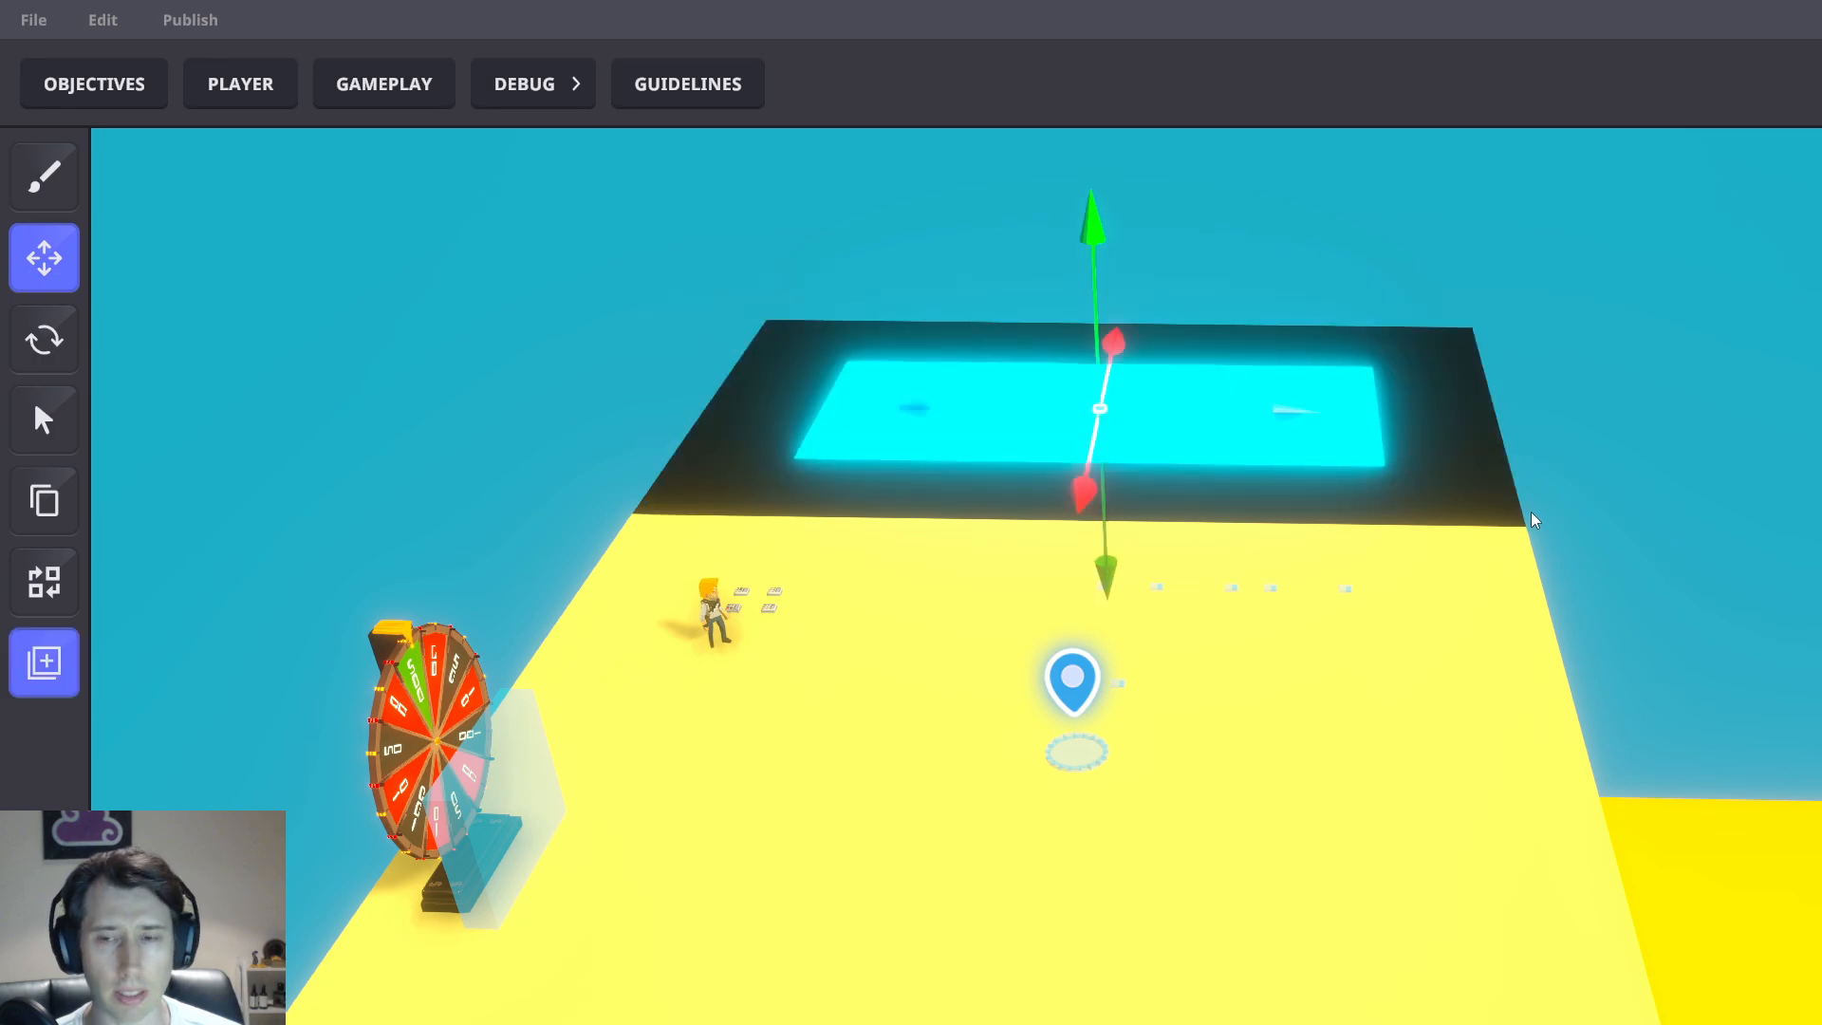
# Examine the level layout from the dark platform with the cyan area down to the brighter yellow platform
pyautogui.click(1581, 391)
pyautogui.moveTo(1650, 472); pyautogui.dragTo(1378, 382, button='middle')
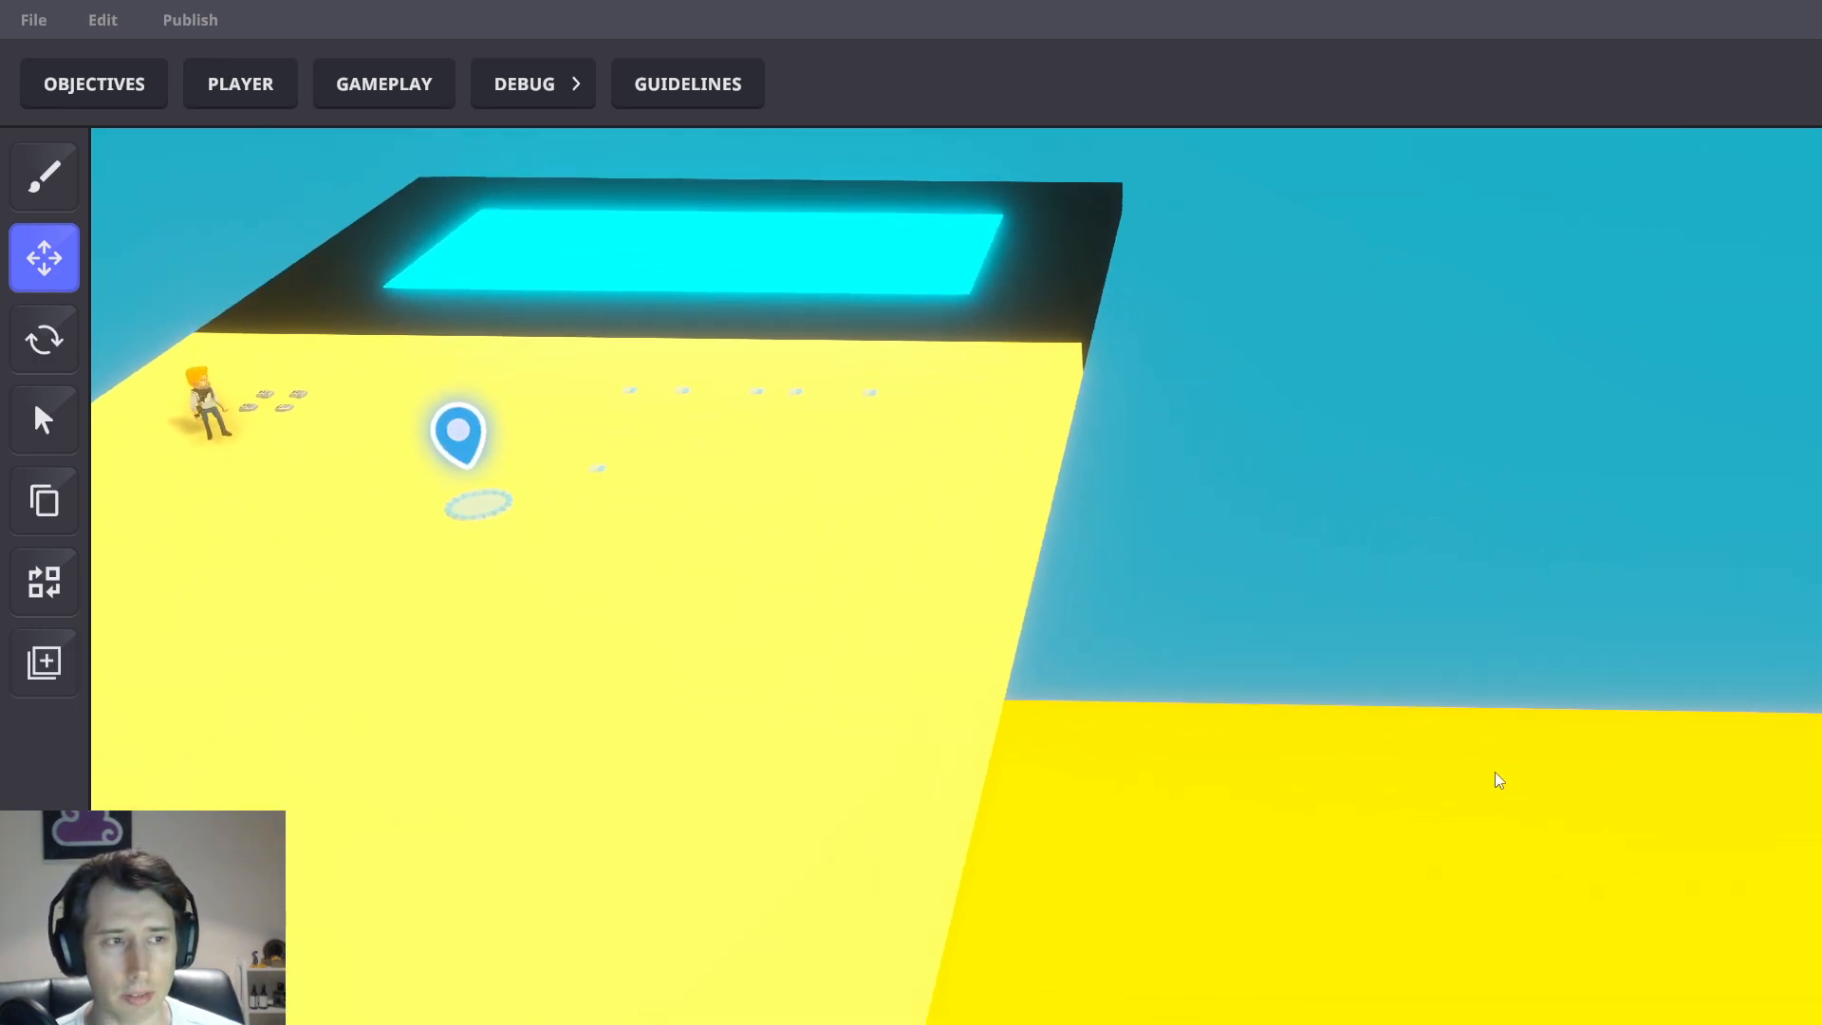
pyautogui.moveTo(1497, 777); pyautogui.dragTo(1244, 288, button='middle')
pyautogui.moveTo(1277, 959); pyautogui.dragTo(1290, 753, button='middle')
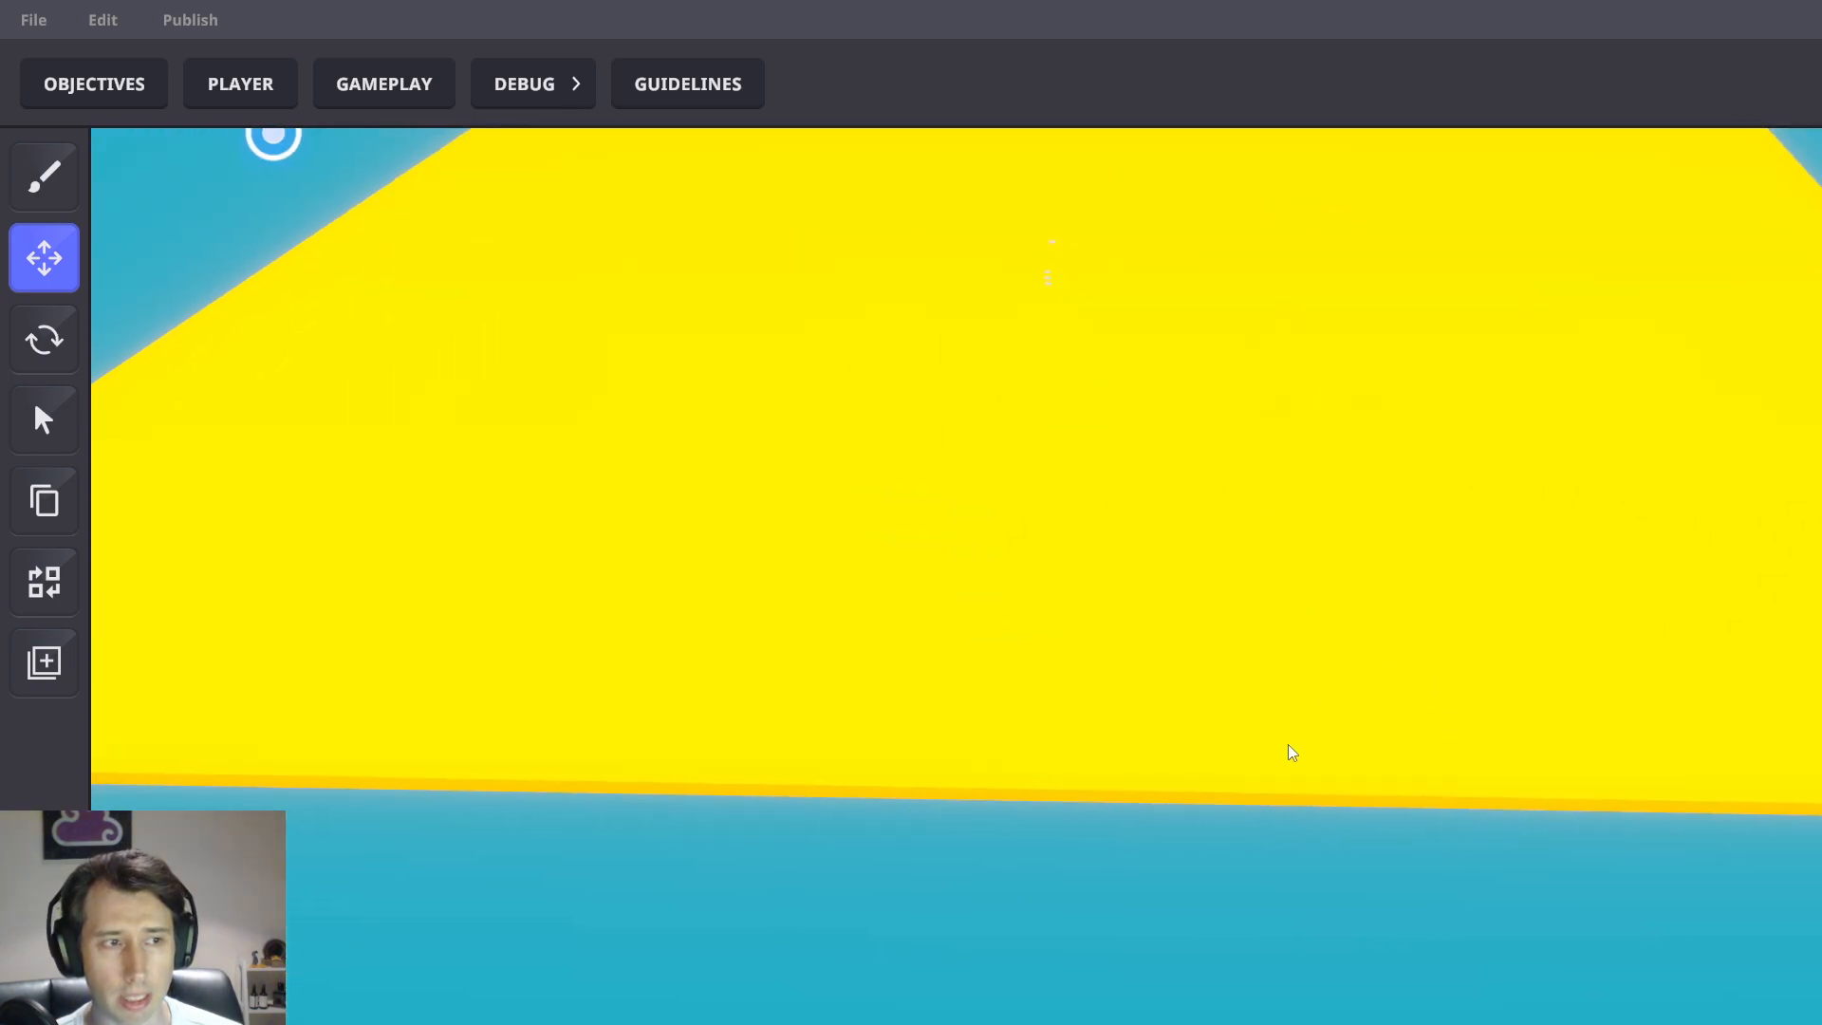
pyautogui.click(1322, 783)
pyautogui.click(1586, 995)
pyautogui.moveTo(1585, 995); pyautogui.dragTo(1404, 988, button='middle')
pyautogui.click(1343, 822)
pyautogui.click(1697, 659)
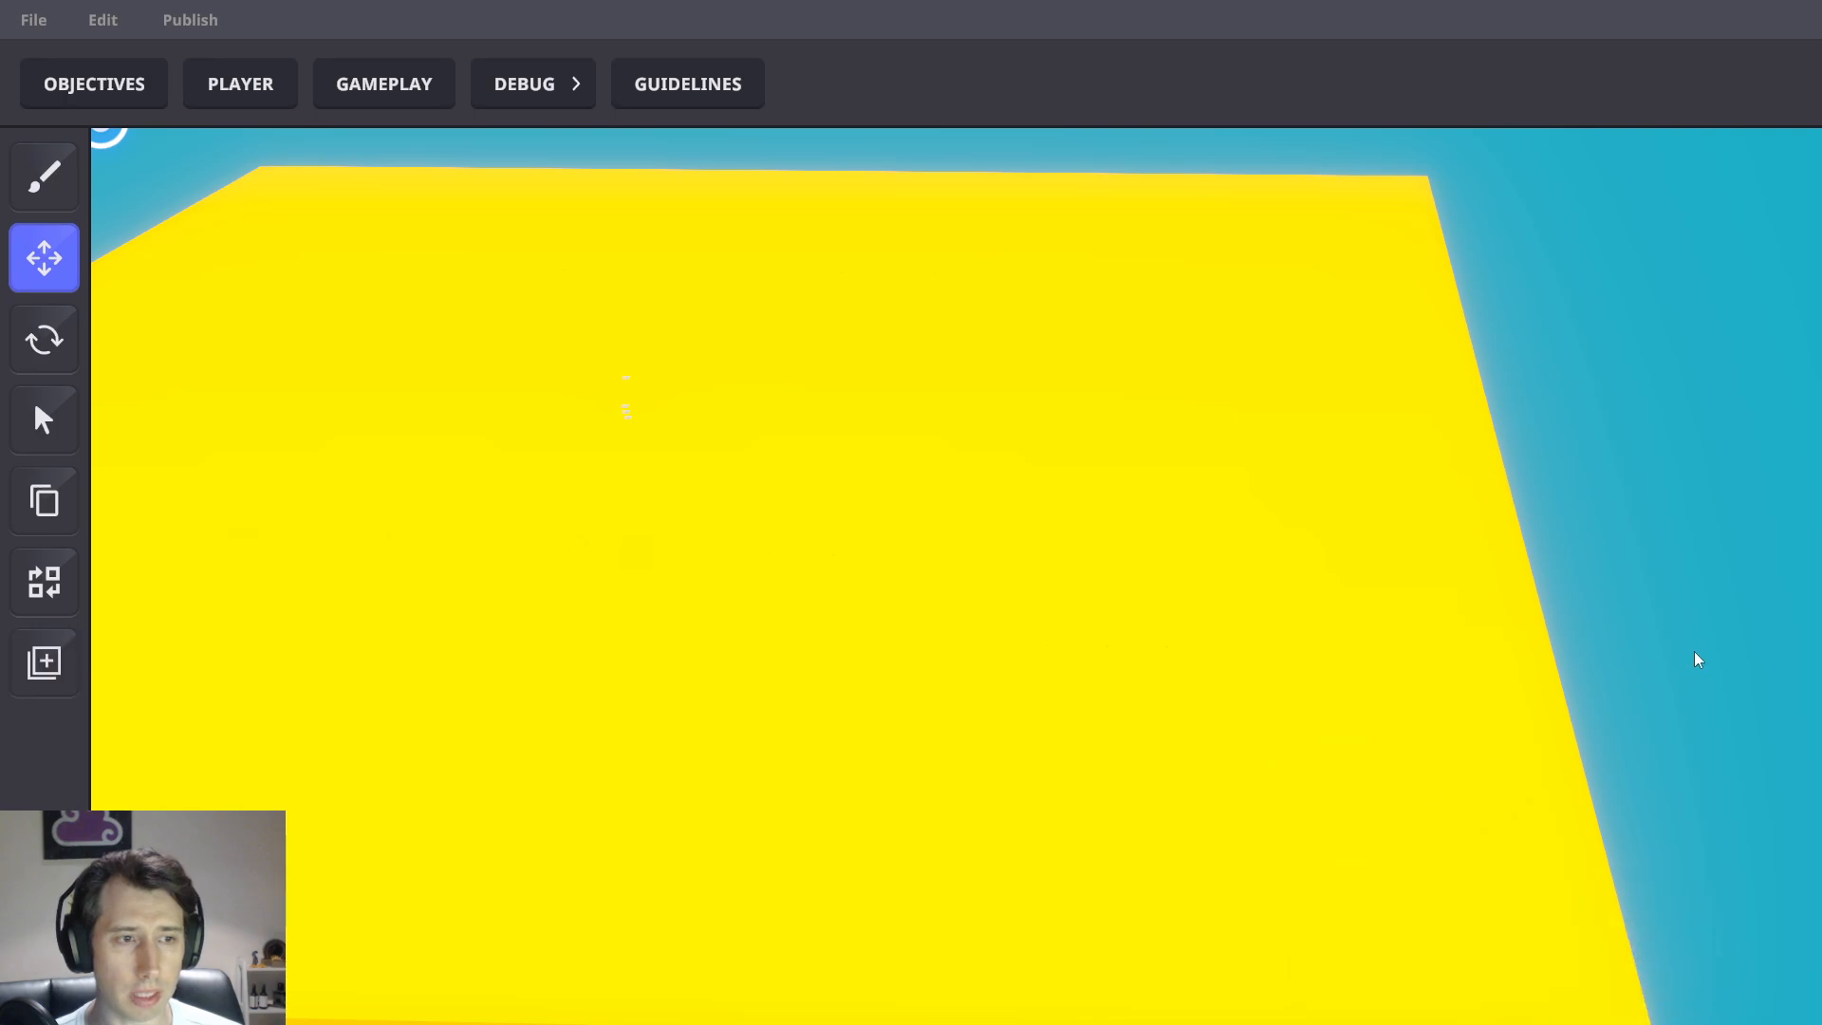
pyautogui.moveTo(1473, 585); pyautogui.dragTo(1621, 745, button='middle')
pyautogui.moveTo(1262, 570); pyautogui.dragTo(1485, 769, button='middle')
pyautogui.moveTo(1129, 408); pyautogui.dragTo(1249, 602, button='middle')
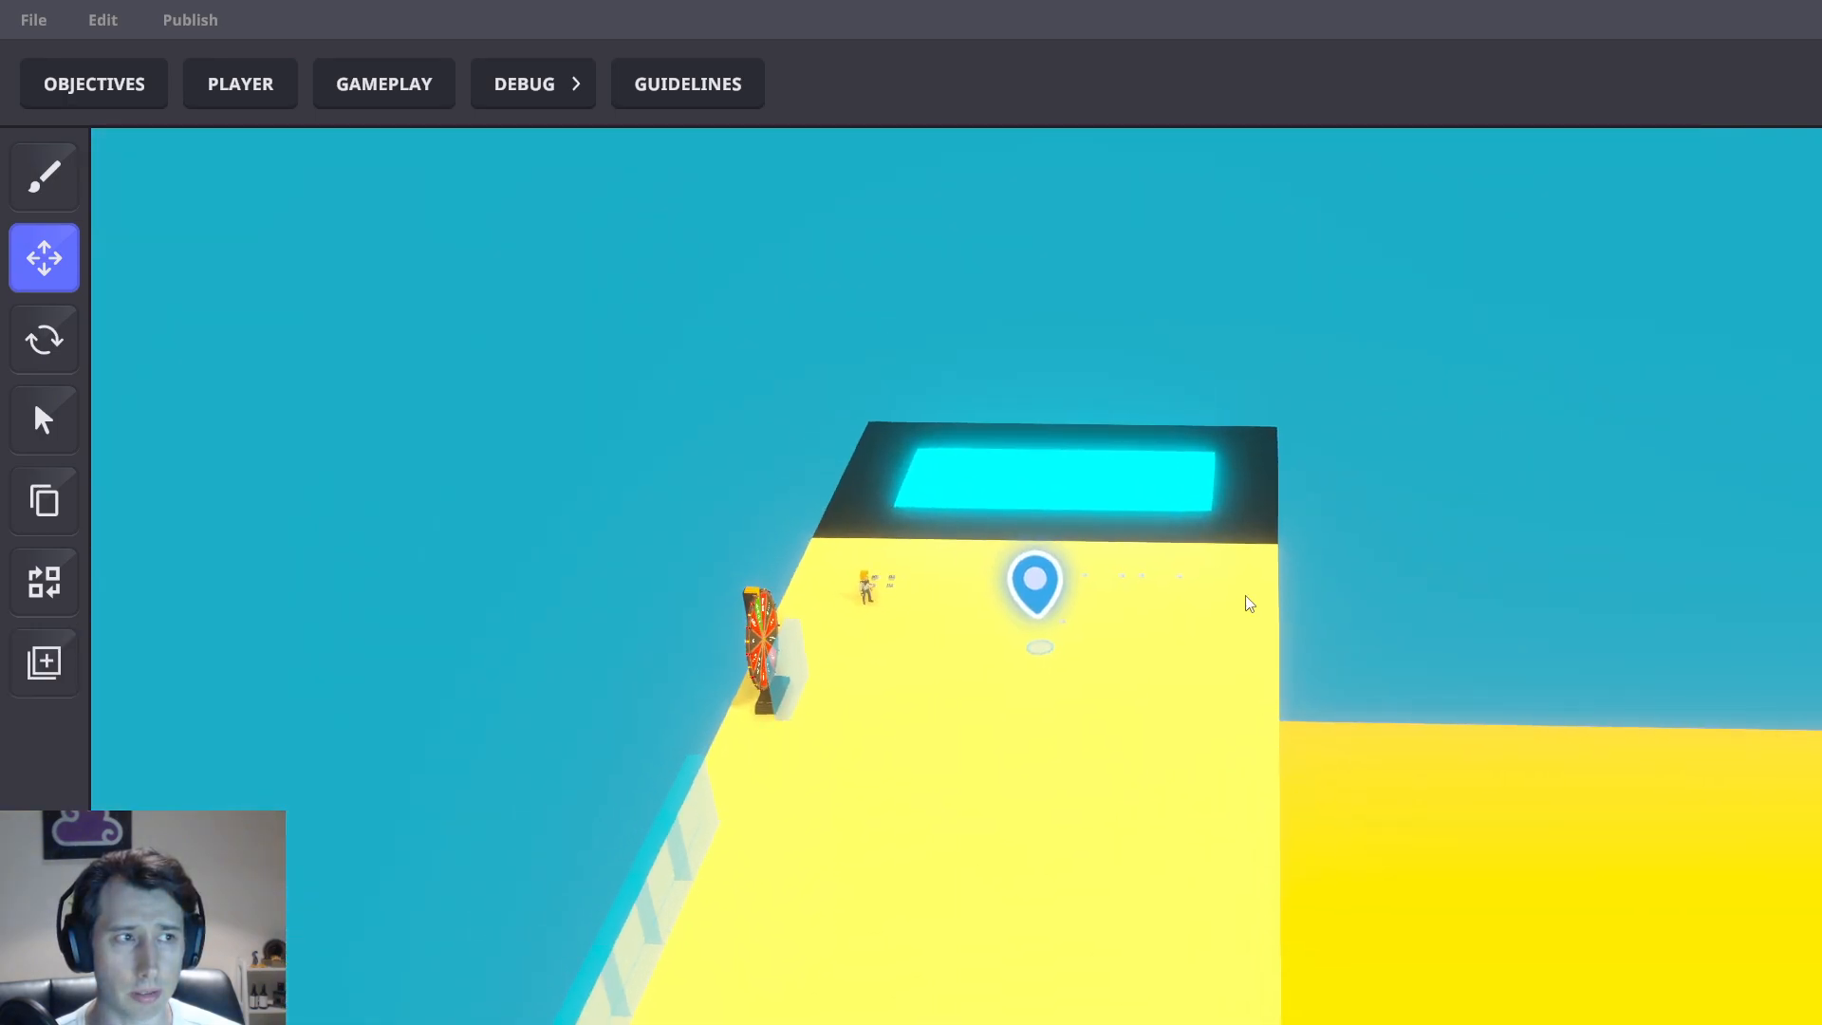
pyautogui.scroll(5, 1196, 499)
pyautogui.moveTo(1036, 490); pyautogui.dragTo(1066, 503, button='right')
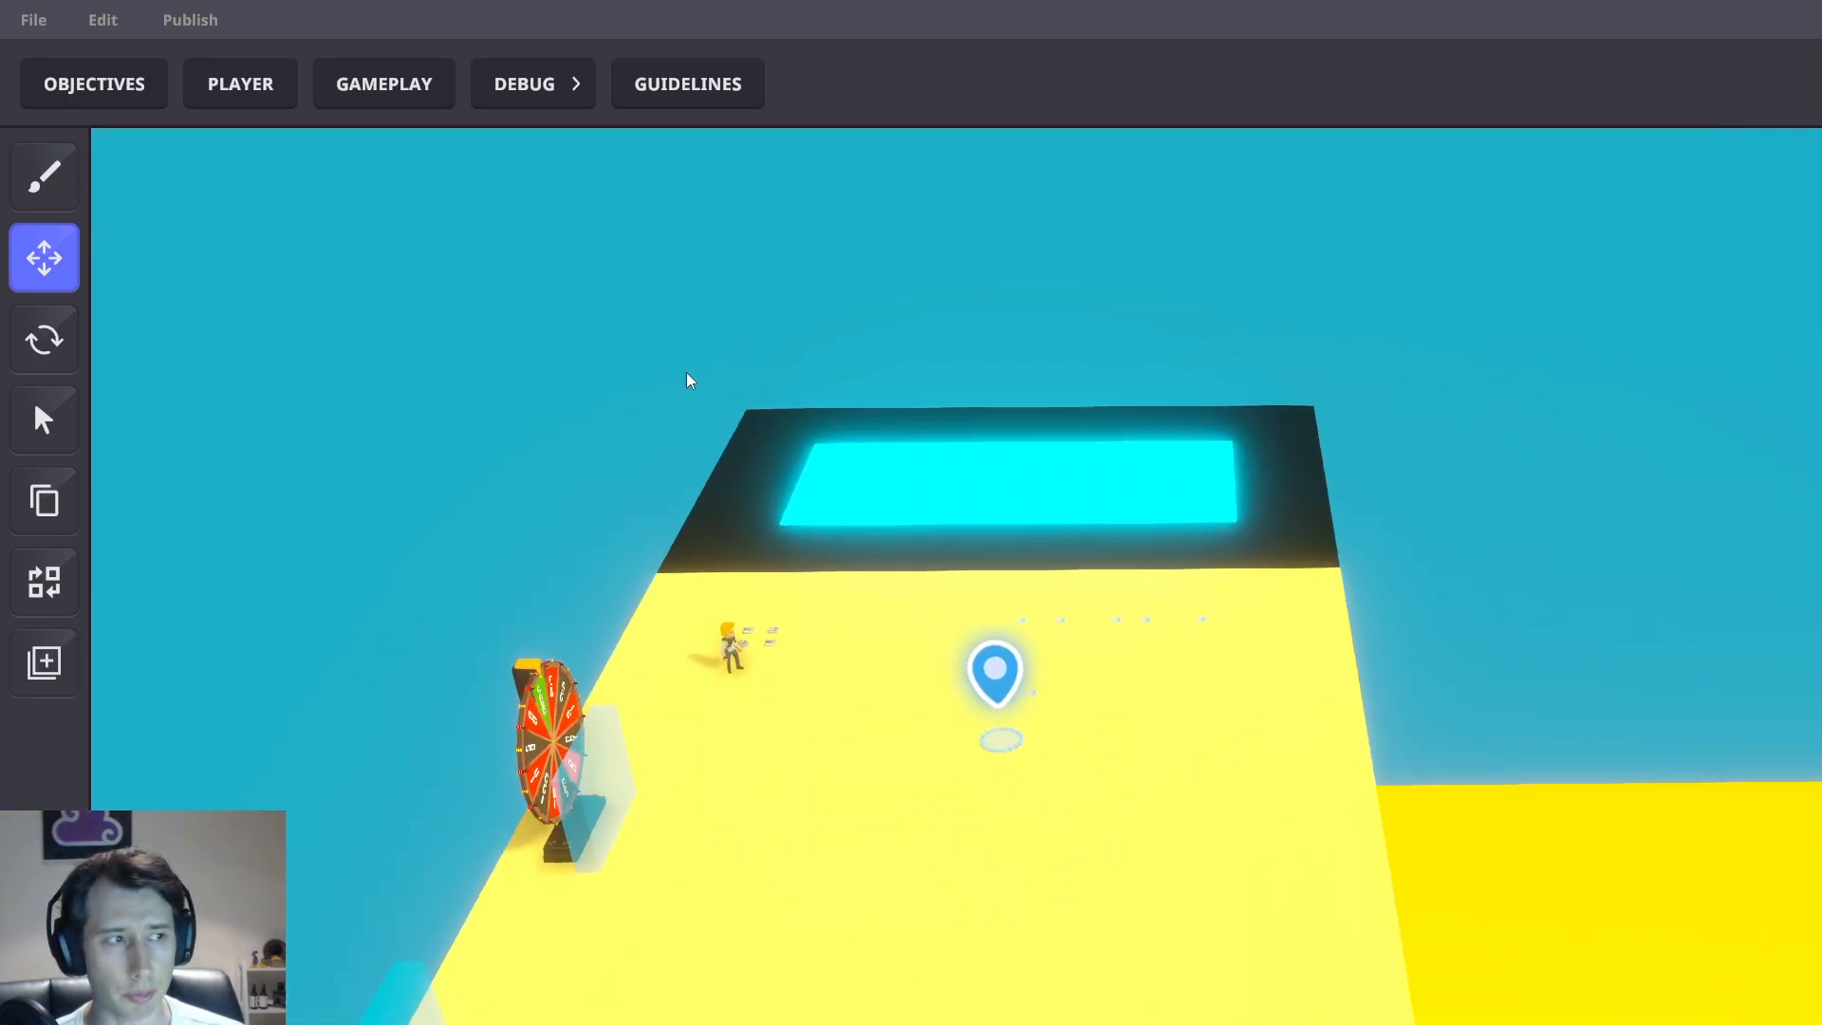
pyautogui.moveTo(668, 338); pyautogui.dragTo(1411, 582)
pyautogui.click(1565, 470)
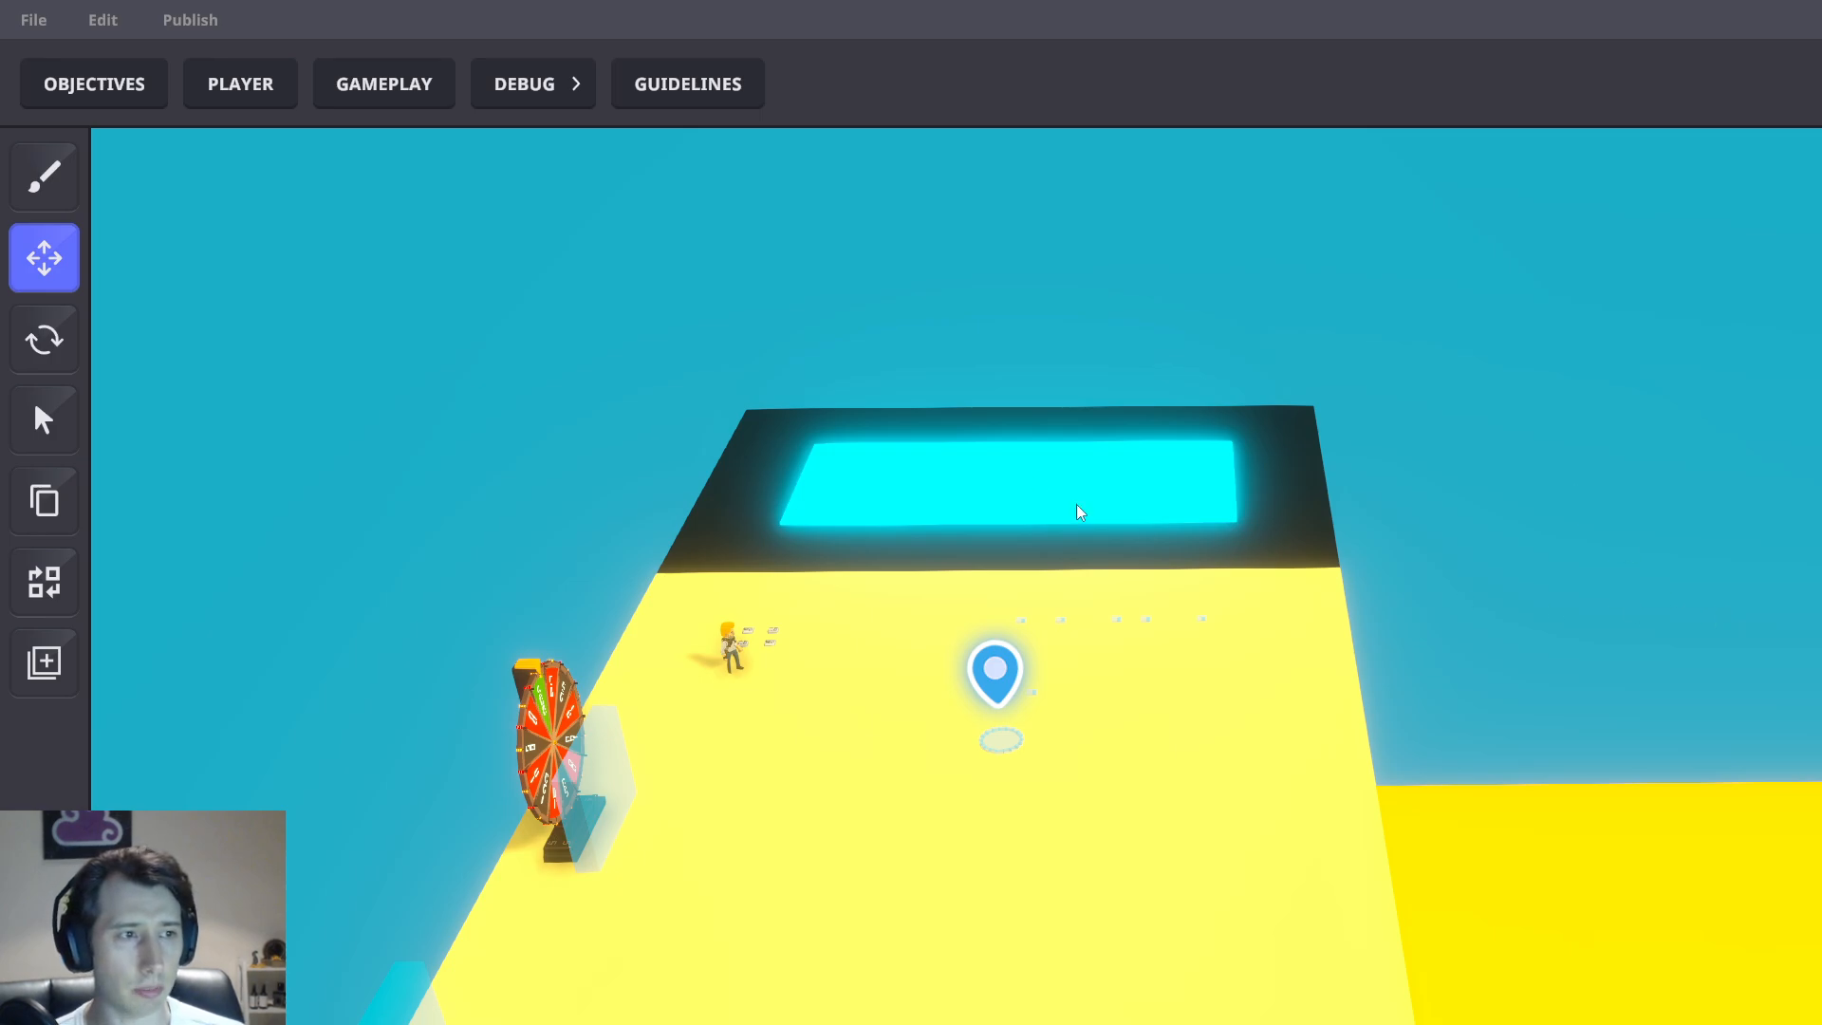
# Inspect how the two yellow platforms, the prize wheel, the orange-haired character and the cyan area are placed relative to each other
pyautogui.moveTo(1420, 719); pyautogui.dragTo(898, 310, button='middle')
pyautogui.moveTo(1473, 818)
pyautogui.mouseDown(button='middle')
pyautogui.moveTo(1327, 514)
pyautogui.moveTo(1329, 460)
pyautogui.mouseUp(button='middle')
pyautogui.scroll(-1, 1327, 574)
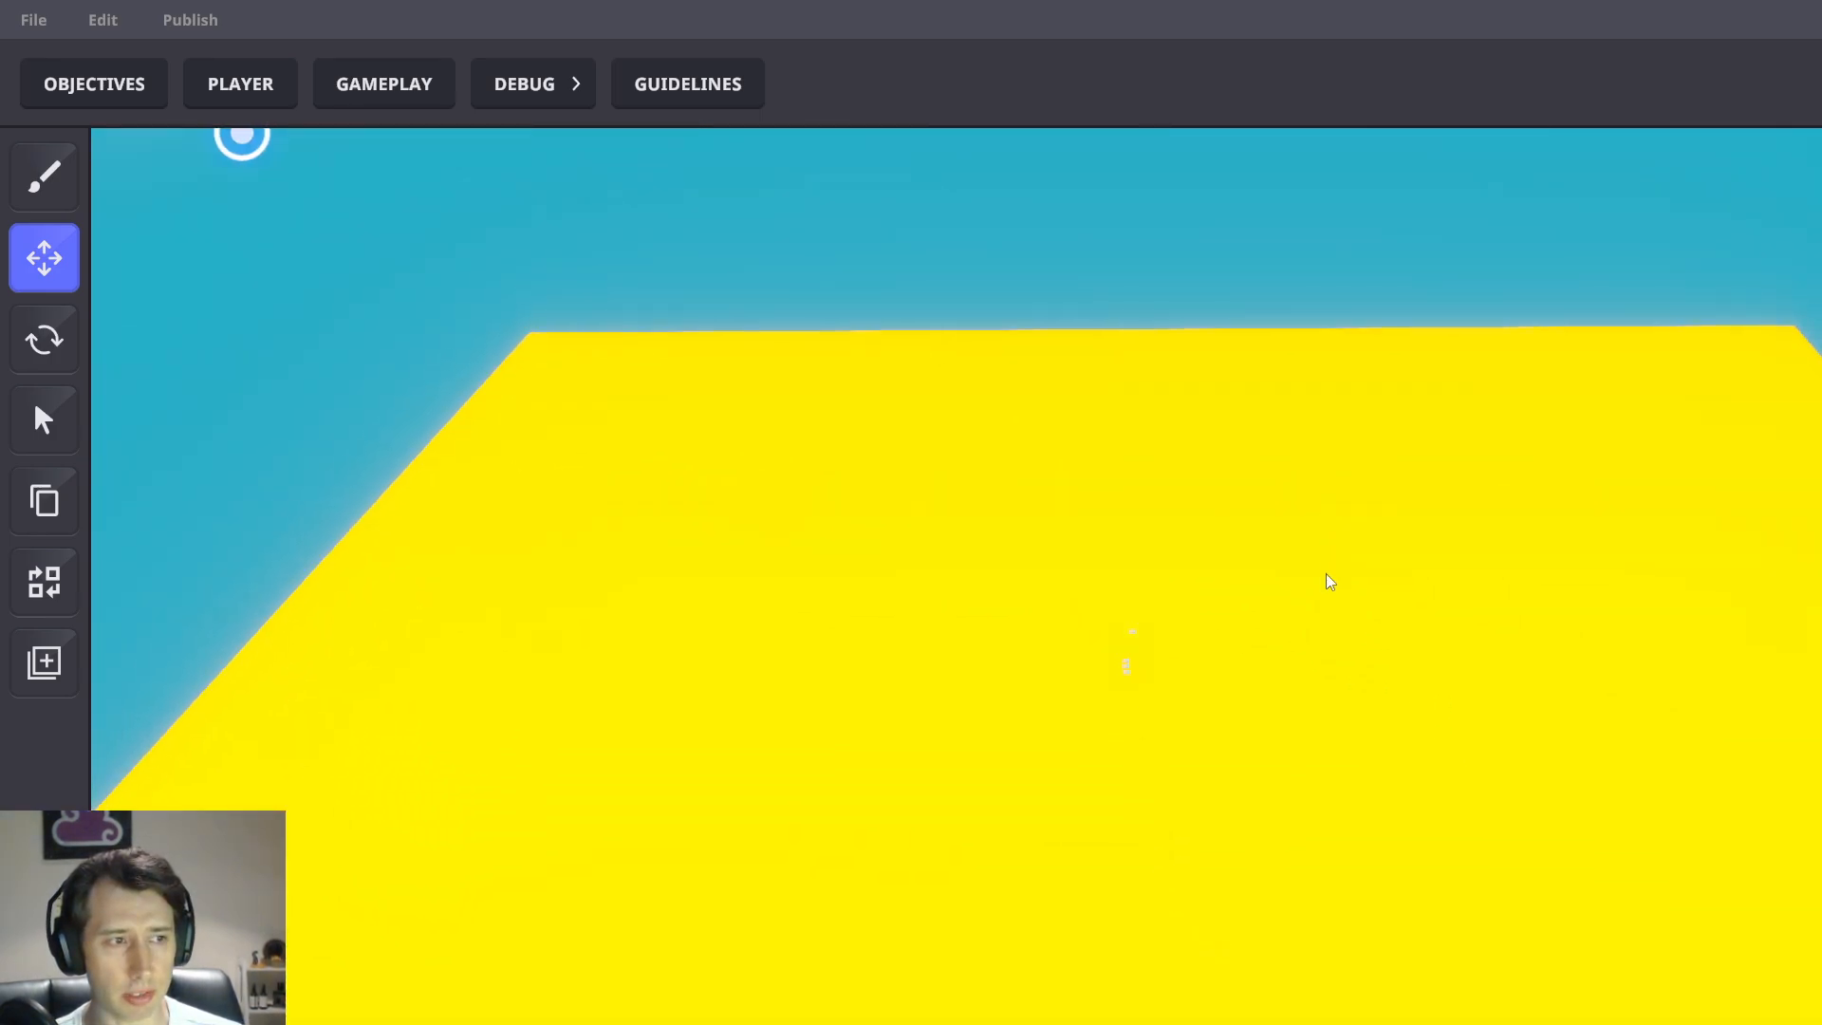
pyautogui.moveTo(1330, 581); pyautogui.dragTo(1536, 908, button='middle')
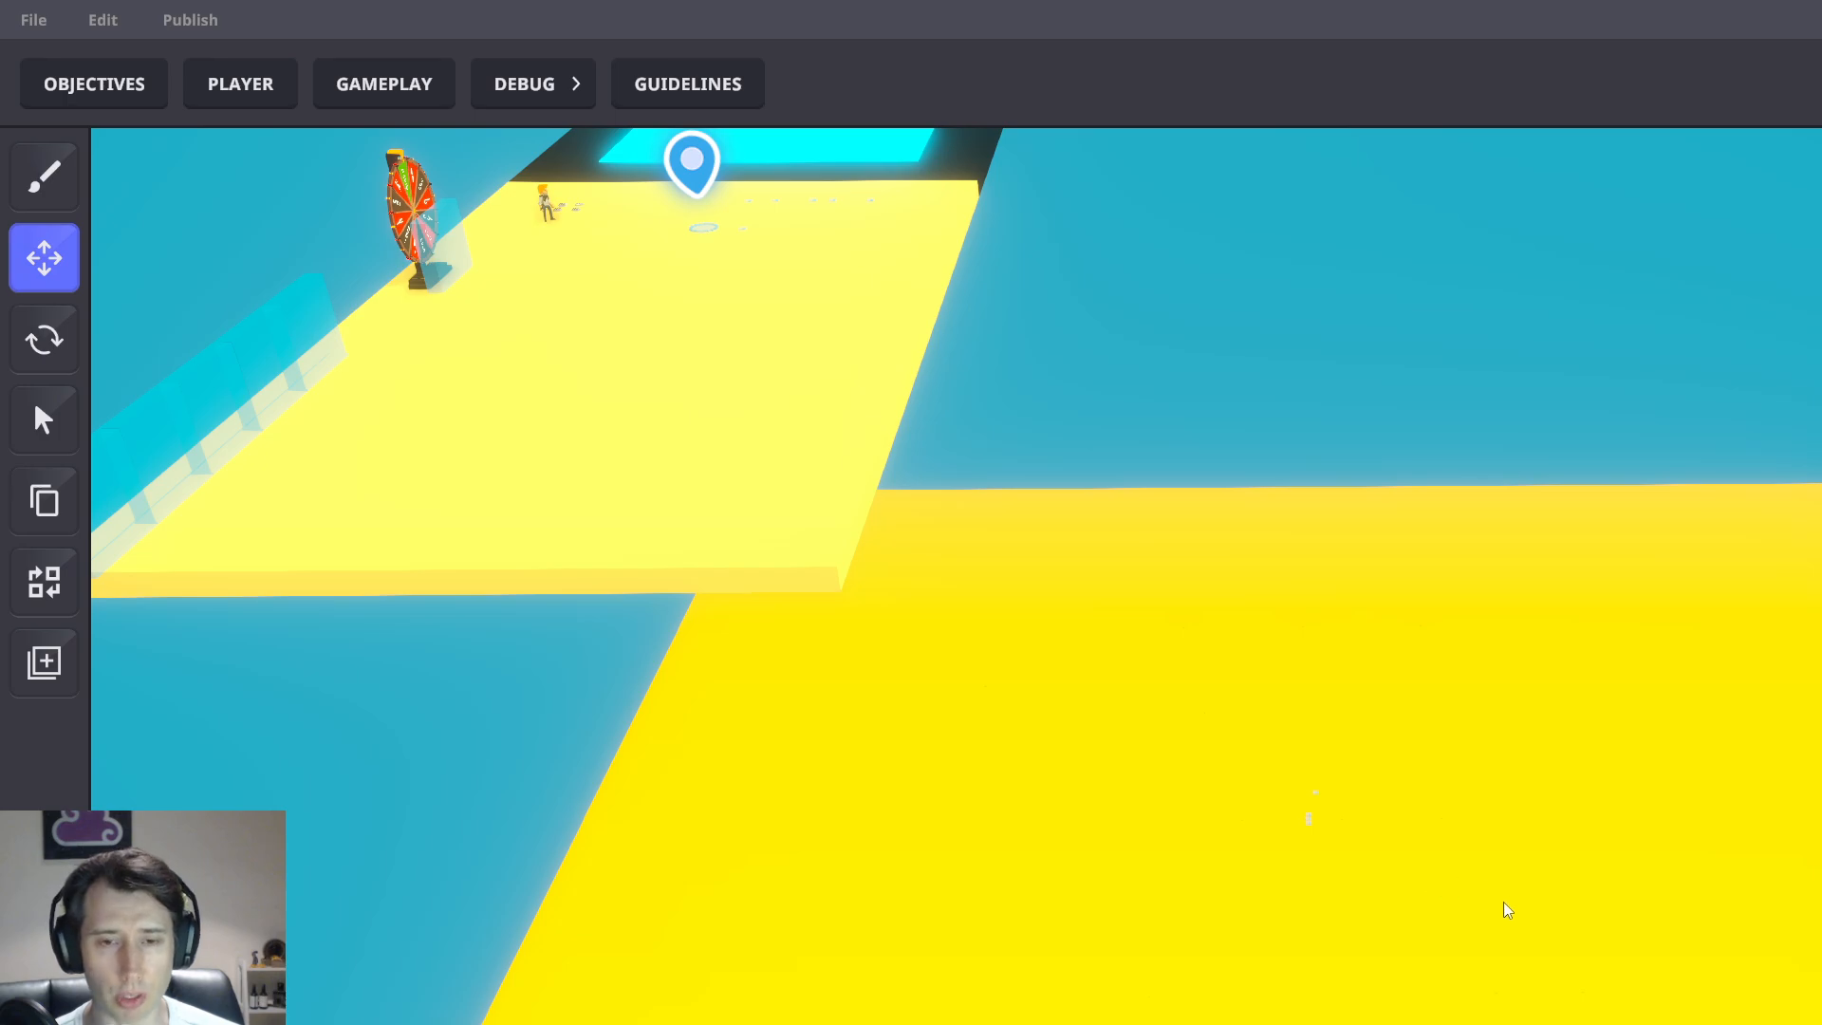
pyautogui.moveTo(1051, 468)
pyautogui.mouseDown(button='middle')
pyautogui.moveTo(1152, 632)
pyautogui.moveTo(1174, 794)
pyautogui.mouseUp(button='middle')
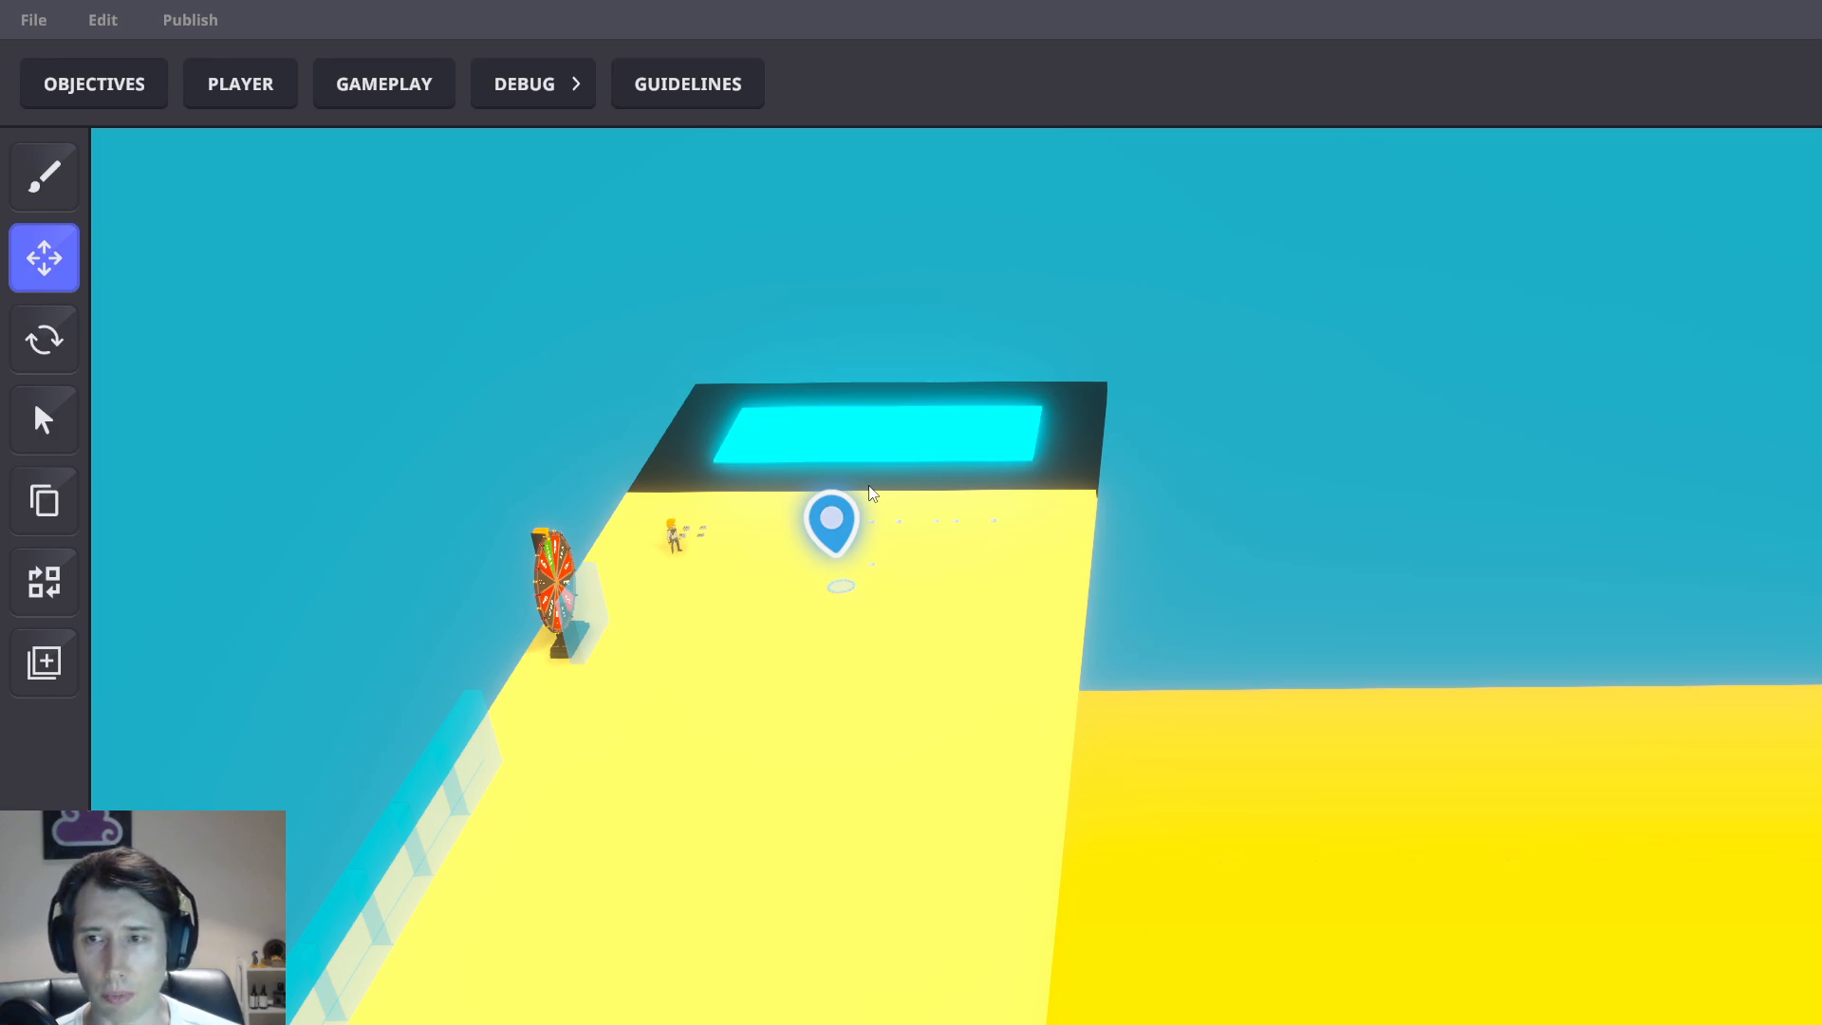
pyautogui.moveTo(636, 413); pyautogui.dragTo(763, 504, button='middle')
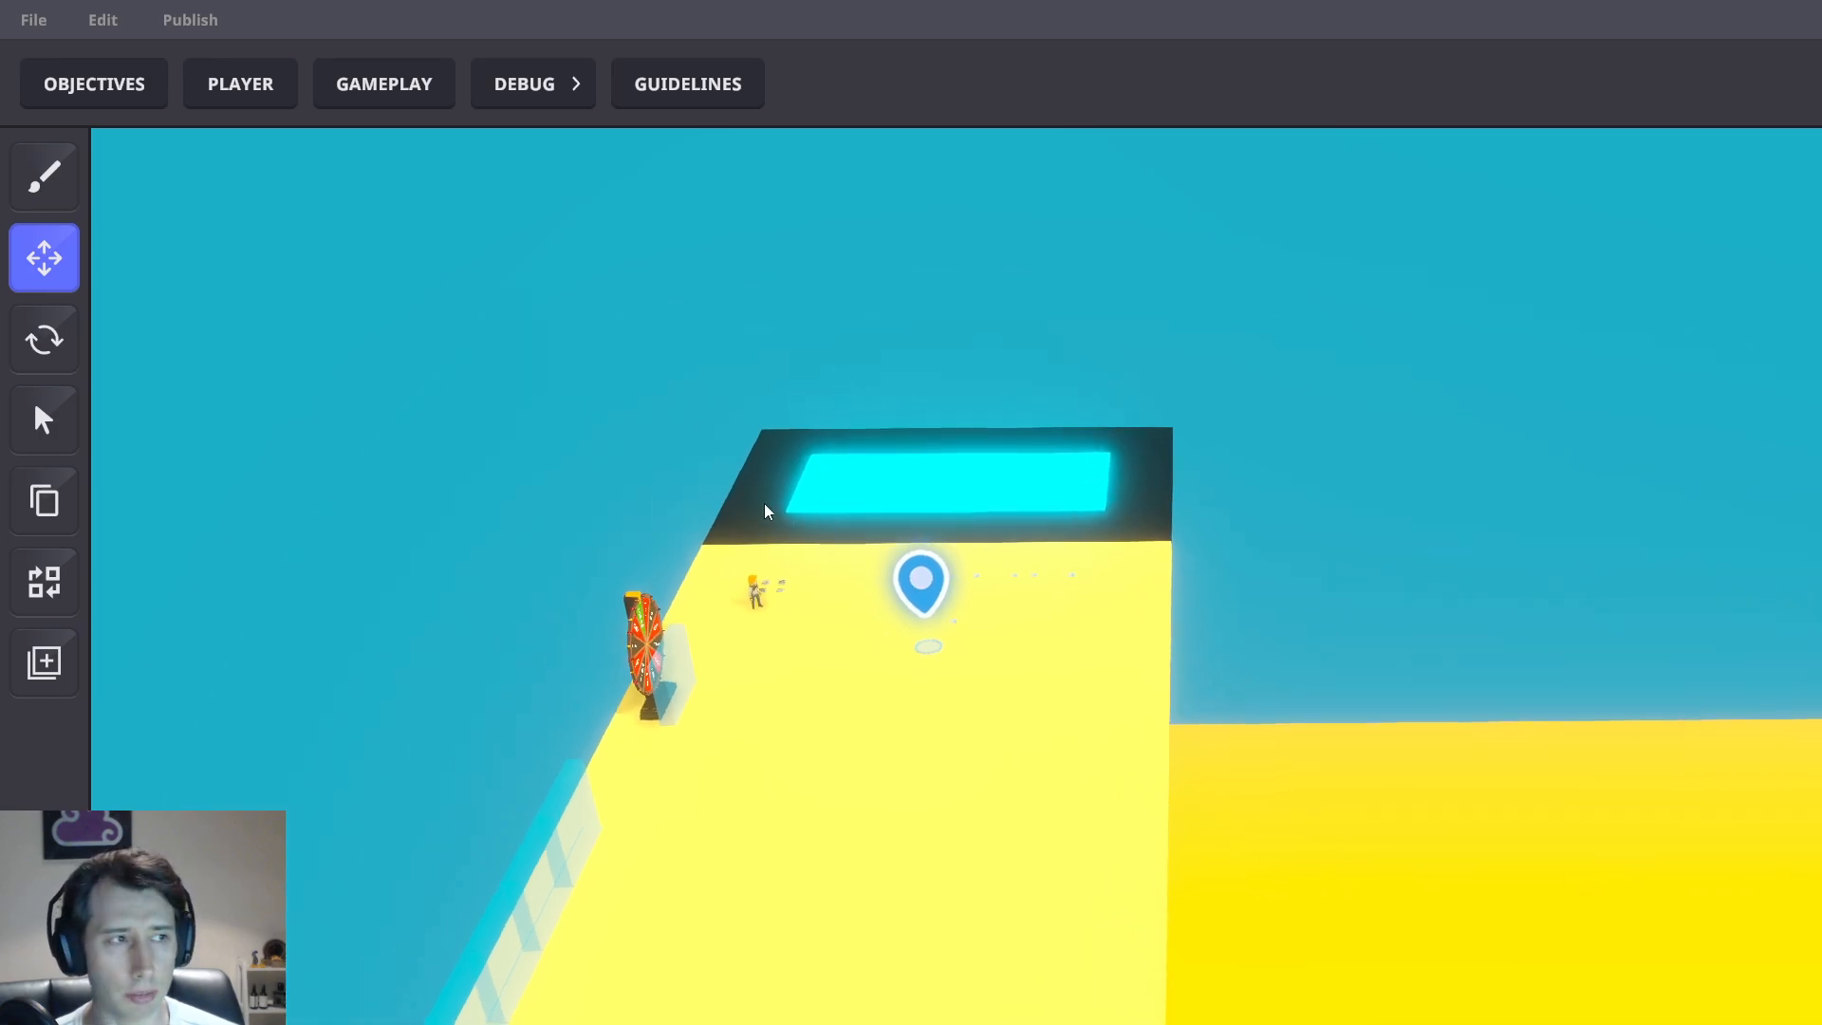
pyautogui.scroll(3, 1011, 542)
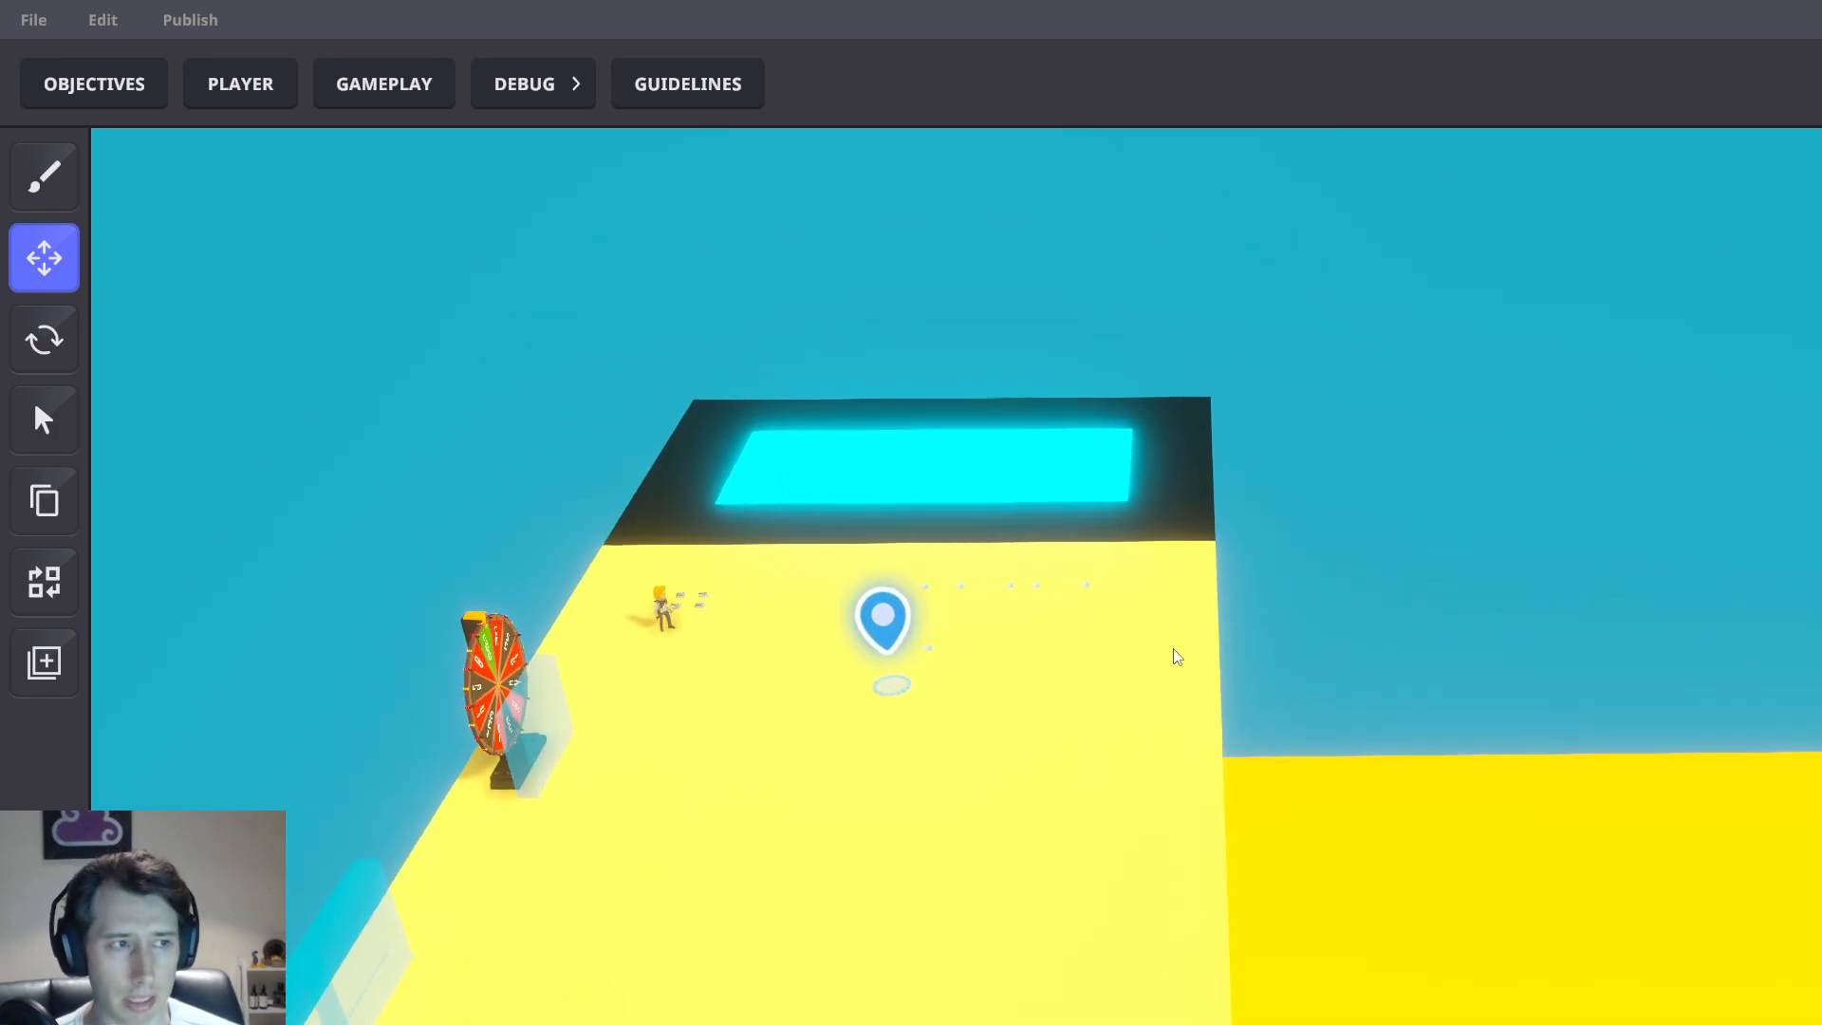
pyautogui.moveTo(1174, 650); pyautogui.dragTo(1125, 642, button='right')
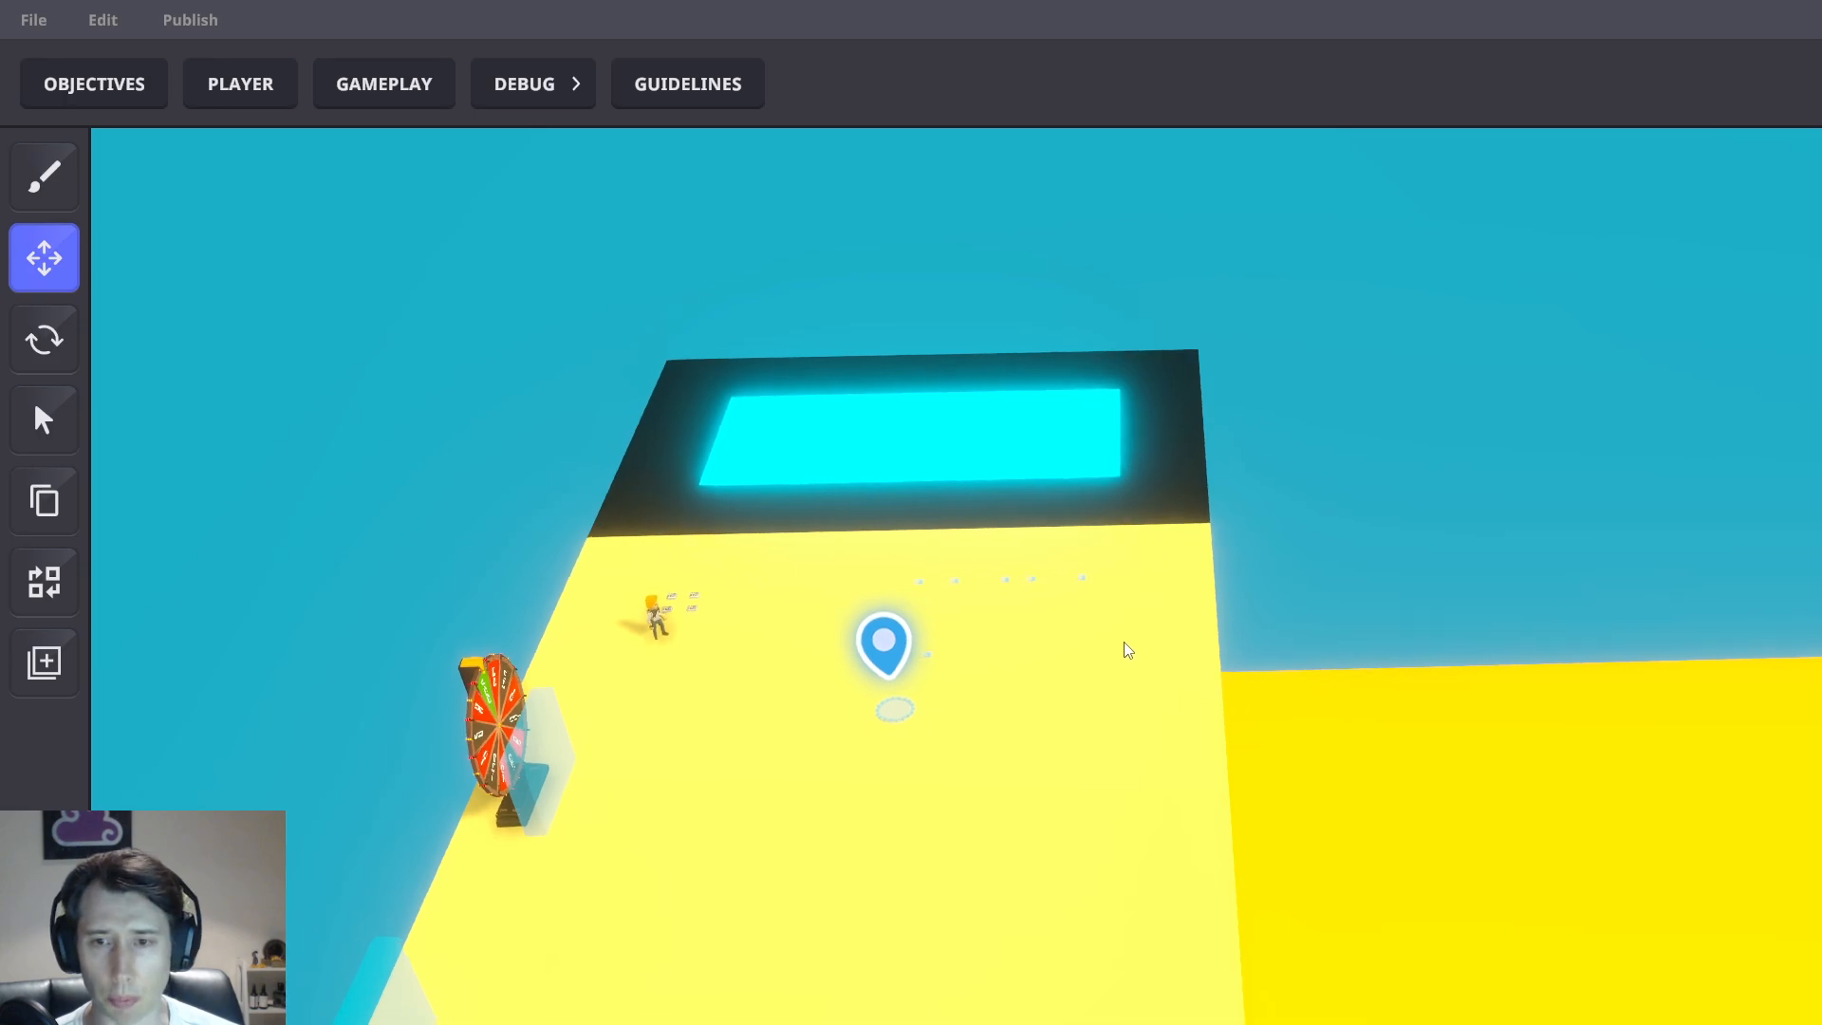
pyautogui.moveTo(1380, 862); pyautogui.dragTo(1070, 663, button='middle')
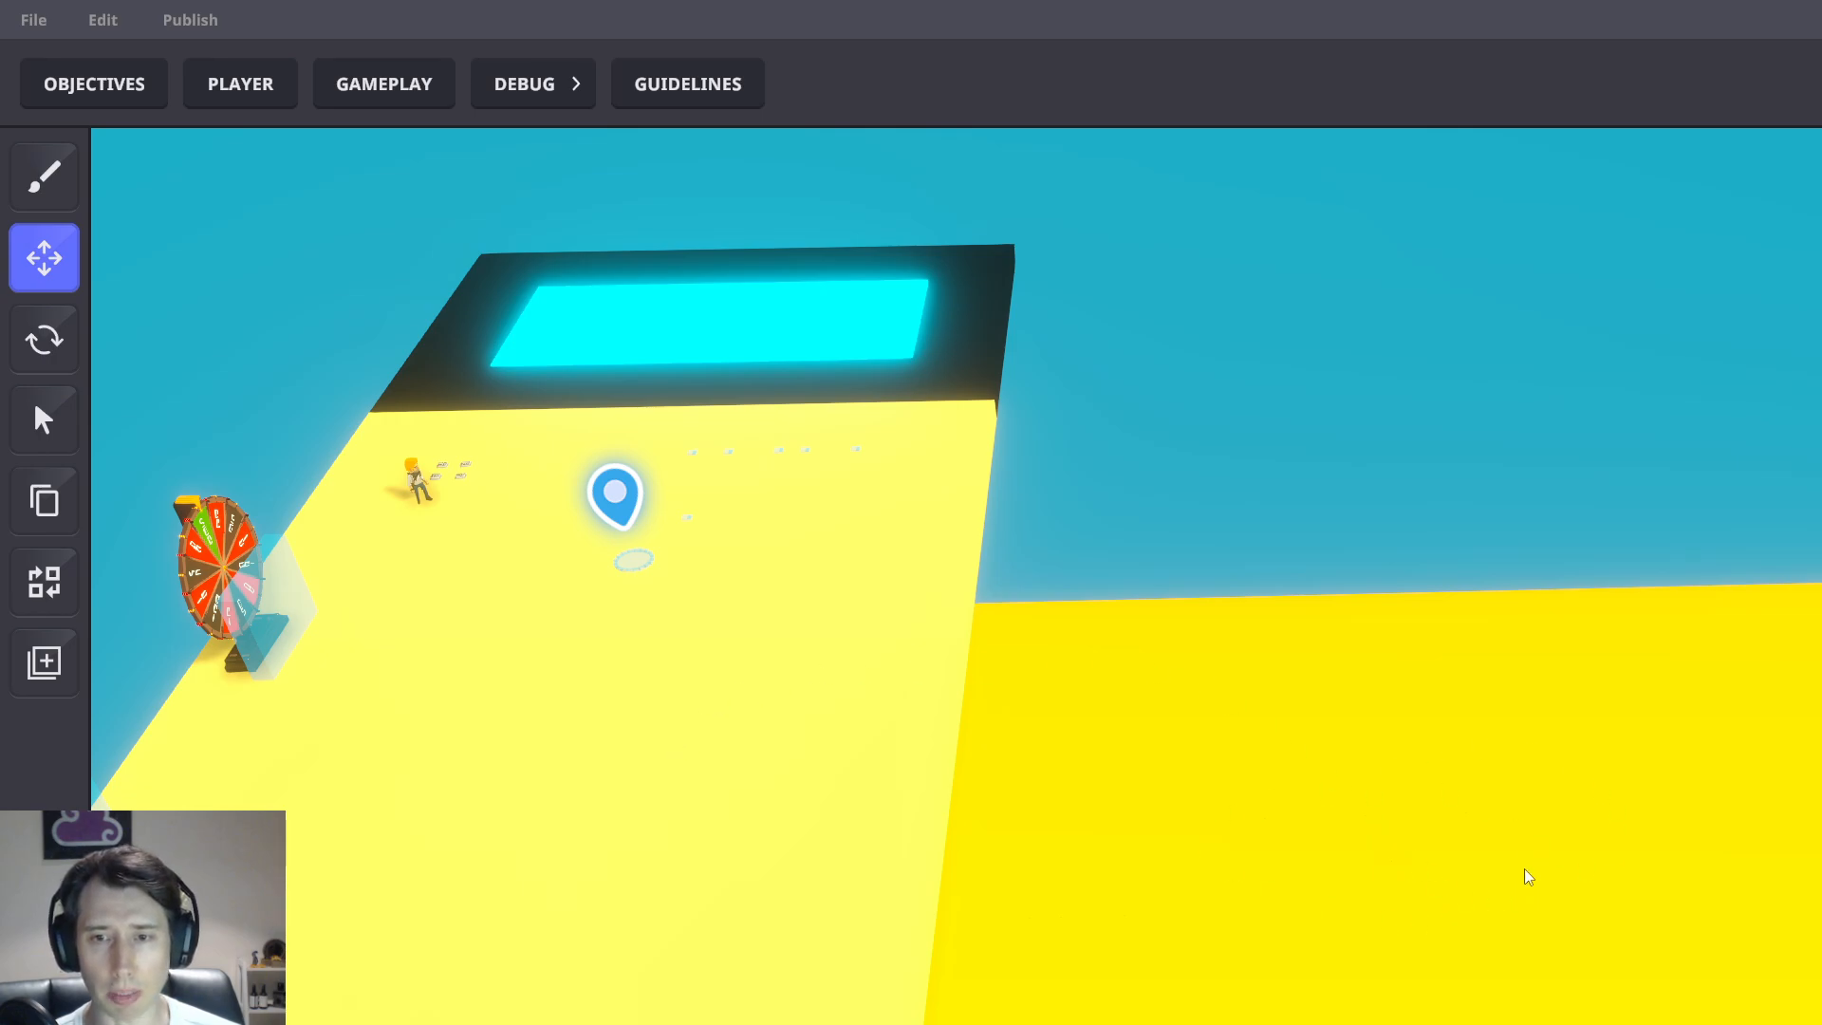
pyautogui.moveTo(1526, 871); pyautogui.dragTo(1251, 719, button='middle')
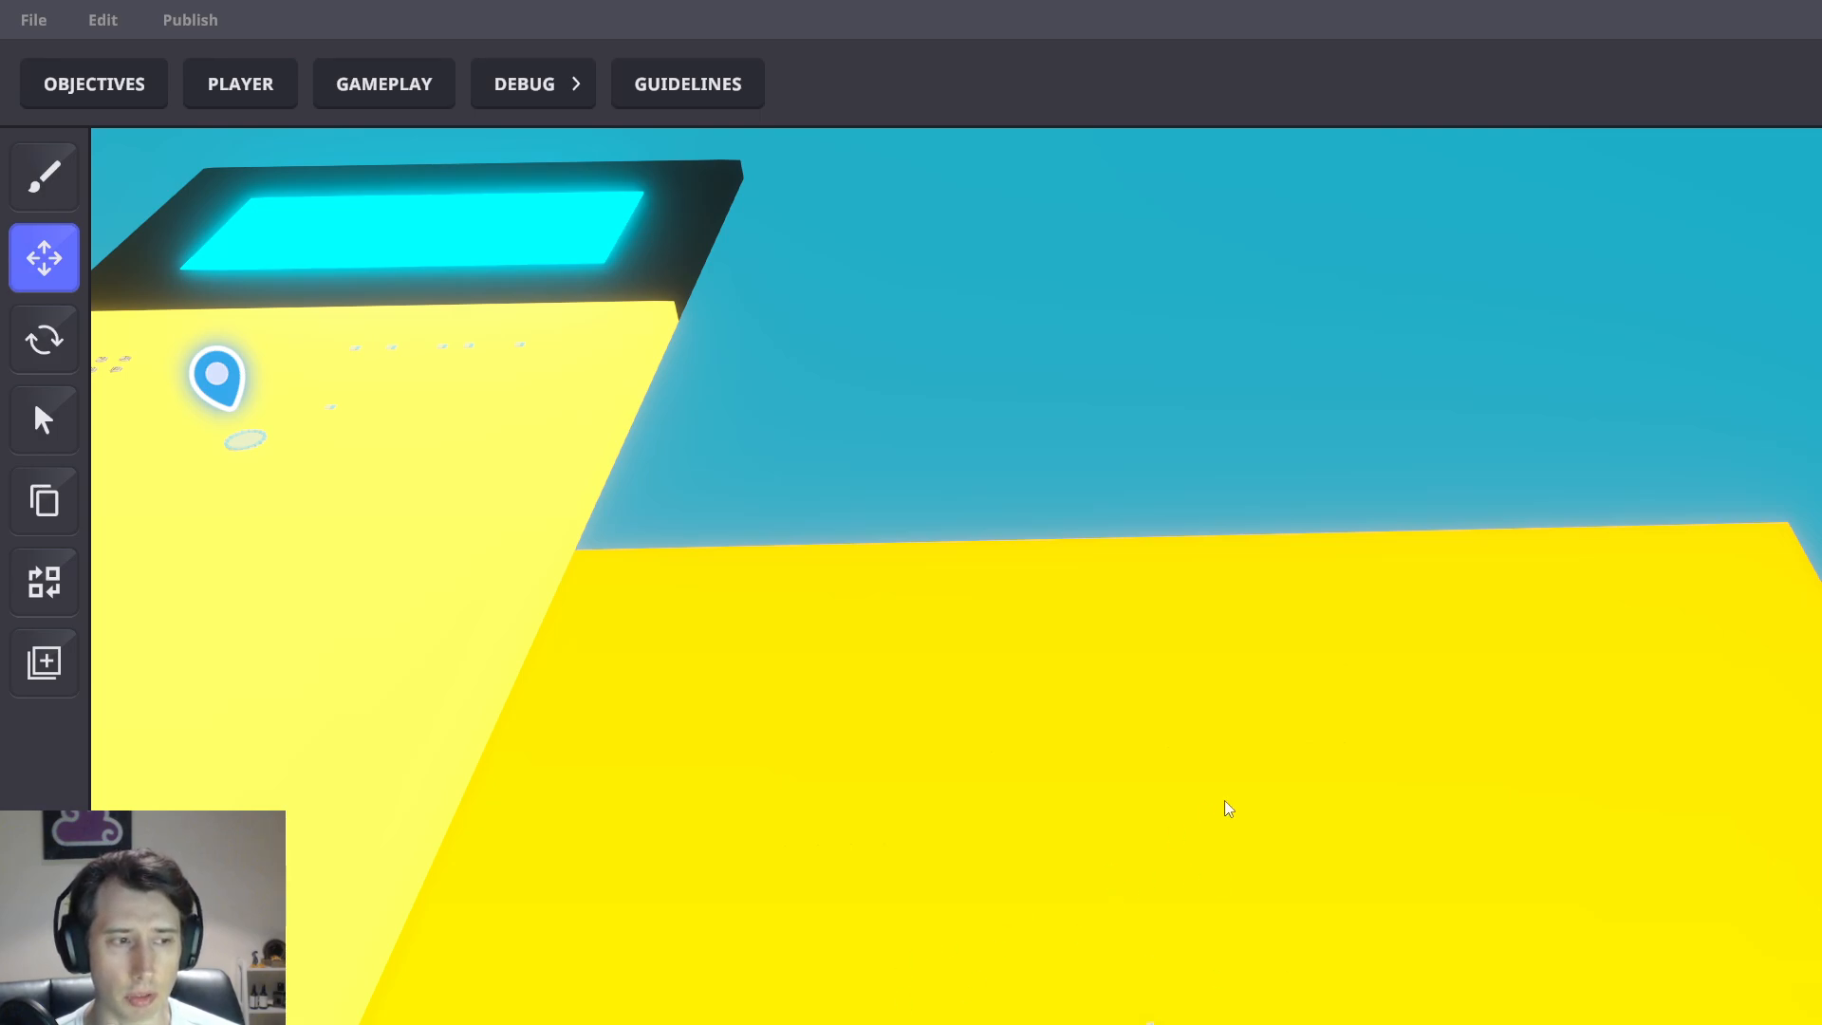
pyautogui.moveTo(1272, 888); pyautogui.dragTo(1264, 728, button='middle')
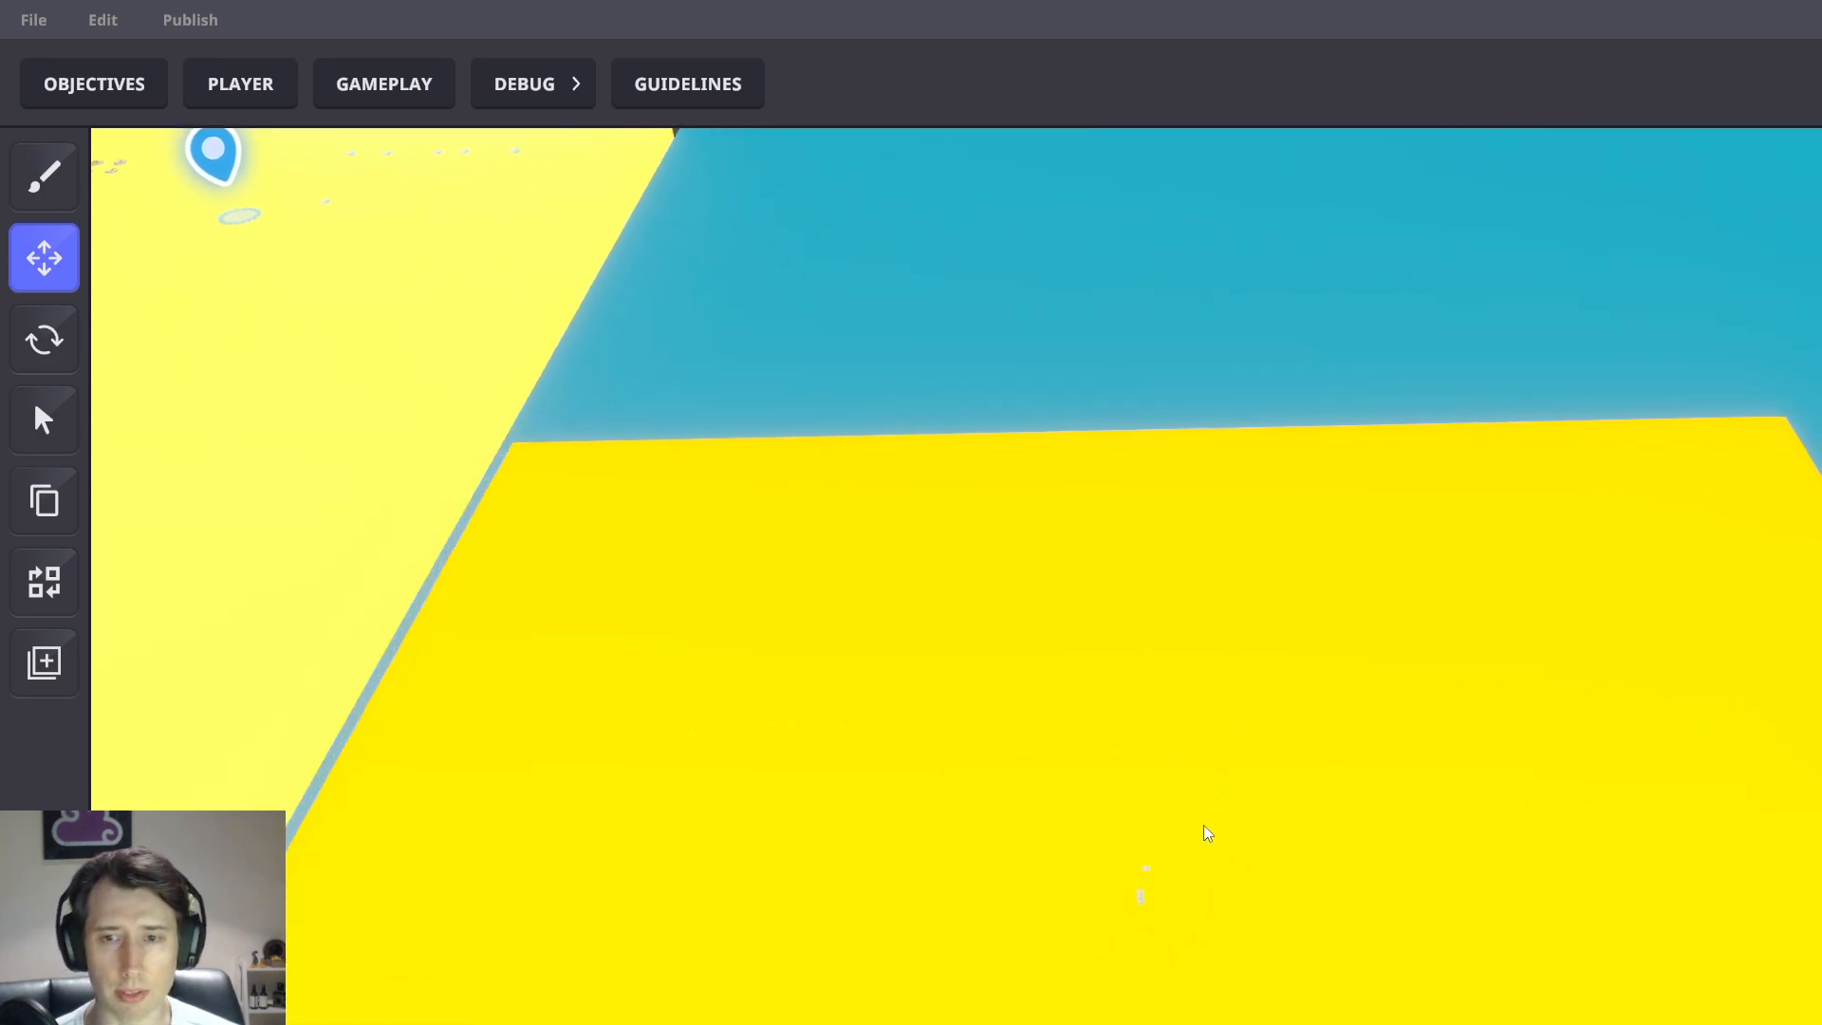
pyautogui.moveTo(1123, 801); pyautogui.dragTo(1419, 976, button='middle')
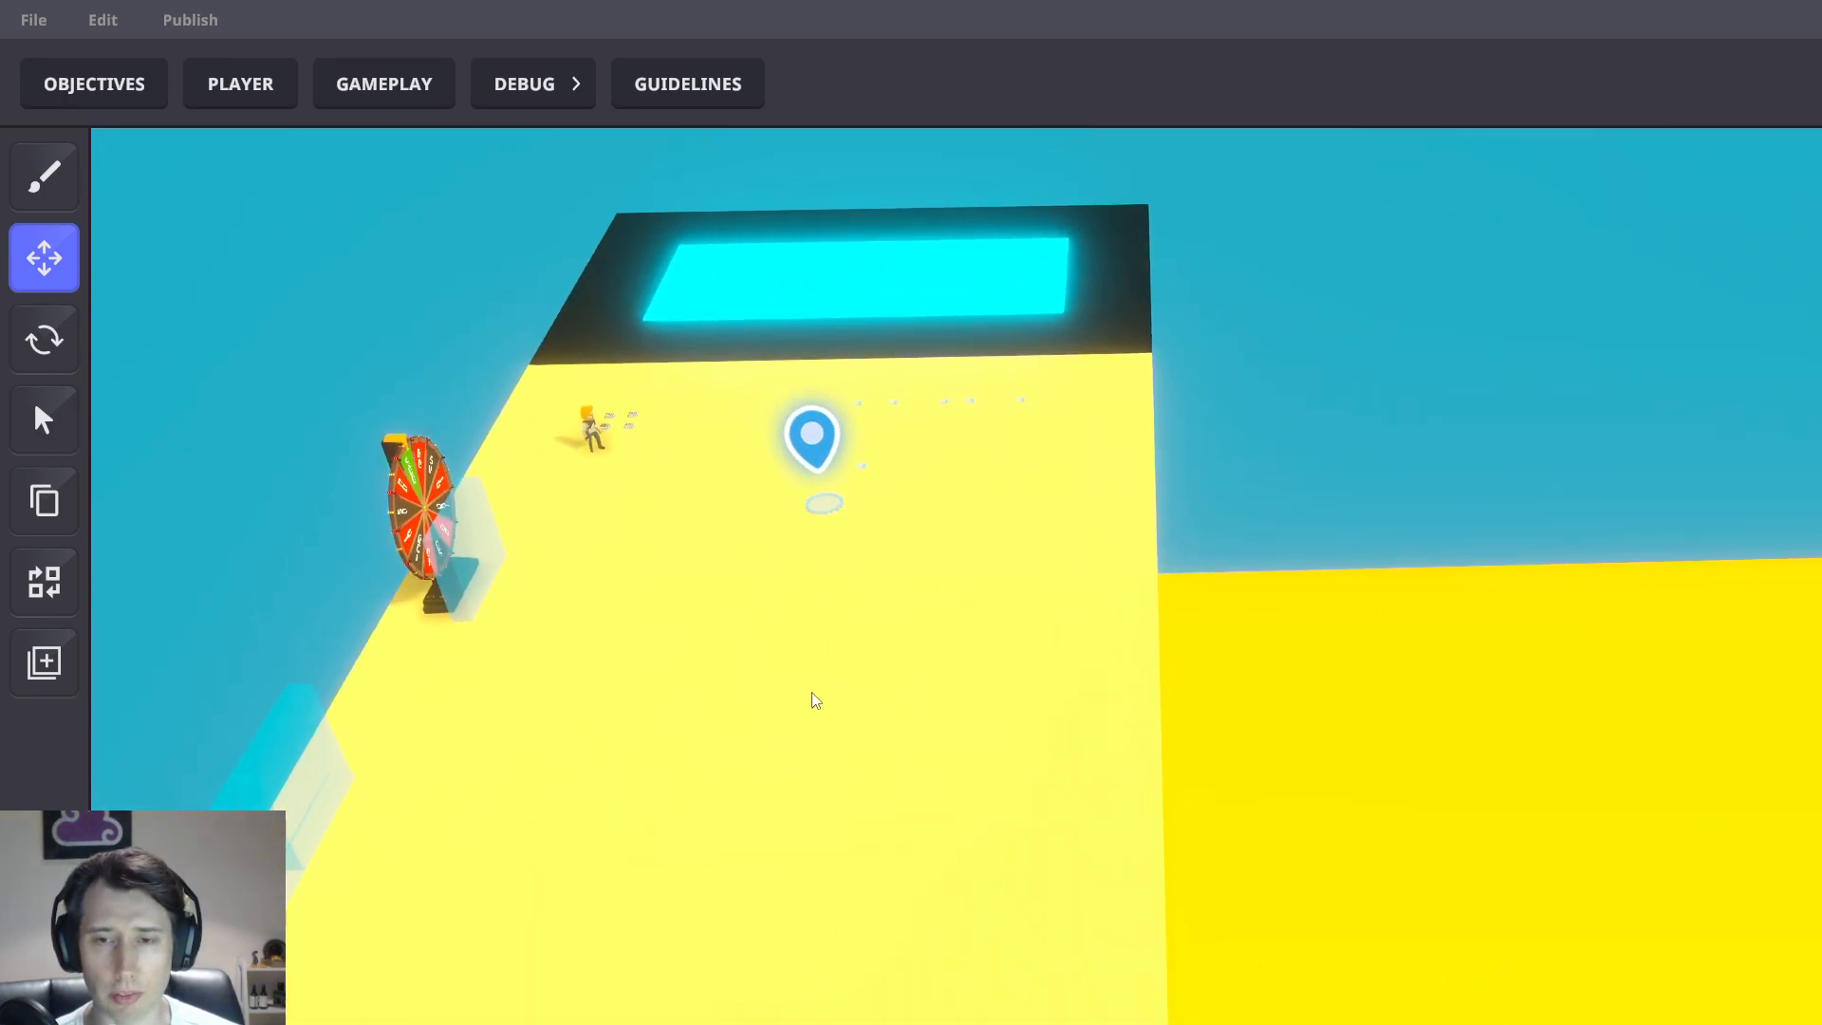
pyautogui.moveTo(1006, 736); pyautogui.dragTo(475, 570, button='middle')
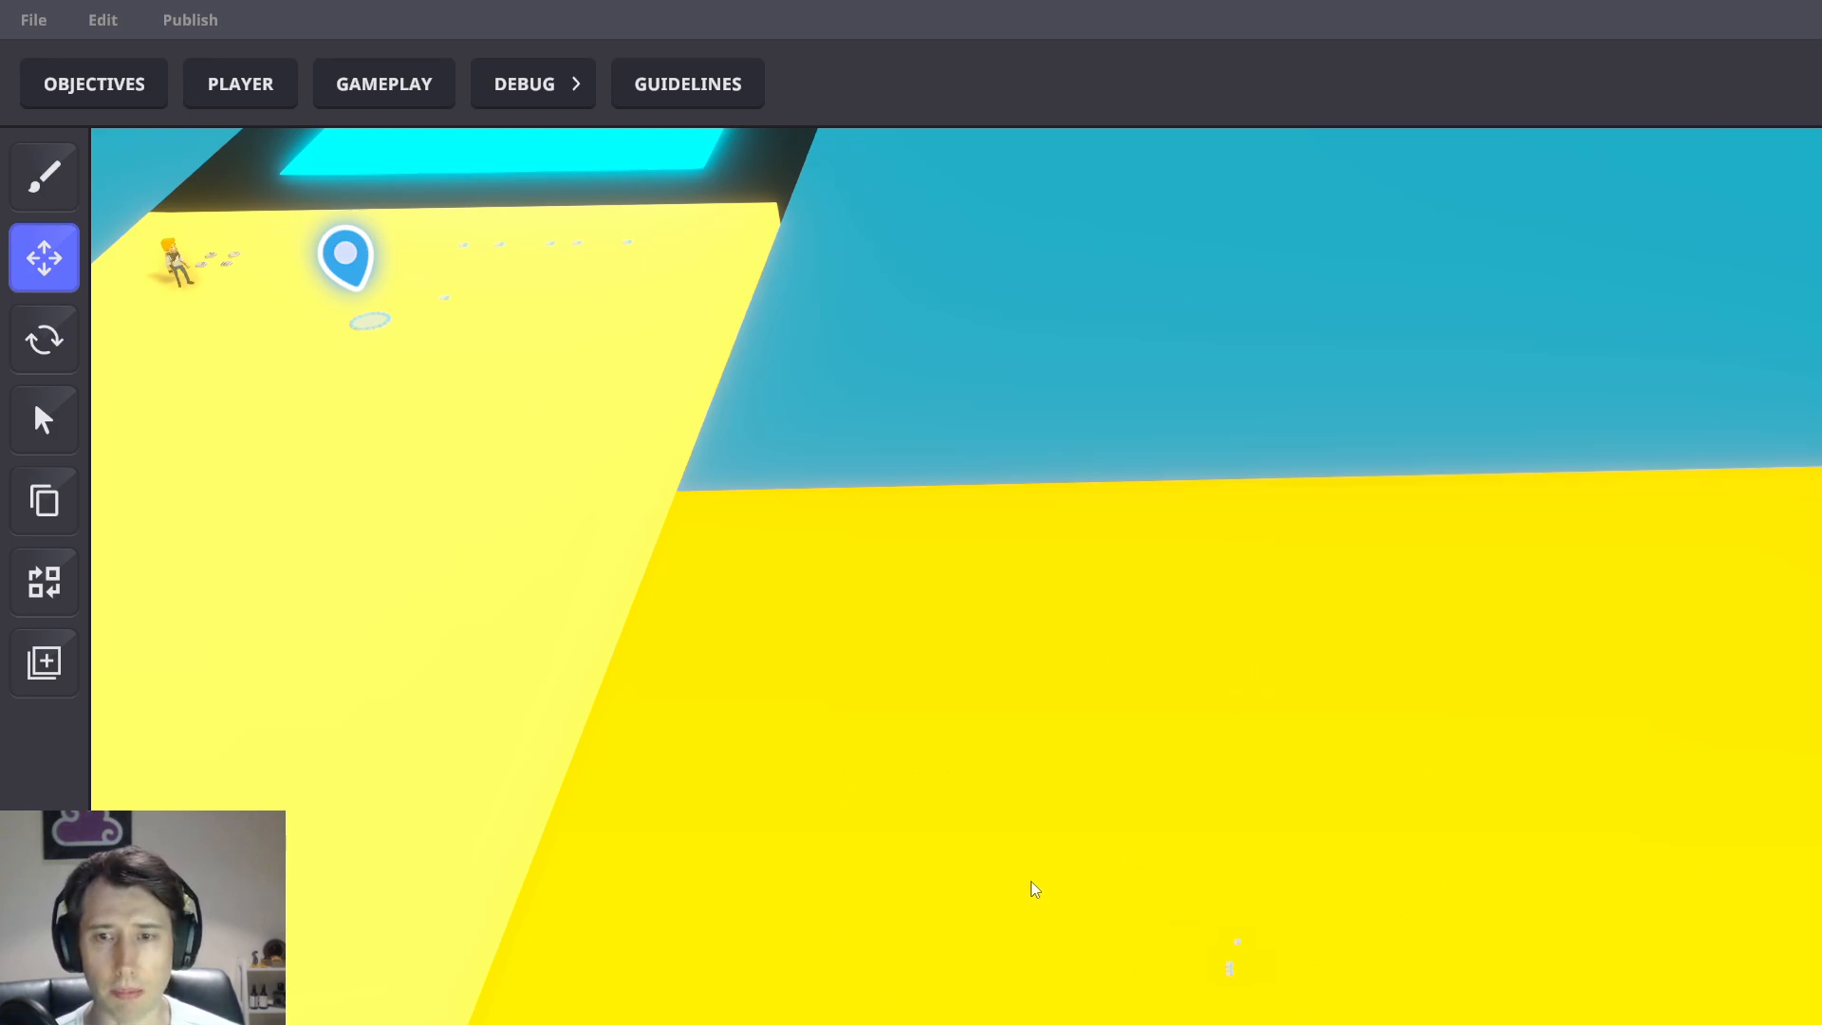
pyautogui.moveTo(487, 565); pyautogui.dragTo(788, 640, button='middle')
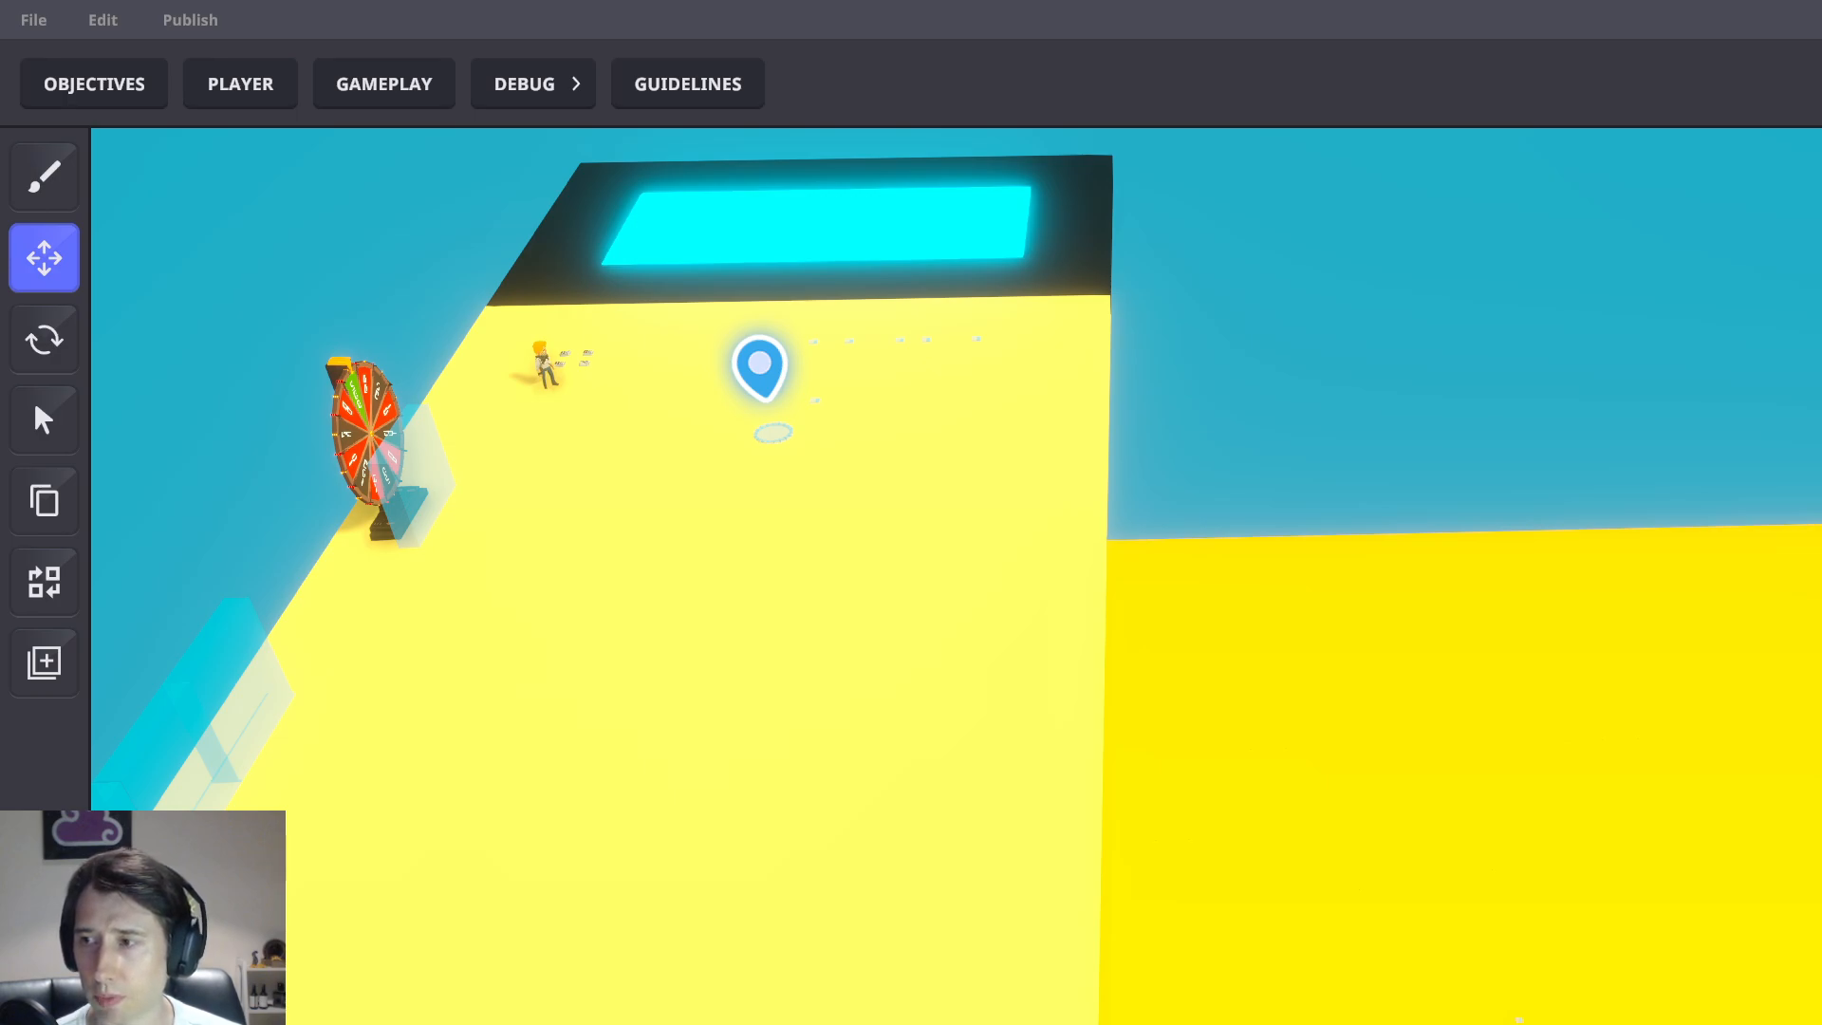
pyautogui.moveTo(871, 551); pyautogui.dragTo(1098, 571, button='middle')
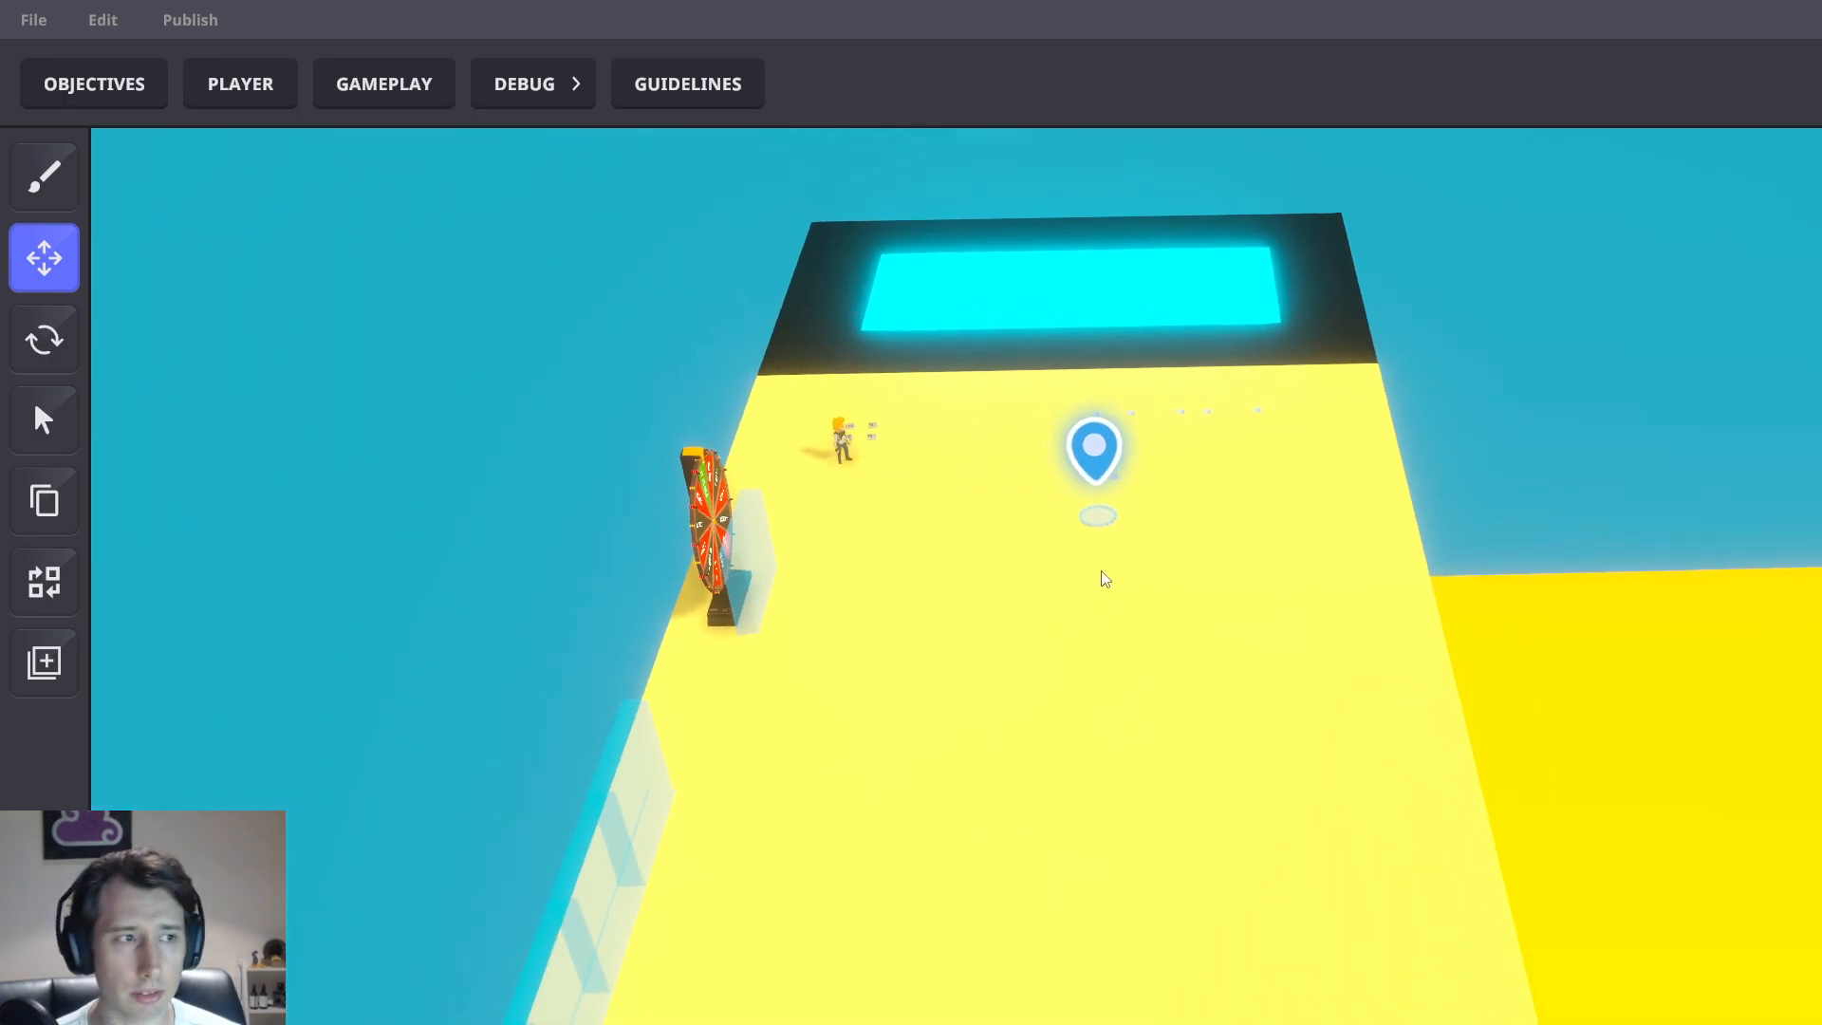
# Start a play test of the level and walk the player character up to the prize wheel
pyautogui.scroll(3, 1212, 494)
pyautogui.hotkey('ctrl', 'p')
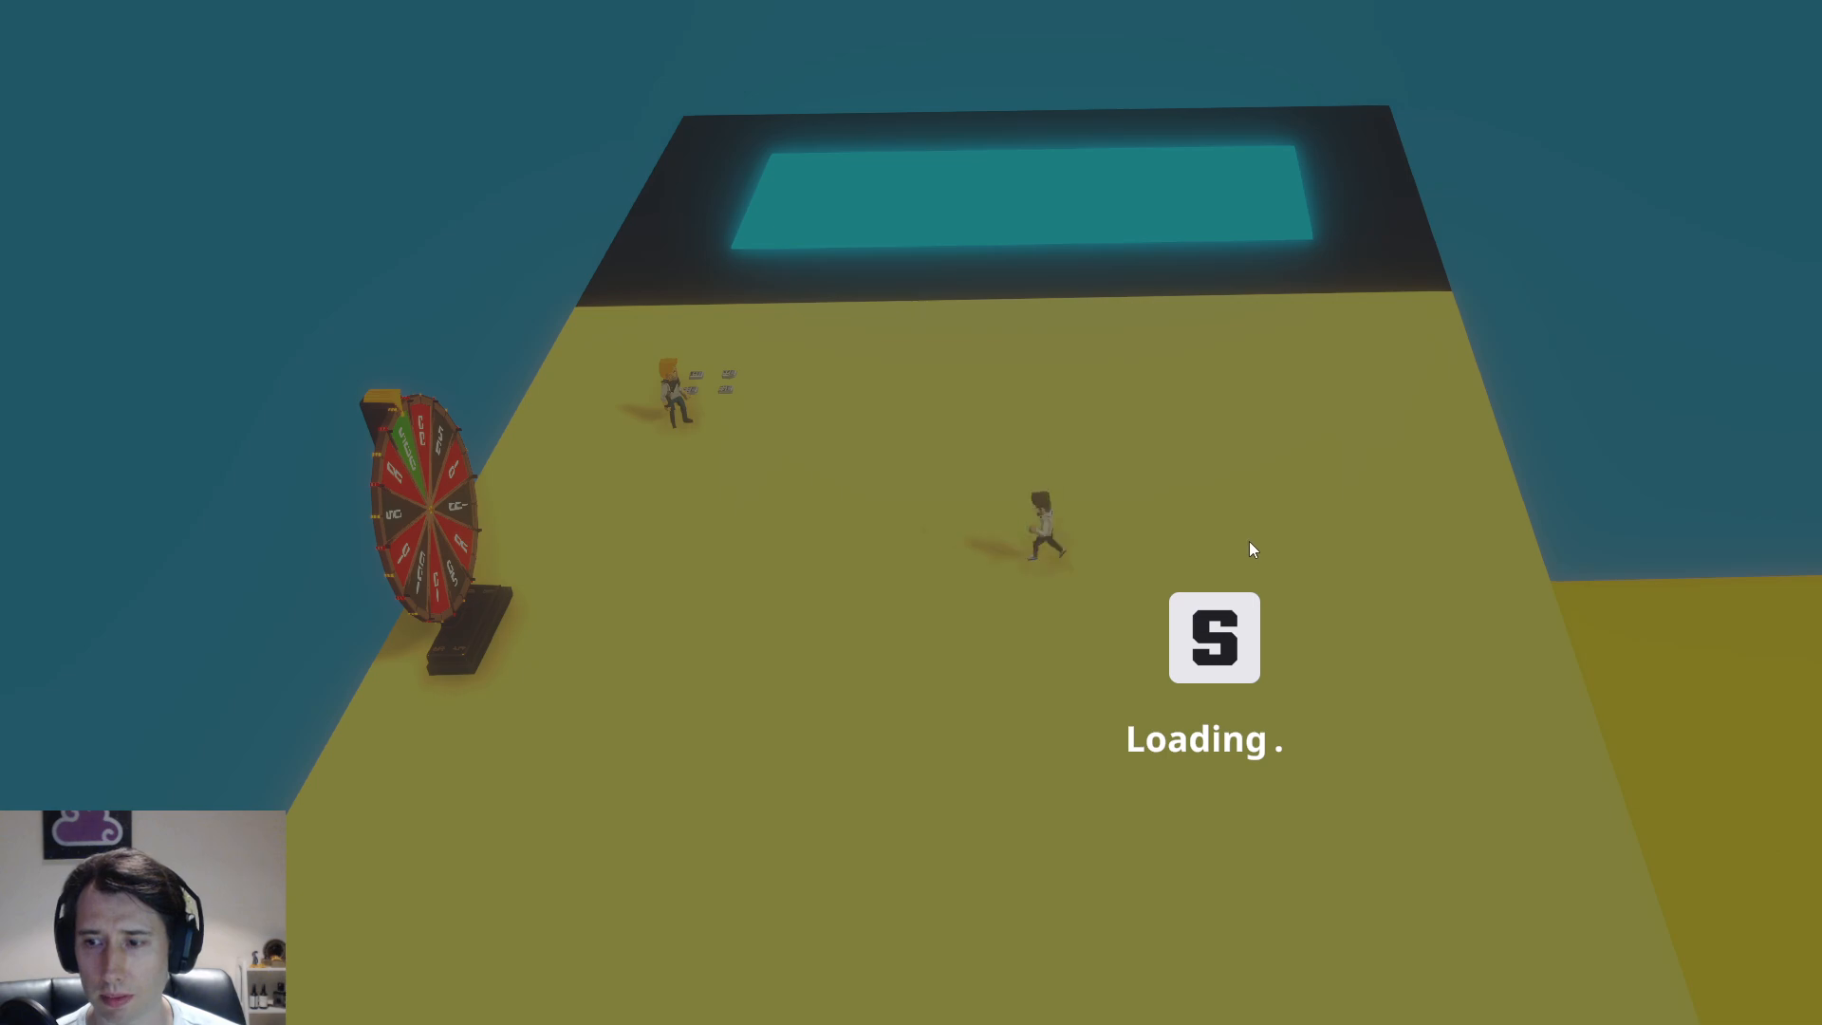
pyautogui.scroll(-5, 912, 512)
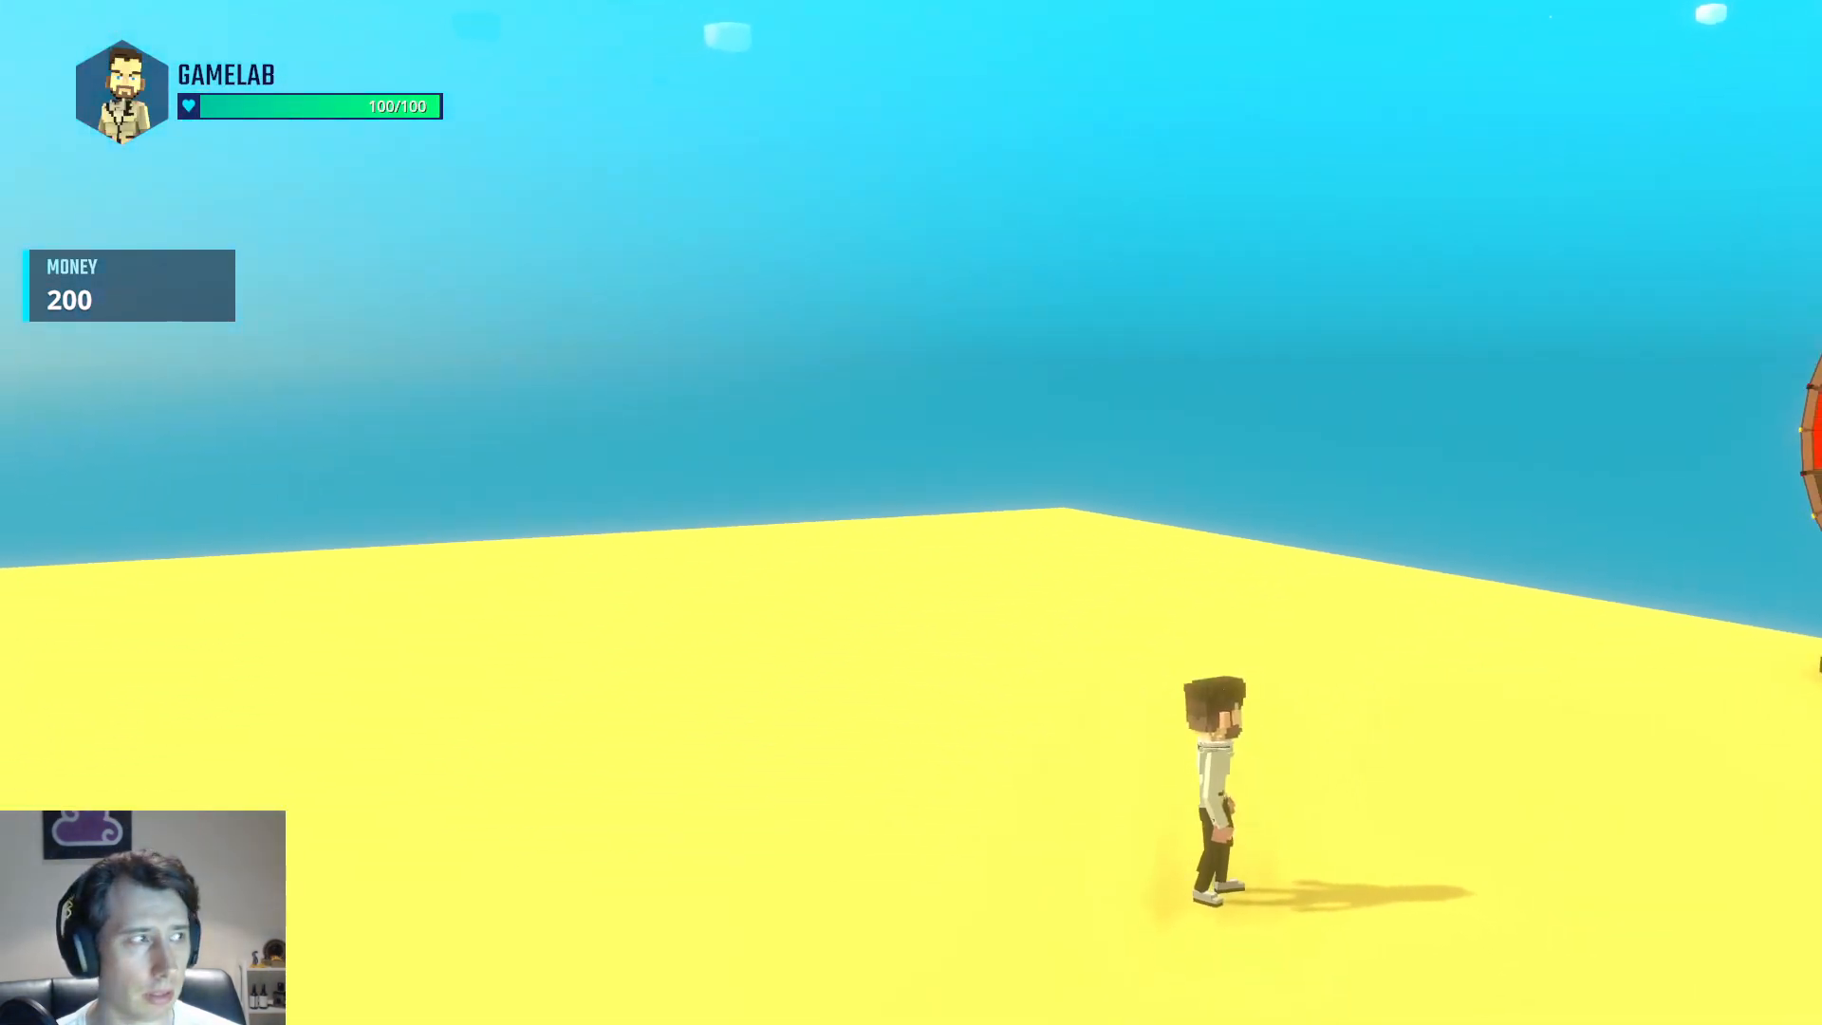
pyautogui.press('w')
pyautogui.press('a')
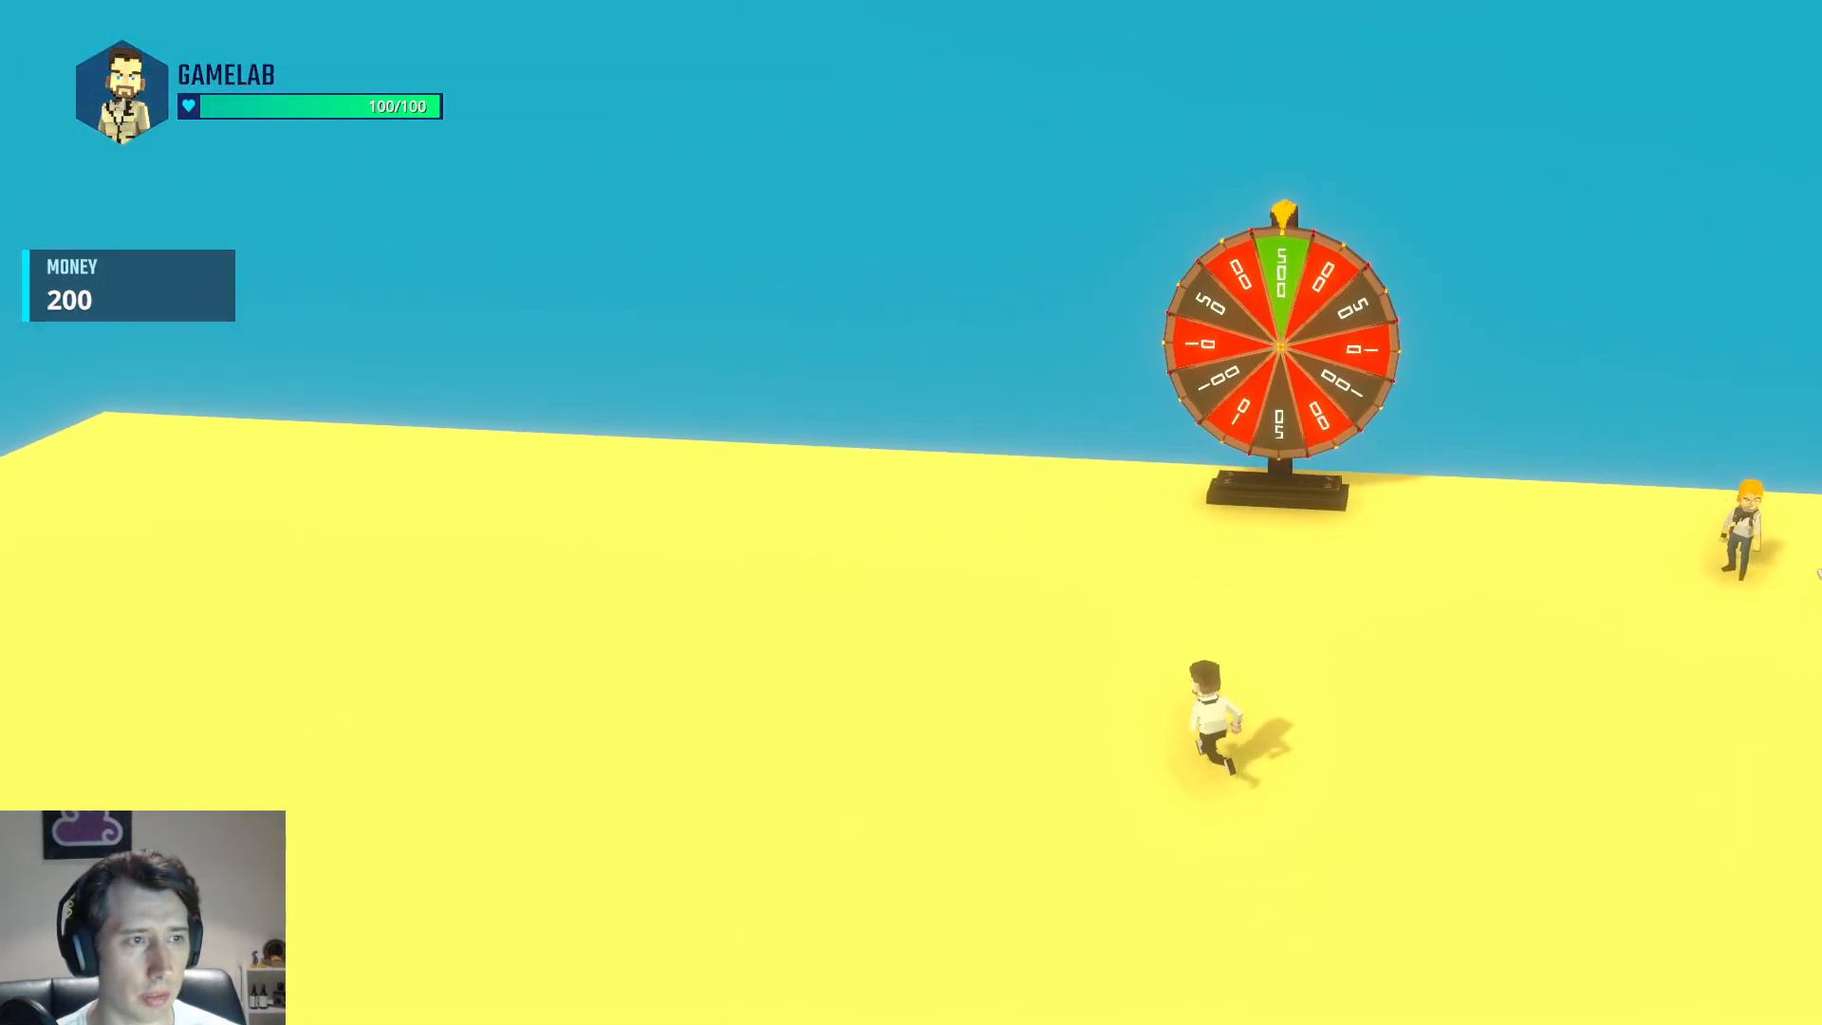
pyautogui.press('w')
pyautogui.scroll(5, 911, 512)
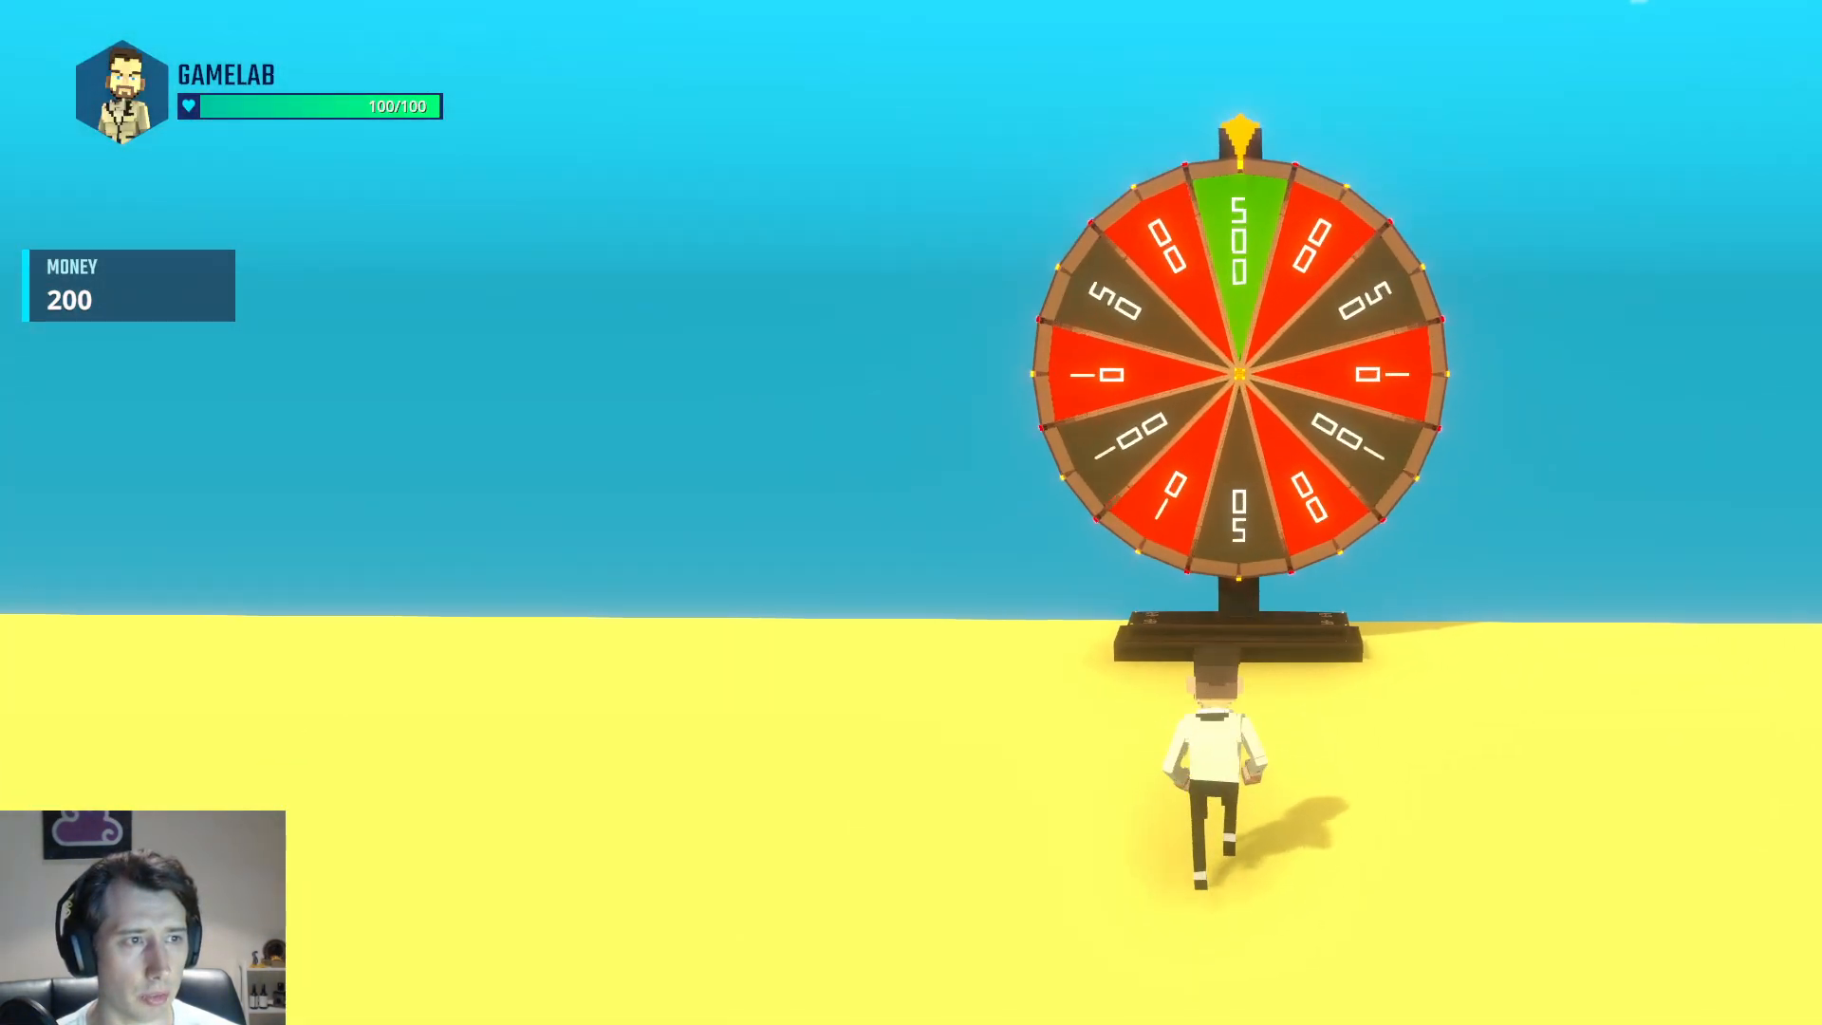
# Spin the prize wheel and step the player character back to watch it stop
pyautogui.press('e')
pyautogui.press('d')
pyautogui.scroll(-5, 911, 513)
pyautogui.press('s')
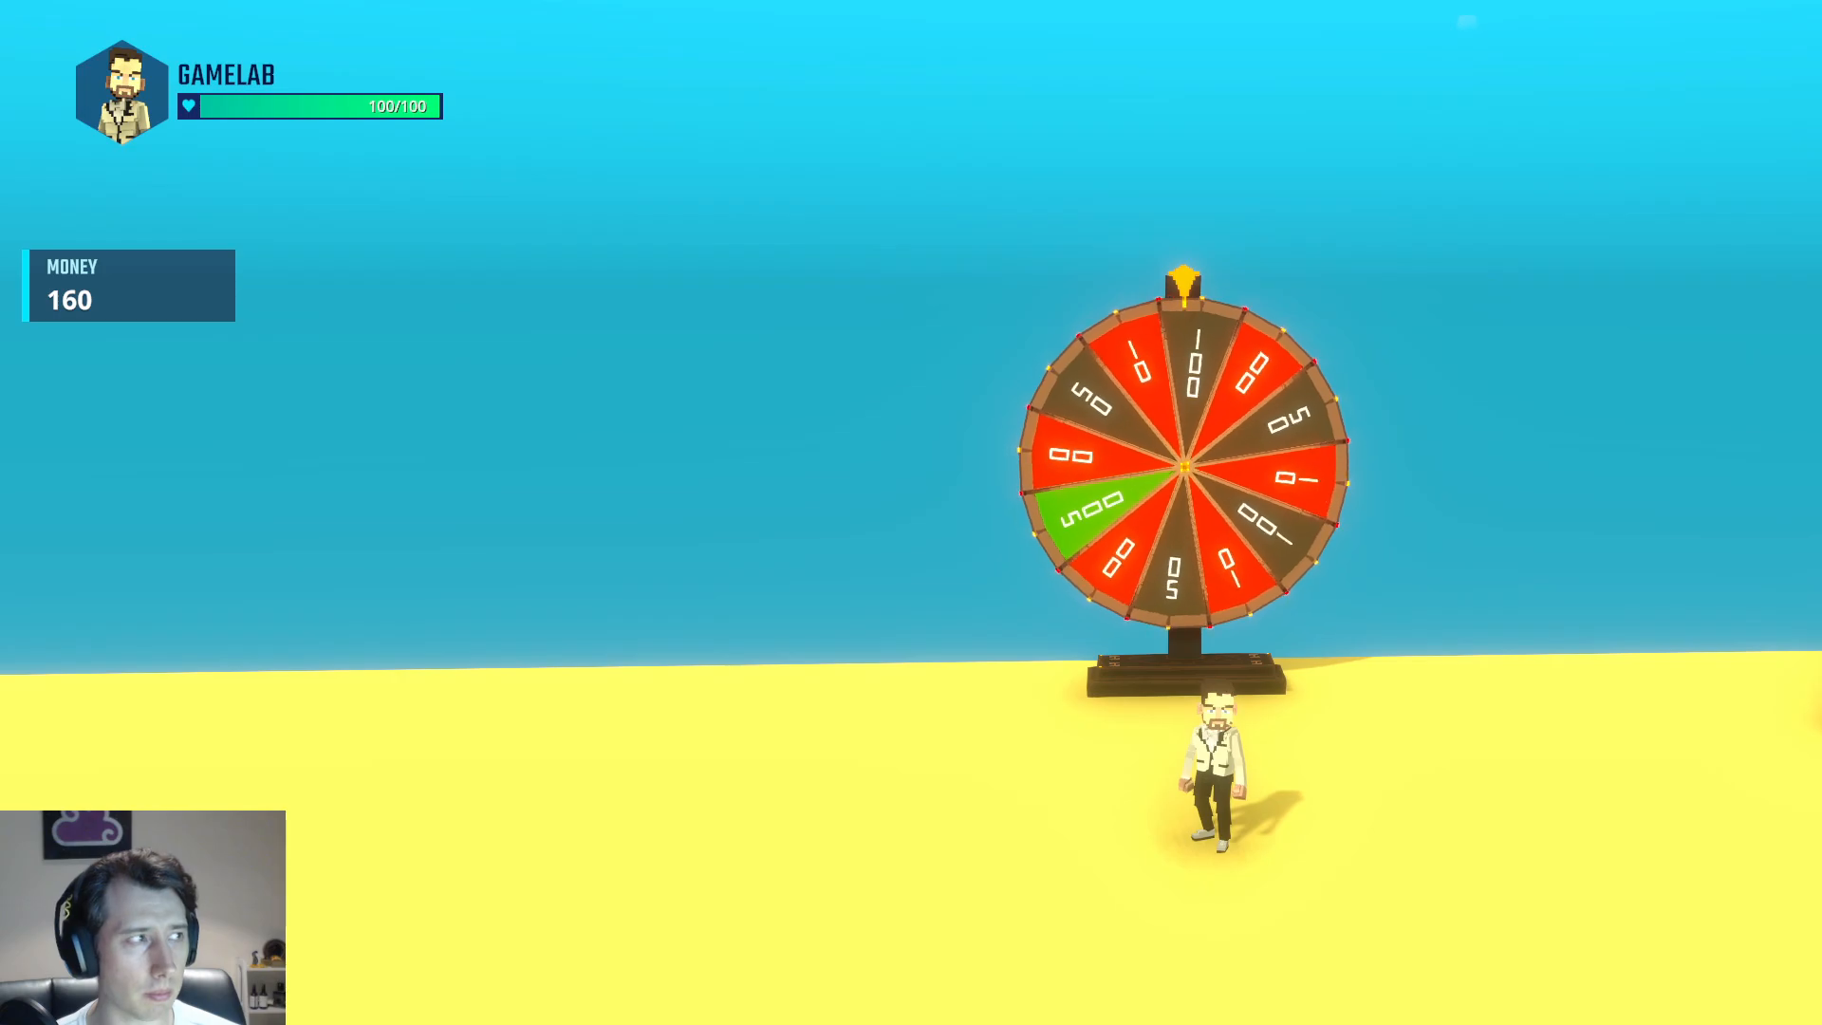
# Walk the player character from the wheel to the orange-haired character beside the four small floor items
pyautogui.press('w')
pyautogui.press('w')
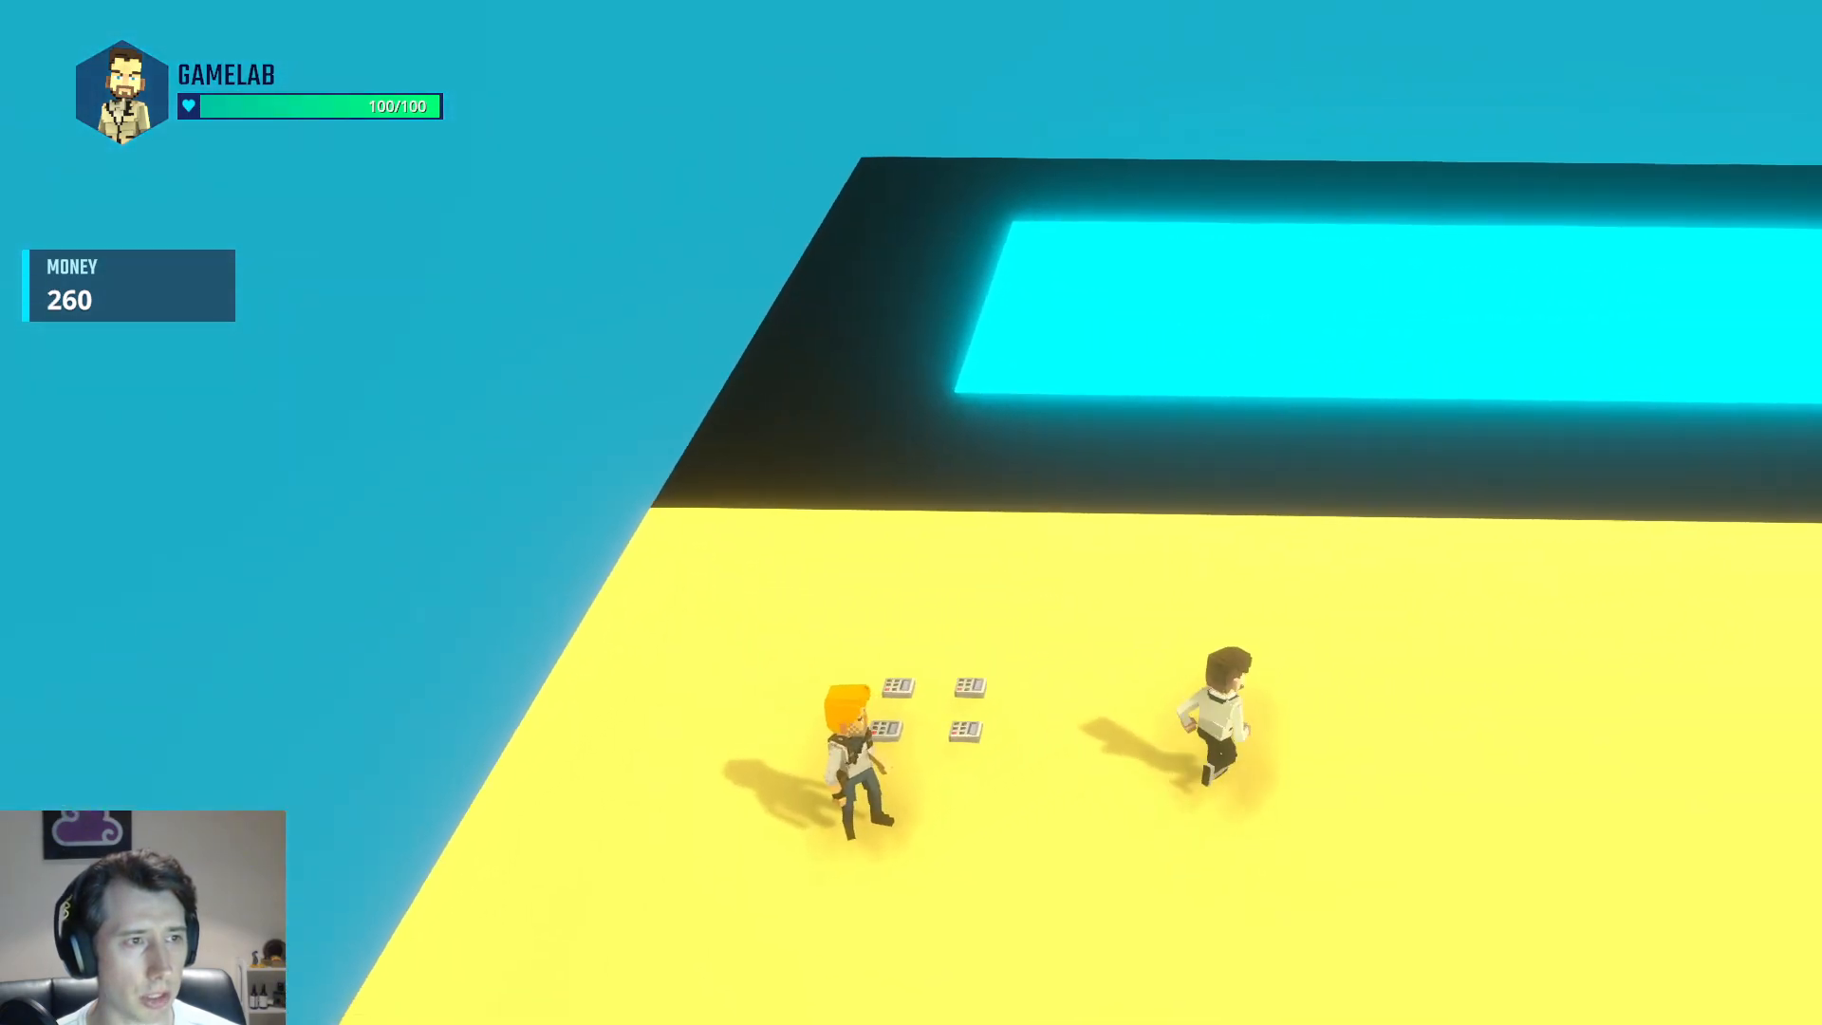
pyautogui.press('a')
pyautogui.press('w')
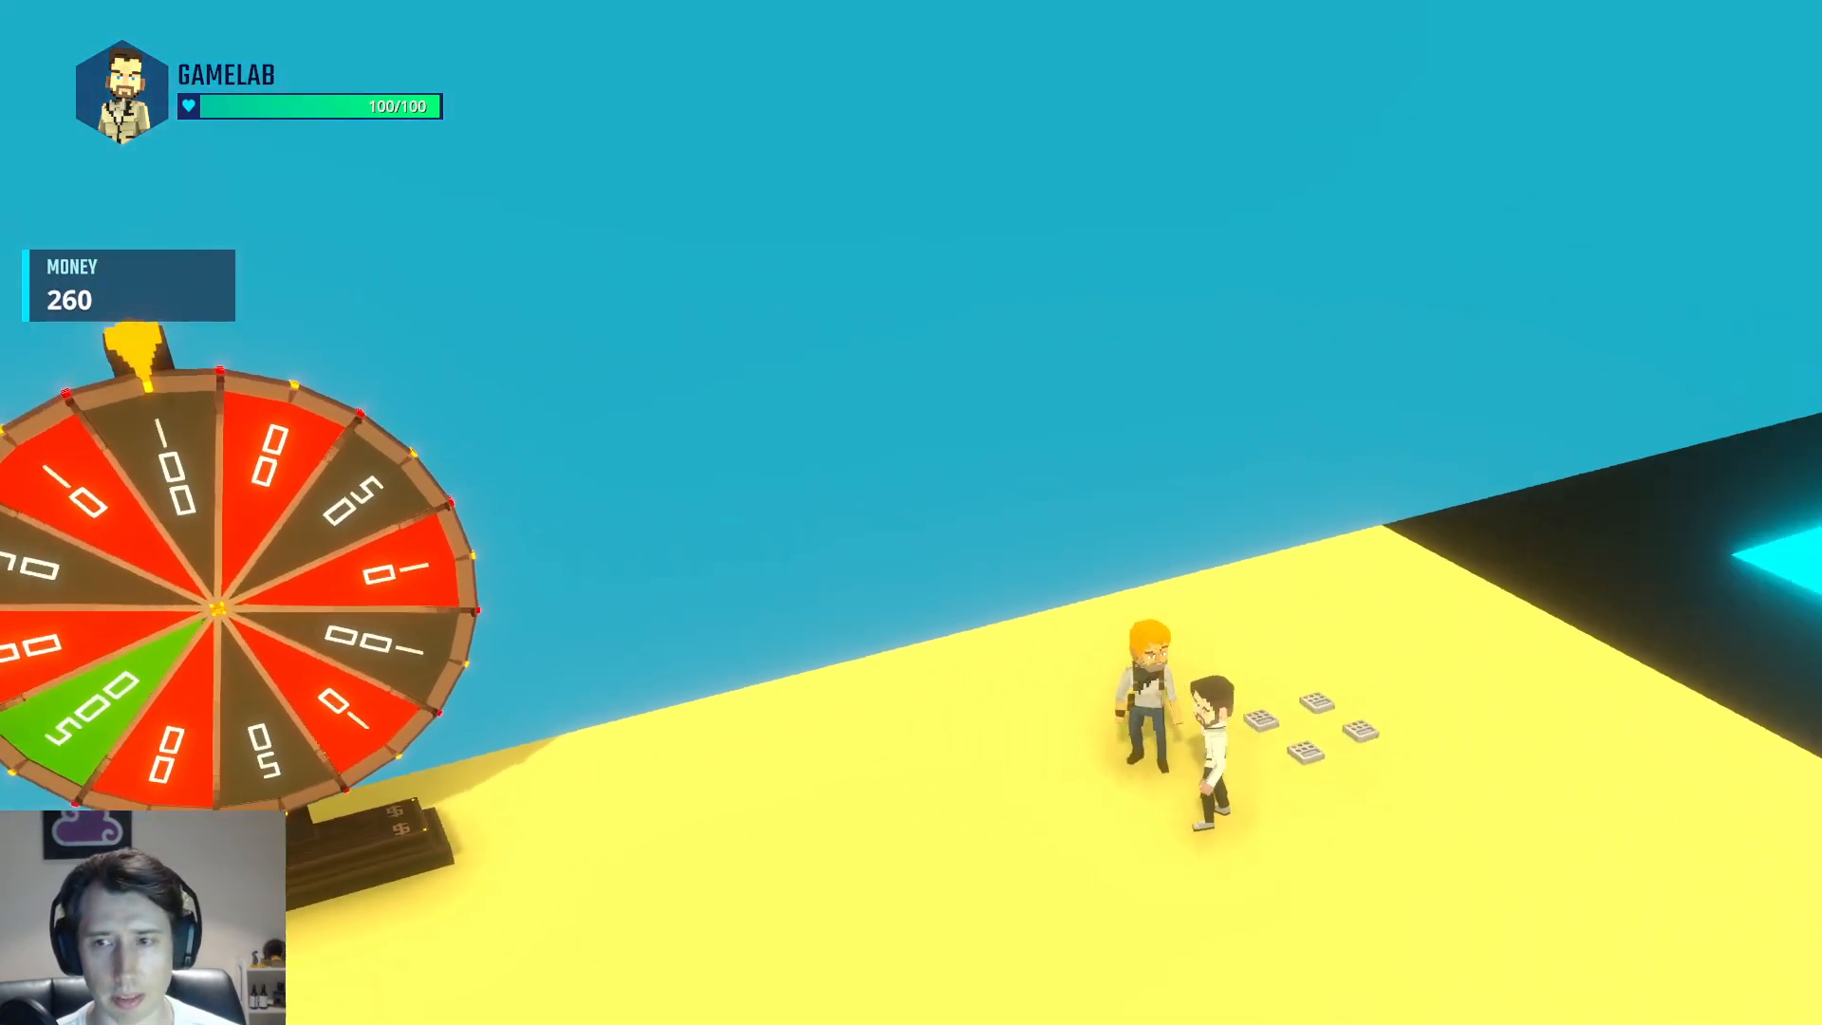
# Move the player character onto the glowing cyan area and test running across it and its dark border
pyautogui.press('w')
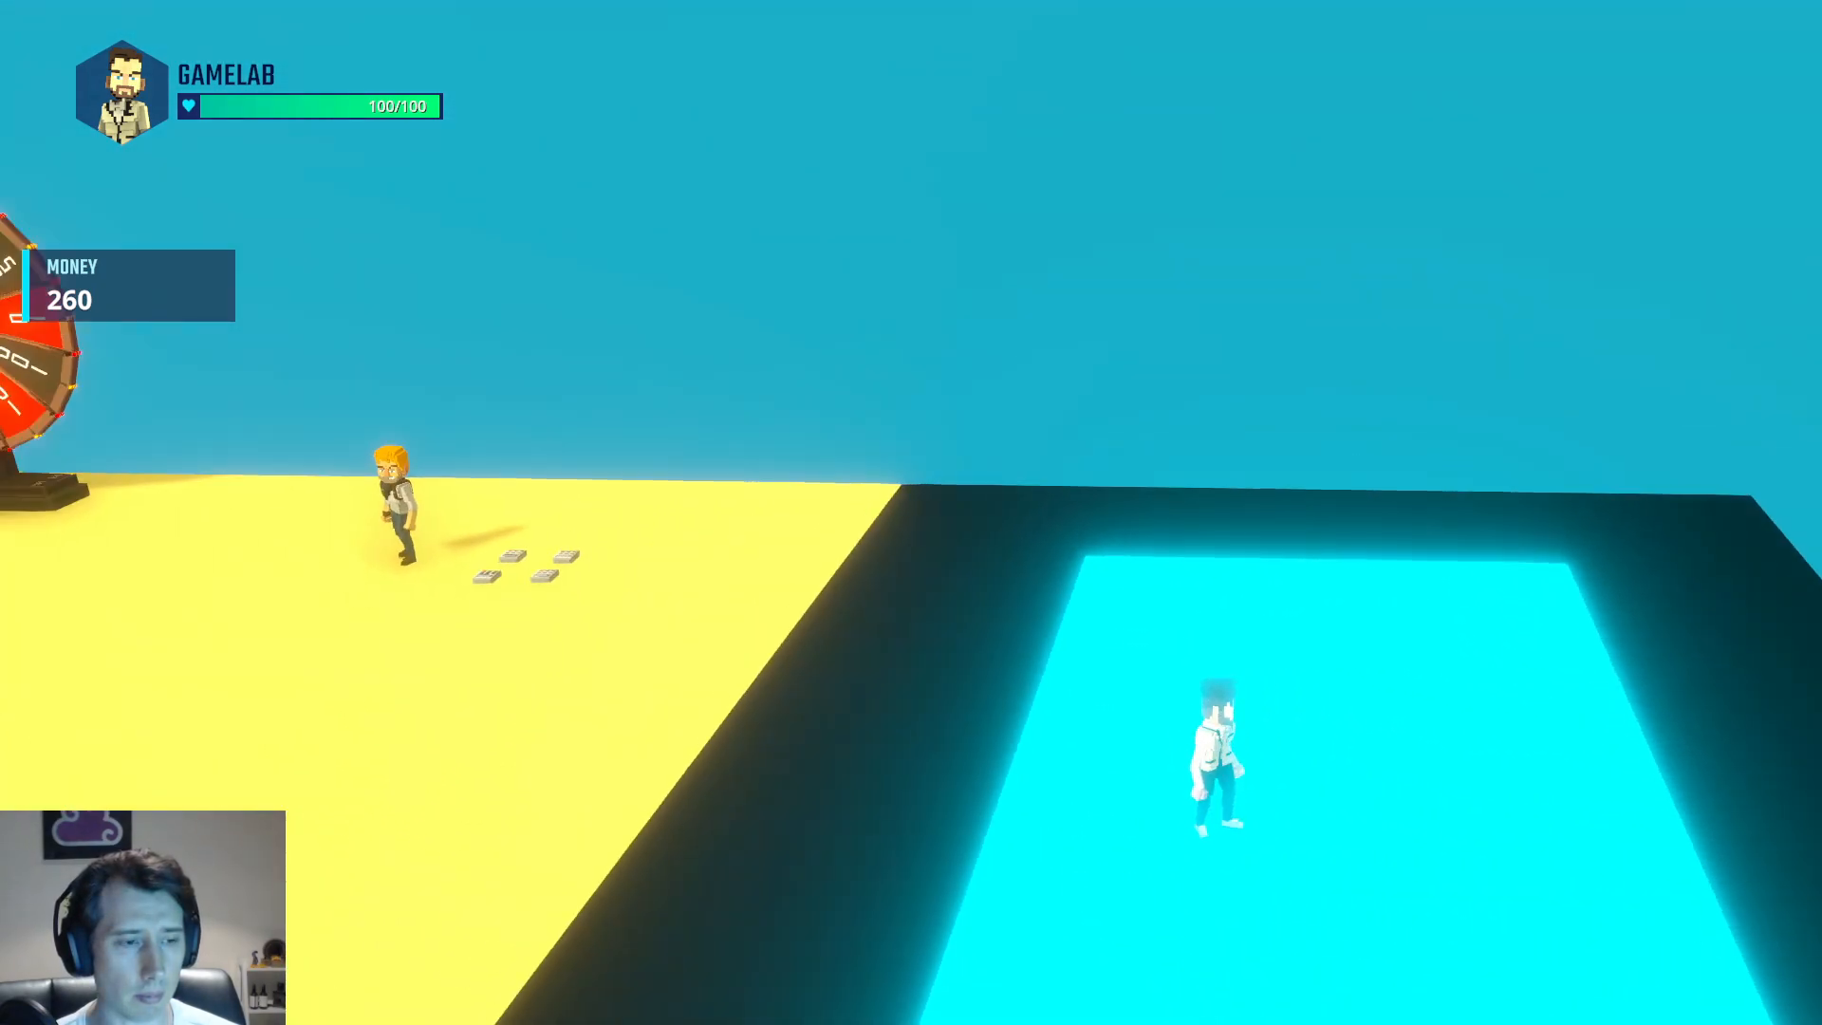
pyautogui.press('d')
pyautogui.press('d')
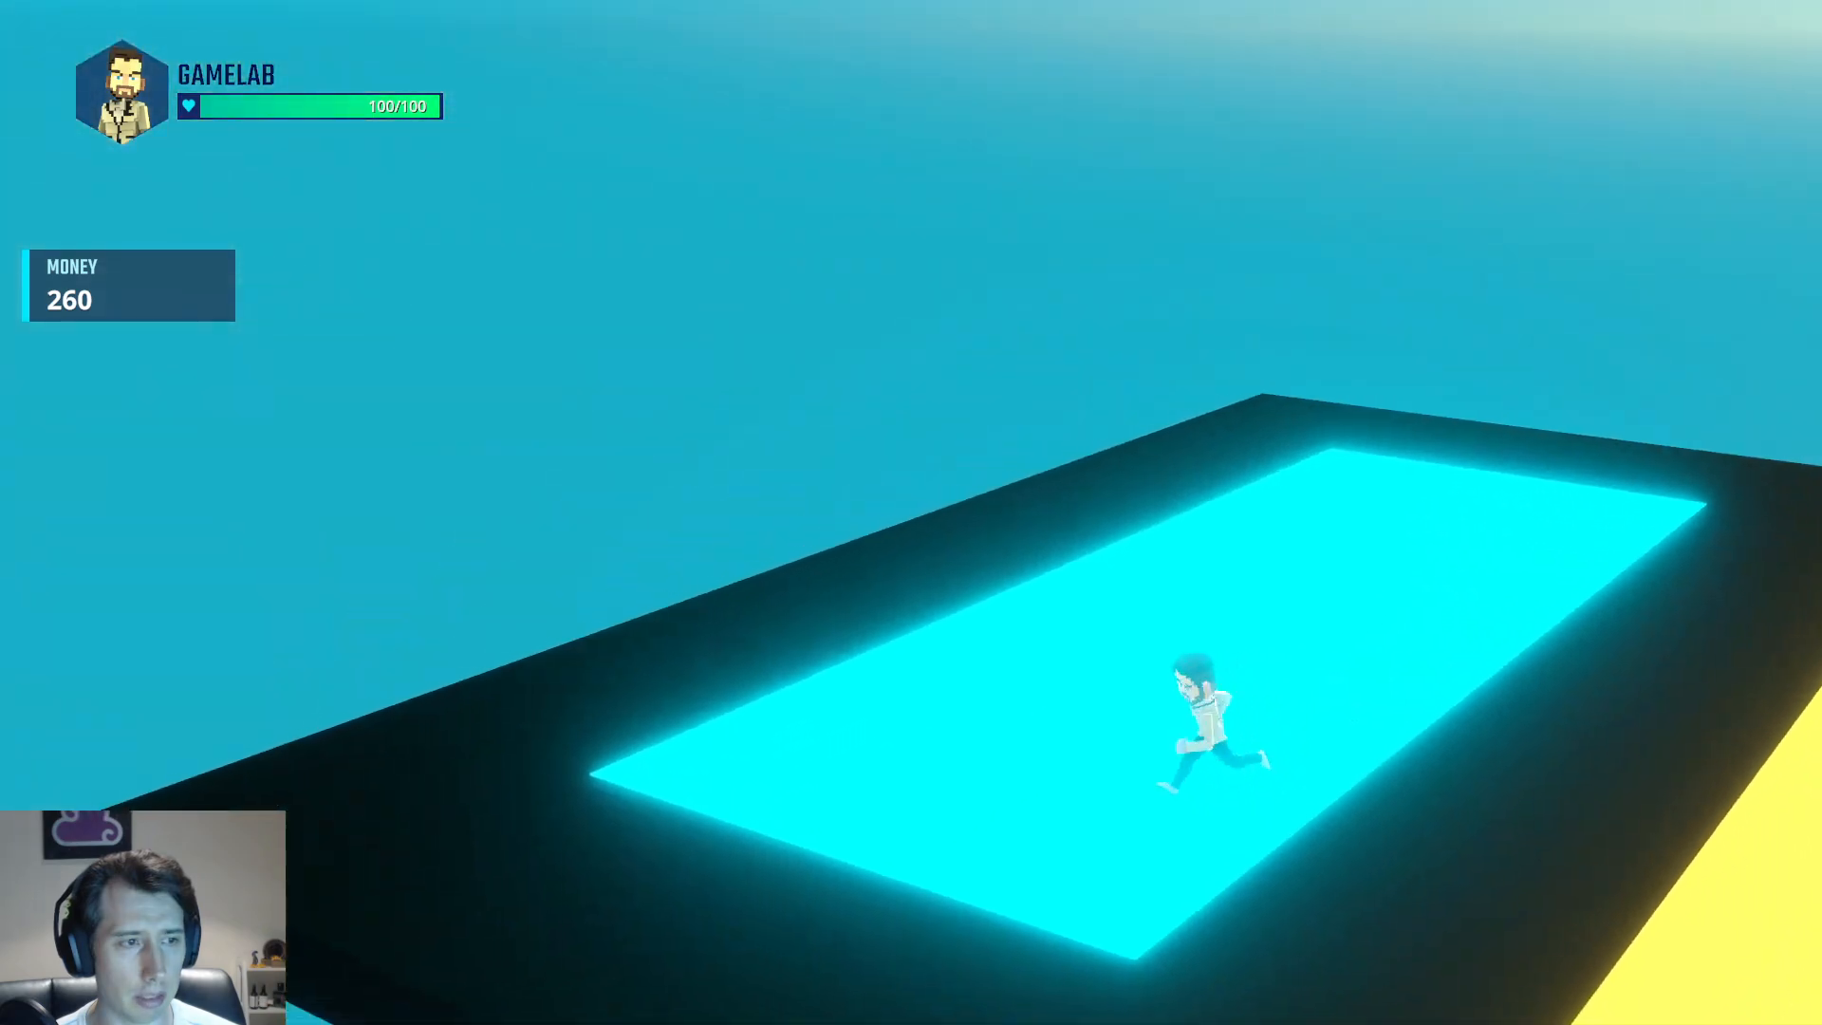
pyautogui.press('w')
pyautogui.press('w')
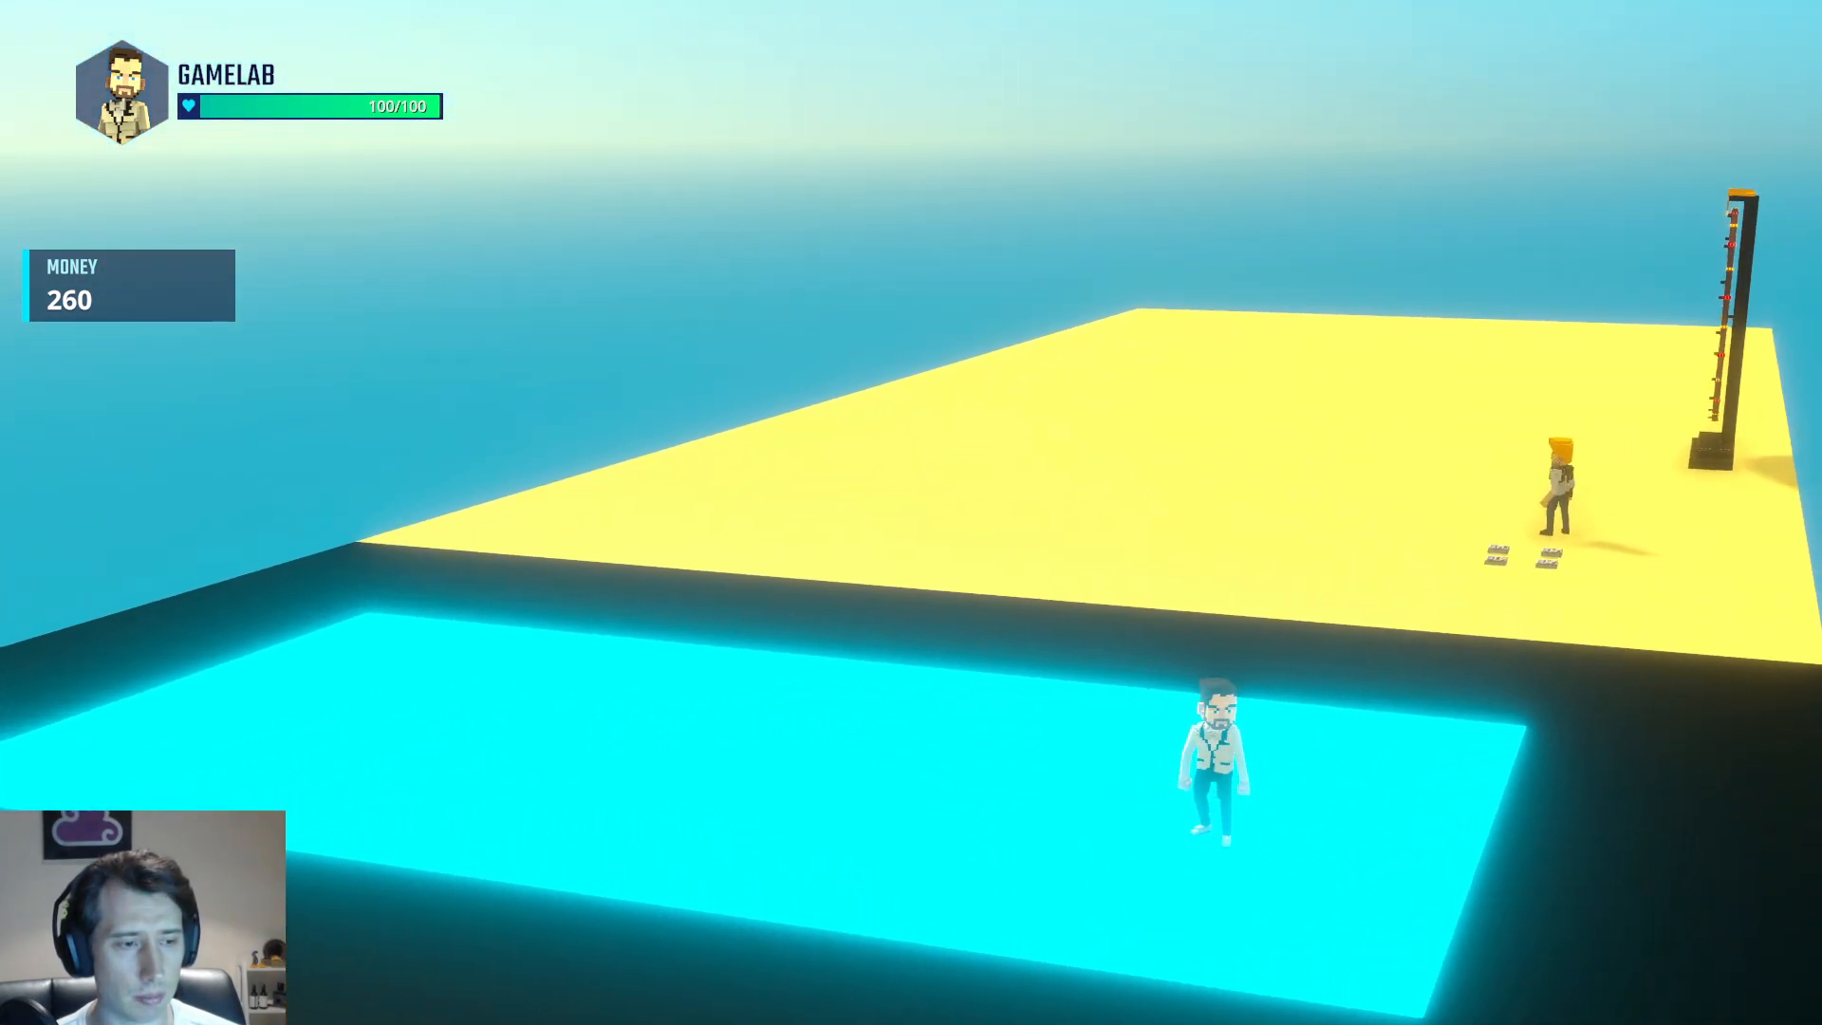
pyautogui.press('a')
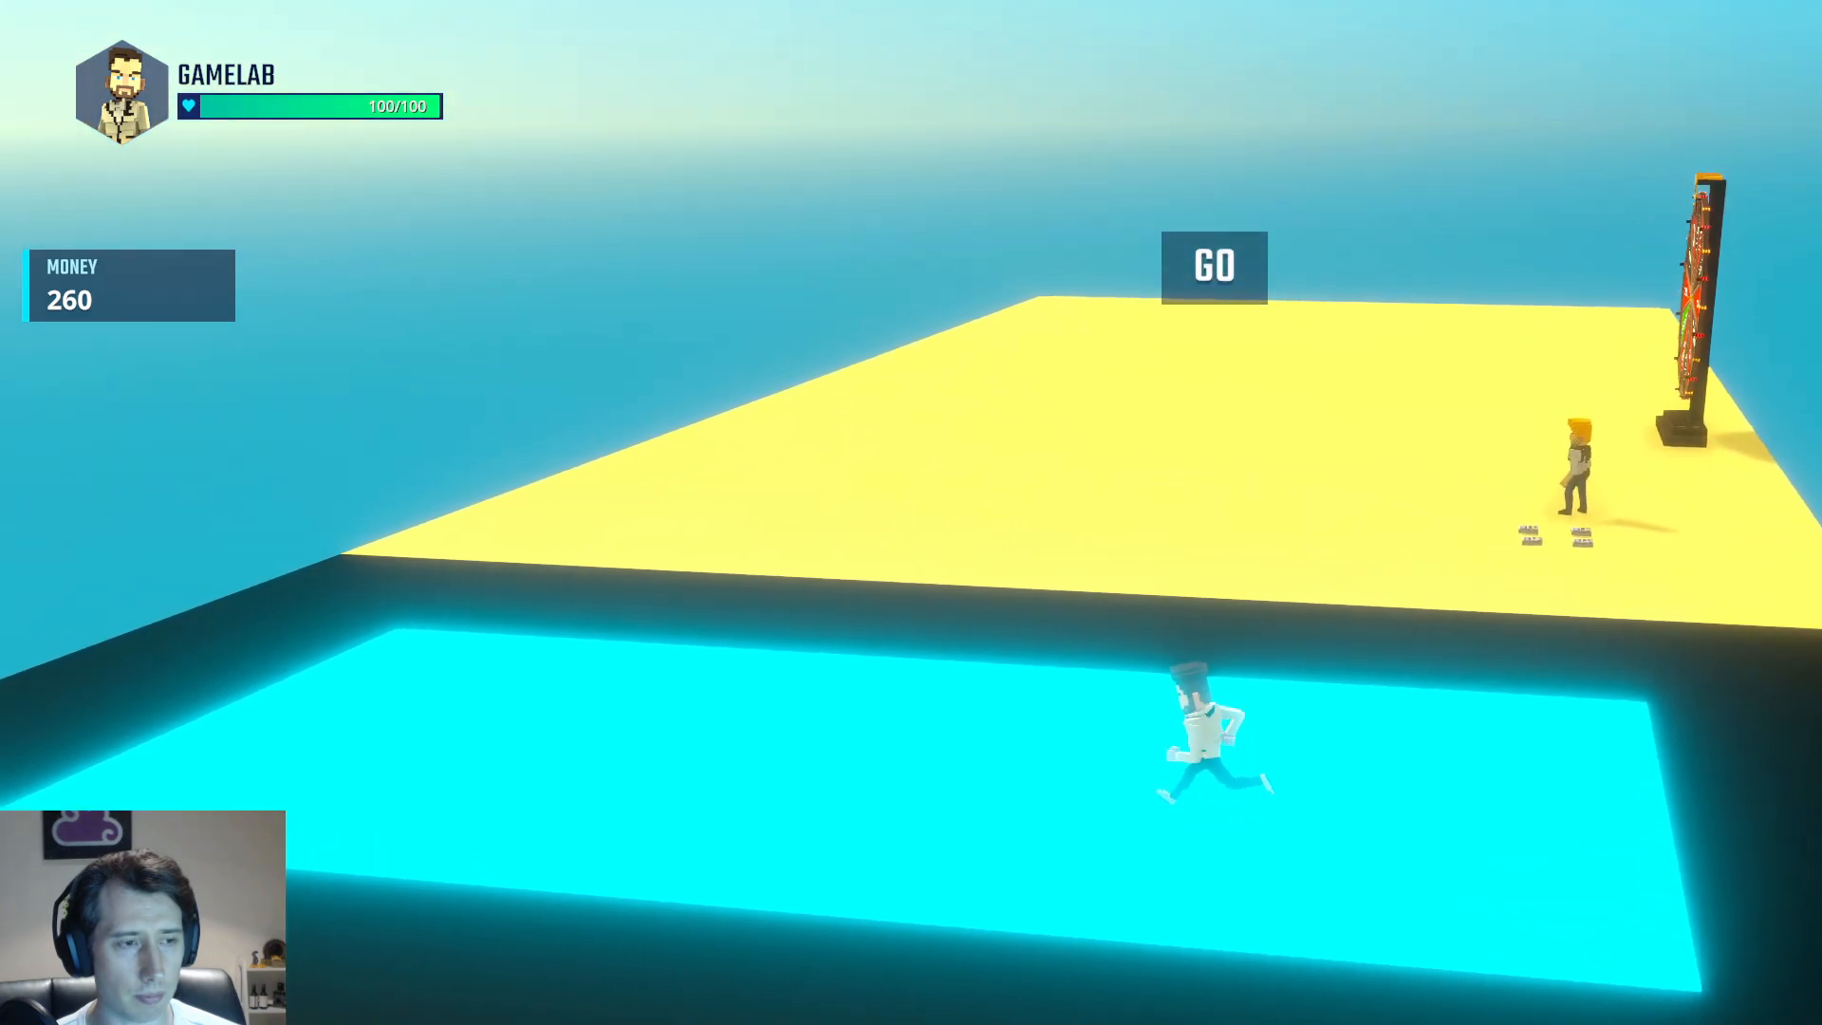
pyautogui.press('w')
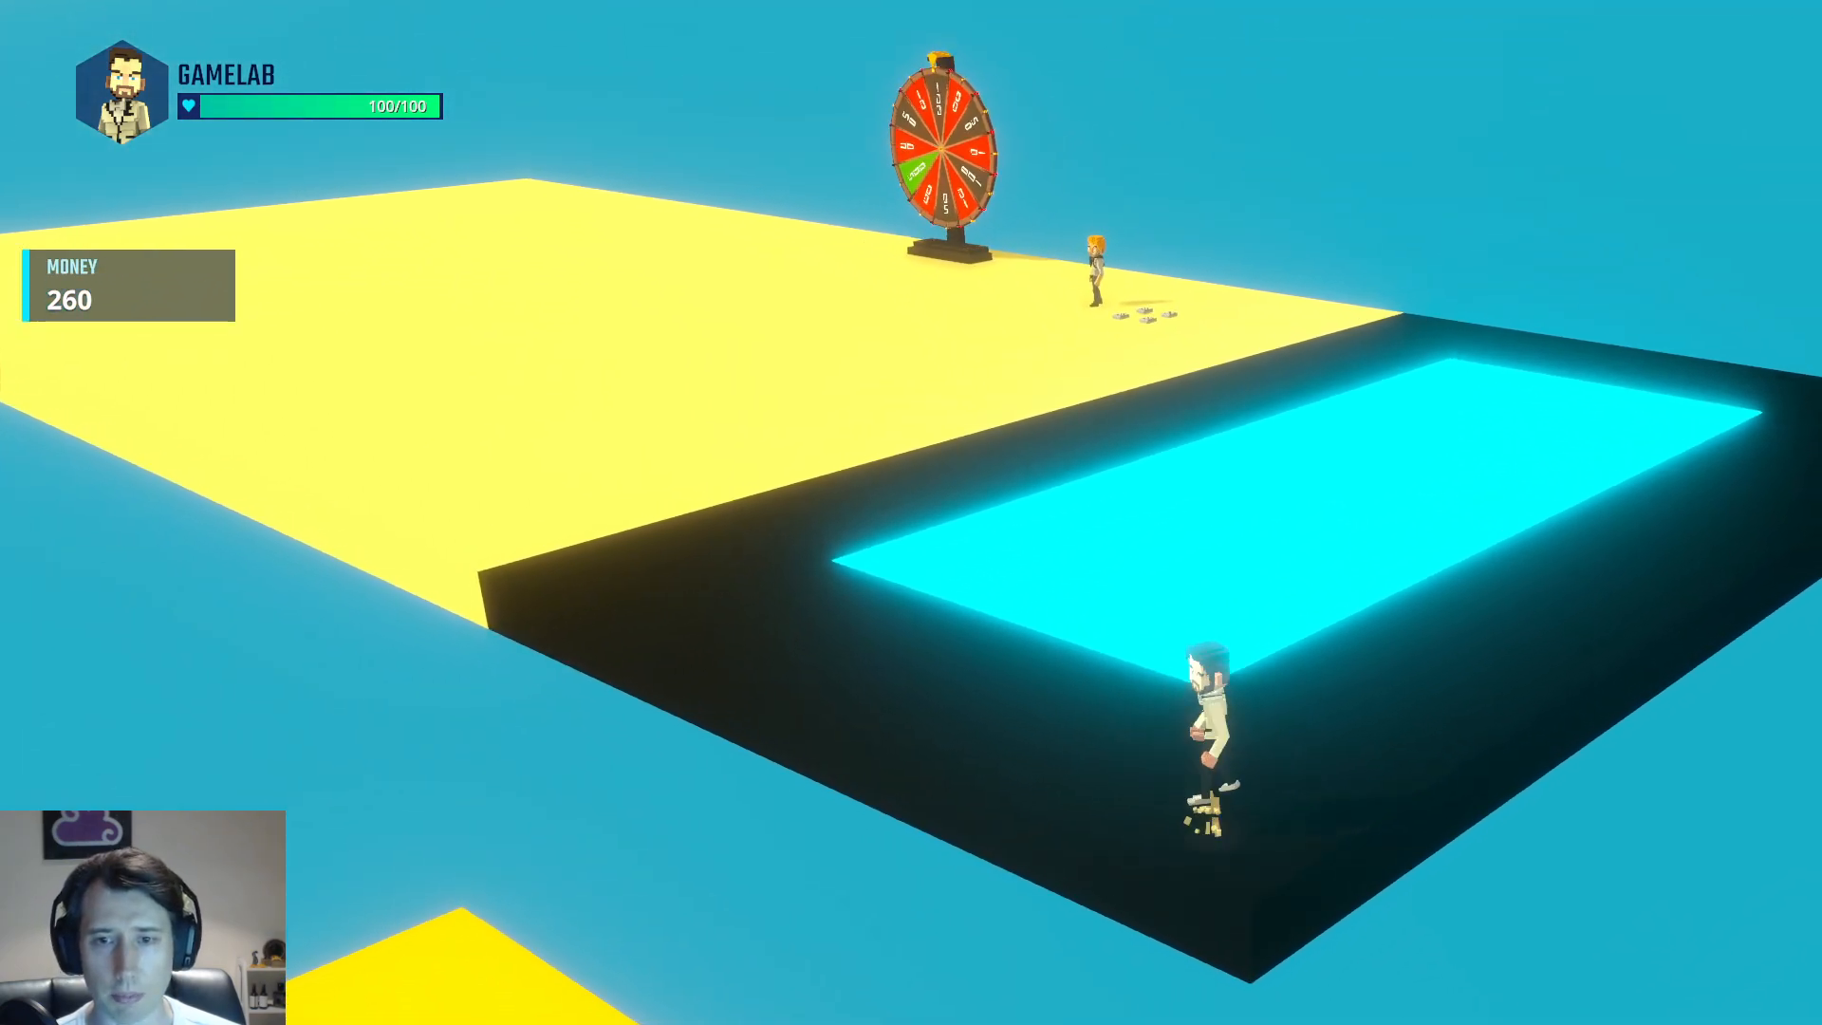
pyautogui.press('w')
pyautogui.press('d')
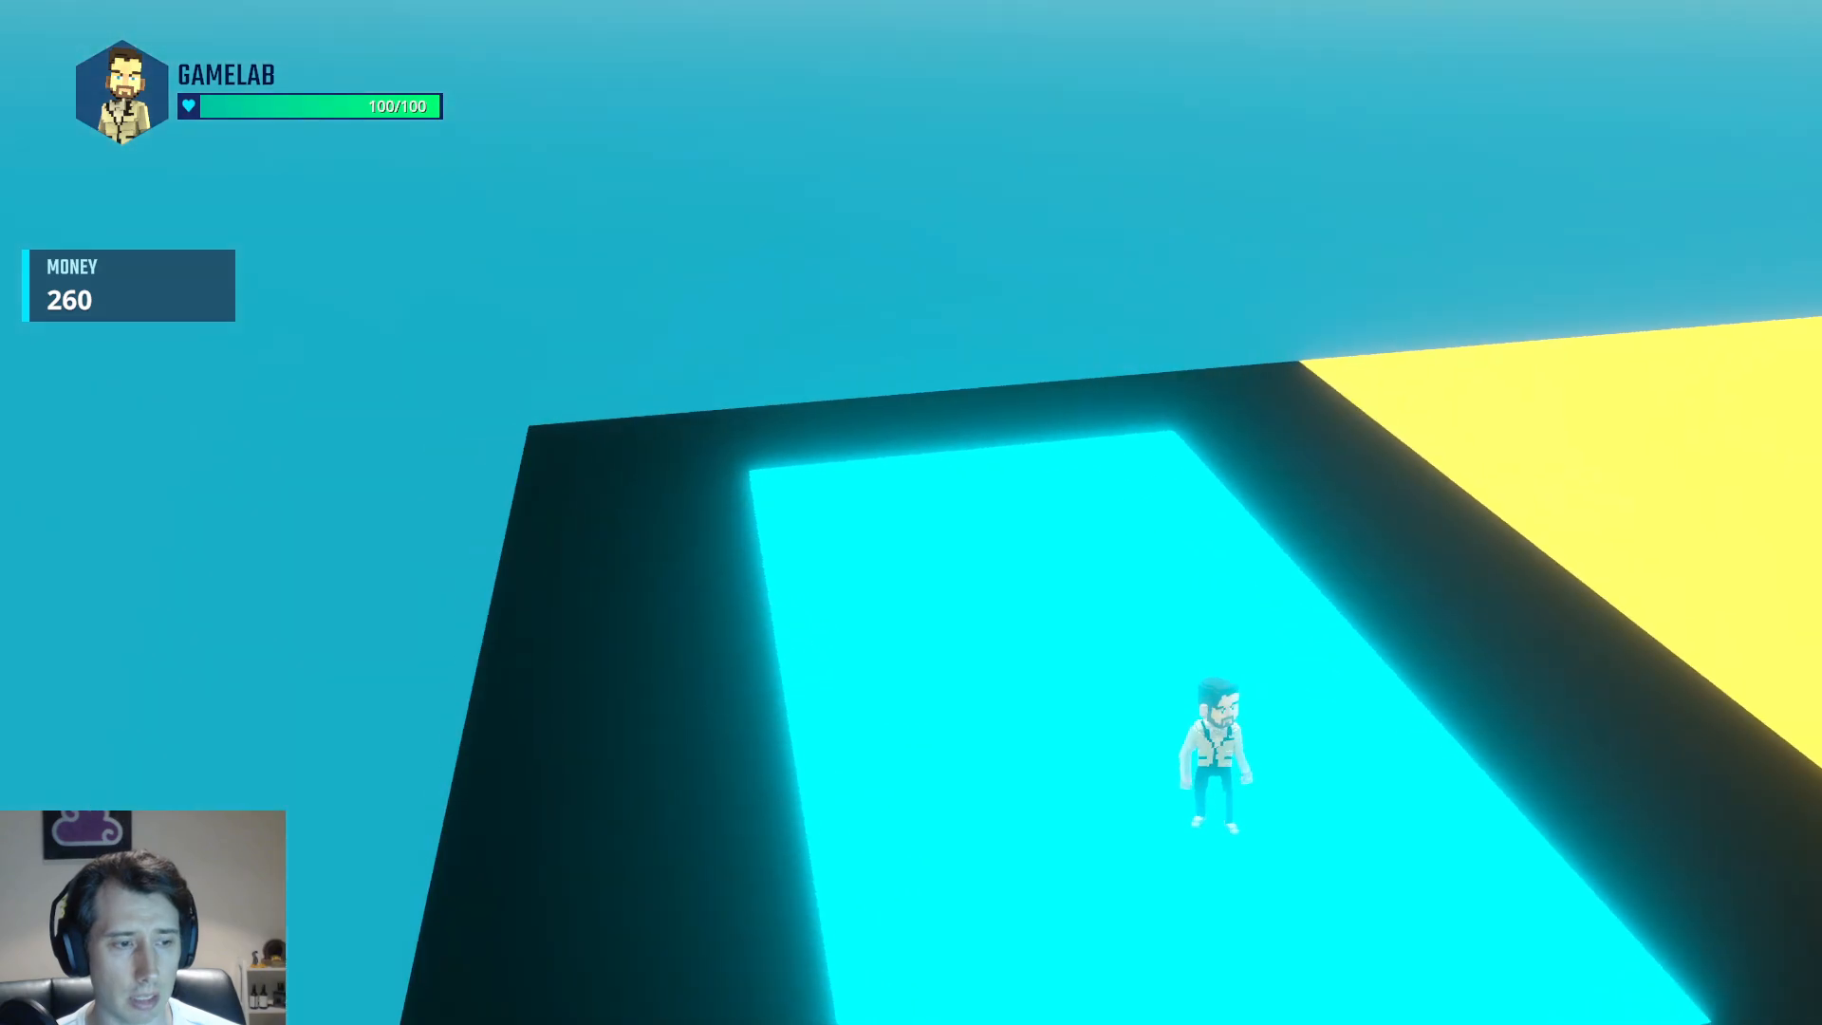
# Leave the cyan area and run across the pale yellow floor to the edge of the brighter yellow platform
pyautogui.press('w')
pyautogui.press('a')
pyautogui.press('w')
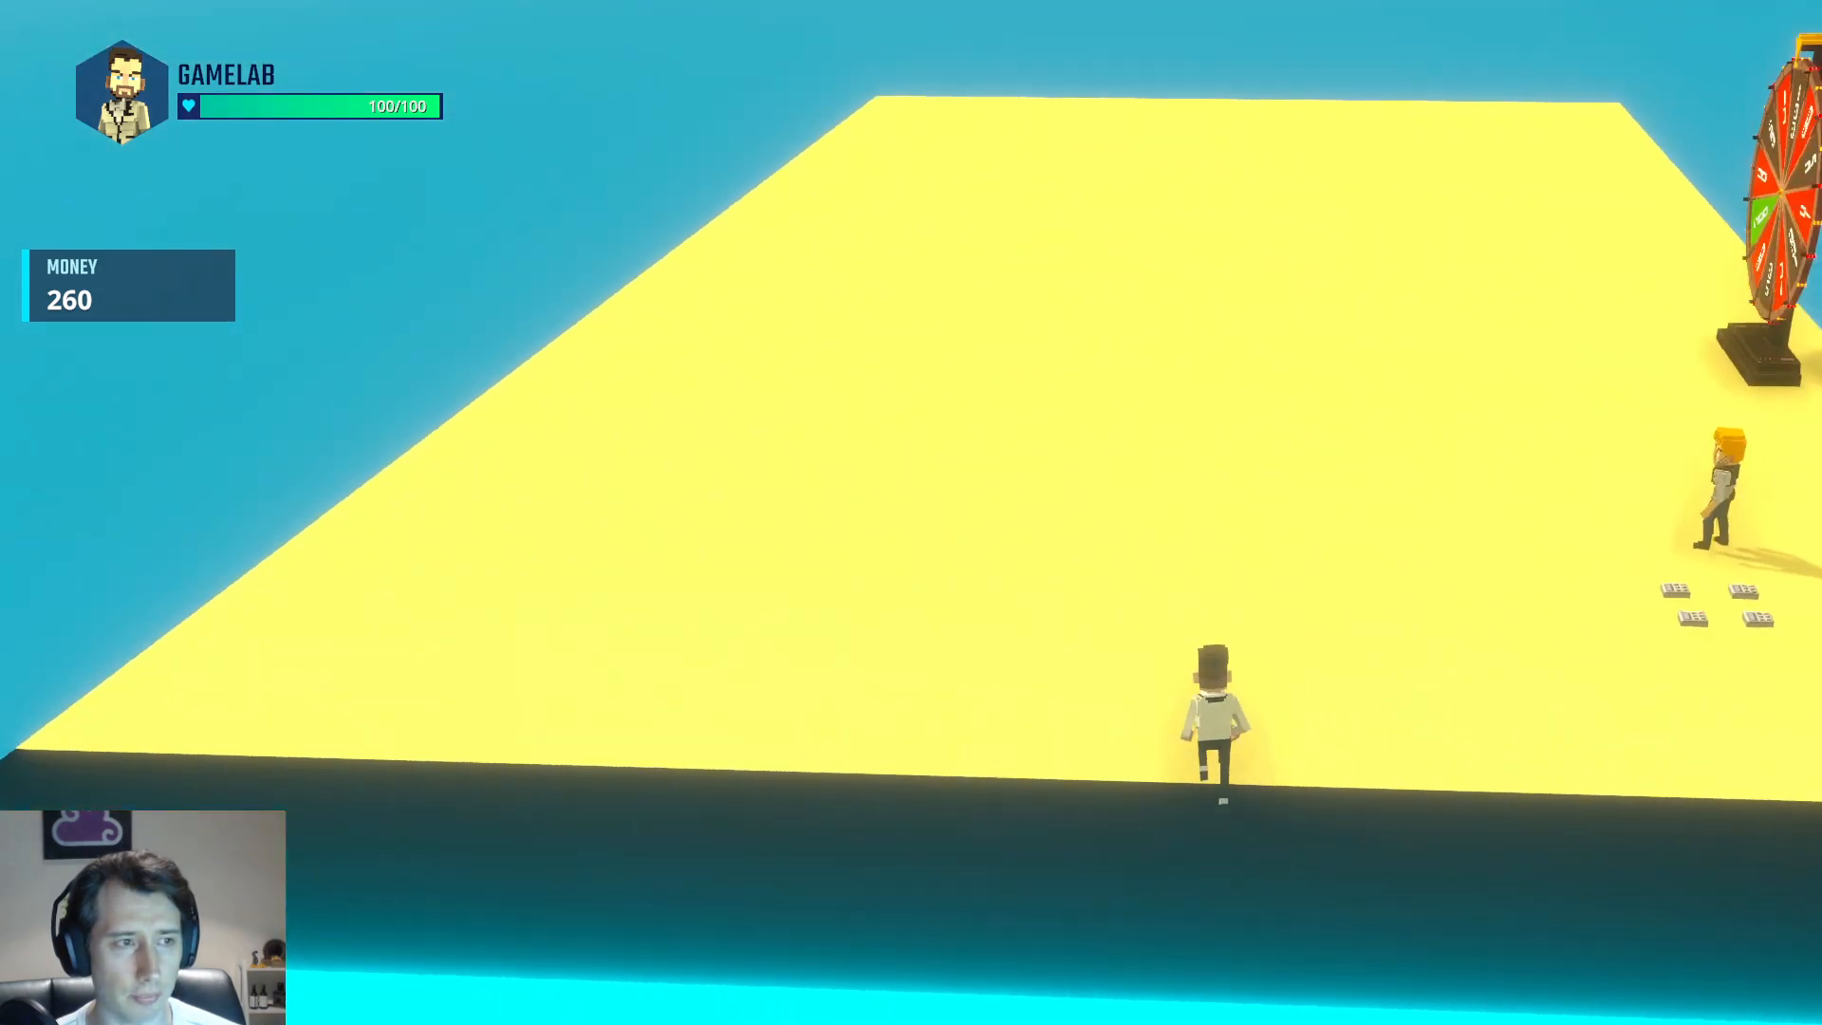
pyautogui.press('a')
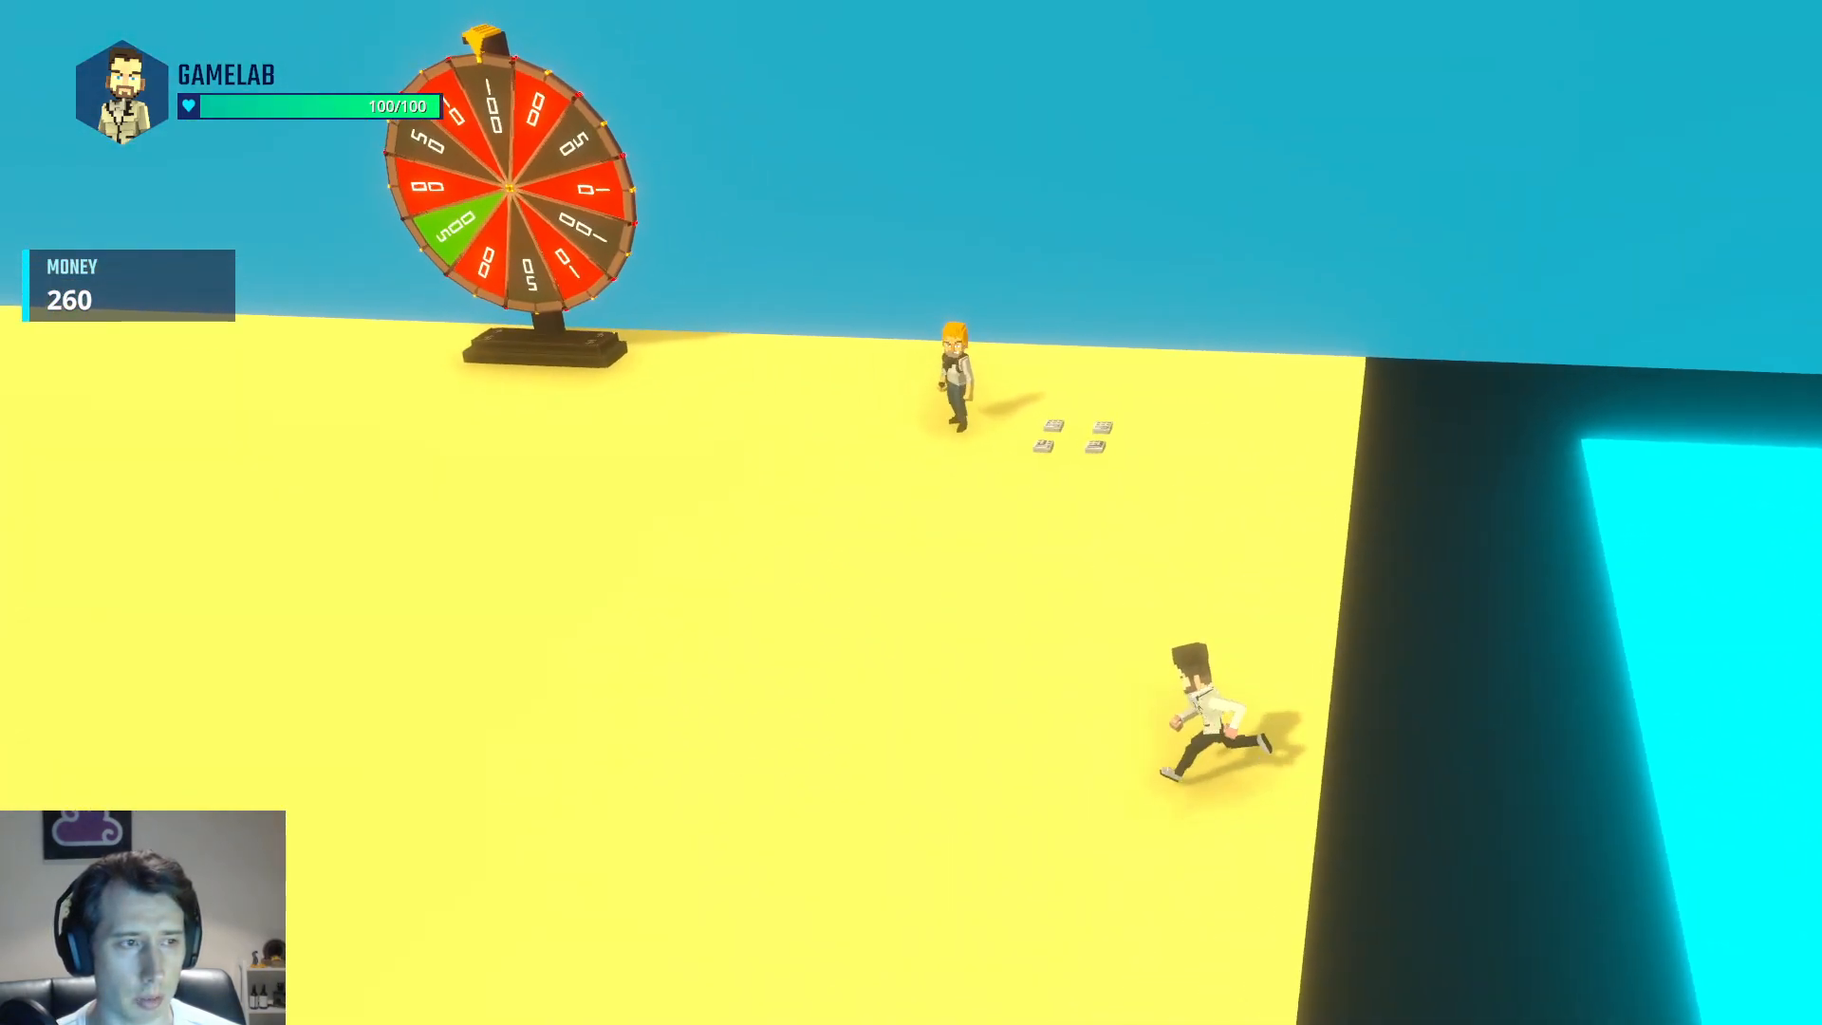
pyautogui.press('w')
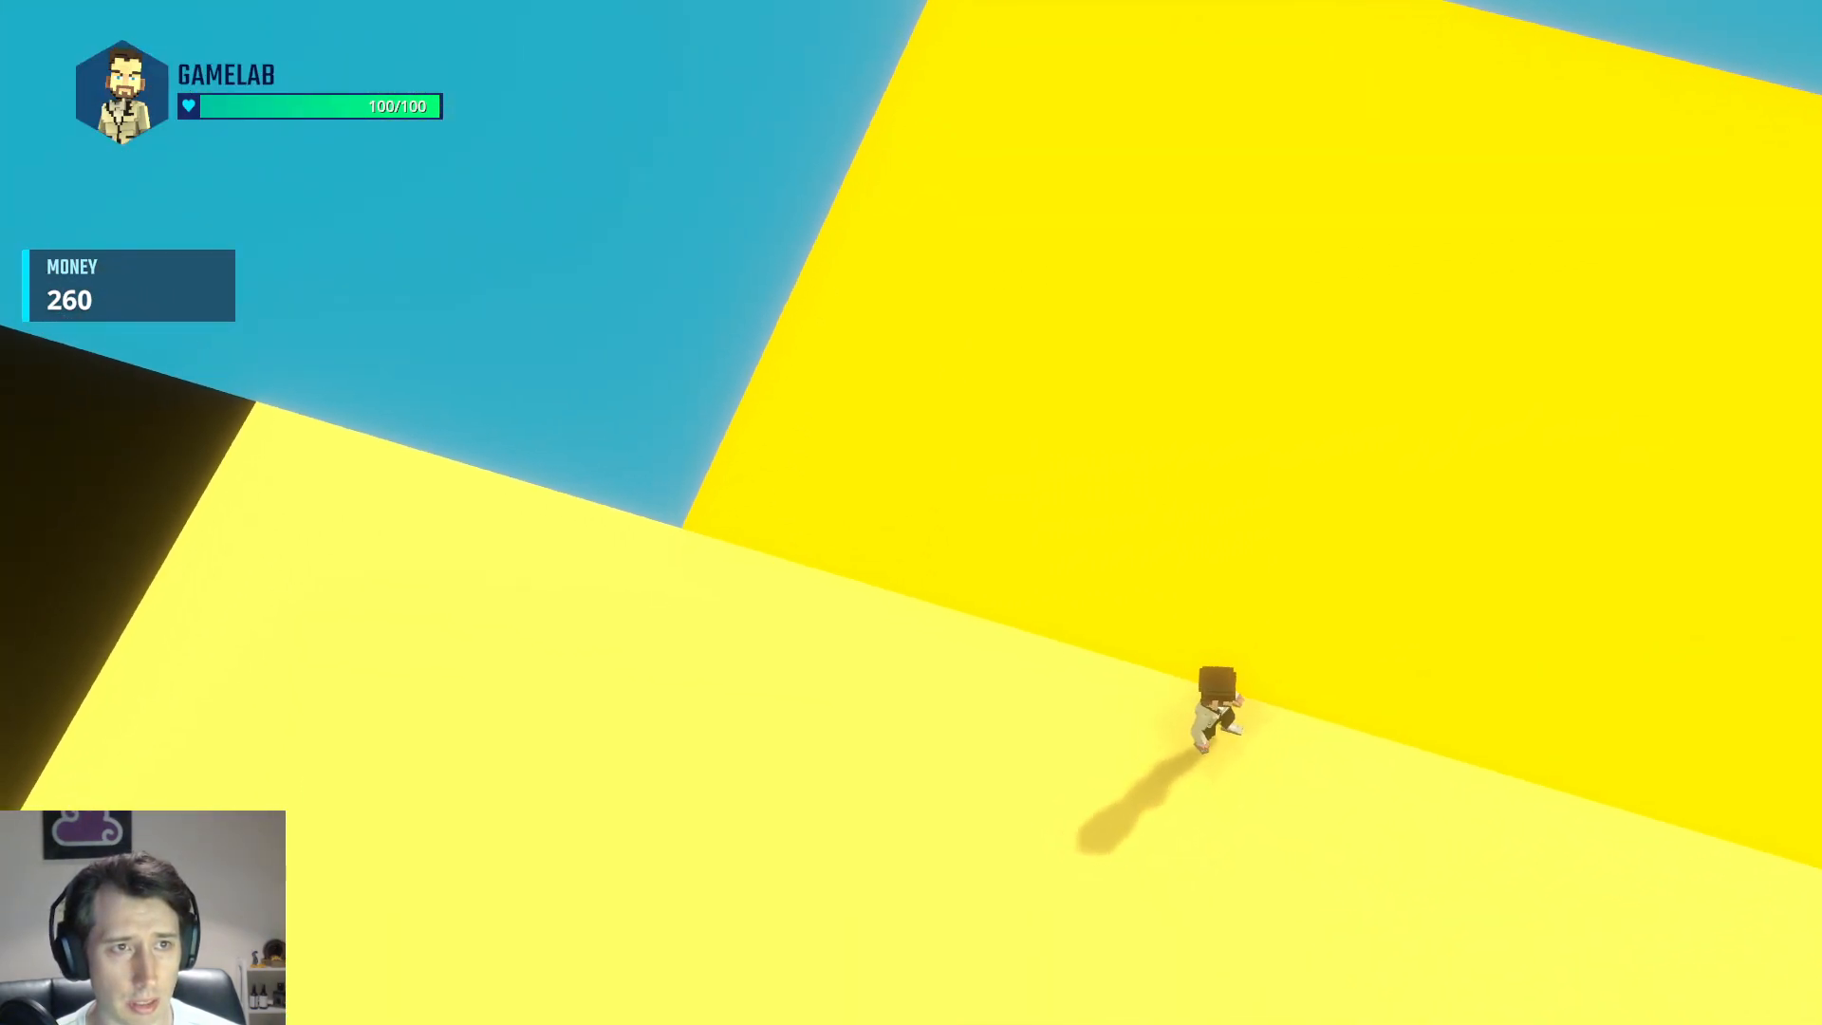
# Run and jump the player character around the brighter yellow platform to test its surface and edges
pyautogui.press('w')
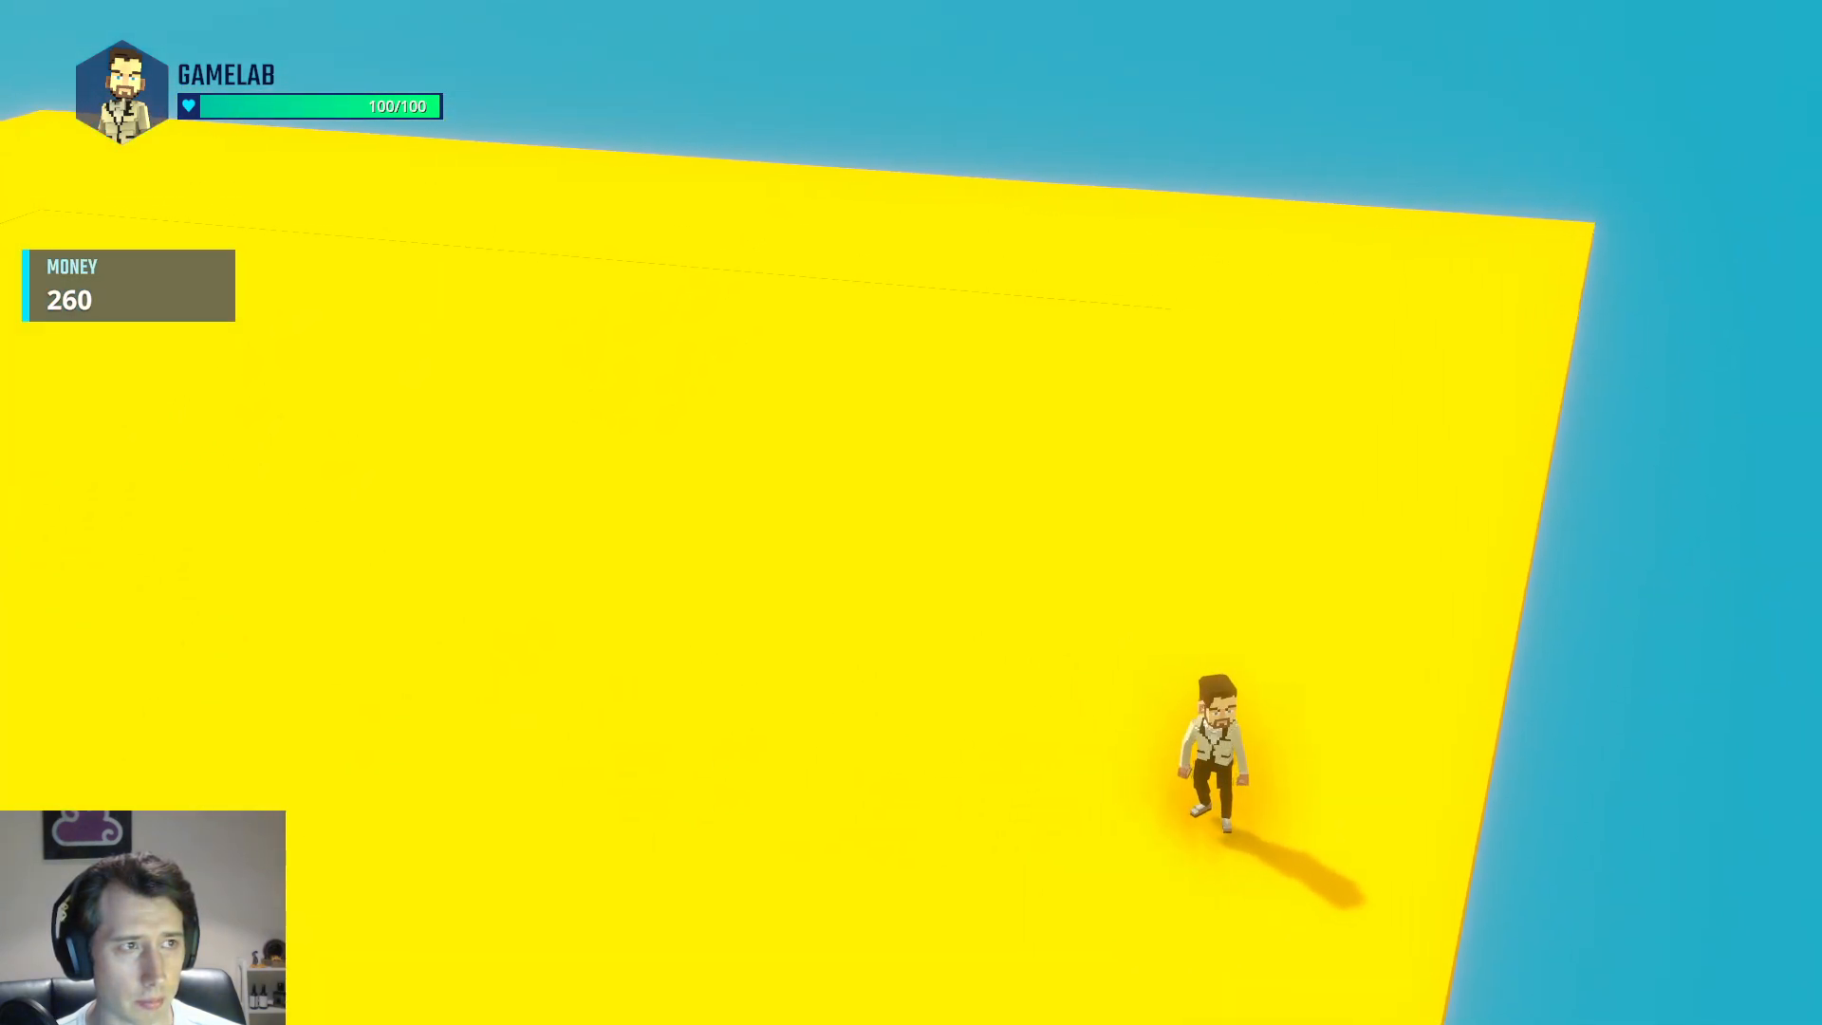
pyautogui.press('w')
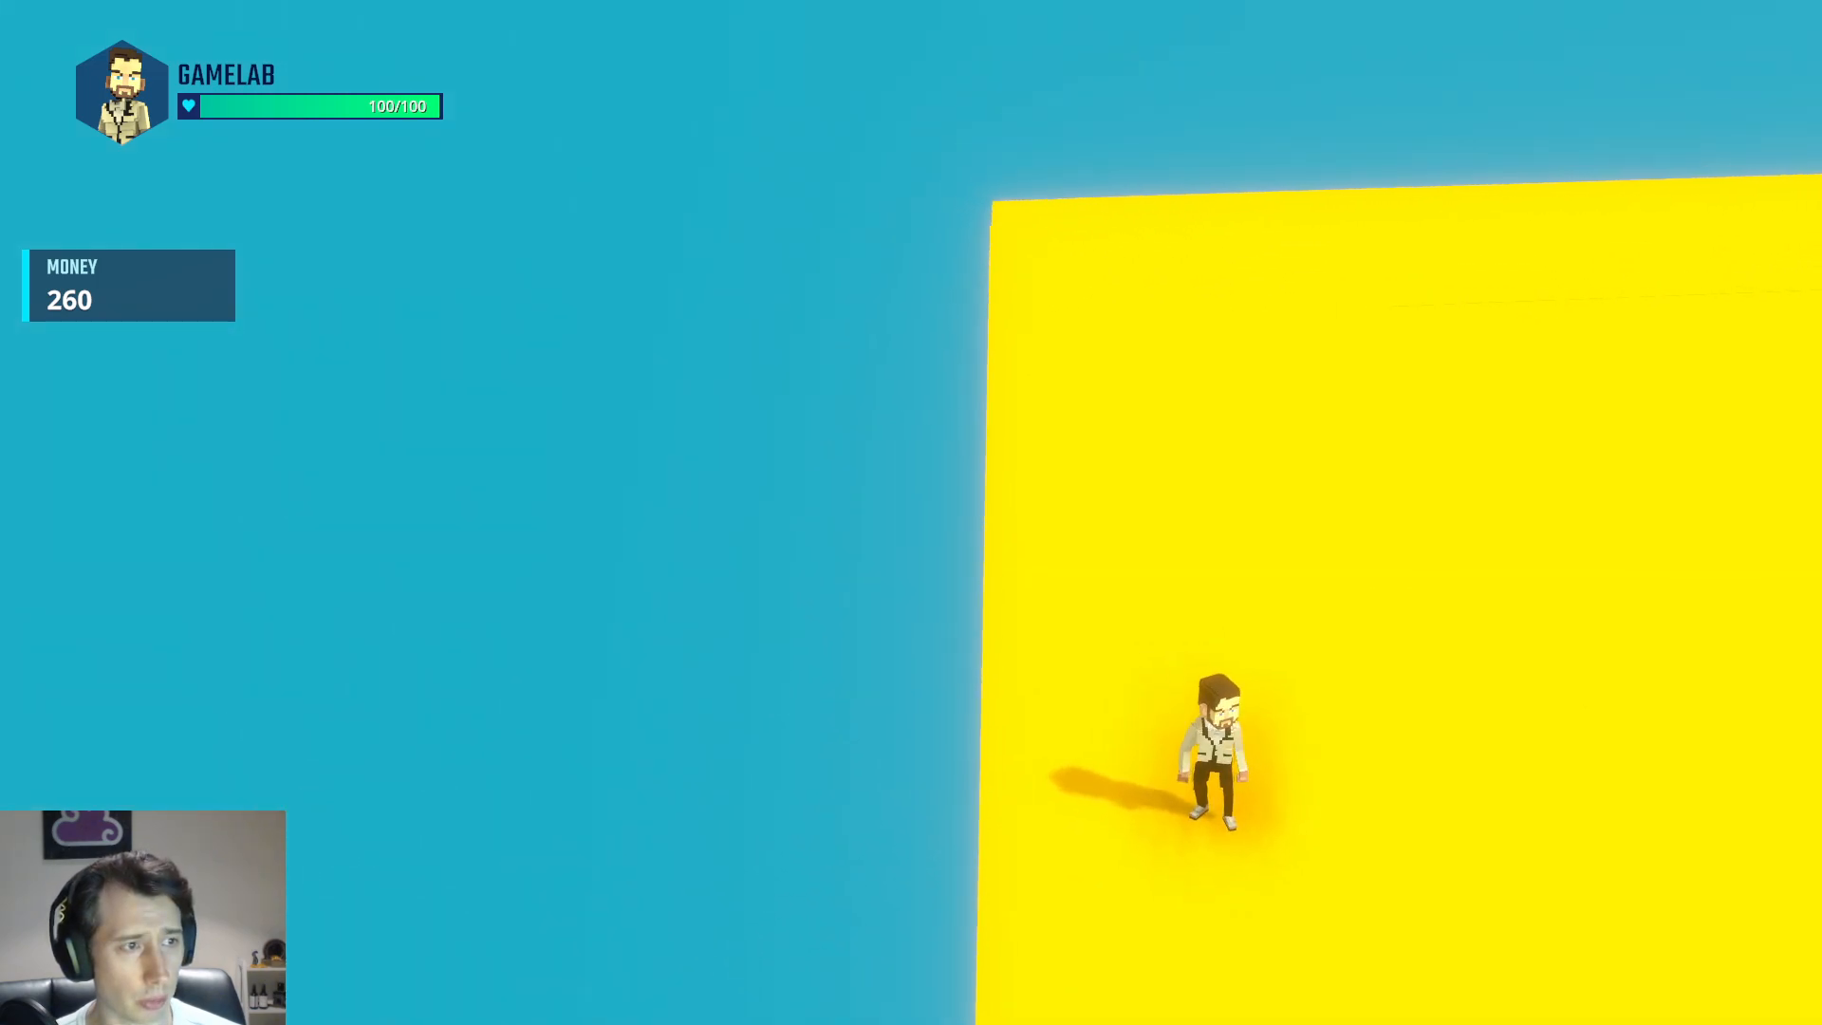
pyautogui.press('w')
pyautogui.press('space')
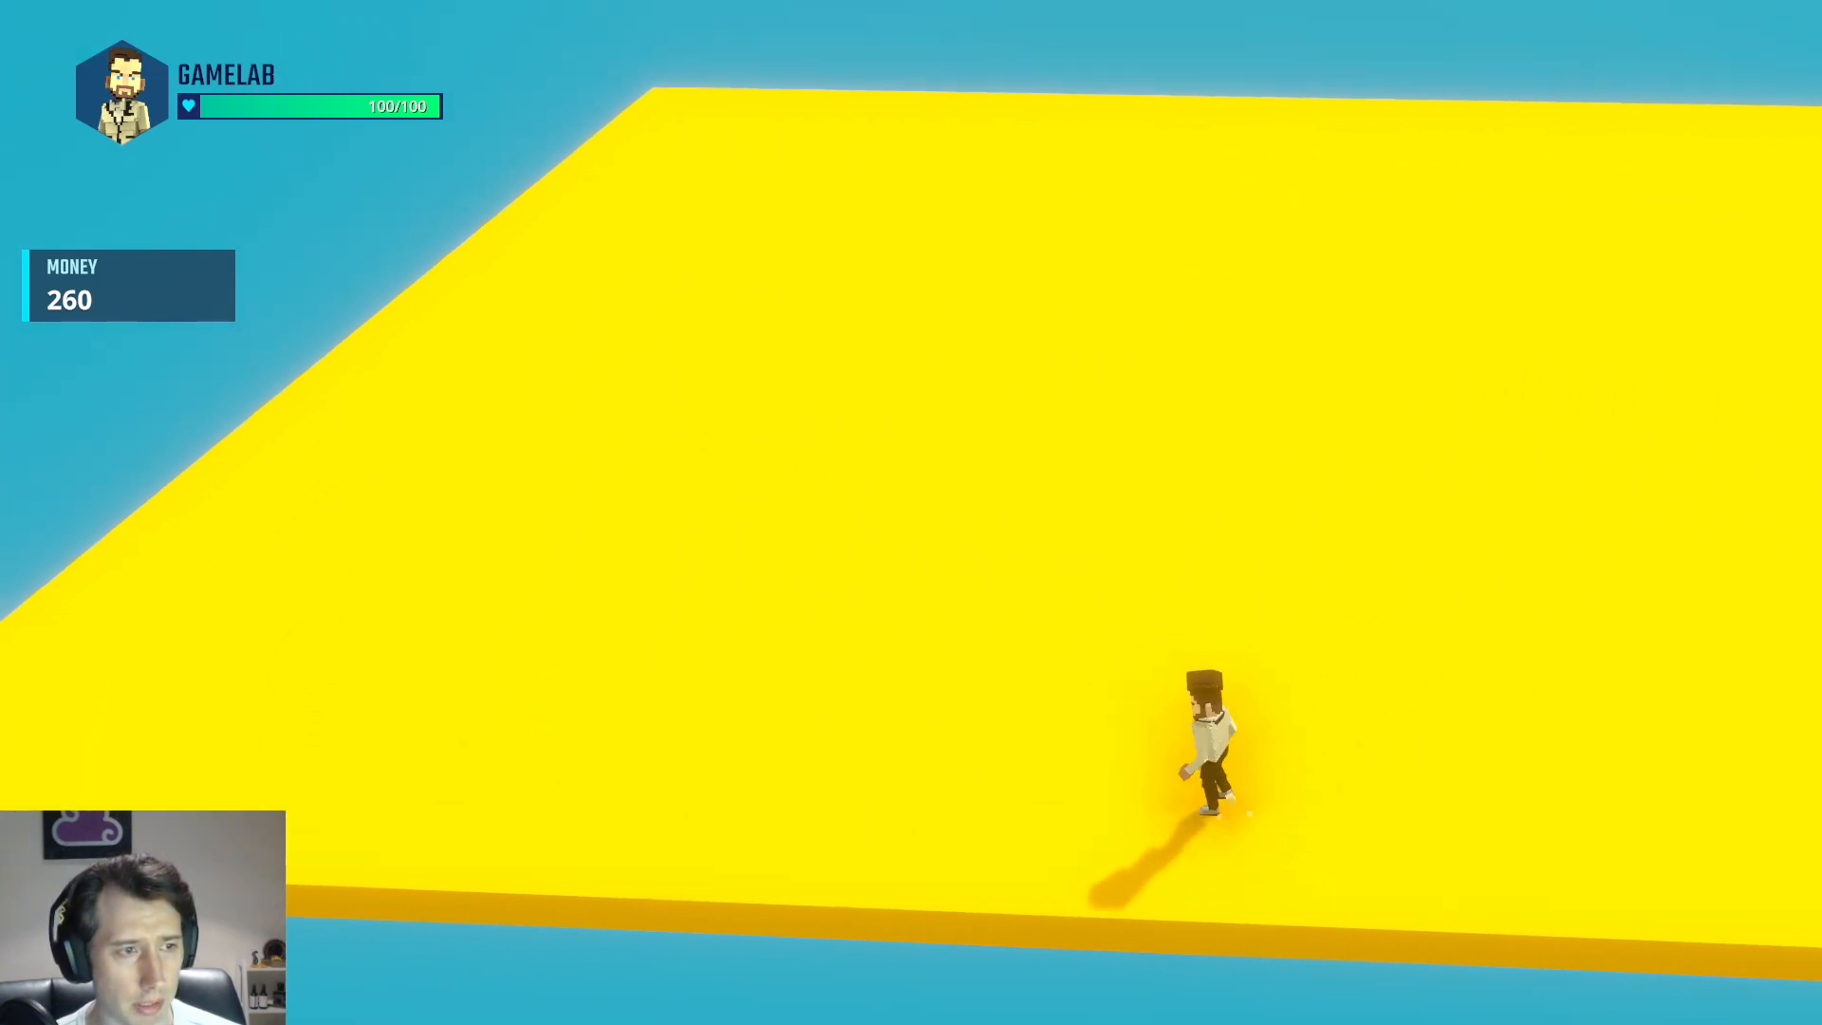
pyautogui.press('w')
pyautogui.press('space')
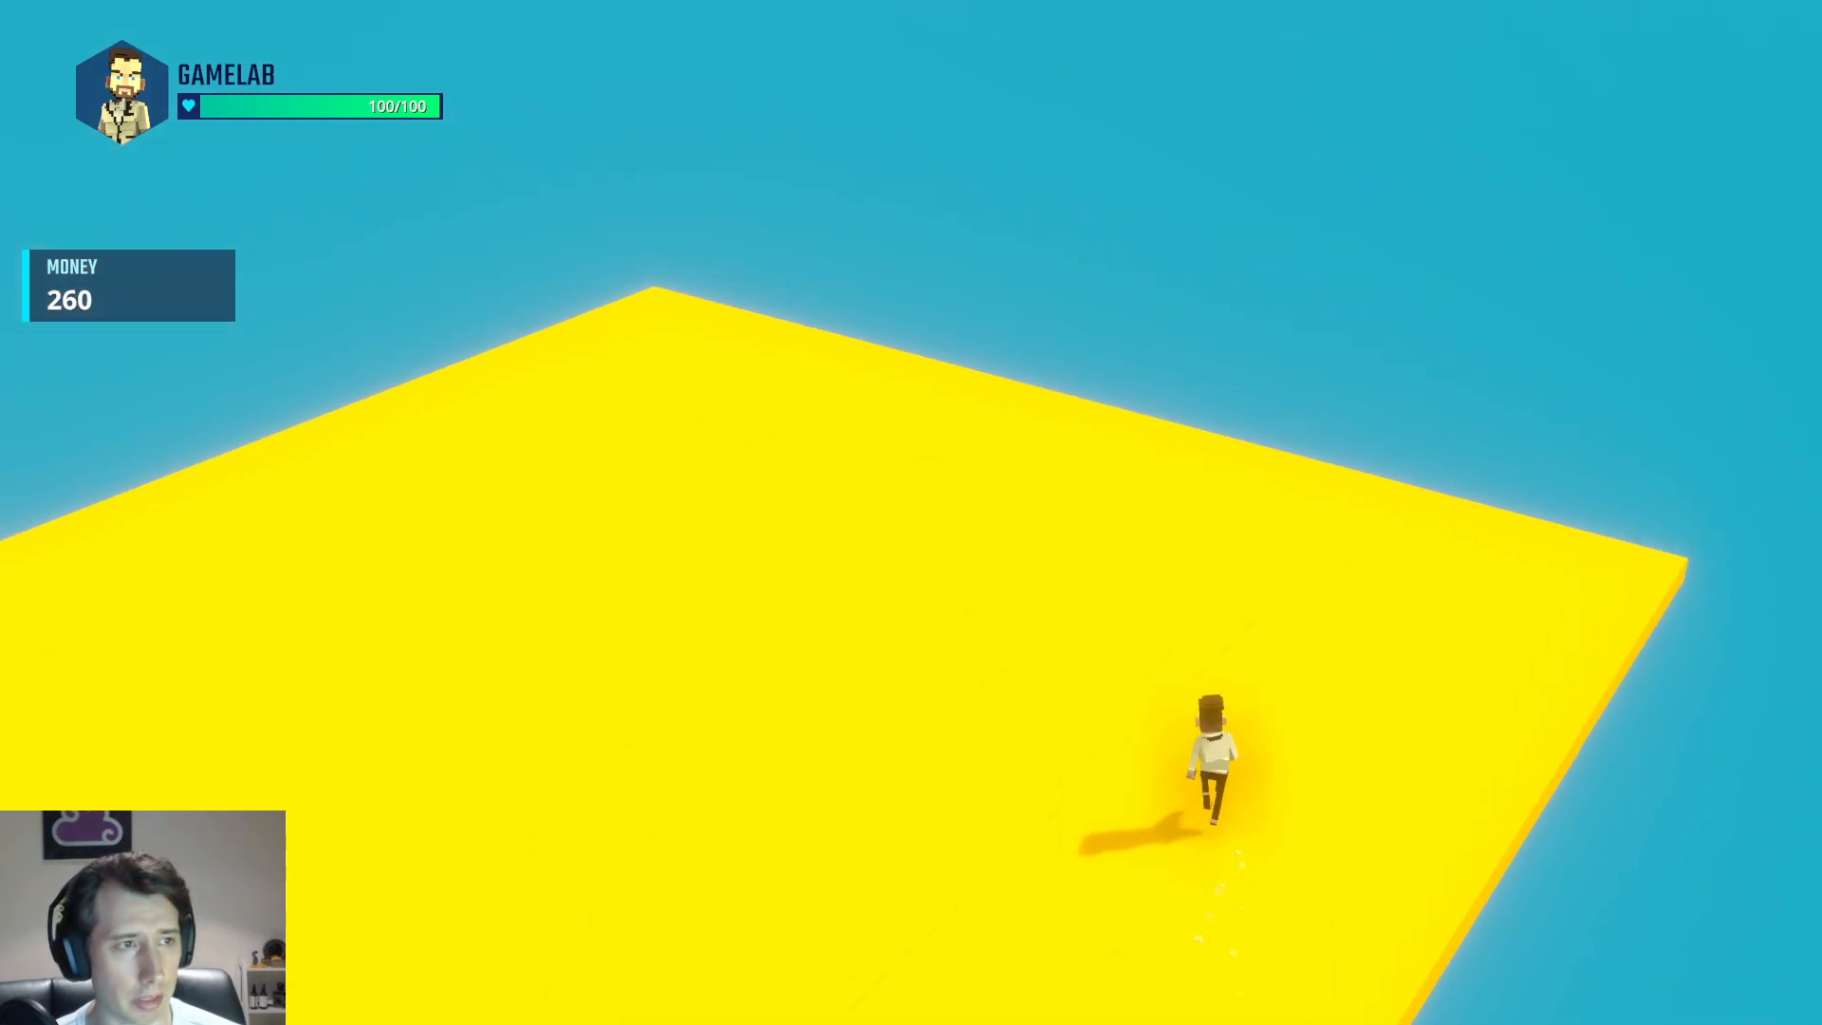
# Bring the player character back onto the pale yellow floor, test jumping there, and end the play test to return to editing
pyautogui.press('space')
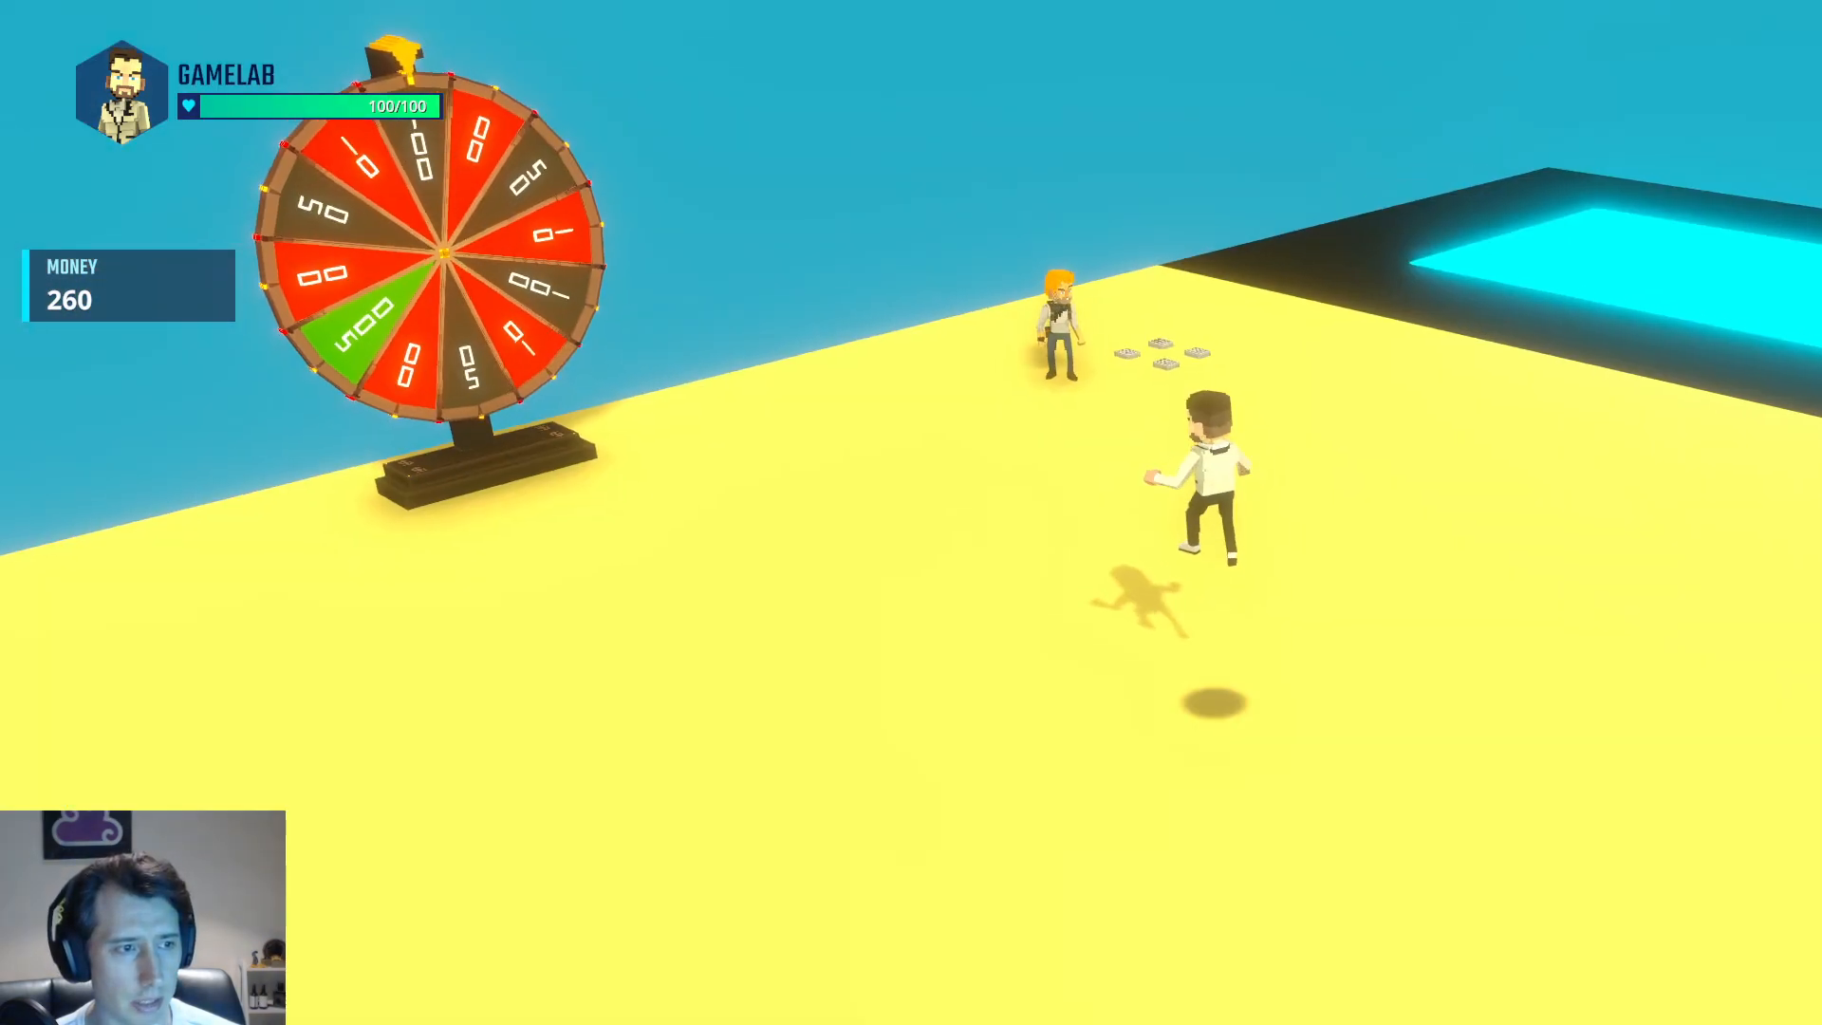
pyautogui.press('w')
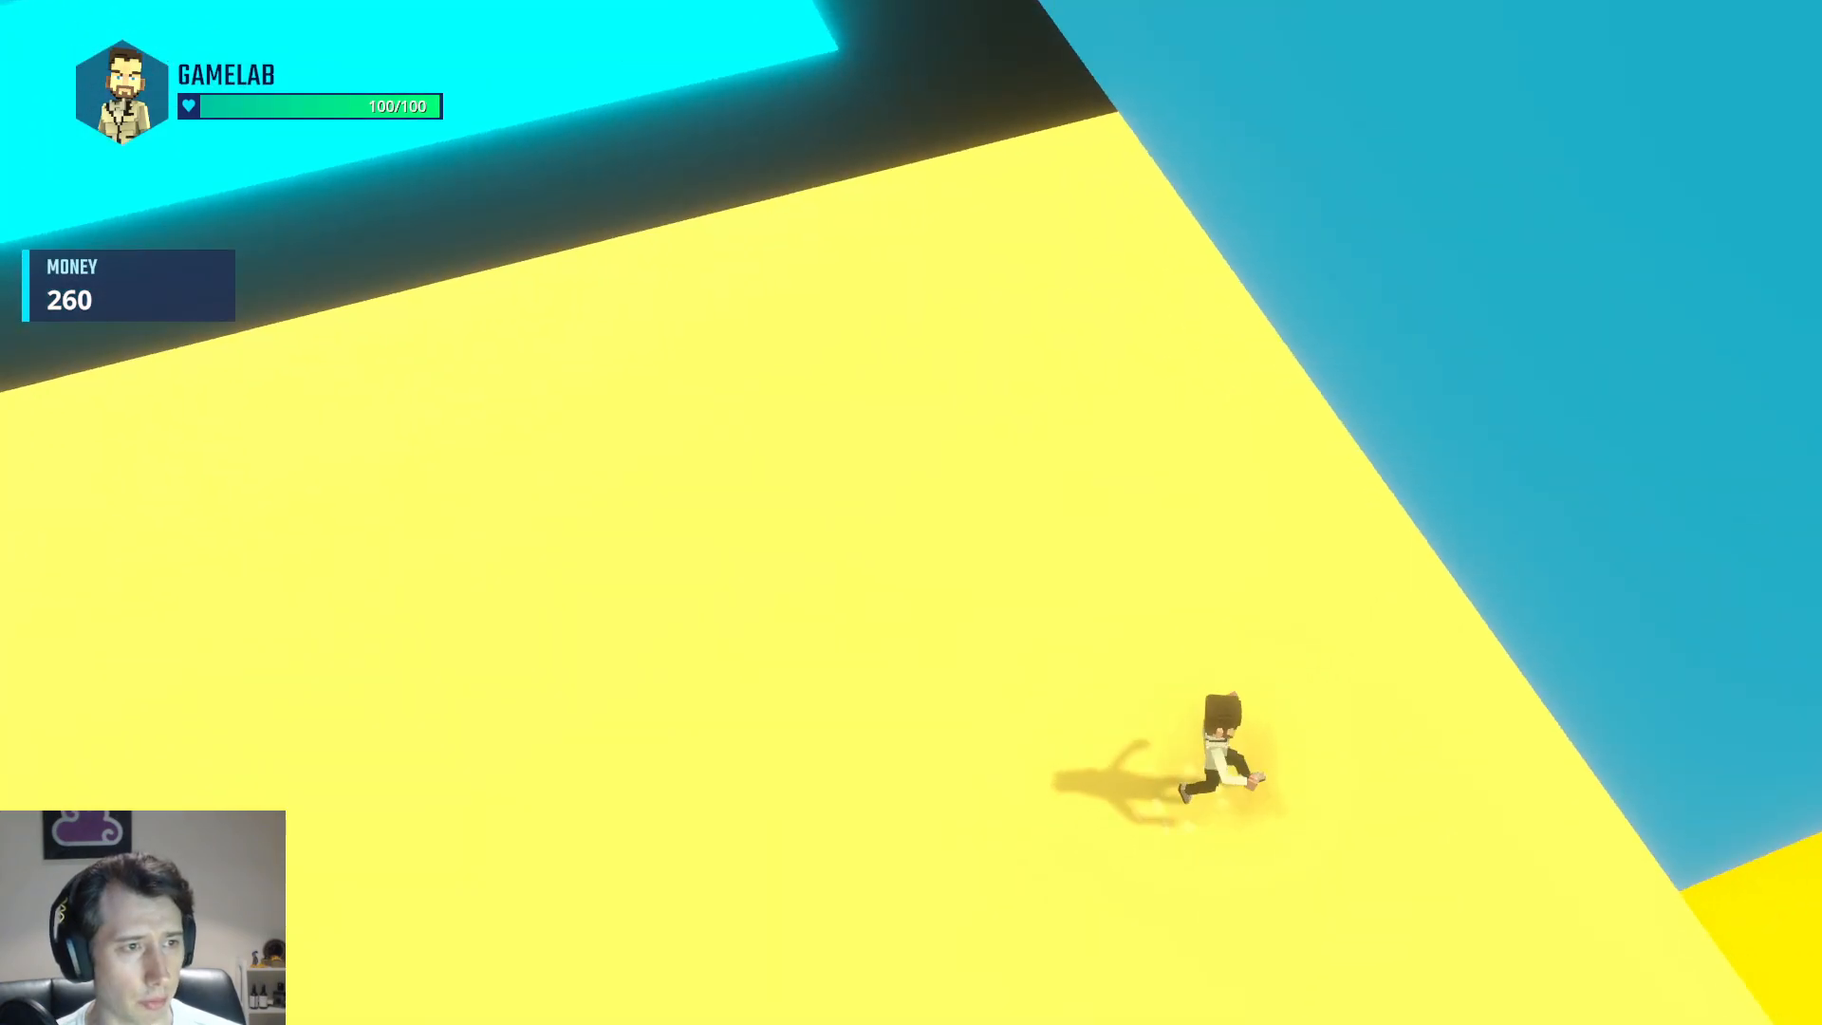
pyautogui.press('space')
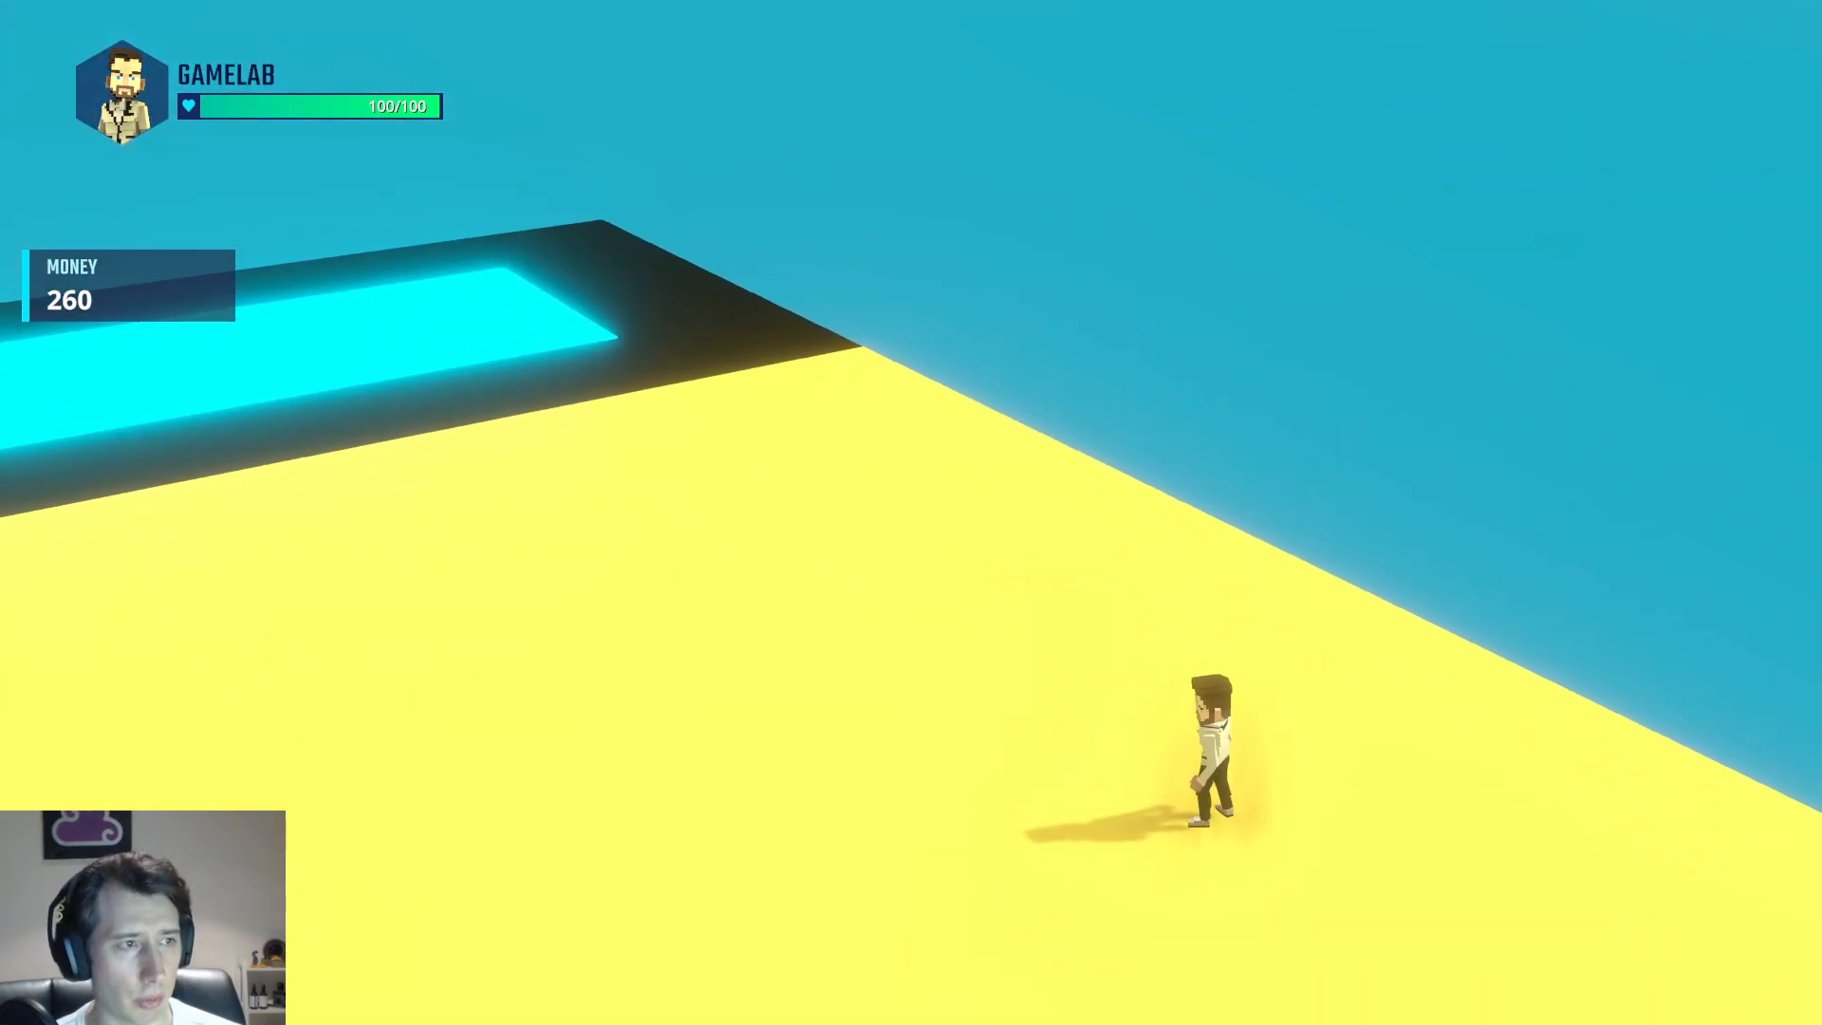
pyautogui.press('s')
pyautogui.press('Tab')
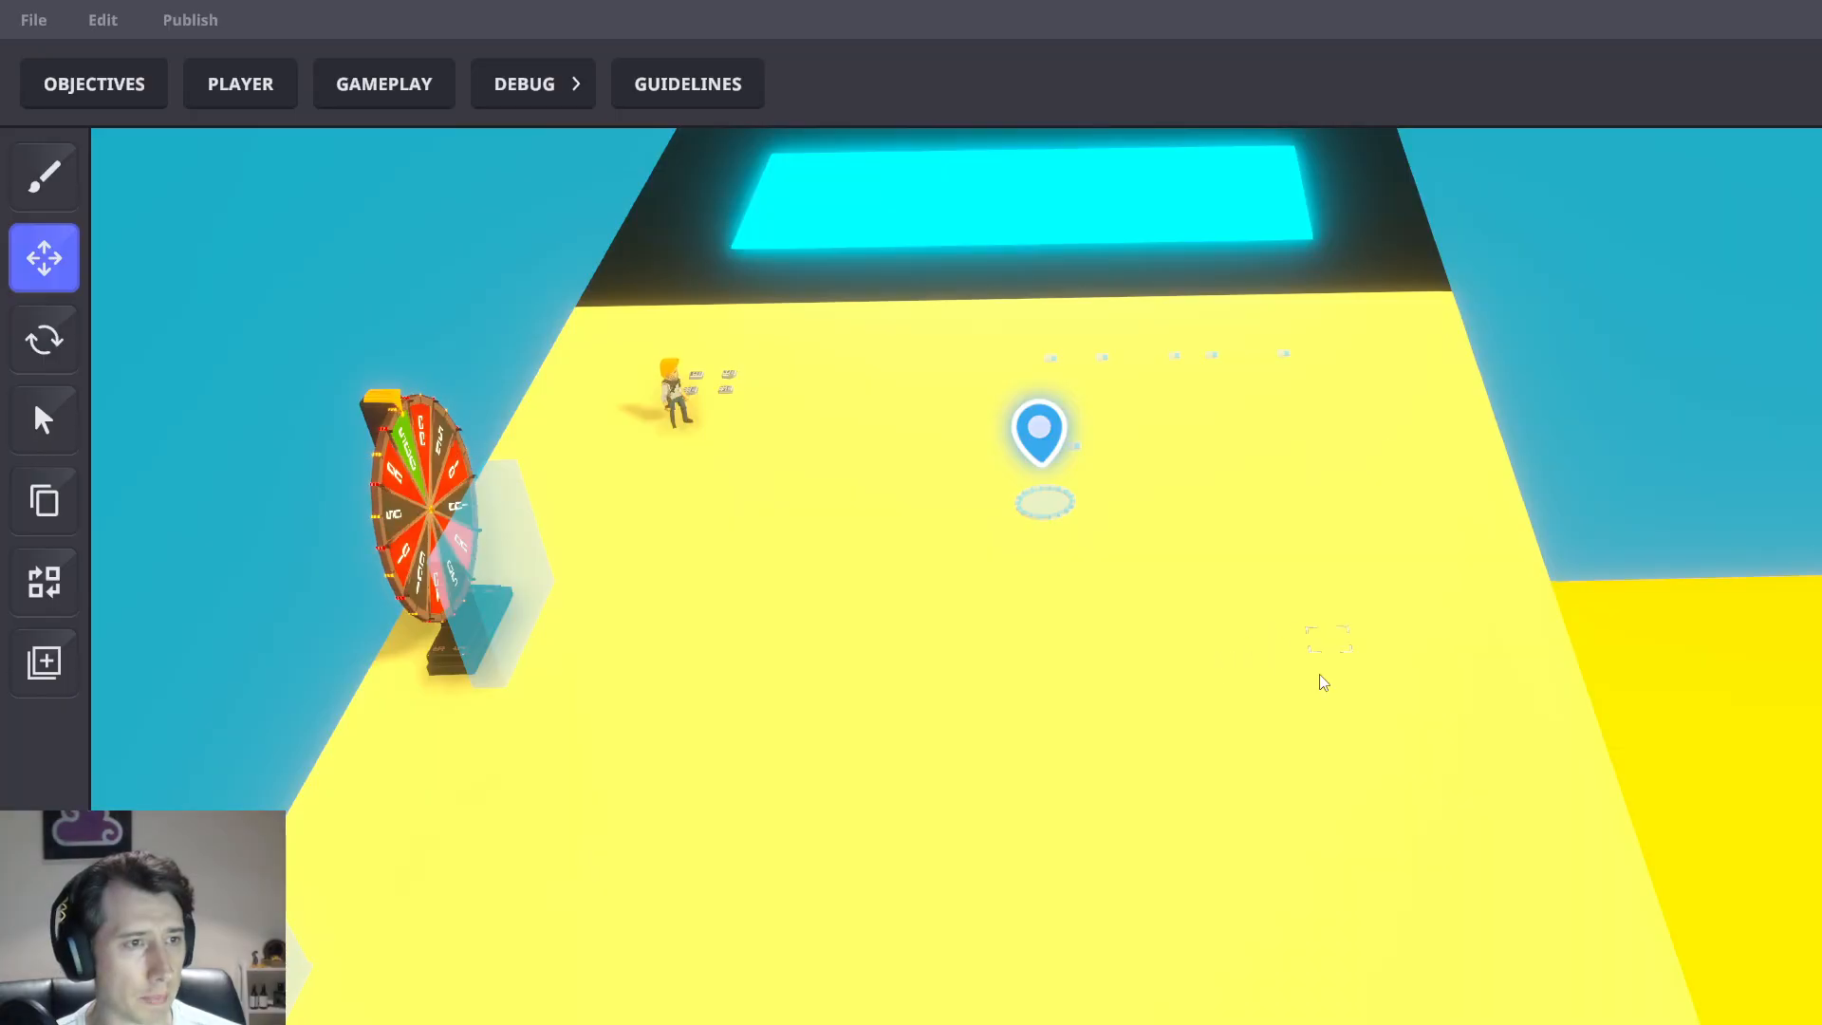
# Examine the level layout around the prize wheel, the pale yellow floor and the cyan area from several angles
pyautogui.scroll(-5, 1320, 678)
pyautogui.keyDown('alt'); pyautogui.moveTo(1468, 655); pyautogui.dragTo(1238, 629); pyautogui.keyUp('alt')
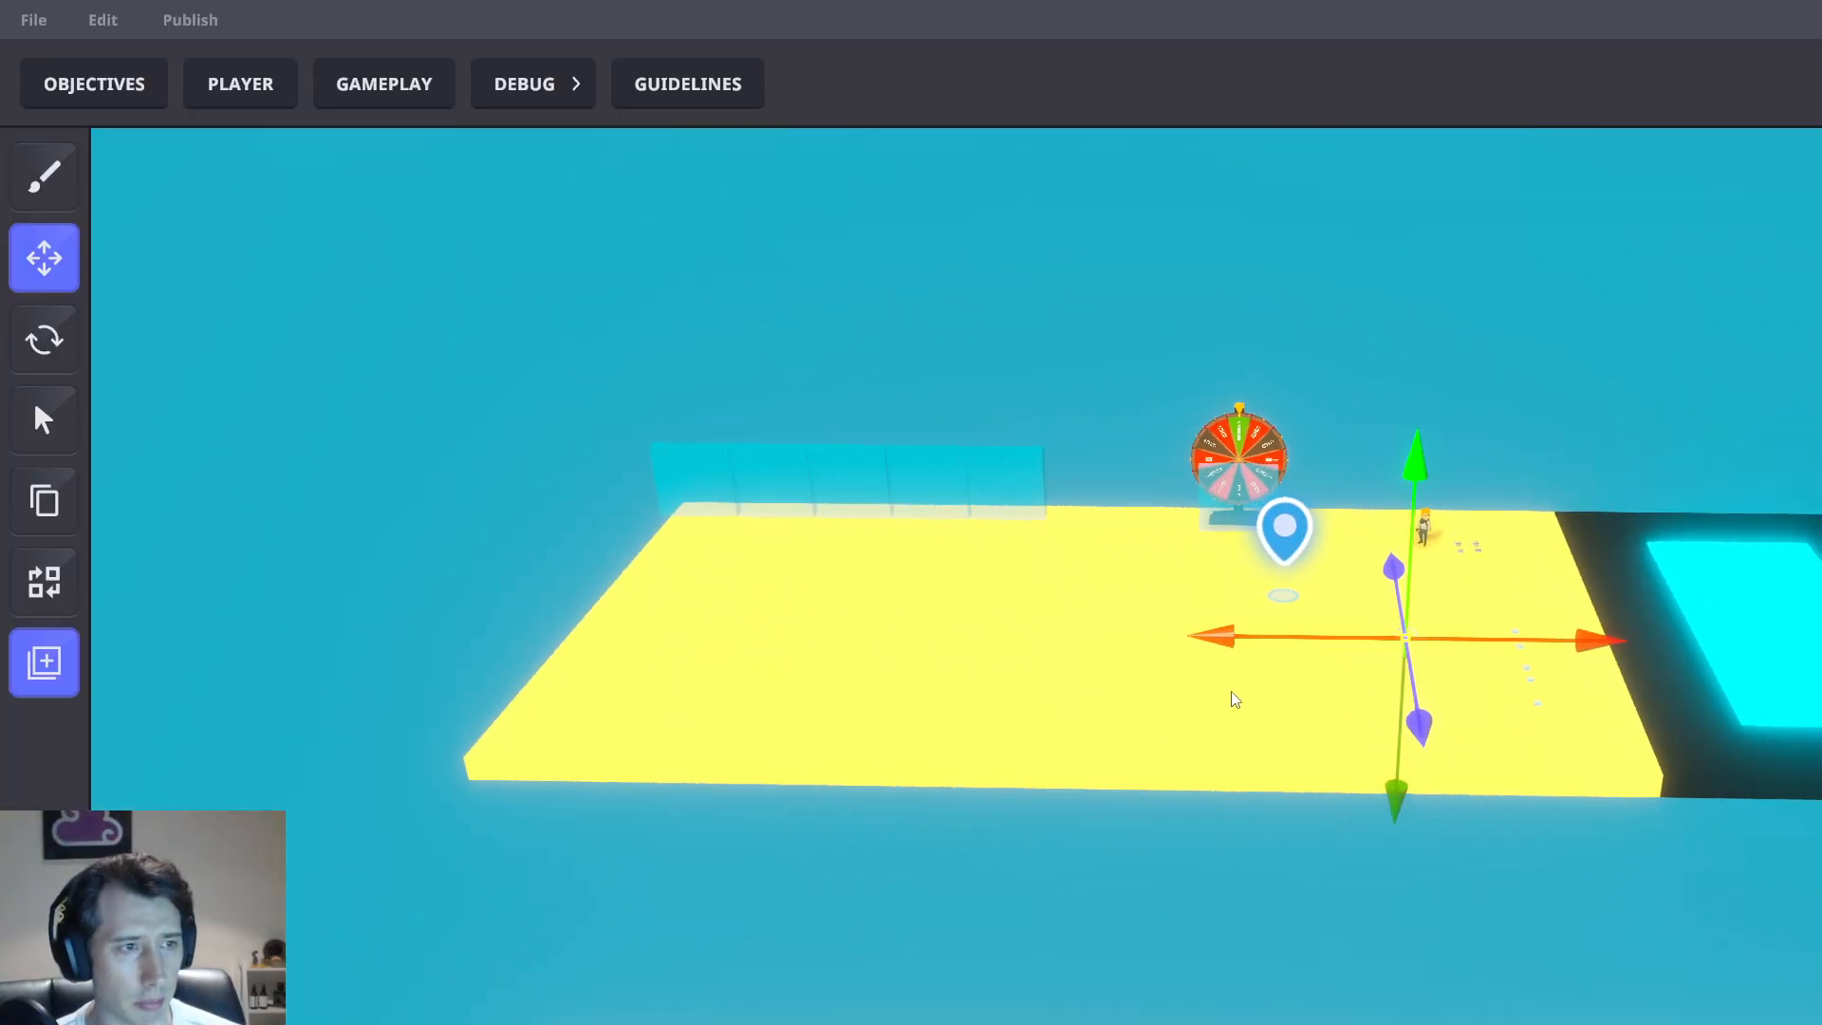
pyautogui.moveTo(1096, 712); pyautogui.dragTo(1477, 990, button='right')
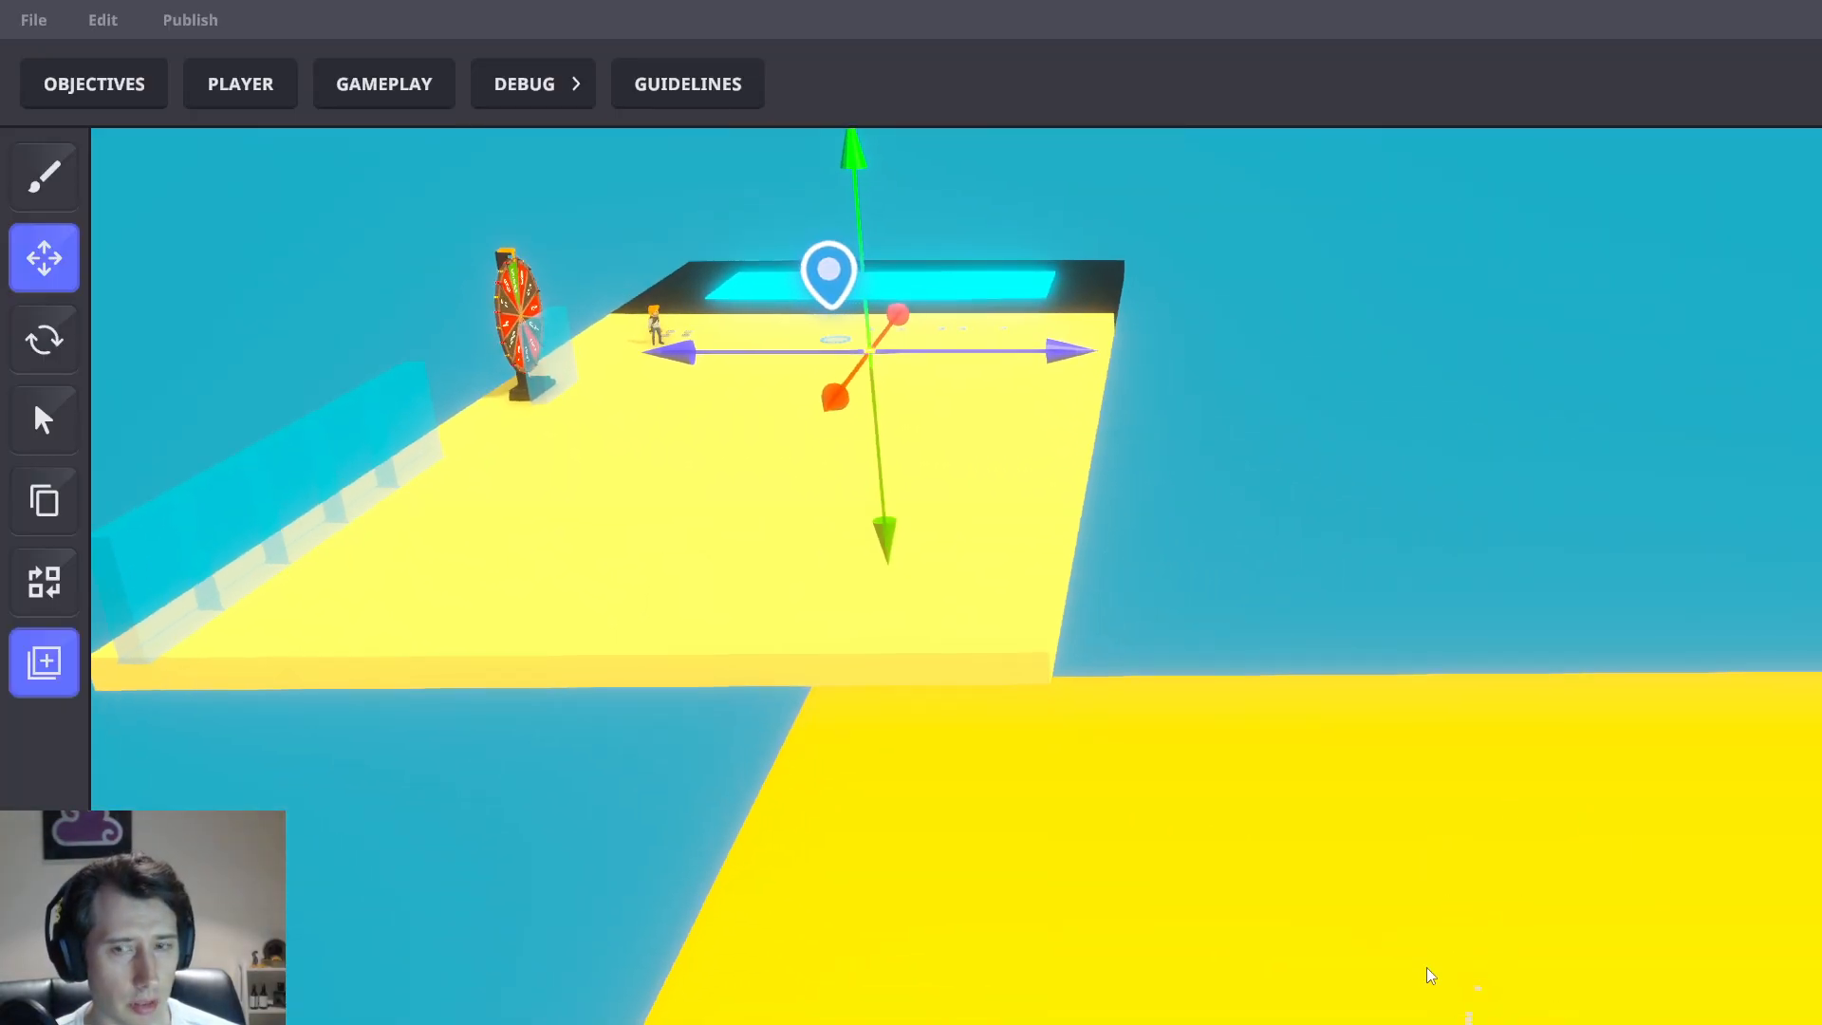
pyautogui.moveTo(1267, 800); pyautogui.dragTo(1270, 832, button='right')
pyautogui.scroll(4, 1256, 569)
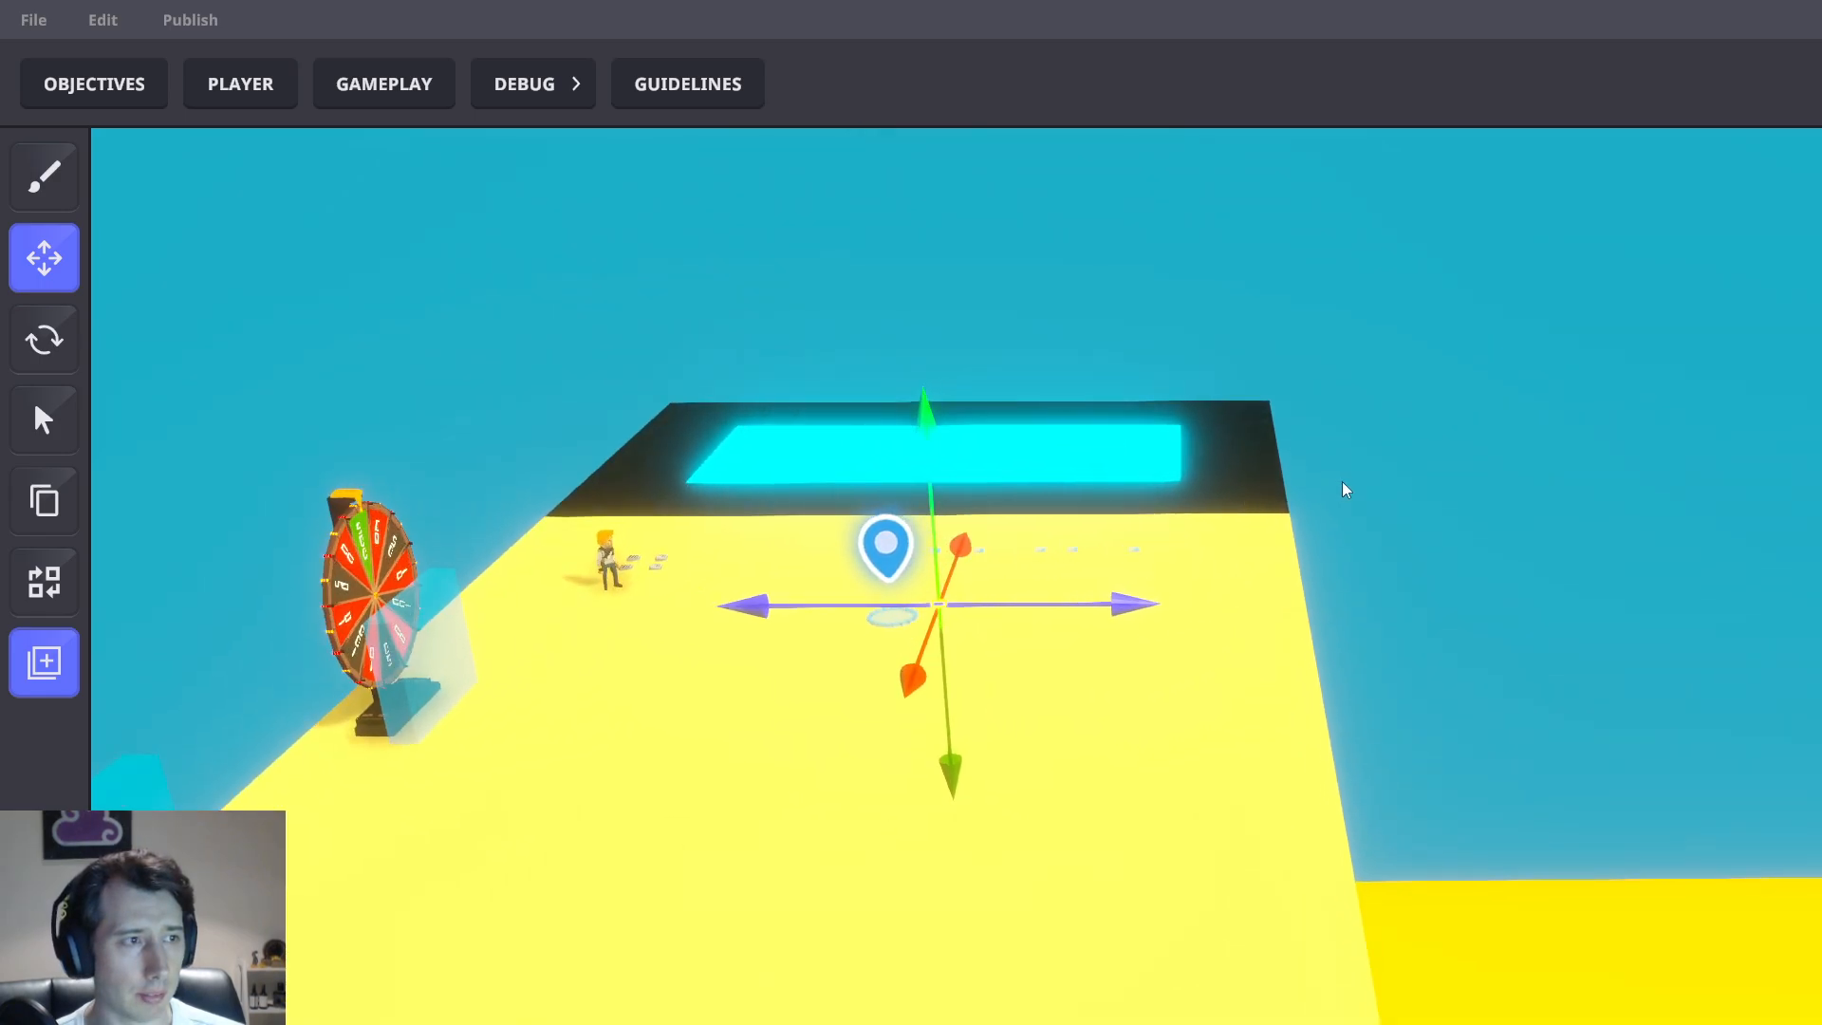
pyautogui.moveTo(1044, 499); pyautogui.dragTo(1202, 596, button='middle')
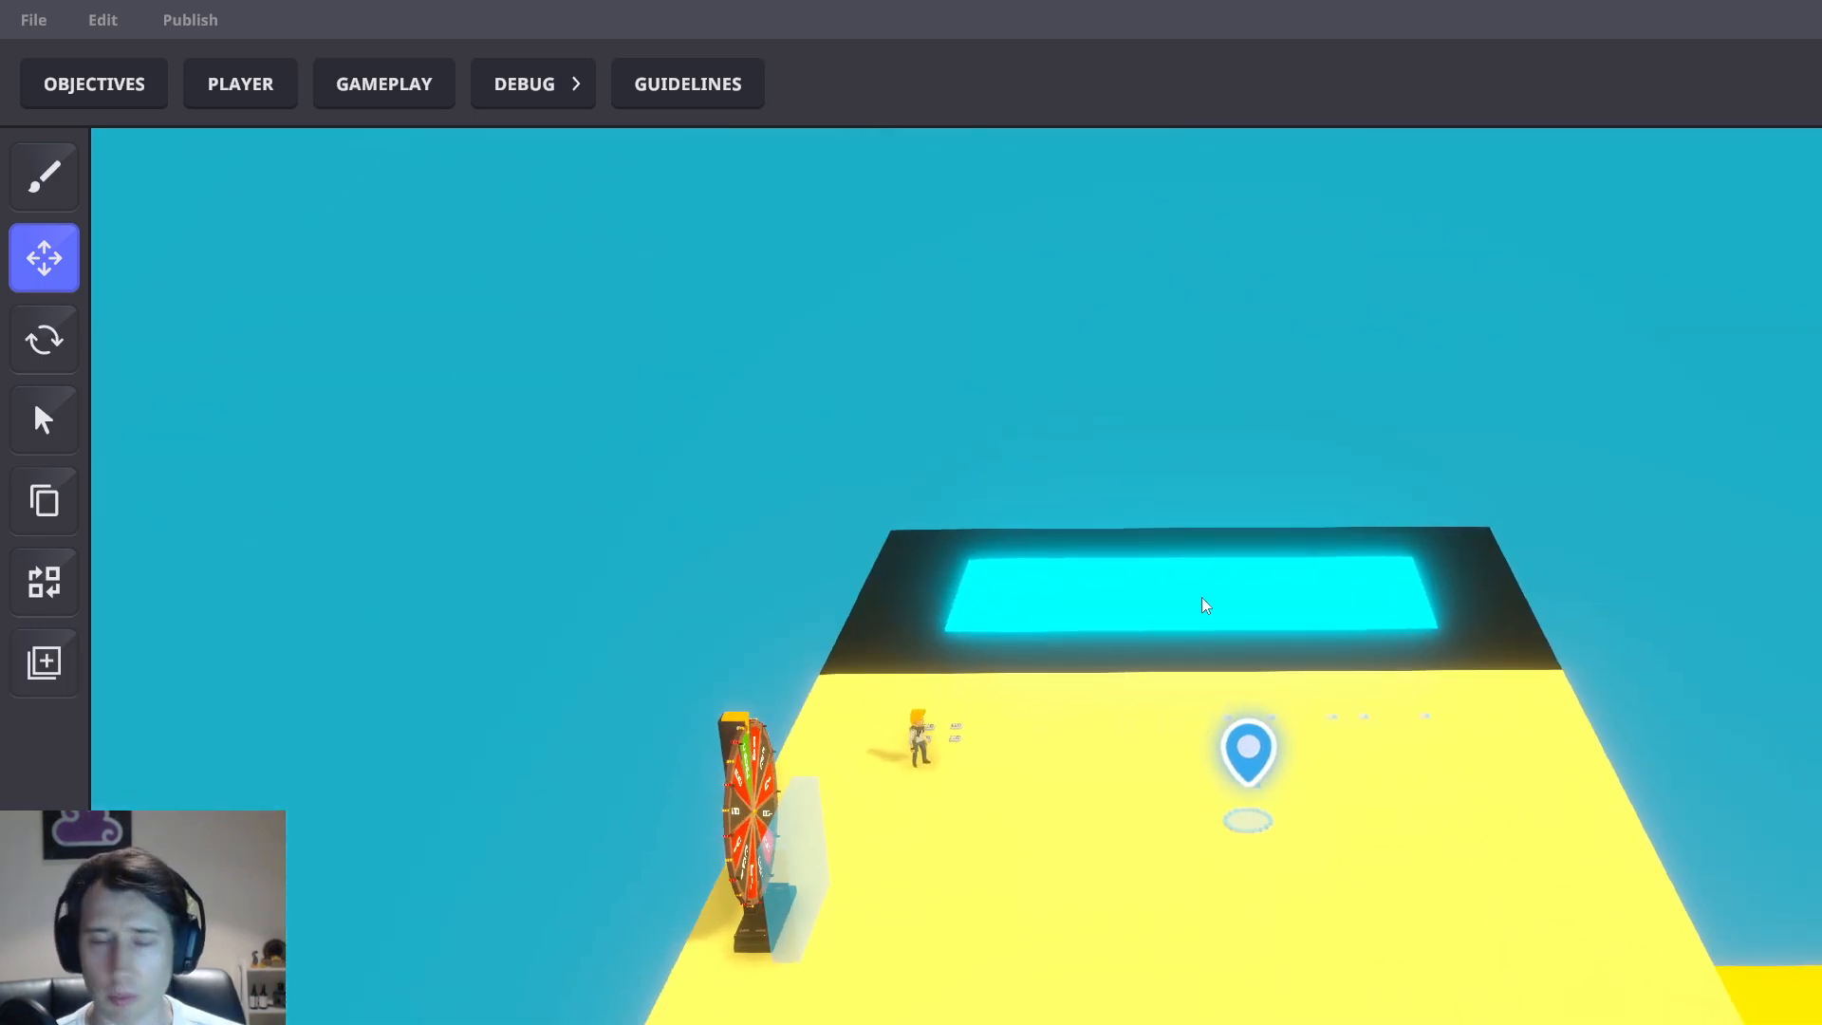
pyautogui.scroll(3, 1234, 607)
pyautogui.moveTo(1341, 664); pyautogui.dragTo(1320, 721, button='right')
pyautogui.moveTo(1324, 729); pyautogui.dragTo(1323, 520, button='middle')
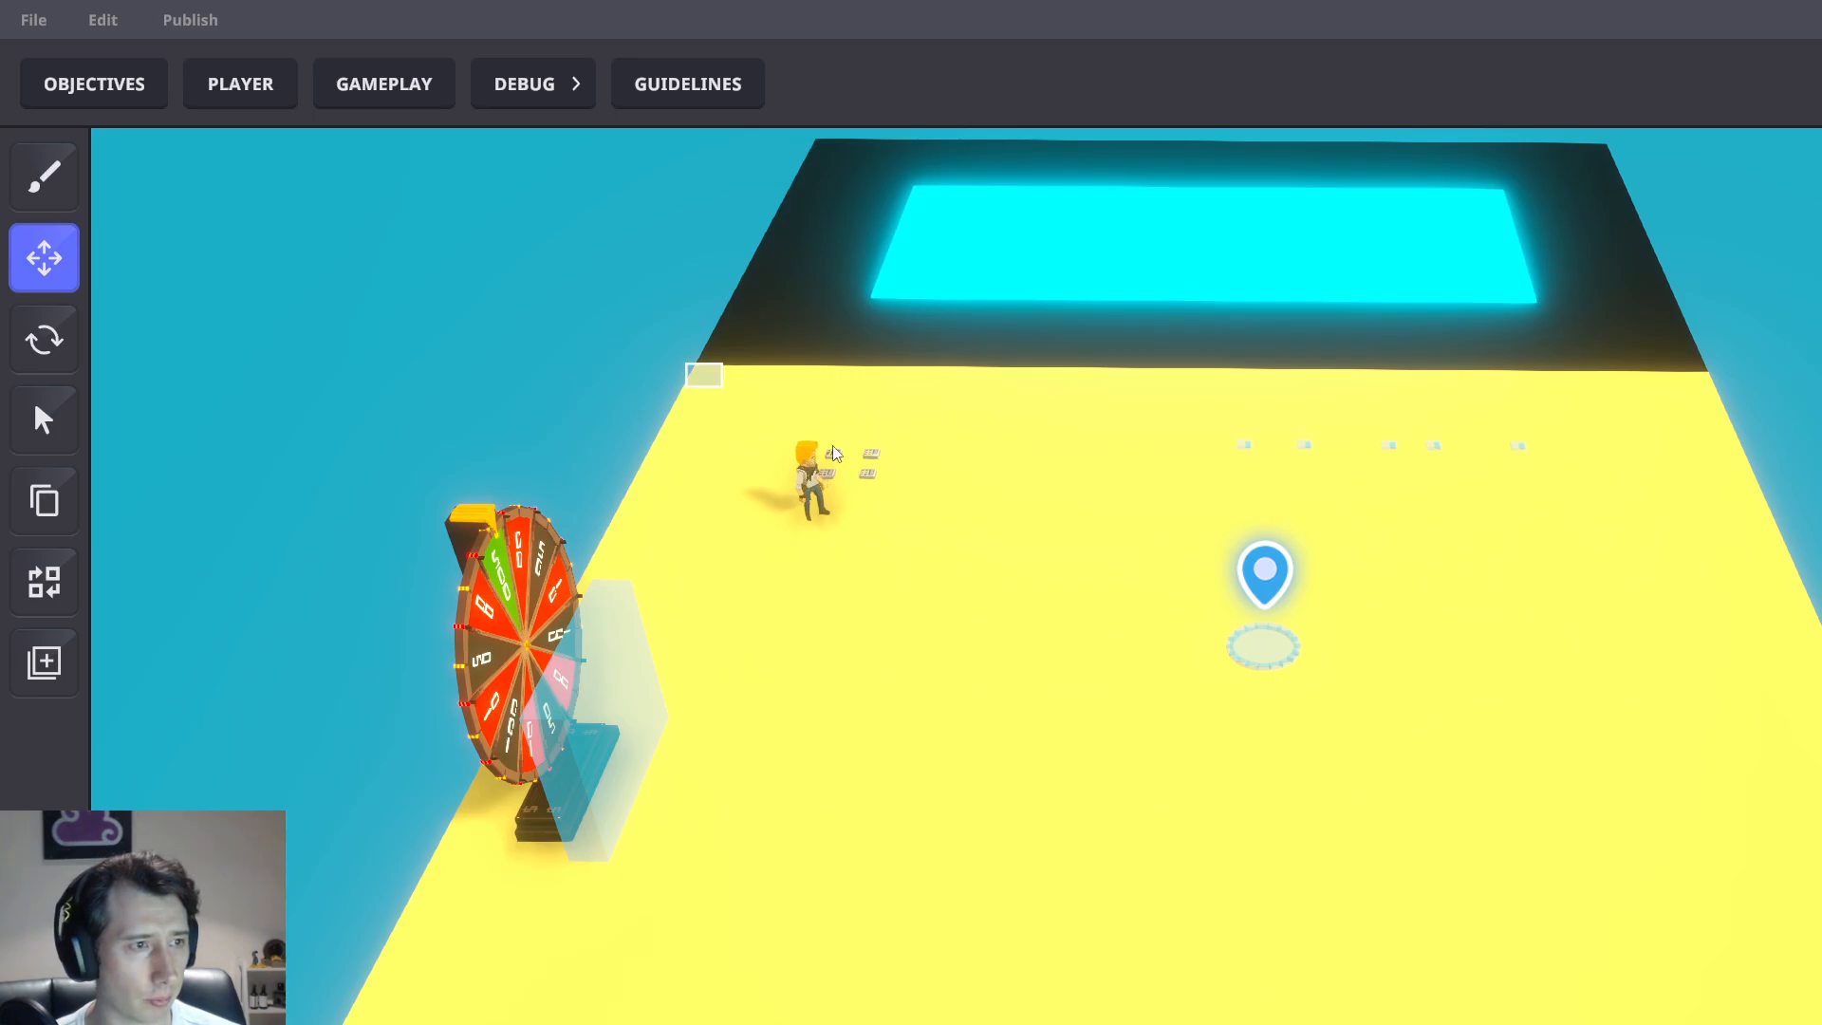
# Try box-selecting the objects around the pale yellow floor from above and from the cyan area's side
pyautogui.moveTo(834, 453); pyautogui.dragTo(1598, 802)
pyautogui.moveTo(1309, 894); pyautogui.dragTo(1438, 911, button='right')
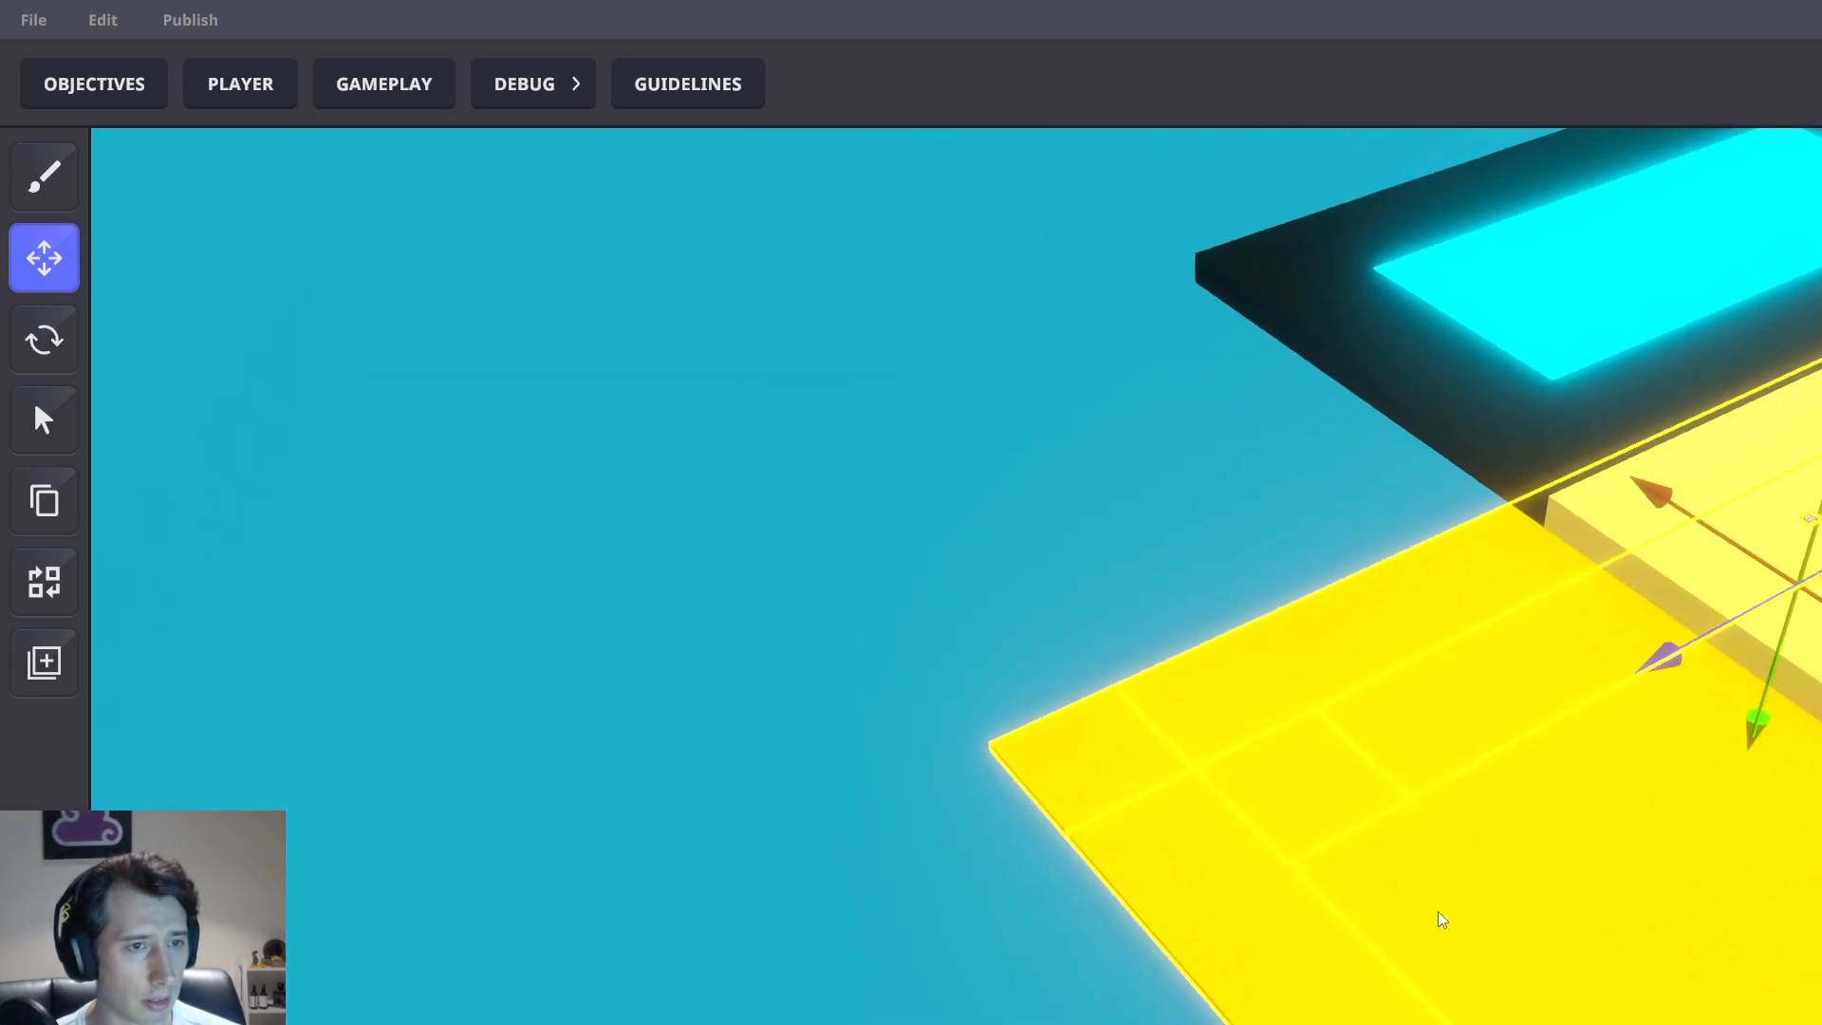
pyautogui.moveTo(1438, 911); pyautogui.dragTo(1146, 860, button='middle')
pyautogui.click(1752, 235)
pyautogui.scroll(2, 1415, 383)
pyautogui.moveTo(1414, 382); pyautogui.dragTo(1815, 304, button='right')
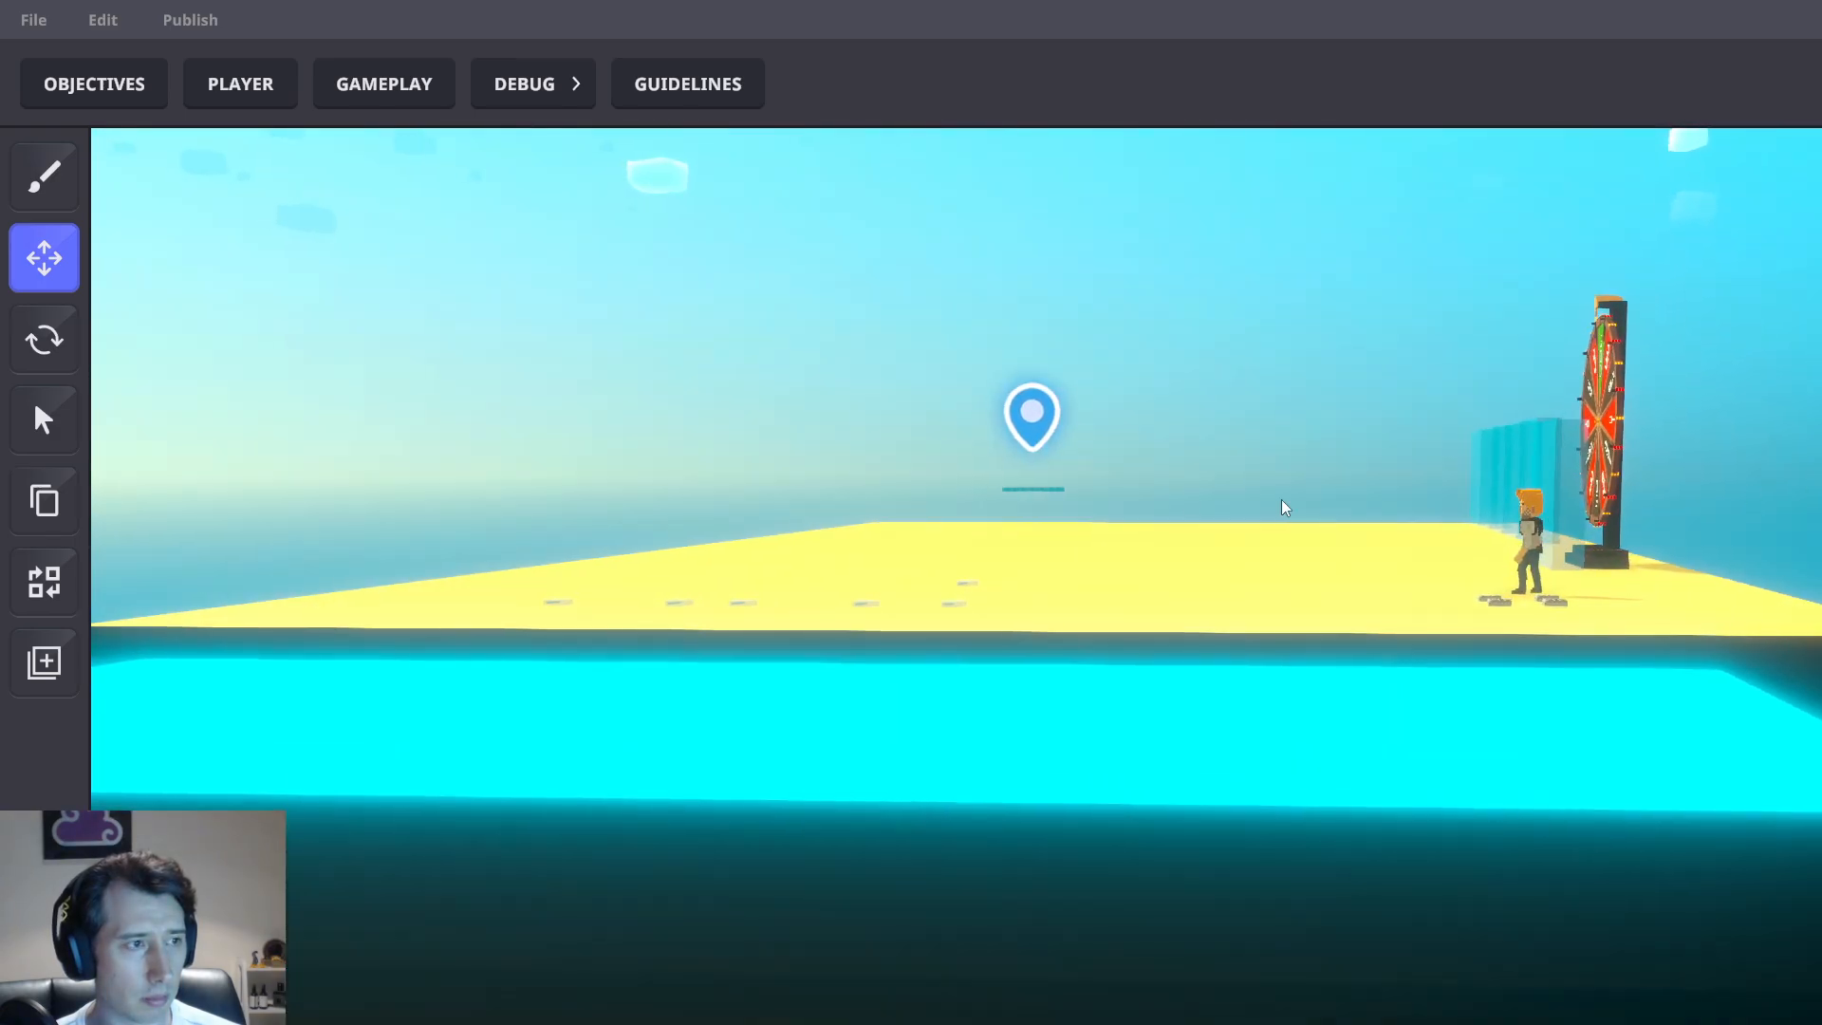
pyautogui.moveTo(461, 285); pyautogui.dragTo(1642, 630)
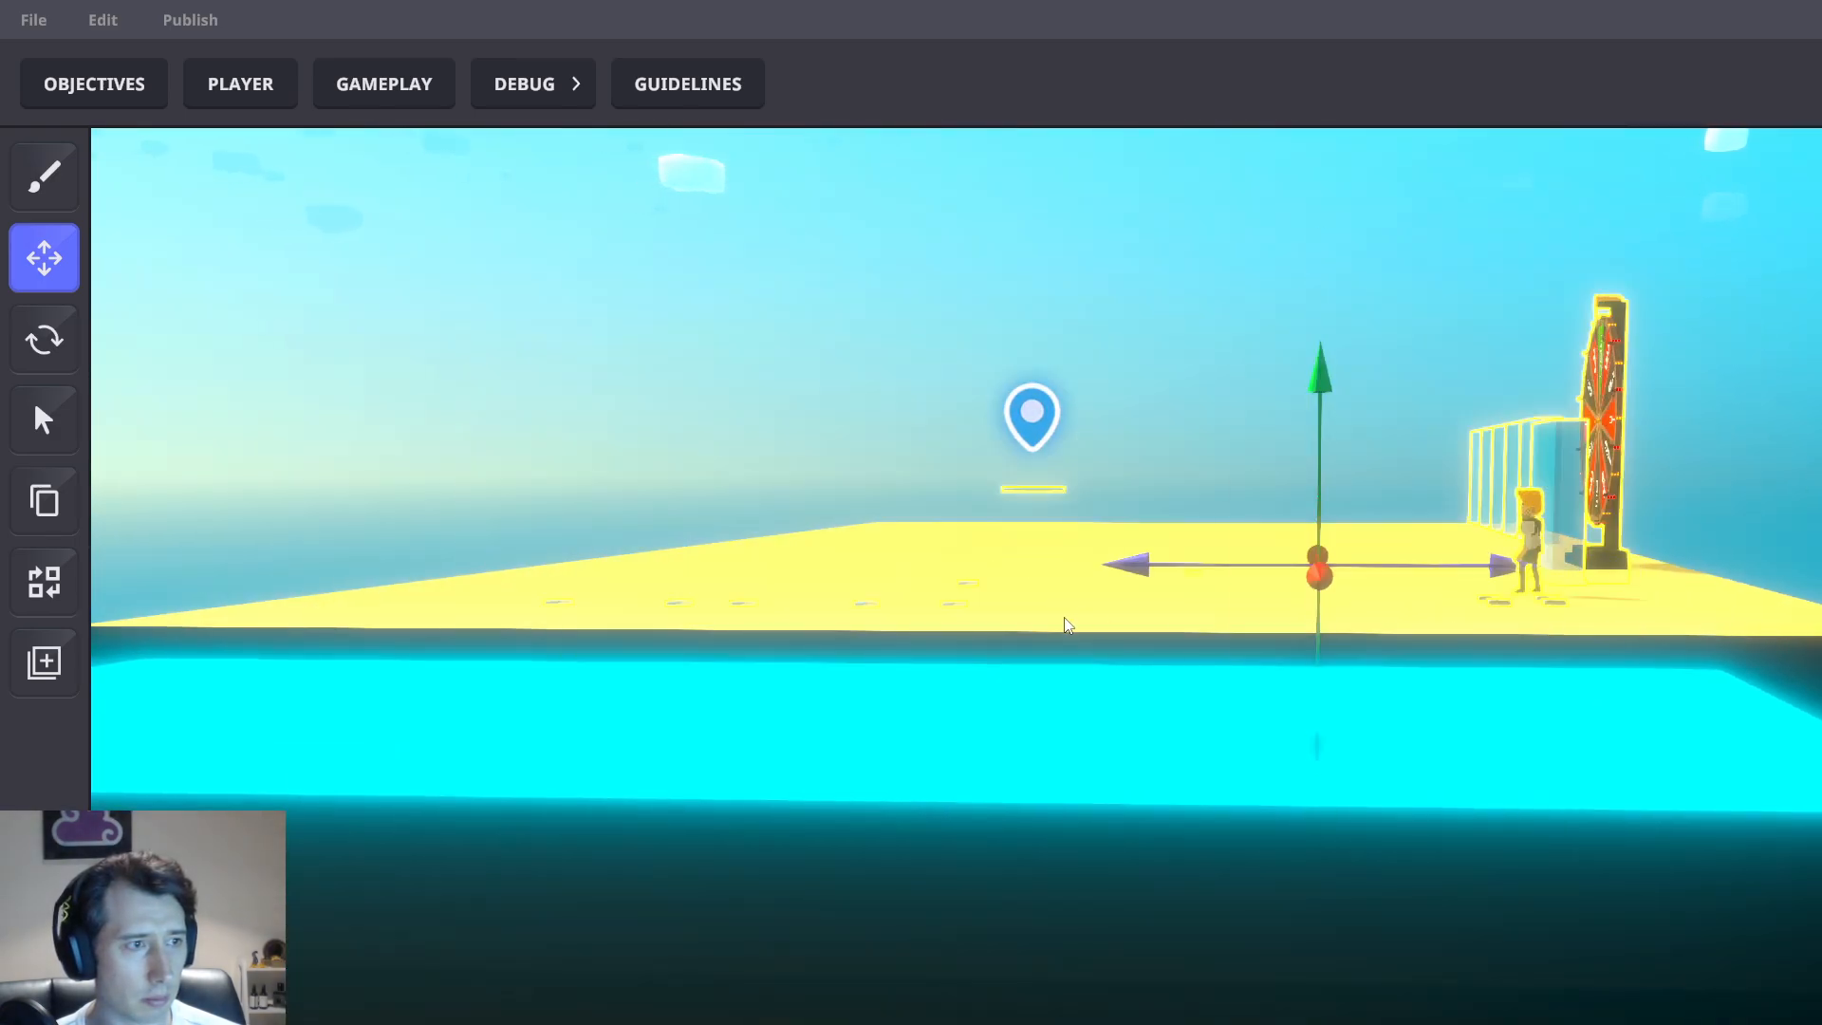
pyautogui.moveTo(1062, 617); pyautogui.dragTo(1208, 765, button='right')
pyautogui.scroll(-2, 1209, 765)
pyautogui.moveTo(823, 765); pyautogui.dragTo(667, 805)
pyautogui.moveTo(932, 952)
pyautogui.mouseDown(button='right')
pyautogui.moveTo(1433, 299)
pyautogui.moveTo(1320, 427)
pyautogui.moveTo(1371, 854)
pyautogui.moveTo(1249, 936)
pyautogui.moveTo(1489, 927)
pyautogui.moveTo(1364, 795)
pyautogui.moveTo(1233, 868)
pyautogui.moveTo(1222, 853)
pyautogui.mouseUp(button='right')
pyautogui.scroll(-3, 1207, 854)
# Erase a strip along one side of the dark platform and the glowing cyan blocks inside it with the brush
pyautogui.press('b')
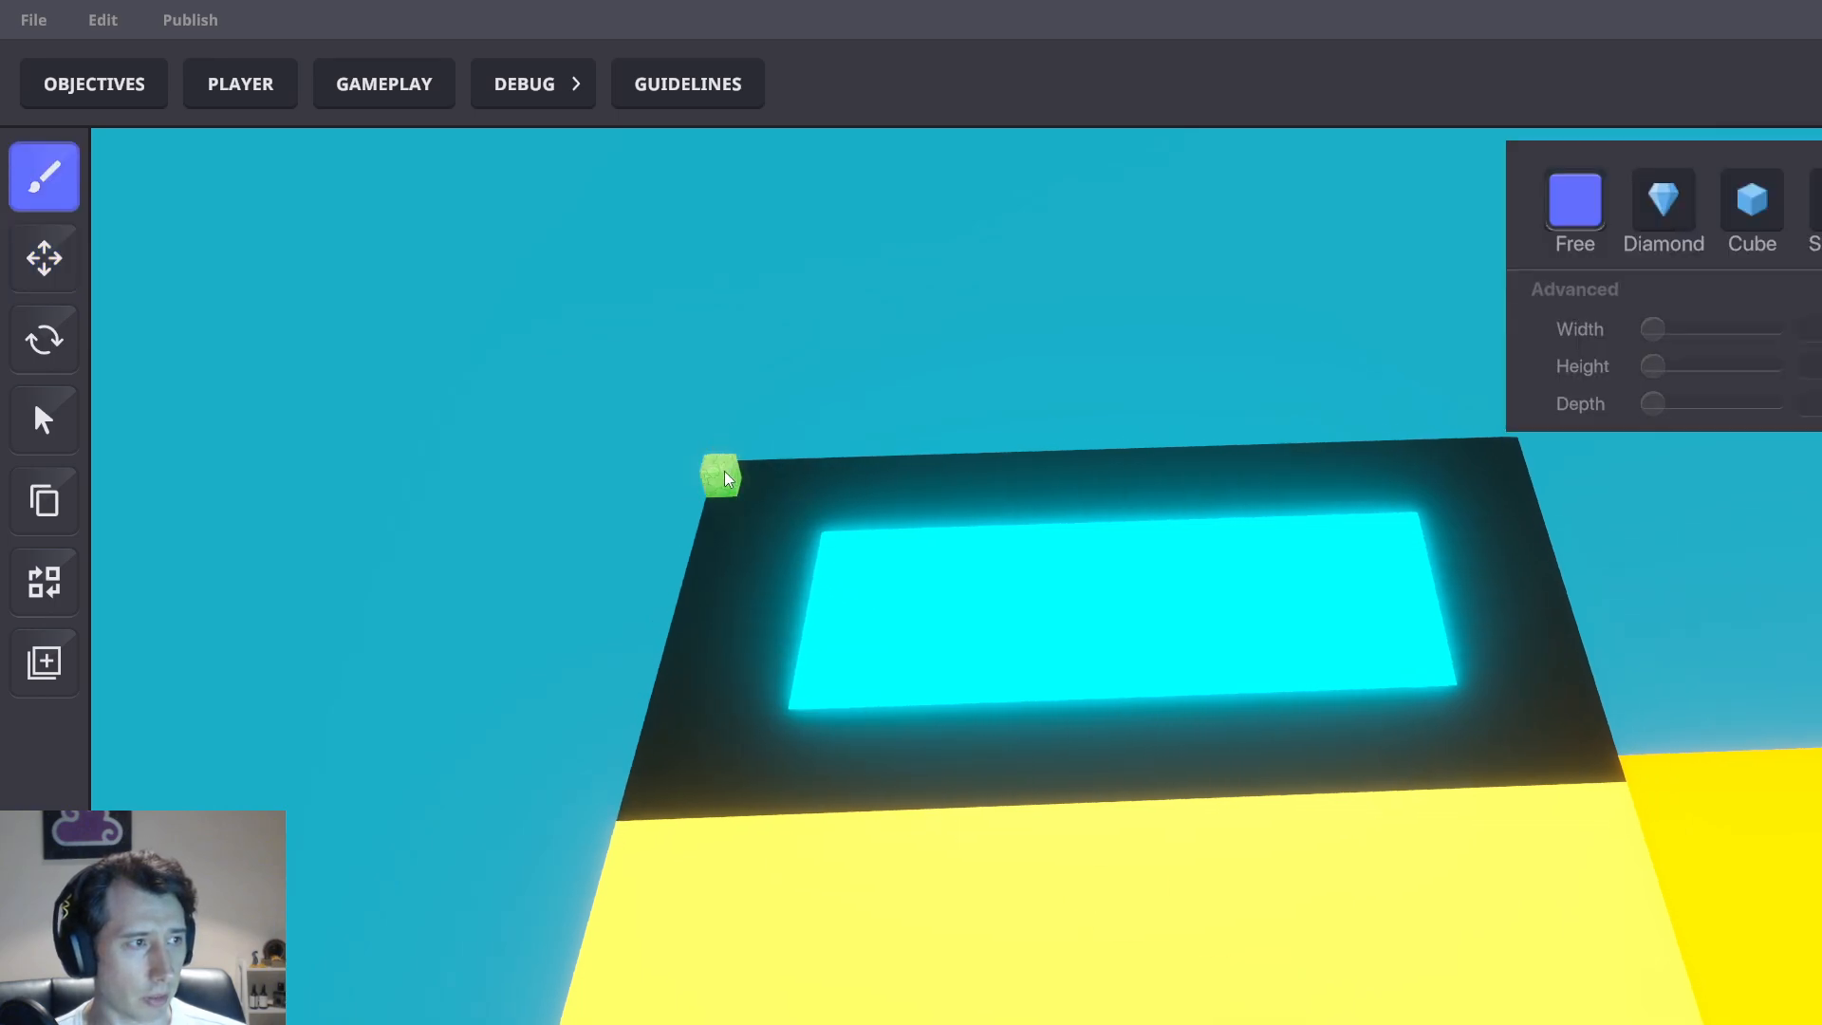
pyautogui.moveTo(725, 472)
pyautogui.mouseDown()
pyautogui.moveTo(786, 709)
pyautogui.moveTo(761, 792)
pyautogui.mouseUp()
pyautogui.moveTo(801, 699); pyautogui.dragTo(1403, 536)
pyautogui.moveTo(1234, 746); pyautogui.dragTo(1411, 769, button='right')
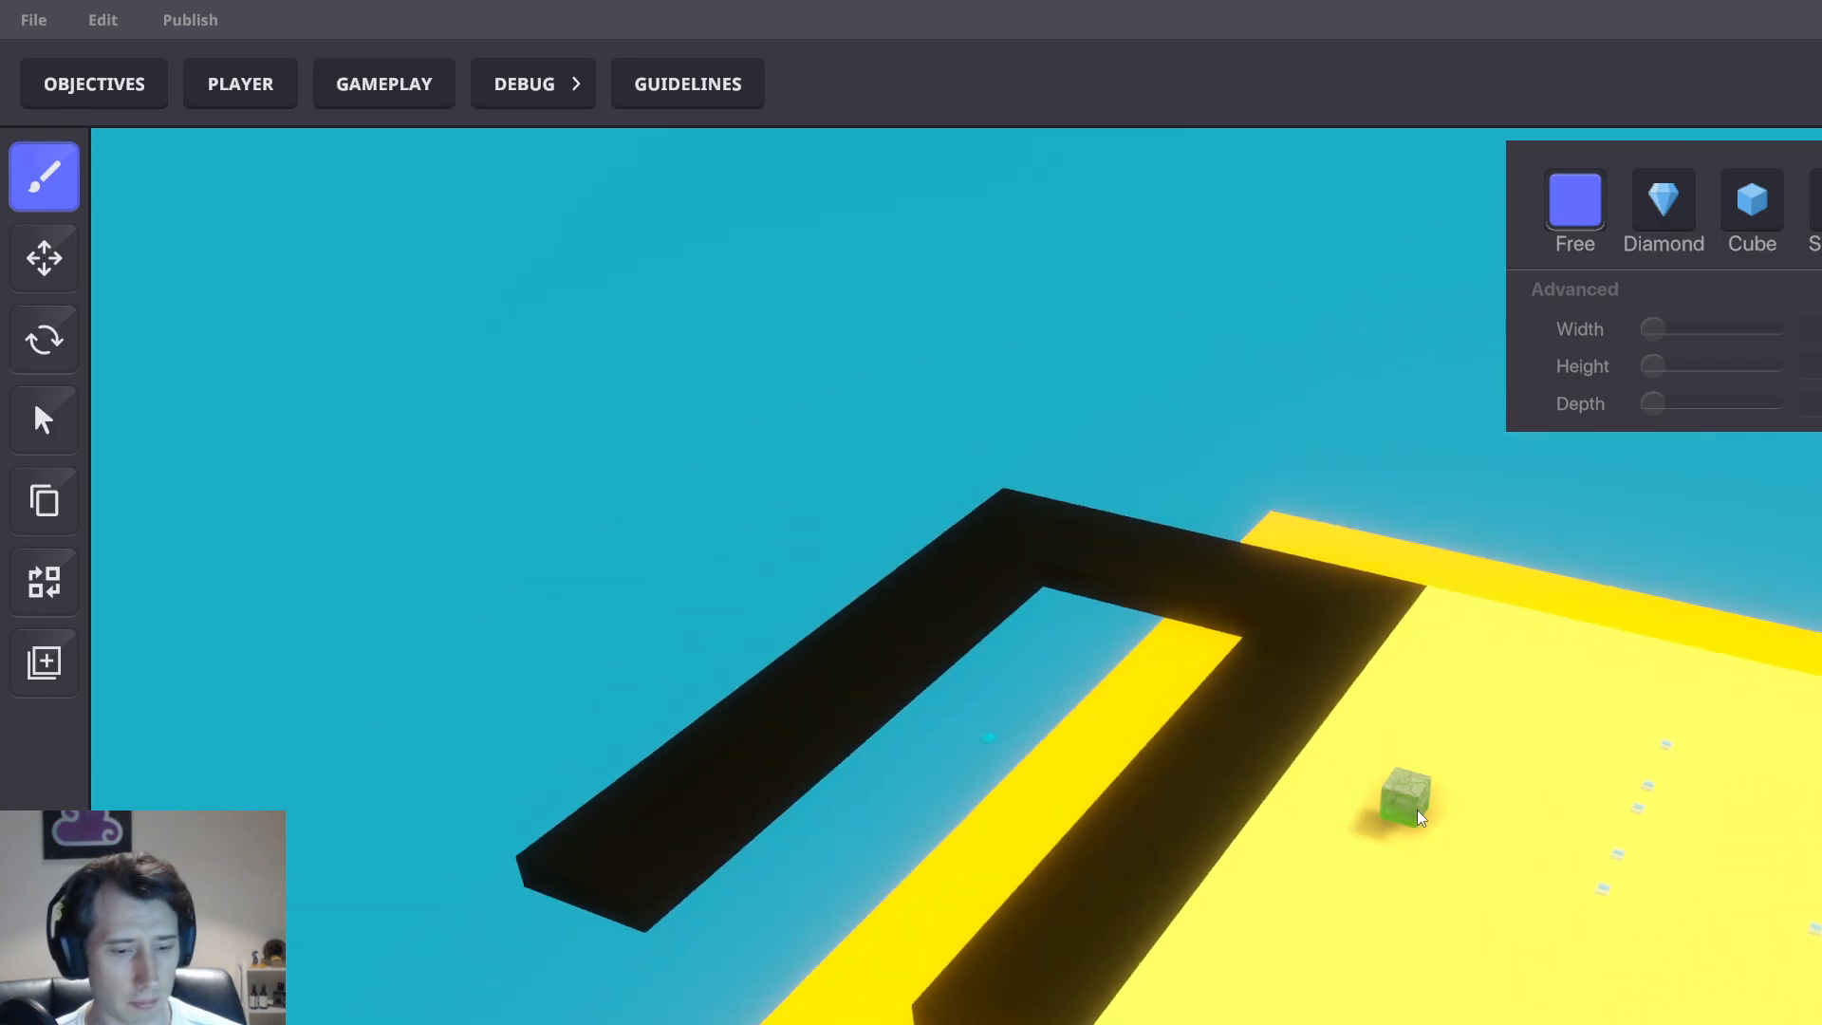
# Search the block library for "meta" and assign the Metaverse - dark block to slot 2 of Group 1
pyautogui.write('bmeta')
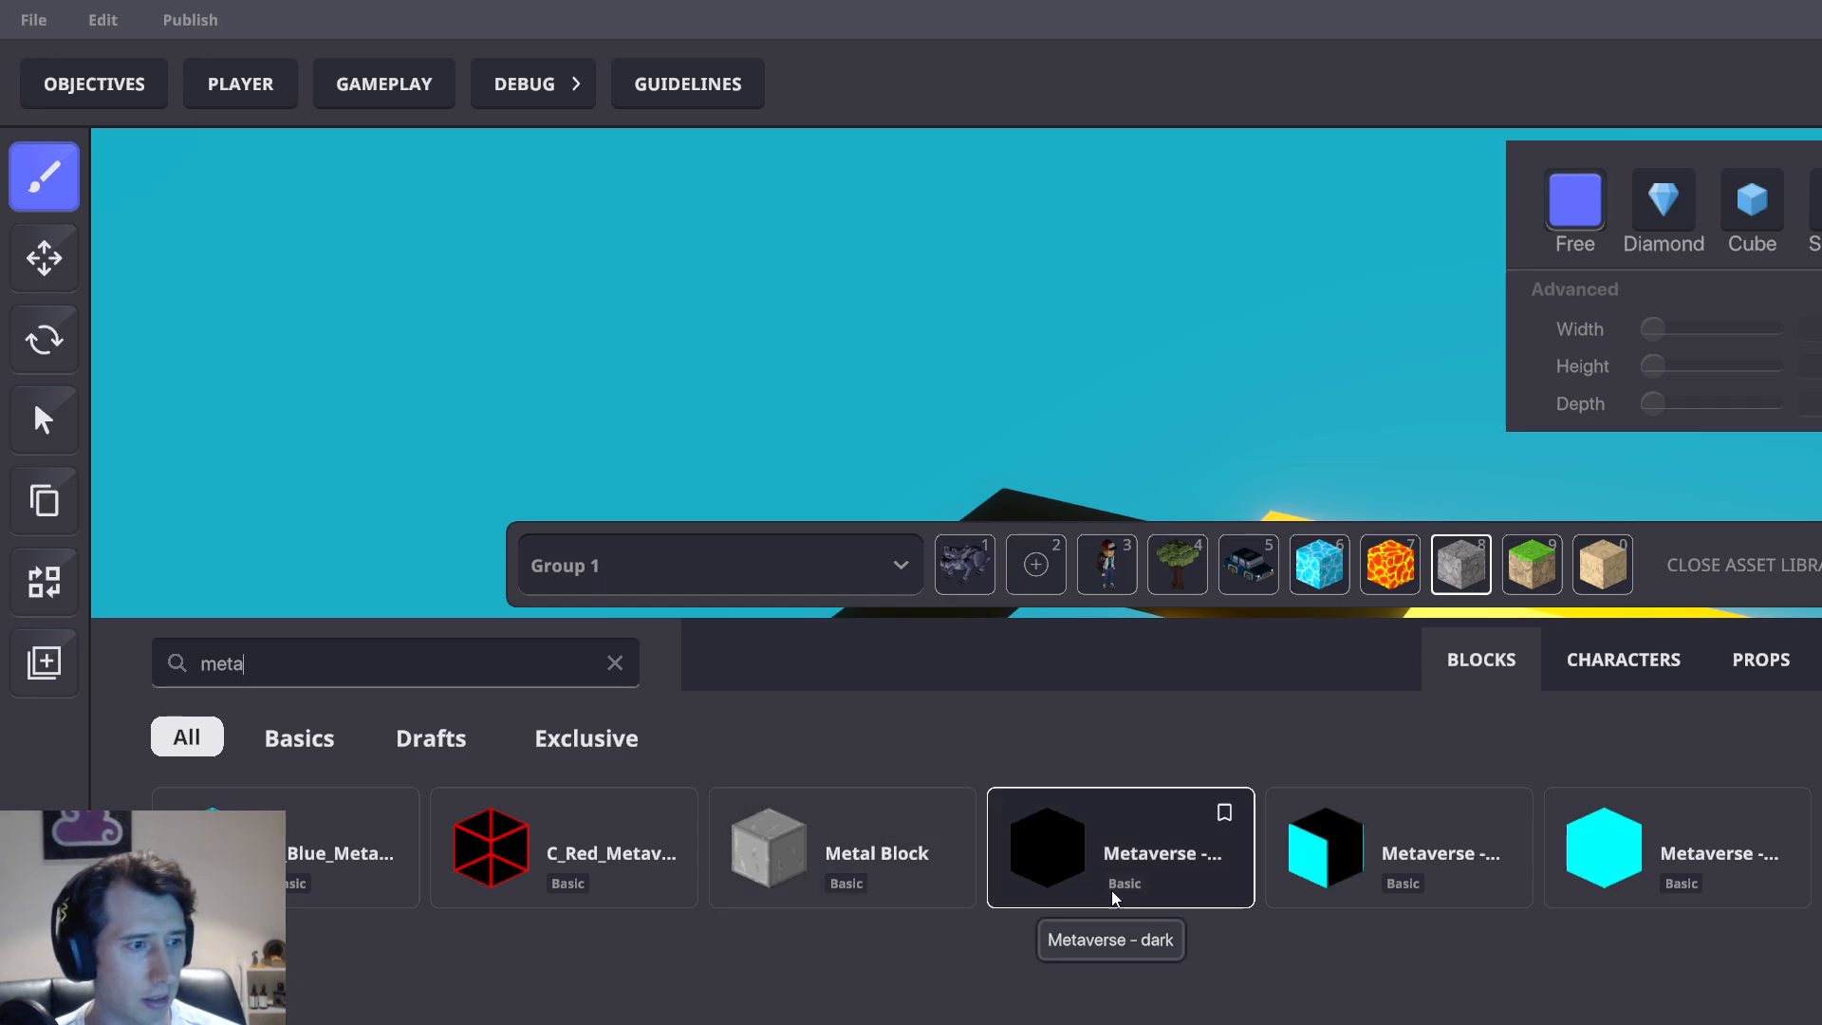
pyautogui.moveTo(1112, 890); pyautogui.dragTo(1053, 579)
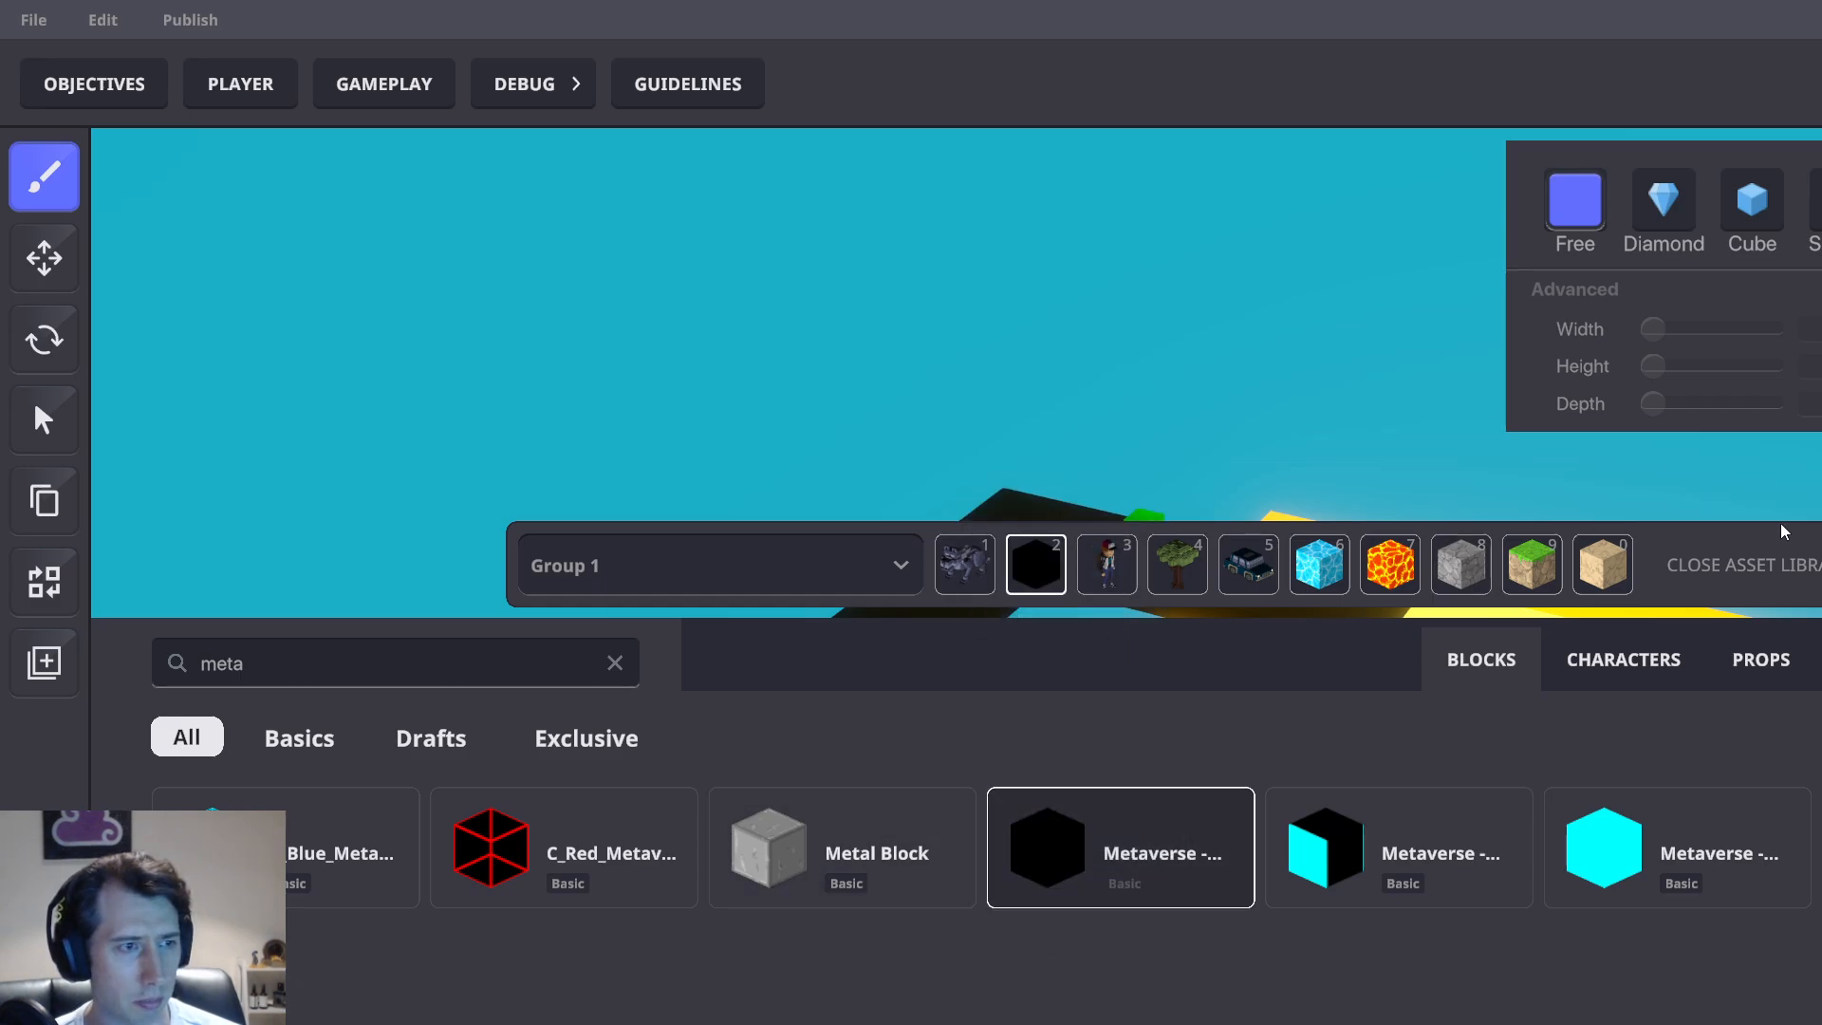
pyautogui.click(1782, 543)
# Fill the hole in the dark platform with Metaverse - dark blocks
pyautogui.moveTo(1144, 579); pyautogui.dragTo(1056, 665, button='right')
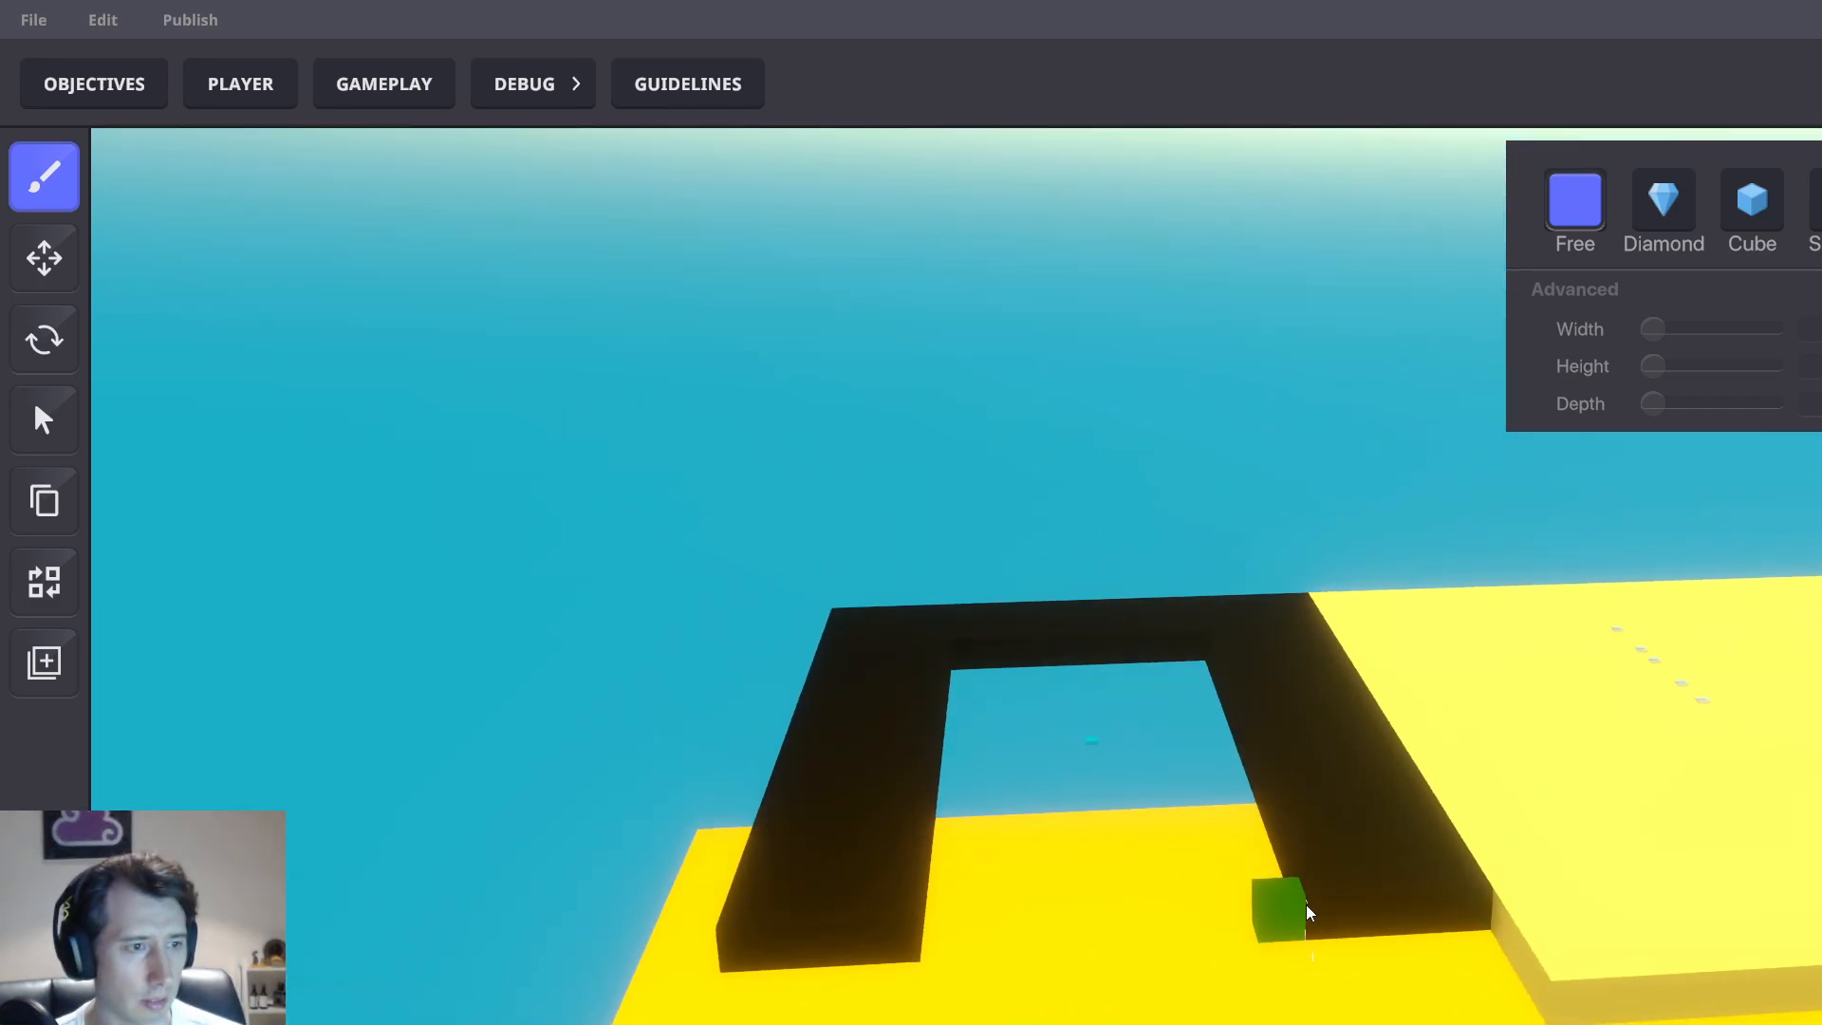
pyautogui.moveTo(1307, 903); pyautogui.dragTo(960, 660)
pyautogui.moveTo(1403, 761); pyautogui.dragTo(1038, 907, button='right')
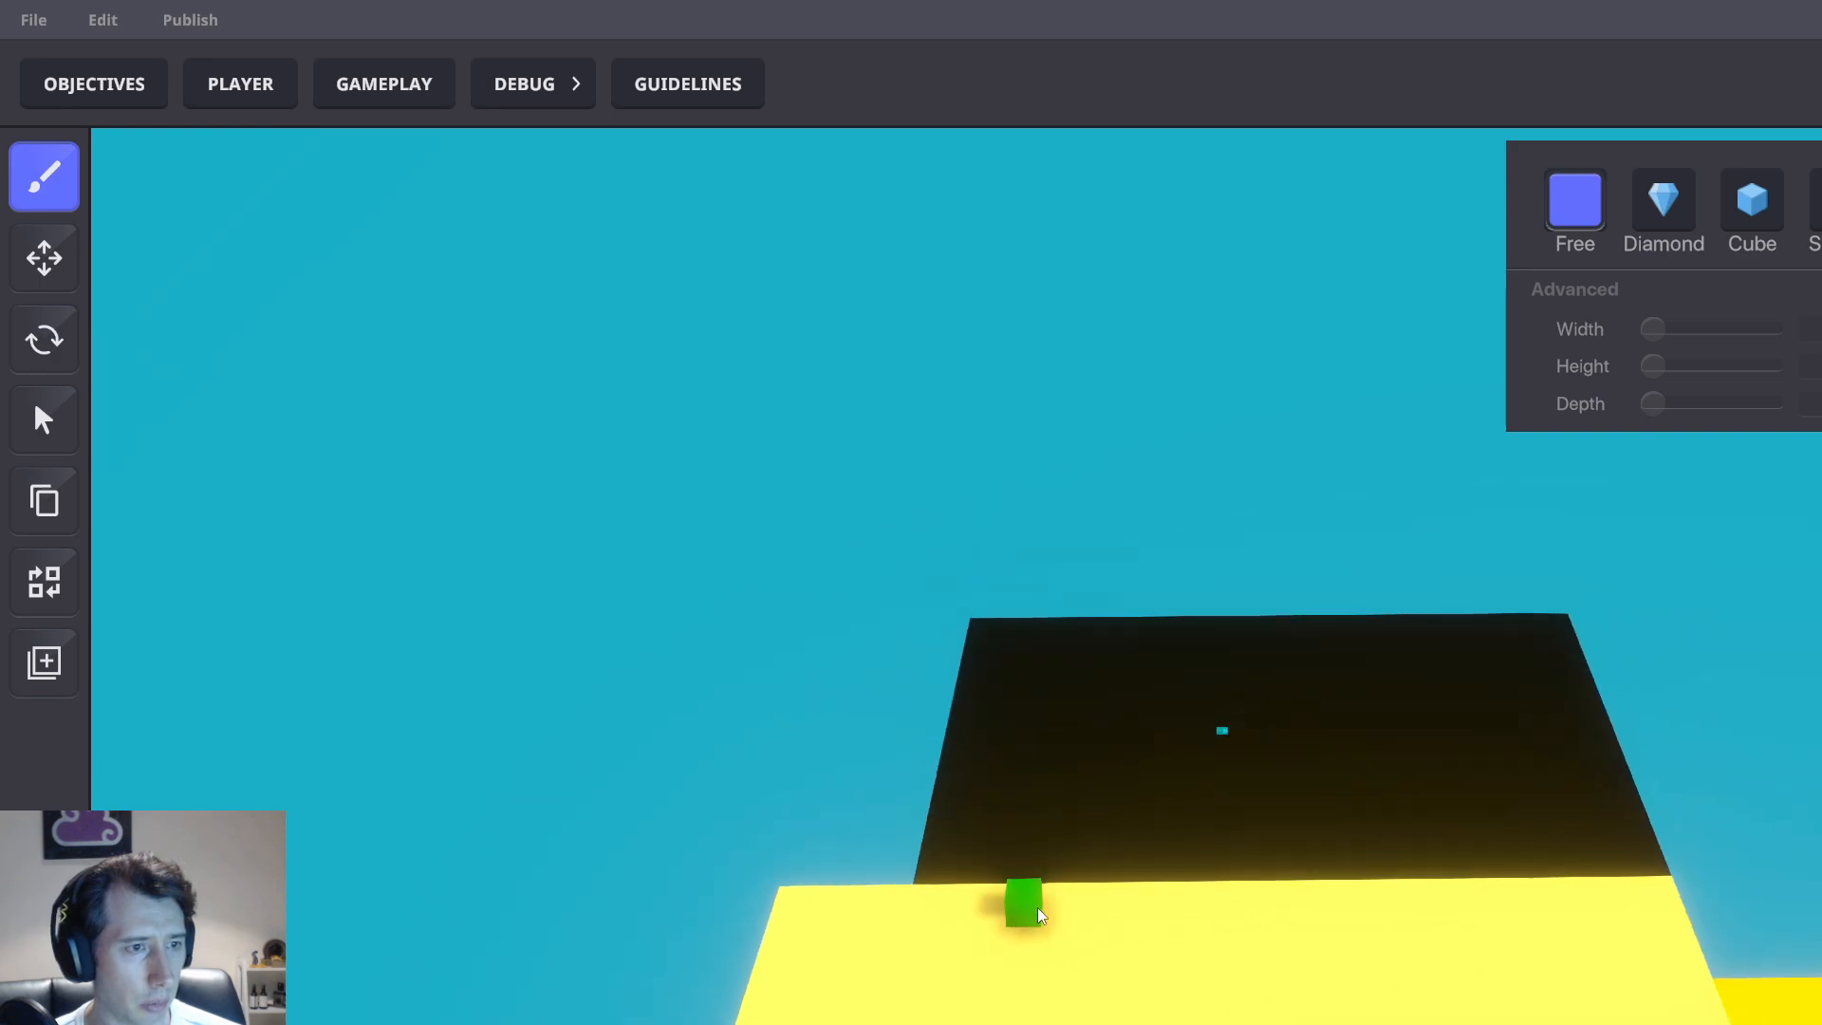
# Erase the strip of dark blocks bordering the pale yellow floor to leave a gap between the two platforms
pyautogui.moveTo(1492, 858); pyautogui.dragTo(1409, 841, button='right')
pyautogui.keyDown('shift'); pyautogui.moveTo(1562, 879); pyautogui.dragTo(678, 939); pyautogui.keyUp('shift')
pyautogui.moveTo(1367, 976); pyautogui.dragTo(1289, 960, button='middle')
pyautogui.moveTo(1020, 902); pyautogui.dragTo(1210, 892, button='right')
pyautogui.moveTo(1209, 893); pyautogui.dragTo(1420, 634, button='middle')
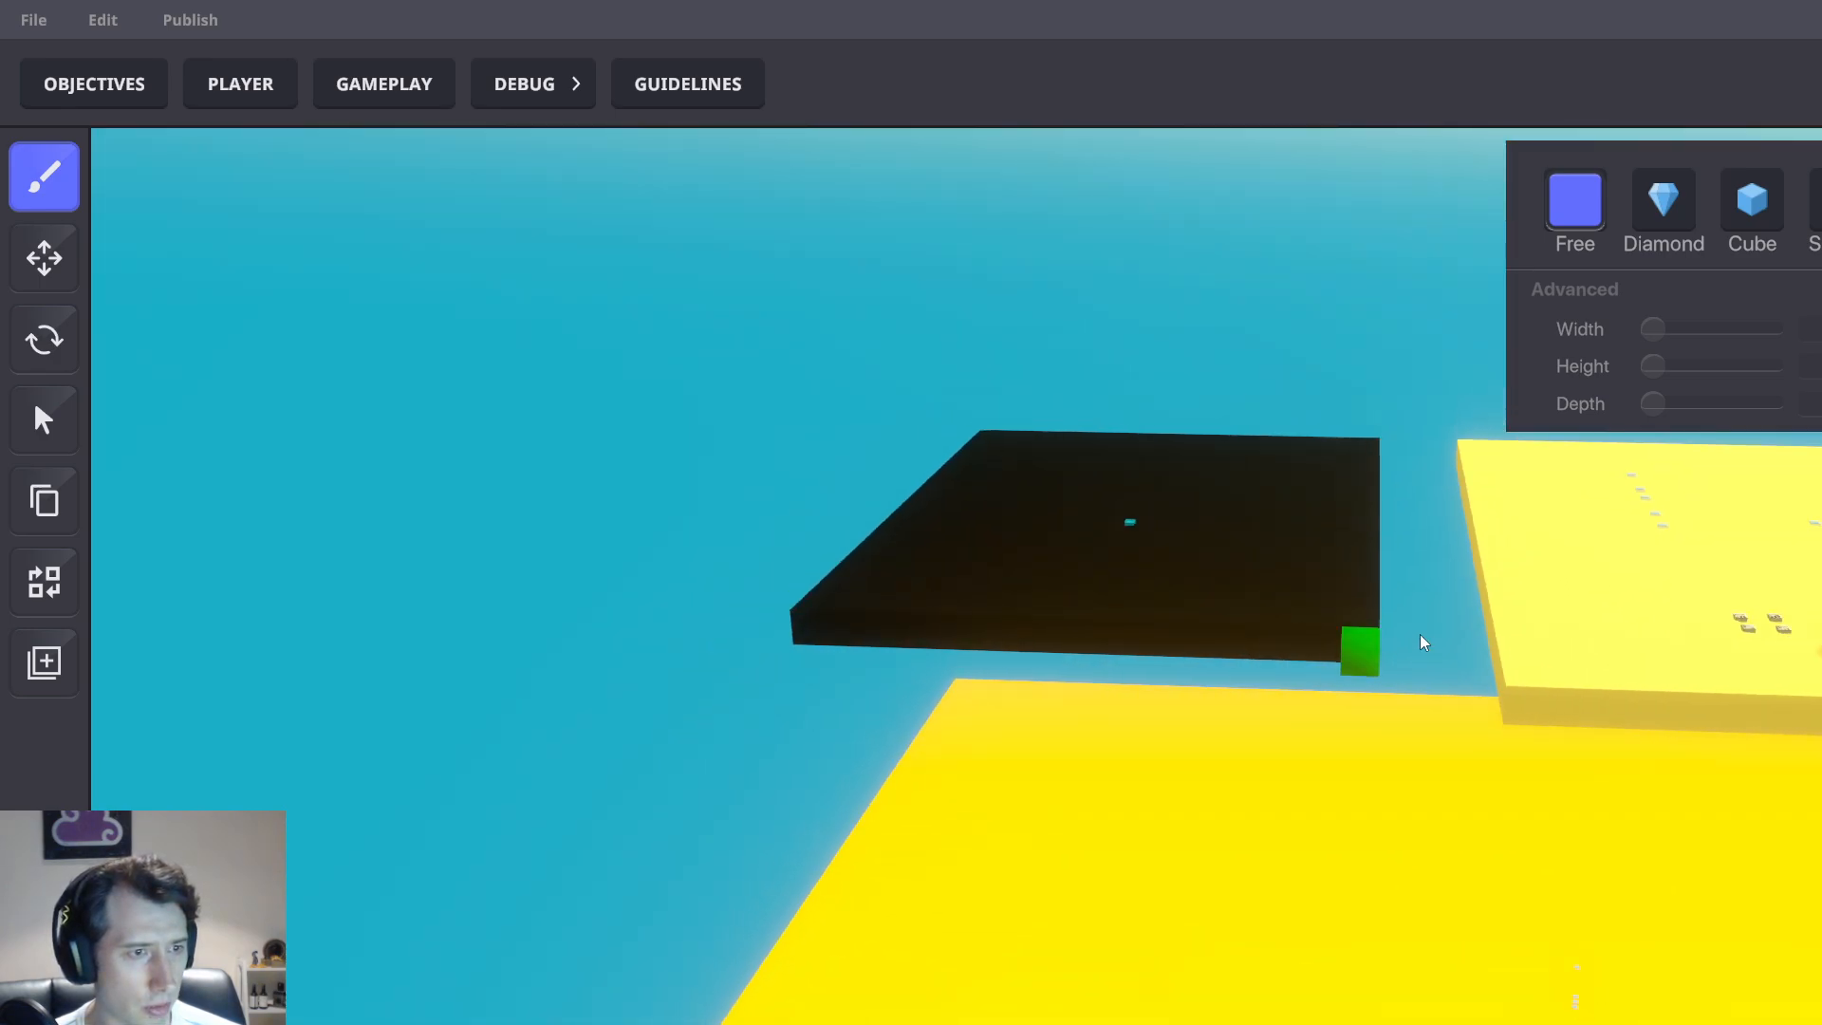
# Add rows of dark blocks along the dark platform's shortened side until it lines up with the pale yellow floor
pyautogui.moveTo(979, 625); pyautogui.dragTo(802, 621)
pyautogui.moveTo(794, 637); pyautogui.dragTo(1369, 661)
pyautogui.moveTo(1369, 661); pyautogui.dragTo(1354, 700, button='right')
pyautogui.moveTo(1354, 700); pyautogui.dragTo(787, 619)
pyautogui.moveTo(1222, 605); pyautogui.dragTo(1435, 707, button='right')
pyautogui.moveTo(1400, 674); pyautogui.dragTo(813, 826)
# Paint a small square of dark blocks into the pale yellow floor, midway along the edge facing the dark platform
pyautogui.moveTo(1151, 744)
pyautogui.mouseDown(button='right')
pyautogui.moveTo(1160, 781)
pyautogui.moveTo(1289, 761)
pyautogui.moveTo(1301, 837)
pyautogui.moveTo(1450, 748)
pyautogui.moveTo(161, 446)
pyautogui.mouseUp(button='right')
pyautogui.click(30, 279)
pyautogui.moveTo(1139, 665); pyautogui.dragTo(1035, 912, button='right')
pyautogui.press('b')
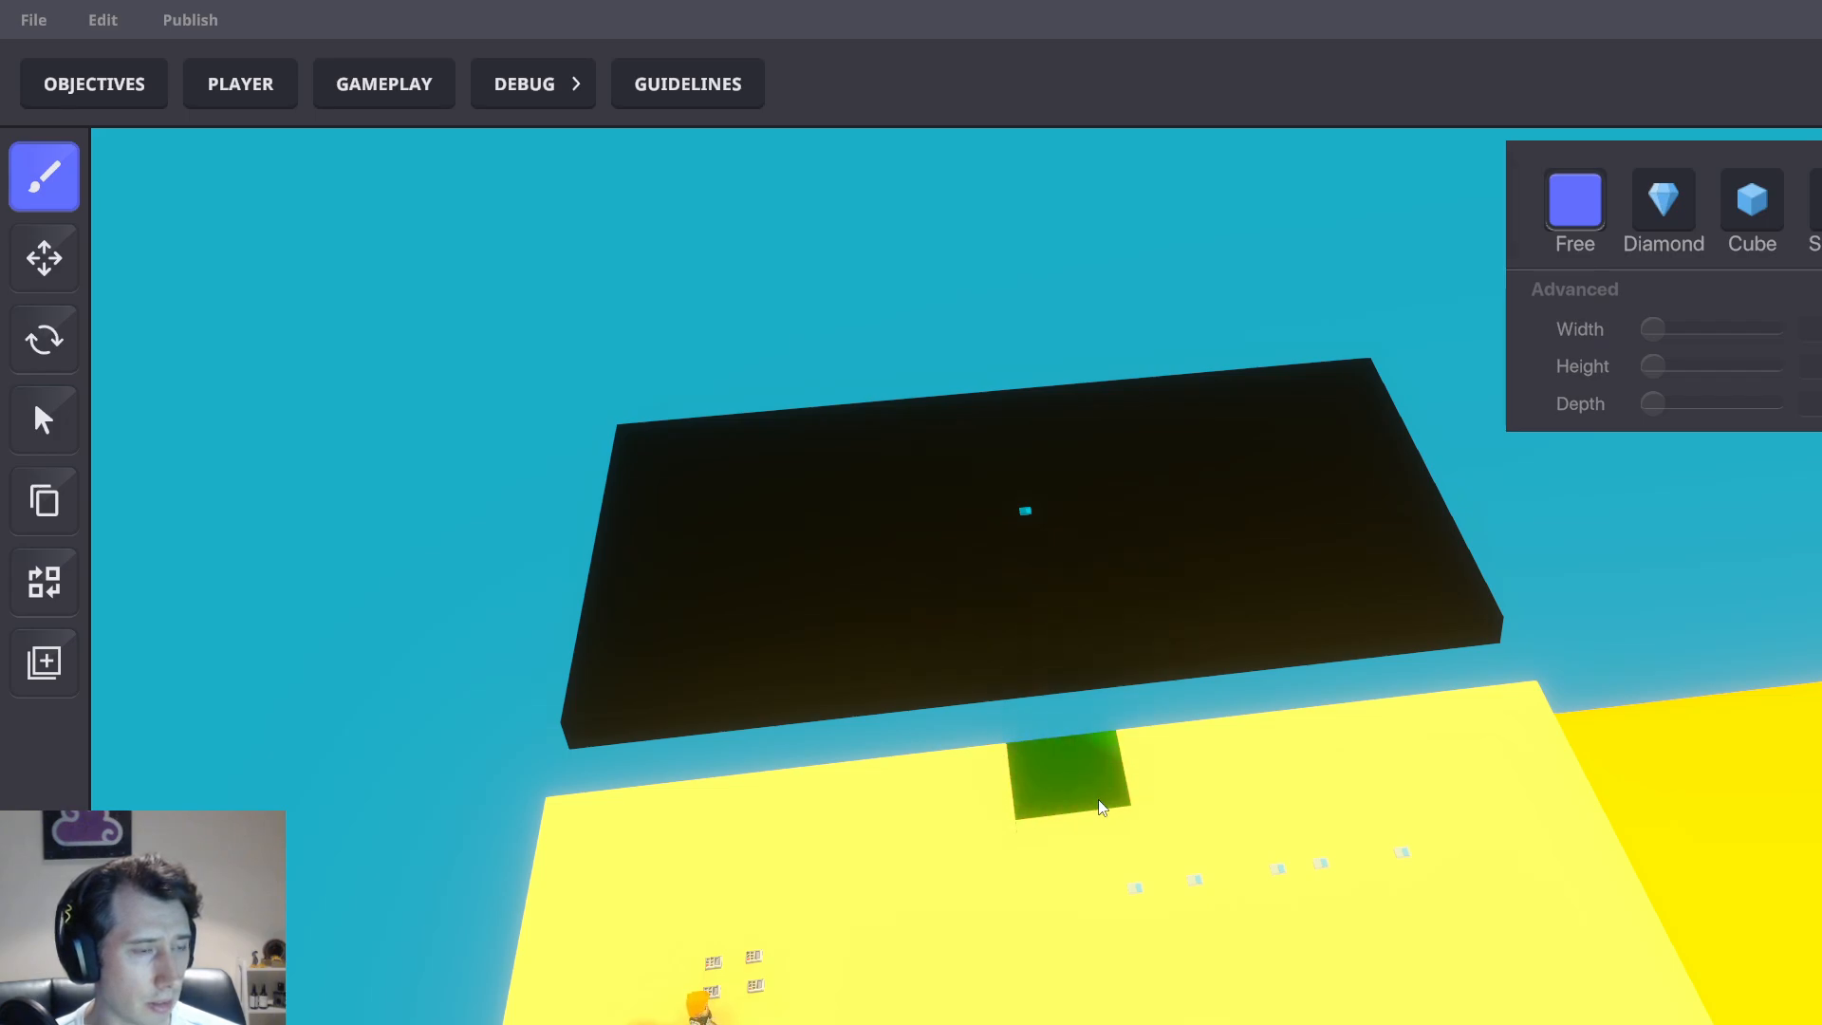
# Search the asset library's props for "void" and assign the matching prop to slot 3 of Group 1
pyautogui.press('Tab')
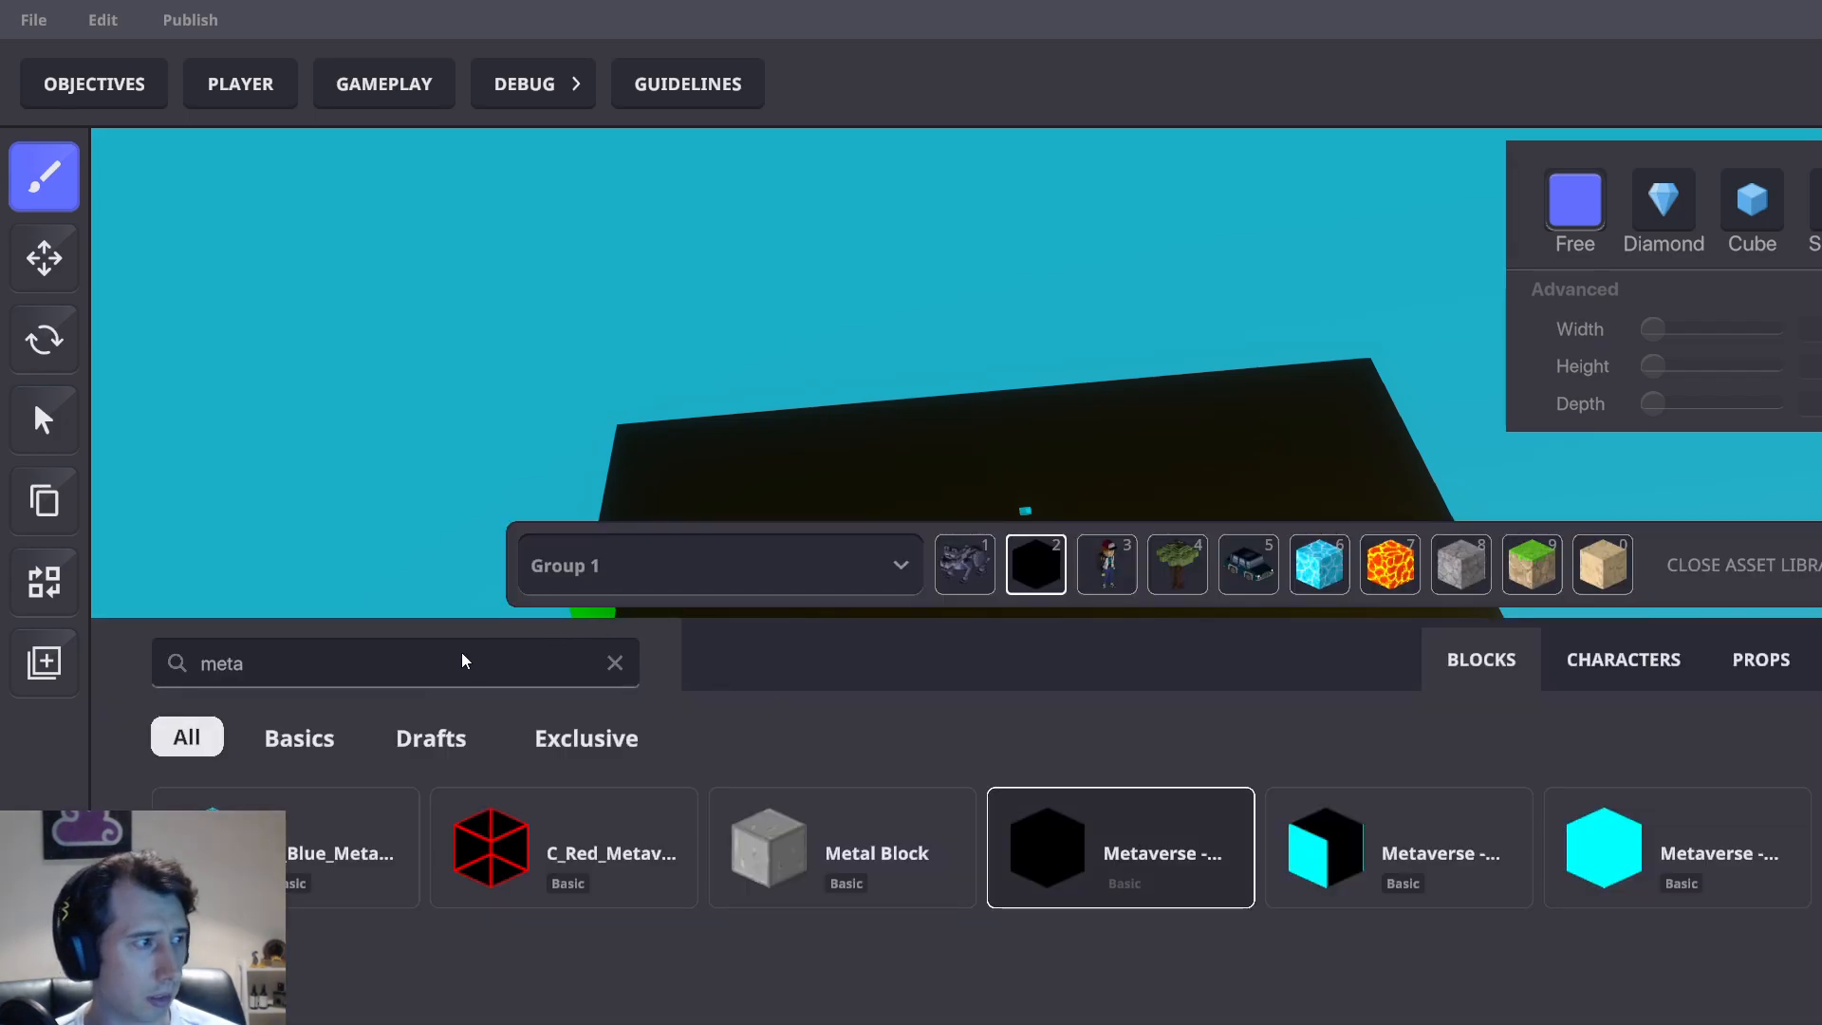
pyautogui.write('void')
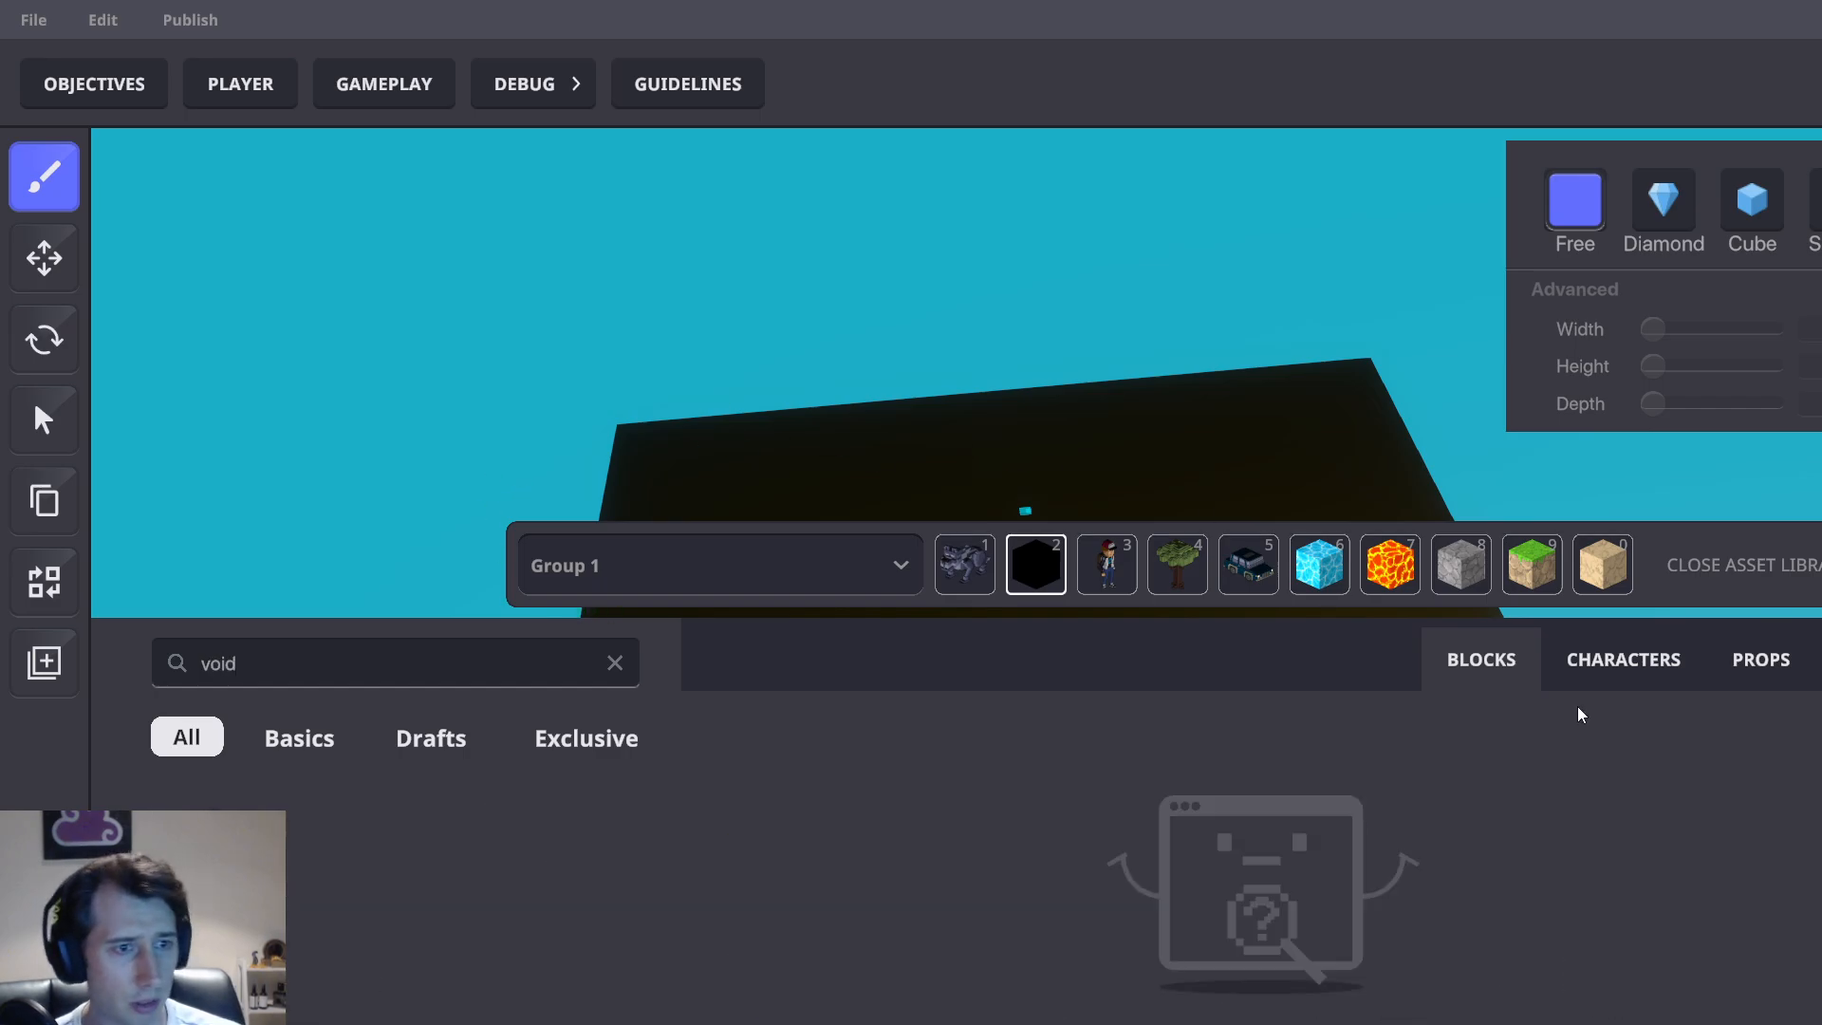
pyautogui.click(1772, 667)
pyautogui.moveTo(323, 857); pyautogui.dragTo(1109, 562)
pyautogui.click(1109, 562)
# Place the purple swirl prop on the small dark square in the pale yellow floor
pyautogui.press('Tab')
pyautogui.scroll(4, 1058, 765)
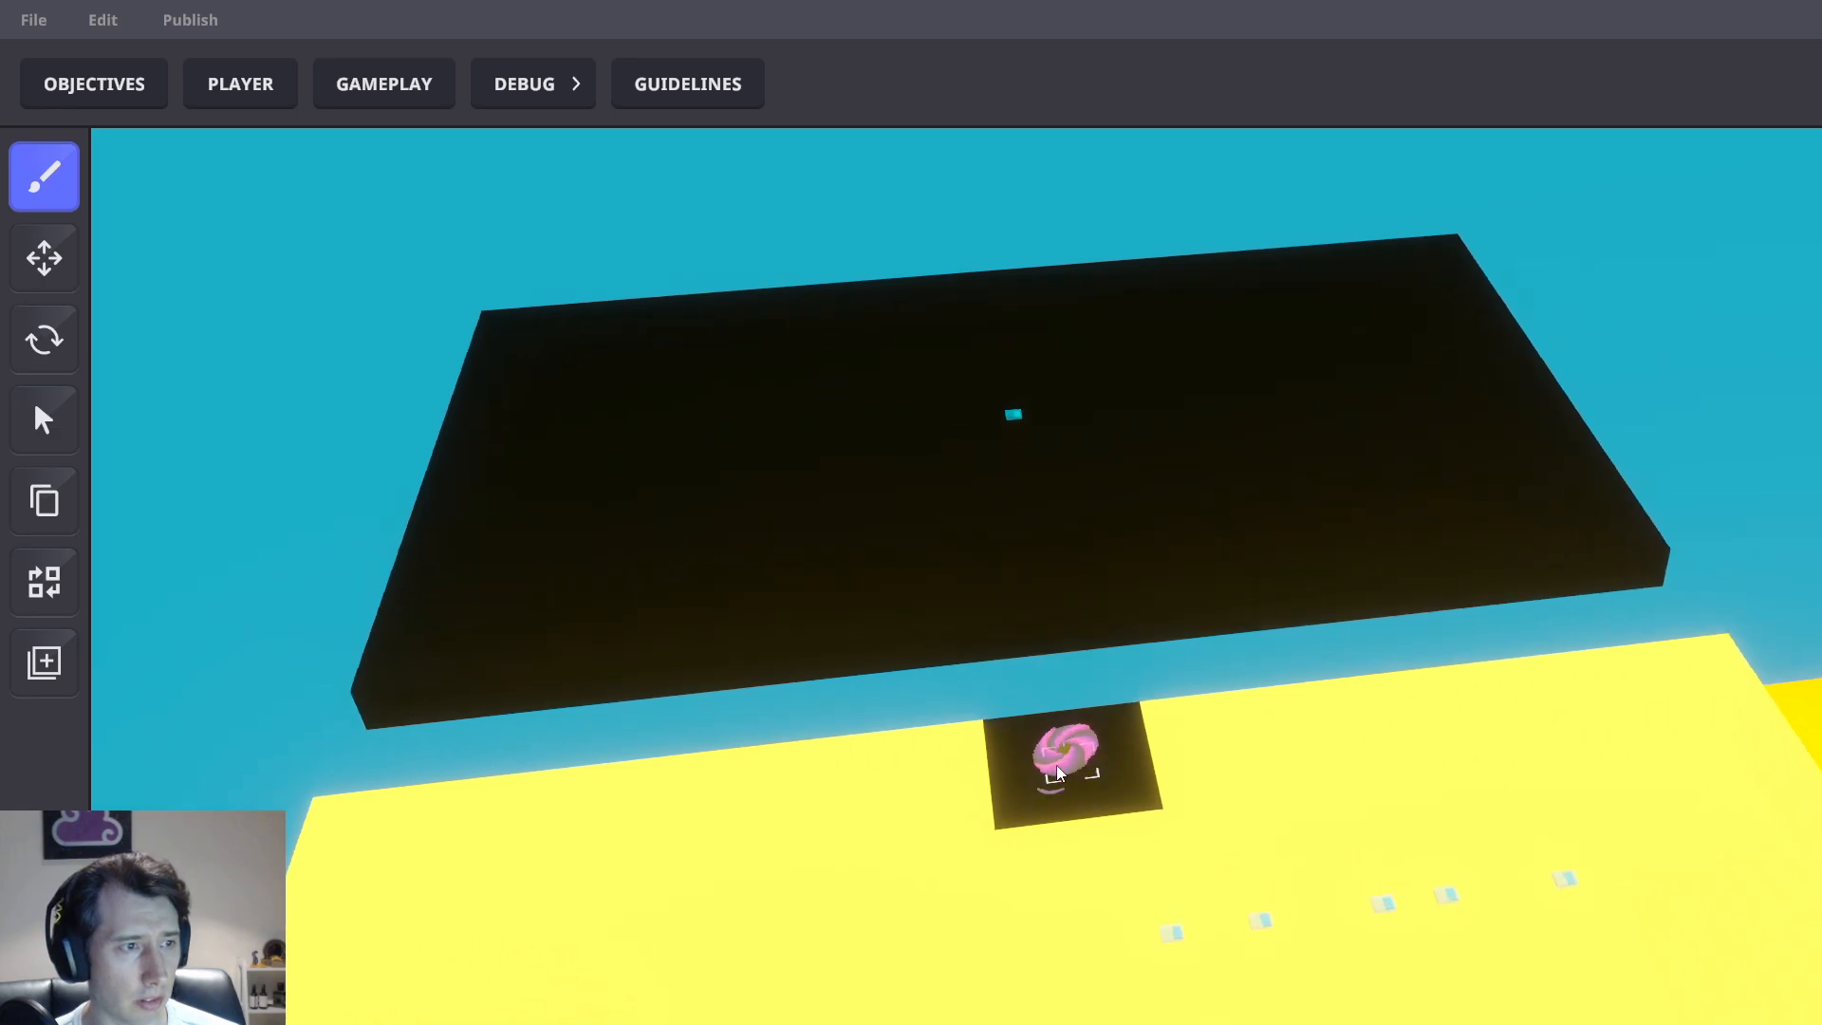
pyautogui.click(1057, 765)
# Select the purple swirl for rotation and set its behaviour to Animated Decoration
pyautogui.click(44, 258)
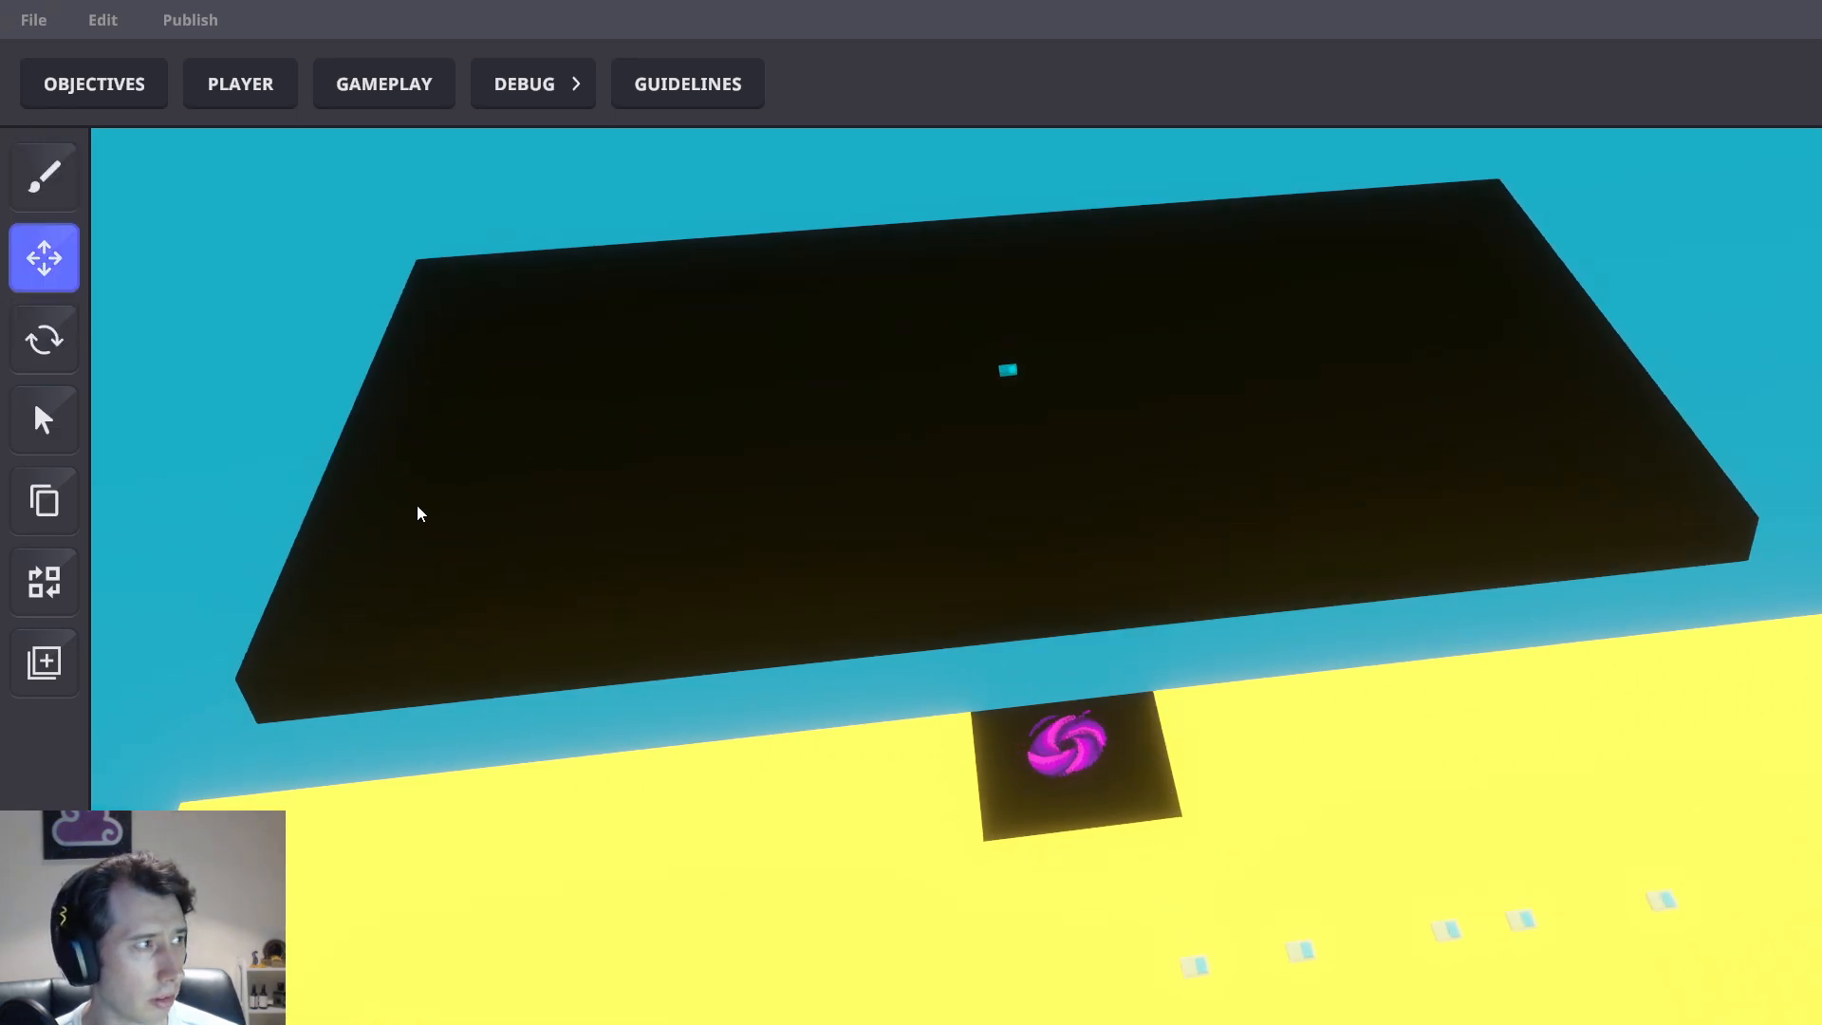
pyautogui.click(44, 340)
pyautogui.scroll(4, 1120, 807)
pyautogui.click(949, 617)
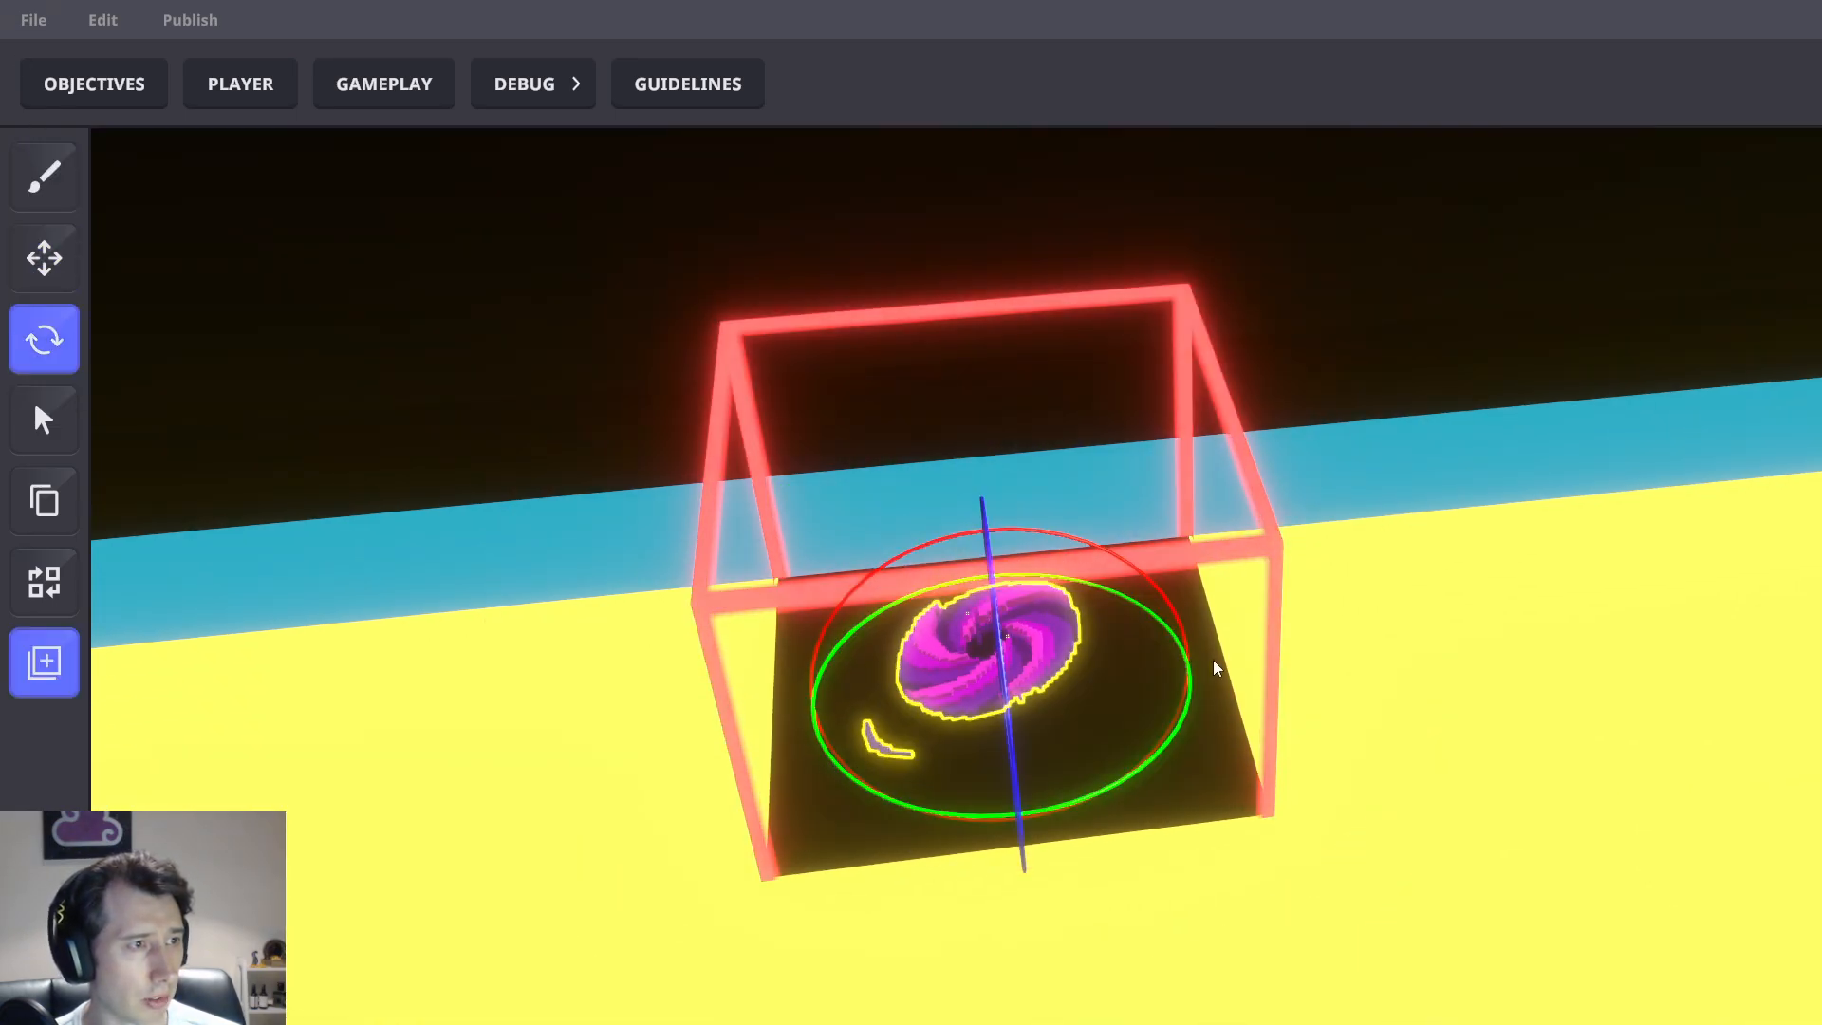
pyautogui.moveTo(1213, 658); pyautogui.dragTo(1257, 542, button='right')
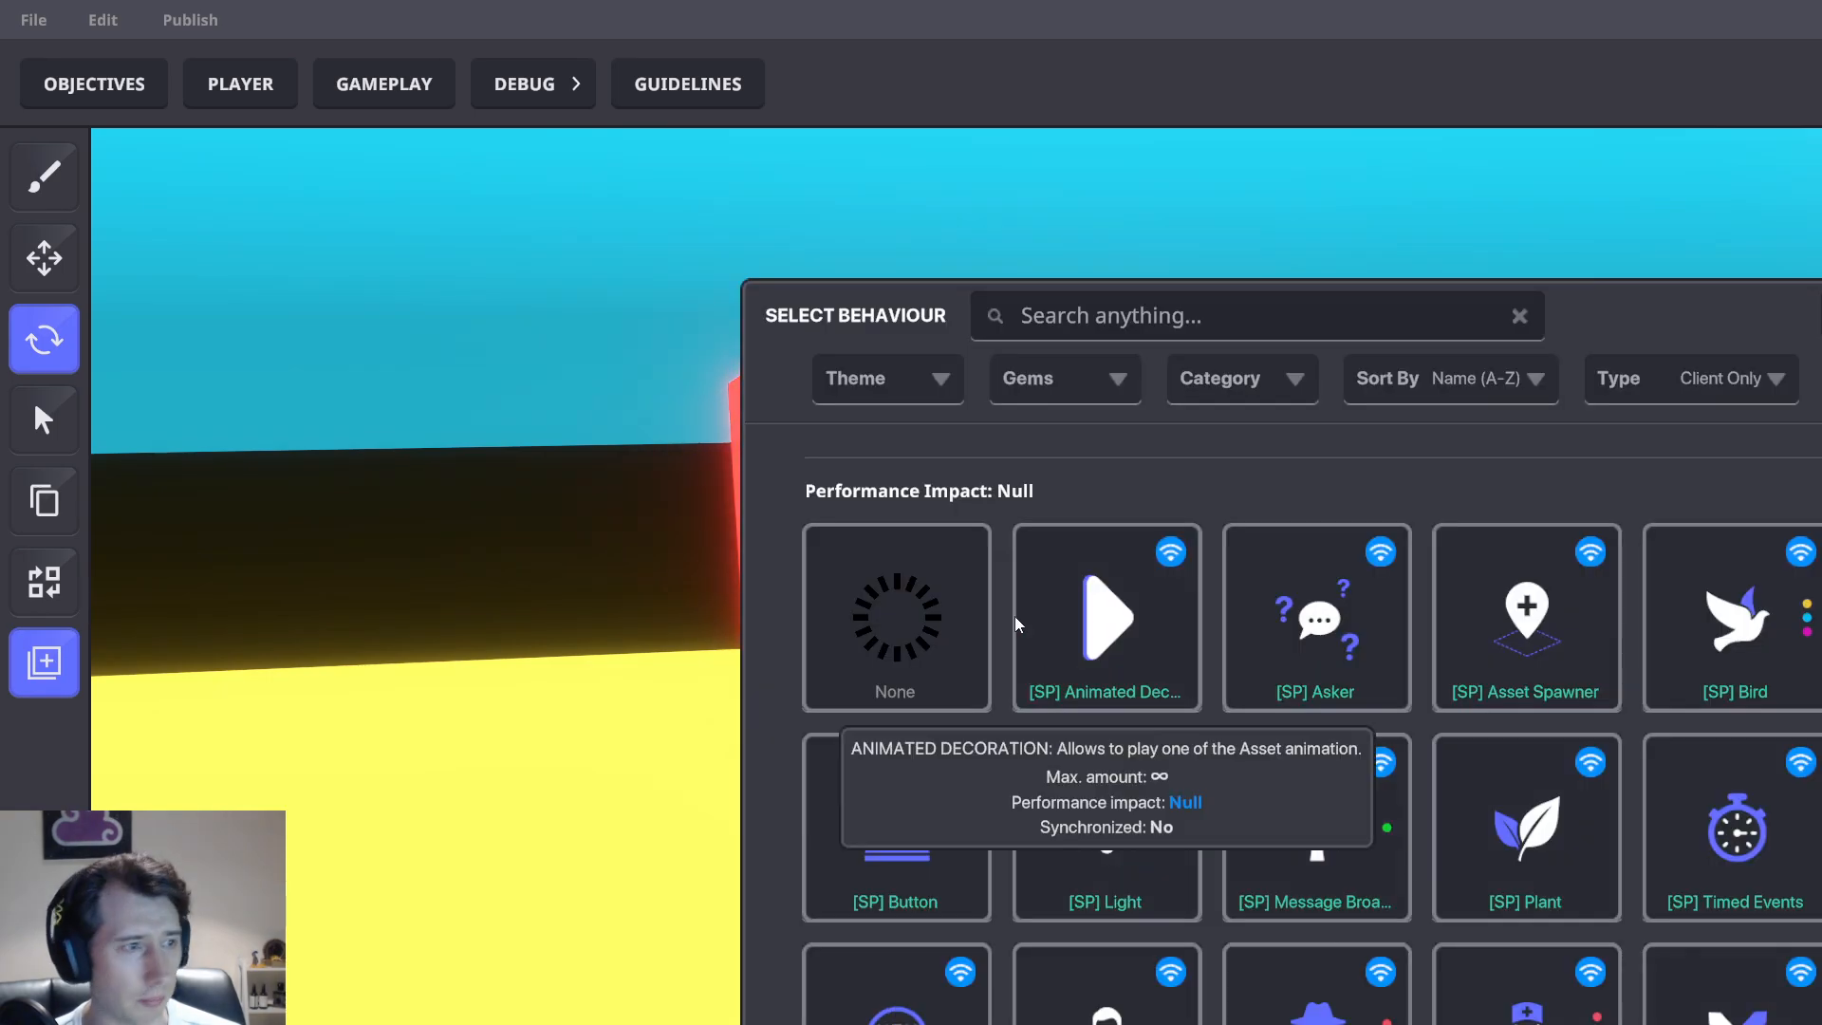
pyautogui.click(1019, 619)
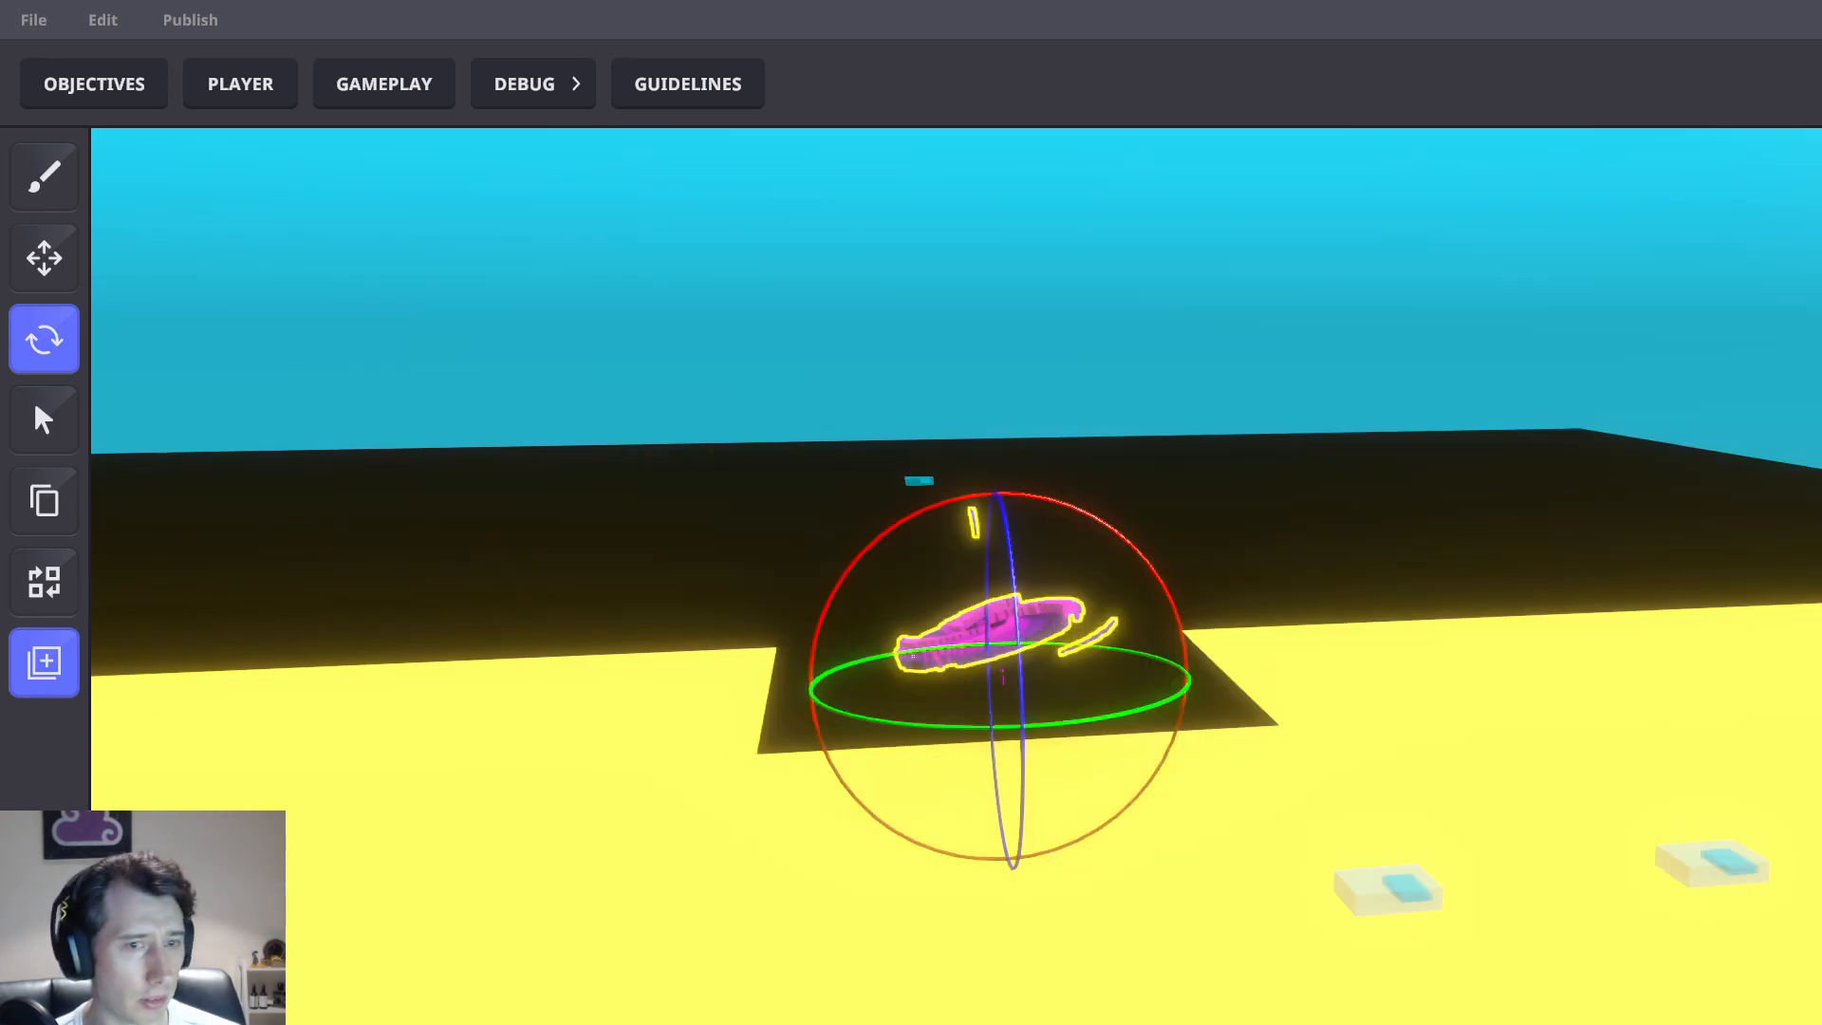
# Rotate the tilted purple swirl so that it lies flat above the dark square
pyautogui.press('w')
pyautogui.press('d')
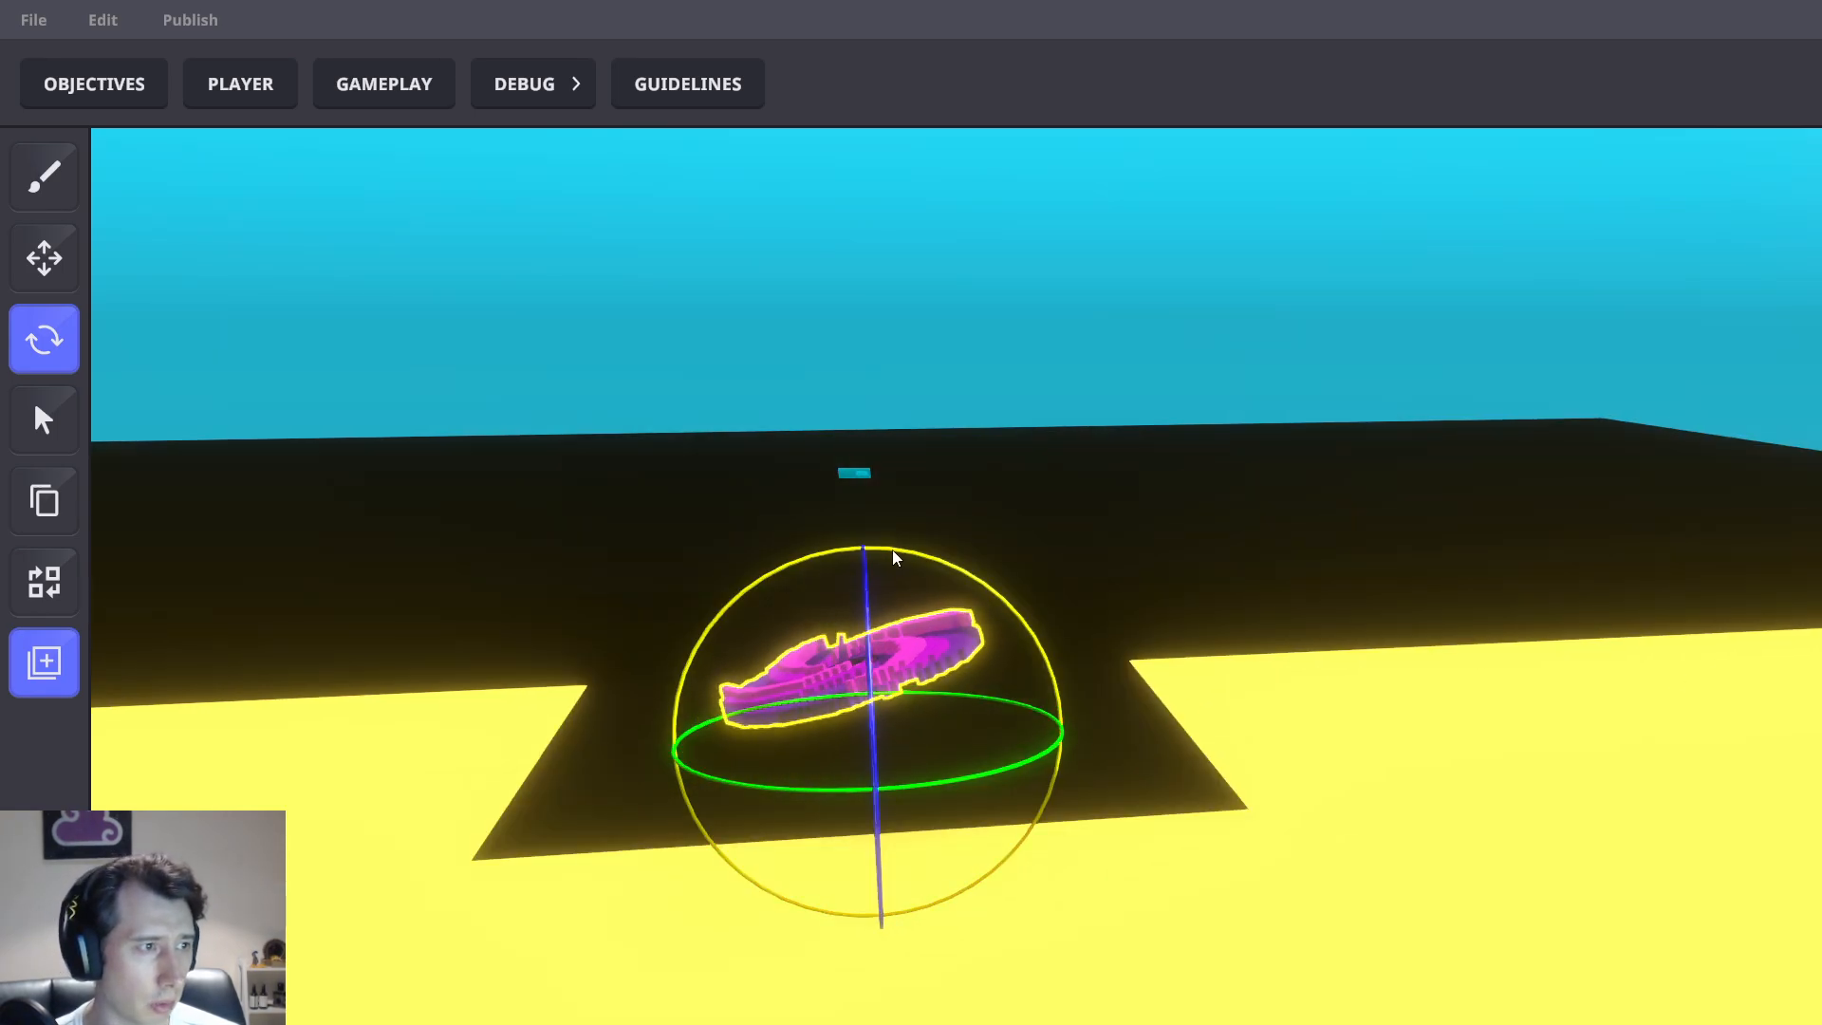
pyautogui.moveTo(892, 550); pyautogui.dragTo(978, 583)
pyautogui.moveTo(978, 583); pyautogui.dragTo(1326, 744, button='right')
# Lower the flat purple swirl vertically onto the surface of the dark square
pyautogui.press('w')
pyautogui.moveTo(1176, 757); pyautogui.dragTo(1246, 674, button='right')
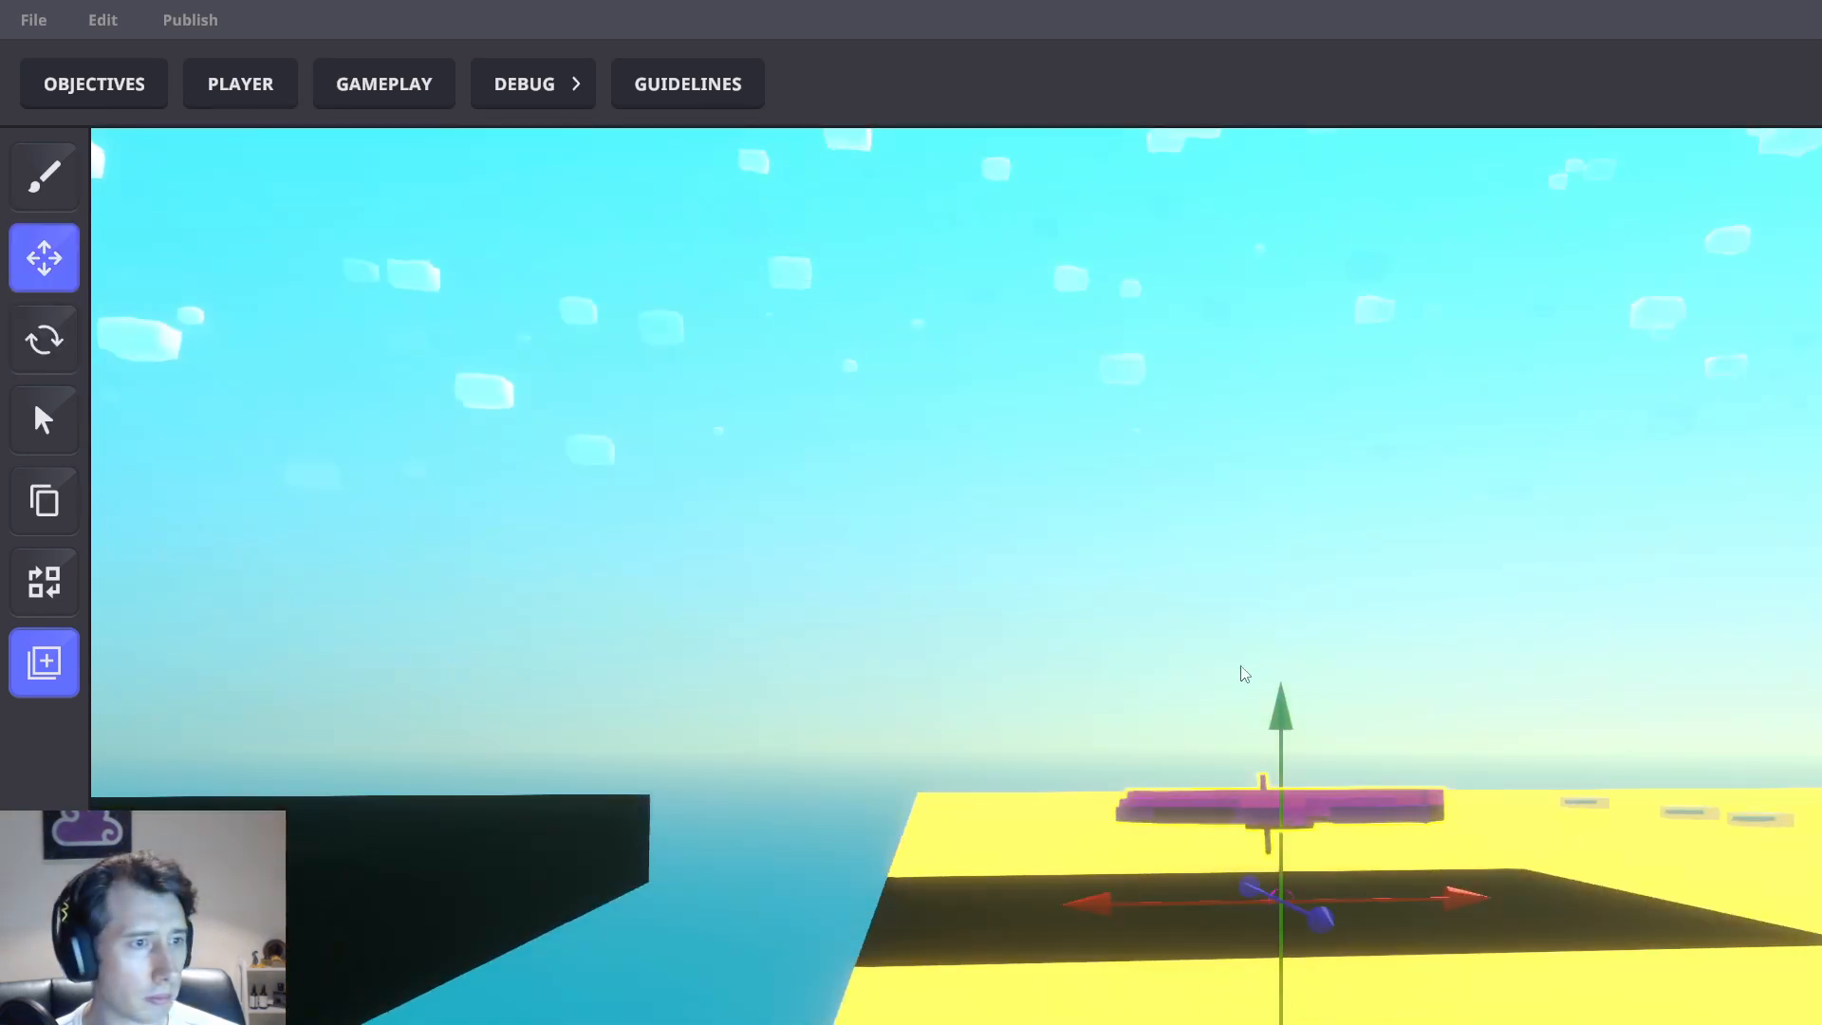
pyautogui.moveTo(1279, 712); pyautogui.dragTo(1291, 829)
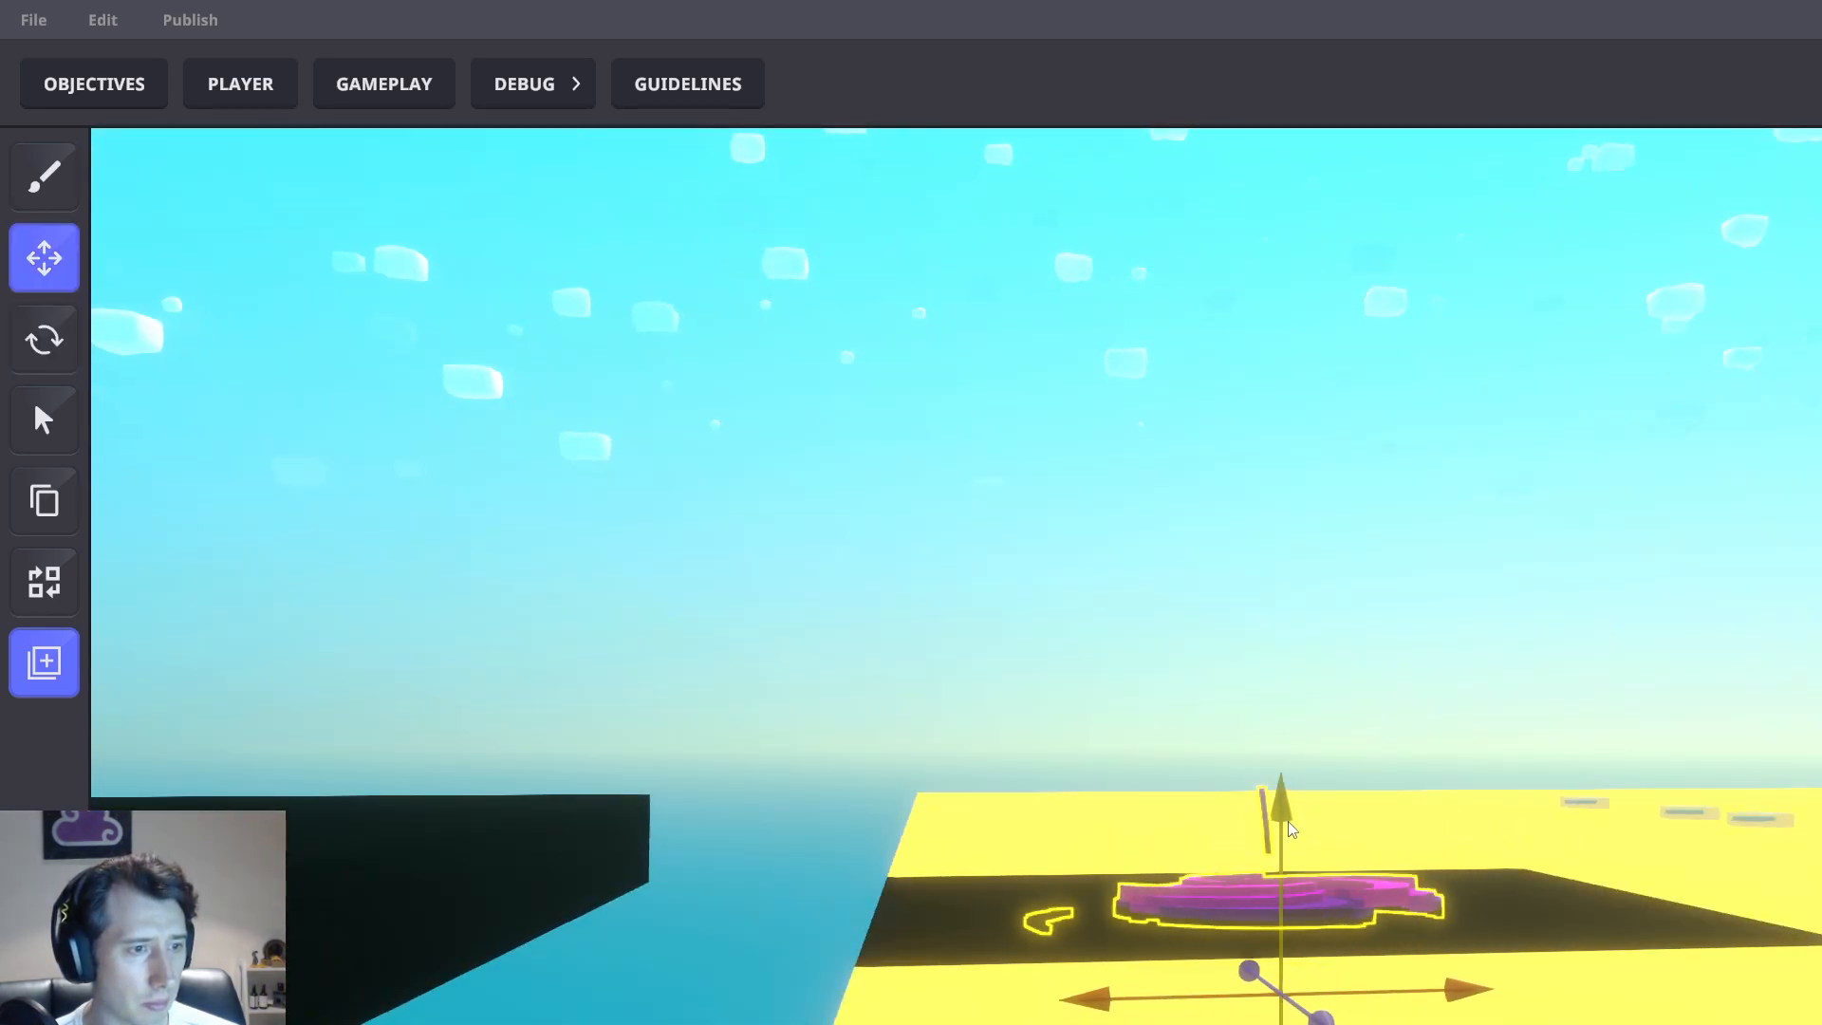
pyautogui.moveTo(1291, 828); pyautogui.dragTo(1238, 920, button='right')
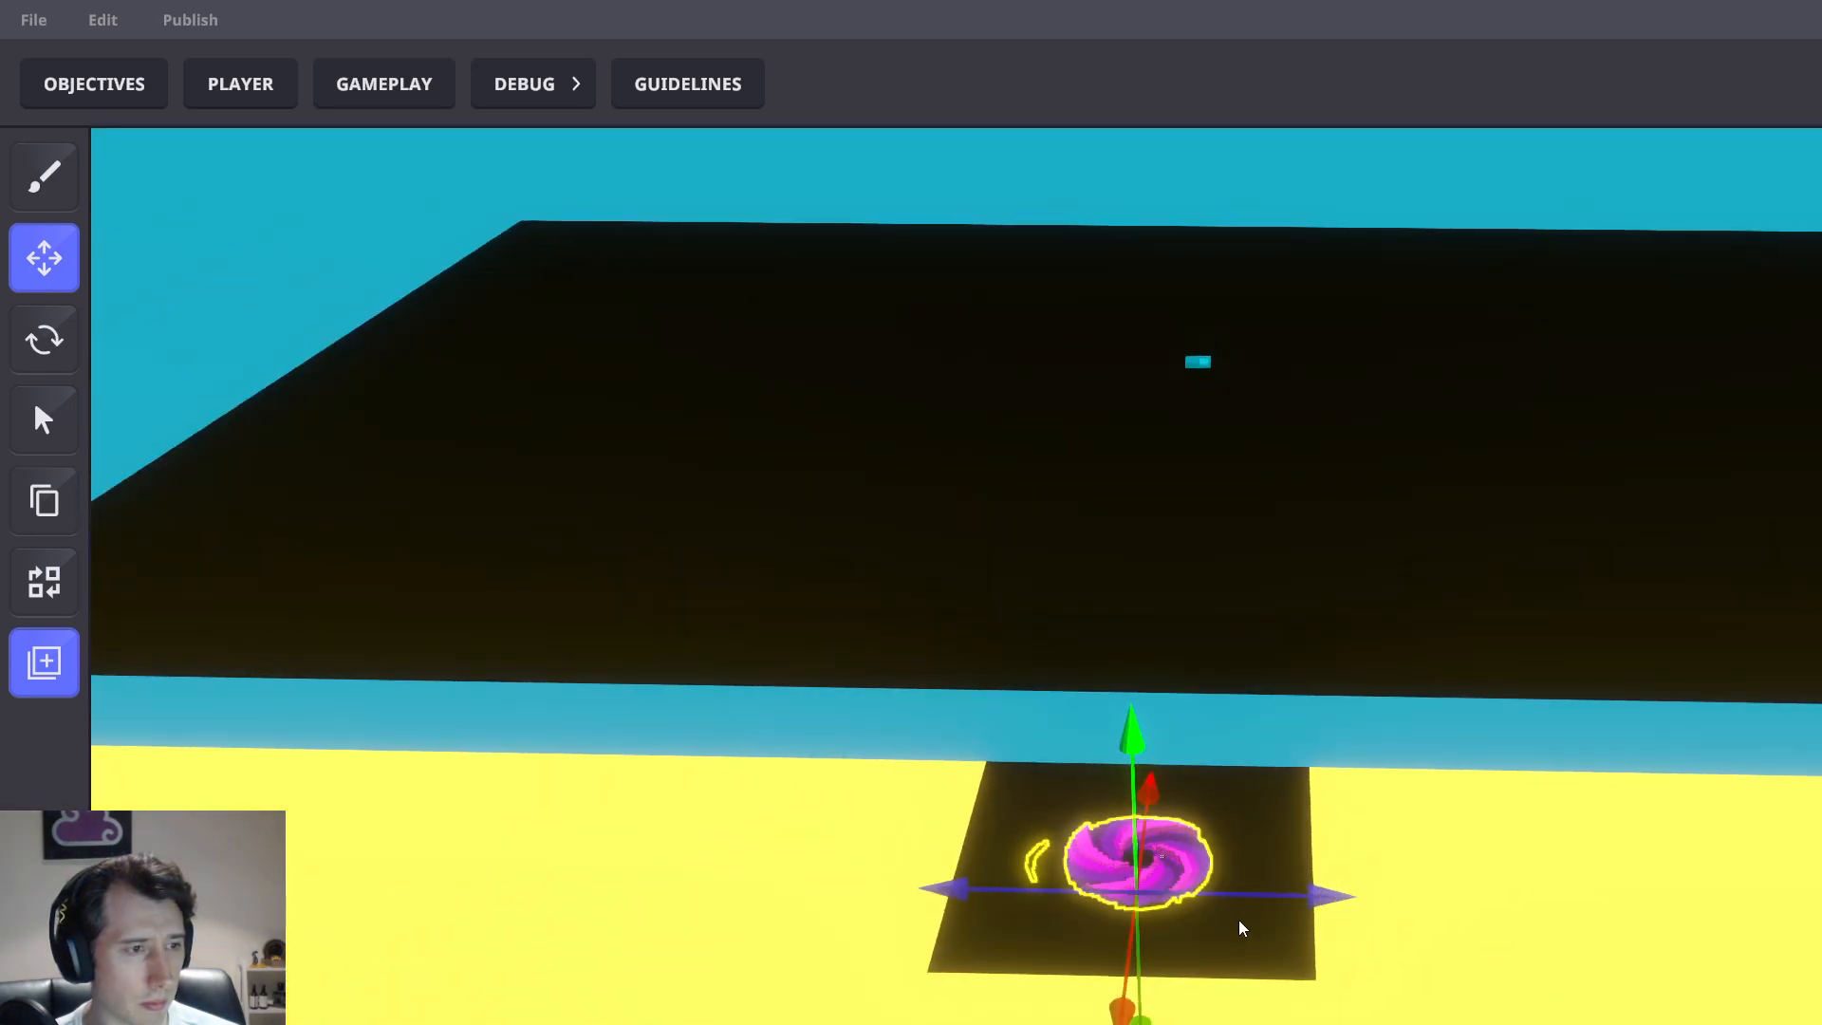
# Nudge the purple swirl slightly sideways to adjust its position on the small dark square
pyautogui.moveTo(1257, 988); pyautogui.dragTo(1553, 968, button='right')
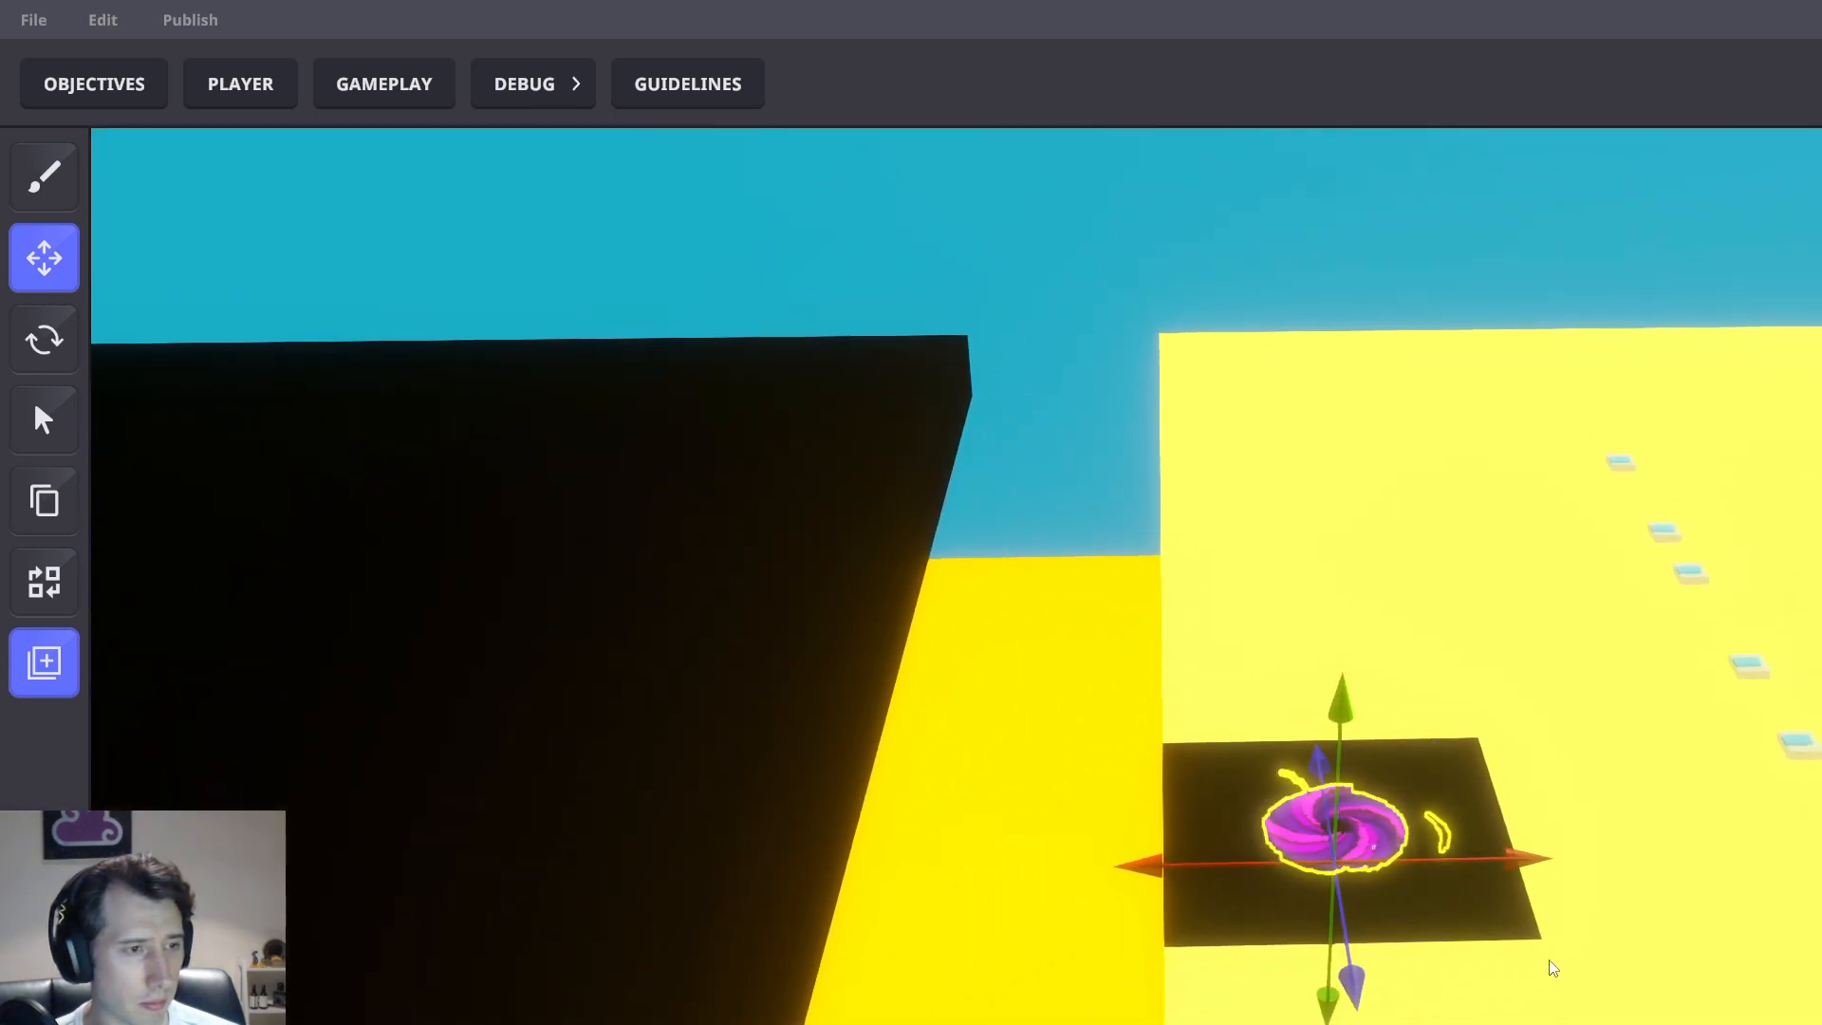
pyautogui.moveTo(1511, 863); pyautogui.dragTo(1604, 906, button='right')
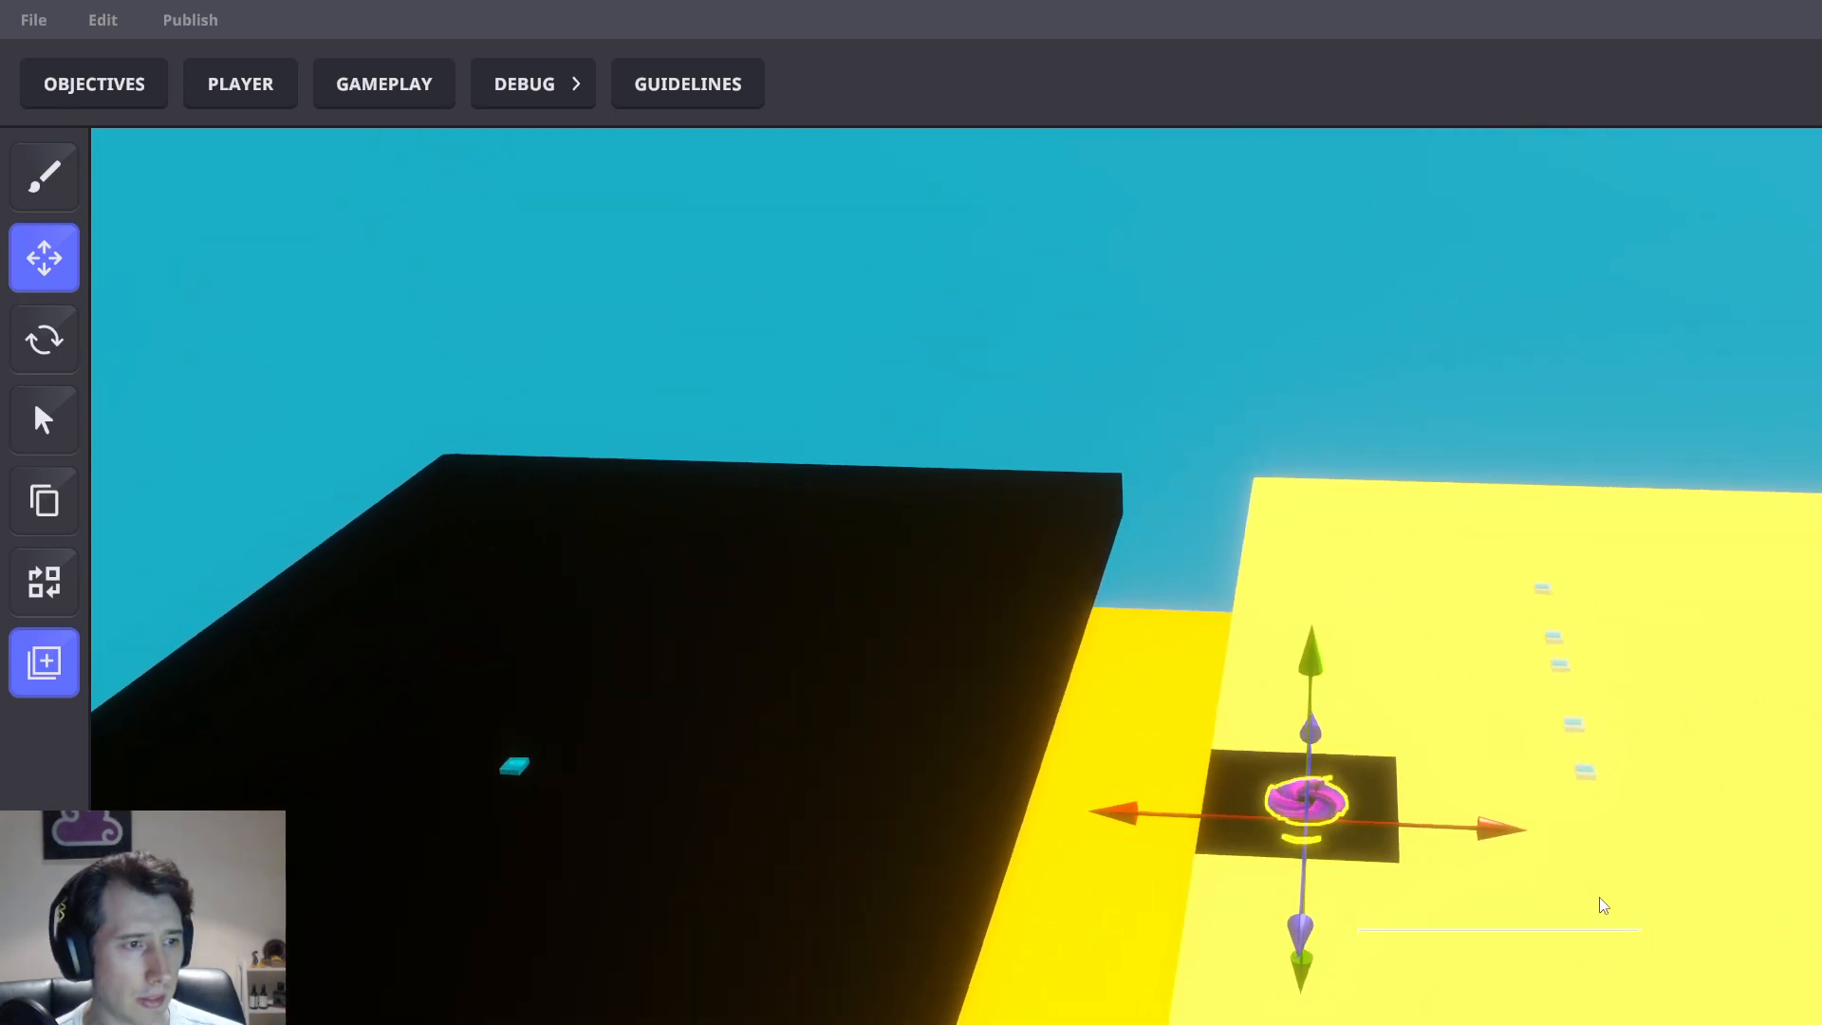
pyautogui.click(1600, 899)
pyautogui.click(1301, 794)
pyautogui.moveTo(1435, 829); pyautogui.dragTo(1430, 829)
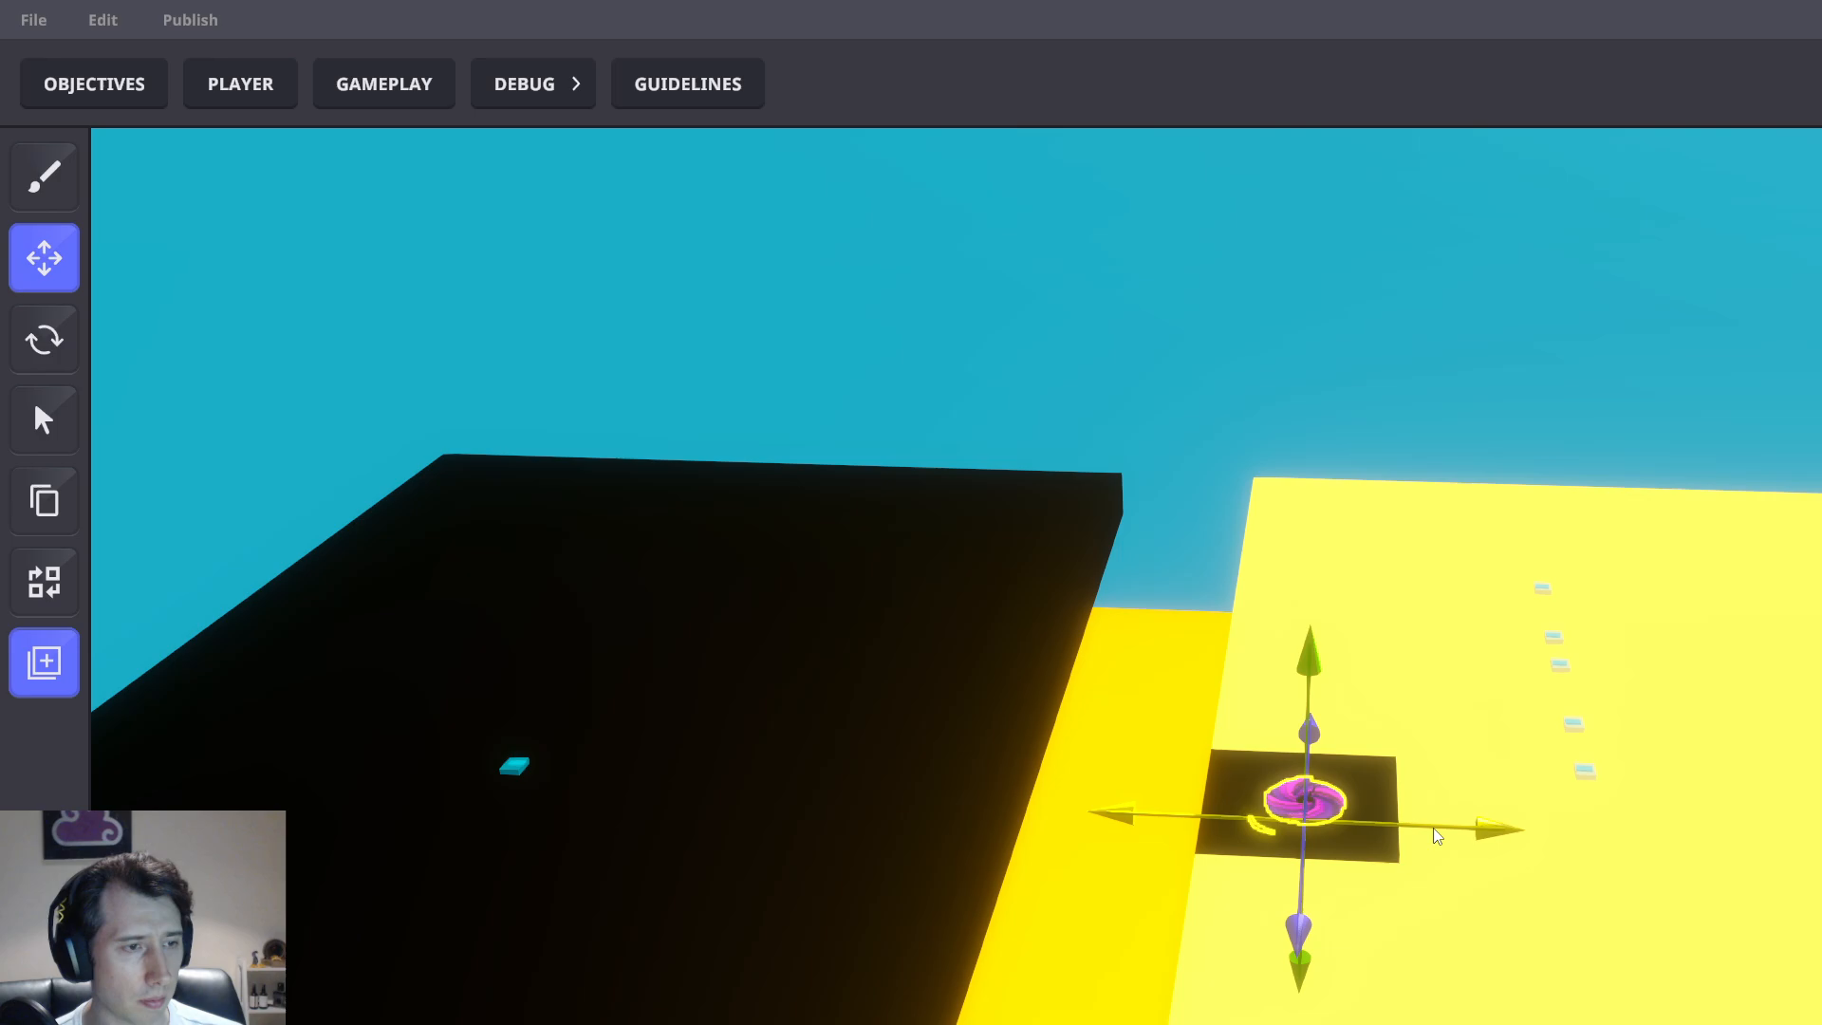
pyautogui.scroll(-3, 1367, 821)
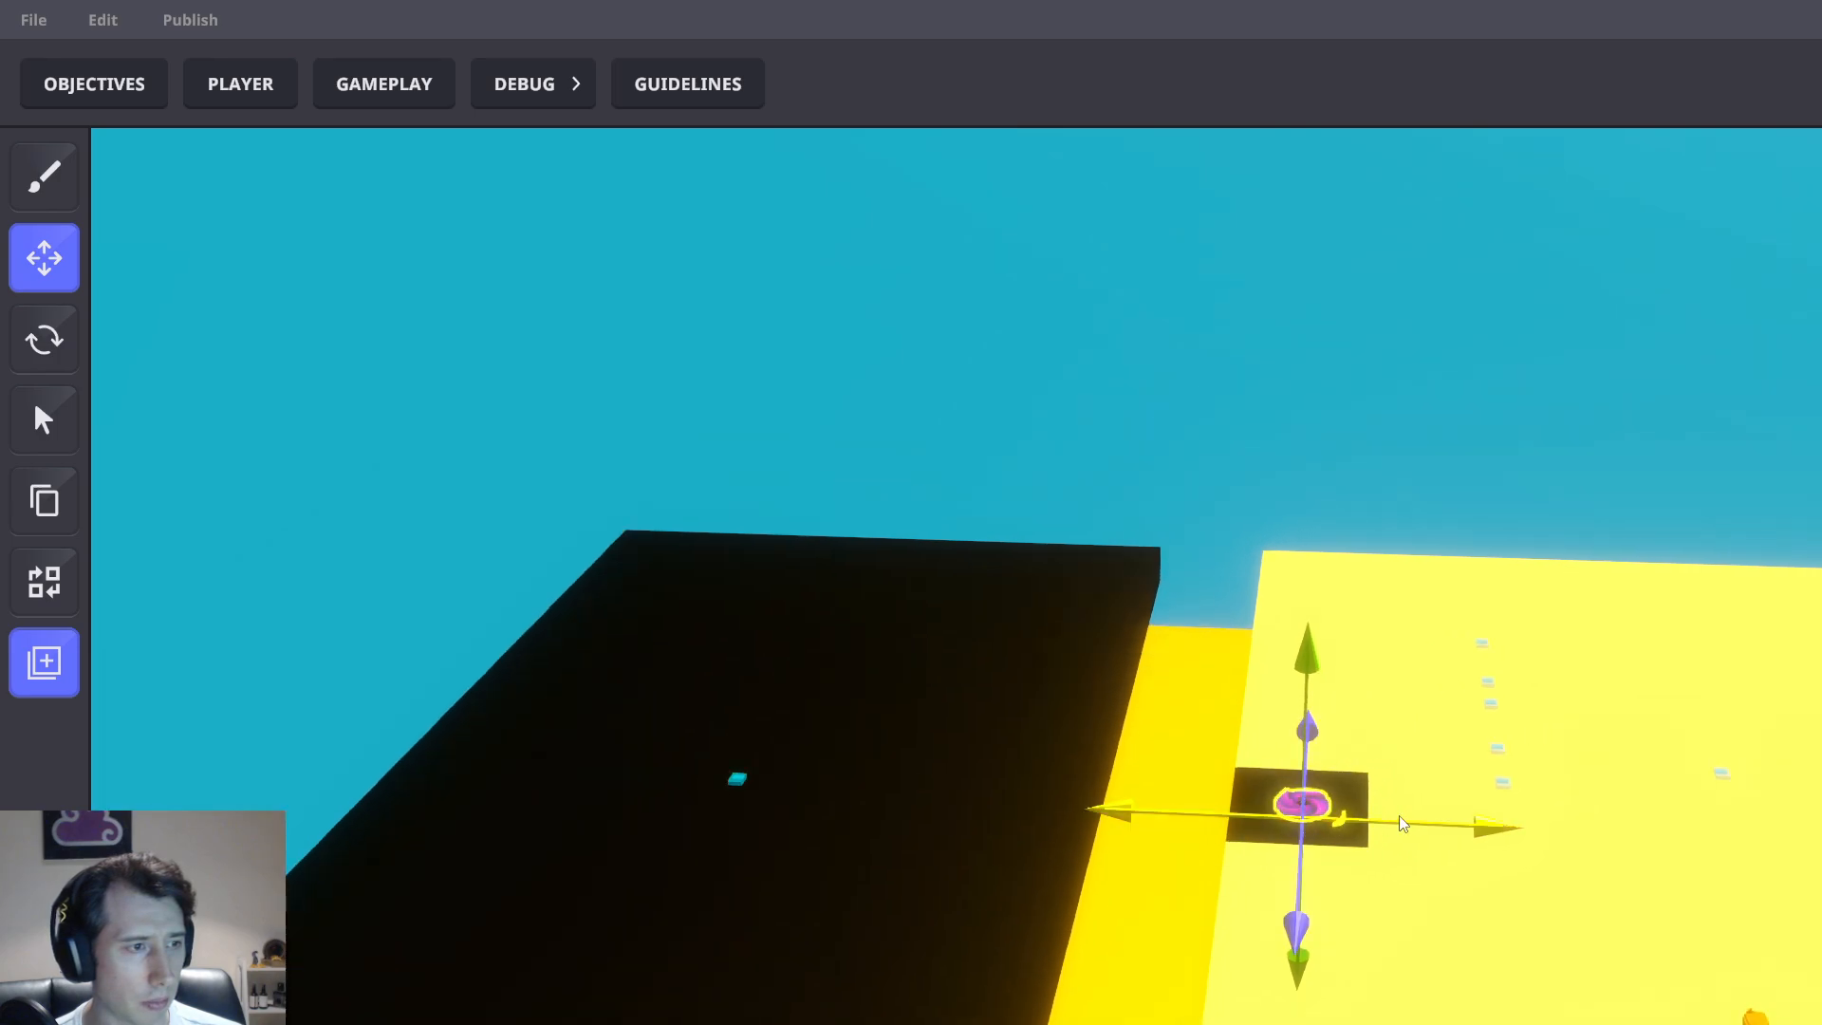
# Duplicate the purple swirl and move the copy across the gap onto the near edge of the large dark platform
pyautogui.moveTo(1403, 824); pyautogui.dragTo(1505, 765, button='right')
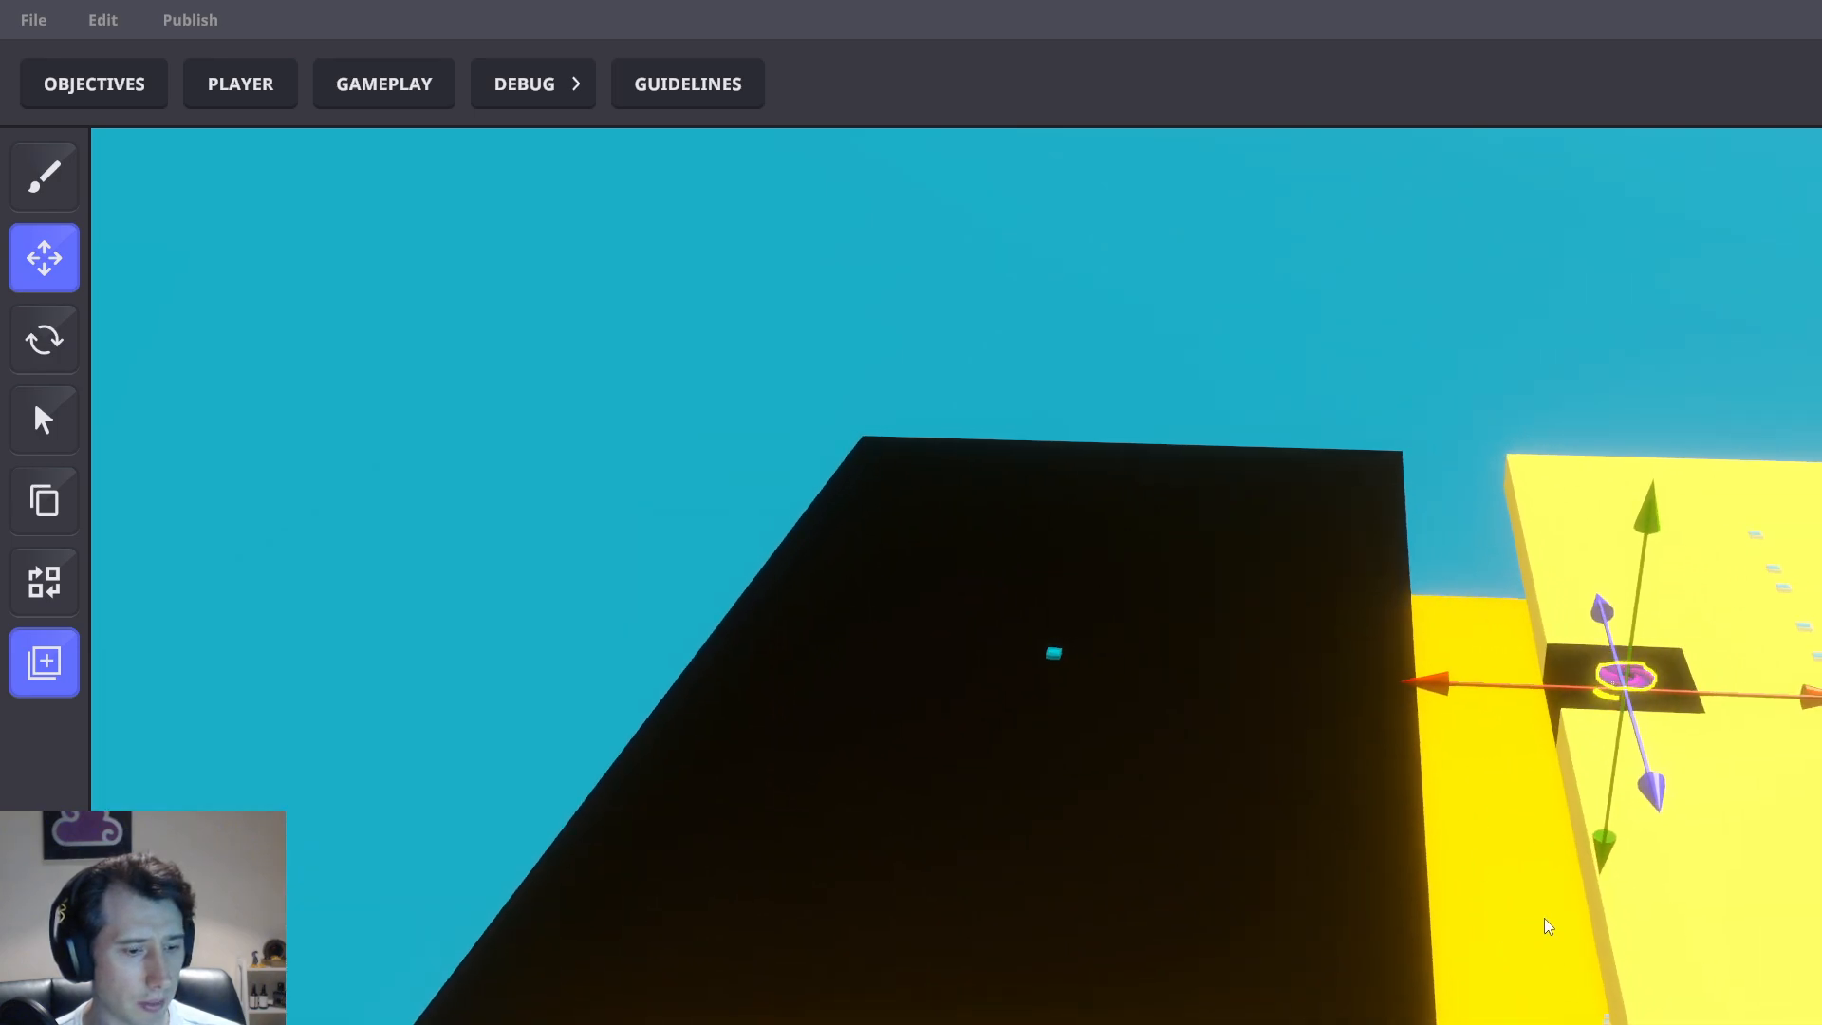
pyautogui.hotkey('ctrl', 'd')
pyautogui.moveTo(1670, 822); pyautogui.dragTo(1663, 801)
pyautogui.moveTo(1766, 710); pyautogui.dragTo(1517, 699)
pyautogui.moveTo(1669, 772); pyautogui.dragTo(1358, 907, button='right')
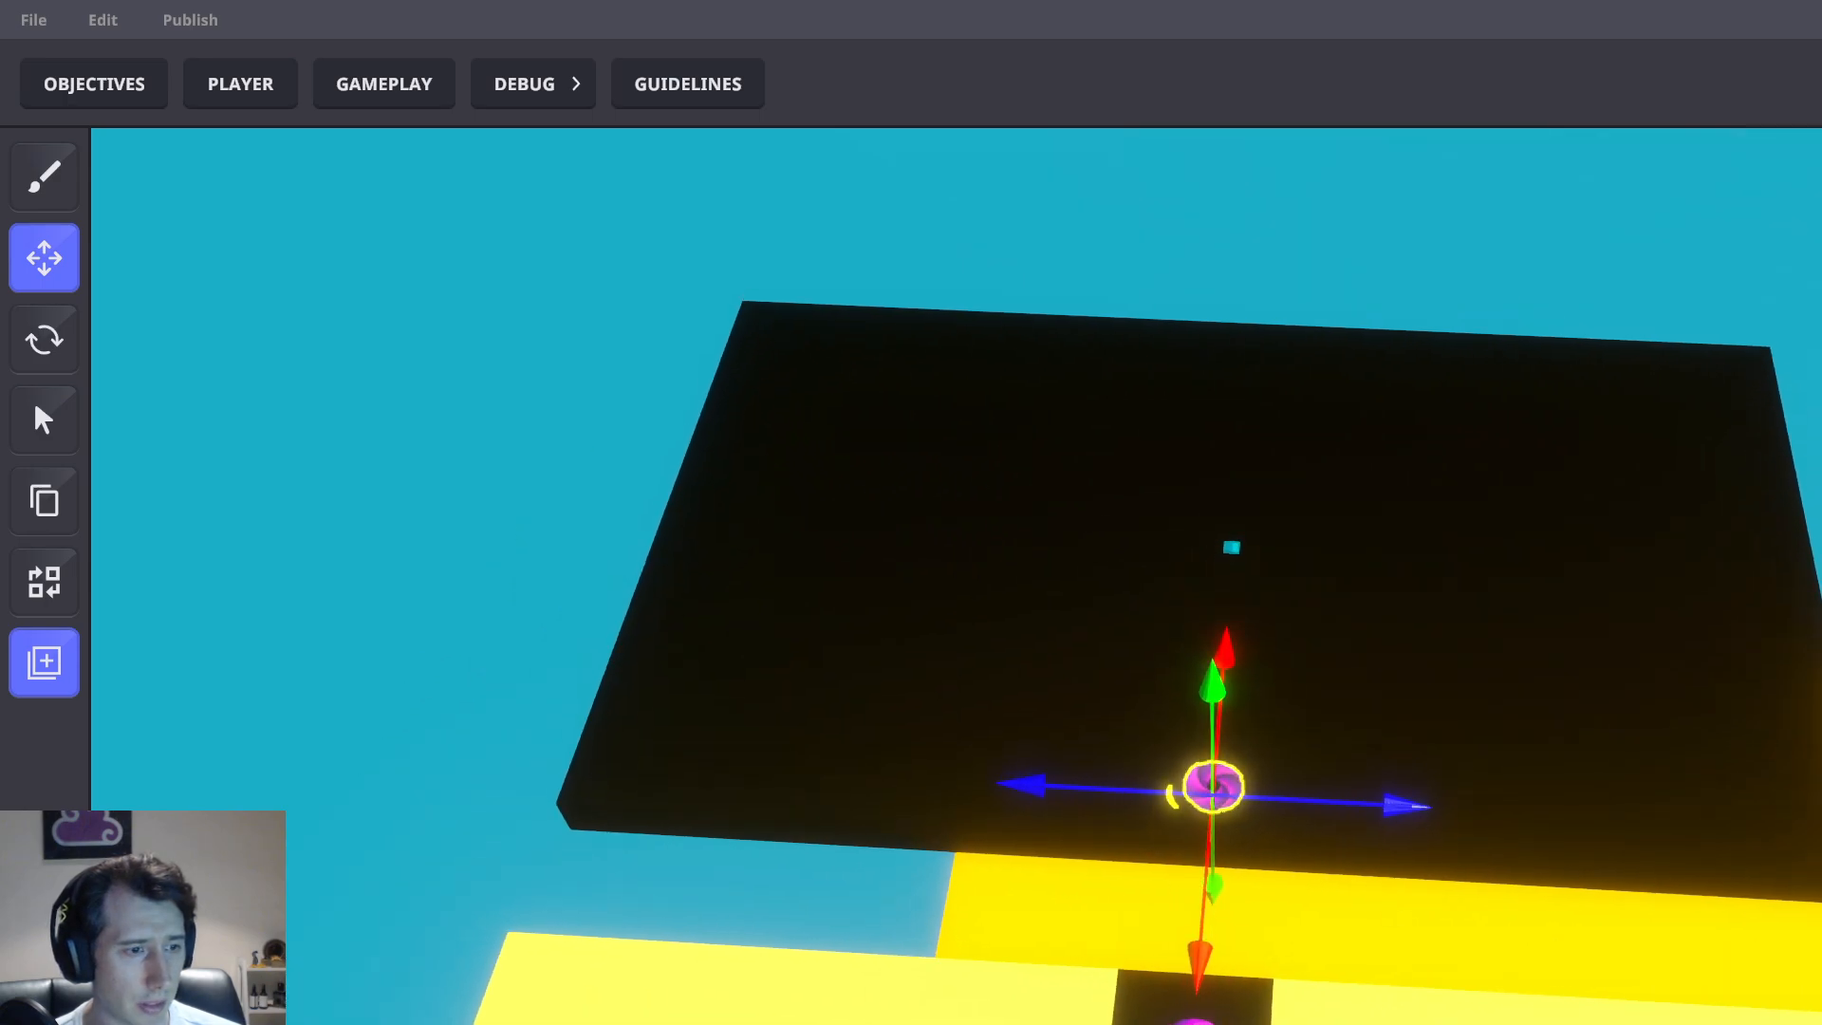
# Erase the dark platform's near edge strip on both sides of the copied swirl, leaving a small ledge beneath it
pyautogui.press('Escape')
pyautogui.moveTo(1293, 851)
pyautogui.mouseDown()
pyautogui.moveTo(1705, 746)
pyautogui.moveTo(1821, 785)
pyautogui.mouseUp()
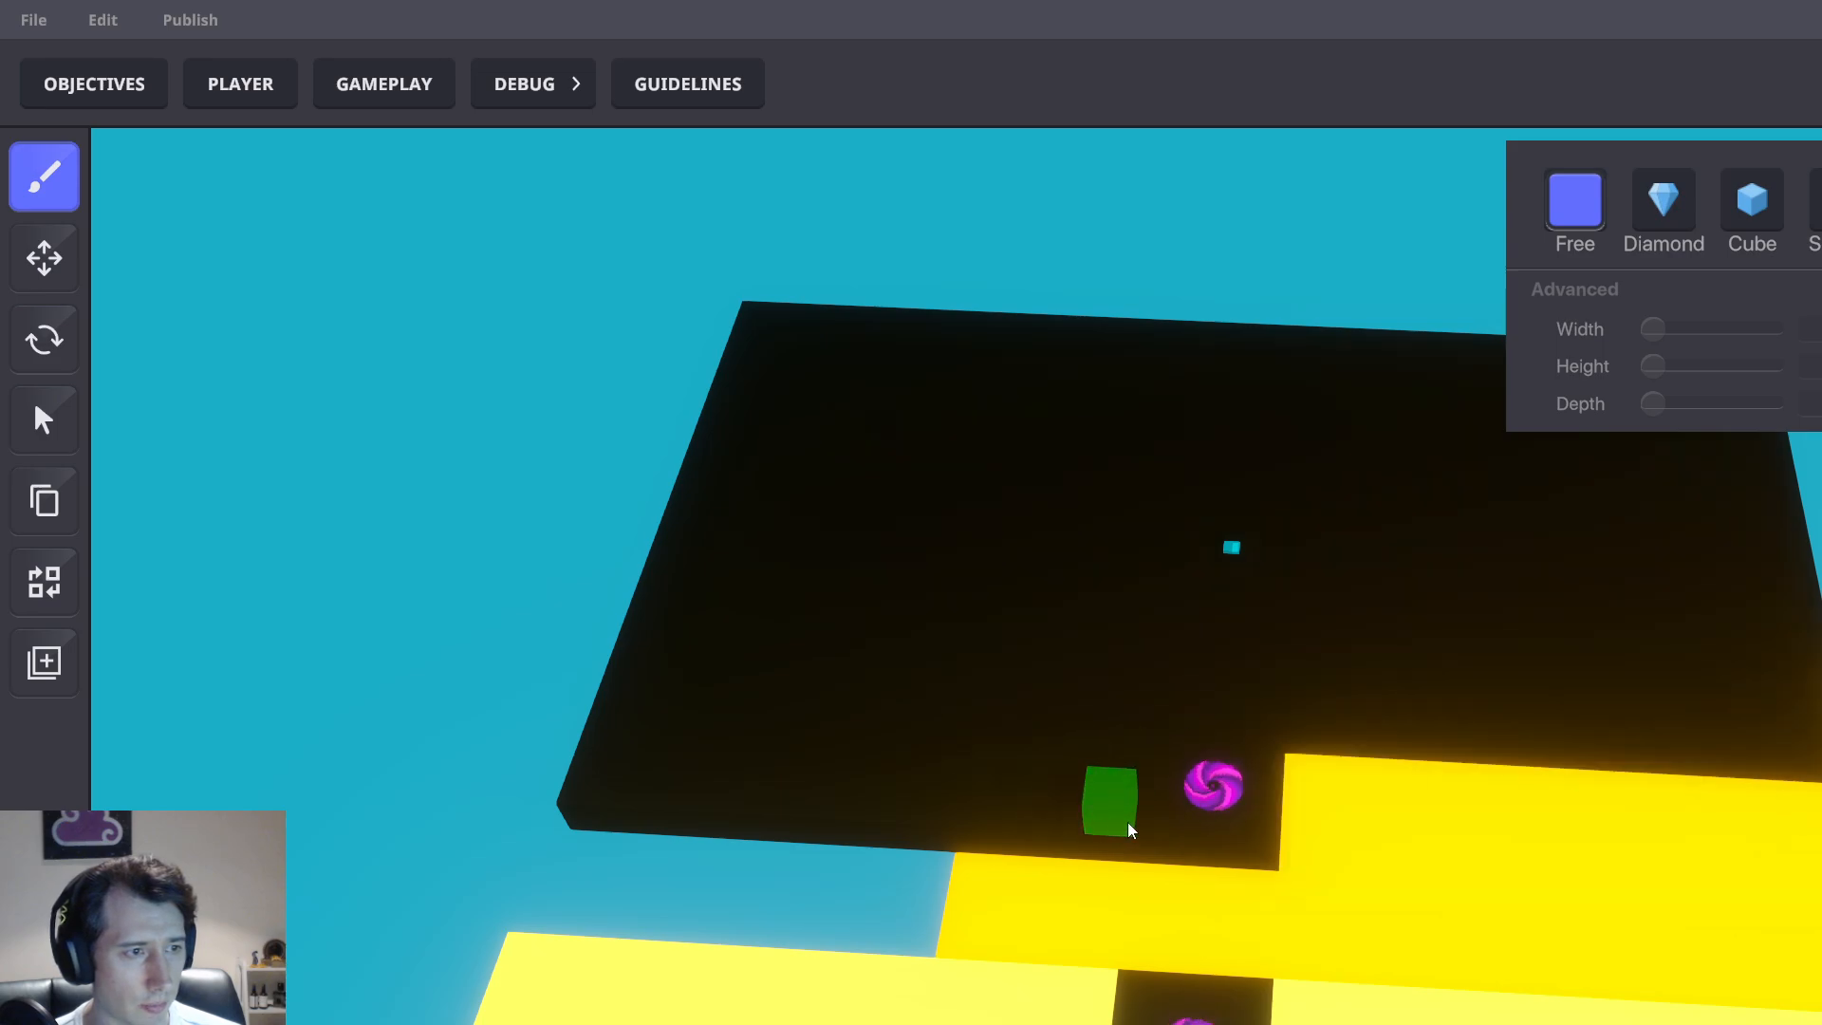
pyautogui.moveTo(1127, 823)
pyautogui.mouseDown()
pyautogui.moveTo(771, 725)
pyautogui.moveTo(634, 714)
pyautogui.mouseUp()
pyautogui.moveTo(634, 713)
pyautogui.mouseDown(button='right')
pyautogui.moveTo(908, 697)
pyautogui.moveTo(1137, 630)
pyautogui.moveTo(1128, 611)
pyautogui.moveTo(818, 699)
pyautogui.moveTo(989, 770)
pyautogui.mouseUp(button='right')
# Erase the pale yellow floor's far edge strip on both sides of the dark square holding the first swirl
pyautogui.scroll(-3, 989, 770)
pyautogui.moveTo(1223, 848)
pyautogui.mouseDown(button='middle')
pyautogui.moveTo(1171, 815)
pyautogui.moveTo(1112, 627)
pyautogui.mouseUp(button='middle')
pyautogui.moveTo(1169, 664); pyautogui.dragTo(1619, 747)
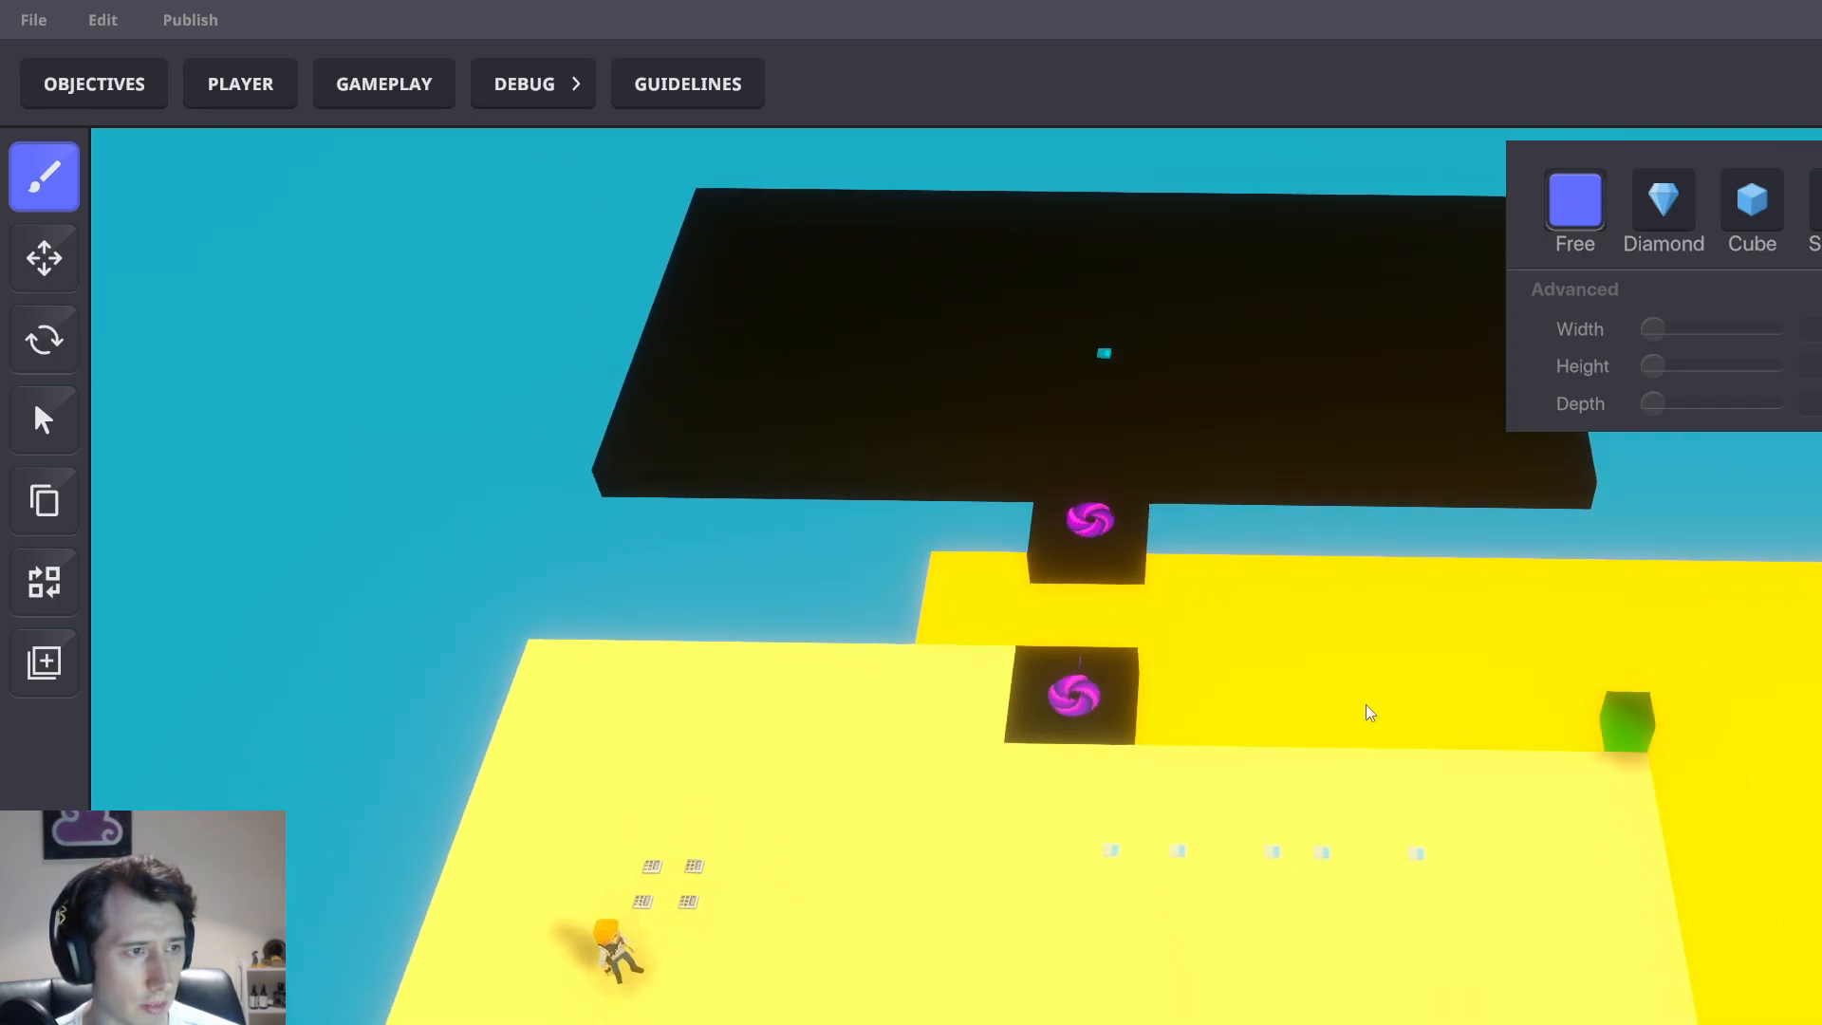
pyautogui.moveTo(987, 675)
pyautogui.mouseDown()
pyautogui.moveTo(533, 744)
pyautogui.moveTo(511, 720)
pyautogui.mouseUp()
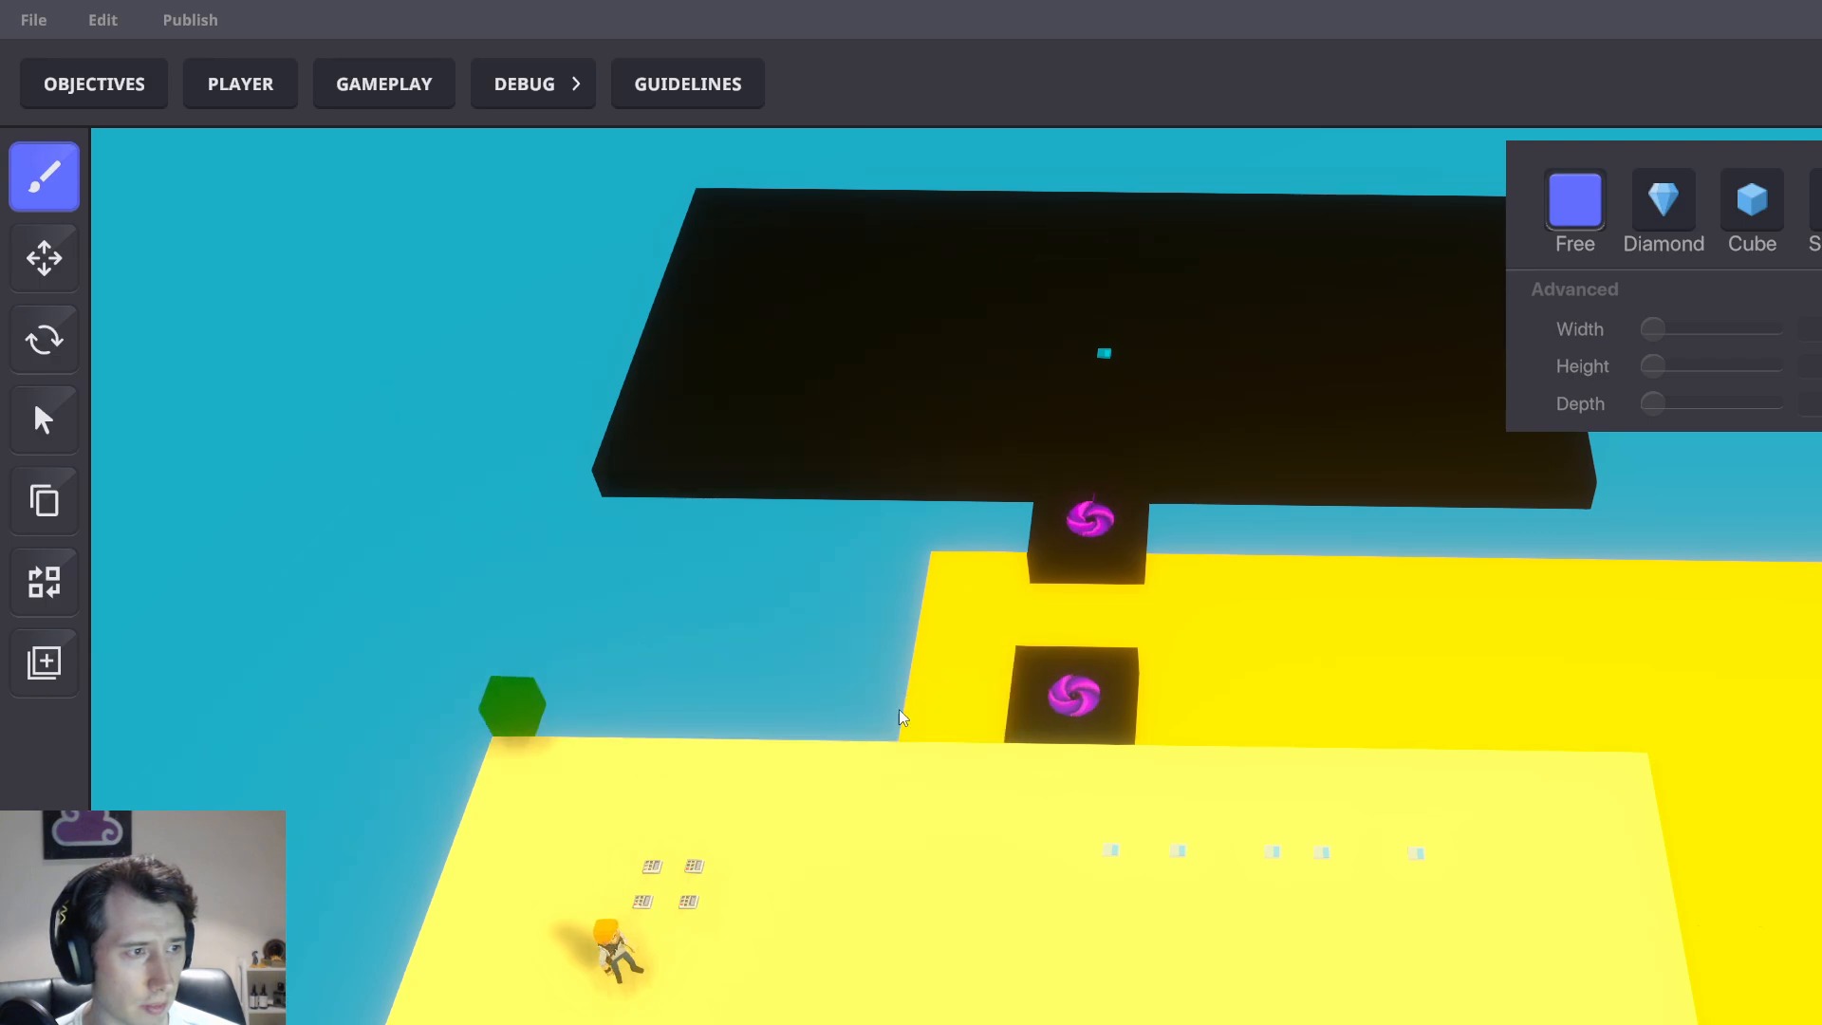
# Select the small cyan object with its large zone in the middle of the dark platform and delete it
pyautogui.moveTo(992, 816)
pyautogui.mouseDown(button='right')
pyautogui.moveTo(1310, 732)
pyautogui.moveTo(1297, 696)
pyautogui.moveTo(1029, 750)
pyautogui.moveTo(1101, 522)
pyautogui.moveTo(205, 338)
pyautogui.mouseUp(button='right')
pyautogui.click(64, 275)
pyautogui.moveTo(1044, 437); pyautogui.dragTo(1037, 532, button='right')
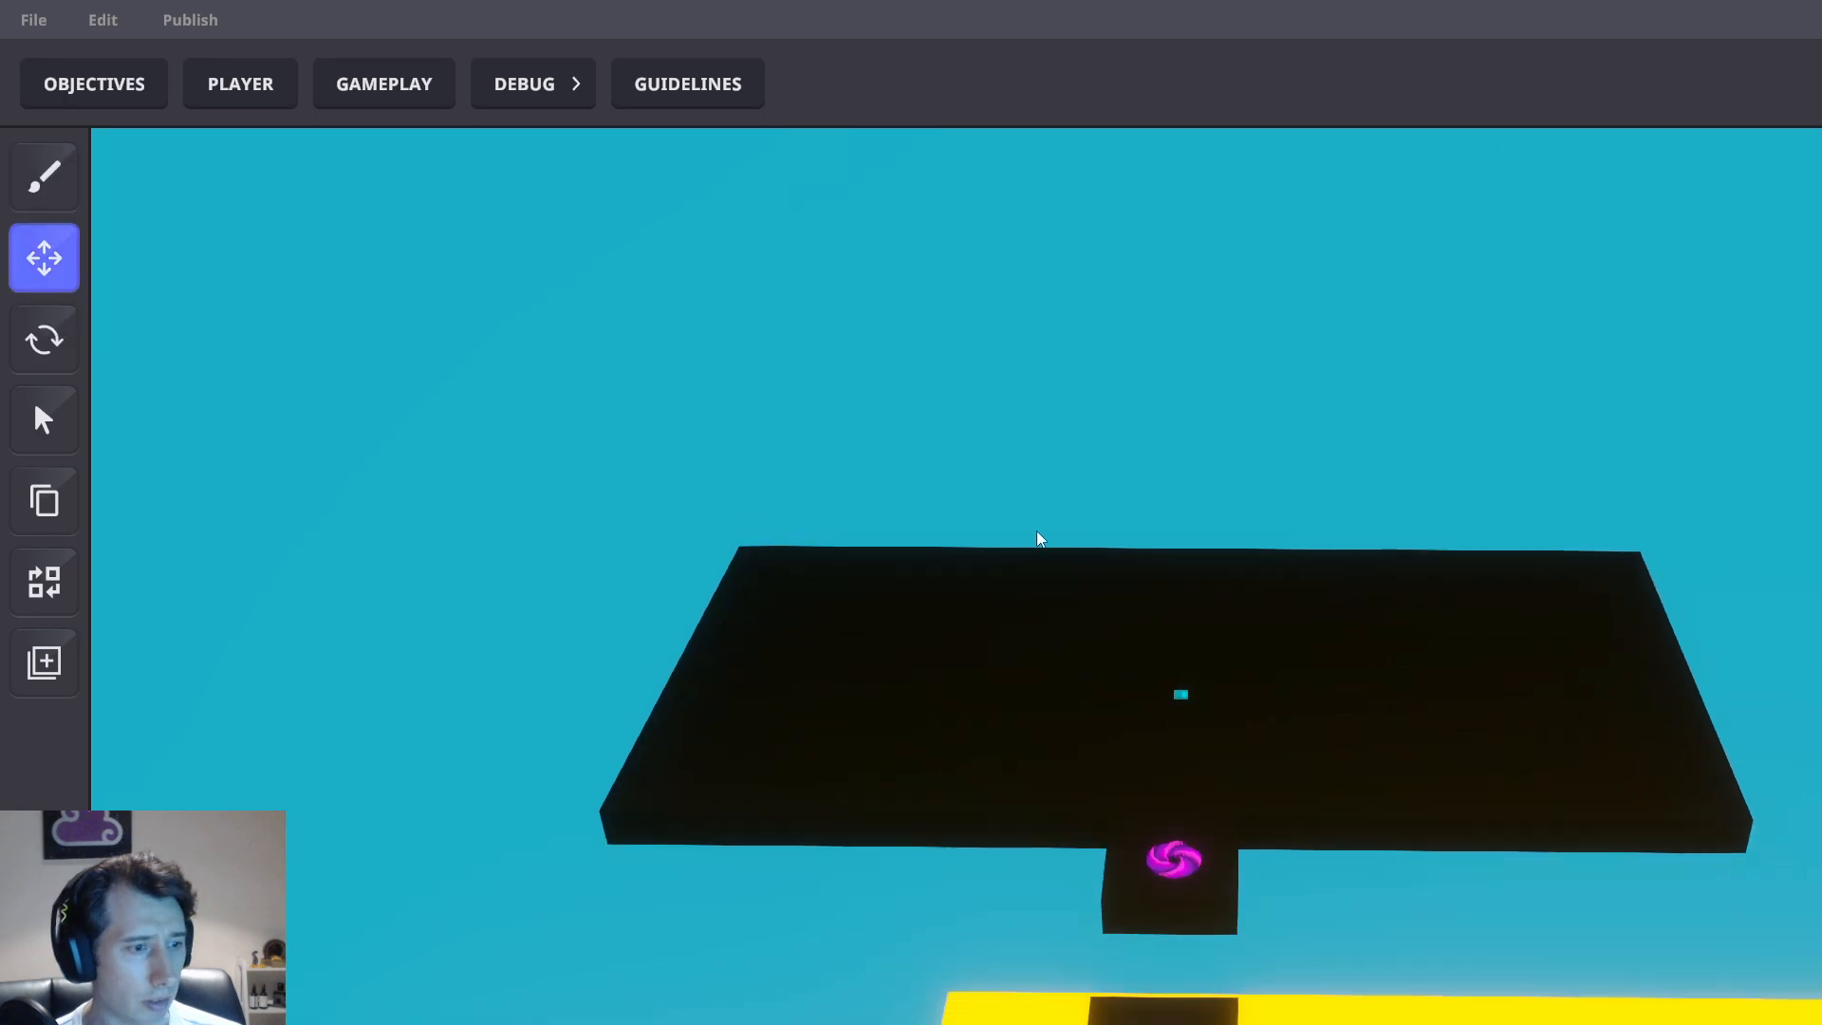
pyautogui.scroll(3, 1271, 607)
pyautogui.moveTo(682, 530); pyautogui.dragTo(1656, 885)
pyautogui.click(1204, 725)
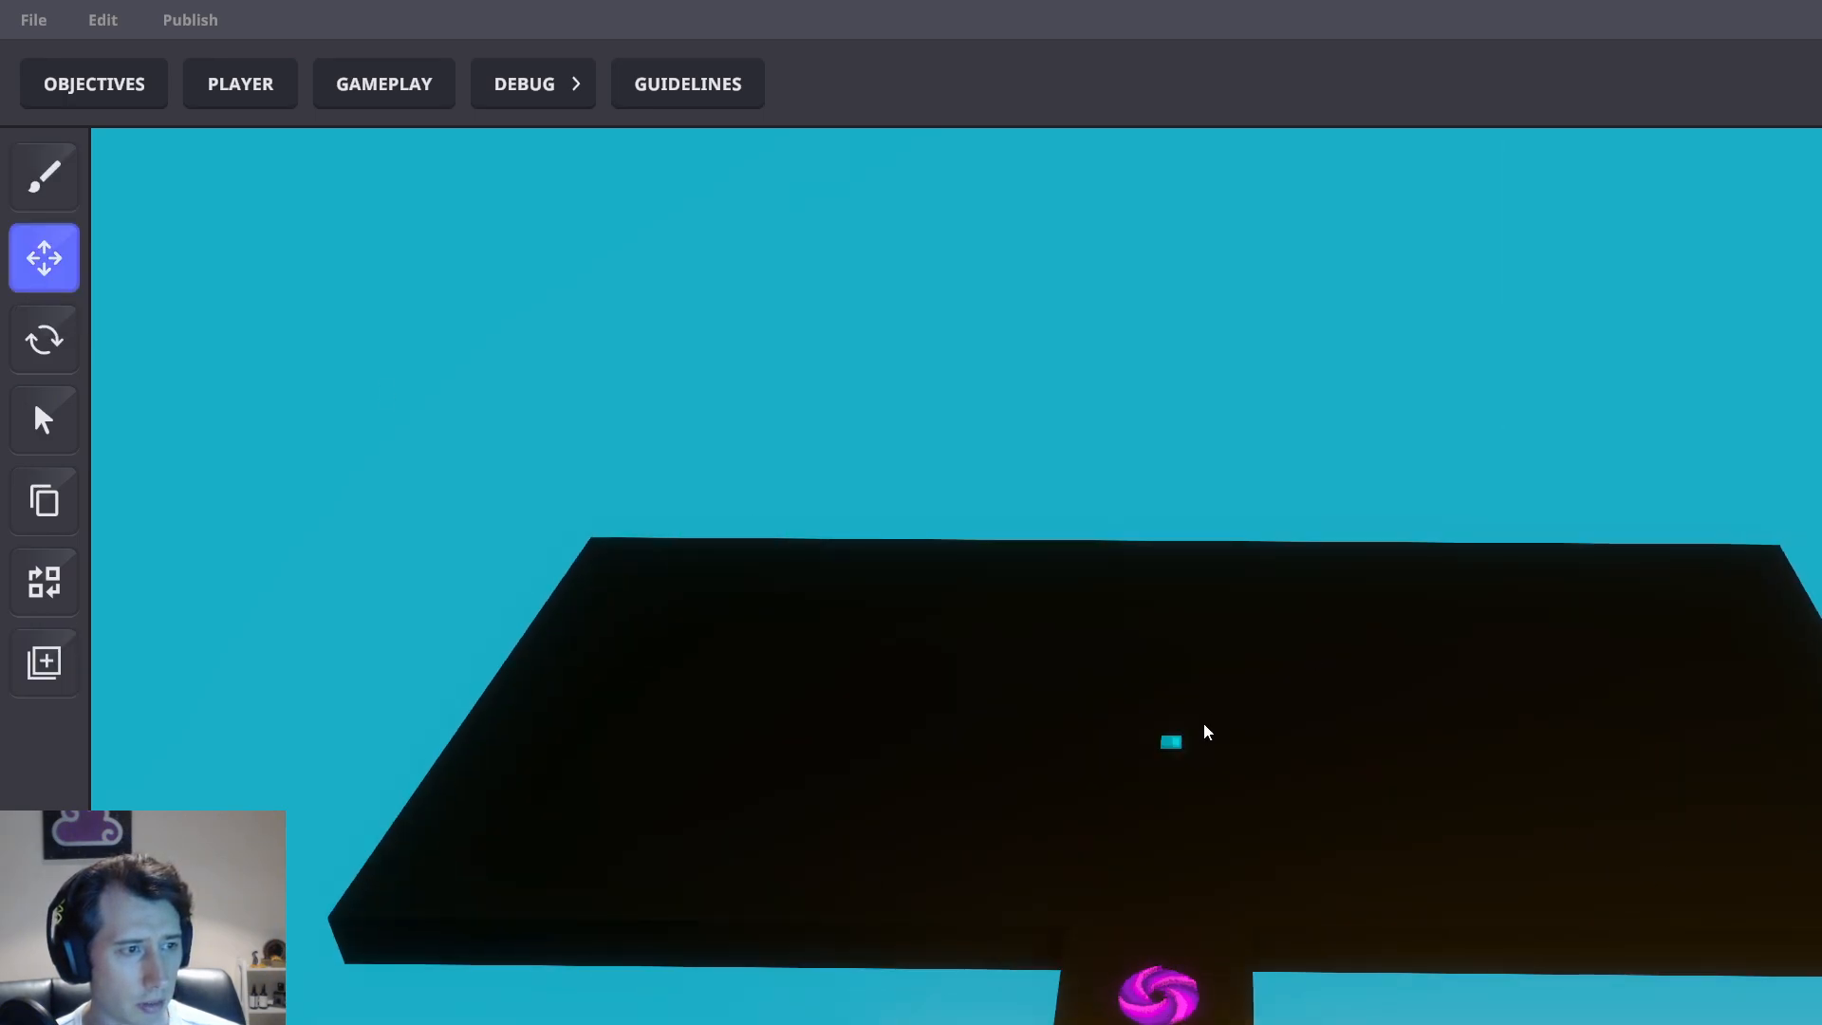
pyautogui.click(1171, 743)
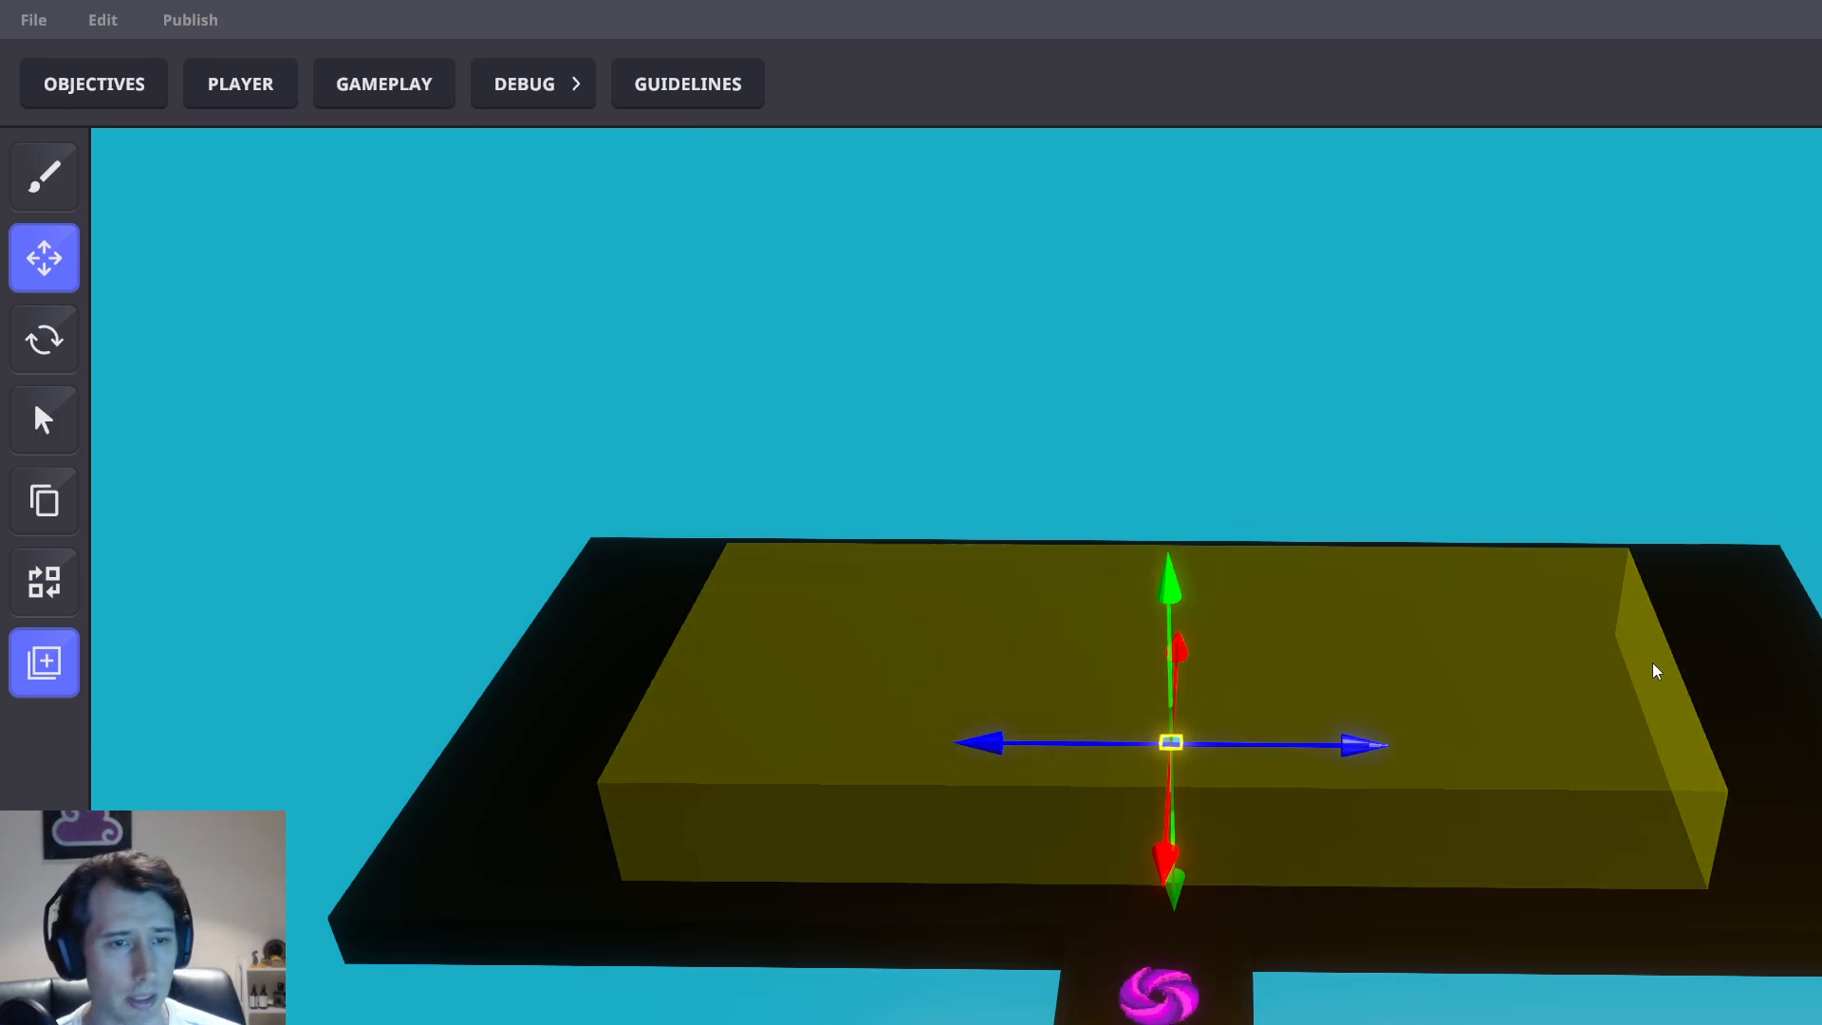
pyautogui.click(1721, 621)
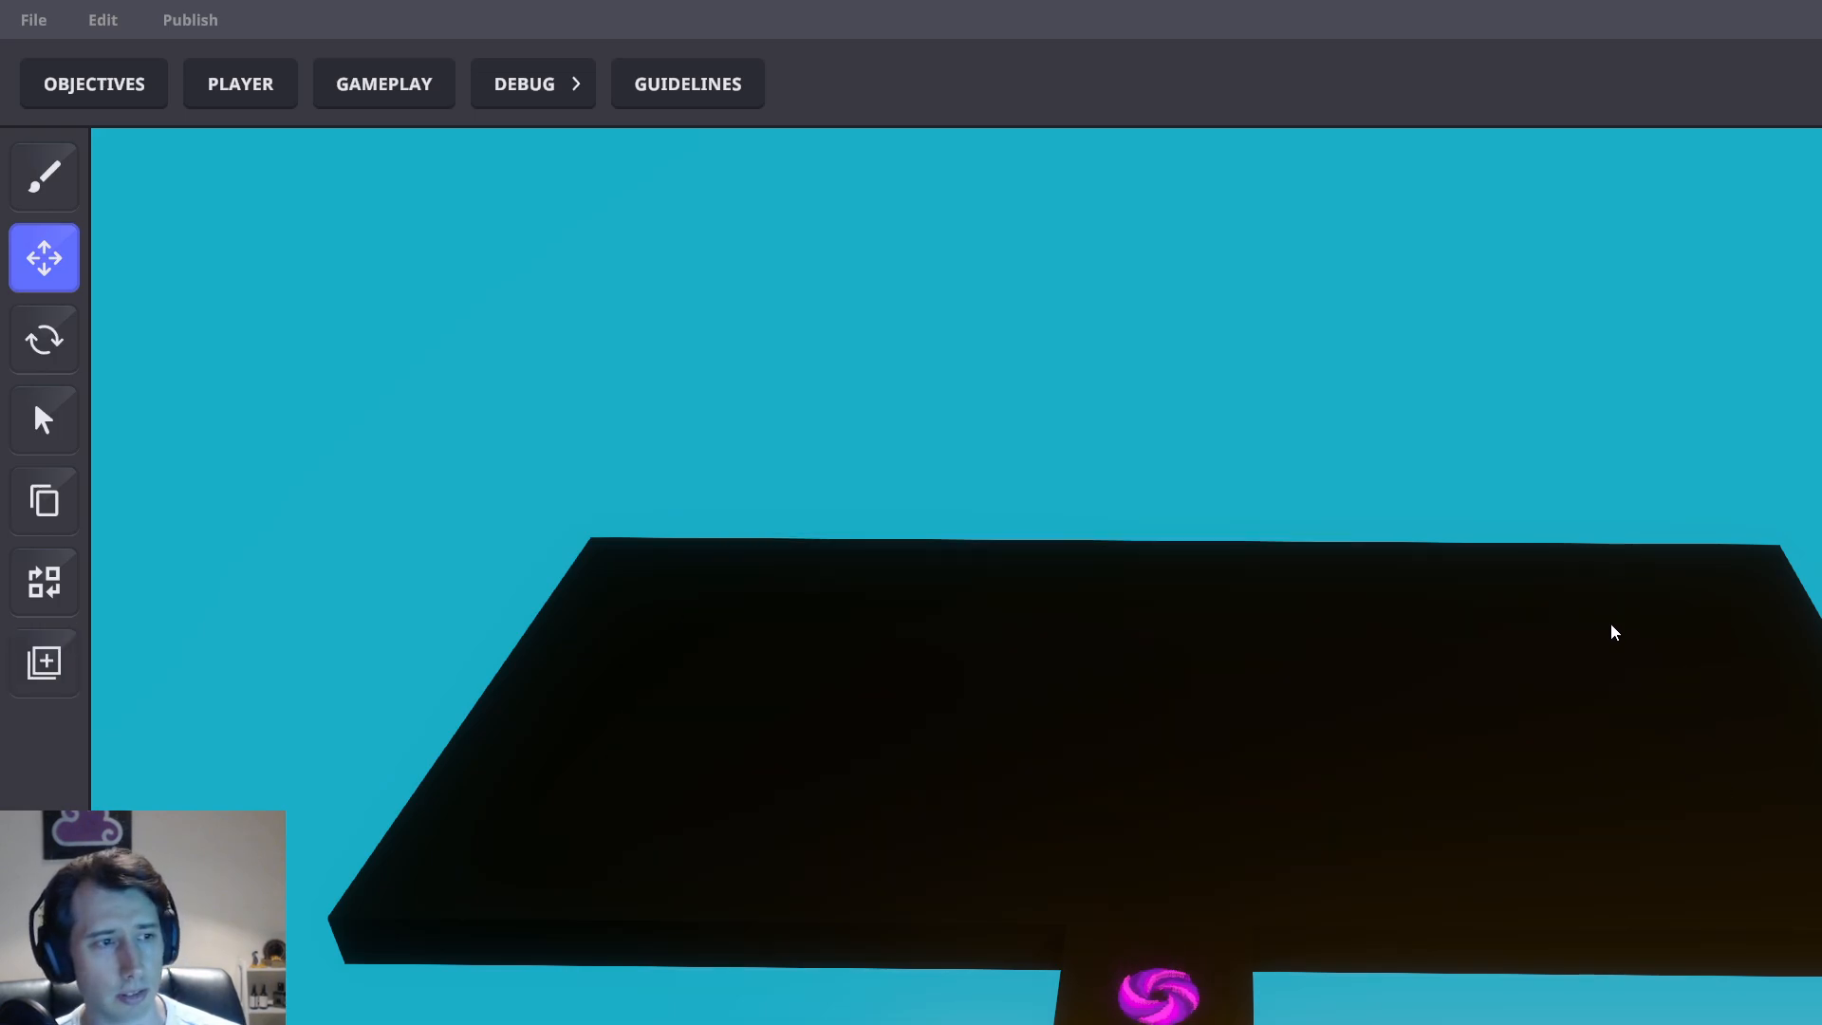
# Clear the "void" search in the asset library and browse the full list of props for a suitable object
pyautogui.moveTo(1610, 625); pyautogui.dragTo(1272, 664, button='middle')
pyautogui.press('Tab')
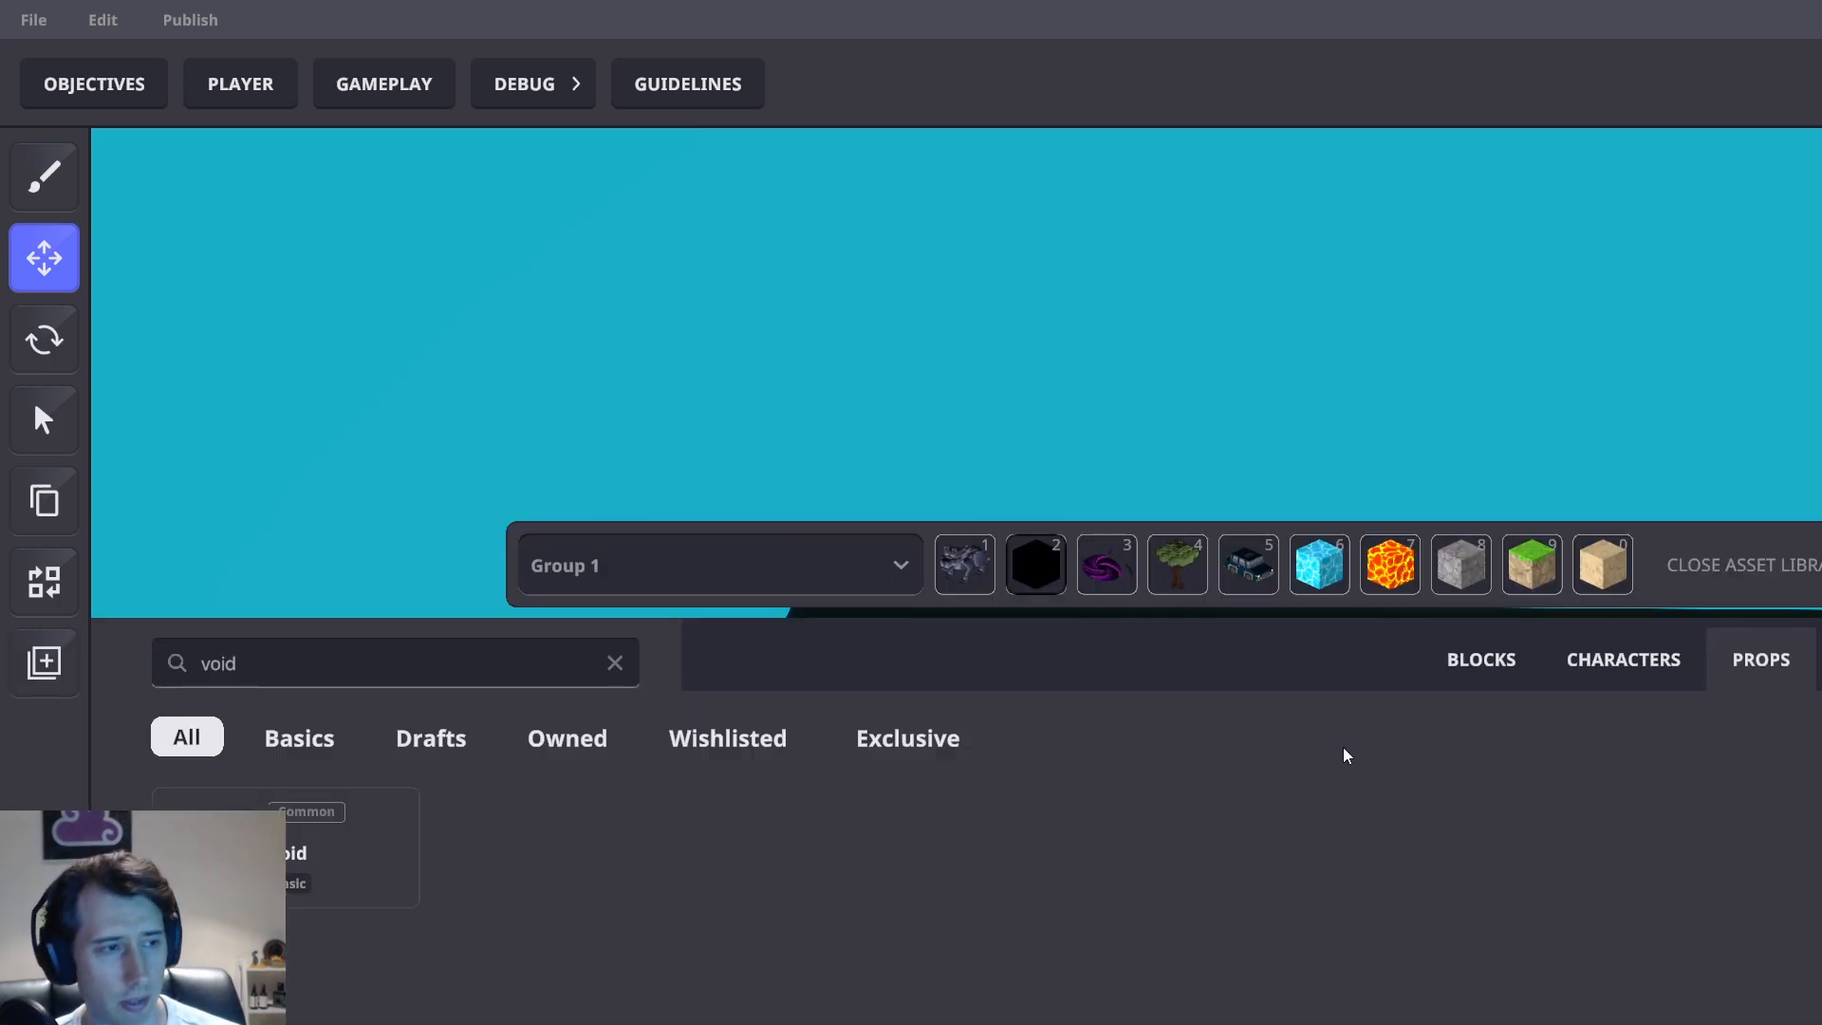
pyautogui.click(615, 662)
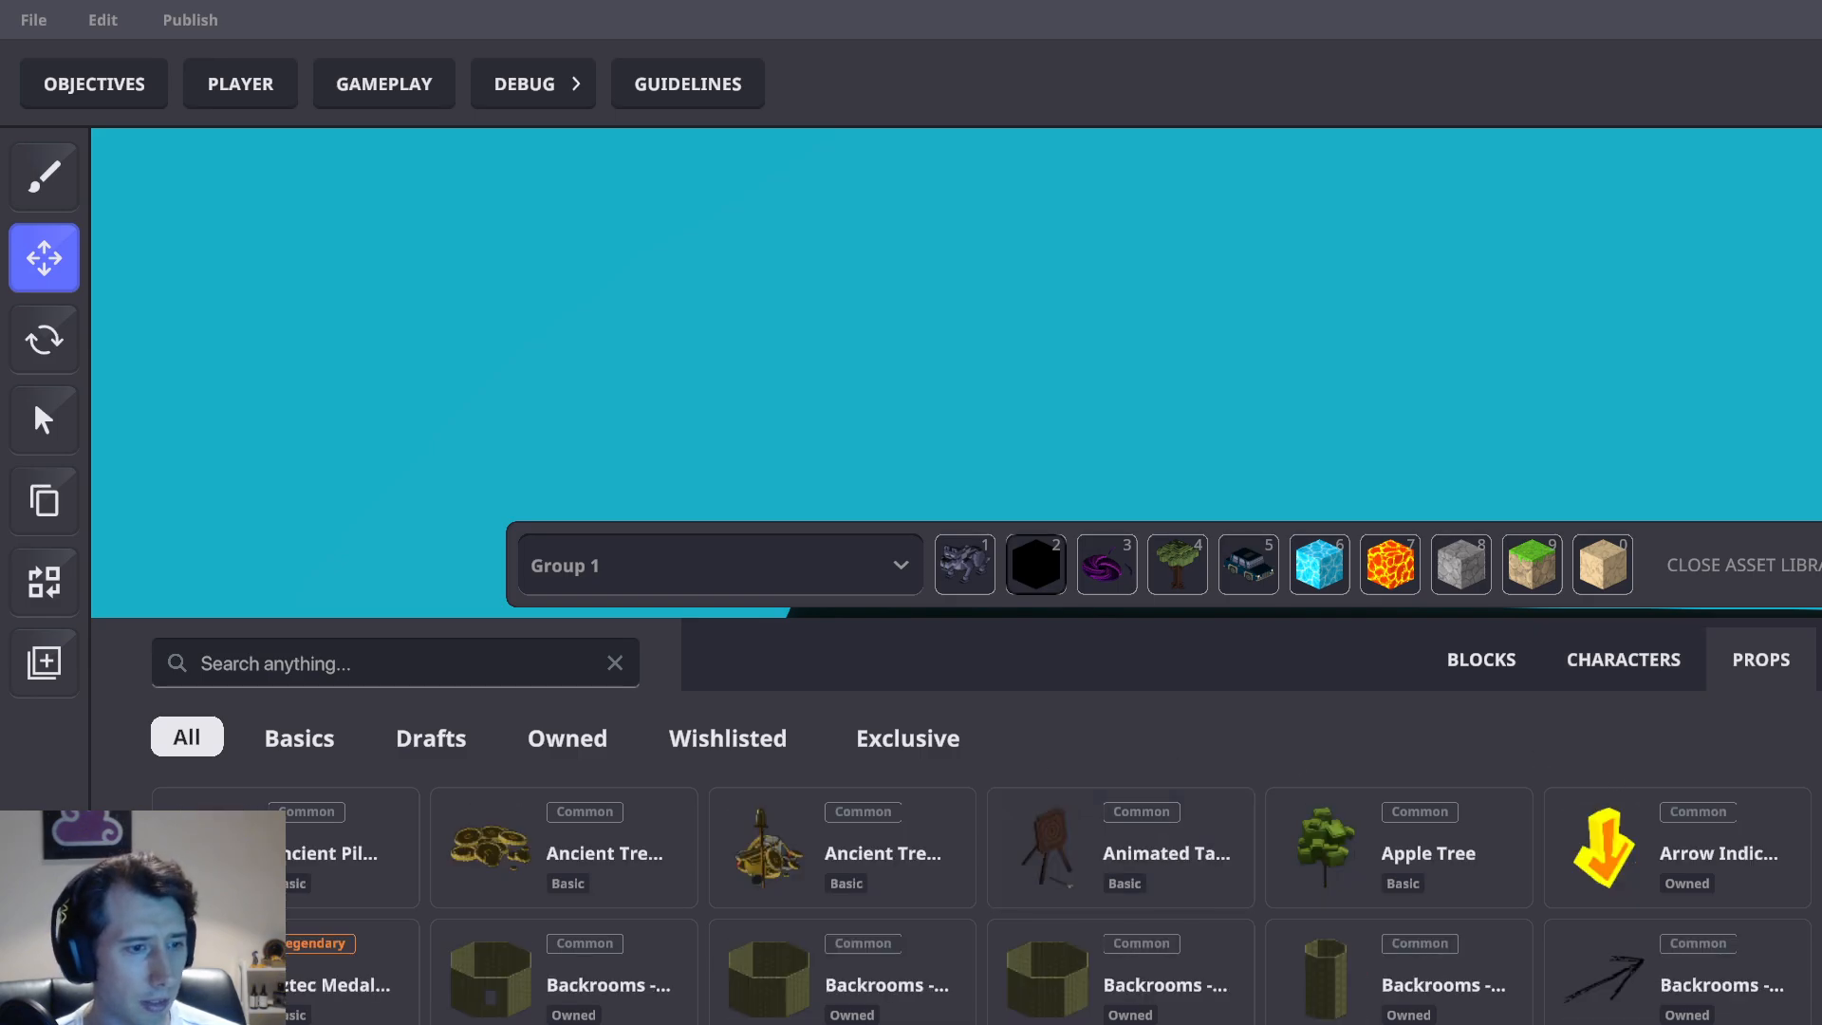
pyautogui.scroll(-3, 981, 905)
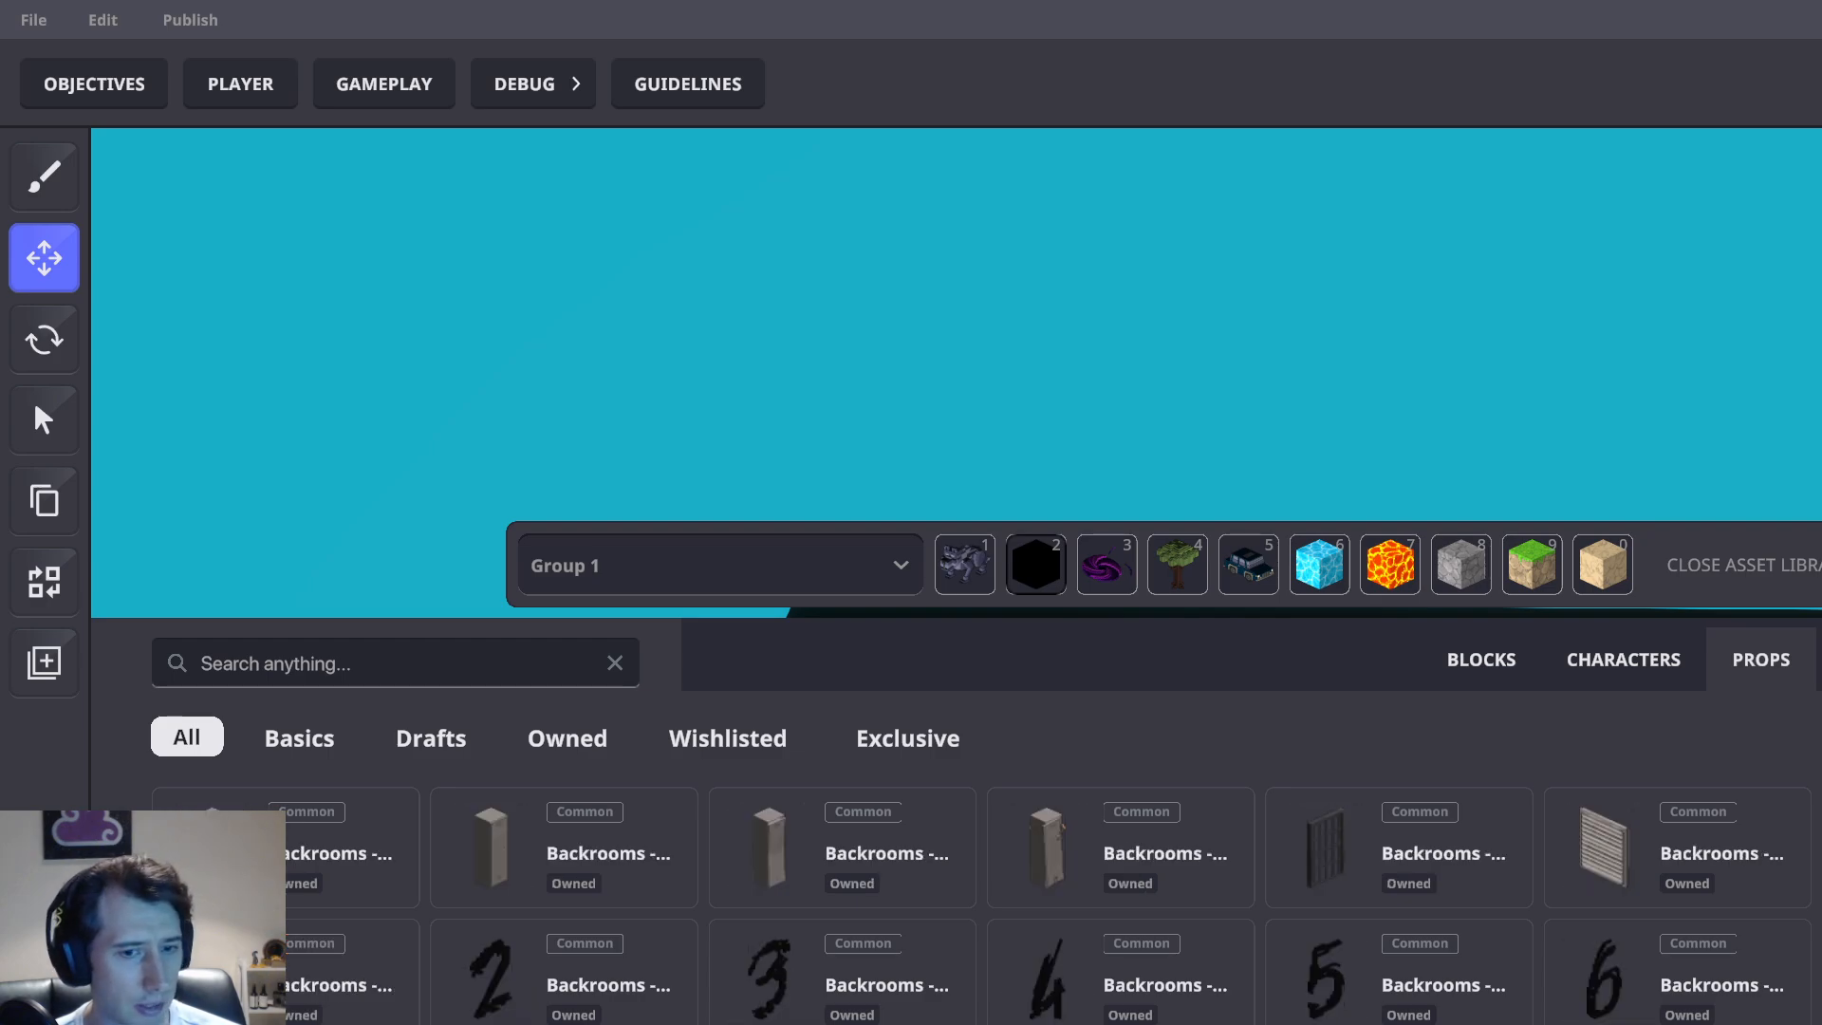
pyautogui.scroll(-3, 981, 904)
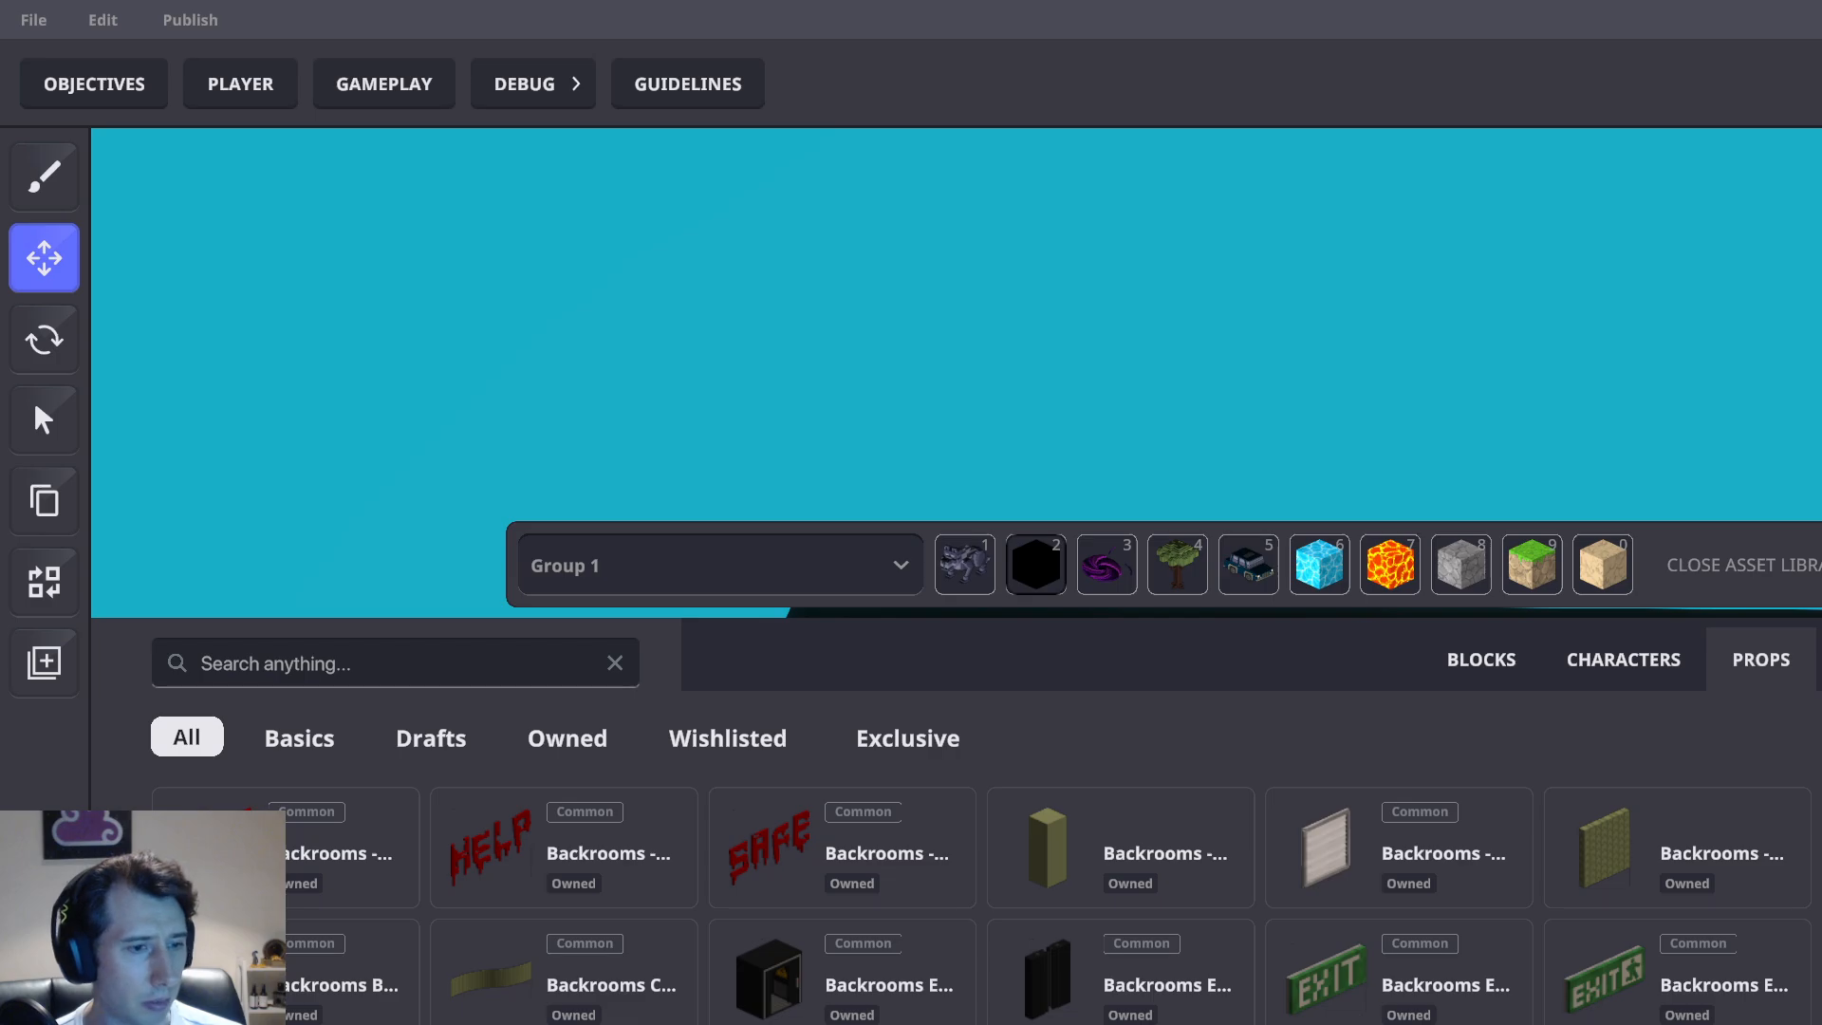
pyautogui.scroll(-3, 982, 905)
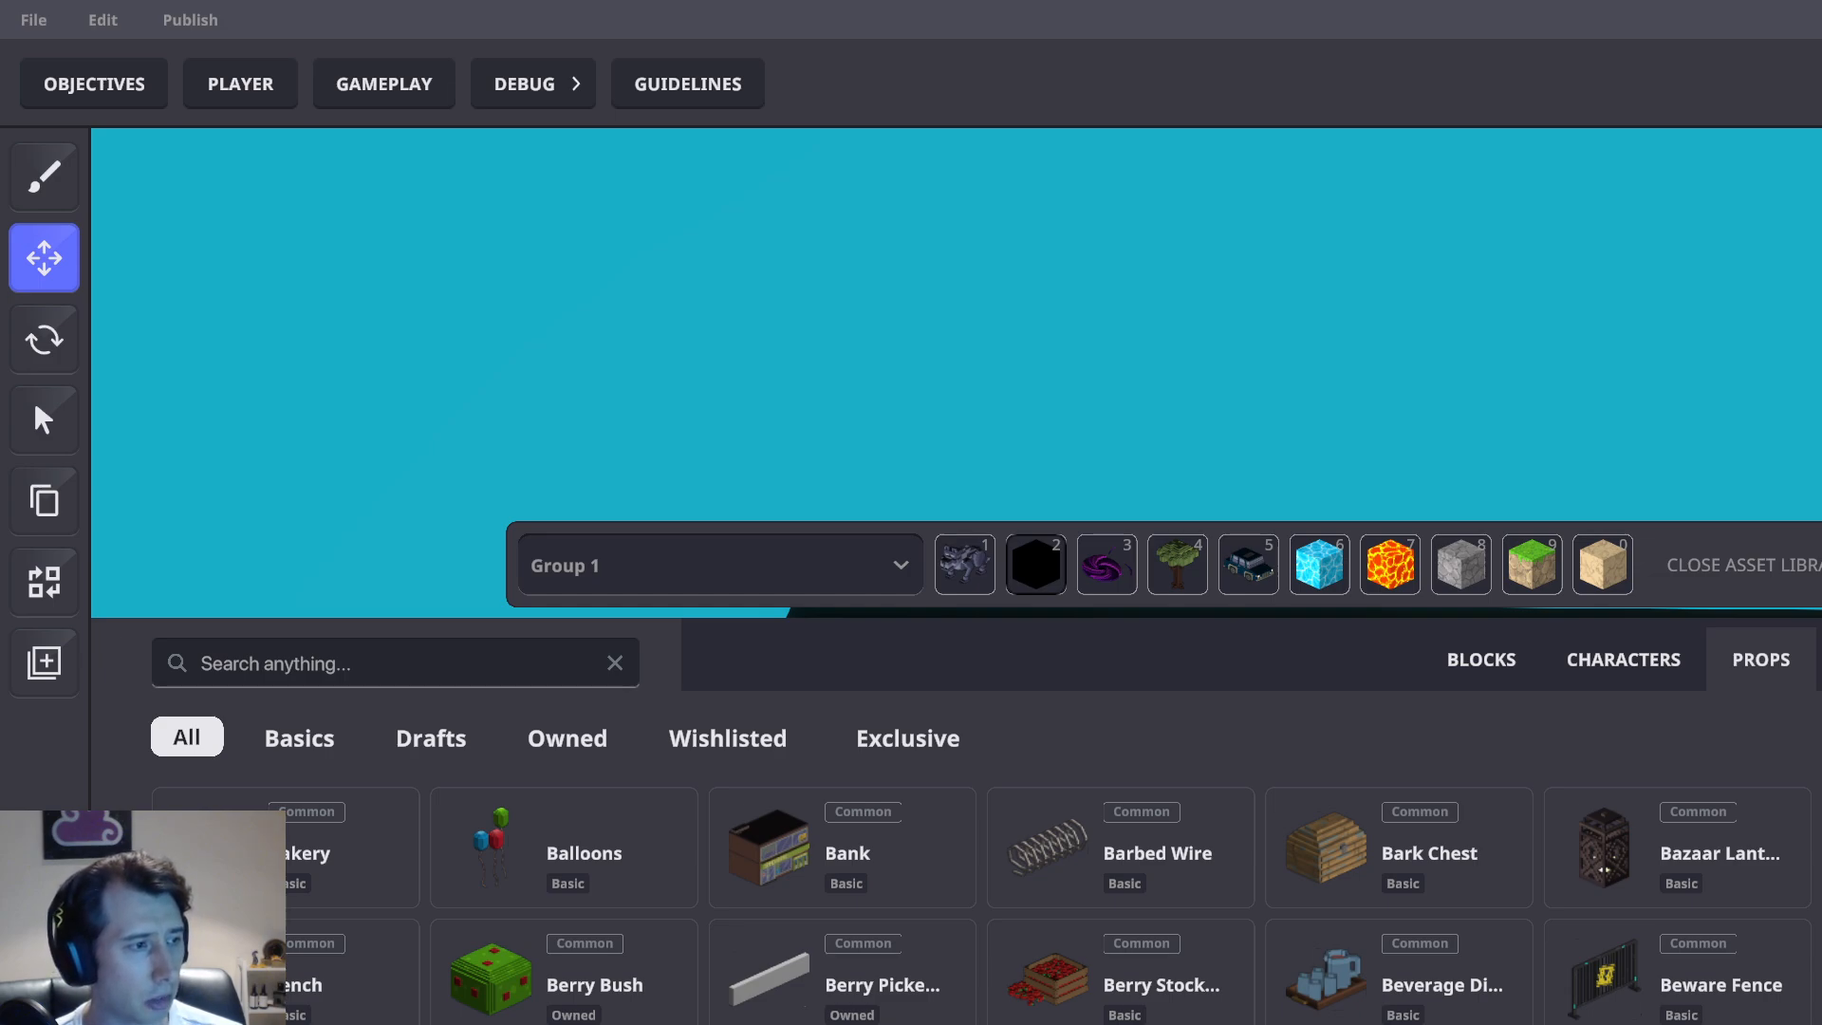
pyautogui.scroll(-3, 981, 904)
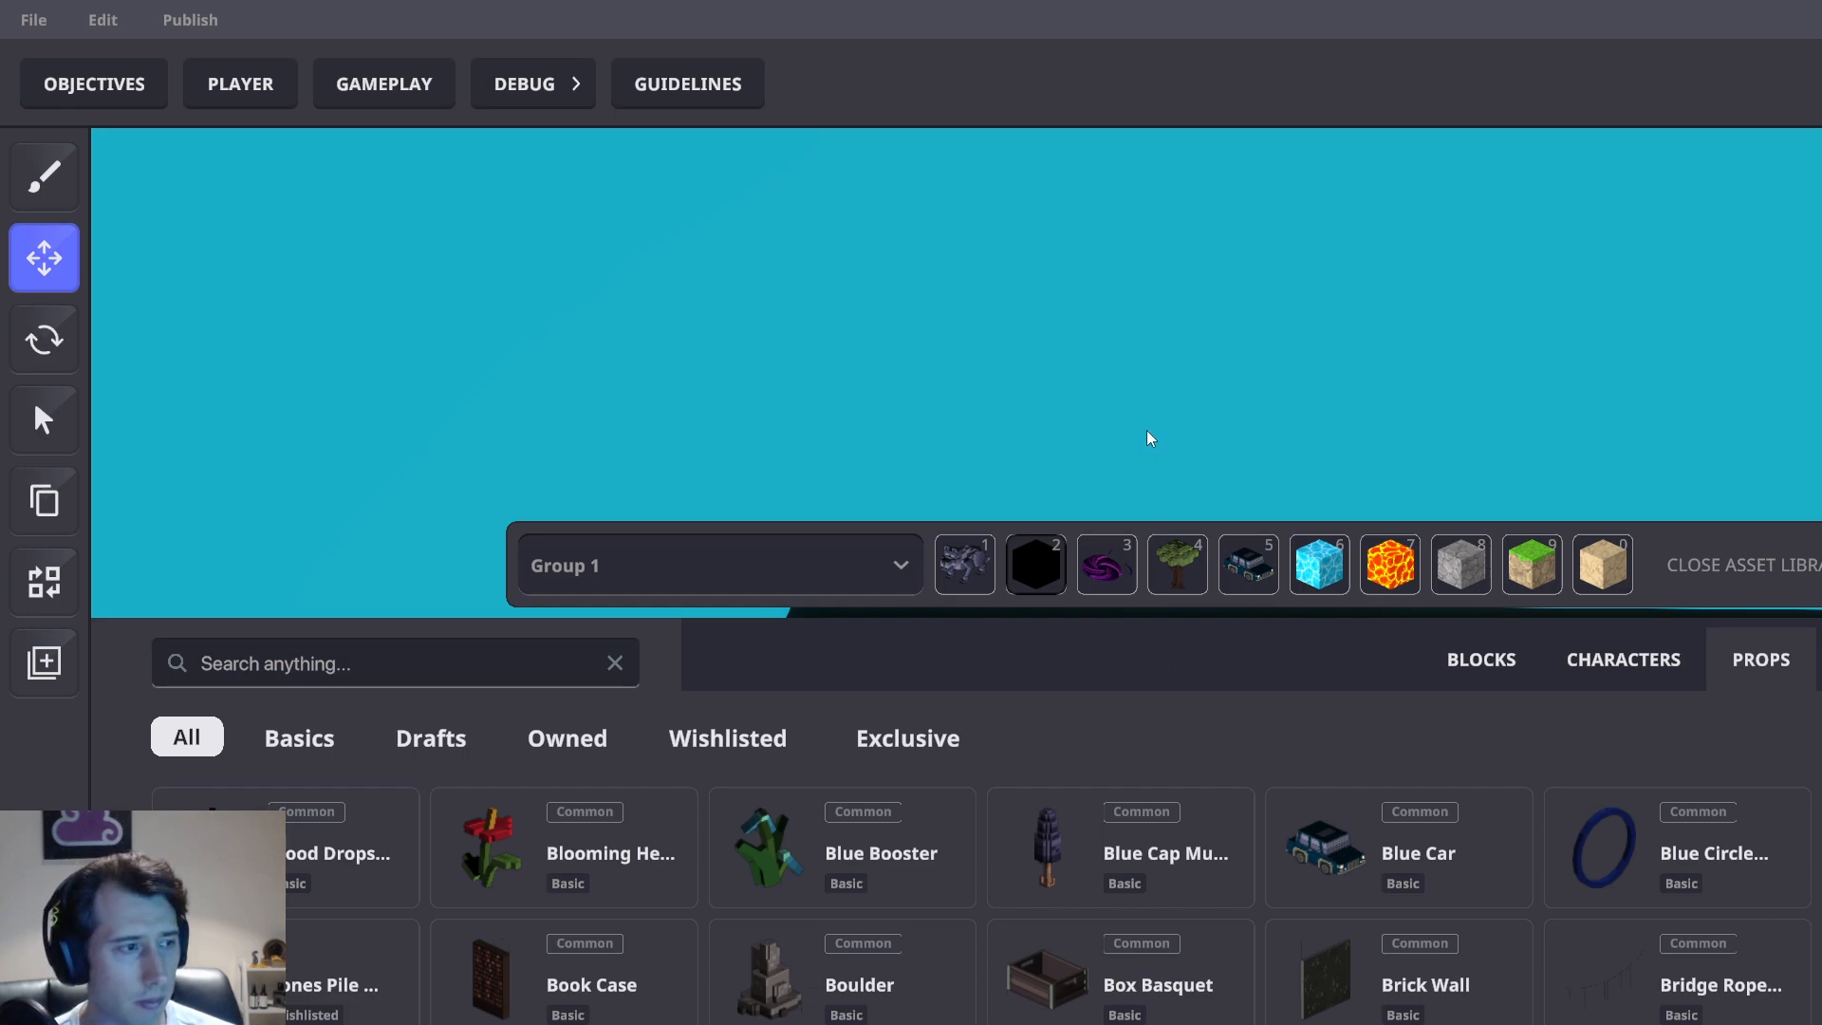
pyautogui.moveTo(1146, 430); pyautogui.dragTo(1099, 296, button='middle')
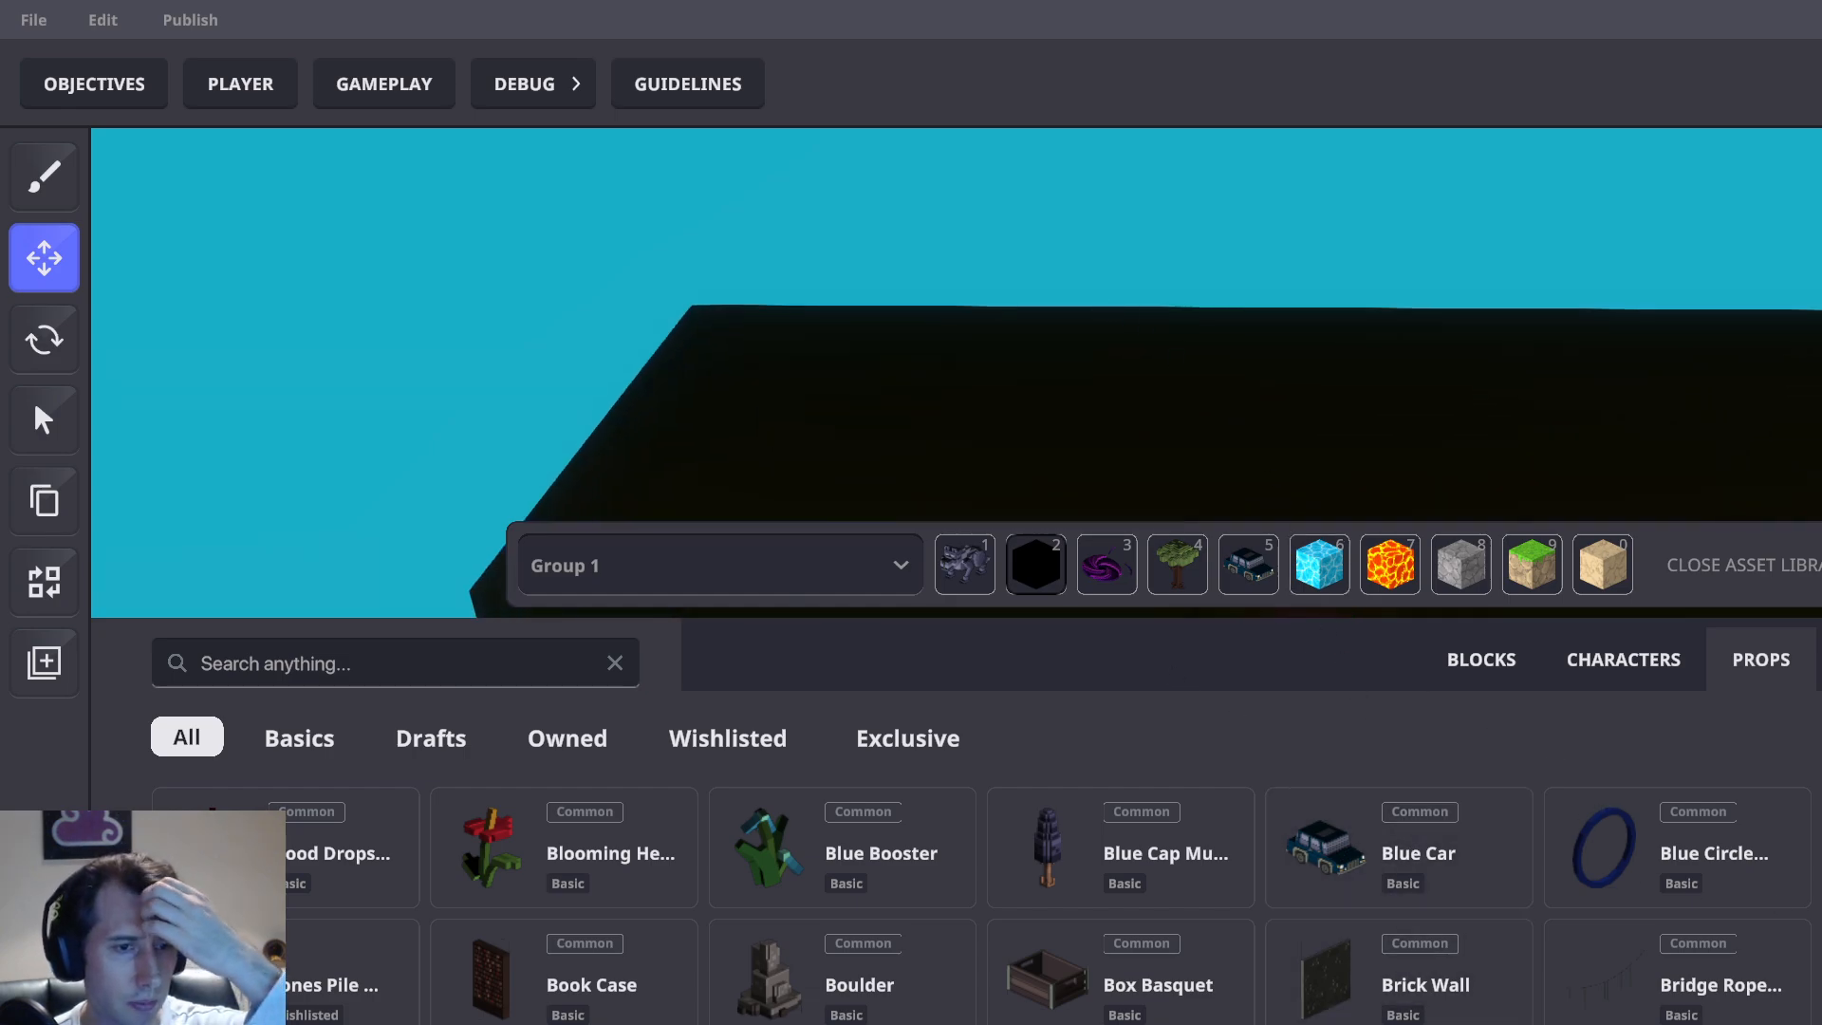
pyautogui.scroll(-2, 977, 902)
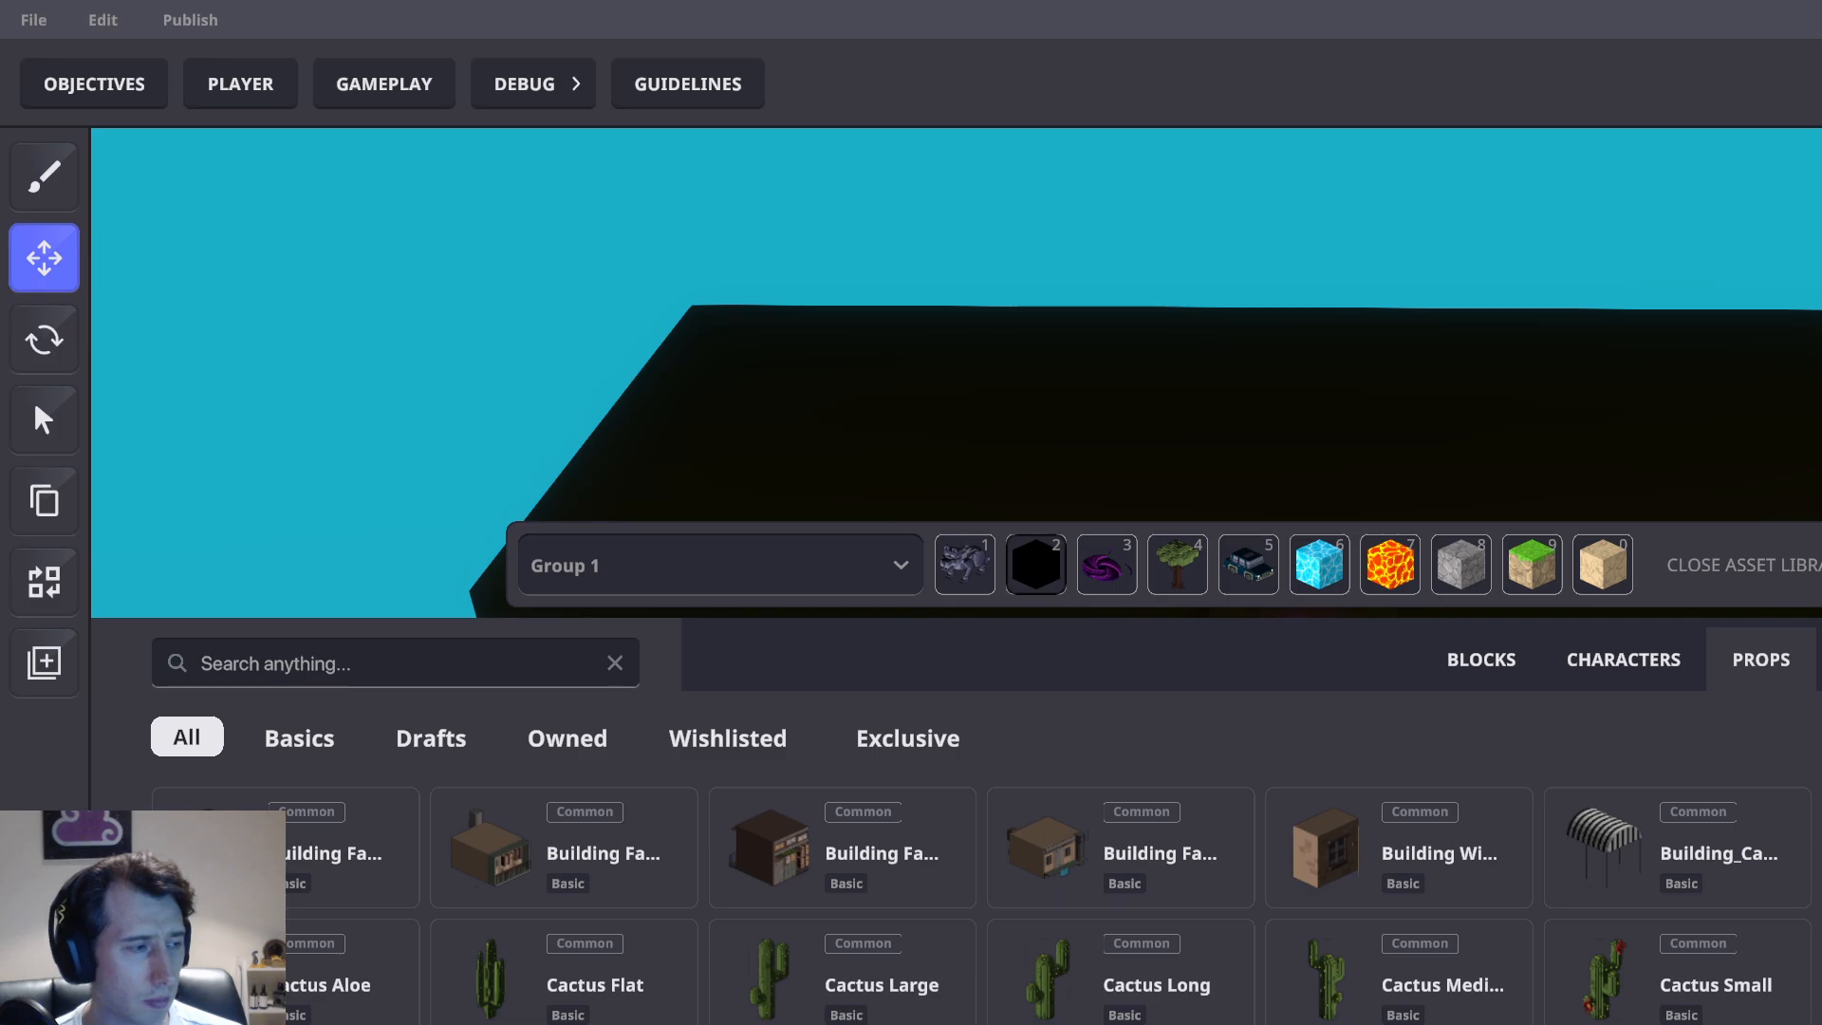
pyautogui.scroll(-5, 978, 901)
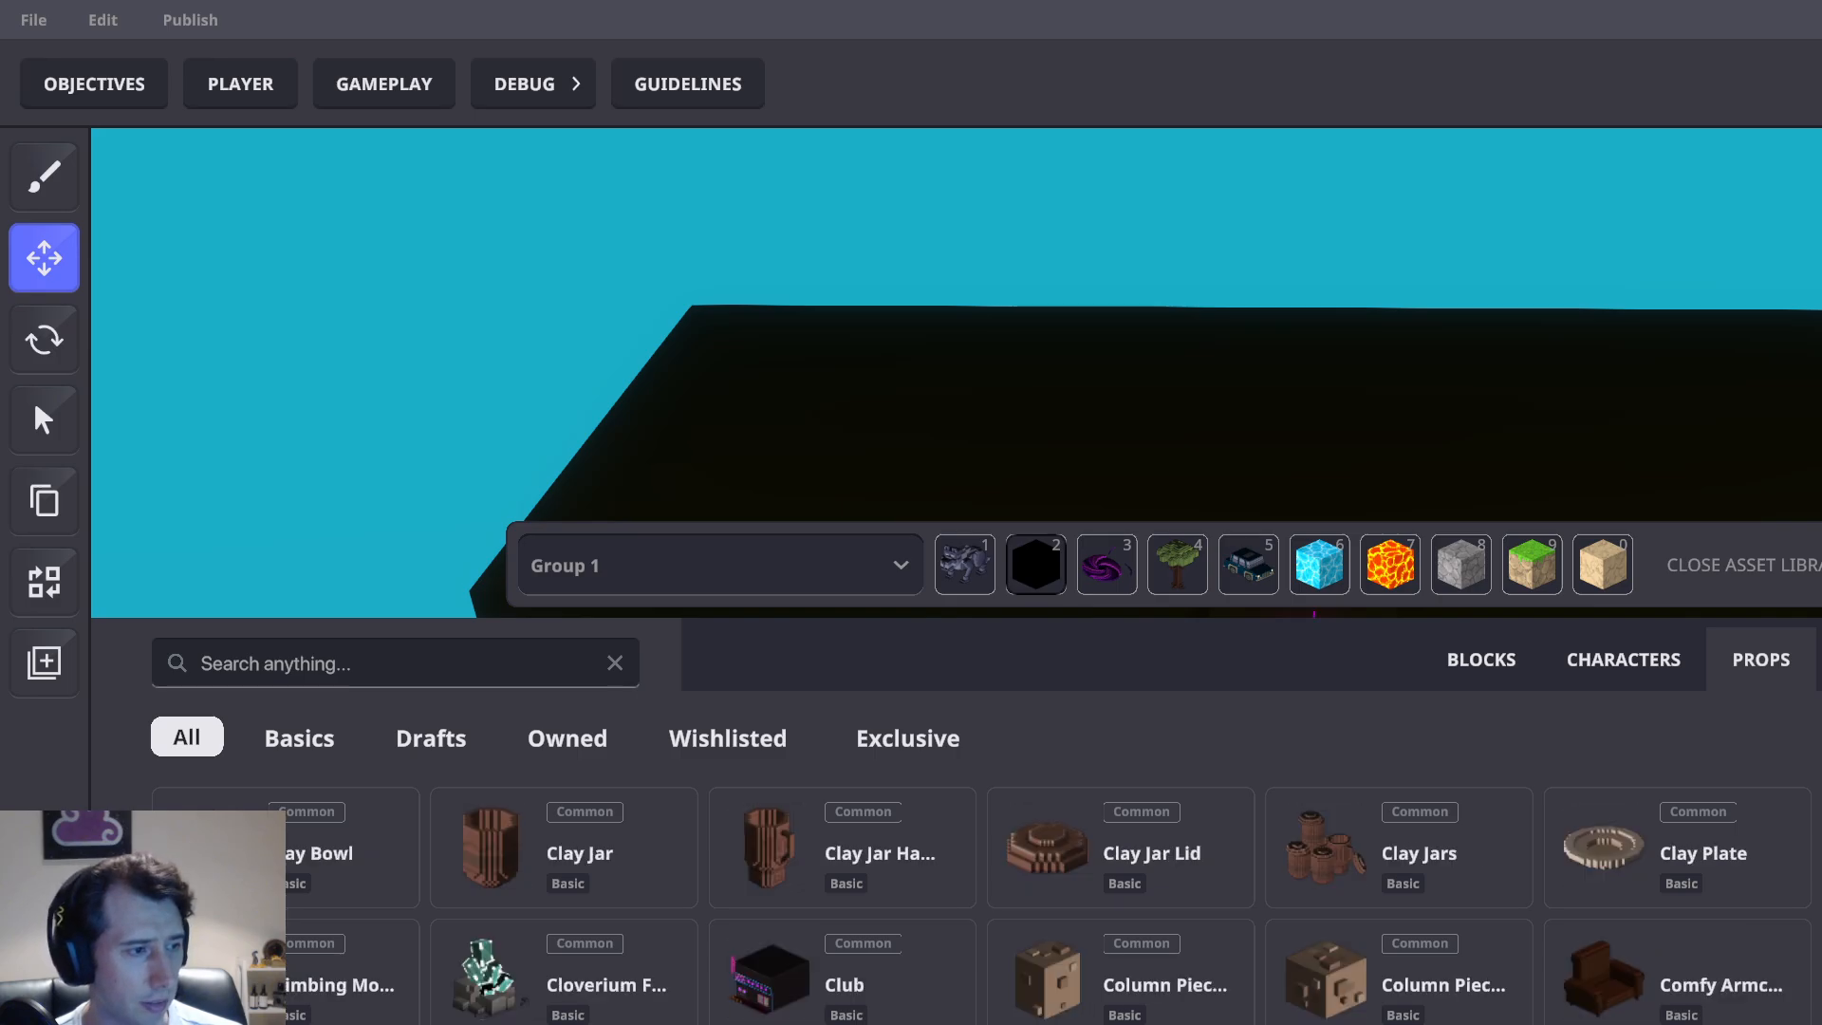
pyautogui.scroll(-3, 978, 902)
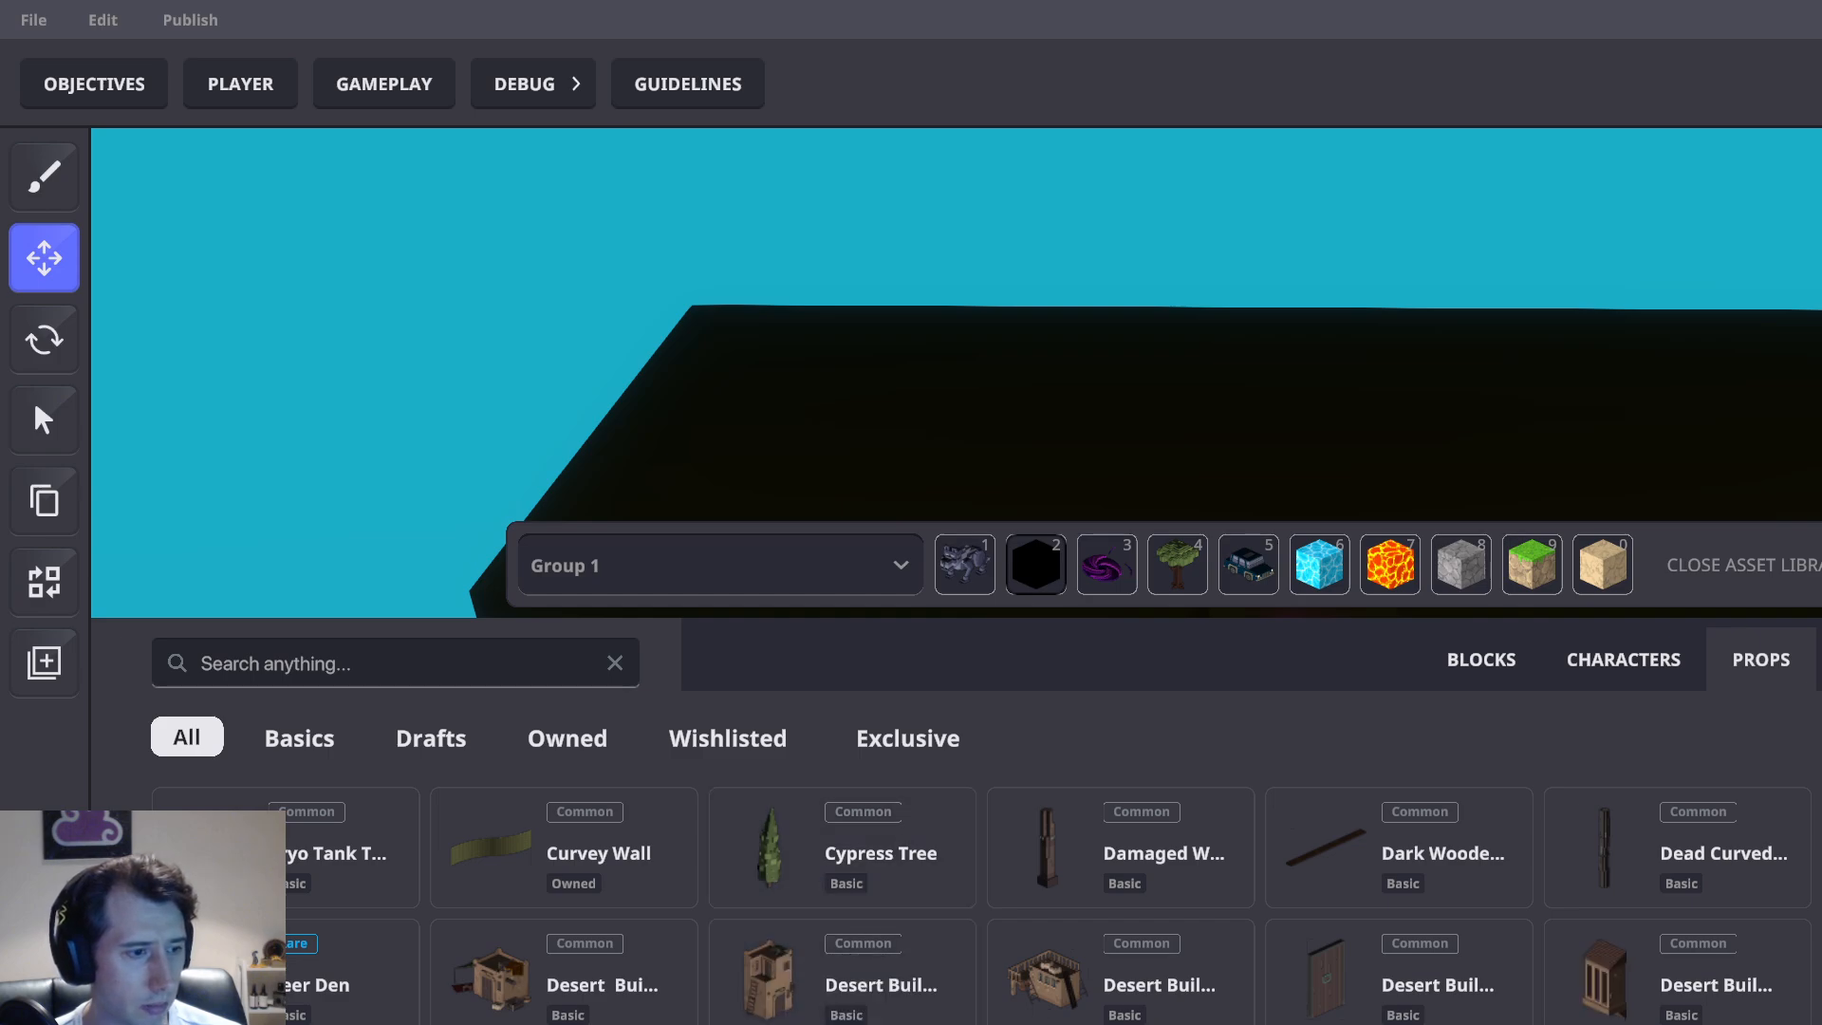
pyautogui.scroll(-3, 978, 901)
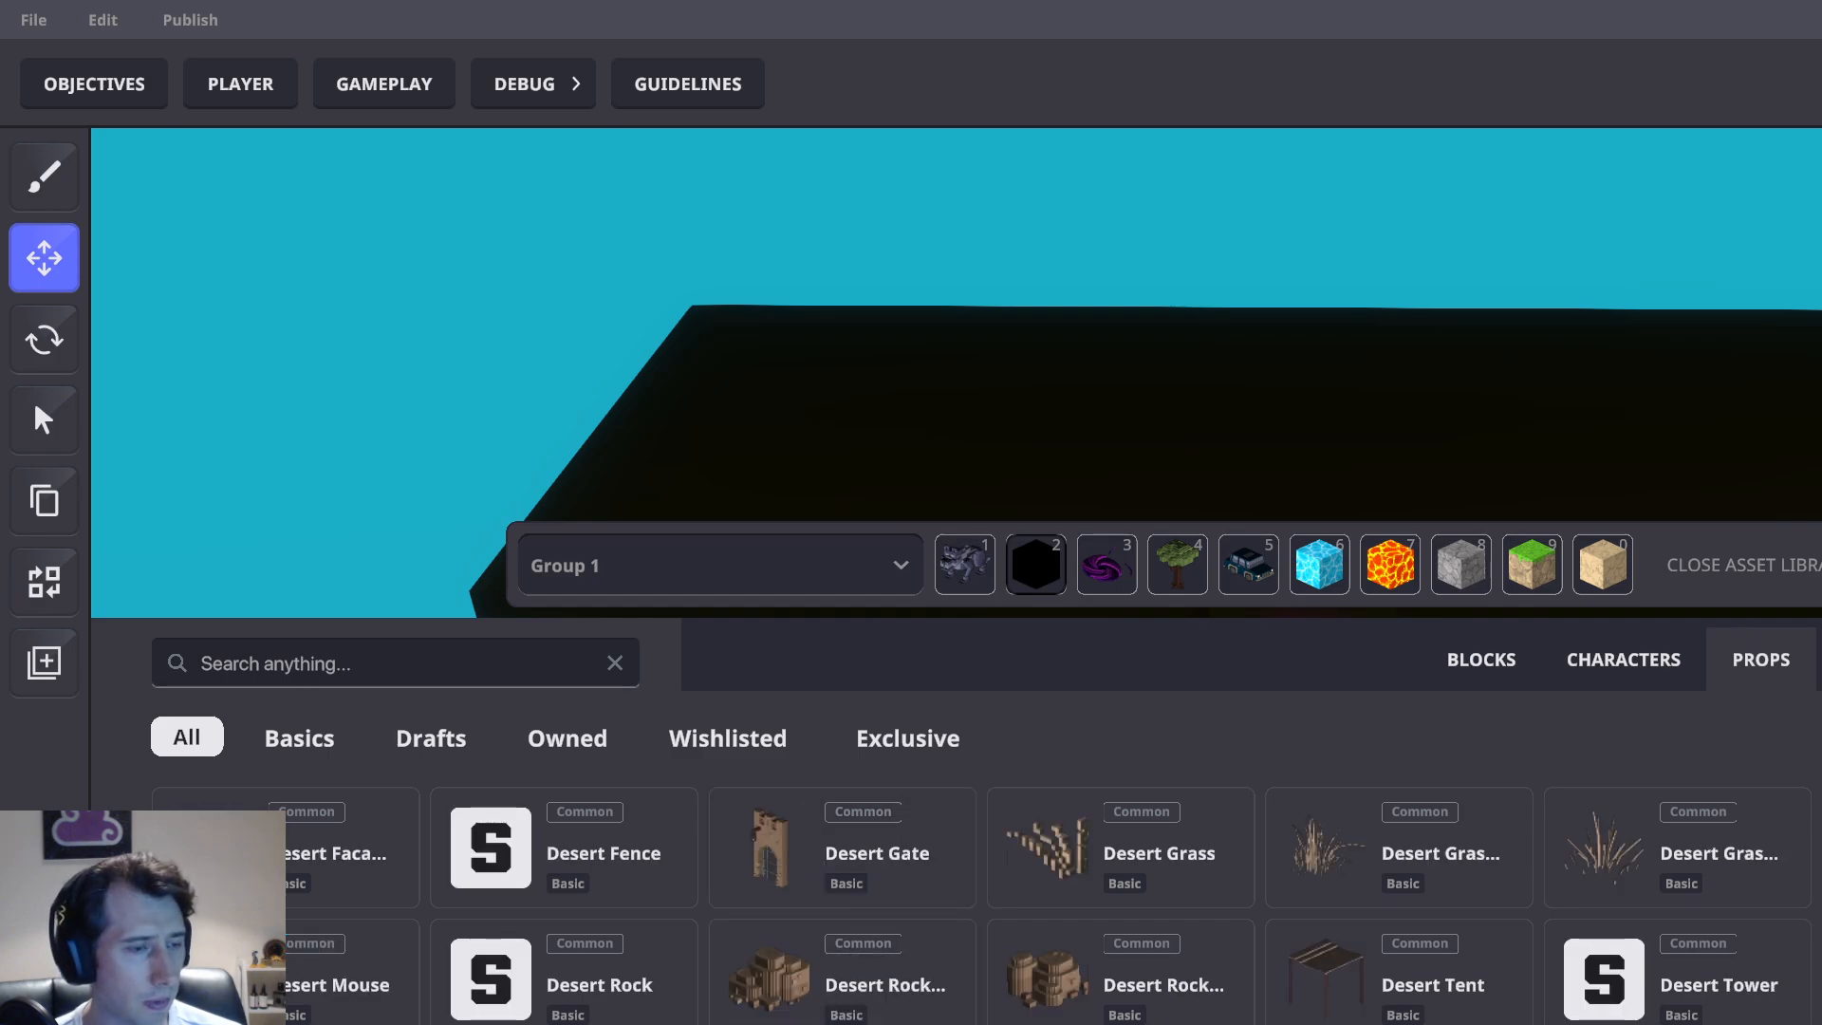
pyautogui.scroll(-3, 978, 902)
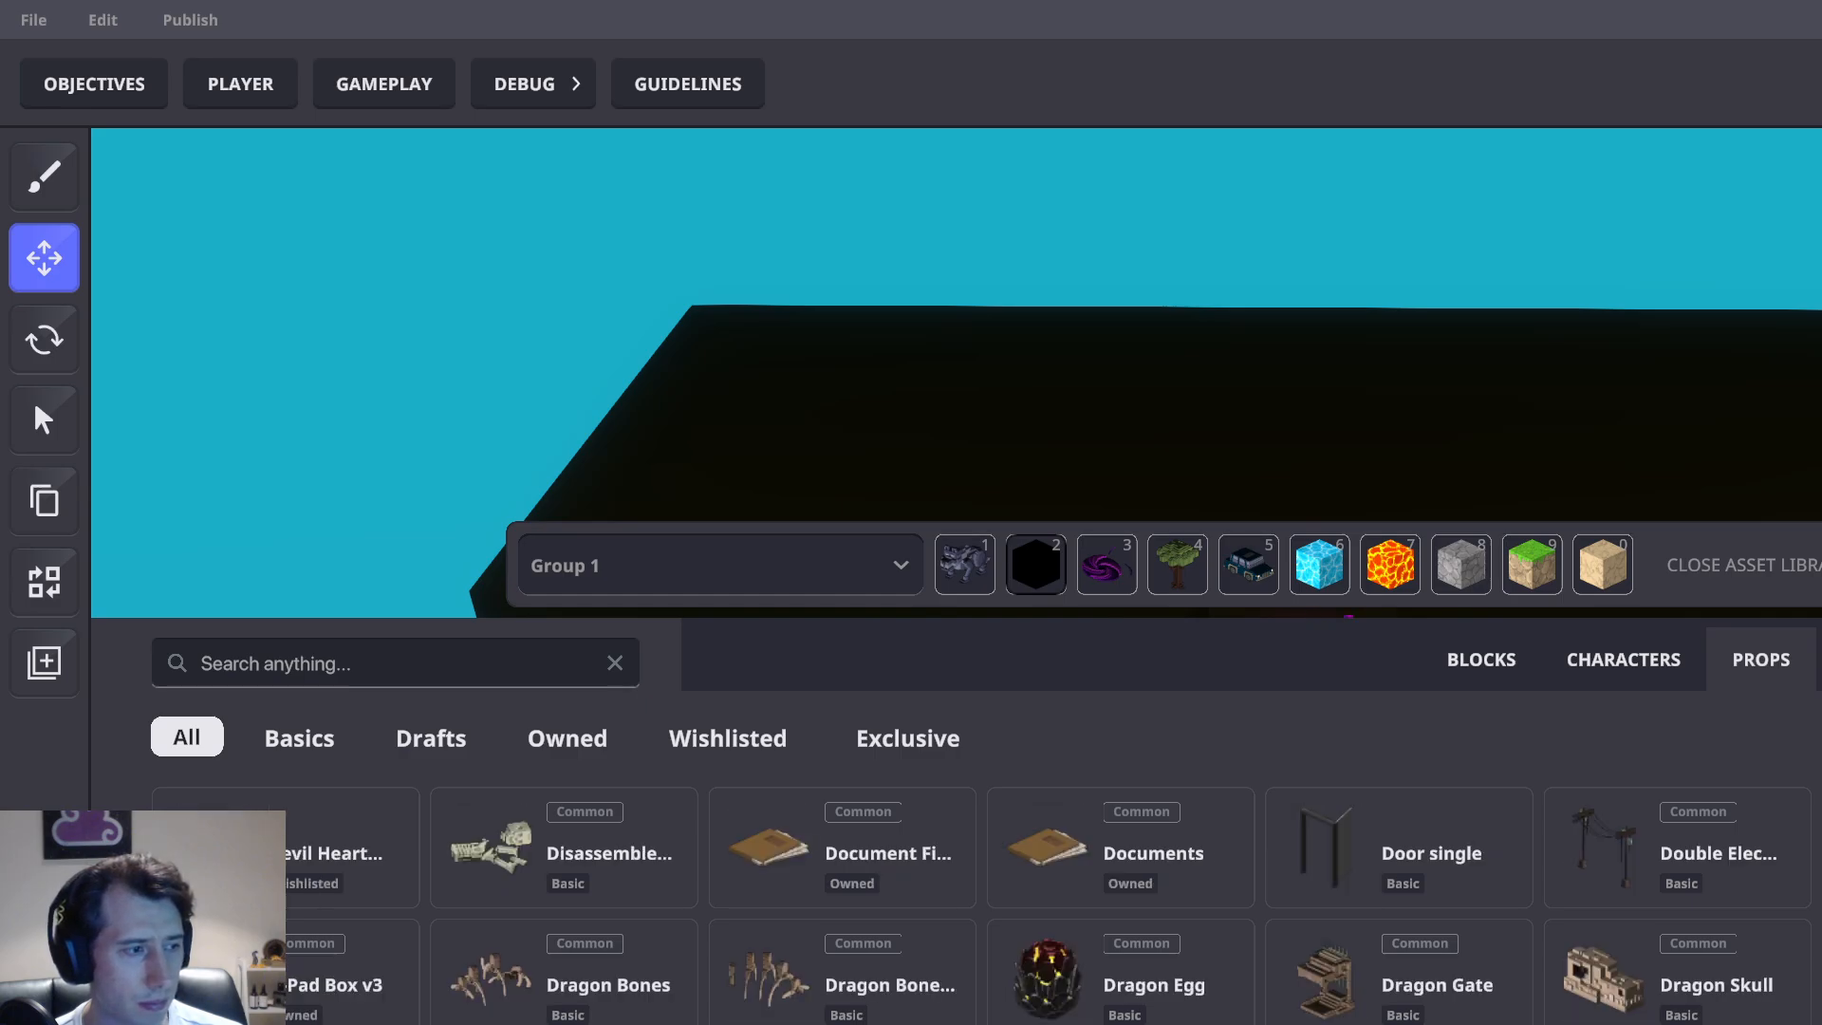
pyautogui.scroll(-3, 978, 902)
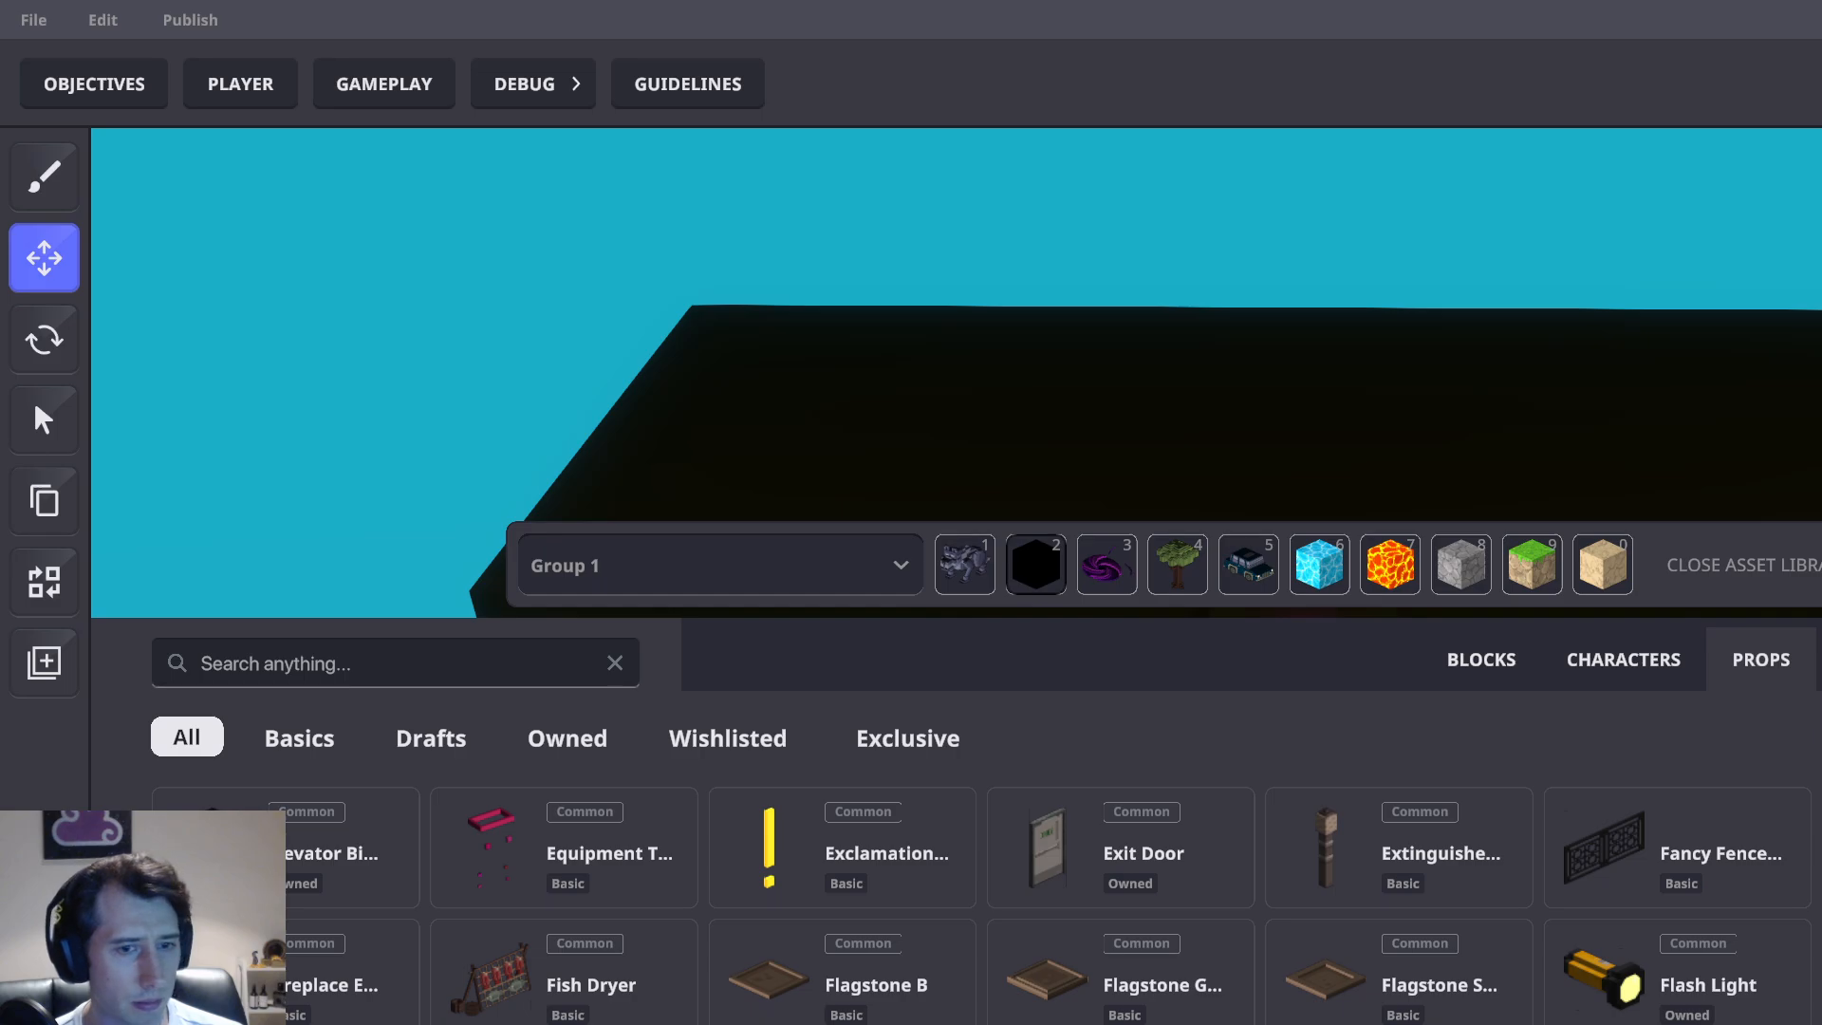
pyautogui.scroll(-3, 978, 902)
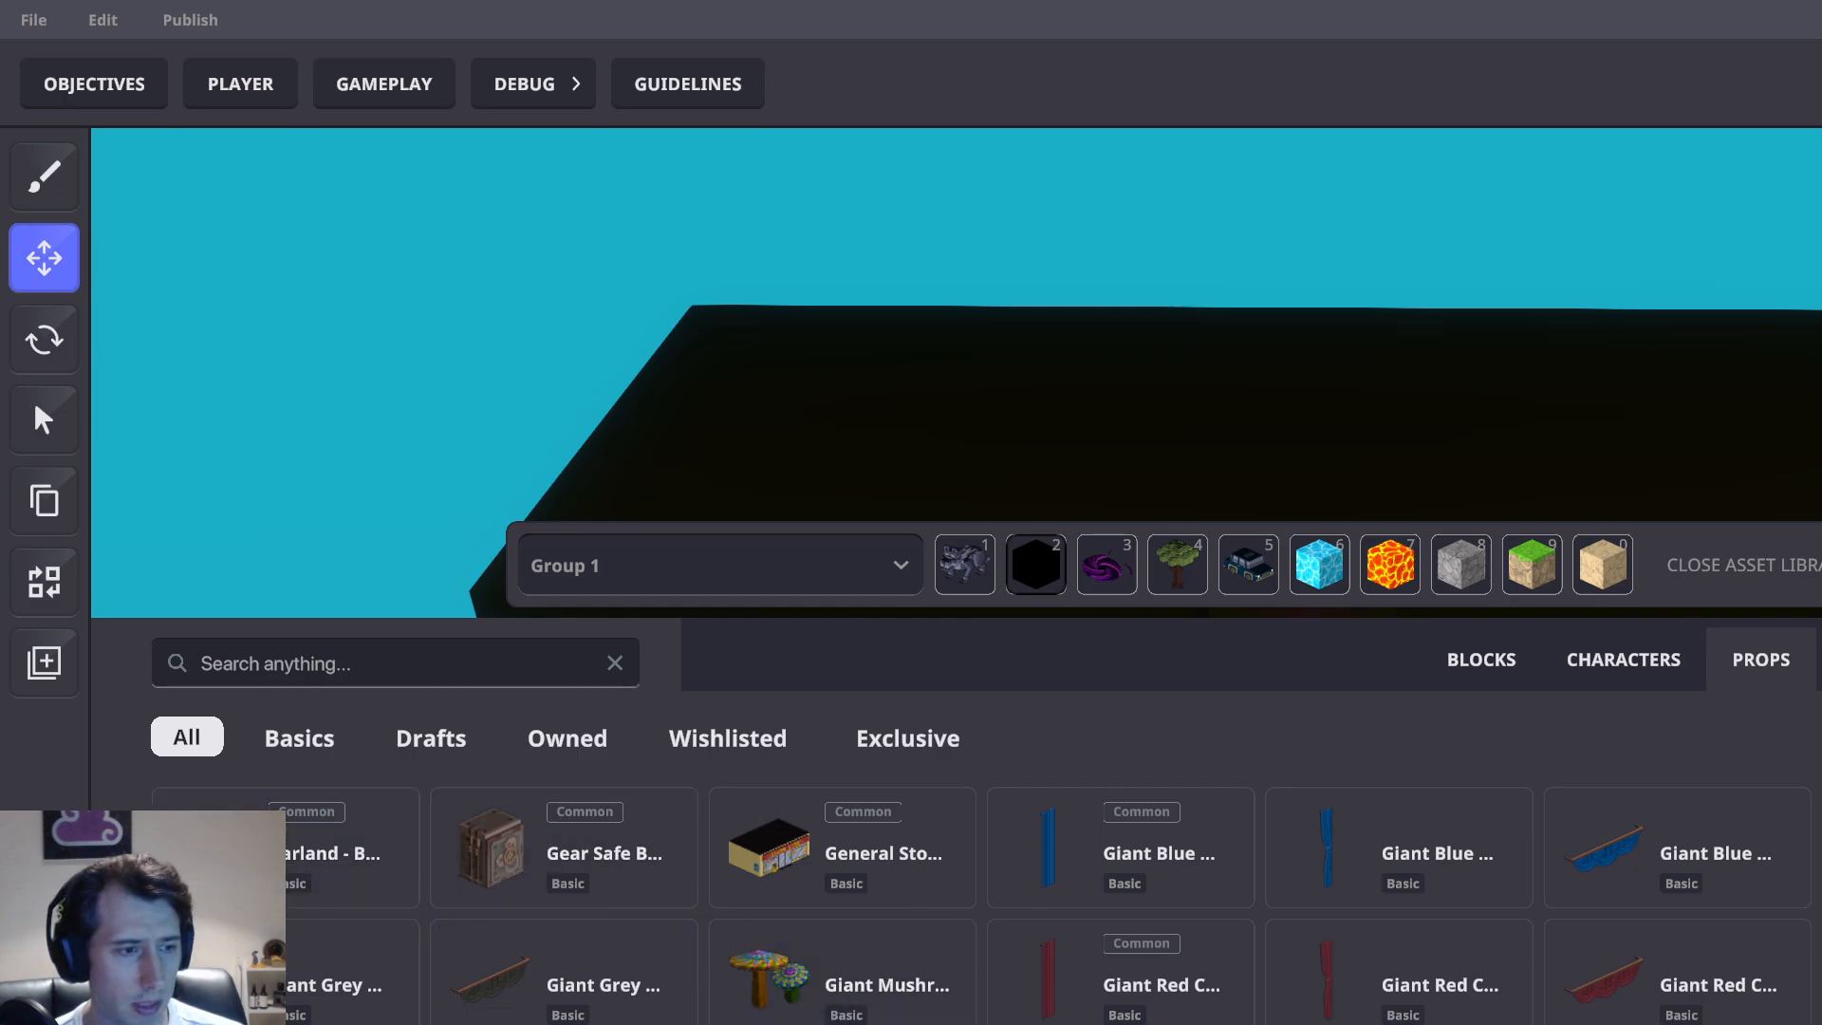
# Place a golden trophy prop near the far corner of the large dark platform and close the asset library
pyautogui.press('b')
pyautogui.moveTo(978, 400); pyautogui.dragTo(1124, 412, button='middle')
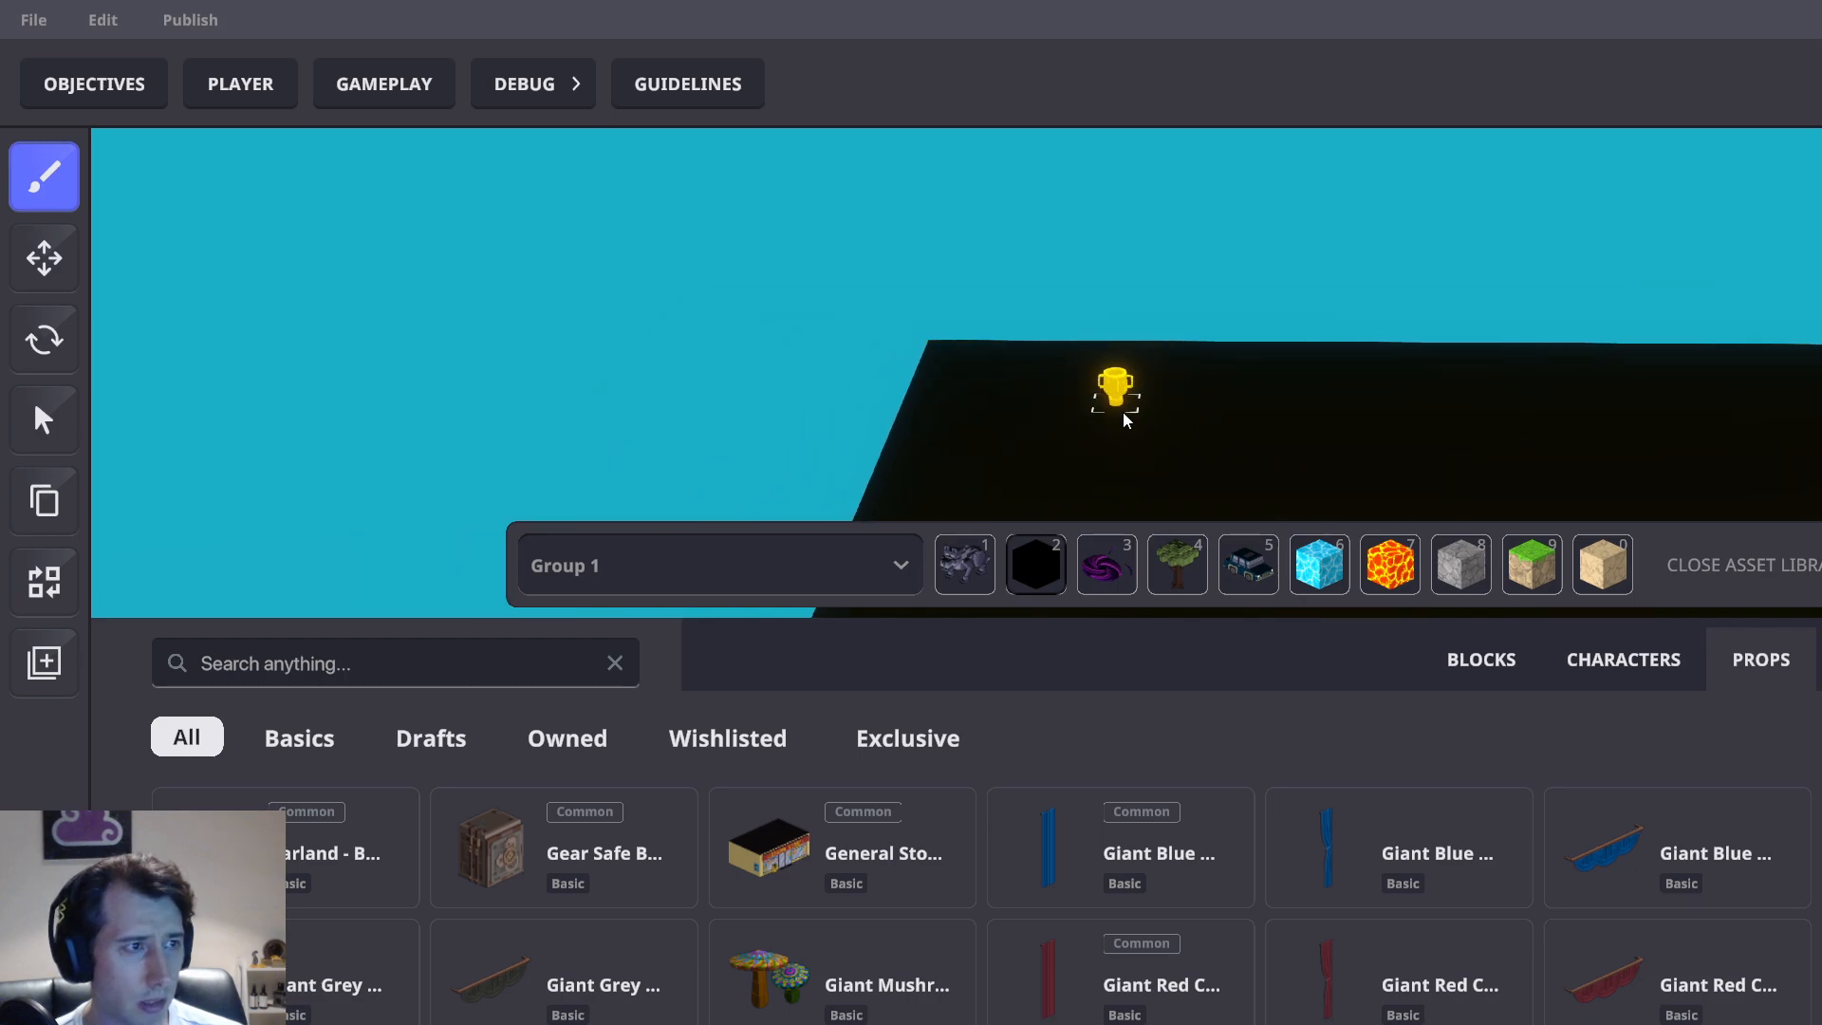
pyautogui.click(1122, 466)
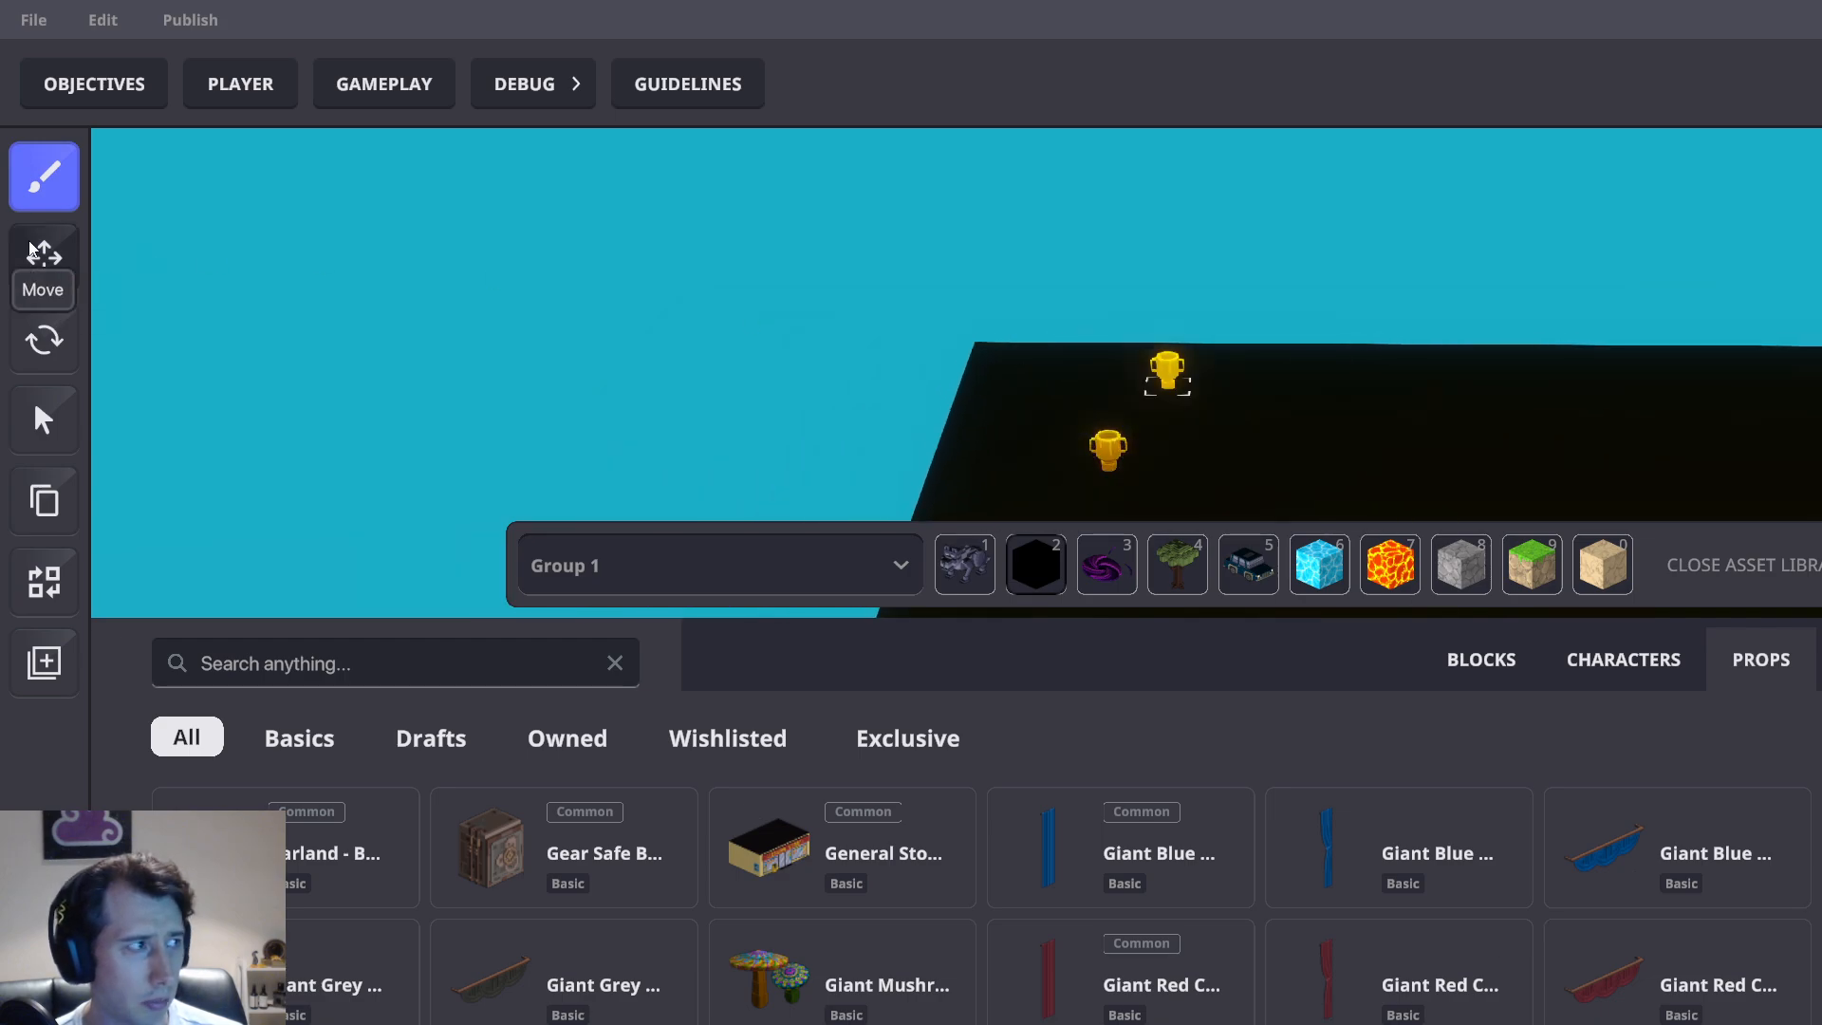
pyautogui.click(33, 252)
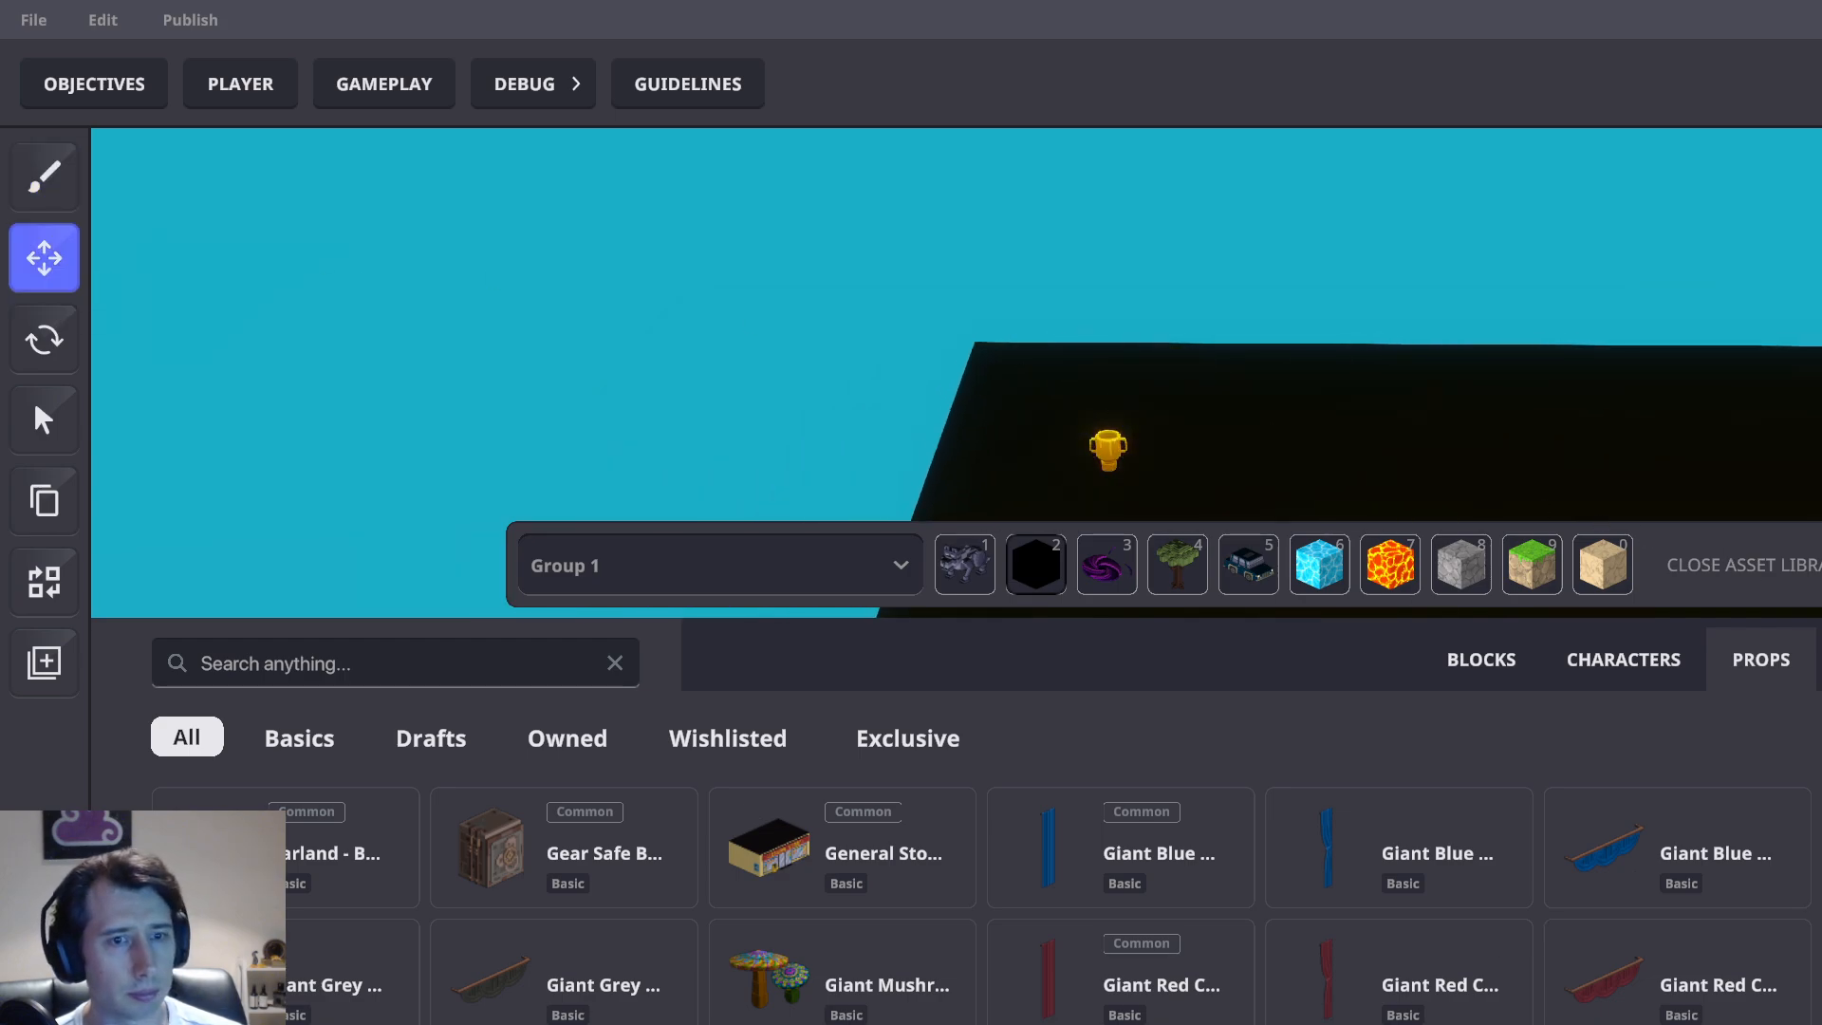
pyautogui.click(1784, 565)
# Select the golden trophy on the dark platform and add the [MP] Collectable component to it
pyautogui.scroll(5, 1308, 413)
pyautogui.click(930, 459)
pyautogui.moveTo(1163, 465); pyautogui.dragTo(1188, 641, button='right')
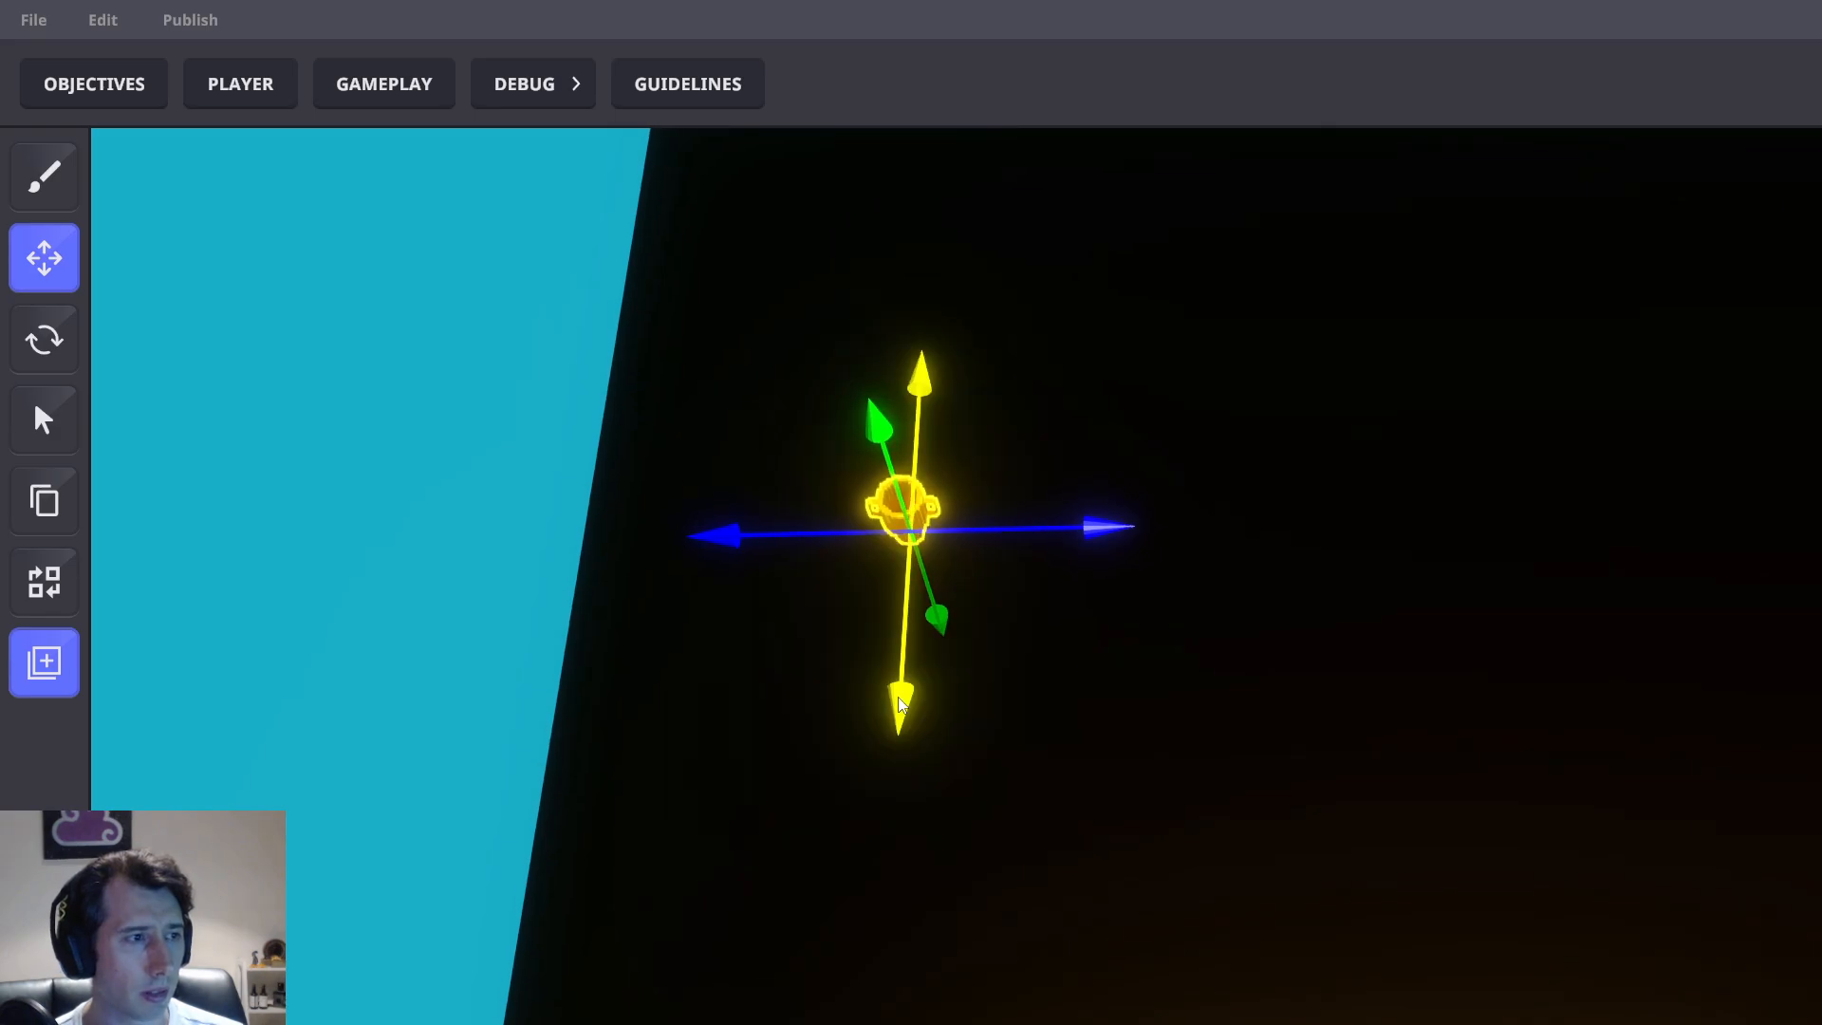
pyautogui.moveTo(900, 702); pyautogui.dragTo(1215, 470, button='right')
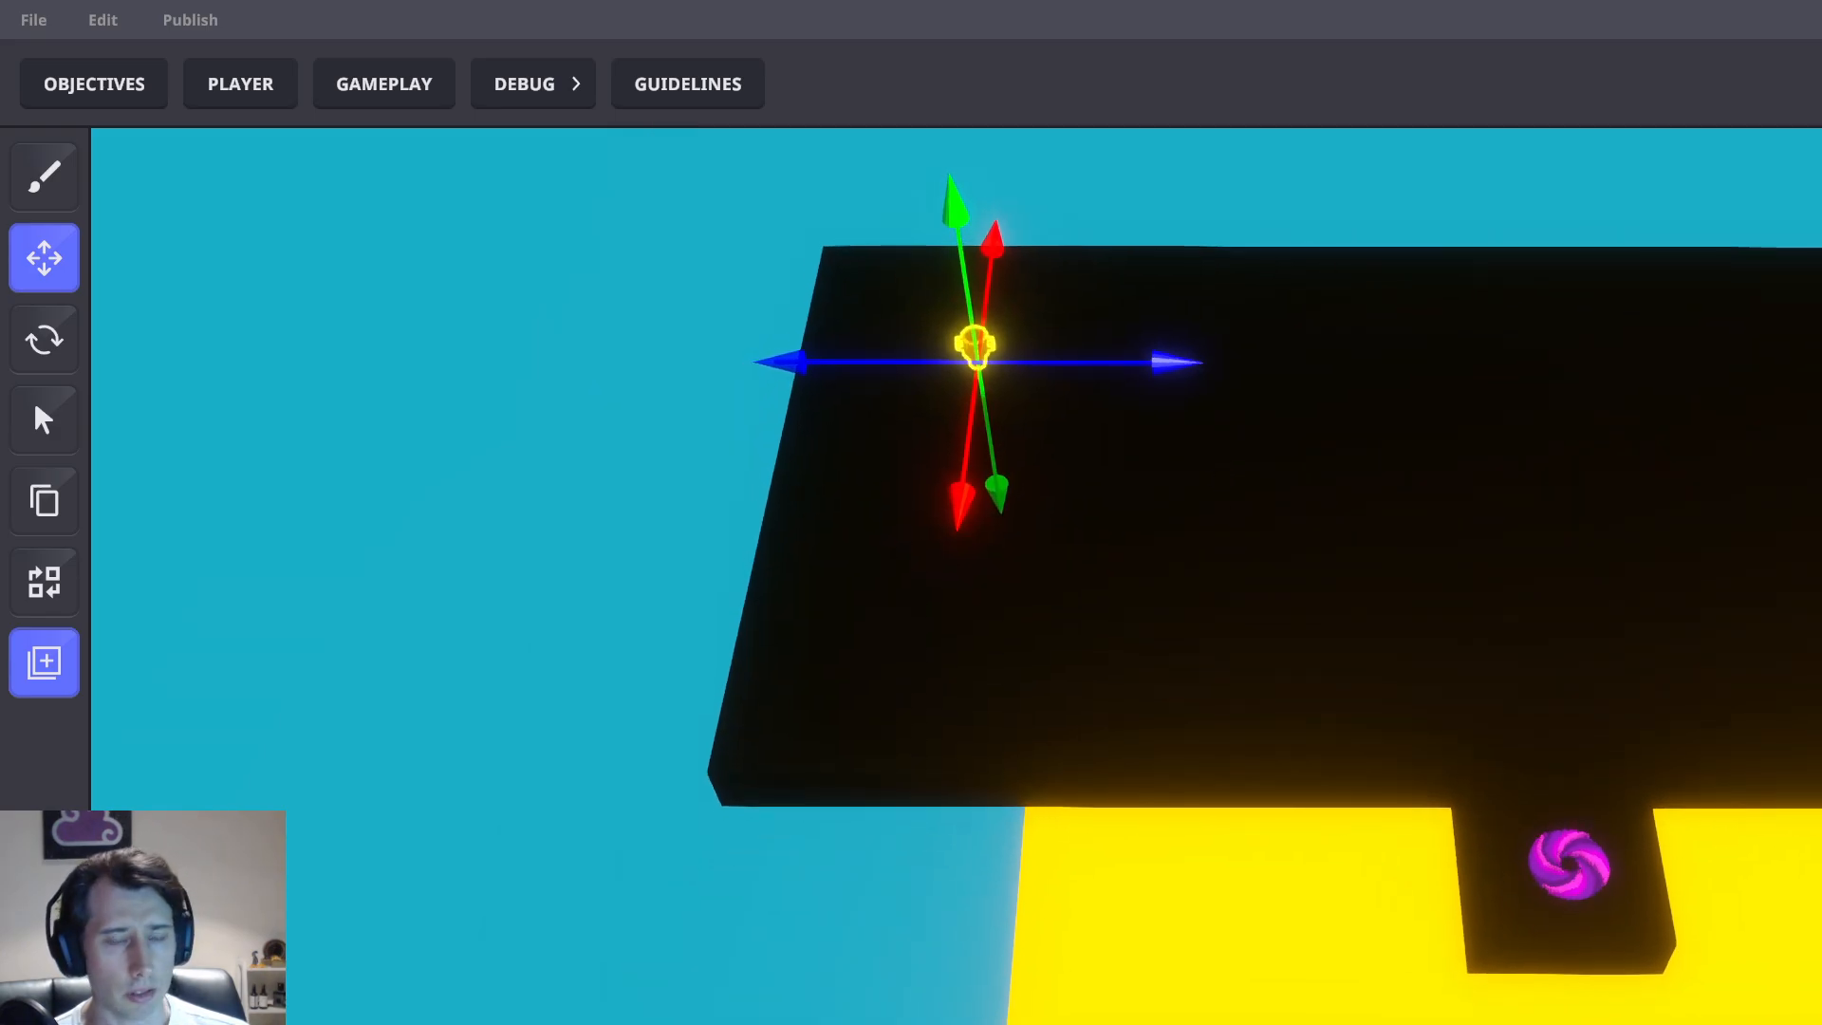
pyautogui.write('coll')
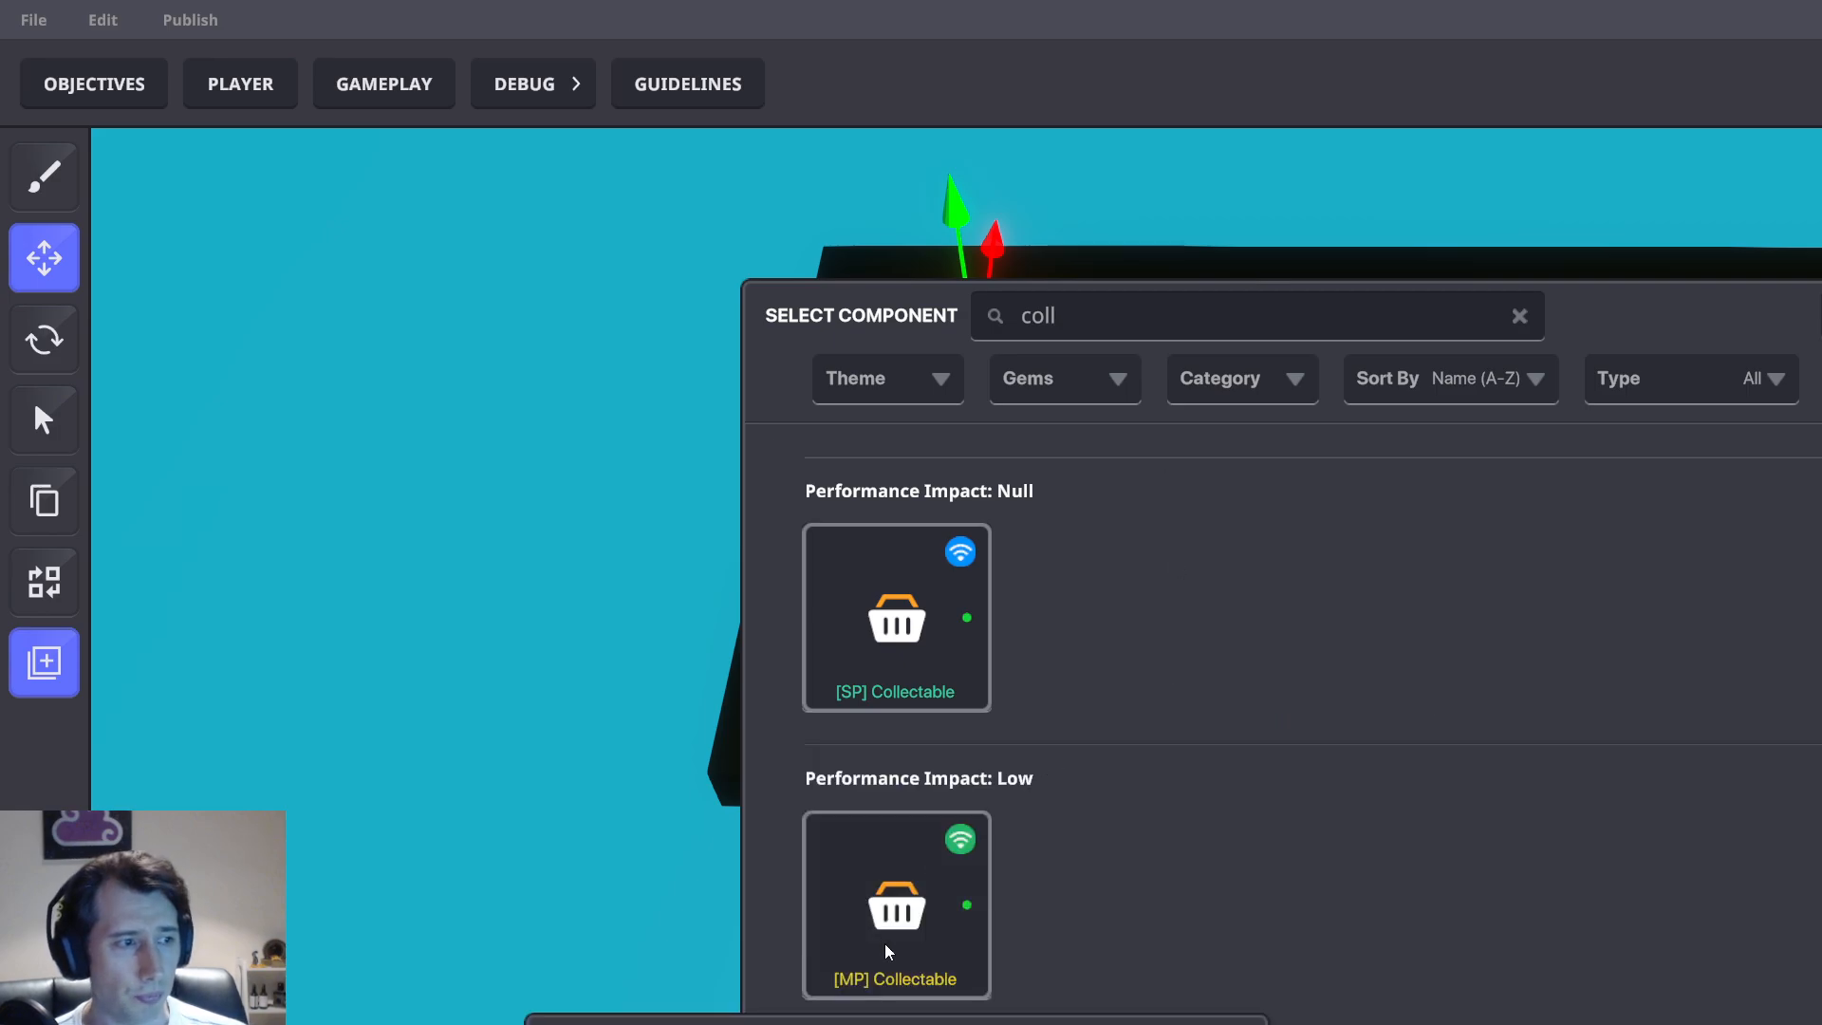
pyautogui.click(889, 949)
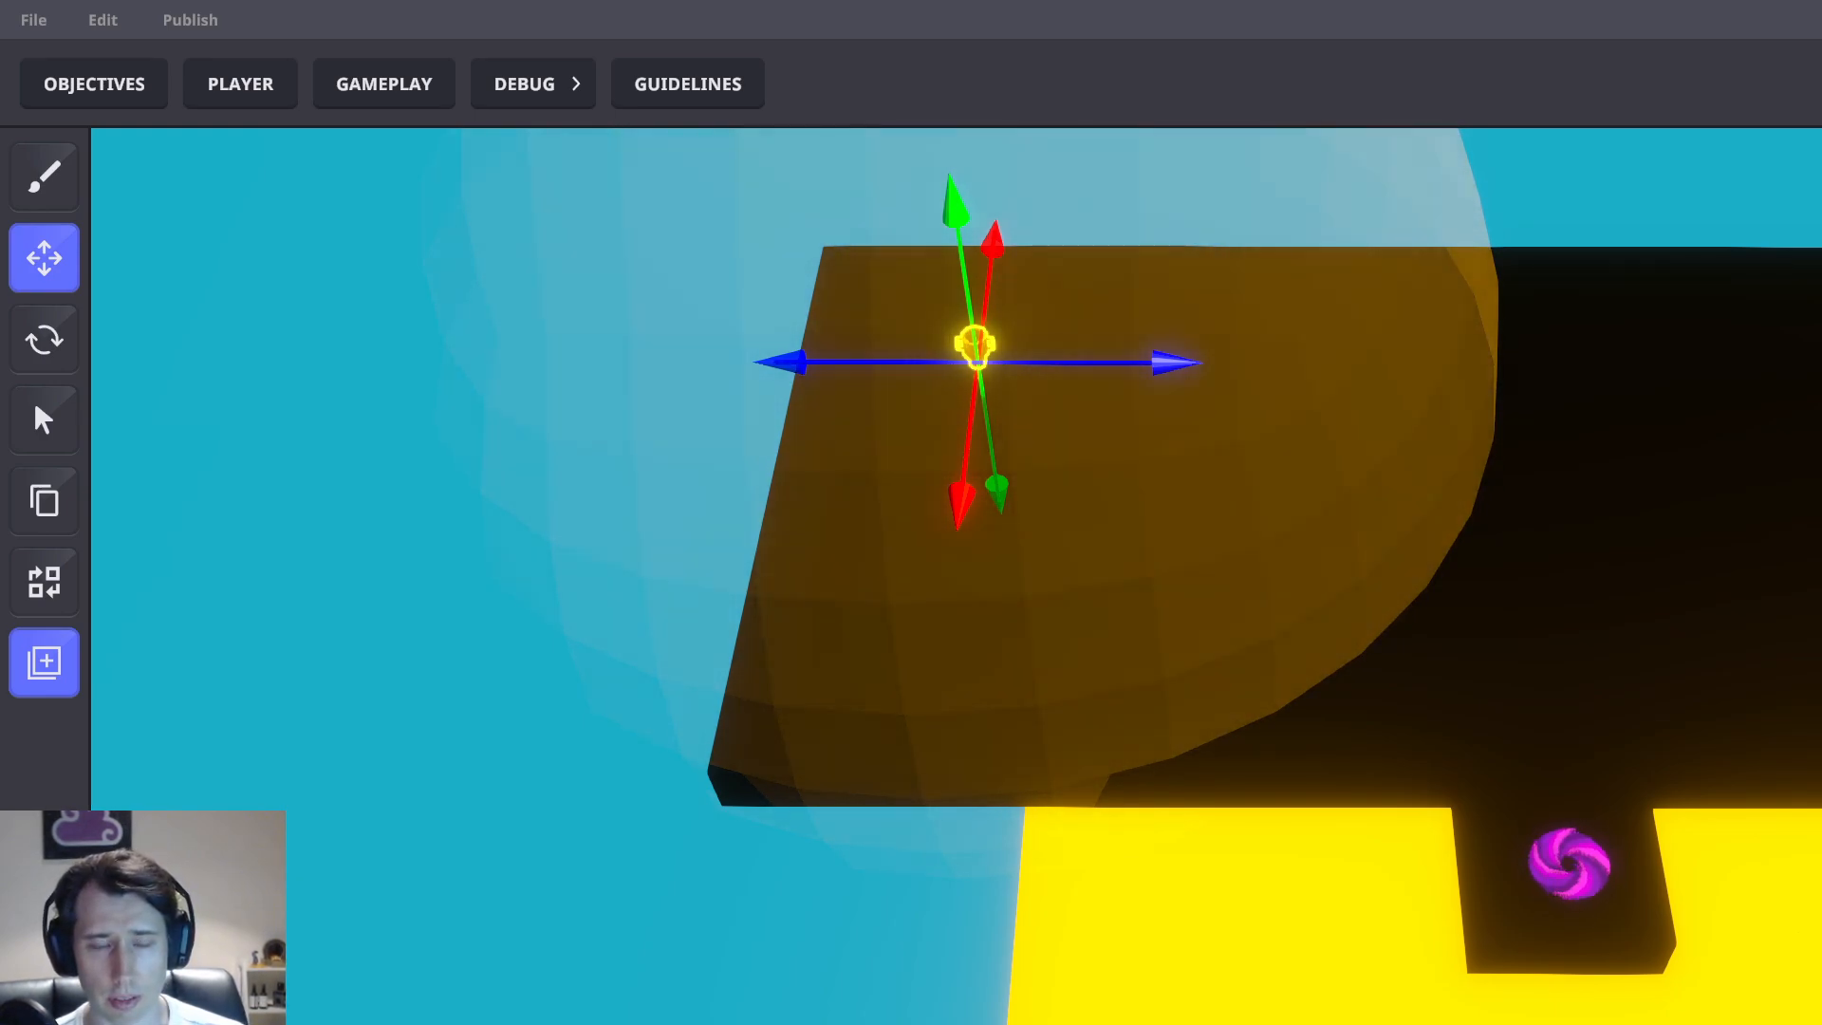
pyautogui.moveTo(1753, 631); pyautogui.dragTo(1787, 708, button='middle')
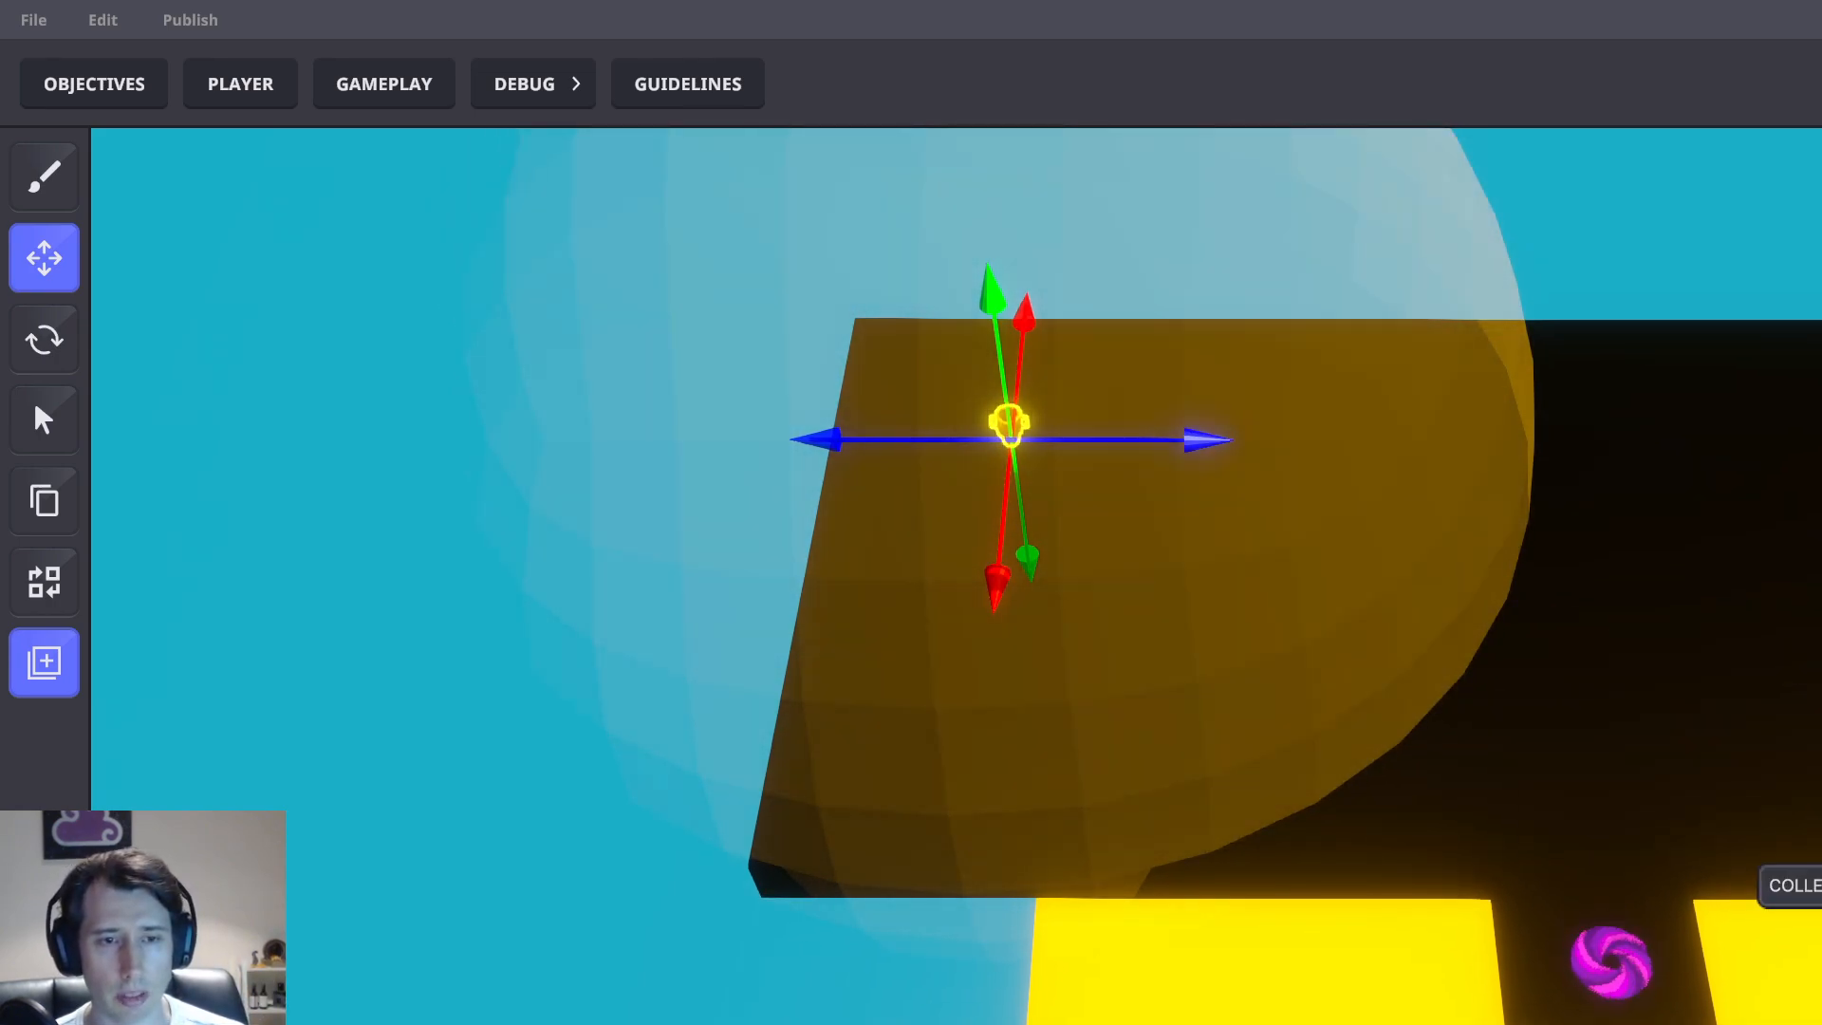
# Create the message Player.number with one integer argument named "Player Number" for the trophy's collectable component
pyautogui.moveTo(1817, 604); pyautogui.dragTo(1601, 707, button='middle')
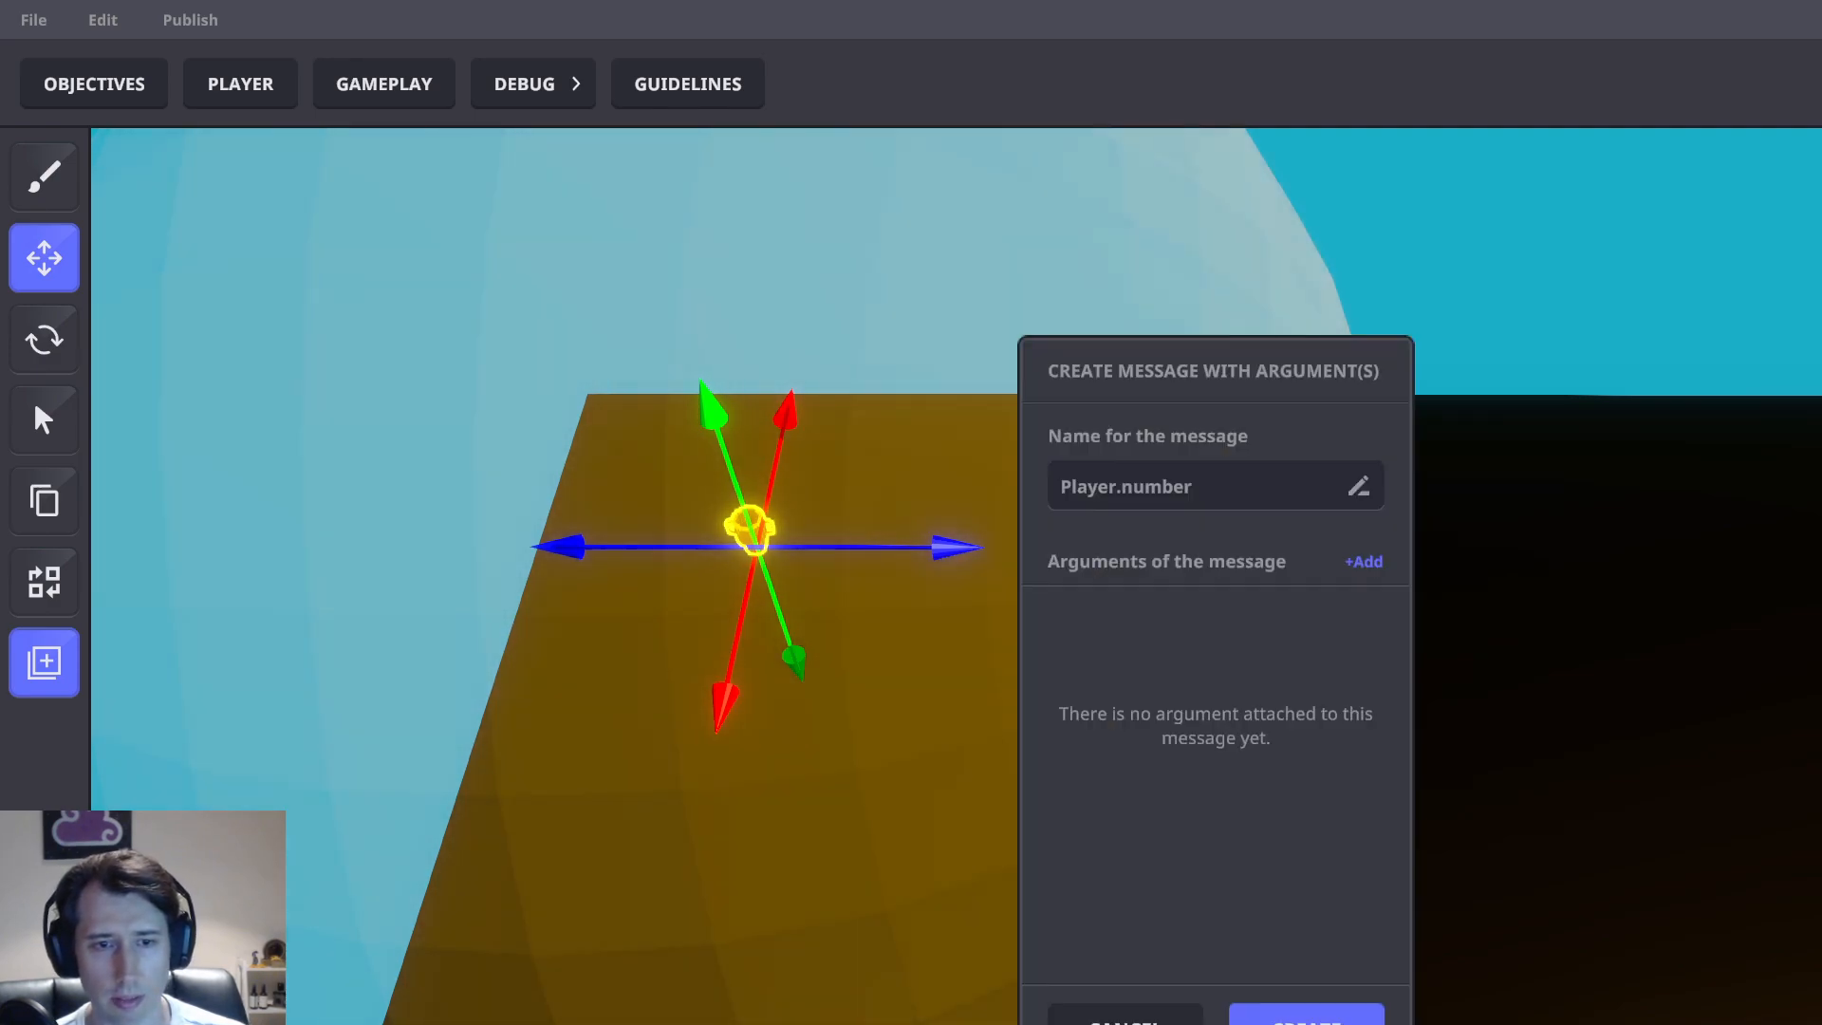
pyautogui.click(1364, 562)
pyautogui.click(1173, 675)
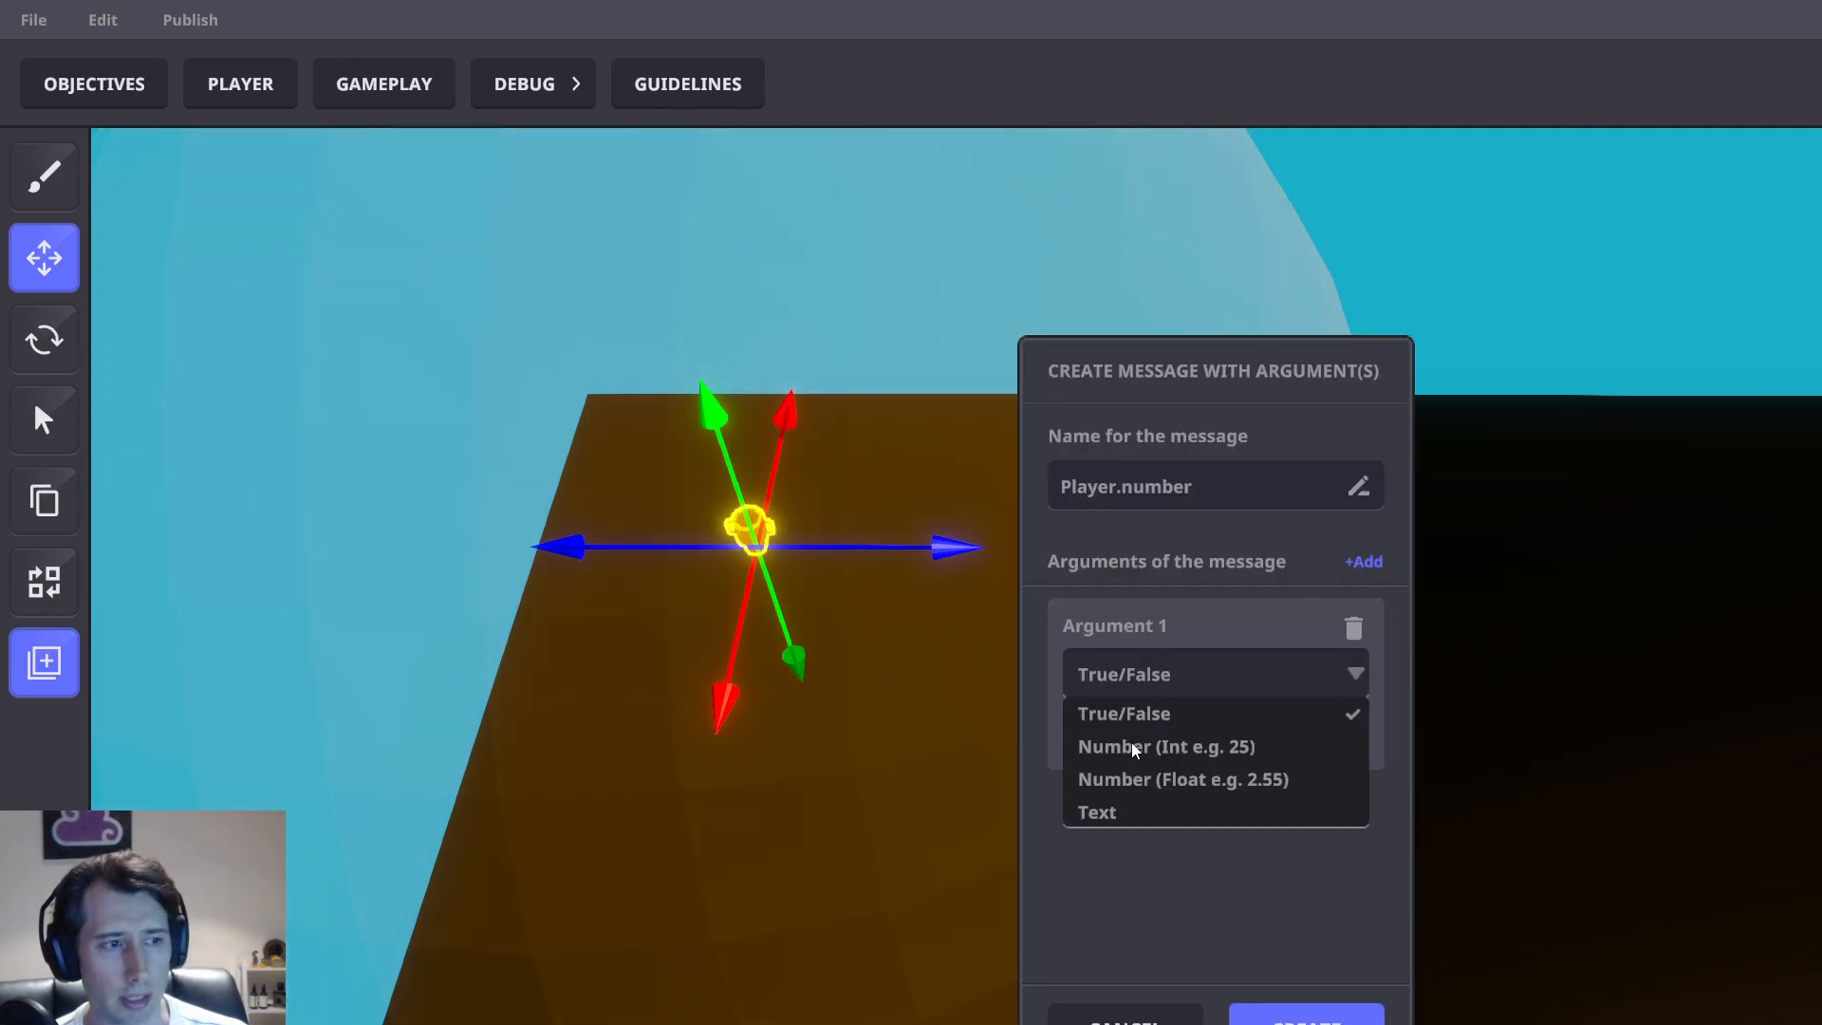
pyautogui.click(1134, 748)
pyautogui.click(1240, 723)
pyautogui.write('Player ')
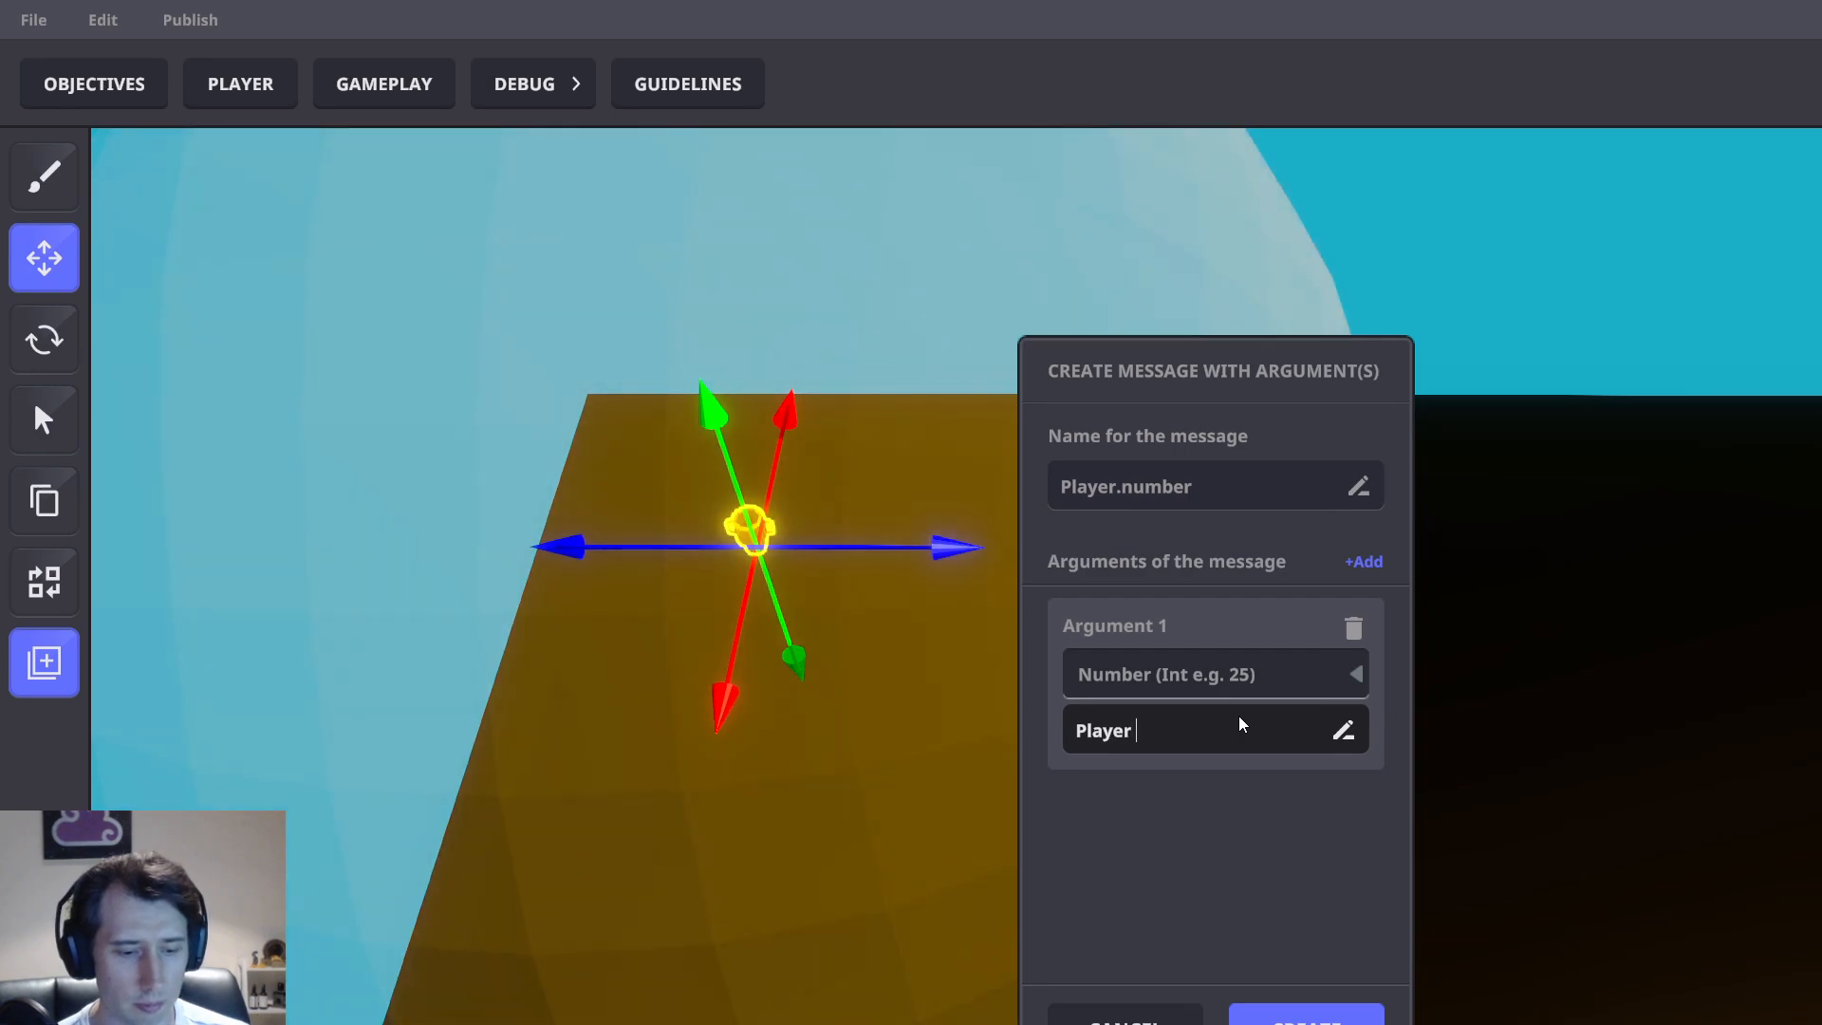
pyautogui.write('Number')
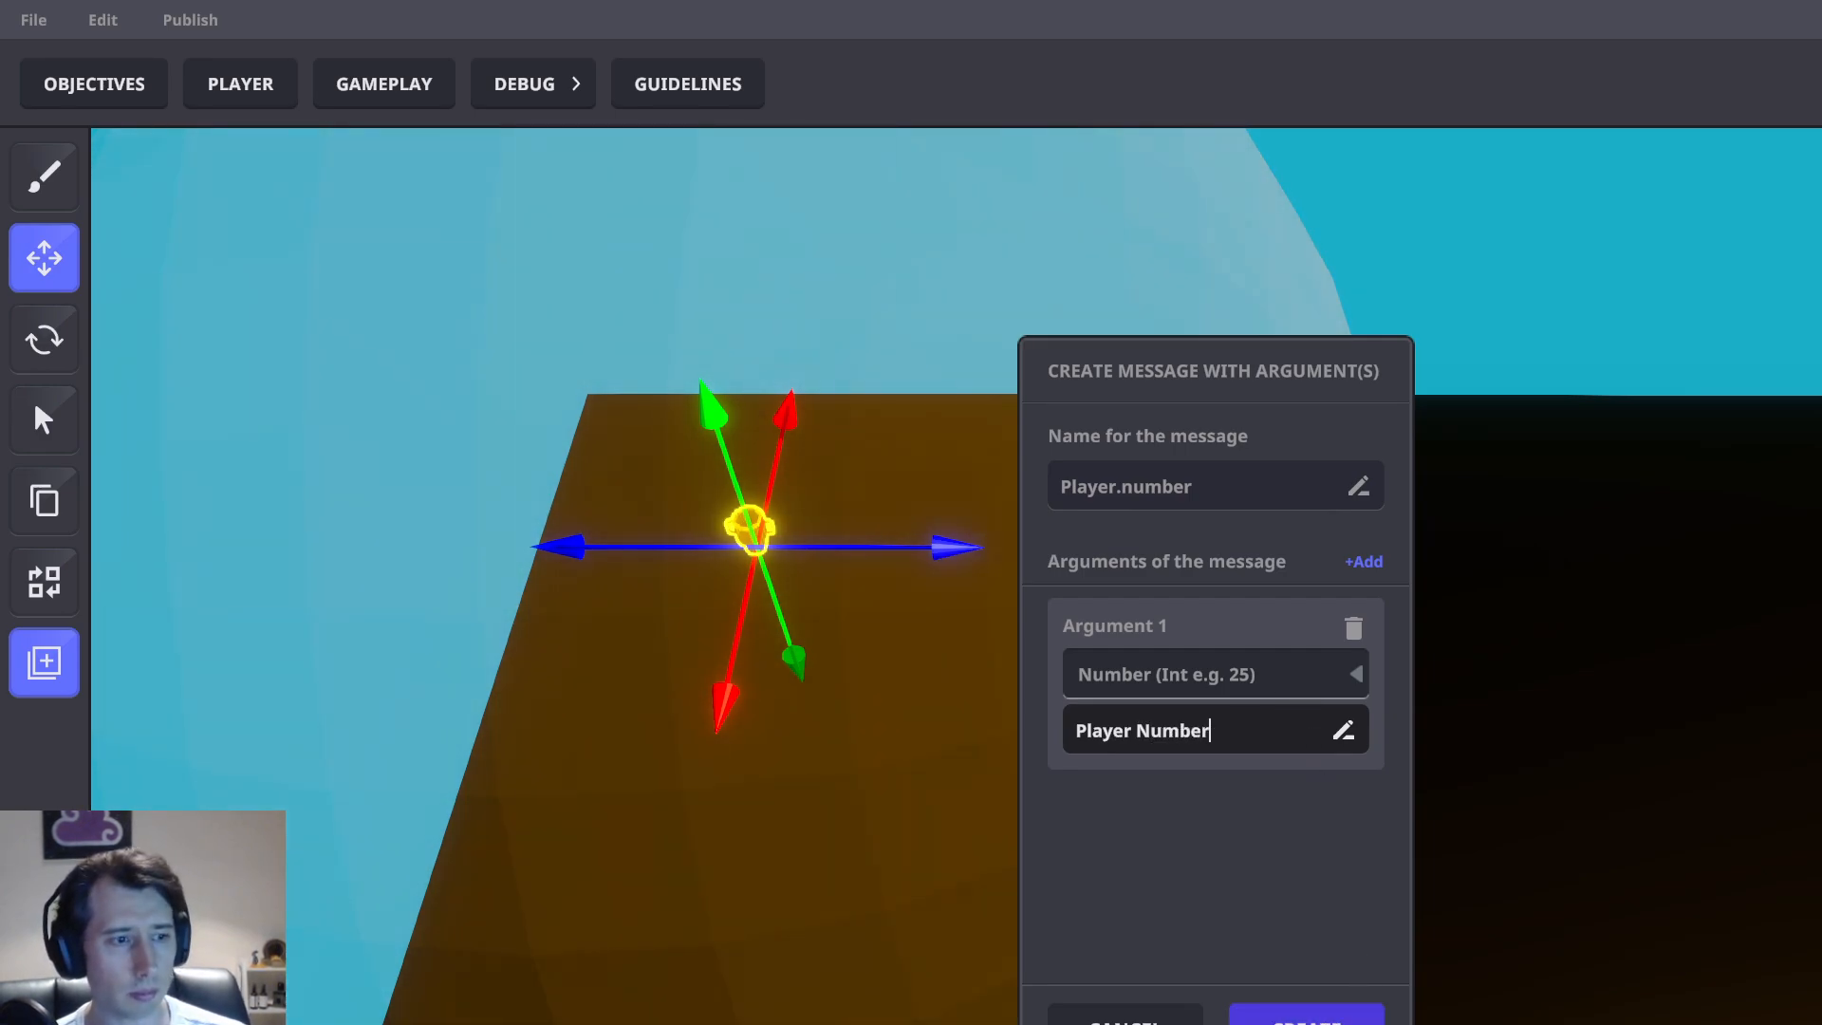
pyautogui.click(1307, 1022)
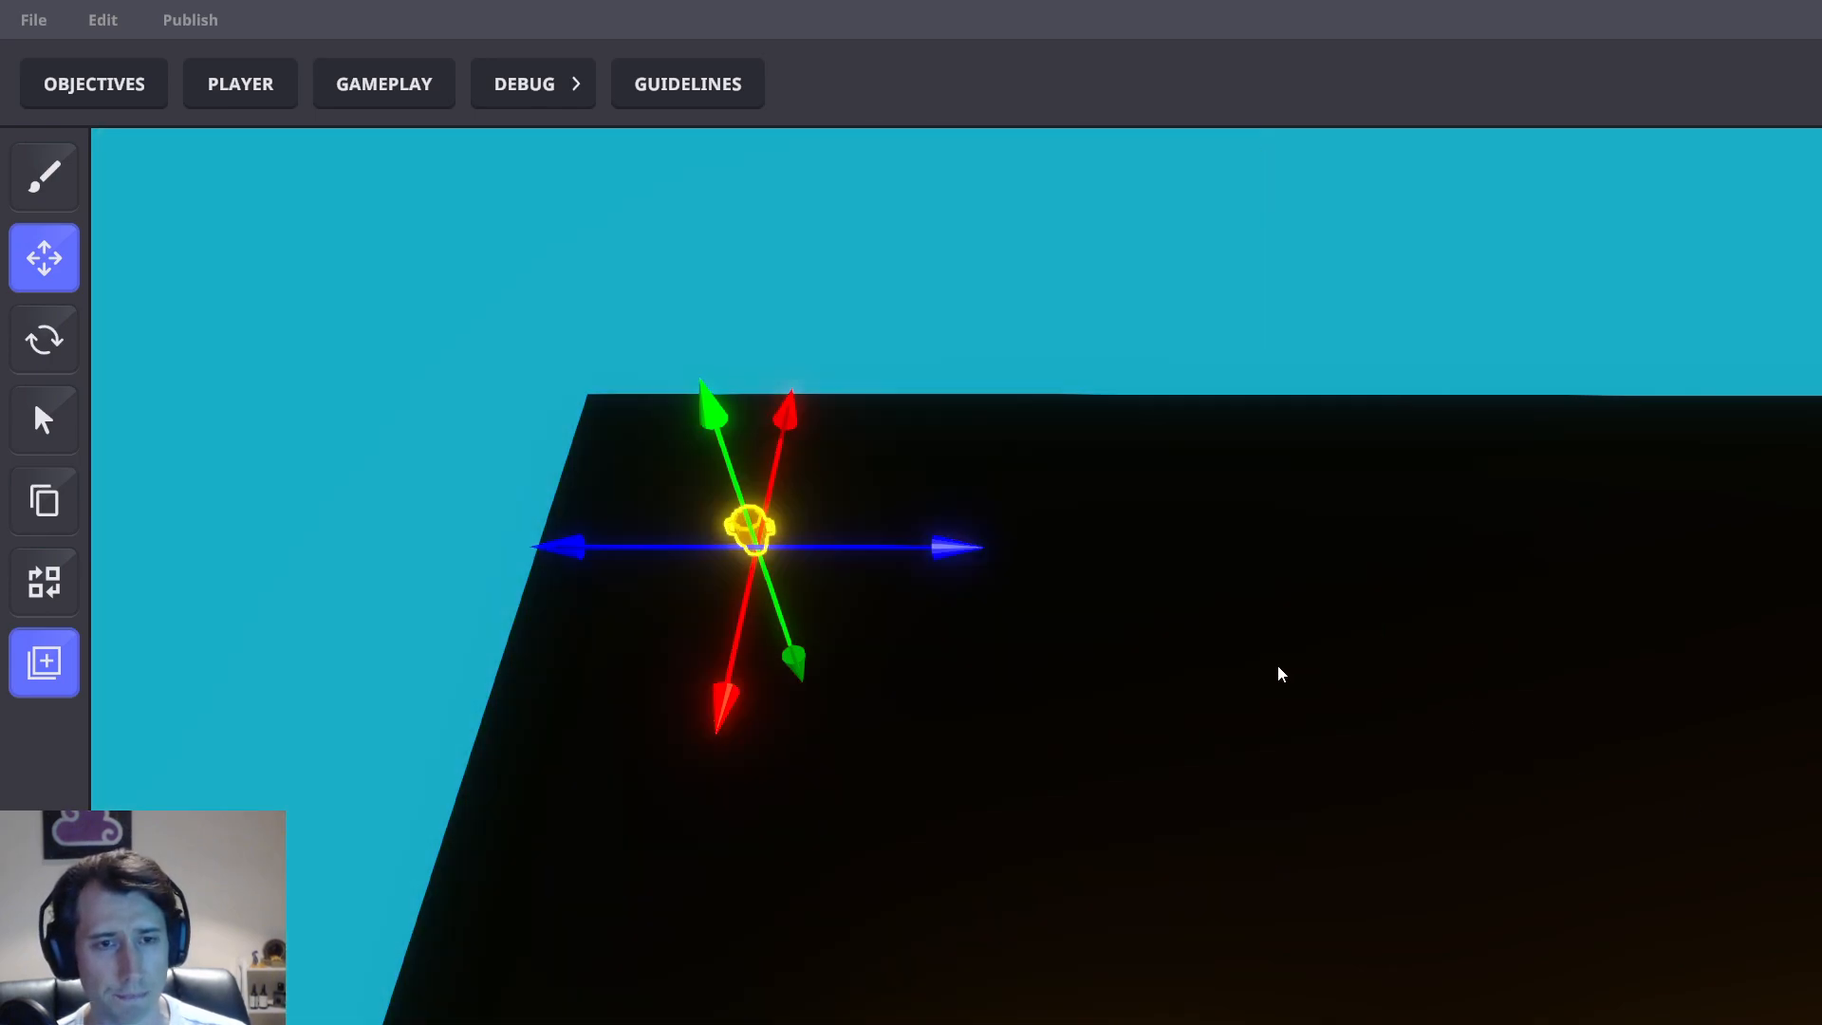
# Search the sound library for "pop" and assign the Generic Pop sound to the trophy's collectable component
pyautogui.moveTo(1279, 668); pyautogui.dragTo(1396, 636, button='right')
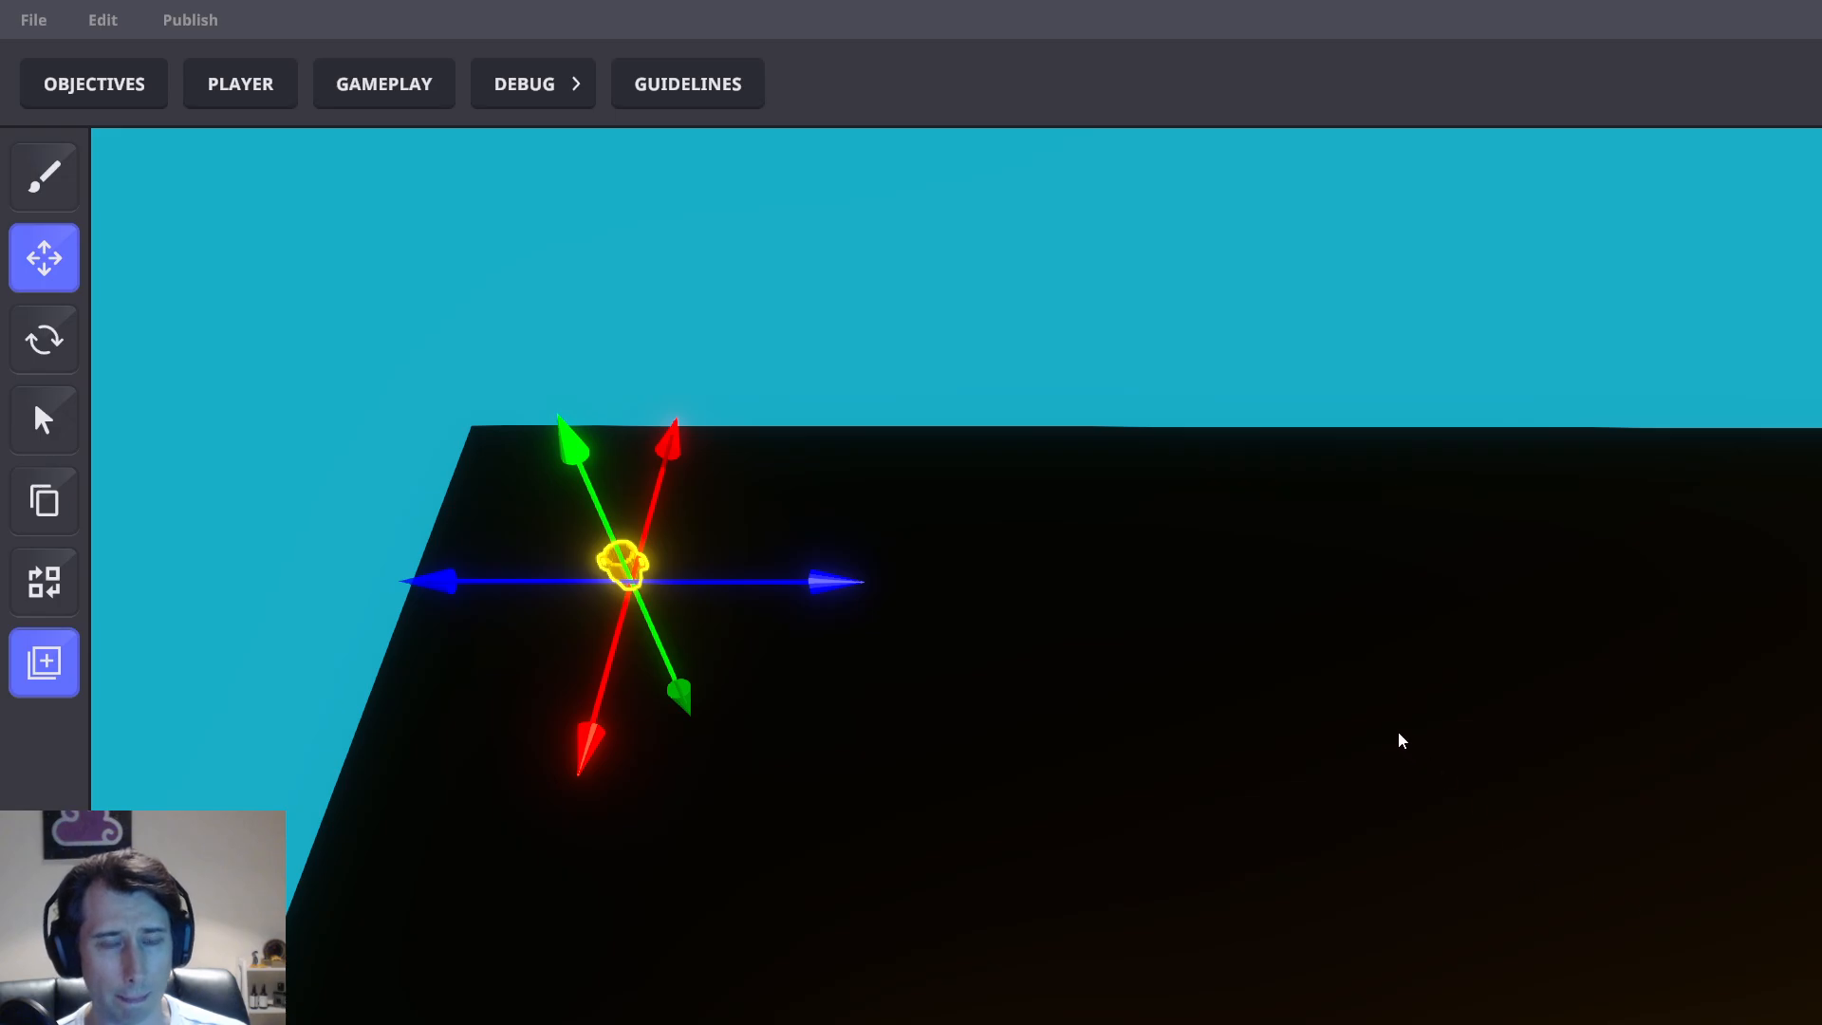
pyautogui.moveTo(1399, 733); pyautogui.dragTo(1496, 749, button='middle')
pyautogui.scroll(2, 1496, 749)
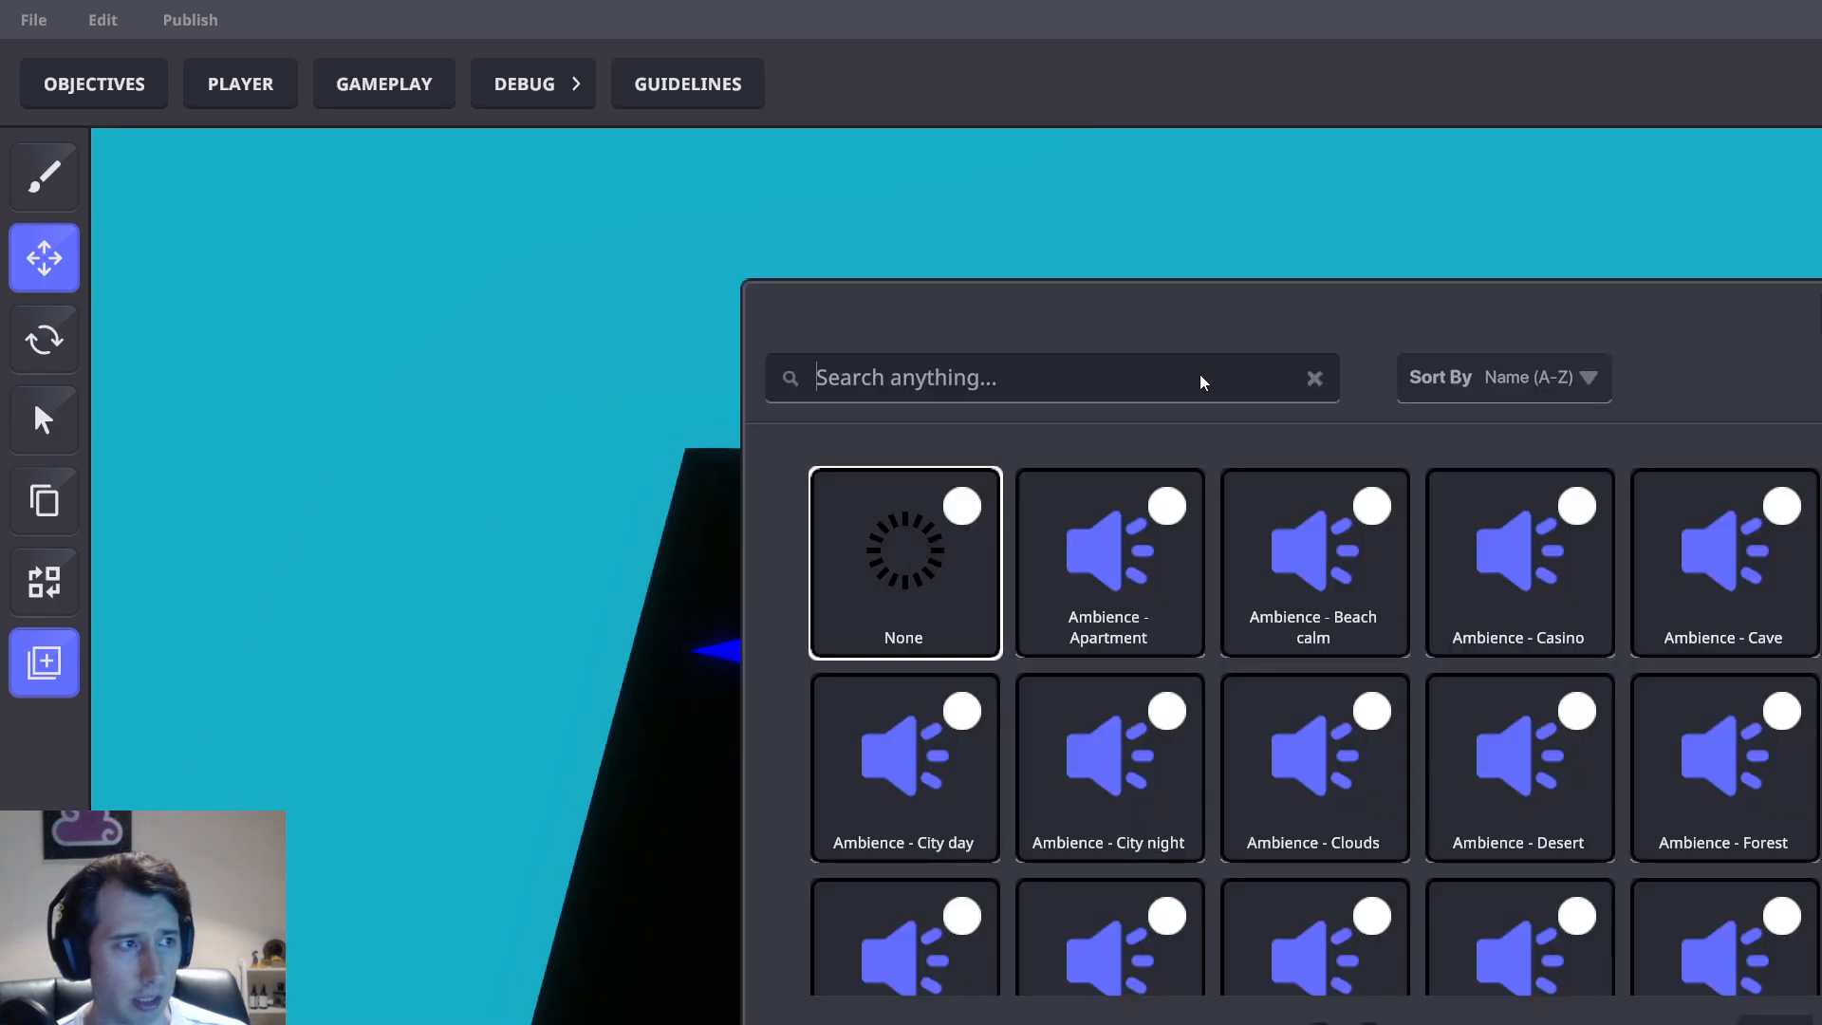
pyautogui.write('pop')
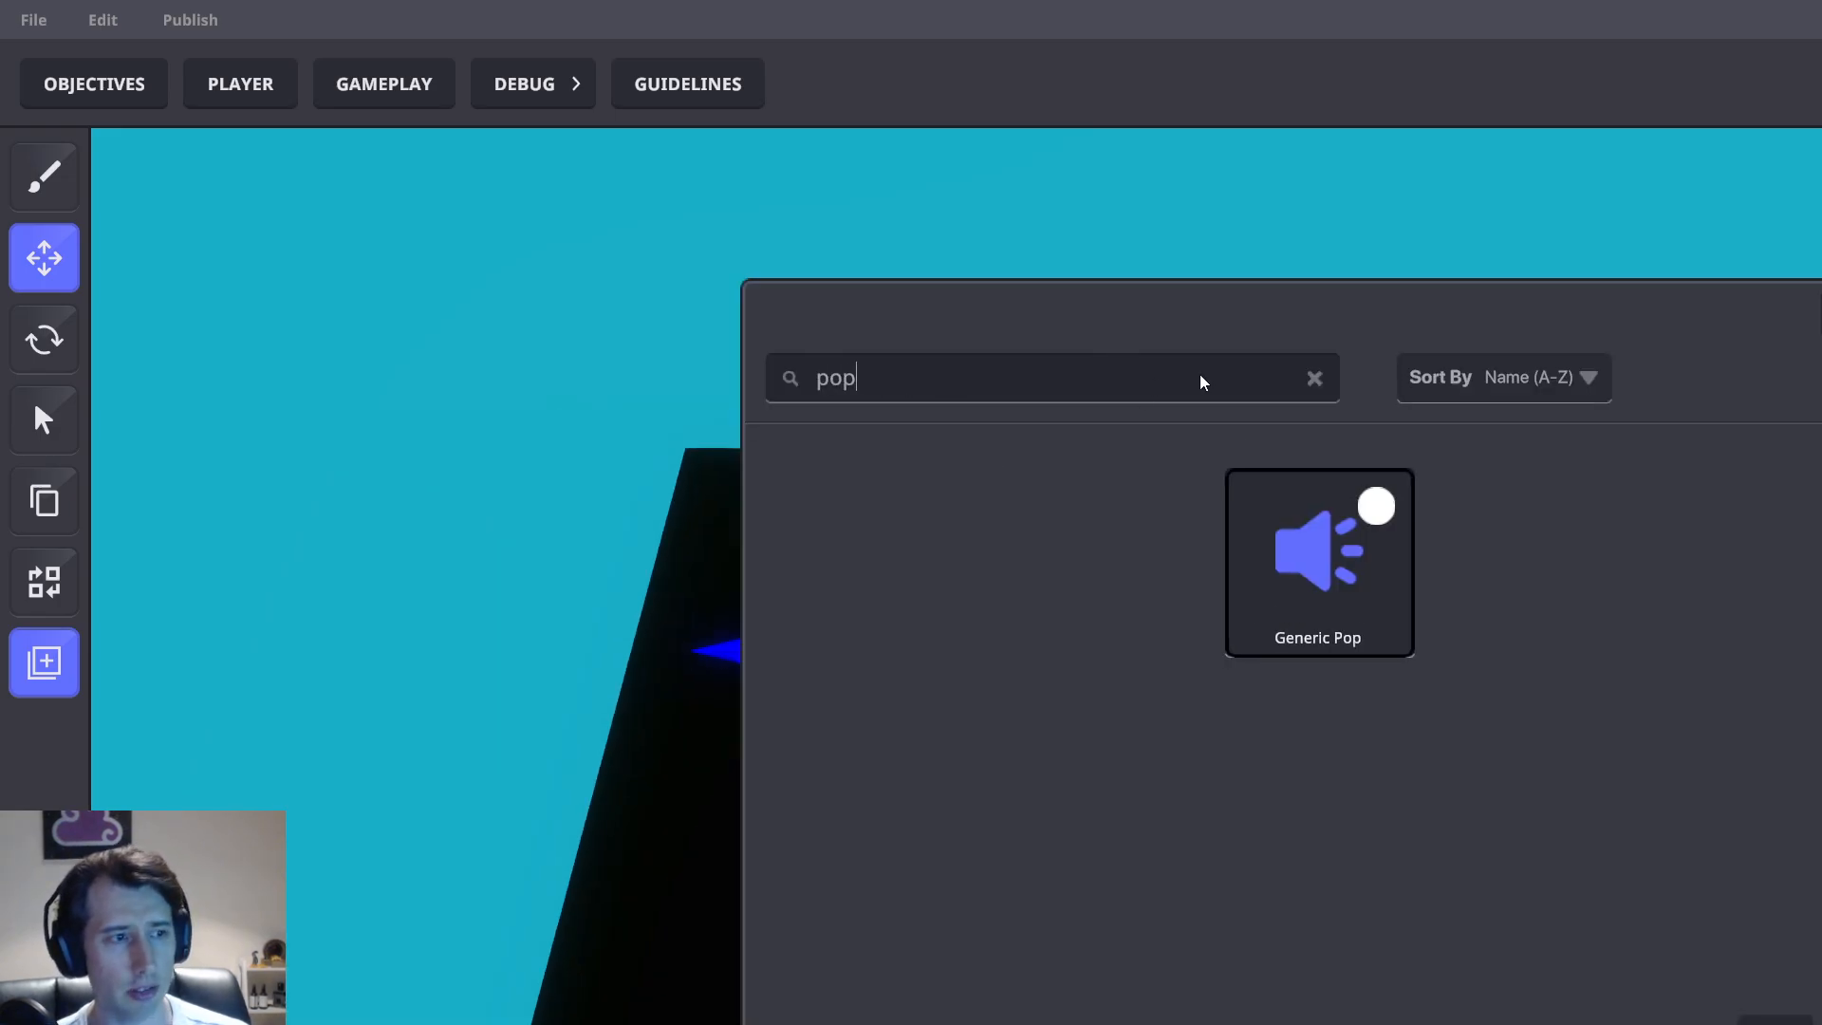
pyautogui.click(1329, 571)
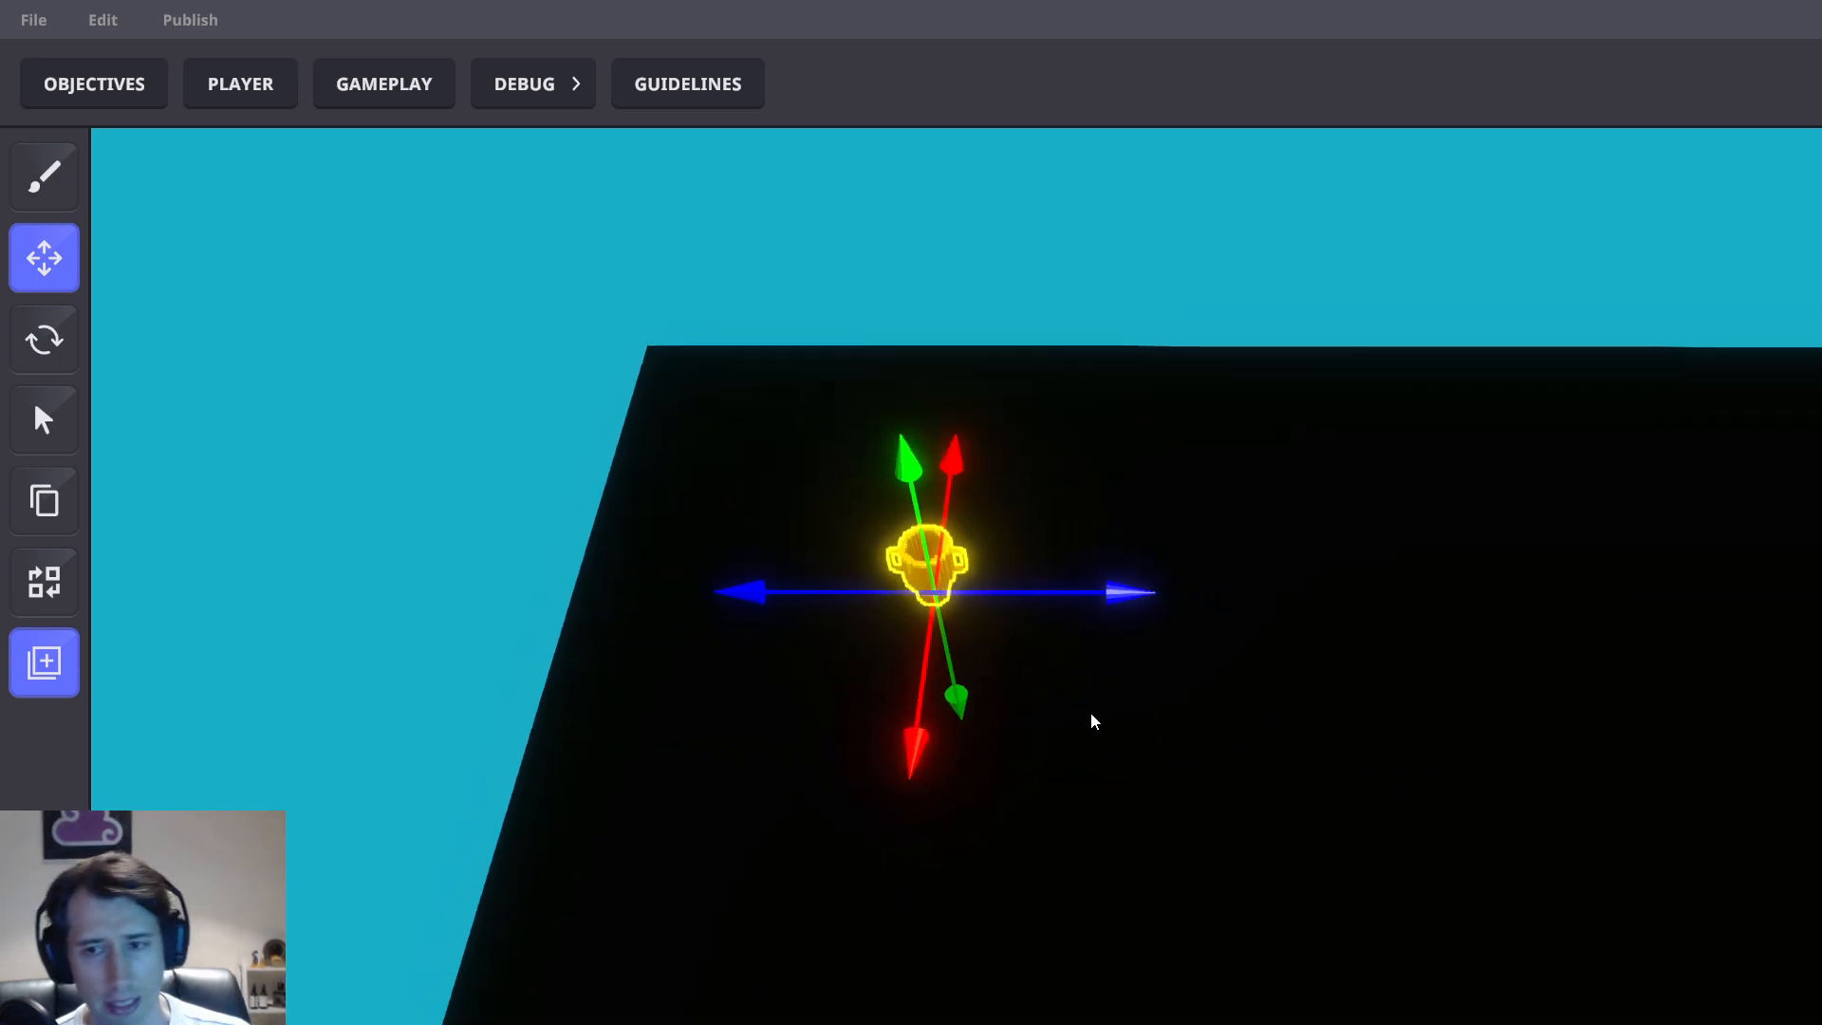
# Duplicate the golden trophy twice and space the copies evenly in a row along the platform's far edge
pyautogui.moveTo(917, 746)
pyautogui.mouseDown()
pyautogui.moveTo(905, 771)
pyautogui.moveTo(920, 755)
pyautogui.mouseUp()
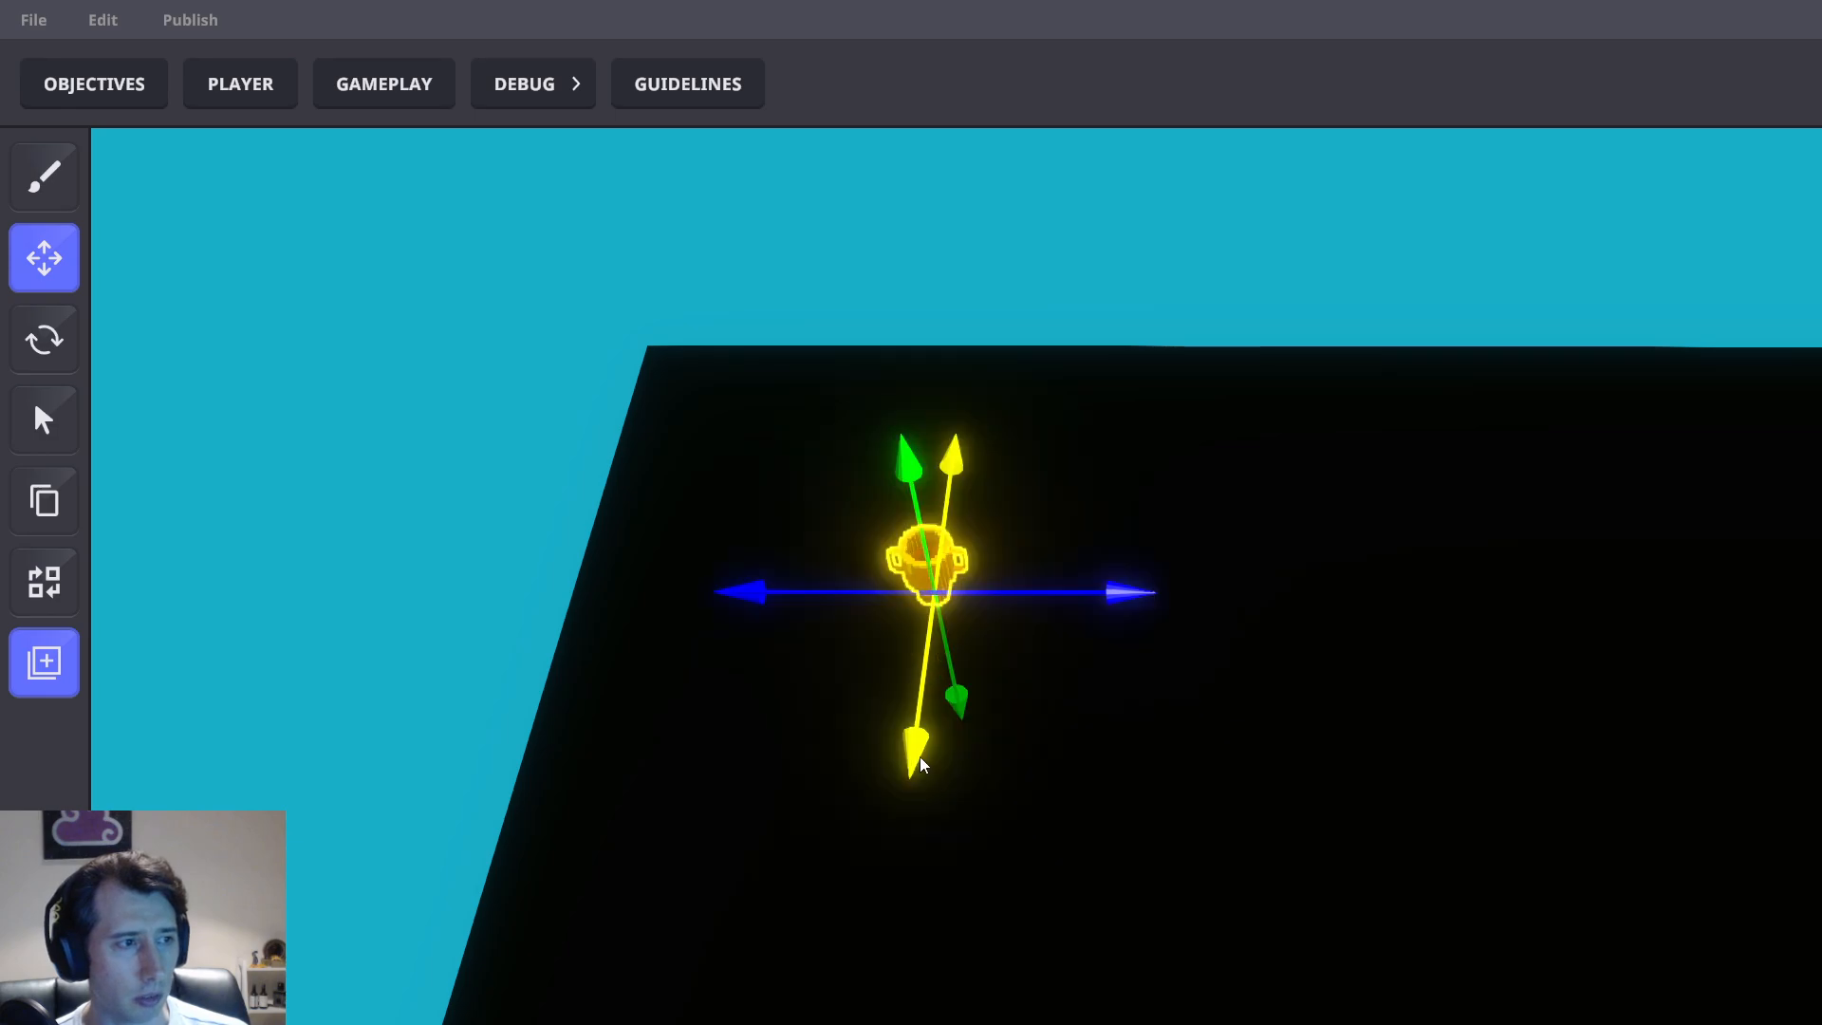
pyautogui.moveTo(1142, 594); pyautogui.dragTo(1458, 594)
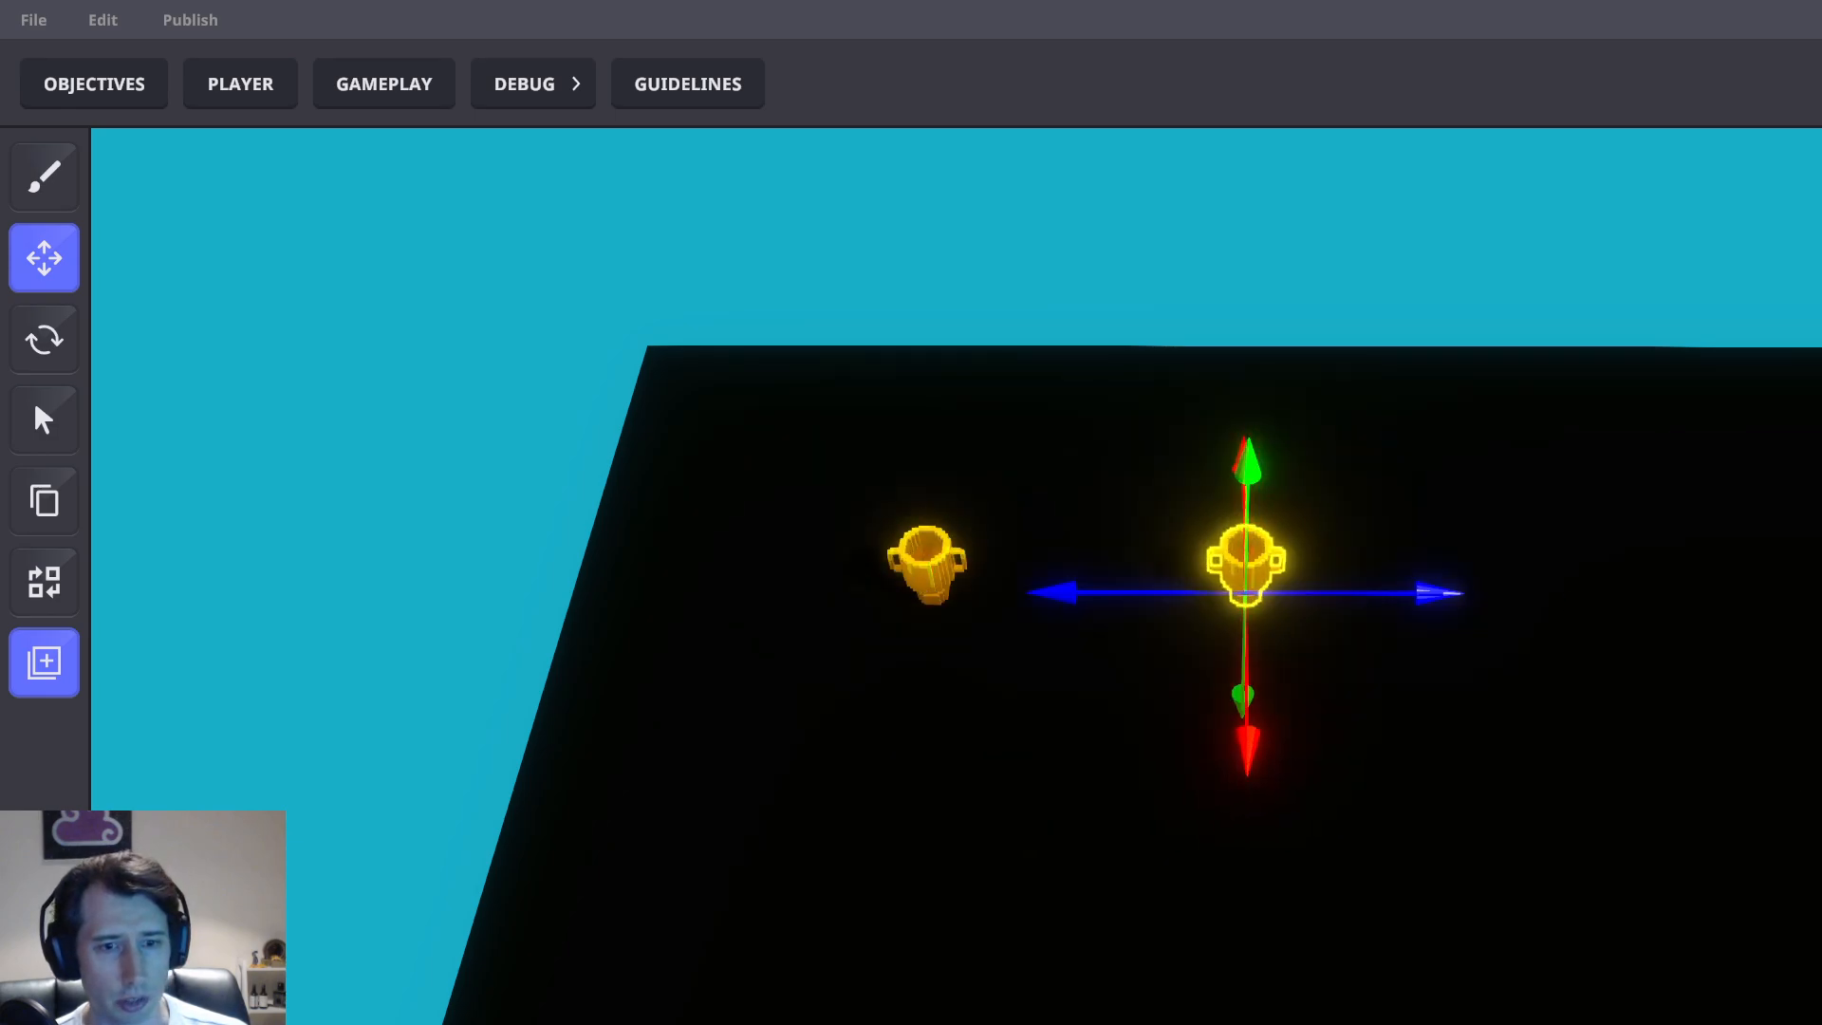
pyautogui.click(1465, 351)
pyautogui.click(1267, 562)
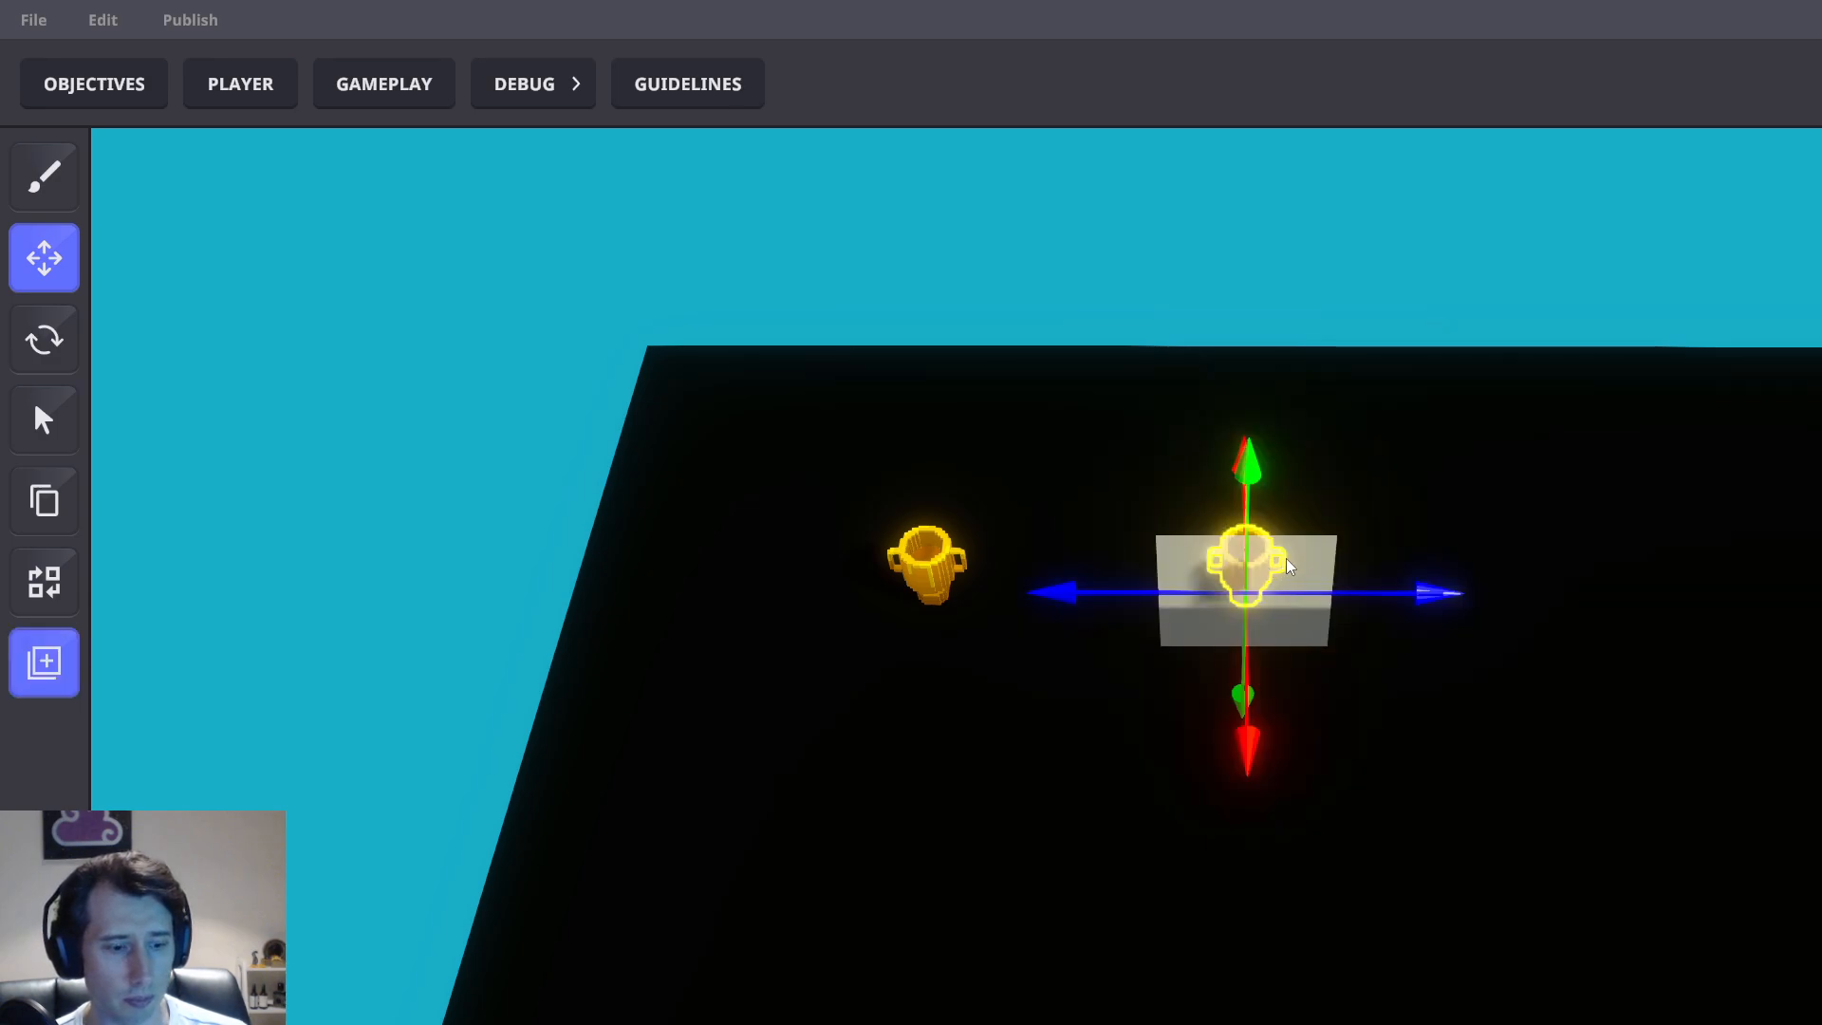
pyautogui.moveTo(1249, 748)
pyautogui.mouseDown()
pyautogui.moveTo(1250, 833)
pyautogui.moveTo(1248, 750)
pyautogui.mouseUp()
pyautogui.moveTo(1387, 593); pyautogui.dragTo(1703, 593)
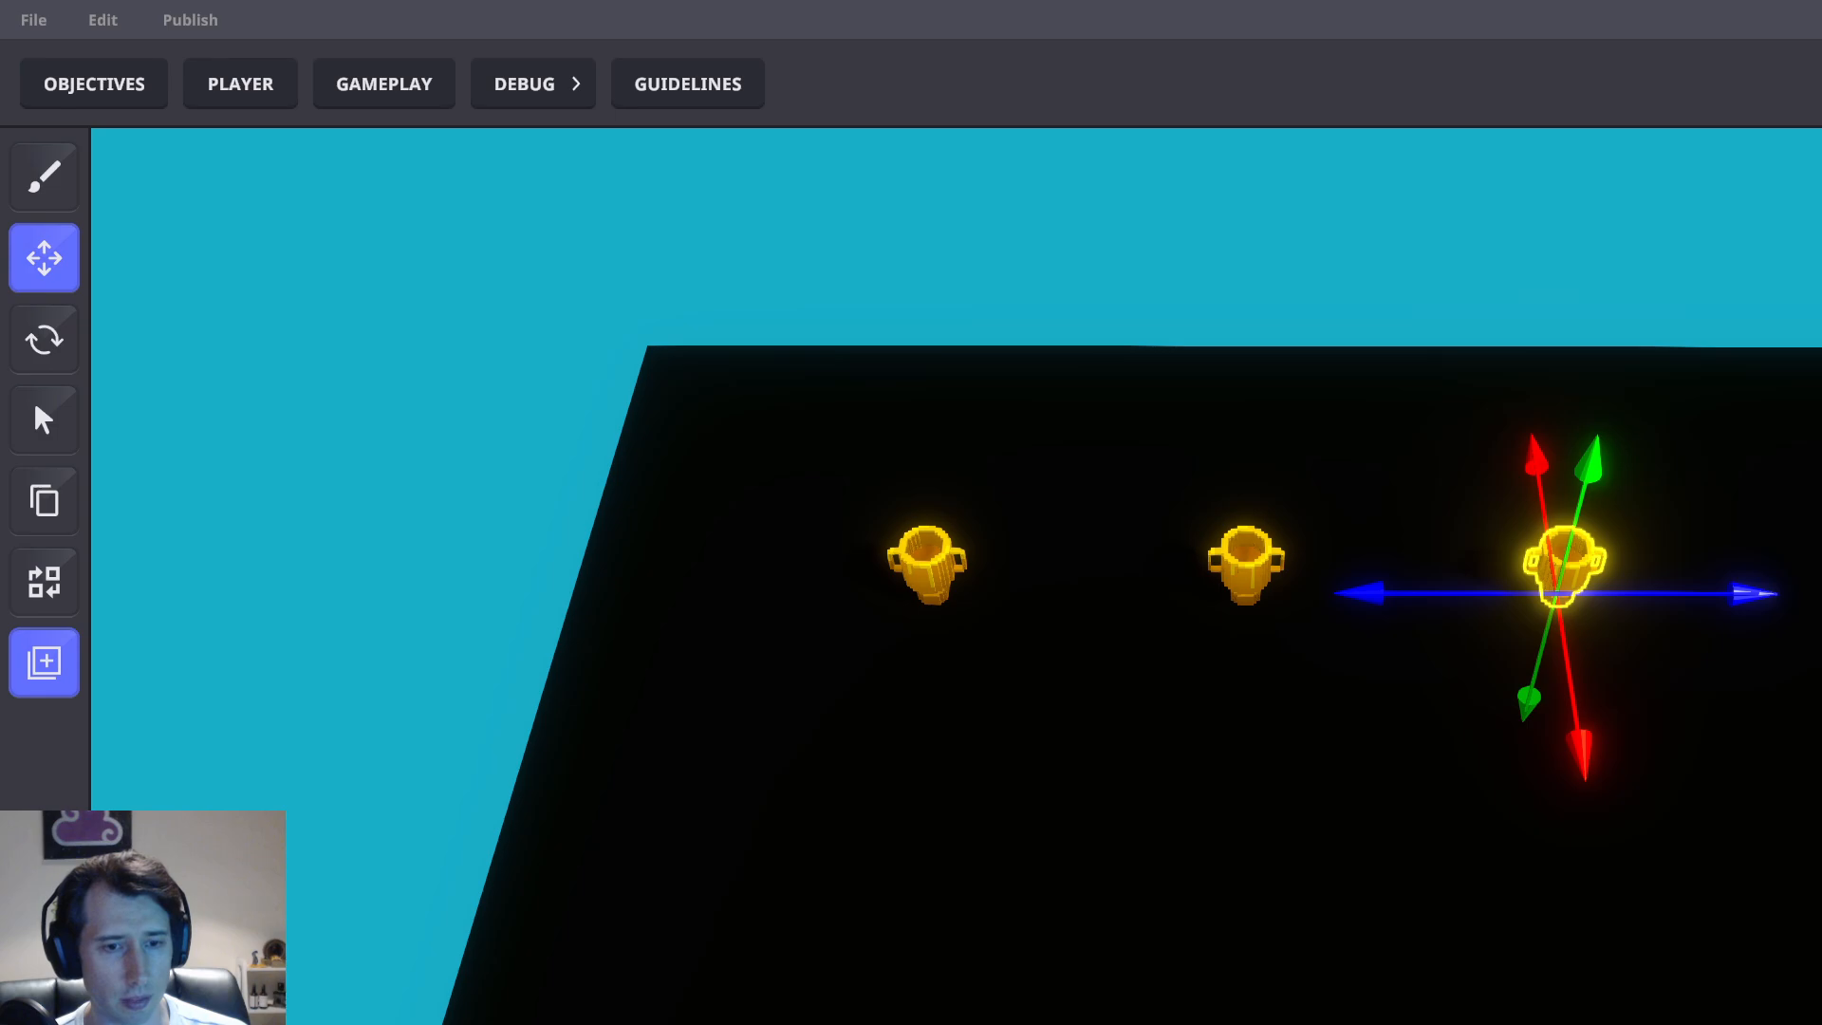
# Add a fourth and a fifth trophy to the row by duplicating the end trophy at the same spacing
pyautogui.moveTo(1734, 581); pyautogui.dragTo(1535, 685, button='middle')
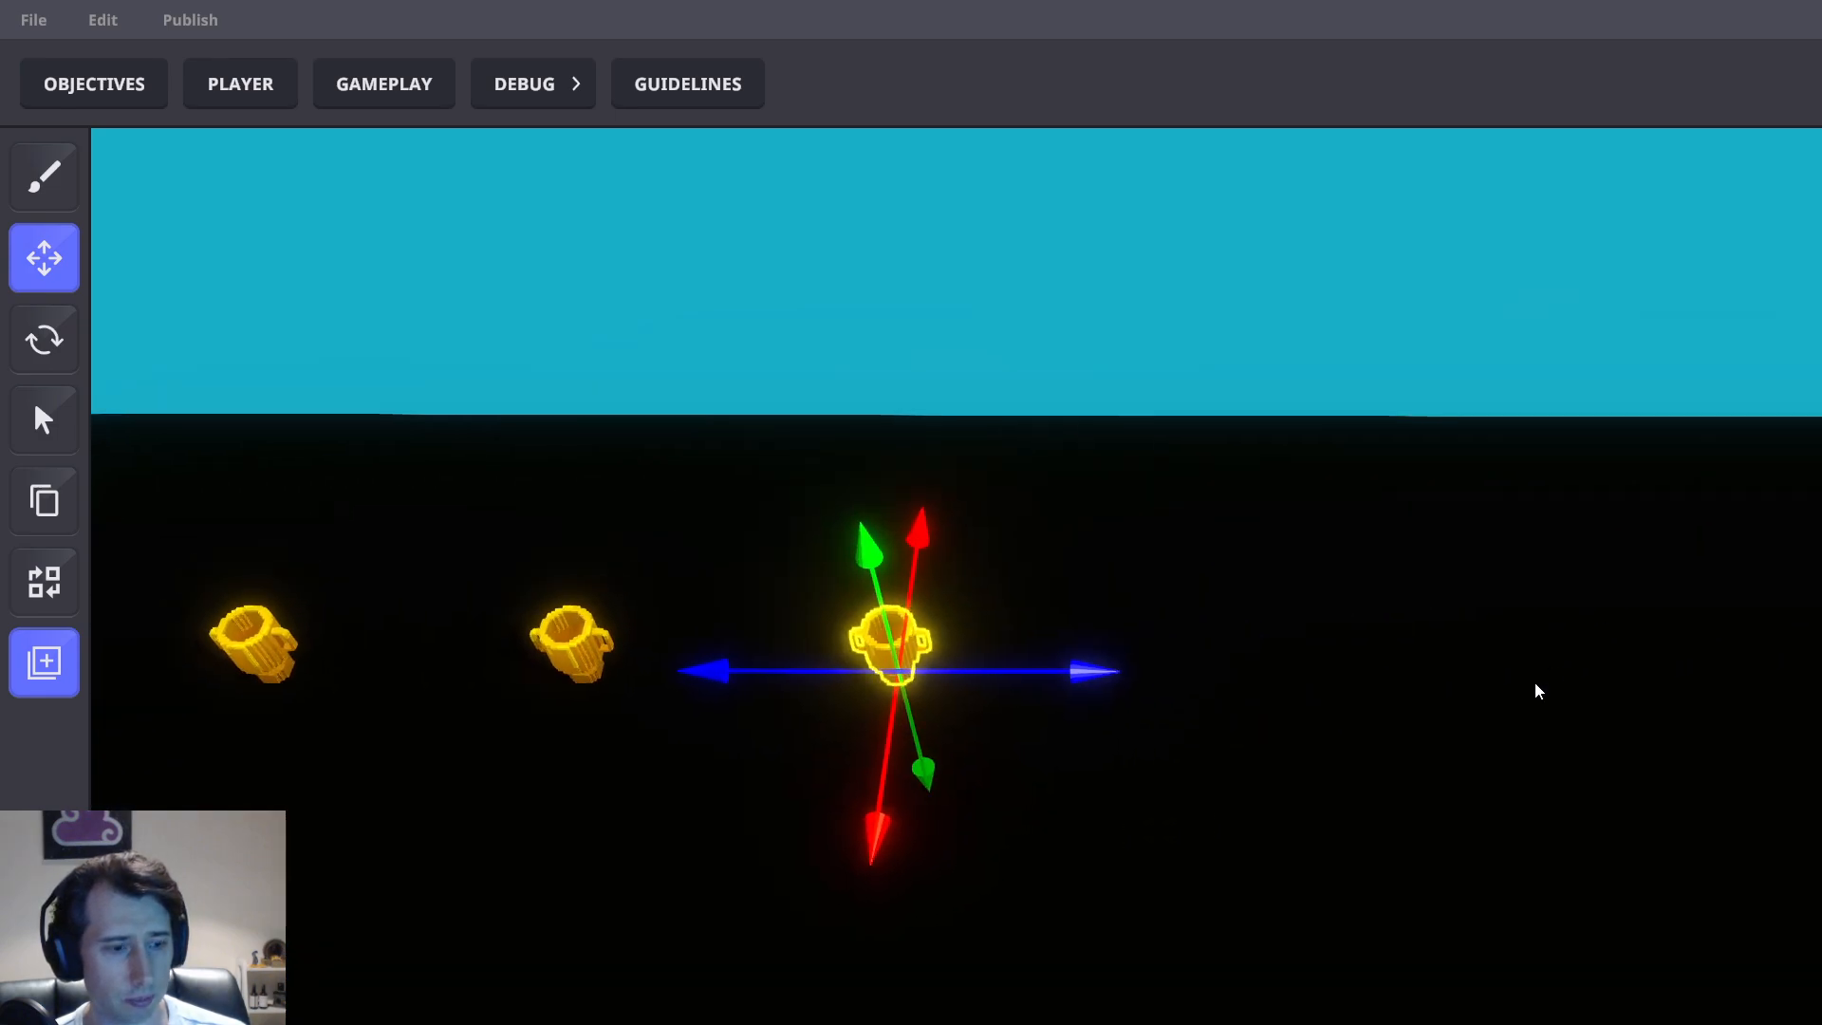
pyautogui.moveTo(871, 840)
pyautogui.mouseDown()
pyautogui.moveTo(879, 903)
pyautogui.moveTo(873, 840)
pyautogui.mouseUp()
pyautogui.moveTo(1044, 671); pyautogui.dragTo(1363, 671)
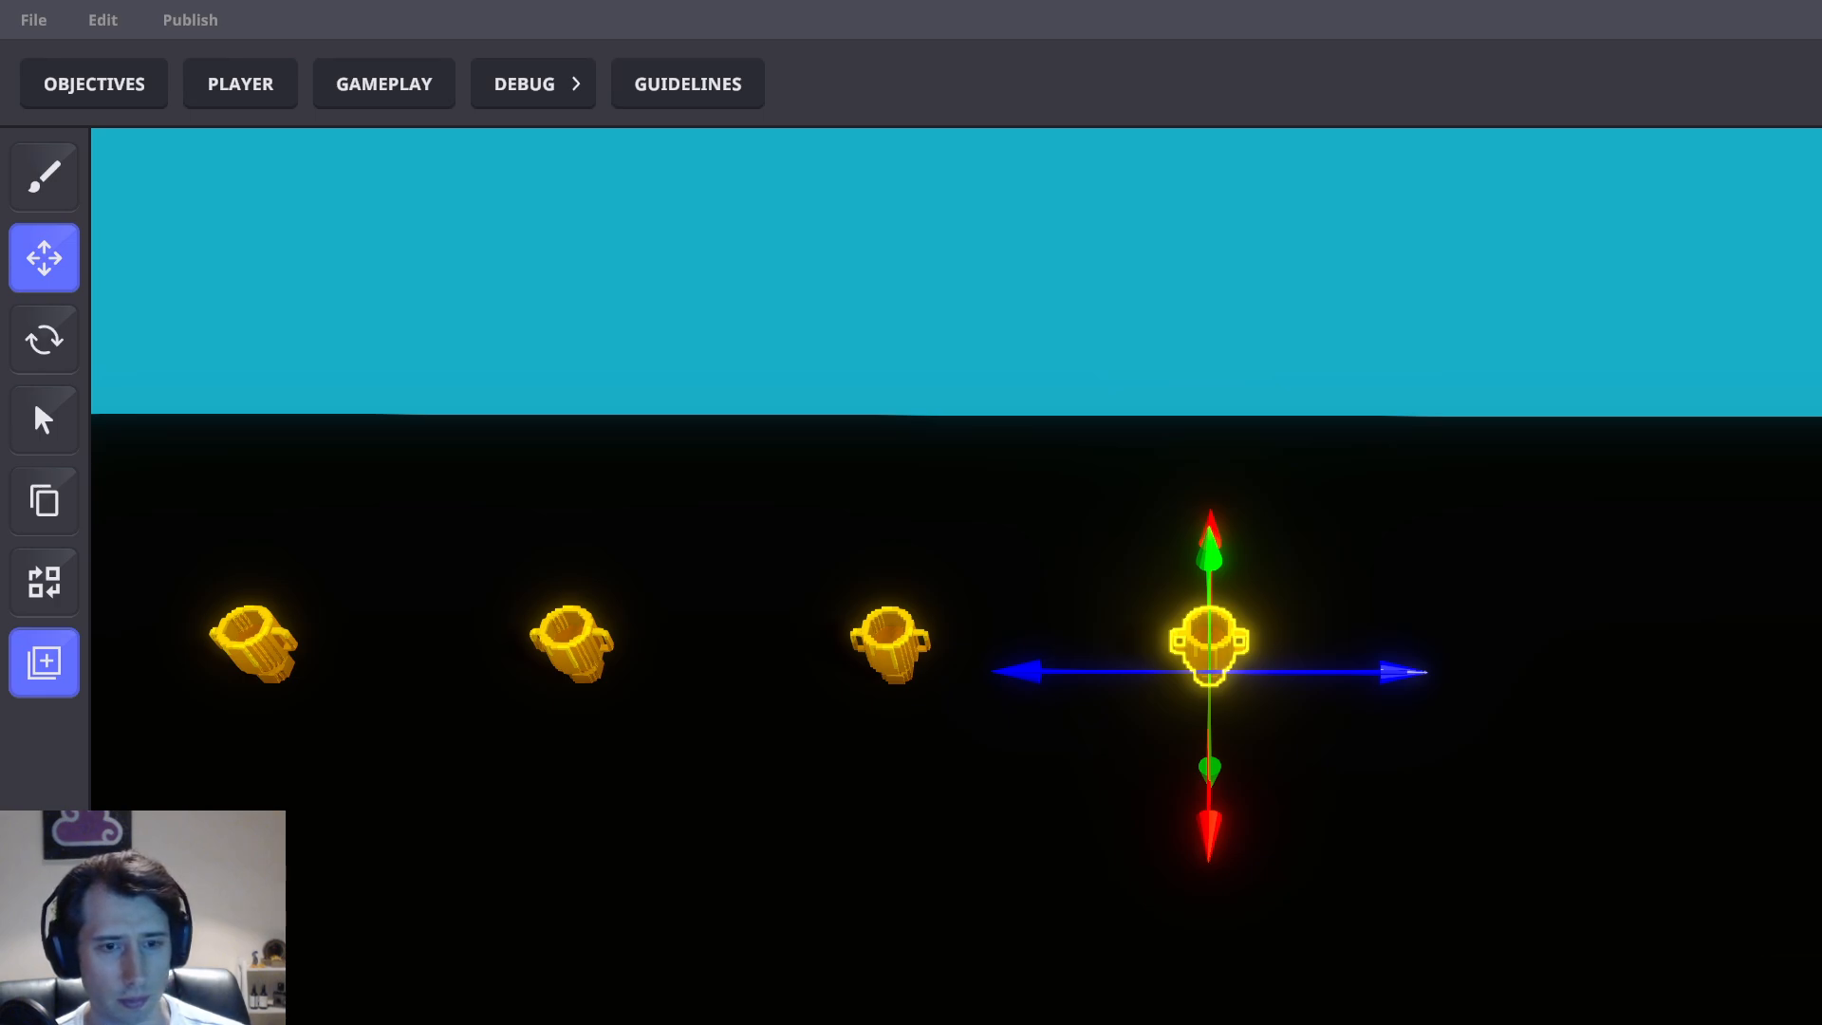
pyautogui.click(1683, 802)
pyautogui.click(1219, 646)
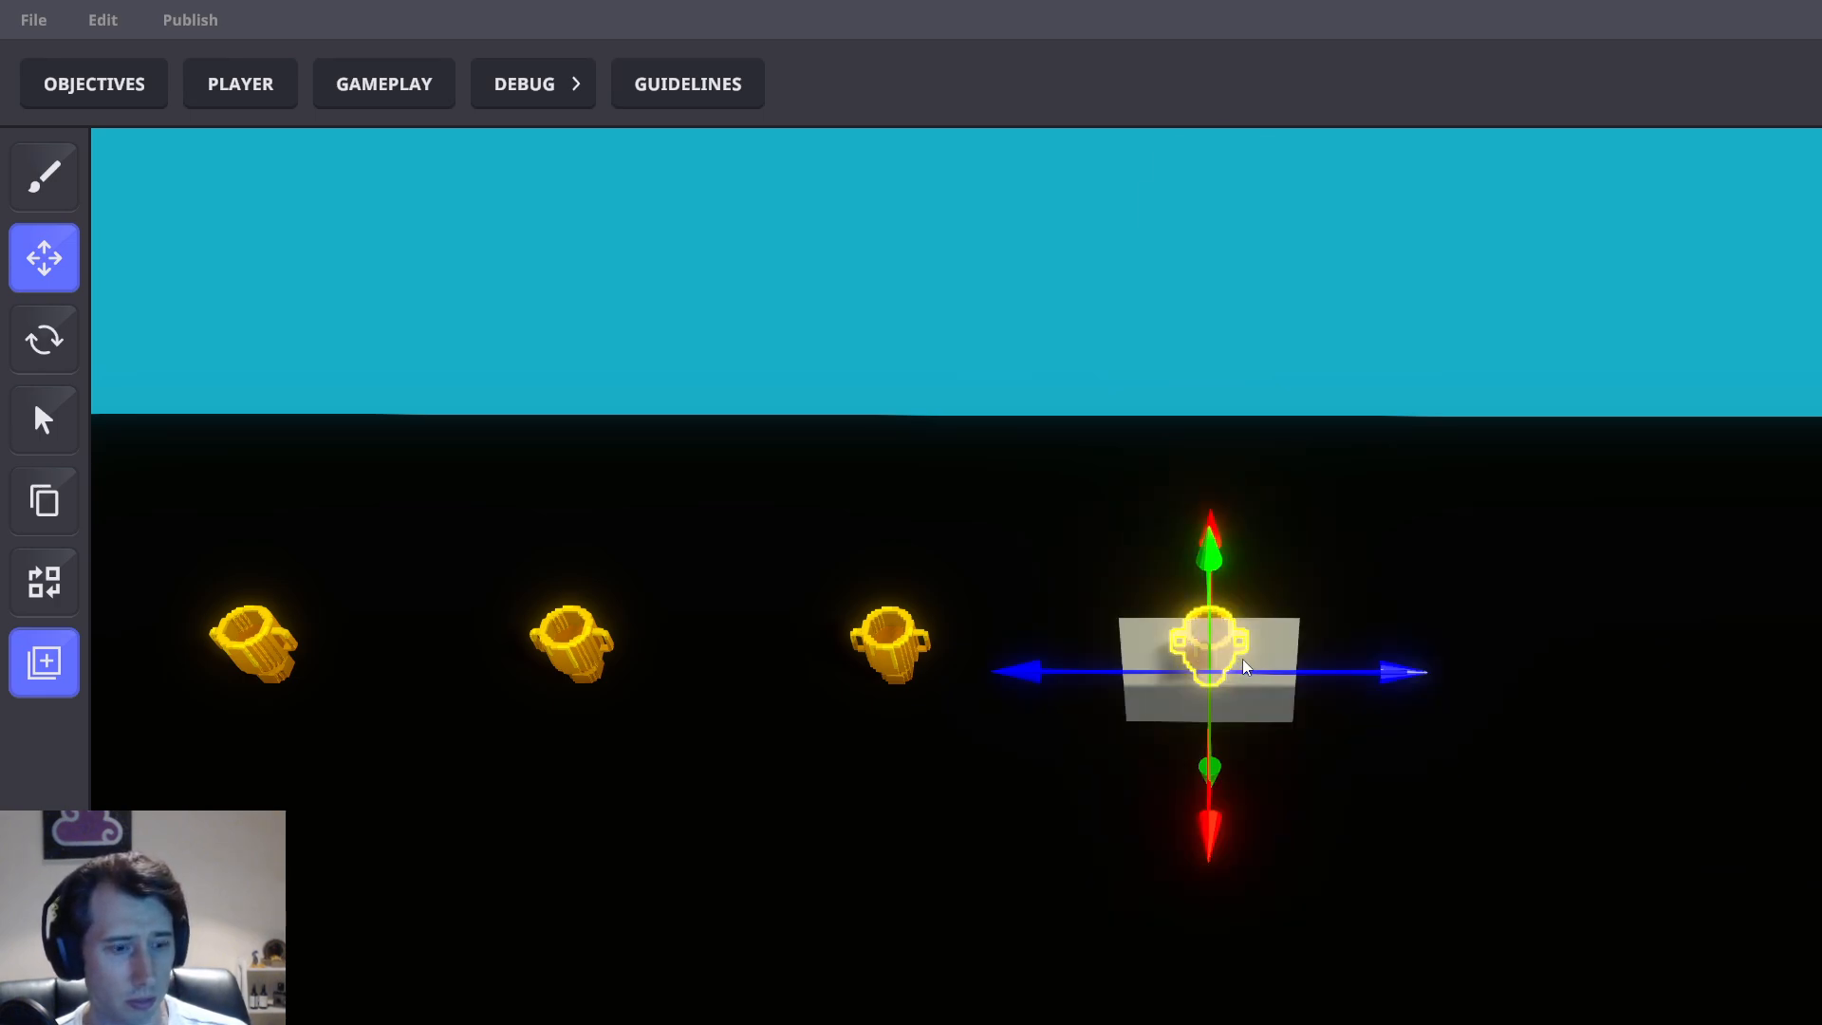
pyautogui.moveTo(1216, 820)
pyautogui.mouseDown()
pyautogui.moveTo(1216, 904)
pyautogui.moveTo(1218, 828)
pyautogui.mouseUp()
pyautogui.moveTo(1326, 672); pyautogui.dragTo(1641, 670)
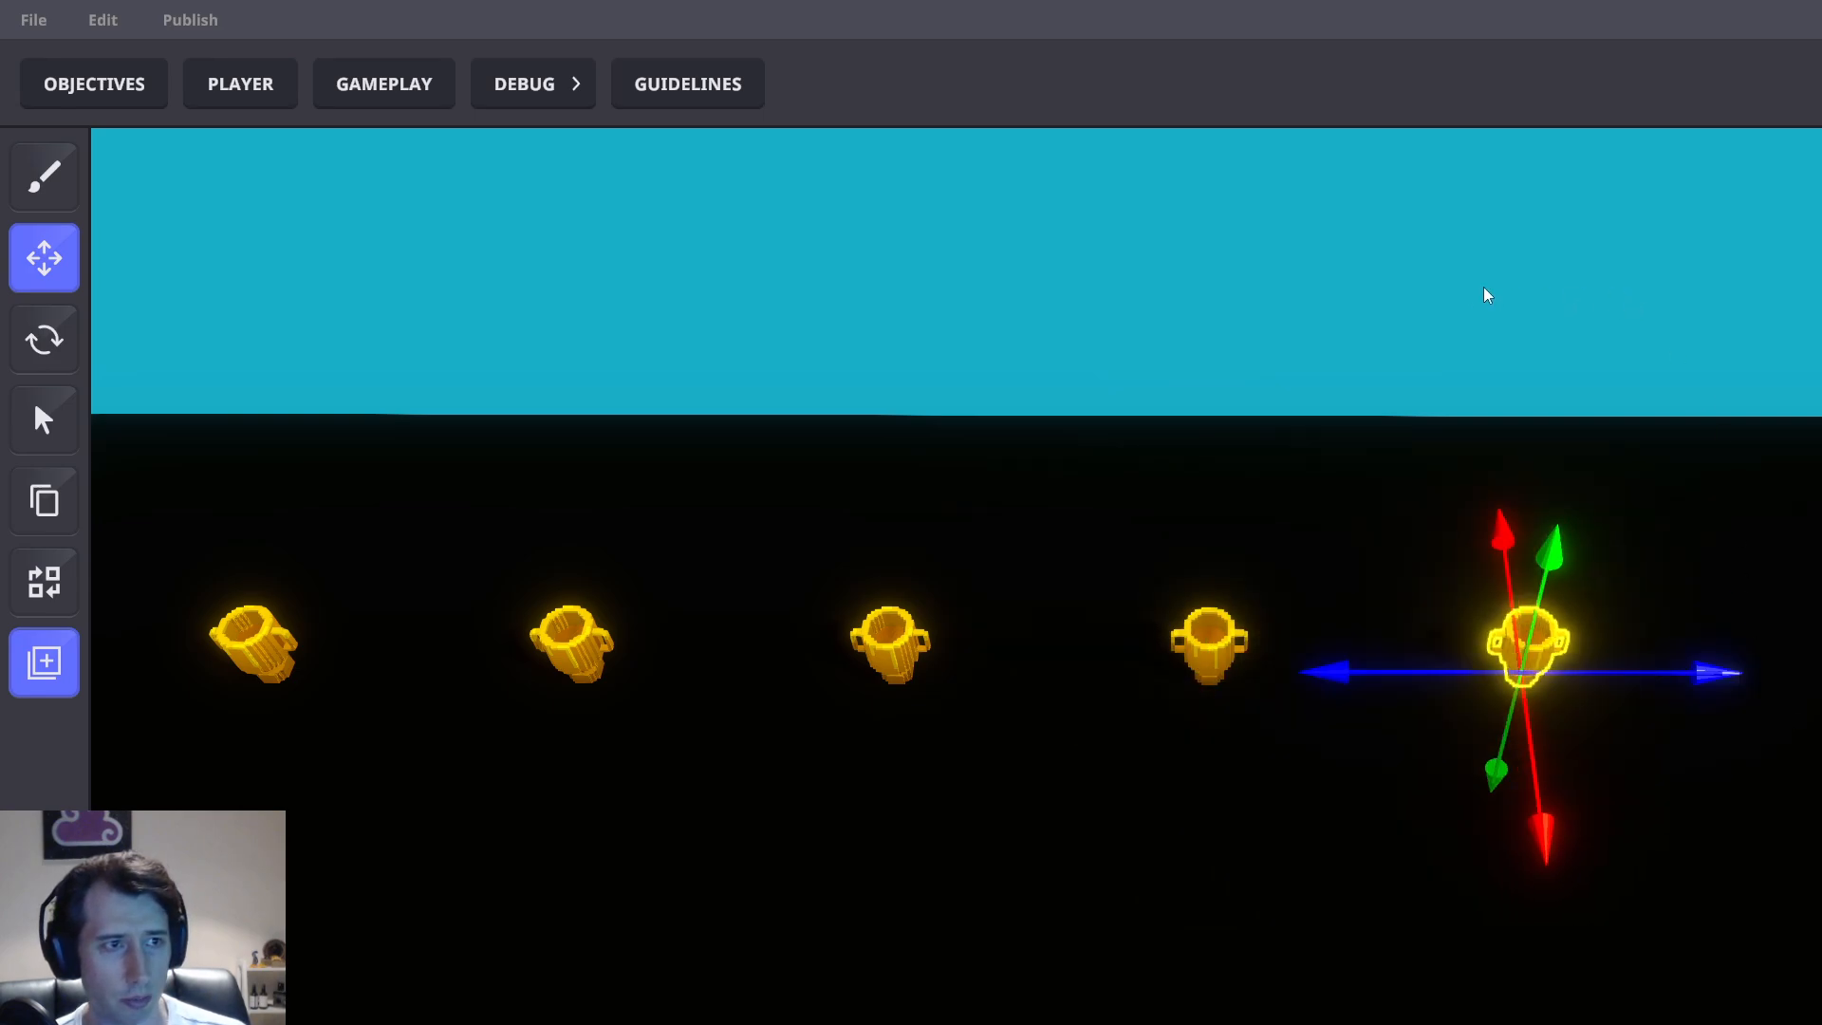
# Extend the row with a sixth and a seventh trophy copy, keeping the same spacing and alignment
pyautogui.moveTo(1483, 287); pyautogui.dragTo(1519, 249, button='middle')
pyautogui.click(852, 630)
pyautogui.click(813, 647)
pyautogui.moveTo(805, 724)
pyautogui.mouseDown()
pyautogui.moveTo(797, 807)
pyautogui.moveTo(805, 726)
pyautogui.mouseUp()
pyautogui.moveTo(1044, 668); pyautogui.dragTo(1338, 669)
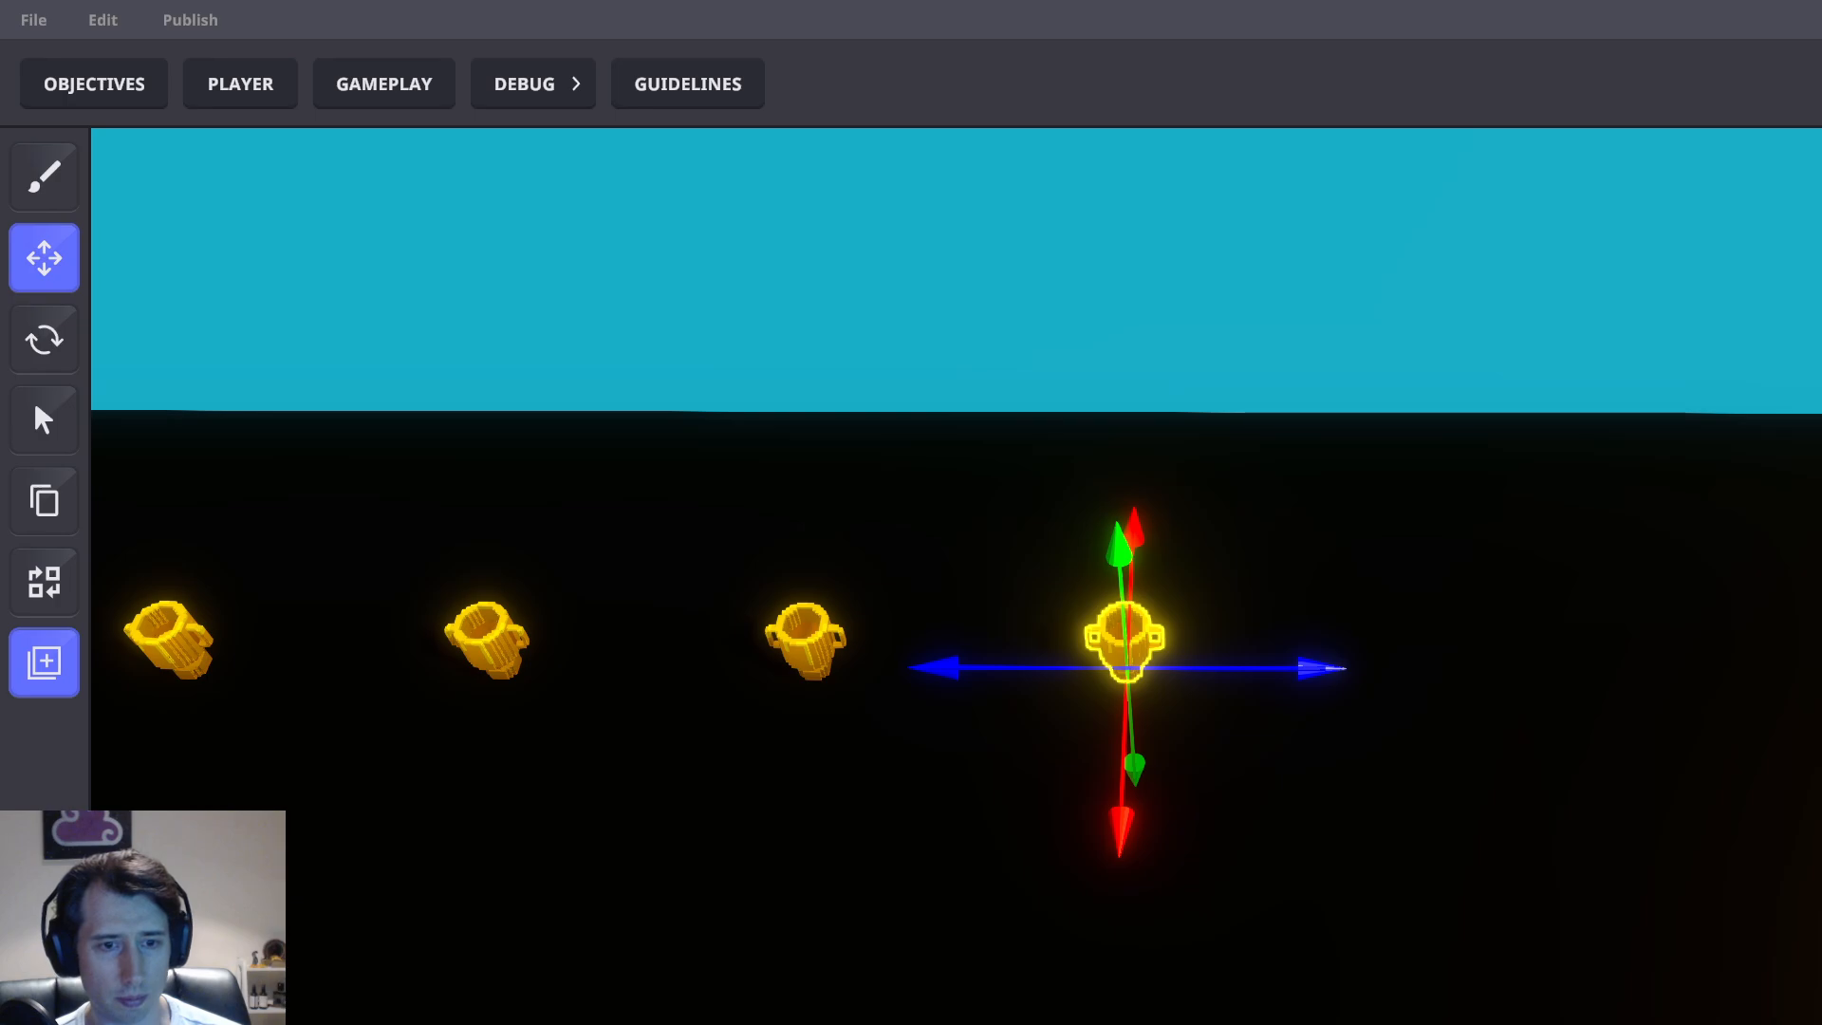
pyautogui.click(1199, 276)
pyautogui.click(1139, 642)
pyautogui.hotkey('ctrl', 'd')
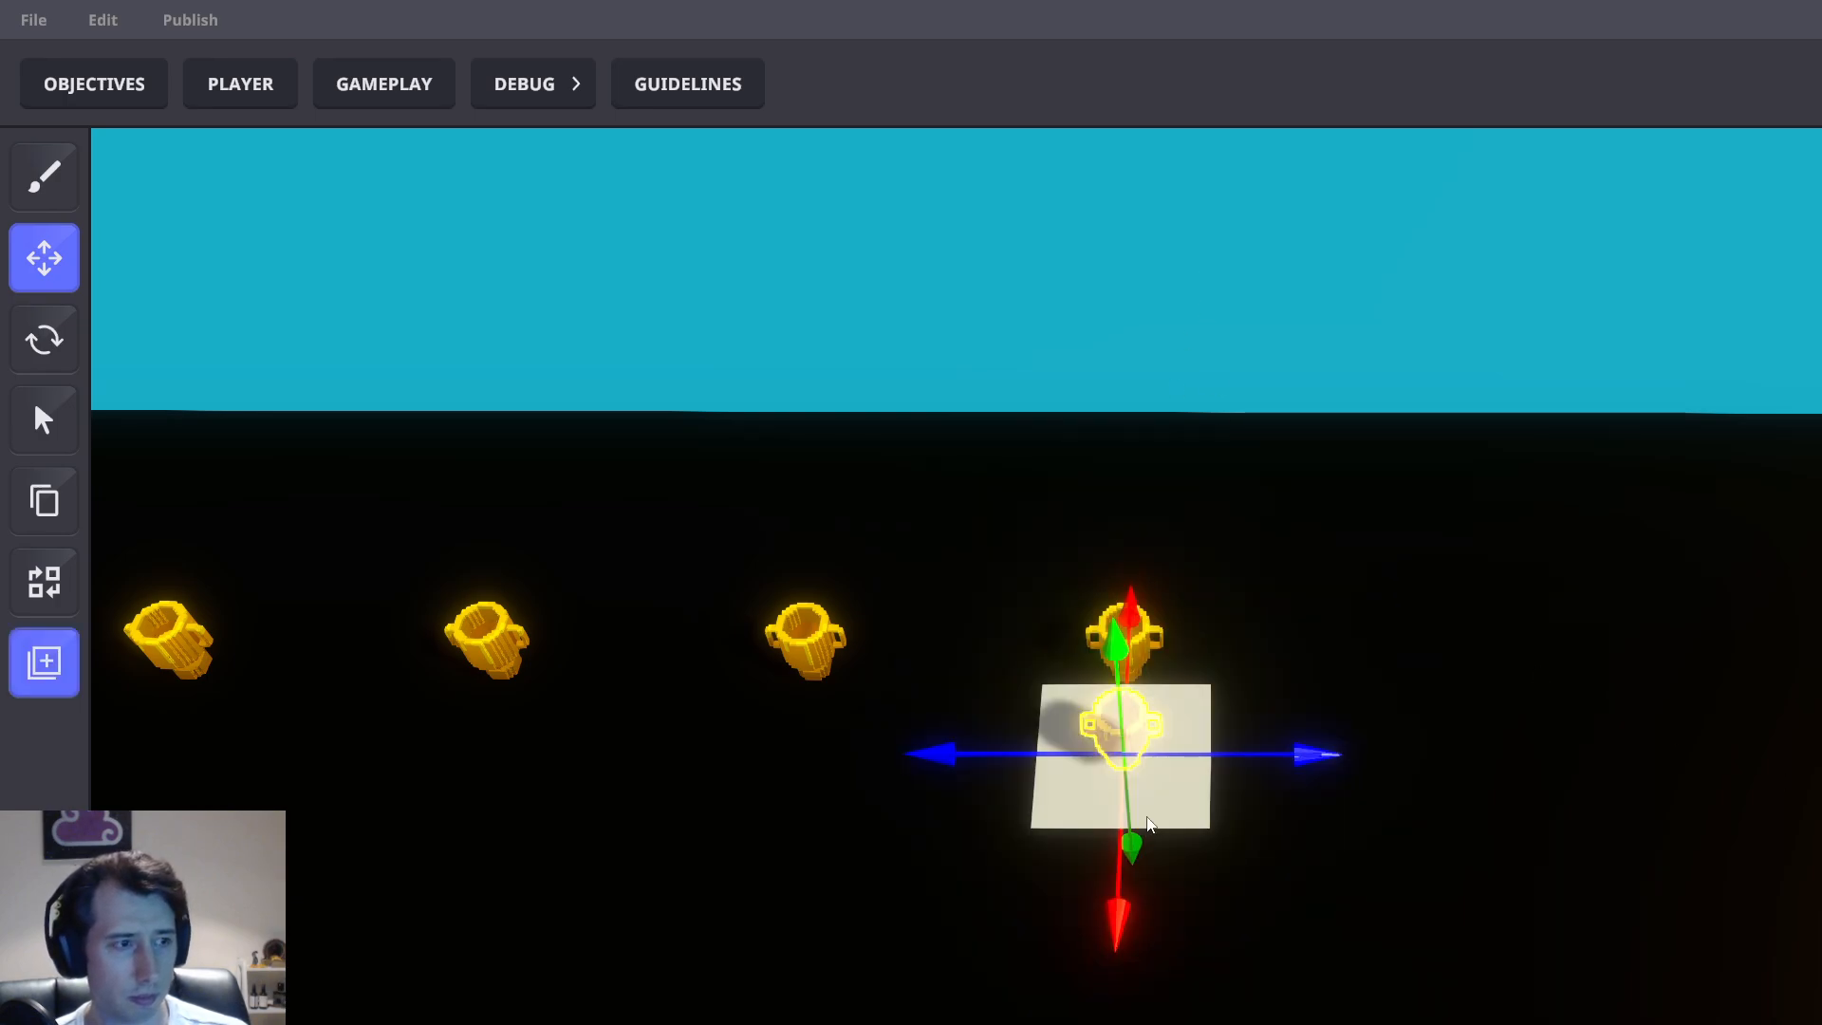
pyautogui.moveTo(1120, 907); pyautogui.dragTo(1122, 824)
pyautogui.moveTo(1346, 666); pyautogui.dragTo(1534, 656)
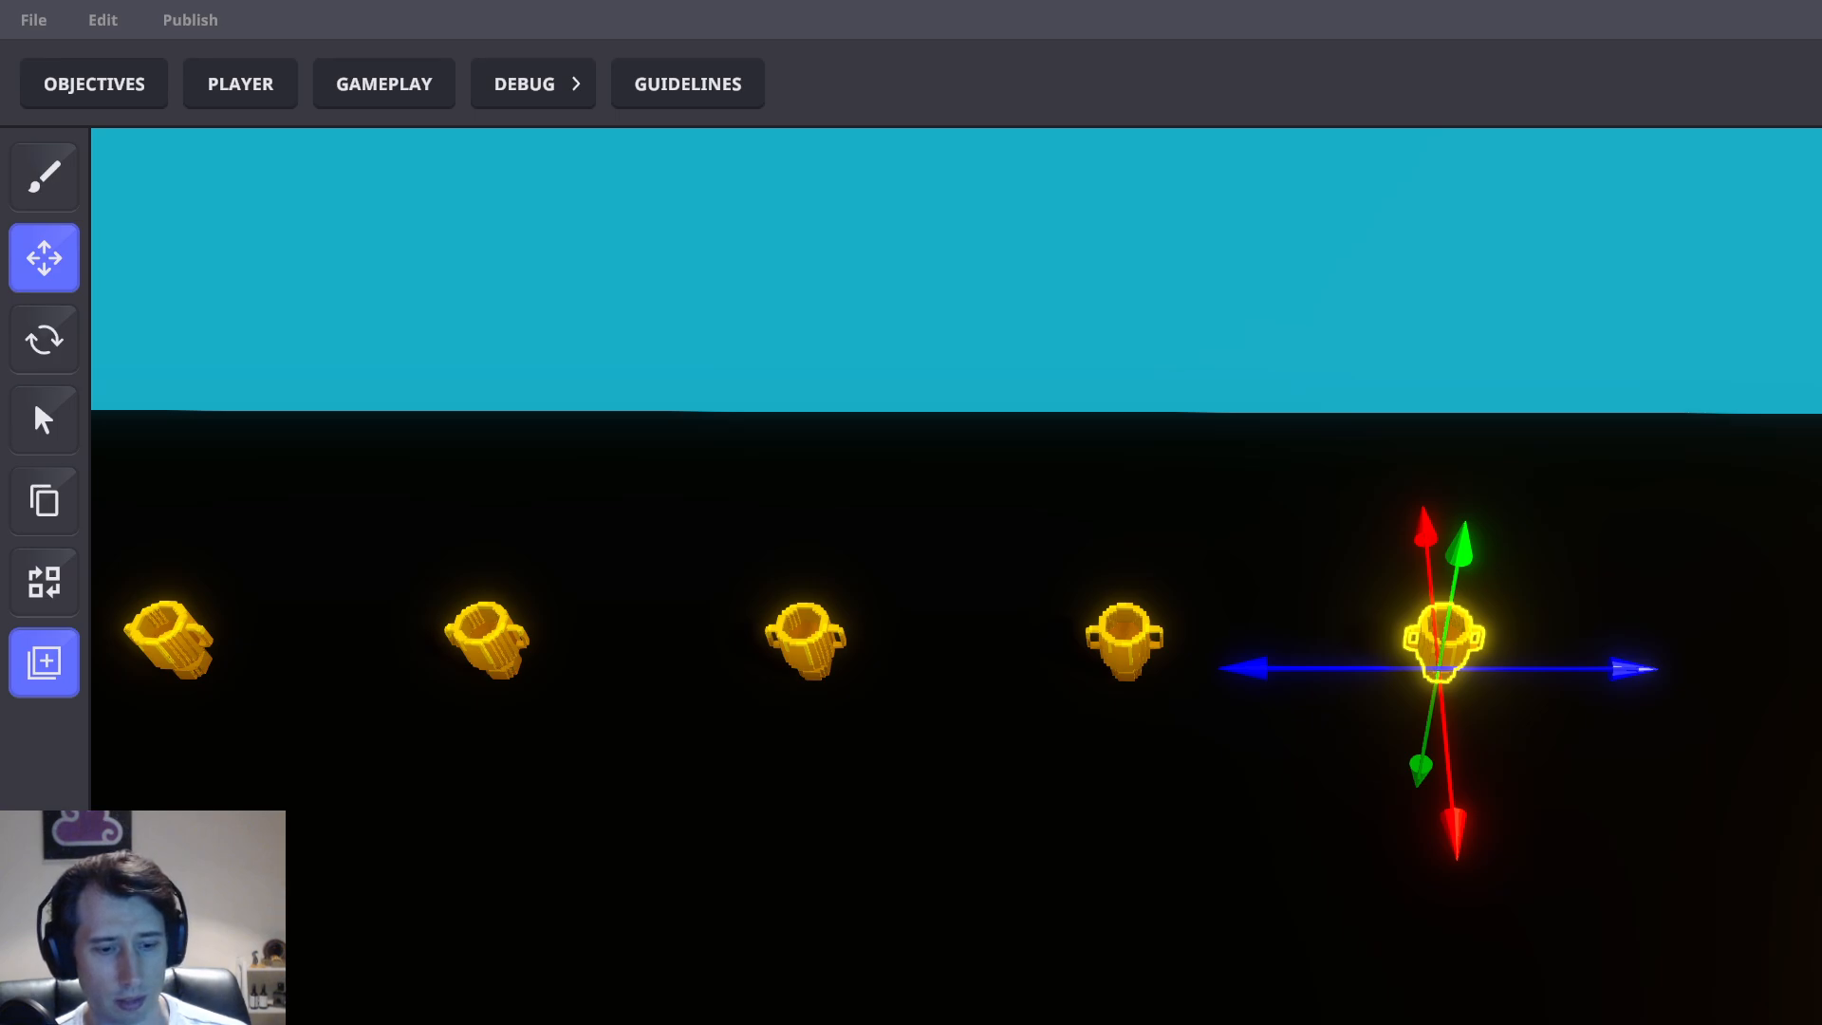
# Duplicate the seventh trophy and move the copy one spacing further along to complete a row of eight
pyautogui.click(1476, 484)
pyautogui.click(1441, 631)
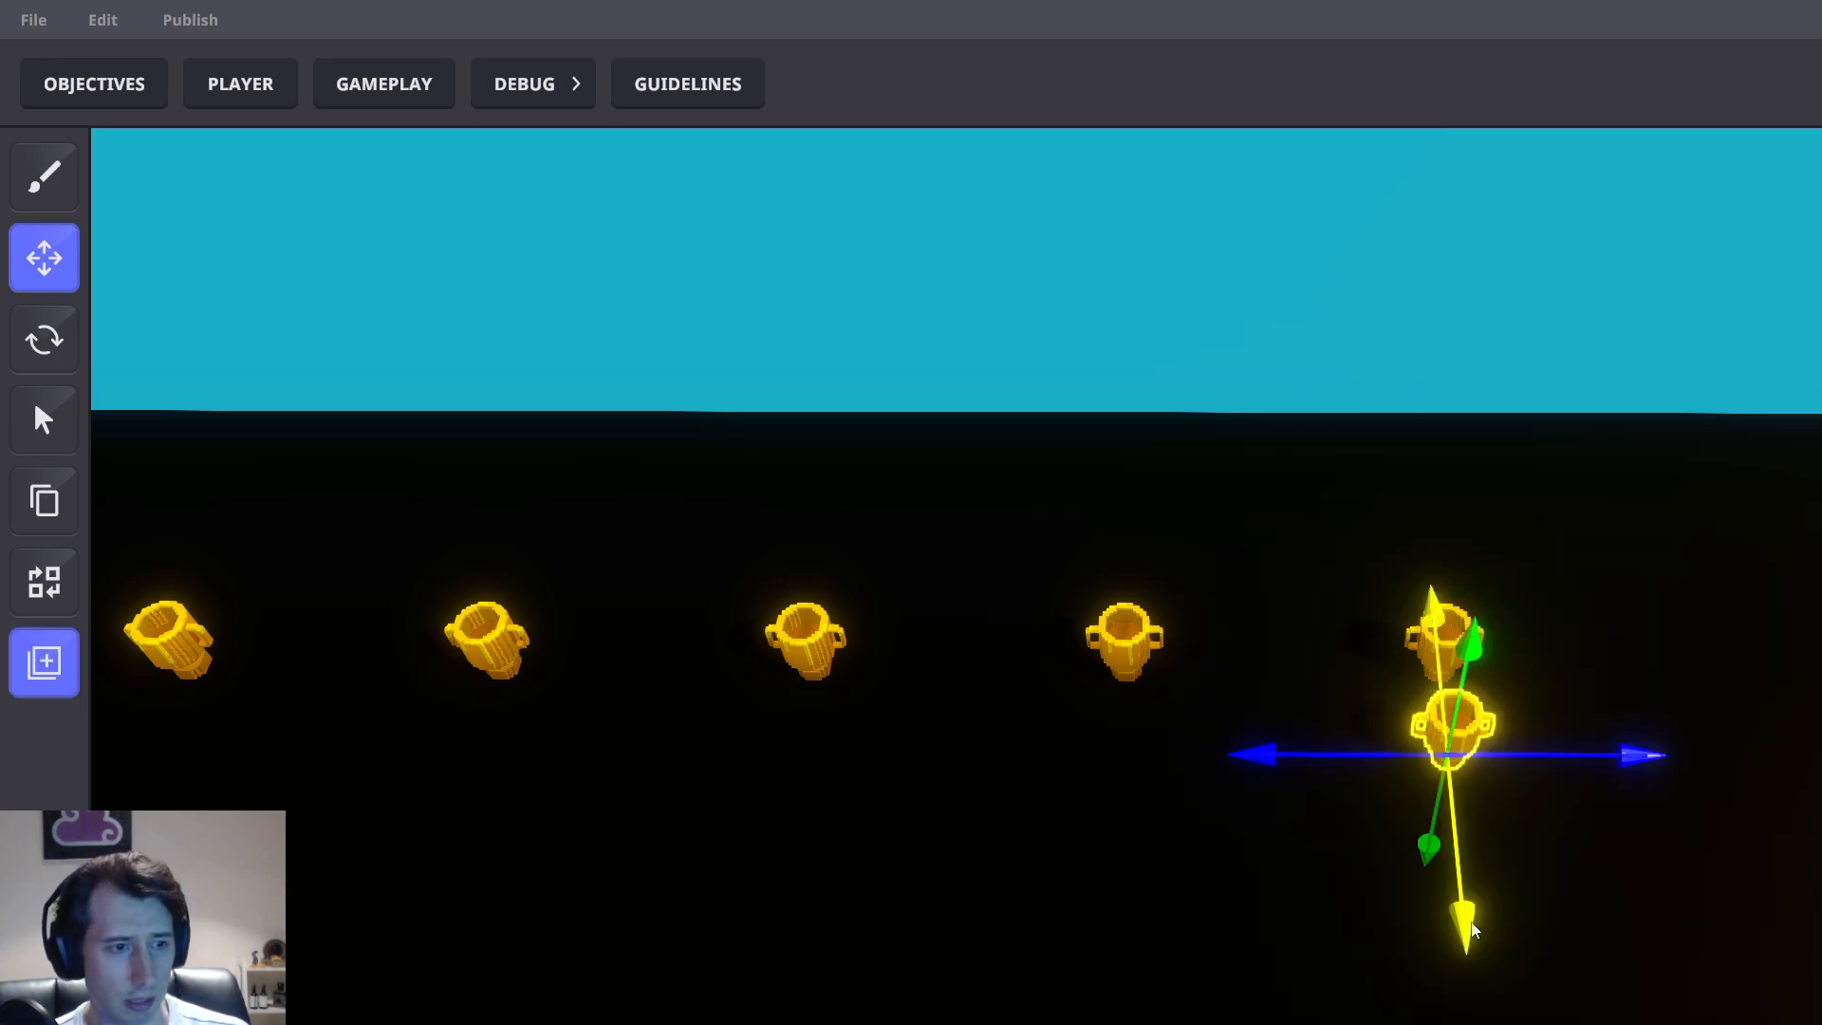
pyautogui.hotkey('ctrl', 'd')
pyautogui.moveTo(1587, 670); pyautogui.dragTo(1818, 670)
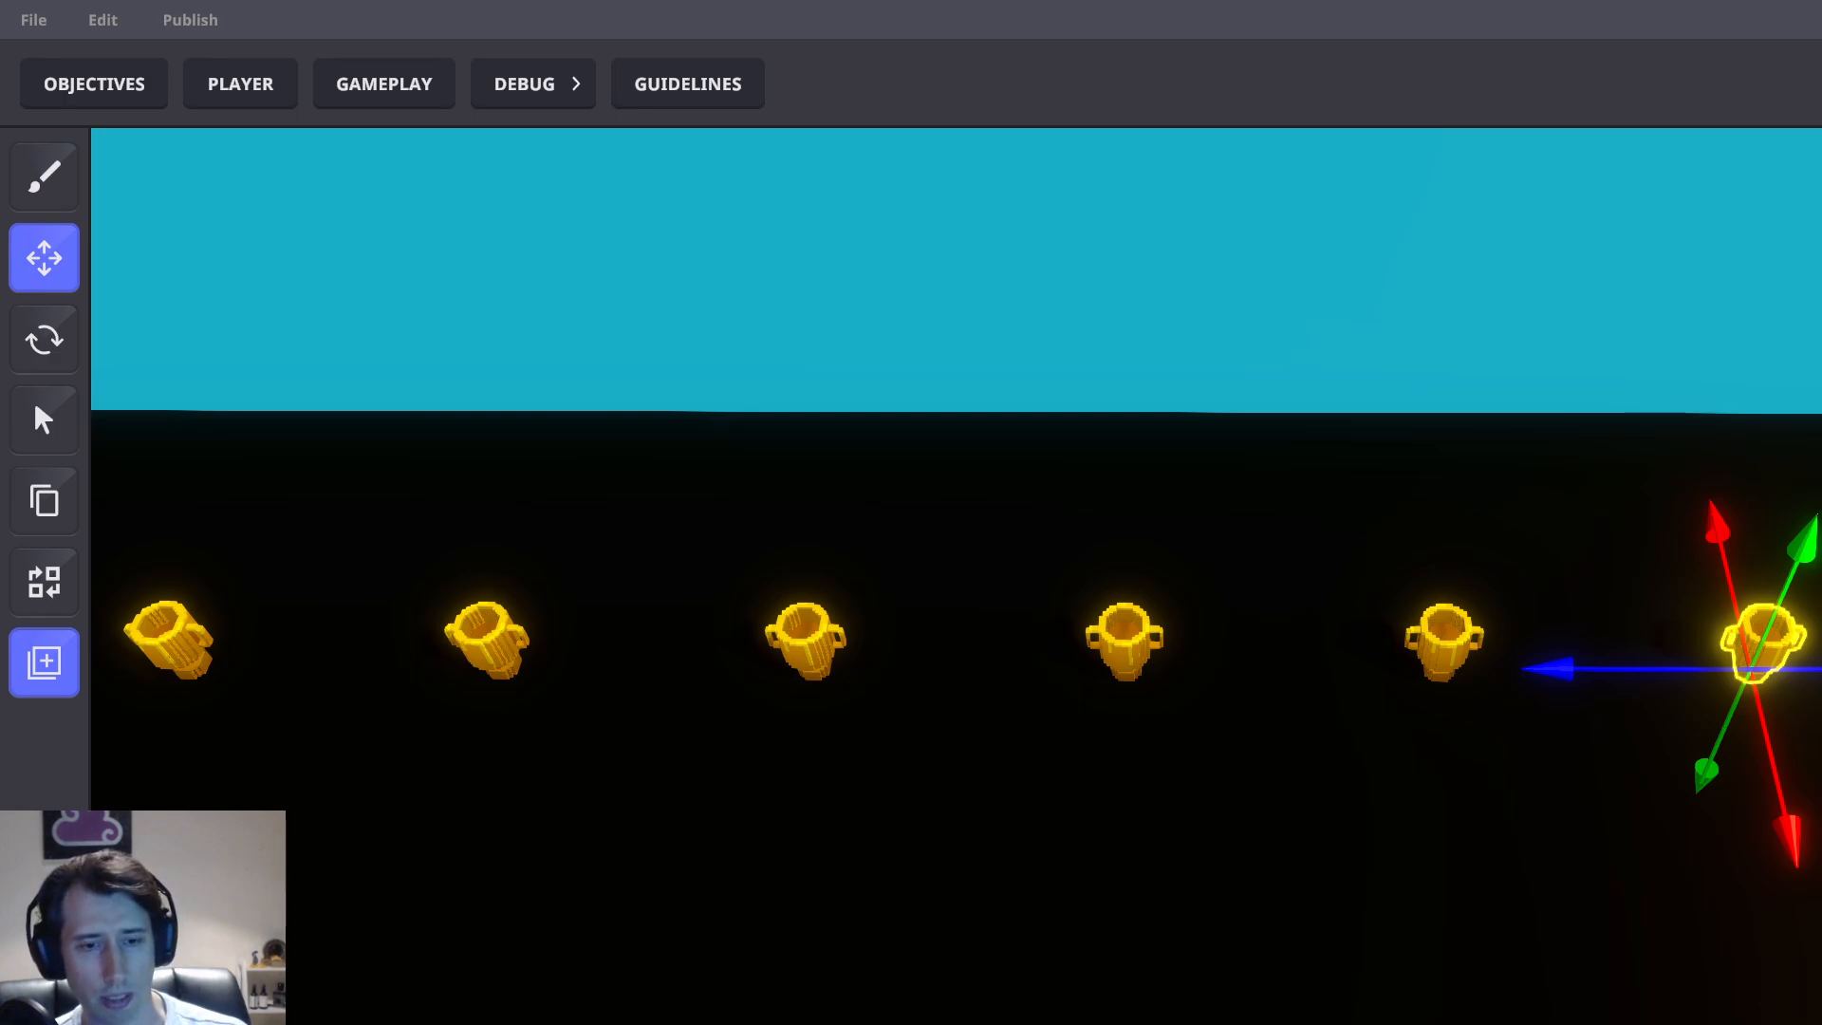
# Select all eight trophies together, shift them closer to the platform's far edge and deselect them
pyautogui.scroll(-3, 1672, 574)
pyautogui.moveTo(1297, 345); pyautogui.dragTo(1253, 309, button='middle')
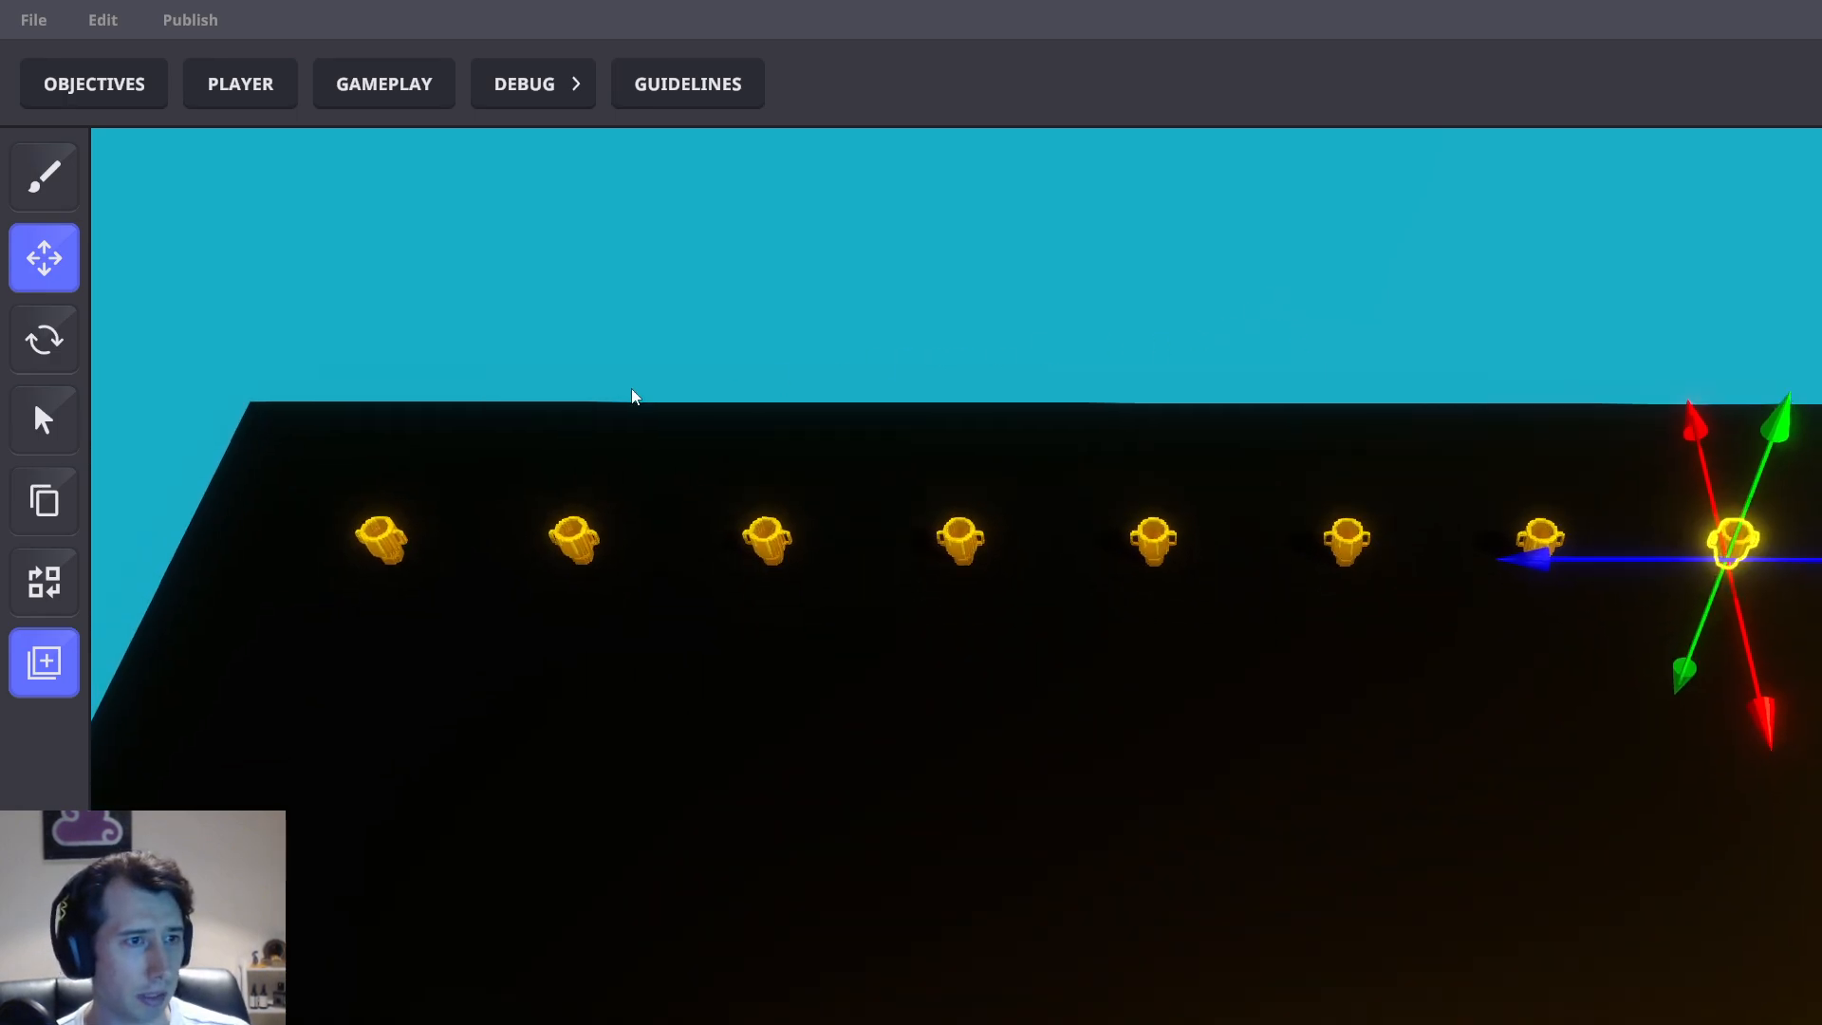
pyautogui.moveTo(285, 409); pyautogui.dragTo(1741, 579)
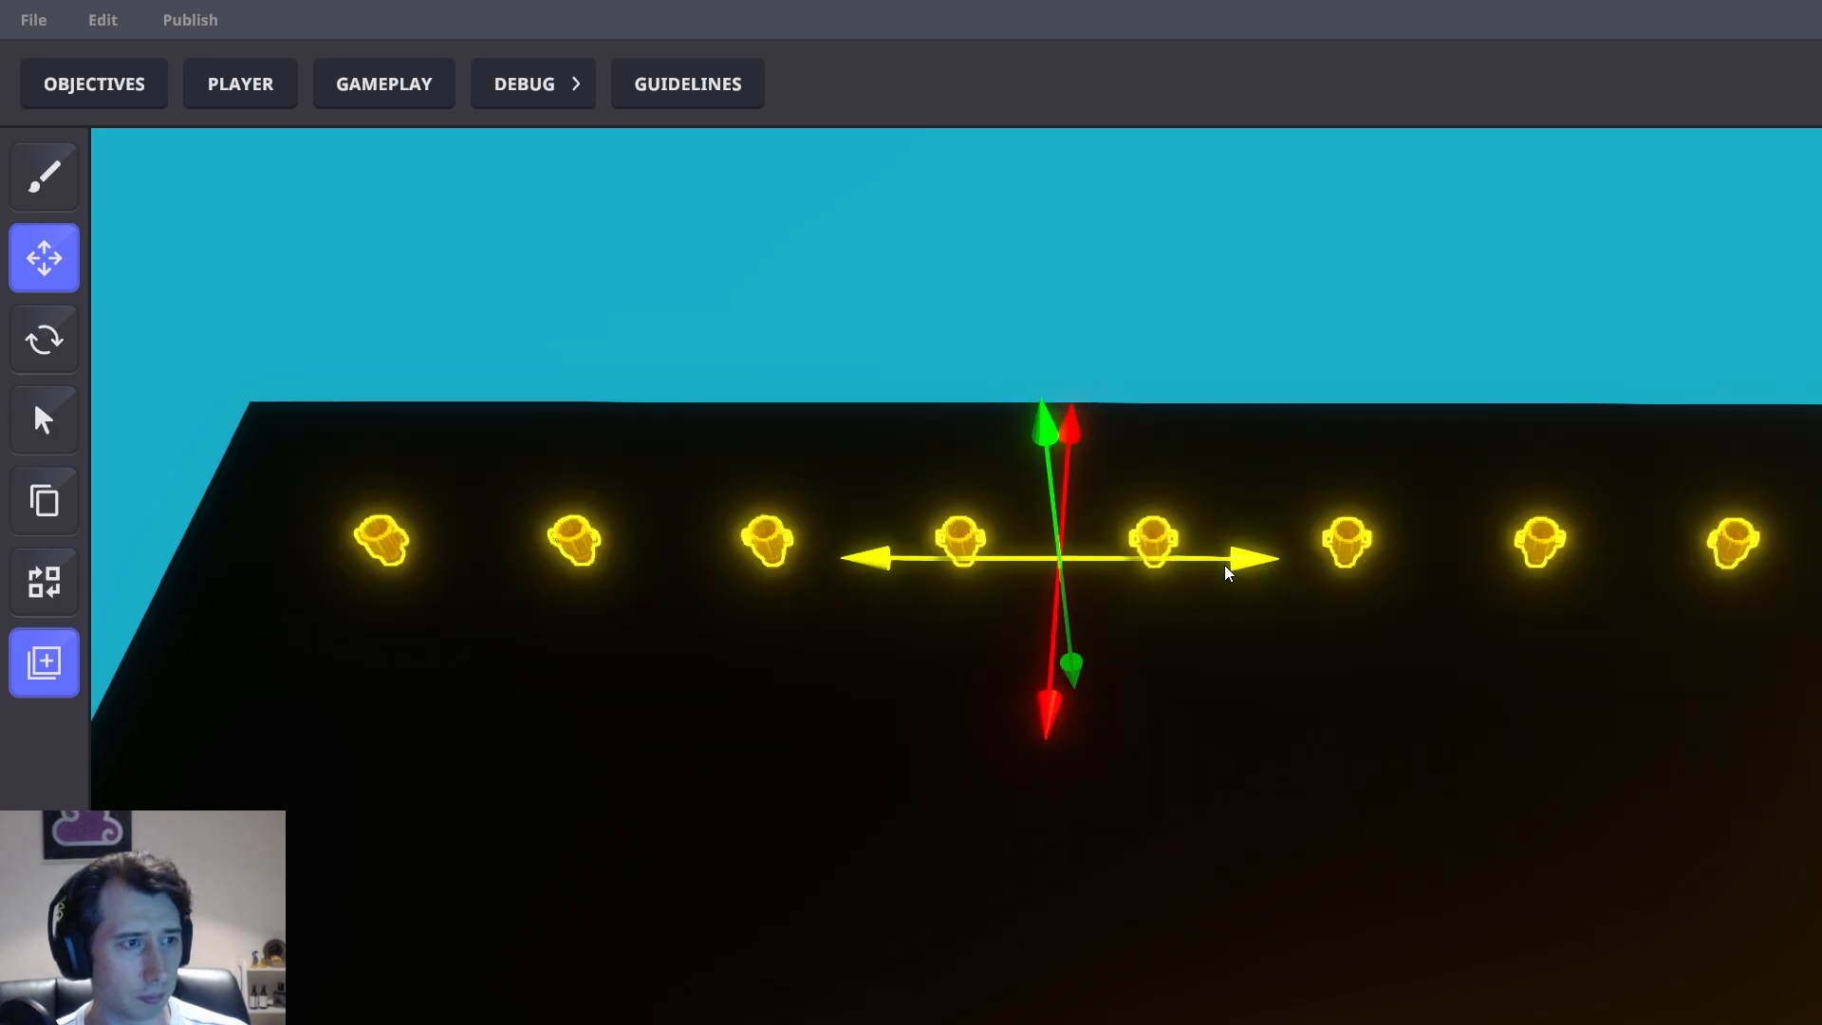
pyautogui.moveTo(1225, 565); pyautogui.dragTo(1160, 561)
pyautogui.moveTo(976, 720); pyautogui.dragTo(986, 628)
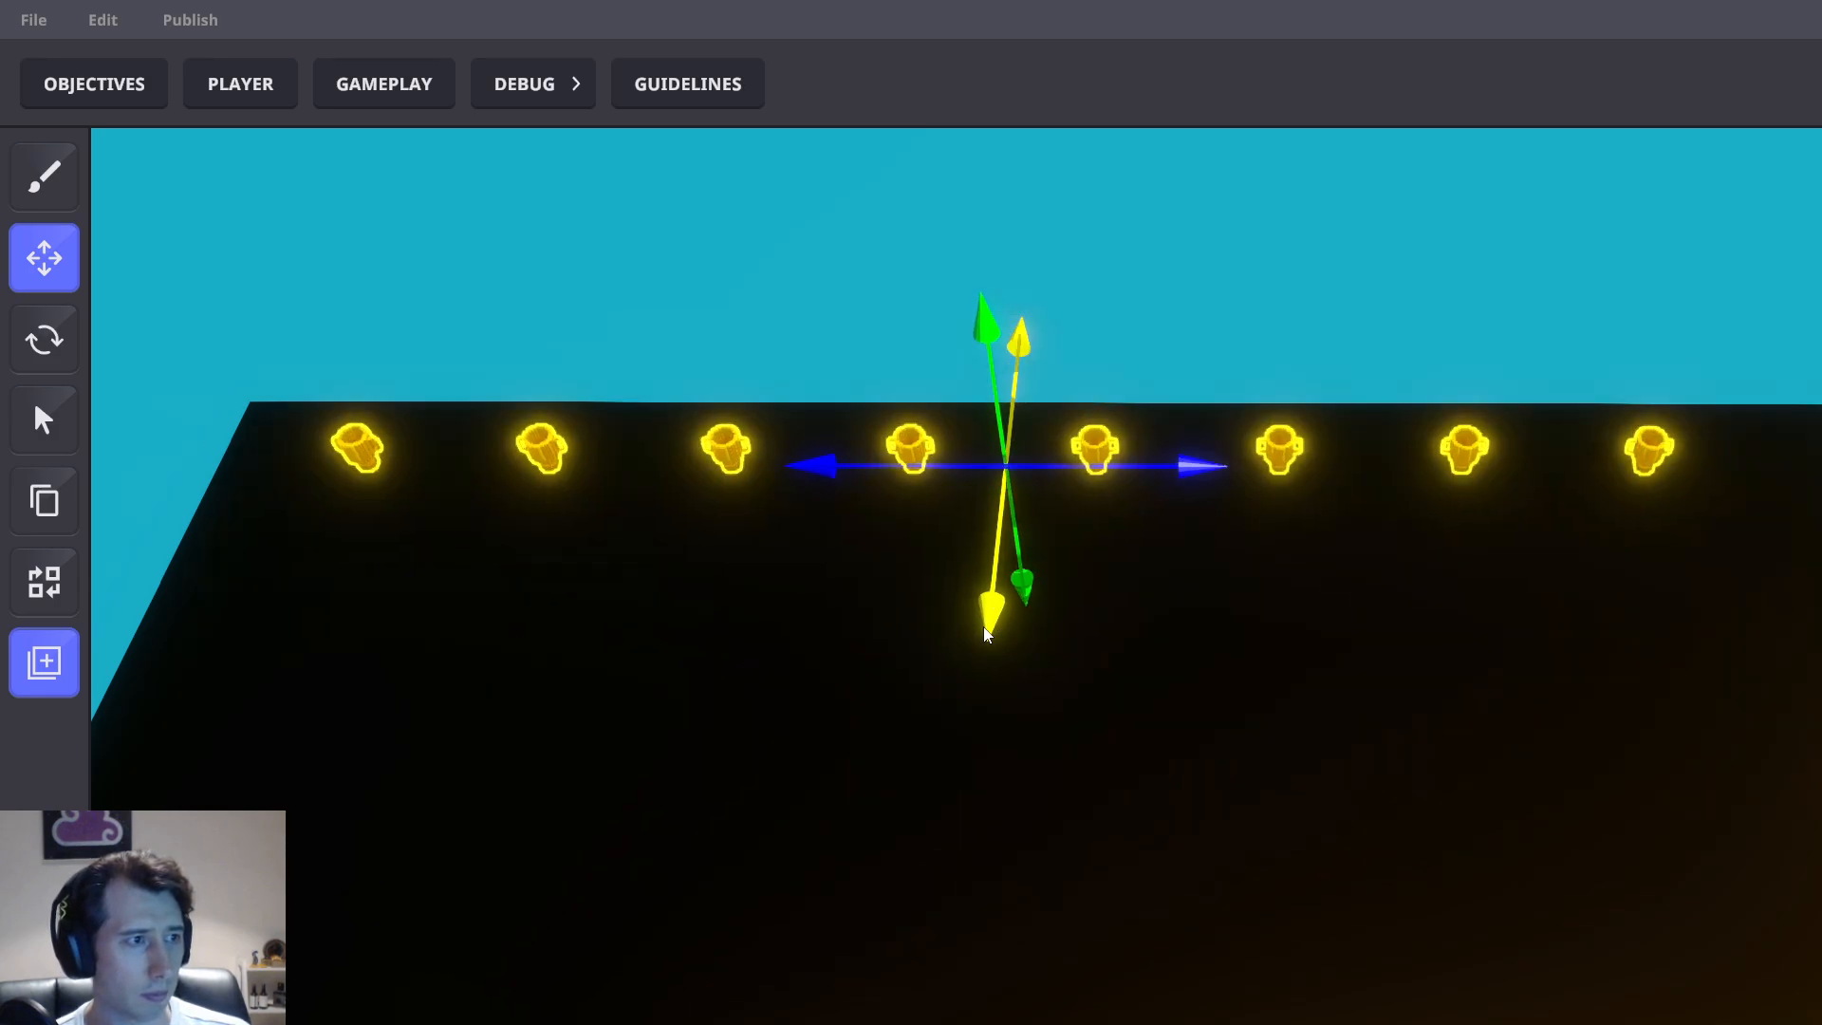
pyautogui.click(1266, 303)
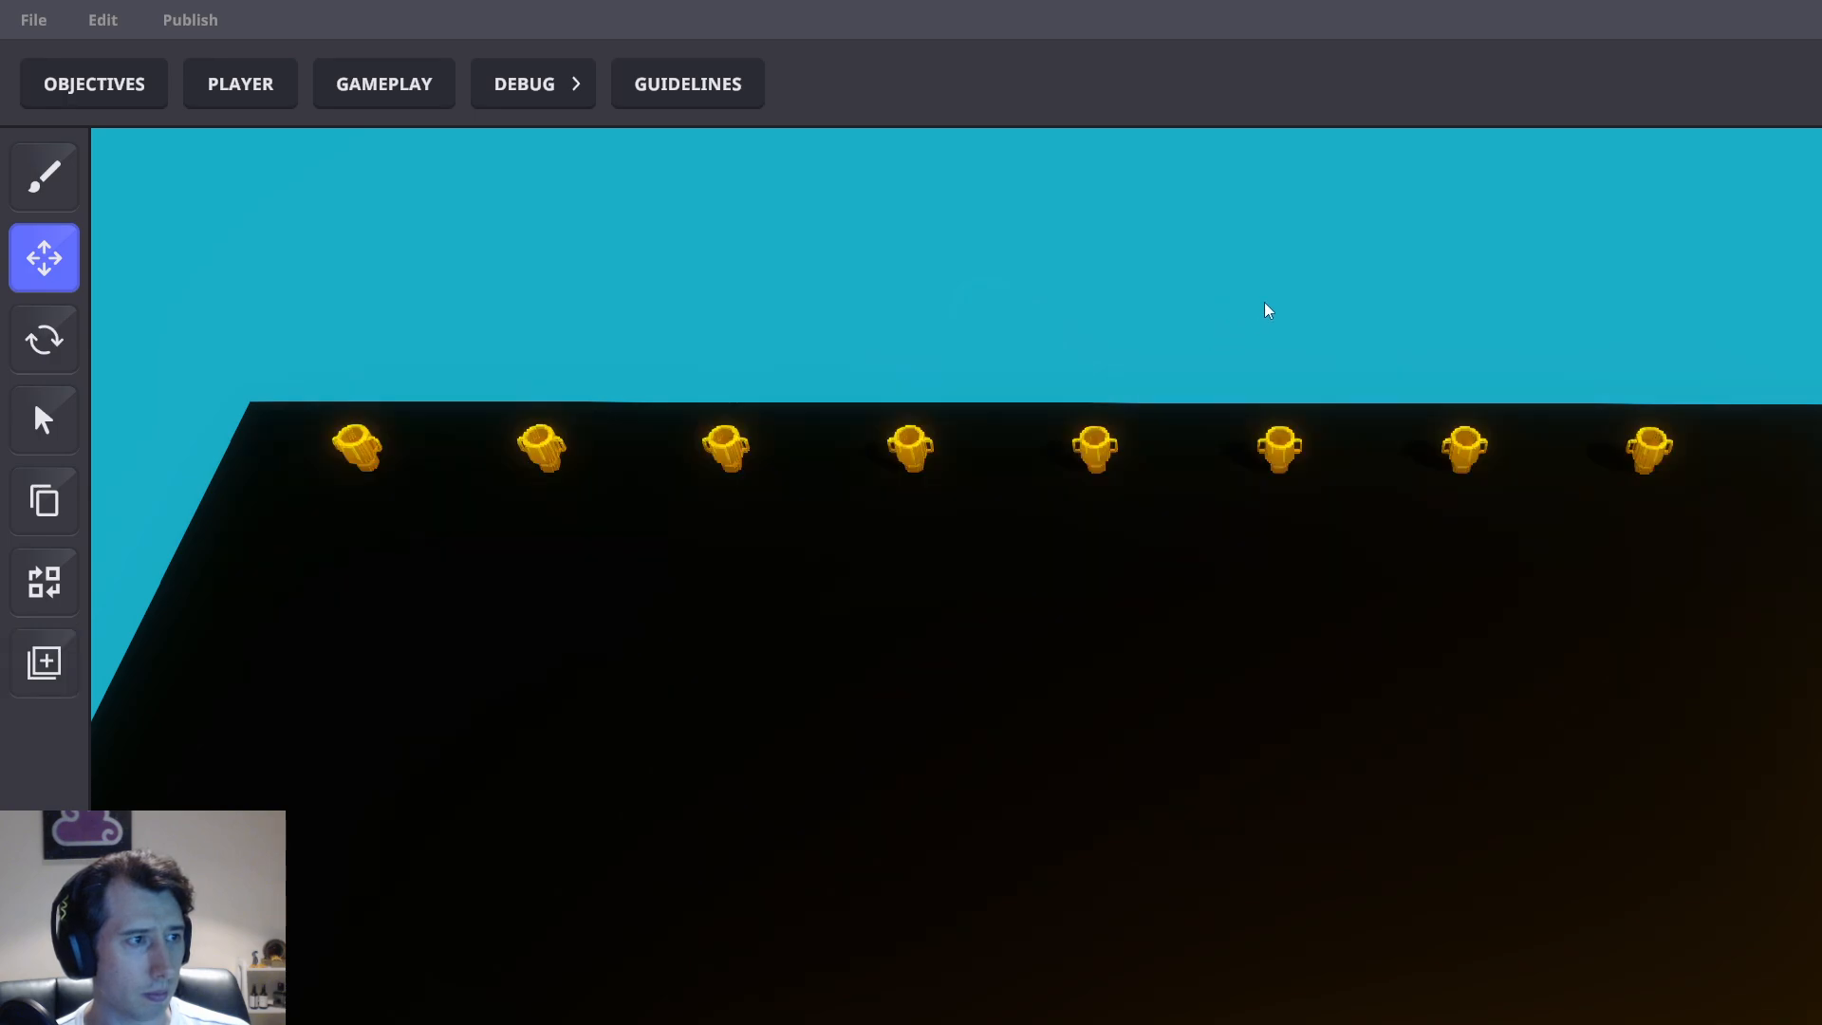
pyautogui.moveTo(1266, 304); pyautogui.dragTo(1228, 363, button='middle')
pyautogui.moveTo(1380, 438); pyautogui.dragTo(1251, 370, button='middle')
pyautogui.moveTo(1172, 598); pyautogui.dragTo(1179, 601, button='middle')
pyautogui.press('b')
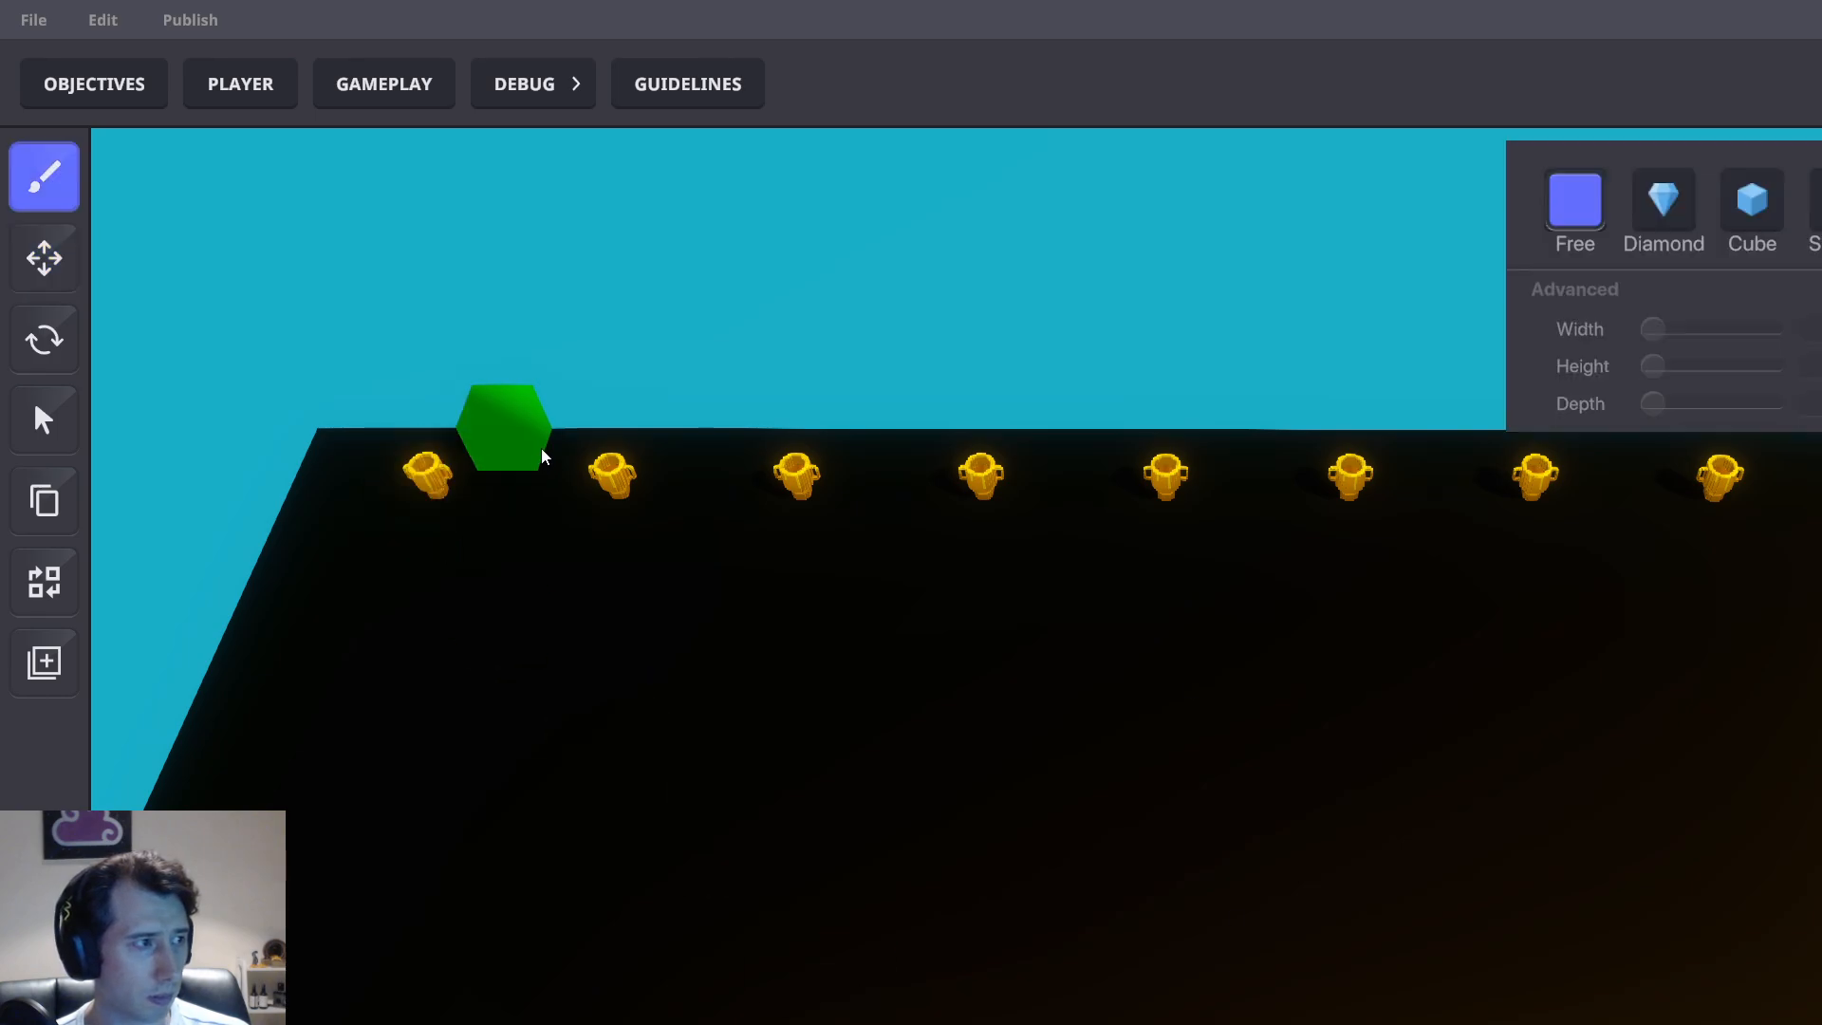
pyautogui.moveTo(541, 456); pyautogui.dragTo(845, 472, button='right')
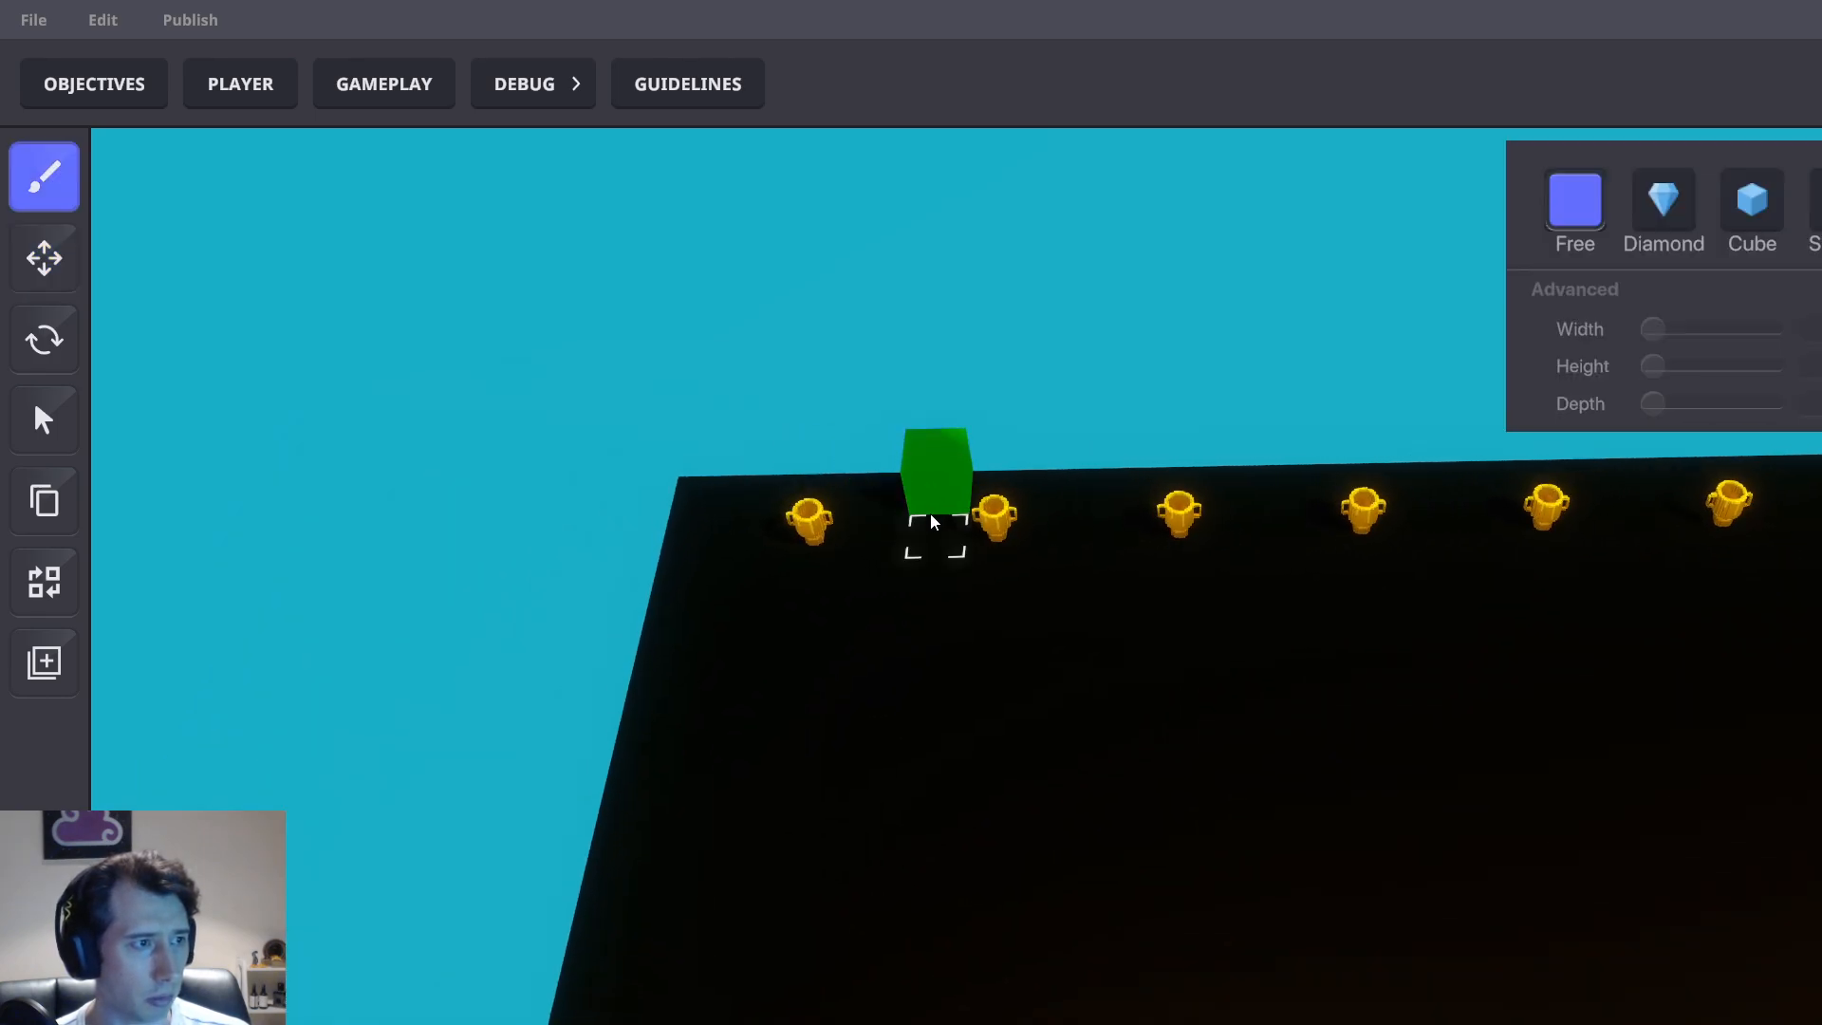
pyautogui.click(74, 273)
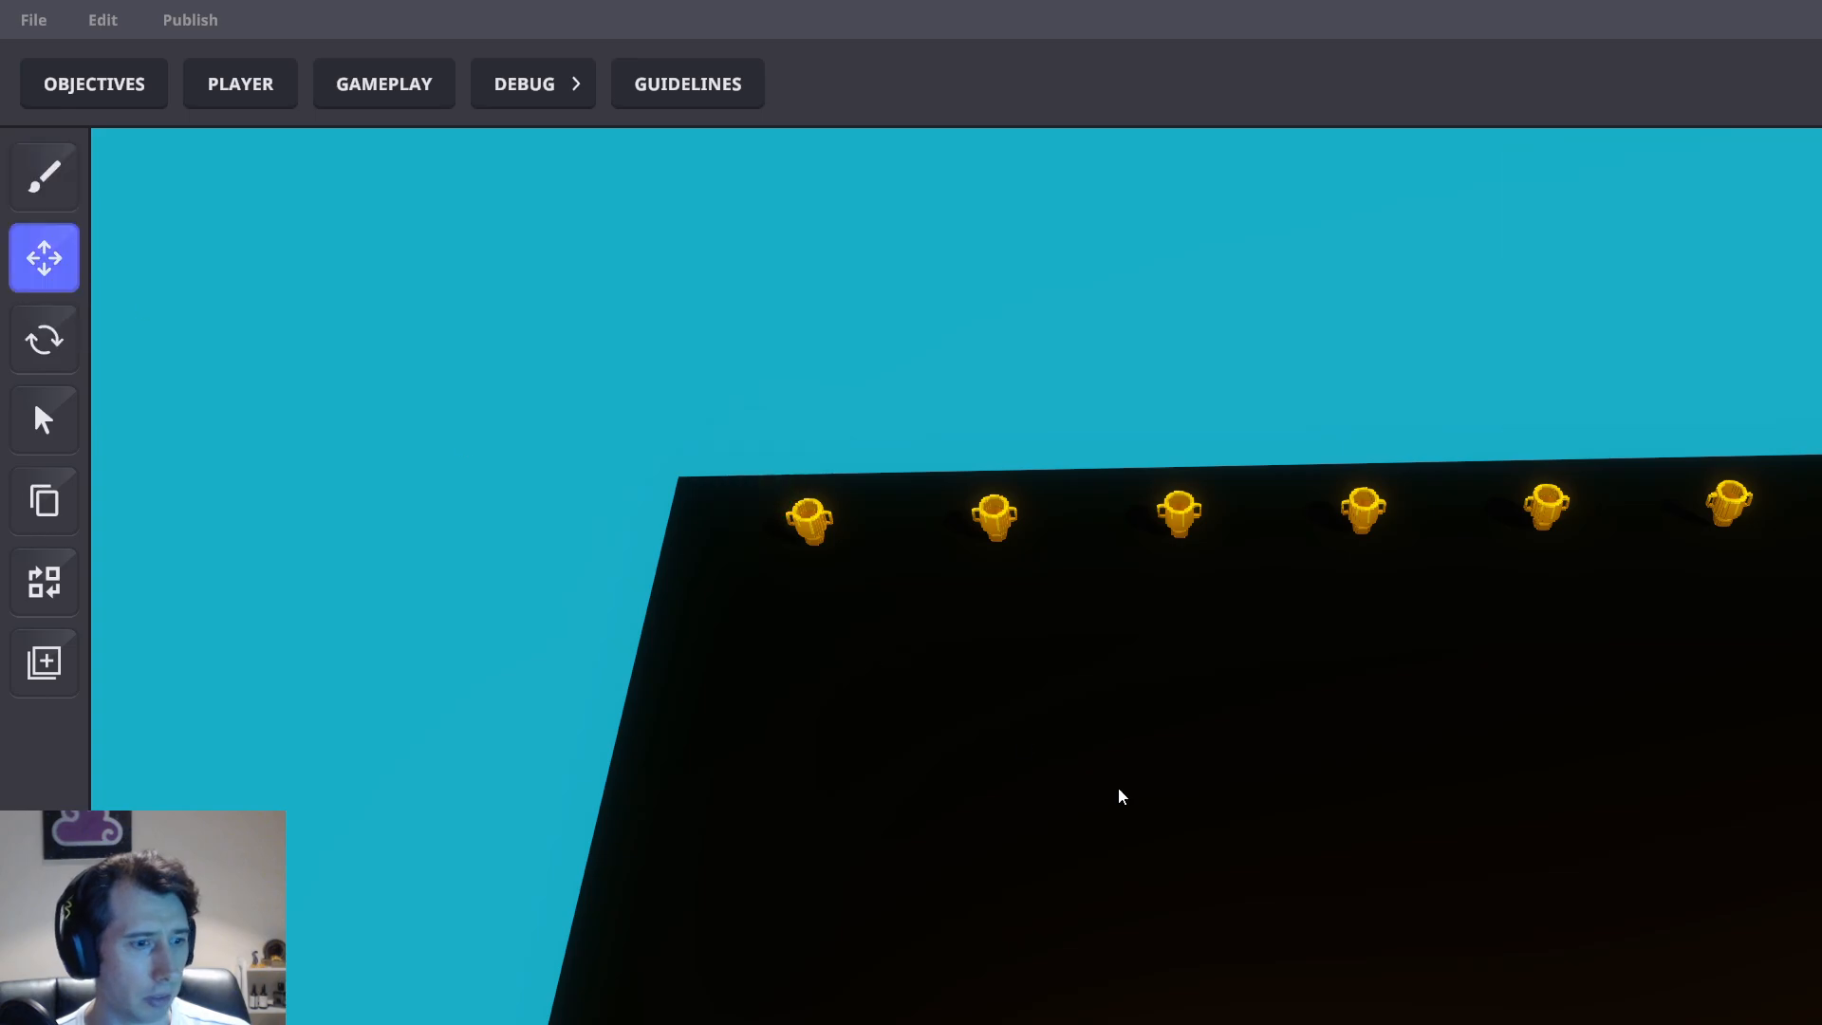
# Search the prop library for "wall" and place a yellowish Backrooms wall between the last two trophies of the row
pyautogui.moveTo(1224, 819); pyautogui.dragTo(978, 727, button='middle')
pyautogui.scroll(-3, 977, 728)
pyautogui.press('Tab')
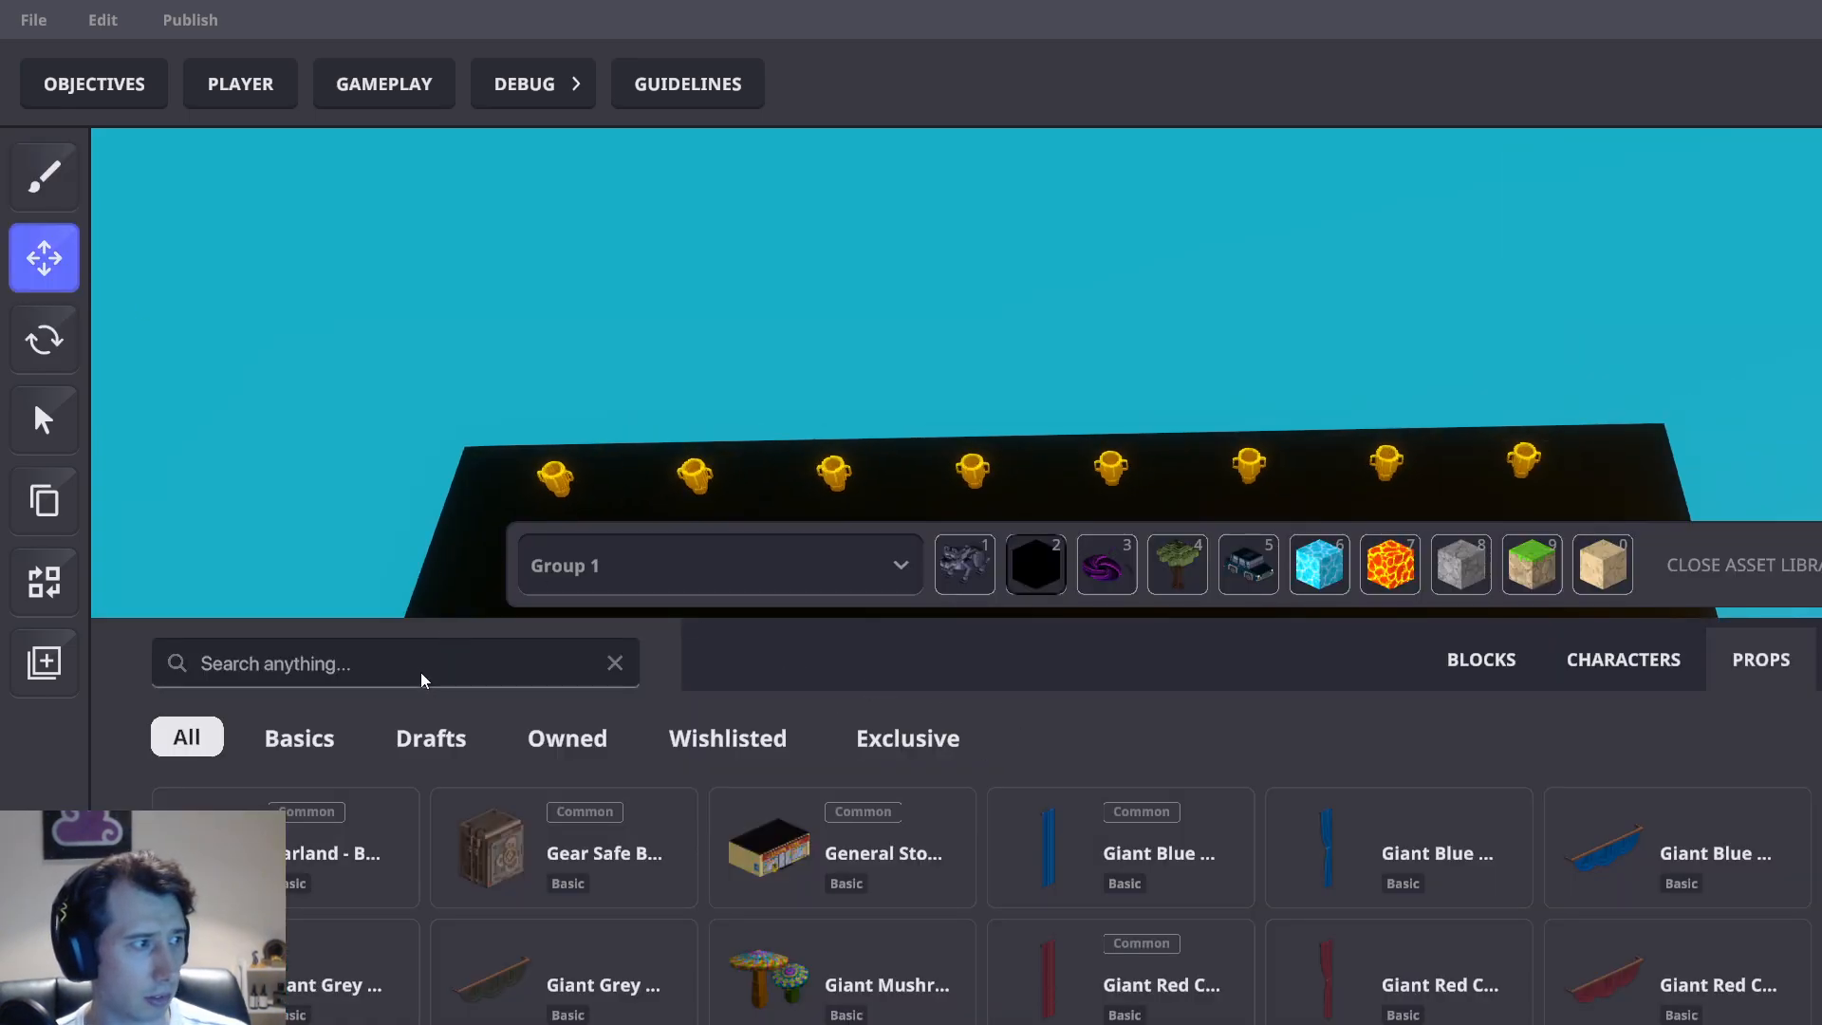
pyautogui.click(396, 653)
pyautogui.write('wall')
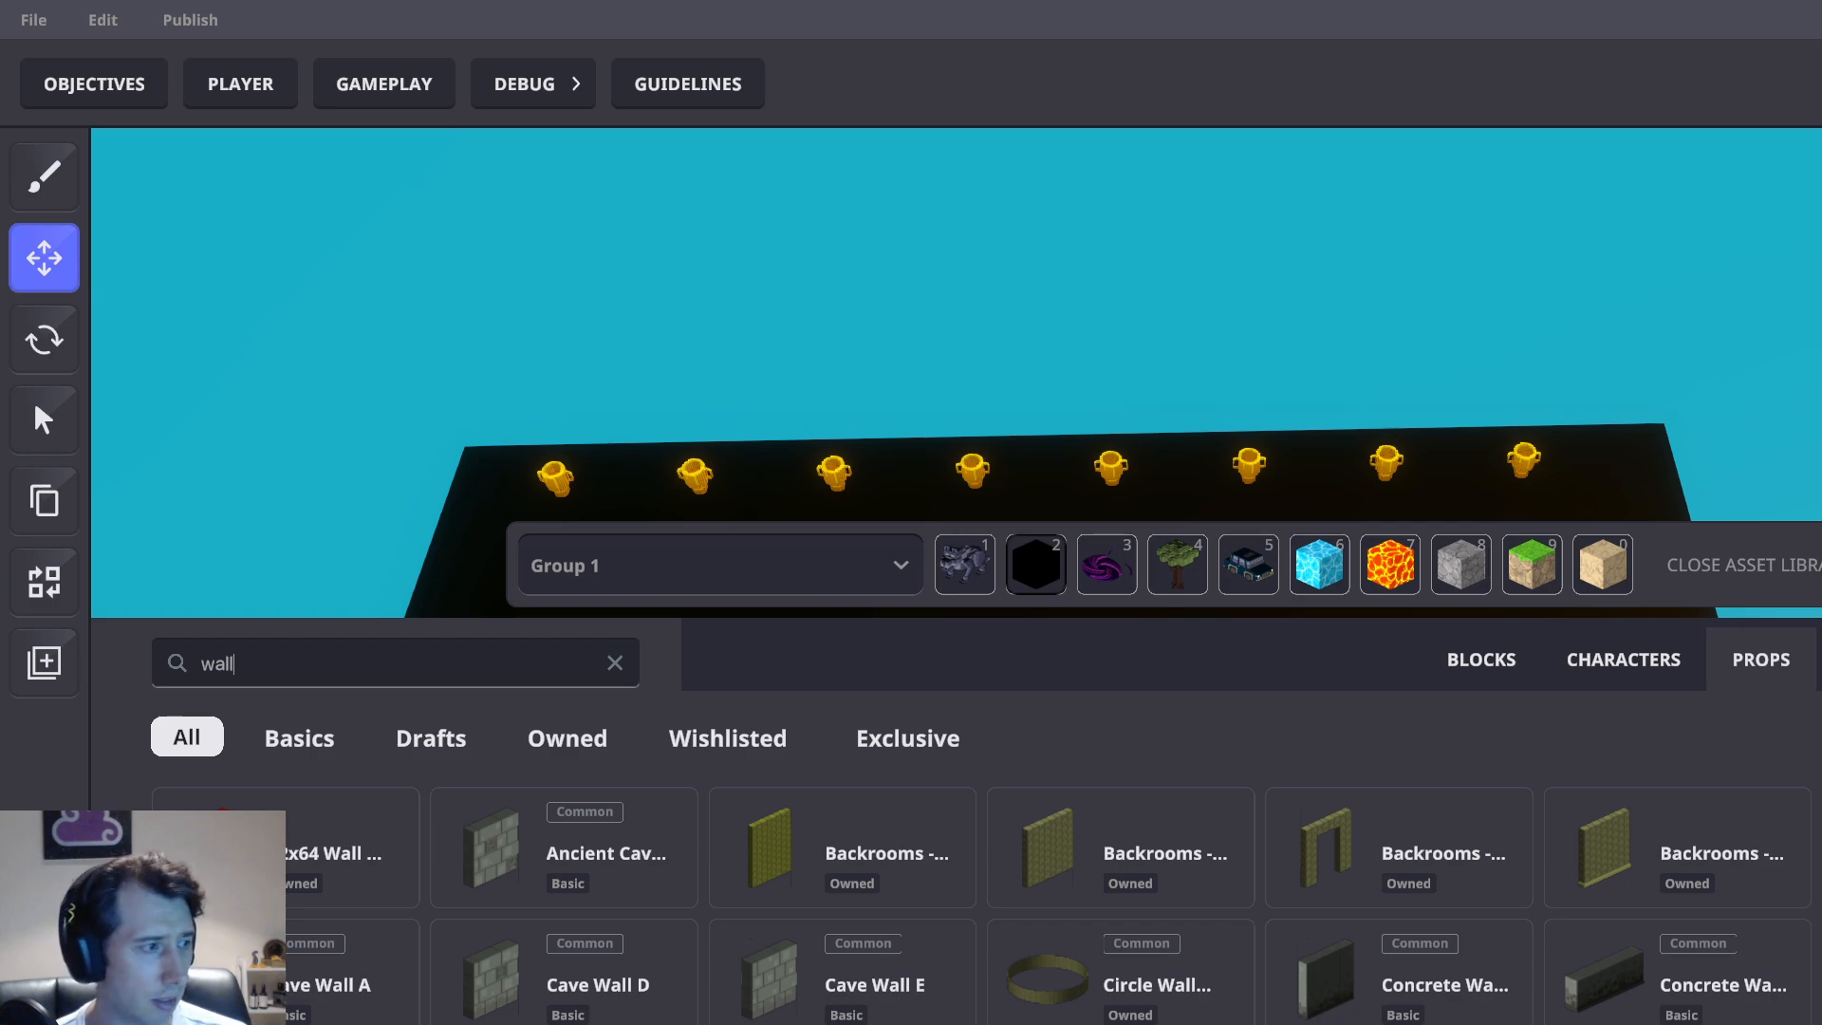
pyautogui.click(1794, 847)
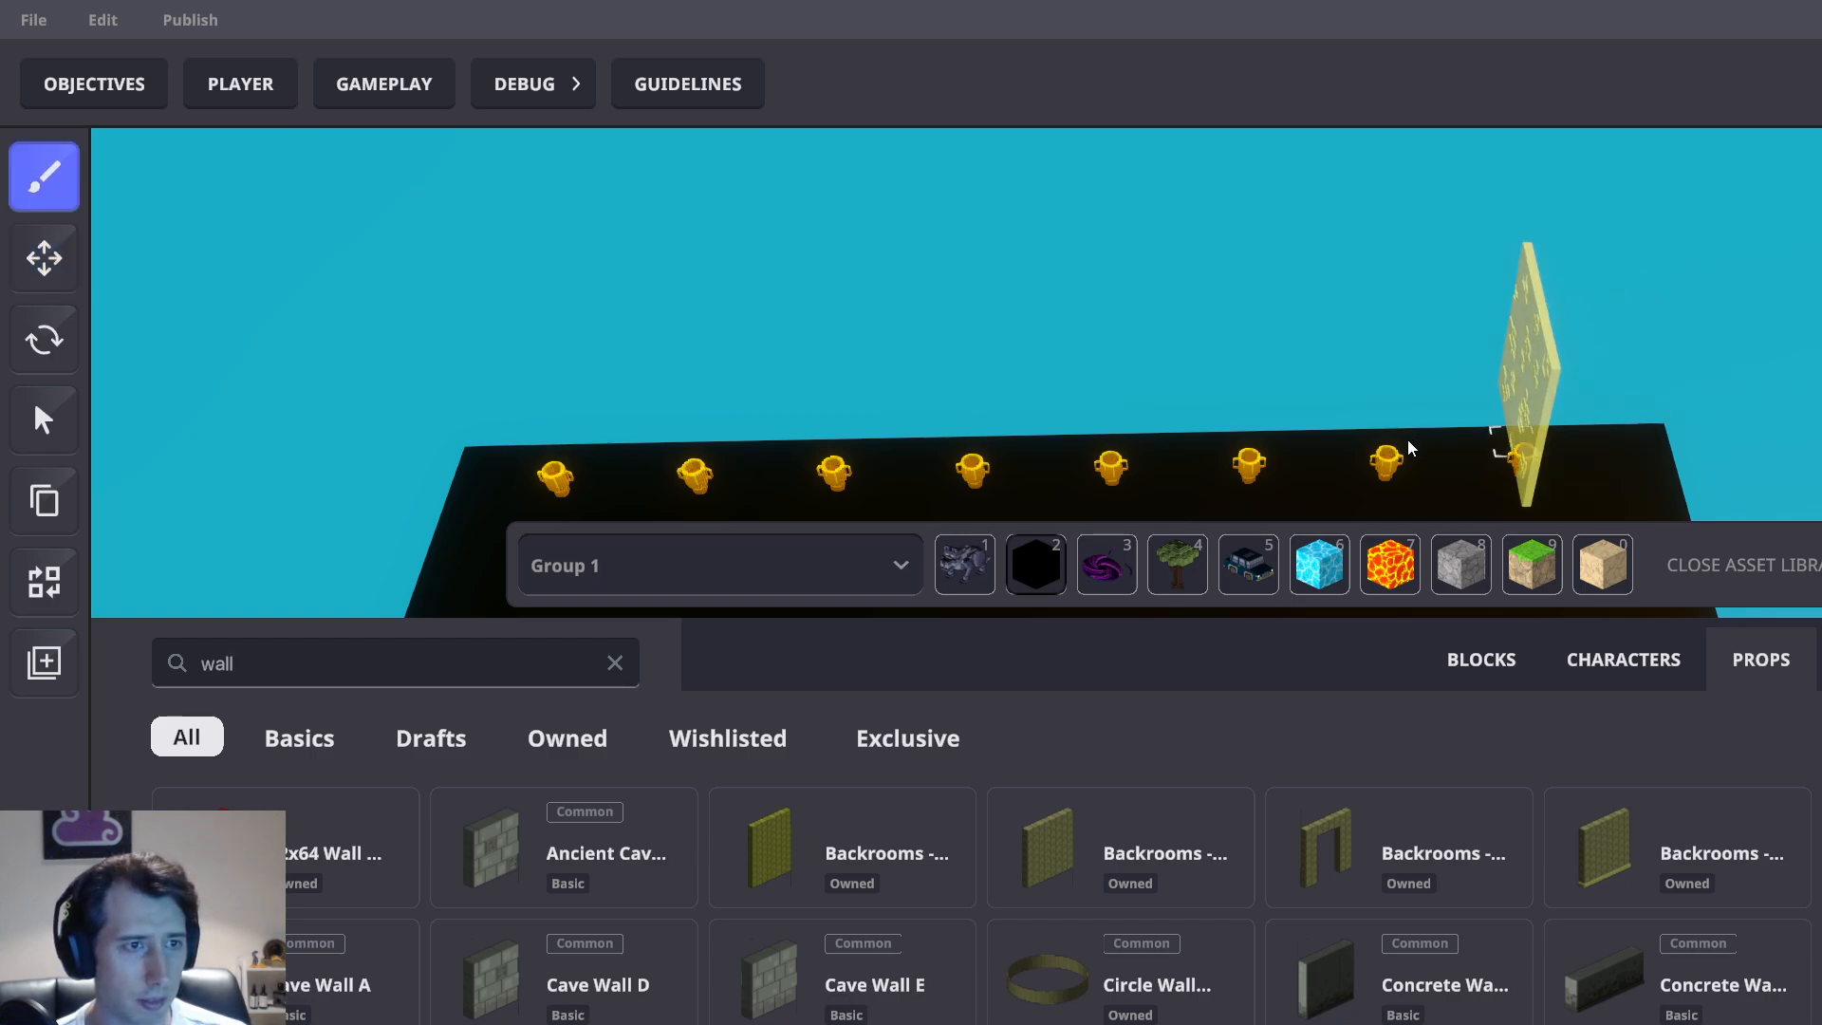
pyautogui.click(1494, 462)
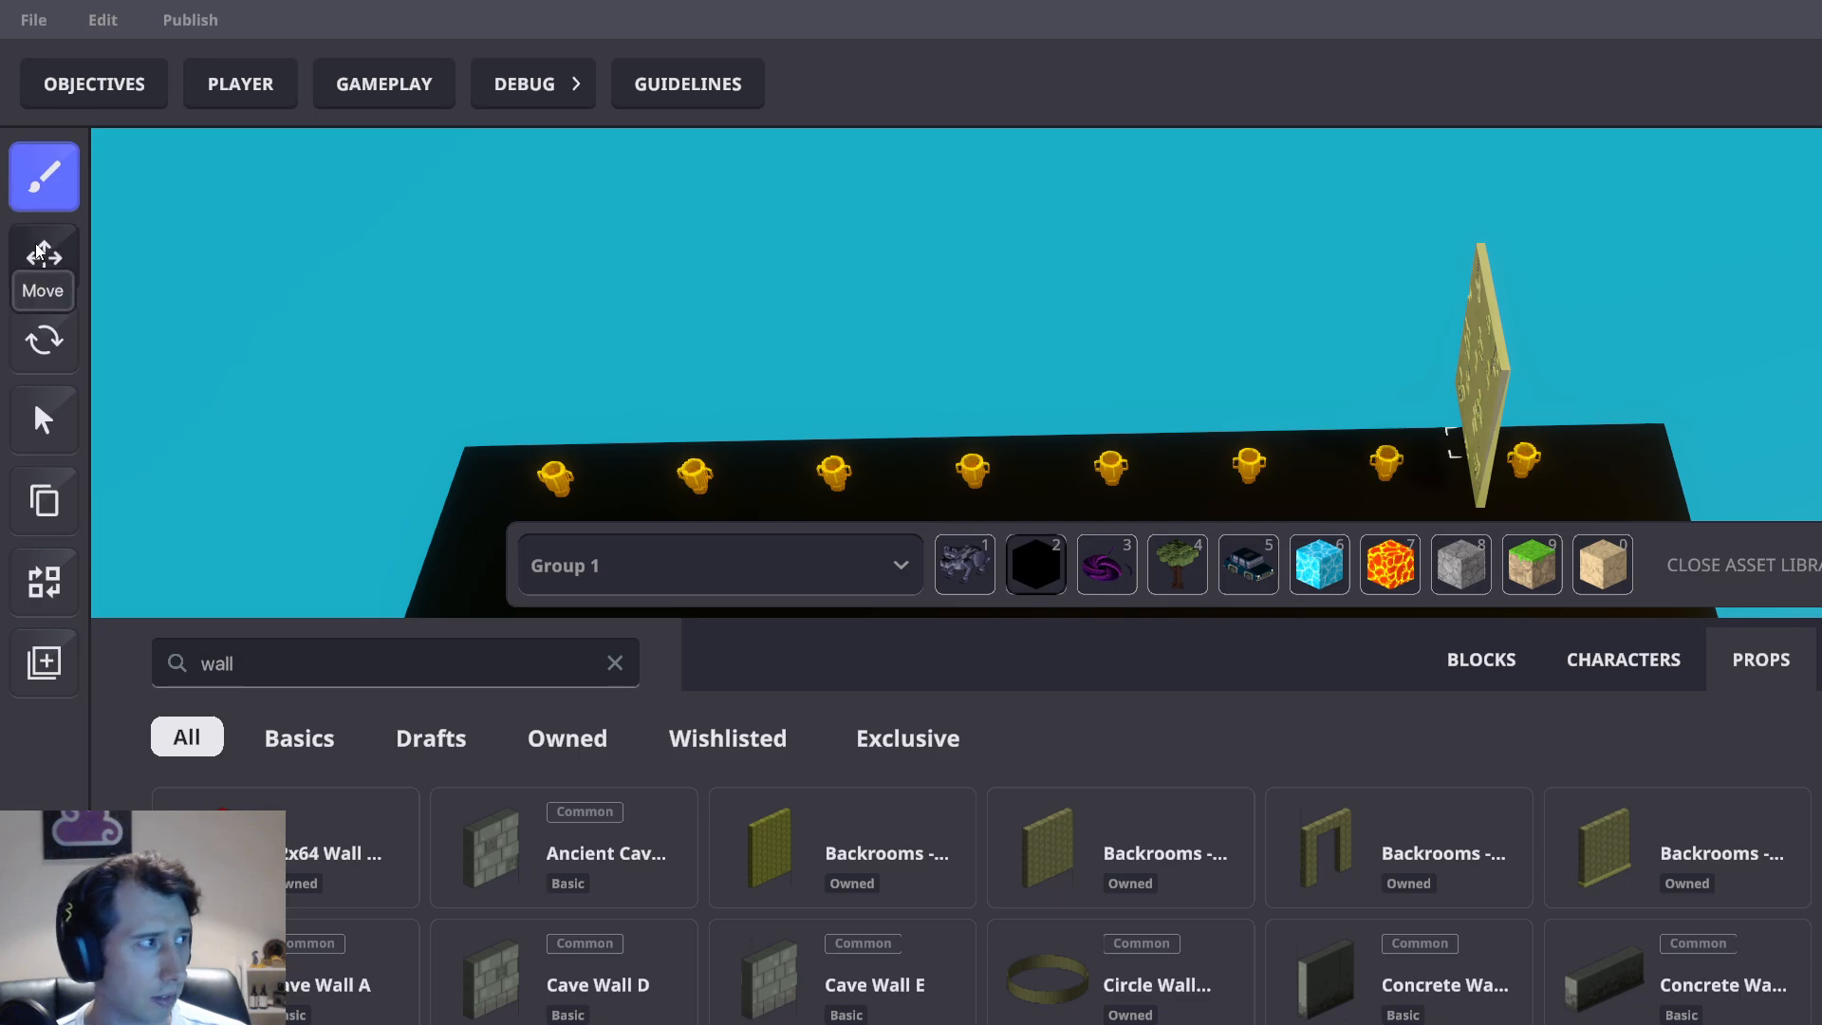
# Select the Backrooms wall and position it centred between the last two trophies of the row
pyautogui.click(41, 255)
pyautogui.click(1766, 565)
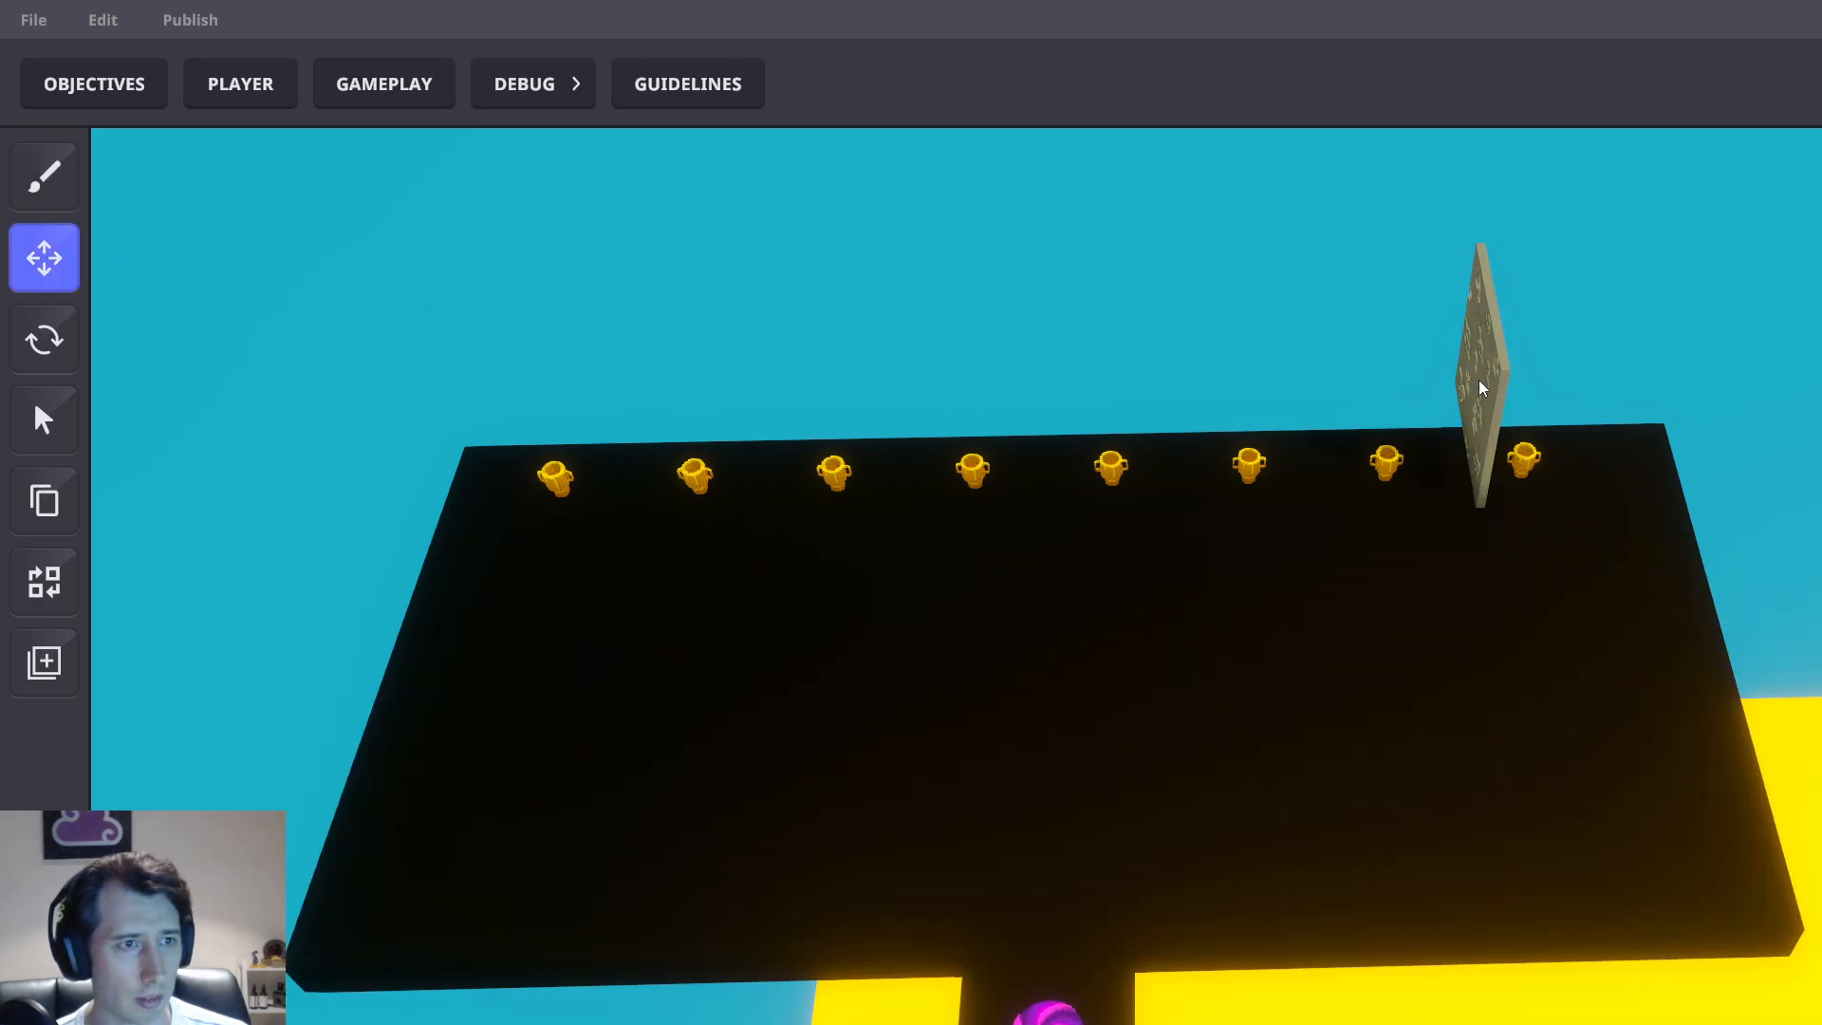
pyautogui.click(1482, 384)
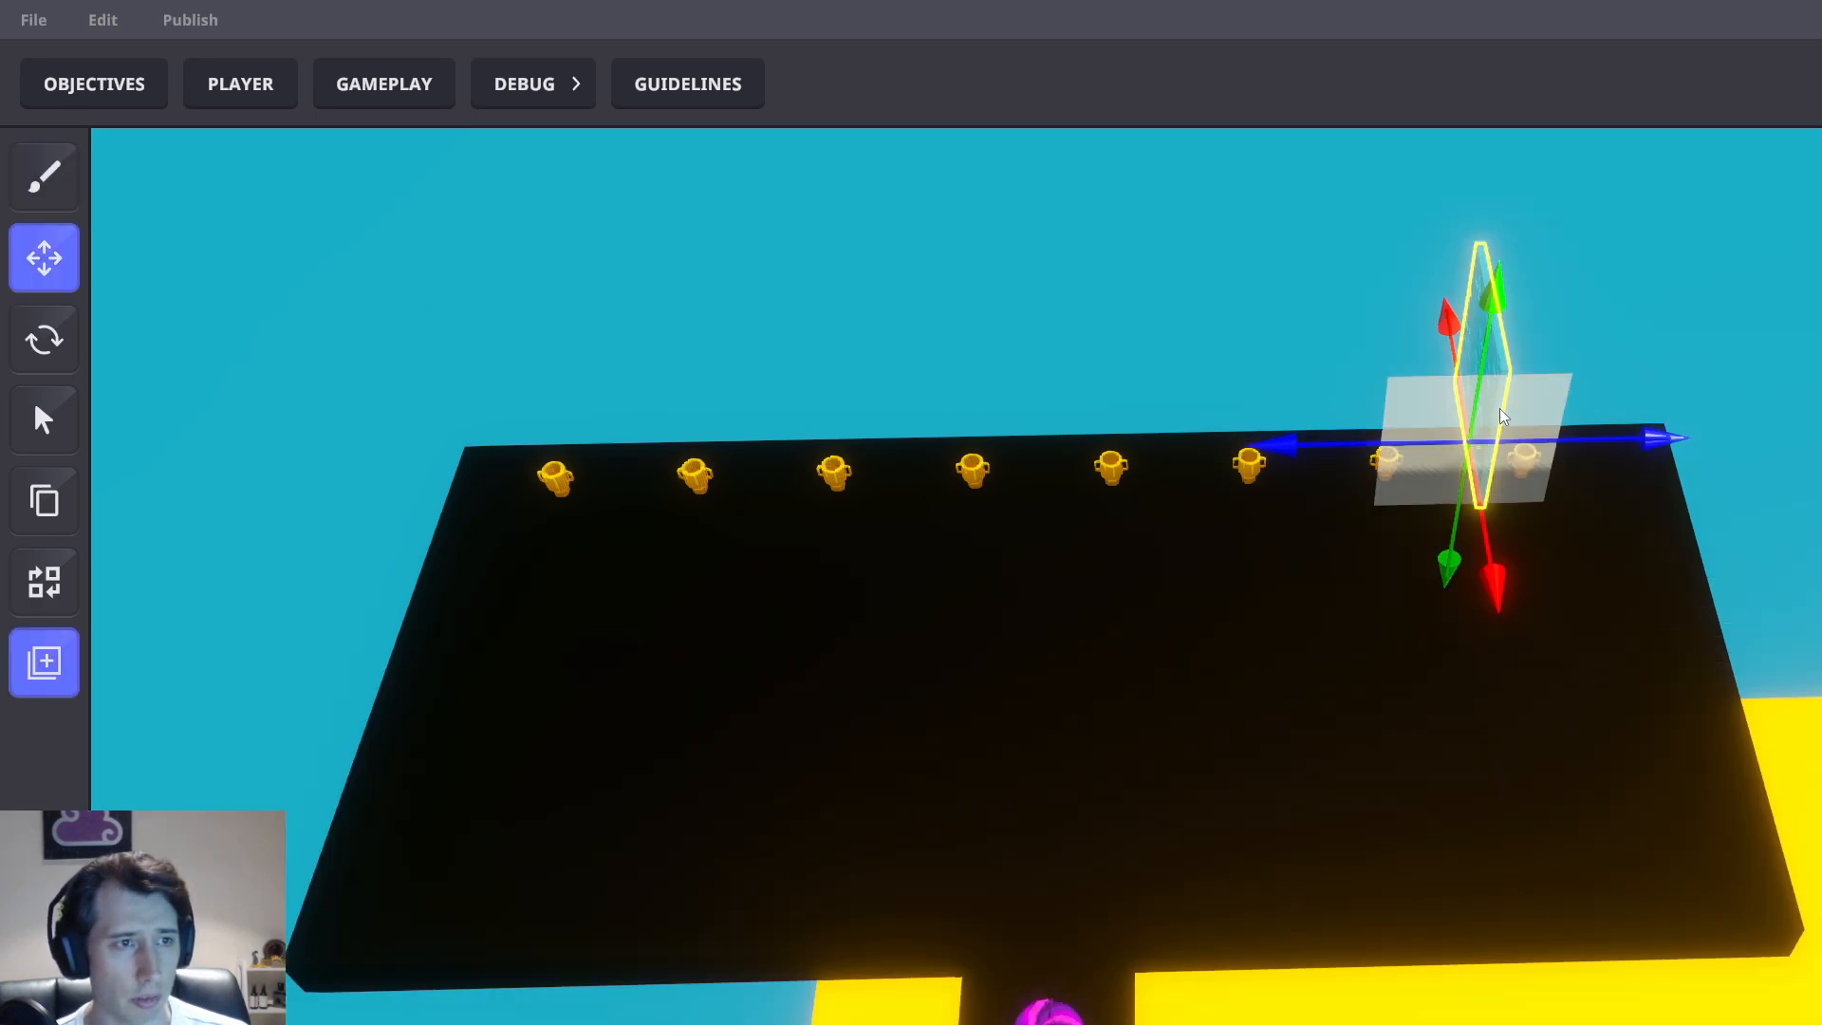
pyautogui.scroll(3, 1499, 418)
pyautogui.press('e')
pyautogui.moveTo(1261, 395); pyautogui.dragTo(1345, 398)
pyautogui.moveTo(1345, 399); pyautogui.dragTo(1187, 367, button='right')
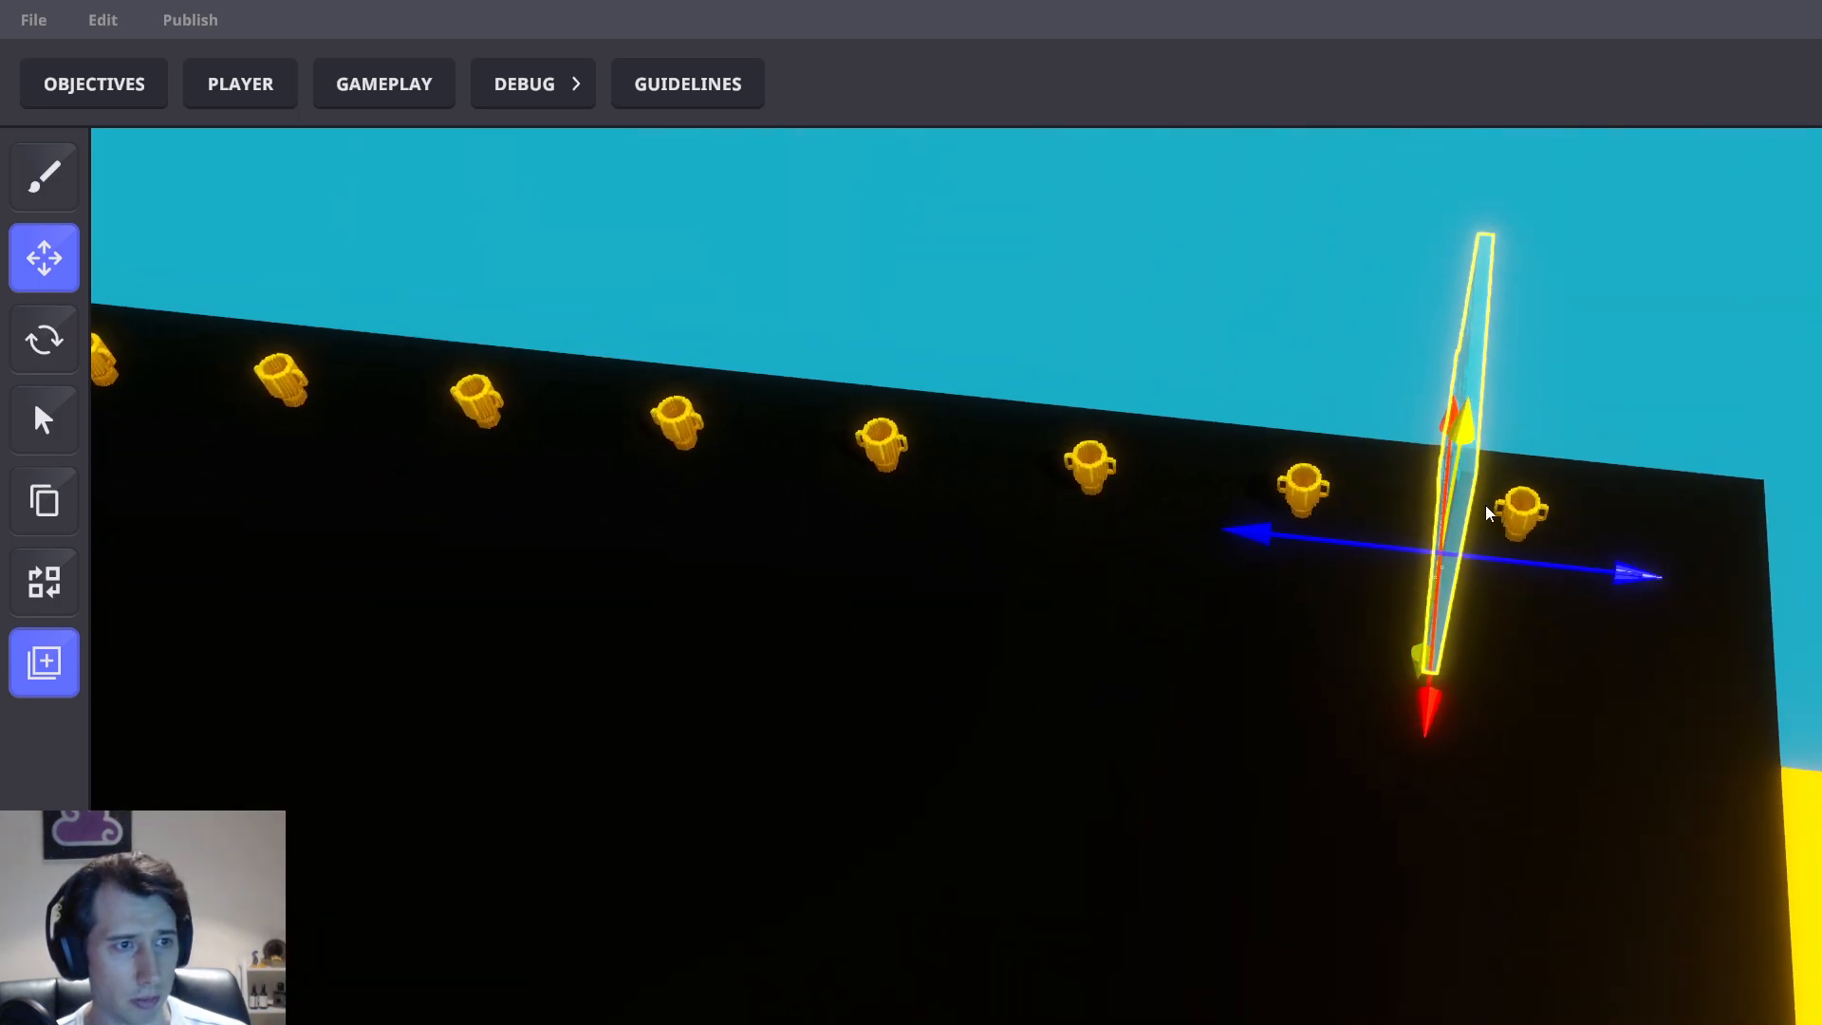
pyautogui.moveTo(1598, 574); pyautogui.dragTo(1563, 572)
pyautogui.moveTo(1524, 641); pyautogui.dragTo(1500, 874, button='right')
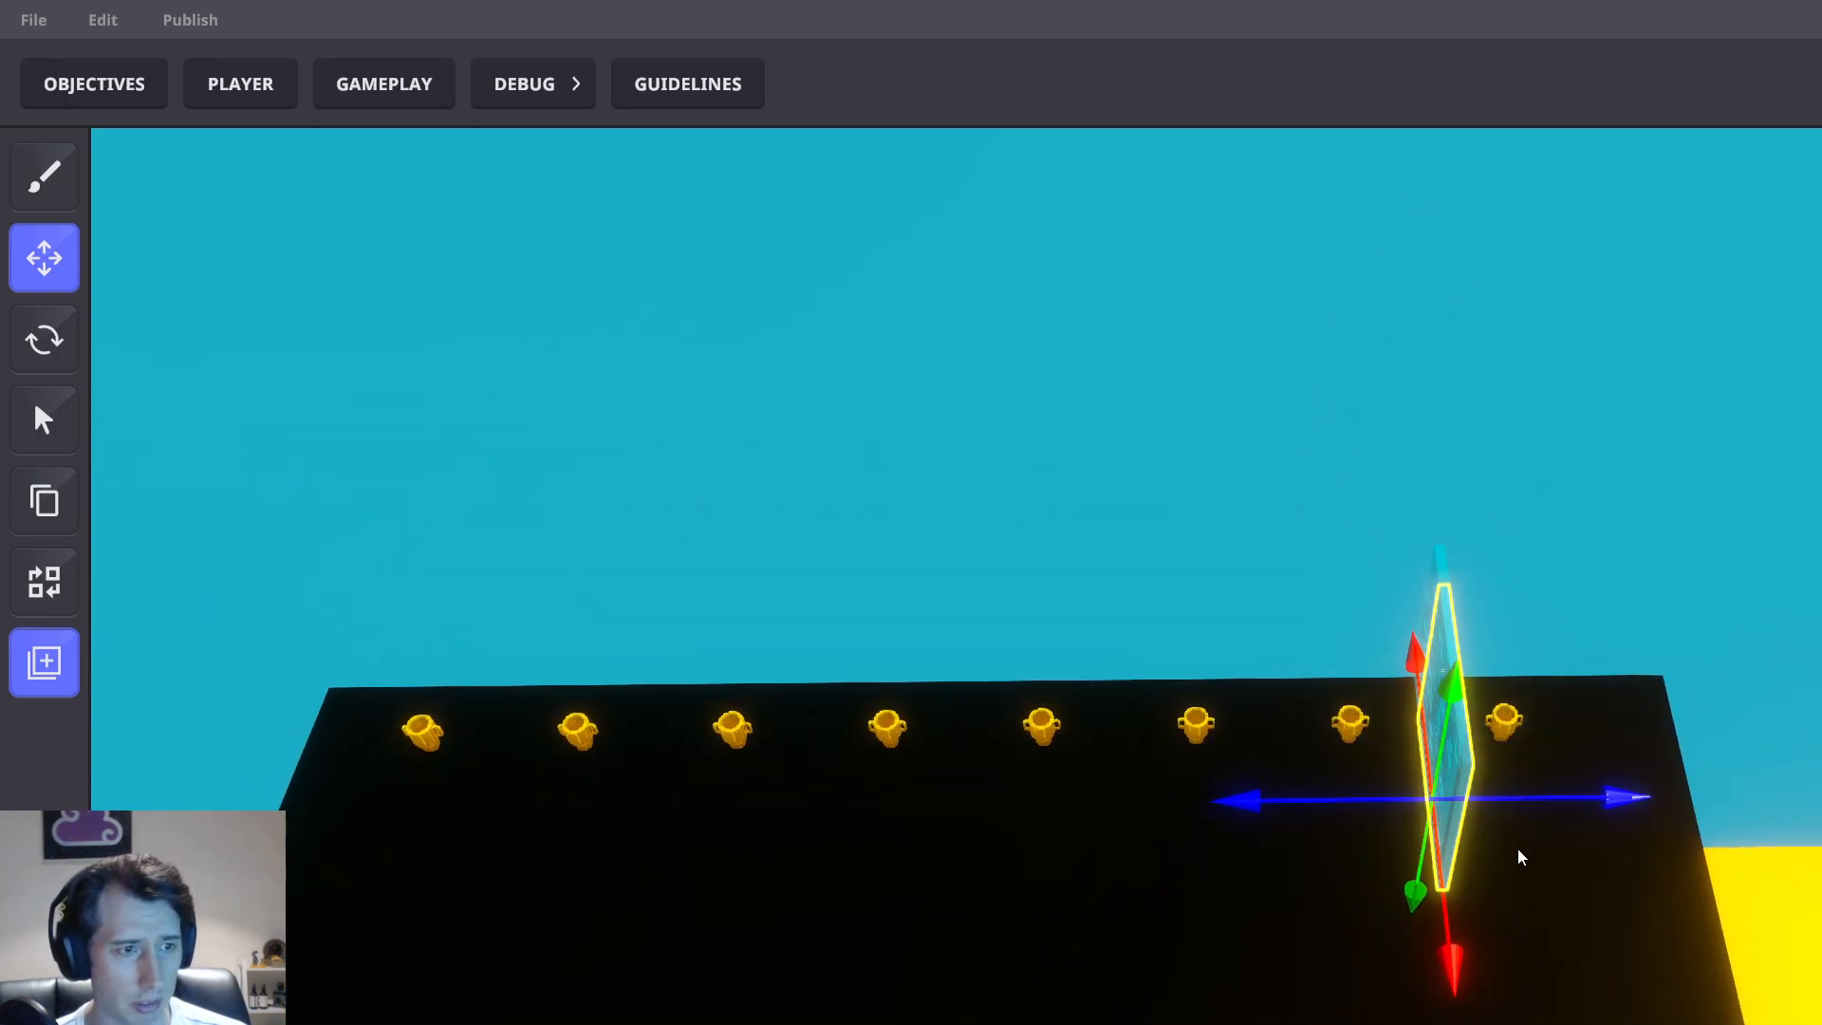
# Copy the wall repeatedly along the row so one stands between every pair of trophies and one beyond the far trophy
pyautogui.moveTo(1580, 757); pyautogui.dragTo(1088, 760)
pyautogui.press('a')
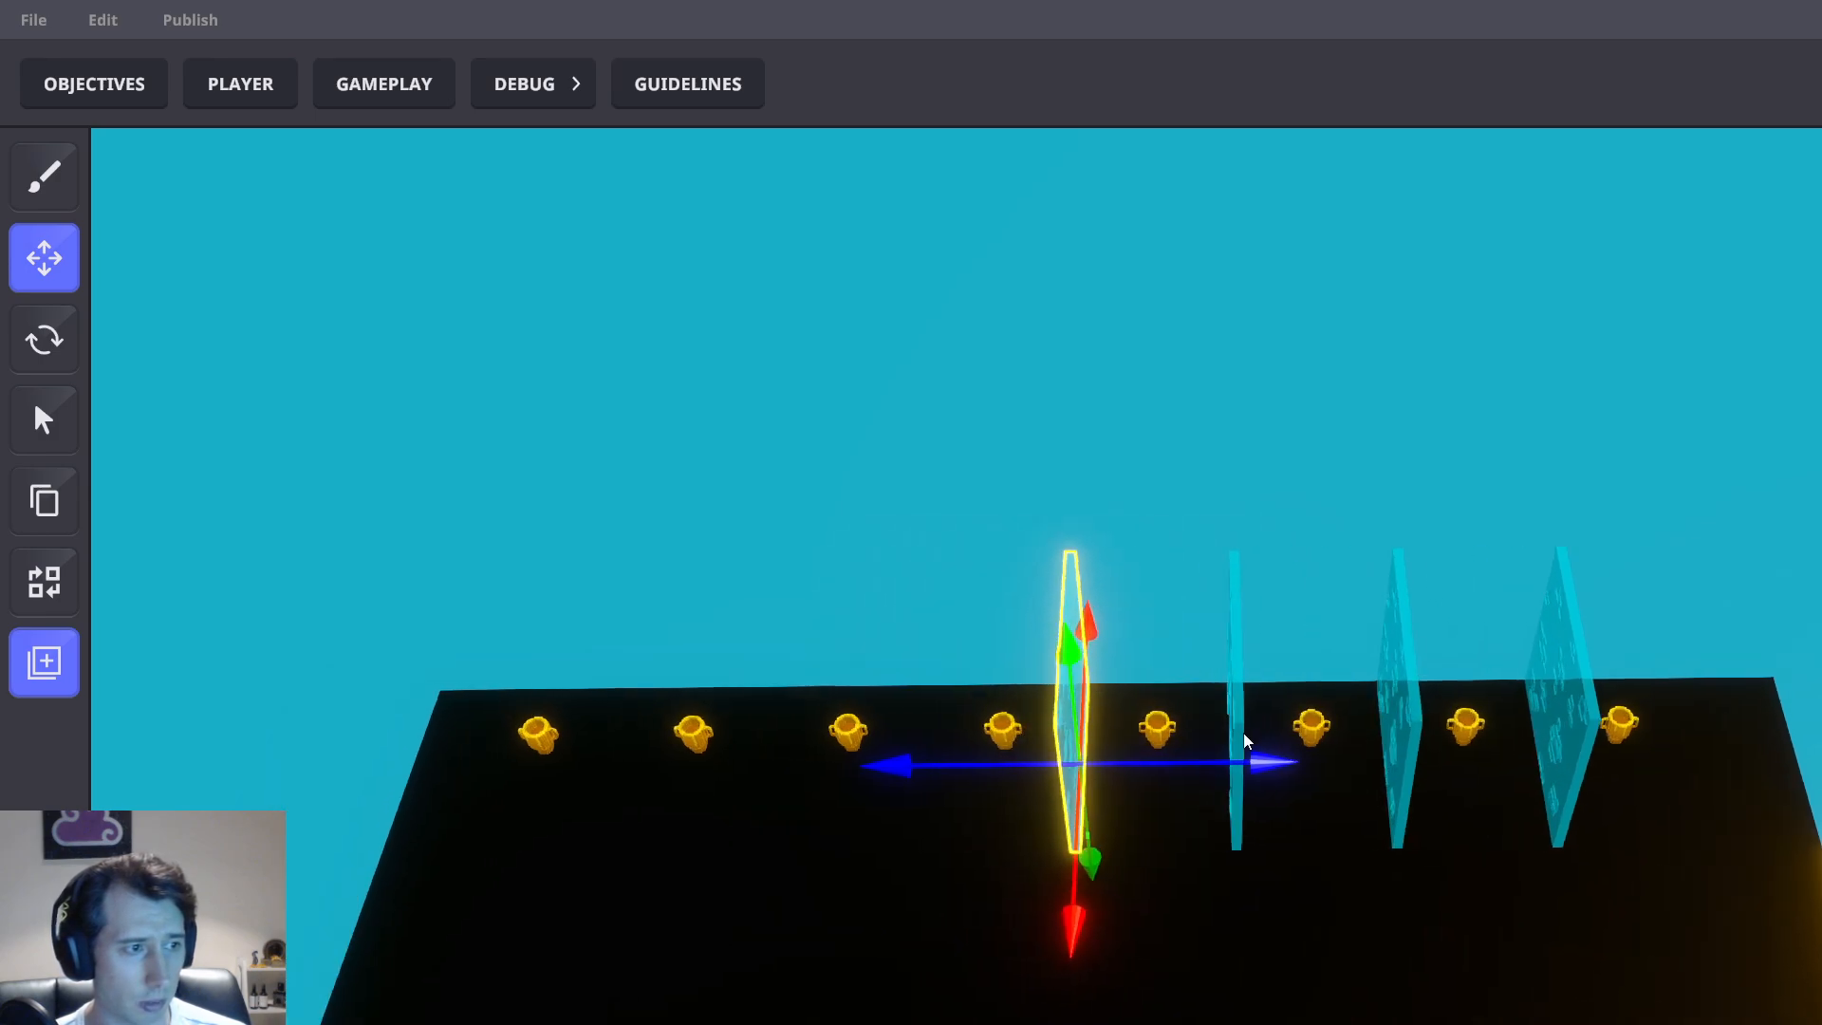
pyautogui.moveTo(1289, 892)
pyautogui.mouseDown()
pyautogui.moveTo(1294, 843)
pyautogui.moveTo(1290, 923)
pyautogui.mouseUp()
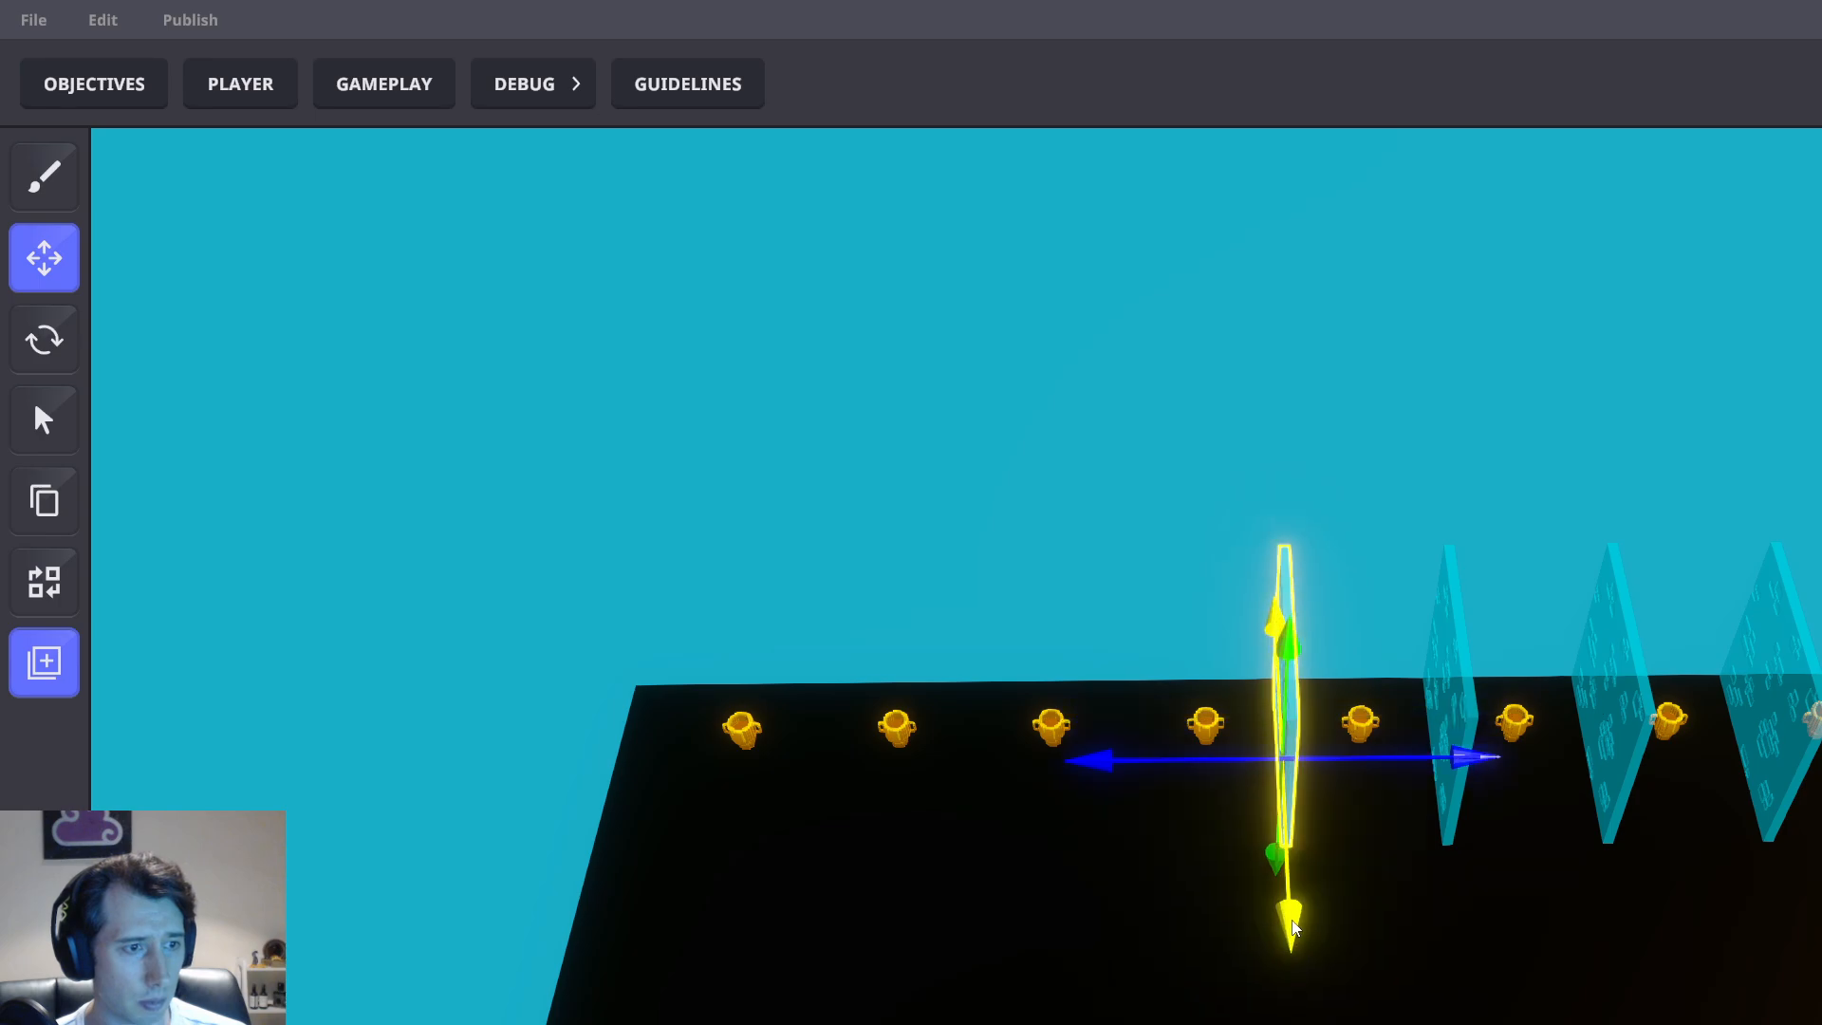
pyautogui.moveTo(1429, 765); pyautogui.dragTo(1274, 776)
pyautogui.moveTo(1125, 910); pyautogui.dragTo(1131, 952)
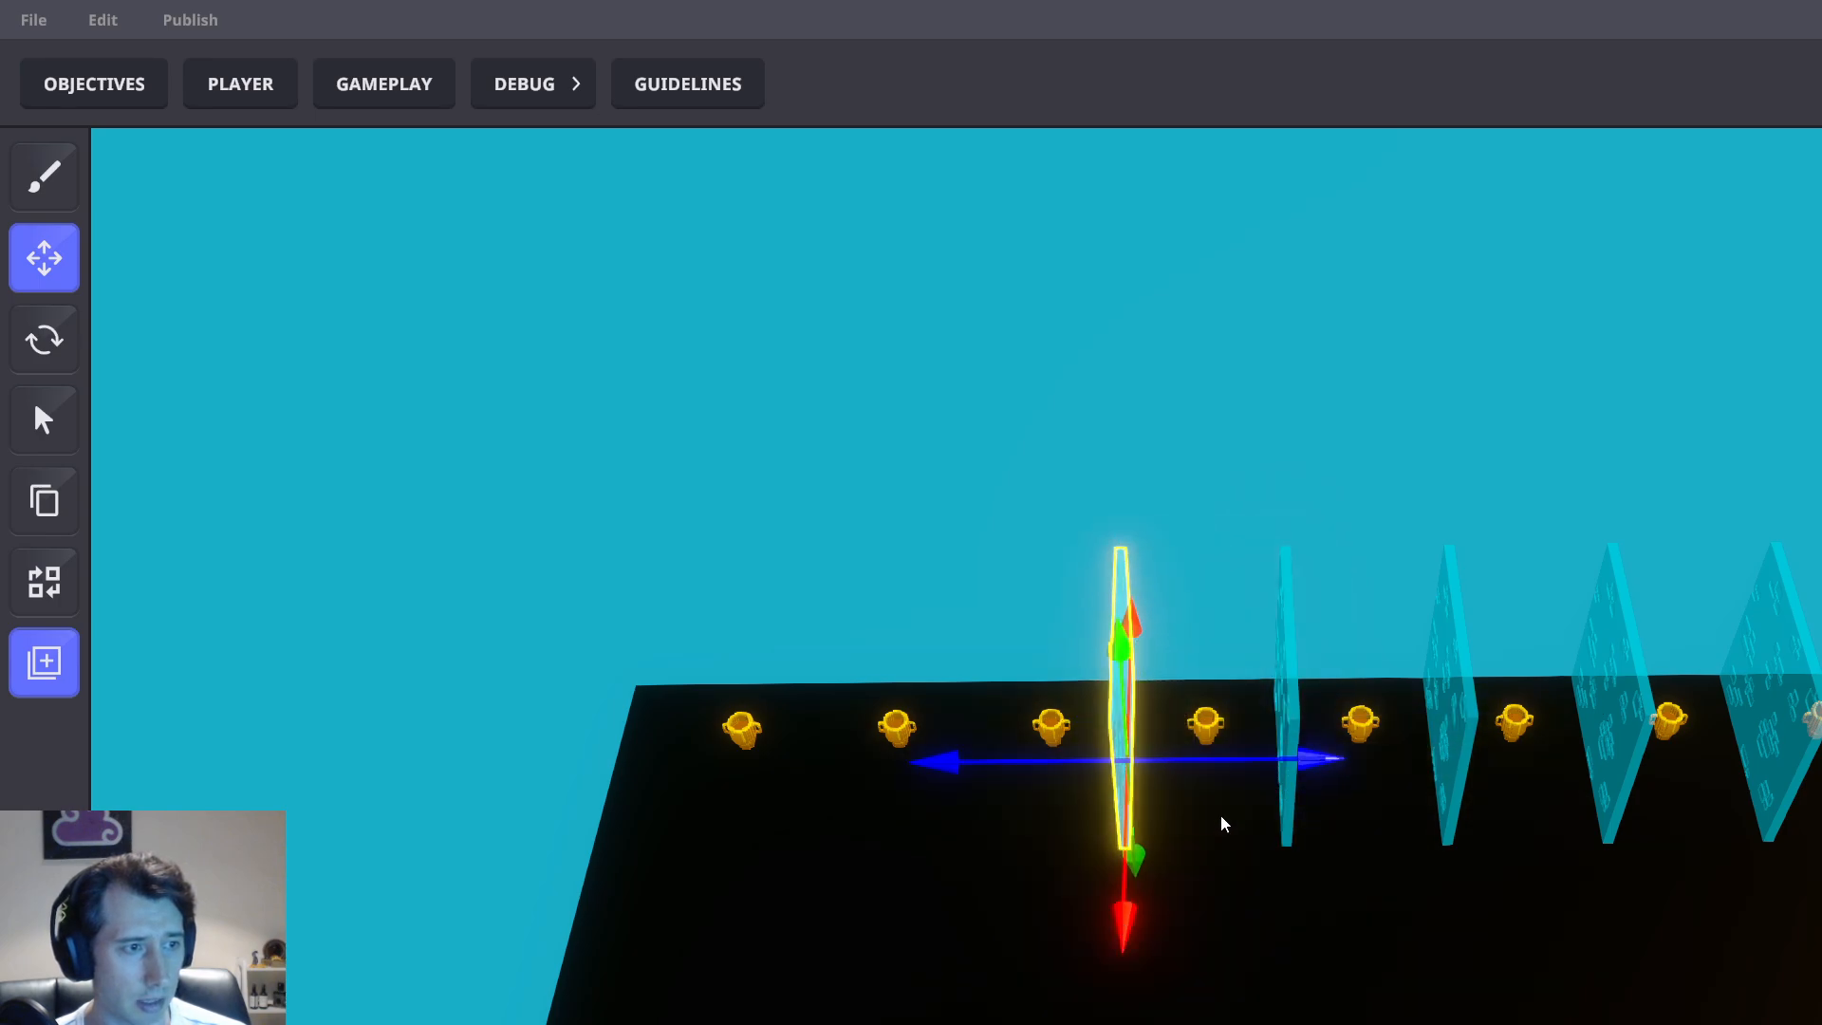
pyautogui.moveTo(1220, 811); pyautogui.dragTo(839, 777)
pyautogui.scroll(-3, 1073, 802)
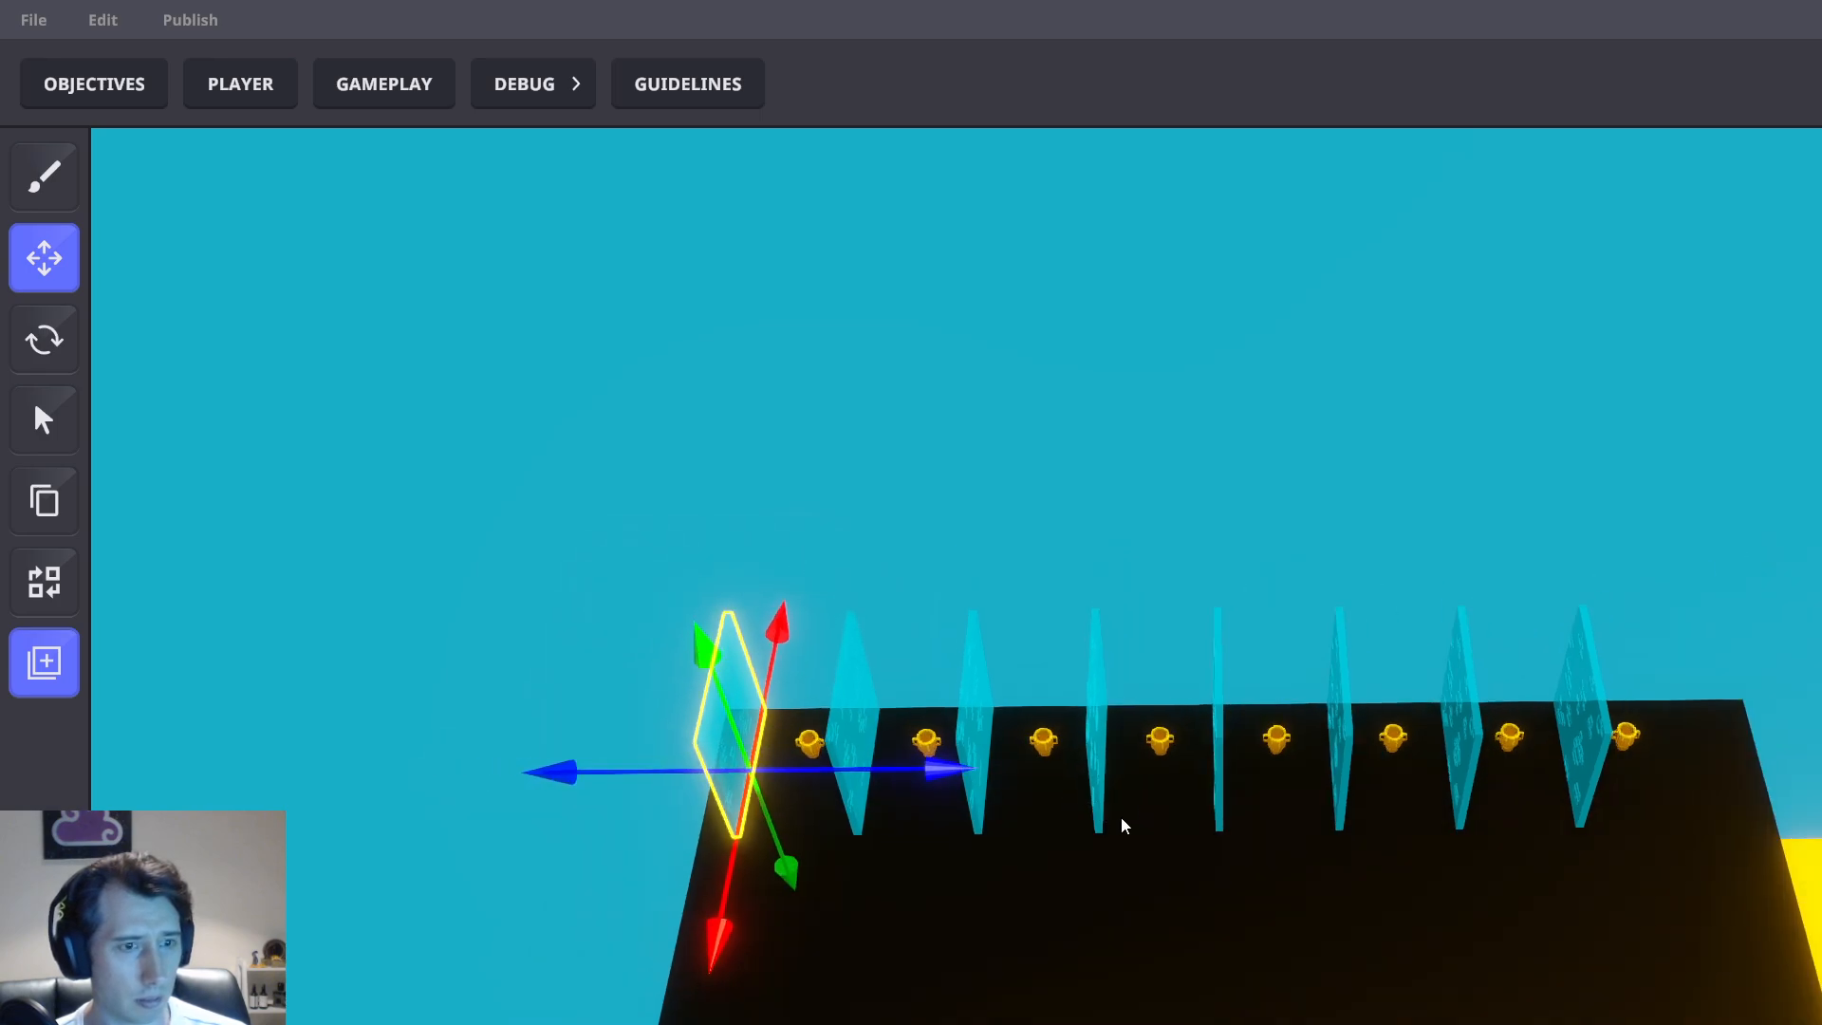
# Add one more aligned wall copy beyond the trophy at the opposite end of the row and deselect it
pyautogui.moveTo(713, 928); pyautogui.dragTo(752, 854)
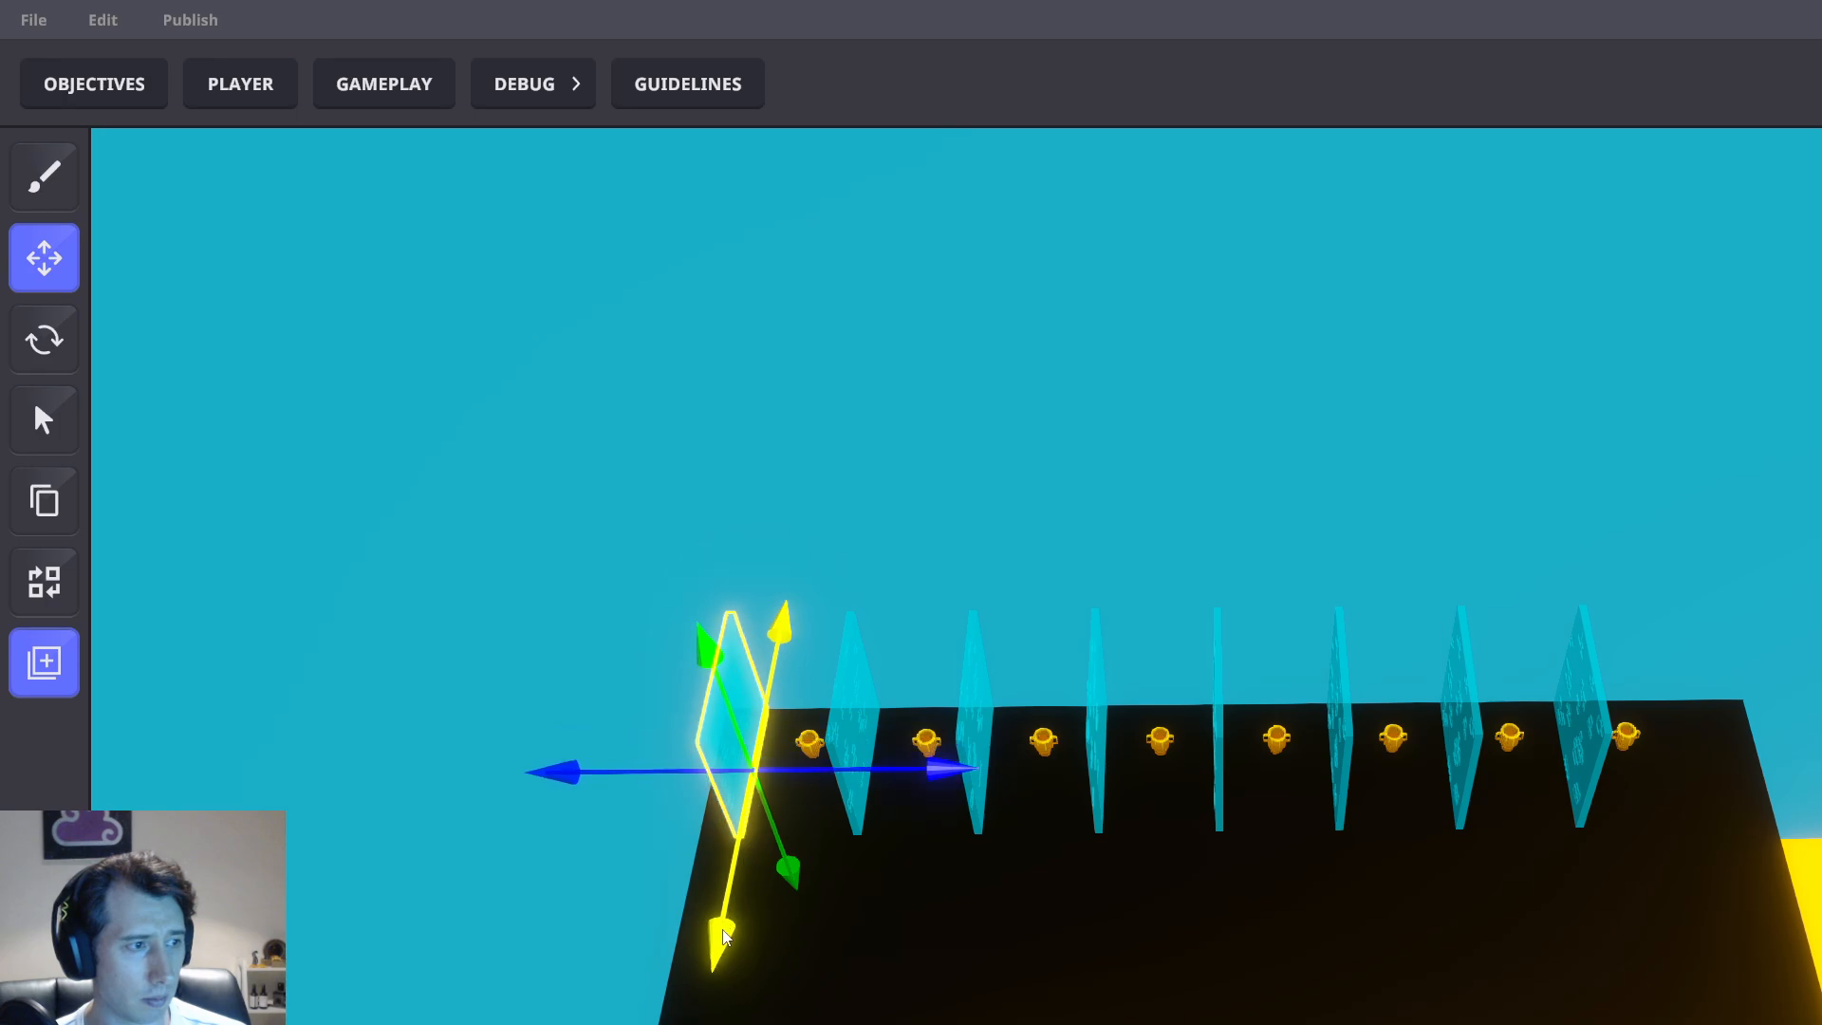
pyautogui.moveTo(954, 739); pyautogui.dragTo(1817, 744)
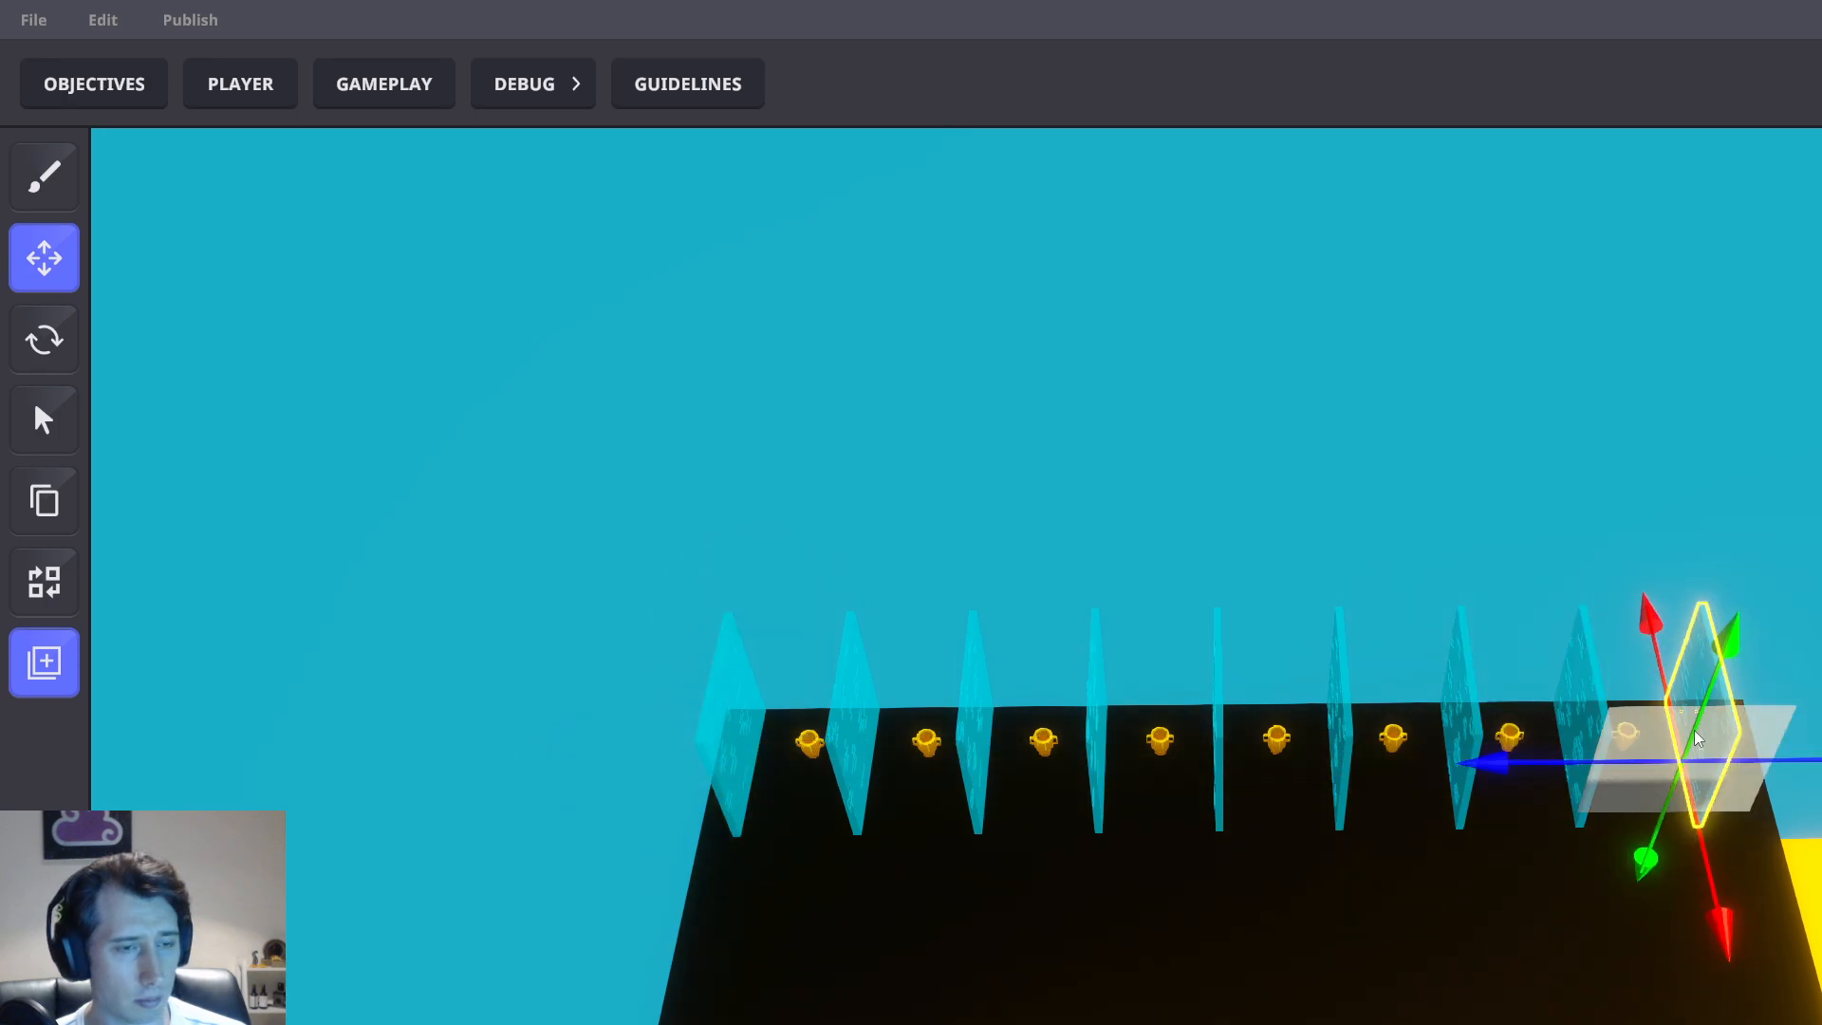
pyautogui.press('d')
pyautogui.press('w')
pyautogui.click(1257, 473)
pyautogui.press('s')
pyautogui.moveTo(1236, 606); pyautogui.dragTo(1818, 665, button='right')
pyautogui.press('a')
pyautogui.moveTo(1549, 646); pyautogui.dragTo(1625, 941, button='right')
pyautogui.press('w')
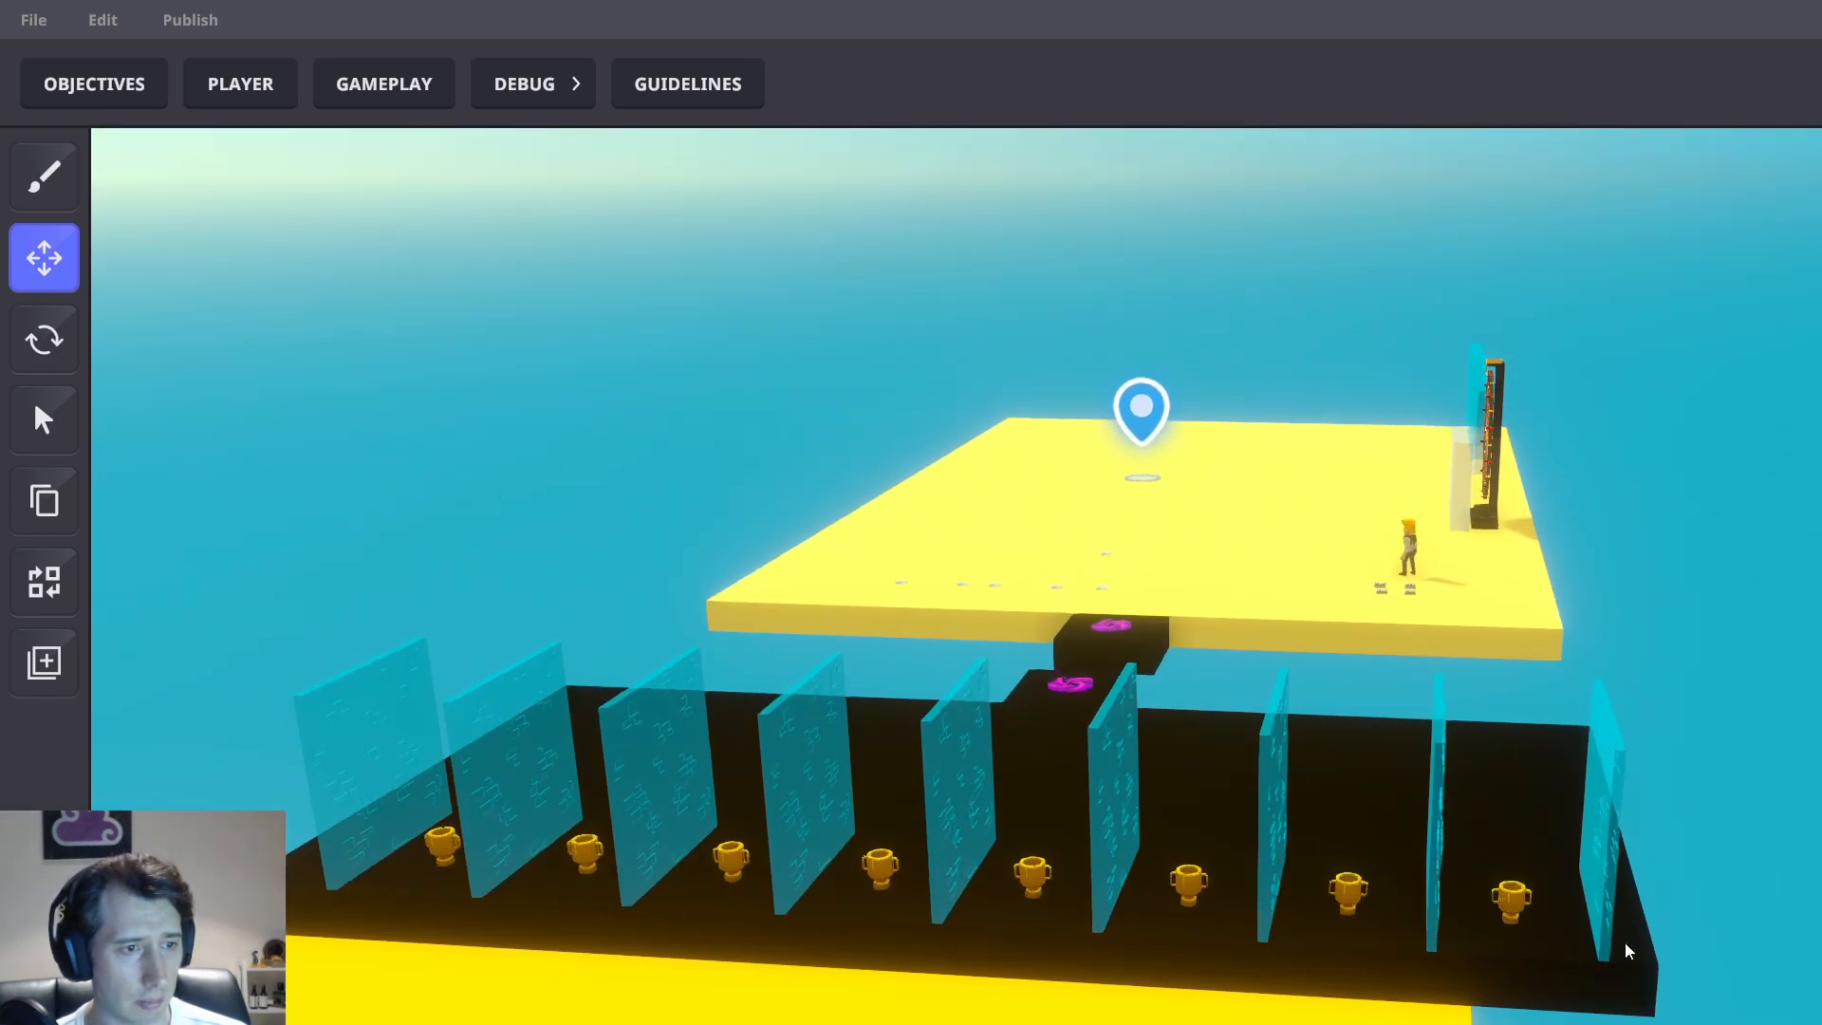
# Duplicate the wall at the end of the row and rotate the copy 90 degrees
pyautogui.moveTo(1240, 913); pyautogui.dragTo(1339, 1023, button='right')
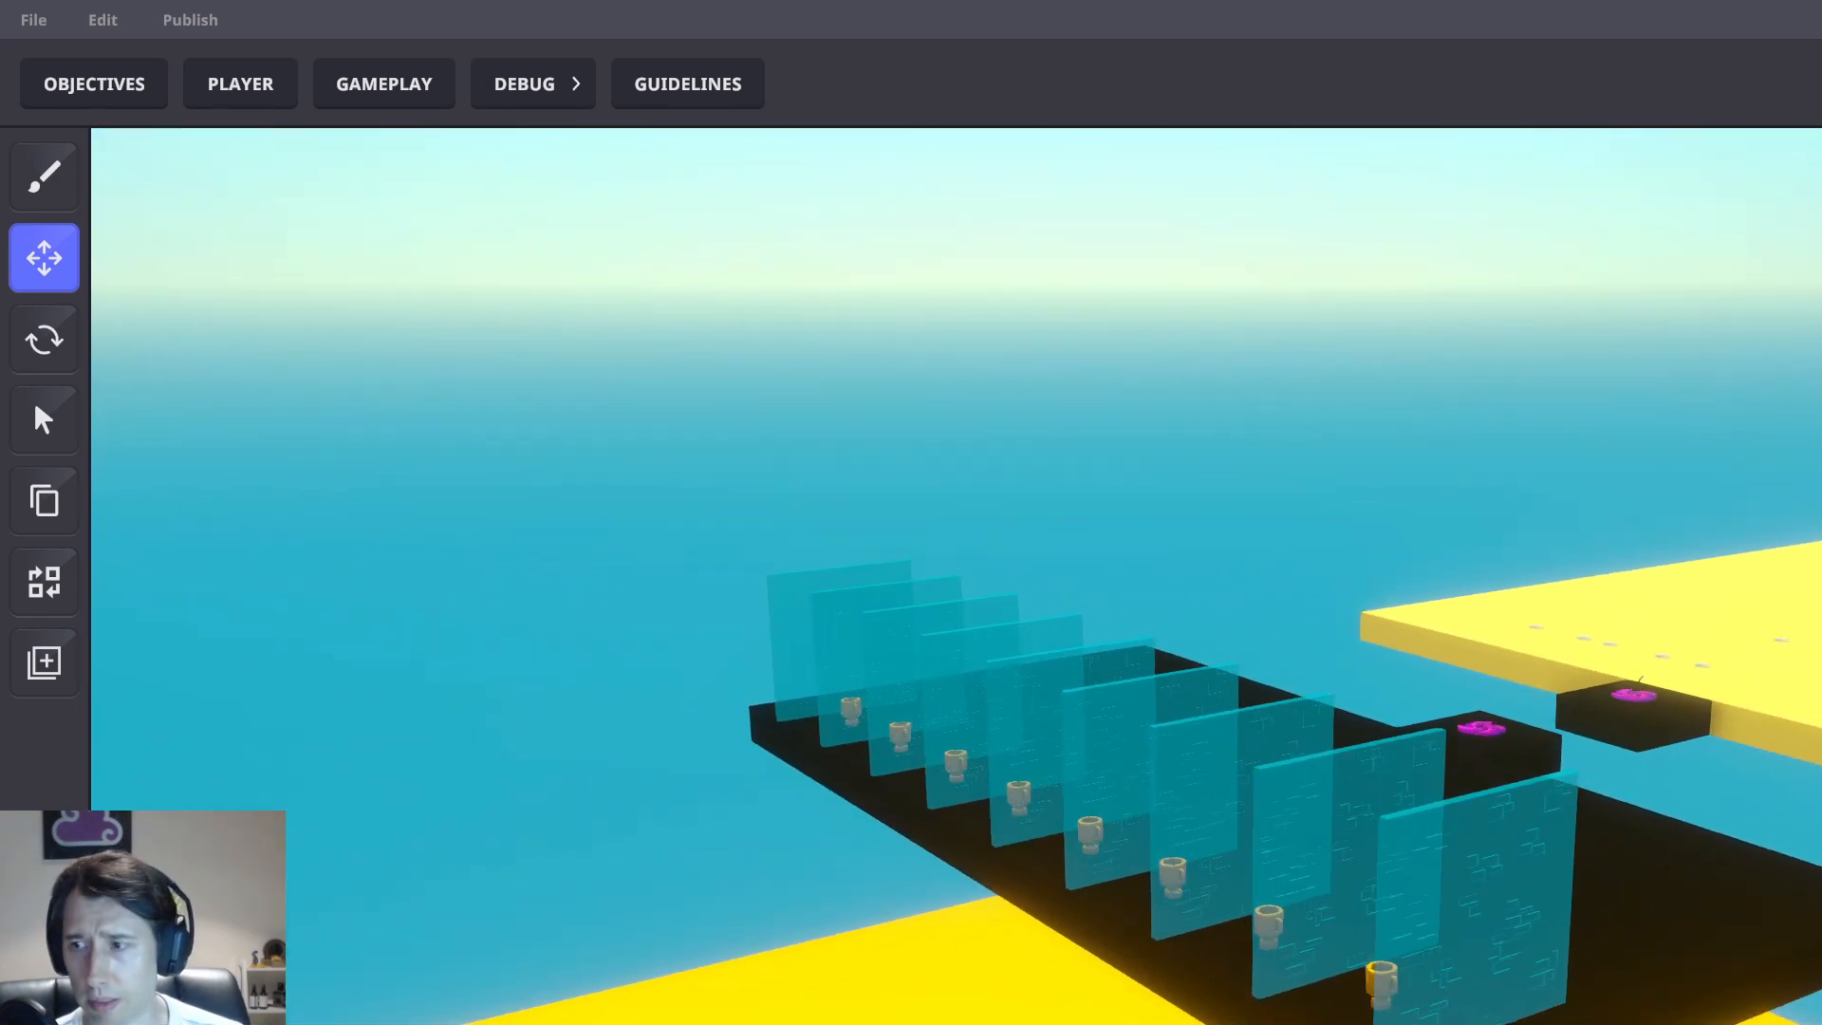
pyautogui.click(1514, 922)
pyautogui.press('e')
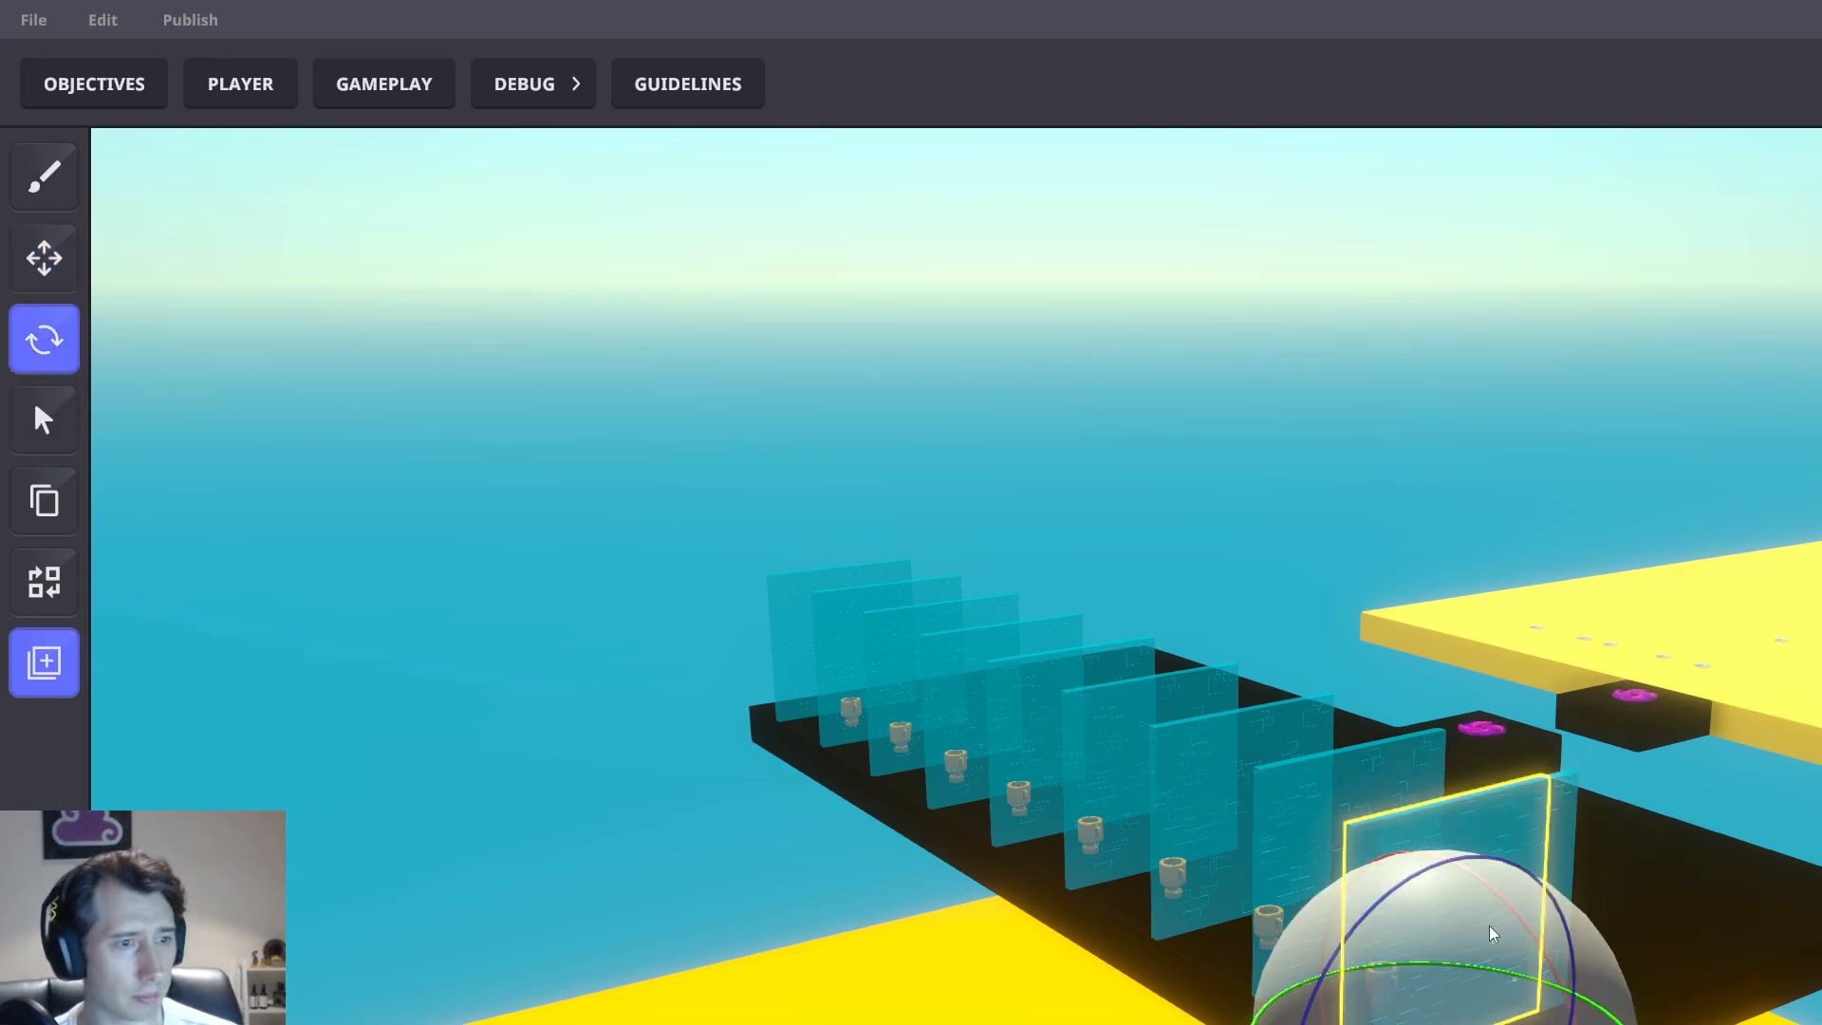
pyautogui.moveTo(1480, 1023); pyautogui.dragTo(1353, 1023)
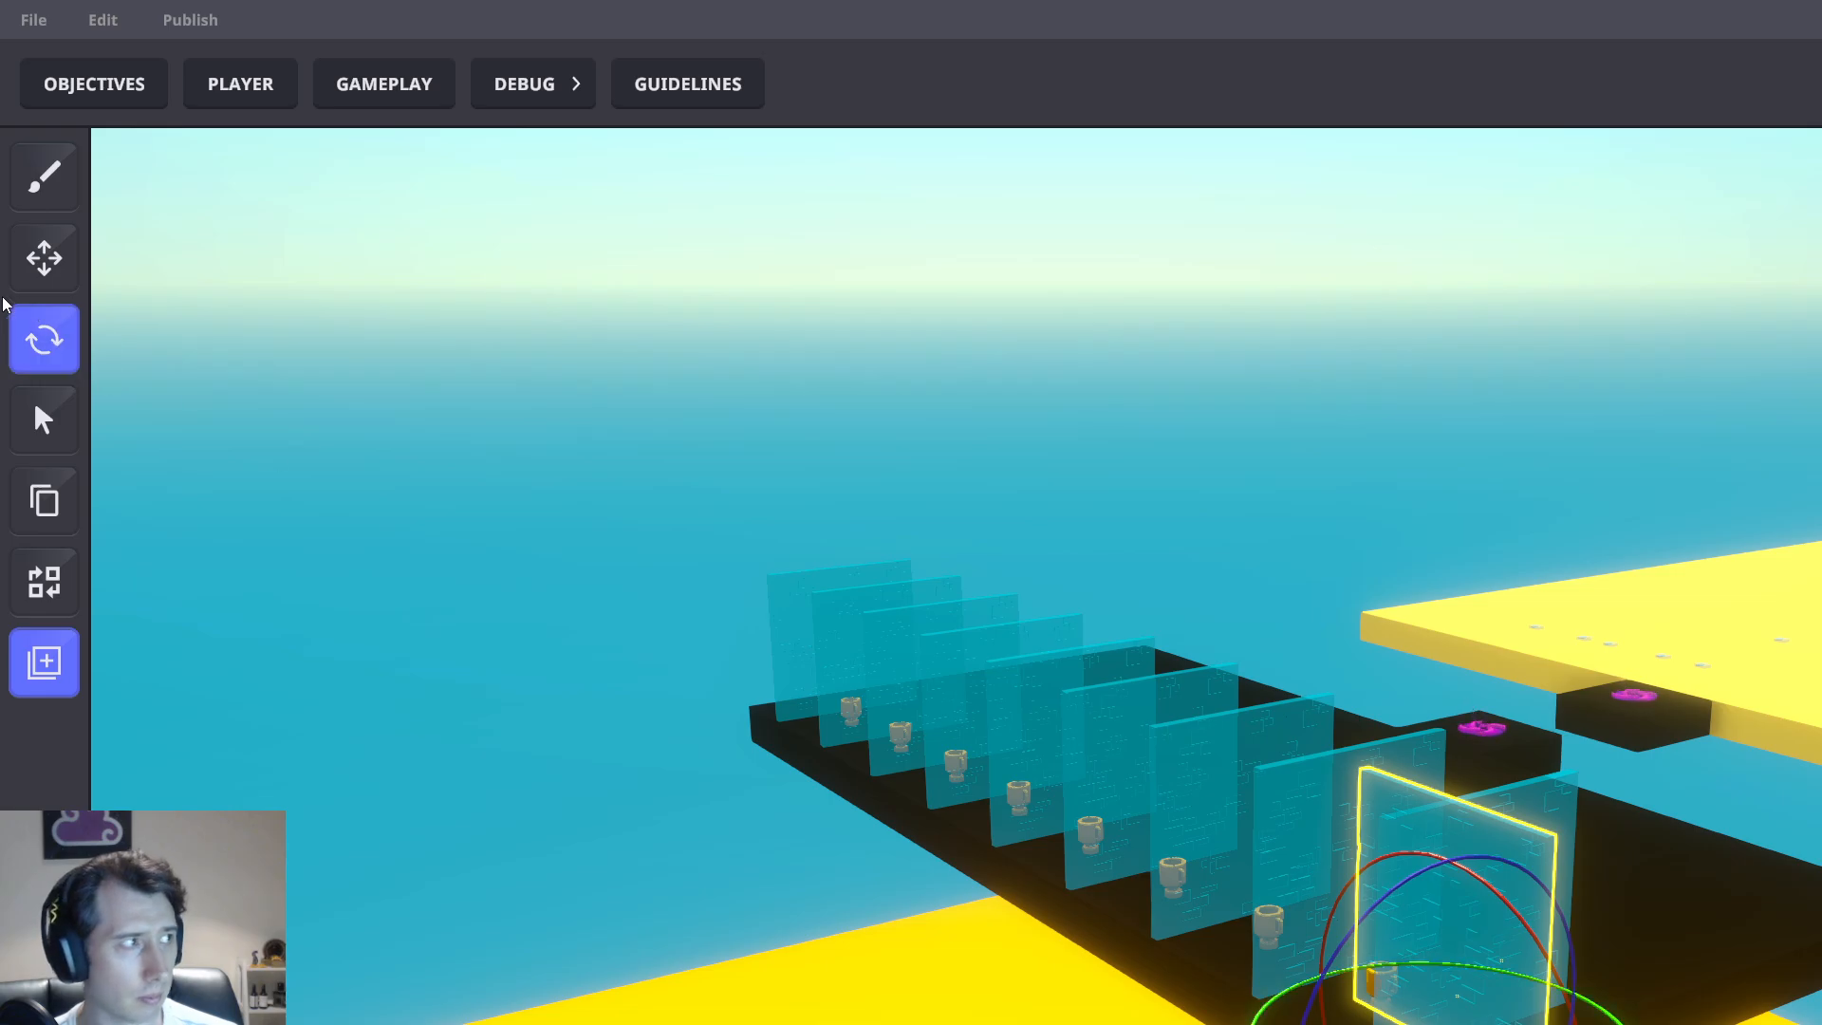
# Move the rotated wall behind the end trophy, aligned with the platform's corner and back edge, and deselect it
pyautogui.press('w')
pyautogui.moveTo(1232, 716); pyautogui.dragTo(1163, 726, button='right')
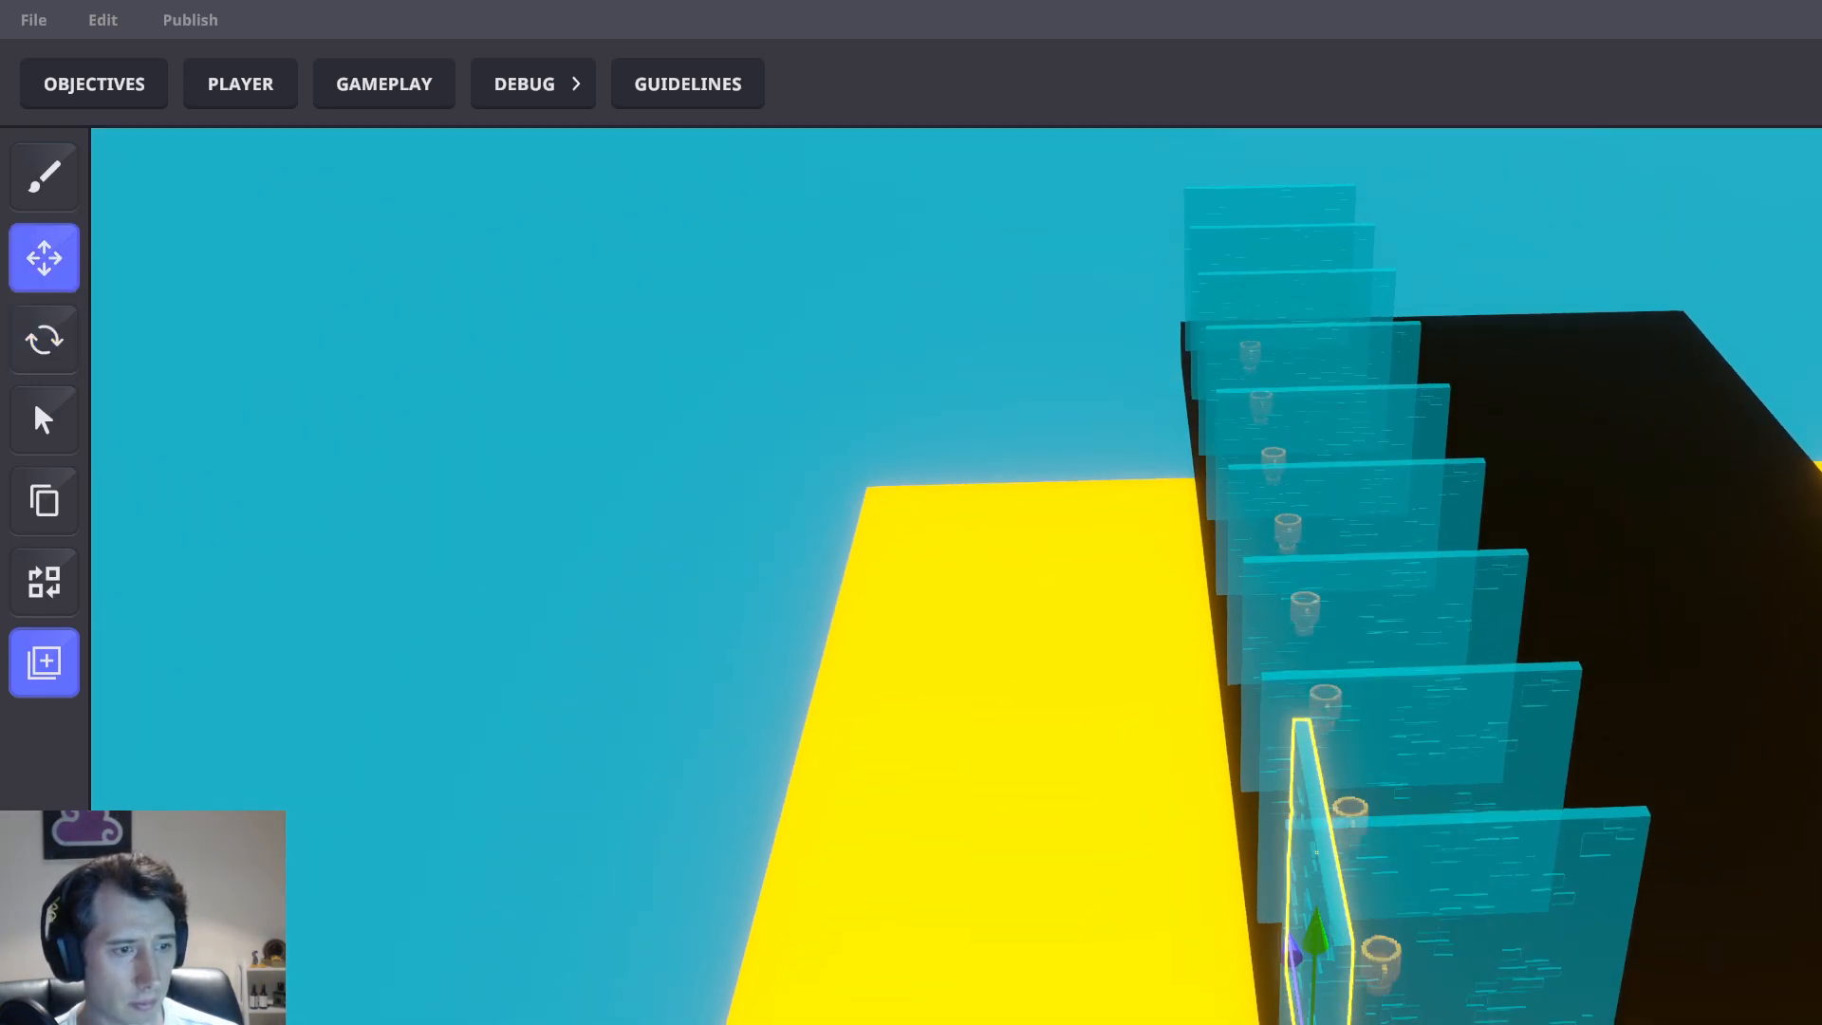
pyautogui.moveTo(1415, 1021); pyautogui.dragTo(1373, 1021)
pyautogui.moveTo(1373, 1021); pyautogui.dragTo(1545, 978, button='right')
pyautogui.moveTo(1600, 961); pyautogui.dragTo(1474, 967)
pyautogui.press('Escape')
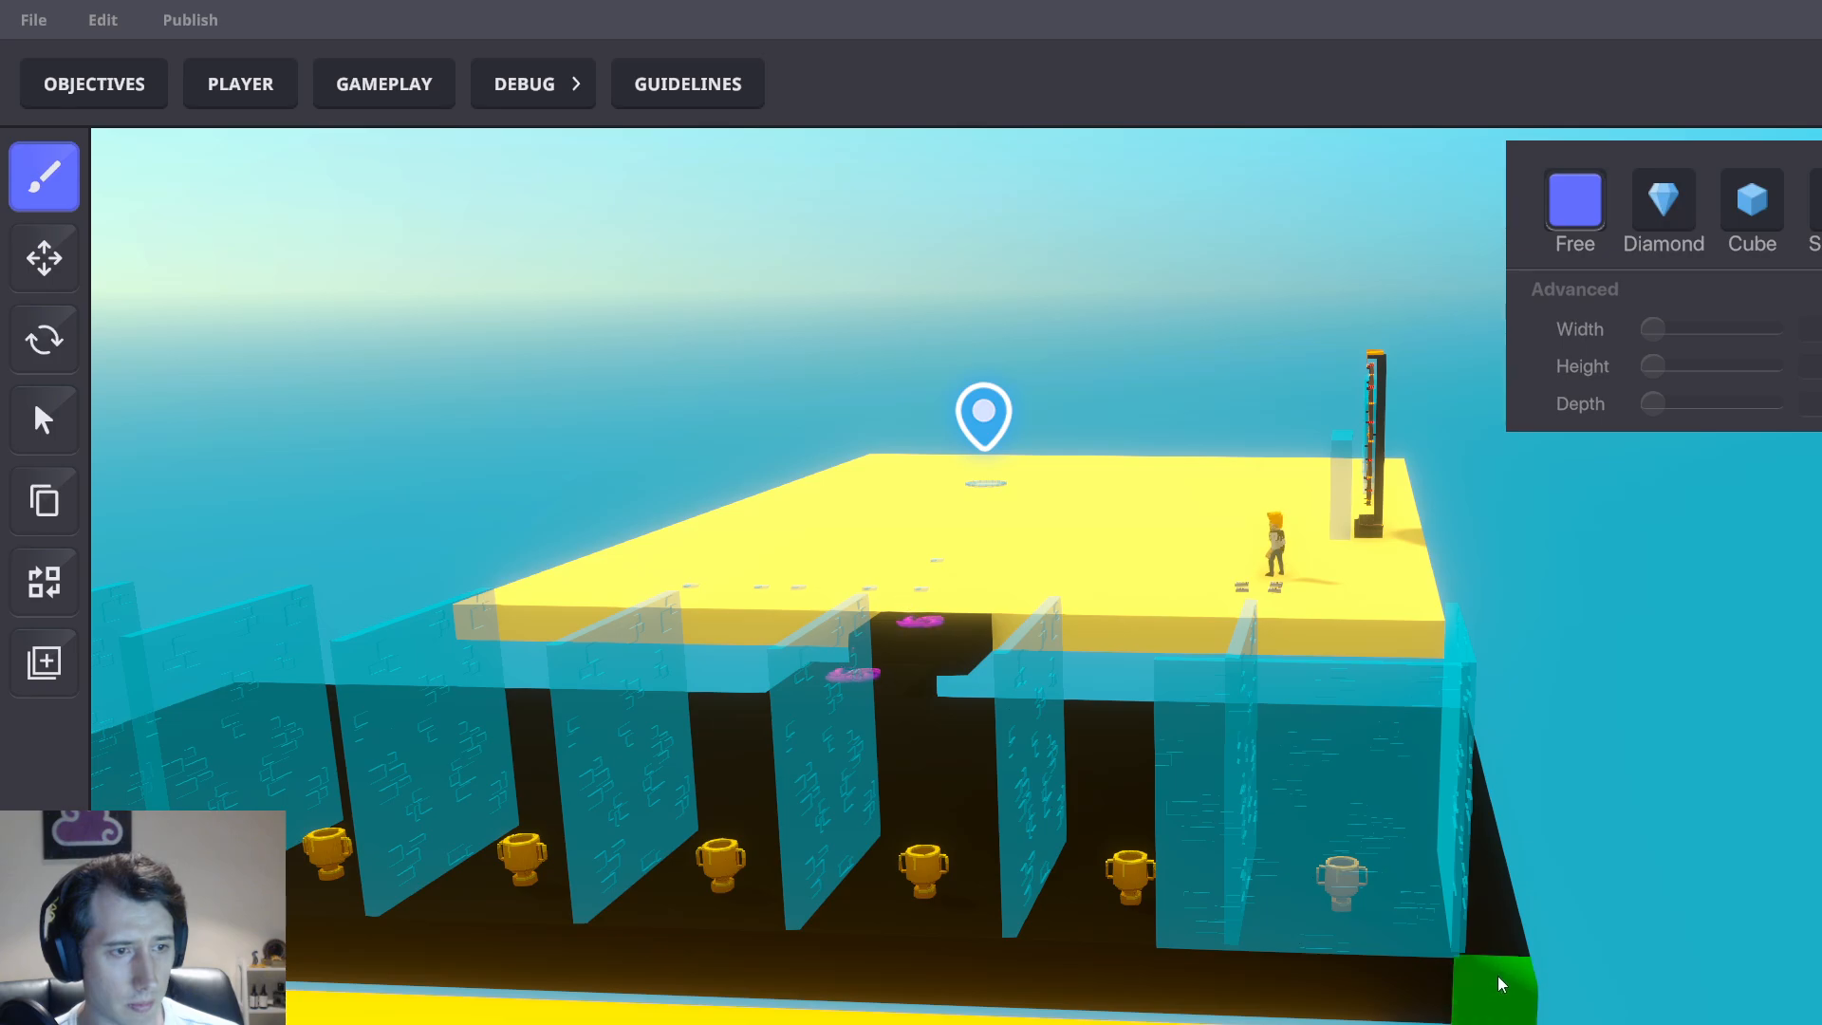
# Place a copy of the back wall beside it, then duplicate the two panels together along the platform's back edge
pyautogui.click(31, 251)
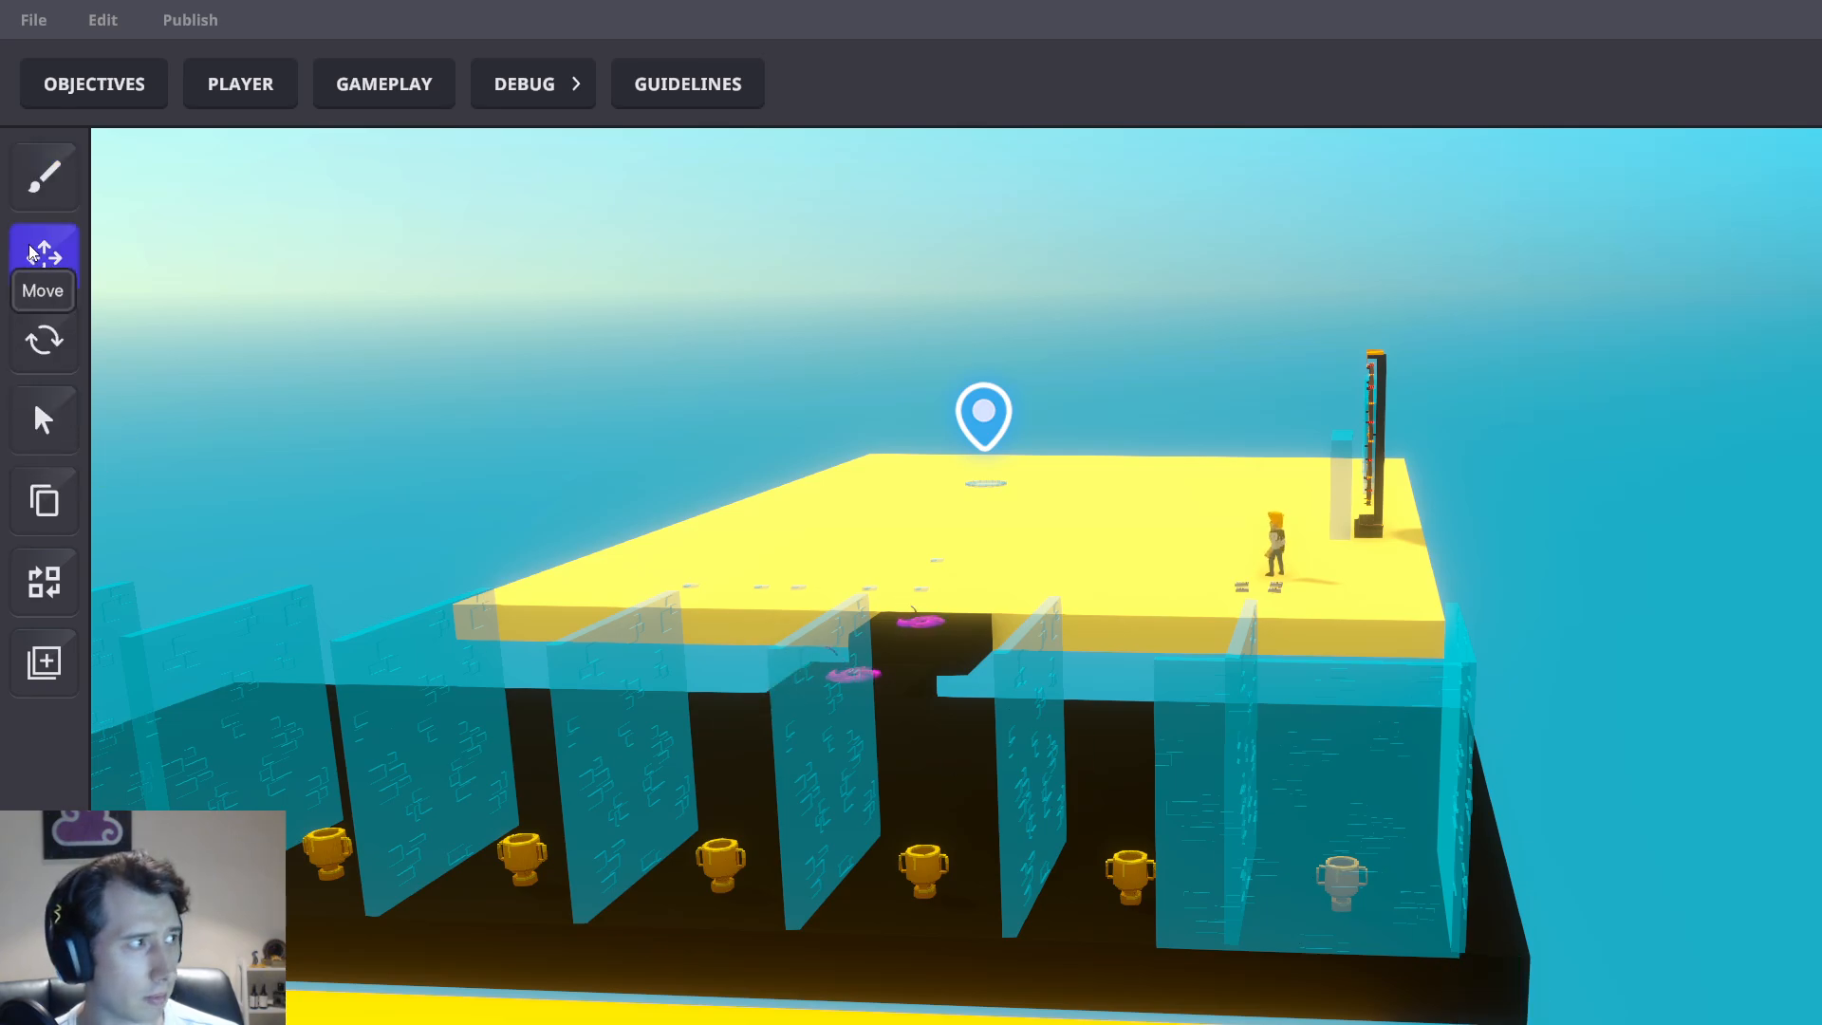
pyautogui.click(1433, 892)
pyautogui.moveTo(1450, 962); pyautogui.dragTo(1250, 970)
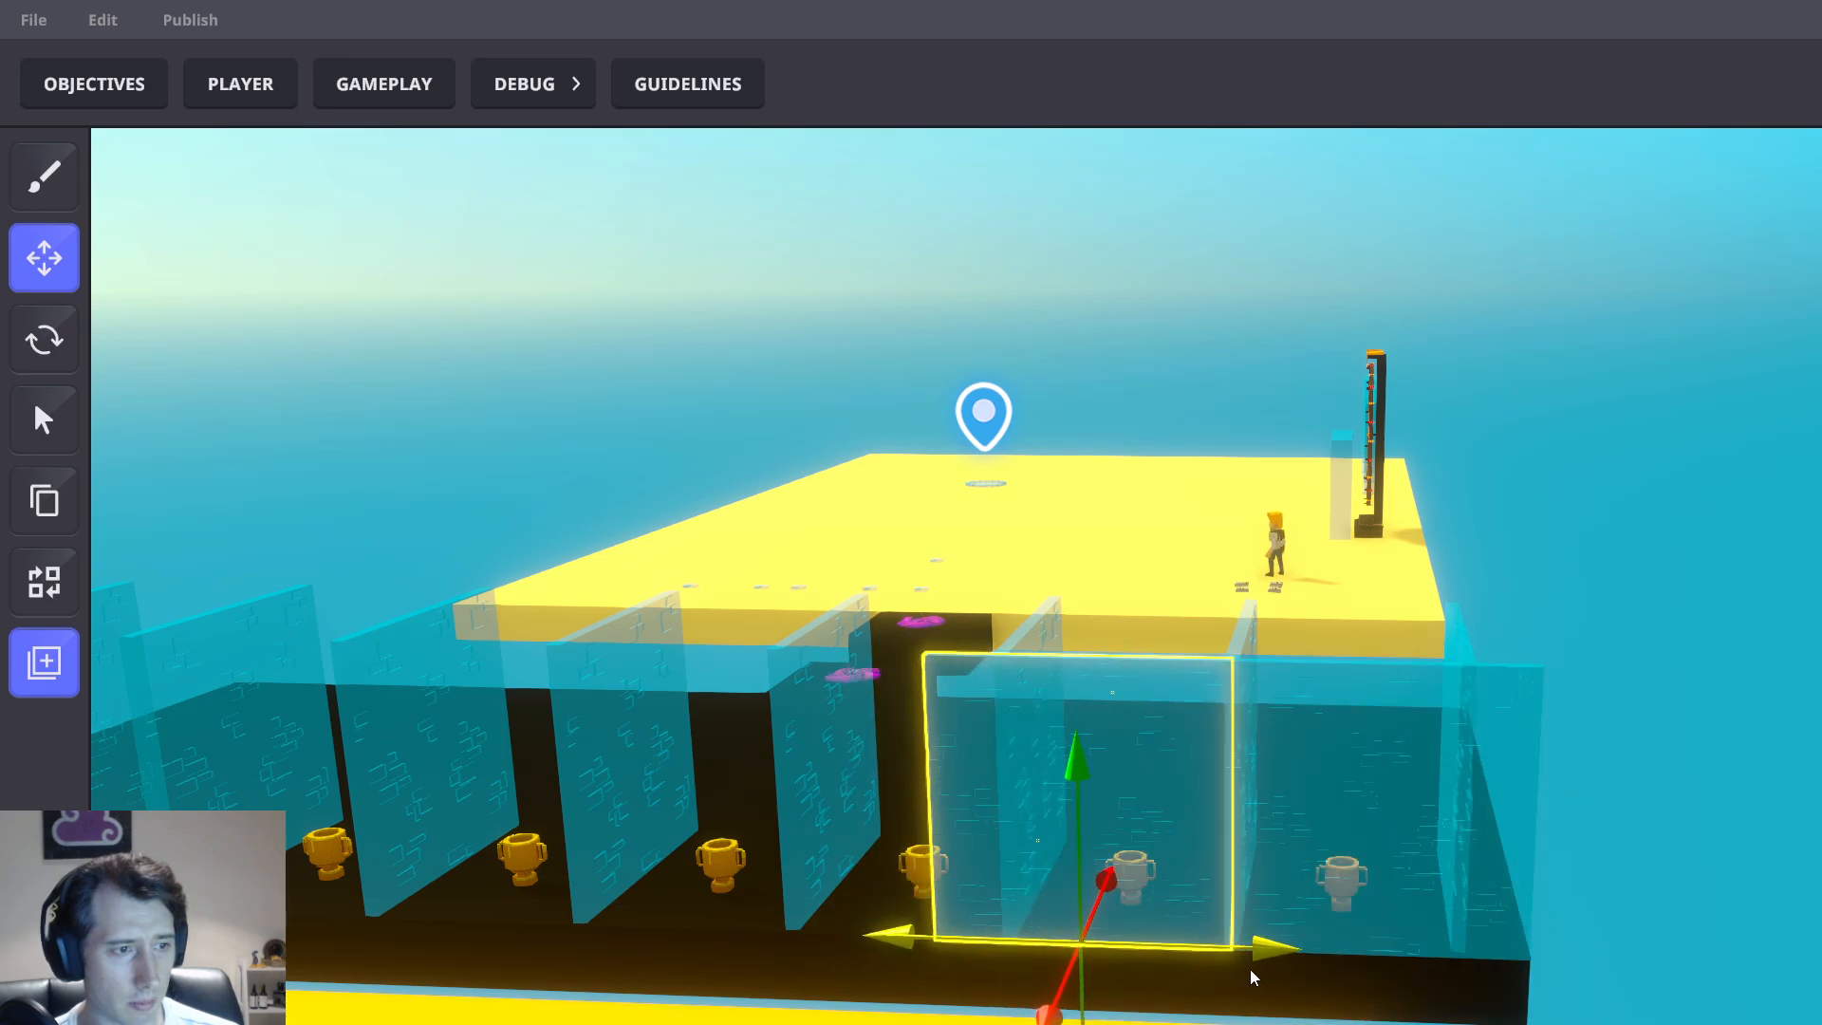
pyautogui.click(1384, 809)
pyautogui.scroll(-5, 1471, 869)
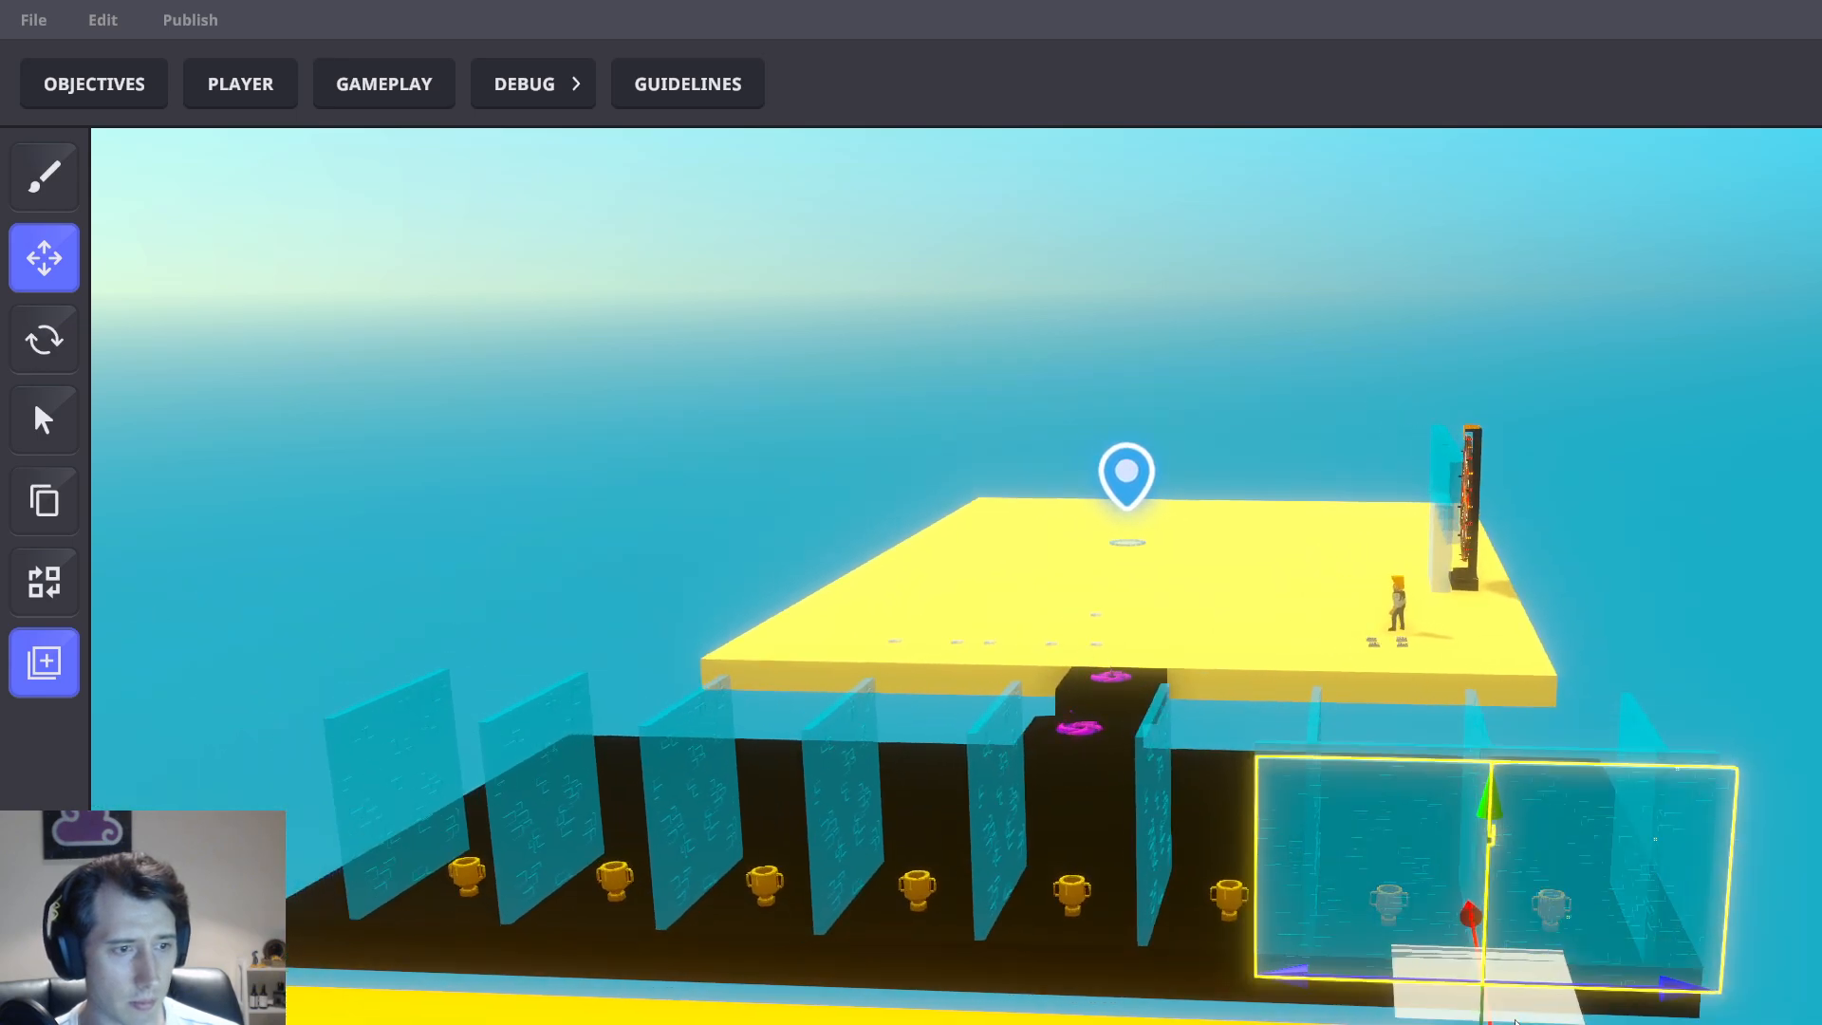
pyautogui.moveTo(1516, 1021); pyautogui.dragTo(786, 924)
pyautogui.moveTo(902, 898); pyautogui.dragTo(1485, 835, button='middle')
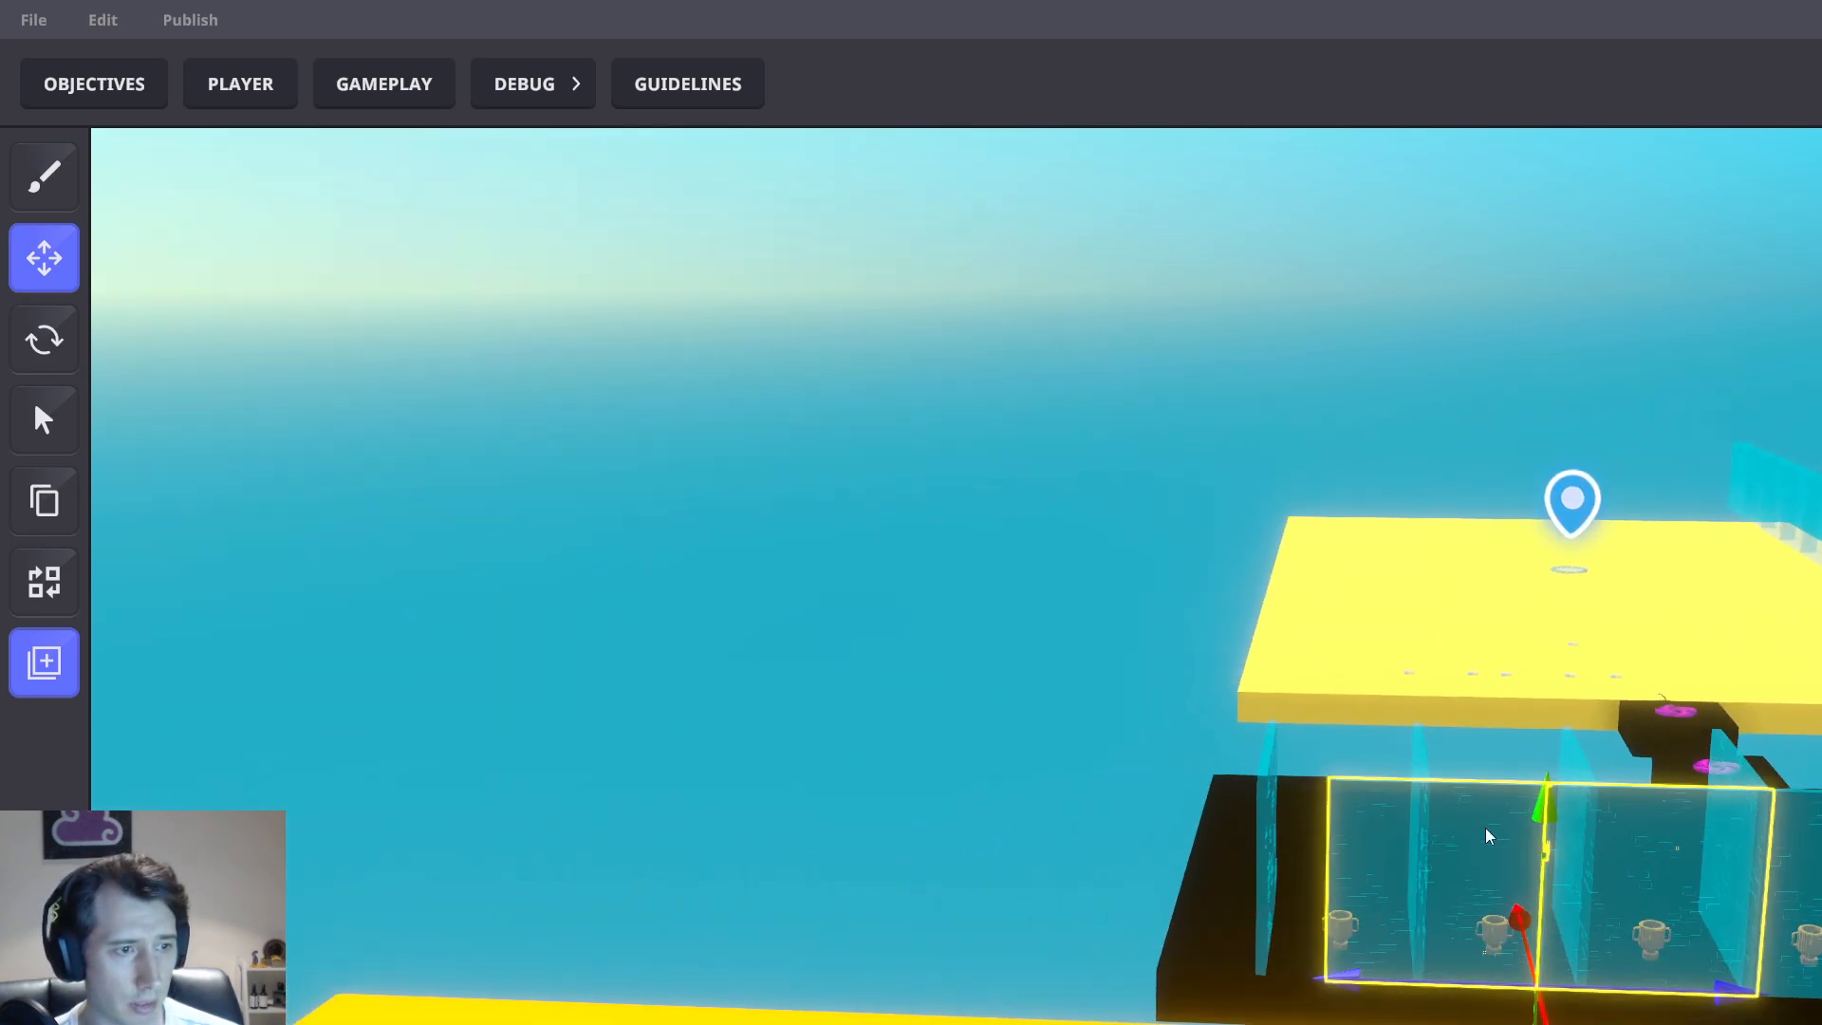
# Complete the back wall with a single panel copy reaching the platform's far corner
pyautogui.click(1483, 823)
pyautogui.moveTo(1426, 911); pyautogui.dragTo(1431, 936)
pyautogui.moveTo(1556, 1001); pyautogui.dragTo(1418, 995)
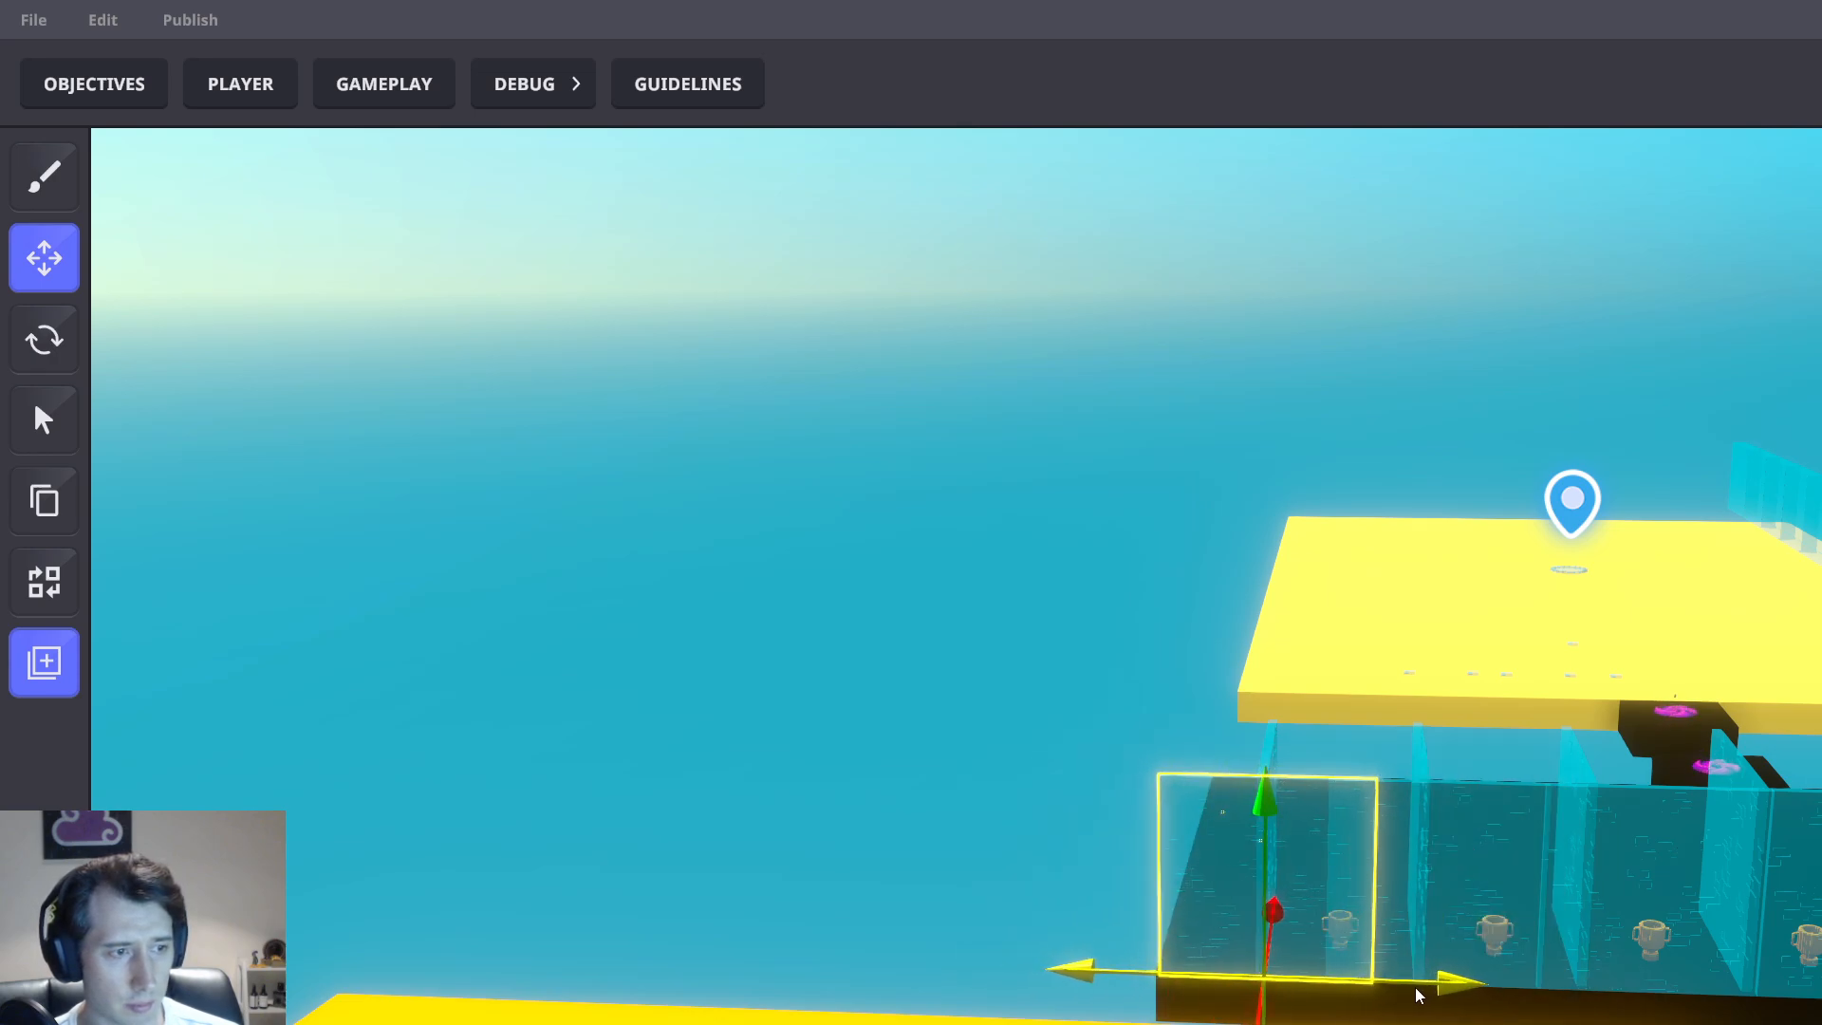
# Duplicate the corner panel, rotate the copy 90 degrees and extend it with further copies along the platform's short side
pyautogui.hotkey('ctrl', 'd')
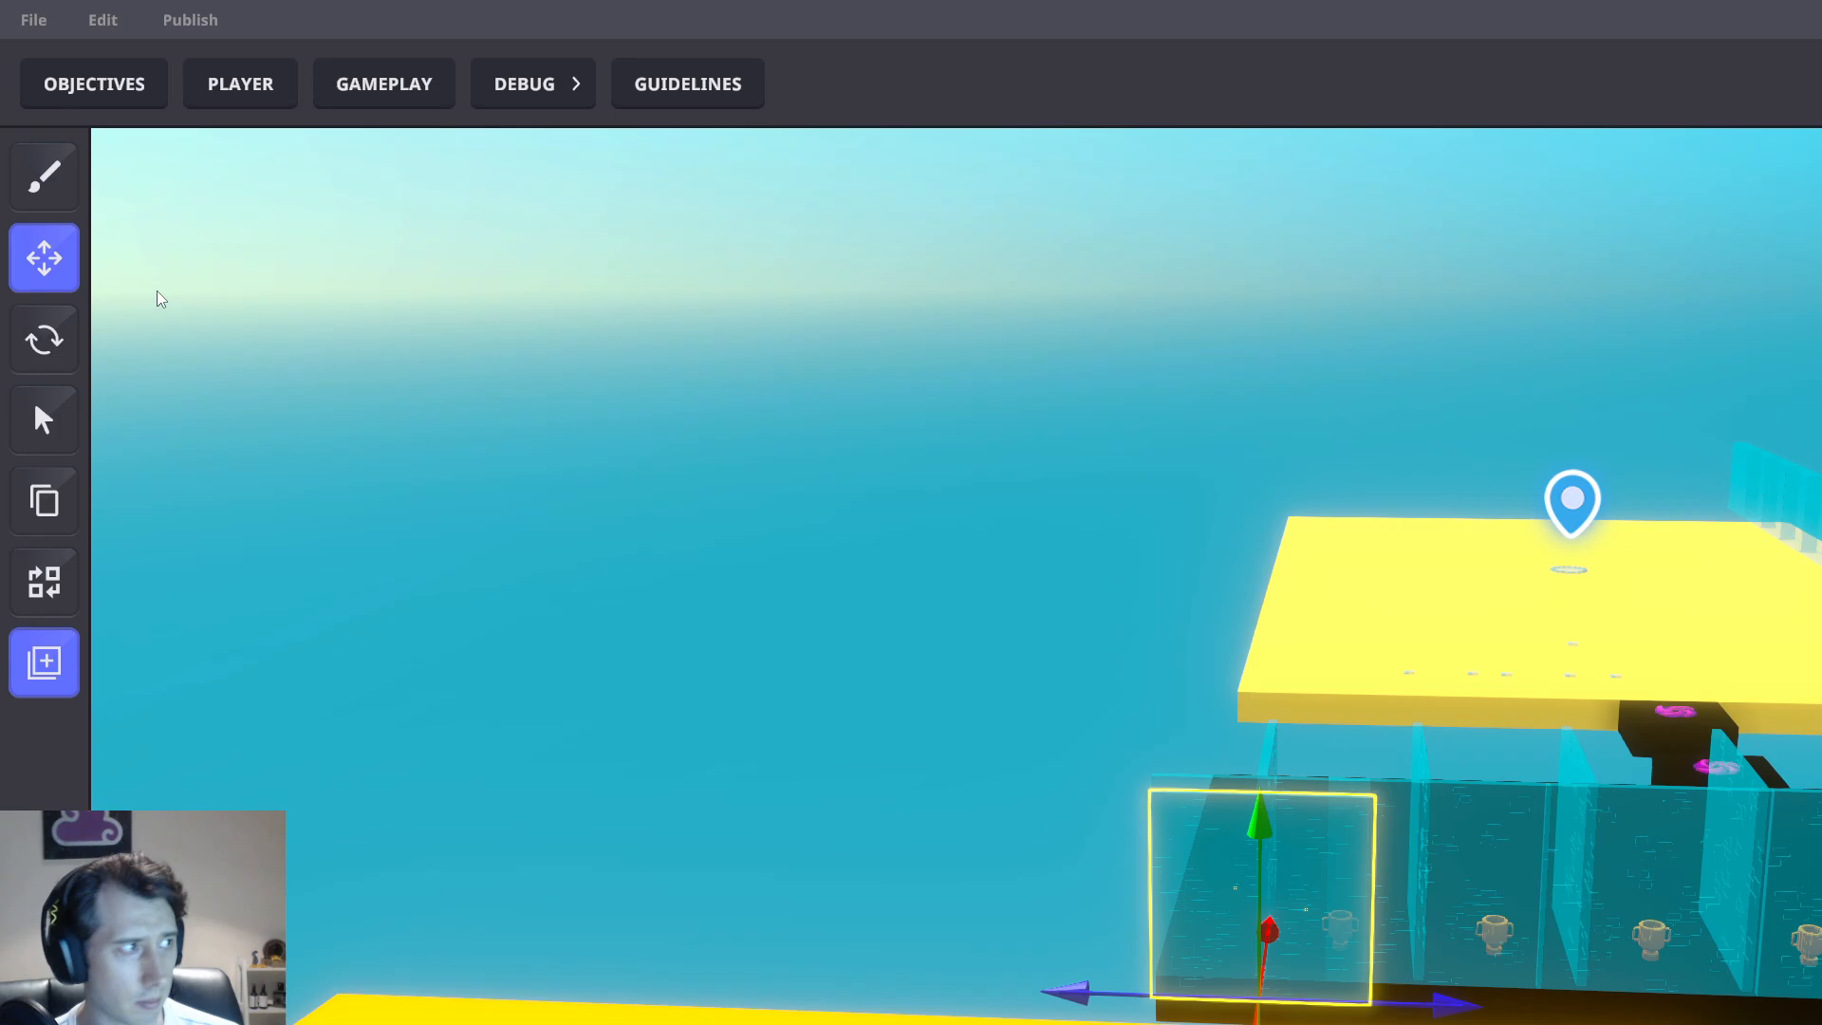
pyautogui.click(44, 341)
pyautogui.moveTo(1338, 933); pyautogui.dragTo(1801, 932)
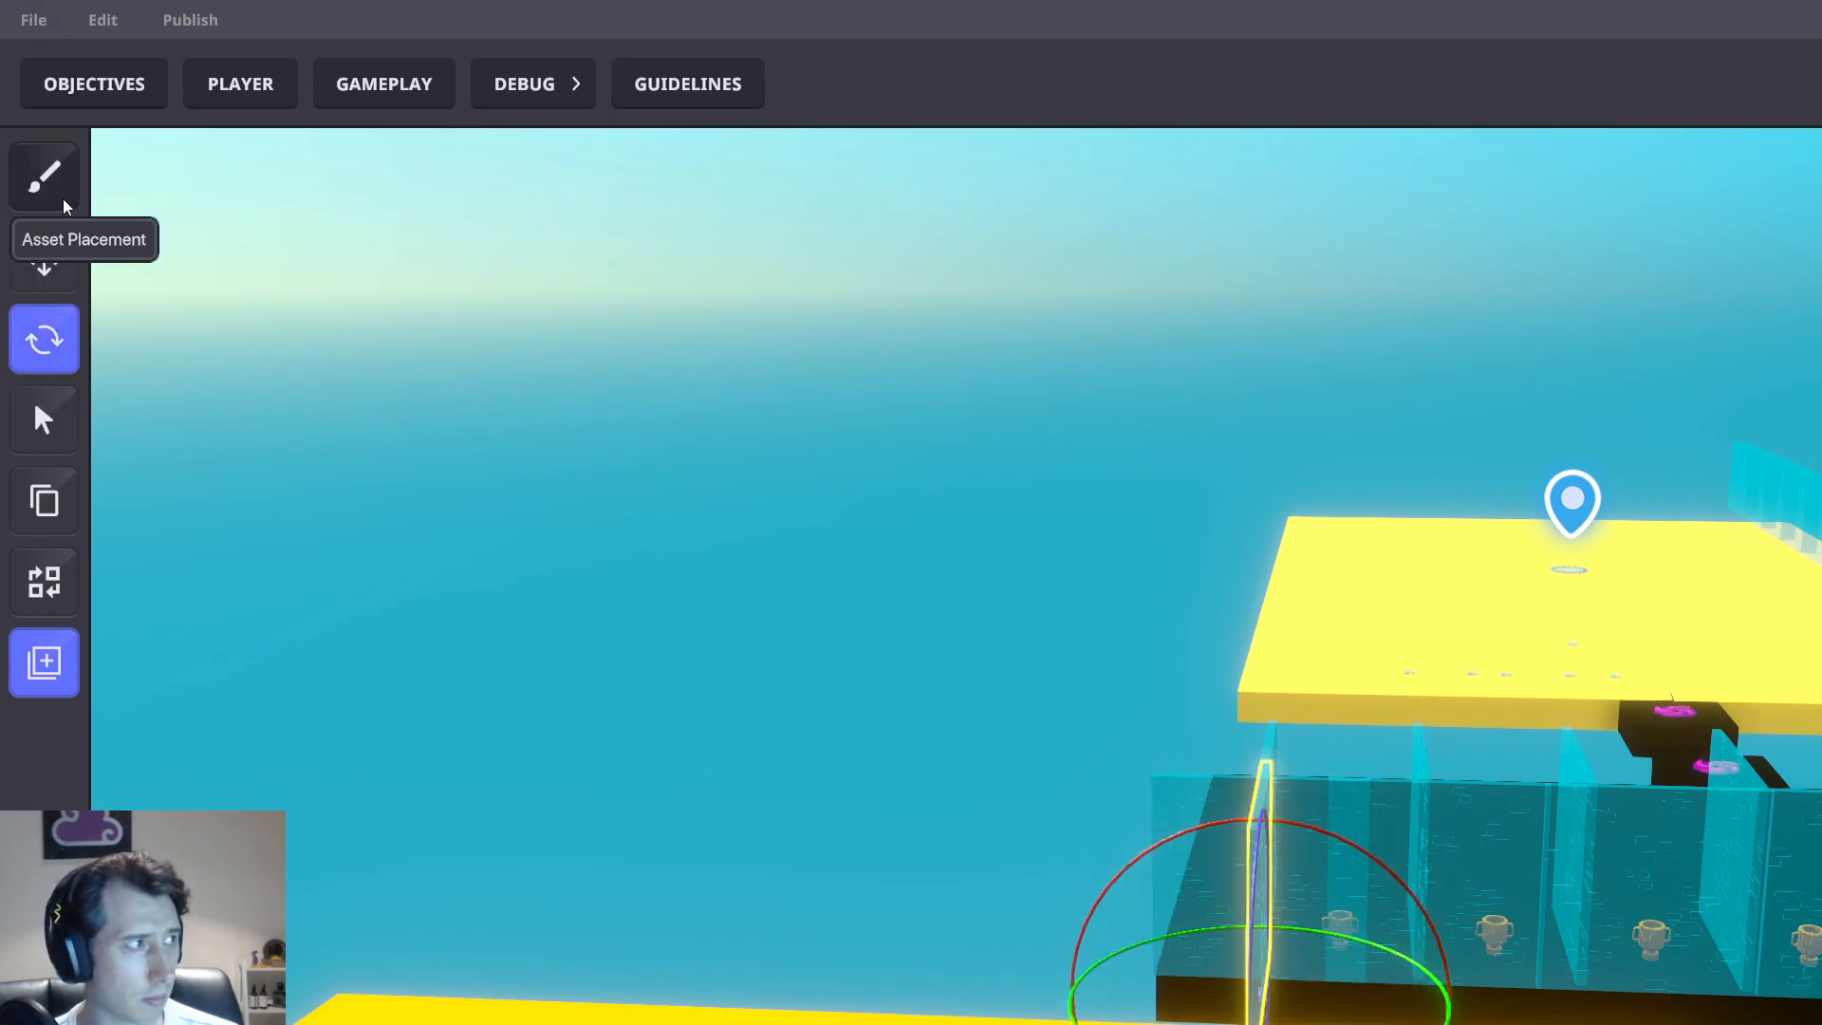
pyautogui.click(43, 257)
pyautogui.moveTo(1393, 1015); pyautogui.dragTo(1285, 1012)
pyautogui.moveTo(1286, 1012); pyautogui.dragTo(1449, 1006, button='right')
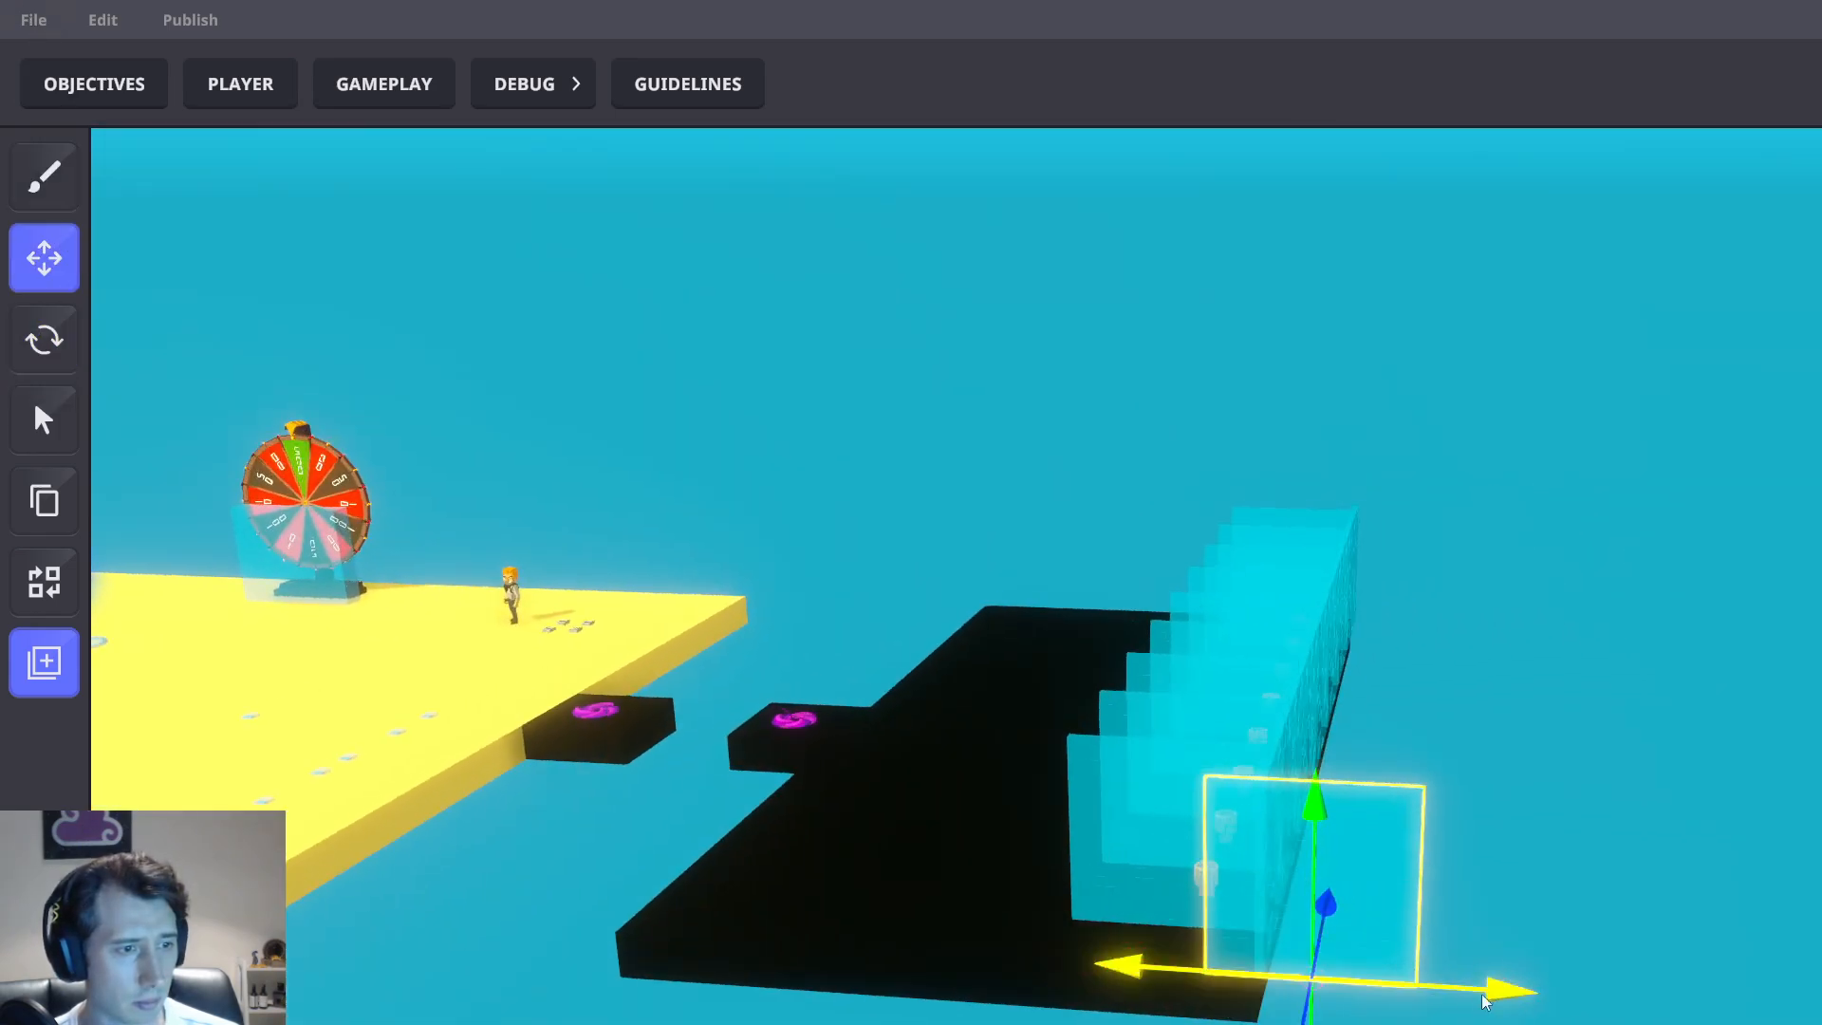
pyautogui.moveTo(1449, 1006); pyautogui.dragTo(946, 968)
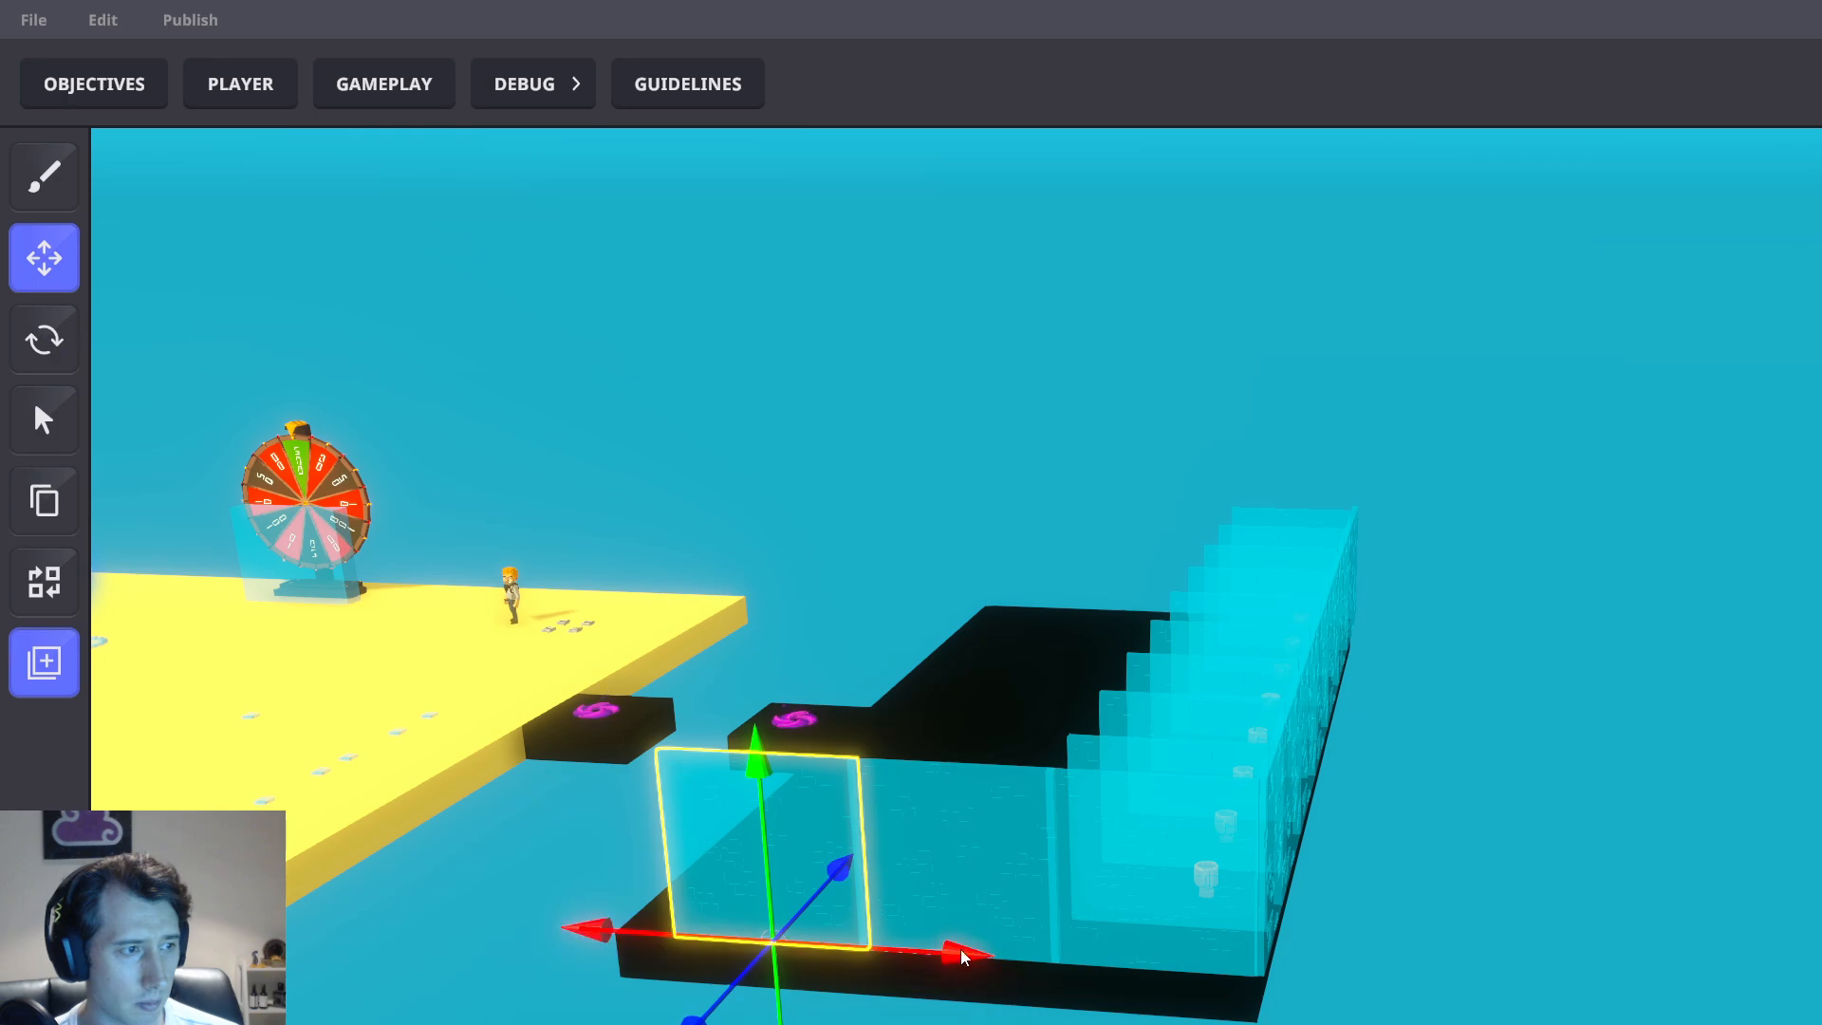
# Clean up the overlapping side panels and shift them into three flush walls along the platform's short edge
pyautogui.moveTo(961, 957); pyautogui.dragTo(1266, 961, button='middle')
pyautogui.moveTo(1279, 886); pyautogui.dragTo(1272, 913)
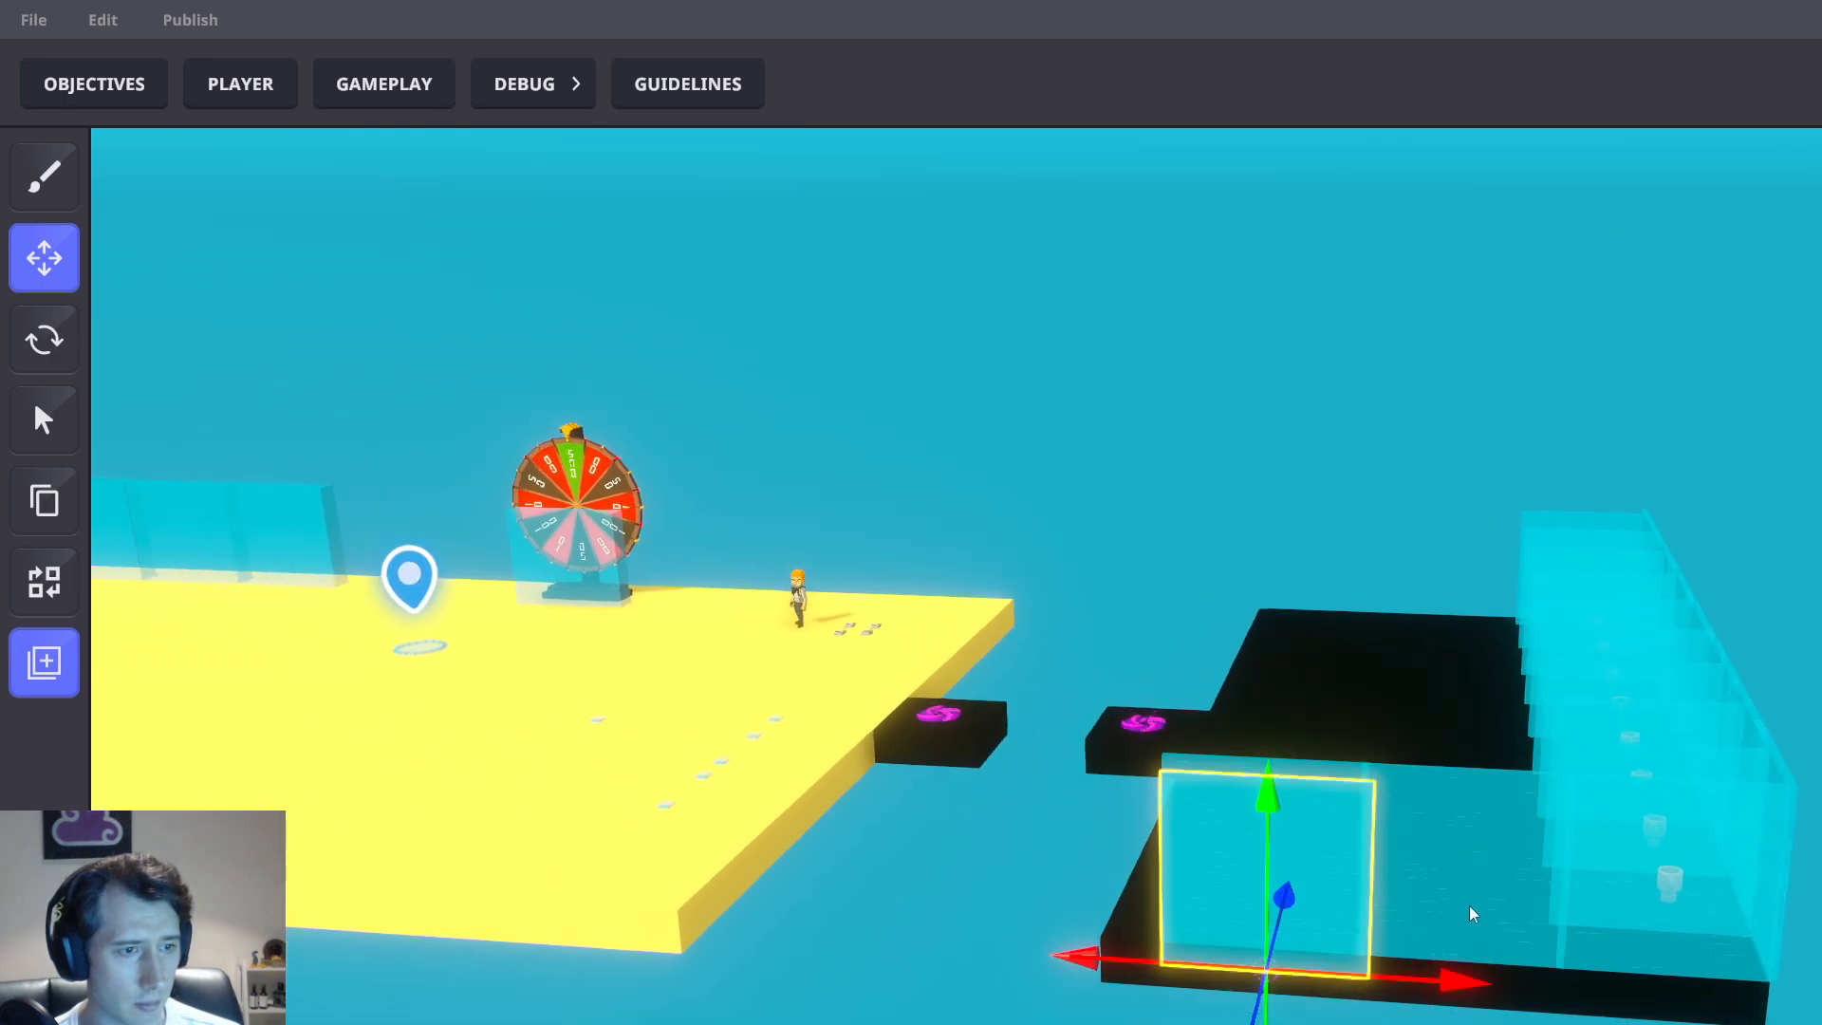
pyautogui.scroll(1, 1470, 907)
pyautogui.moveTo(1463, 944); pyautogui.dragTo(1507, 987, button='right')
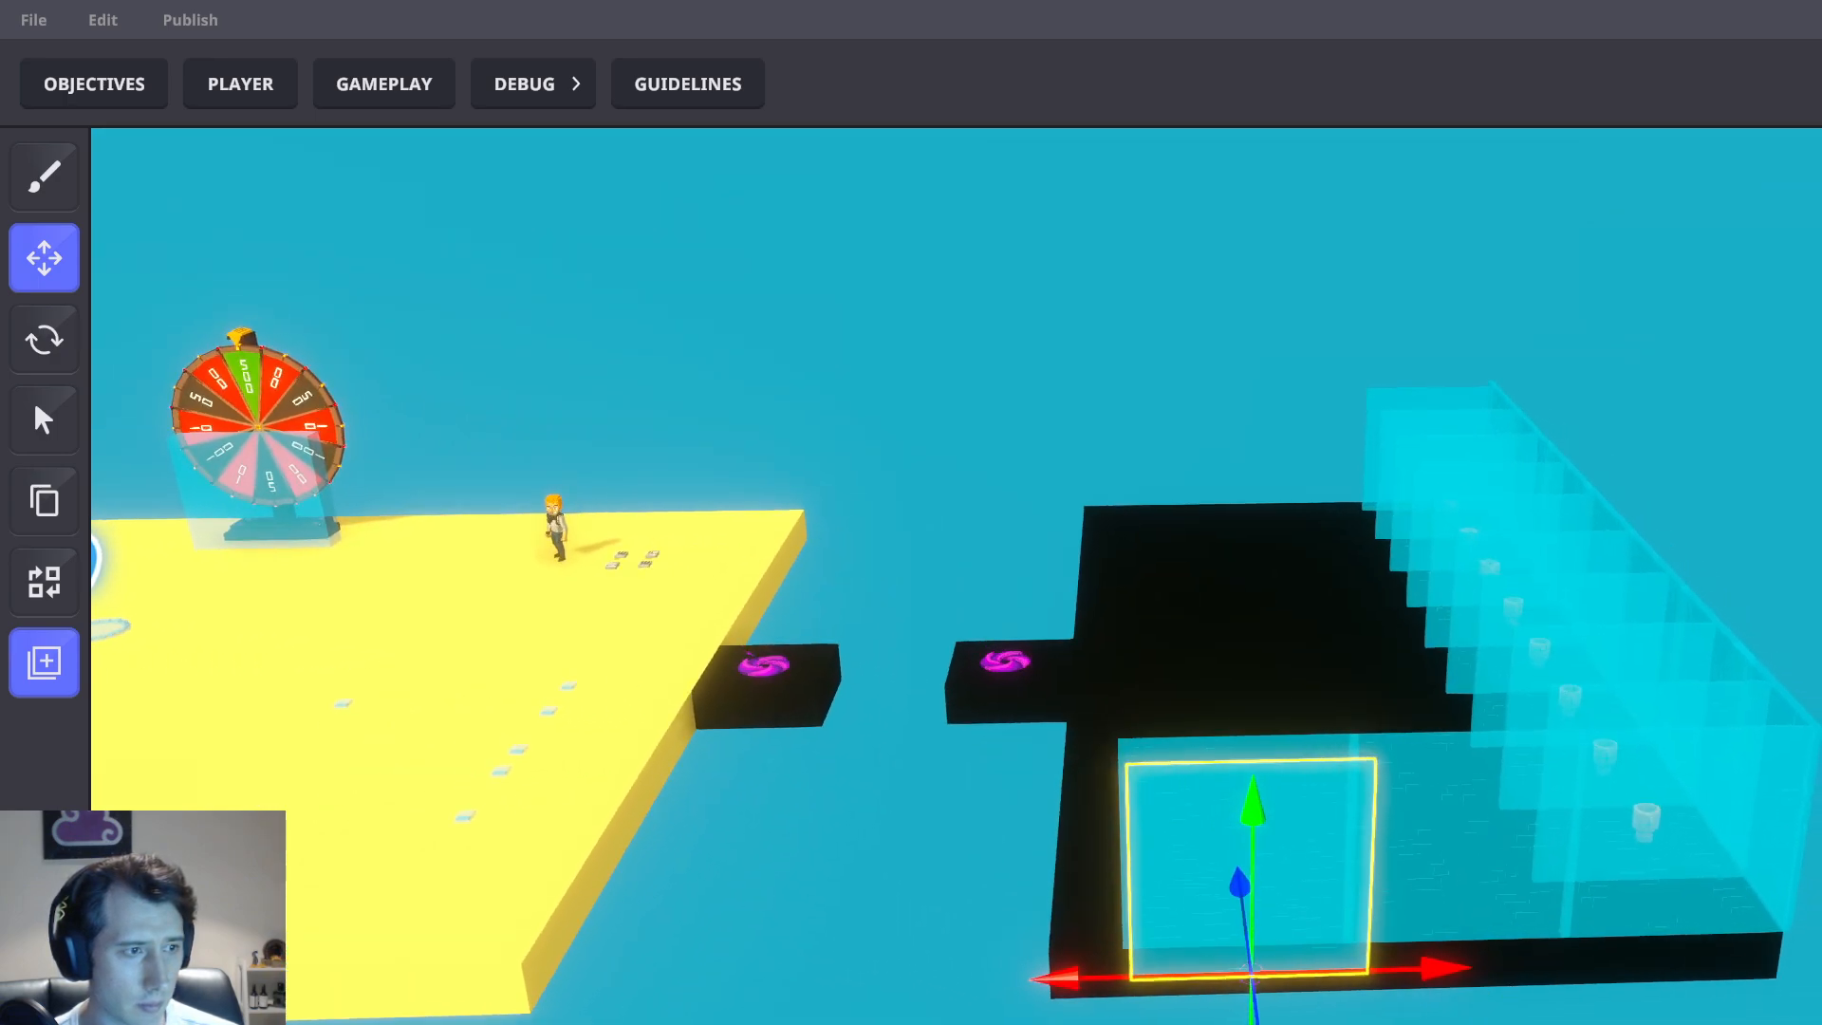
pyautogui.press('b')
pyautogui.click(28, 258)
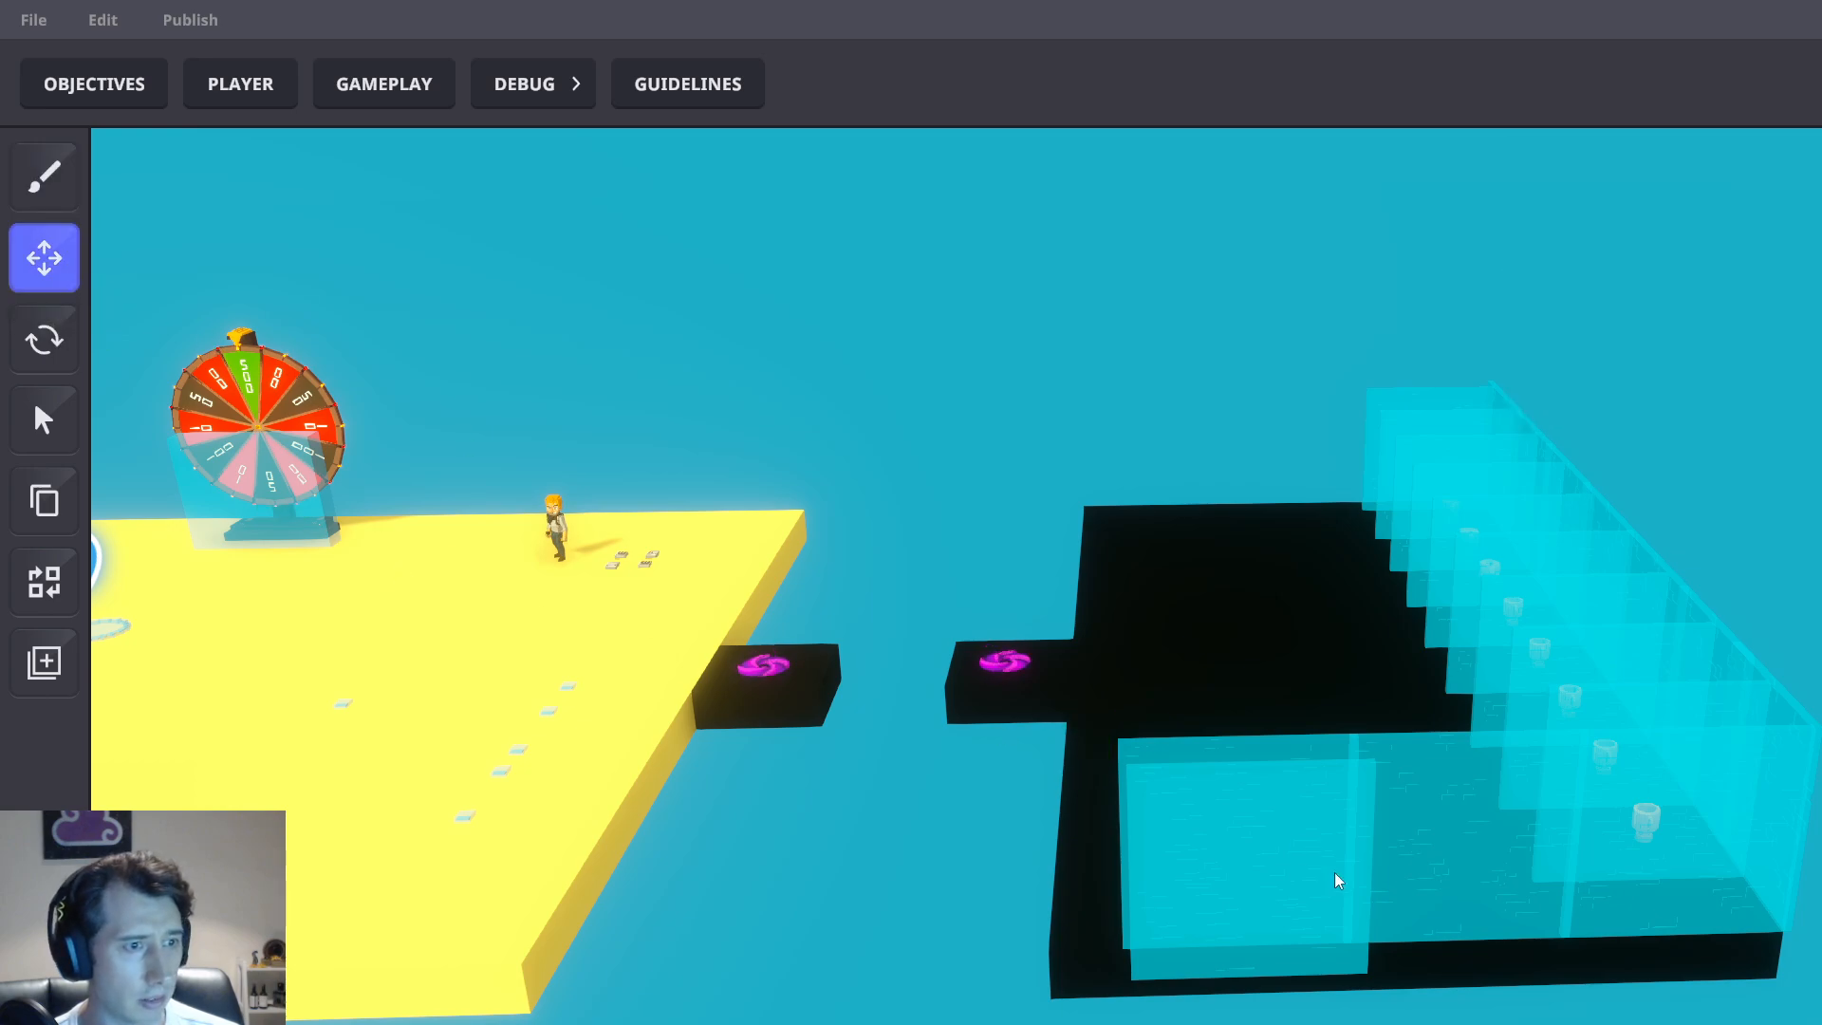
pyautogui.click(1367, 882)
pyautogui.moveTo(1295, 963); pyautogui.dragTo(1076, 968)
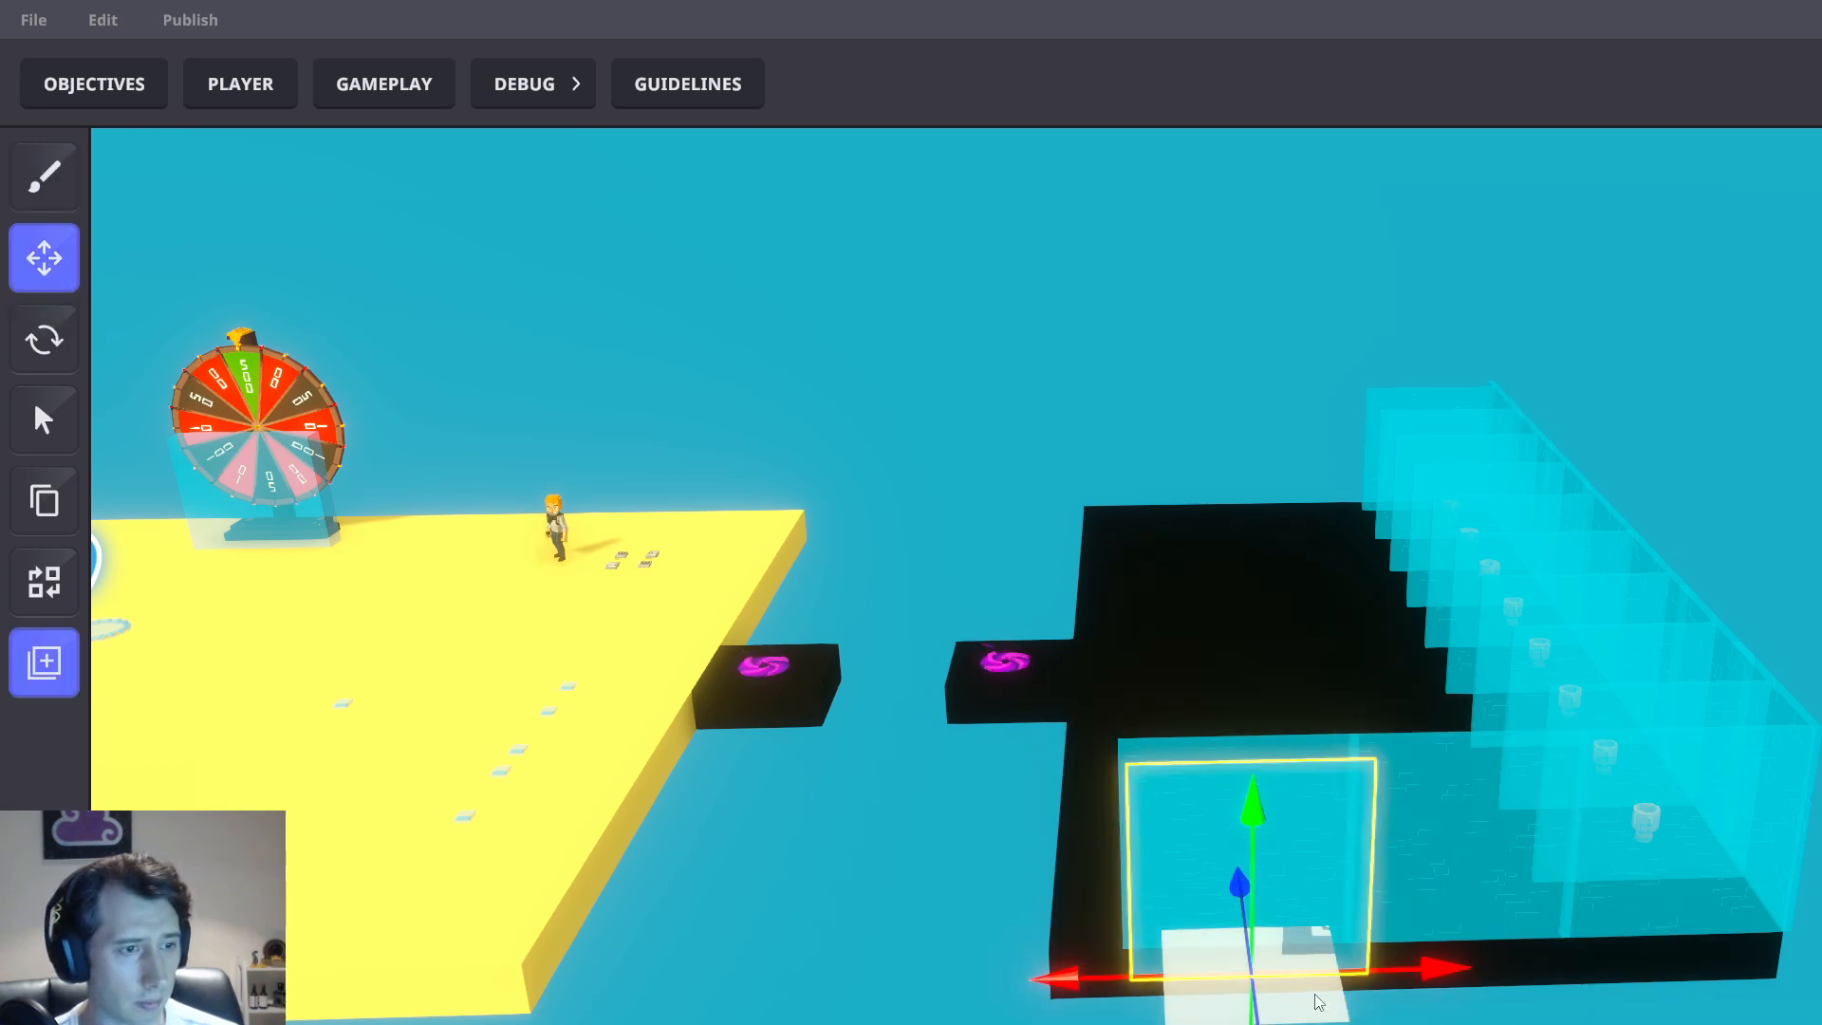
pyautogui.moveTo(1241, 878); pyautogui.dragTo(1239, 816)
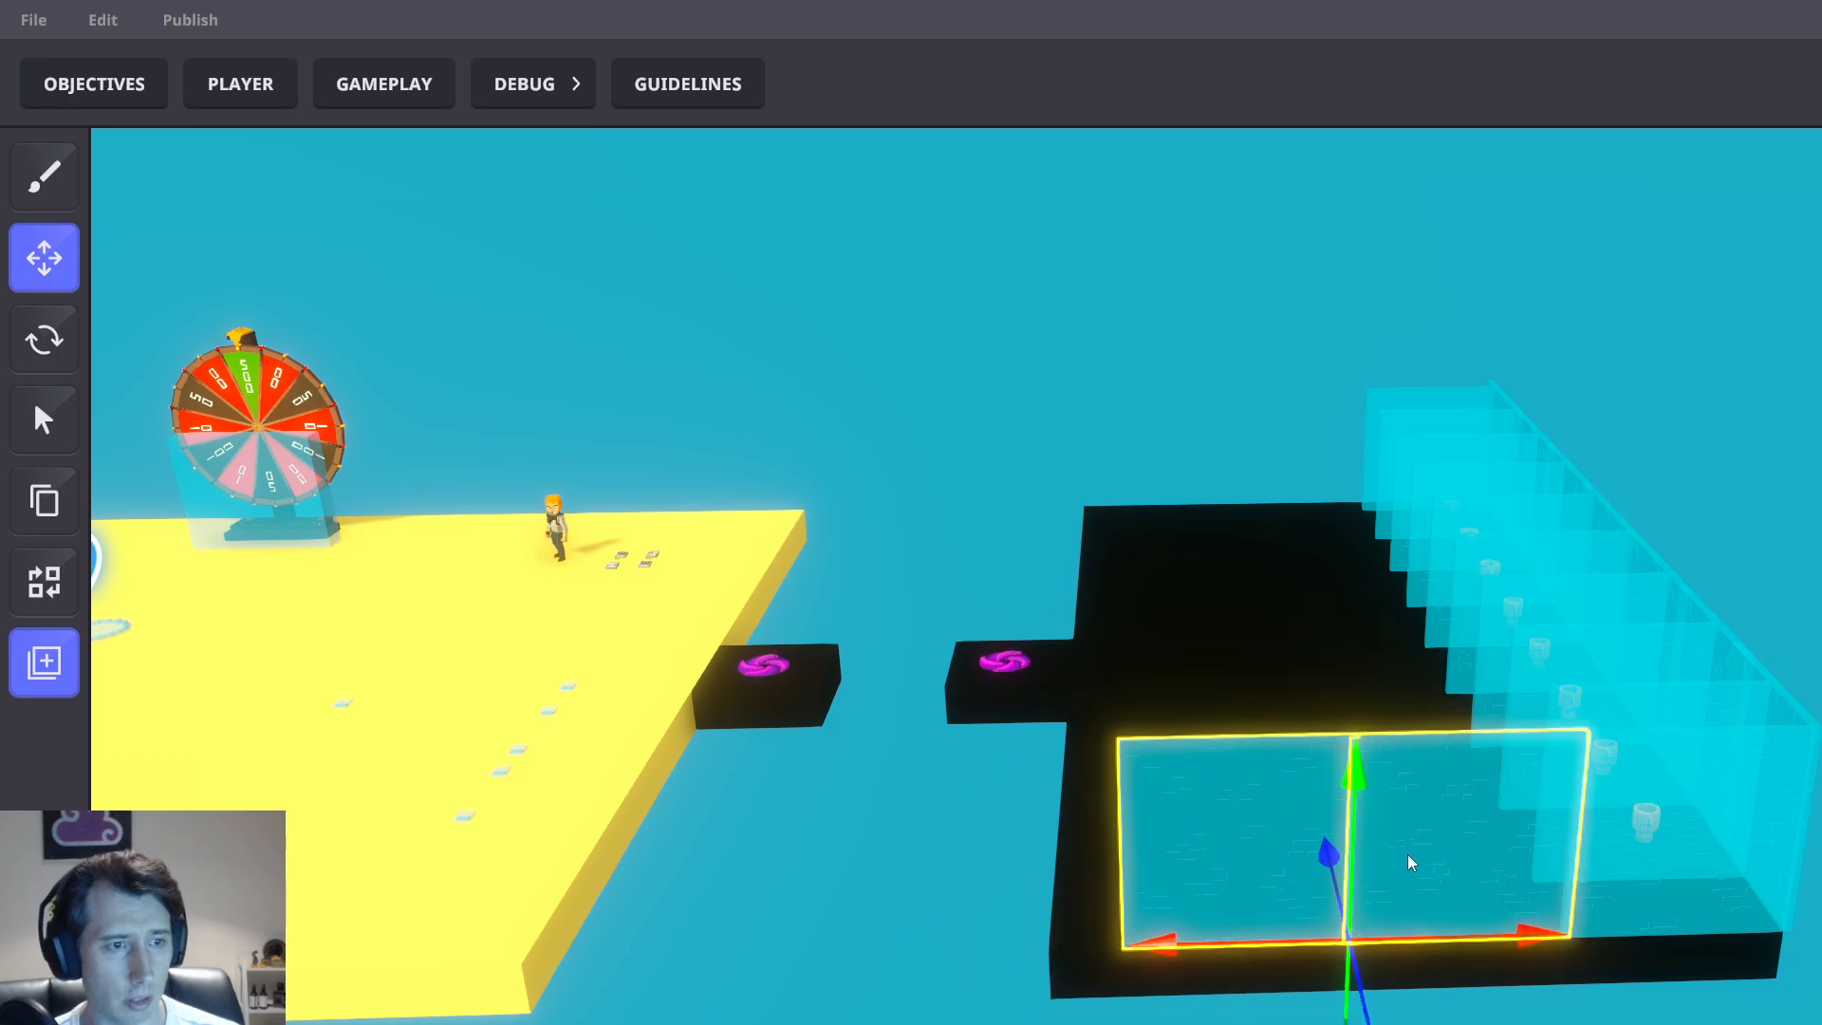
pyautogui.moveTo(1375, 934)
pyautogui.mouseDown()
pyautogui.moveTo(1348, 939)
pyautogui.moveTo(1500, 921)
pyautogui.moveTo(1543, 939)
pyautogui.moveTo(1363, 925)
pyautogui.moveTo(1364, 947)
pyautogui.mouseUp()
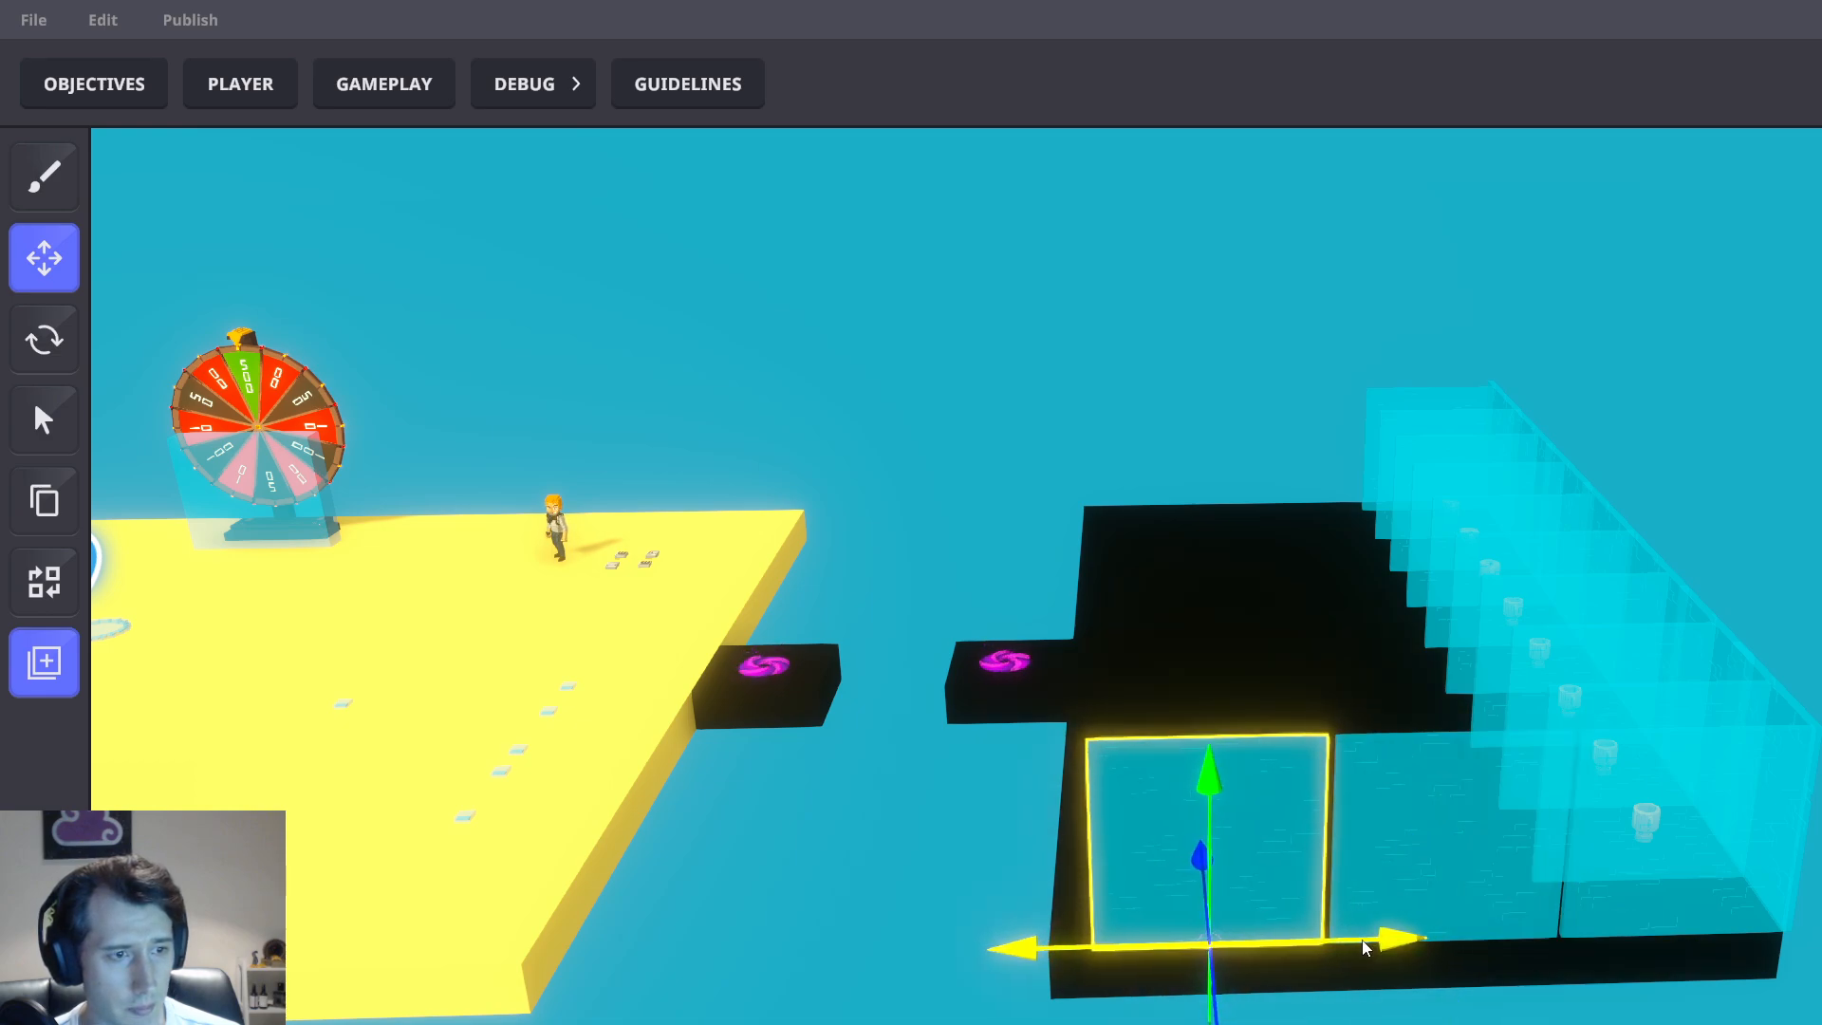
# Select all three side walls, duplicate them and move the copies to the platform's opposite short edge
pyautogui.click(1426, 881)
pyautogui.keyDown('shift'); pyautogui.click(1682, 871); pyautogui.keyUp('shift')
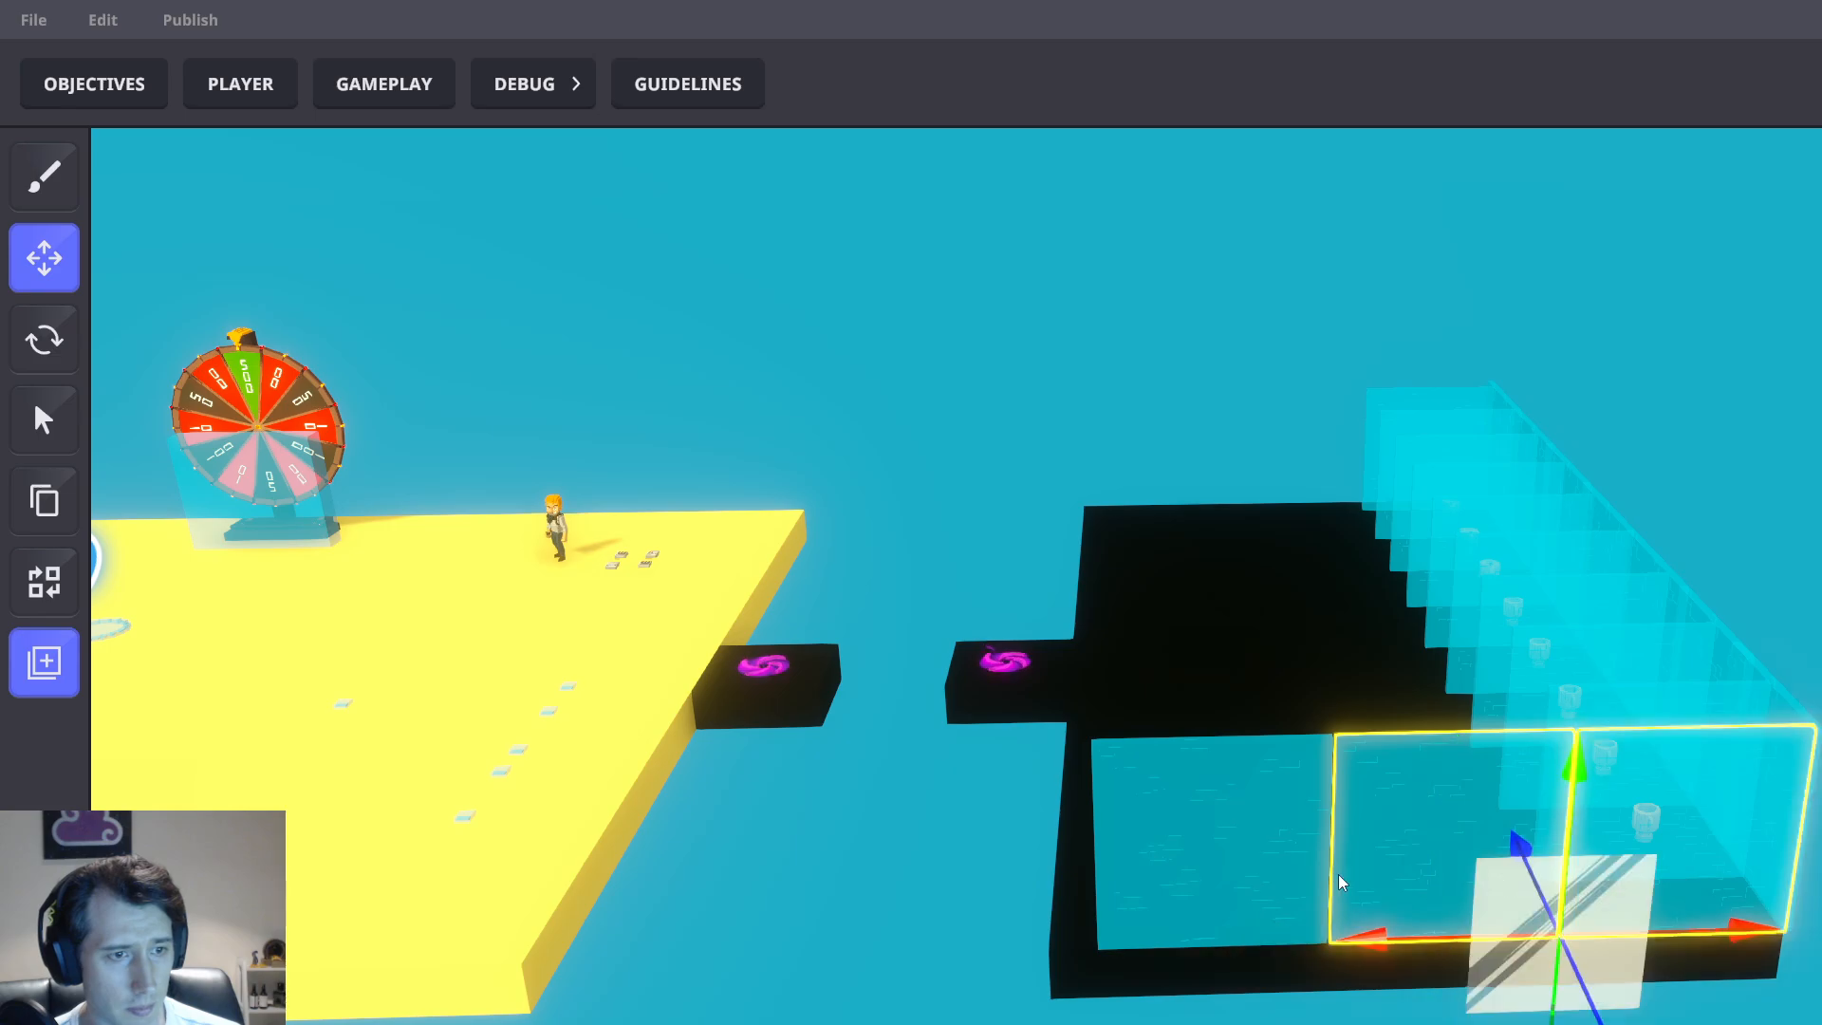
pyautogui.keyDown('shift'); pyautogui.click(1310, 854); pyautogui.keyUp('shift')
pyautogui.hotkey('ctrl', 'd')
pyautogui.moveTo(1424, 875); pyautogui.dragTo(1226, 549)
pyautogui.moveTo(1226, 548)
pyautogui.mouseDown(button='right')
pyautogui.moveTo(1454, 709)
pyautogui.moveTo(1361, 493)
pyautogui.moveTo(1340, 514)
pyautogui.moveTo(1576, 486)
pyautogui.moveTo(1513, 553)
pyautogui.moveTo(1192, 590)
pyautogui.moveTo(1236, 541)
pyautogui.mouseUp(button='right')
pyautogui.click(1432, 507)
pyautogui.moveTo(1474, 526); pyautogui.dragTo(1025, 638, button='middle')
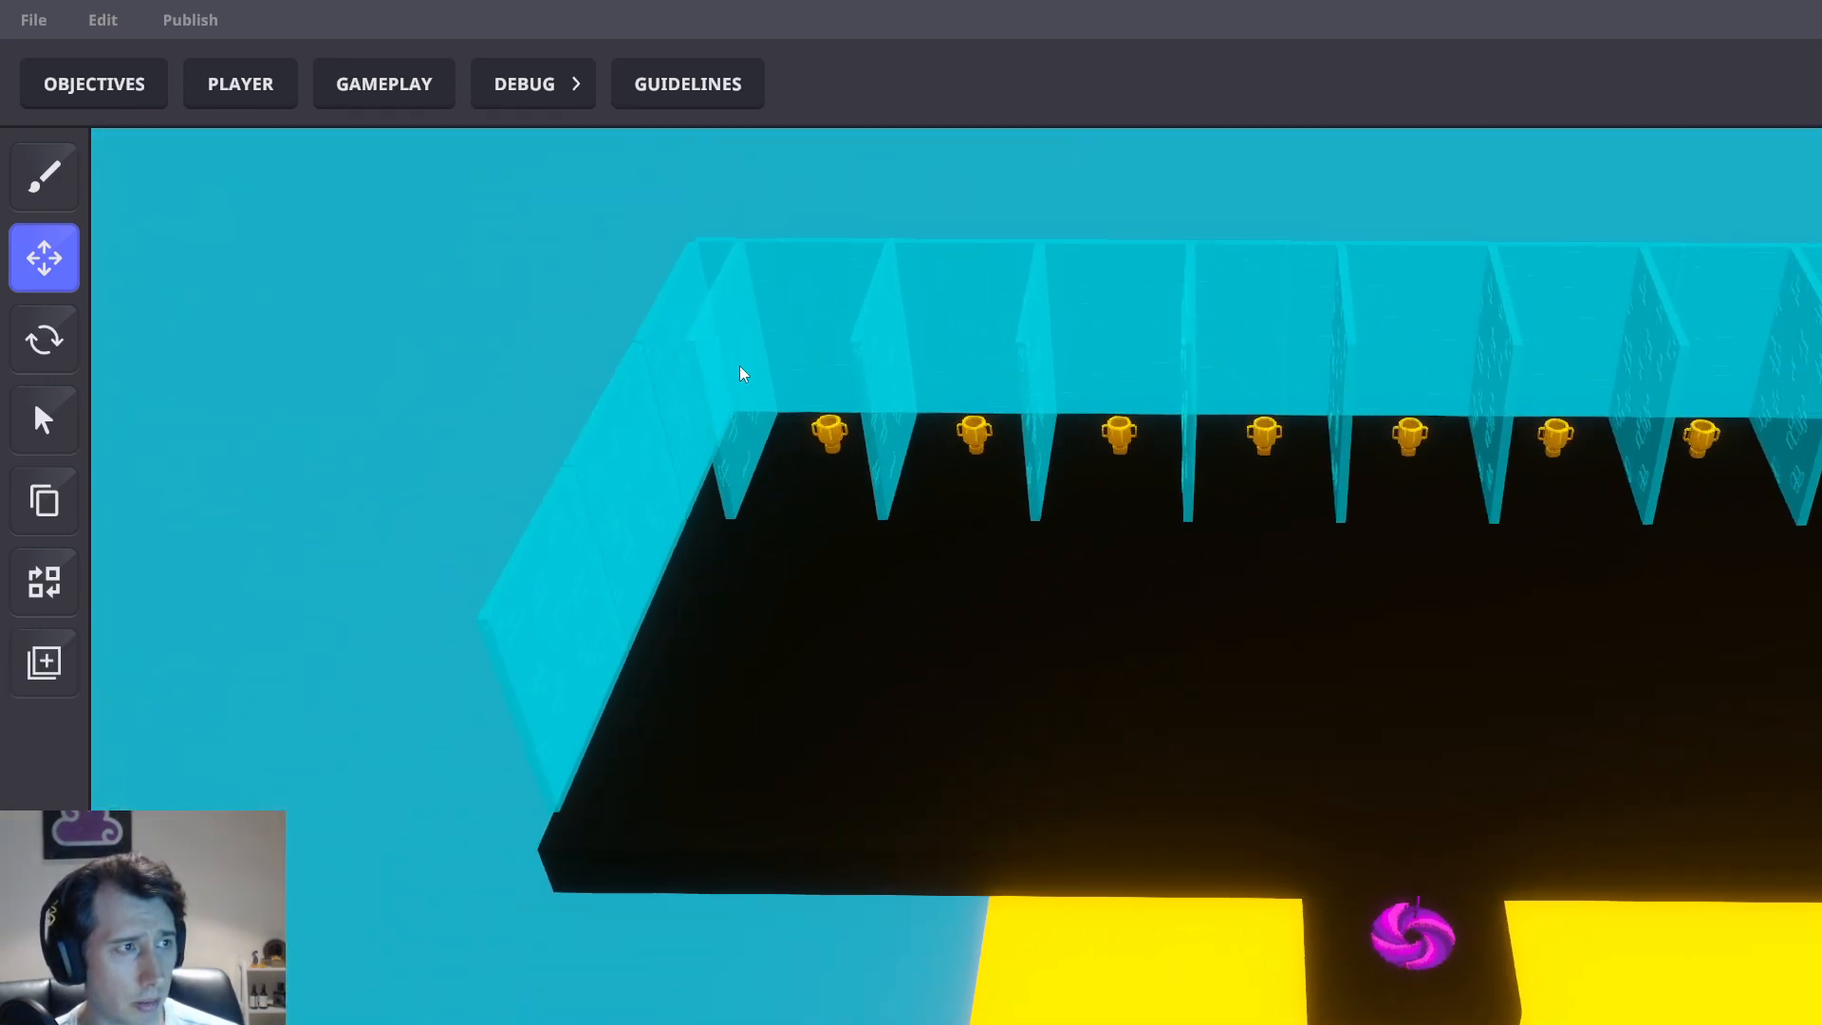
# Delete the outermost divider wall at each end of the trophy row, next to the side walls
pyautogui.click(761, 371)
pyautogui.press('Escape')
pyautogui.moveTo(1579, 426); pyautogui.dragTo(758, 502, button='middle')
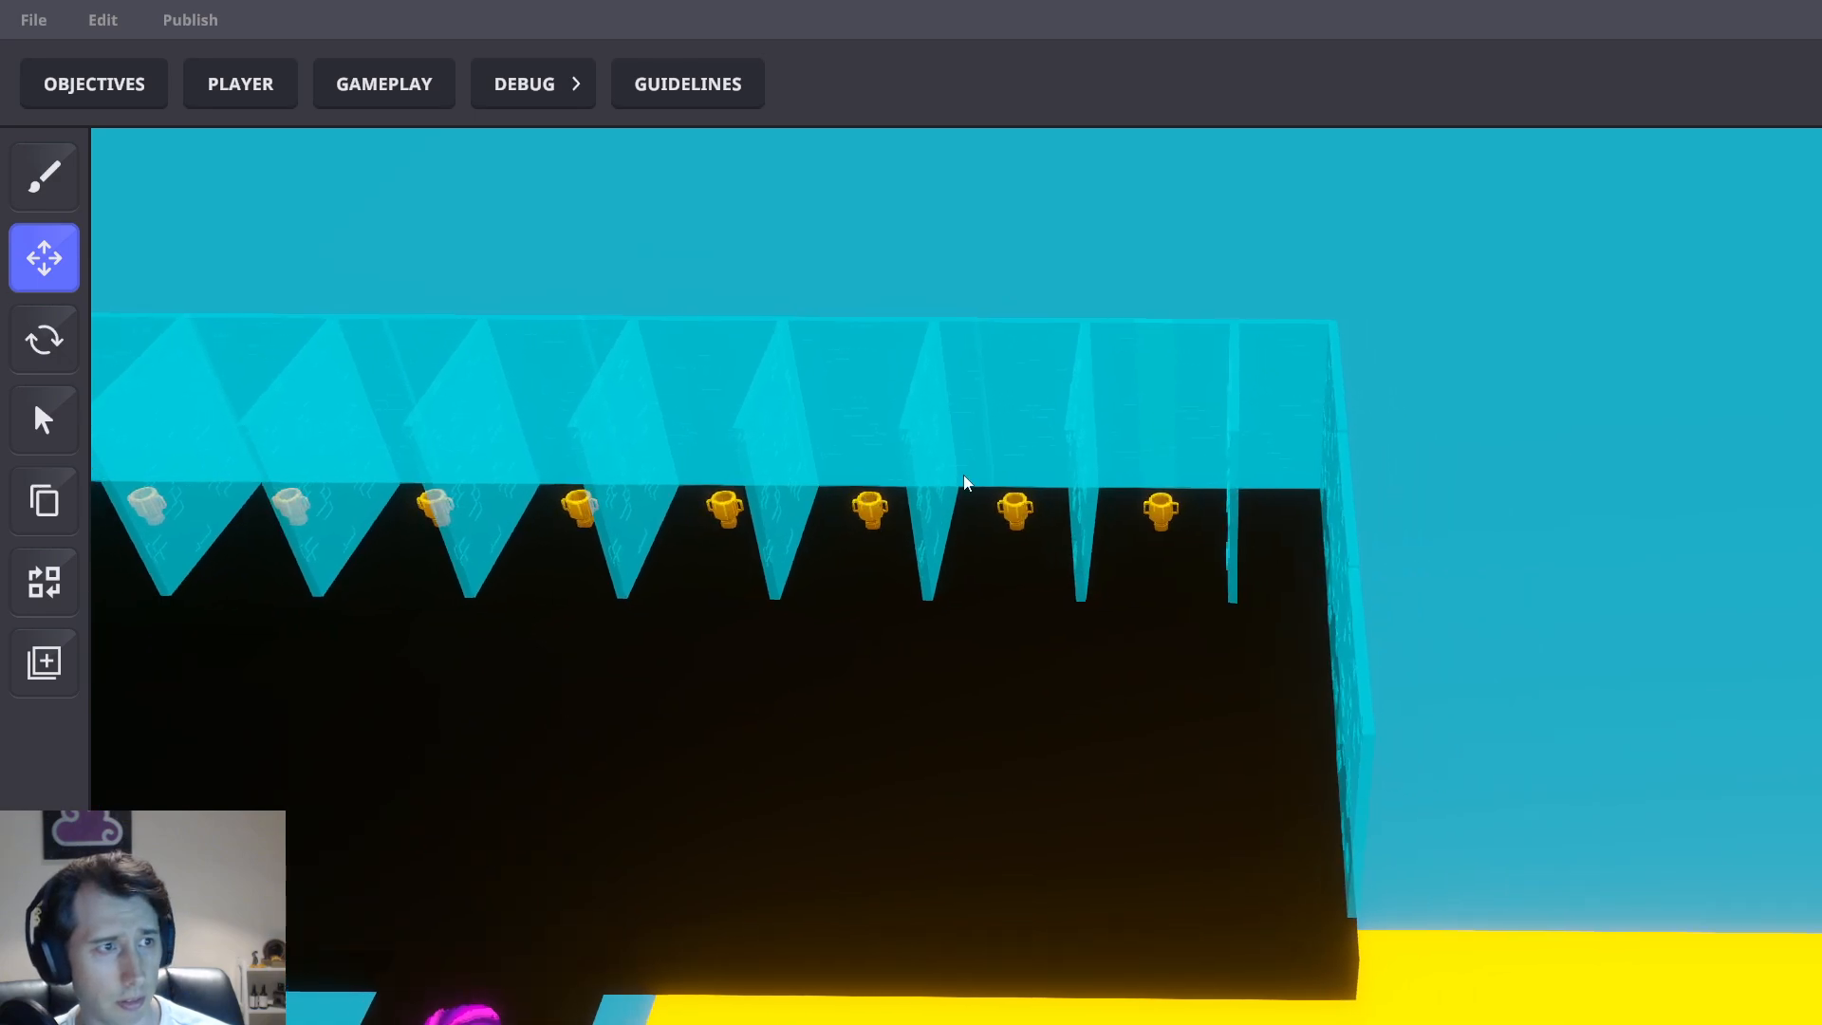
pyautogui.click(1230, 449)
pyautogui.press('Delete')
pyautogui.moveTo(493, 712); pyautogui.dragTo(1253, 539, button='middle')
pyautogui.scroll(-3, 1281, 645)
pyautogui.scroll(2, 784, 532)
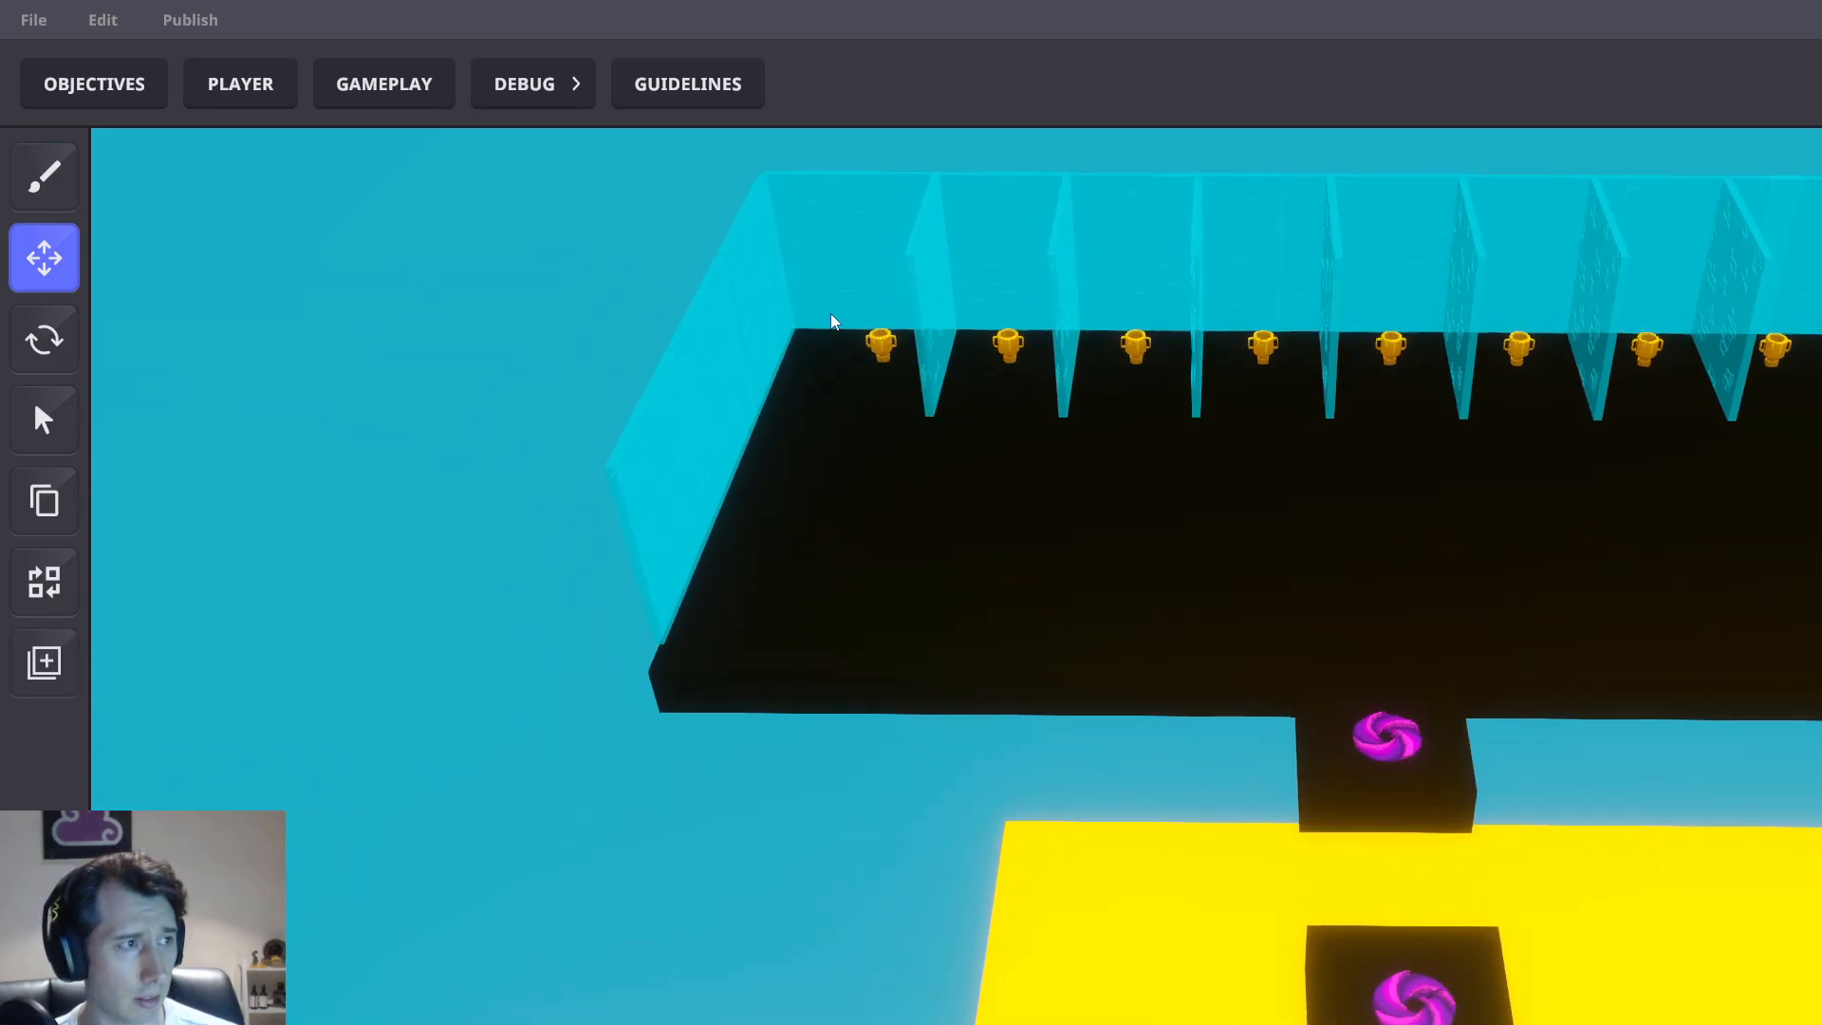
# Duplicate the row of back walls behind the trophies and move the copies to the platform's front edge
pyautogui.moveTo(849, 254); pyautogui.dragTo(1782, 325)
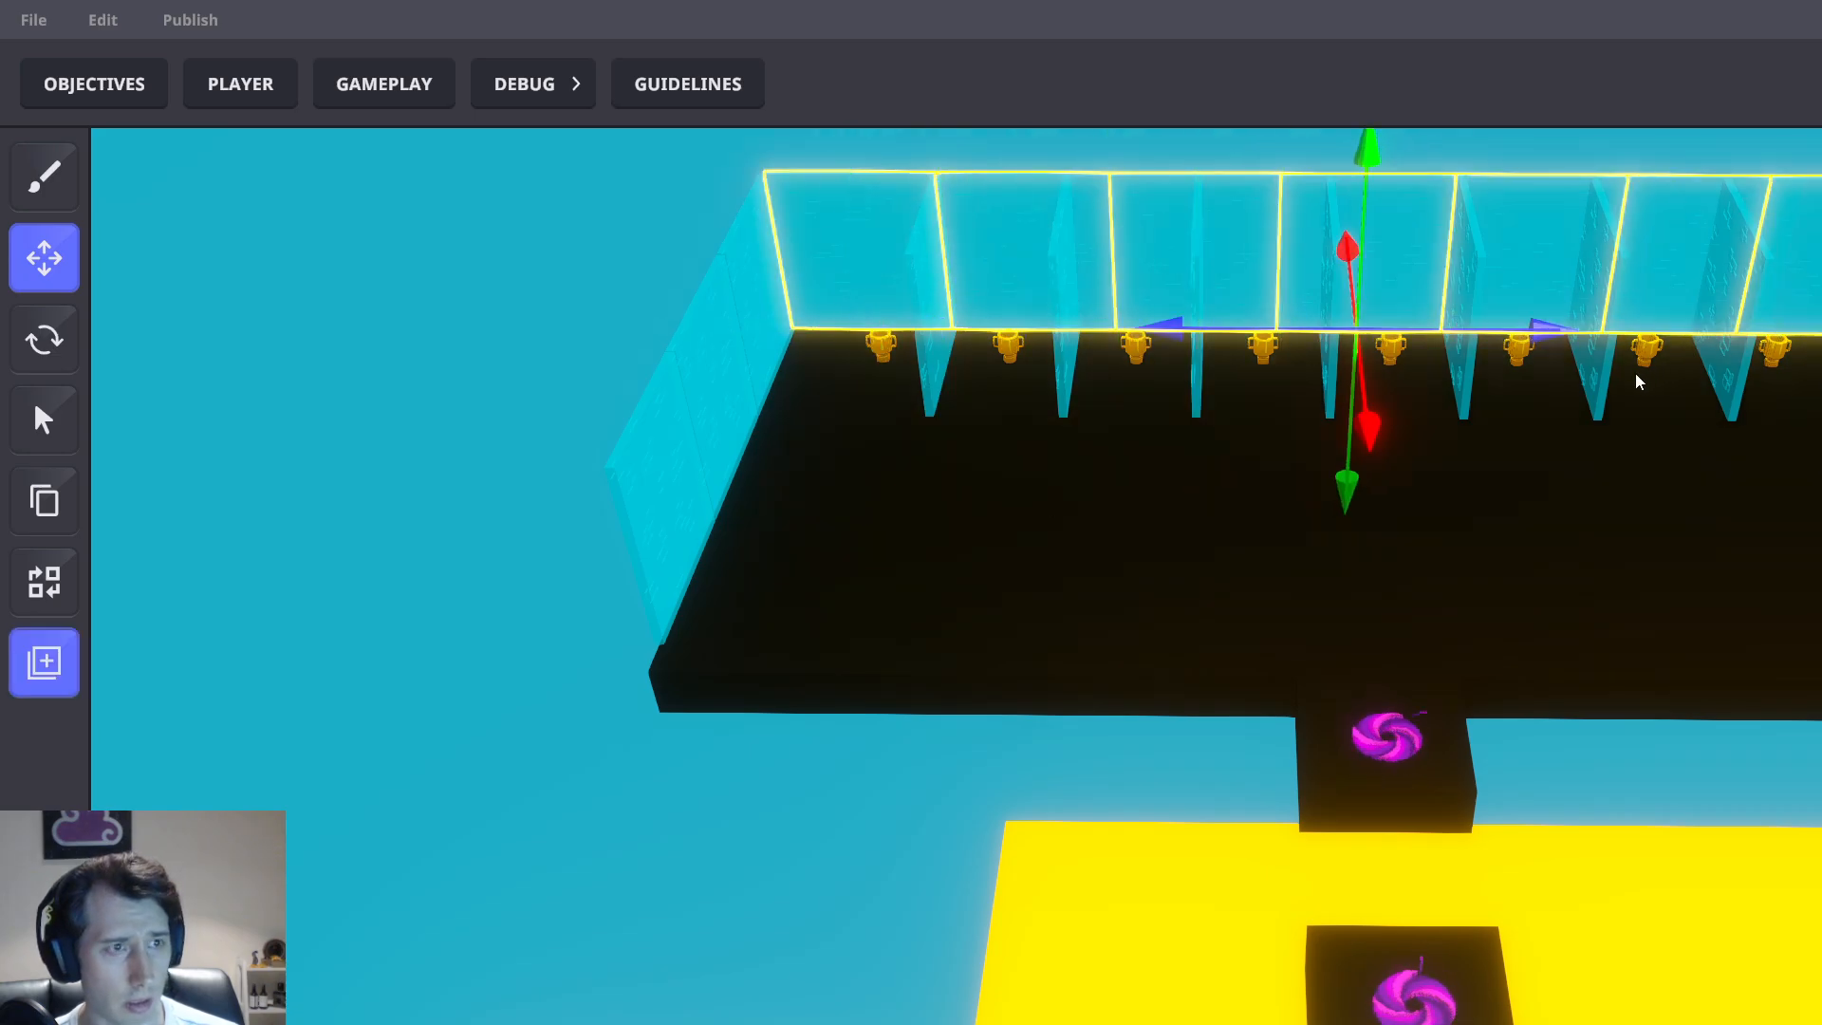
pyautogui.moveTo(1368, 429); pyautogui.dragTo(1376, 844)
pyautogui.moveTo(1374, 847); pyautogui.dragTo(1562, 837, button='right')
# Slide the front and middle walls of one short edge forward to reach the front wall row
pyautogui.click(1194, 925)
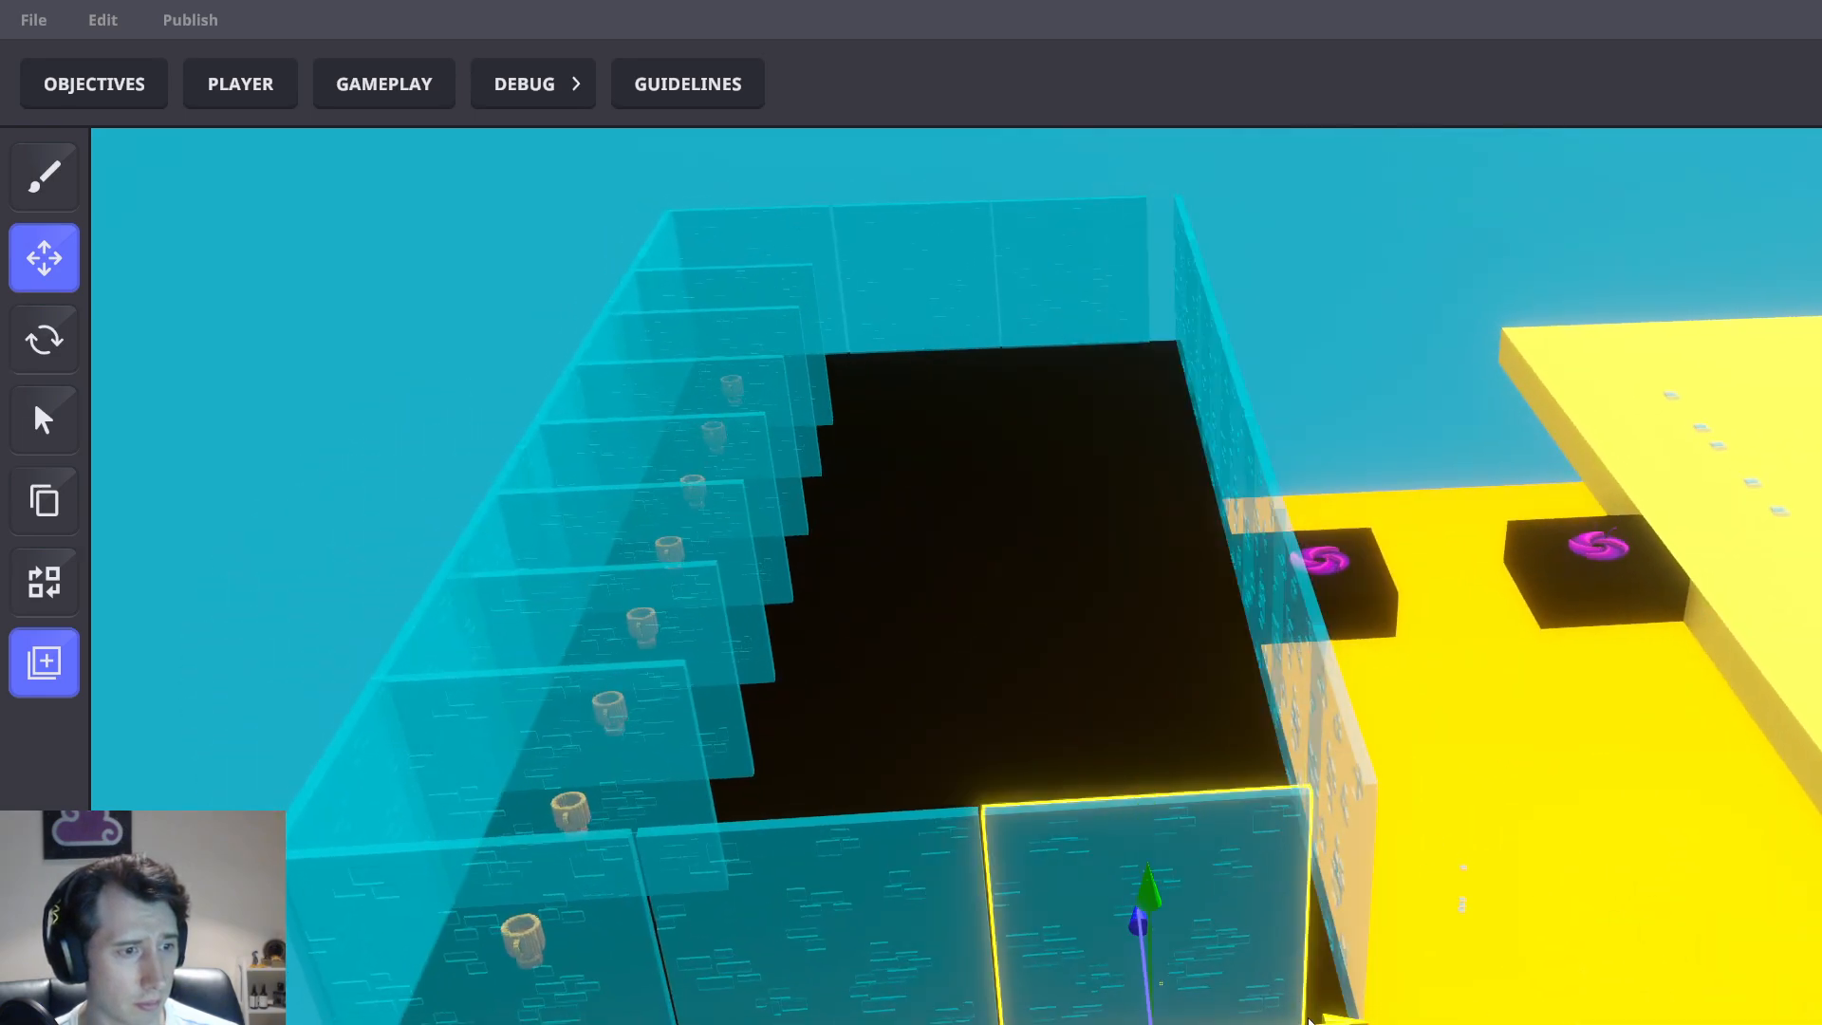
pyautogui.moveTo(1314, 1020); pyautogui.dragTo(1360, 1021)
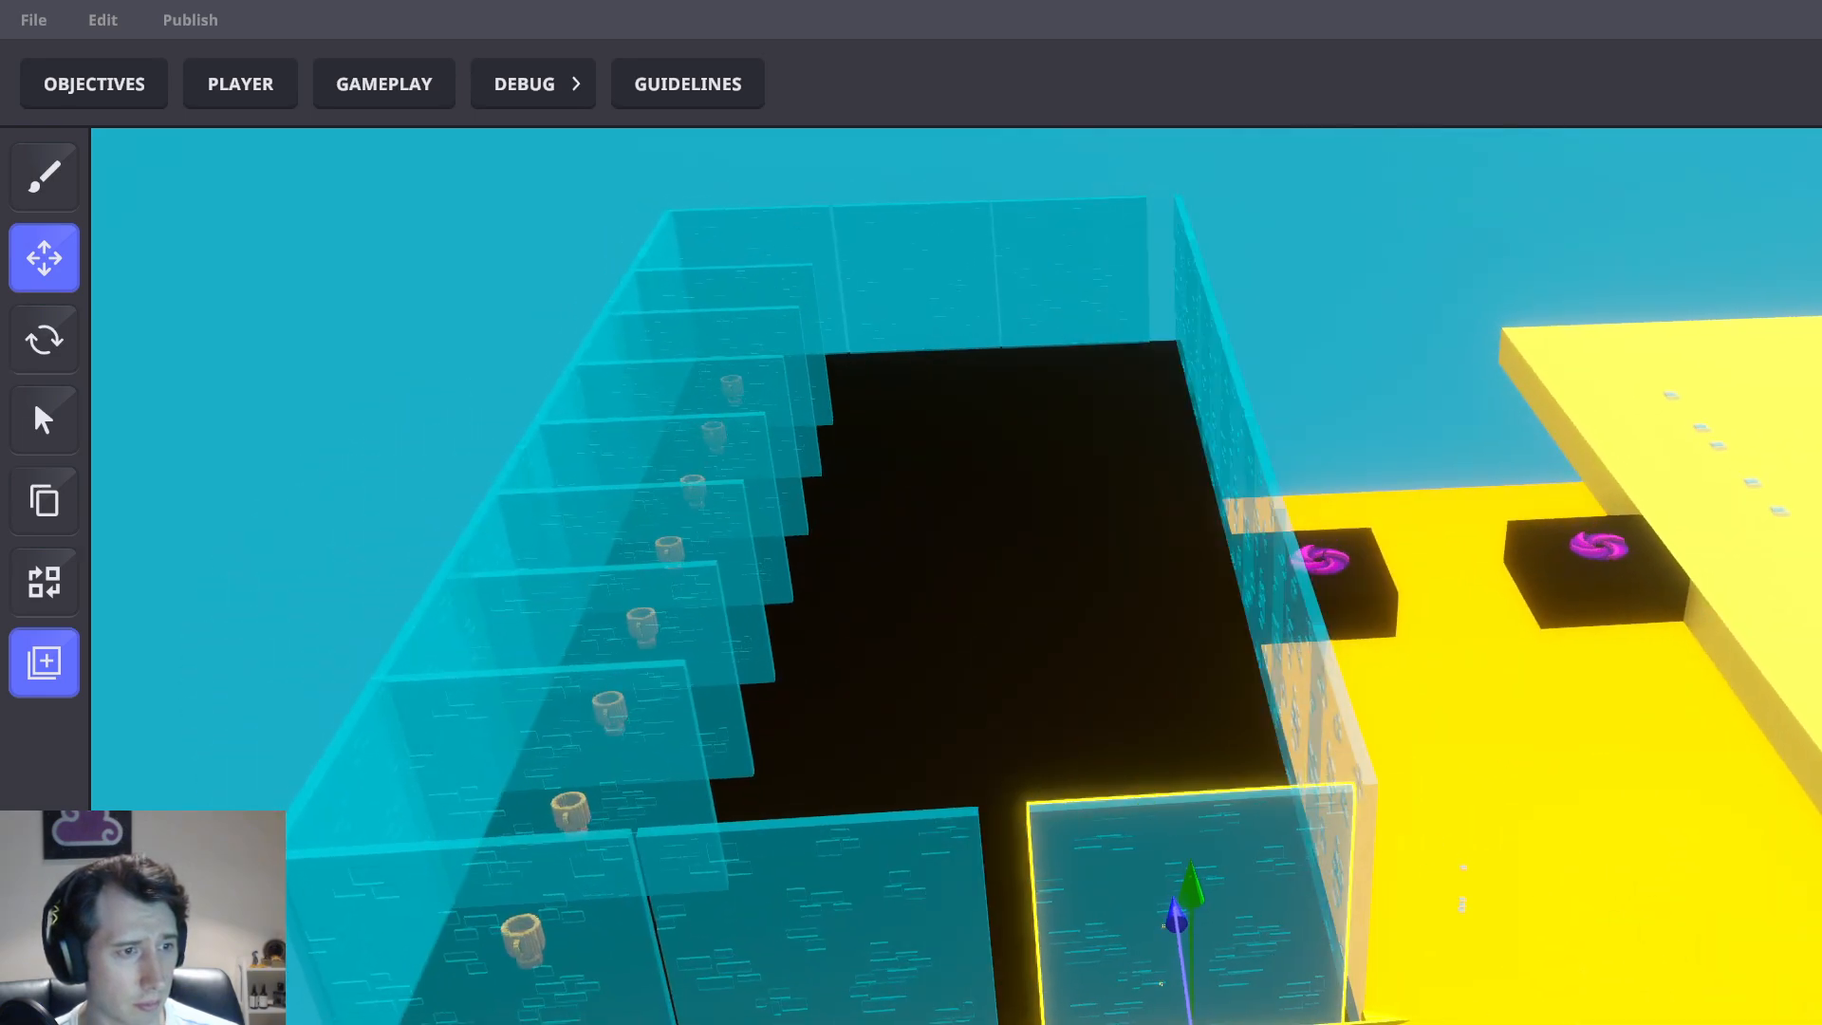
pyautogui.click(869, 932)
pyautogui.moveTo(1030, 1023); pyautogui.dragTo(1052, 1023)
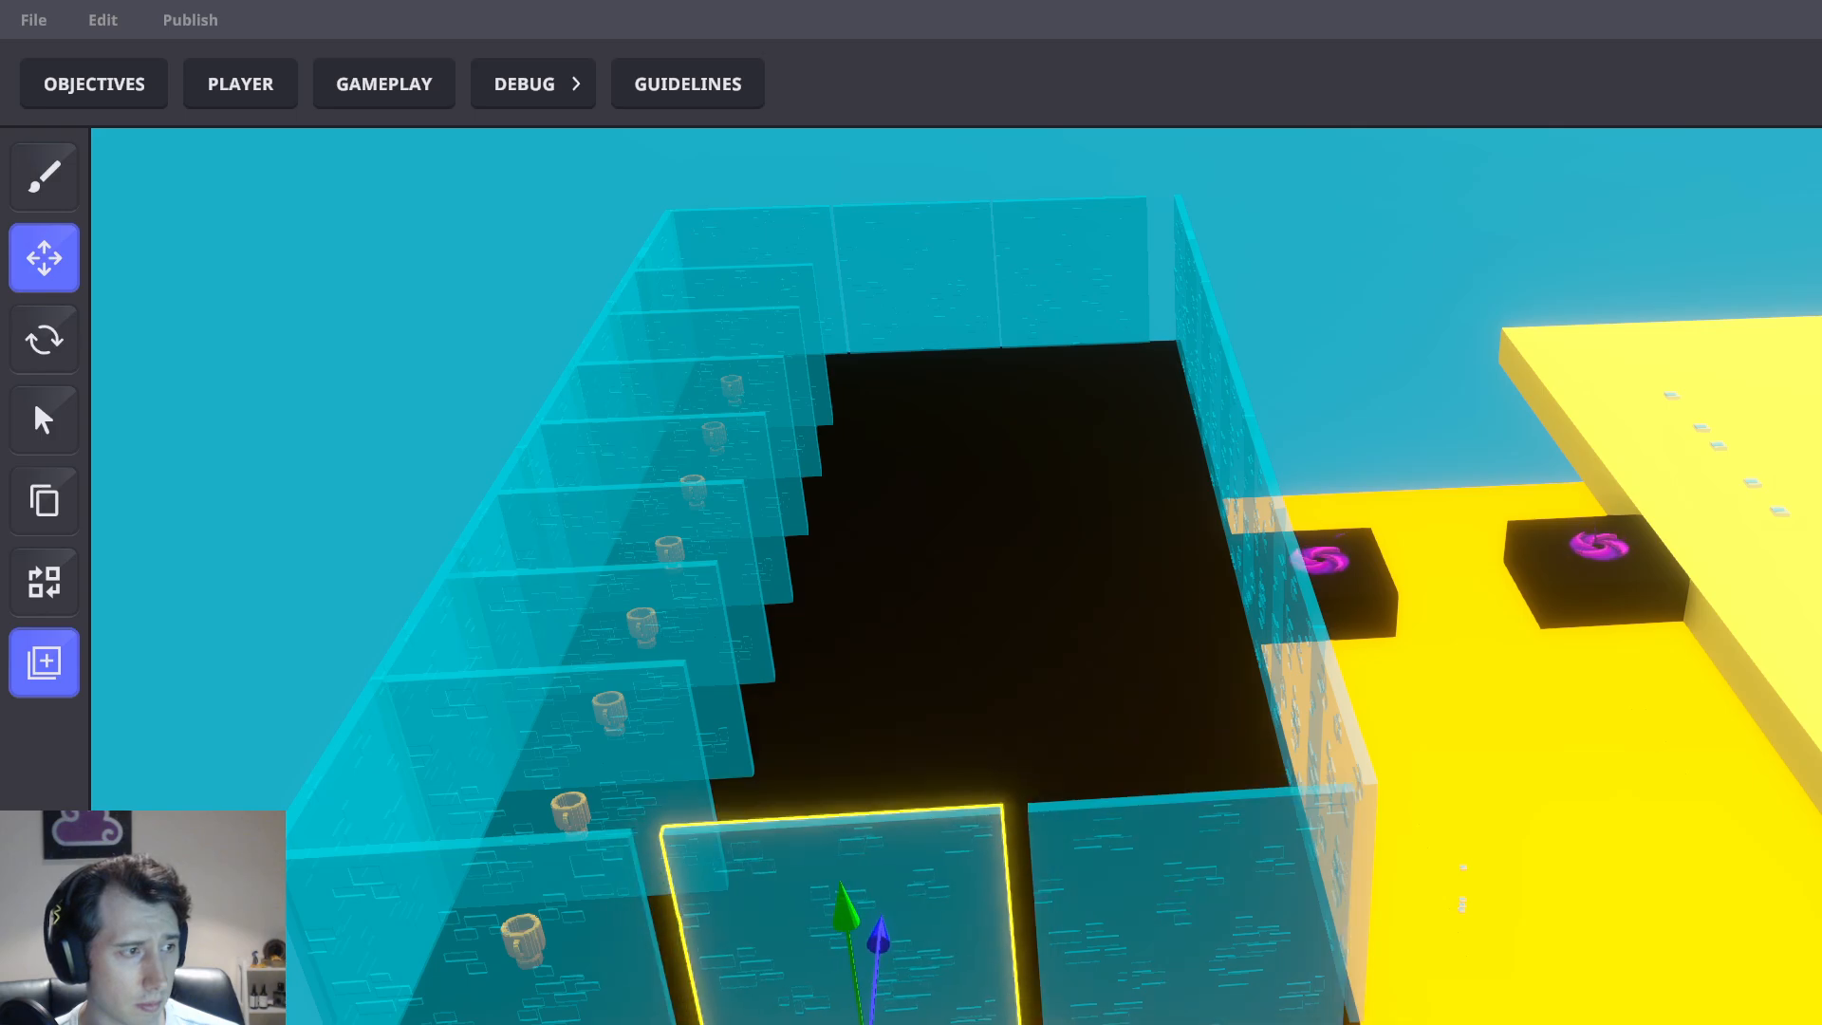
# Space out the walls along the opposite short edge so they also reach the front wall row
pyautogui.click(1067, 664)
pyautogui.press('d')
pyautogui.moveTo(1067, 664); pyautogui.dragTo(1186, 404, button='right')
pyautogui.press('a')
pyautogui.click(1302, 313)
pyautogui.moveTo(1433, 440); pyautogui.dragTo(1081, 332)
pyautogui.moveTo(1148, 428); pyautogui.dragTo(1154, 430)
pyautogui.click(1414, 200)
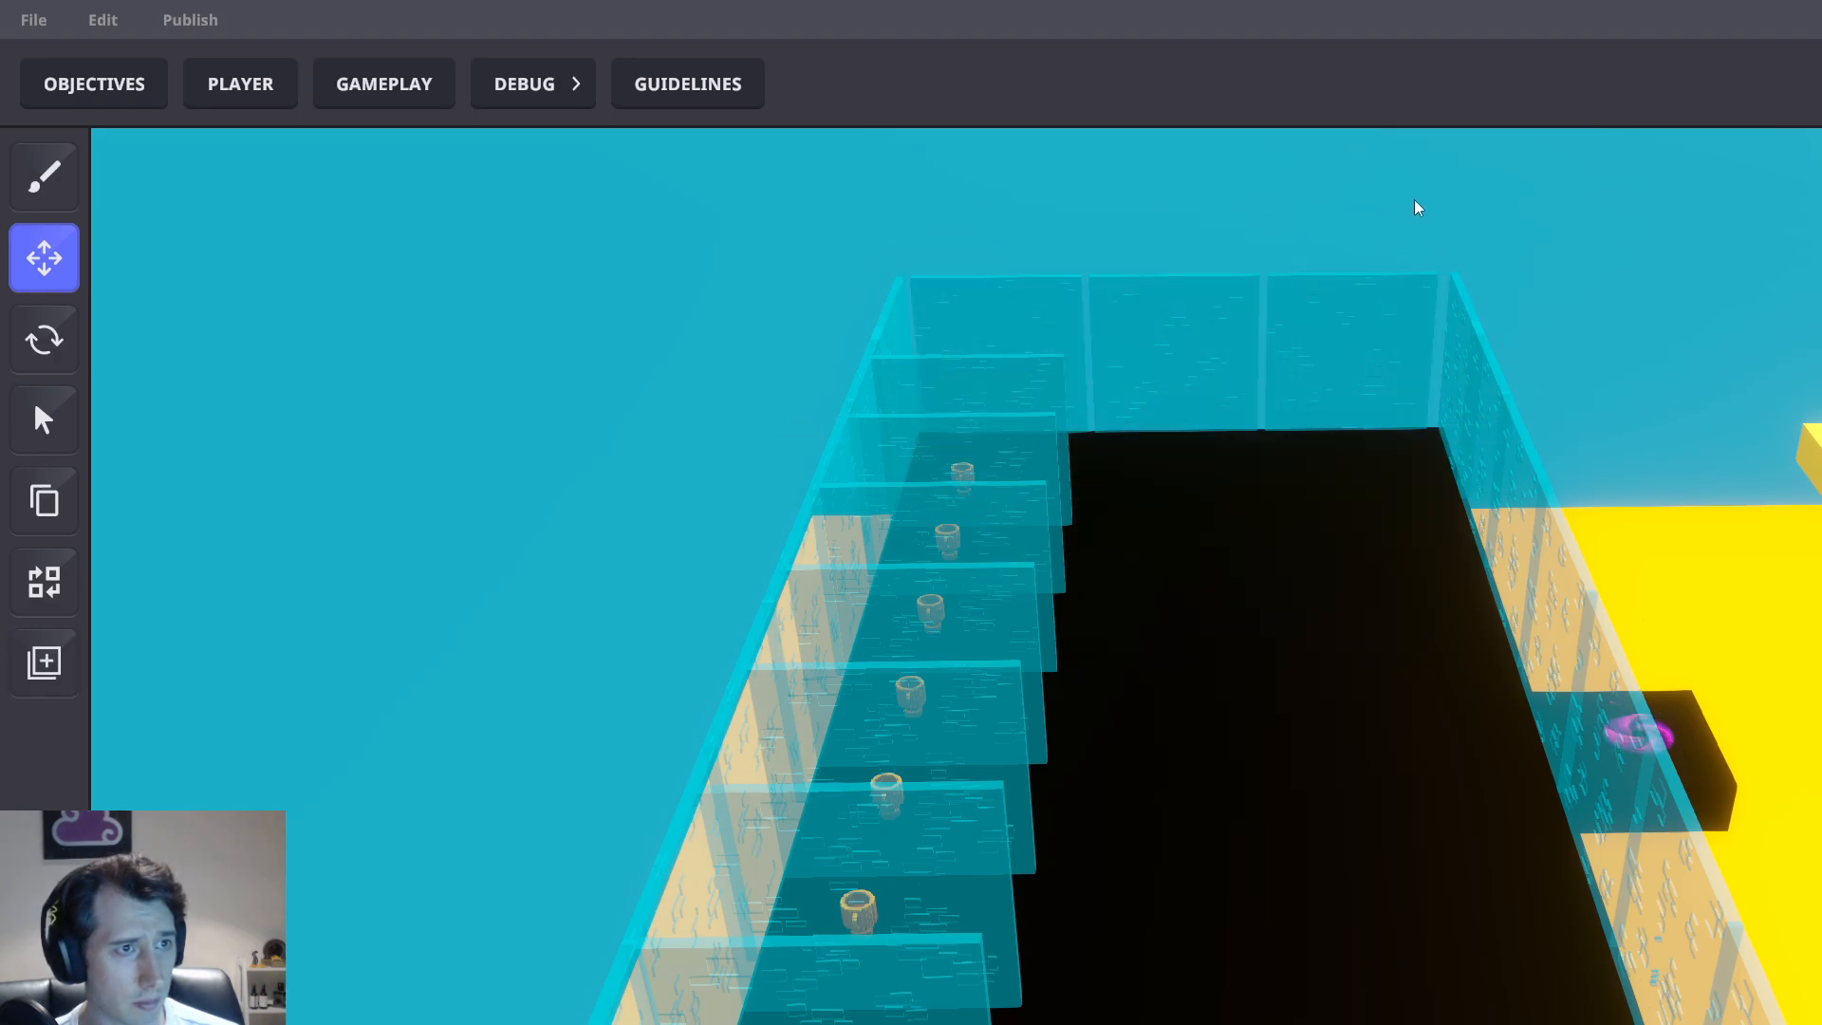
# Shift the end wall of the front row outward to the platform's corner
pyautogui.scroll(-1, 1438, 256)
pyautogui.moveTo(1513, 440); pyautogui.dragTo(1155, 444, button='right')
pyautogui.click(1450, 617)
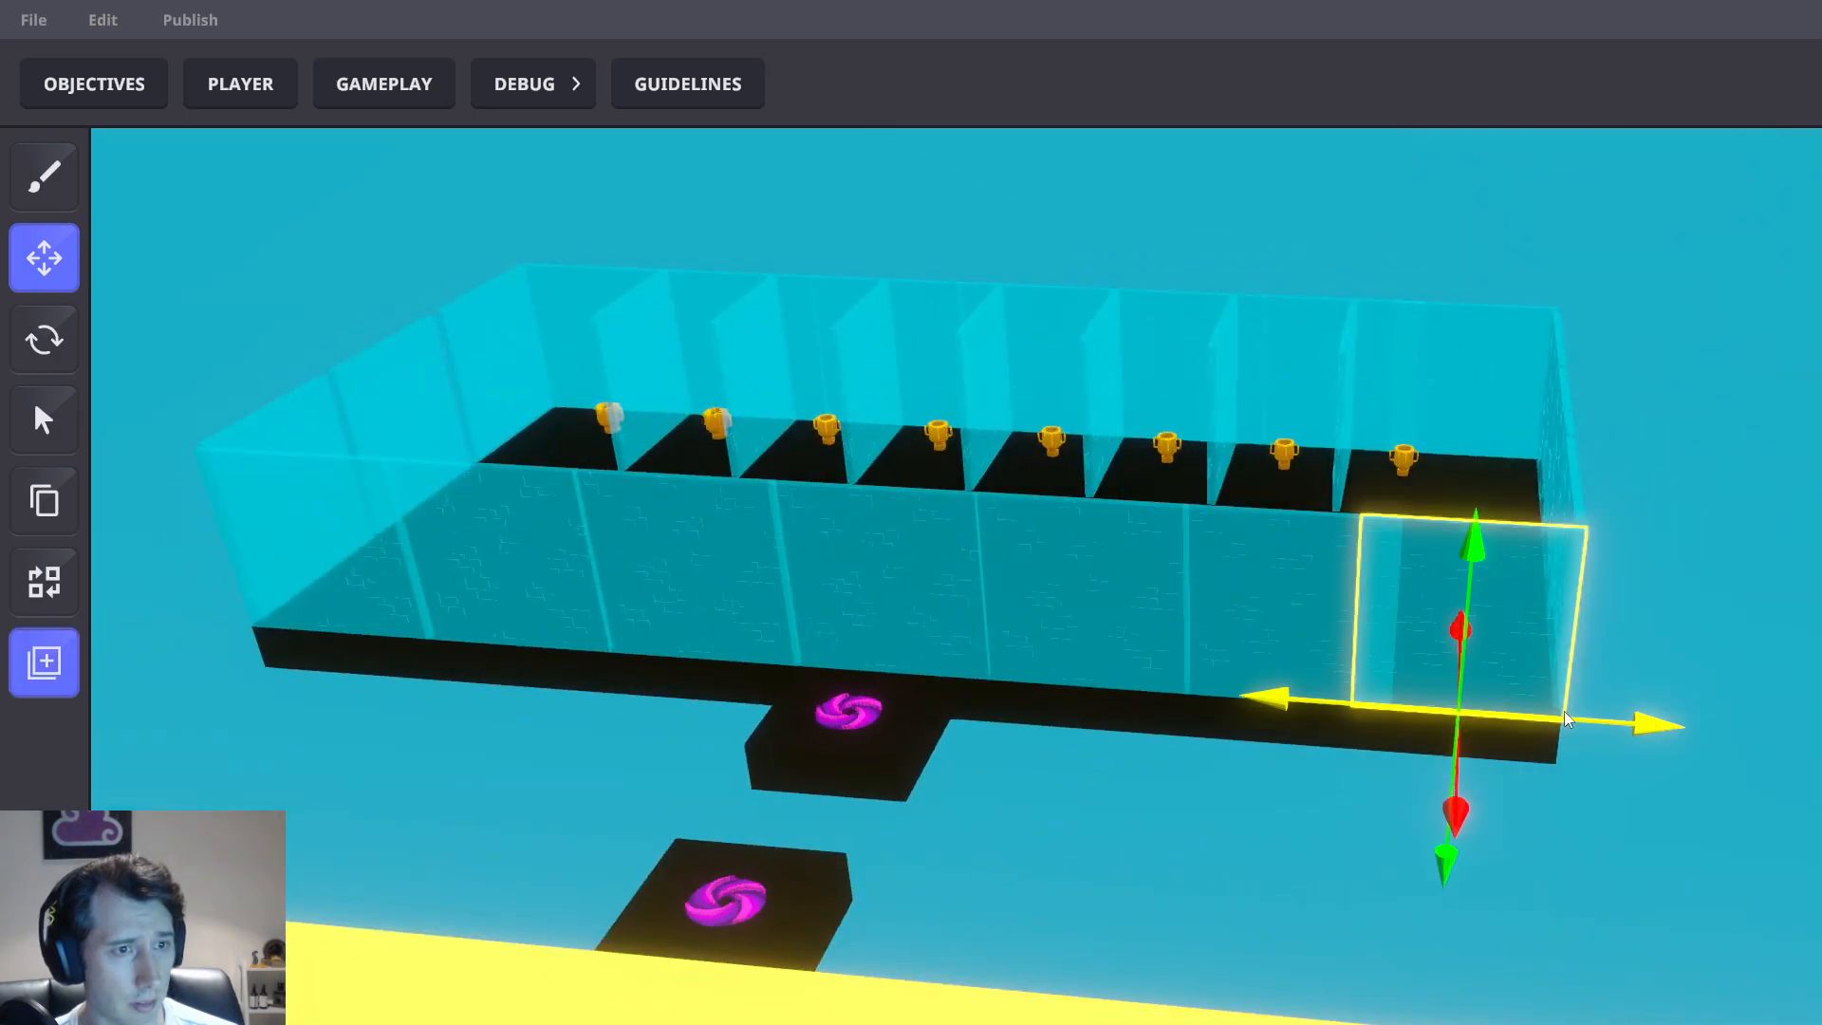
pyautogui.moveTo(1565, 710); pyautogui.dragTo(1581, 714)
pyautogui.click(1415, 487)
# Pull the front wall at the portal out to the outer edge of the portal block, opening an entrance
pyautogui.press('a')
pyautogui.moveTo(1415, 673); pyautogui.dragTo(1430, 729, button='right')
pyautogui.scroll(3, 1434, 760)
pyautogui.click(1388, 669)
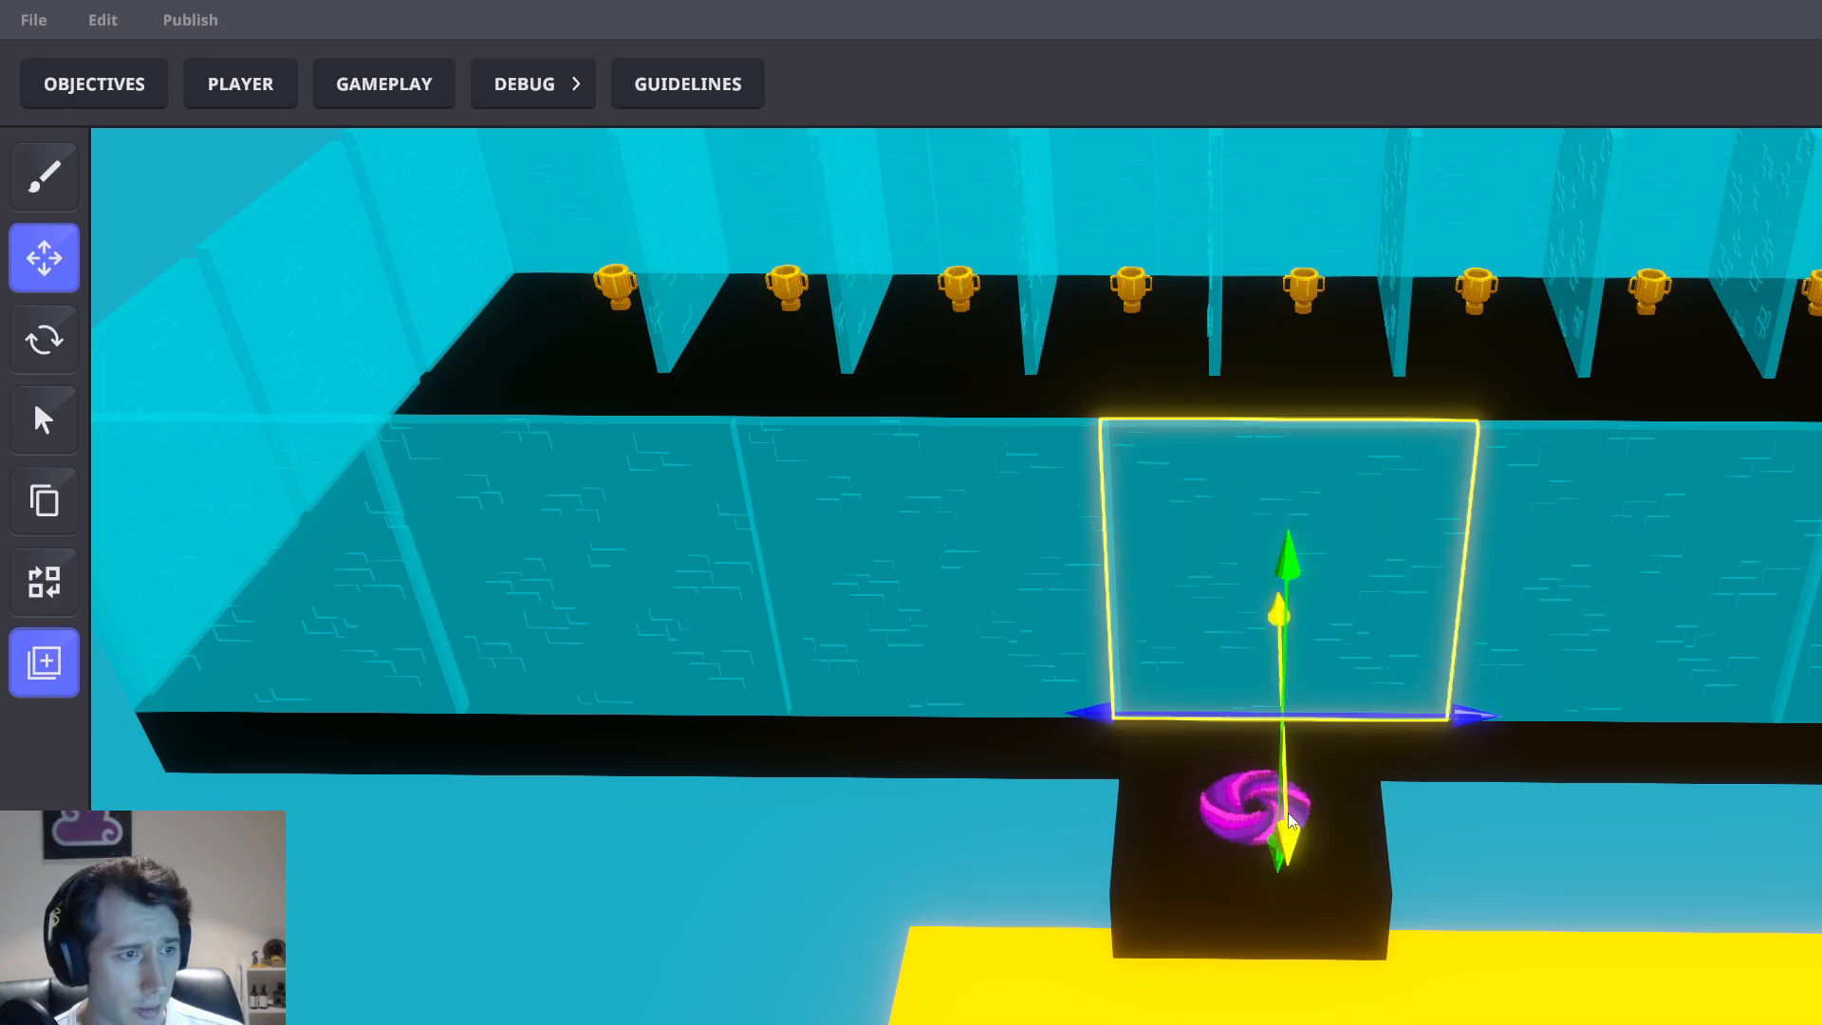
pyautogui.moveTo(1288, 813); pyautogui.dragTo(1314, 1019)
pyautogui.press('a')
pyautogui.moveTo(1313, 1019); pyautogui.dragTo(1430, 873, button='right')
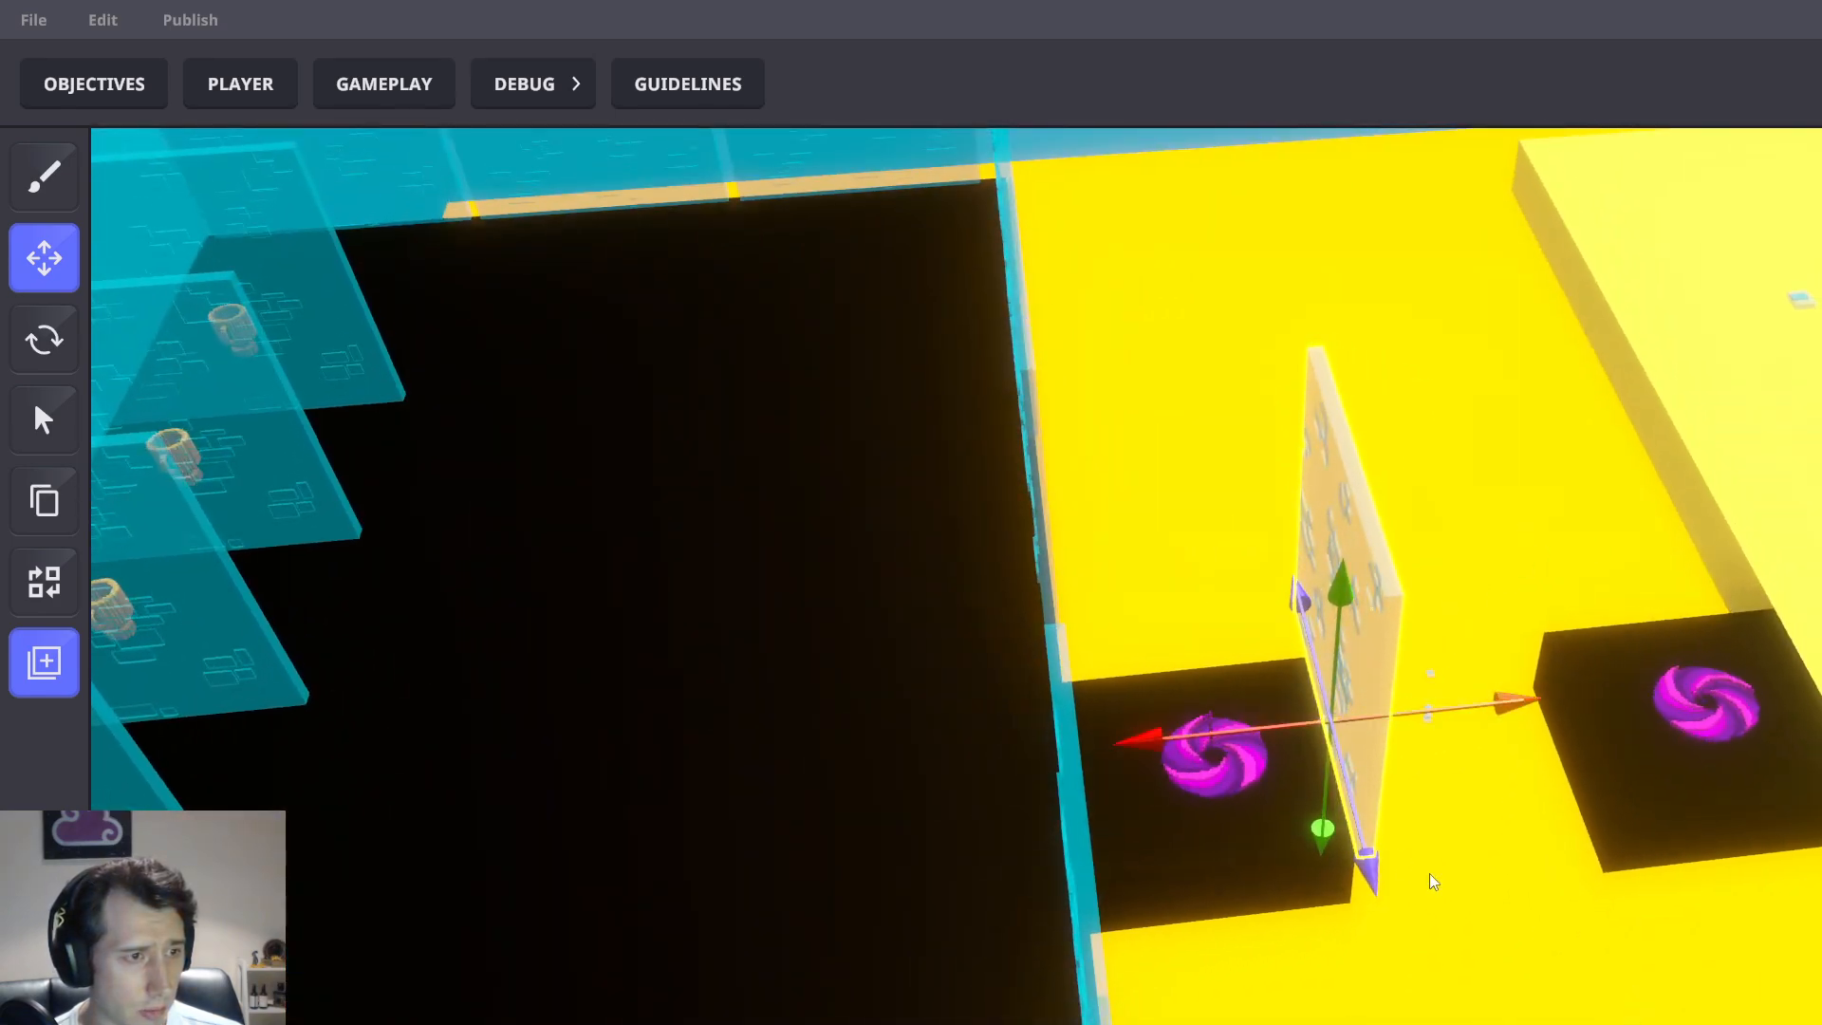
pyautogui.moveTo(1363, 862); pyautogui.dragTo(1372, 894)
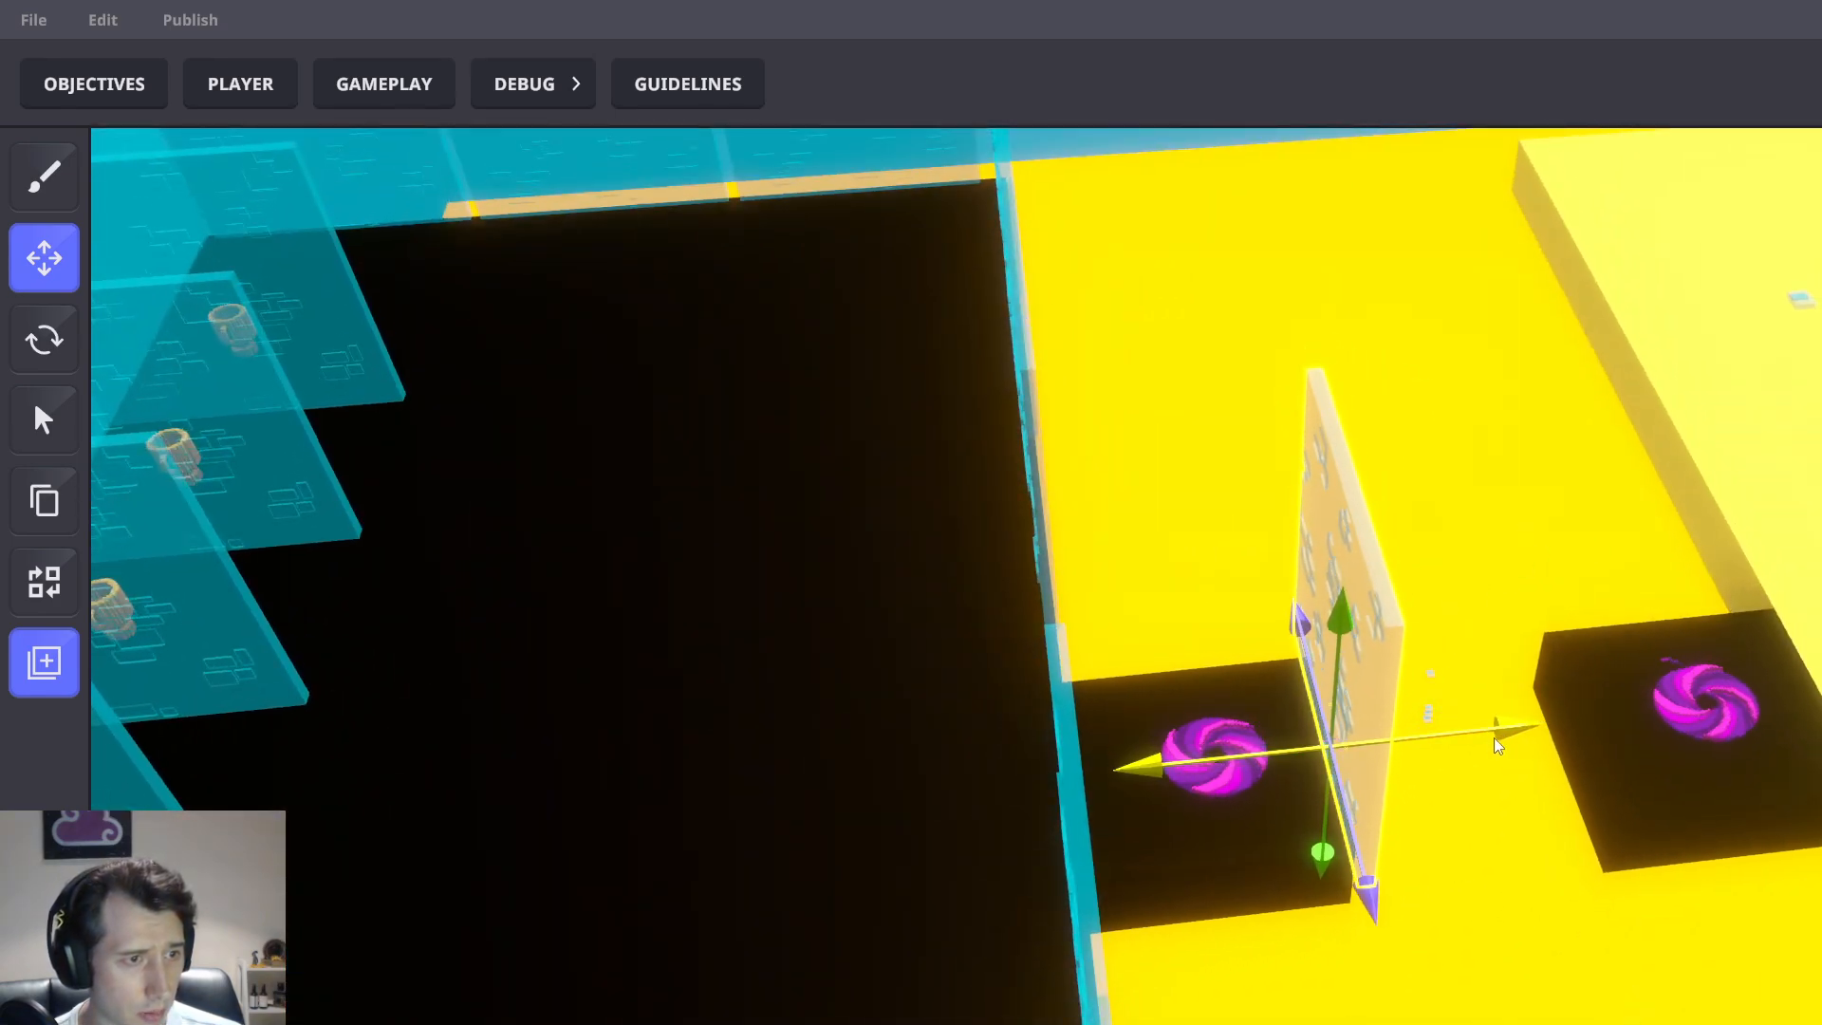
# Duplicate a short-edge wall and place copies on both sides of the portal block at the entrance
pyautogui.moveTo(1467, 863); pyautogui.dragTo(424, 441, button='right')
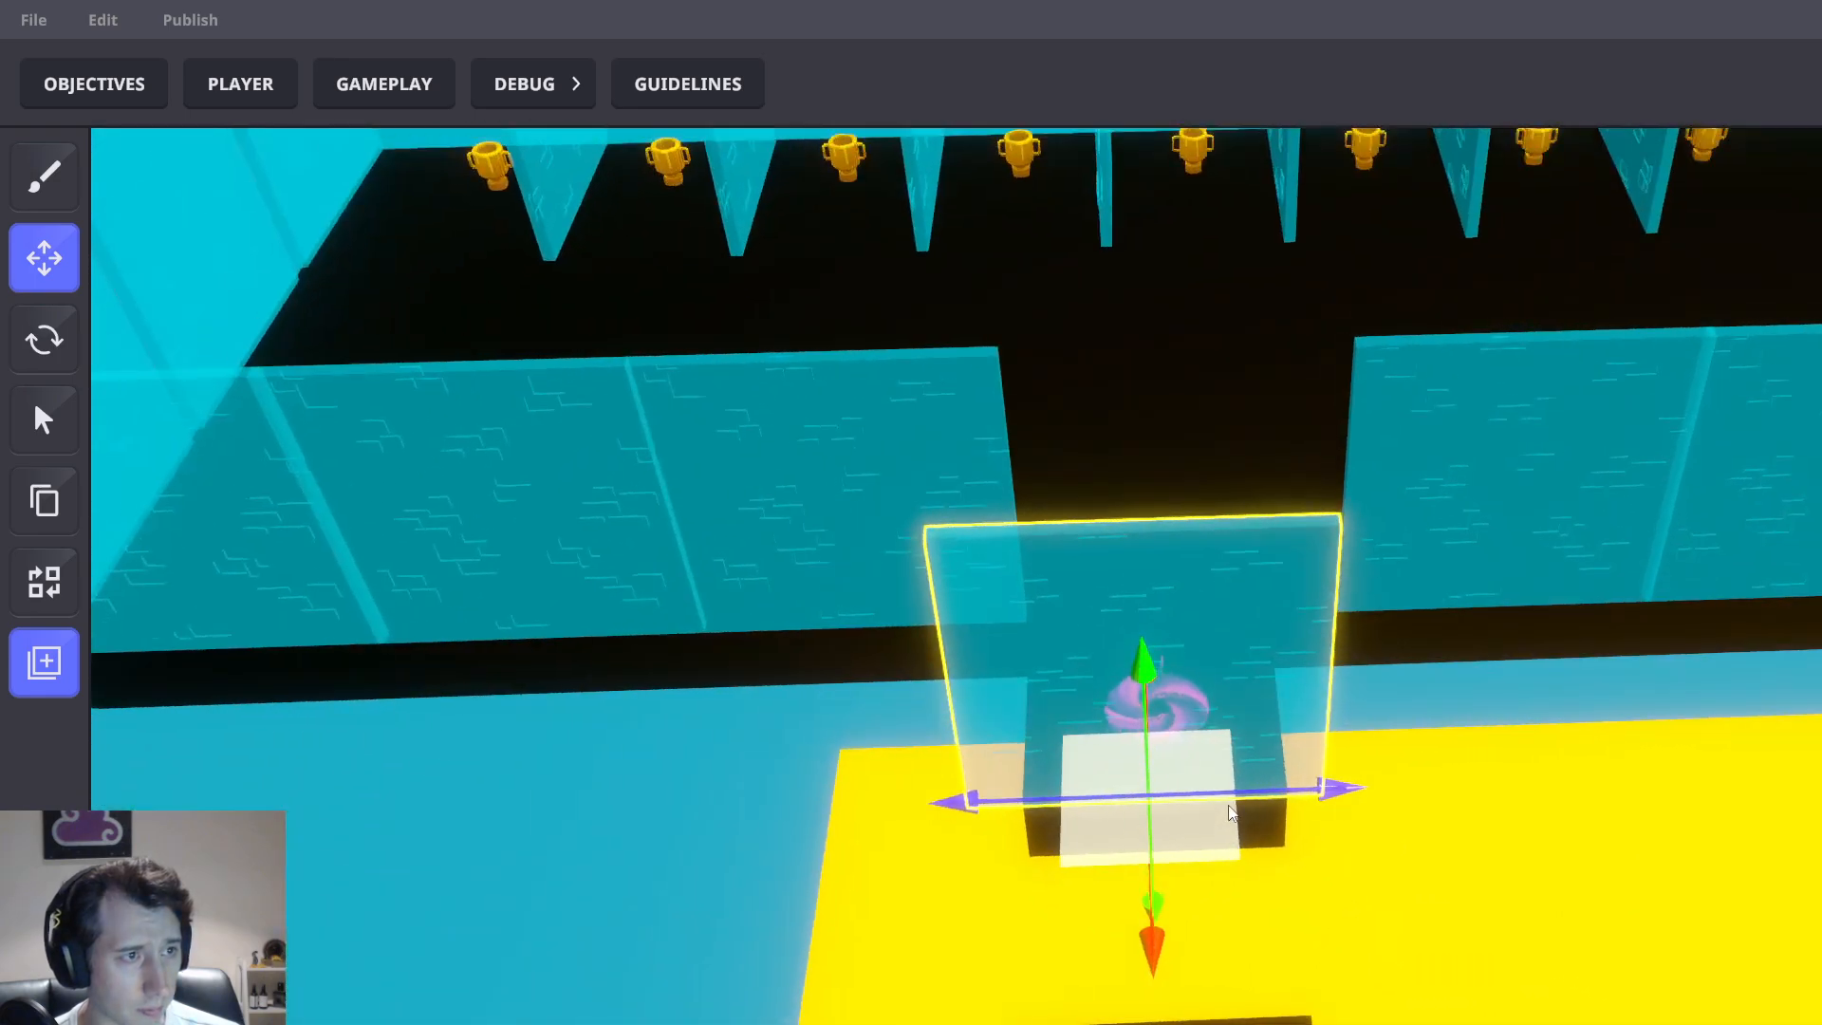
pyautogui.scroll(-3, 423, 441)
pyautogui.click(486, 355)
pyautogui.moveTo(574, 412); pyautogui.dragTo(609, 429)
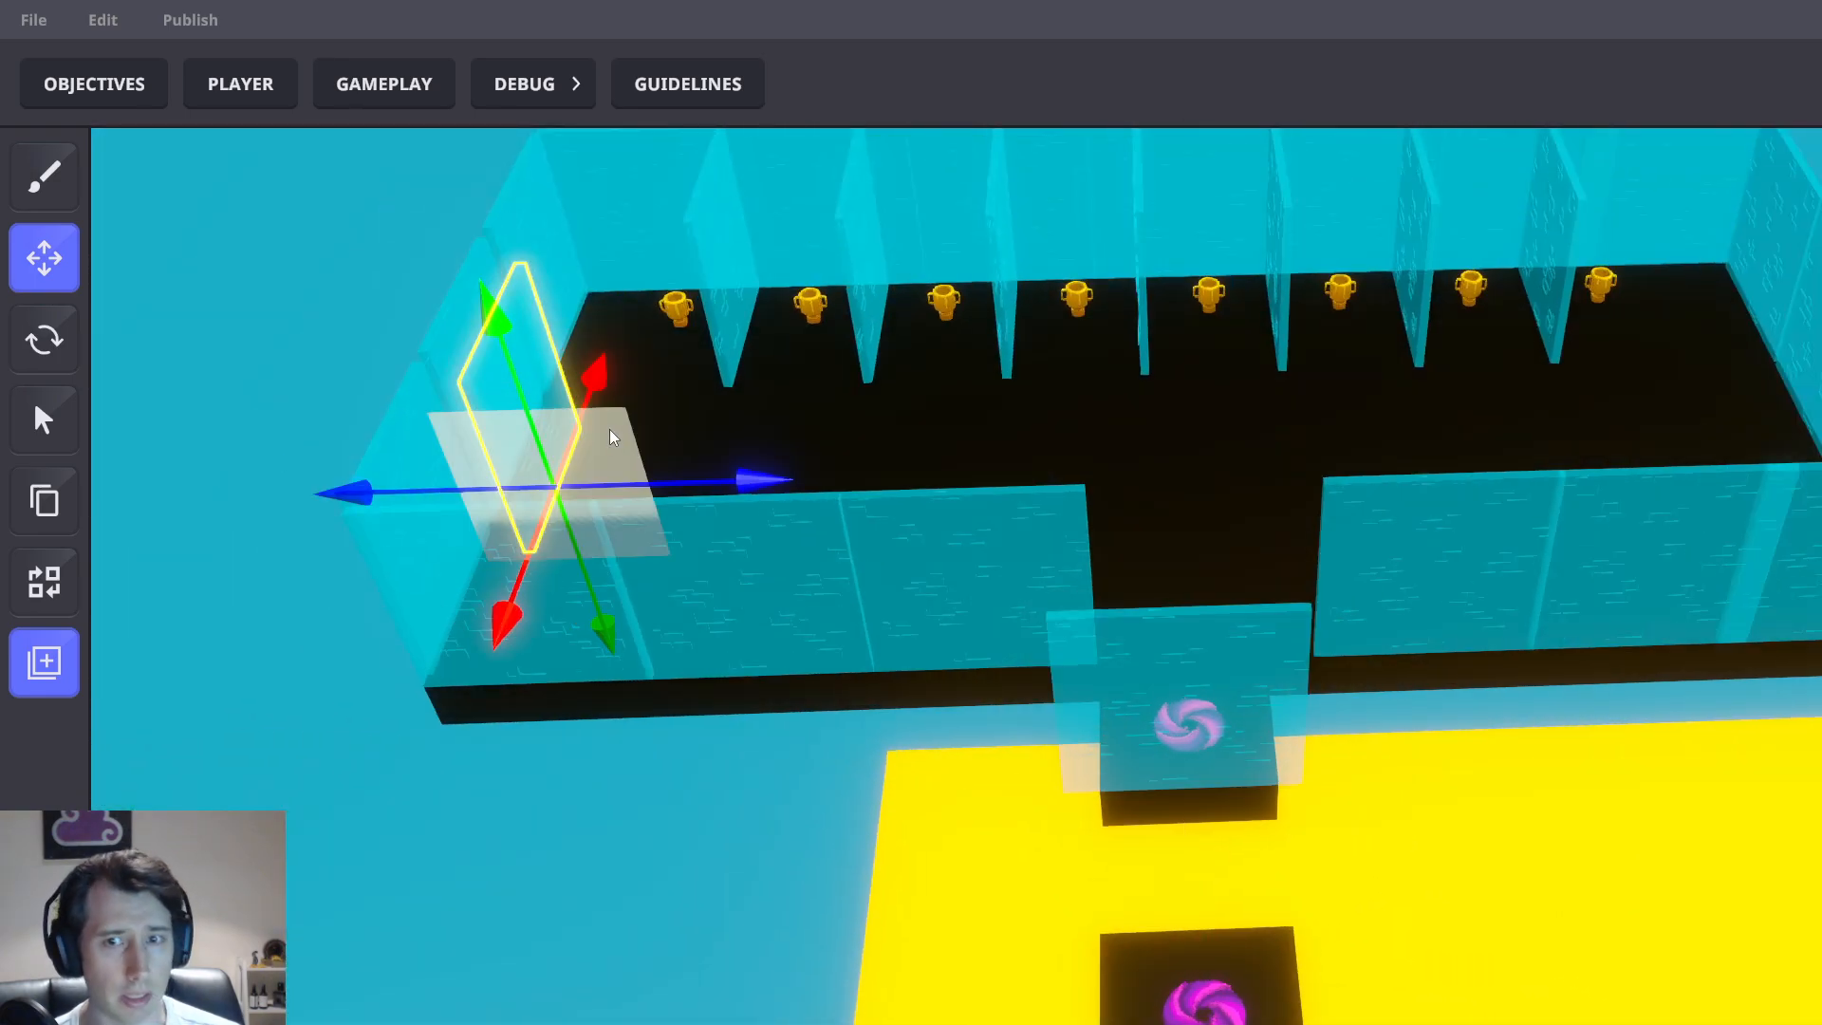
pyautogui.moveTo(688, 480); pyautogui.dragTo(1224, 529)
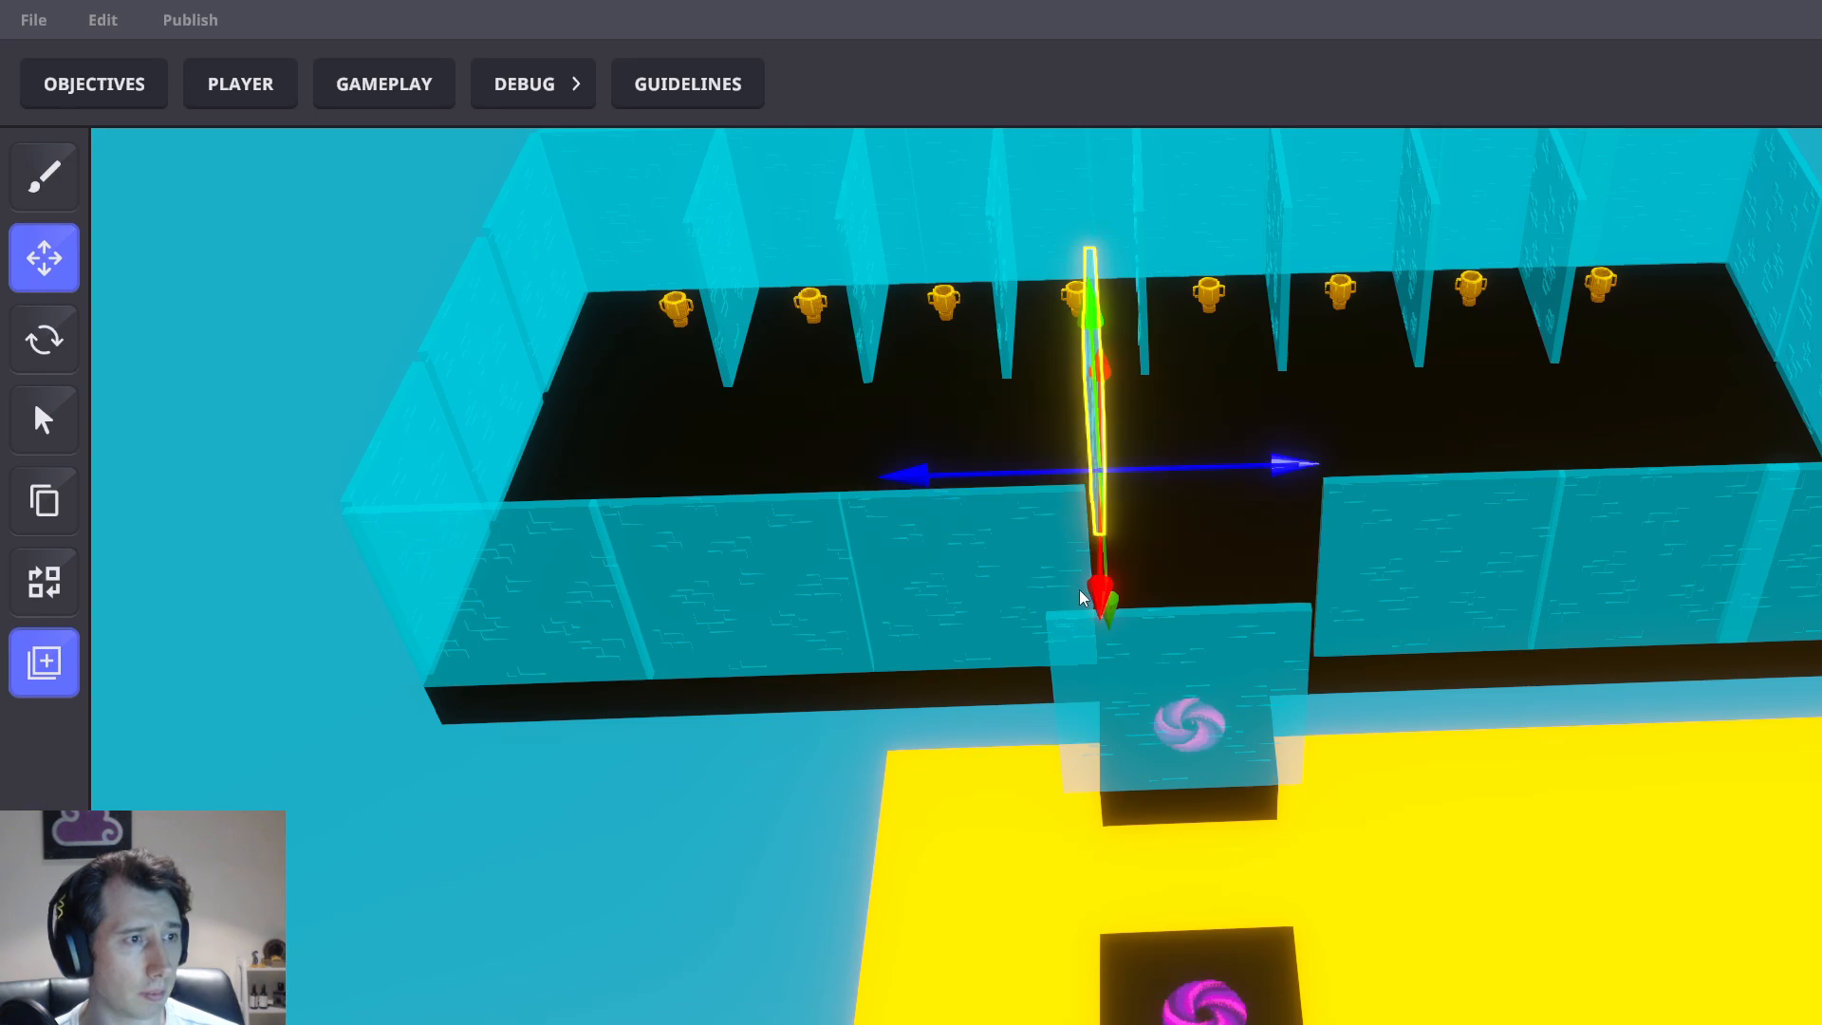
pyautogui.moveTo(1079, 589); pyautogui.dragTo(1112, 881)
pyautogui.moveTo(1256, 779); pyautogui.dragTo(1403, 754)
# Slide the two entrance side walls lengthwise so they line up with each other beside the portal
pyautogui.moveTo(1403, 753); pyautogui.dragTo(1625, 893, button='right')
pyautogui.scroll(2, 1575, 760)
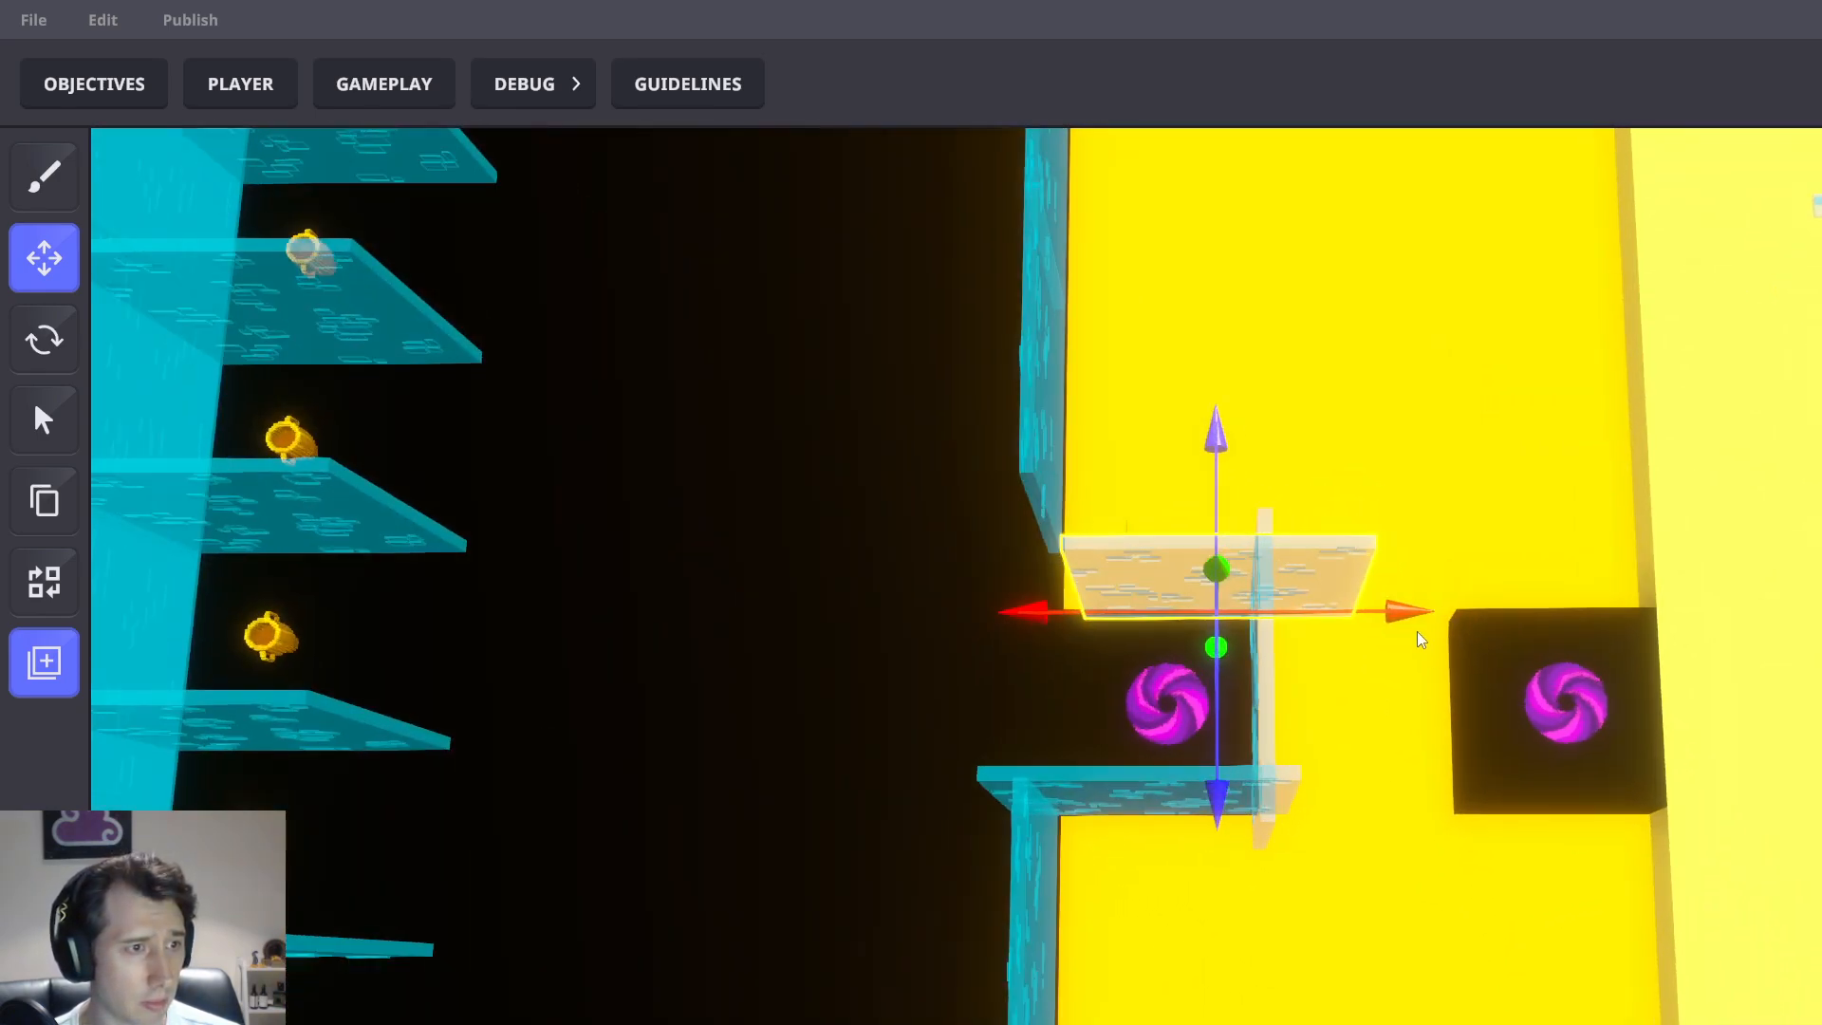
pyautogui.moveTo(1376, 613); pyautogui.dragTo(1338, 611)
pyautogui.moveTo(1338, 611); pyautogui.dragTo(1196, 971, button='right')
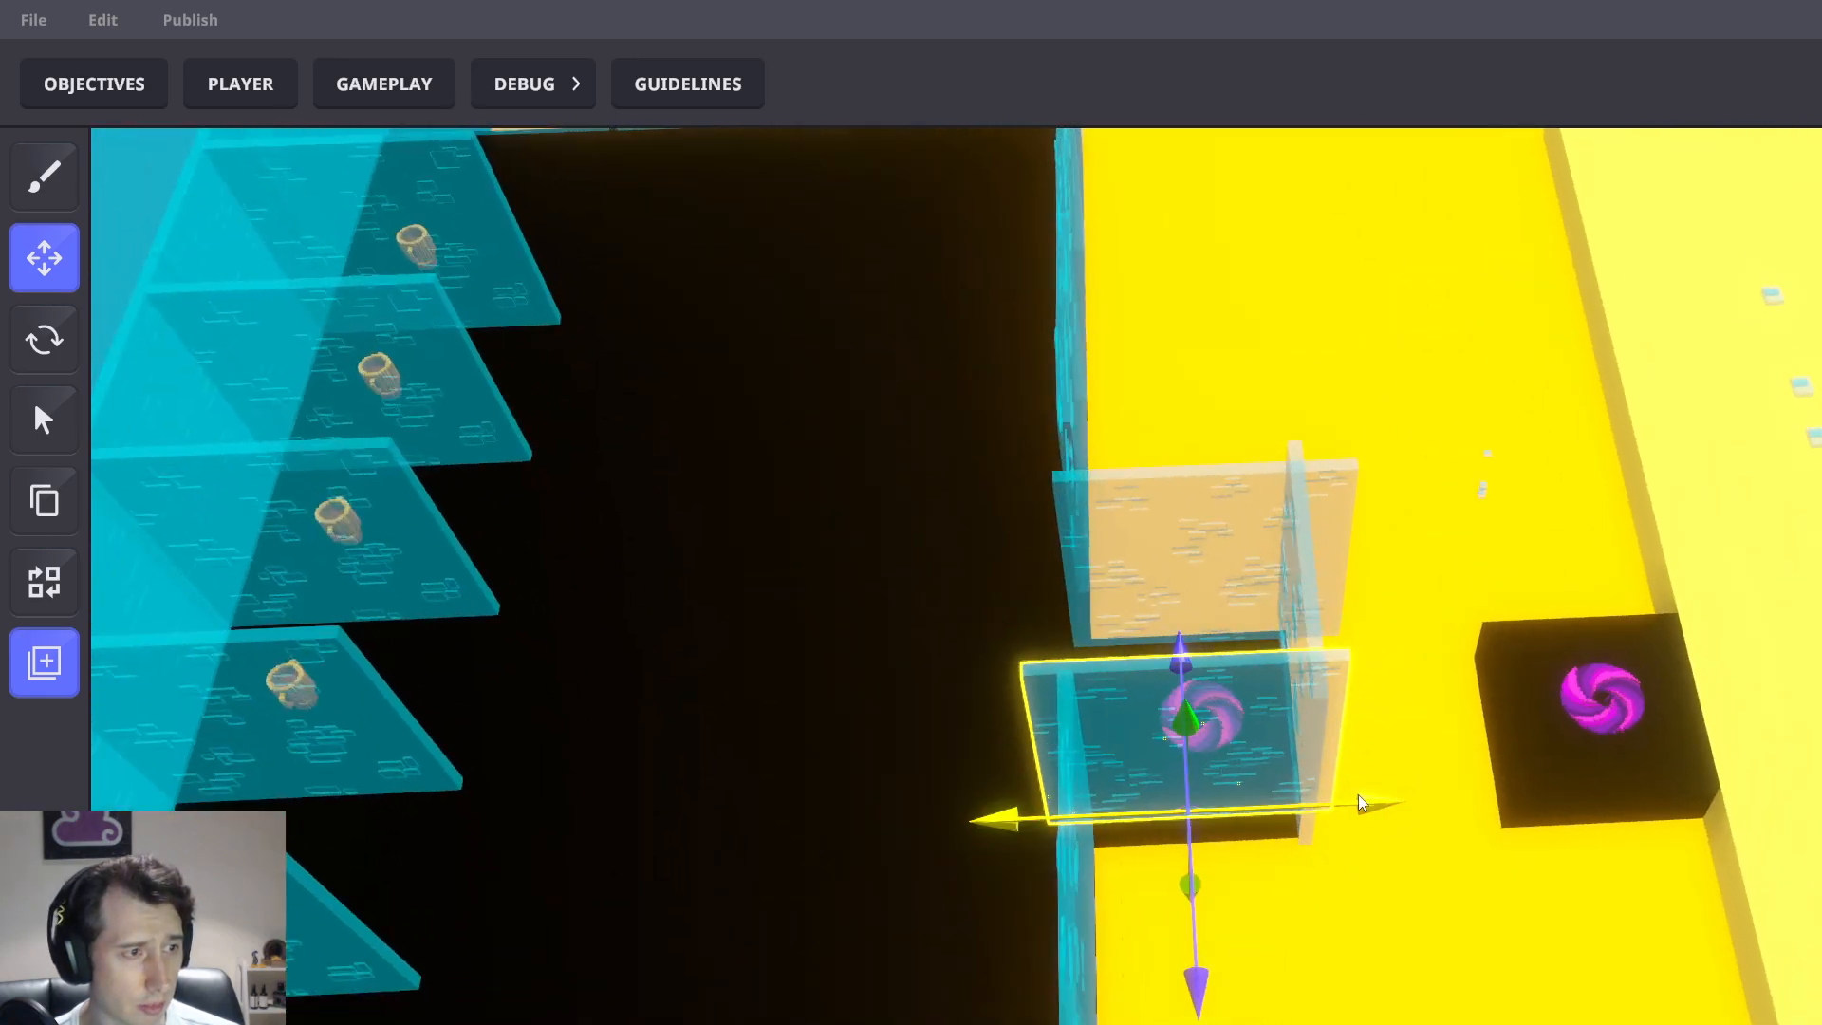
pyautogui.moveTo(1386, 801); pyautogui.dragTo(1671, 847, button='right')
# Shift the front walls on one side of the entrance toward it, closing the gaps between them
pyautogui.click(1030, 789)
pyautogui.moveTo(1068, 825); pyautogui.dragTo(1132, 823)
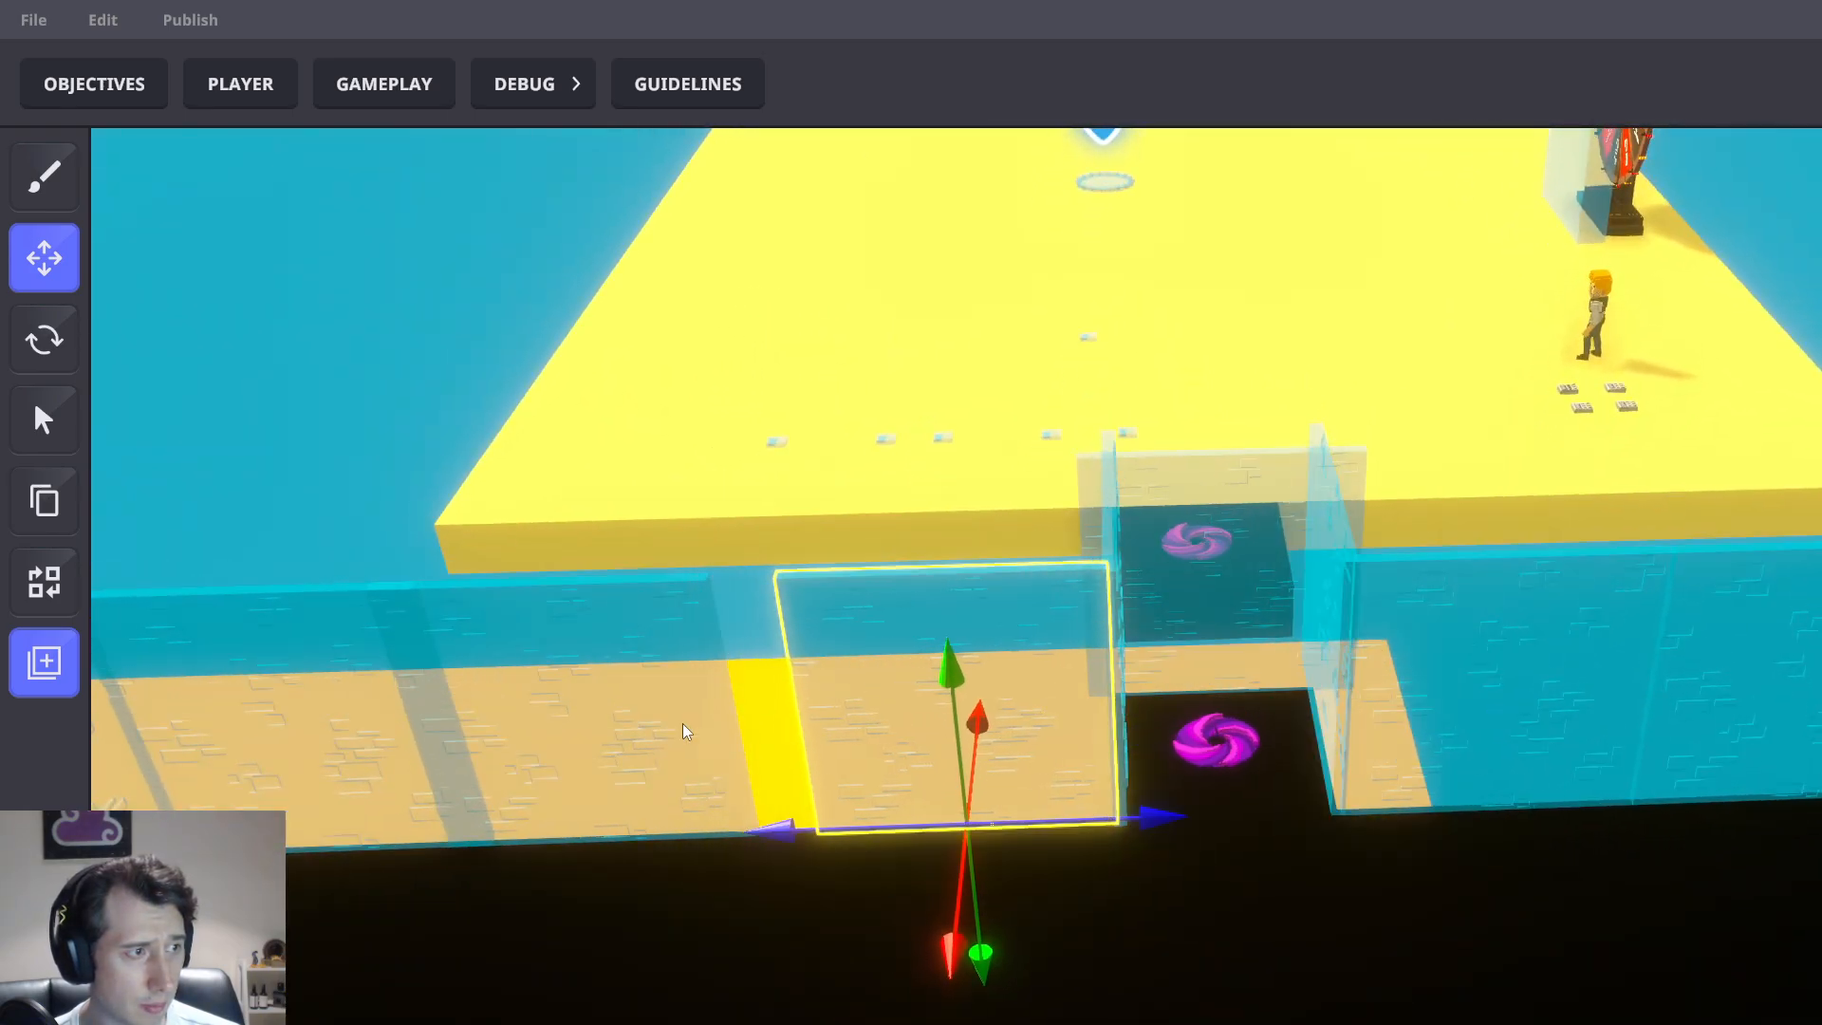
pyautogui.click(682, 725)
pyautogui.moveTo(790, 832); pyautogui.dragTo(852, 835)
pyautogui.click(386, 750)
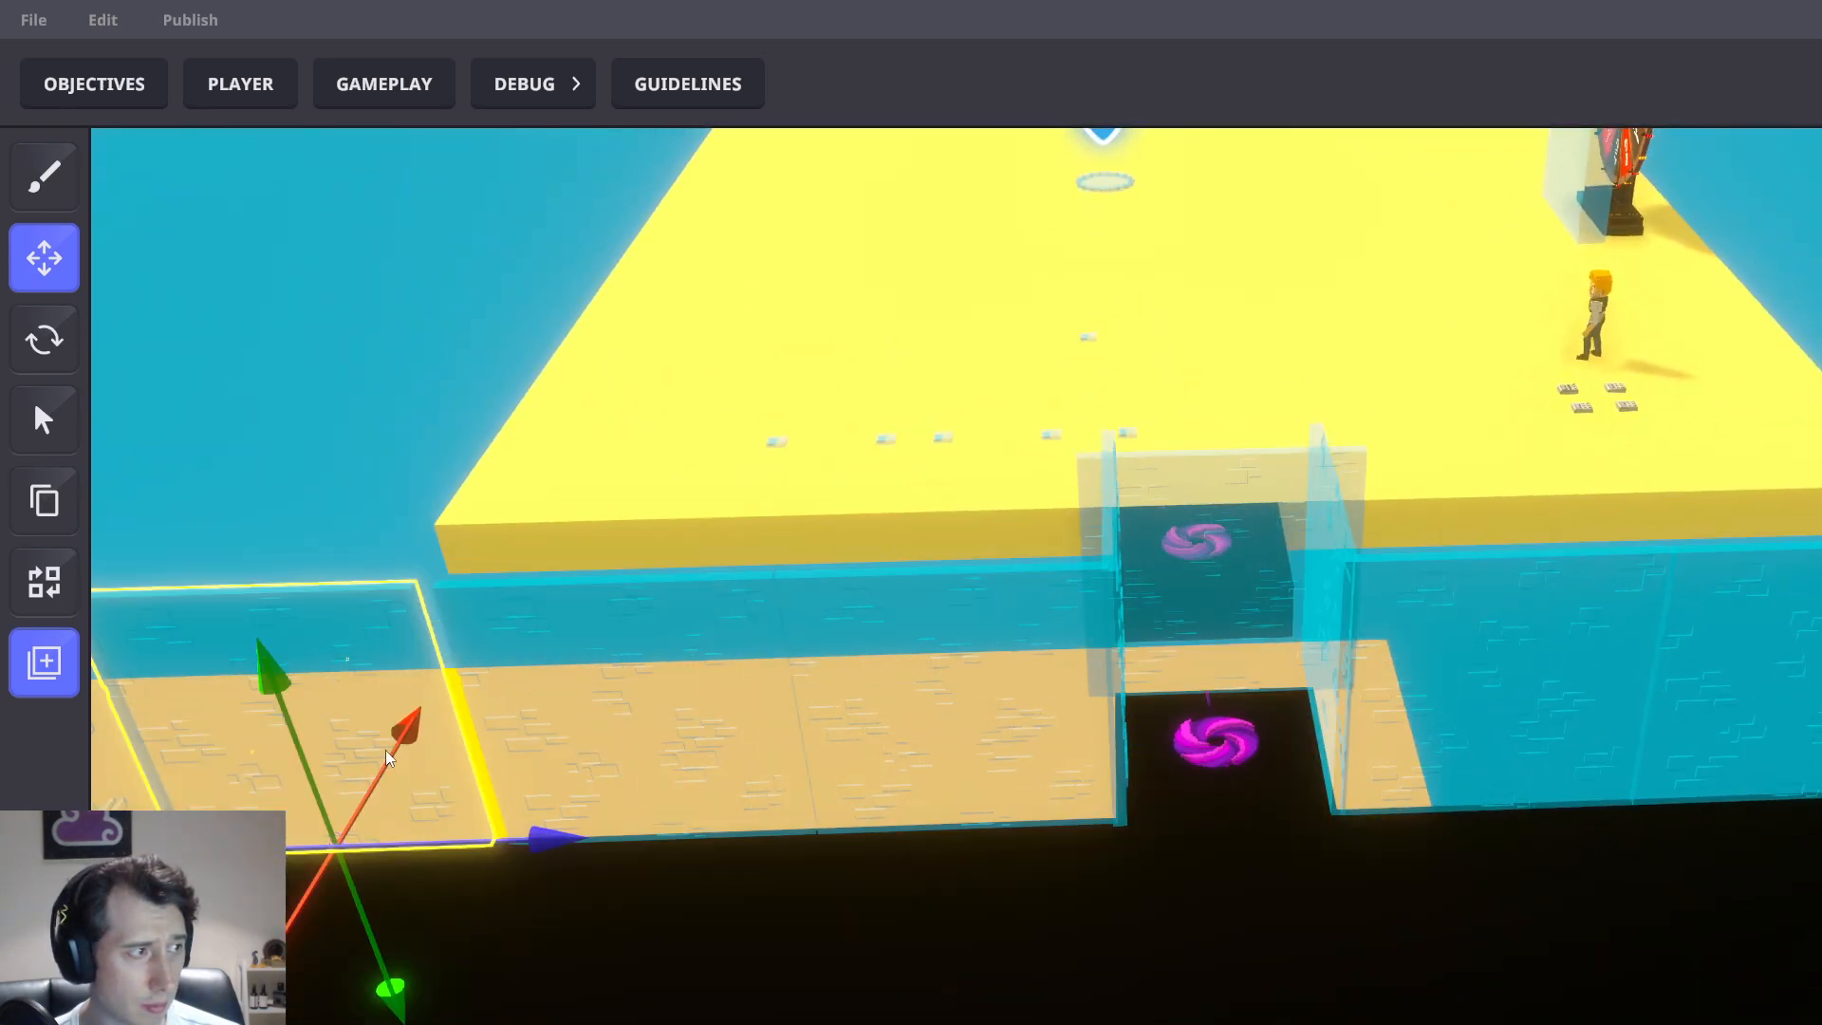
pyautogui.moveTo(528, 841); pyautogui.dragTo(545, 841)
pyautogui.press('d')
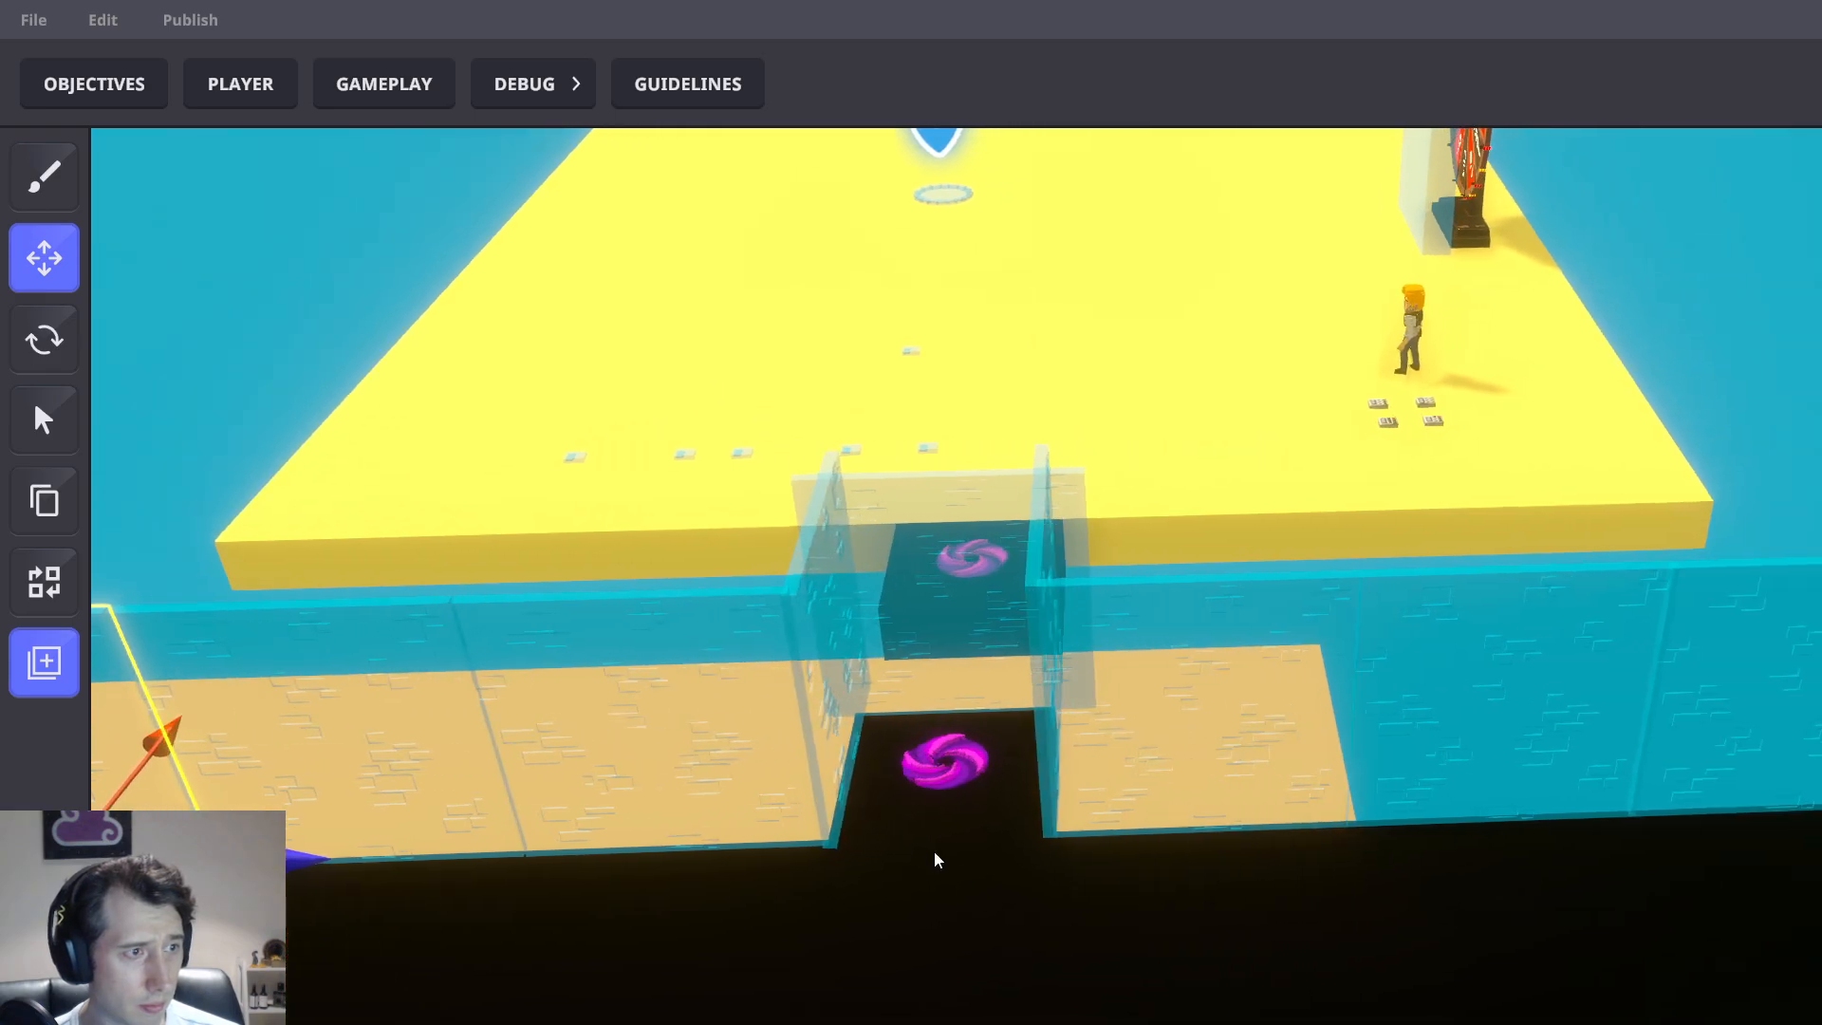
# Duplicate the wall closing off the entrance portal and move the copy to the facing edge of the second portal block
pyautogui.moveTo(935, 859); pyautogui.dragTo(1349, 858, button='right')
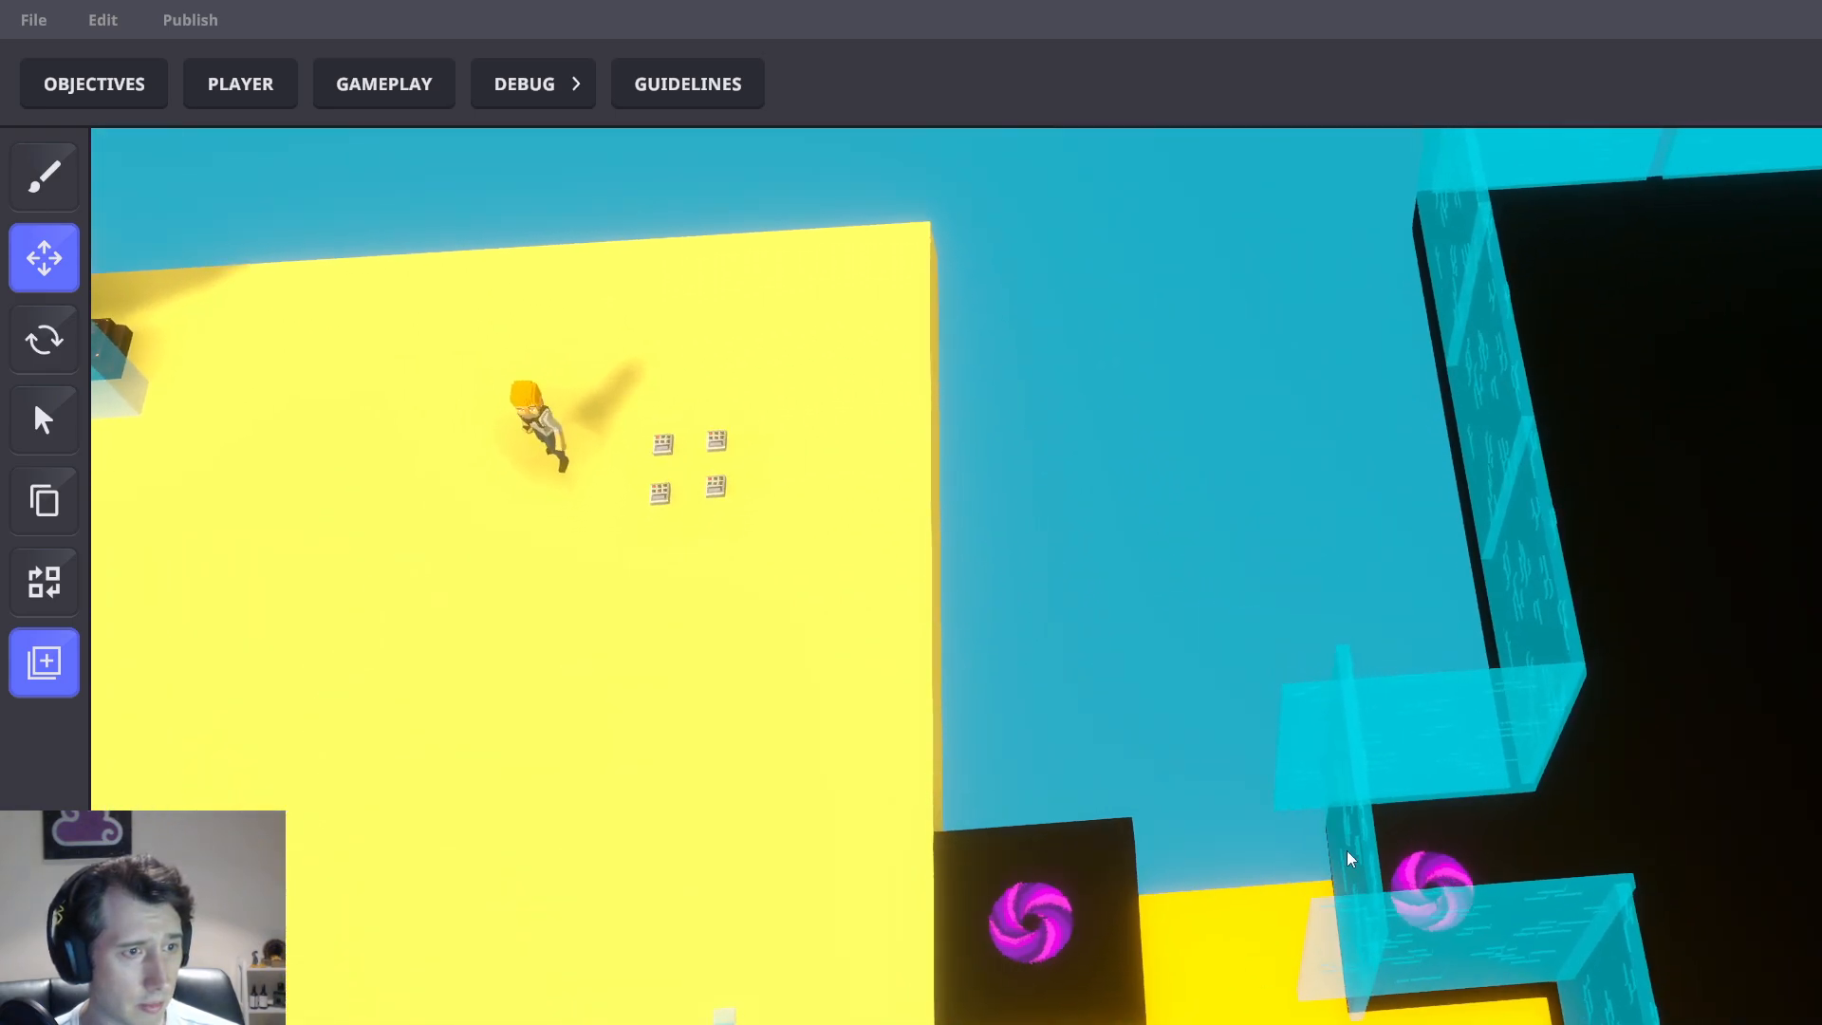
pyautogui.click(1347, 858)
pyautogui.moveTo(1466, 937); pyautogui.dragTo(1280, 962)
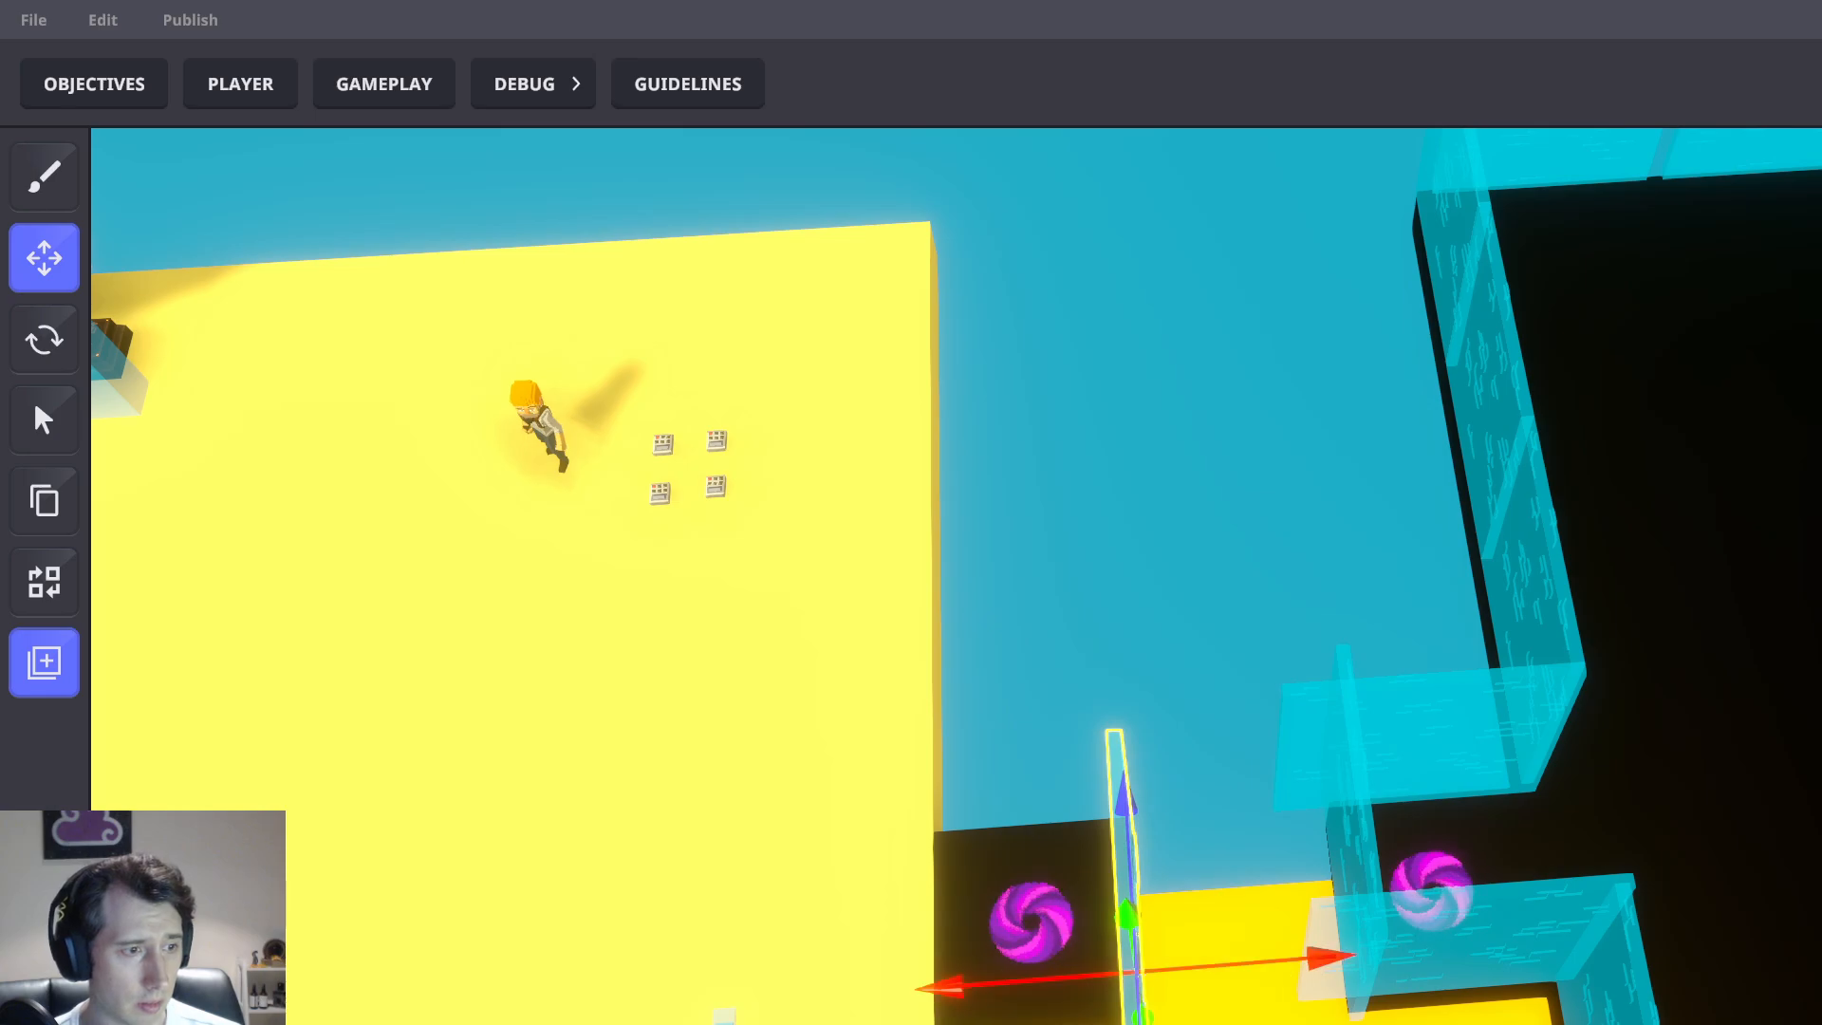
pyautogui.moveTo(1280, 963); pyautogui.dragTo(1613, 920, button='right')
pyautogui.moveTo(1616, 923); pyautogui.dragTo(1540, 907)
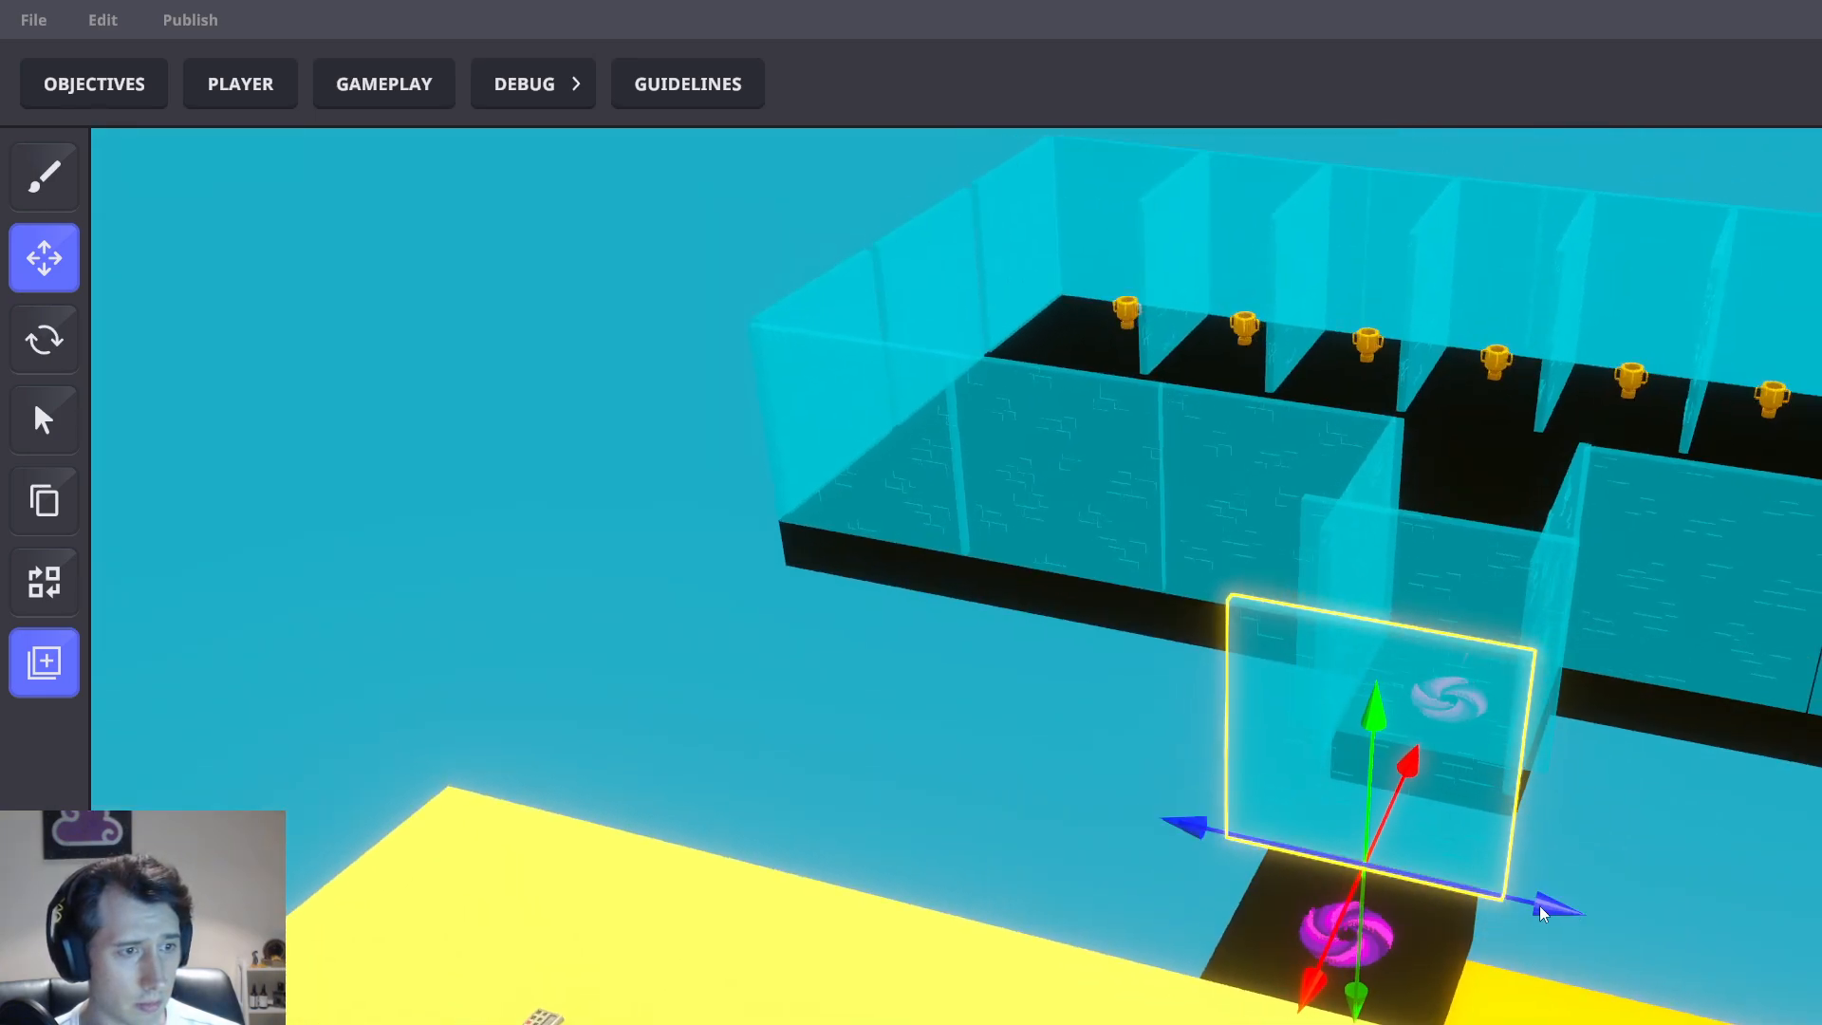
# Duplicate the two entrance side walls and move the copies to both sides of the second portal block
pyautogui.moveTo(1539, 906); pyautogui.dragTo(1505, 841, button='right')
pyautogui.click(1545, 970)
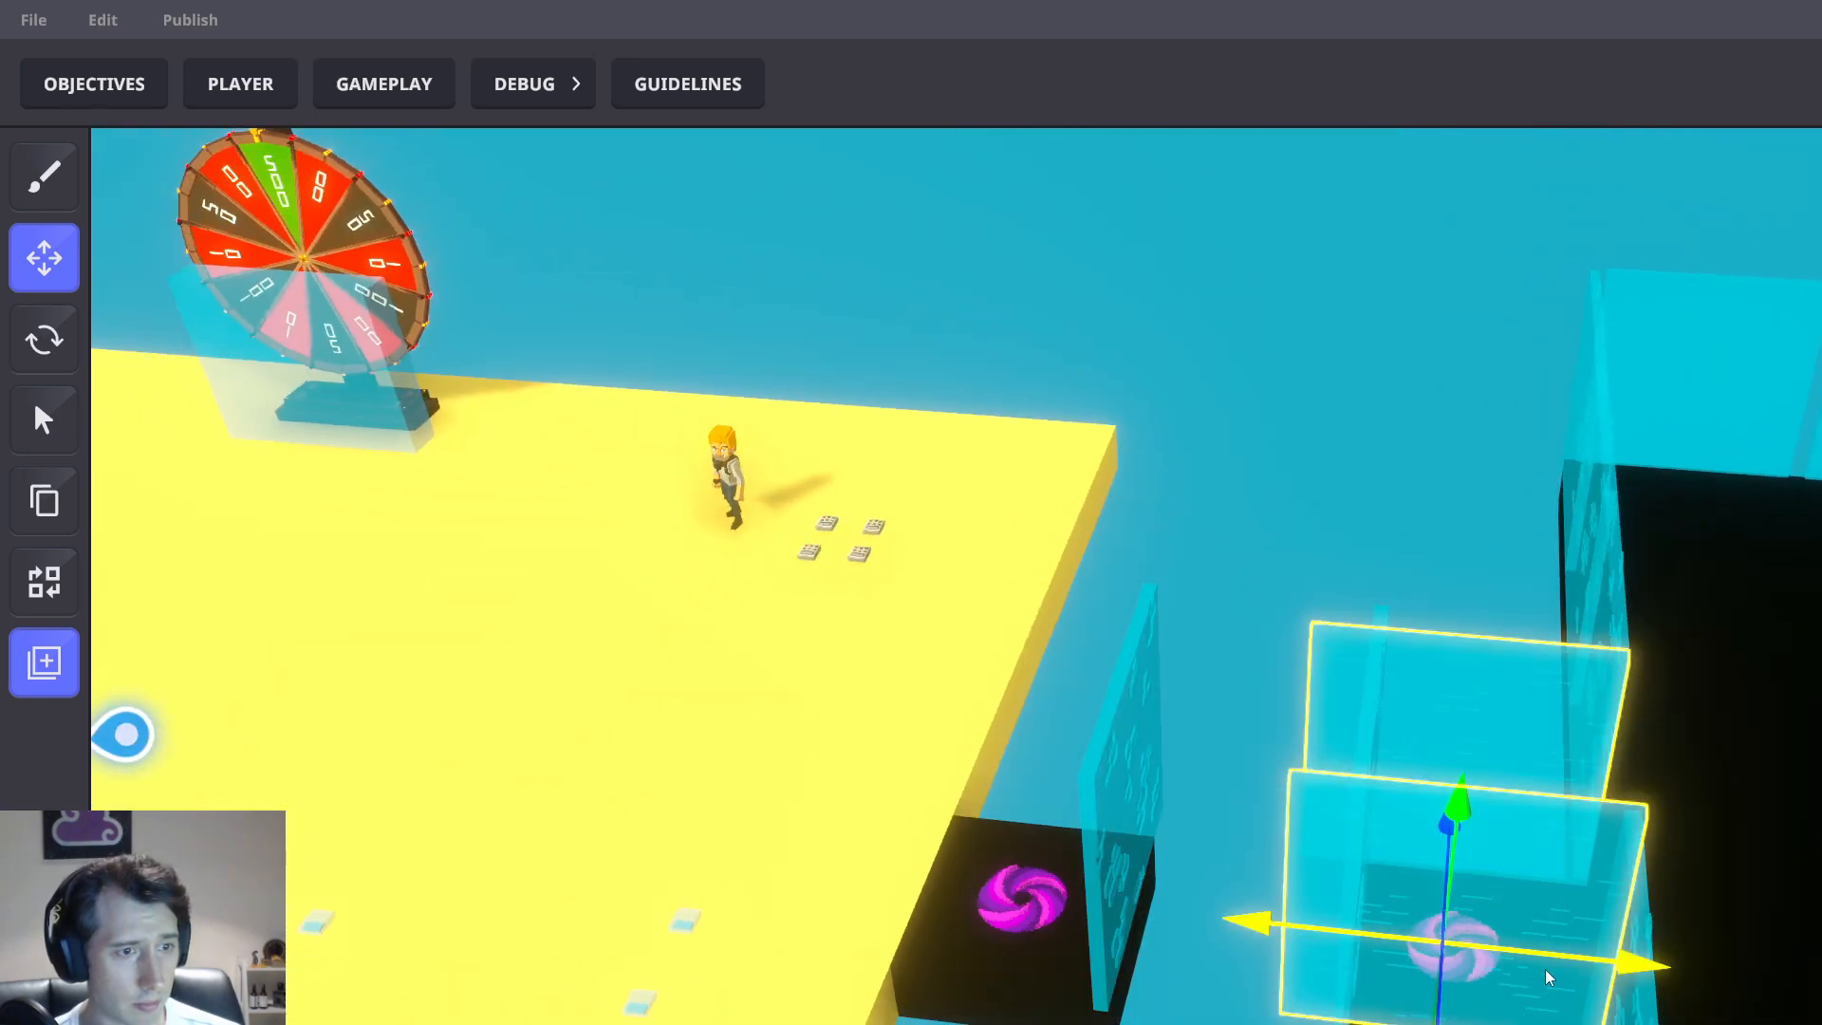
pyautogui.hotkey('ctrl', 'd')
pyautogui.moveTo(1603, 990); pyautogui.dragTo(1145, 989)
pyautogui.moveTo(1145, 989); pyautogui.dragTo(1579, 1012, button='right')
pyautogui.click(1663, 875)
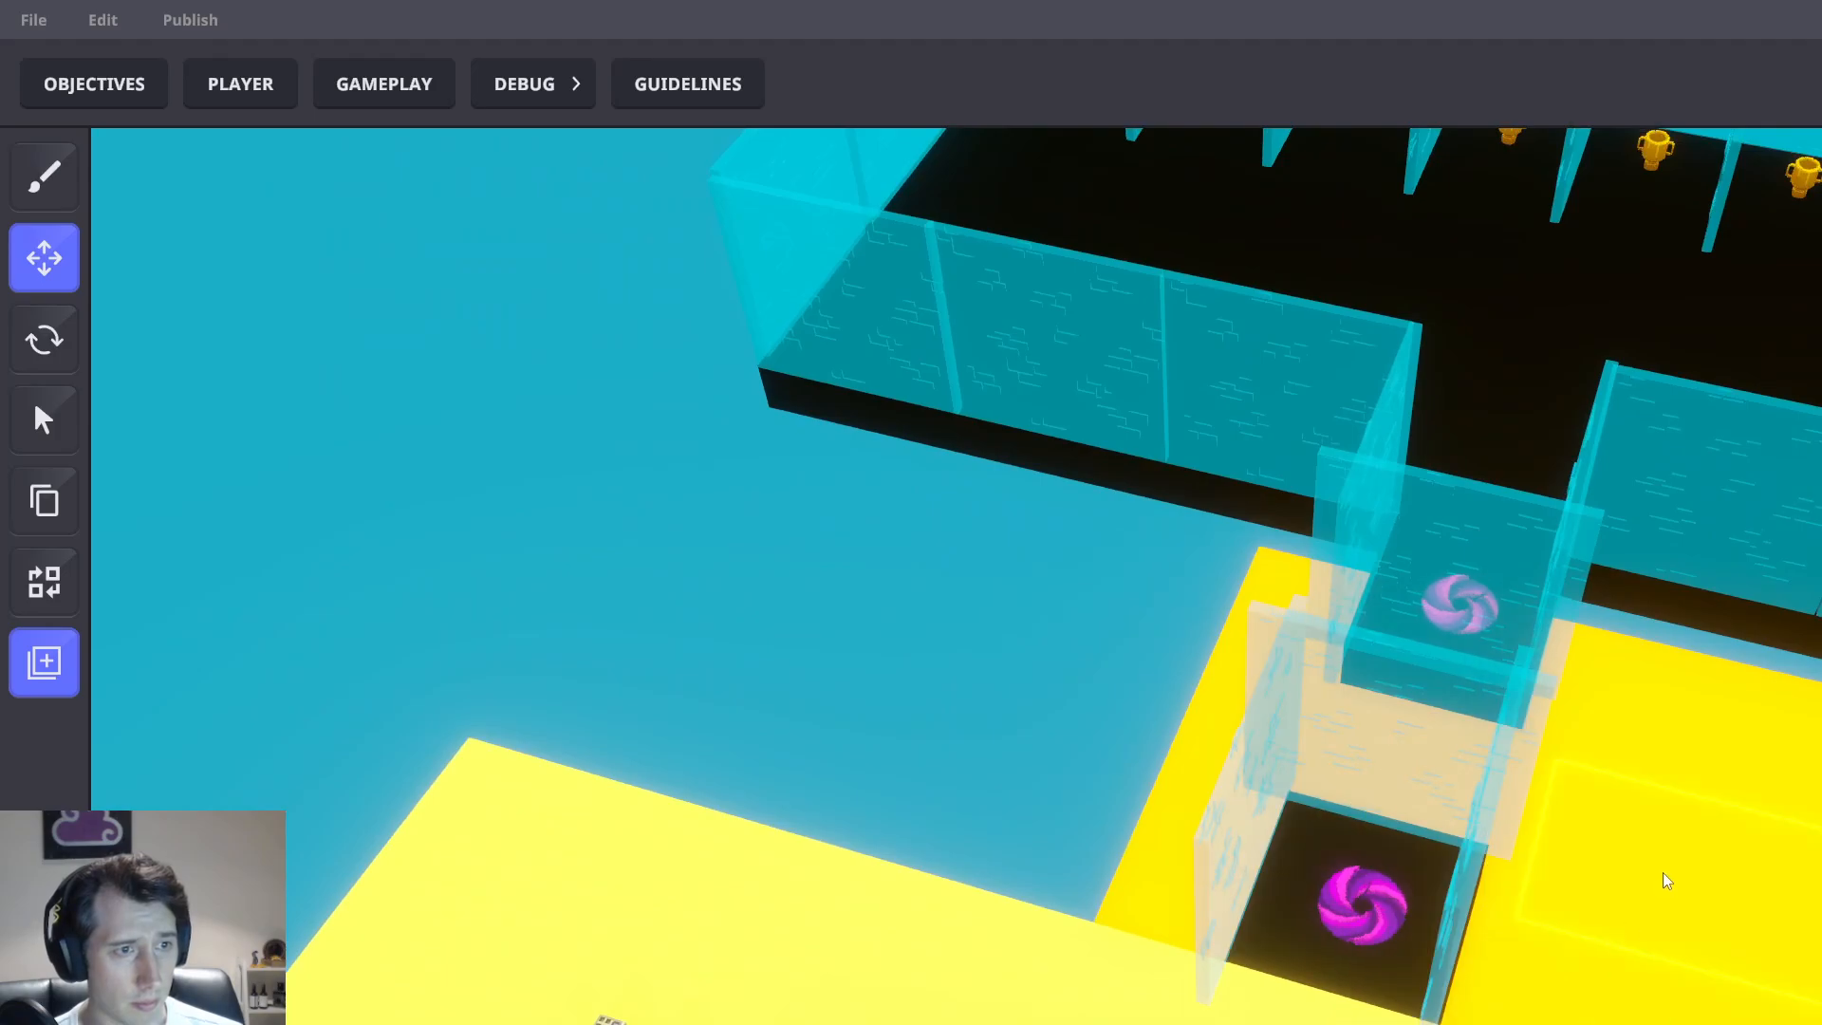
# Save the changes to the level
pyautogui.scroll(-5, 1653, 885)
pyautogui.scroll(-2, 841, 398)
pyautogui.moveTo(1006, 646); pyautogui.dragTo(1110, 645, button='right')
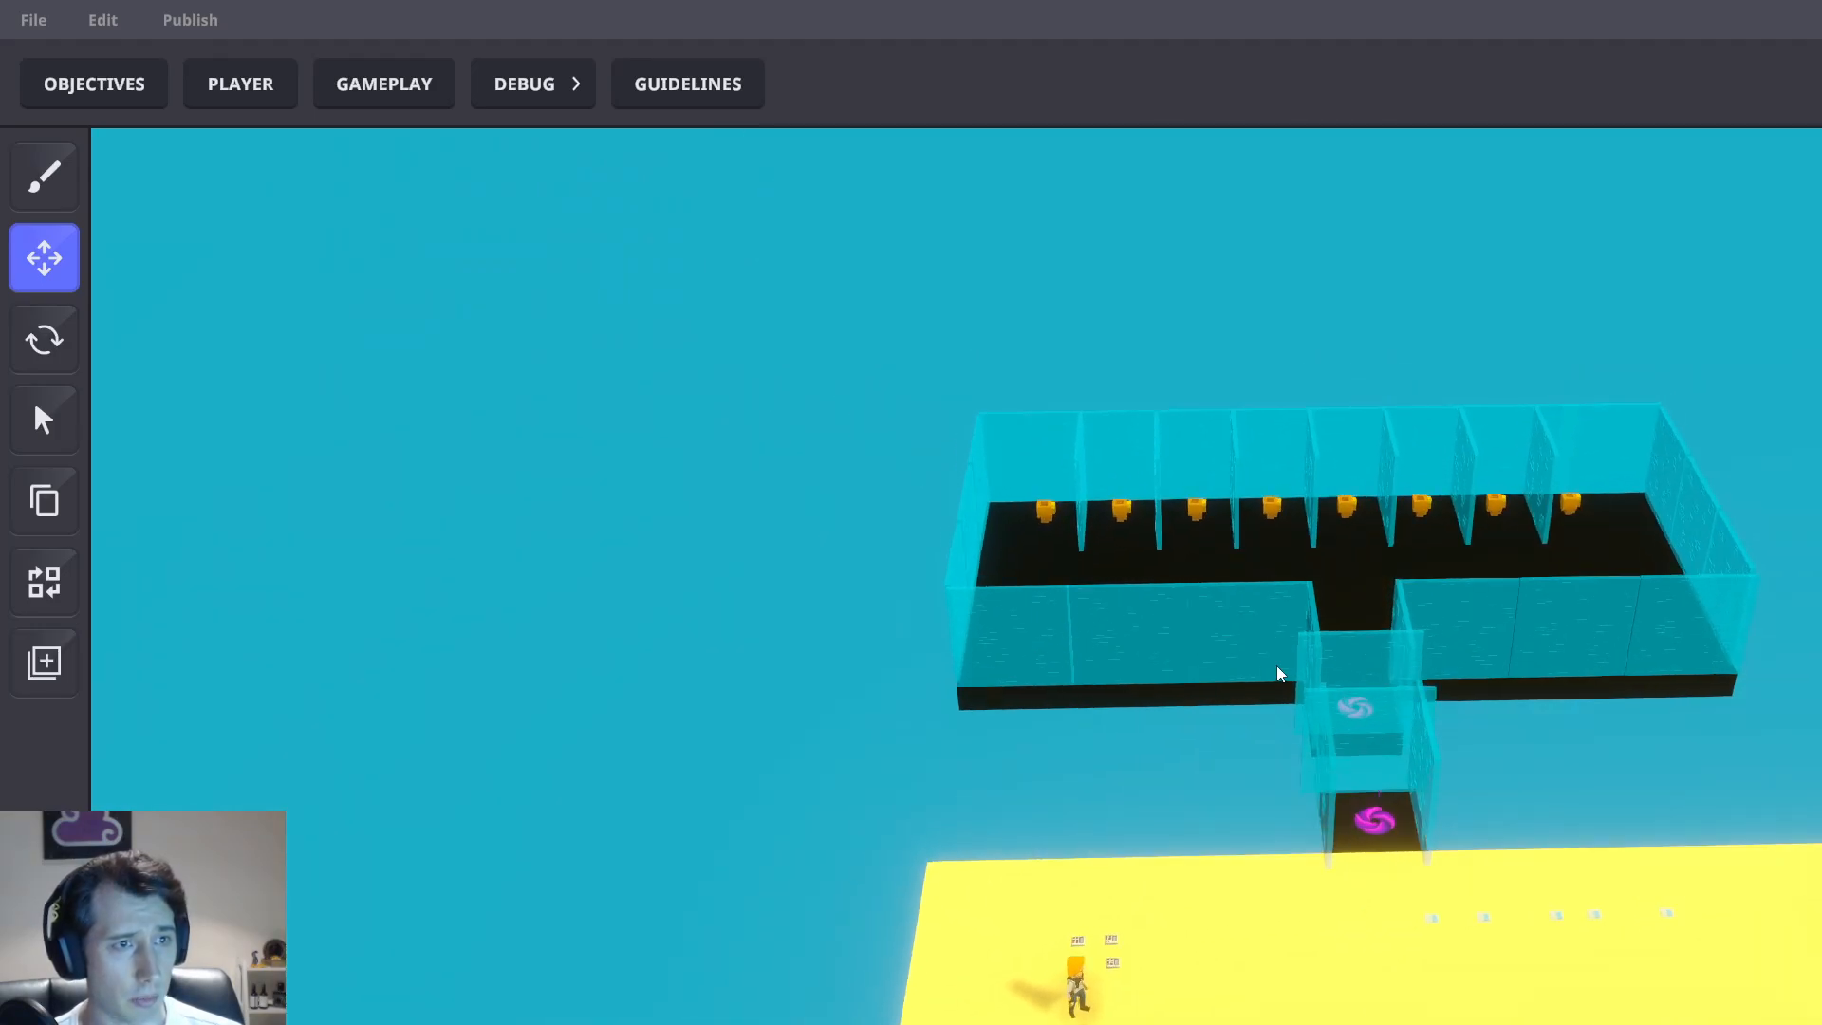
pyautogui.moveTo(1278, 664); pyautogui.dragTo(1171, 646, button='middle')
pyautogui.hotkey('ctrl', 's')
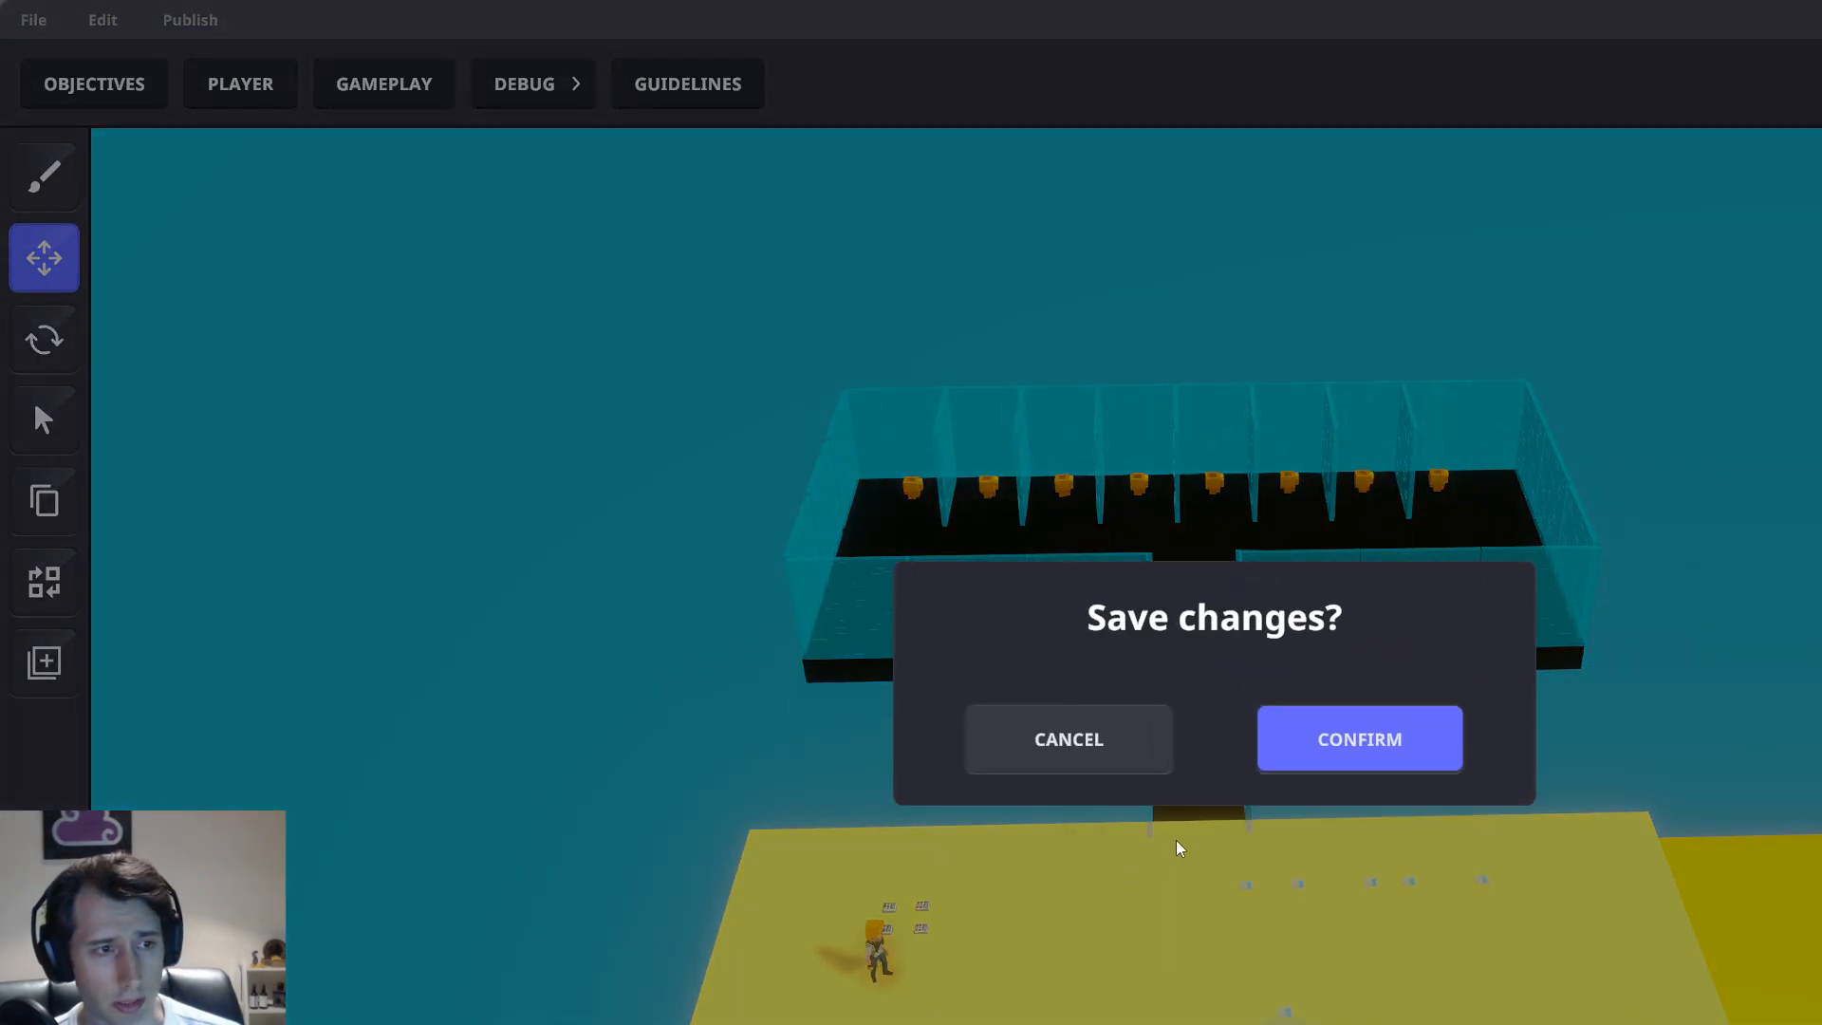
pyautogui.click(1329, 746)
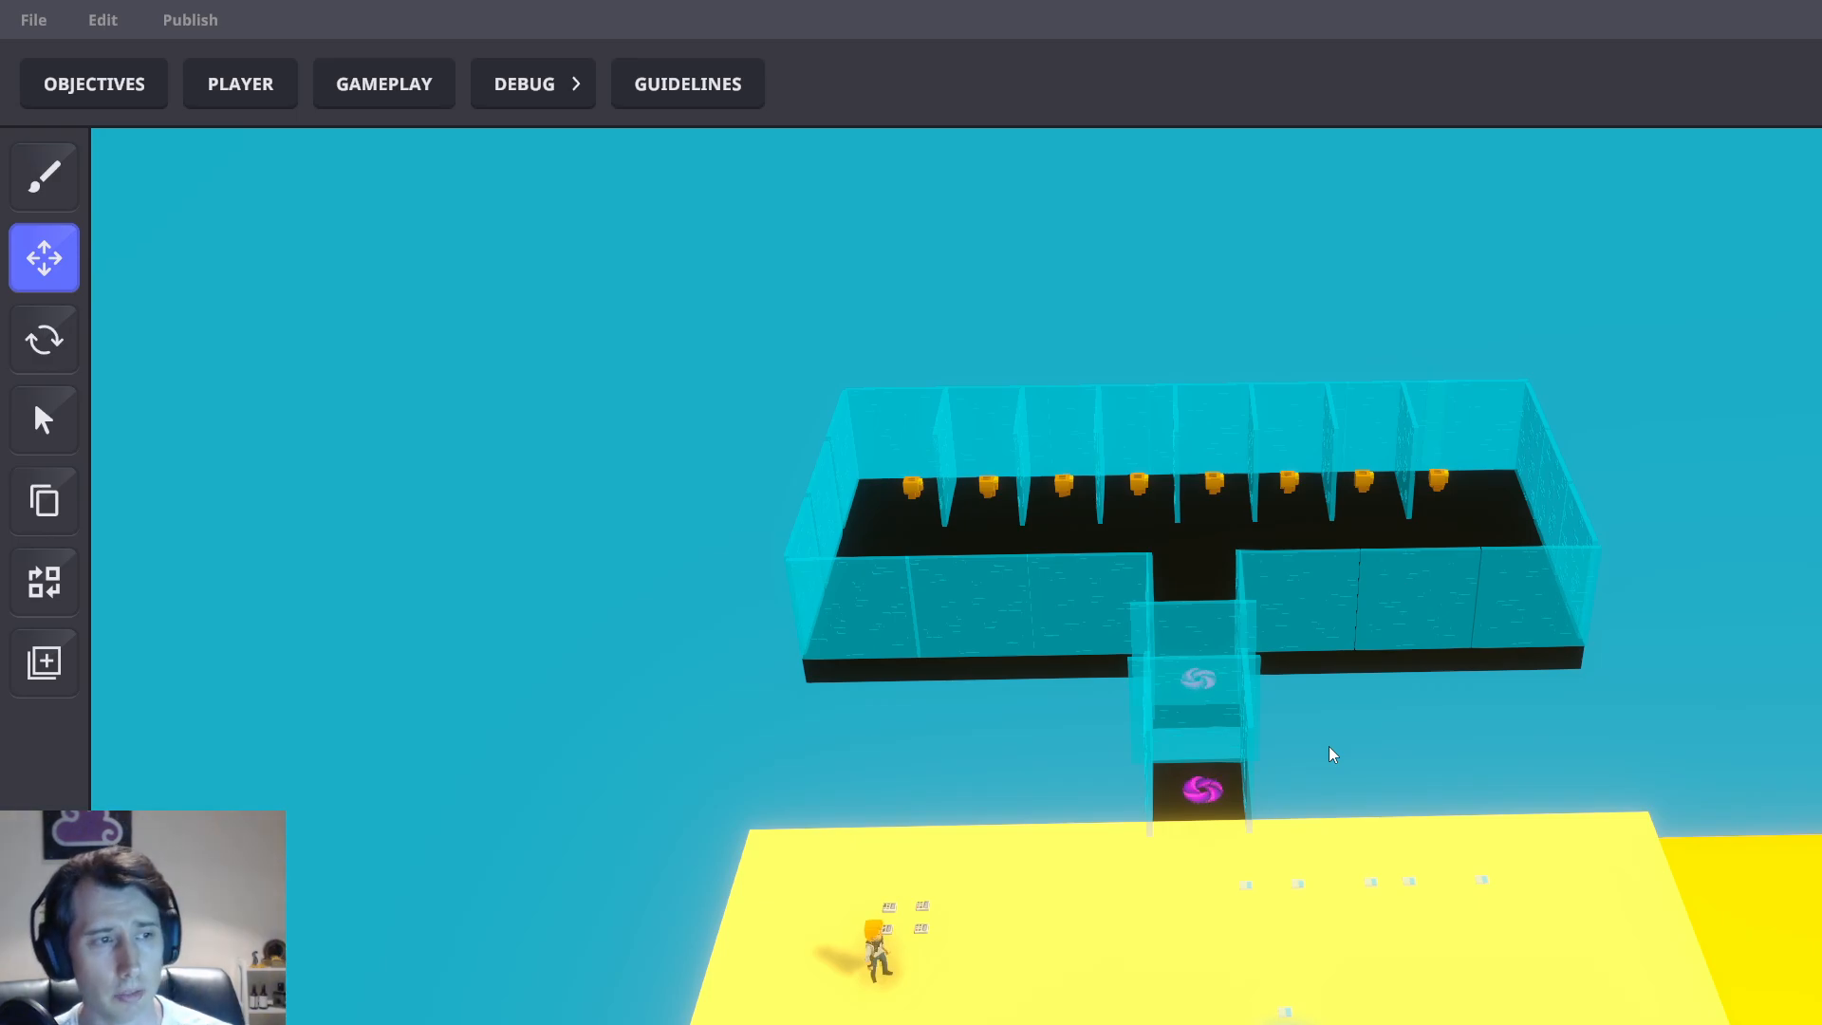
# Search the components for "Vol" and add the volume component to the portal beside the yellow platform
pyautogui.scroll(3, 1339, 745)
pyautogui.moveTo(1312, 709); pyautogui.dragTo(544, 371, button='right')
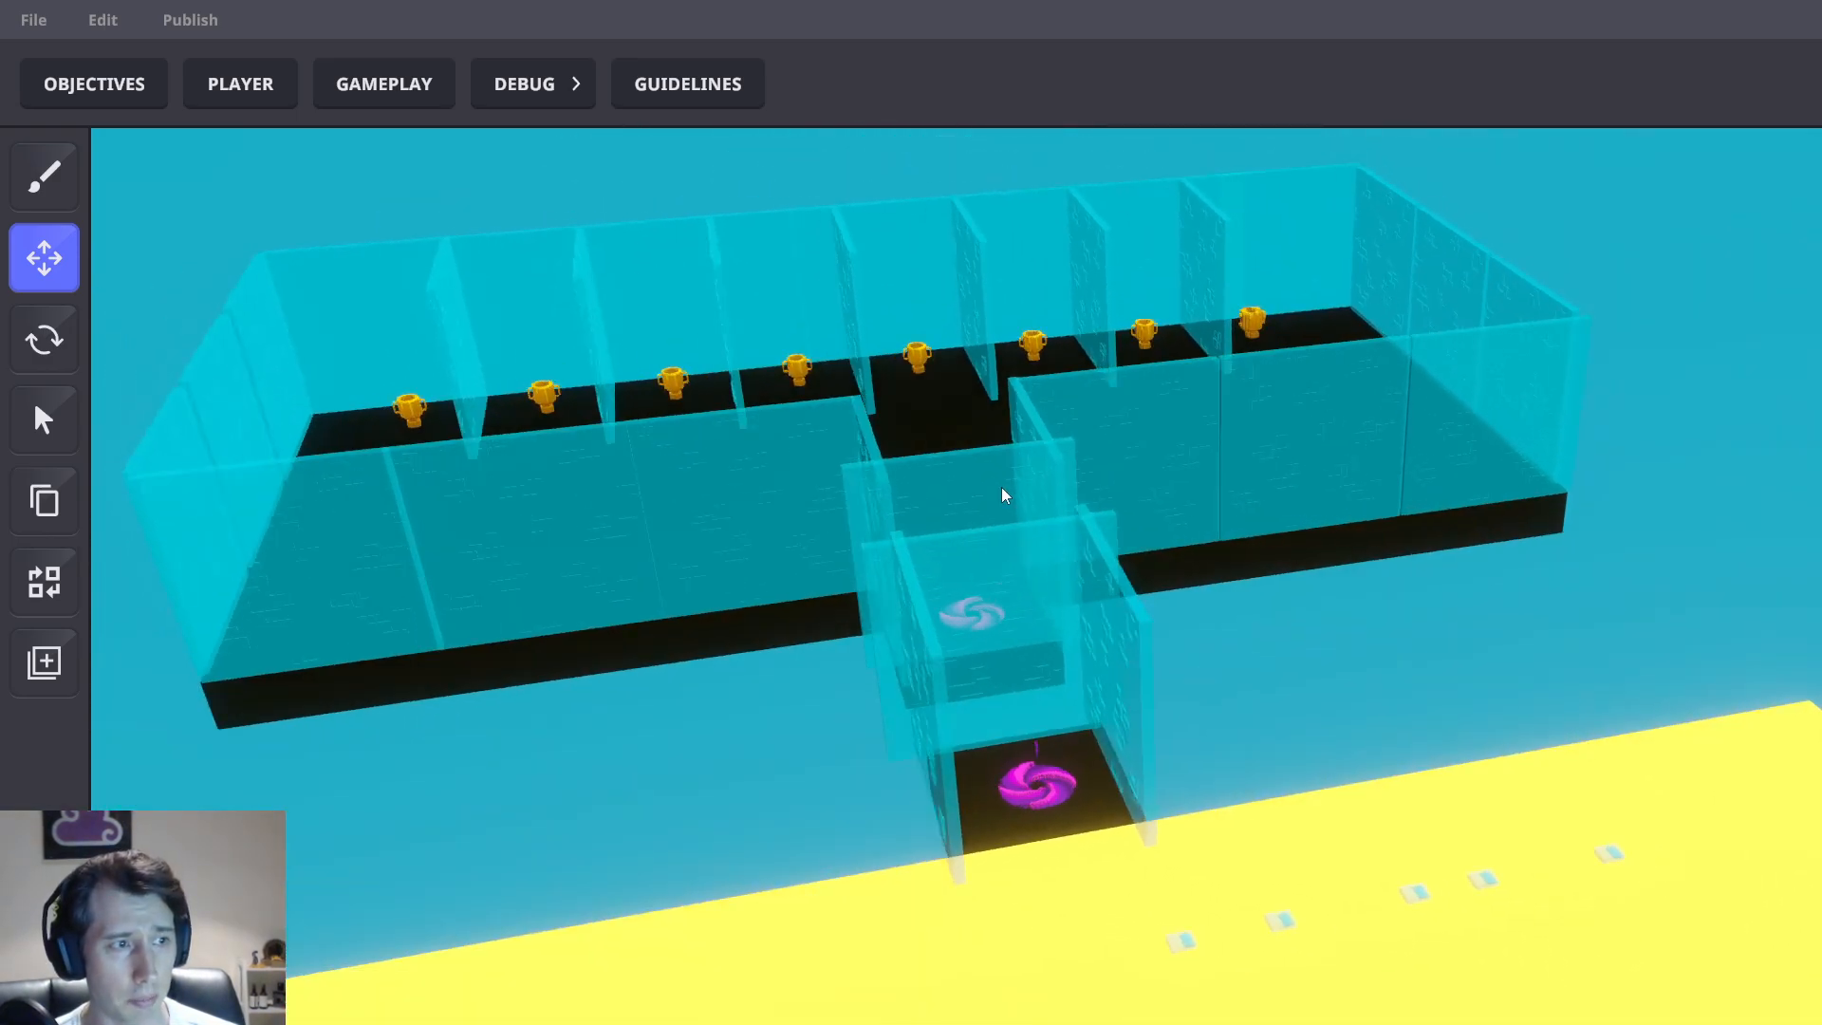
pyautogui.moveTo(1111, 986); pyautogui.dragTo(1261, 897, button='right')
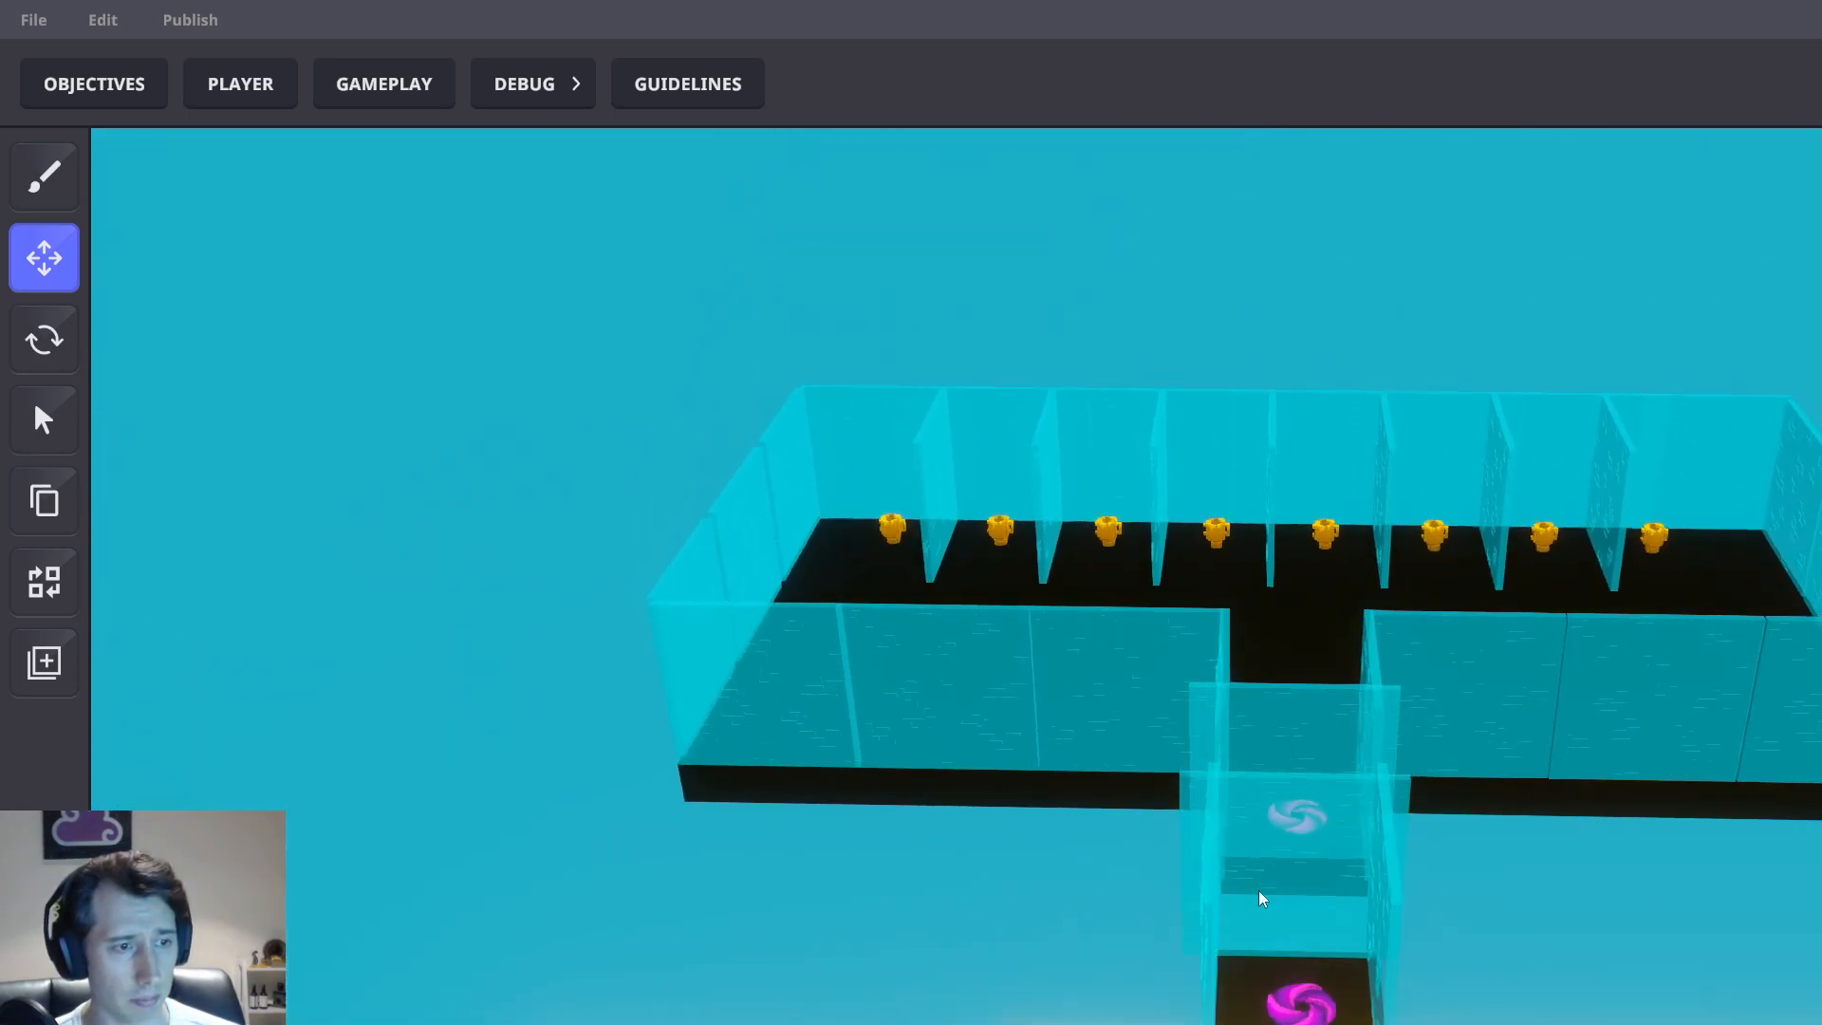
pyautogui.click(1301, 1001)
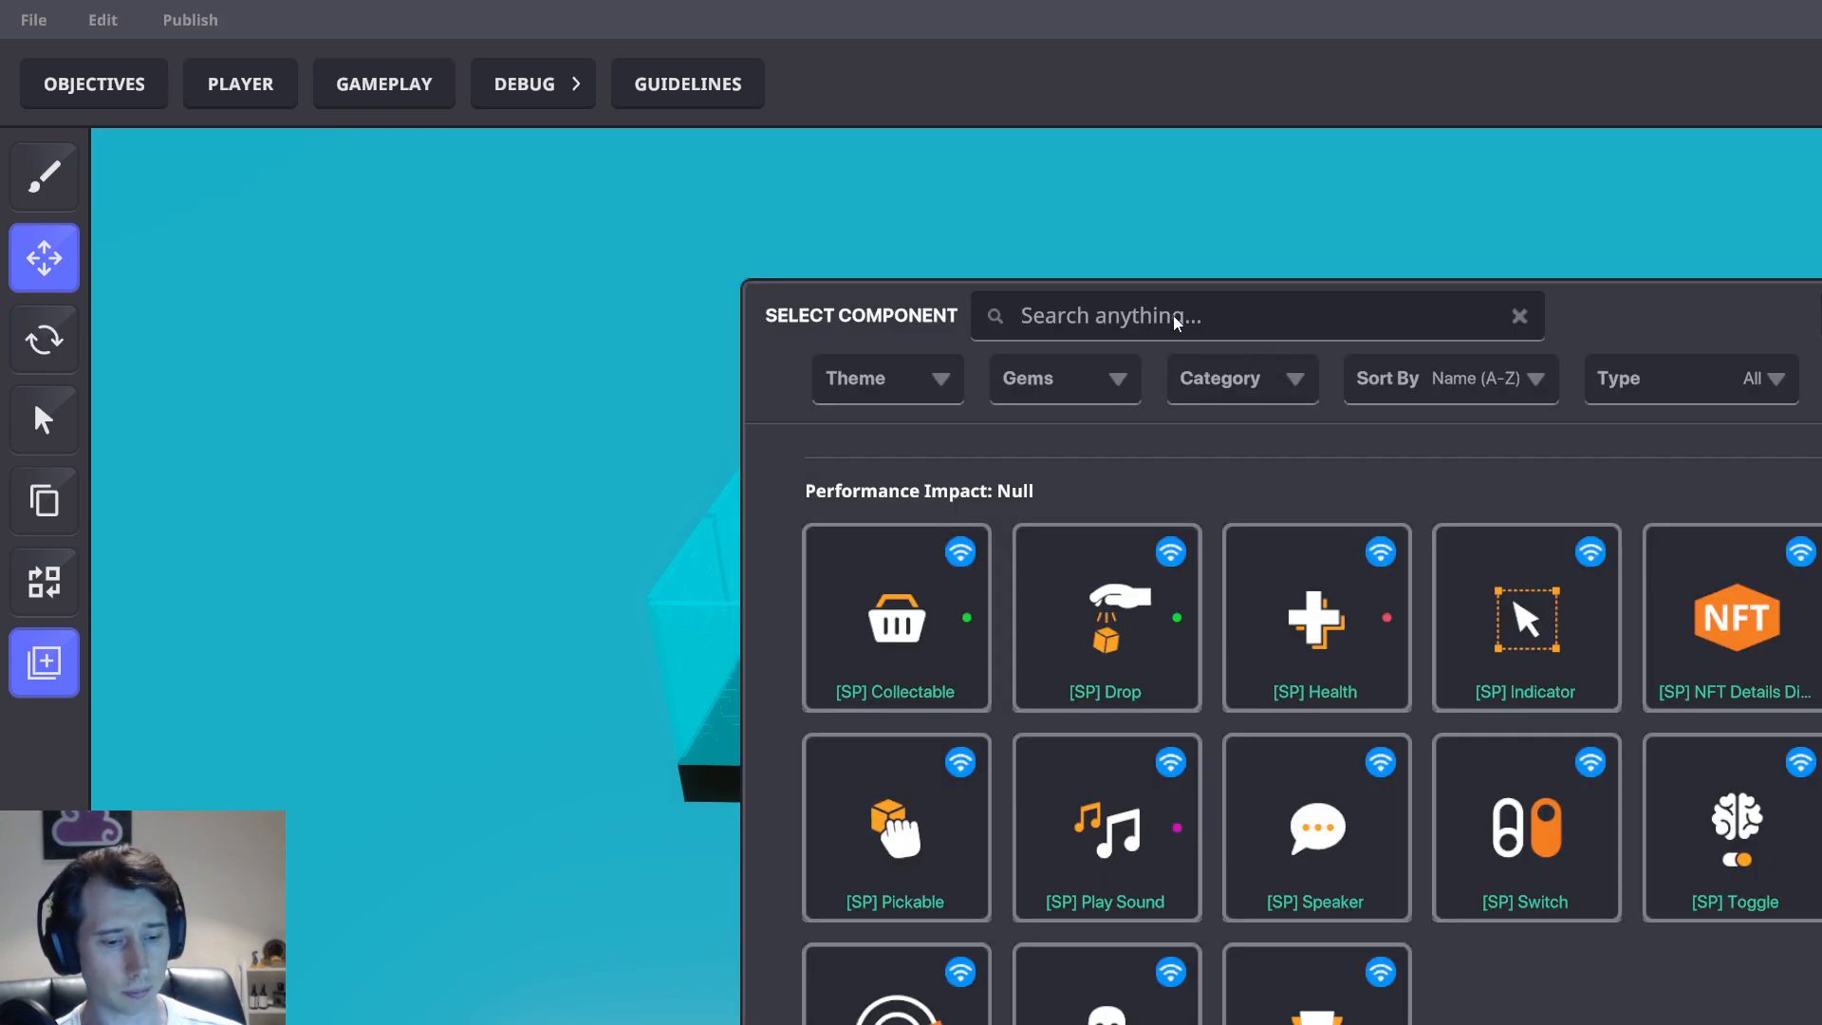
pyautogui.write('Vol')
pyautogui.click(937, 892)
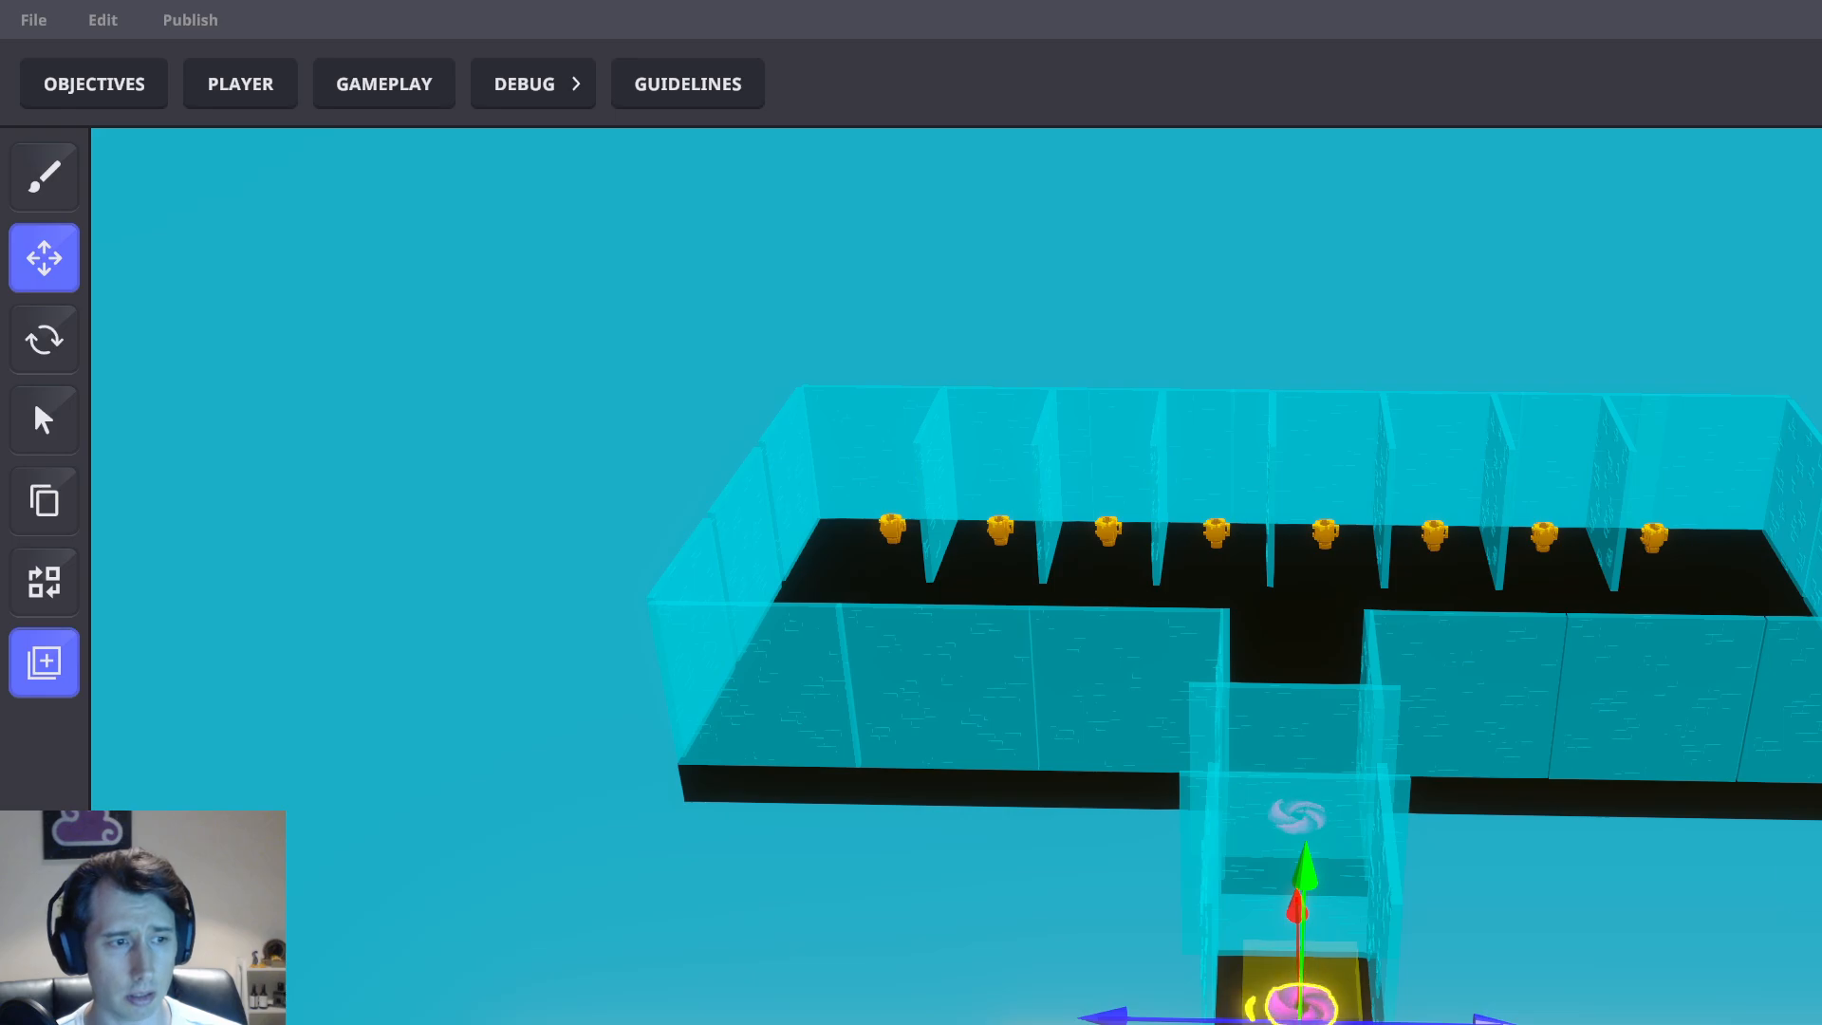
# Replace the trophy platform's portal with a duplicate of the portal that has the volume, centred on the entrance block
pyautogui.moveTo(1714, 968); pyautogui.dragTo(1709, 1024, button='right')
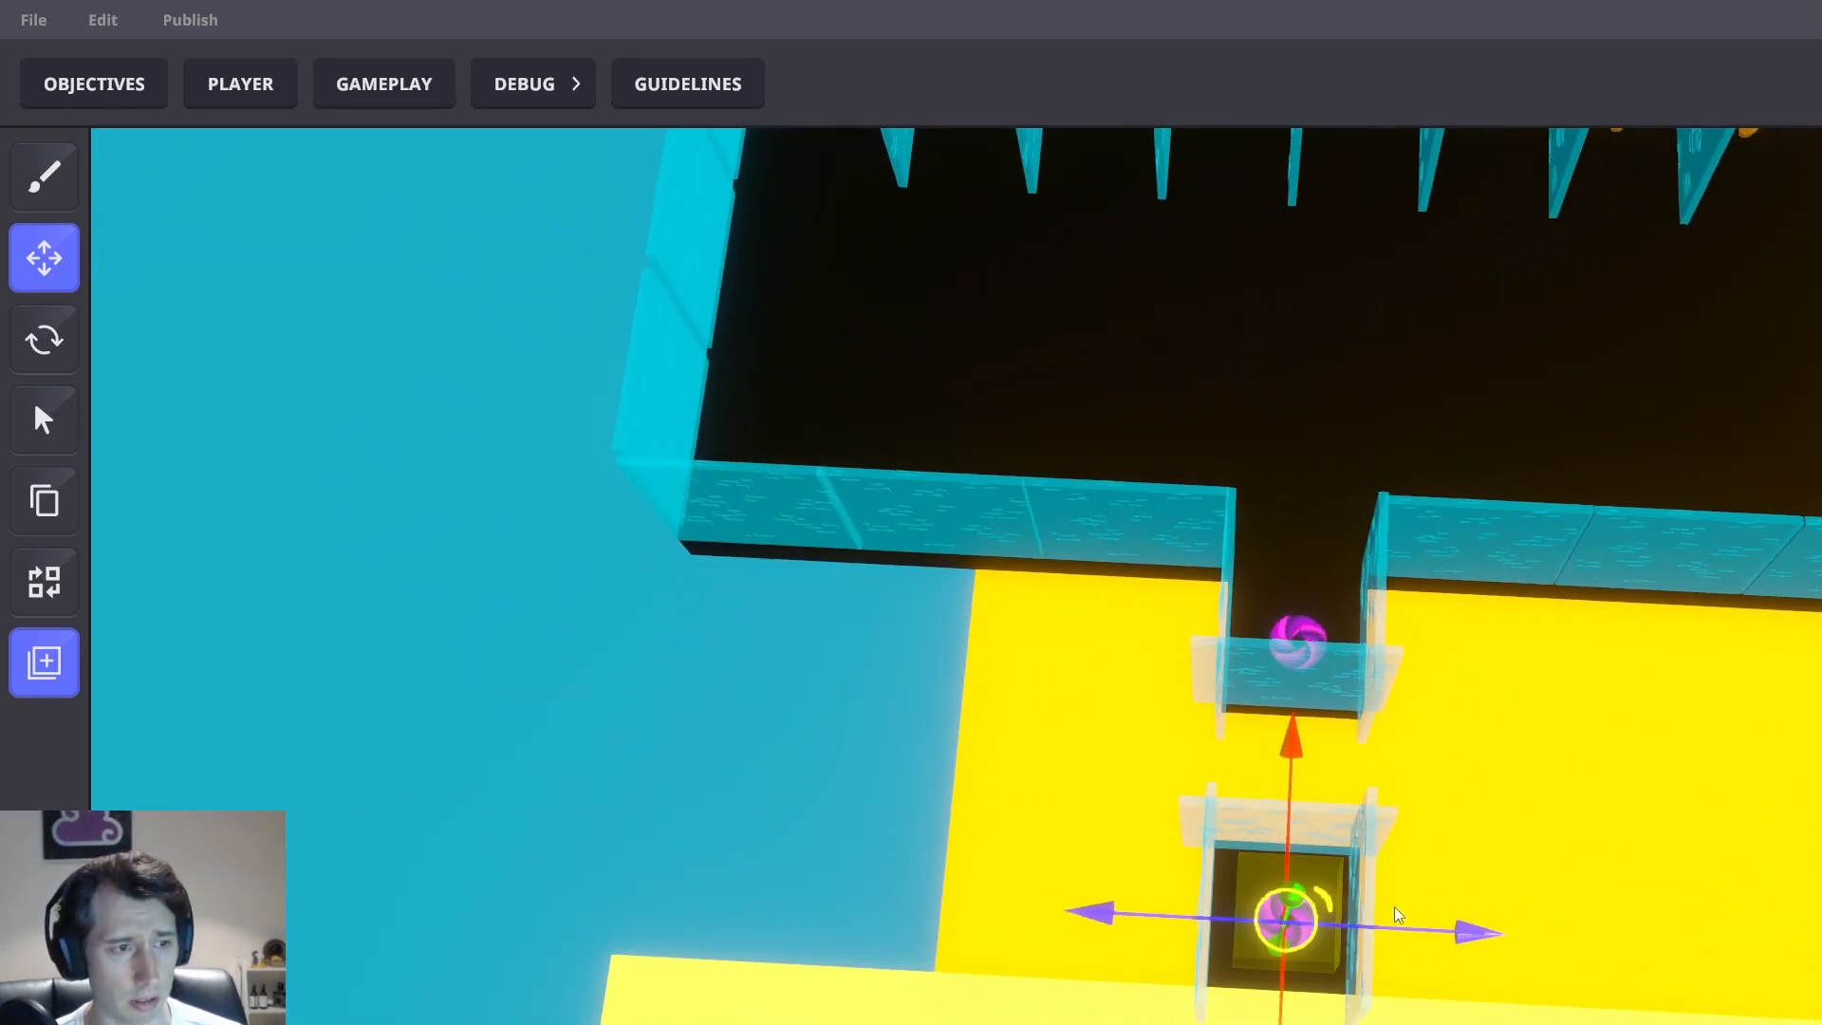
pyautogui.scroll(3, 1393, 946)
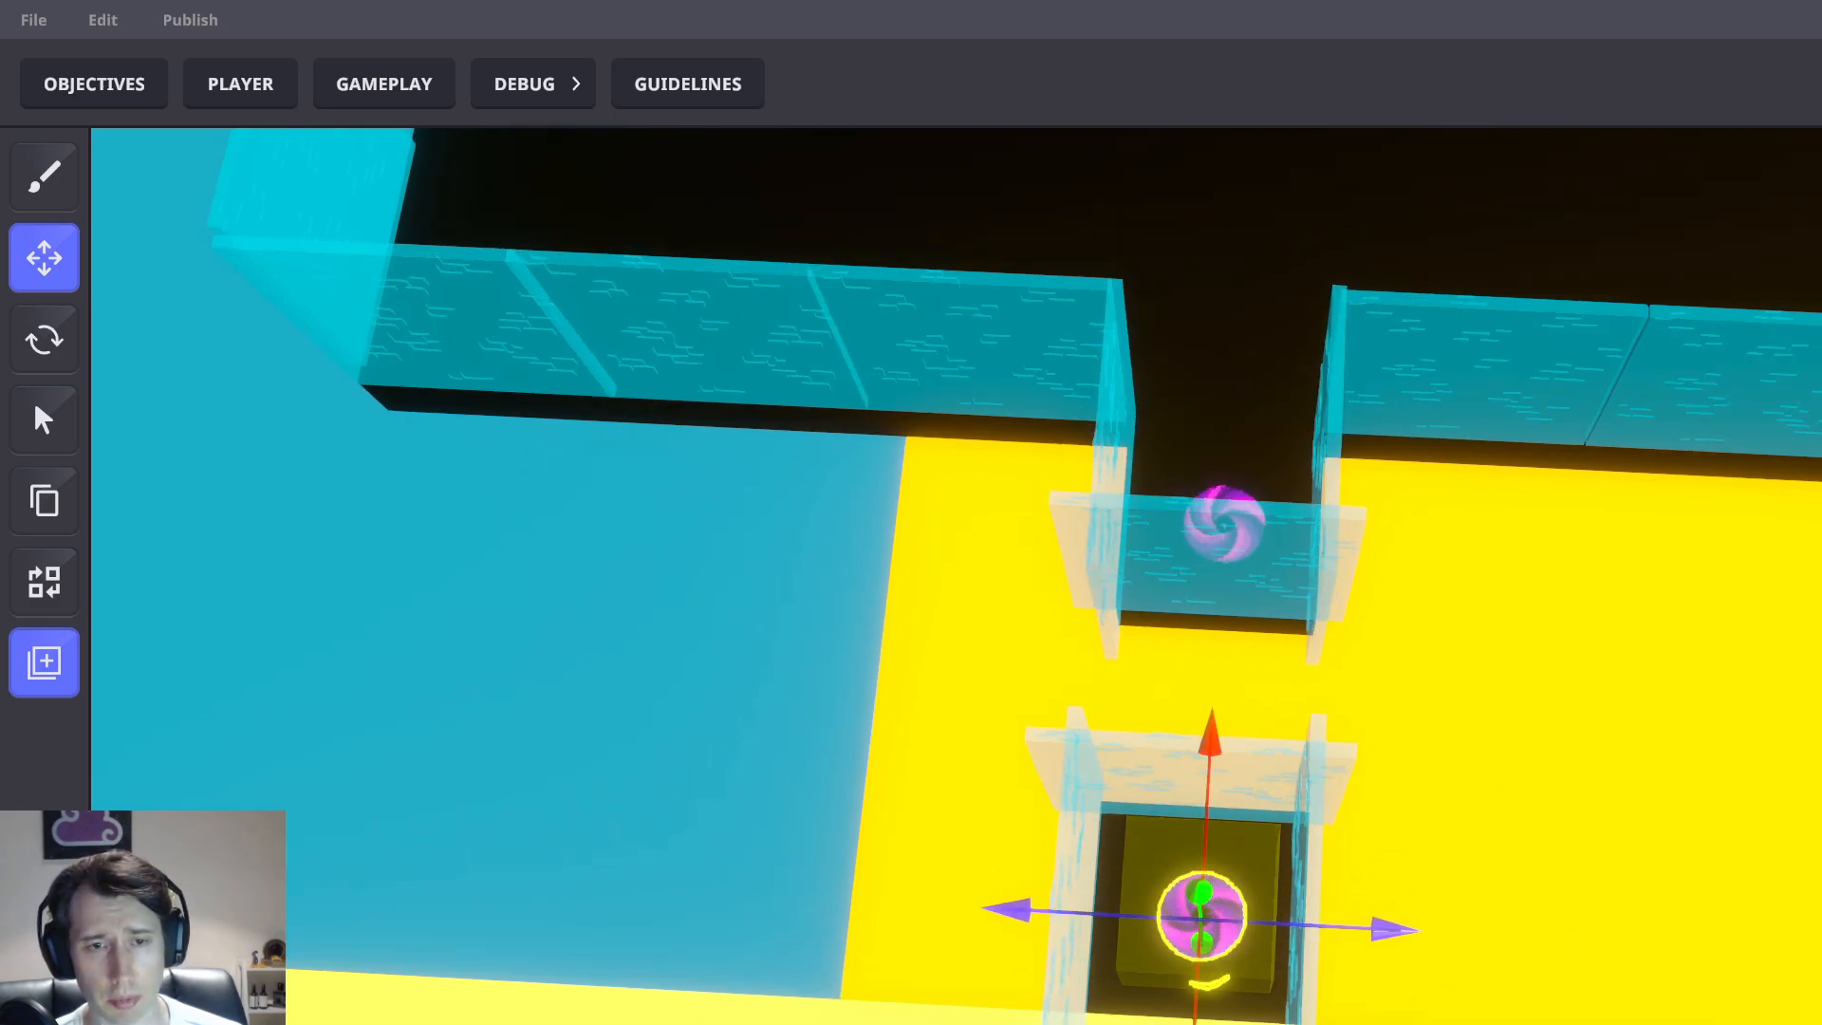
pyautogui.moveTo(1619, 618); pyautogui.dragTo(1424, 484, button='right')
pyautogui.click(1152, 698)
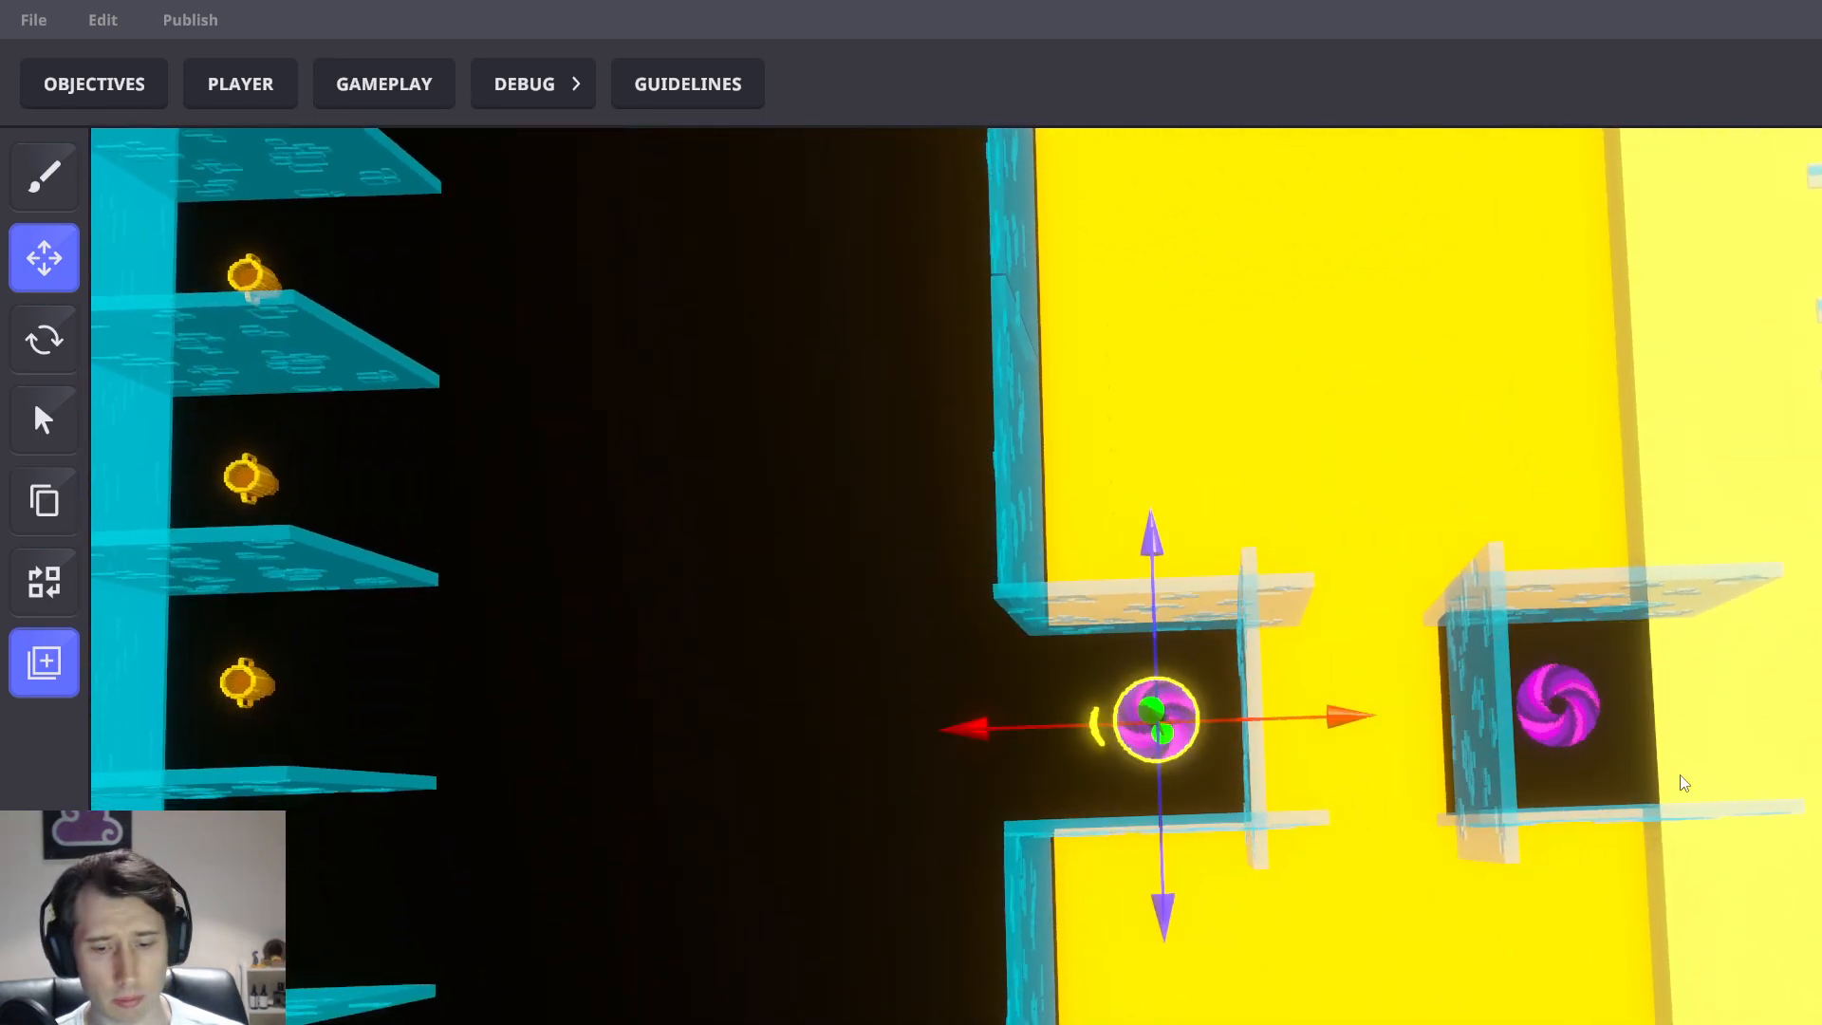
pyautogui.click(1553, 718)
pyautogui.hotkey('ctrl', 'd')
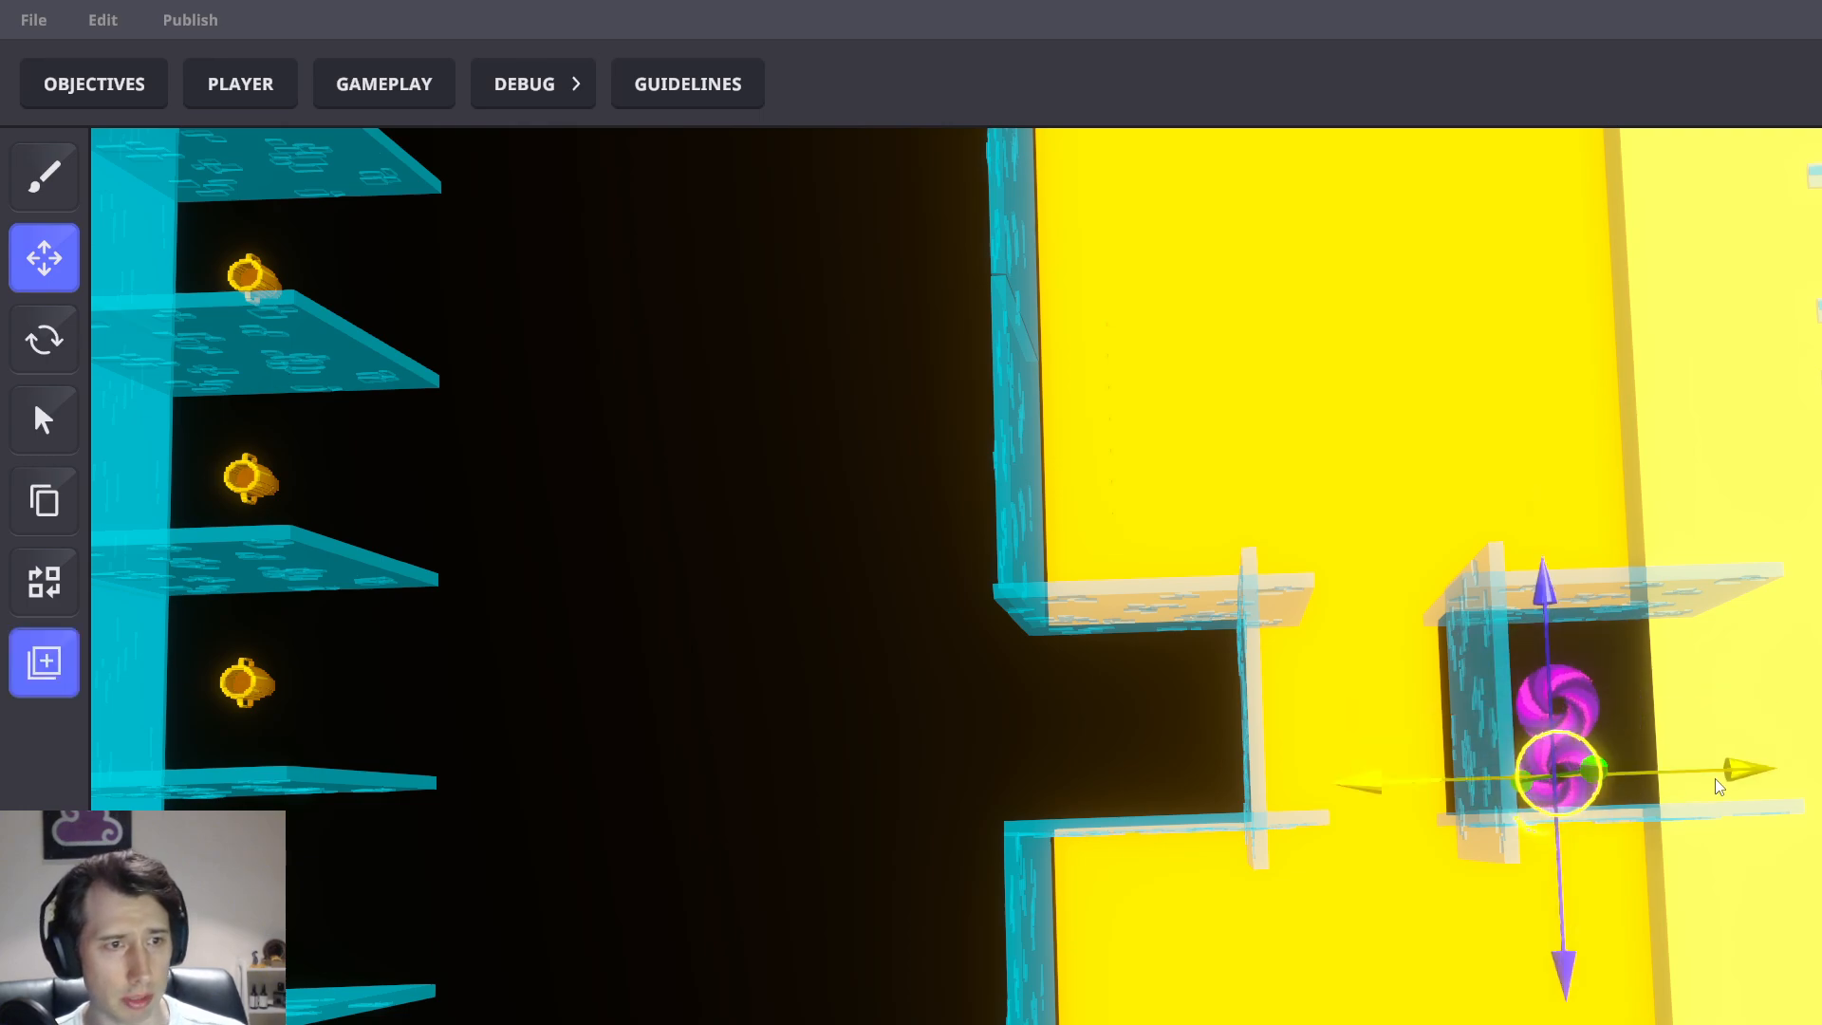
pyautogui.moveTo(1720, 779); pyautogui.dragTo(1328, 779)
pyautogui.moveTo(1148, 951); pyautogui.dragTo(1148, 892)
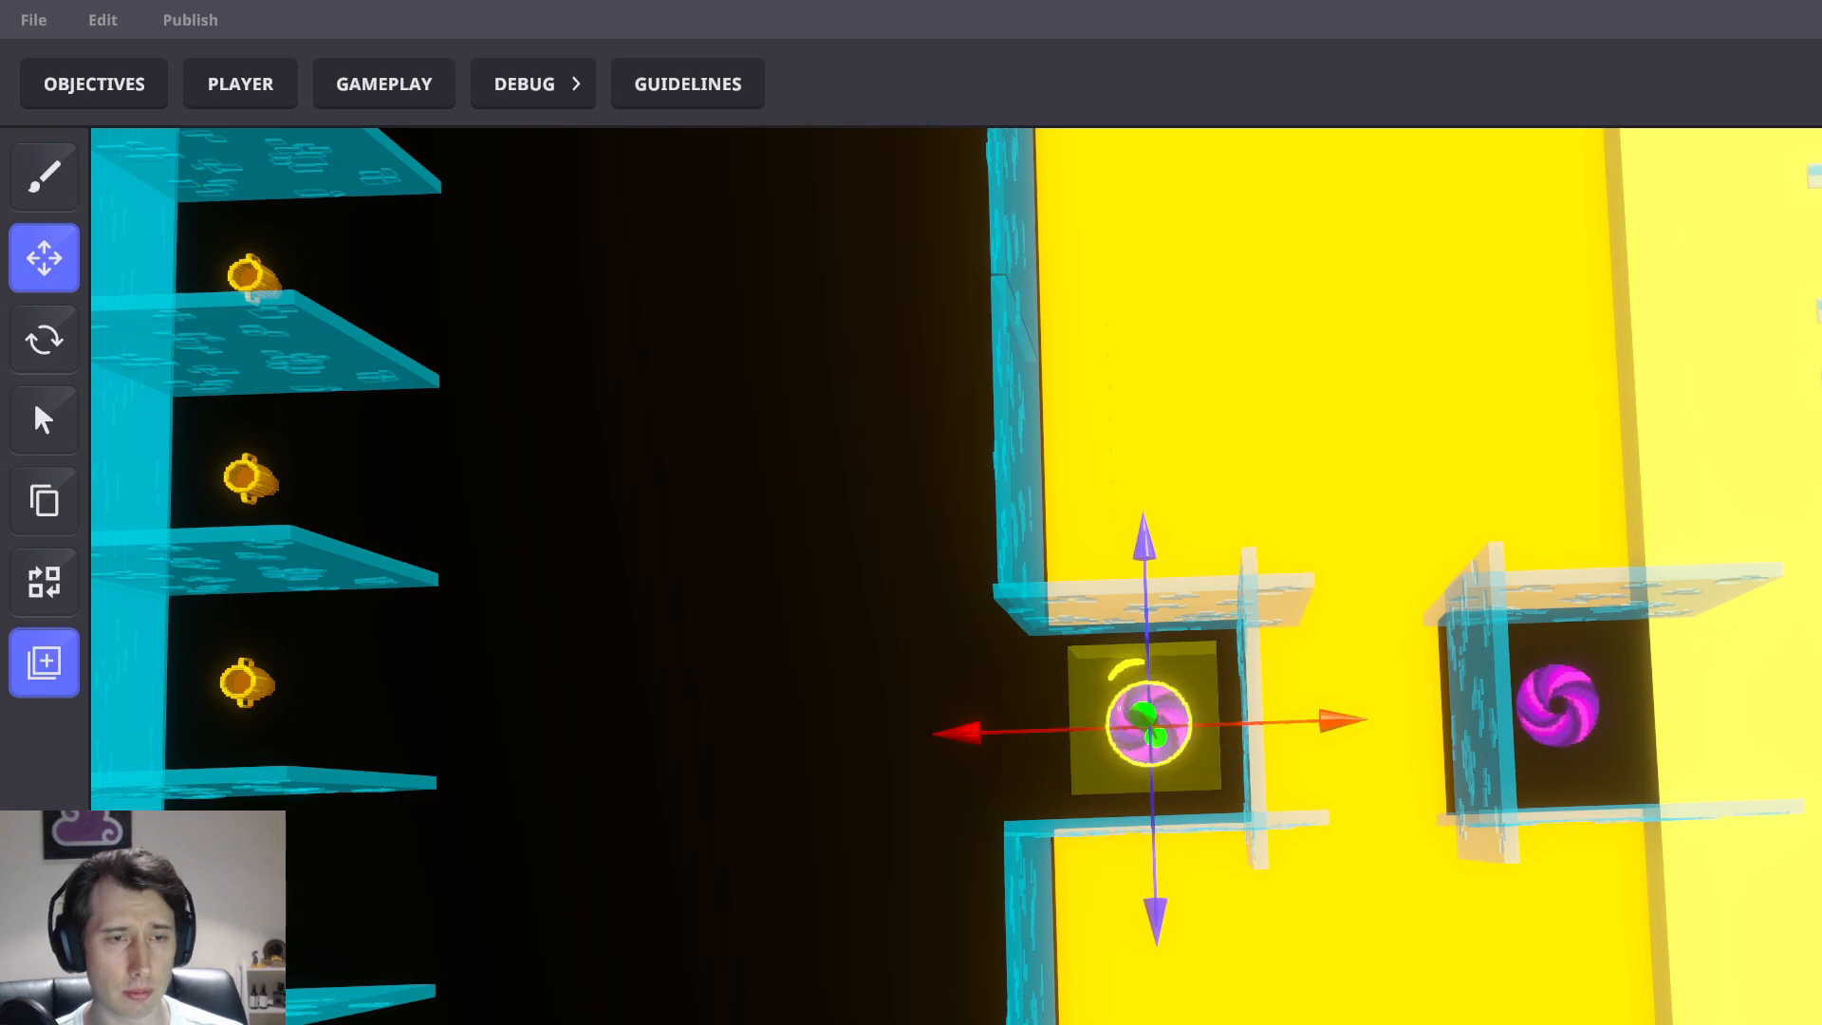
pyautogui.moveTo(1725, 780); pyautogui.dragTo(1523, 725, button='right')
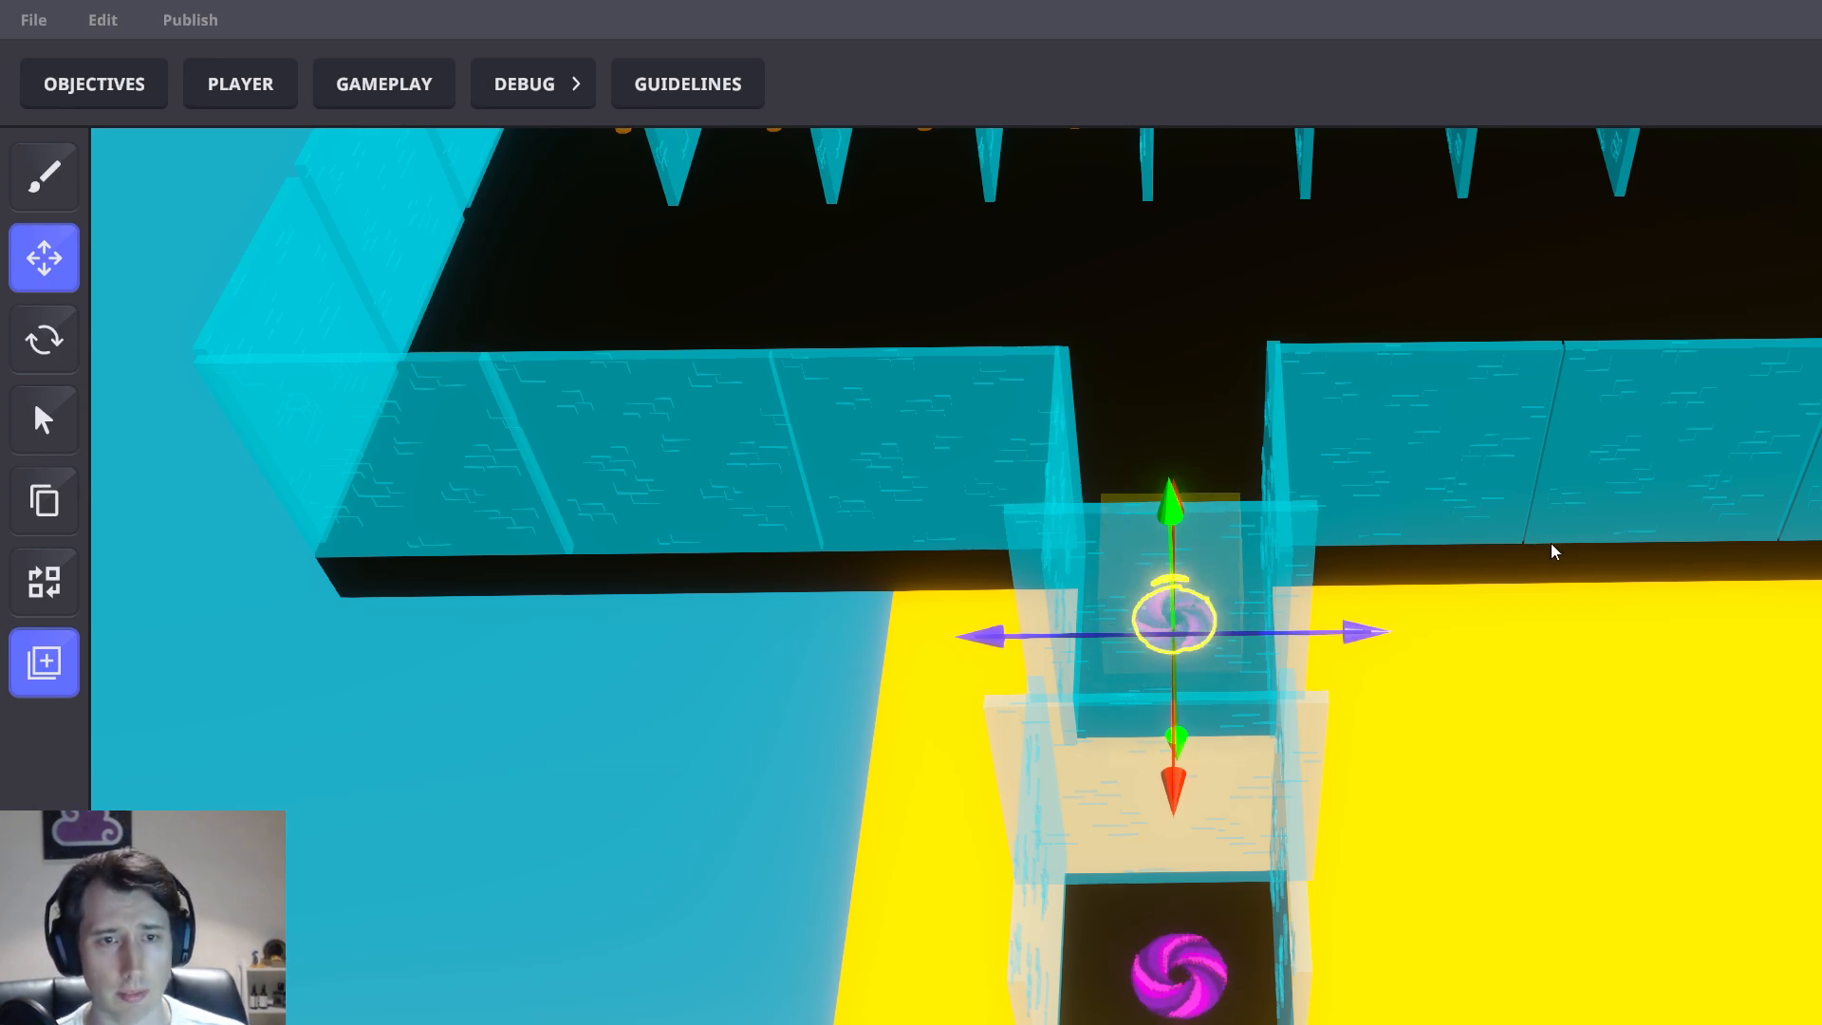
# Move the row of small white-and-blue tiles on the yellow platform sideways, away from the portal entrance
pyautogui.scroll(-4, 1527, 543)
pyautogui.moveTo(1565, 659); pyautogui.dragTo(1456, 881, button='right')
pyautogui.click(1236, 889)
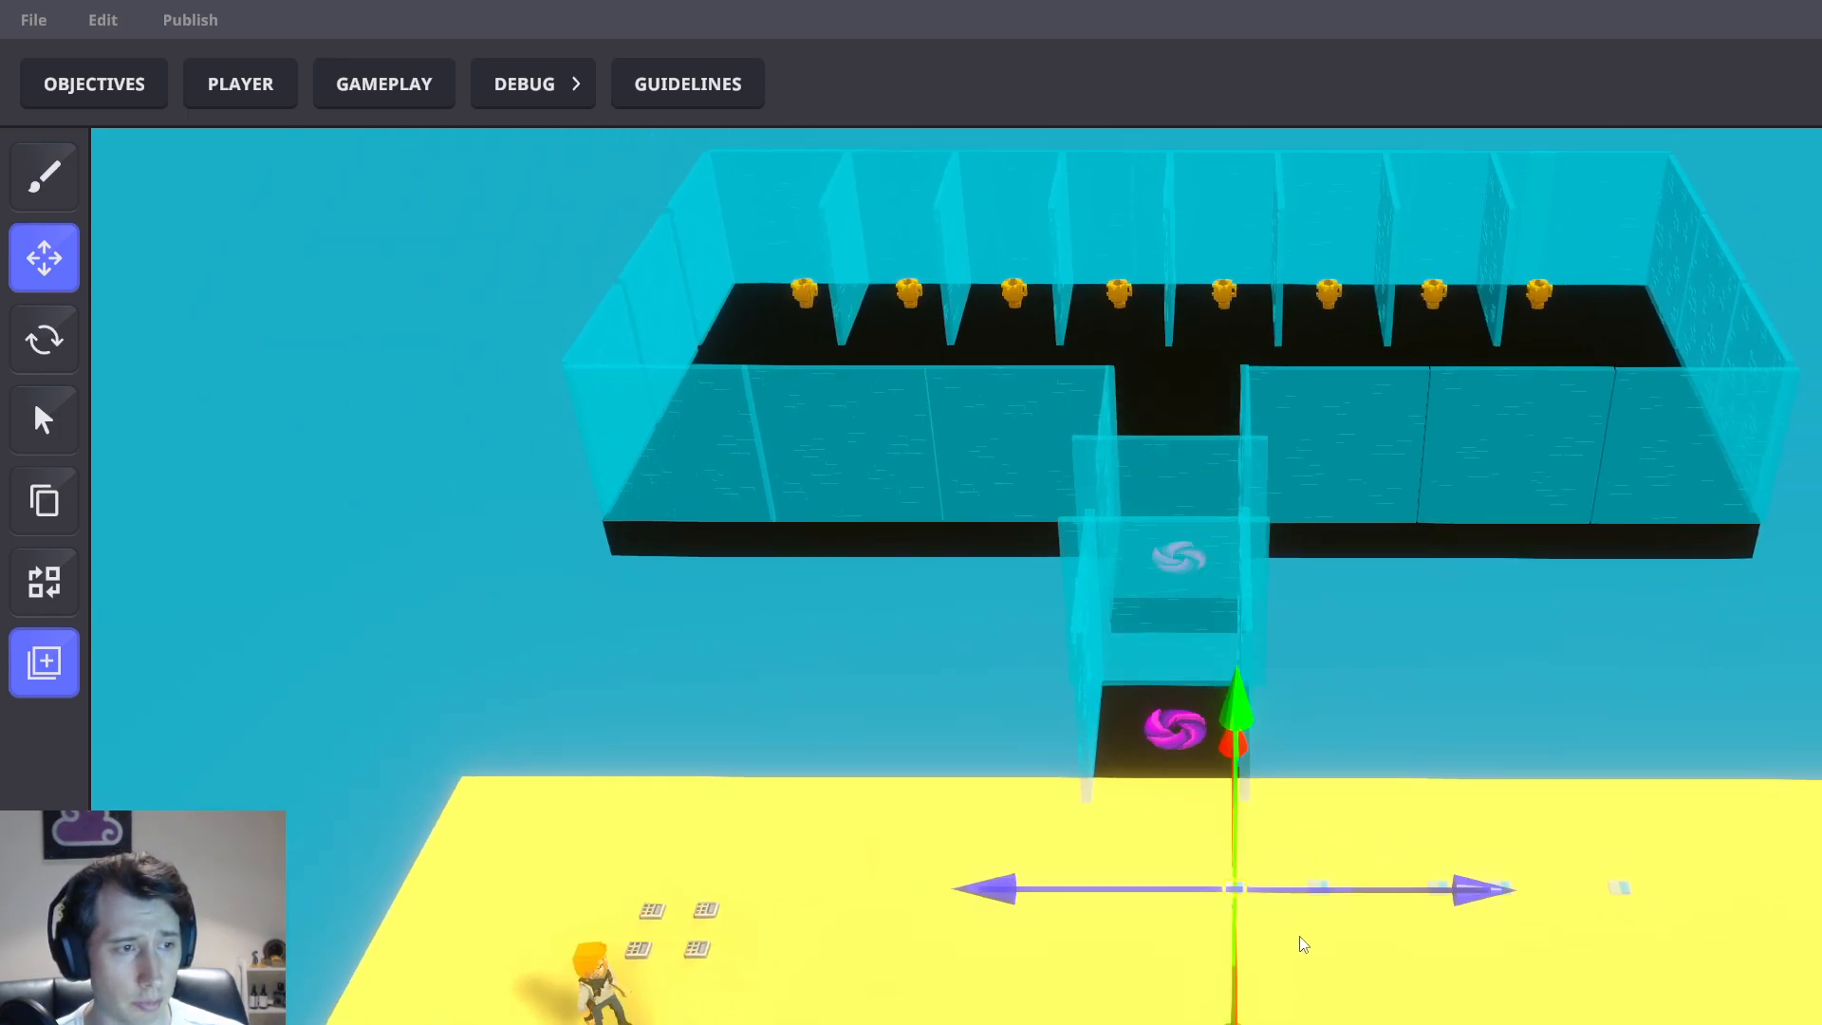
pyautogui.scroll(7, 1355, 838)
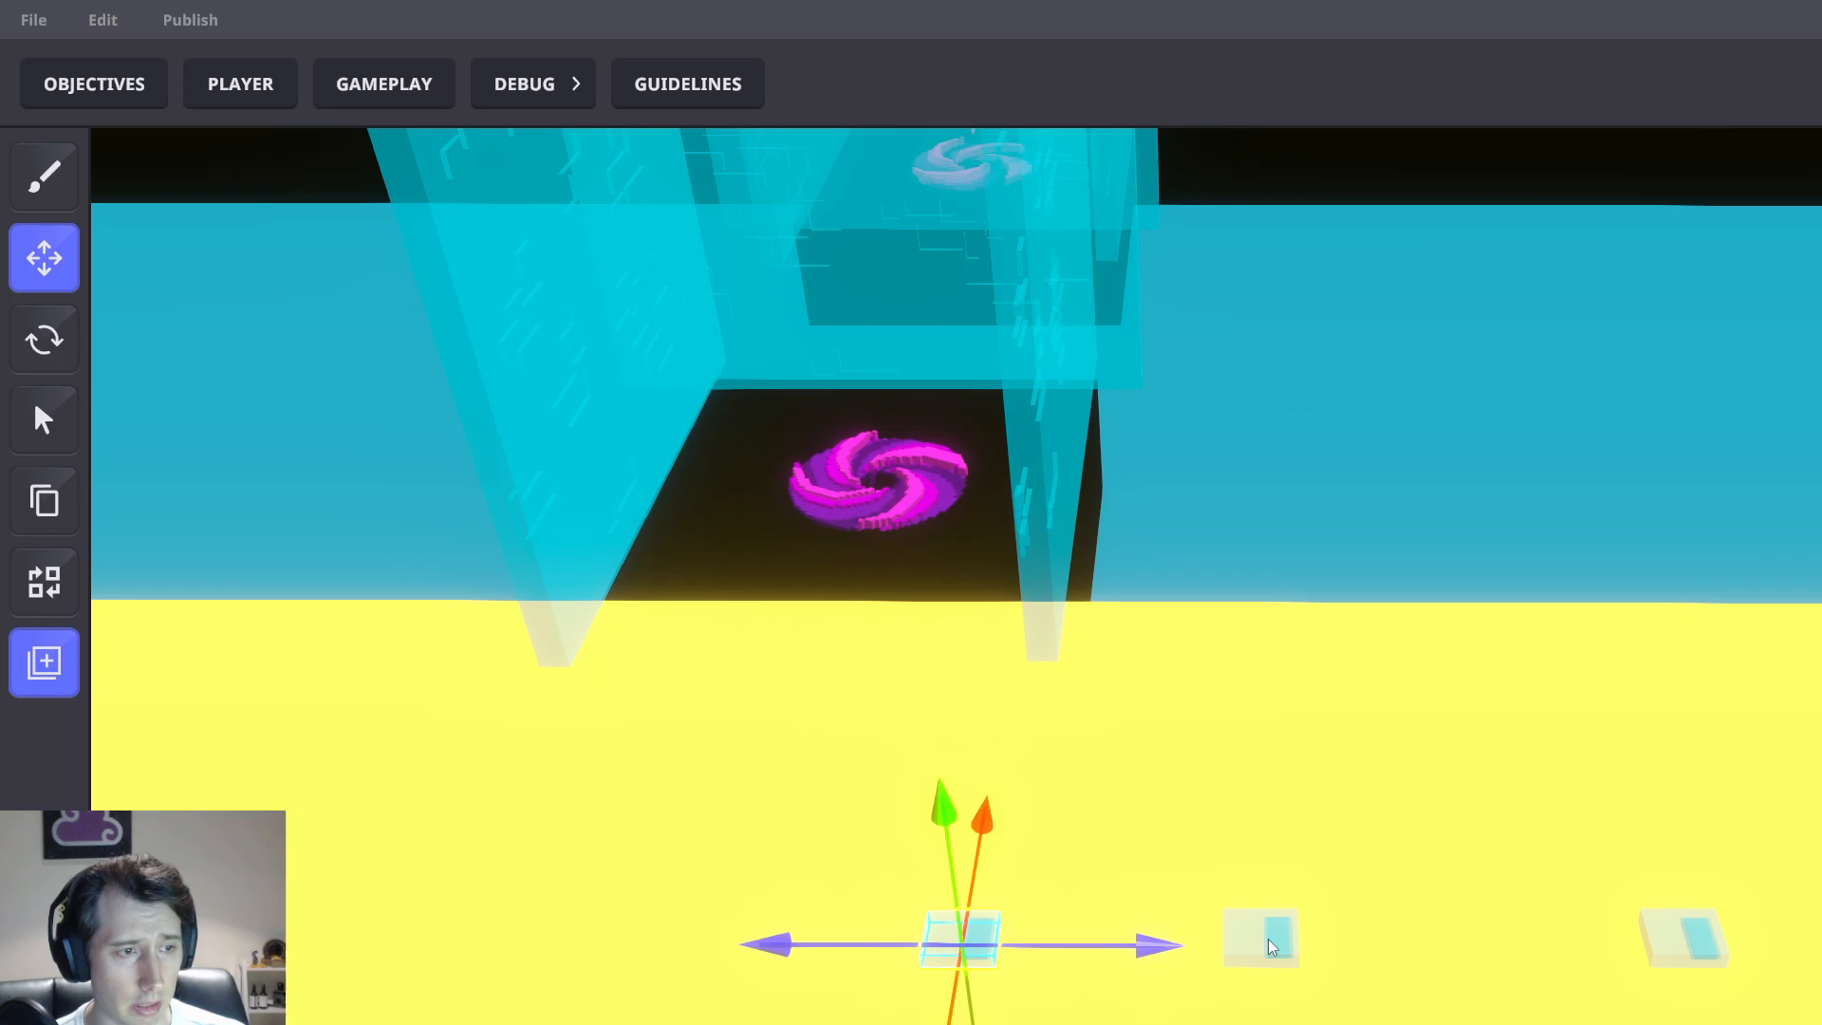
pyautogui.keyDown('shift'); pyautogui.click(1270, 940); pyautogui.keyUp('shift')
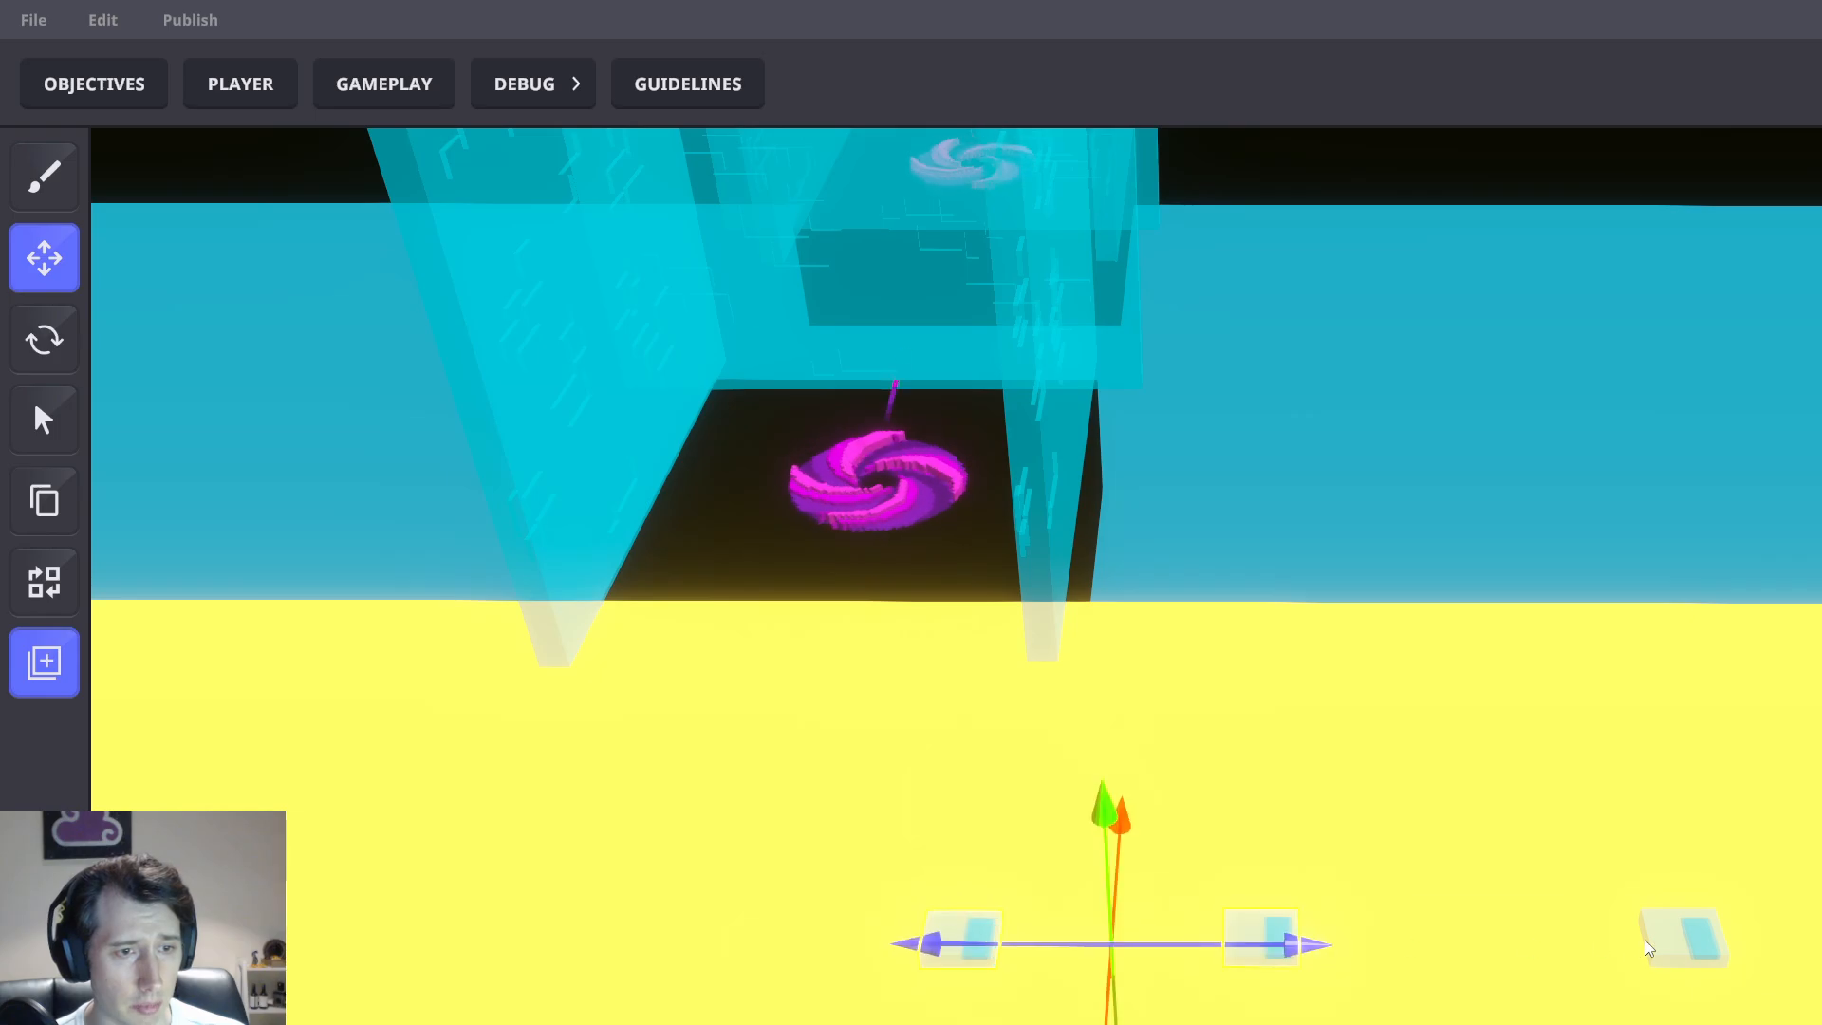
pyautogui.keyDown('shift'); pyautogui.click(1645, 940); pyautogui.keyUp('shift')
pyautogui.click(1264, 941)
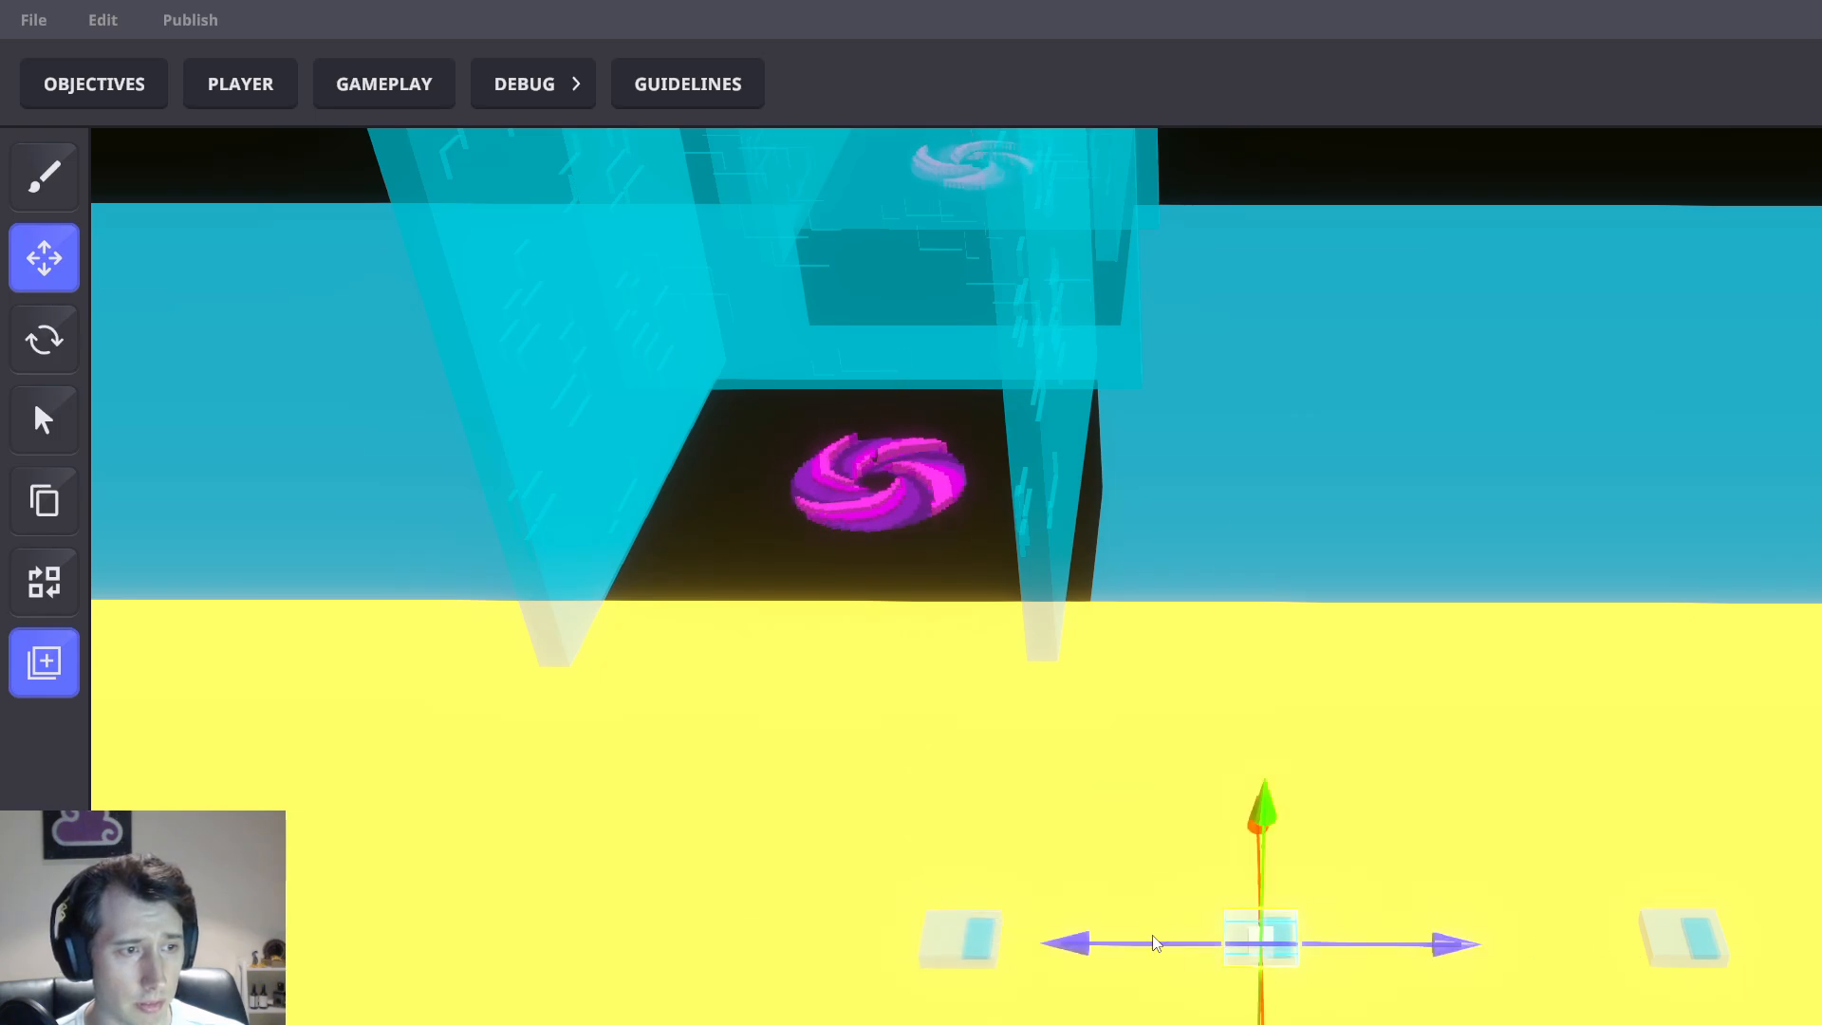
pyautogui.keyDown('shift'); pyautogui.click(958, 934); pyautogui.keyUp('shift')
pyautogui.scroll(-5, 1082, 934)
pyautogui.moveTo(1353, 1006); pyautogui.dragTo(1278, 879, button='middle')
pyautogui.scroll(4, 1272, 771)
pyautogui.keyDown('shift'); pyautogui.click(1252, 767); pyautogui.keyUp('shift')
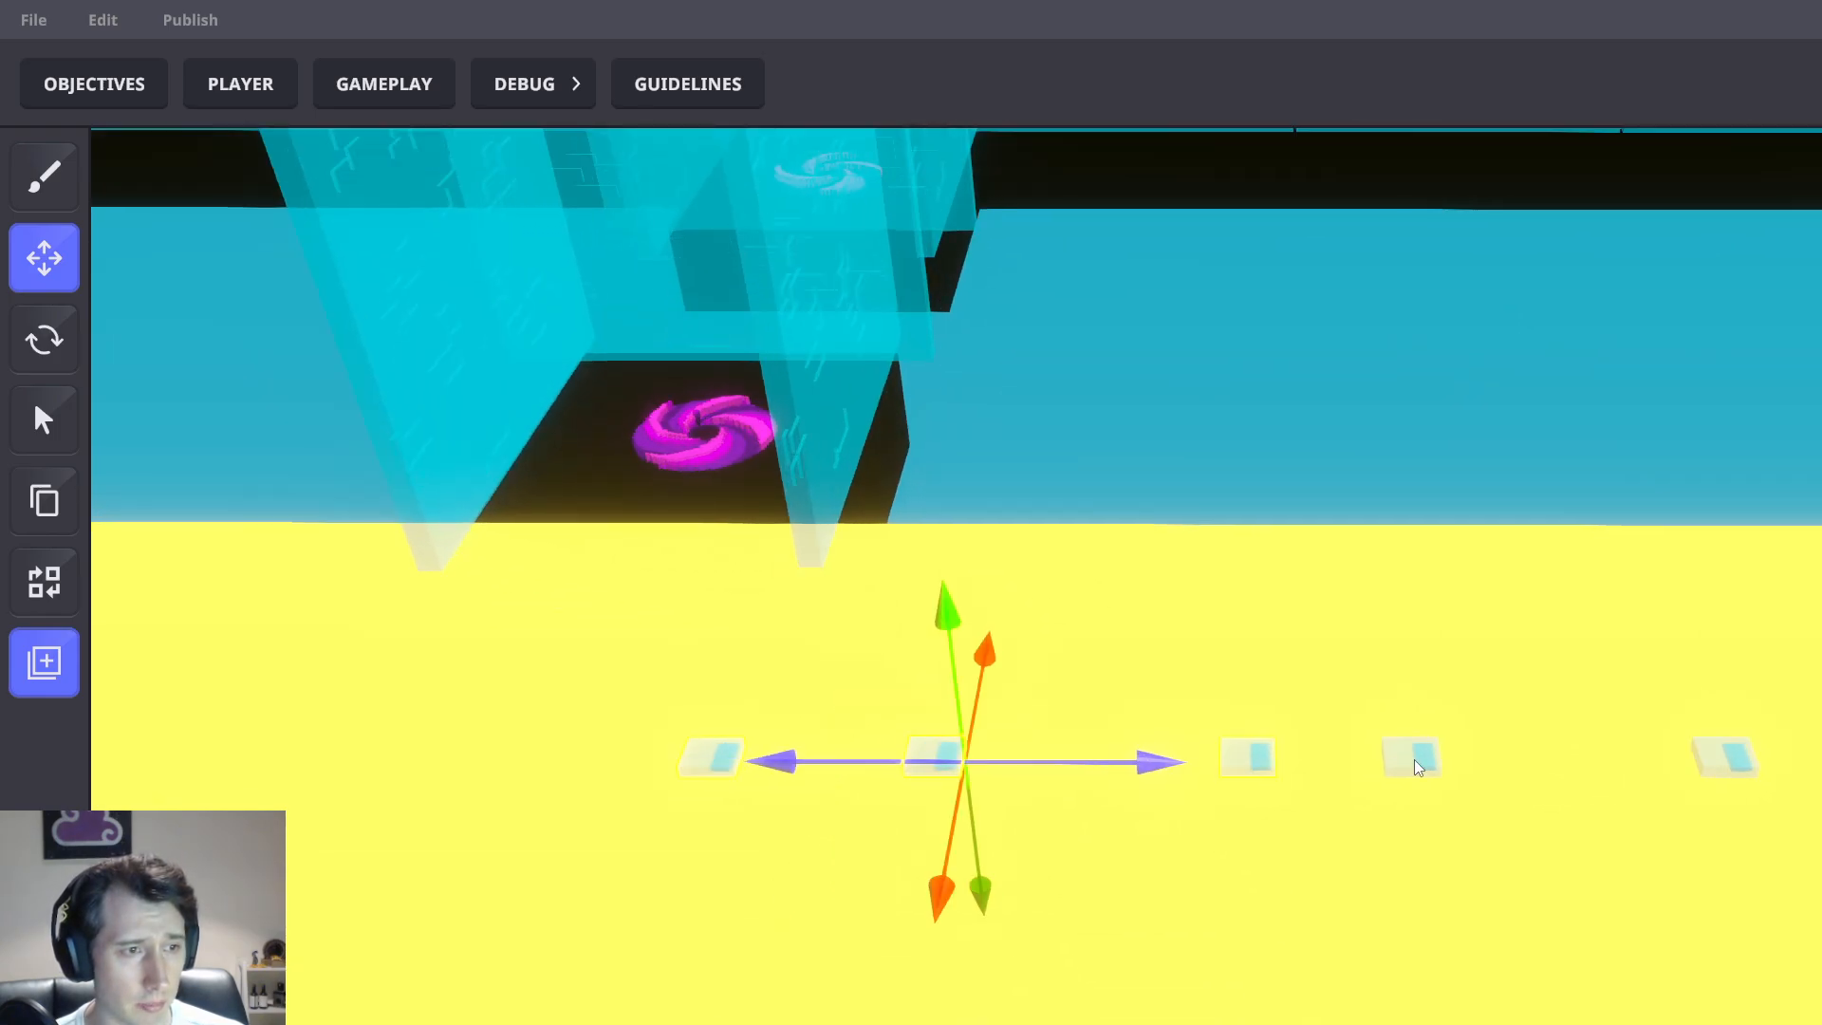
pyautogui.keyDown('shift'); pyautogui.click(1415, 762); pyautogui.keyUp('shift')
pyautogui.keyDown('shift'); pyautogui.click(1728, 761); pyautogui.keyUp('shift')
pyautogui.scroll(-4, 1470, 779)
pyautogui.moveTo(1470, 781); pyautogui.dragTo(1810, 780)
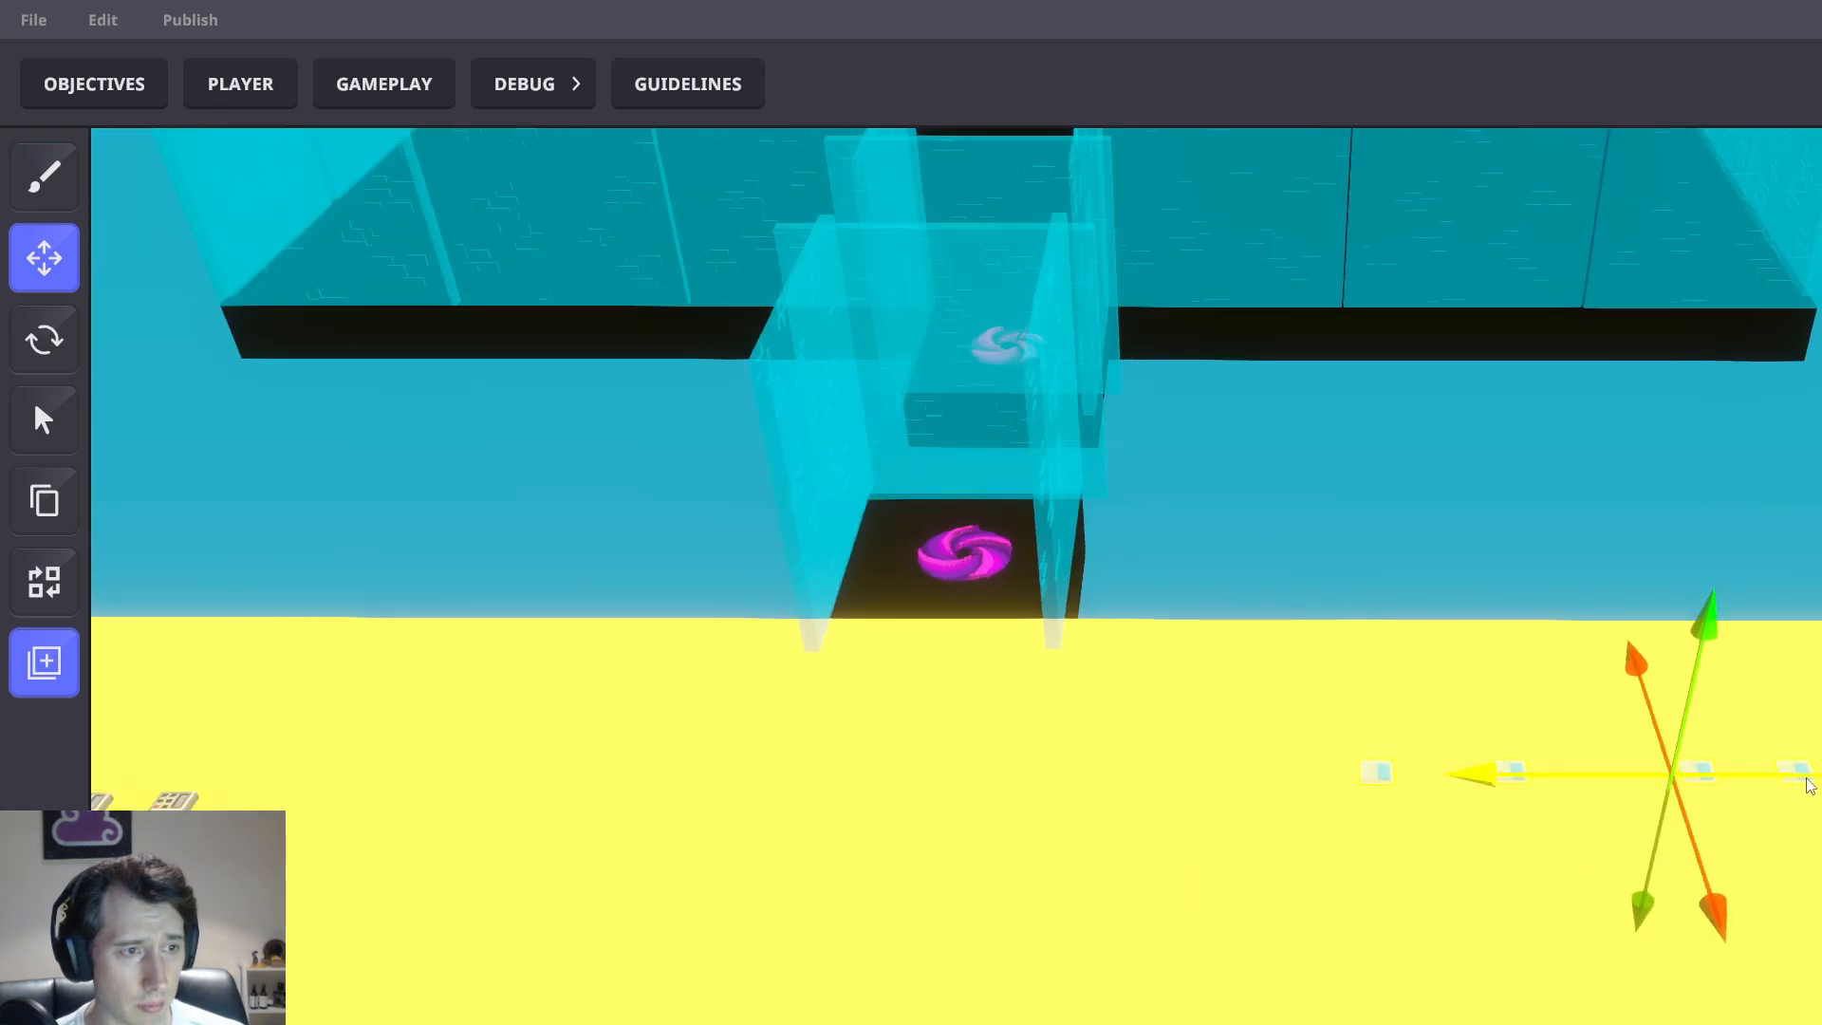
# Move the remaining small tile in front of the portal sideways along the row to join the others
pyautogui.moveTo(1810, 779); pyautogui.dragTo(1557, 741, button='middle')
pyautogui.click(1065, 770)
pyautogui.moveTo(1076, 778); pyautogui.dragTo(1780, 743)
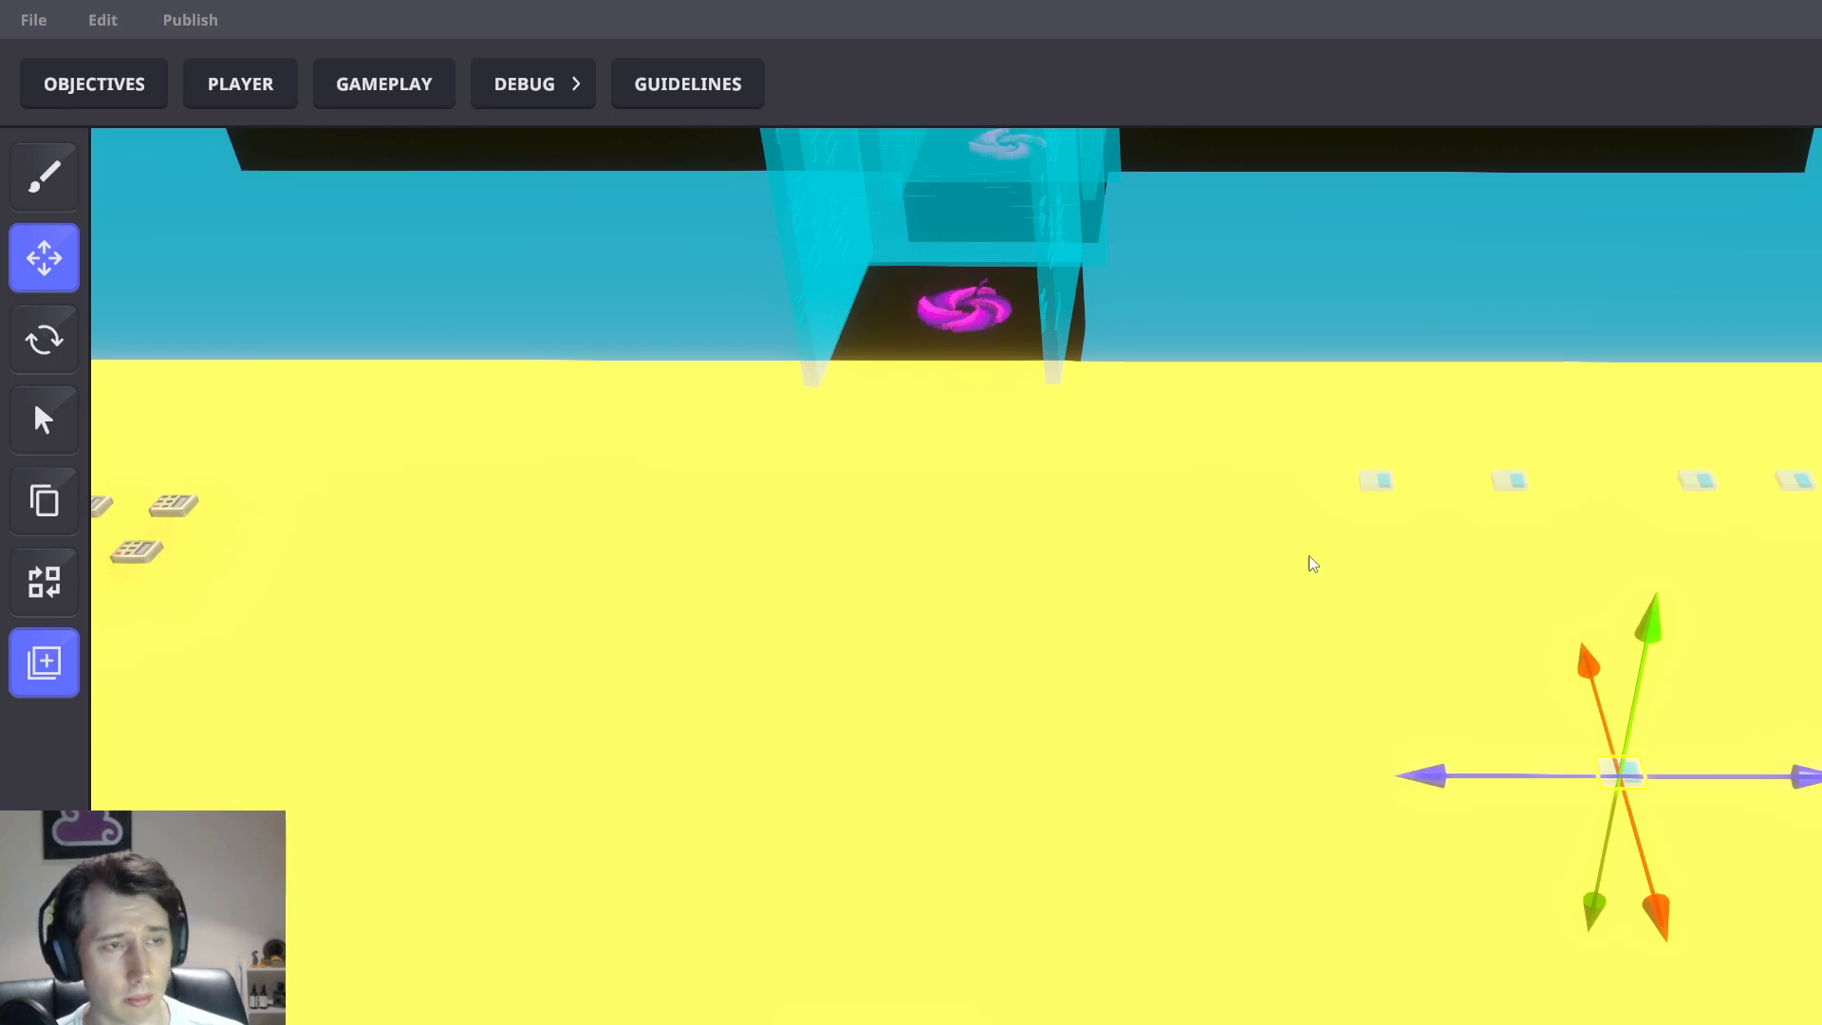
# Examine the enclosed portals at the entrance and the first trophy on the walled dark platform
pyautogui.moveTo(1210, 152); pyautogui.dragTo(1388, 560, button='middle')
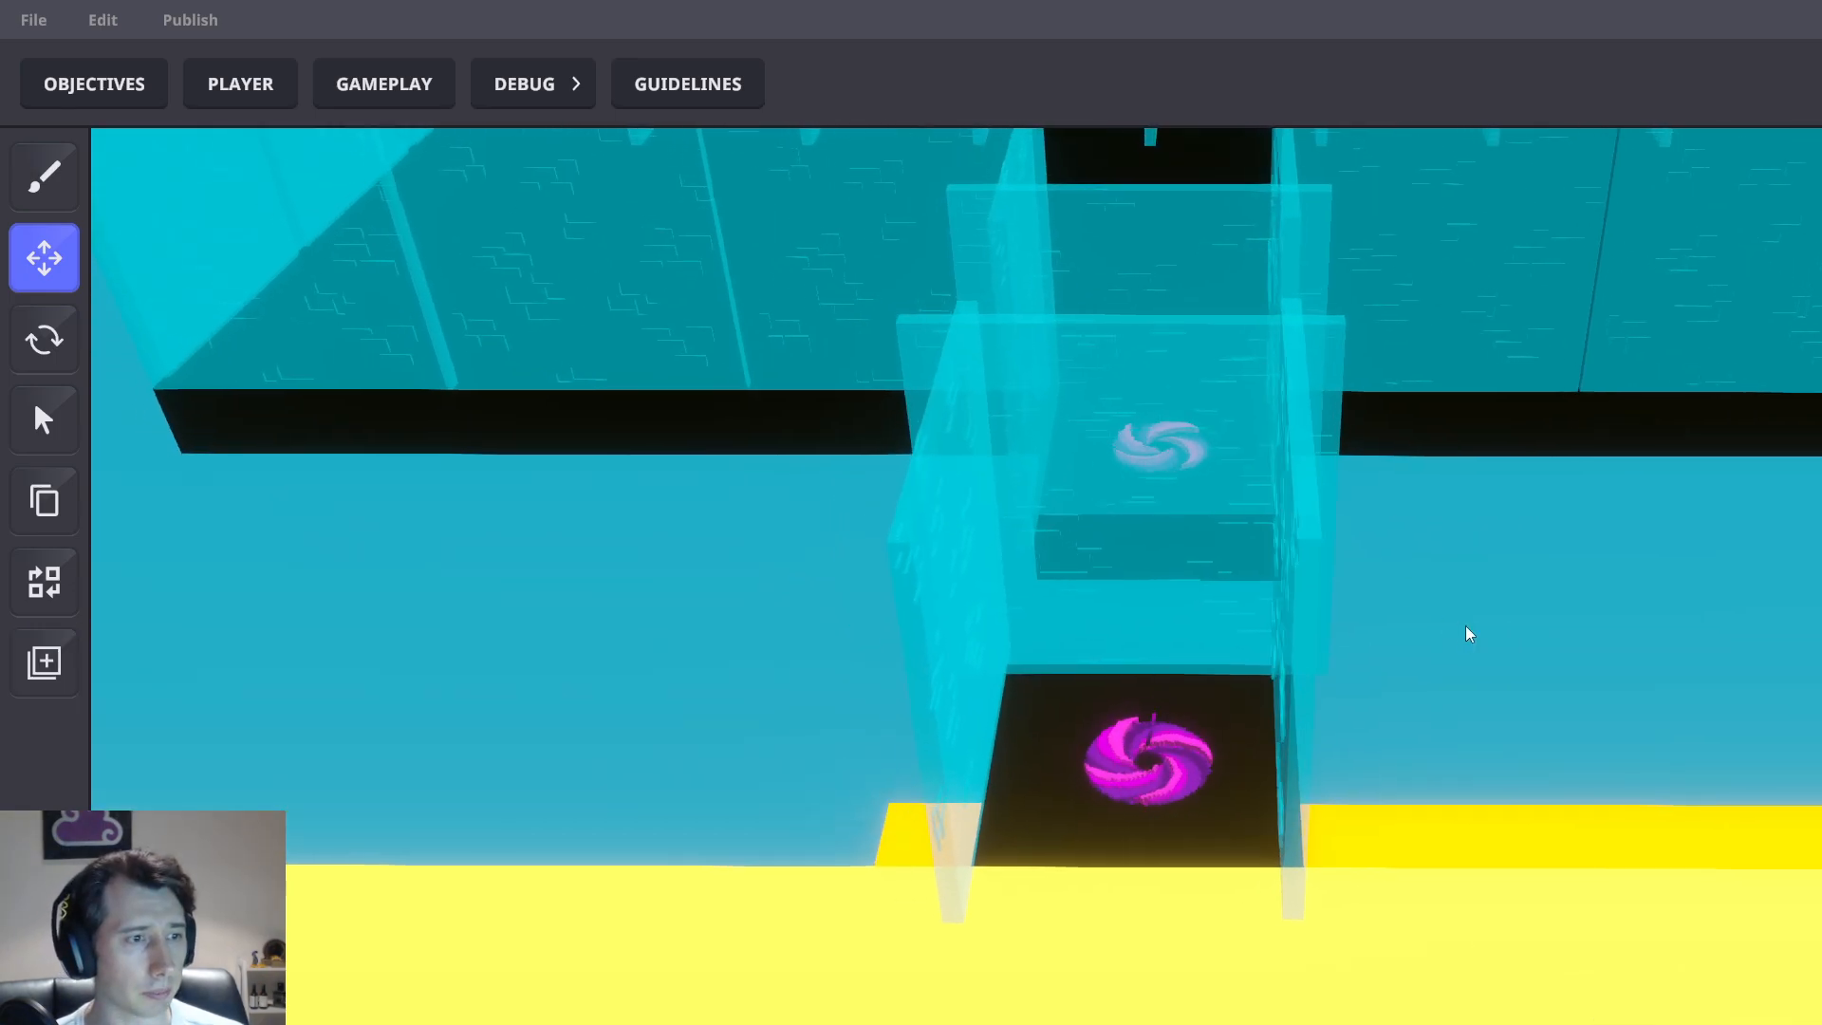
pyautogui.moveTo(1465, 624); pyautogui.dragTo(1478, 686, button='right')
pyautogui.scroll(-2, 1462, 695)
pyautogui.keyDown('shift'); pyautogui.click(1287, 776); pyautogui.keyUp('shift')
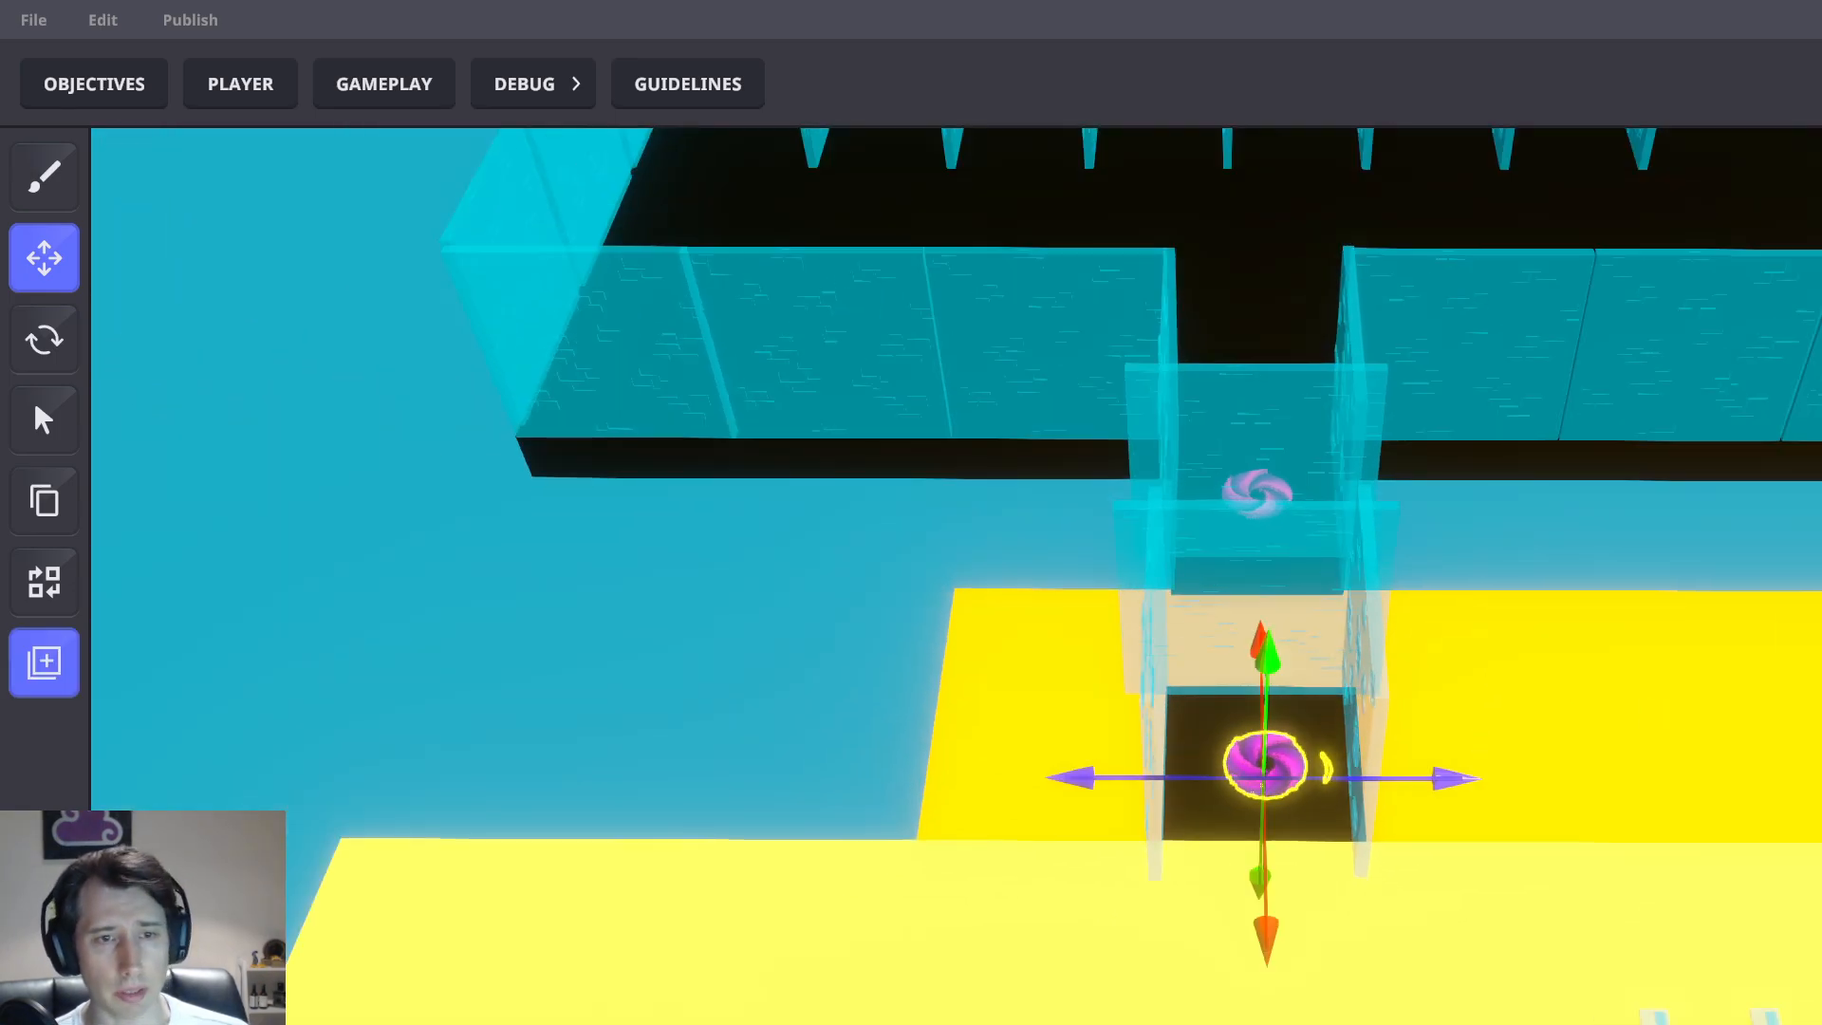
pyautogui.moveTo(1608, 636); pyautogui.dragTo(1530, 567, button='middle')
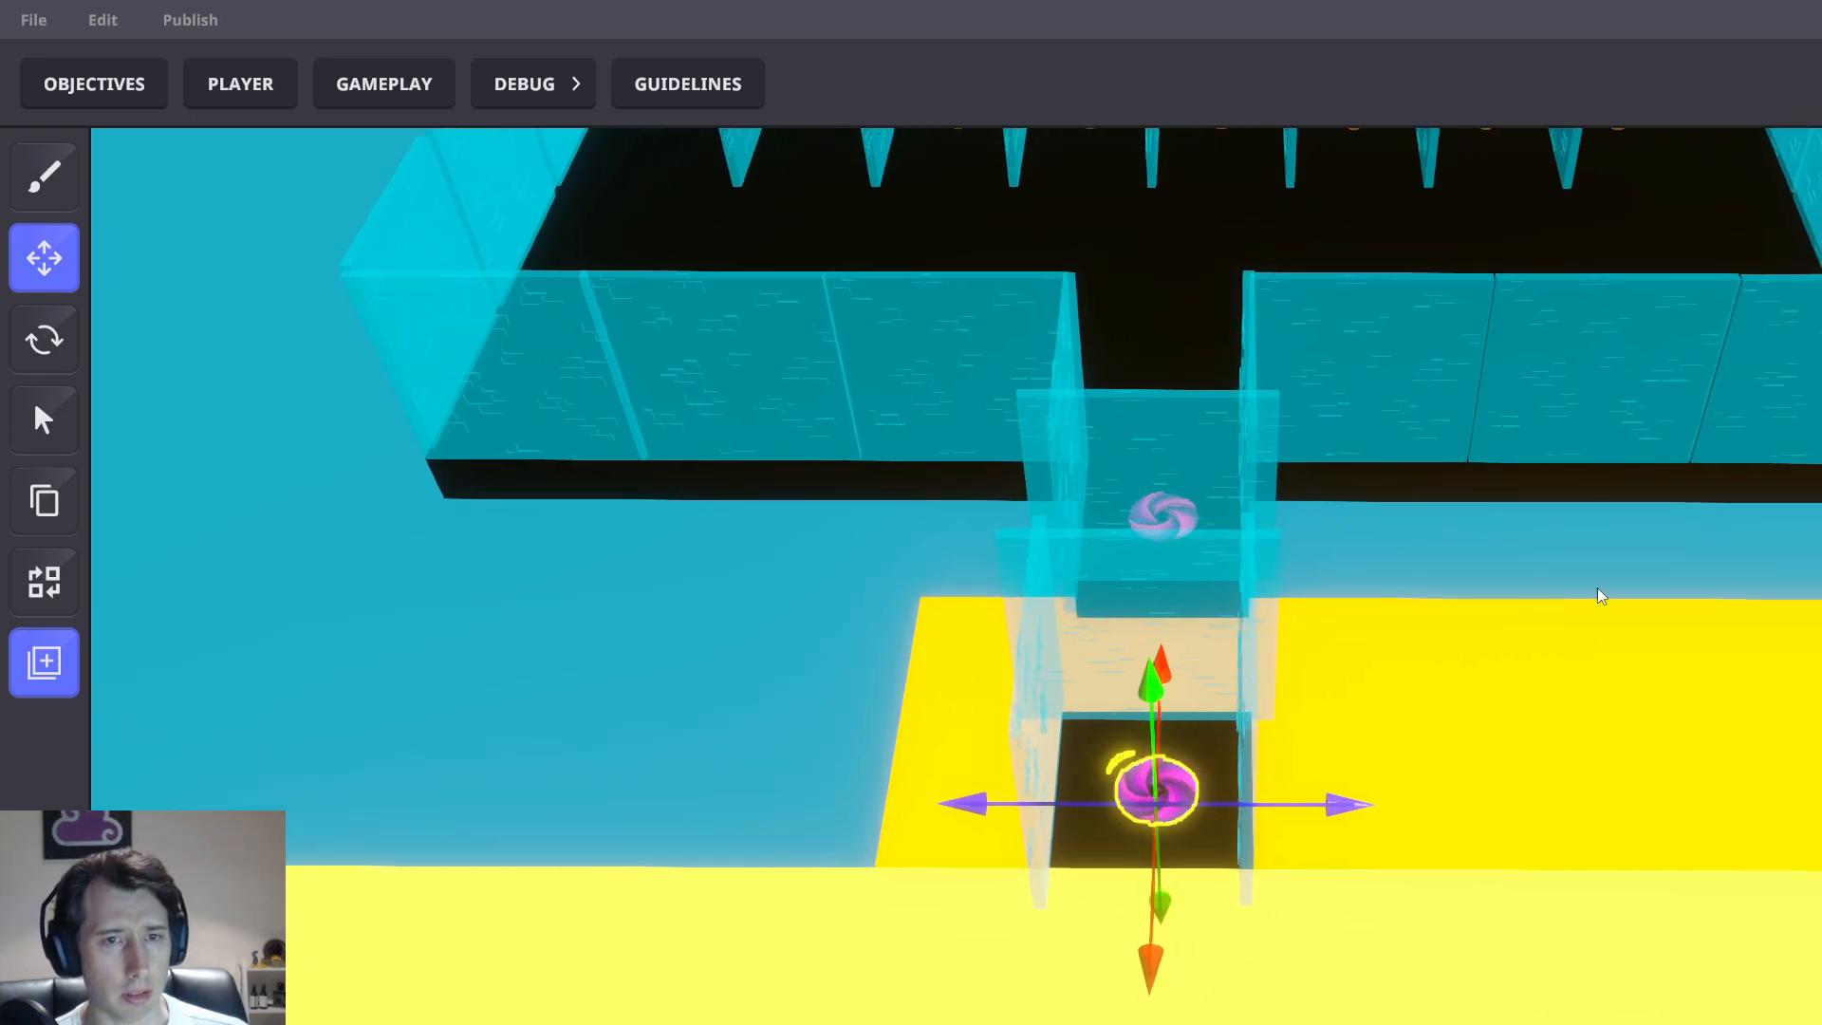
pyautogui.click(1541, 546)
pyautogui.moveTo(1207, 807); pyautogui.dragTo(1047, 522, button='right')
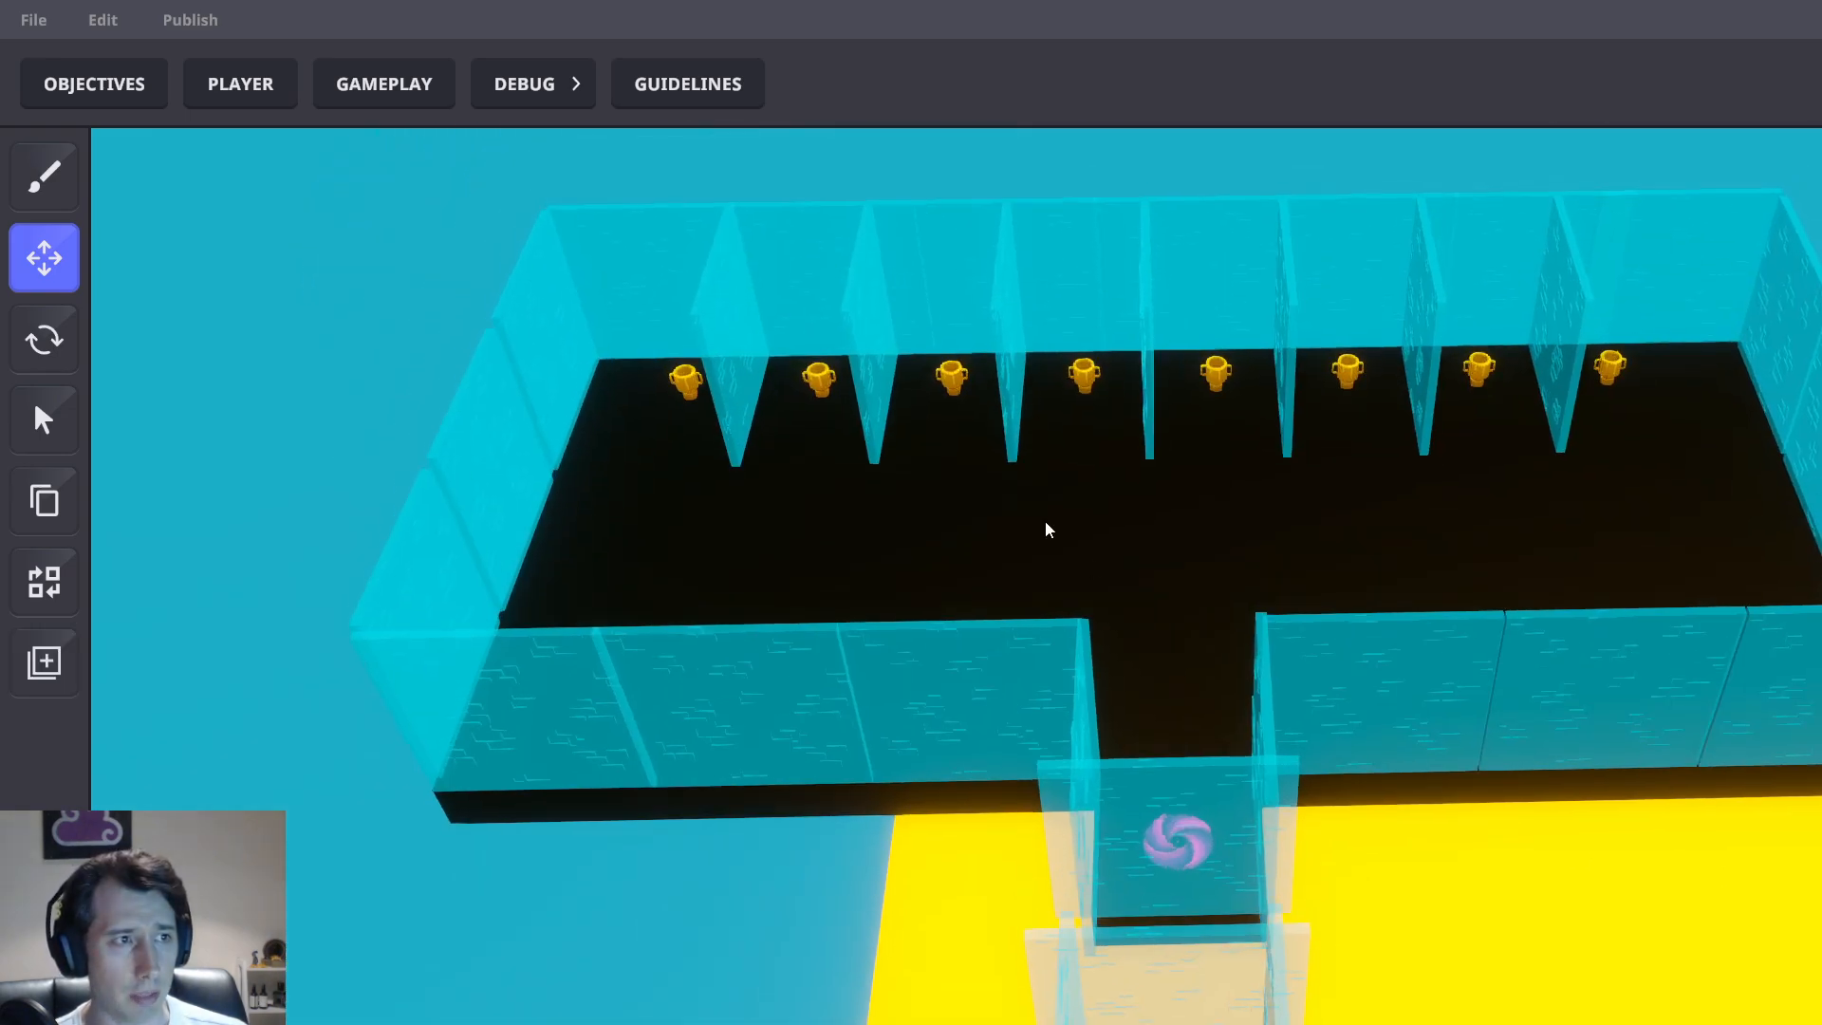
pyautogui.click(682, 382)
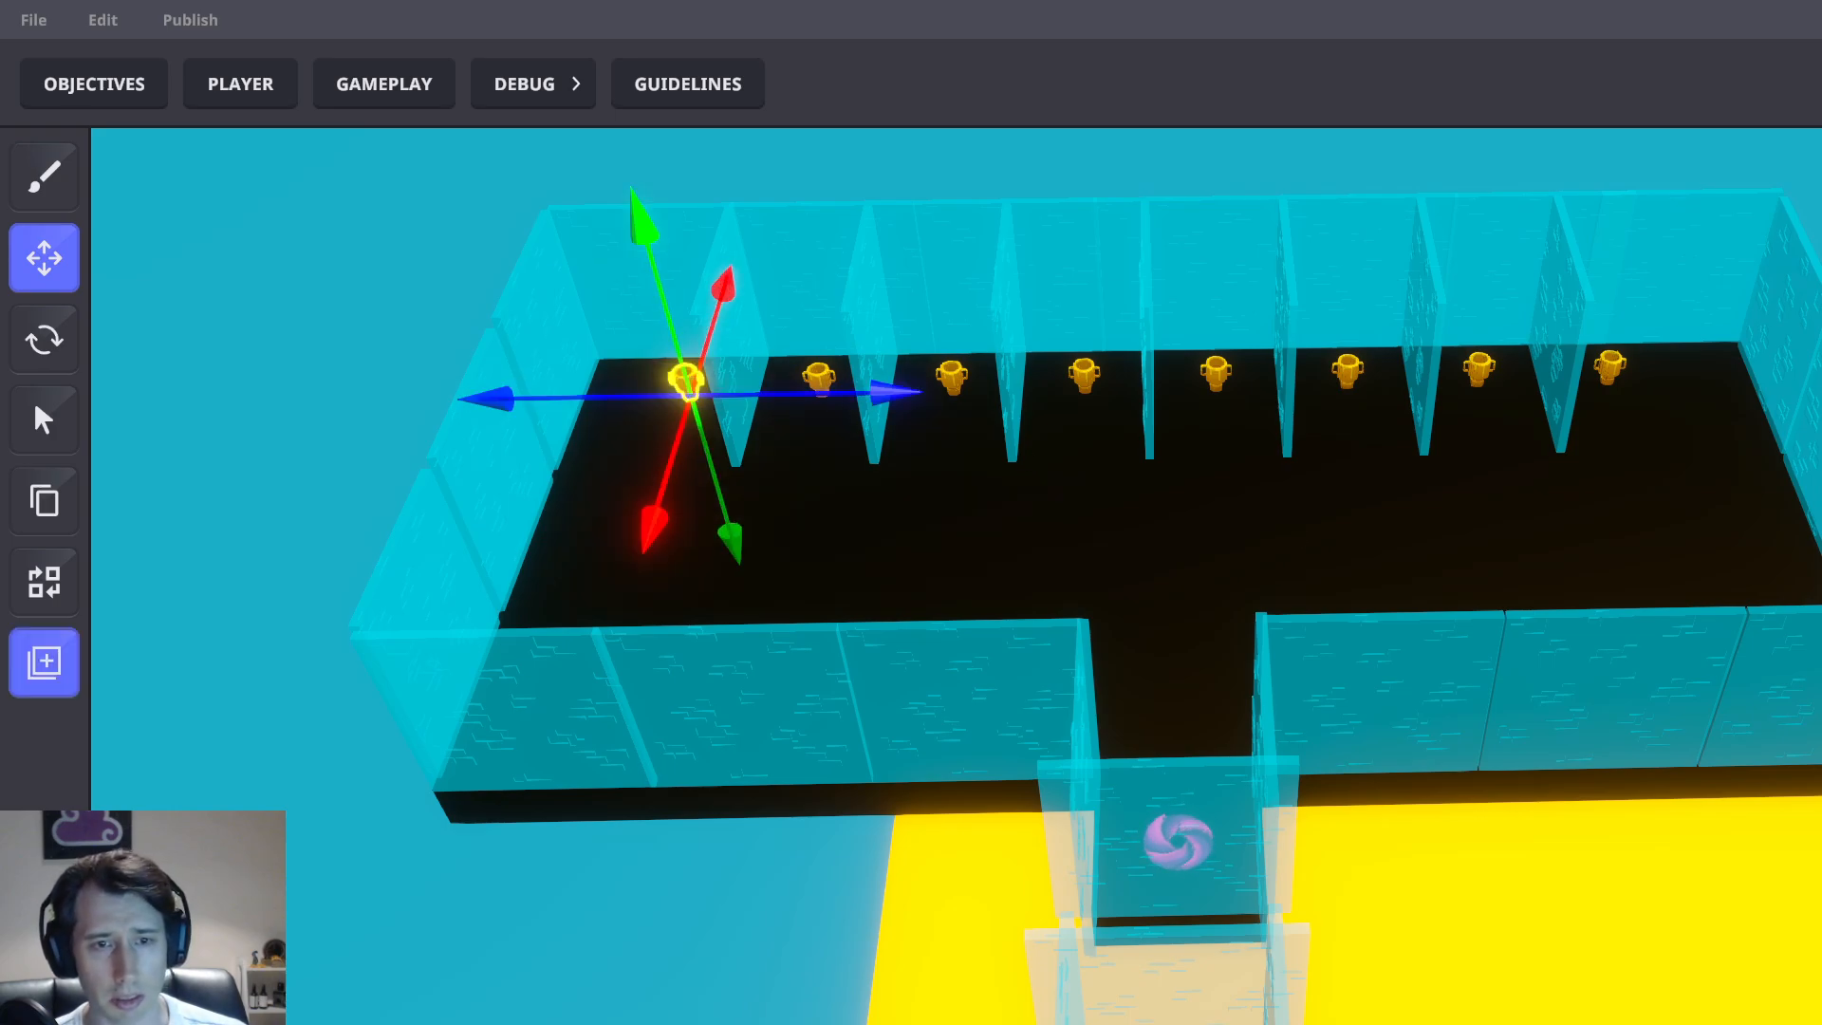
# Open the Game Rules in the gameplay settings and look over the existing rules that display variables on the HUD
pyautogui.click(445, 74)
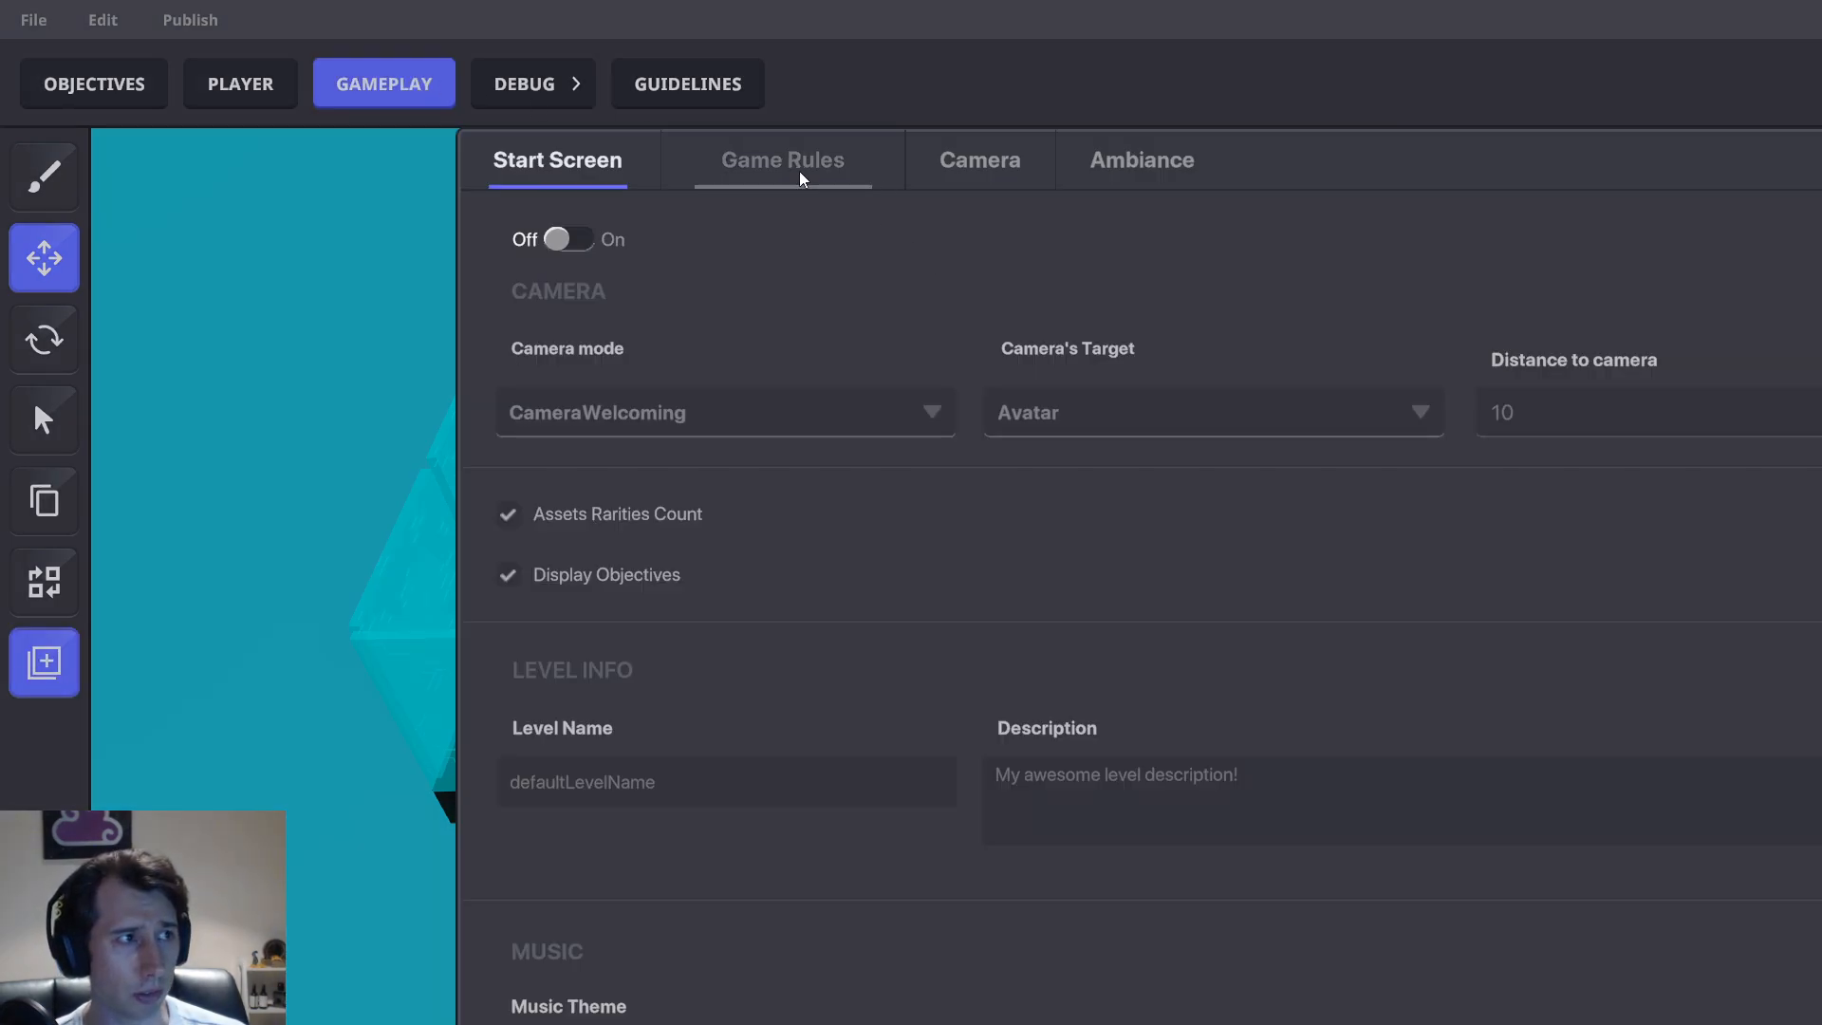
pyautogui.moveTo(763, 316); pyautogui.dragTo(1021, 309, button='middle')
pyautogui.moveTo(1175, 591); pyautogui.dragTo(492, 531, button='middle')
pyautogui.moveTo(959, 624); pyautogui.dragTo(1793, 412, button='middle')
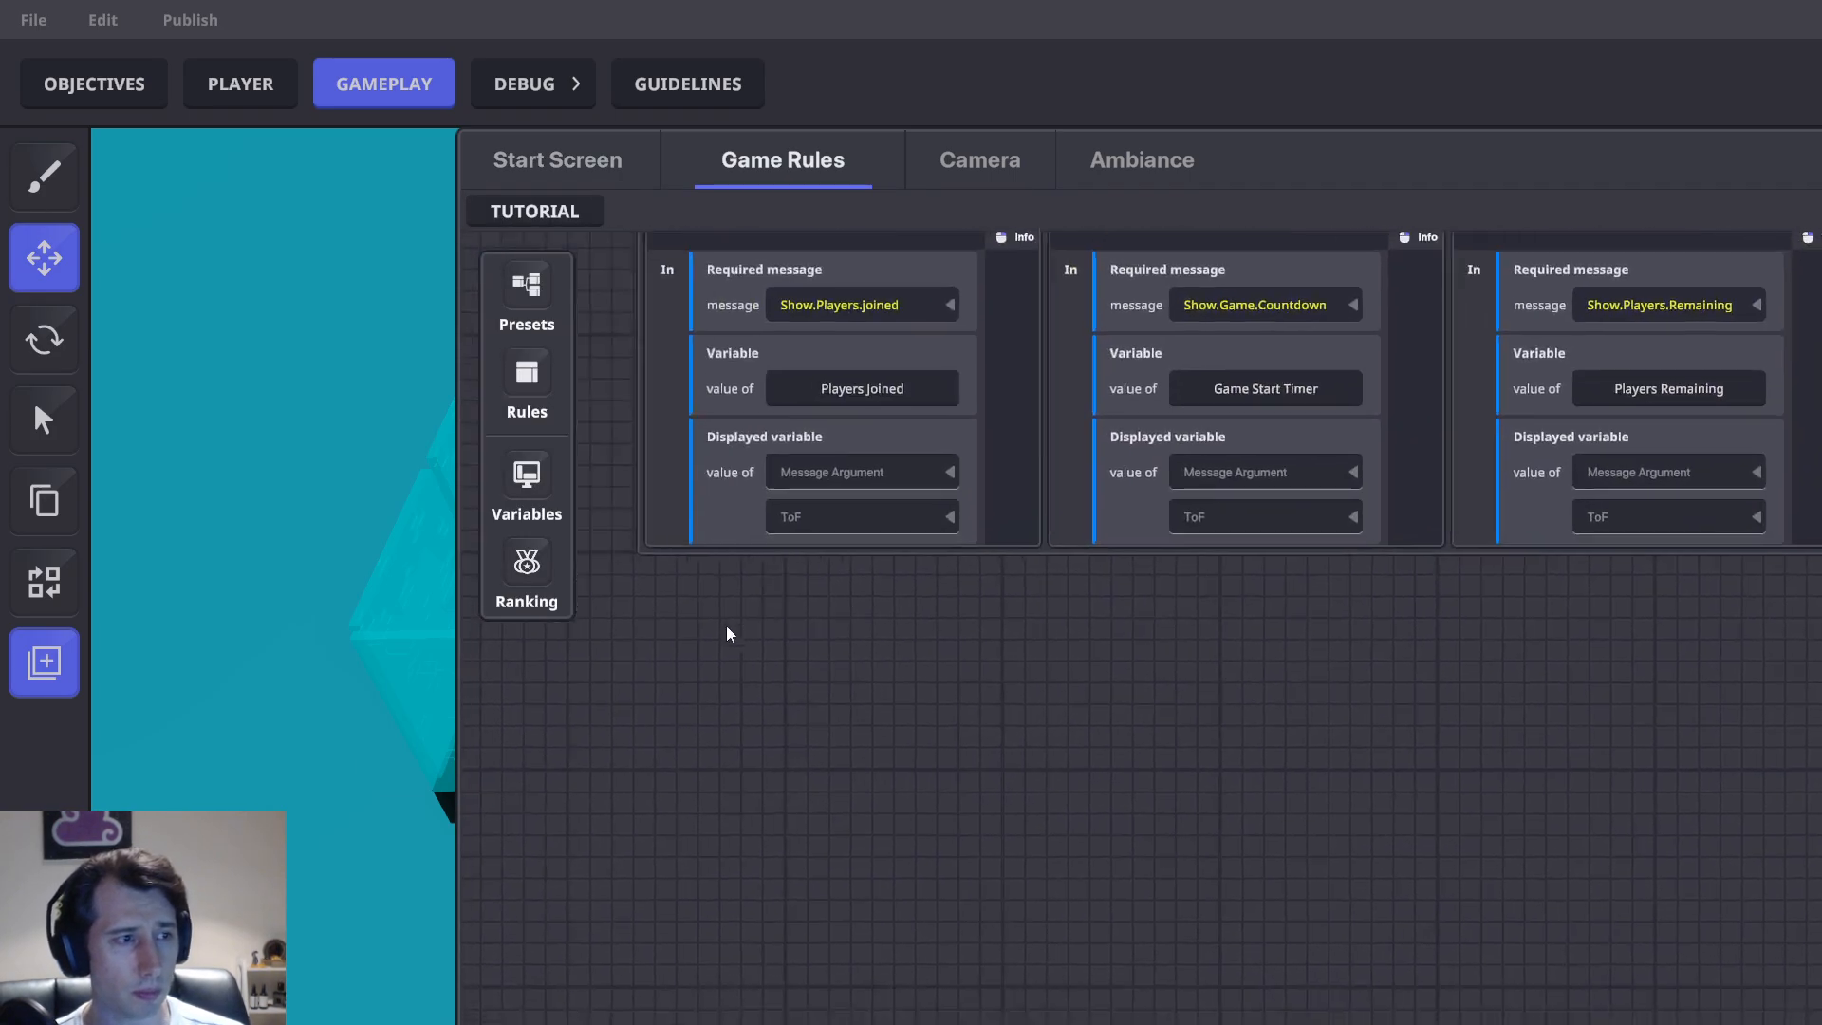
pyautogui.moveTo(732, 623); pyautogui.dragTo(953, 599, button='middle')
# Start a new local number variable named "Player number"
pyautogui.click(508, 510)
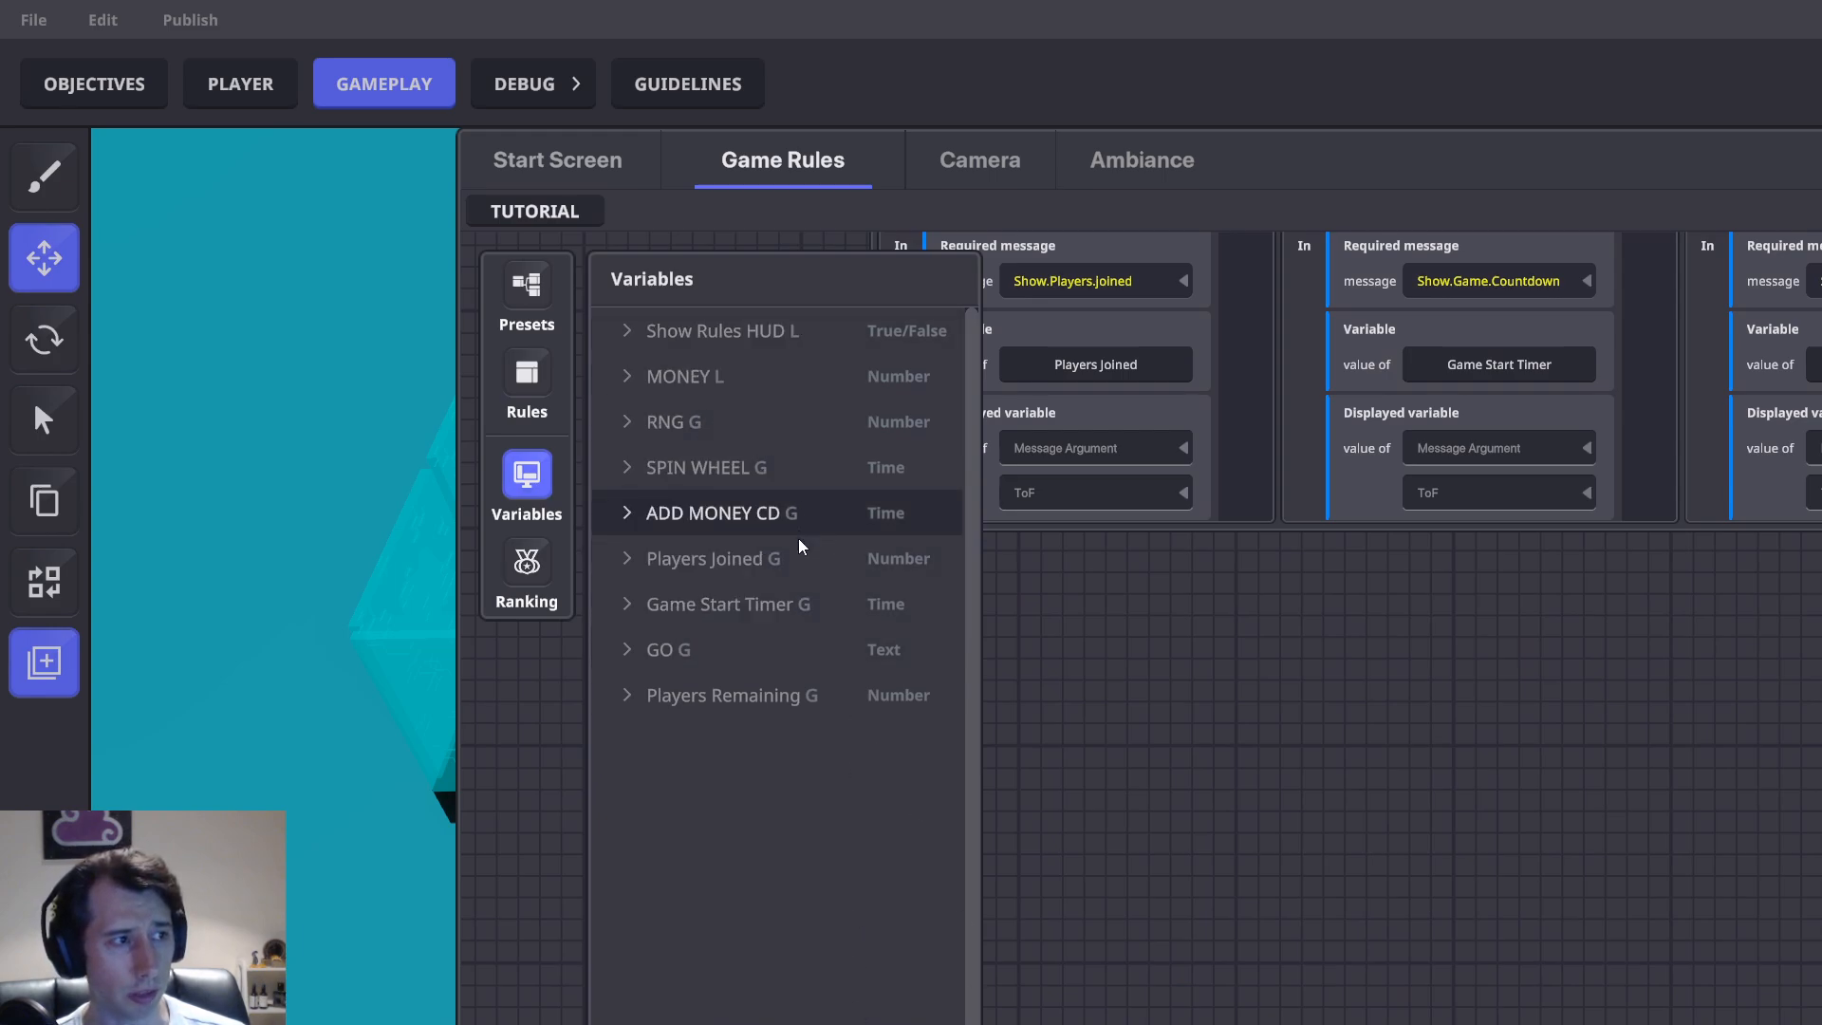
pyautogui.click(780, 1022)
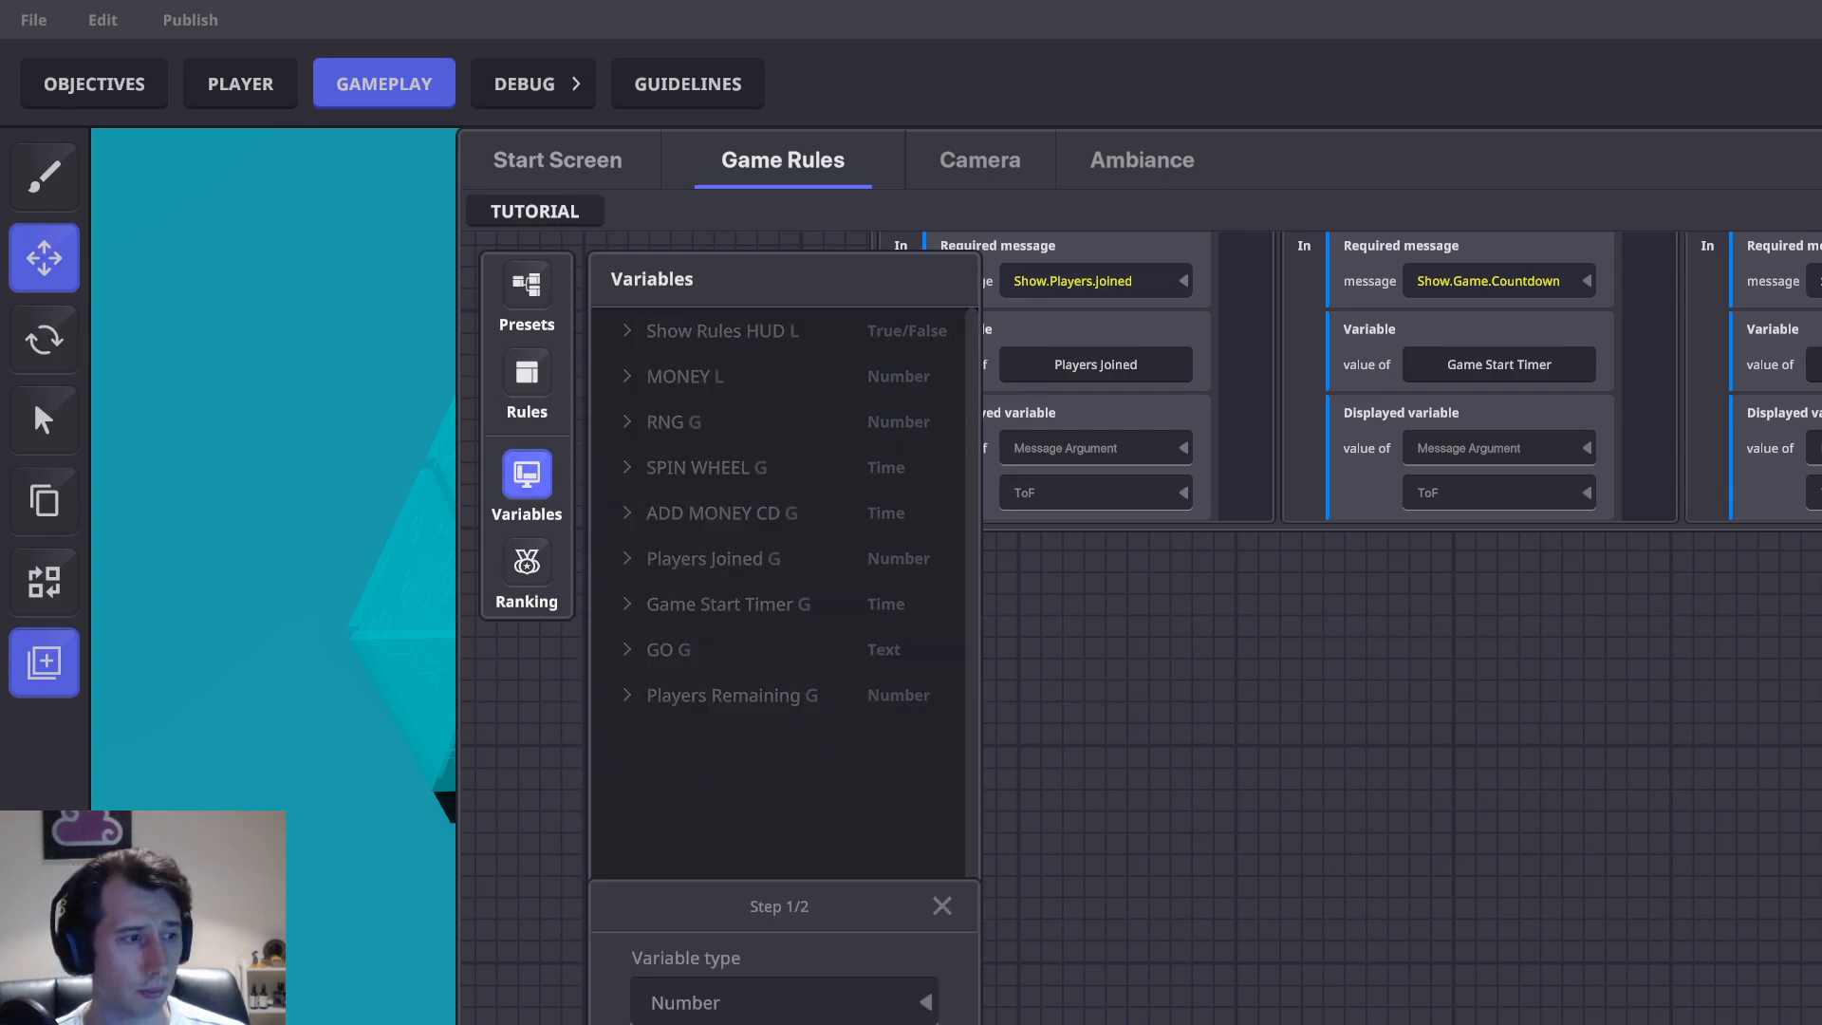
pyautogui.click(790, 1024)
pyautogui.click(640, 750)
pyautogui.click(734, 826)
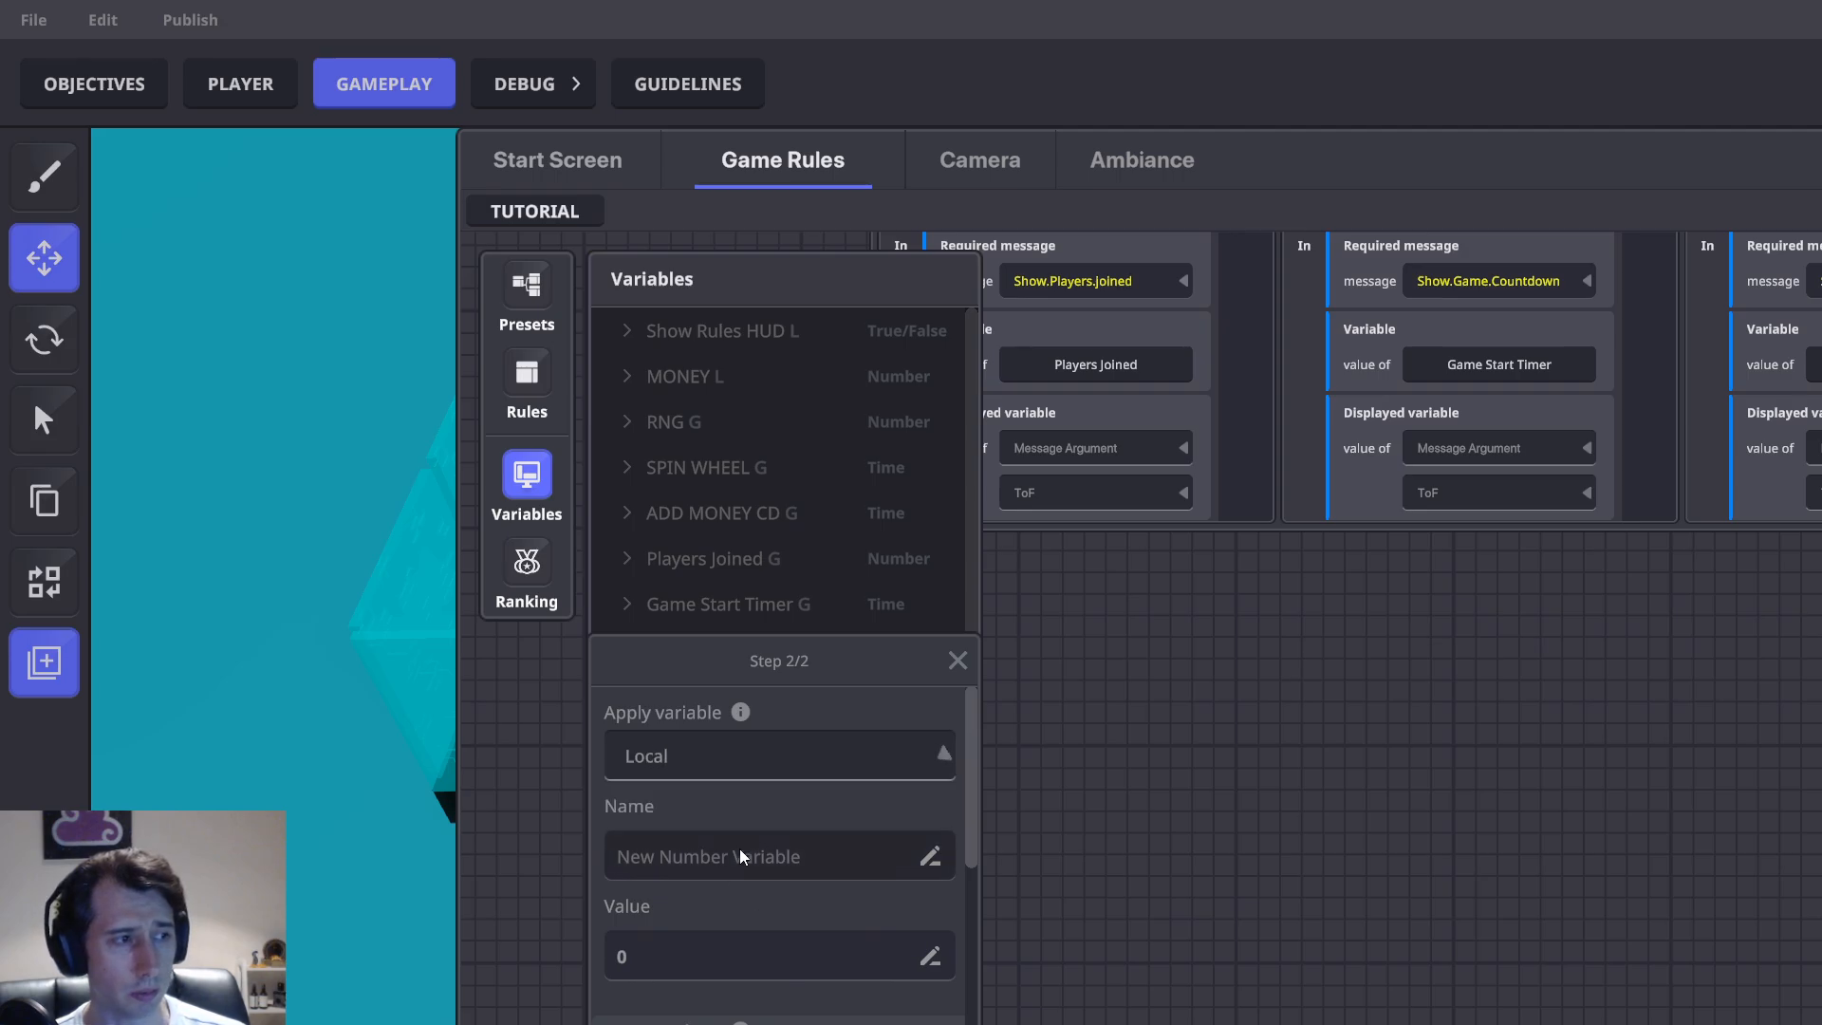
pyautogui.write('Player number')
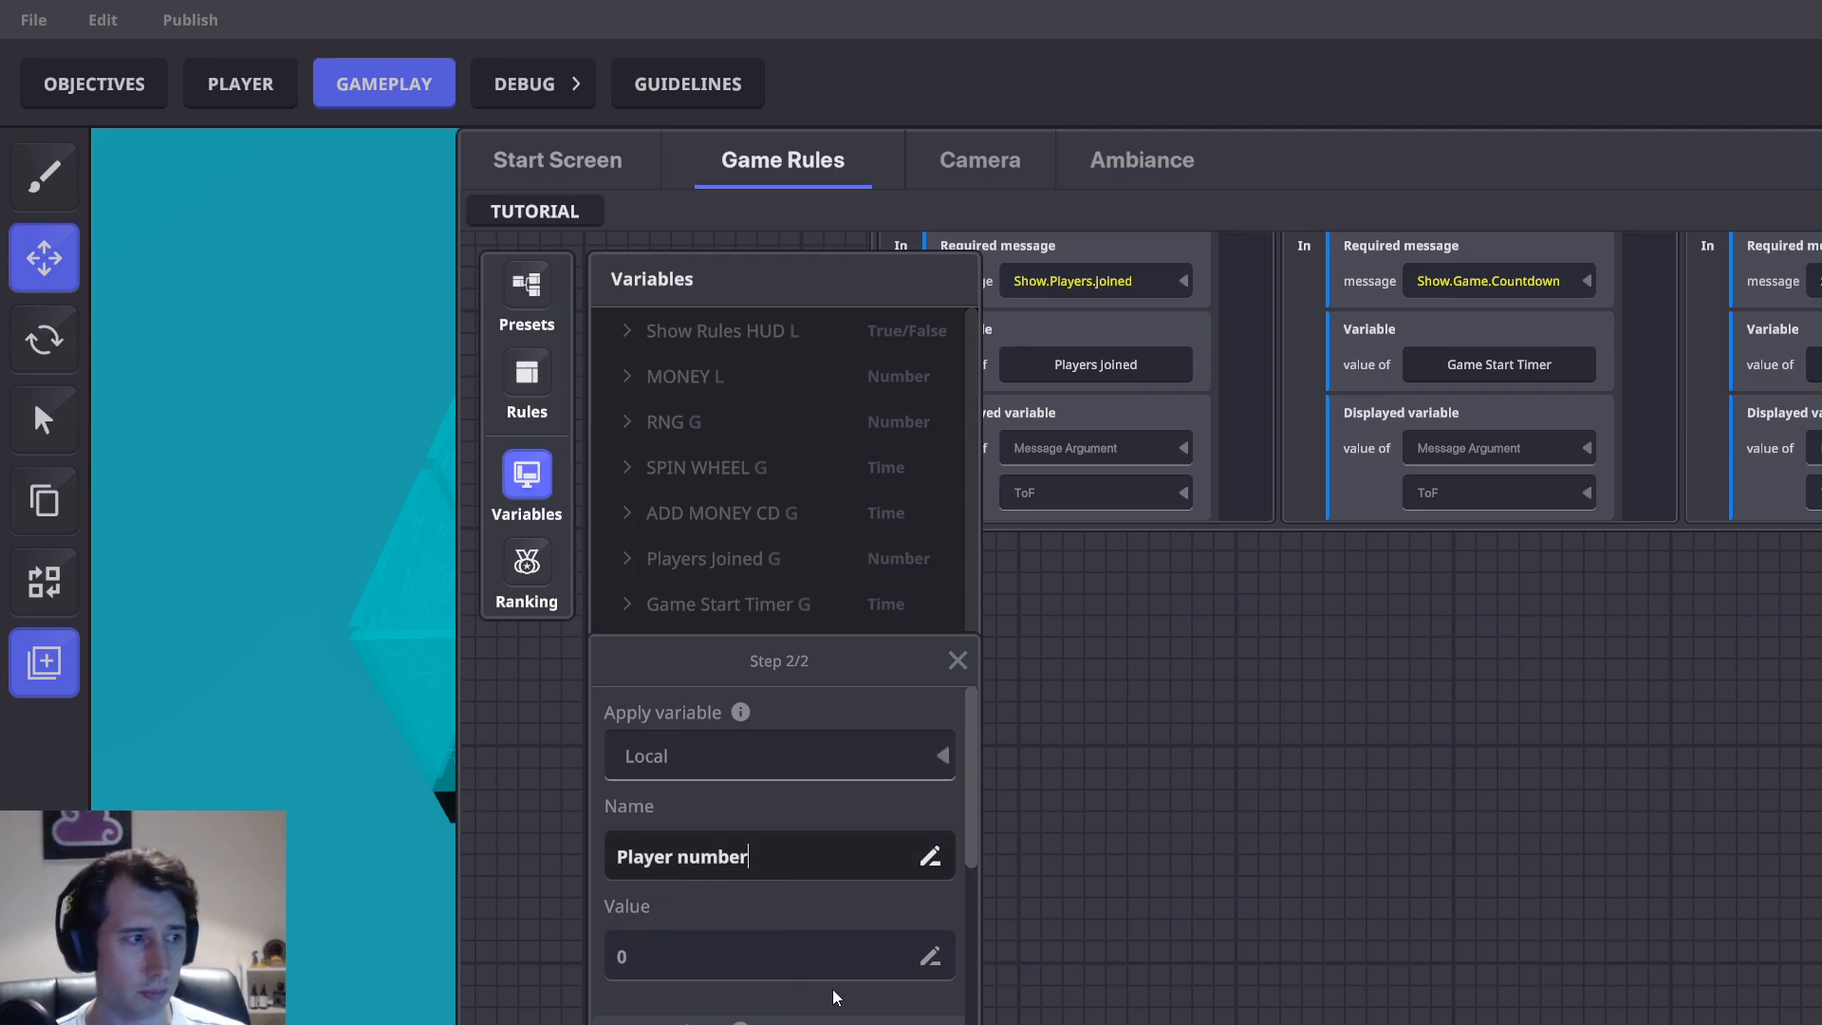
# Show the variable at the start of the game on the Left side HUD with display order 1 and HUD name "Player Number", and create it
pyautogui.scroll(-2, 833, 989)
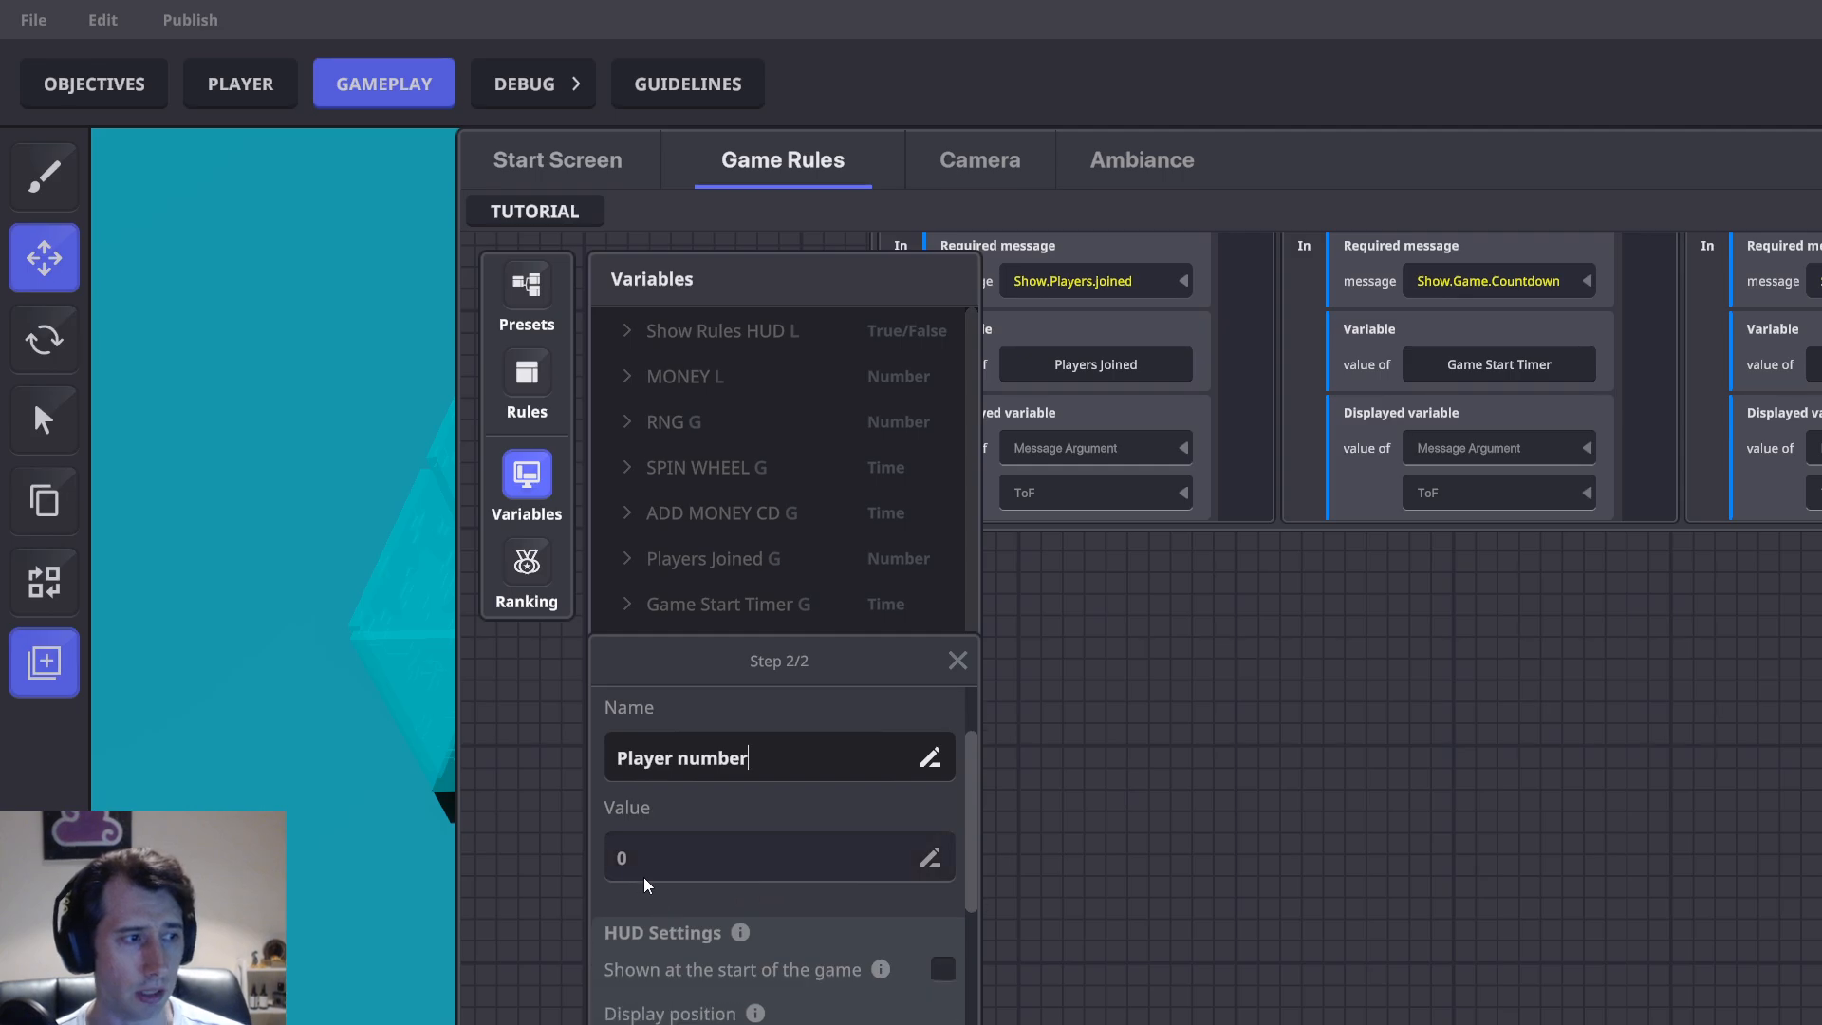
pyautogui.scroll(-2, 750, 882)
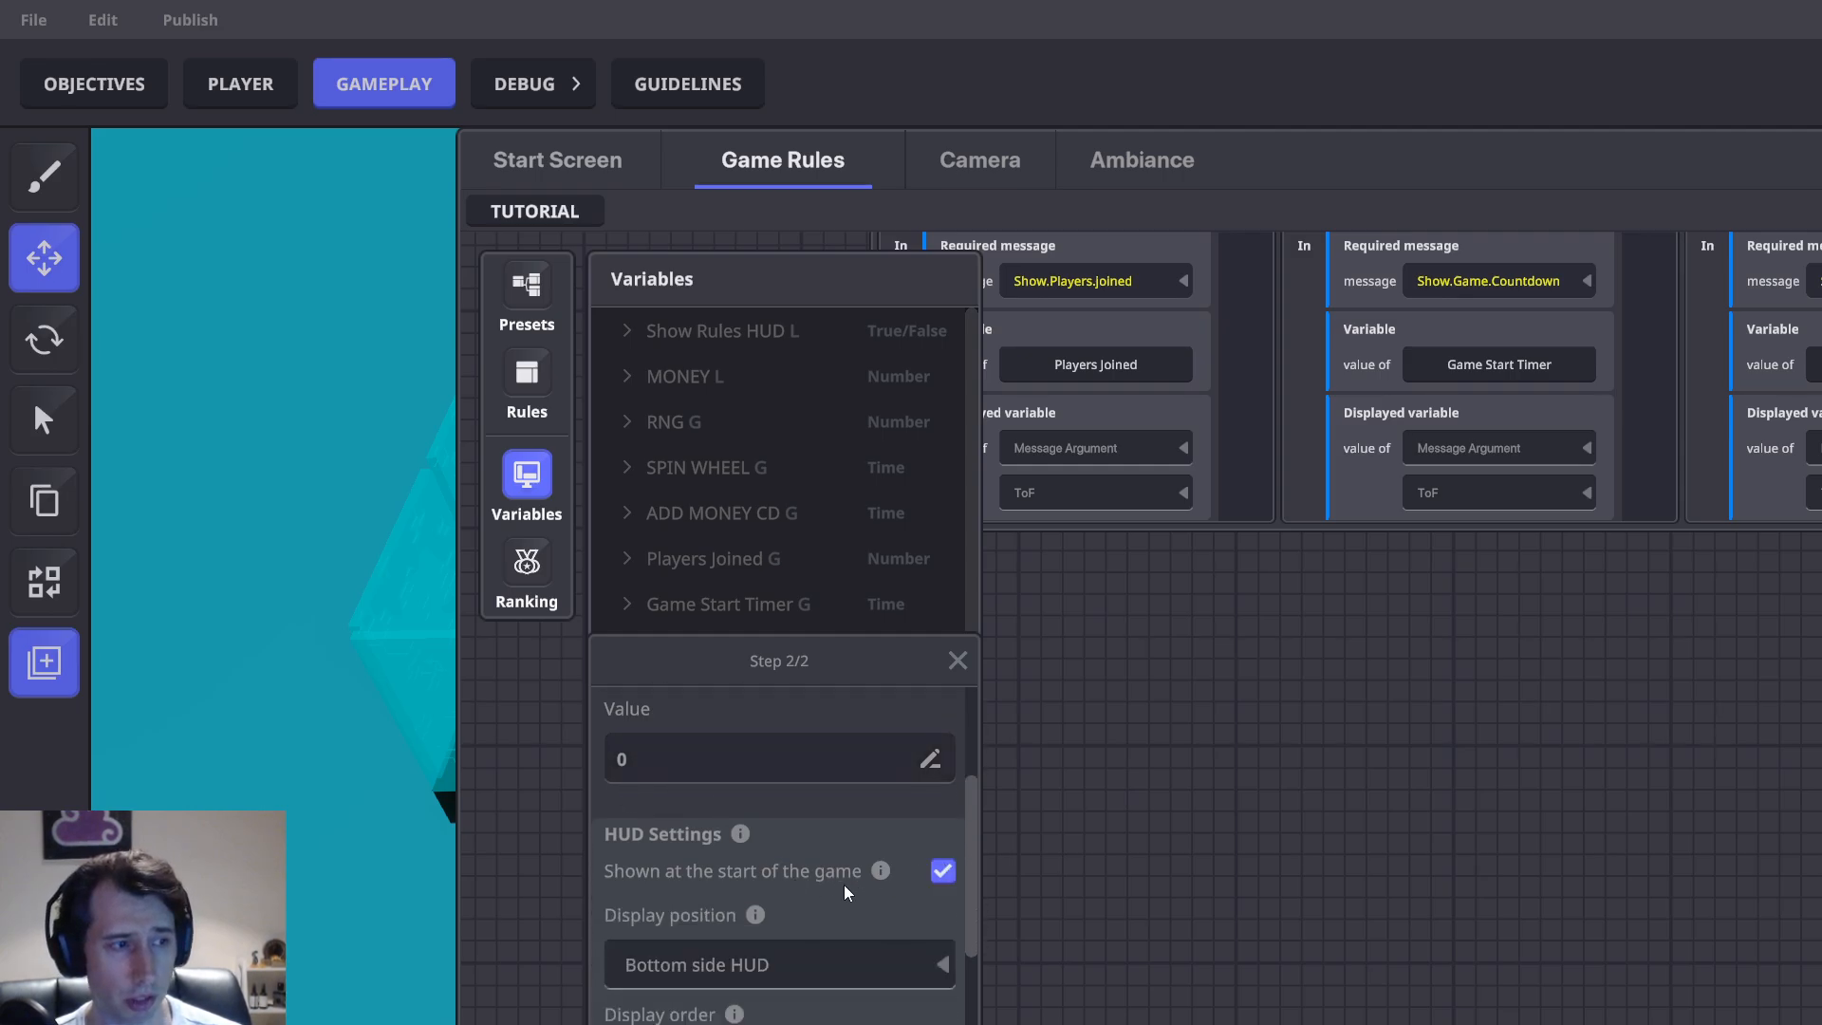
pyautogui.scroll(-2, 845, 885)
pyautogui.click(816, 854)
pyautogui.click(633, 935)
pyautogui.scroll(-2, 797, 928)
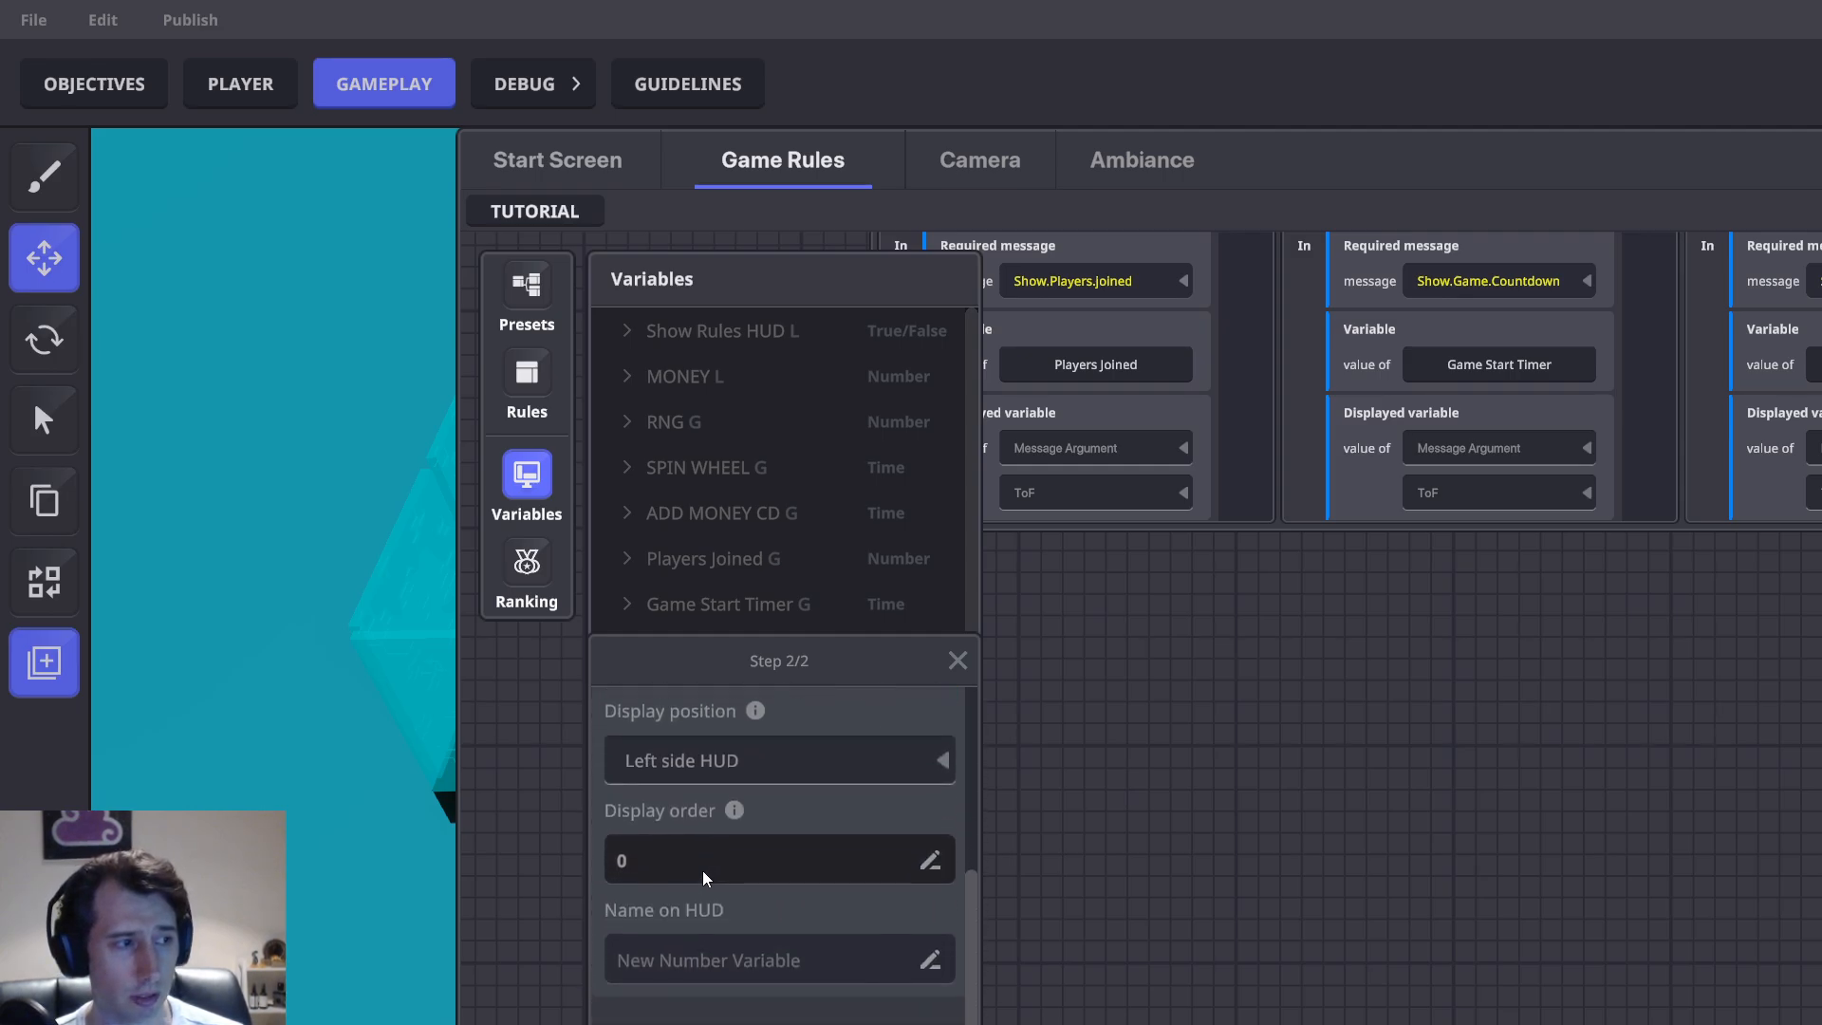
pyautogui.click(704, 874)
pyautogui.write('1')
pyautogui.click(759, 984)
pyautogui.write('Playe')
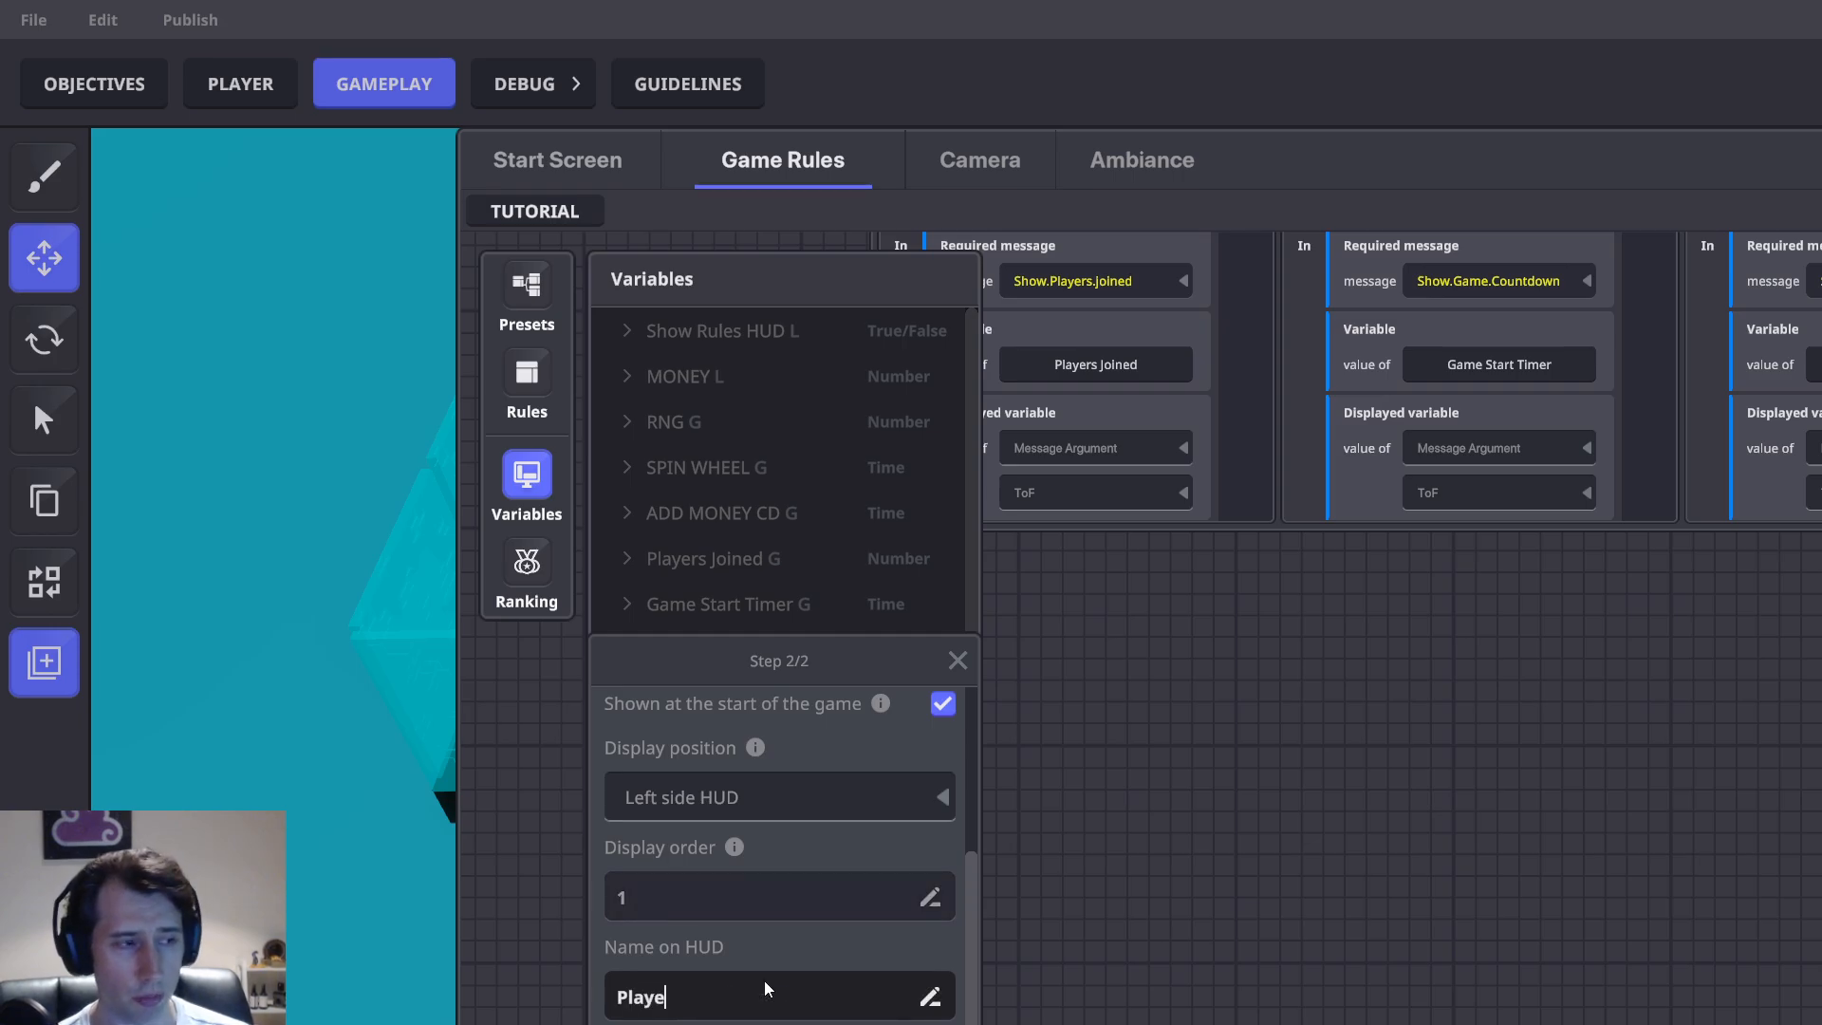
pyautogui.write('r Number')
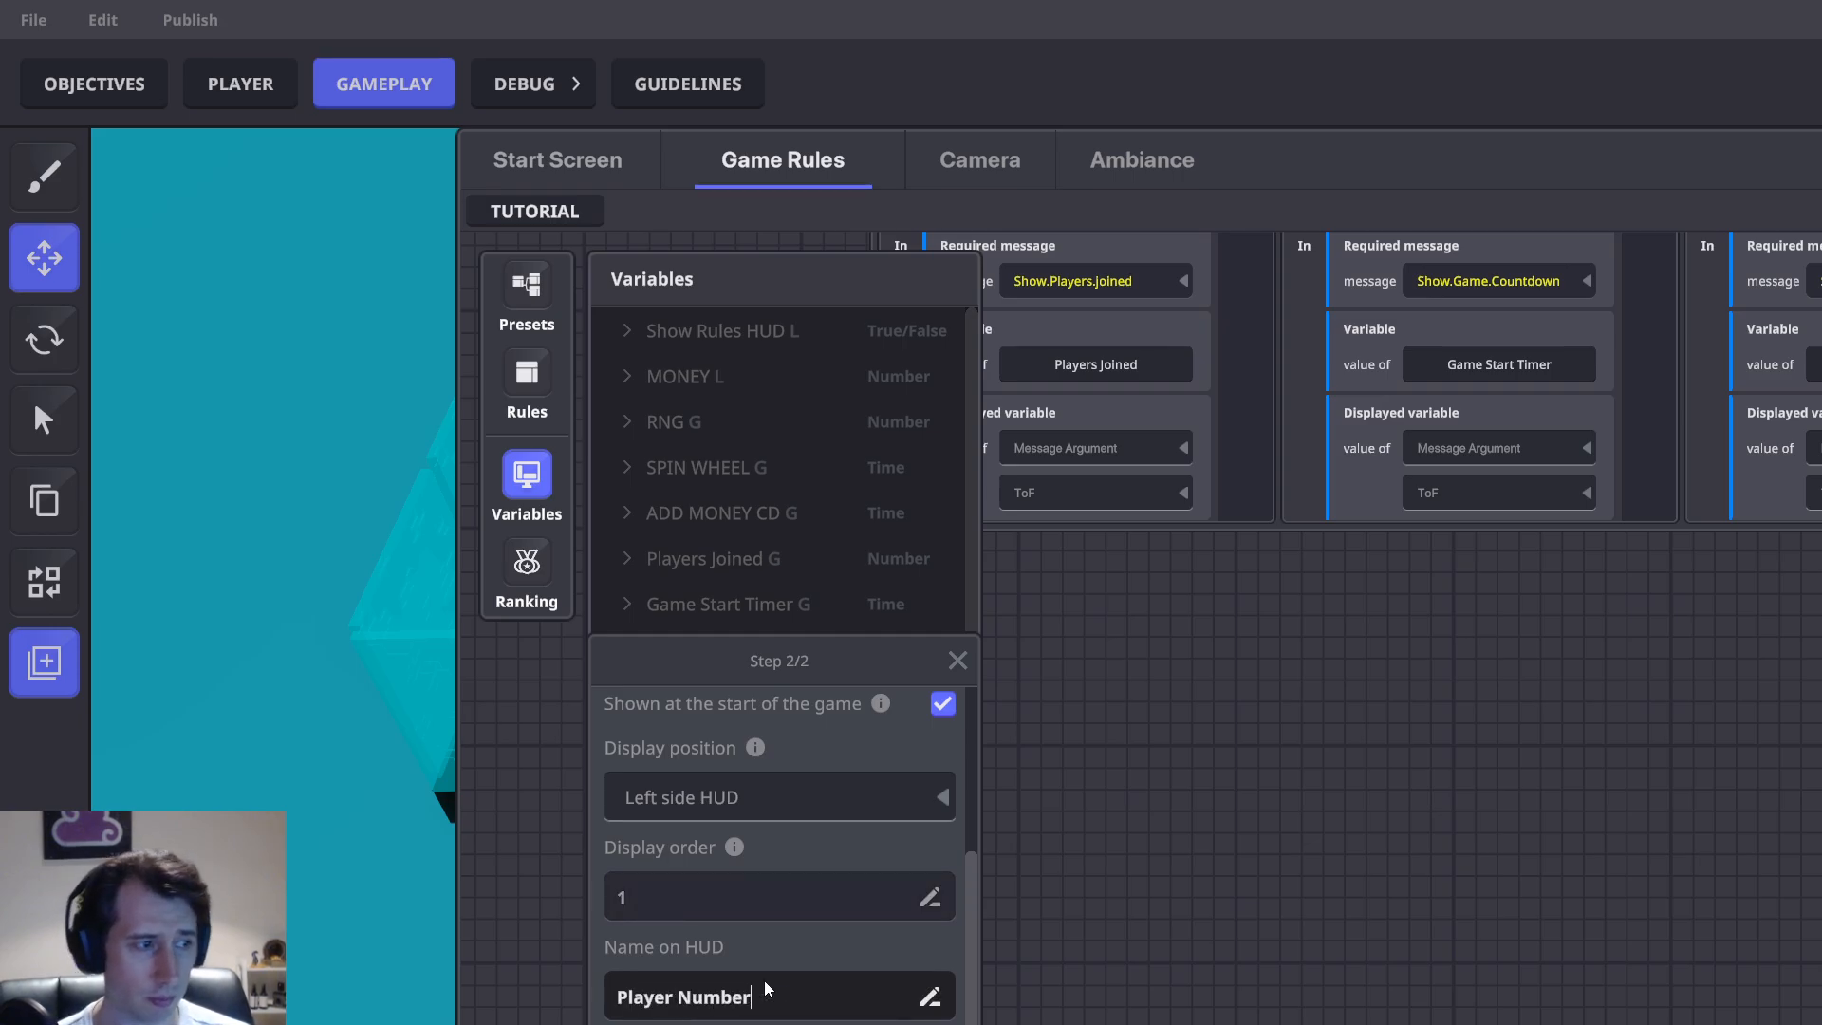
pyautogui.press('Return')
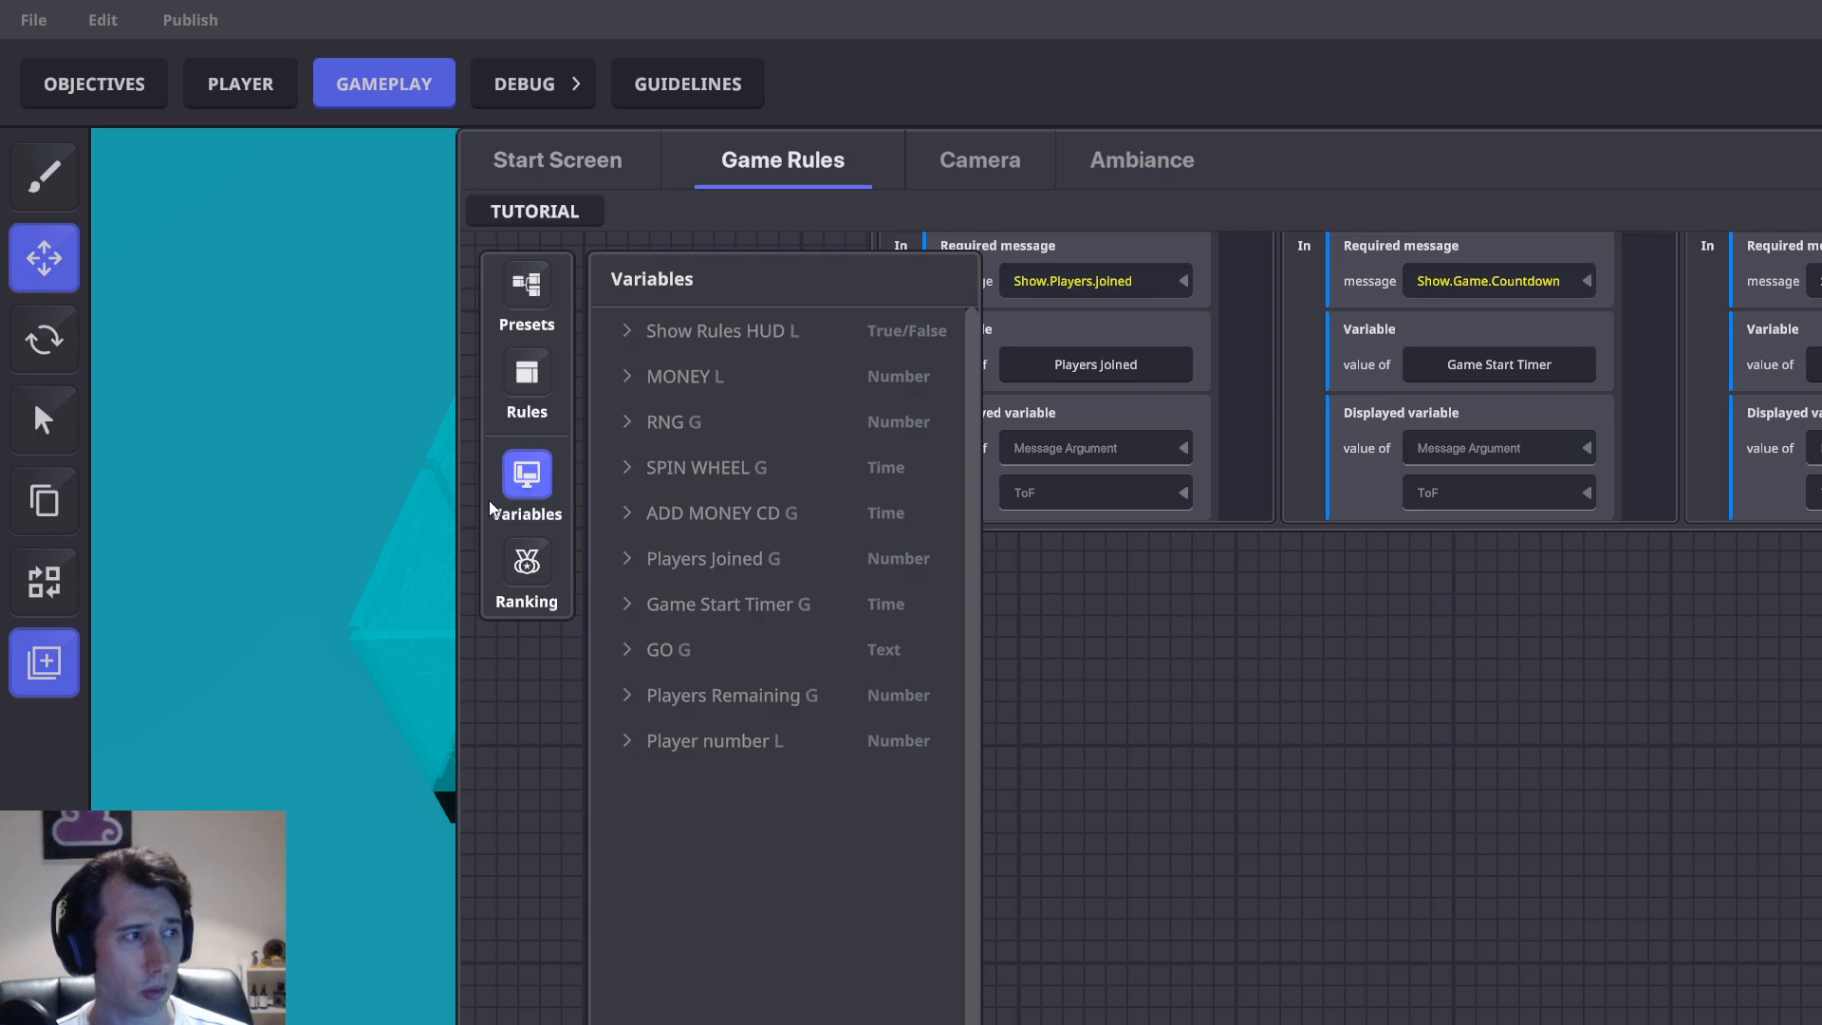
# Duplicate the "Display variable on HUD (1)" rule that uses the Players Remaining variable
pyautogui.click(528, 475)
pyautogui.moveTo(1096, 570); pyautogui.dragTo(1172, 1020)
pyautogui.moveTo(1001, 702); pyautogui.dragTo(855, 619)
pyautogui.moveTo(1192, 598); pyautogui.dragTo(784, 467)
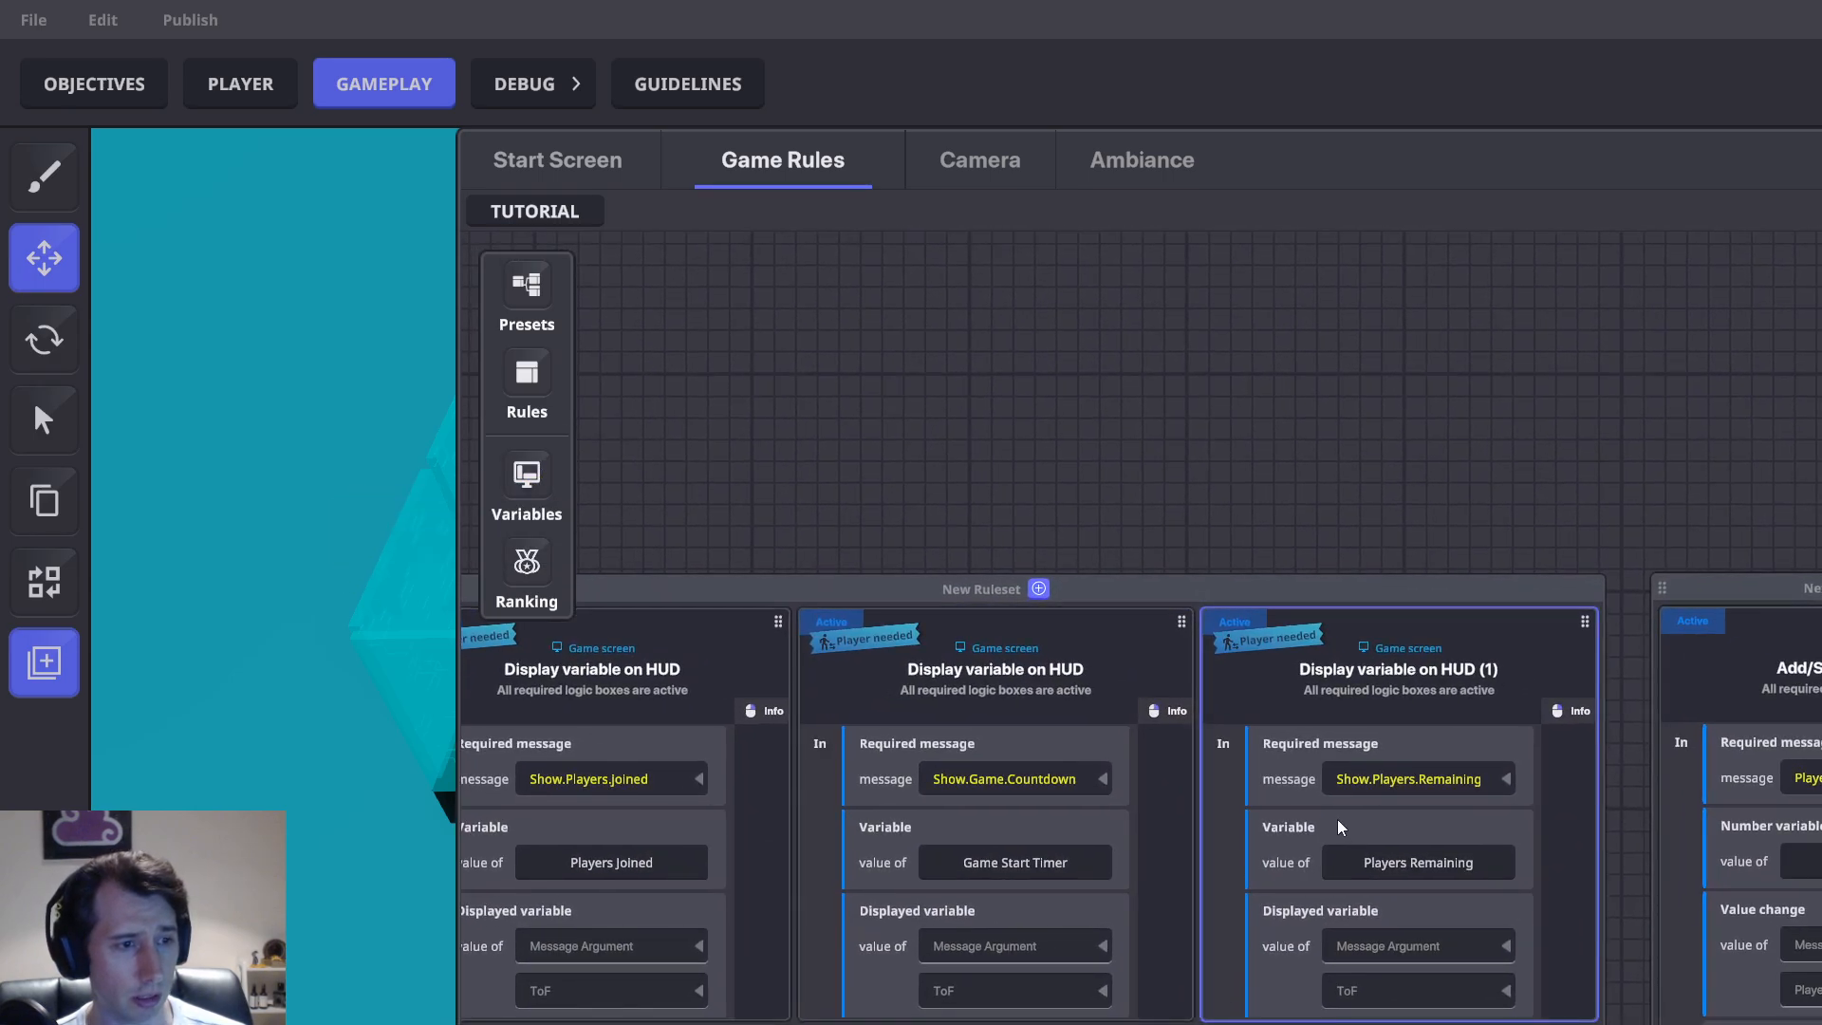
pyautogui.moveTo(1340, 807); pyautogui.dragTo(1559, 847)
pyautogui.moveTo(1523, 627); pyautogui.dragTo(1535, 196)
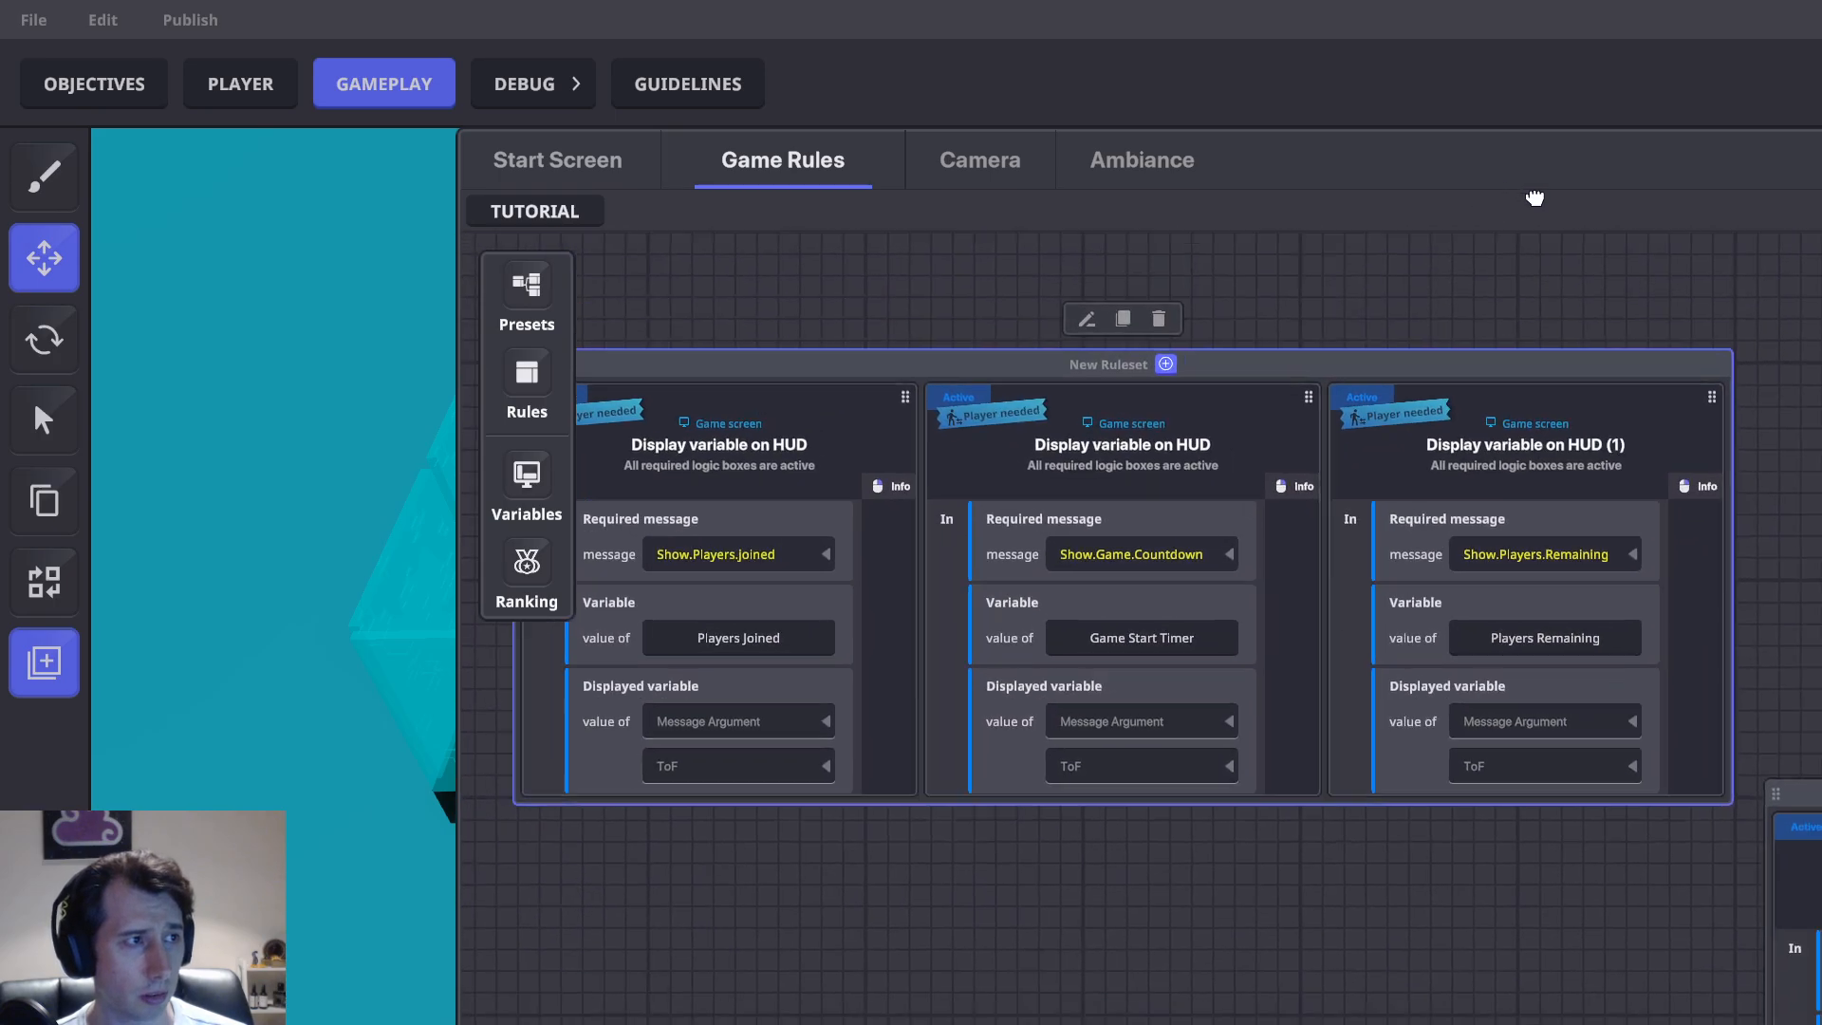
pyautogui.moveTo(1761, 351); pyautogui.dragTo(1496, 572)
pyautogui.click(1474, 579)
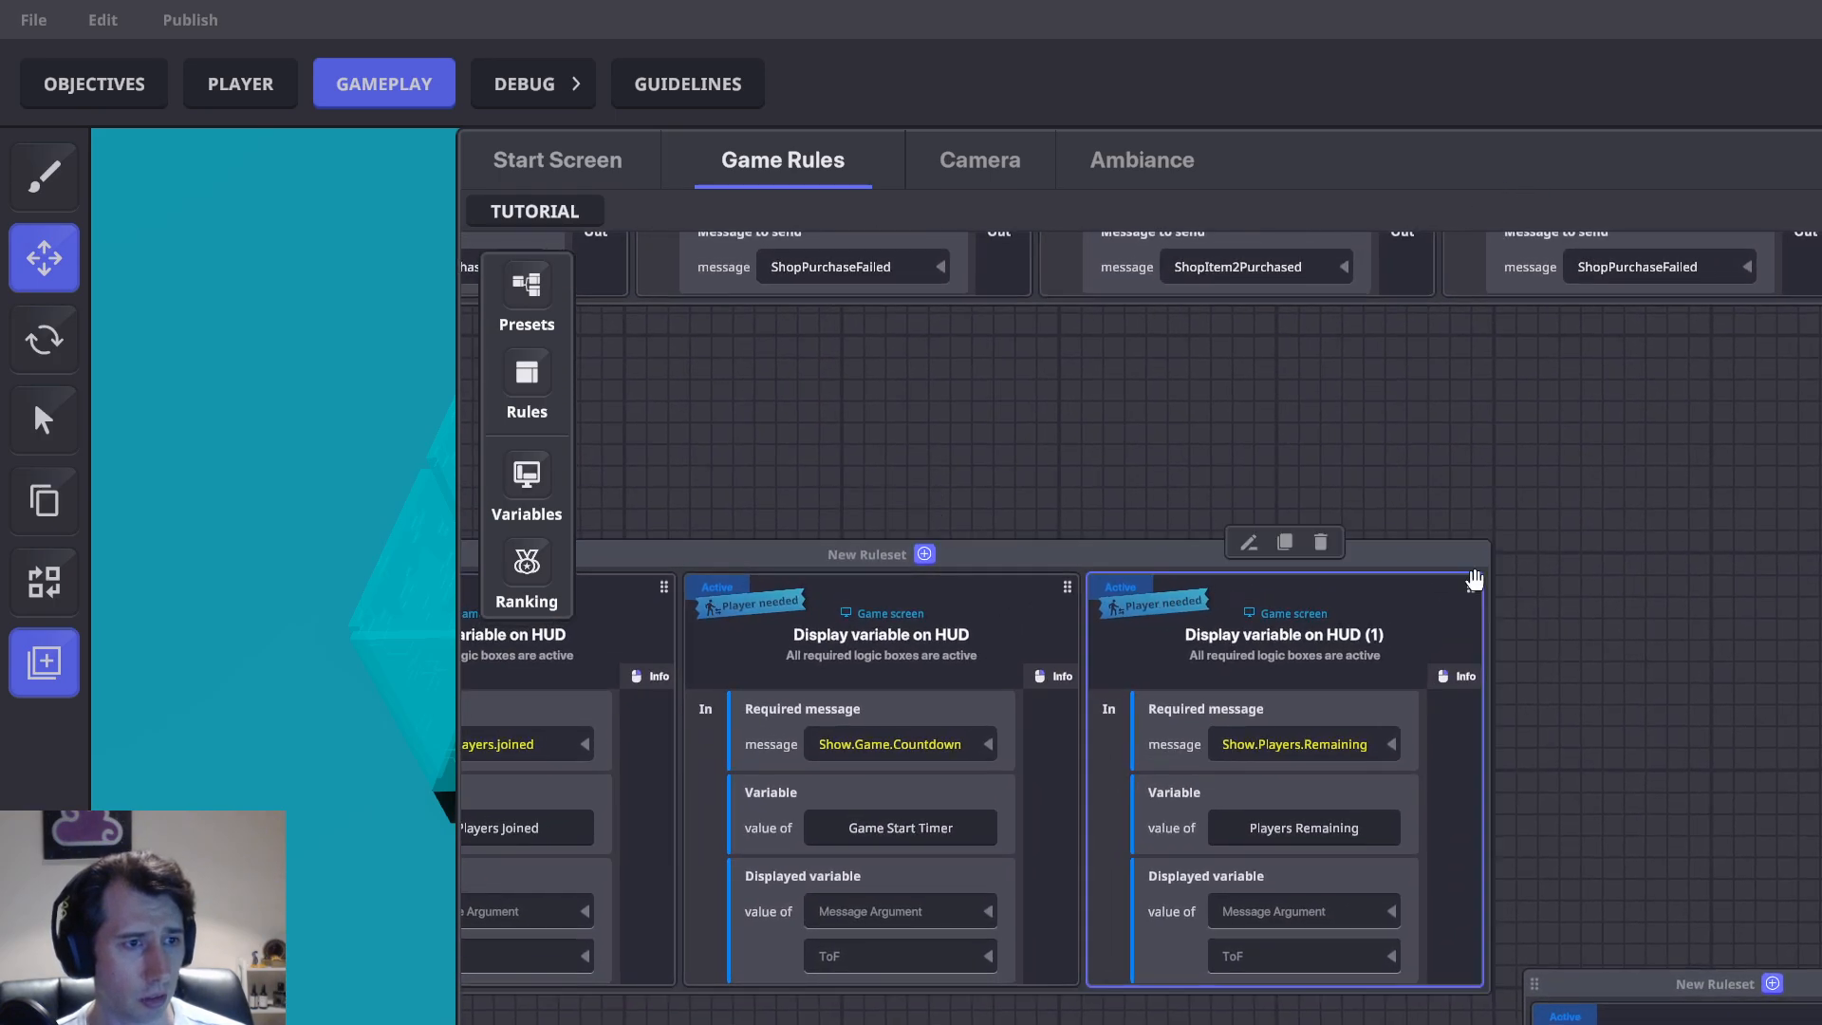
pyautogui.click(1285, 543)
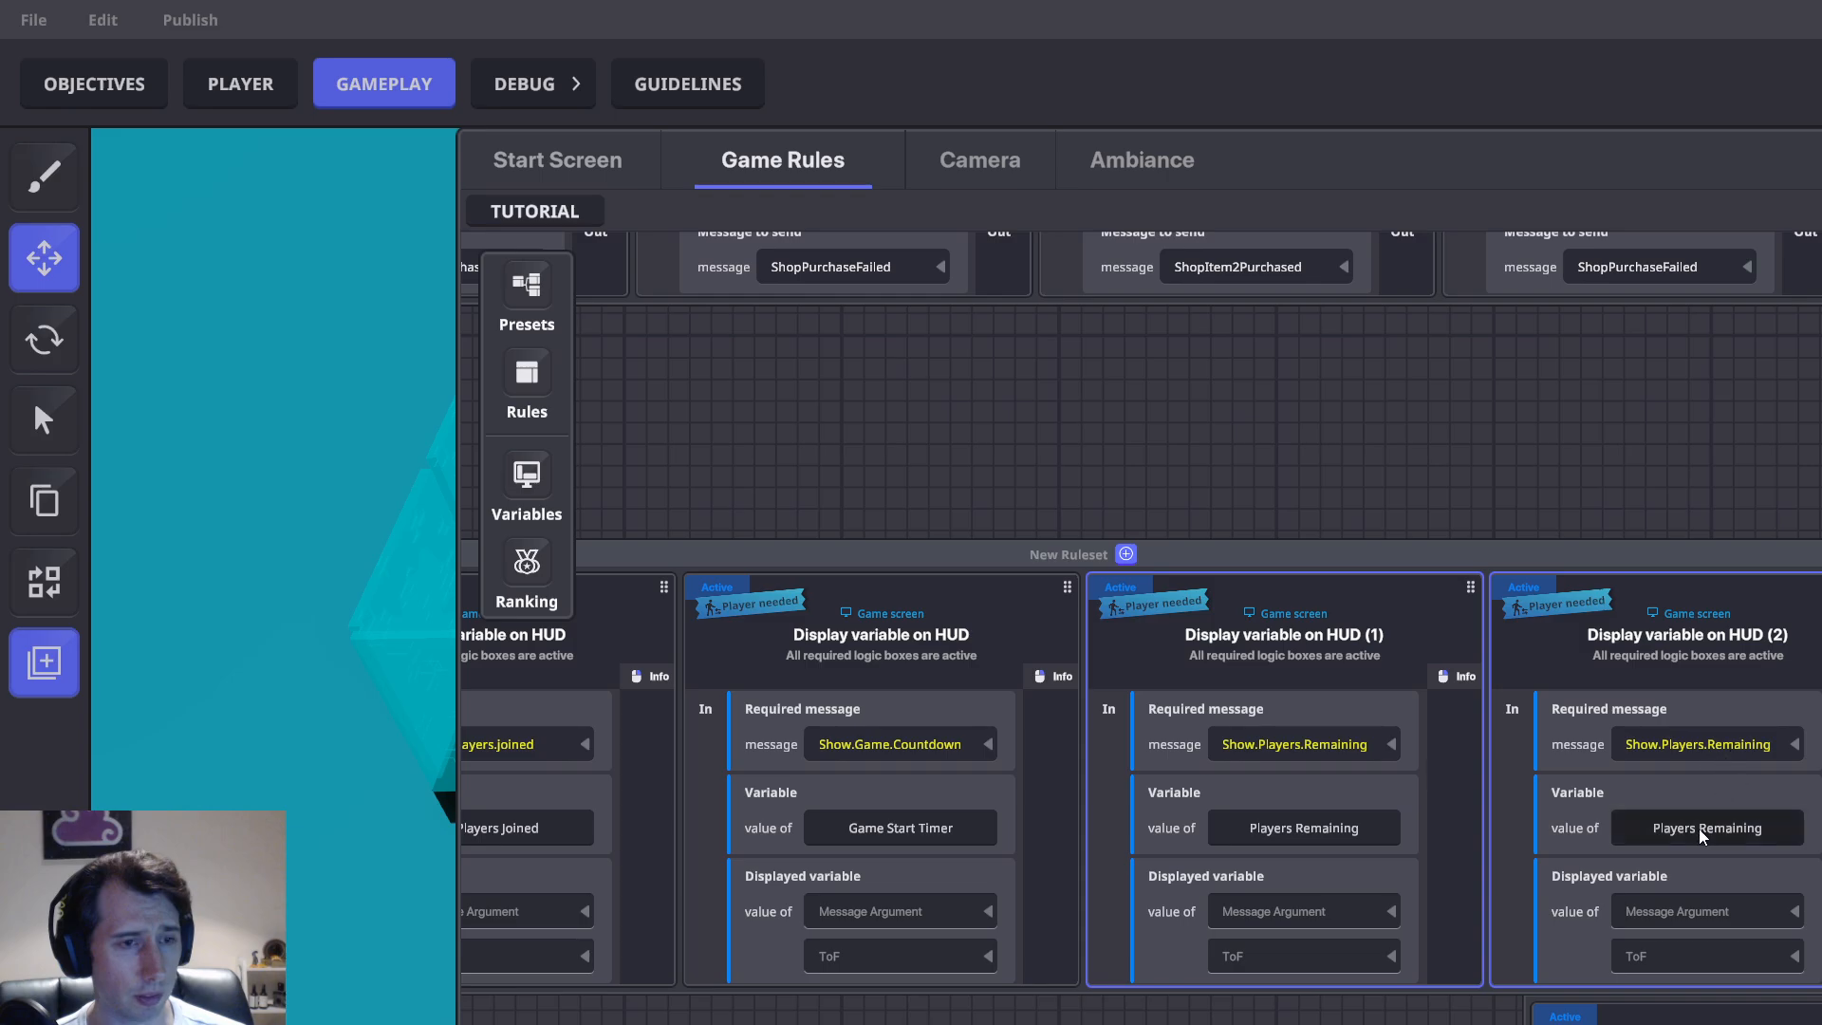
# Give the duplicated rule a new required message HUD.Player.Number with a True/False argument ToF, and set its variable to Player number
pyautogui.click(1236, 828)
pyautogui.moveTo(1676, 448); pyautogui.dragTo(1078, 413)
pyautogui.click(1580, 712)
pyautogui.write('HU')
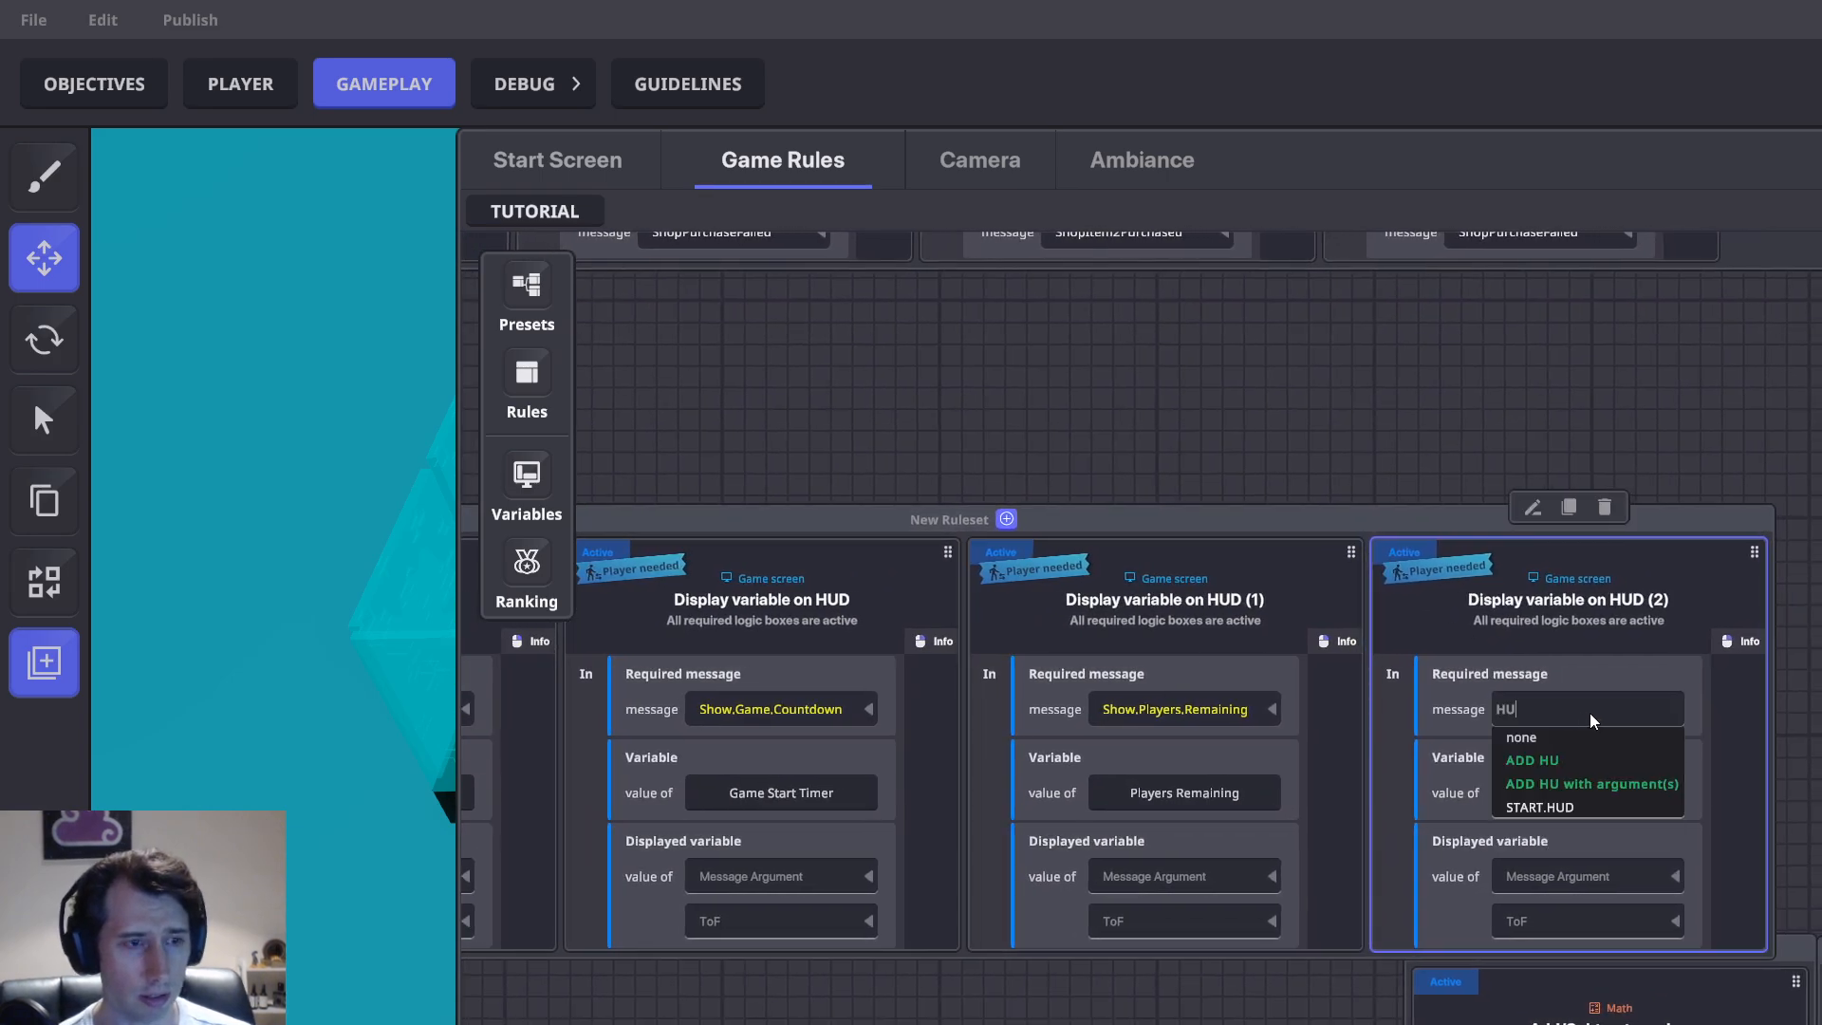
pyautogui.write('D.Player.Nu')
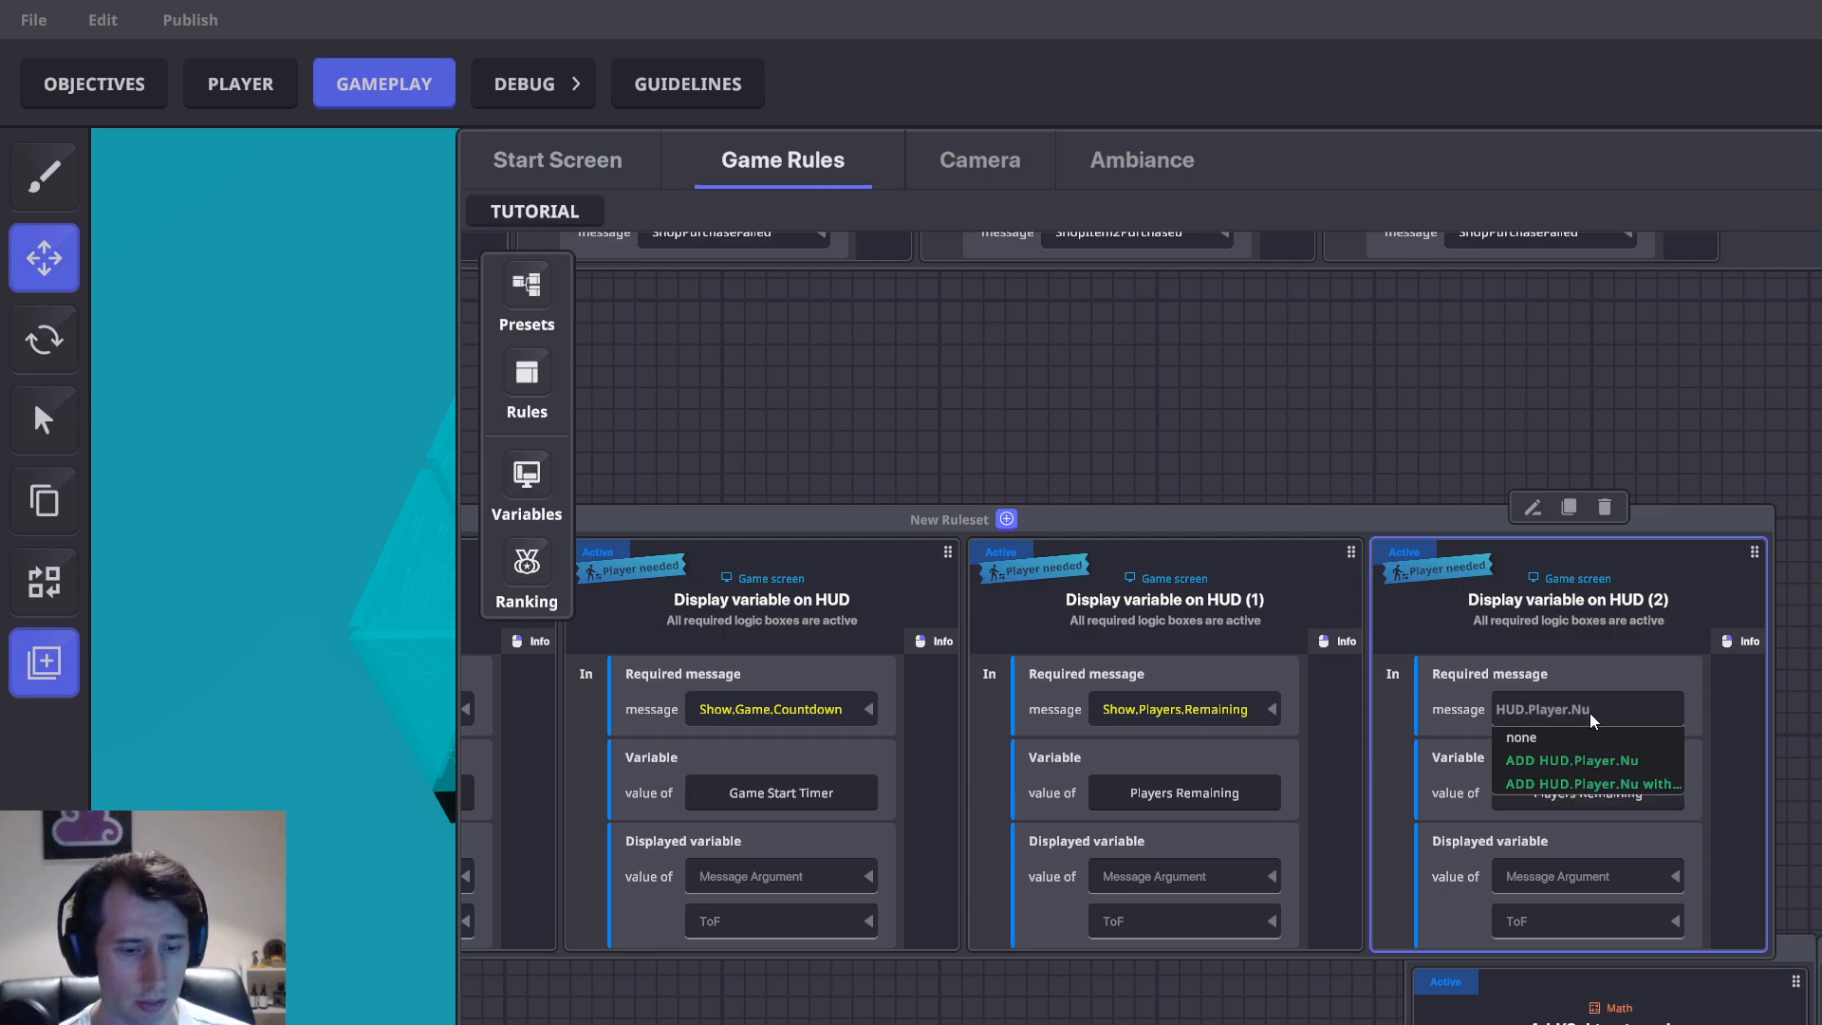
pyautogui.write('mber')
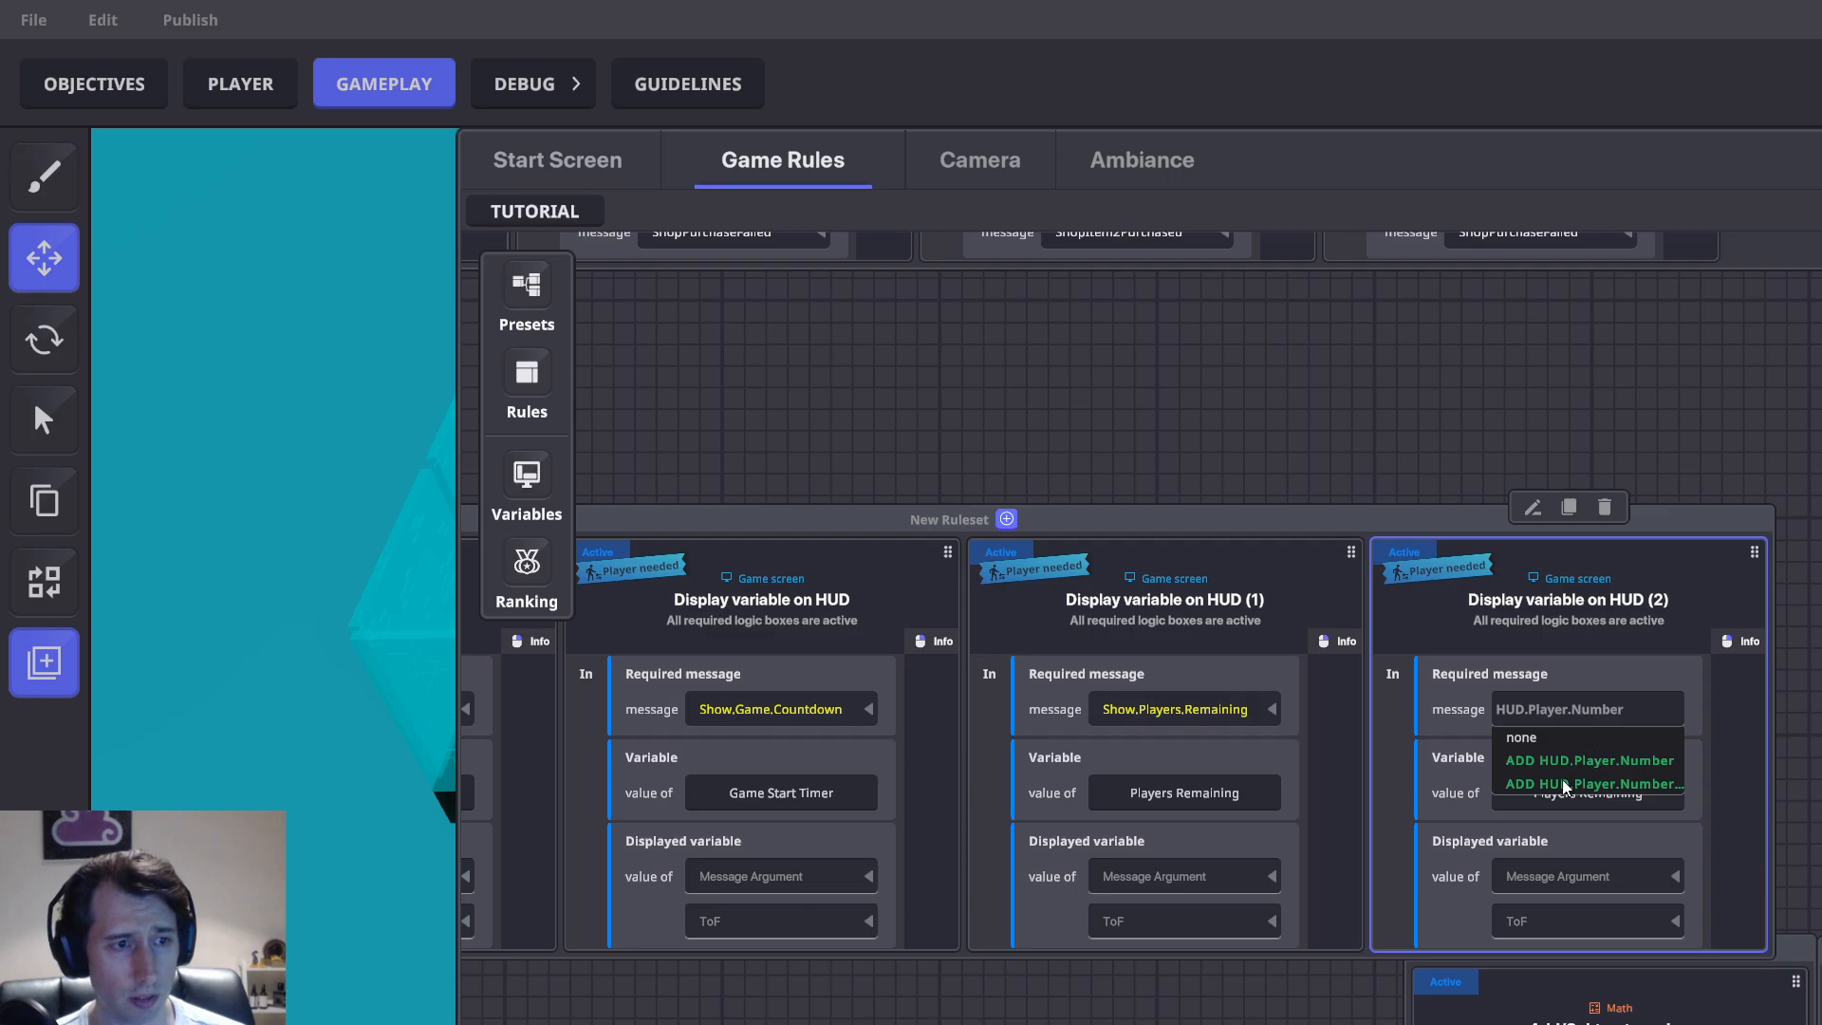
pyautogui.click(1562, 780)
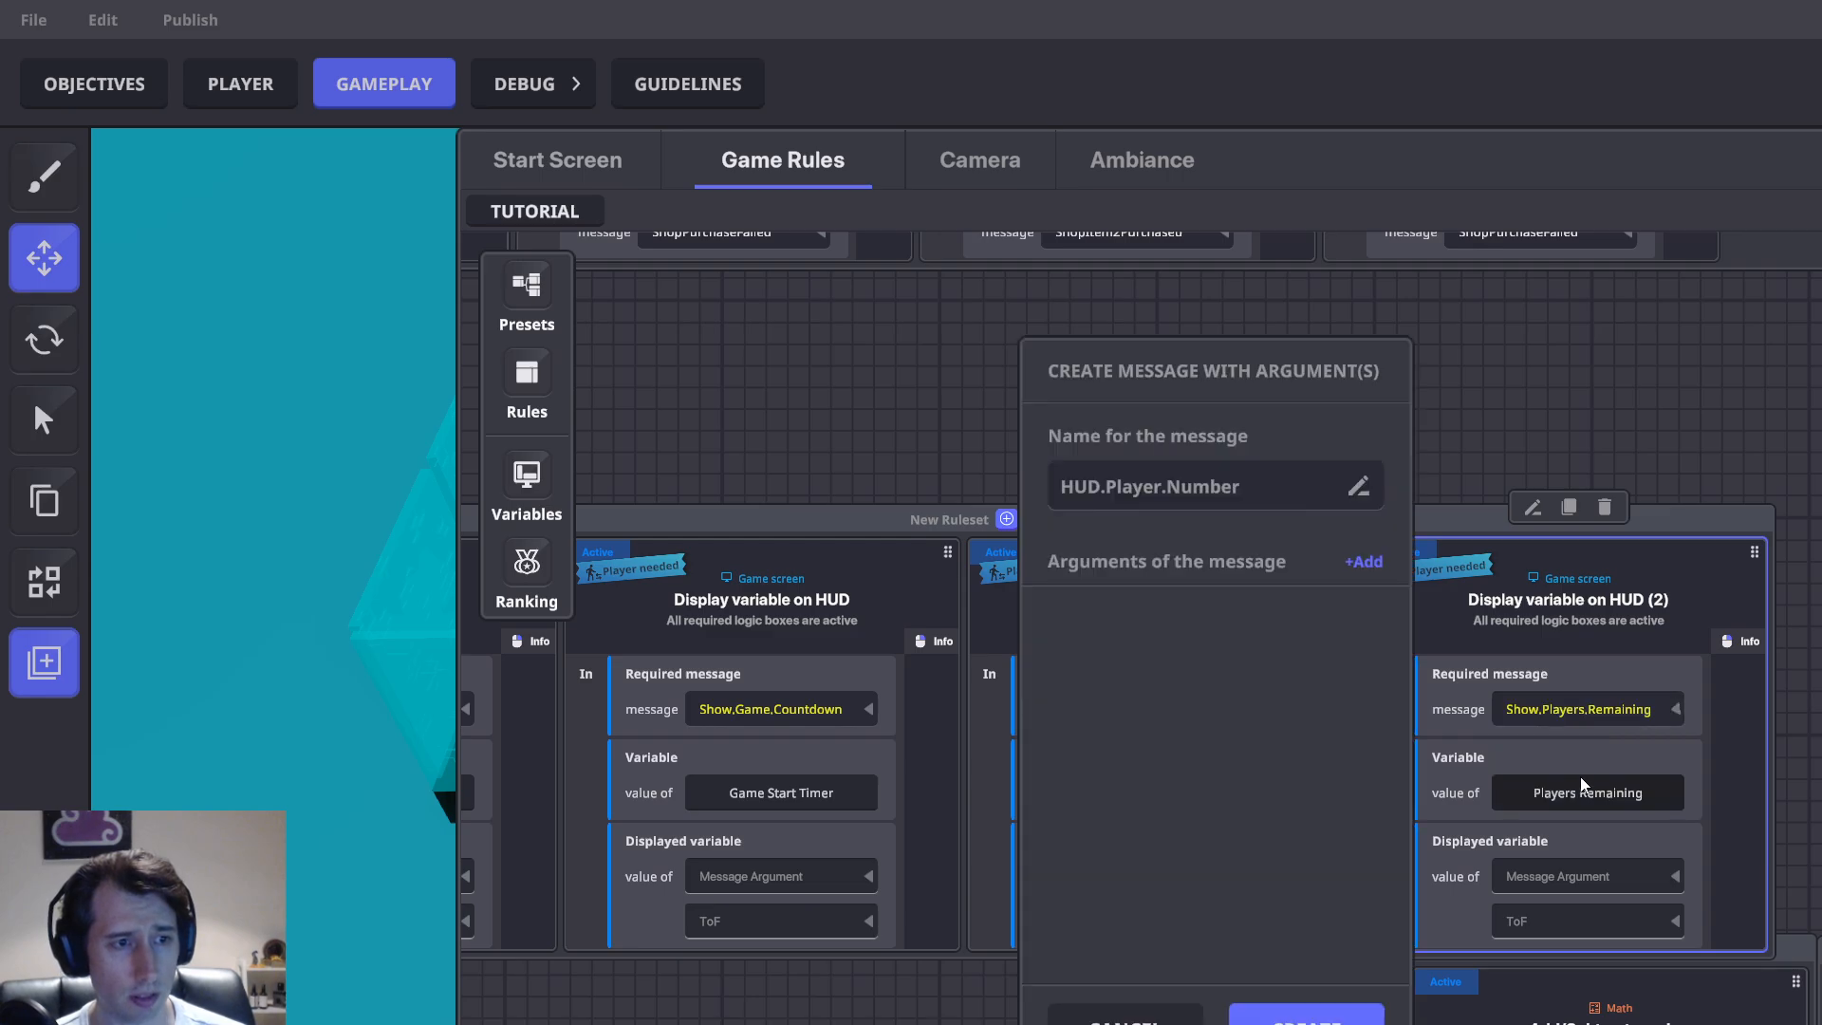
pyautogui.click(1369, 562)
pyautogui.click(1152, 731)
pyautogui.write('To')
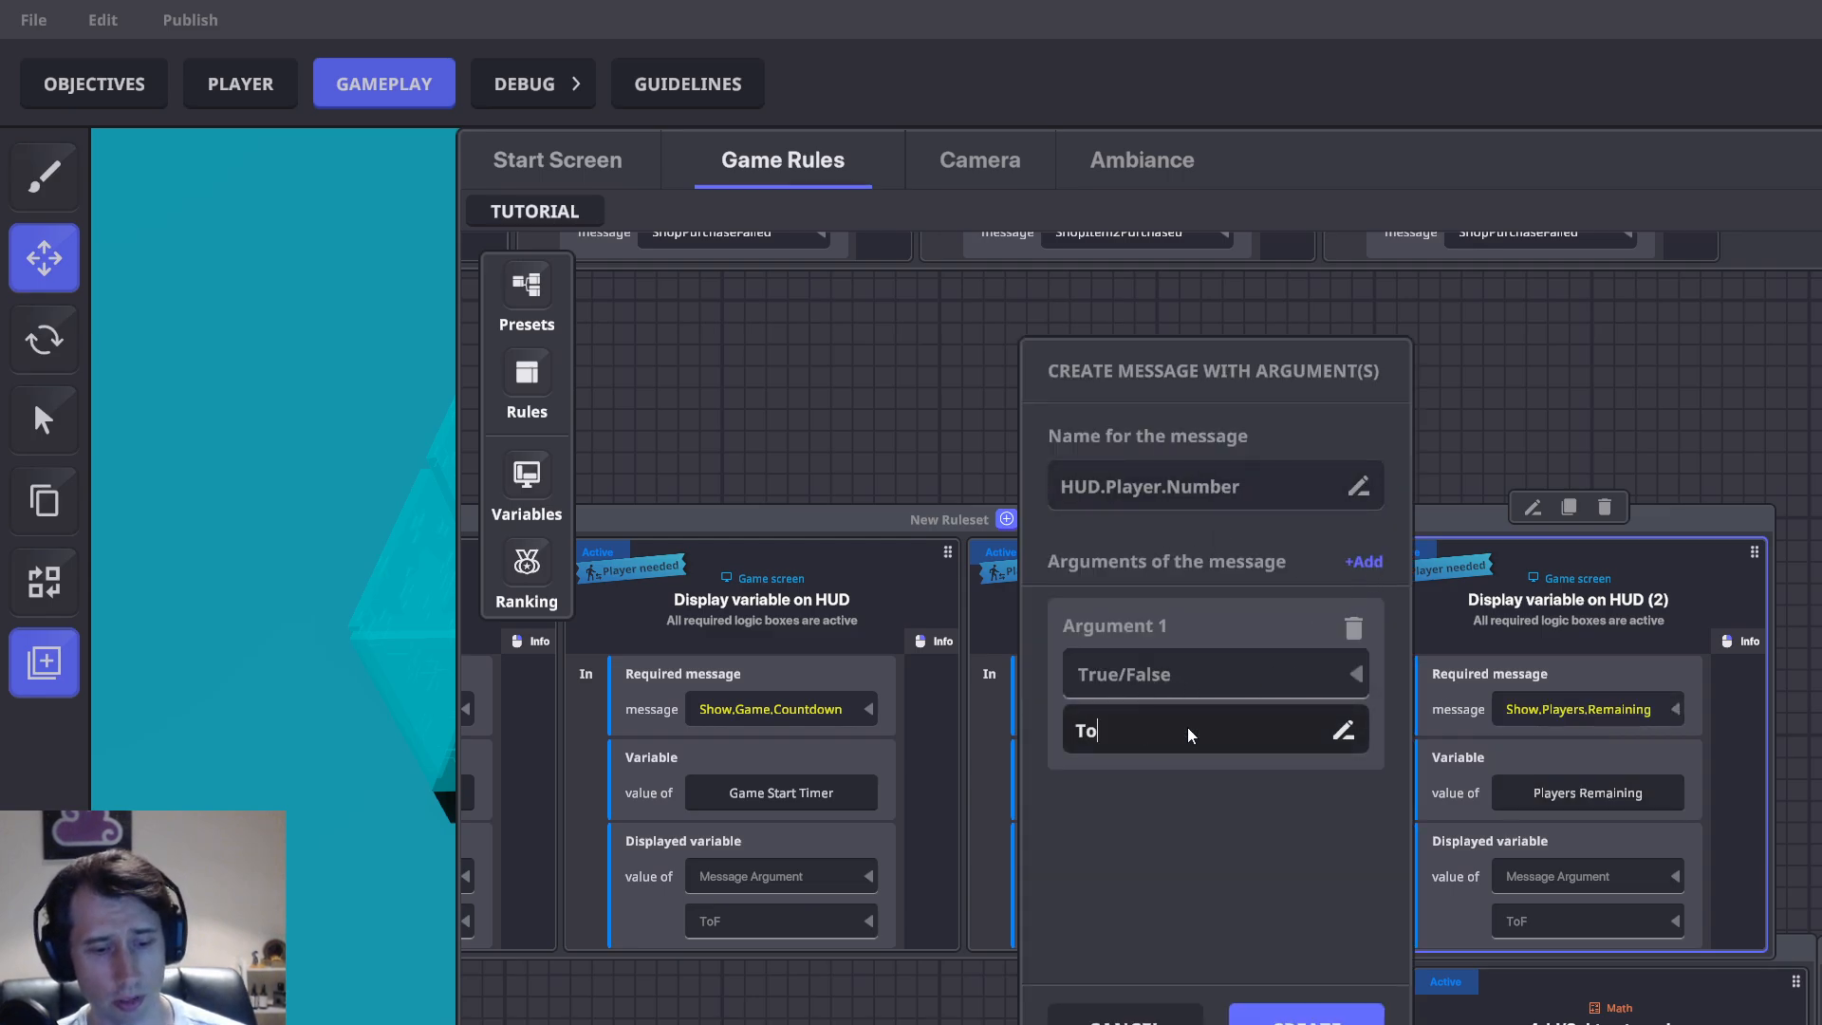
pyautogui.write('F')
pyautogui.click(1306, 1016)
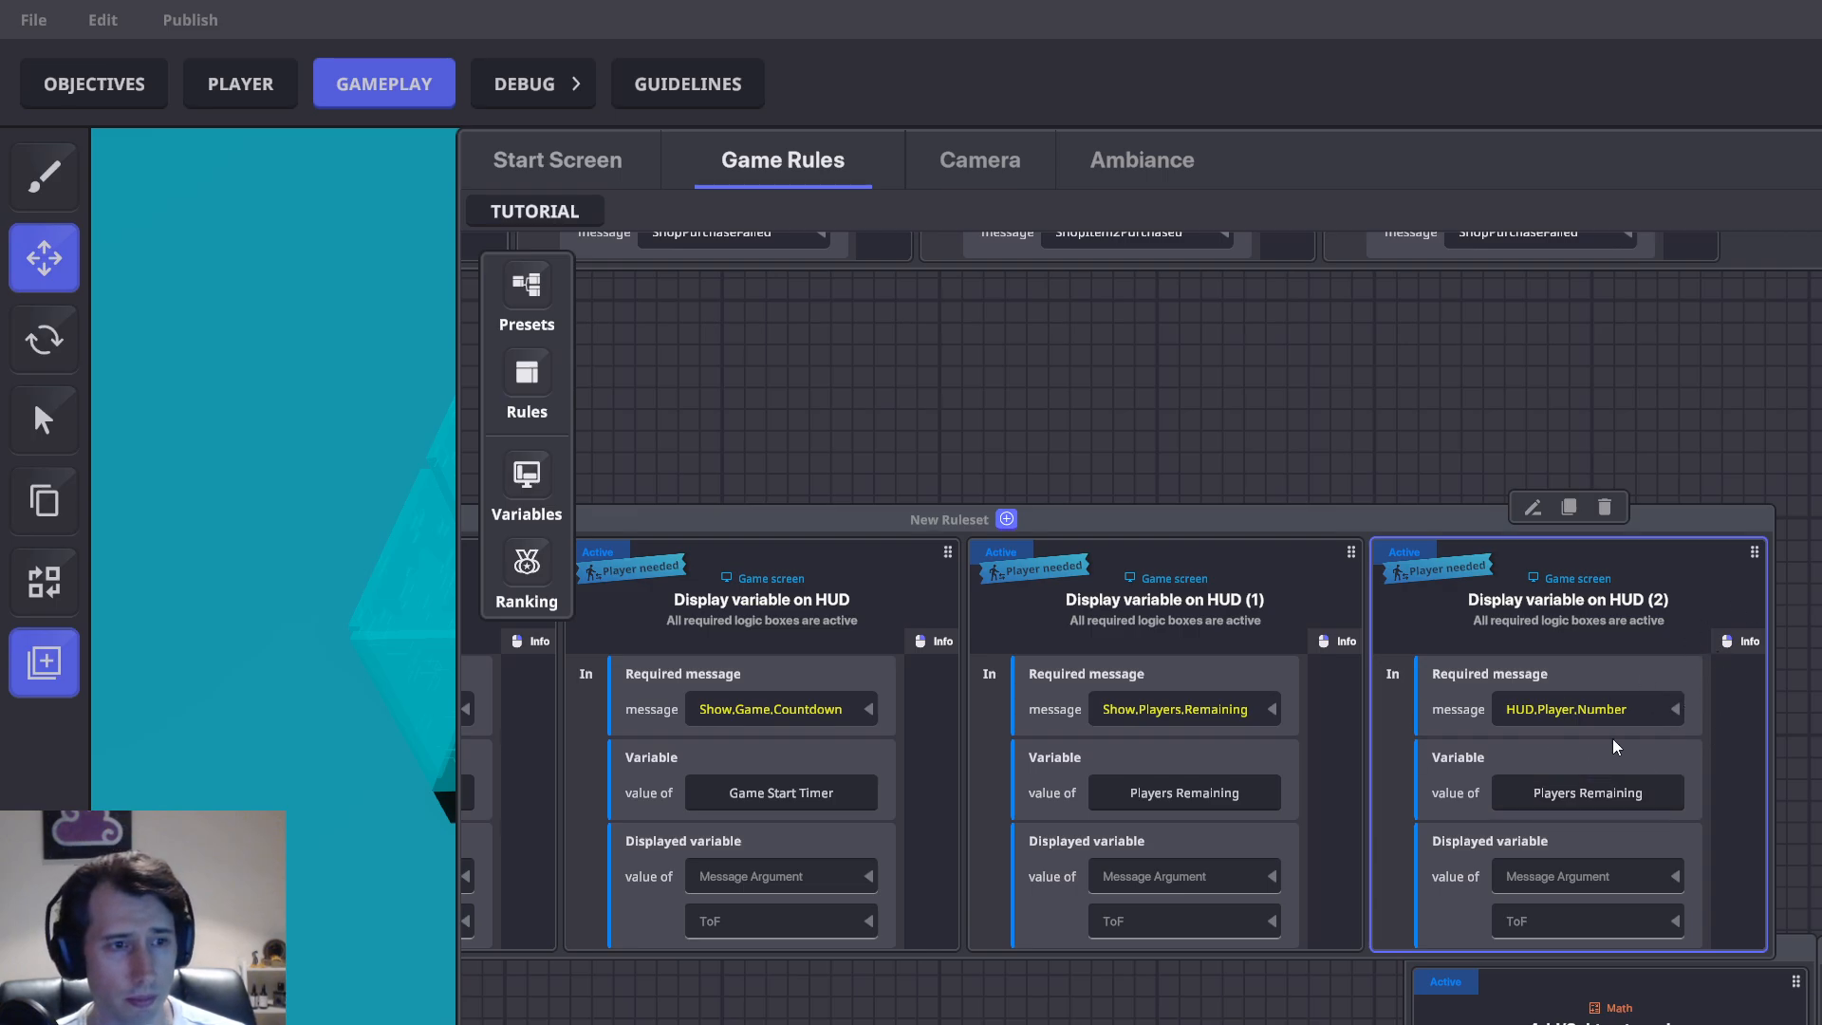
pyautogui.click(1599, 798)
pyautogui.click(631, 739)
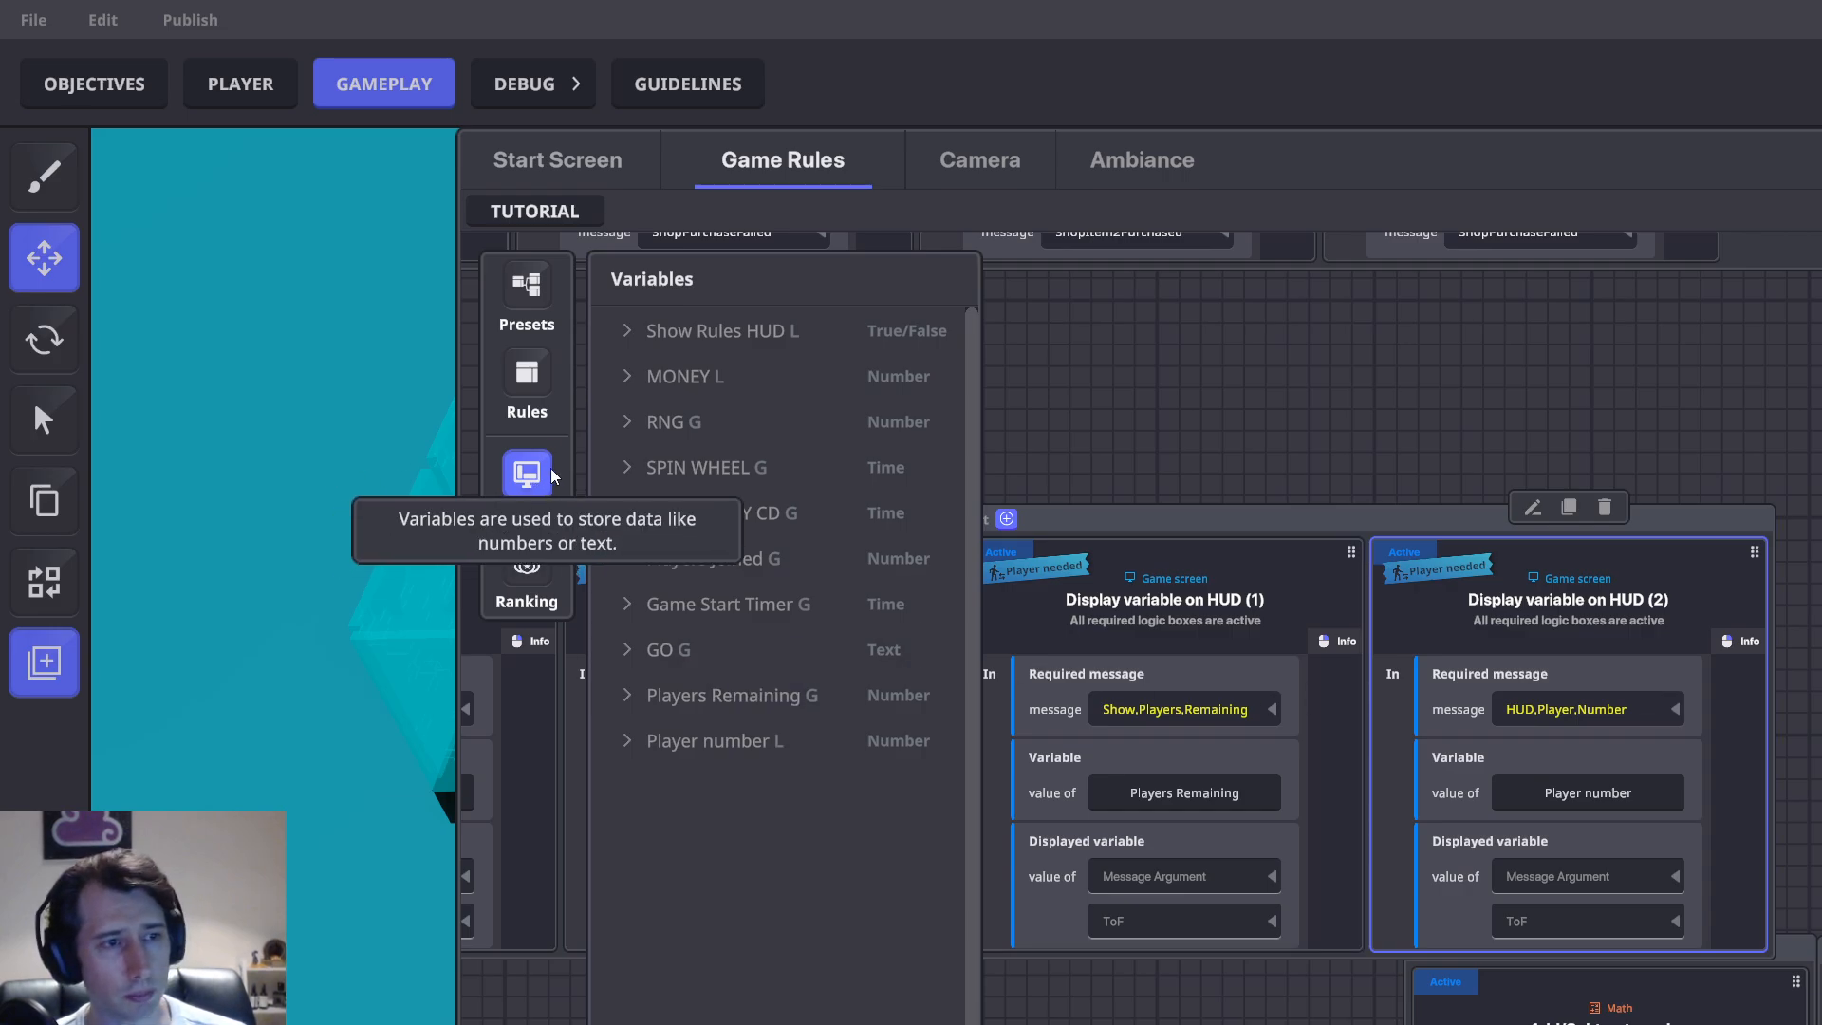
# Close the variables list and move the ruleset holding the HUD display rules slightly upward
pyautogui.click(527, 474)
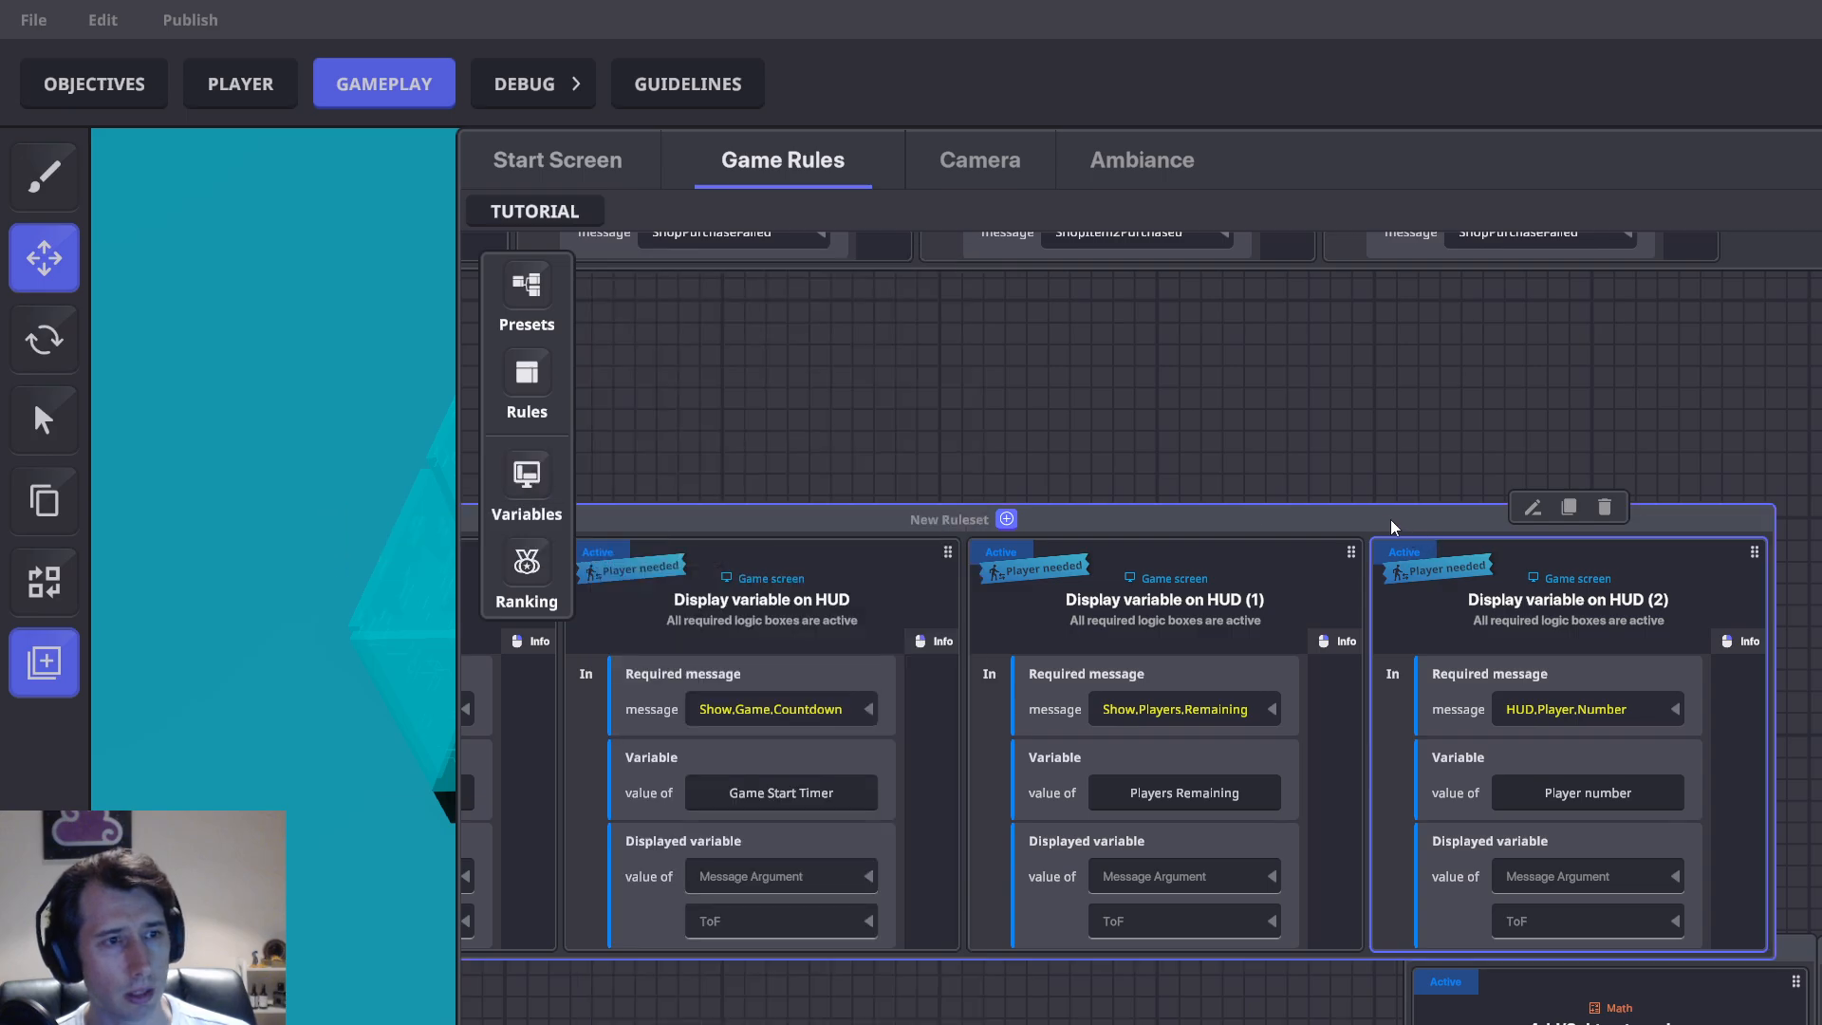
pyautogui.moveTo(1392, 520); pyautogui.dragTo(1385, 484)
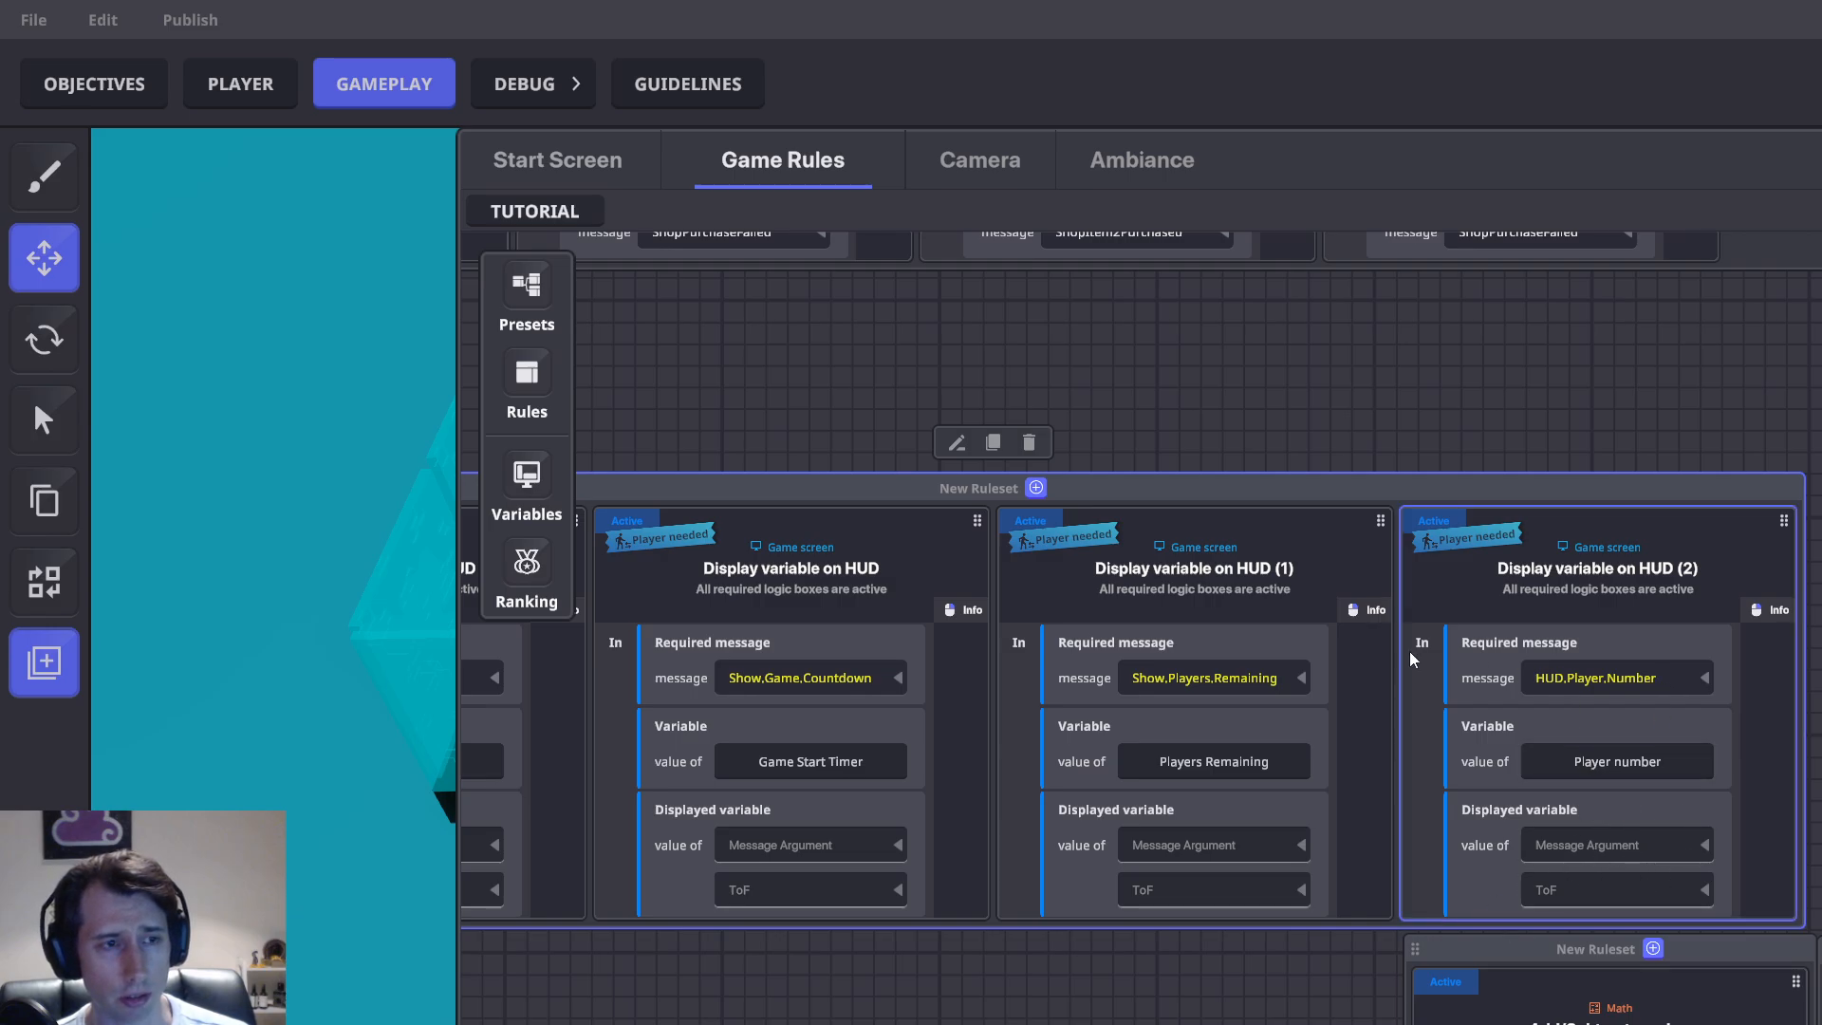
# Add a Set number value rule as a new ruleset in the empty space below the HUD display rules
pyautogui.moveTo(1044, 978); pyautogui.dragTo(1242, 558)
pyautogui.moveTo(1315, 887); pyautogui.dragTo(681, 850)
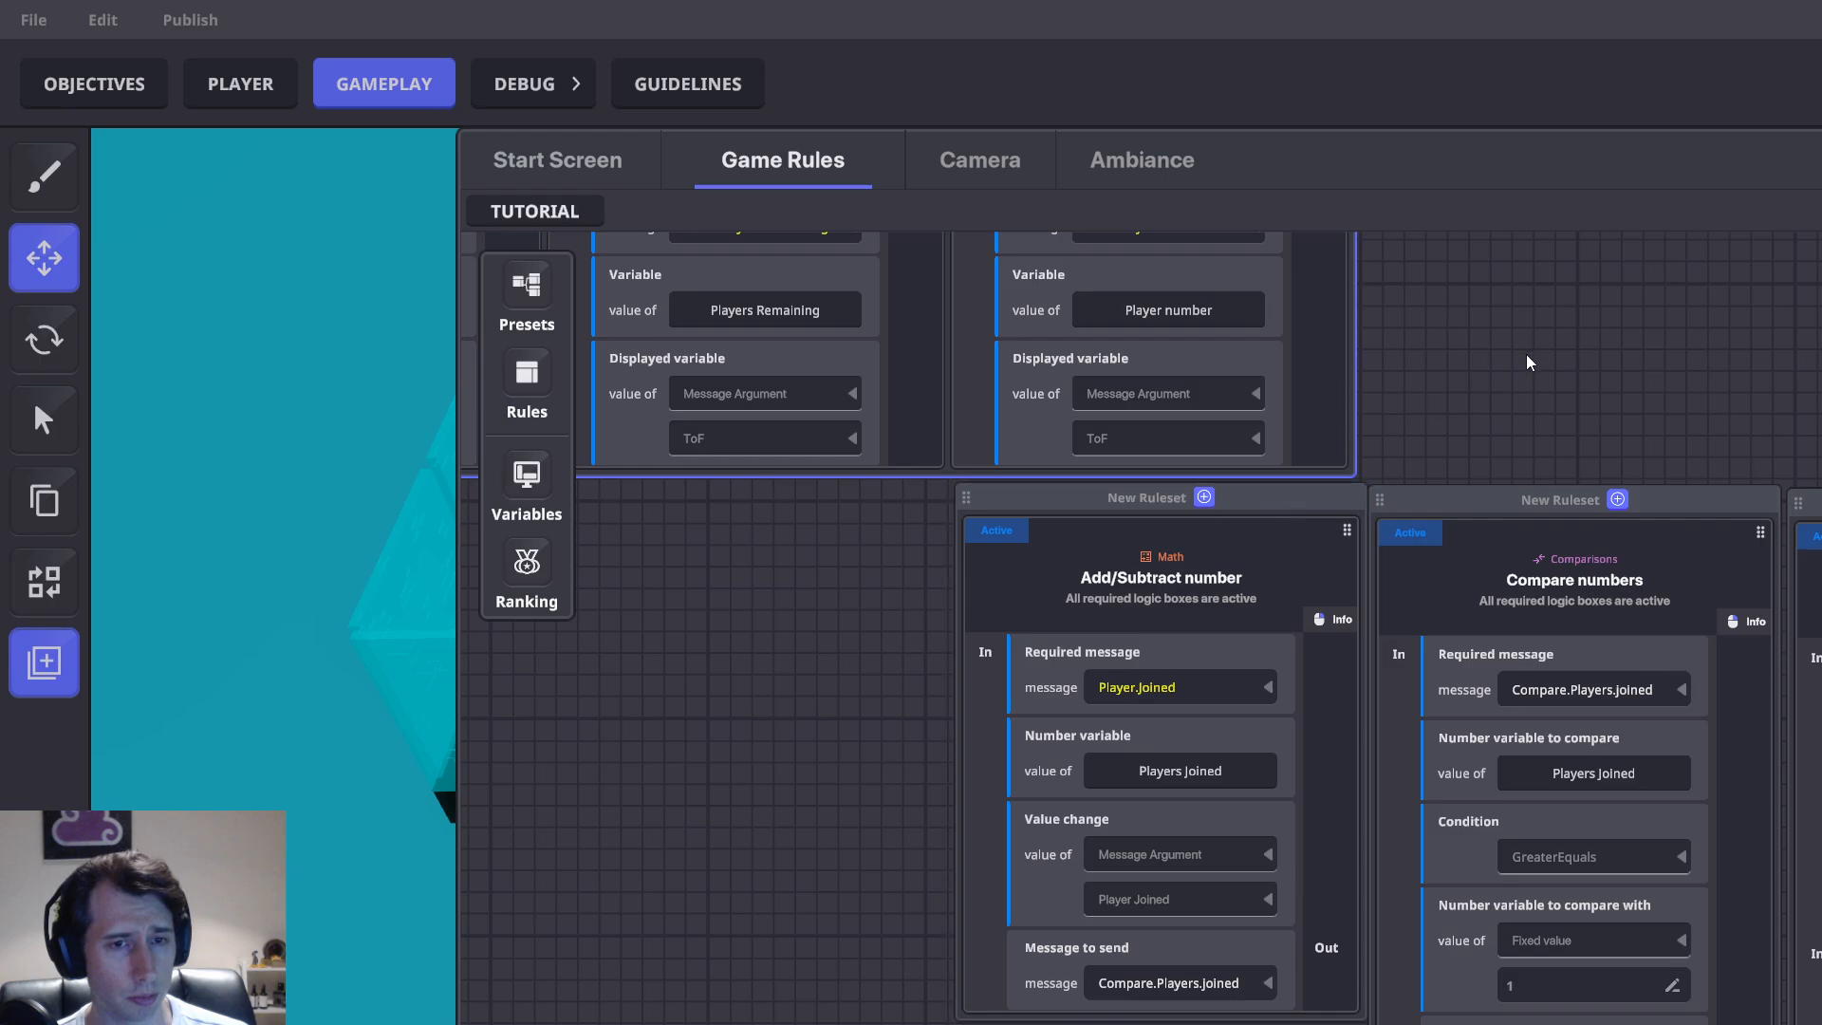
pyautogui.moveTo(1526, 357); pyautogui.dragTo(1689, 414)
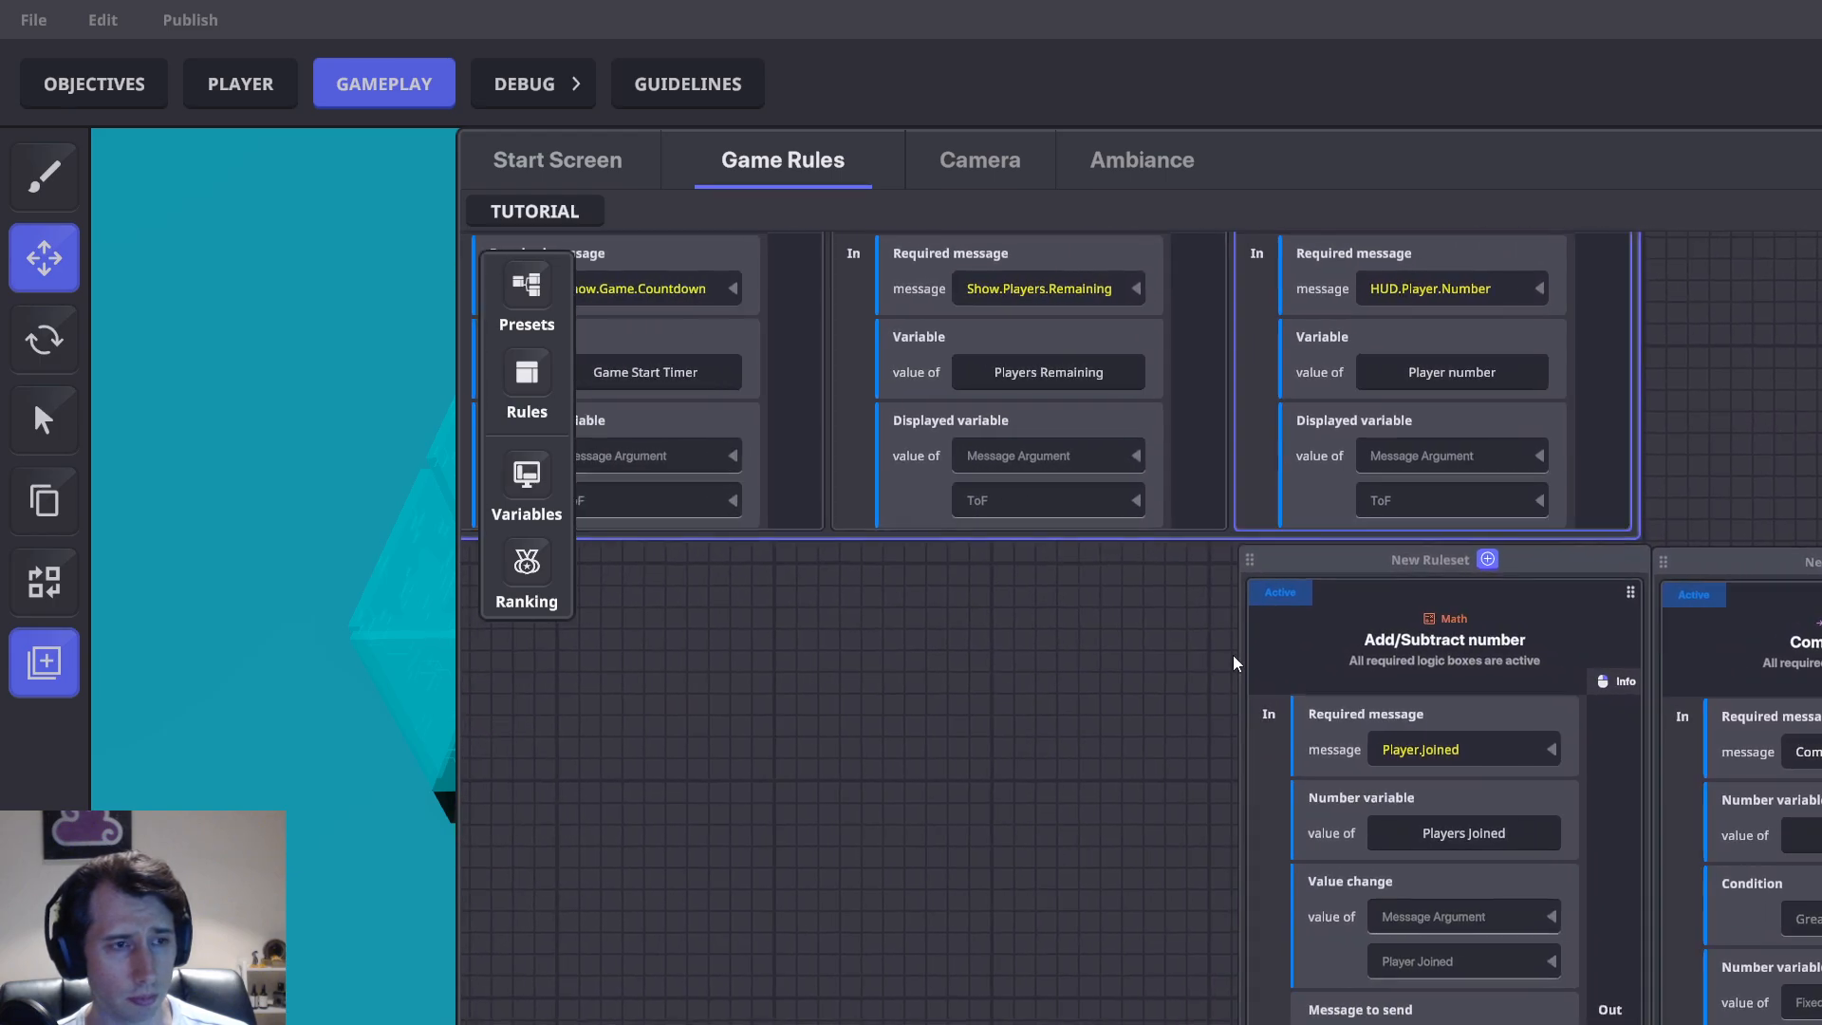
pyautogui.moveTo(874, 765); pyautogui.dragTo(1540, 762)
pyautogui.click(529, 479)
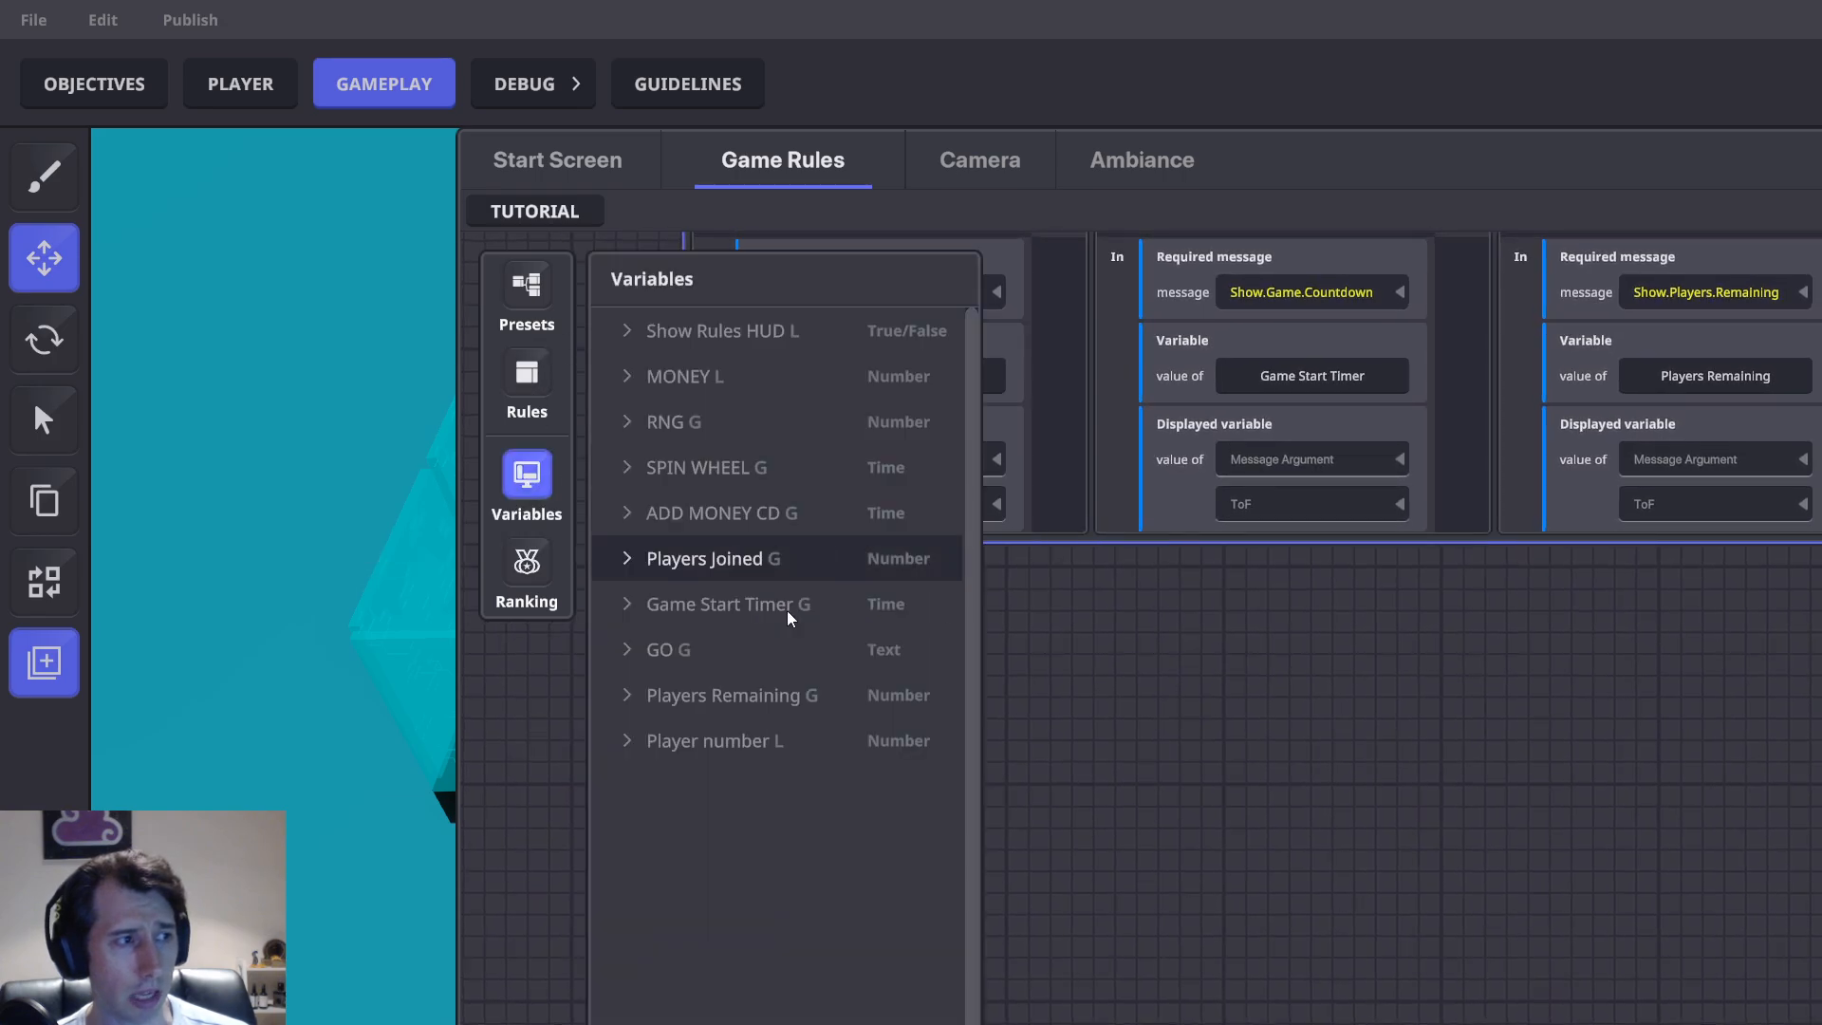
pyautogui.click(527, 375)
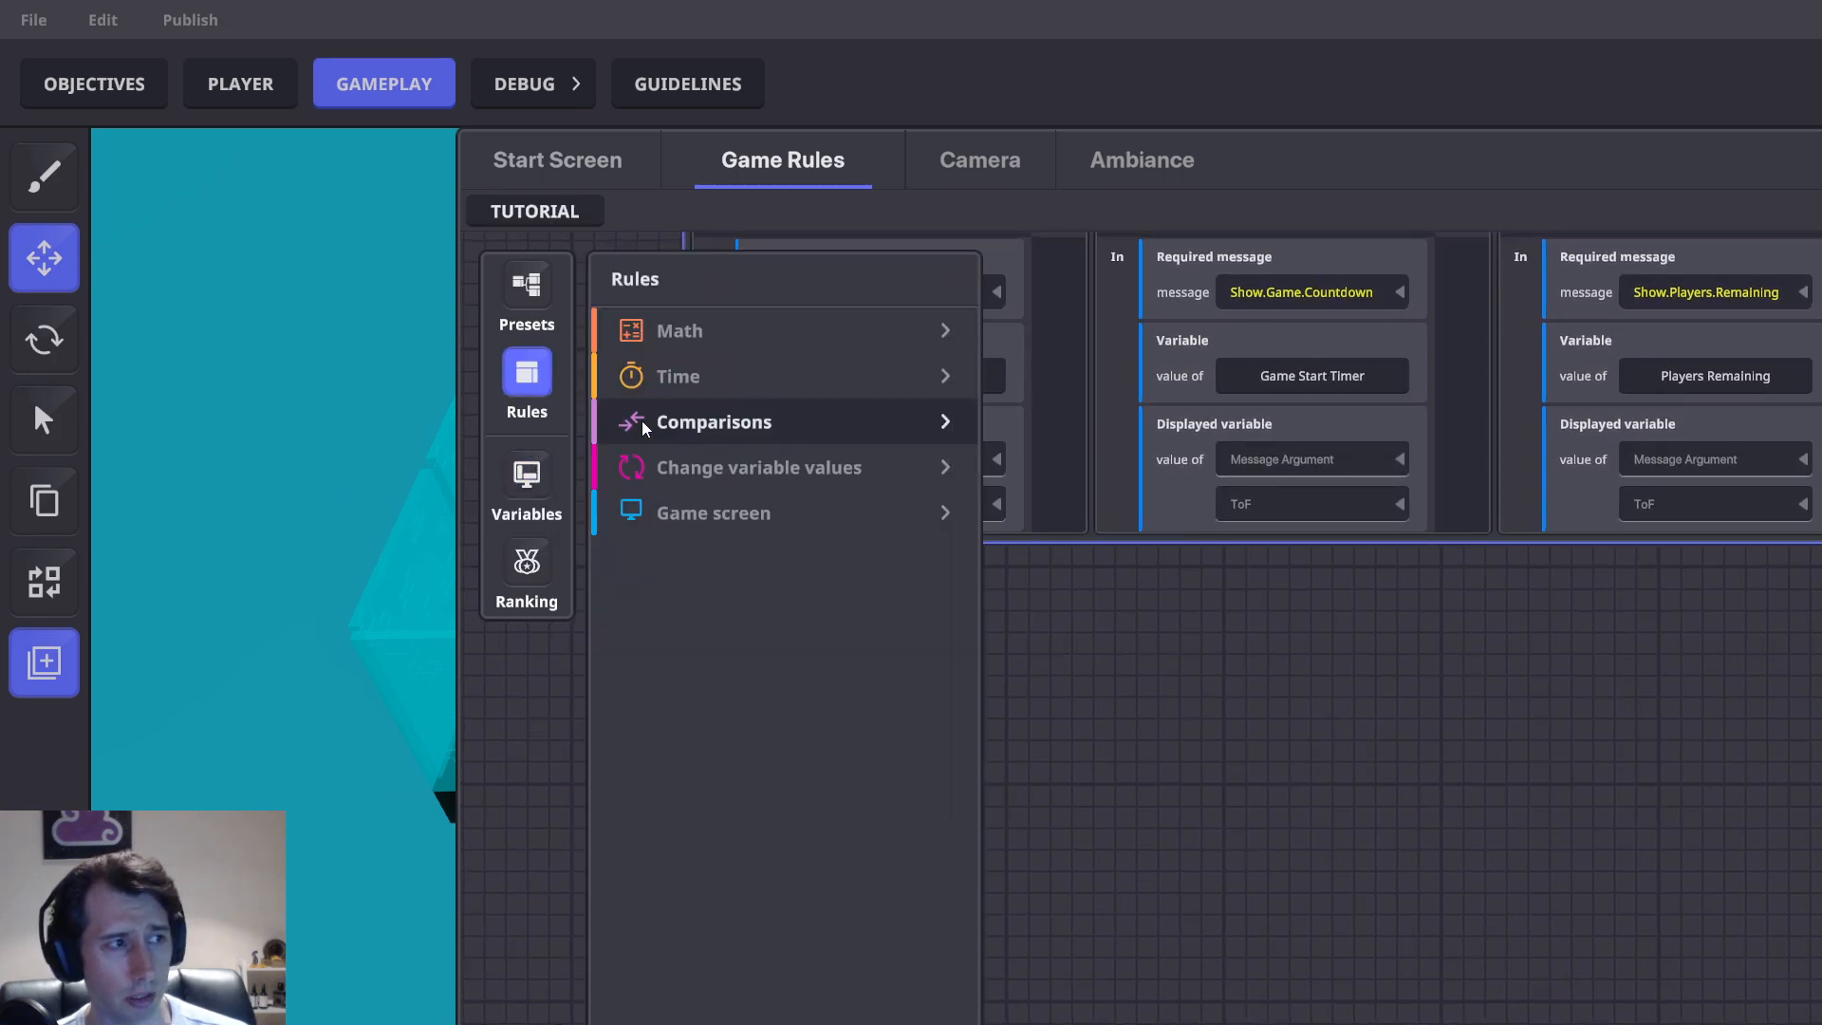
pyautogui.click(784, 475)
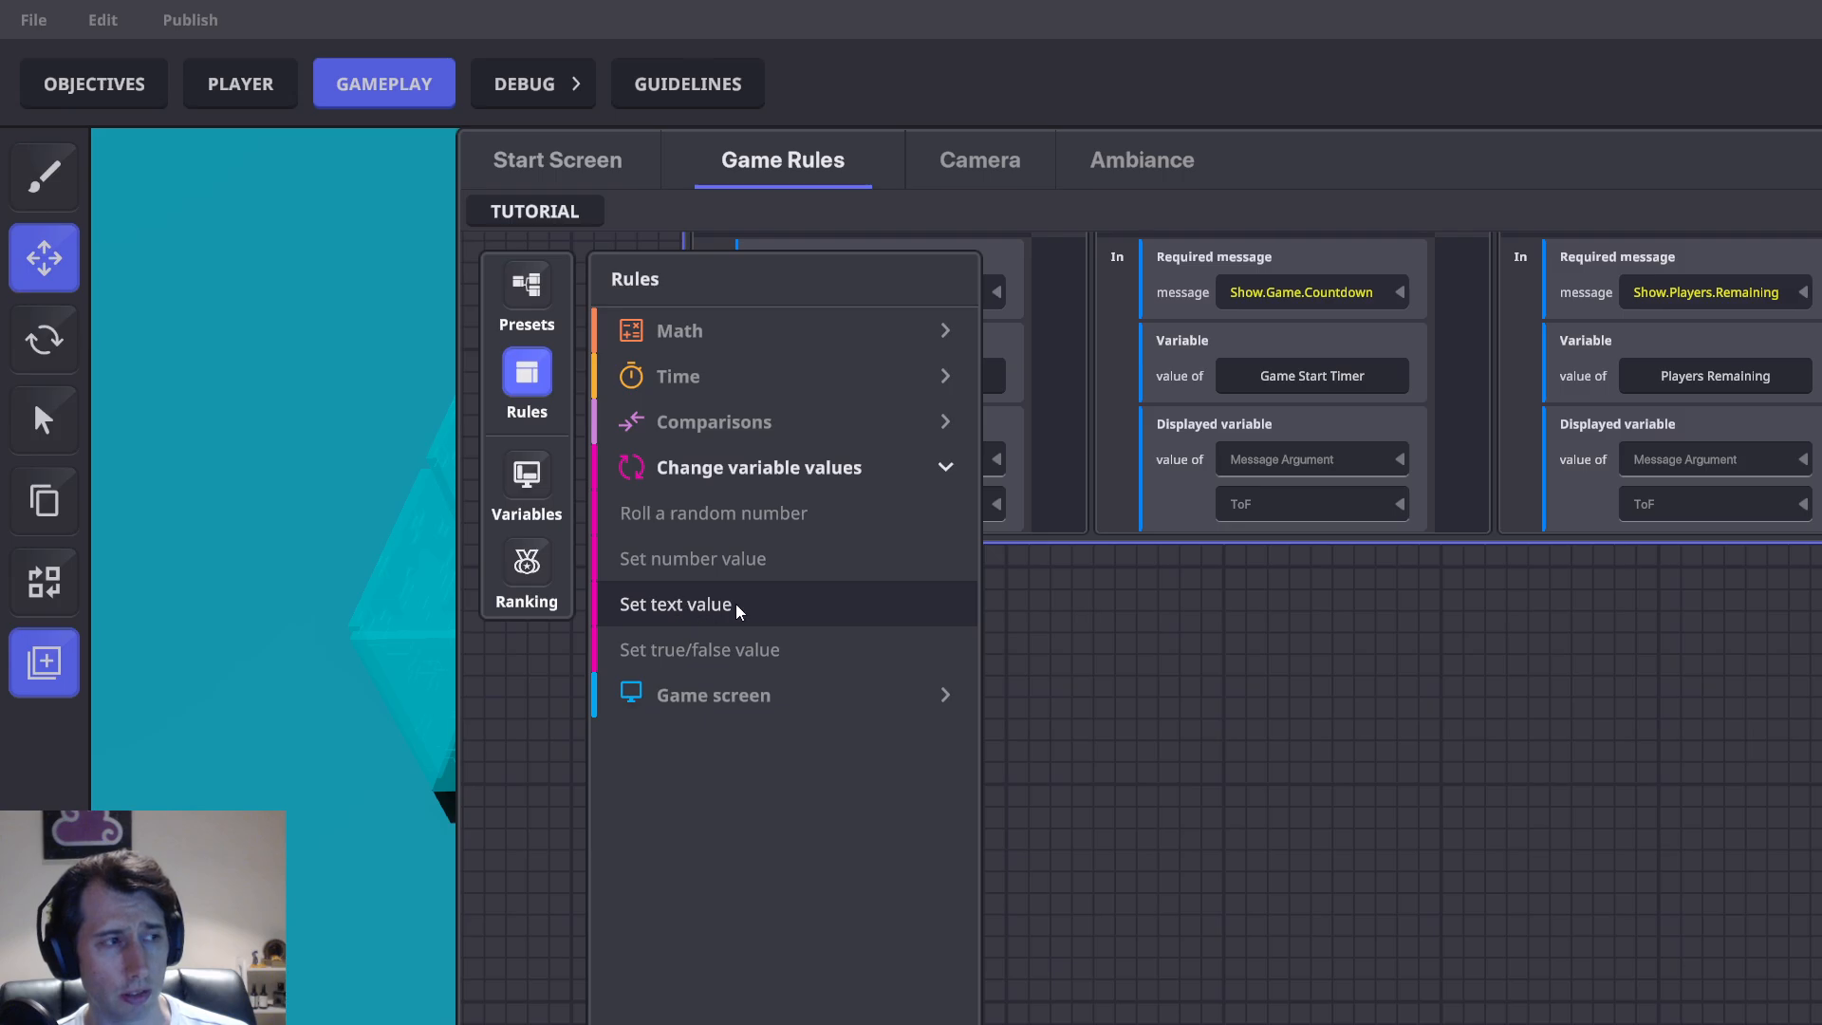
pyautogui.click(752, 559)
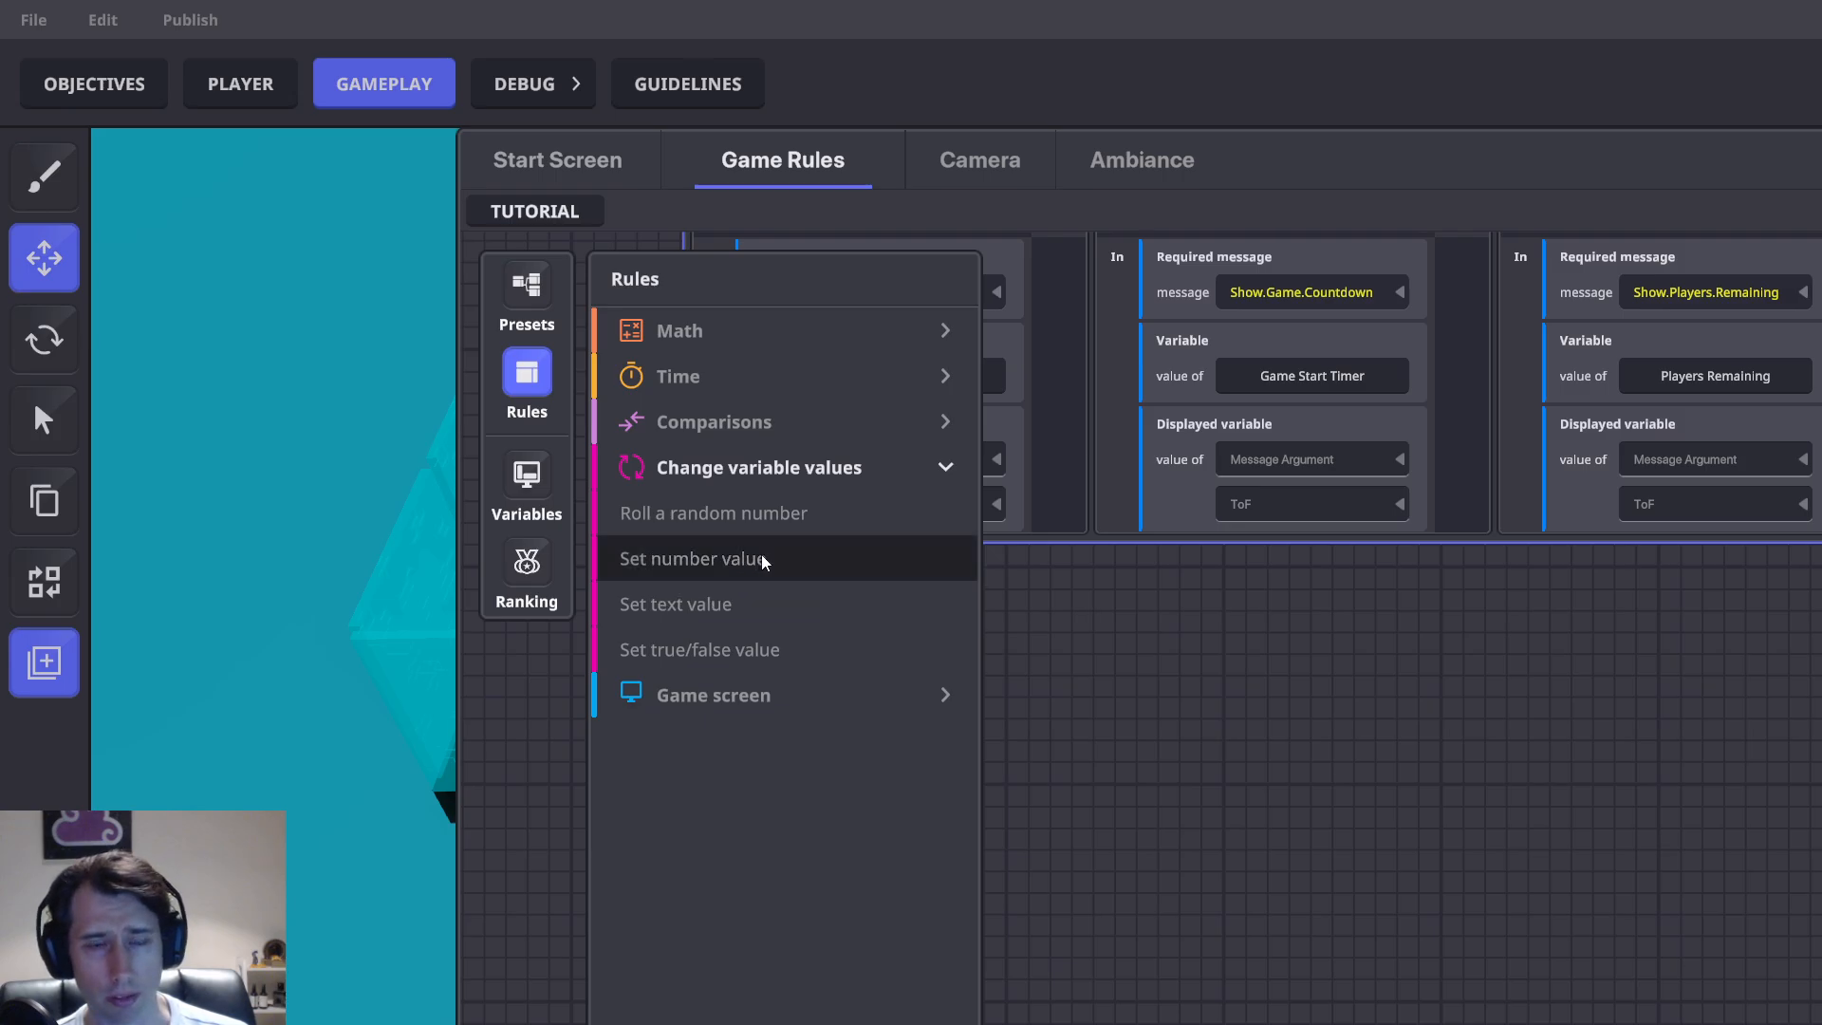
pyautogui.moveTo(1324, 679); pyautogui.dragTo(1224, 565)
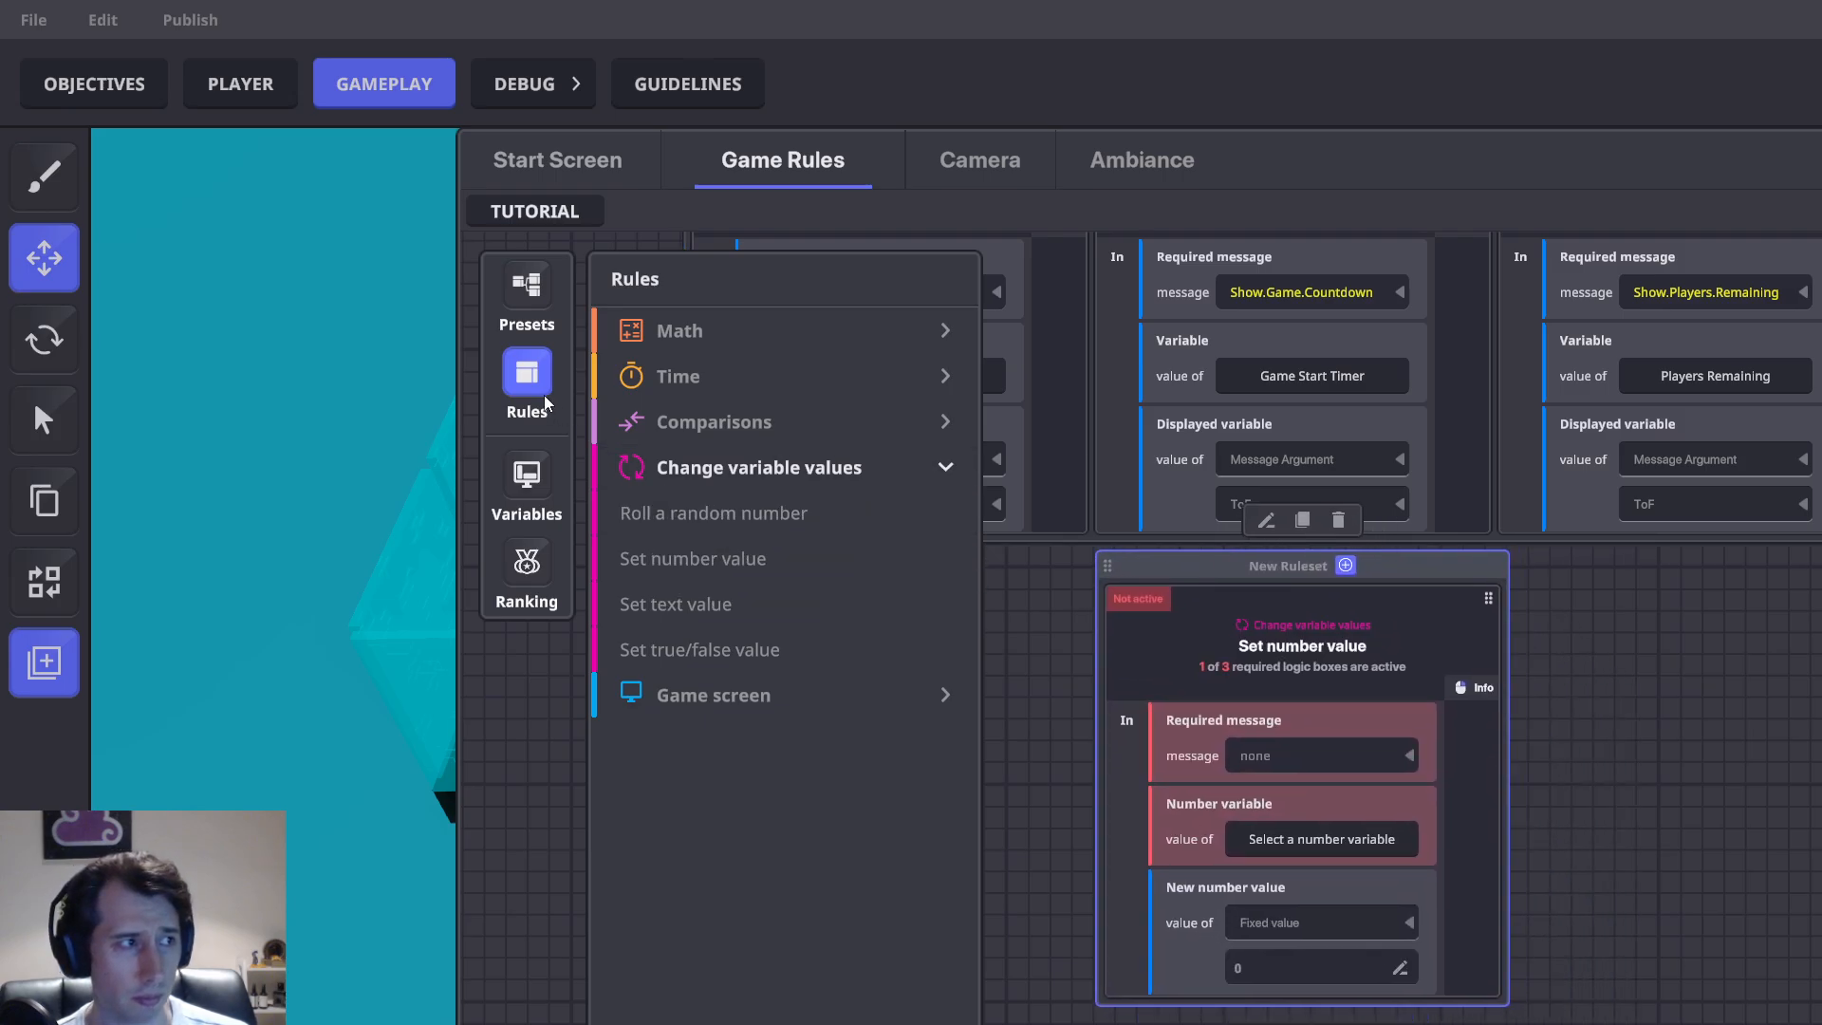
pyautogui.click(543, 395)
# Set the required message of the Set number value rule to the existing Player.number message
pyautogui.click(1296, 757)
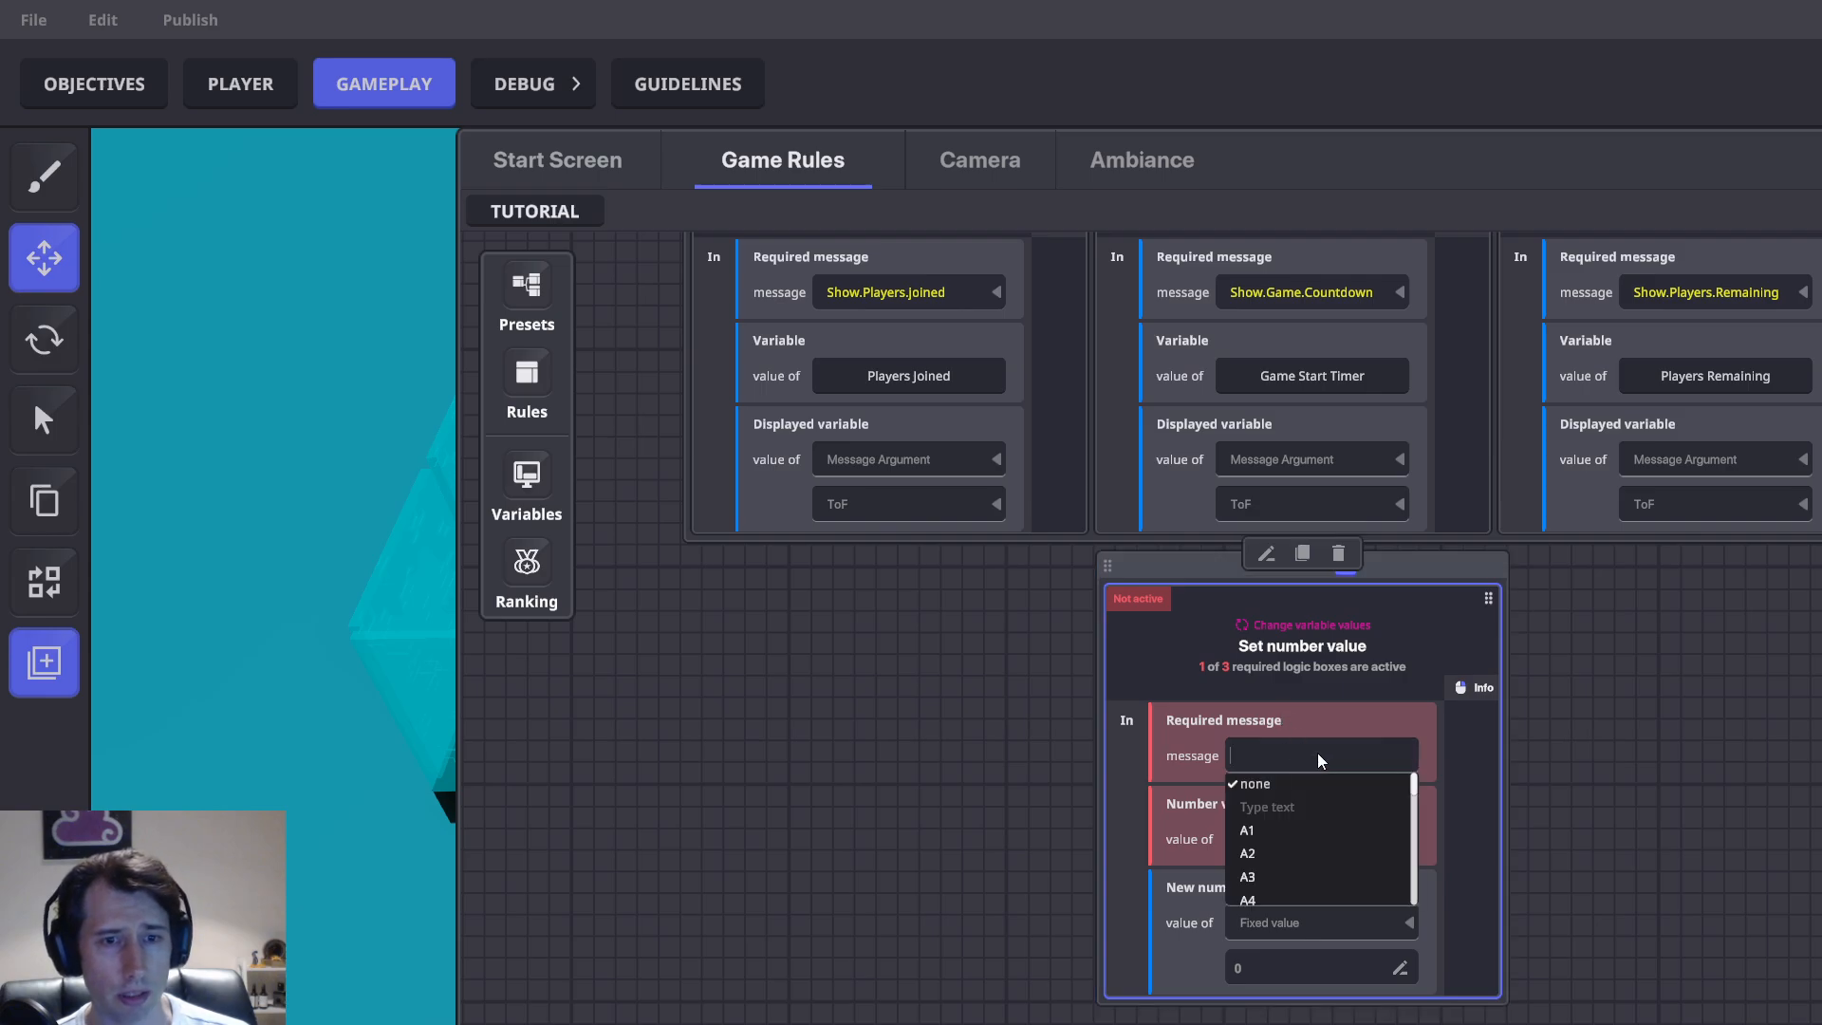
pyautogui.write('Play')
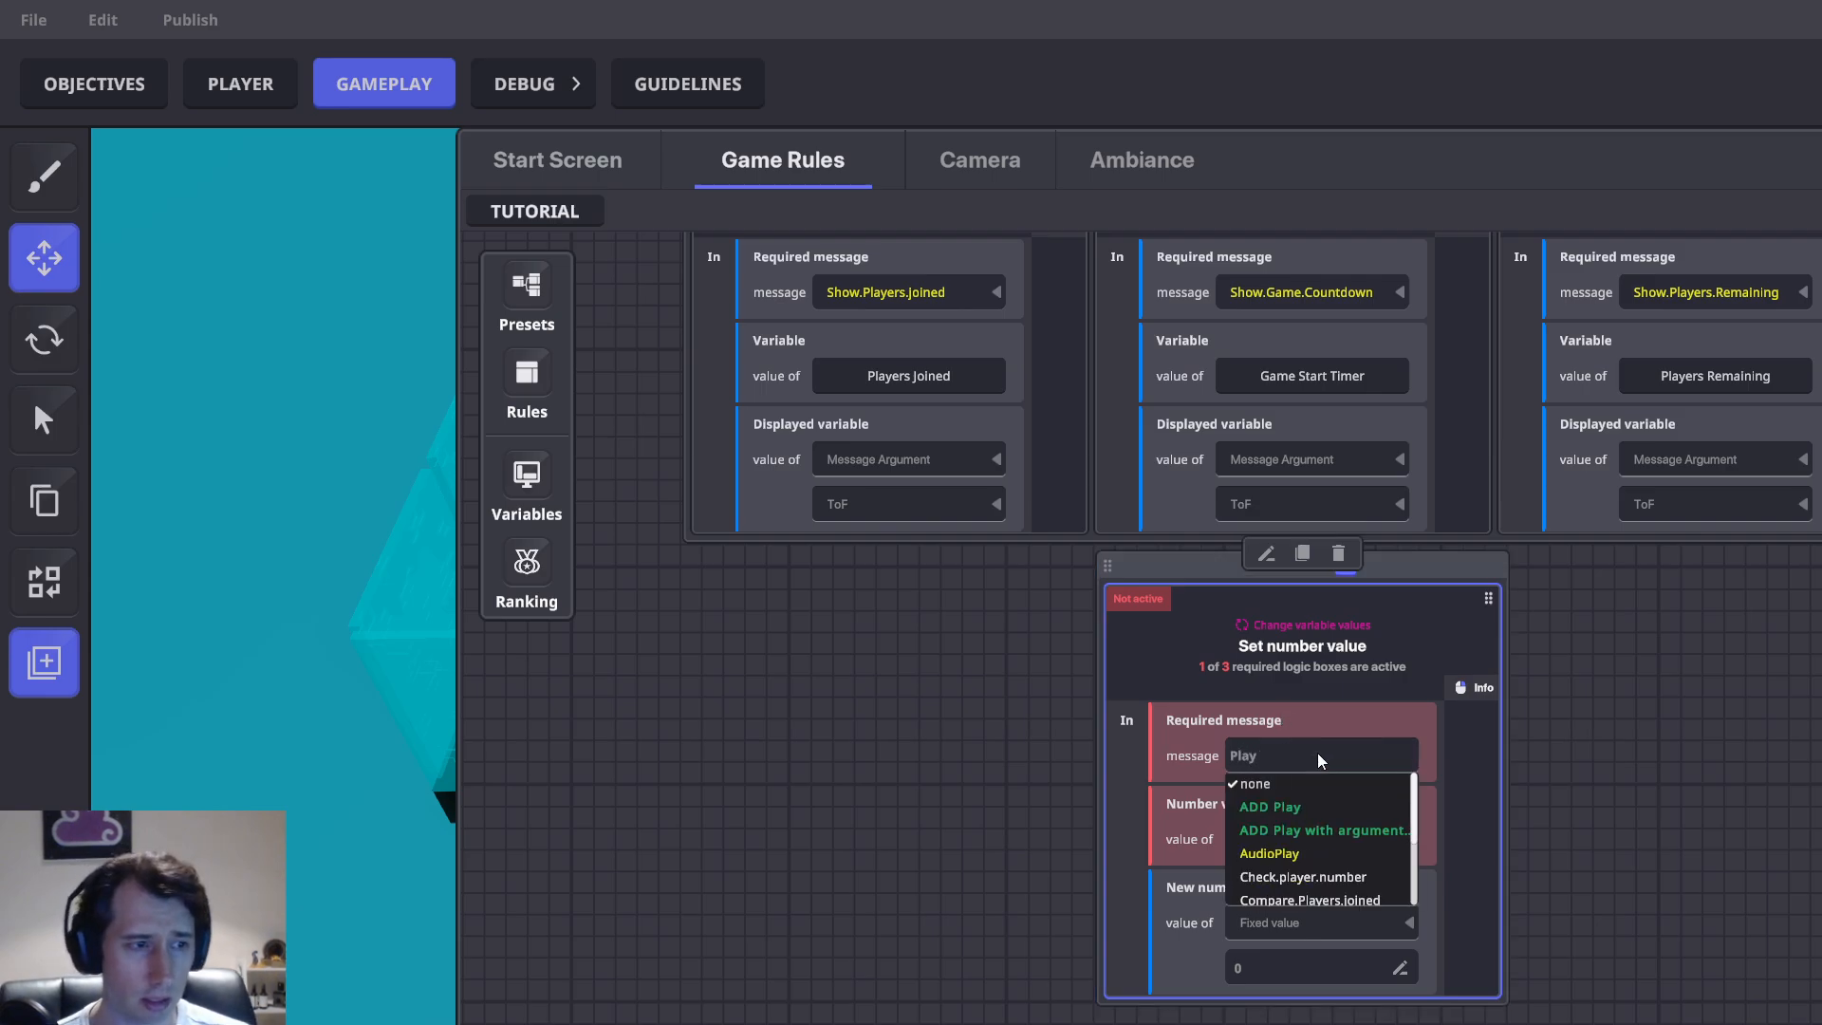
pyautogui.write('er')
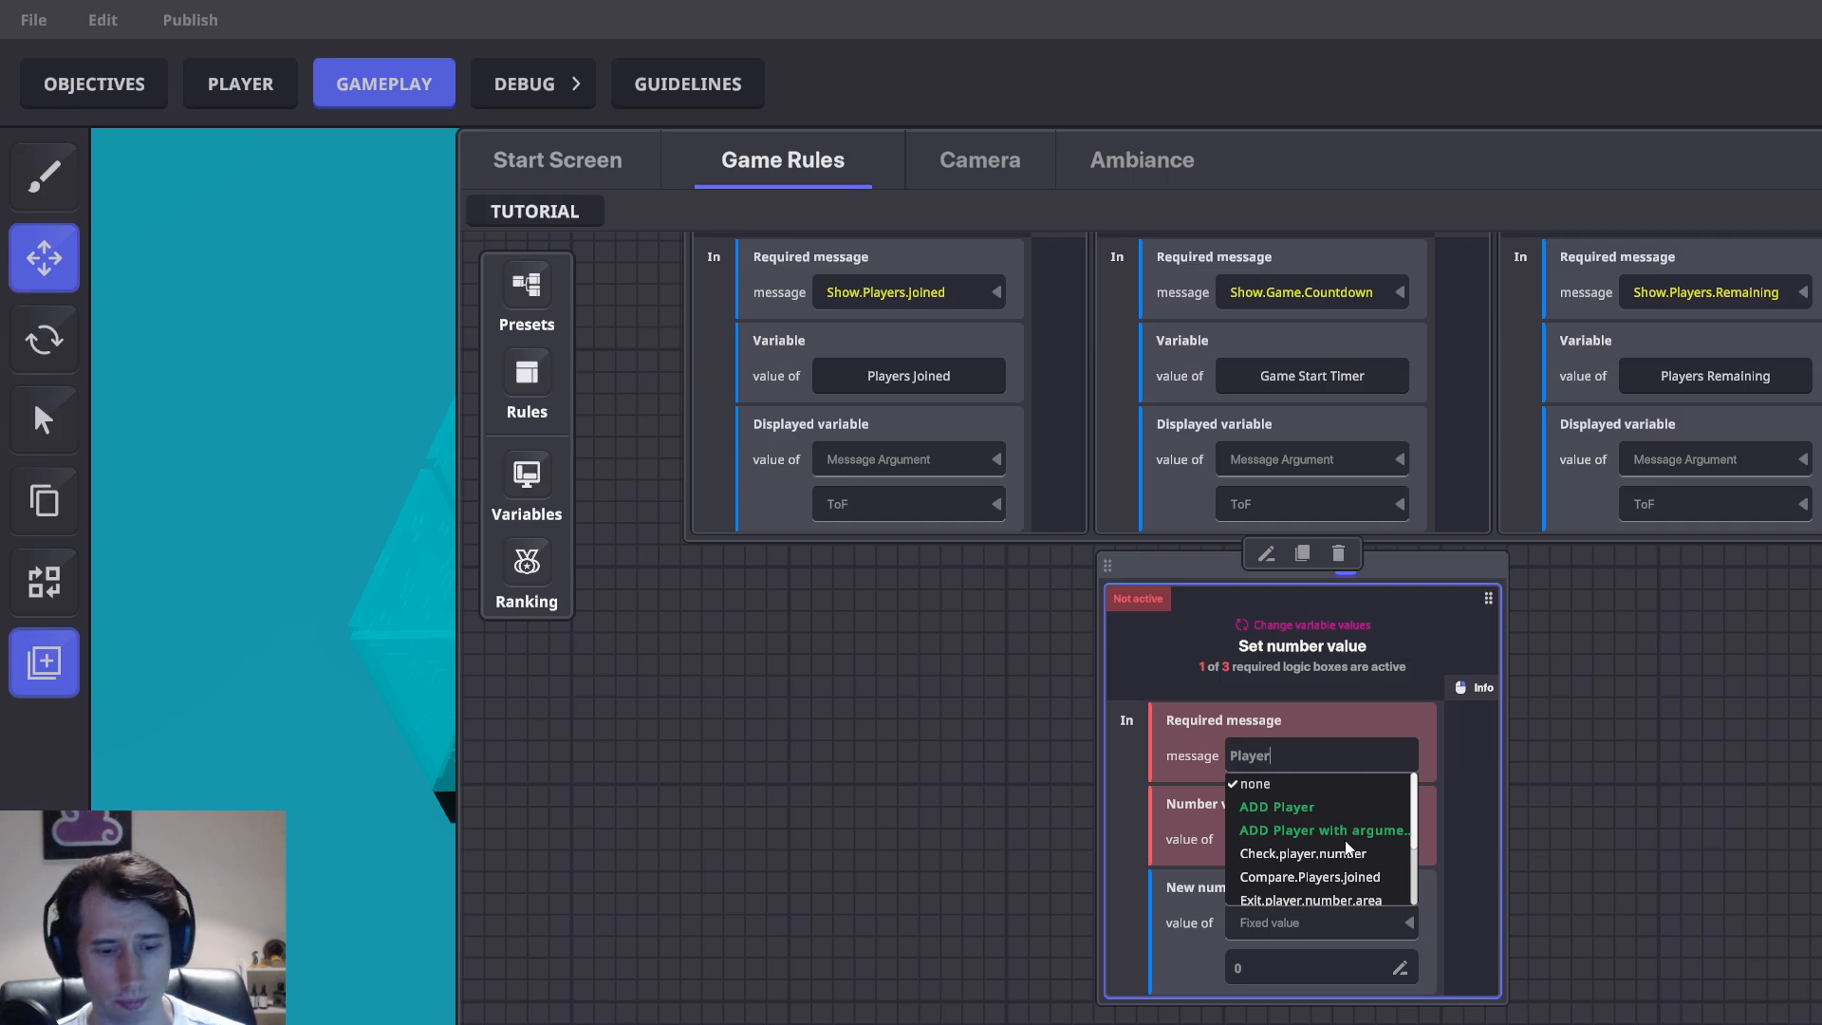
pyautogui.write('.n')
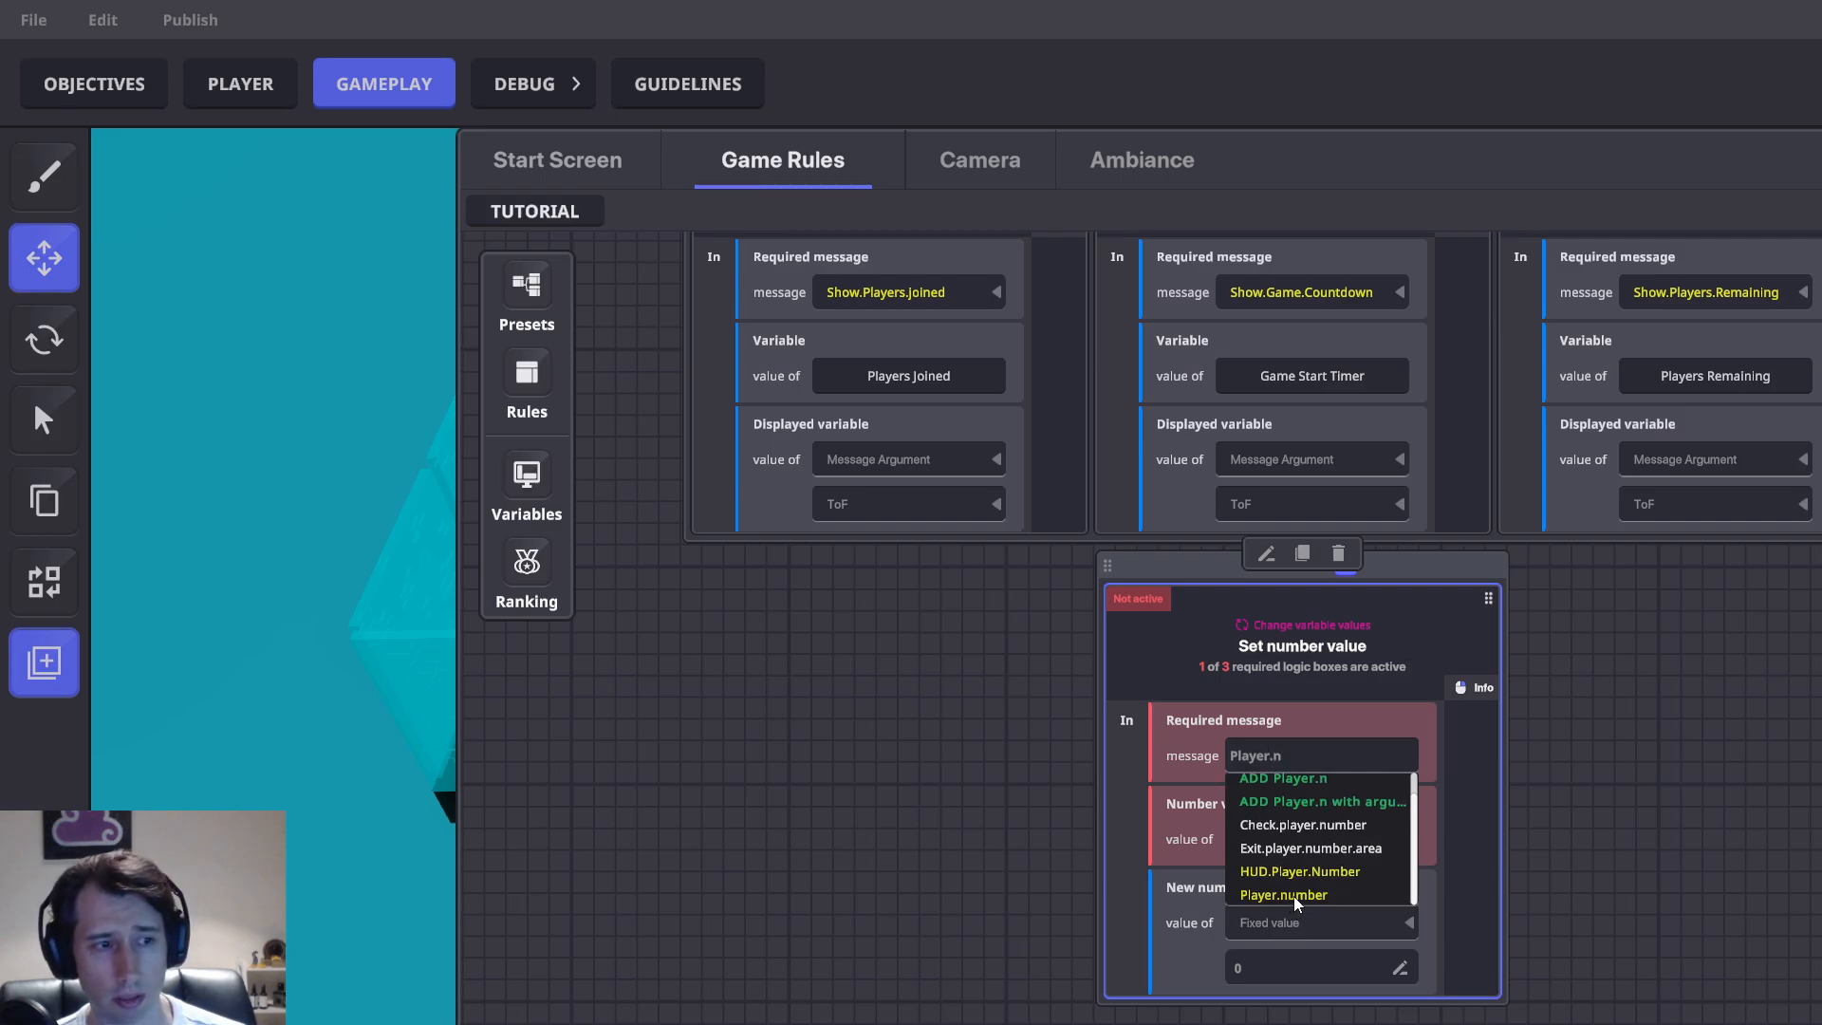
pyautogui.click(1295, 896)
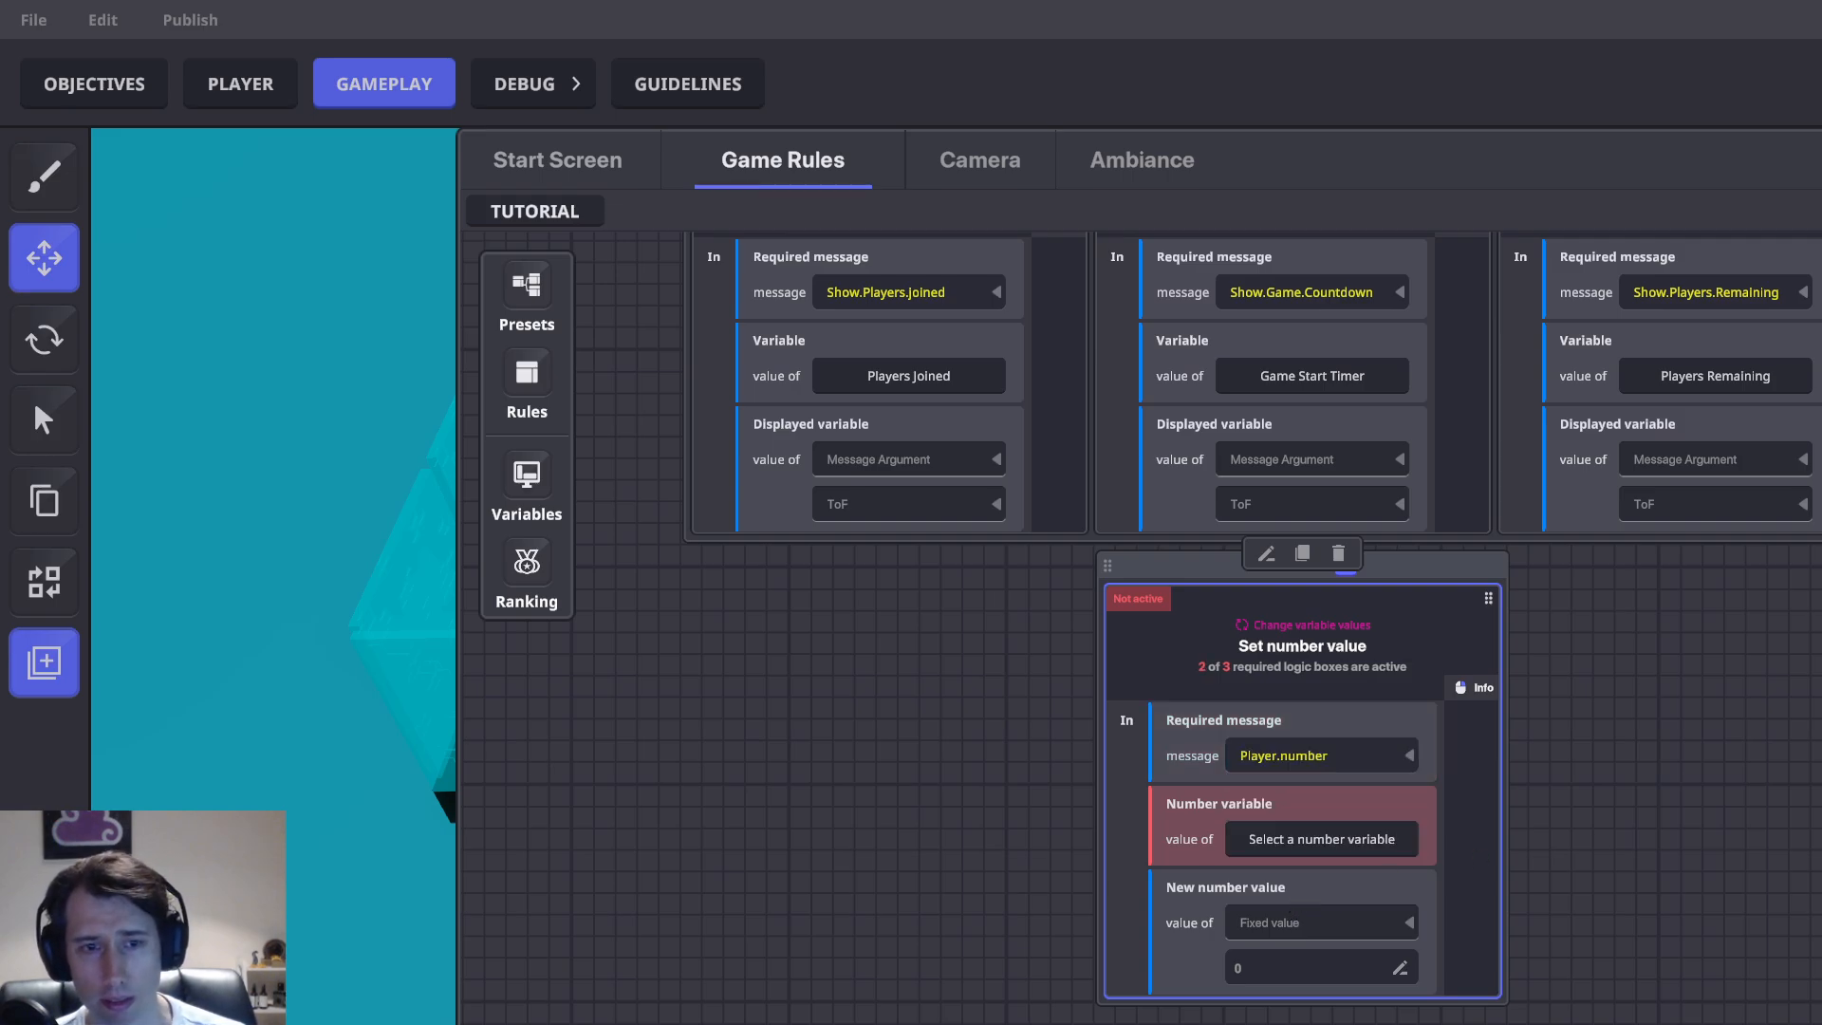
# Make the rule change the Player number variable, taking its new value from the message argument Player Number
pyautogui.click(1339, 839)
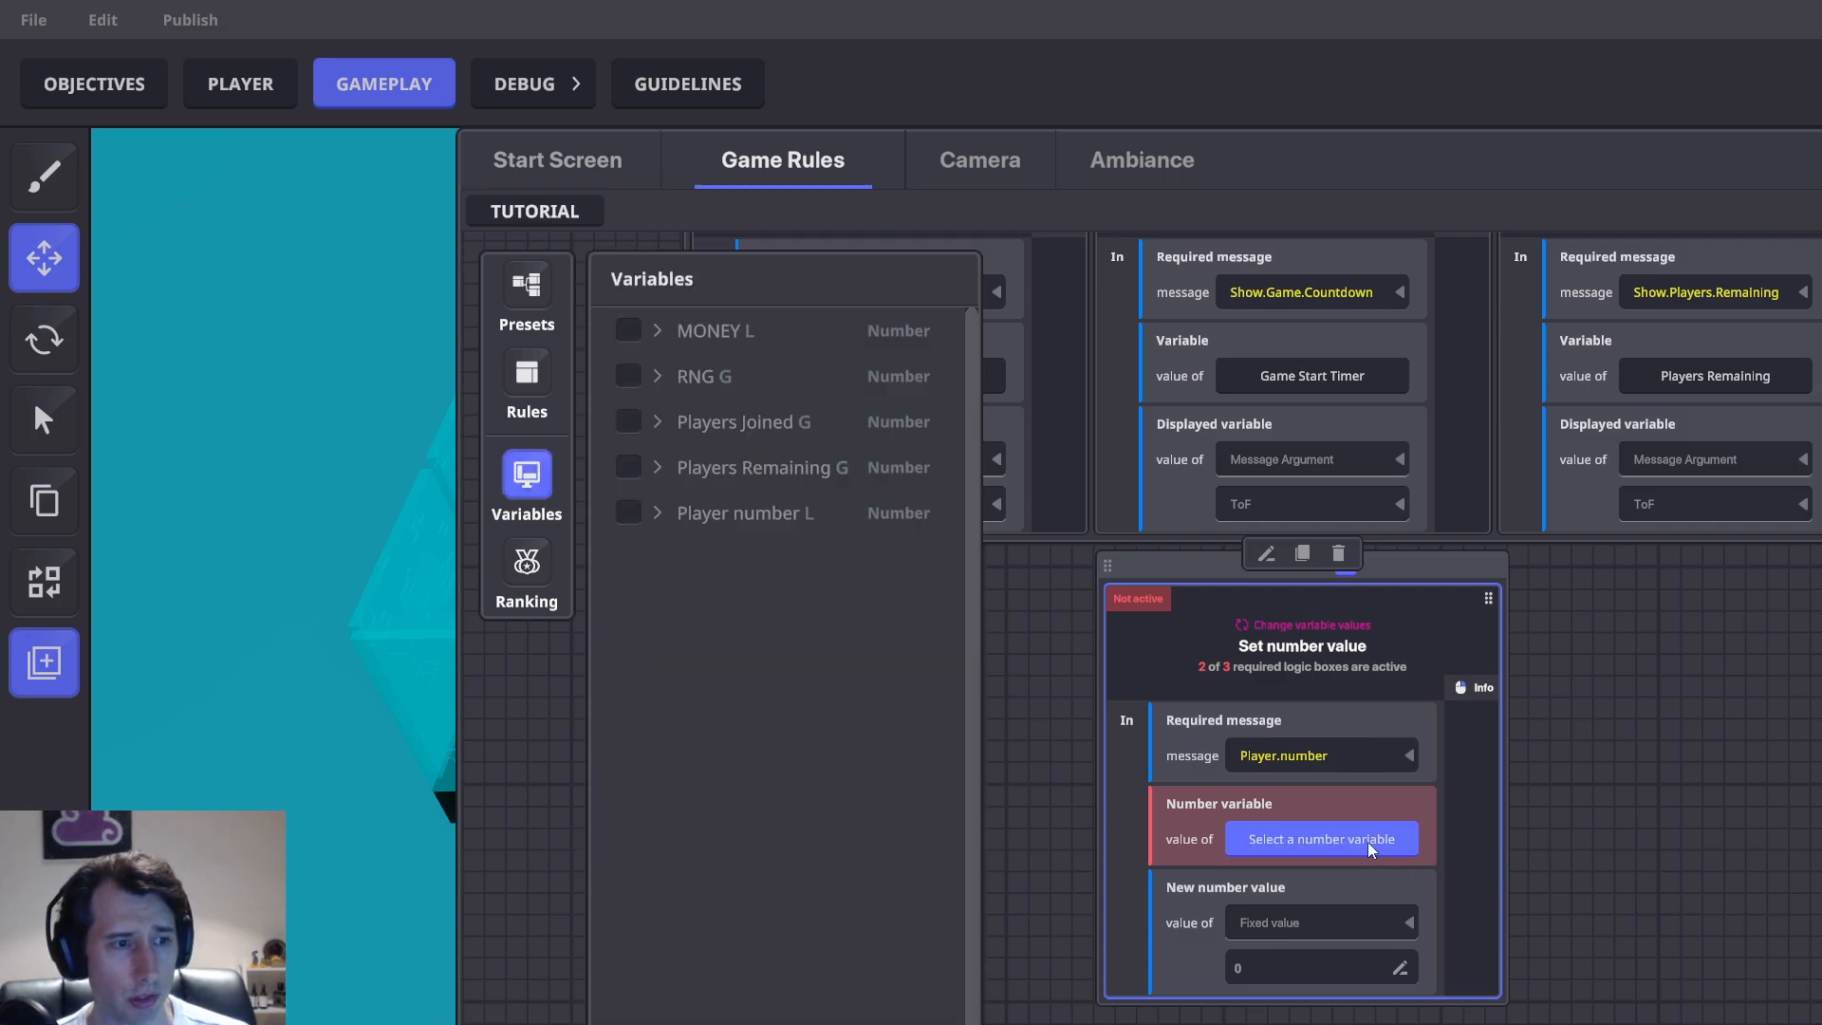
pyautogui.click(625, 509)
pyautogui.click(519, 490)
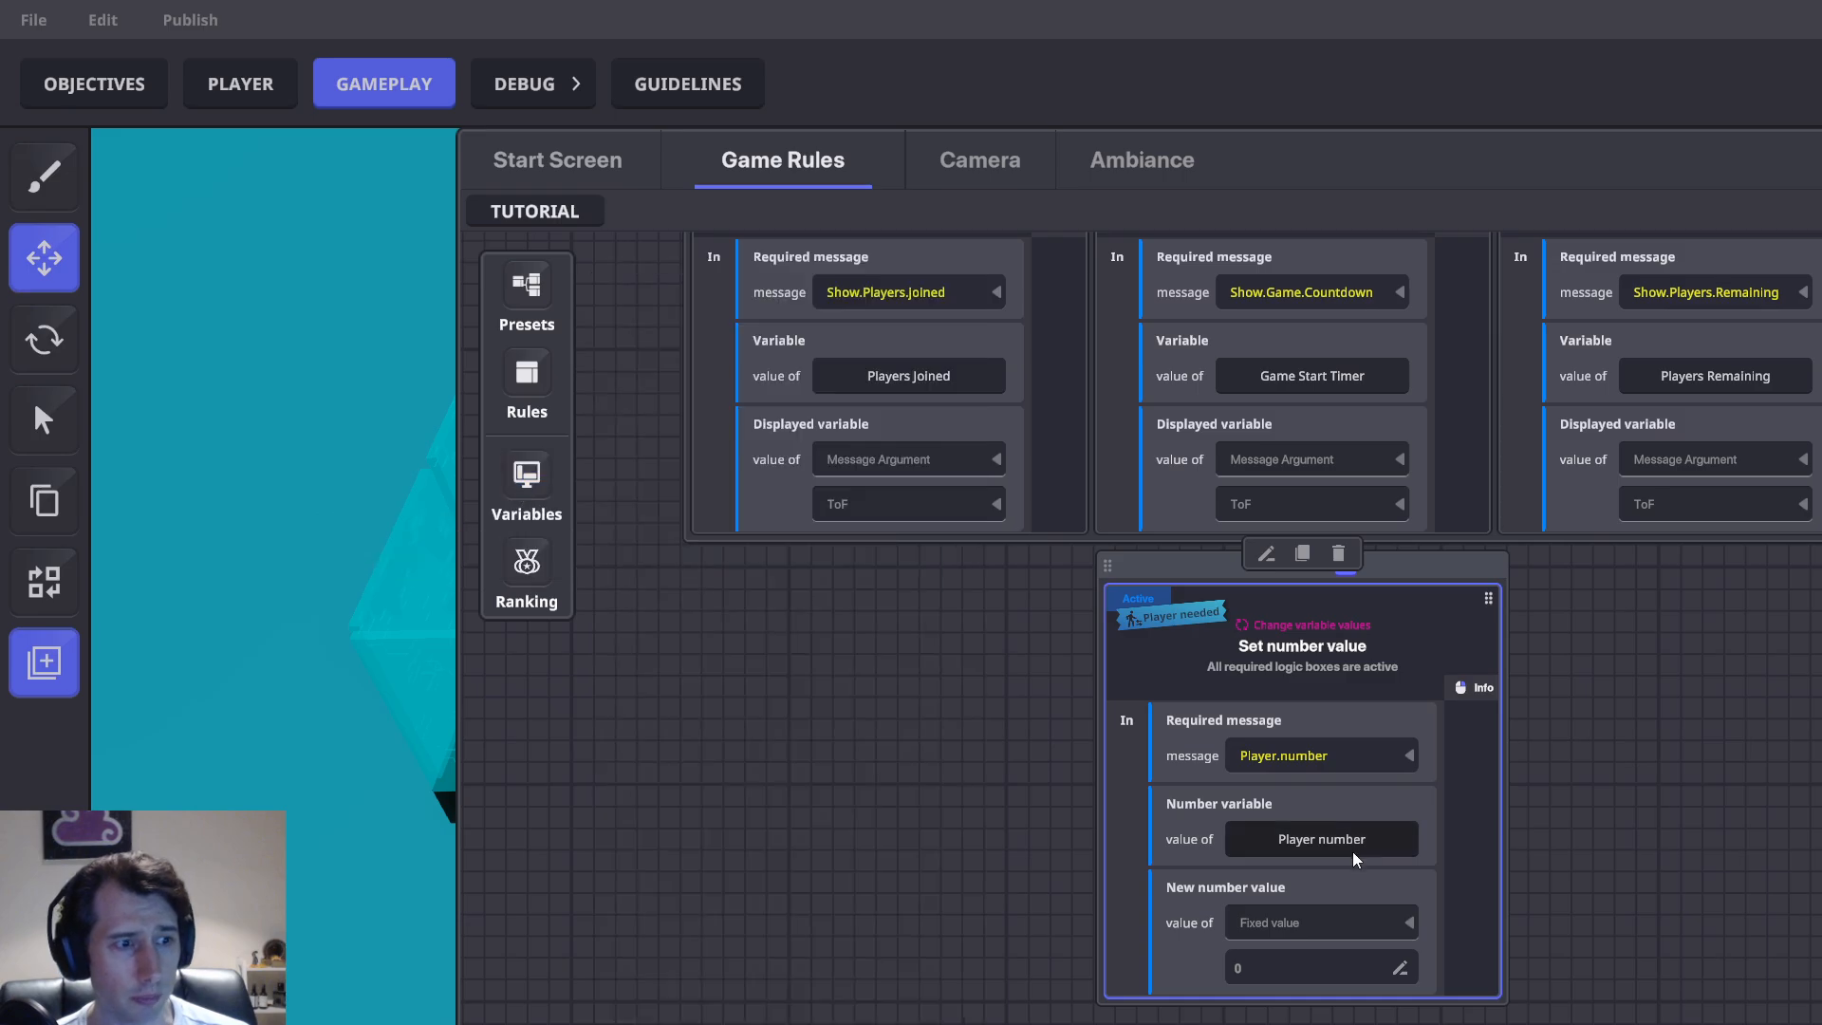
pyautogui.click(1309, 921)
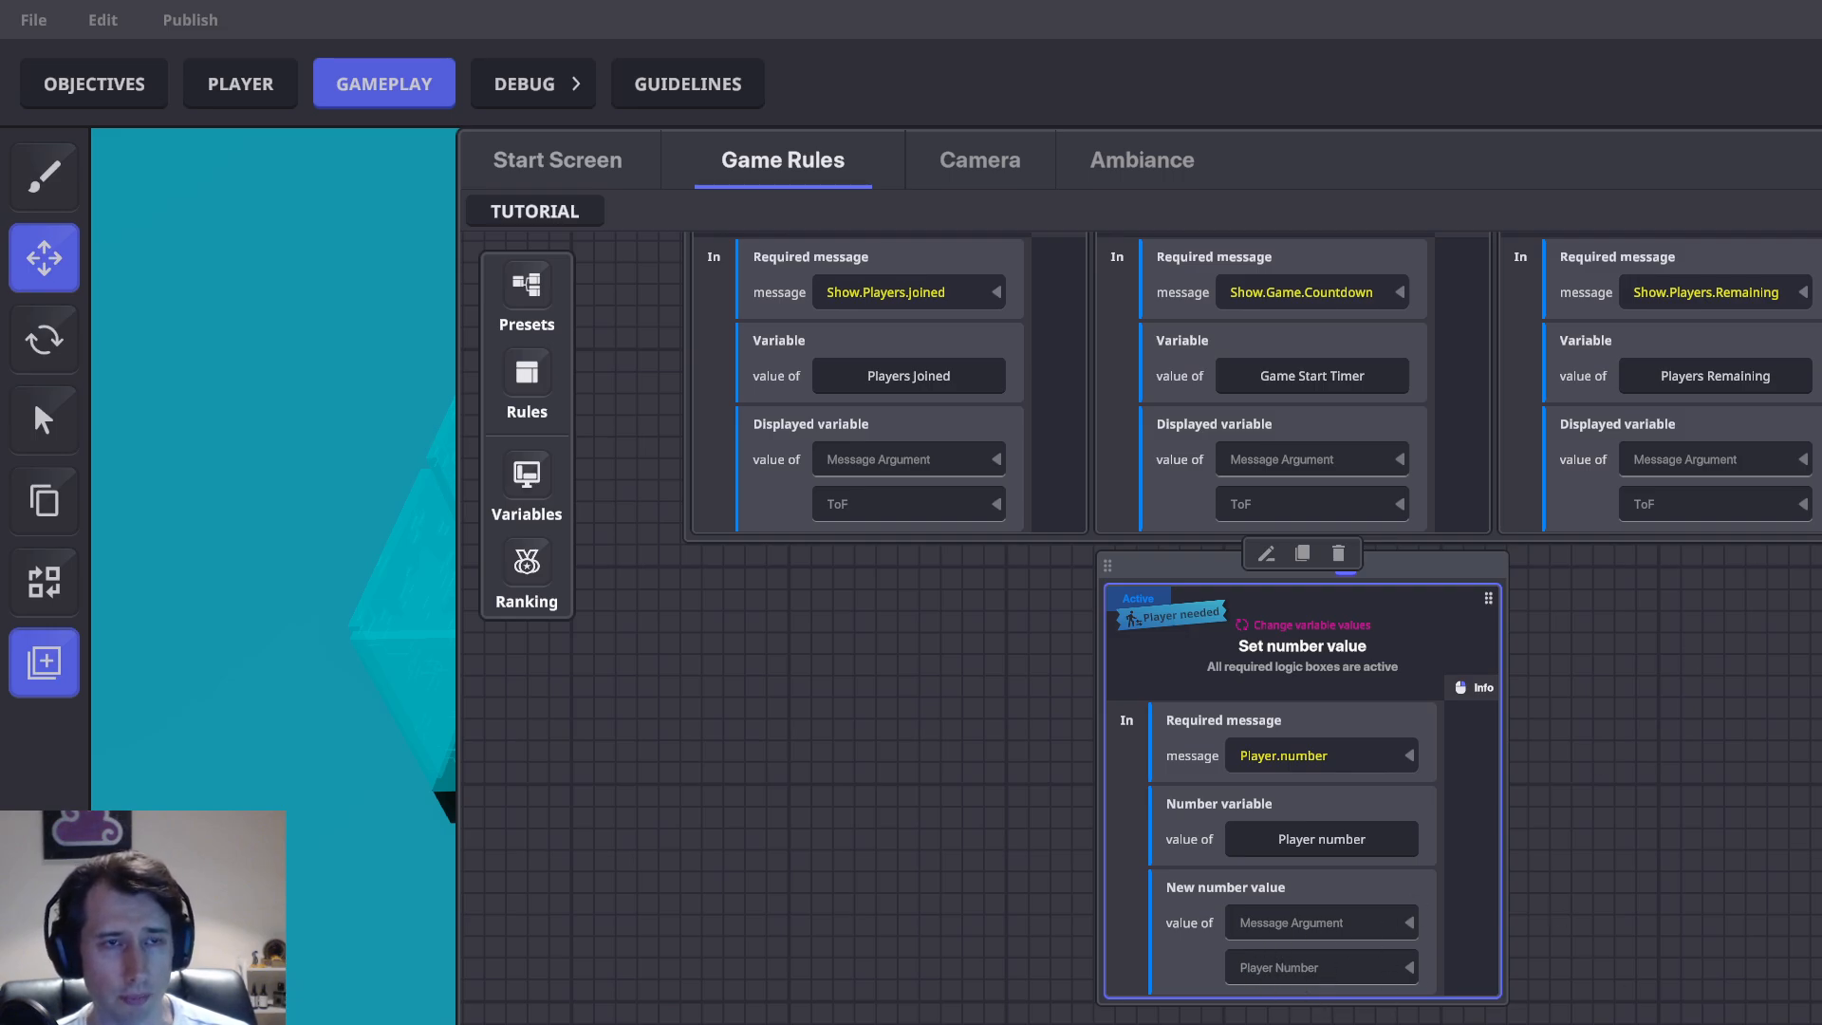
# Playtest the level by walking the character onto the portal in front of the trophy platform, and return to editing
pyautogui.press('Escape')
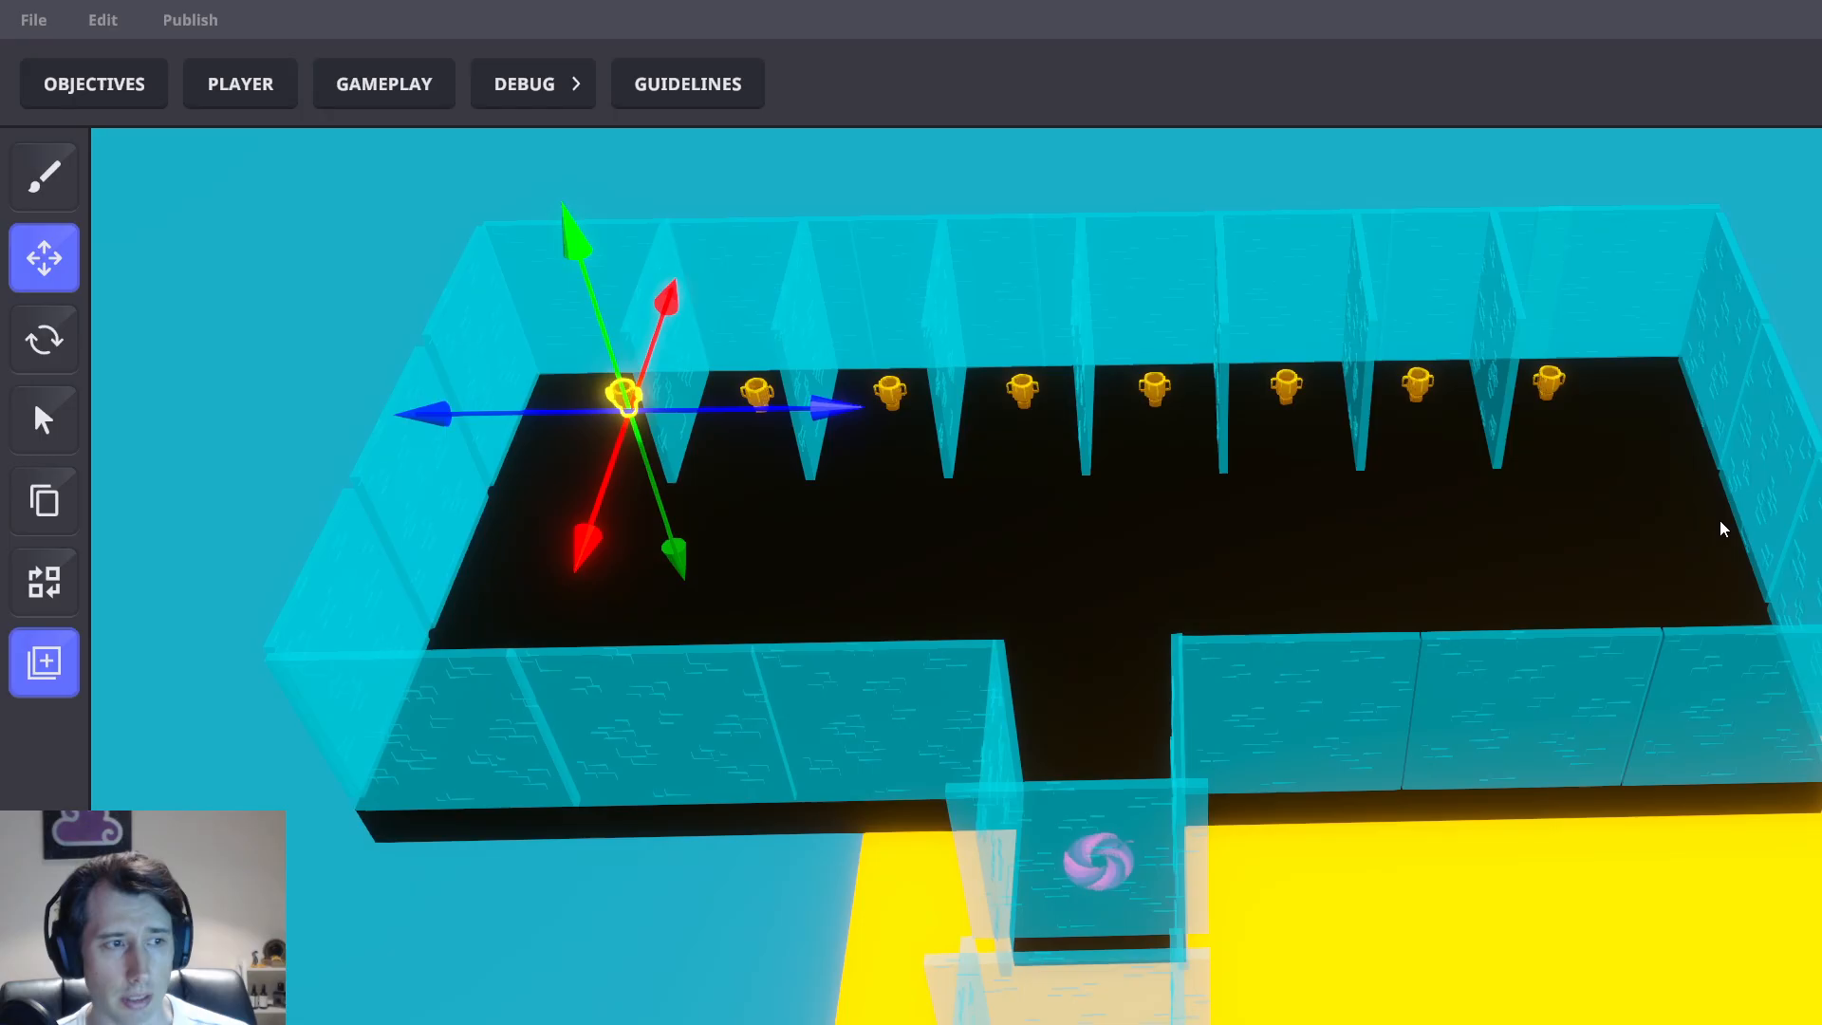
pyautogui.hotkey('ctrl', 'p')
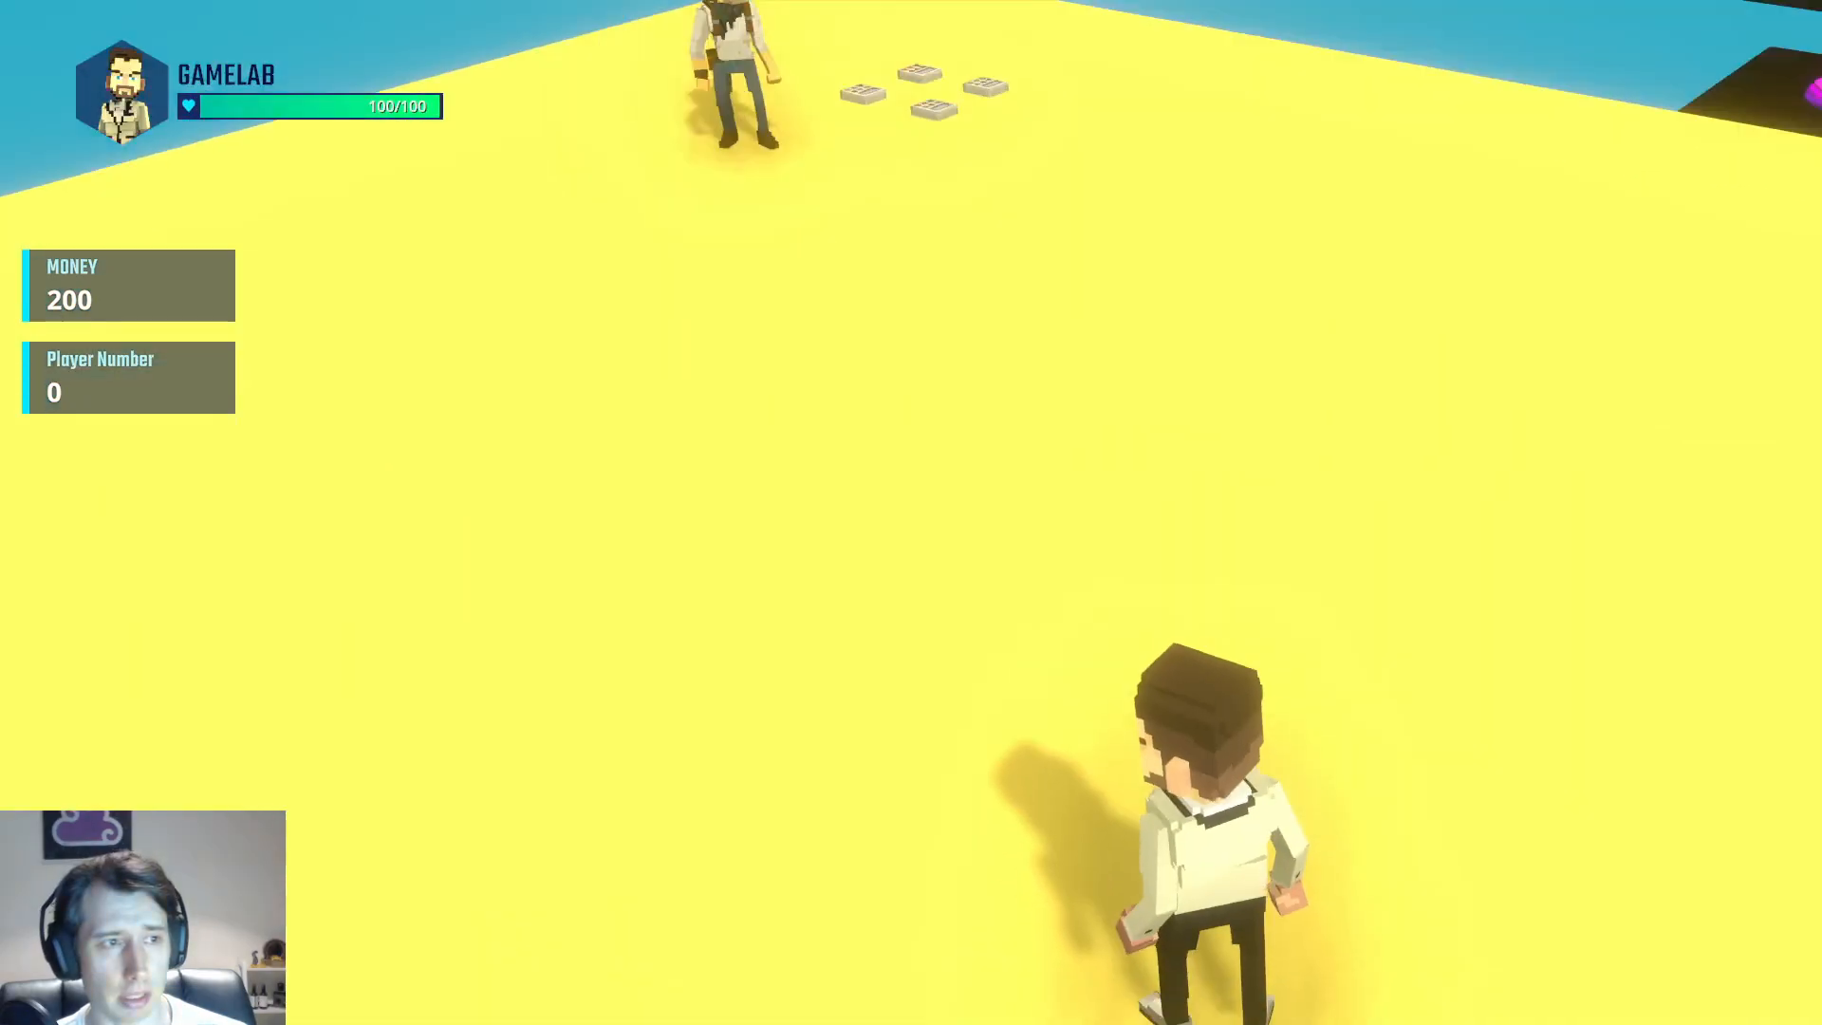
pyautogui.press('w')
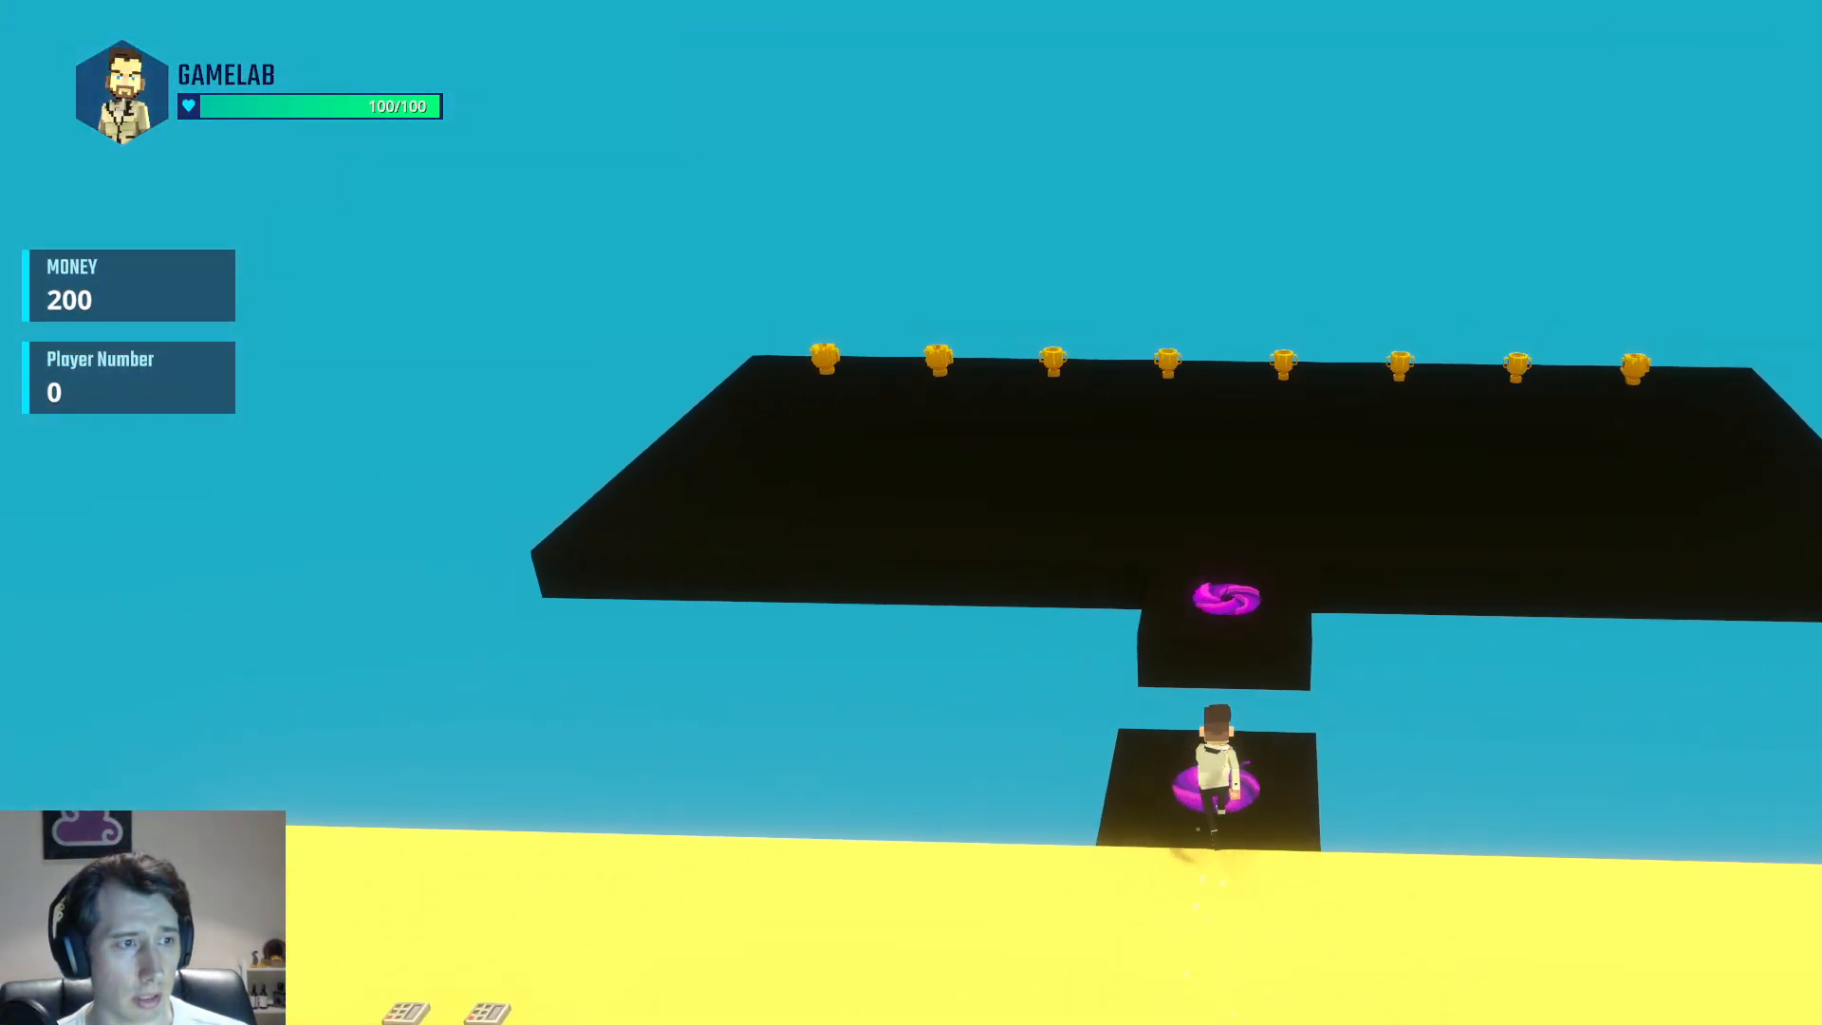
pyautogui.hotkey('ctrl', 'p')
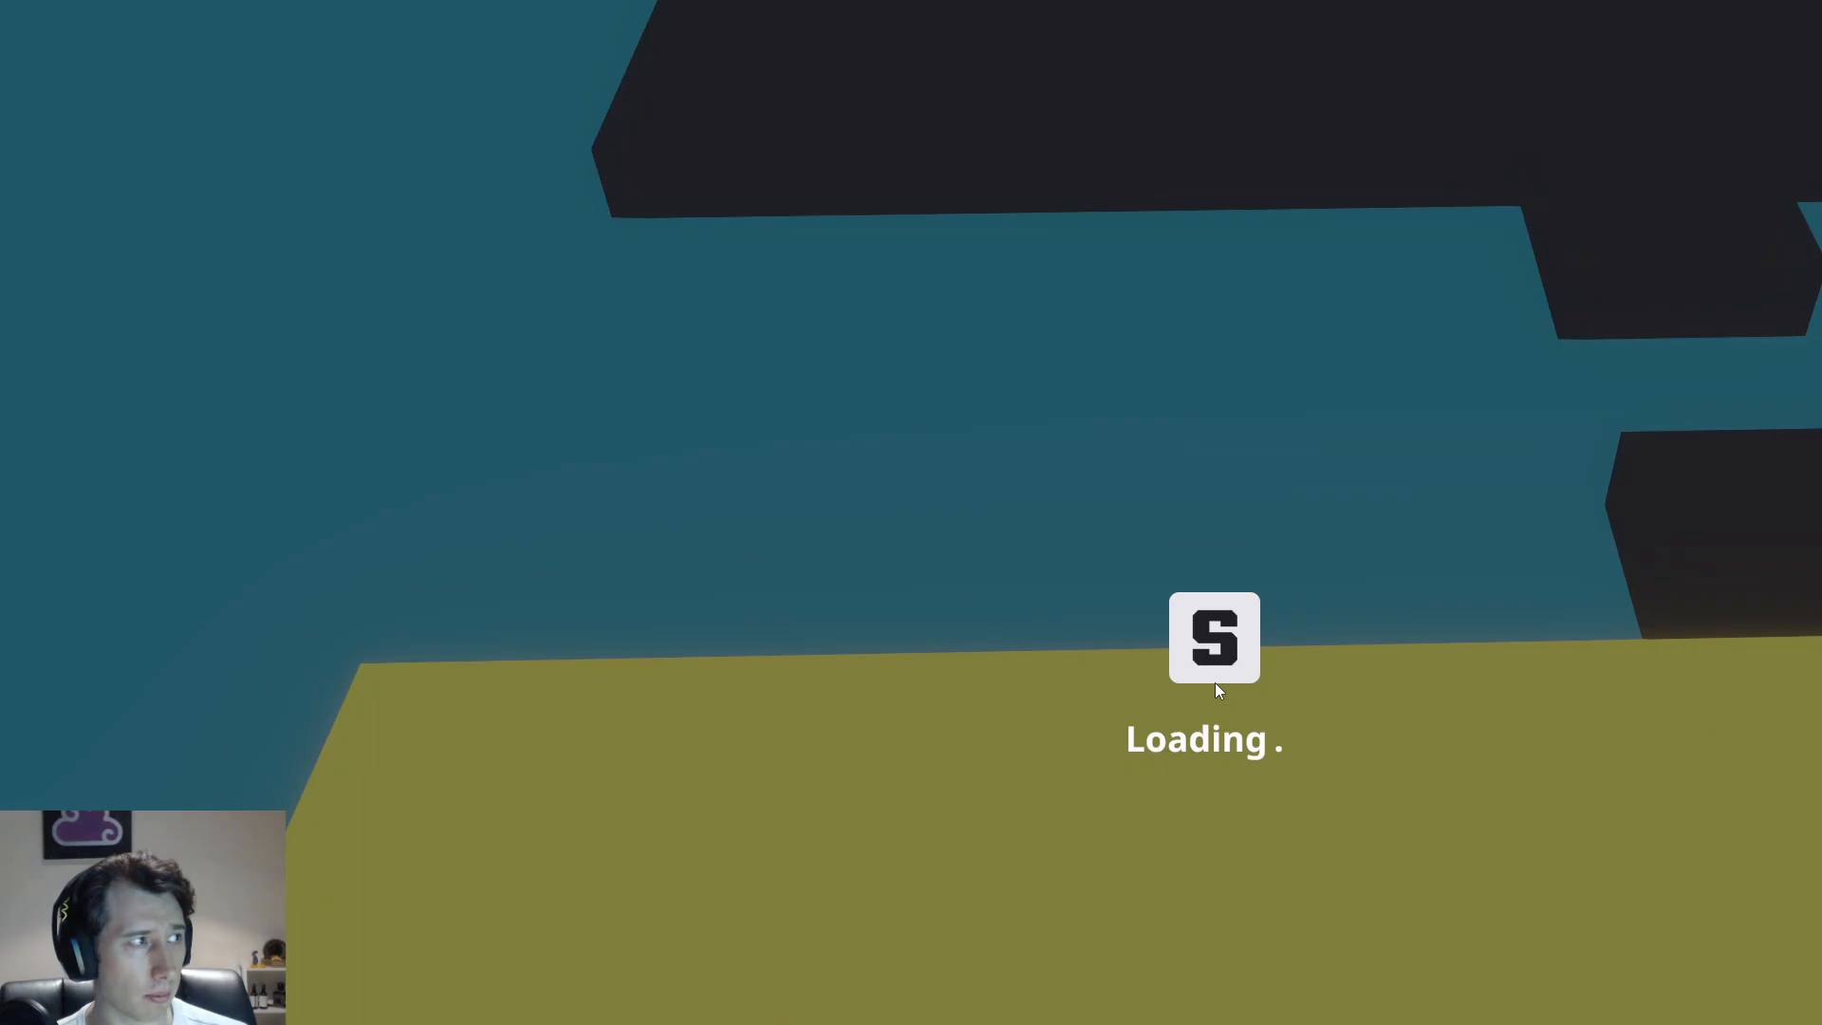
# Inspect the portals leading to and from the trophy platform
pyautogui.moveTo(1581, 498); pyautogui.dragTo(1534, 531, button='middle')
pyautogui.moveTo(1302, 696); pyautogui.dragTo(1413, 493, button='middle')
pyautogui.click(1160, 989)
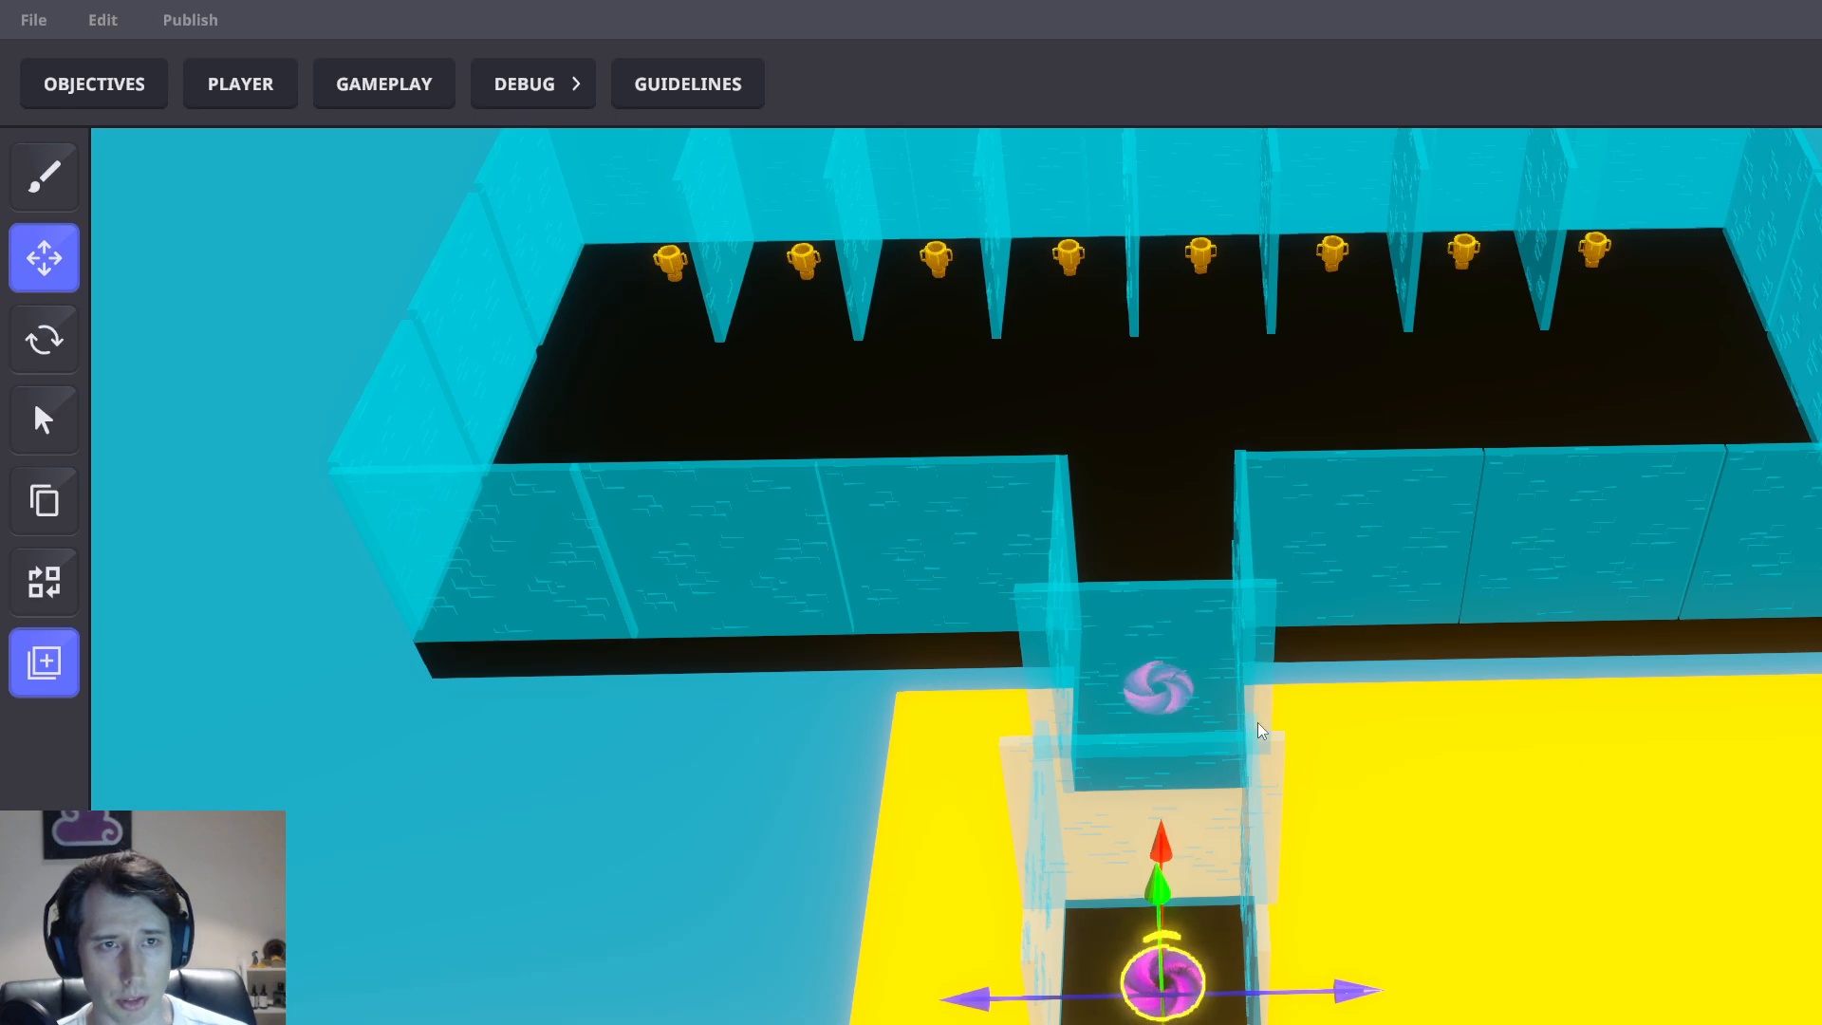
pyautogui.moveTo(1257, 721); pyautogui.dragTo(1424, 866, button='right')
pyautogui.click(1256, 892)
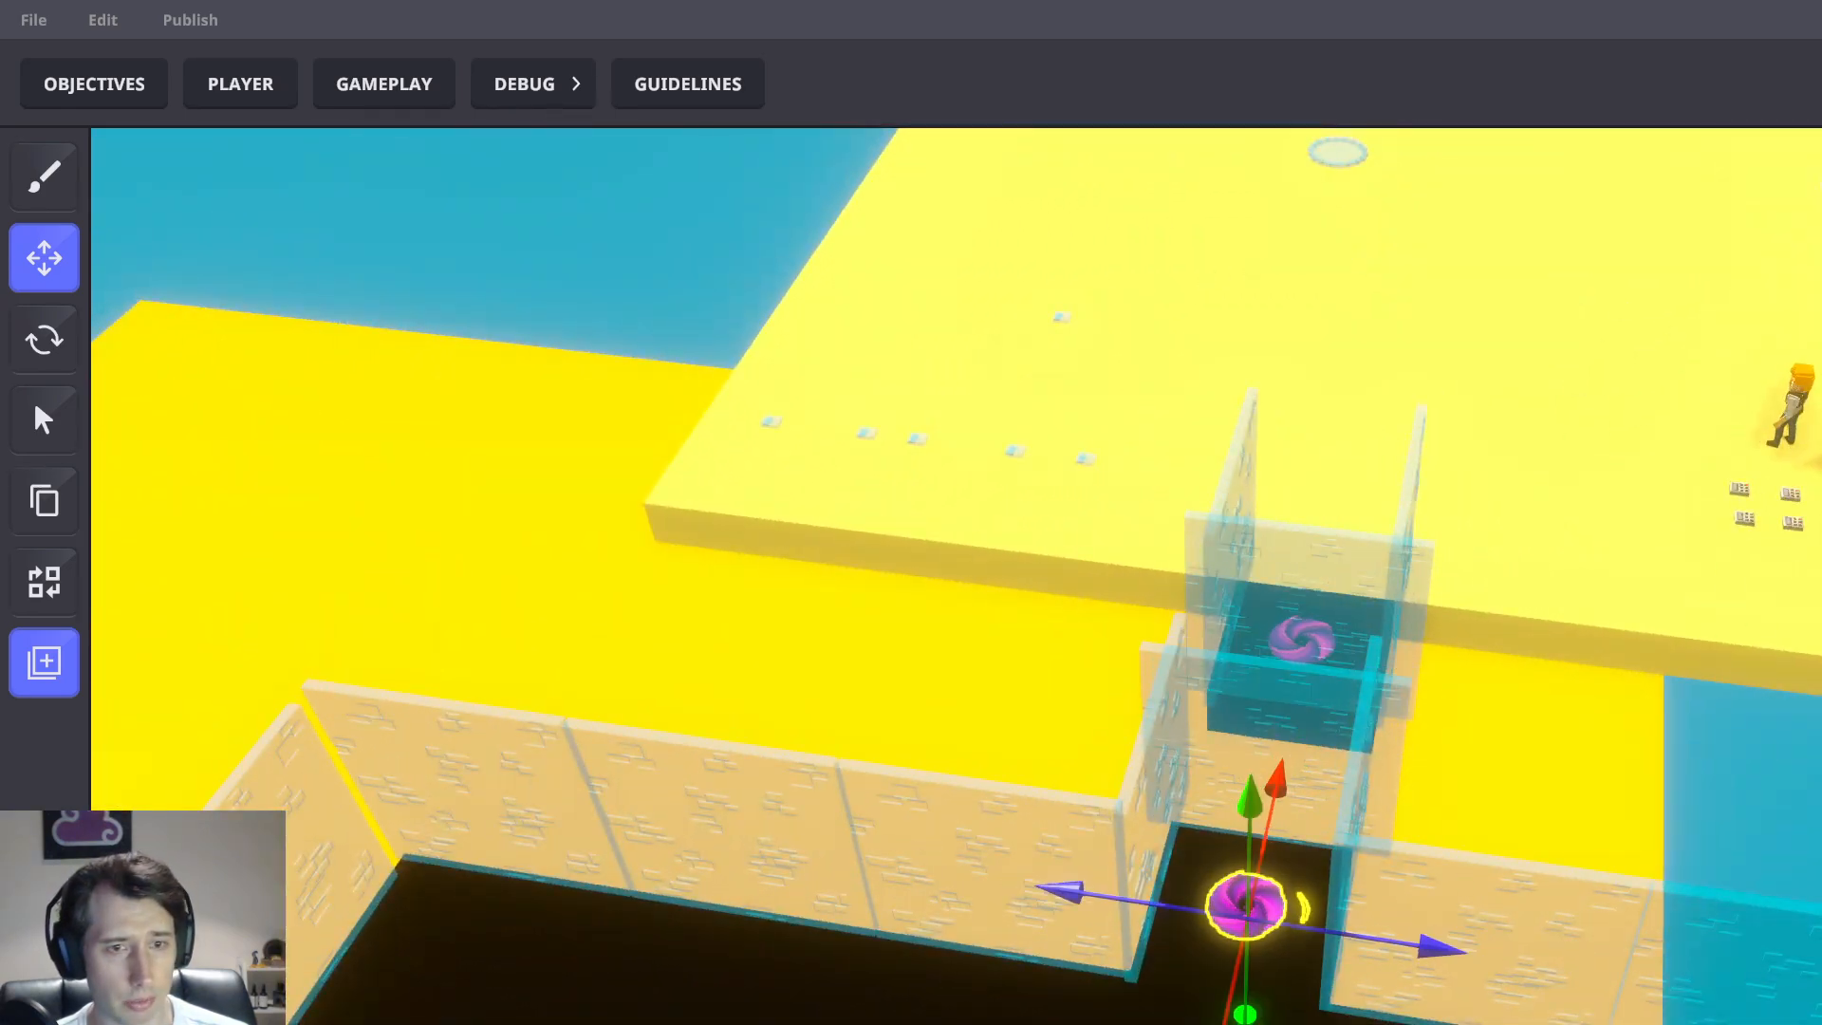
pyautogui.moveTo(1604, 494); pyautogui.dragTo(1123, 835, button='right')
pyautogui.click(1154, 930)
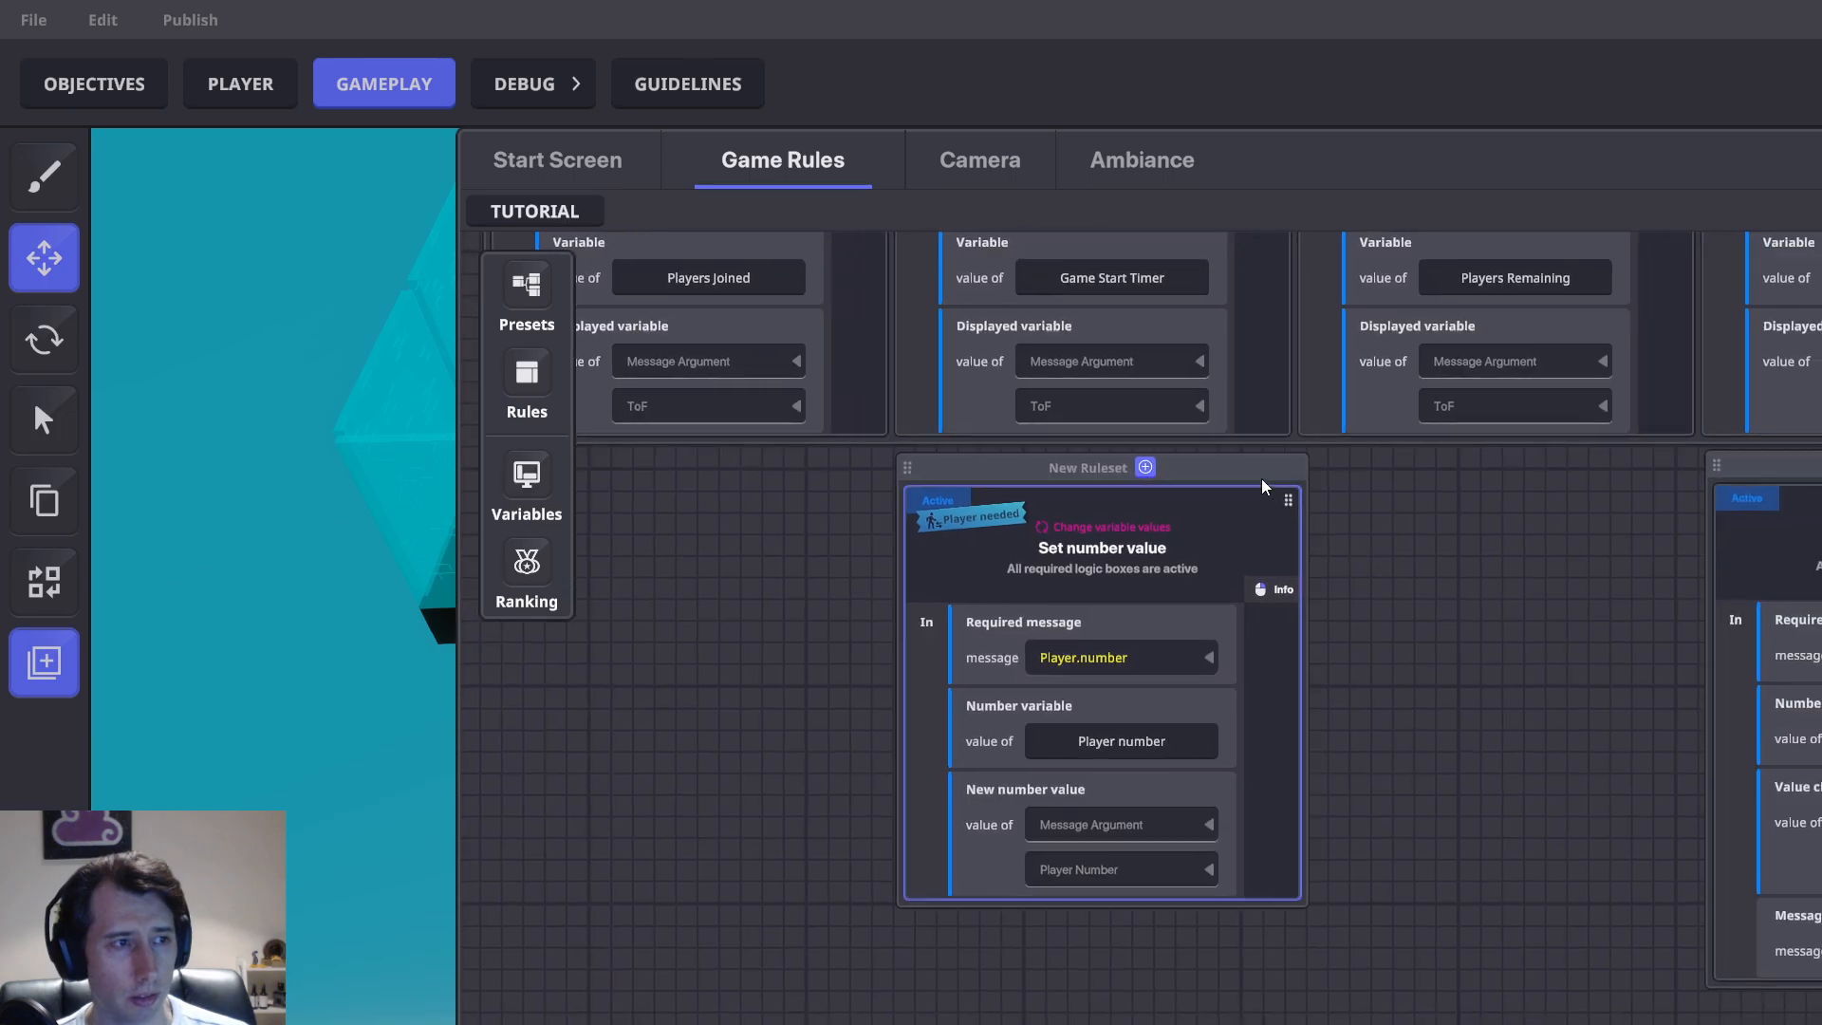
# Move the Set number value ruleset farther below the HUD rules and add a Compare numbers rule to it
pyautogui.click(1261, 478)
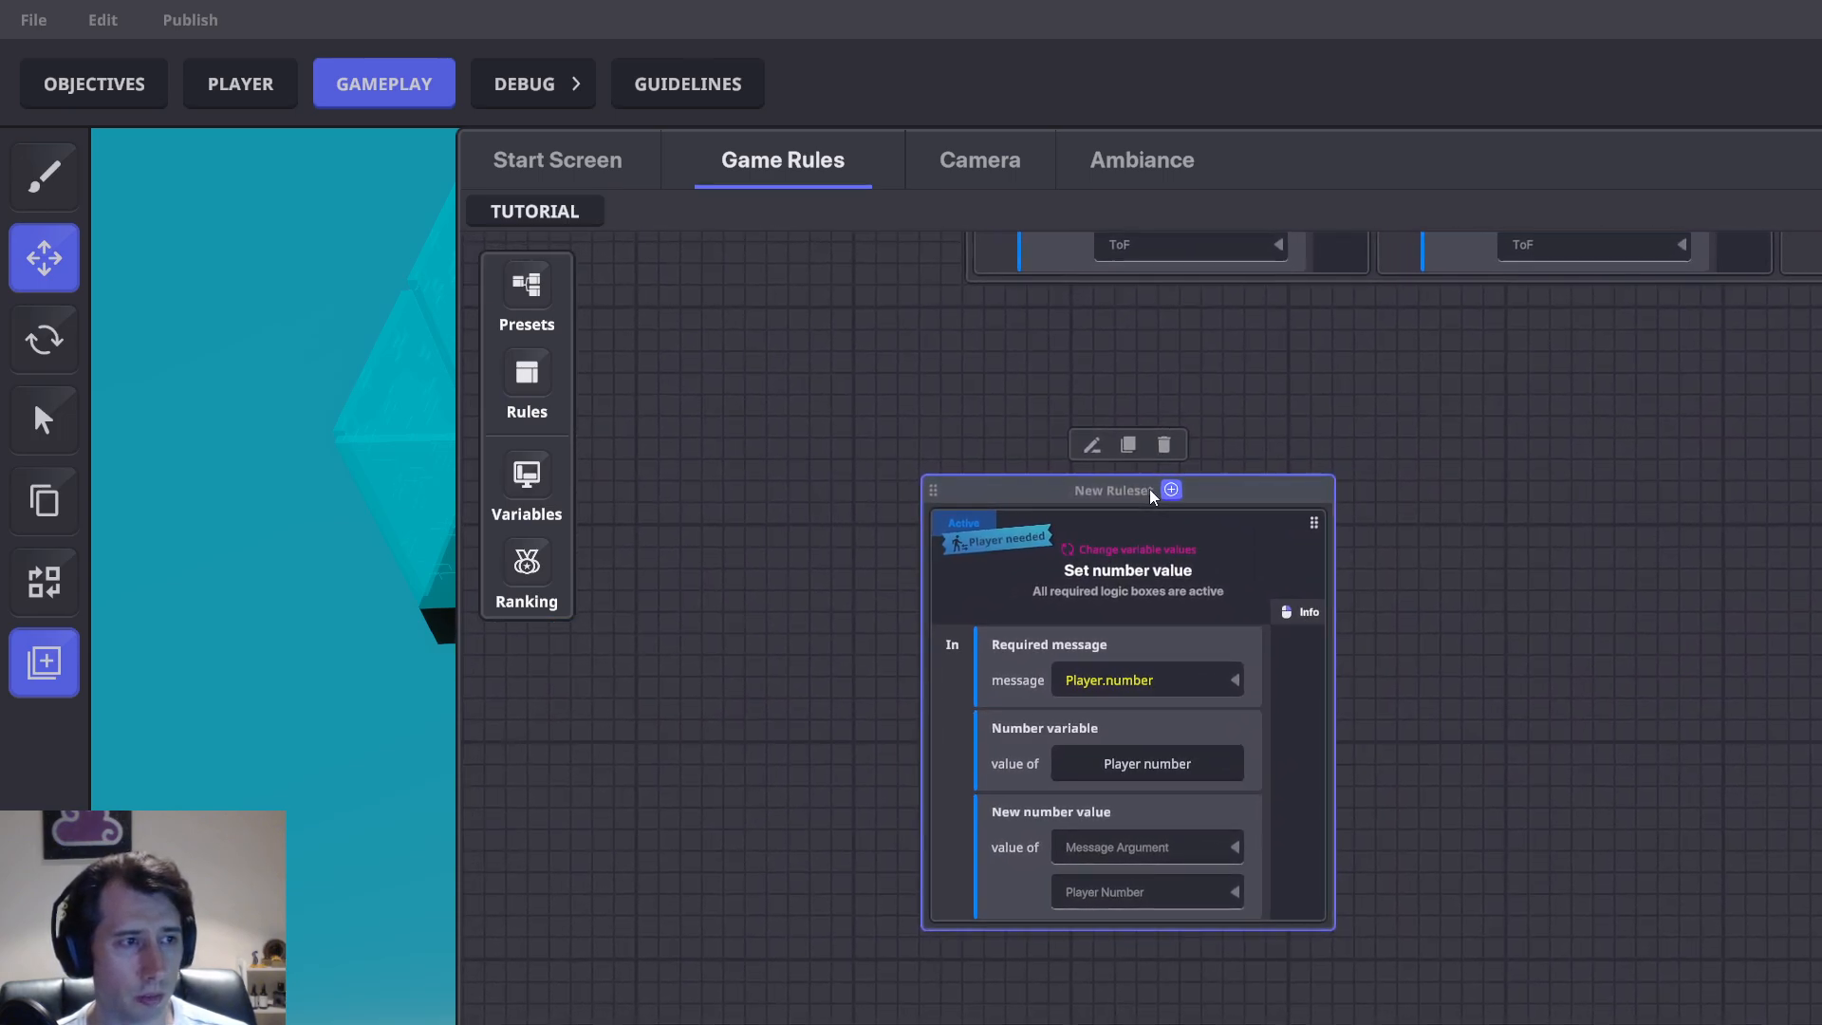
pyautogui.click(1172, 489)
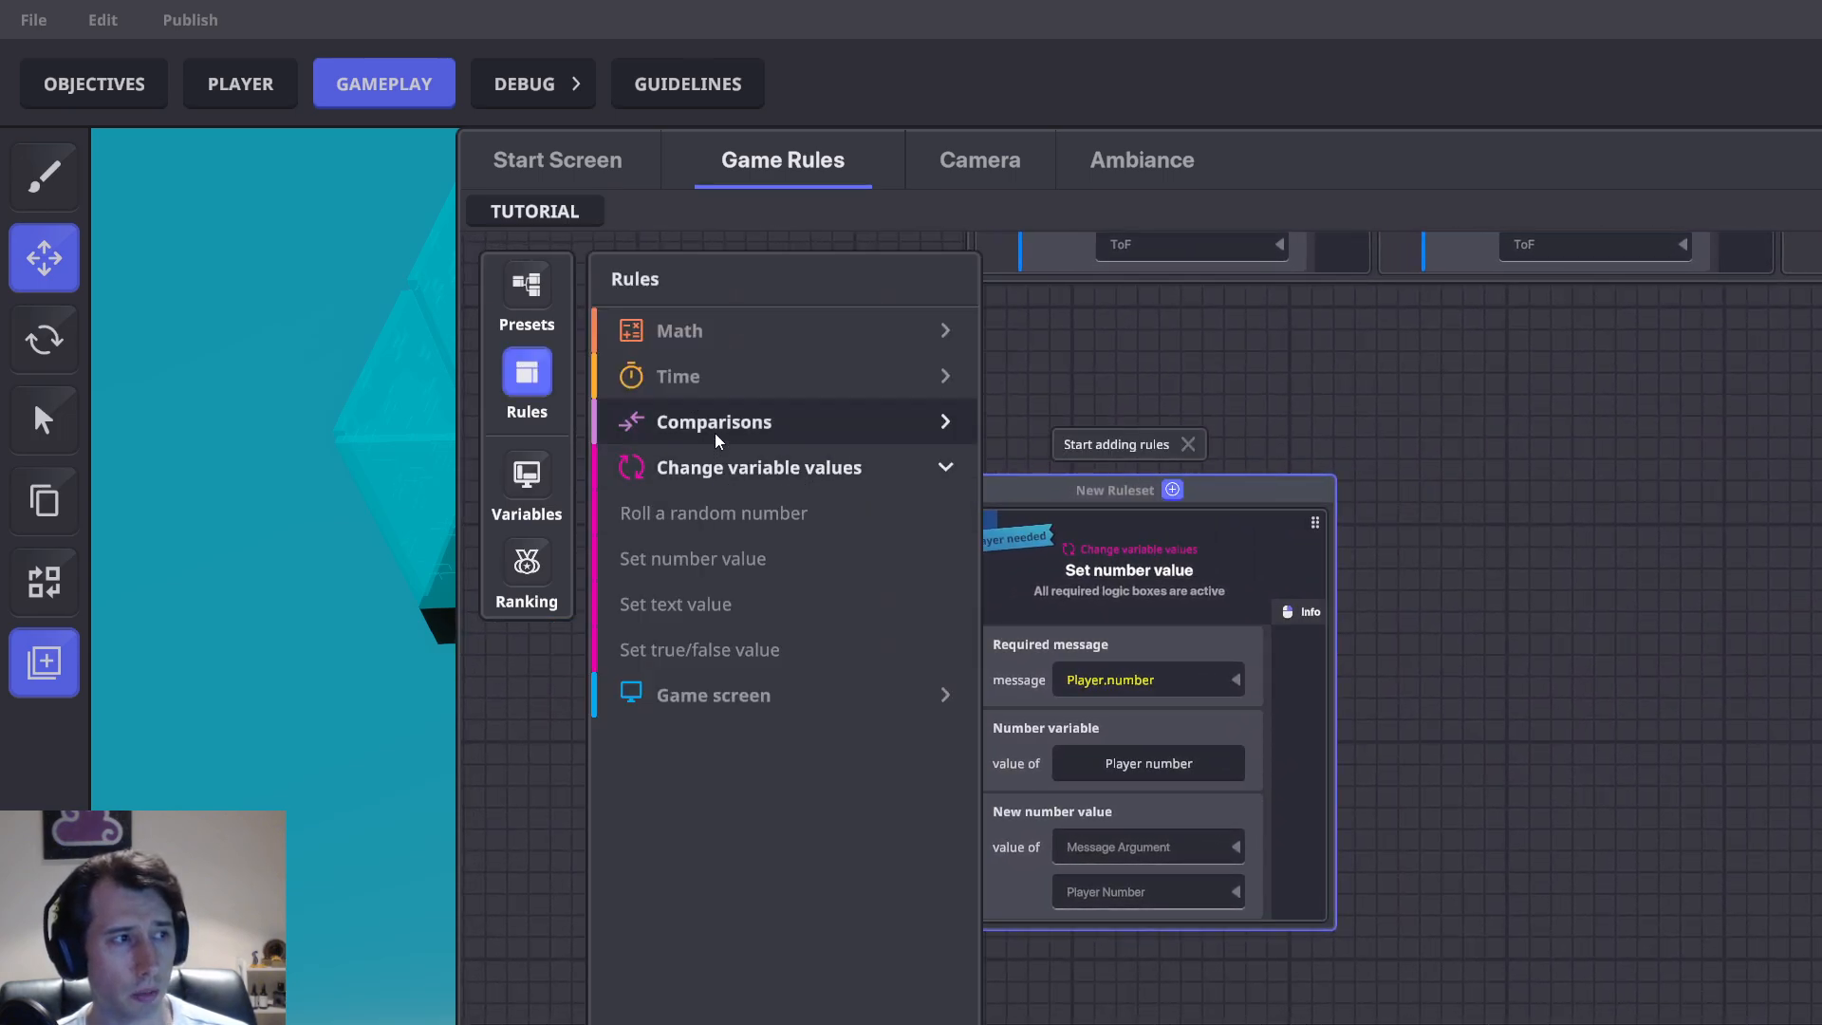
pyautogui.click(773, 423)
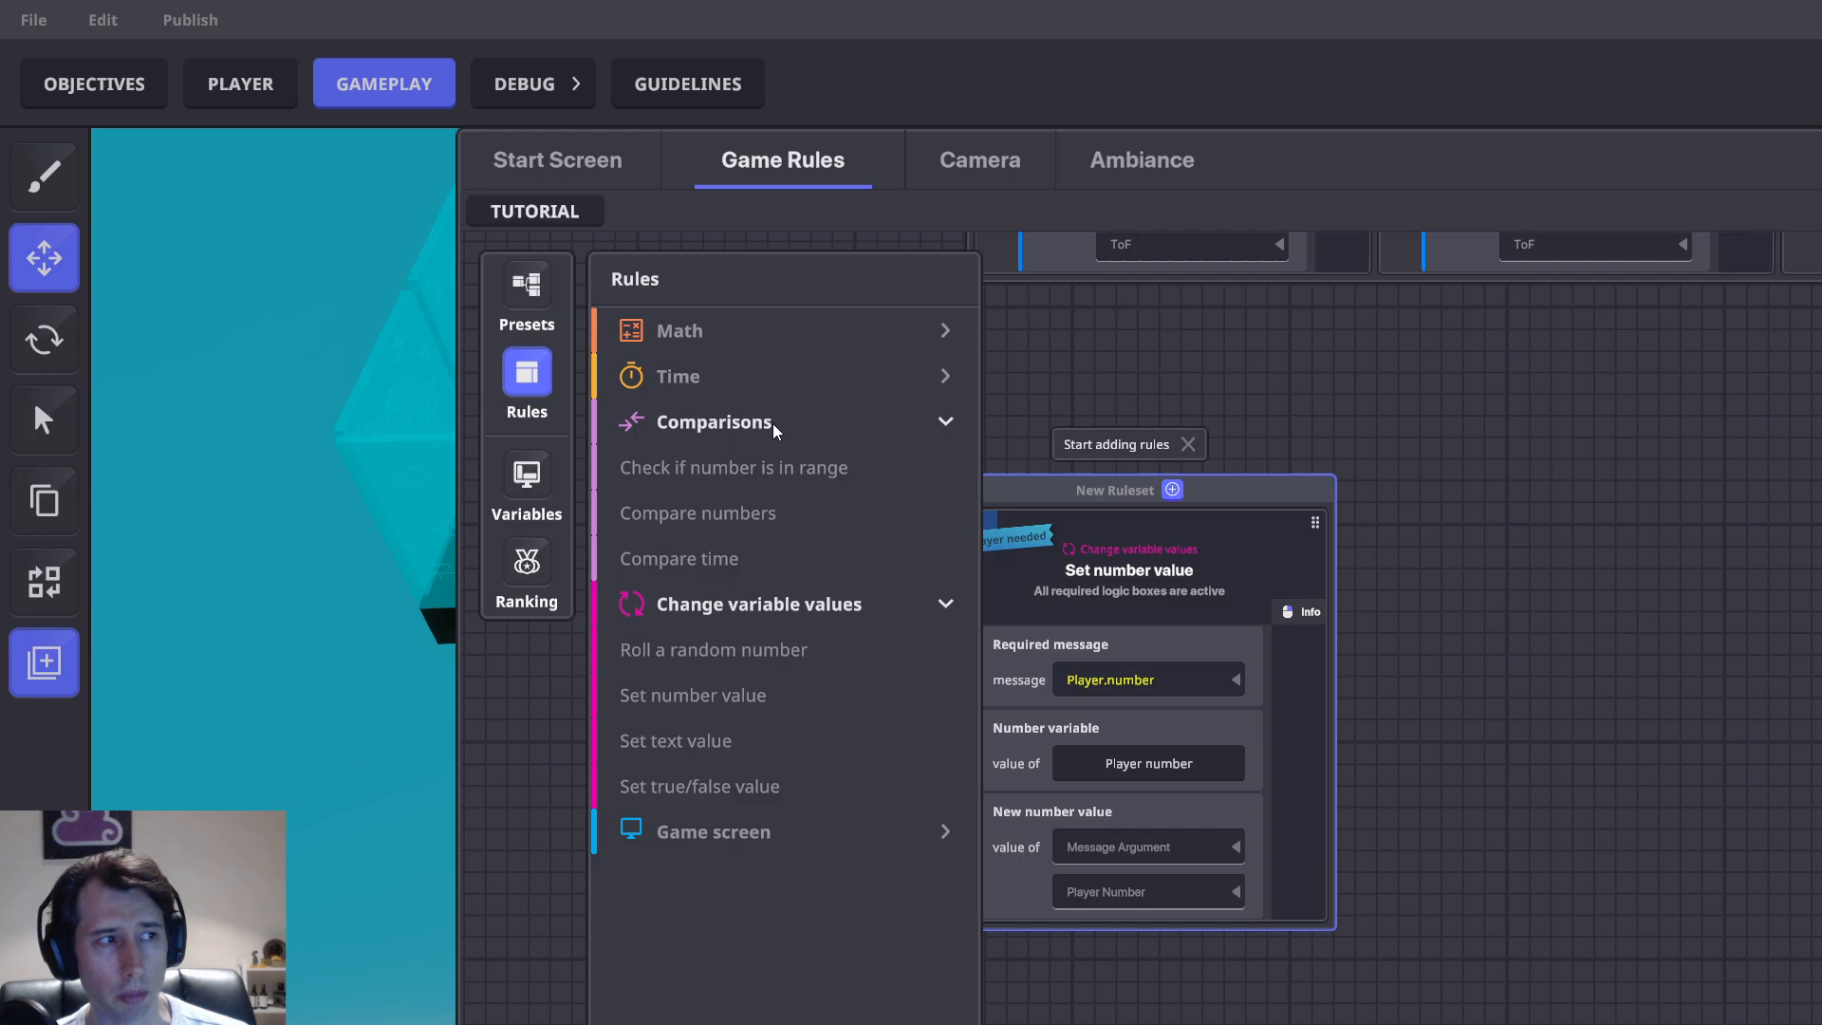
pyautogui.click(712, 514)
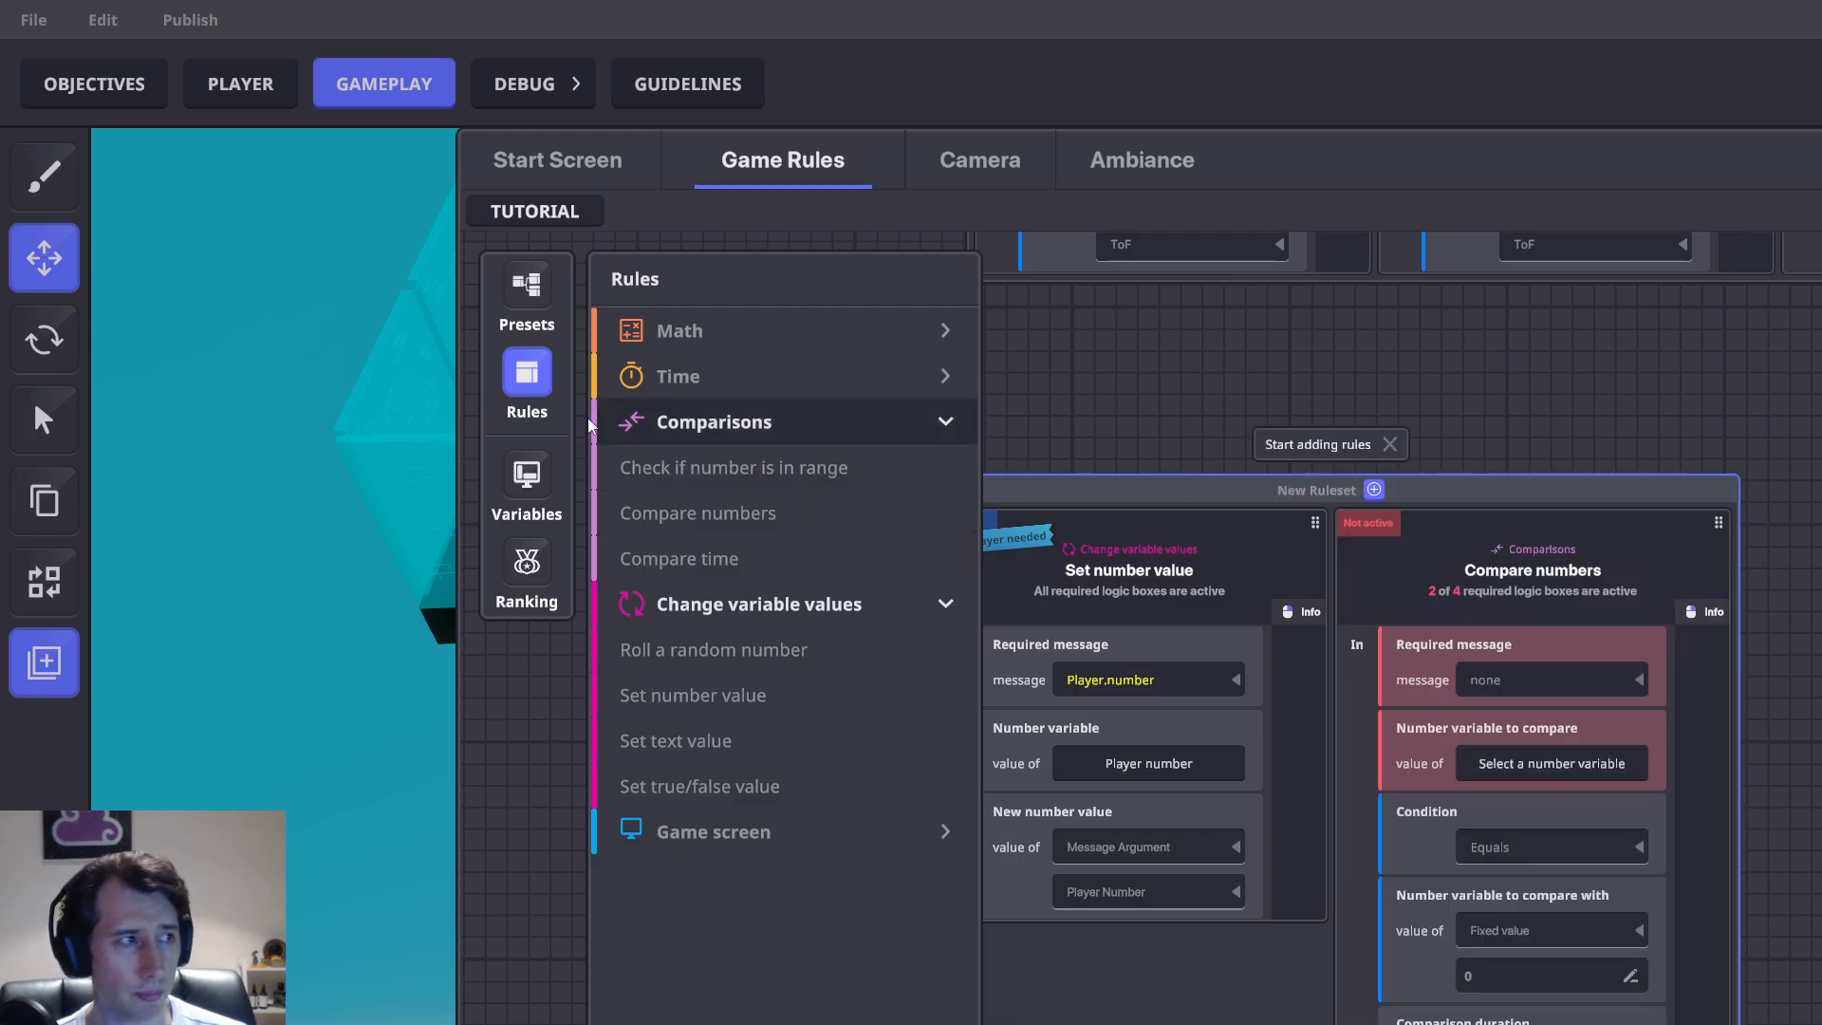
# Give the Compare numbers rule the required message Check.player.number and compare the Player number variable
pyautogui.click(1638, 682)
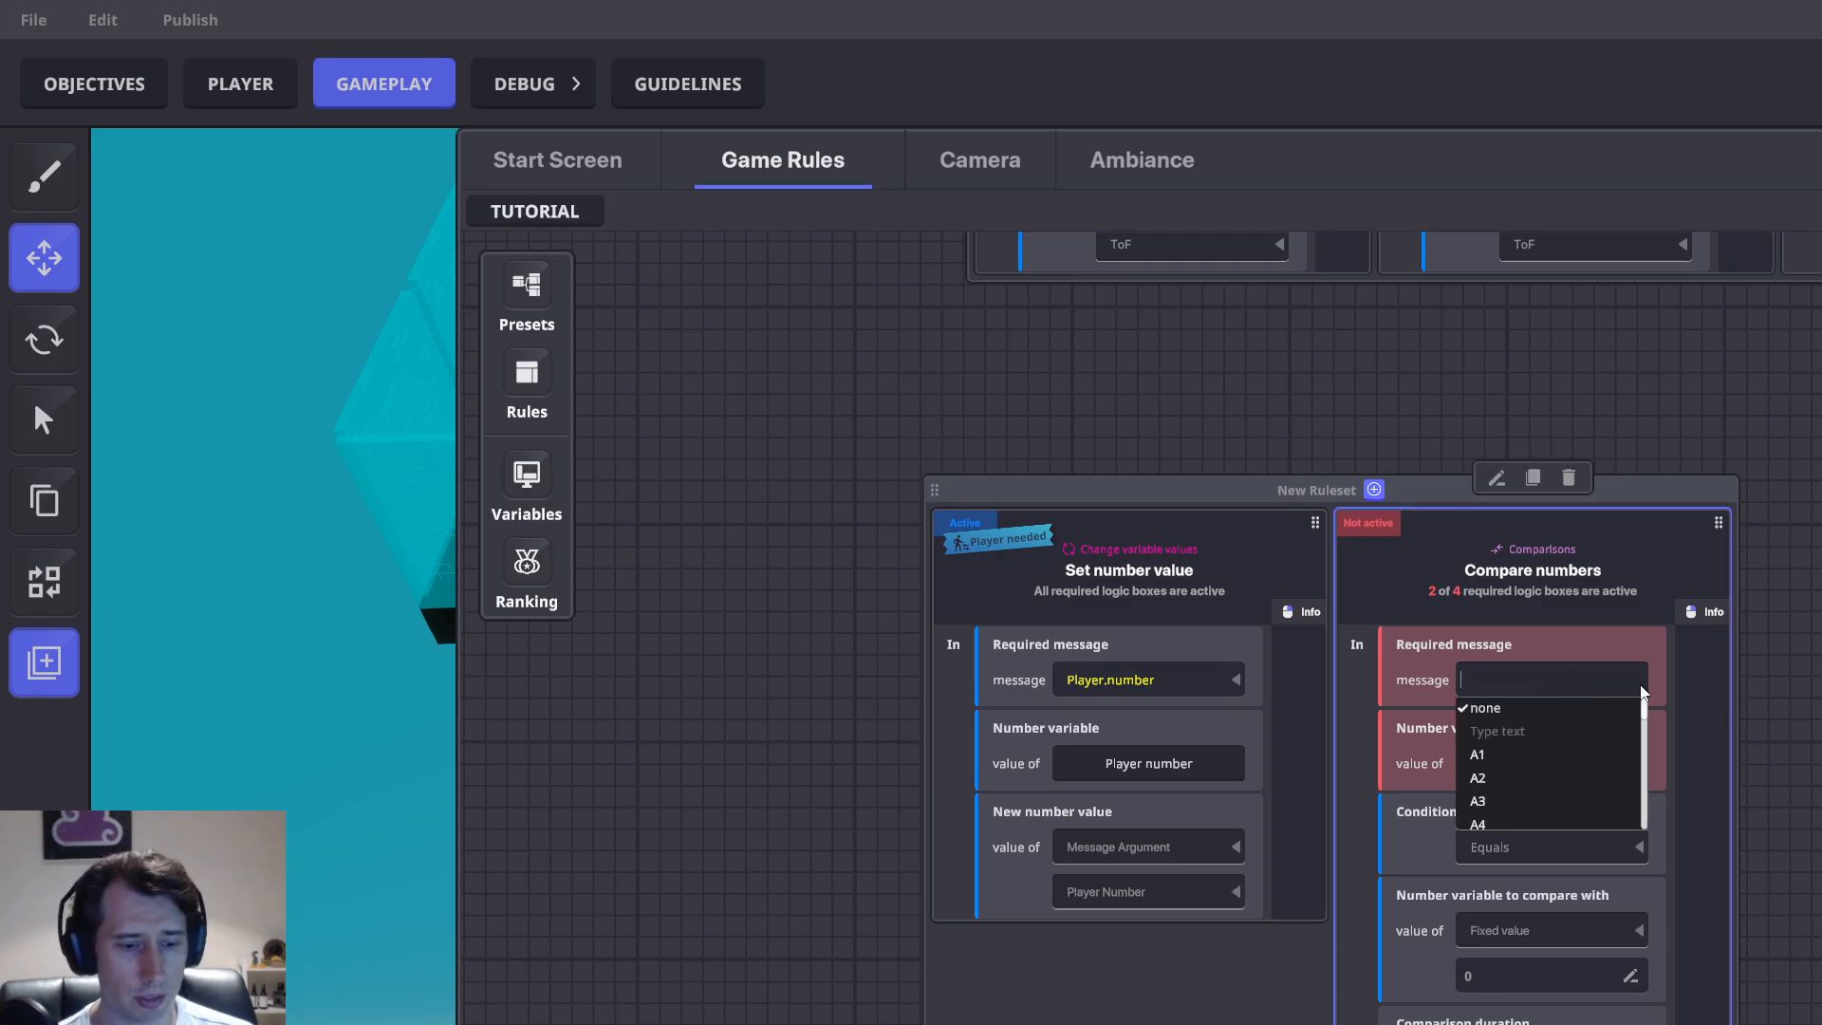
pyautogui.write('Check')
pyautogui.click(1534, 777)
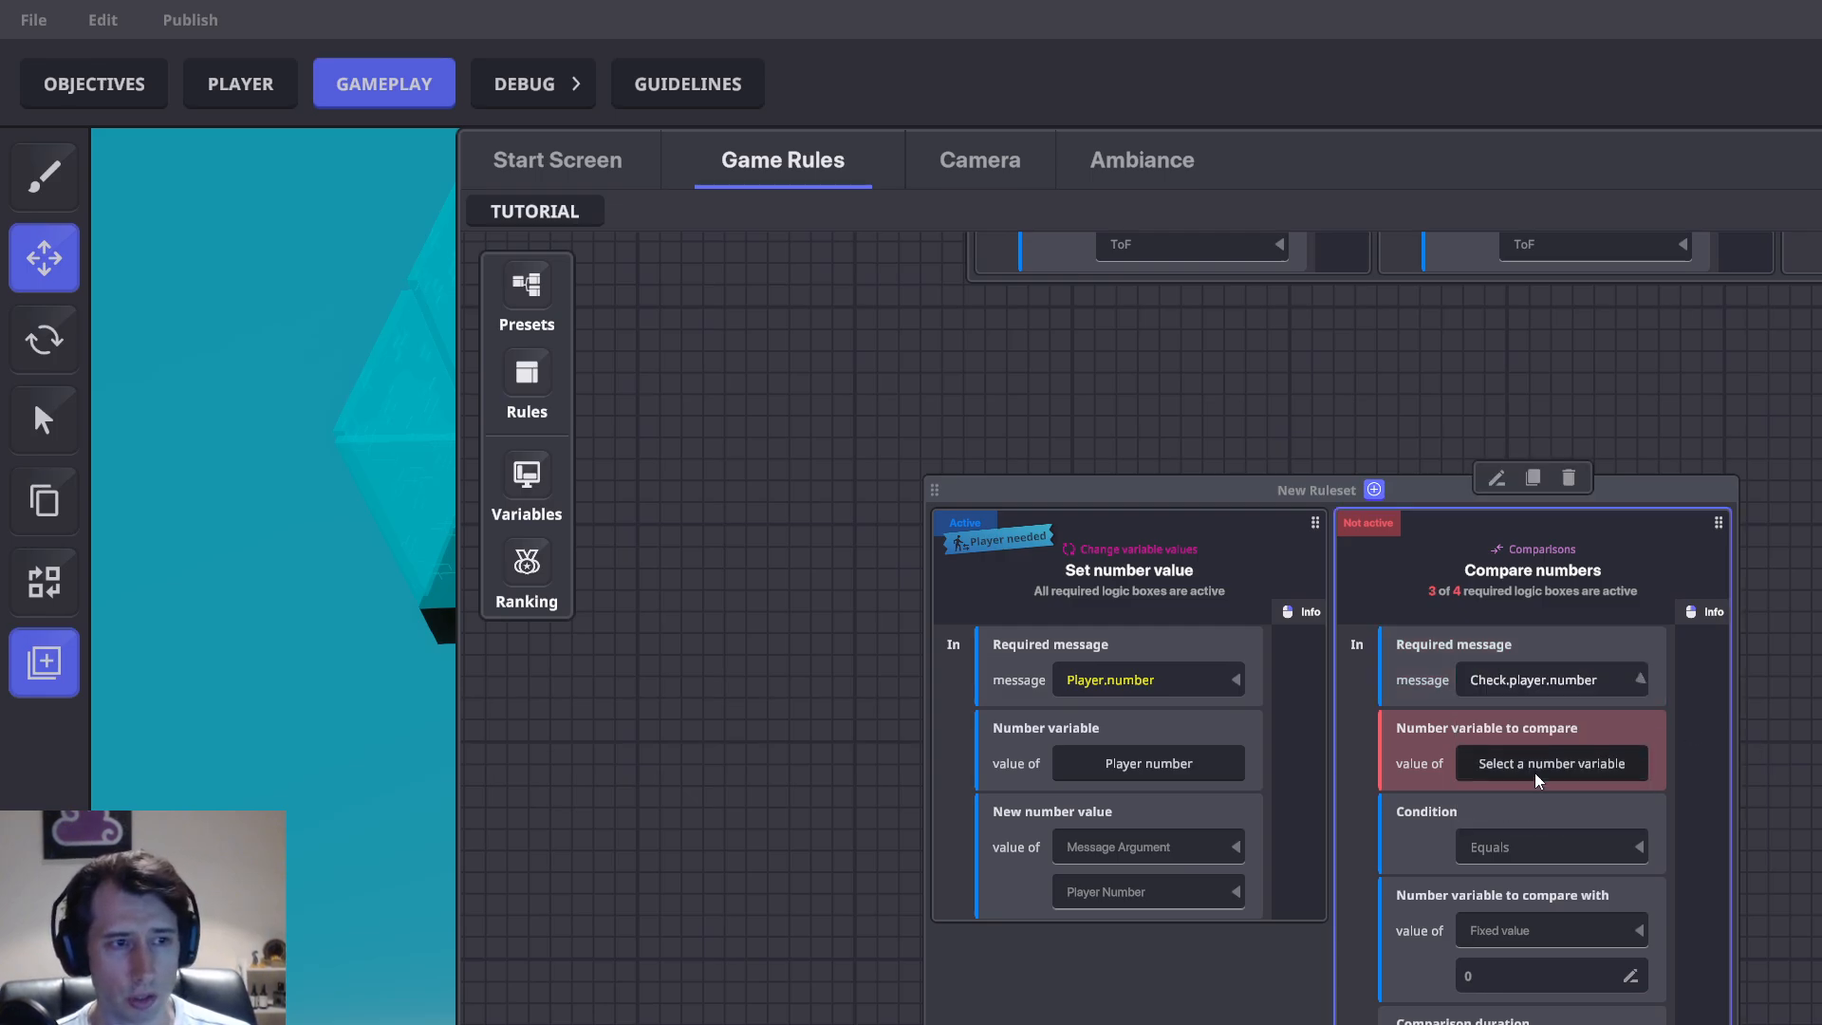
pyautogui.click(1548, 763)
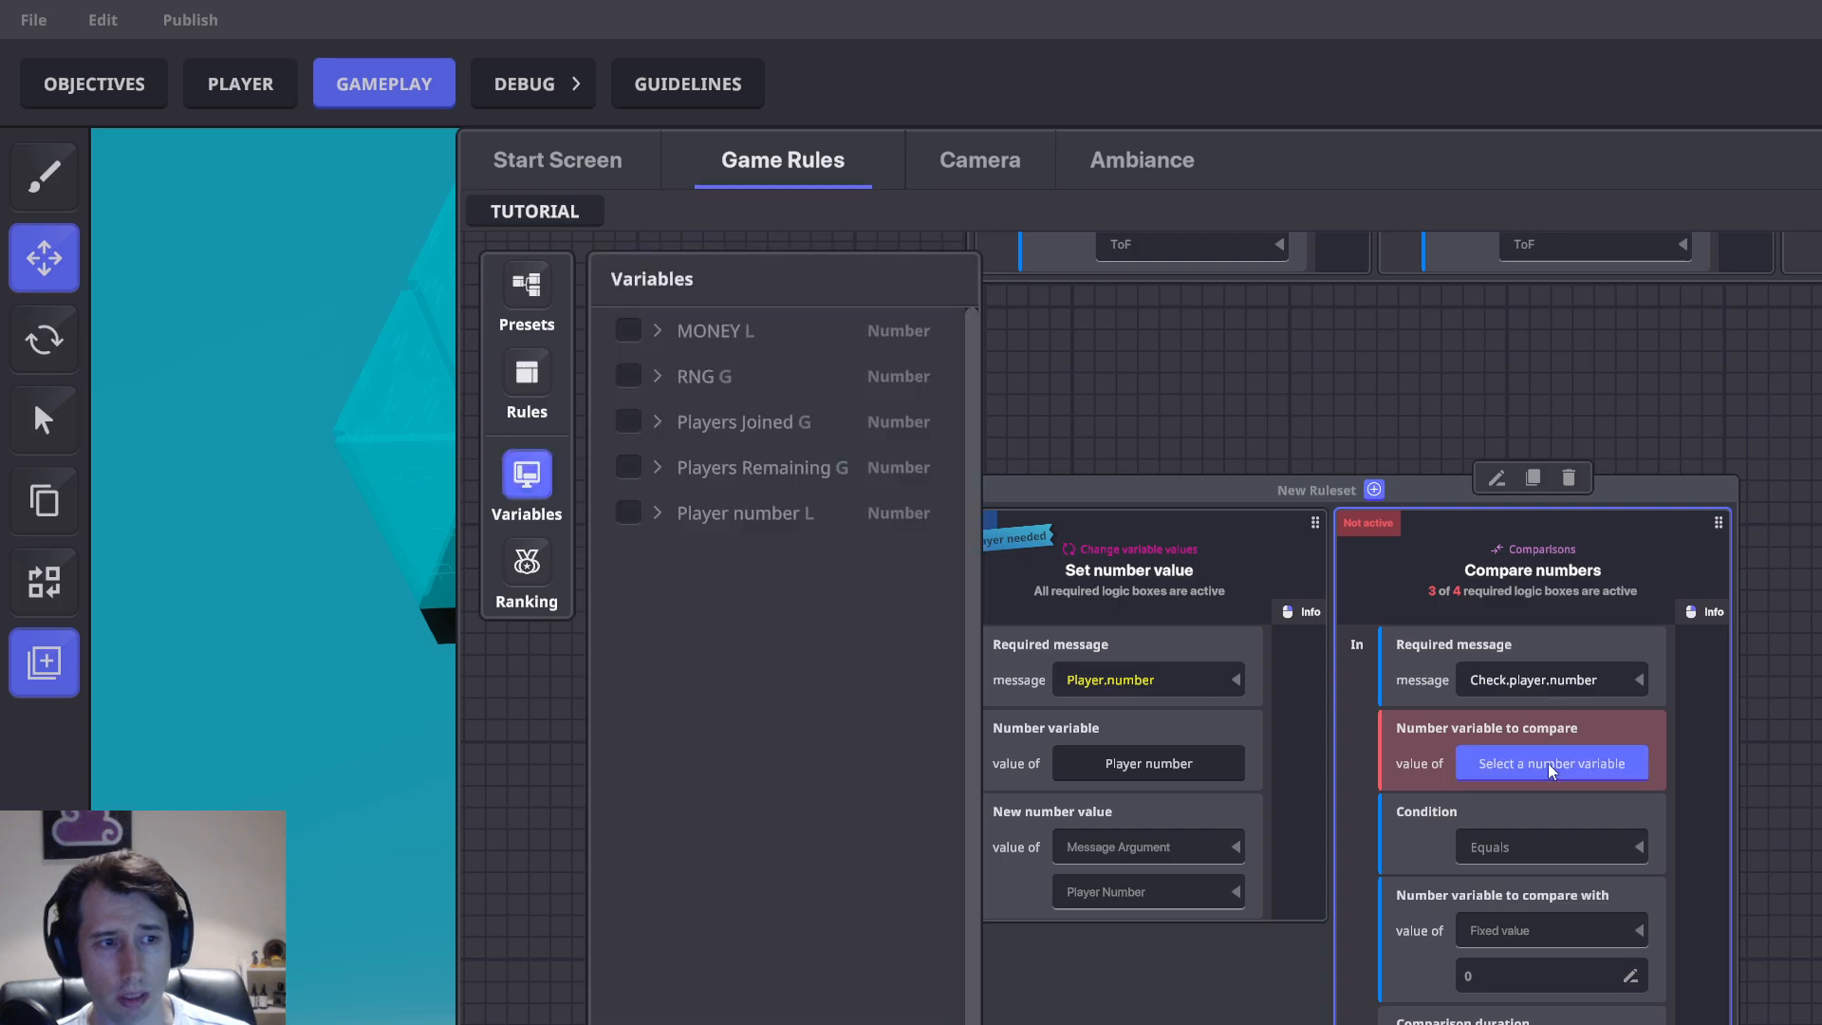
pyautogui.click(629, 512)
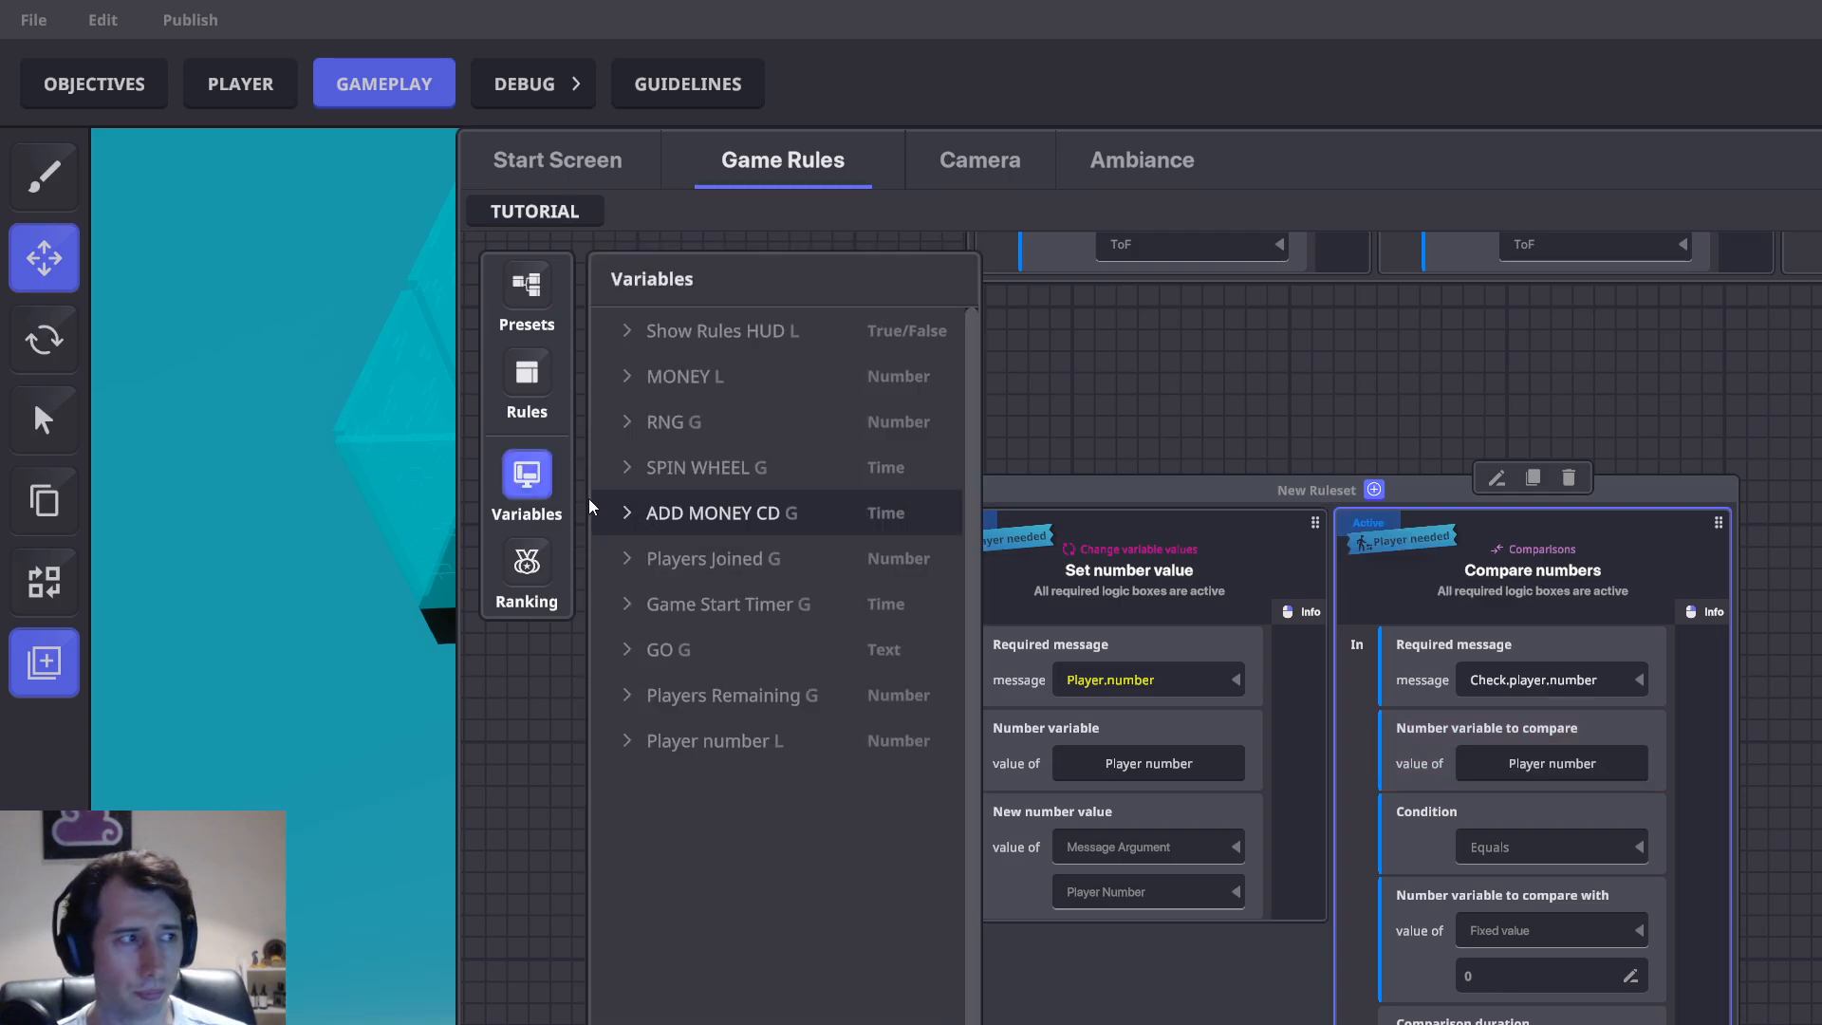
# Try the Greater condition in the Compare numbers rule and set it back to Equals
pyautogui.scroll(-2, 1499, 669)
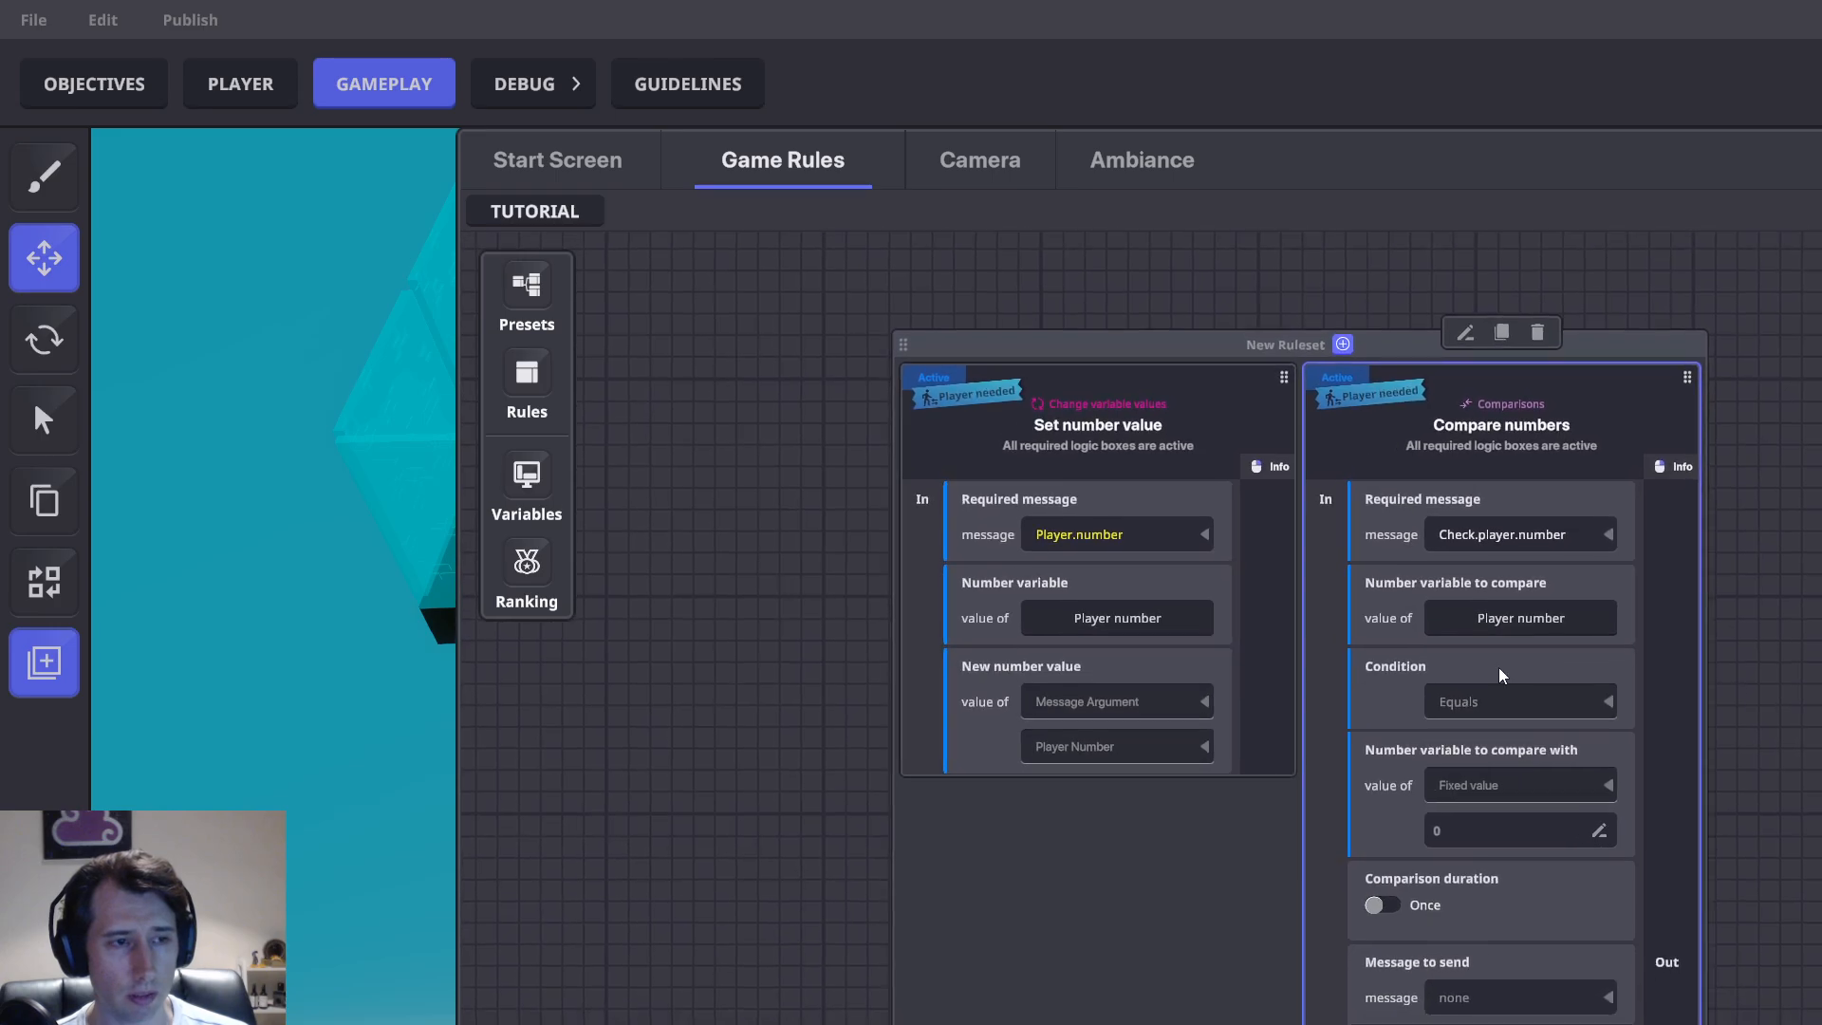
pyautogui.click(1520, 698)
pyautogui.click(1475, 774)
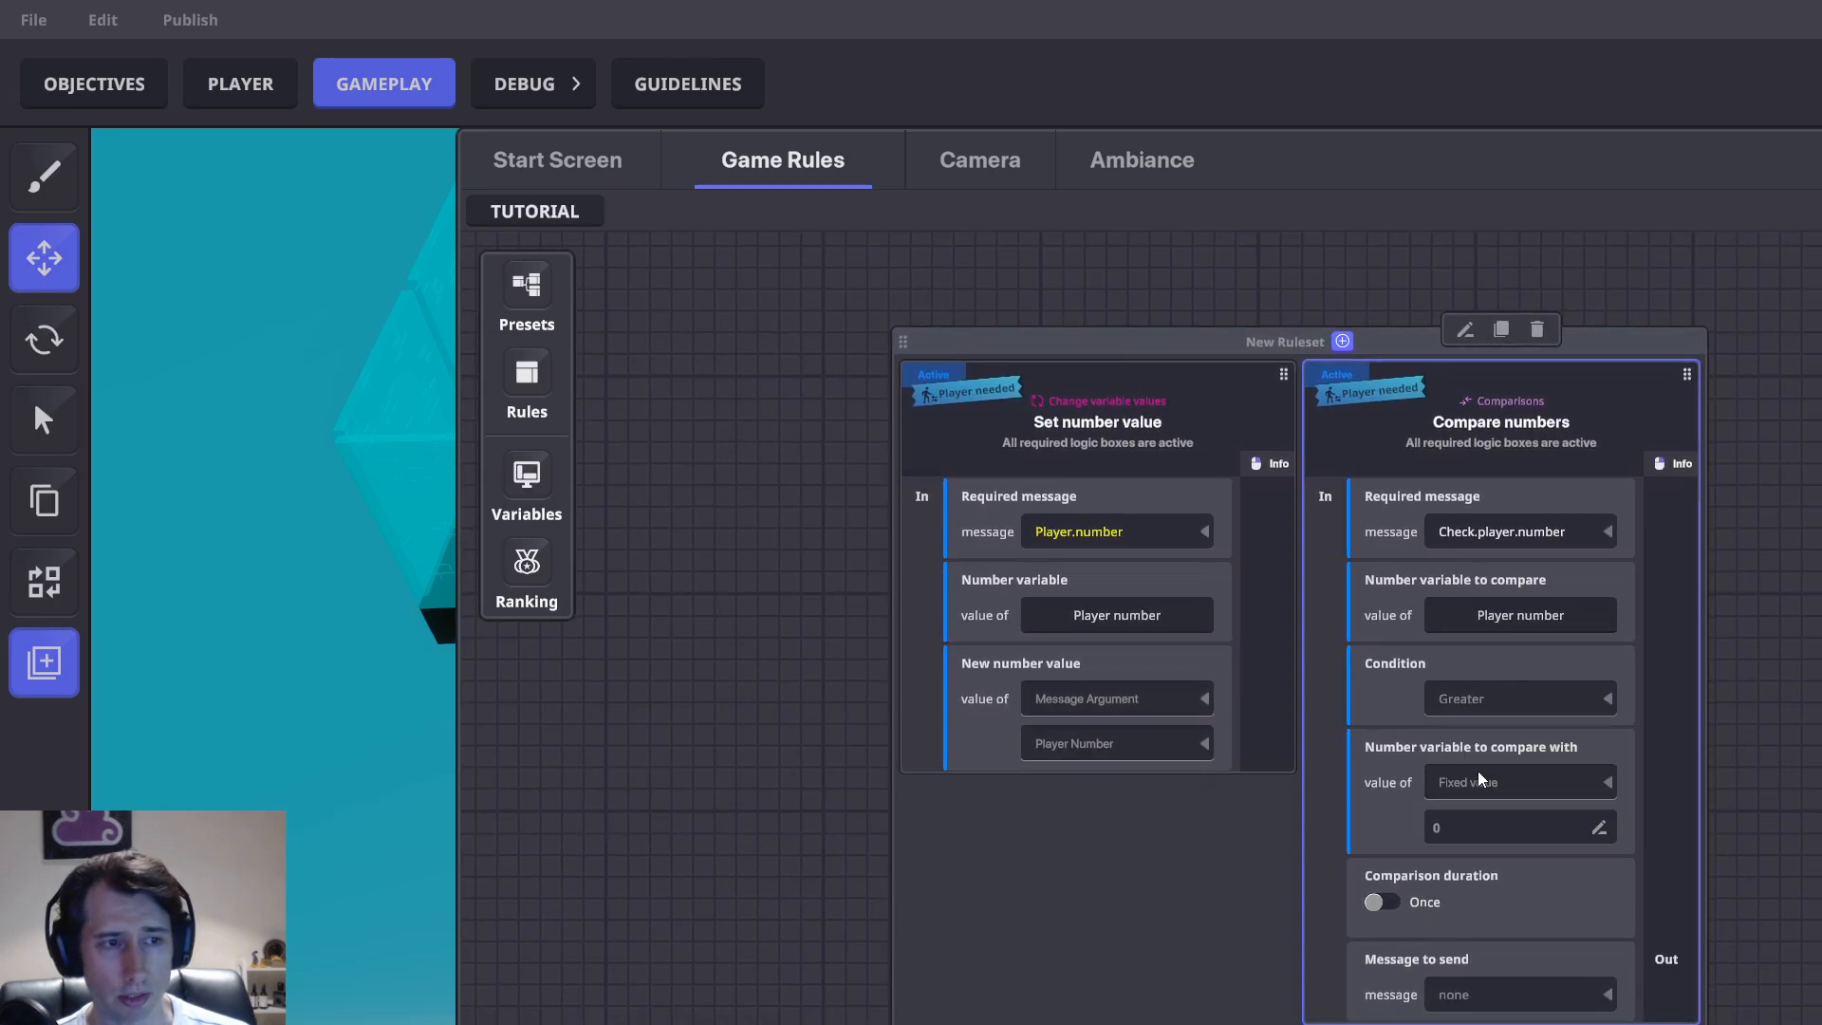
pyautogui.click(1594, 998)
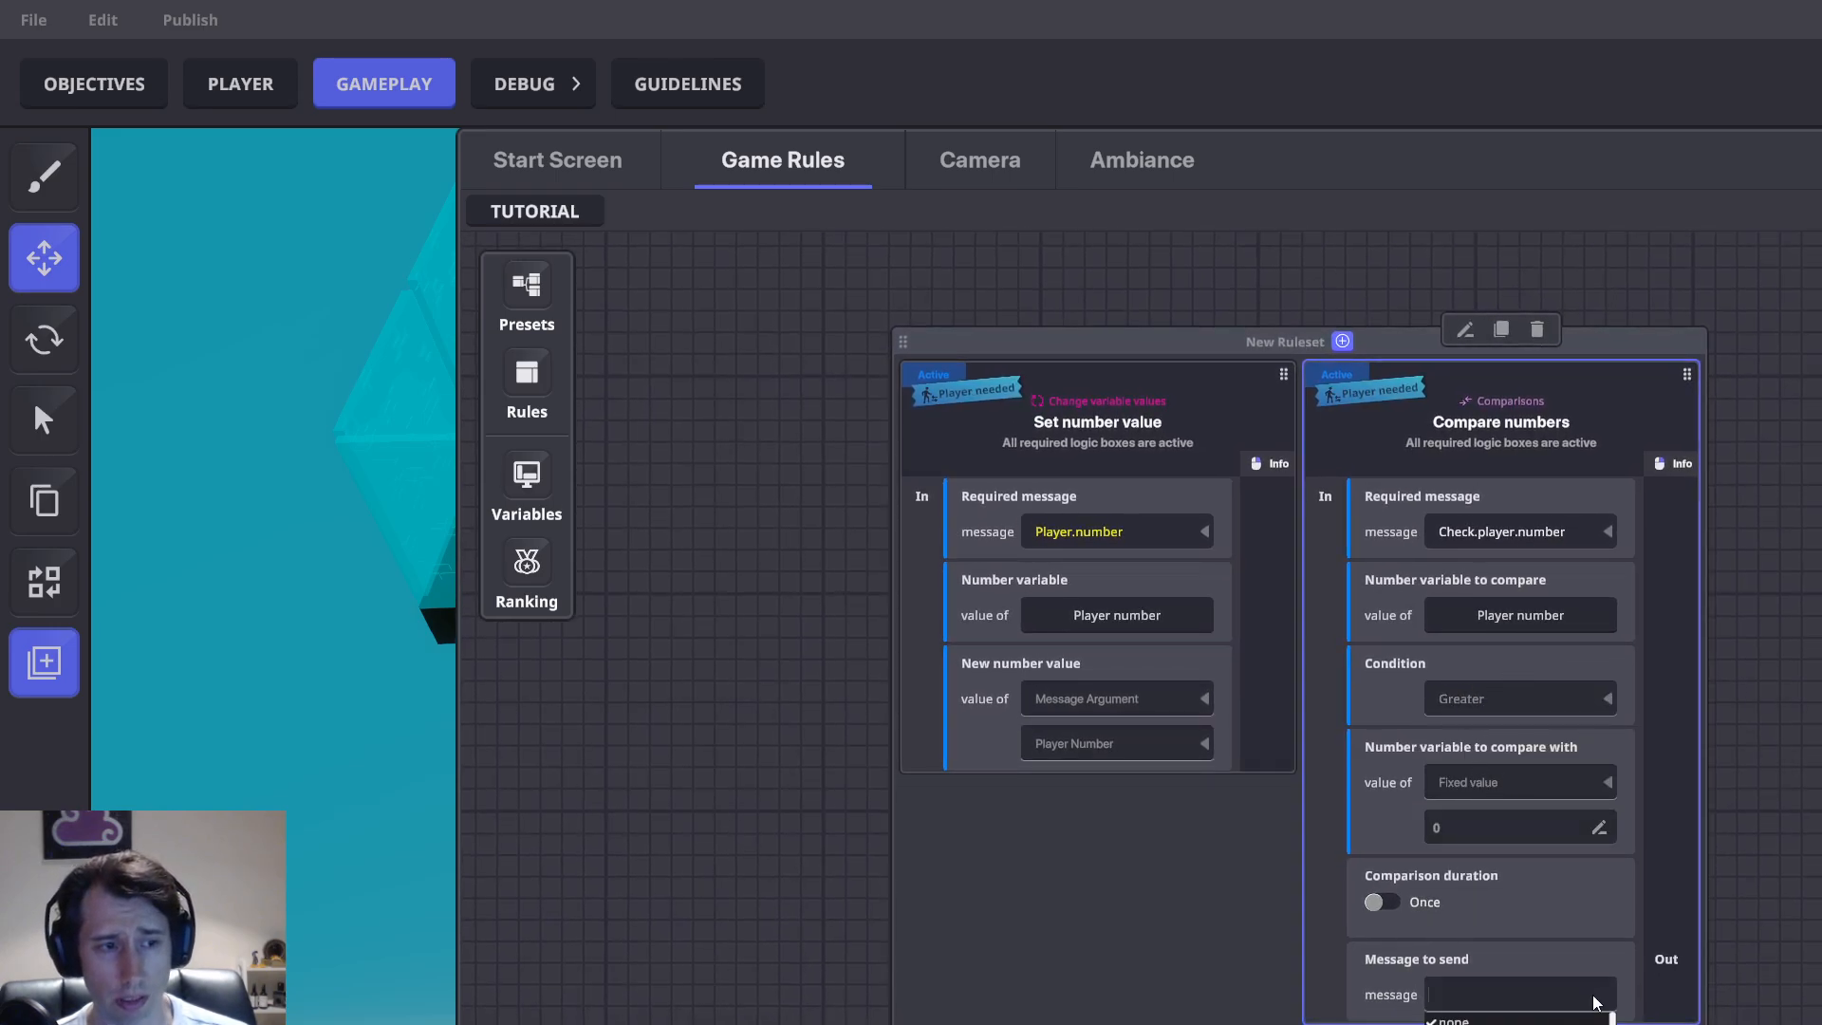
pyautogui.click(1651, 982)
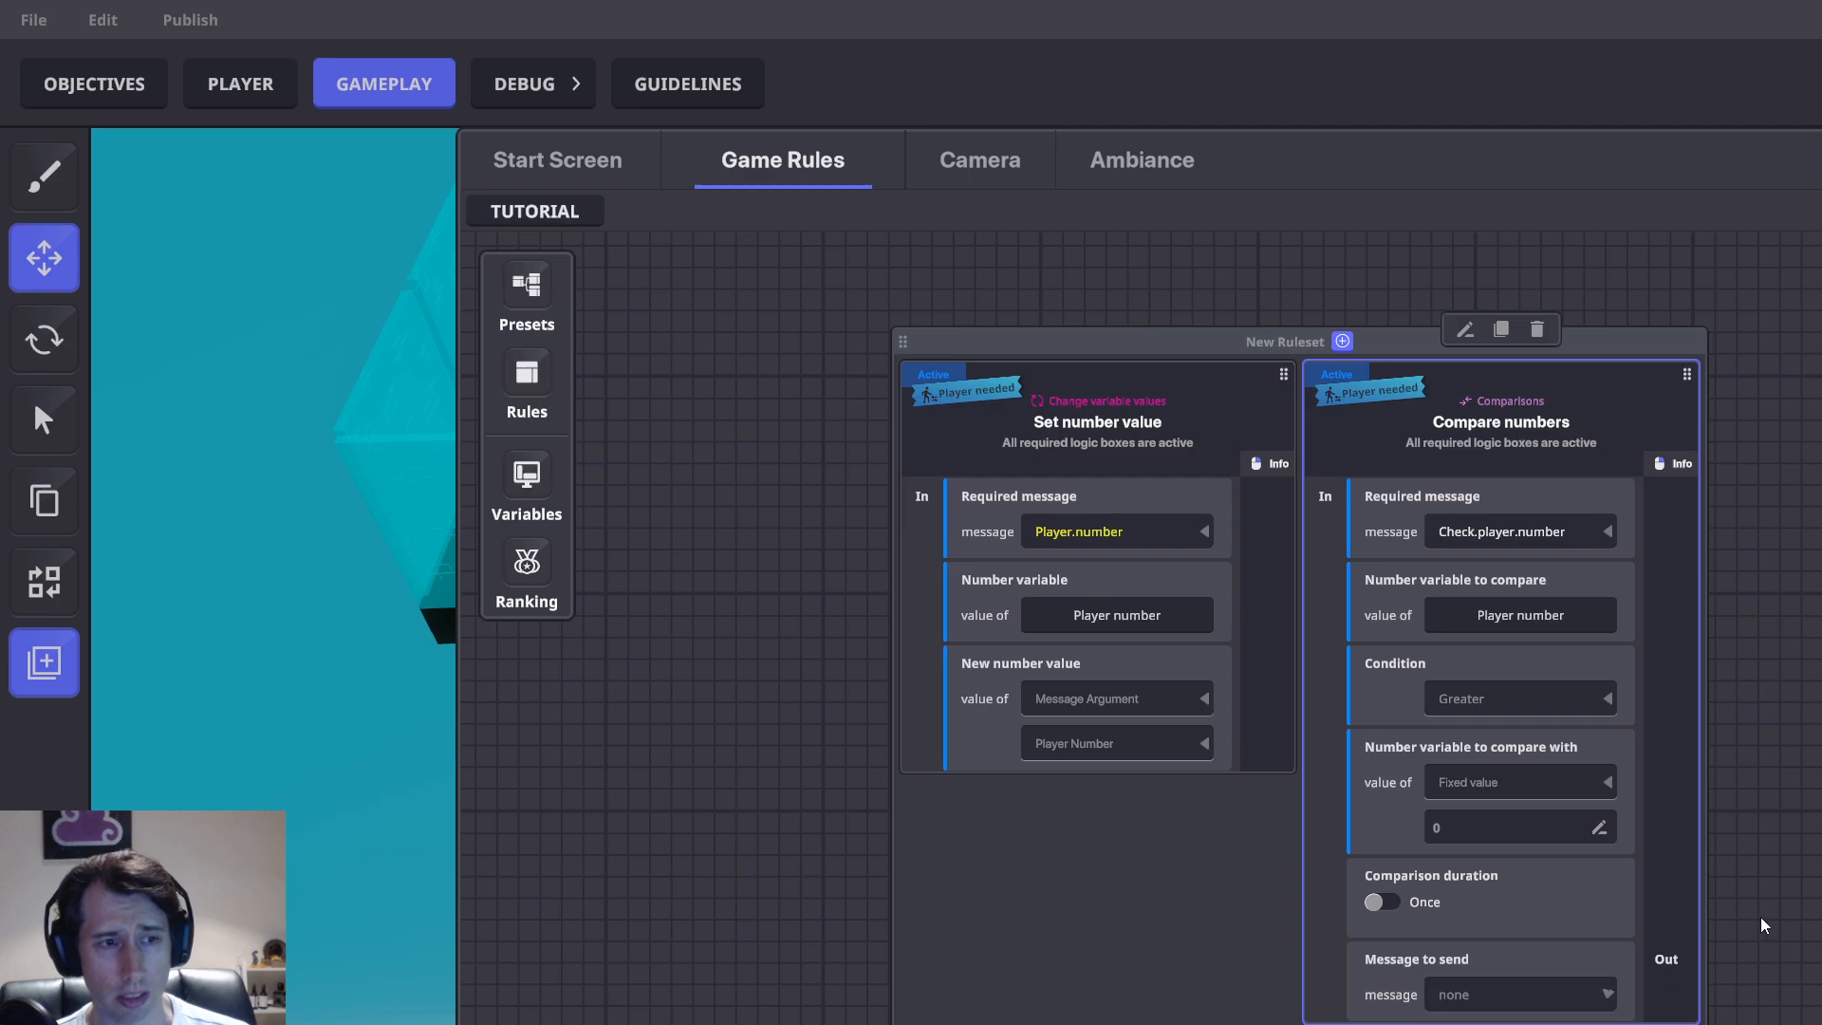
pyautogui.click(1513, 700)
pyautogui.click(1461, 729)
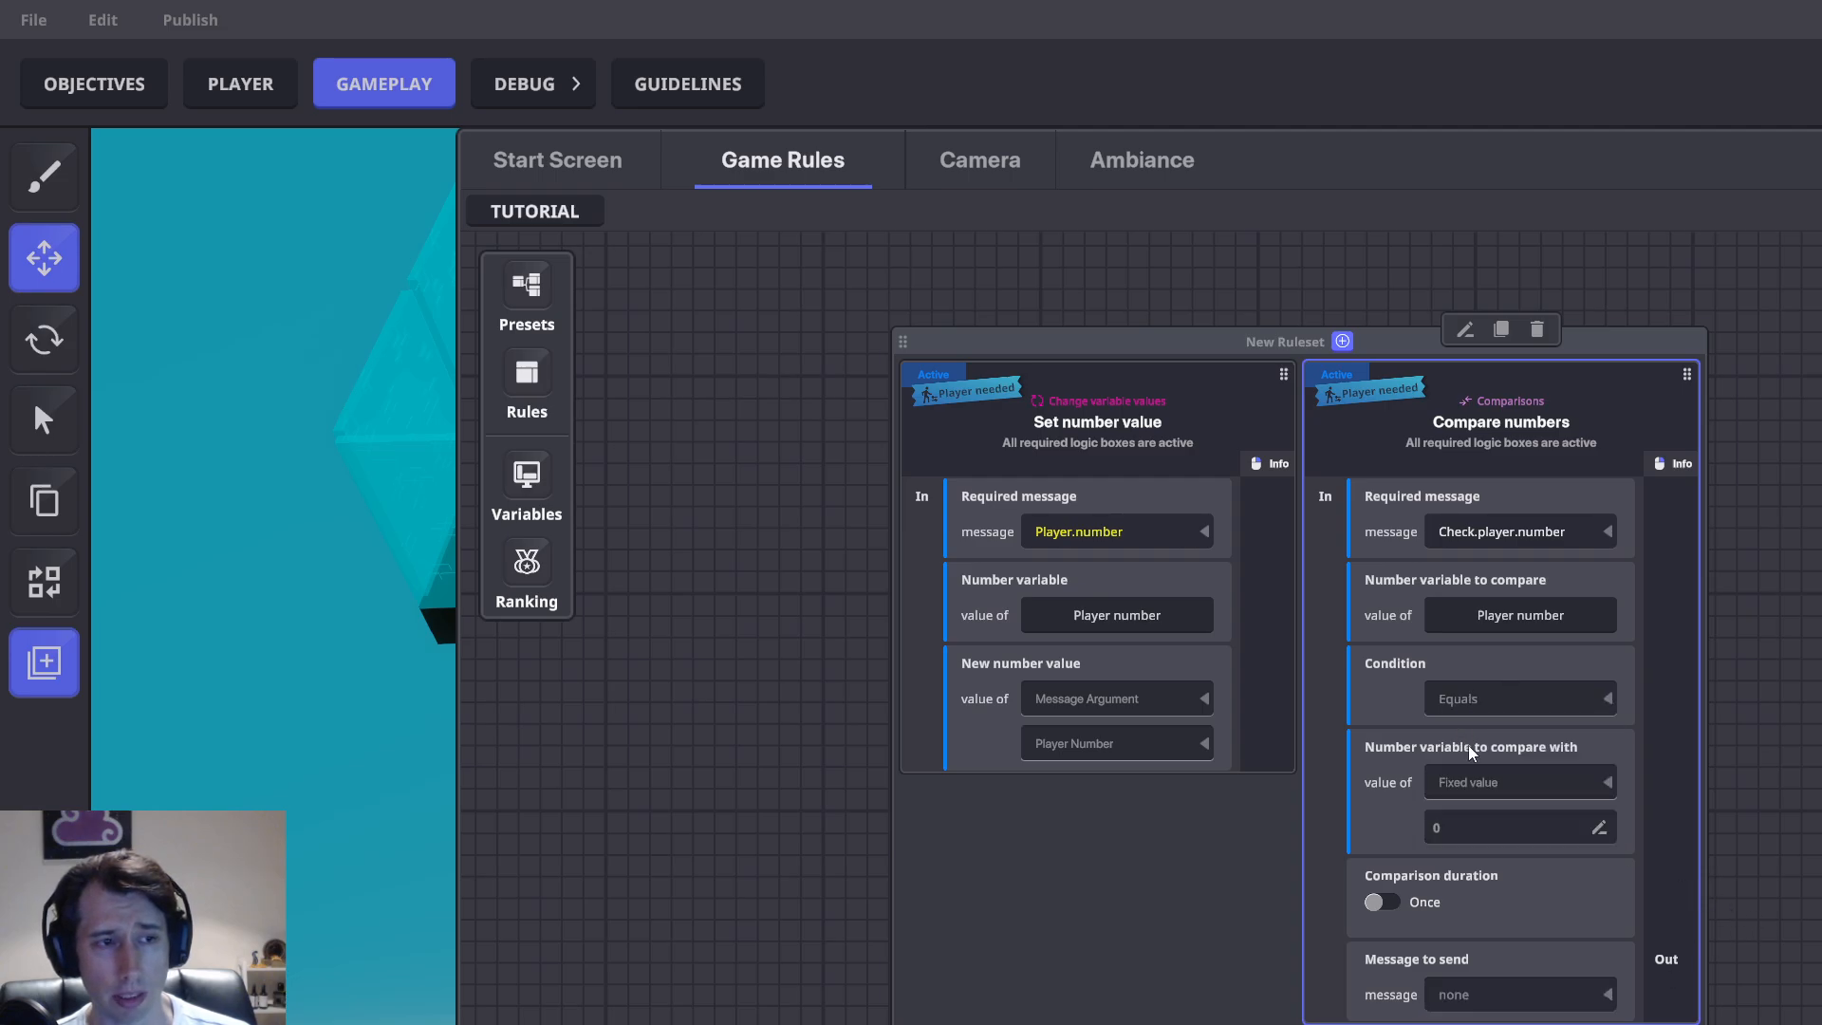
# Set the Compare numbers rule's message to send to TP.Player.Selection.Area and leave the game rules
pyautogui.click(1480, 992)
pyautogui.write('TP.')
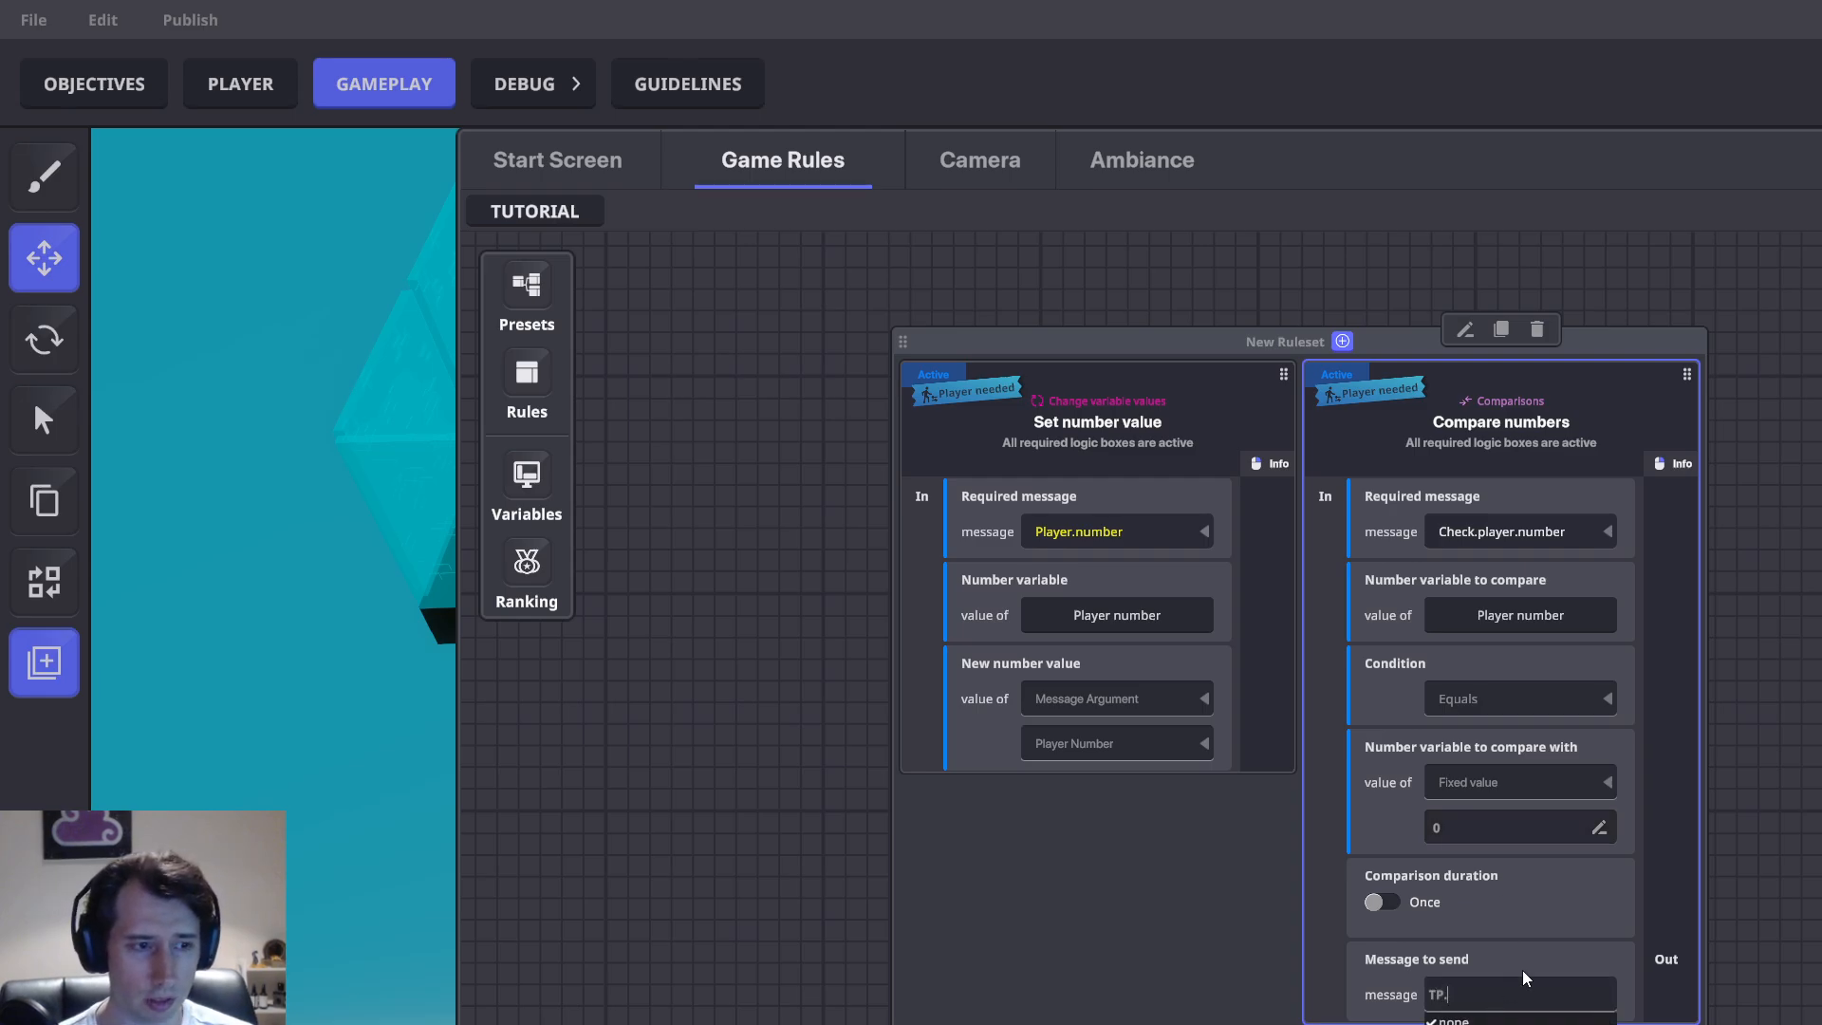
pyautogui.write('Player.Selection.Area')
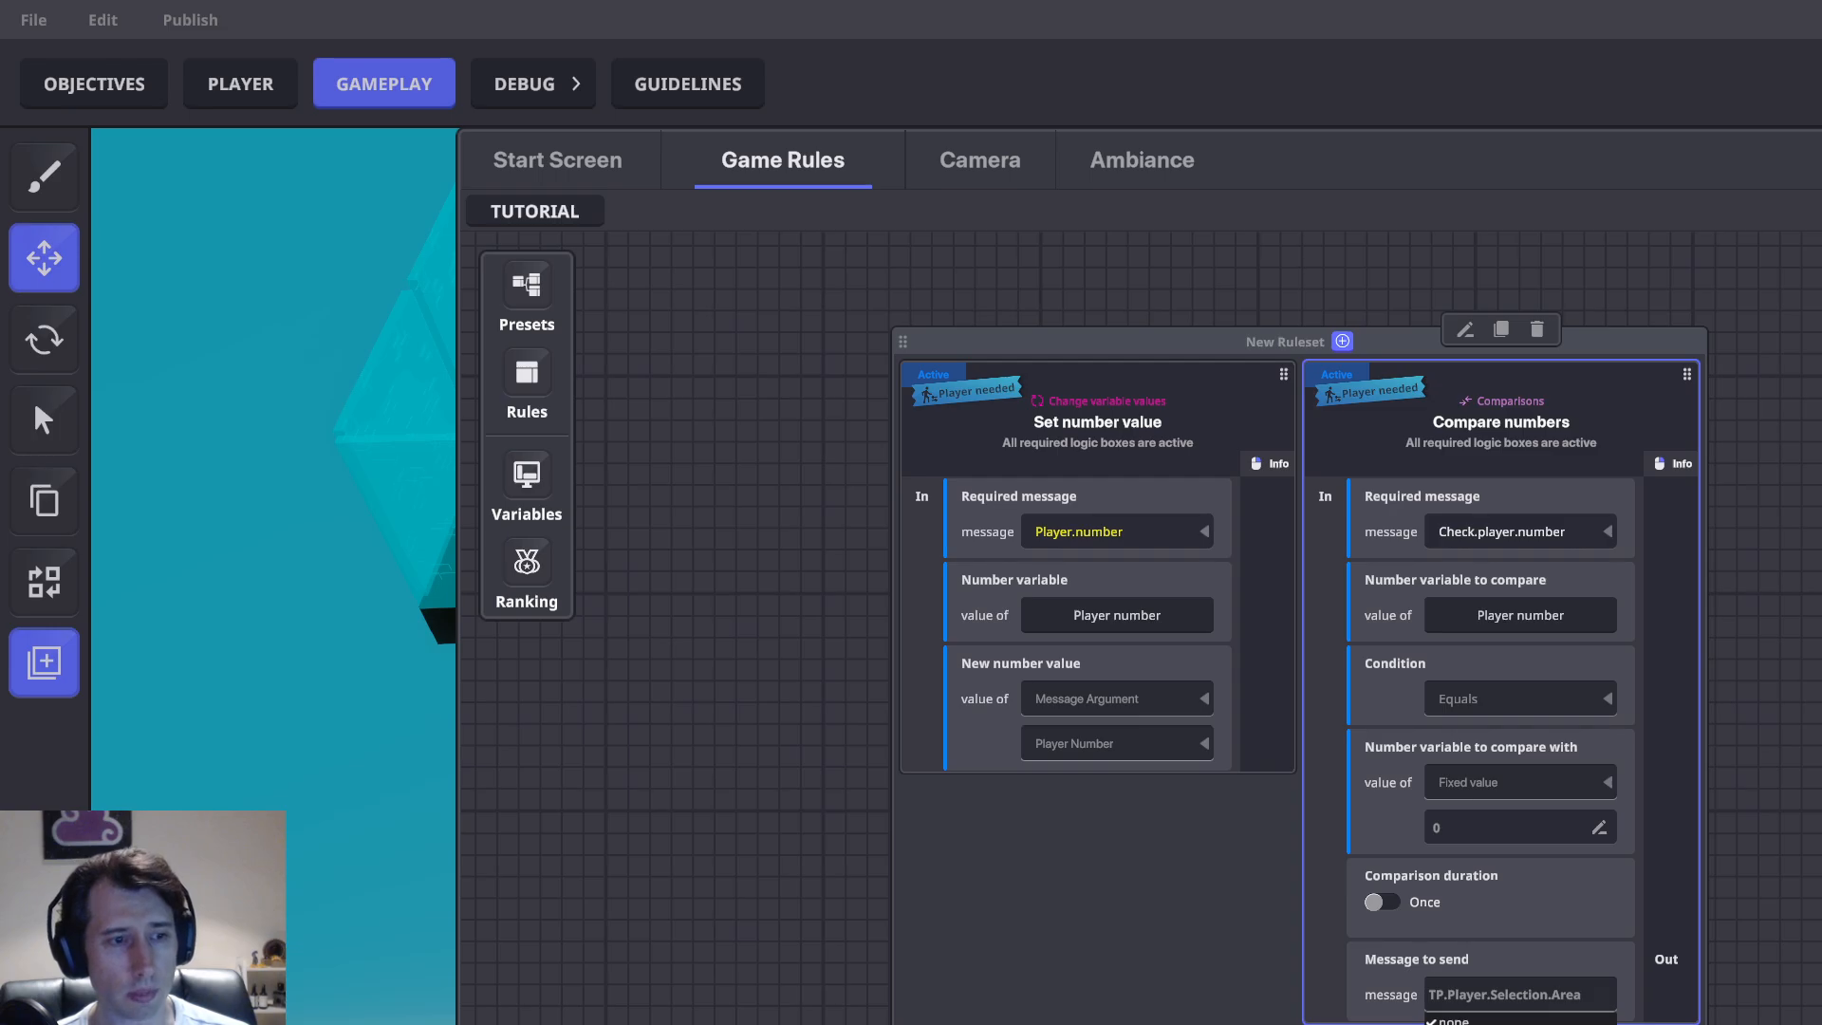
pyautogui.press('Return')
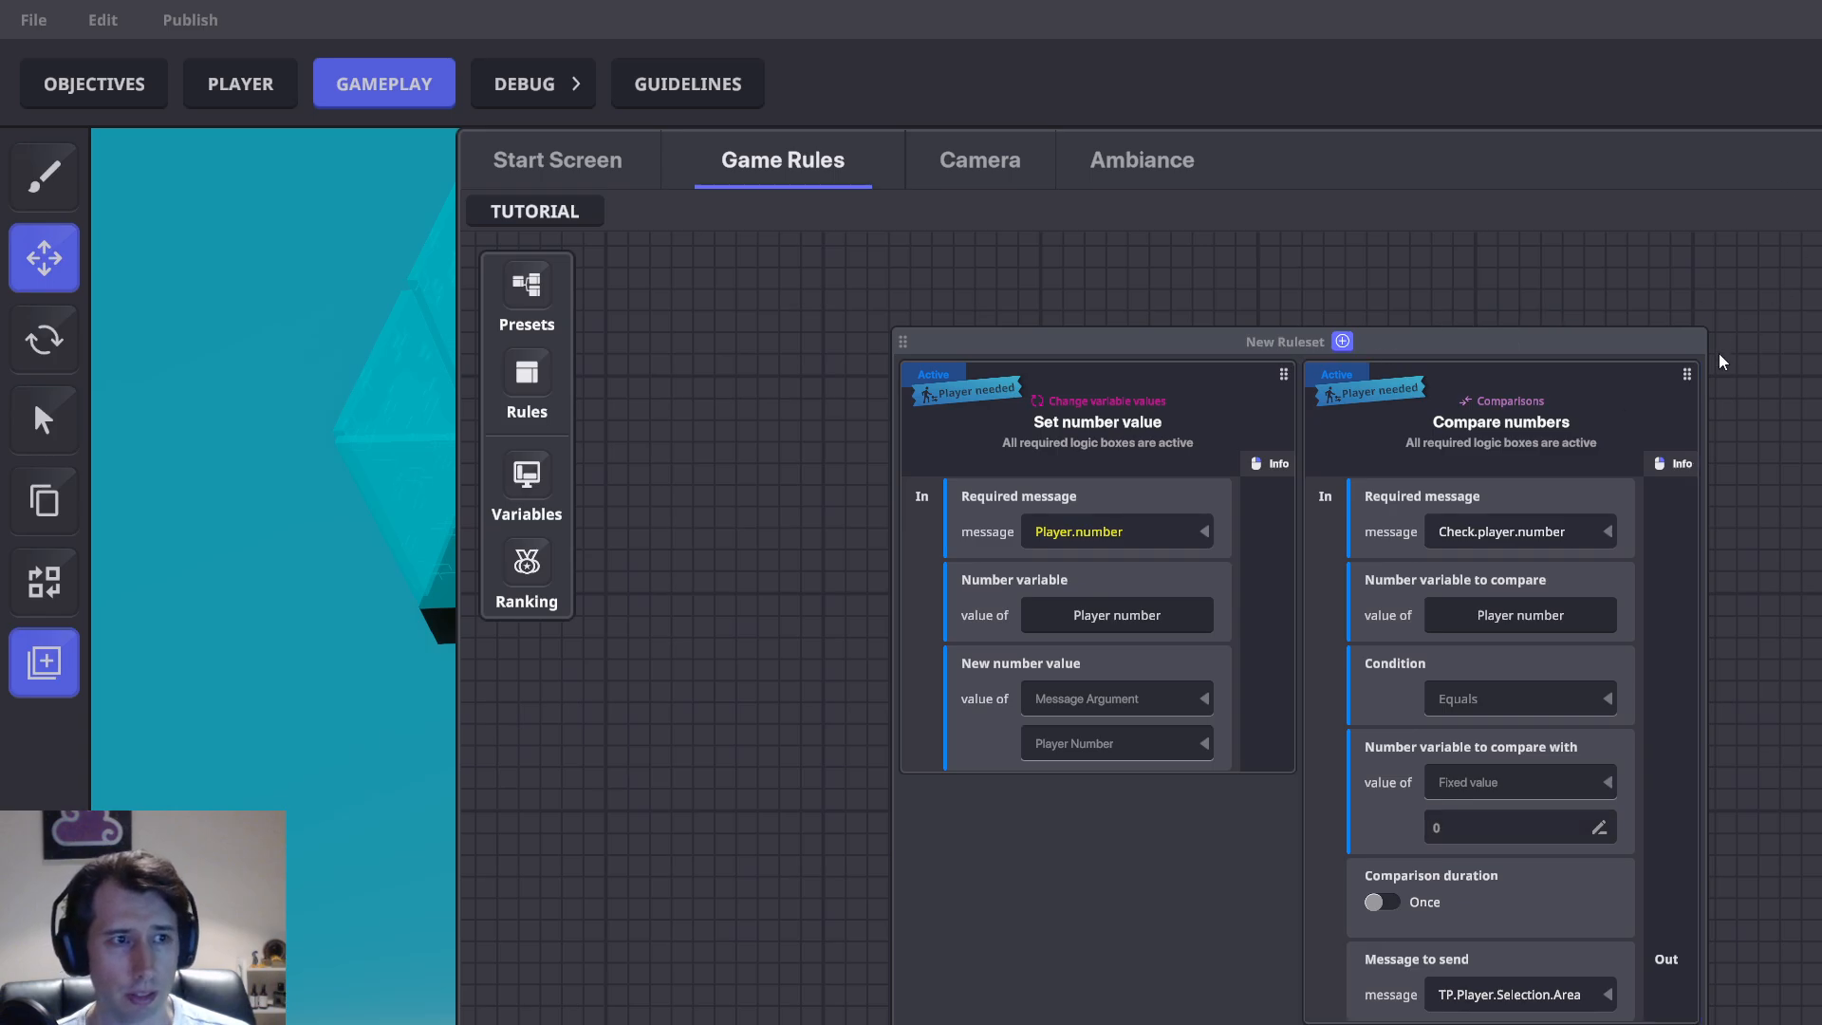
pyautogui.press('Escape')
# Find the NumPad Switch prop and place one in the entrance opening of the trophy platform
pyautogui.moveTo(1462, 772); pyautogui.dragTo(1314, 662, button='middle')
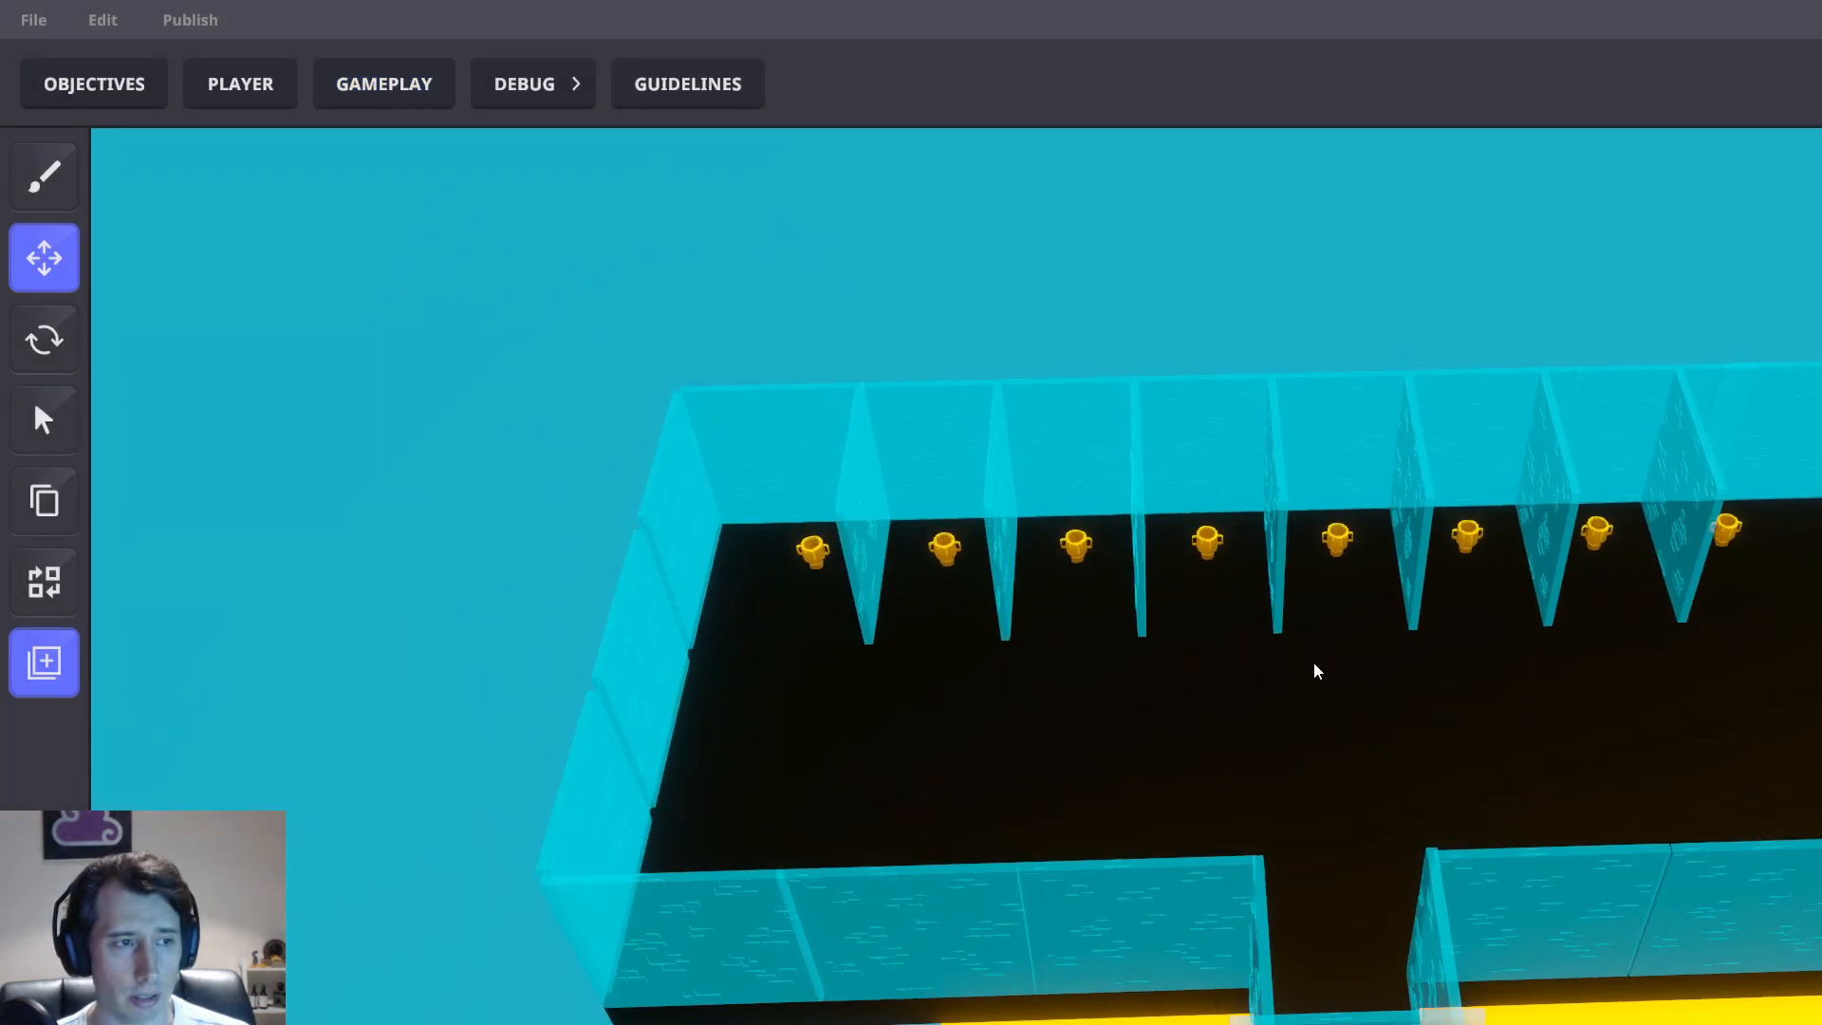
pyautogui.scroll(5, 1313, 663)
pyautogui.moveTo(1387, 938); pyautogui.dragTo(1311, 868, button='right')
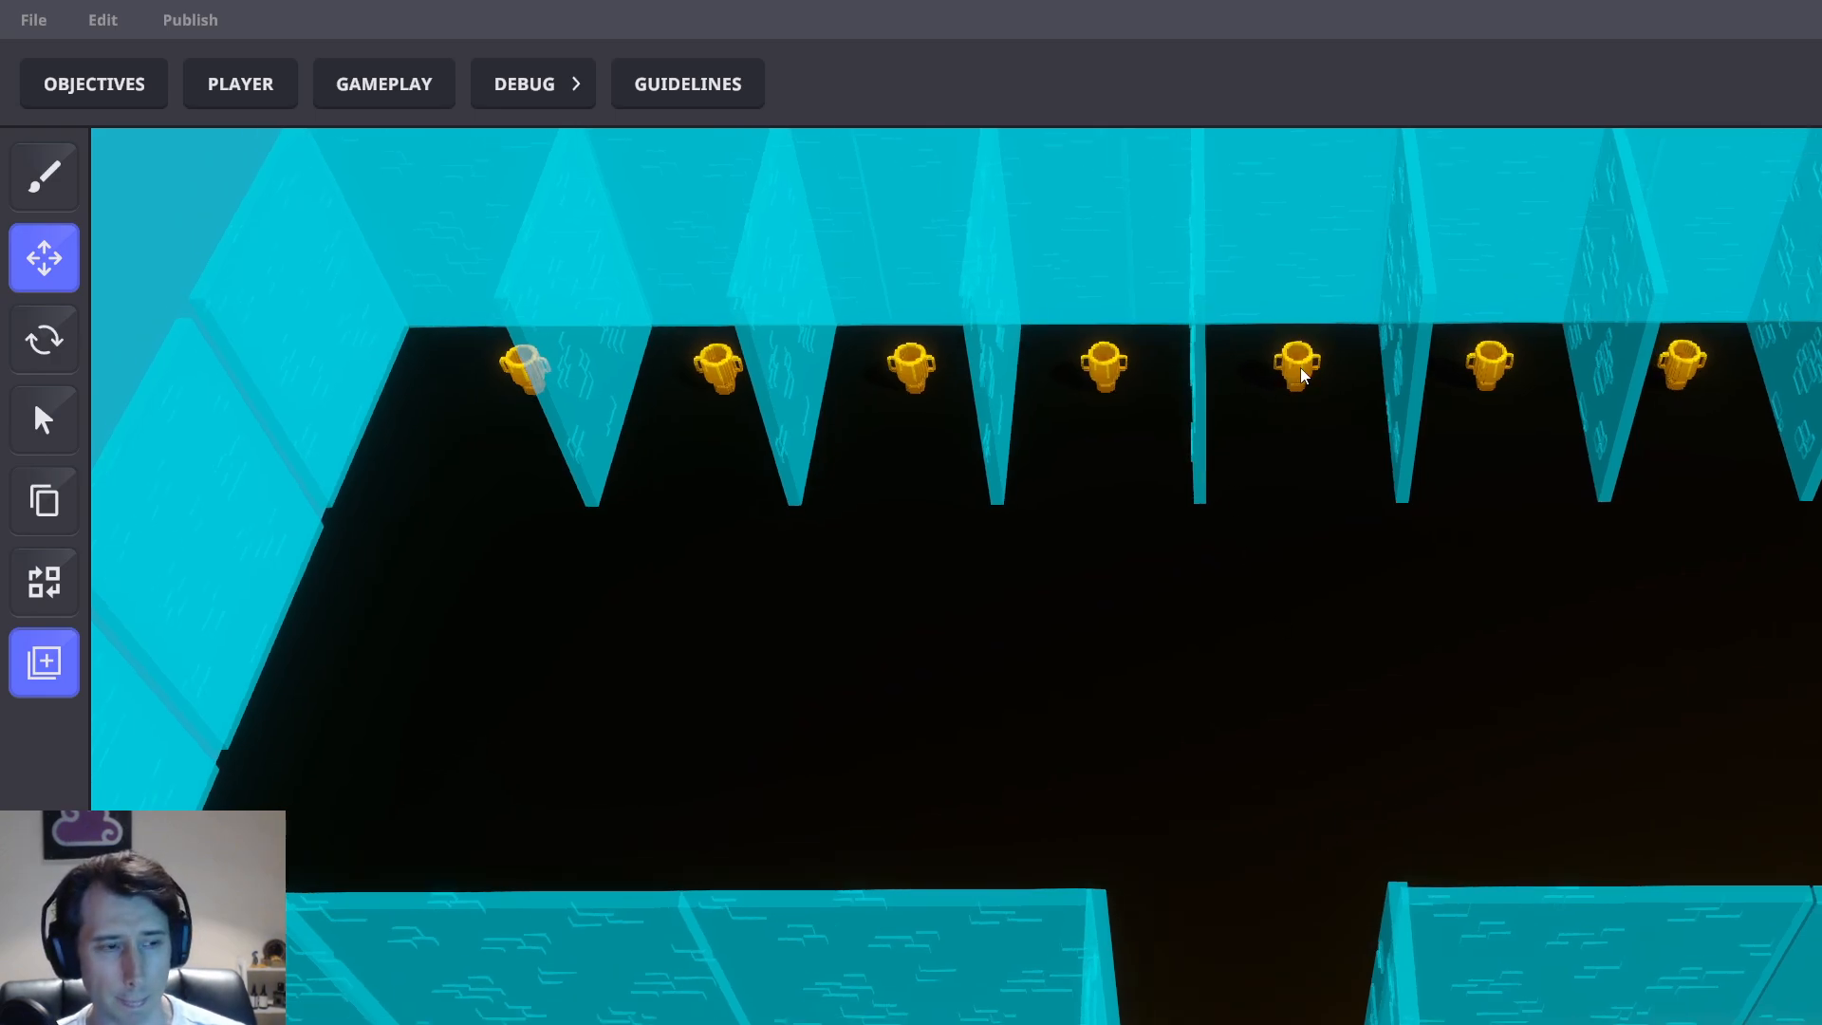
pyautogui.press('Tab')
pyautogui.click(444, 671)
pyautogui.write('num')
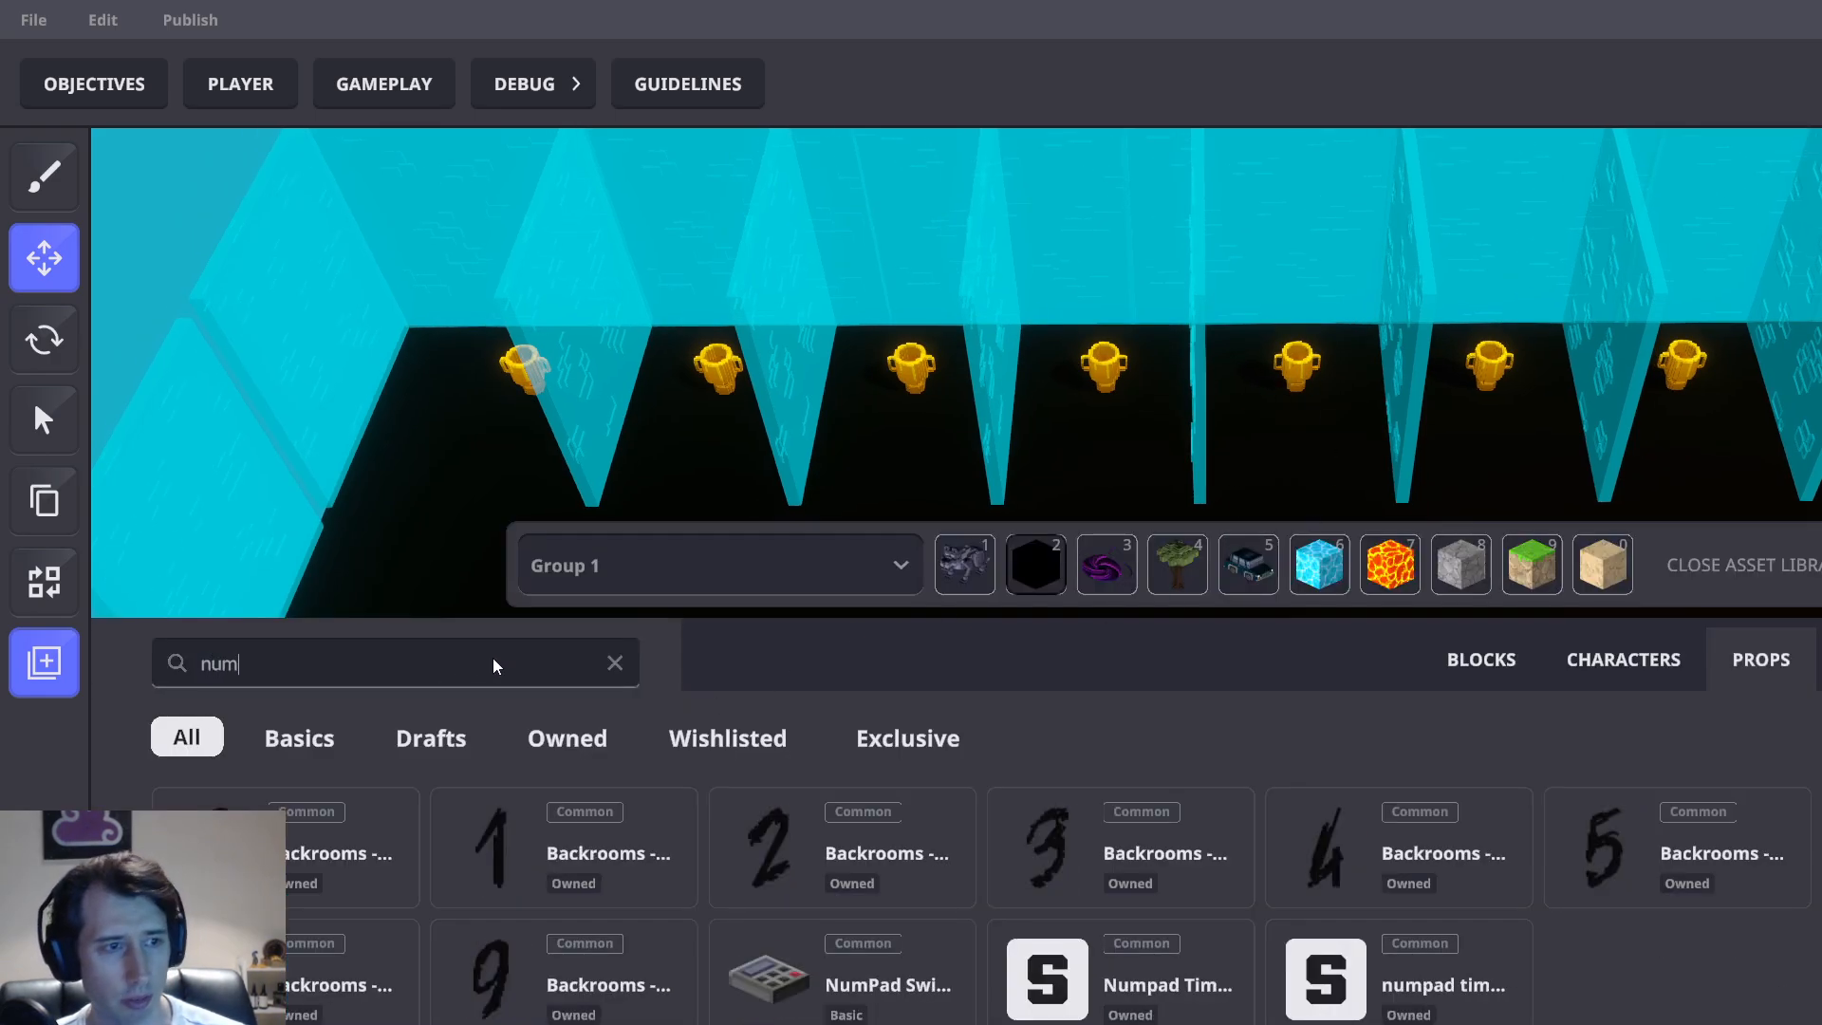
pyautogui.moveTo(807, 1002); pyautogui.dragTo(1177, 571)
pyautogui.click(1177, 572)
pyautogui.press('Tab')
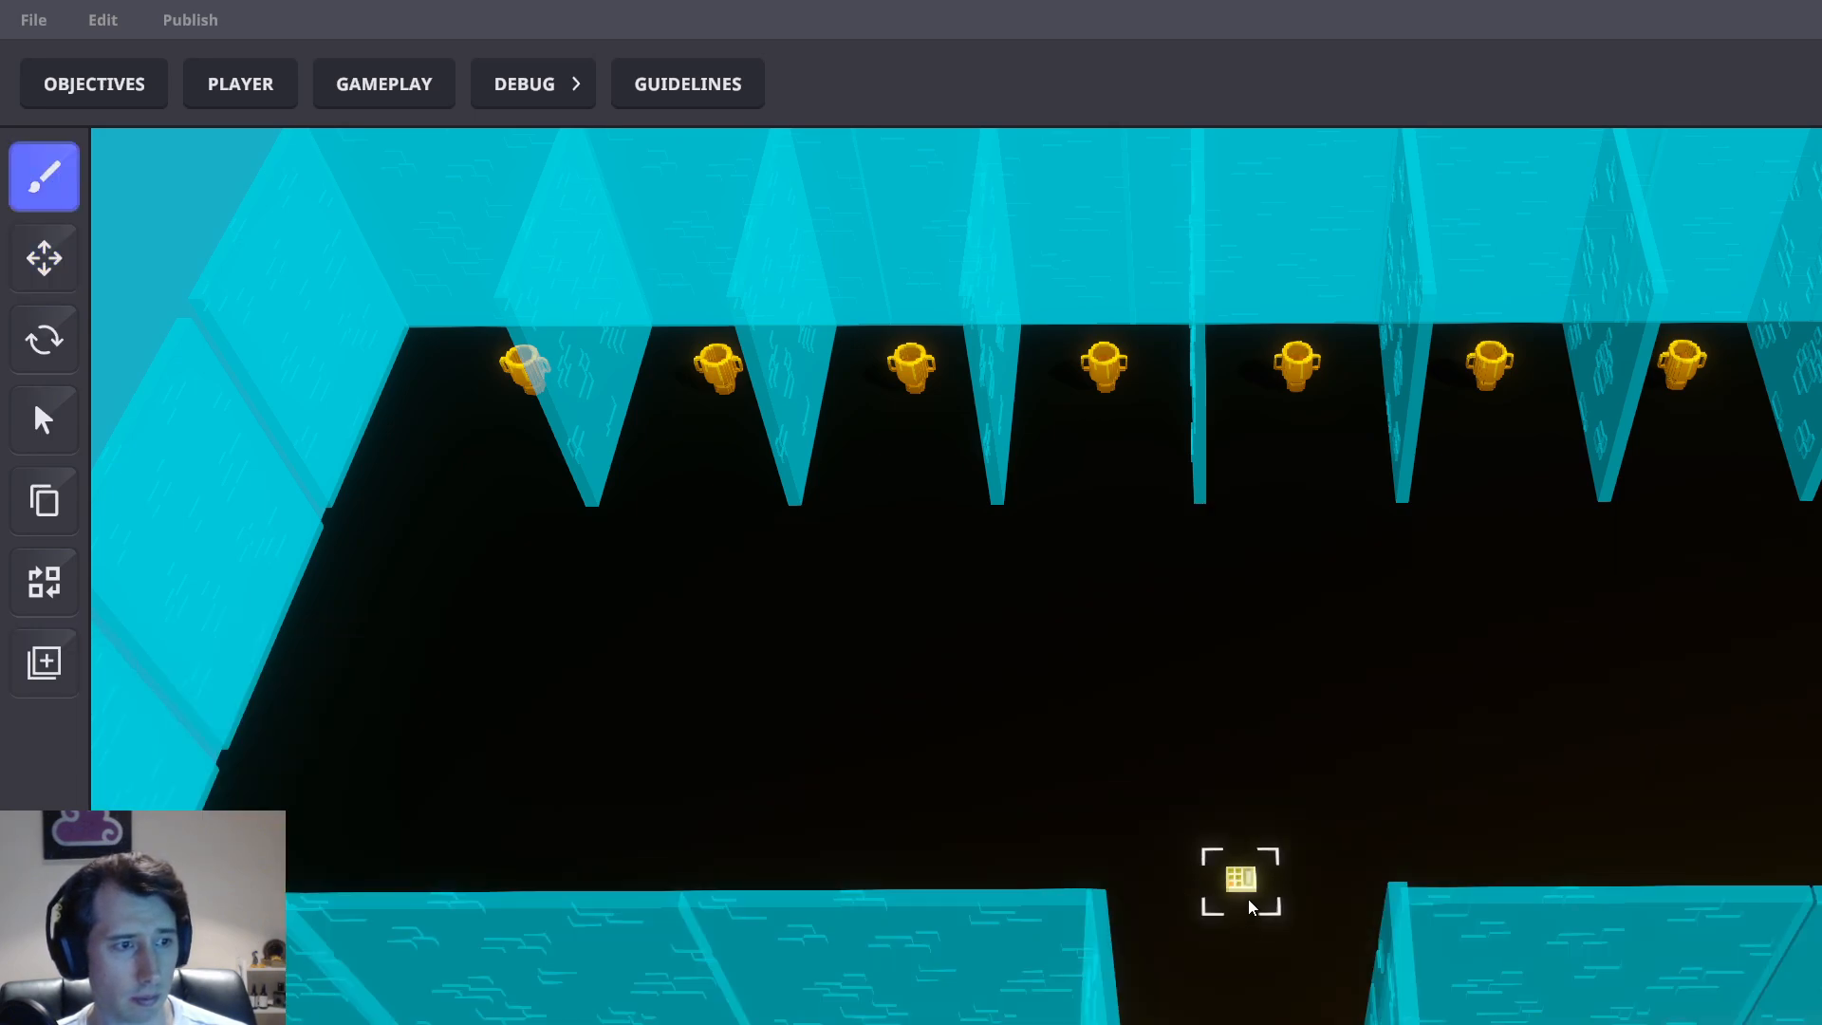
pyautogui.click(1249, 898)
# Set the placed switch's behaviour to None and add the Avatar Teleport component to it
pyautogui.click(44, 261)
pyautogui.click(1240, 879)
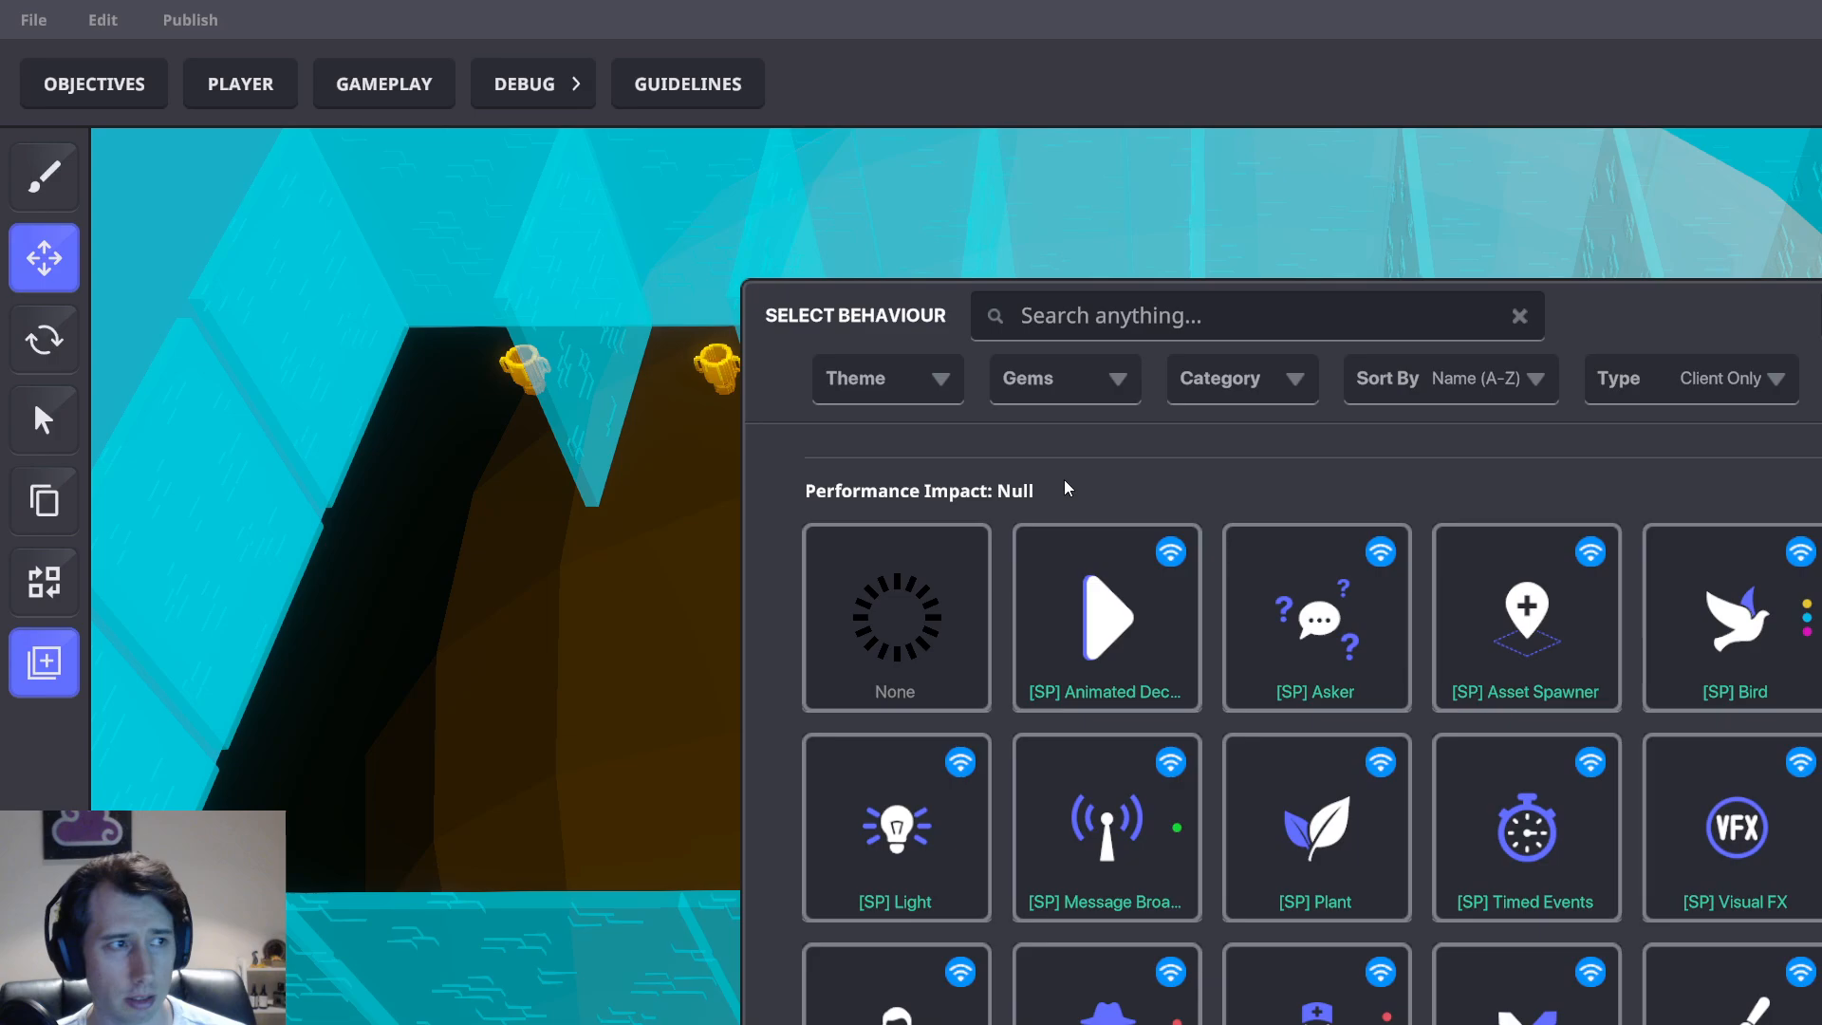
pyautogui.click(895, 617)
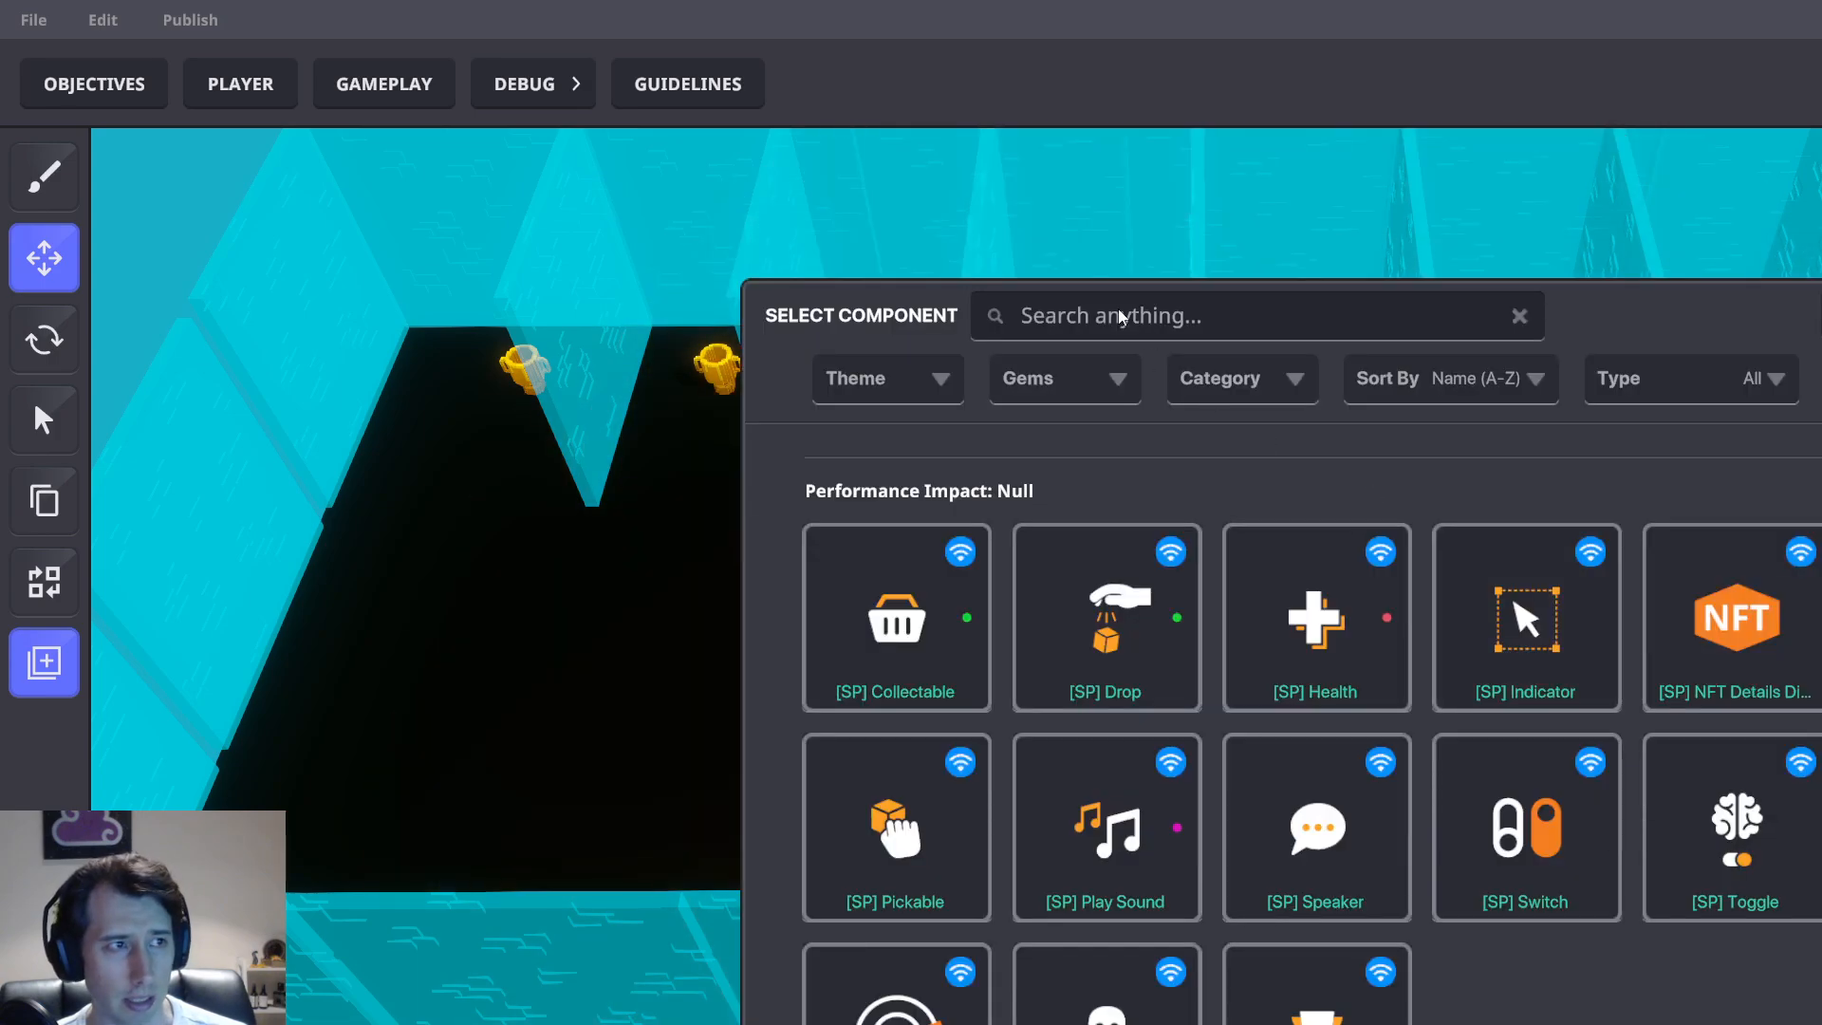
pyautogui.write('telep')
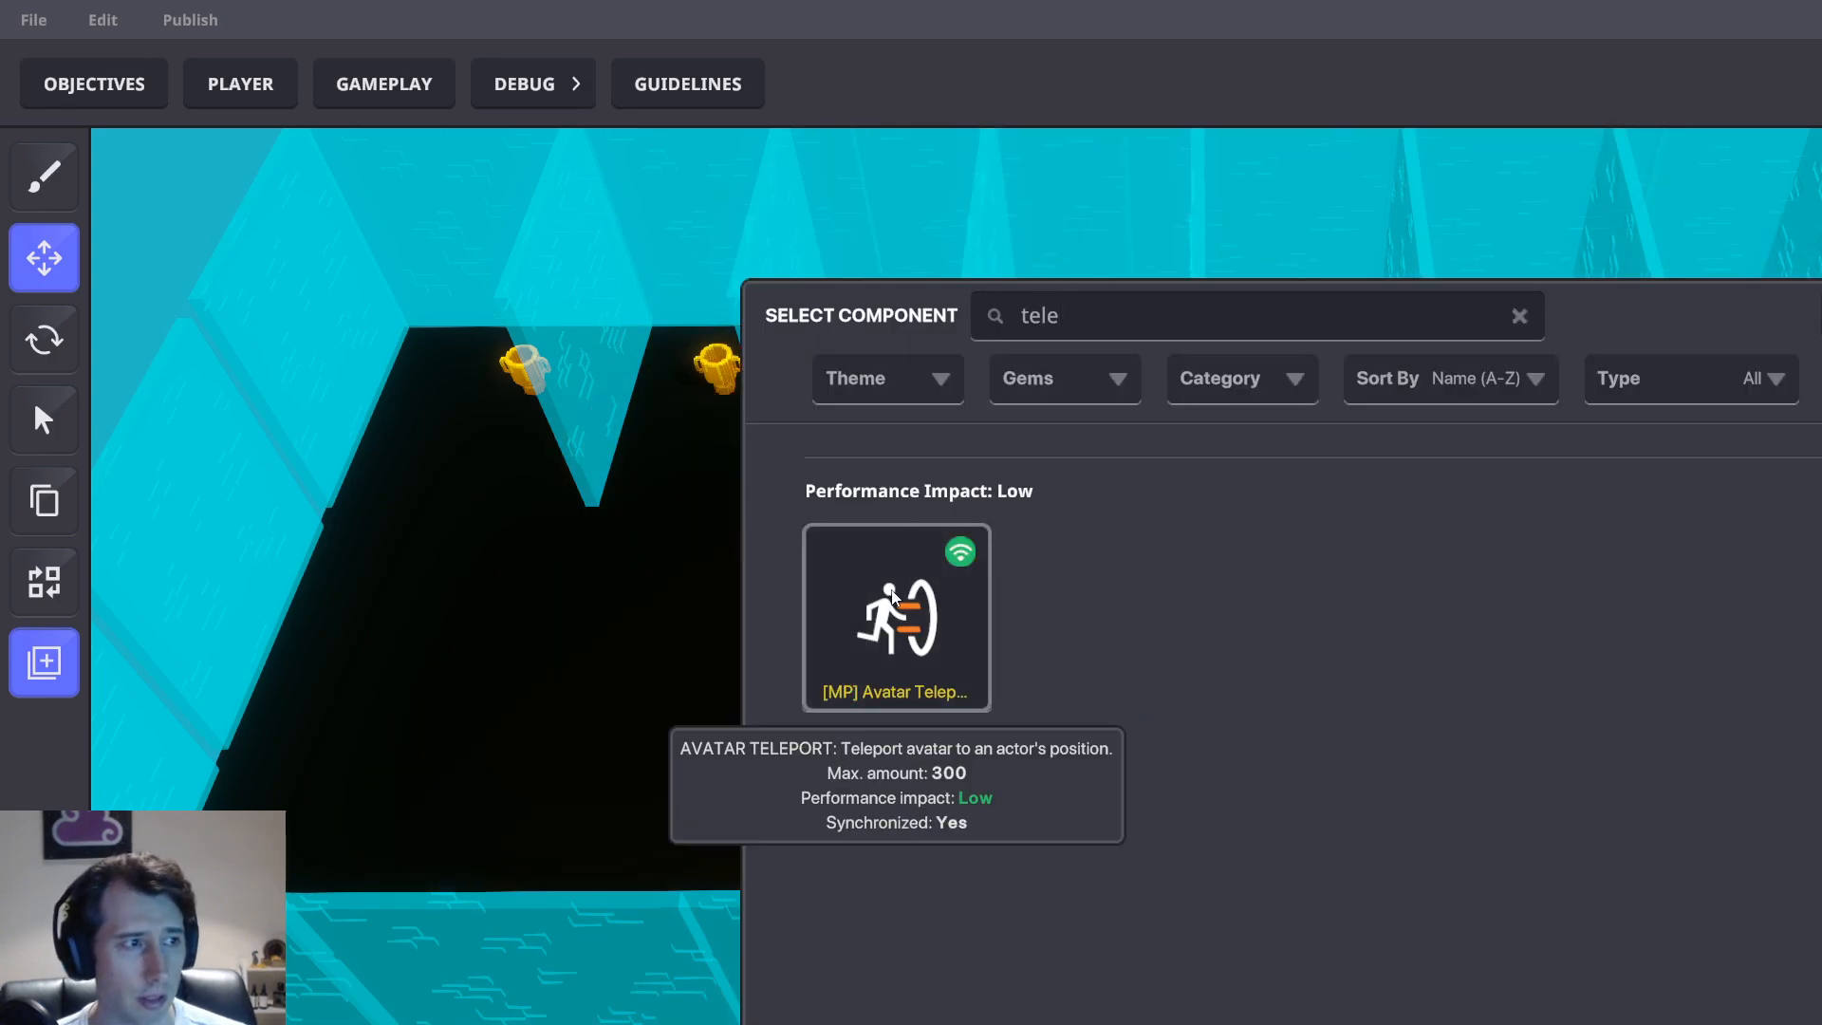
pyautogui.click(895, 617)
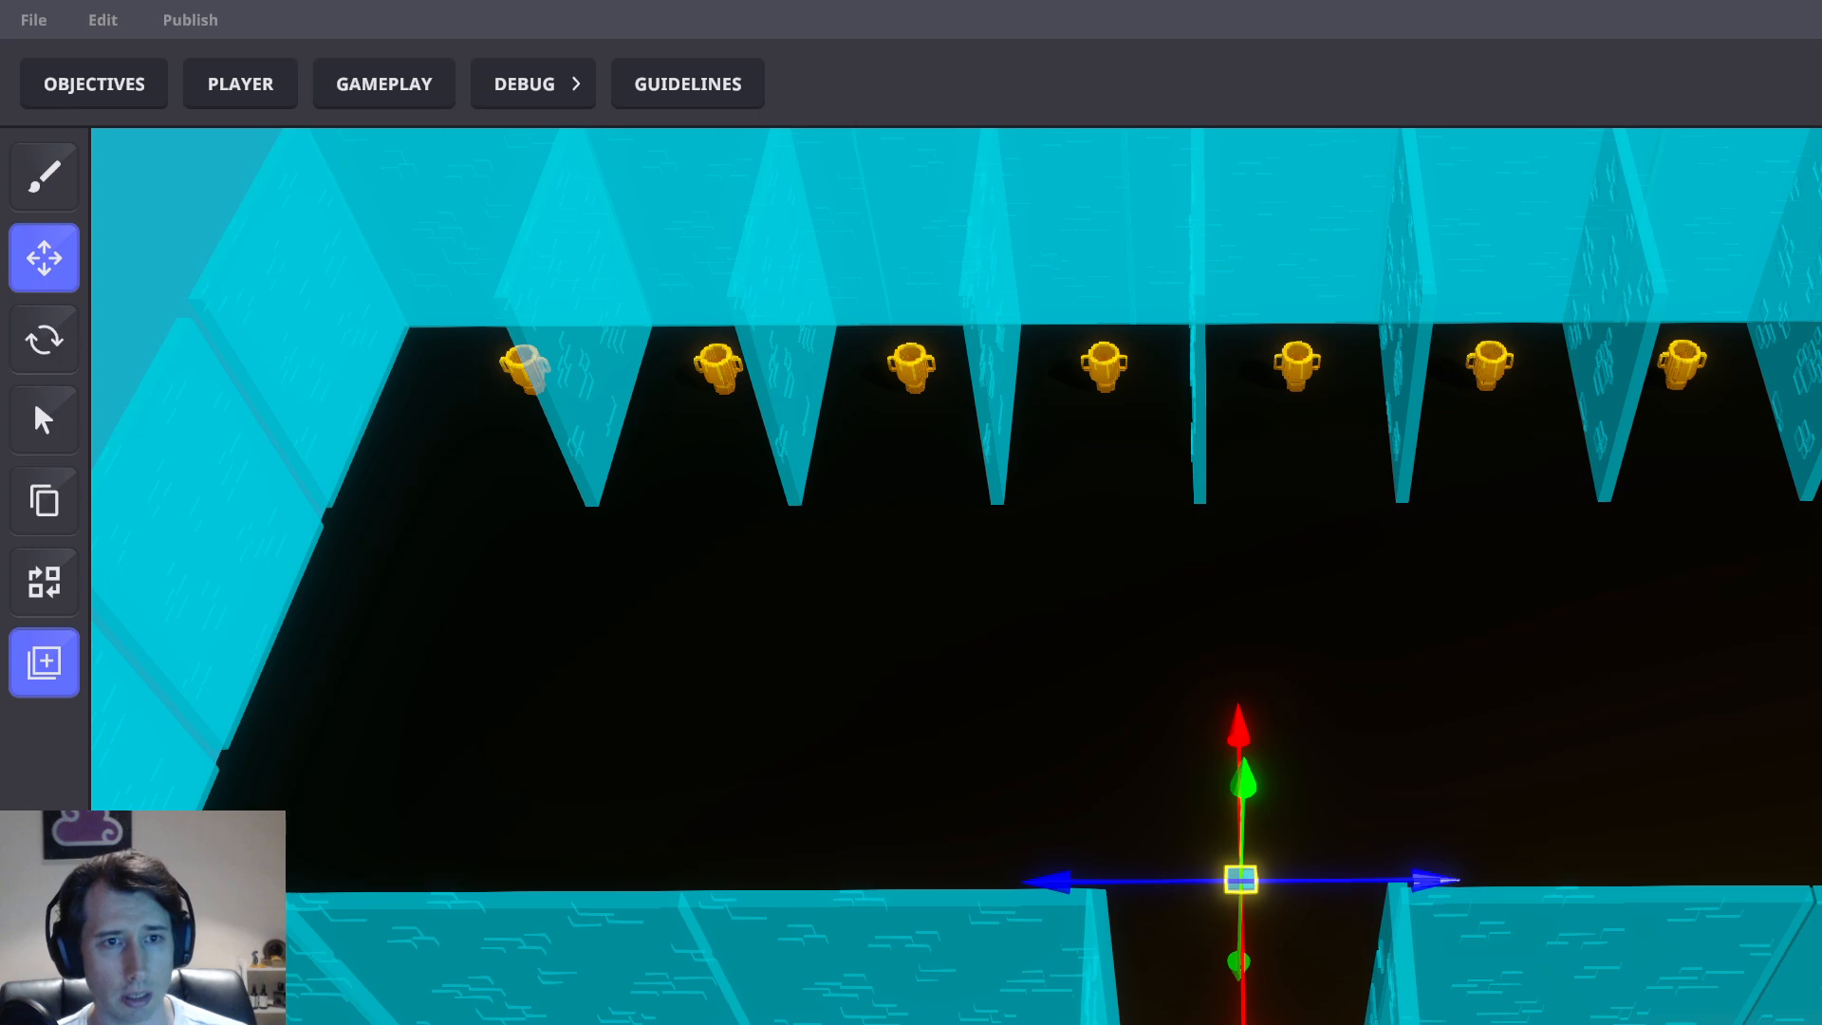
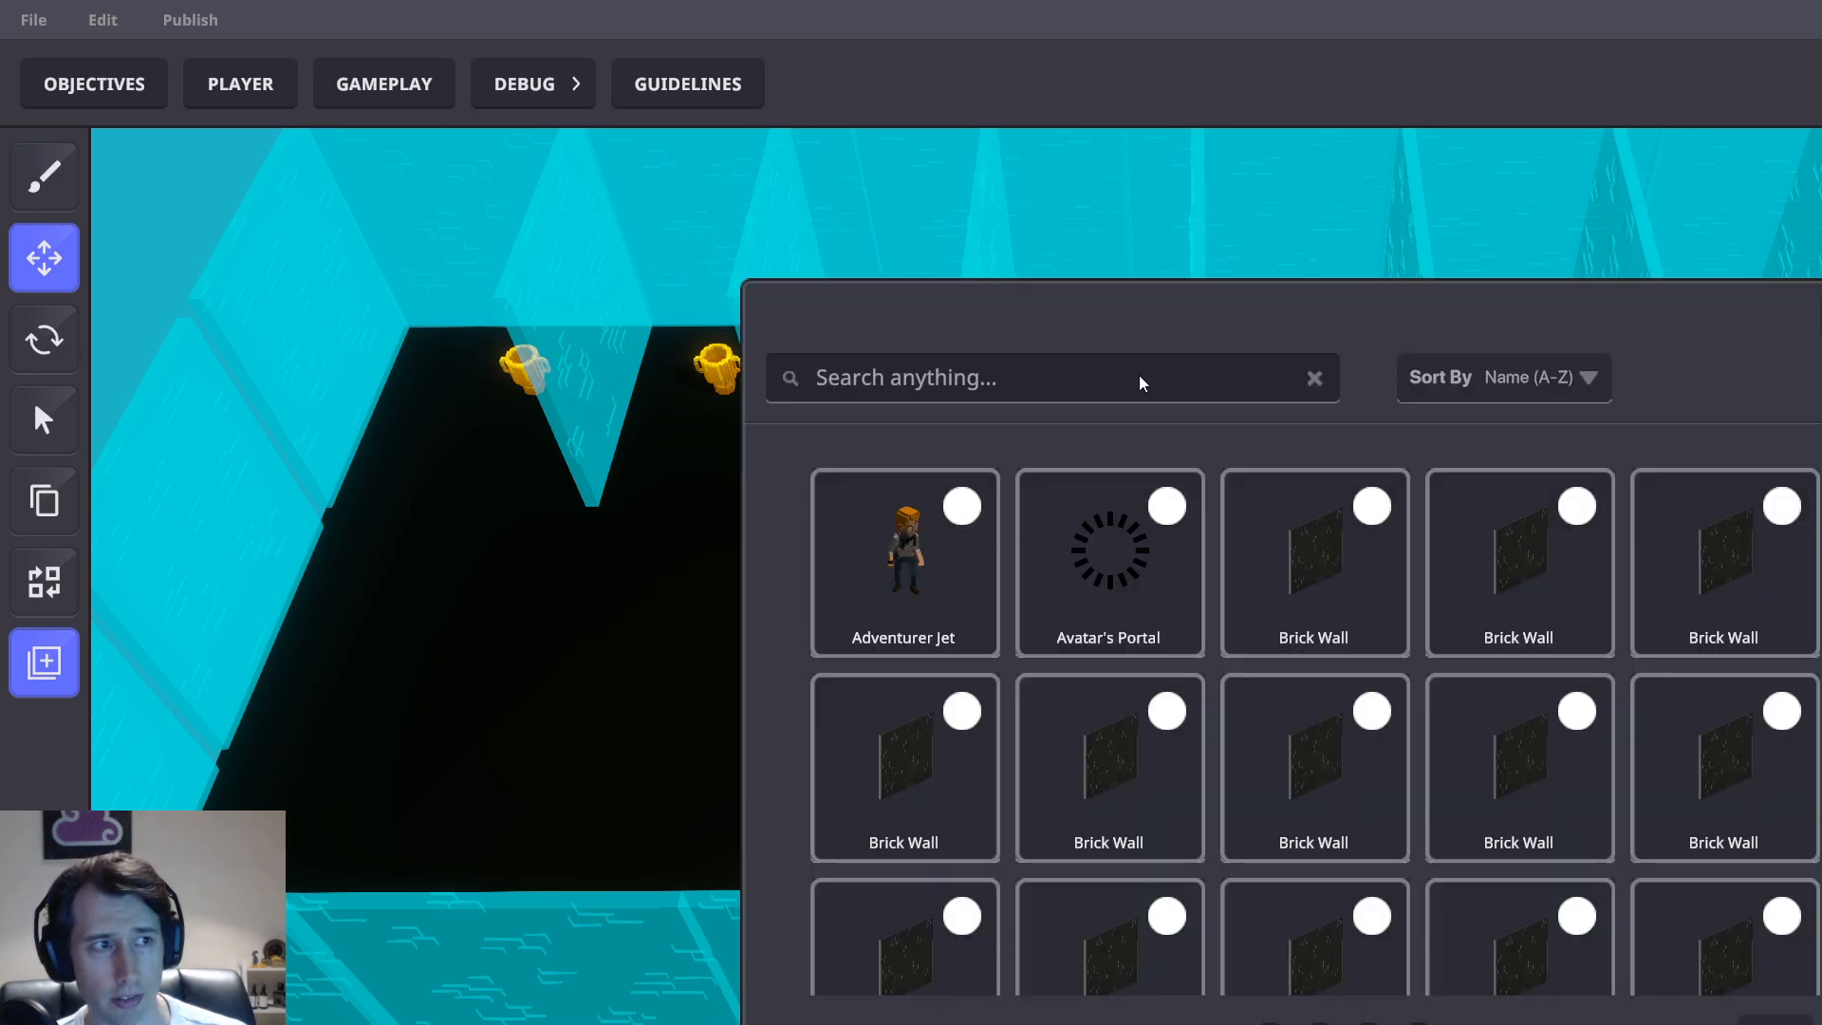
# Choose the TP Player Selection Area actor as the teleport target and check the message in the Compare numbers rule
pyautogui.click(1140, 374)
pyautogui.write('TP Player Selection Area')
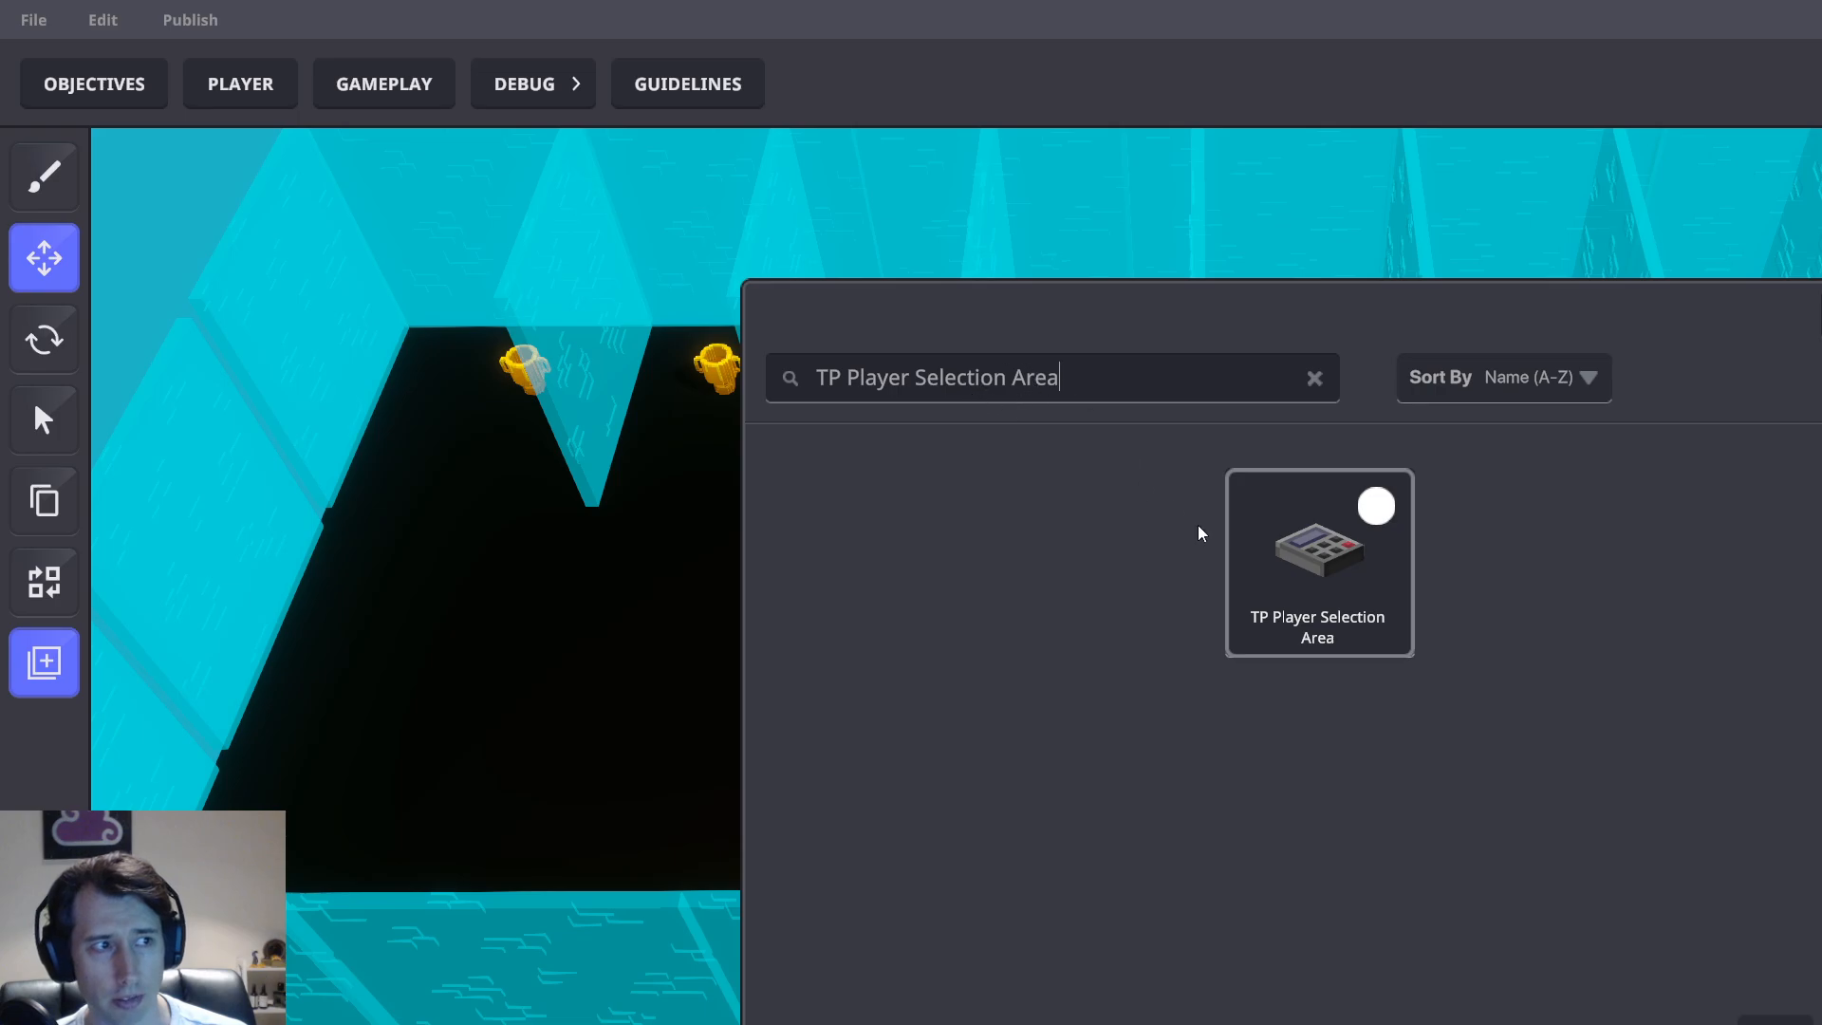
pyautogui.click(1325, 568)
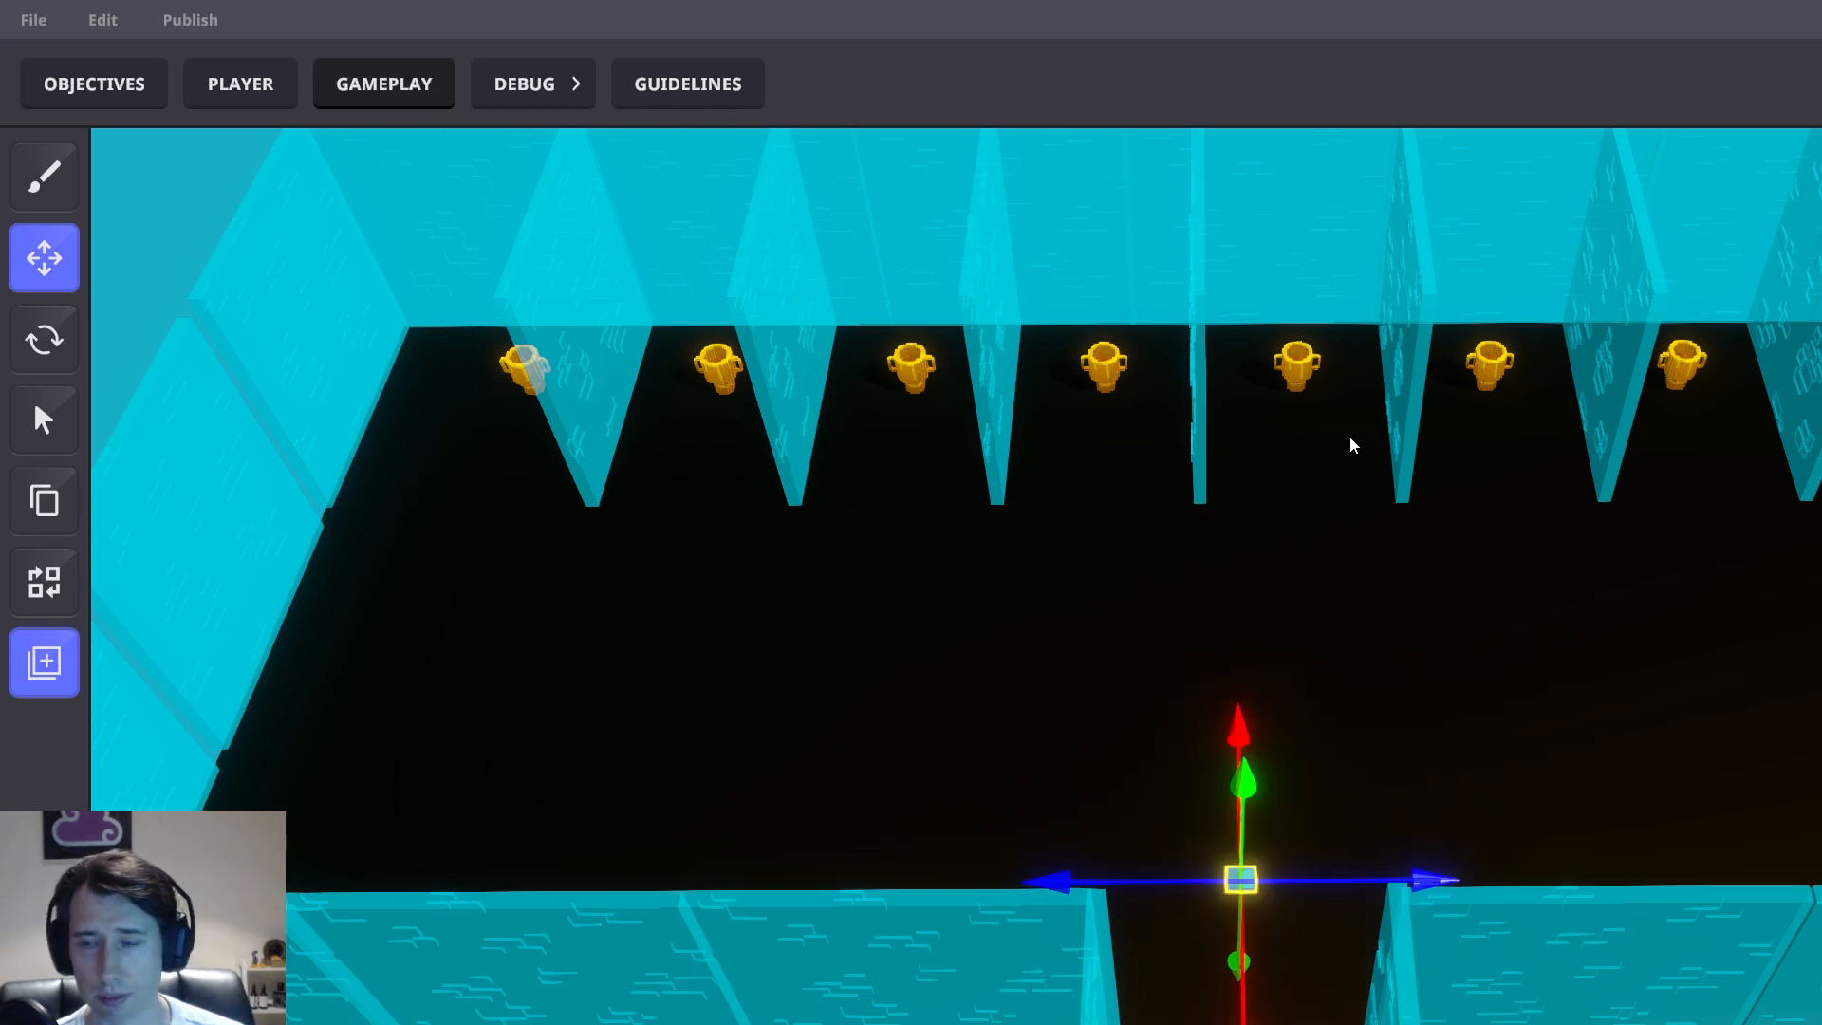
pyautogui.click(410, 90)
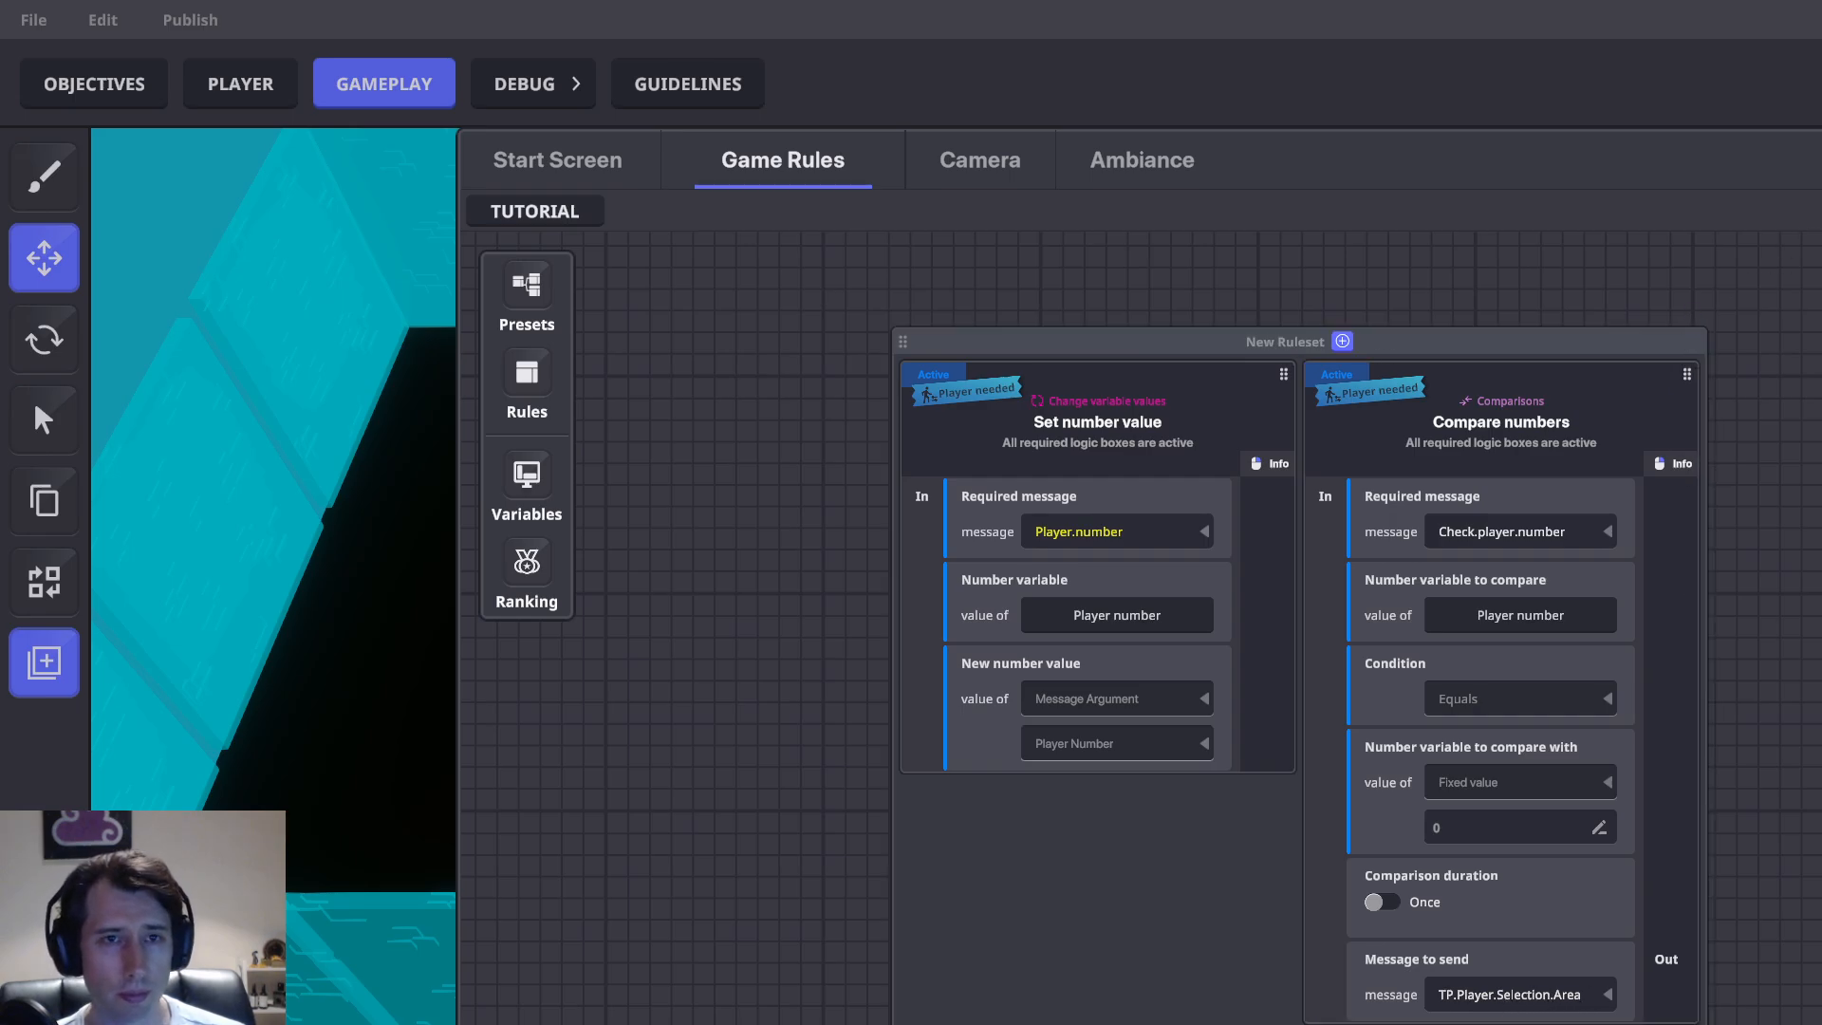
pyautogui.press('Escape')
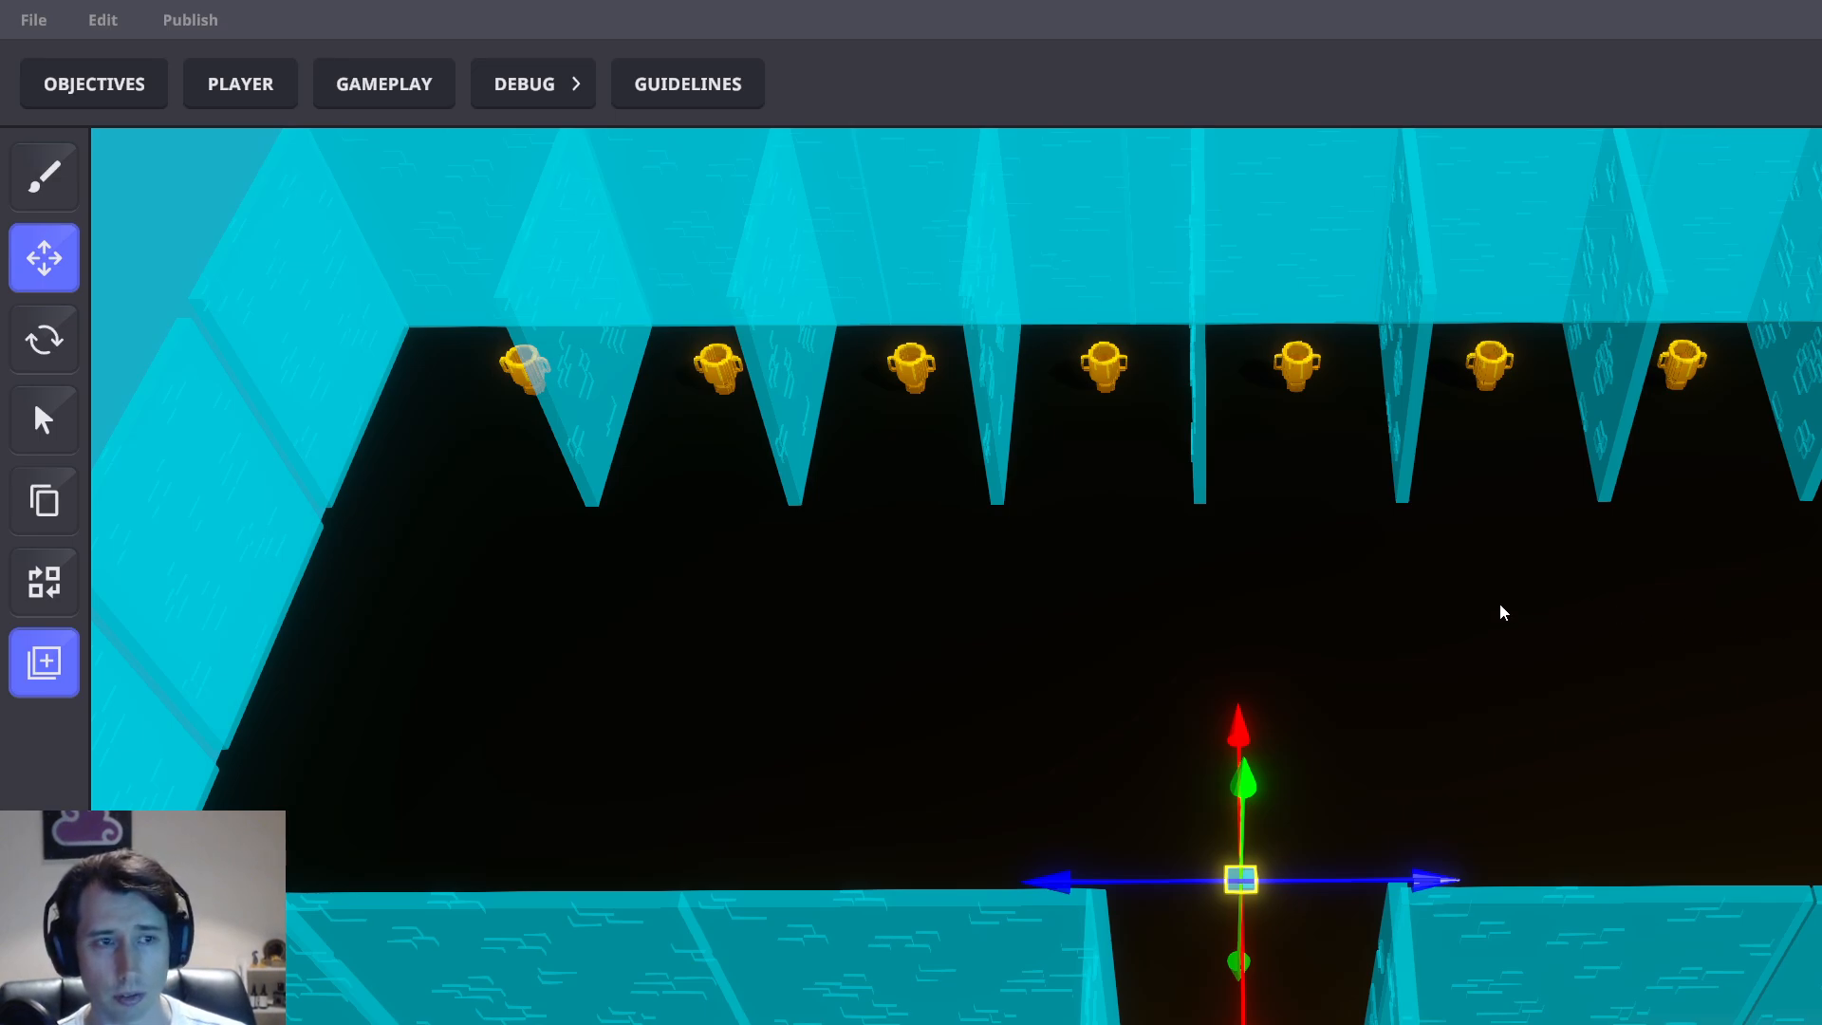
# Put a copy of the teleport switch on the yellow platform in front of the outer portal
pyautogui.scroll(-10, 1503, 612)
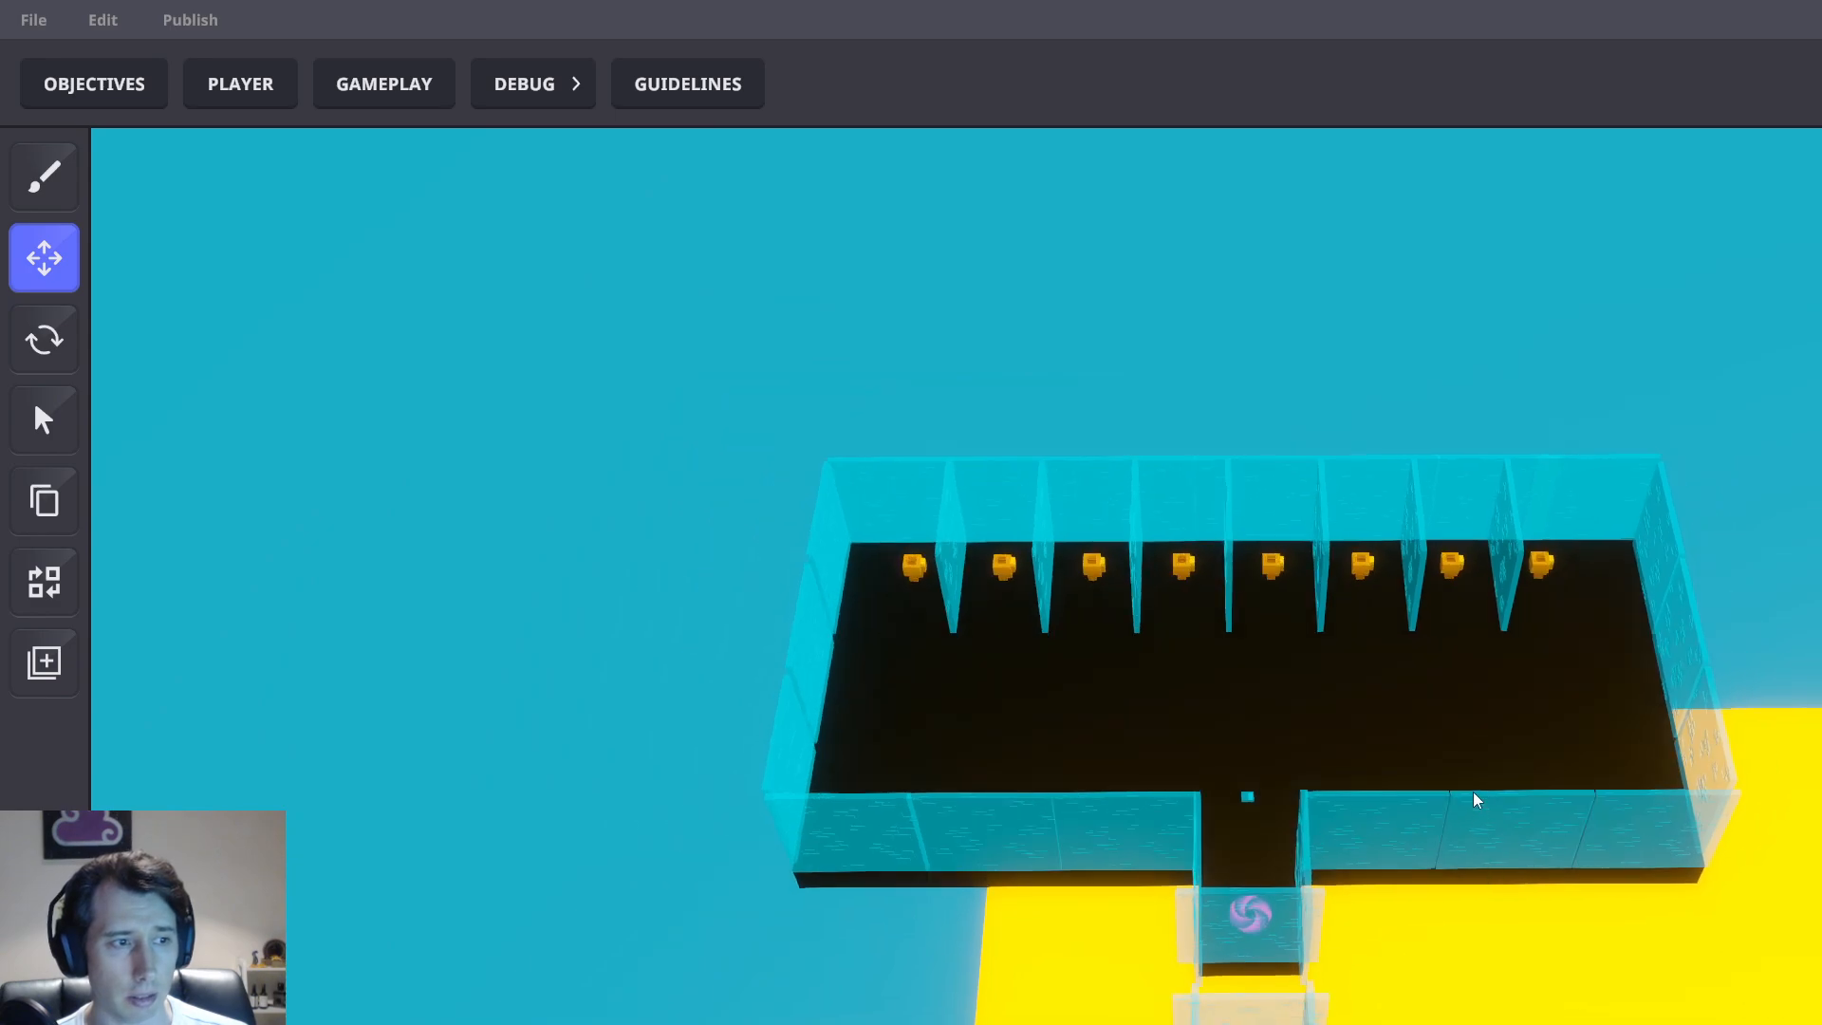
pyautogui.scroll(-2, 1473, 799)
pyautogui.scroll(4, 1234, 564)
pyautogui.click(1234, 566)
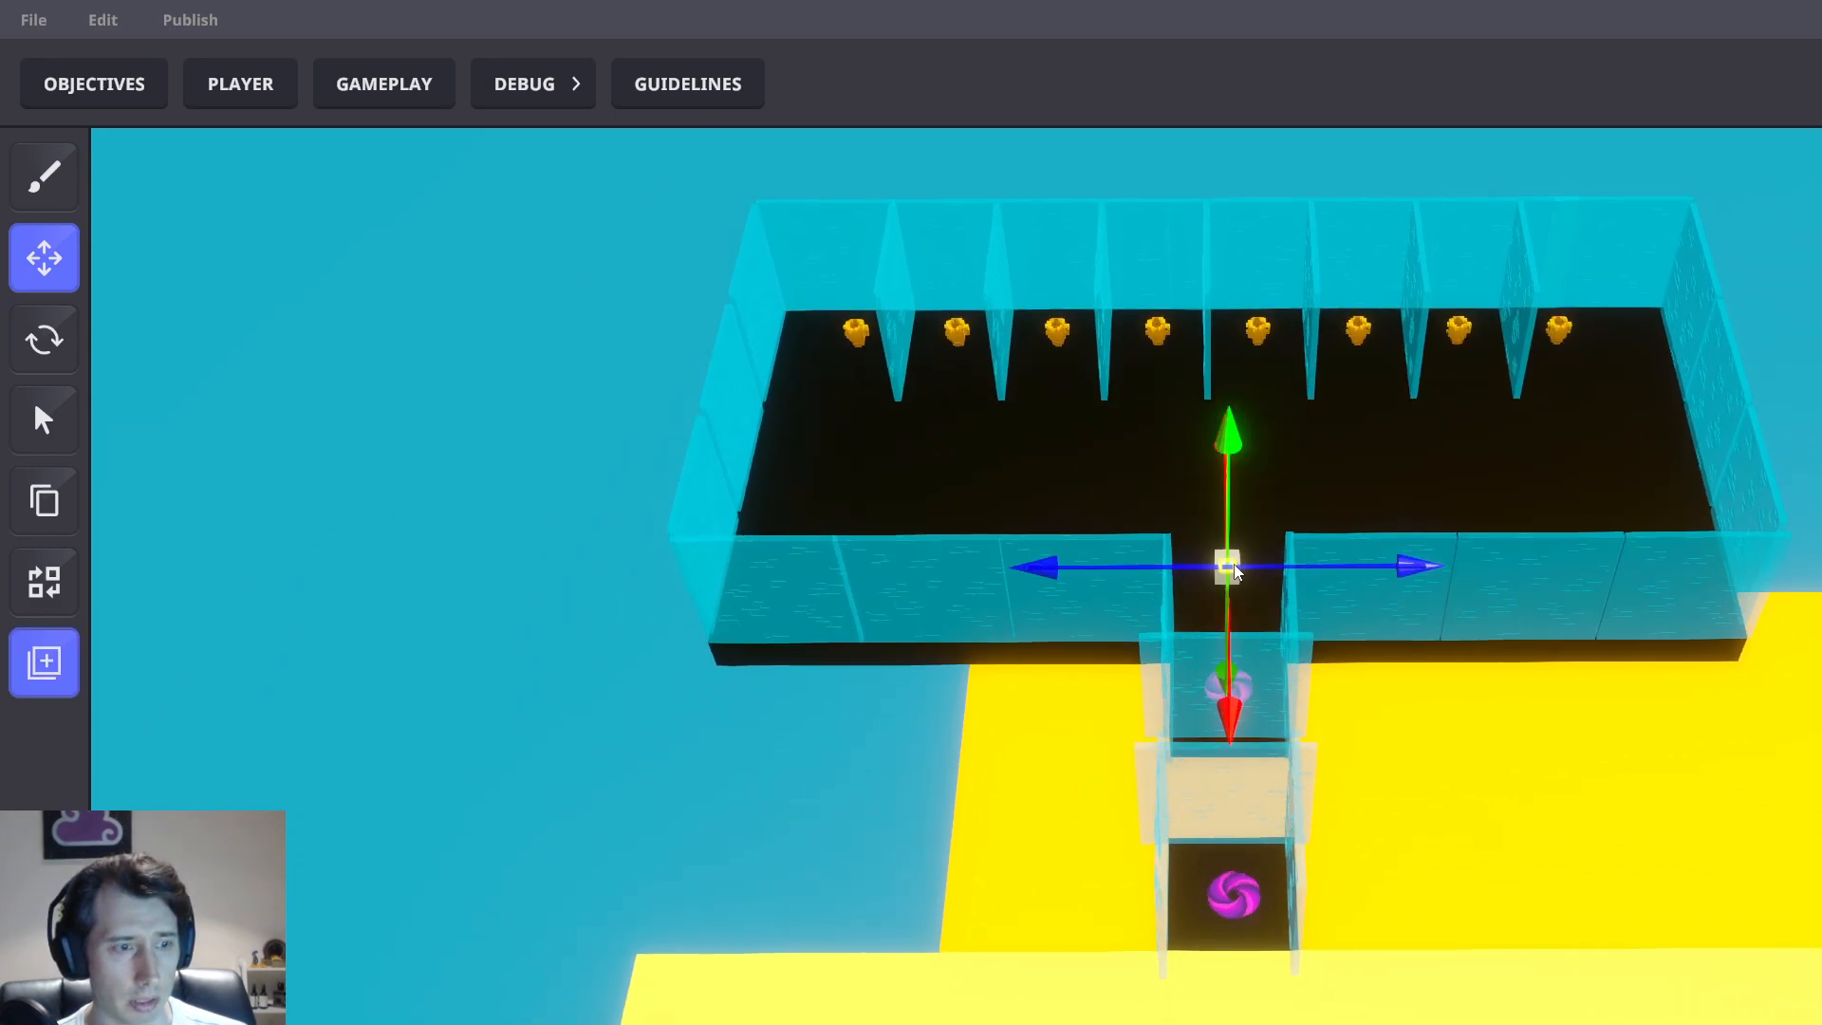
pyautogui.click(1234, 897)
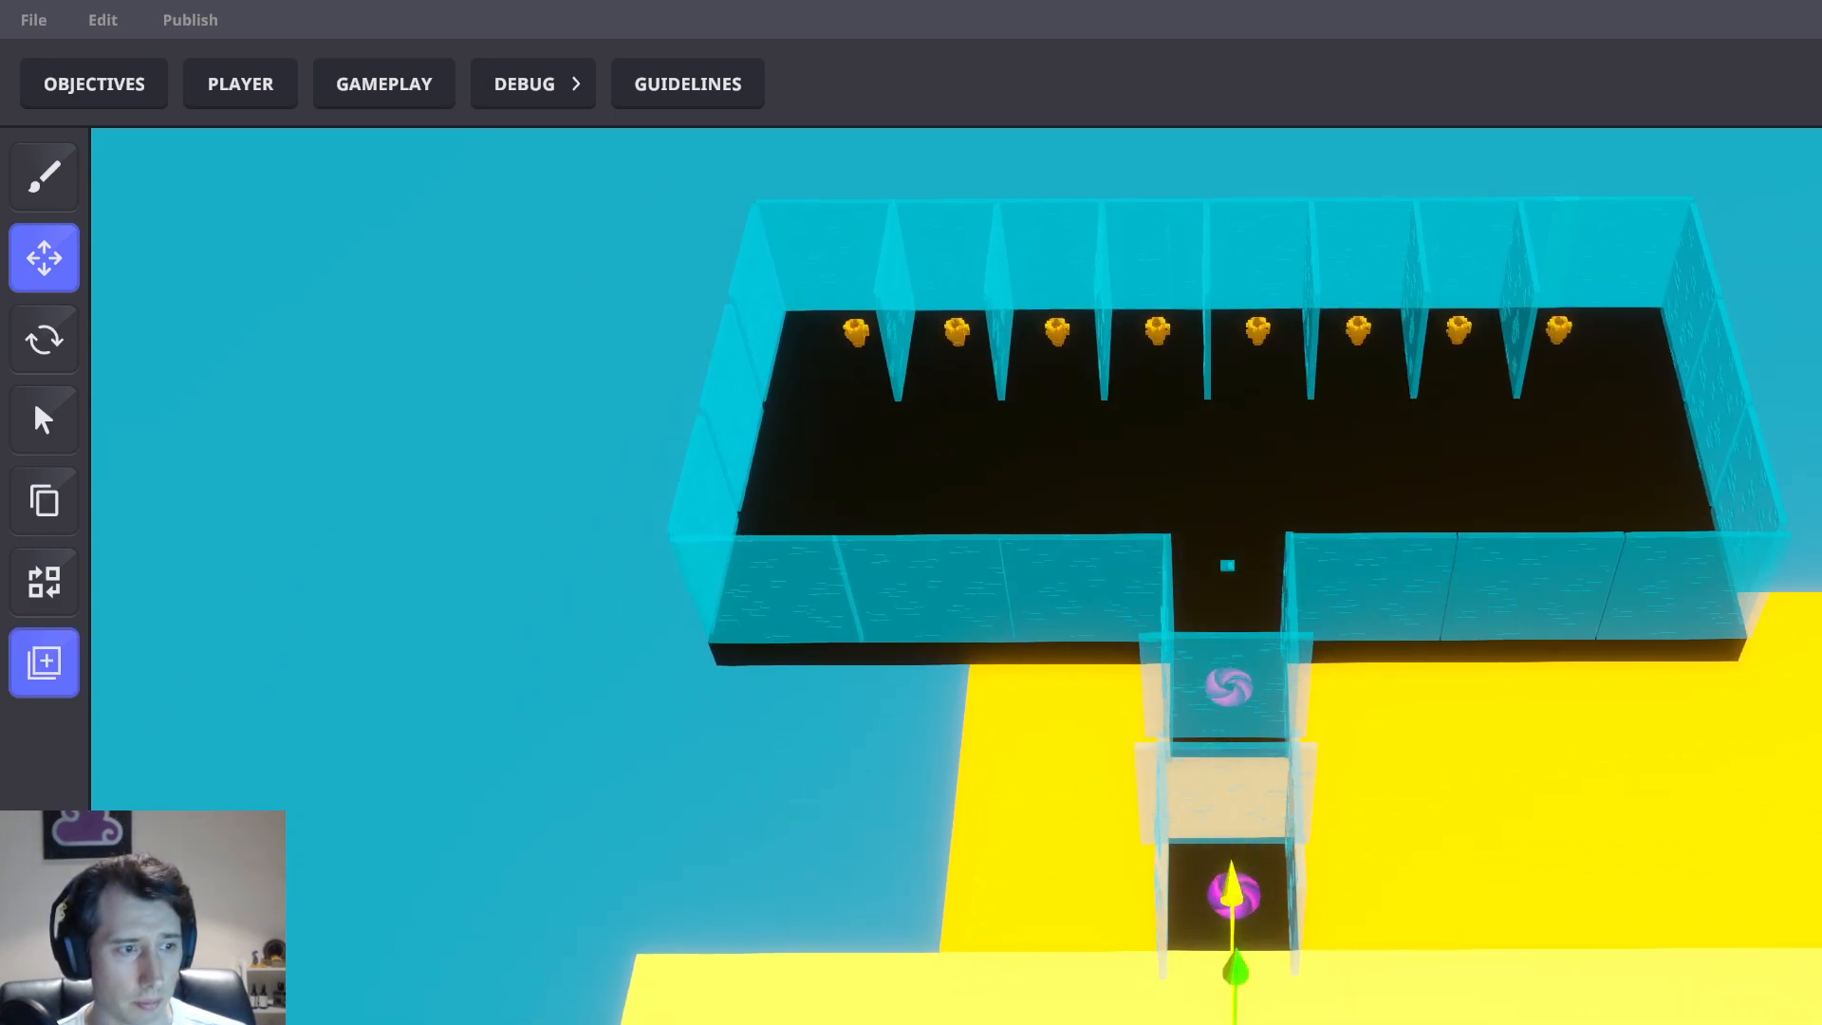
# Set the copied switch's teleport target to the TP Player Leave Selection Area actor
pyautogui.scroll(5, 1421, 833)
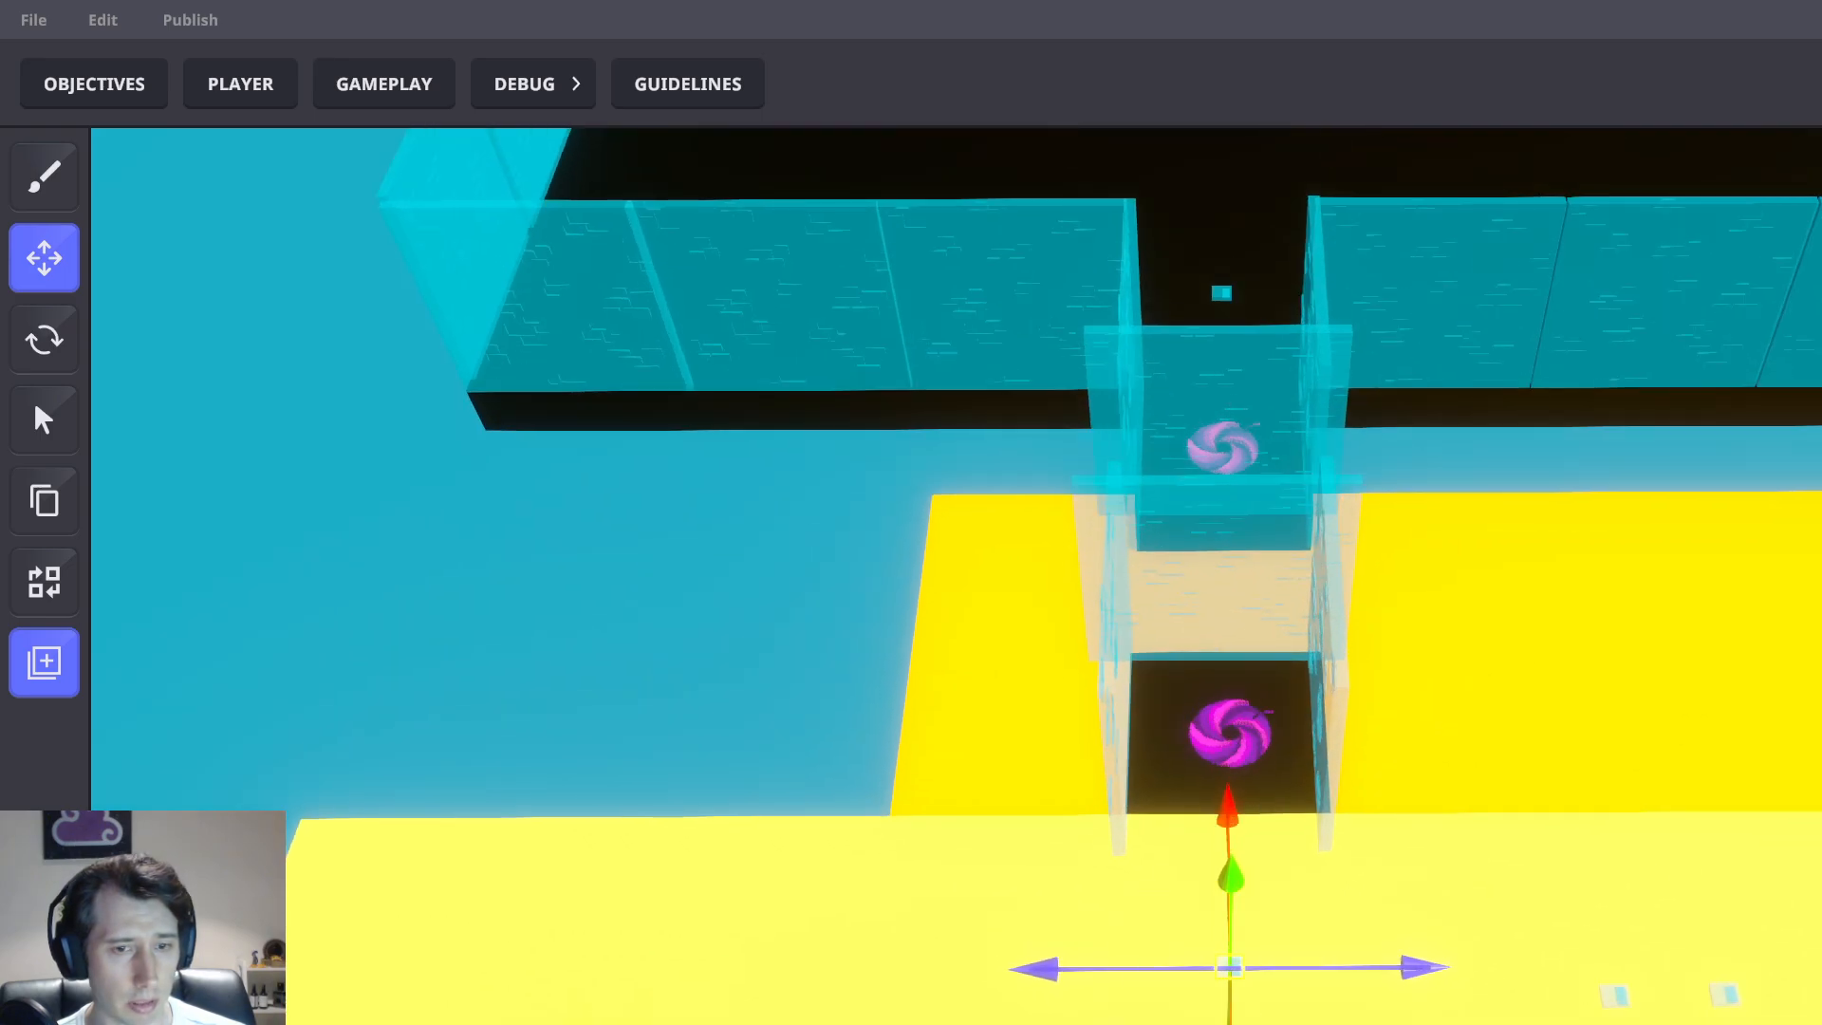
pyautogui.moveTo(1622, 581); pyautogui.dragTo(1645, 597, button='middle')
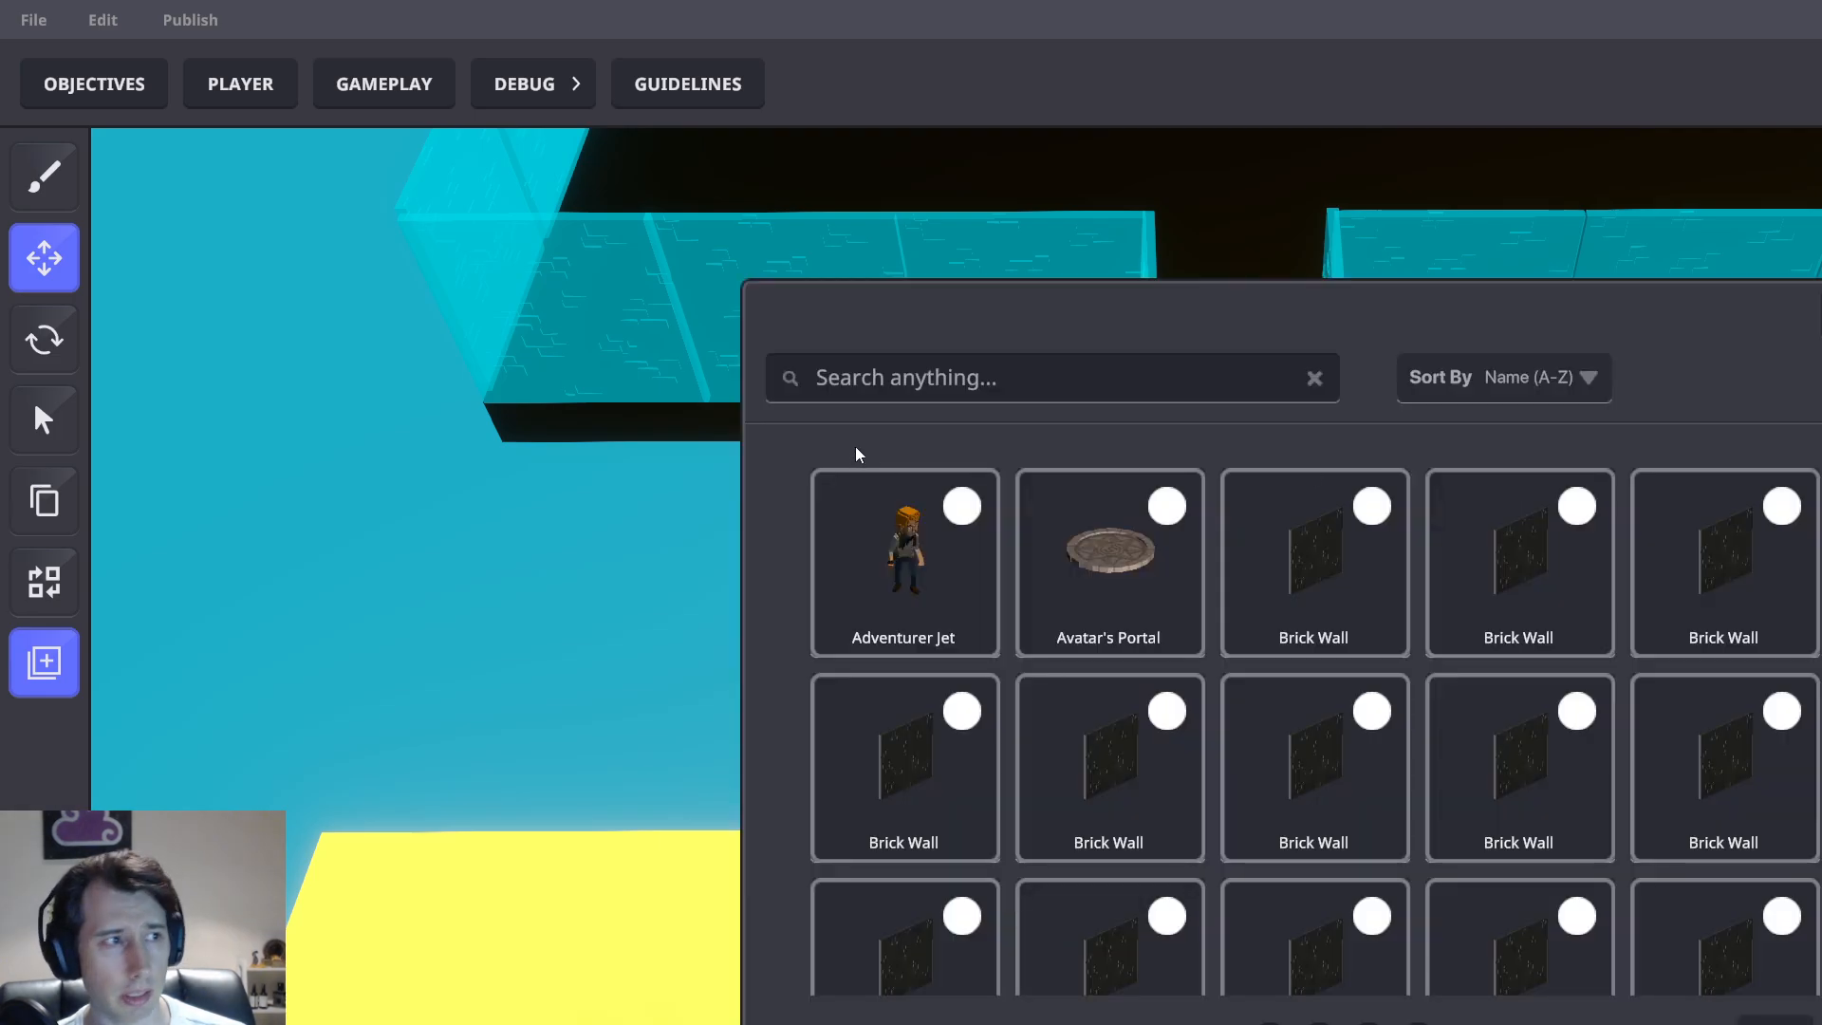
pyautogui.click(883, 380)
pyautogui.write('TP Player Leave Selection Area')
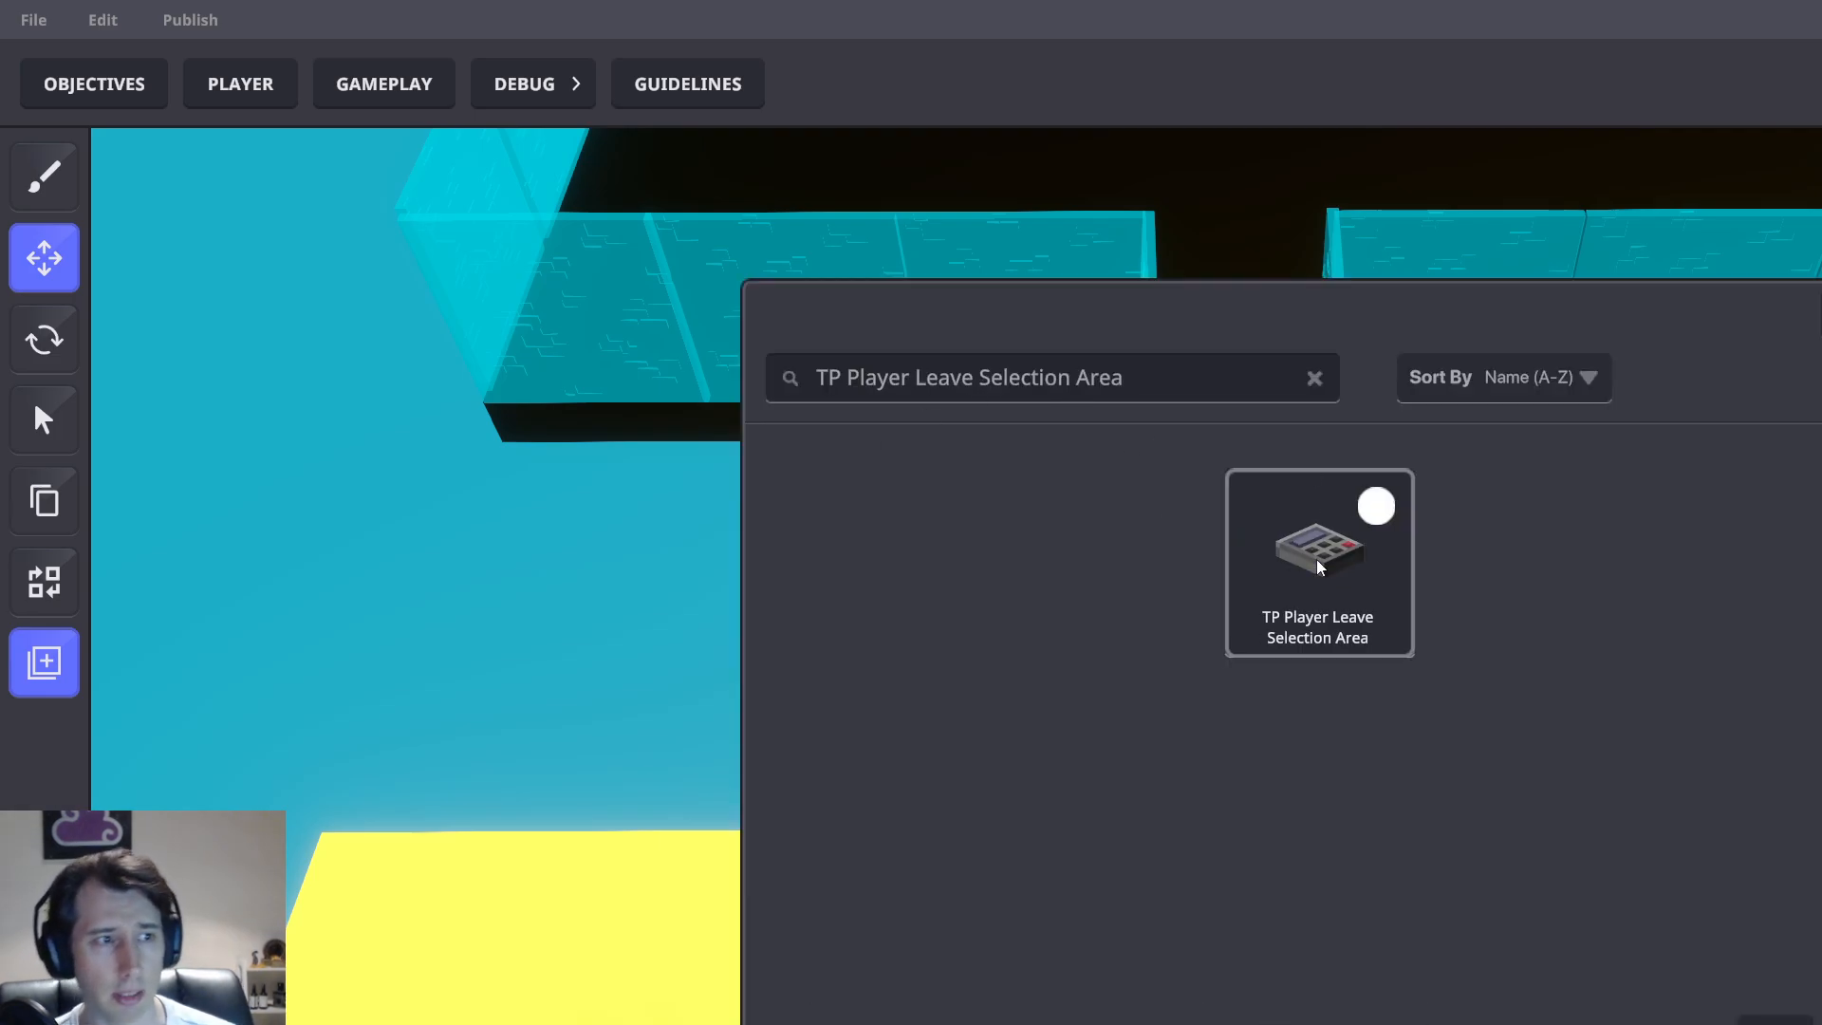
pyautogui.click(1318, 567)
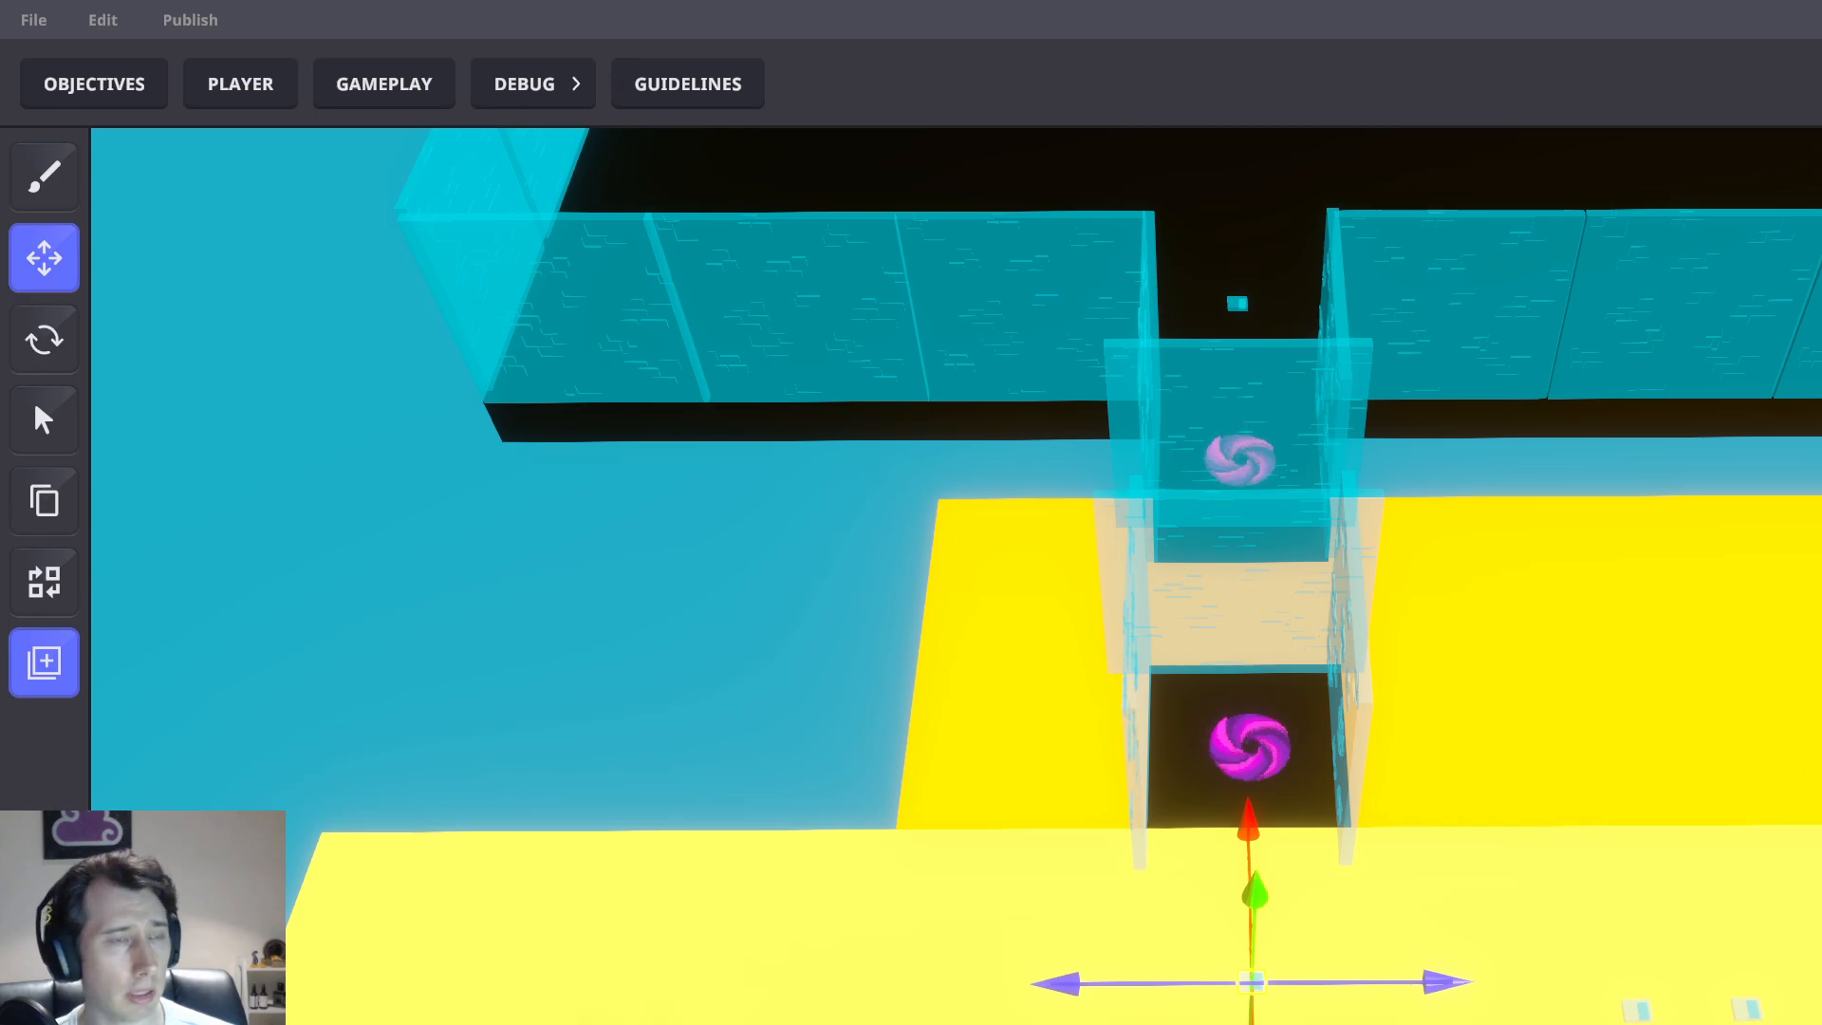
# Check the fifth trophy and the teleport switch in front of the outer portal
pyautogui.moveTo(1746, 489); pyautogui.dragTo(1765, 926, button='middle')
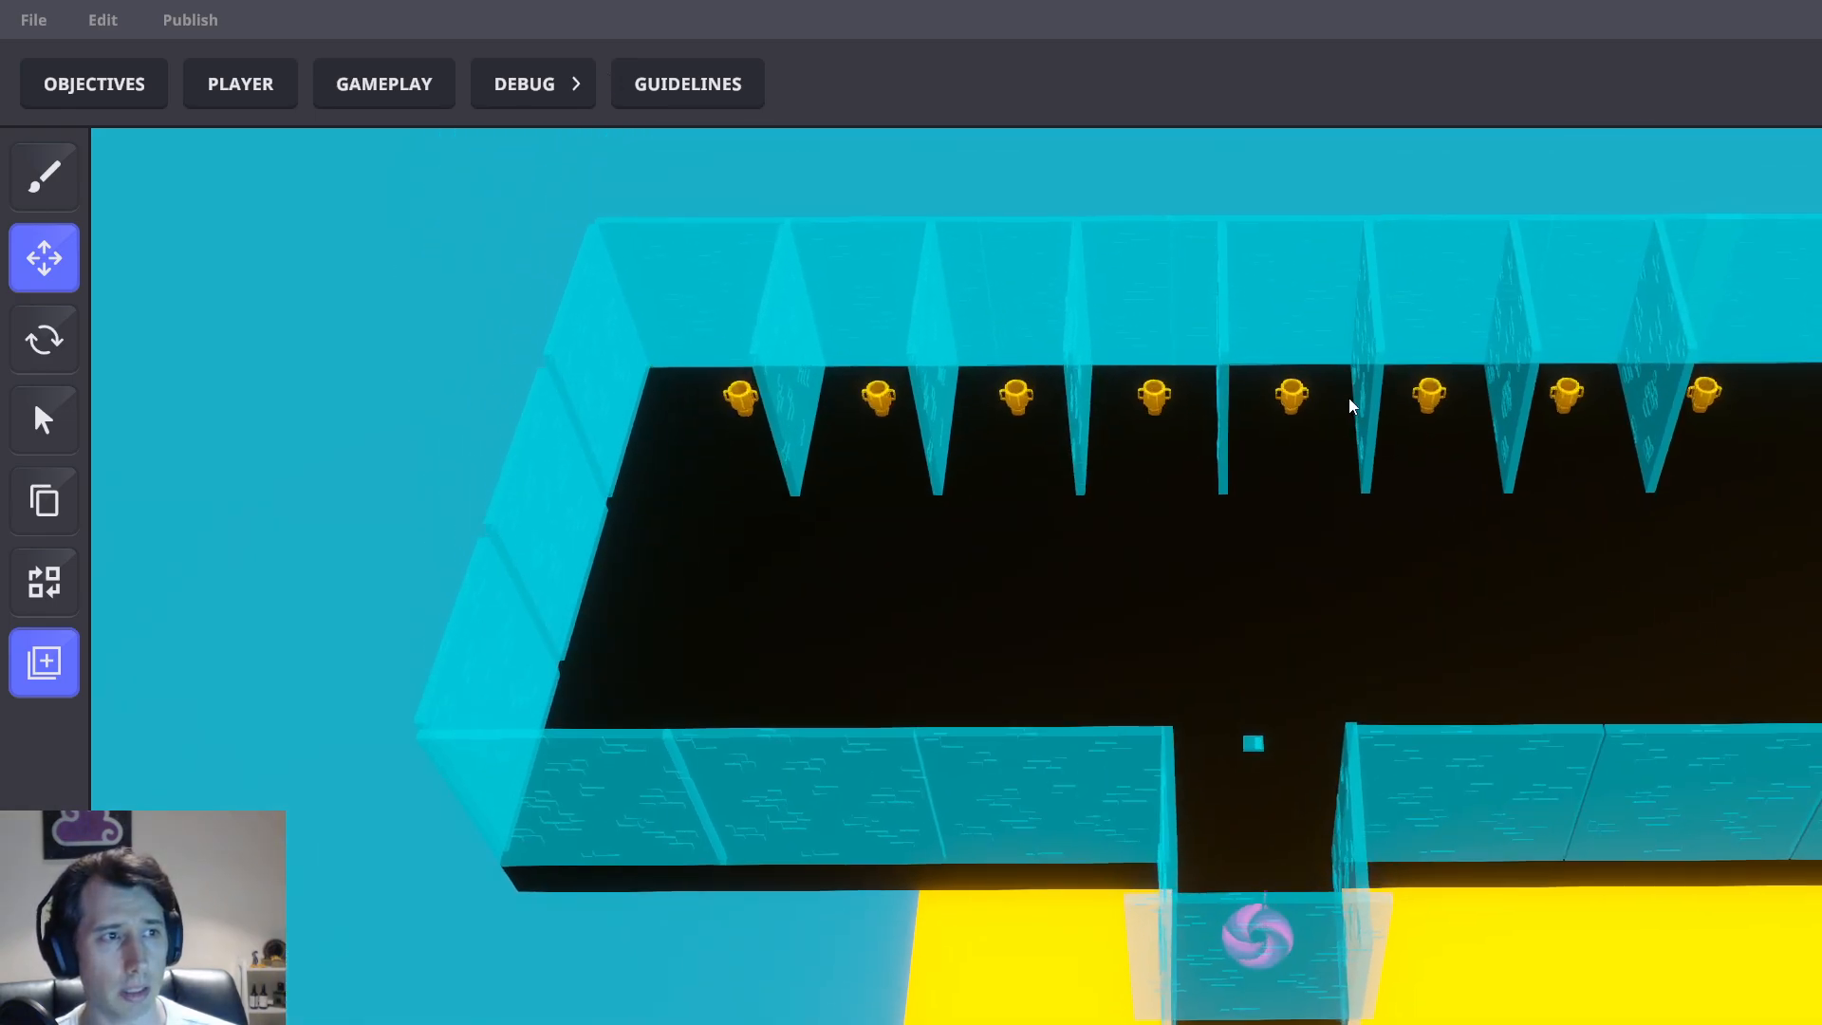
pyautogui.click(1291, 397)
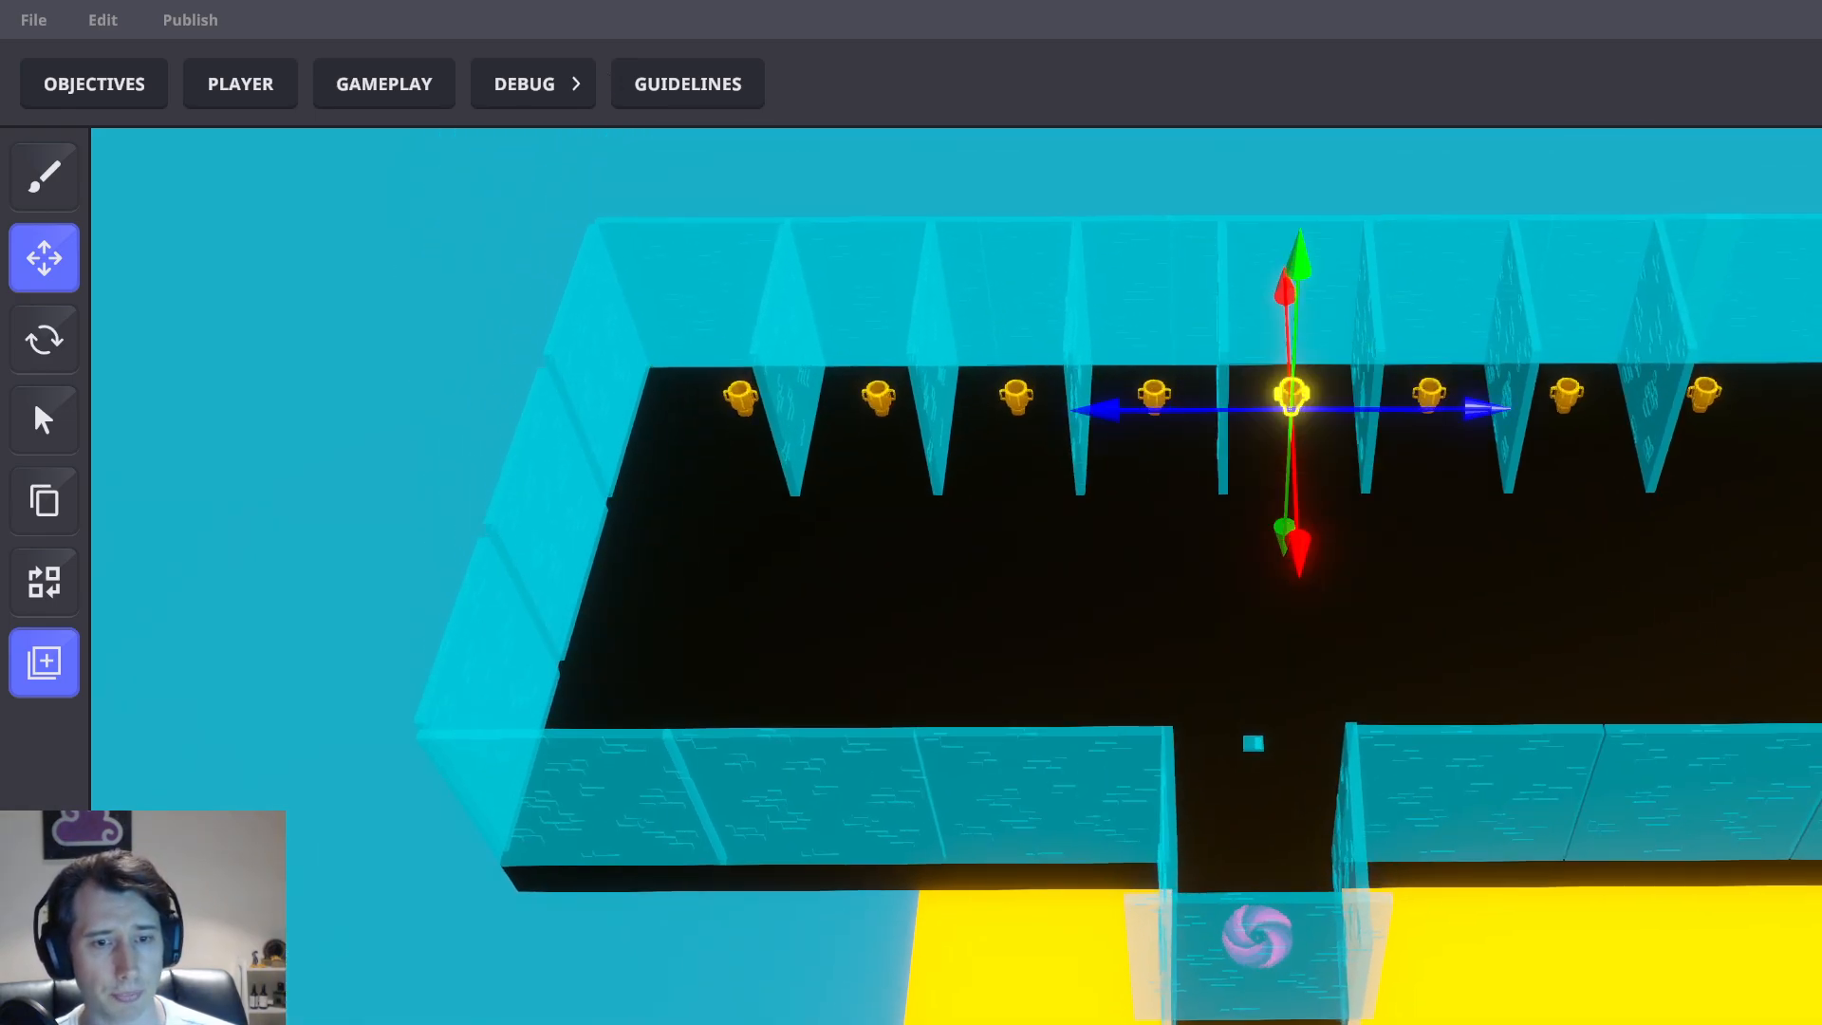
pyautogui.moveTo(1731, 934); pyautogui.dragTo(1716, 621, button='middle')
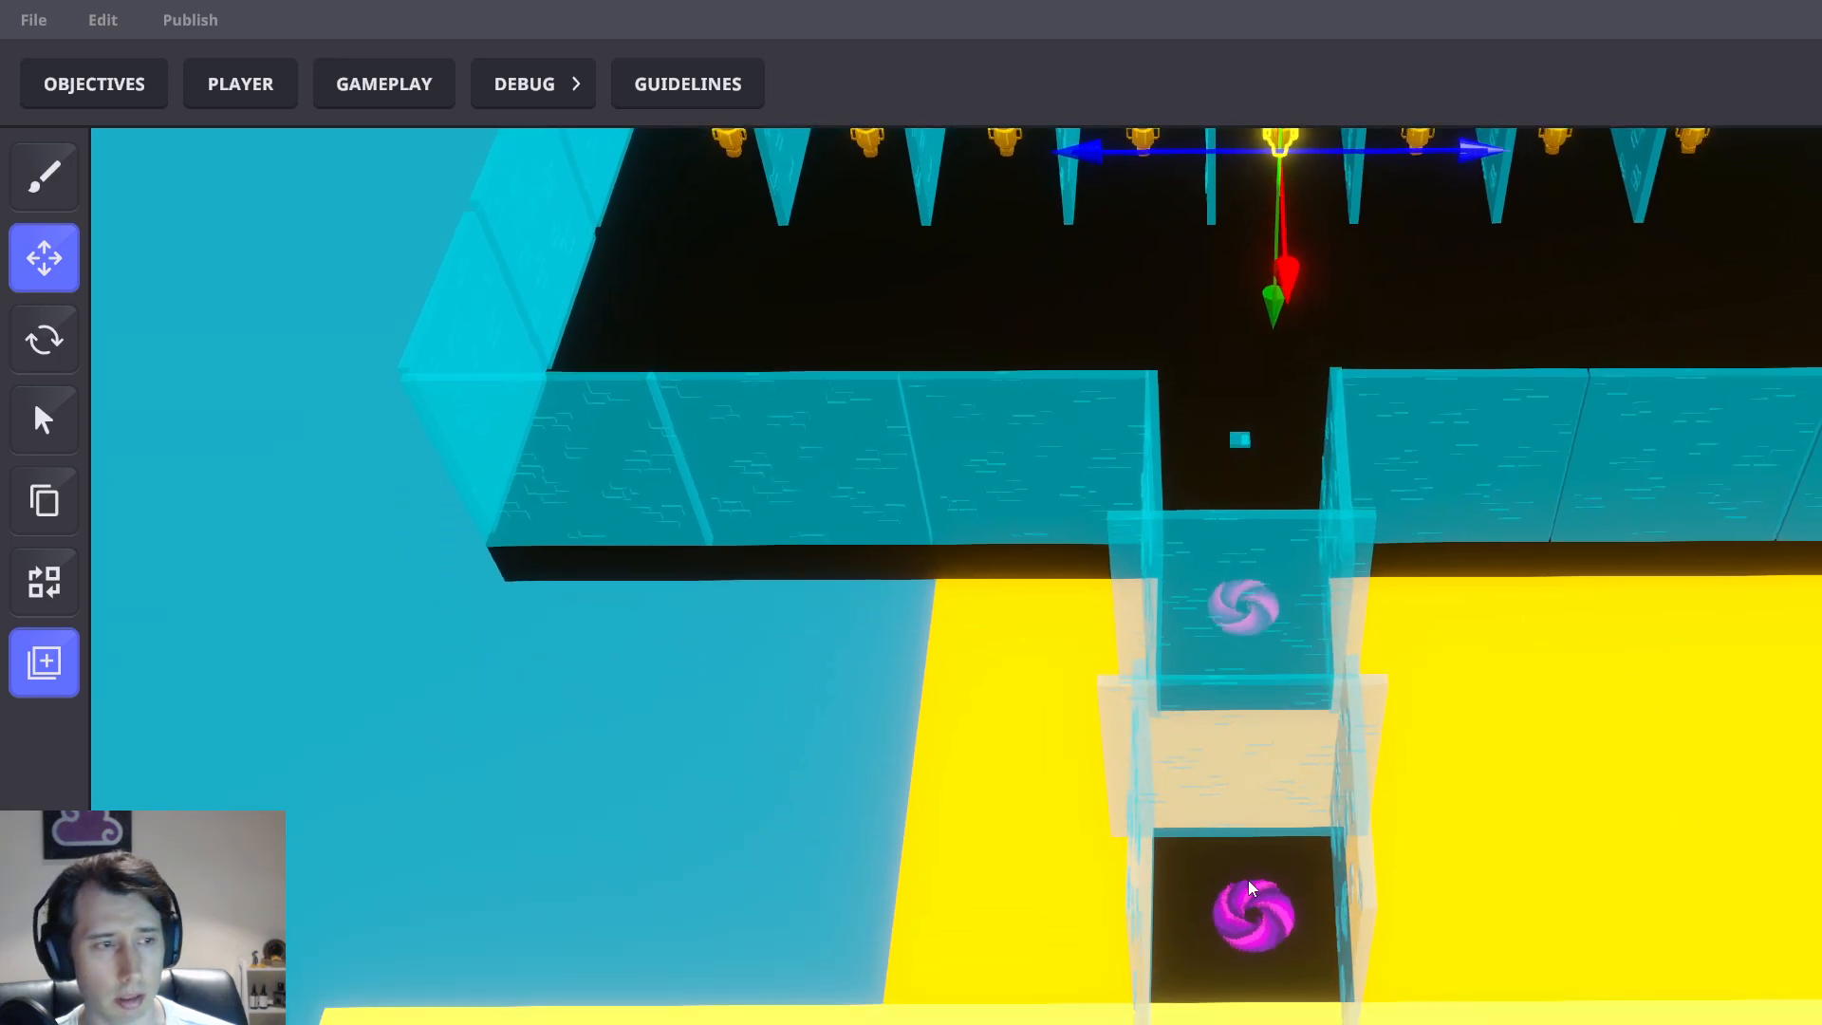
pyautogui.moveTo(1242, 970); pyautogui.dragTo(1257, 781, button='middle')
pyautogui.click(1278, 952)
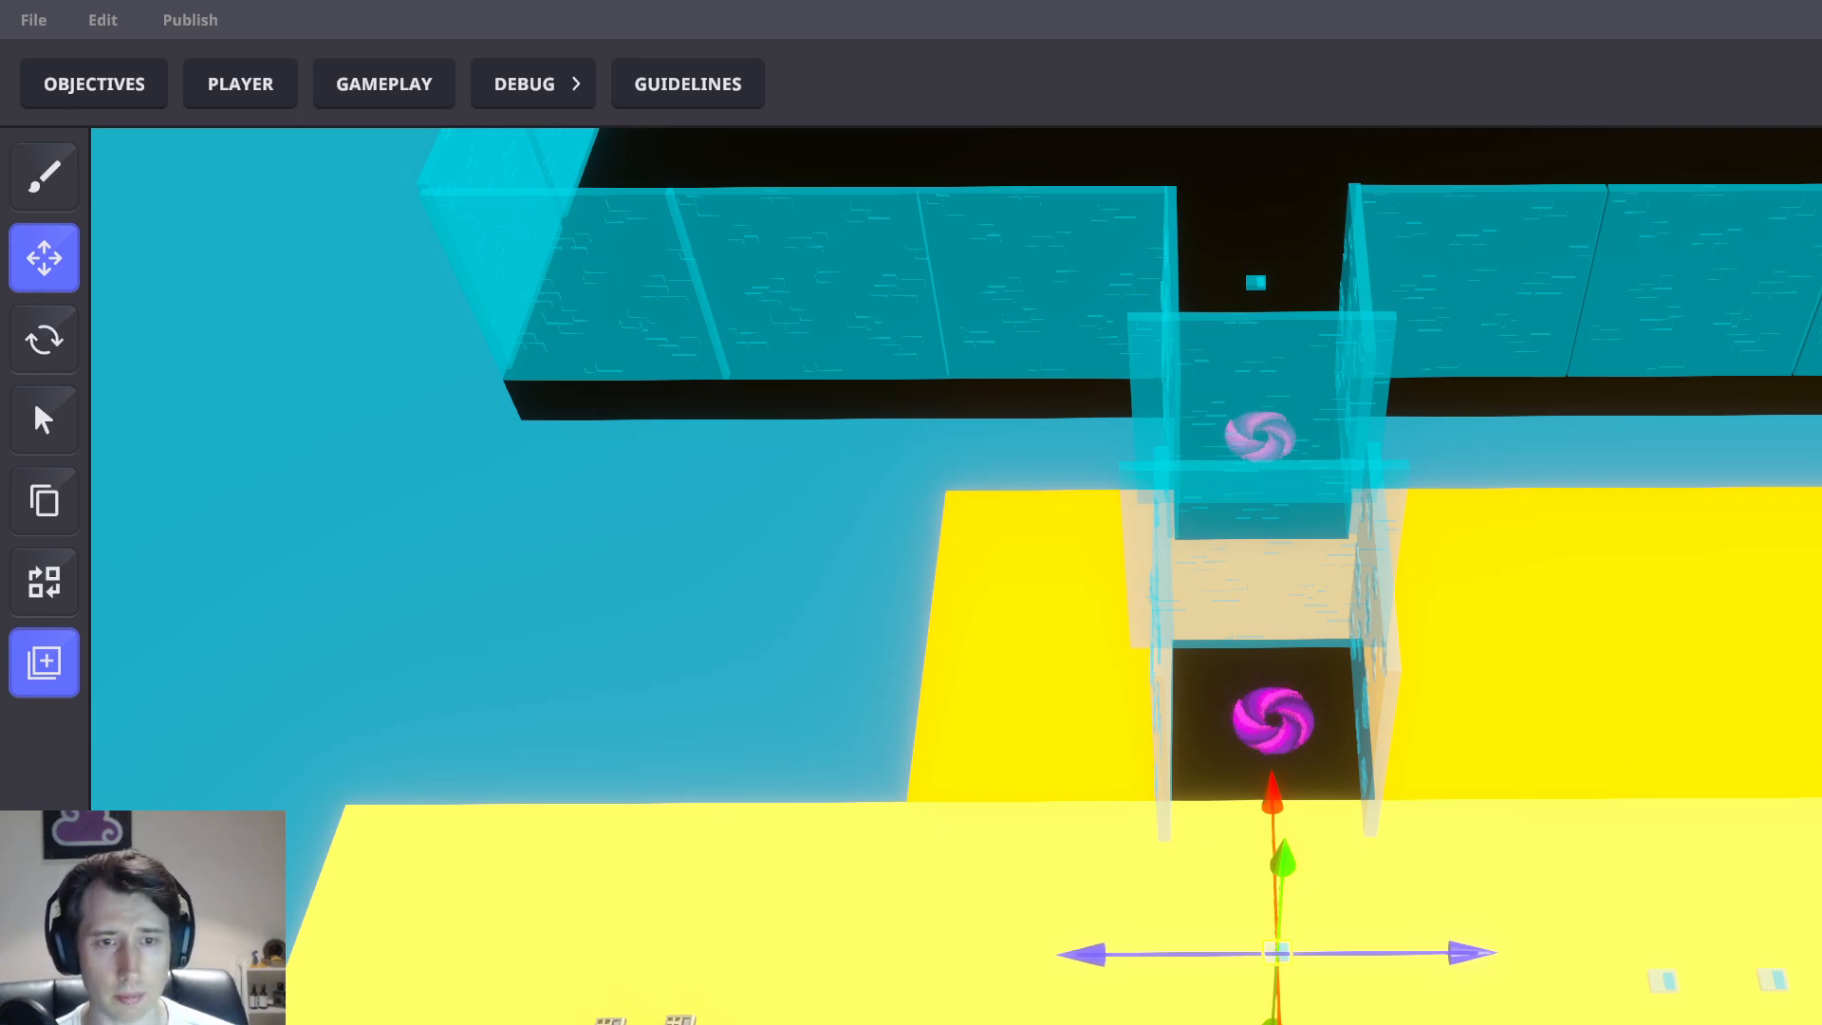
# Save the level with the new teleport switch and start a playtest
pyautogui.scroll(-4, 1784, 693)
pyautogui.moveTo(1758, 720); pyautogui.dragTo(1603, 771, button='middle')
pyautogui.click(1791, 373)
pyautogui.hotkey('ctrl', 's')
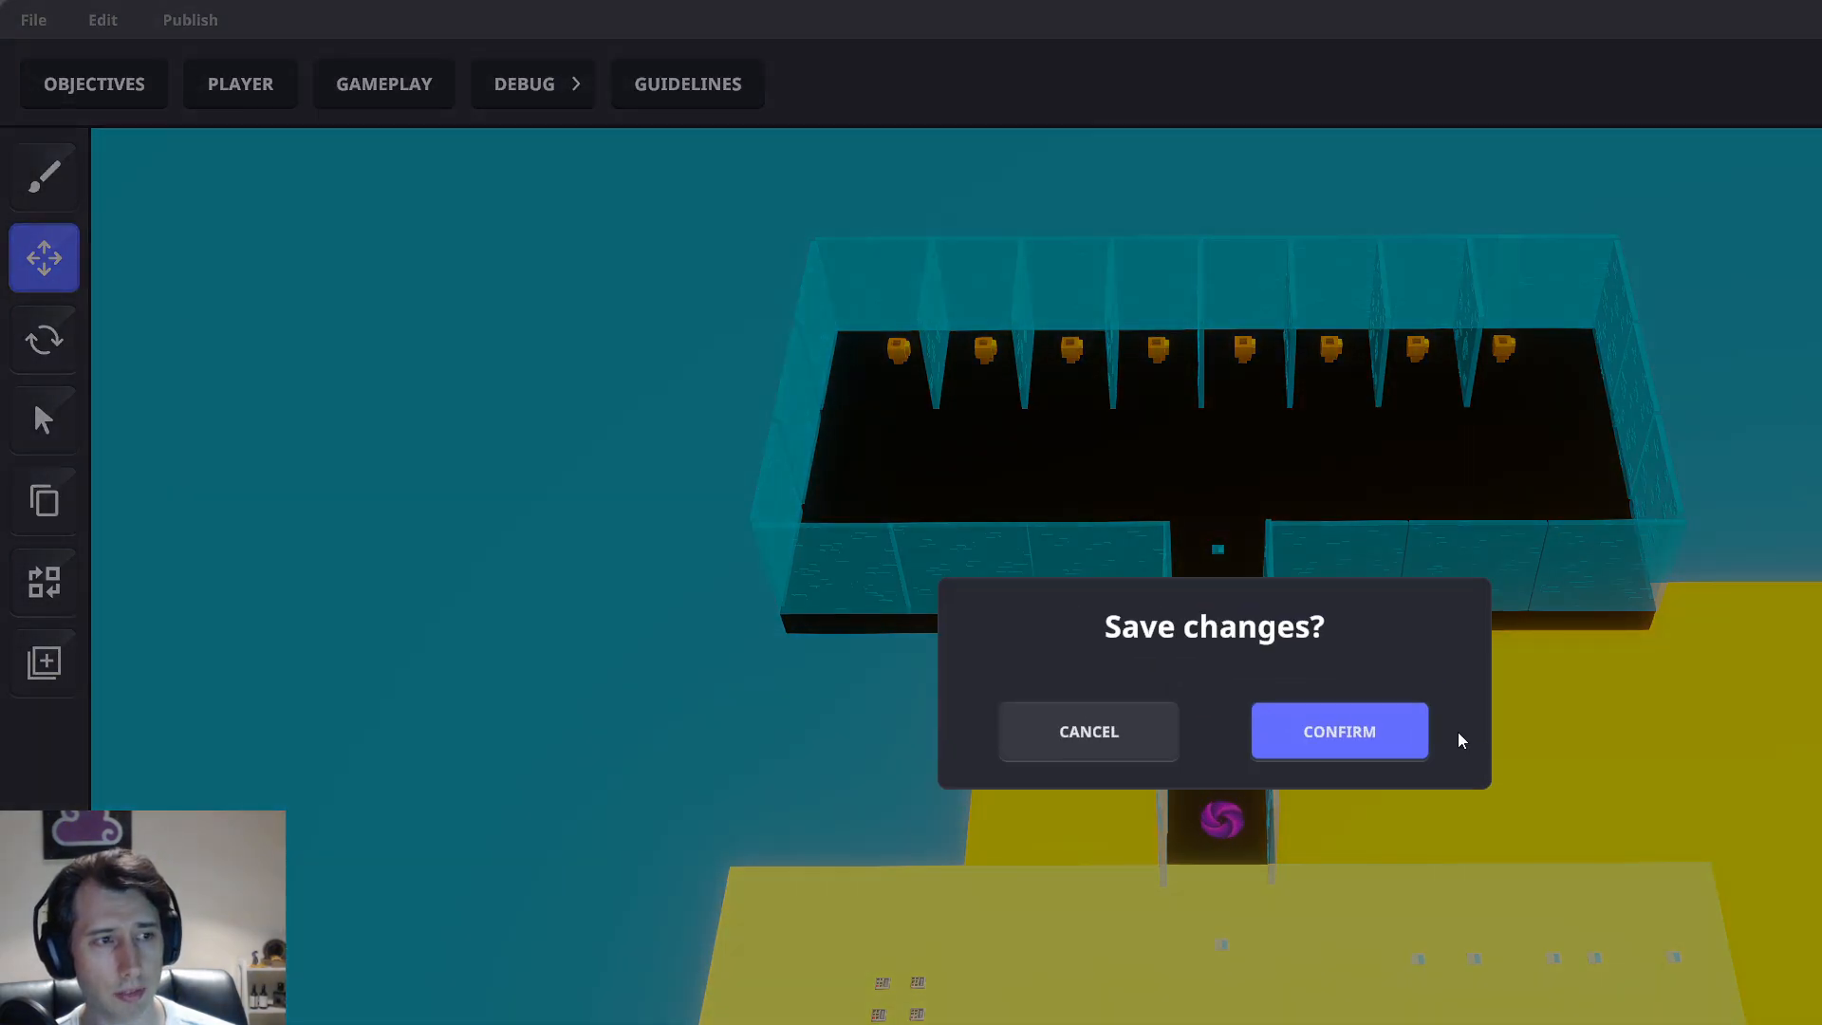
pyautogui.click(1424, 710)
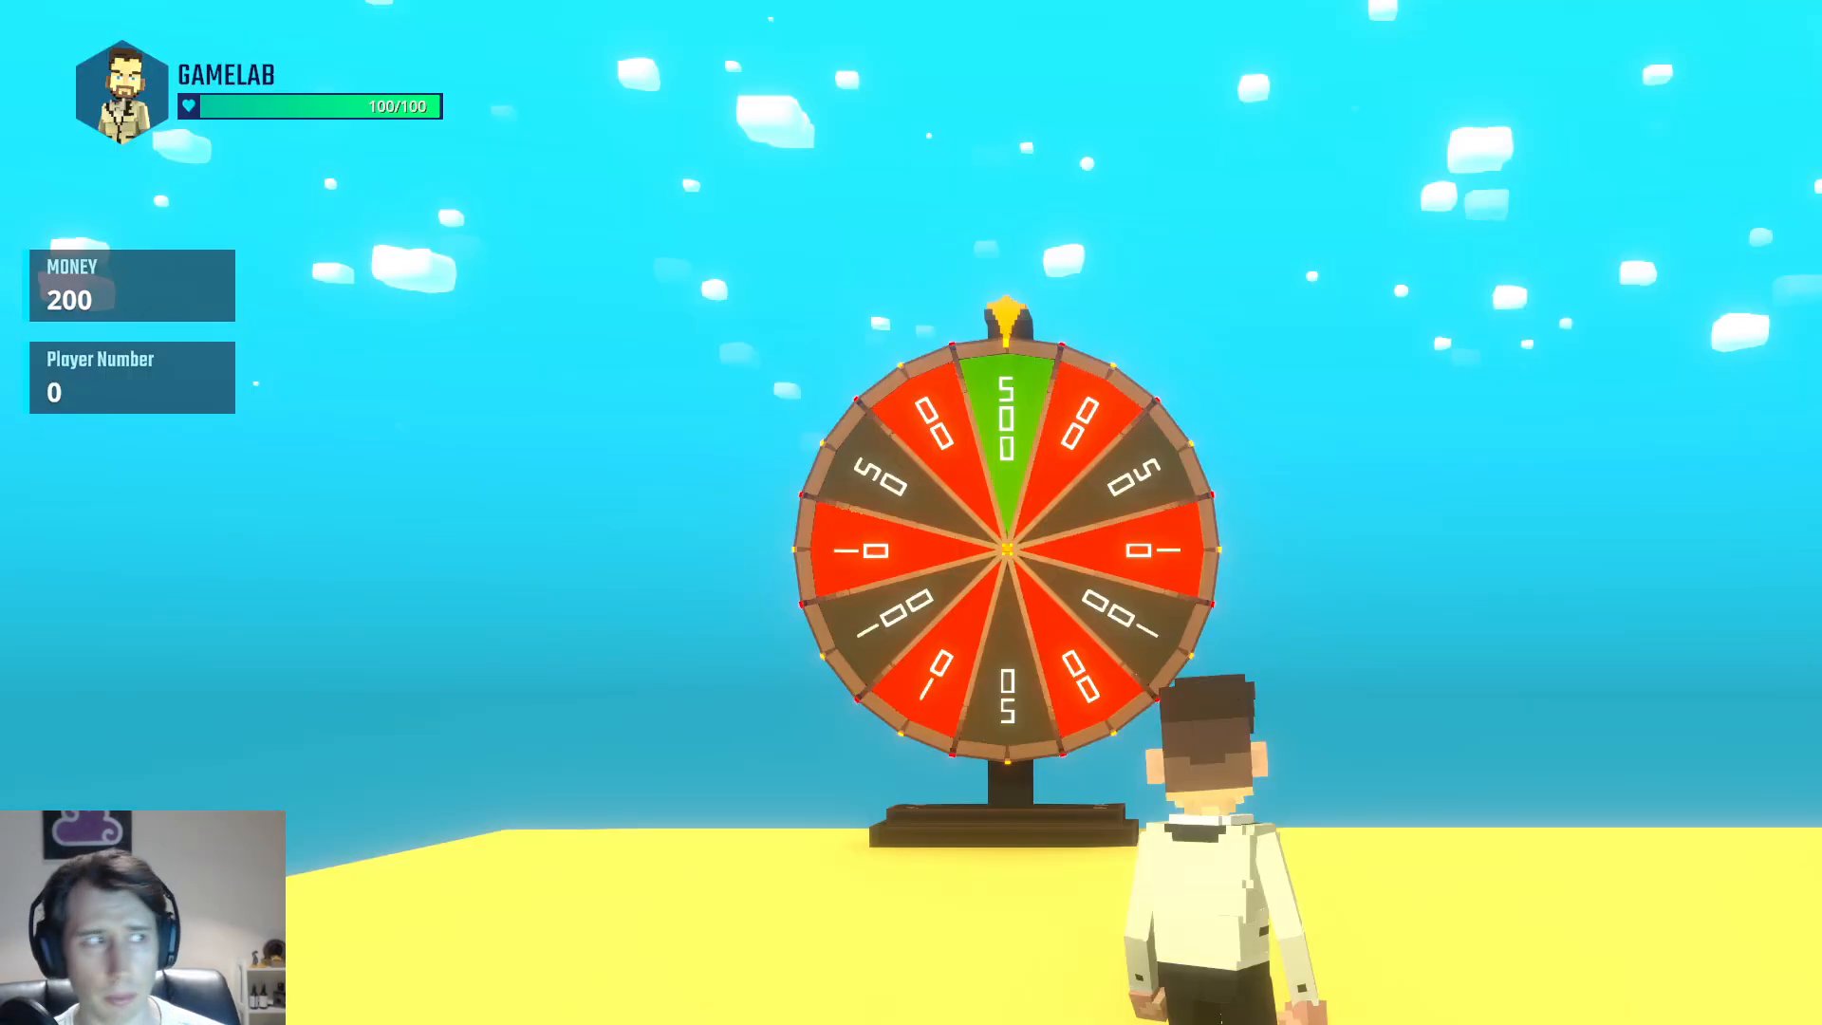
# Playtest the portal by walking through it onto the selection platform and collecting the sixth trophy
pyautogui.press('w')
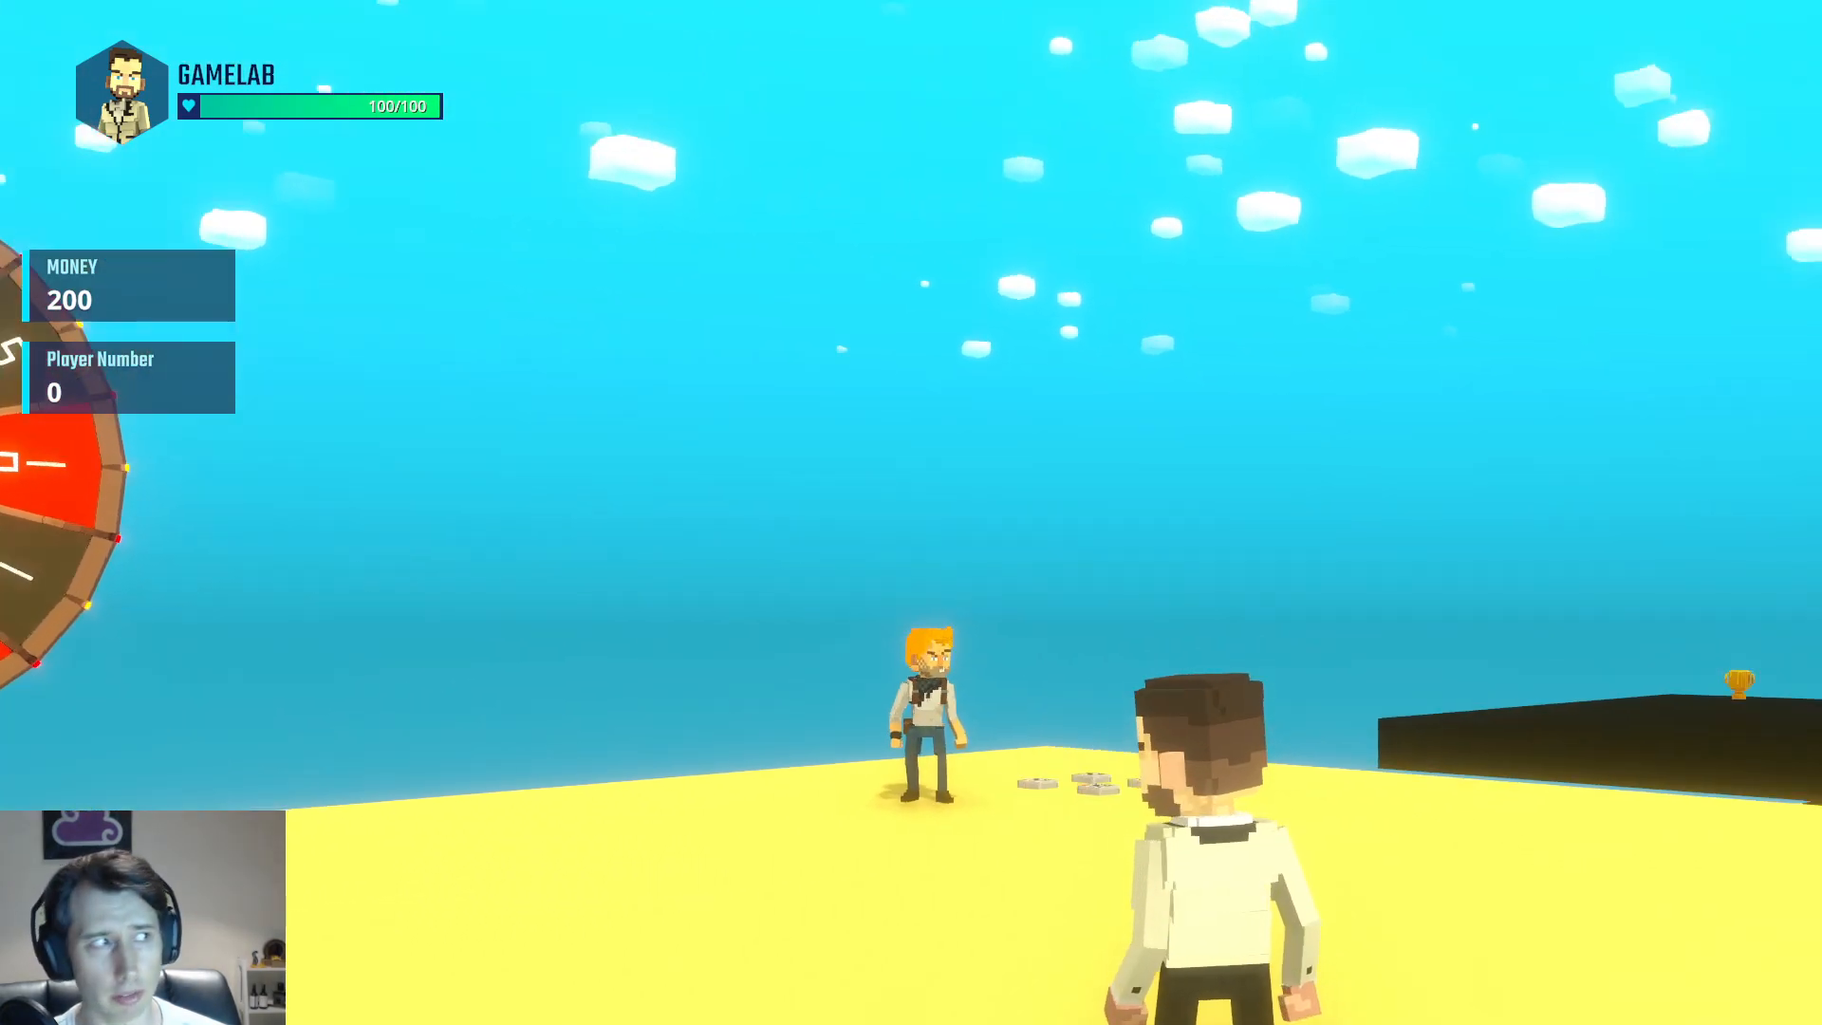
pyautogui.press('w')
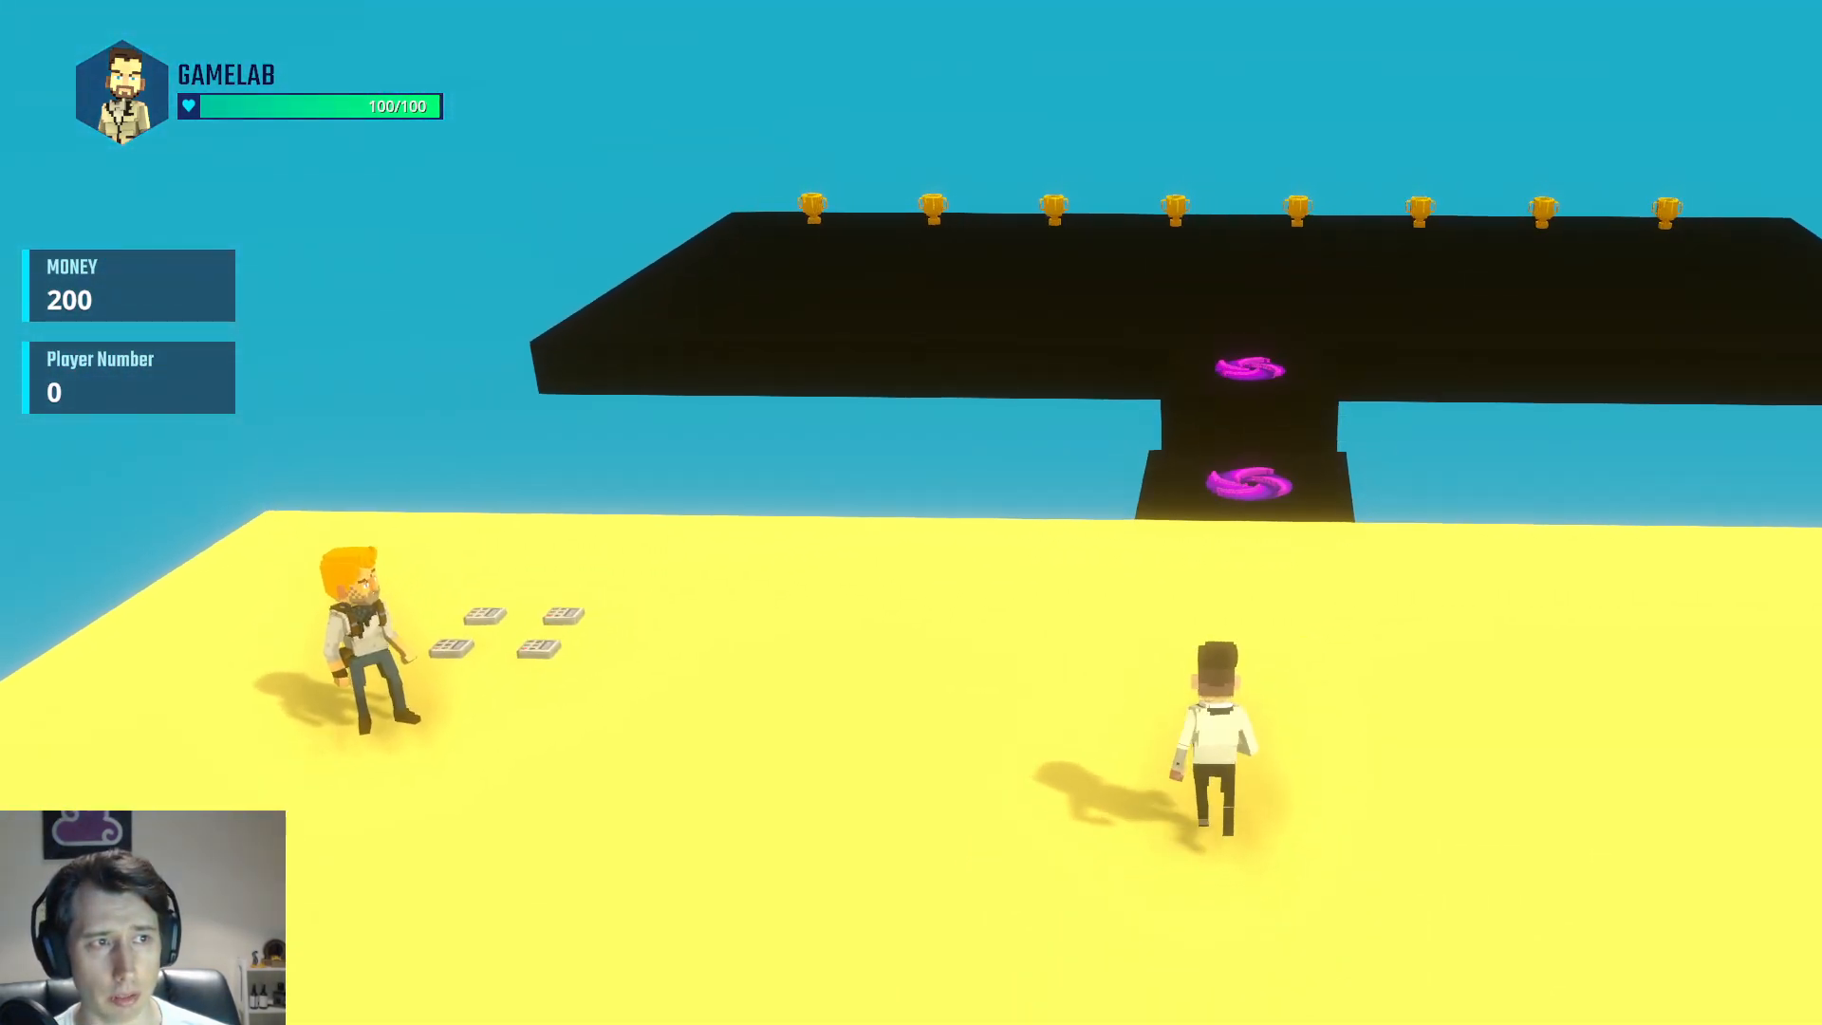
pyautogui.press('w')
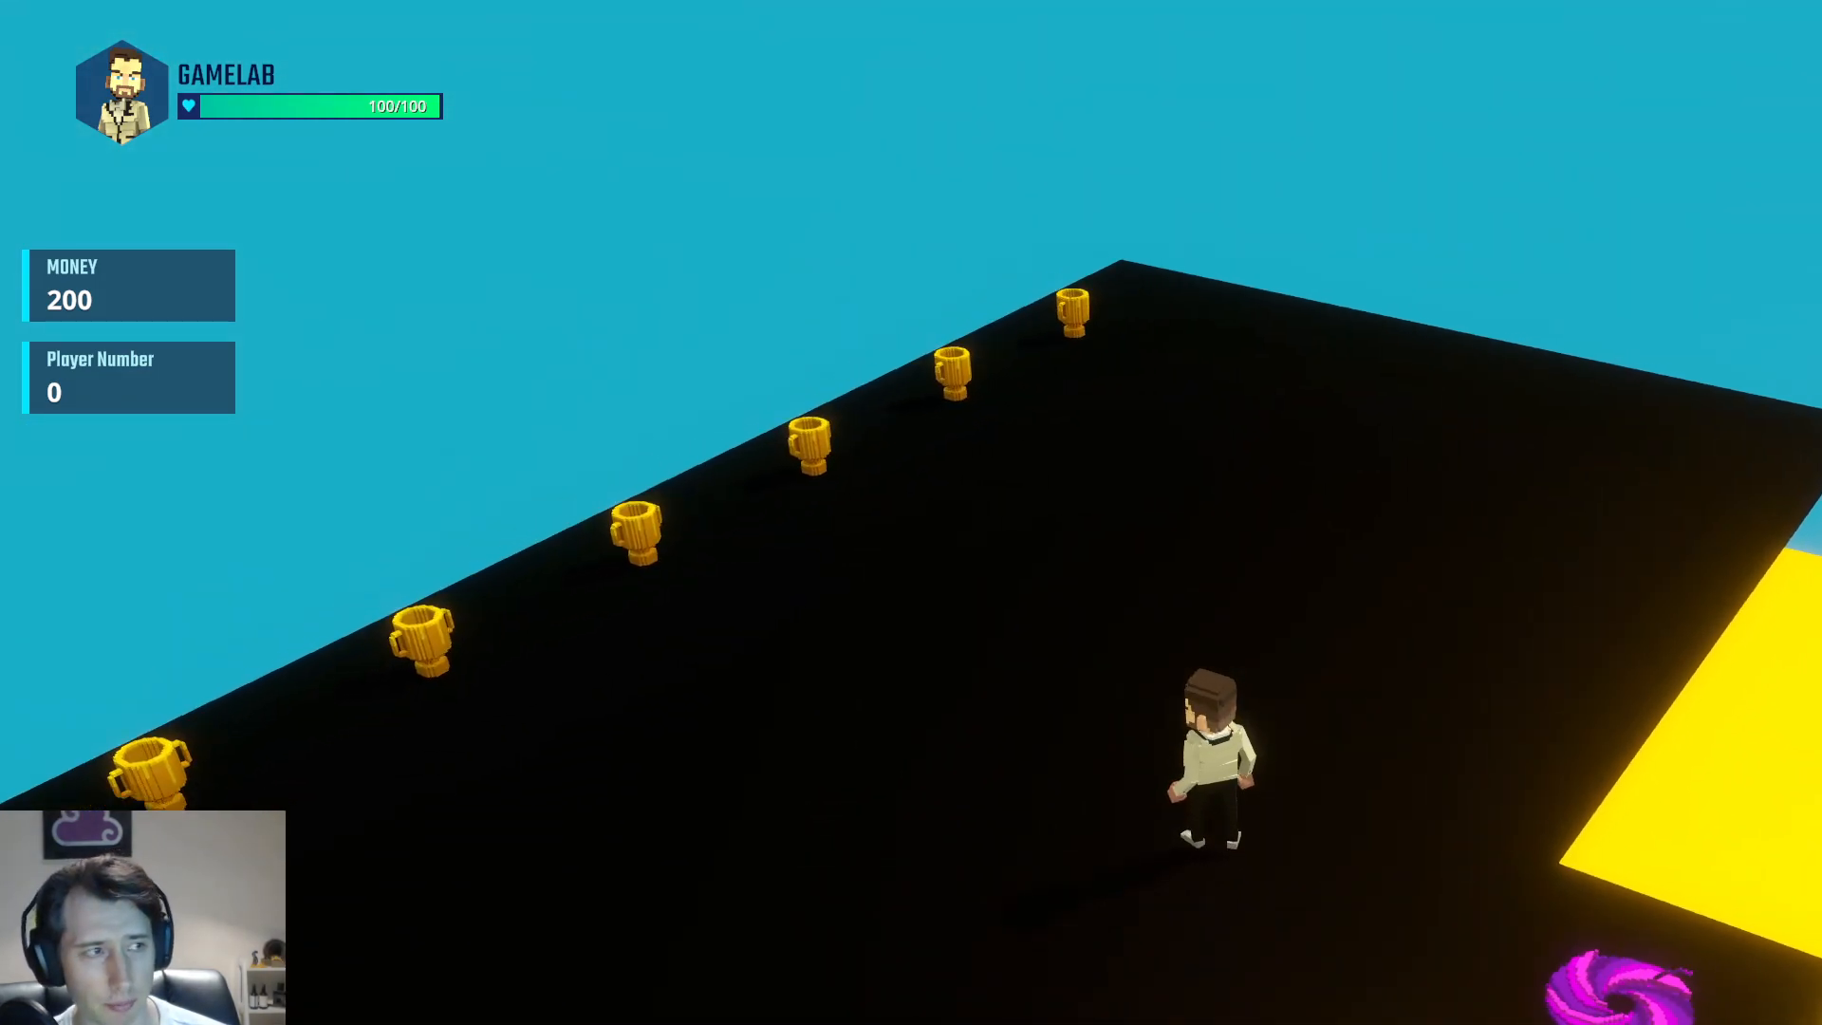
pyautogui.scroll(3, 911, 513)
pyautogui.press('w')
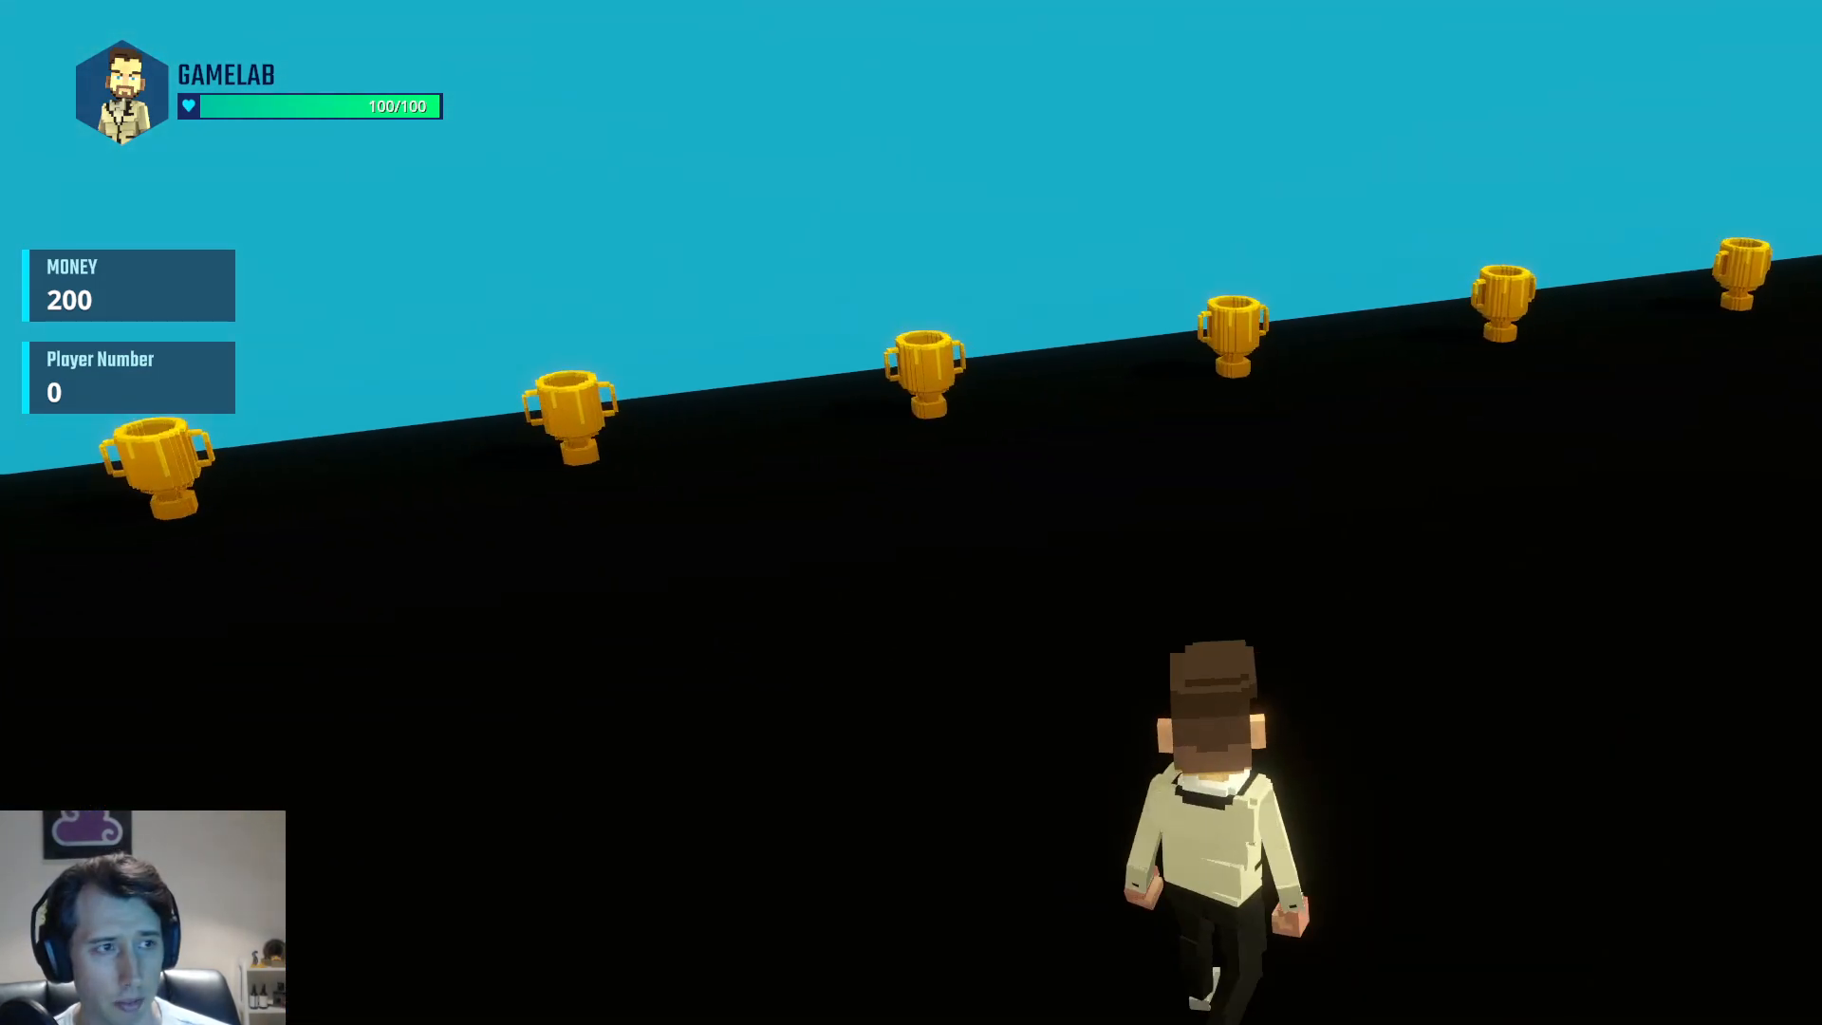
pyautogui.press('w')
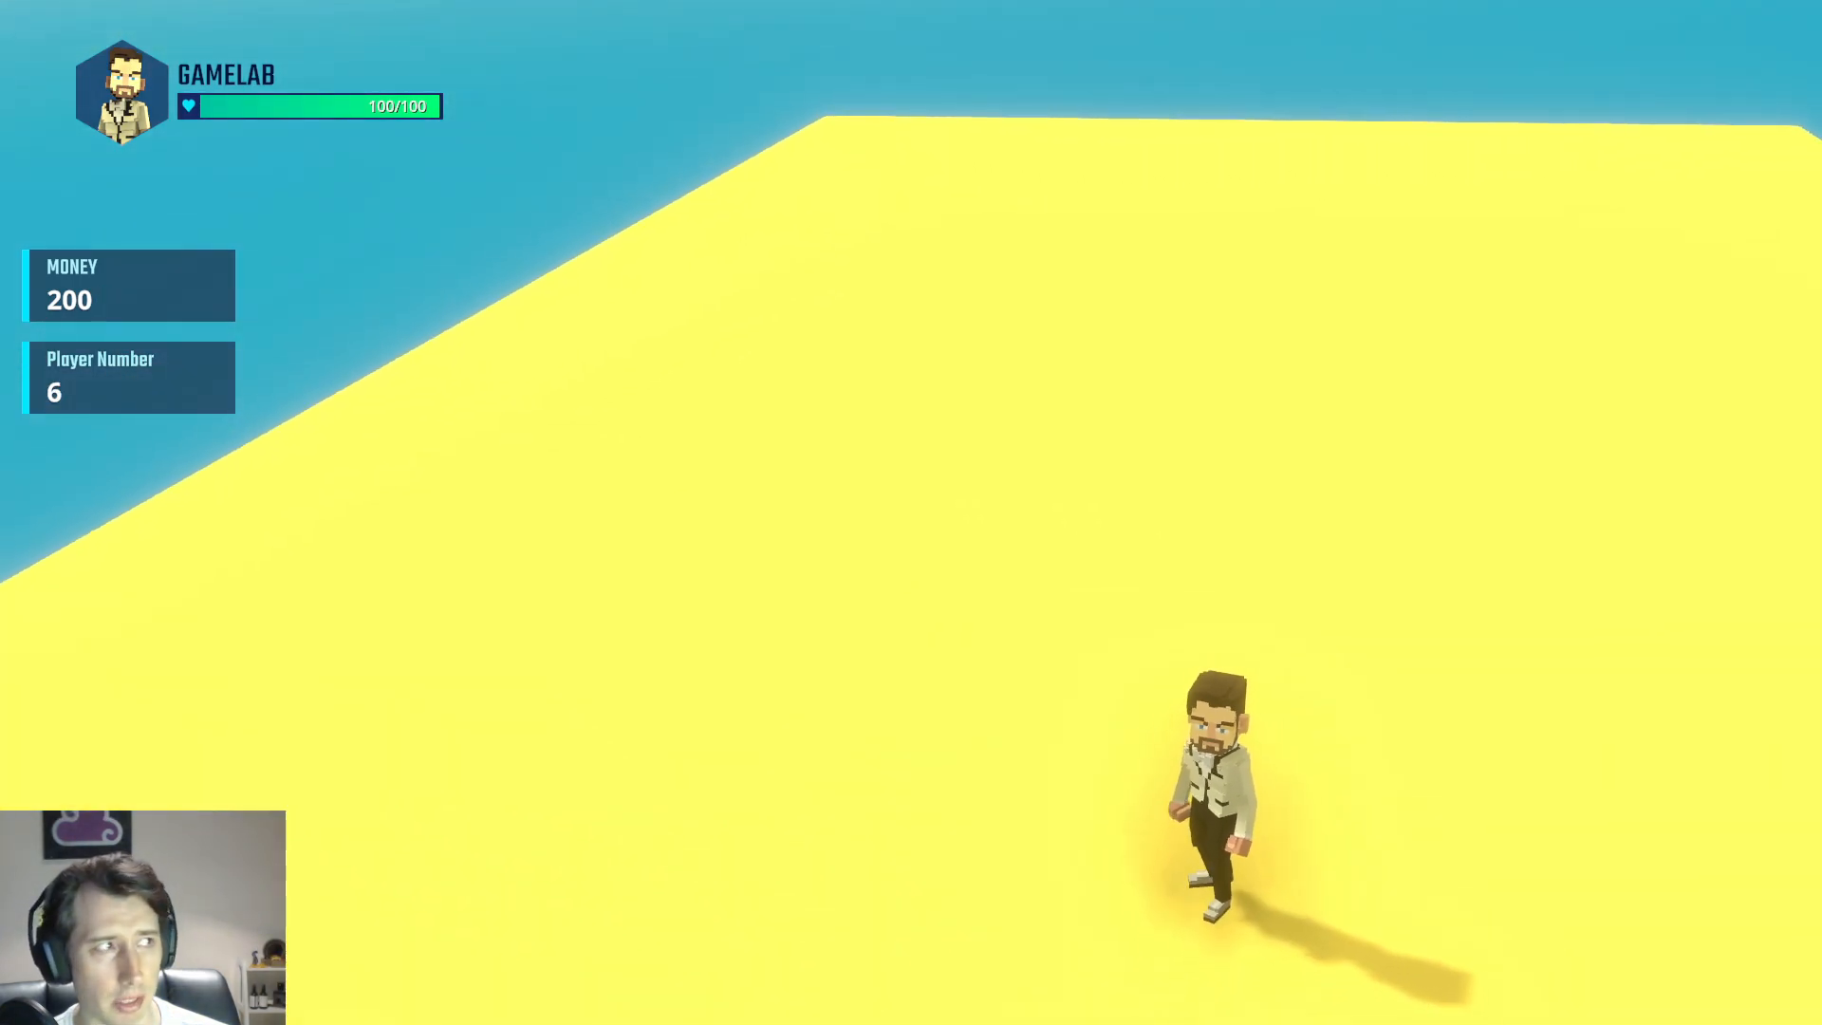
# Return to the outer portal, test re-entering the selection platform with a player number already assigned, and end the playtest
pyautogui.scroll(5, 911, 513)
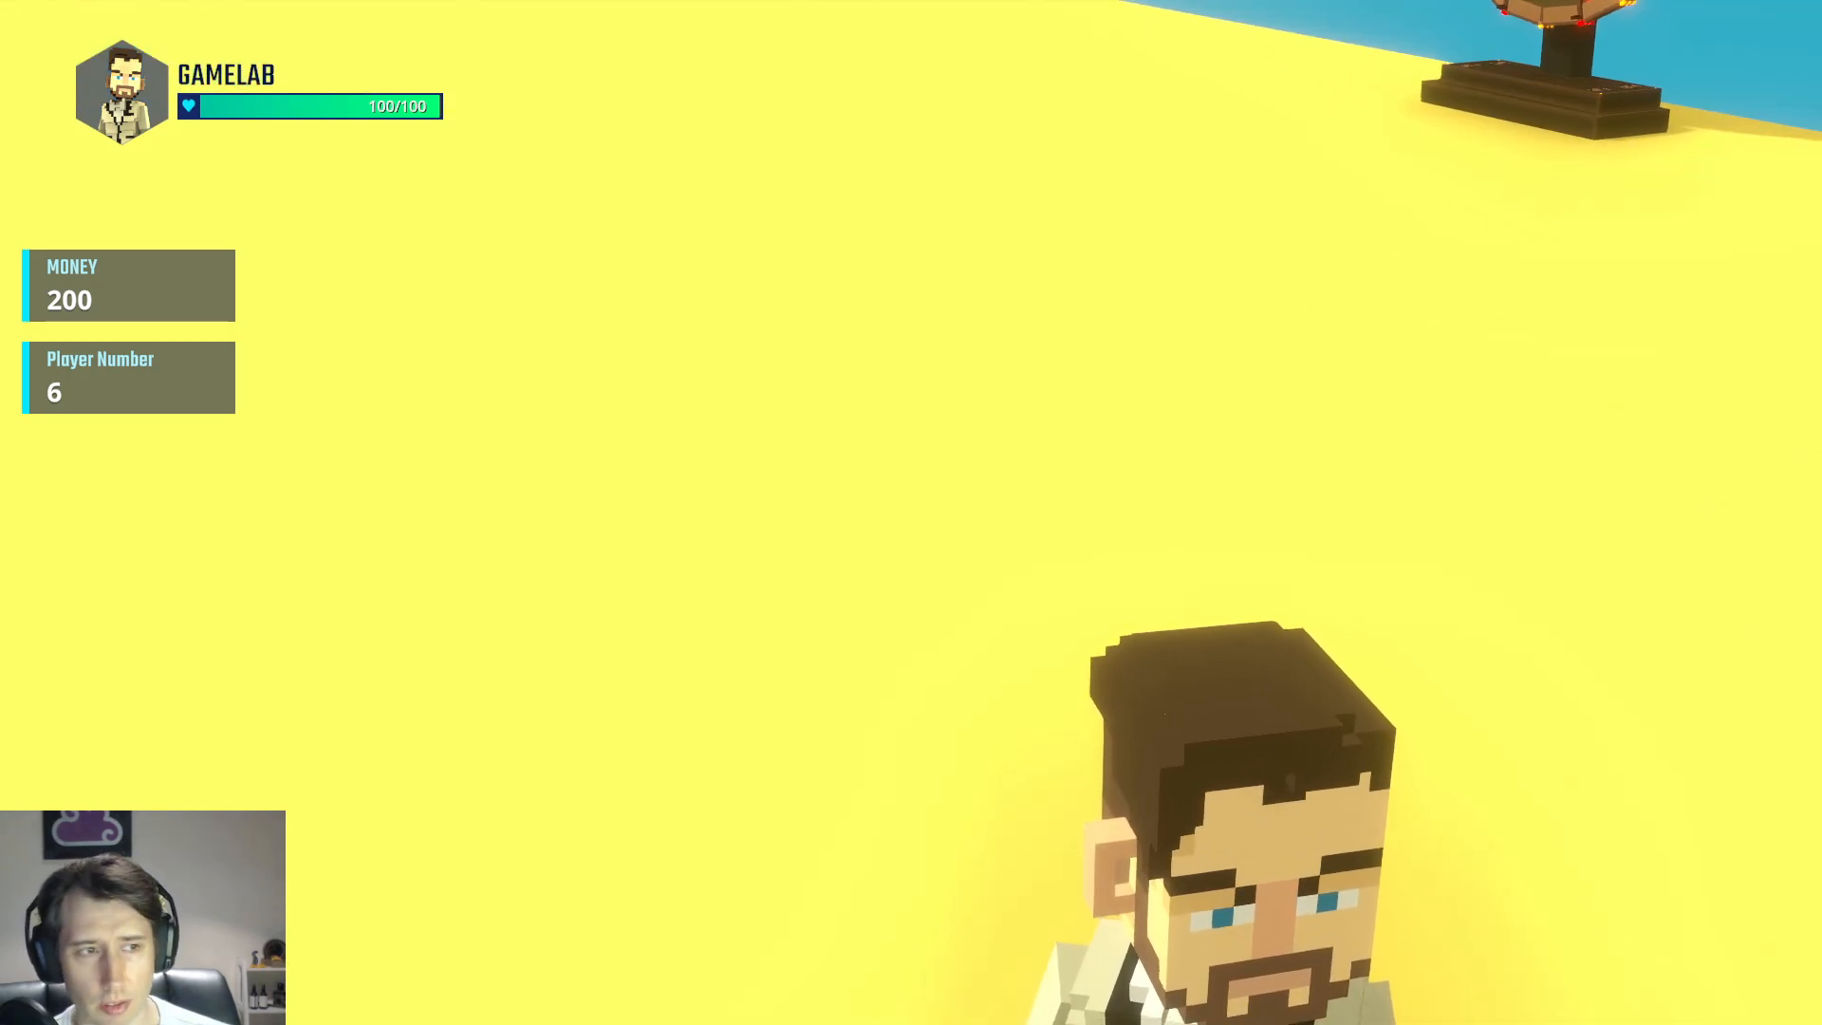
pyautogui.scroll(-5, 912, 513)
pyautogui.press('w')
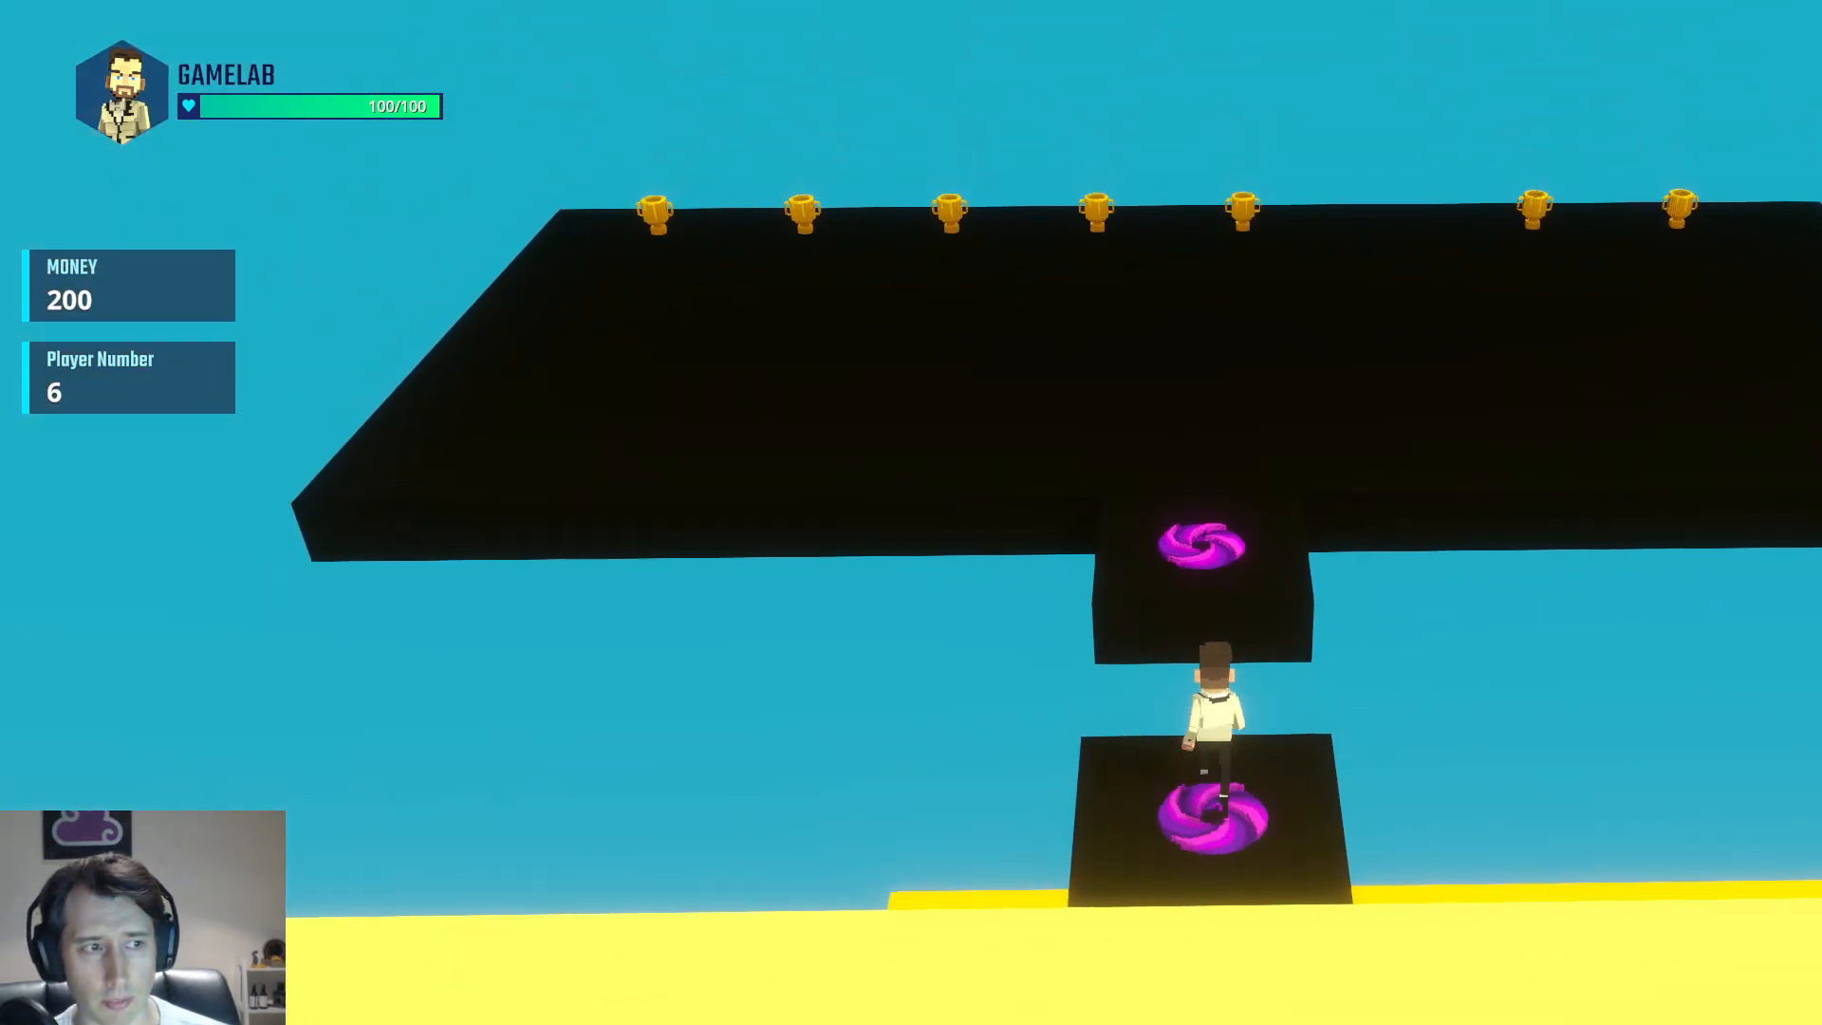
pyautogui.press('a')
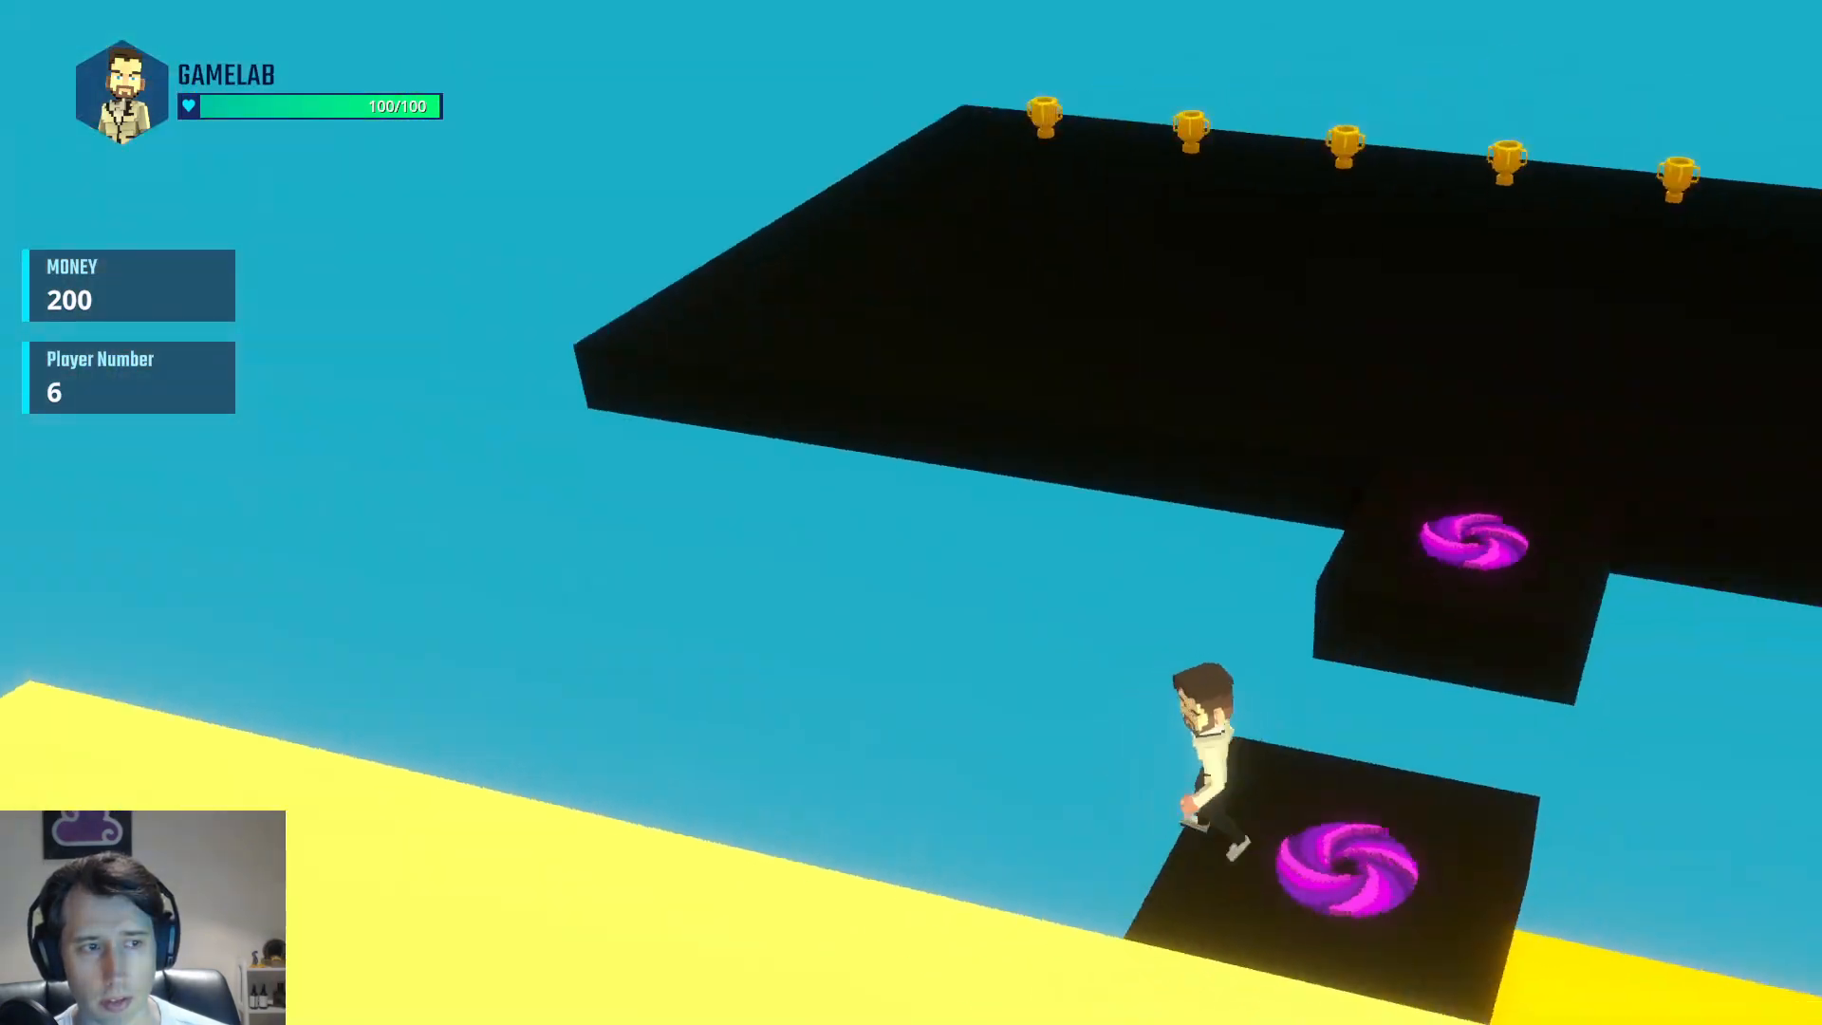
pyautogui.press('w')
pyautogui.press('s')
pyautogui.press('d')
pyautogui.press('a')
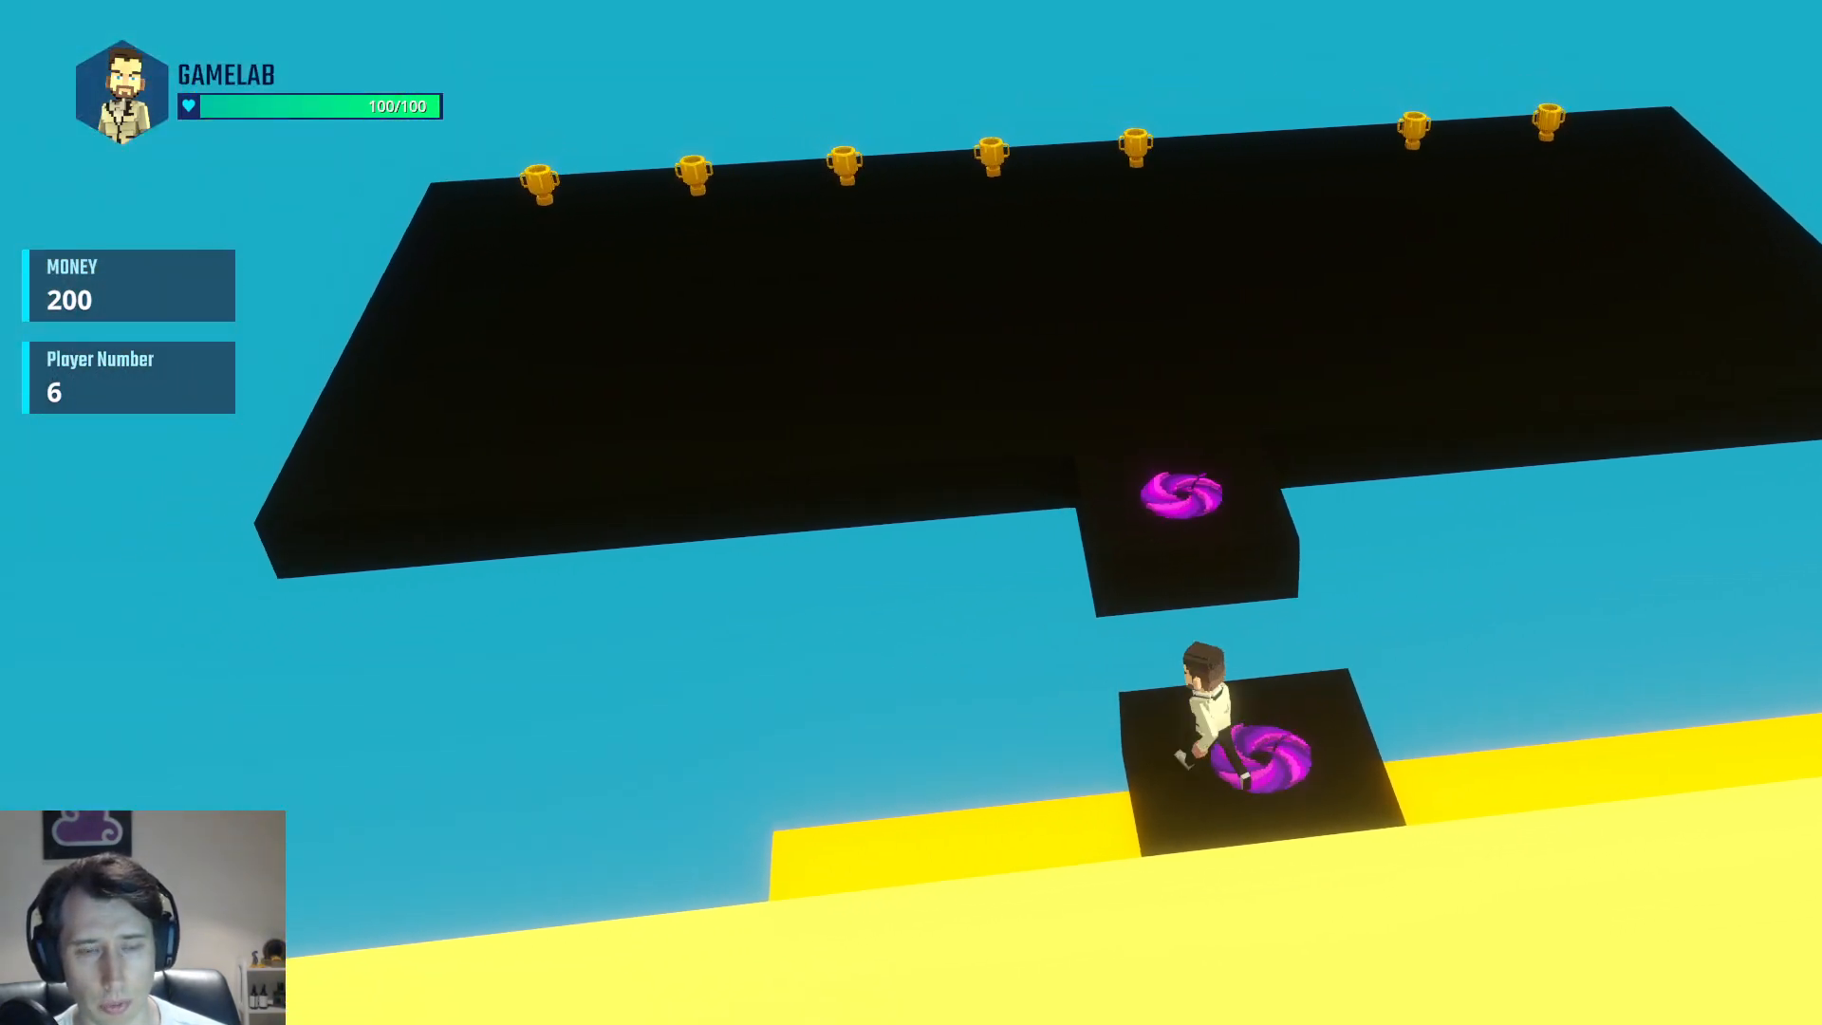
pyautogui.press('d')
pyautogui.press('s')
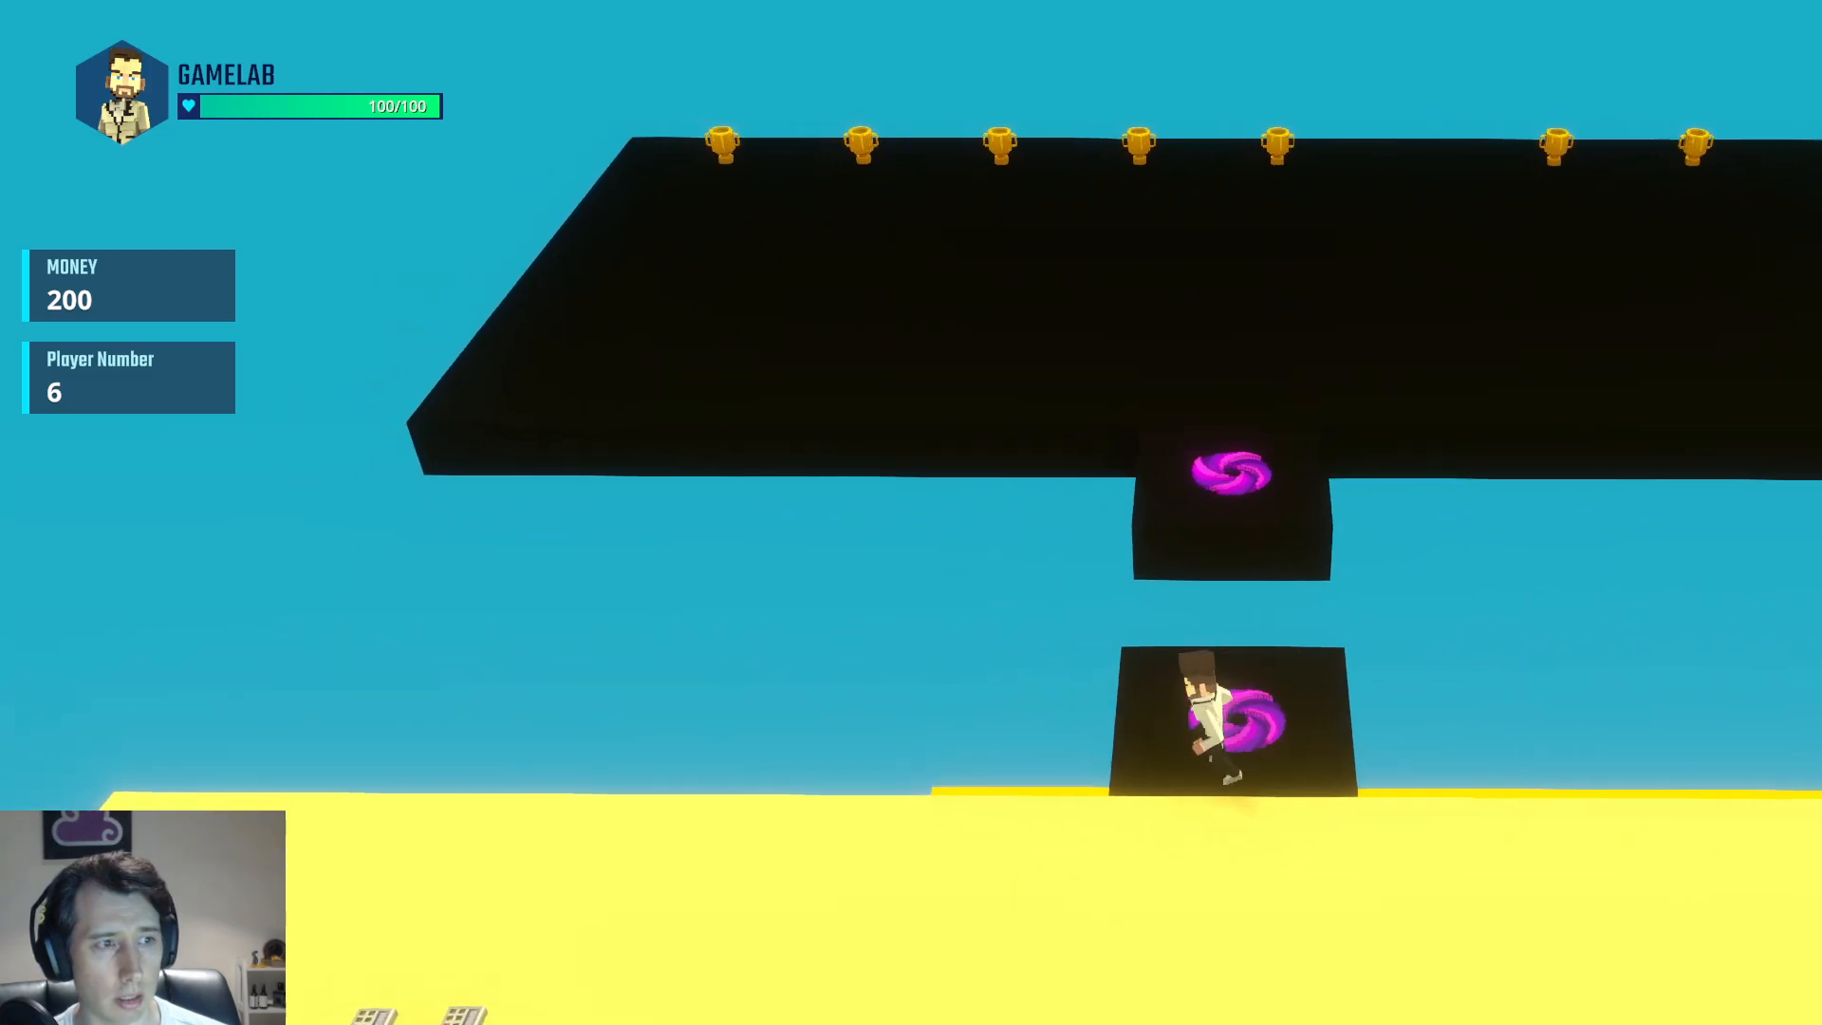
pyautogui.press('d')
pyautogui.press('w')
pyautogui.press('space')
pyautogui.press('s')
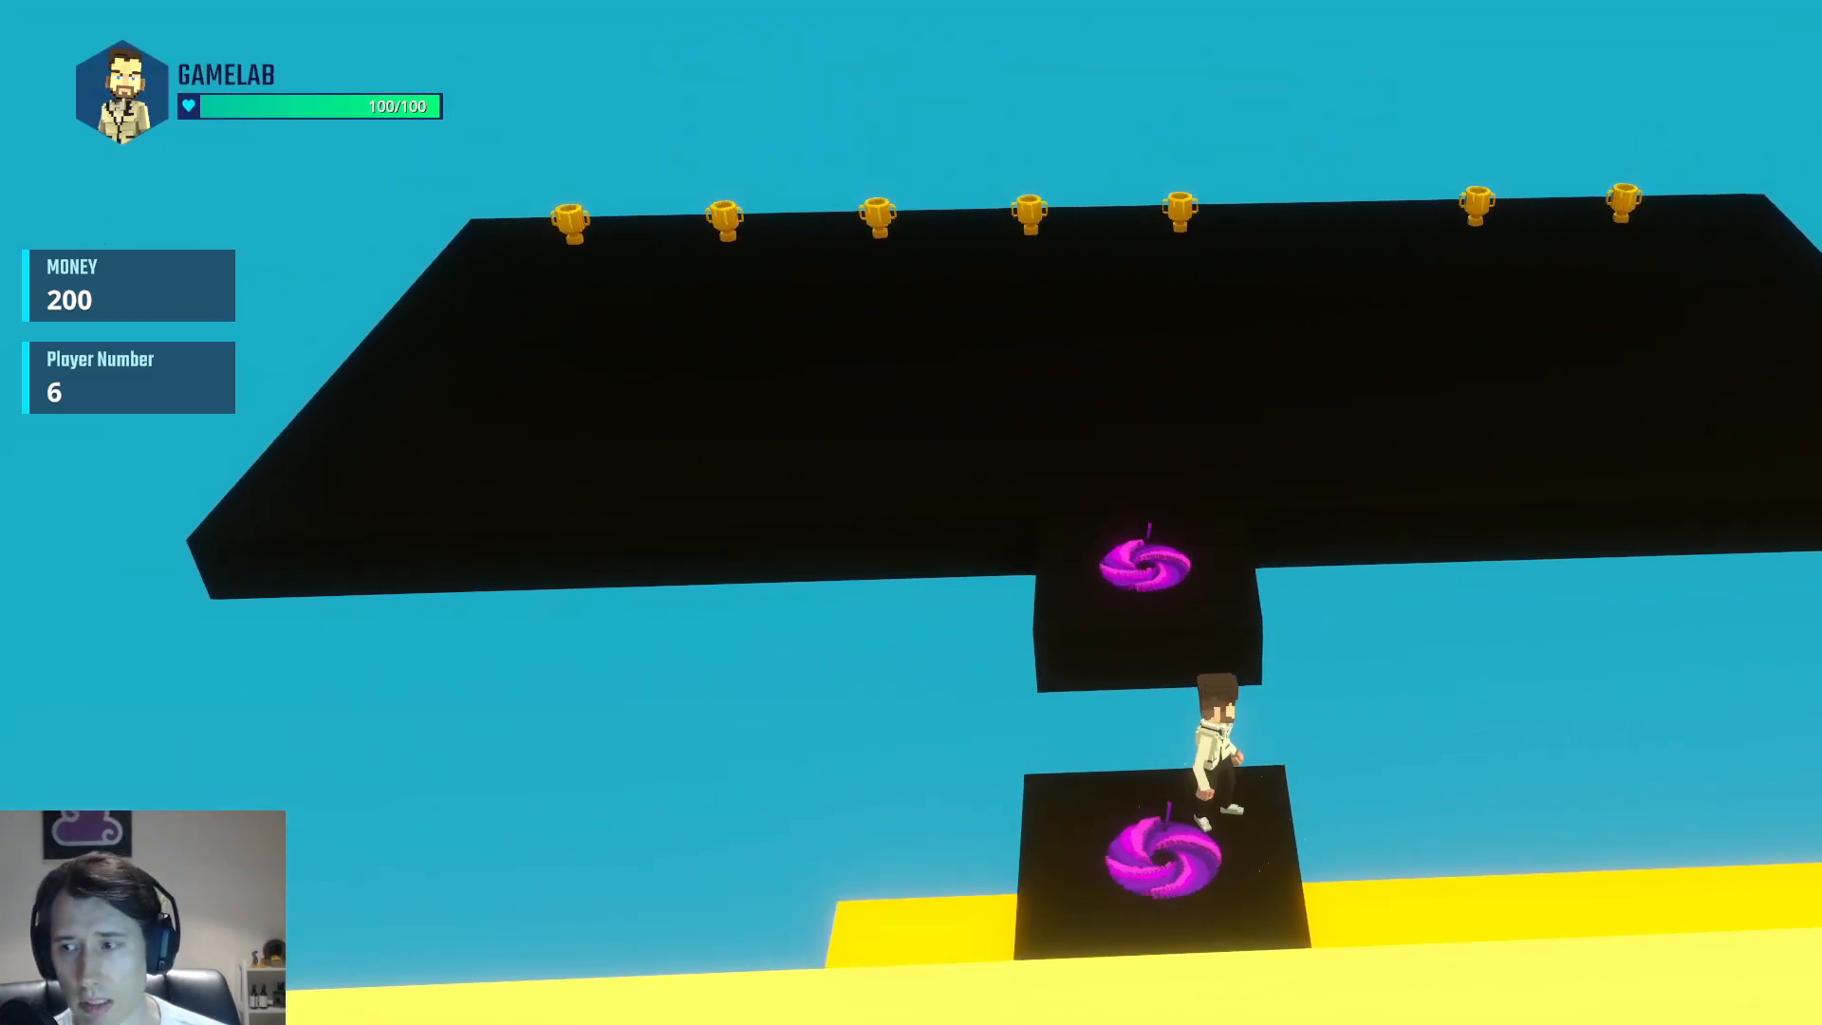
pyautogui.press('w')
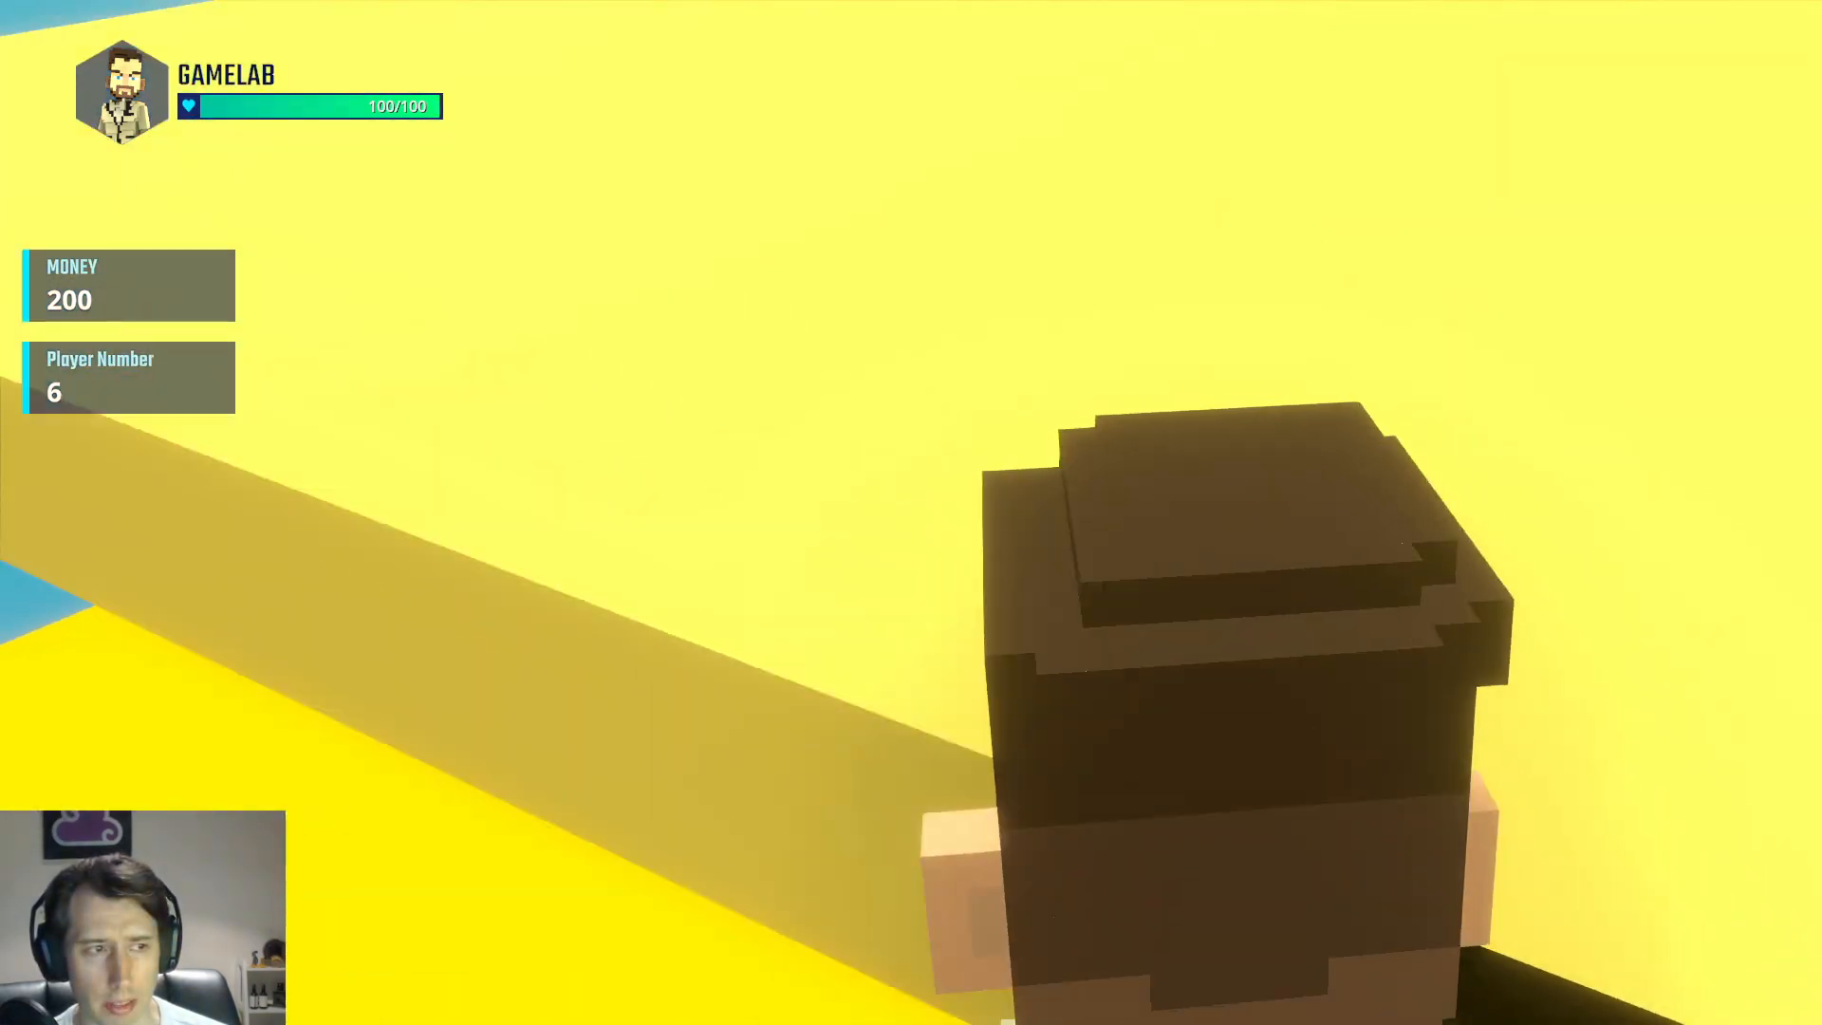
pyautogui.press('space')
pyautogui.press('space')
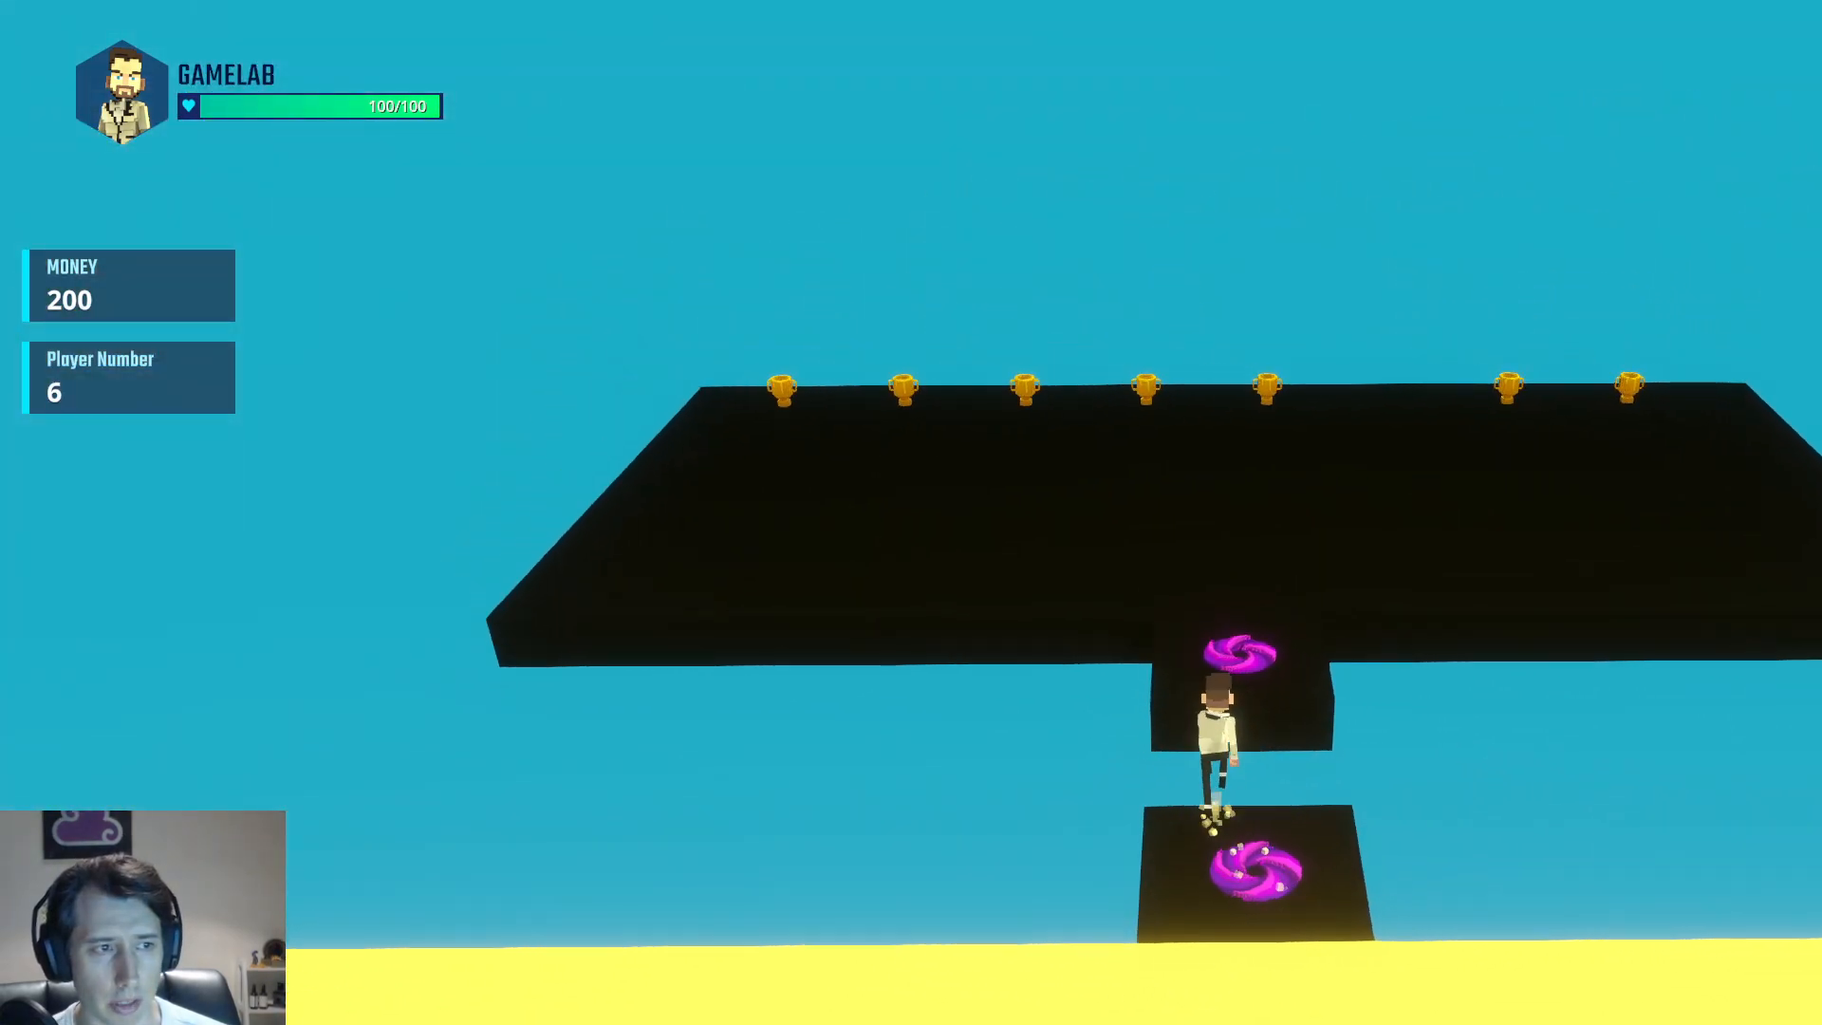
pyautogui.press('s')
pyautogui.press('Tab')
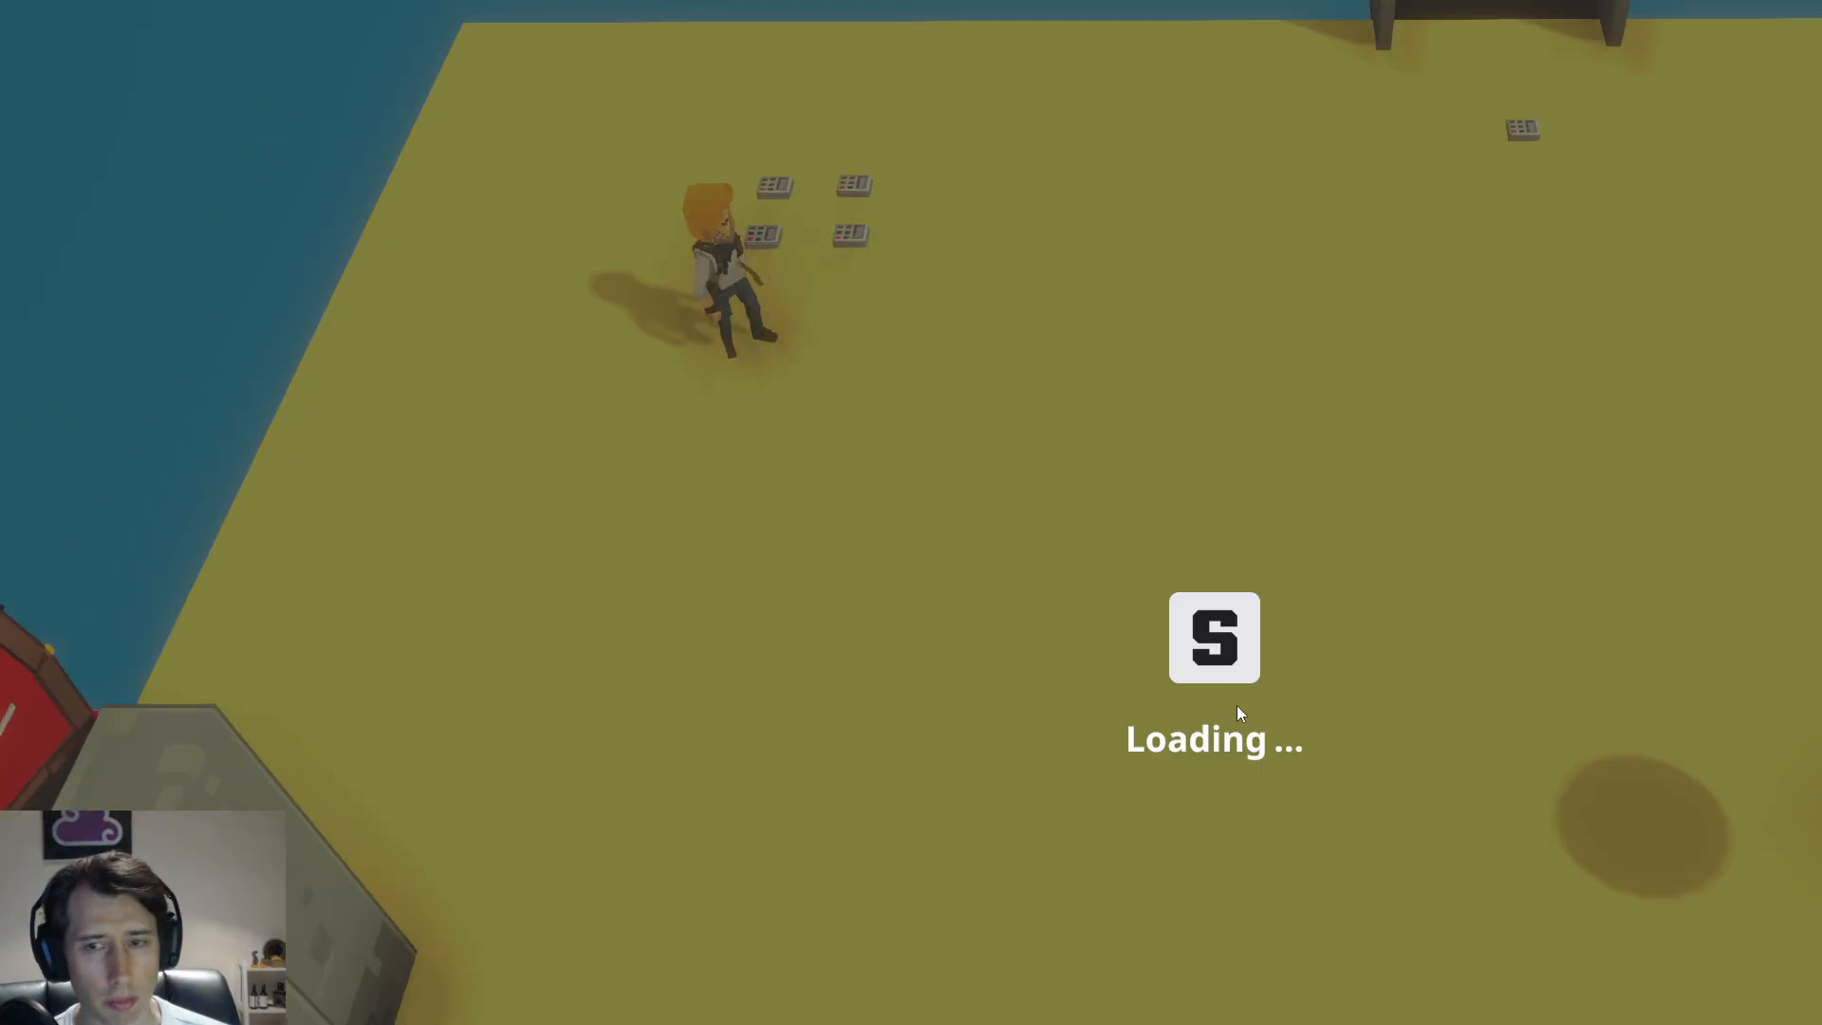
# Duplicate the Compare numbers rule in the game rules and set the copy's condition to Greater
pyautogui.scroll(1, 1377, 738)
pyautogui.scroll(-2, 1373, 726)
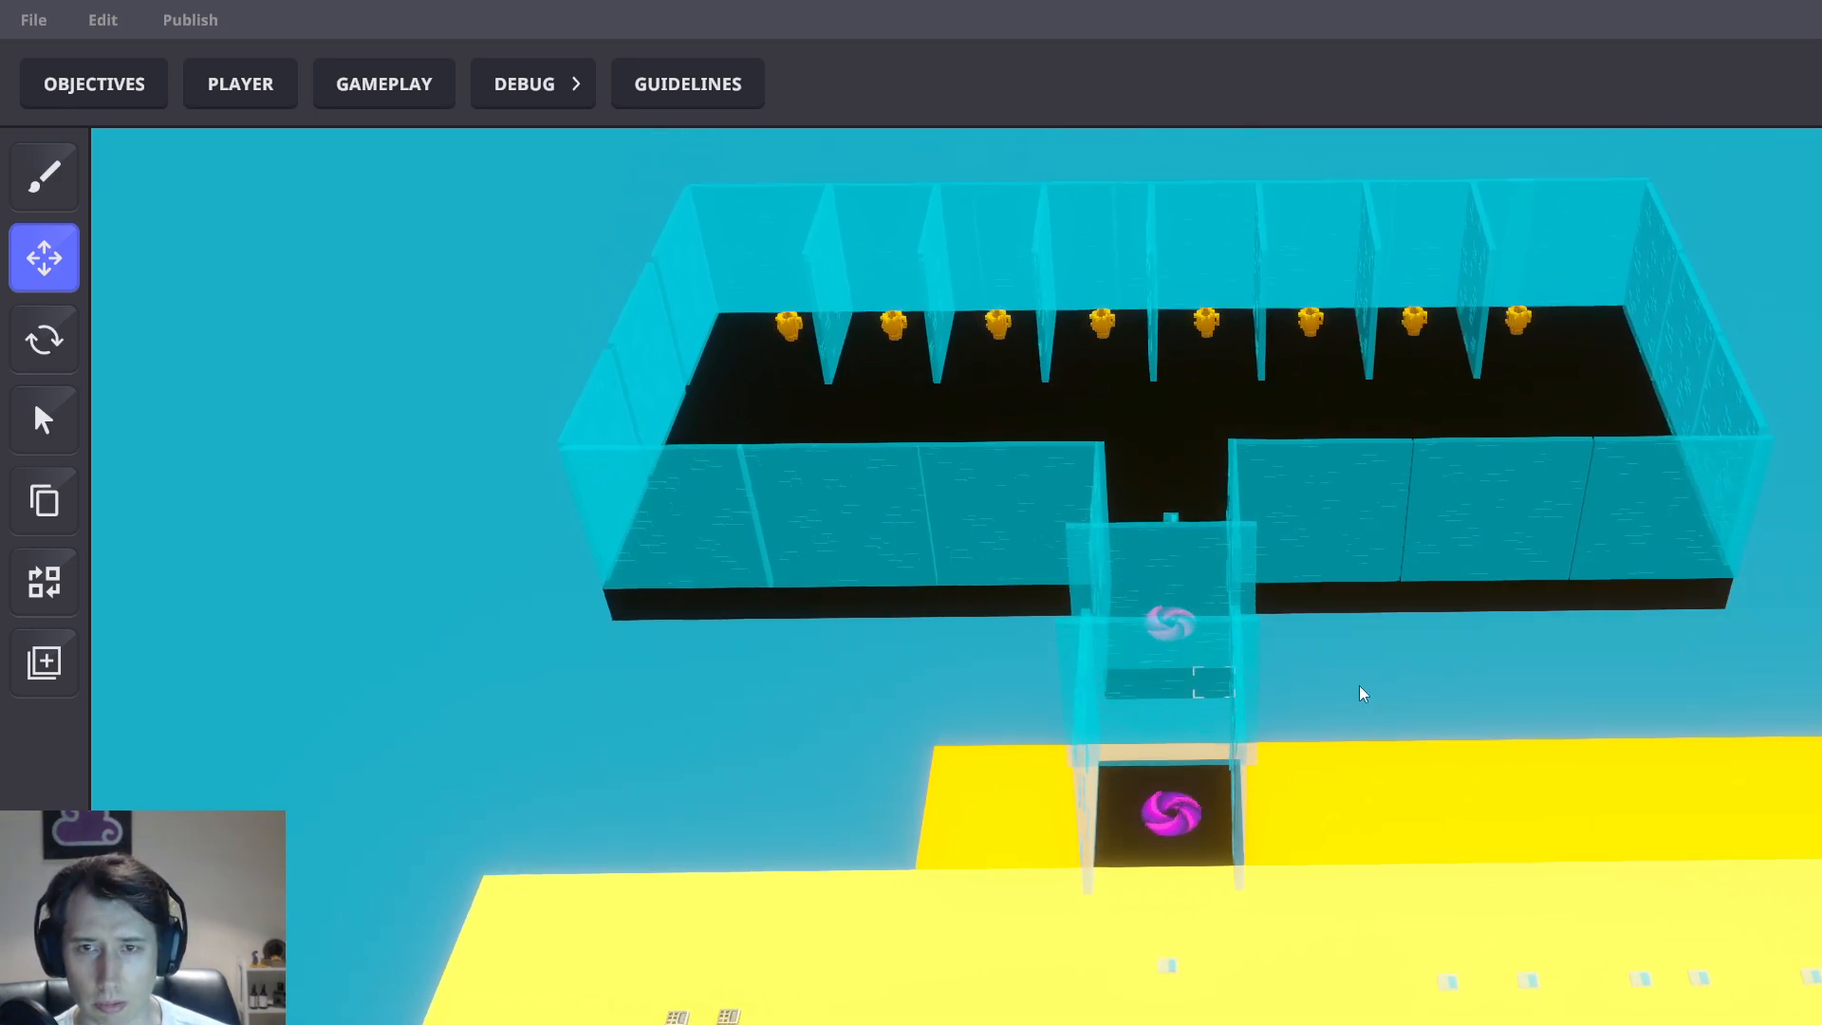
pyautogui.moveTo(1359, 685); pyautogui.dragTo(1357, 673, button='right')
pyautogui.moveTo(1393, 498); pyautogui.dragTo(1593, 515, button='right')
pyautogui.moveTo(1136, 690); pyautogui.dragTo(679, 297, button='right')
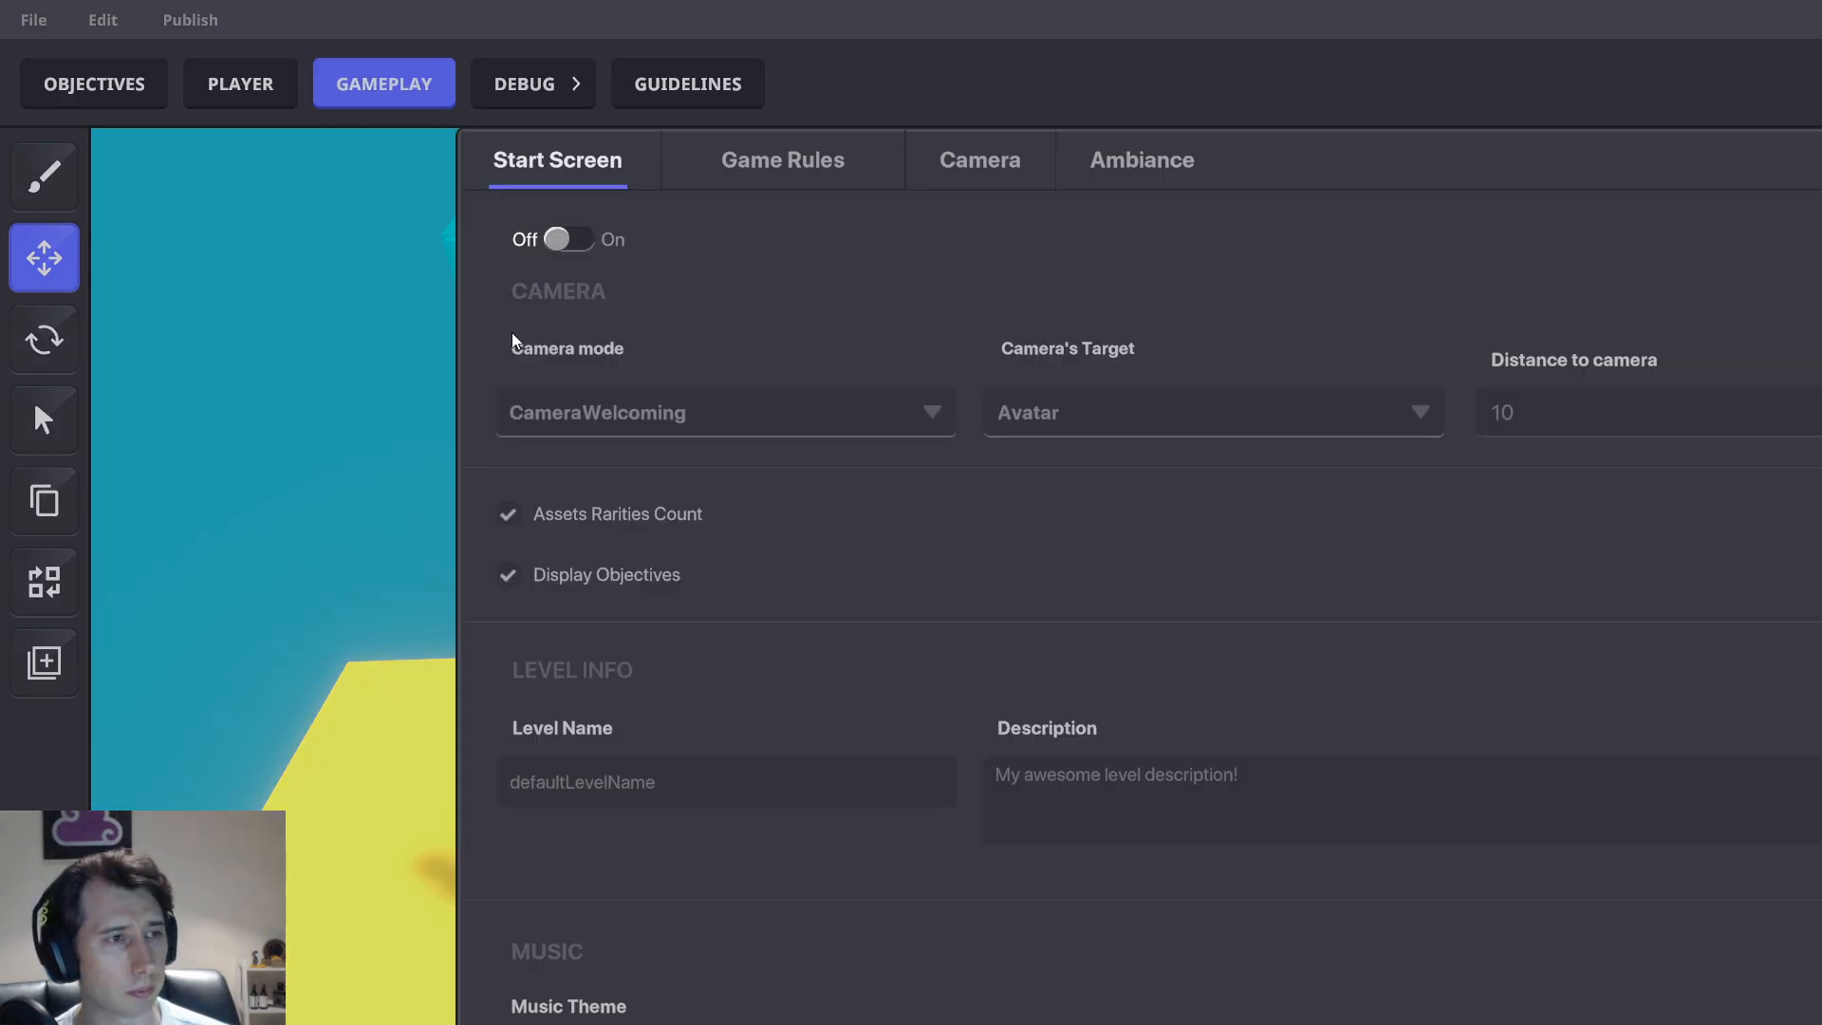
pyautogui.click(728, 188)
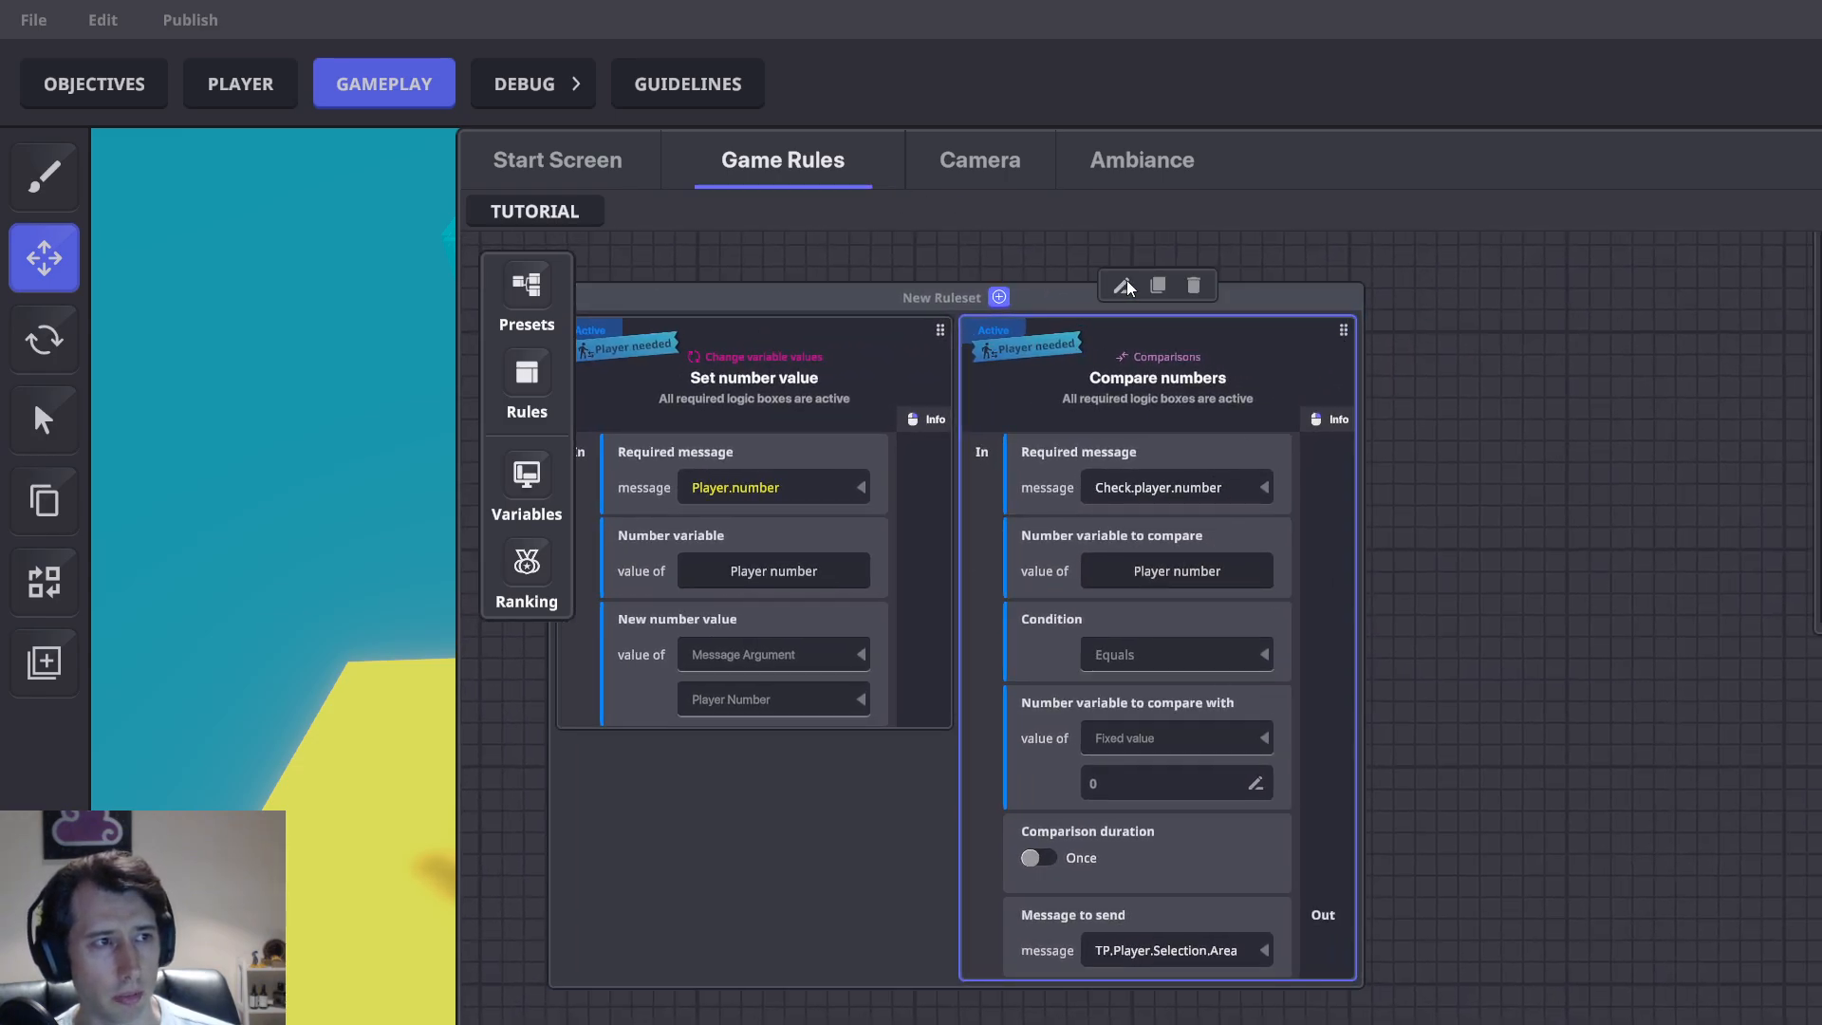
pyautogui.click(1159, 285)
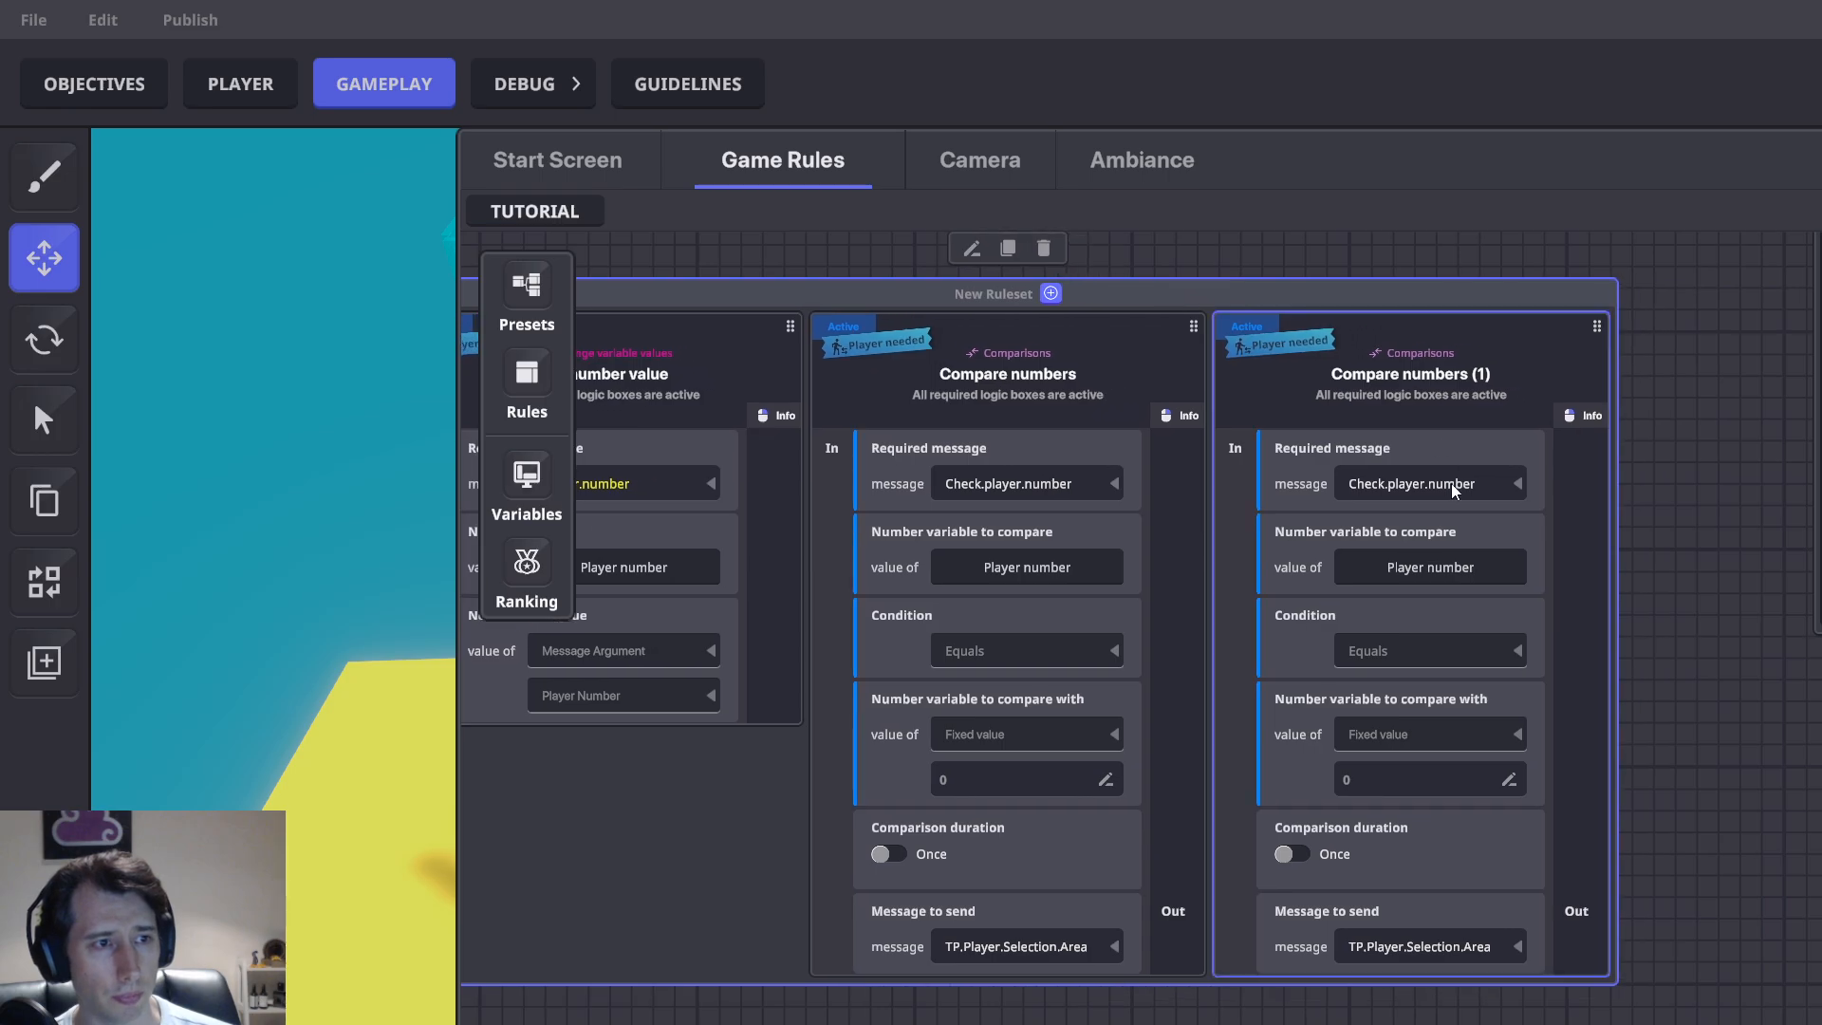
pyautogui.click(1417, 651)
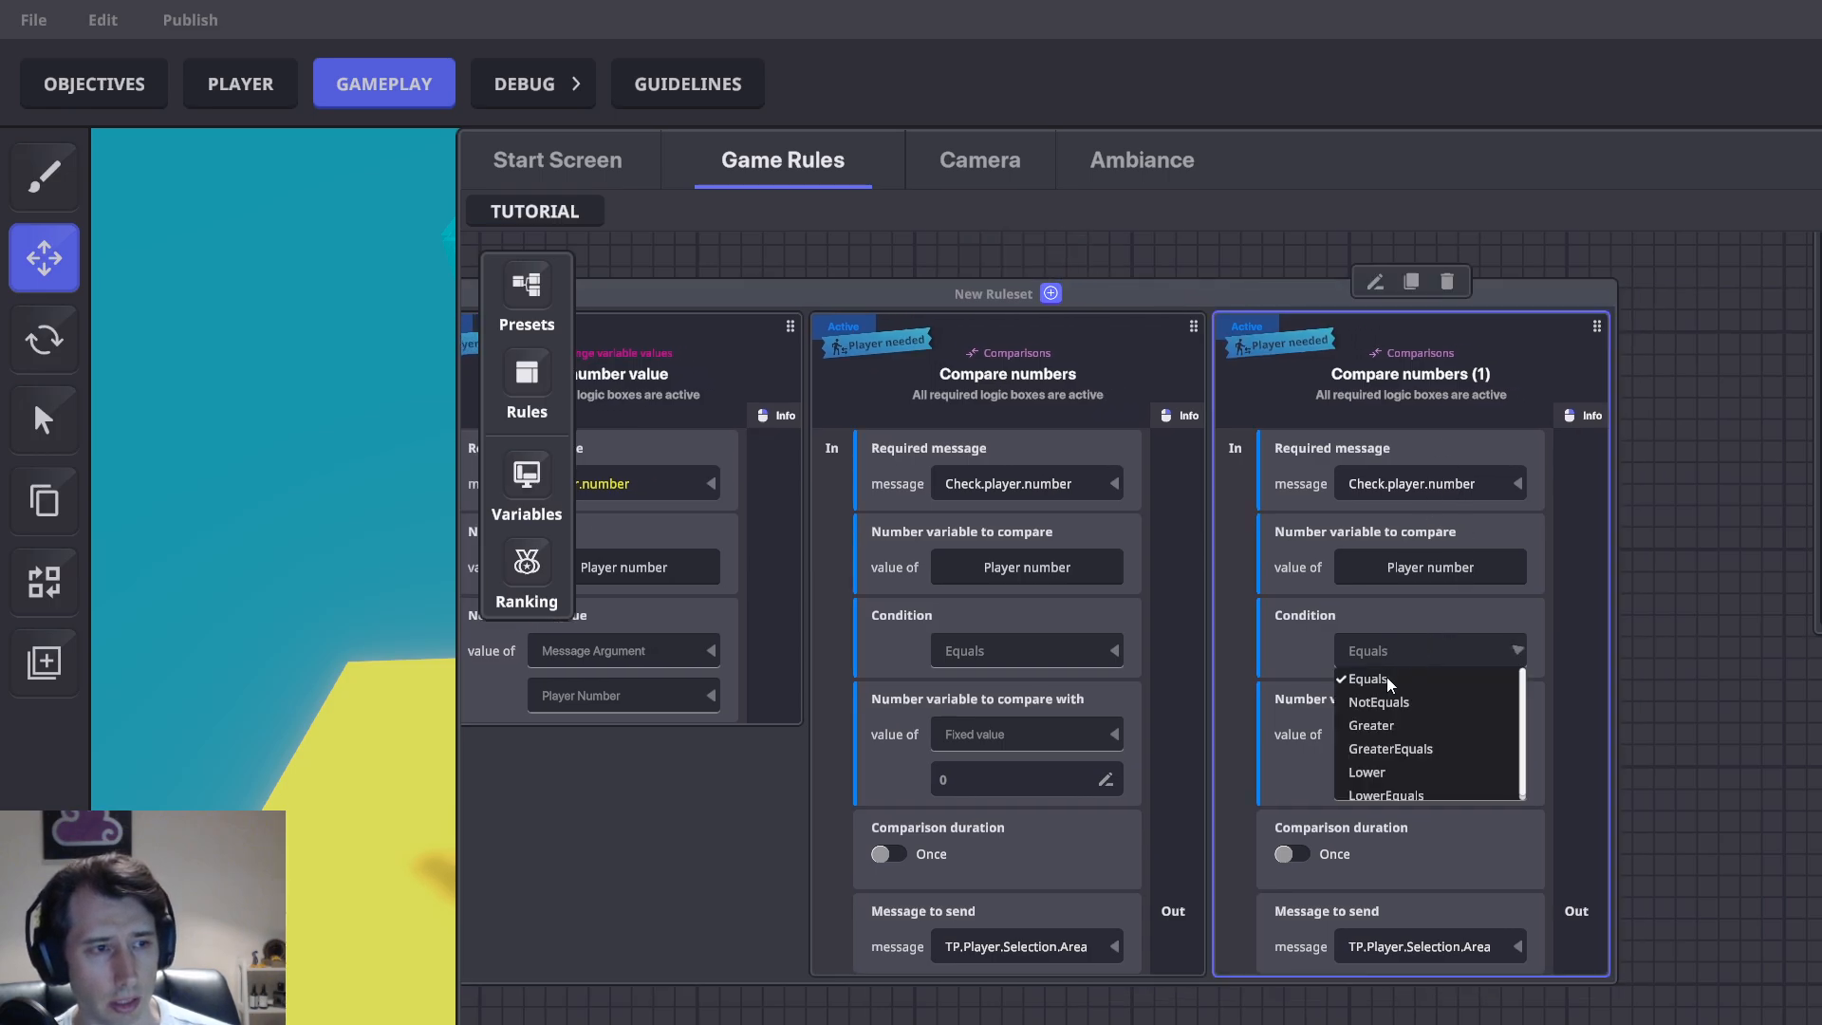
pyautogui.click(1378, 725)
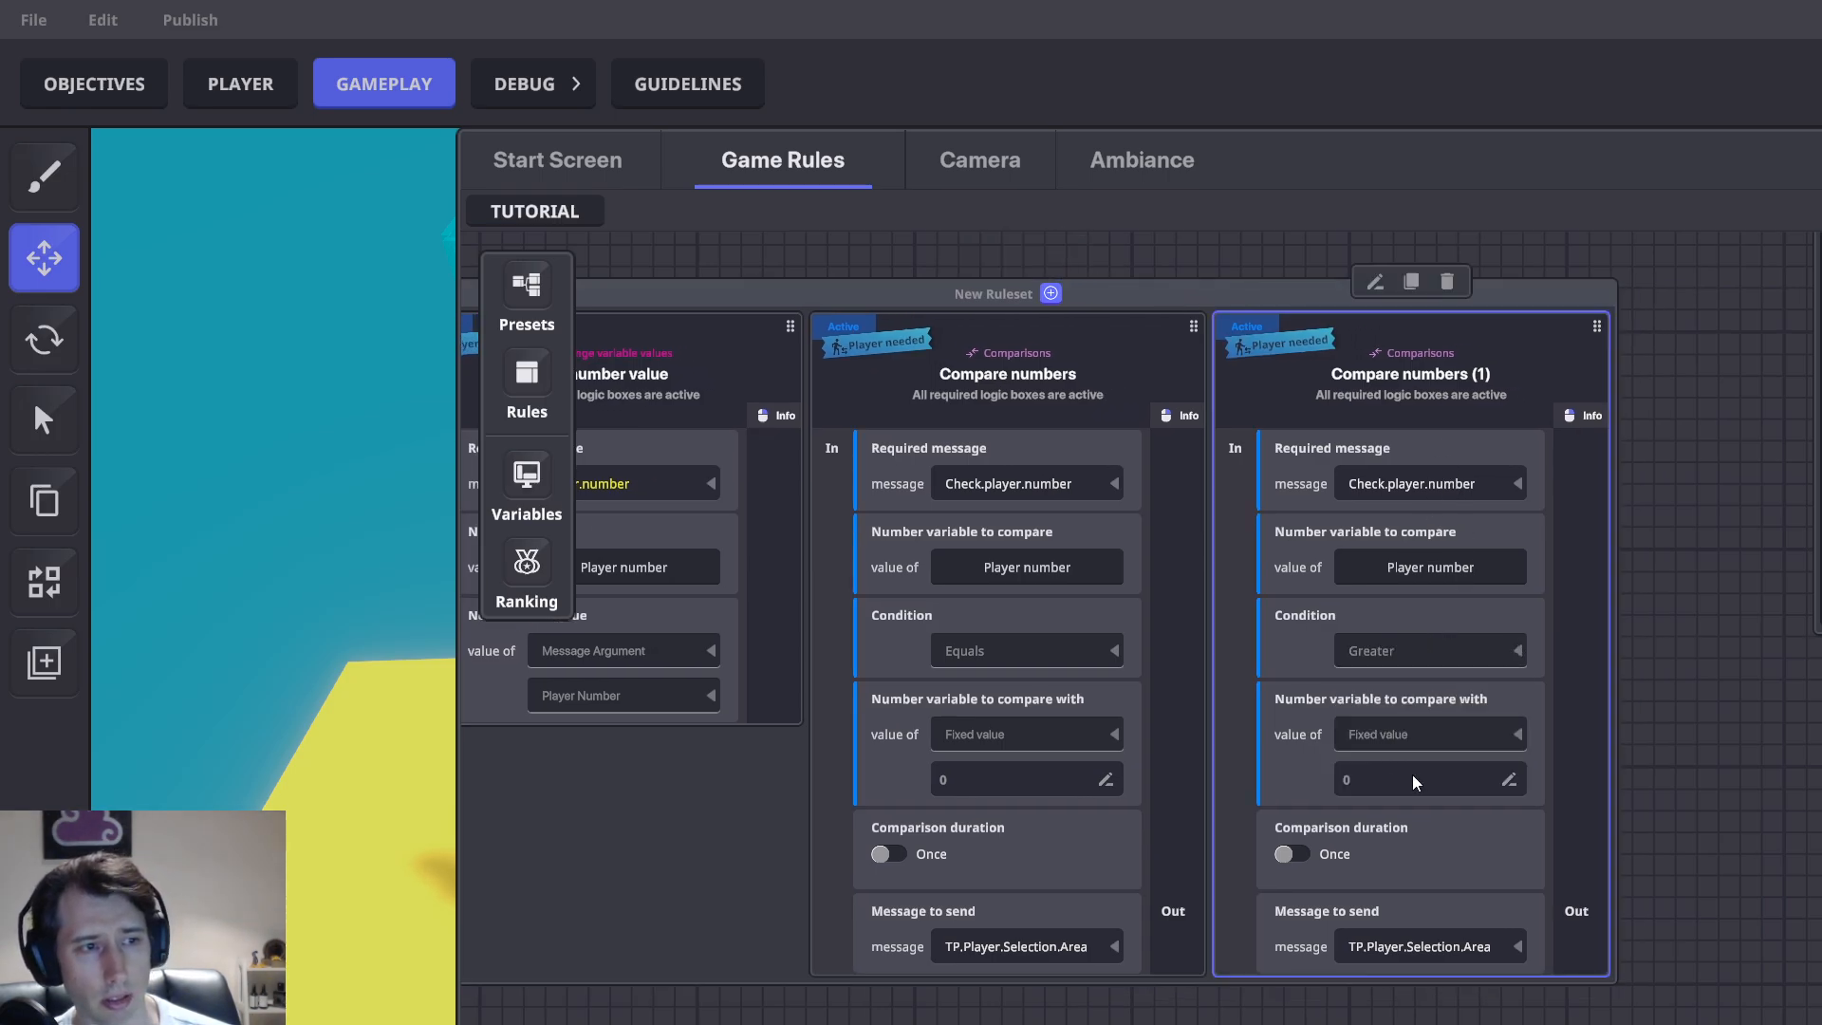
# Give the copied comparison rule a new message to send named Already.Signed.Up
pyautogui.click(1447, 949)
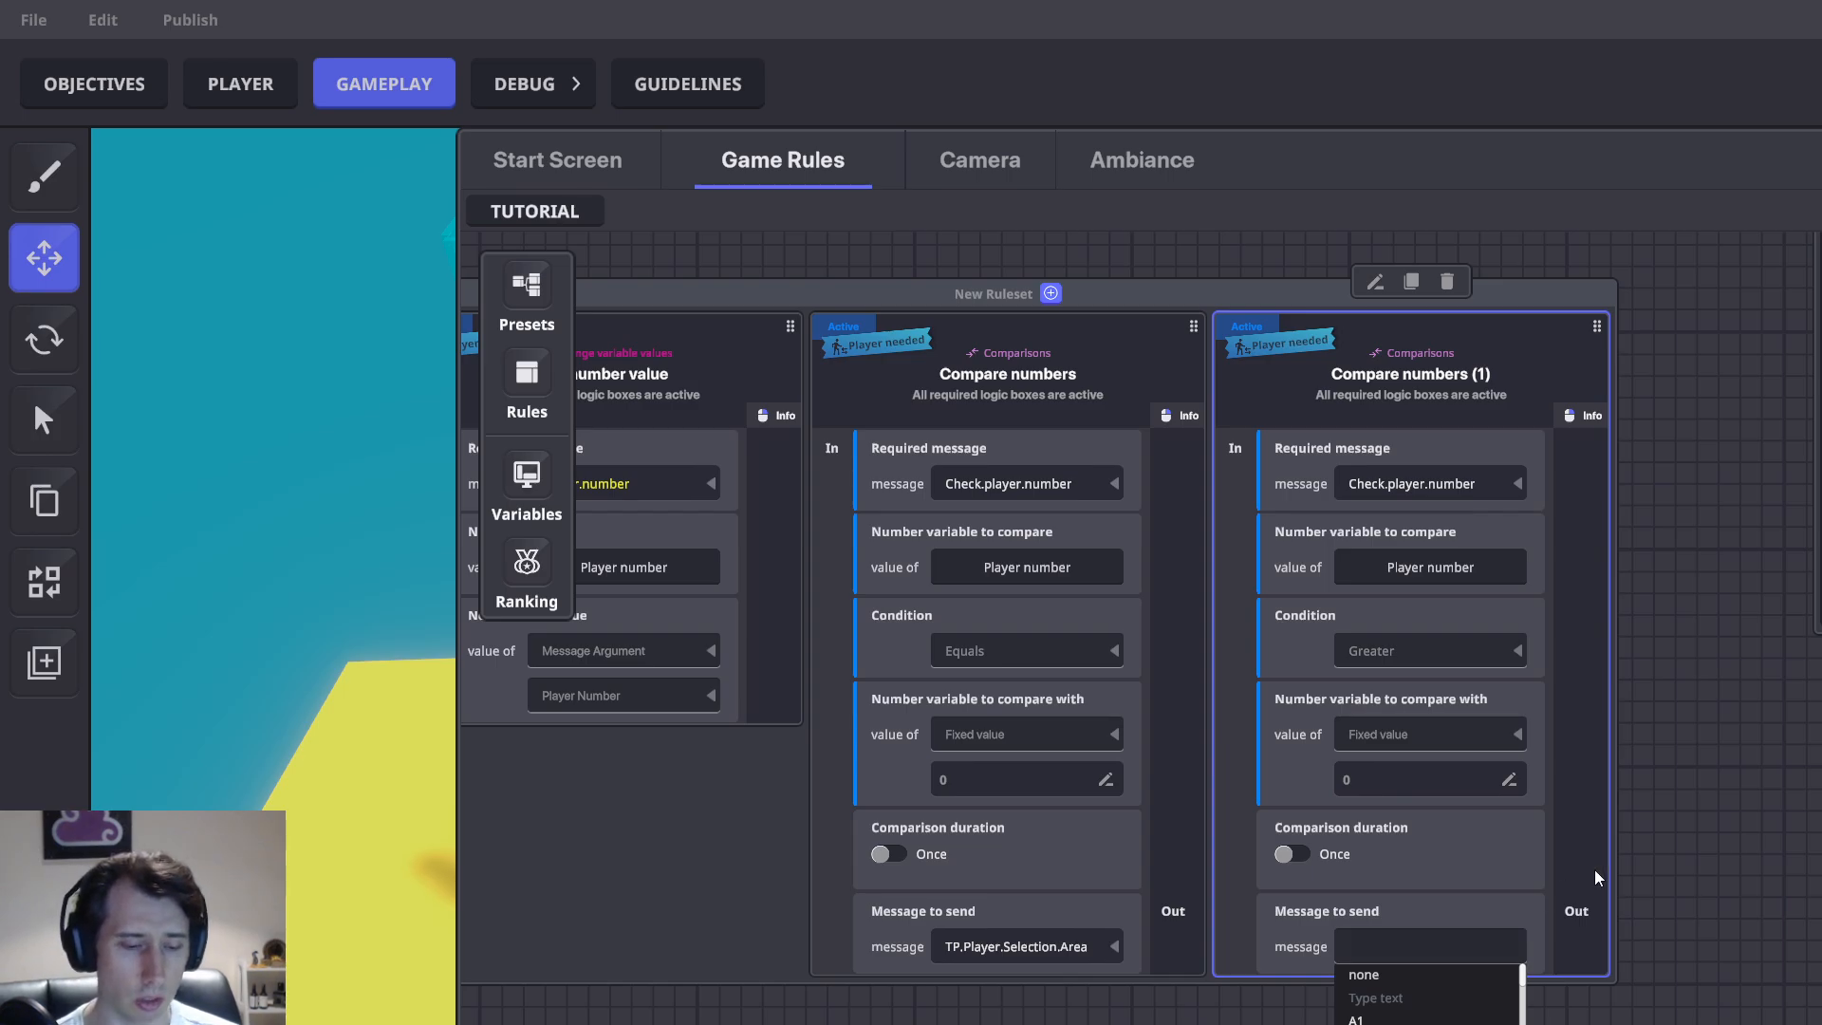
pyautogui.write('Already.')
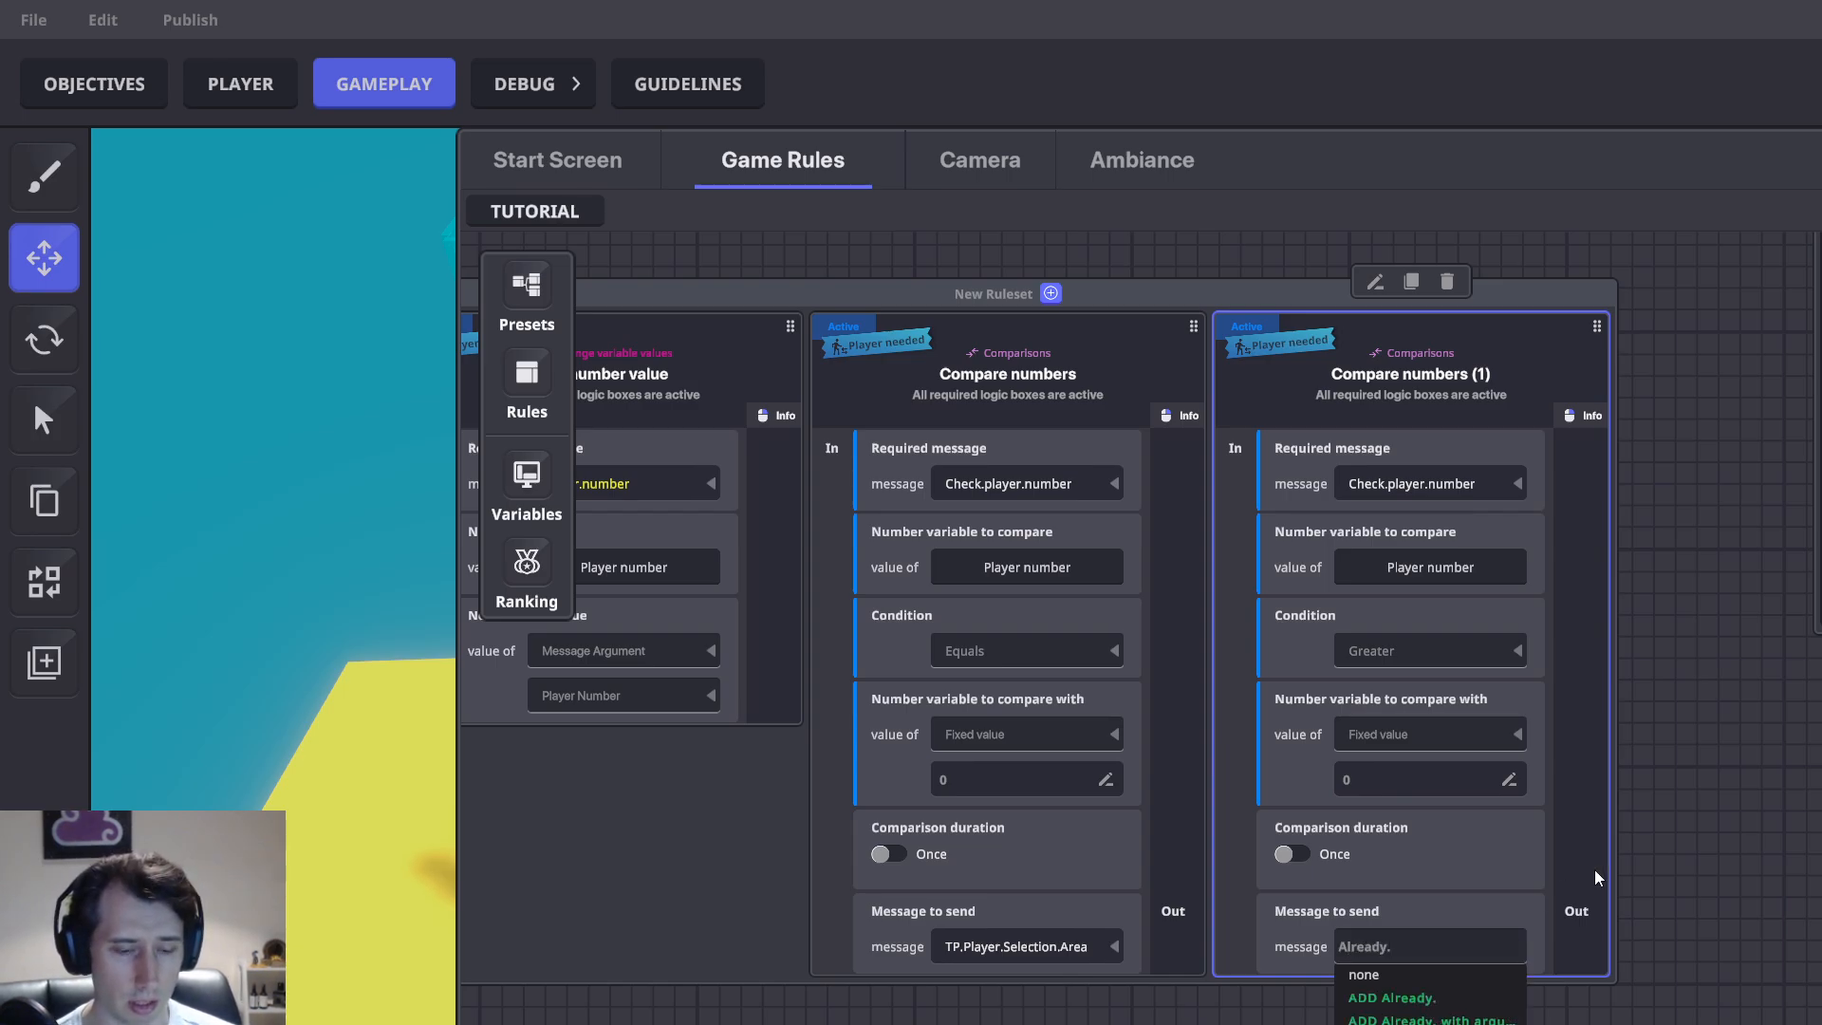
pyautogui.write('Signed')
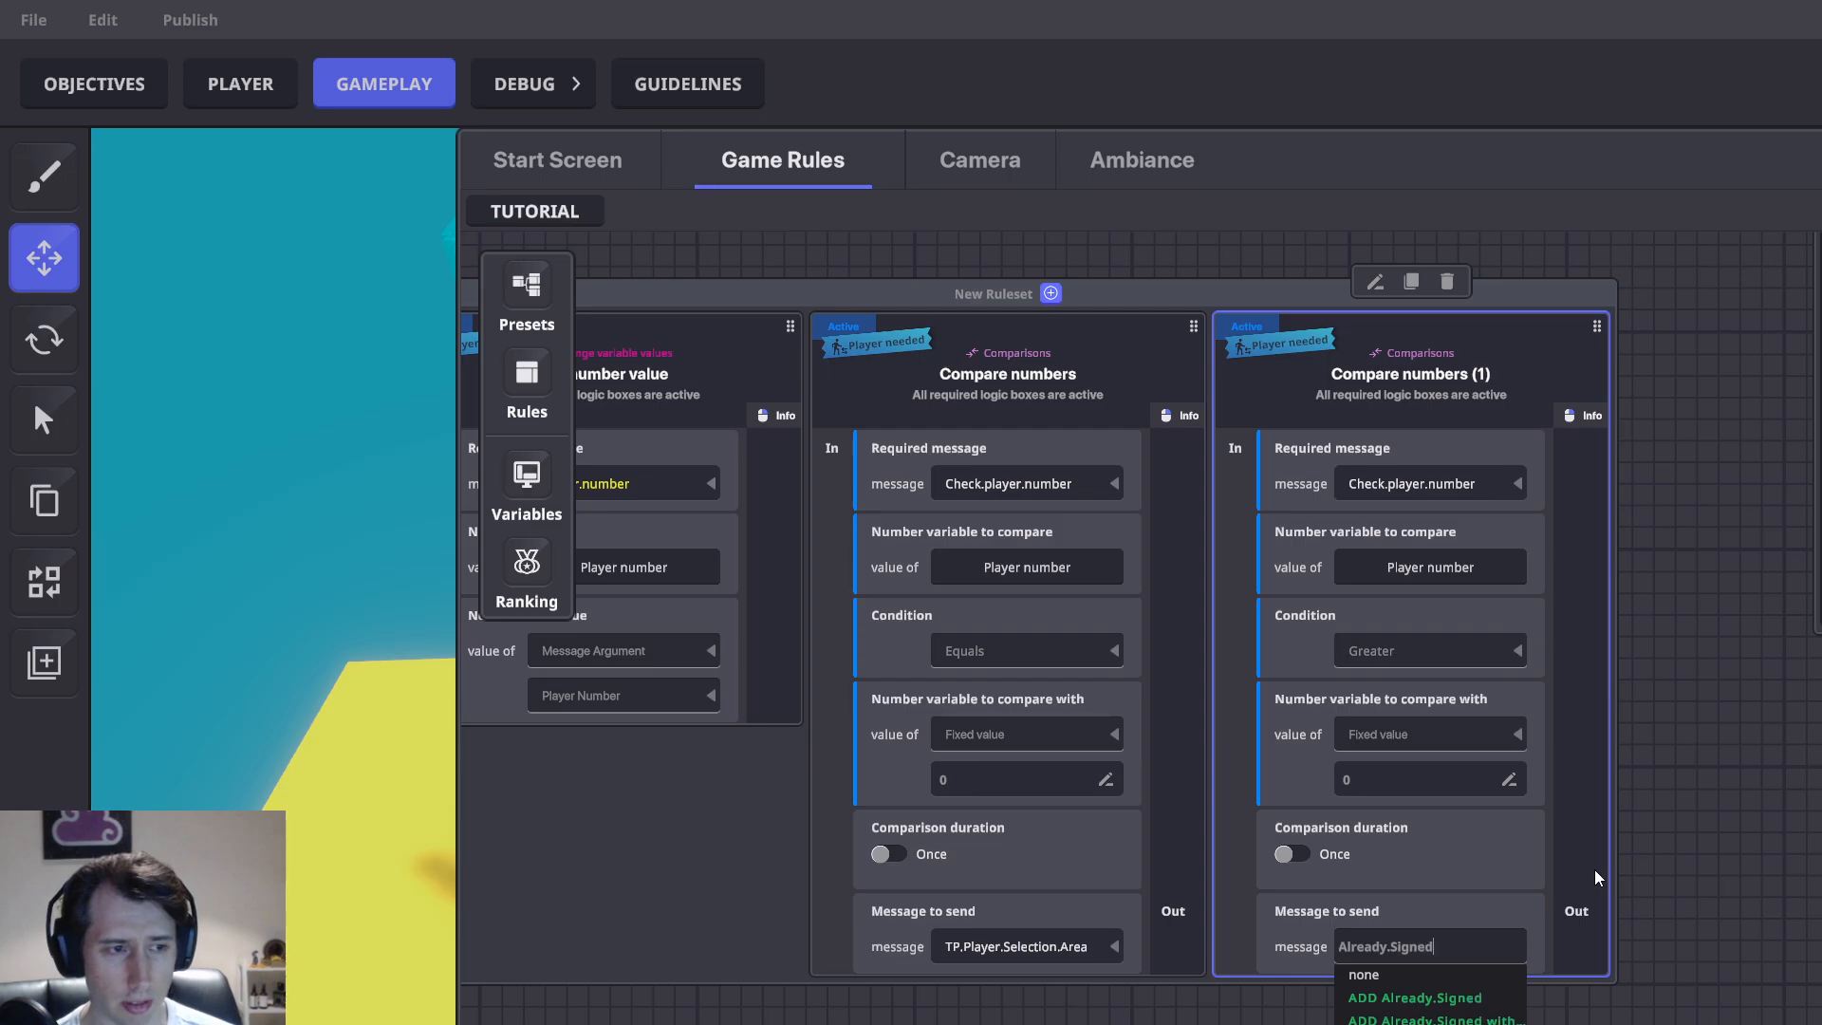
pyautogui.write('.Up')
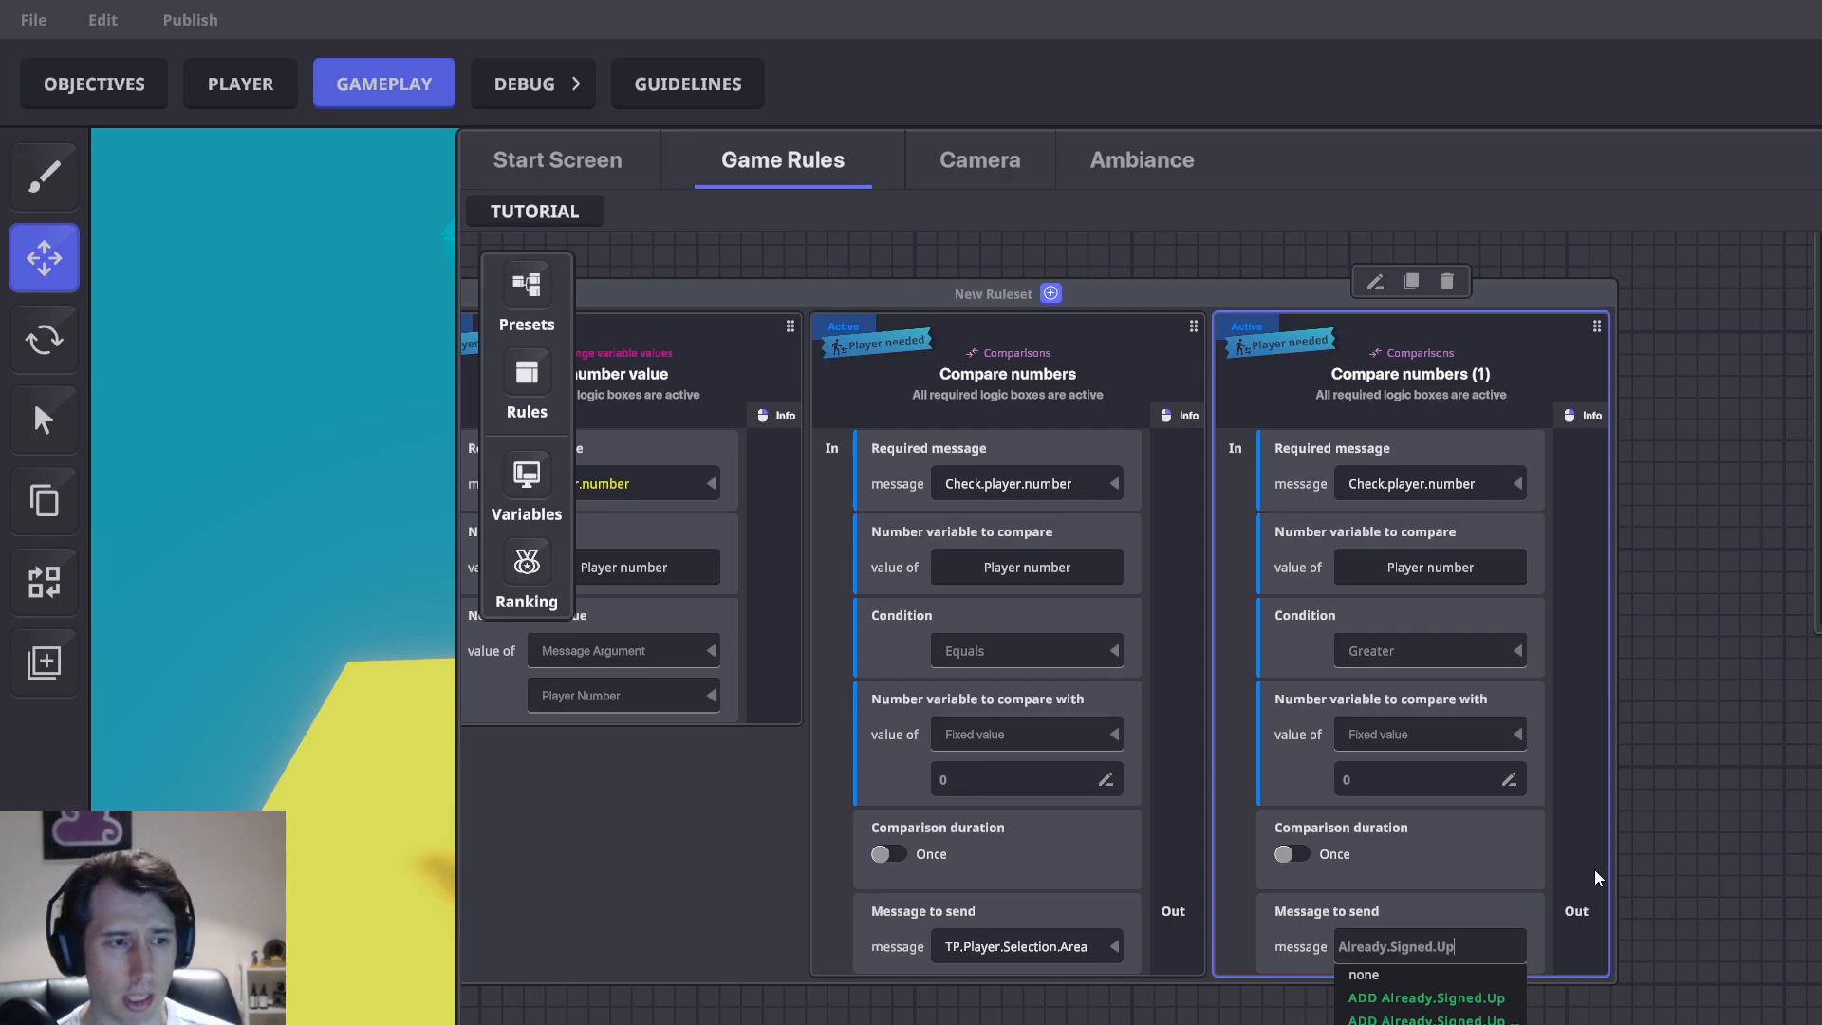
pyautogui.click(1460, 1000)
# Add a Banner rule and attach it to the ruleset beside the copied comparison rule
pyautogui.moveTo(1499, 286); pyautogui.dragTo(1199, 314)
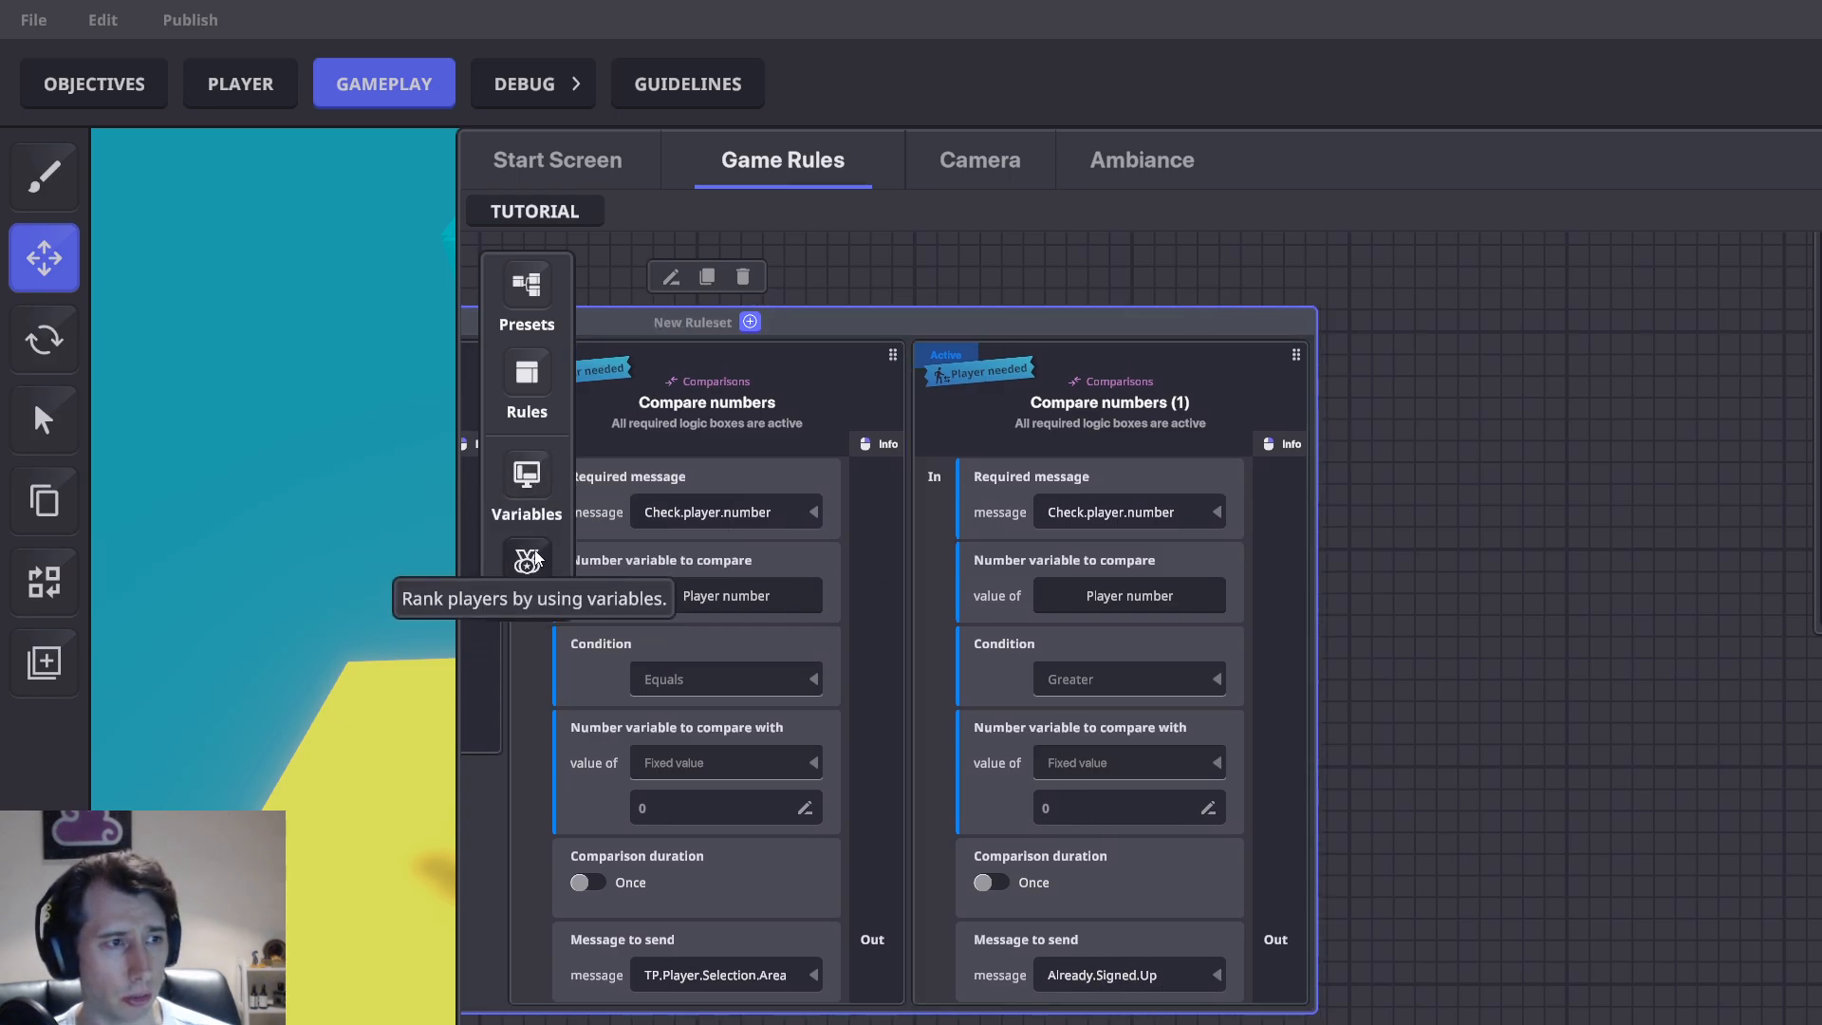
pyautogui.moveTo(1445, 682); pyautogui.dragTo(1315, 673)
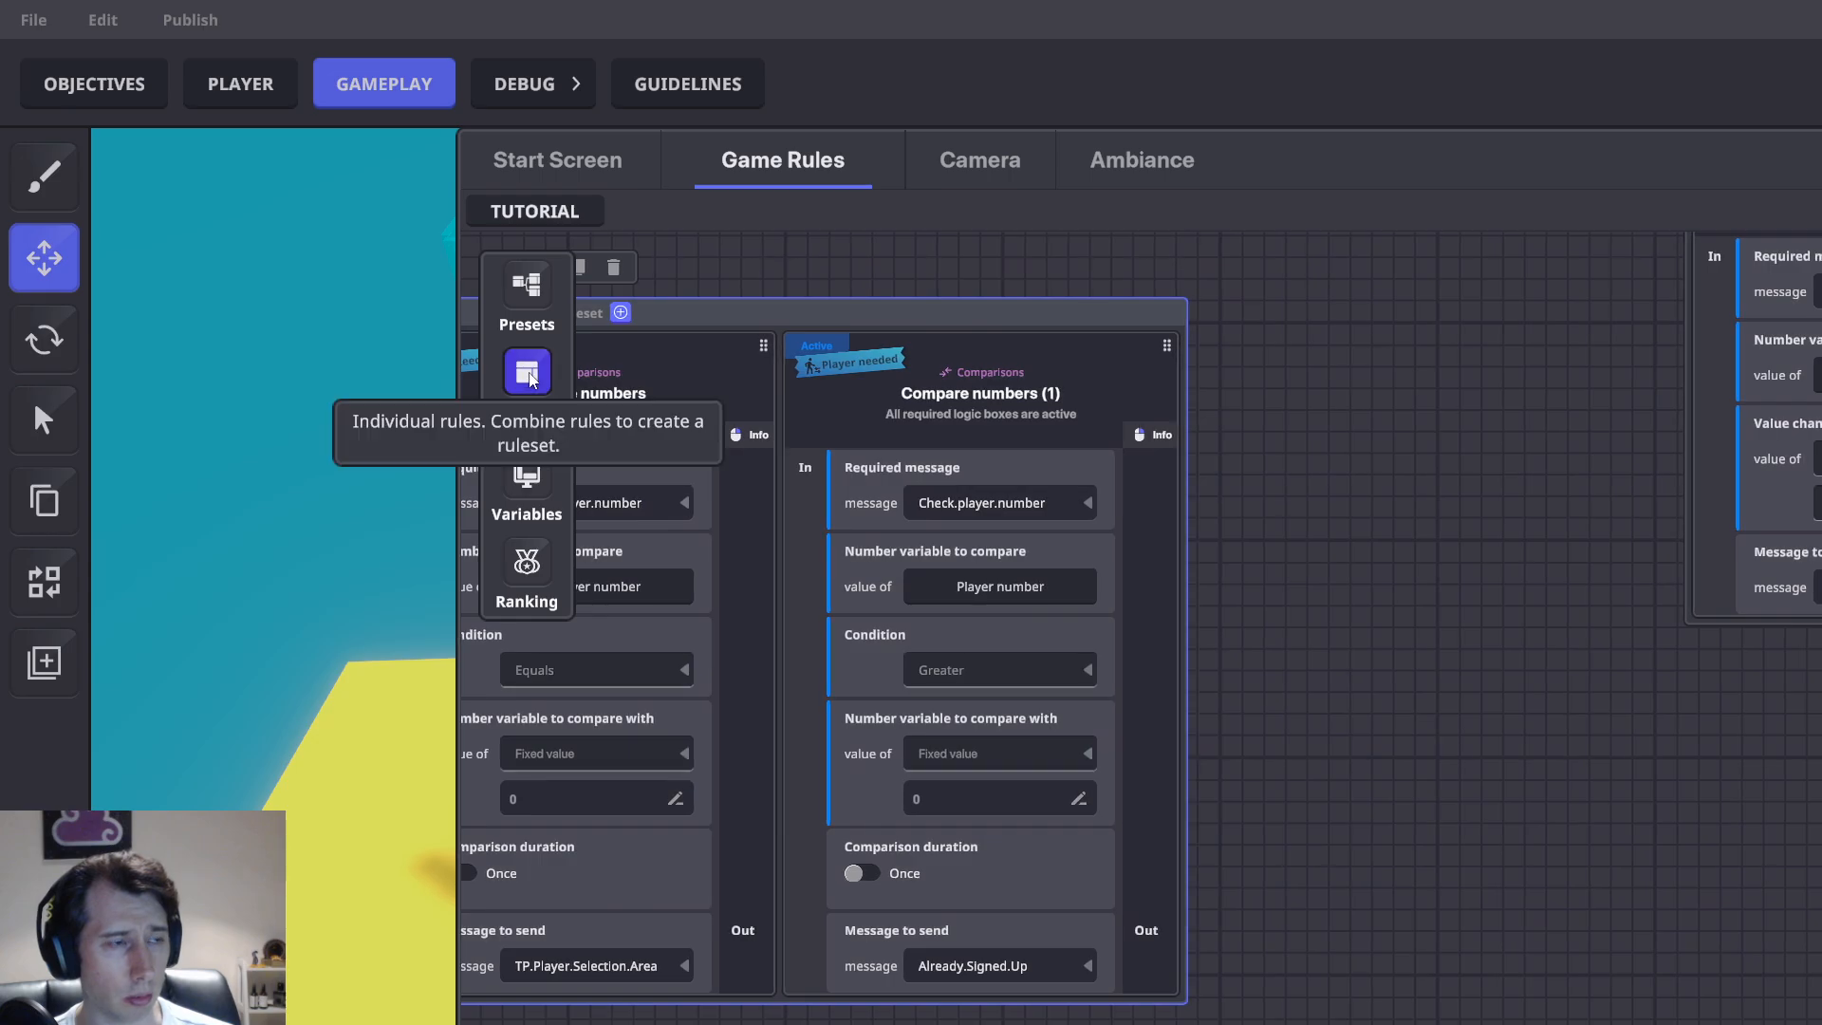
pyautogui.click(526, 418)
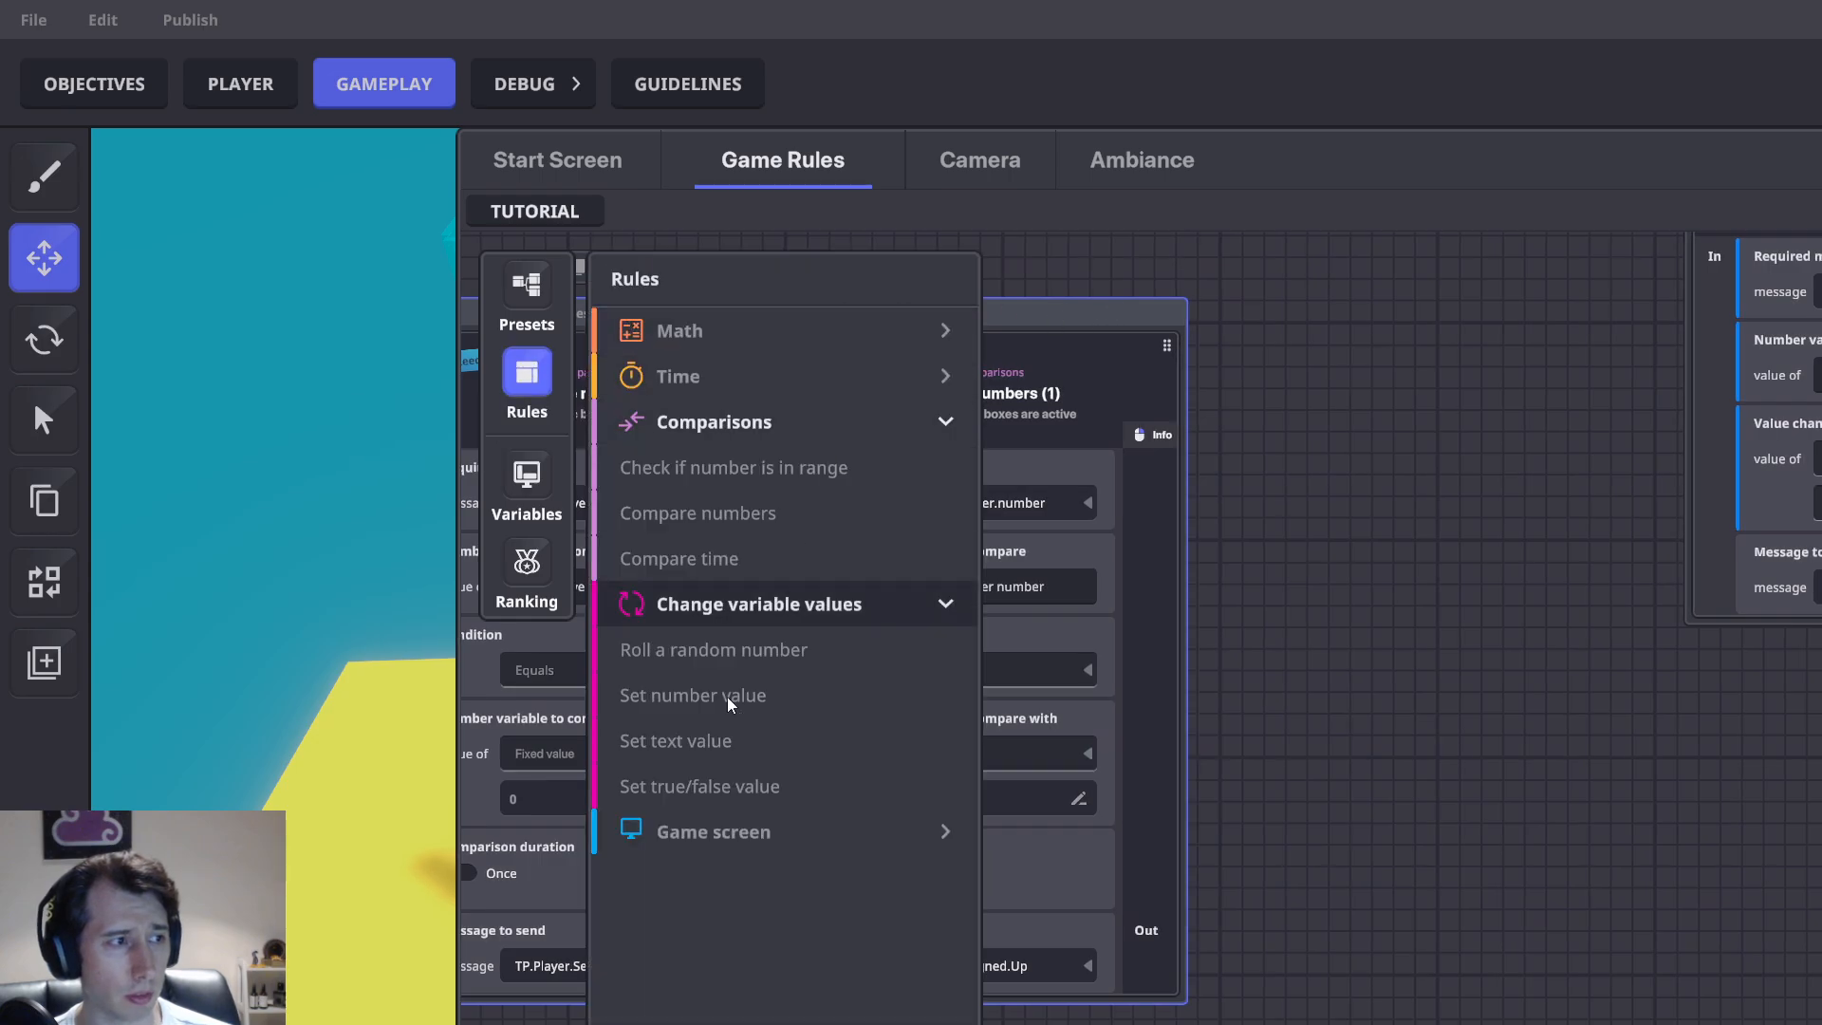
pyautogui.click(710, 832)
pyautogui.click(700, 878)
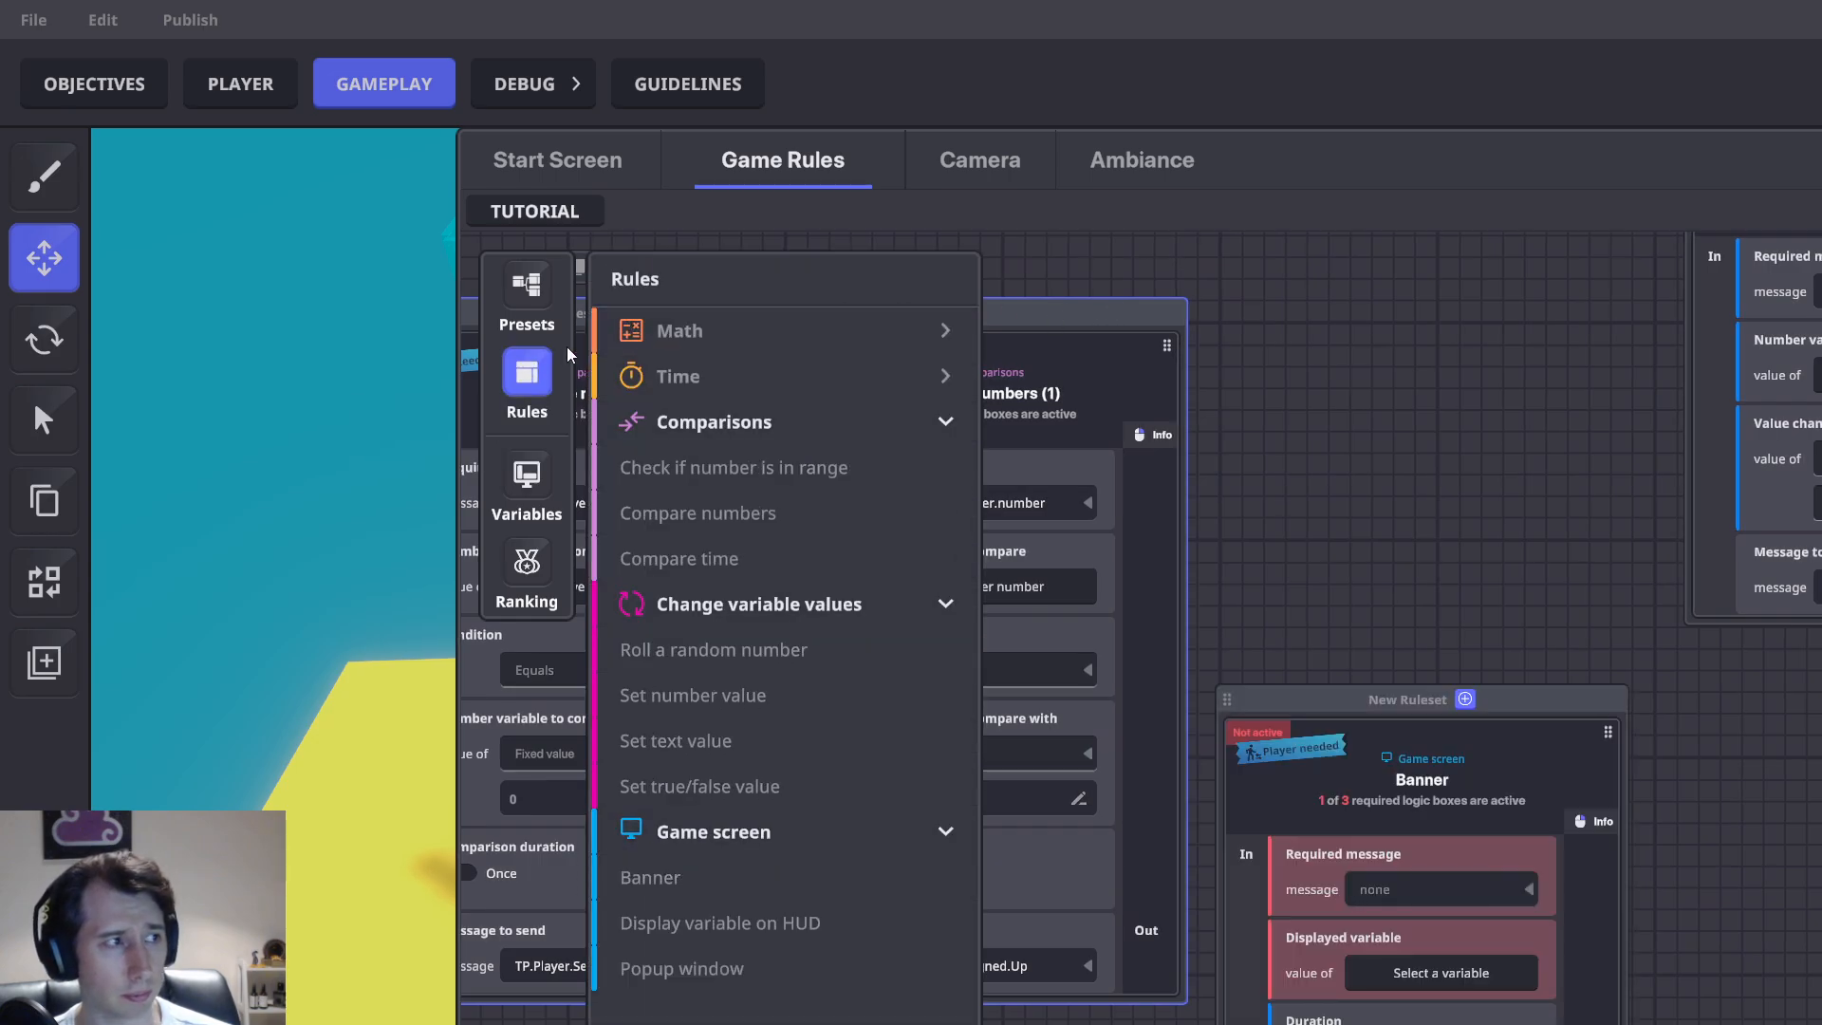
pyautogui.click(532, 372)
pyautogui.moveTo(1366, 781); pyautogui.dragTo(946, 522)
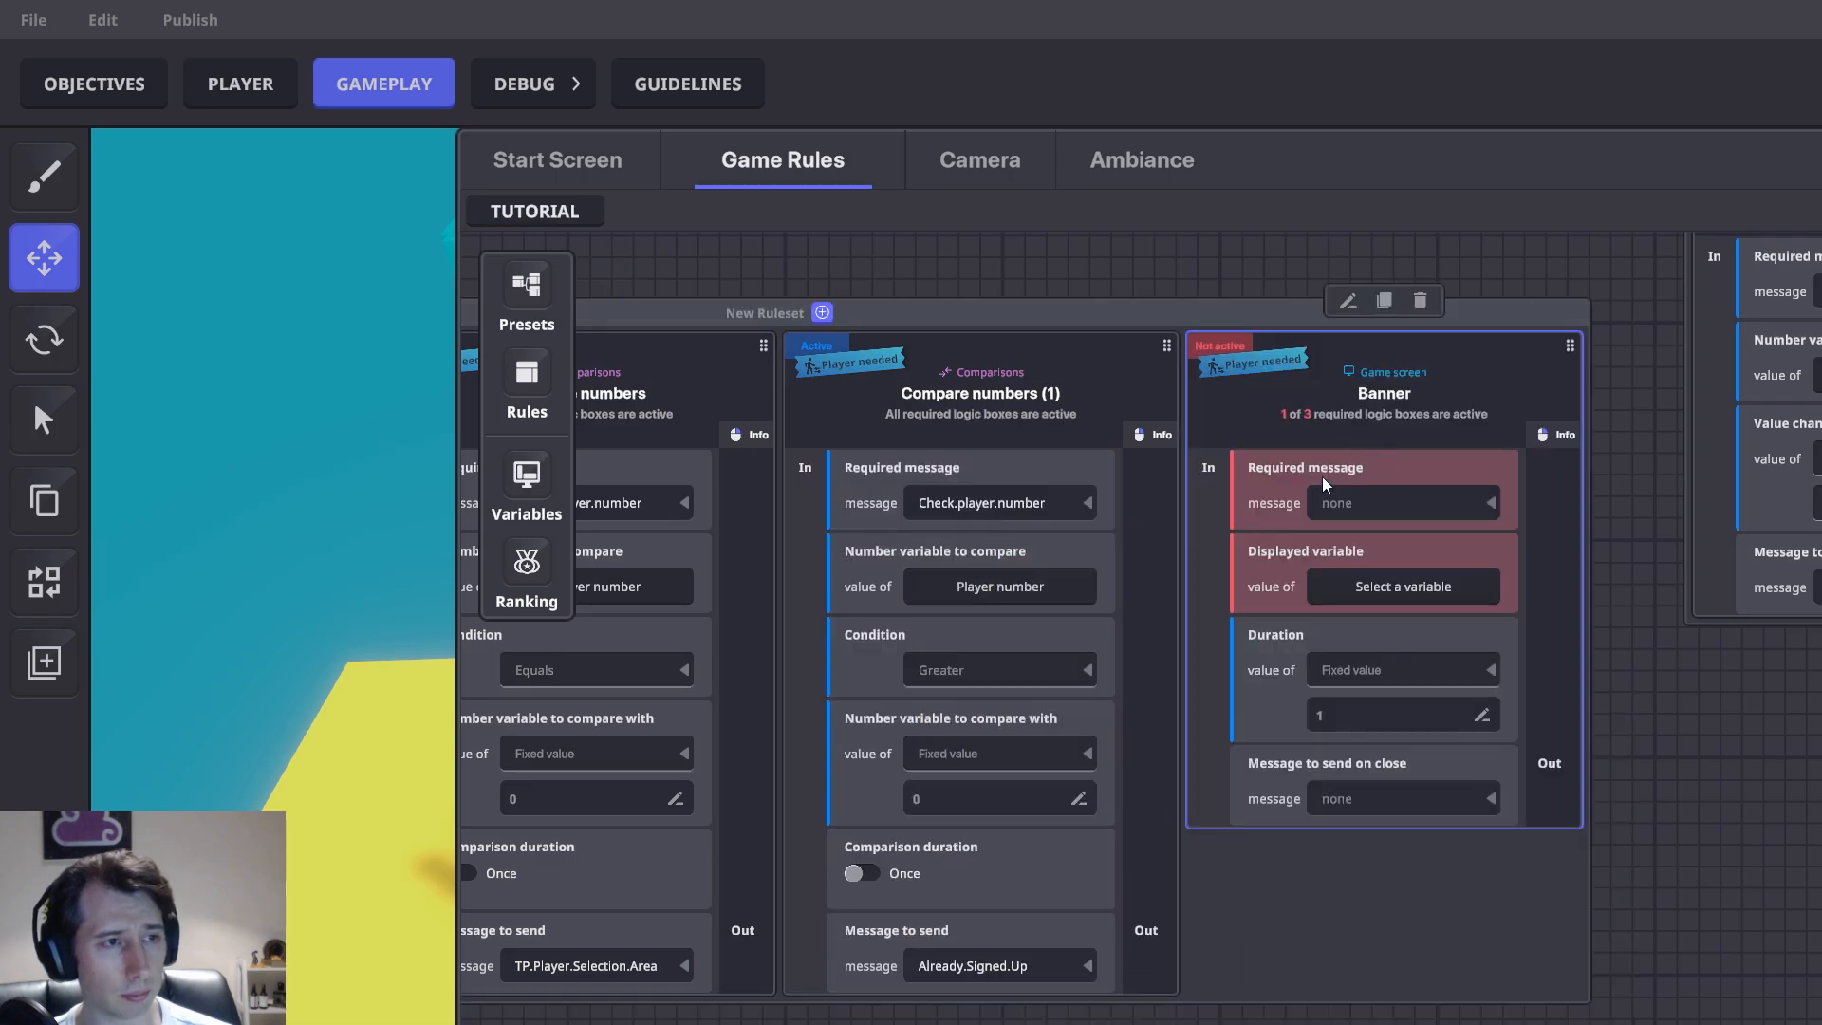
# Set the Banner rule's required message to Already.Signed.Up
pyautogui.click(1403, 503)
pyautogui.write('Alr')
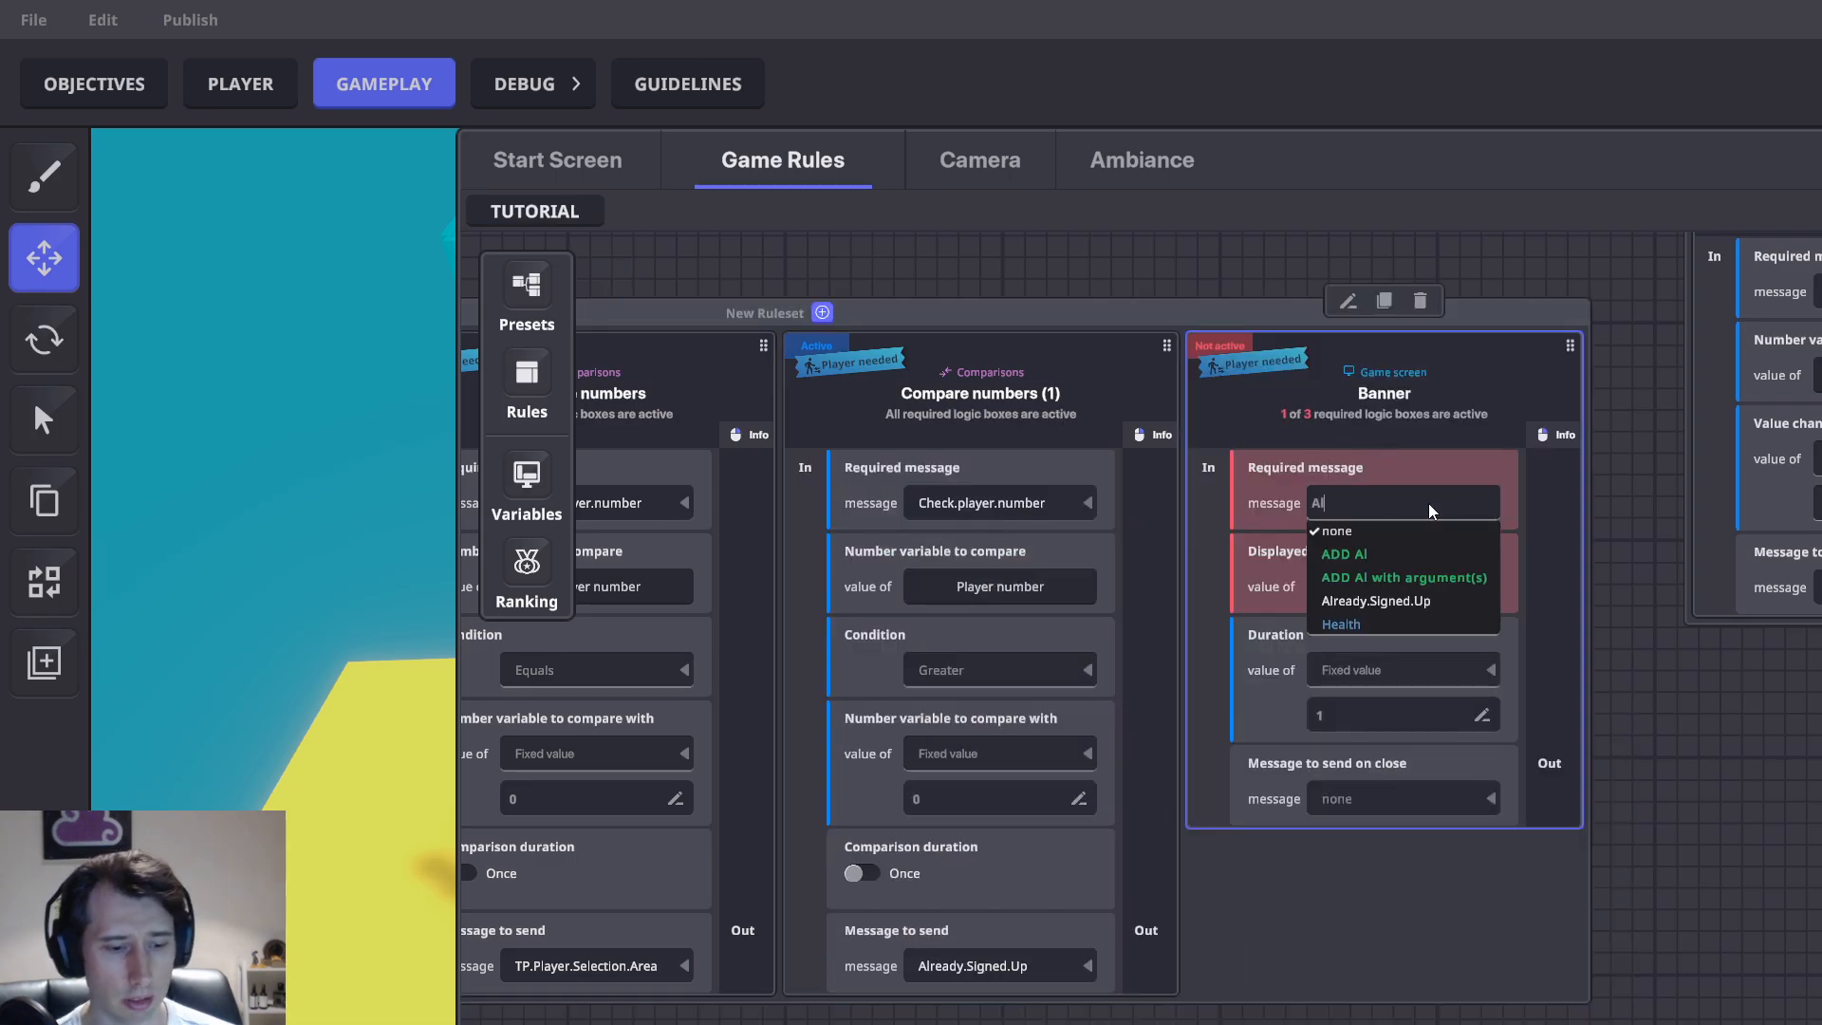
pyautogui.click(1386, 600)
# Create a new local text variable named Already Signed Up for the Banner rule's displayed variable
pyautogui.click(1412, 585)
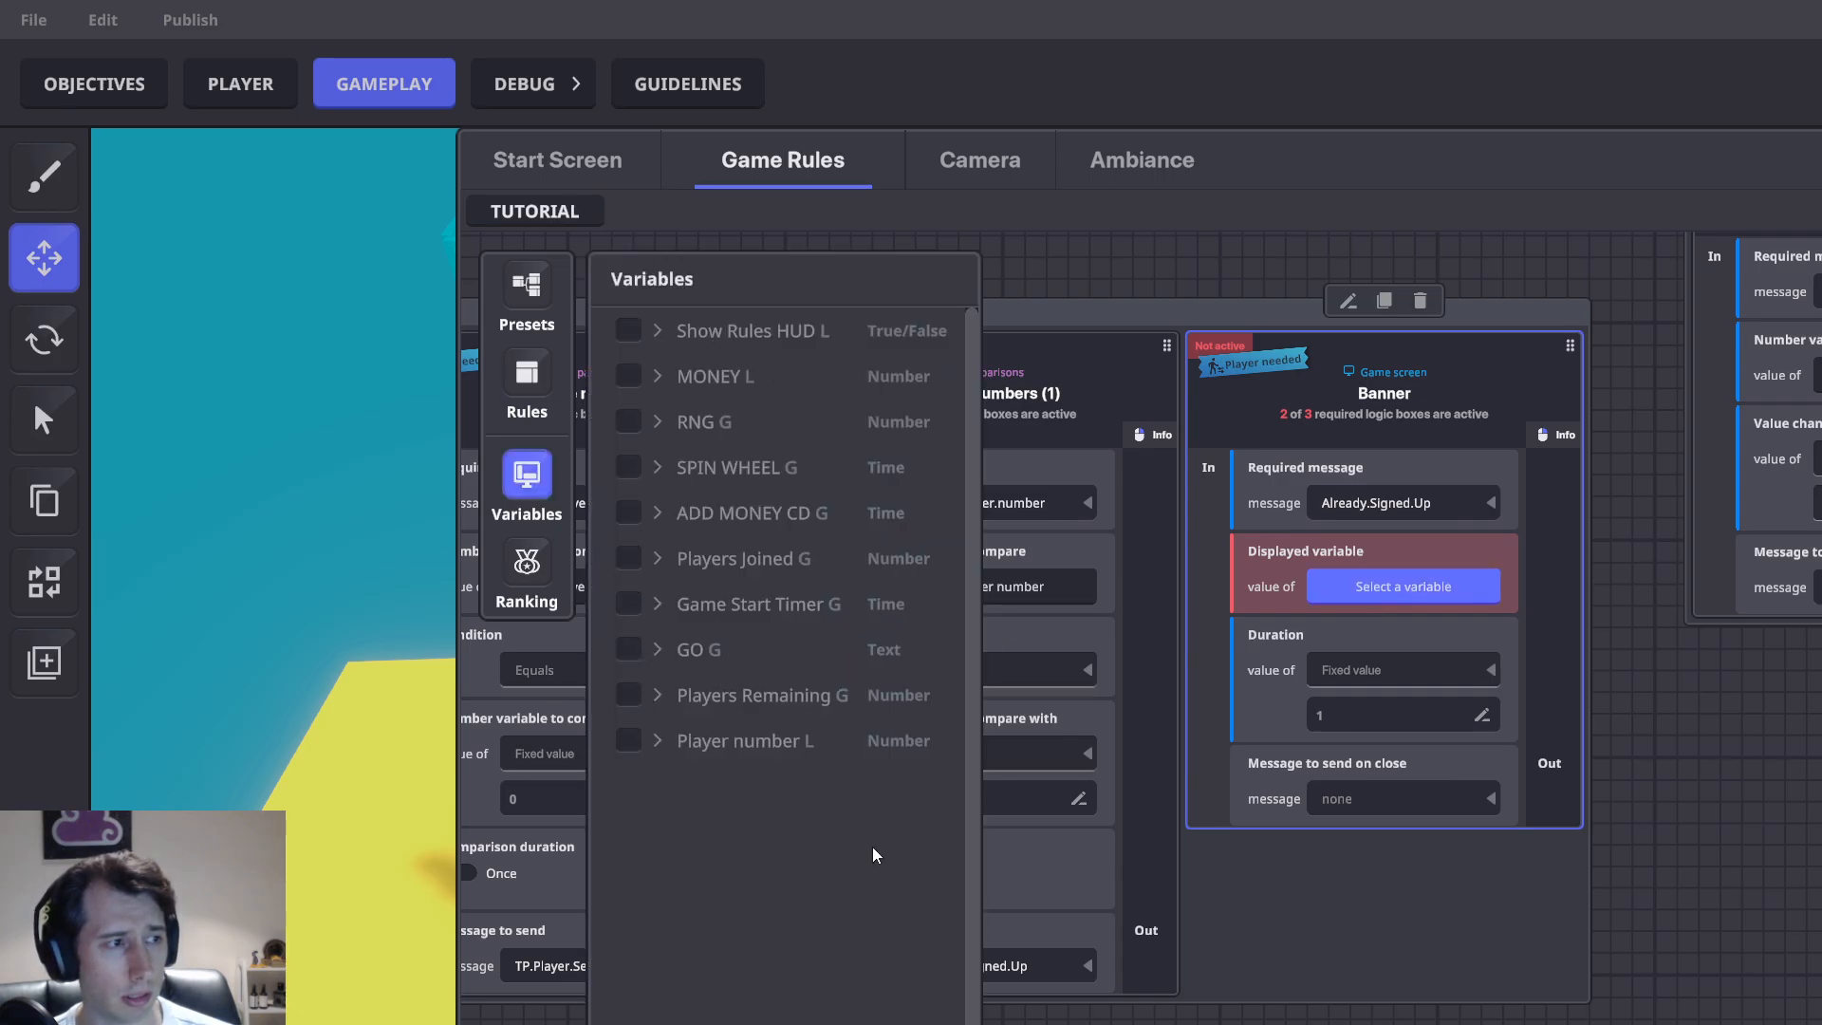
pyautogui.click(942, 1023)
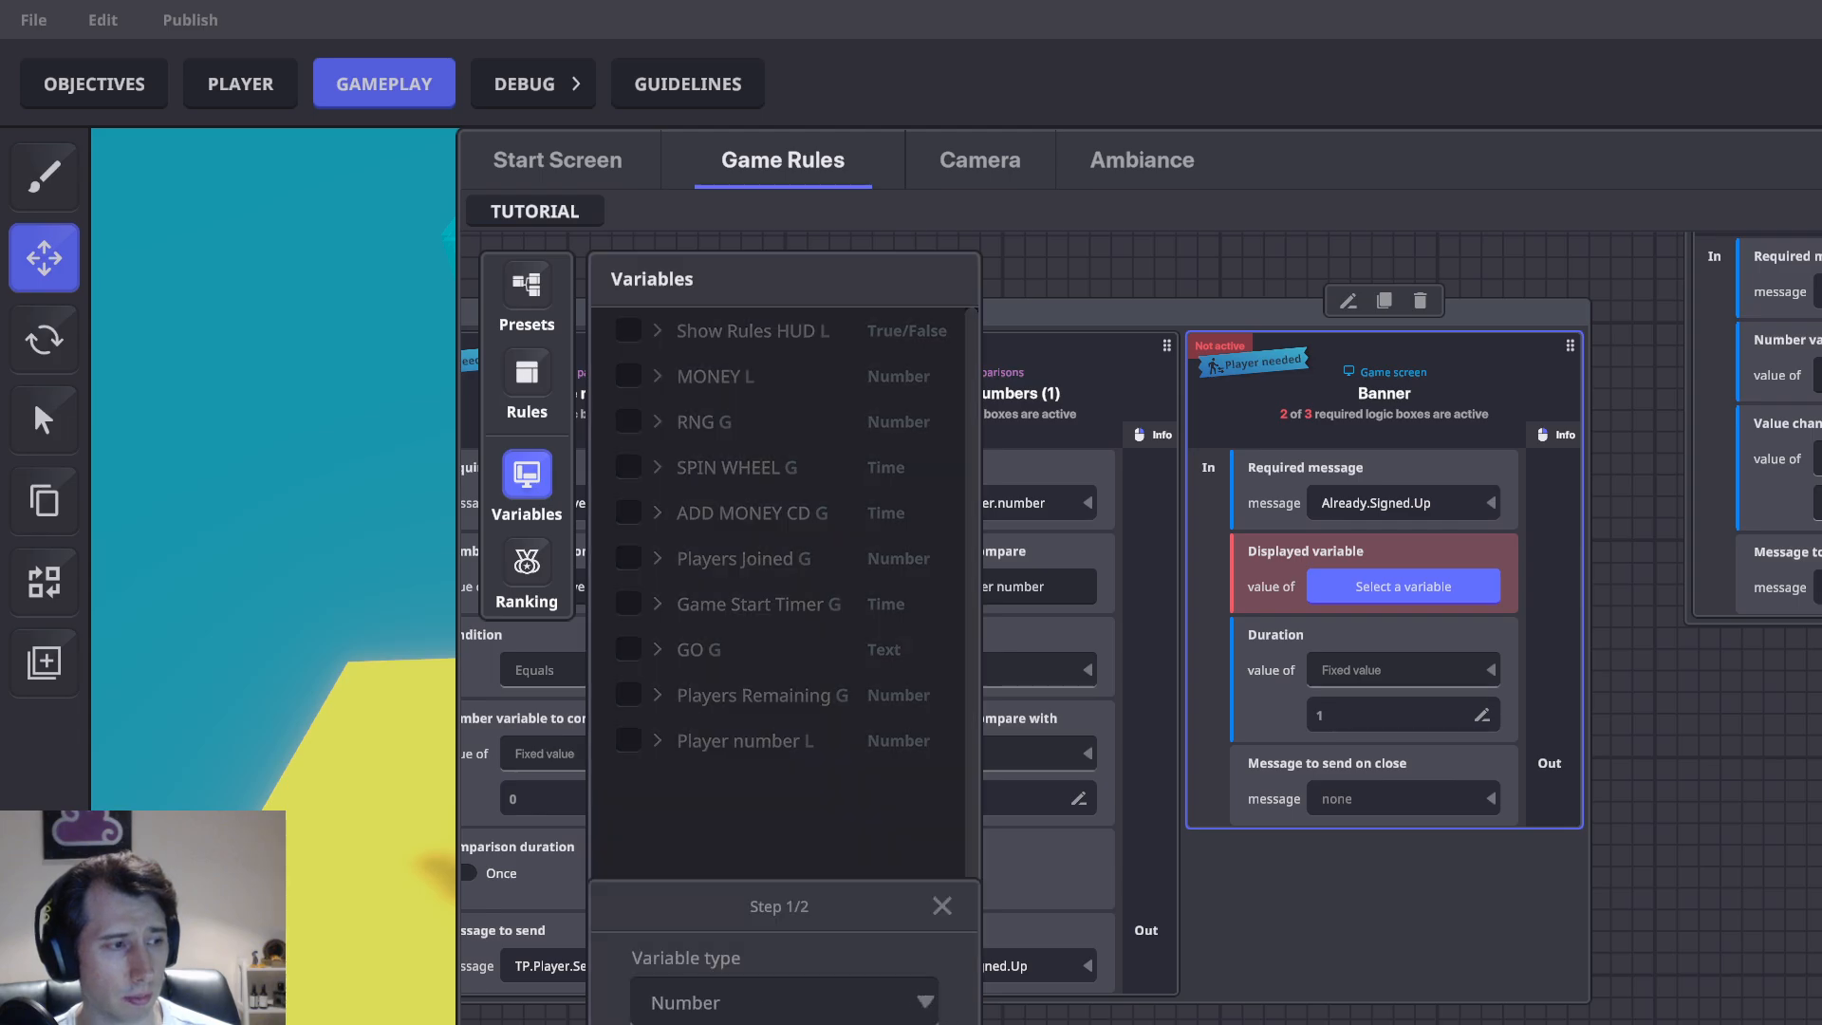
pyautogui.click(774, 1023)
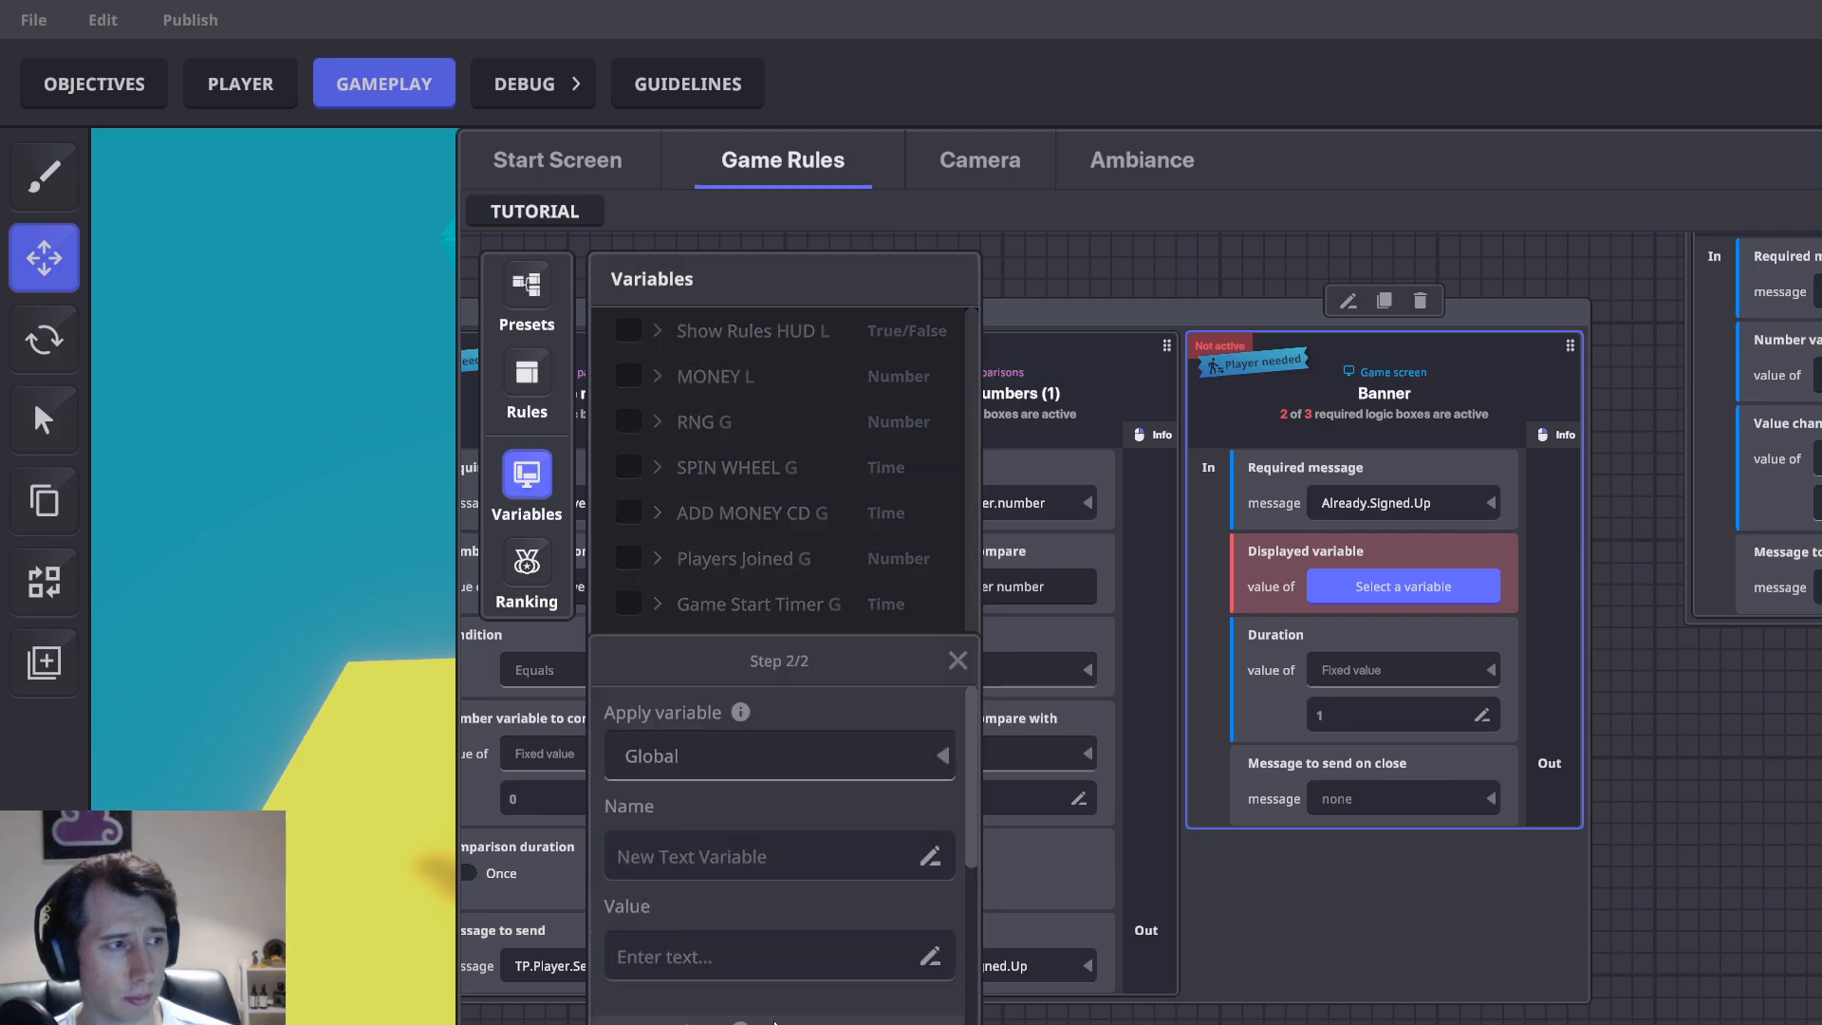
pyautogui.click(633, 760)
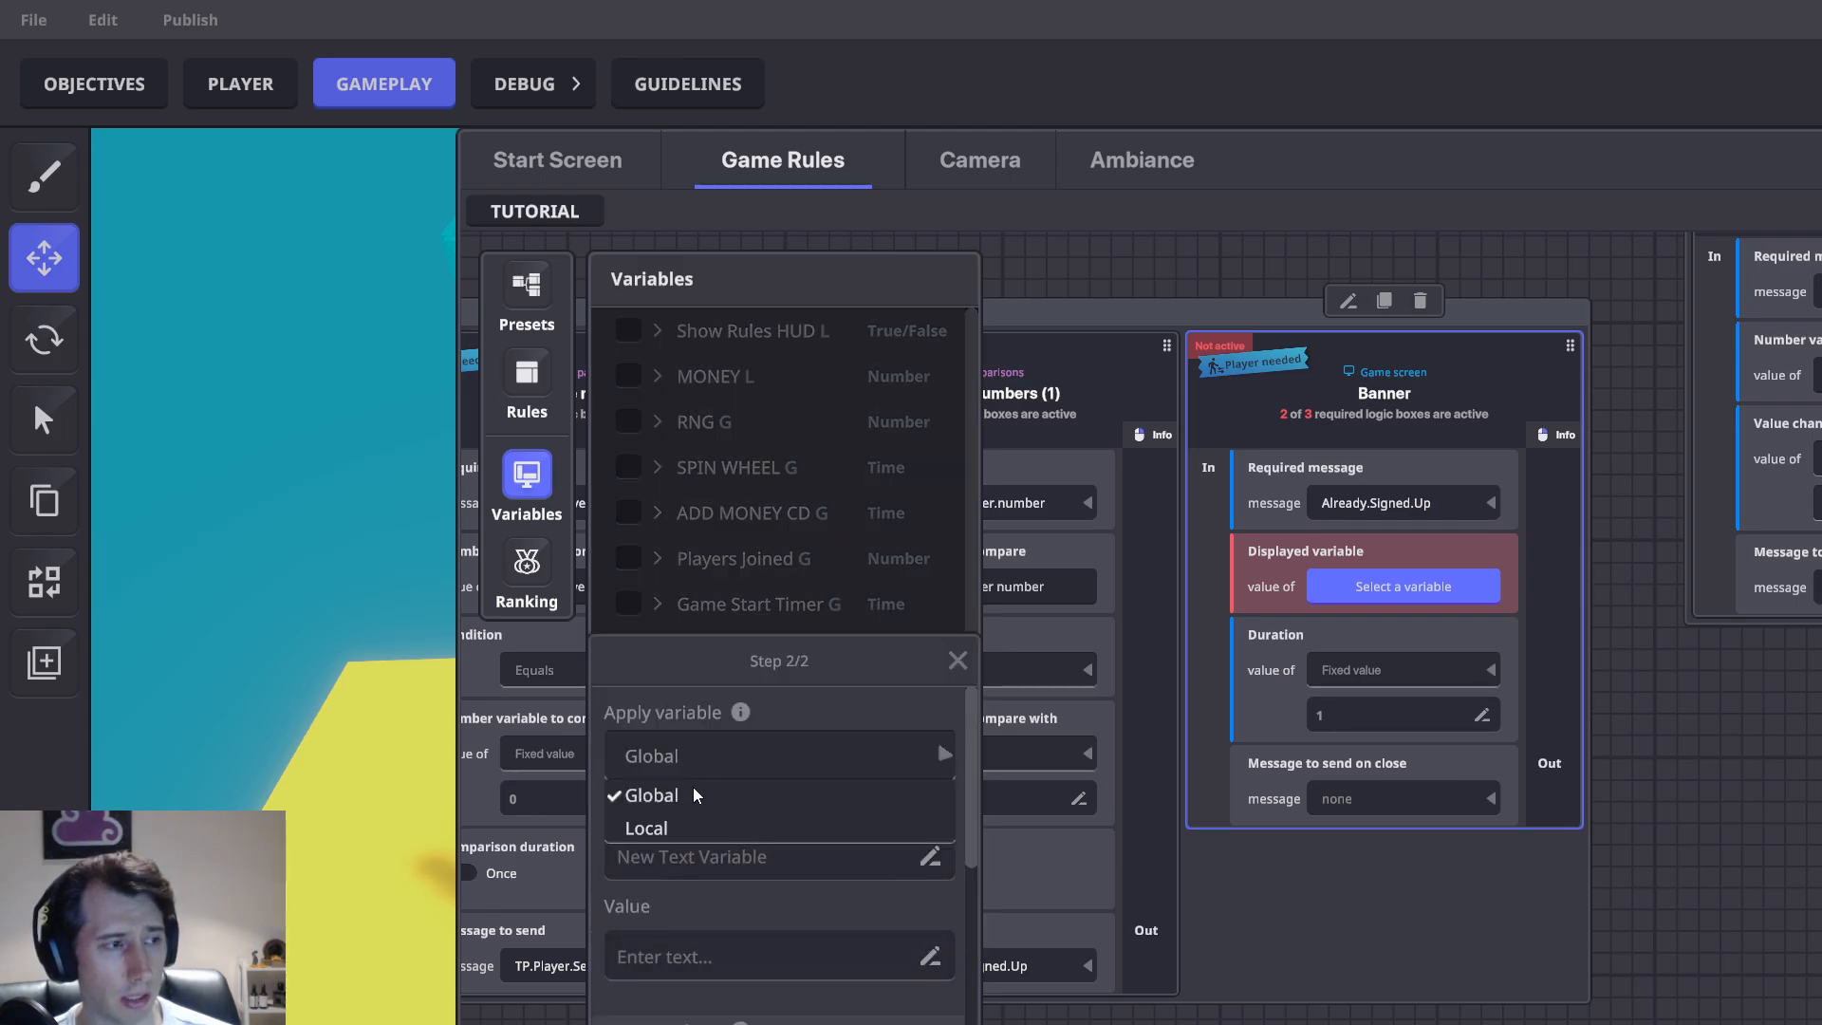
pyautogui.click(662, 827)
pyautogui.click(749, 857)
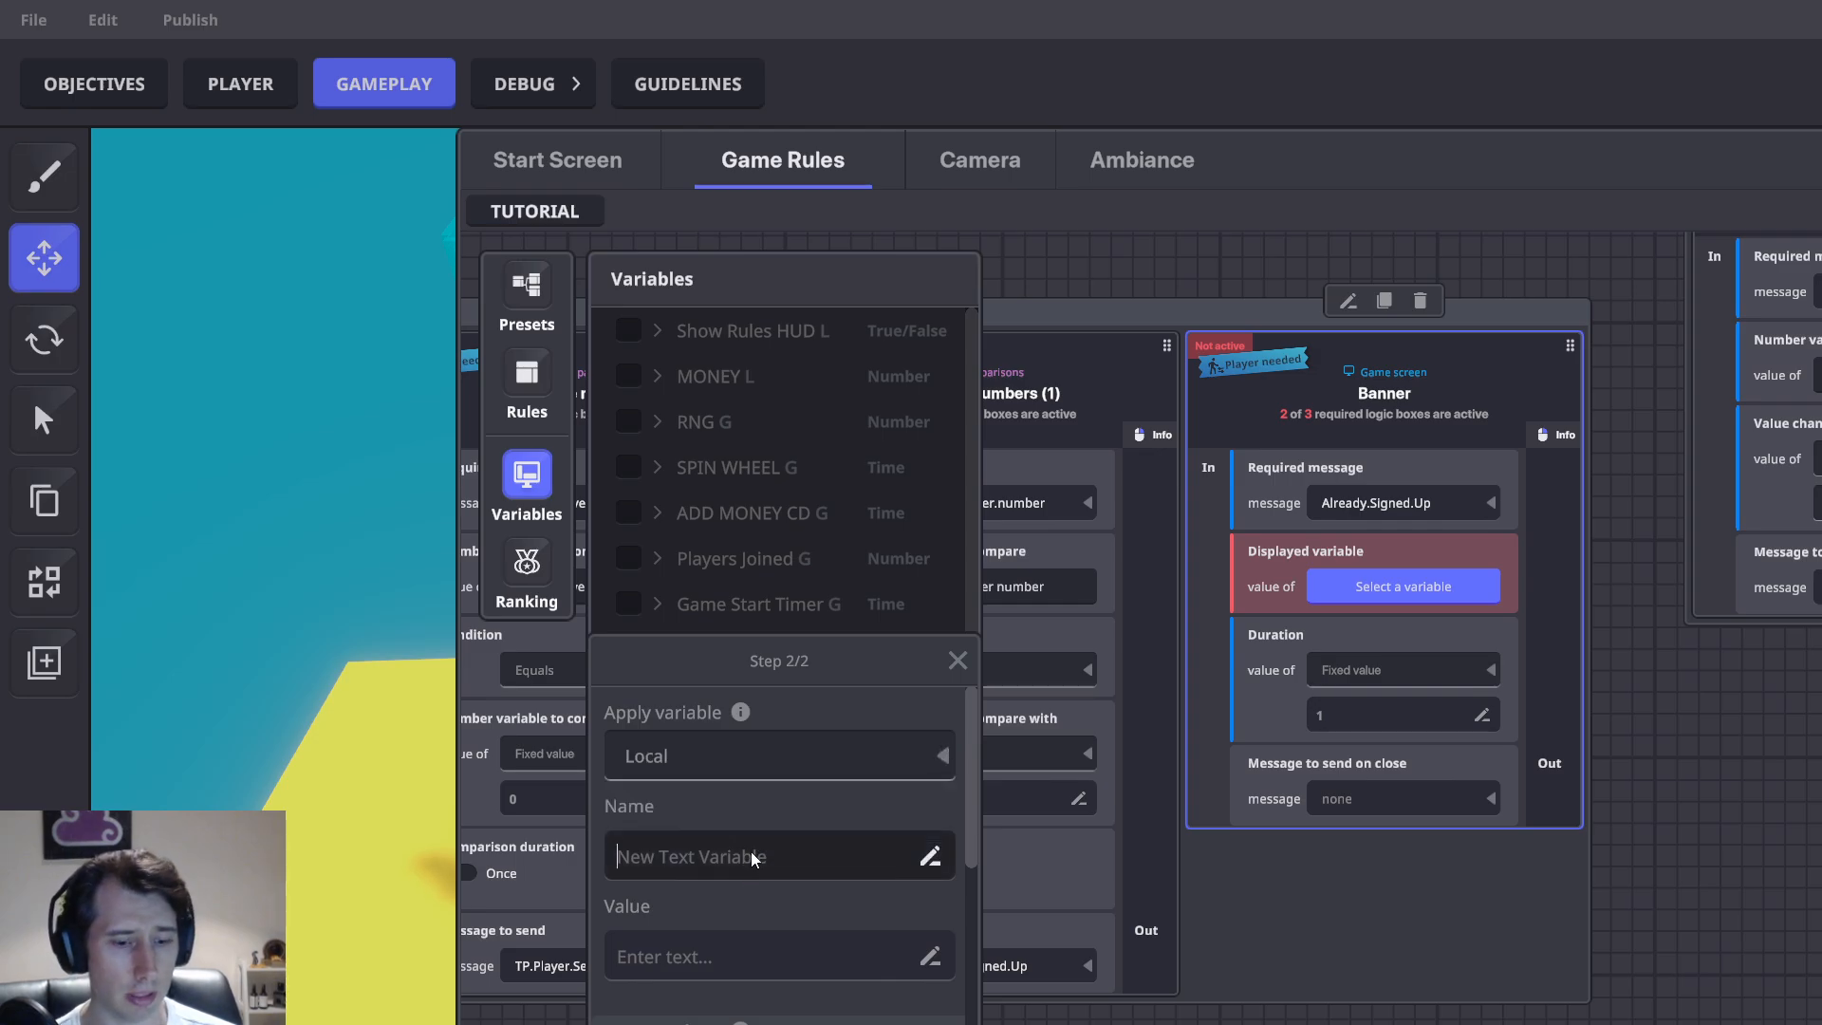
pyautogui.write('Already Signed Up')
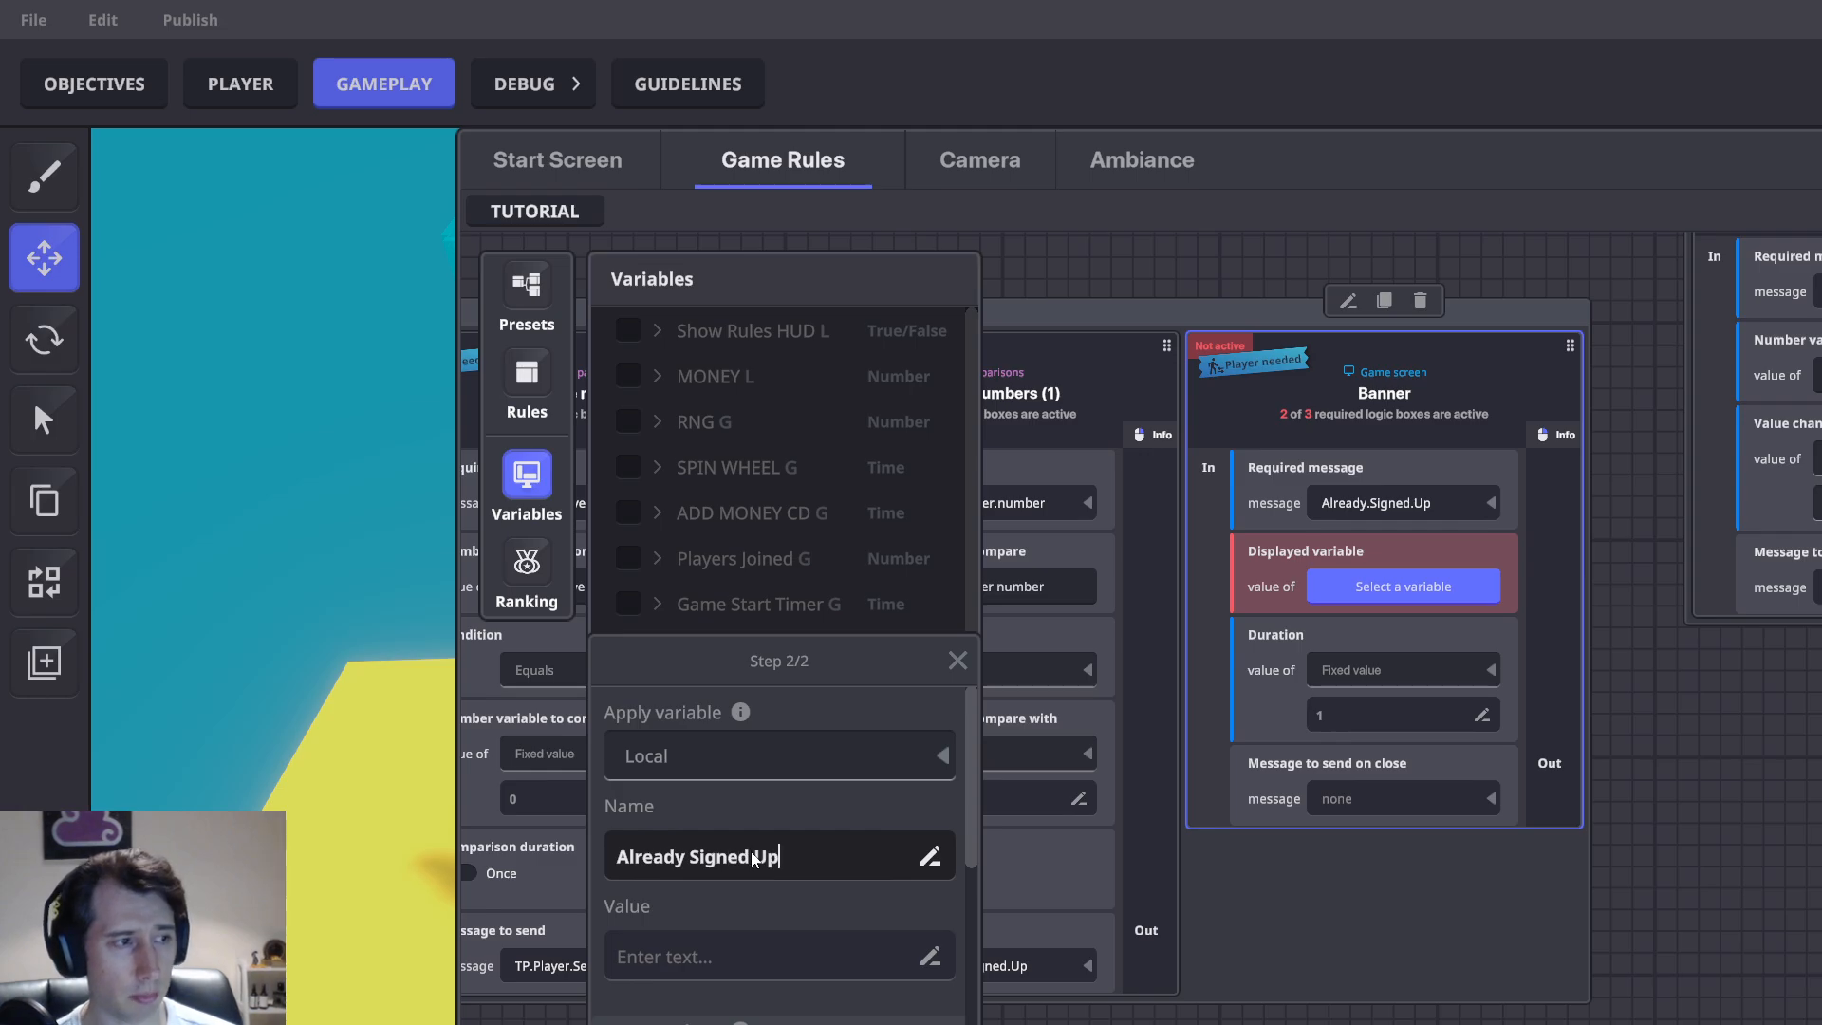
# Copy the new variable's name into its value so the text reads Already Signed Up
pyautogui.hotkey('ctrl', 'a')
pyautogui.hotkey('ctrl', 'c')
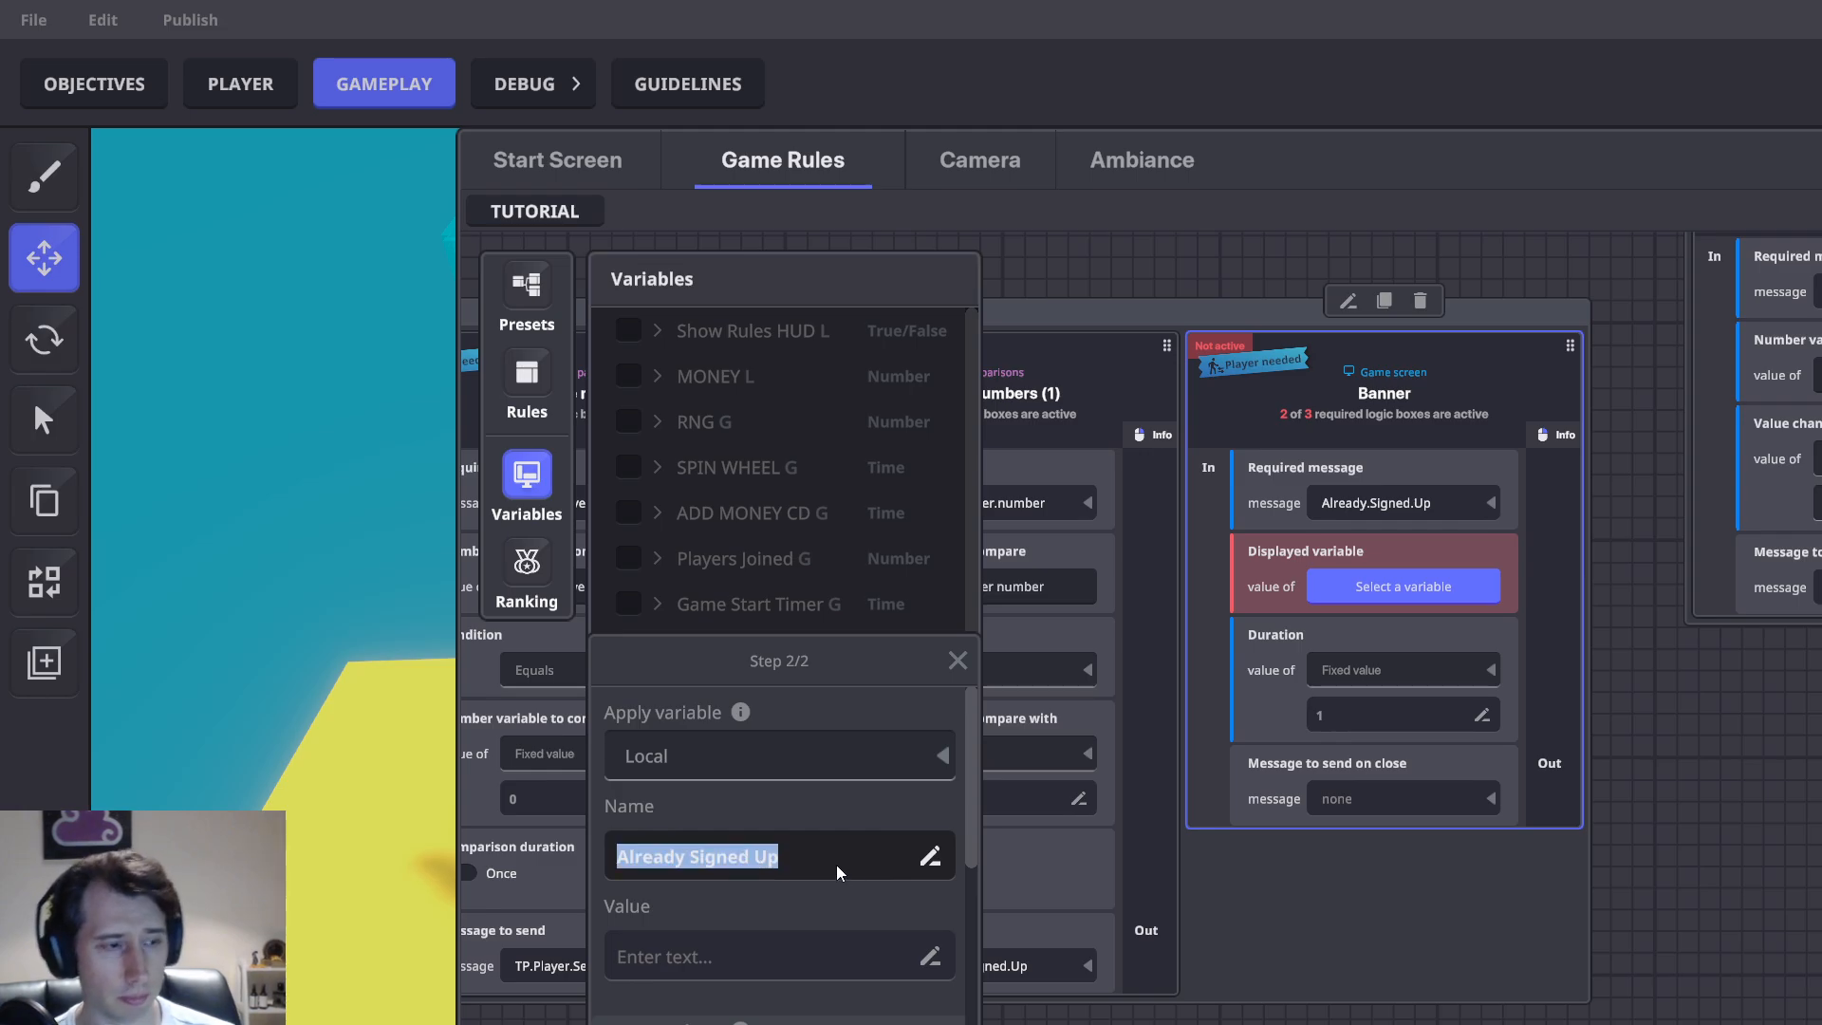
pyautogui.click(777, 938)
pyautogui.hotkey('ctrl', 'v')
pyautogui.scroll(-2, 801, 885)
pyautogui.scroll(-2, 803, 868)
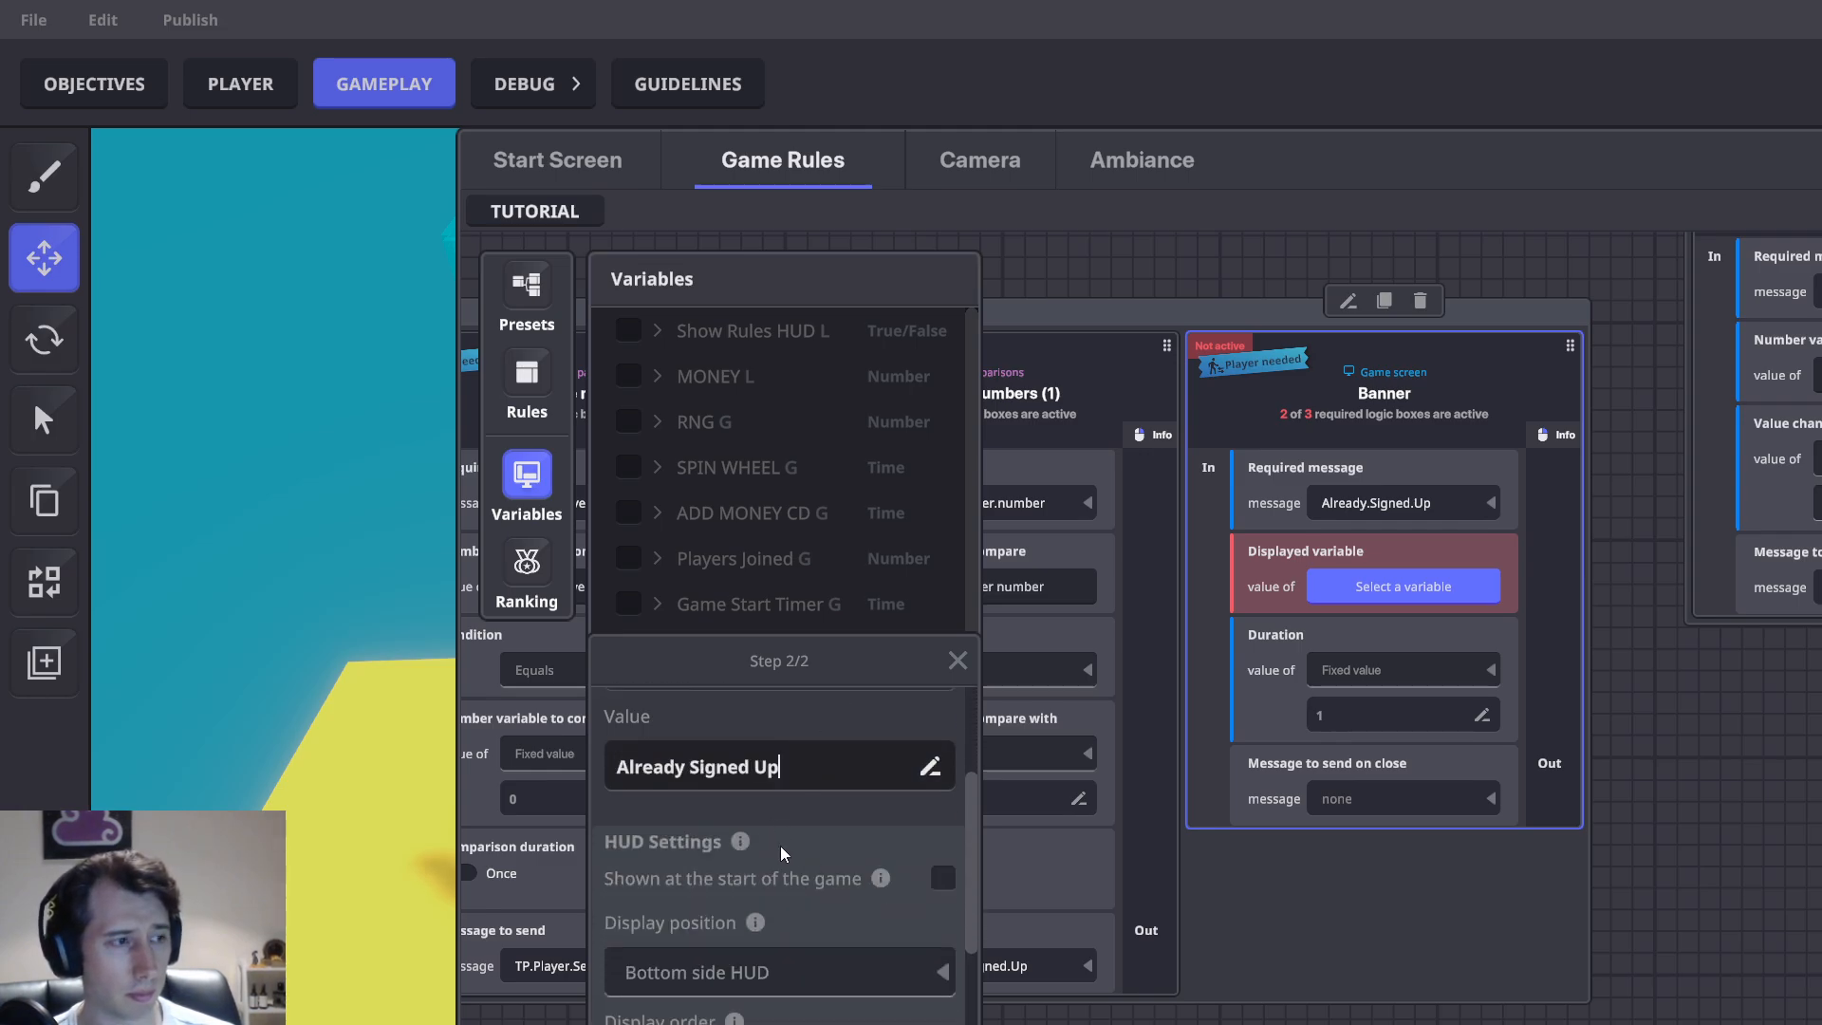
pyautogui.scroll(2, 784, 834)
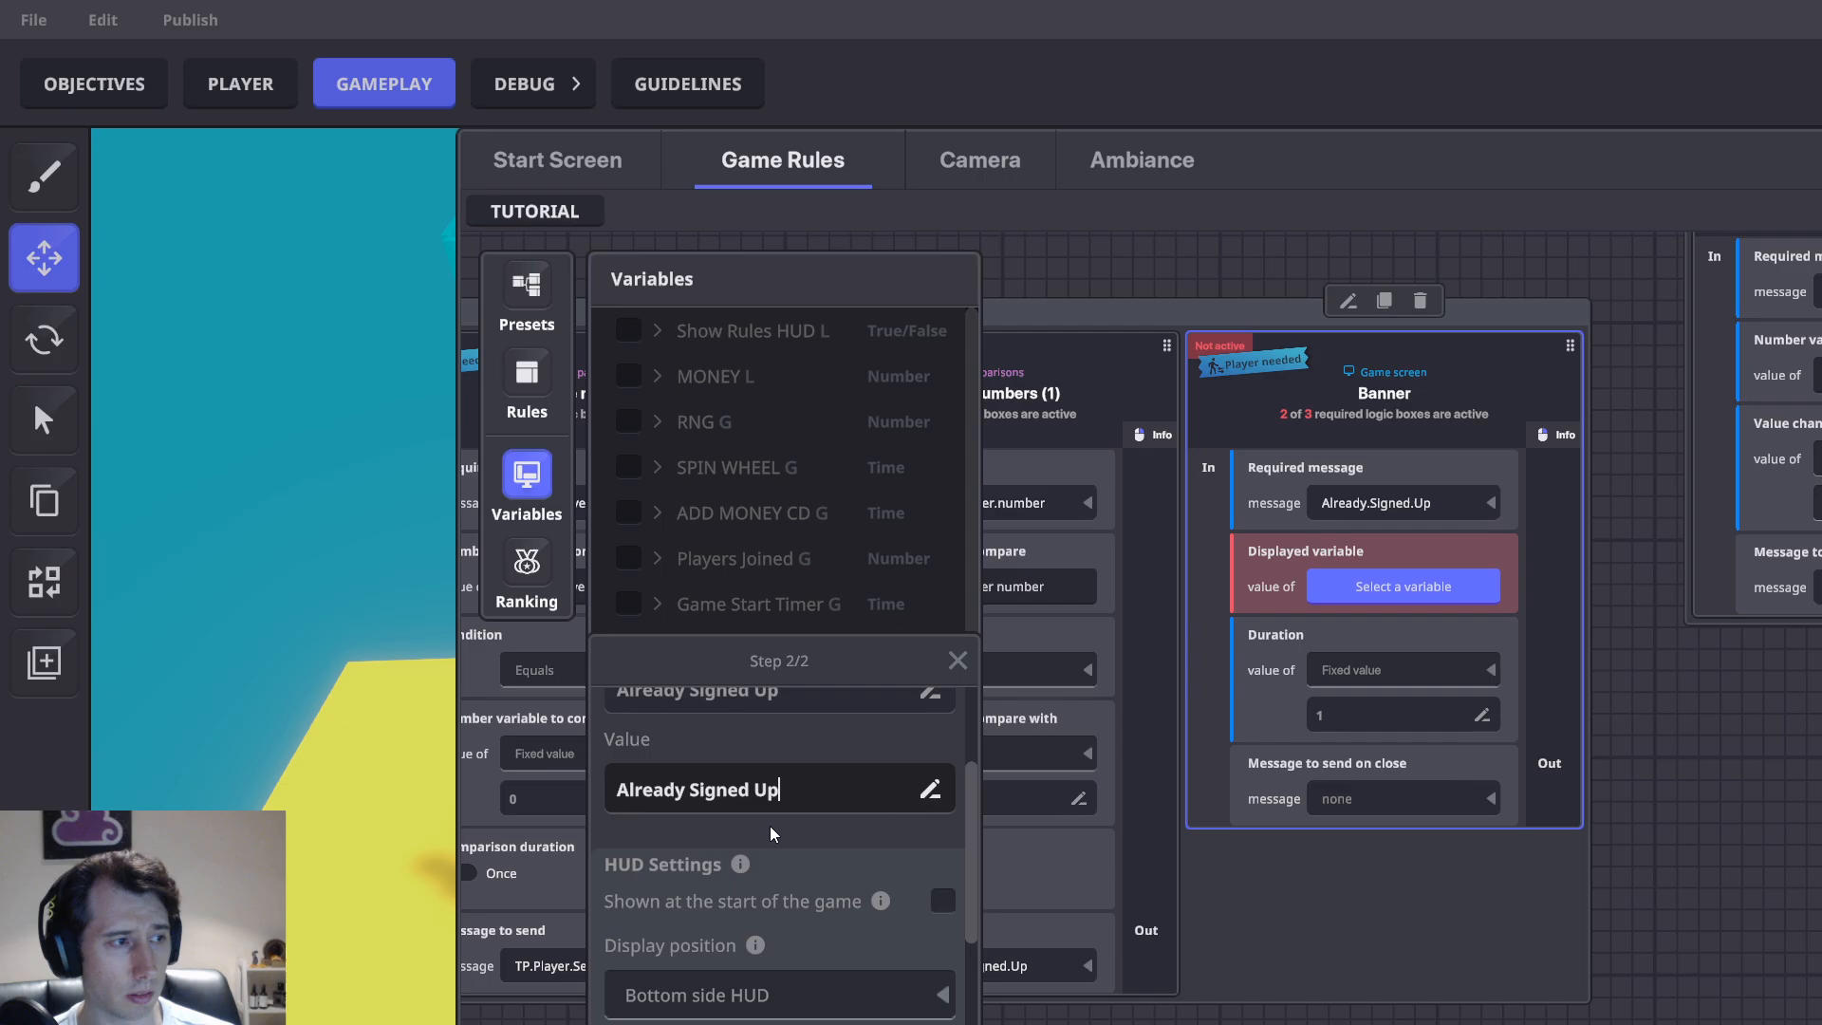
# Reword the variable's value to "You have already Joined up for the next match"
pyautogui.doubleClick(714, 794)
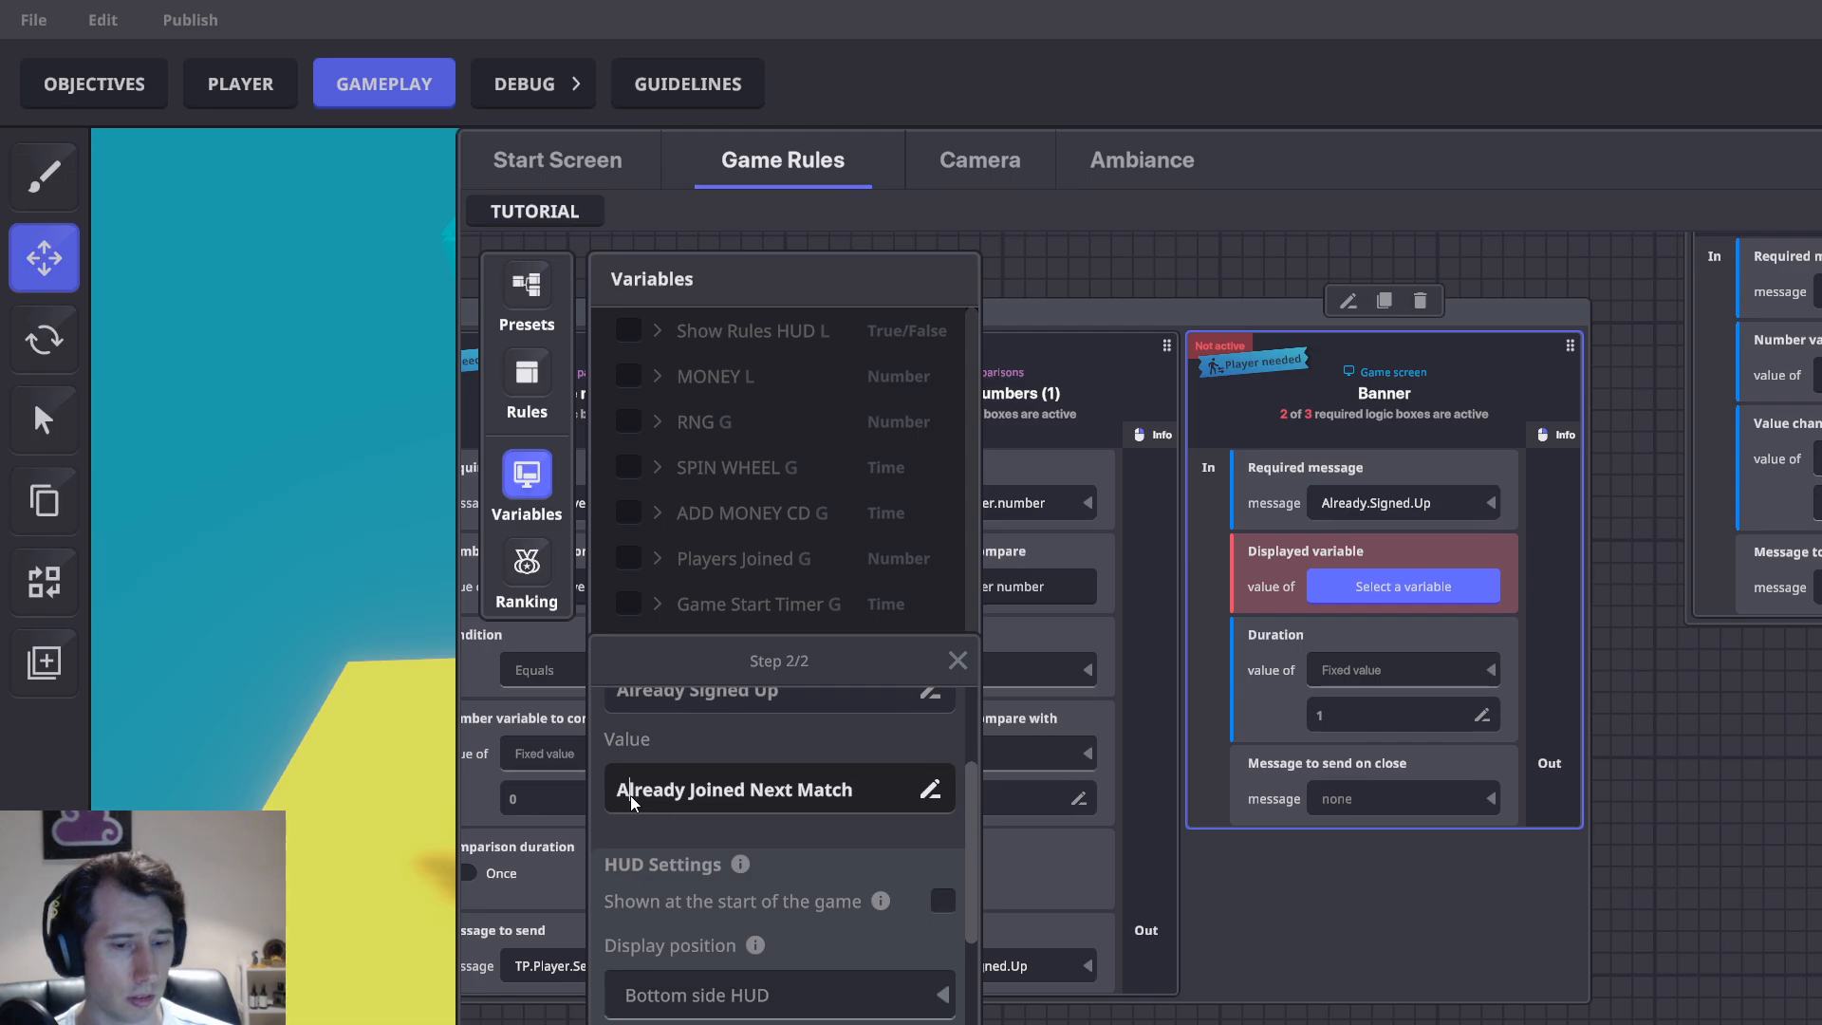
pyautogui.press('BackSpace')
pyautogui.write('You have ')
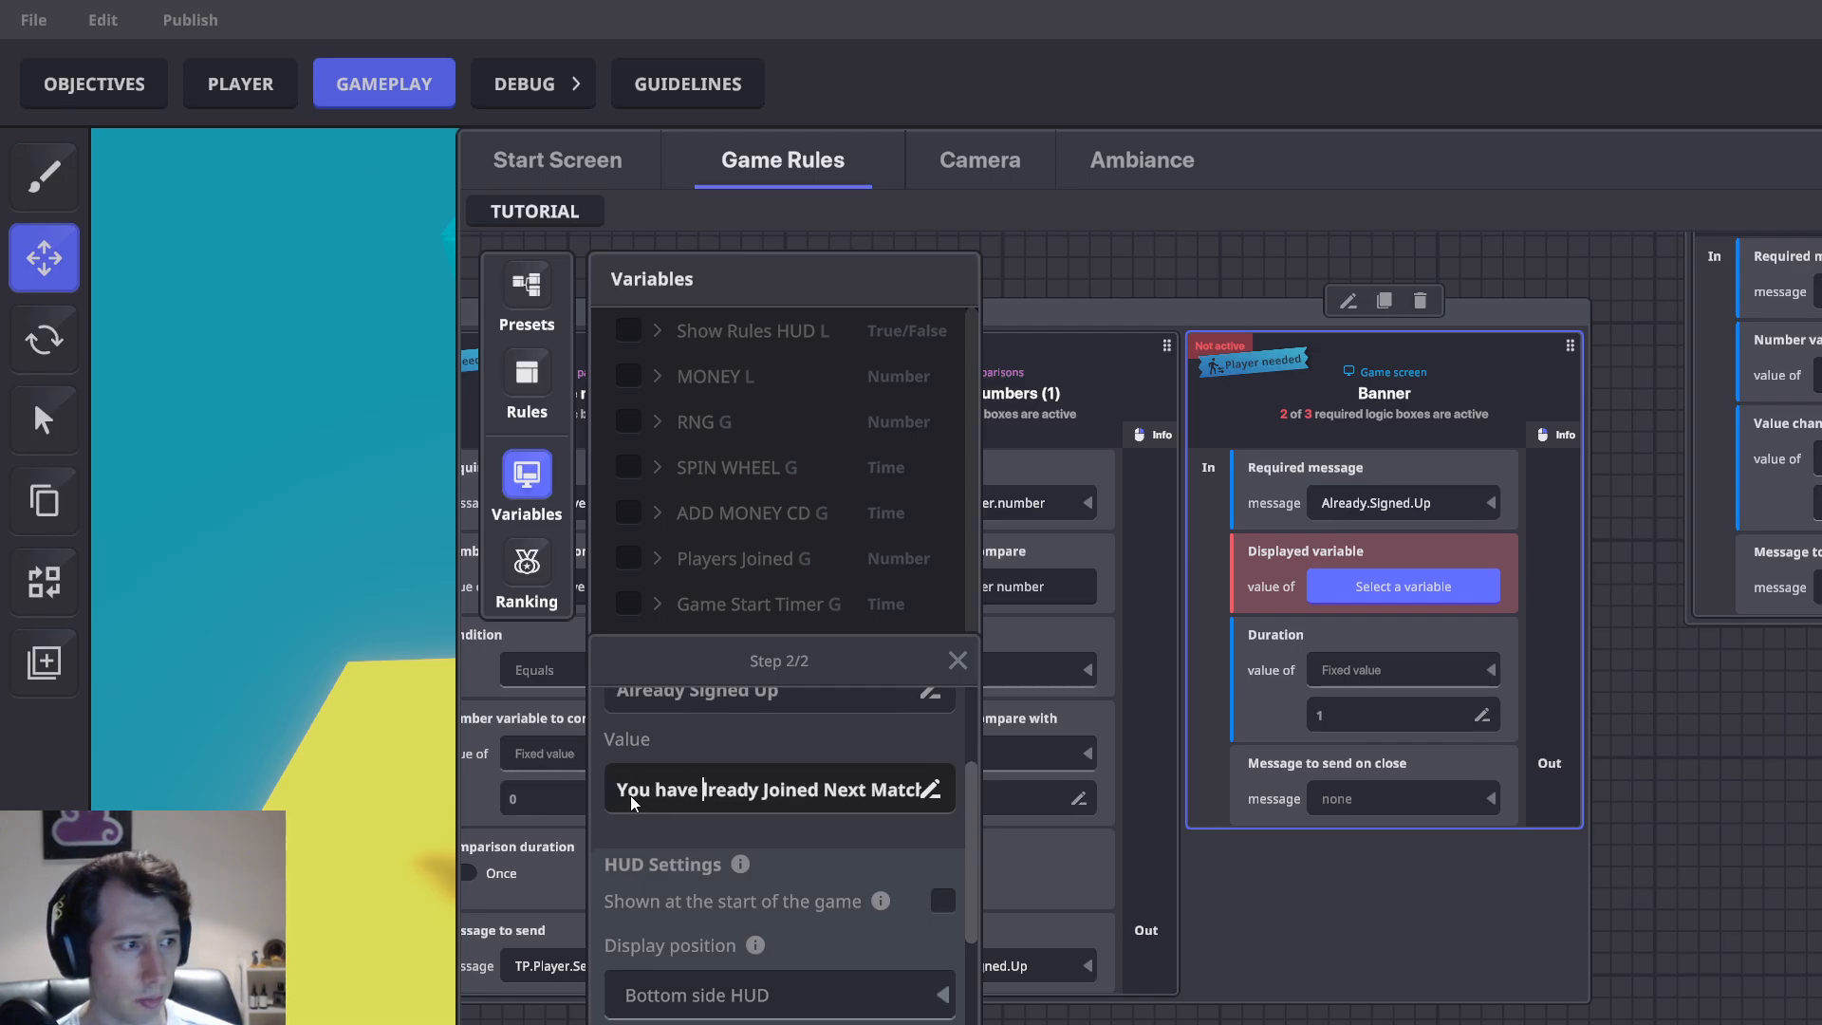
pyautogui.write('a')
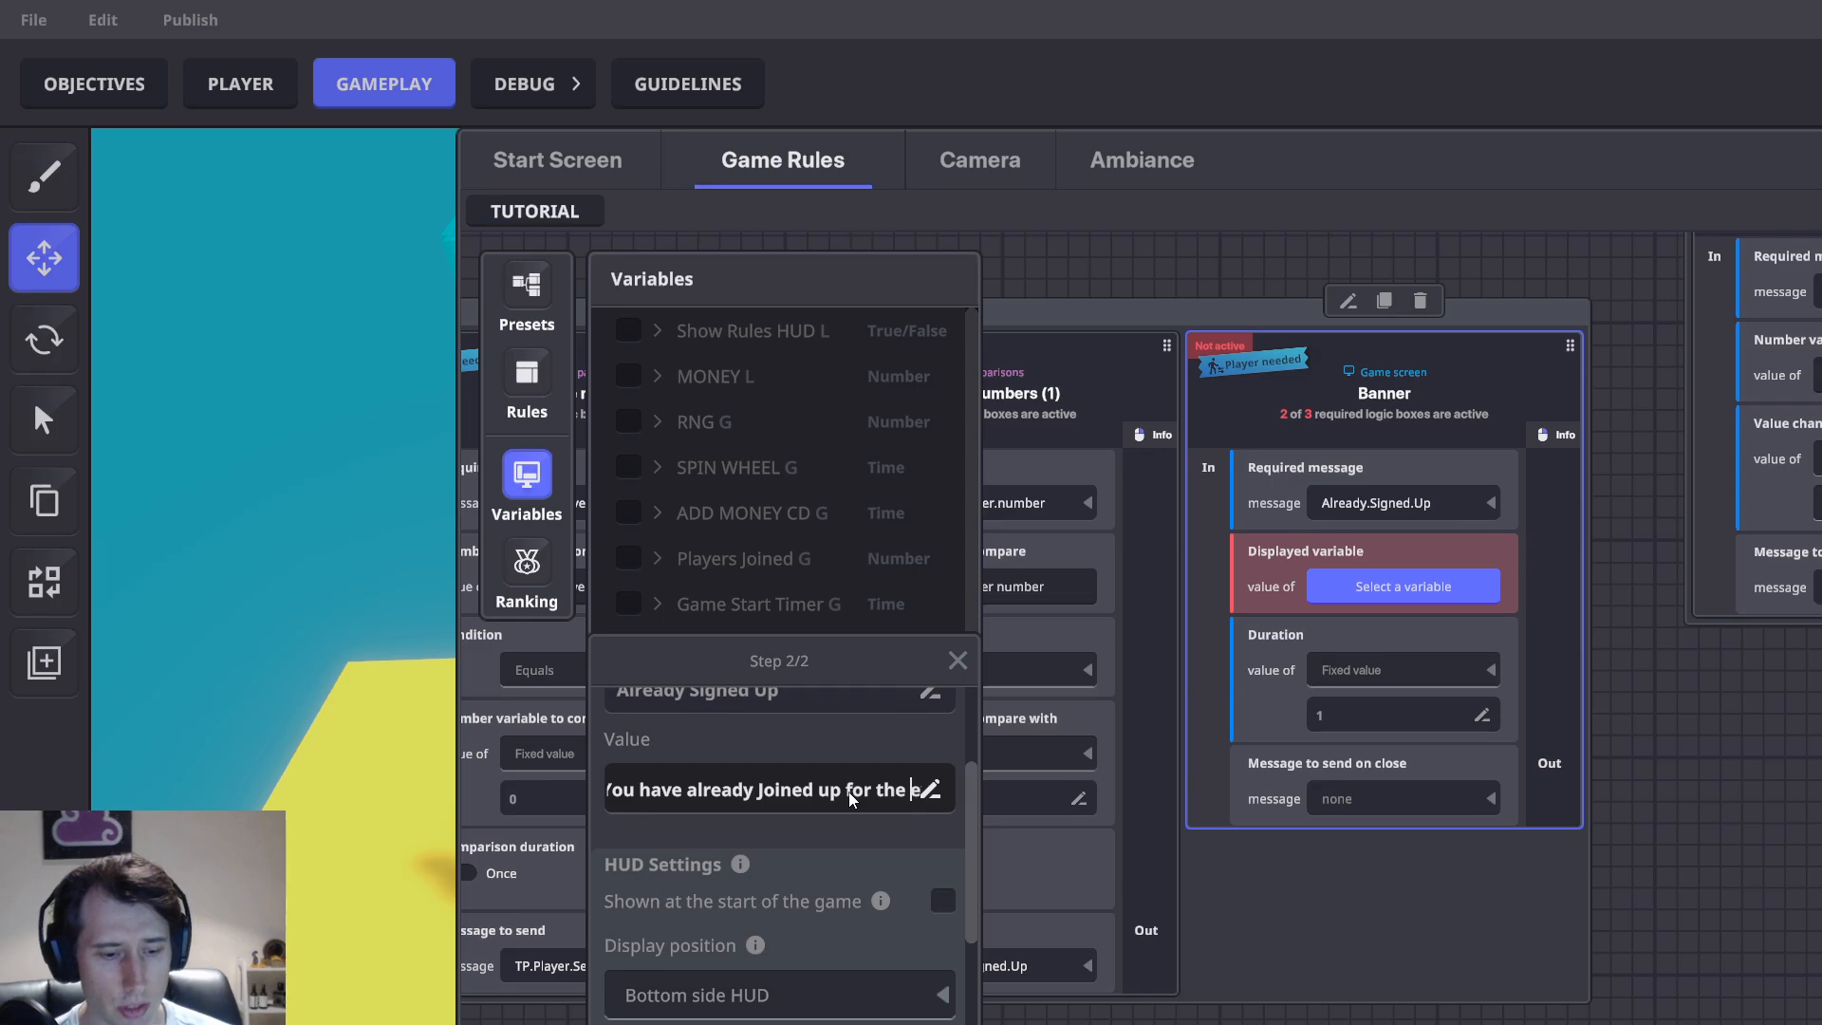
pyautogui.write('n')
pyautogui.press('Right')
pyautogui.press('Right')
pyautogui.press('Right')
pyautogui.press('Right')
pyautogui.press('Right')
pyautogui.press('Right')
pyautogui.press('Right')
pyautogui.press('Right')
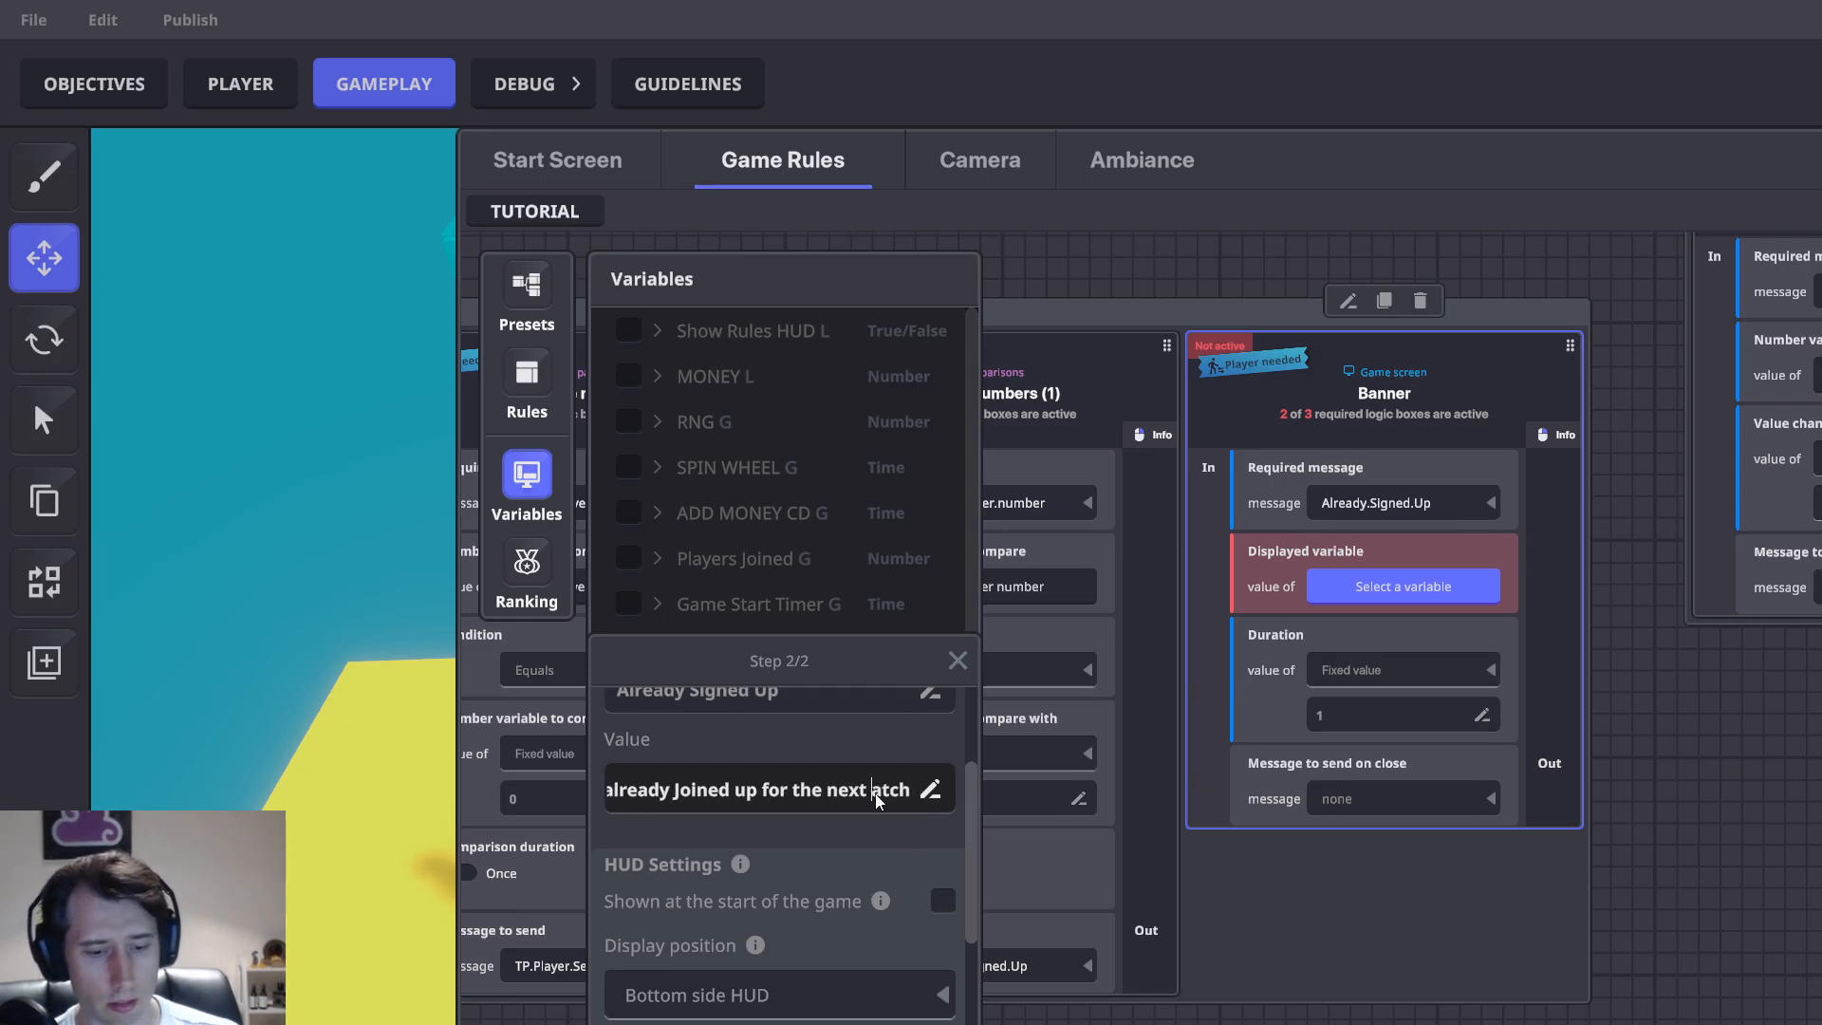
# Complete the Already Signed Up variable's value as "You have already Joined up for the next match!" and save the variable
pyautogui.write('!')
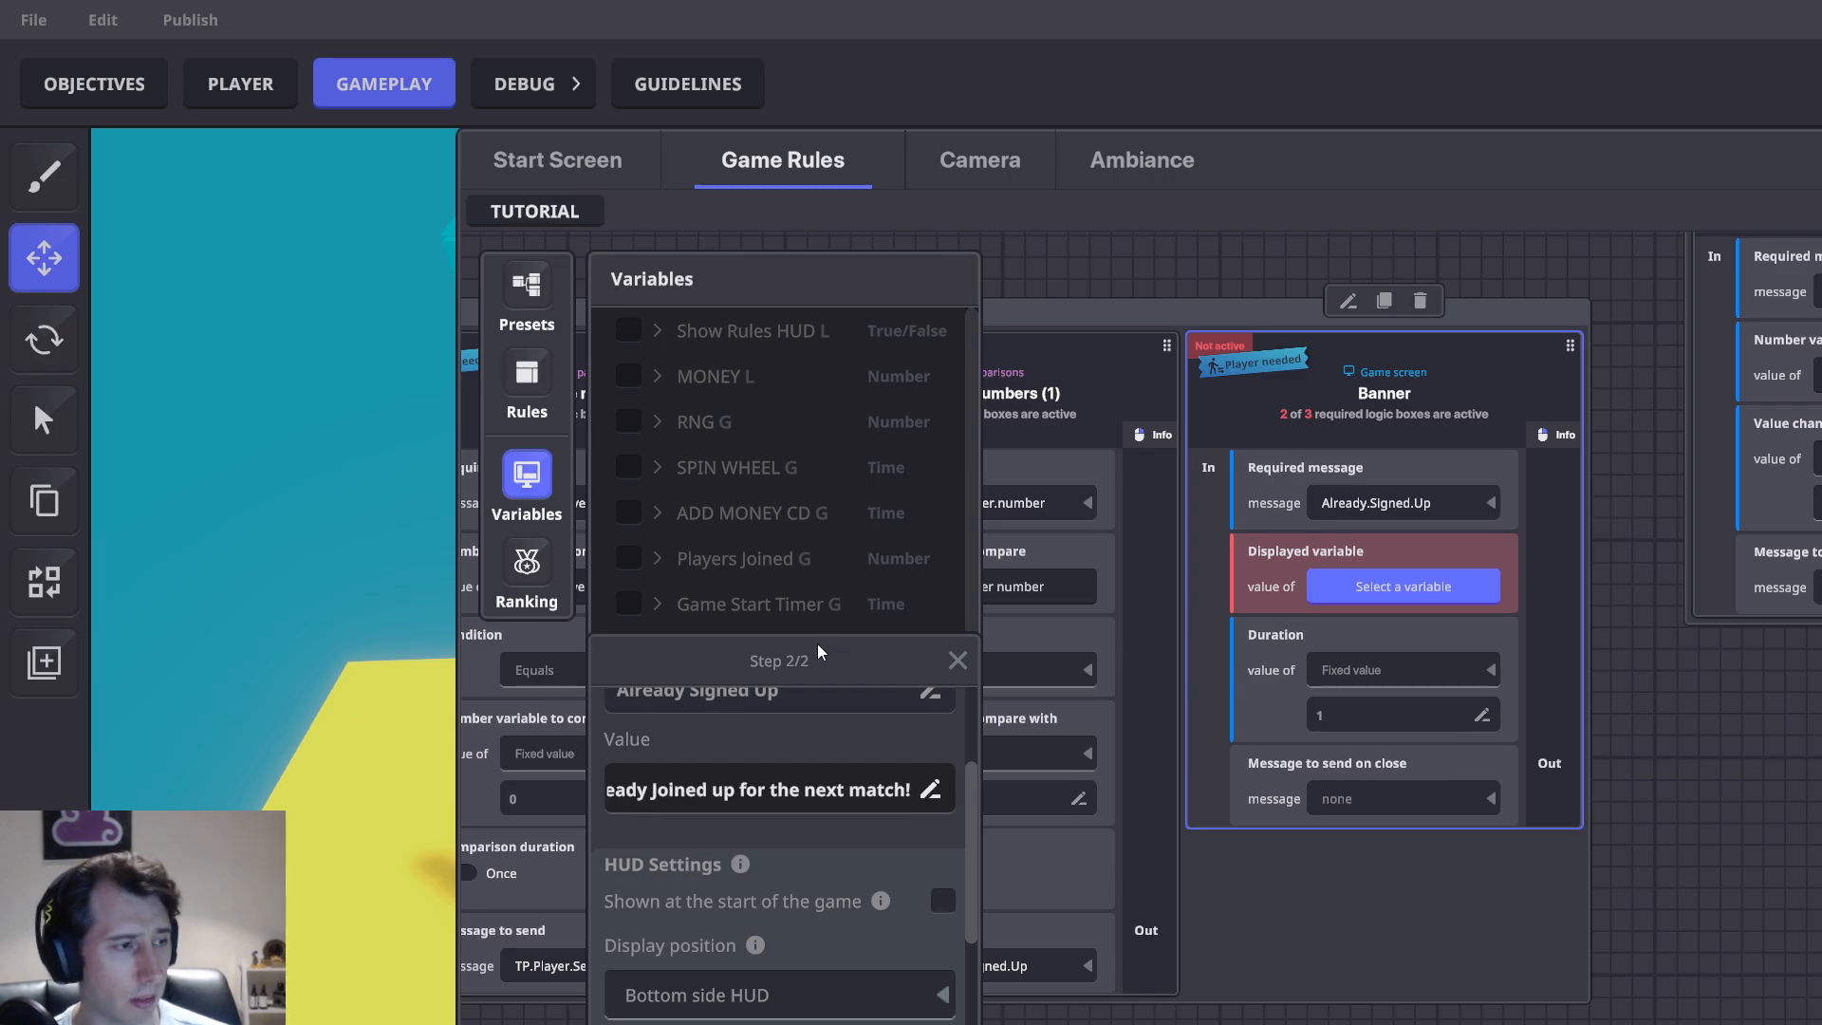
pyautogui.scroll(-1, 822, 857)
pyautogui.scroll(-2, 822, 857)
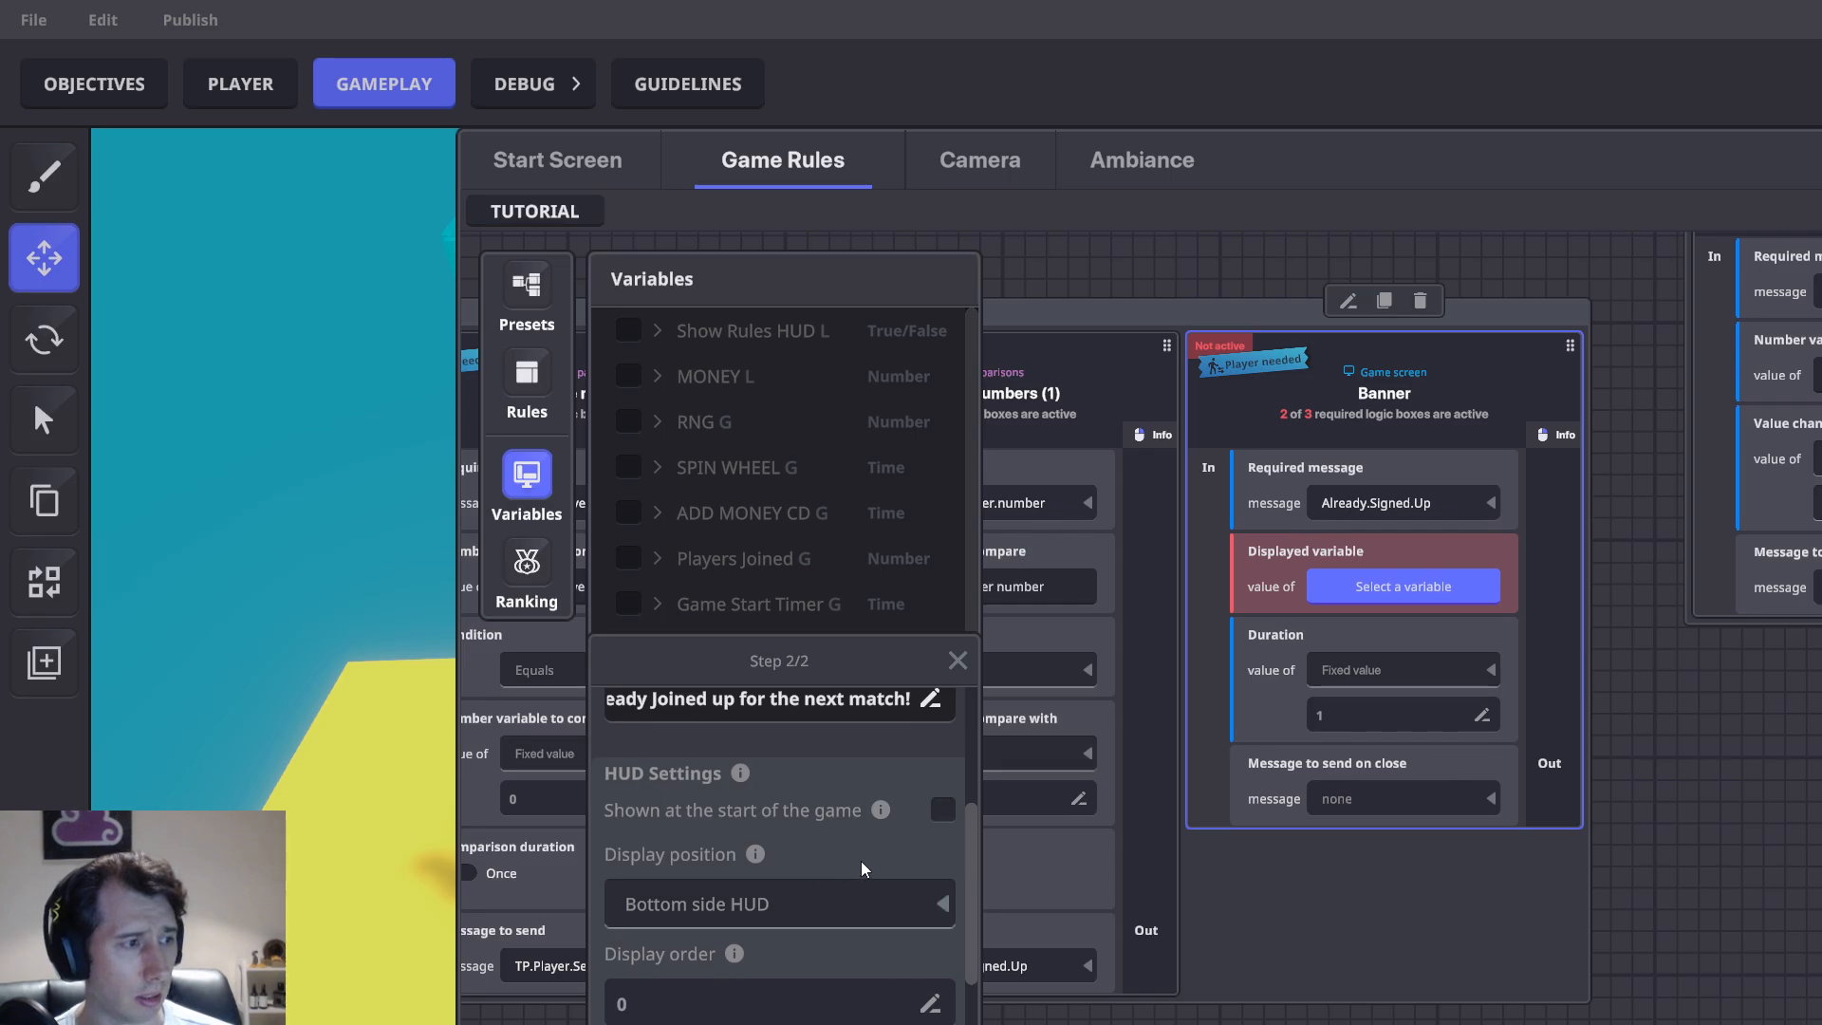
pyautogui.scroll(-3, 836, 867)
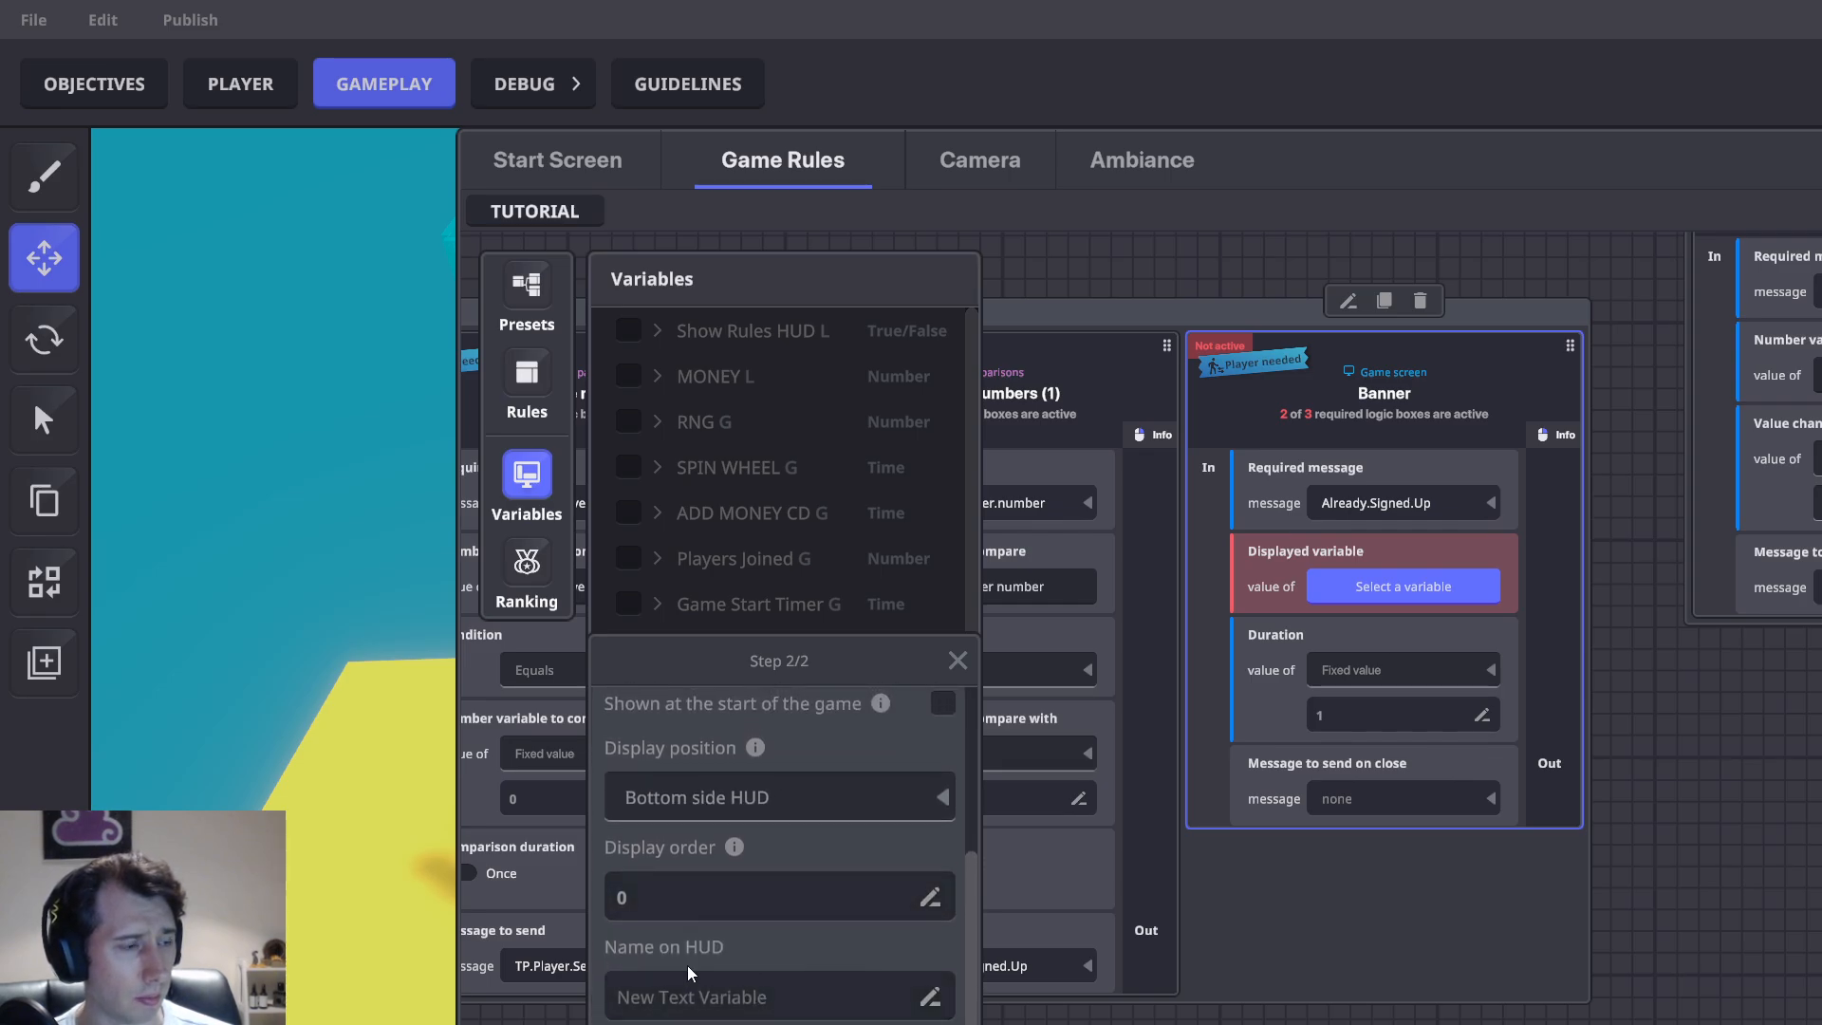
pyautogui.scroll(4, 797, 959)
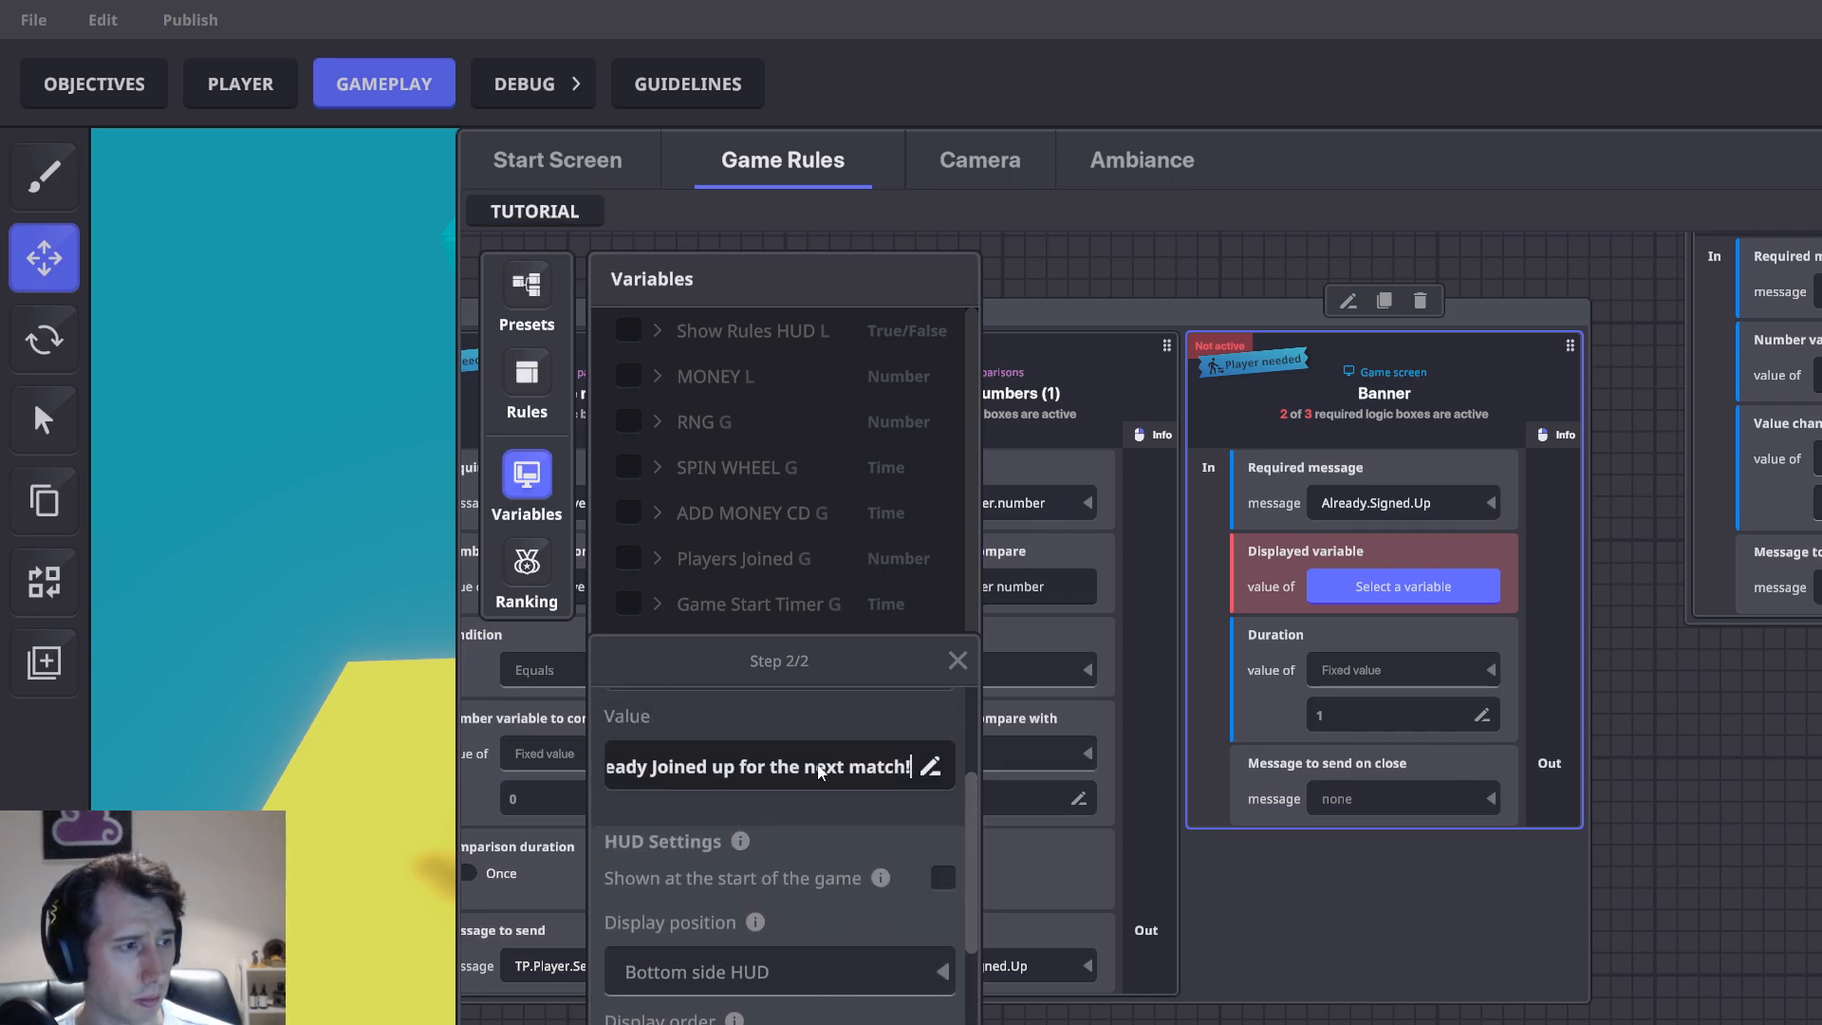
pyautogui.hotkey('ctrl', 'a')
pyautogui.scroll(-4, 835, 857)
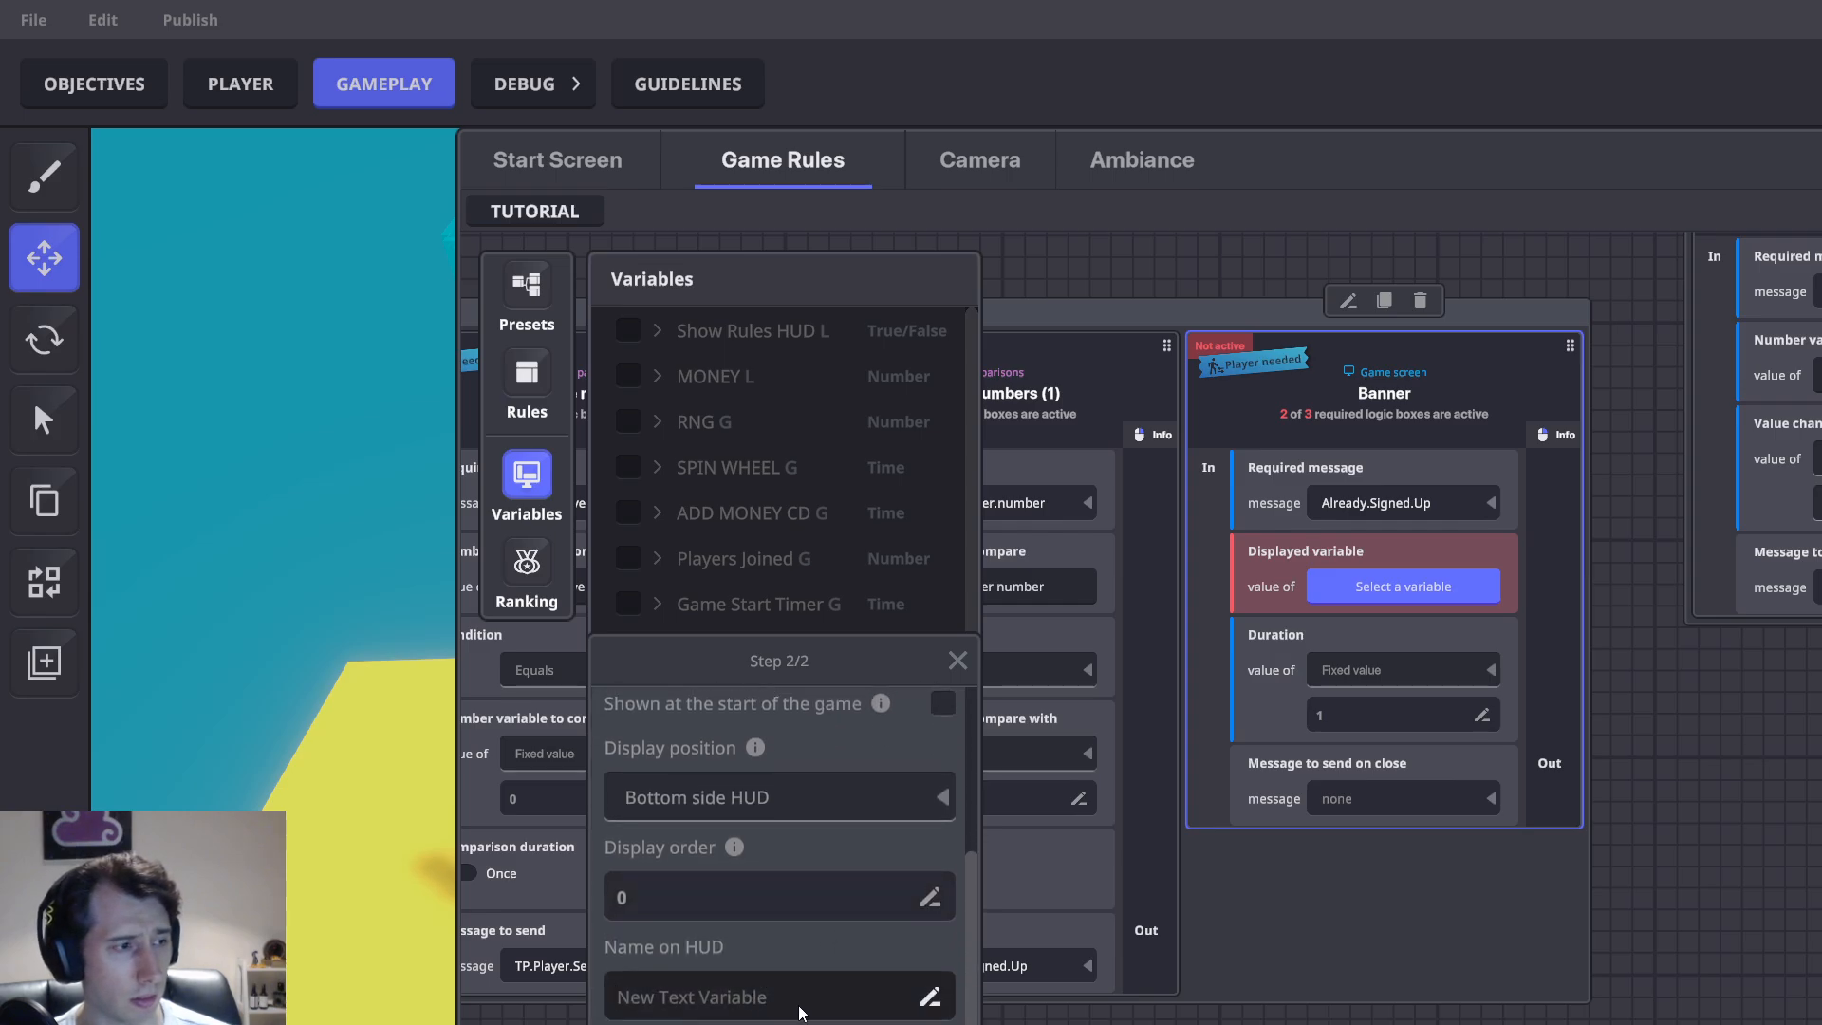
pyautogui.click(868, 1023)
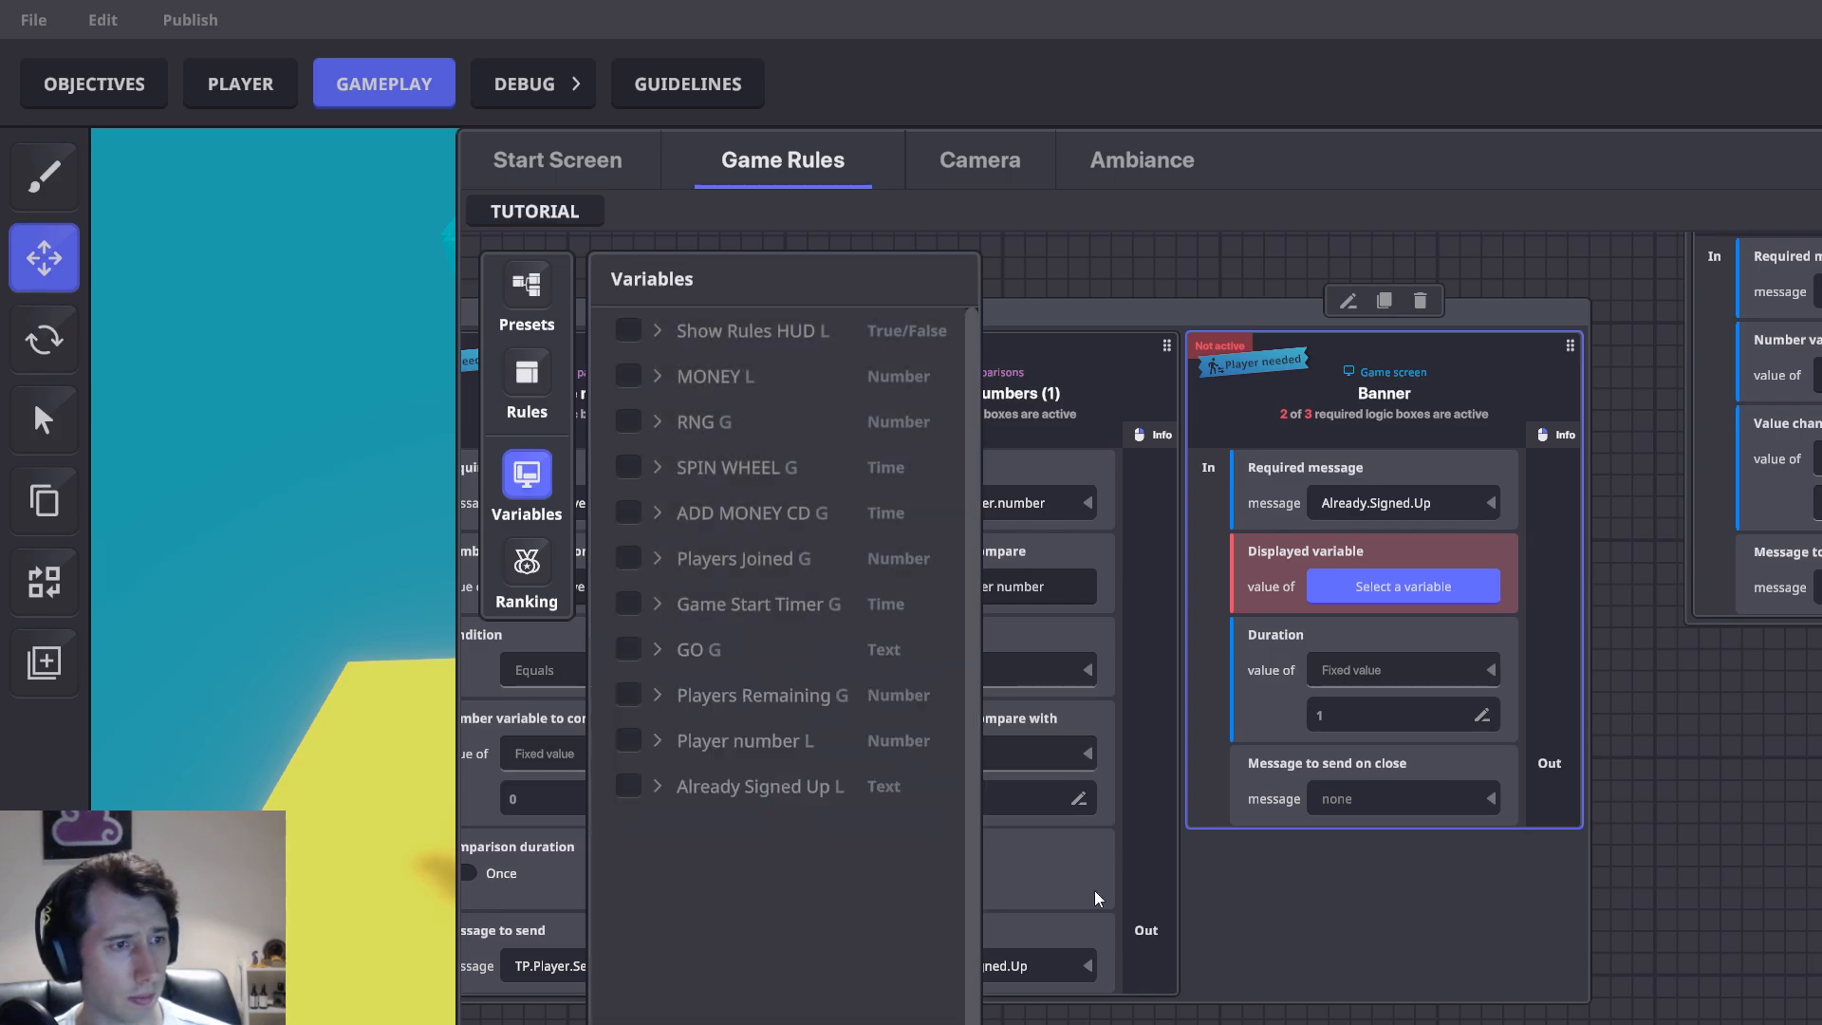
# Assign Already Signed Up as the Banner rule's displayed variable and set the banner duration to 2
pyautogui.click(630, 787)
pyautogui.click(527, 491)
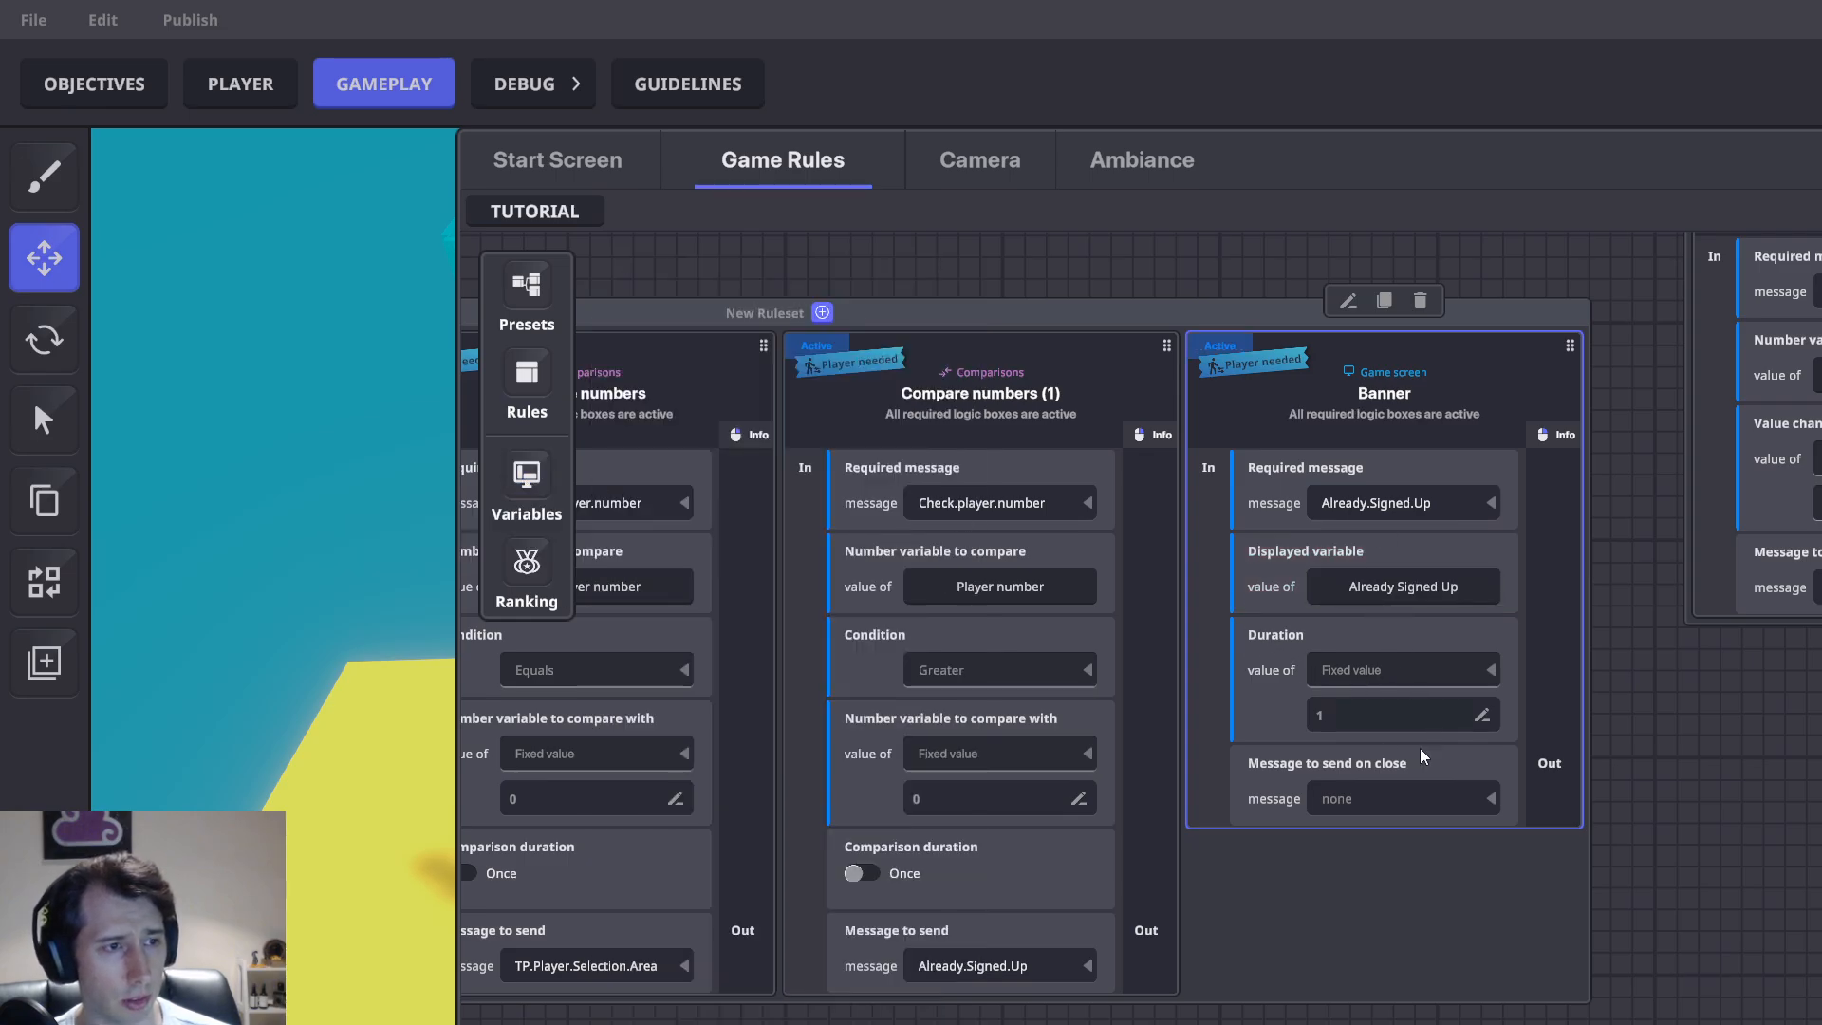
pyautogui.write('2')
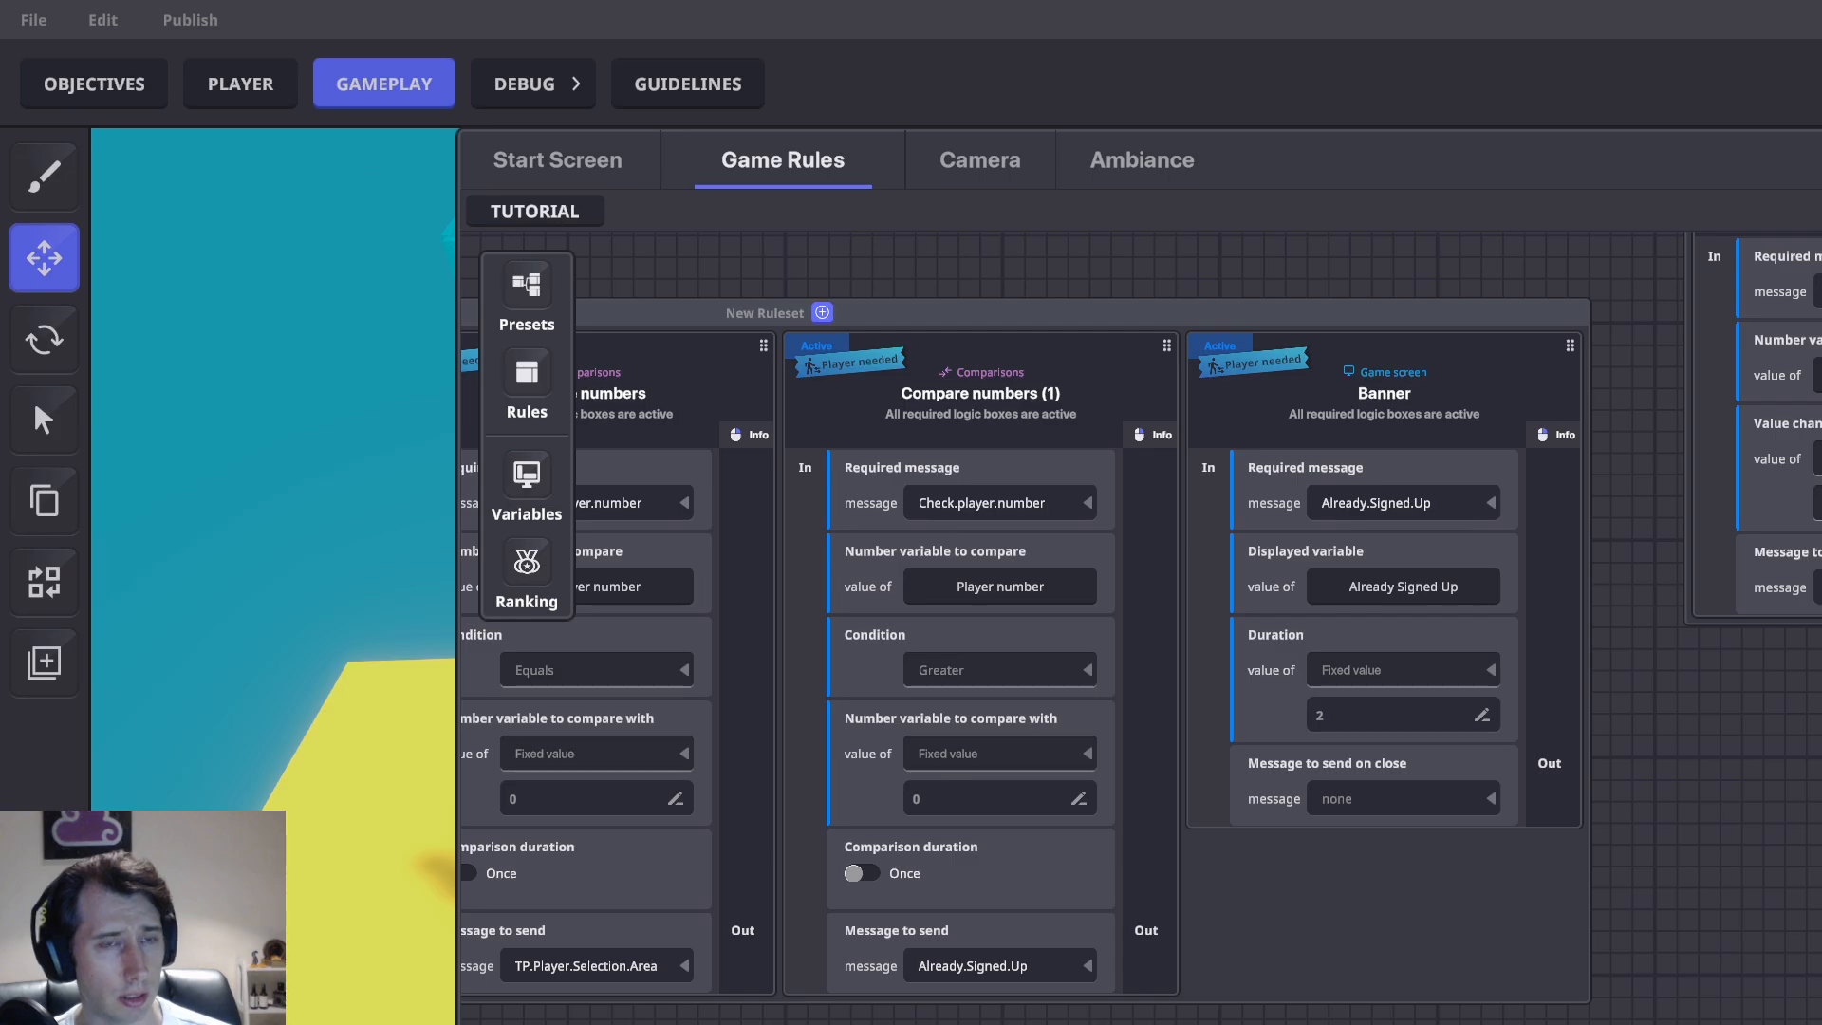
# Start a playtest and run the character through the portal to collect a trophy on the black platform
pyautogui.hotkey('ctrl', 'p')
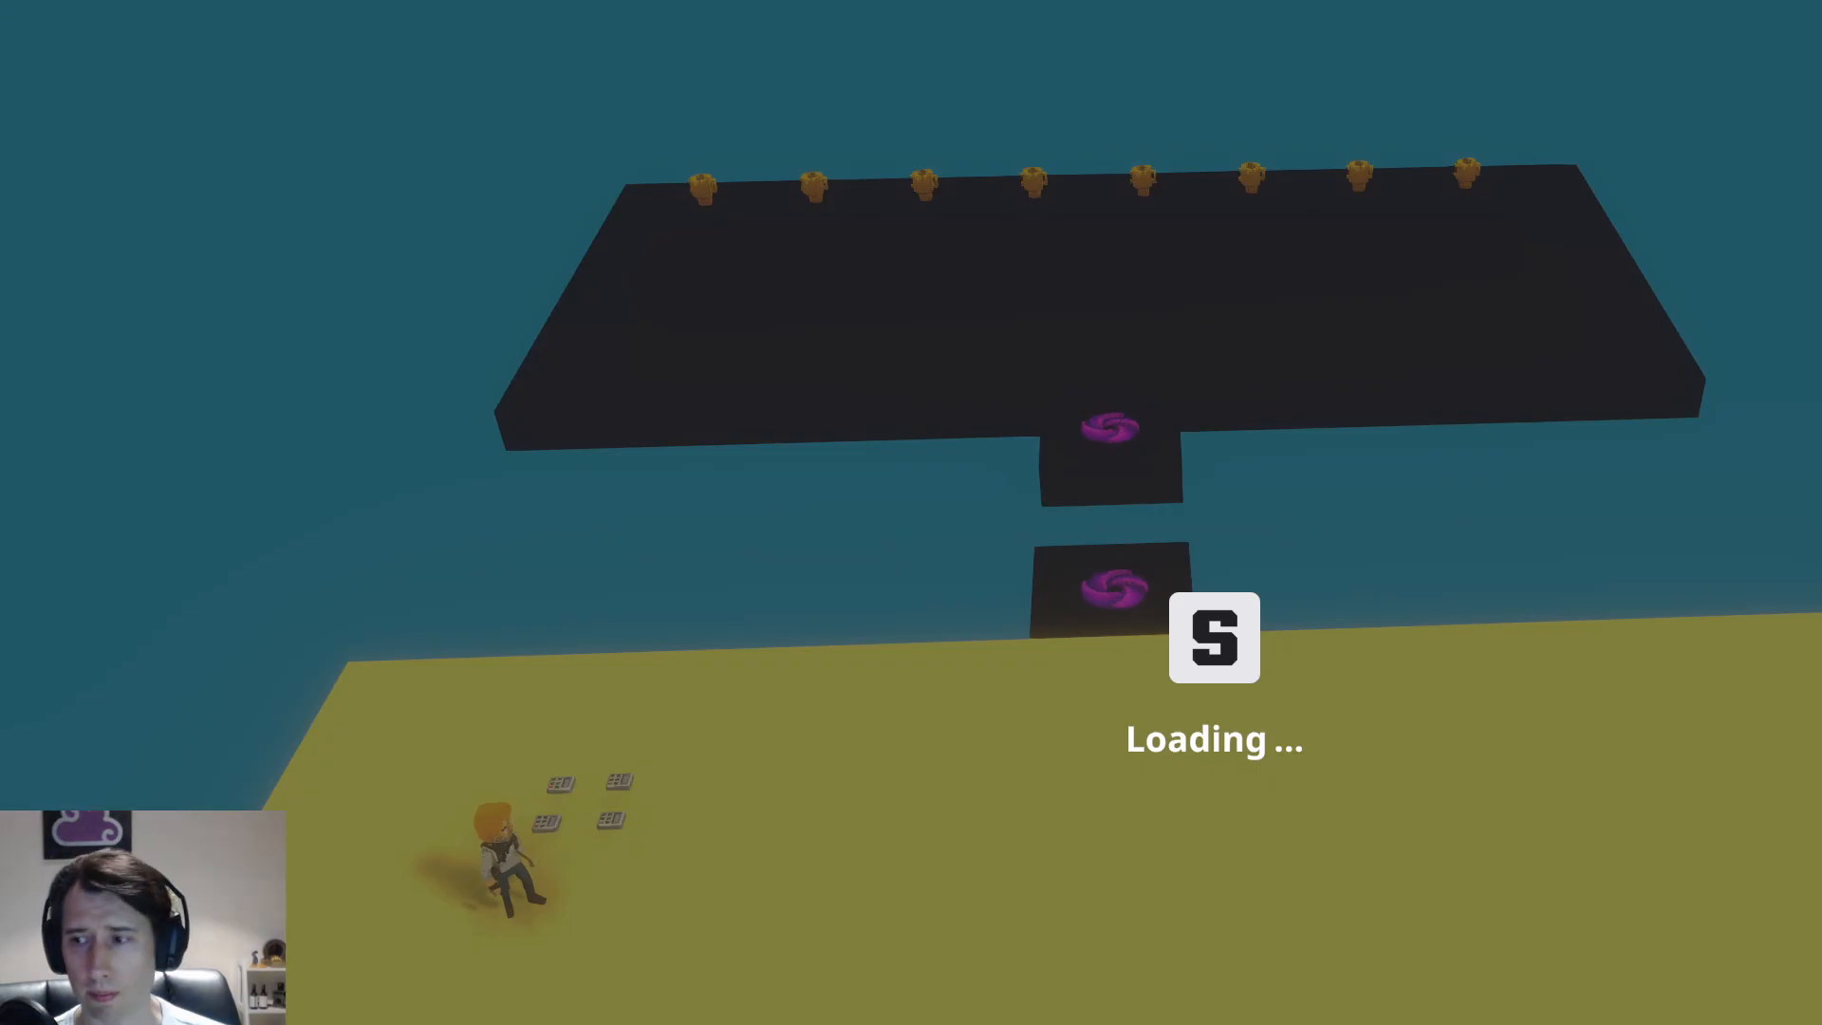
pyautogui.press('w')
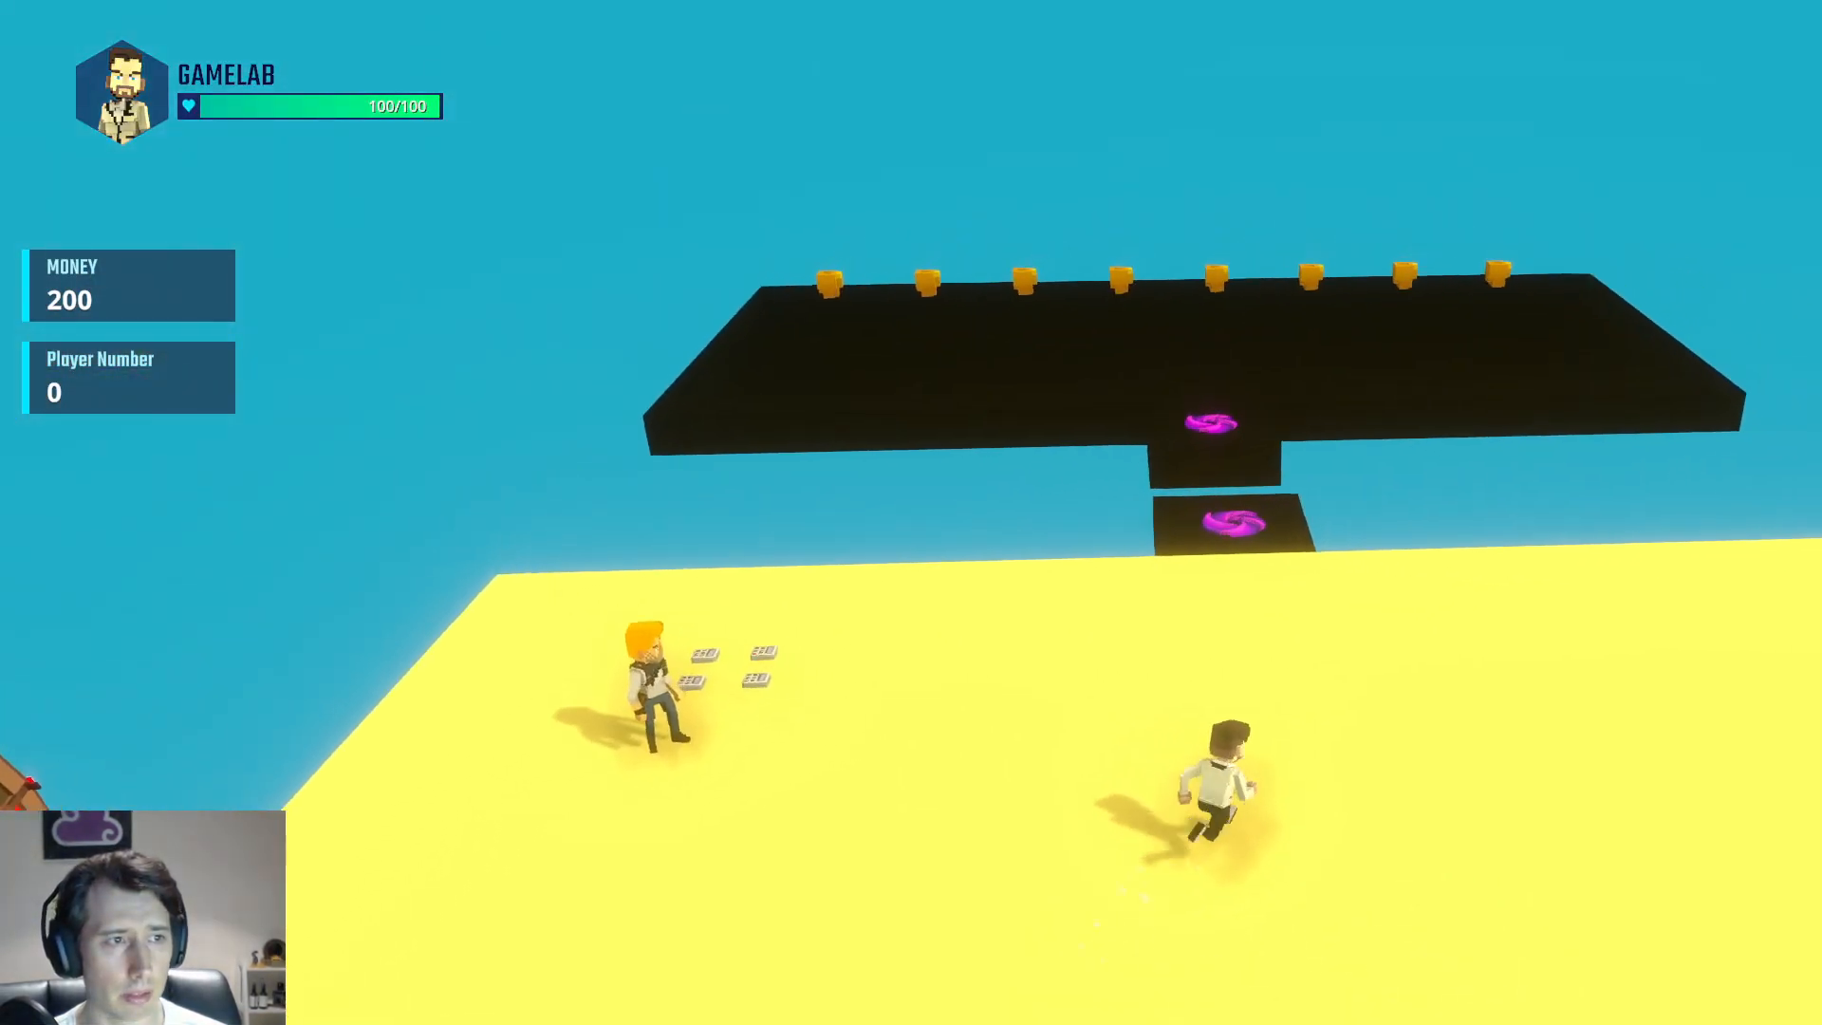
pyautogui.press('w')
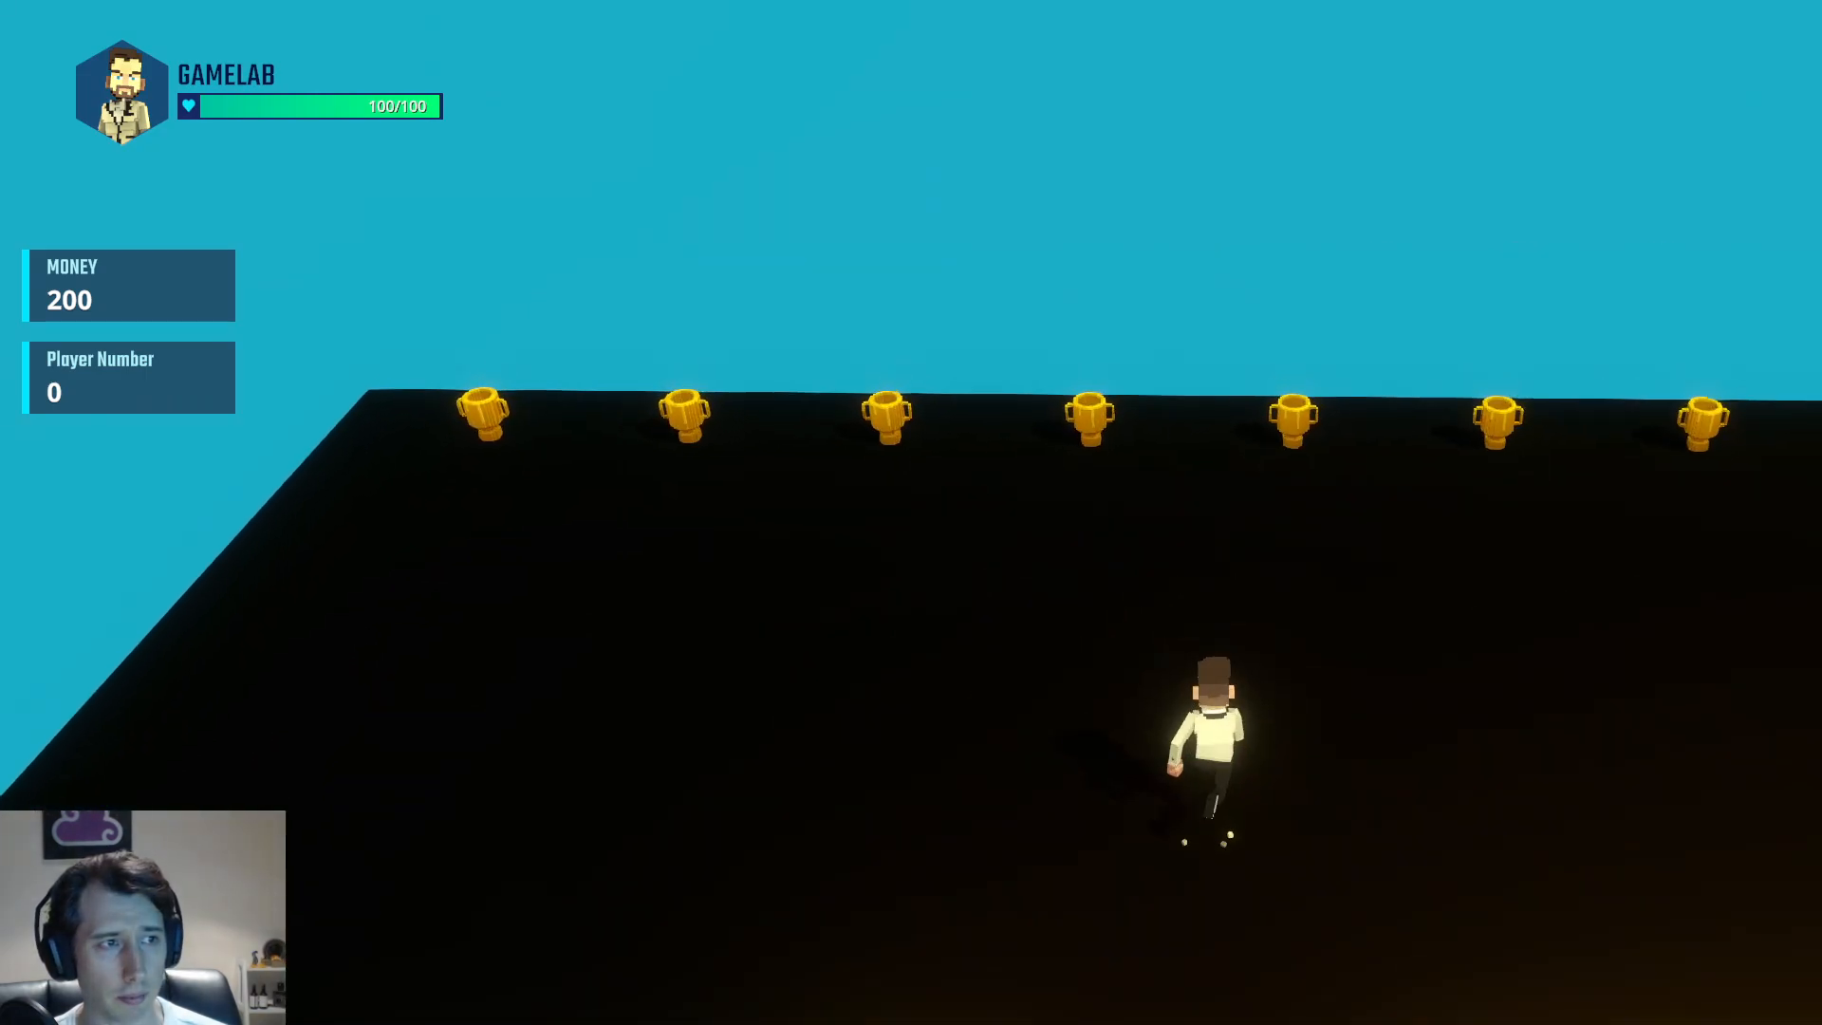
pyautogui.press('w')
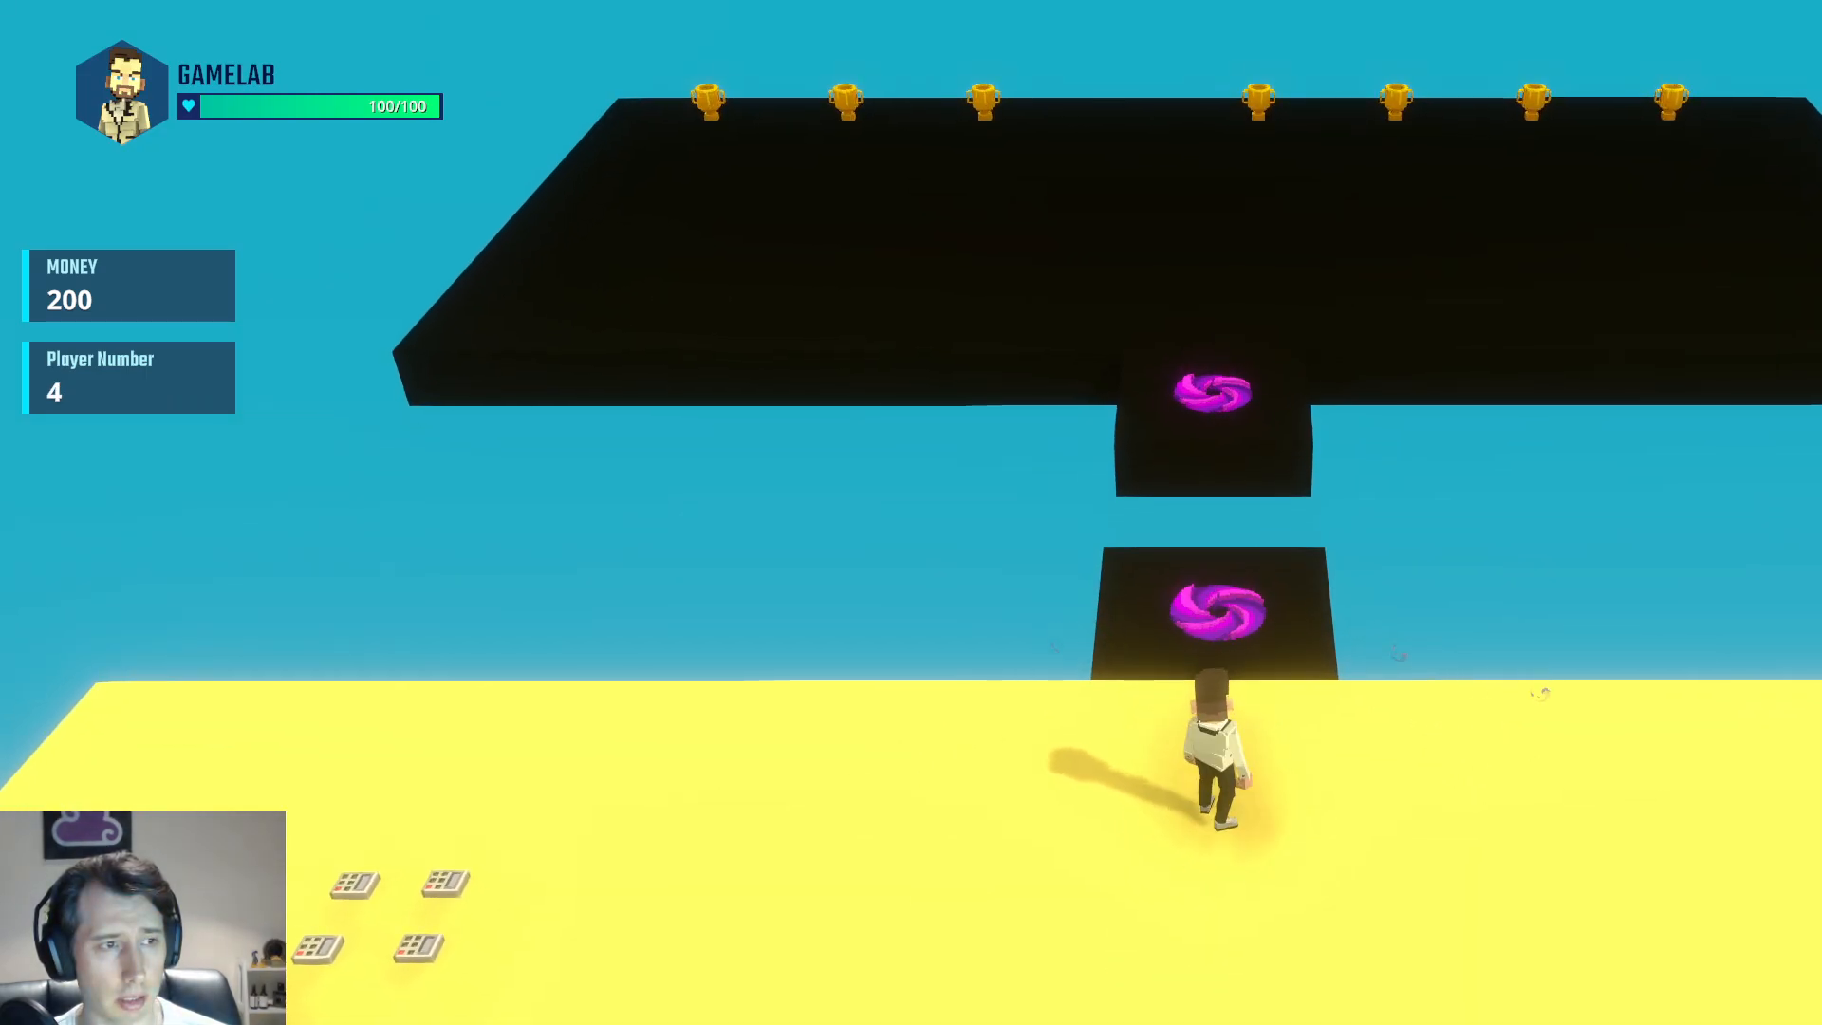
# Test the already-joined banner by walking the character back onto the lower portal several times, and end the playtest
pyautogui.press('w')
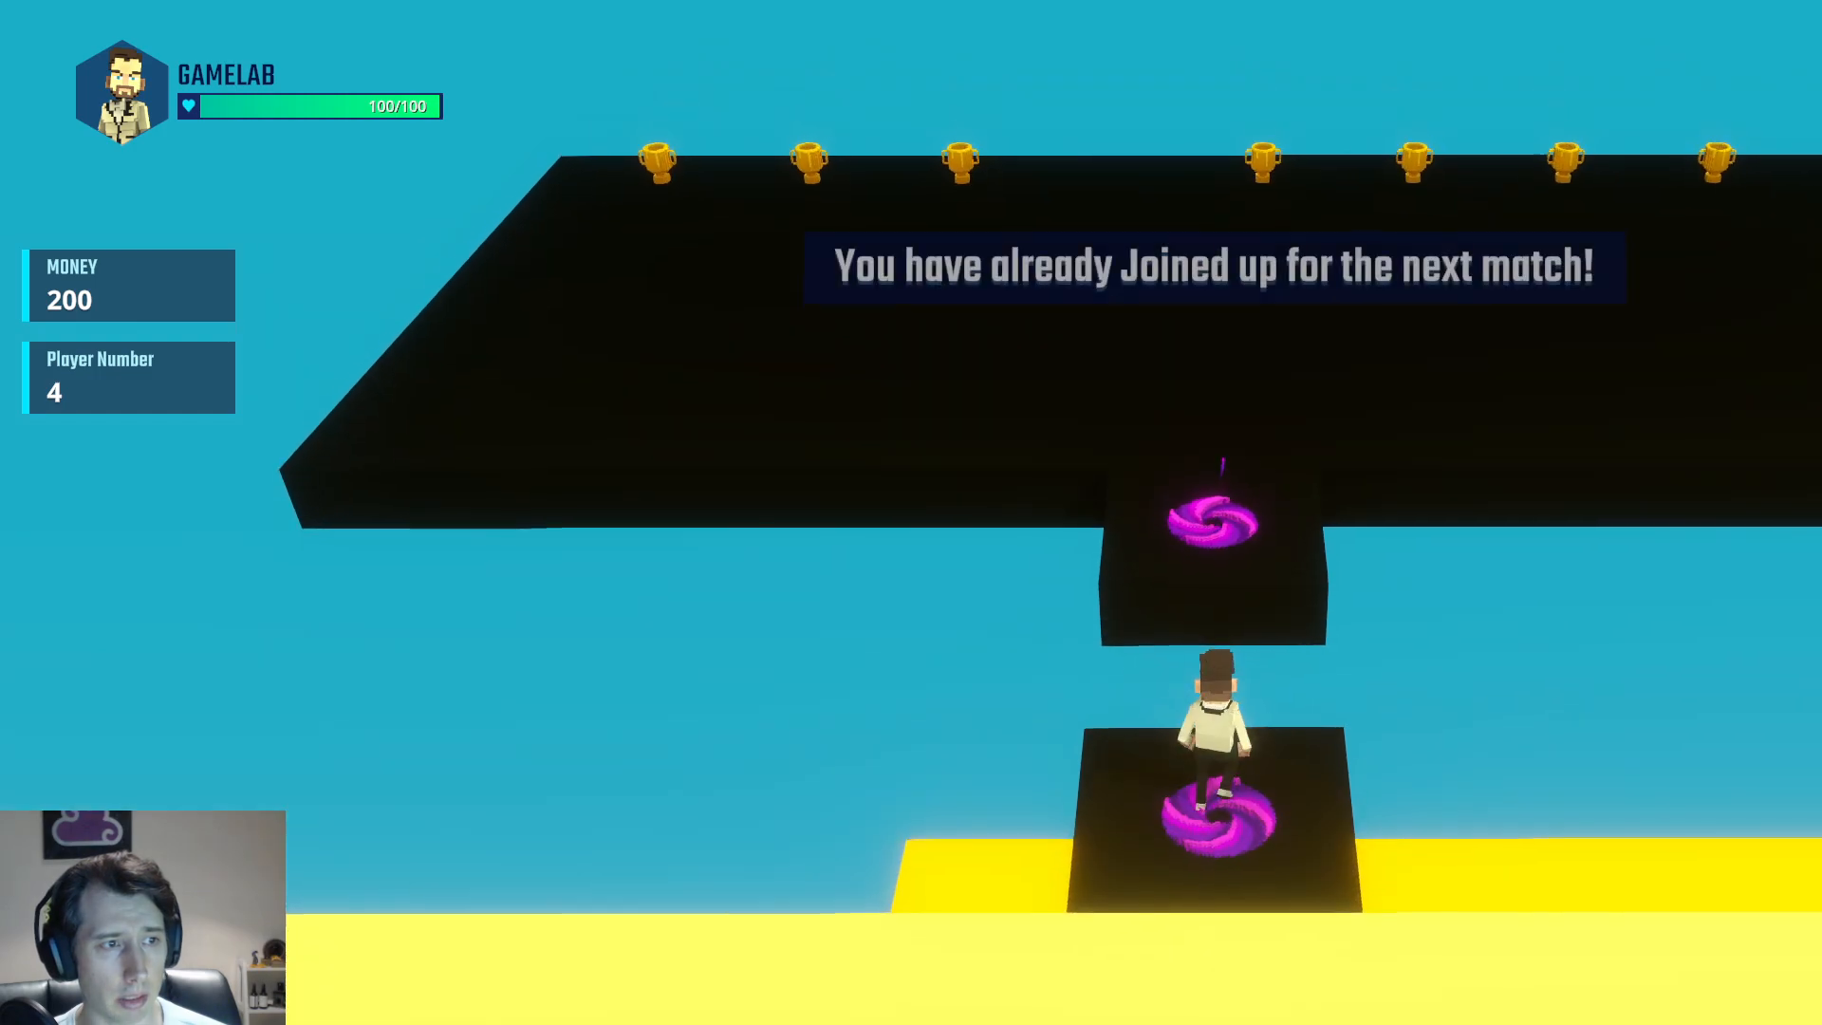
pyautogui.press('w')
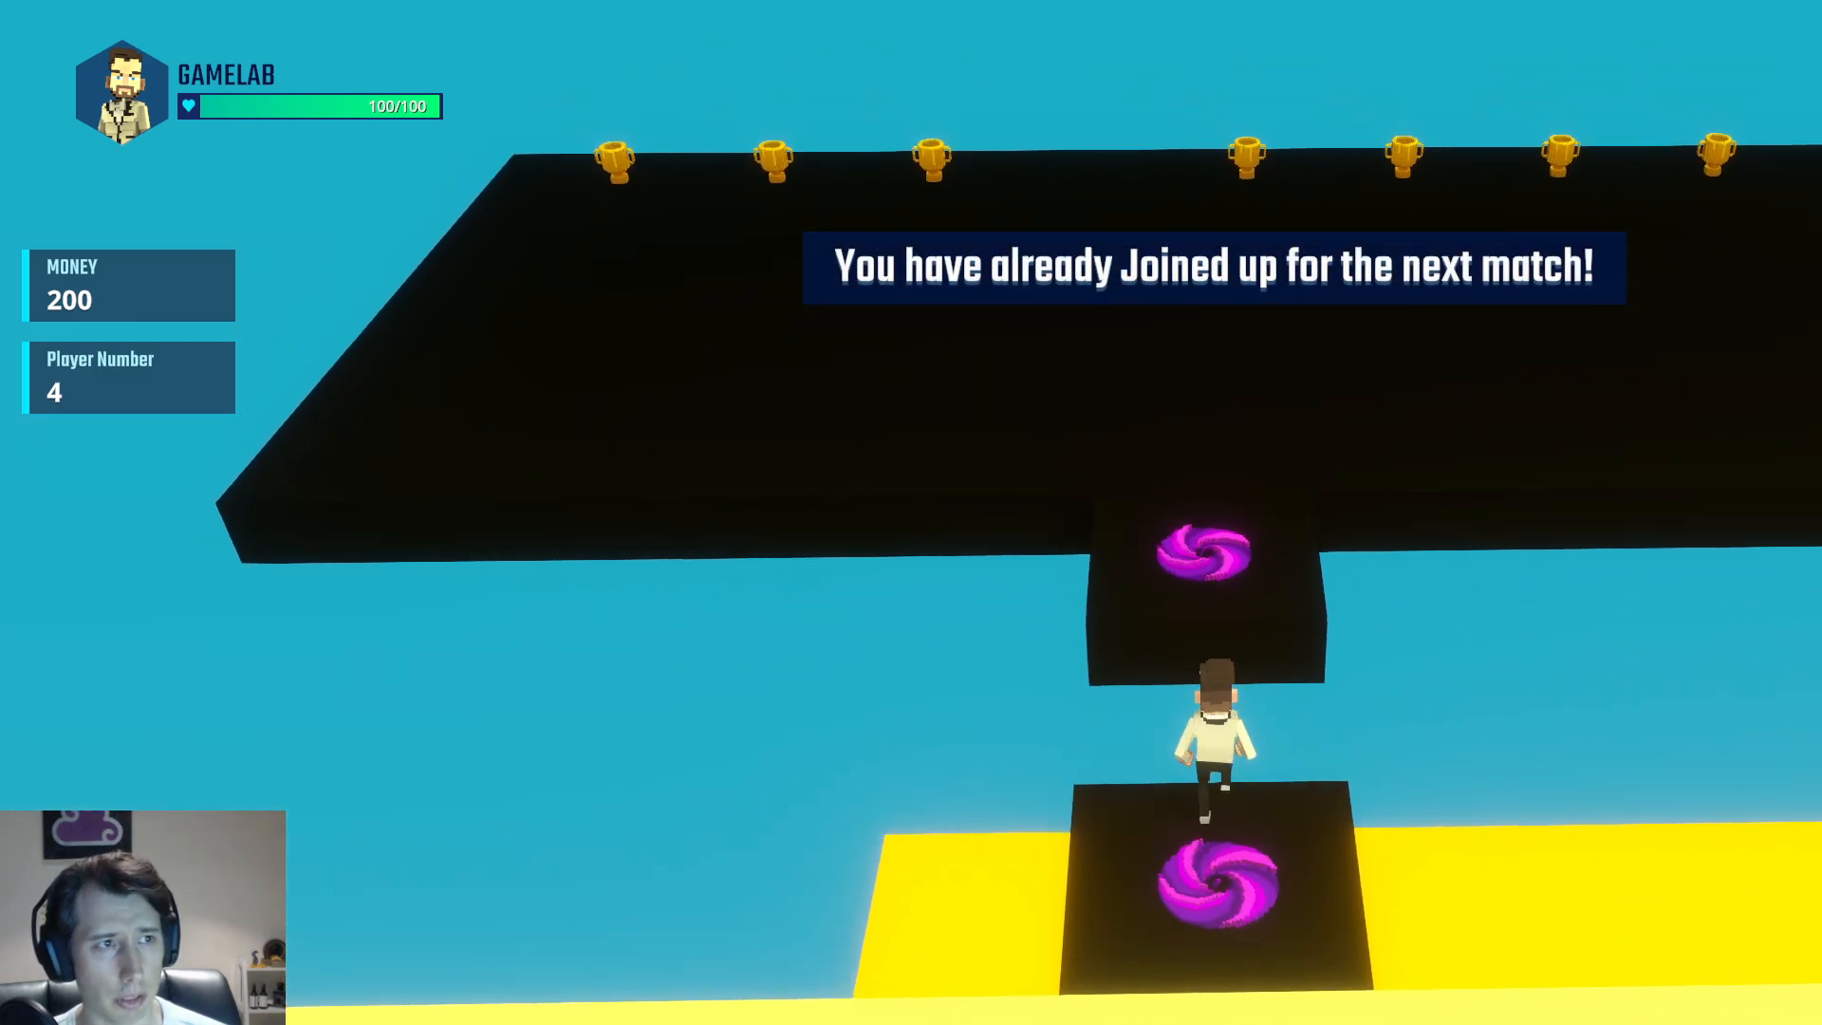
pyautogui.press('w')
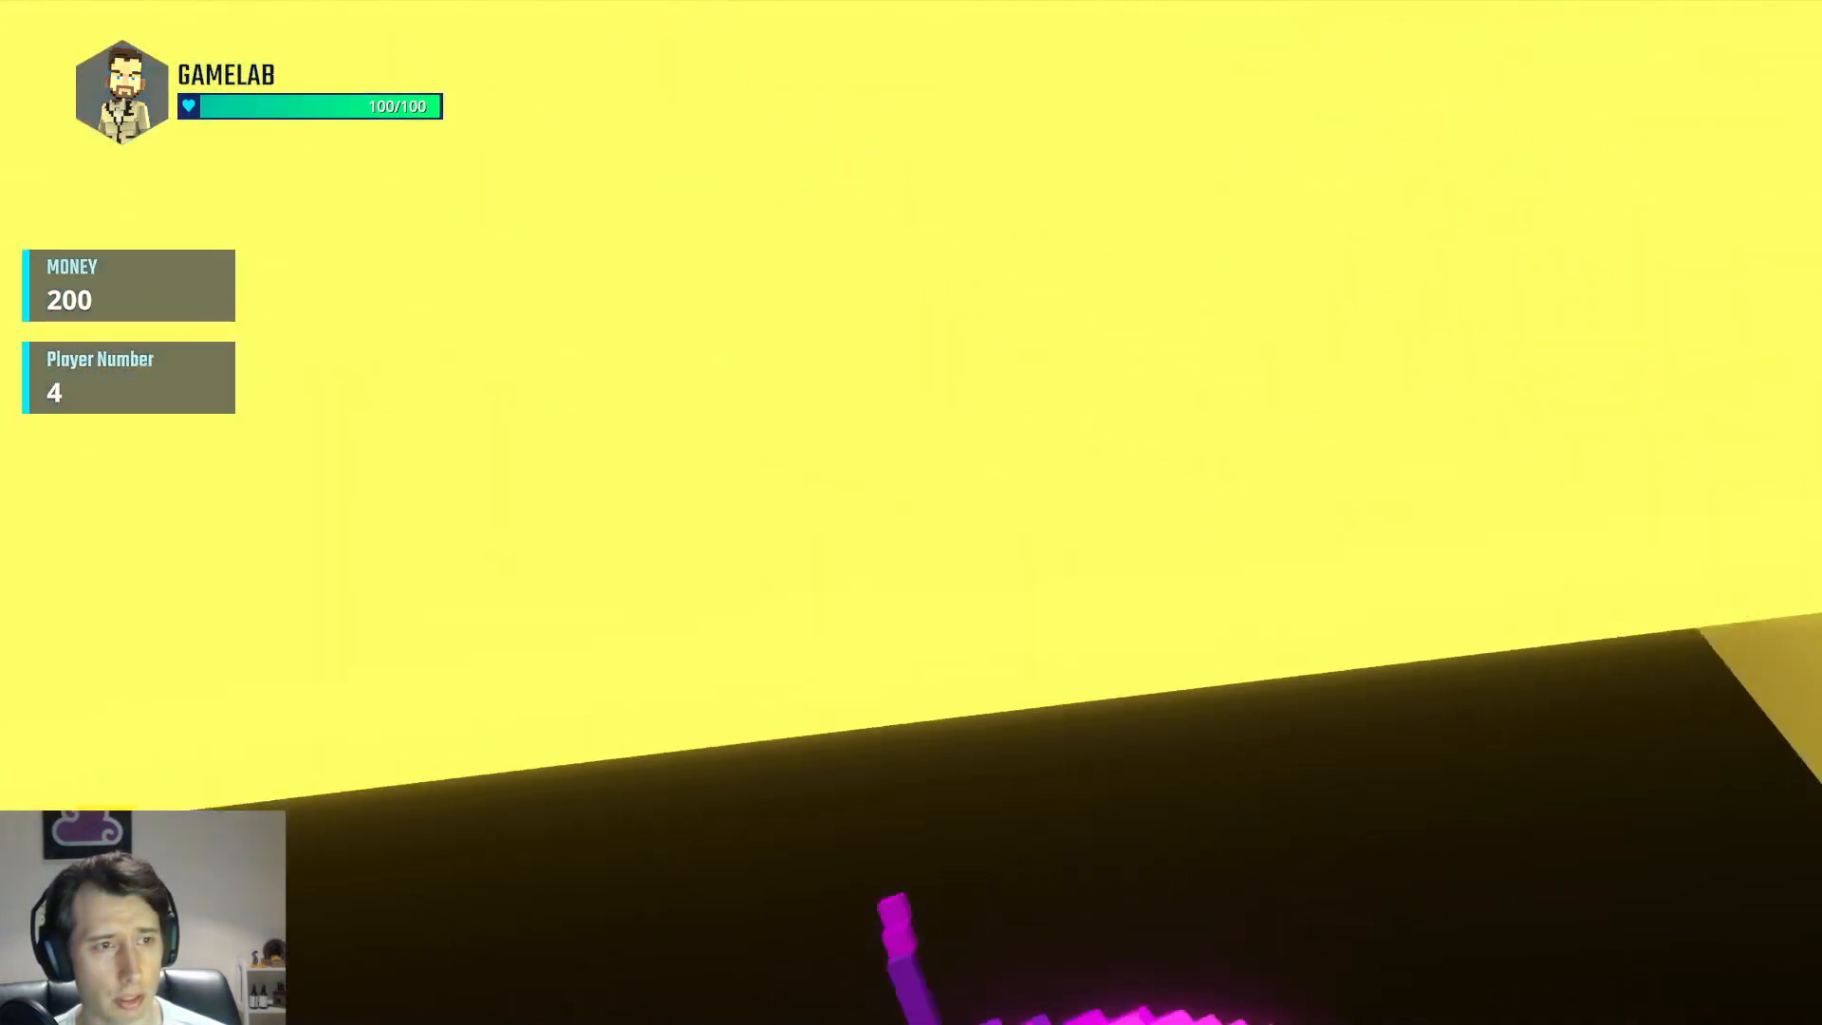
pyautogui.press('w')
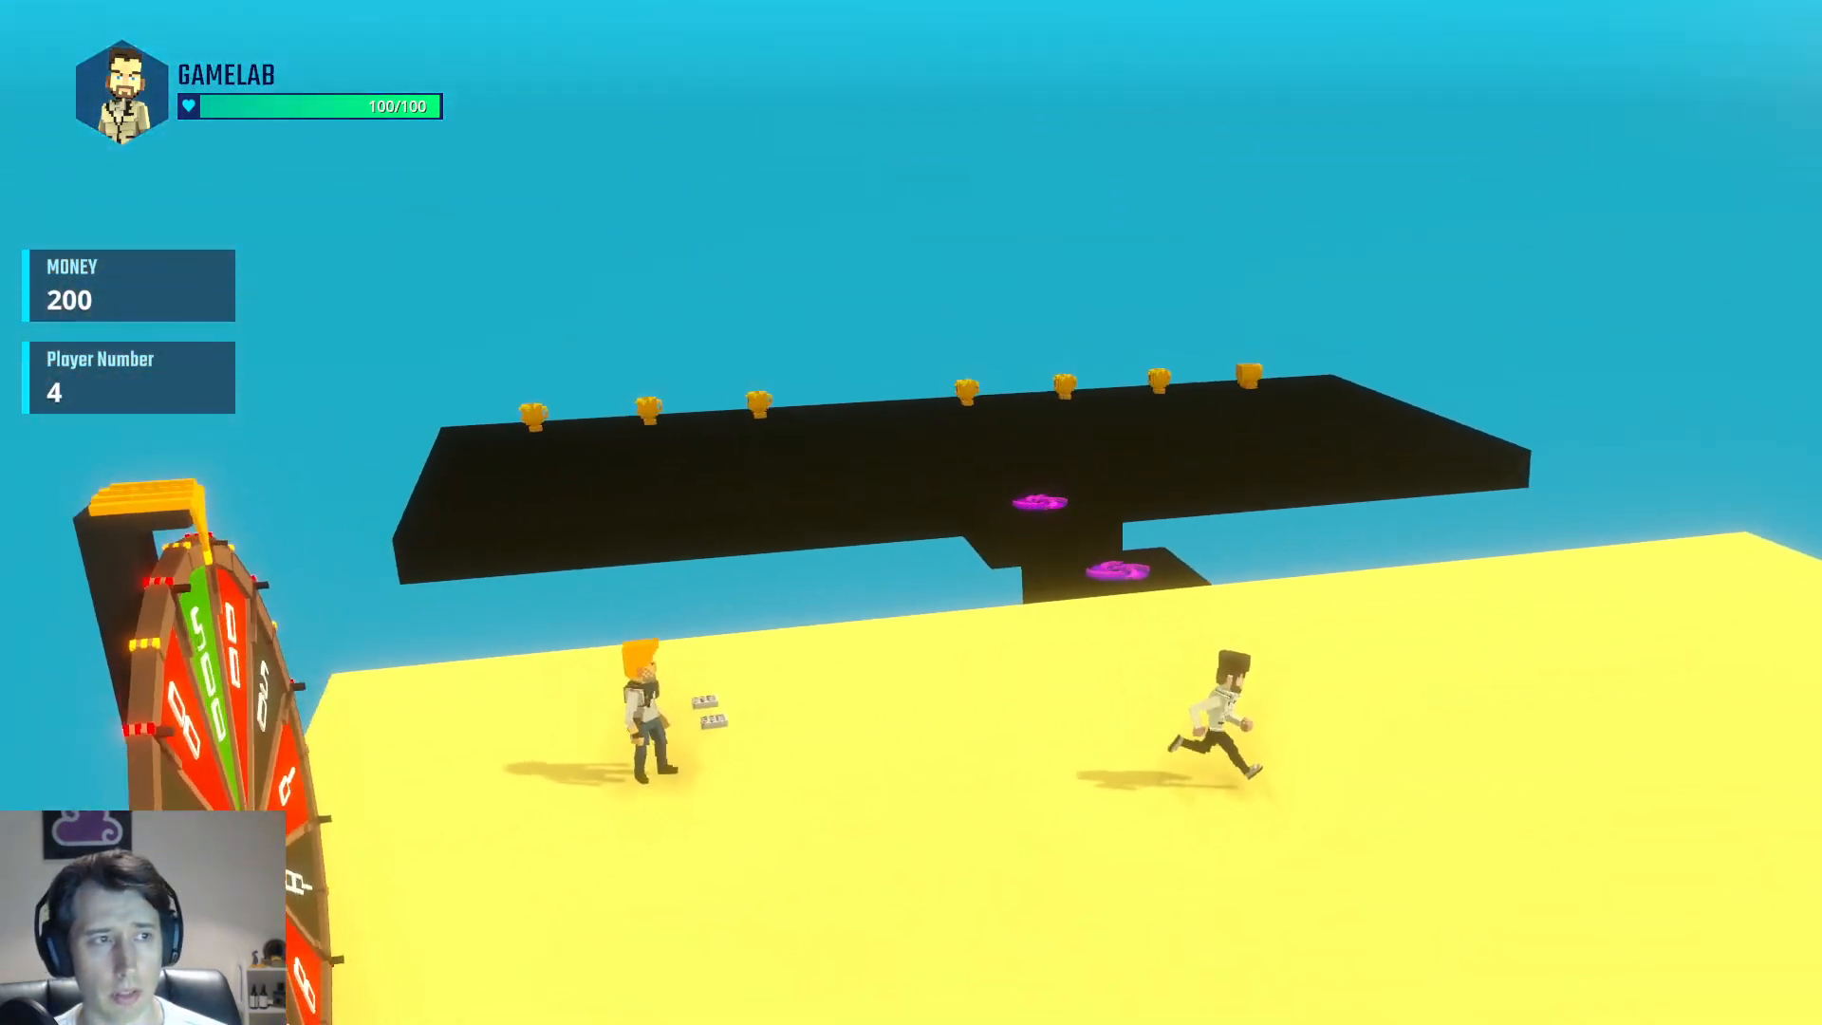
pyautogui.press('w')
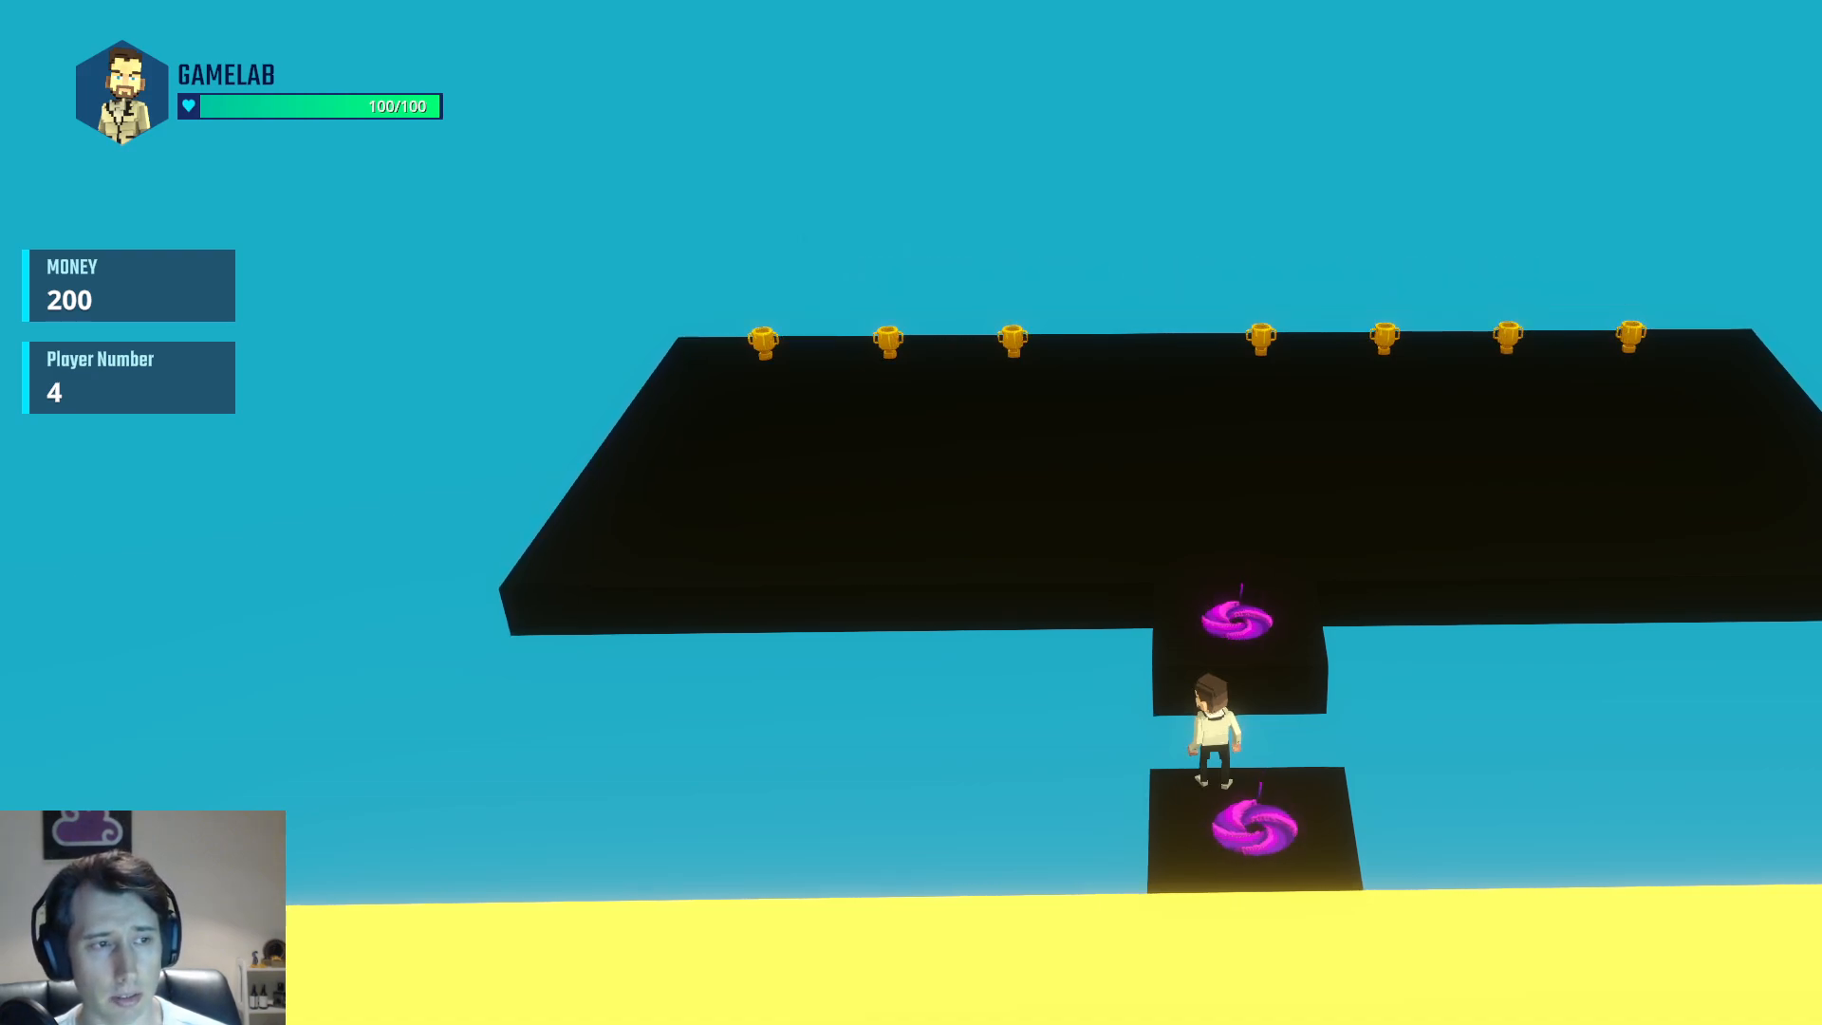
pyautogui.press('s')
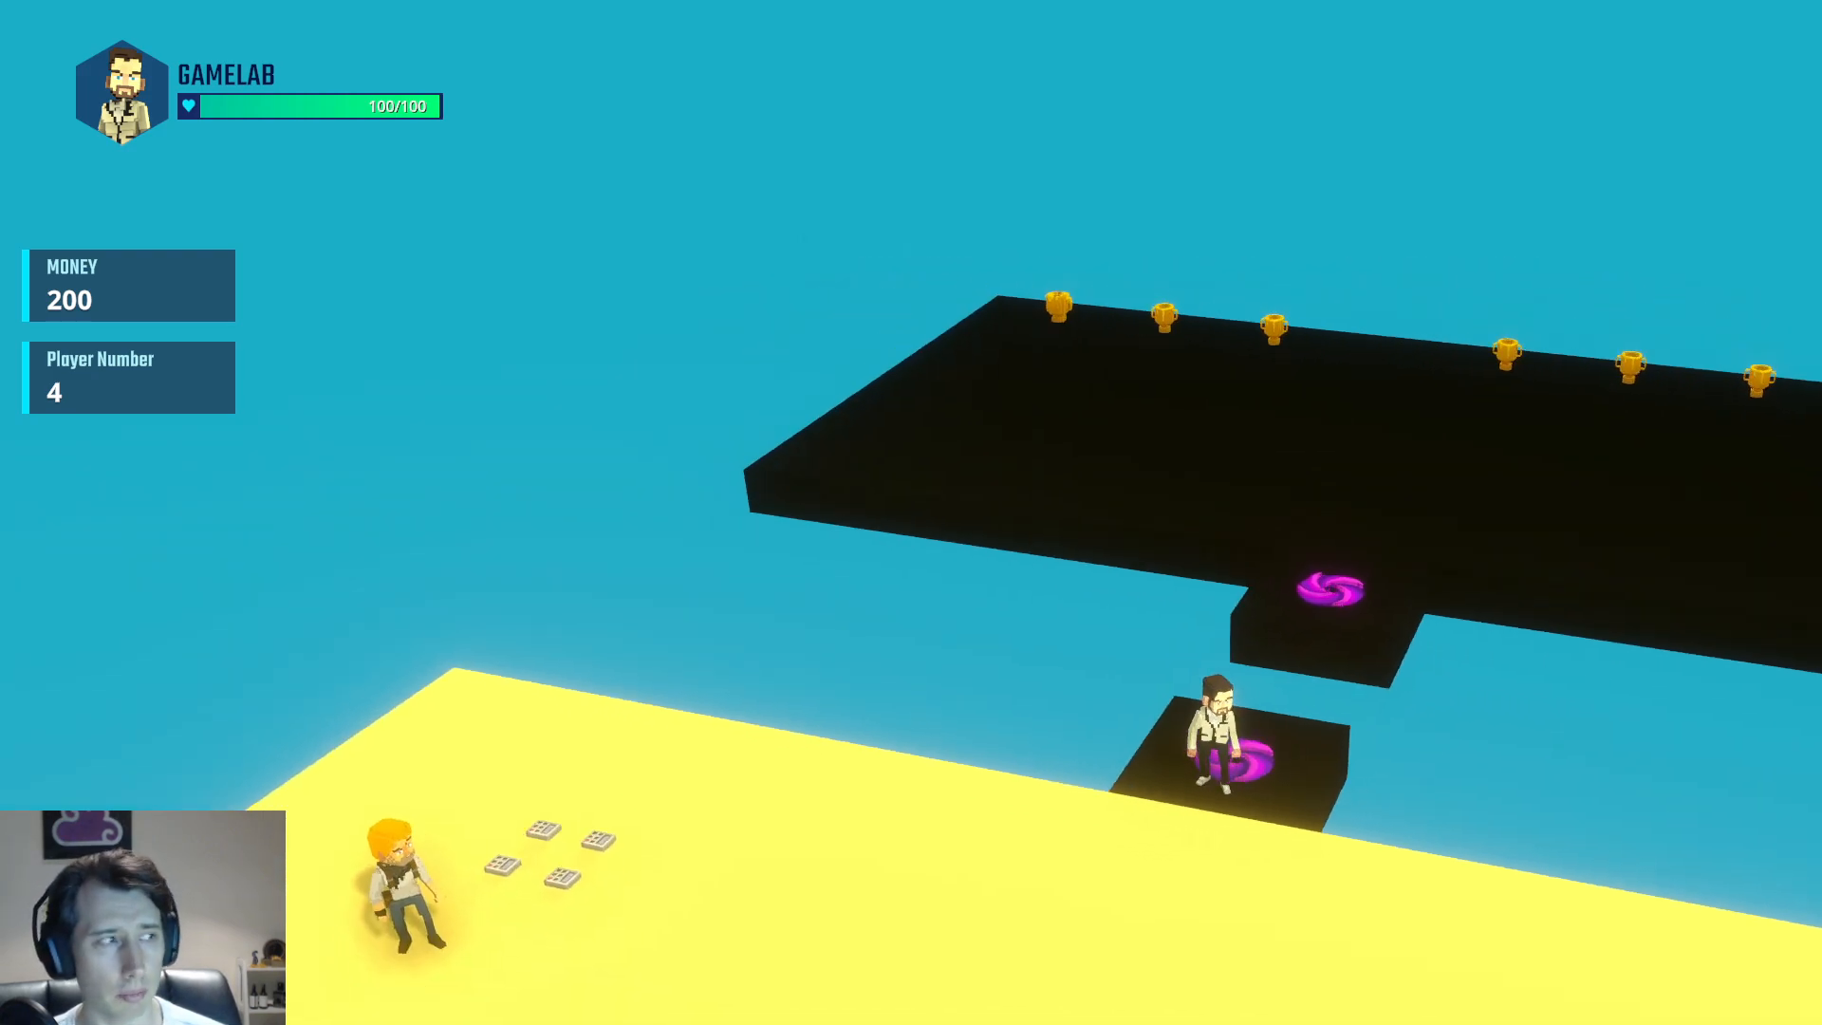
pyautogui.press('s')
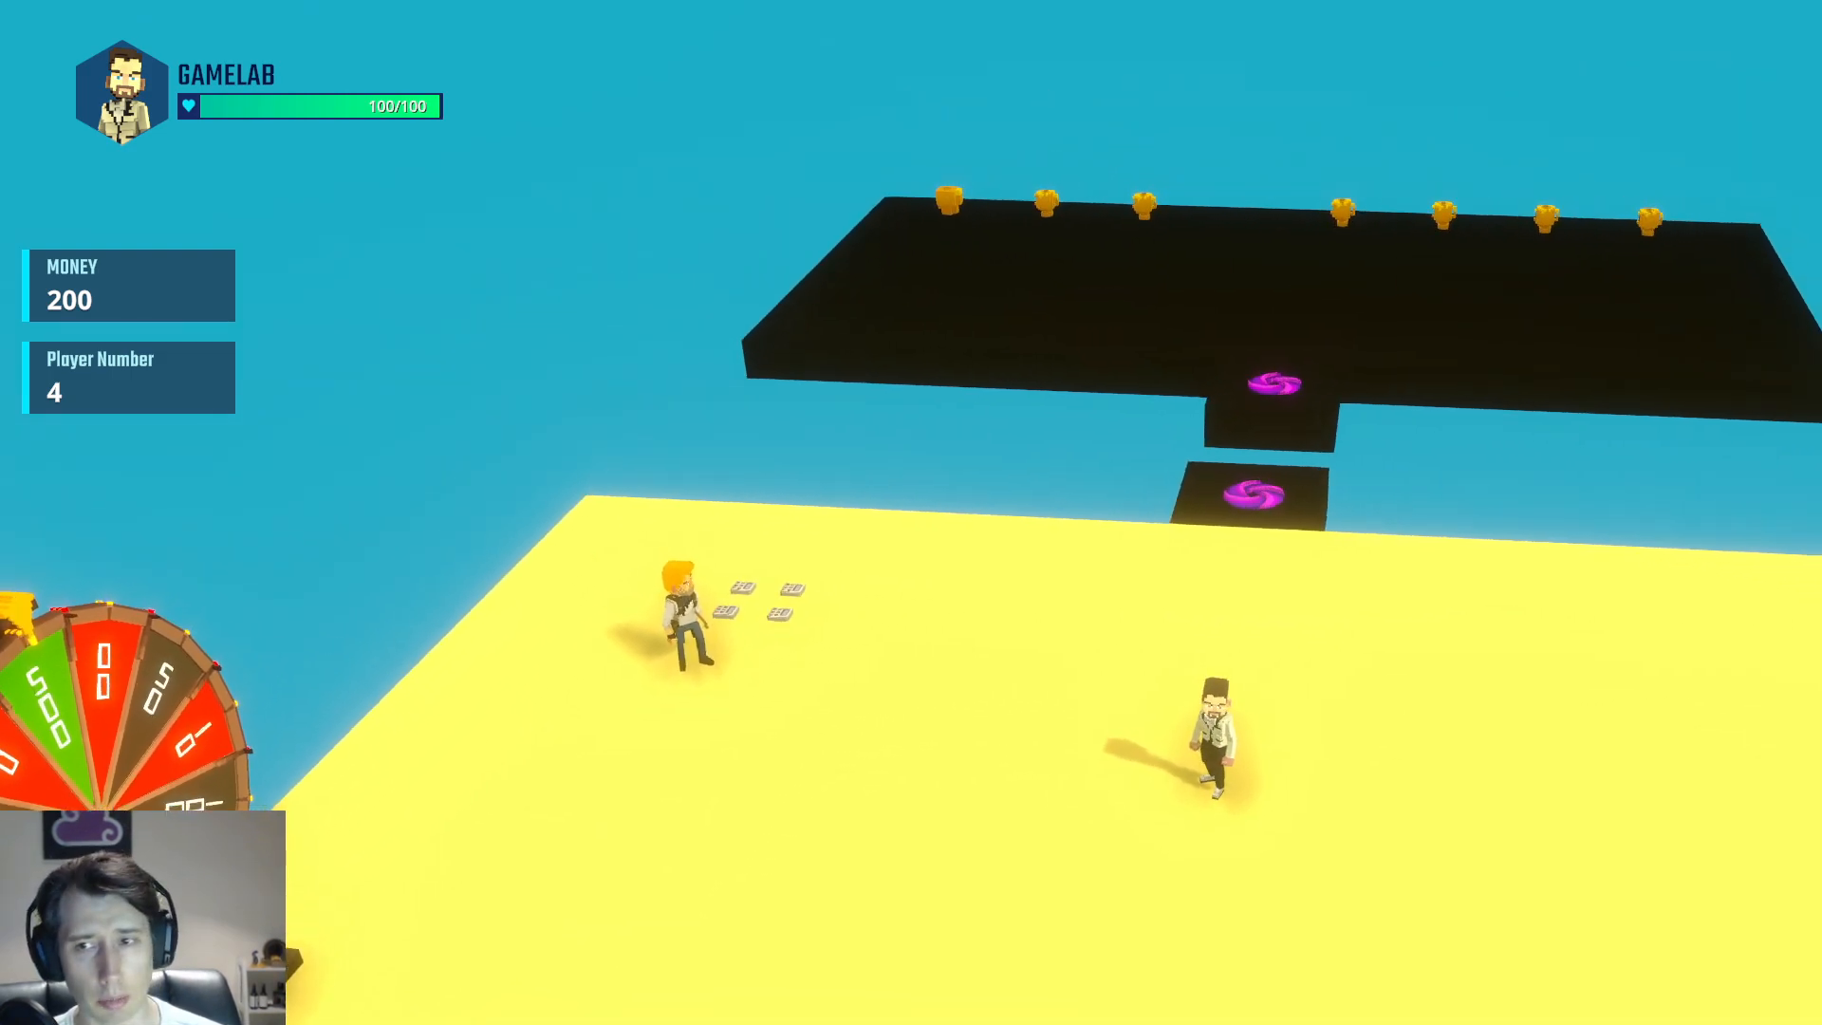
pyautogui.press('w')
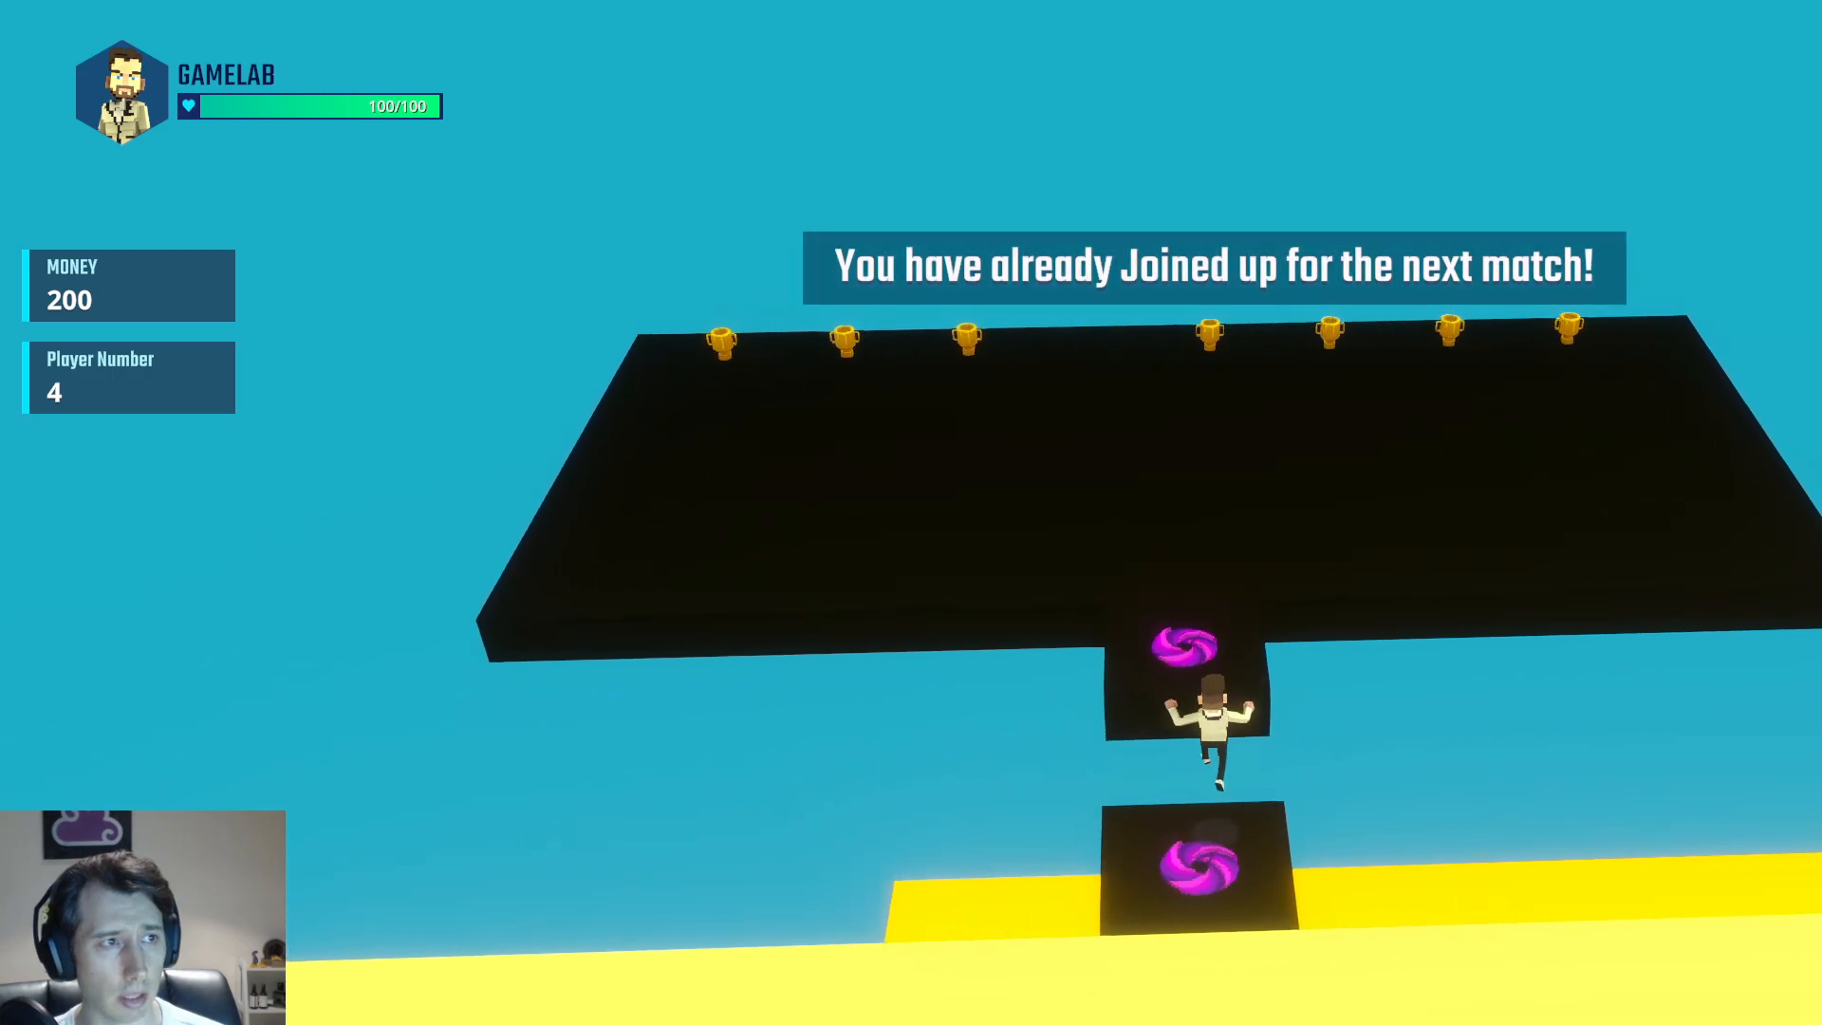
pyautogui.press('s')
pyautogui.press('w')
pyautogui.press('space')
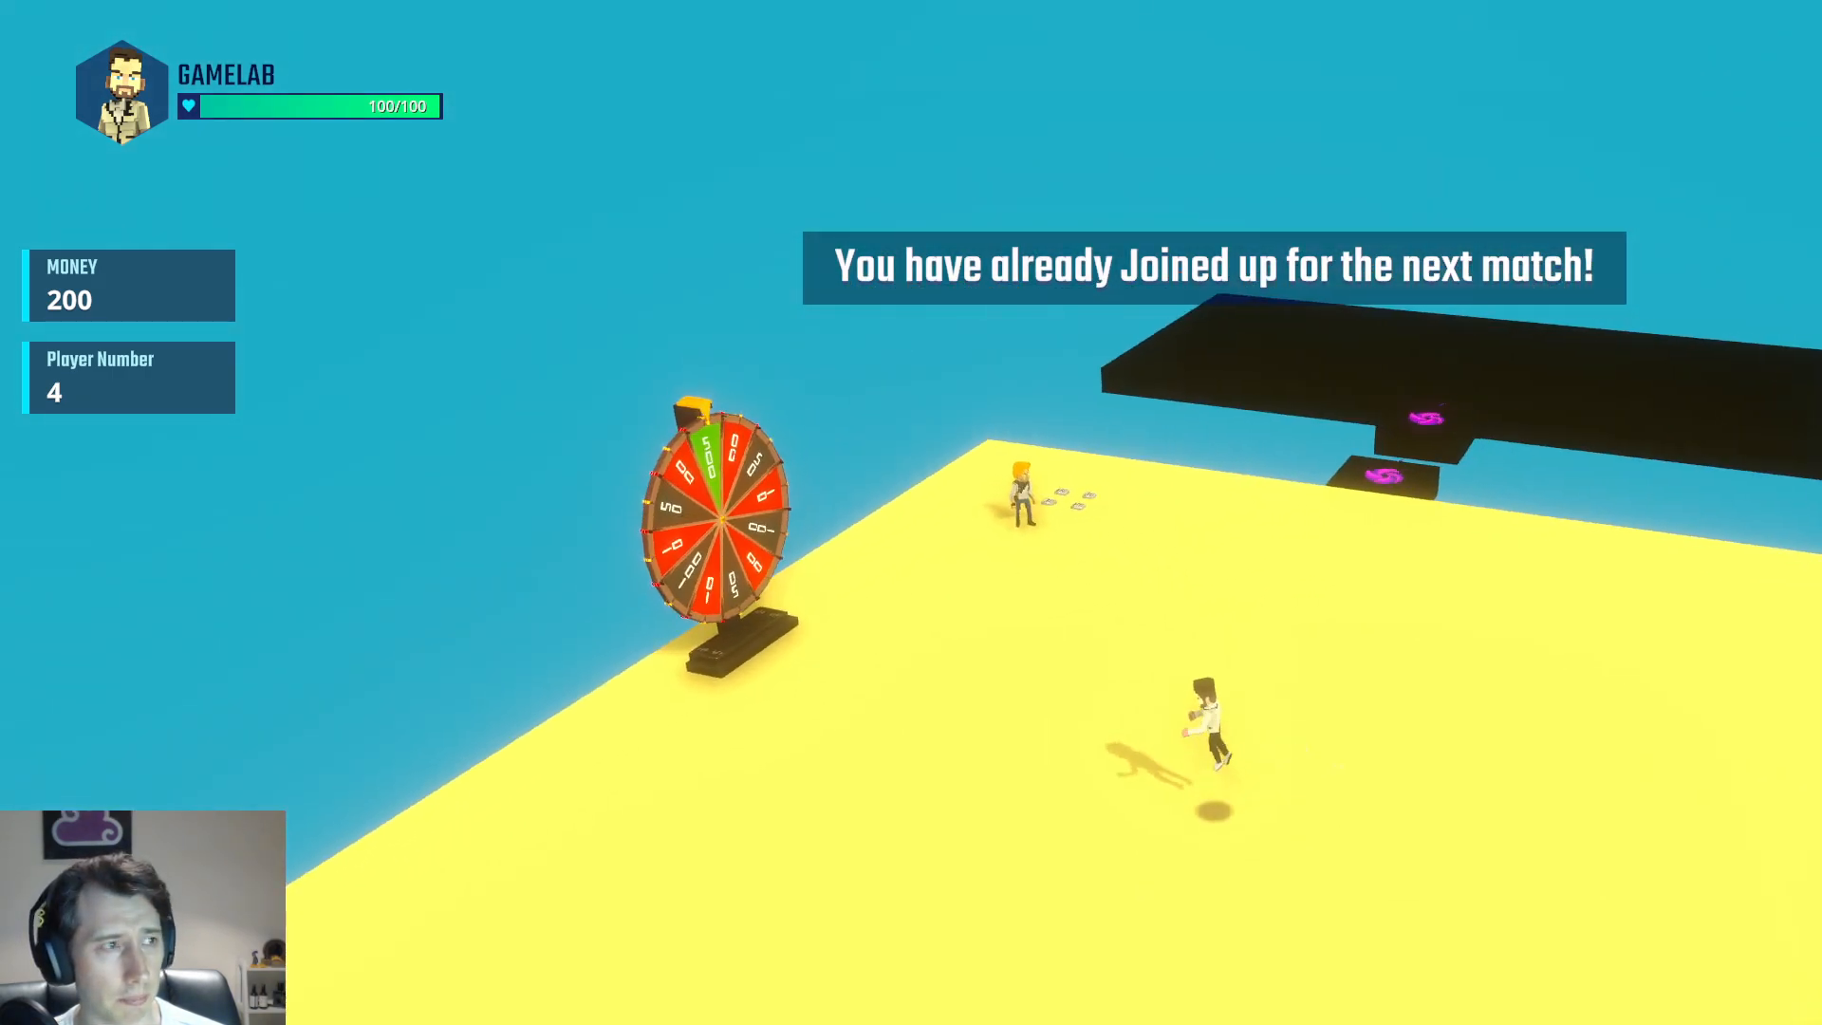
pyautogui.press('Escape')
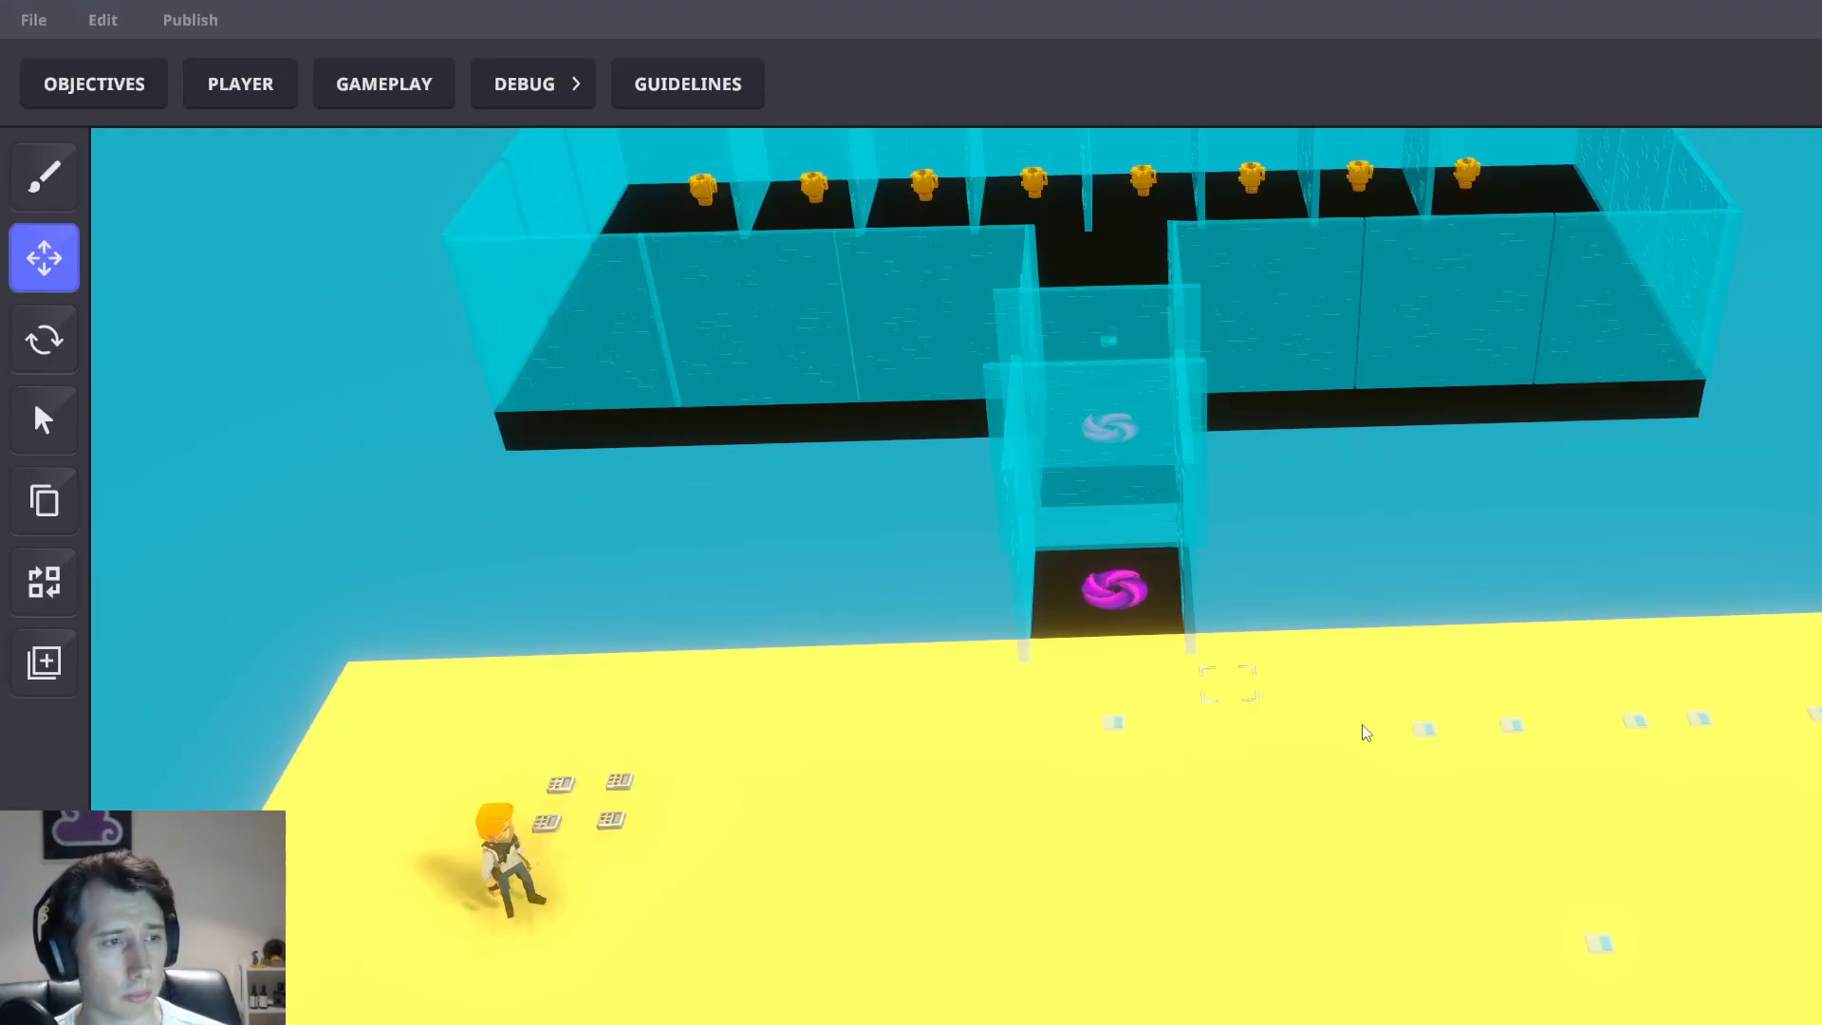
# Select the row of five translucent wall panels beside the prize wheel and move it to the yellow platform's outer edge
pyautogui.scroll(-3, 1319, 750)
pyautogui.moveTo(1299, 756)
pyautogui.mouseDown(button='right')
pyautogui.moveTo(1280, 779)
pyautogui.moveTo(1597, 772)
pyautogui.moveTo(1639, 732)
pyautogui.moveTo(1257, 790)
pyautogui.moveTo(1278, 783)
pyautogui.mouseUp(button='right')
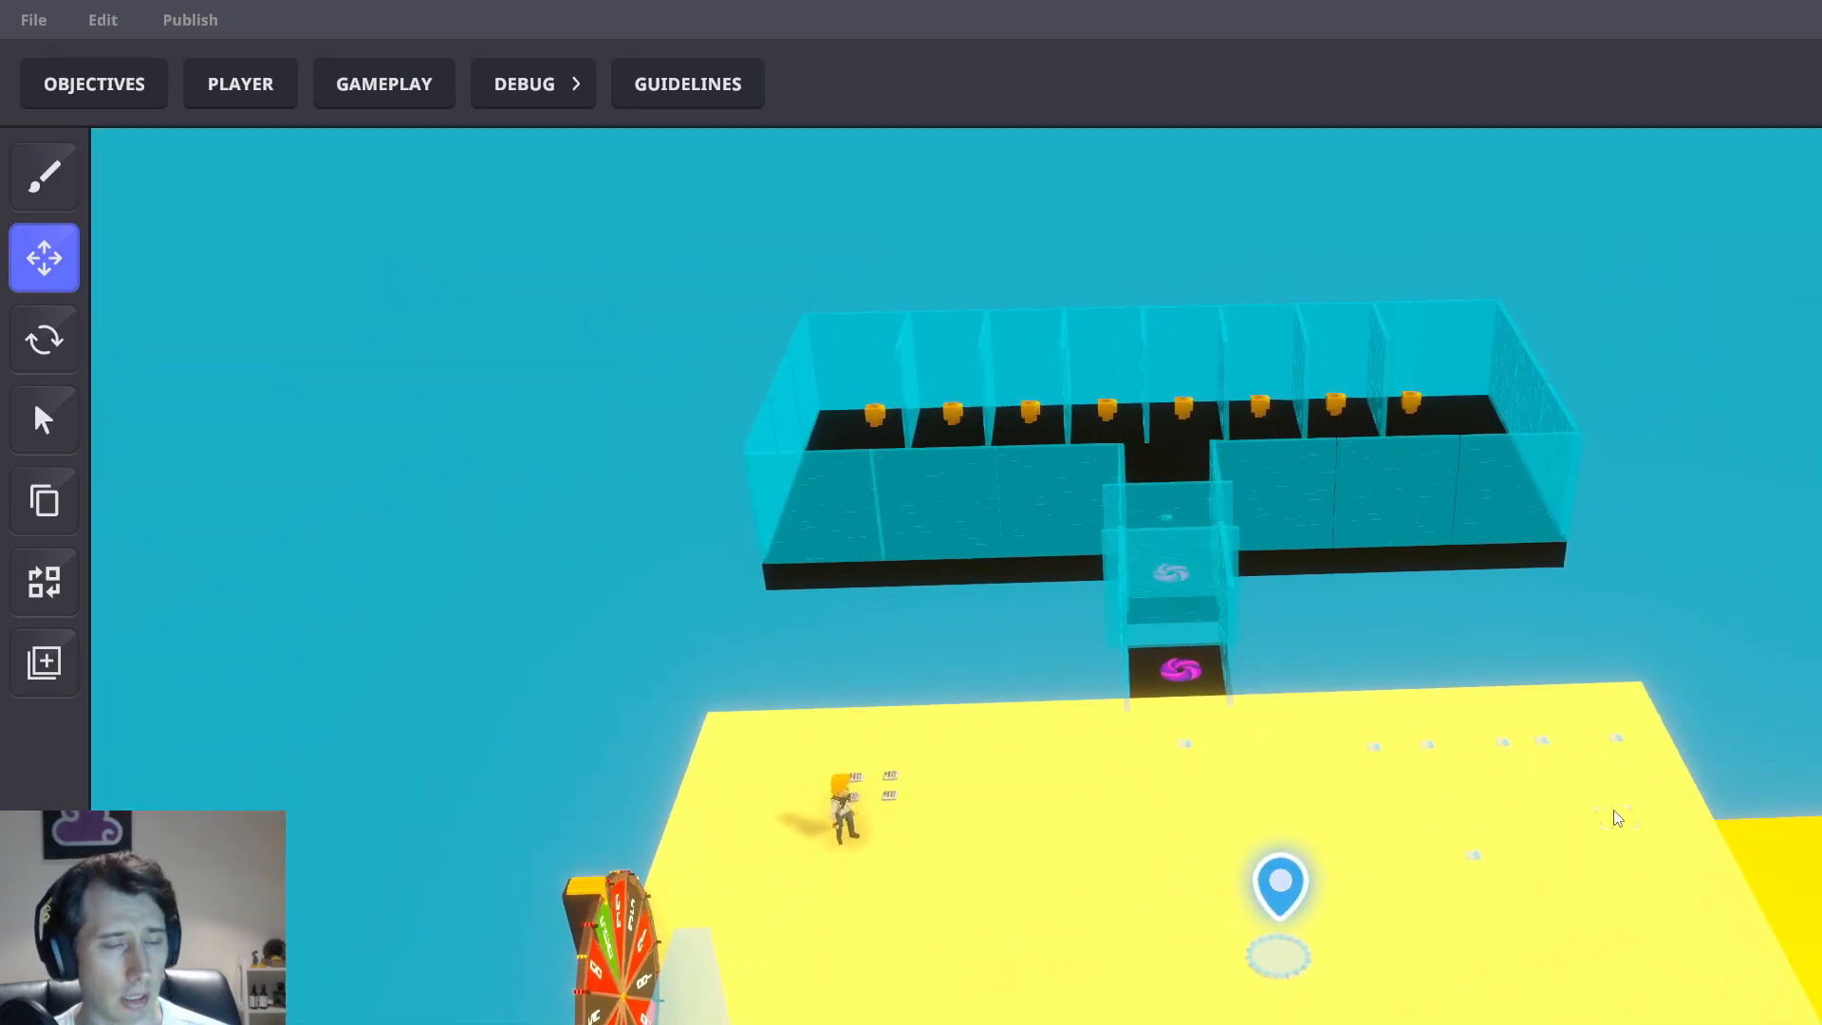
pyautogui.moveTo(1618, 818)
pyautogui.mouseDown(button='right')
pyautogui.moveTo(1387, 675)
pyautogui.moveTo(1354, 623)
pyautogui.moveTo(1099, 642)
pyautogui.mouseUp(button='right')
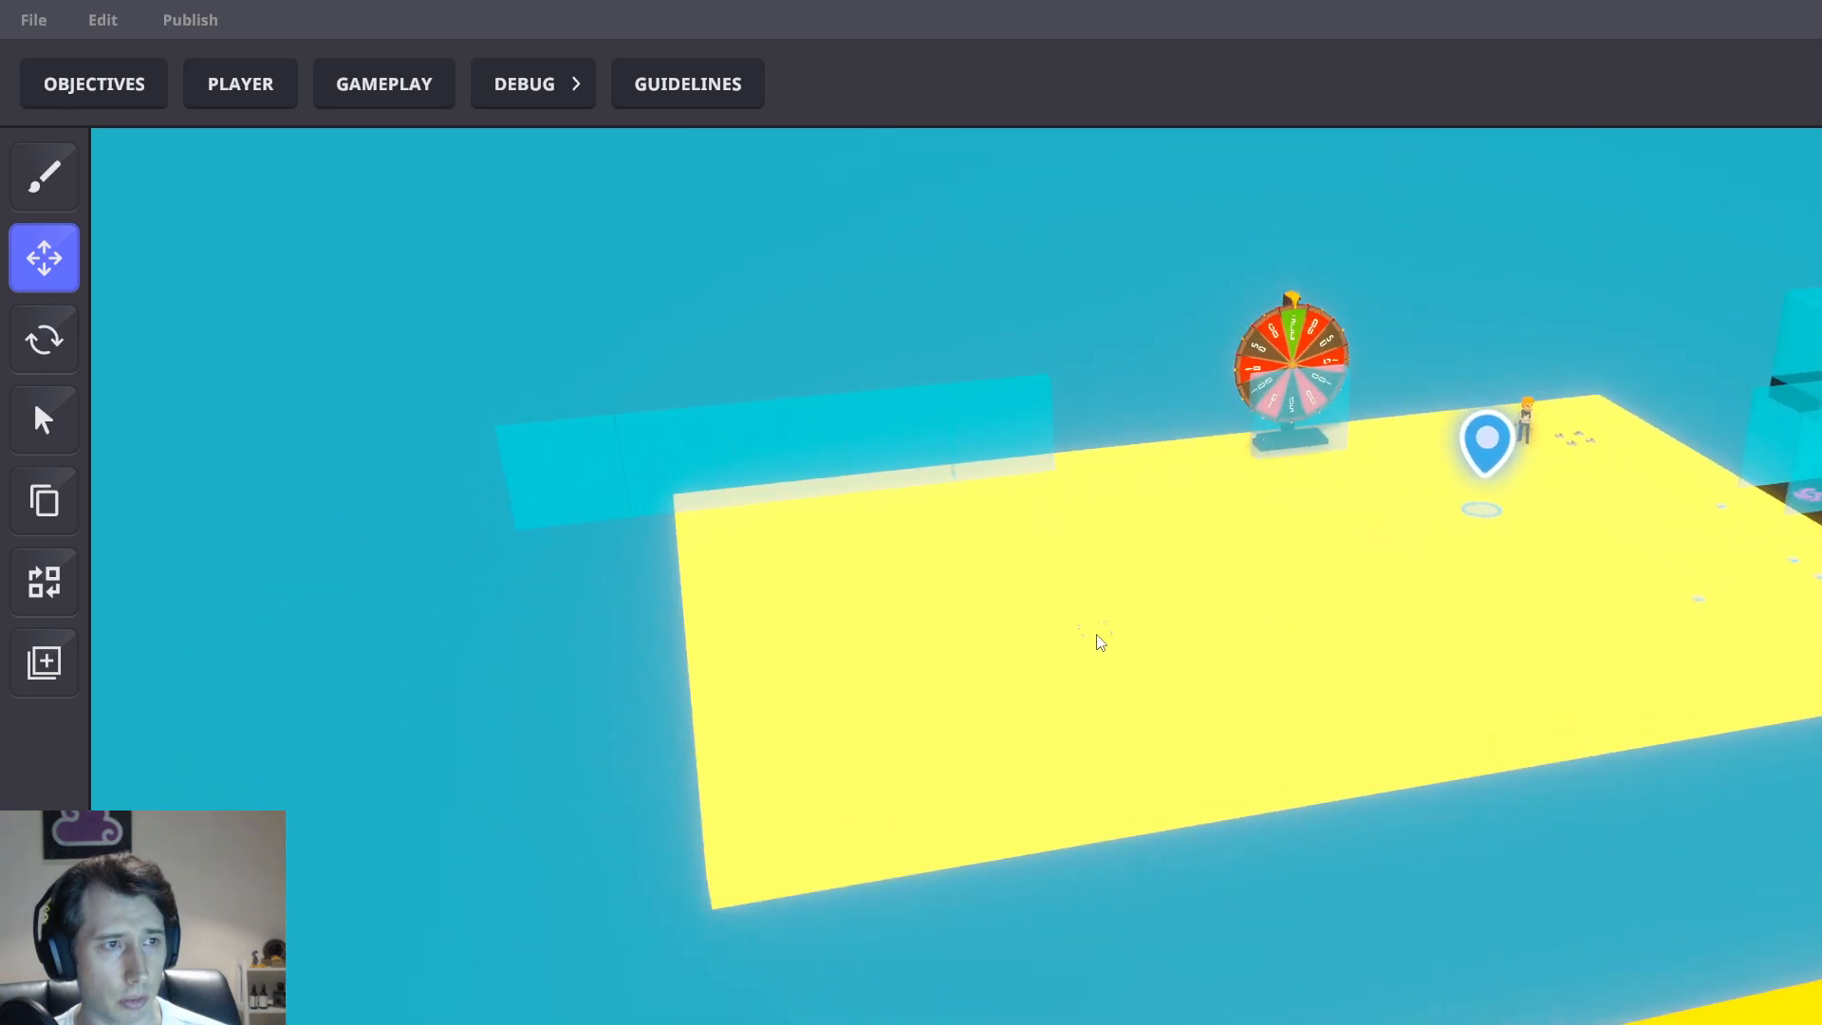
pyautogui.moveTo(521, 395); pyautogui.dragTo(1139, 608)
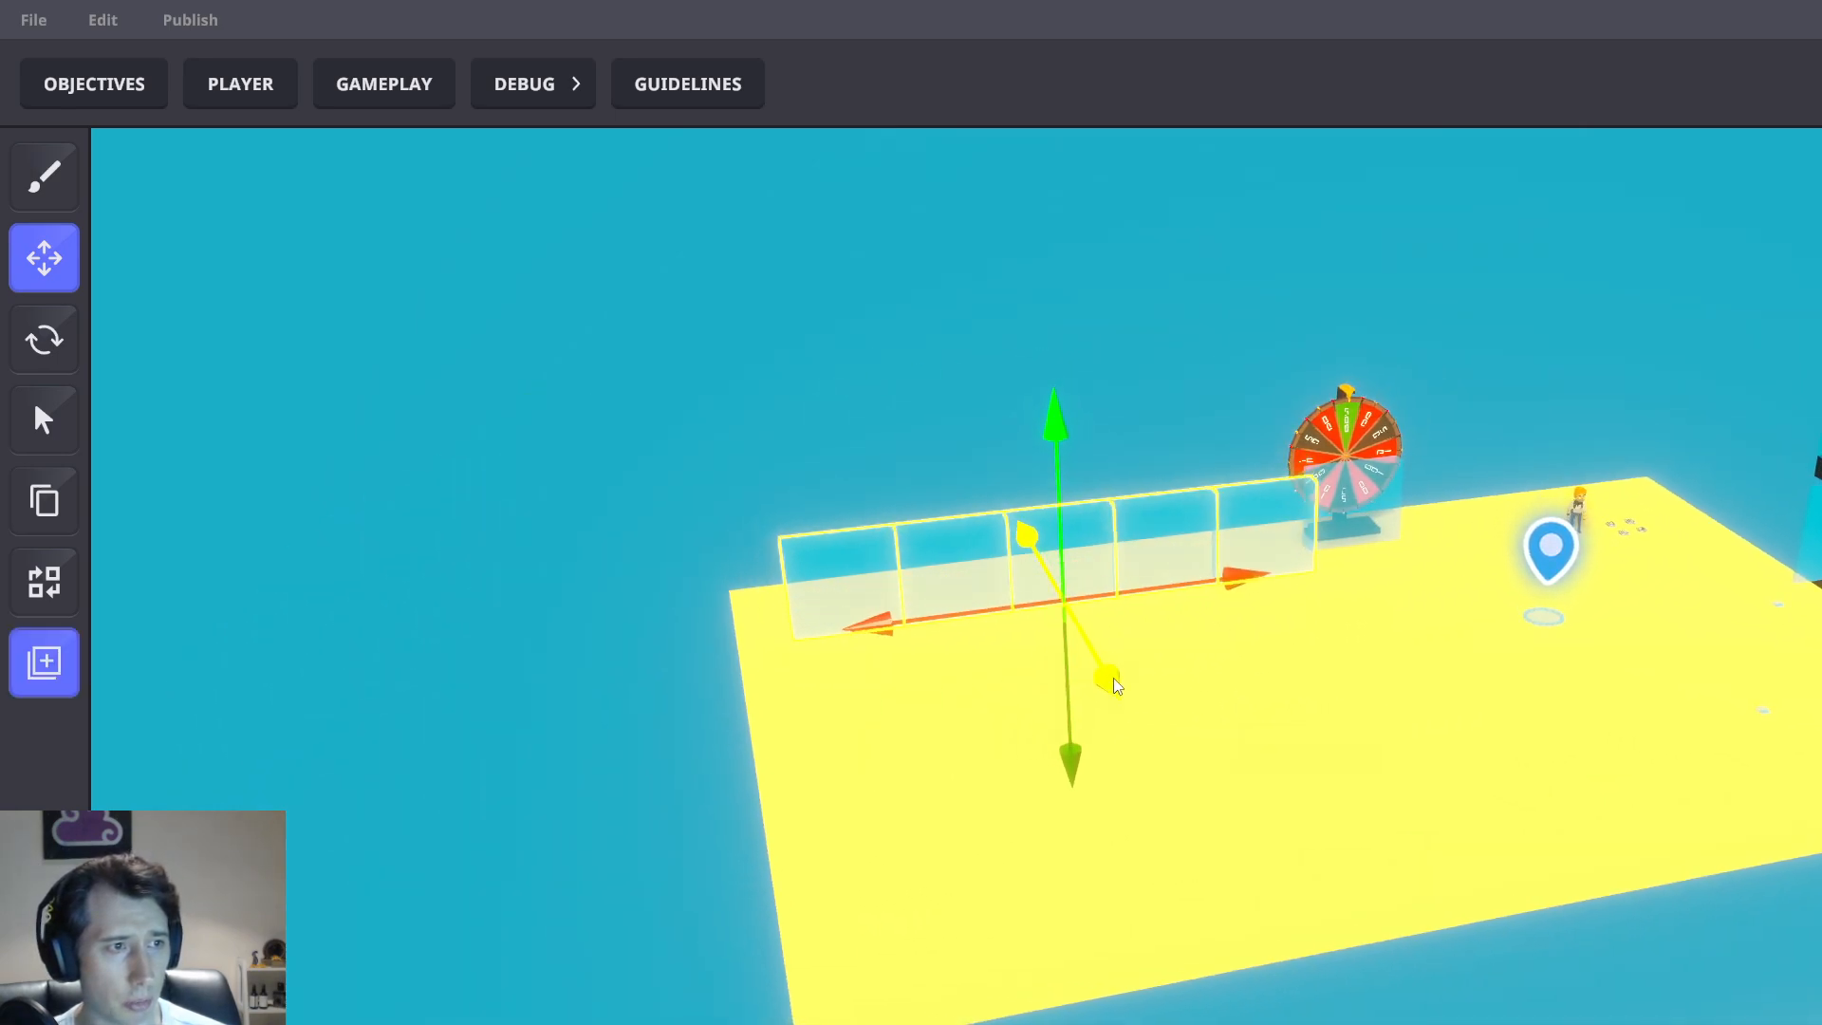
pyautogui.moveTo(1103, 663); pyautogui.dragTo(1424, 720, button='right')
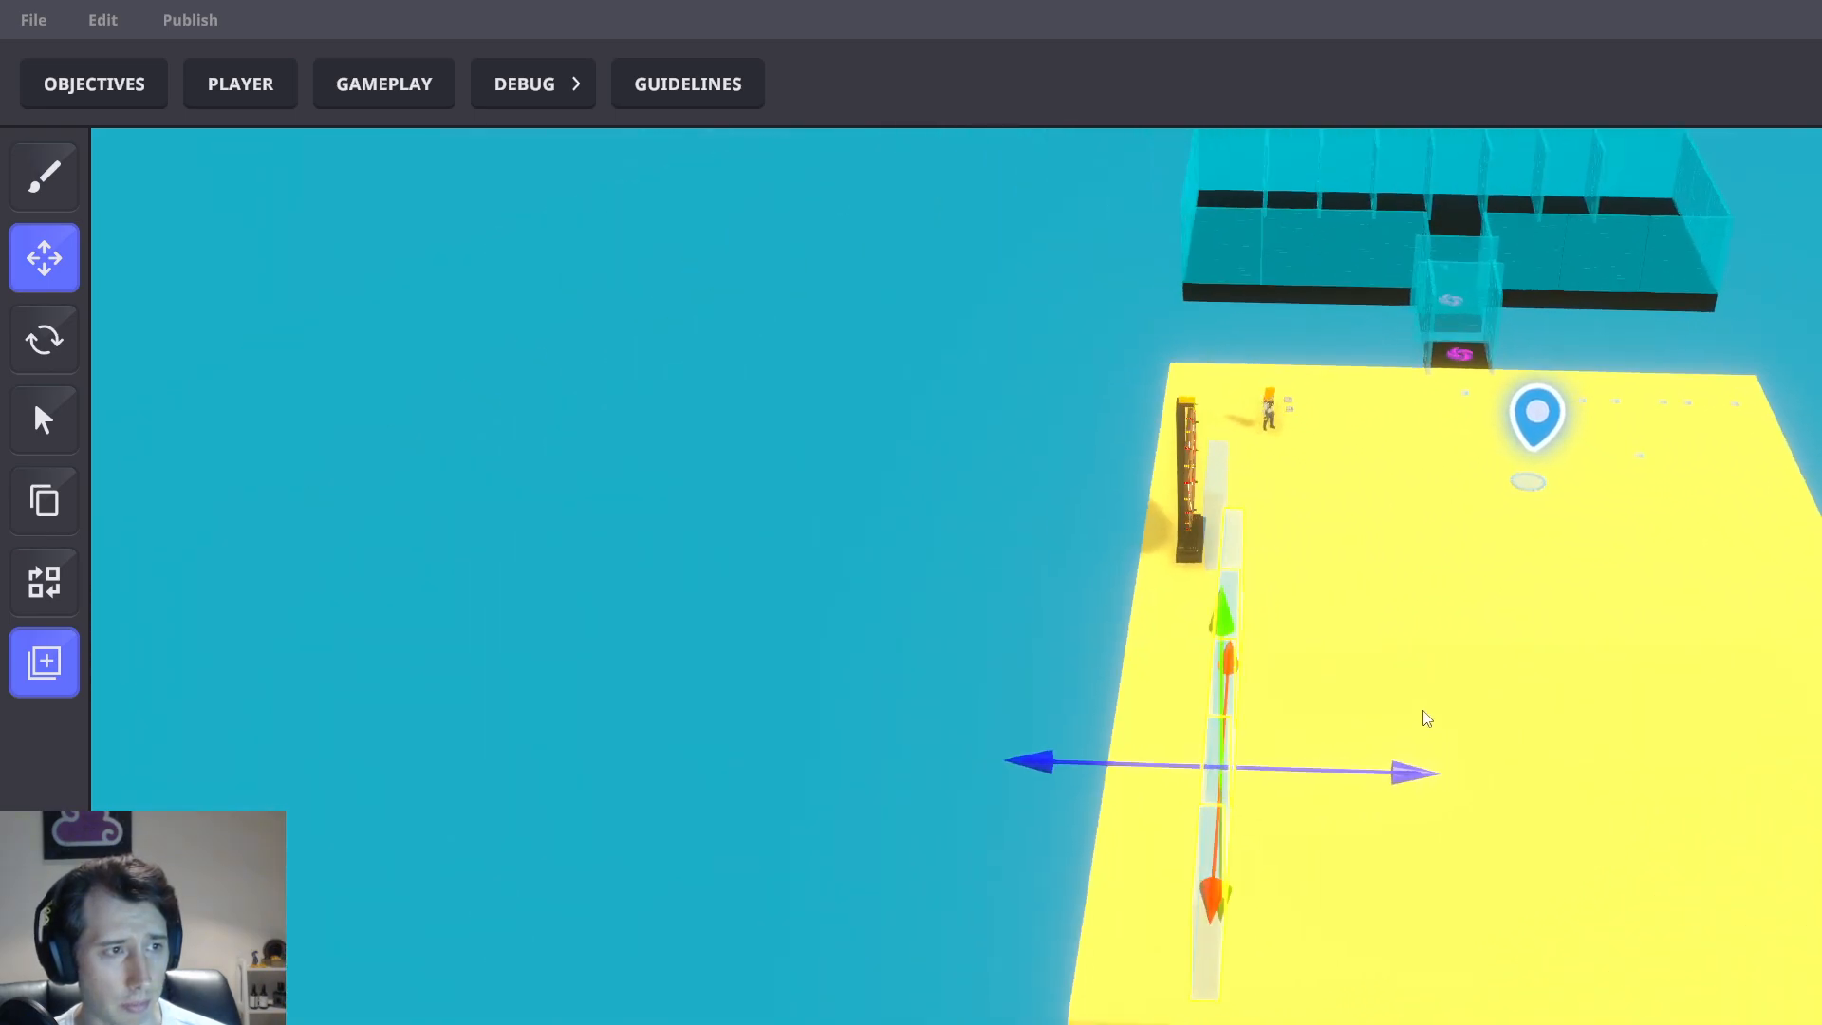
pyautogui.moveTo(1378, 769); pyautogui.dragTo(1376, 765)
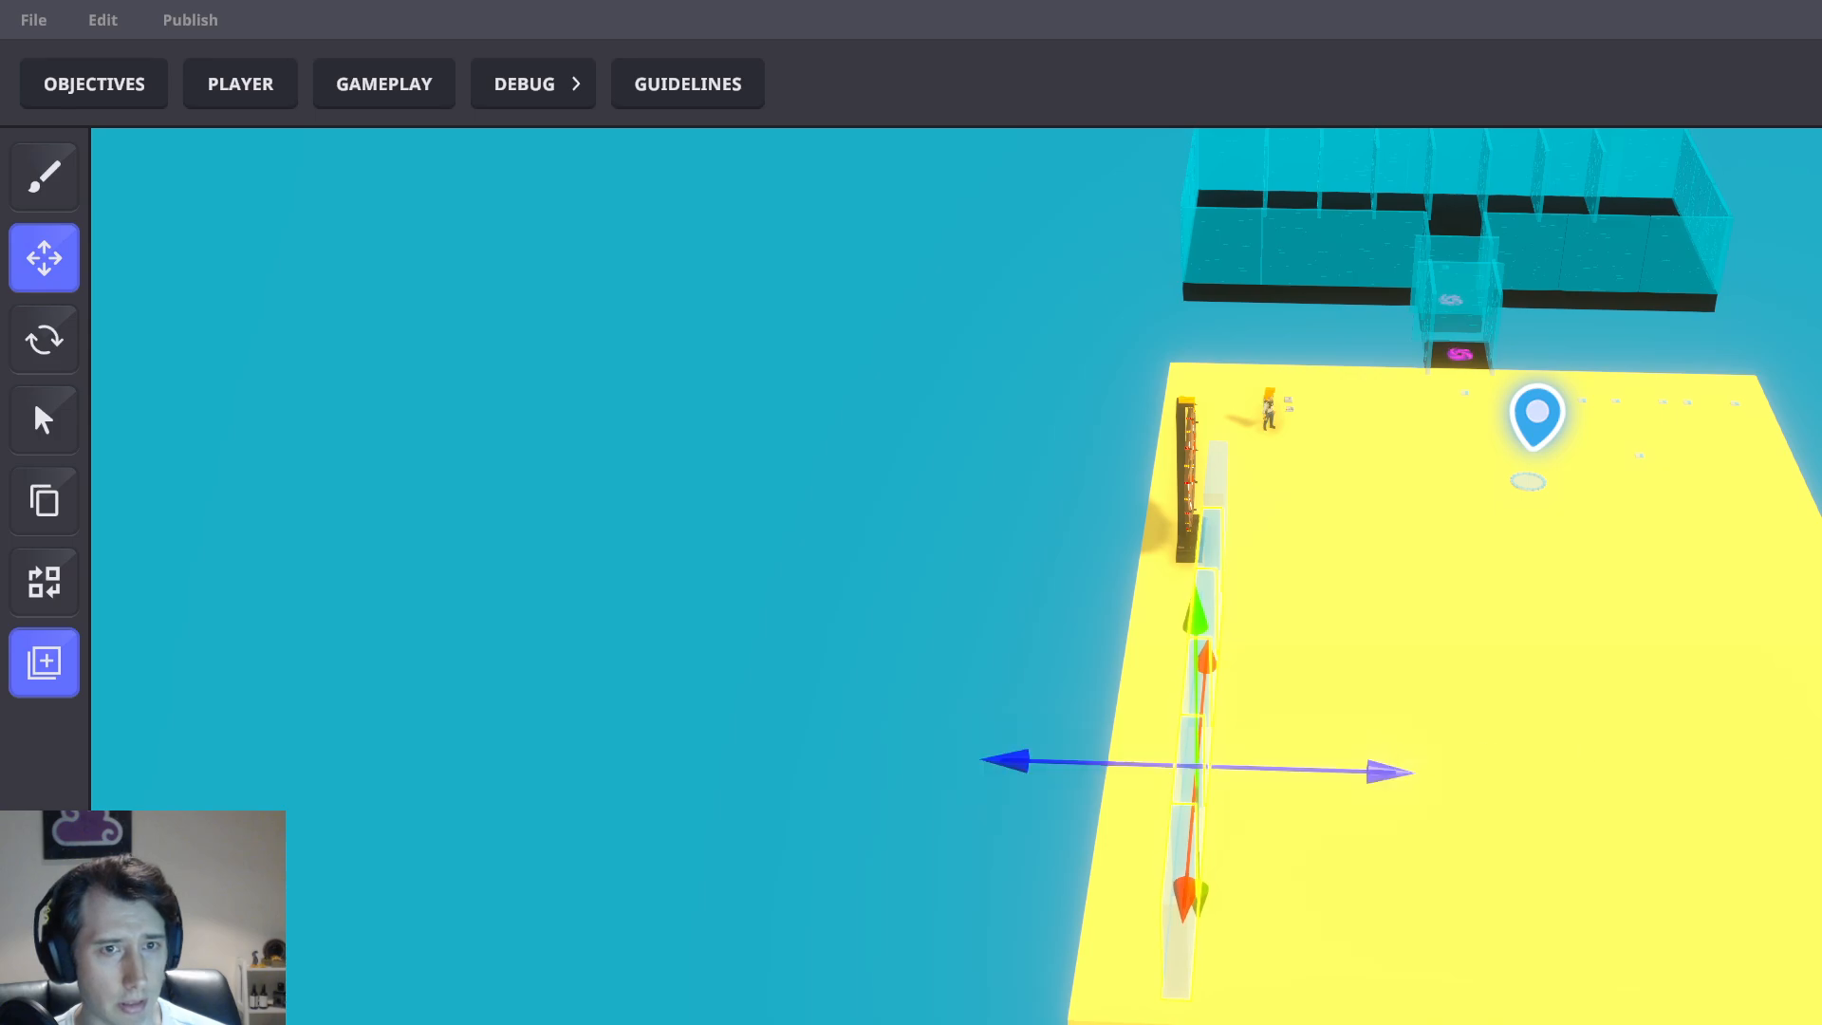
pyautogui.moveTo(1595, 641); pyautogui.dragTo(1225, 782, button='right')
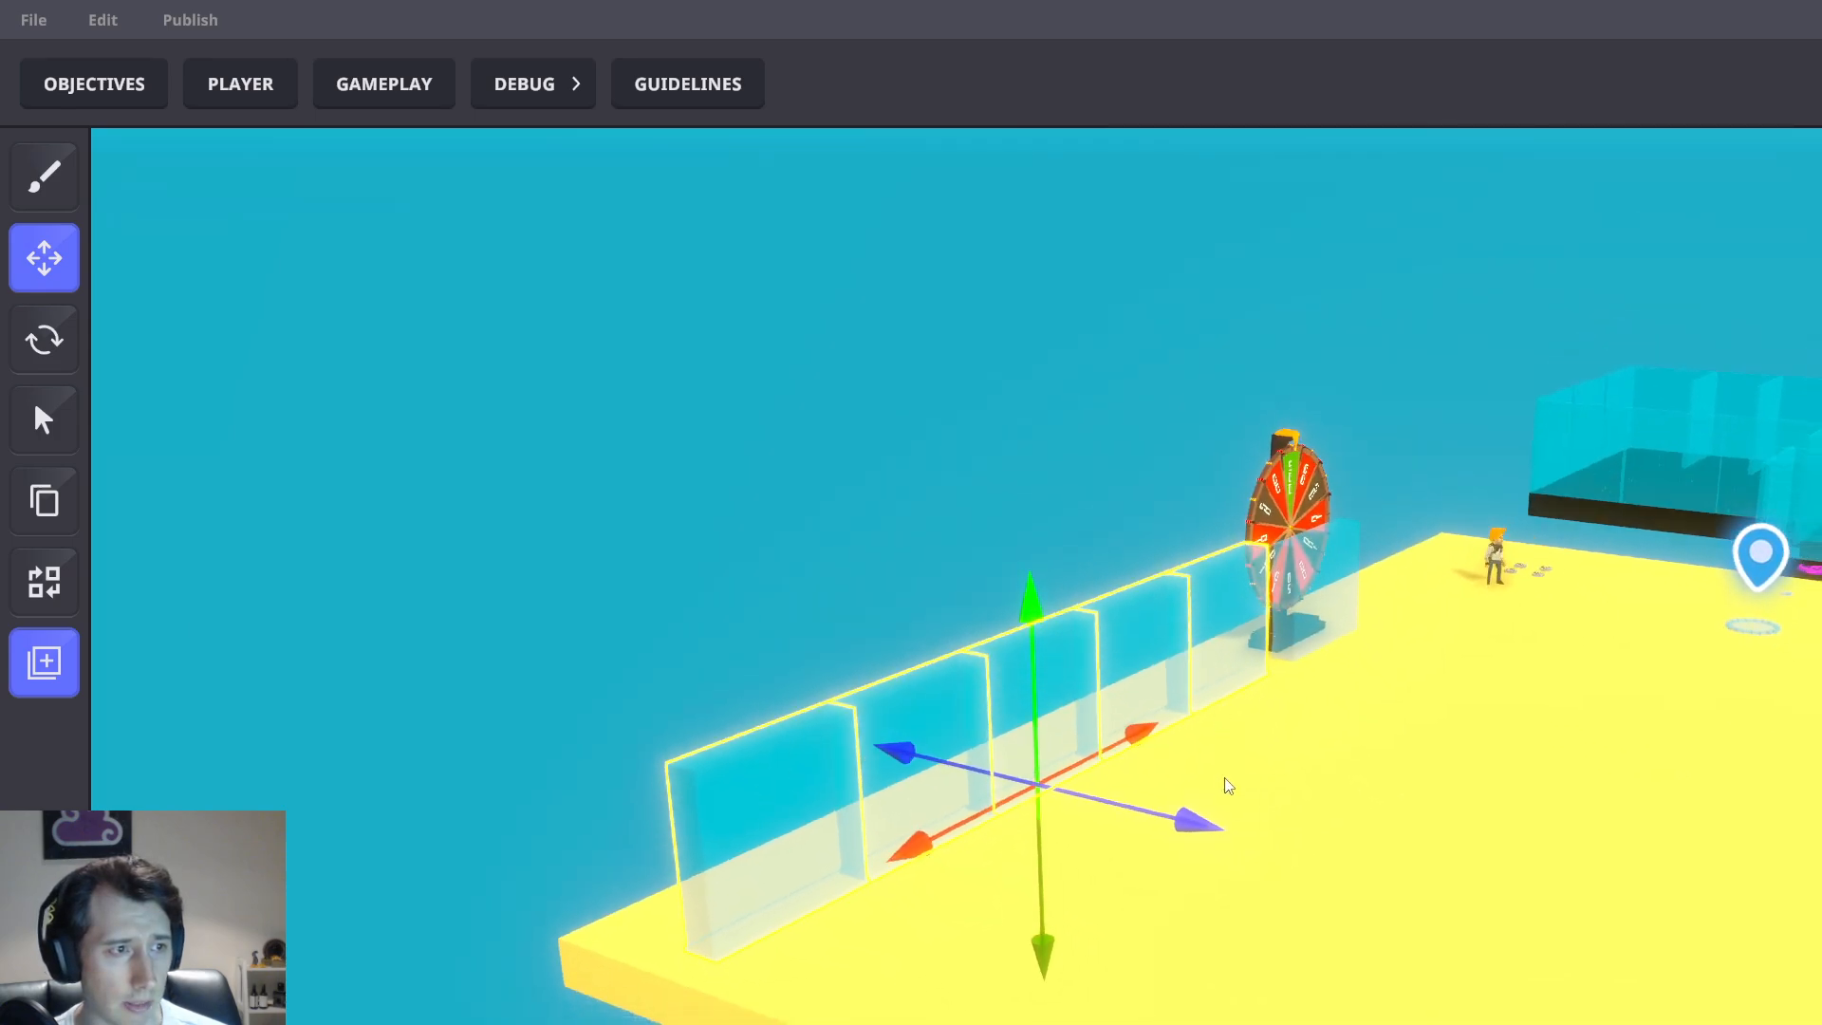
pyautogui.moveTo(1114, 821); pyautogui.dragTo(1085, 818)
pyautogui.moveTo(1106, 836)
pyautogui.mouseDown(button='right')
pyautogui.moveTo(1288, 905)
pyautogui.moveTo(1106, 946)
pyautogui.moveTo(1078, 843)
pyautogui.mouseUp(button='right')
pyautogui.moveTo(1099, 679)
pyautogui.mouseDown()
pyautogui.moveTo(1027, 694)
pyautogui.moveTo(1066, 692)
pyautogui.mouseUp()
# Copy an end wall panel from the trophy platform and place it behind the prize wheel, next to the existing wall row
pyautogui.moveTo(1066, 692); pyautogui.dragTo(1135, 765, button='right')
pyautogui.moveTo(1320, 774); pyautogui.dragTo(1528, 854, button='right')
pyautogui.moveTo(1165, 736); pyautogui.dragTo(1141, 600, button='right')
pyautogui.click(1141, 600)
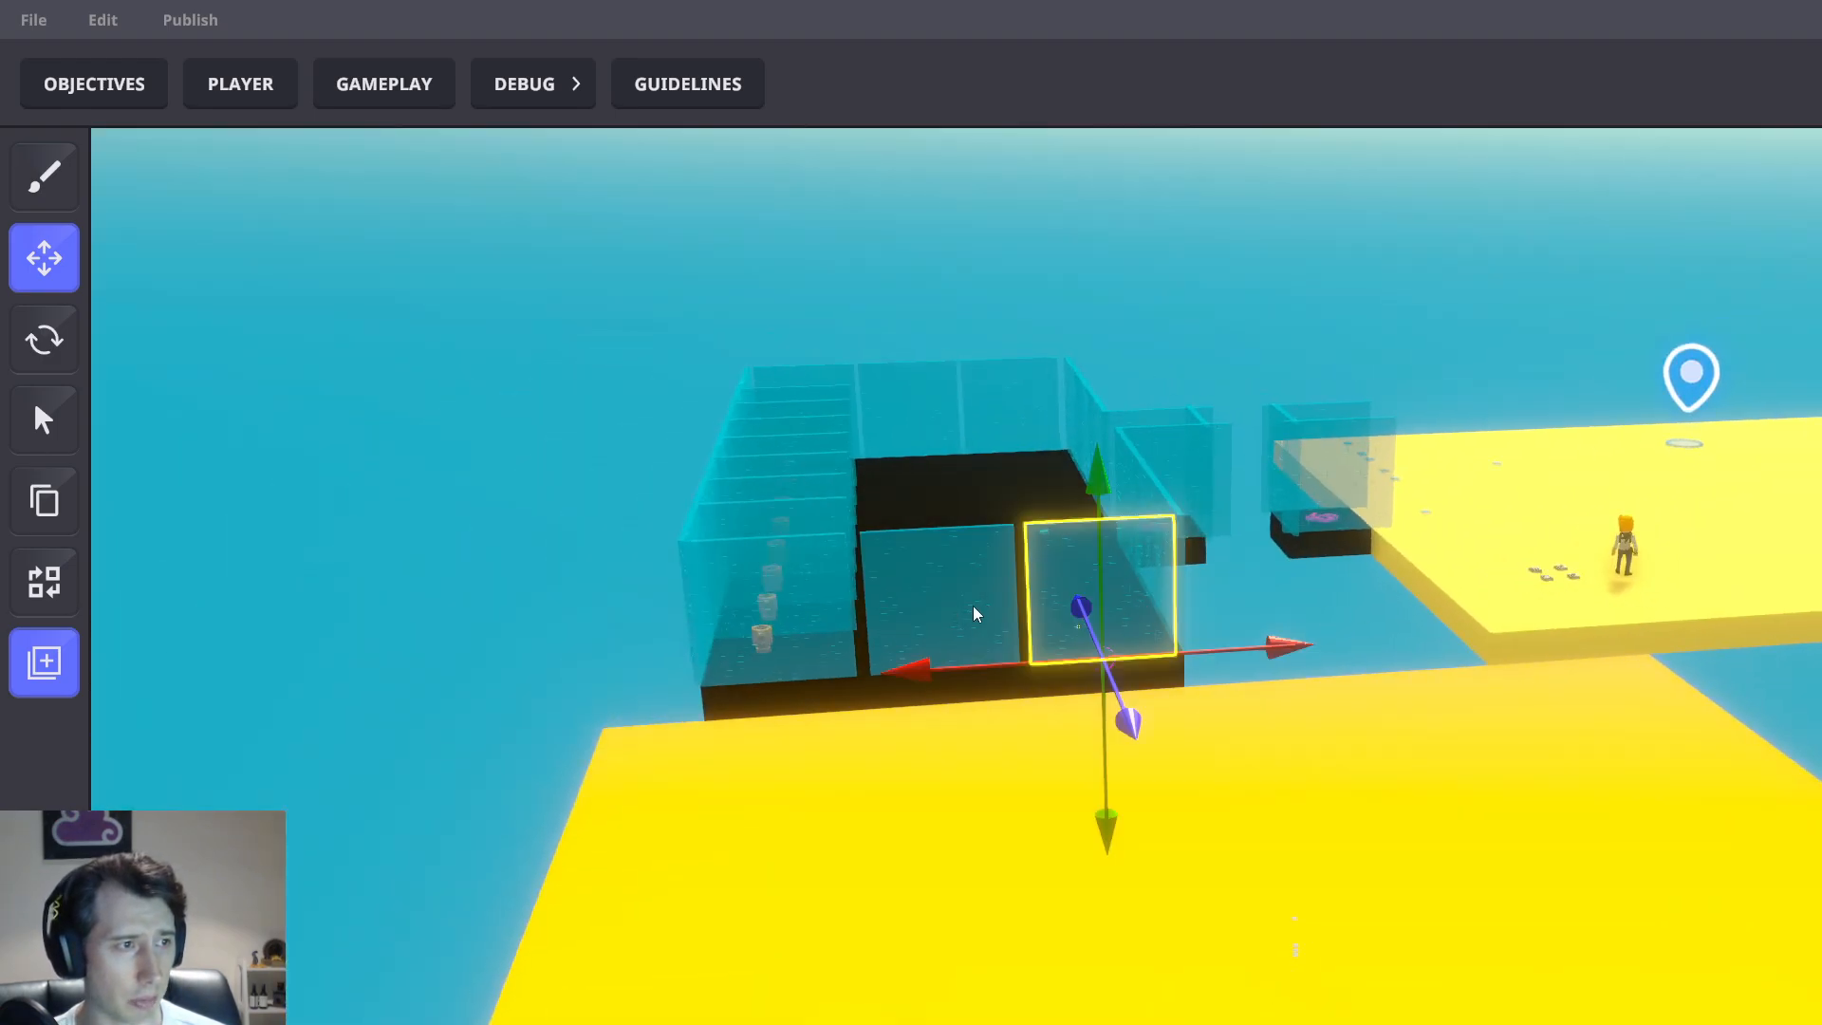
pyautogui.moveTo(1310, 638); pyautogui.dragTo(1821, 619)
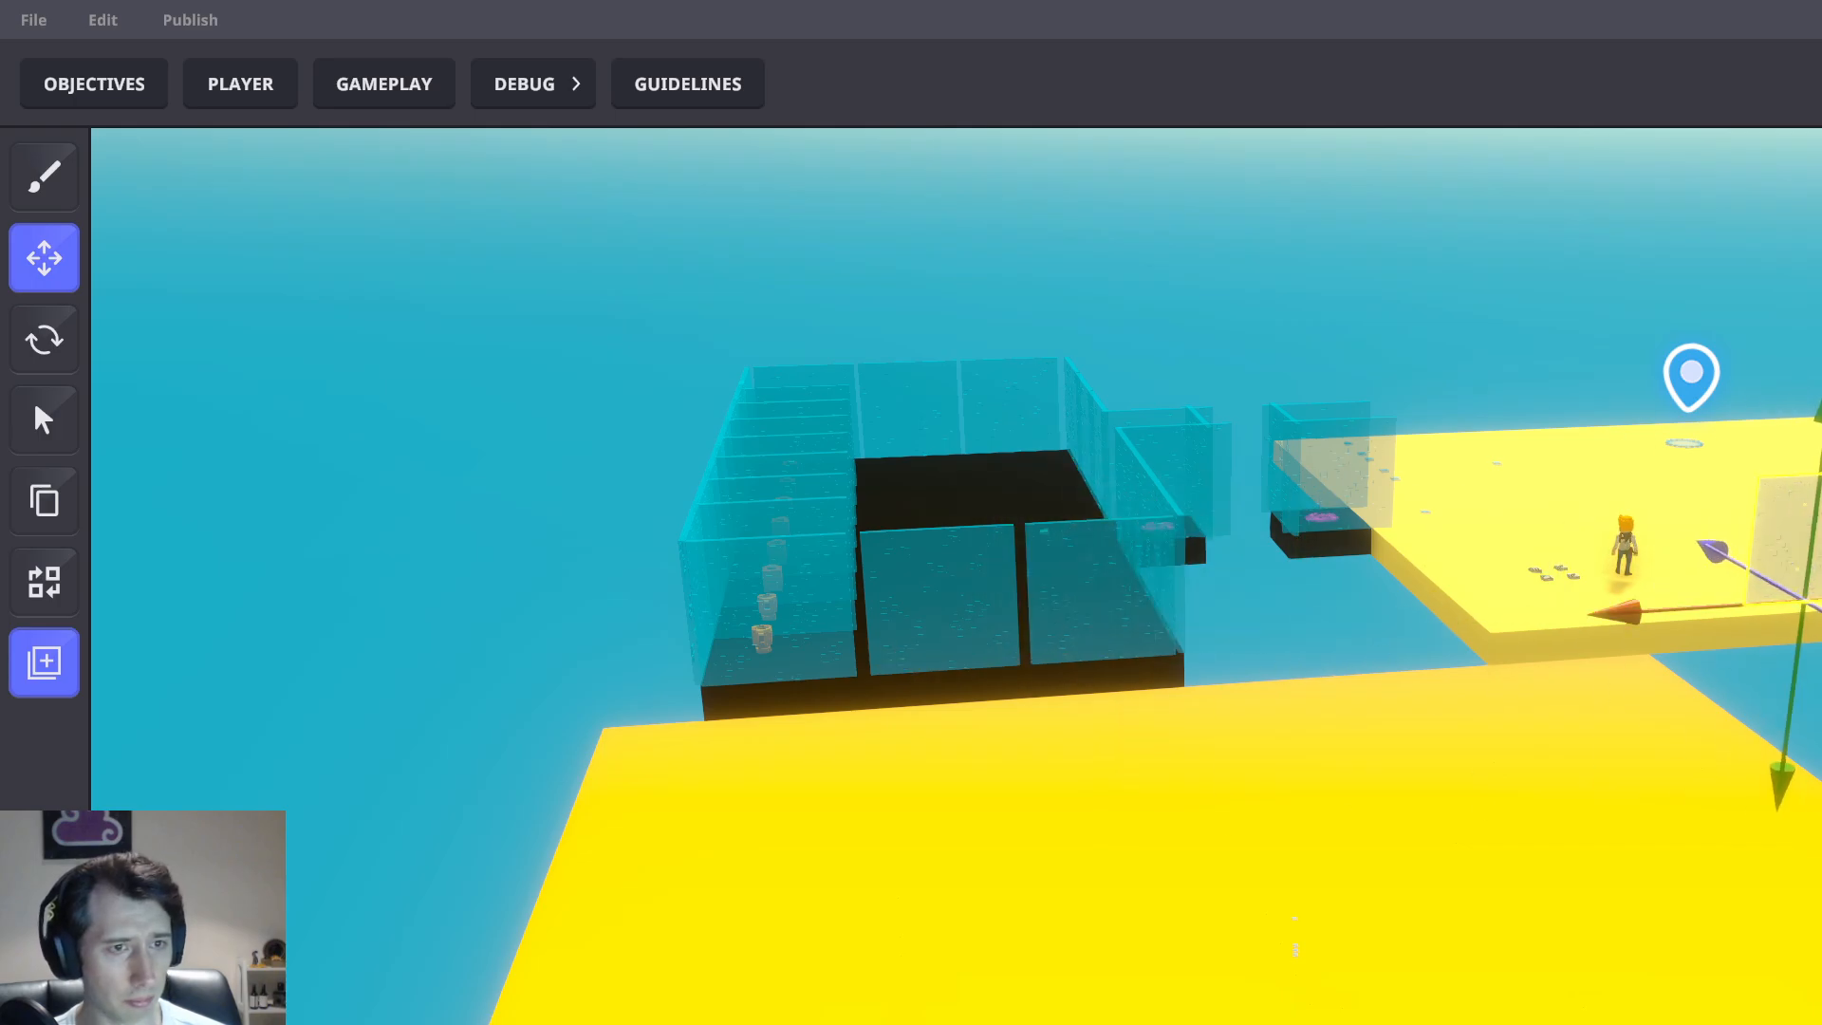
pyautogui.press('d')
pyautogui.press('w')
pyautogui.moveTo(1240, 674); pyautogui.dragTo(1568, 659)
pyautogui.moveTo(1568, 651); pyautogui.dragTo(1474, 543, button='right')
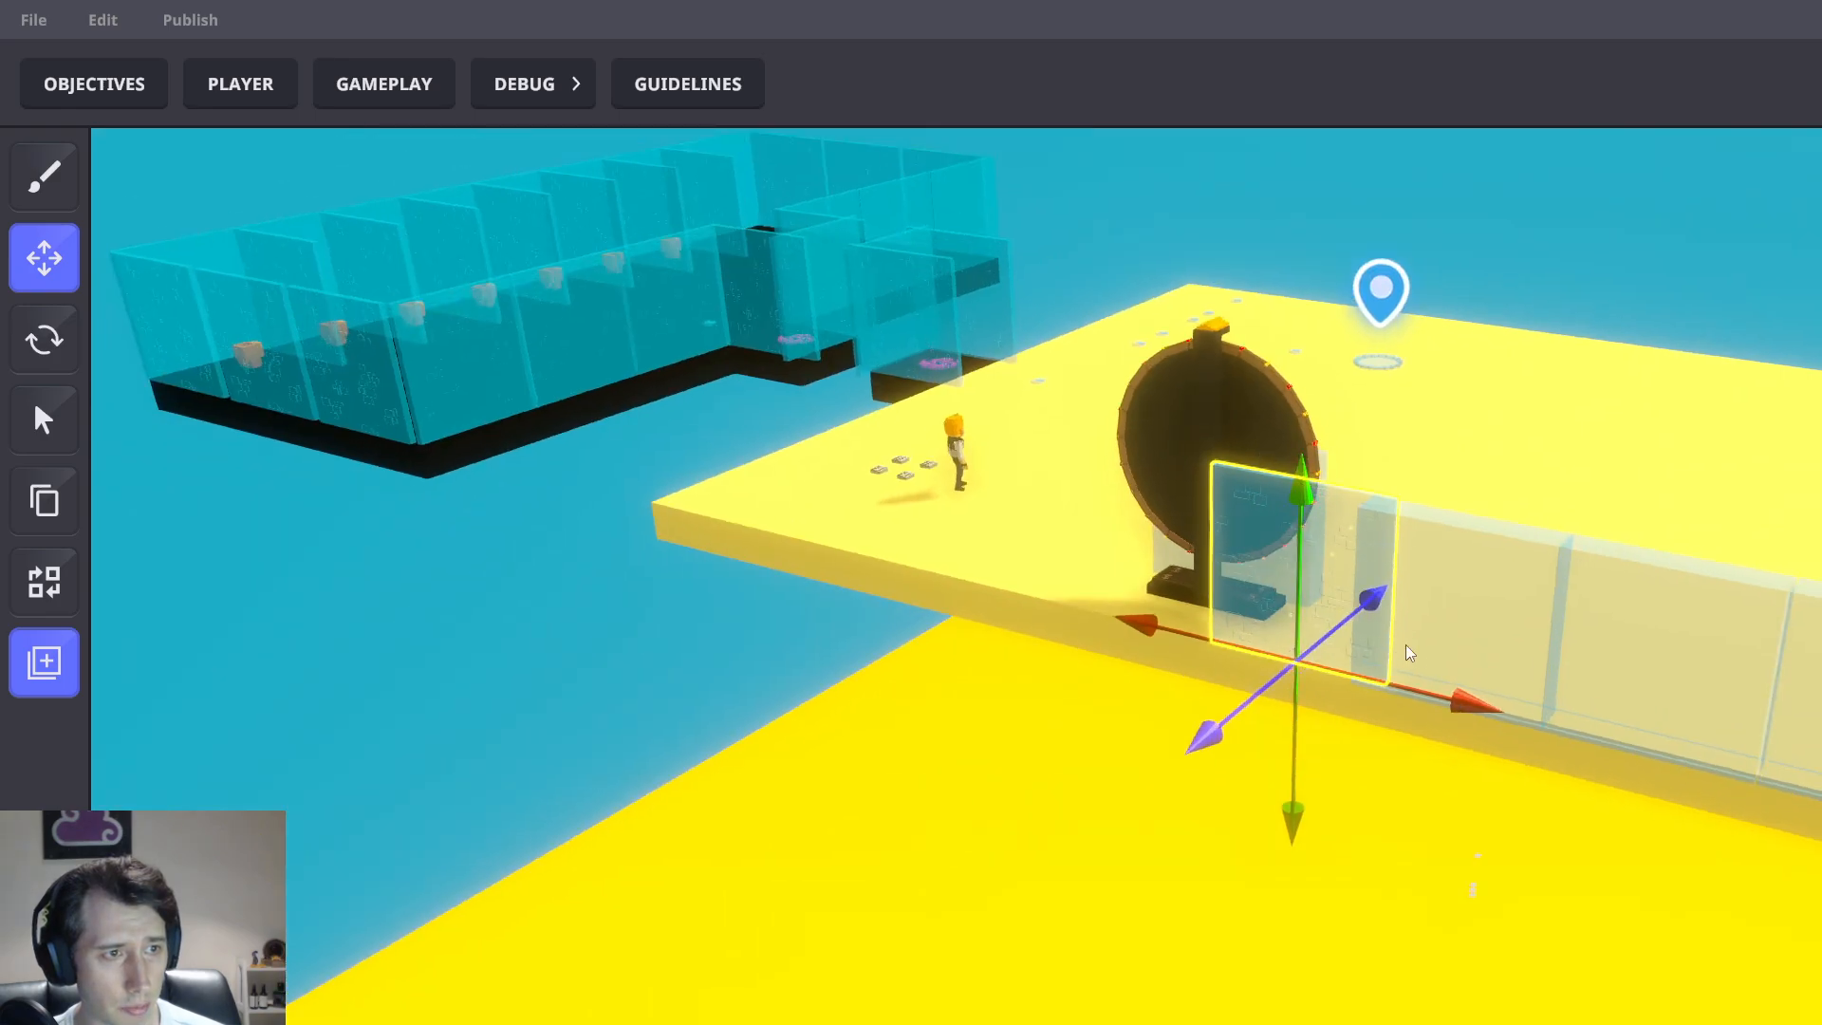
# Adjust the copied panel's position behind the wheel to line it up with the neighbouring wall row
pyautogui.moveTo(1405, 646); pyautogui.dragTo(1403, 736)
pyautogui.moveTo(1403, 737); pyautogui.dragTo(1482, 883, button='middle')
pyautogui.moveTo(1424, 649); pyautogui.dragTo(1432, 647)
pyautogui.moveTo(1452, 731)
pyautogui.mouseDown(button='middle')
pyautogui.moveTo(1659, 771)
pyautogui.moveTo(1745, 700)
pyautogui.moveTo(1453, 740)
pyautogui.moveTo(1468, 737)
pyautogui.mouseUp(button='middle')
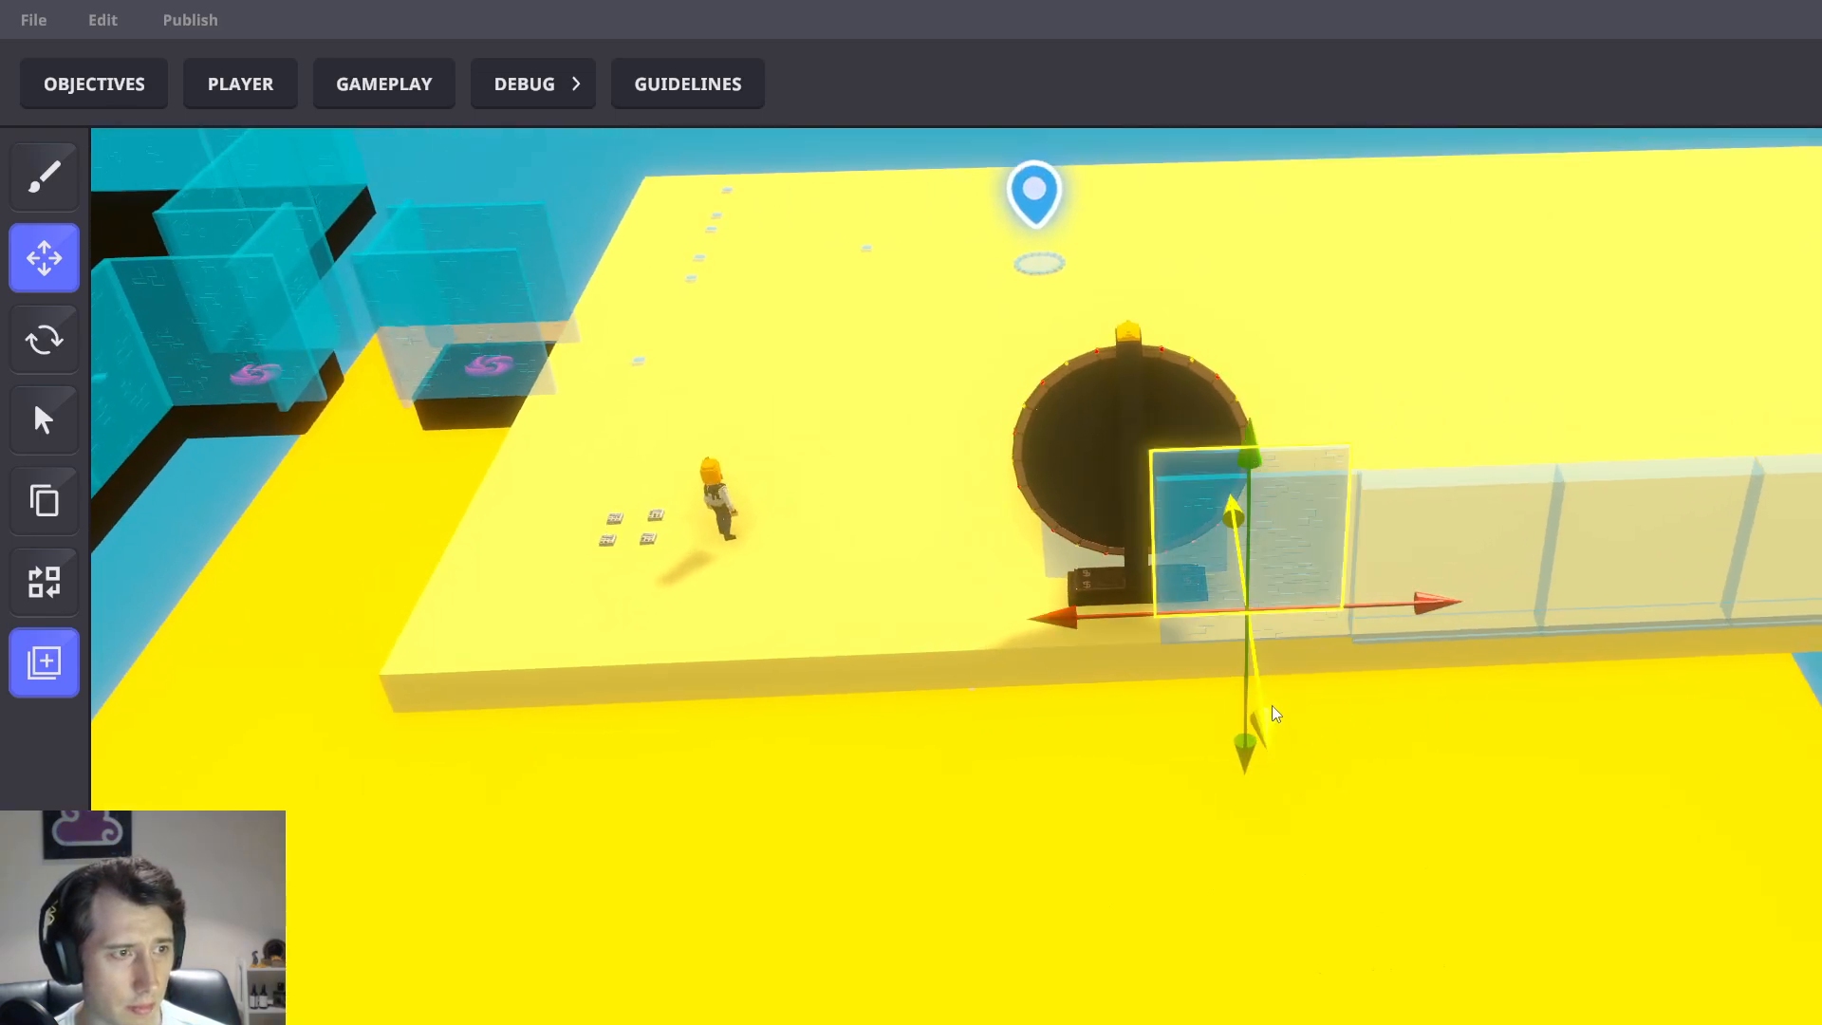
# Duplicate the panel behind the wheel, align both panels with the platform edge, and duplicate the pair further along that edge towards the orange-haired character
pyautogui.moveTo(1426, 631); pyautogui.dragTo(1224, 653)
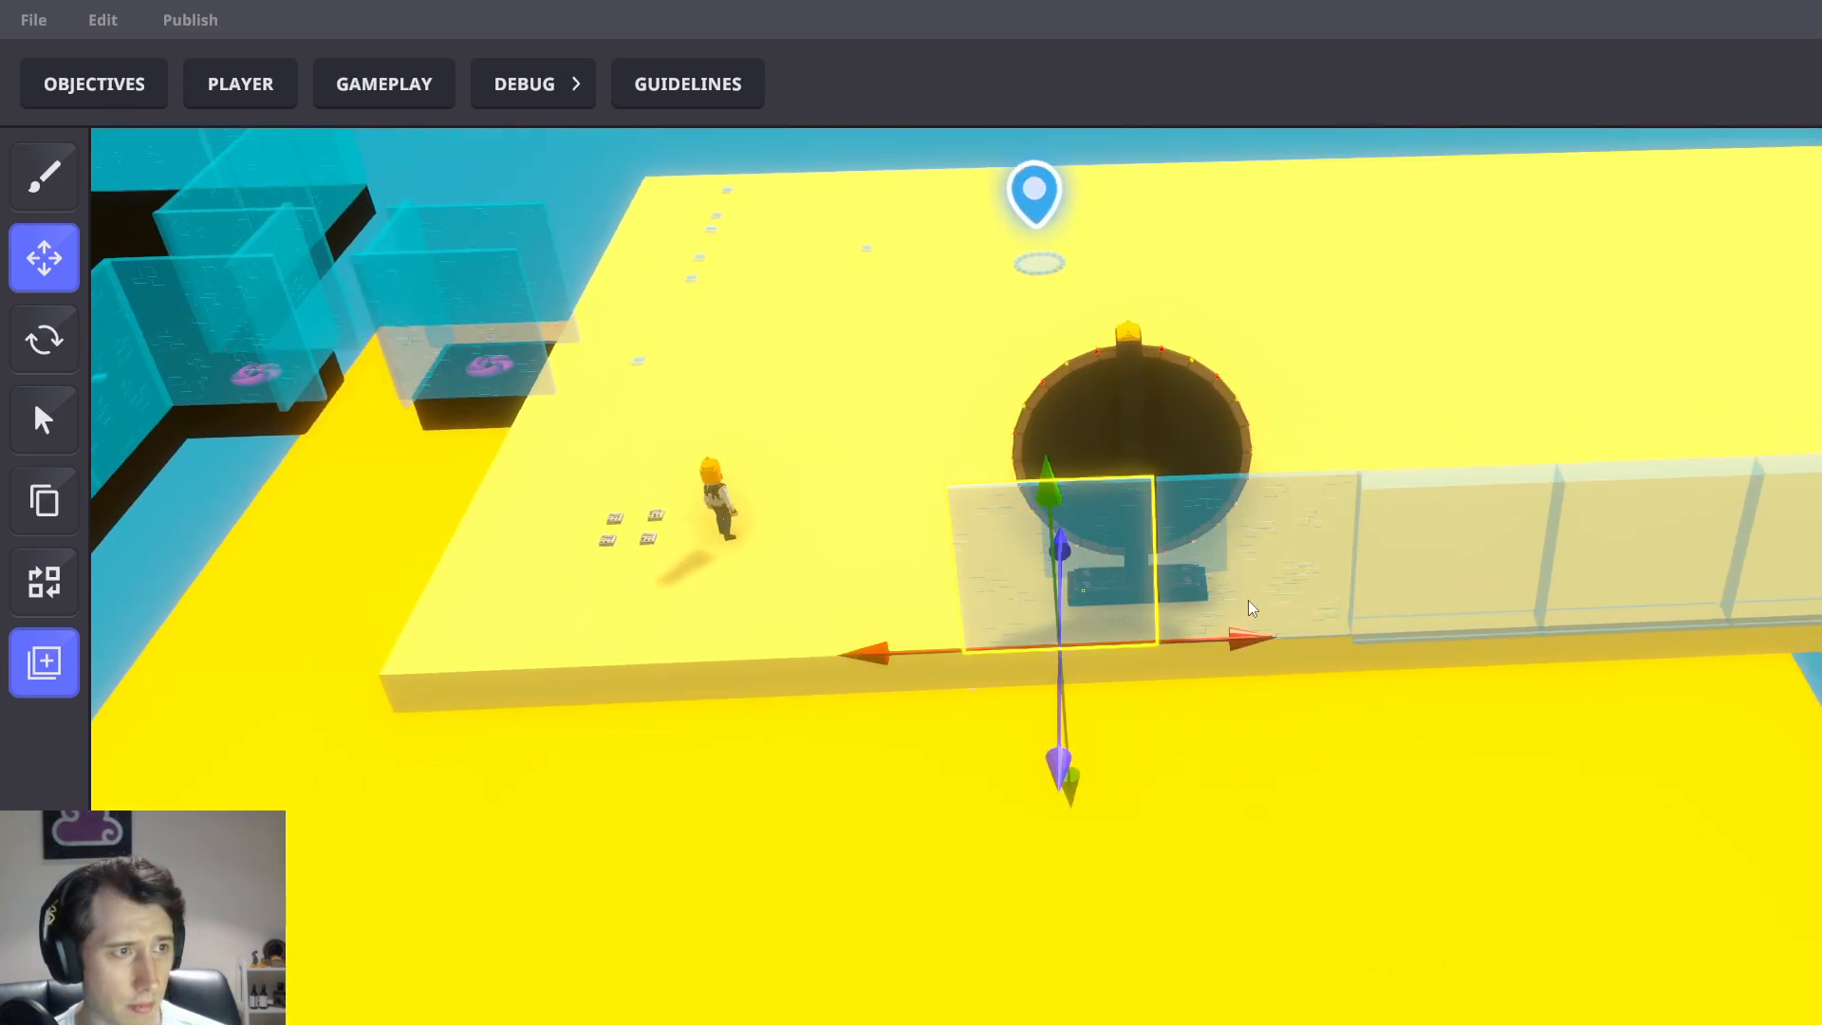
pyautogui.click(1249, 569)
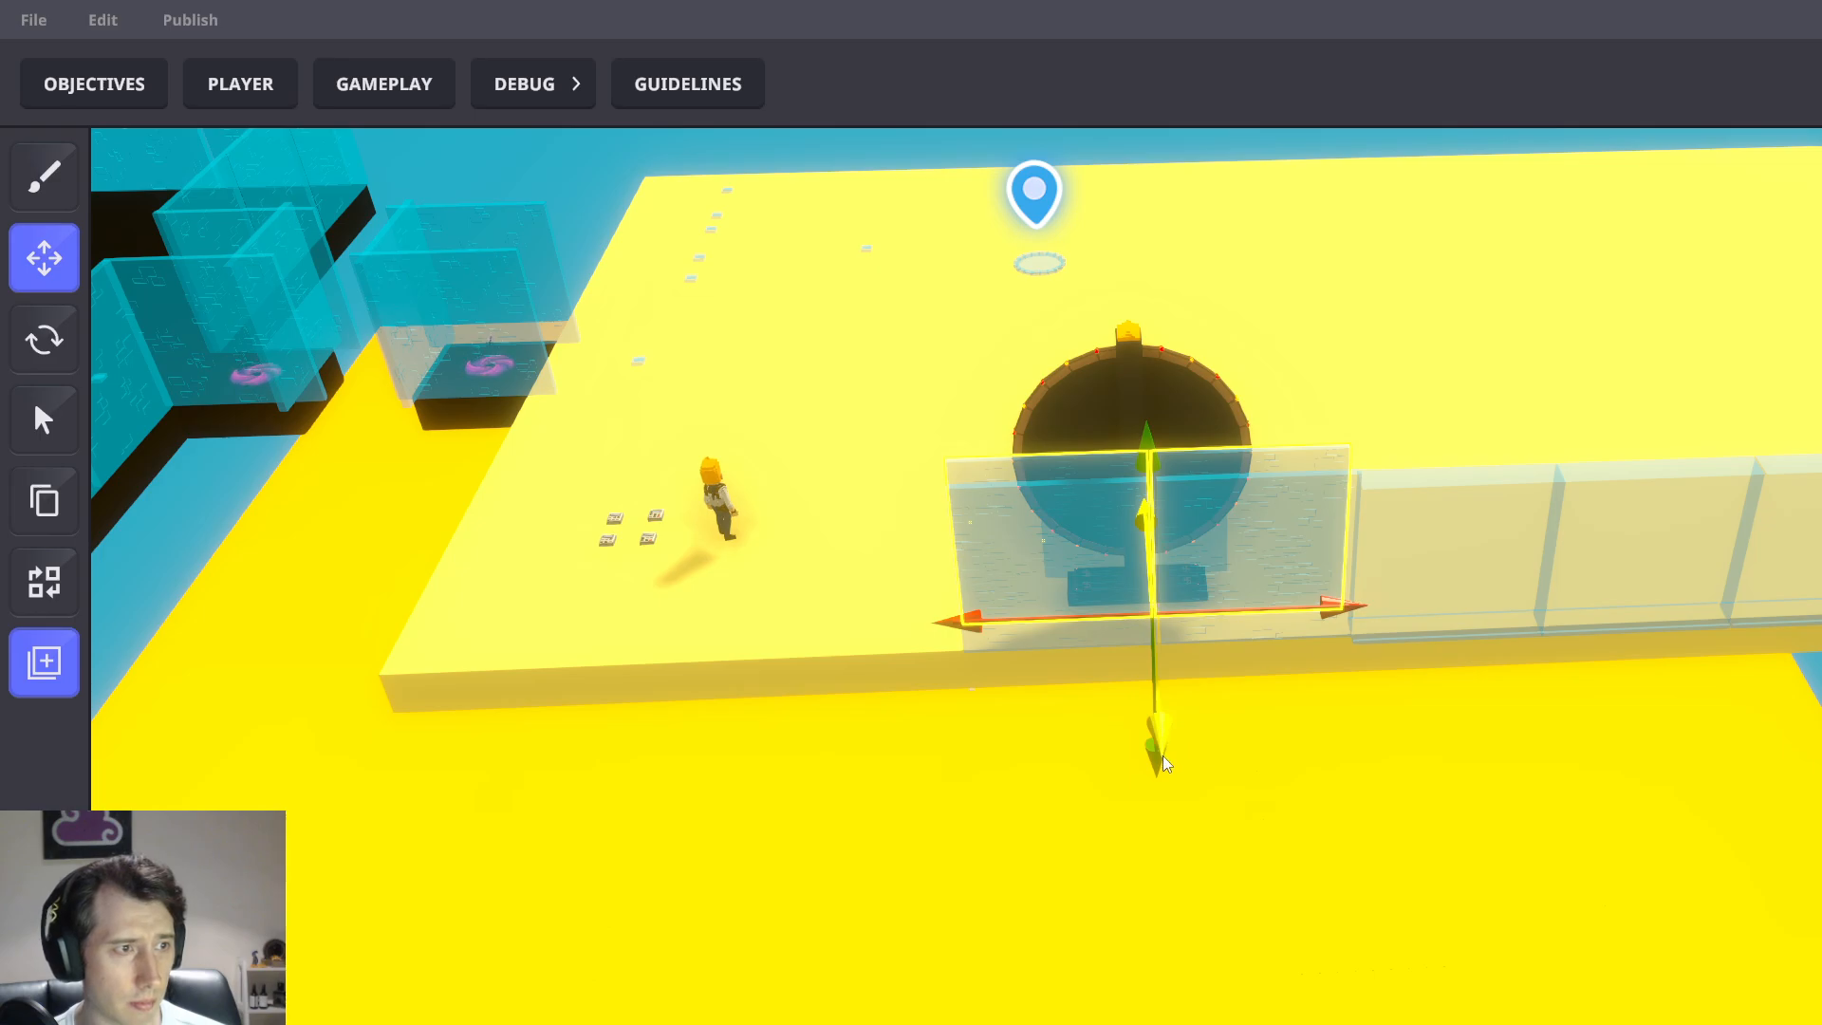
pyautogui.moveTo(1164, 756); pyautogui.dragTo(1167, 784)
pyautogui.moveTo(1336, 644); pyautogui.dragTo(947, 658)
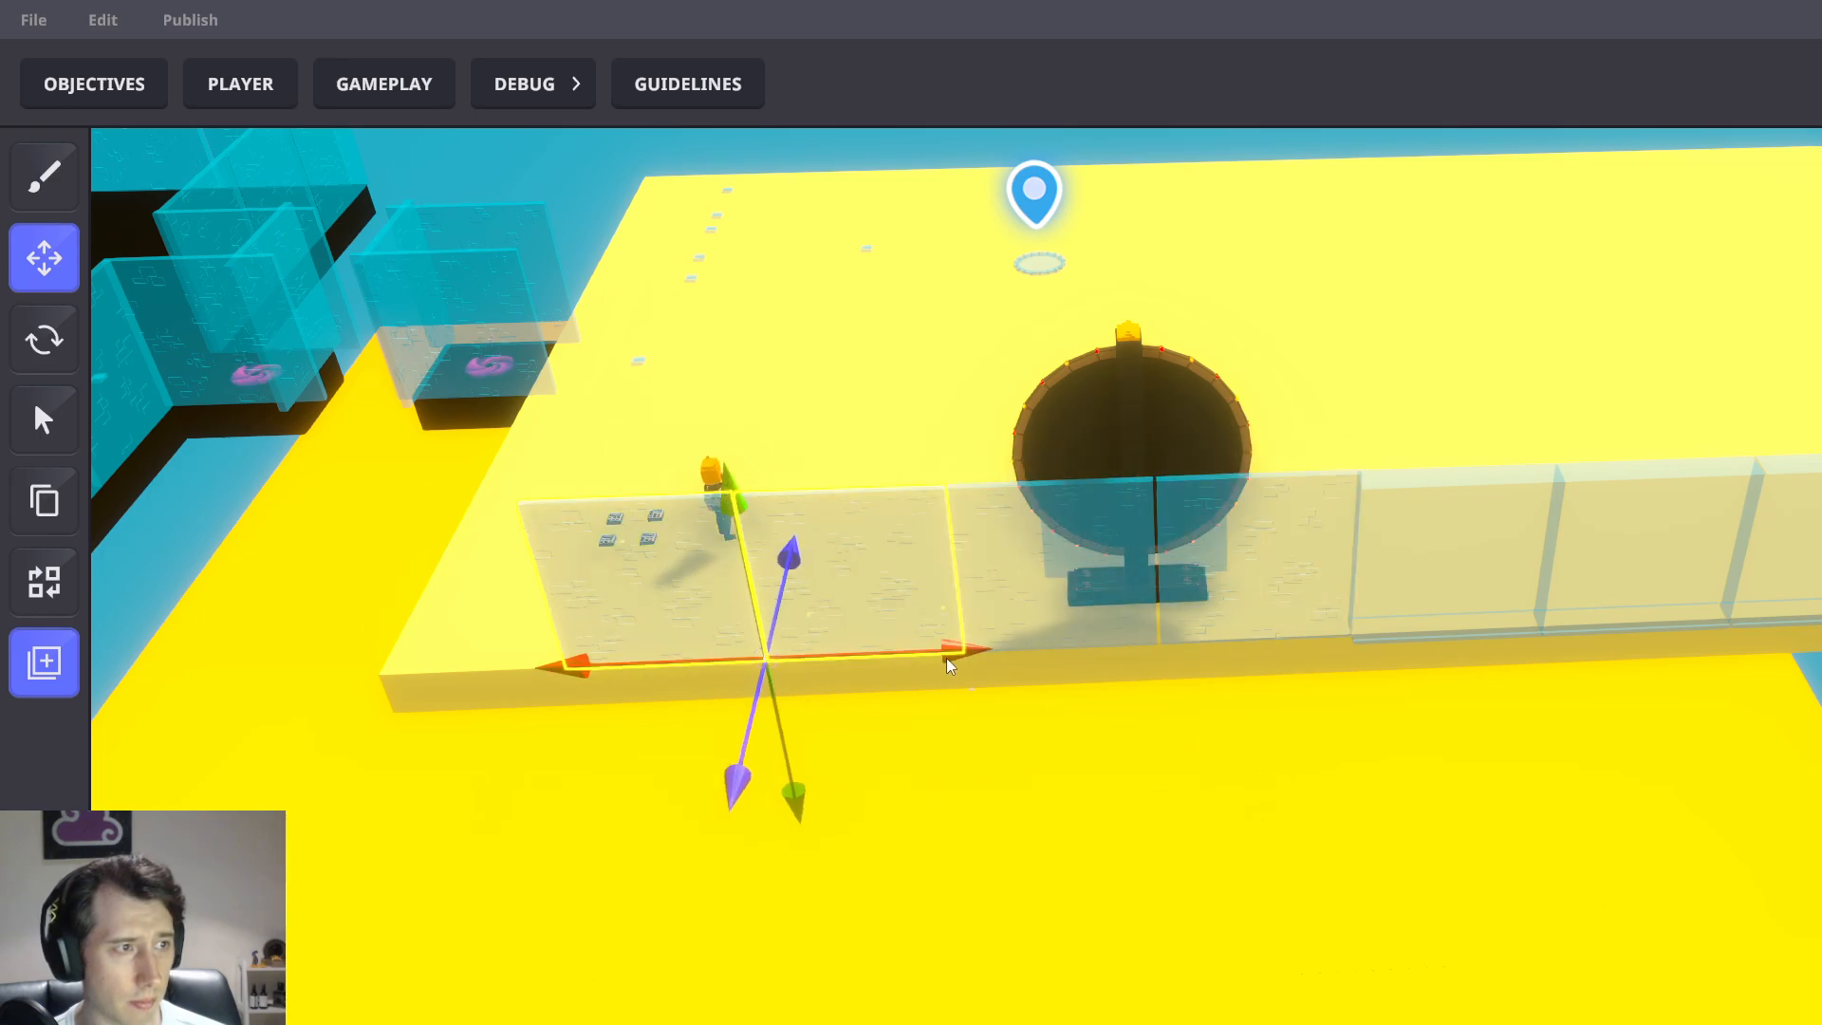
# Duplicate the end wall panel beside the orange-haired character and slide the copy out to the platform corner
pyautogui.click(609, 583)
pyautogui.hotkey('ctrl', 'd')
pyautogui.moveTo(877, 677); pyautogui.dragTo(1142, 718, button='middle')
pyautogui.moveTo(1151, 794); pyautogui.dragTo(1154, 824)
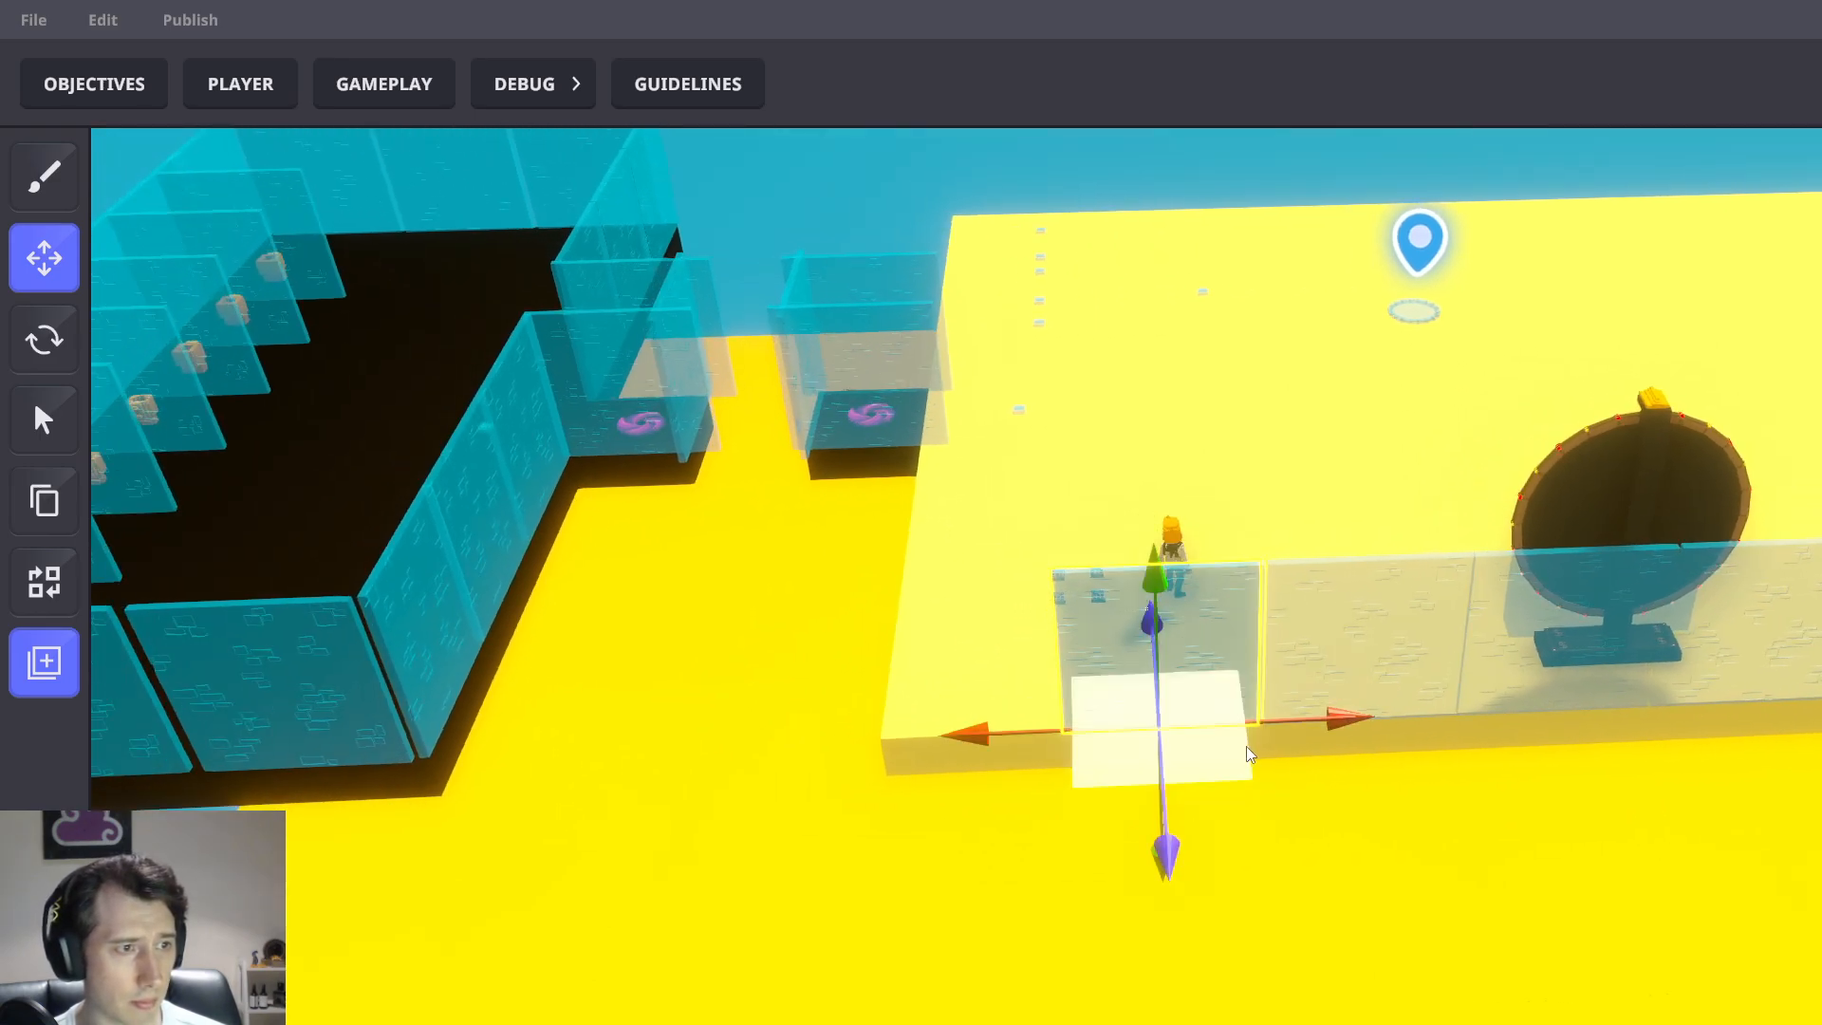
pyautogui.moveTo(1246, 746); pyautogui.dragTo(1114, 737)
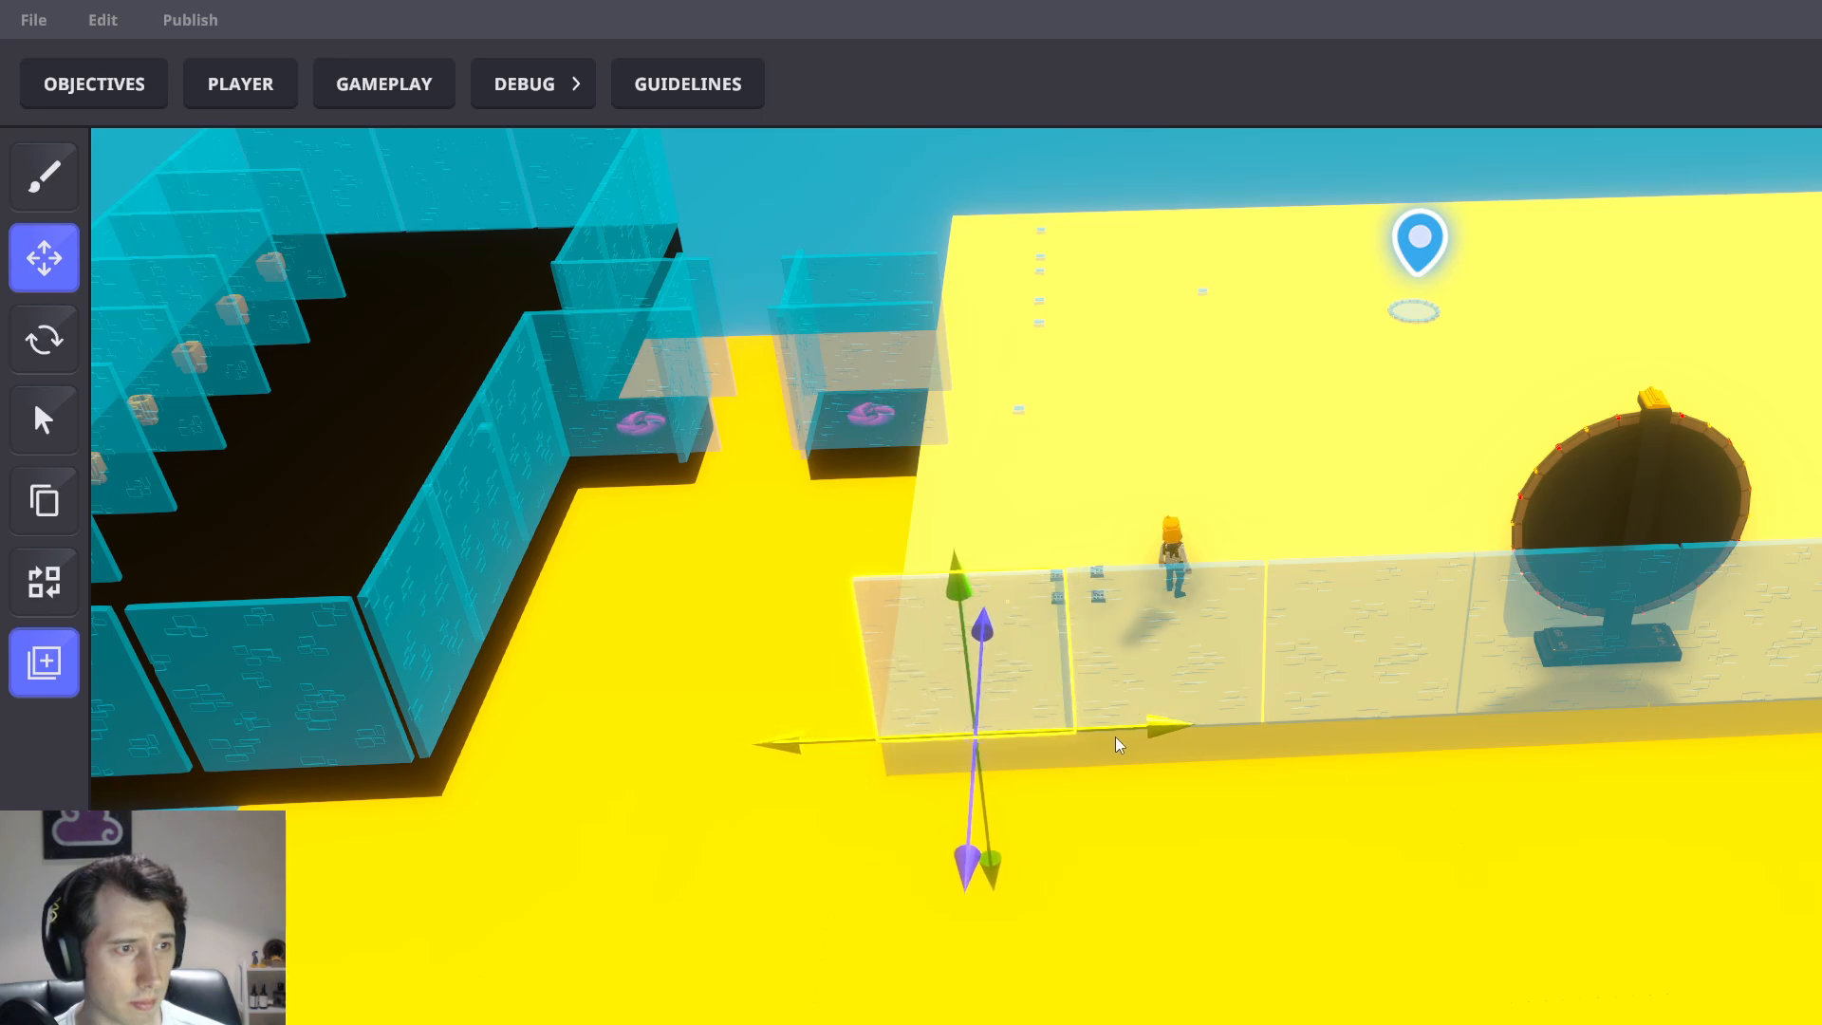
# Nudge the wall panels between the prize wheel and the platform corner along the edge to line up their seams
pyautogui.moveTo(1114, 737); pyautogui.dragTo(1028, 674, button='middle')
pyautogui.click(1033, 676)
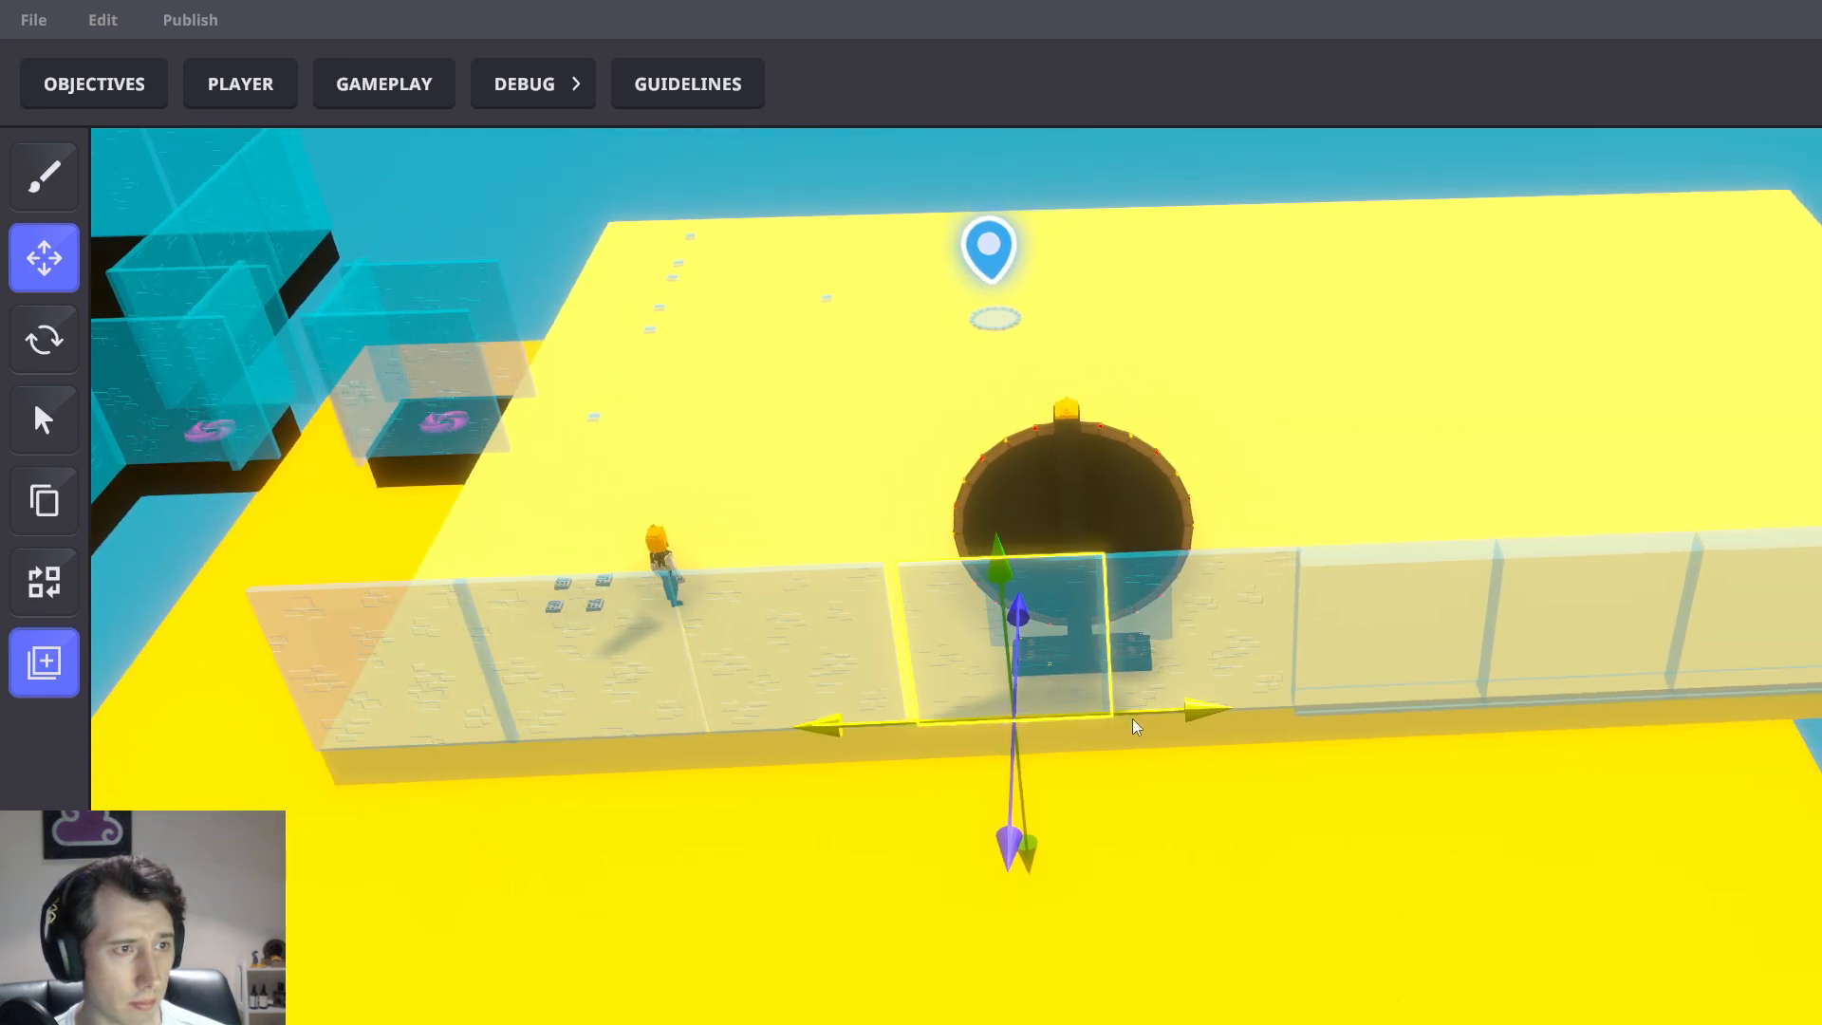
pyautogui.moveTo(1127, 719); pyautogui.dragTo(756, 736)
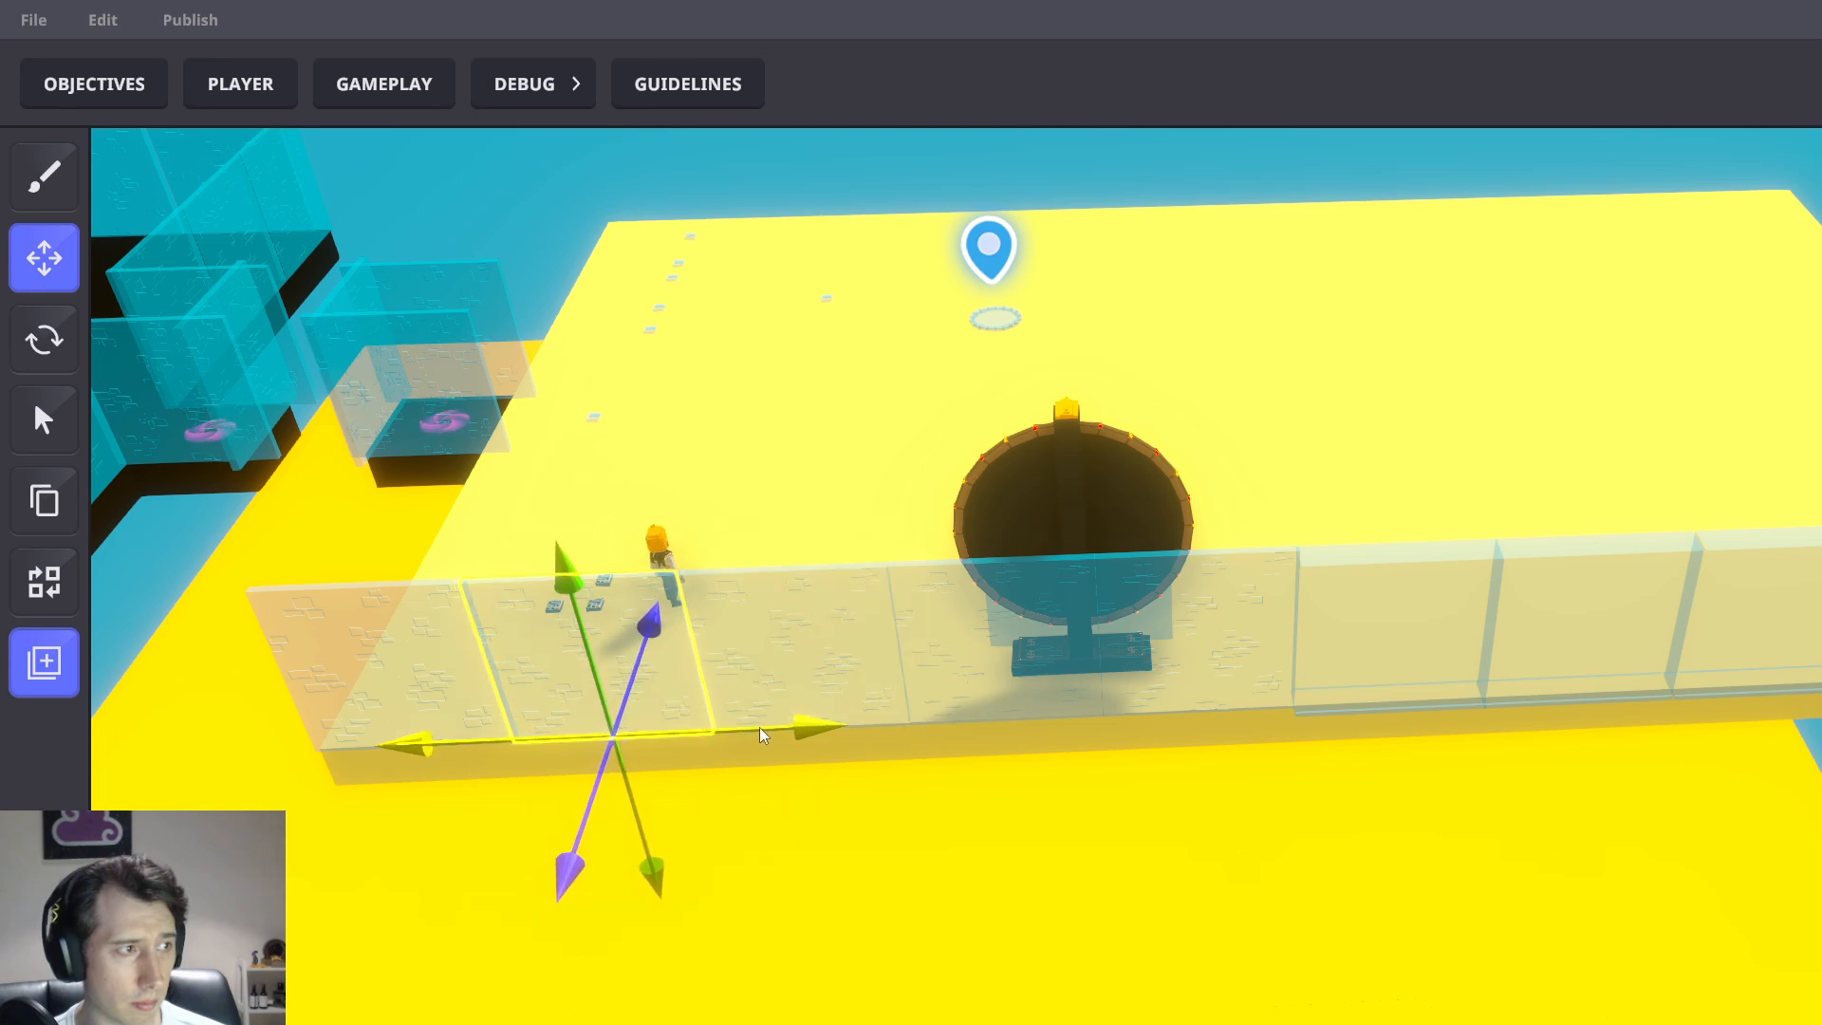
# Select the five wall panels from the corner to the prize wheel and place a copy on the platform's opposite long edge
pyautogui.click(418, 659)
pyautogui.keyDown('shift'); pyautogui.click(579, 664); pyautogui.keyUp('shift')
pyautogui.keyDown('shift'); pyautogui.click(786, 672); pyautogui.keyUp('shift')
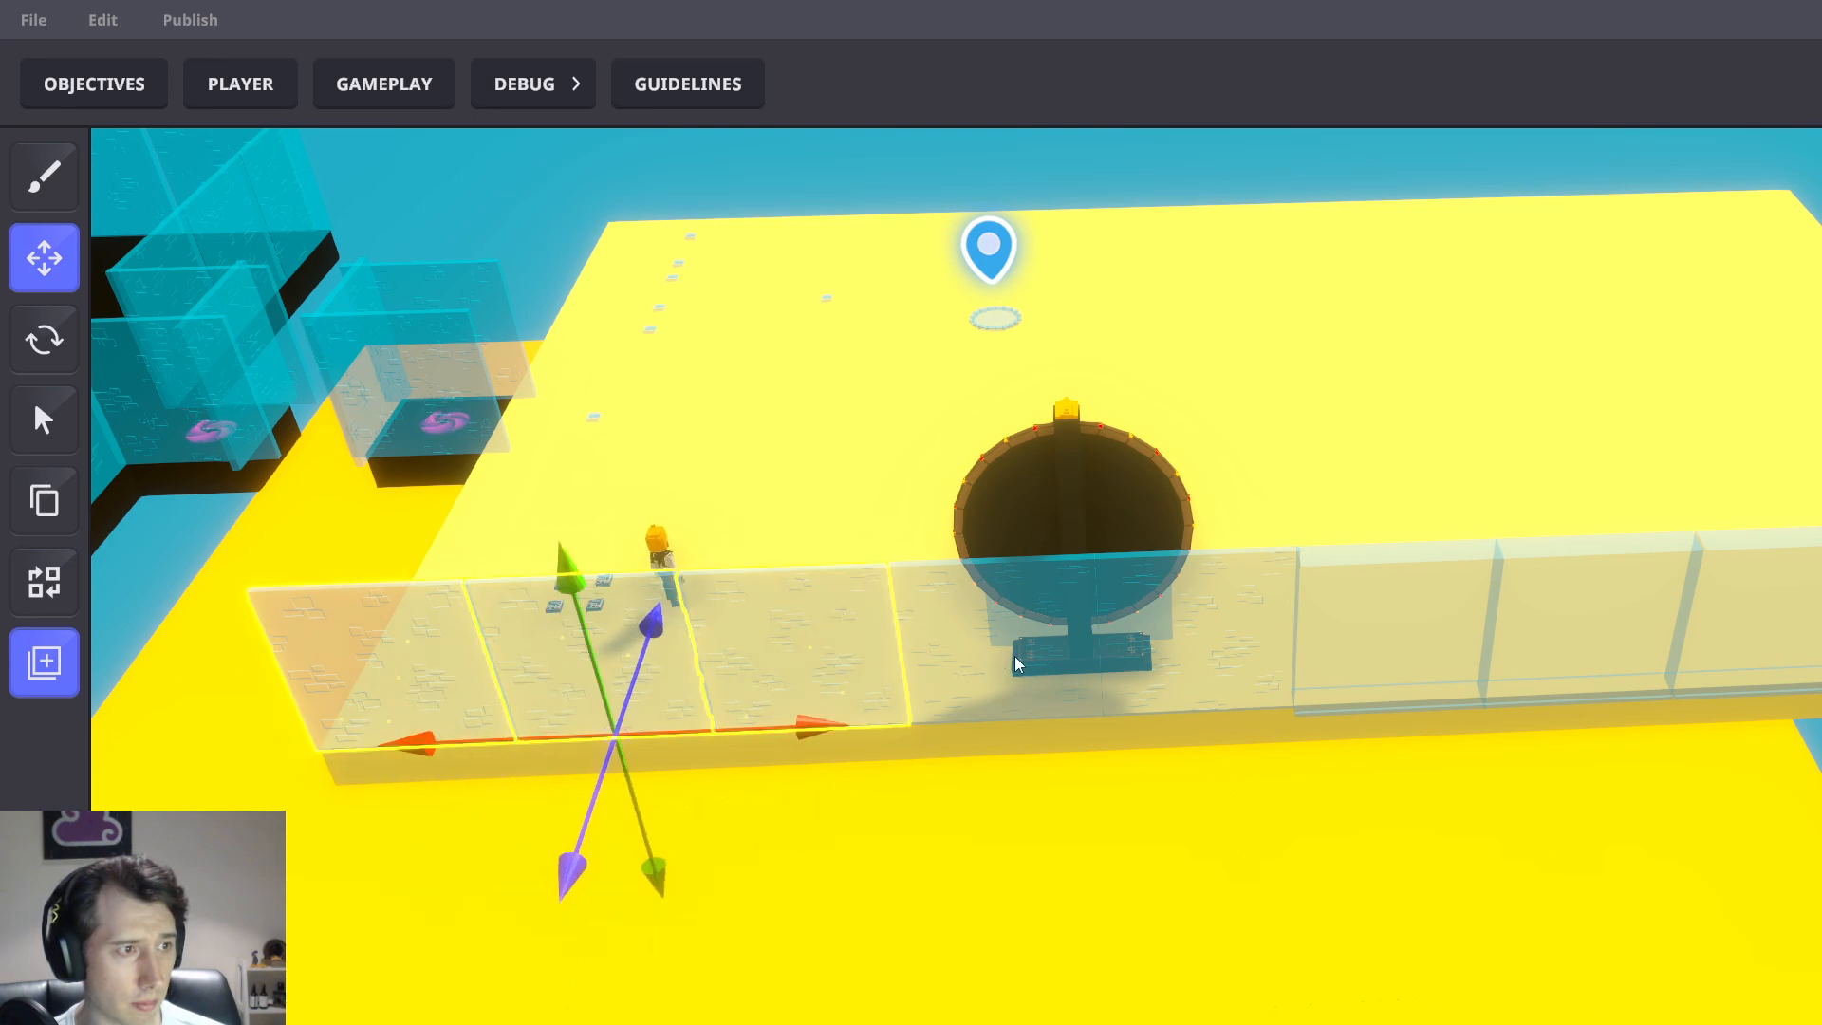
pyautogui.keyDown('shift'); pyautogui.click(1017, 663); pyautogui.keyUp('shift')
pyautogui.keyDown('shift'); pyautogui.click(1177, 663); pyautogui.keyUp('shift')
pyautogui.hotkey('ctrl', 'd')
pyautogui.moveTo(826, 670); pyautogui.dragTo(918, 197)
# Duplicate the five-panel row again and slide the copy along the same edge to the far corner
pyautogui.moveTo(916, 370); pyautogui.dragTo(1524, 520, button='right')
pyautogui.hotkey('ctrl', 'd')
pyautogui.moveTo(1497, 747)
pyautogui.mouseDown()
pyautogui.moveTo(1494, 770)
pyautogui.moveTo(1497, 748)
pyautogui.mouseUp()
pyautogui.moveTo(1627, 672); pyautogui.dragTo(941, 579)
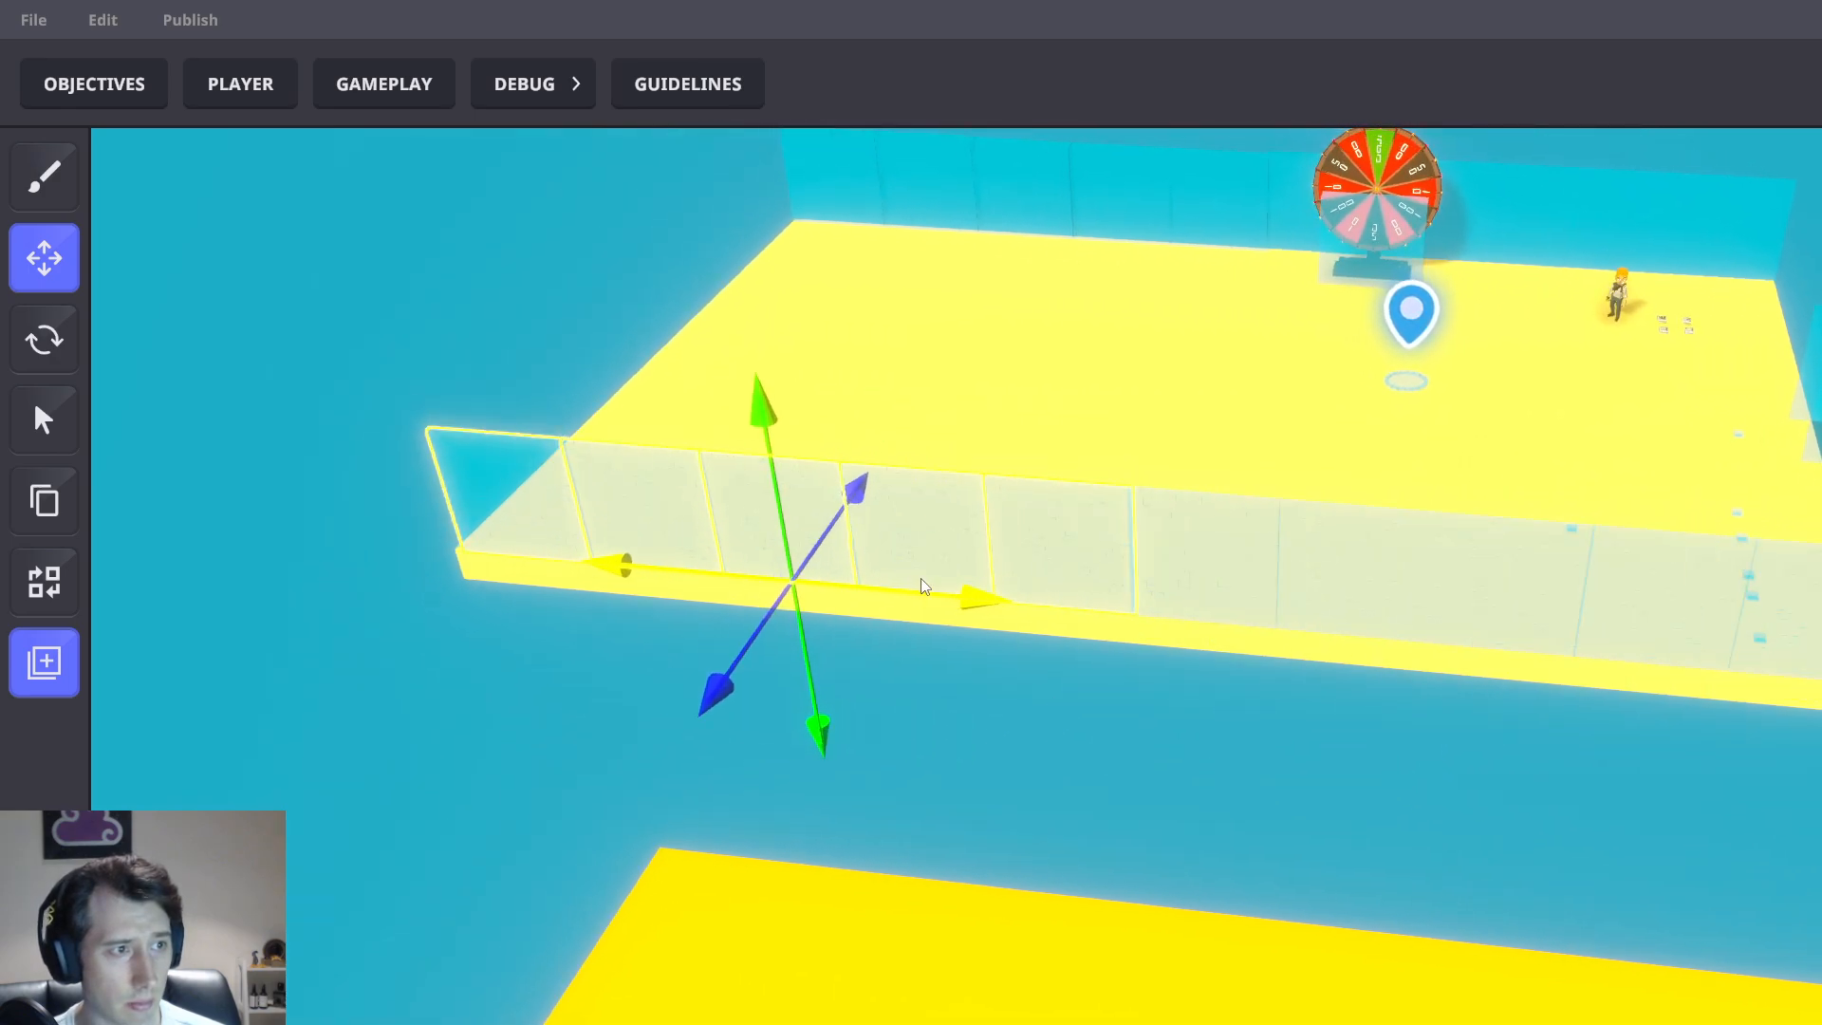
# Reselect the five panels at the far corner and shift them slightly to match the corner and the neighbouring row
pyautogui.click(627, 245)
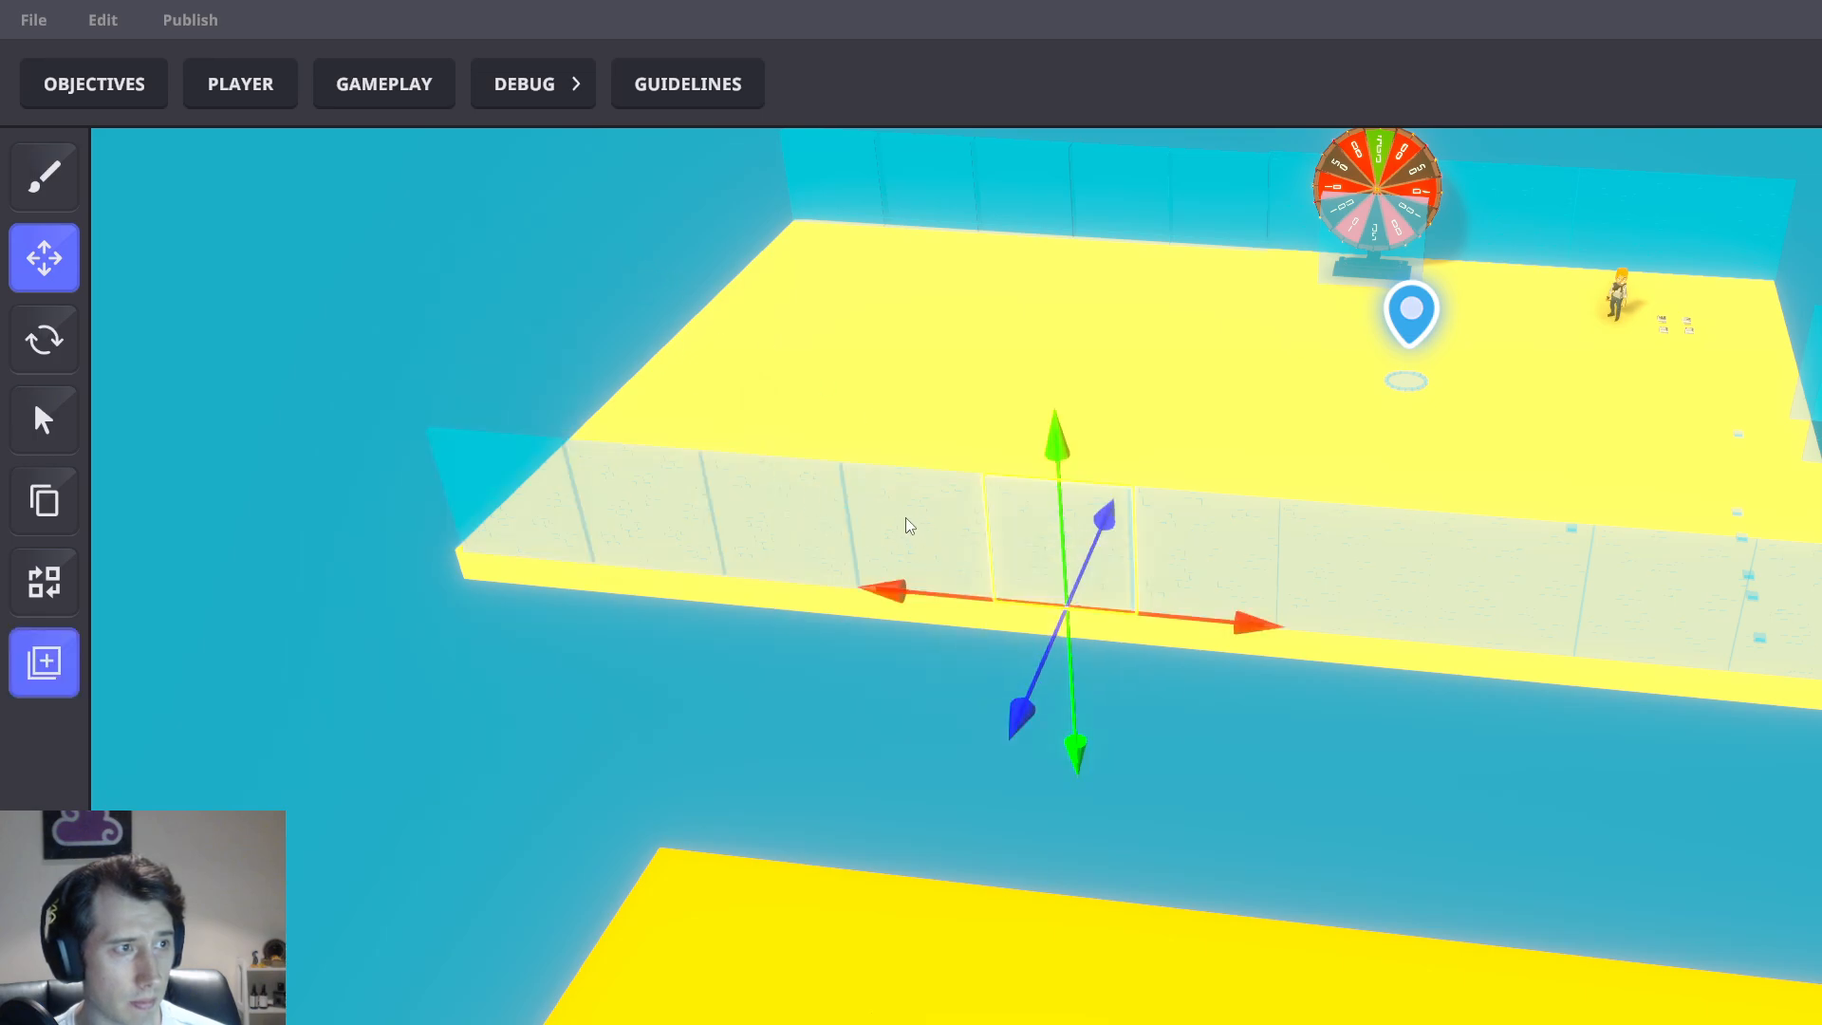
pyautogui.click(726, 497)
pyautogui.click(626, 484)
pyautogui.click(515, 469)
pyautogui.moveTo(993, 593); pyautogui.dragTo(966, 599)
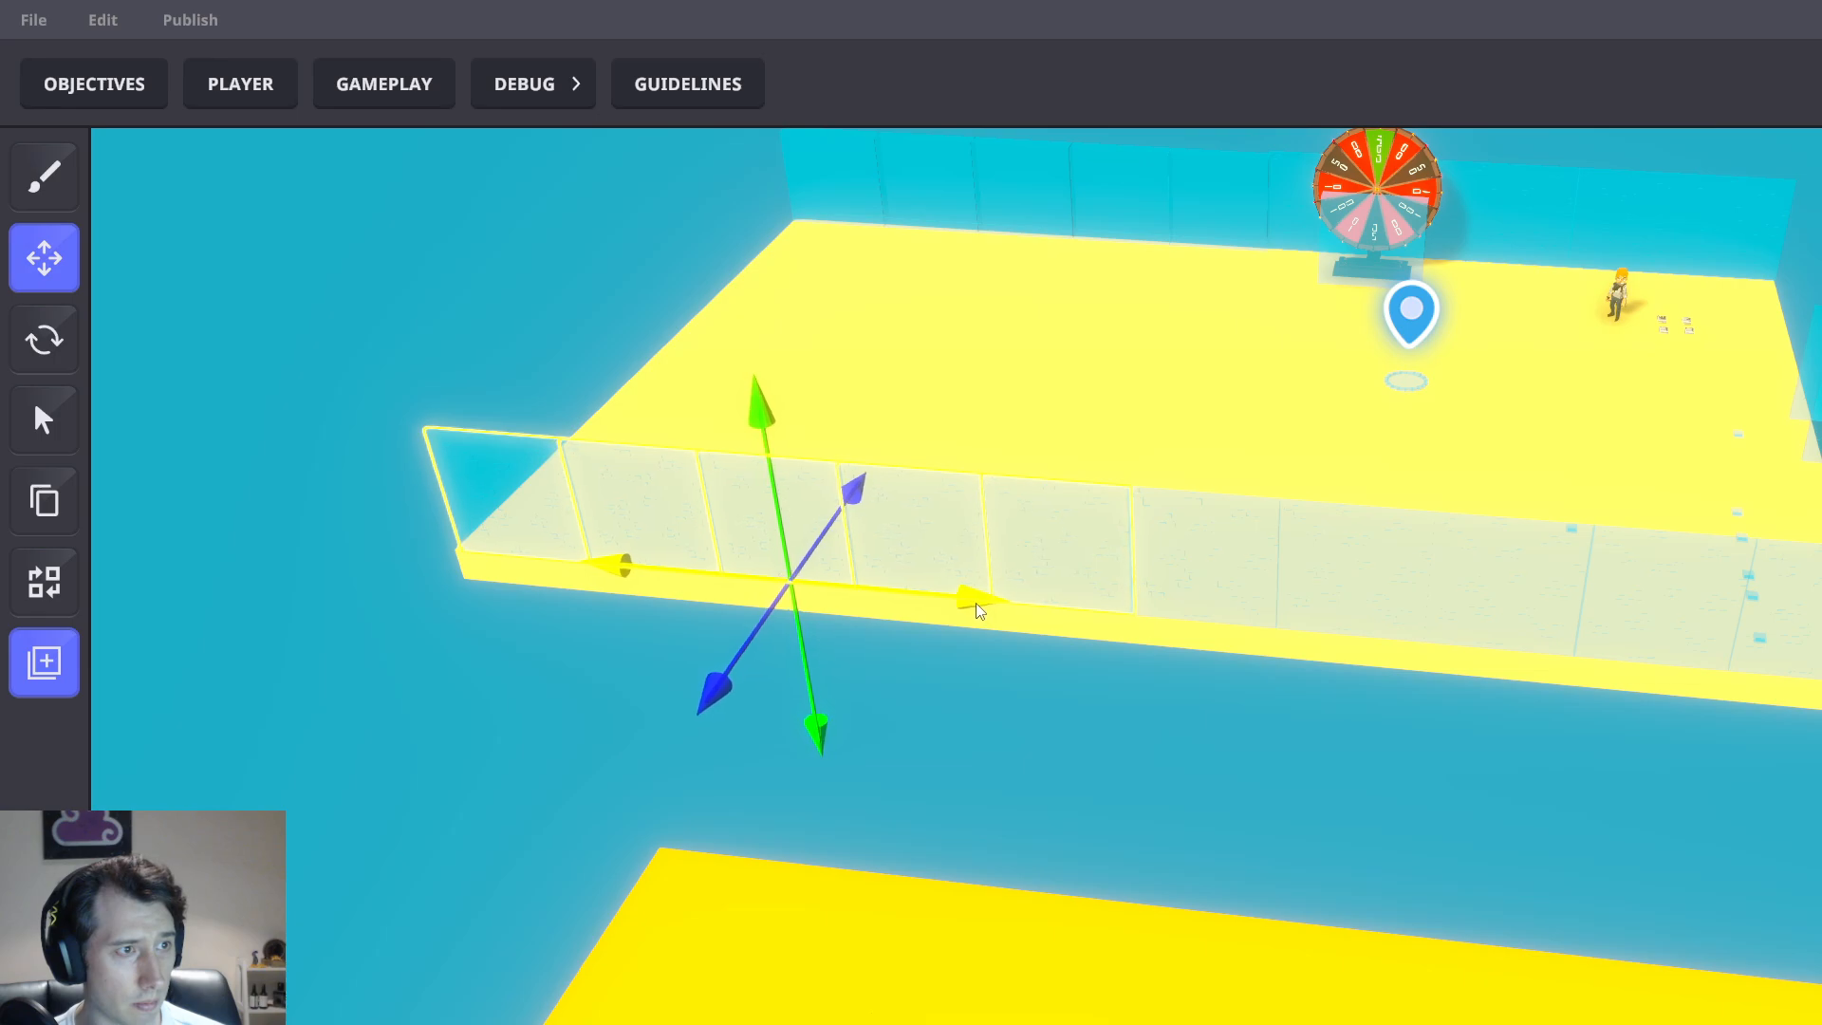
pyautogui.click(594, 247)
pyautogui.scroll(-3, 664, 285)
pyautogui.moveTo(778, 368); pyautogui.dragTo(822, 357, button='right')
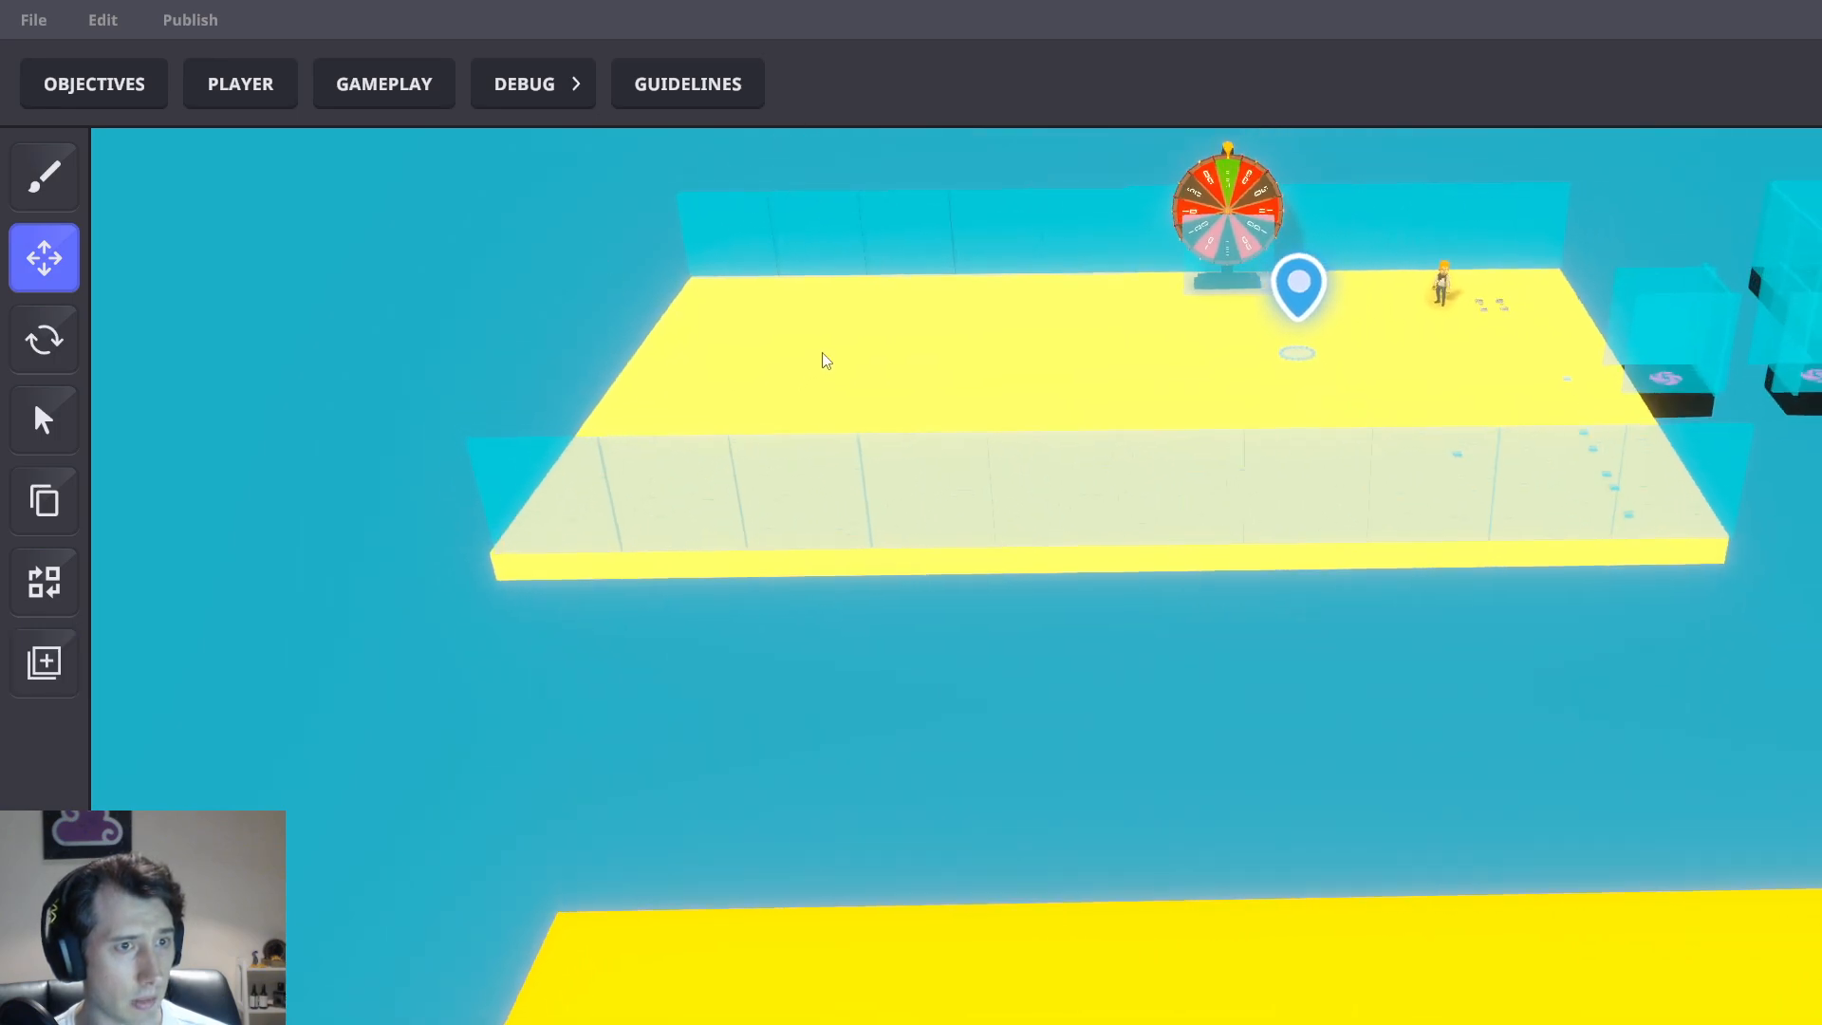
pyautogui.moveTo(822, 357); pyautogui.dragTo(1272, 510, button='middle')
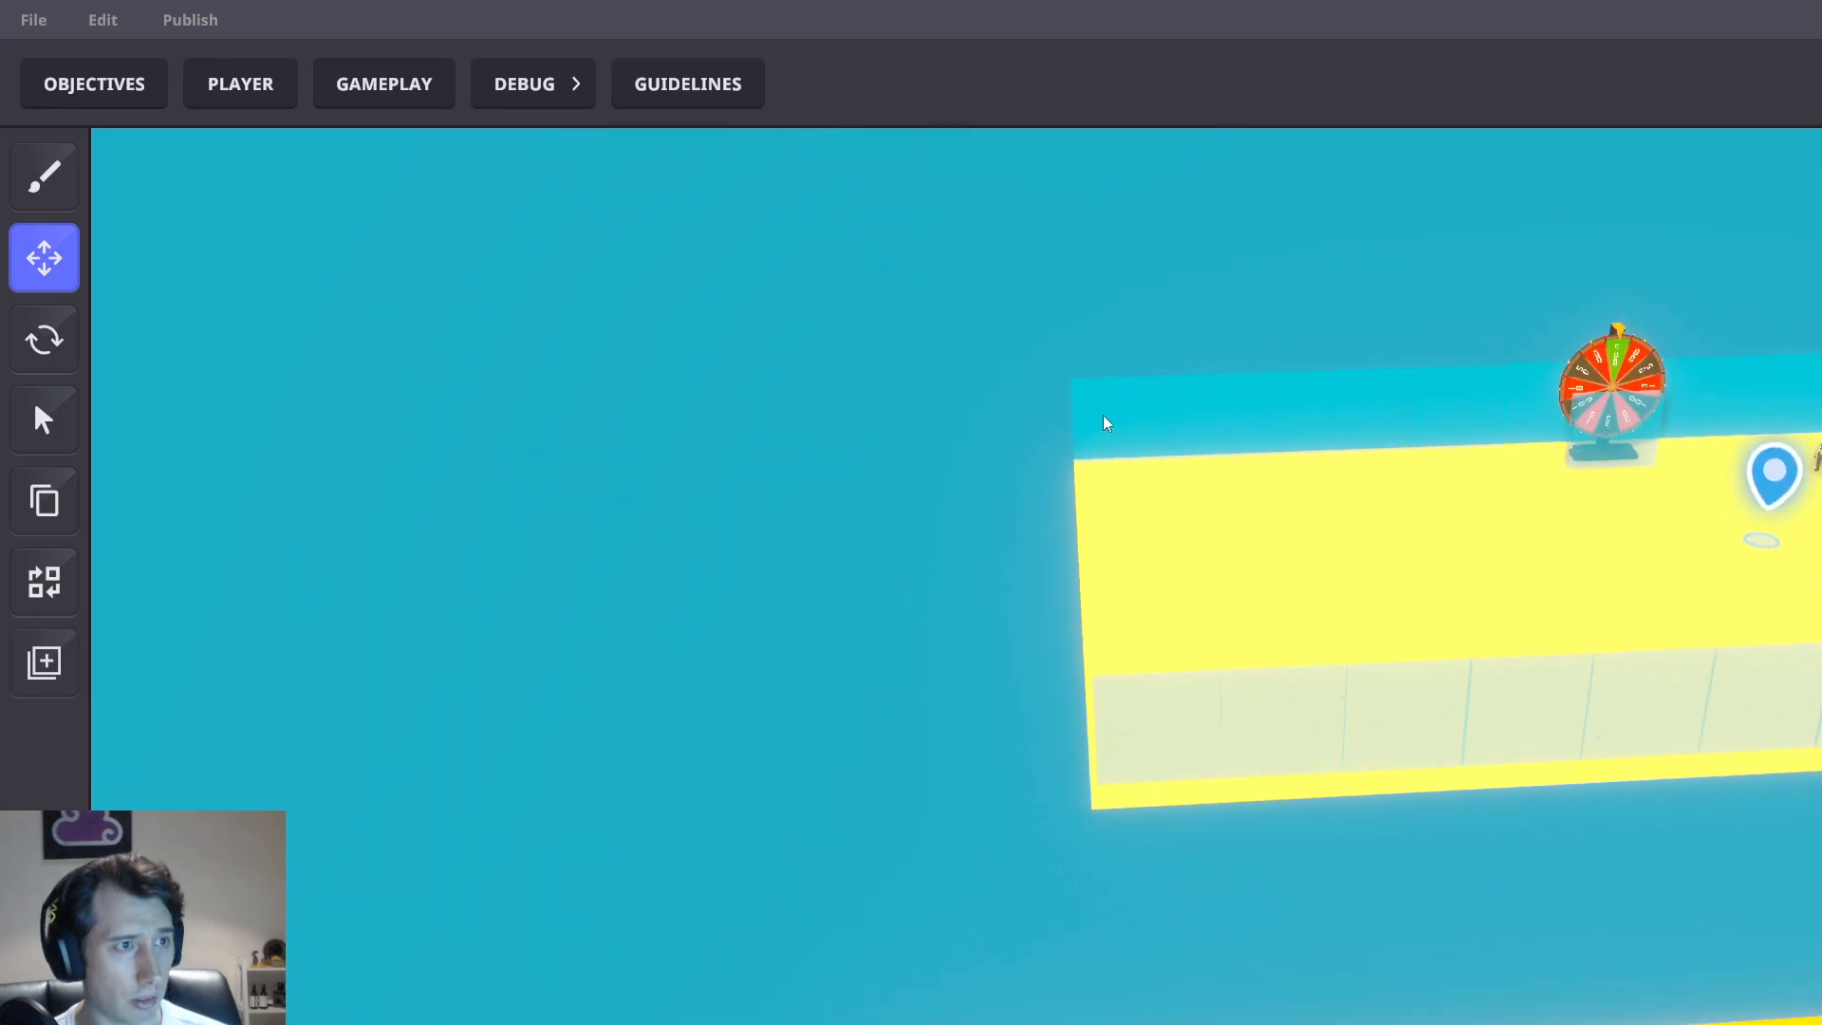
pyautogui.keyDown('shift'); pyautogui.click(1104, 415); pyautogui.keyUp('shift')
pyautogui.keyDown('shift'); pyautogui.click(1226, 403); pyautogui.keyUp('shift')
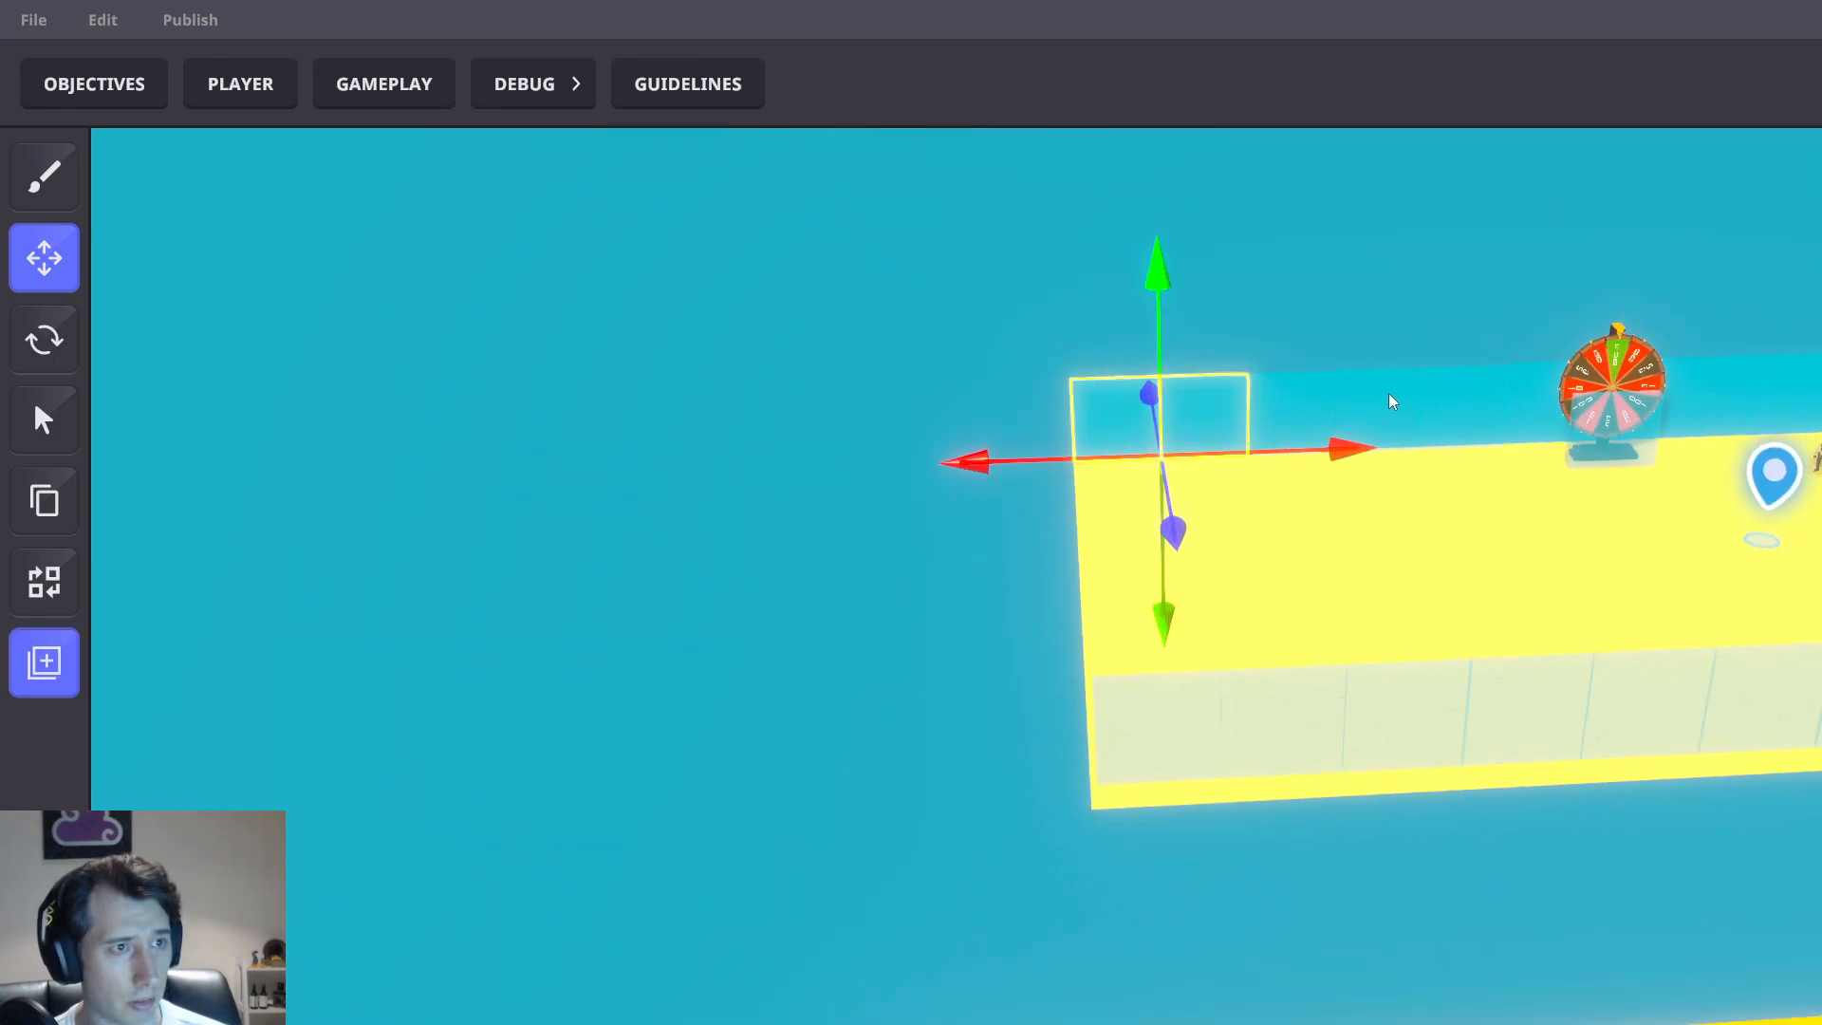
pyautogui.keyDown('shift'); pyautogui.moveTo(1326, 397); pyautogui.dragTo(1402, 393); pyautogui.keyUp('shift')
# Copy the six end panels of the front wall, rotate the copy a quarter turn, and align it along the platform's open short edge
pyautogui.click(1402, 631)
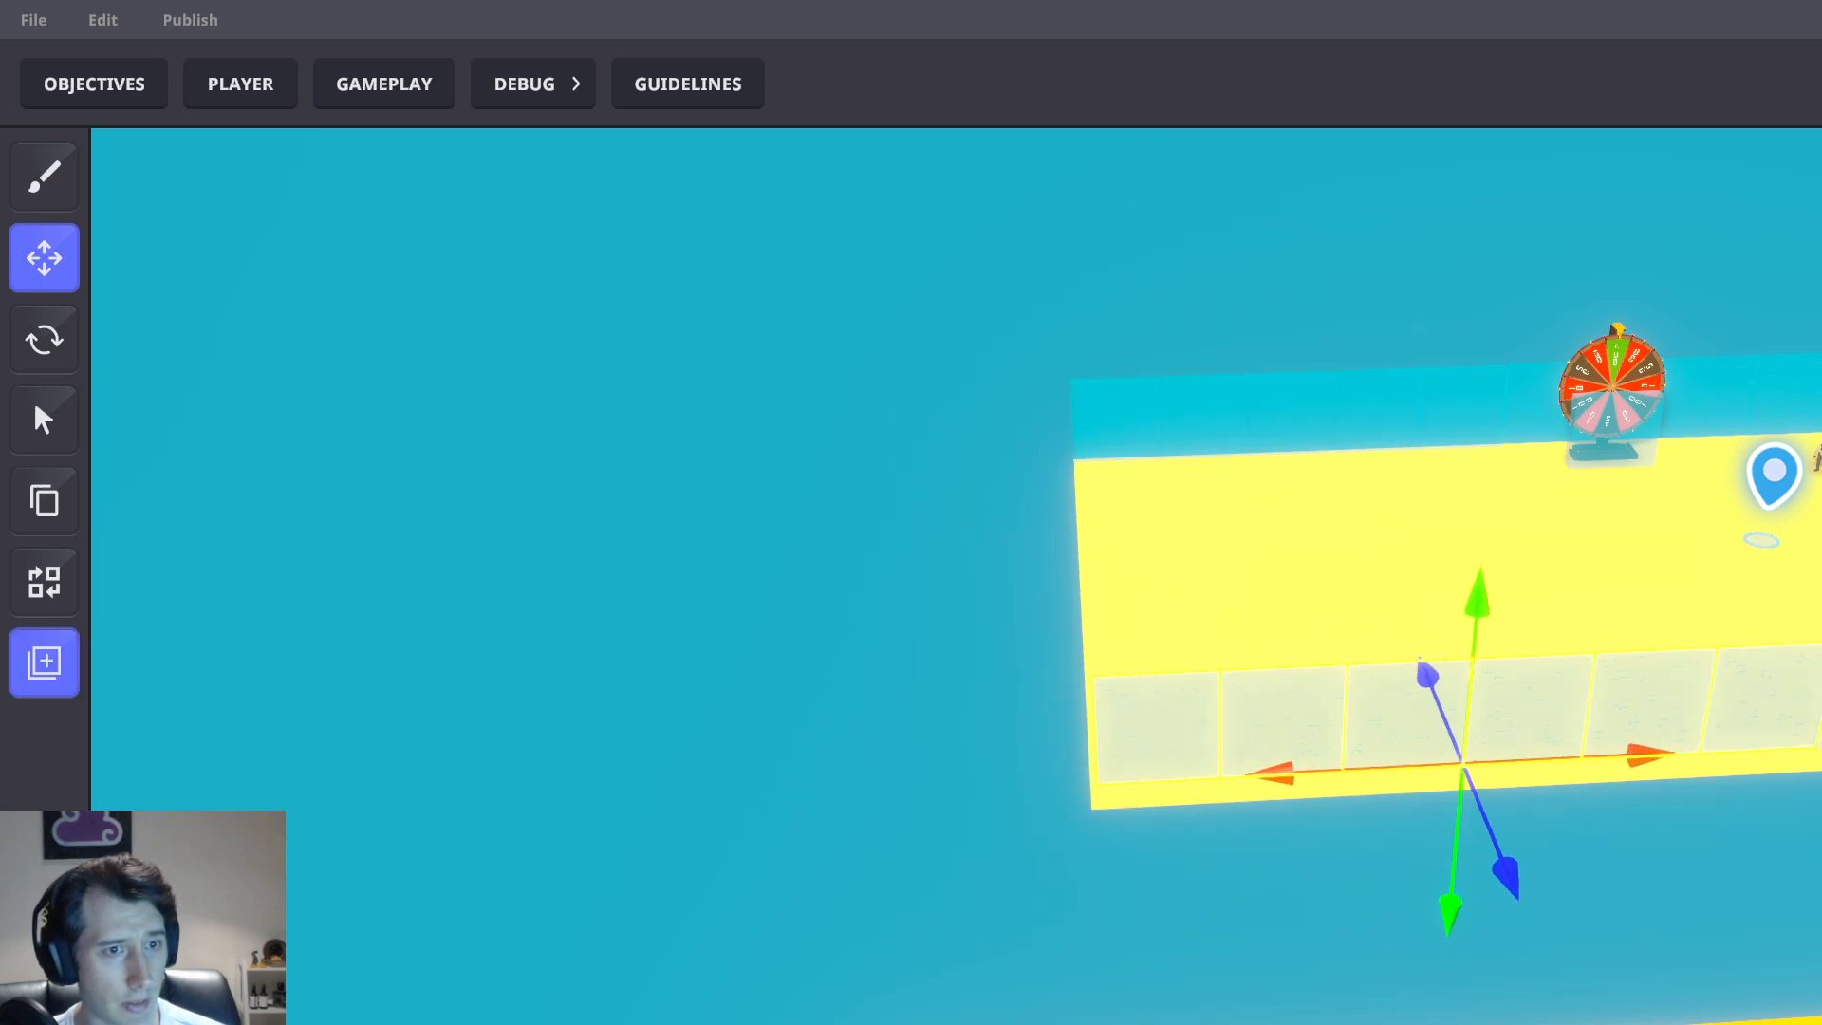
pyautogui.moveTo(1486, 826); pyautogui.dragTo(1433, 712)
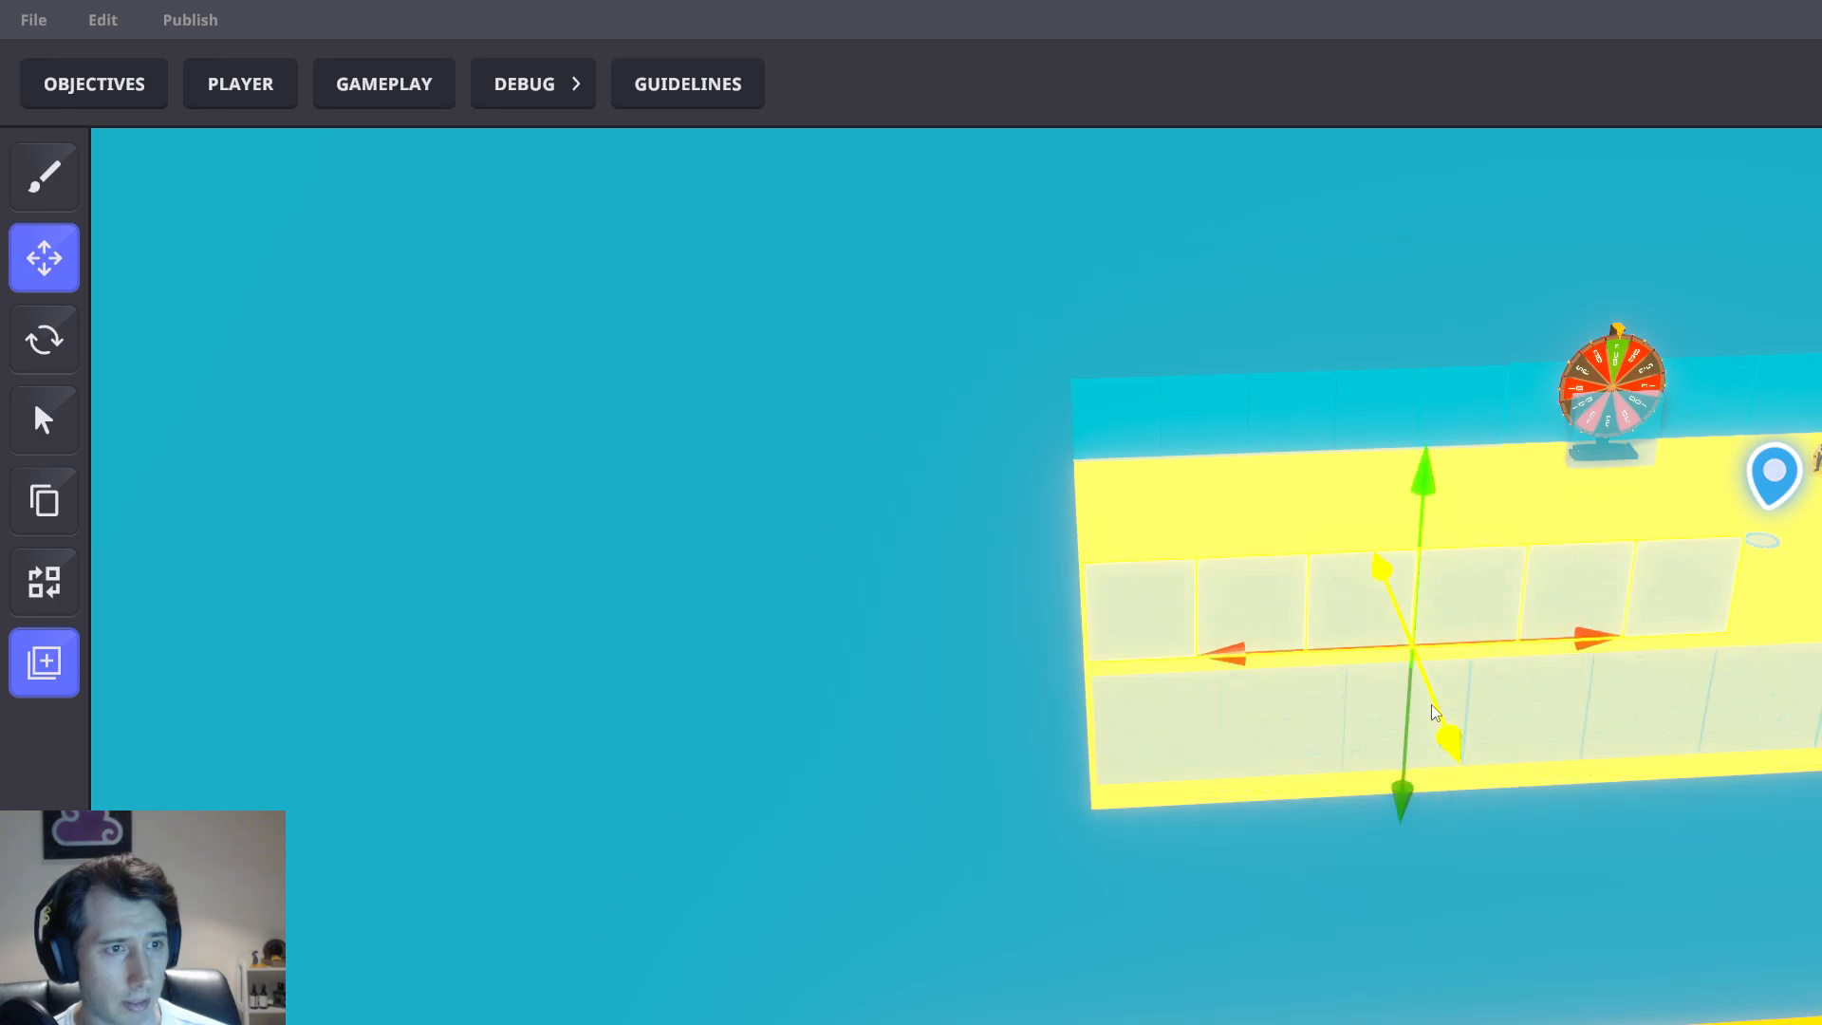
pyautogui.click(43, 339)
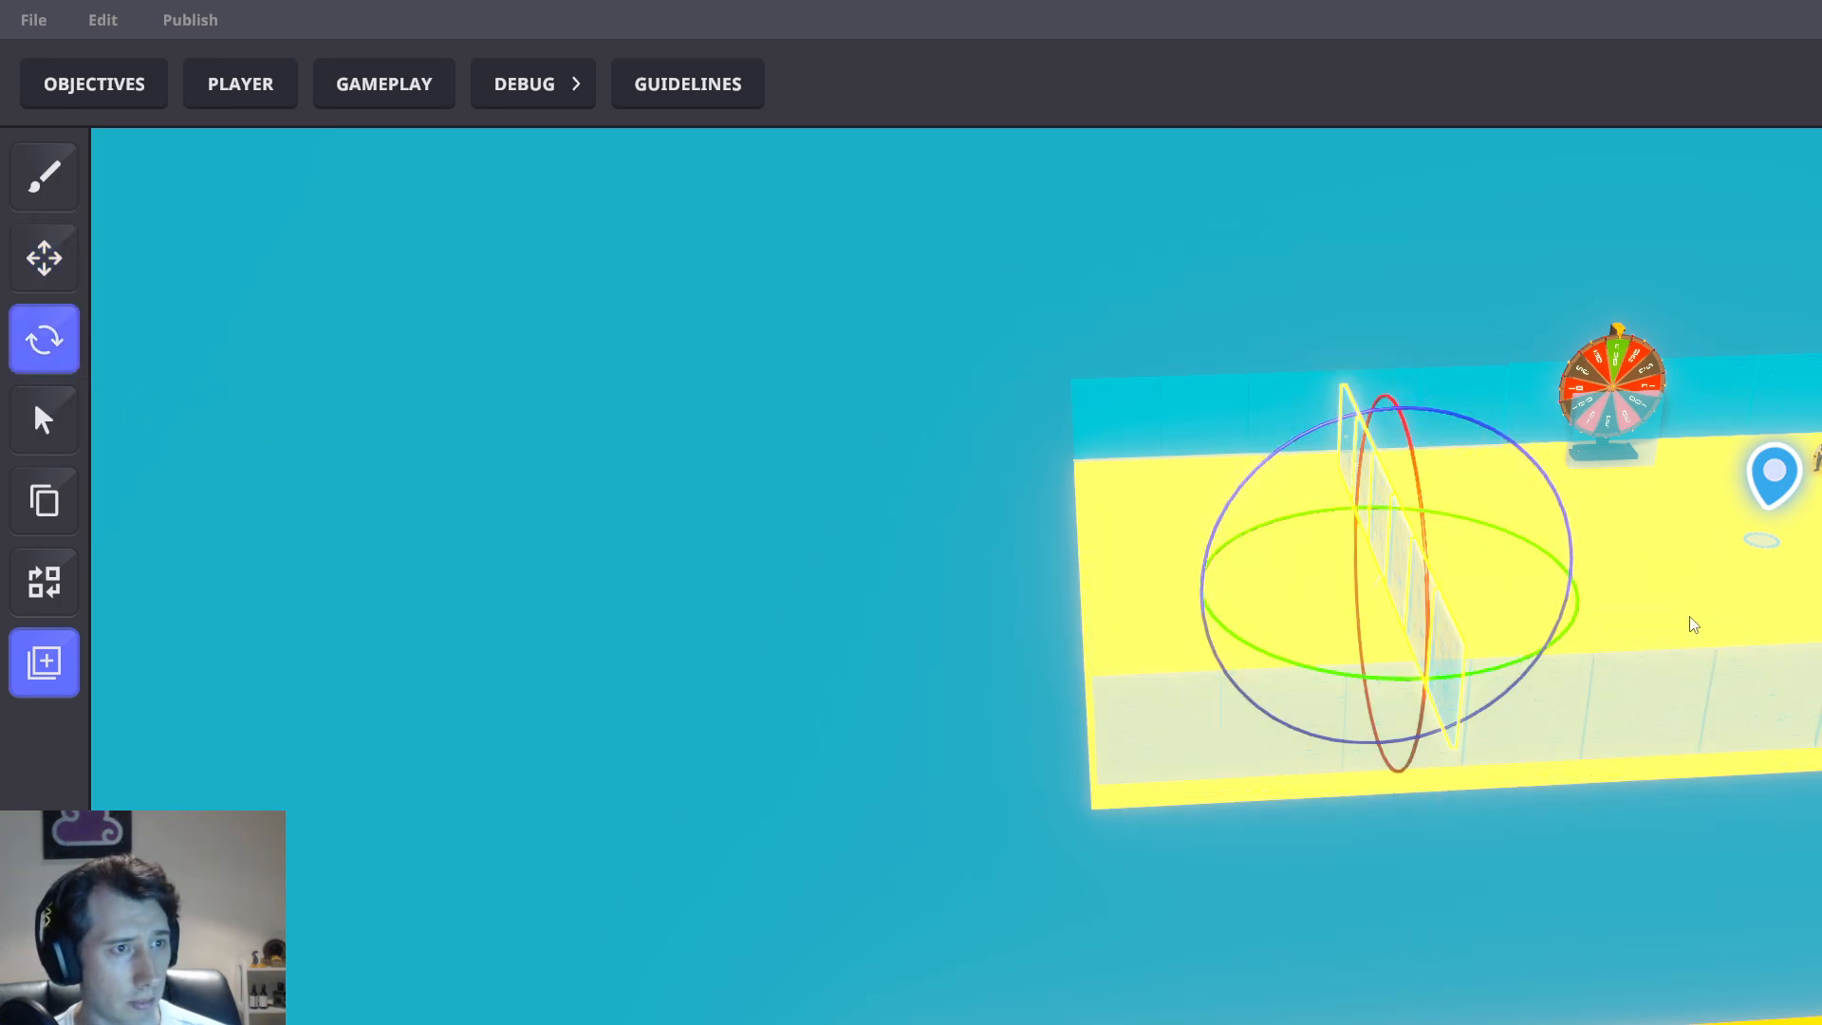
pyautogui.click(57, 268)
pyautogui.scroll(1, 1403, 594)
pyautogui.moveTo(1532, 577); pyautogui.dragTo(1210, 608)
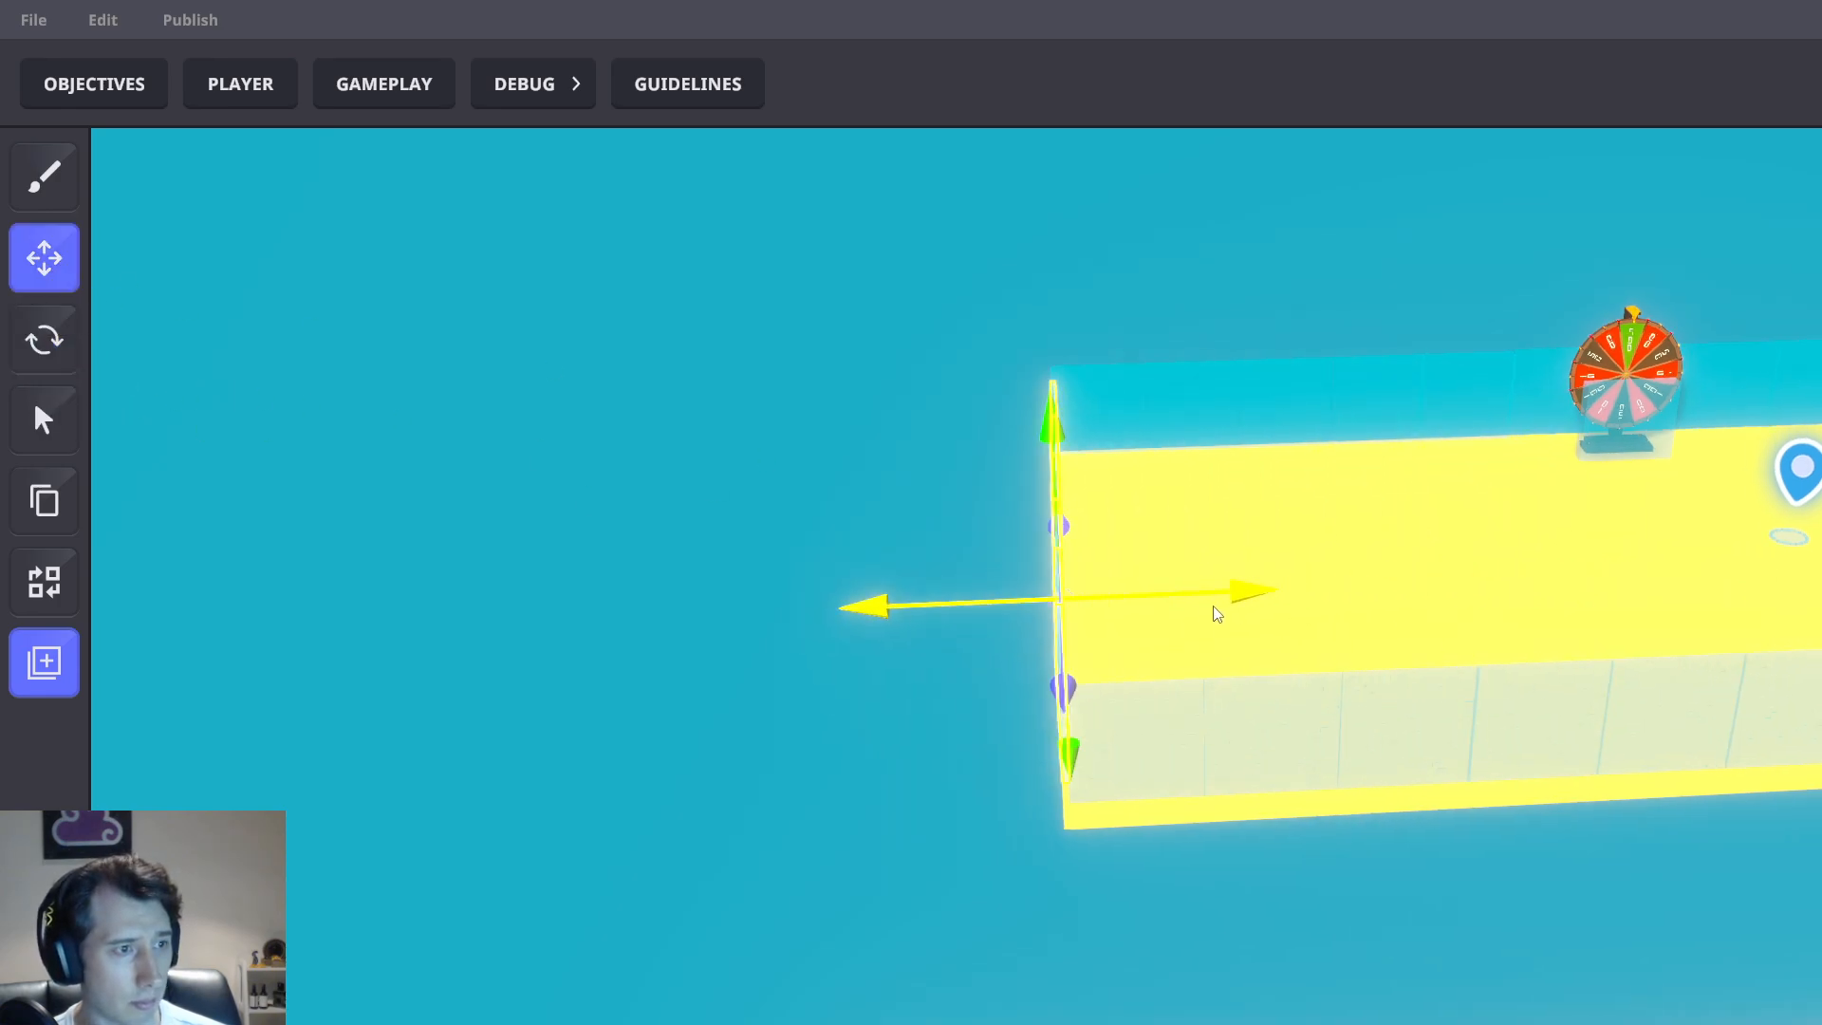
pyautogui.scroll(1, 1236, 668)
pyautogui.moveTo(1236, 670); pyautogui.dragTo(1403, 645, button='right')
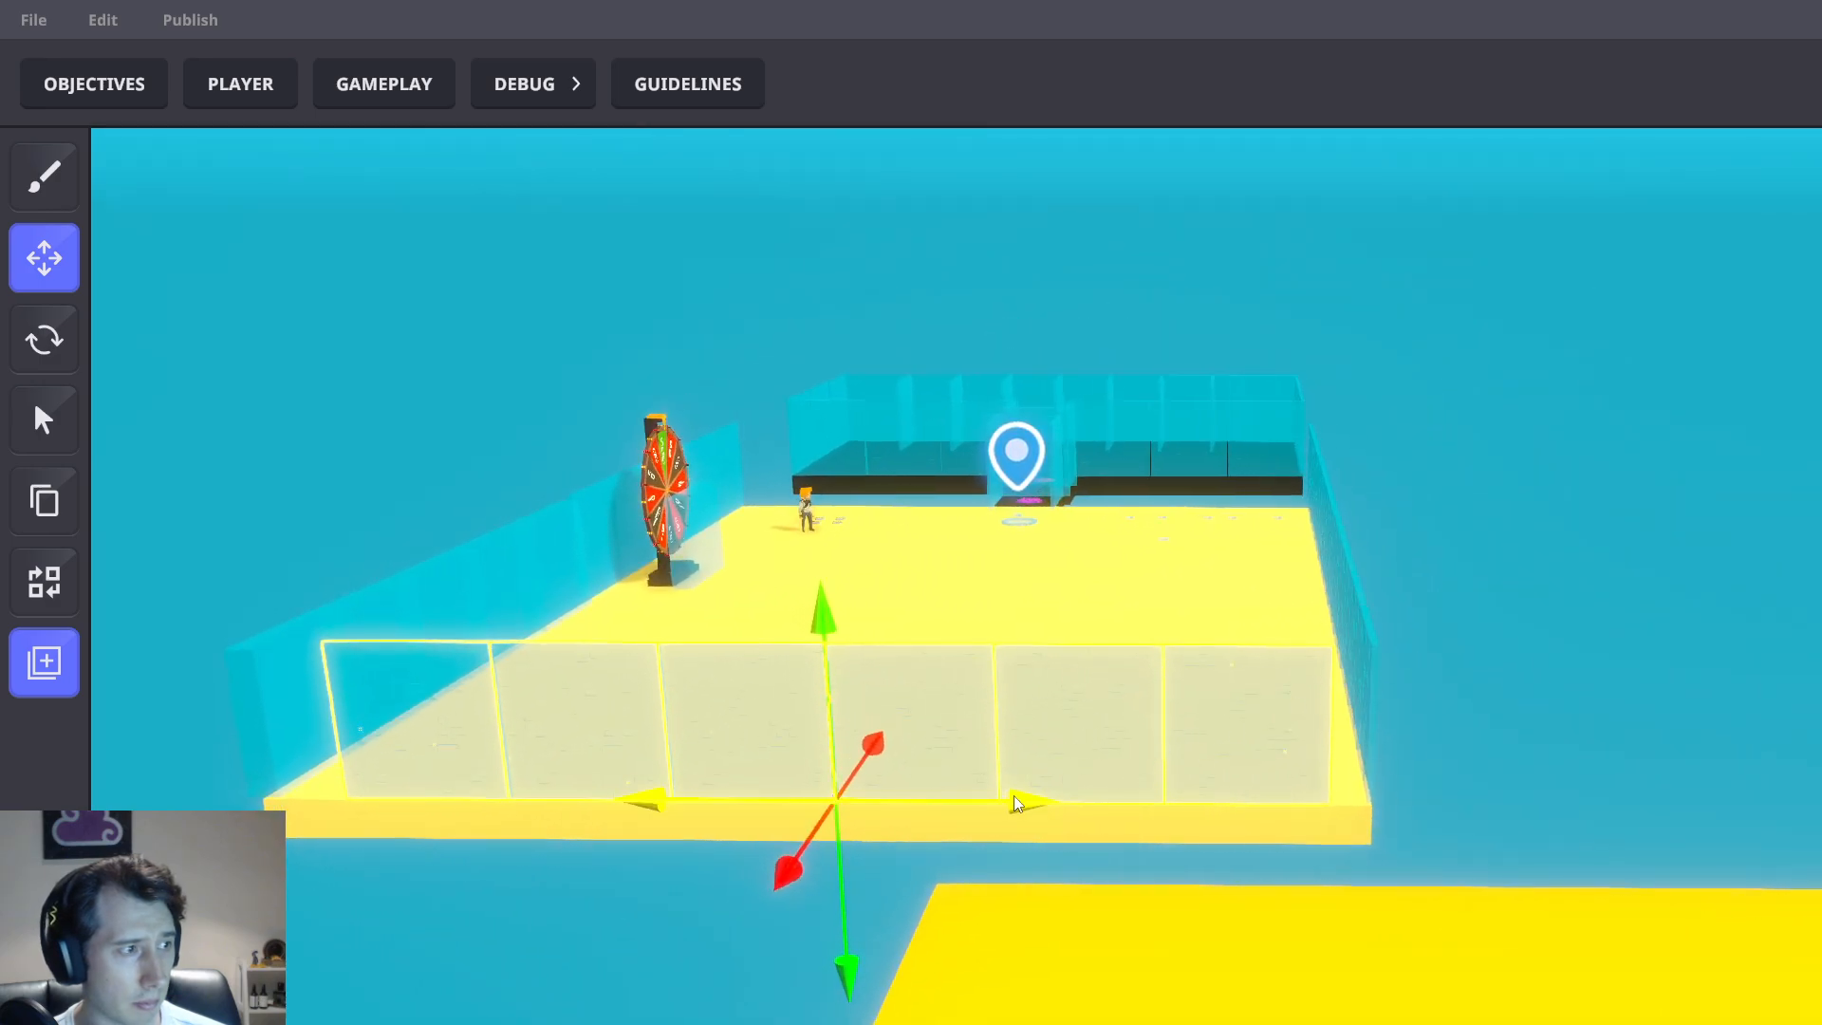
pyautogui.moveTo(1014, 803); pyautogui.dragTo(909, 790)
# Duplicate the short wall's end panel to close the remaining gap at the platform corner
pyautogui.click(1198, 736)
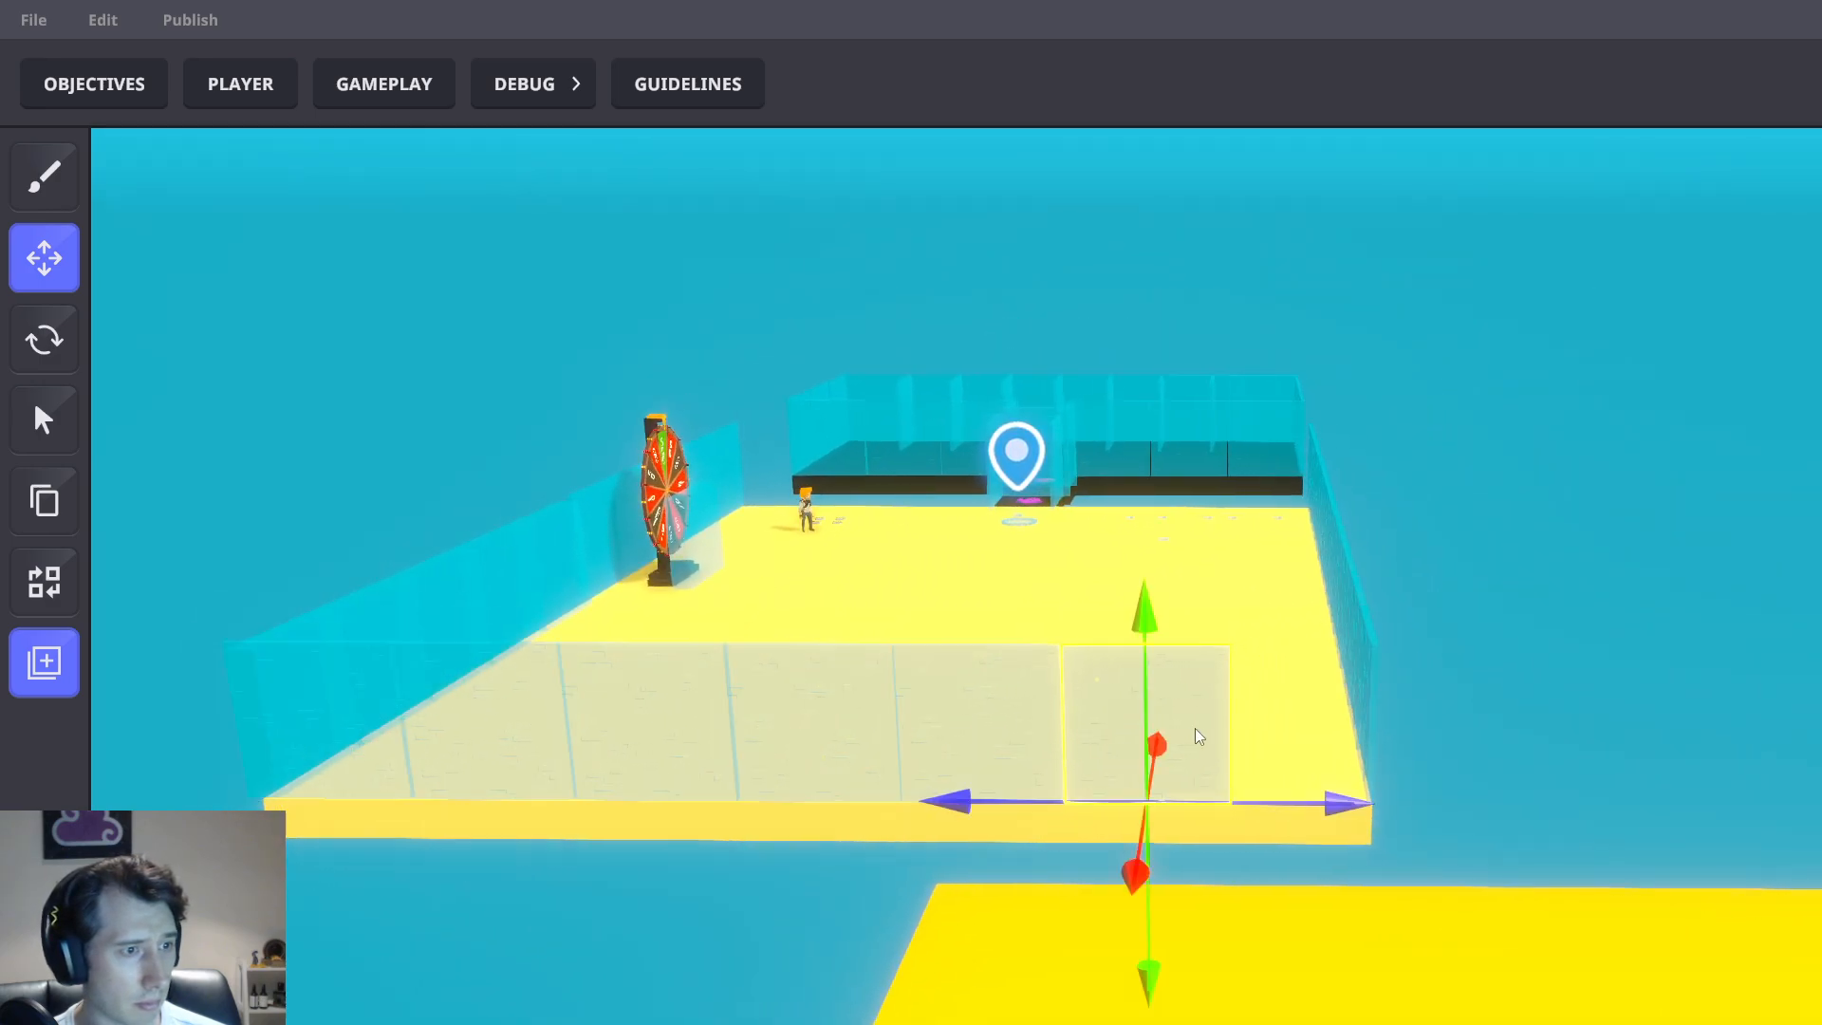
pyautogui.moveTo(1136, 854); pyautogui.dragTo(1394, 814)
pyautogui.hotkey('ctrl', 'z')
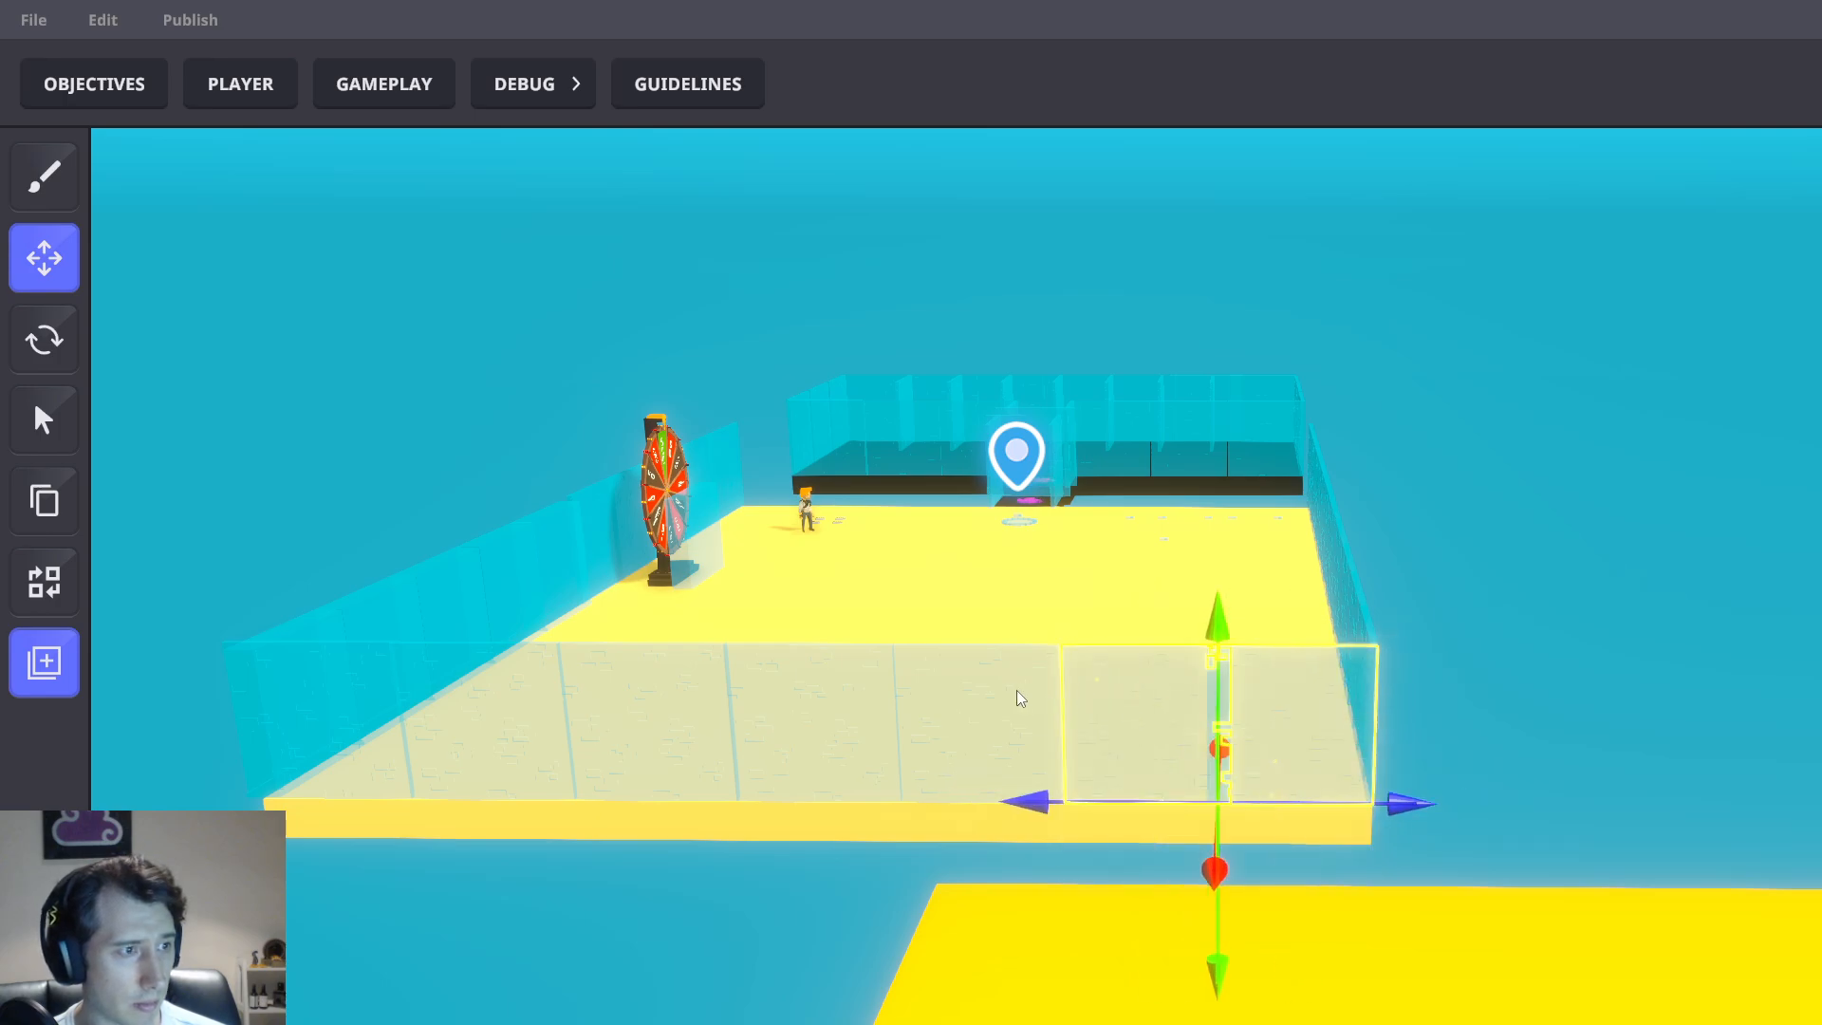
# Select all panels of the short wall and place a copy on the opposite short edge by the portal
pyautogui.click(503, 718)
pyautogui.click(343, 720)
pyautogui.moveTo(866, 674); pyautogui.dragTo(867, 719, button='middle')
pyautogui.hotkey('ctrl', 'd')
pyautogui.moveTo(822, 774); pyautogui.dragTo(1035, 353)
pyautogui.scroll(2, 1036, 356)
pyautogui.moveTo(1035, 351); pyautogui.dragTo(1123, 571, button='middle')
pyautogui.scroll(2, 1253, 496)
pyautogui.scroll(2, 1123, 428)
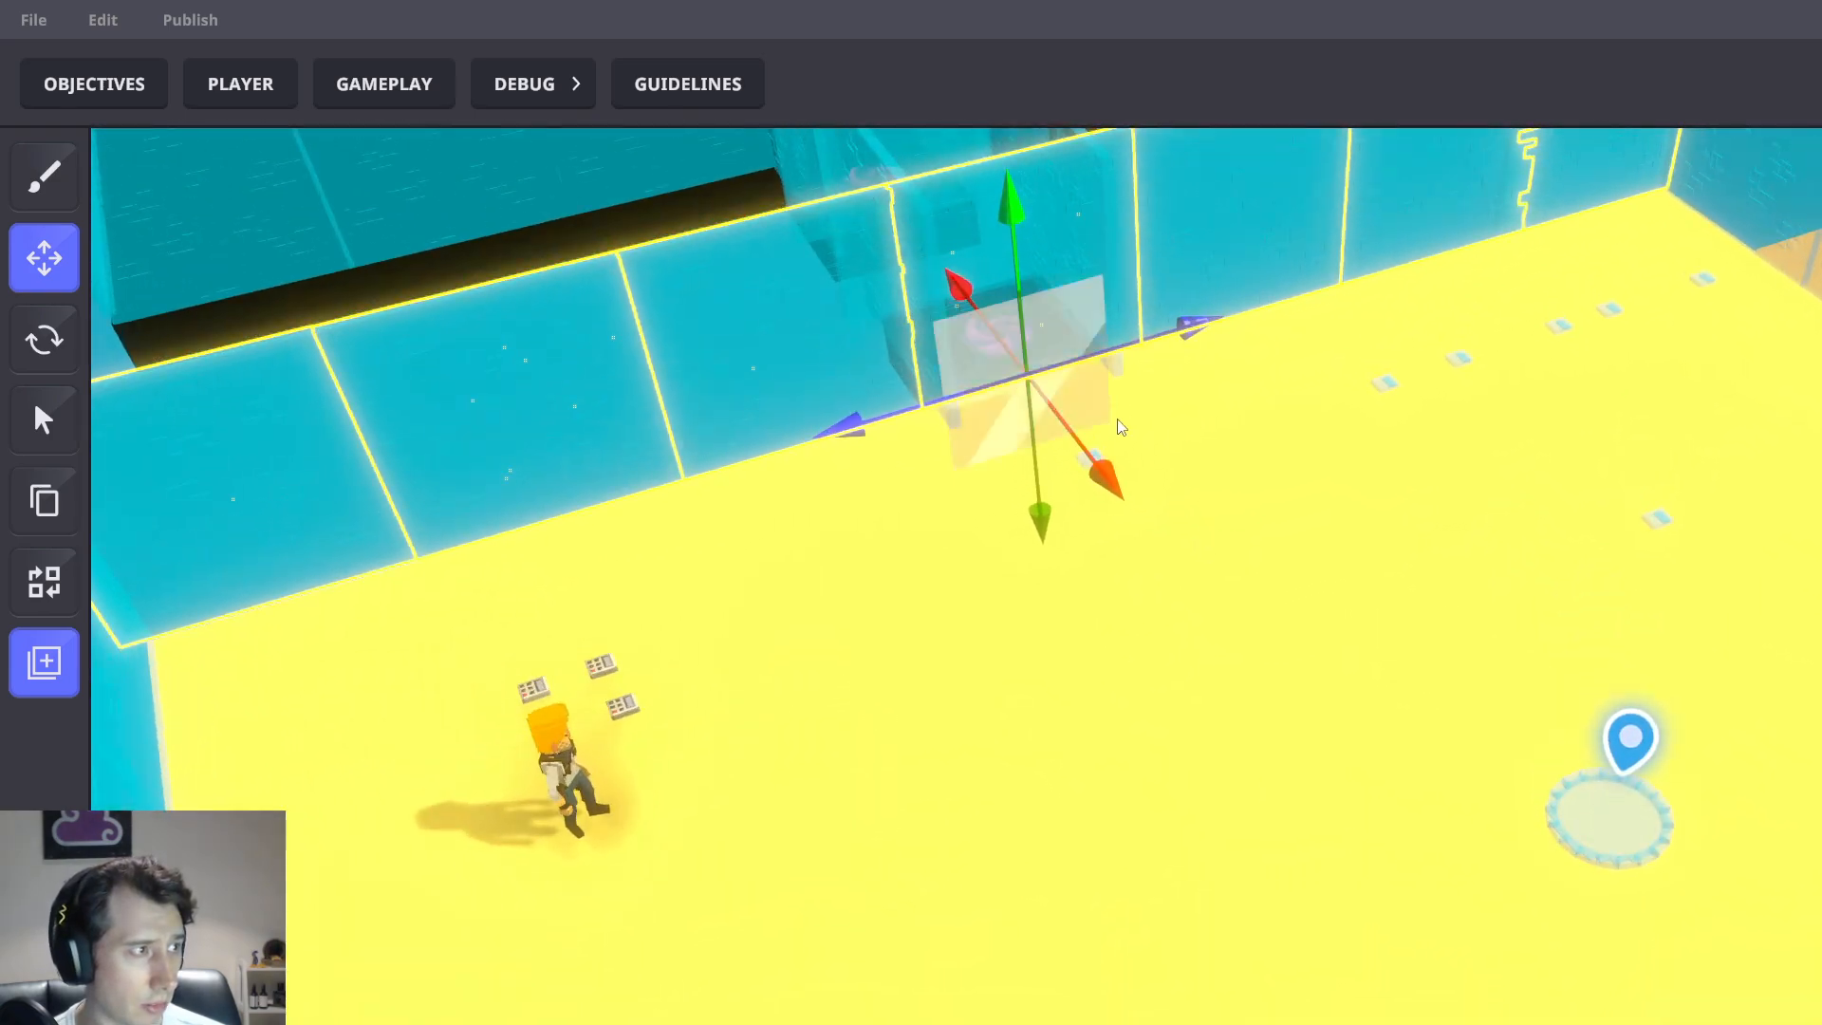
# Delete the wall panel that blocks the portal entrance on the short edge
pyautogui.moveTo(1123, 427); pyautogui.dragTo(1132, 625, button='middle')
pyautogui.click(932, 463)
pyautogui.click(932, 461)
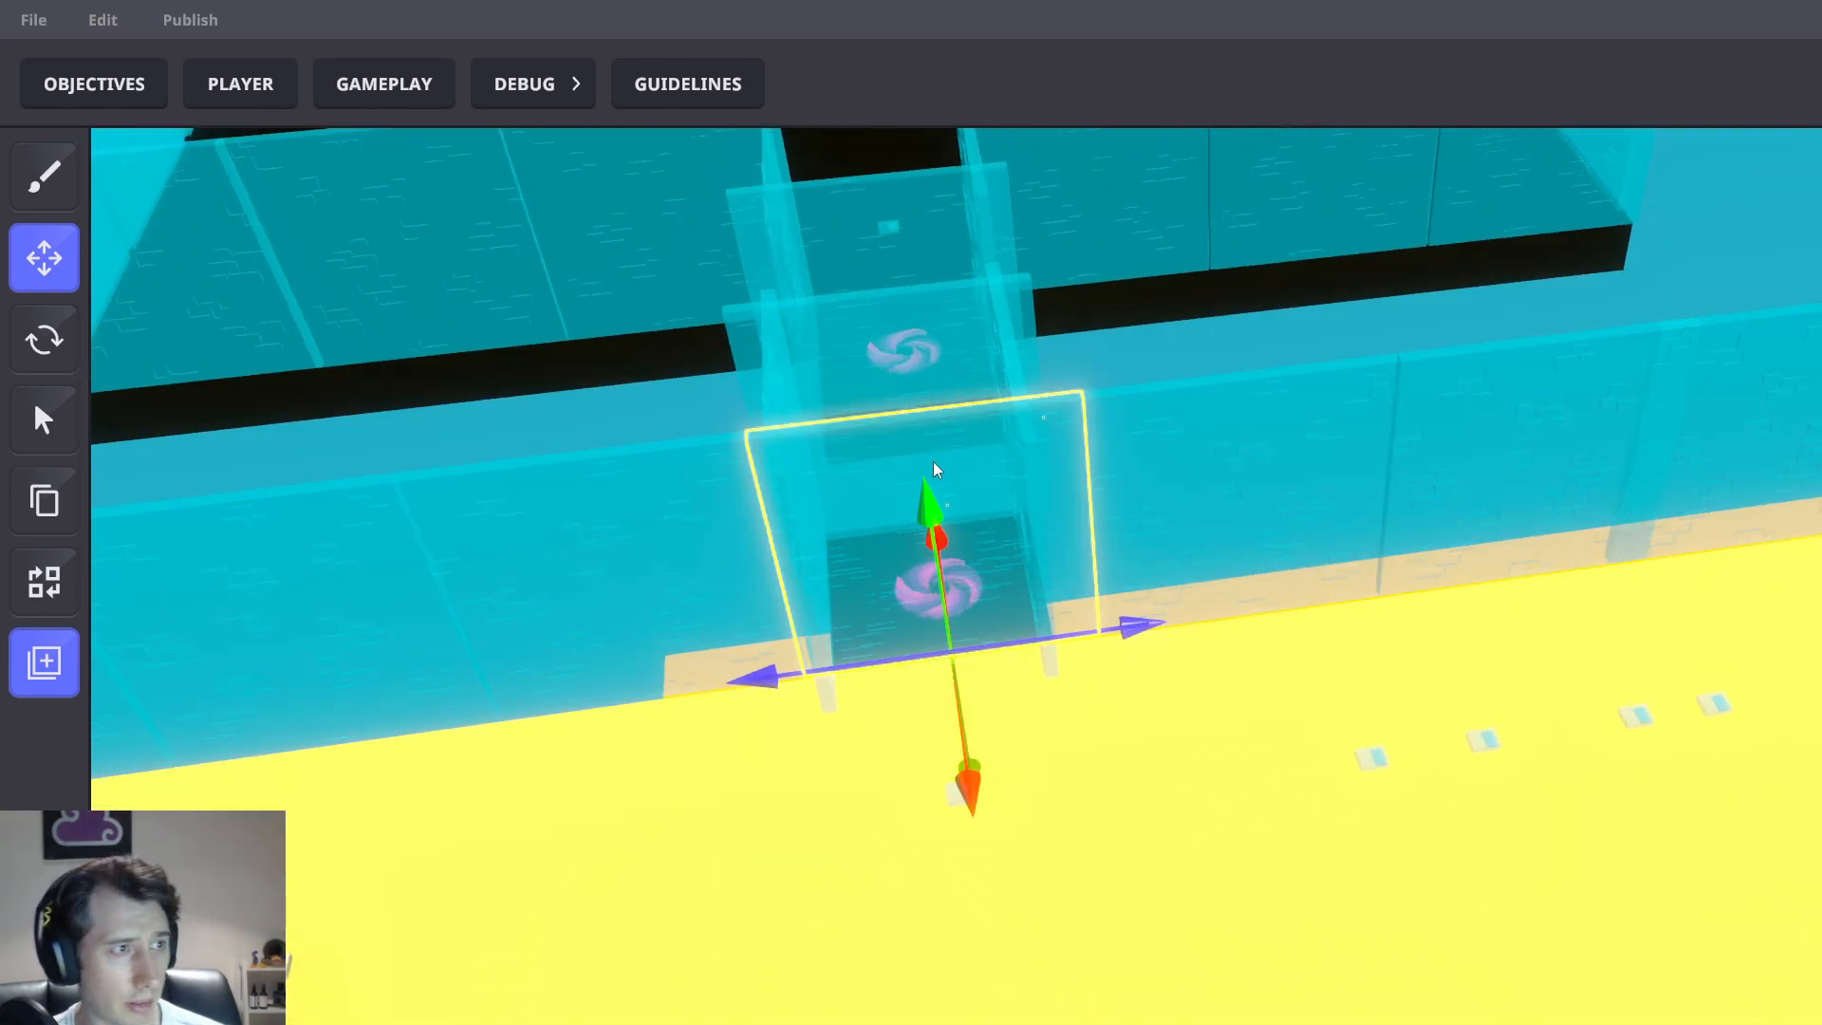
pyautogui.press('Delete')
# Slide the two wall panels next to the portal entrance towards the opening to narrow it
pyautogui.click(1175, 551)
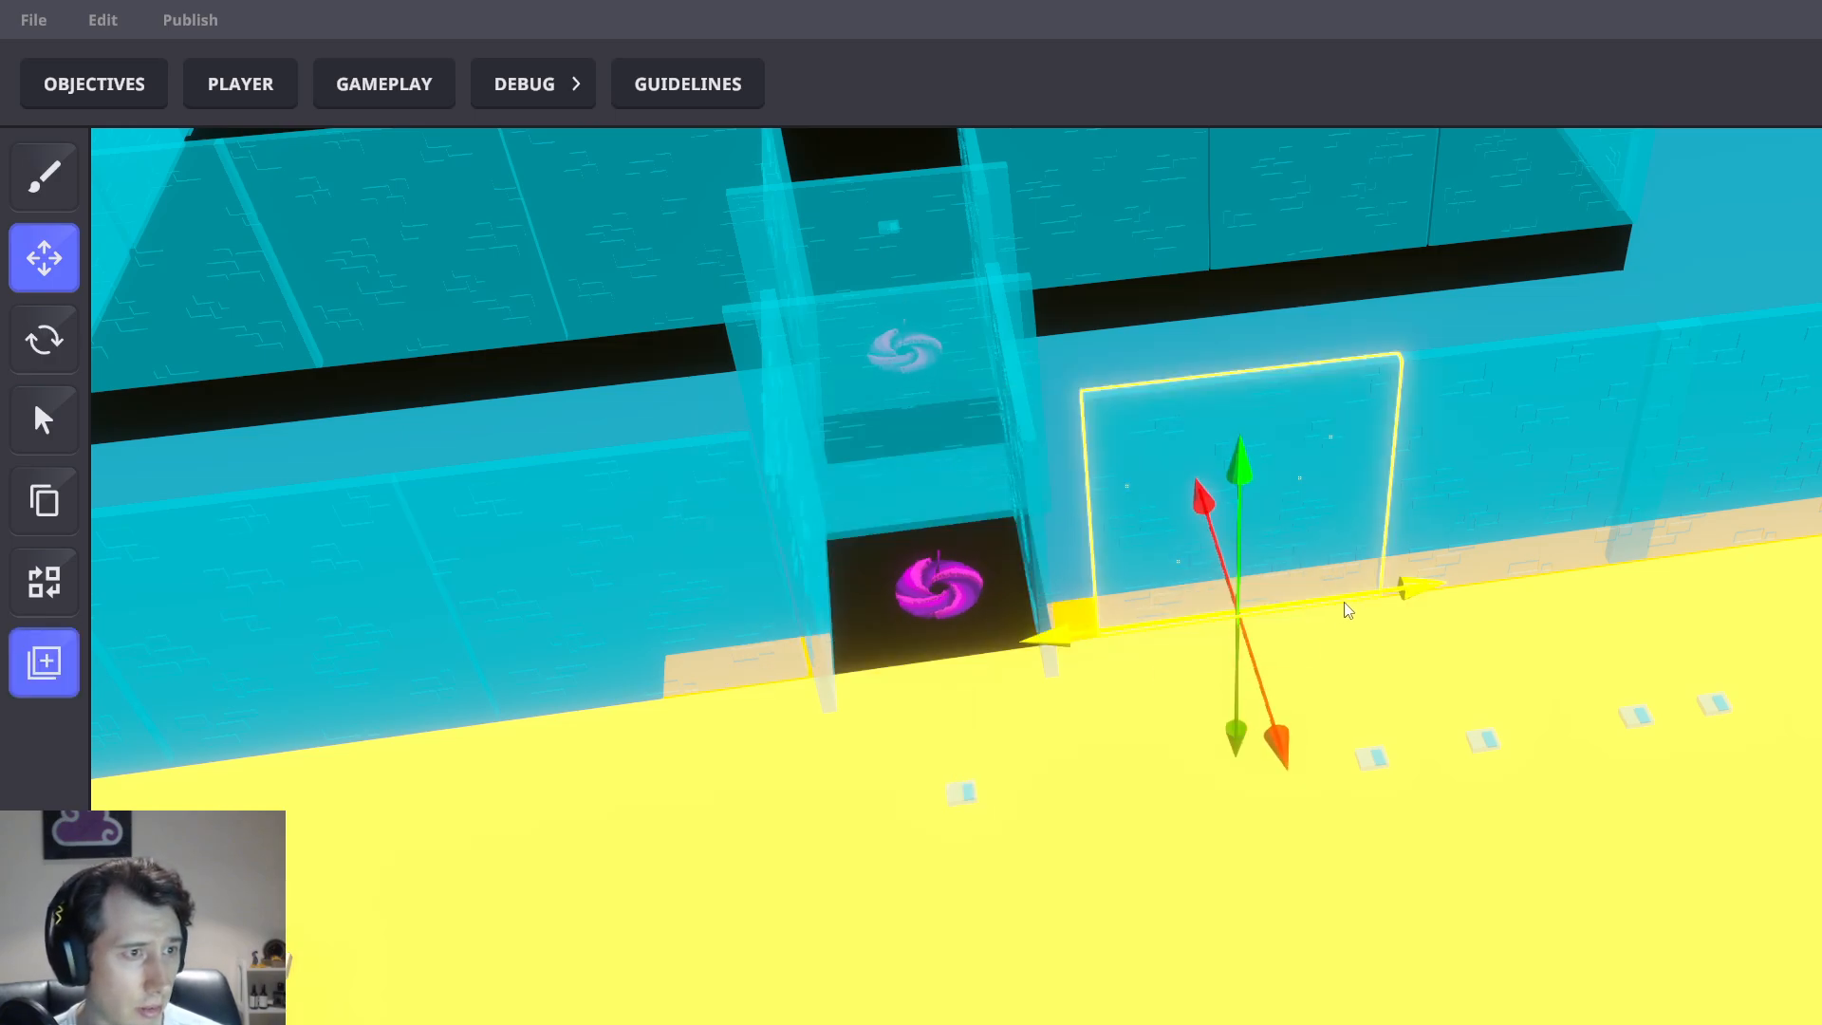
pyautogui.moveTo(1348, 605); pyautogui.dragTo(1302, 613)
pyautogui.click(1538, 560)
pyautogui.moveTo(1595, 566); pyautogui.dragTo(1549, 574)
# Slide both side walls of the portal corridor back from the platform so they end at the new short wall
pyautogui.moveTo(1200, 740); pyautogui.dragTo(1139, 668, button='middle')
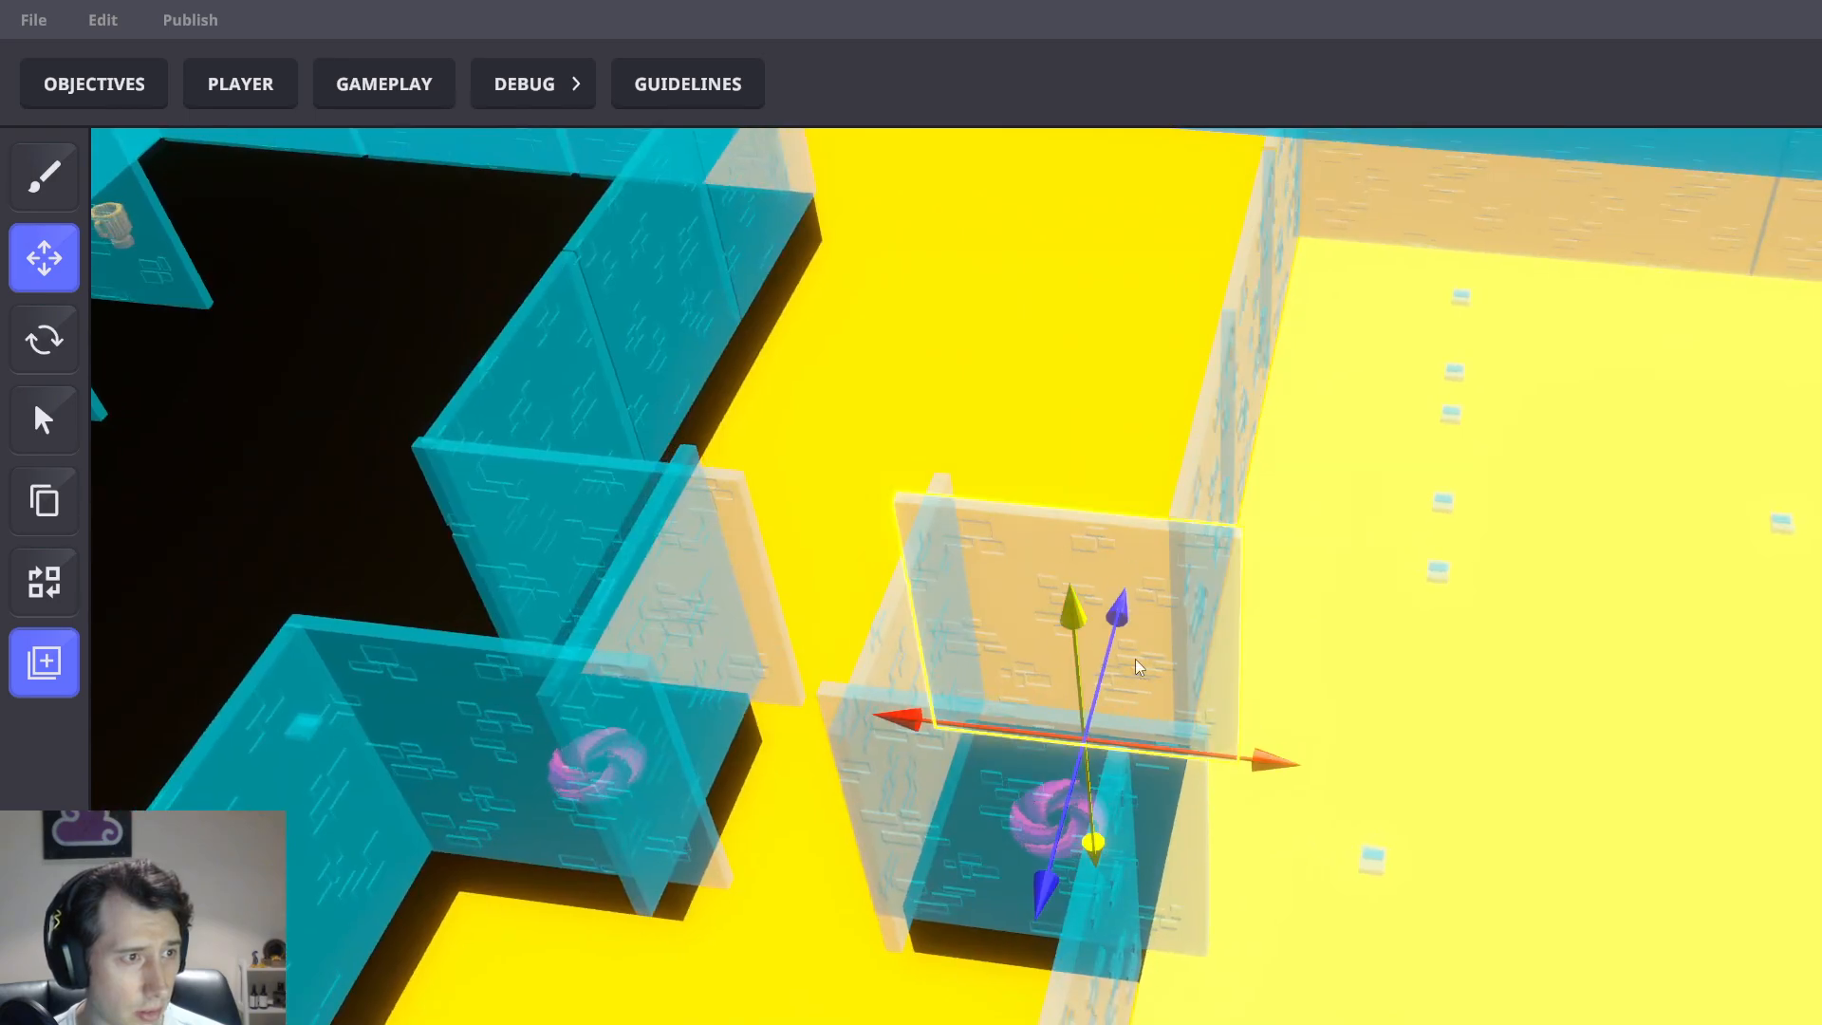
pyautogui.moveTo(1253, 755); pyautogui.dragTo(1194, 738)
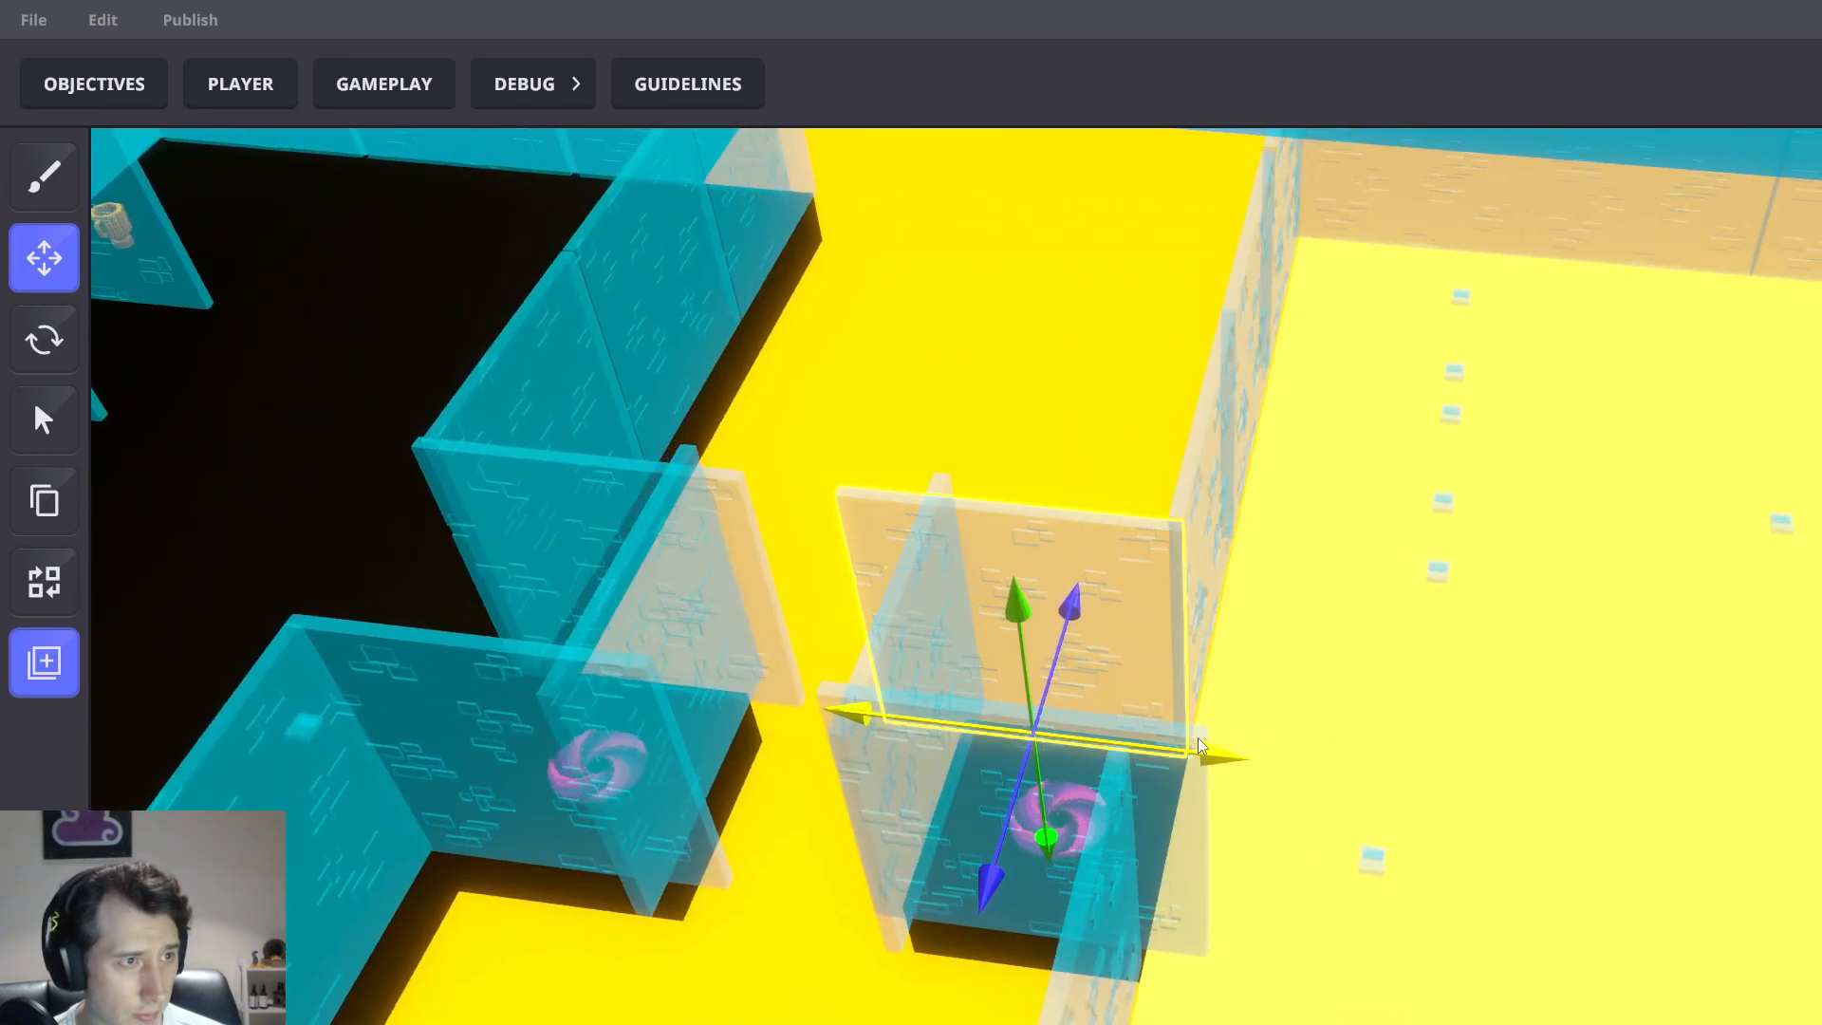
pyautogui.click(1203, 836)
pyautogui.moveTo(1226, 955); pyautogui.dragTo(1166, 960)
# Nudge one side wall of the portal corridor outwards to line up with the adjacent wall panel
pyautogui.moveTo(1271, 822); pyautogui.dragTo(992, 797, button='middle')
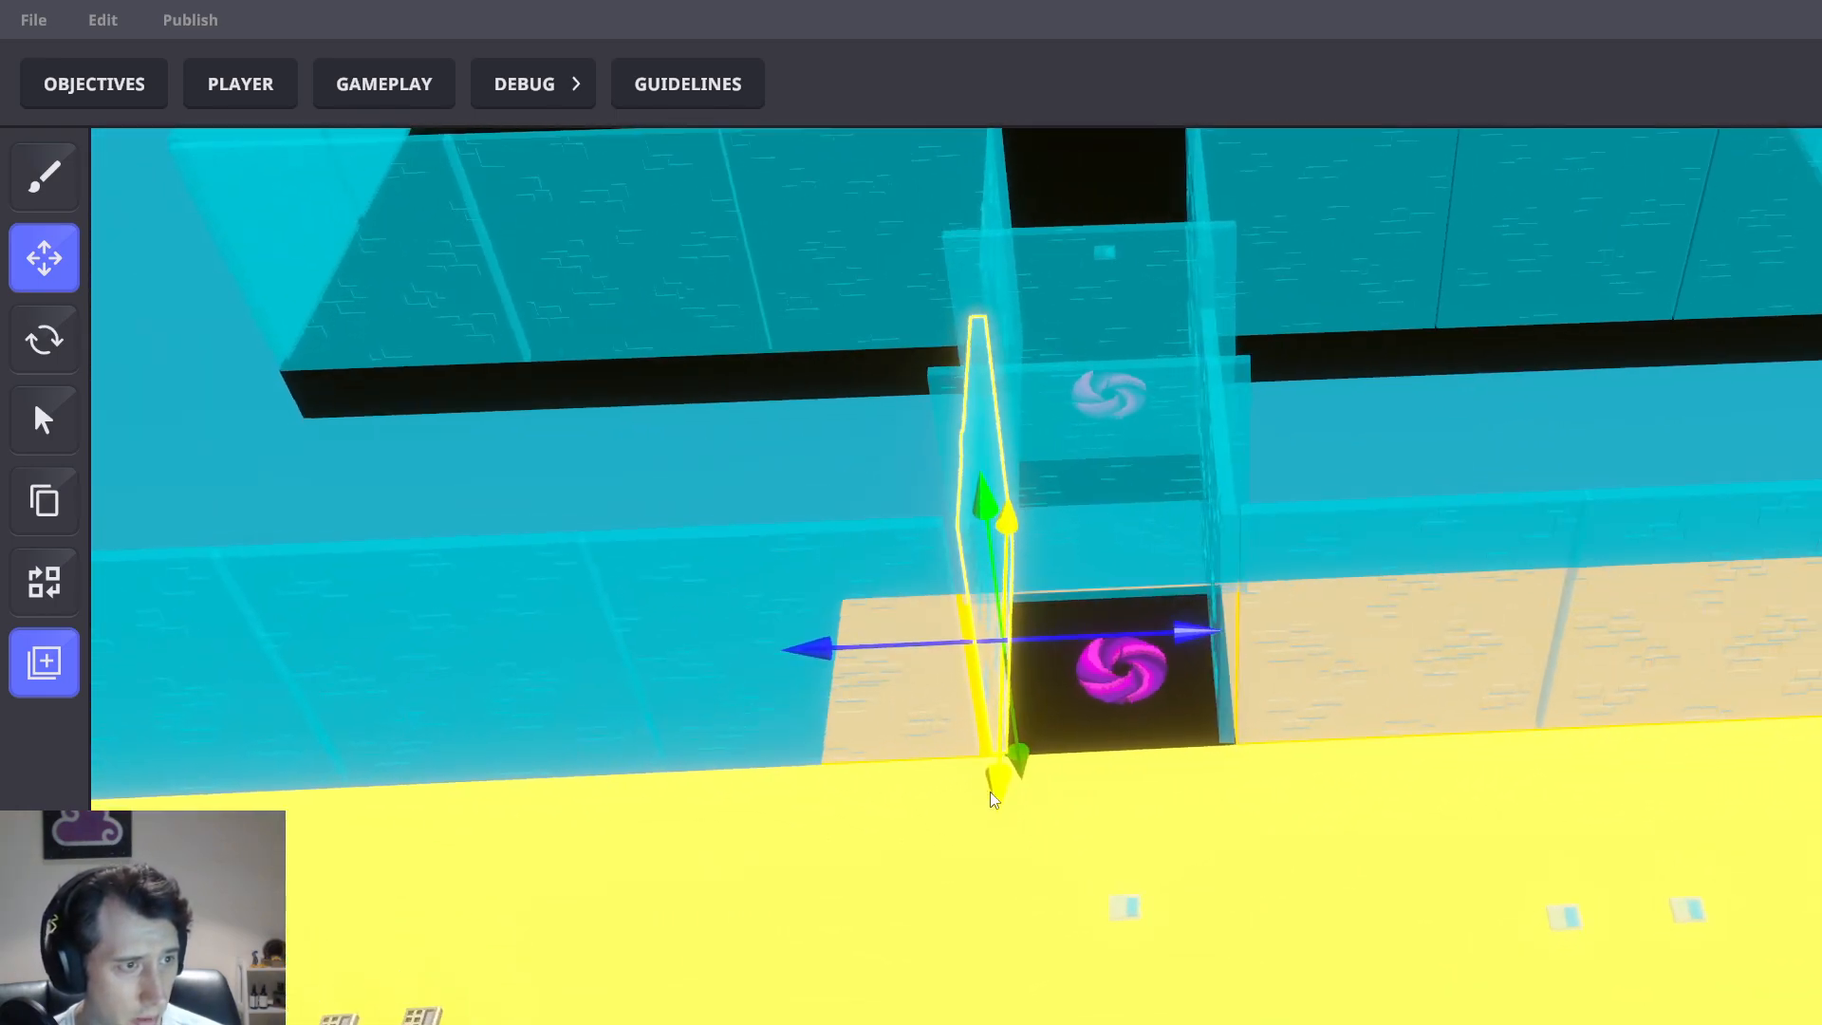
pyautogui.click(1222, 514)
pyautogui.moveTo(1340, 630); pyautogui.dragTo(1355, 636)
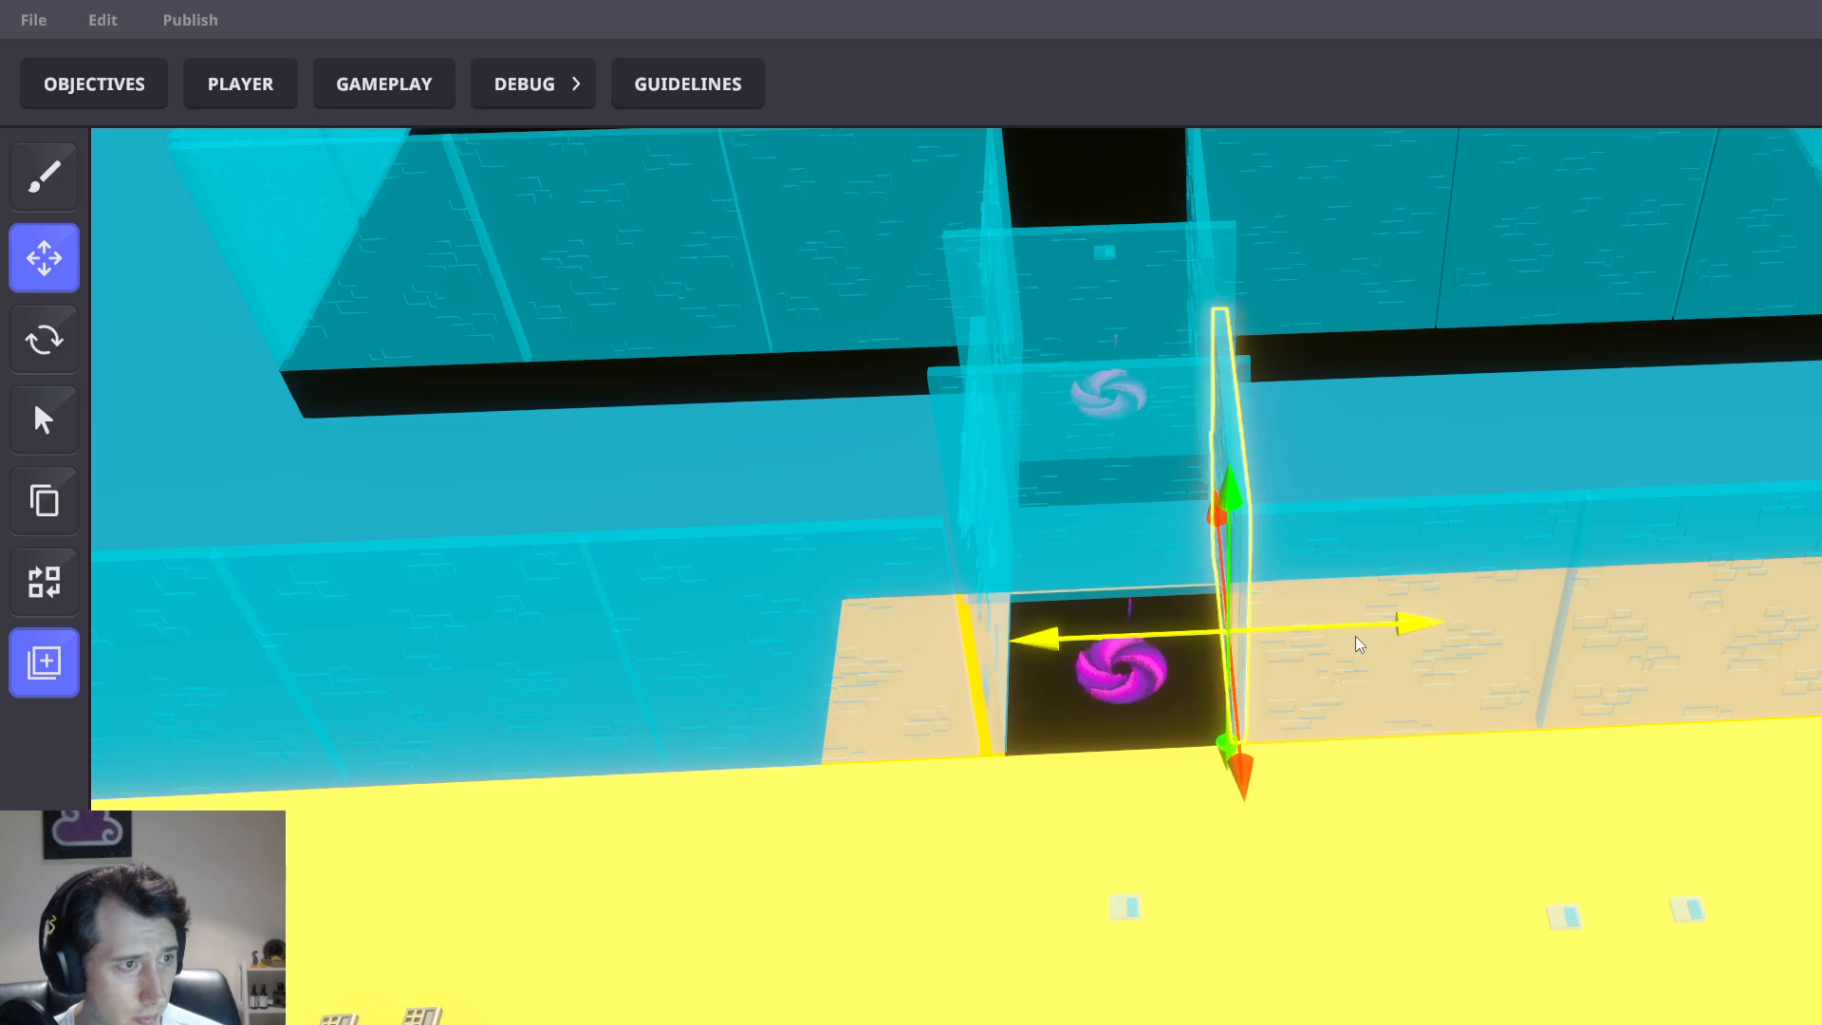
pyautogui.click(1373, 819)
pyautogui.scroll(-2, 1377, 826)
pyautogui.click(1632, 539)
pyautogui.scroll(-3, 1632, 538)
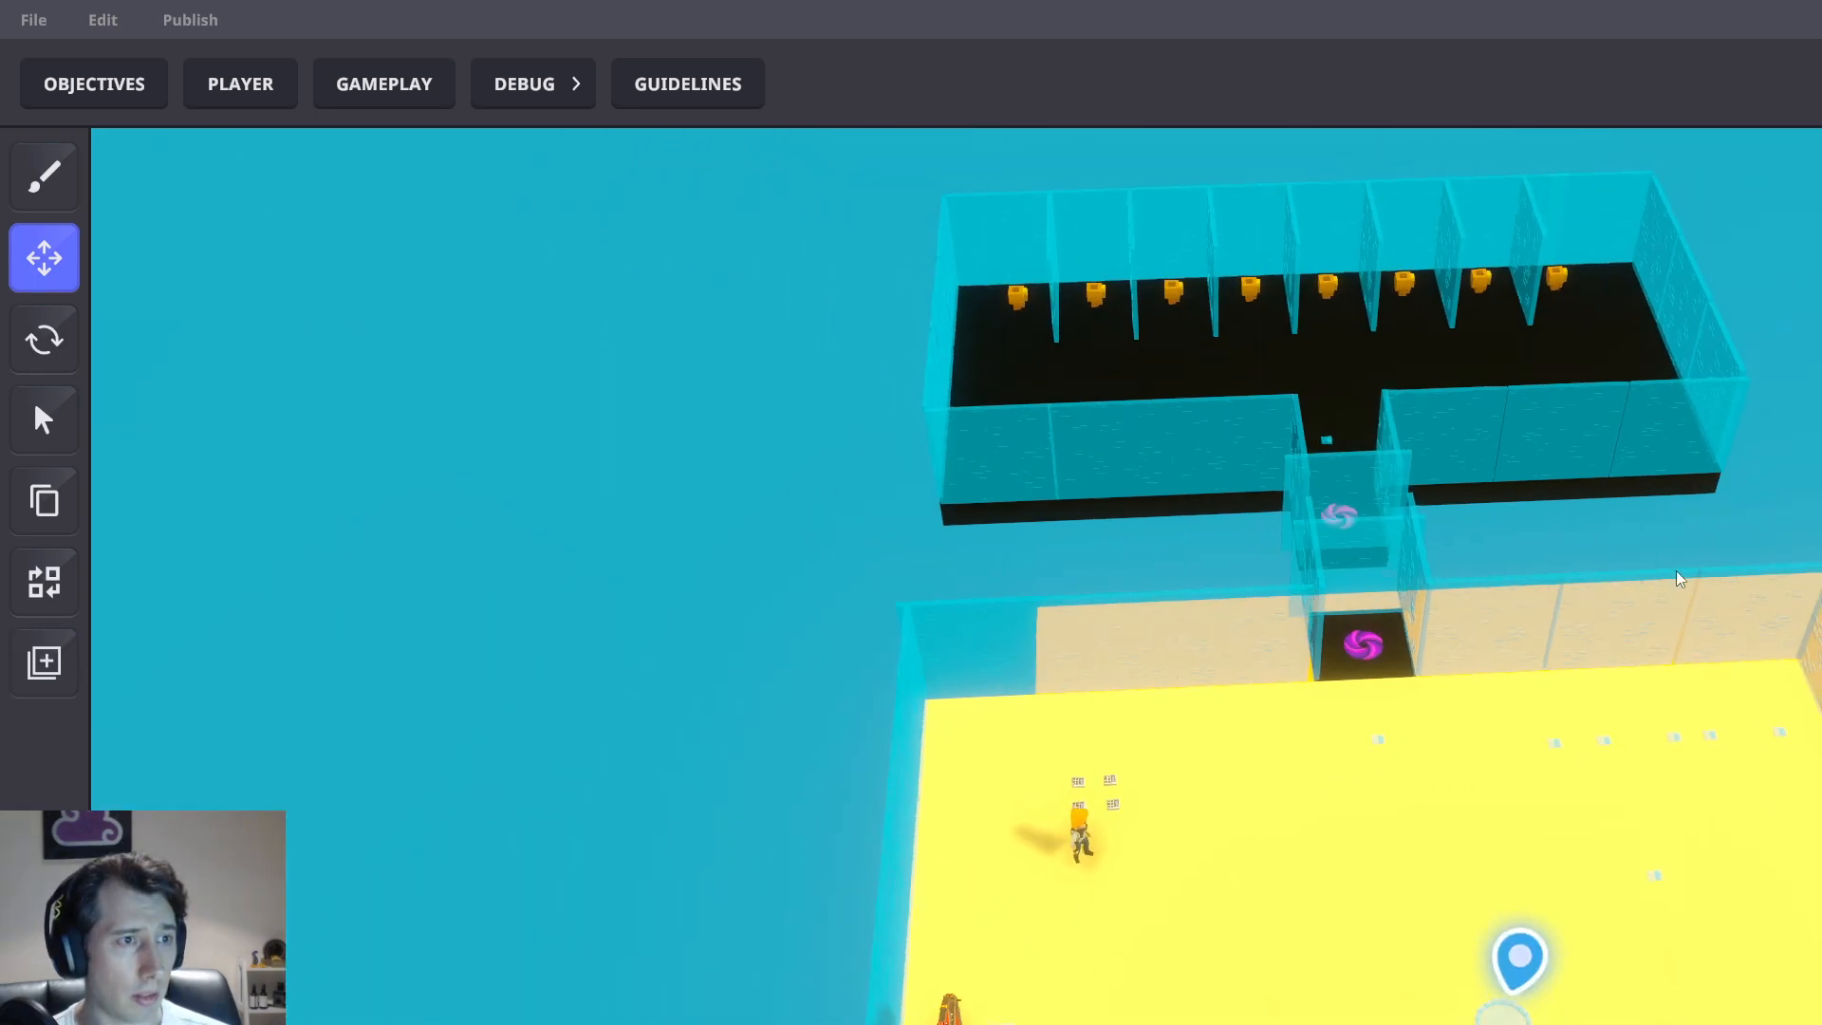
# Move the prize wheel along the back wall, away from the orange-haired character
pyautogui.moveTo(1676, 572); pyautogui.dragTo(1538, 236, button='right')
pyautogui.moveTo(1547, 522)
pyautogui.mouseDown(button='middle')
pyautogui.moveTo(1266, 518)
pyautogui.moveTo(1511, 463)
pyautogui.moveTo(1256, 563)
pyautogui.moveTo(1273, 623)
pyautogui.moveTo(1314, 623)
pyautogui.moveTo(1281, 614)
pyautogui.moveTo(1498, 544)
pyautogui.moveTo(1273, 521)
pyautogui.moveTo(607, 671)
pyautogui.moveTo(1179, 494)
pyautogui.mouseUp(button='middle')
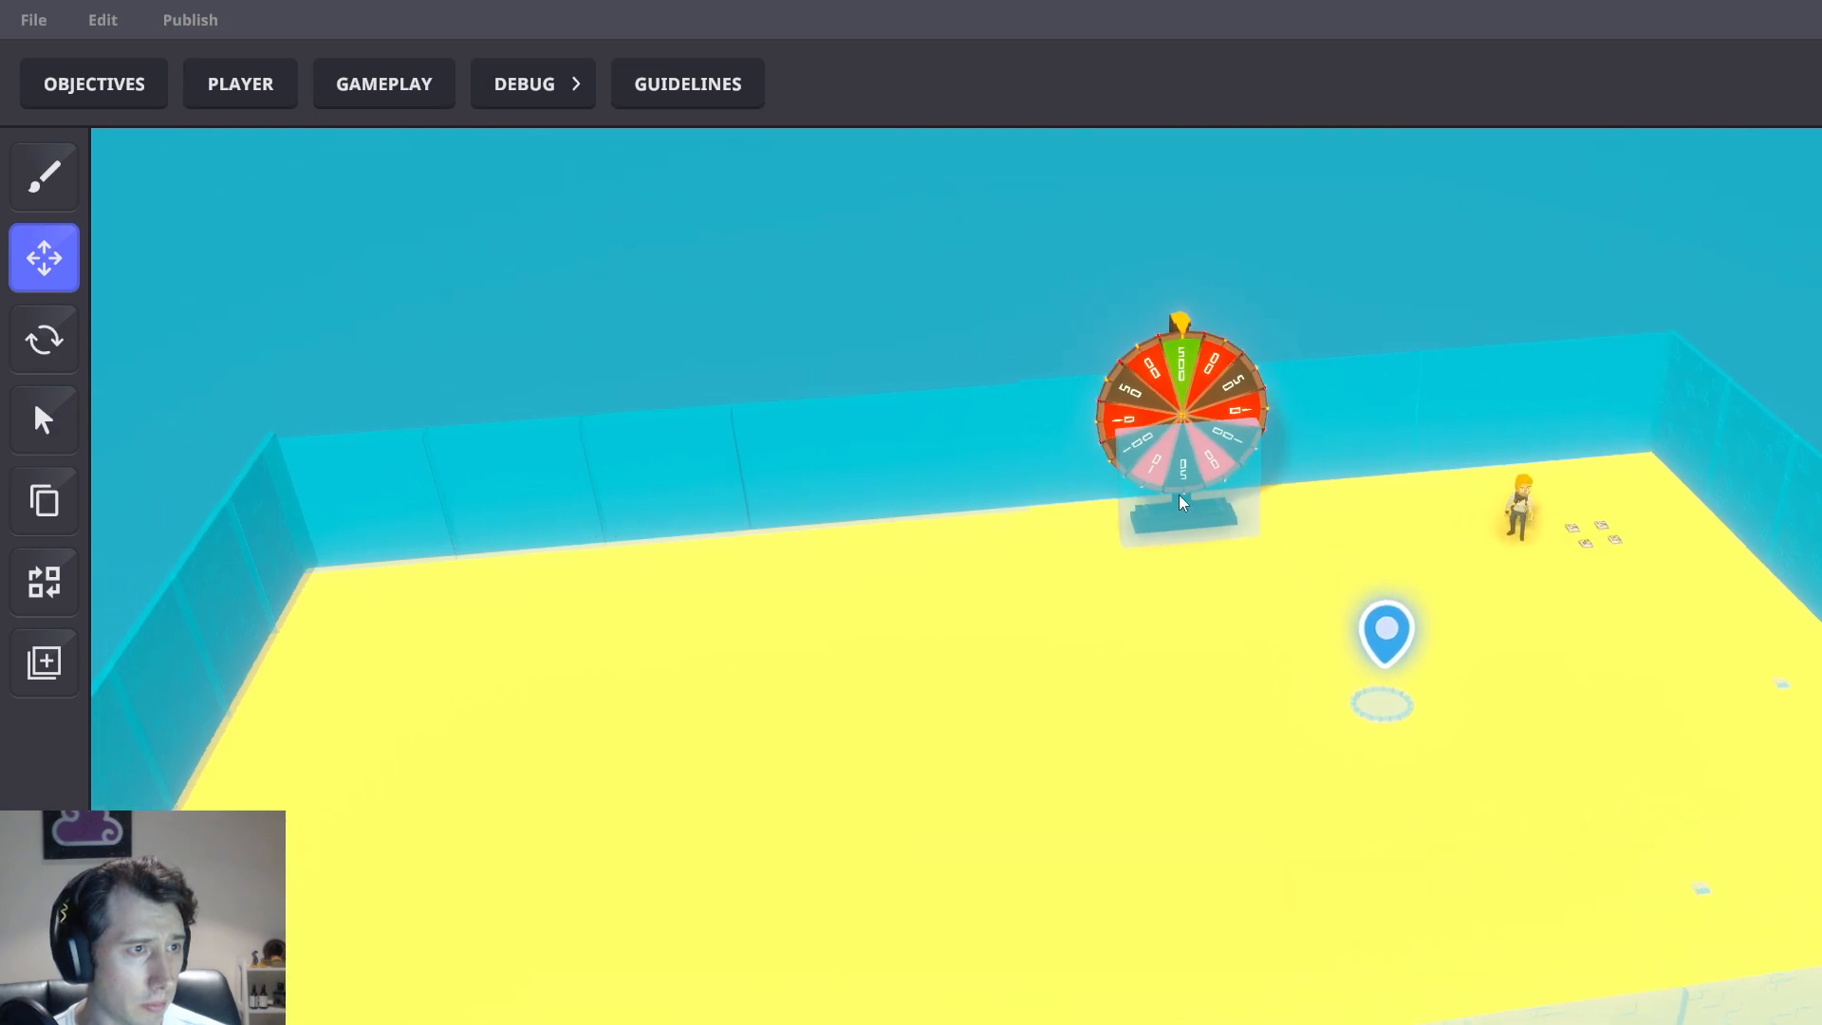
pyautogui.click(1181, 365)
pyautogui.moveTo(1346, 521); pyautogui.dragTo(1180, 541)
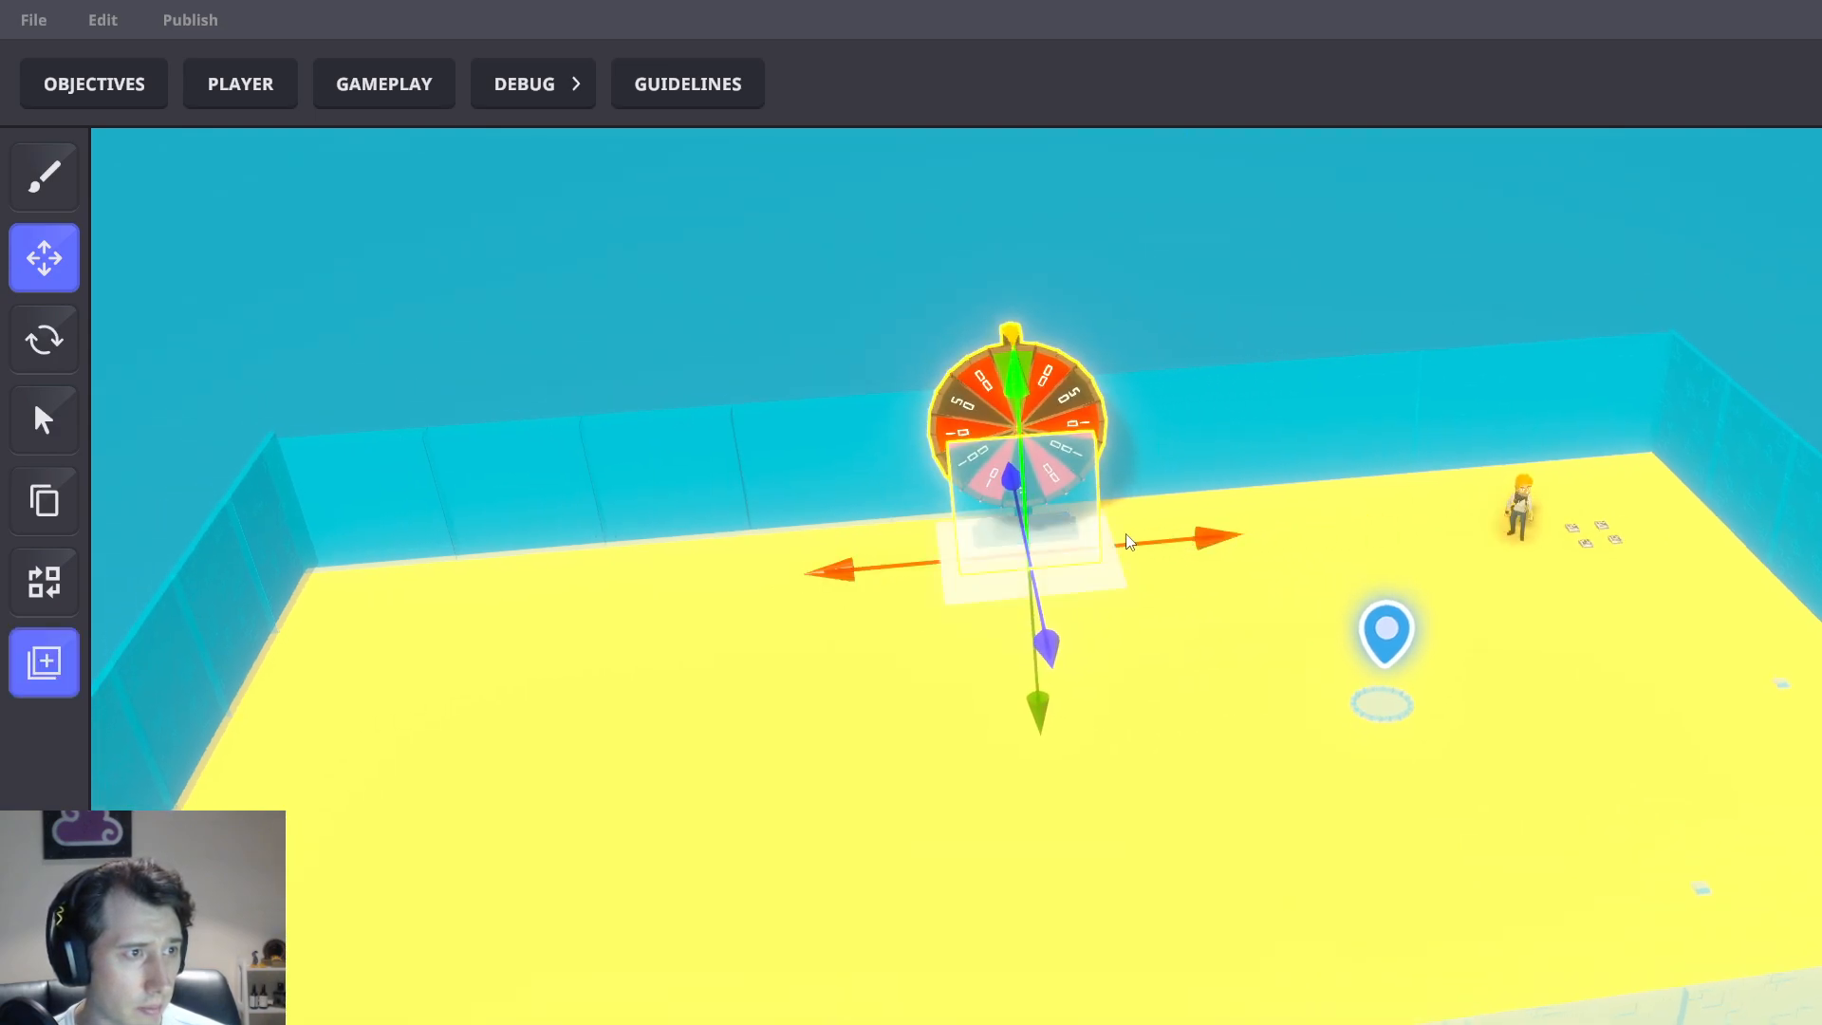
pyautogui.click(1142, 255)
# Move the round marker with the blue location pin further from the portal, towards the platform's middle
pyautogui.moveTo(1141, 254); pyautogui.dragTo(1402, 448, button='middle')
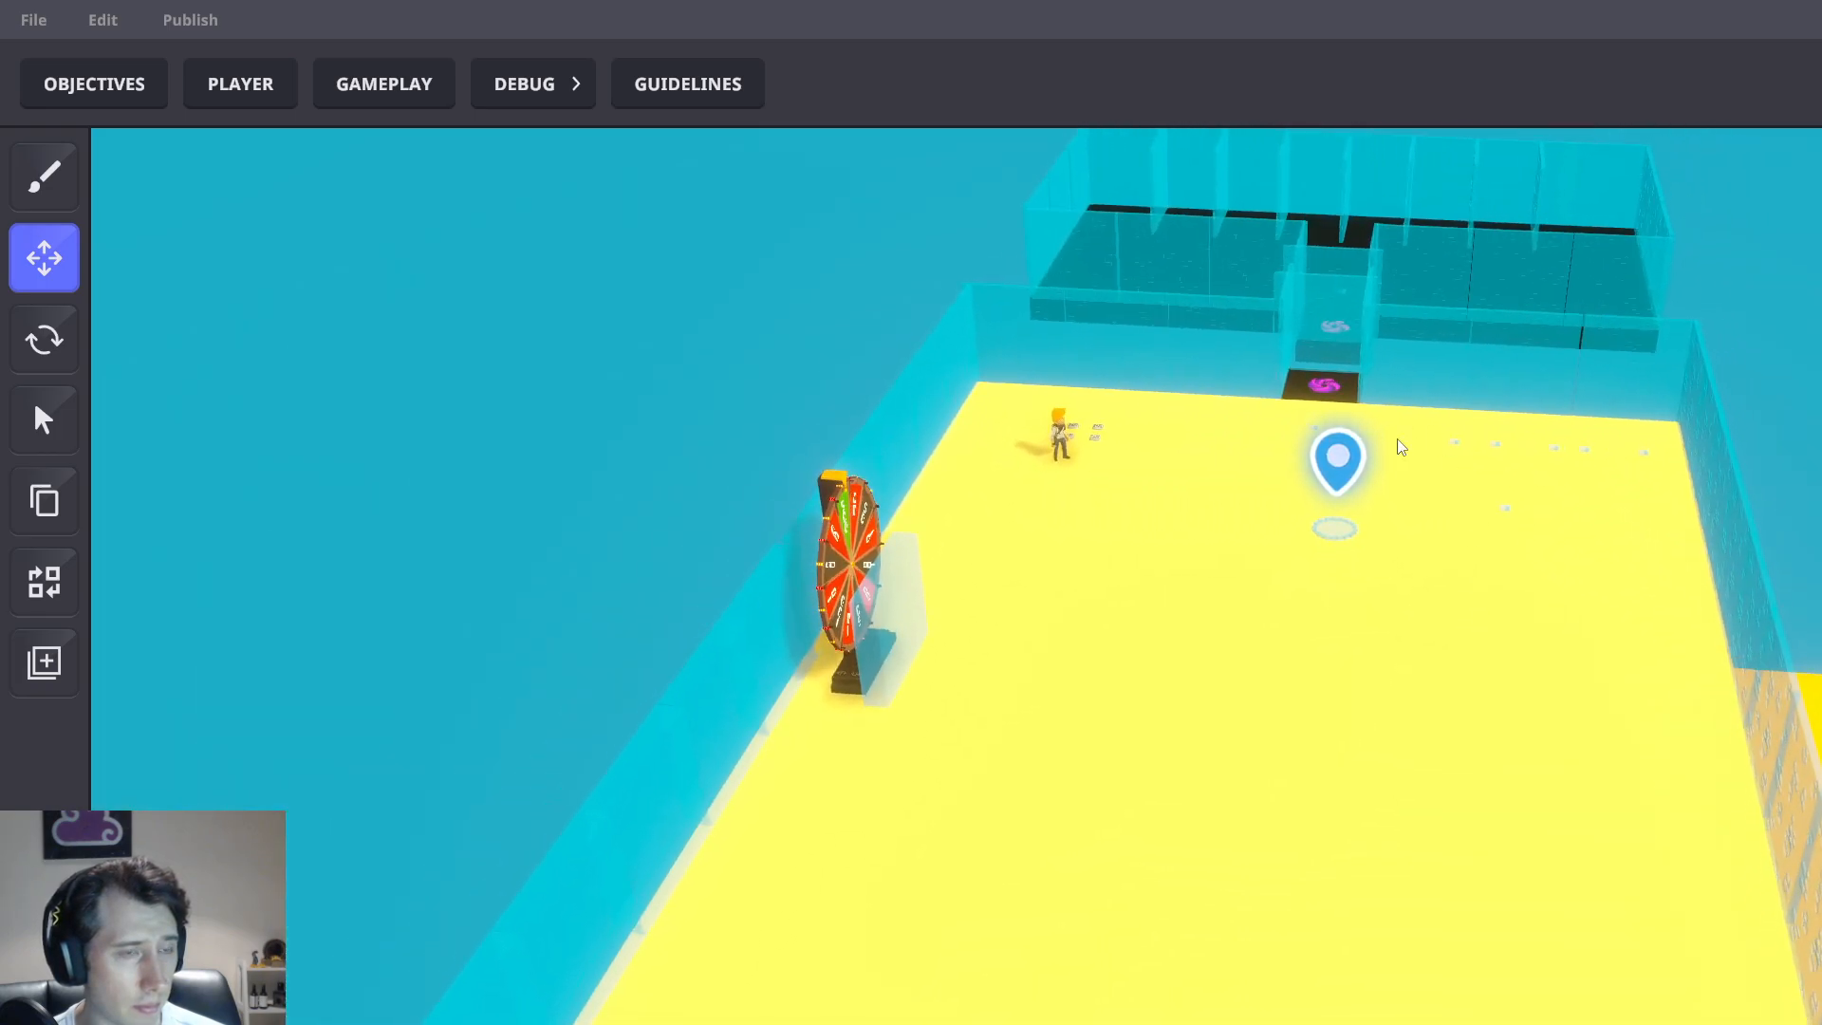
pyautogui.scroll(1, 1323, 499)
pyautogui.scroll(3, 1308, 539)
pyautogui.click(1304, 548)
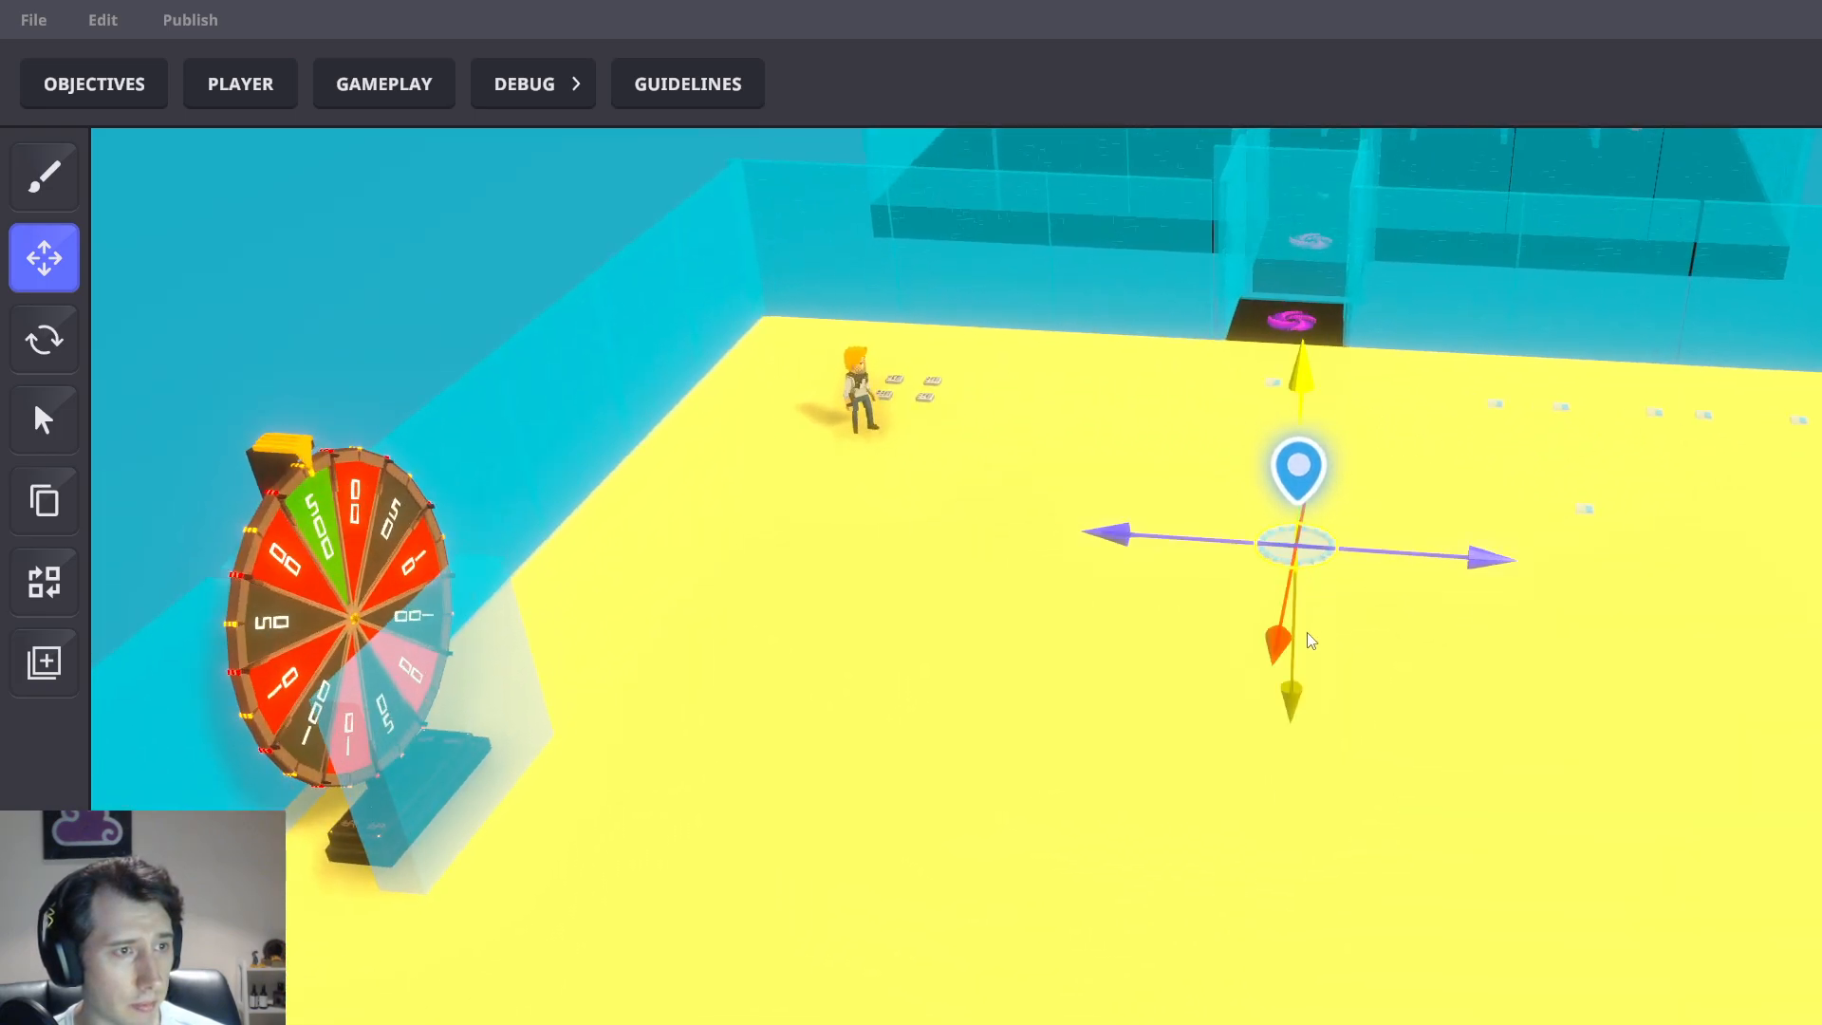
pyautogui.moveTo(1279, 641); pyautogui.dragTo(1255, 767)
# Examine the small devices near the portal and the wall enclosure around the platform
pyautogui.click(1494, 408)
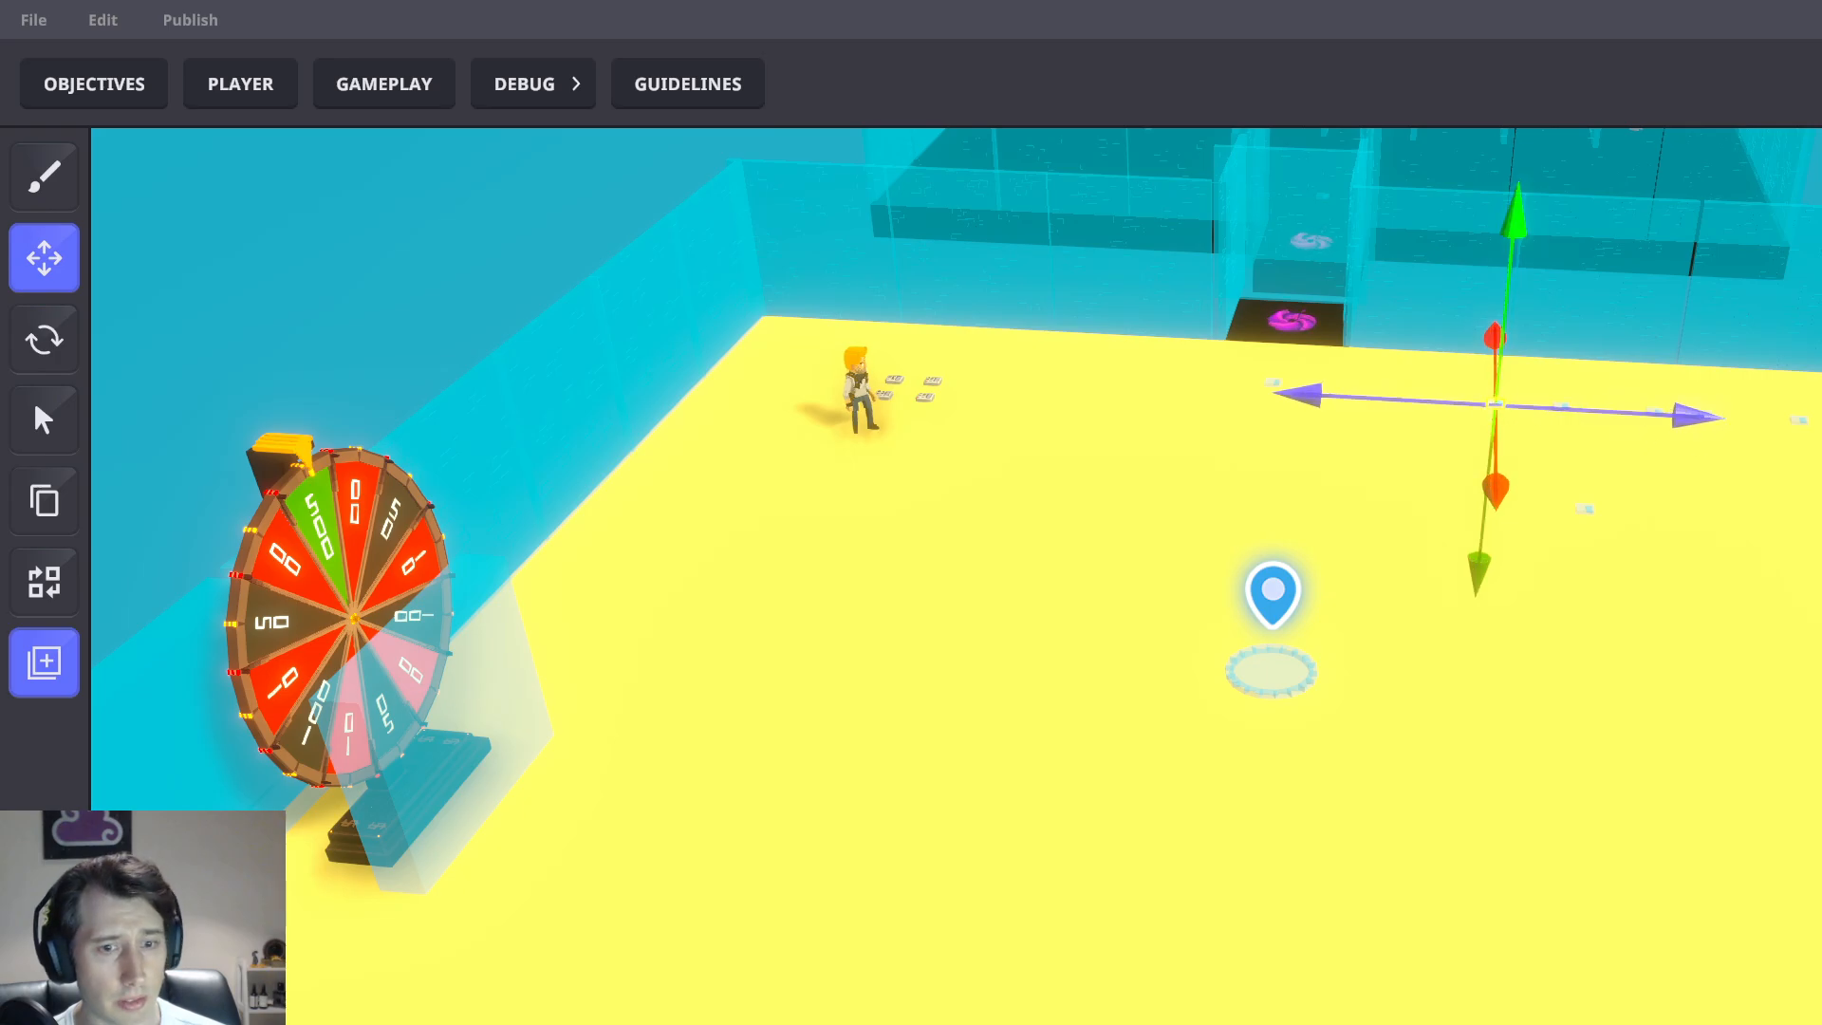
pyautogui.scroll(-4, 1678, 573)
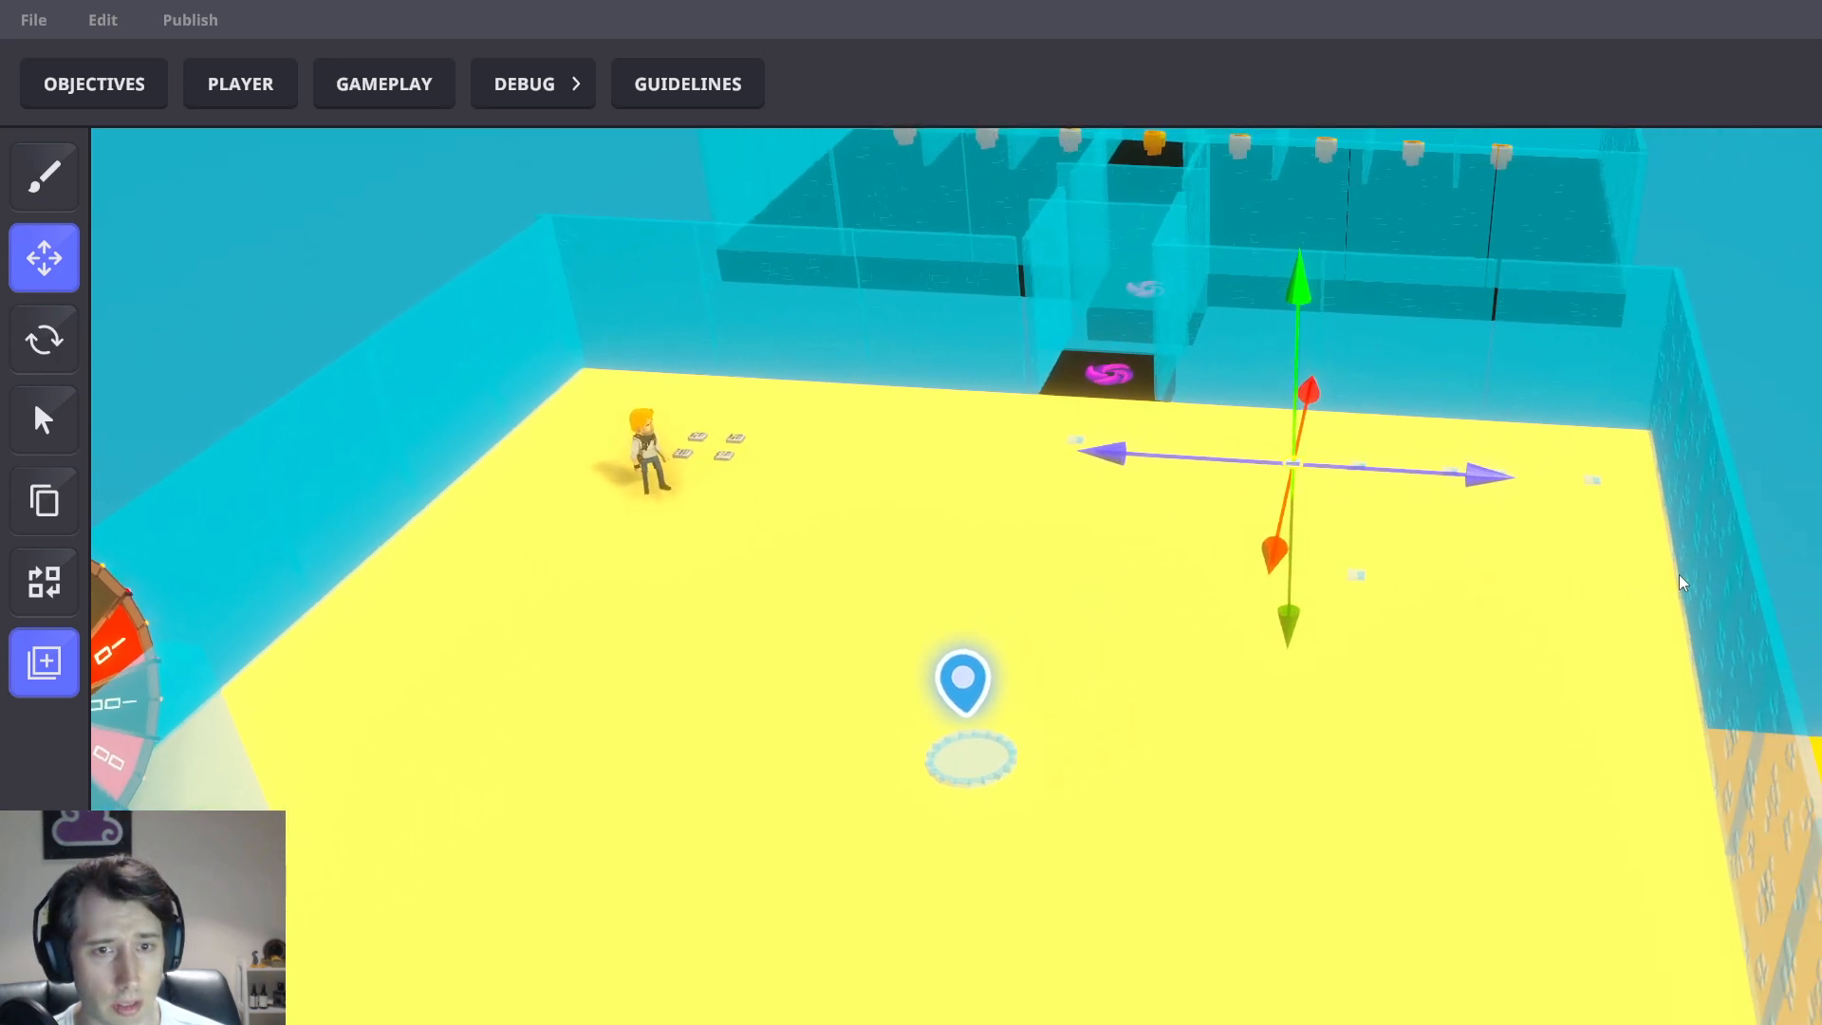
pyautogui.moveTo(1574, 547); pyautogui.dragTo(1334, 765, button='middle')
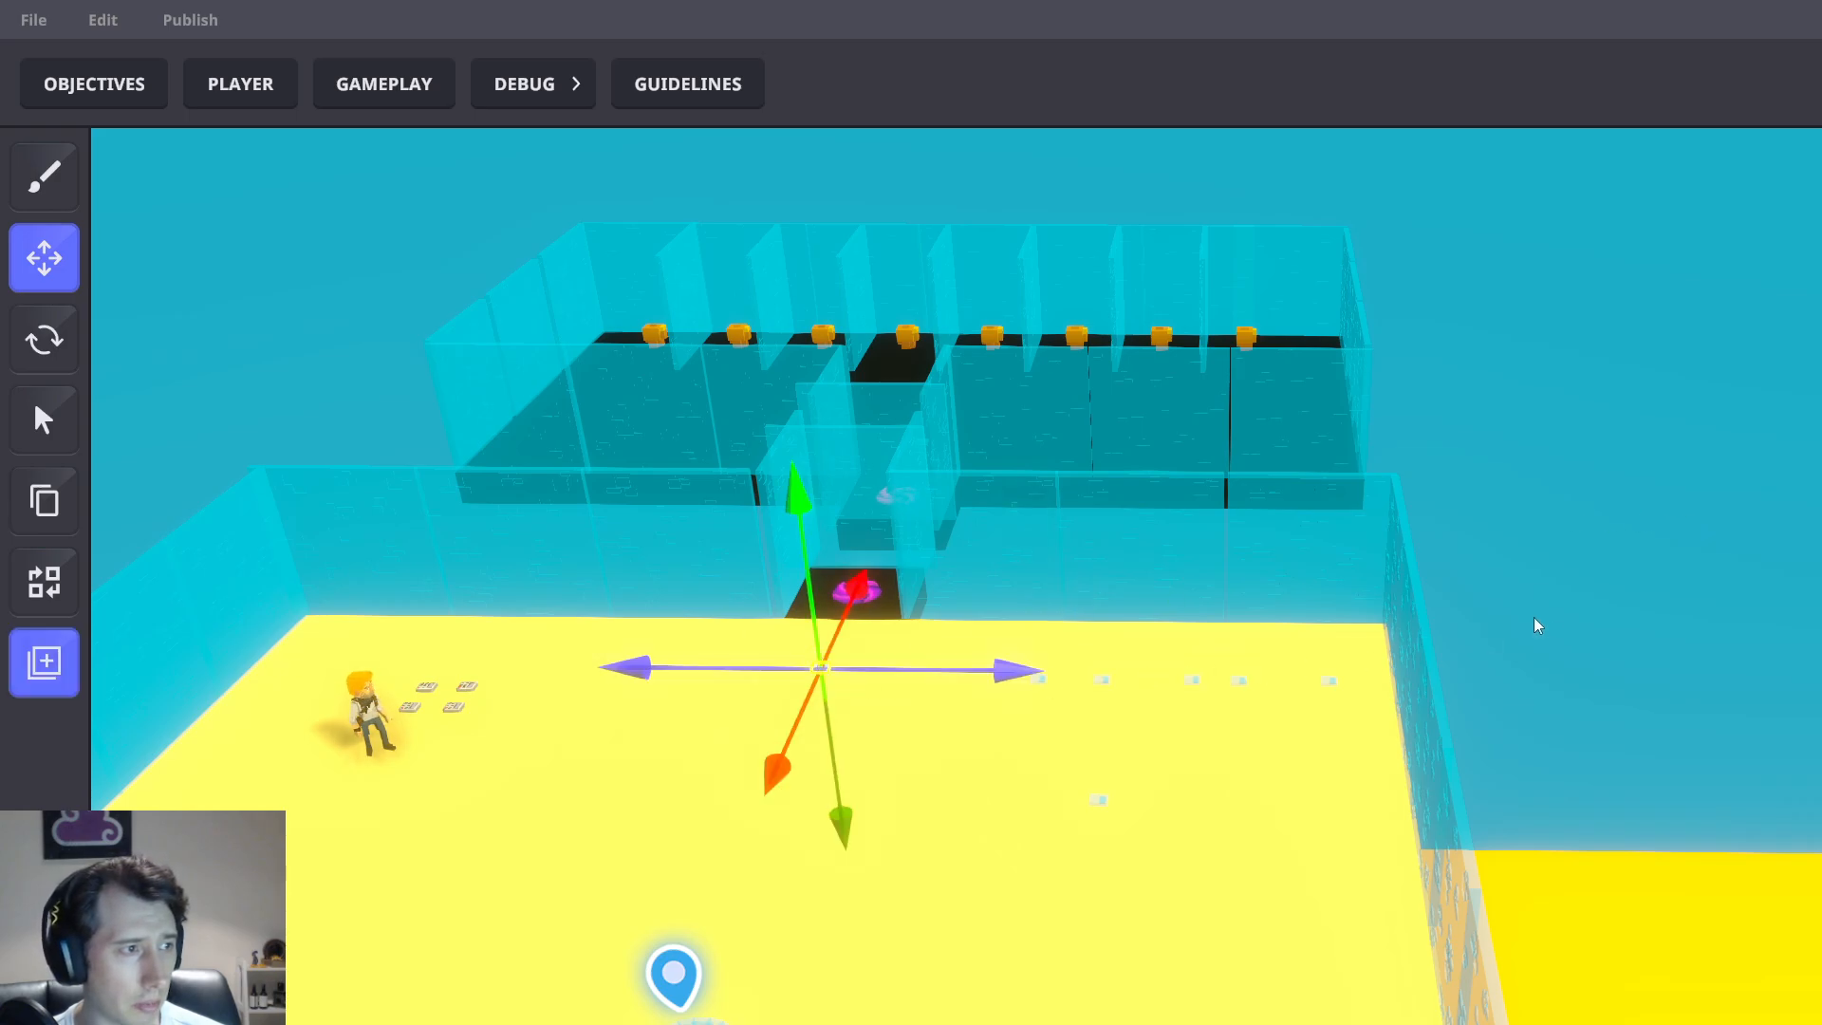
pyautogui.moveTo(1534, 618); pyautogui.dragTo(1606, 577, button='middle')
pyautogui.click(1674, 475)
pyautogui.scroll(-4, 1578, 556)
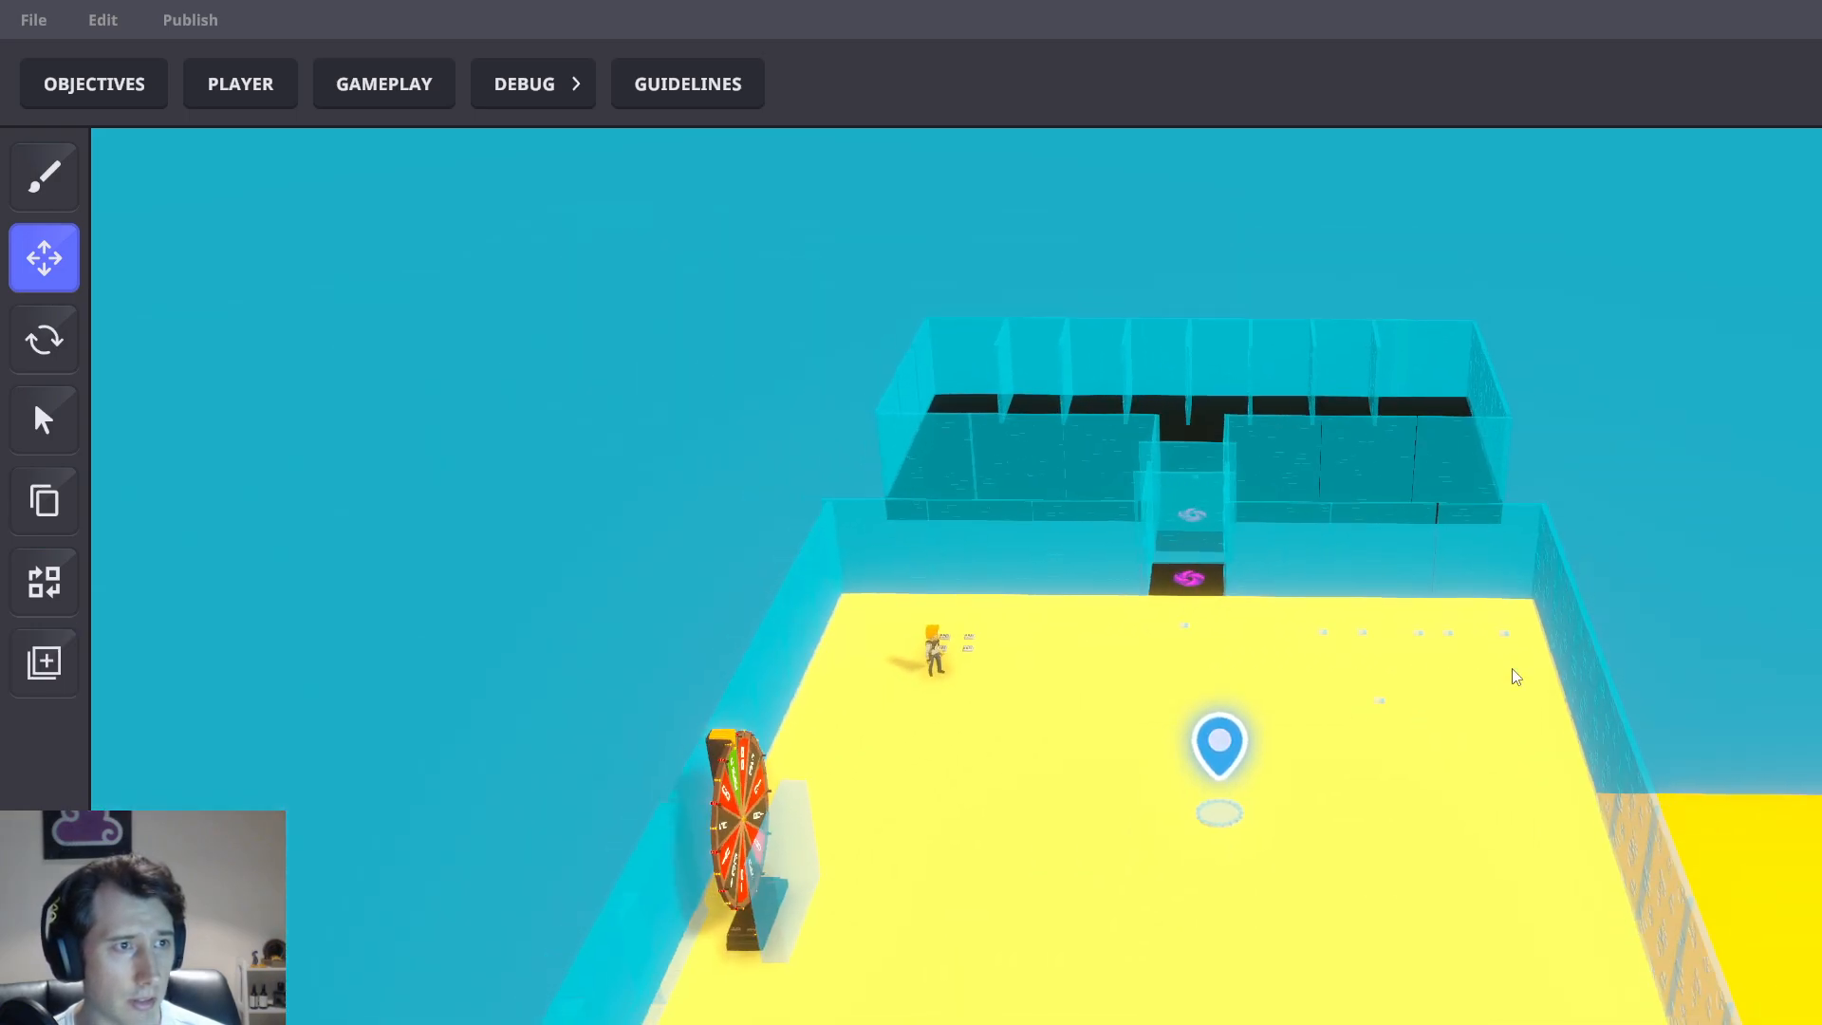
pyautogui.scroll(-1, 1513, 669)
pyautogui.moveTo(1481, 666); pyautogui.dragTo(1414, 645, button='middle')
# Save the changes made to the lobby
pyautogui.hotkey('ctrl', 's')
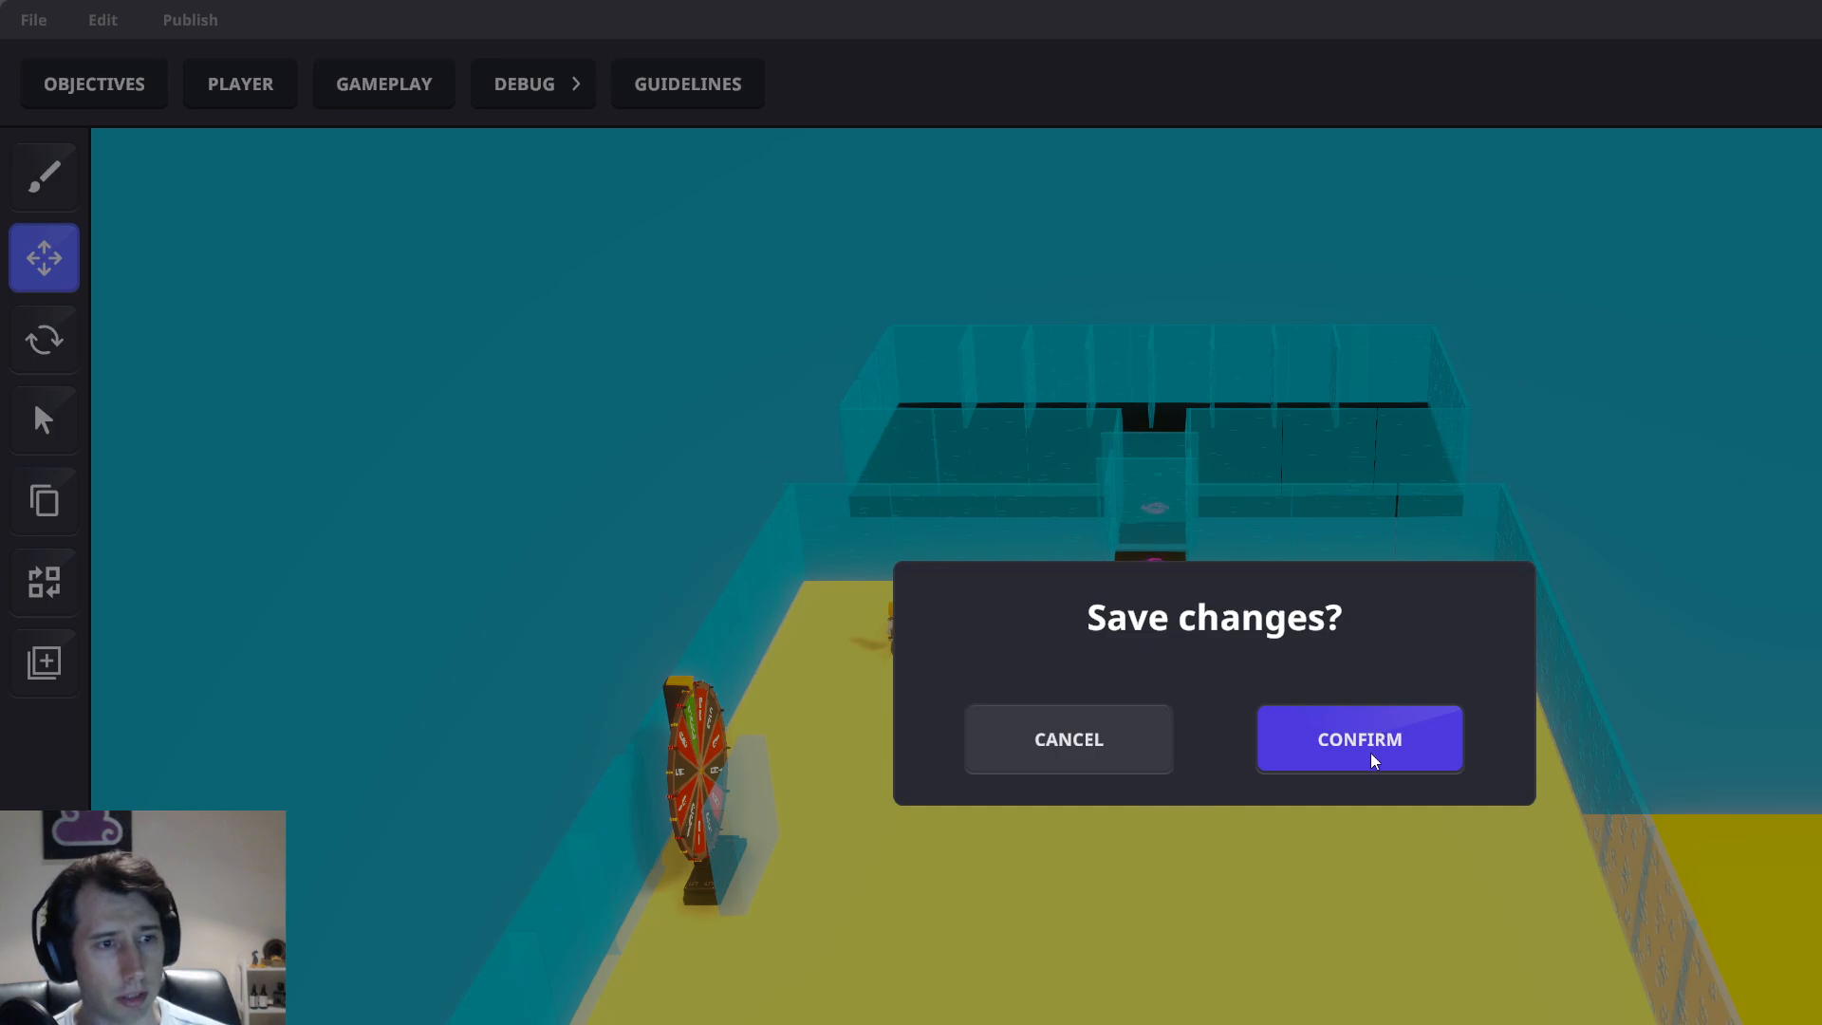
pyautogui.click(1371, 748)
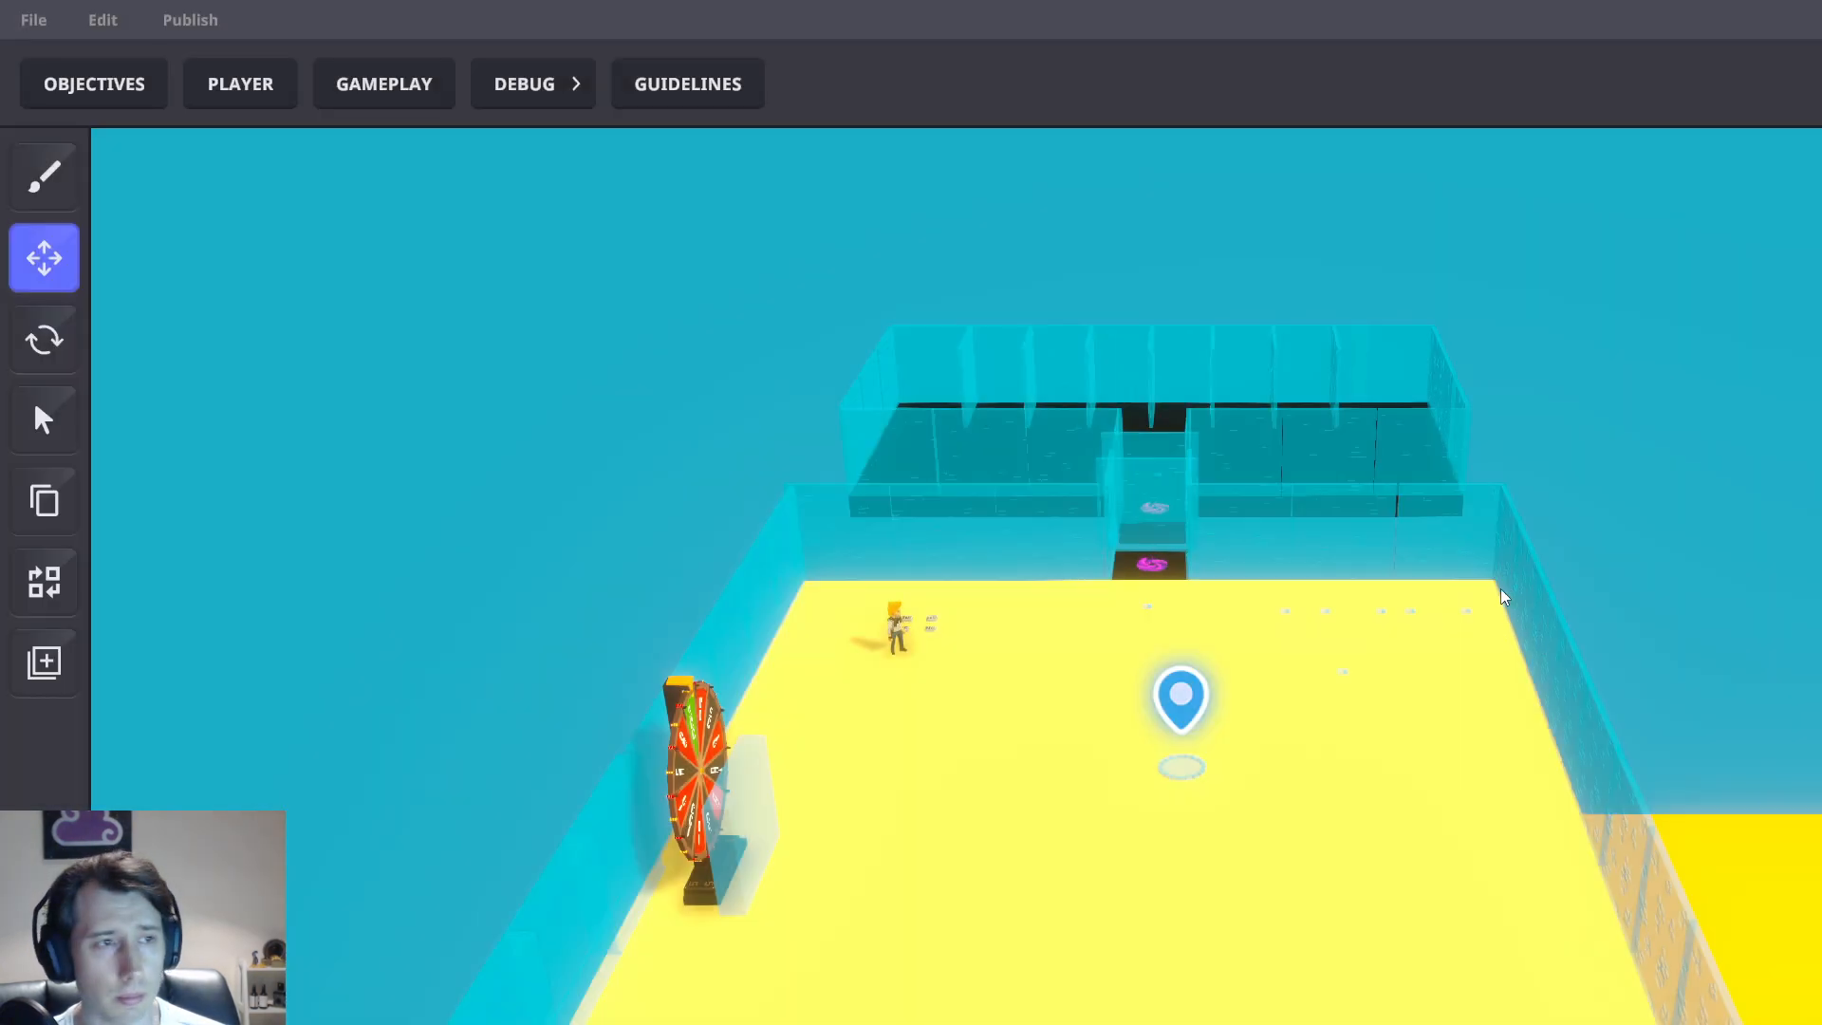
# Examine the trophy platform, the portal corridor and the lobby floor with its surrounding translucent walls
pyautogui.moveTo(1522, 670); pyautogui.dragTo(1414, 647, button='middle')
pyautogui.moveTo(1371, 647); pyautogui.dragTo(1371, 655, button='right')
pyautogui.moveTo(1230, 598); pyautogui.dragTo(1346, 635, button='middle')
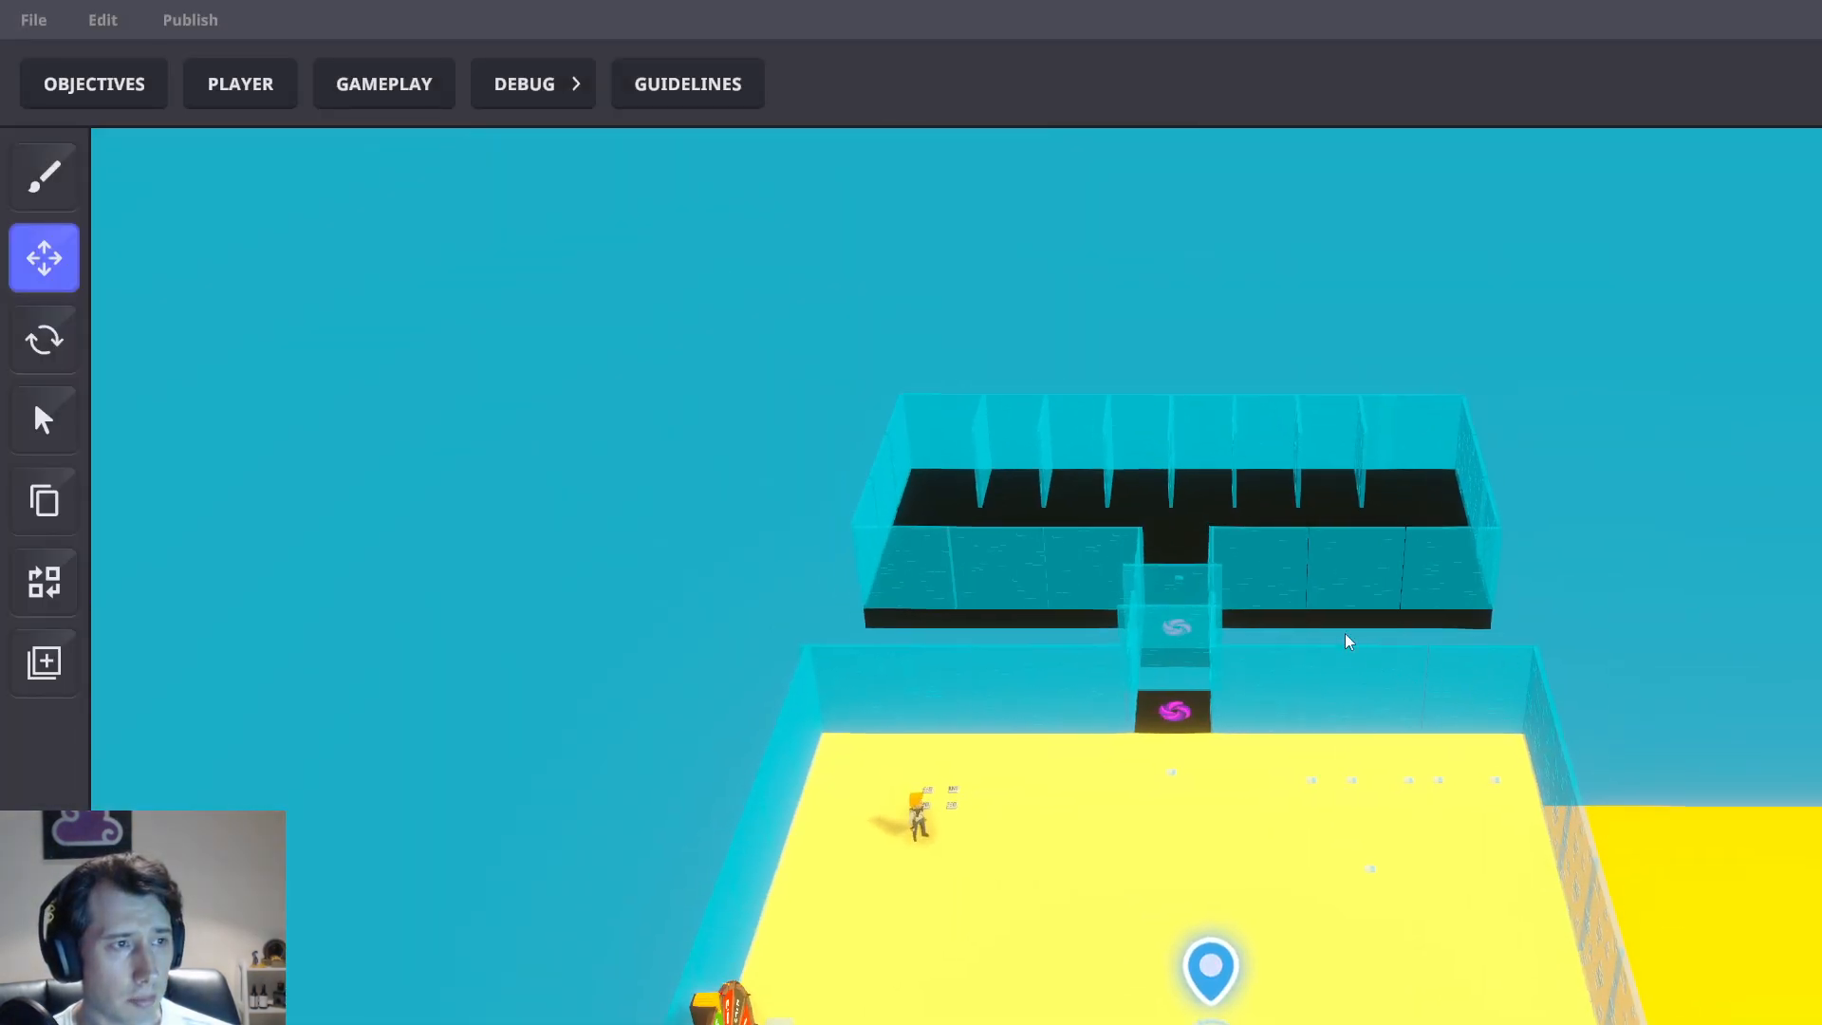
pyautogui.scroll(3, 1291, 641)
pyautogui.scroll(2, 1238, 653)
pyautogui.moveTo(1238, 626); pyautogui.dragTo(1212, 681, button='right')
pyautogui.scroll(4, 1224, 635)
pyautogui.scroll(-3, 1213, 687)
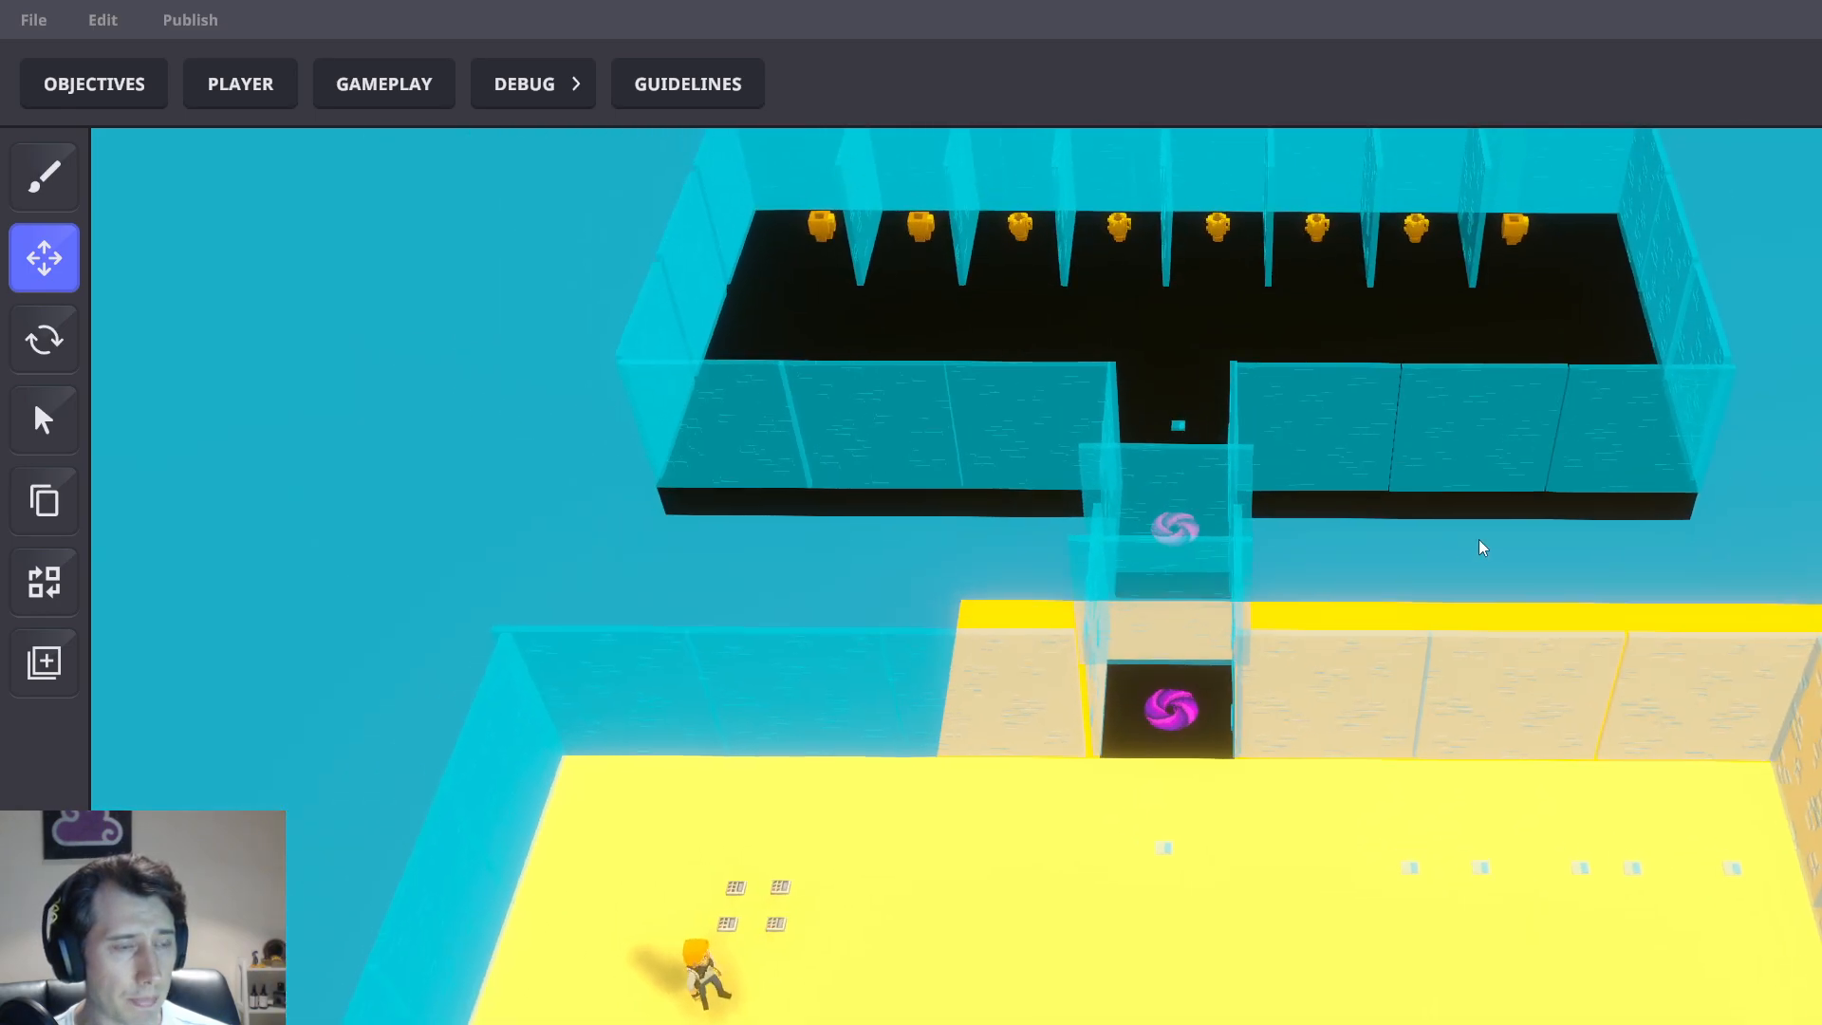
pyautogui.scroll(-3, 1477, 538)
pyautogui.moveTo(1450, 740); pyautogui.dragTo(1414, 532, button='middle')
pyautogui.moveTo(1388, 608); pyautogui.dragTo(1391, 529, button='right')
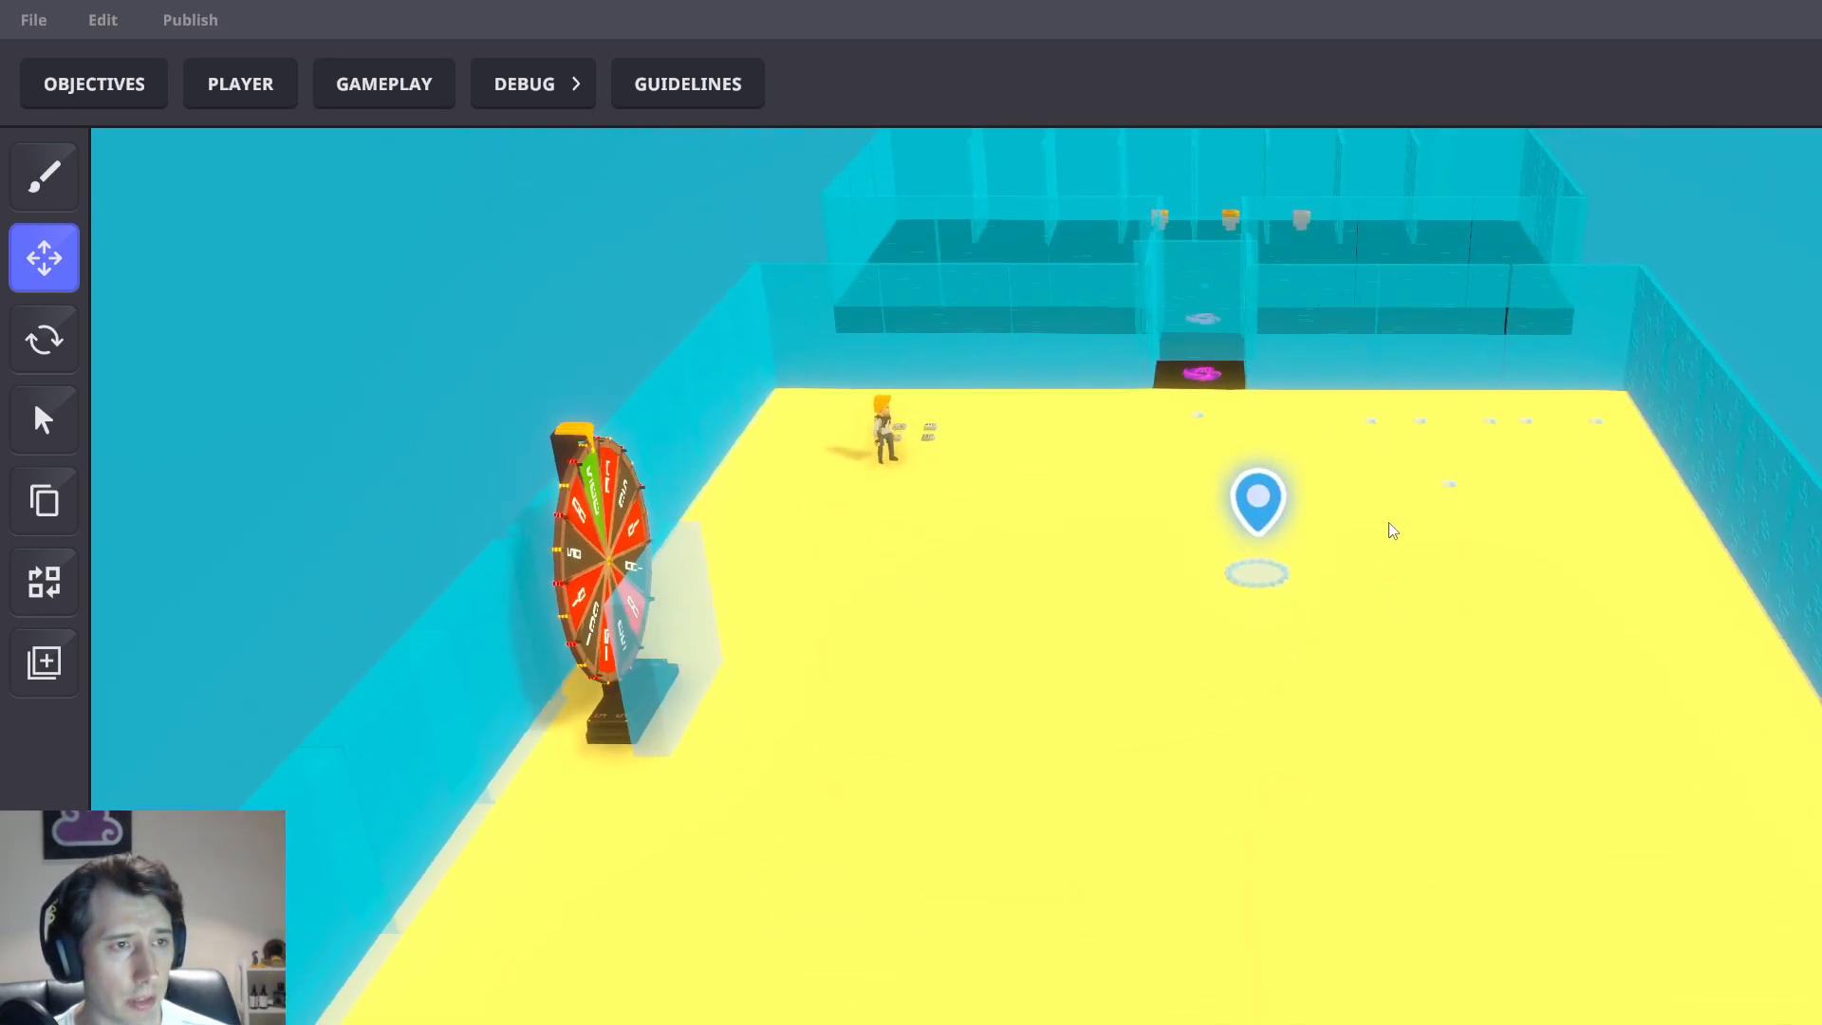
pyautogui.moveTo(1391, 528); pyautogui.dragTo(669, 108, button='middle')
pyautogui.moveTo(721, 456); pyautogui.dragTo(932, 573, button='middle')
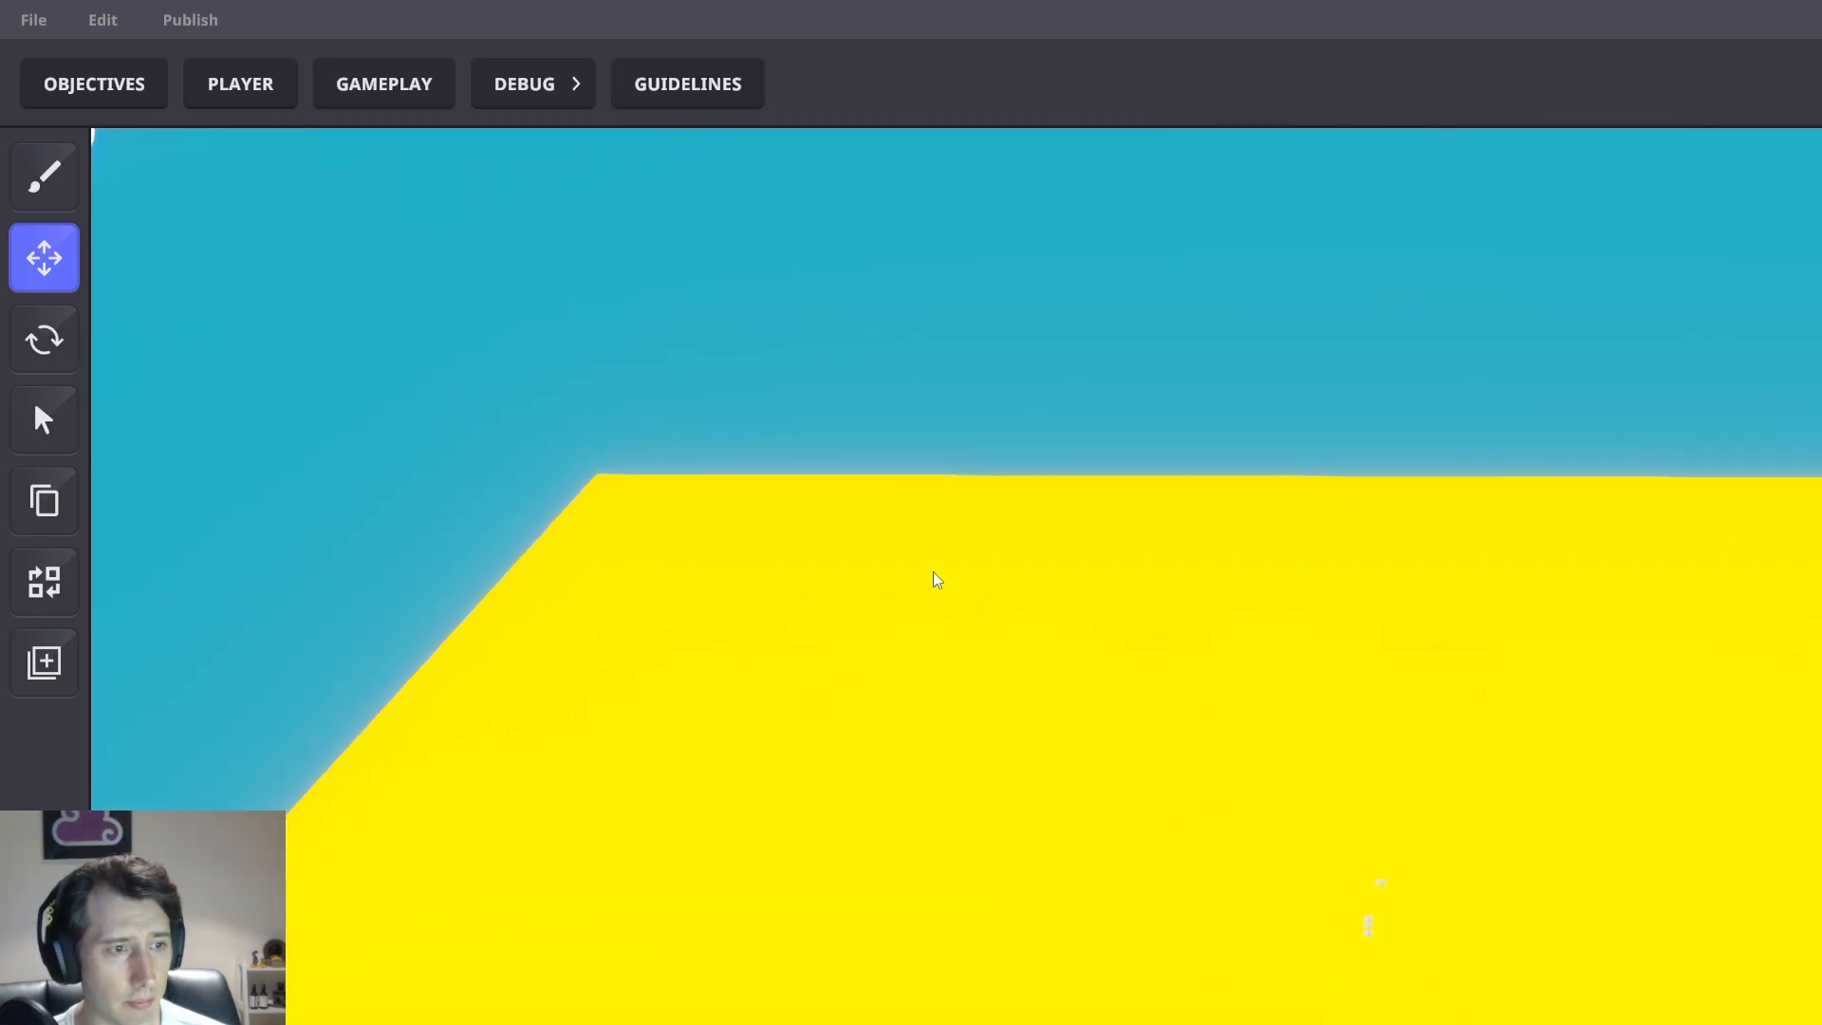
pyautogui.moveTo(589, 237); pyautogui.dragTo(1065, 826, button='middle')
pyautogui.moveTo(1064, 826); pyautogui.dragTo(1046, 856, button='right')
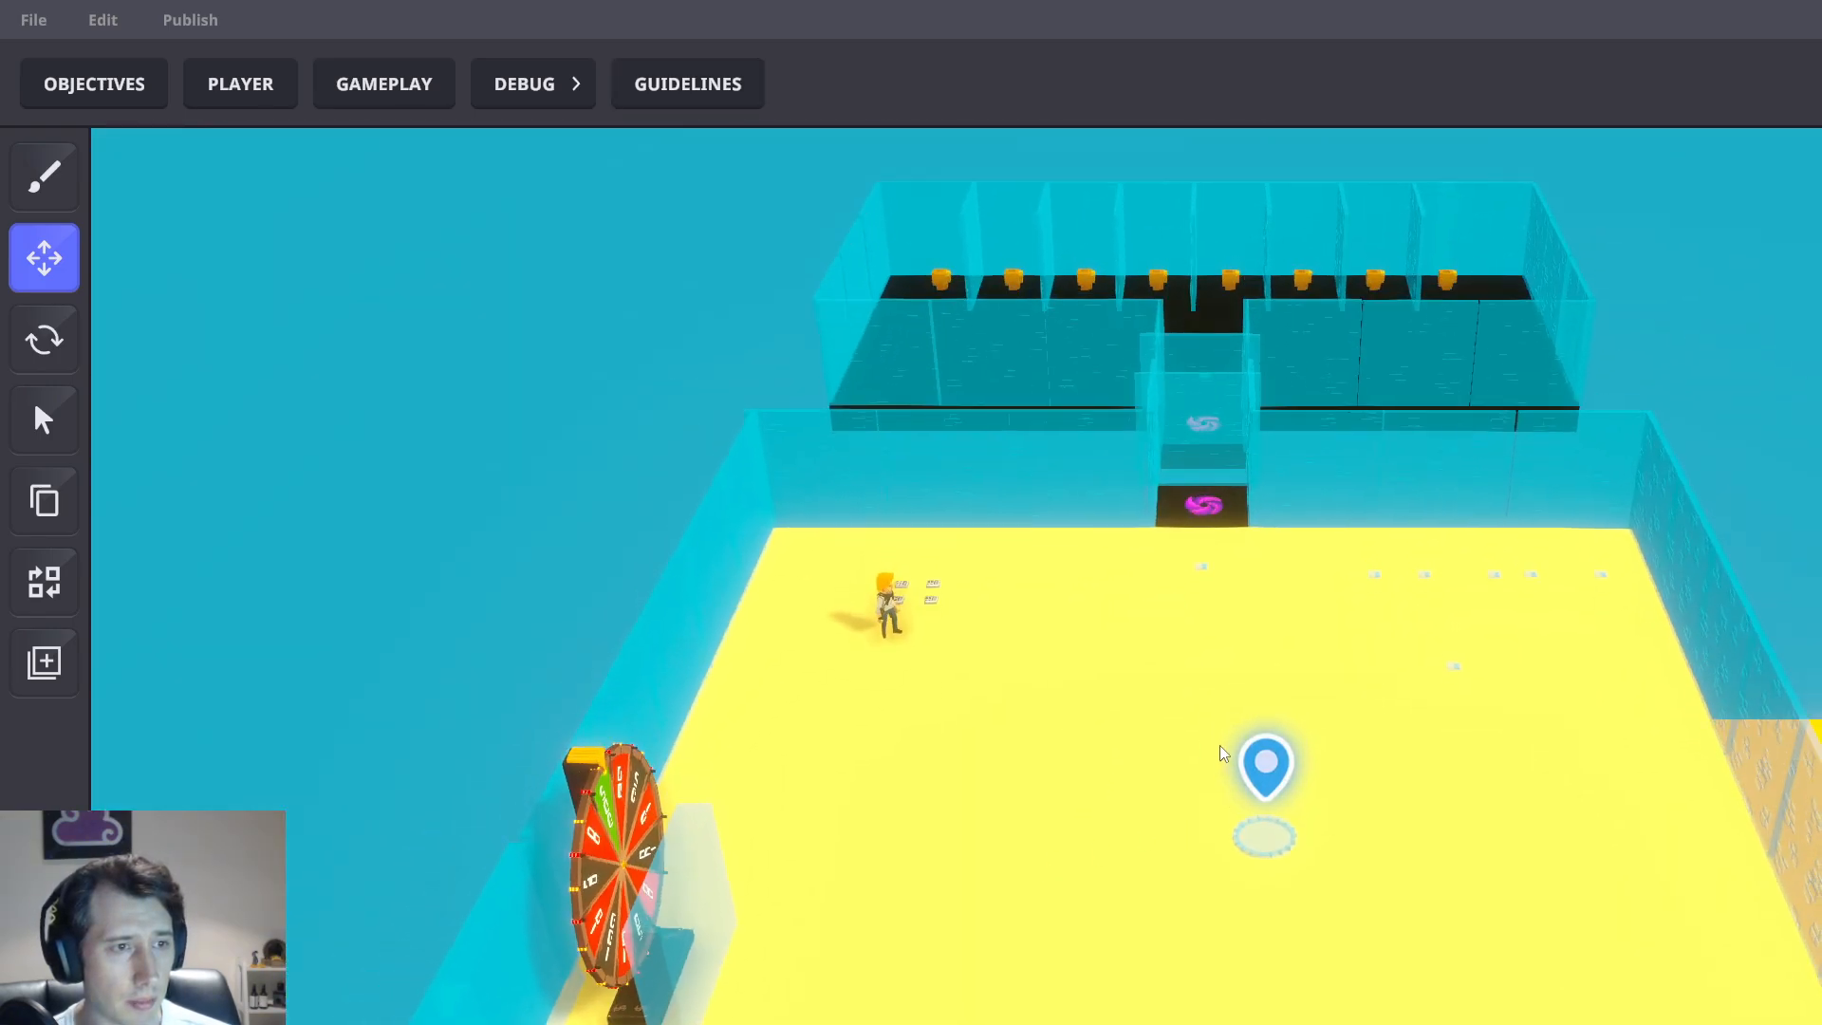
# Place a numpad on the platform near the location marker, with behaviour None and an [MP] Trigger Volume component
pyautogui.scroll(2, 1221, 747)
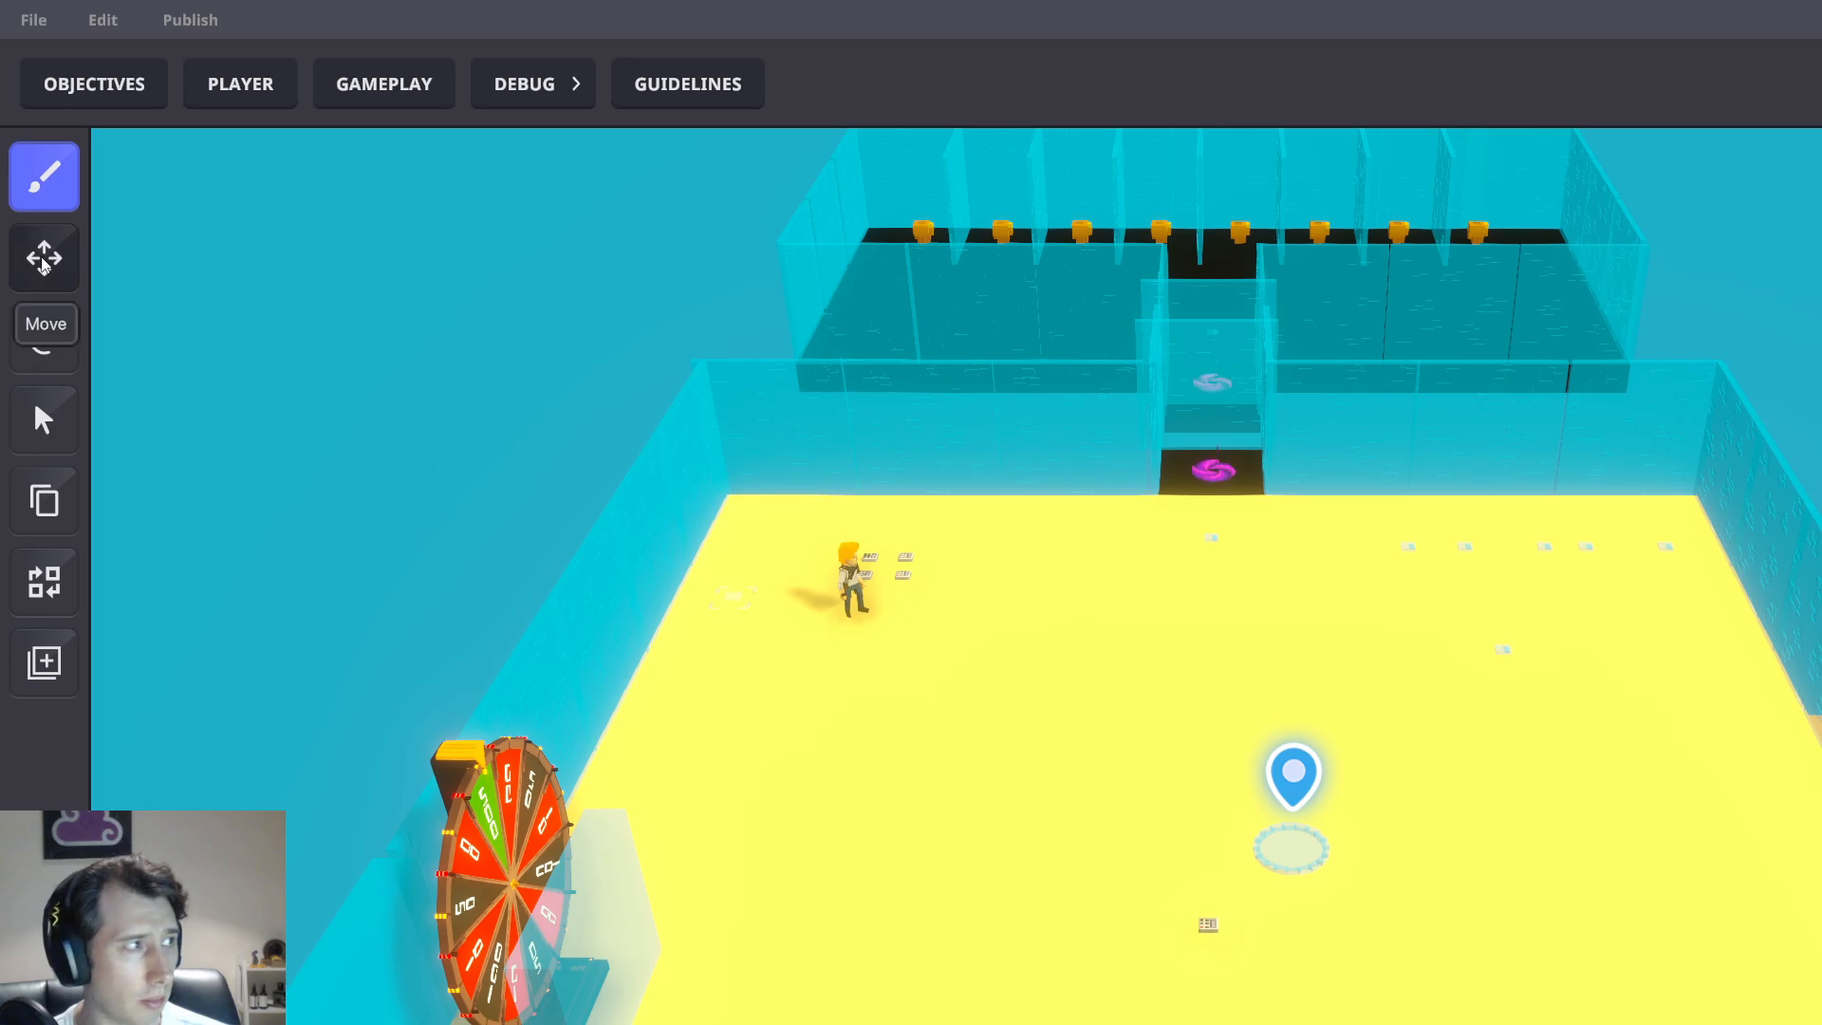
pyautogui.click(1211, 935)
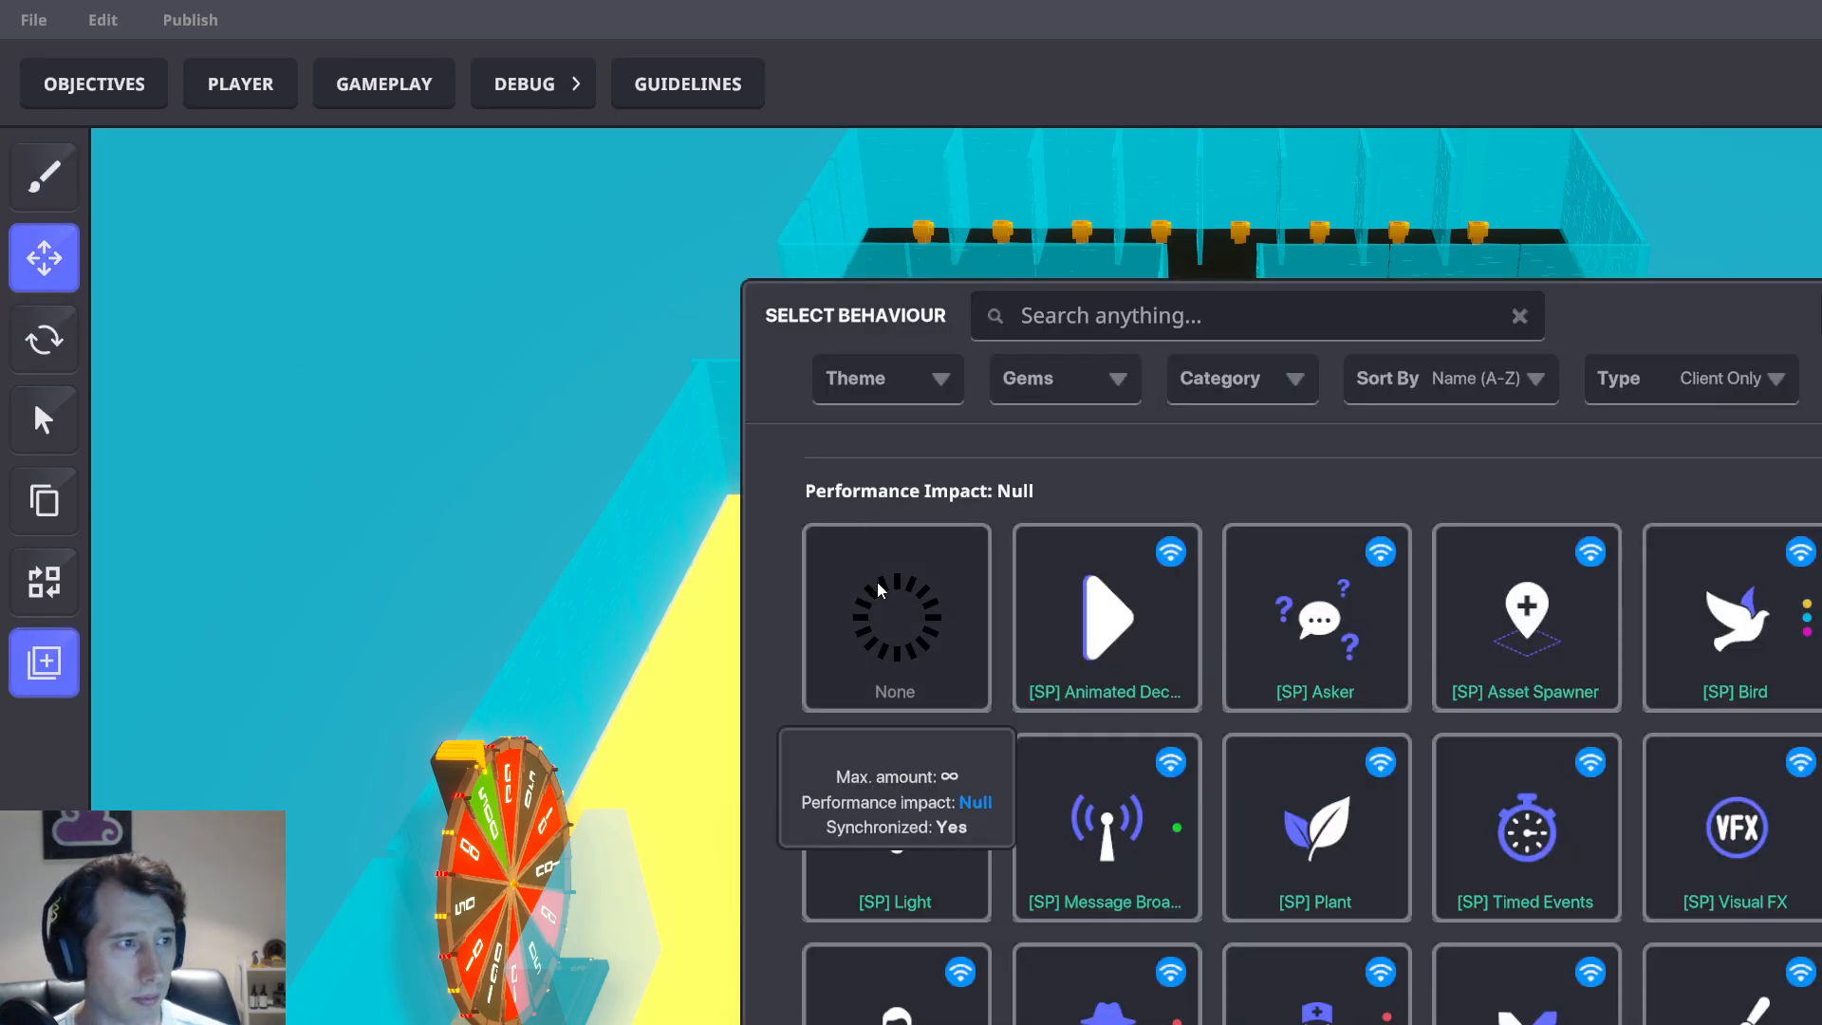
pyautogui.click(880, 589)
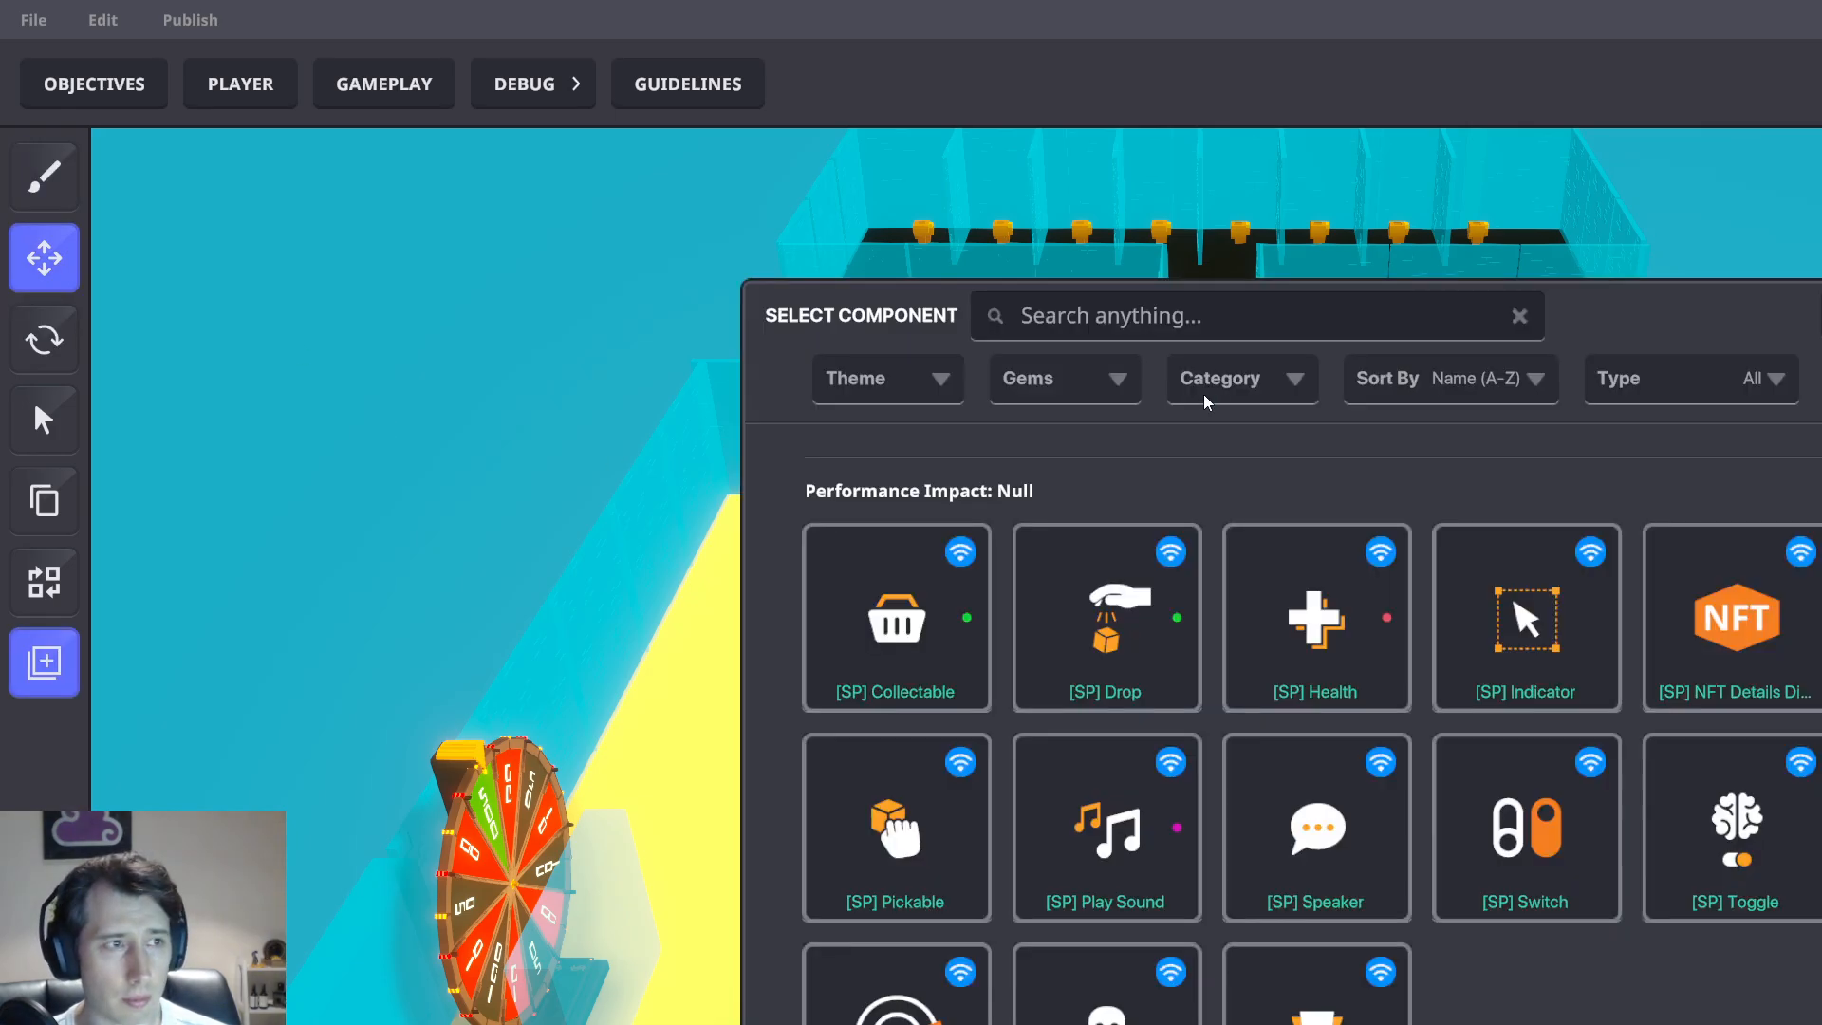
pyautogui.write('vol')
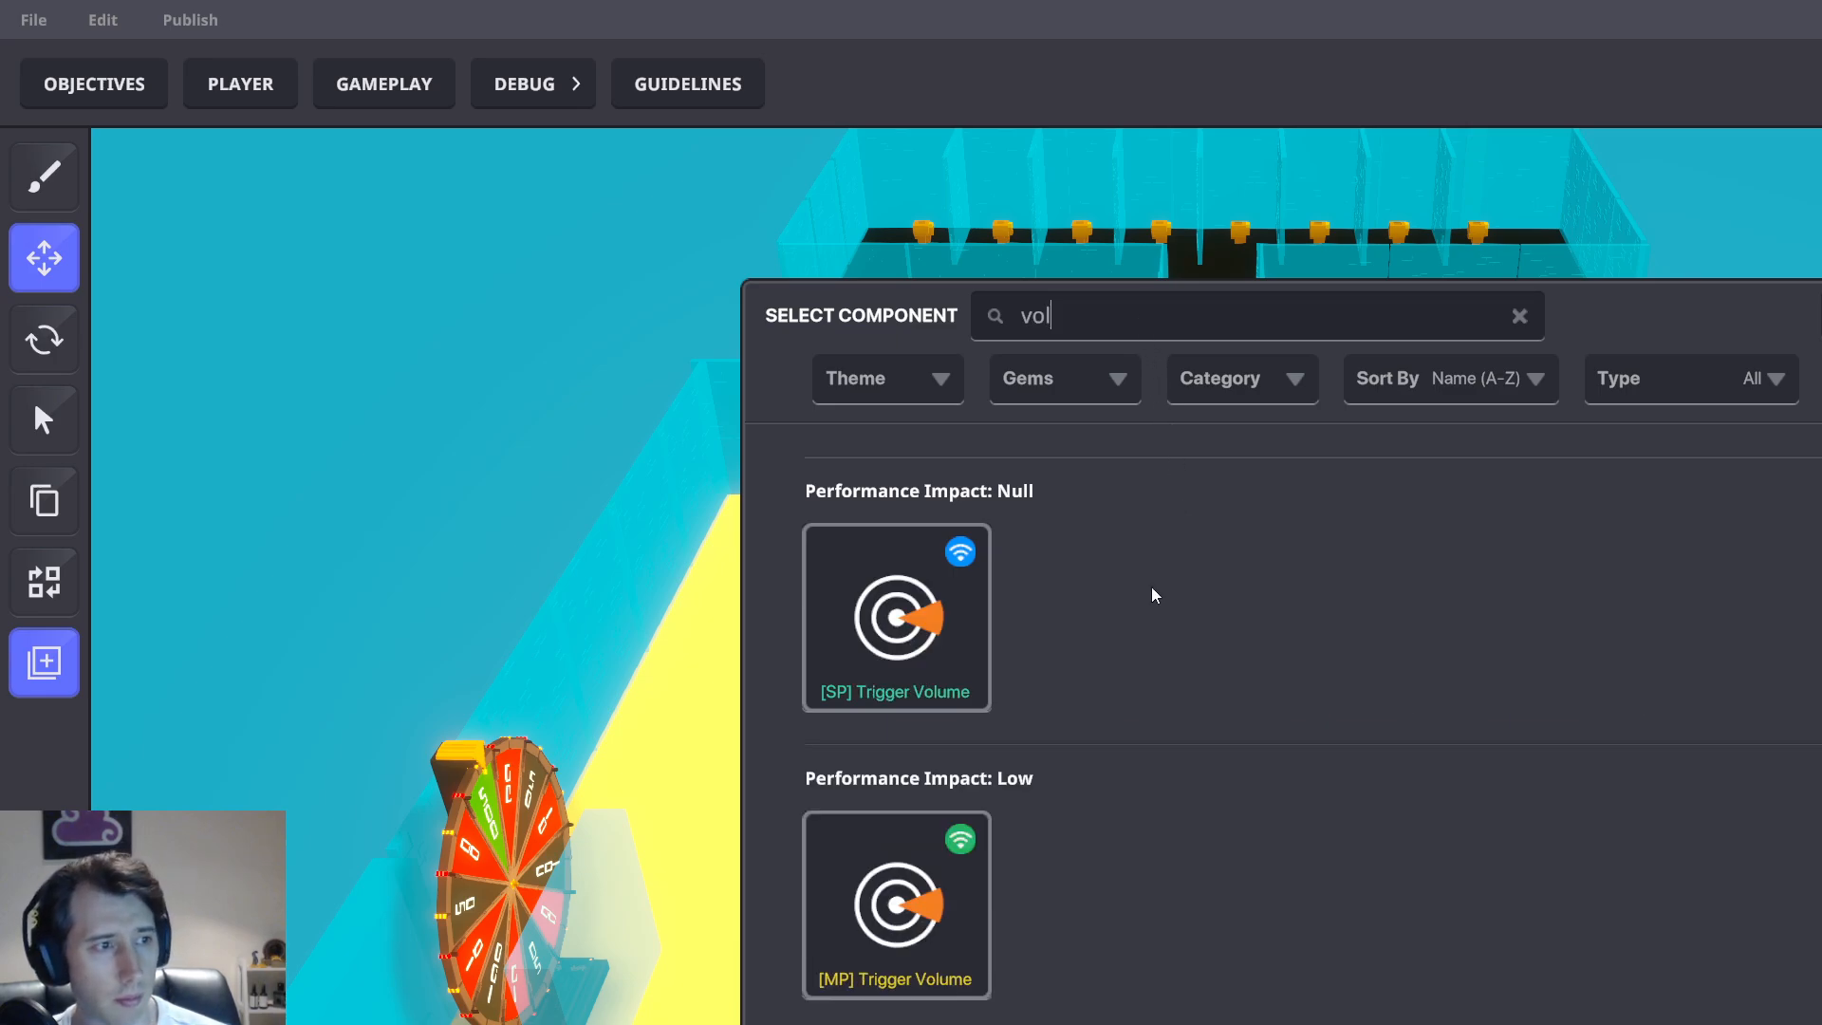
pyautogui.click(922, 929)
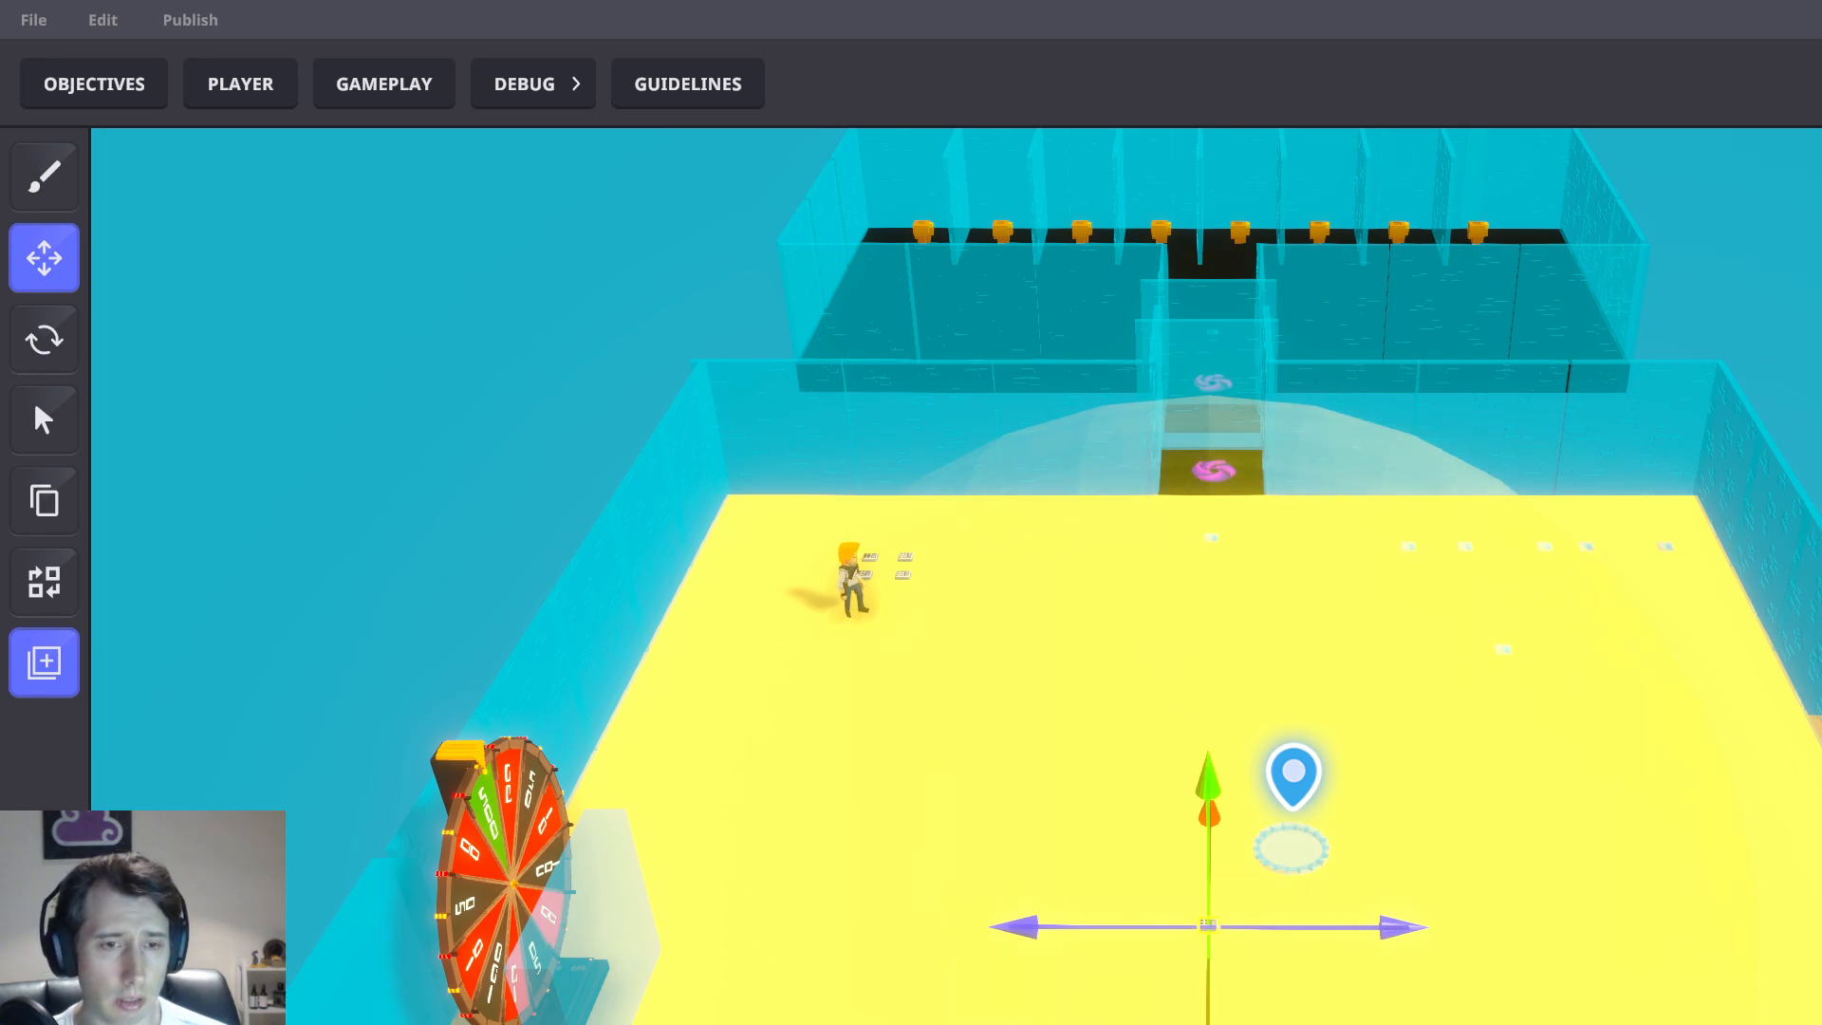
# Reshape the numpad's trigger volume into a box and enlarge it to enclose the whole lobby platform
pyautogui.moveTo(1503, 938); pyautogui.dragTo(1499, 875, button='right')
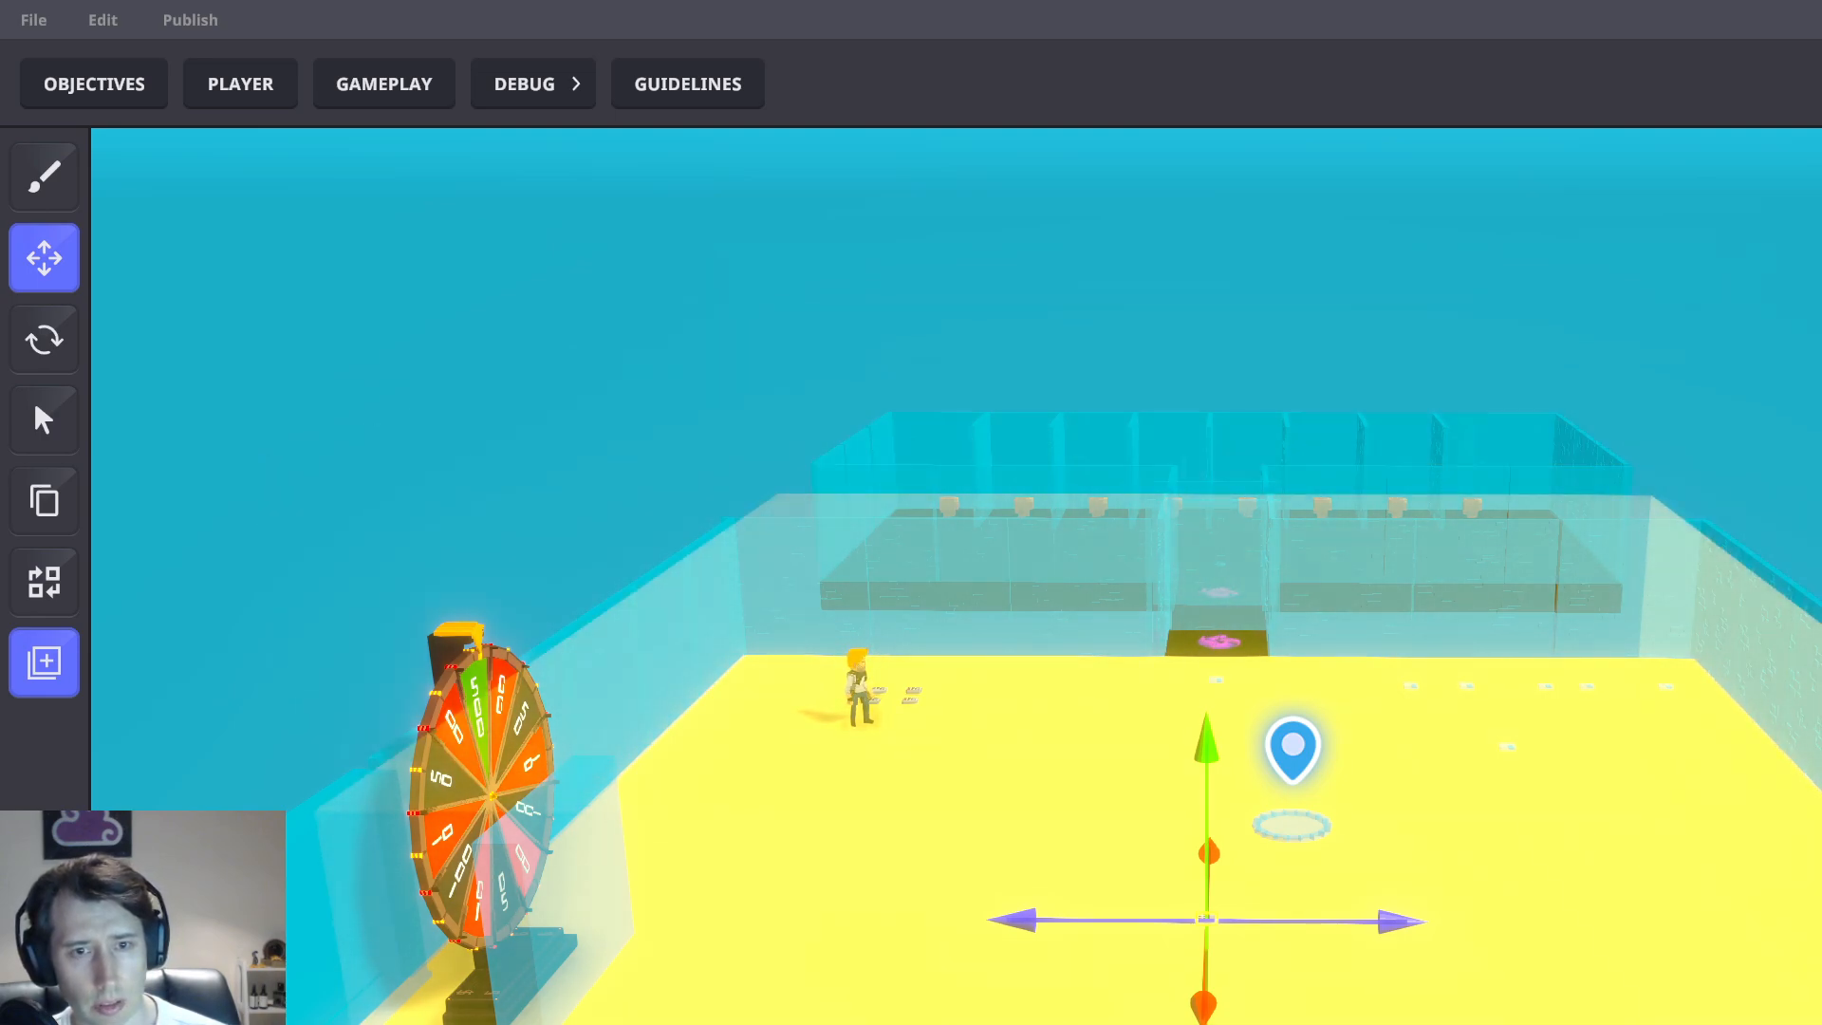
pyautogui.press('s')
pyautogui.press('a')
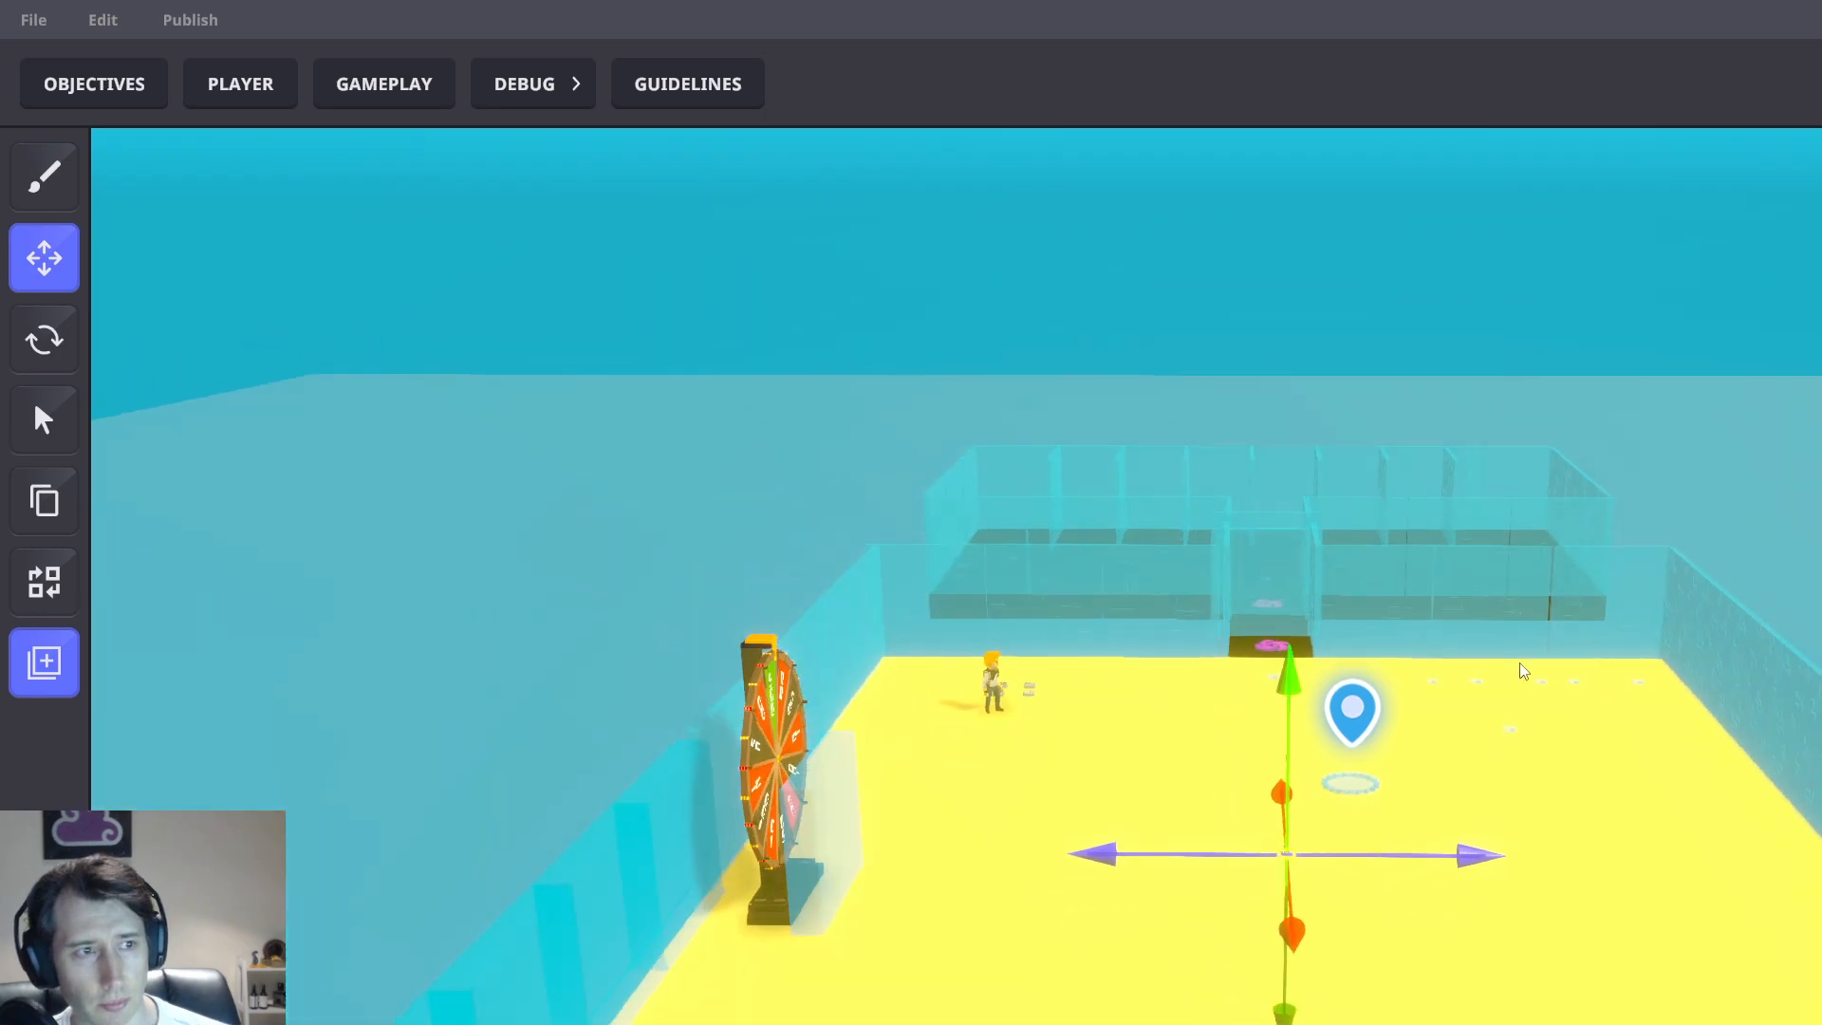
pyautogui.moveTo(1521, 744); pyautogui.dragTo(1298, 813, button='right')
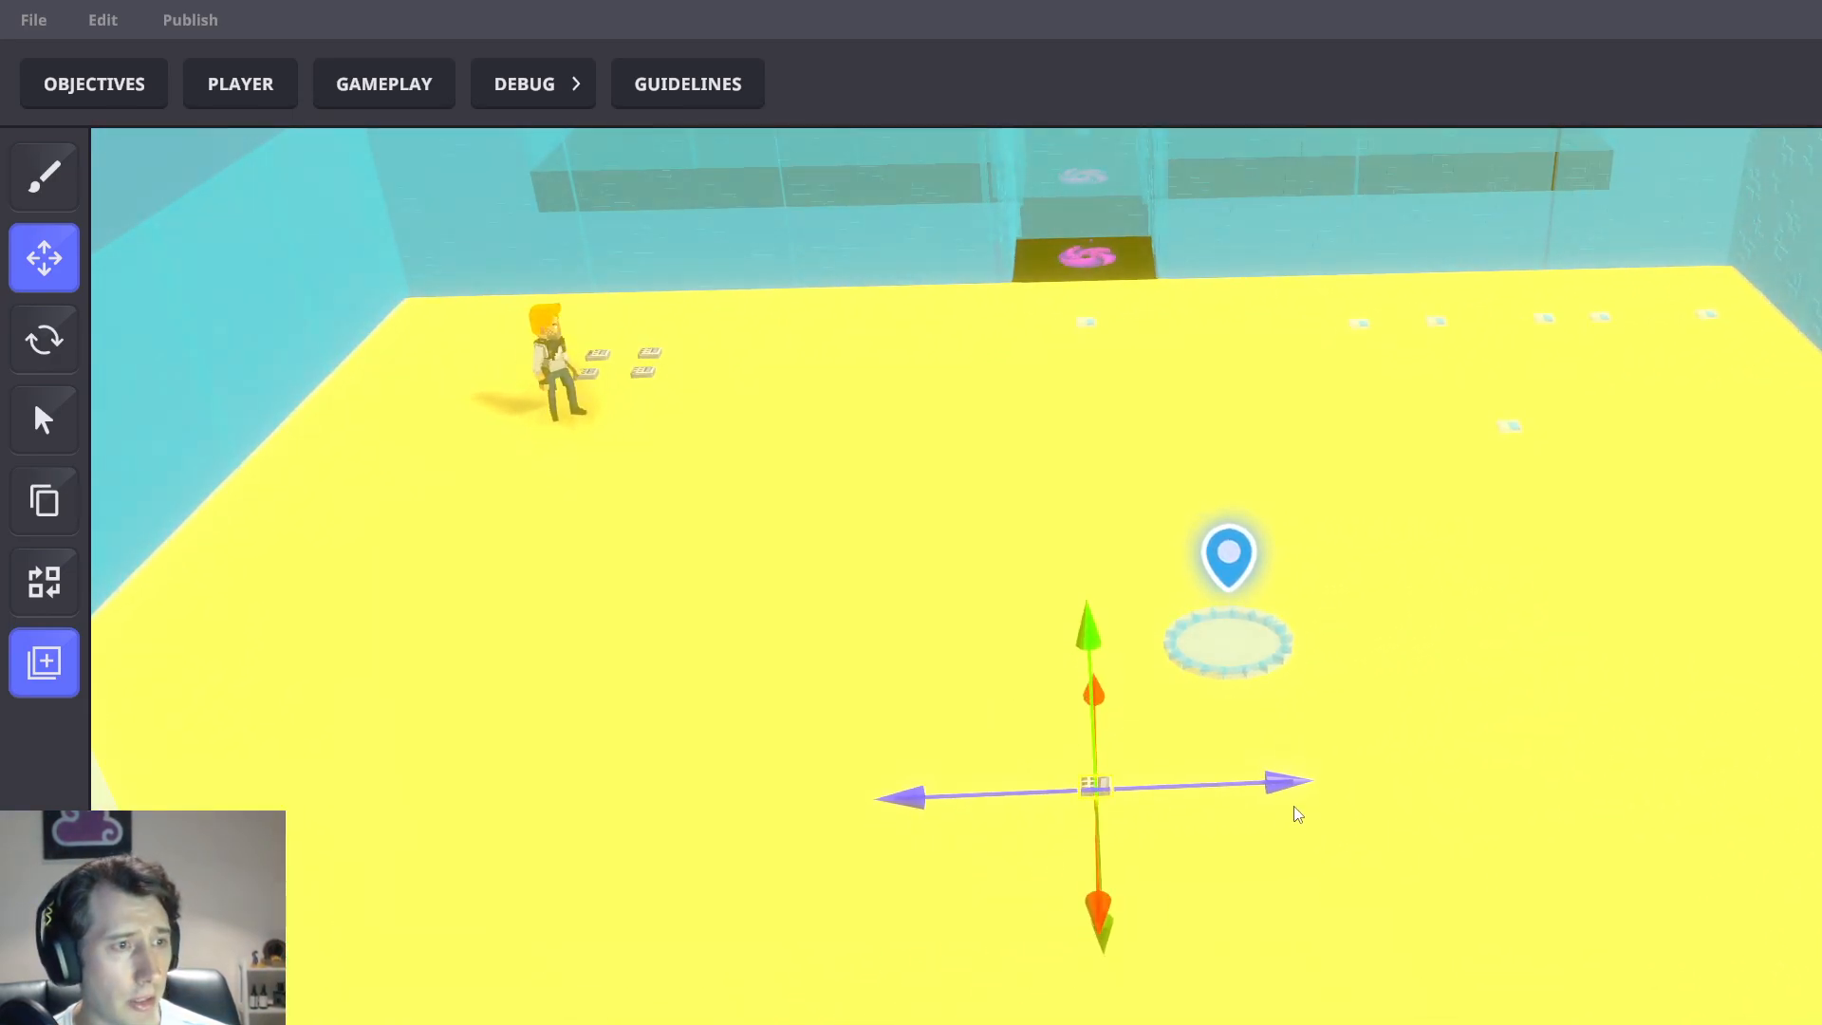
pyautogui.moveTo(1319, 793); pyautogui.dragTo(1229, 791)
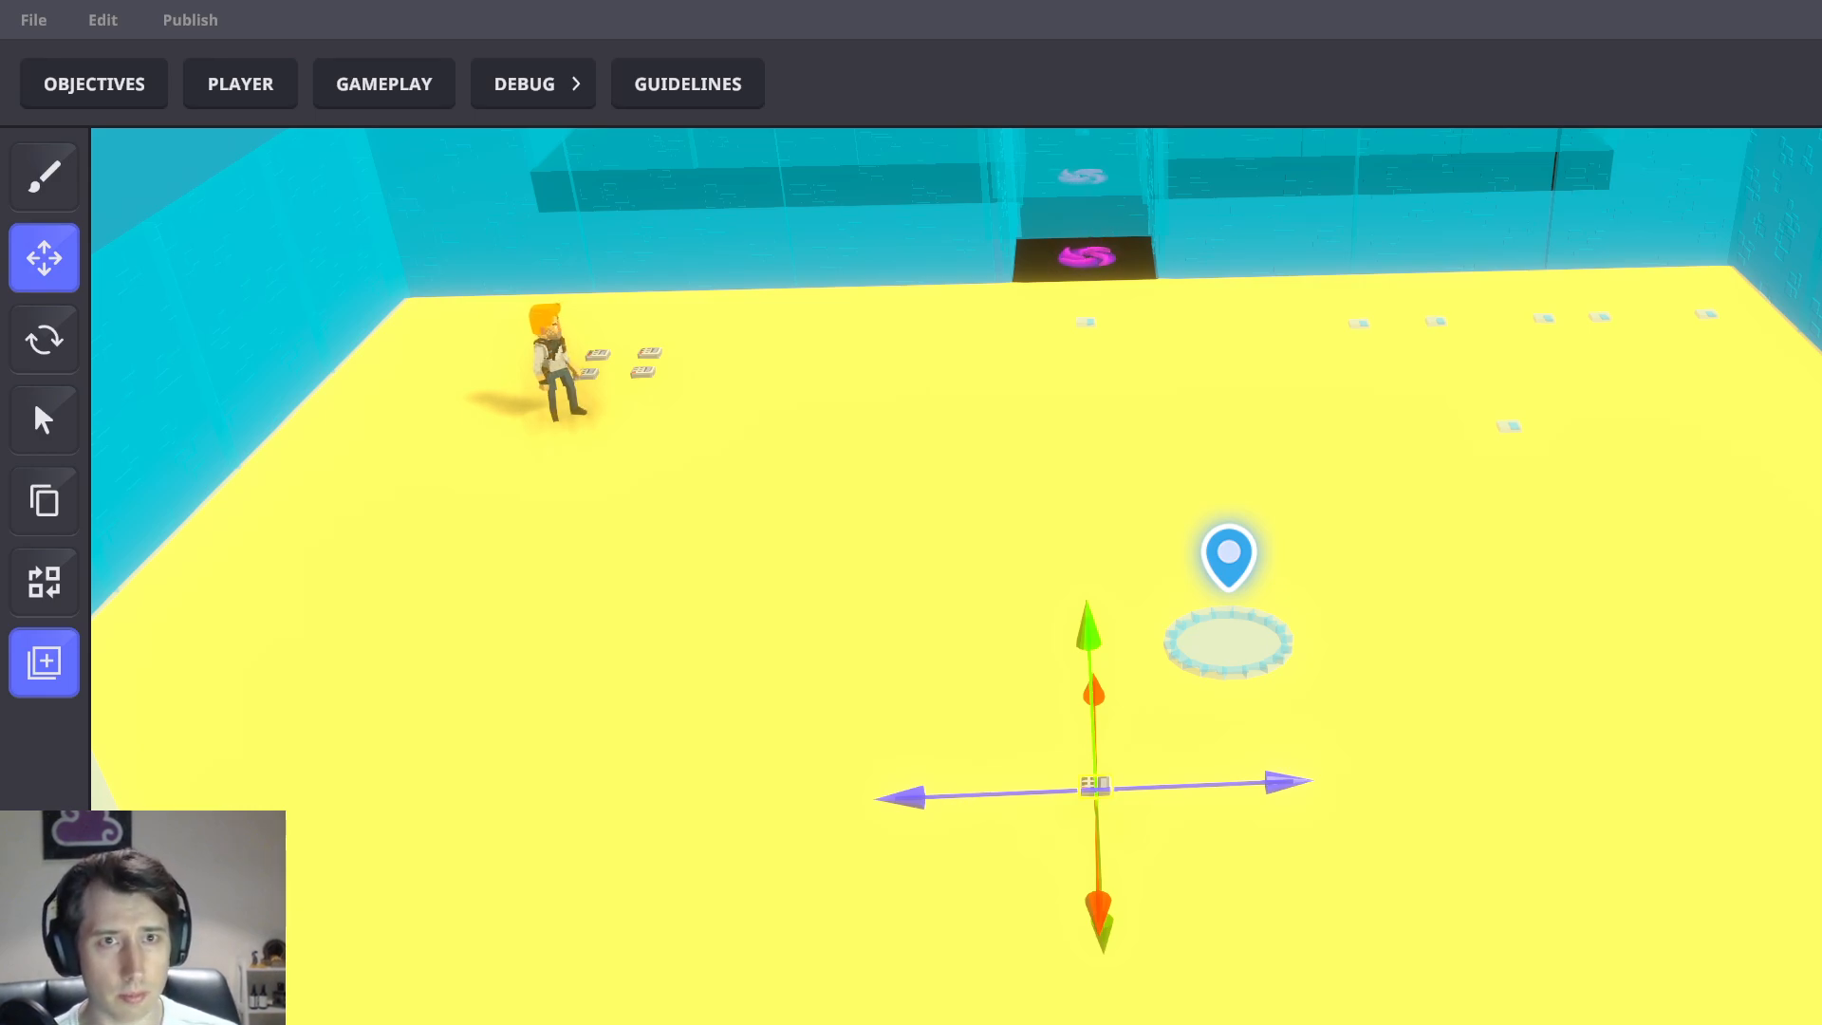
# Save the numpad with its trigger volume as a new preset named "TP Player to battle area"
pyautogui.click(44, 659)
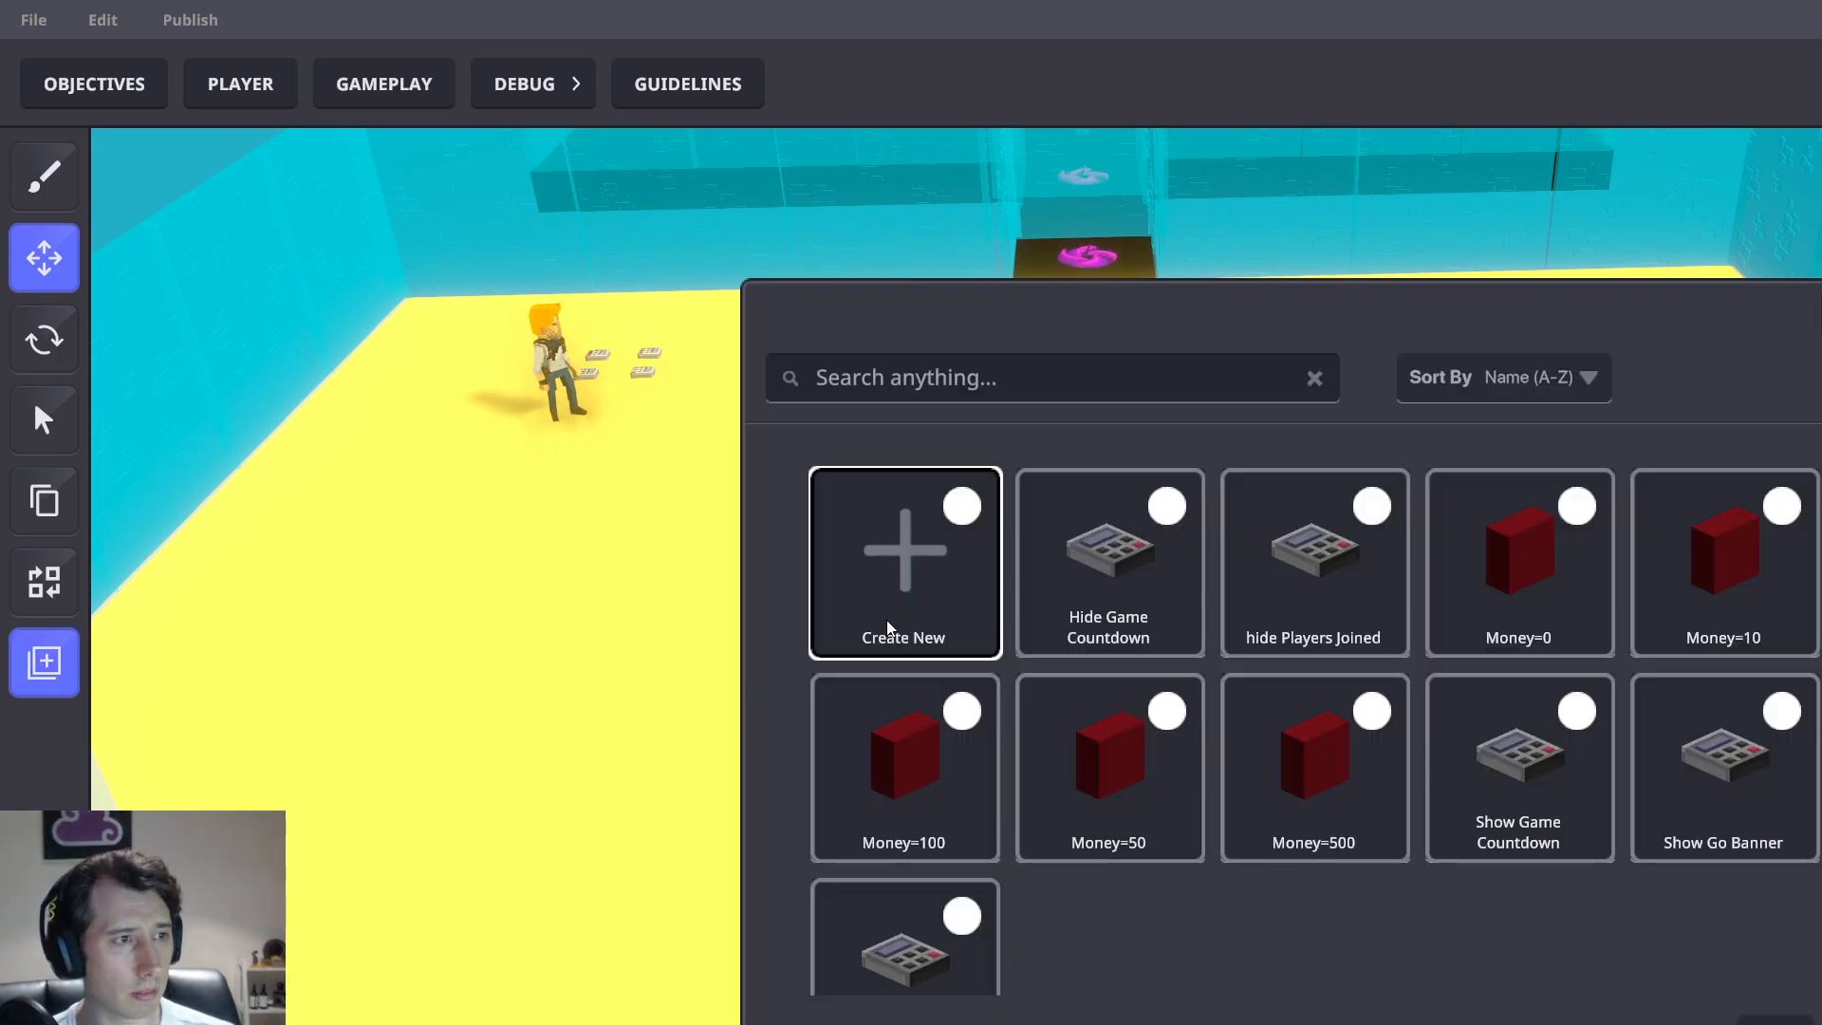
pyautogui.click(911, 558)
pyautogui.click(1349, 790)
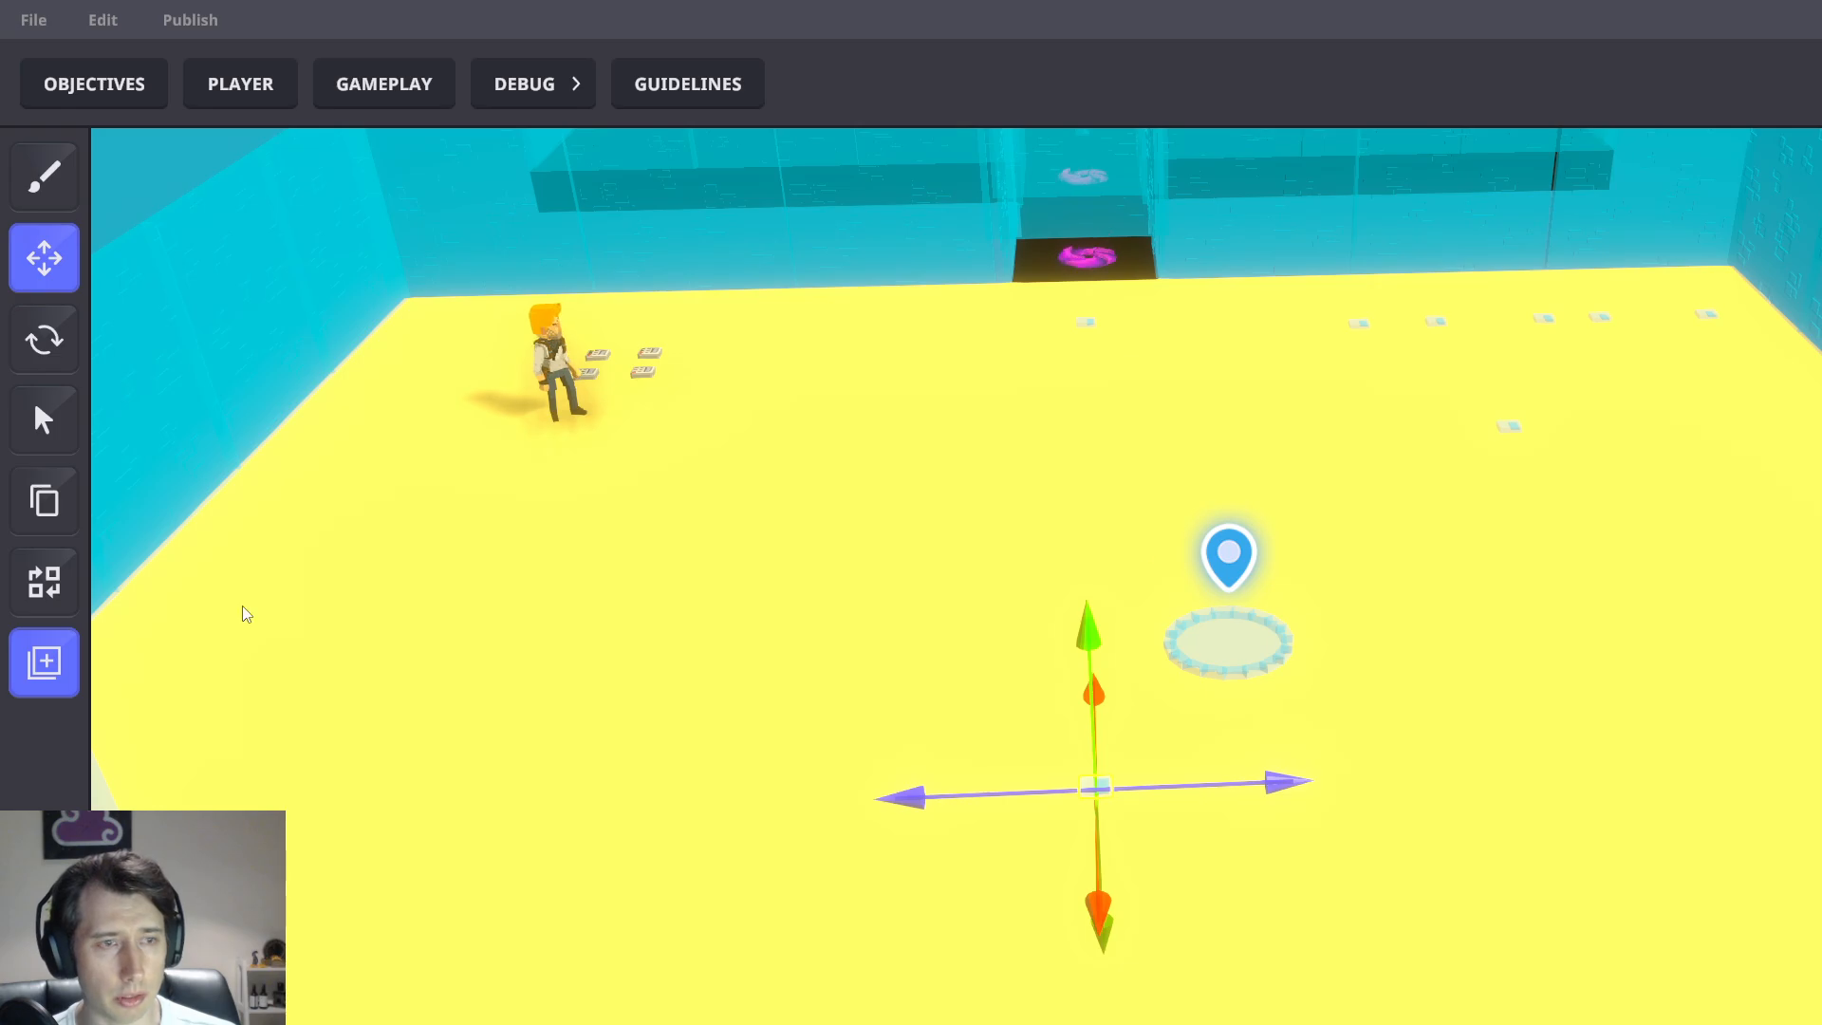
pyautogui.click(44, 662)
pyautogui.click(905, 560)
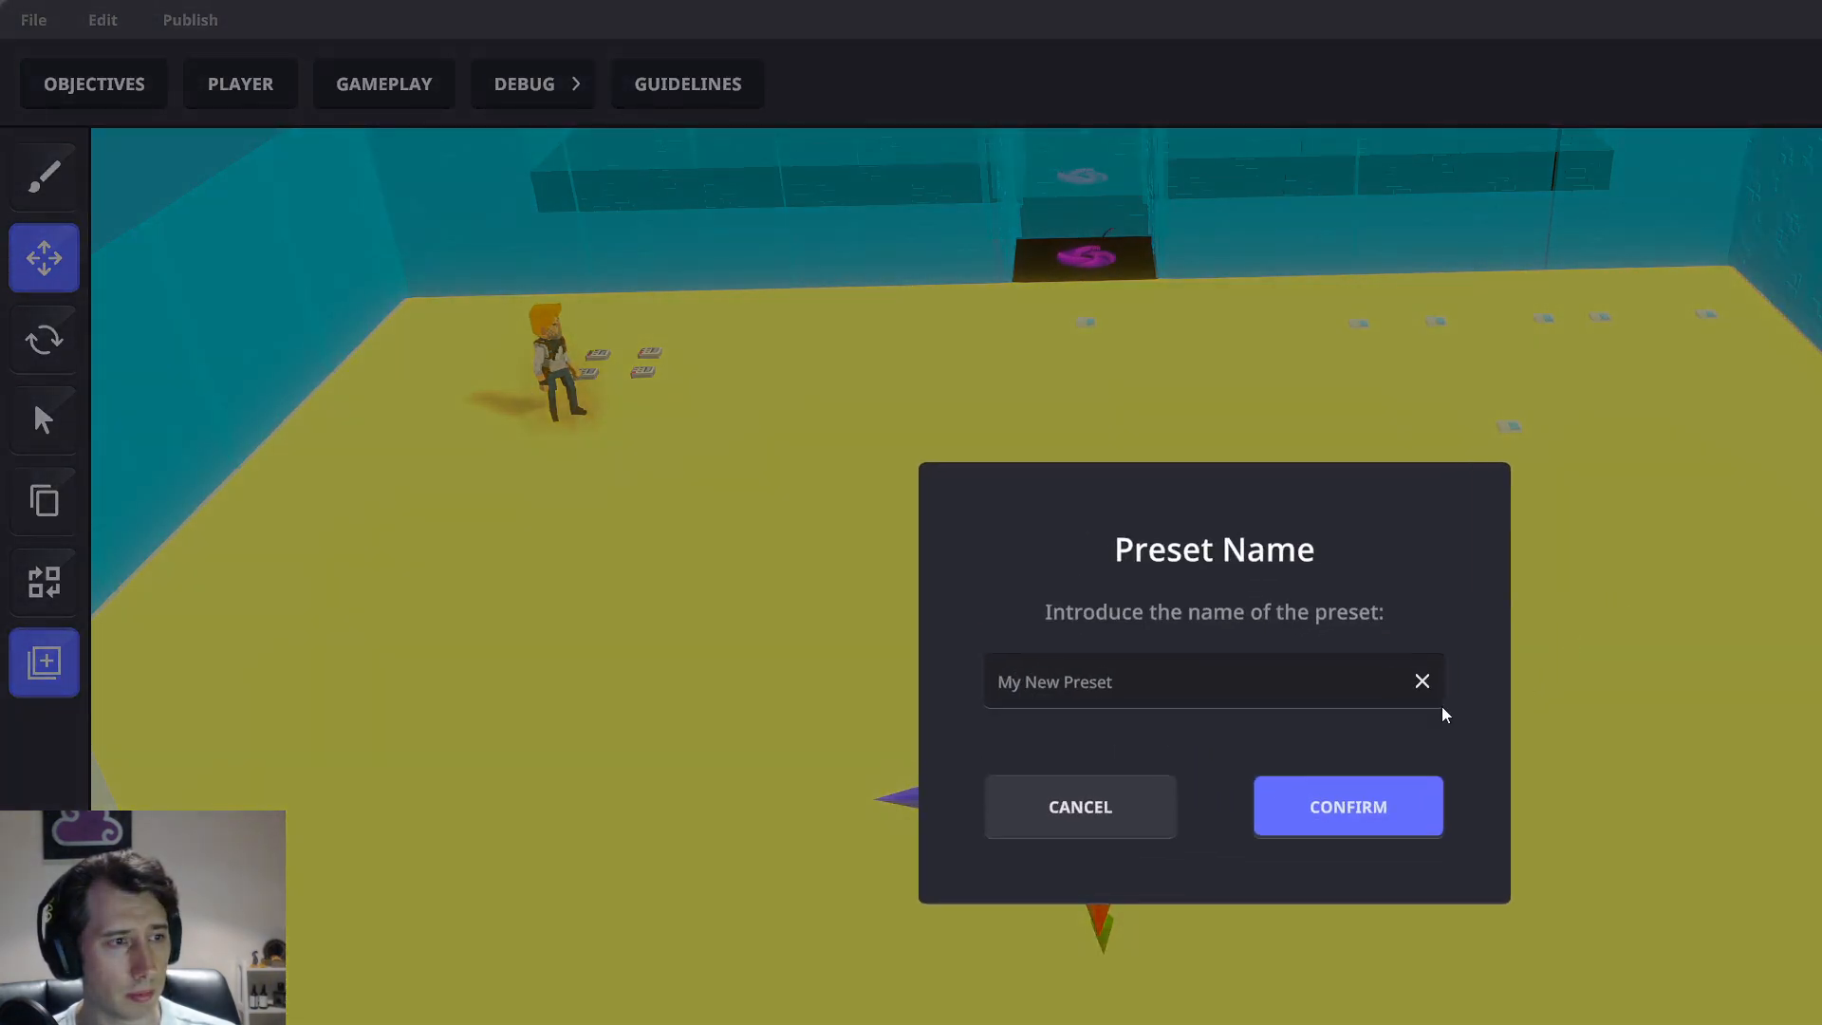
pyautogui.click(1262, 683)
pyautogui.write('TP Player to battle area')
pyautogui.click(1392, 833)
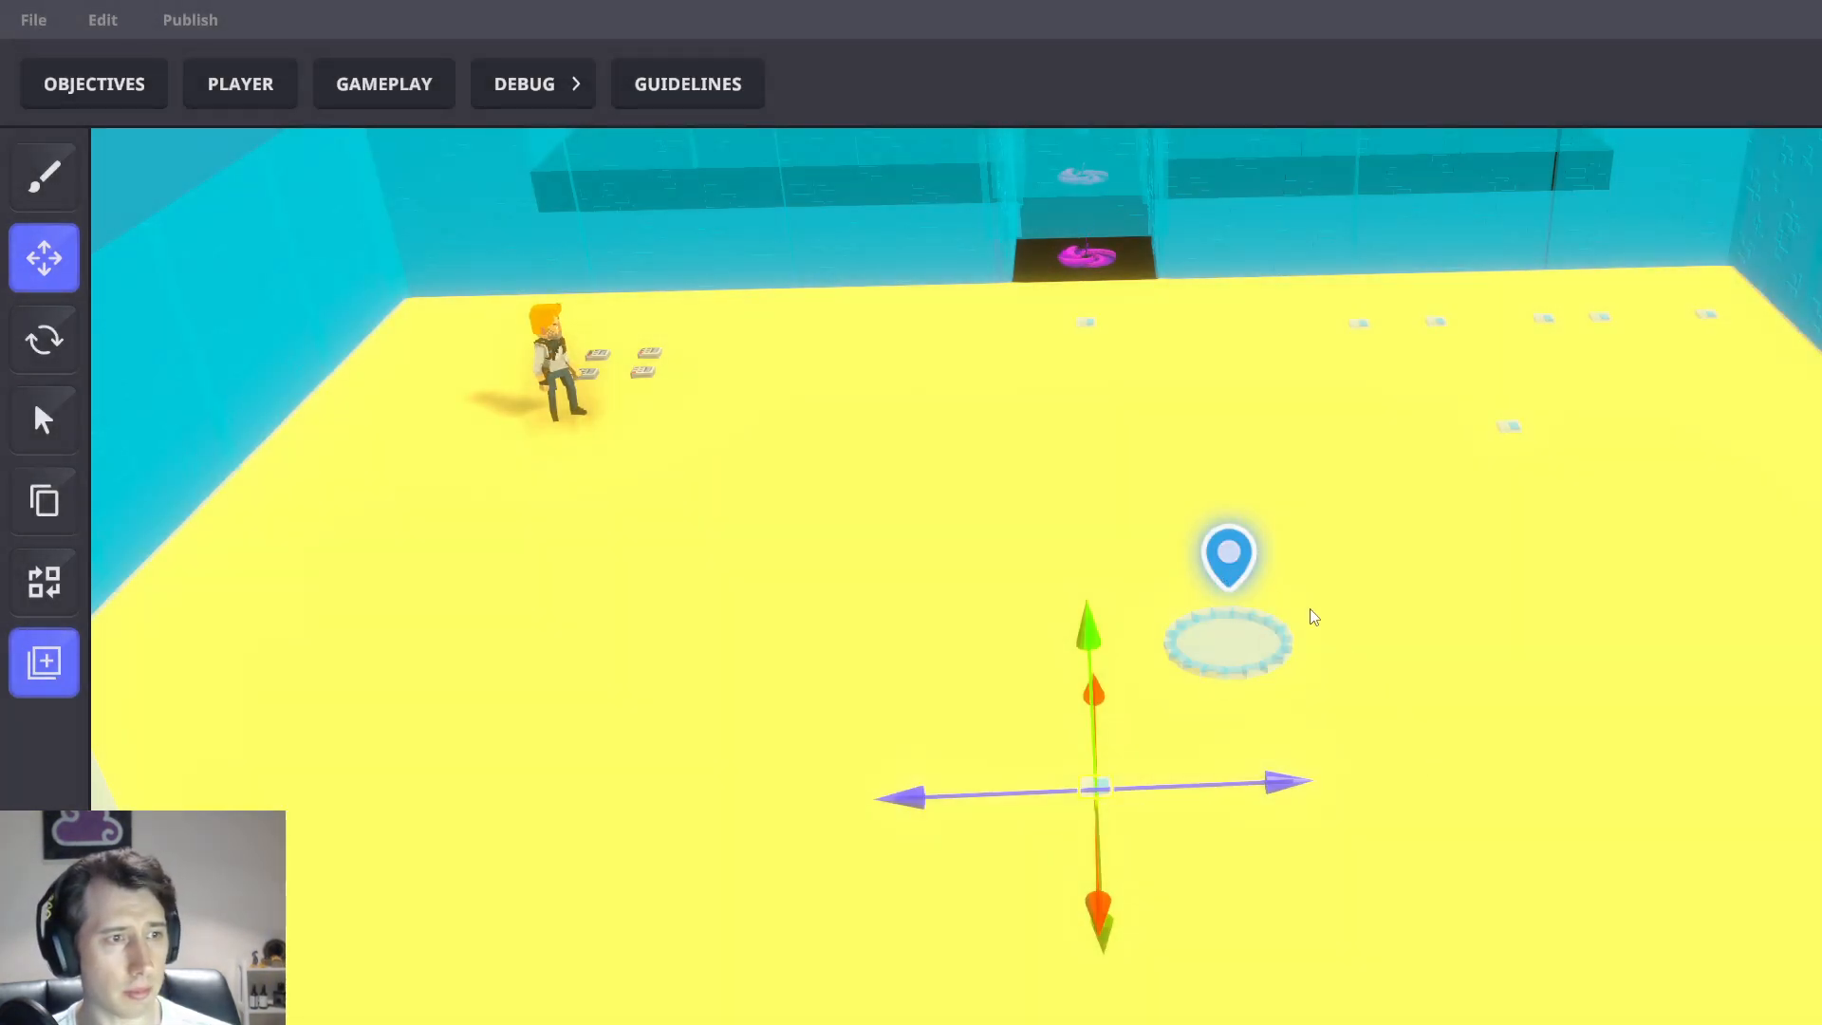
# Move the selected object sideways in line with the location marker and further away from the portal
pyautogui.scroll(-3, 1424, 646)
pyautogui.scroll(3, 1365, 756)
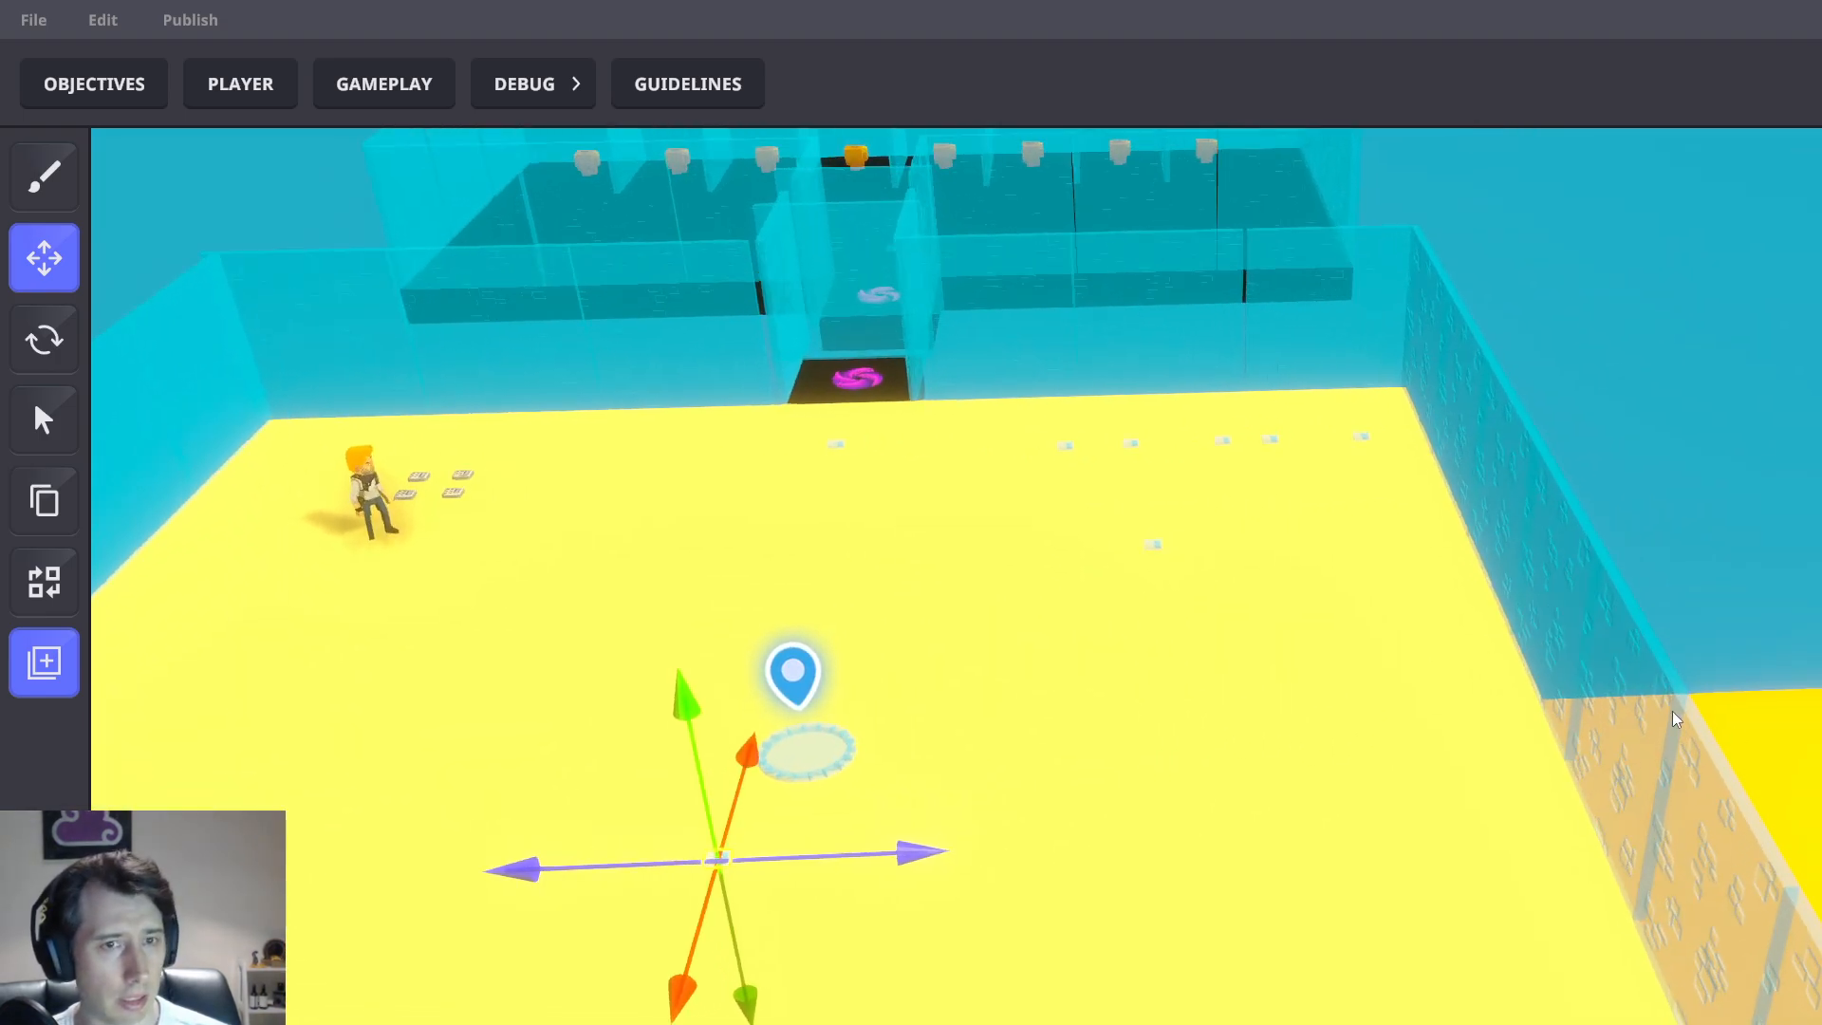
pyautogui.moveTo(869, 891); pyautogui.dragTo(1020, 935, button='middle')
pyautogui.moveTo(984, 904); pyautogui.dragTo(1061, 913)
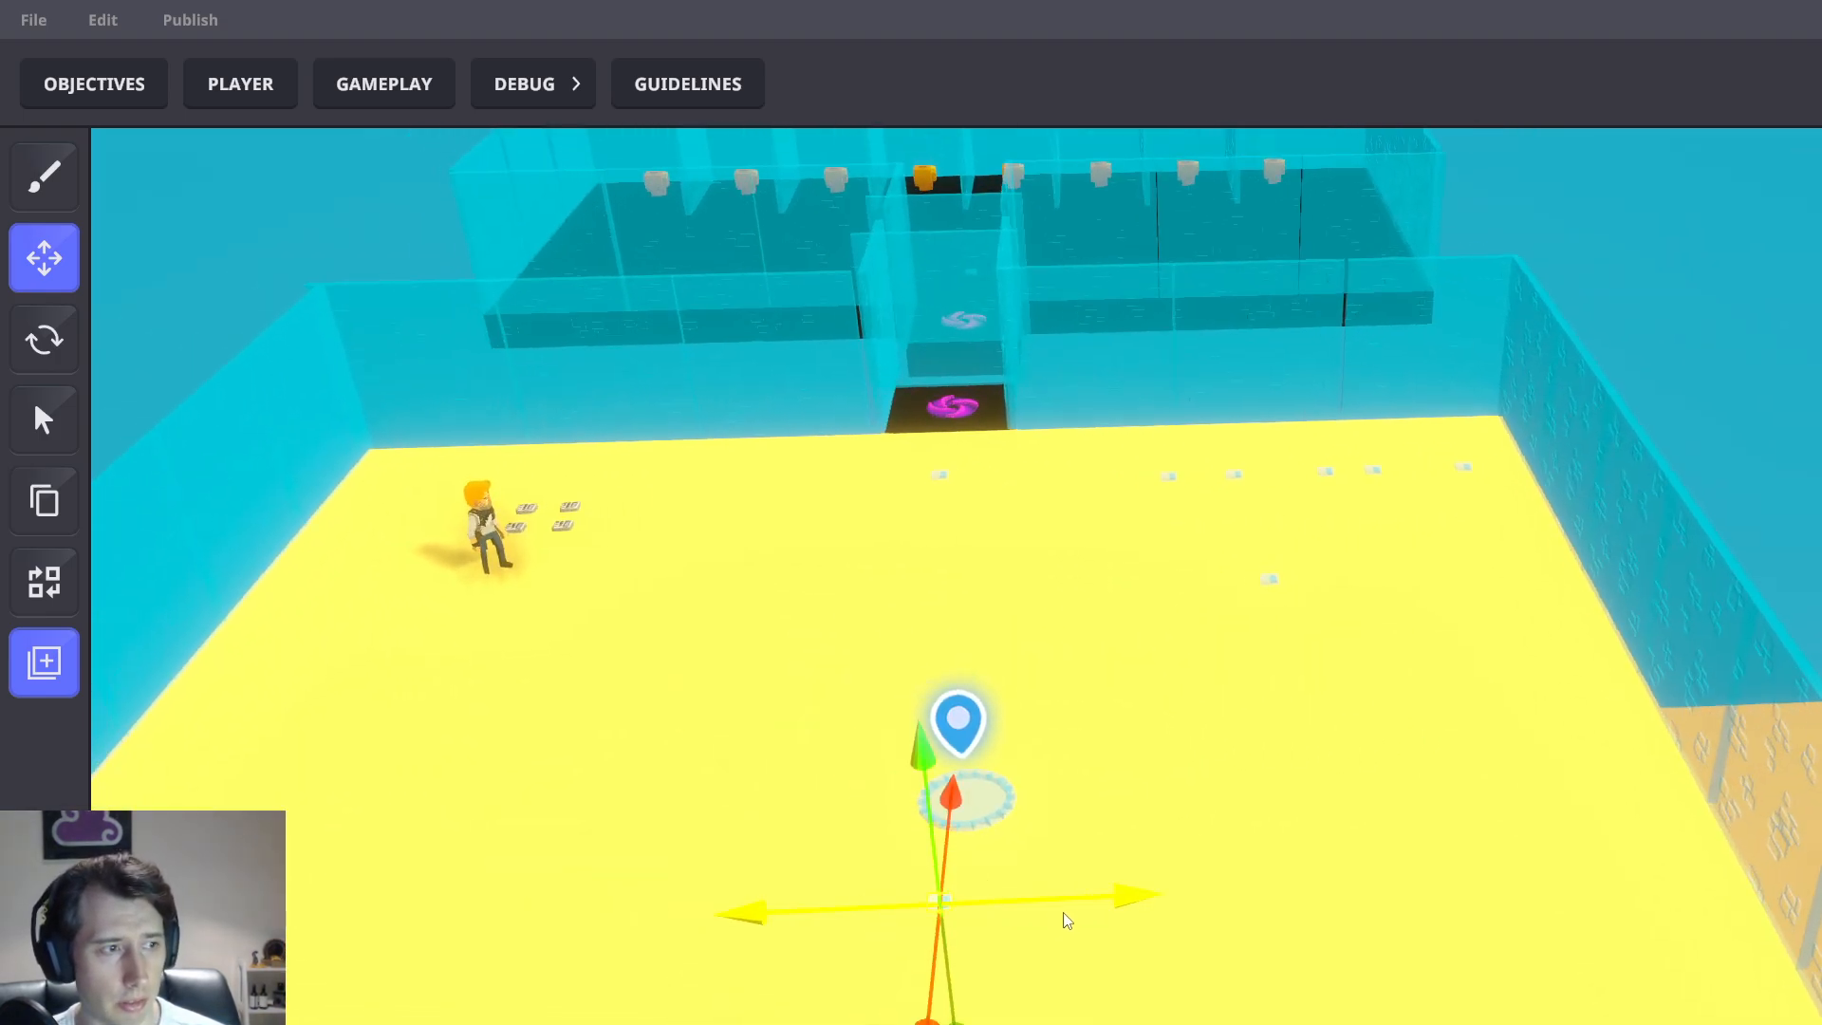
pyautogui.moveTo(926, 1018); pyautogui.dragTo(918, 1024)
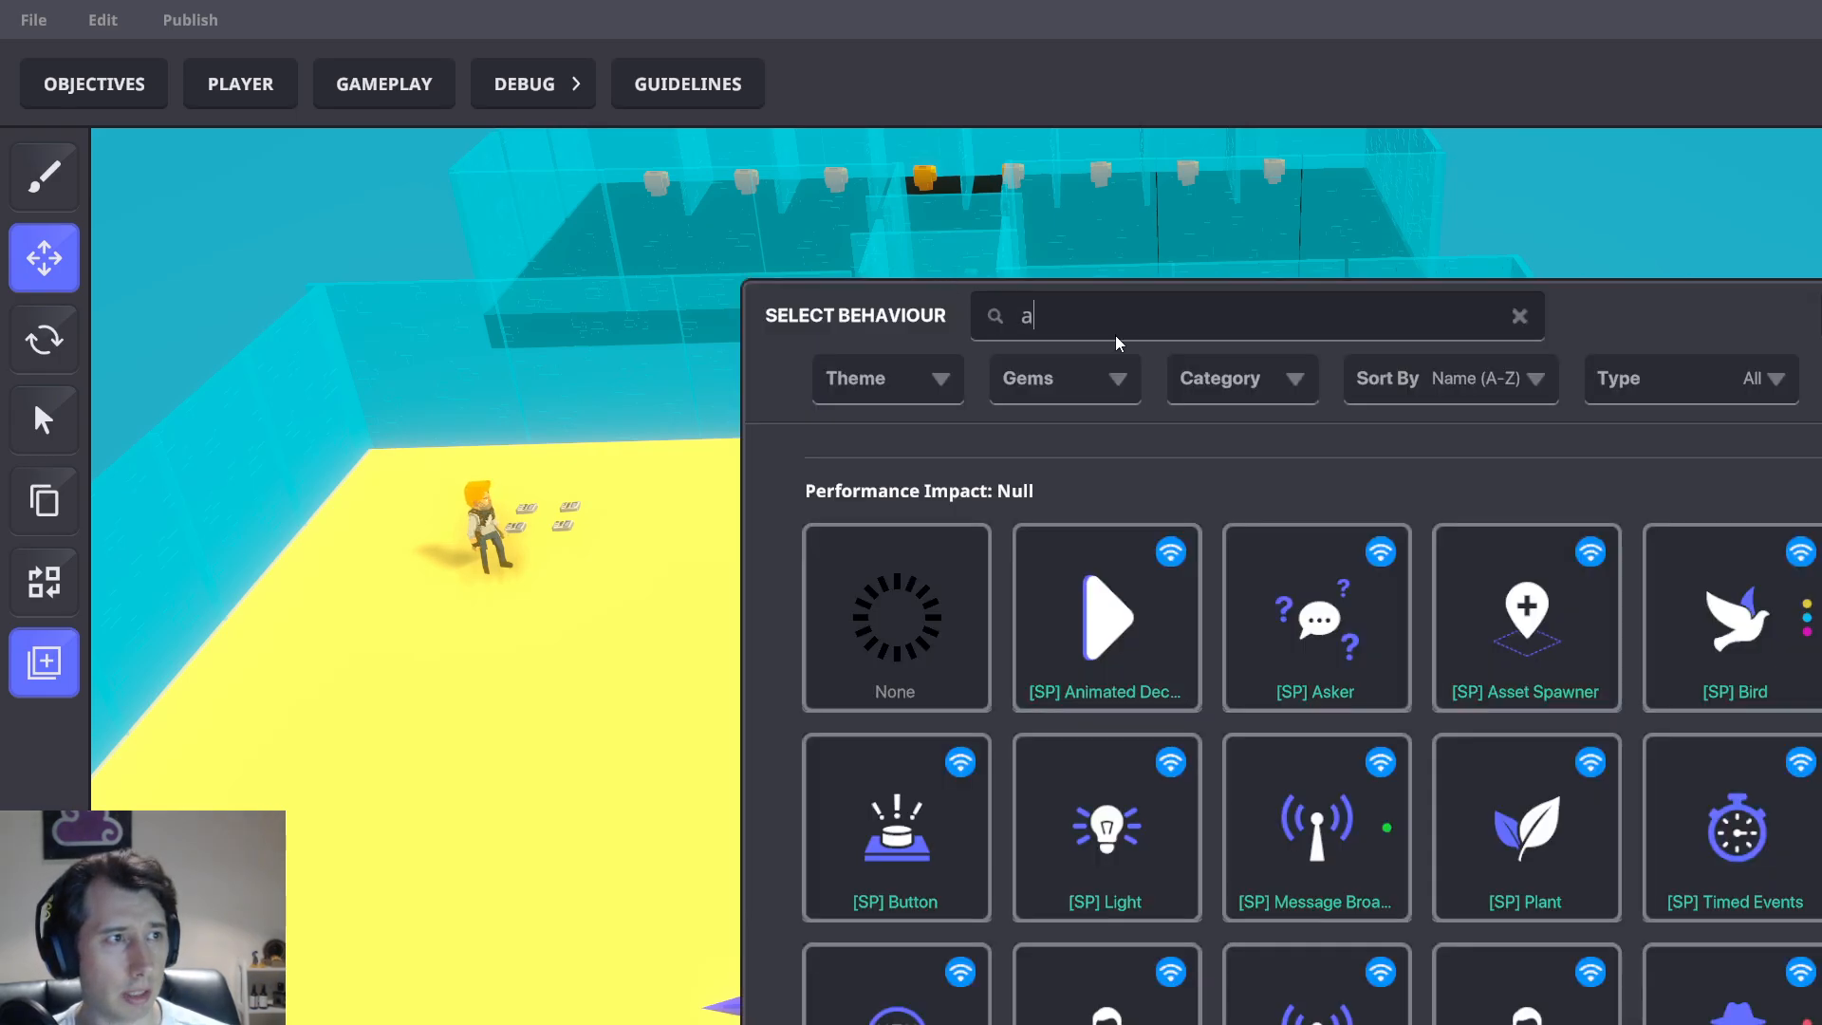
# Give the selected object the Asset Spawner behaviour and choose the "TP Player to battle area" preset to spawn
pyautogui.write('ss')
pyautogui.click(924, 944)
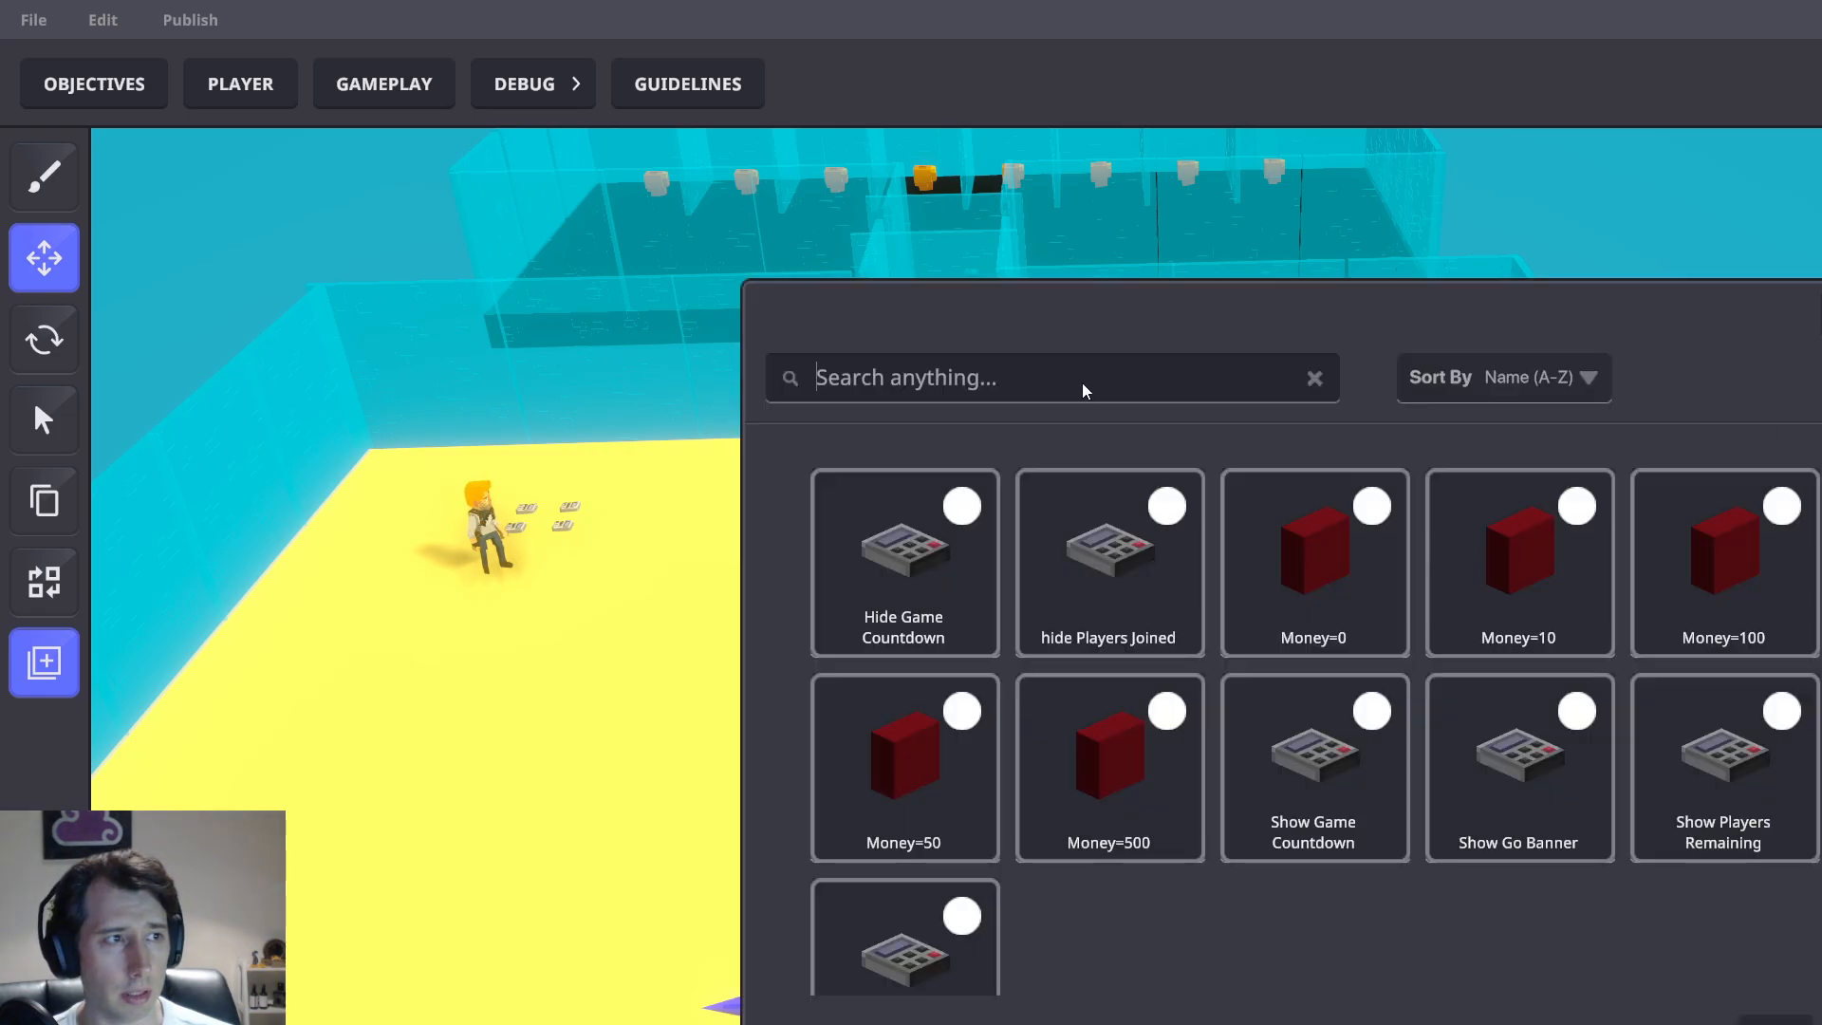
pyautogui.write('TP Player to battle area')
pyautogui.click(1376, 556)
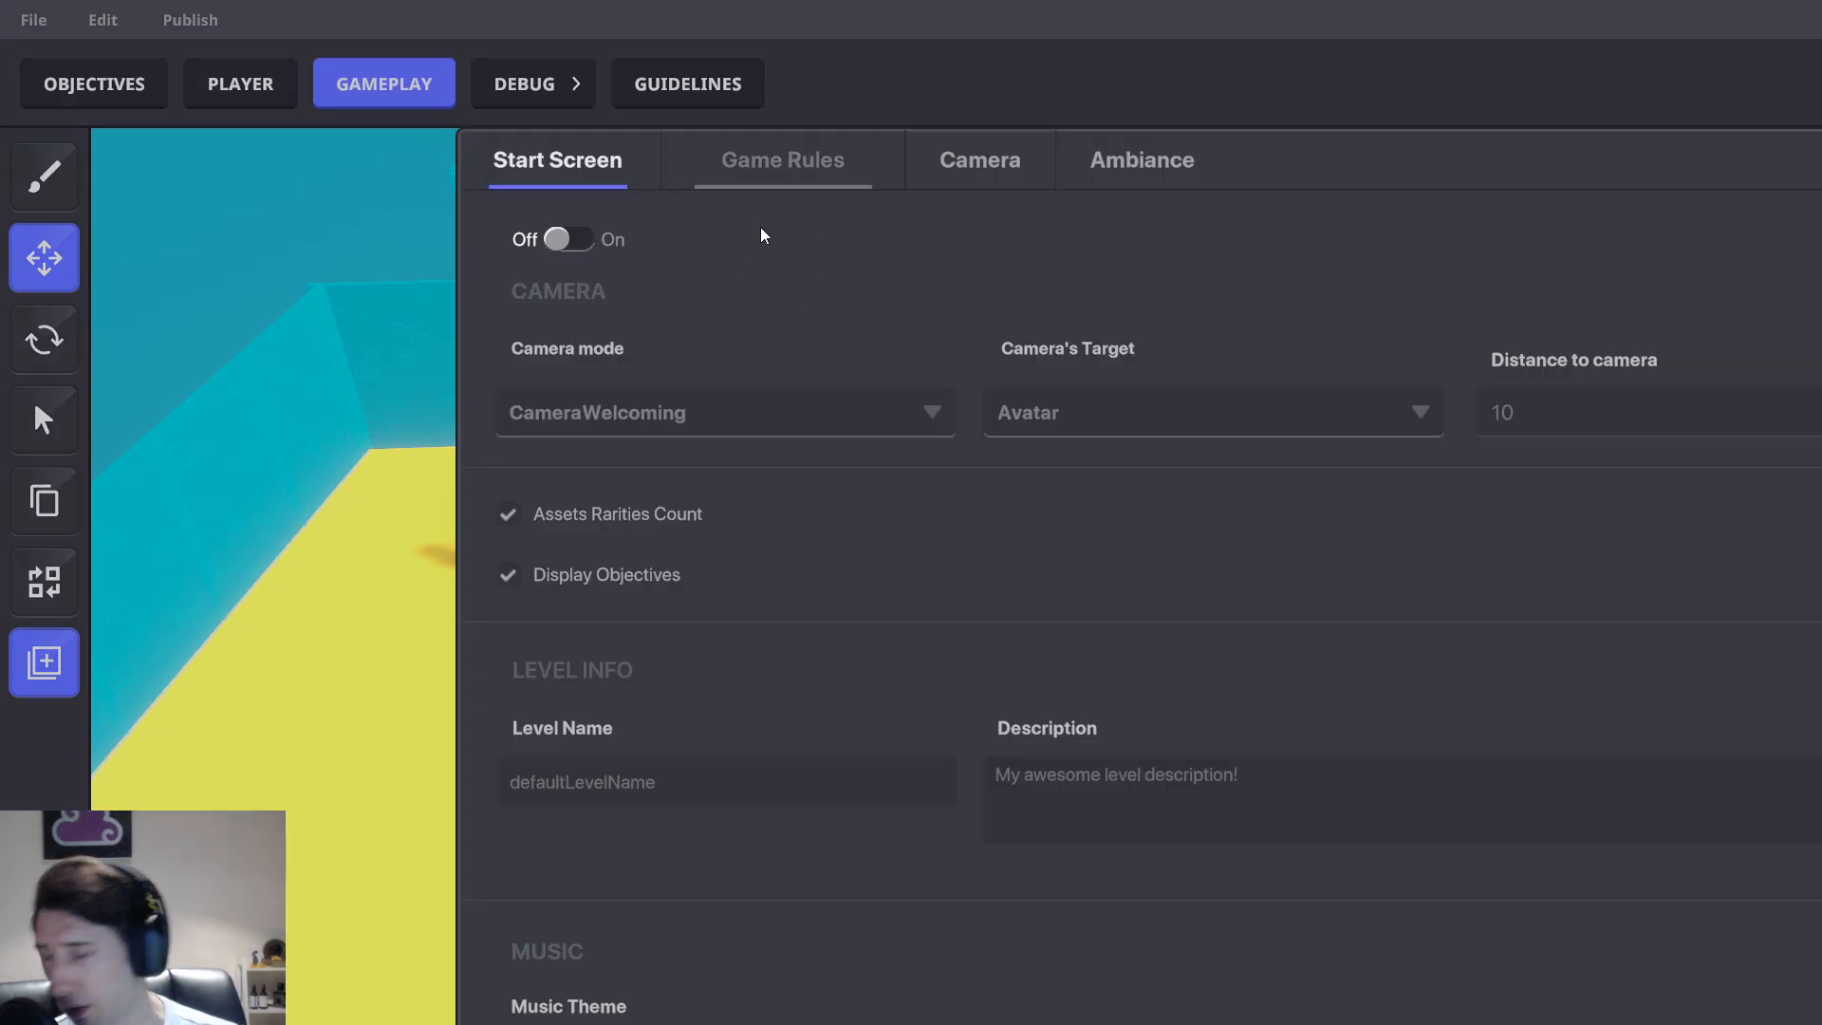
# Examine the player-joined counter, number comparison, start timer and banner rules in the game rules
pyautogui.click(802, 185)
pyautogui.moveTo(778, 256); pyautogui.dragTo(1065, 442)
pyautogui.moveTo(1800, 371); pyautogui.dragTo(1073, 554)
pyautogui.moveTo(1217, 518); pyautogui.dragTo(614, 436)
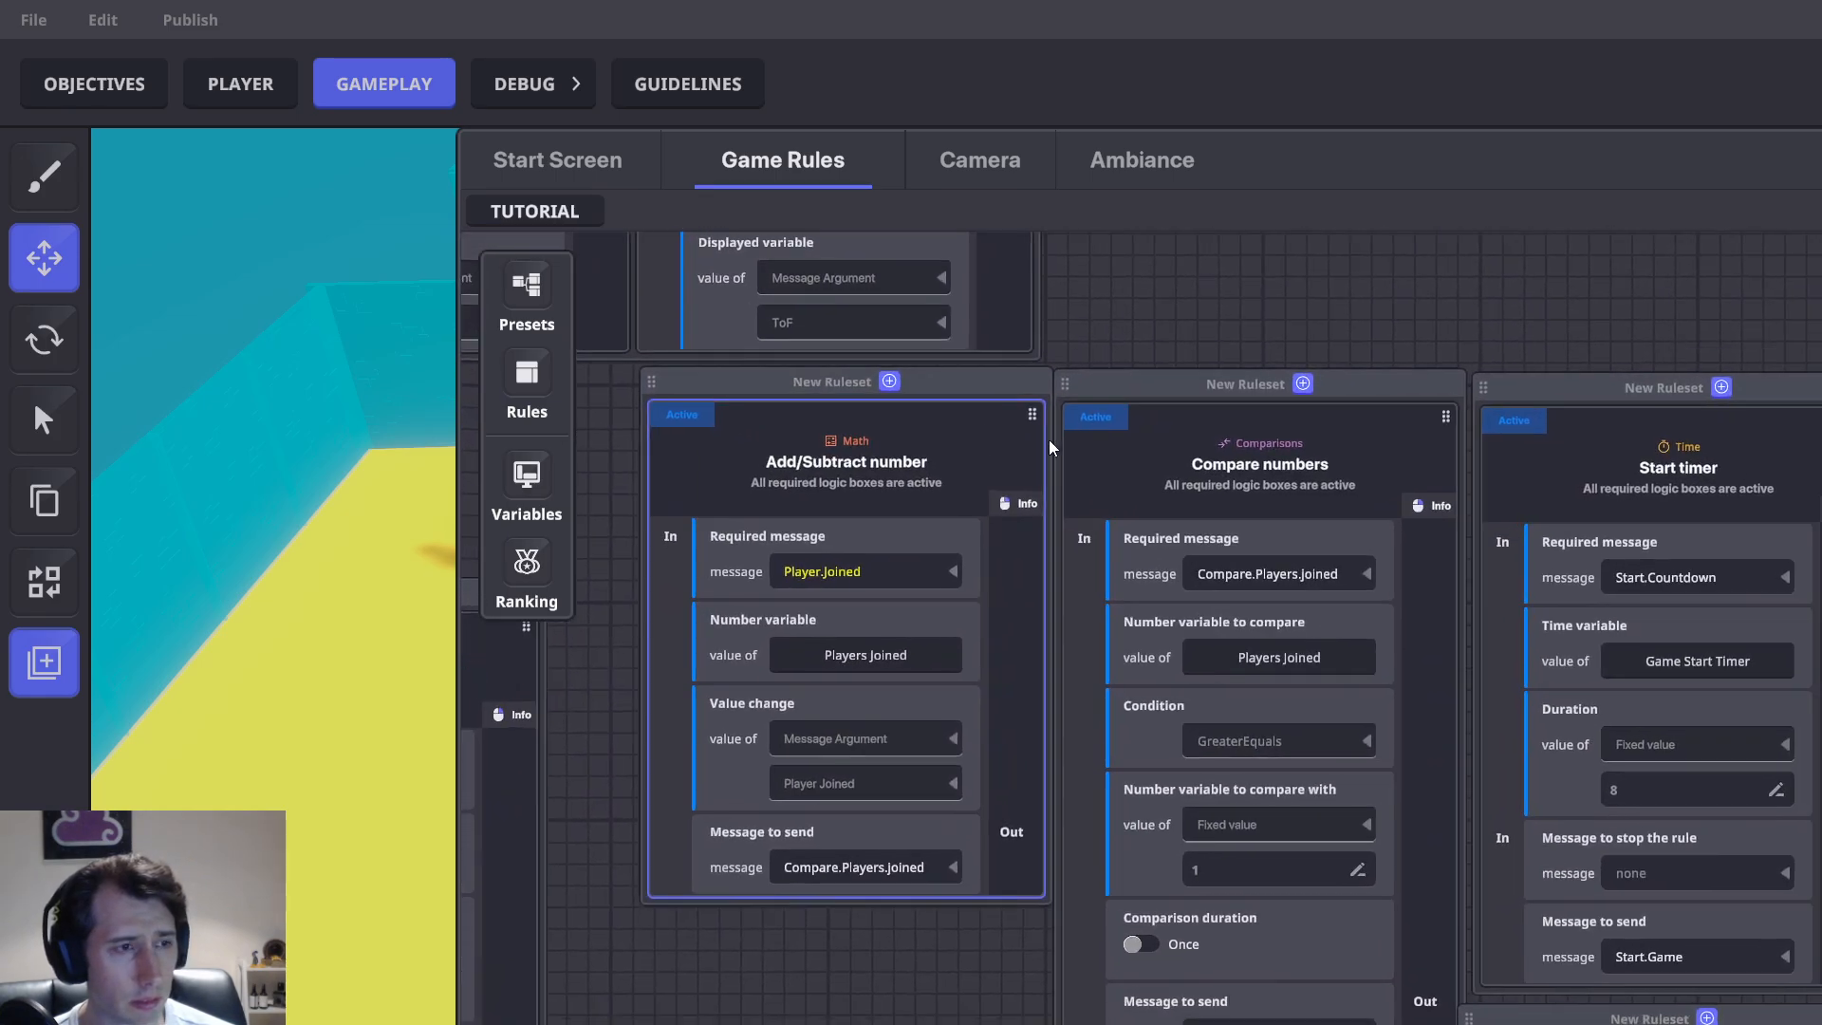
pyautogui.moveTo(1220, 460); pyautogui.dragTo(772, 284)
pyautogui.moveTo(1504, 958); pyautogui.dragTo(1434, 604)
pyautogui.moveTo(1448, 533); pyautogui.dragTo(1424, 737)
pyautogui.moveTo(1388, 379); pyautogui.dragTo(1349, 782)
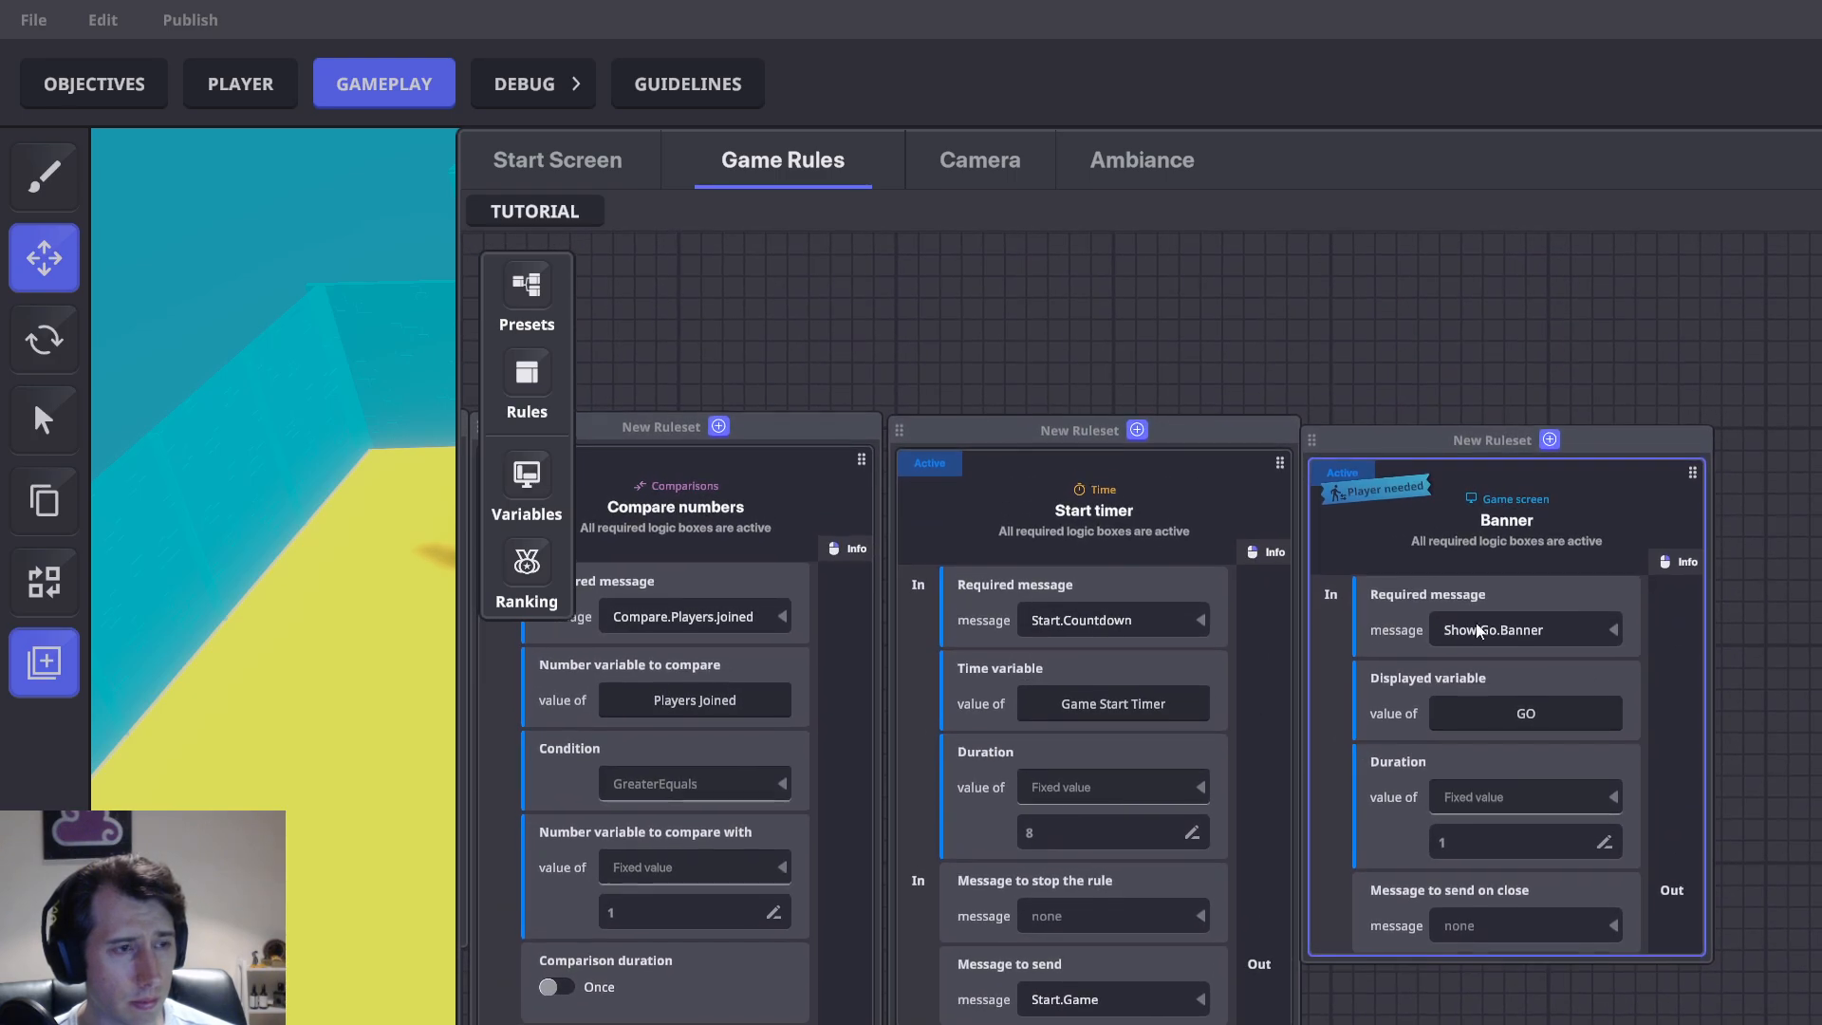
pyautogui.moveTo(967, 446); pyautogui.dragTo(1127, 463)
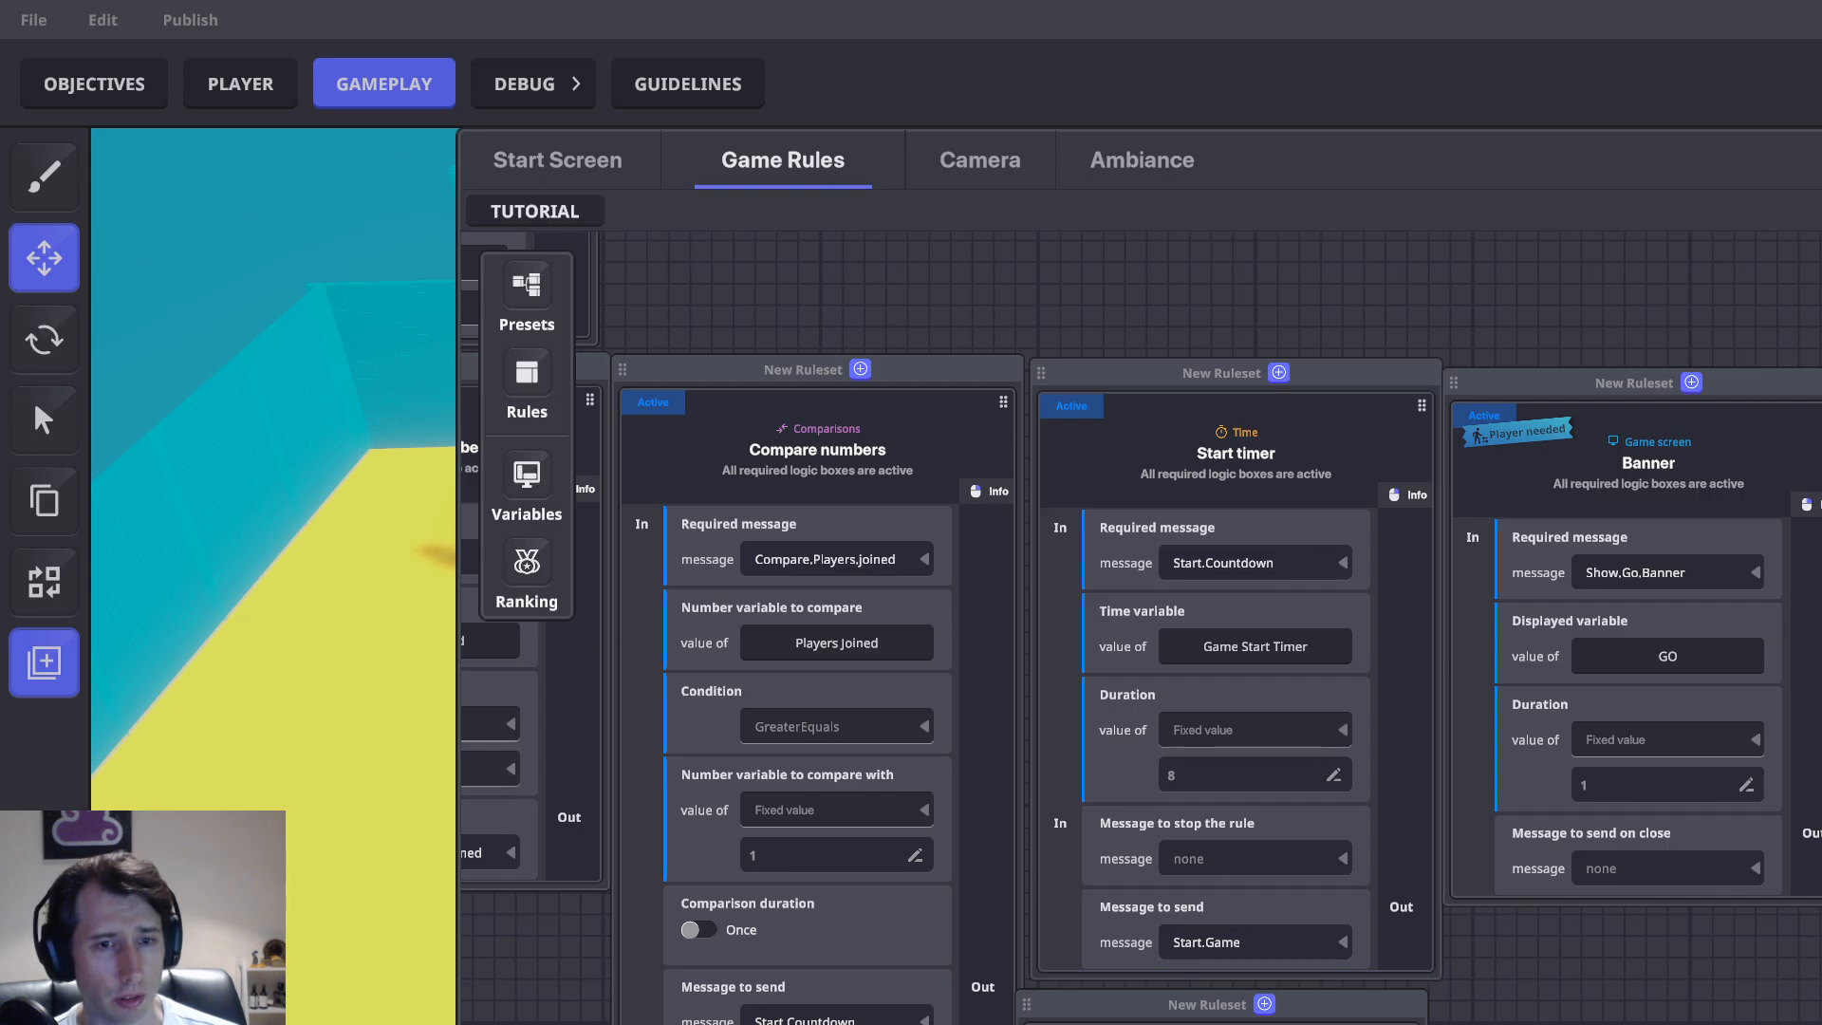
pyautogui.press('Escape')
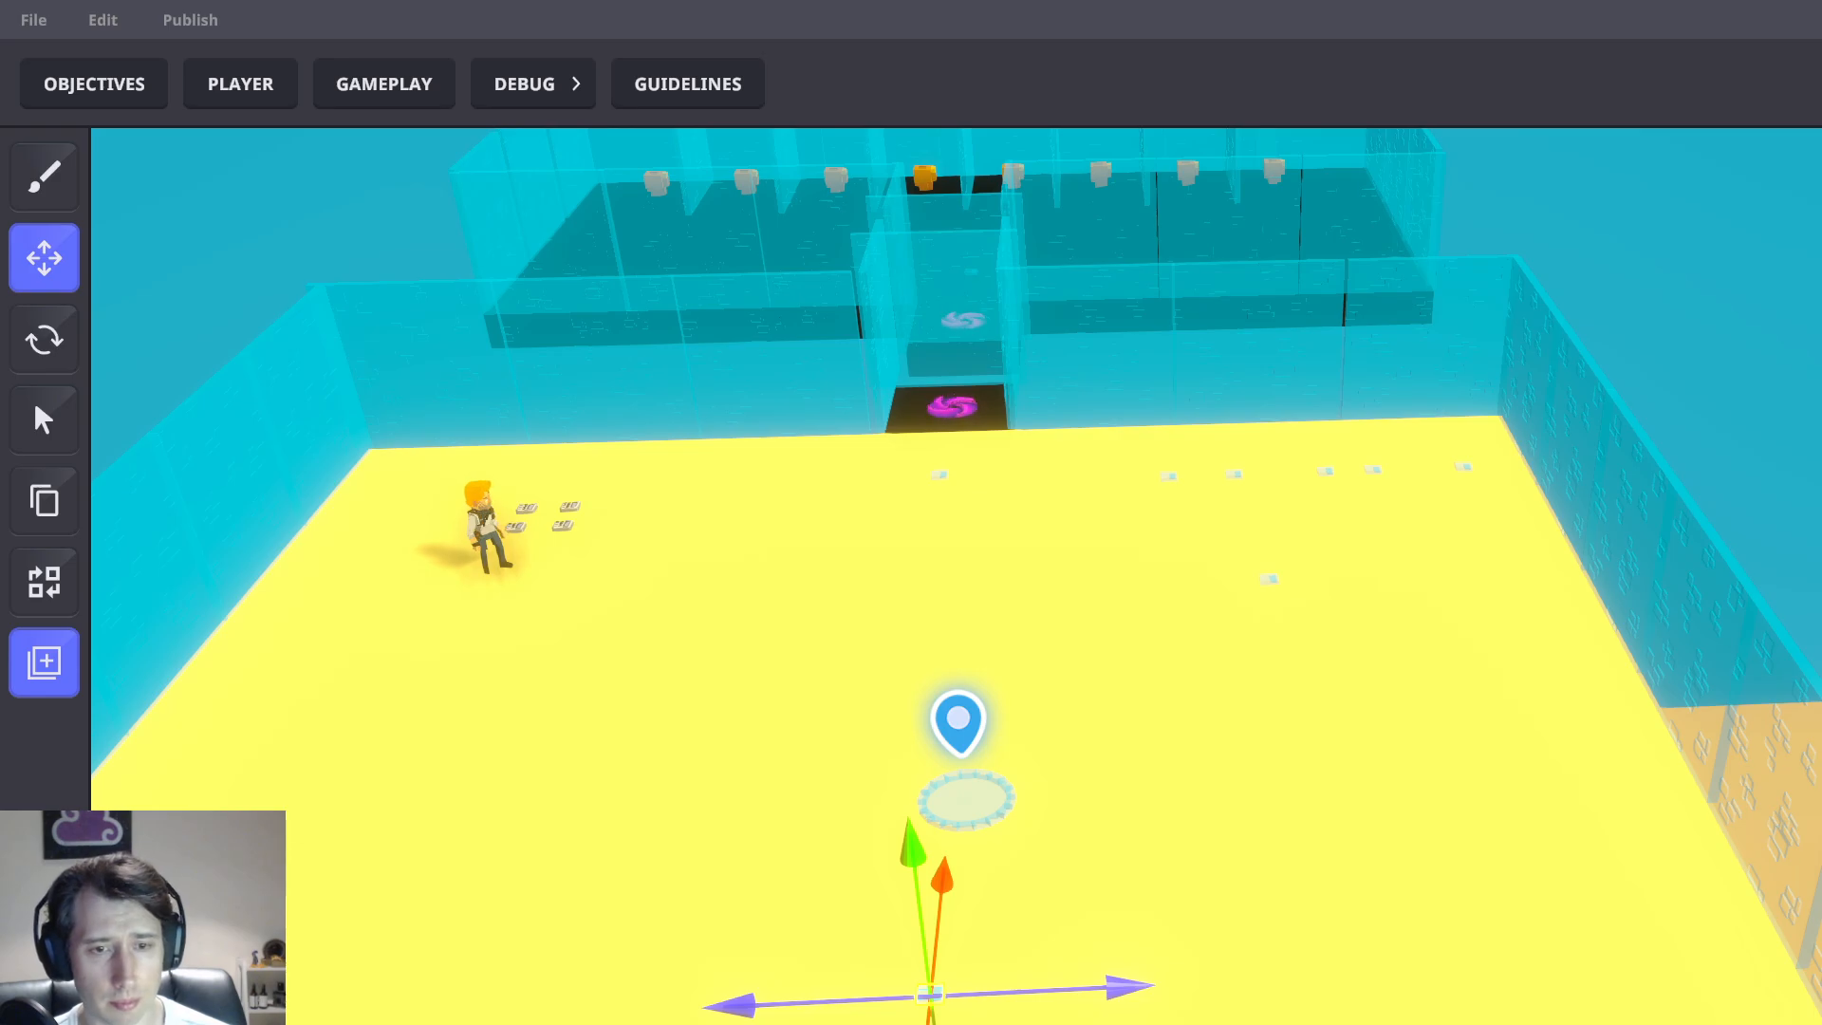
# Find the "TP Player to battle area" preset in the asset library and place a copy on the yellow lobby floor
pyautogui.scroll(-1, 1625, 368)
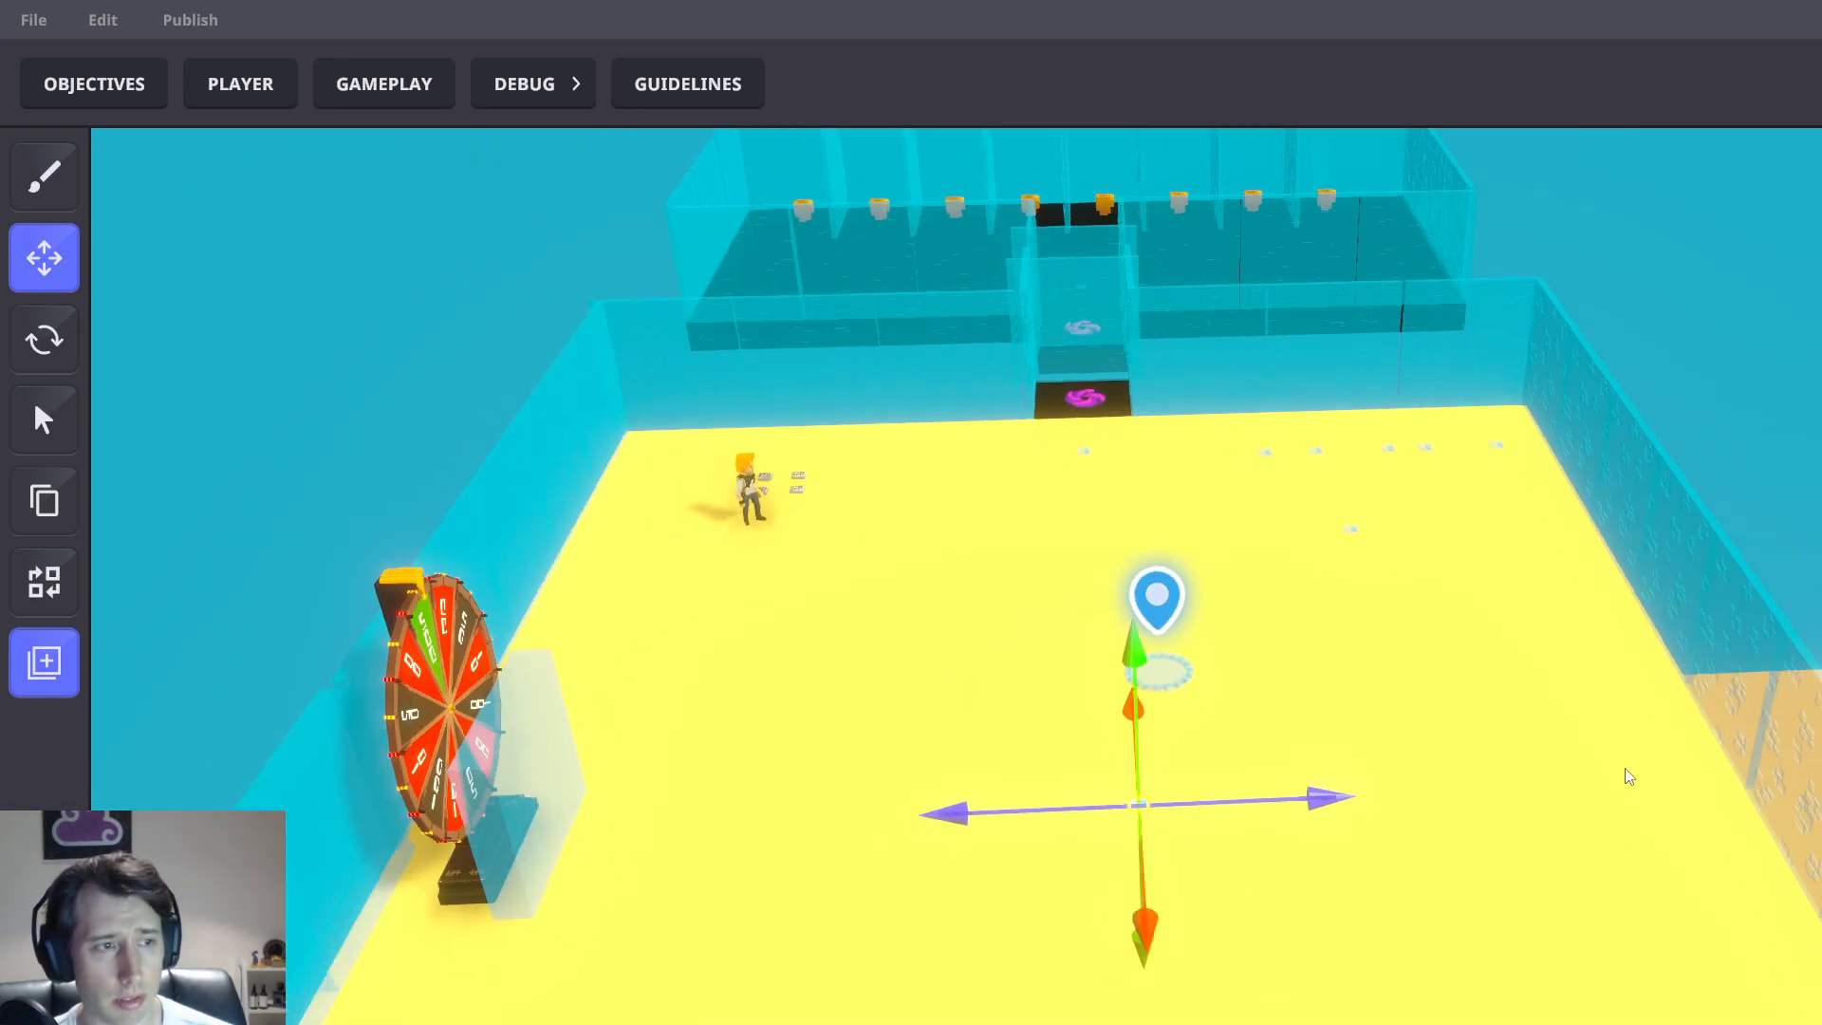
pyautogui.moveTo(1627, 774); pyautogui.dragTo(1607, 720, button='middle')
pyautogui.press('Tab')
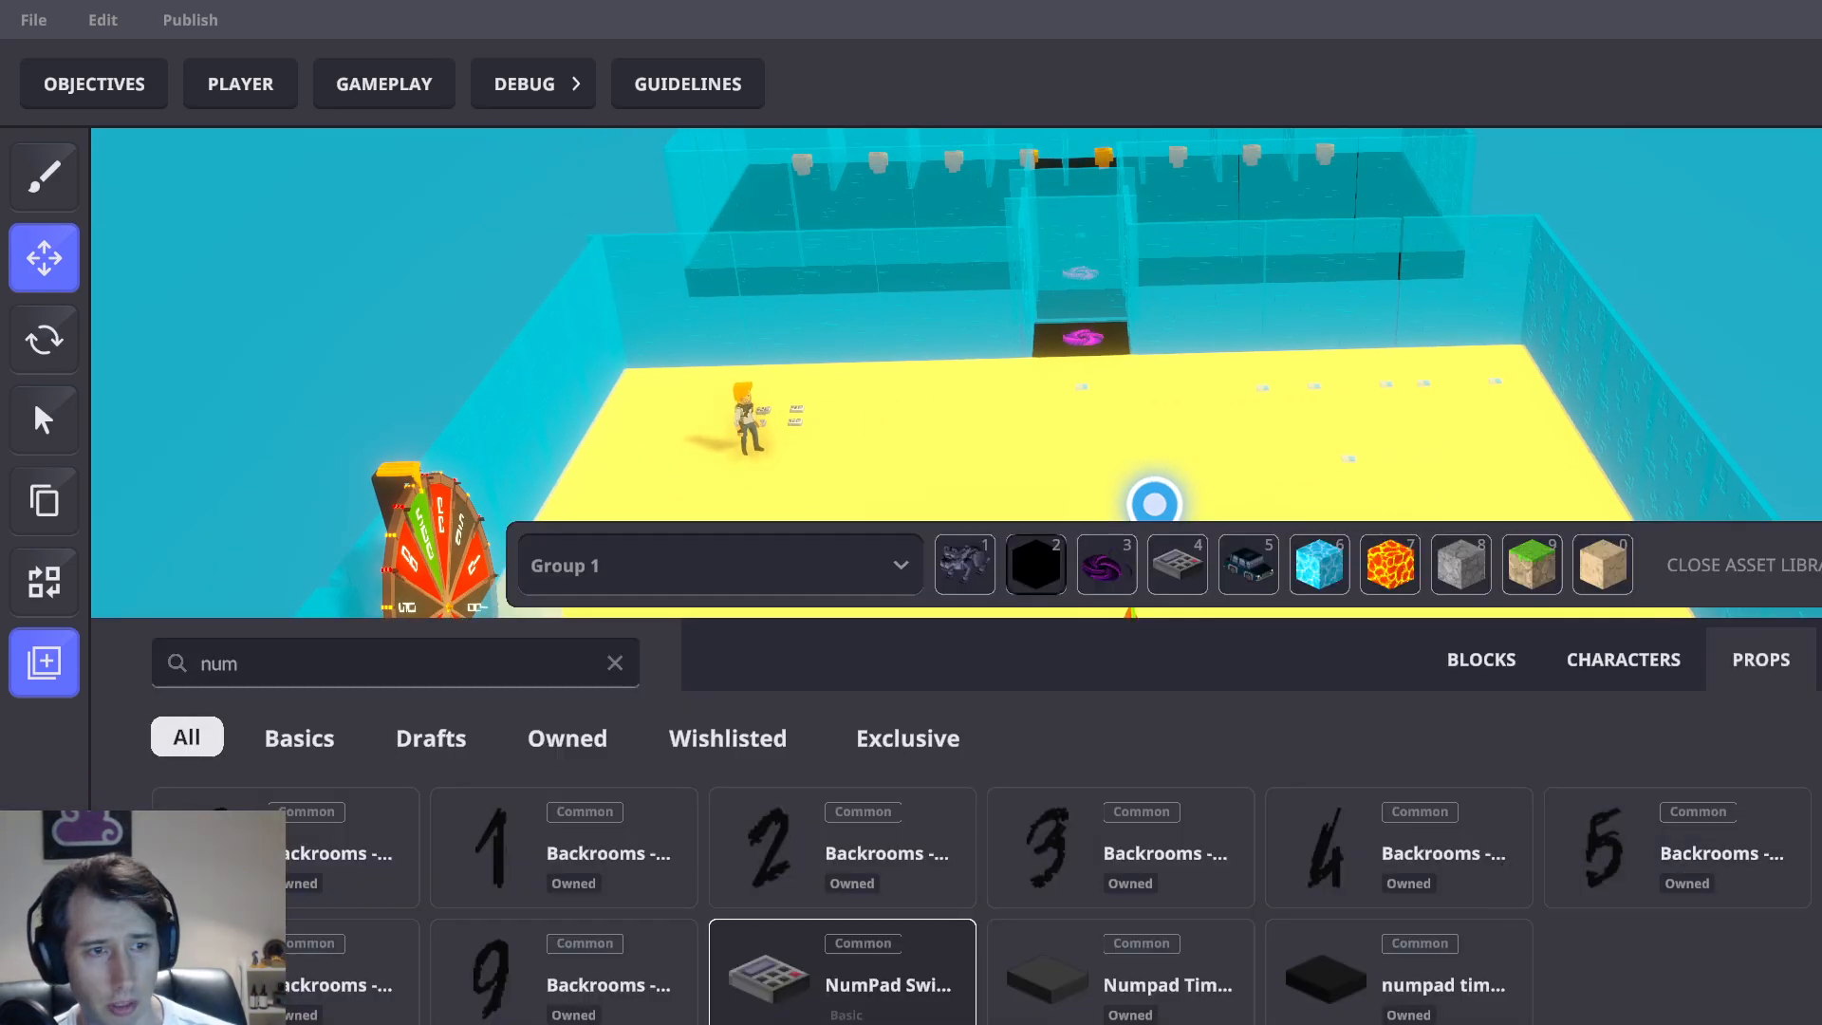
pyautogui.click(1820, 659)
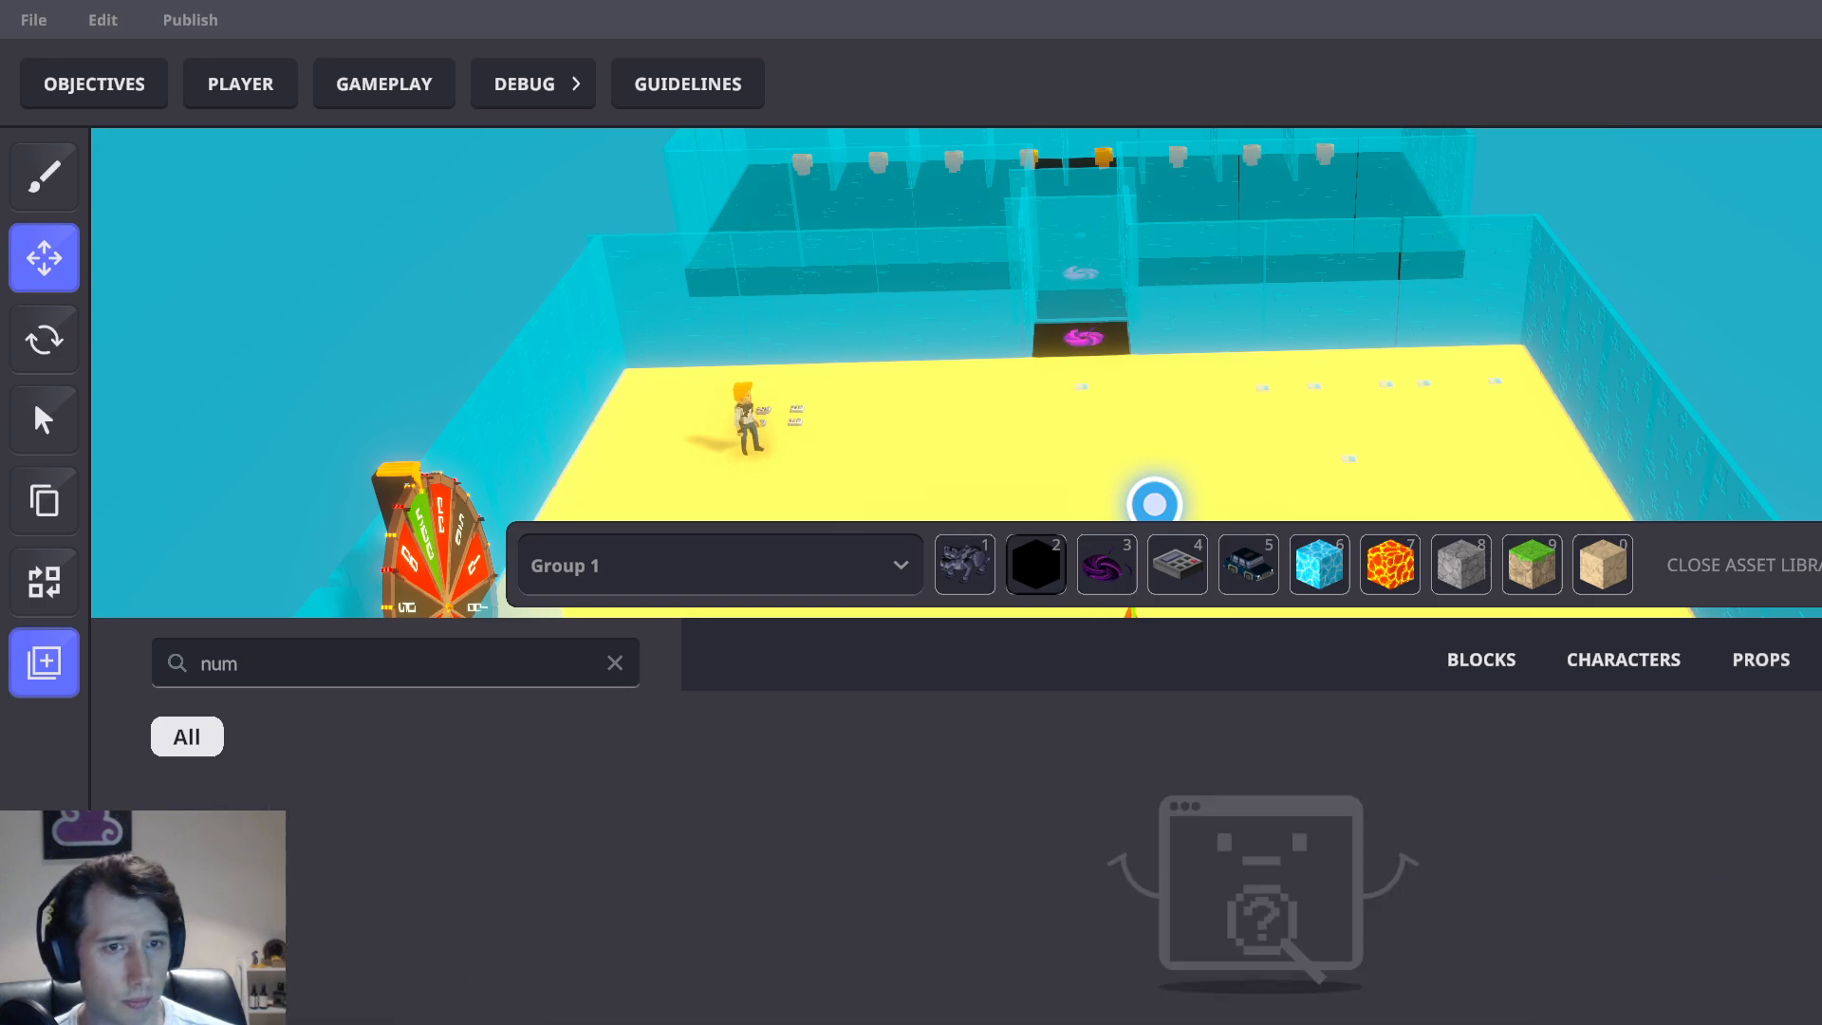
pyautogui.click(615, 663)
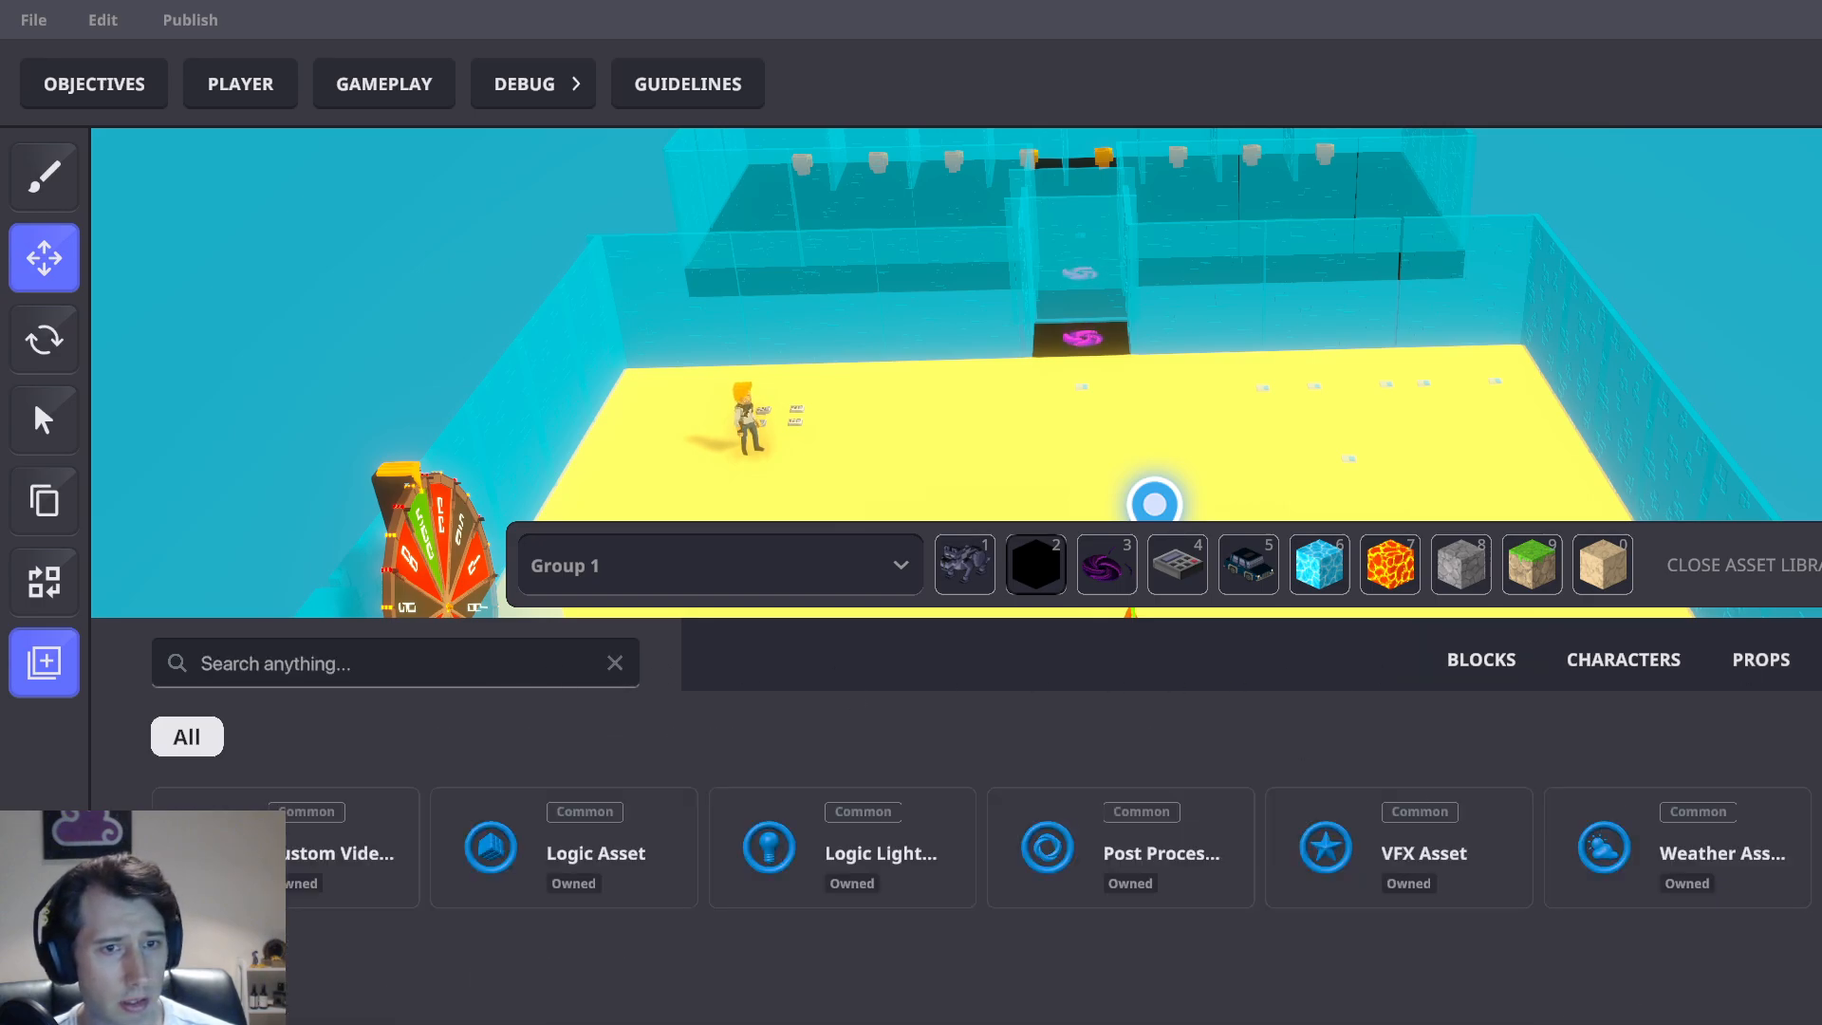
pyautogui.click(481, 657)
pyautogui.write('TP Player to battle area')
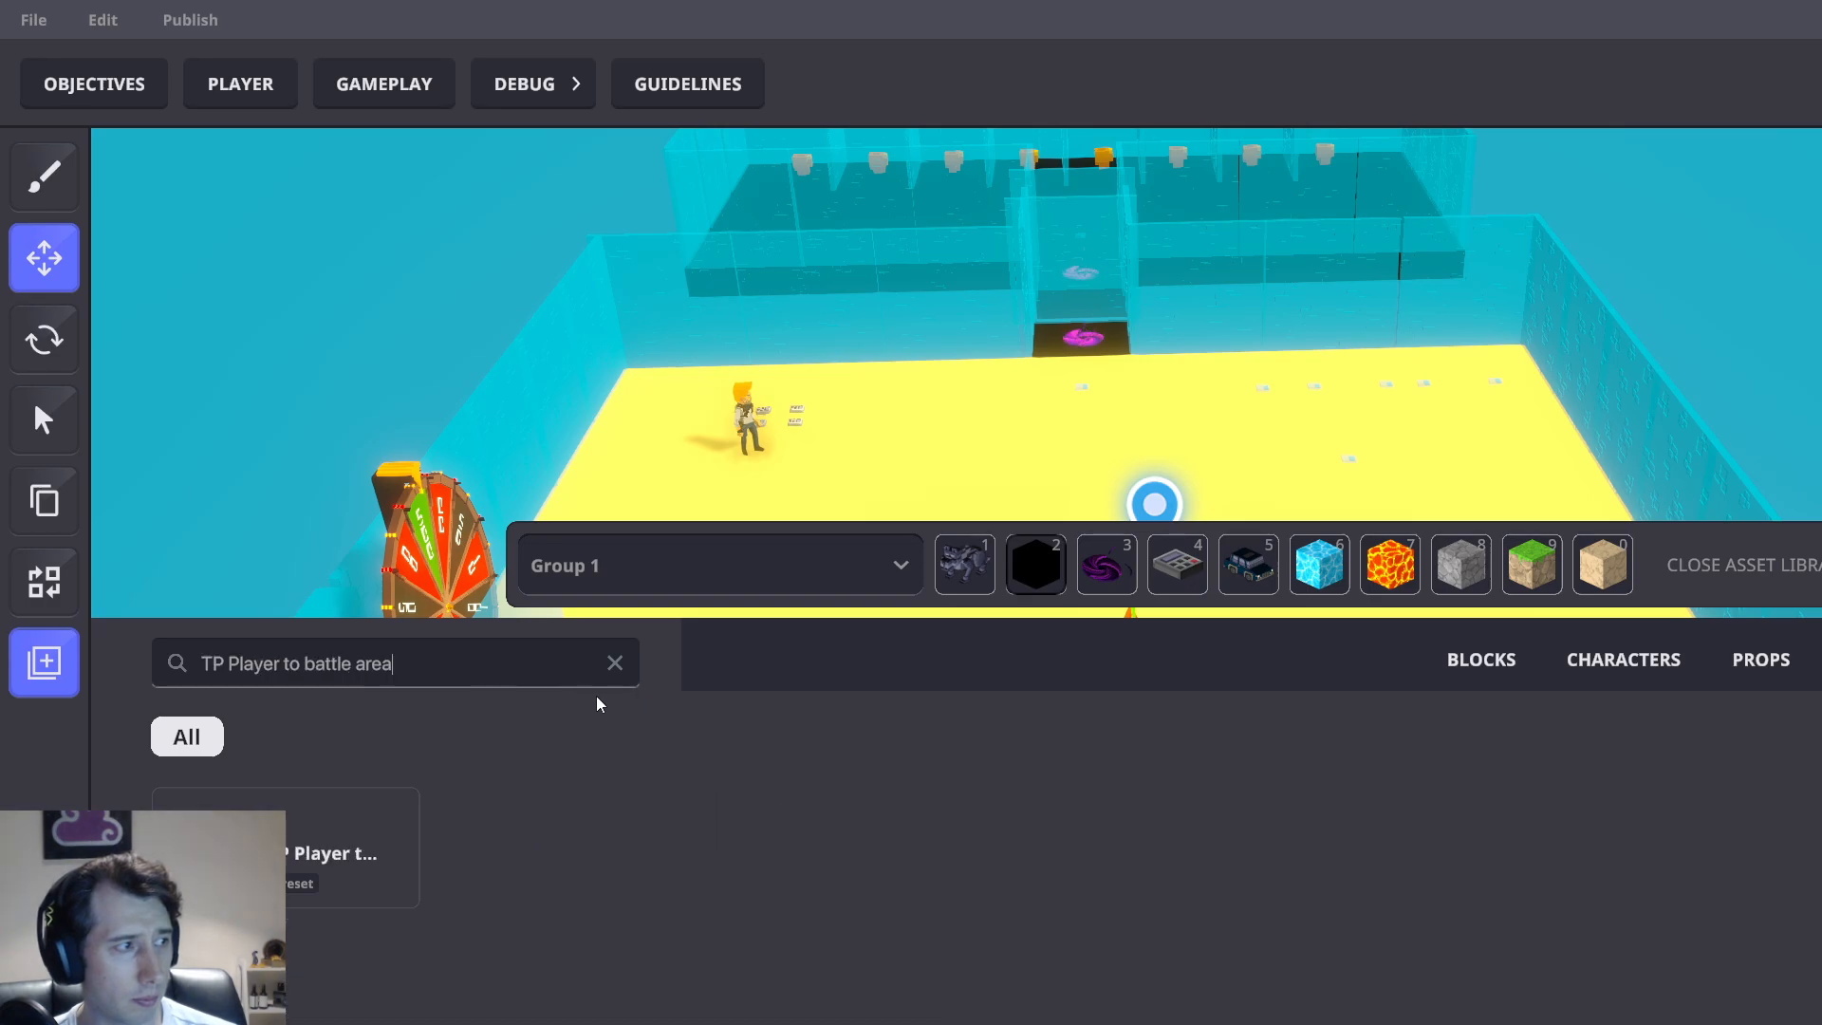
pyautogui.click(323, 840)
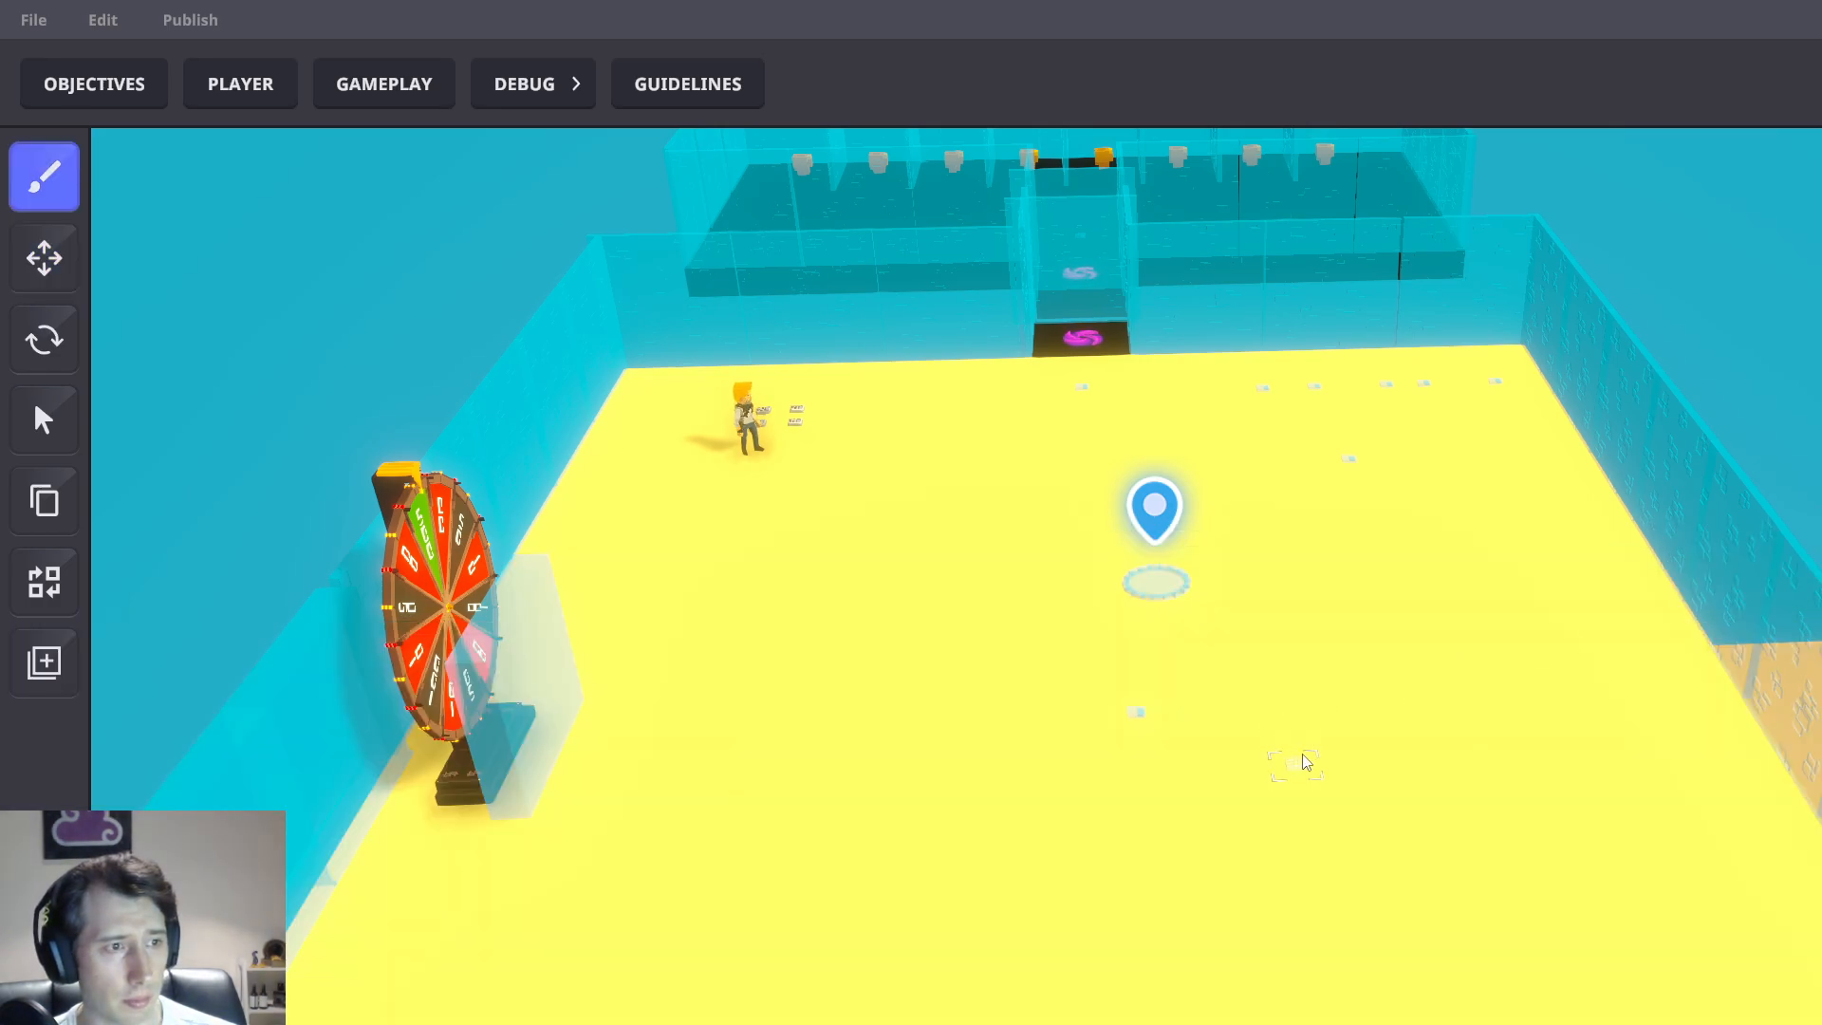
pyautogui.click(1303, 763)
# Select the placed "TP Player to battle area" object and give it the Plant behaviour
pyautogui.click(46, 266)
pyautogui.scroll(4, 1302, 767)
pyautogui.click(1306, 776)
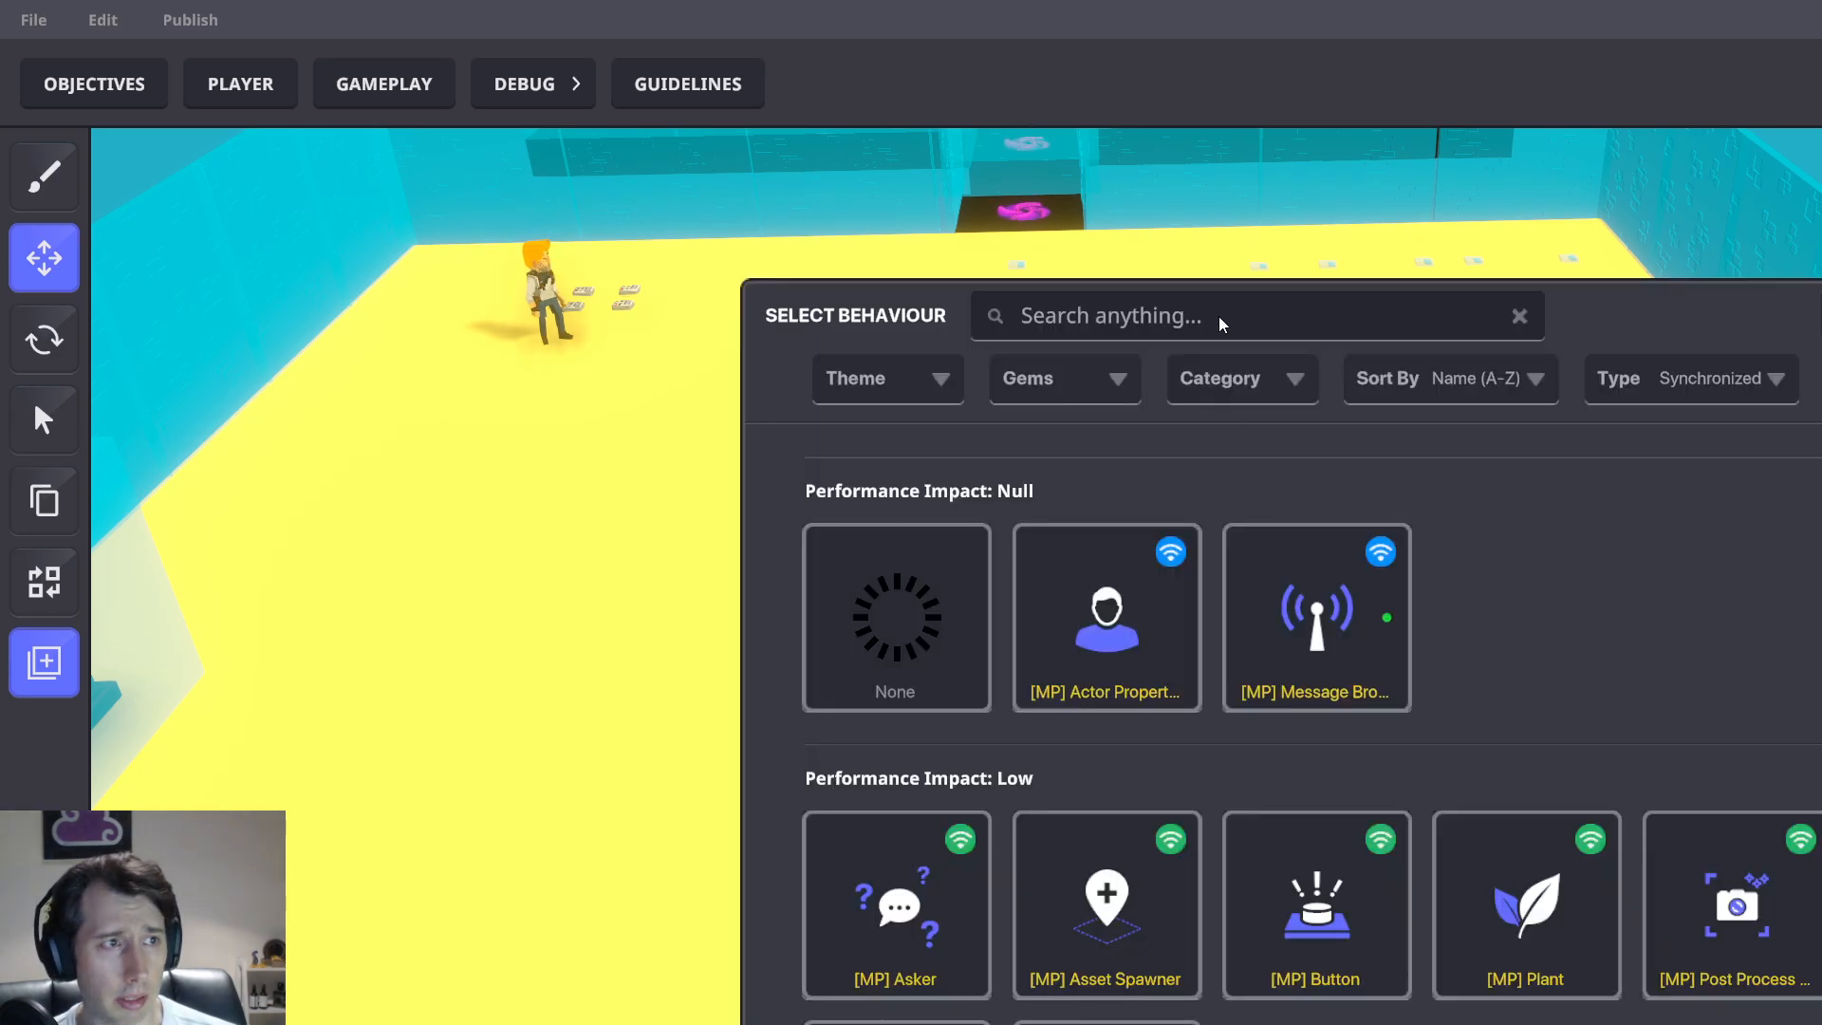
pyautogui.click(1307, 319)
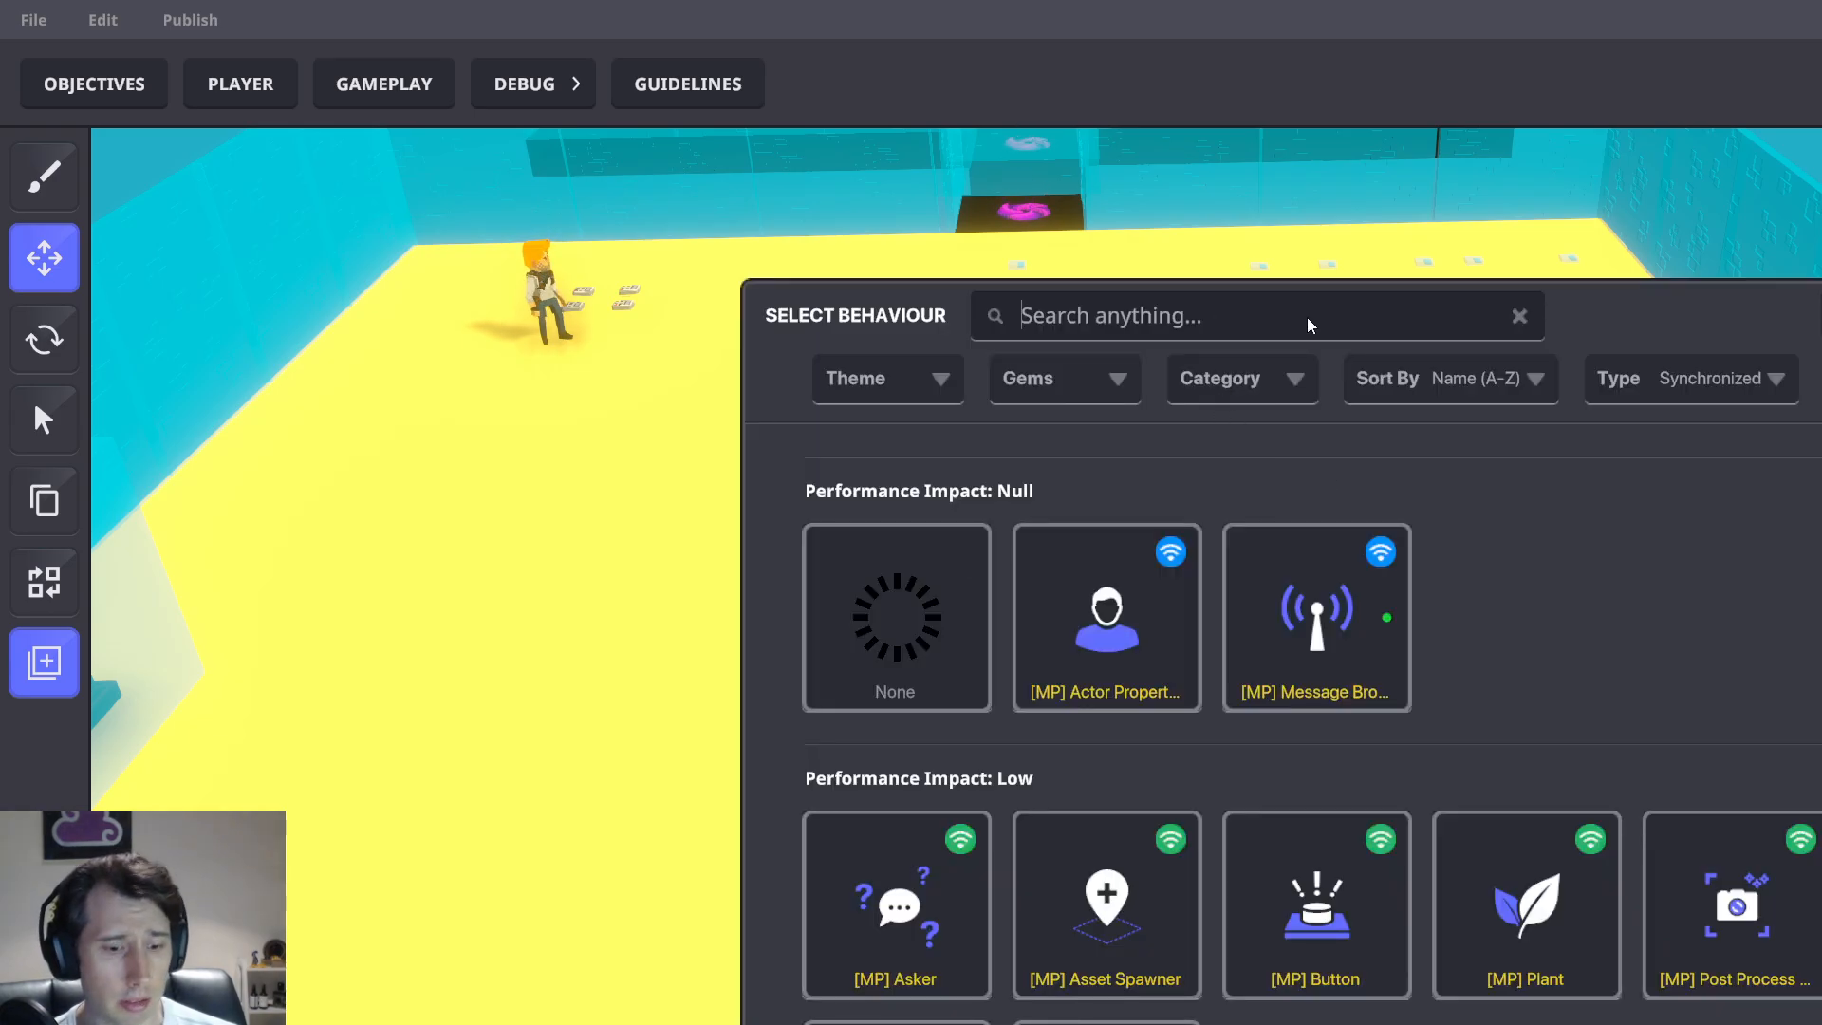
pyautogui.write('plant')
pyautogui.click(887, 693)
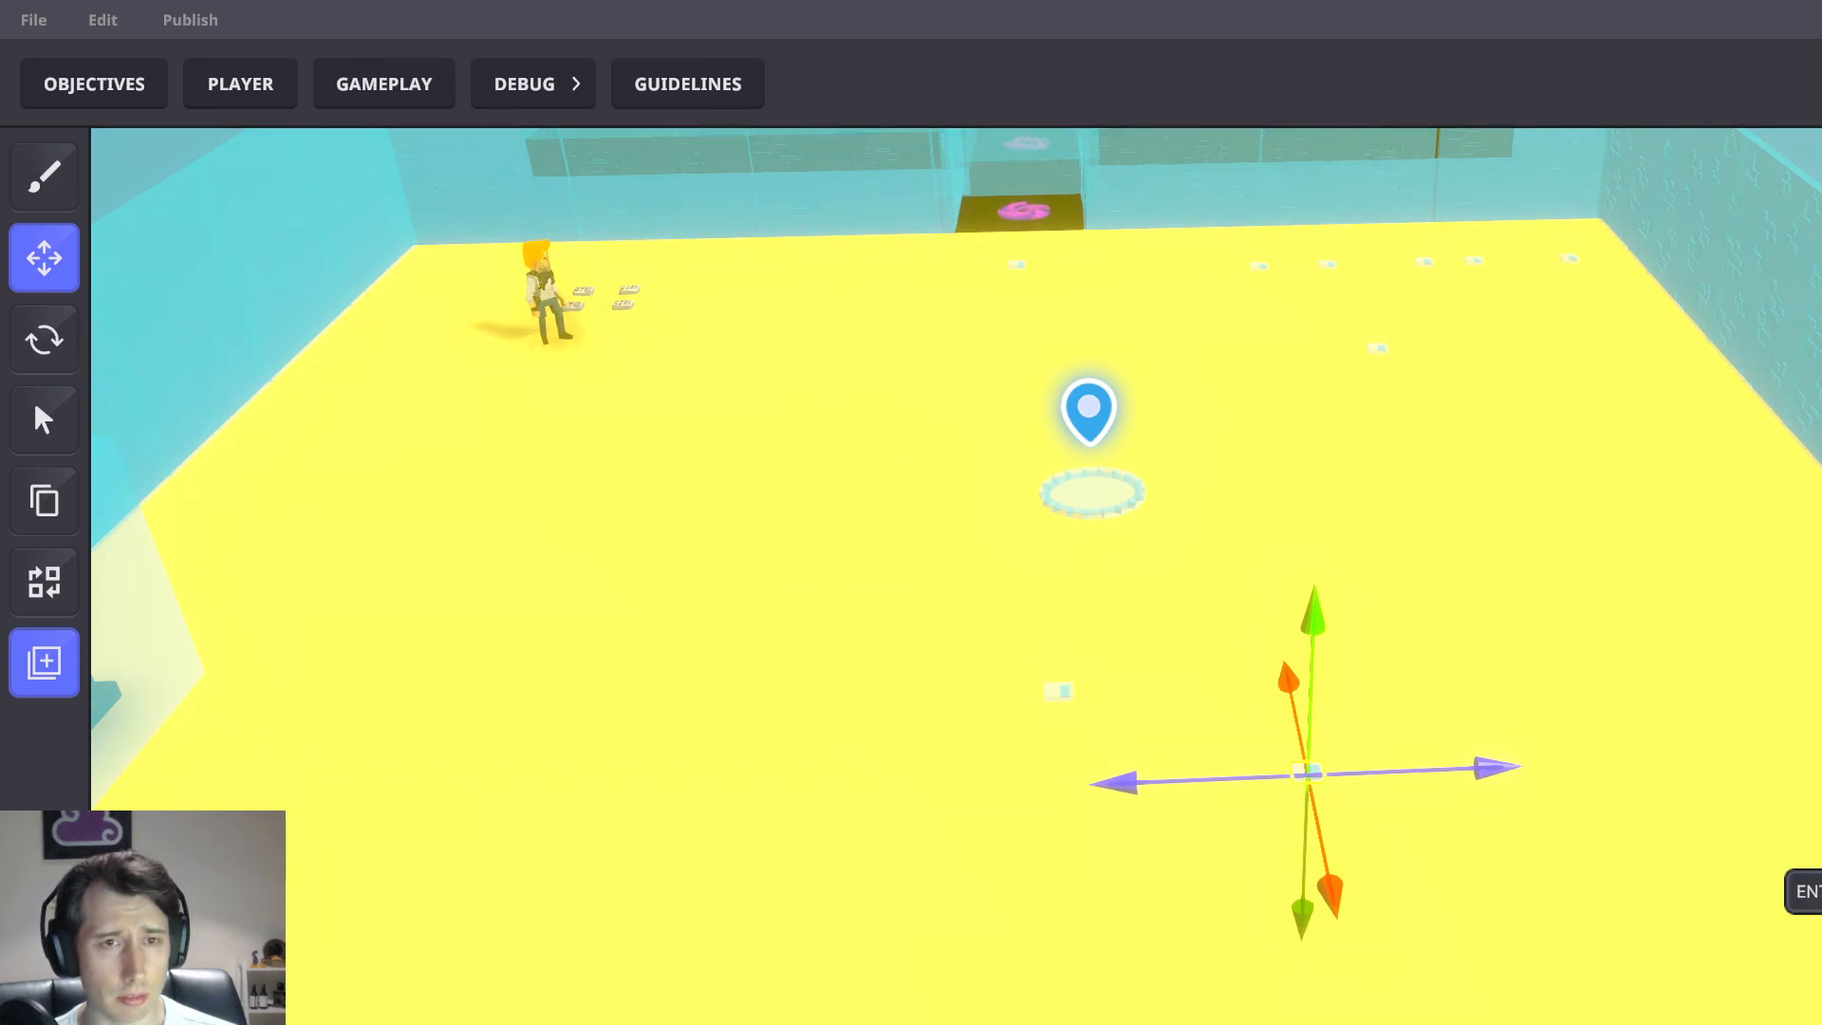
# Check the number comparison, start timer and banner messages in the gameplay rules
pyautogui.moveTo(1646, 685); pyautogui.dragTo(1526, 671, button='right')
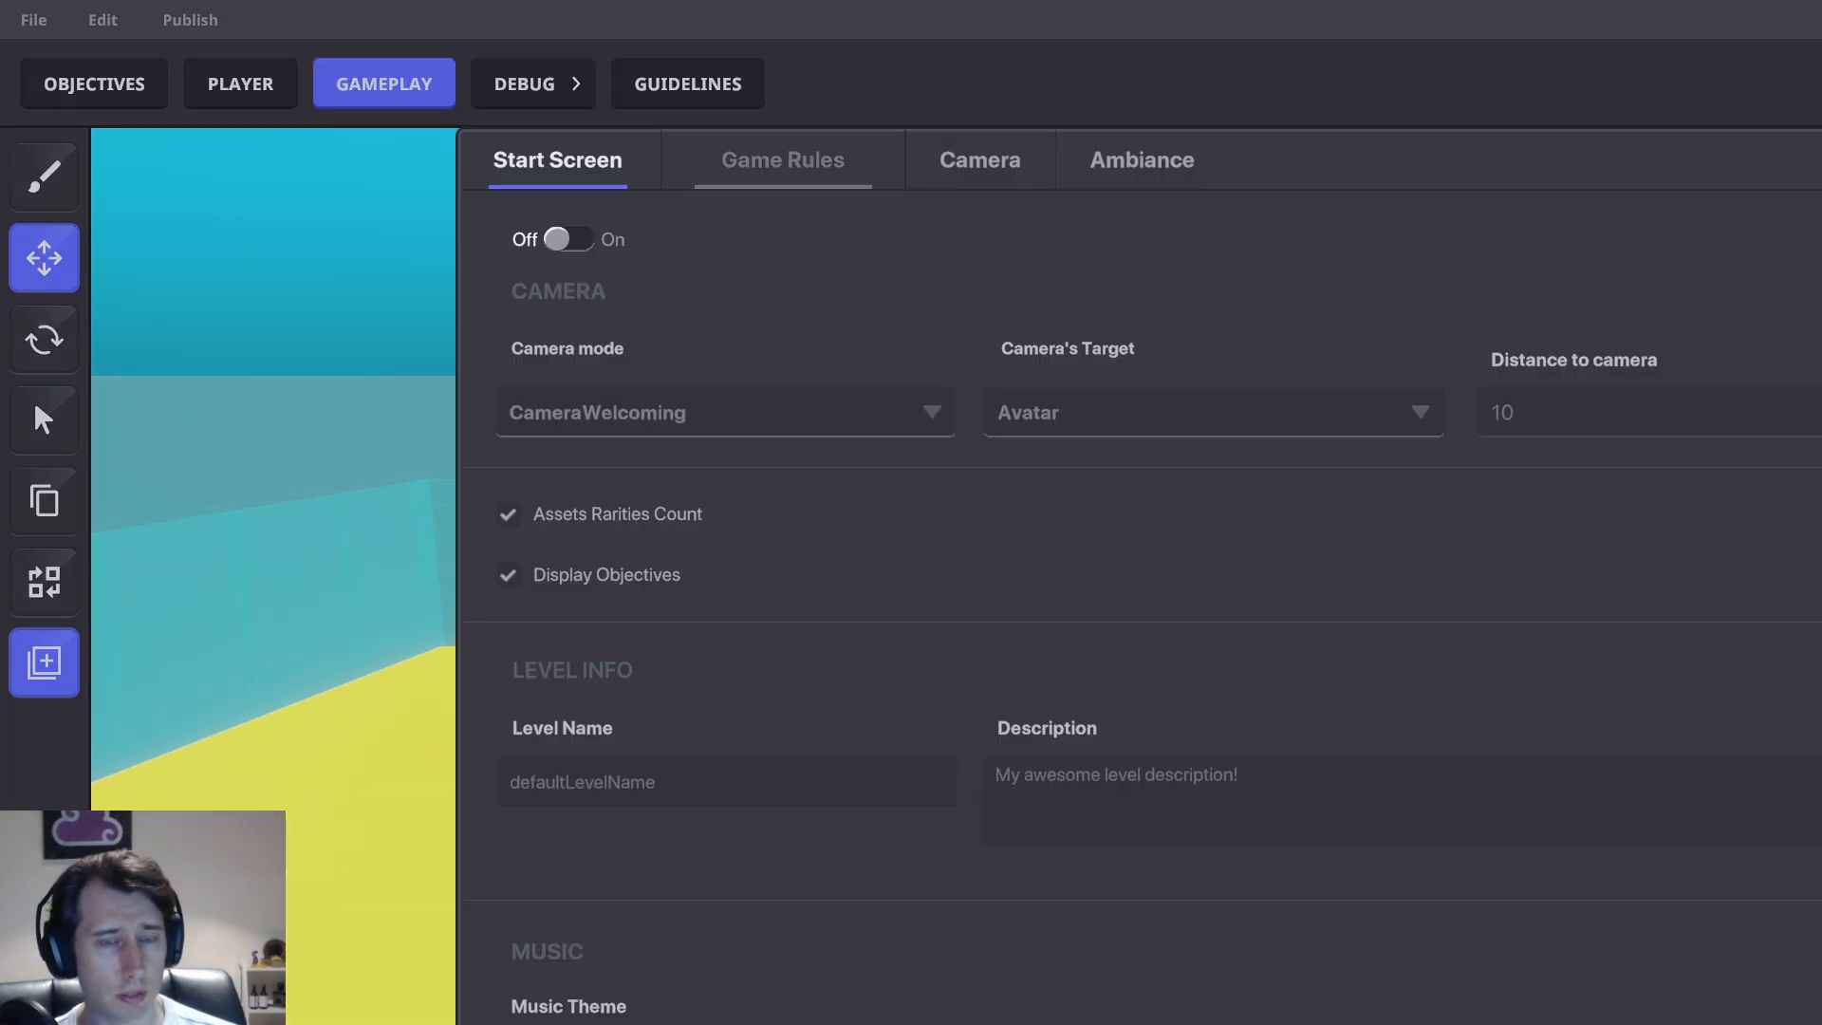
pyautogui.click(783, 159)
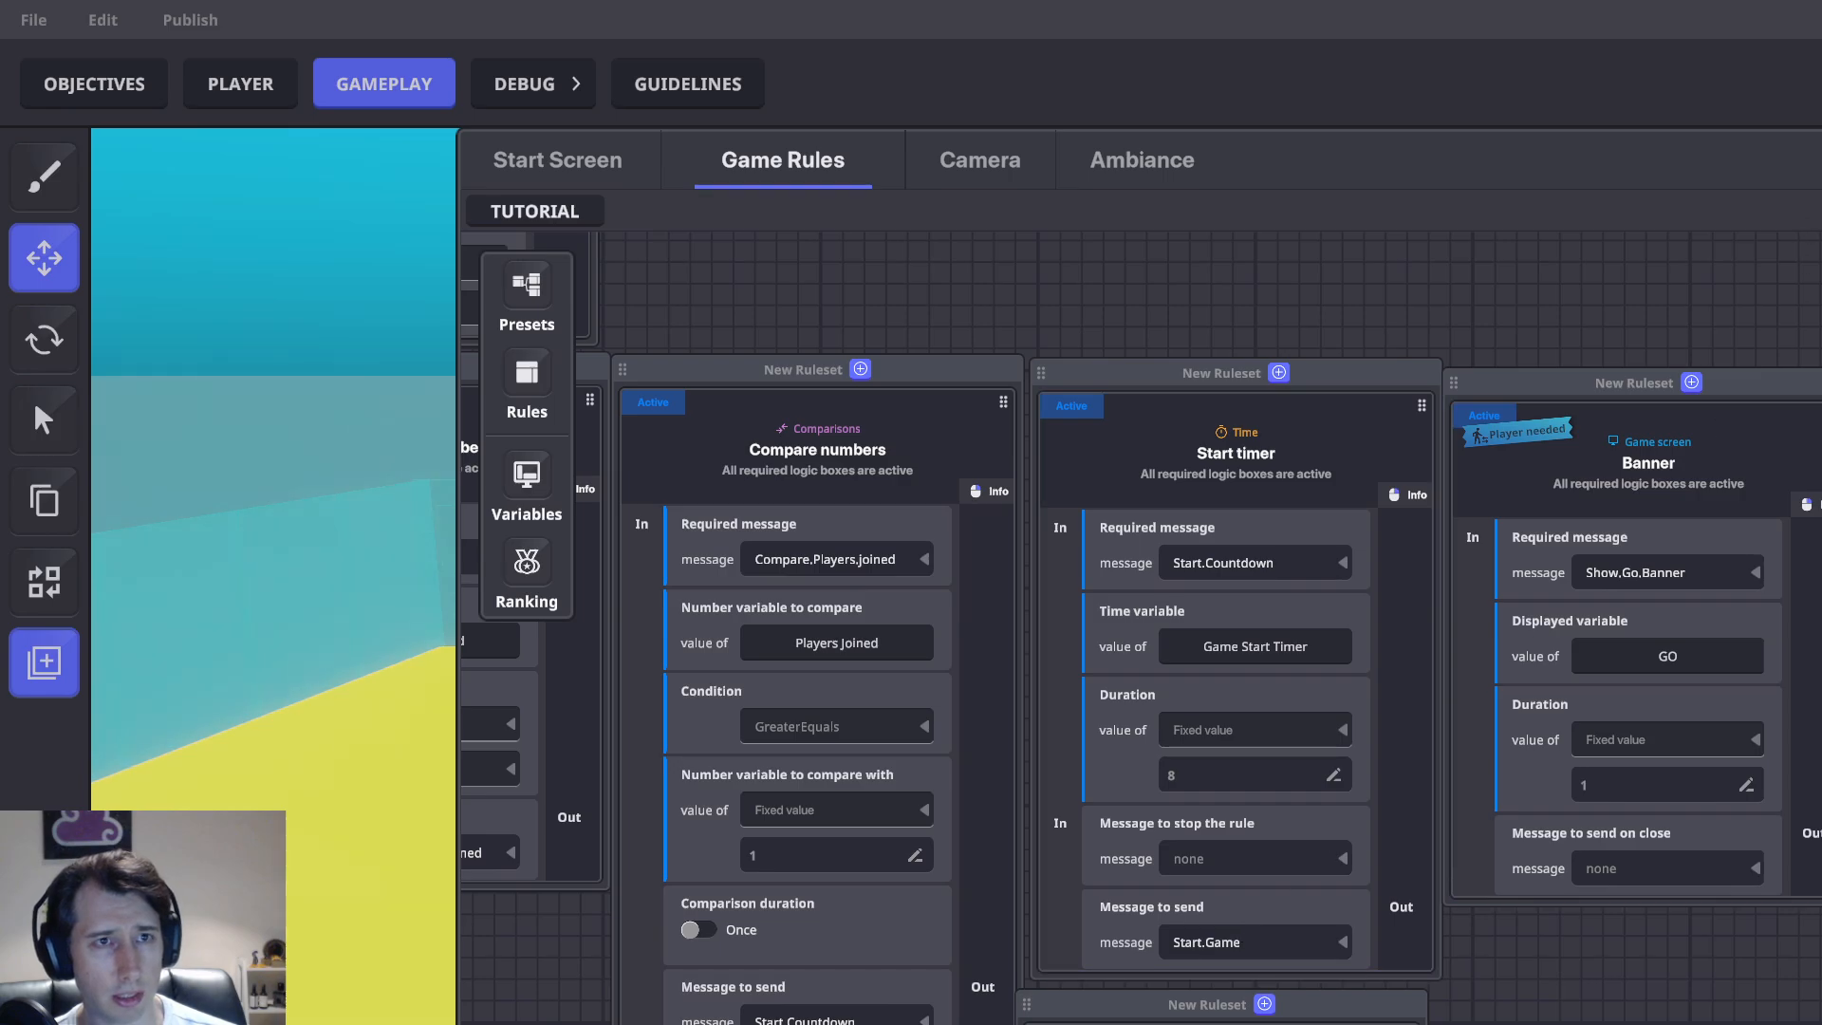
pyautogui.click(1811, 175)
pyautogui.moveTo(1263, 531); pyautogui.dragTo(1179, 807, button='right')
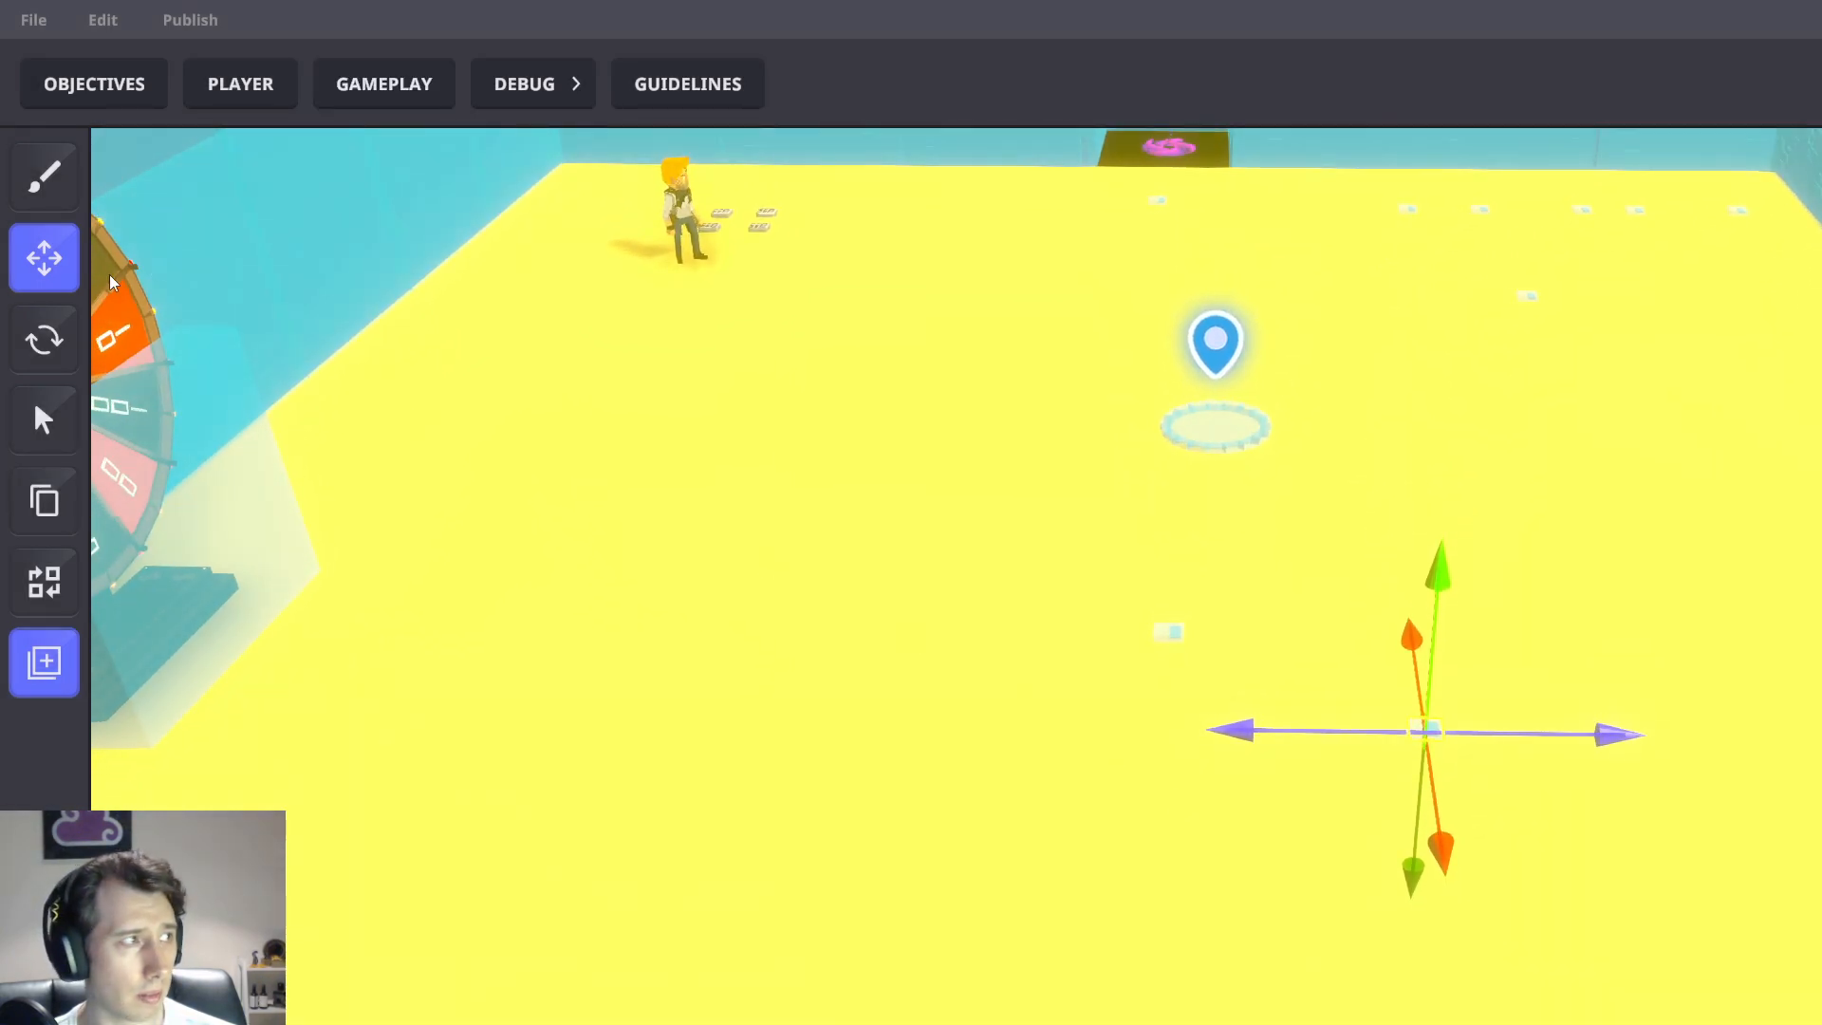
# Duplicate the asset spawner object in front of the location marker and give the copy the [MP] Timed Events behaviour
pyautogui.click(1177, 638)
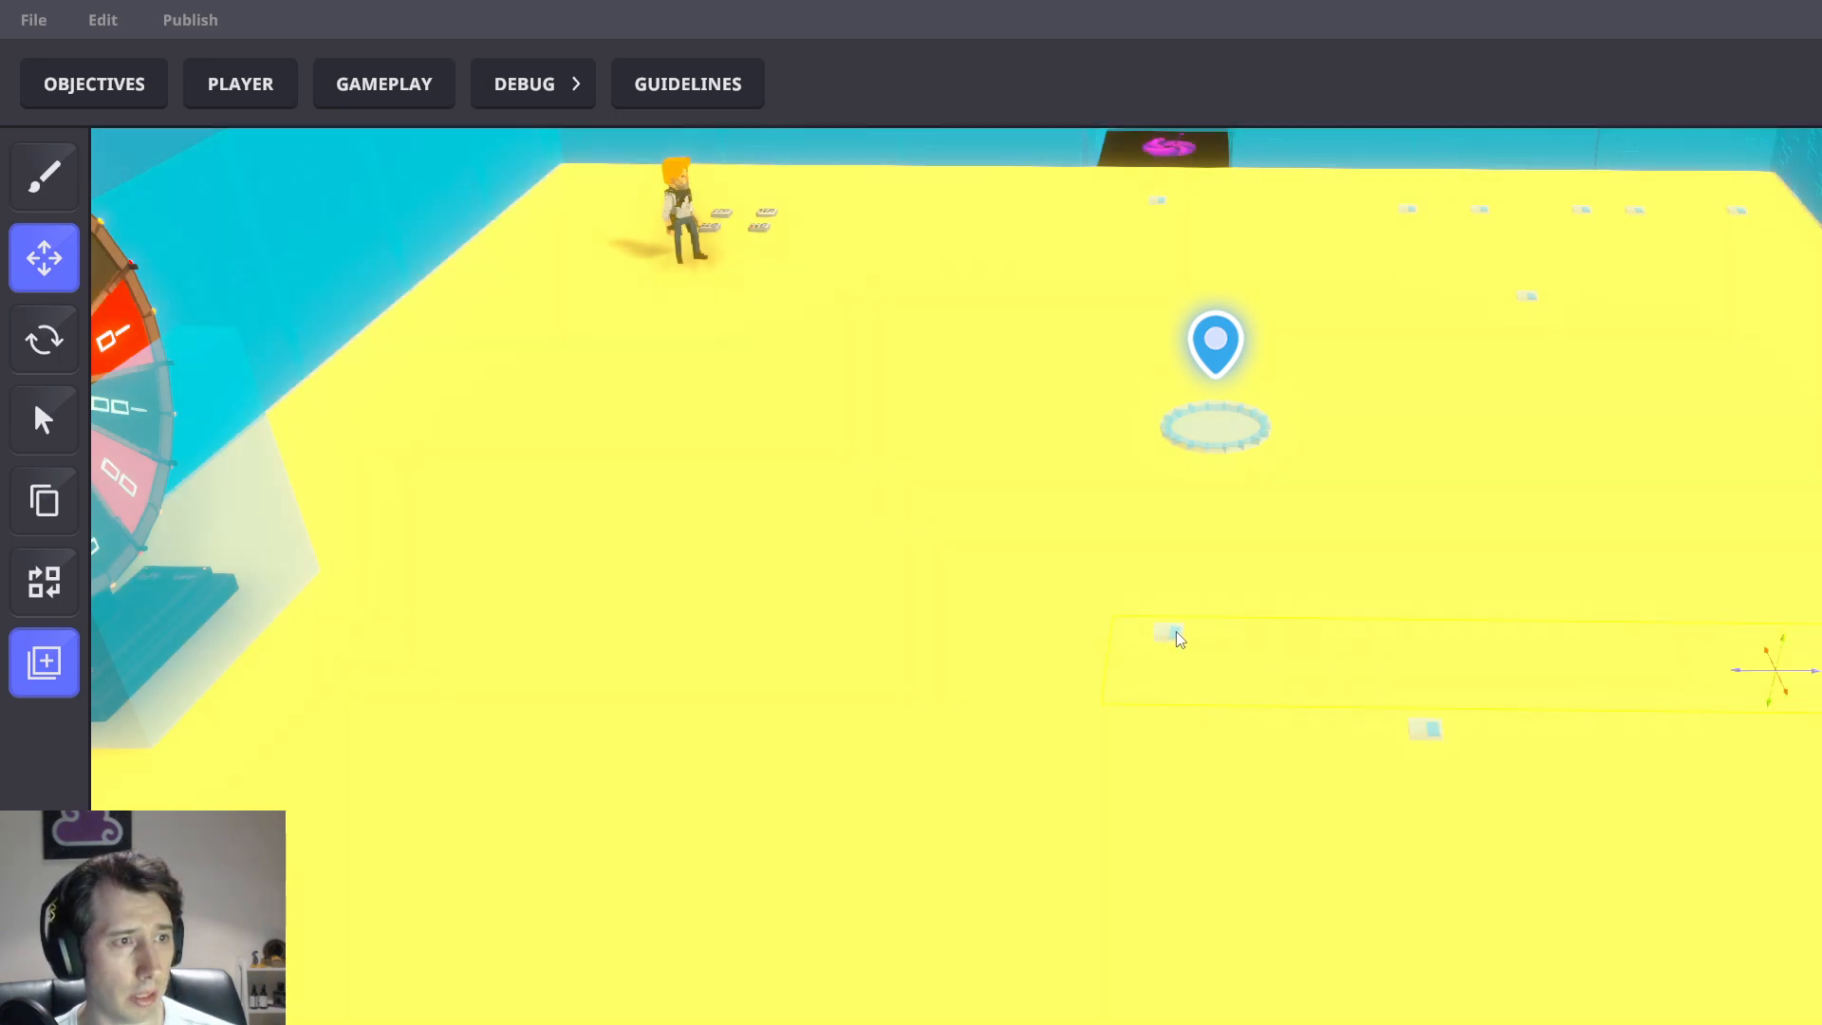
pyautogui.click(1173, 636)
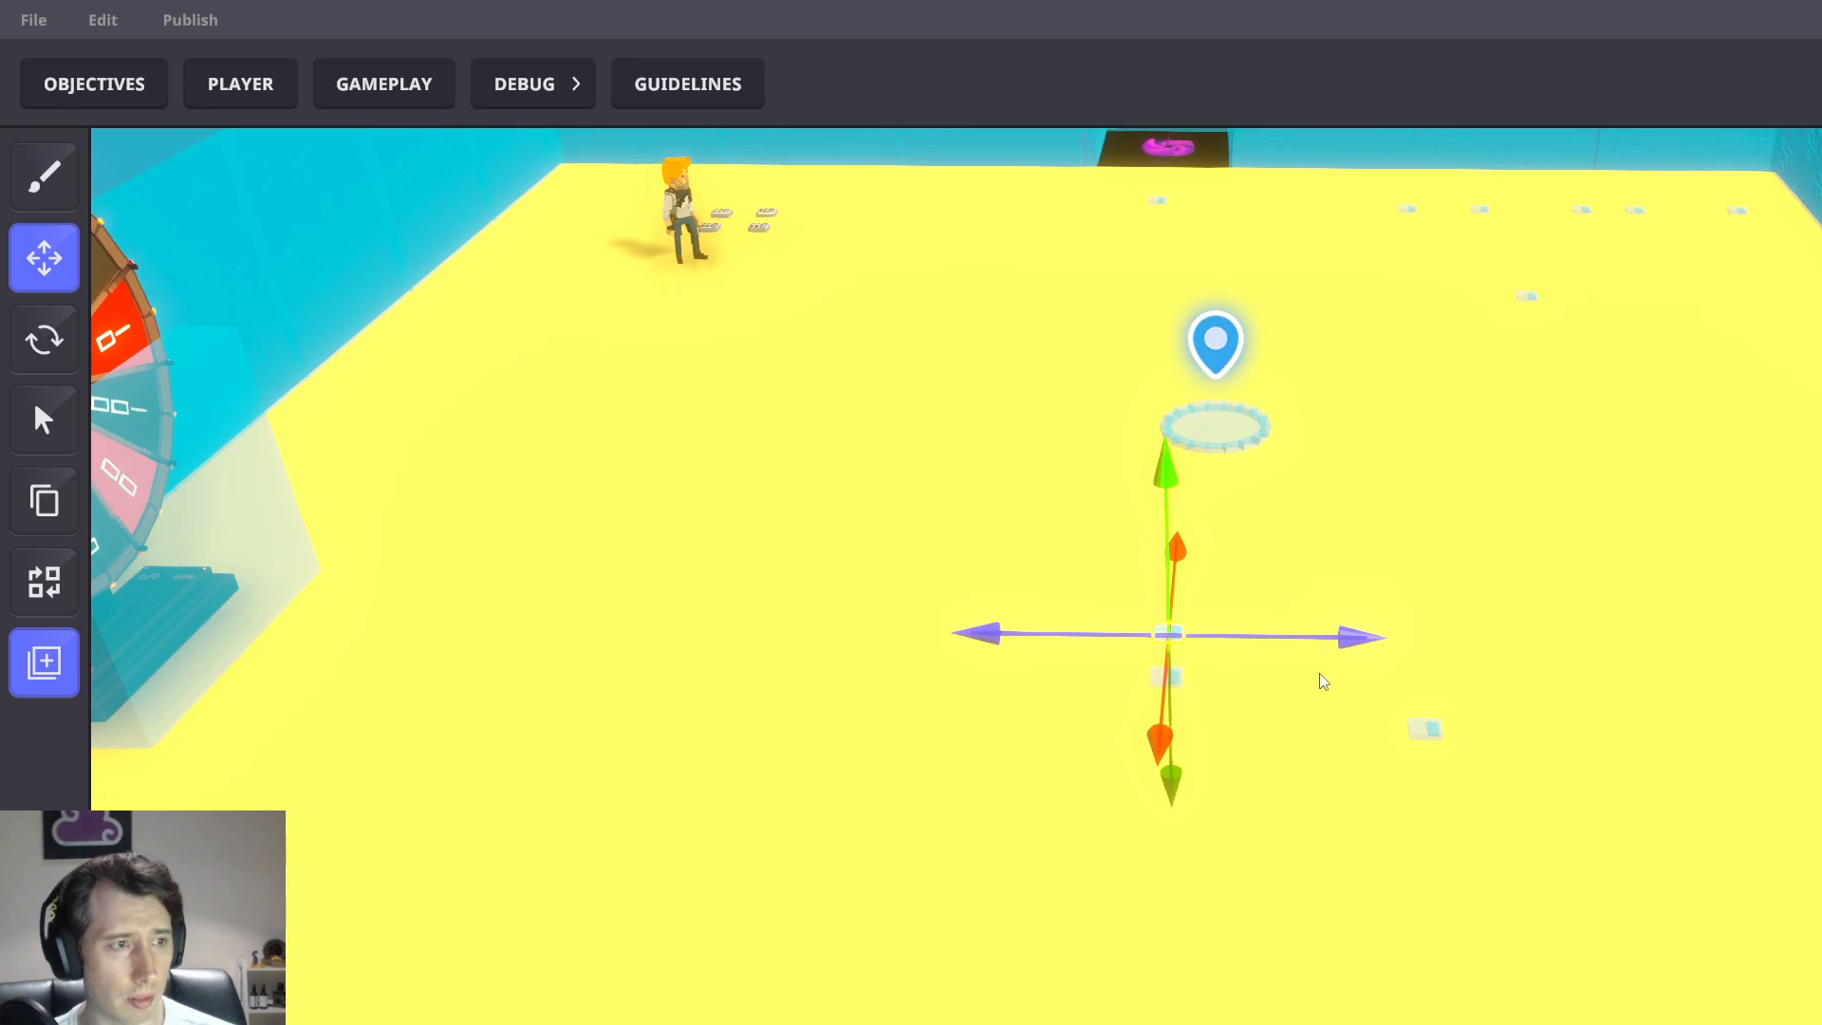
pyautogui.click(1168, 677)
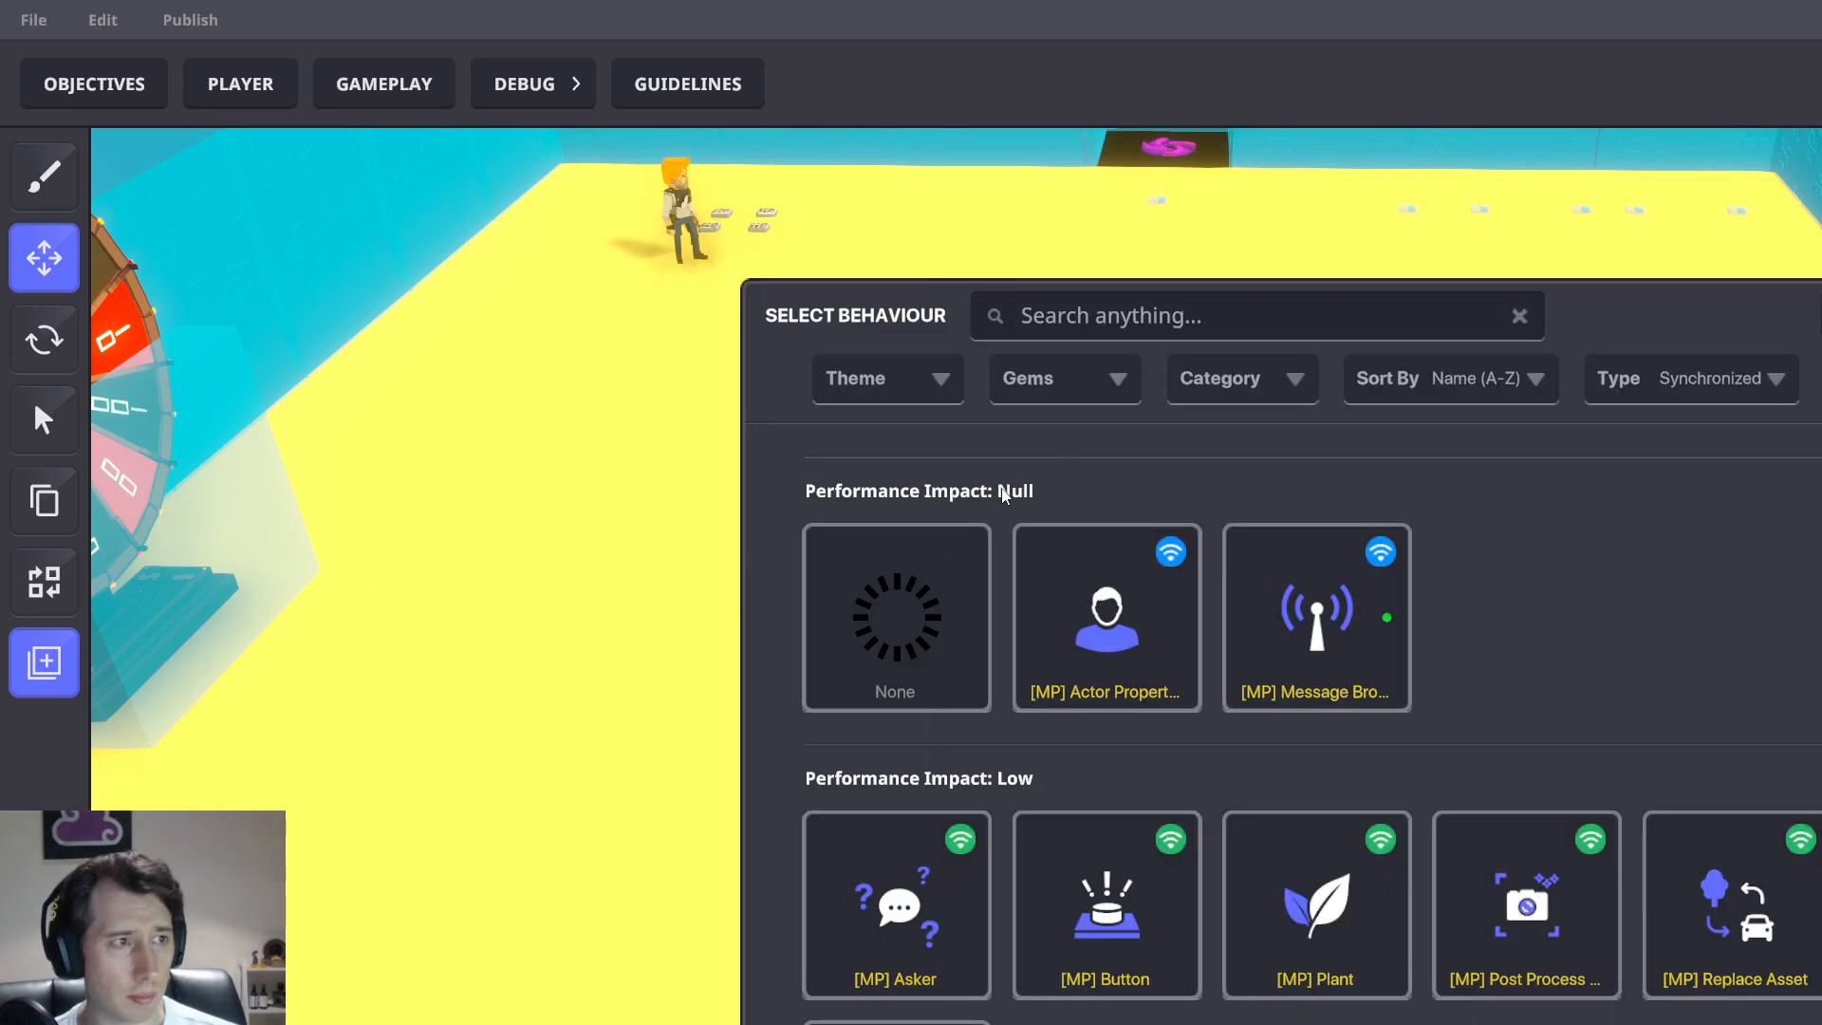
pyautogui.click(907, 612)
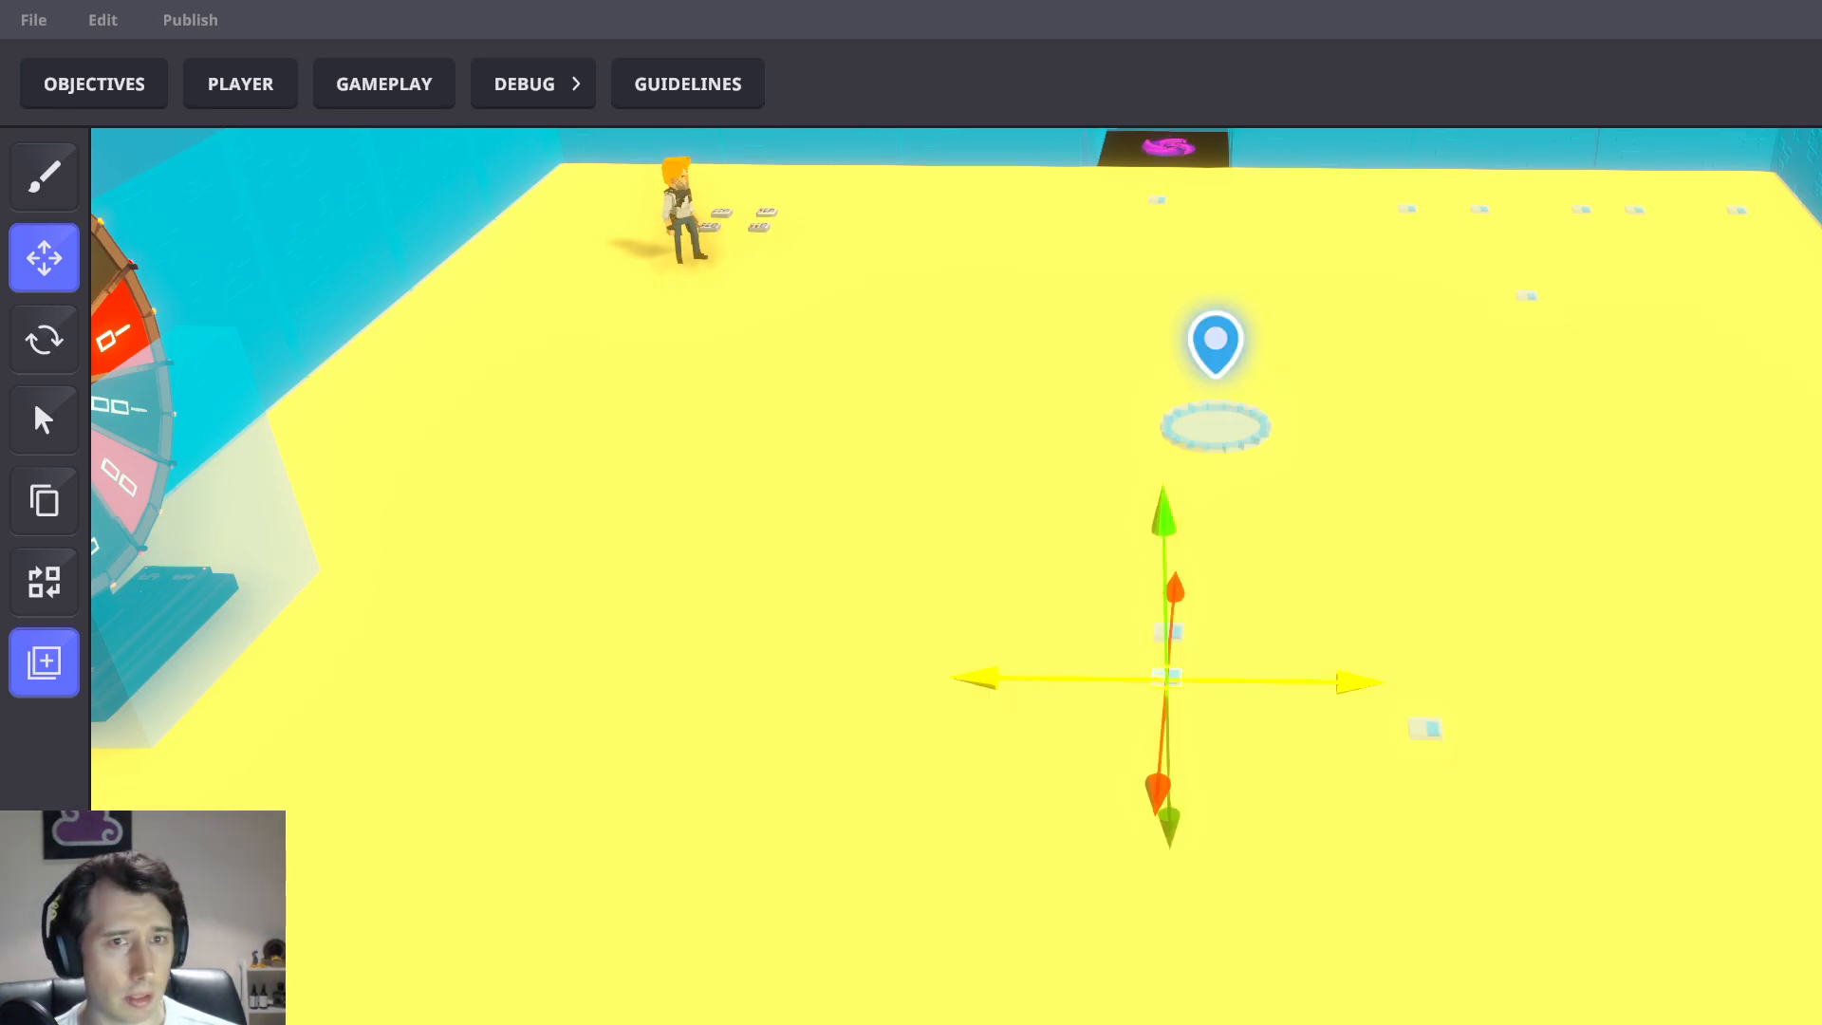
pyautogui.write('tim')
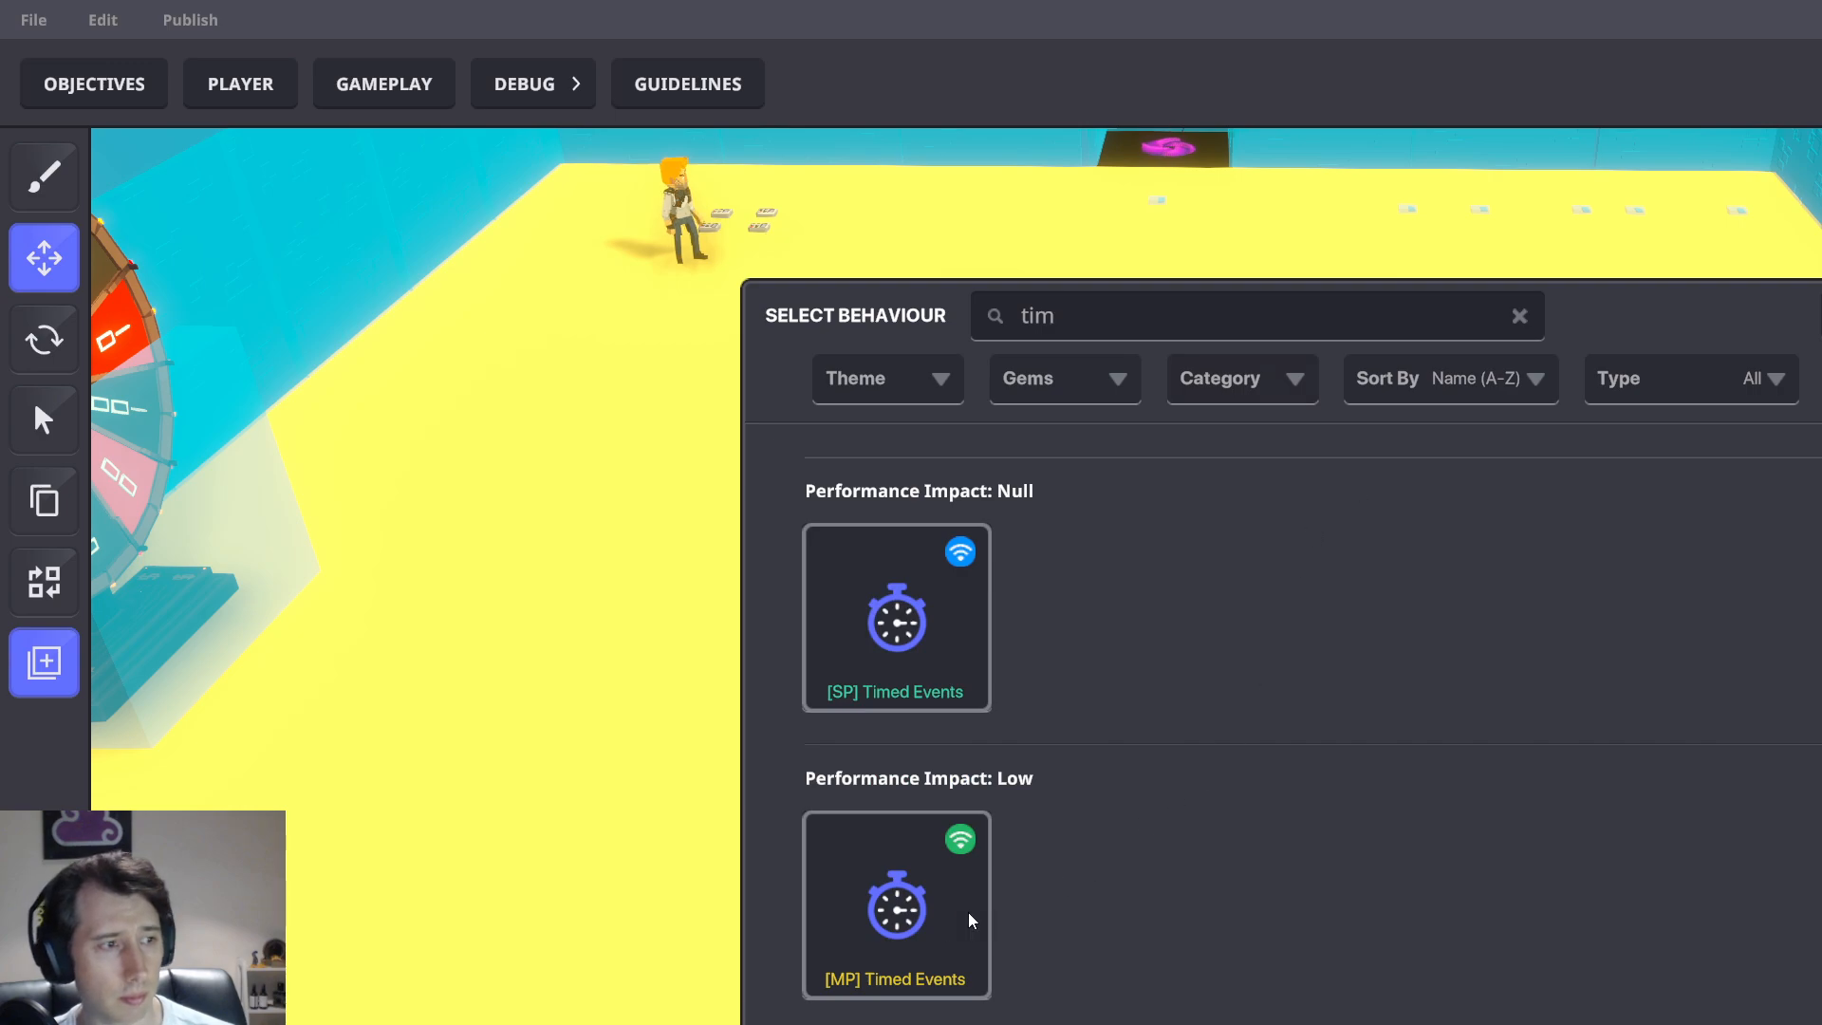
pyautogui.click(915, 936)
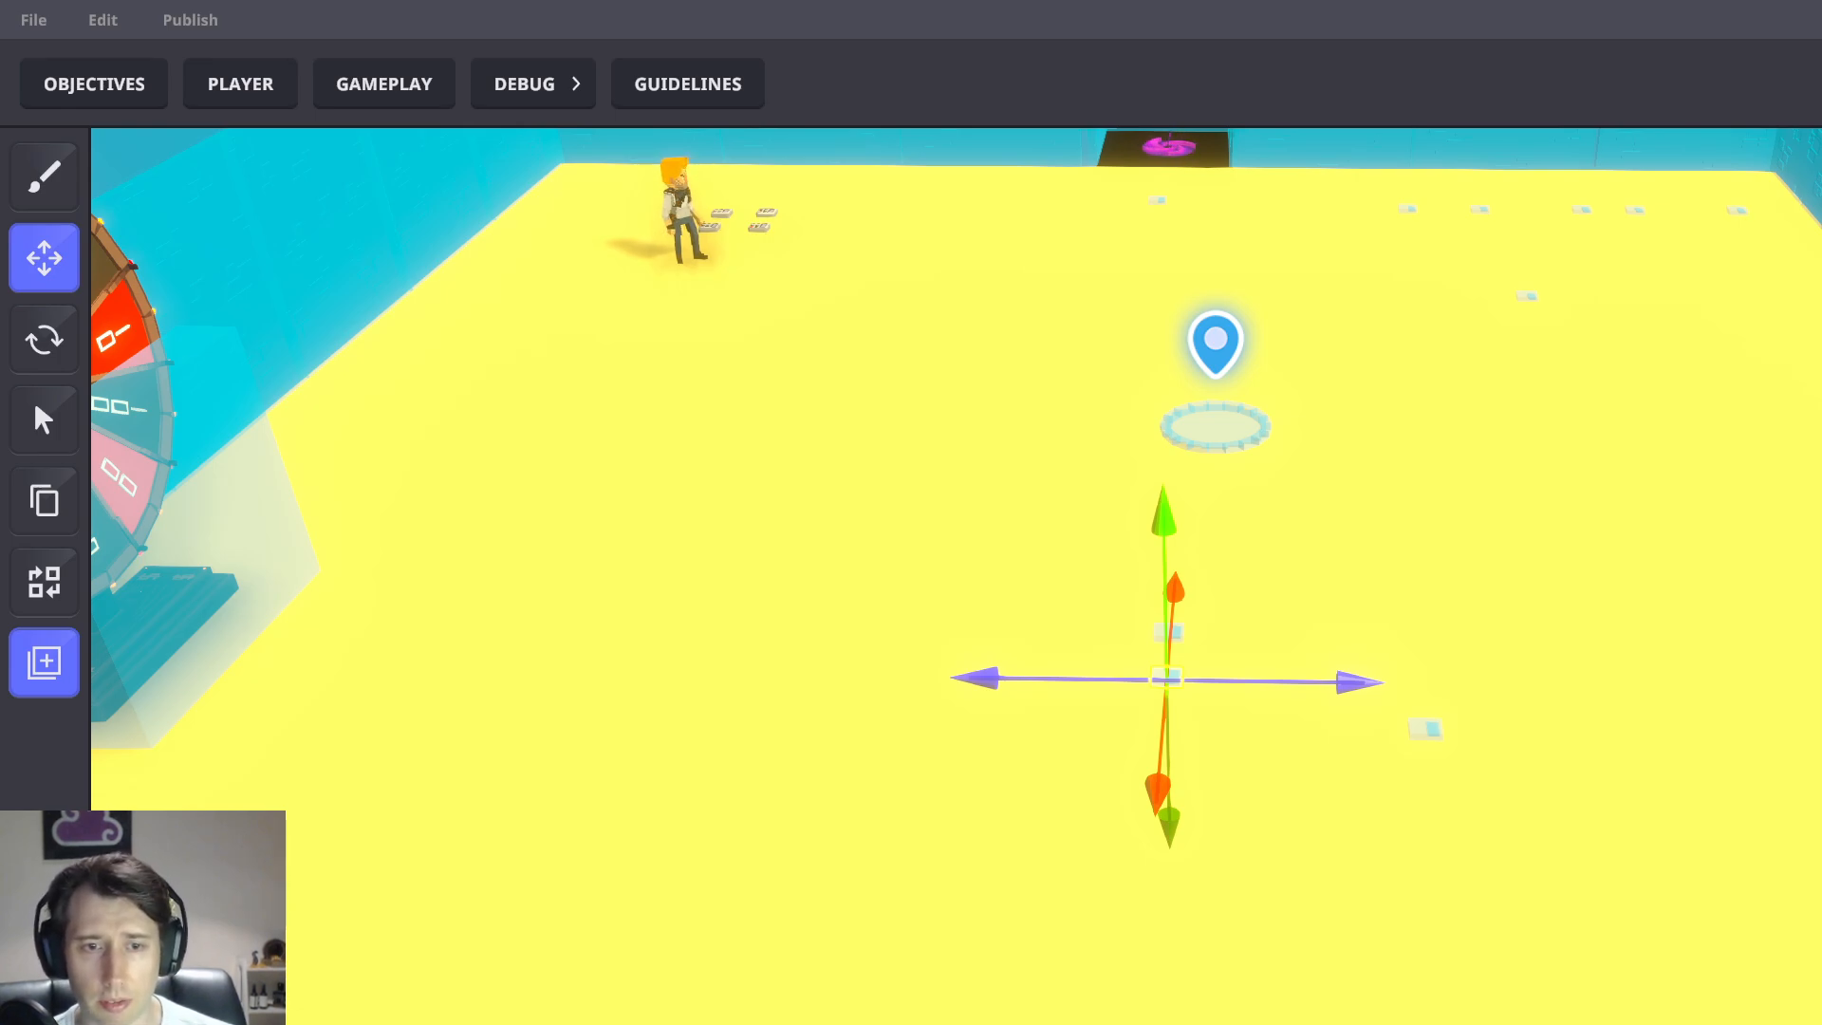
# Save the edited teleport object over the existing "TP Player to battle area" preset and delete it from the lobby floor
pyautogui.scroll(2, 1433, 664)
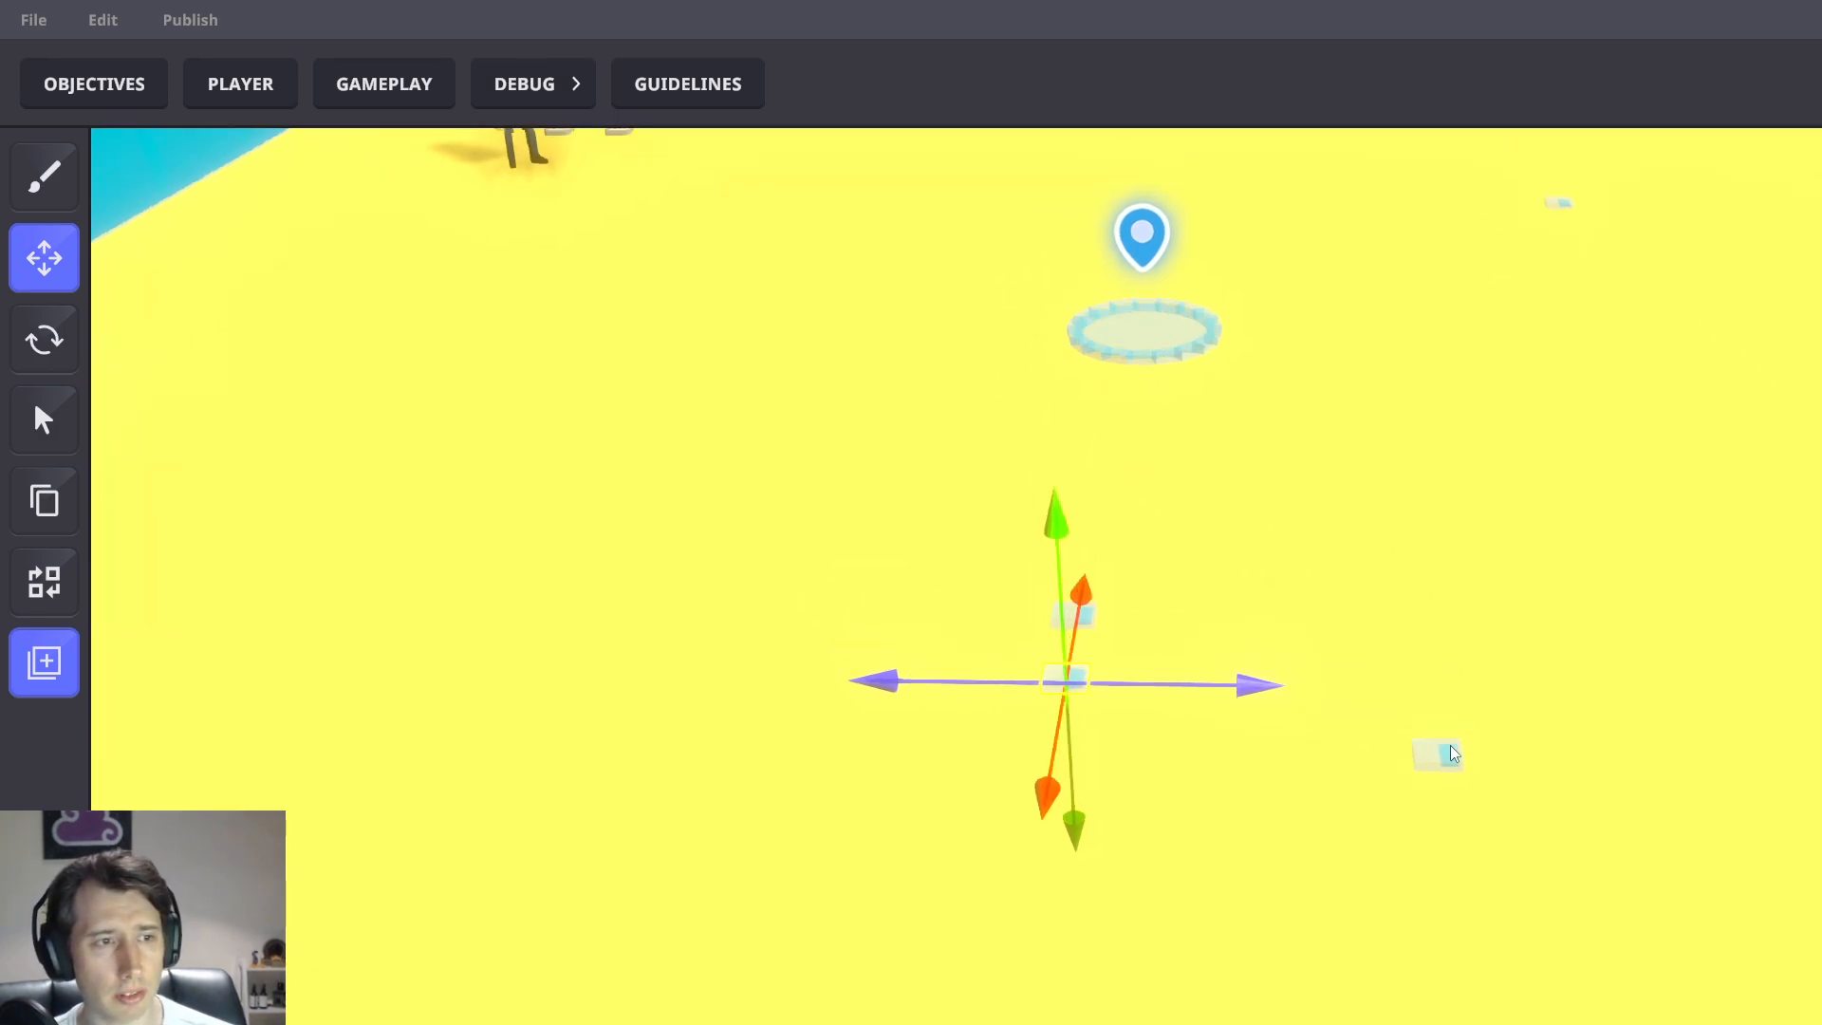
pyautogui.click(1449, 756)
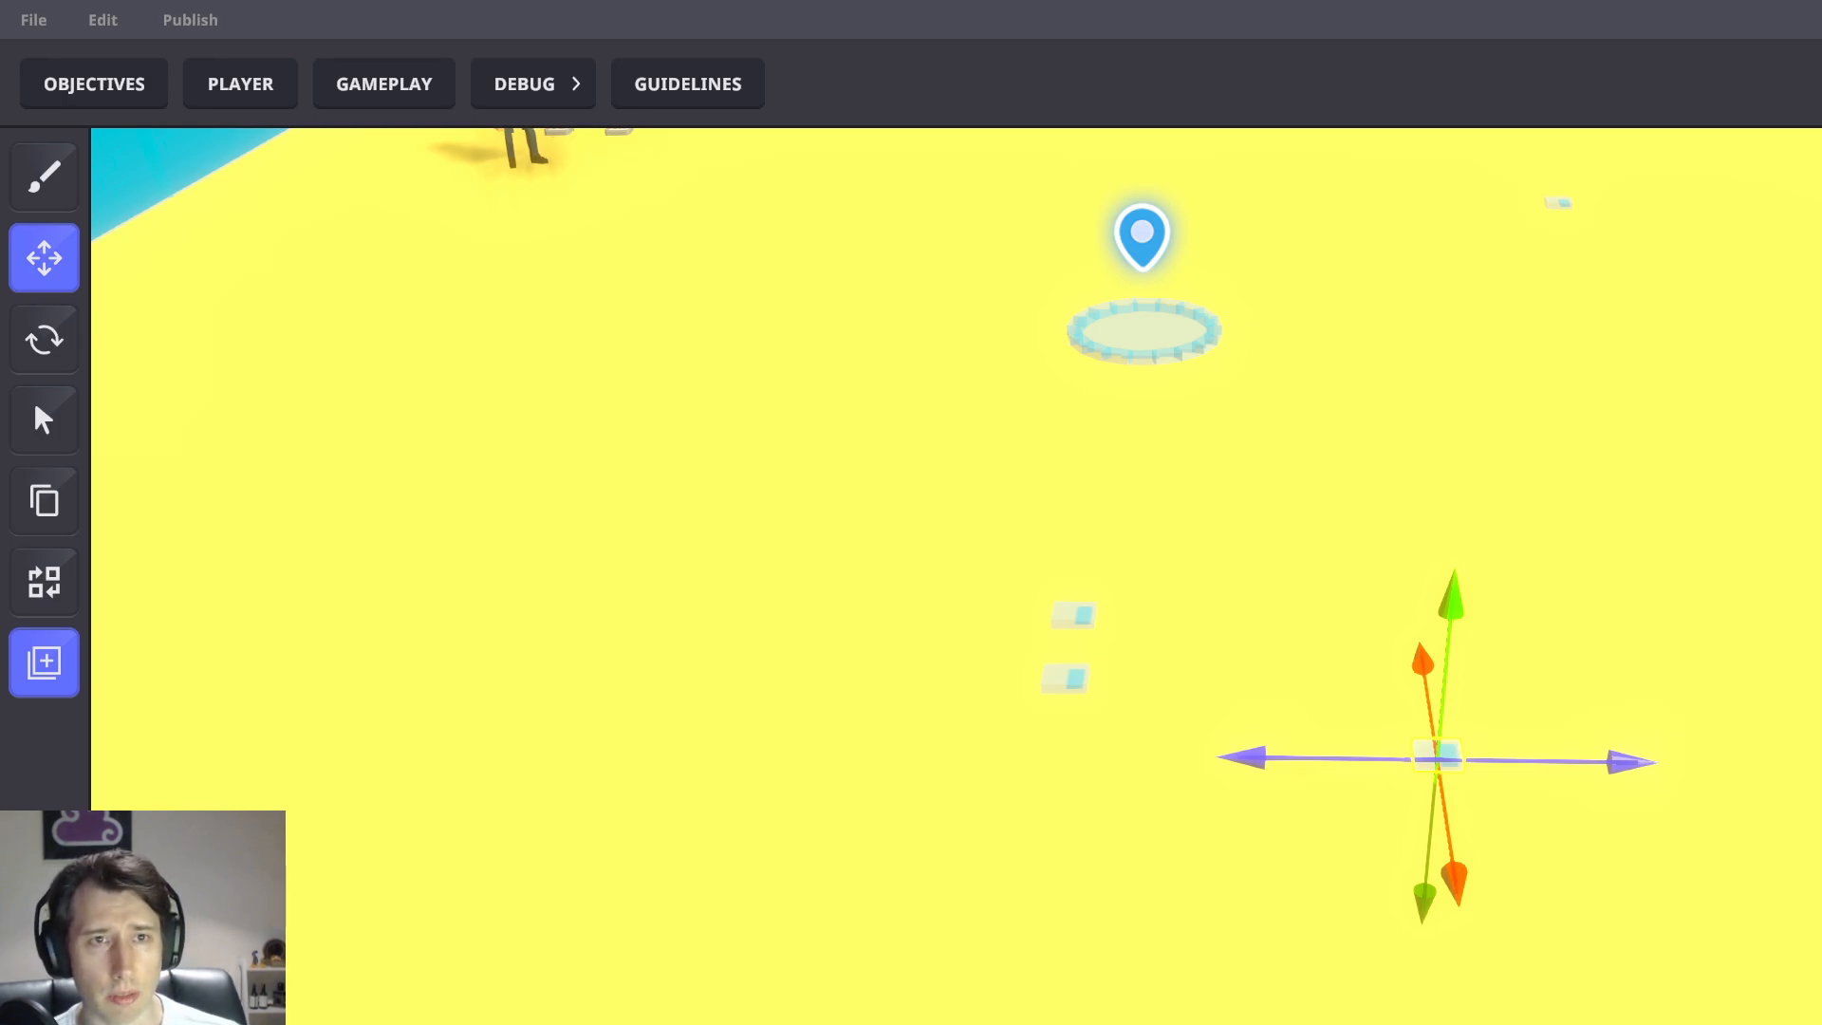
pyautogui.click(42, 674)
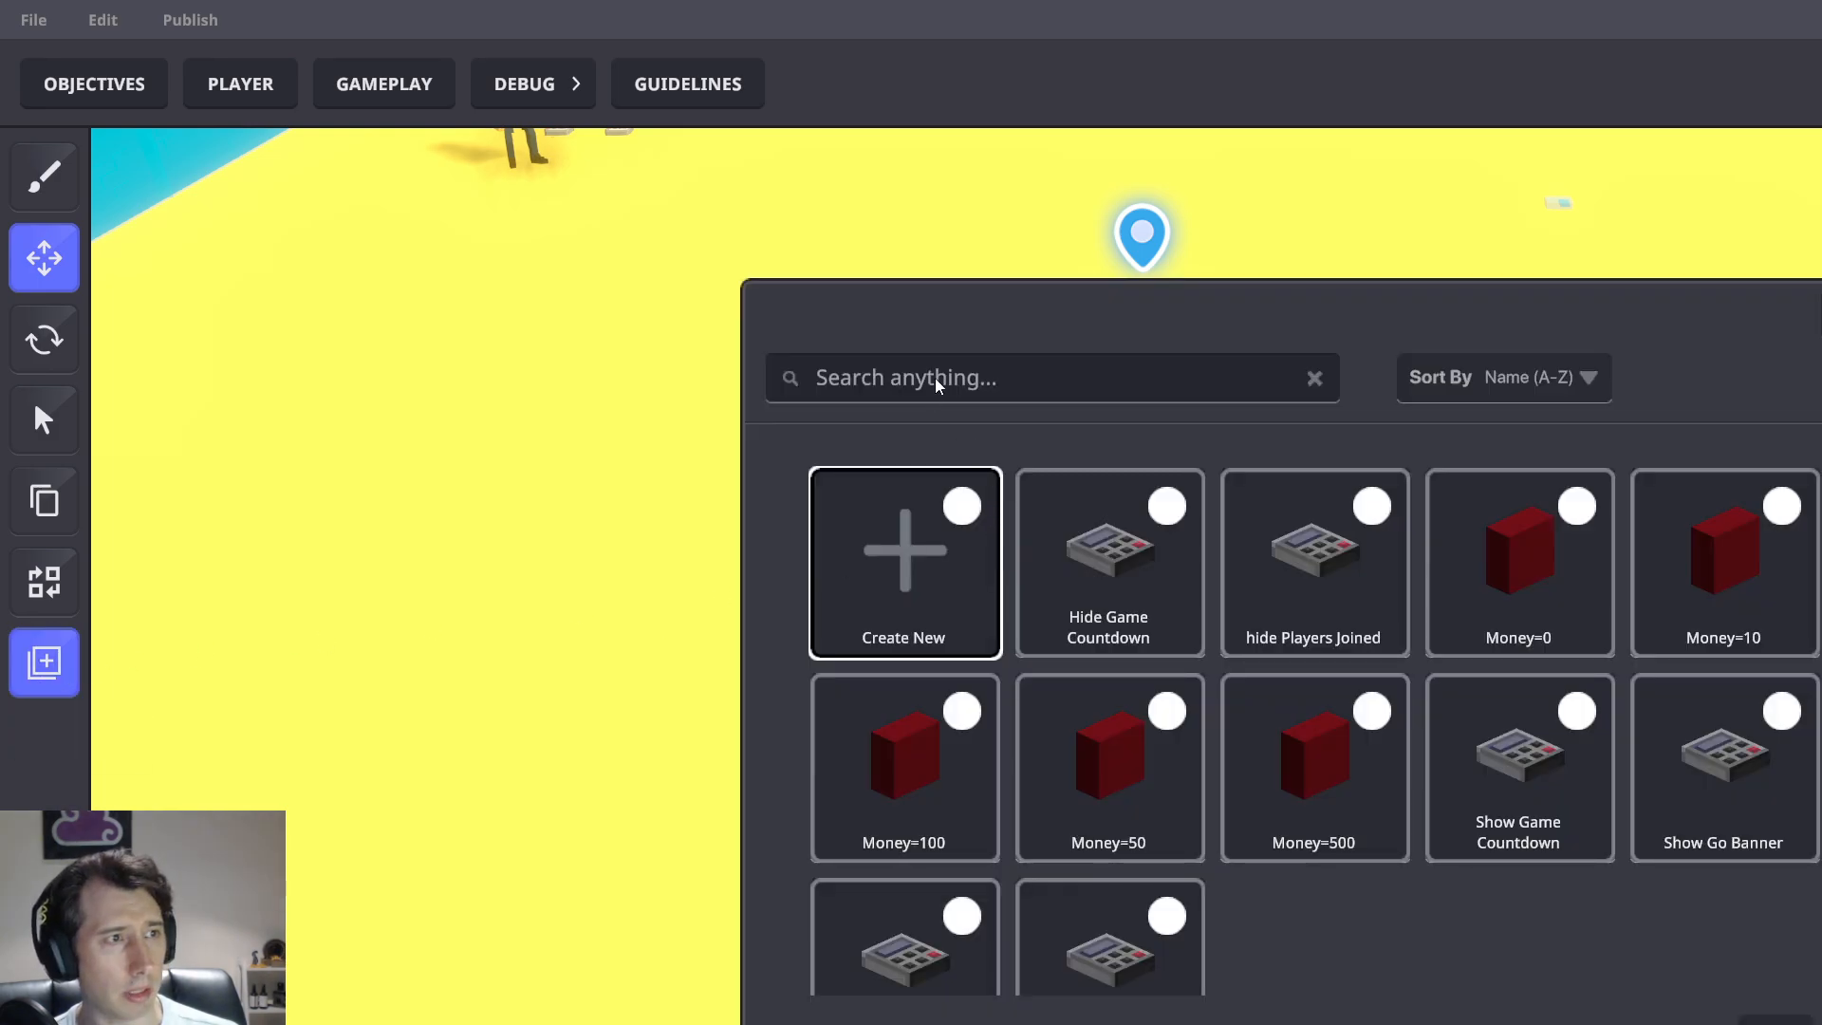
pyautogui.click(936, 378)
pyautogui.write('TP Player to battle area')
pyautogui.click(1288, 532)
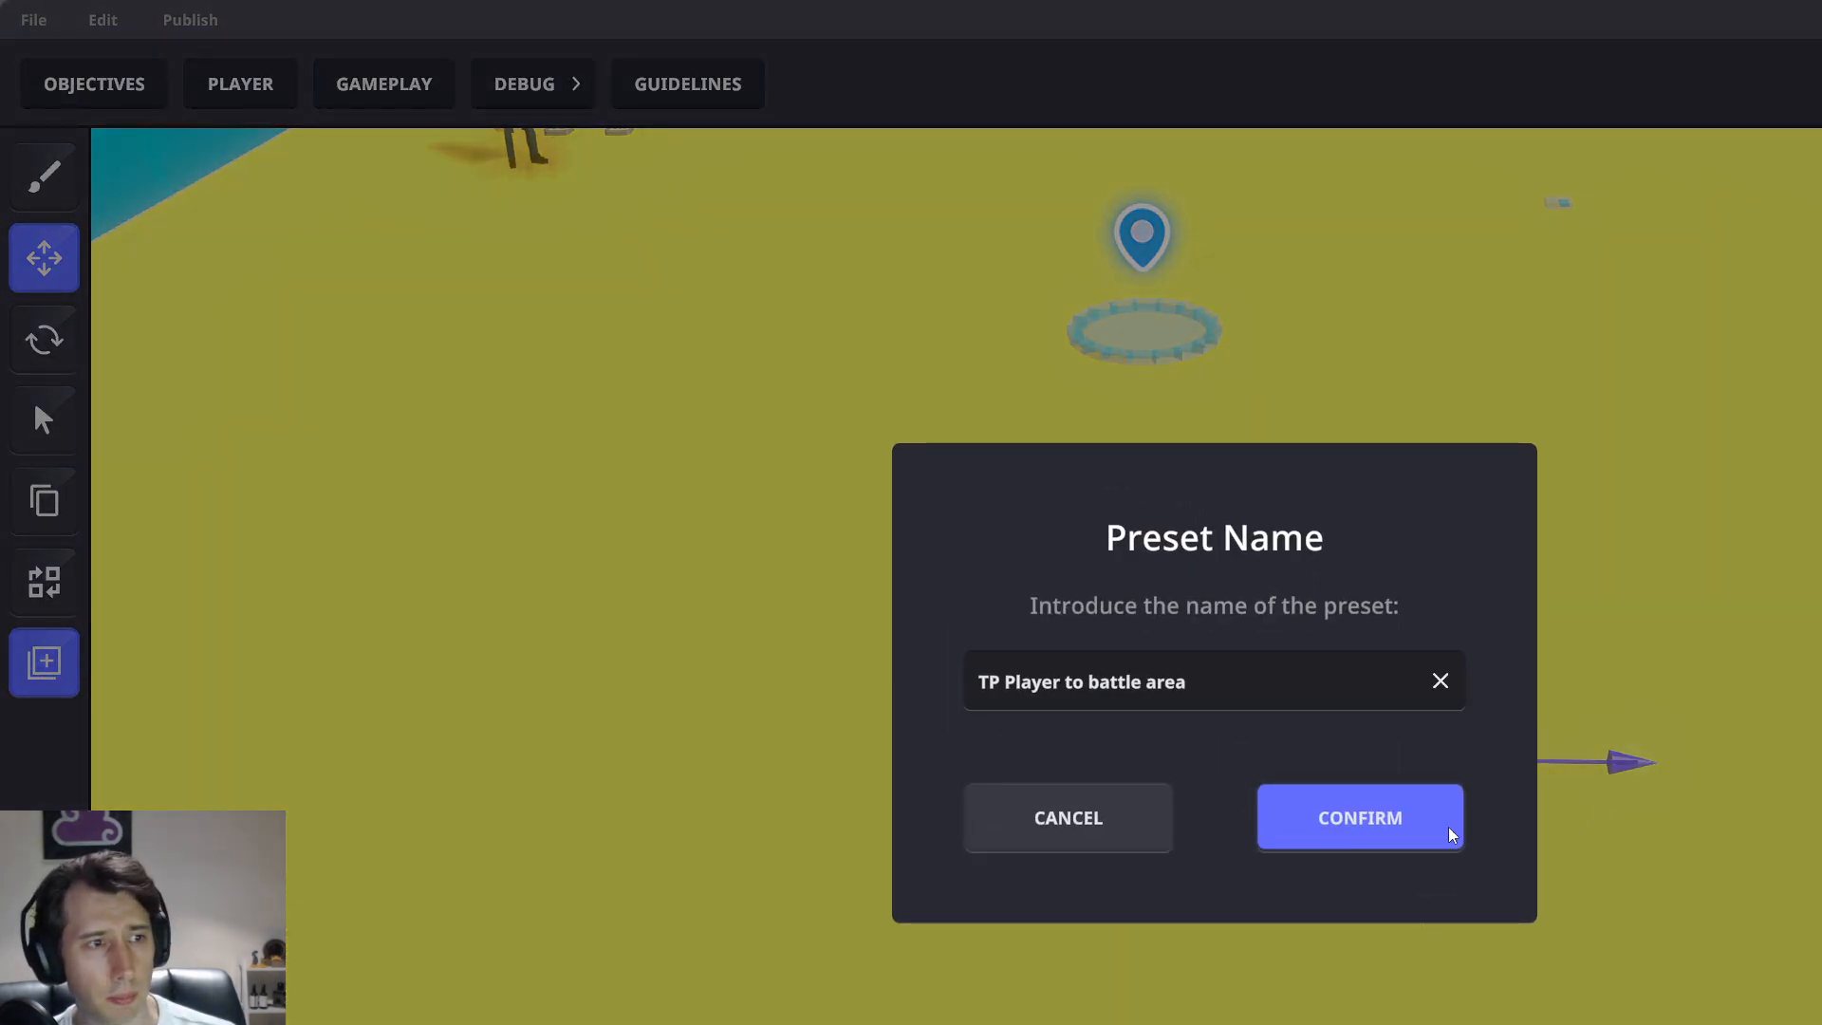
pyautogui.press('Delete')
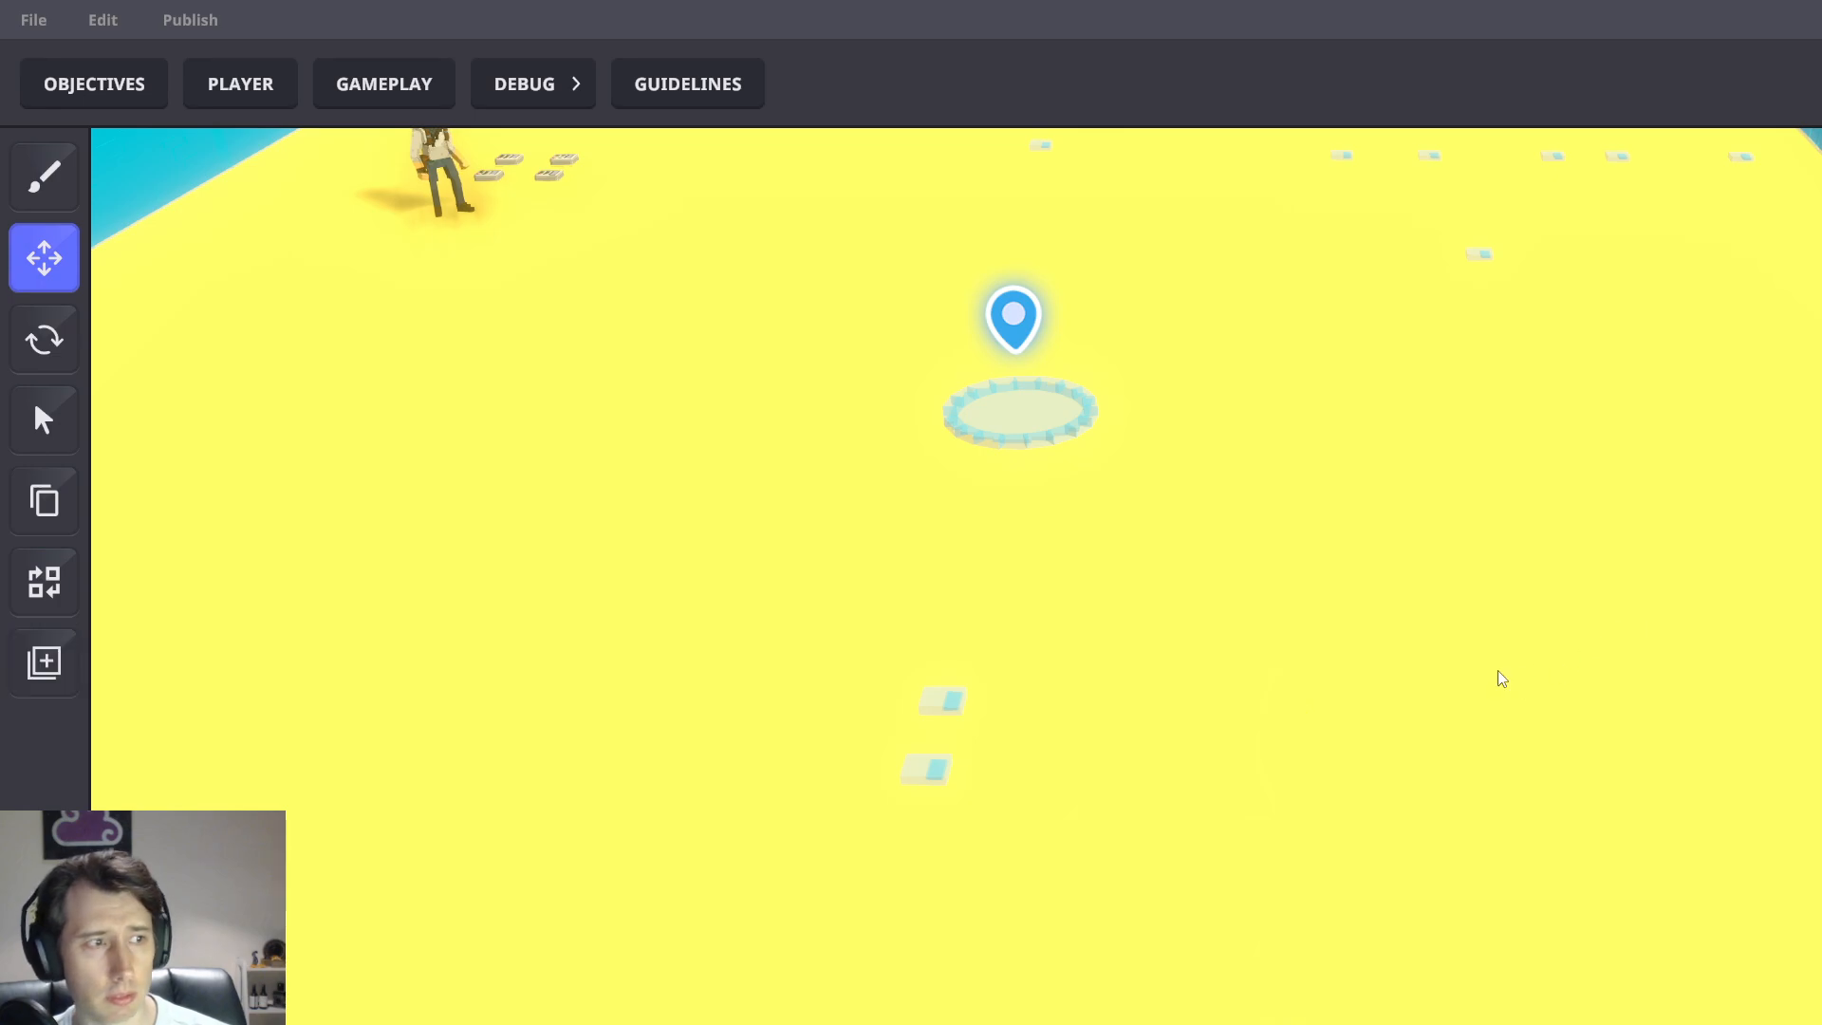
# Place a new small object in the open water beyond the corner of the separate yellow platform
pyautogui.scroll(-5, 1210, 493)
pyautogui.scroll(-1, 1336, 586)
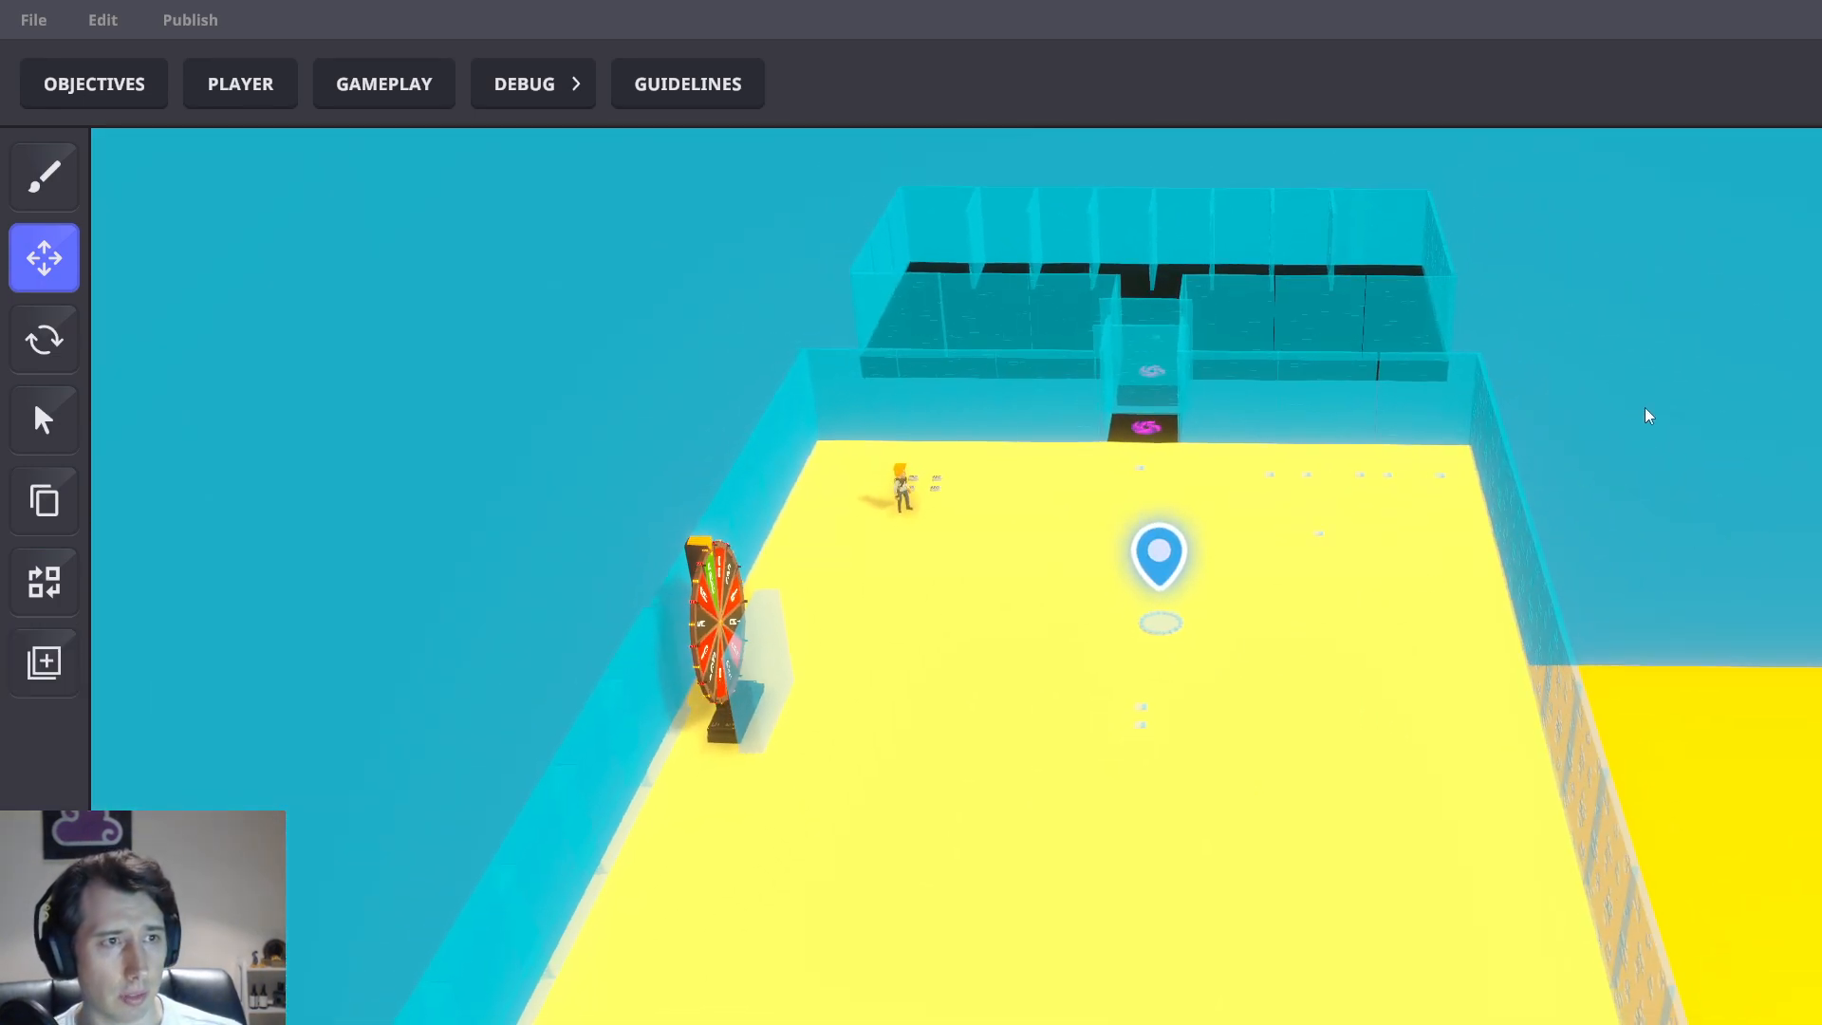
pyautogui.press('Escape')
pyautogui.click(1380, 742)
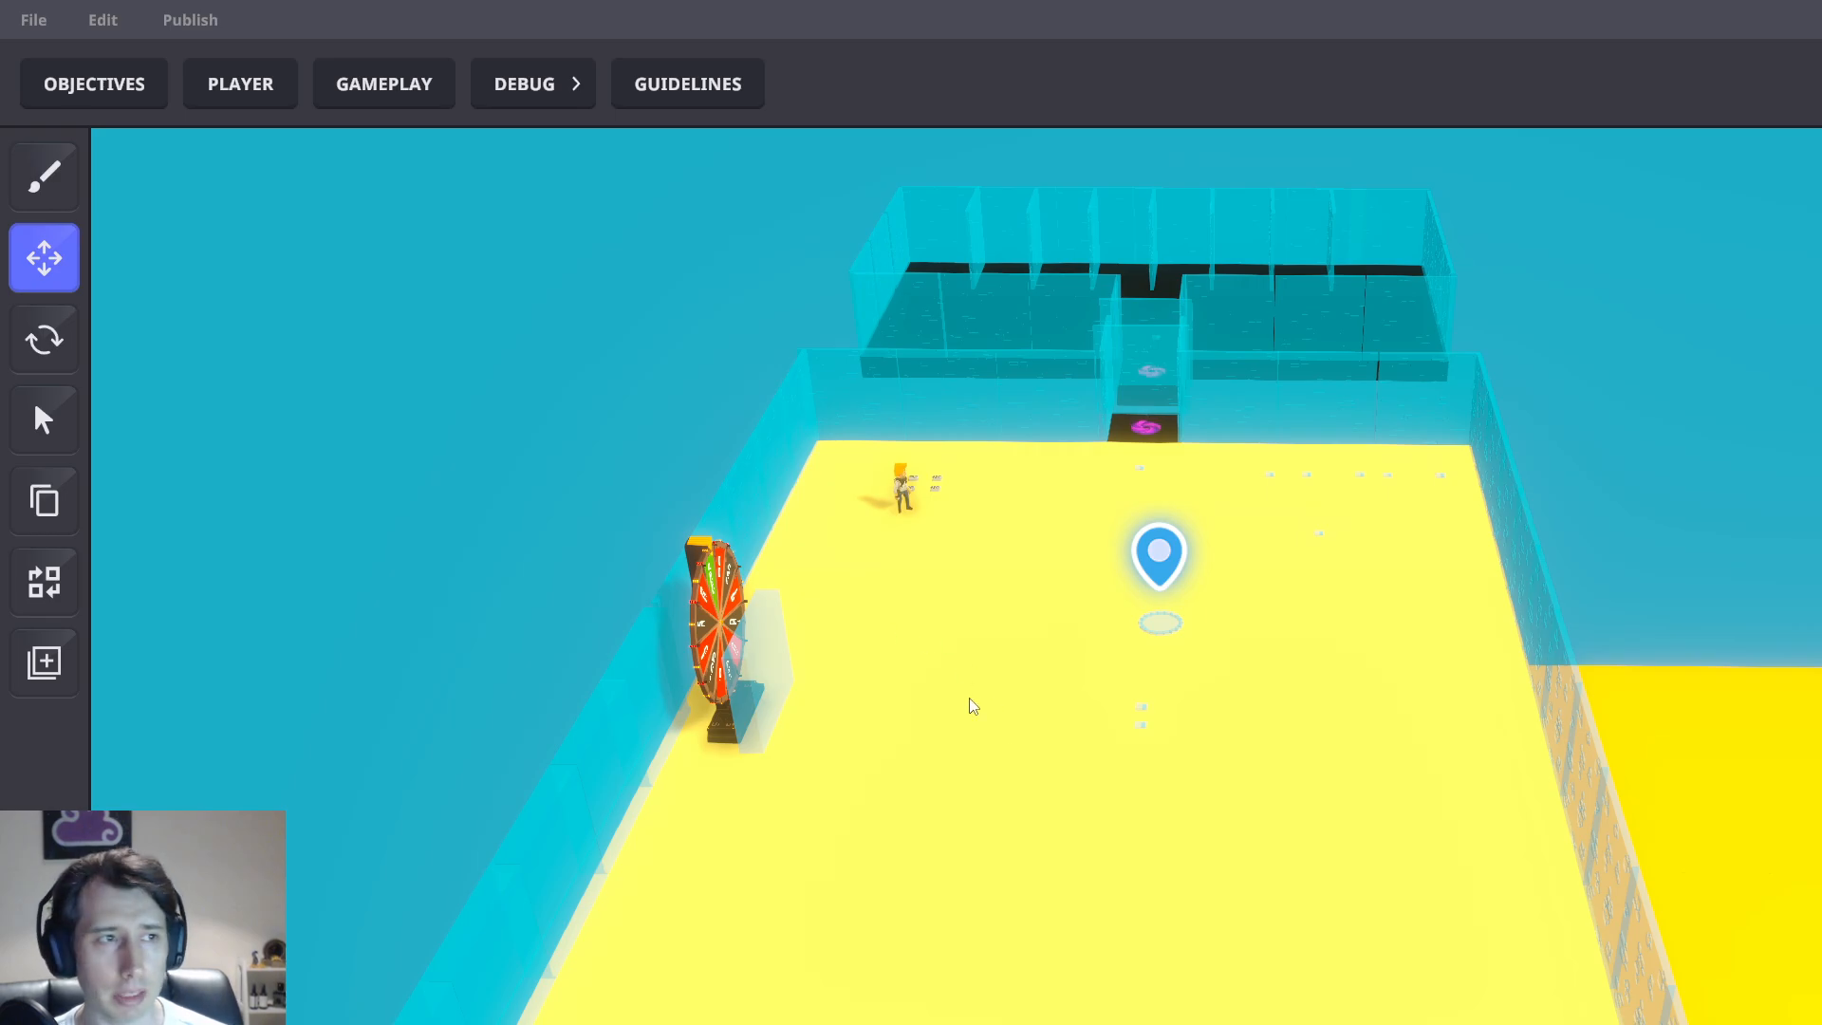
pyautogui.moveTo(1500, 433); pyautogui.dragTo(1043, 364, button='middle')
pyautogui.moveTo(1048, 397); pyautogui.dragTo(1130, 208, button='right')
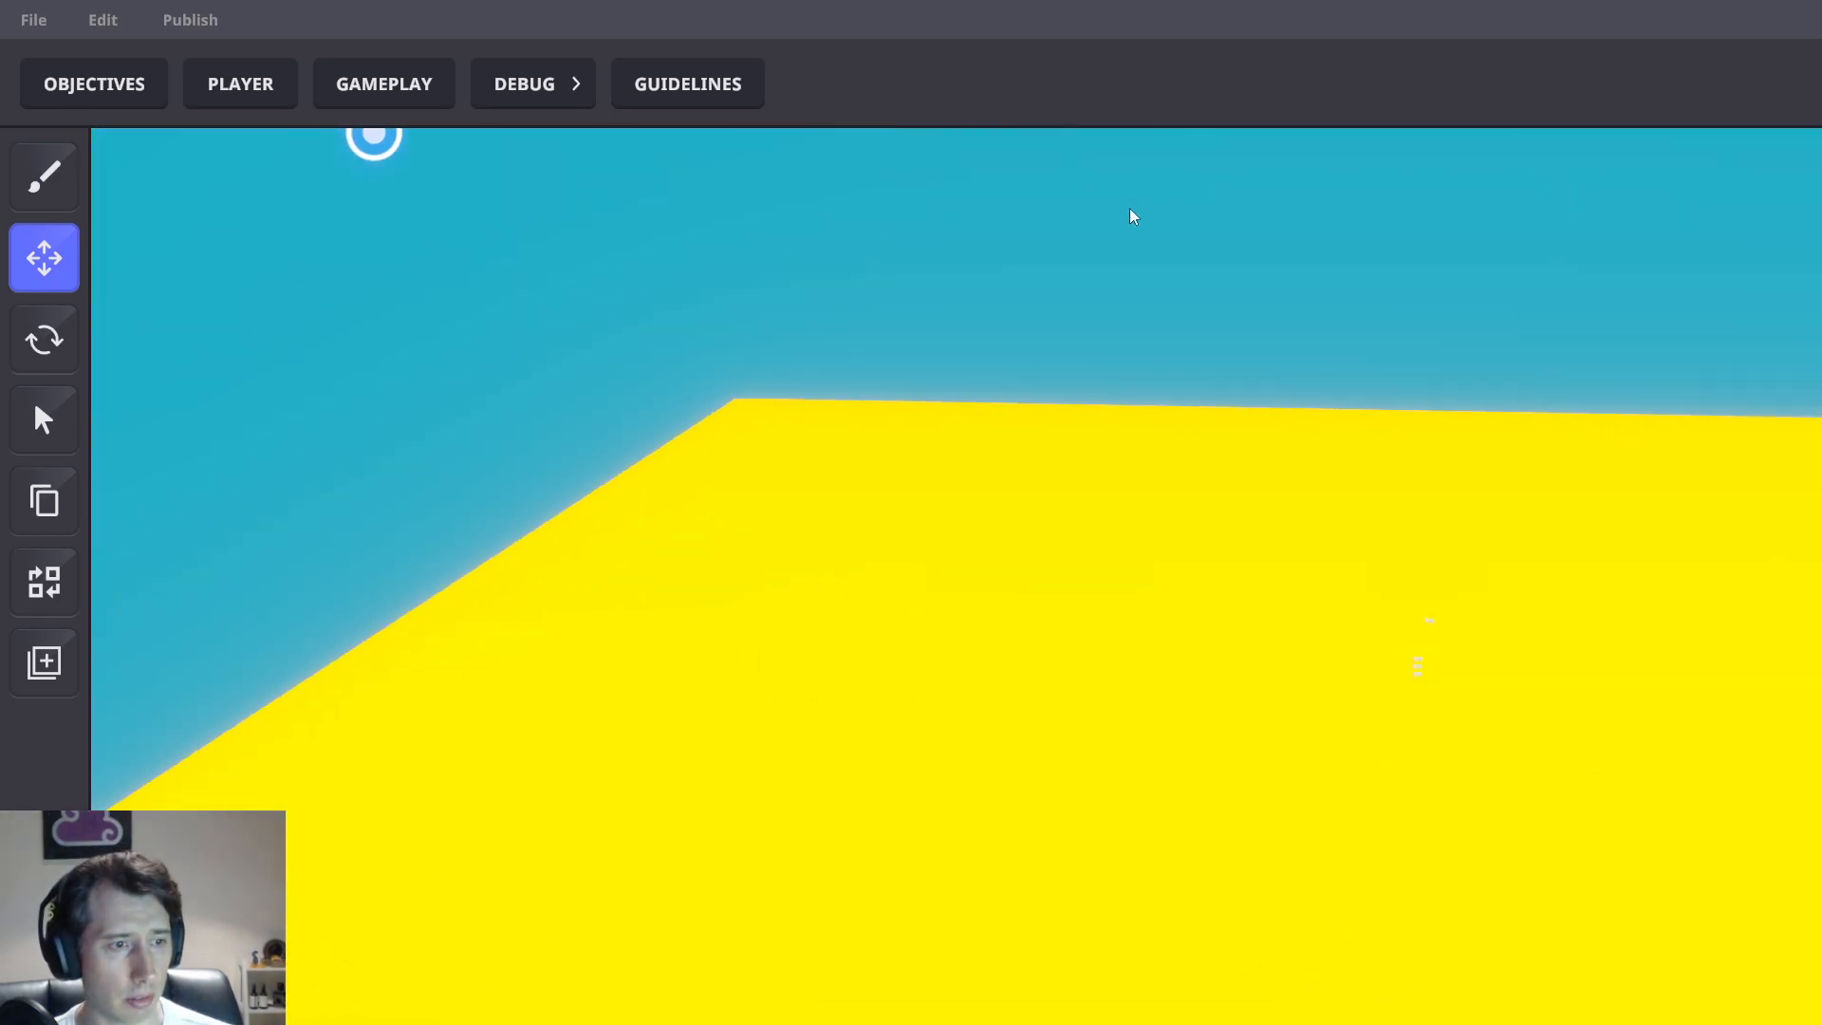
pyautogui.moveTo(1129, 208); pyautogui.dragTo(1257, 391, button='middle')
pyautogui.moveTo(1256, 391); pyautogui.dragTo(1183, 554, button='right')
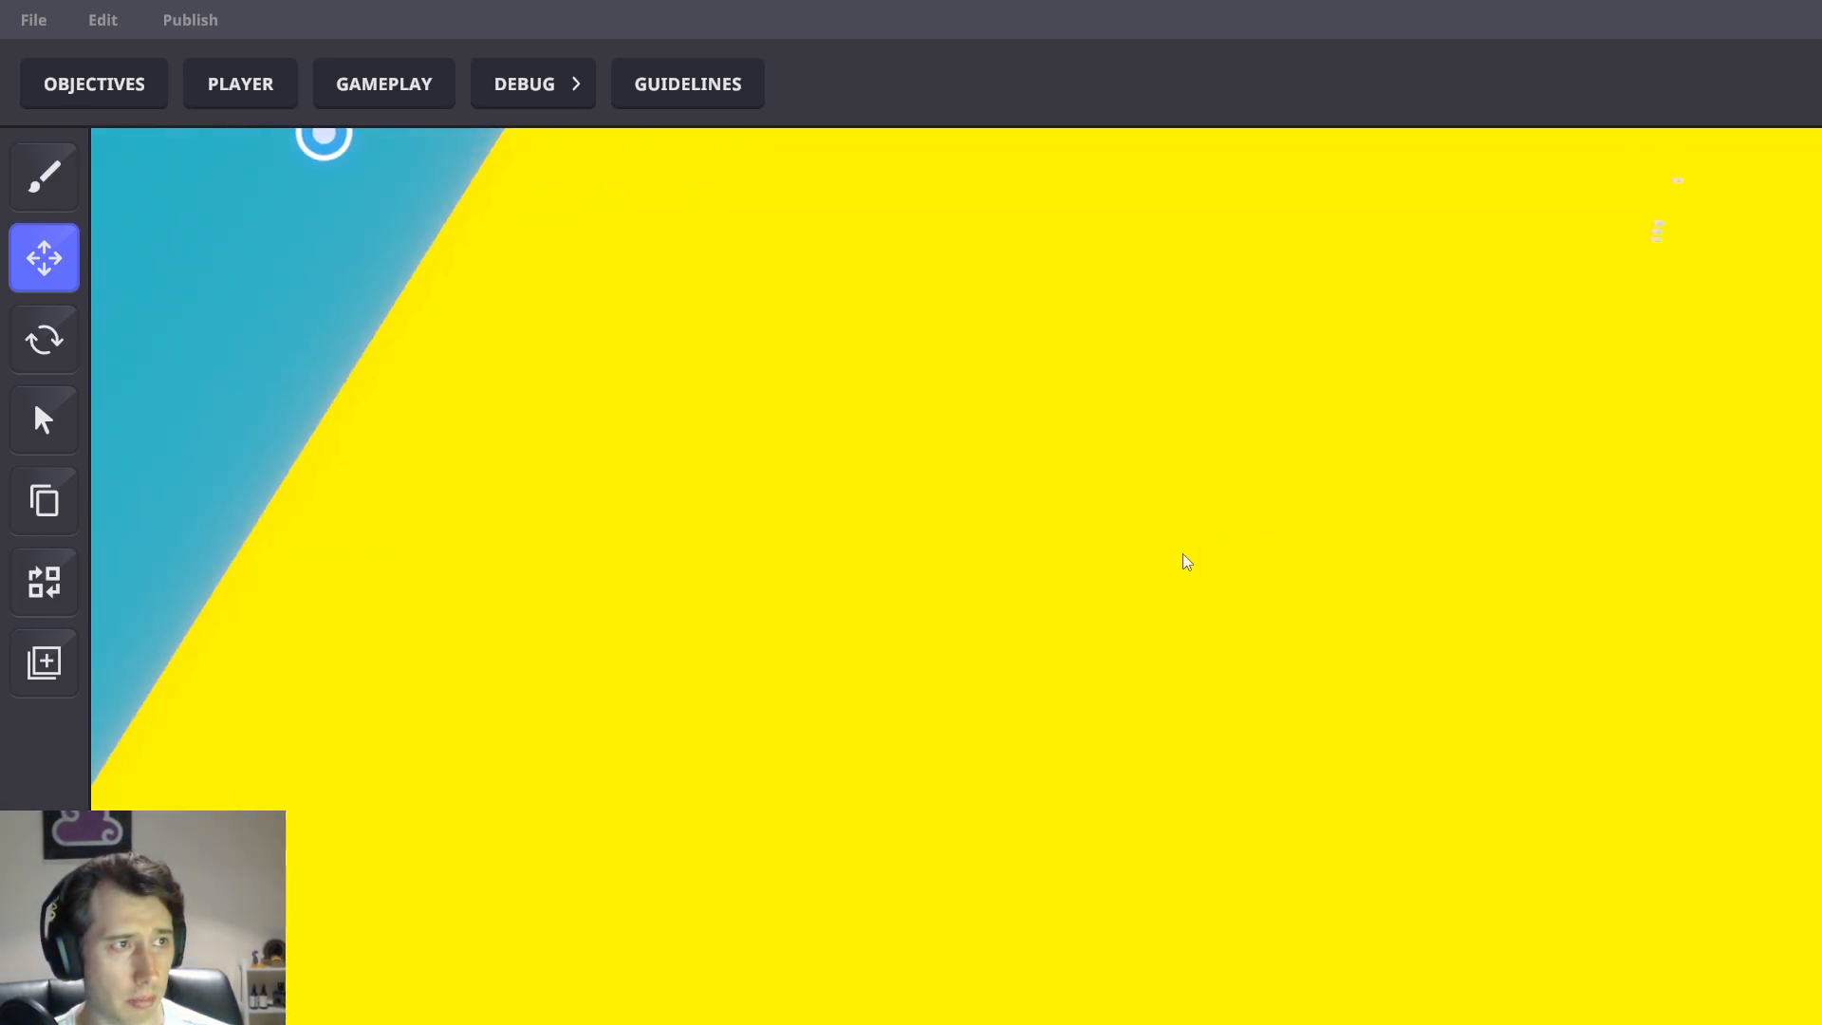
pyautogui.moveTo(1183, 554); pyautogui.dragTo(906, 435, button='middle')
pyautogui.click(754, 434)
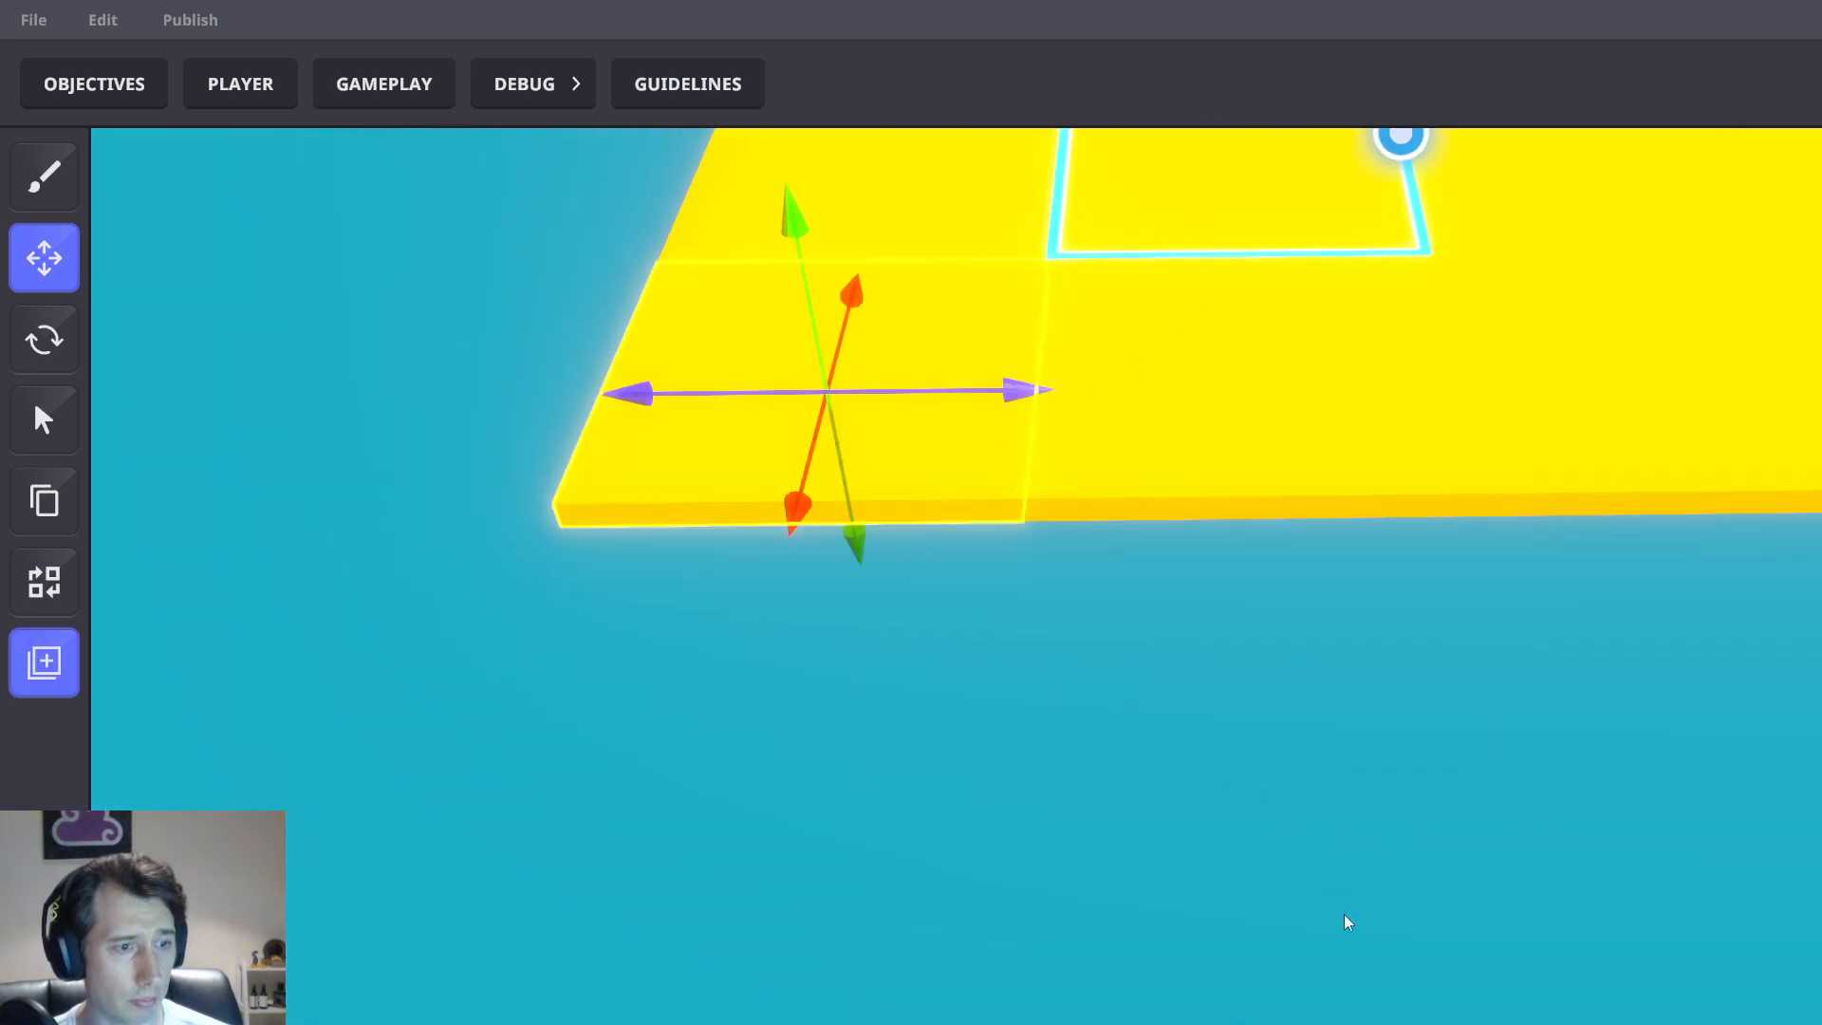
pyautogui.press('Escape')
pyautogui.moveTo(765, 834); pyautogui.dragTo(873, 784, button='middle')
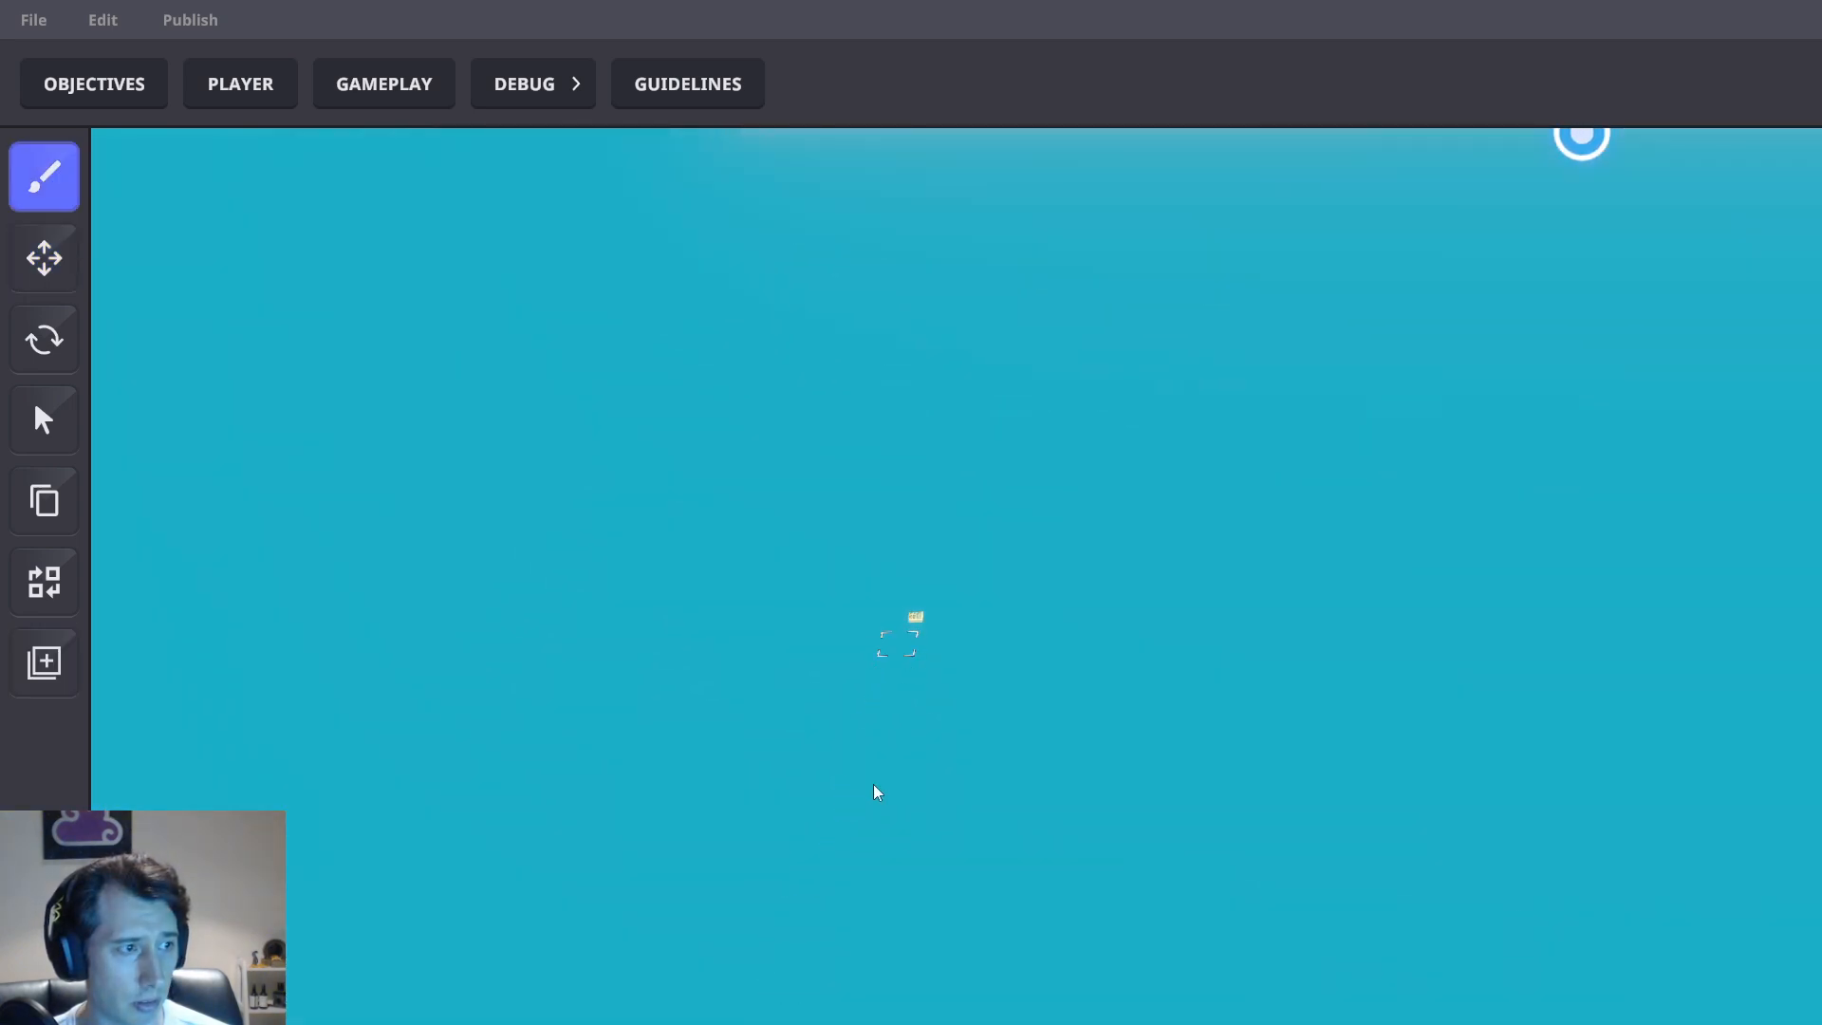
# Set the new object's behaviour to None and add the multiplayer avatar teleport component to it
pyautogui.click(43, 258)
pyautogui.click(879, 796)
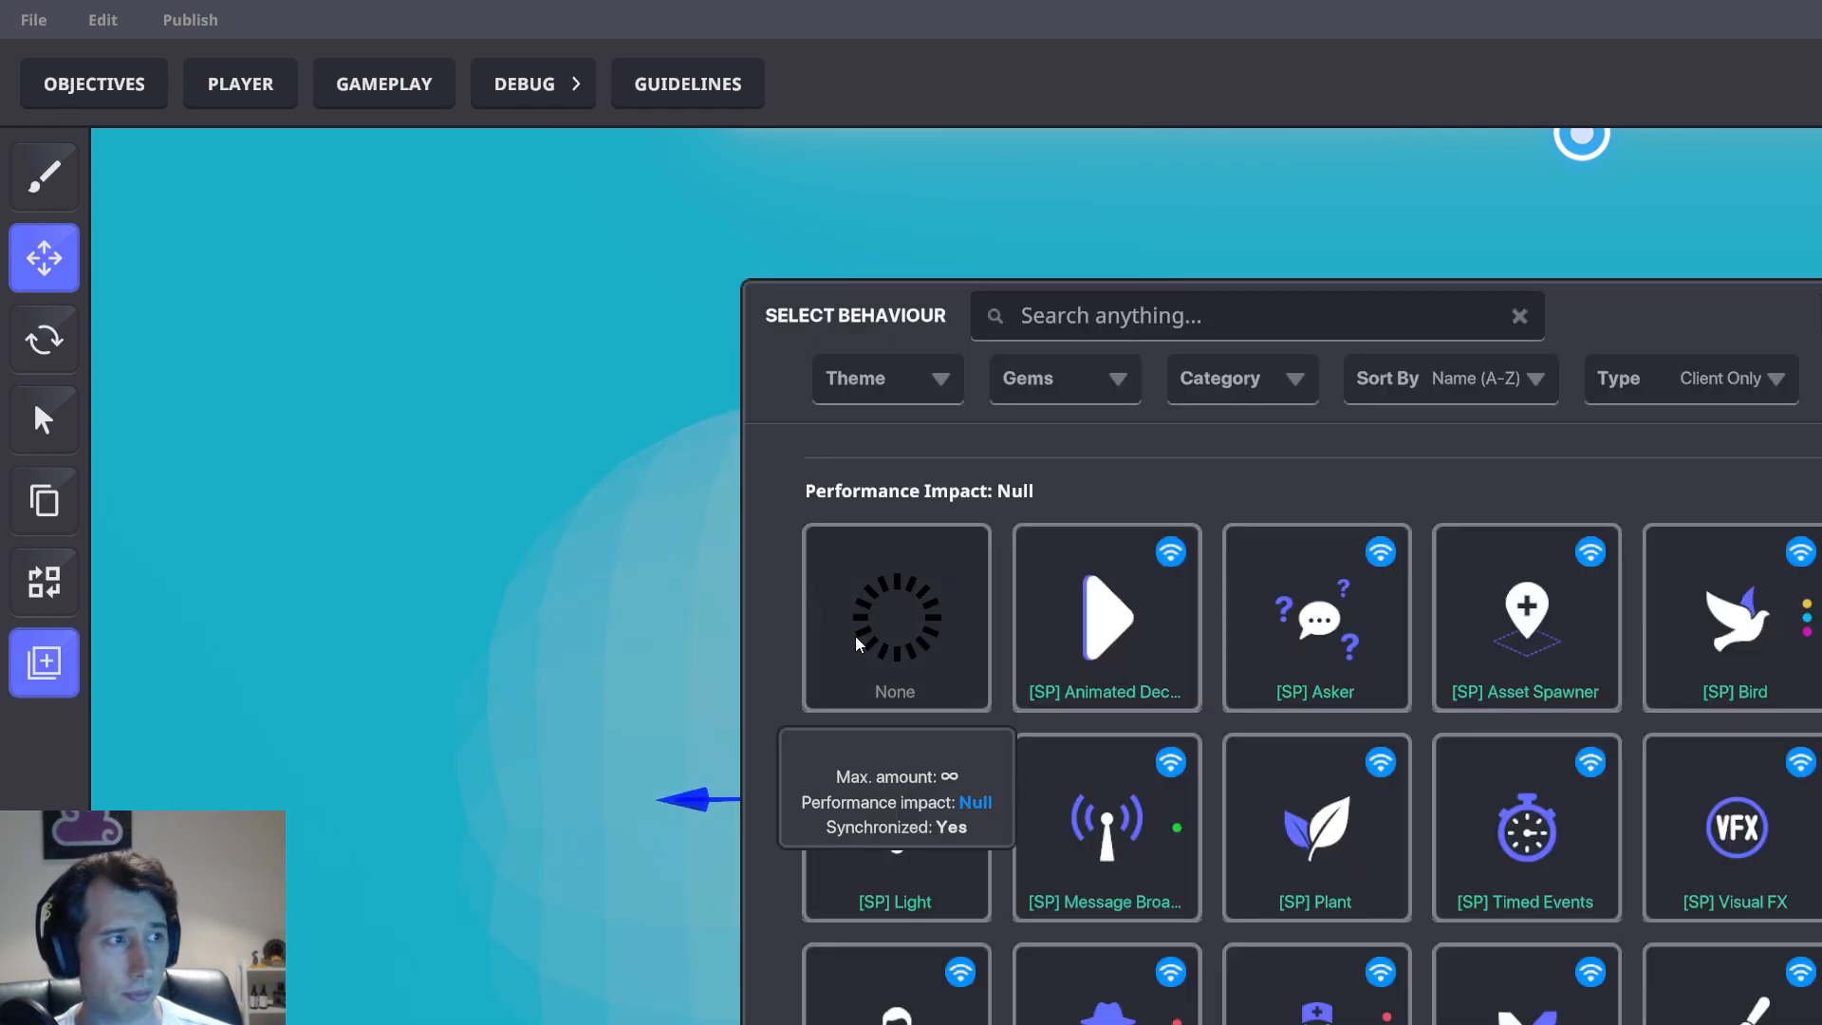
pyautogui.click(856, 636)
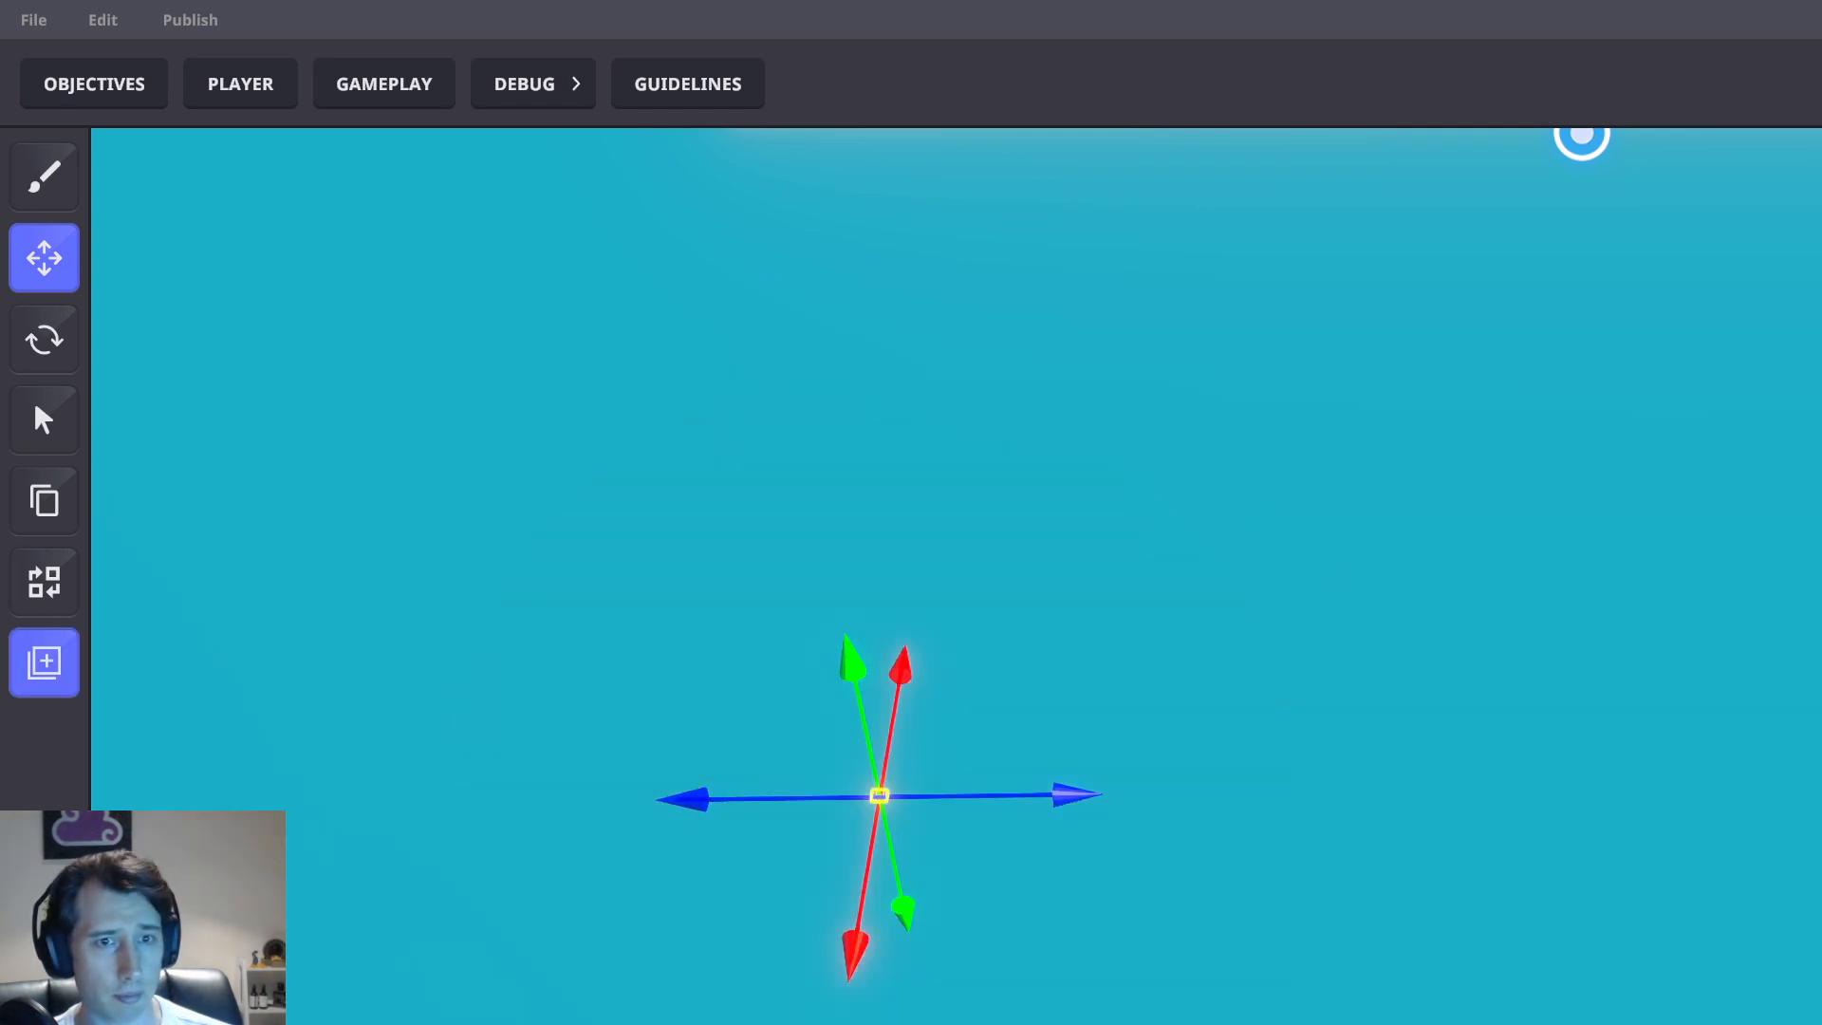
pyautogui.write('tel')
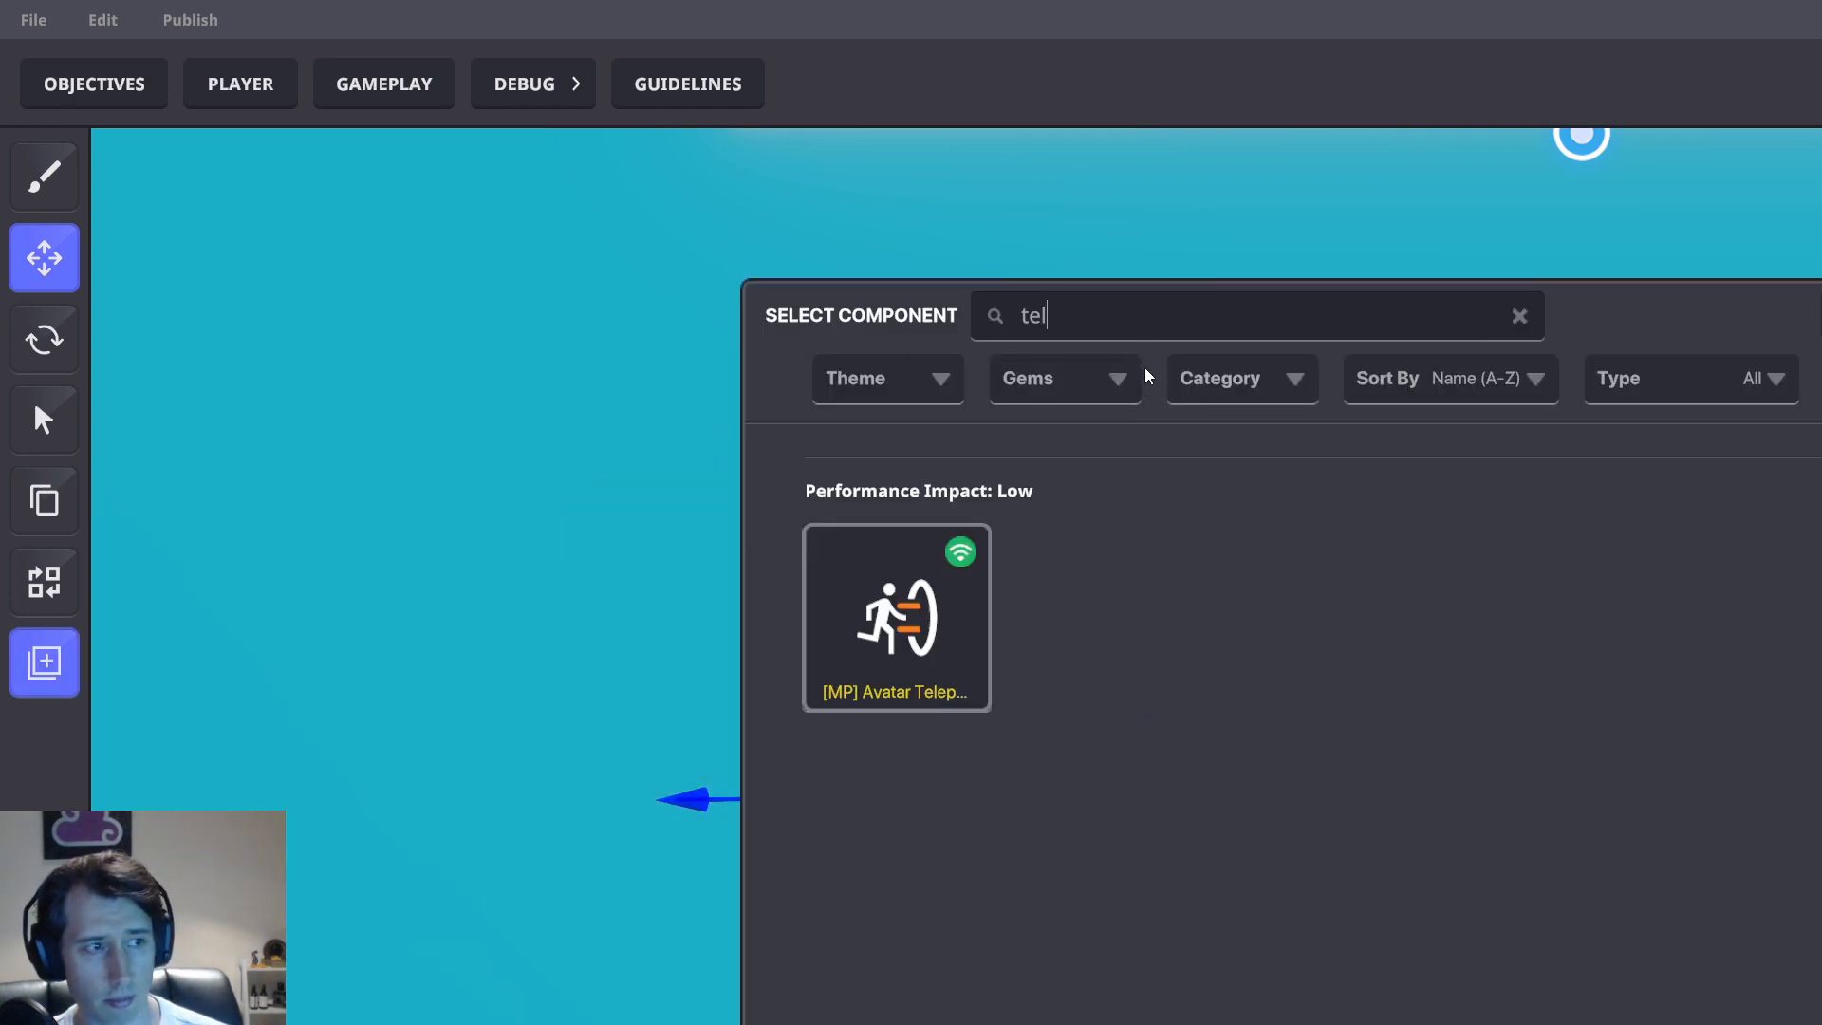
pyautogui.click(935, 622)
# Raise the teleport object out of the water and move it onto the corner of the yellow platform
pyautogui.moveTo(852, 664); pyautogui.dragTo(725, 8)
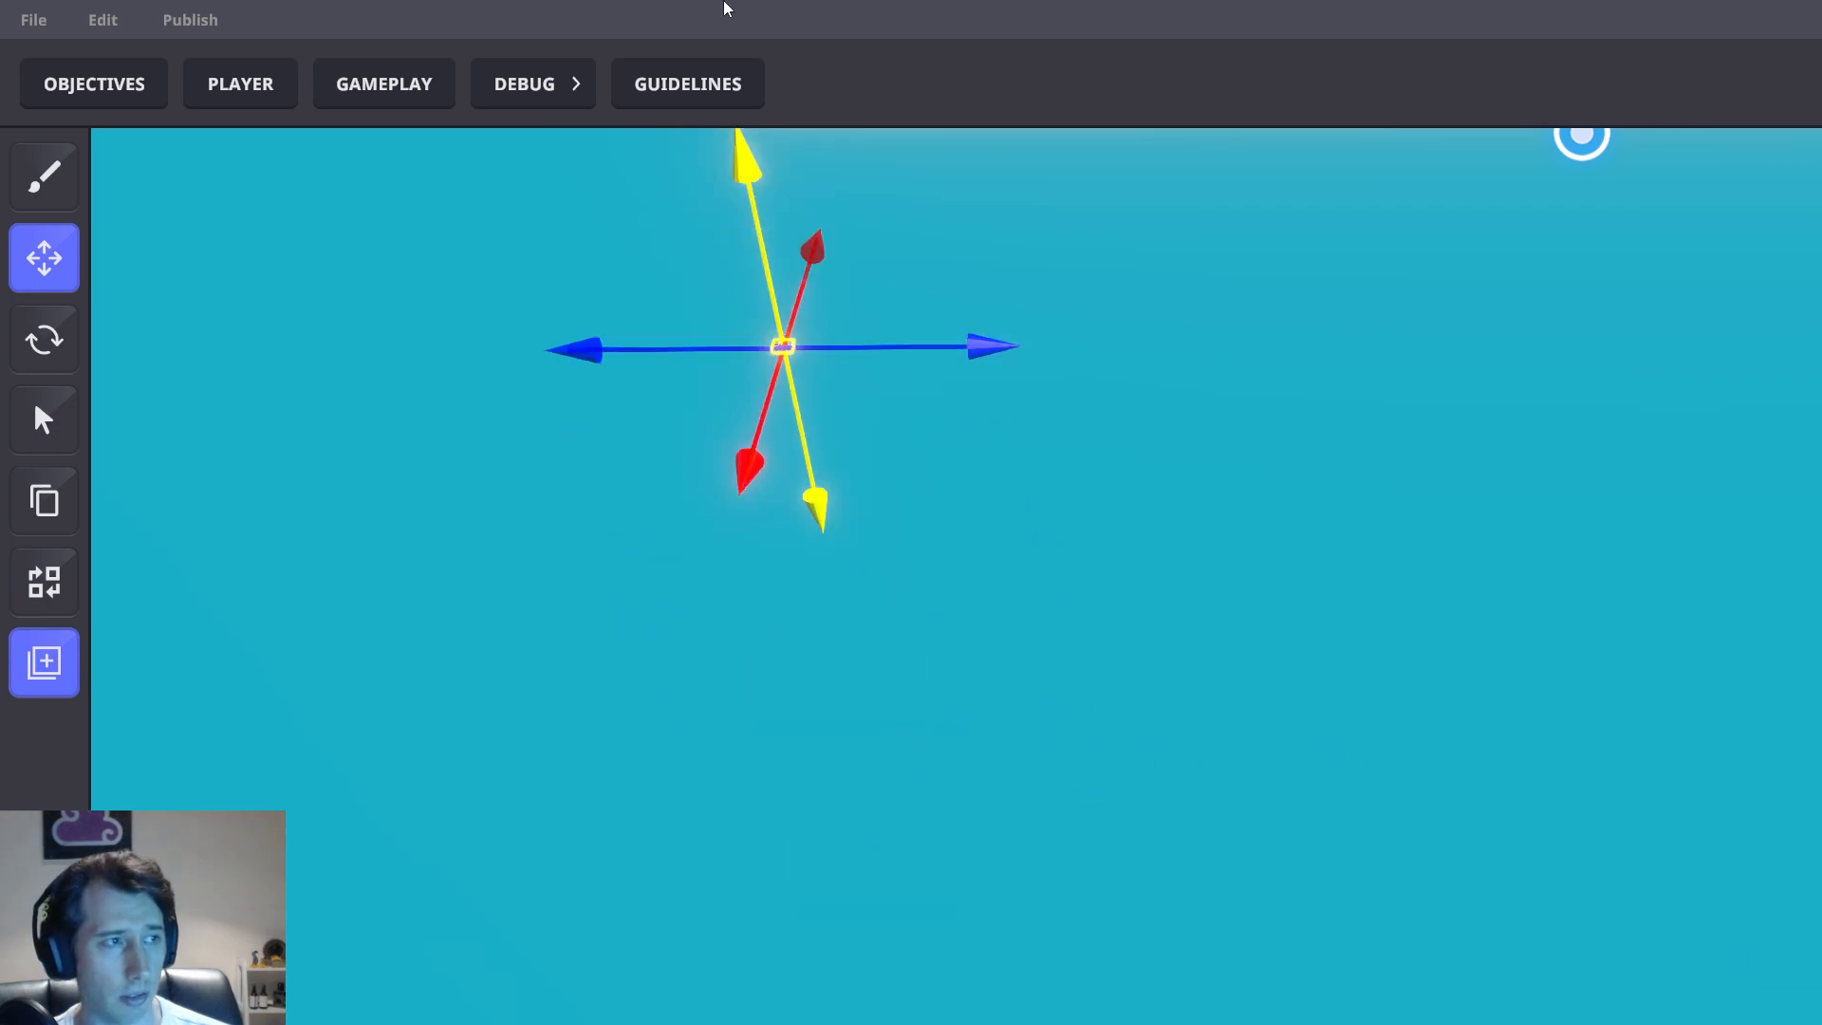
pyautogui.moveTo(826, 143); pyautogui.dragTo(1326, 549, button='middle')
pyautogui.moveTo(1273, 687); pyautogui.dragTo(1295, 436)
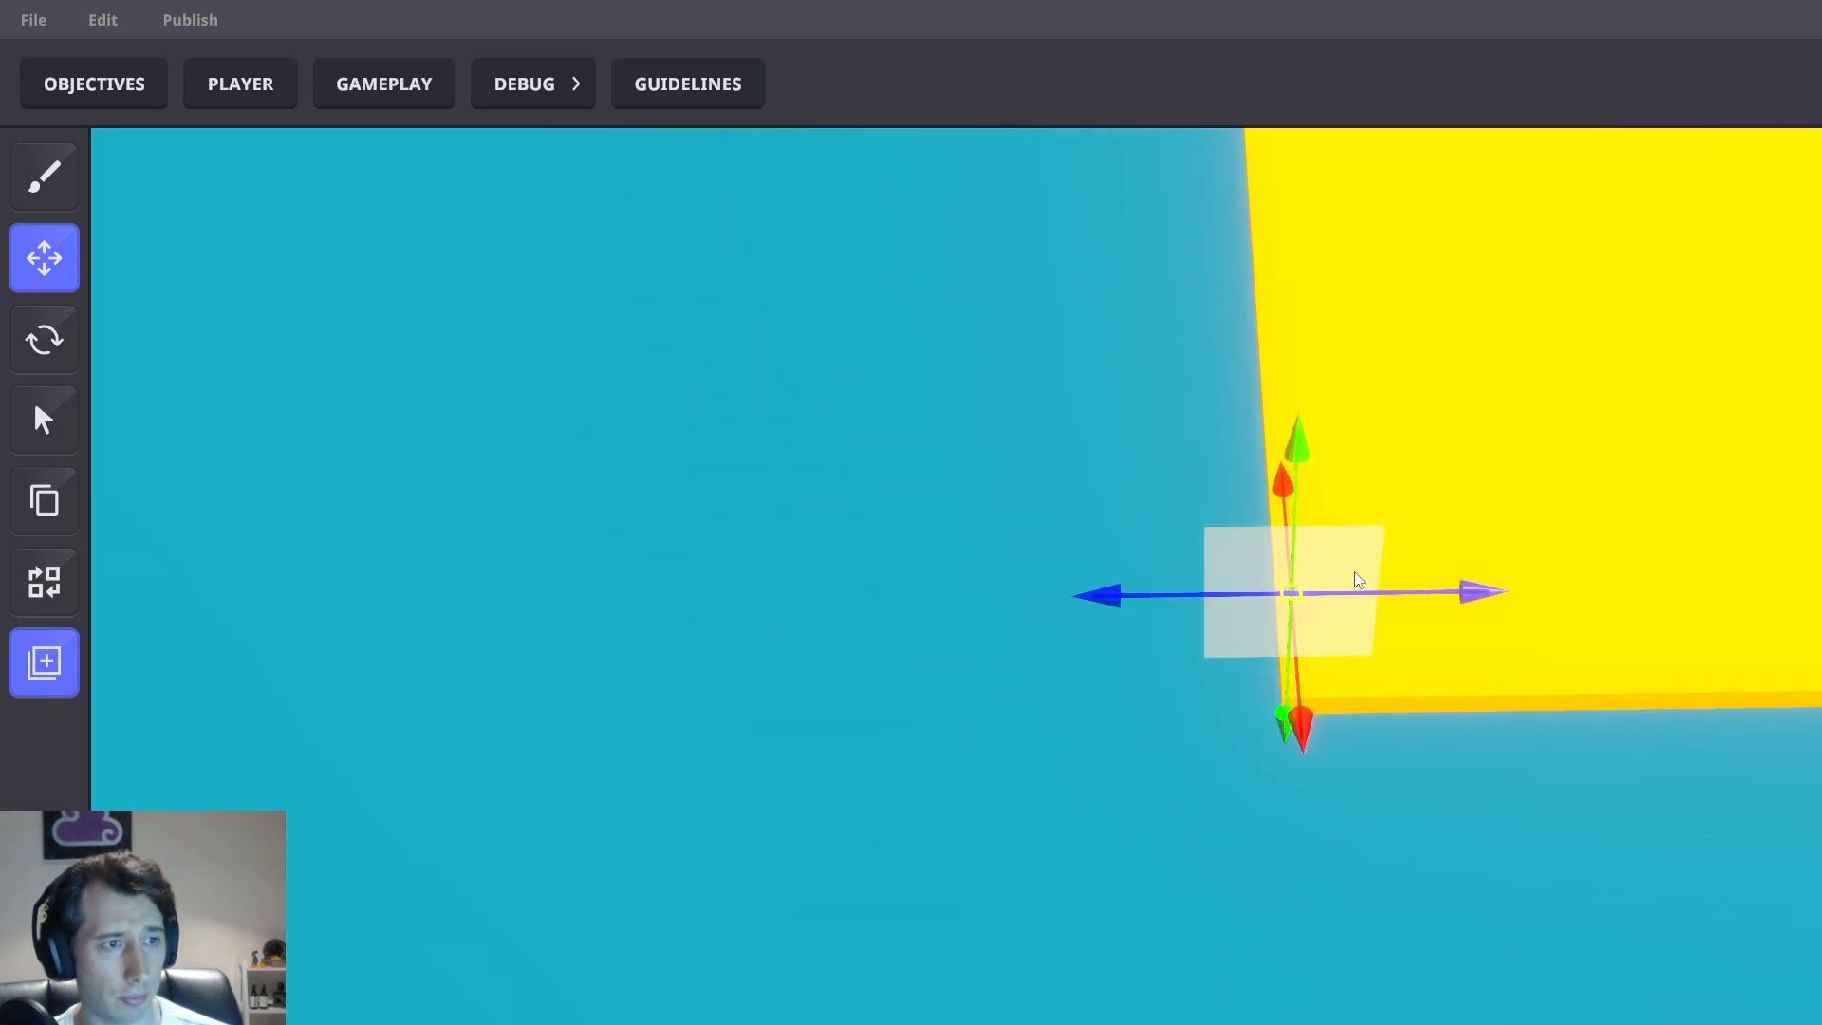
pyautogui.moveTo(1353, 583); pyautogui.dragTo(1449, 579)
pyautogui.moveTo(1450, 579); pyautogui.dragTo(1615, 538, button='right')
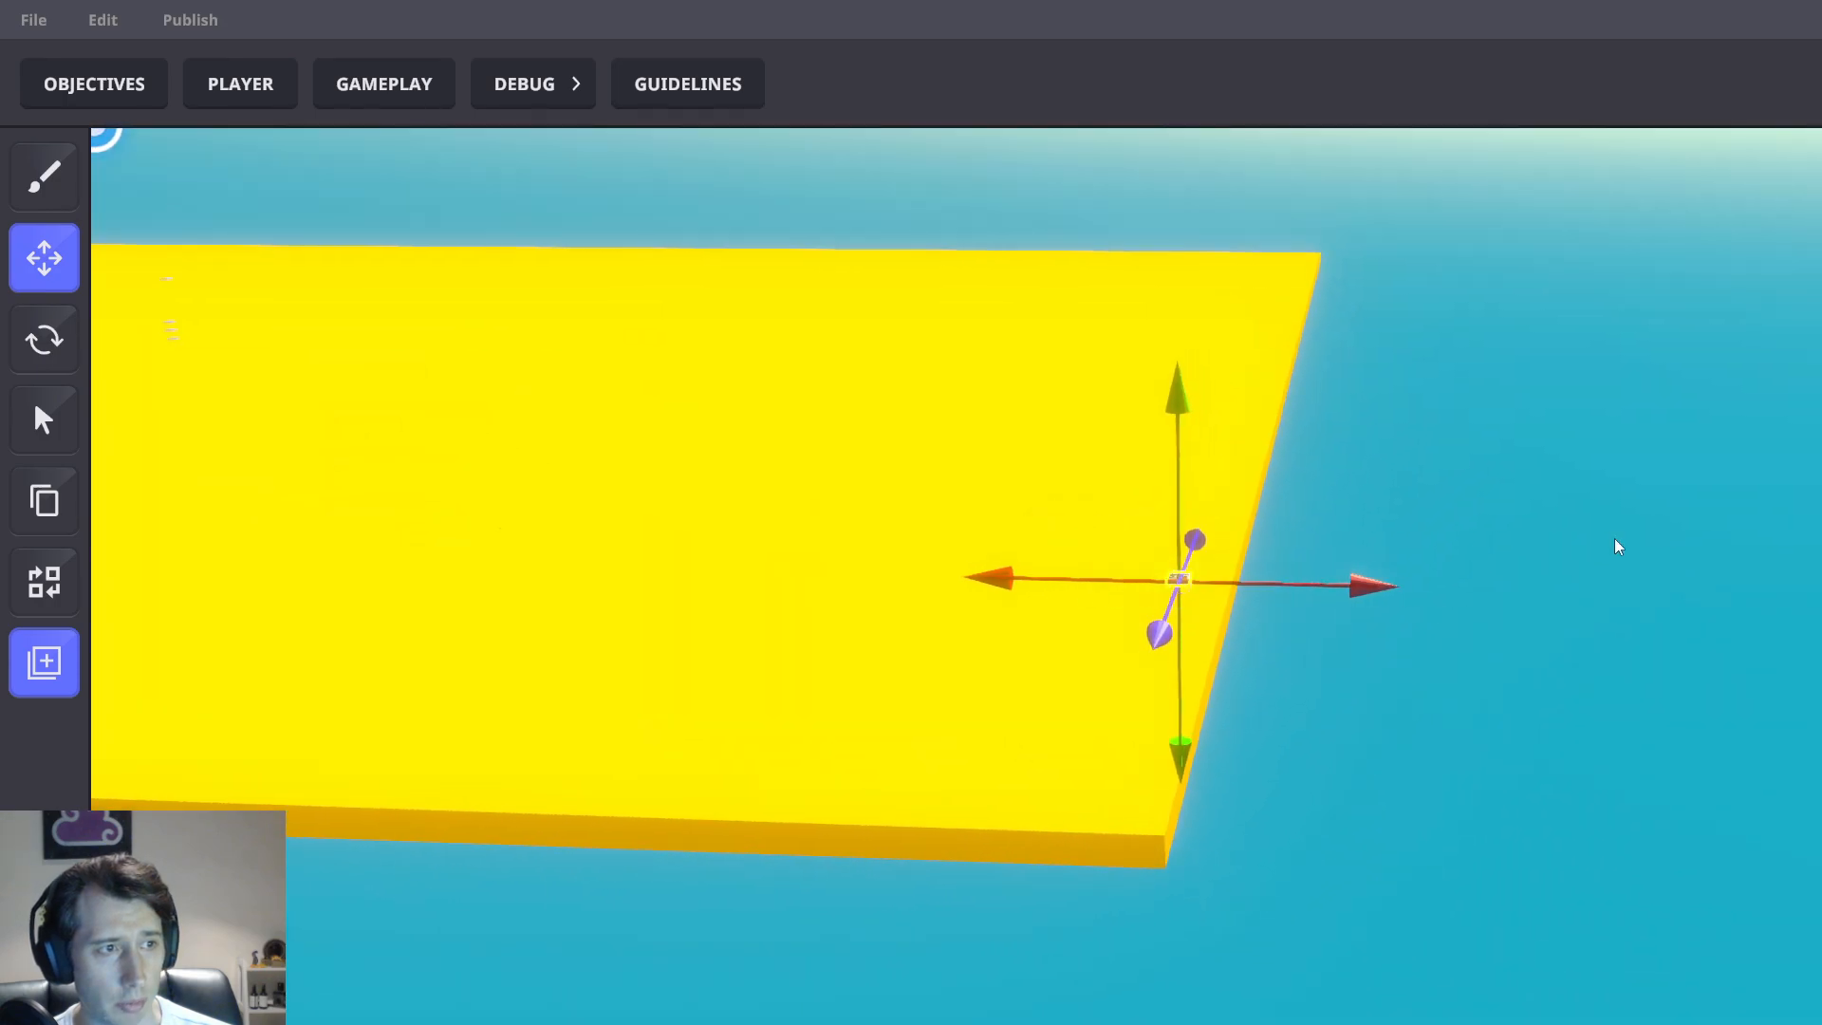
# Shift the teleport object along its axes so it sits inward from both edges of the yellow platform's corner
pyautogui.moveTo(1363, 585); pyautogui.dragTo(1289, 585)
pyautogui.moveTo(1342, 725); pyautogui.dragTo(999, 653, button='right')
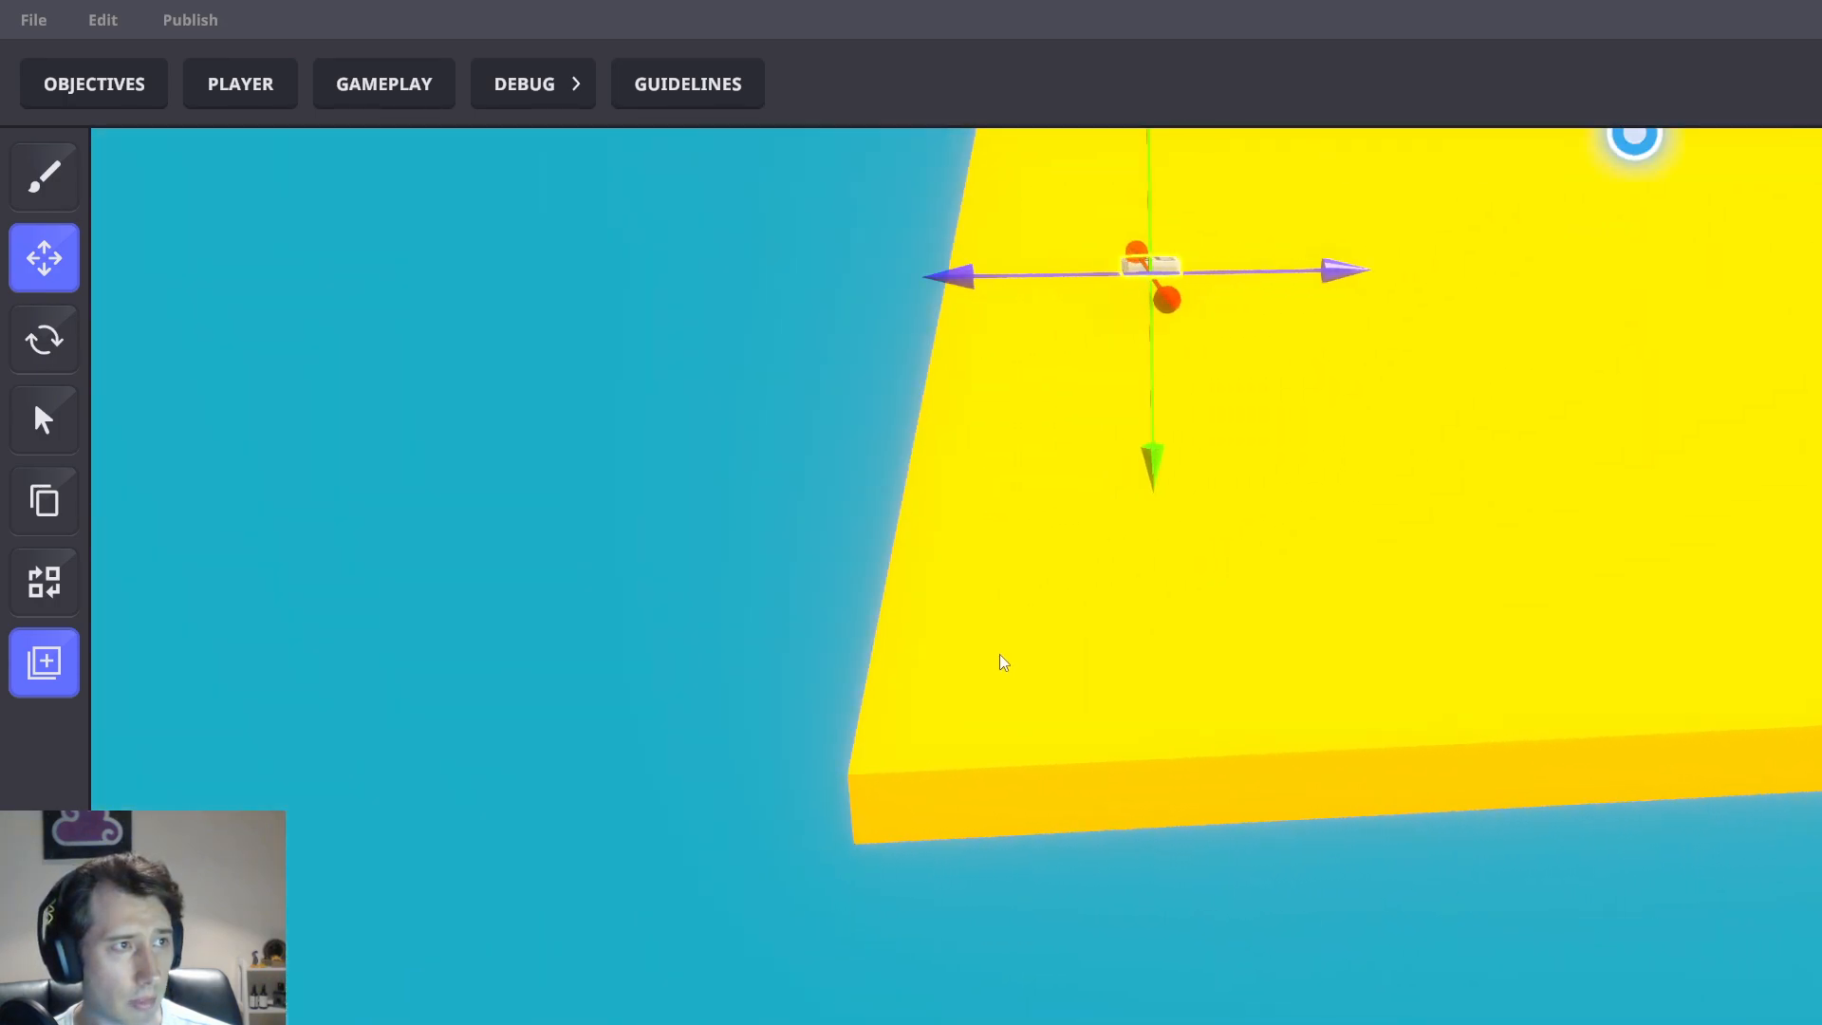
pyautogui.moveTo(1376, 455); pyautogui.dragTo(935, 608, button='middle')
pyautogui.moveTo(1528, 404); pyautogui.dragTo(1517, 217, button='right')
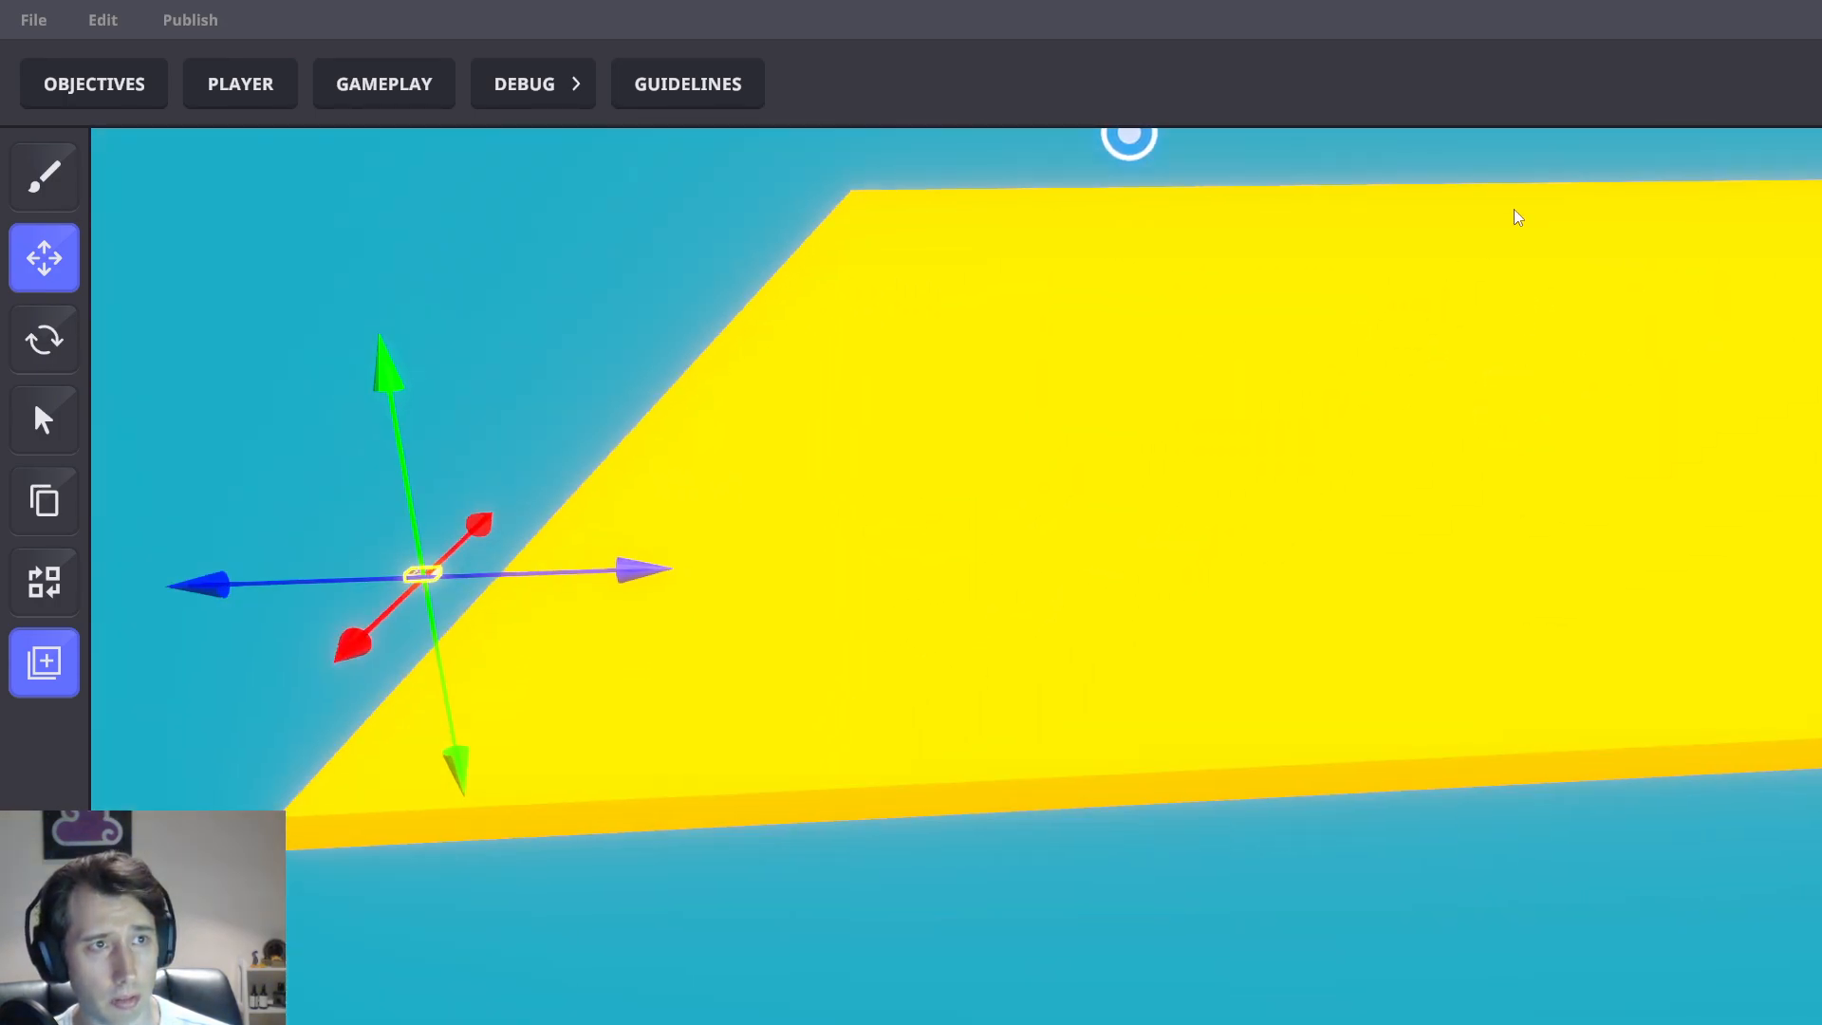
pyautogui.press('a')
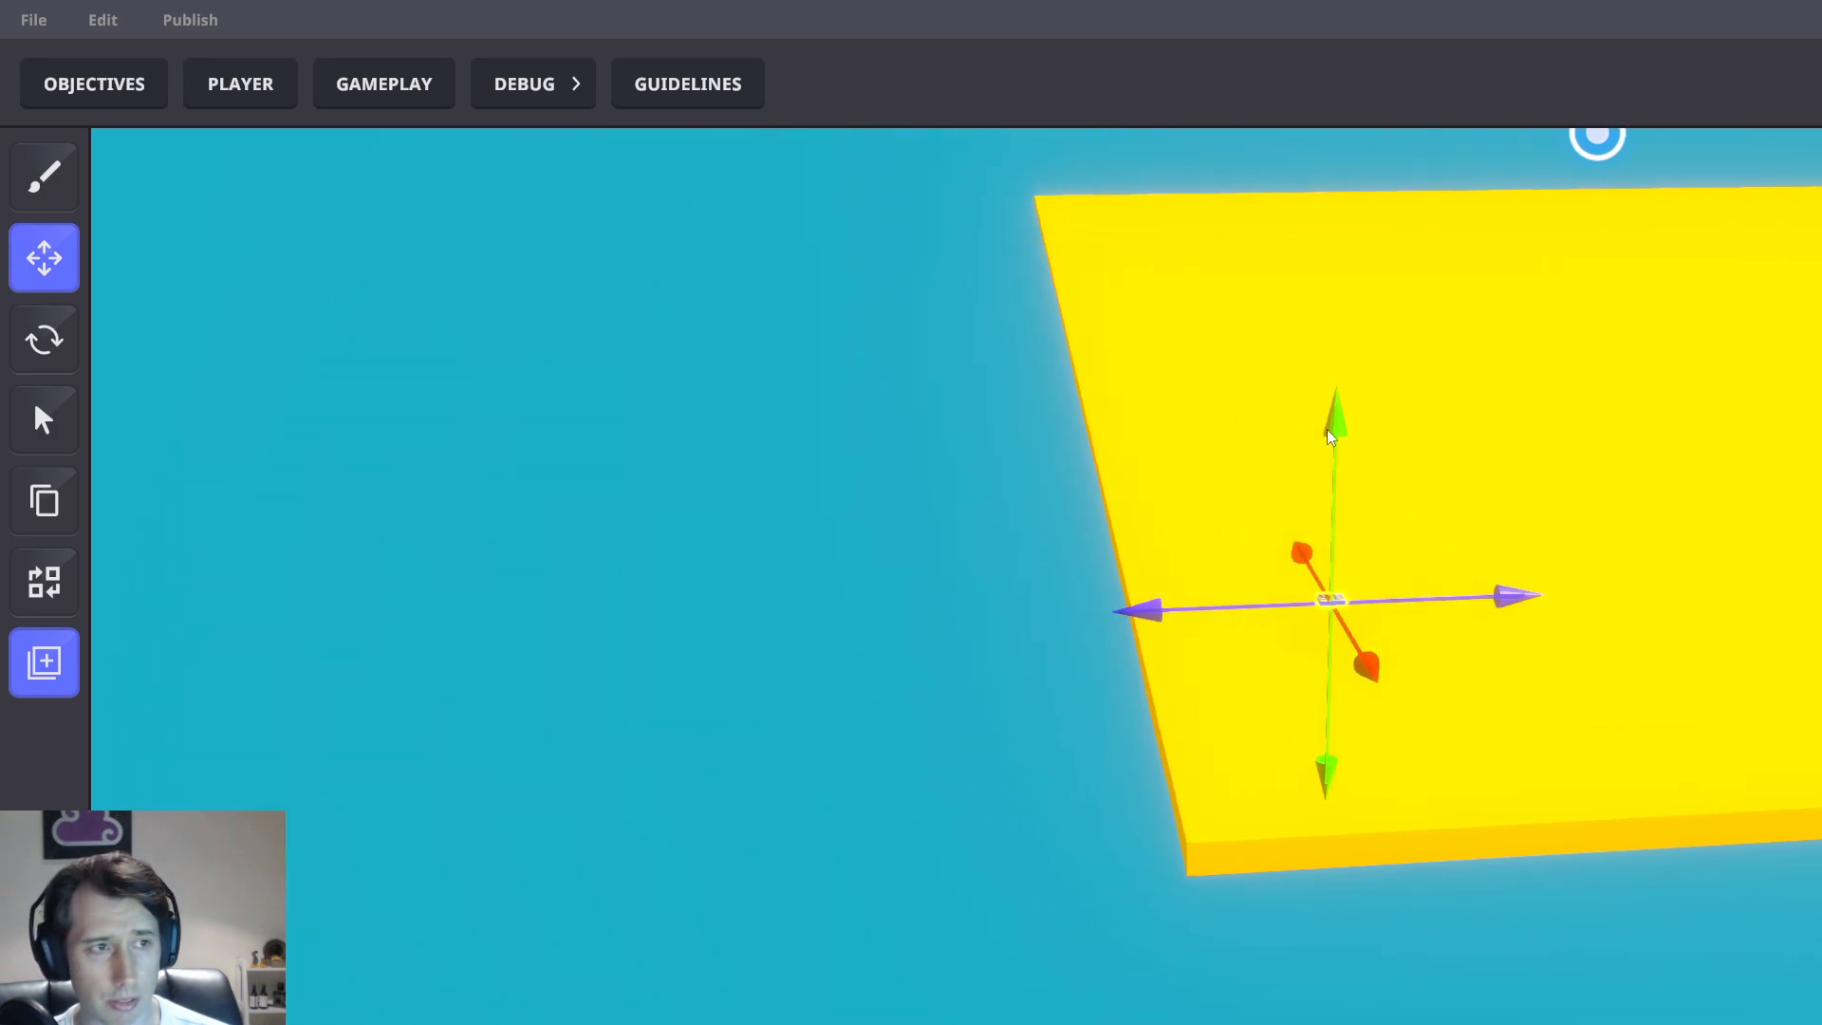
pyautogui.press('w')
pyautogui.moveTo(1326, 700); pyautogui.dragTo(1346, 1021)
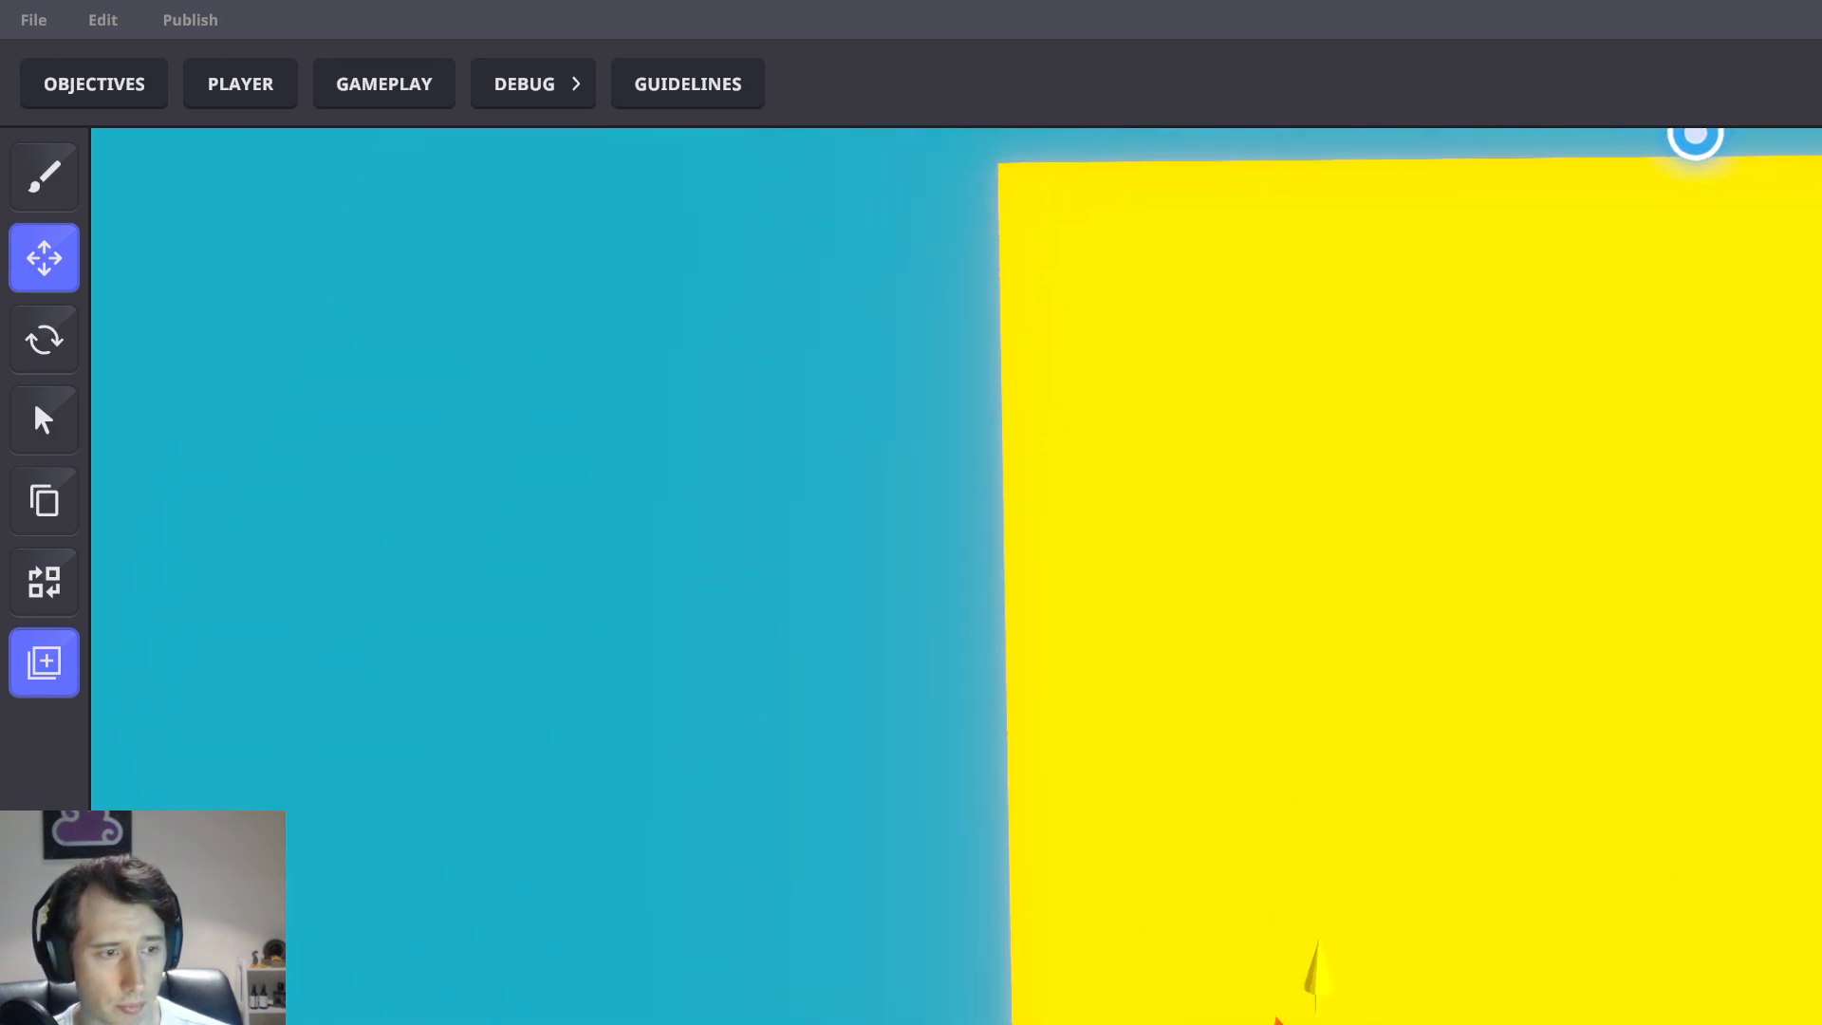
pyautogui.moveTo(1438, 857); pyautogui.dragTo(1477, 930, button='right')
pyautogui.moveTo(1483, 1020); pyautogui.dragTo(1449, 976)
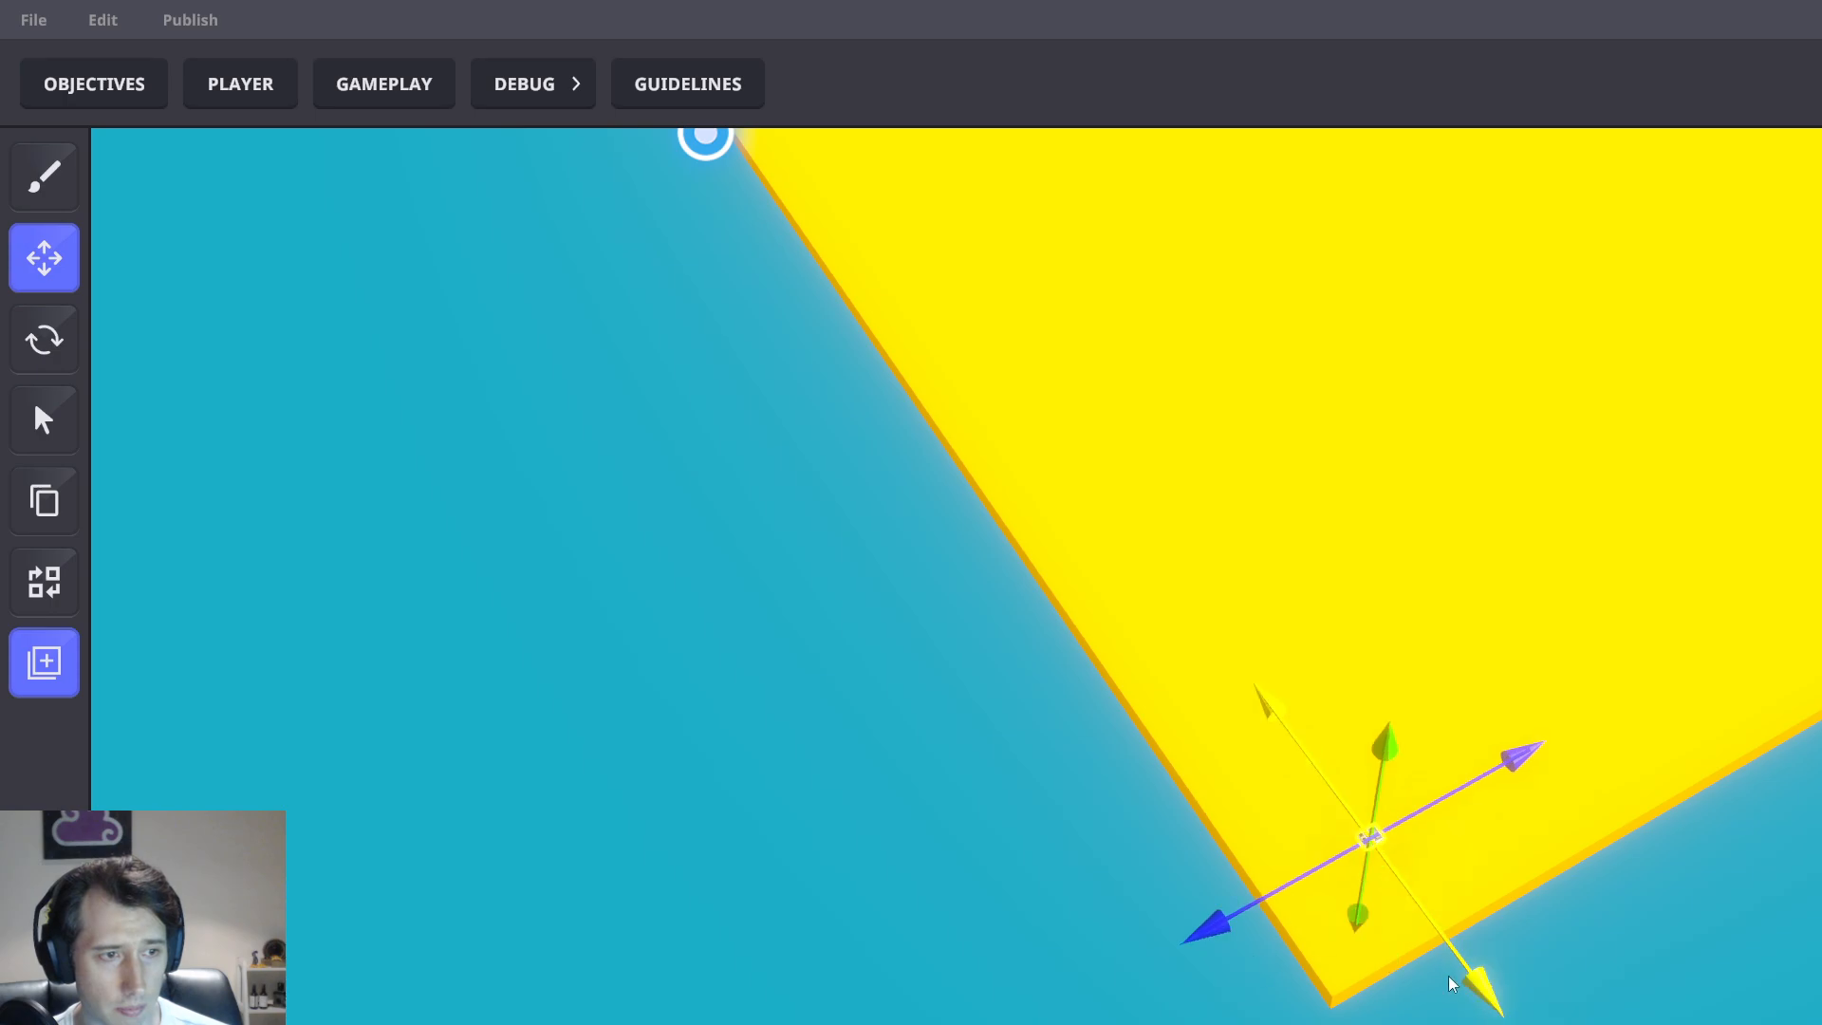
pyautogui.moveTo(1194, 917); pyautogui.dragTo(1474, 750)
pyautogui.moveTo(1712, 742); pyautogui.dragTo(1546, 594)
pyautogui.moveTo(1550, 601); pyautogui.dragTo(1727, 835, button='right')
pyautogui.moveTo(1399, 691); pyautogui.dragTo(1484, 706)
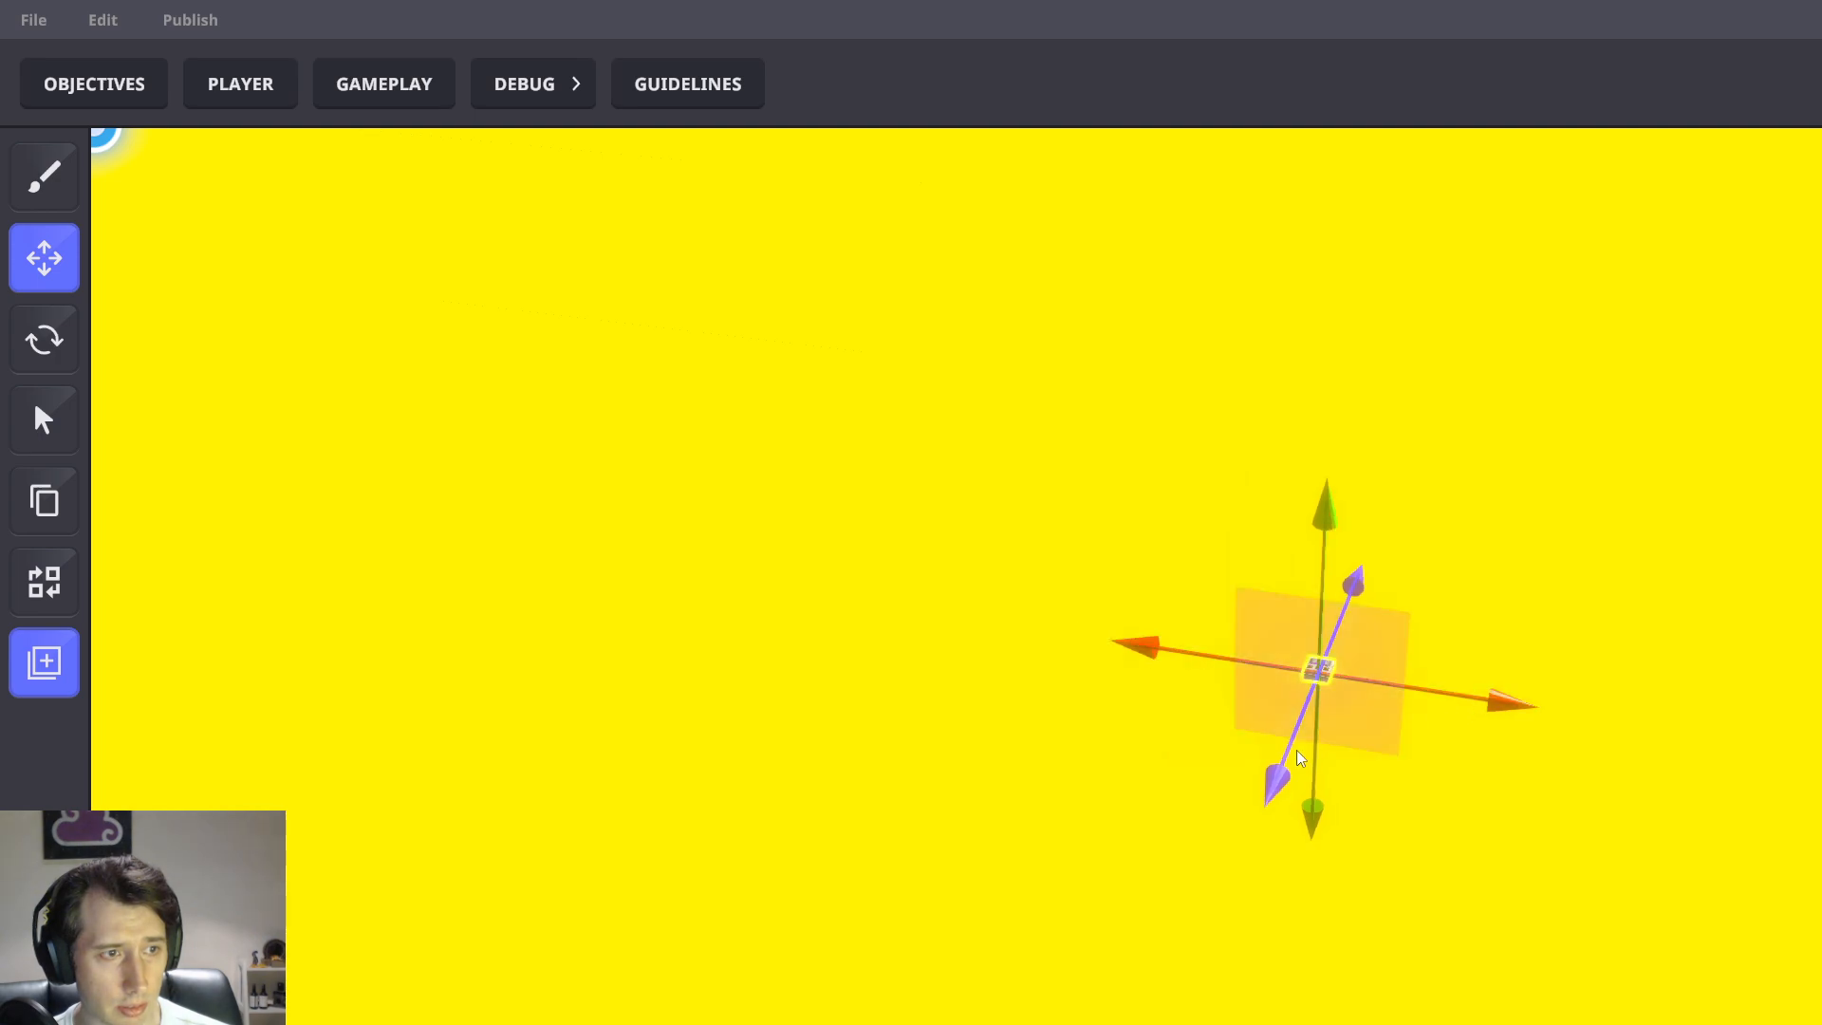
# Fine-tune the teleport object's horizontal position near the platform corner and raise it slightly above the surface
pyautogui.moveTo(1291, 752); pyautogui.dragTo(1251, 810)
pyautogui.moveTo(1500, 897); pyautogui.dragTo(1528, 854, button='right')
pyautogui.moveTo(1391, 691); pyautogui.dragTo(1477, 694)
pyautogui.moveTo(1302, 767); pyautogui.dragTo(1299, 805)
pyautogui.moveTo(1301, 809); pyautogui.dragTo(1329, 688, button='right')
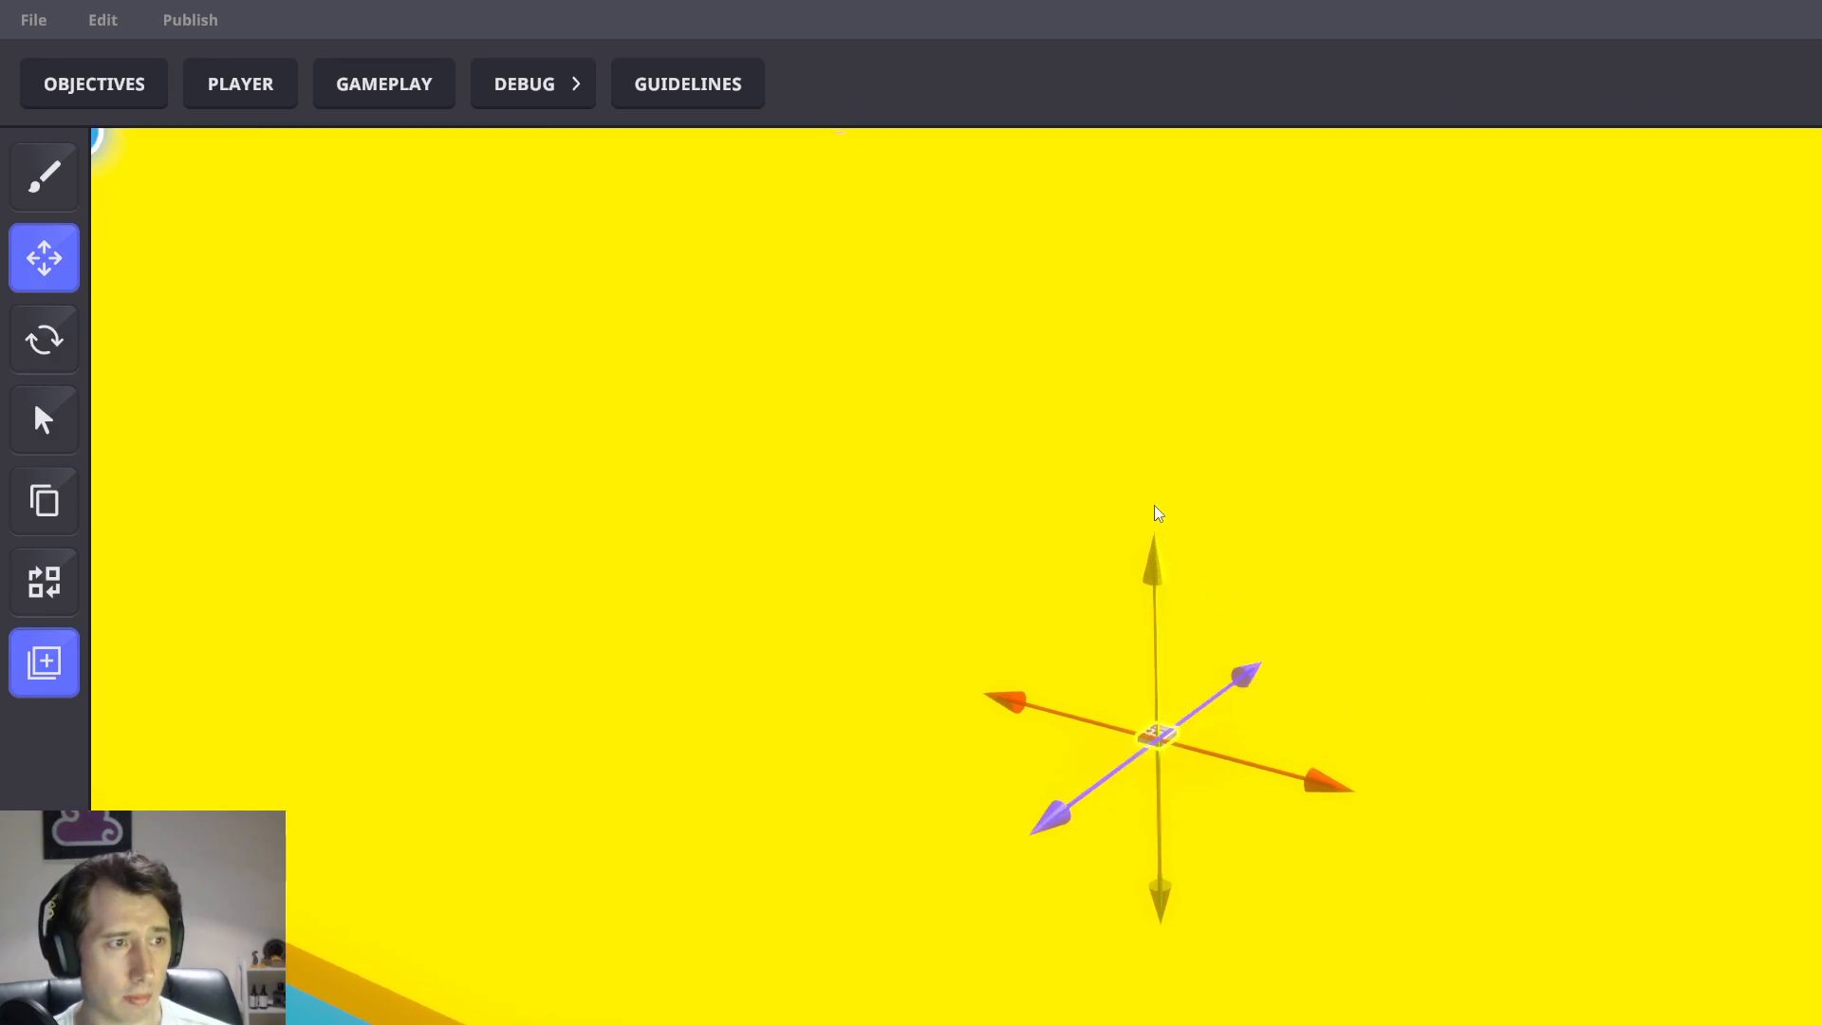
pyautogui.moveTo(1154, 509); pyautogui.dragTo(1155, 427)
pyautogui.moveTo(1521, 530); pyautogui.dragTo(1470, 516, button='right')
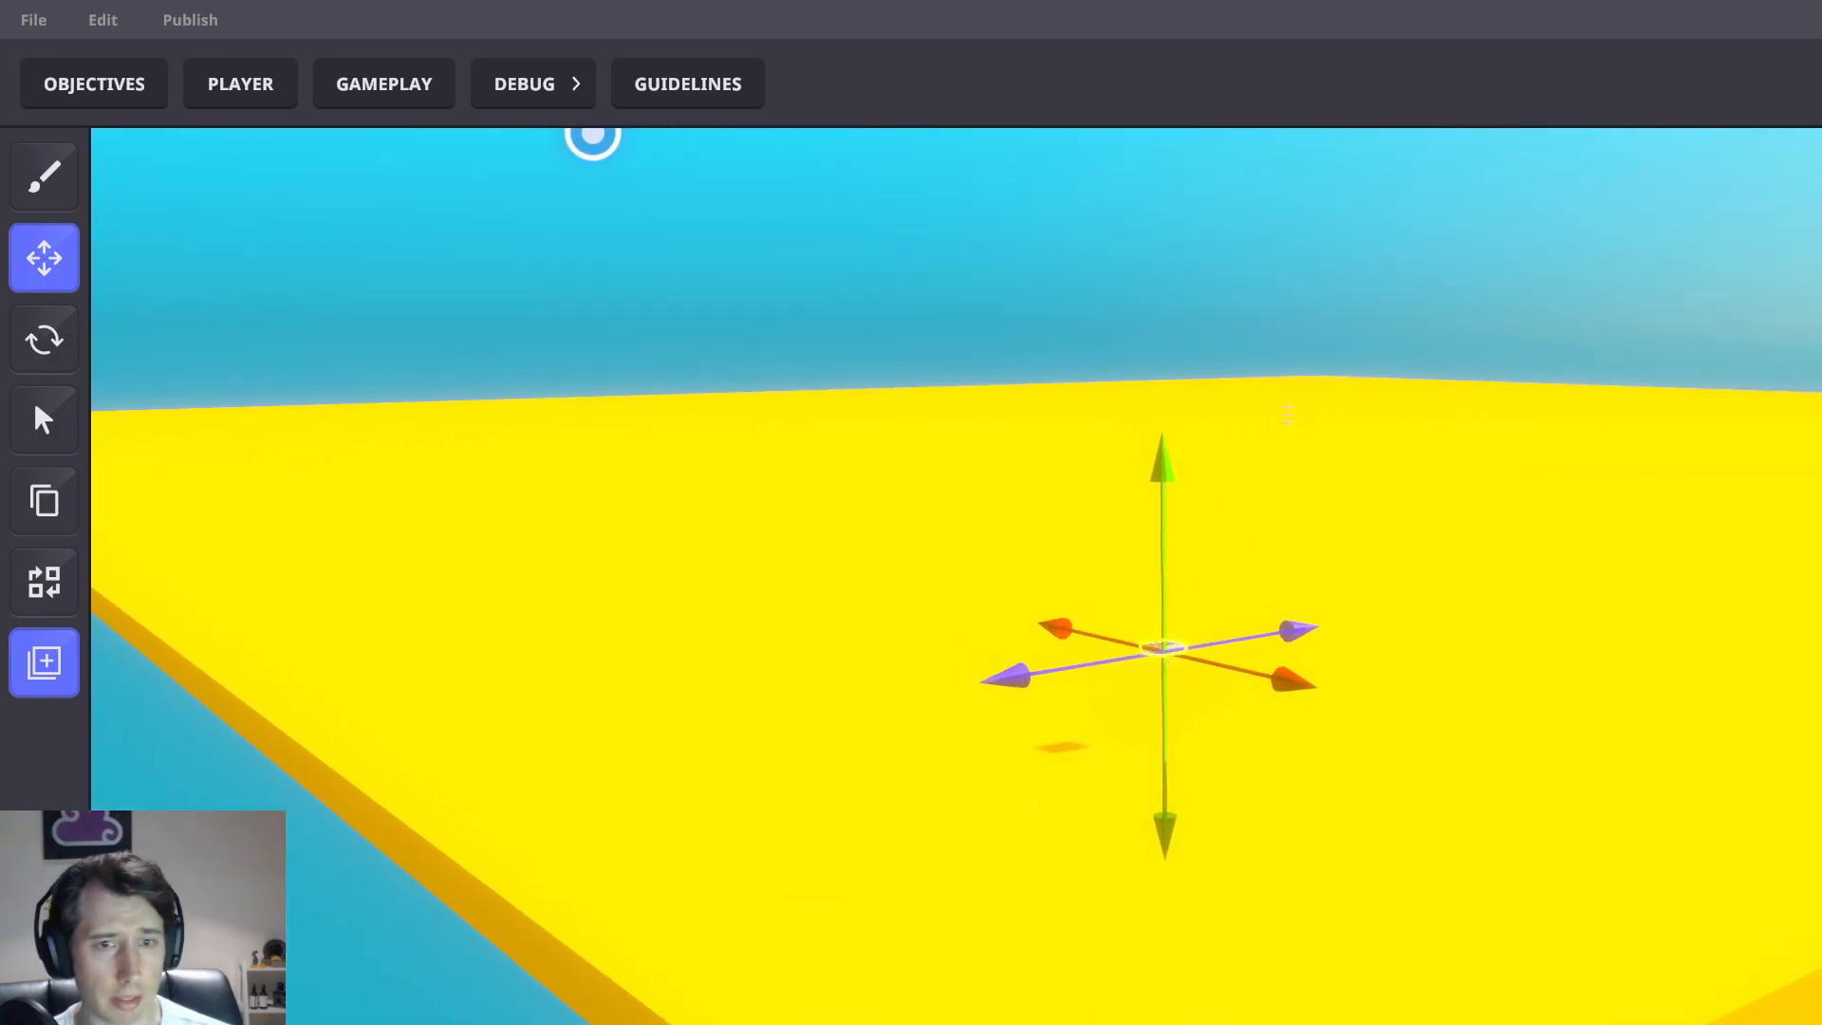
pyautogui.moveTo(1605, 667); pyautogui.dragTo(1818, 757, button='right')
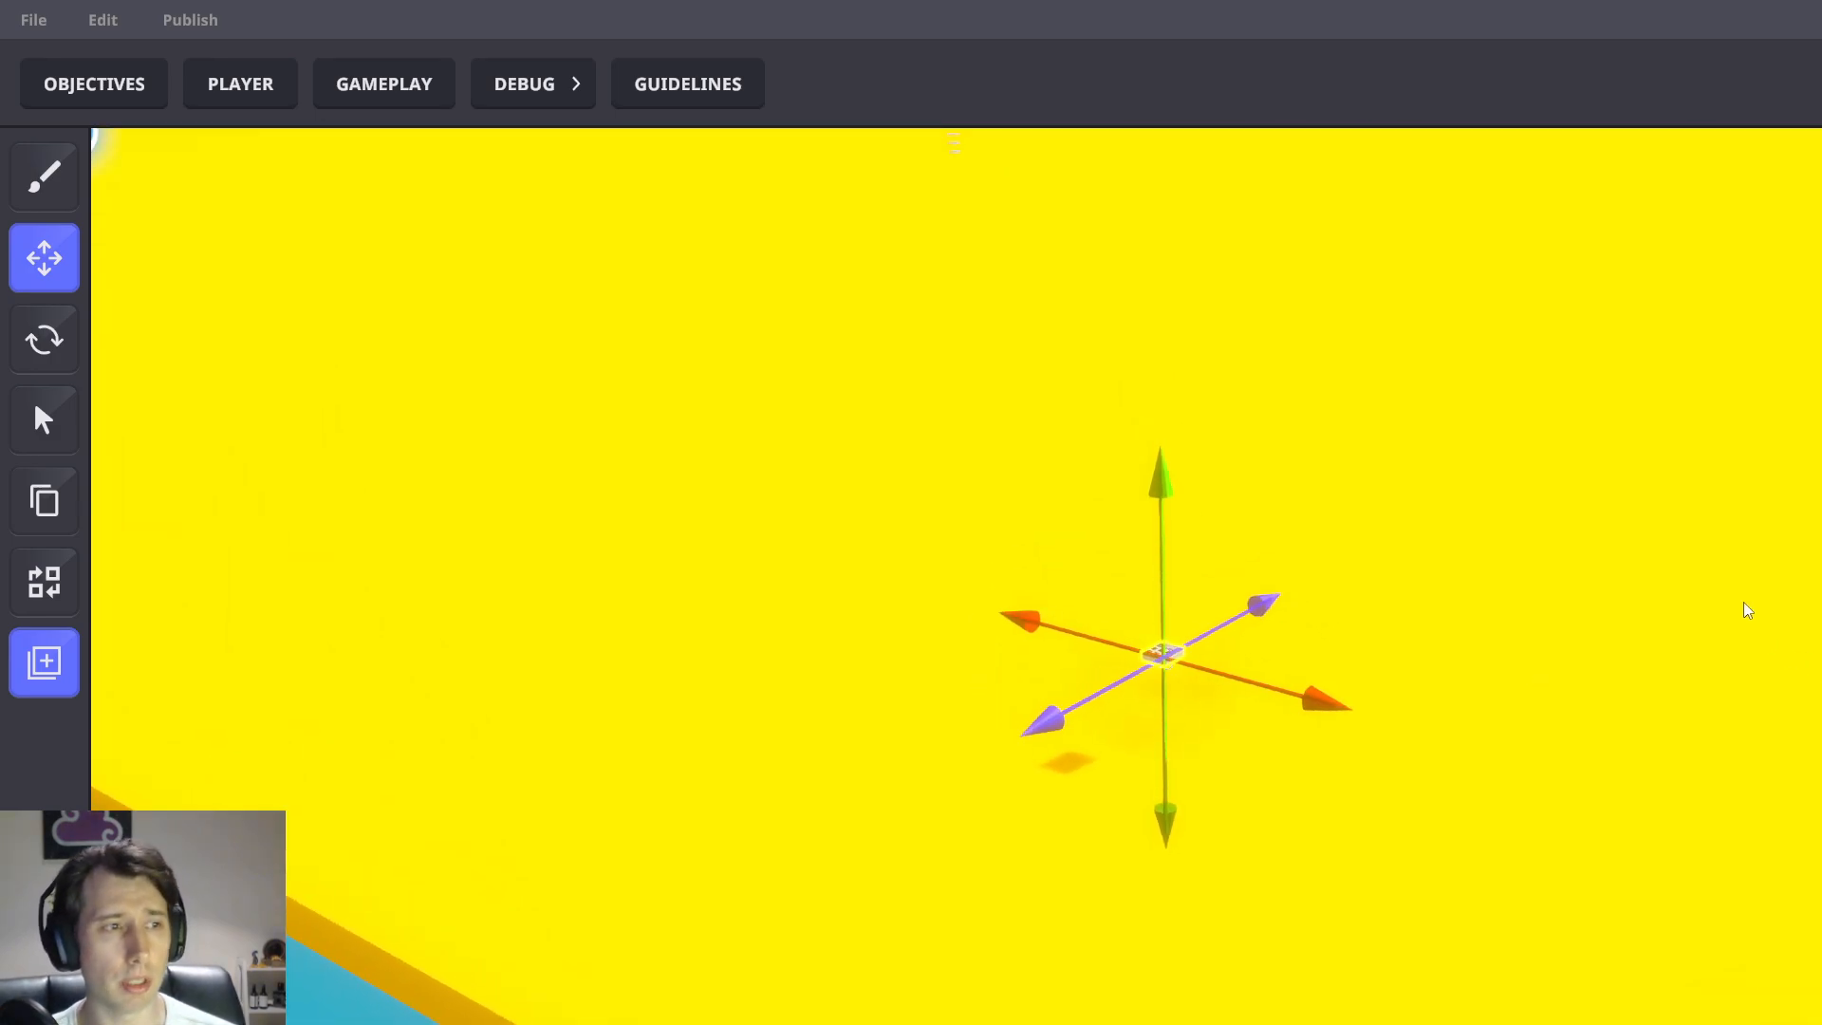
# Return to the lobby and save the changes to the teleport object
pyautogui.moveTo(1741, 611); pyautogui.dragTo(1594, 557, button='right')
pyautogui.moveTo(1091, 375); pyautogui.dragTo(1148, 547, button='right')
pyautogui.moveTo(1148, 543); pyautogui.dragTo(1016, 1021, button='middle')
pyautogui.scroll(3, 1456, 575)
pyautogui.moveTo(1546, 581); pyautogui.dragTo(1481, 689, button='right')
pyautogui.moveTo(1480, 689); pyautogui.dragTo(1656, 713, button='middle')
pyautogui.moveTo(1655, 714); pyautogui.dragTo(1593, 682, button='right')
pyautogui.scroll(5, 798, 467)
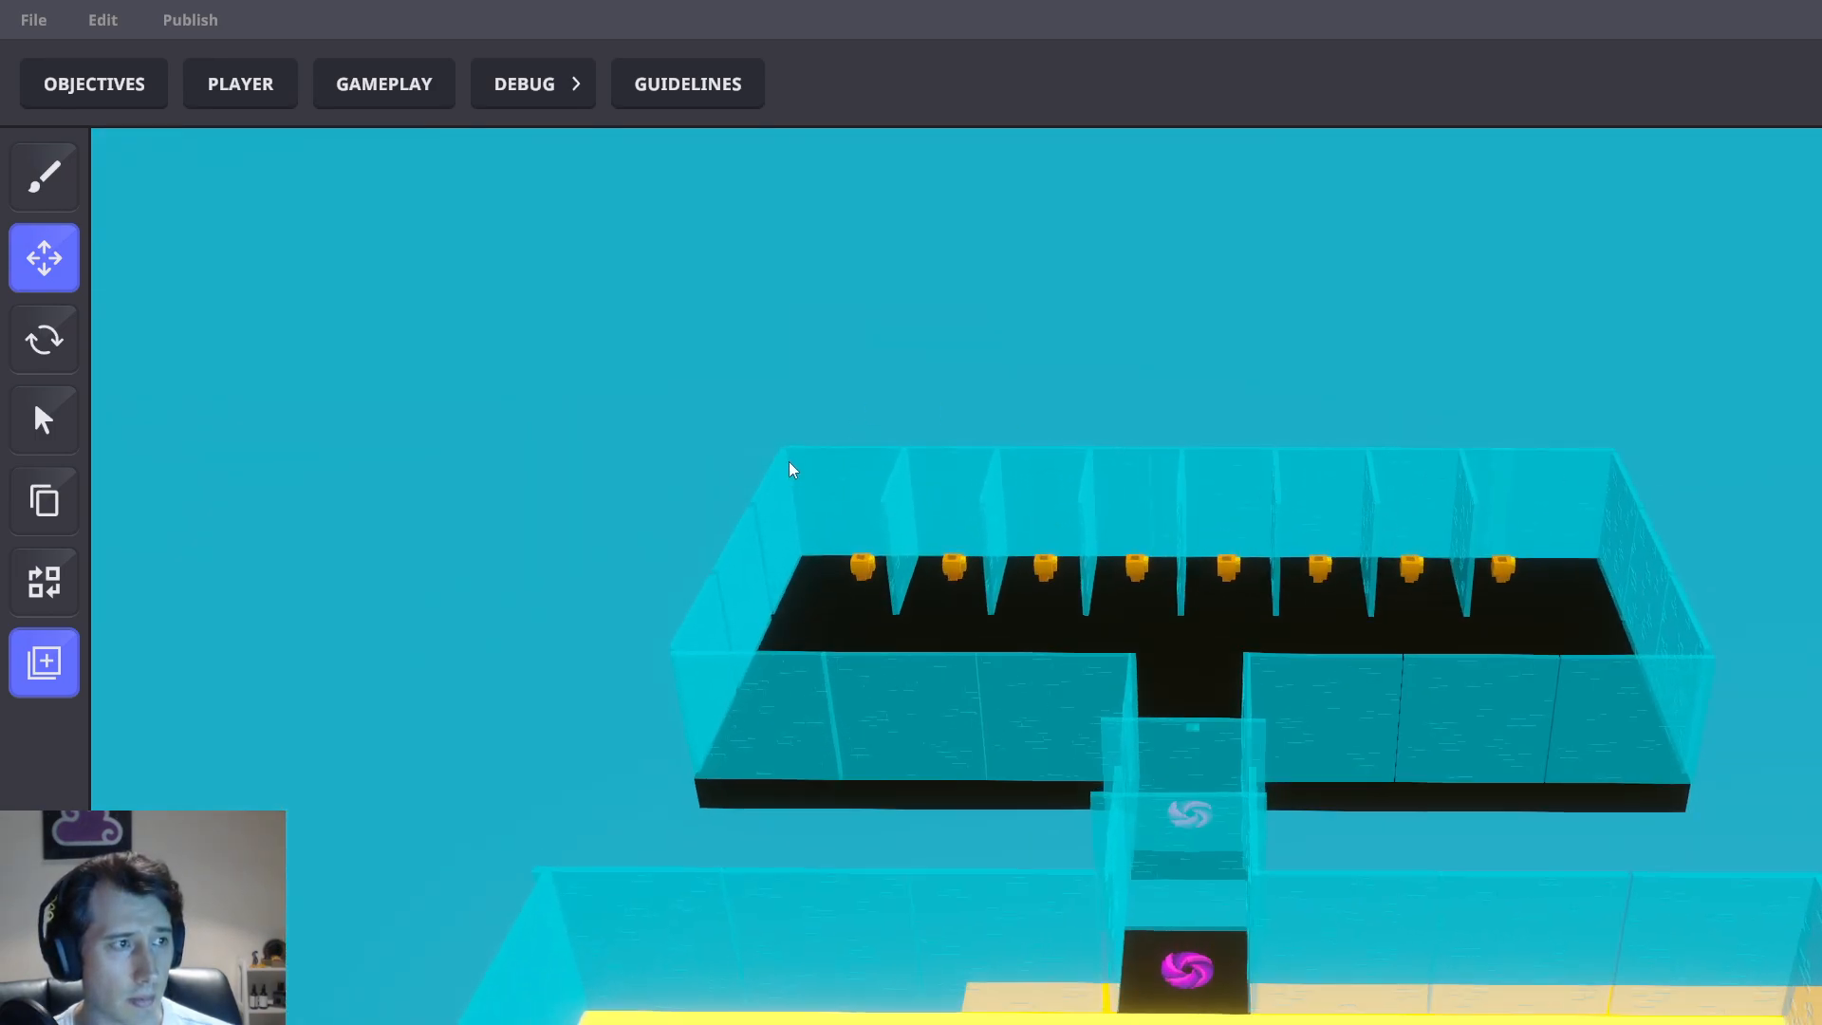
pyautogui.scroll(-3, 1063, 608)
pyautogui.moveTo(1789, 688); pyautogui.dragTo(1615, 557, button='middle')
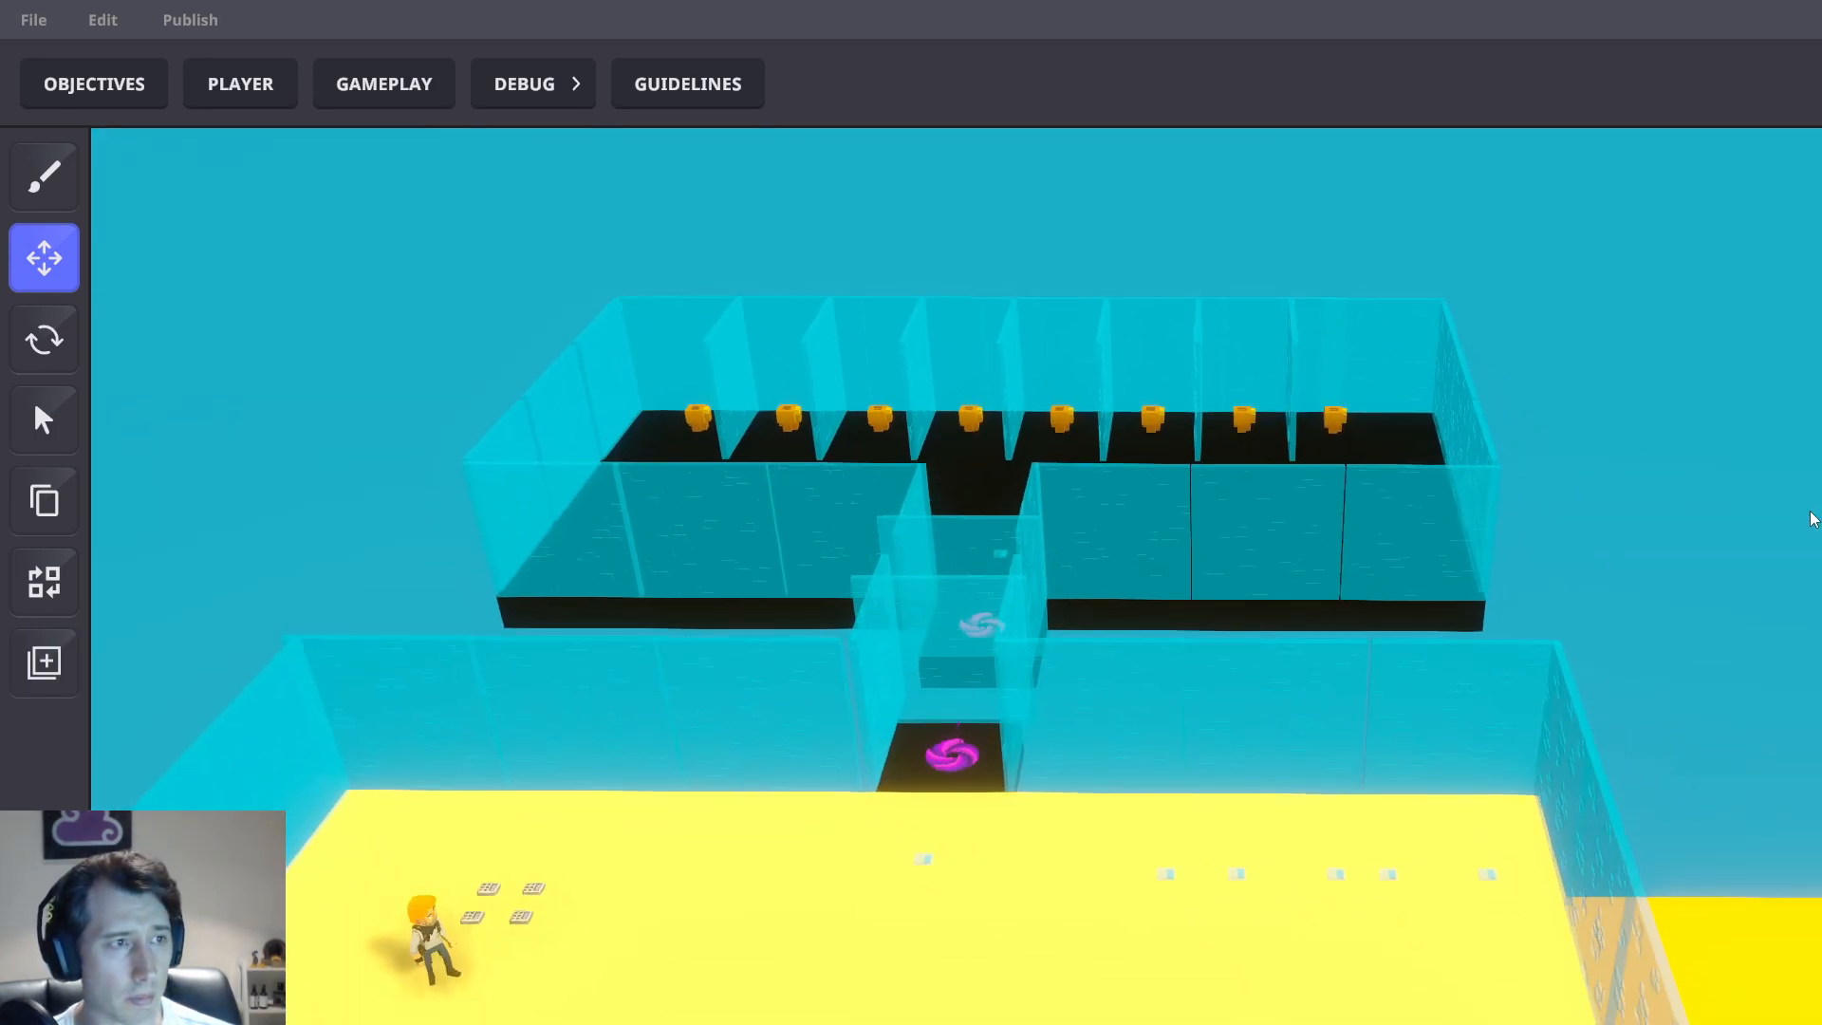
pyautogui.scroll(-3, 1784, 531)
pyautogui.moveTo(1720, 650); pyautogui.dragTo(1644, 552, button='middle')
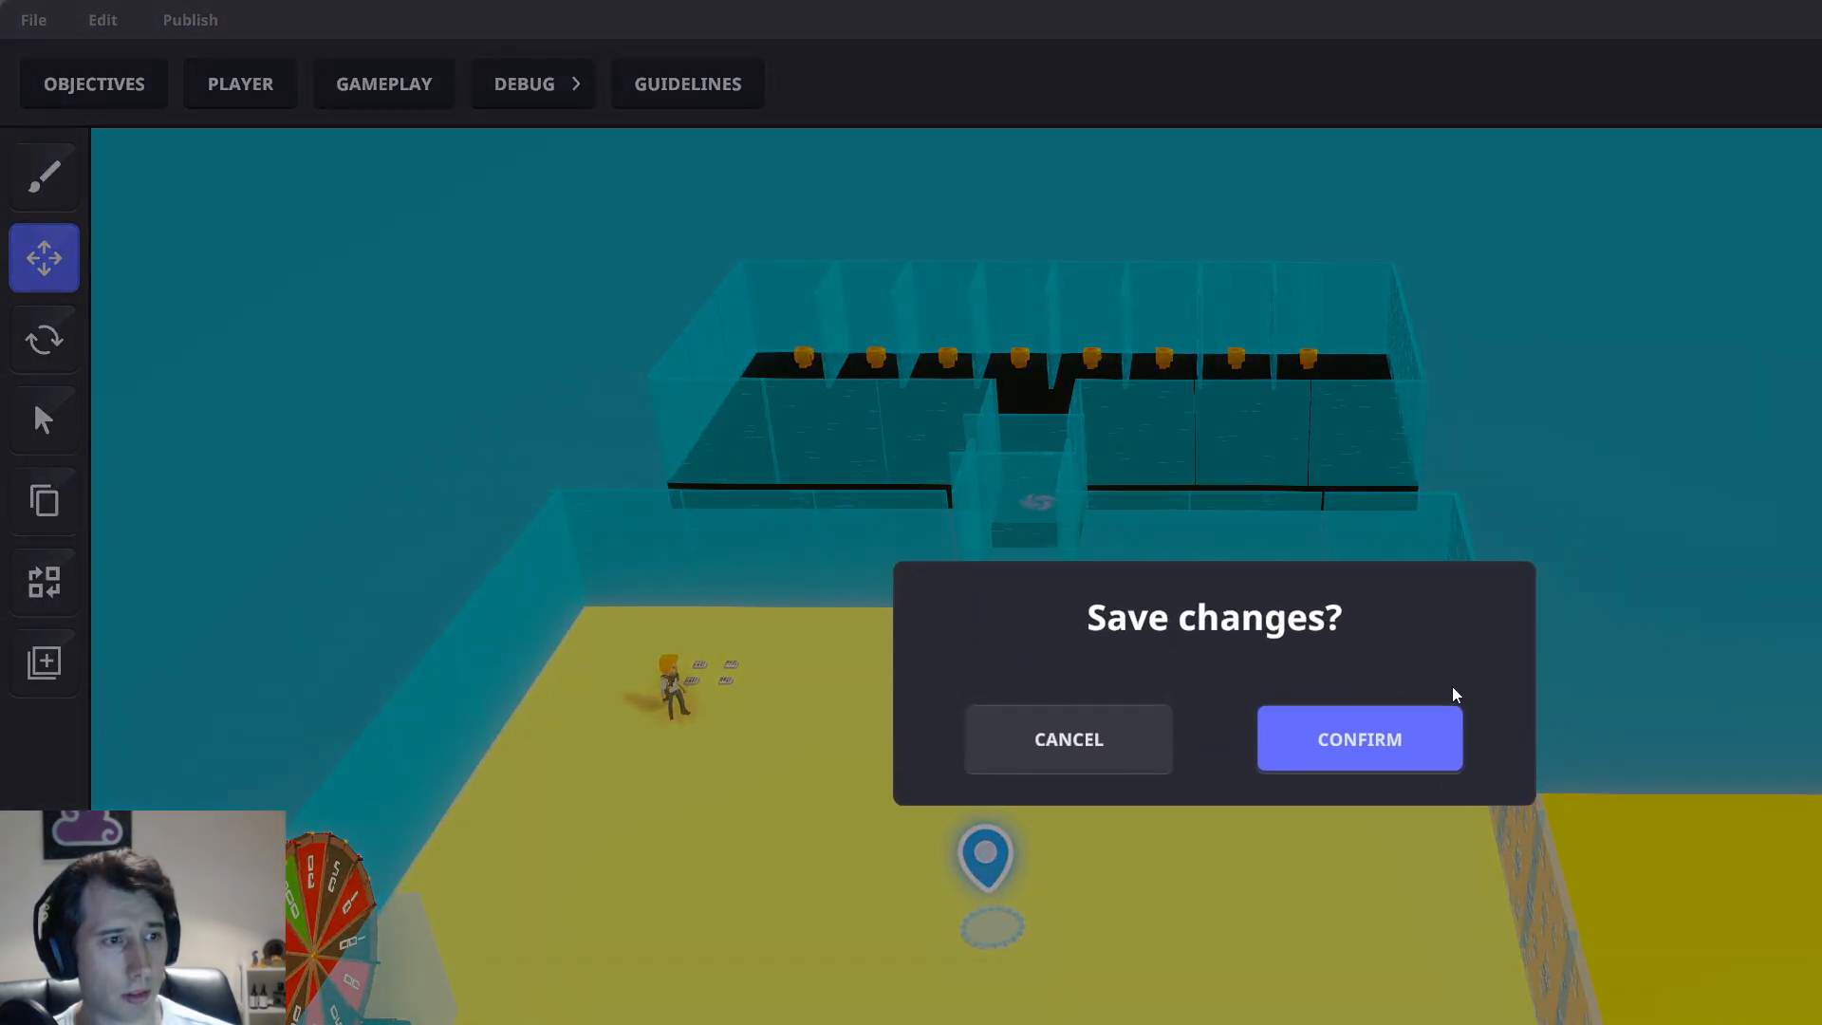
pyautogui.click(1363, 734)
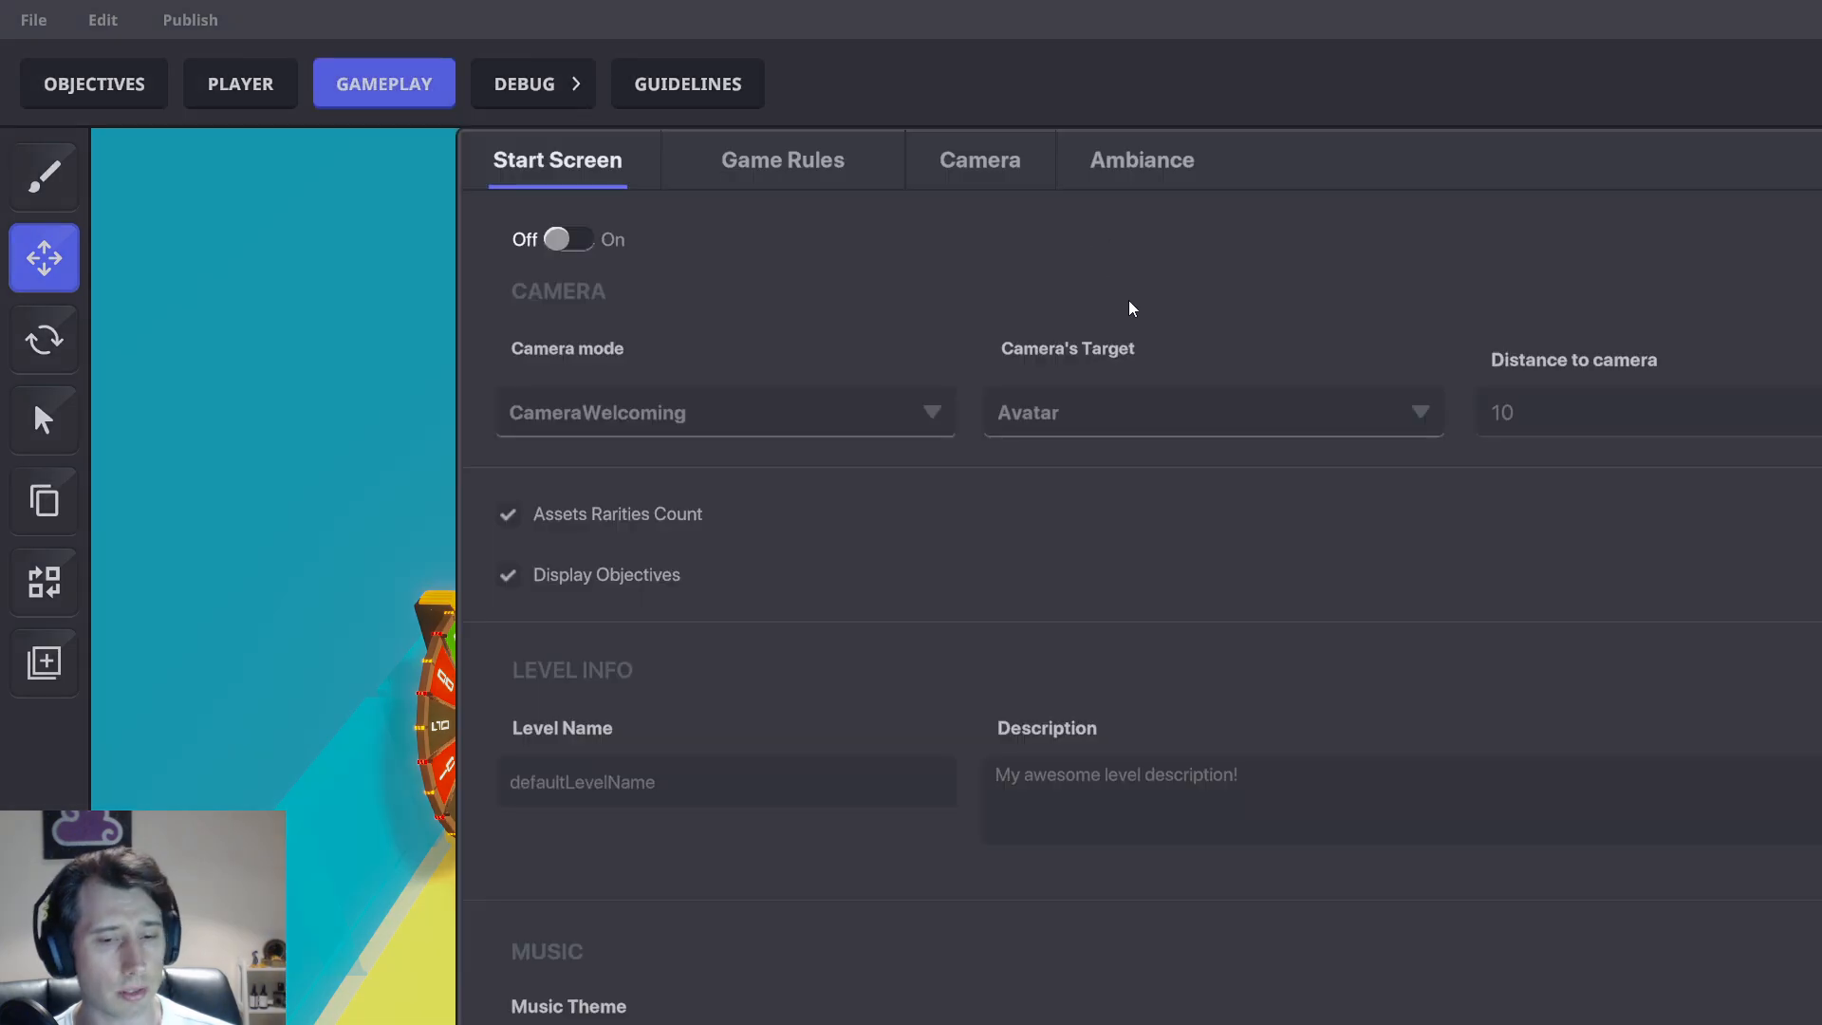
# Check the "TP Player to battle area" preset in the asset library and the small object near the lobby wall
pyautogui.press('Escape')
pyautogui.click(1723, 1020)
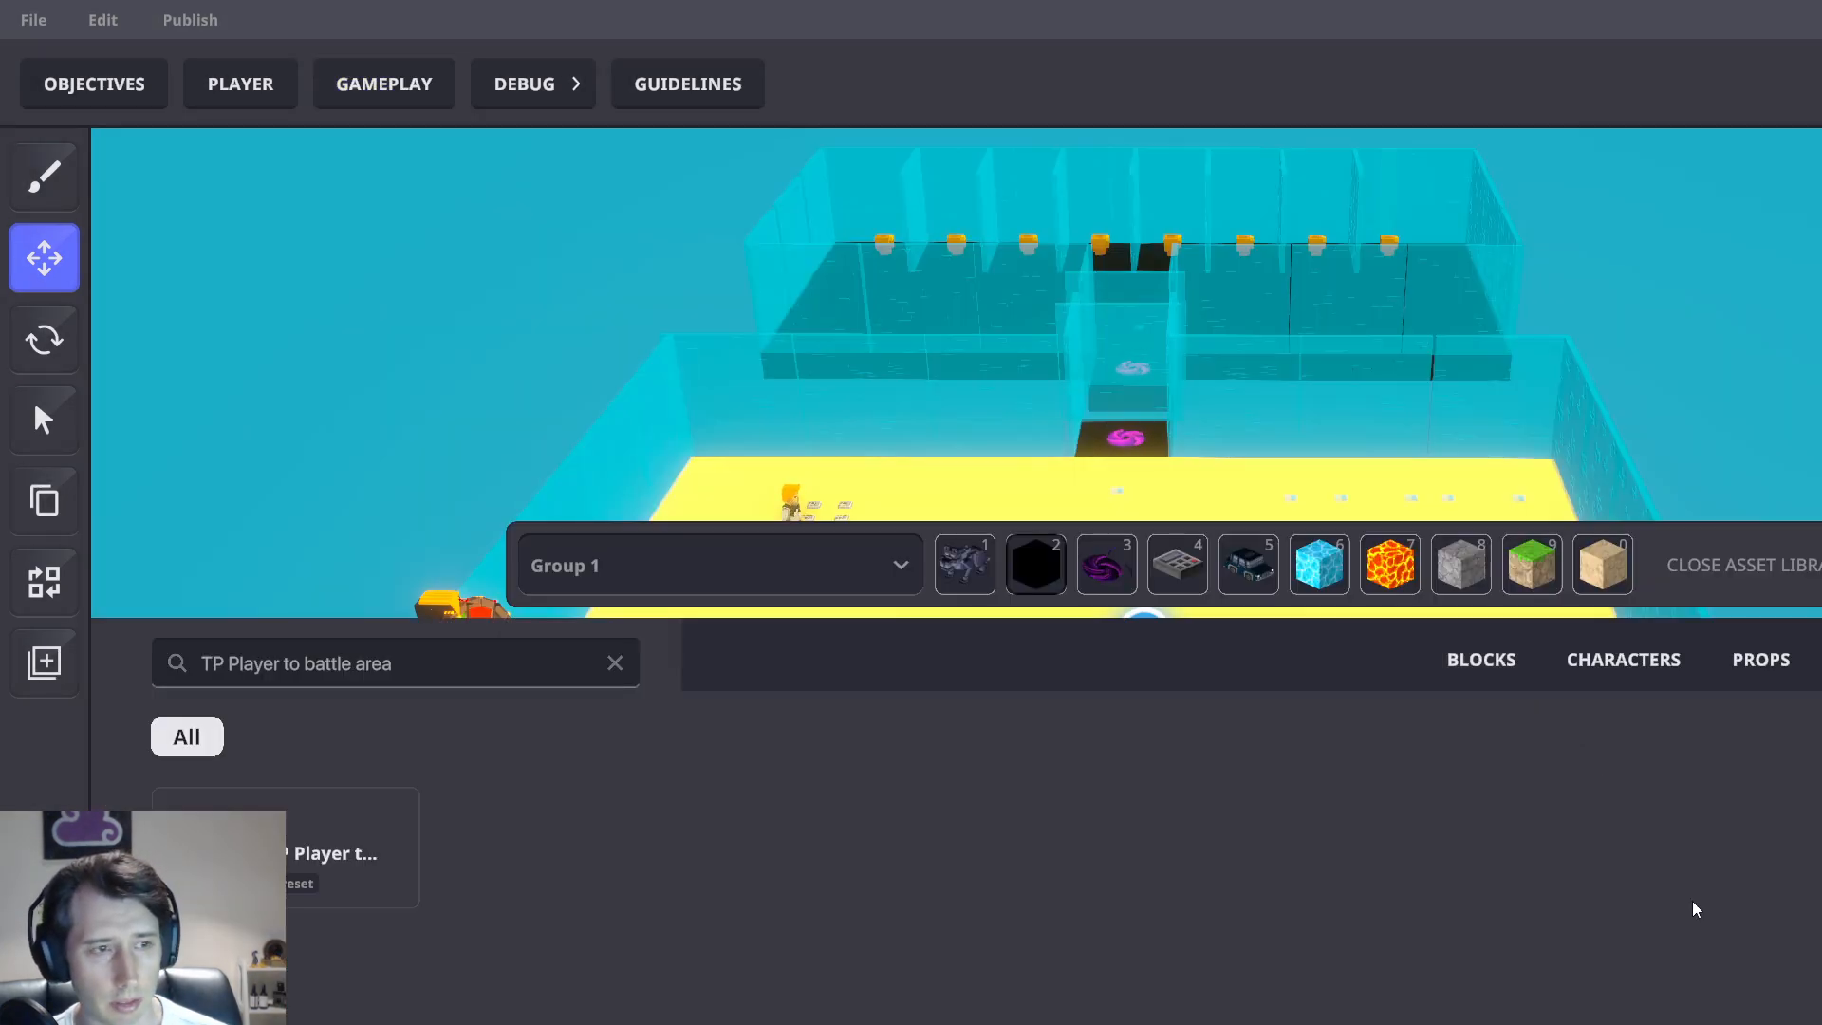
pyautogui.click(285, 848)
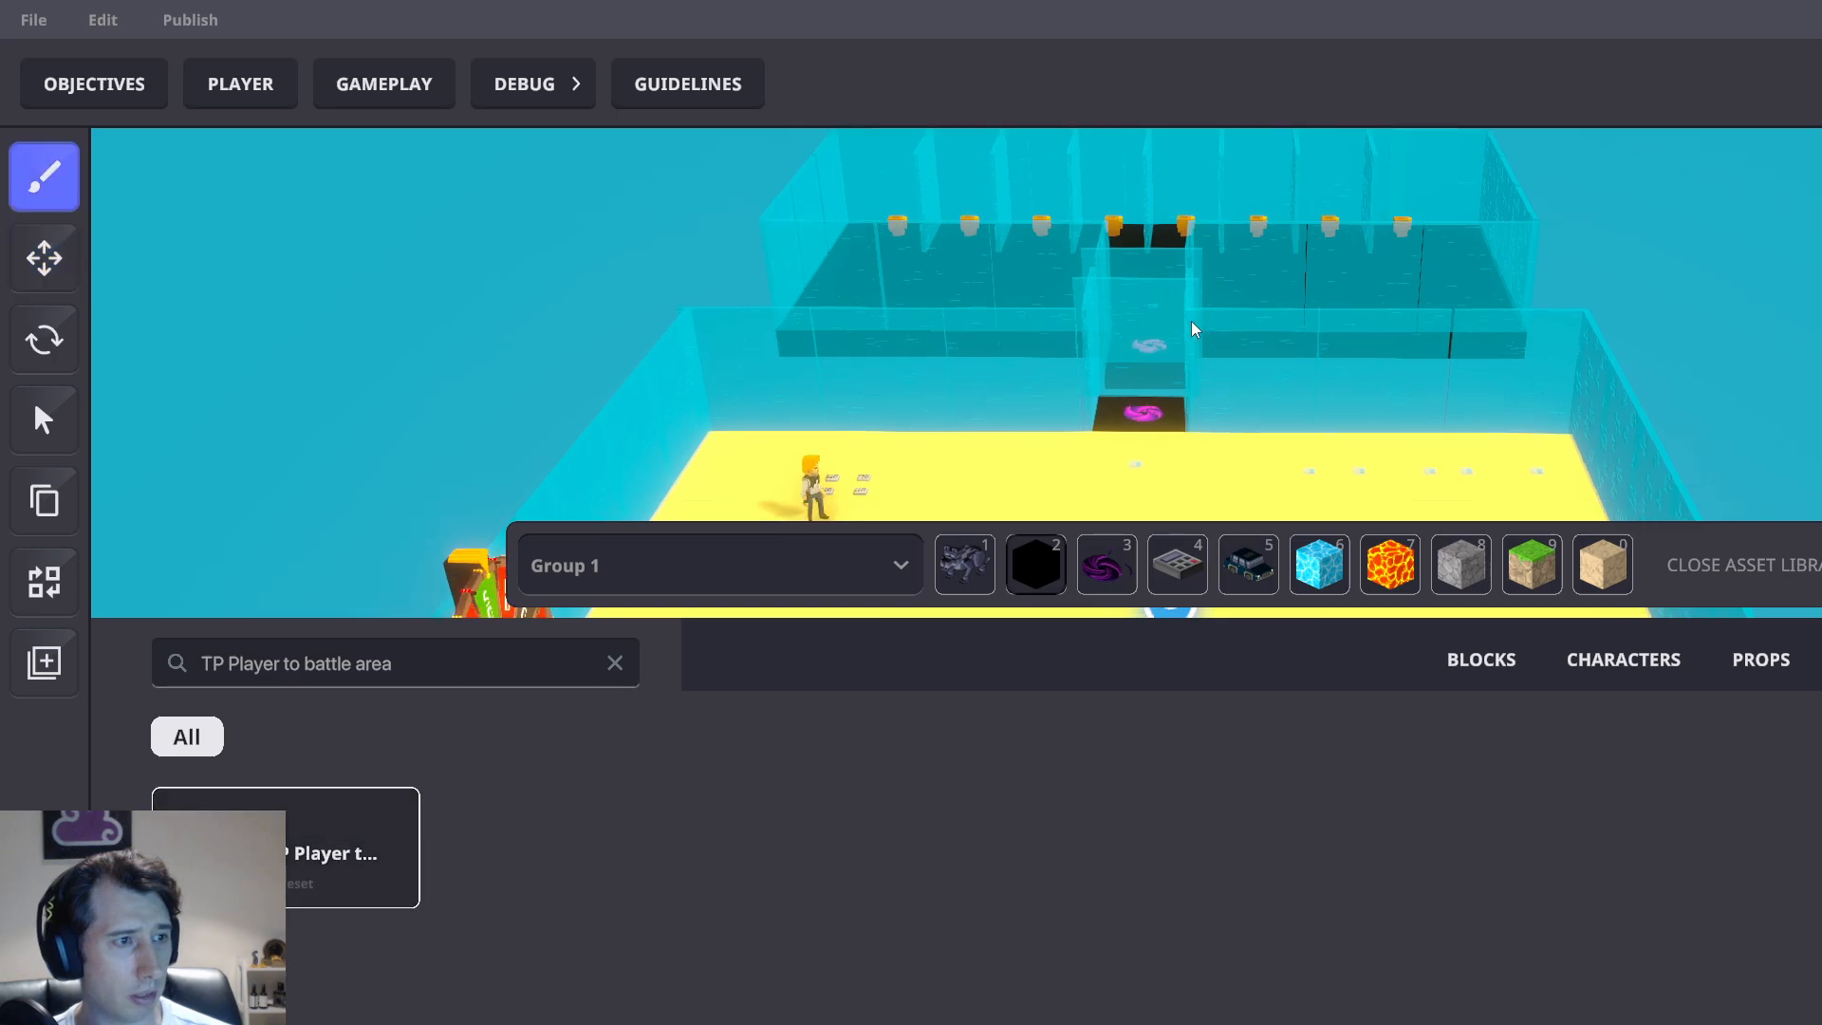
pyautogui.click(45, 256)
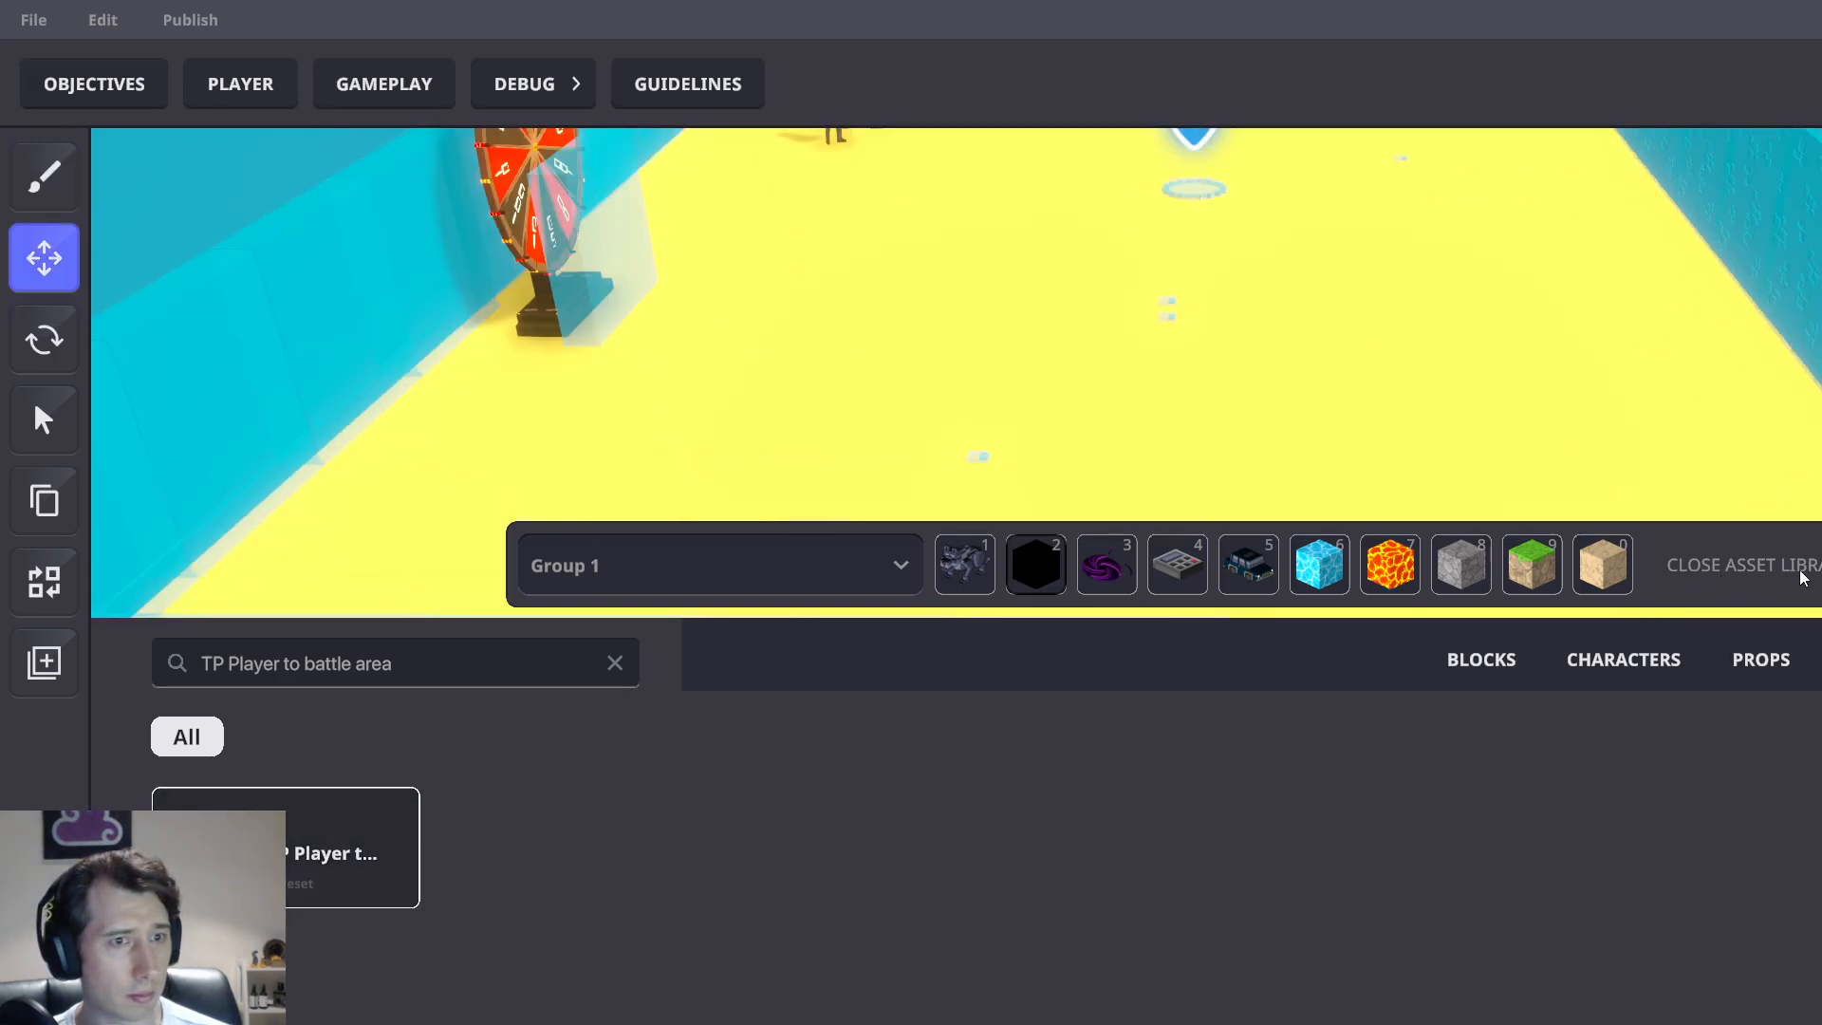
pyautogui.click(1798, 567)
pyautogui.click(982, 465)
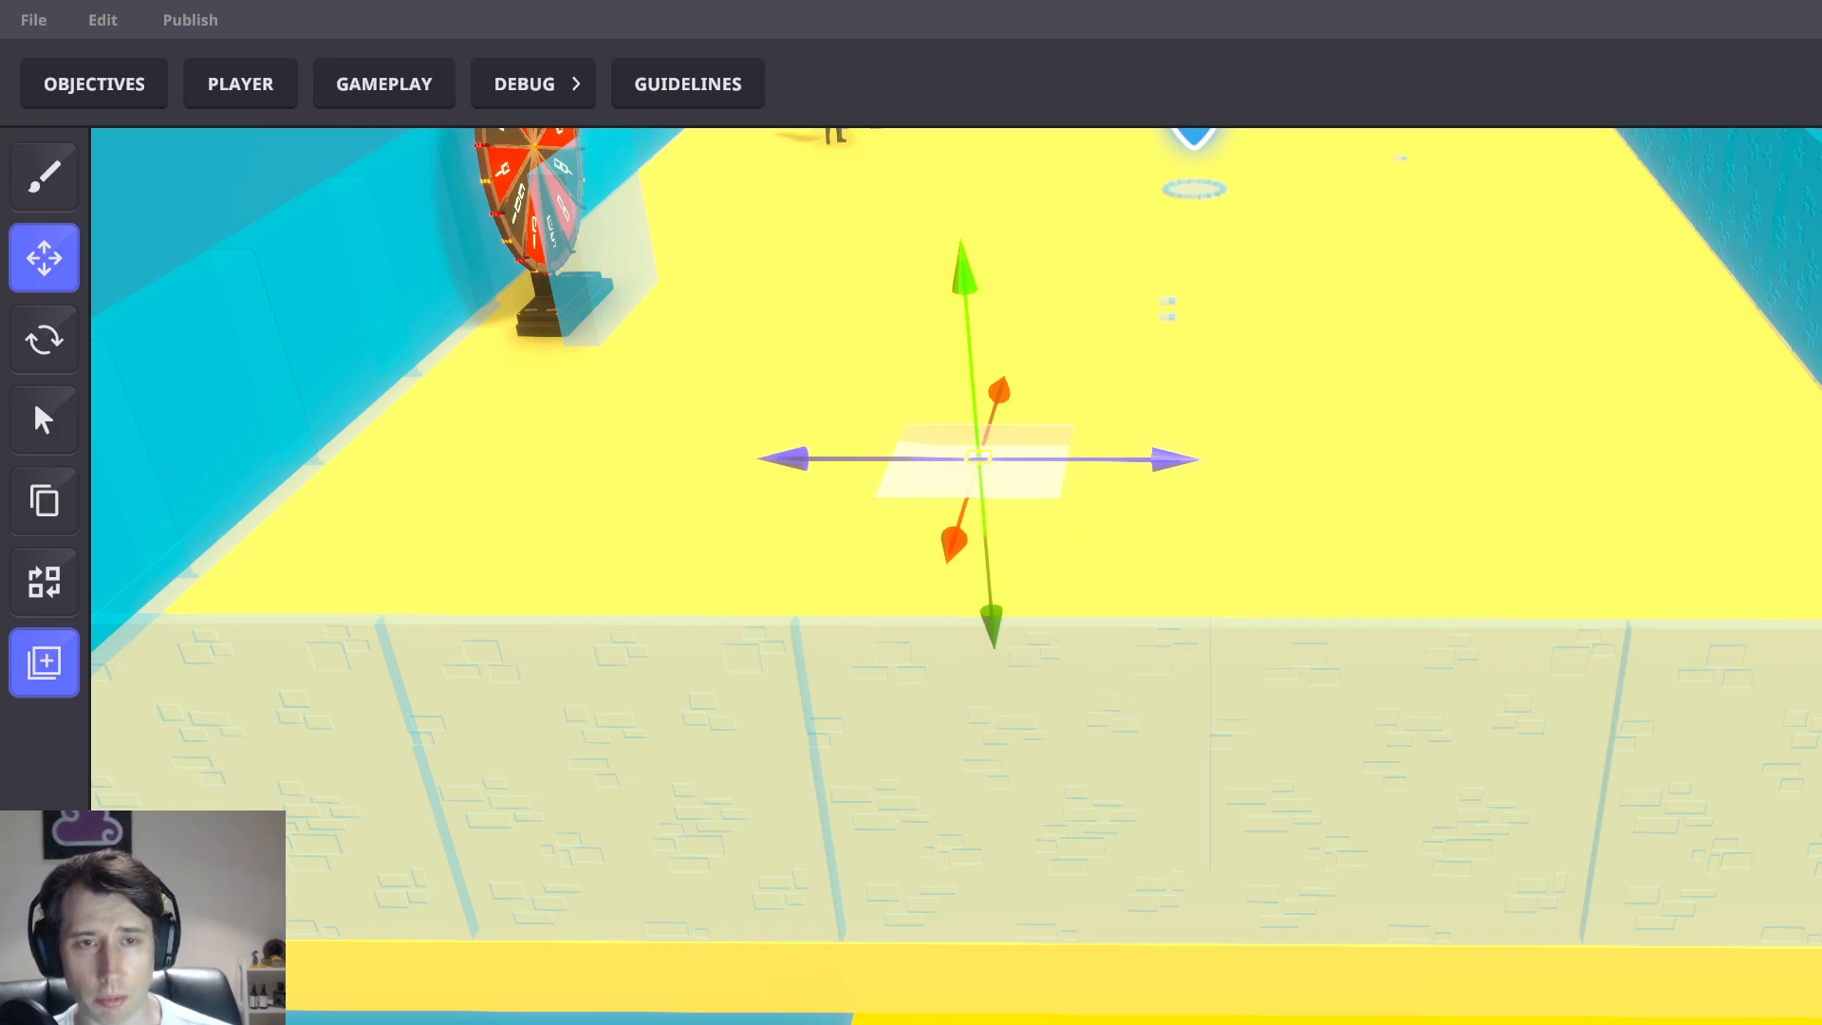
# Add a Compare numbers rule to an empty area of the game rules
pyautogui.click(387, 93)
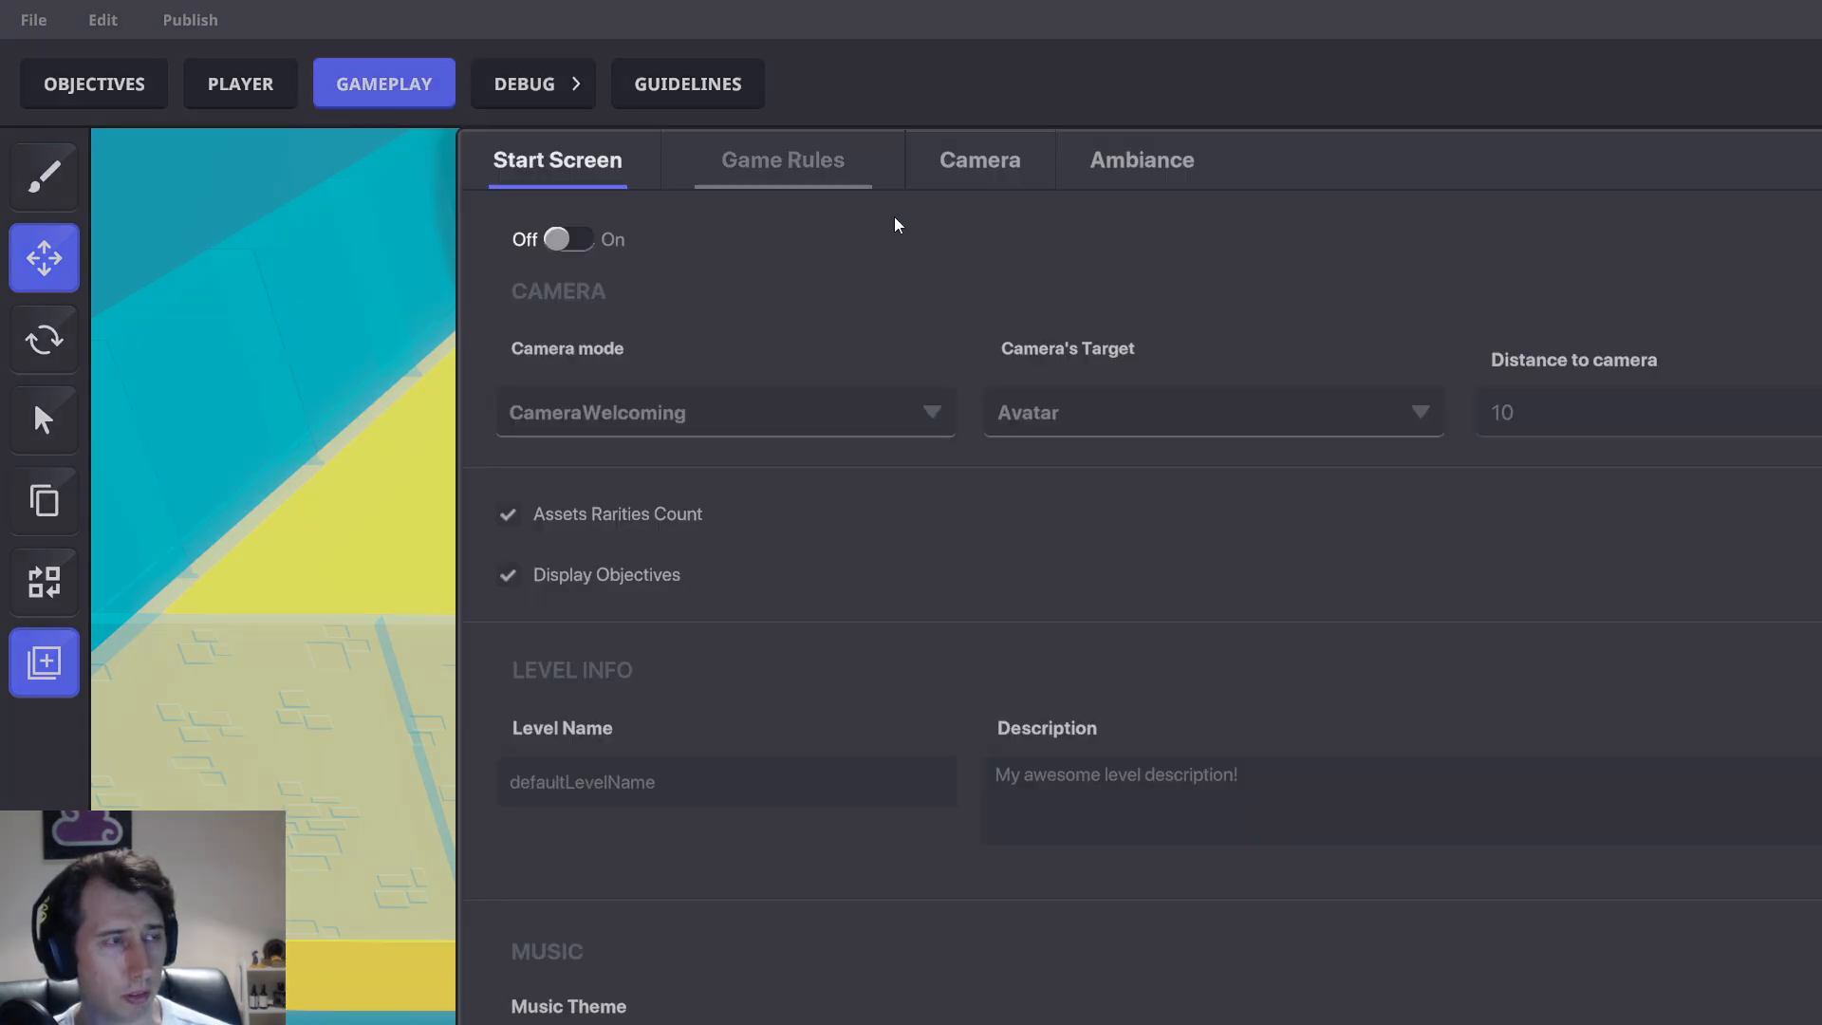
pyautogui.click(783, 162)
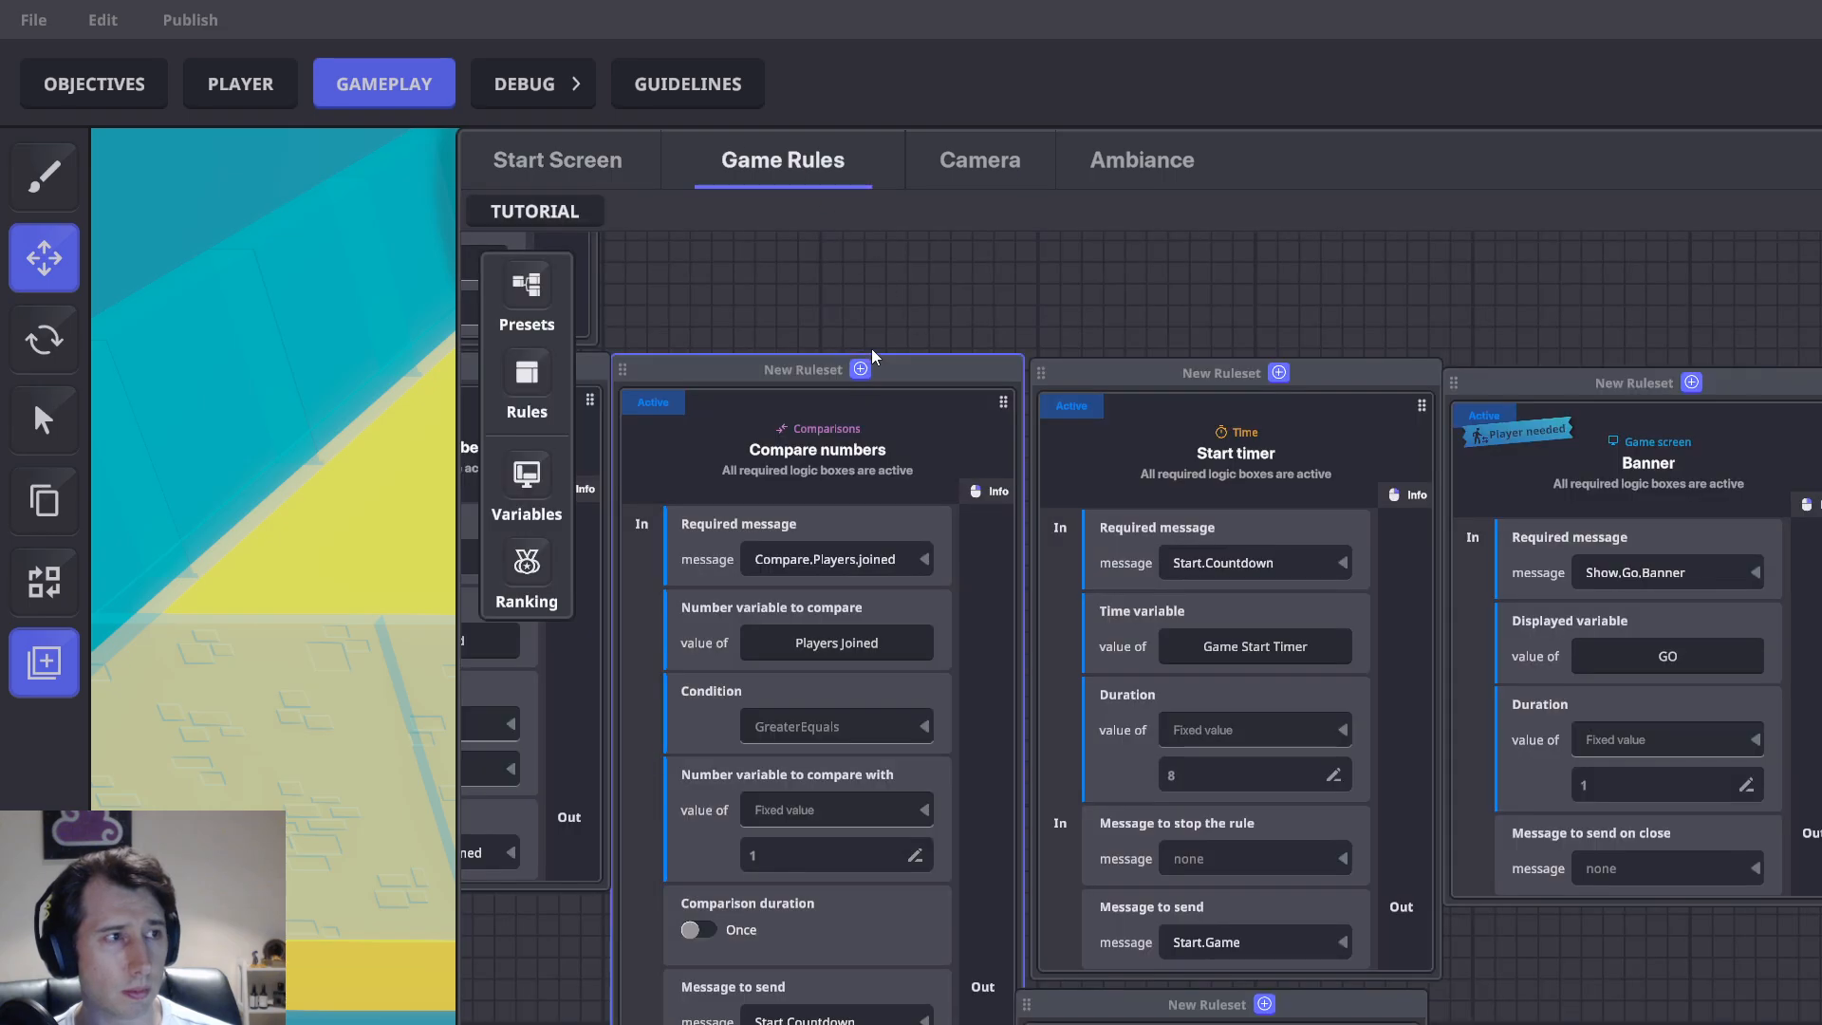
pyautogui.moveTo(791, 547); pyautogui.dragTo(837, 774)
pyautogui.moveTo(1014, 427); pyautogui.dragTo(855, 741)
pyautogui.click(527, 475)
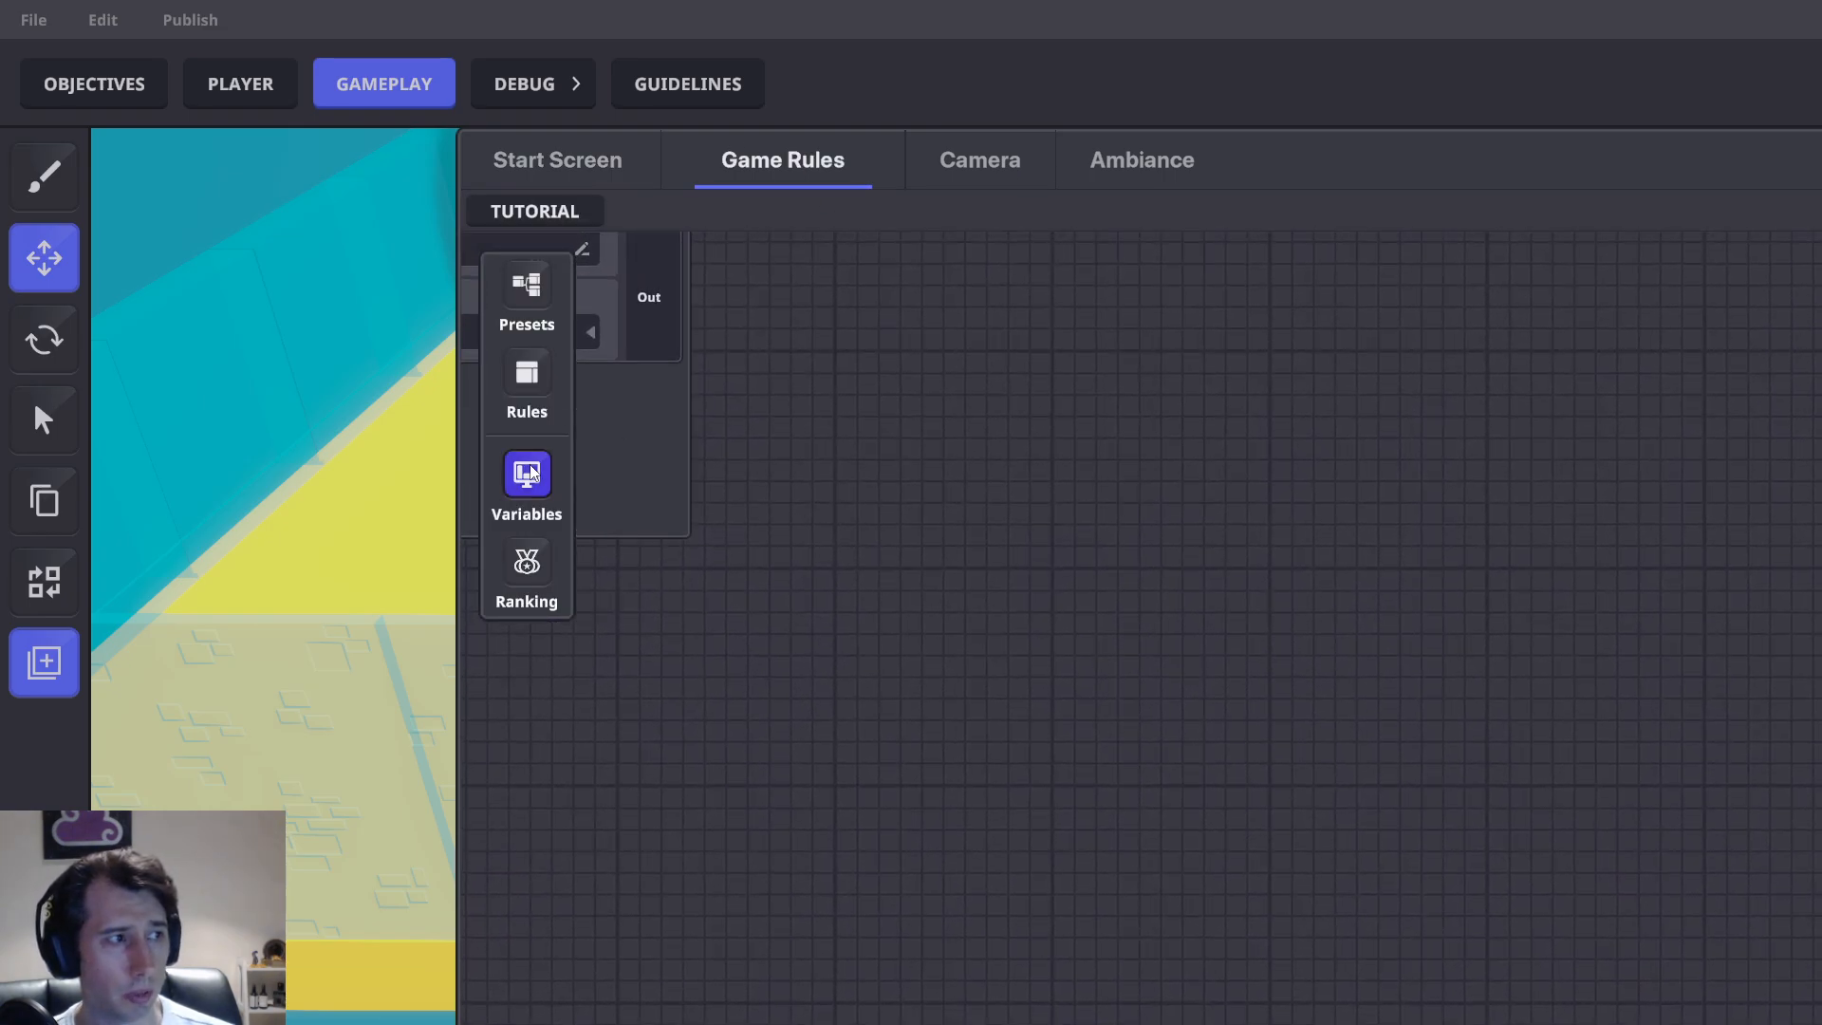
pyautogui.click(527, 375)
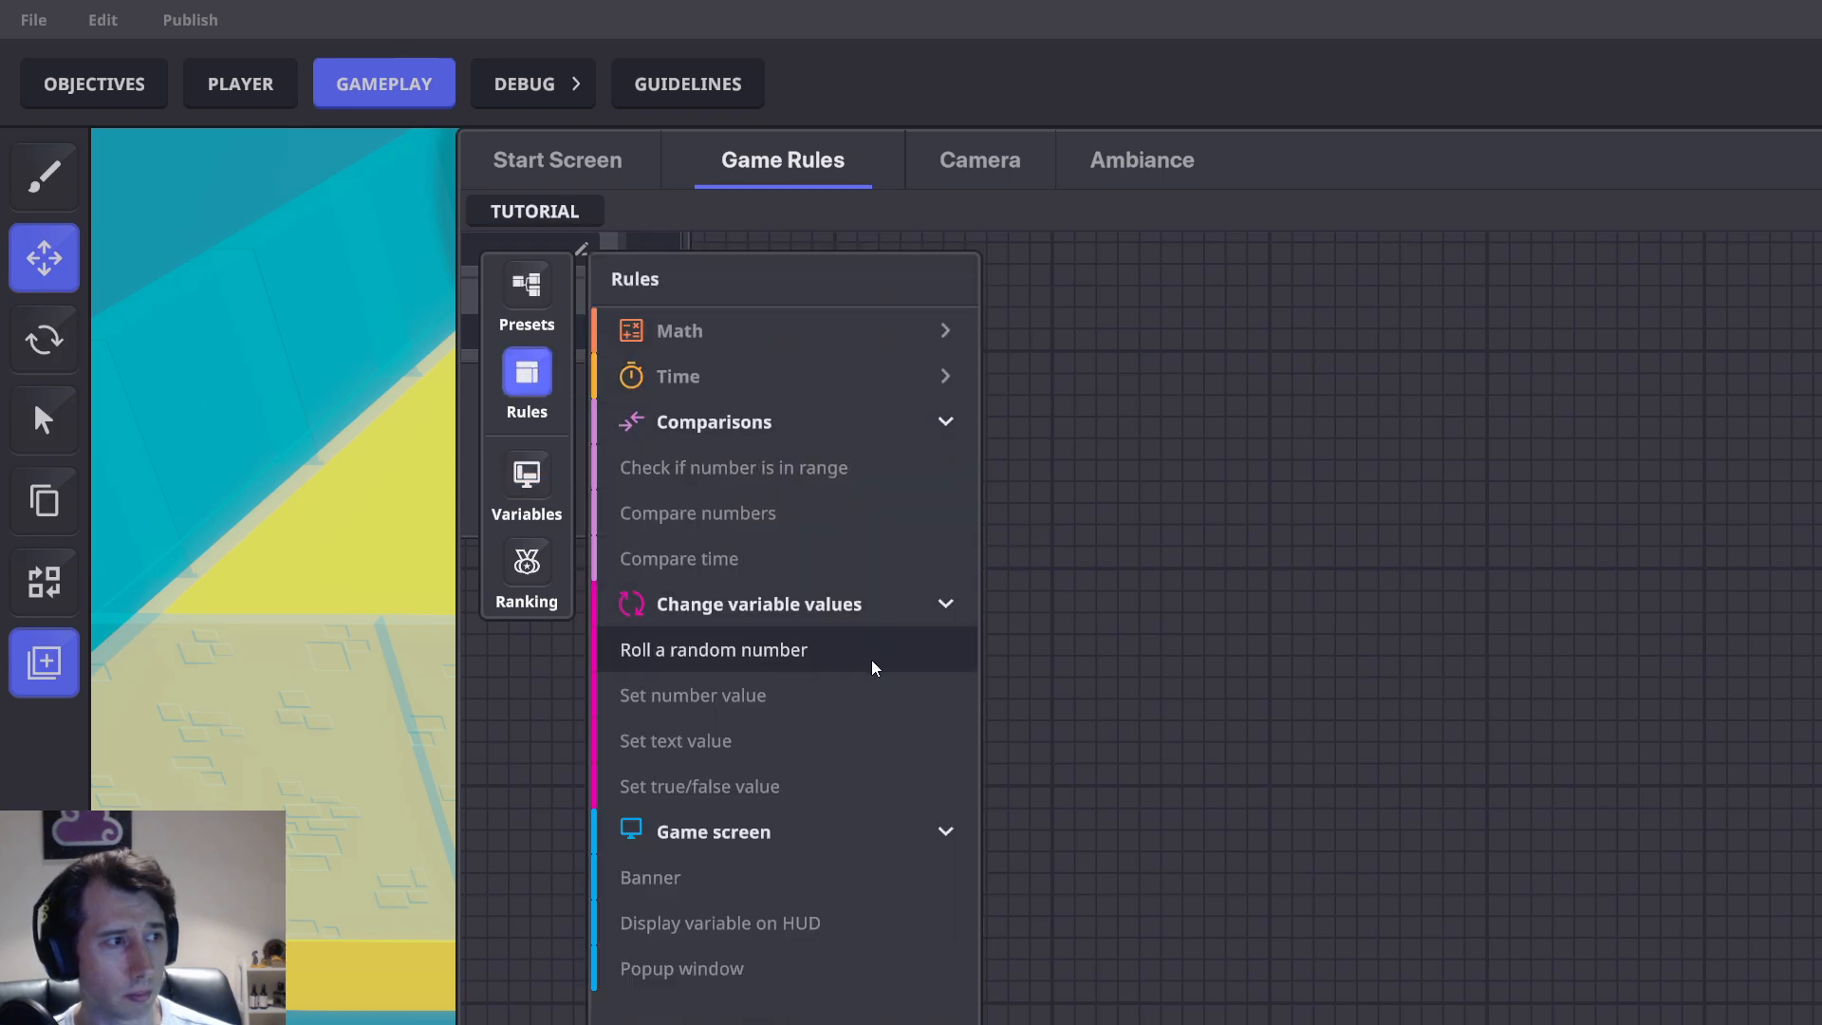
pyautogui.click(755, 513)
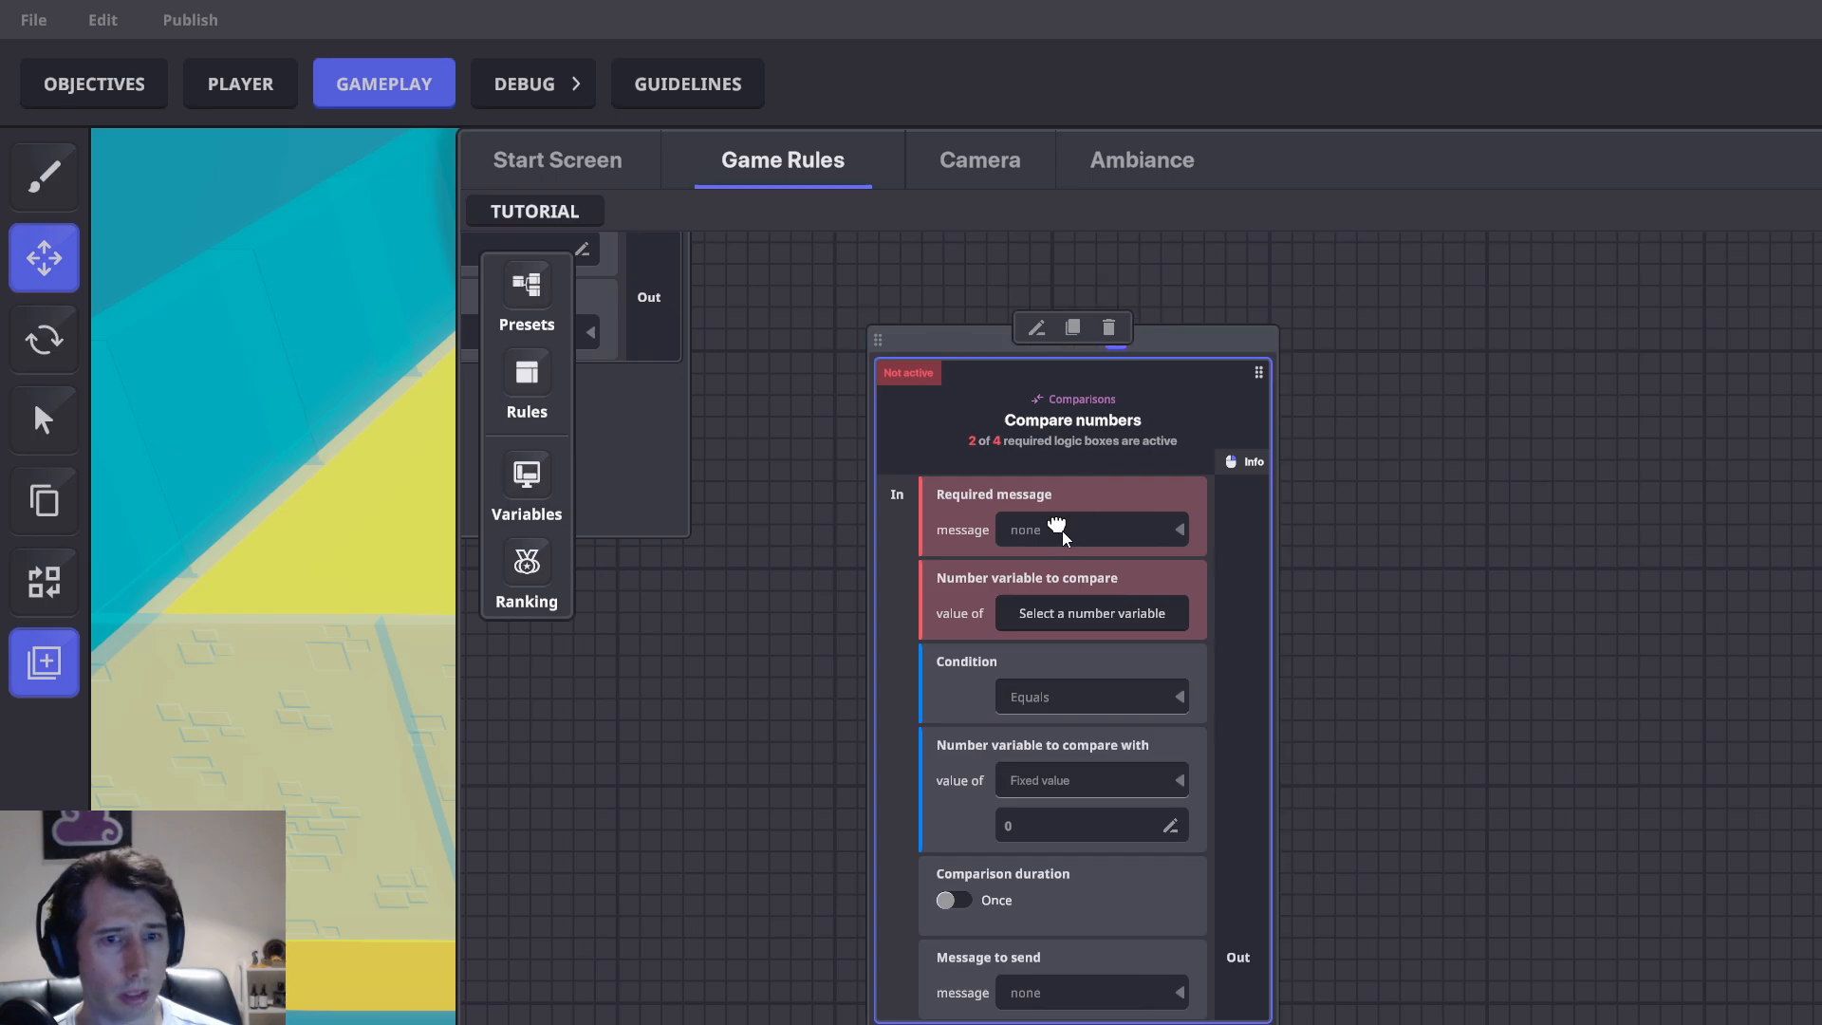
# Set the rule's required message to TP.Player.to.battle.area and its number variable to compare to Player number
pyautogui.click(1068, 530)
pyautogui.write('TP.Pla')
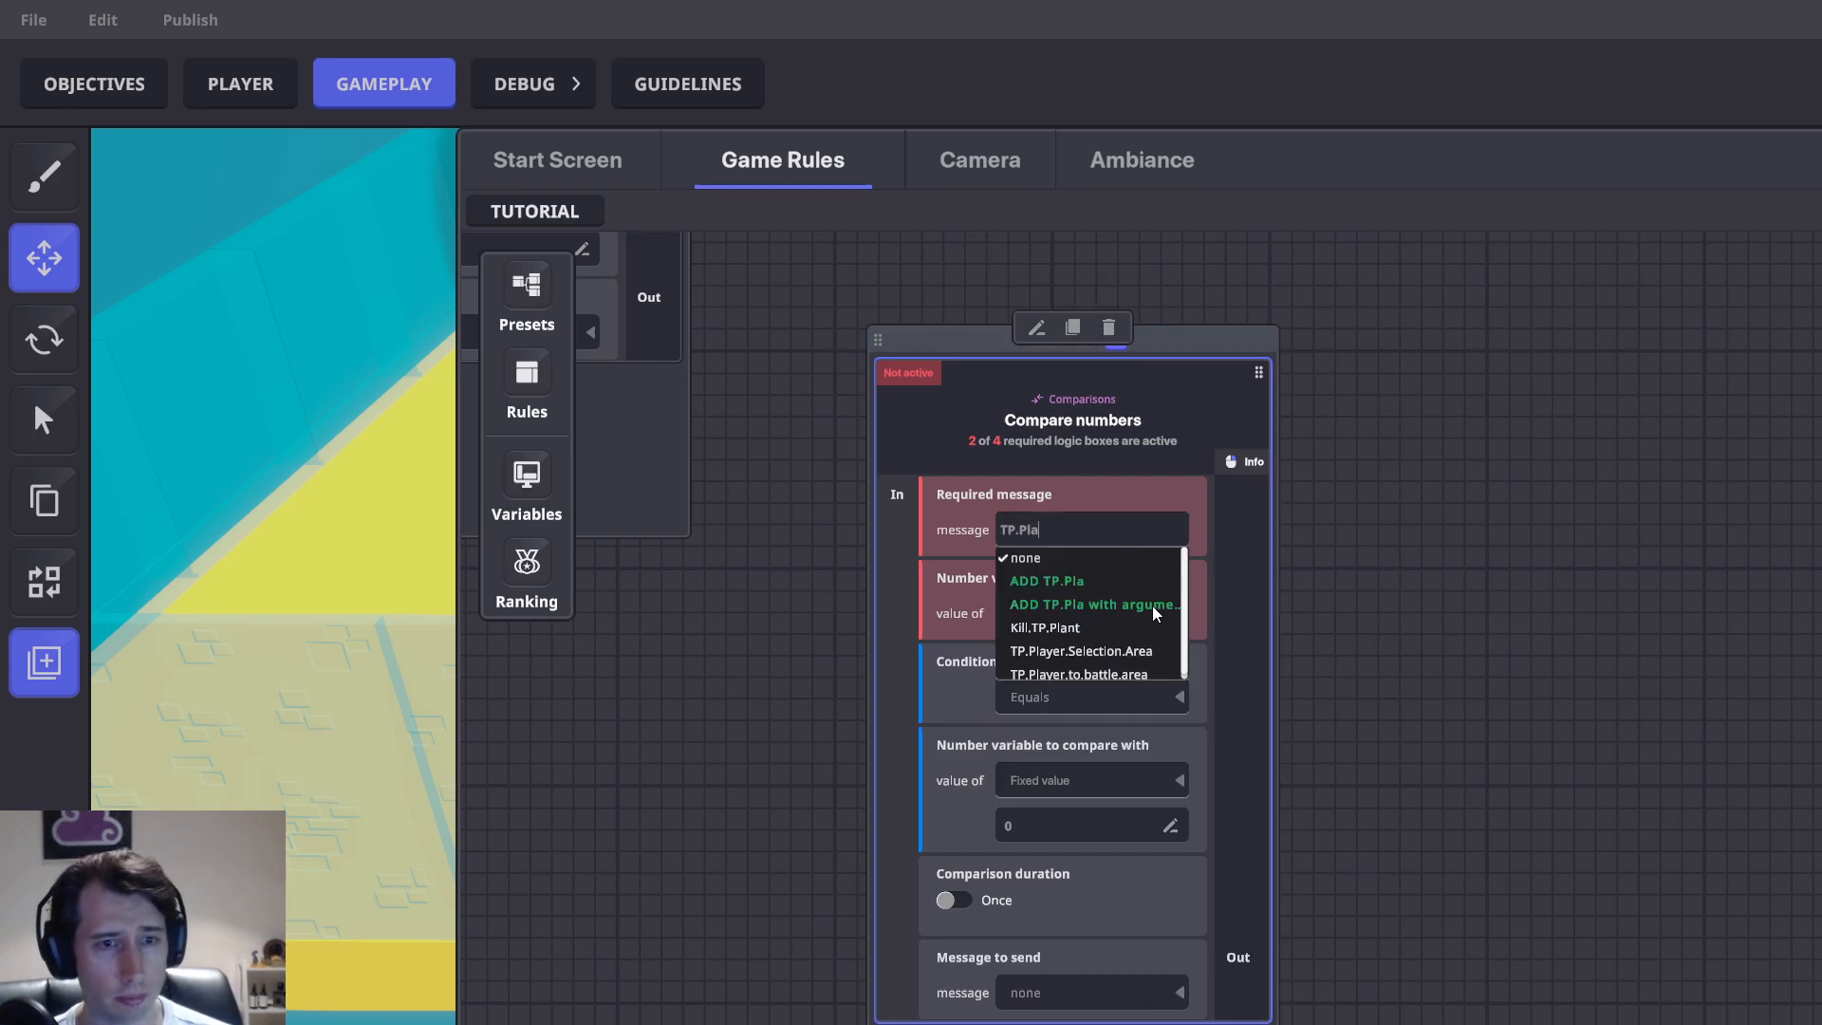
pyautogui.click(1101, 674)
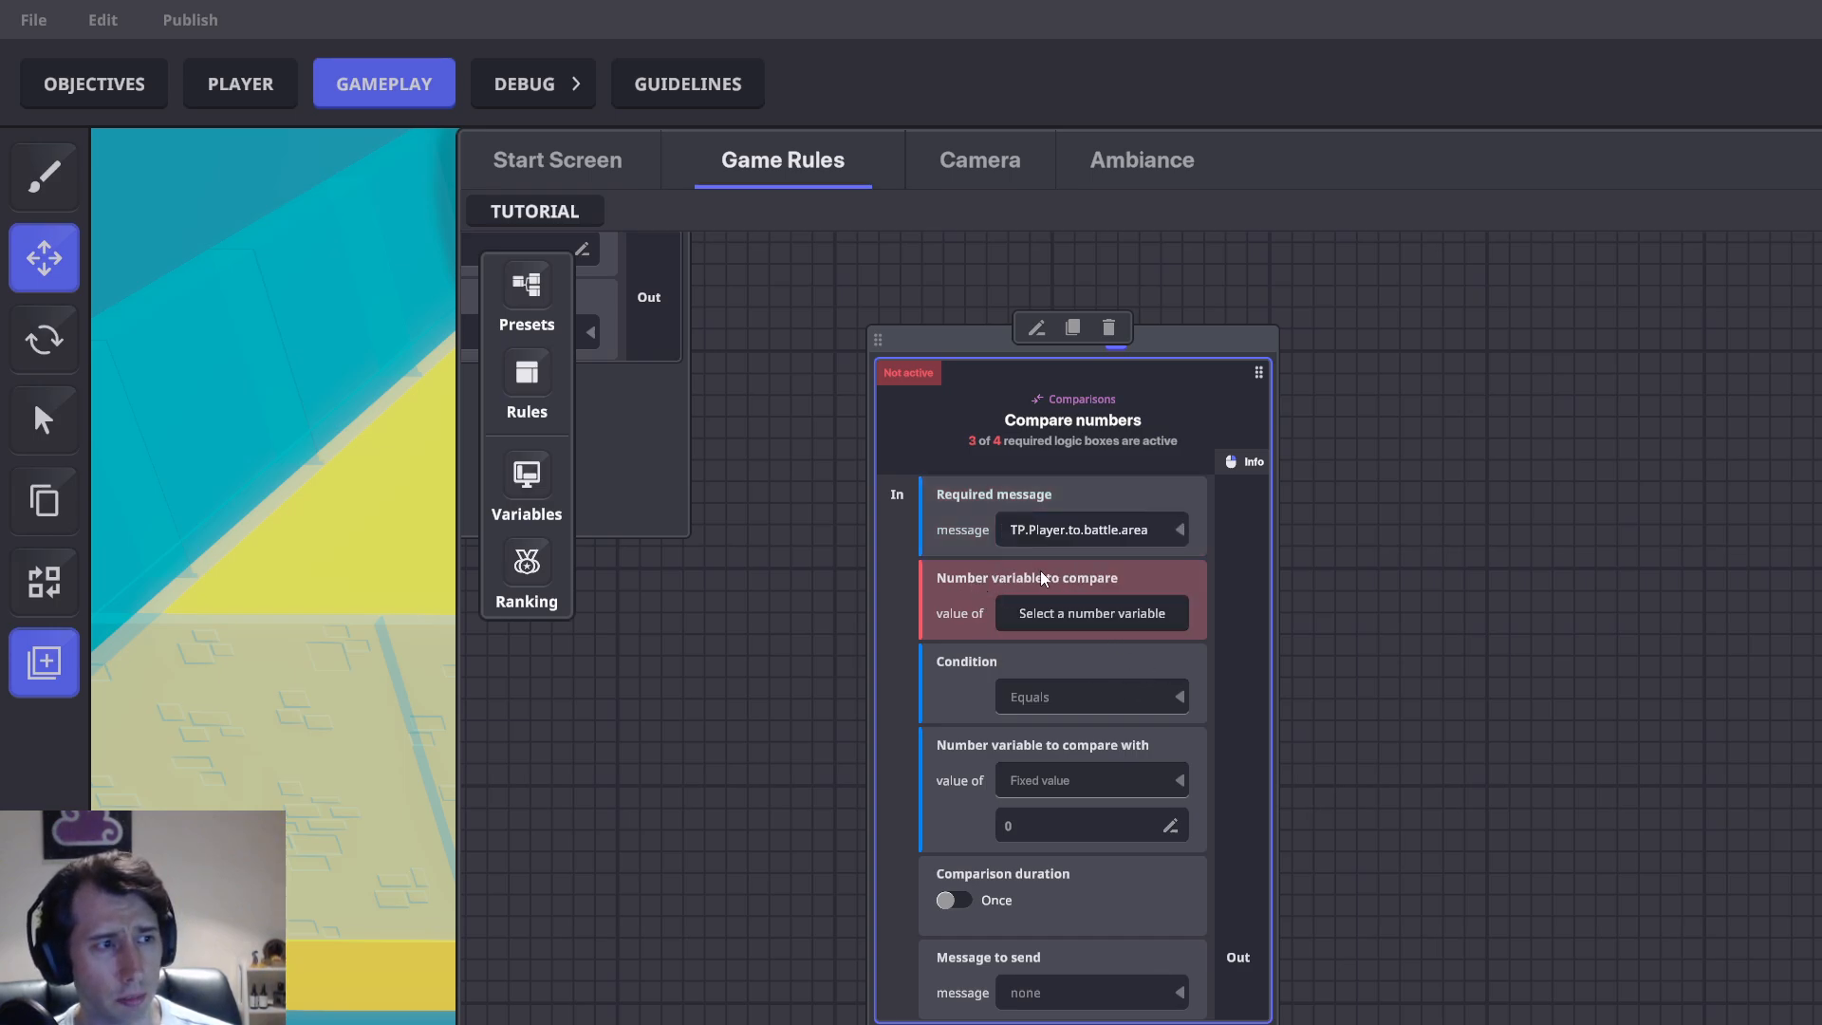
pyautogui.click(1118, 612)
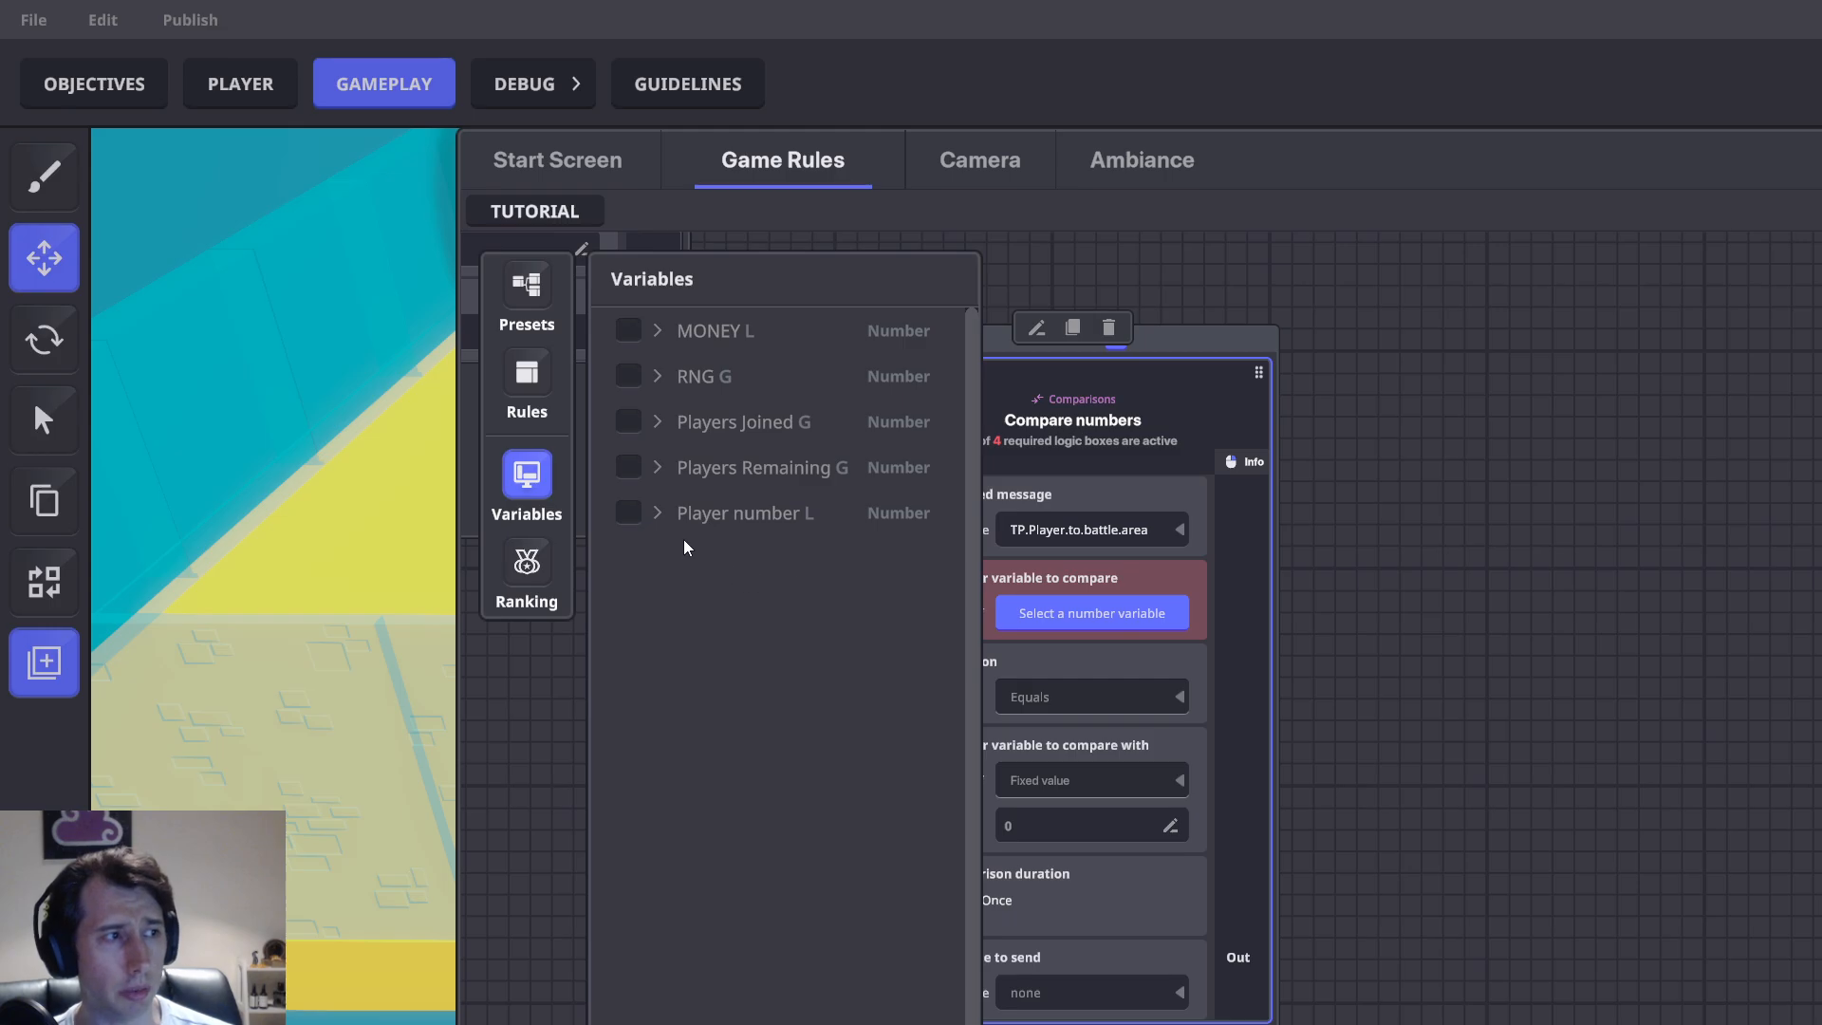
pyautogui.click(630, 515)
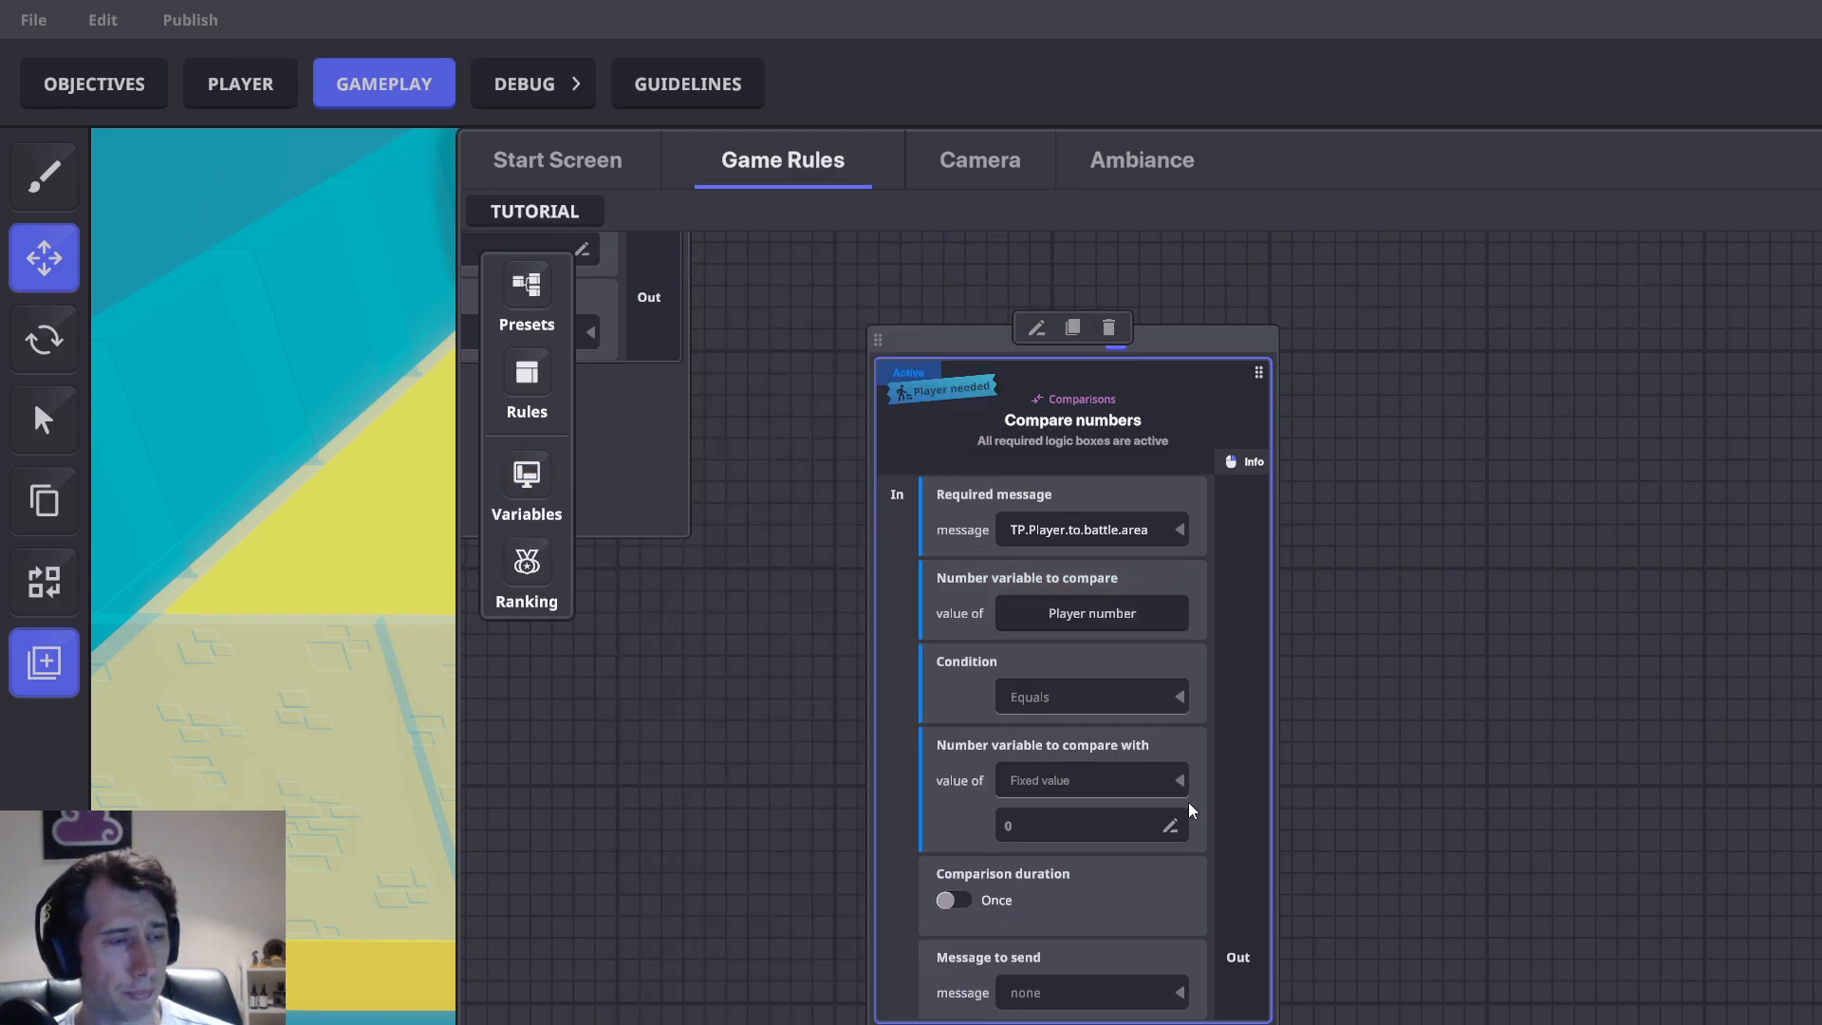
# Make the rule compare with the fixed value 1 and send the new message TP.Player.1
pyautogui.click(1063, 824)
pyautogui.write('1')
pyautogui.press('Return')
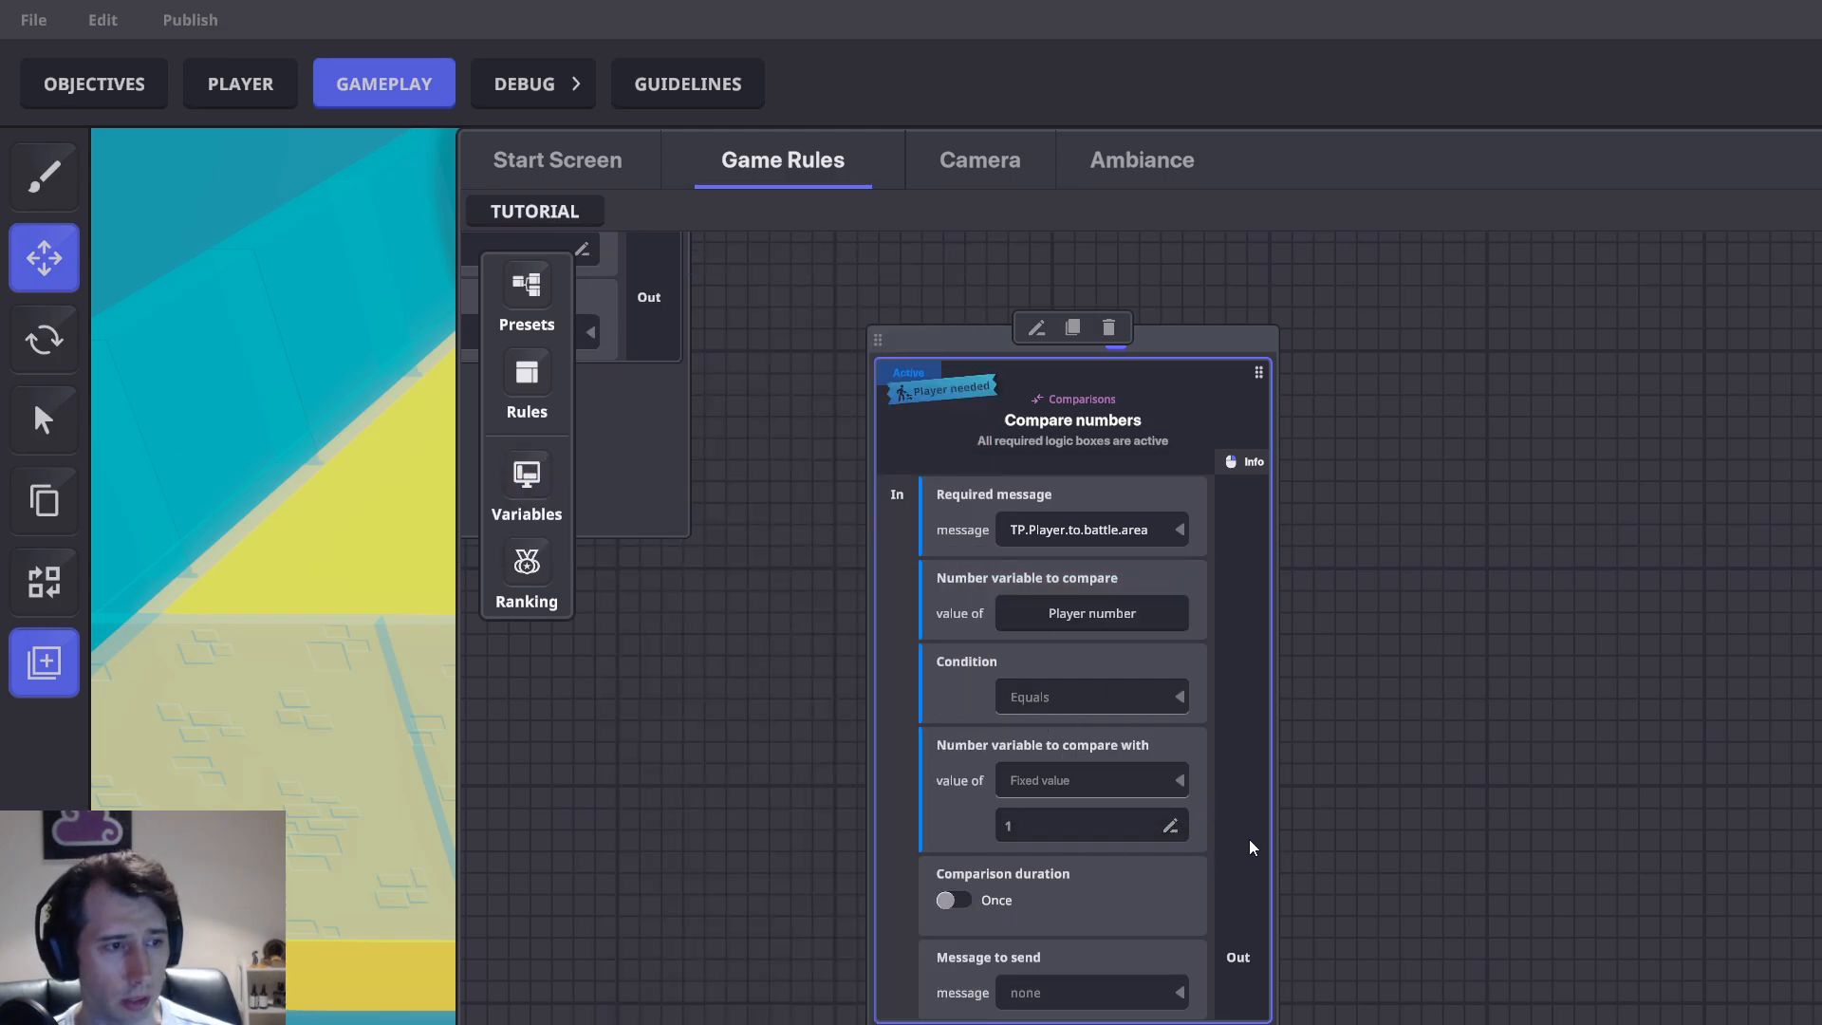
pyautogui.scroll(-3, 1149, 882)
pyautogui.scroll(3, 1344, 848)
pyautogui.click(1091, 991)
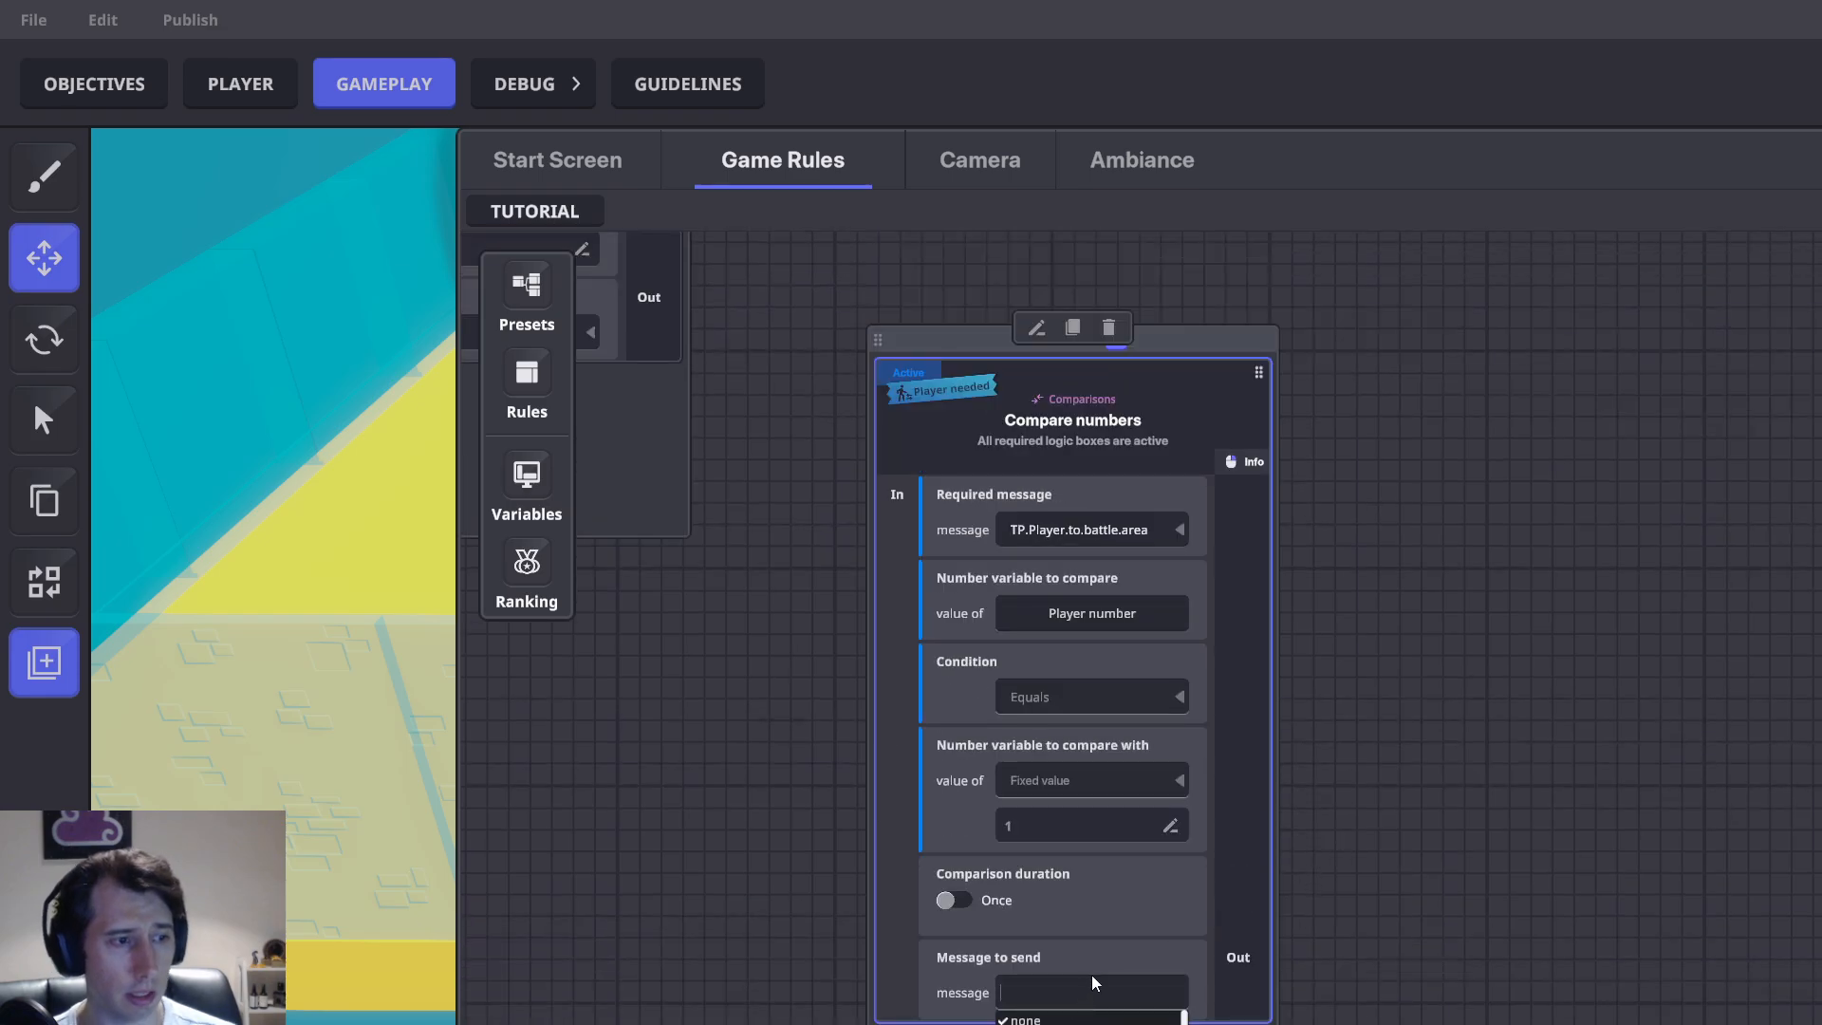
pyautogui.write('TP.')
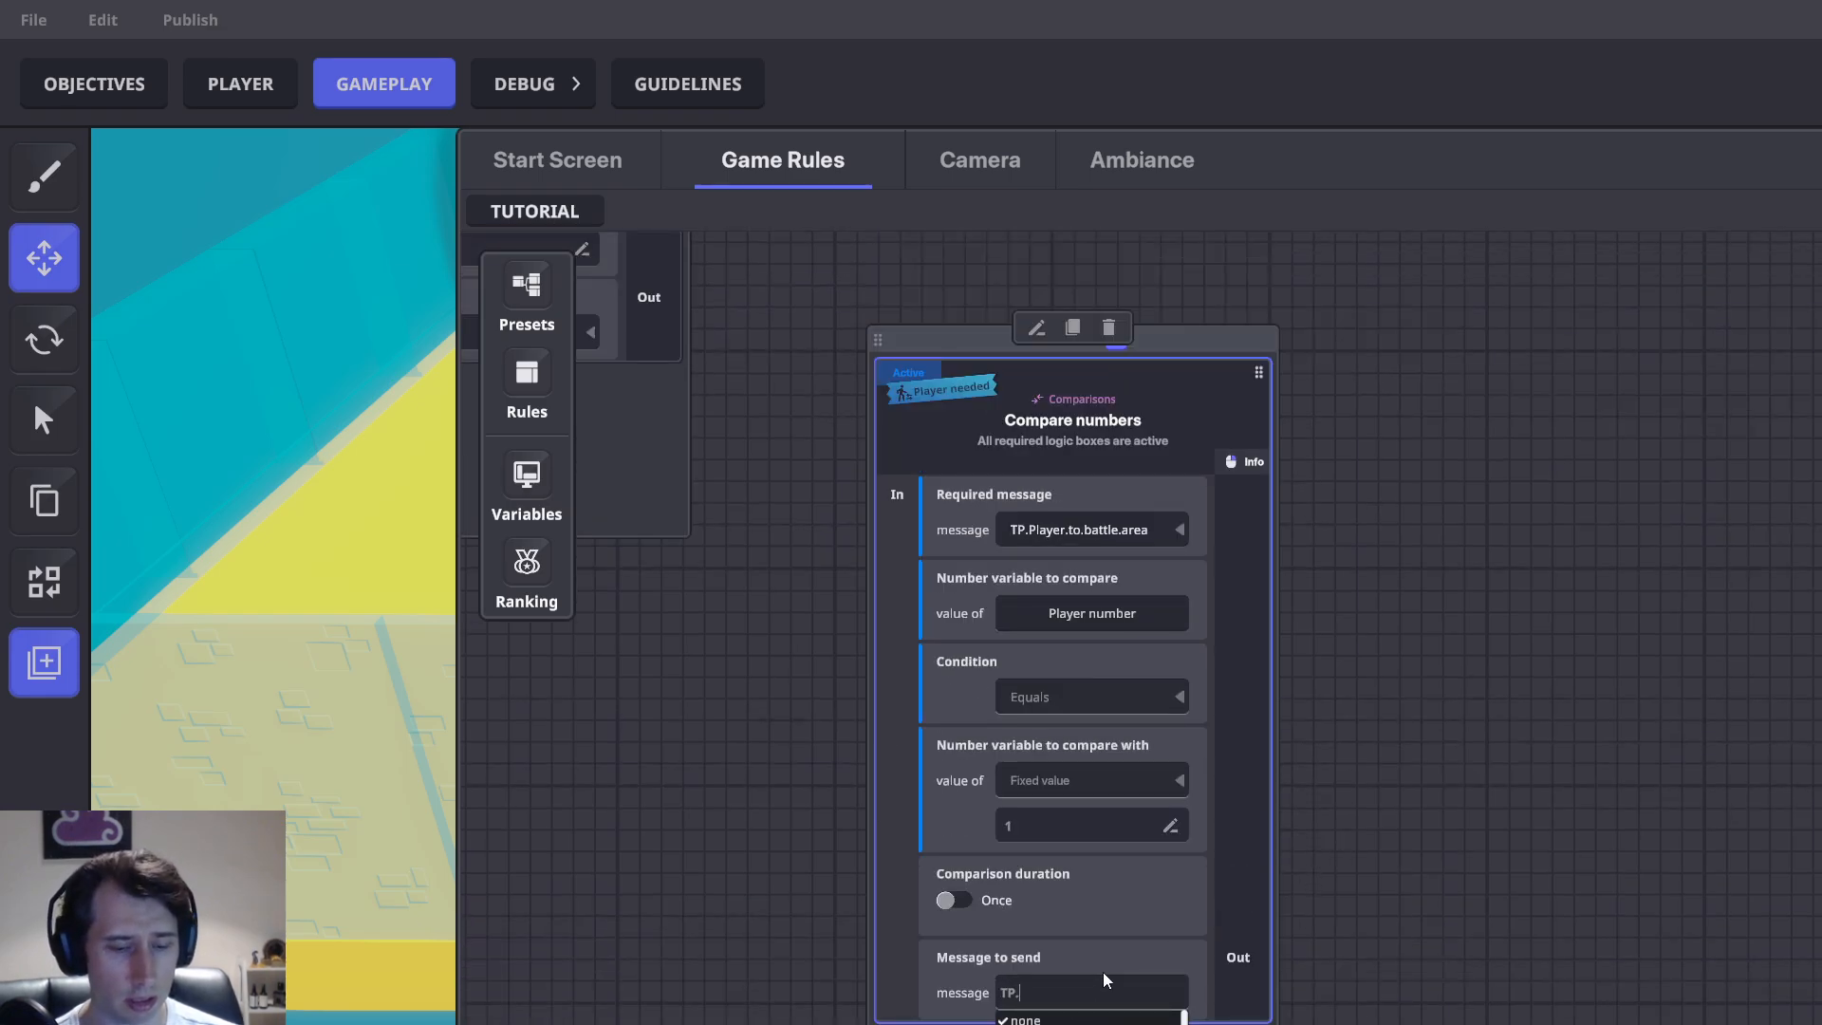
pyautogui.write('Player.1')
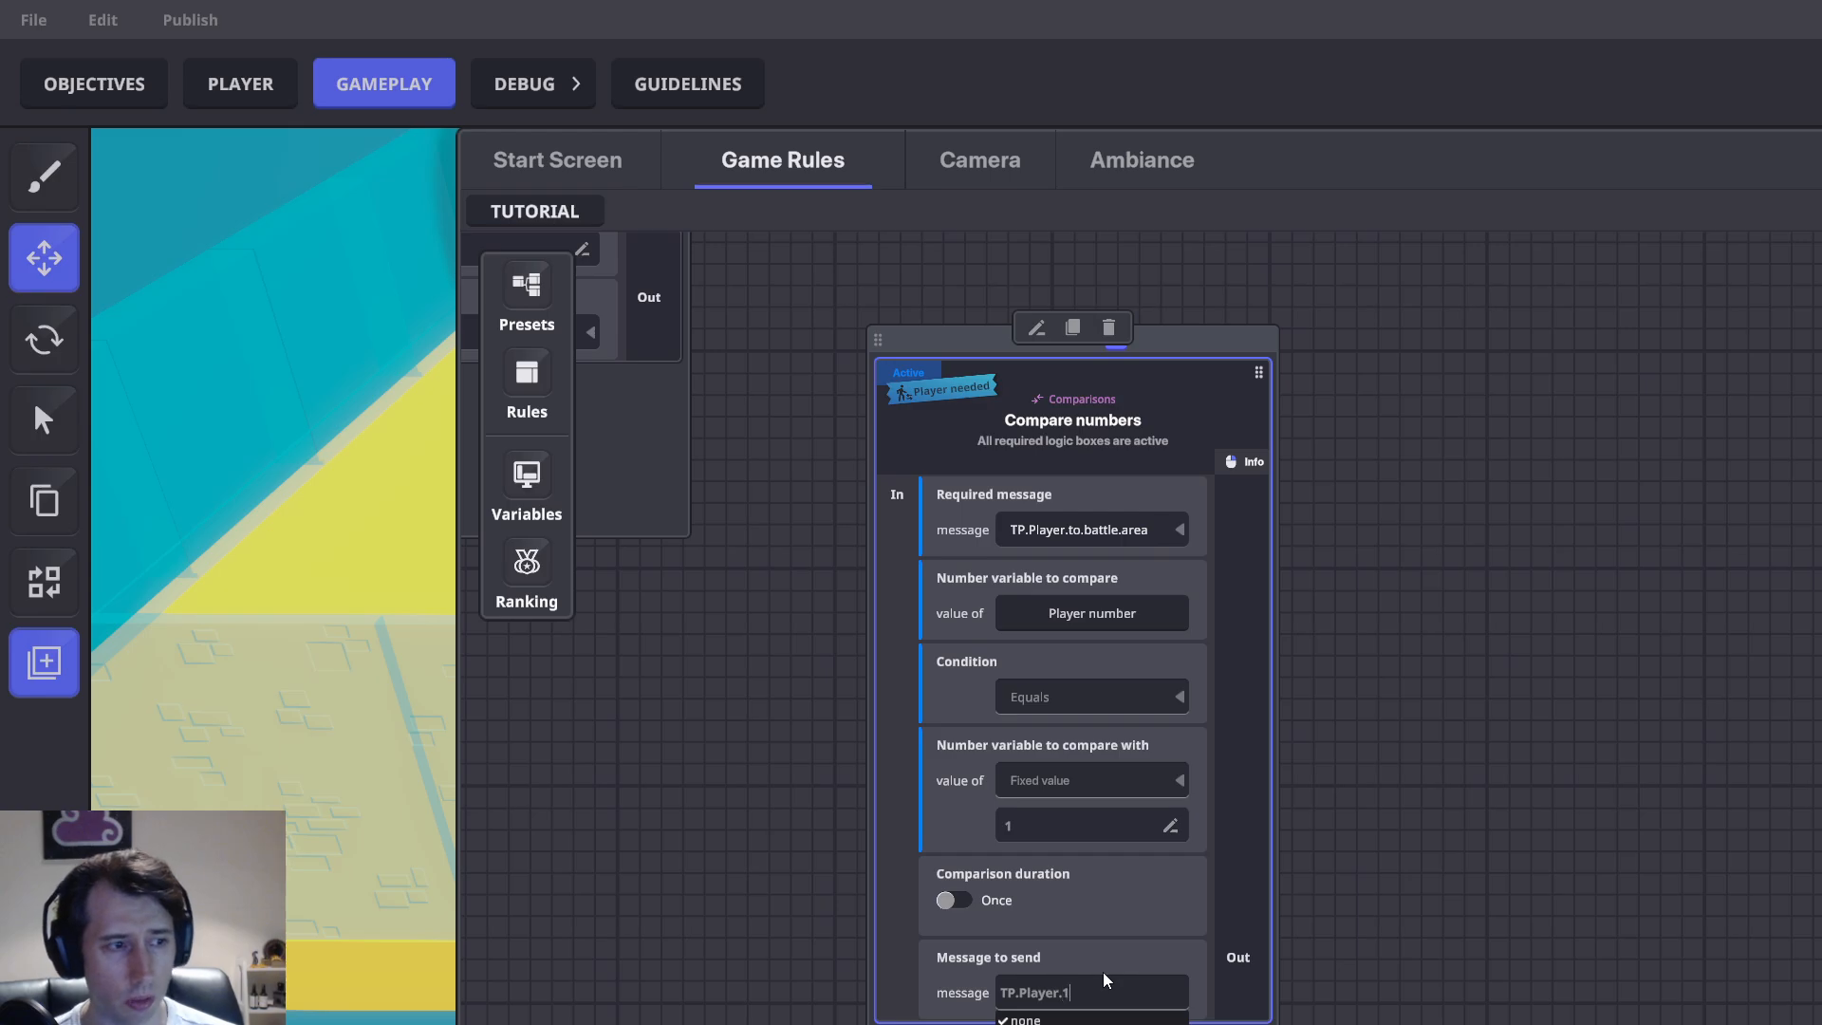
pyautogui.press('Return')
pyautogui.moveTo(1326, 790); pyautogui.dragTo(1261, 802)
pyautogui.moveTo(1398, 560); pyautogui.dragTo(1300, 547)
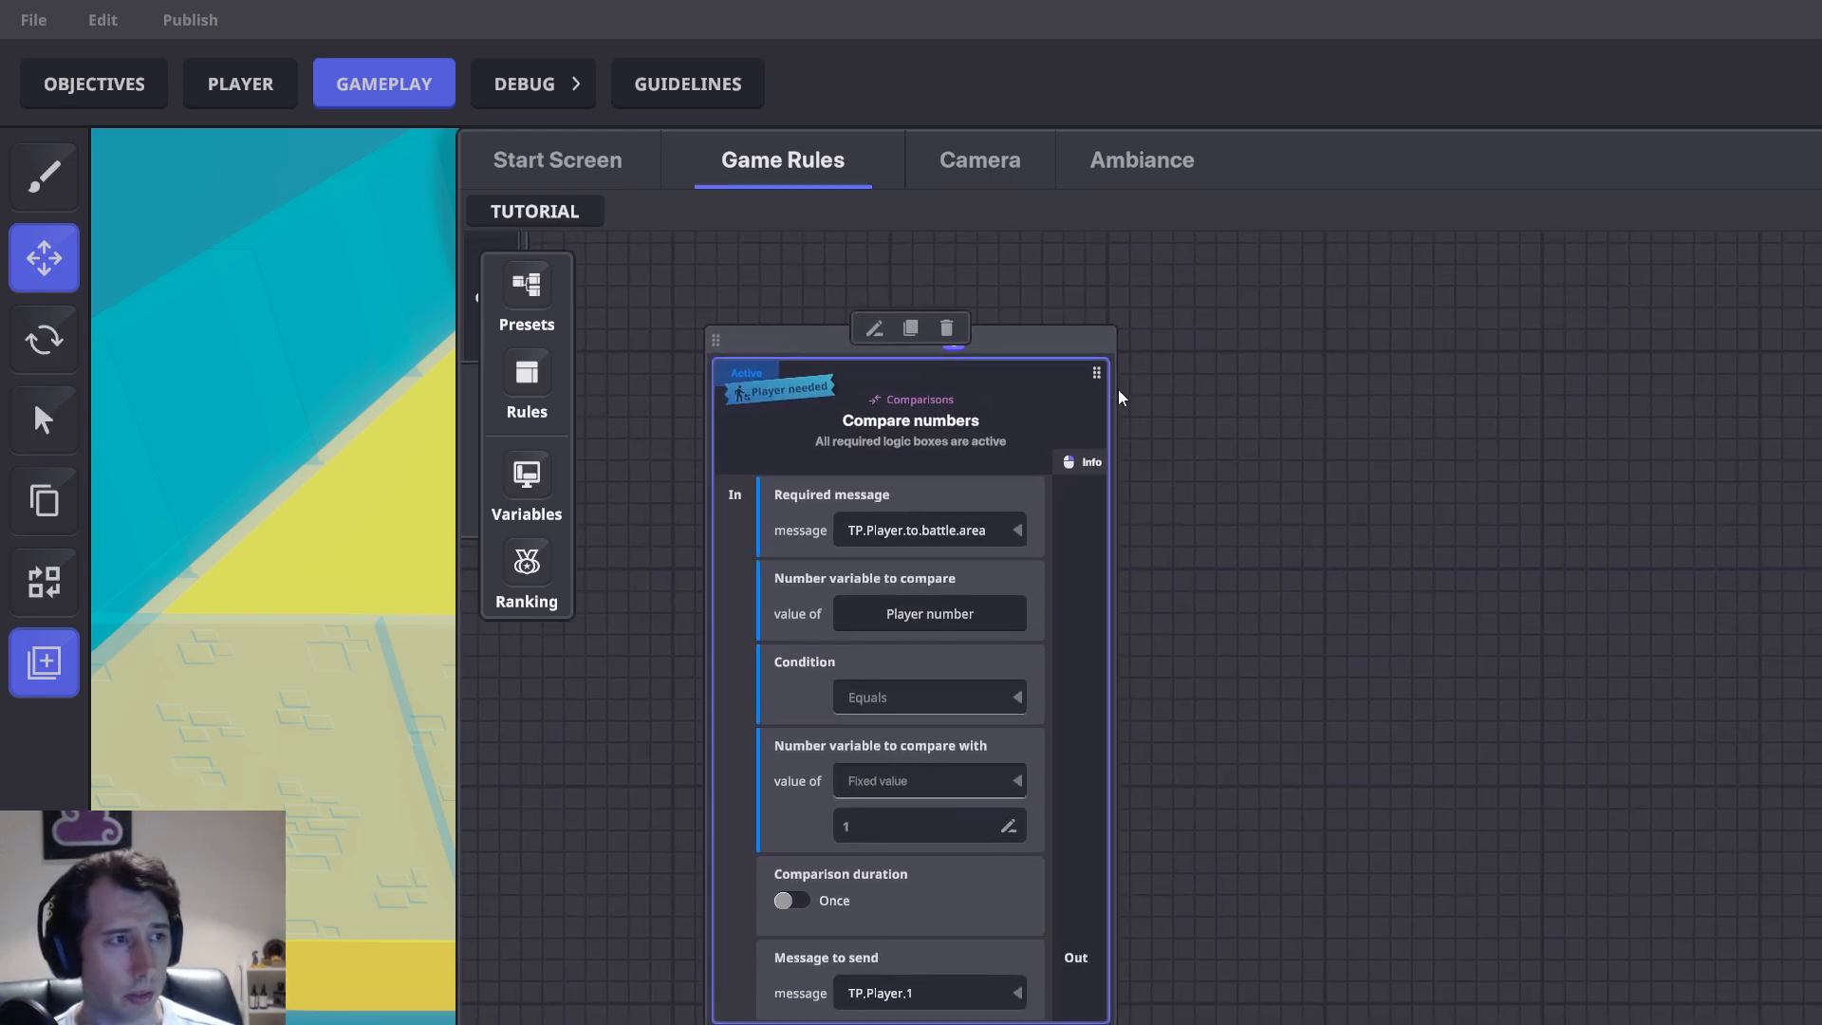
# Duplicate the Compare numbers rule and make the copy compare with 2 and send the new message TP.Player.2
pyautogui.click(909, 329)
pyautogui.click(1291, 822)
pyautogui.write('2')
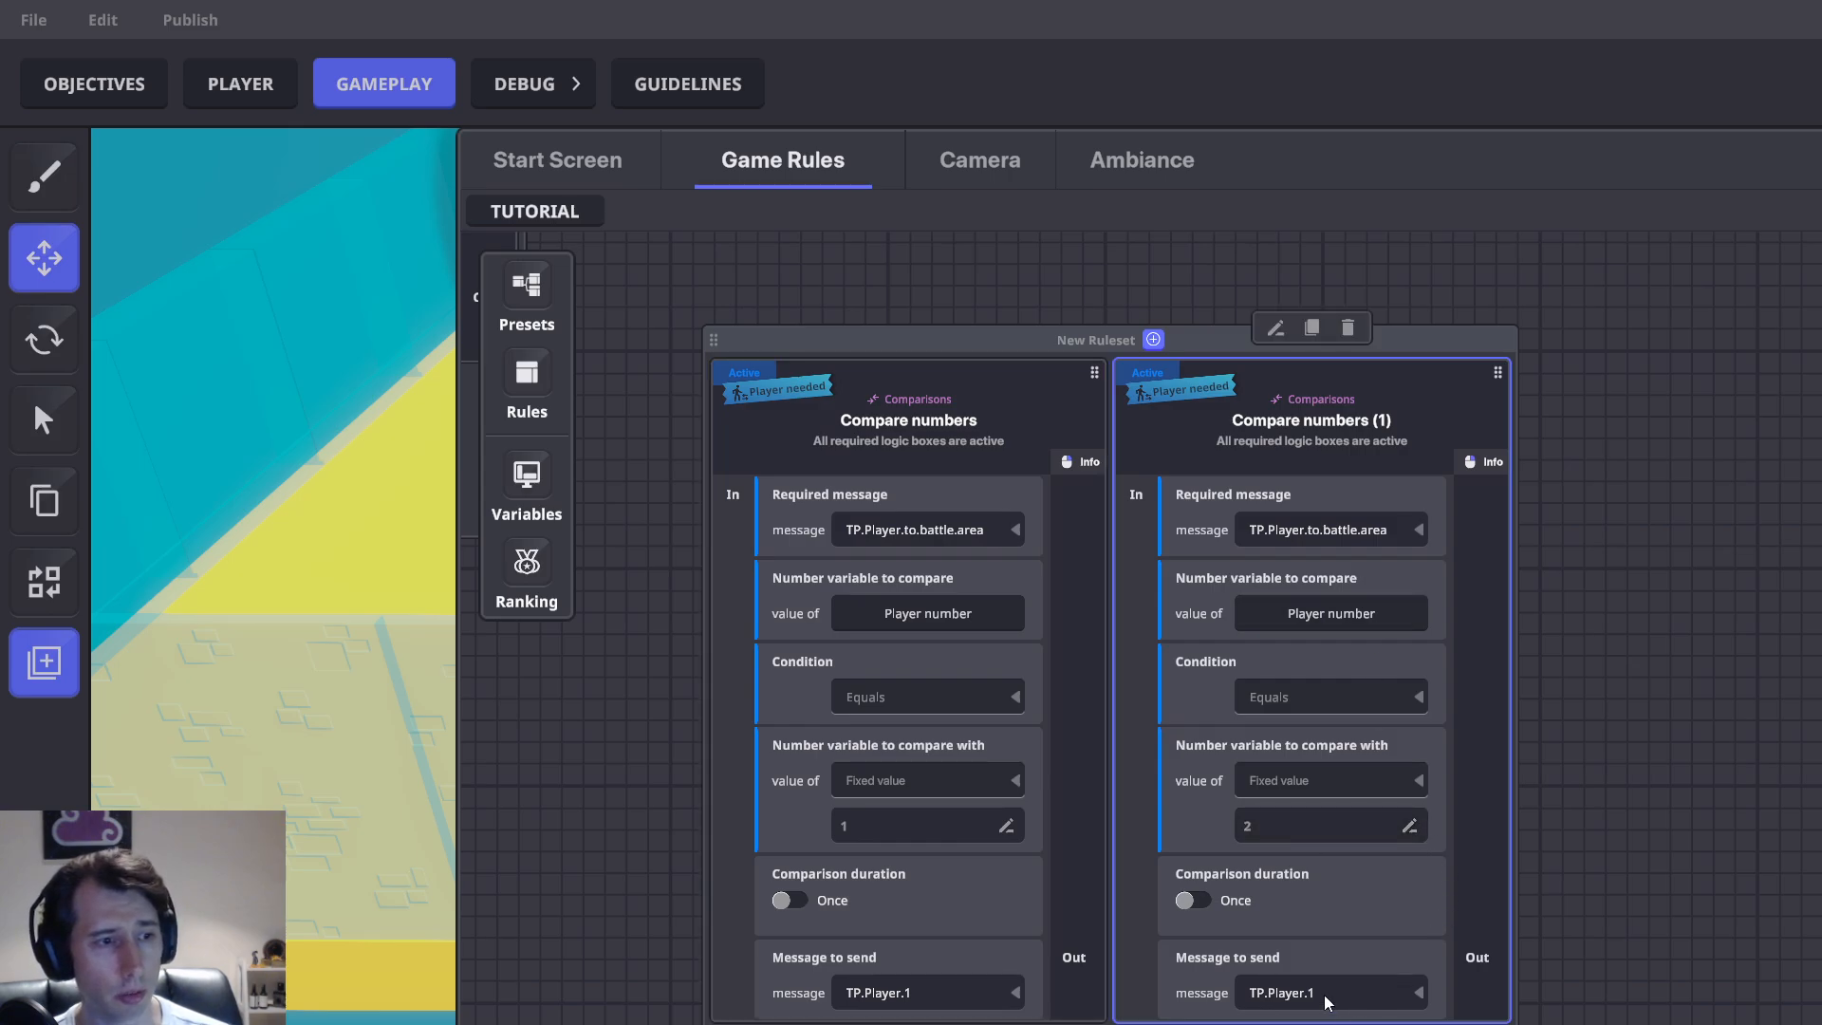
pyautogui.click(1326, 1002)
pyautogui.write('TP.Pl')
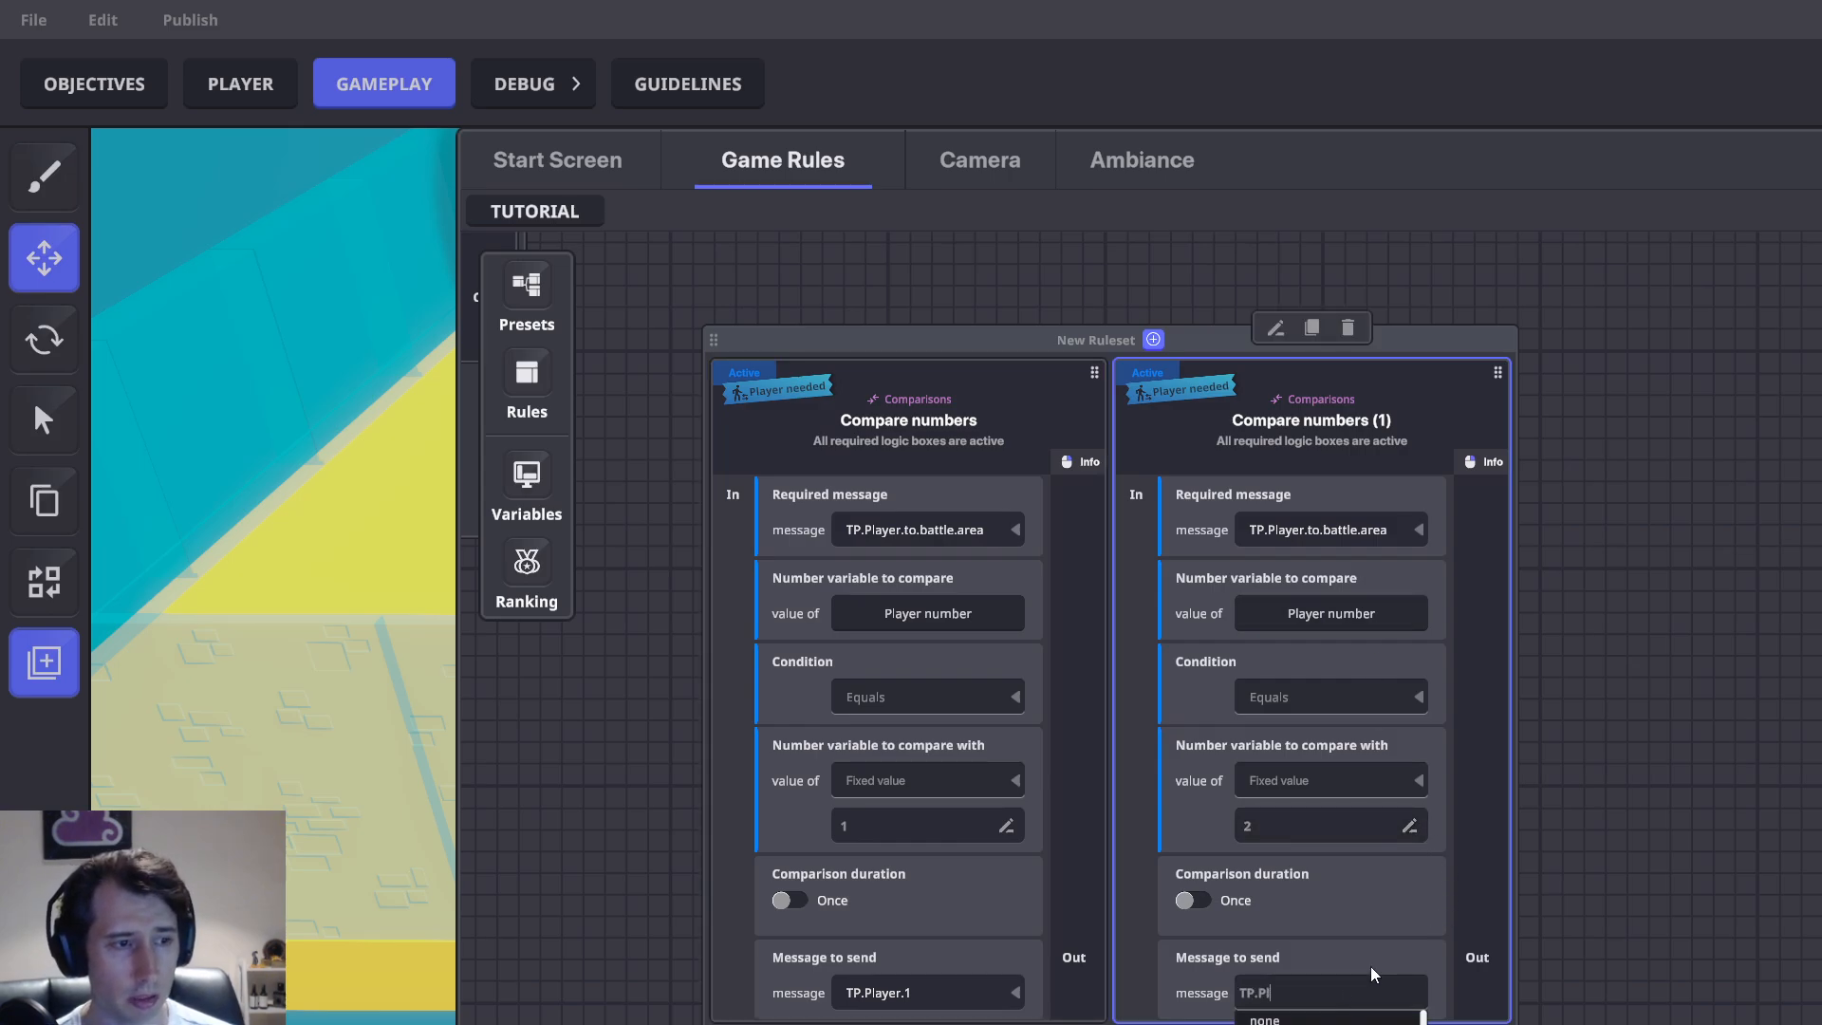
pyautogui.write('ayer')
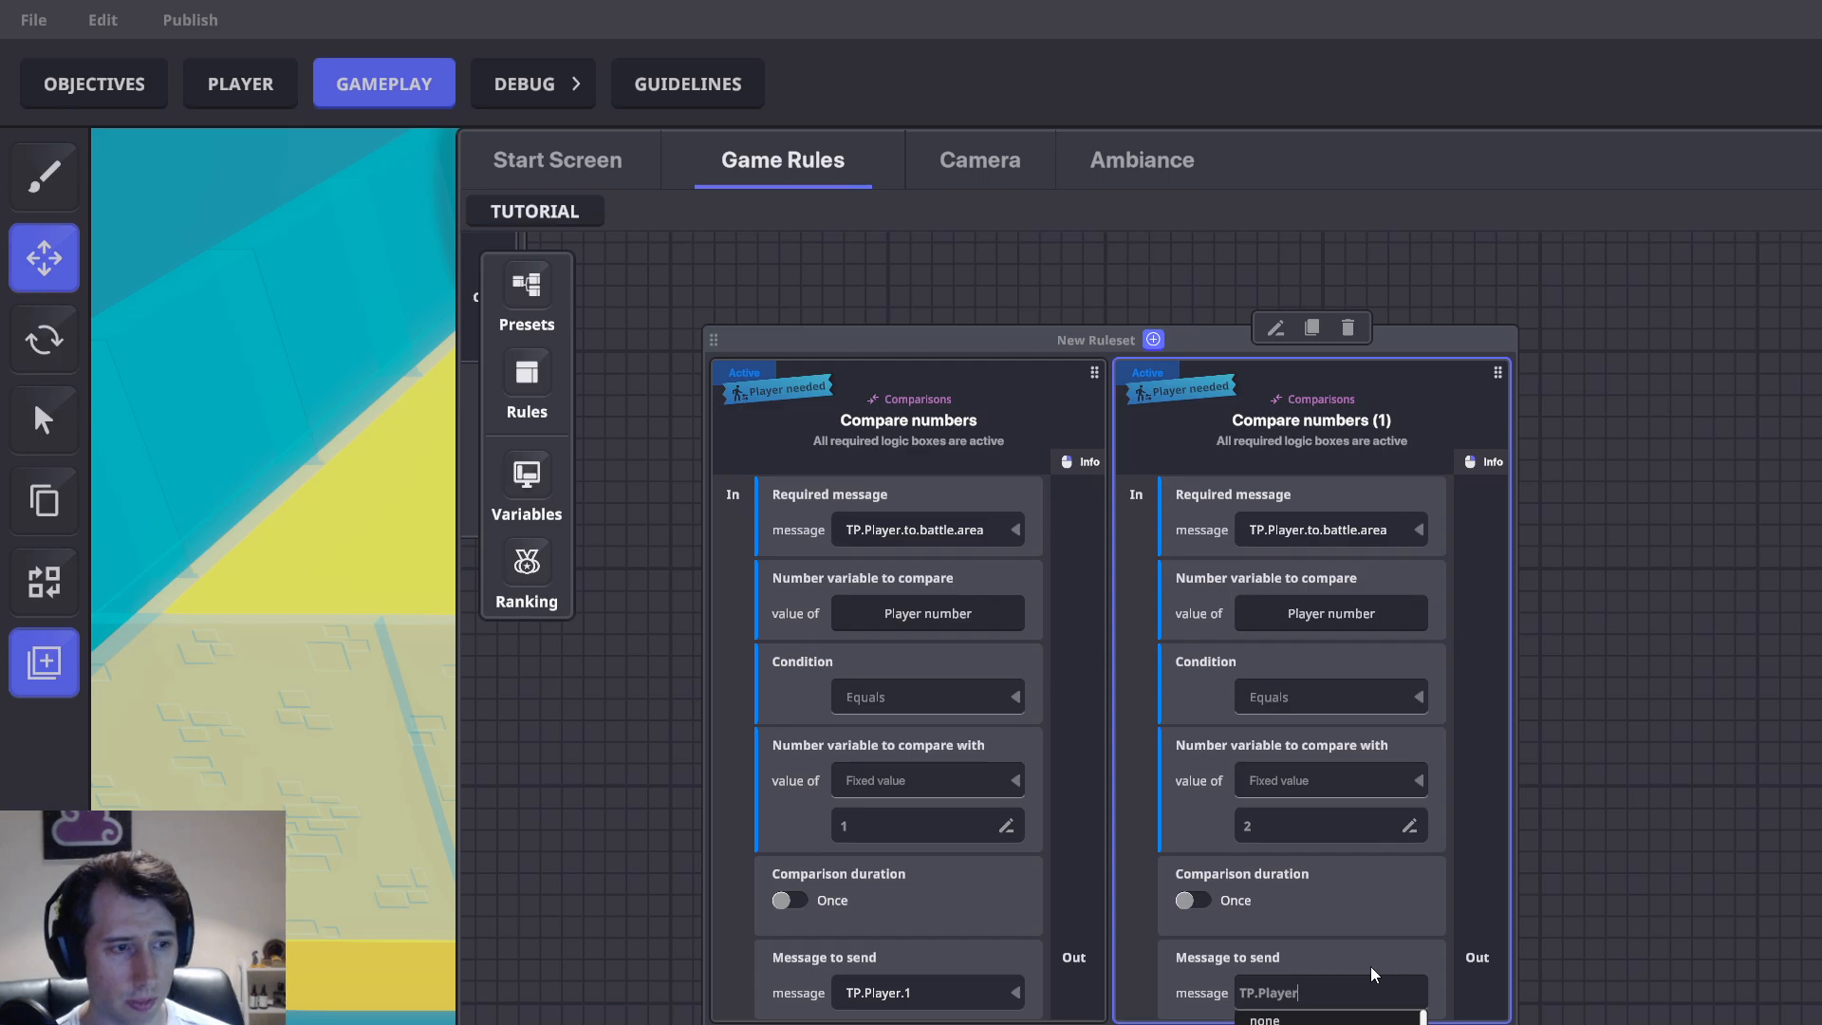
pyautogui.write('.2')
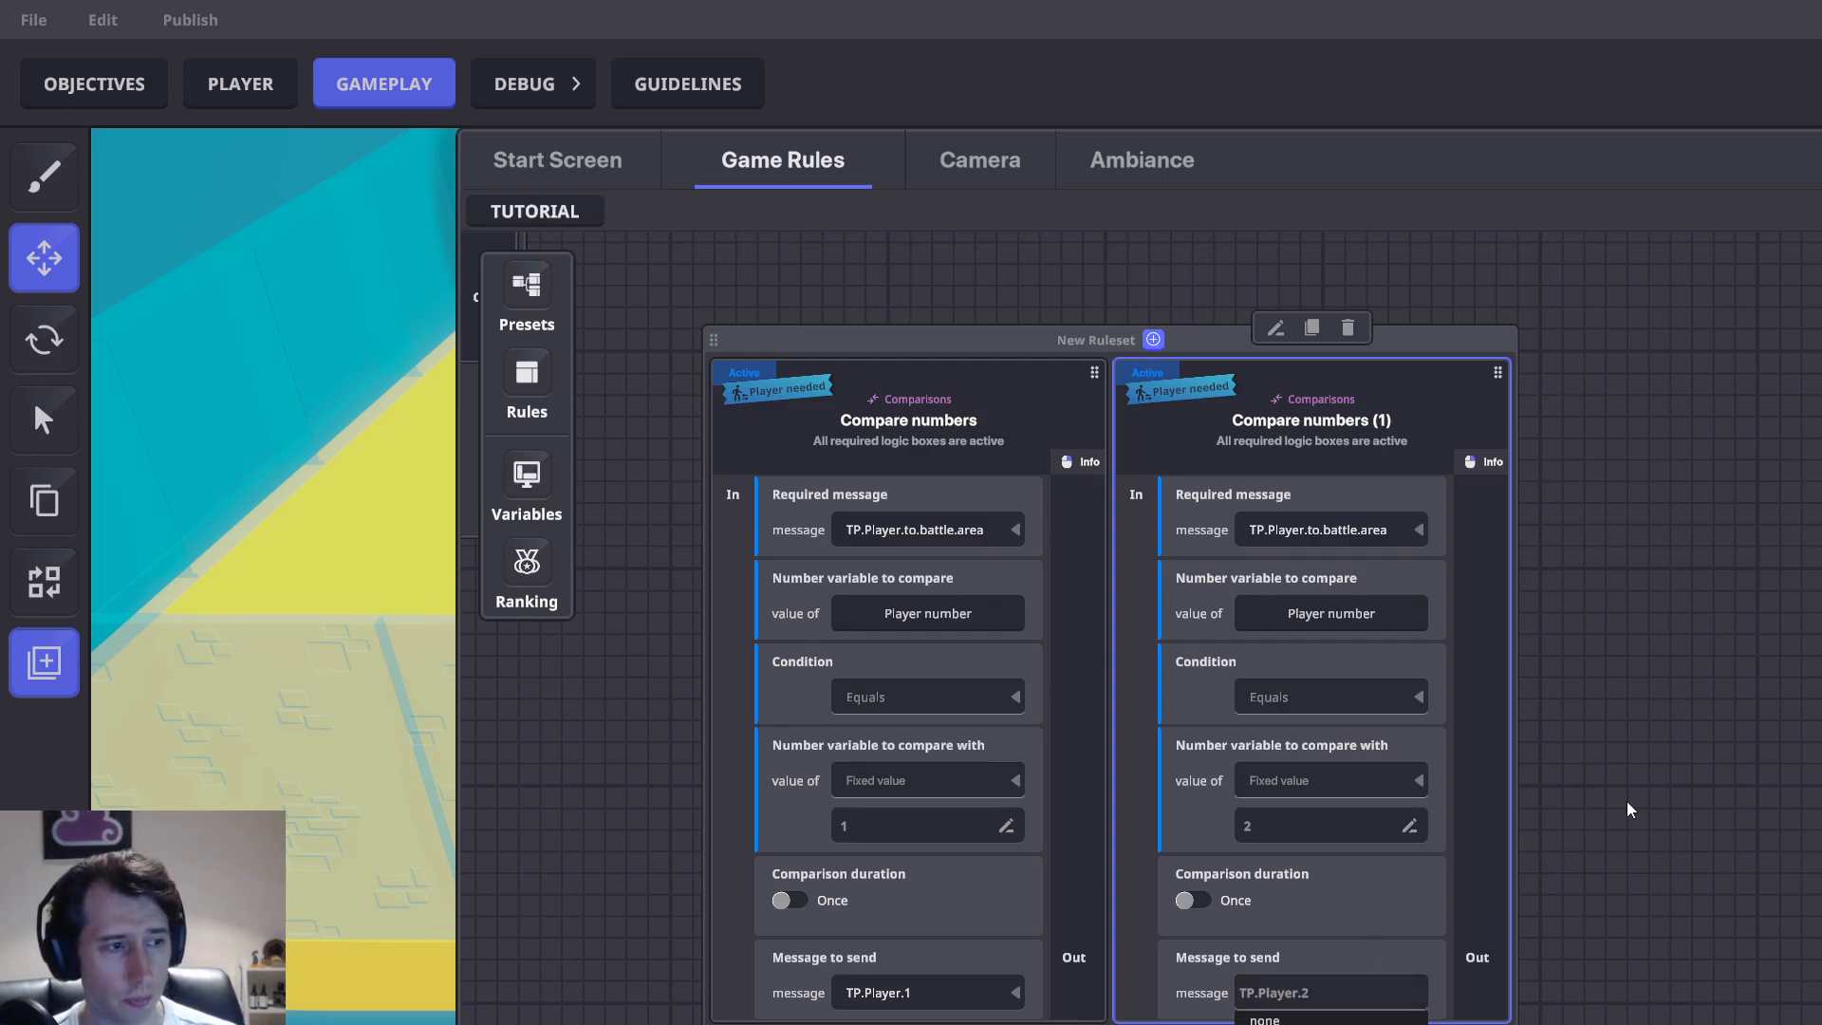
# Duplicate the player 2 rule and make the copy compare with 3 and send the new message TP.Player.3
pyautogui.moveTo(1593, 710); pyautogui.dragTo(1388, 706)
pyautogui.click(1106, 324)
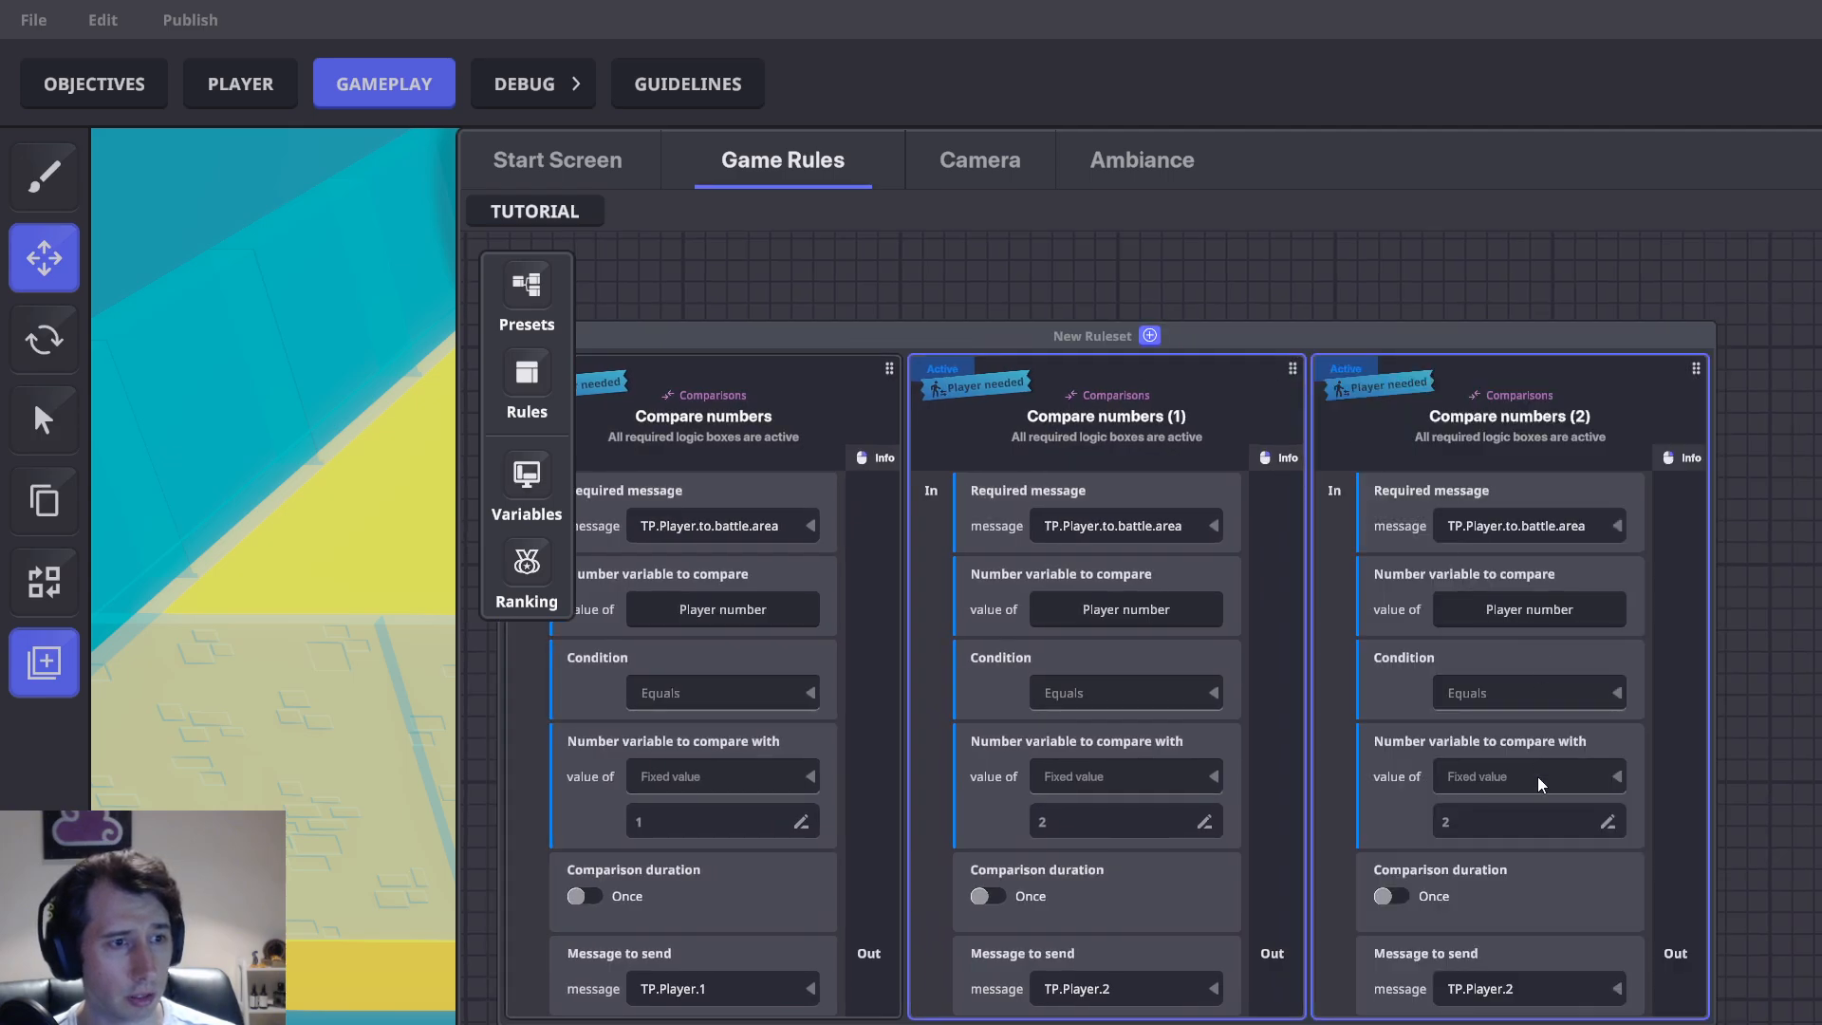
pyautogui.click(1495, 818)
pyautogui.write('3')
pyautogui.click(1570, 983)
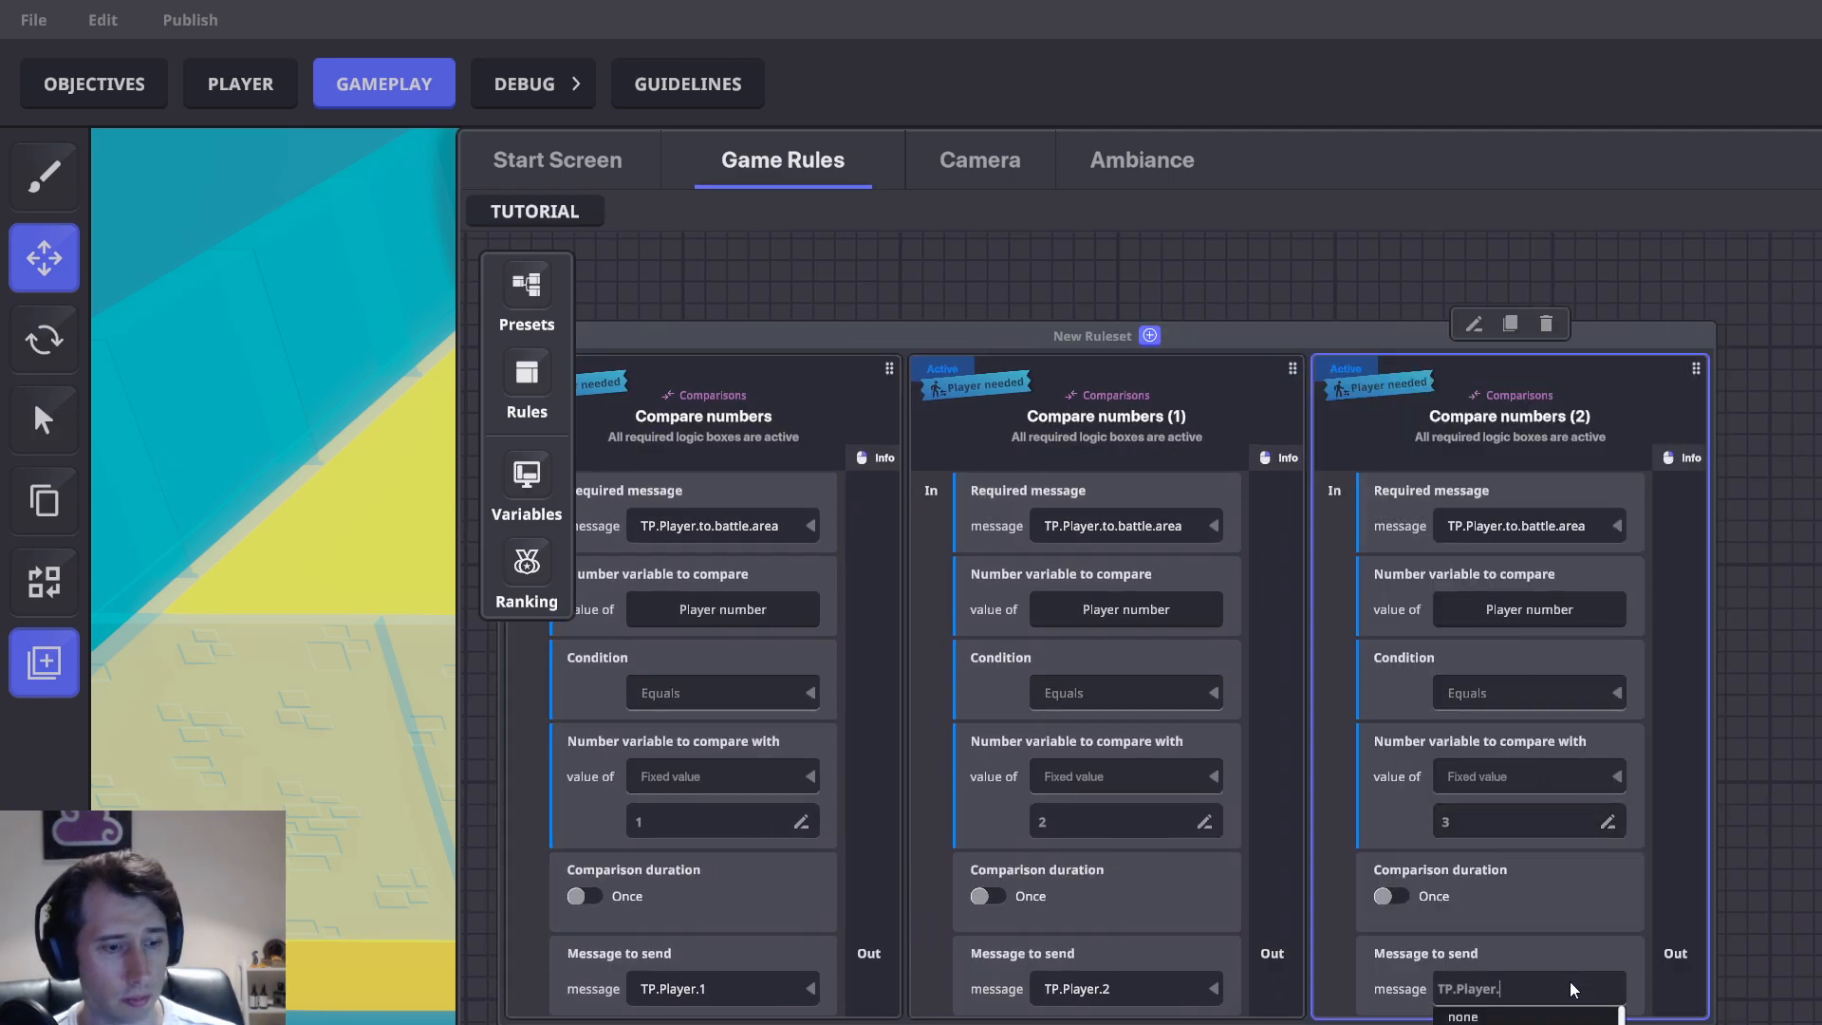
pyautogui.press('BackSpace')
pyautogui.write('3')
pyautogui.press('Return')
# Duplicate the player 3 rule and make the copy compare with 4 and send the new message TP.Player.4
pyautogui.moveTo(1666, 473); pyautogui.dragTo(1331, 471)
pyautogui.click(1176, 323)
pyautogui.click(1557, 820)
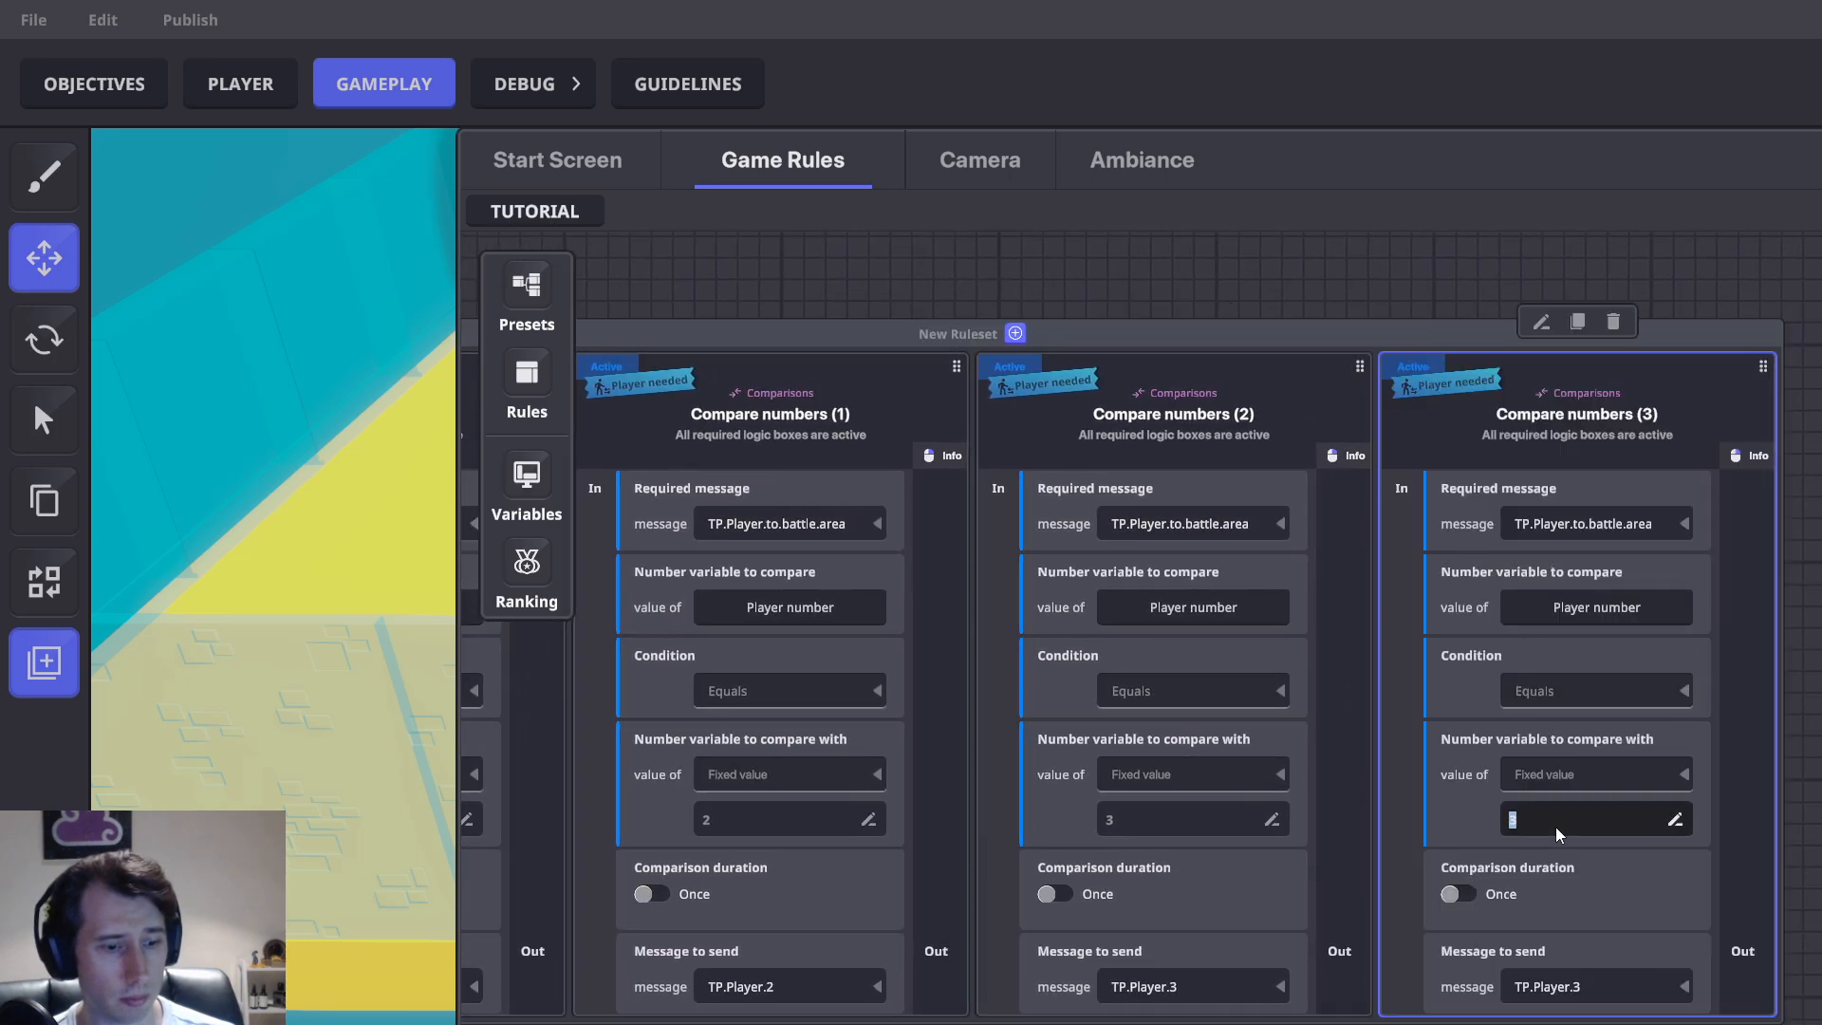
pyautogui.write('4')
pyautogui.press('Return')
pyautogui.click(1608, 981)
pyautogui.press('BackSpace')
pyautogui.write('4')
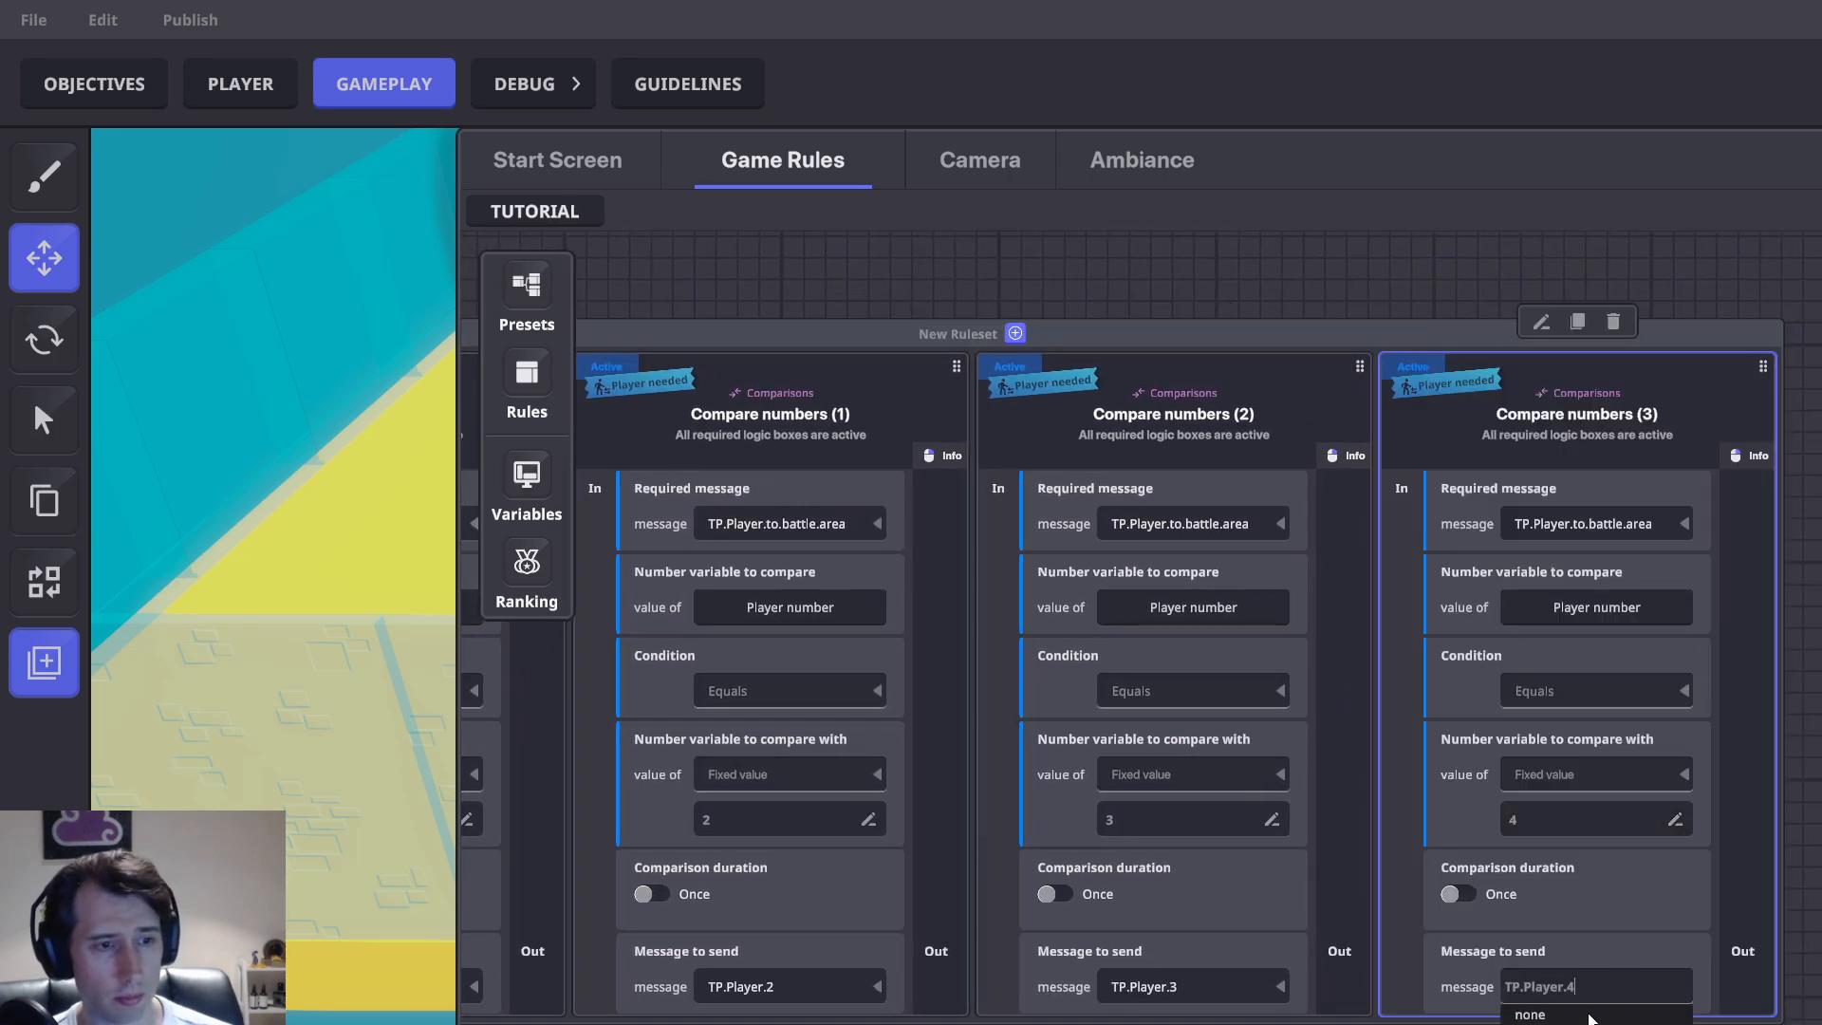
pyautogui.press('Return')
# Duplicate the player 4 rule and make the copy compare with 5 and send the new message TP.Player.5
pyautogui.moveTo(1801, 776); pyautogui.dragTo(1392, 792)
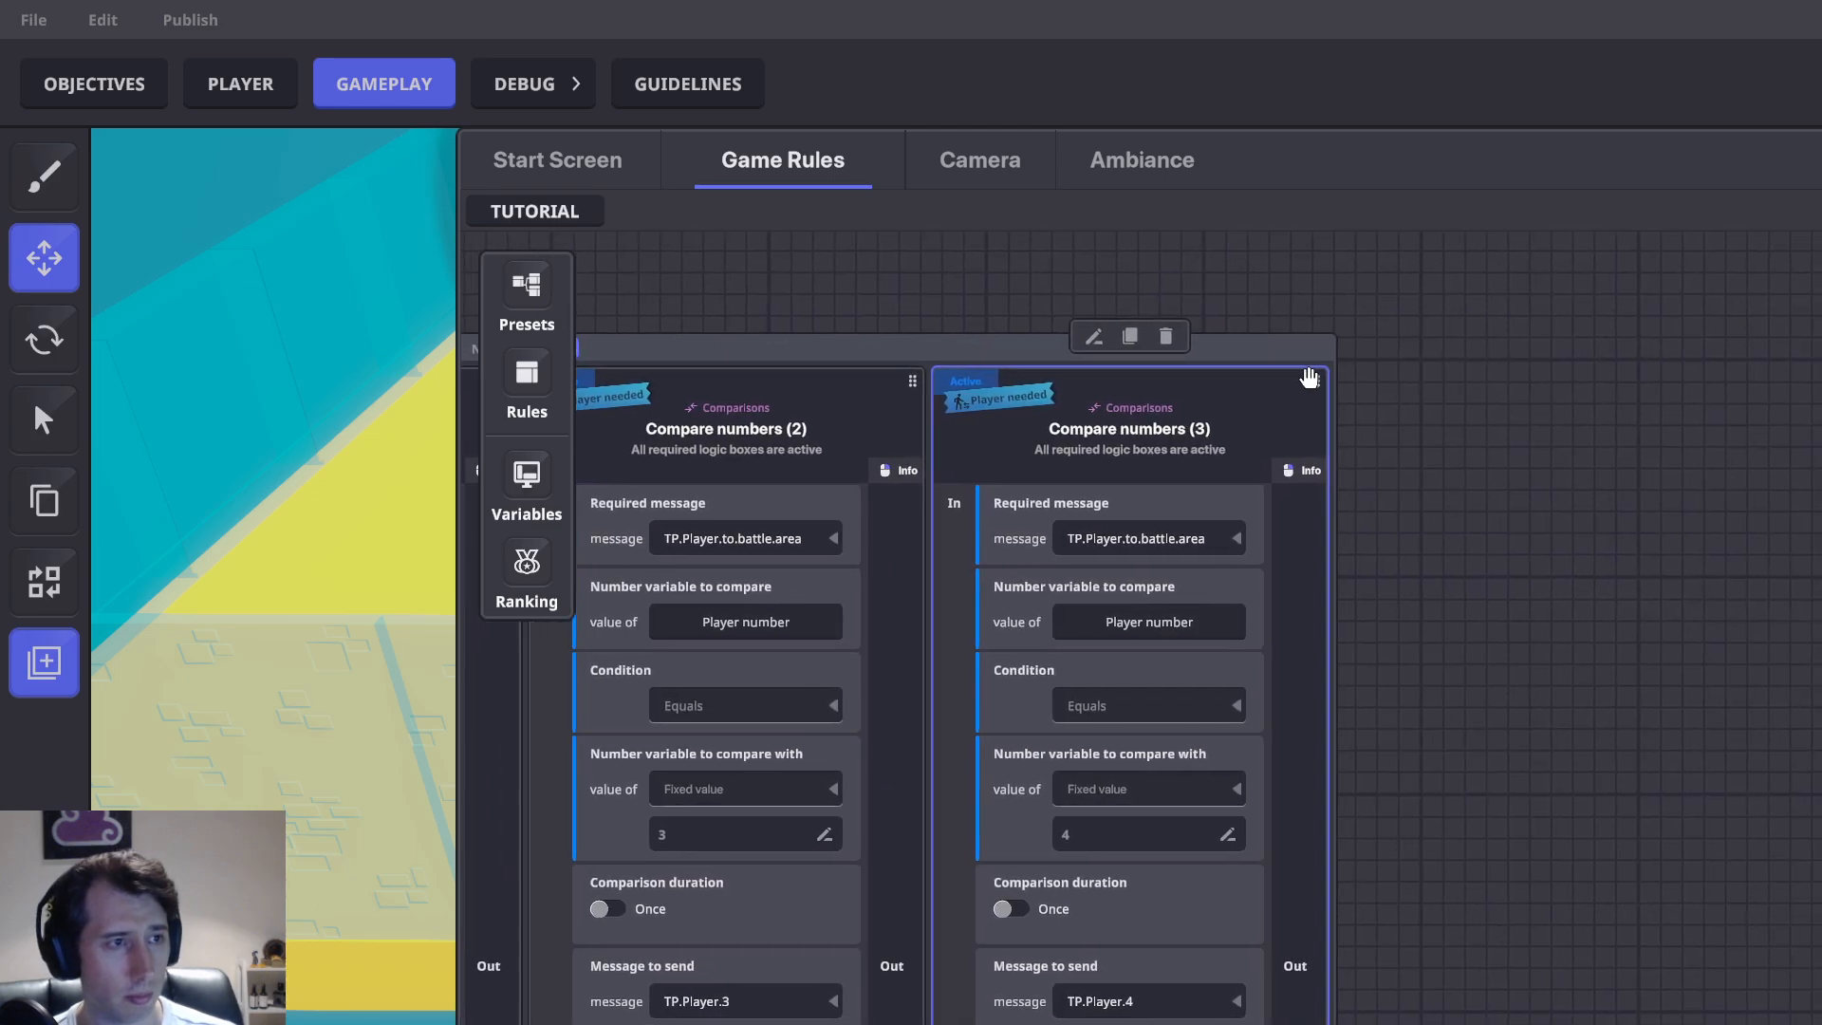
pyautogui.click(1128, 336)
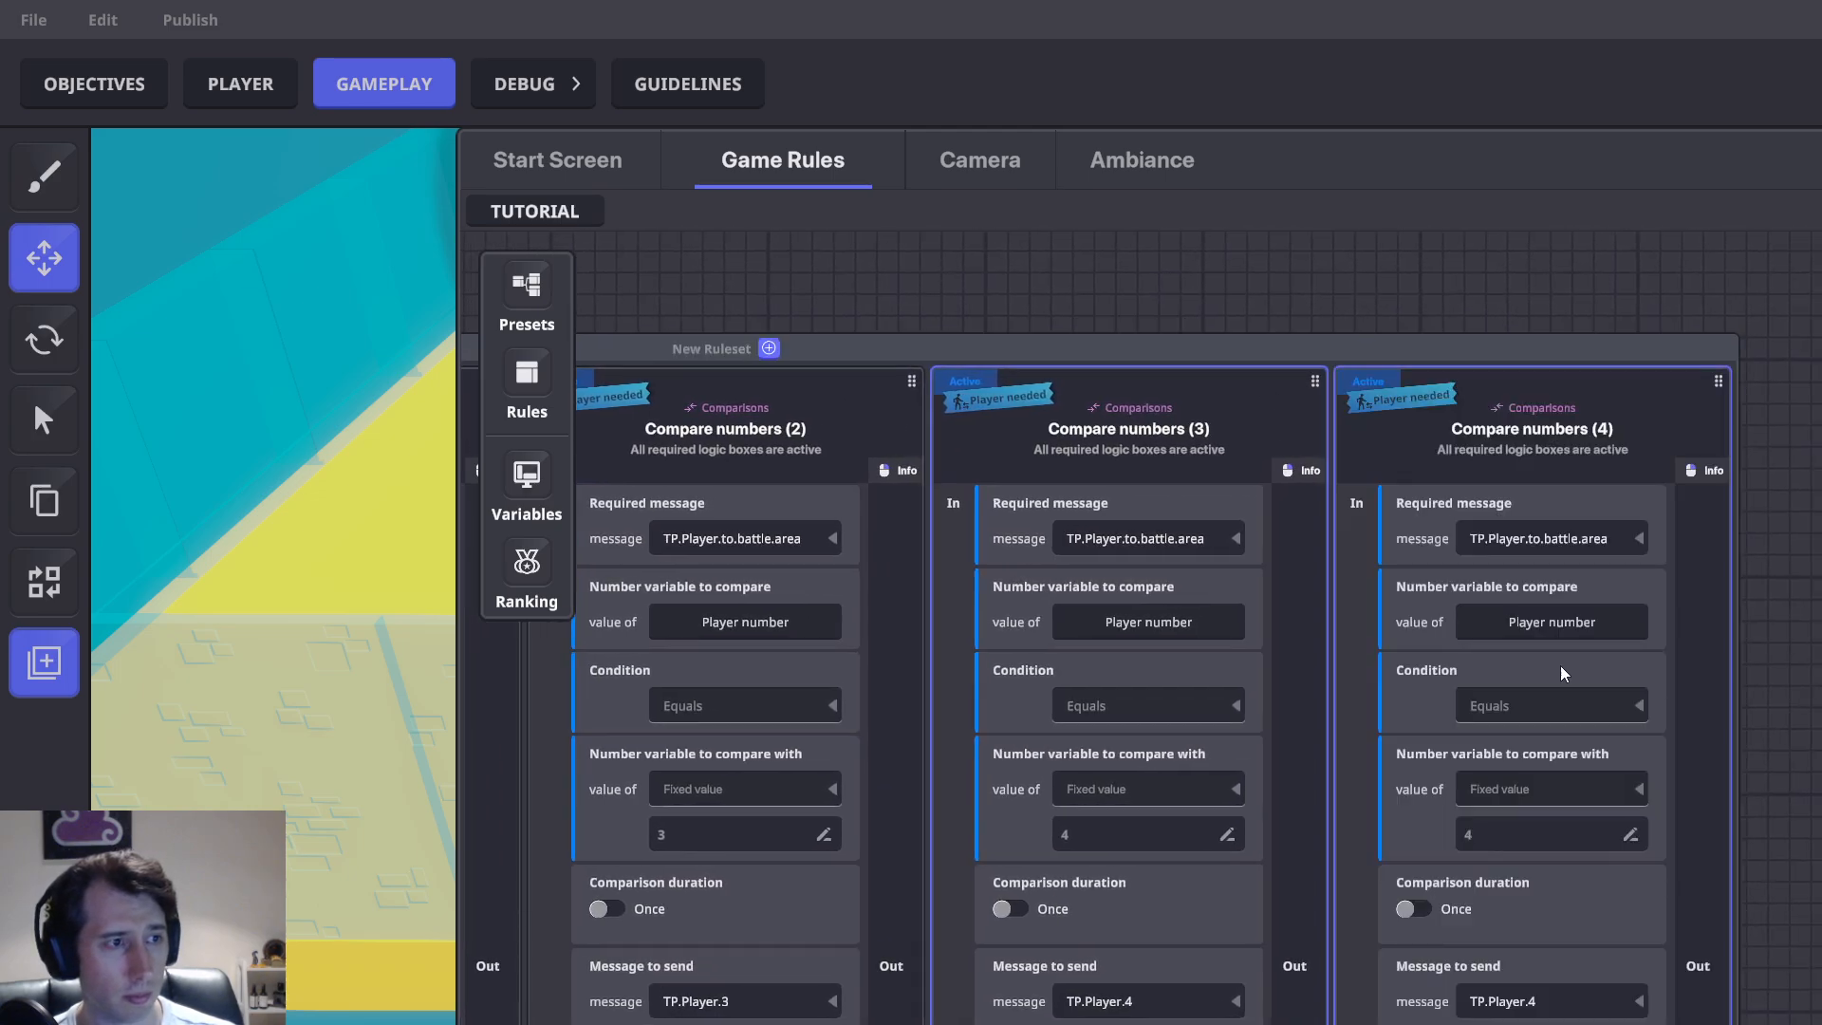
pyautogui.click(1585, 839)
pyautogui.press('BackSpace')
pyautogui.write('5')
pyautogui.click(1563, 1002)
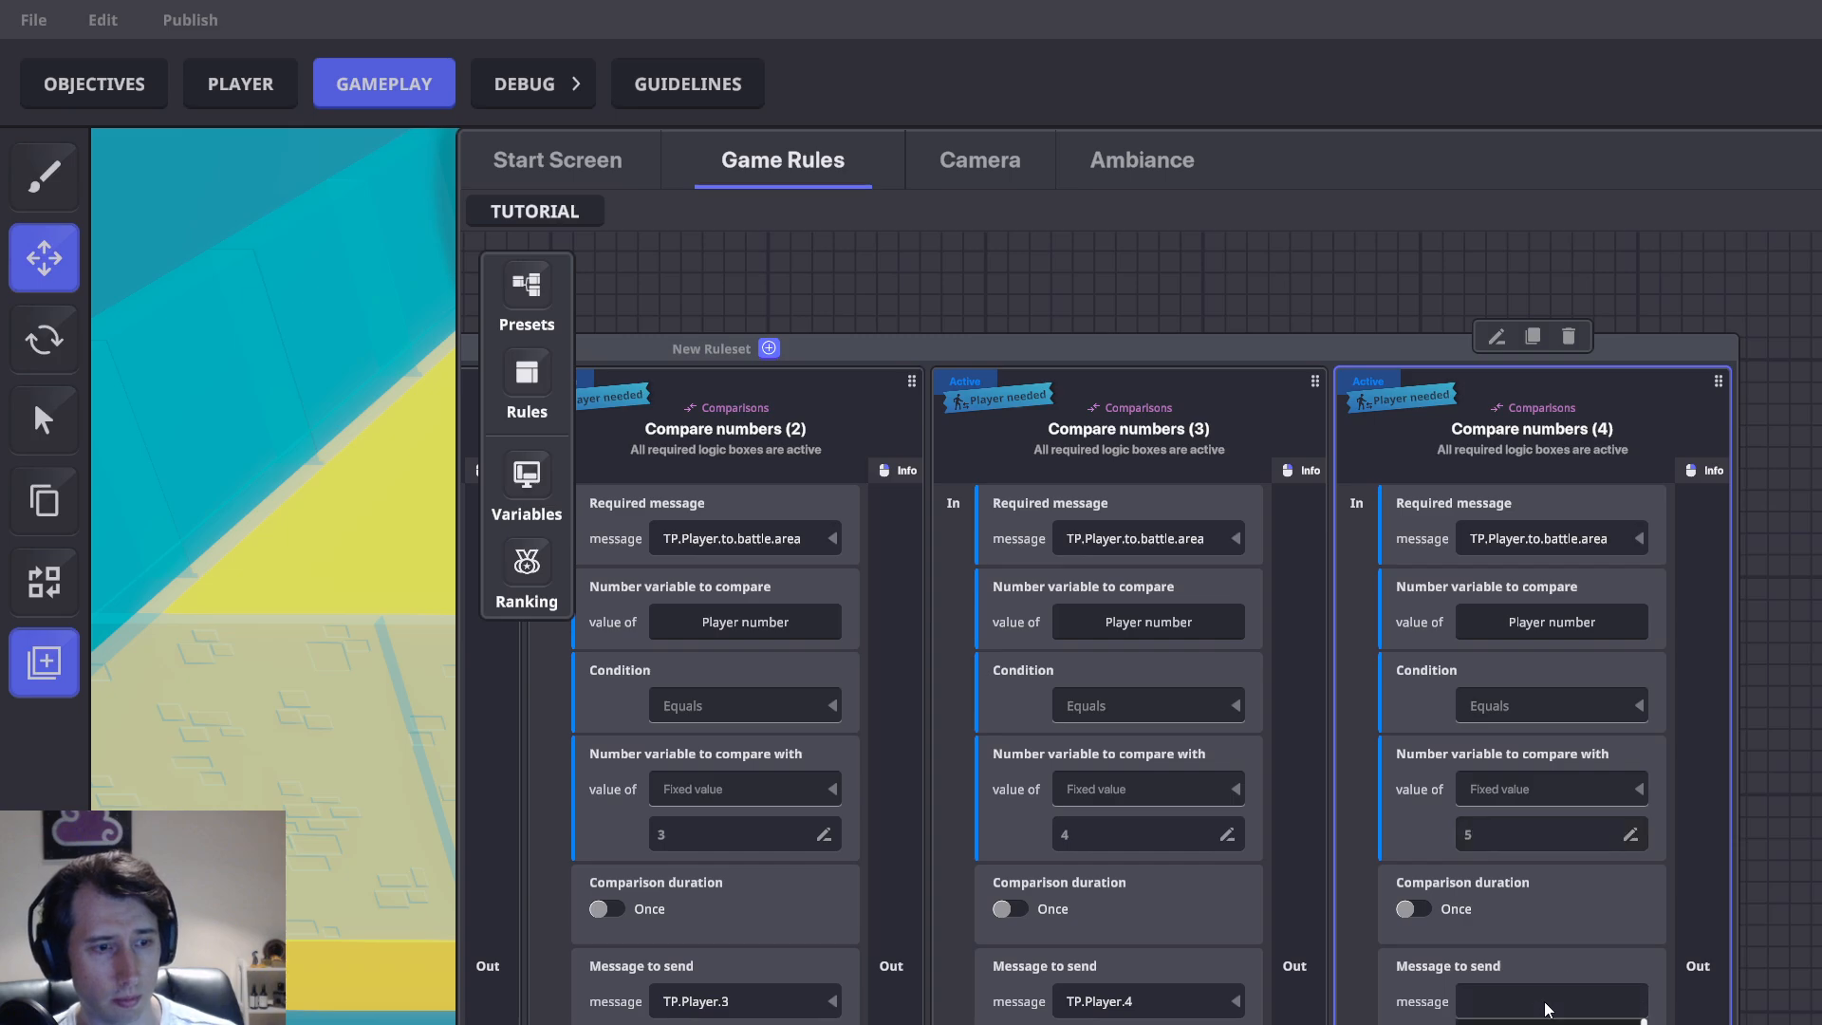
pyautogui.press('BackSpace')
pyautogui.write('5')
# Duplicate the player 5 rule and make the copy compare with 6 and send the new message TP.Player.6
pyautogui.moveTo(1790, 826); pyautogui.dragTo(1399, 846)
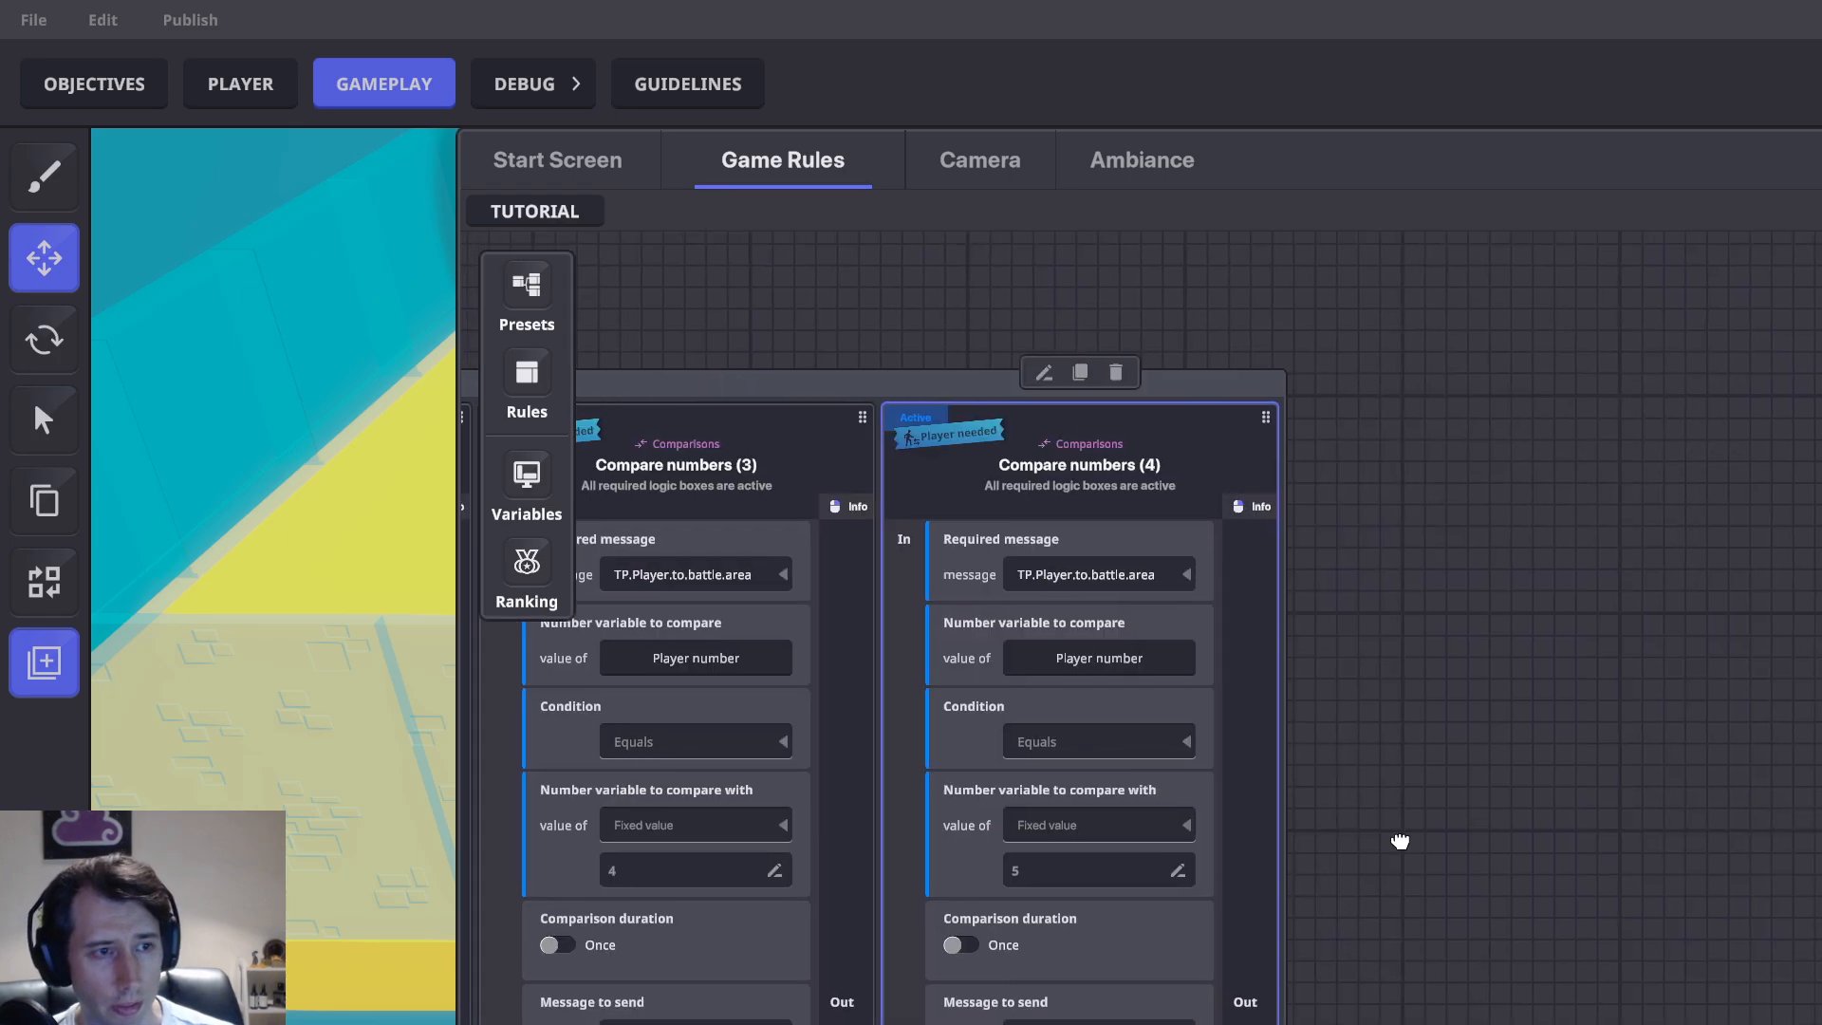
pyautogui.click(1071, 374)
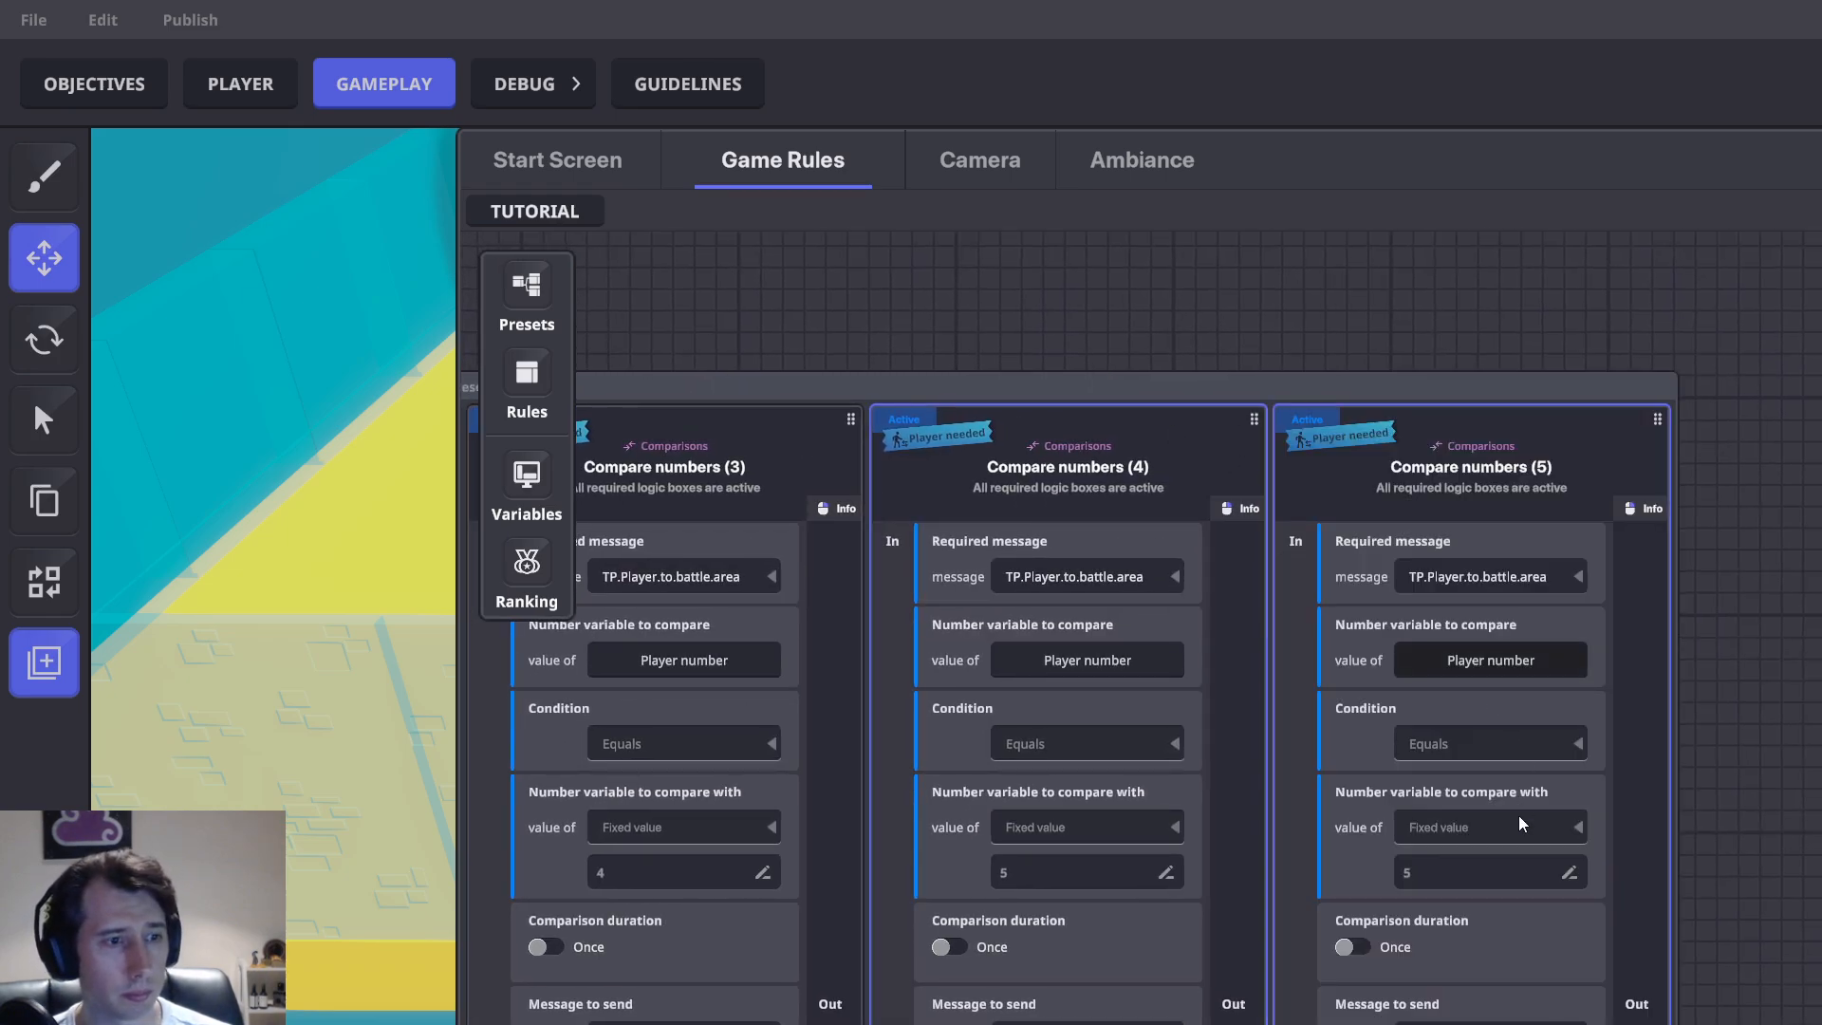
pyautogui.click(1444, 880)
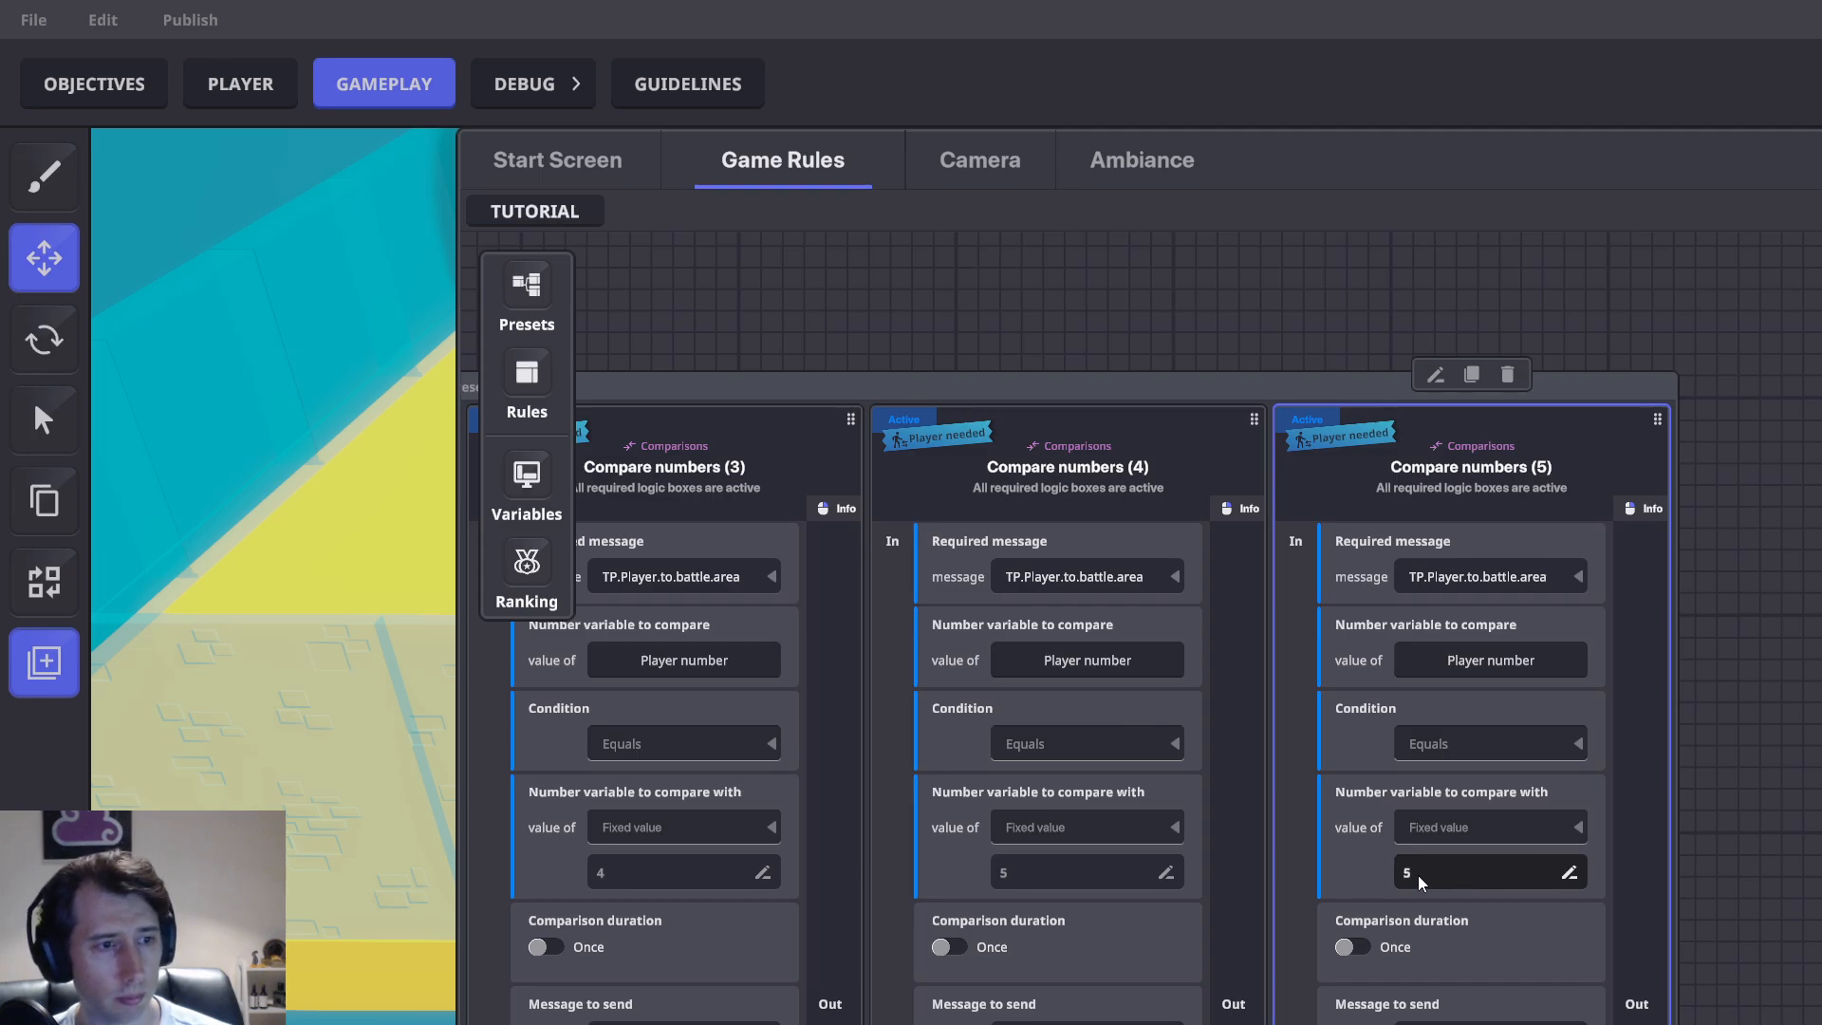
pyautogui.doubleClick(1411, 873)
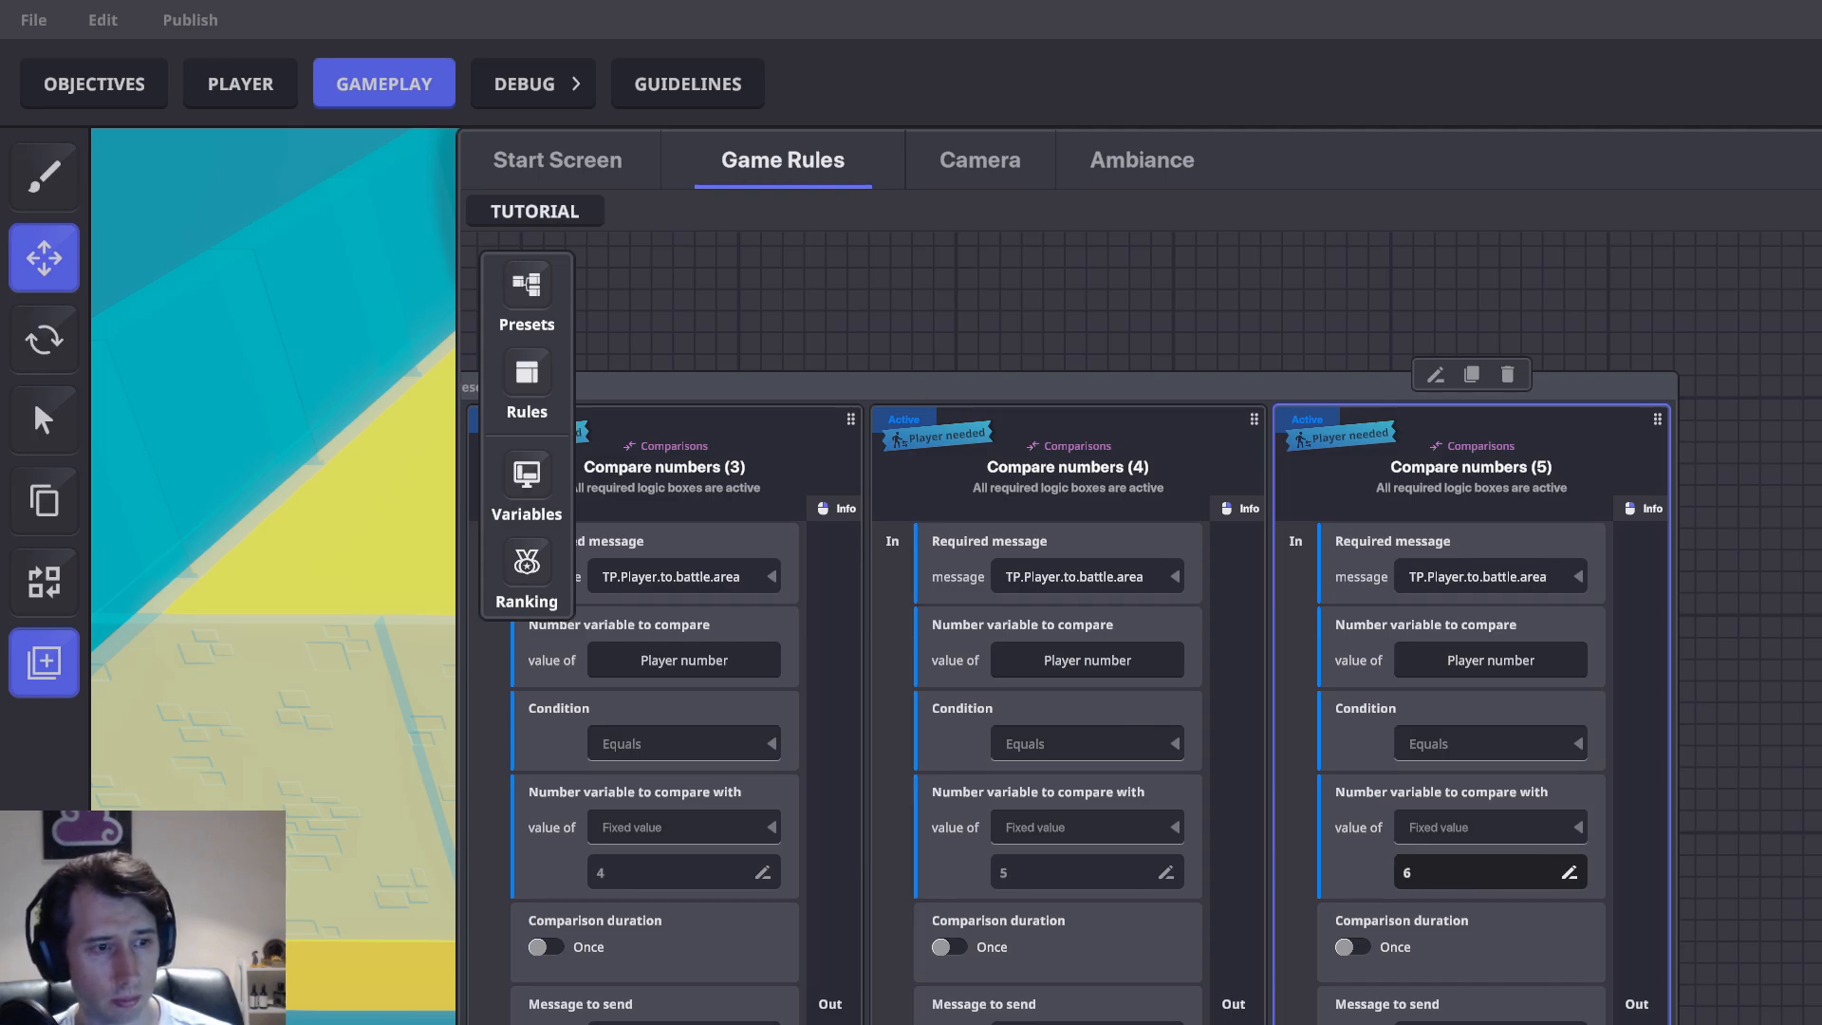
pyautogui.press('Return')
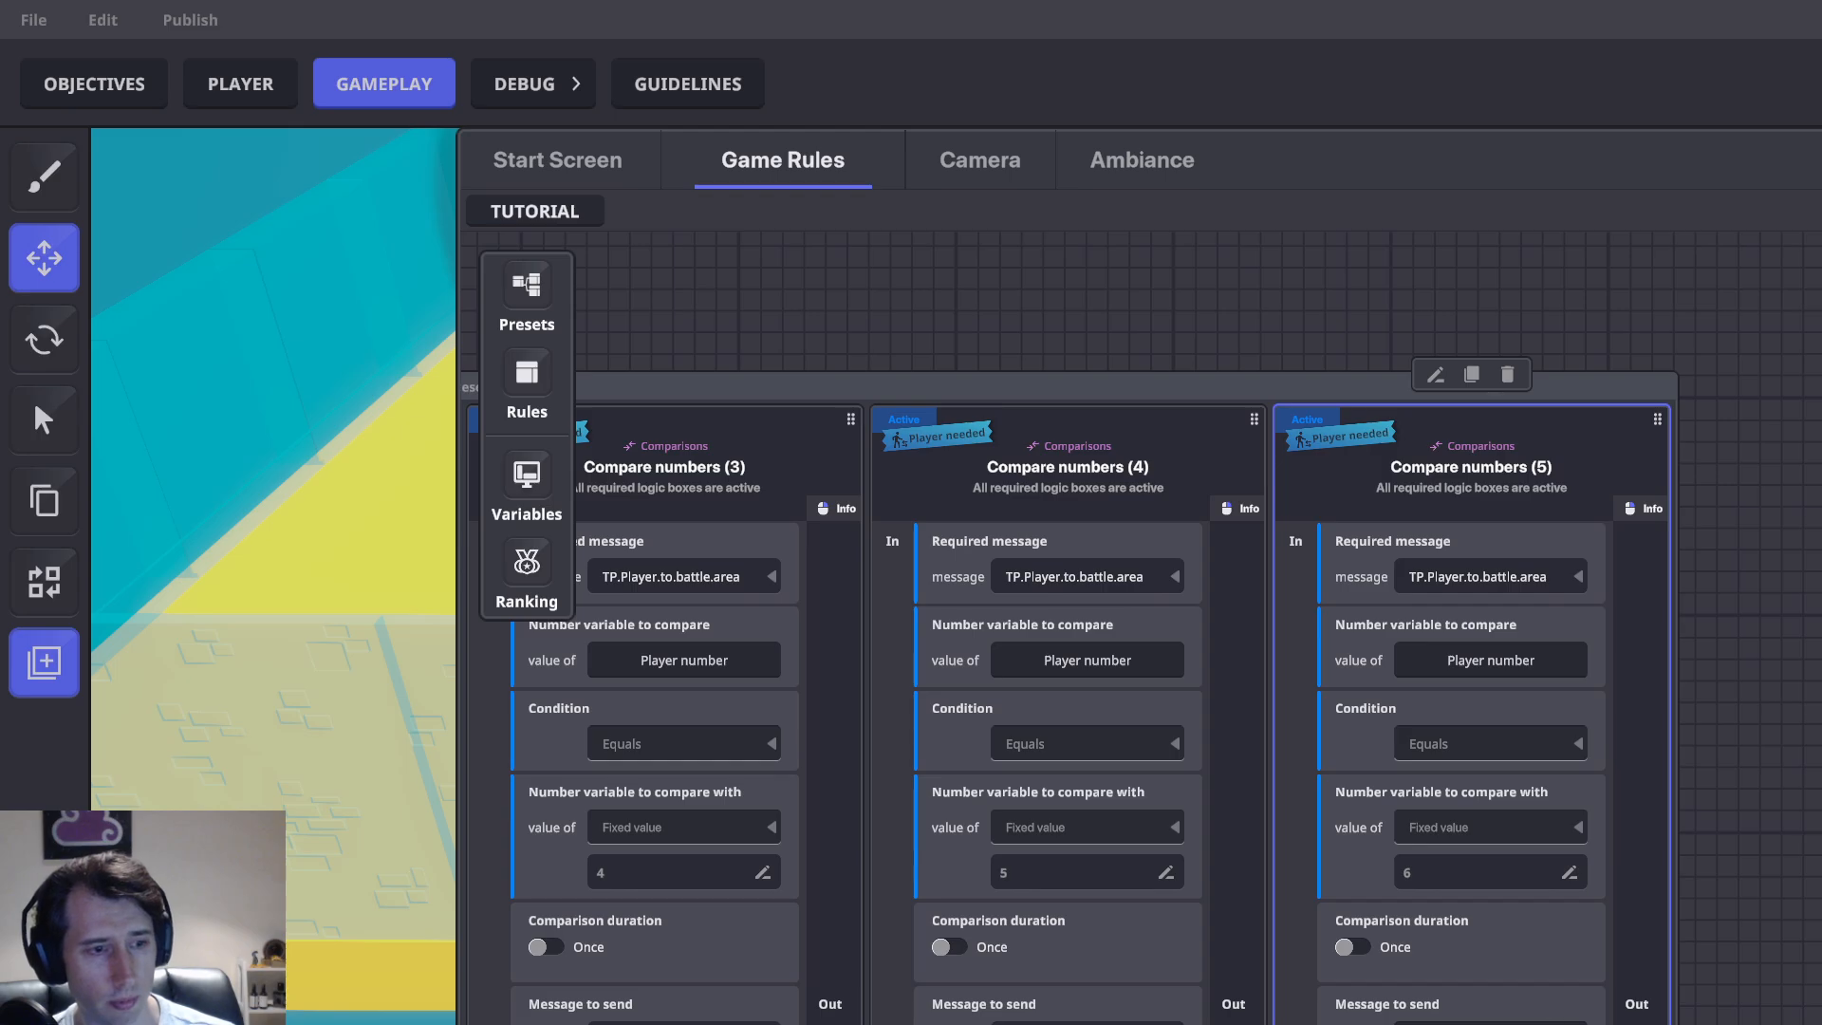
# Duplicate the player 6 rule and make the copy compare with 7 and send the new message TP.Player.7
pyautogui.moveTo(1775, 873); pyautogui.dragTo(1383, 879)
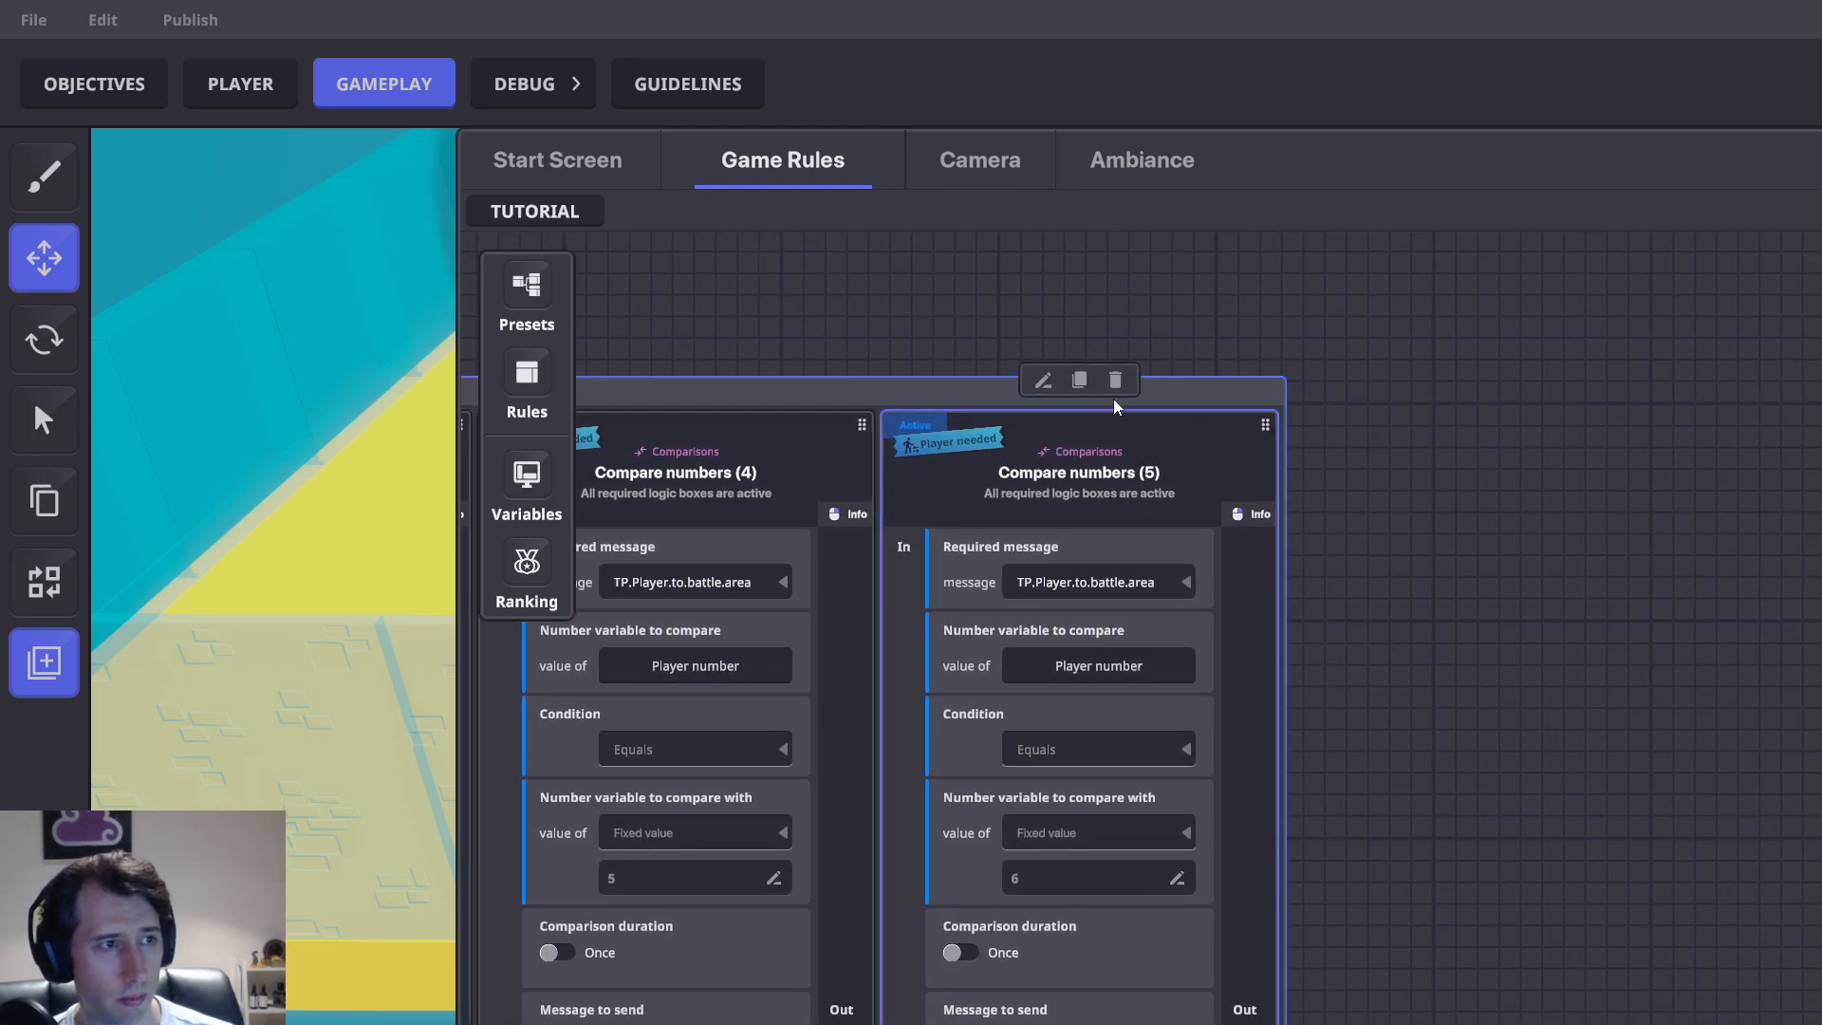
pyautogui.click(1080, 382)
pyautogui.click(1444, 880)
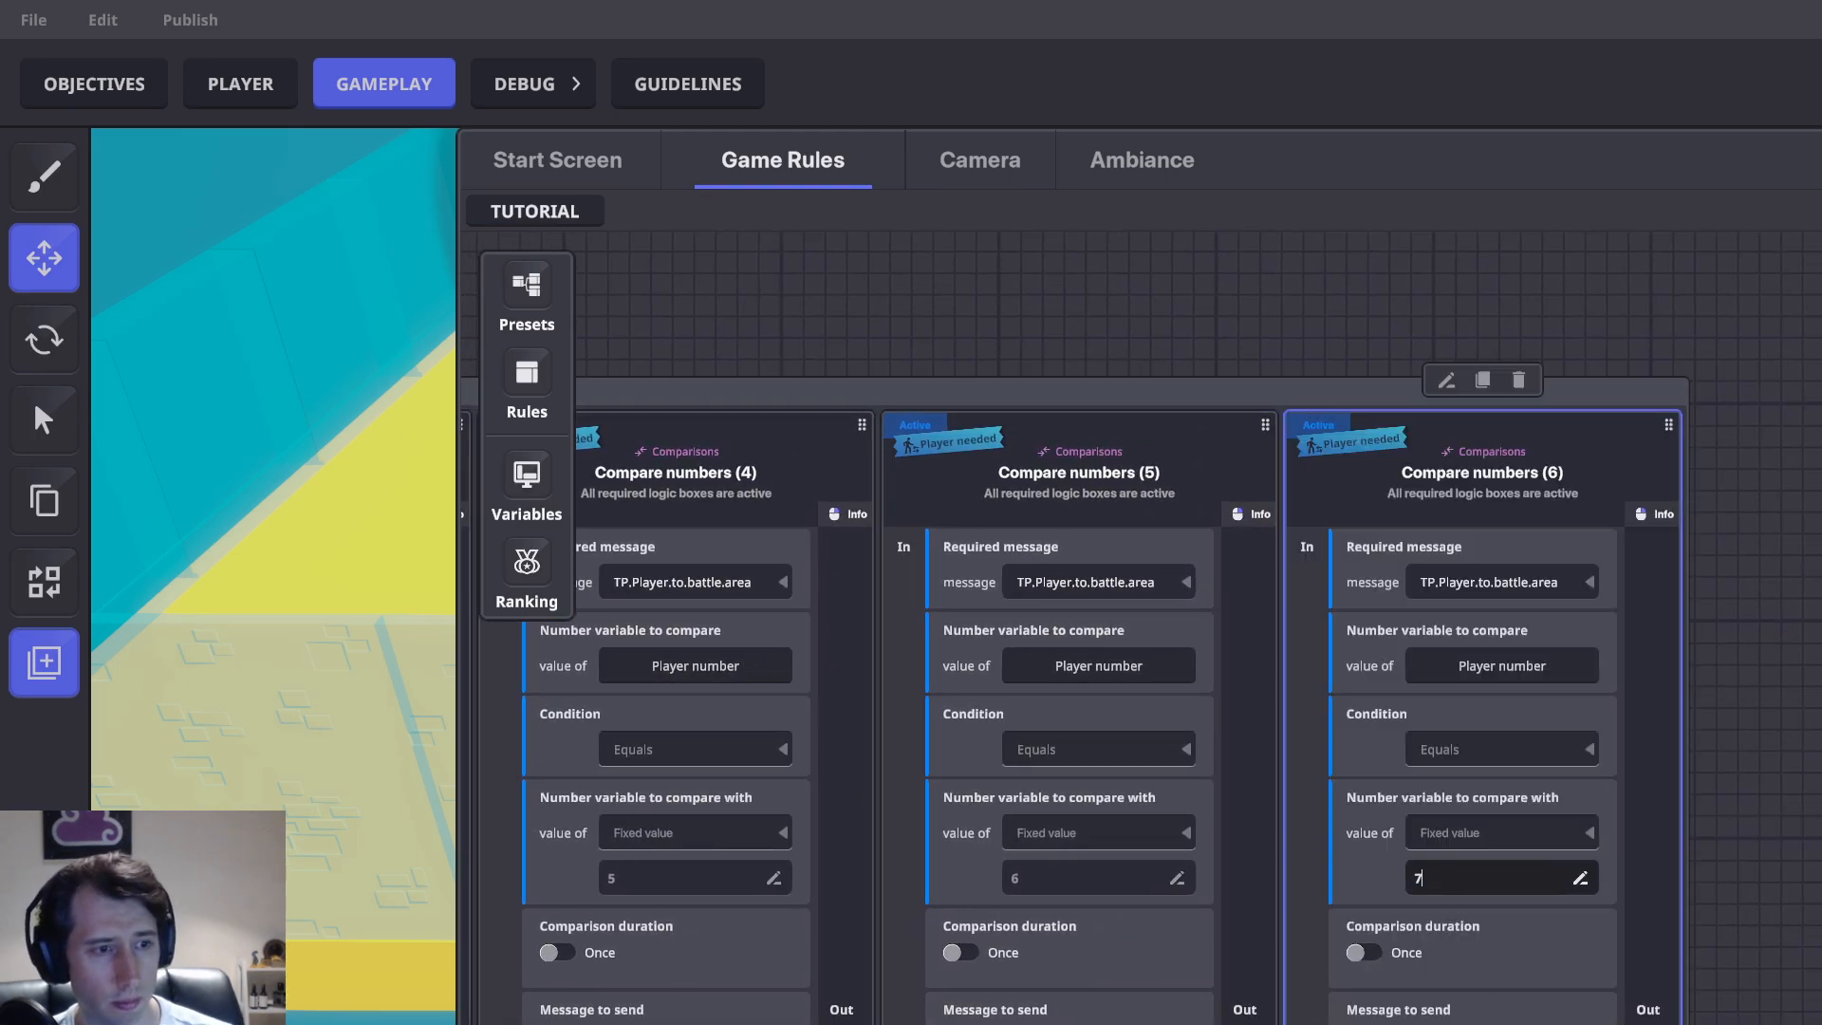
pyautogui.press('Return')
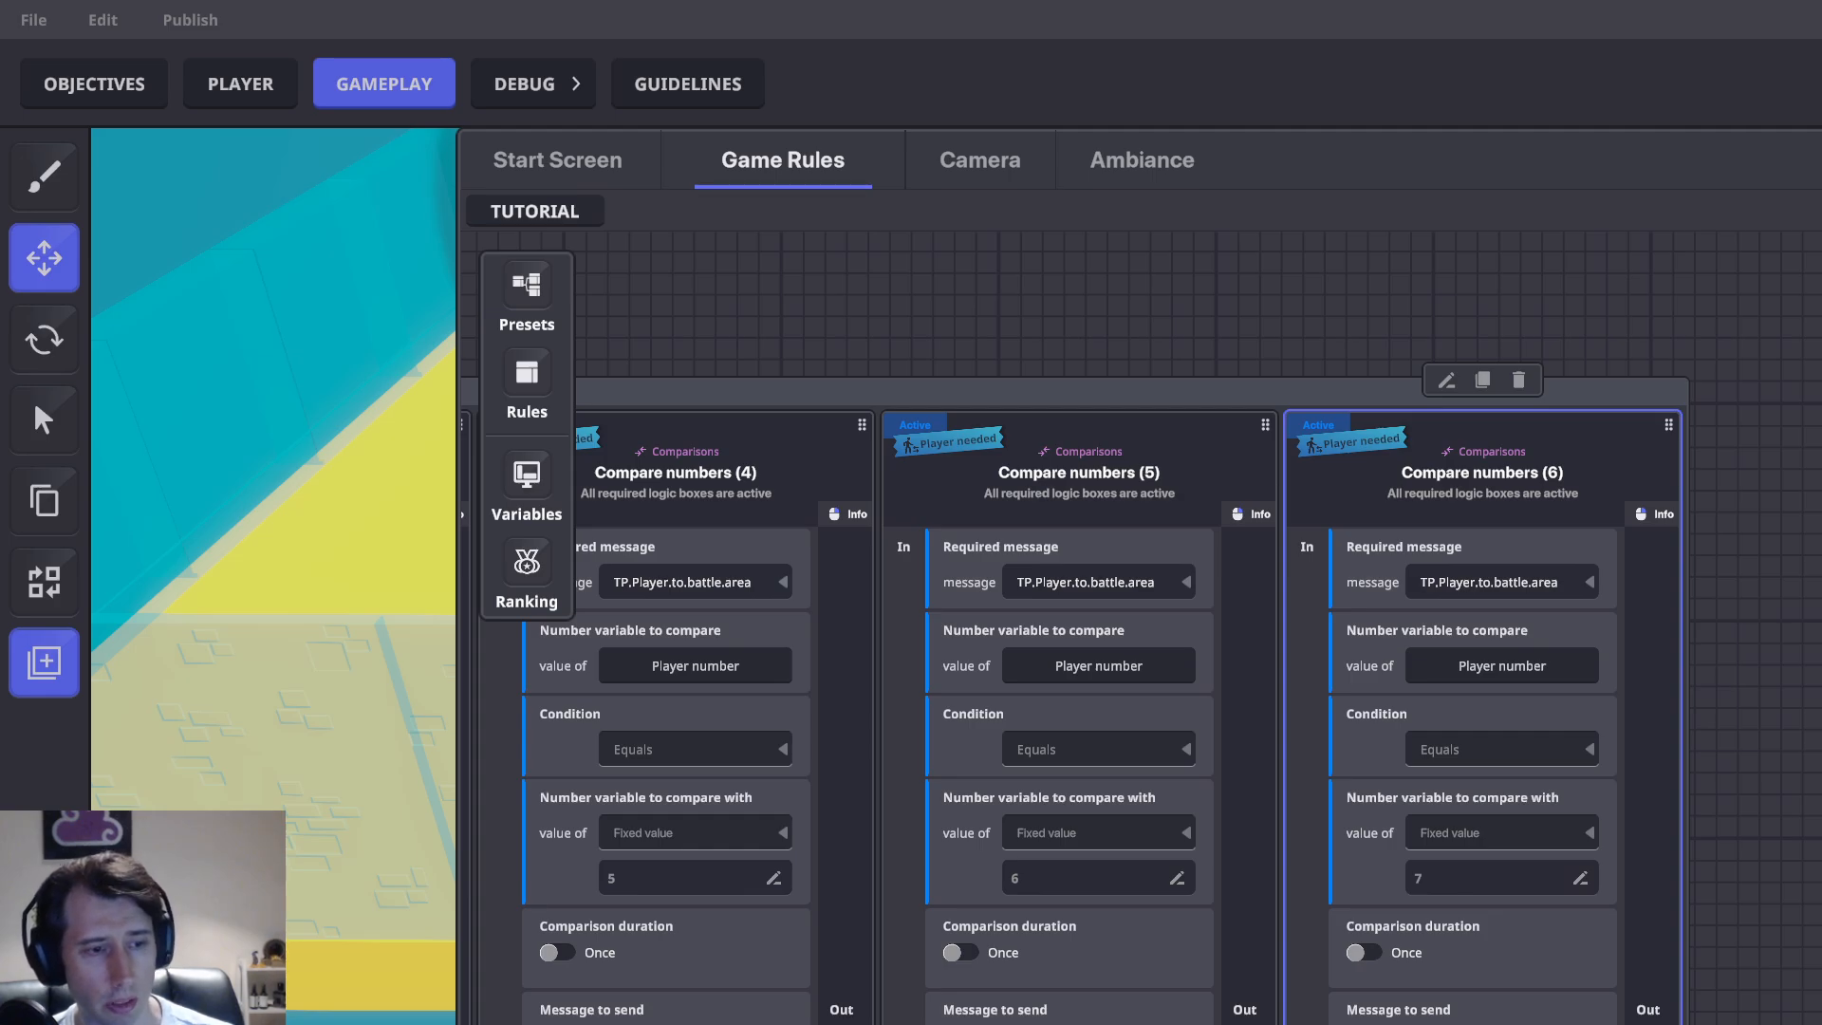
# Duplicate the player 7 rule and make the copy compare with 8 and send the new message TP.Player.8
pyautogui.moveTo(1656, 422); pyautogui.dragTo(1336, 376)
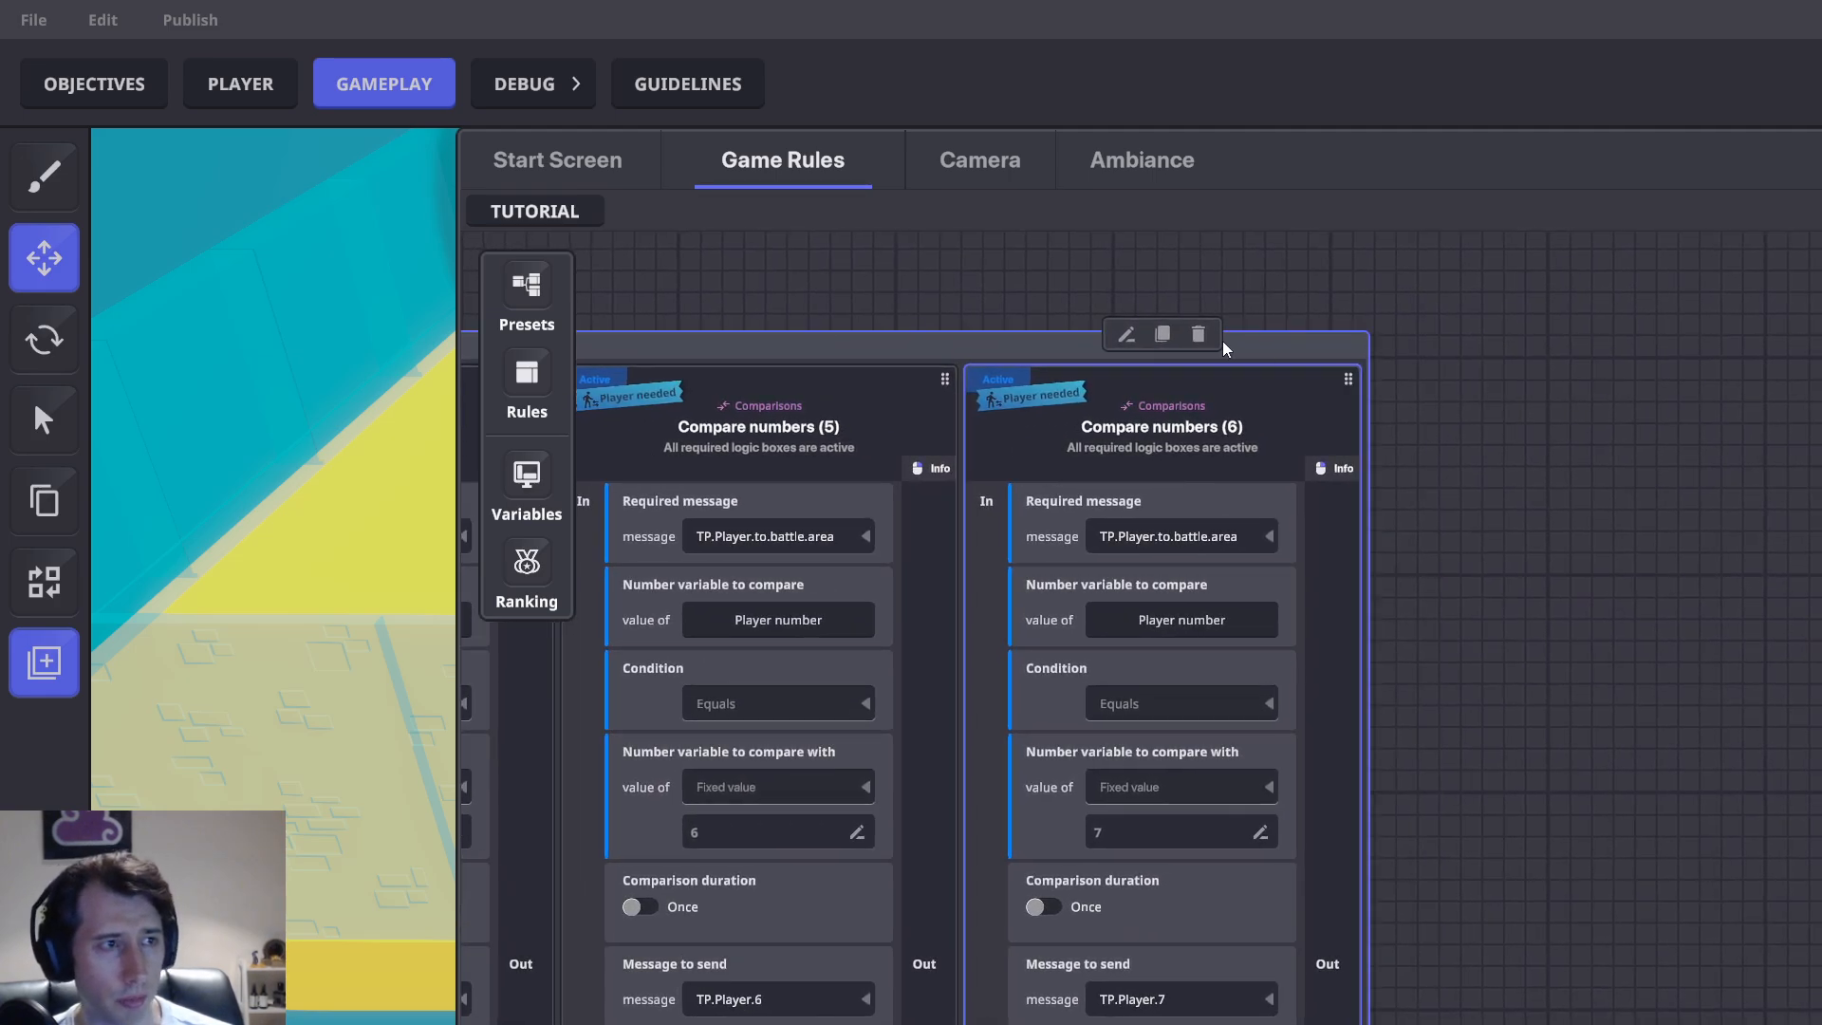
pyautogui.click(1163, 335)
pyautogui.click(1530, 835)
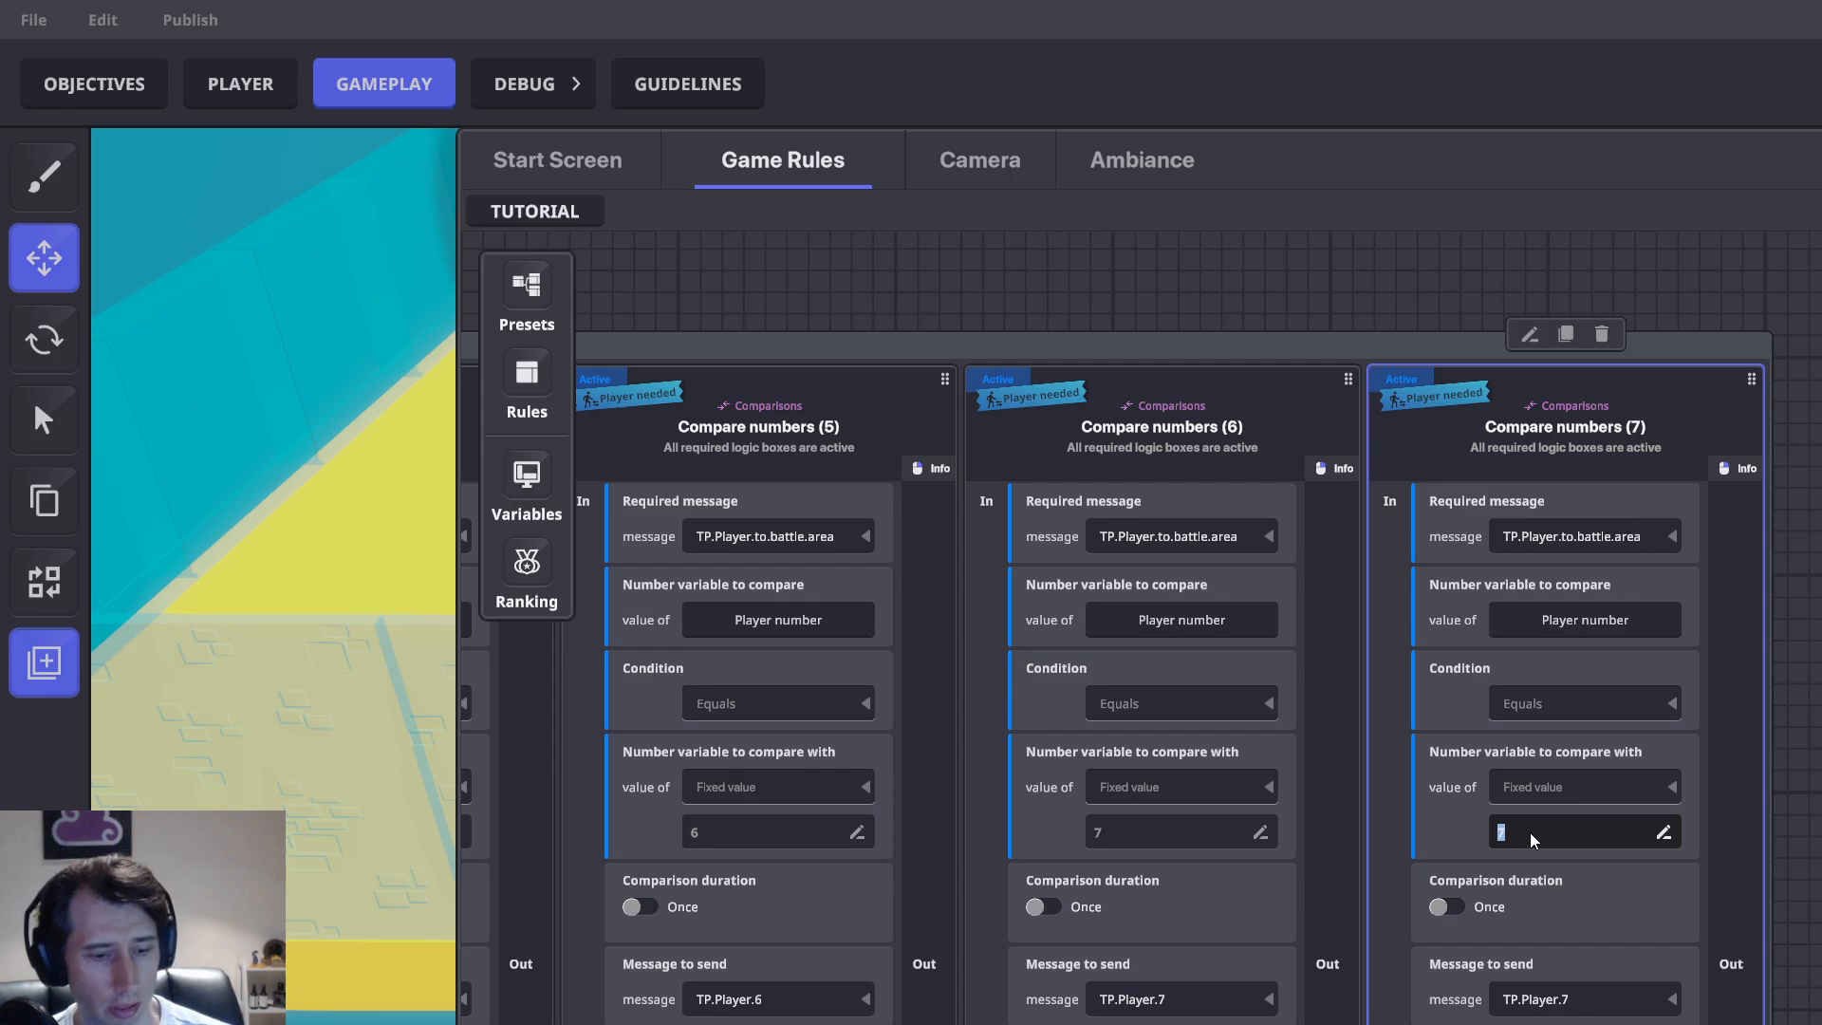
pyautogui.write('8')
pyautogui.click(1554, 1002)
pyautogui.press('BackSpace')
pyautogui.press('BackSpace')
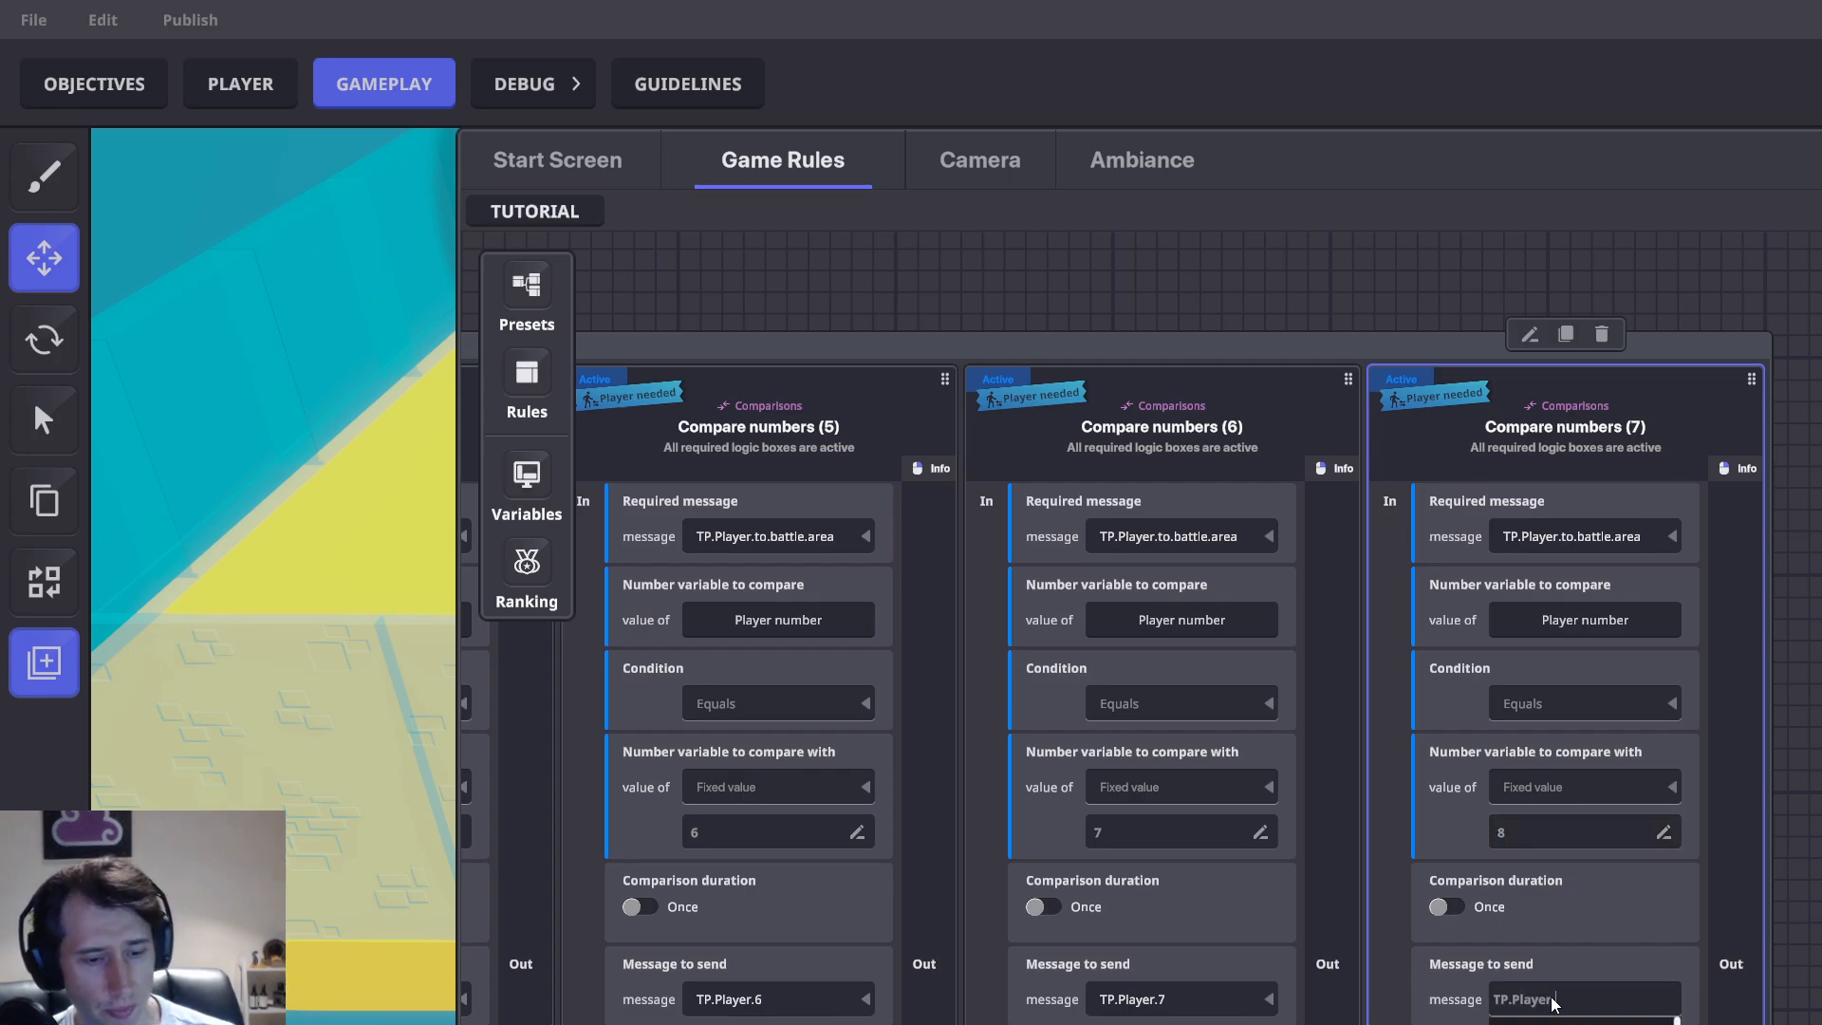
pyautogui.write('.8')
pyautogui.press('Return')
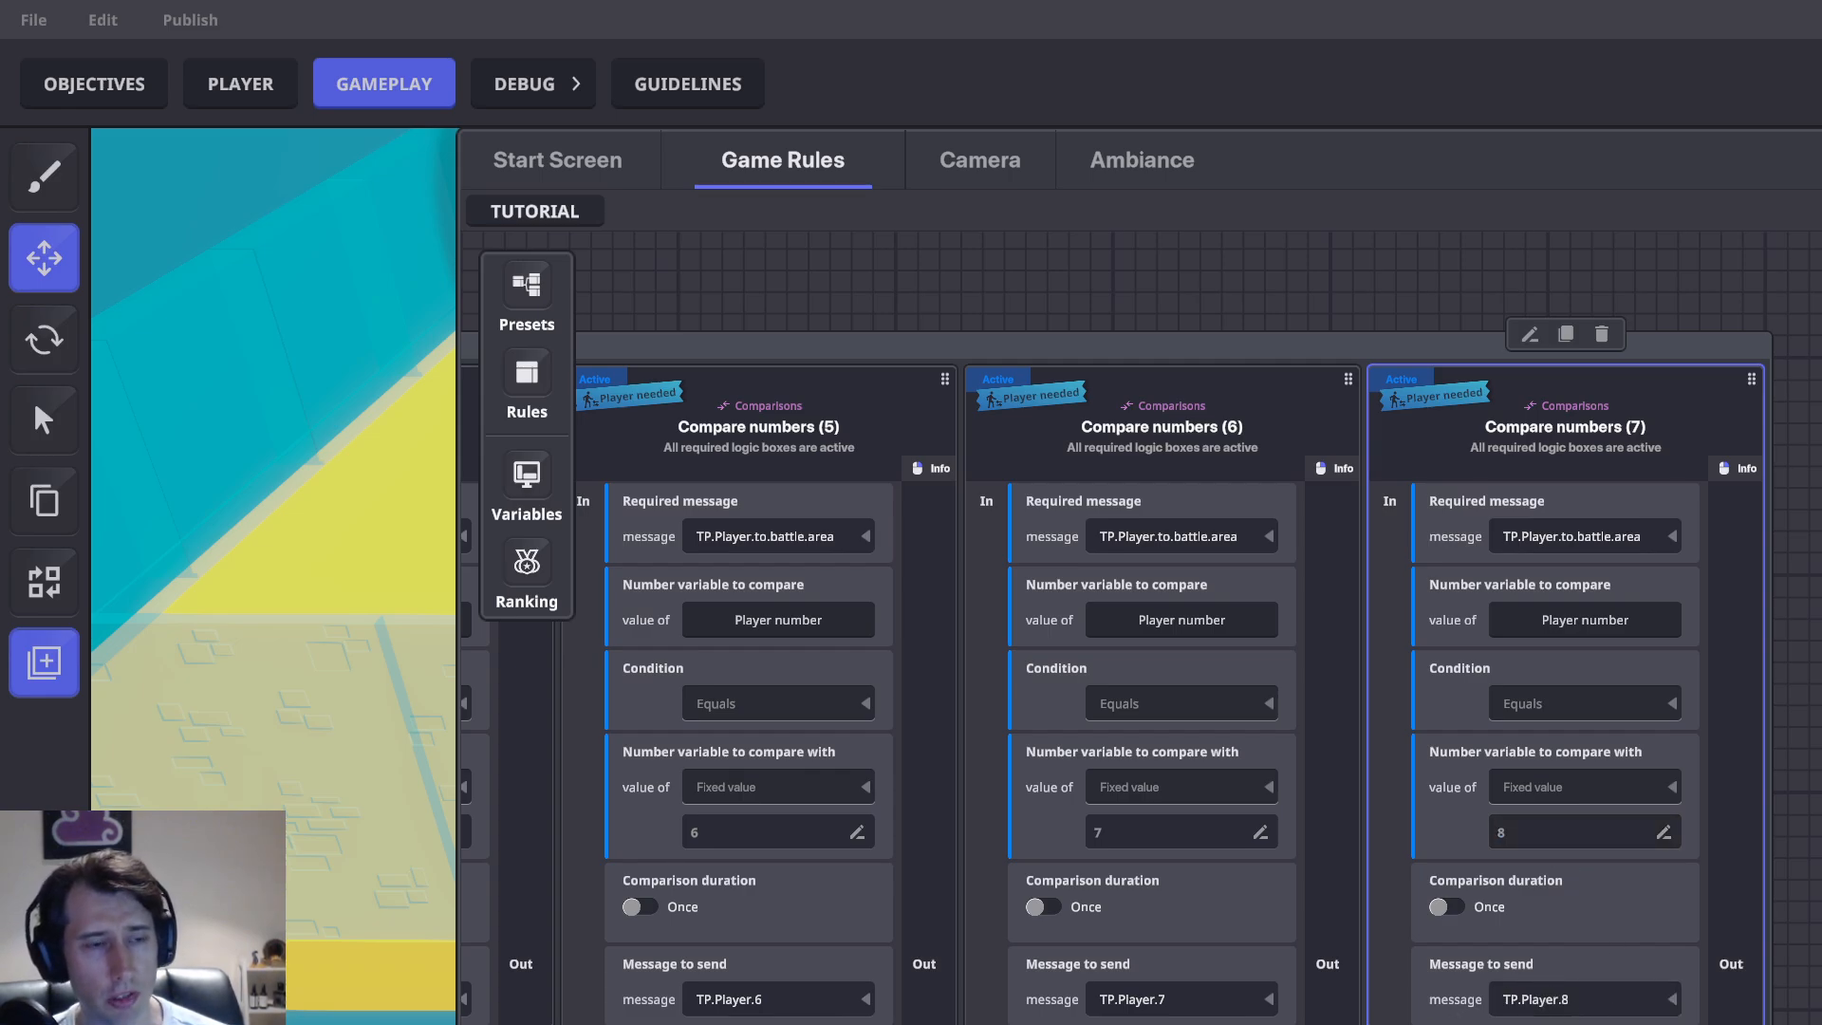
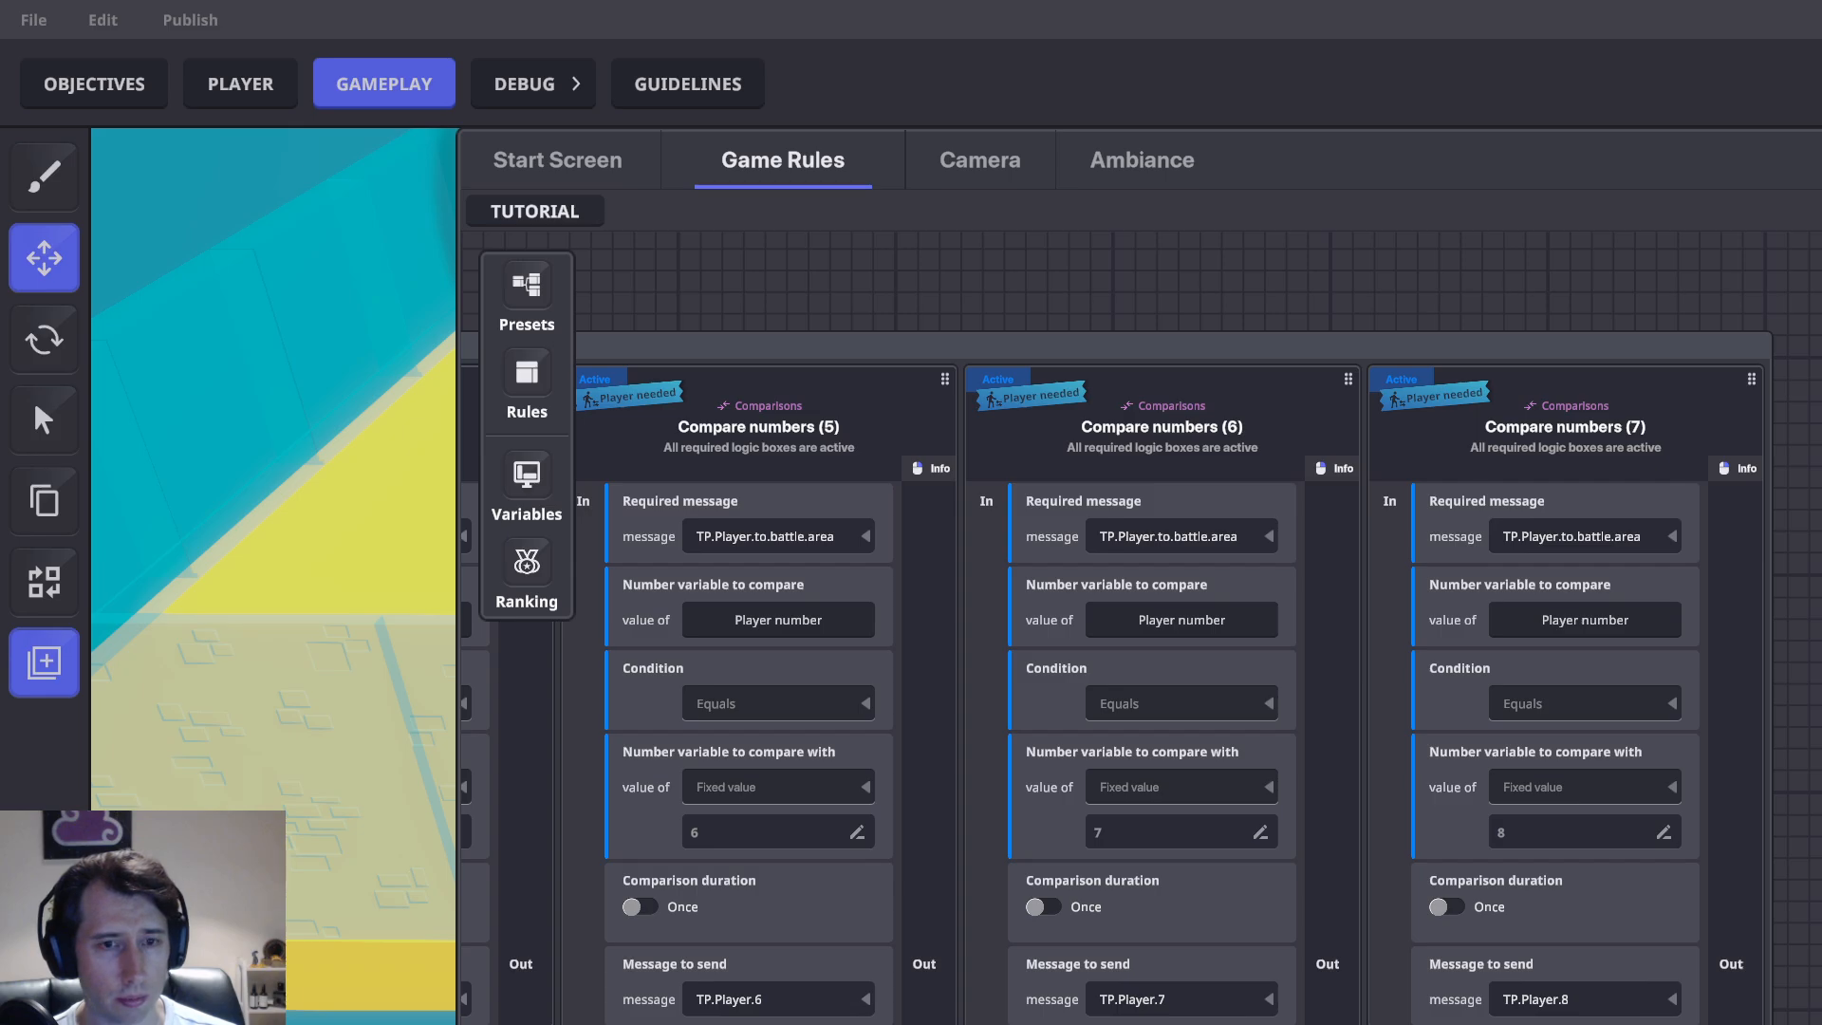
# Leave the game rules and look up the TP Player to battle area object in the asset library
pyautogui.press('Escape')
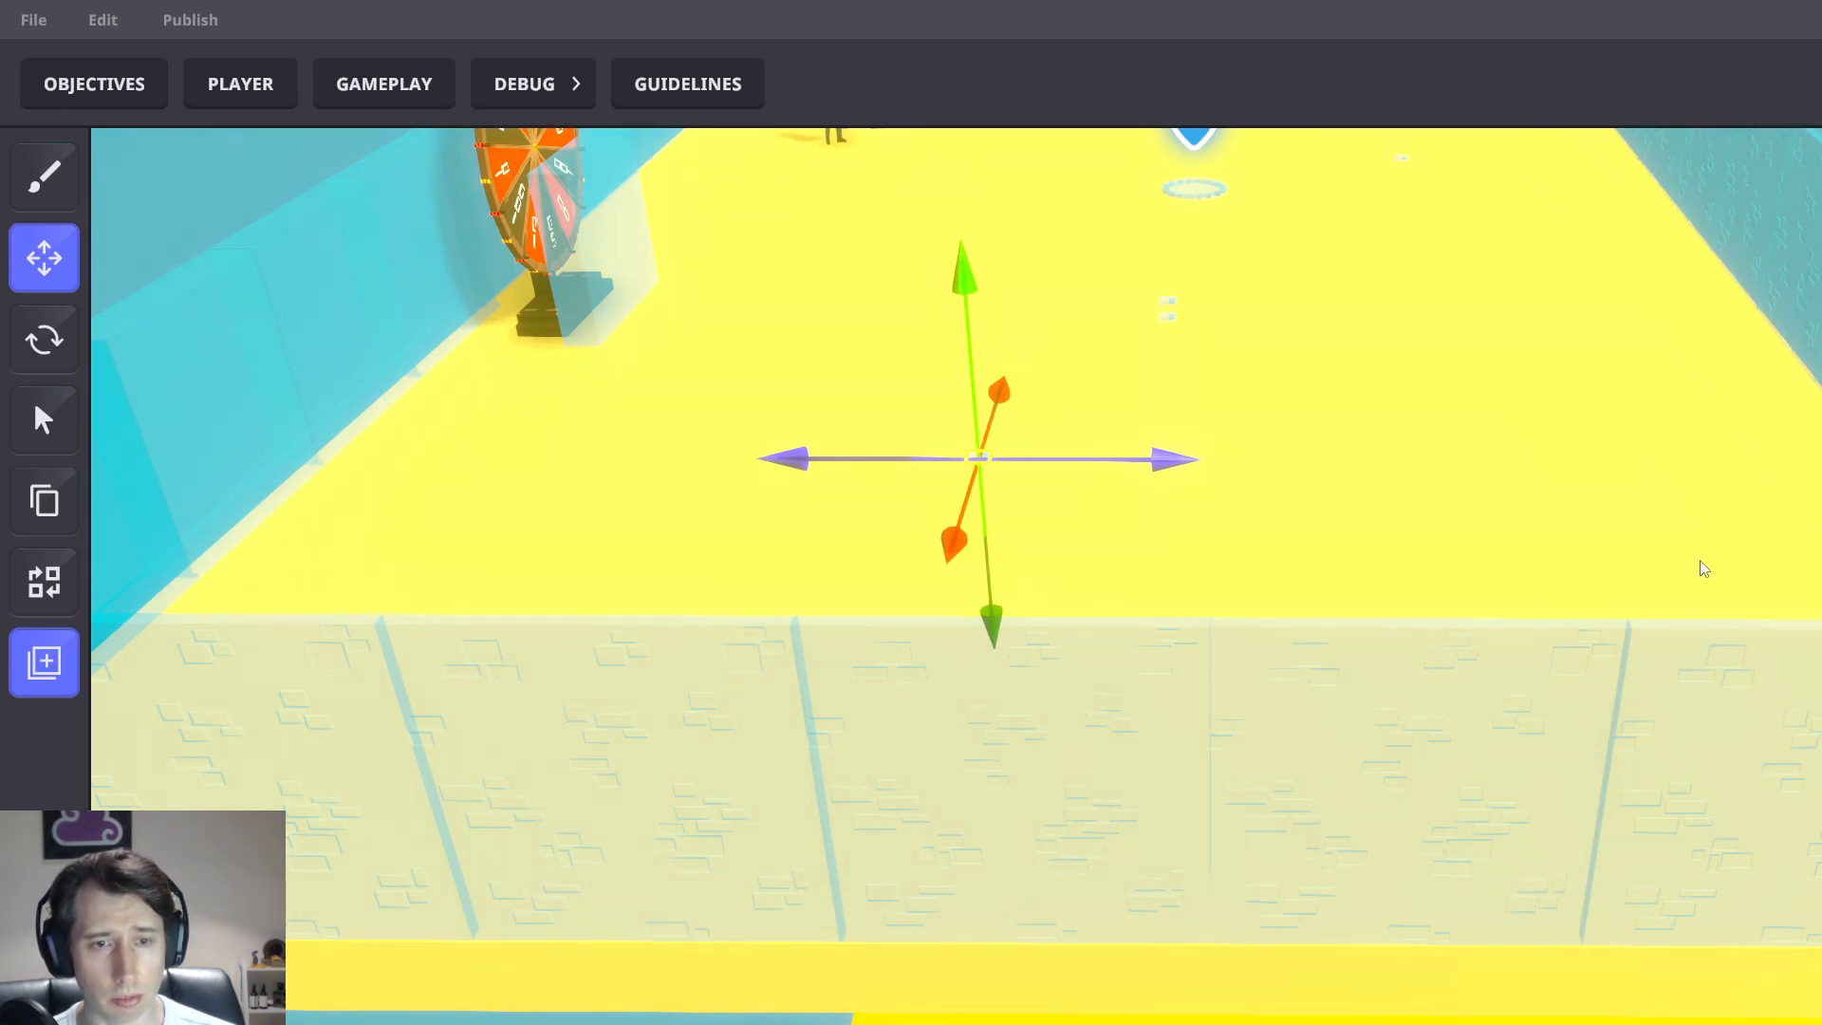
pyautogui.moveTo(1701, 560); pyautogui.dragTo(1801, 671, button='middle')
pyautogui.scroll(4, 1705, 639)
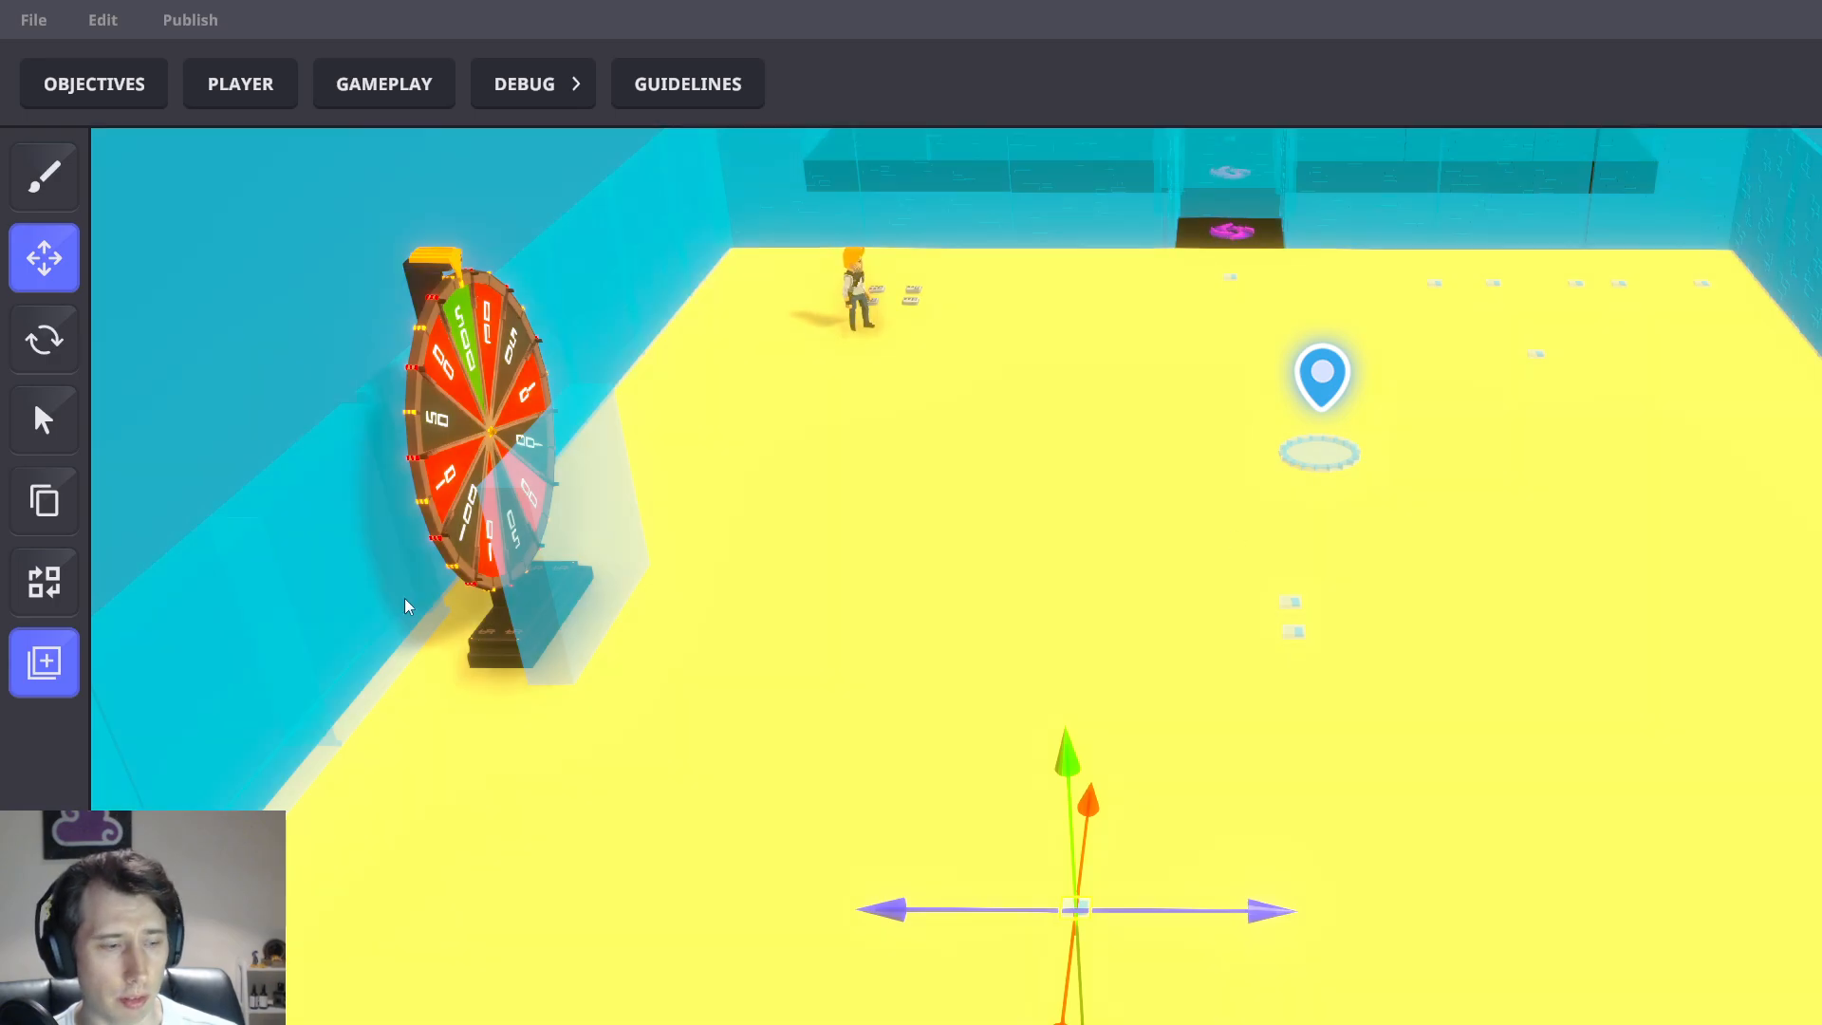
pyautogui.click(34, 678)
pyautogui.click(989, 376)
pyautogui.write('TP Player to battle area')
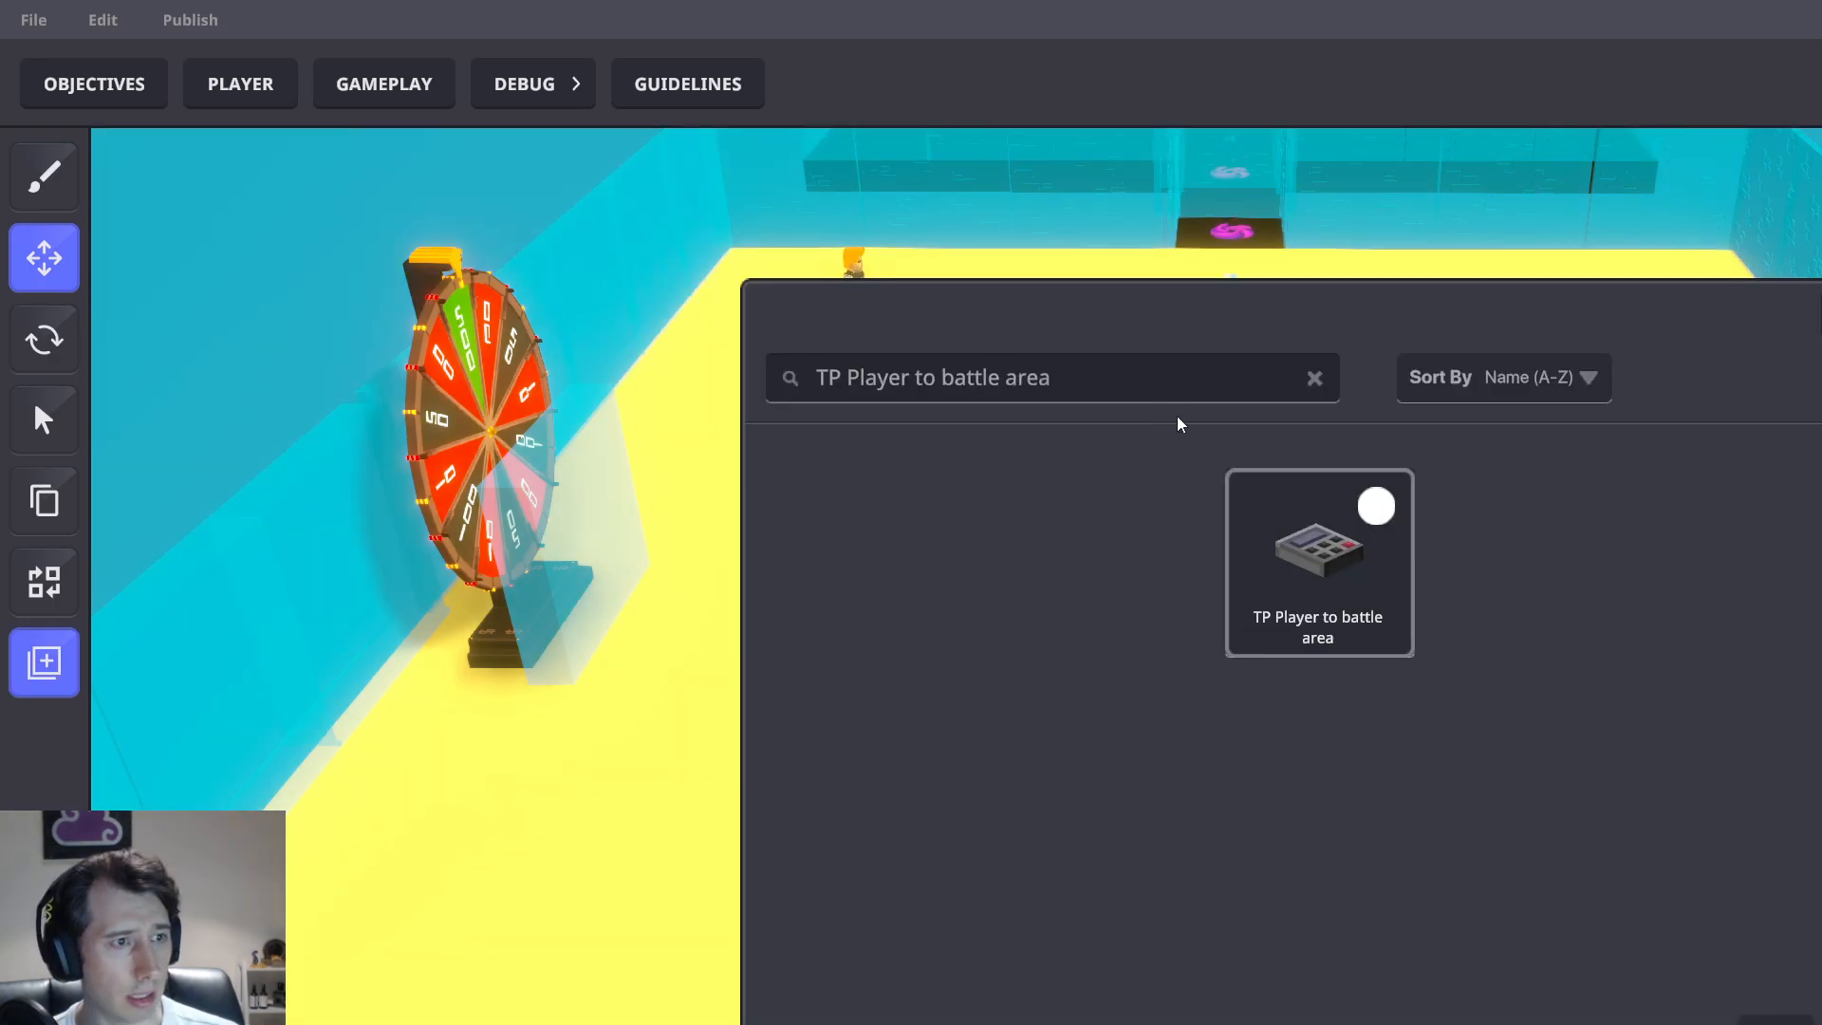
pyautogui.click(1305, 546)
pyautogui.click(1388, 826)
pyautogui.press('d')
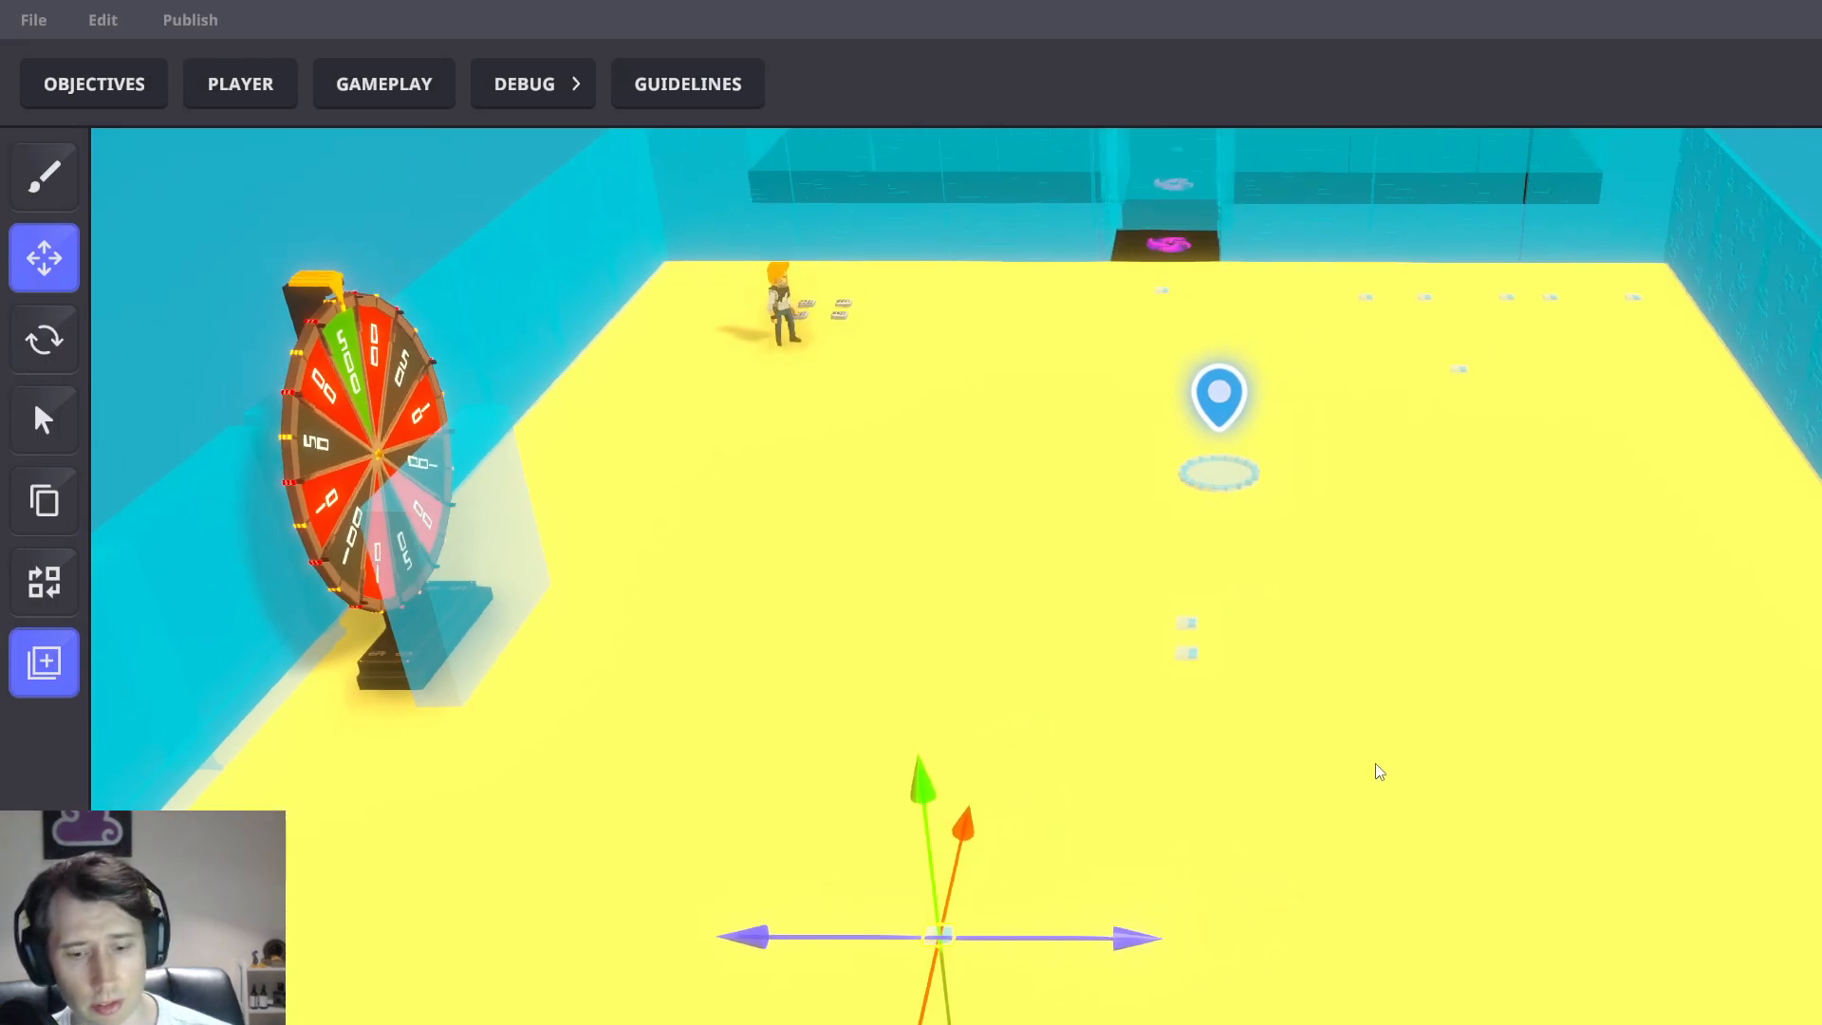
pyautogui.click(1349, 752)
# Place a TP Player 1 object on the yellow battle-area floor near its corner, finding it through the library search
pyautogui.scroll(-3, 1367, 783)
pyautogui.moveTo(1393, 835); pyautogui.dragTo(1310, 337, button='middle')
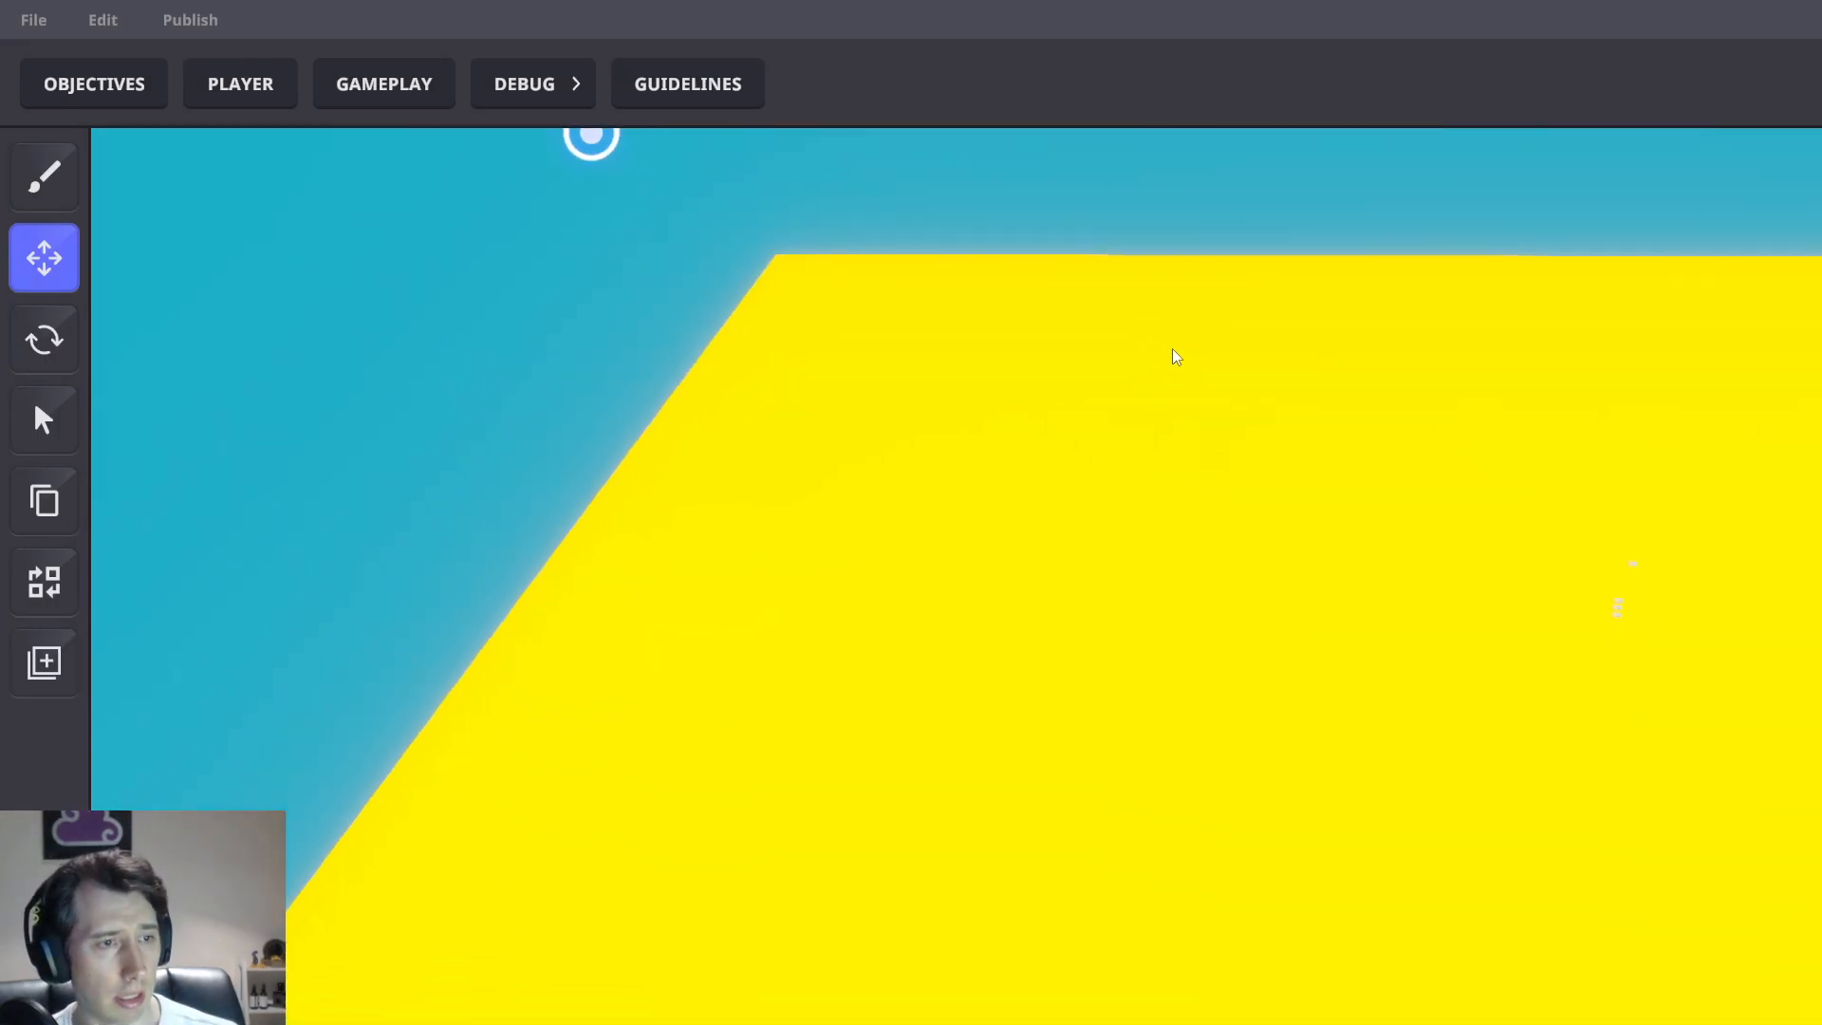
pyautogui.scroll(-5, 1324, 389)
pyautogui.click(1012, 655)
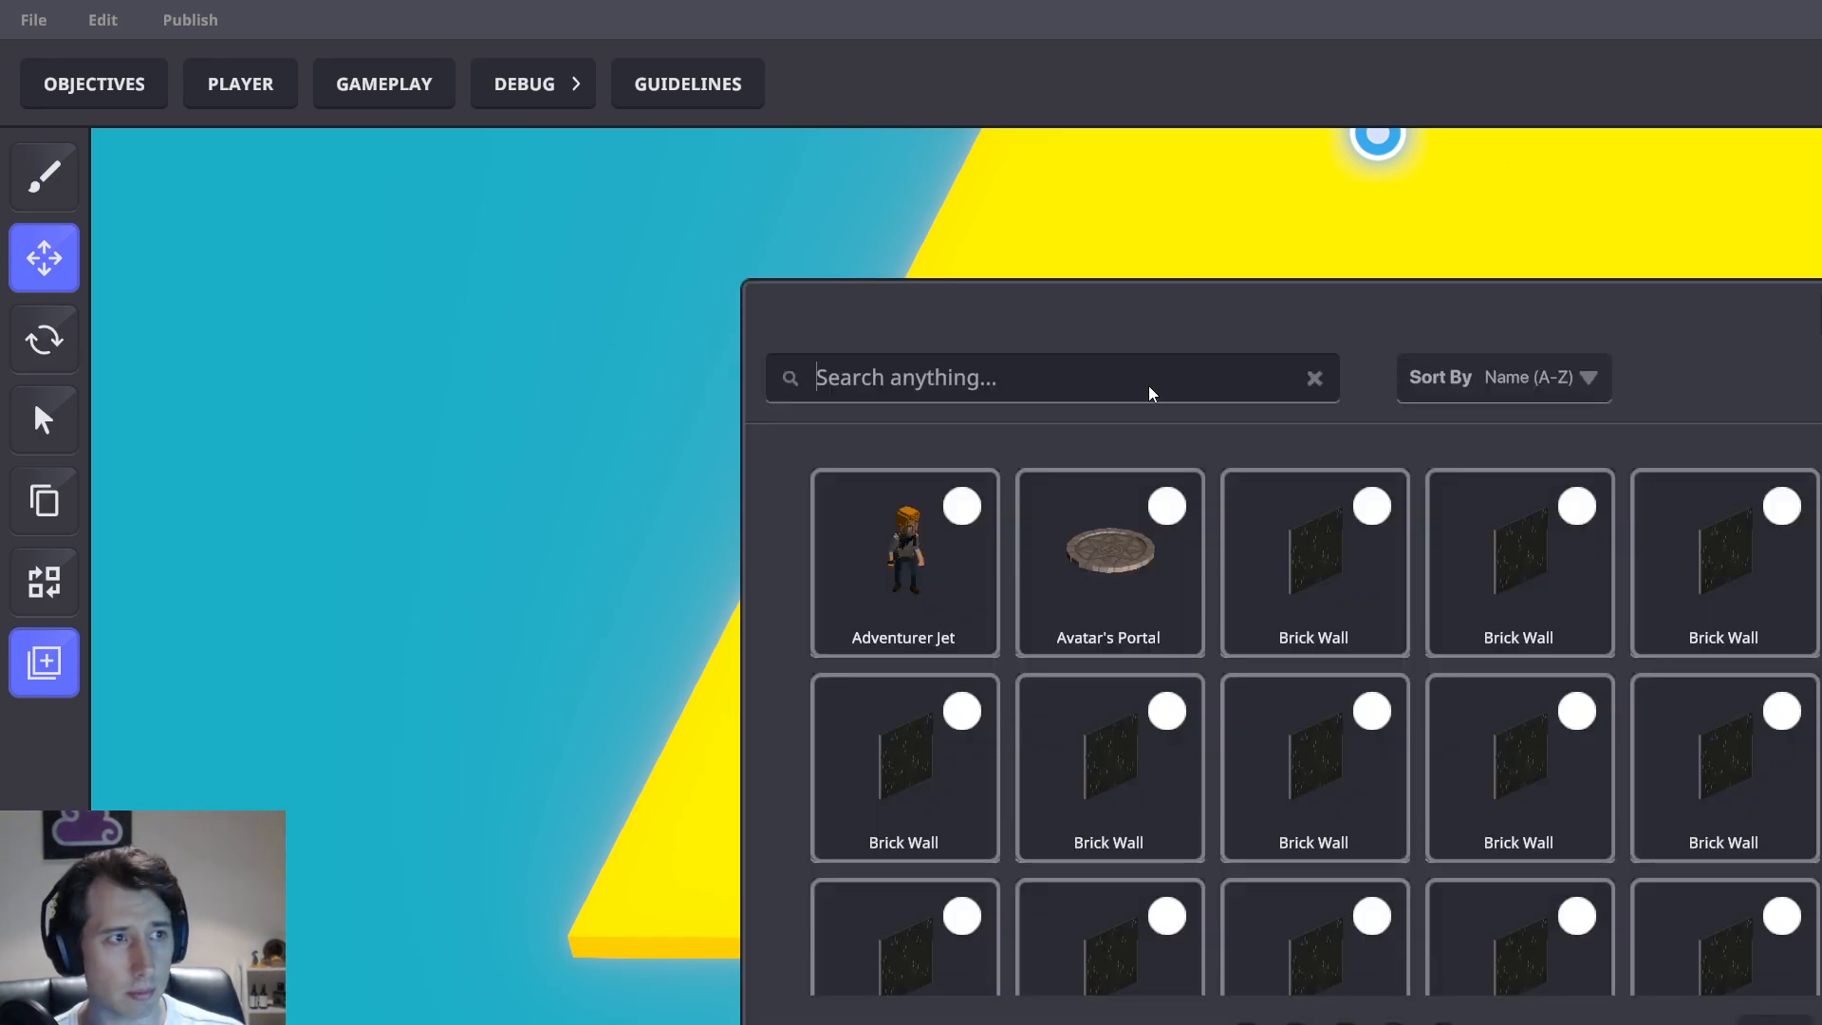
pyautogui.click(1149, 385)
pyautogui.write('TP Player 1')
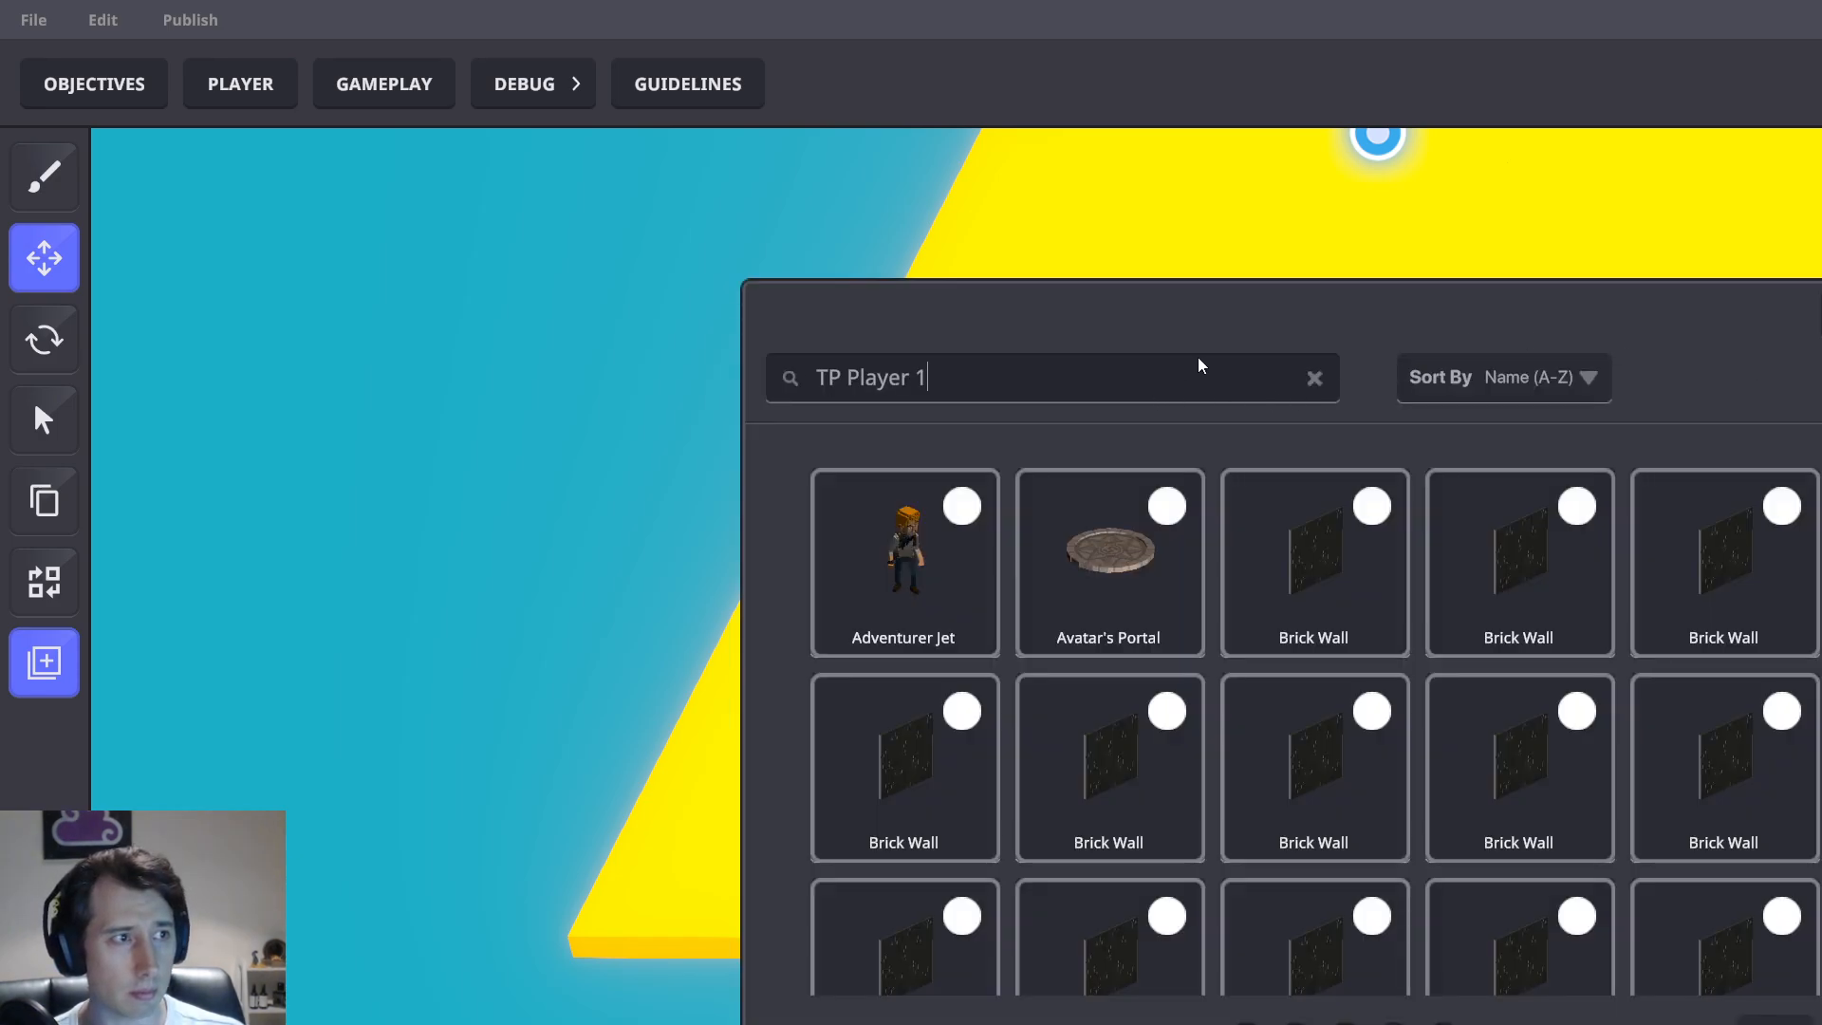
pyautogui.click(1325, 603)
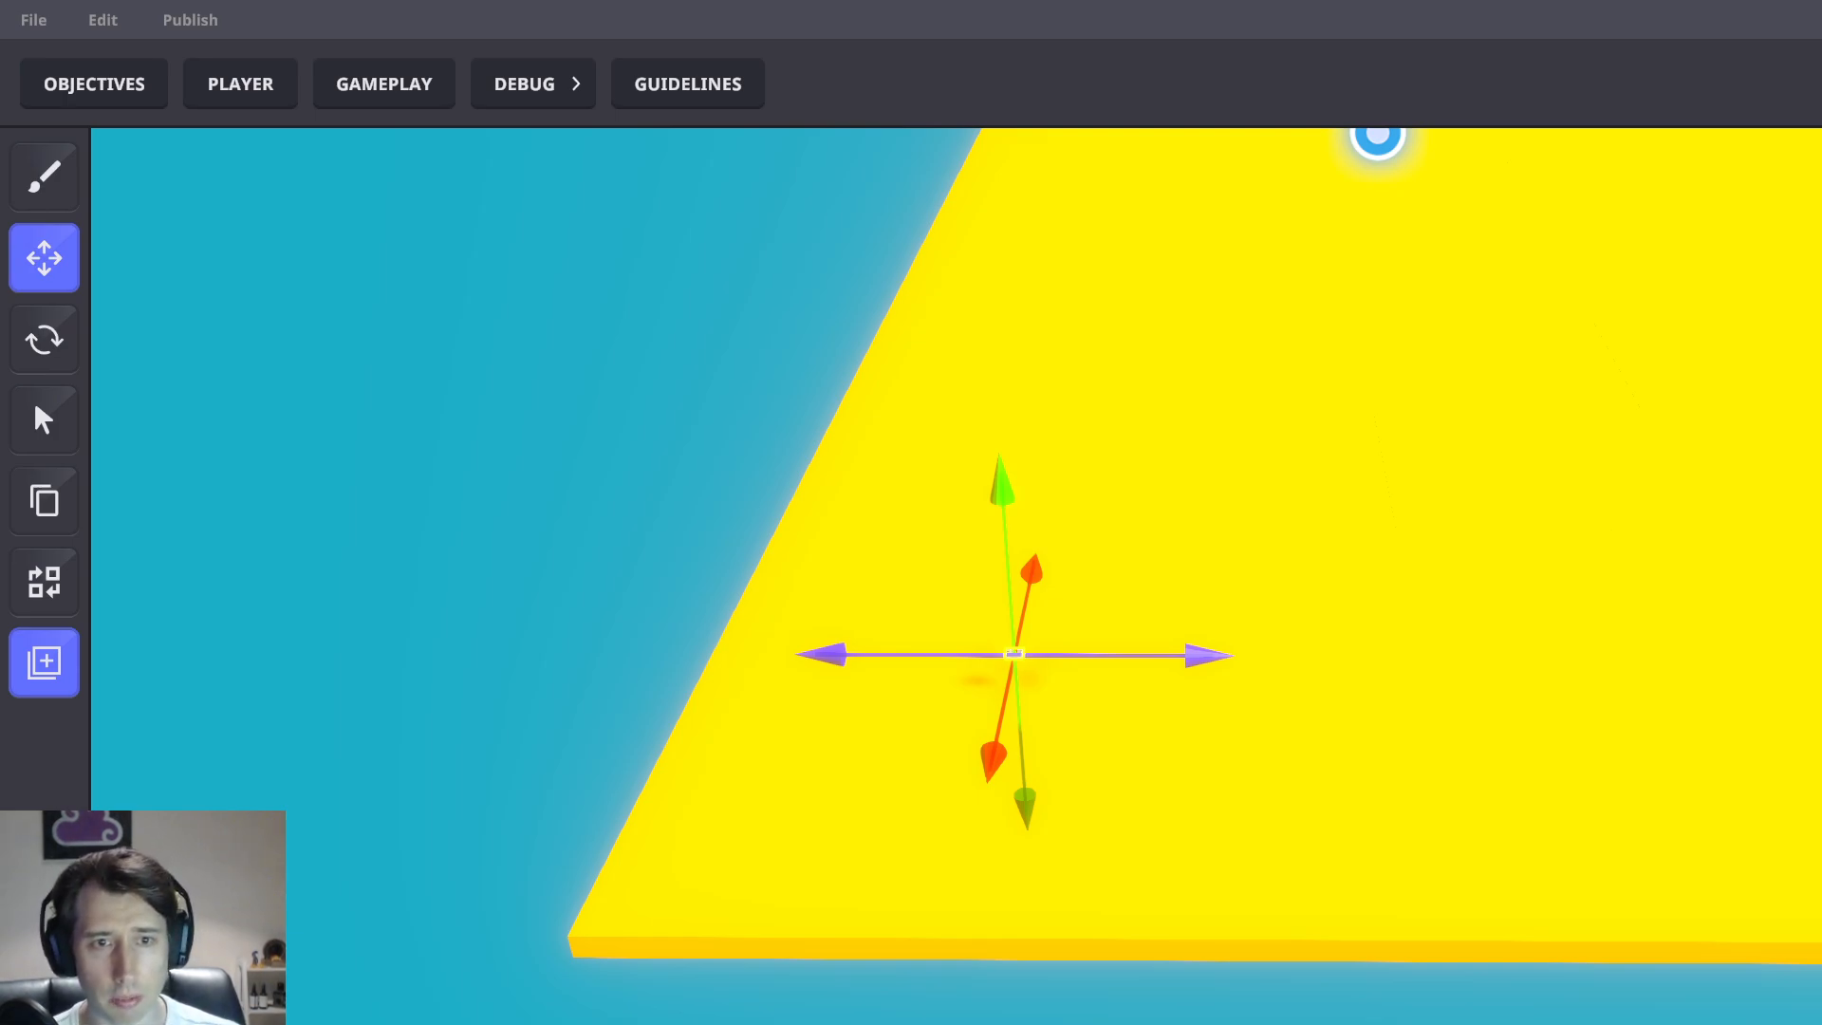
# Duplicate the TP Player 1 object and move the copy to the diagonally opposite corner of the yellow battle-area floor
pyautogui.scroll(-4, 1414, 503)
pyautogui.moveTo(1473, 629); pyautogui.dragTo(875, 755, button='middle')
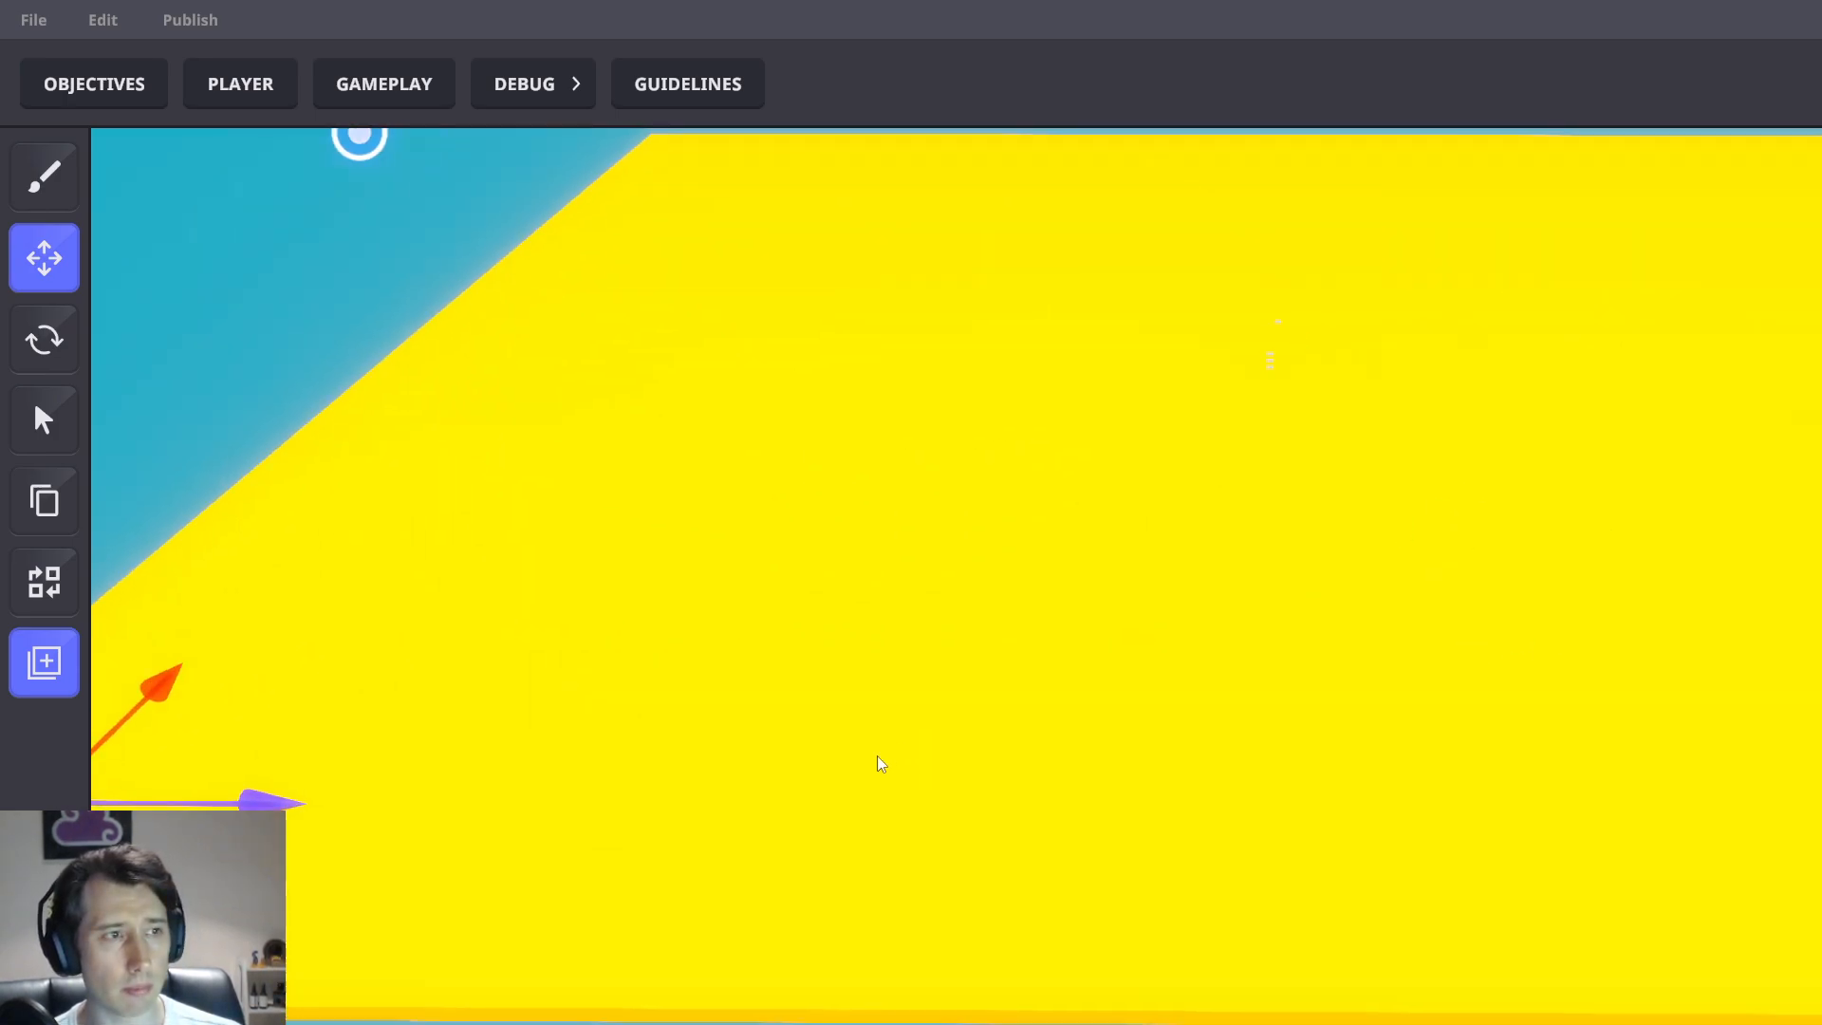
pyautogui.scroll(-3, 1127, 702)
pyautogui.moveTo(1128, 703); pyautogui.dragTo(1335, 698, button='middle')
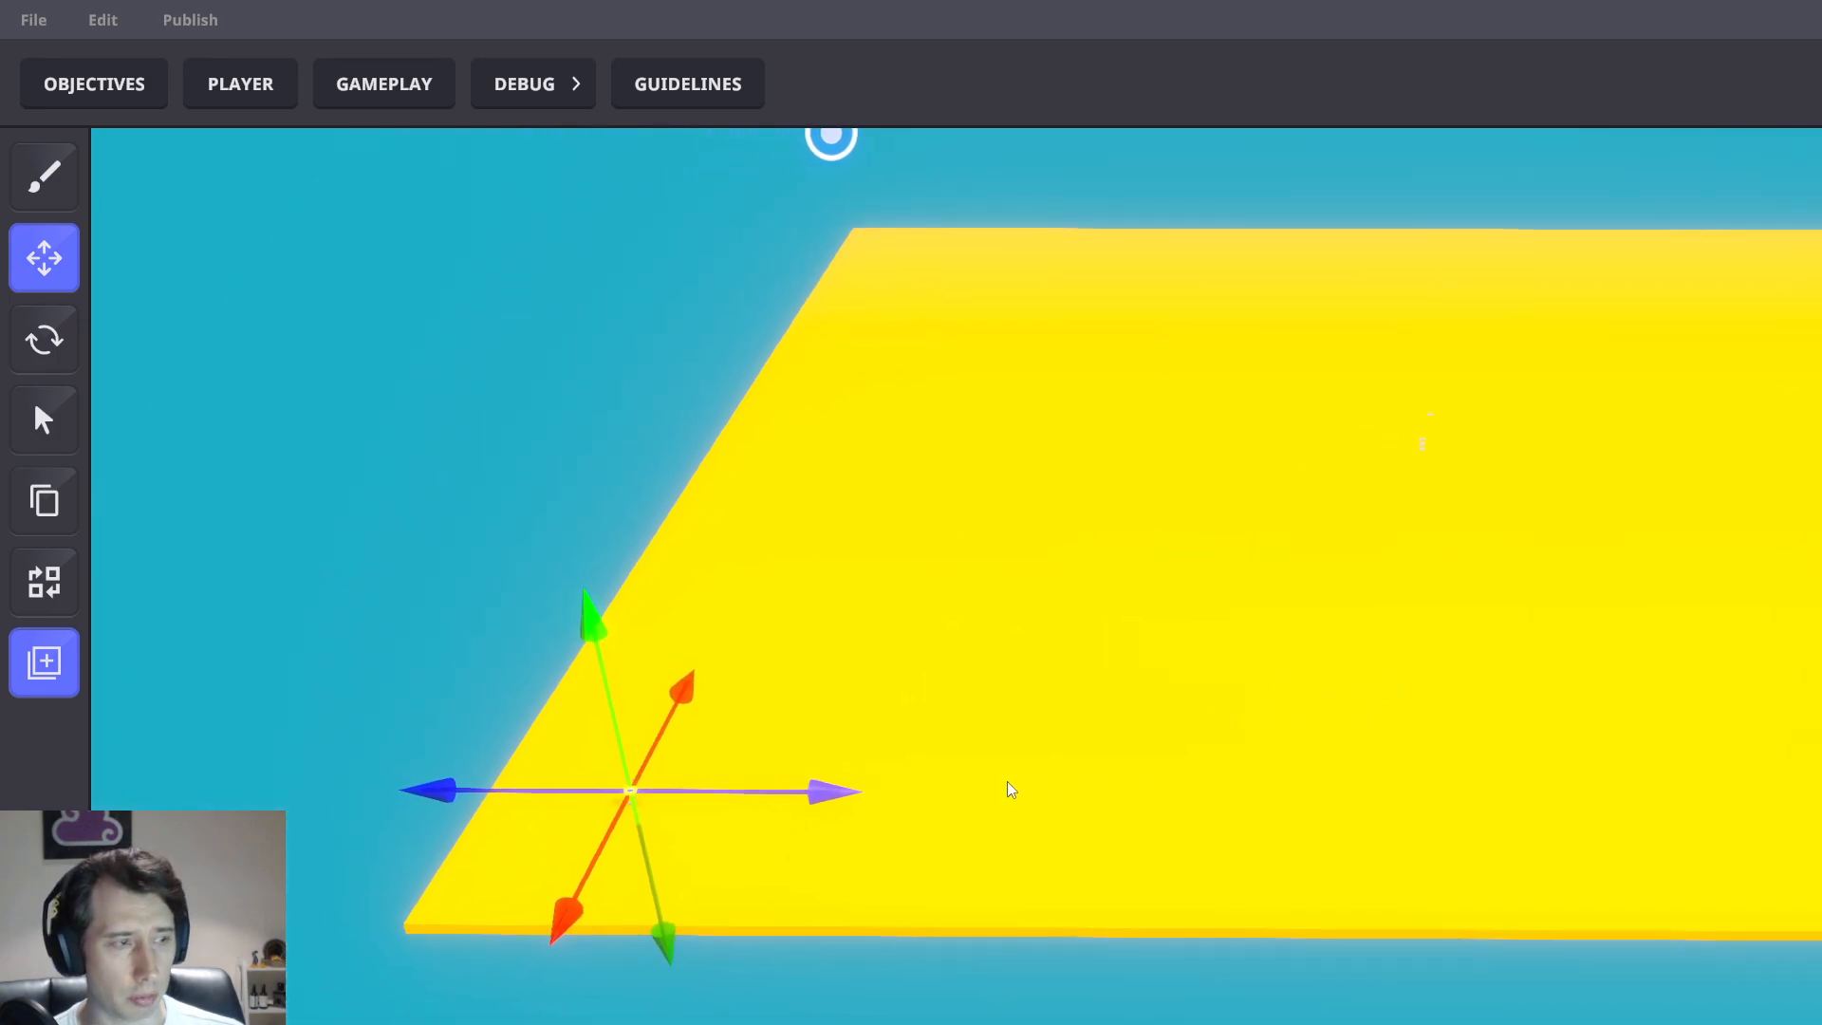
pyautogui.moveTo(757, 818); pyautogui.dragTo(1718, 733)
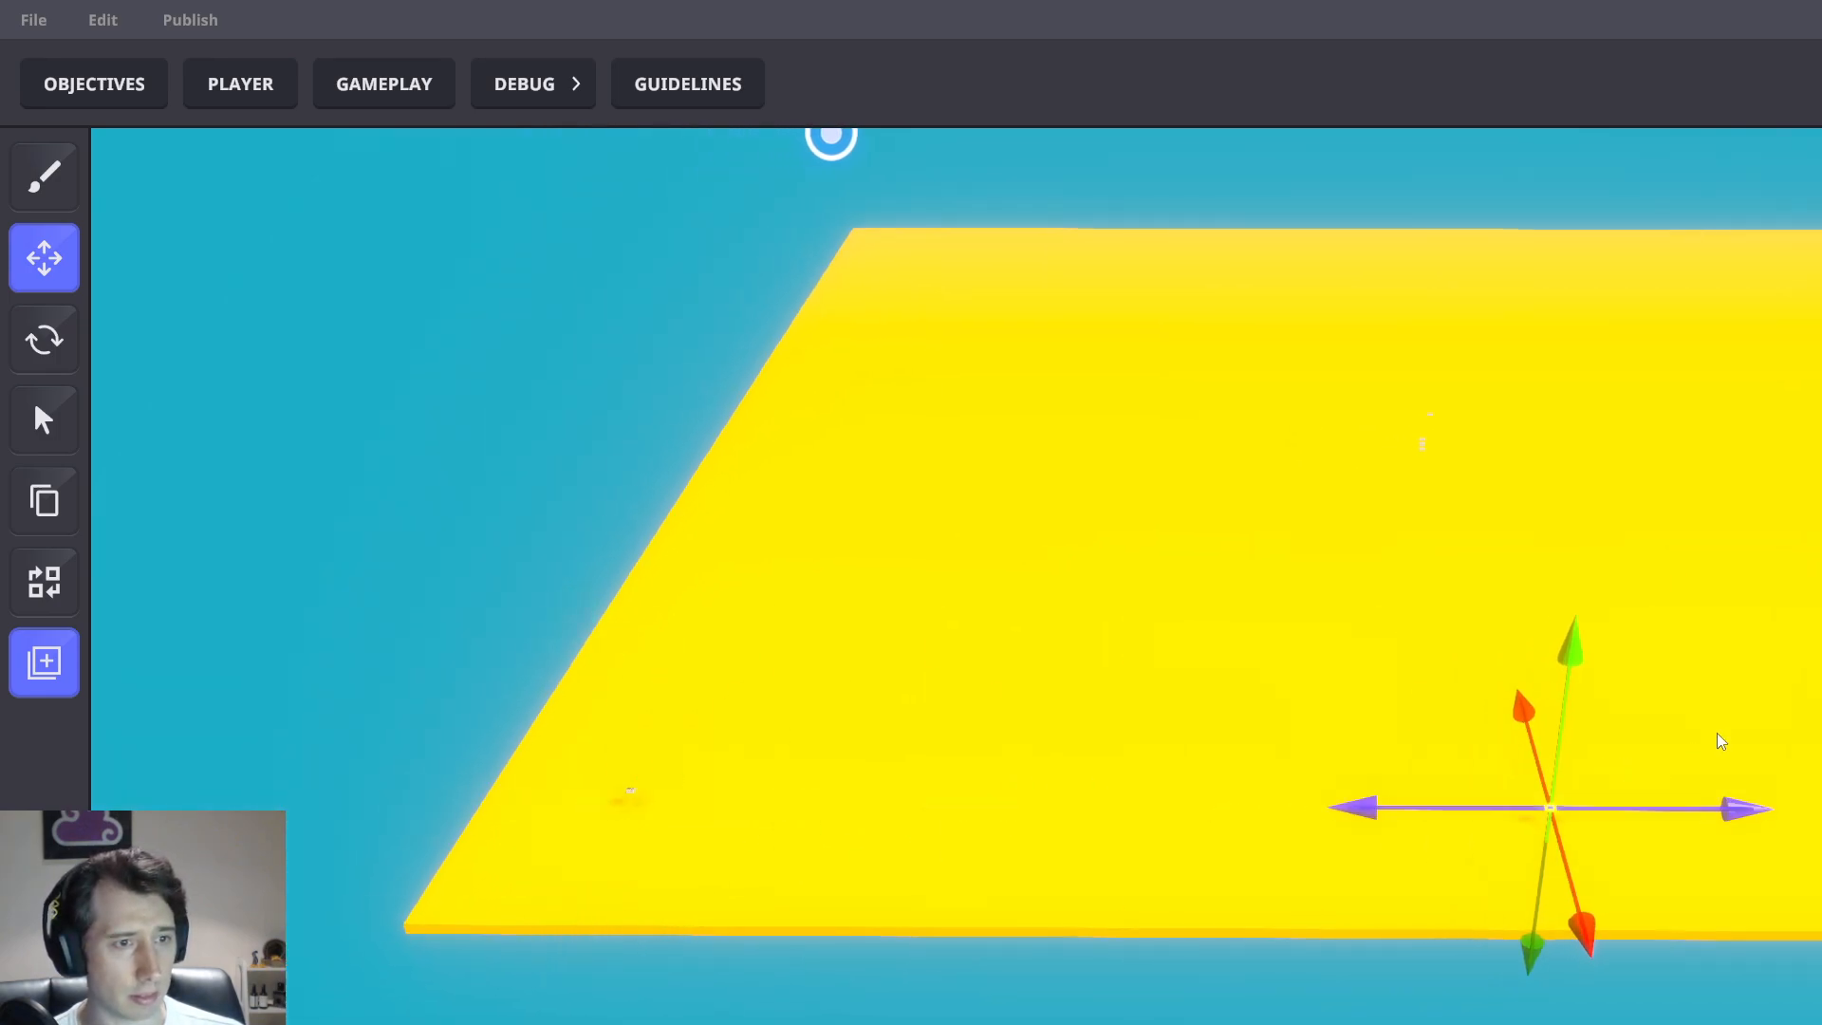
pyautogui.moveTo(1717, 733); pyautogui.dragTo(1438, 755, button='middle')
pyautogui.moveTo(1276, 372); pyautogui.dragTo(1258, 310)
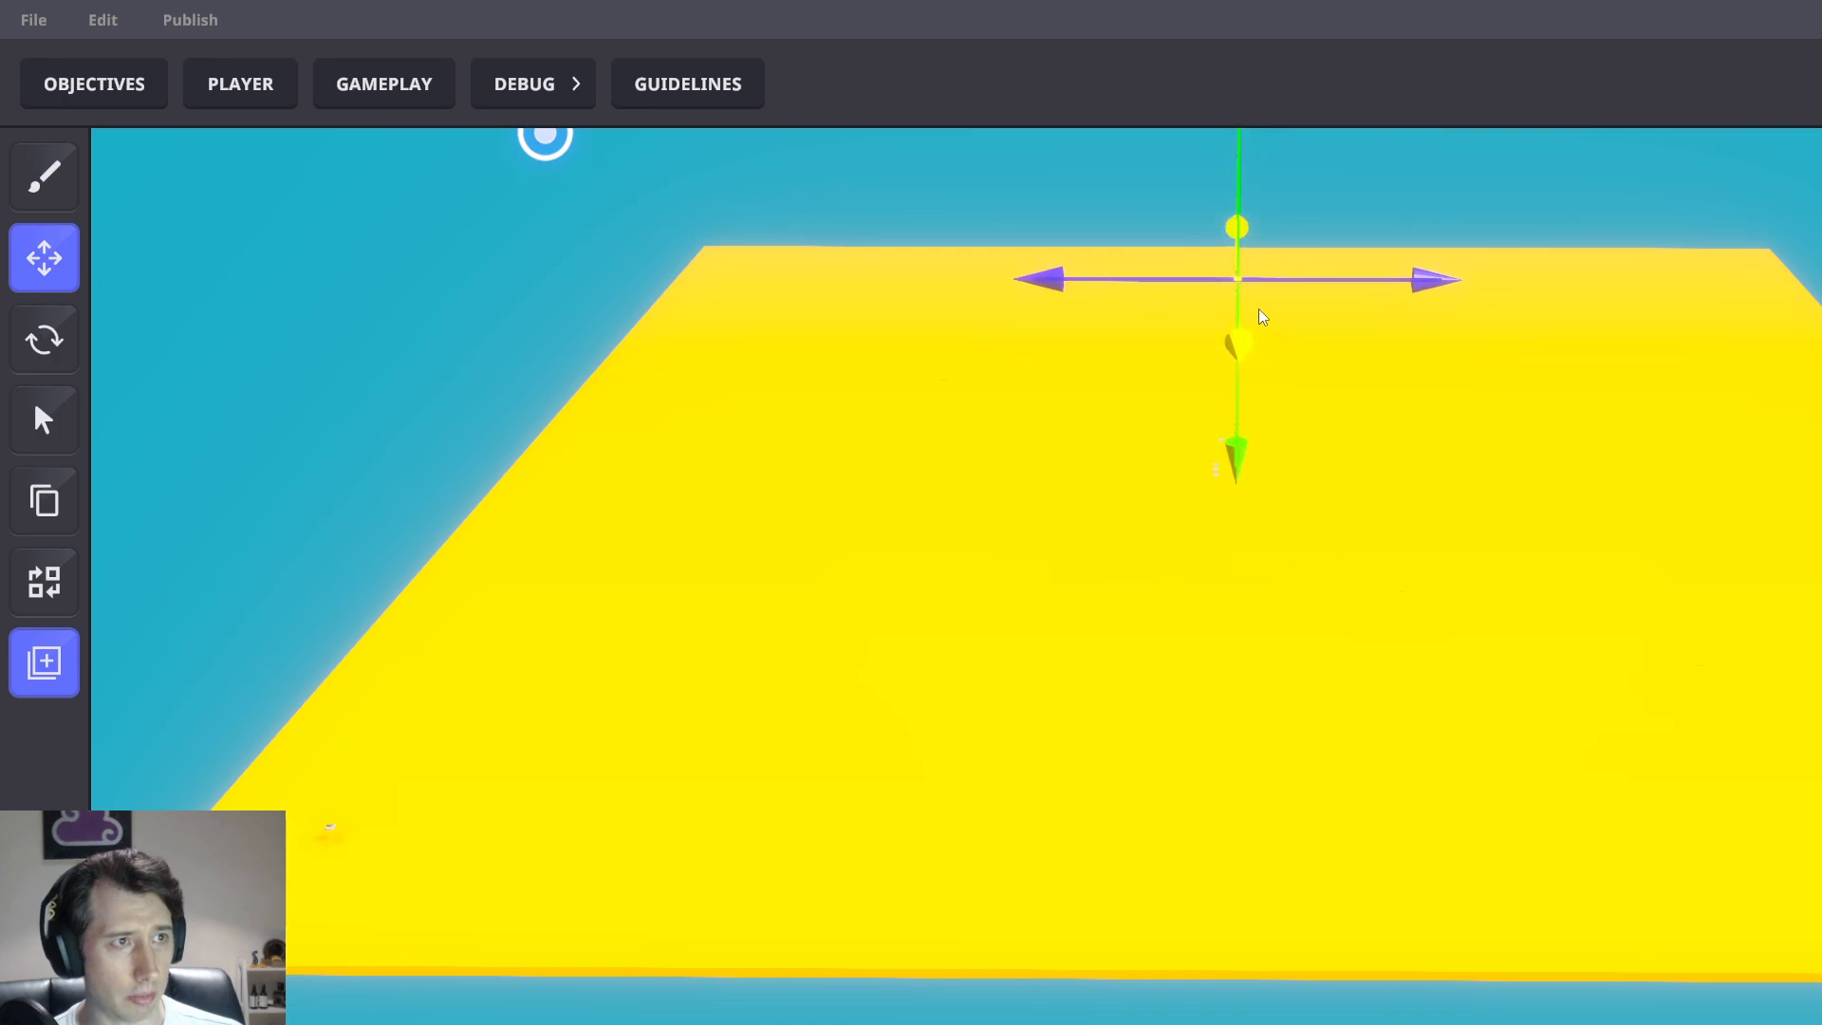
pyautogui.moveTo(1432, 282); pyautogui.dragTo(1814, 276)
pyautogui.moveTo(1784, 408); pyautogui.dragTo(1529, 420, button='right')
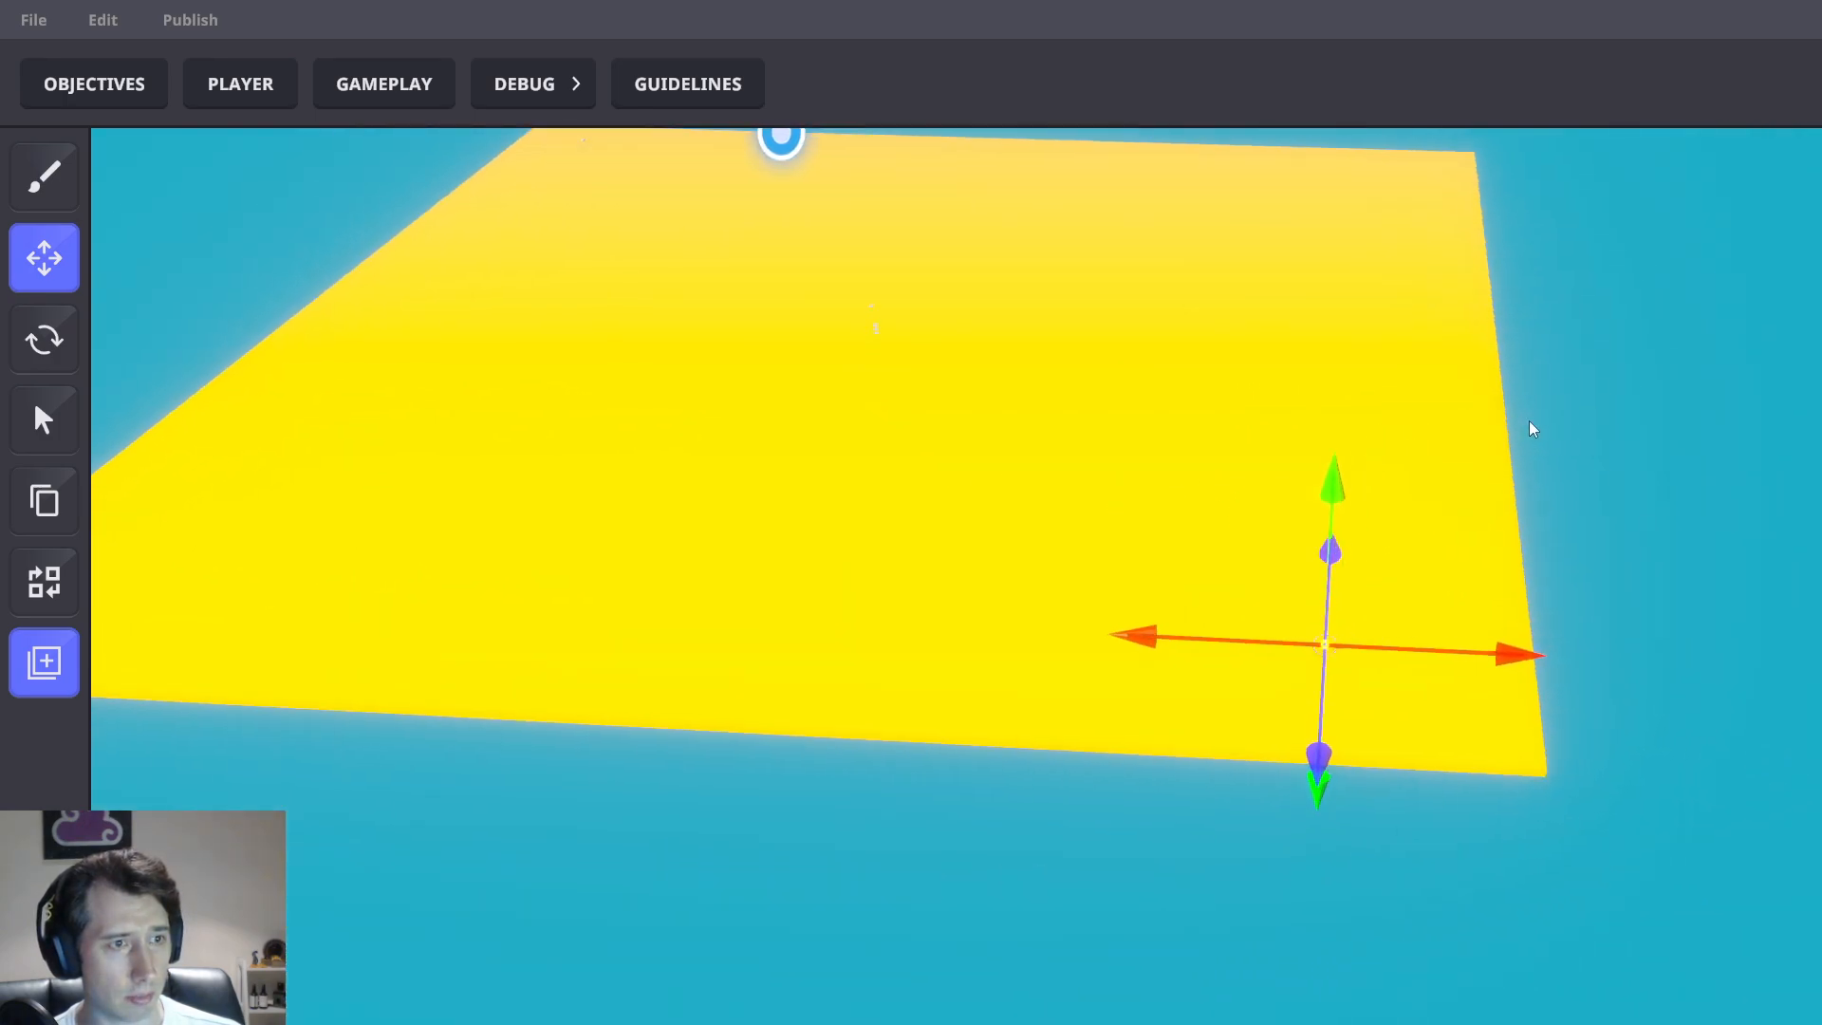
pyautogui.scroll(5, 1413, 617)
pyautogui.scroll(1, 1394, 647)
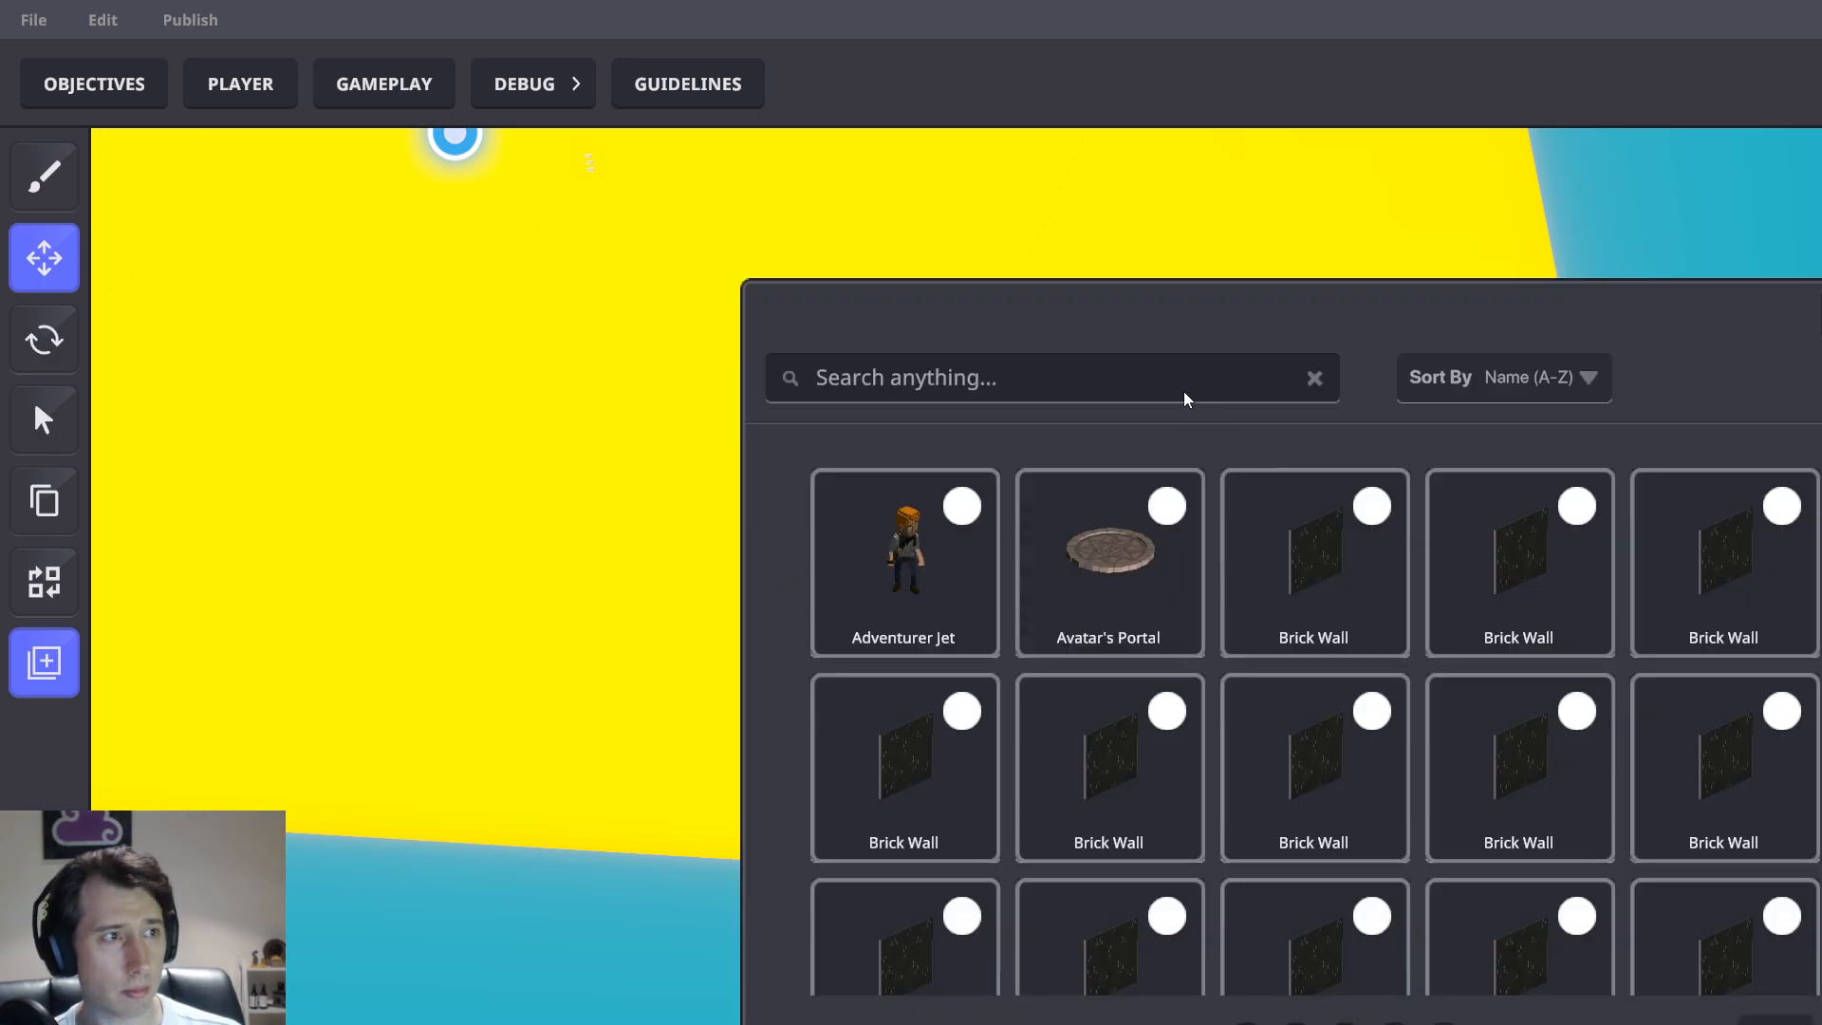
# Search the object library for TP Player 2 and choose it for the copied object
pyautogui.click(1177, 385)
pyautogui.write('TP Player 2')
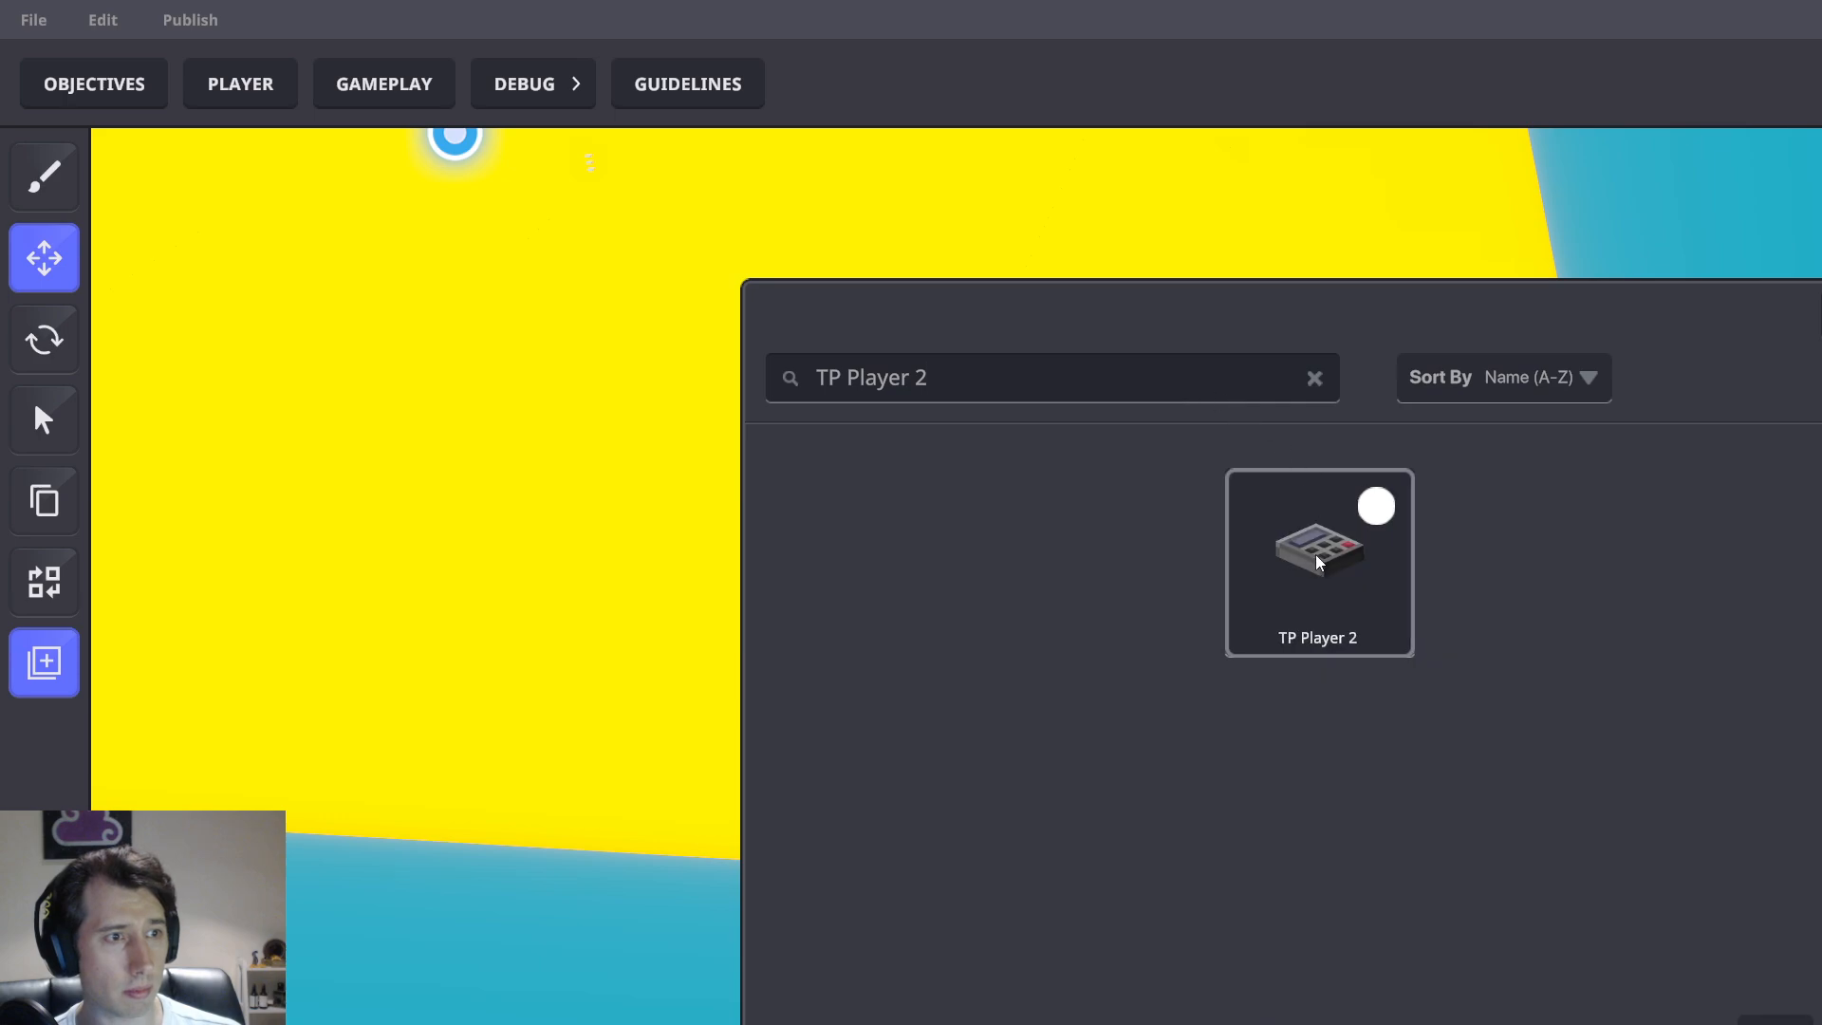
pyautogui.click(1316, 555)
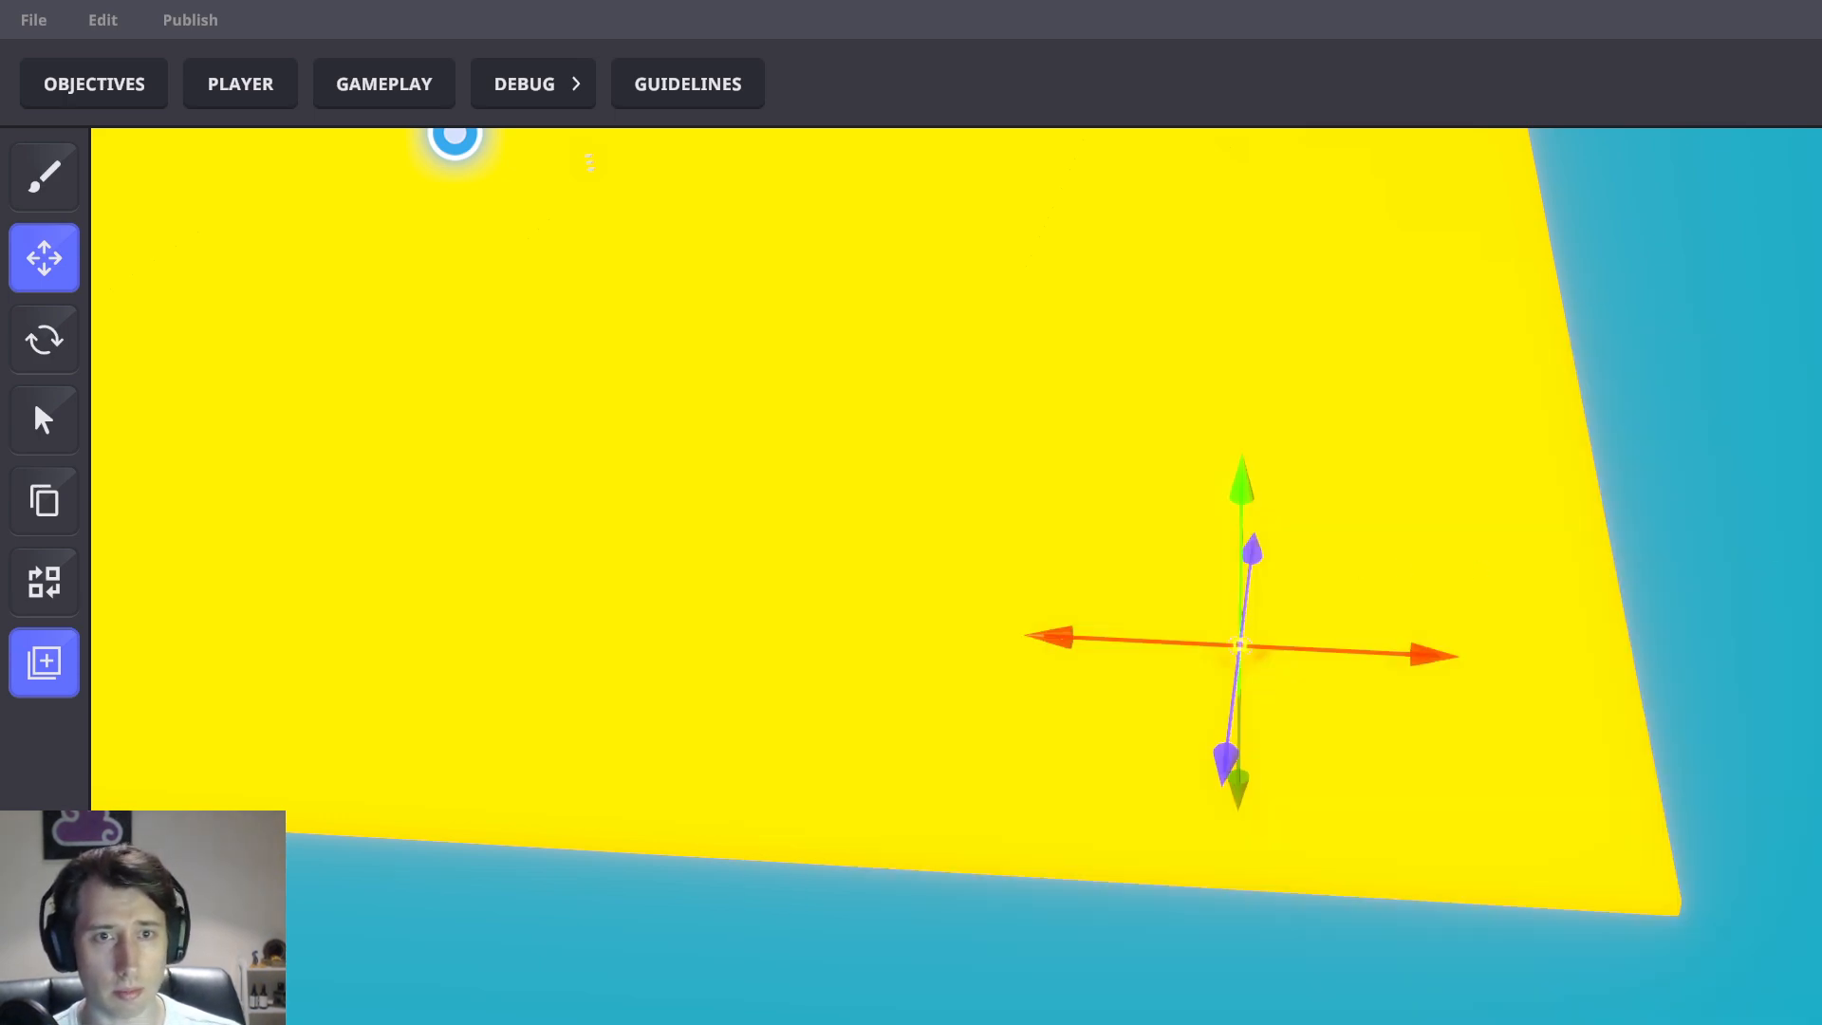
# Duplicate the TP Player 2 object and position the copy near the adjacent free corner of the yellow floor
pyautogui.scroll(-2, 1330, 492)
pyautogui.moveTo(1437, 372); pyautogui.dragTo(1414, 618, button='middle')
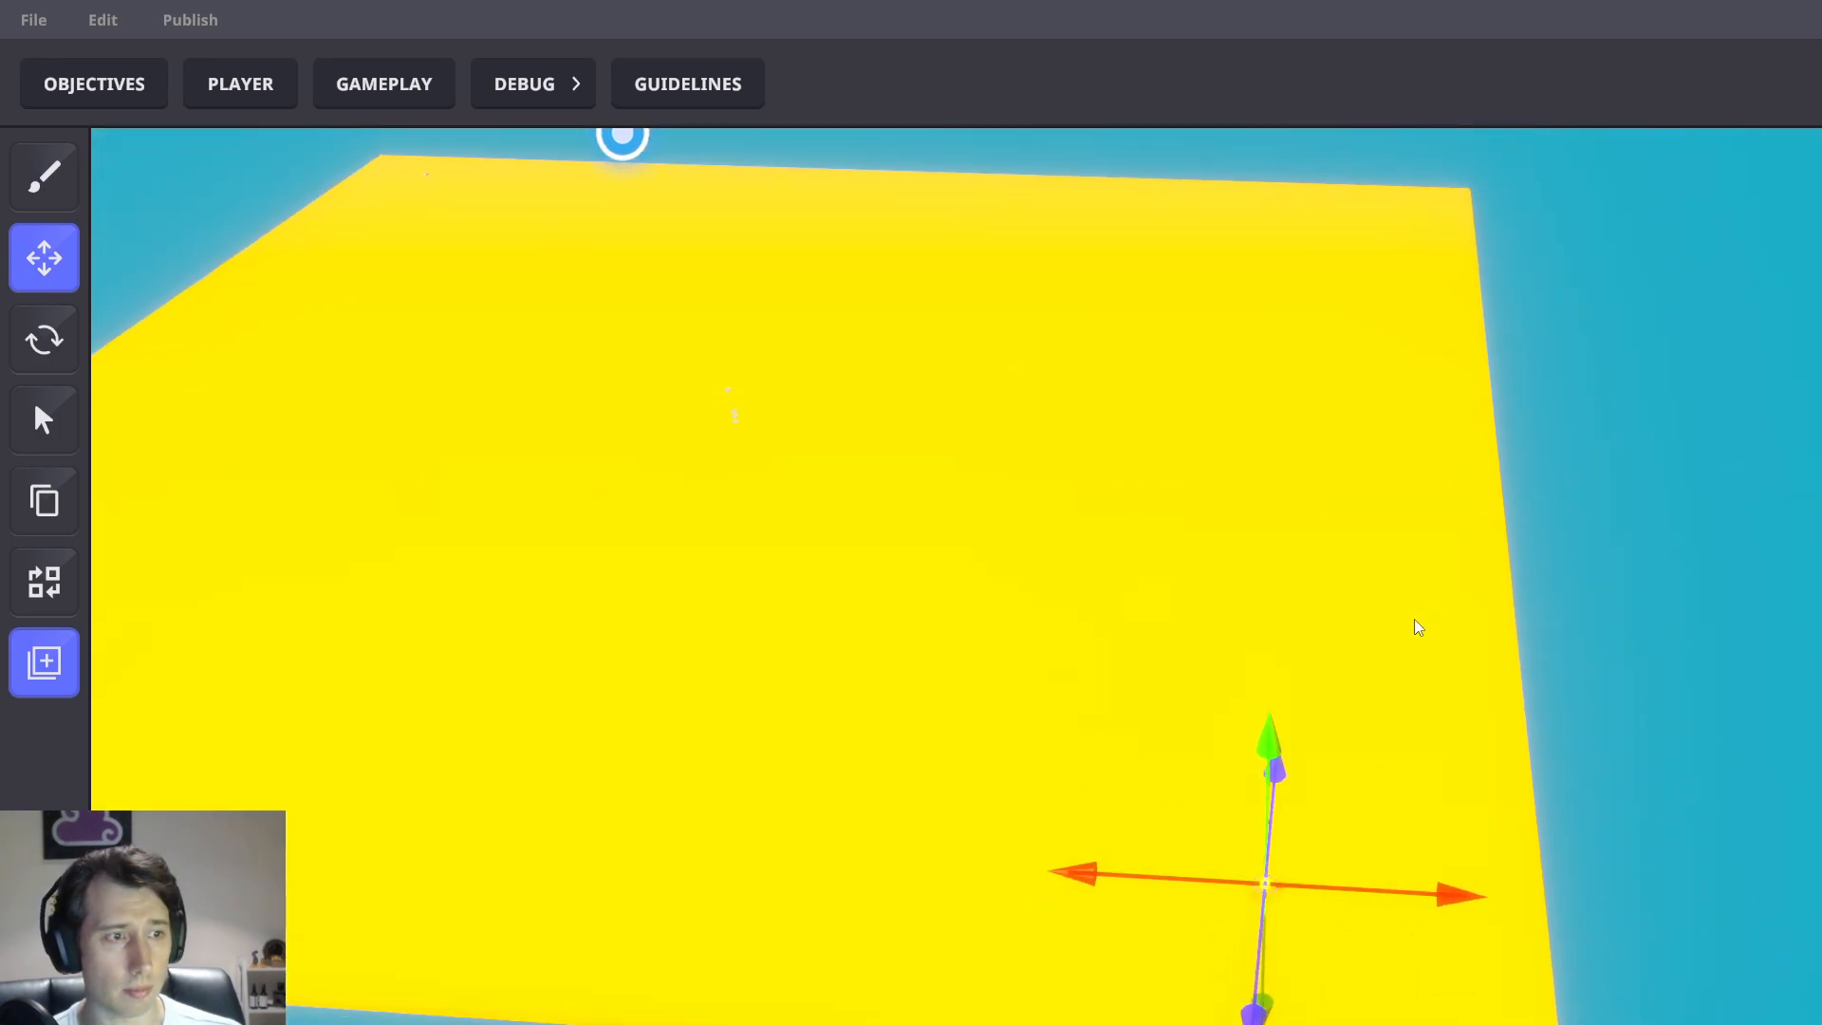
pyautogui.moveTo(1257, 1010); pyautogui.dragTo(1369, 271)
pyautogui.scroll(4, 1464, 215)
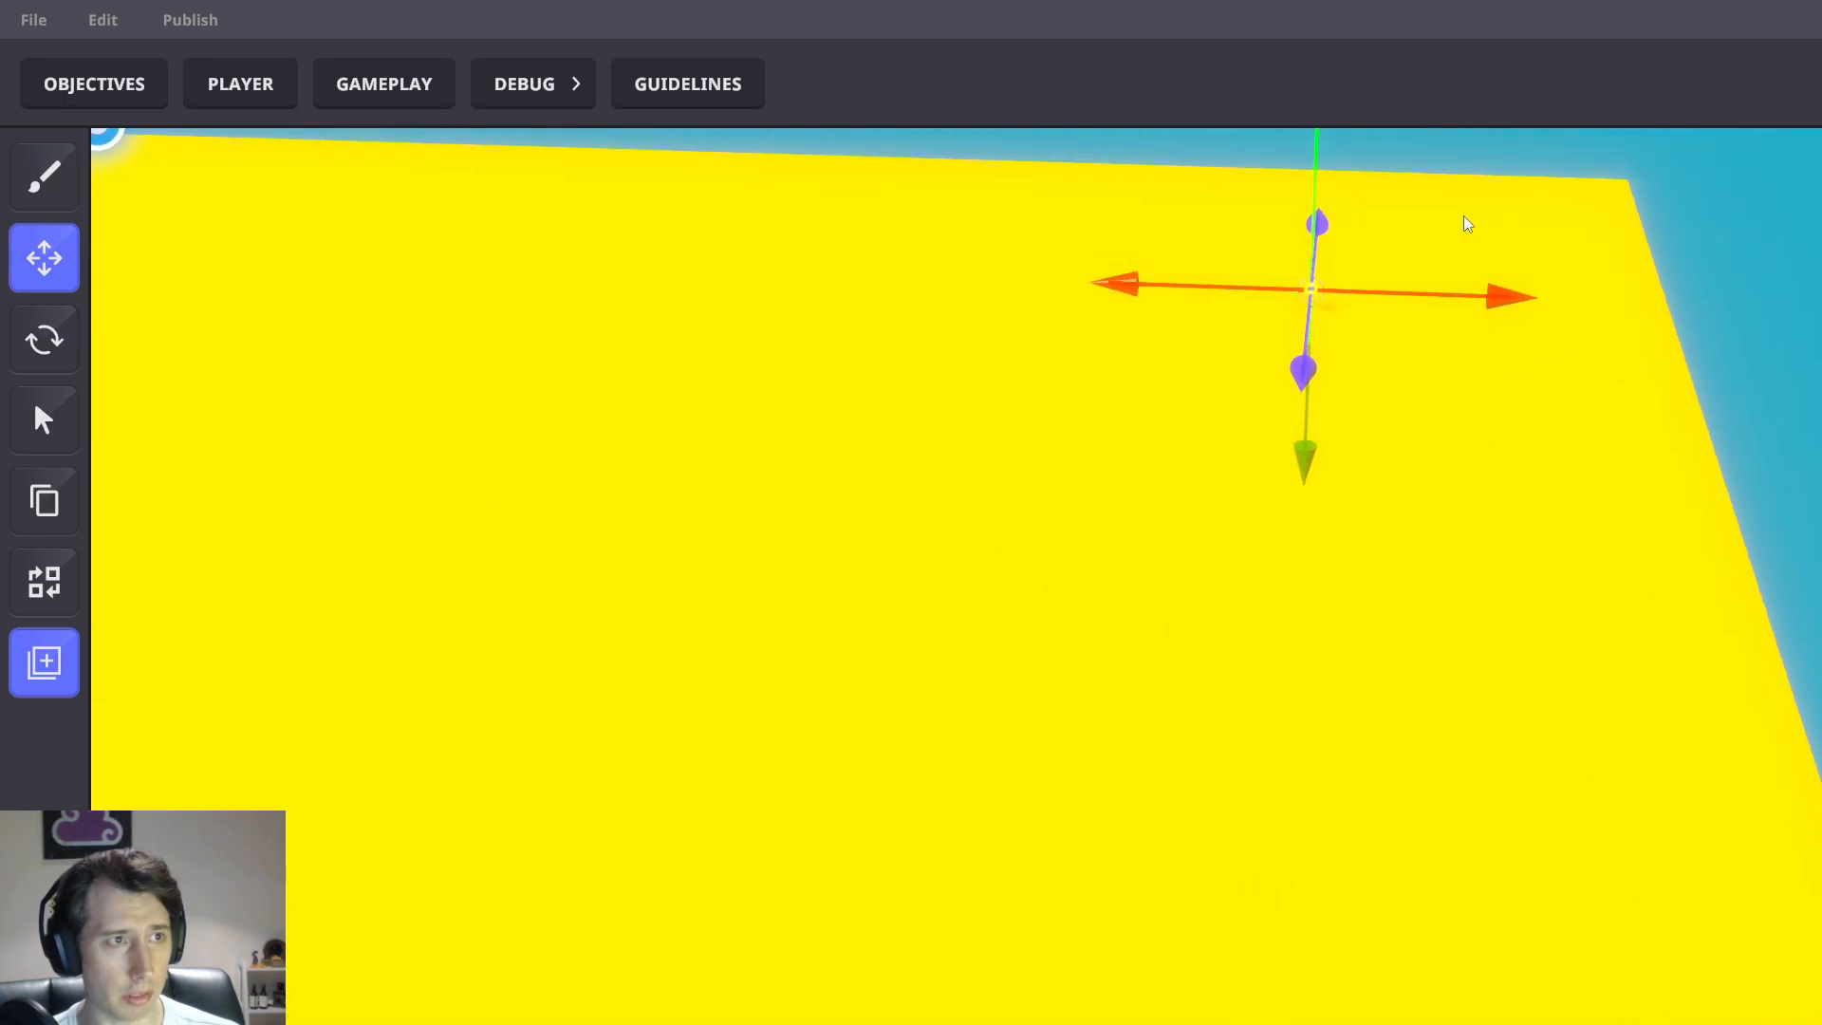
pyautogui.scroll(-4, 1443, 334)
pyautogui.moveTo(1620, 390); pyautogui.dragTo(1623, 499, button='right')
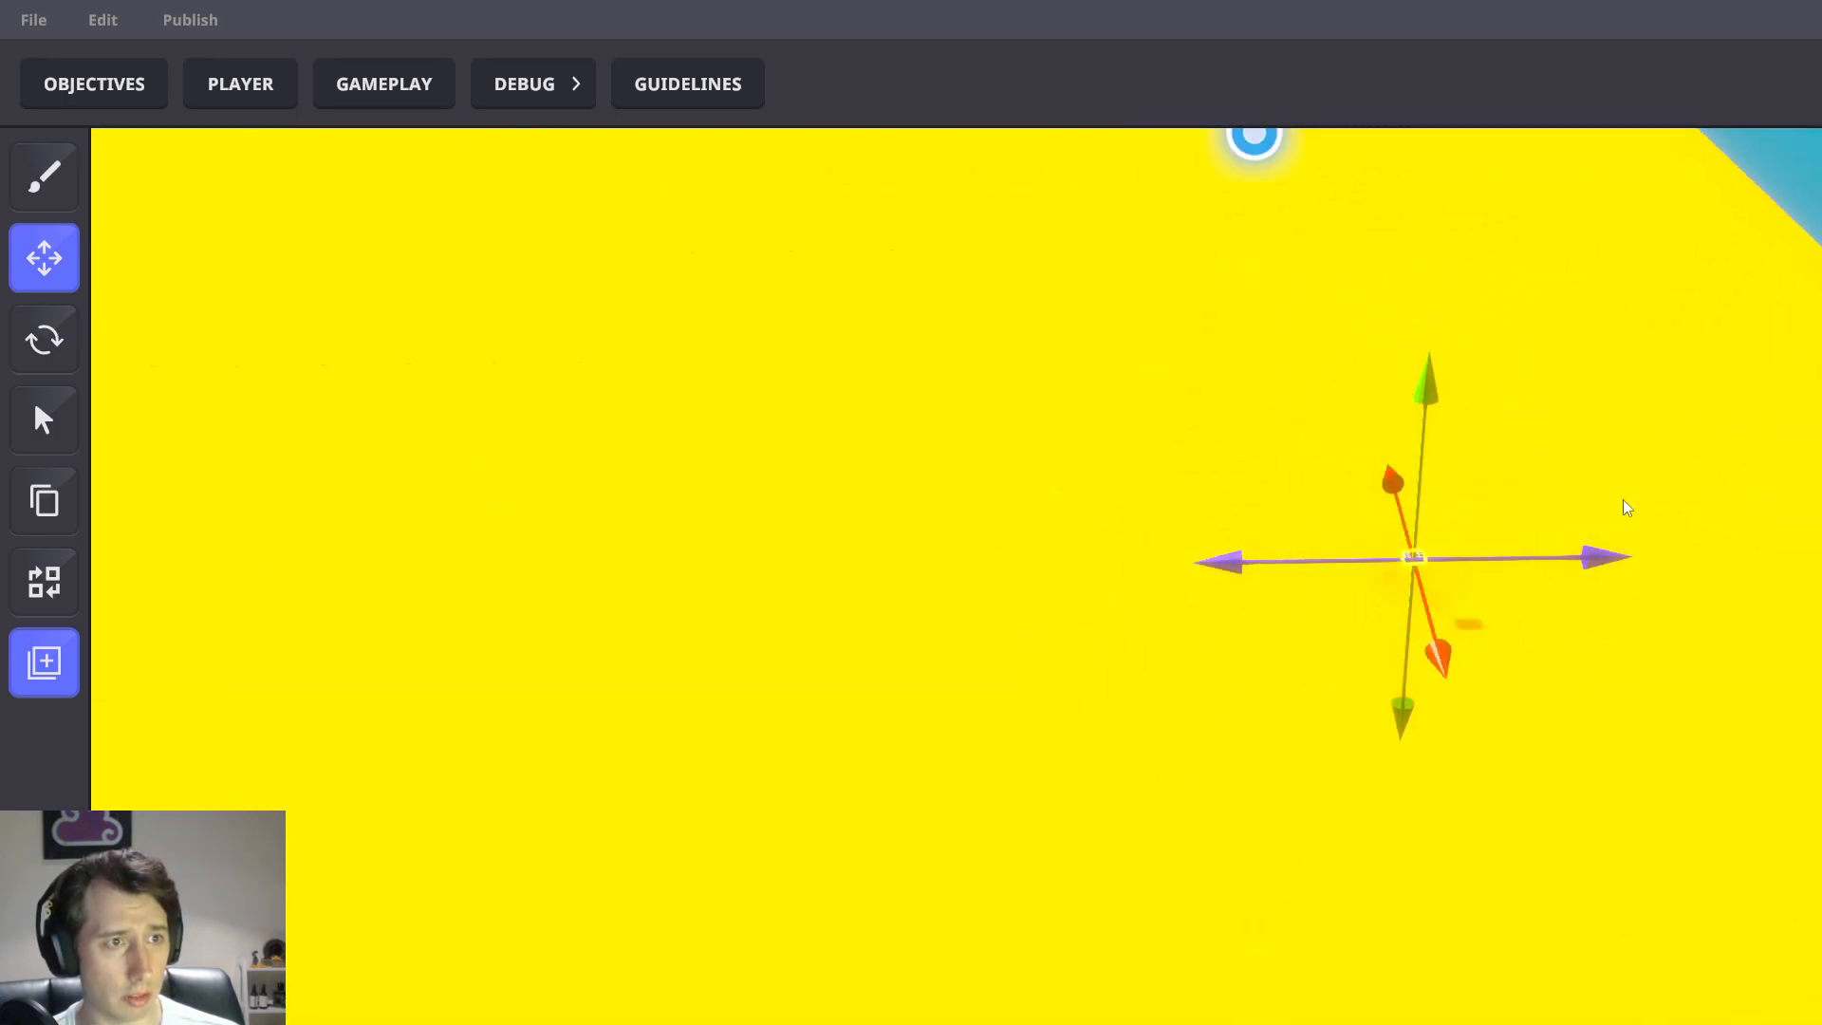
pyautogui.moveTo(1557, 558); pyautogui.dragTo(1729, 556)
pyautogui.moveTo(1679, 772); pyautogui.dragTo(1576, 689, button='right')
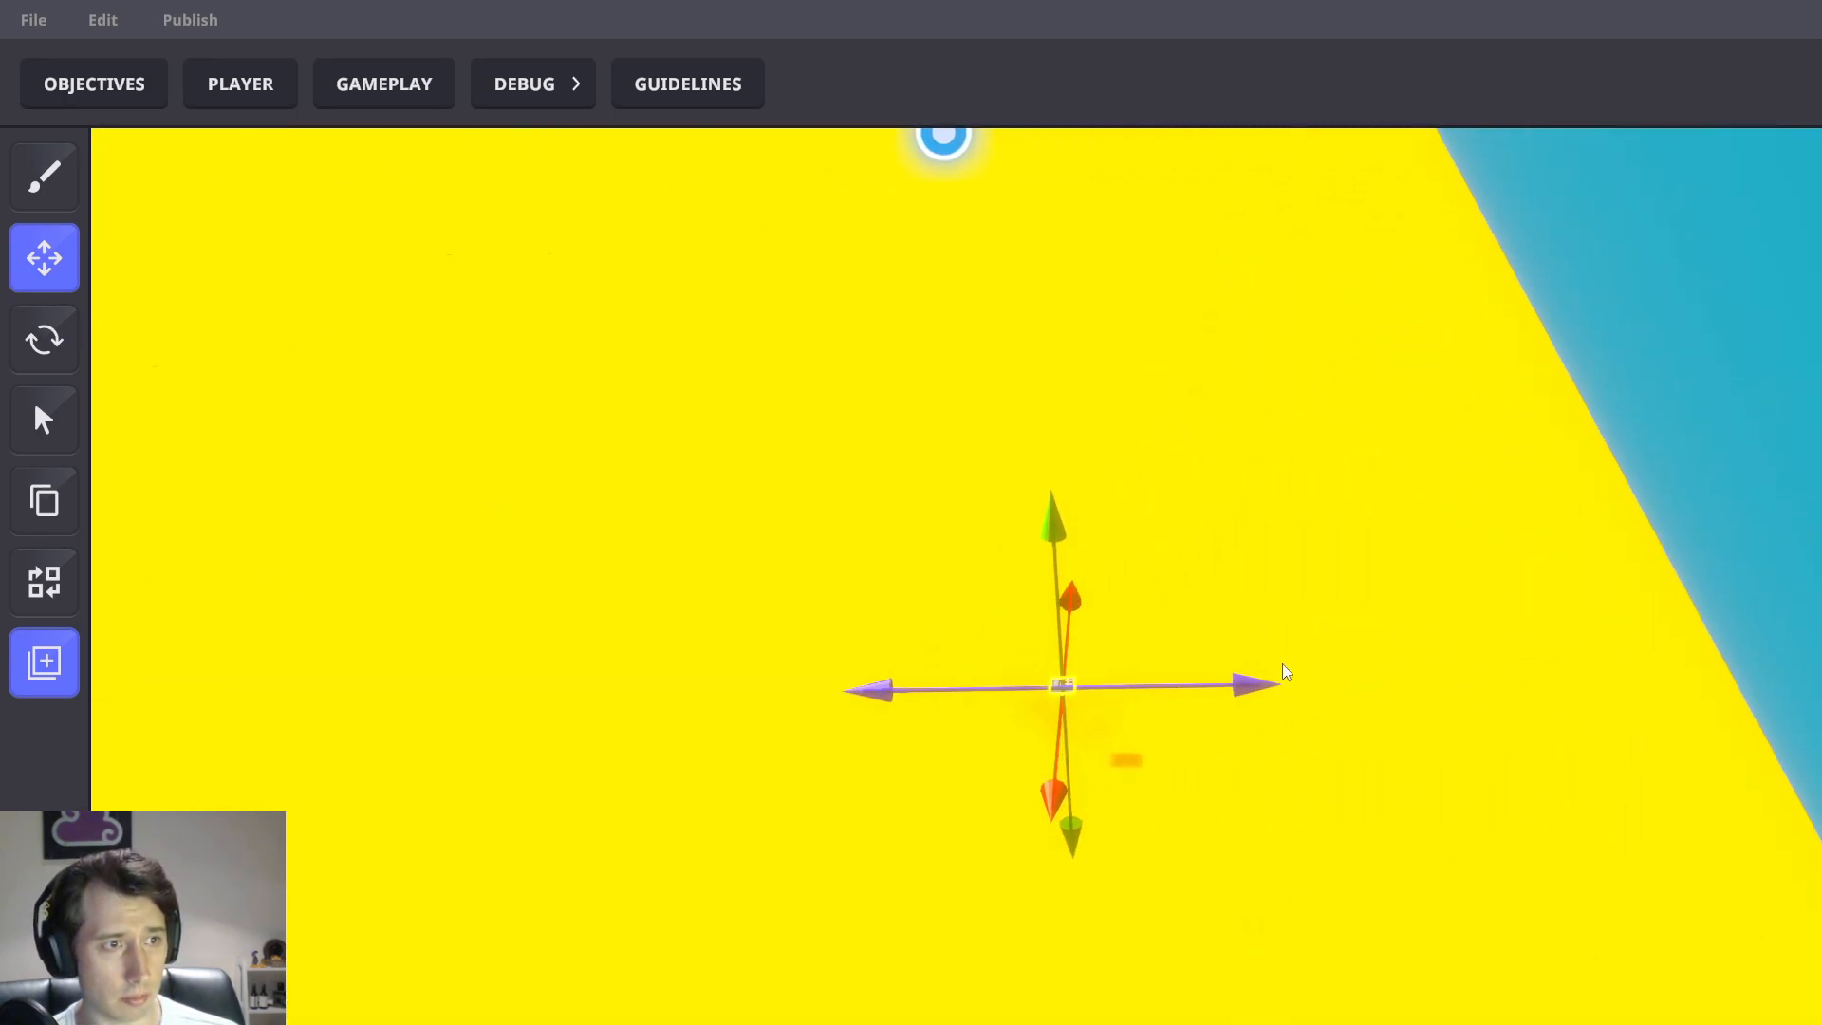
pyautogui.moveTo(1198, 683); pyautogui.dragTo(1322, 687)
pyautogui.moveTo(1195, 800); pyautogui.dragTo(1198, 889)
pyautogui.moveTo(1386, 760); pyautogui.dragTo(1457, 758)
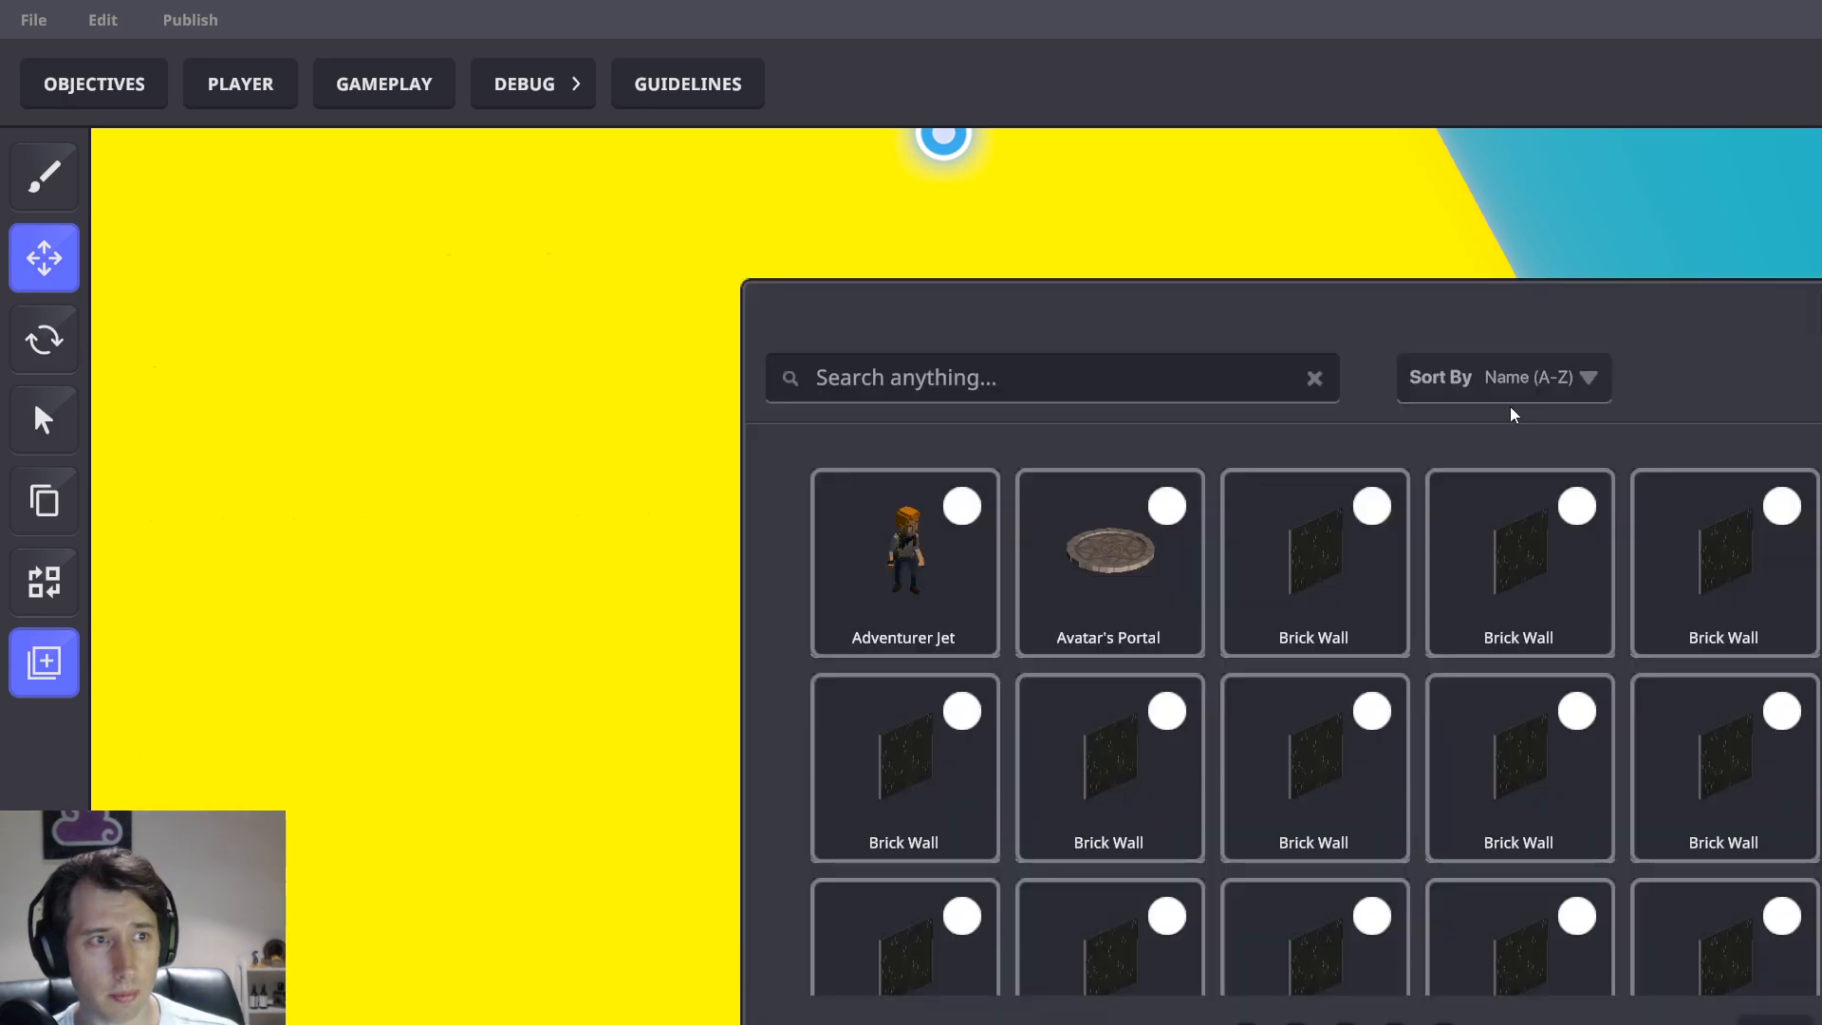
# Search the object library for TP Player 3 and choose it for the third-corner copy
pyautogui.click(1124, 384)
pyautogui.write('TP Player 3')
pyautogui.click(1318, 550)
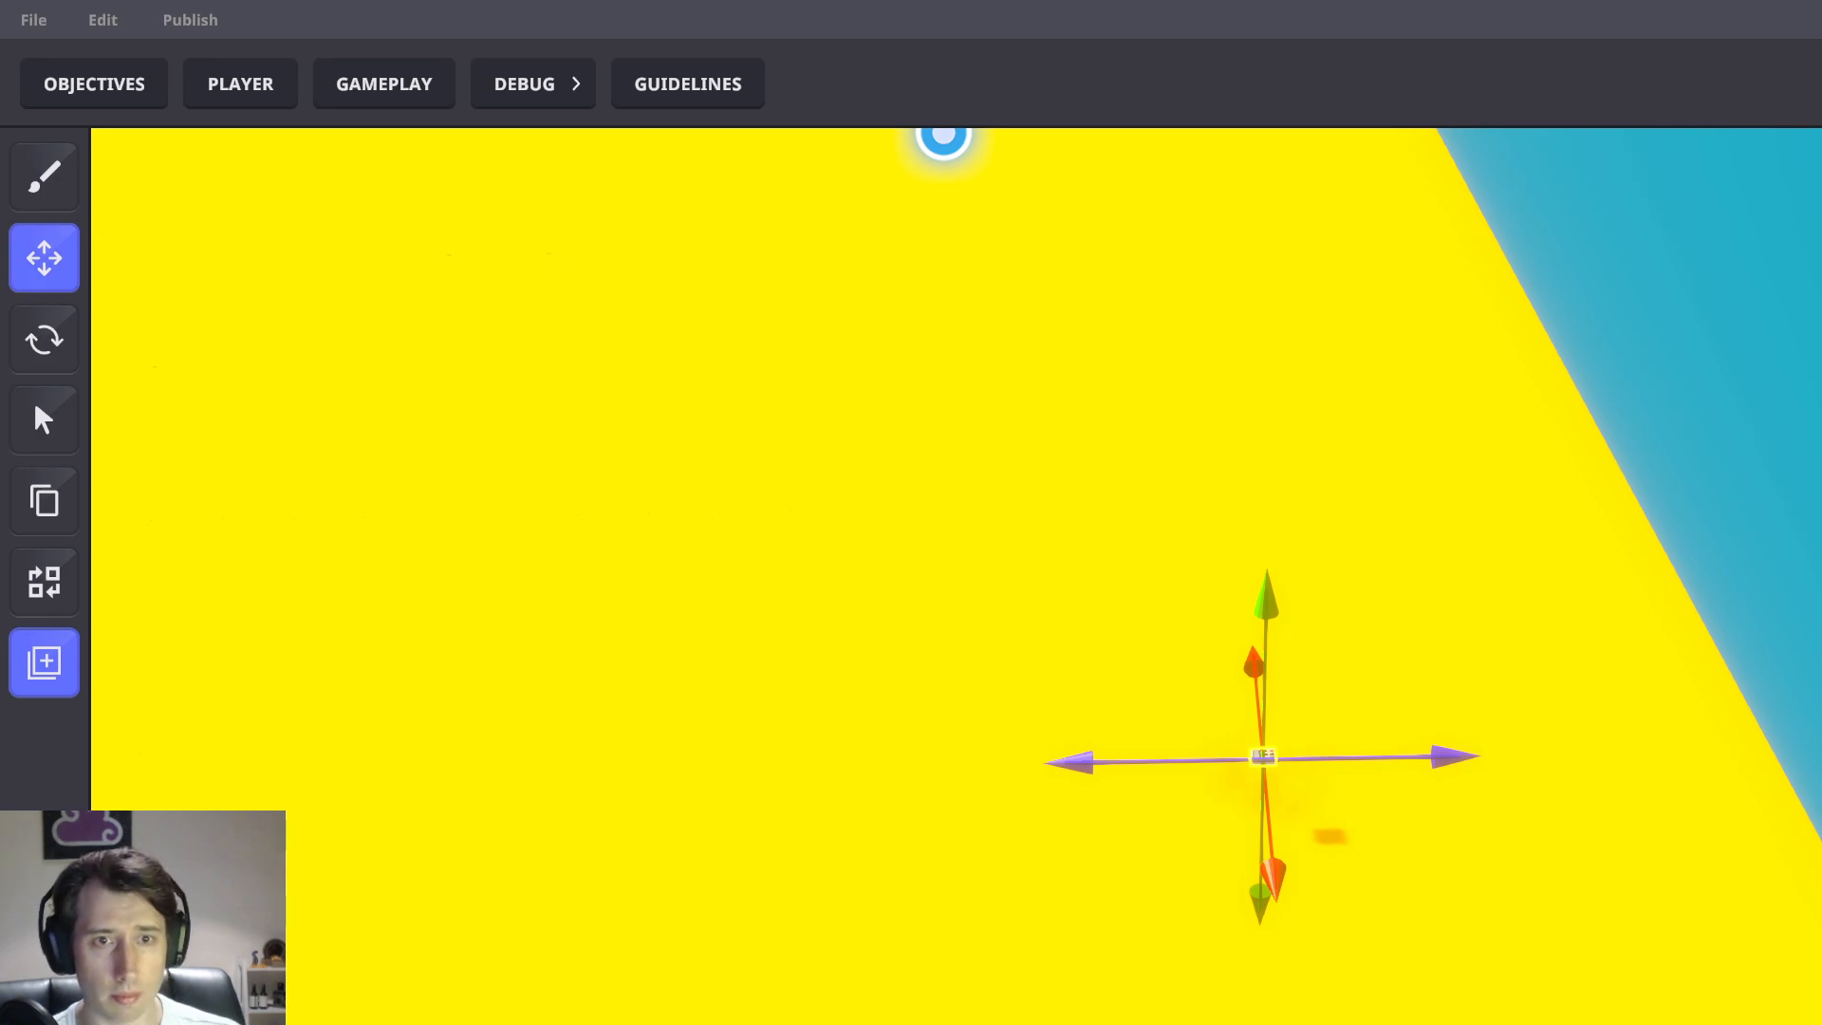
# Duplicate the TP Player 3 object and move the copy across the floor toward the remaining free corner
pyautogui.scroll(-3, 1697, 579)
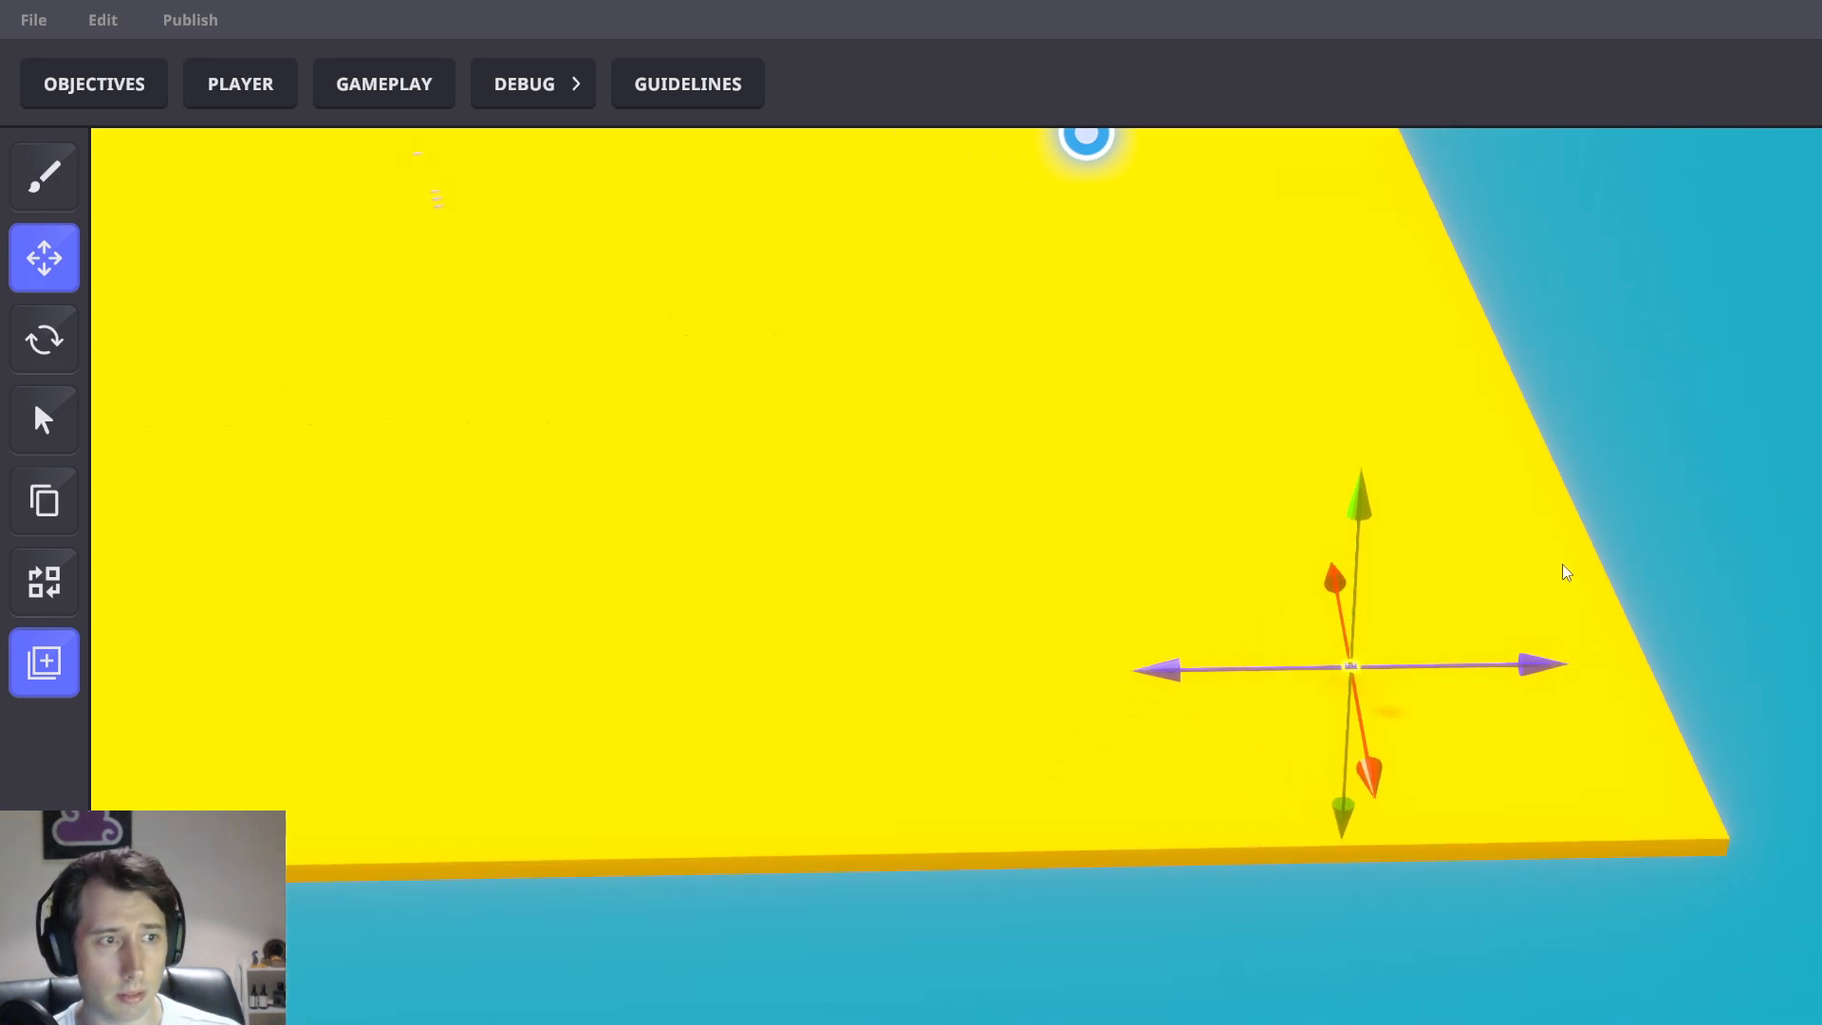
pyautogui.moveTo(1562, 564); pyautogui.dragTo(1439, 615, button='right')
pyautogui.click(1461, 875)
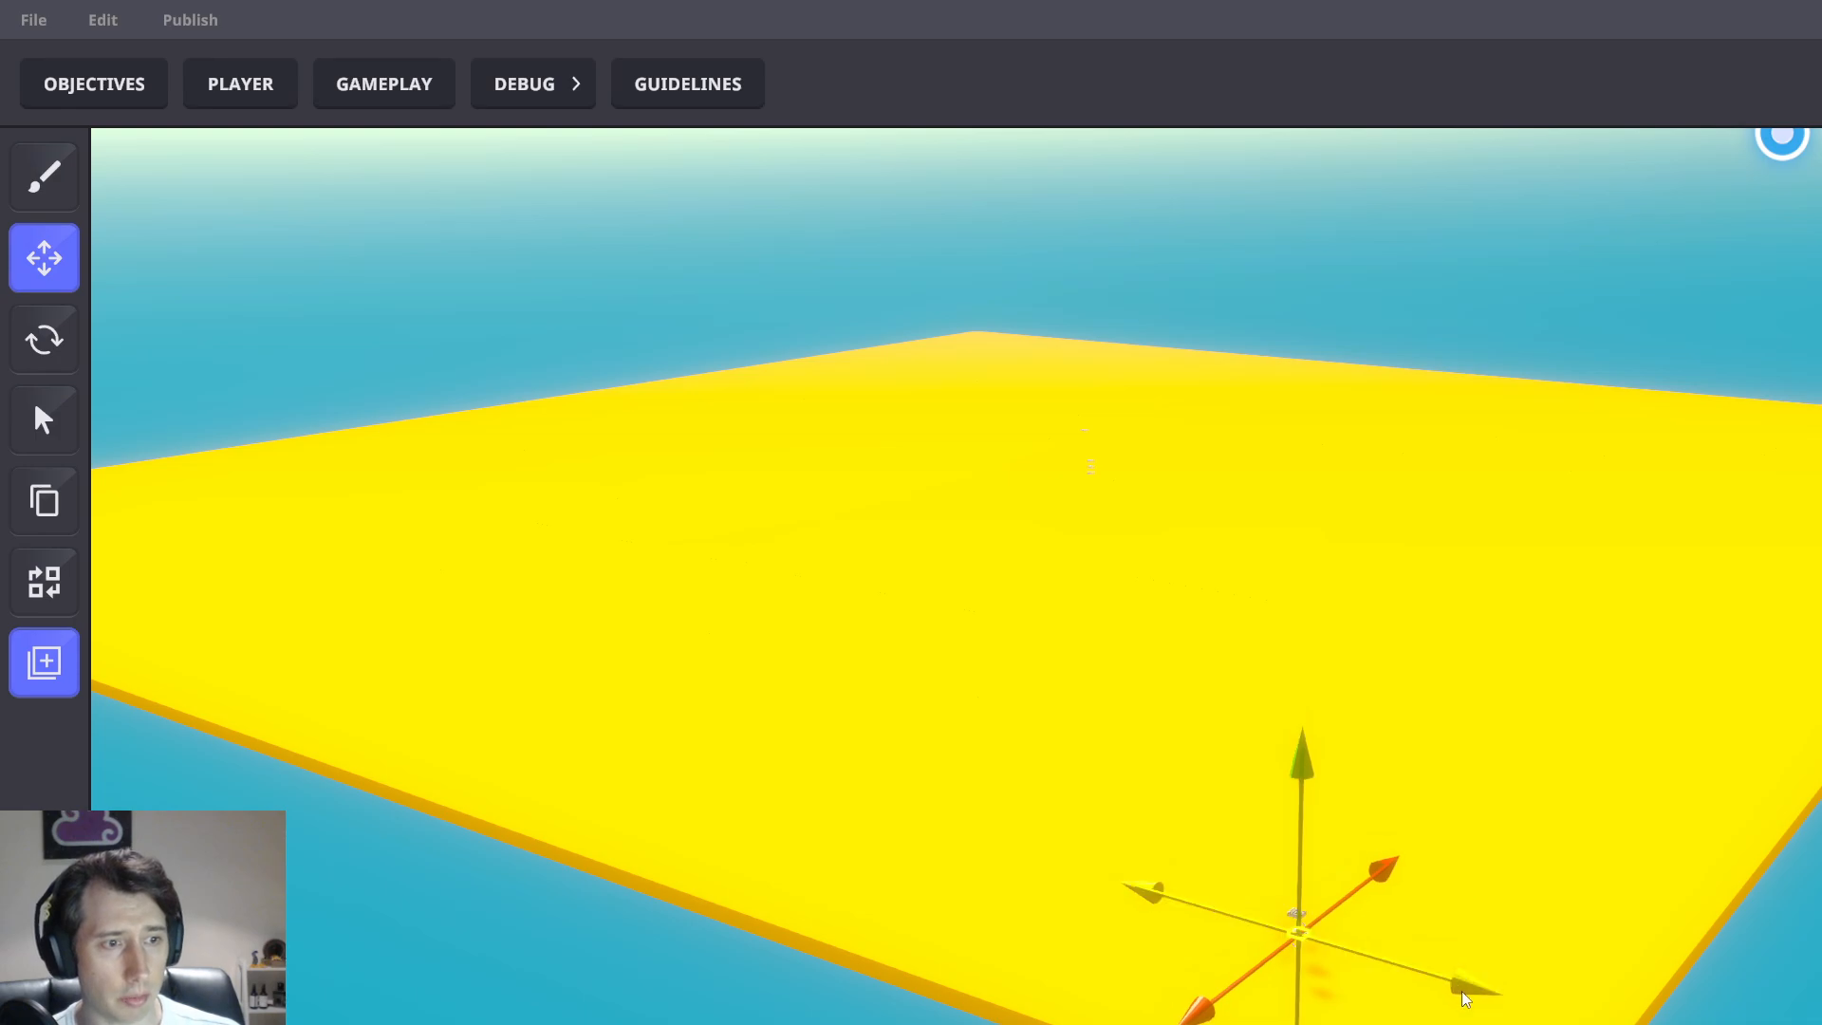
pyautogui.click(531, 698)
pyautogui.click(199, 607)
pyautogui.click(403, 536)
pyautogui.click(1091, 378)
pyautogui.moveTo(1108, 369); pyautogui.dragTo(1059, 330)
pyautogui.scroll(1, 1058, 330)
pyautogui.press('f')
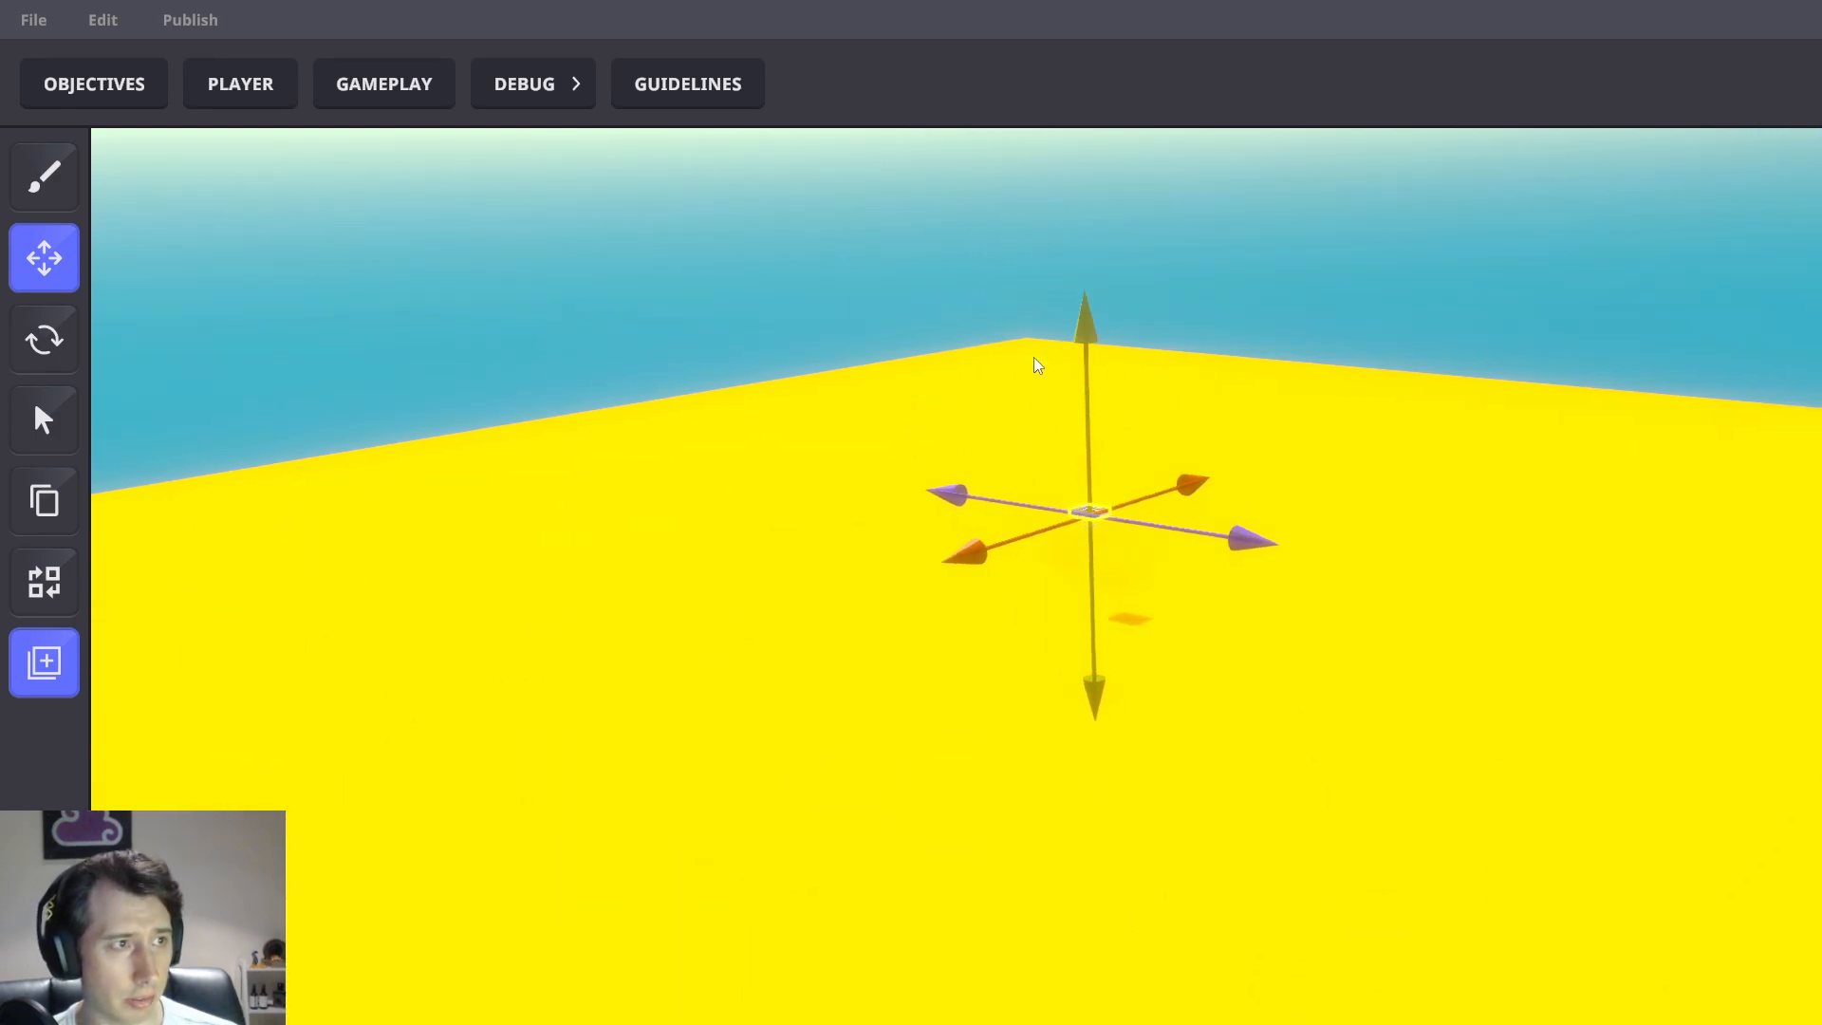
# Reselect the copied object and adjust its position near the fourth corner of the yellow floor
pyautogui.moveTo(1034, 357); pyautogui.dragTo(806, 459, button='right')
pyautogui.moveTo(806, 459); pyautogui.dragTo(1003, 483)
pyautogui.scroll(-3, 1034, 513)
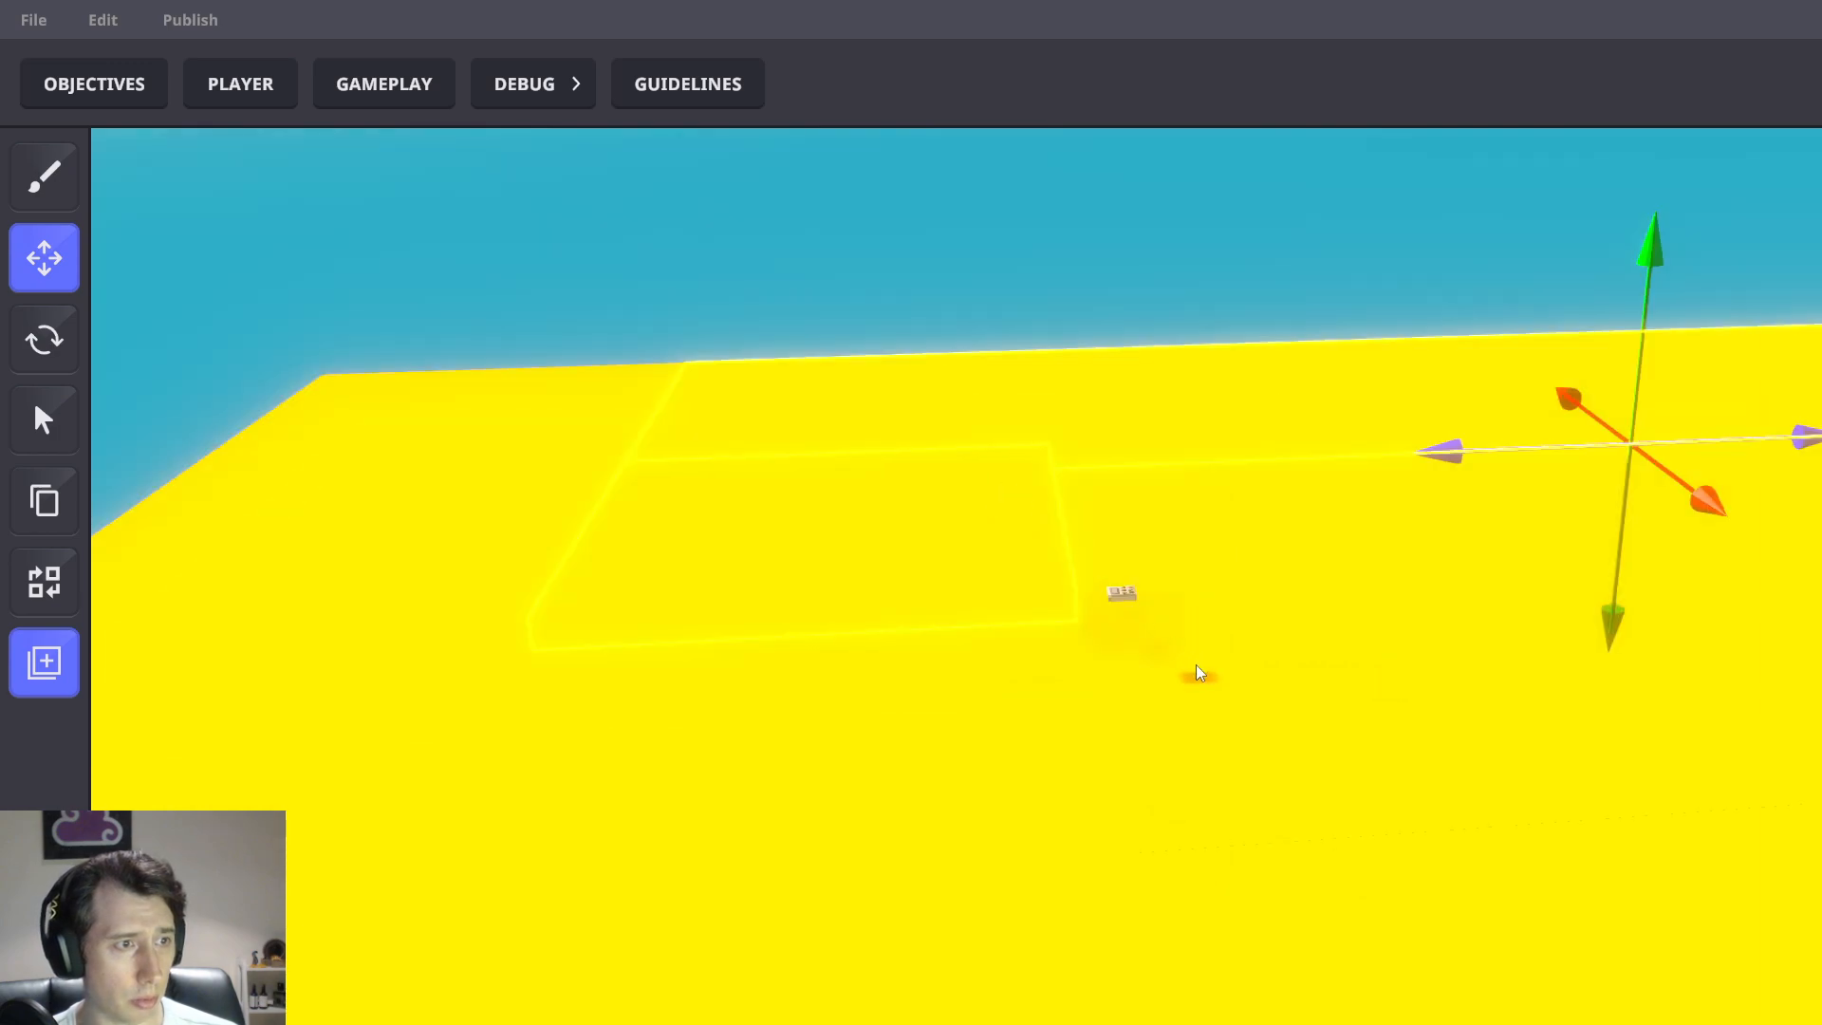
pyautogui.click(1124, 596)
pyautogui.moveTo(1125, 596); pyautogui.dragTo(993, 520, button='right')
pyautogui.moveTo(1391, 828); pyautogui.dragTo(583, 902)
pyautogui.moveTo(807, 902); pyautogui.dragTo(816, 719)
pyautogui.moveTo(816, 720); pyautogui.dragTo(968, 737, button='right')
pyautogui.moveTo(1148, 947); pyautogui.dragTo(839, 970)
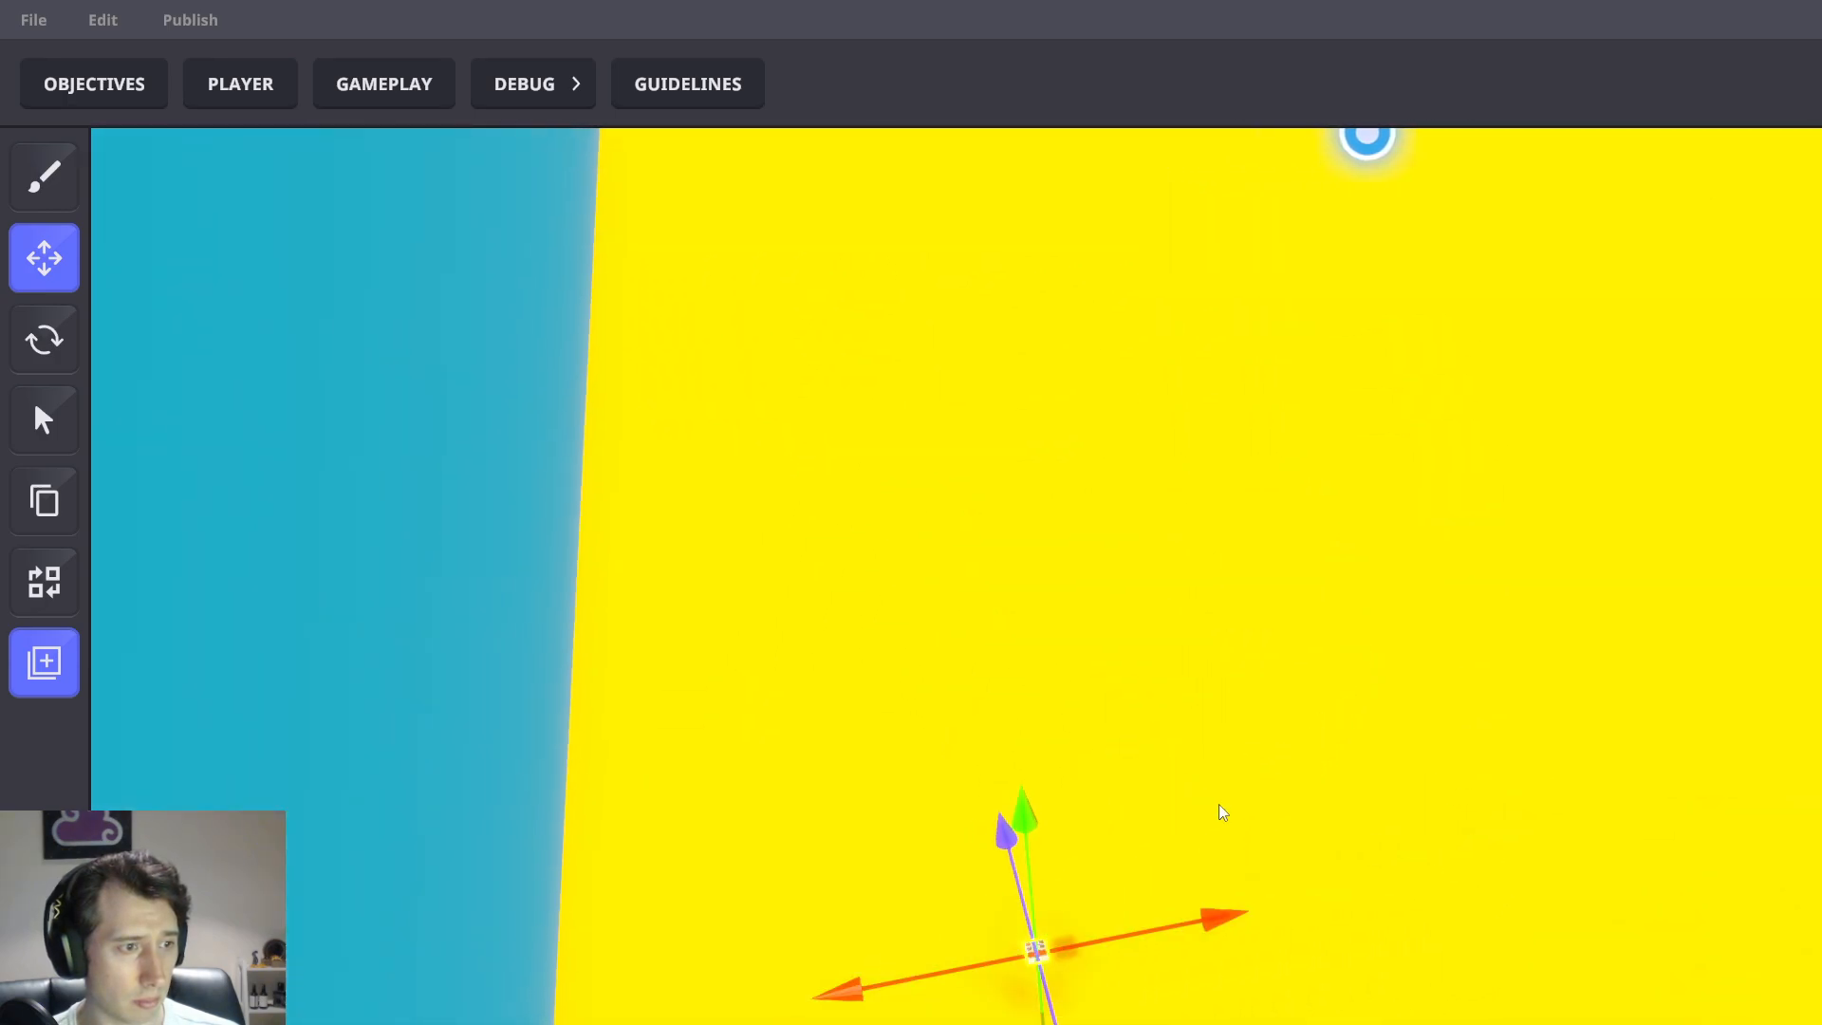
pyautogui.moveTo(1222, 812); pyautogui.dragTo(1267, 646, button='right')
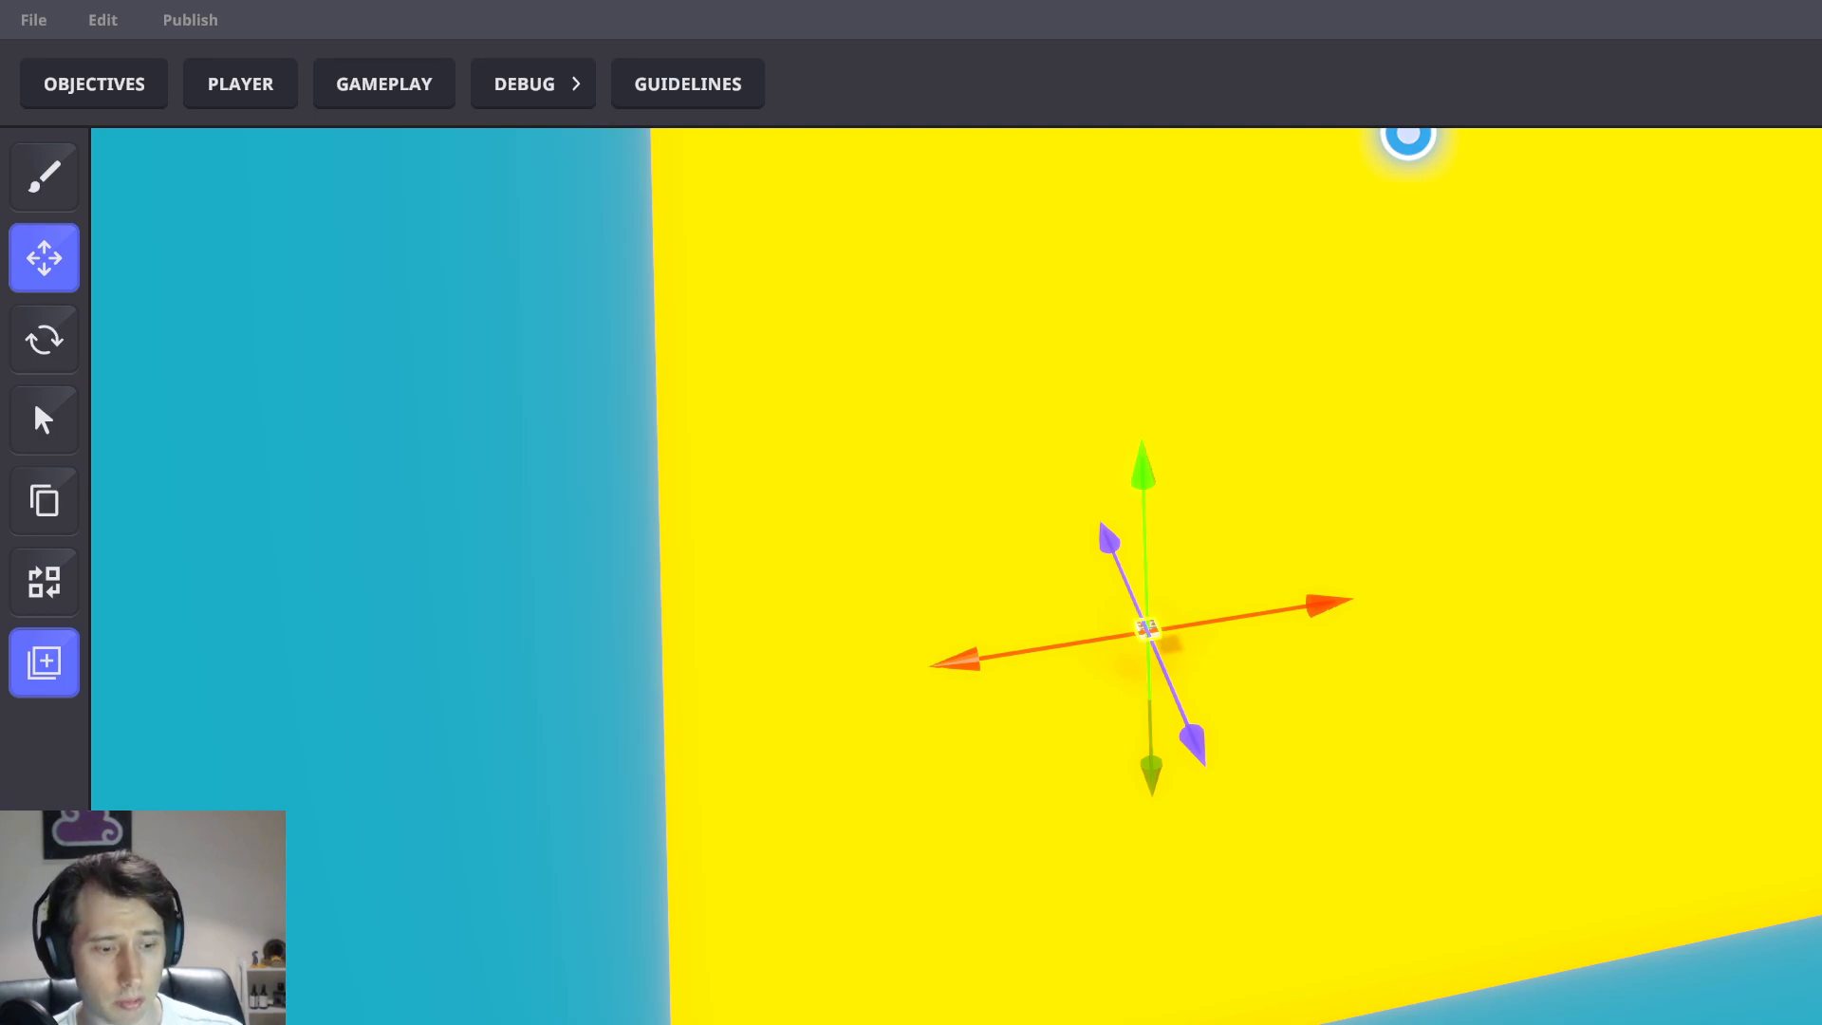
# Search the object library for TP Player 4 and choose it for the fourth-corner copy
pyautogui.press('Tab')
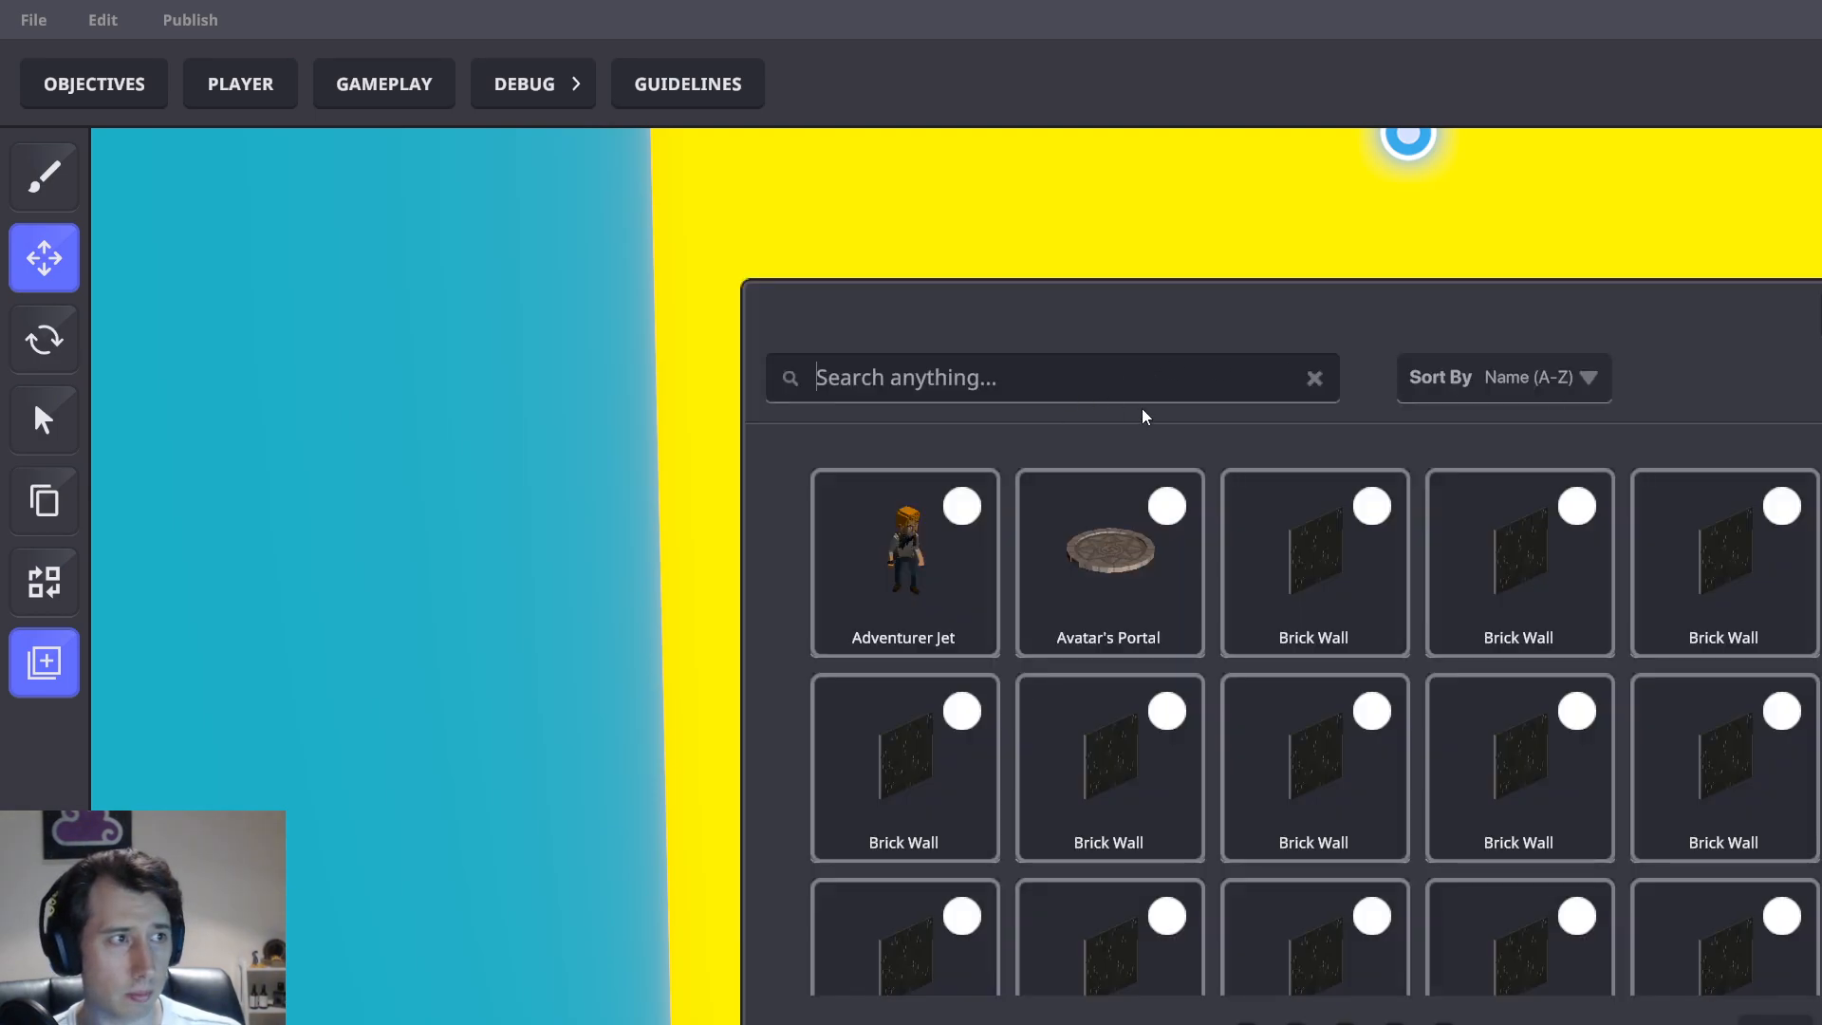
pyautogui.write('TP Player 4')
pyautogui.click(1344, 616)
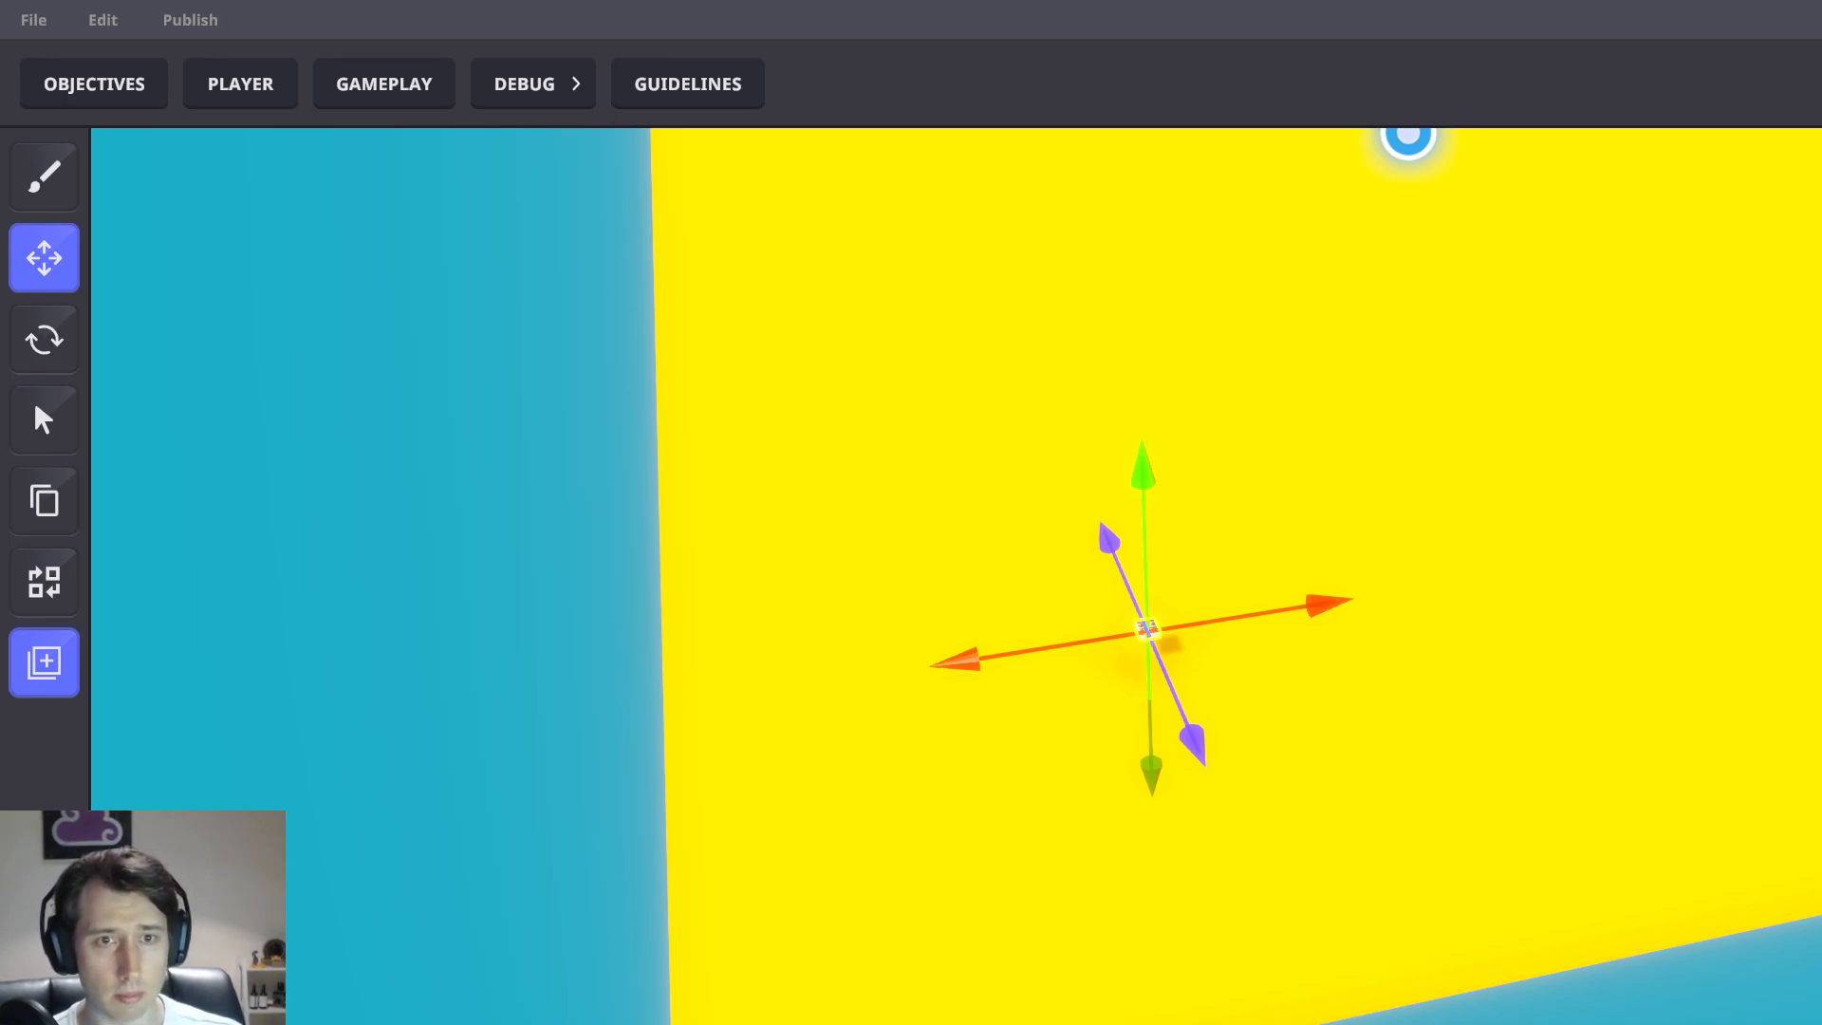
# Duplicate the TP Player 4 object and position the copy near the middle of the adjoining floor edge
pyautogui.scroll(-2, 1498, 465)
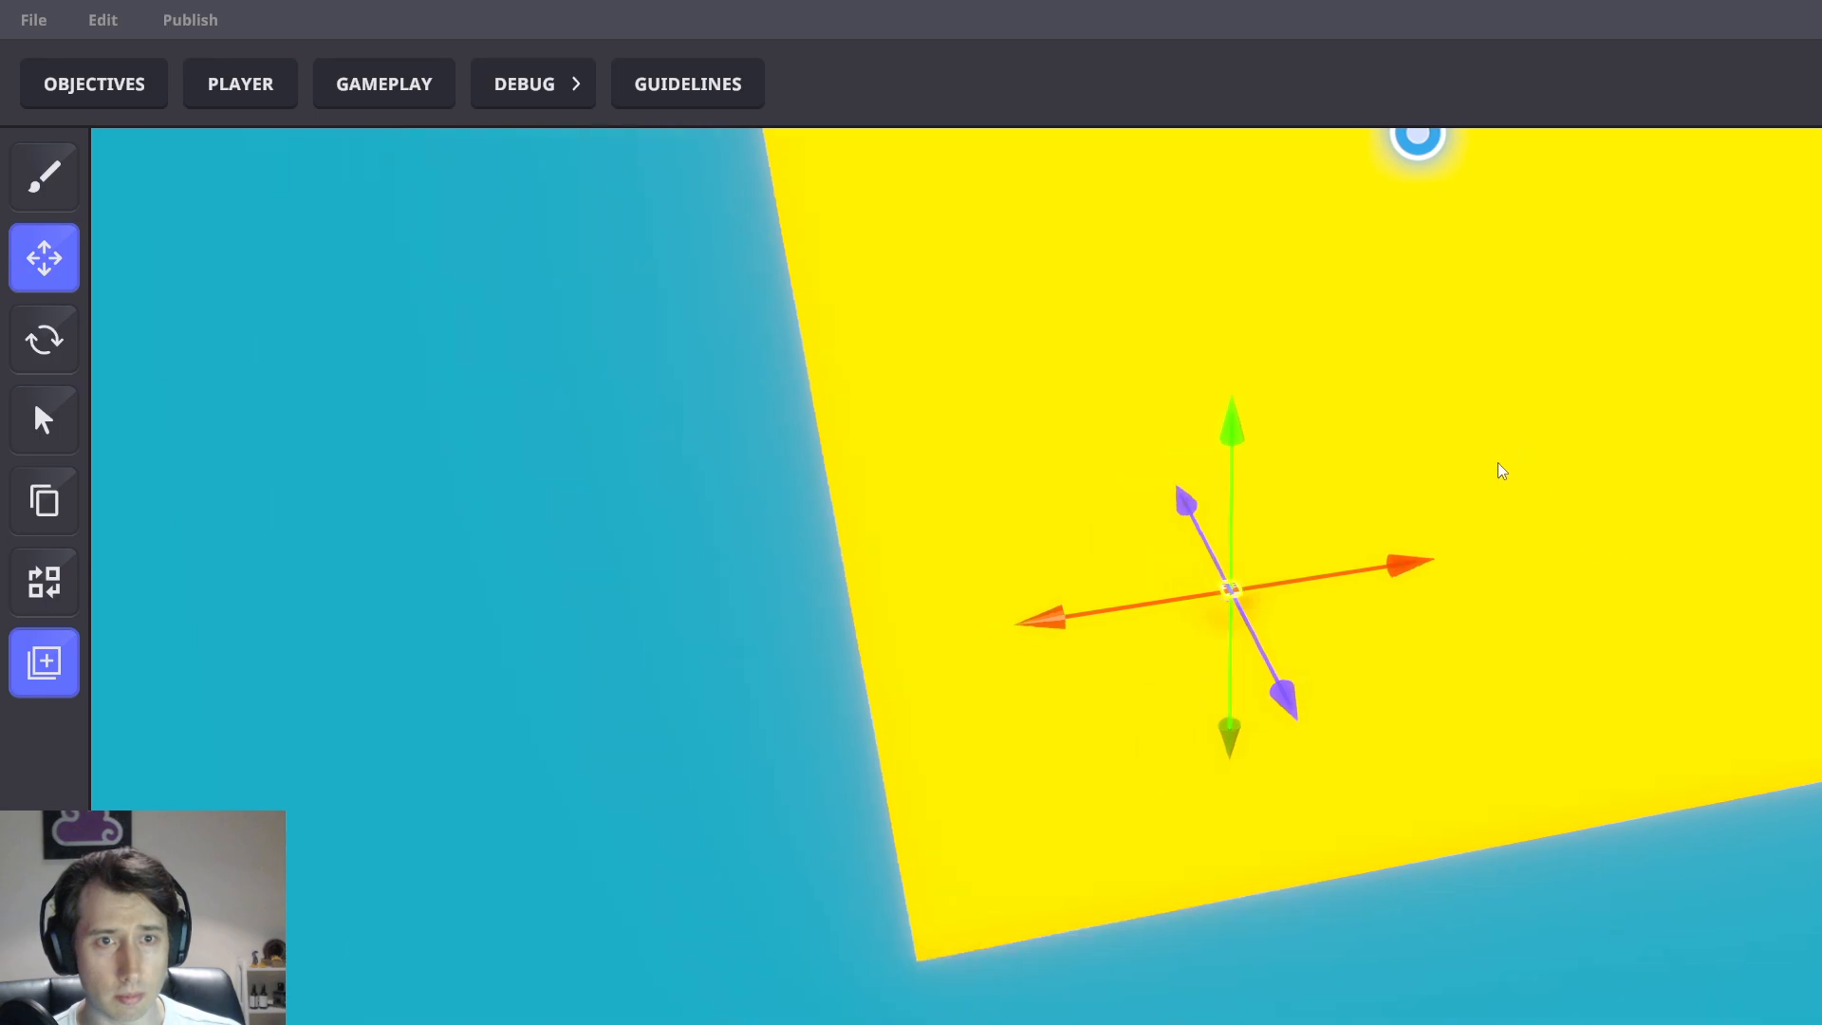
pyautogui.moveTo(1498, 465); pyautogui.dragTo(1456, 442, button='right')
pyautogui.moveTo(1456, 442); pyautogui.dragTo(1439, 541, button='middle')
pyautogui.moveTo(1438, 539); pyautogui.dragTo(1428, 586, button='right')
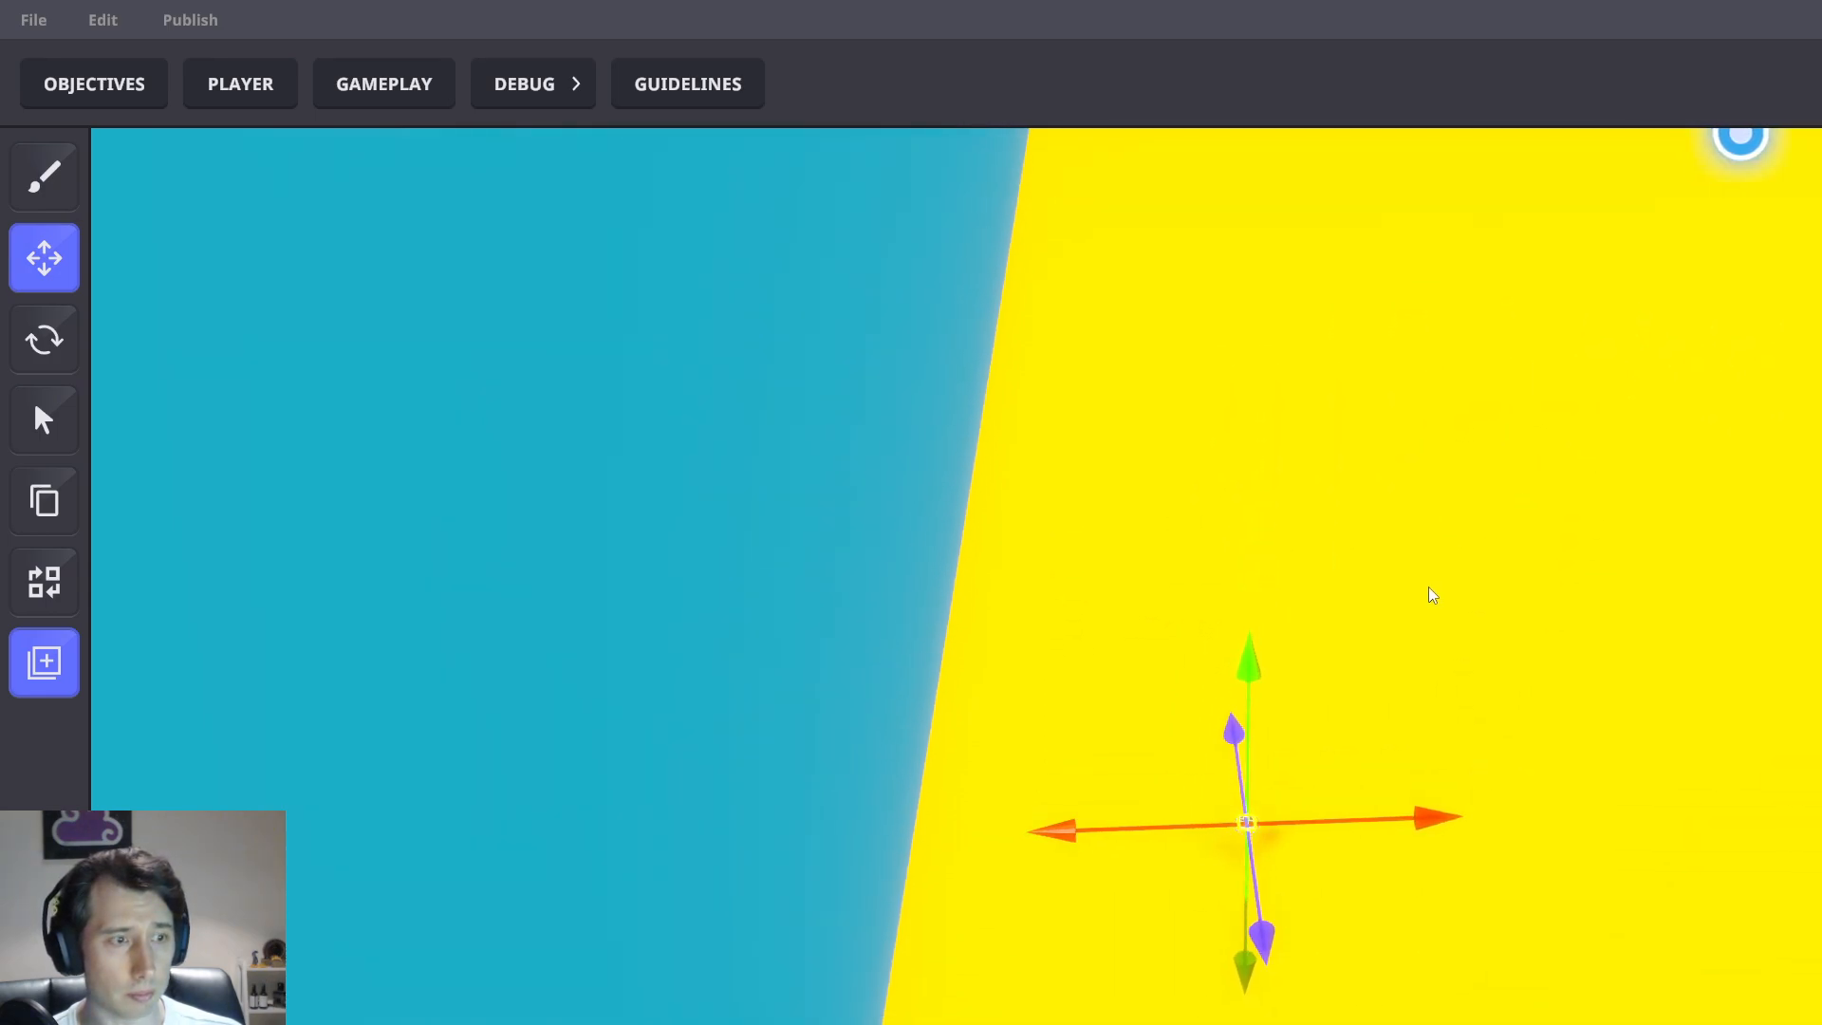
pyautogui.moveTo(1233, 736); pyautogui.dragTo(1154, 351)
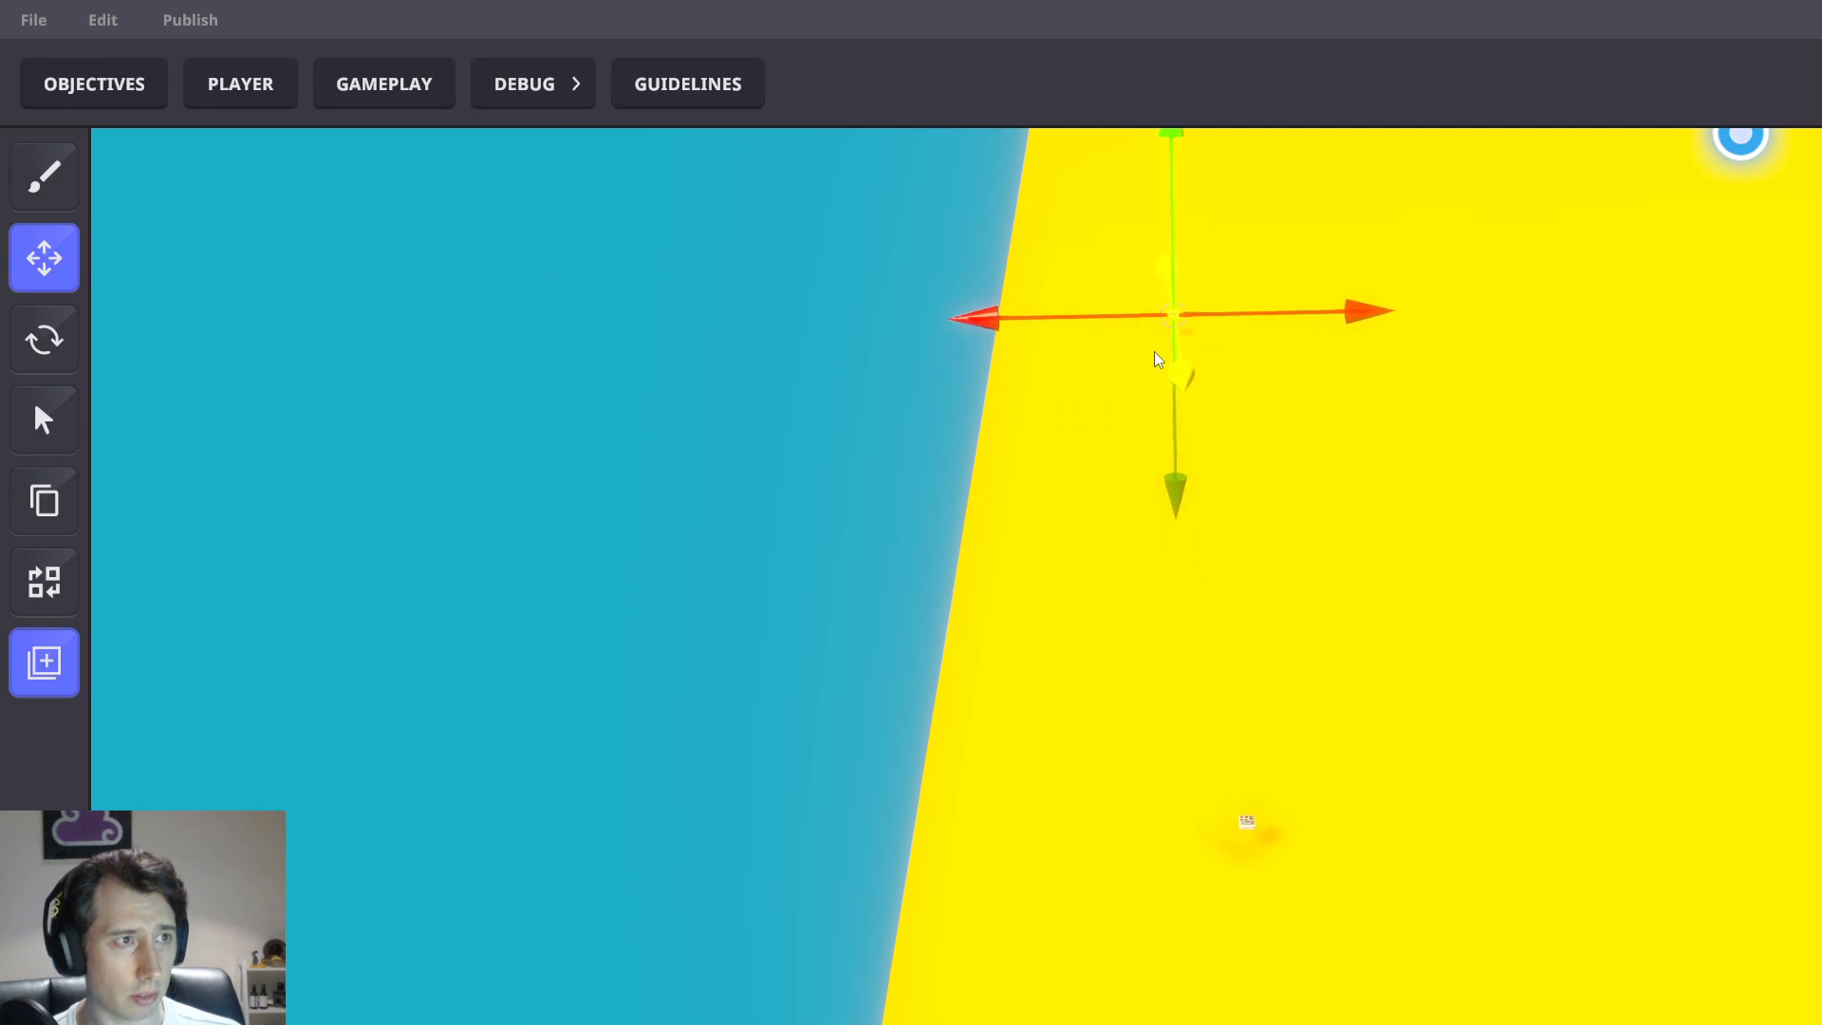
pyautogui.moveTo(1155, 351); pyautogui.dragTo(1263, 419, button='right')
pyautogui.moveTo(1263, 419); pyautogui.dragTo(1276, 519, button='middle')
pyautogui.moveTo(1148, 592); pyautogui.dragTo(995, 601)
pyautogui.moveTo(870, 701); pyautogui.dragTo(868, 650)
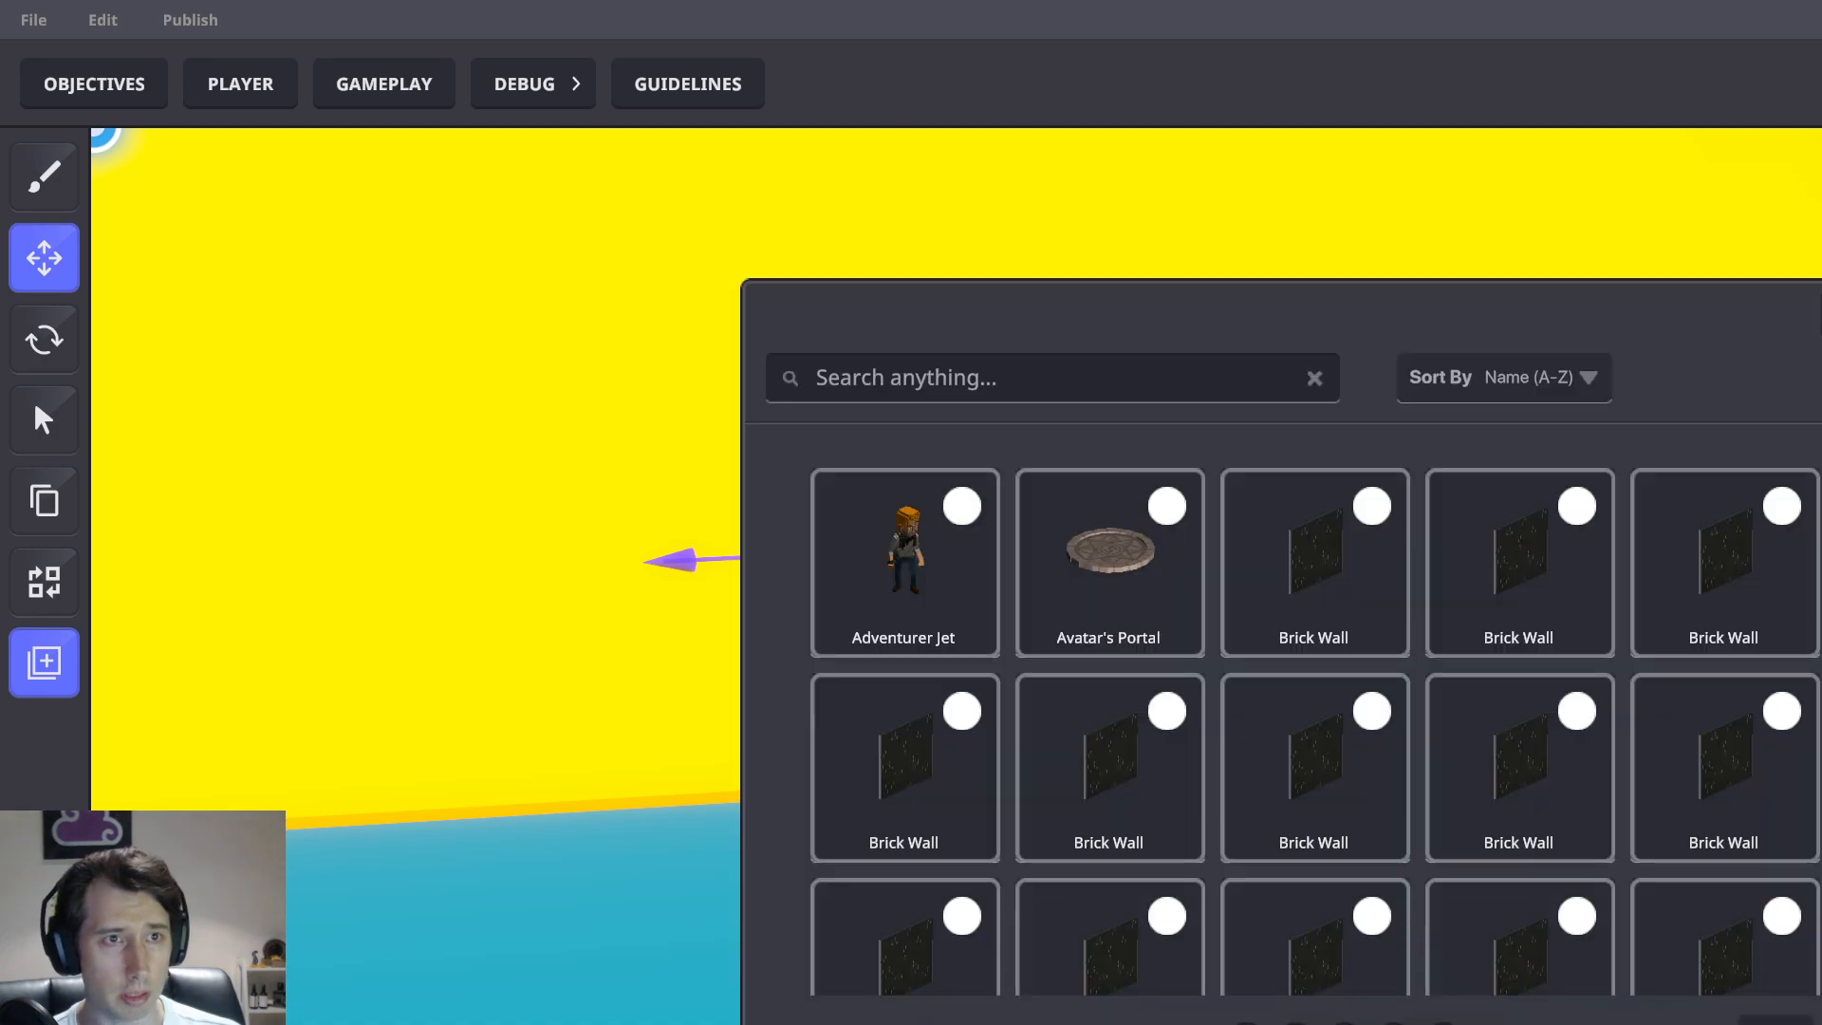
# Search the object library for TP Player 5 and choose it for the copy at the middle of the edge
pyautogui.press('Escape')
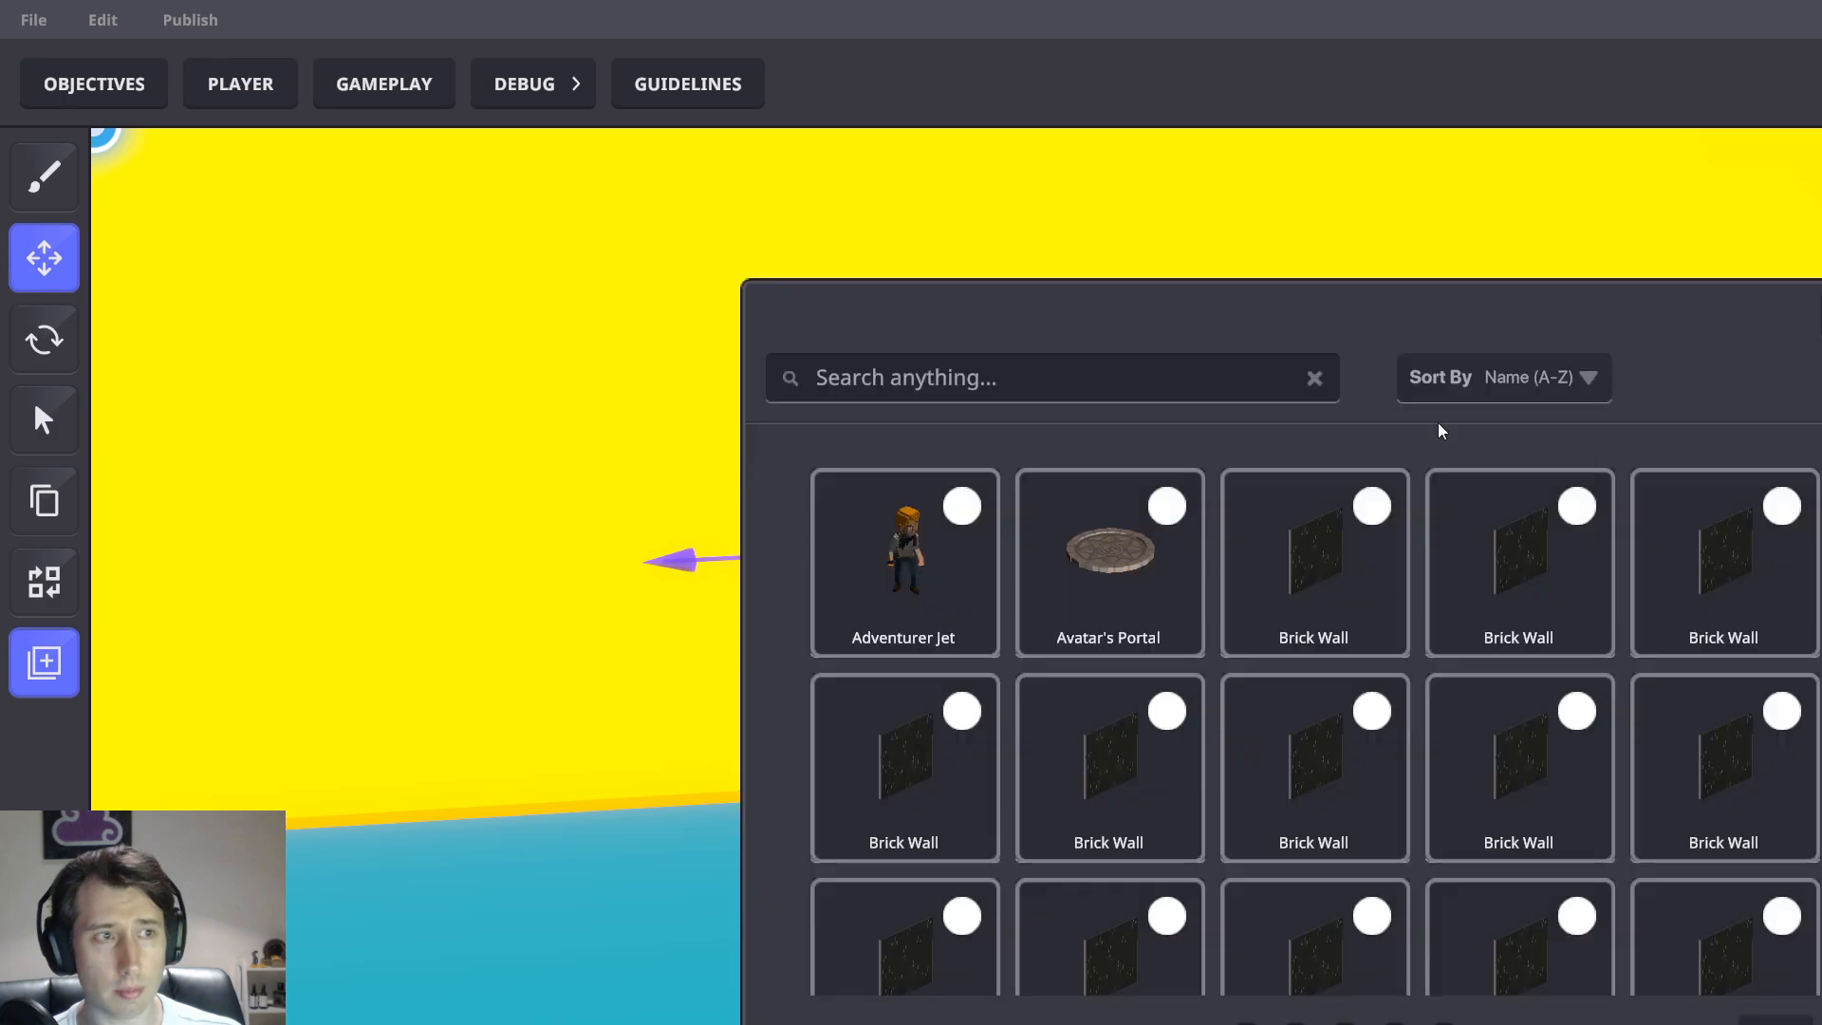
pyautogui.click(1213, 373)
pyautogui.write('TP Player 5')
pyautogui.press('Escape')
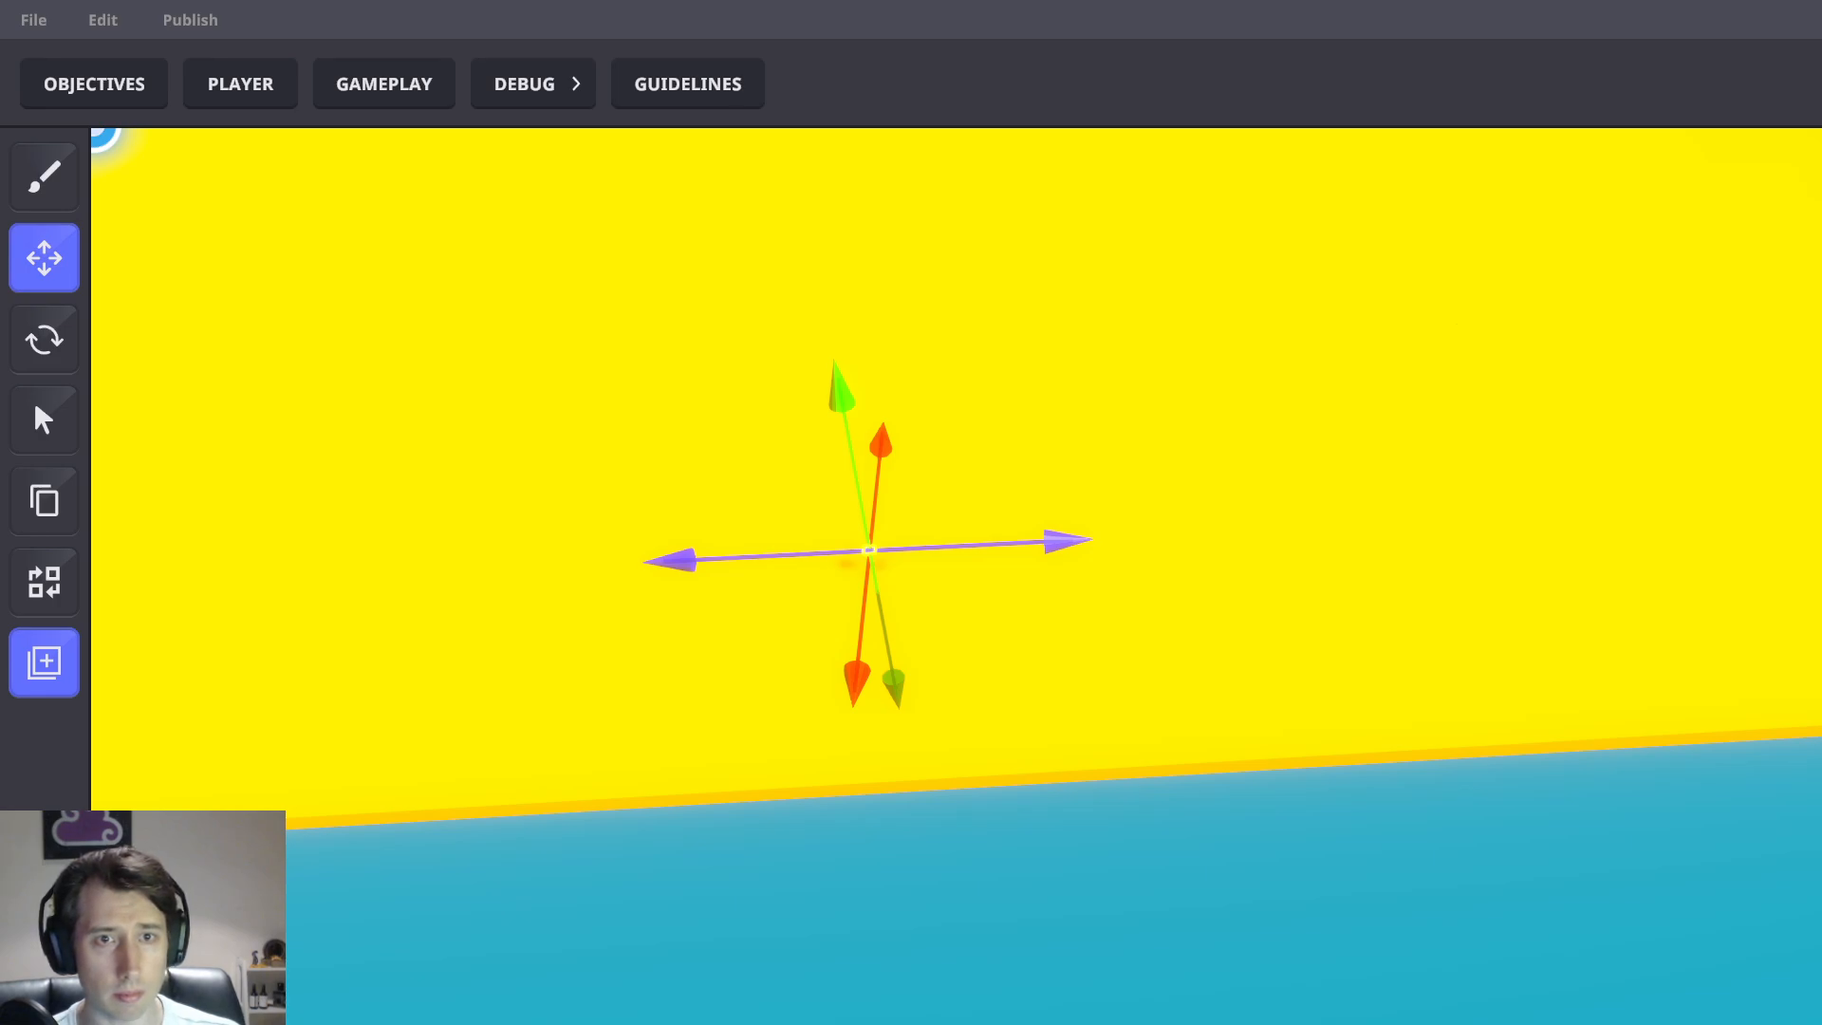
# Duplicate the TP Player 5 object and position the copy near the middle of the opposite floor edge
pyautogui.moveTo(1329, 237); pyautogui.dragTo(1386, 704, button='right')
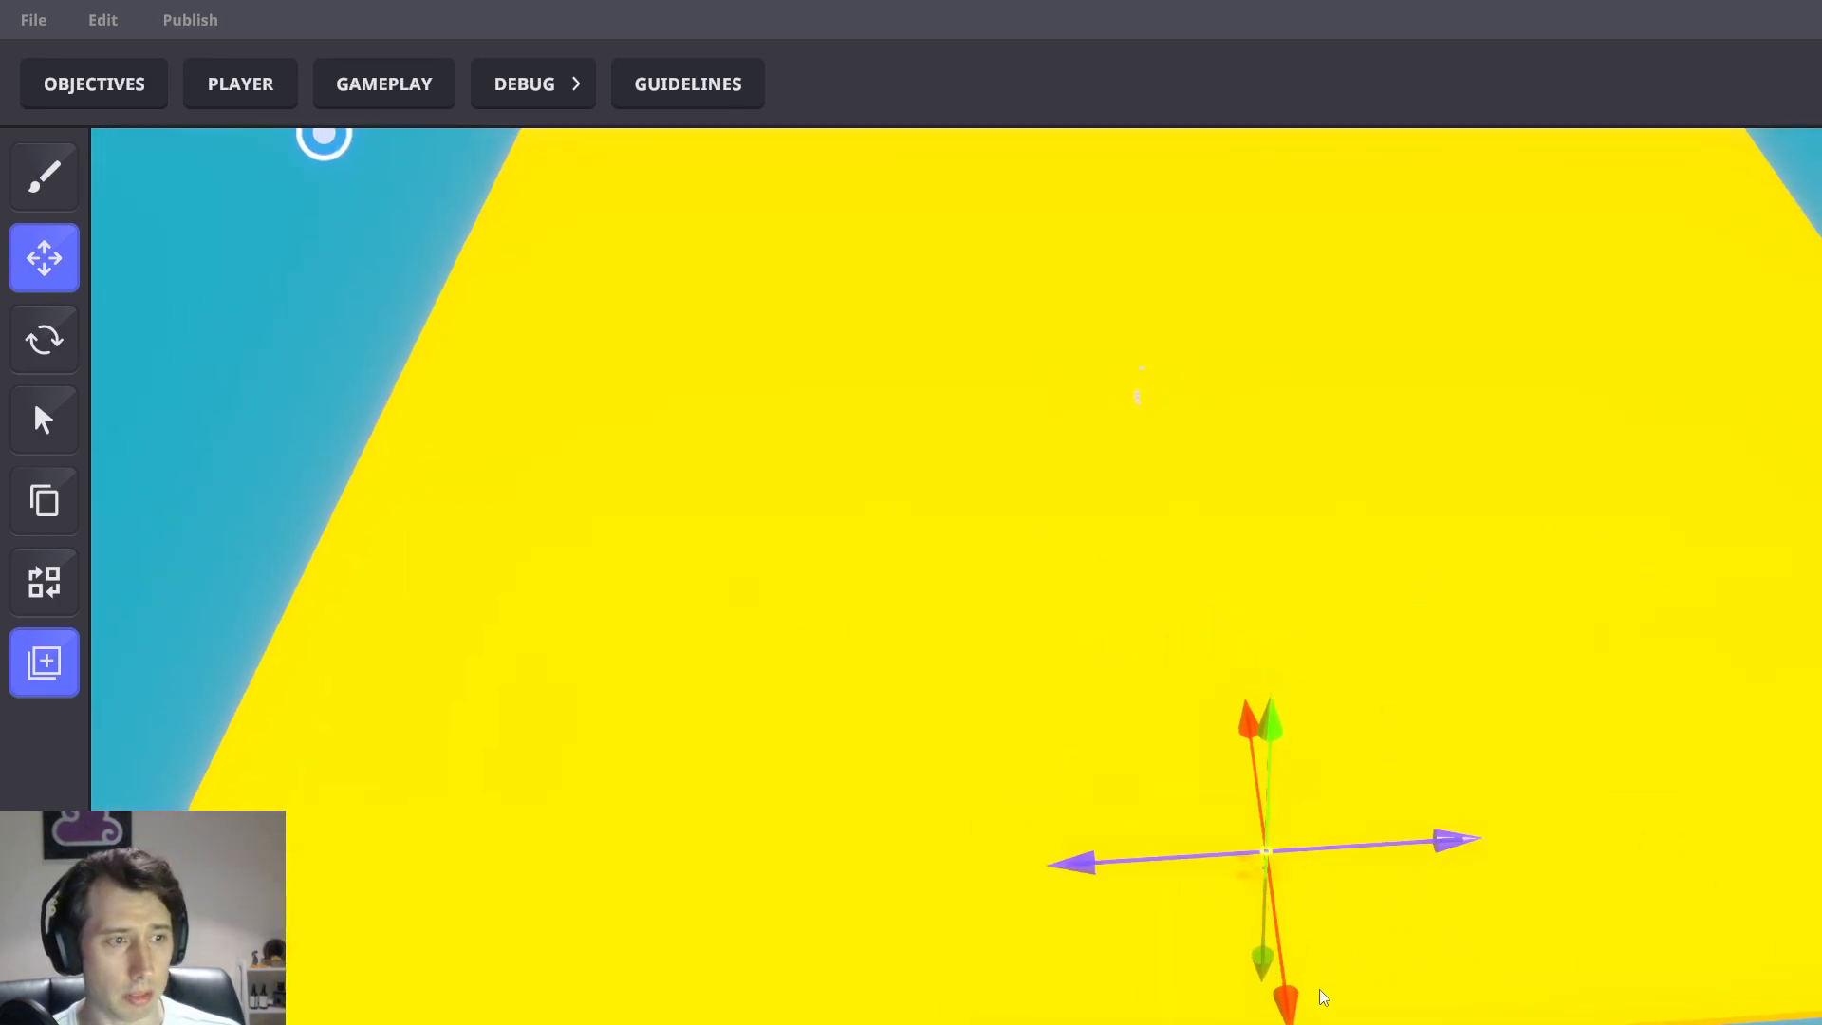
pyautogui.moveTo(1325, 997); pyautogui.dragTo(1231, 402)
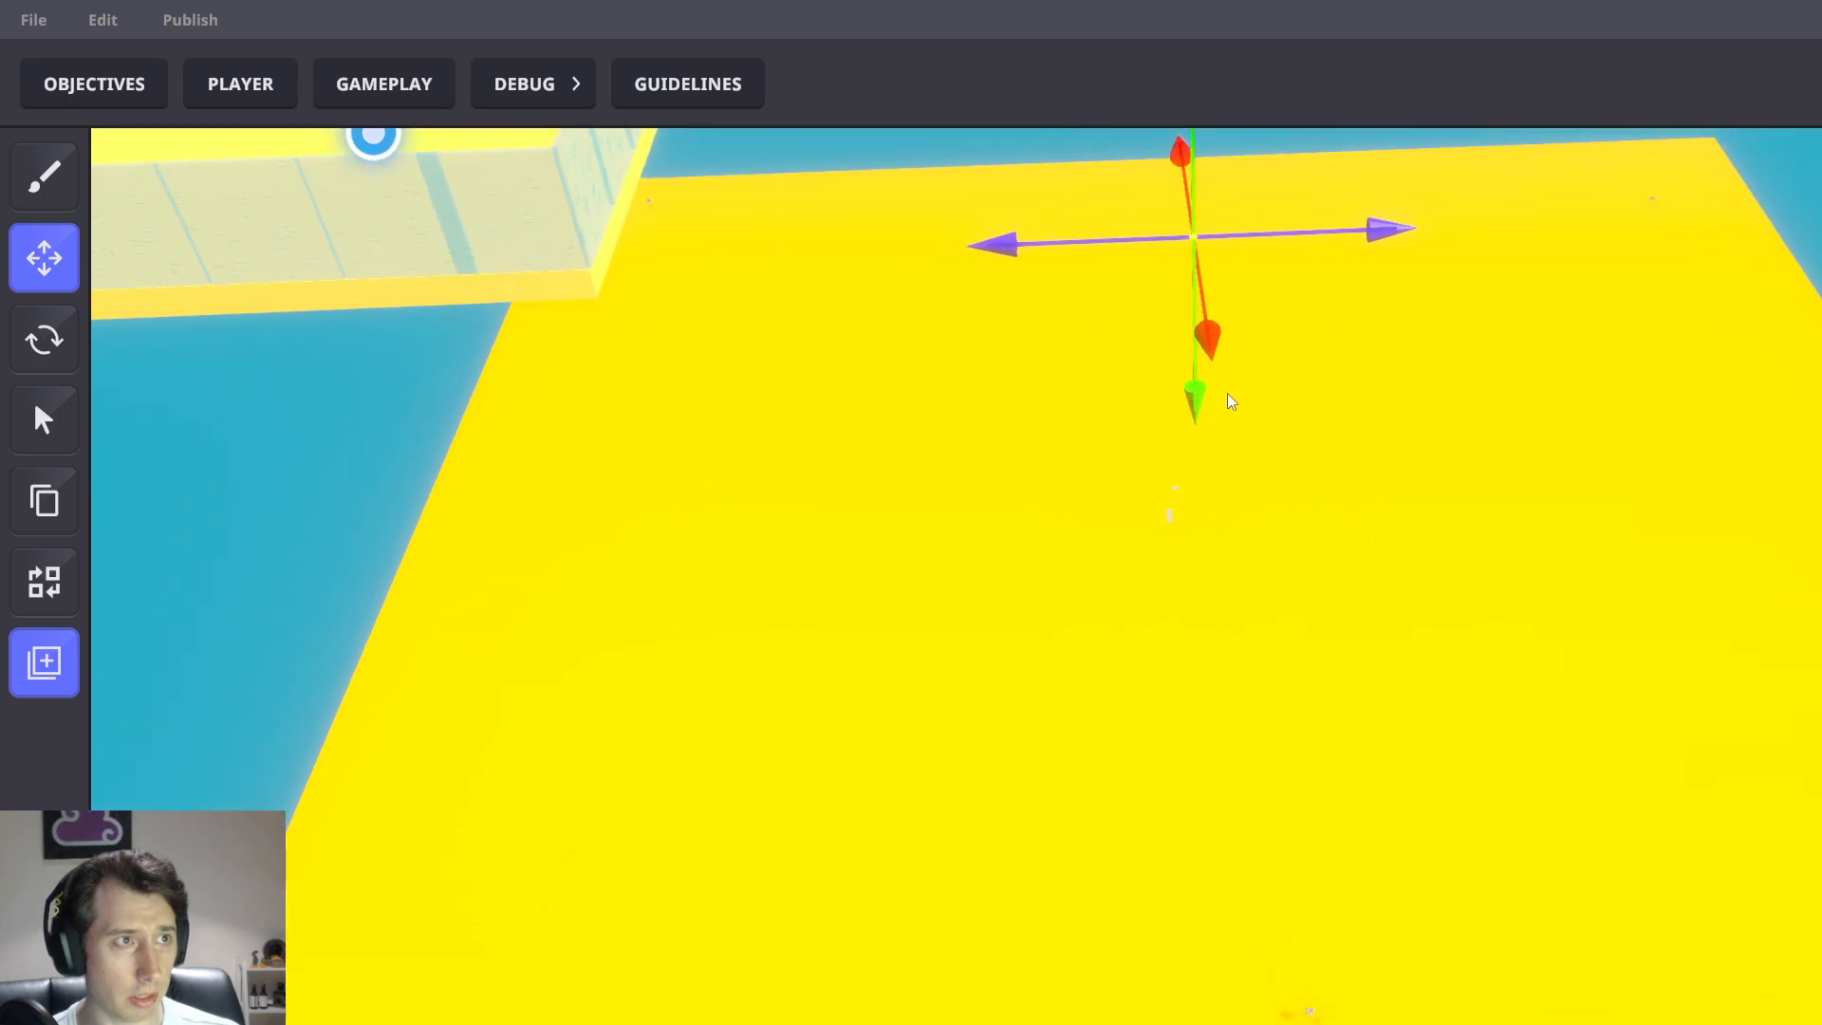
pyautogui.press('w')
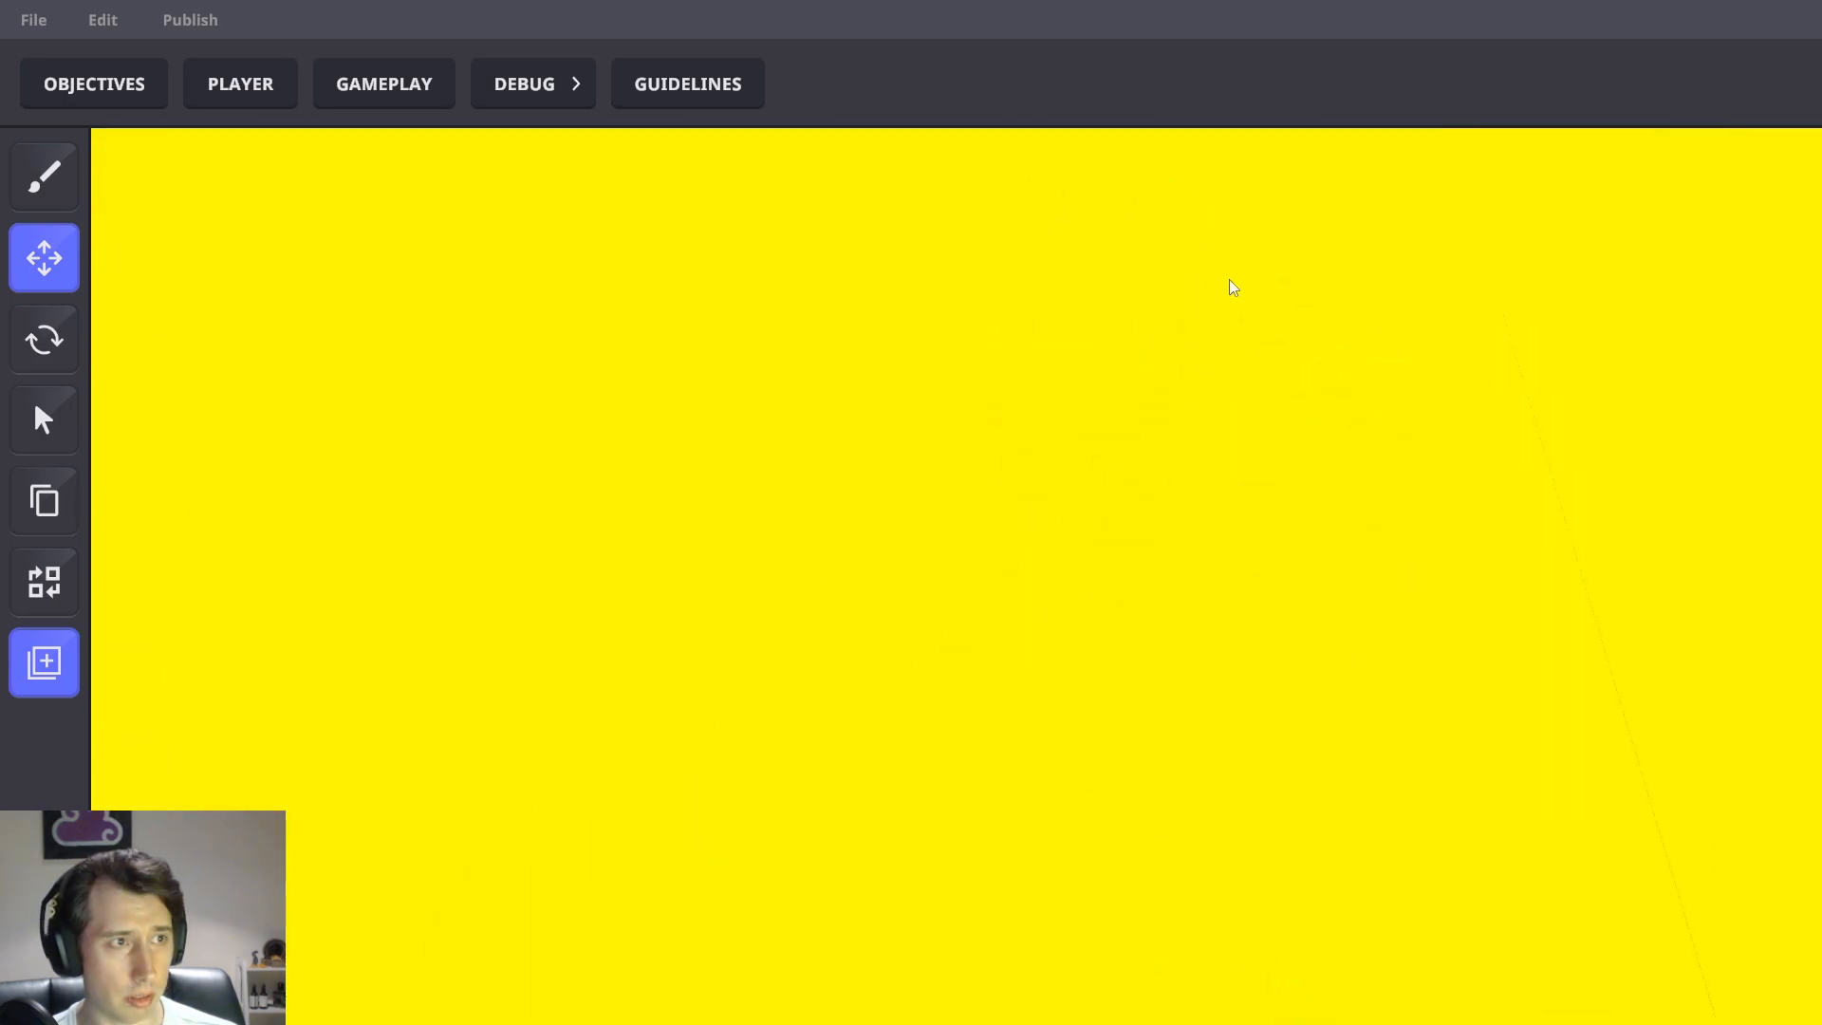
pyautogui.moveTo(1228, 279); pyautogui.dragTo(1380, 732, button='right')
pyautogui.moveTo(1324, 624); pyautogui.dragTo(1455, 632)
pyautogui.moveTo(1338, 728); pyautogui.dragTo(1314, 845)
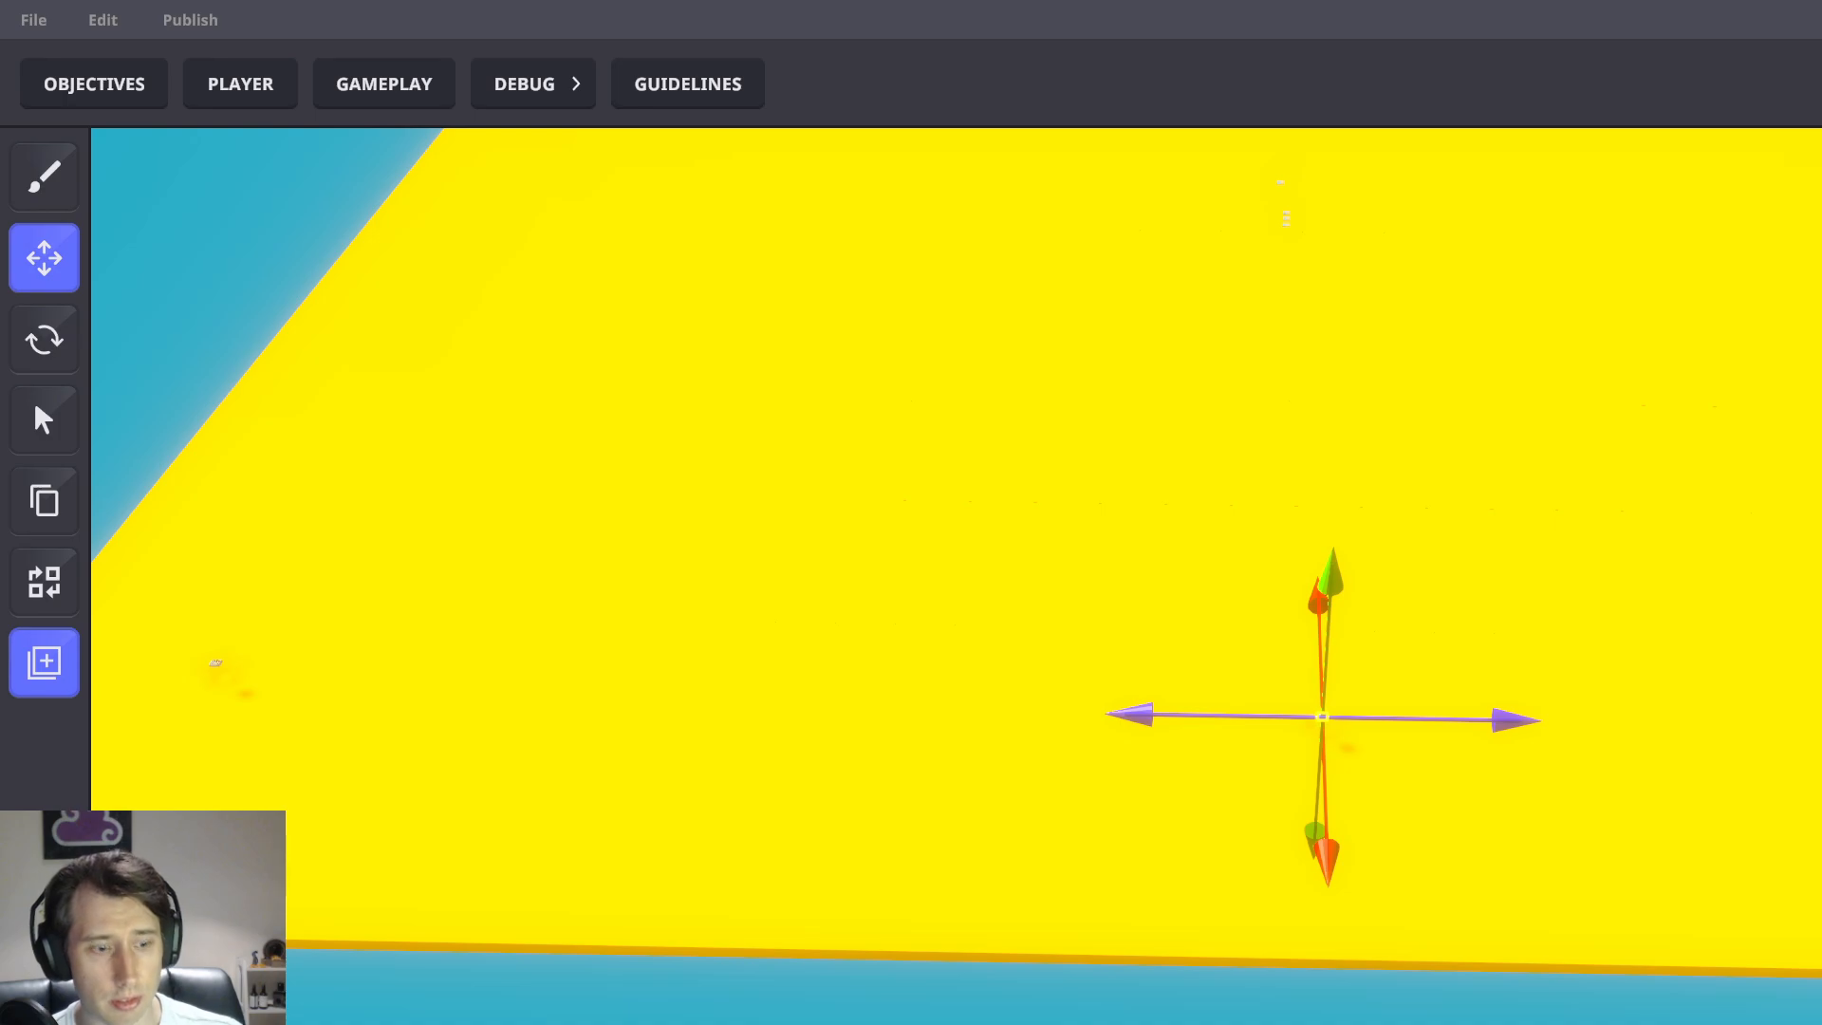
# Search the object library for TP Player 6 and choose it for the copy on the opposite edge
pyautogui.press('Tab')
pyautogui.click(1079, 392)
pyautogui.write('TP Player 6')
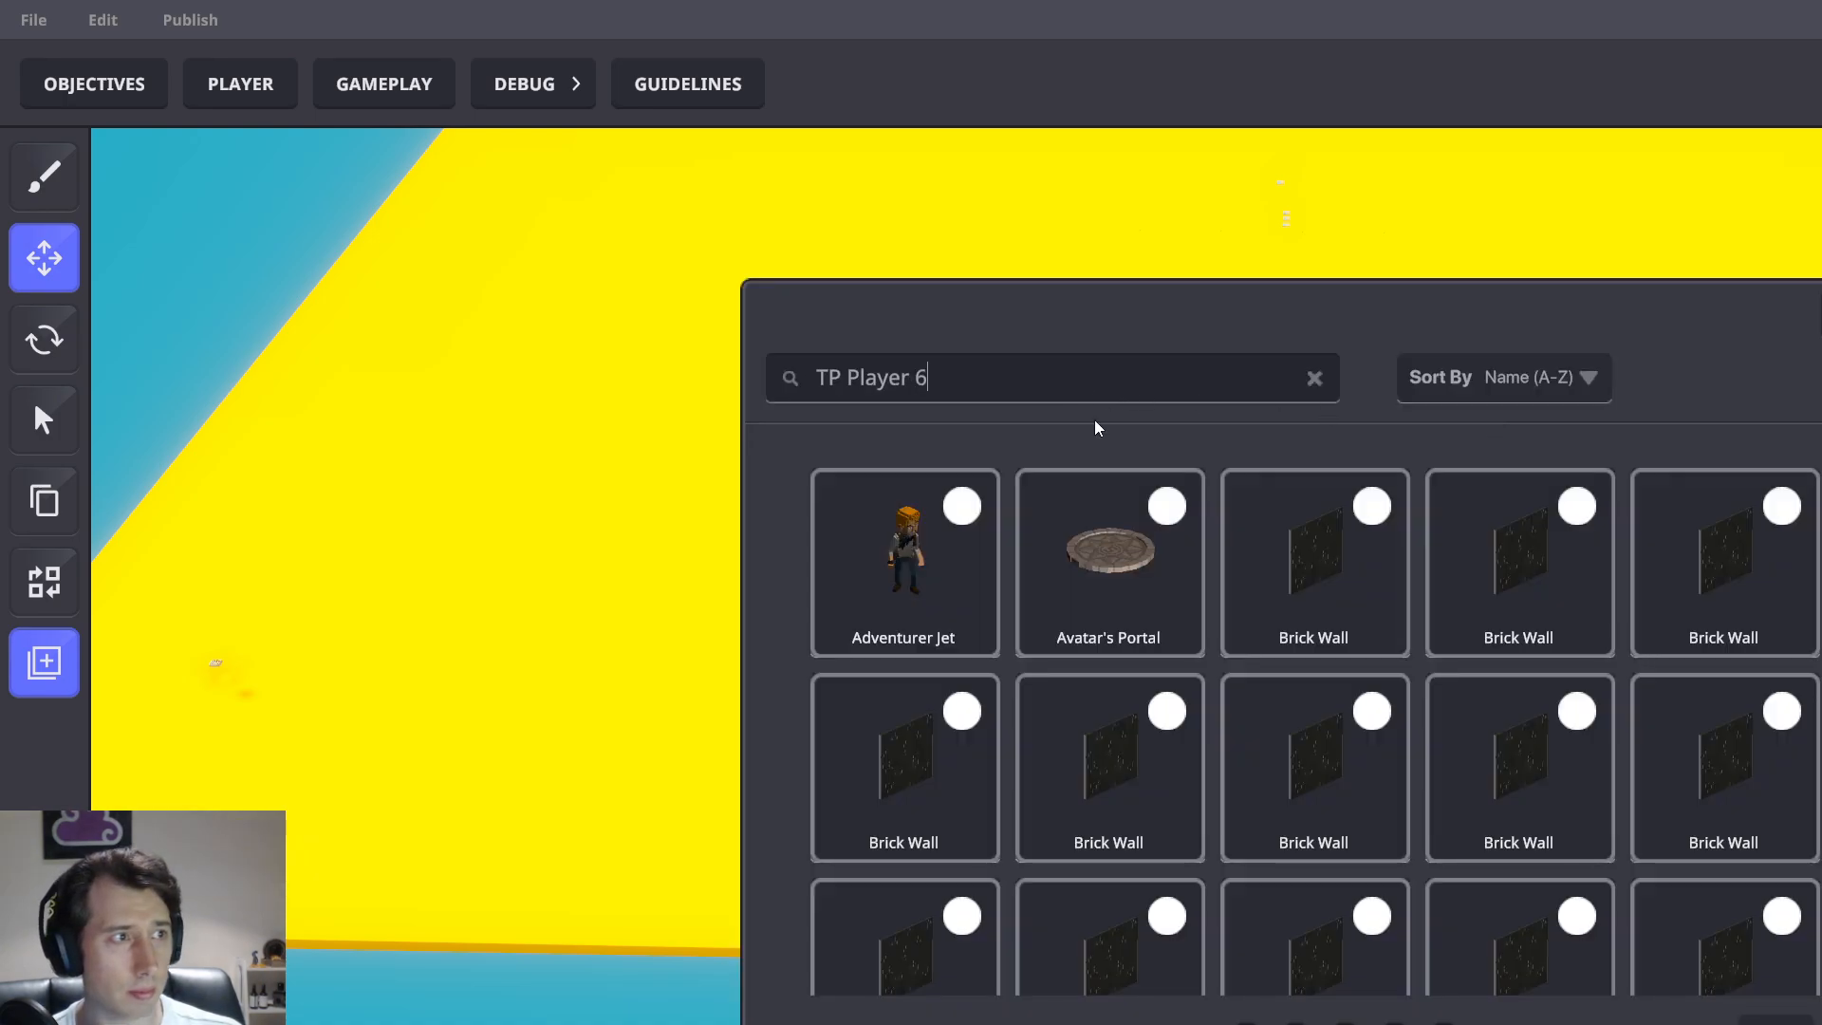
pyautogui.click(1372, 642)
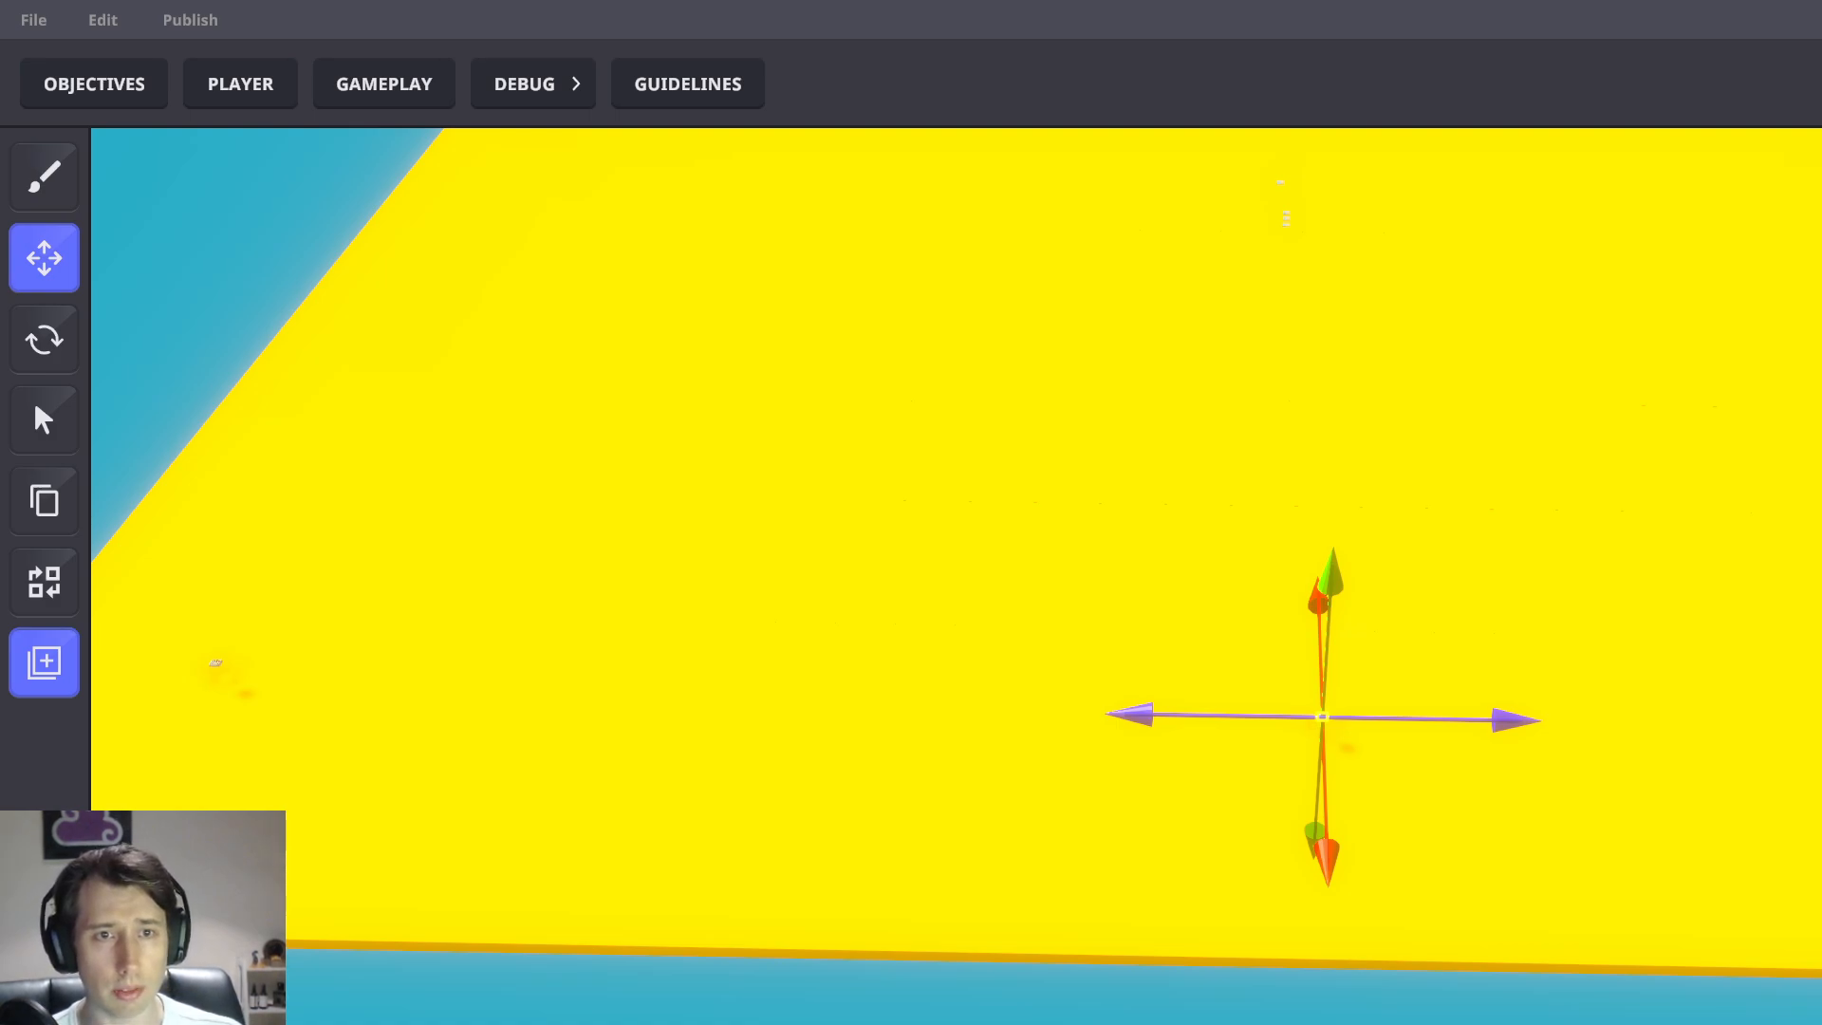
# Duplicate the TP Player 6 object, position the copy near the middle of a free side edge, and choose TP Player 7 for it
pyautogui.scroll(-3, 1639, 509)
pyautogui.moveTo(1640, 509); pyautogui.dragTo(1194, 711, button='middle')
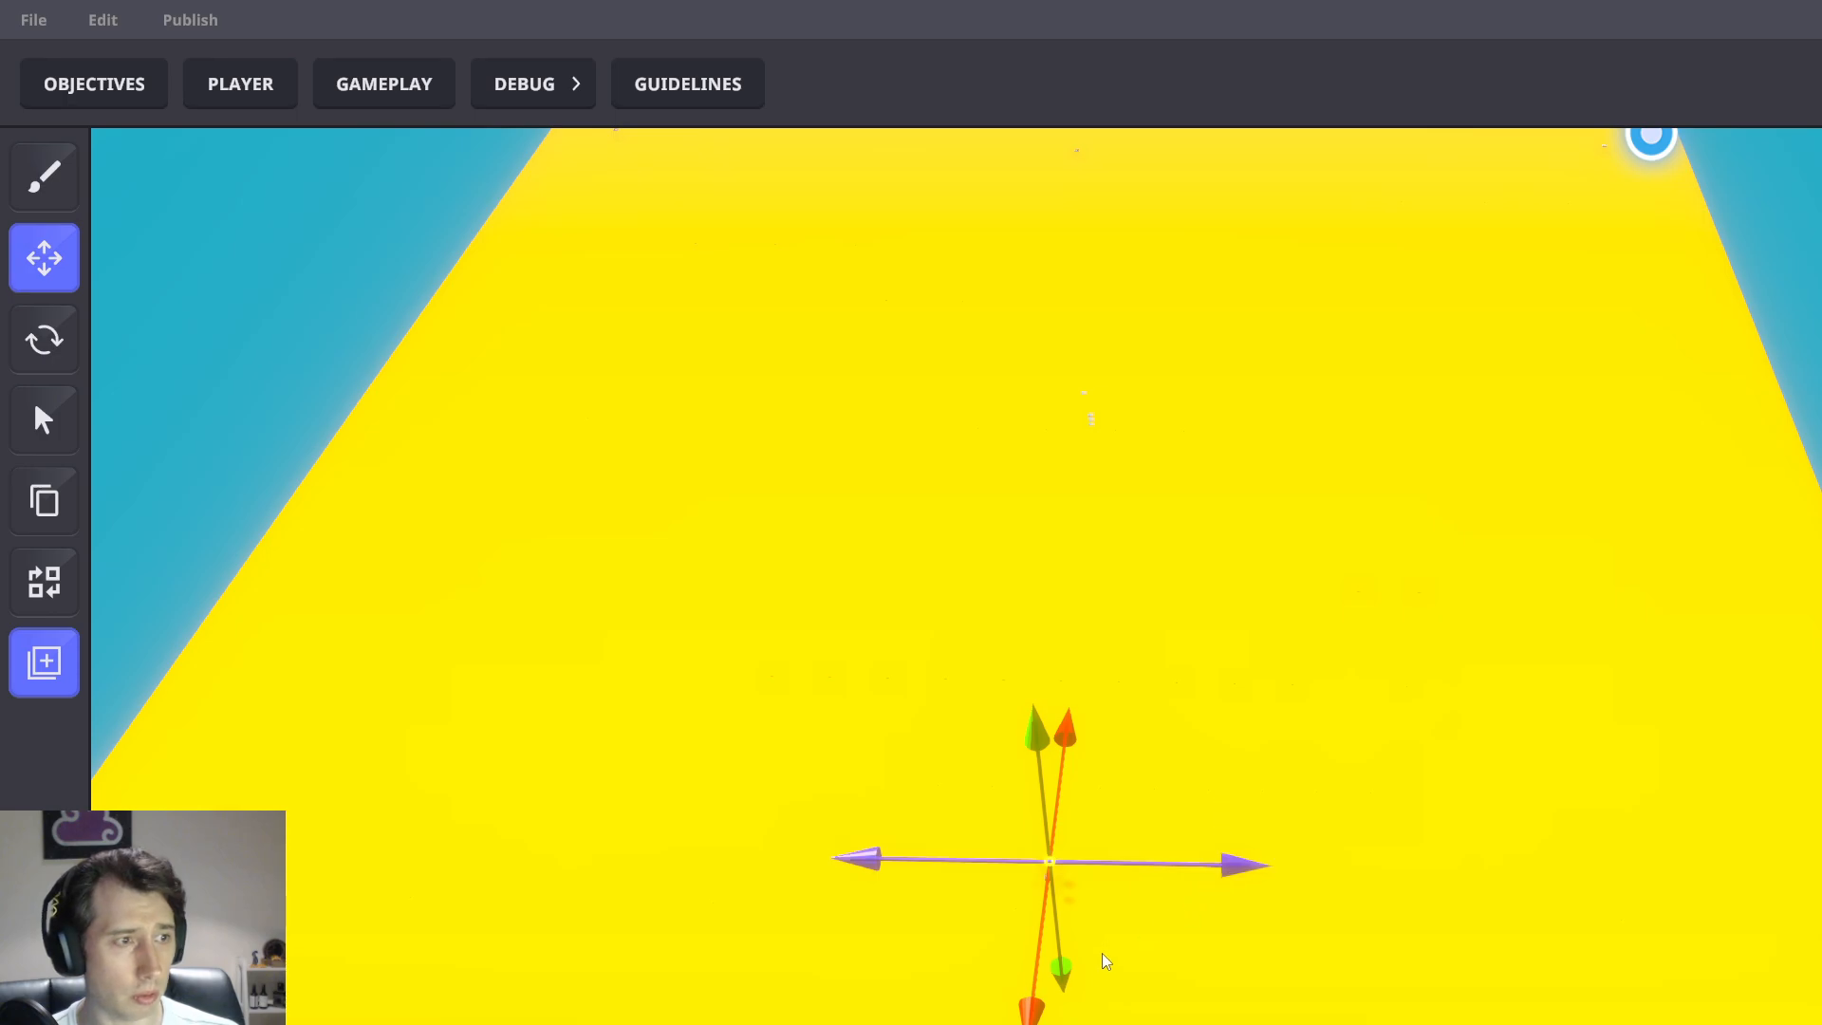
pyautogui.moveTo(1102, 953); pyautogui.dragTo(1808, 372)
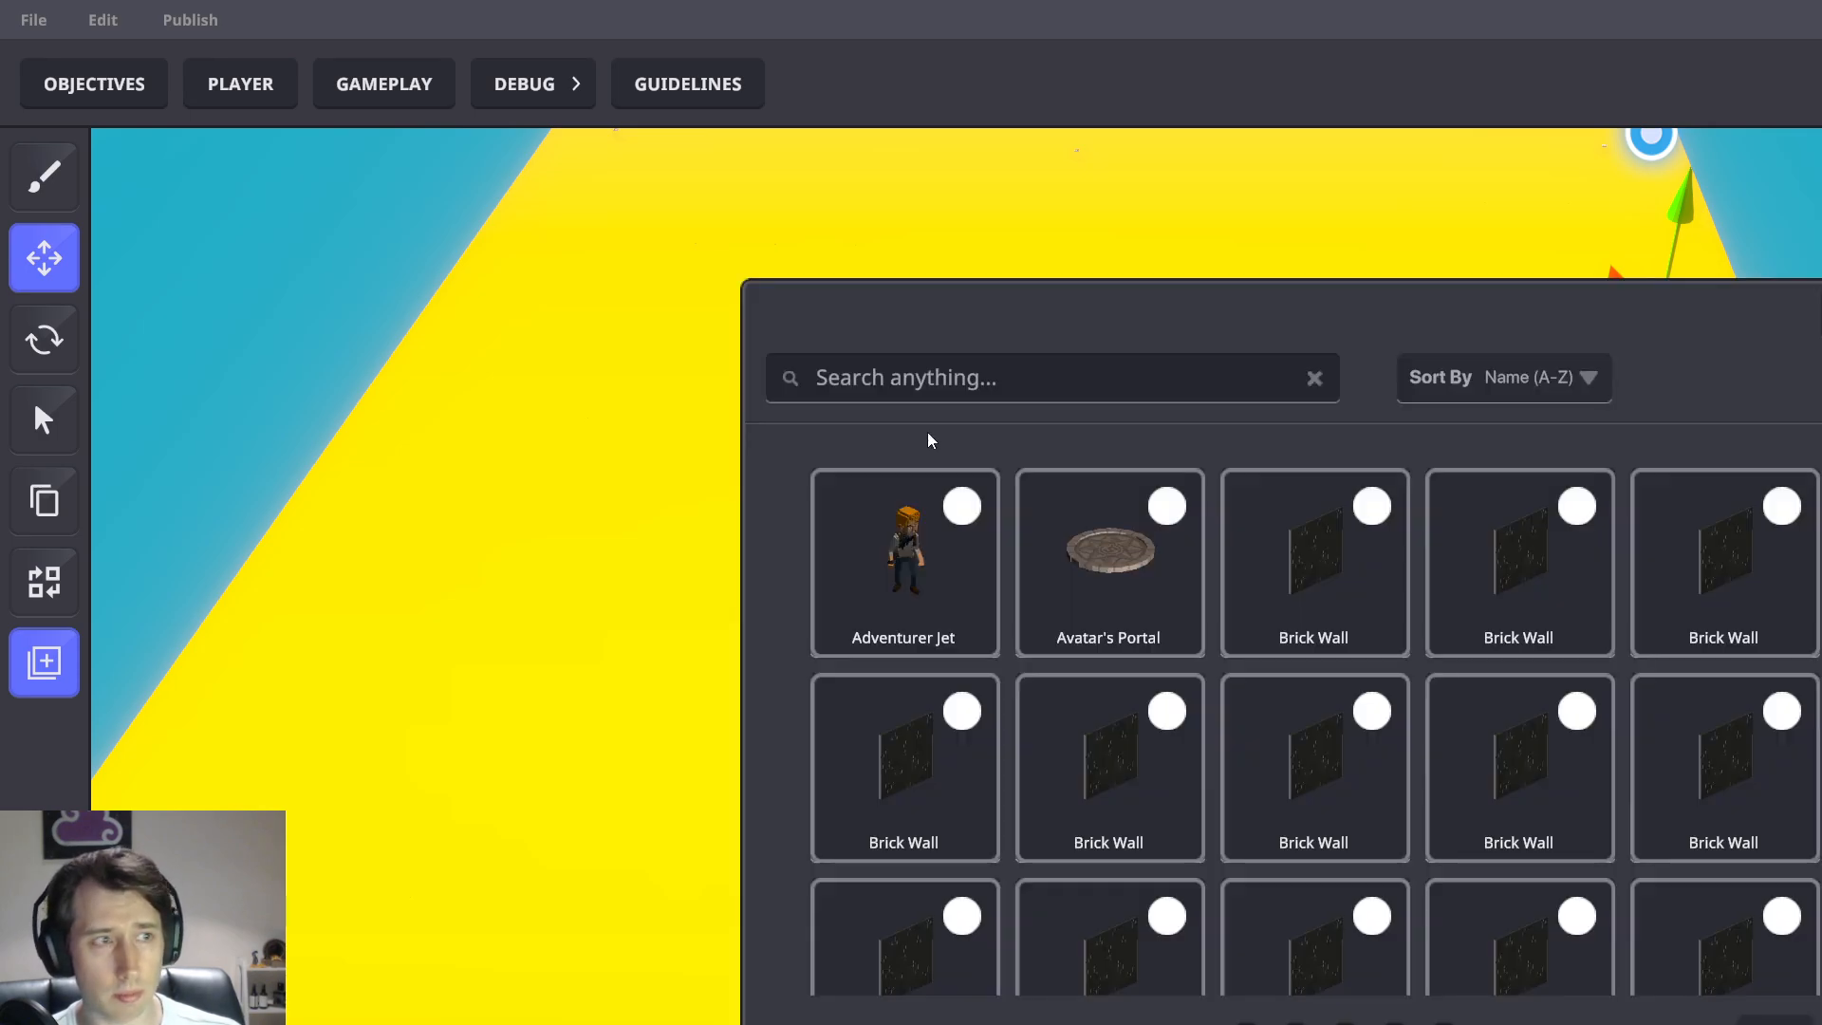
pyautogui.write('TP Player 7')
pyautogui.click(1393, 572)
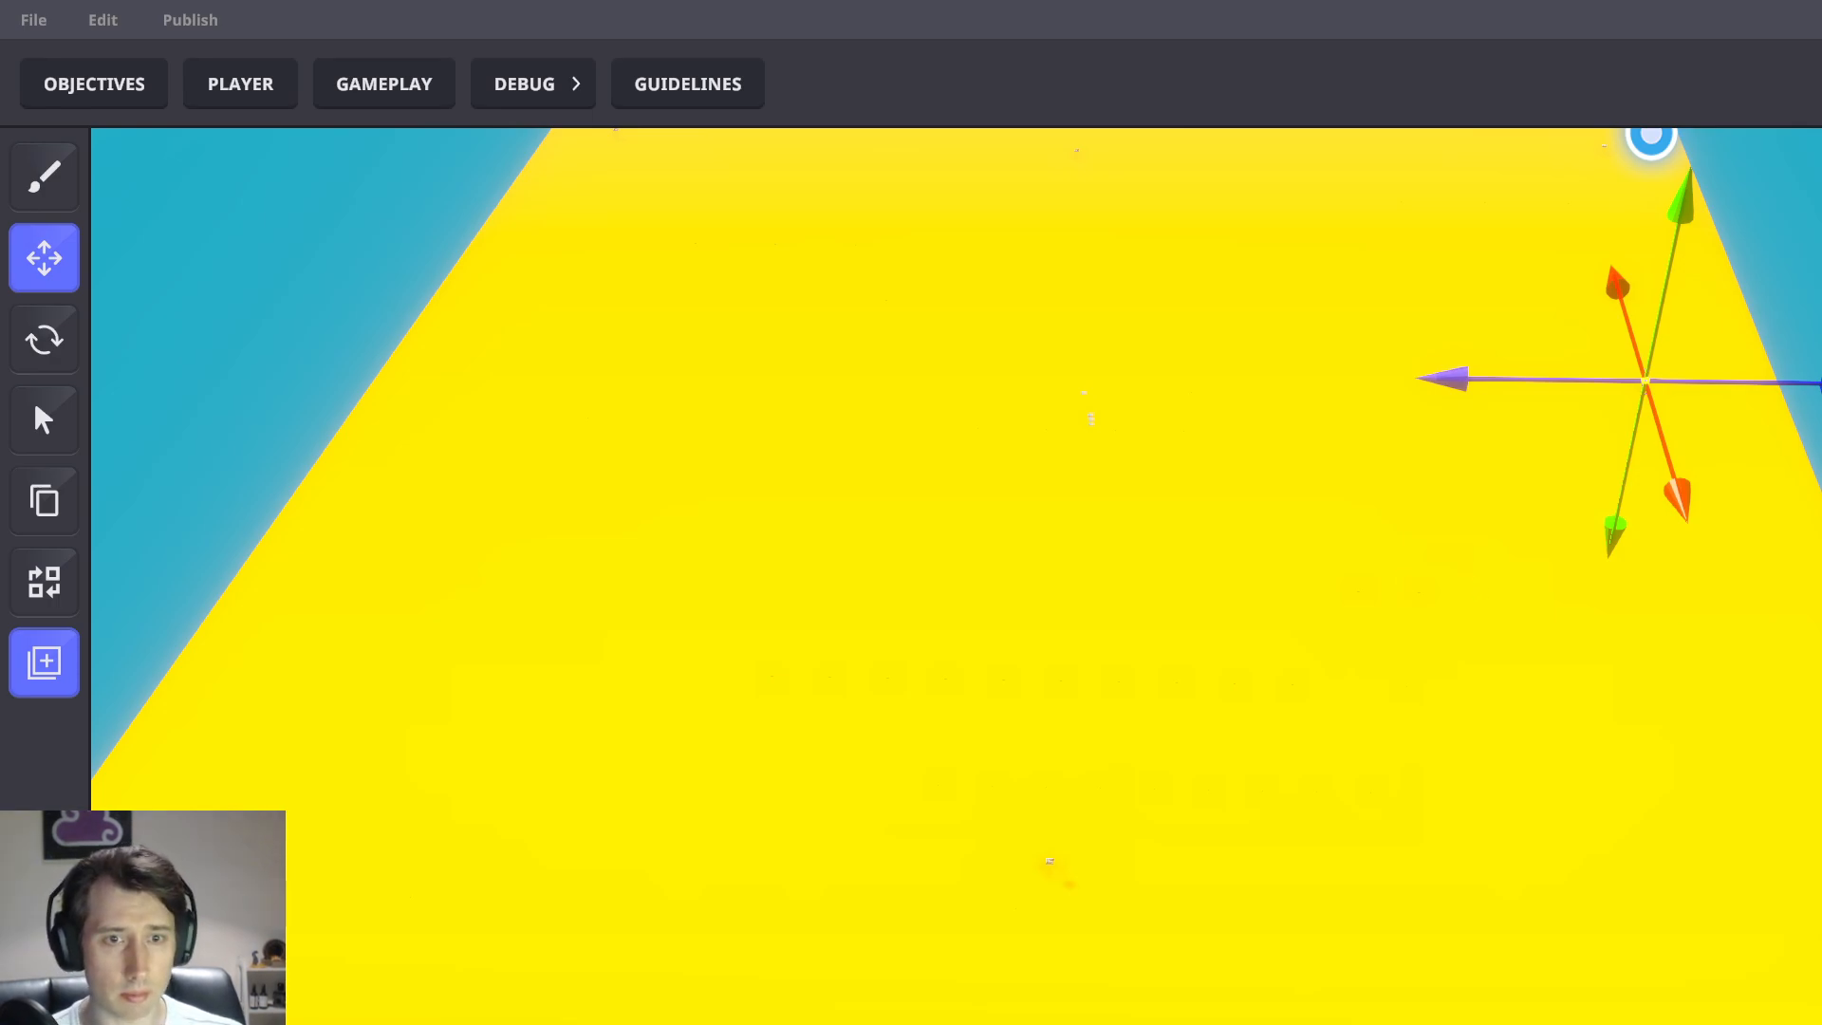
# Duplicate the TP Player 7 object, position the copy near the middle of the opposite side edge, and choose TP Player 8 for it
pyautogui.moveTo(1678, 592); pyautogui.dragTo(1821, 698, button='middle')
pyautogui.moveTo(1682, 479); pyautogui.dragTo(500, 495)
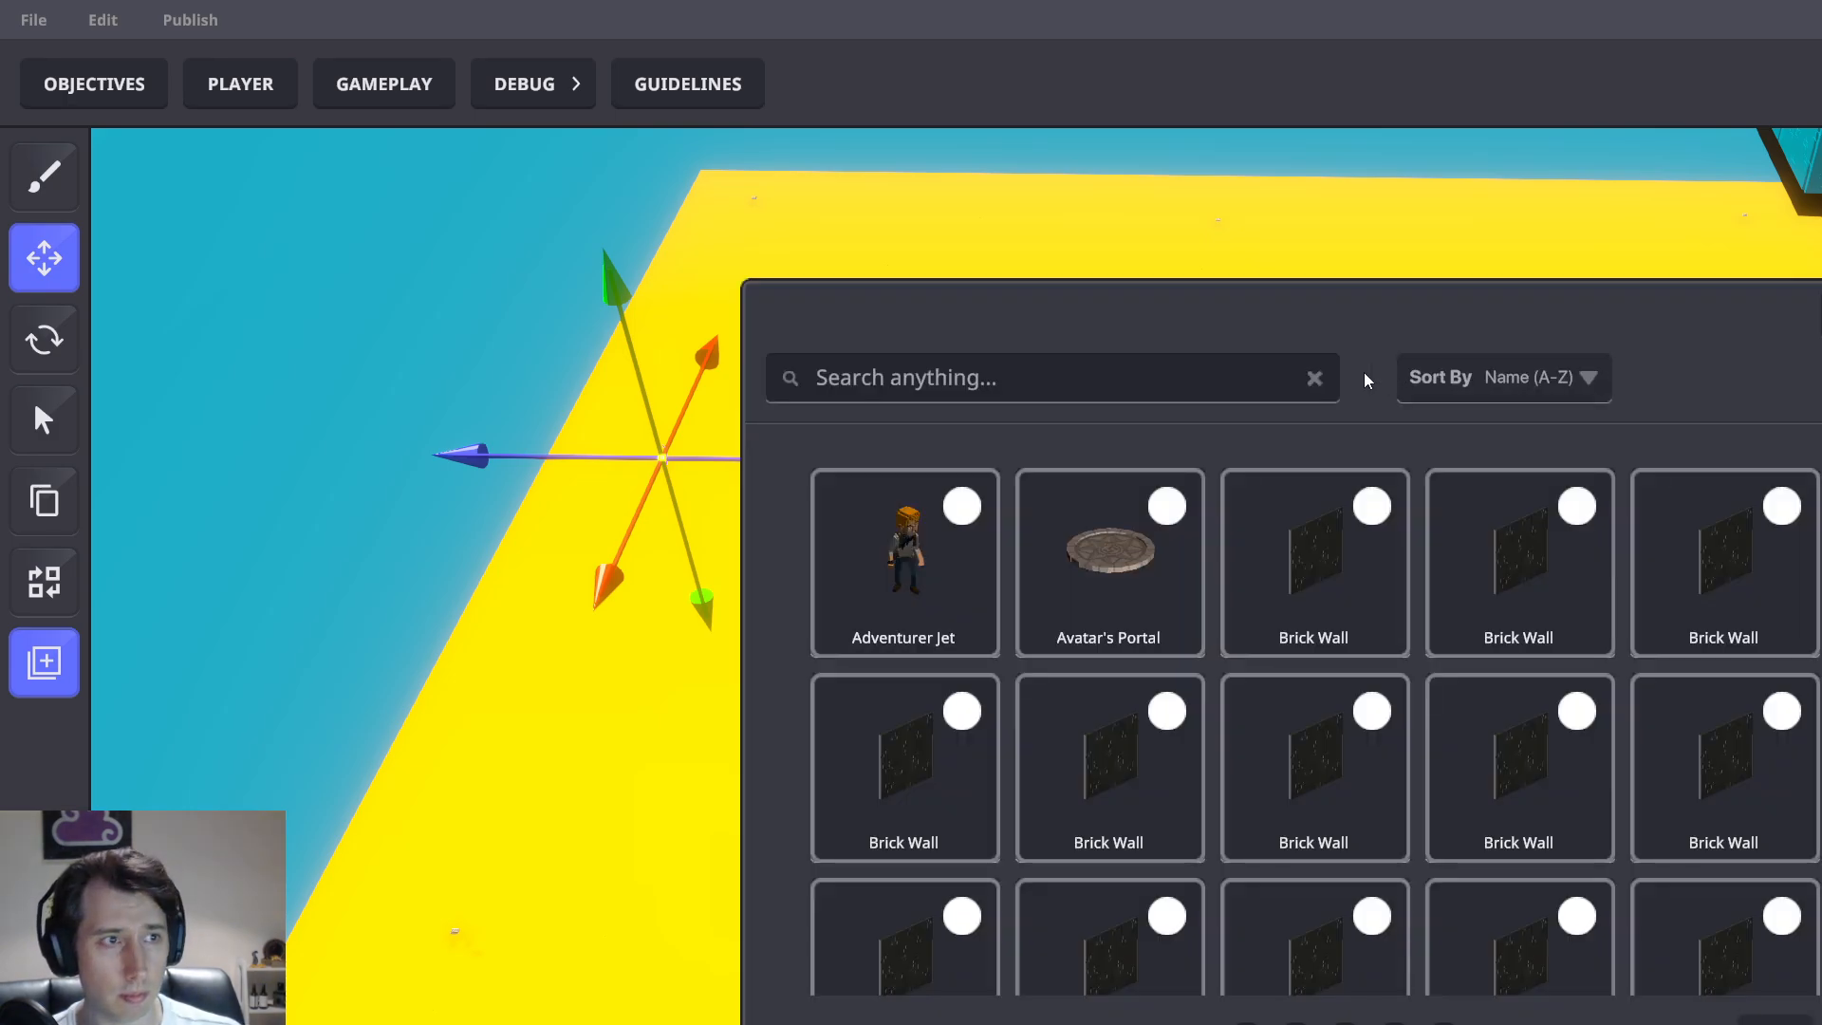
pyautogui.click(1182, 376)
pyautogui.write('TP Player 8')
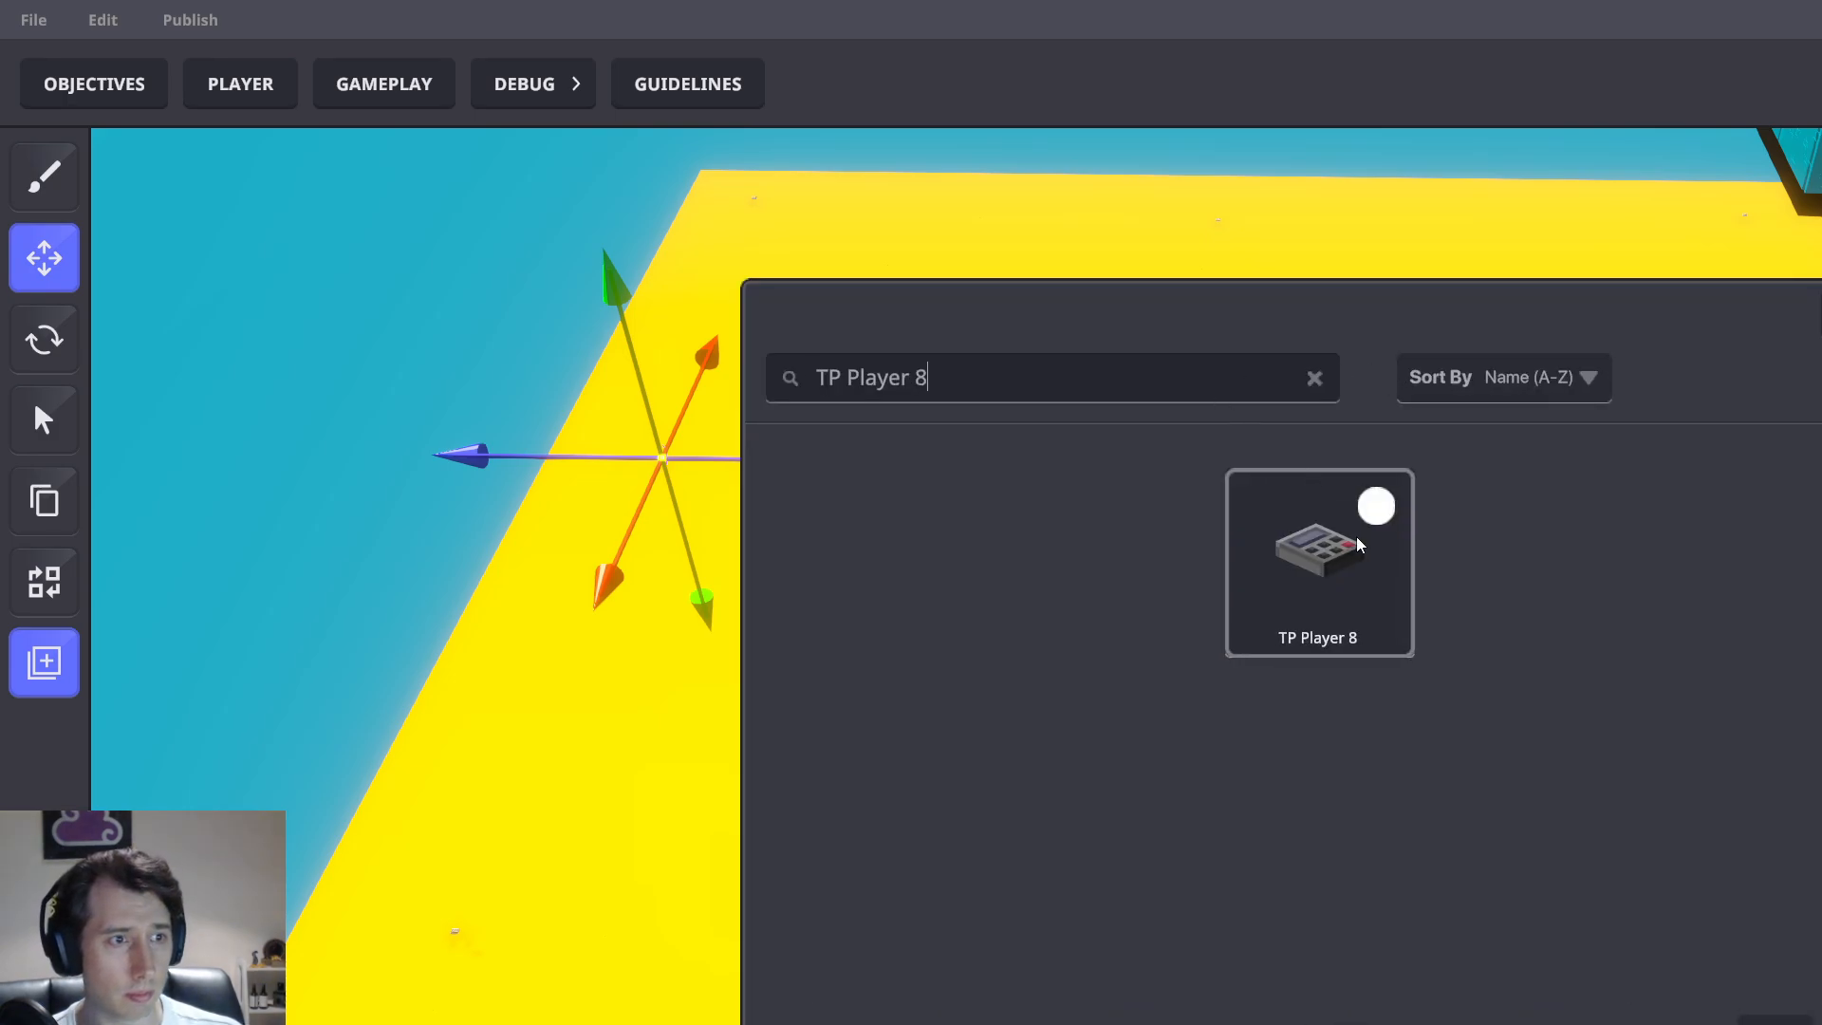
pyautogui.click(1358, 539)
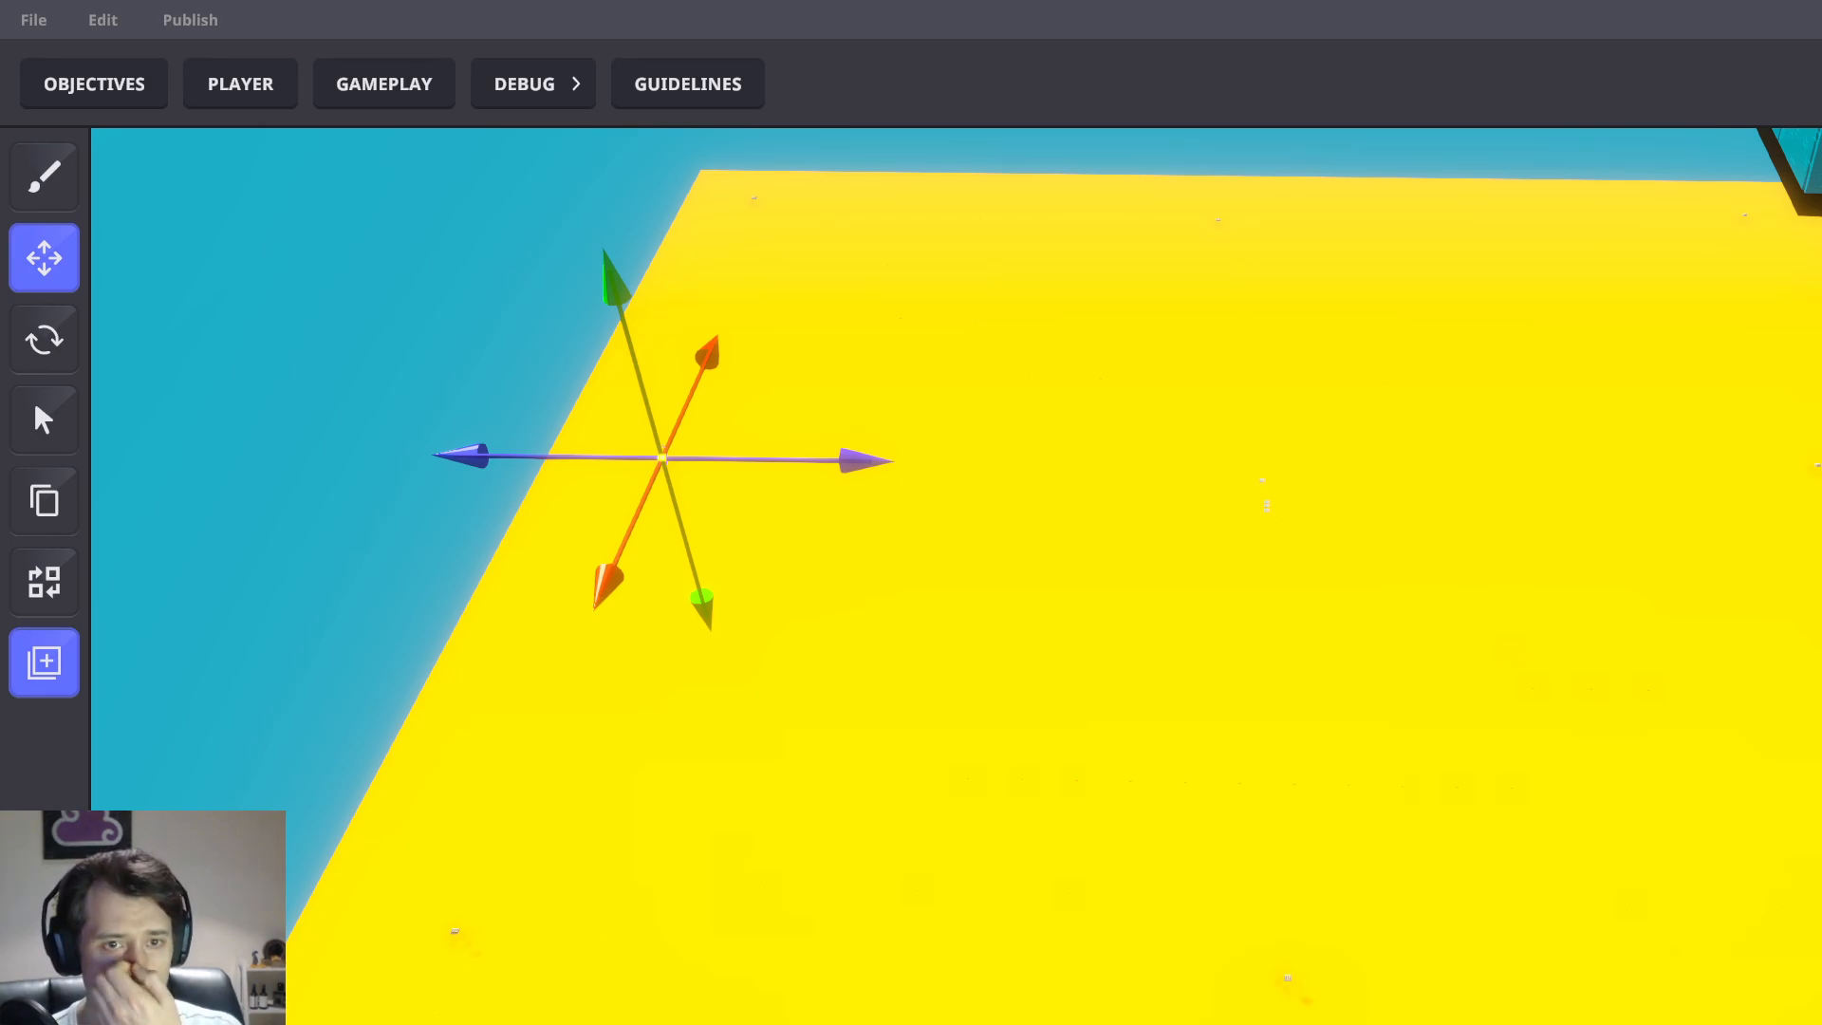
# Show the object hierarchy and filter it for "TP Pla"
pyautogui.scroll(-3, 1676, 532)
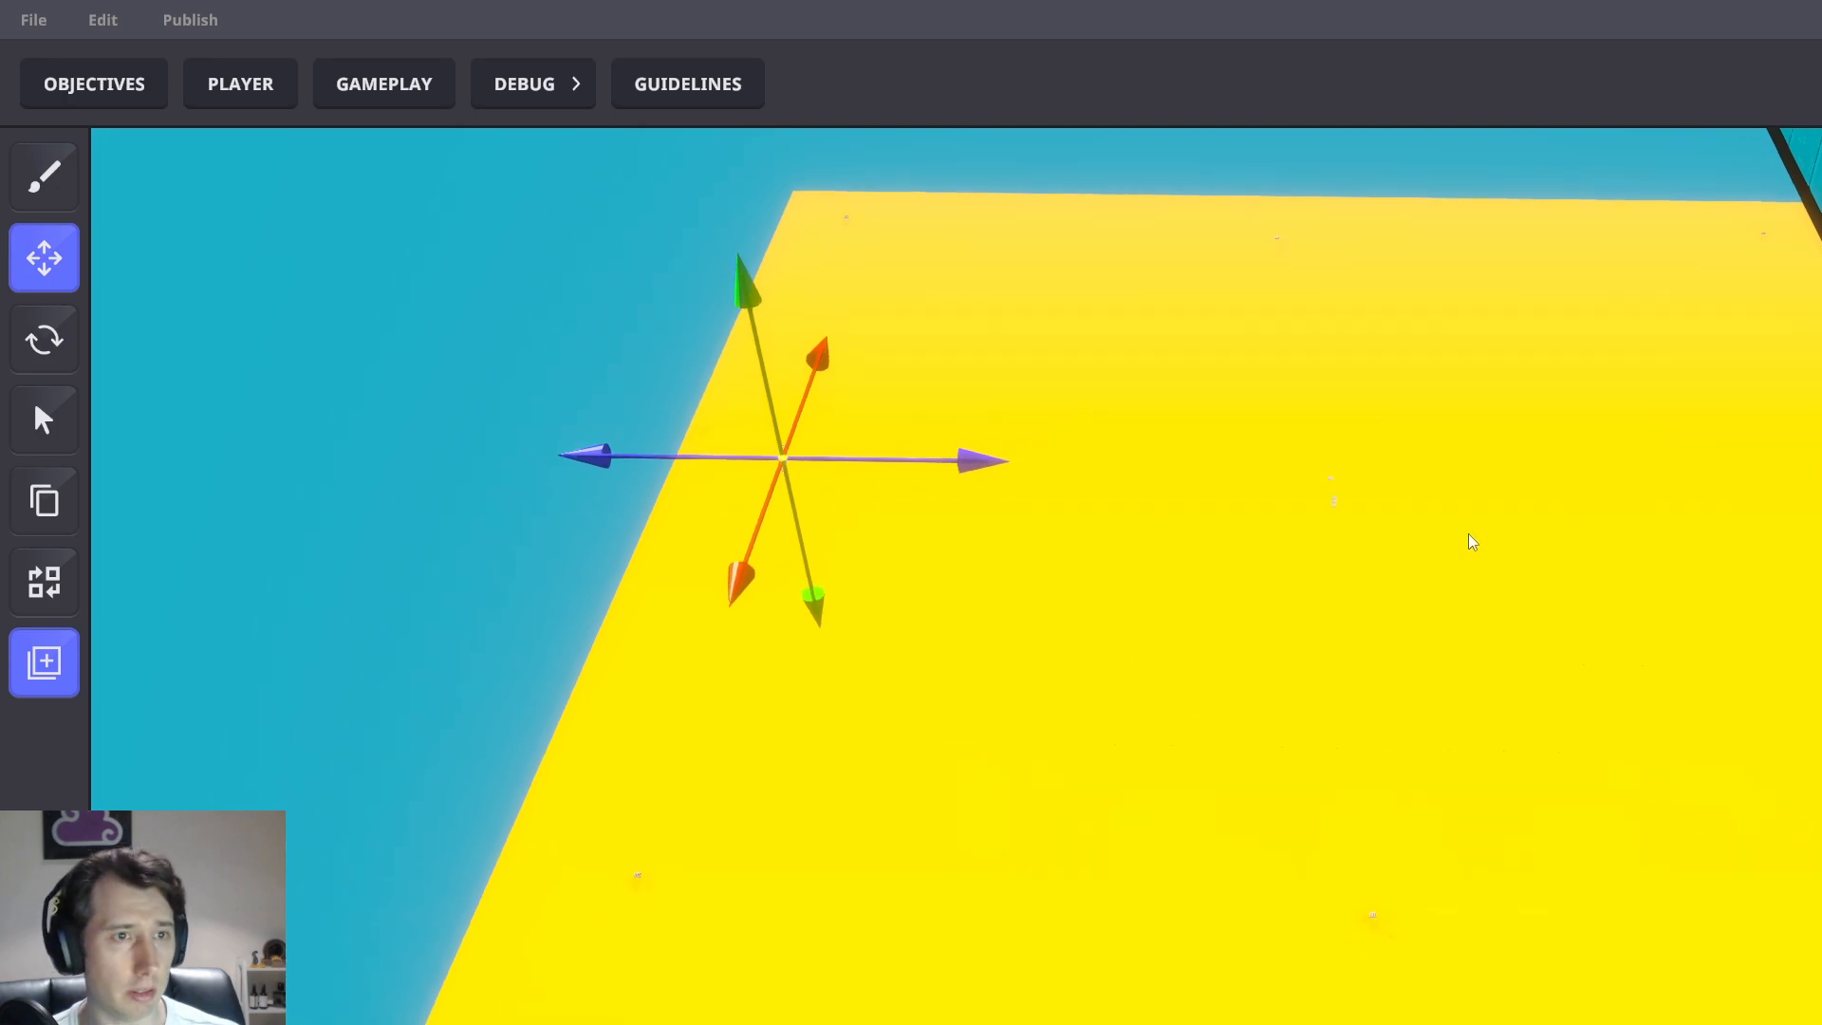
pyautogui.moveTo(1468, 533); pyautogui.dragTo(1614, 465, button='right')
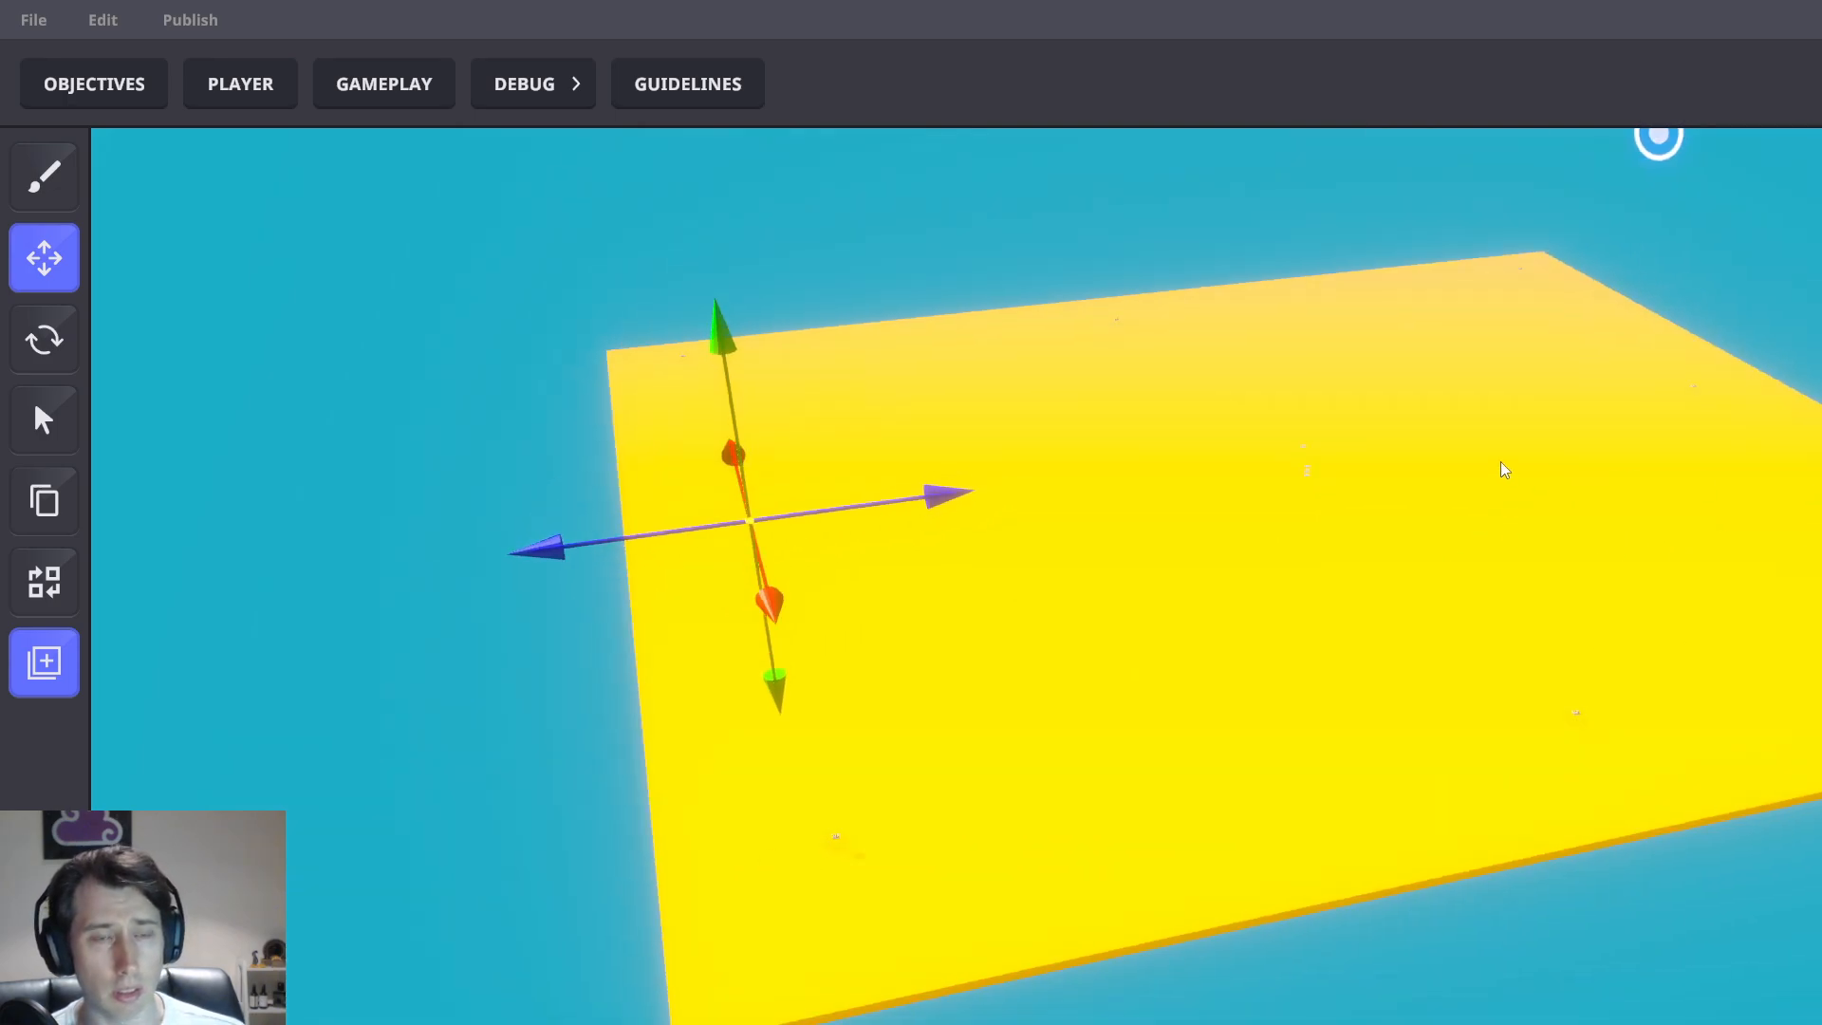
pyautogui.moveTo(1501, 461); pyautogui.dragTo(1119, 709, button='right')
pyautogui.scroll(1, 1116, 702)
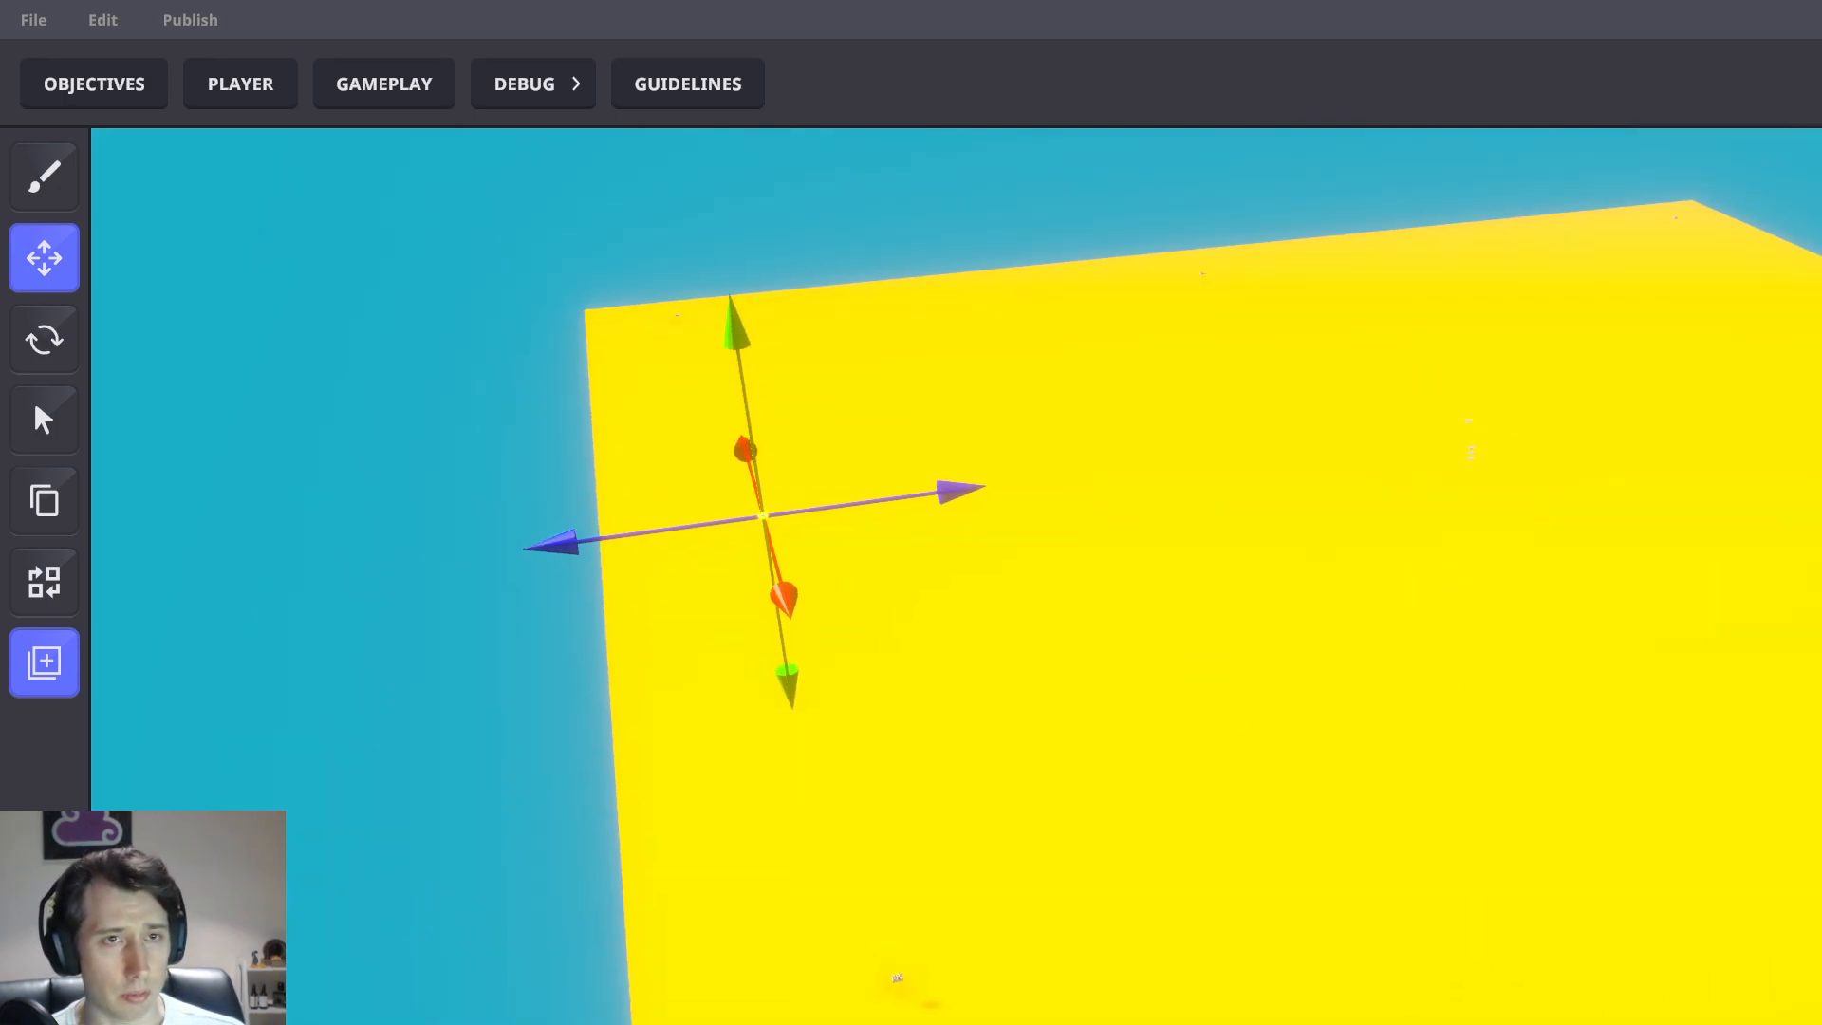
pyautogui.press('h')
pyautogui.click(224, 255)
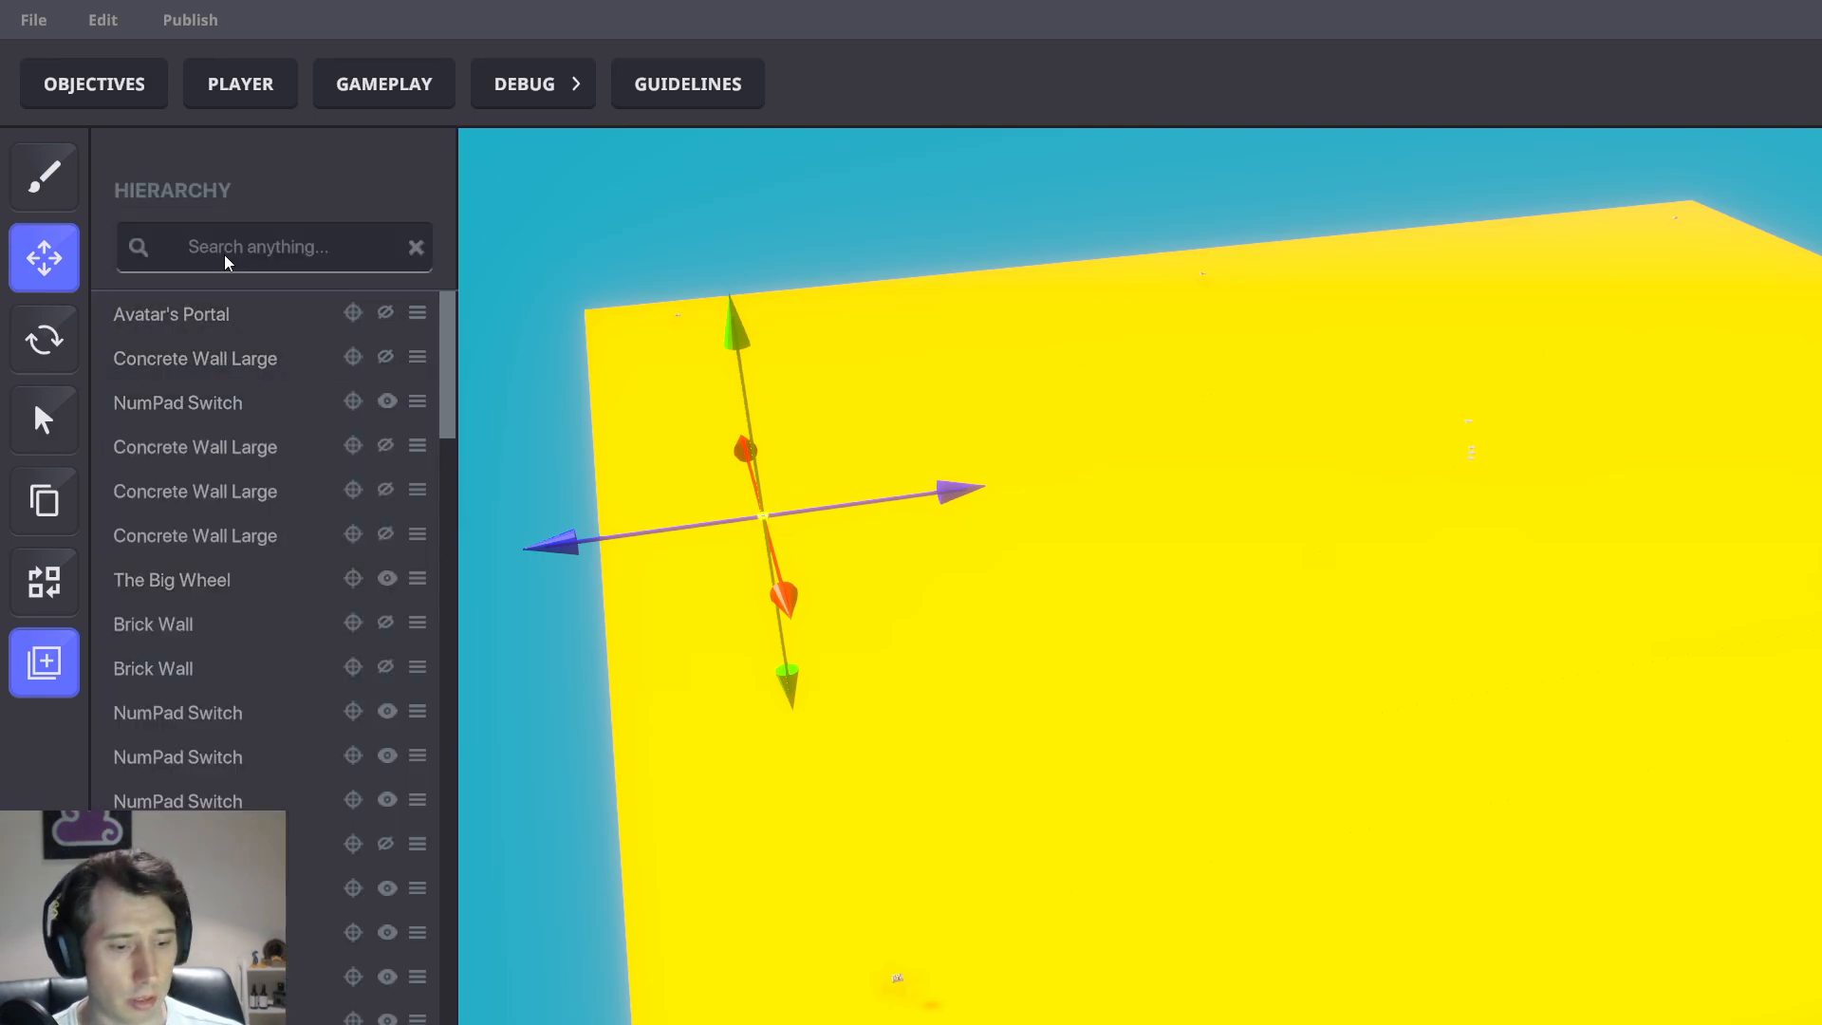
pyautogui.write('TP Pla')
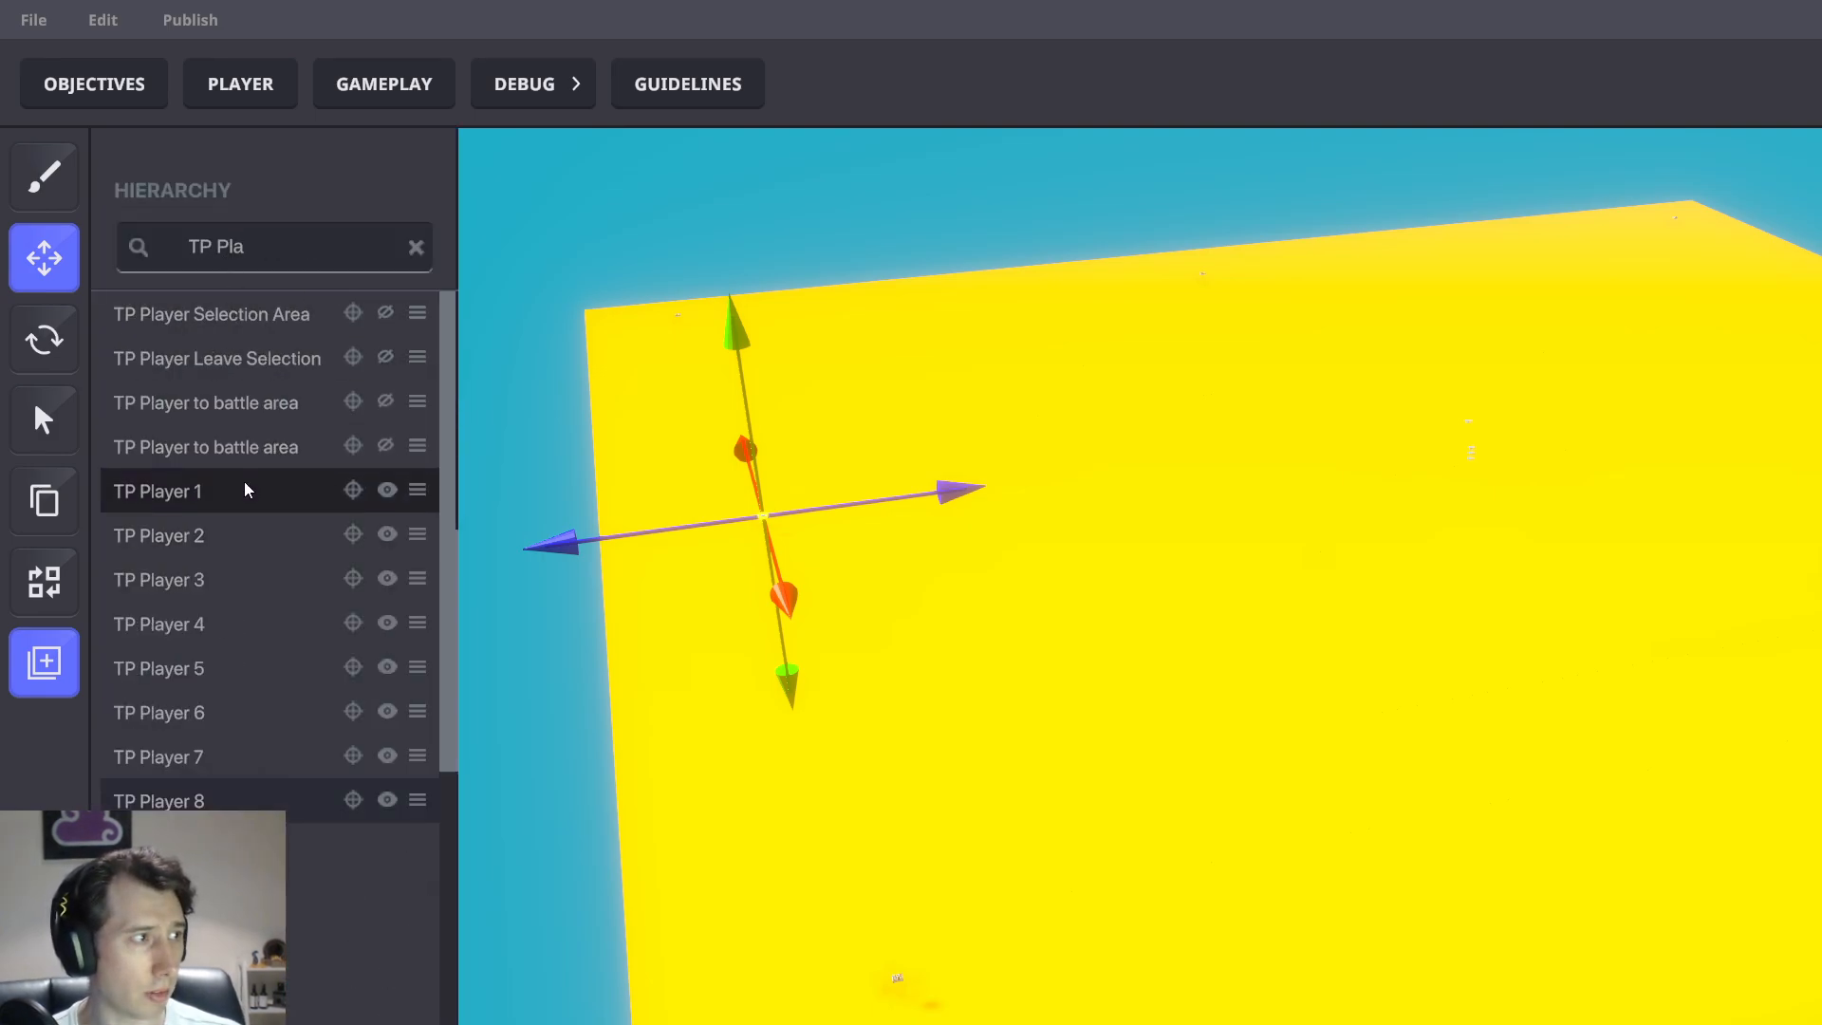
# Select TP Player 2 through TP Player 8 together in the hierarchy and make them invisible in the game
pyautogui.click(244, 489)
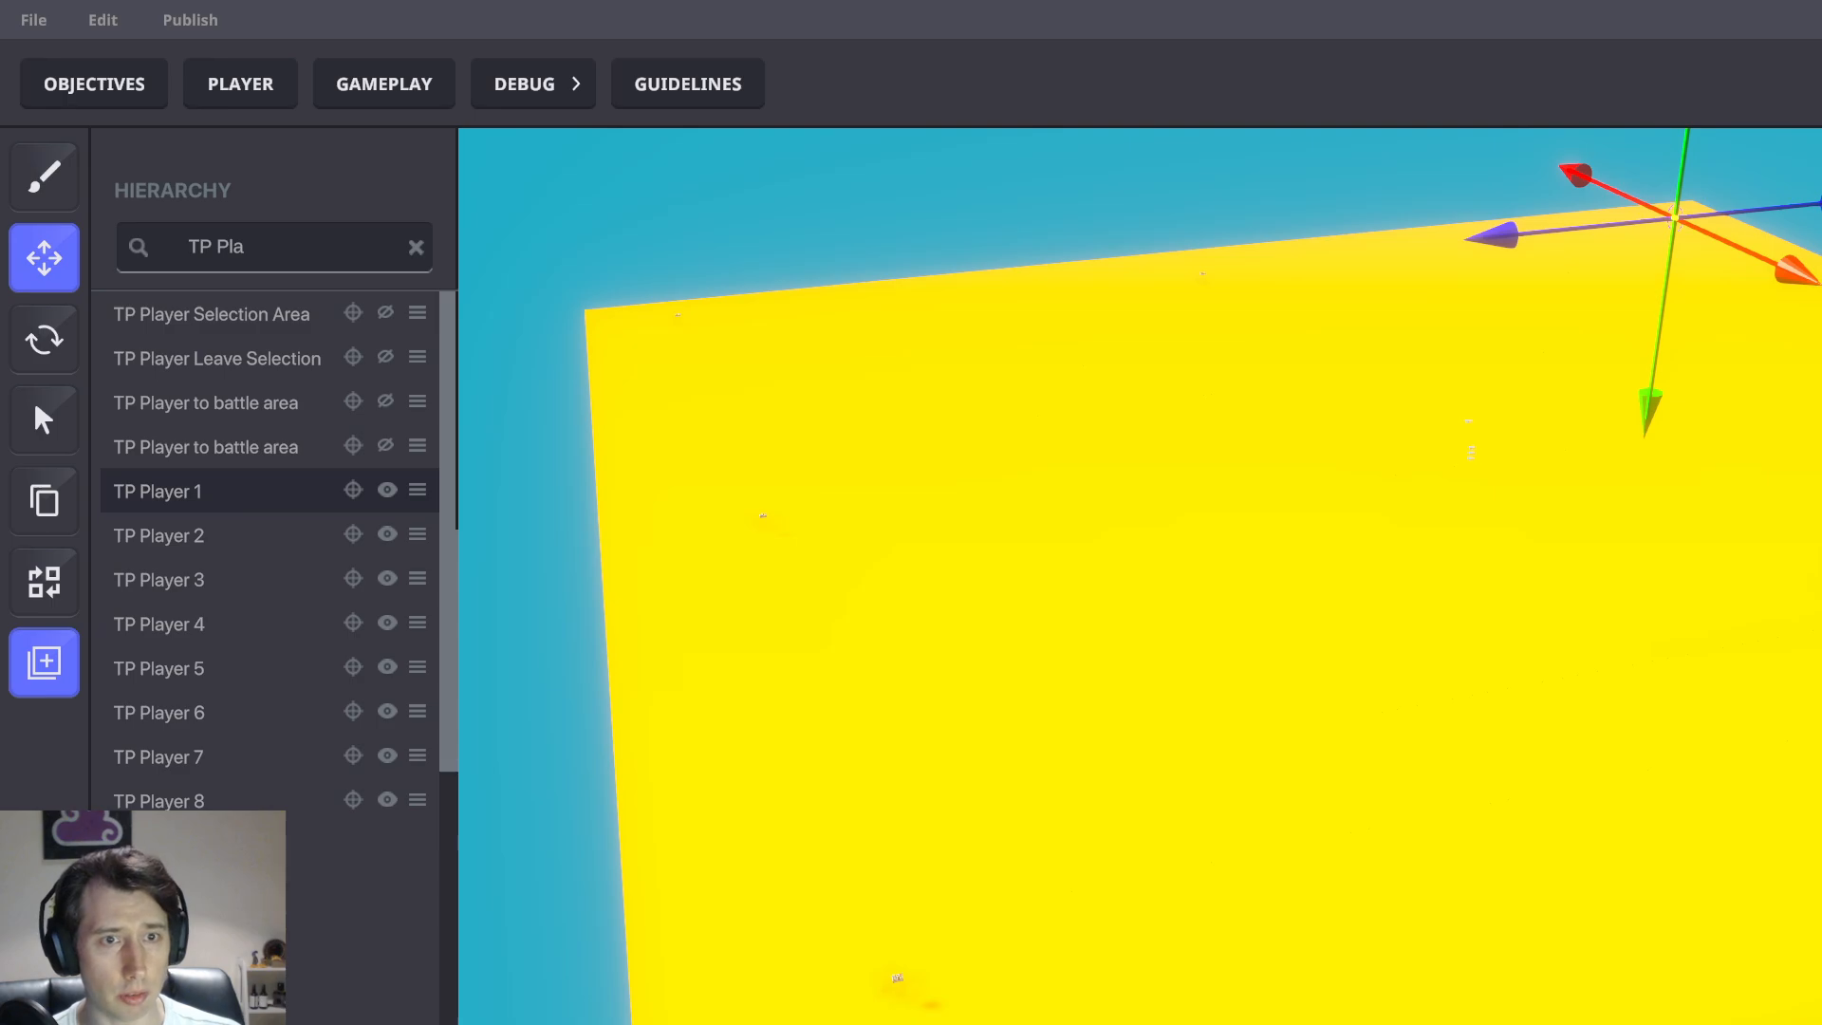
pyautogui.click(213, 543)
pyautogui.click(187, 575)
pyautogui.click(196, 625)
pyautogui.click(186, 670)
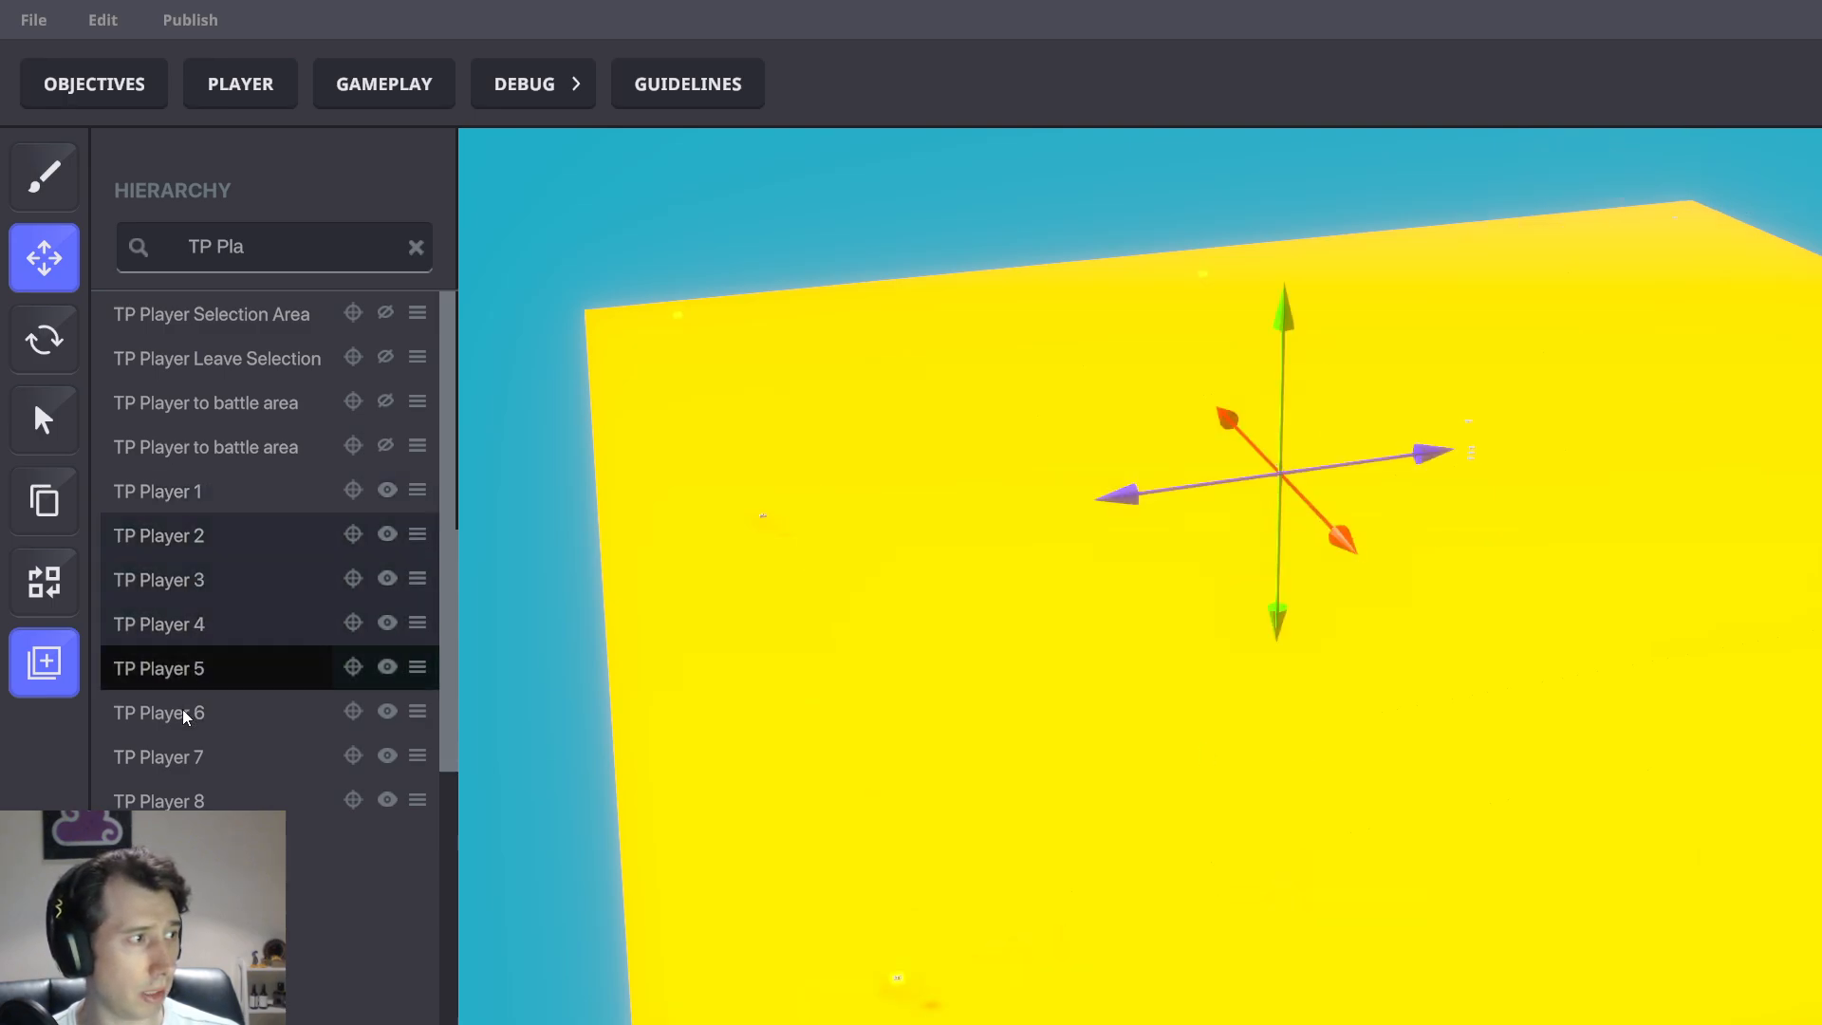
pyautogui.click(182, 713)
pyautogui.click(176, 756)
pyautogui.click(172, 802)
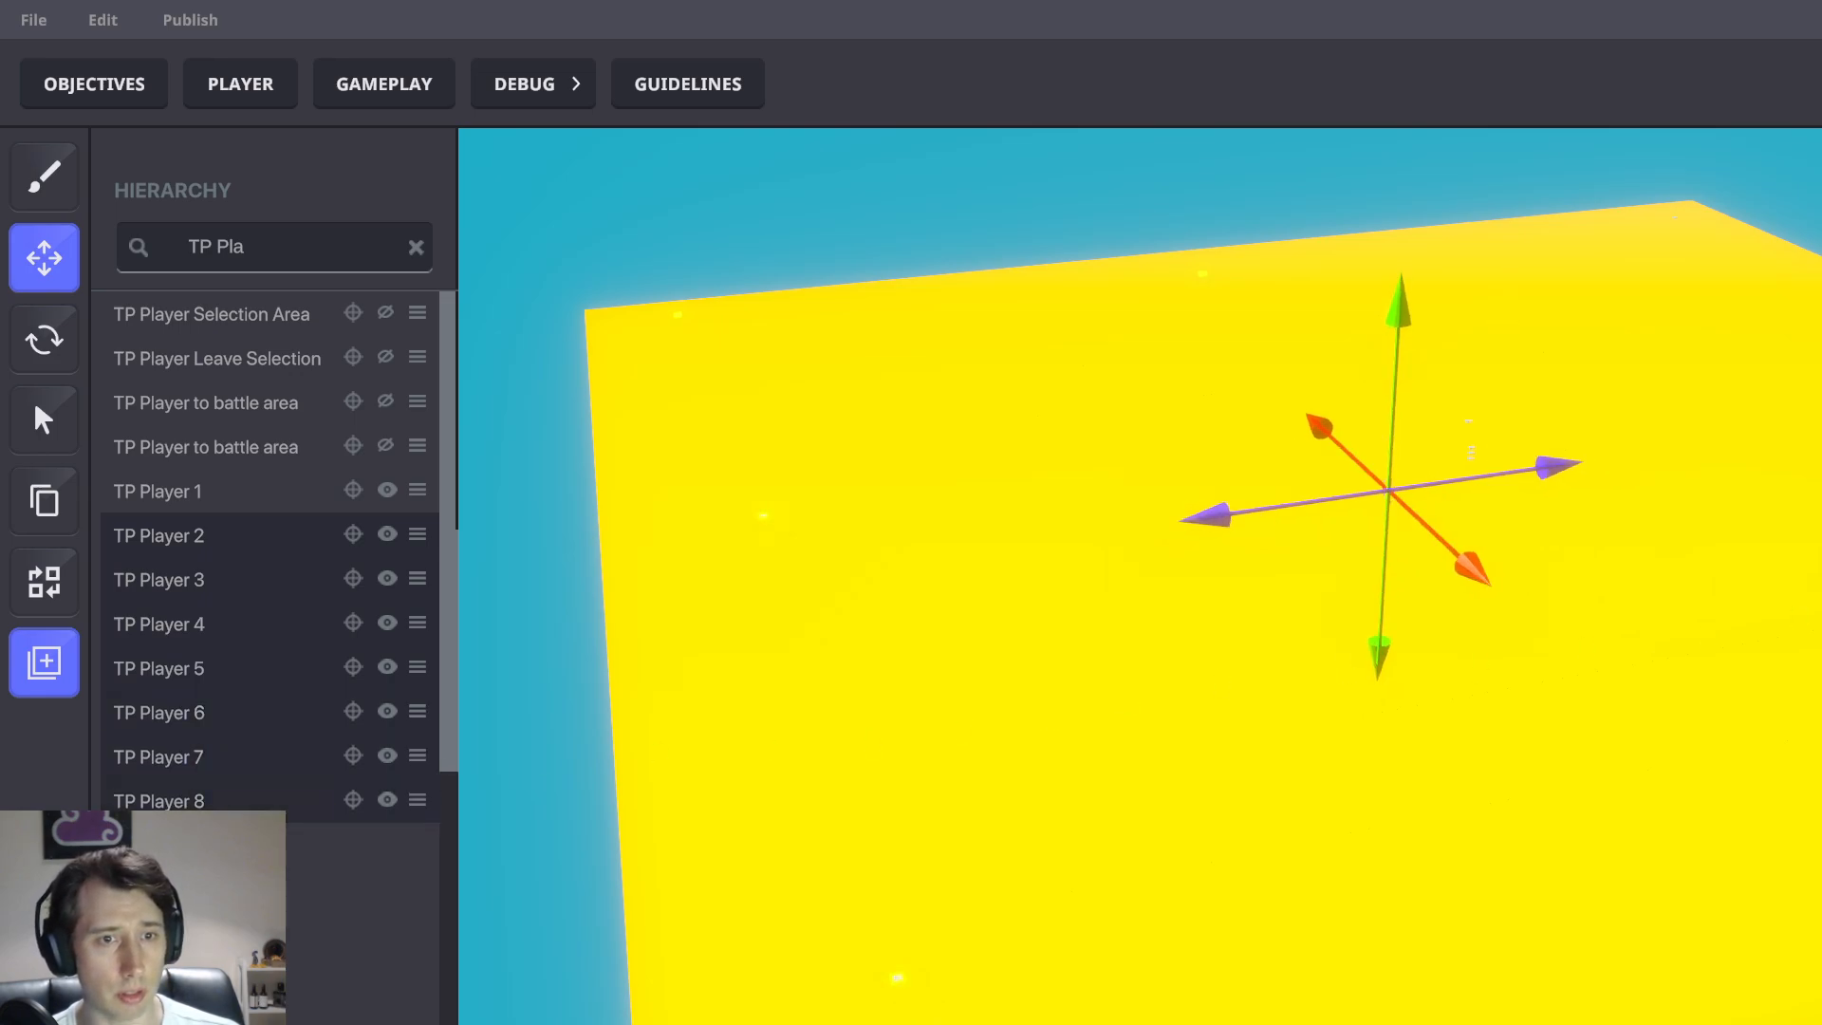
pyautogui.moveTo(1616, 570); pyautogui.dragTo(1255, 723, button='middle')
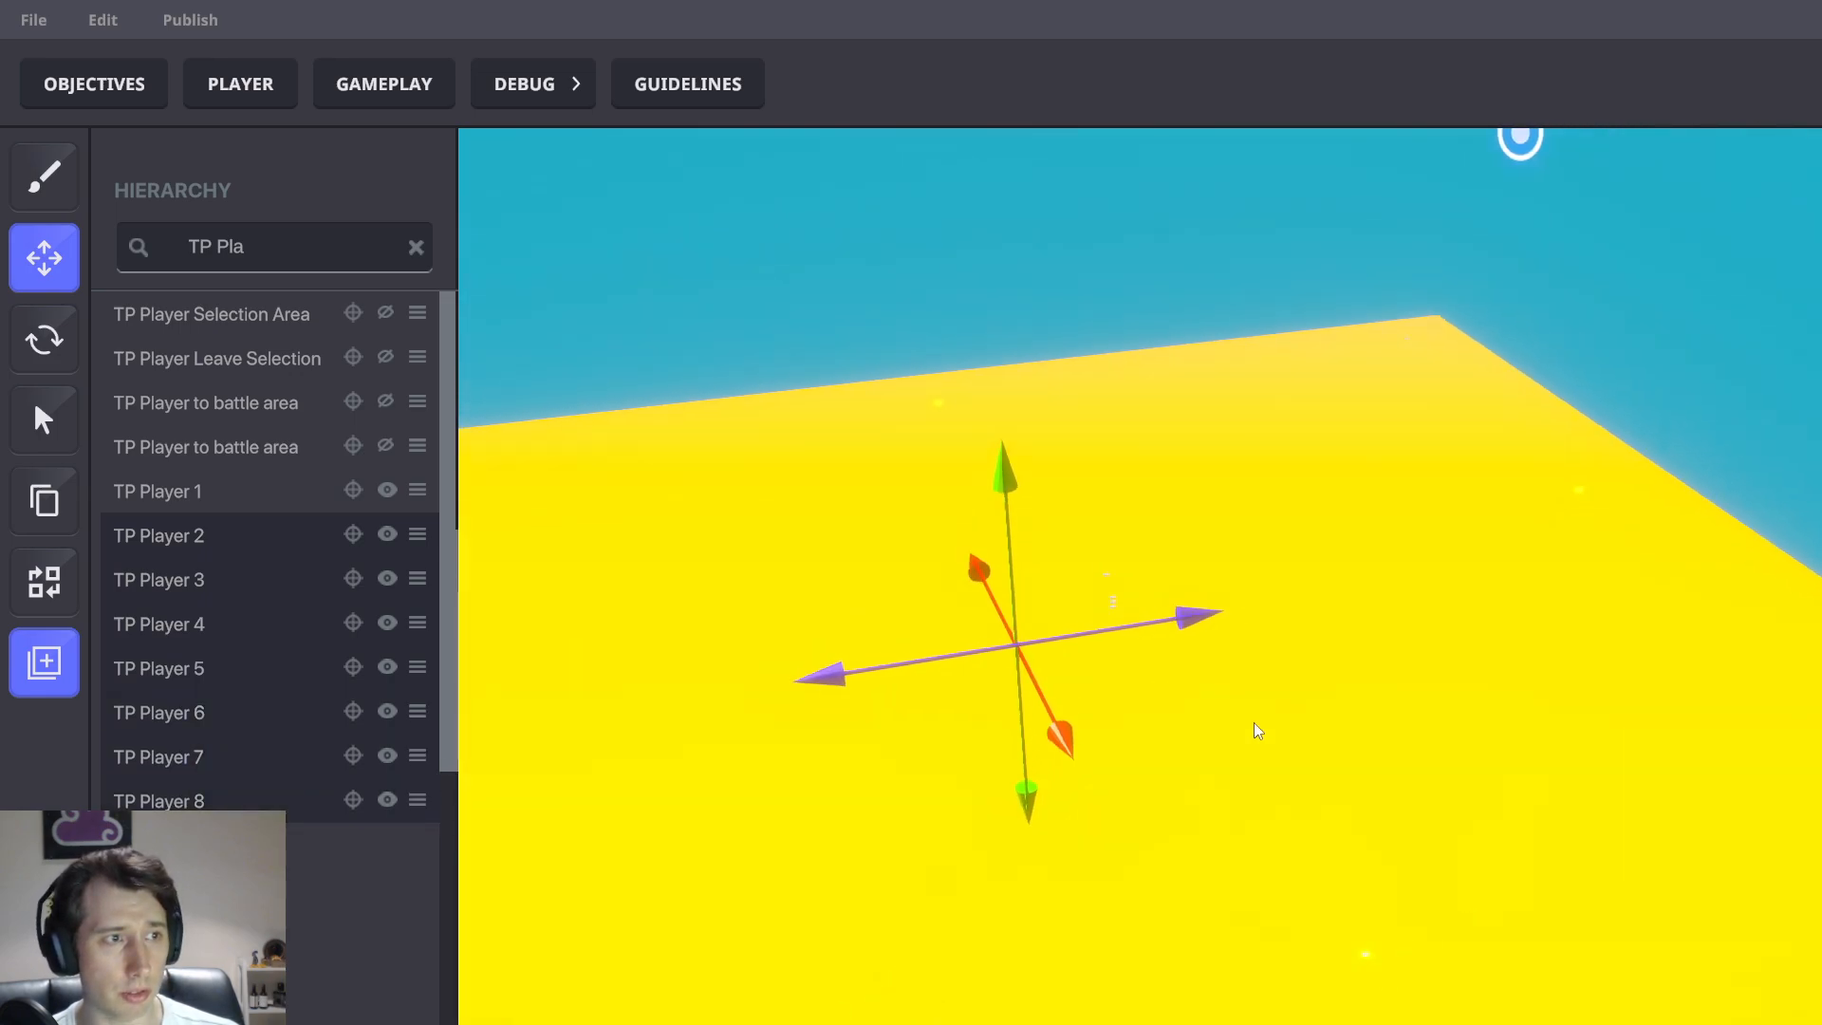
pyautogui.click(1704, 351)
pyautogui.click(45, 978)
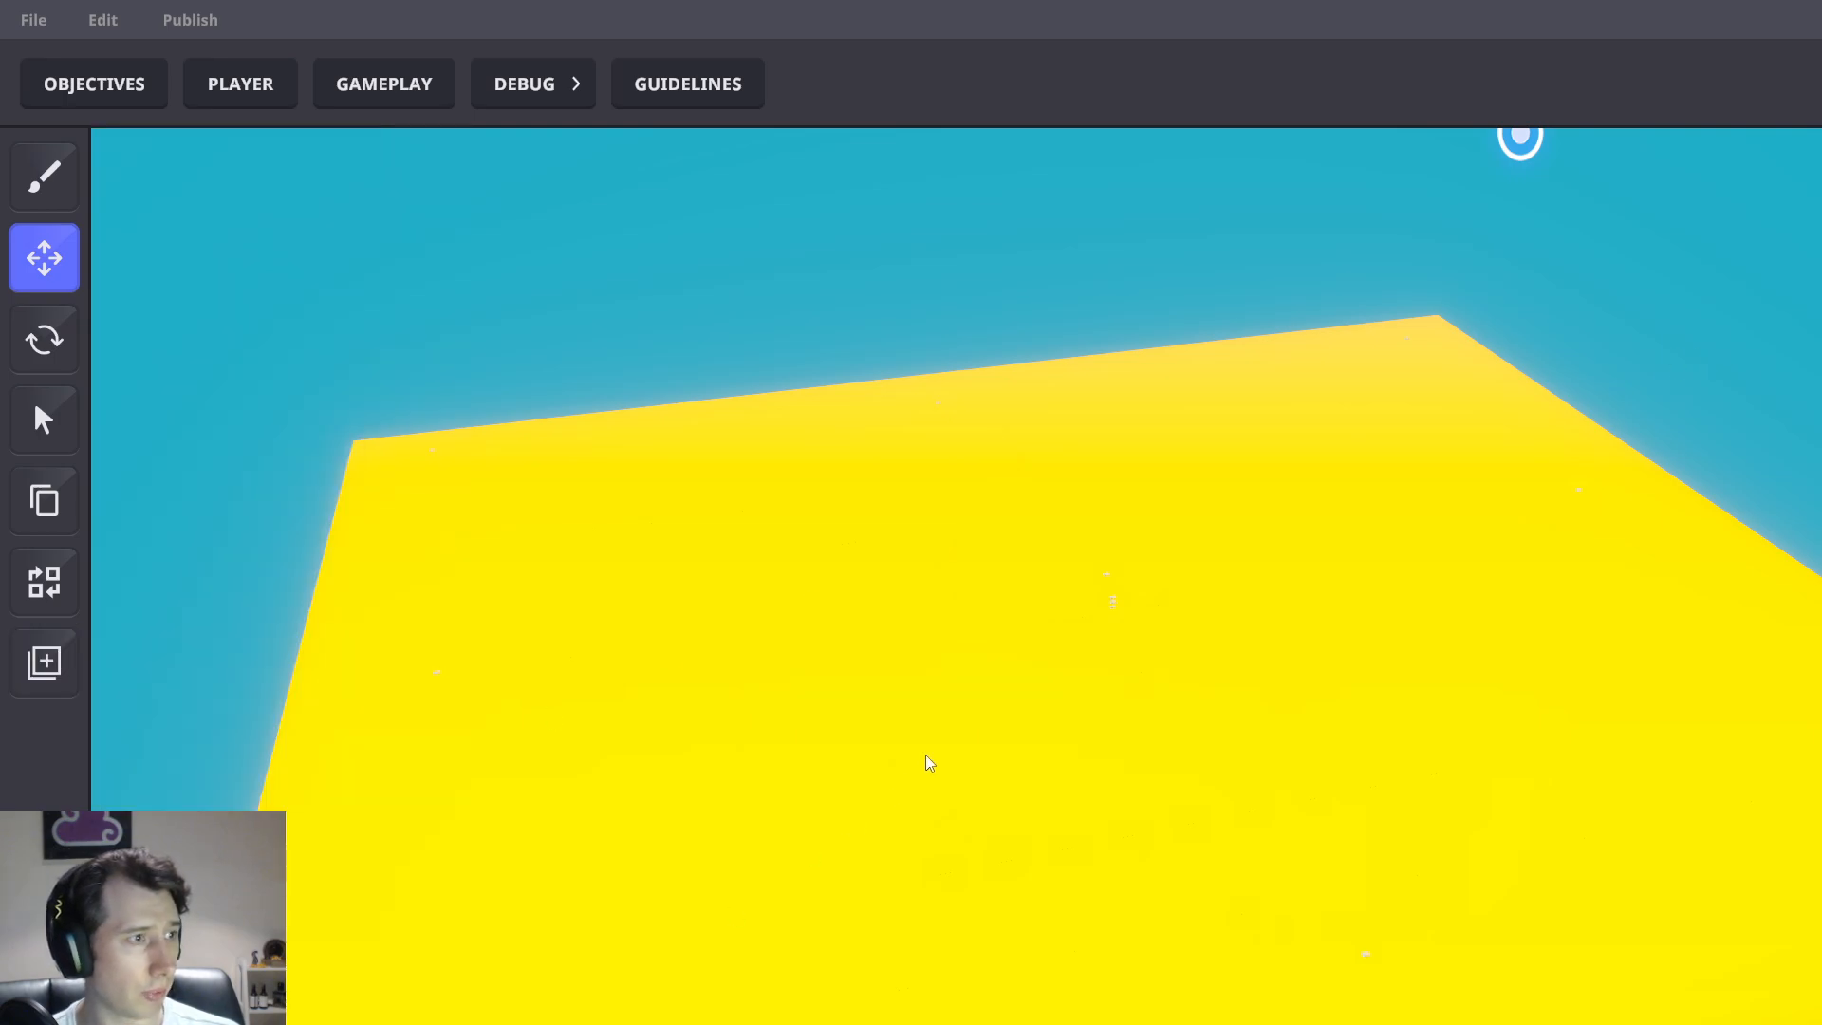
# Save the changes to the game
pyautogui.moveTo(926, 755); pyautogui.dragTo(1046, 671, button='middle')
pyautogui.hotkey('ctrl', 's')
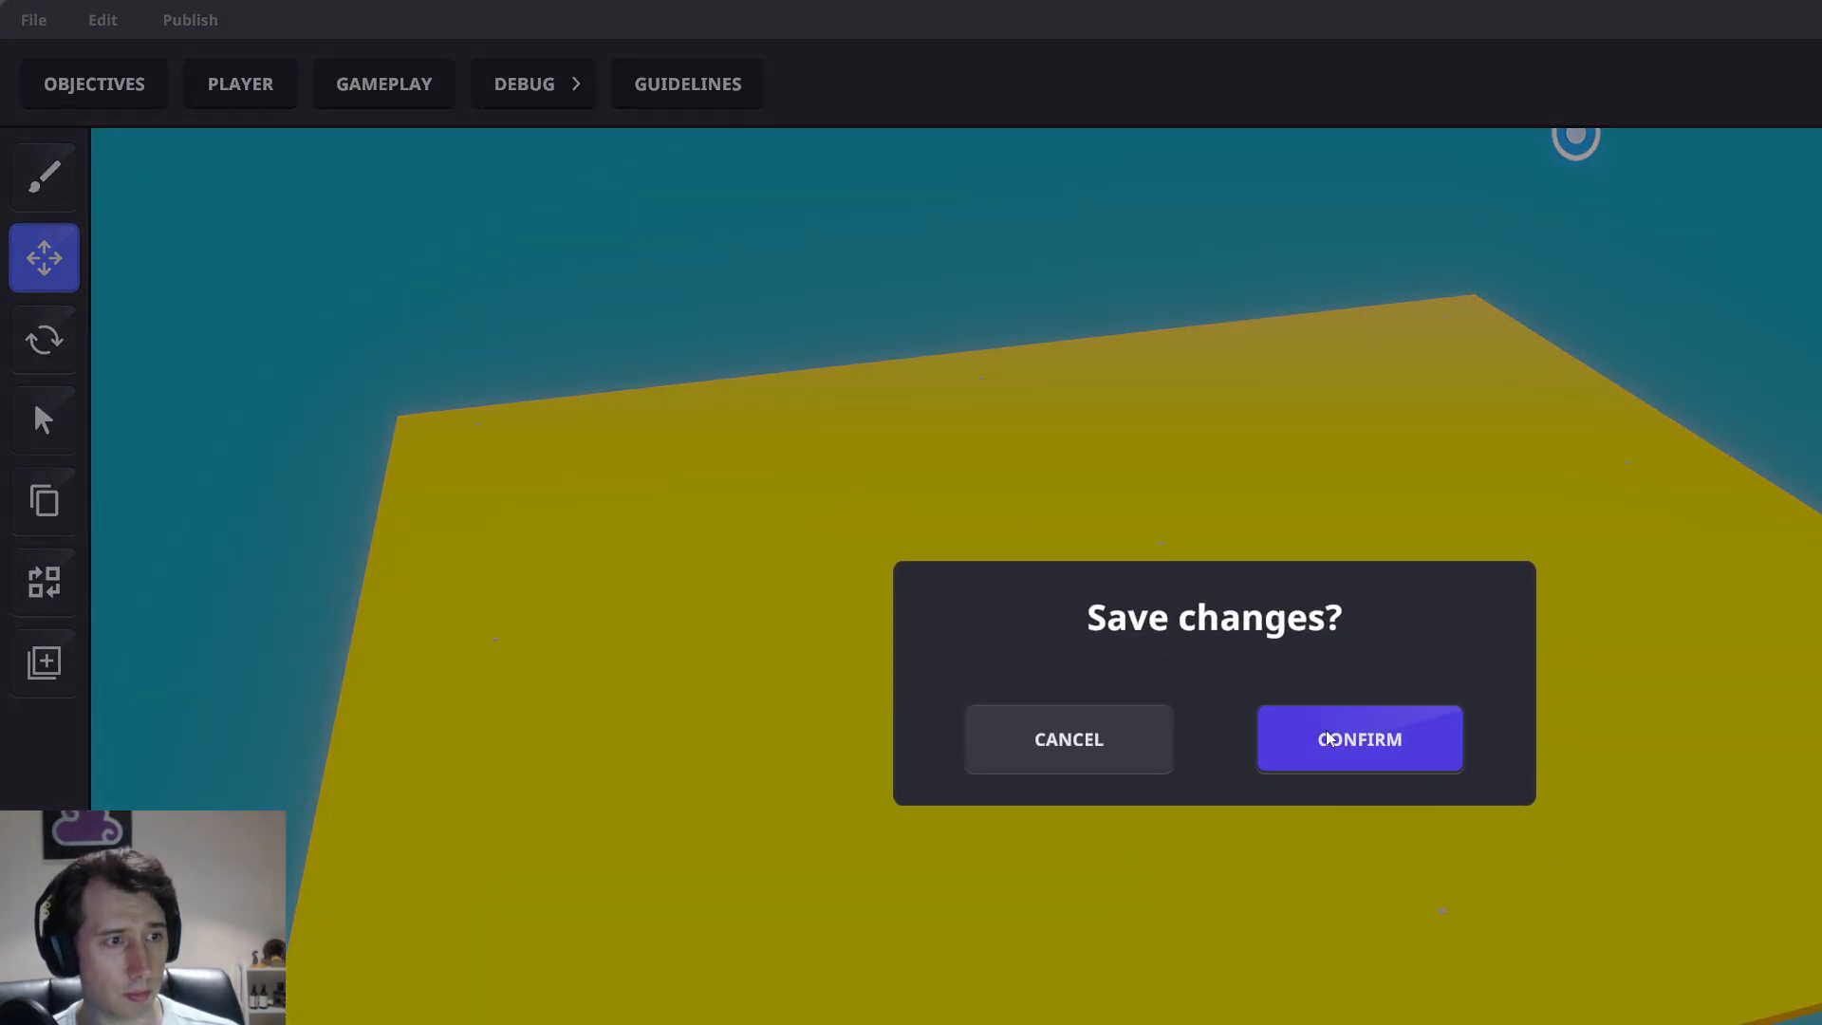
pyautogui.click(1328, 738)
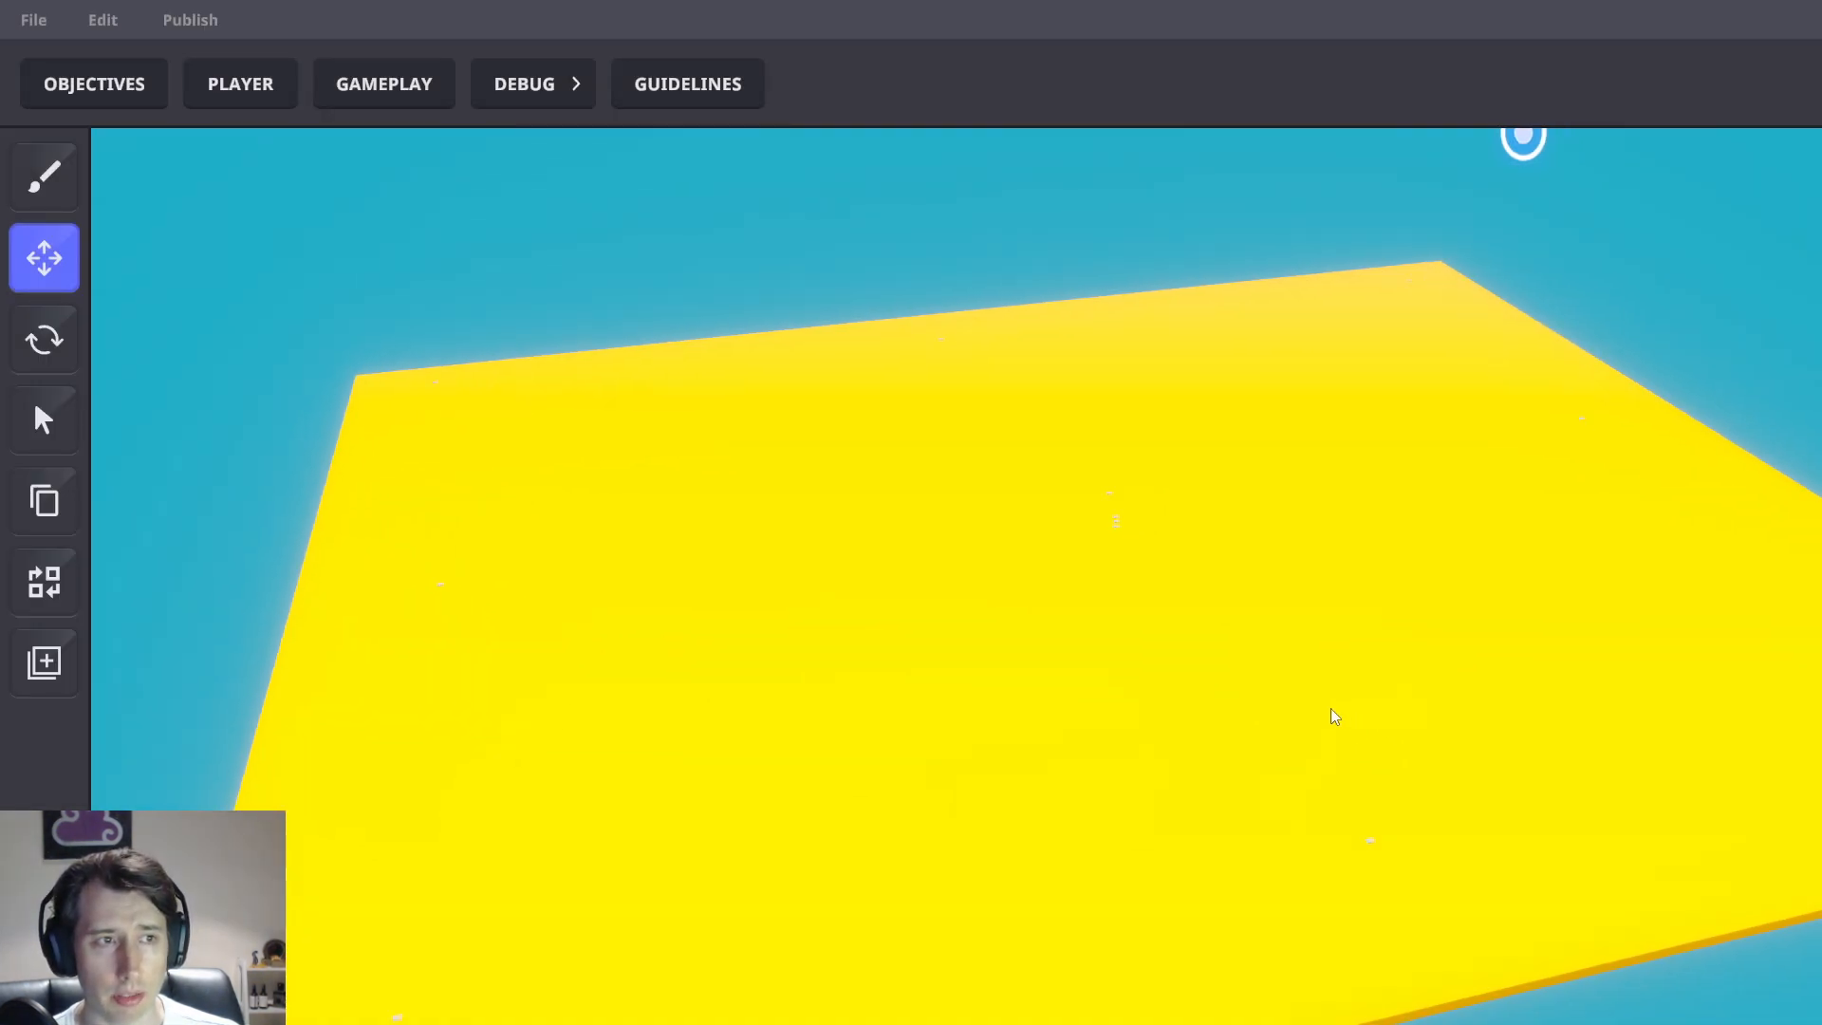
# Start a playtest, enter the selection area, run into a trophy to get a player number and return to the lobby floor
pyautogui.scroll(-1, 1331, 708)
pyautogui.press('Tab')
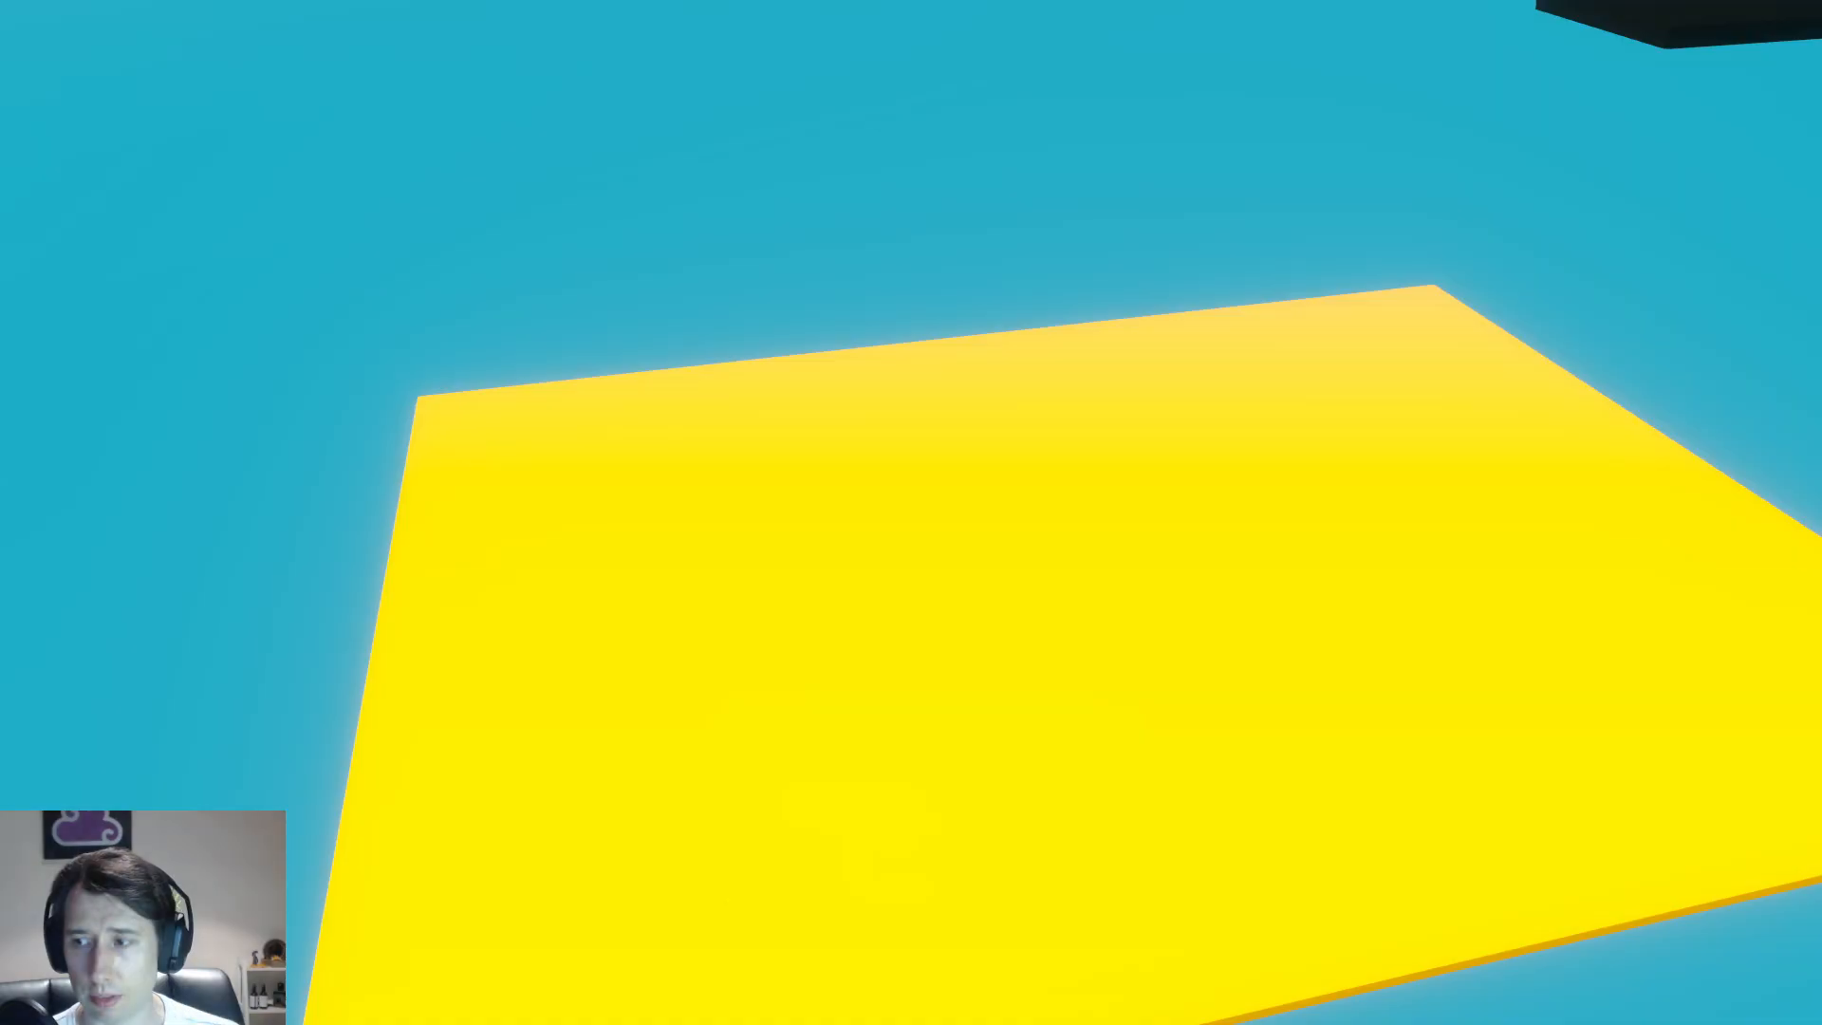
pyautogui.press('w')
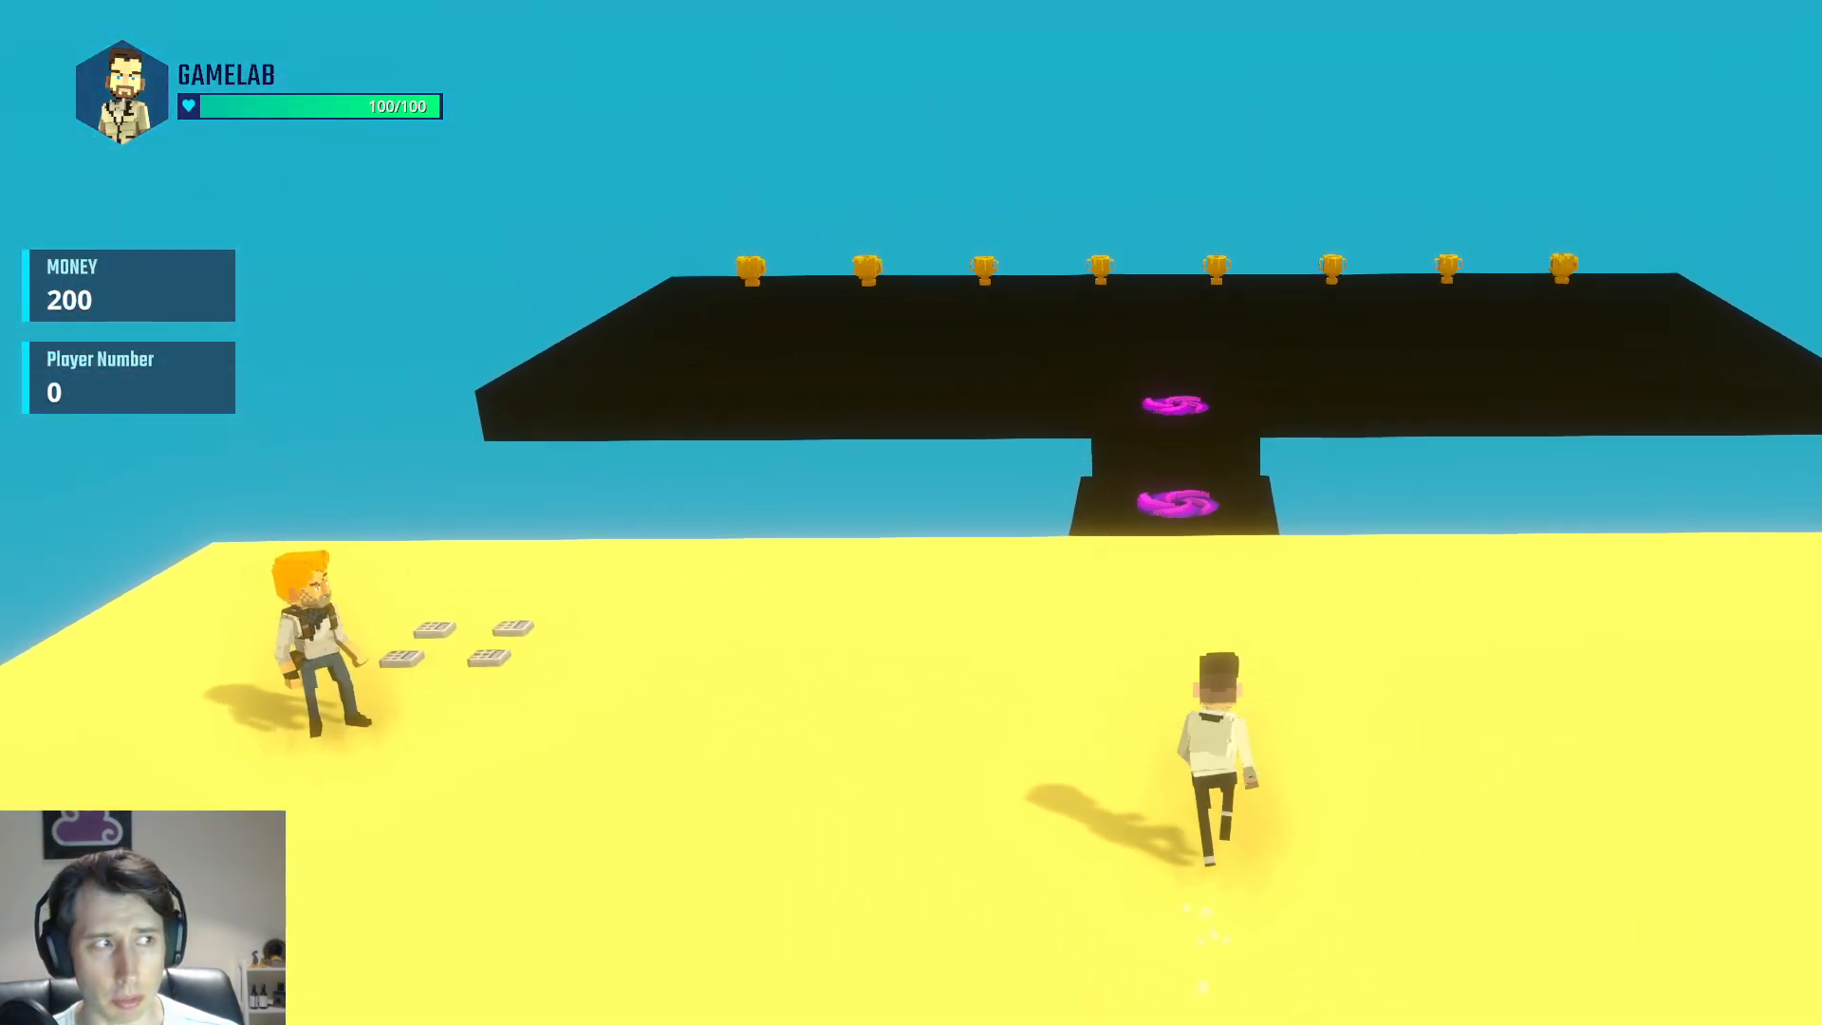
pyautogui.press('space')
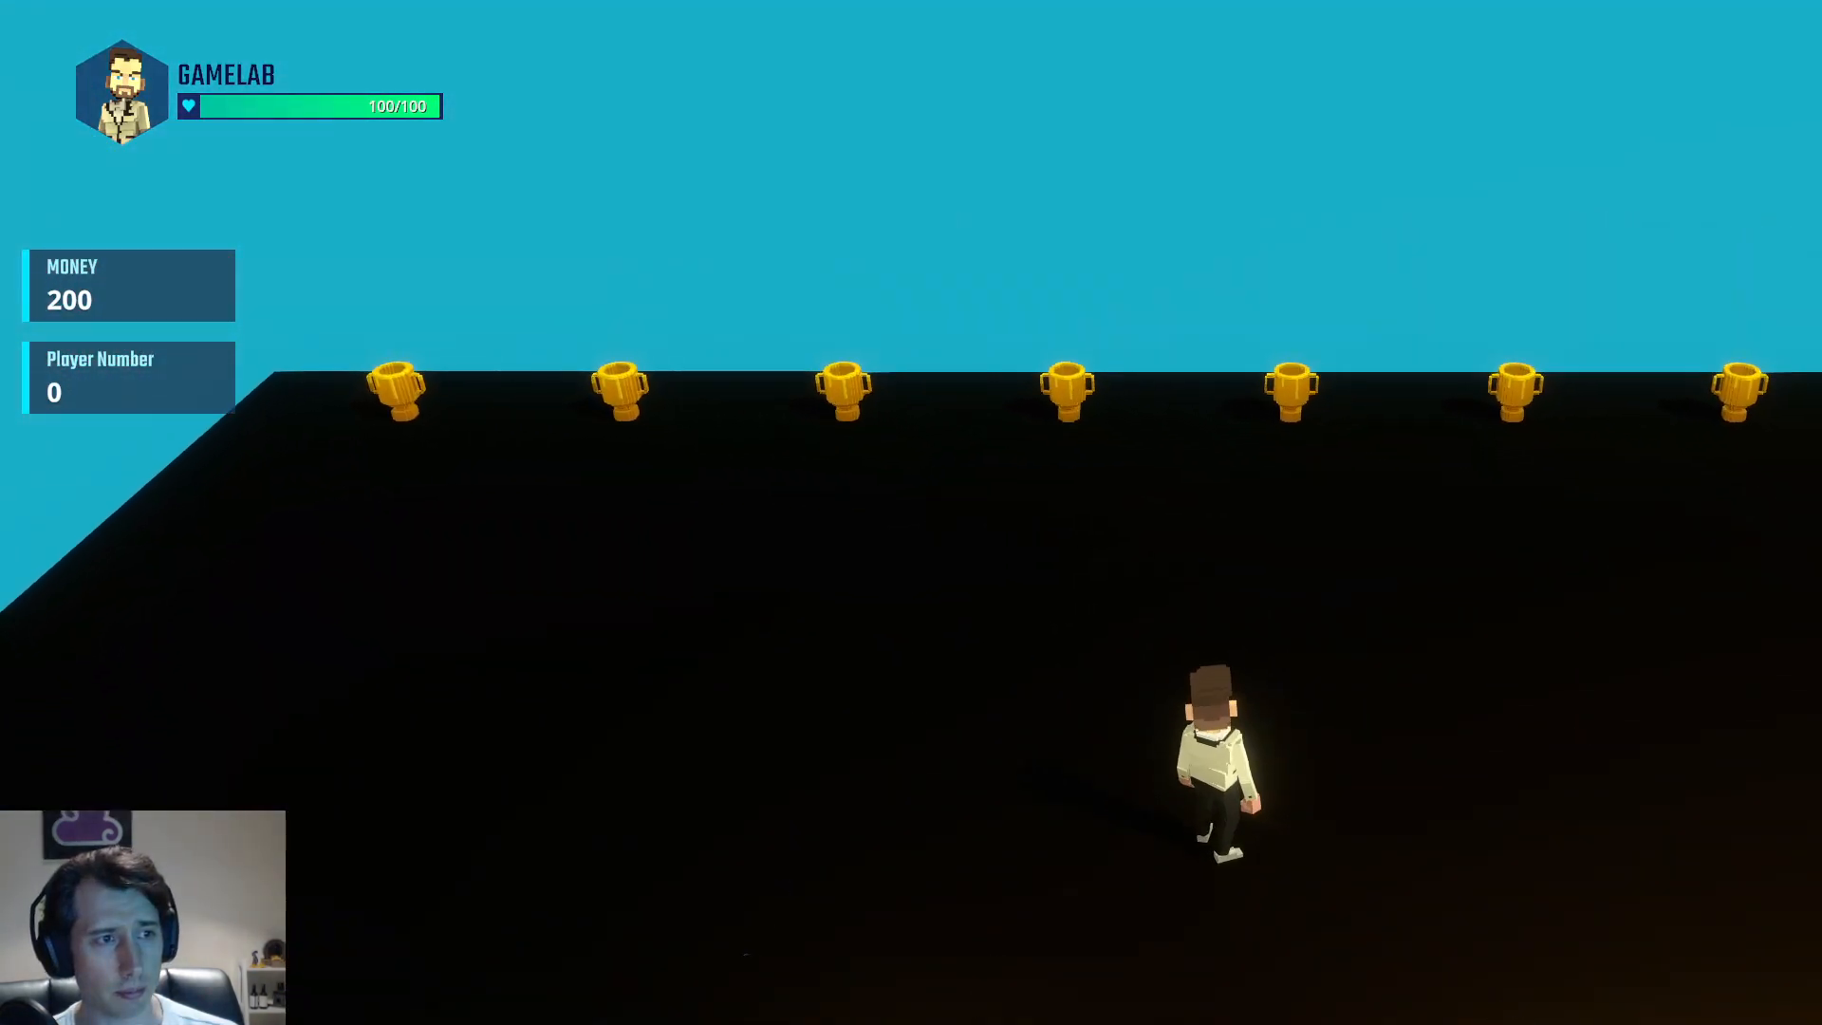
pyautogui.press('w')
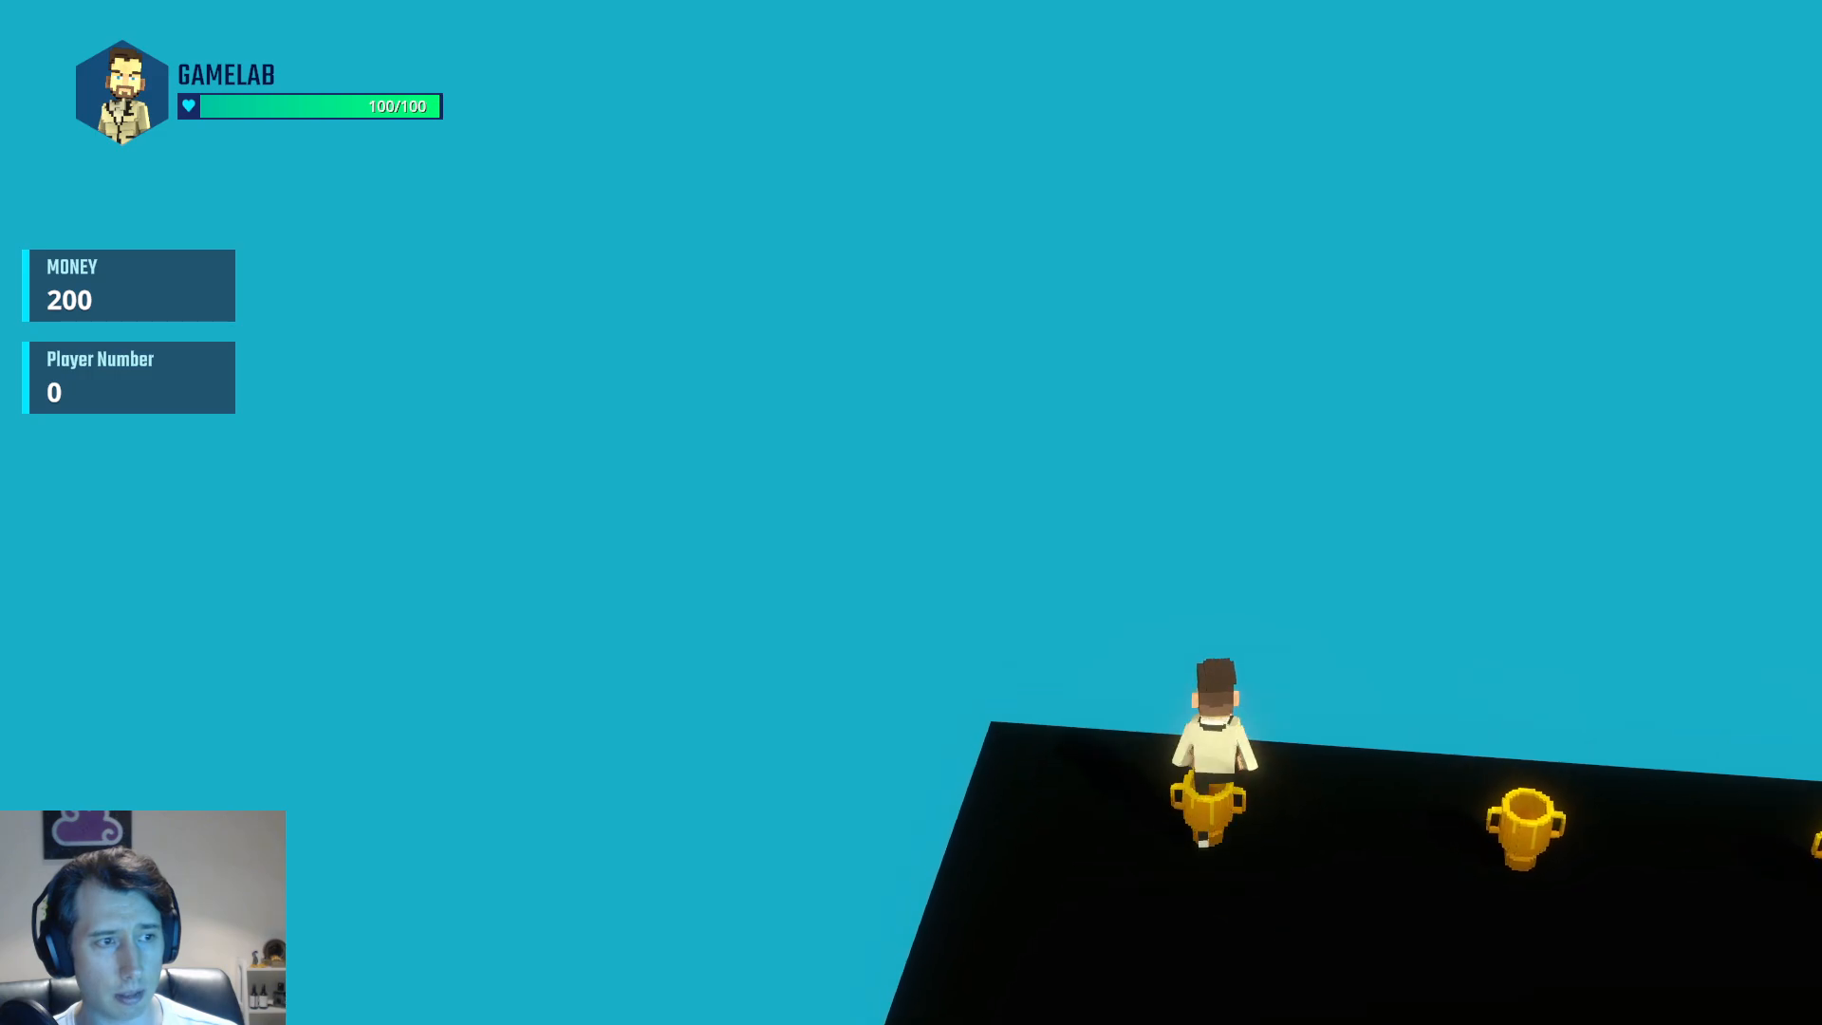
pyautogui.press('s')
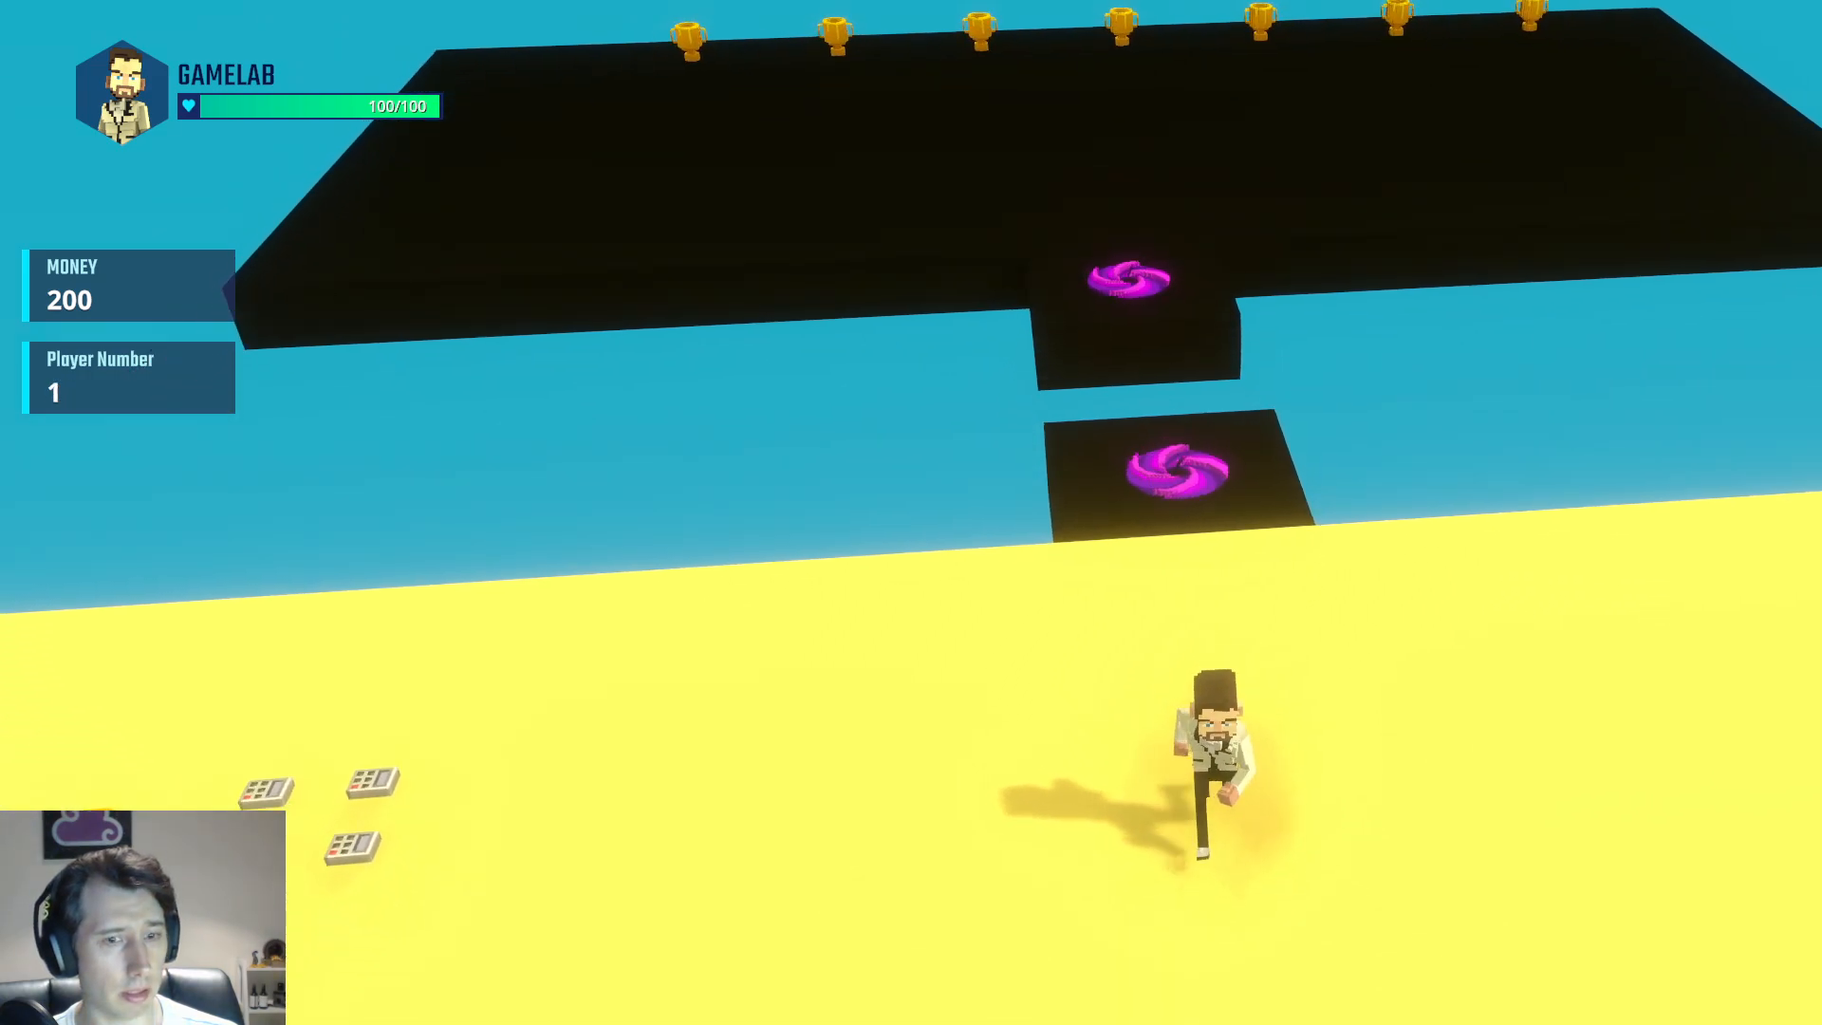
# Run and jump across the lobby floor to test the teleport to the battle area, and end the playtest
pyautogui.press('d')
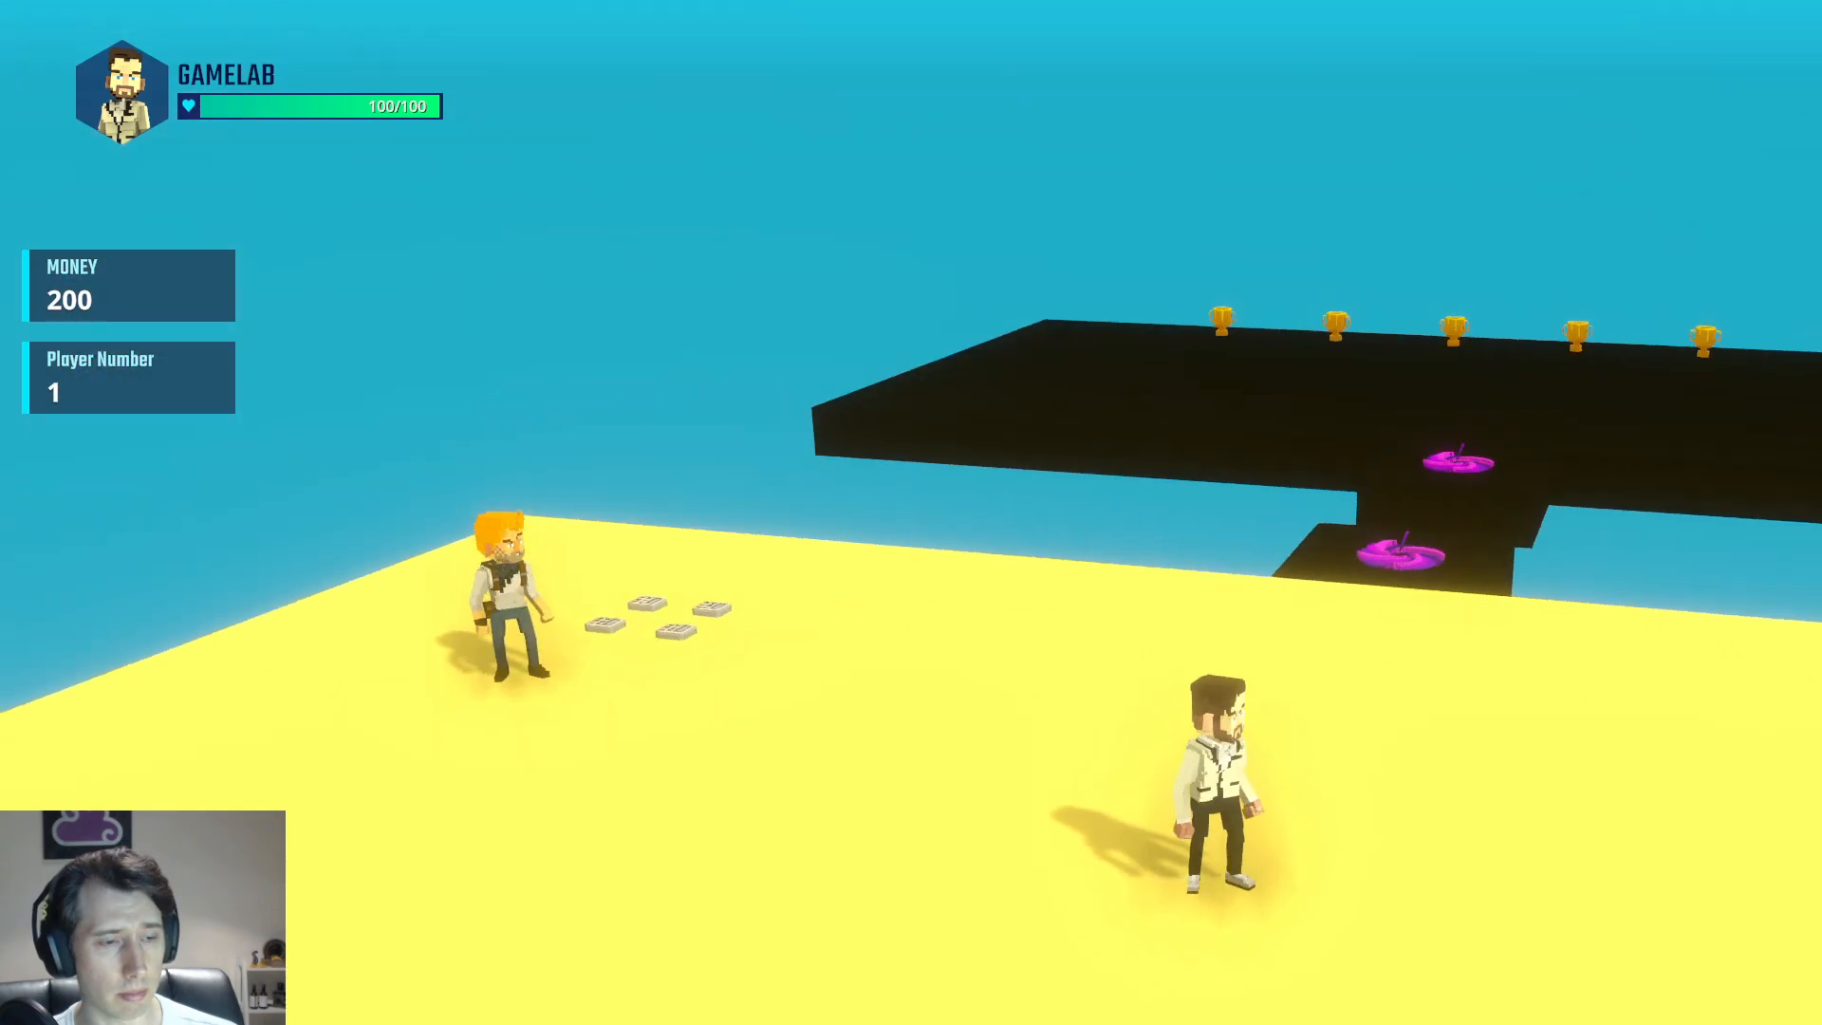
pyautogui.press('space')
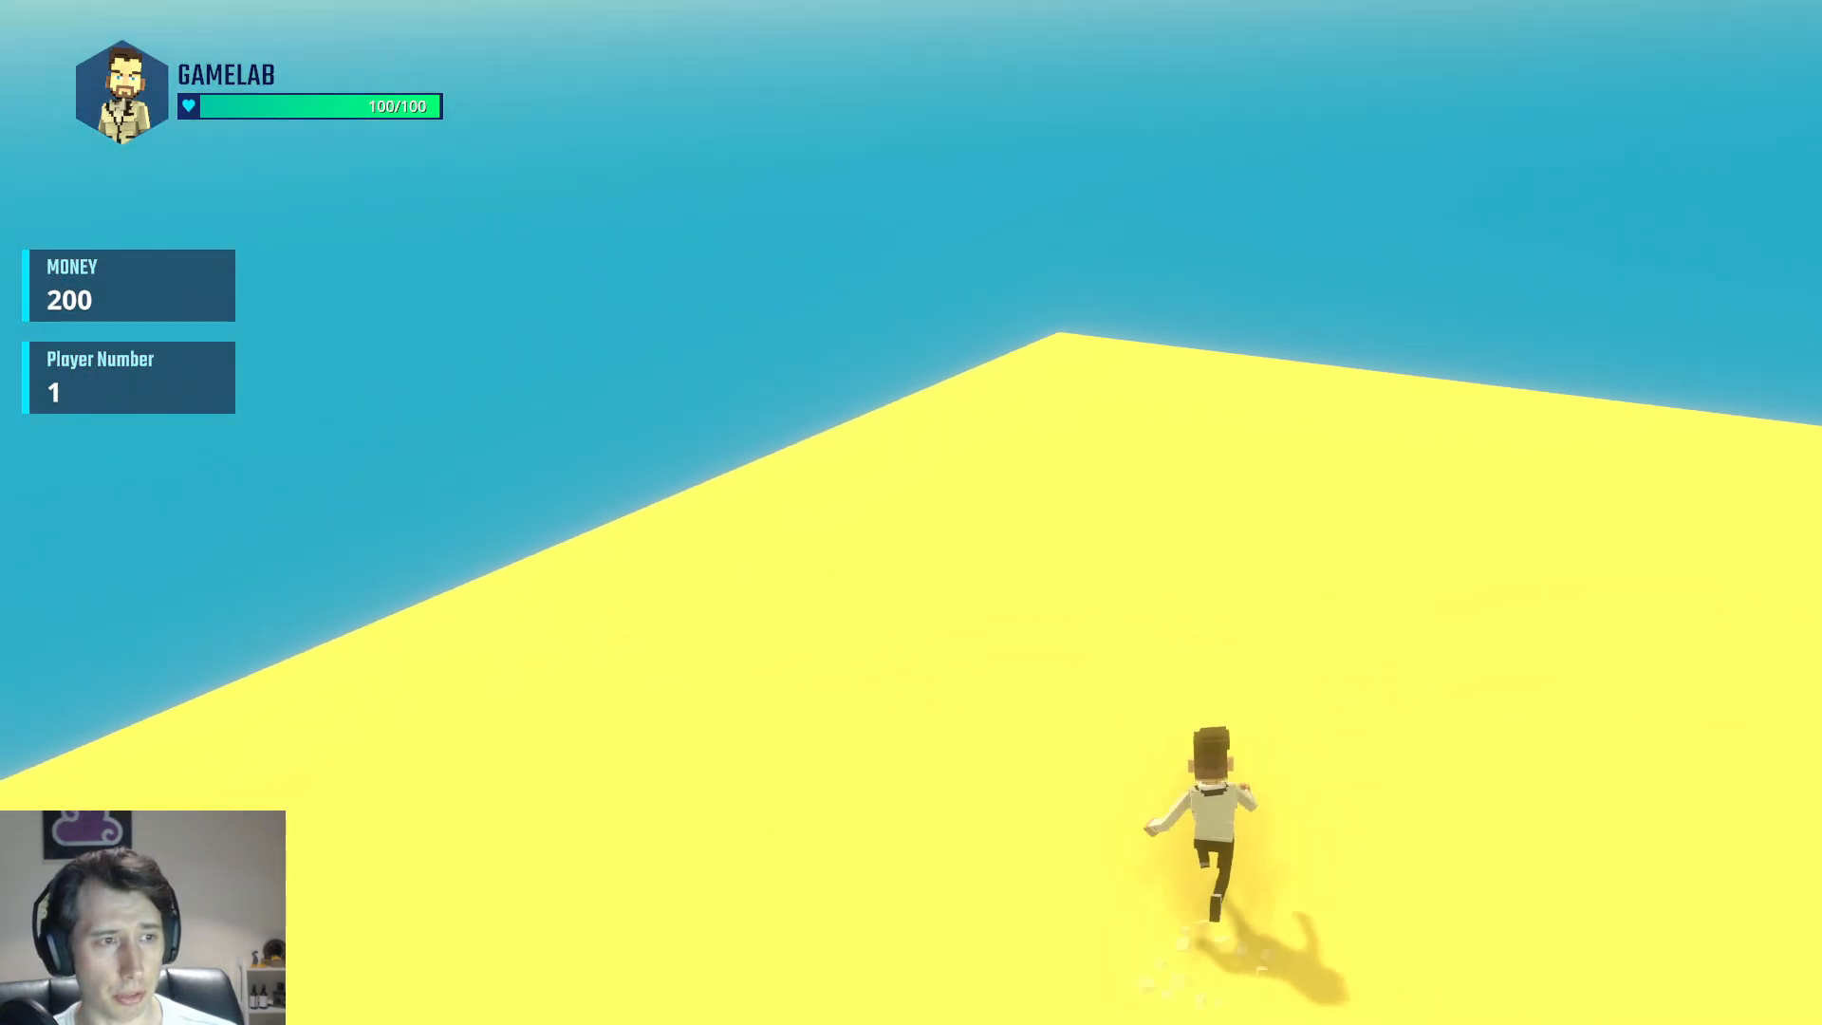
pyautogui.press('space')
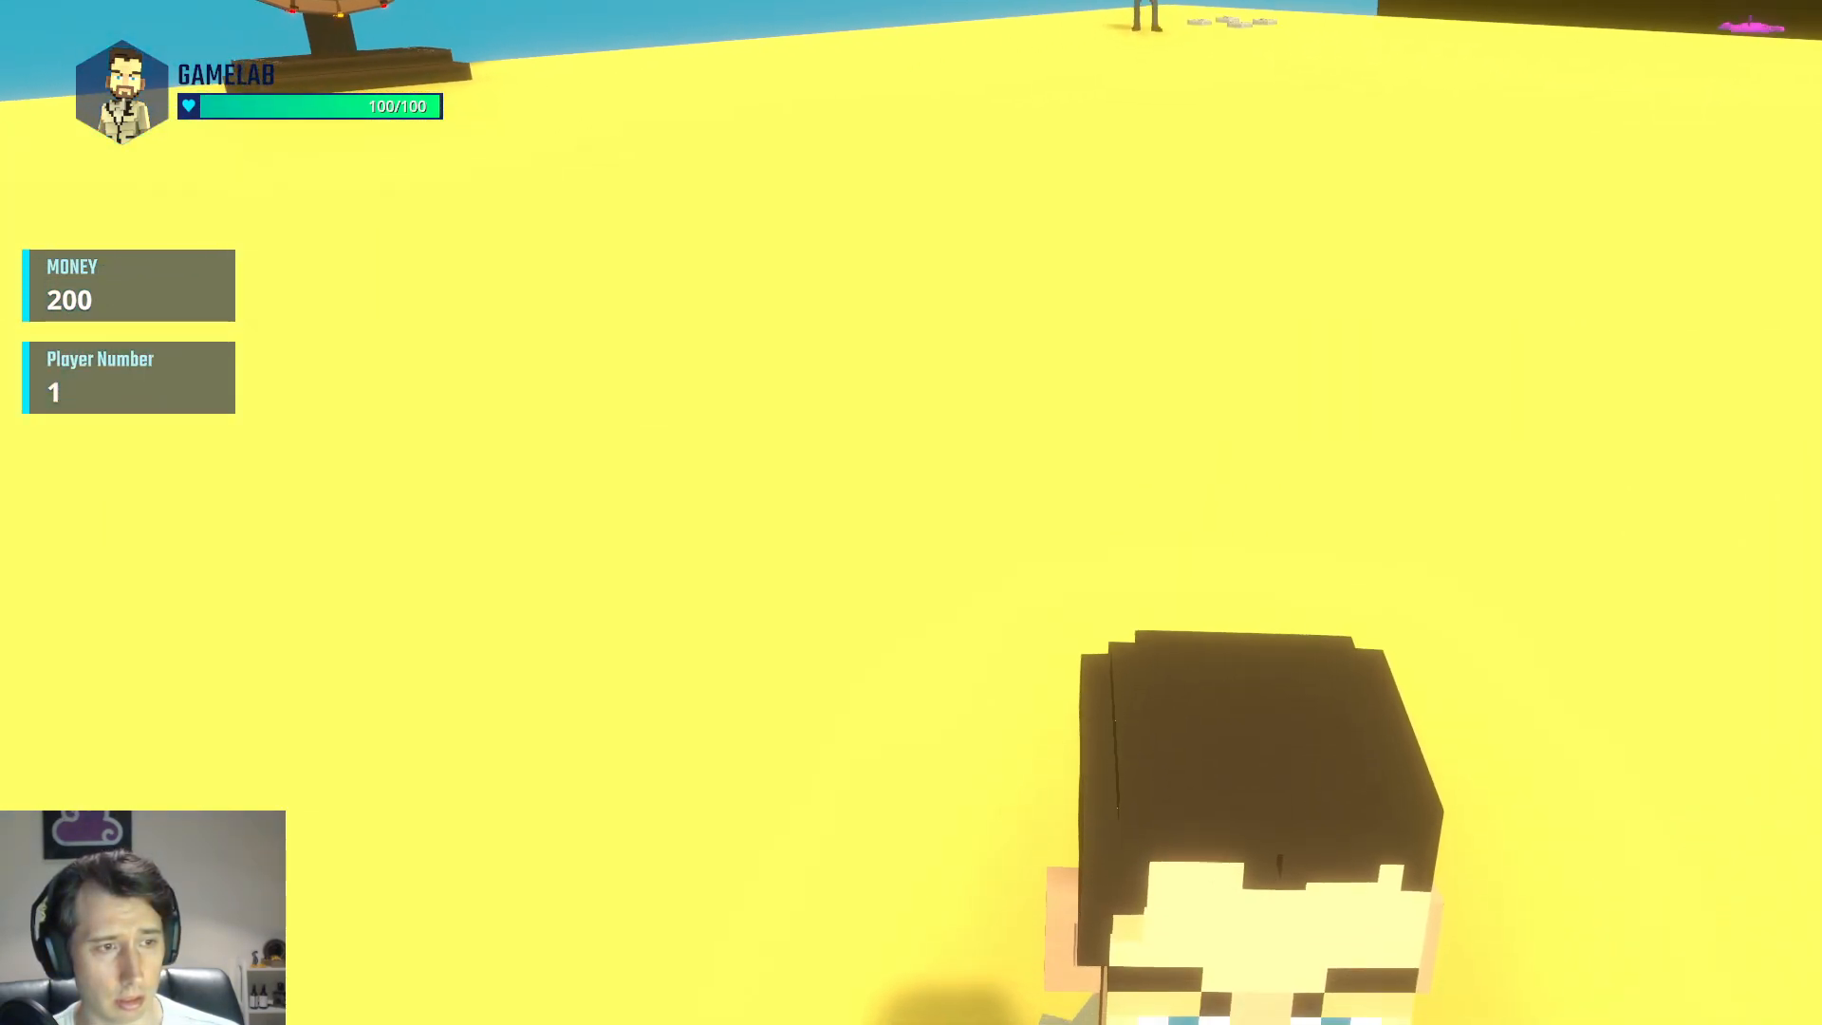
pyautogui.press('d')
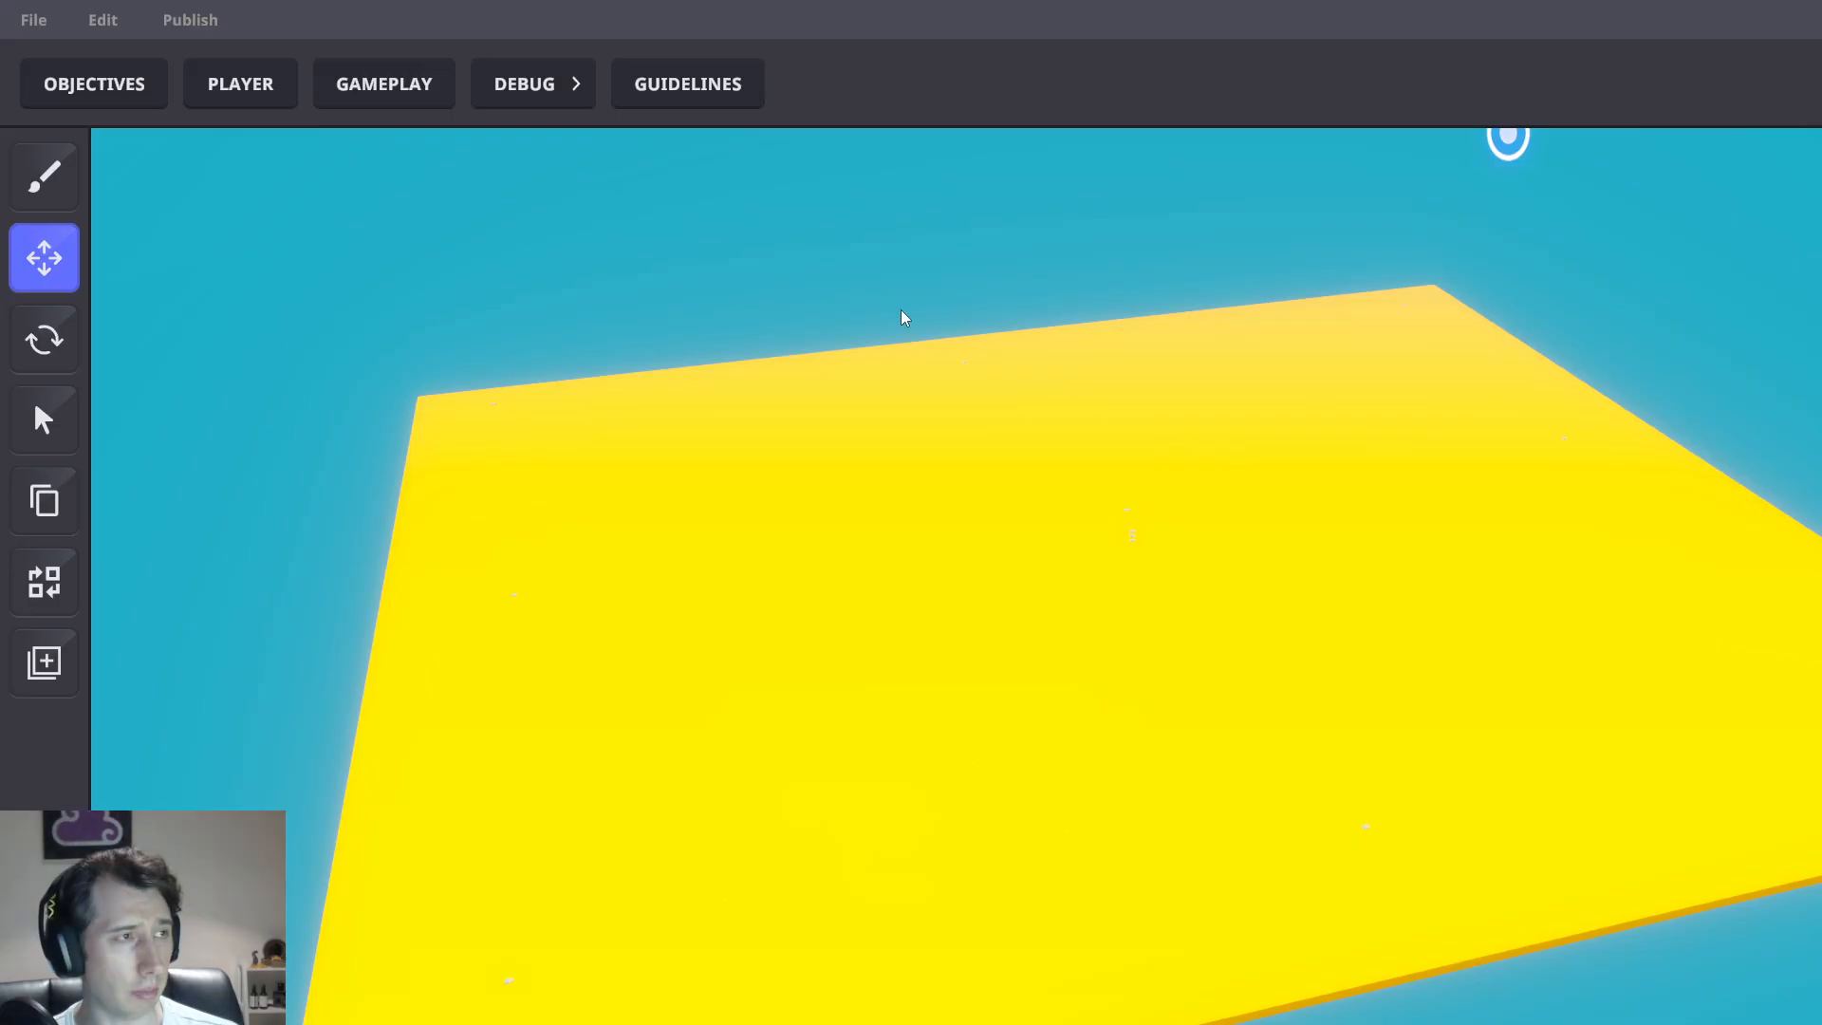
# Examine the row of logic switches on the lobby floor beside the portal and select one of them
pyautogui.press('a')
pyautogui.moveTo(1038, 424); pyautogui.dragTo(965, 426, button='right')
pyautogui.press('d')
pyautogui.press('w')
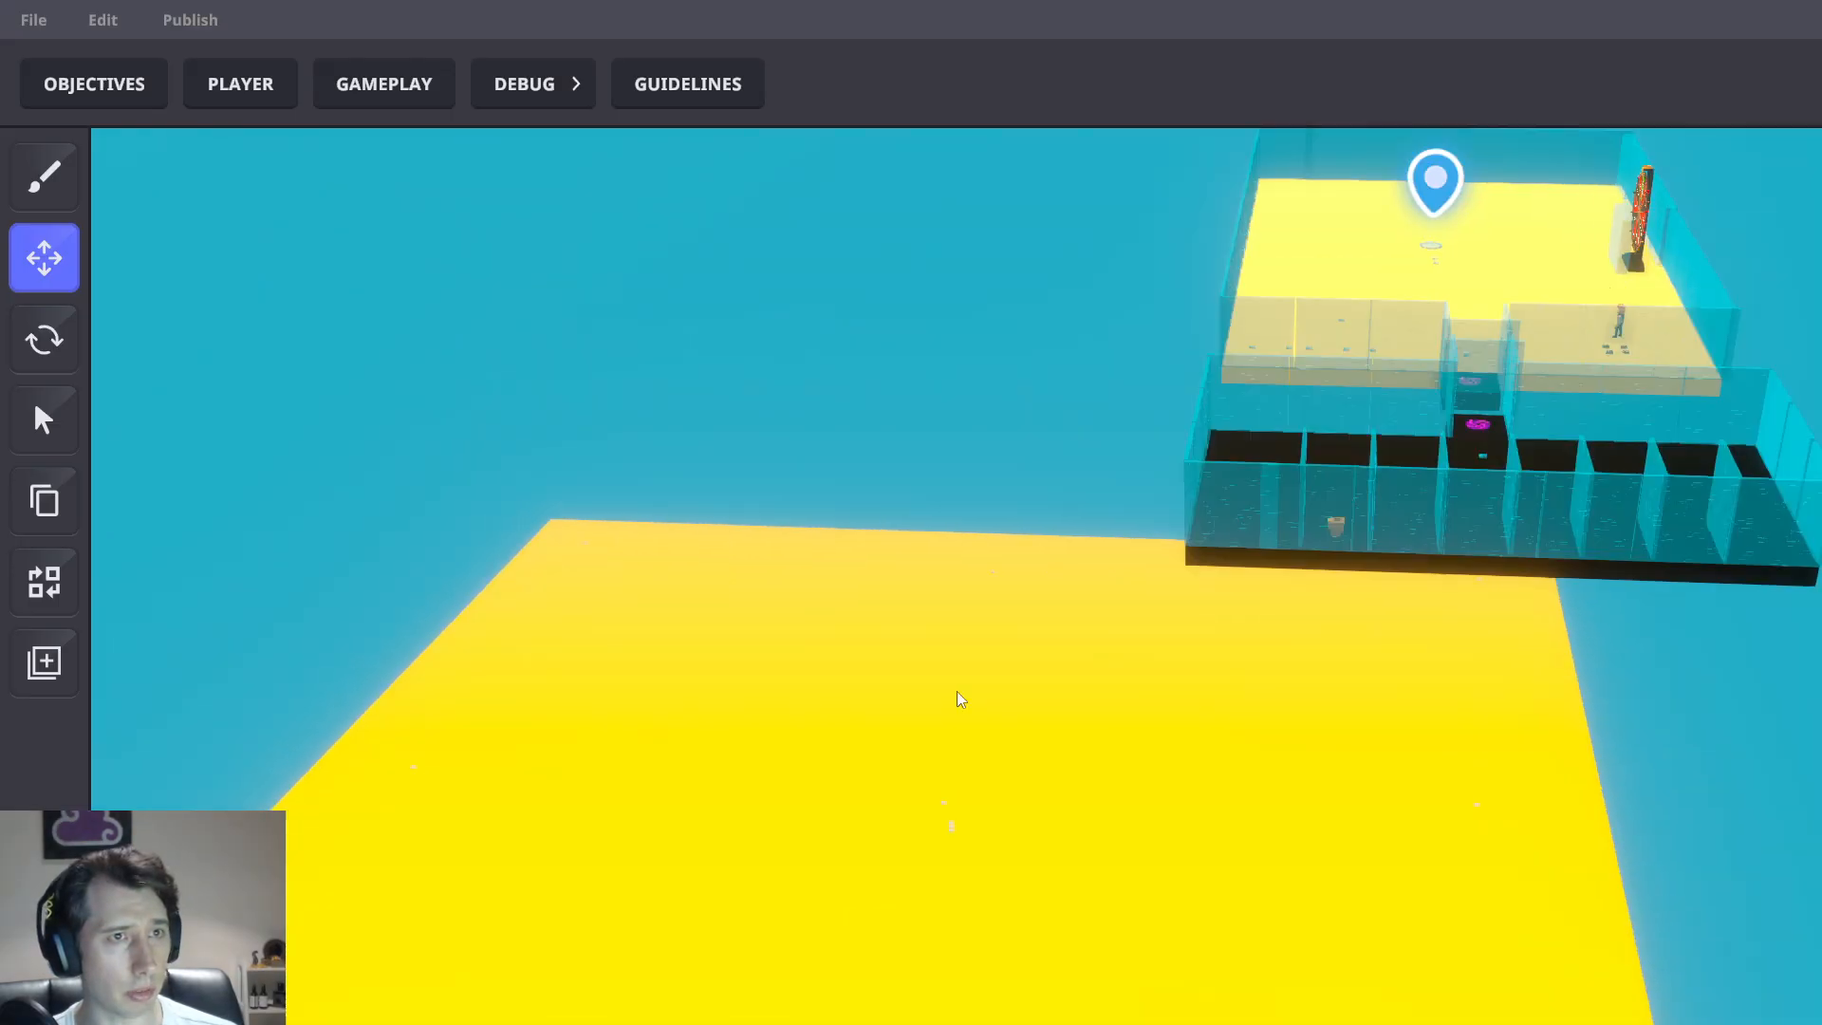
pyautogui.moveTo(1082, 644); pyautogui.dragTo(1364, 613, button='right')
pyautogui.scroll(5, 1192, 494)
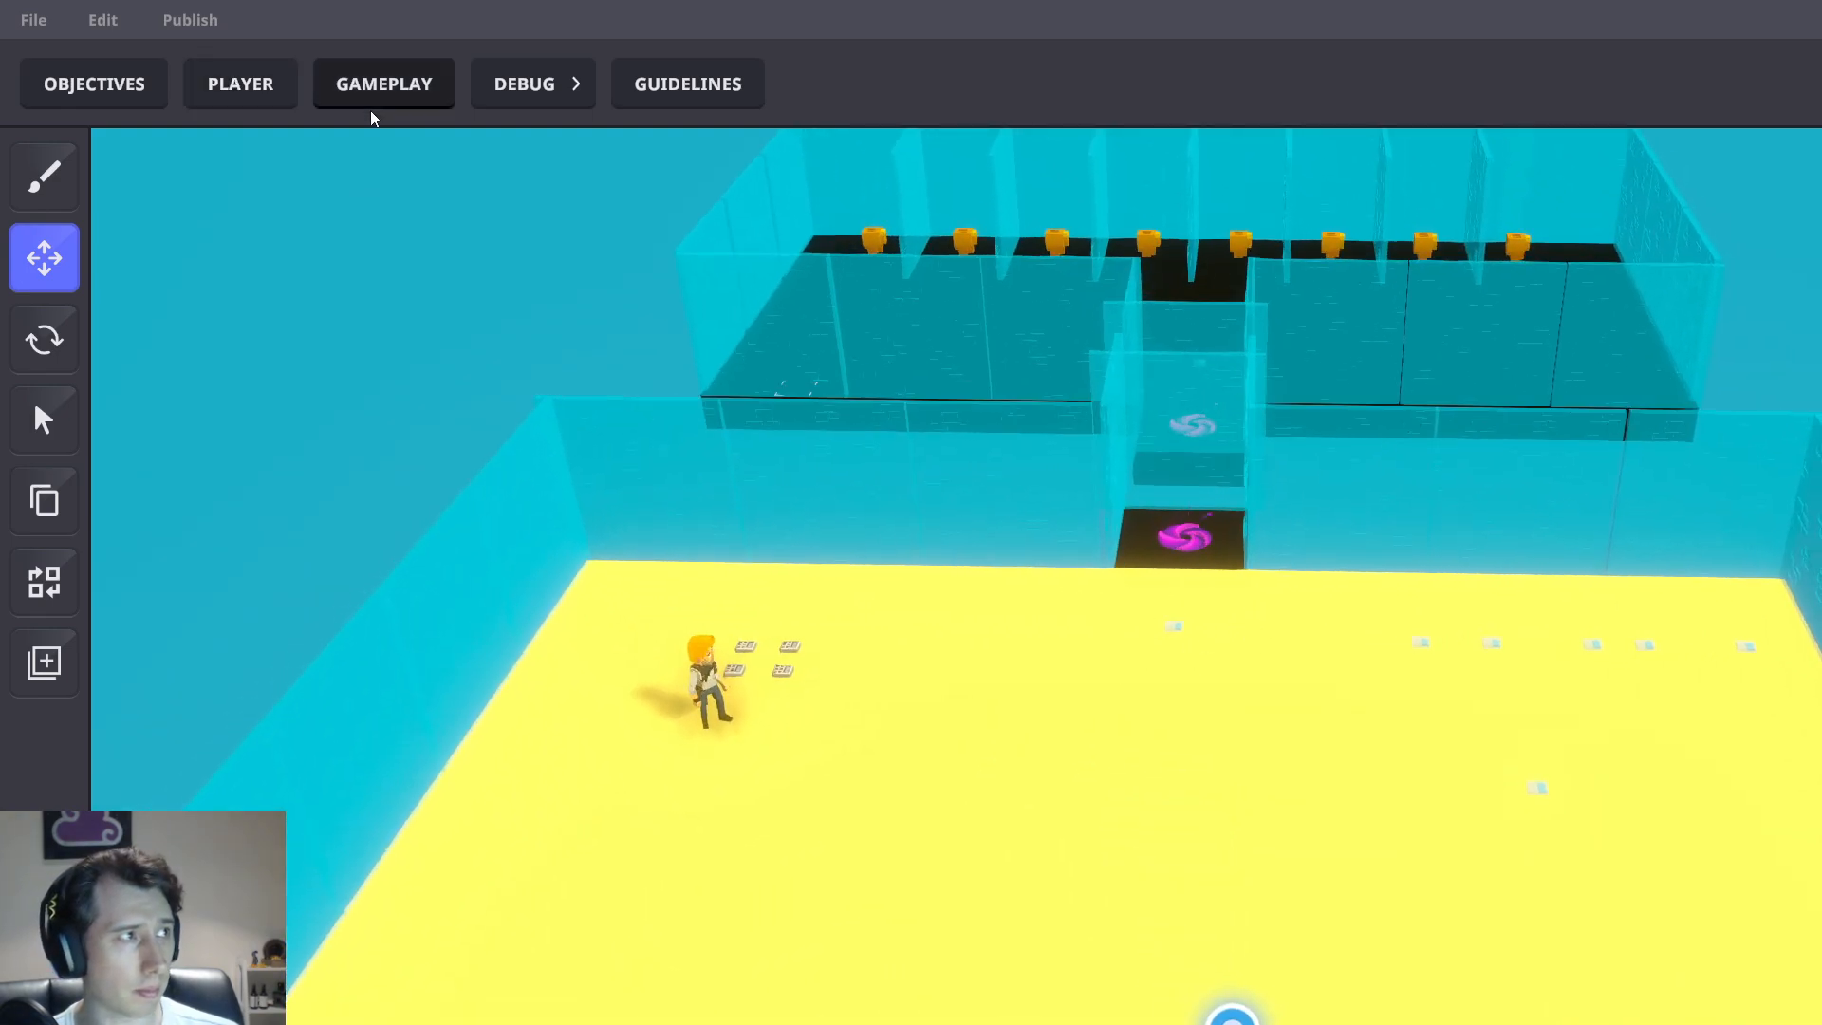
pyautogui.scroll(3, 1405, 626)
pyautogui.click(1449, 653)
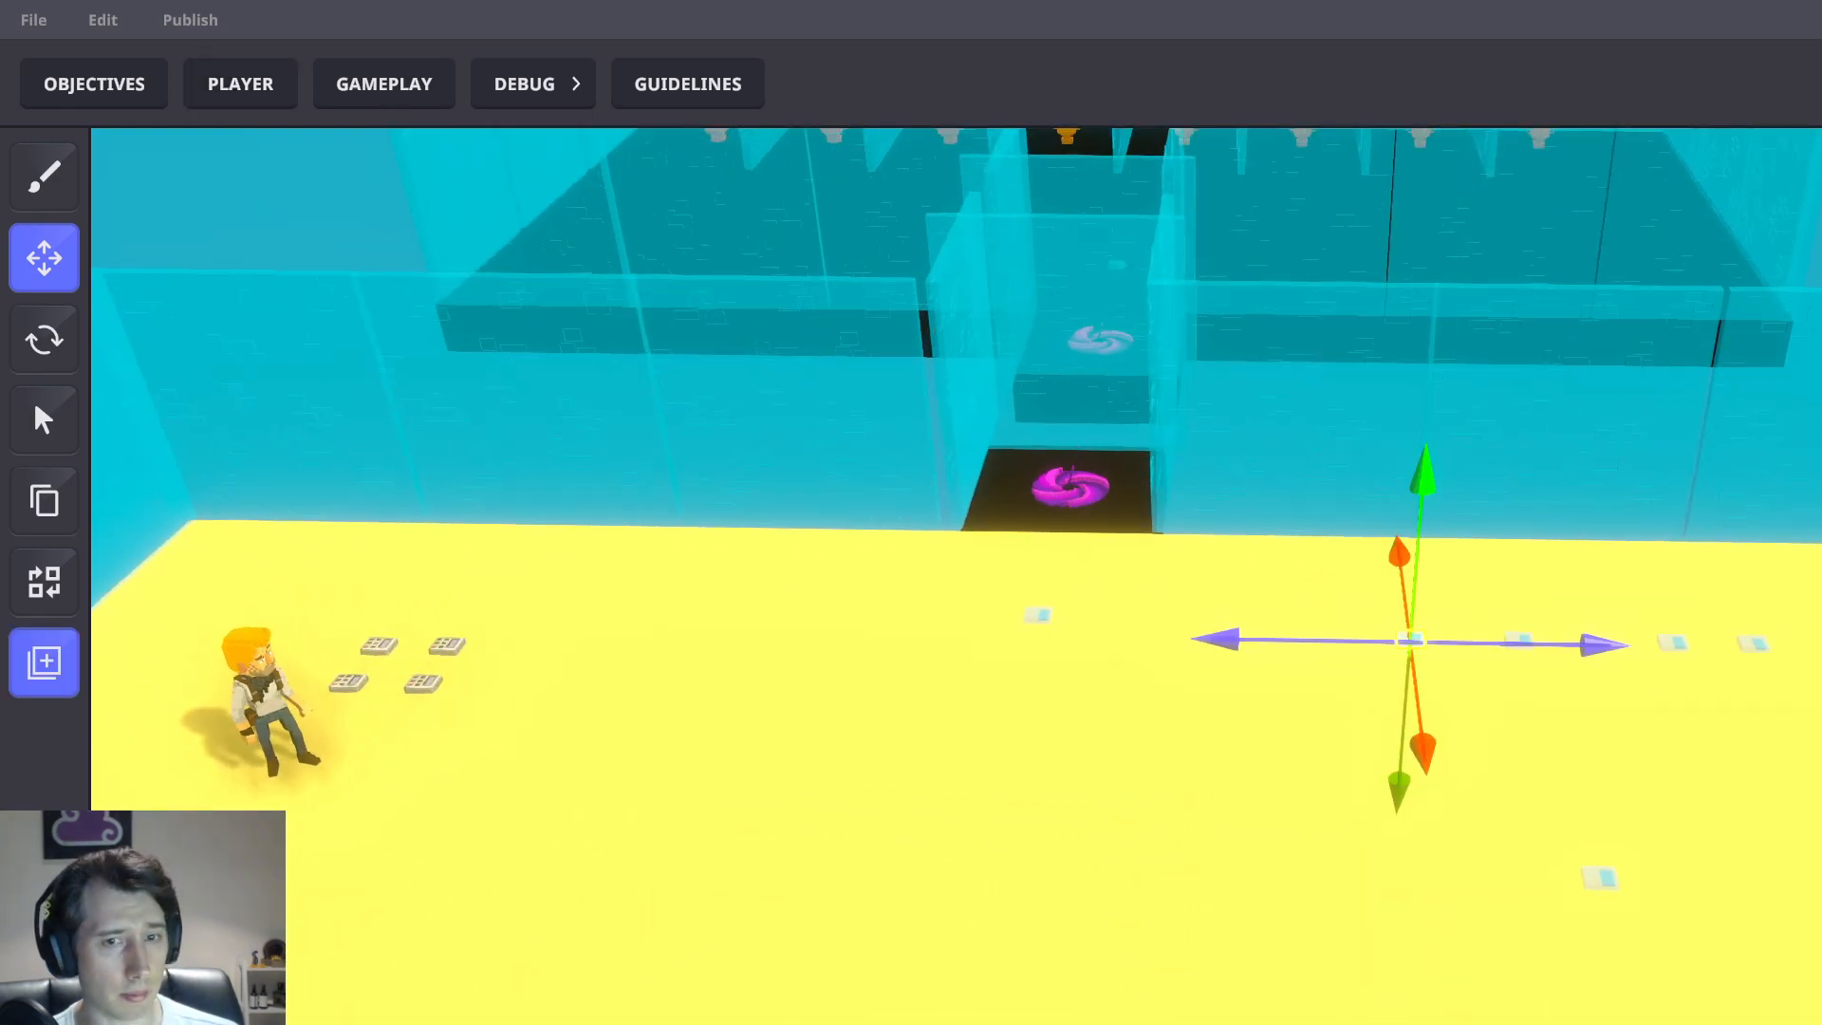
pyautogui.press('d')
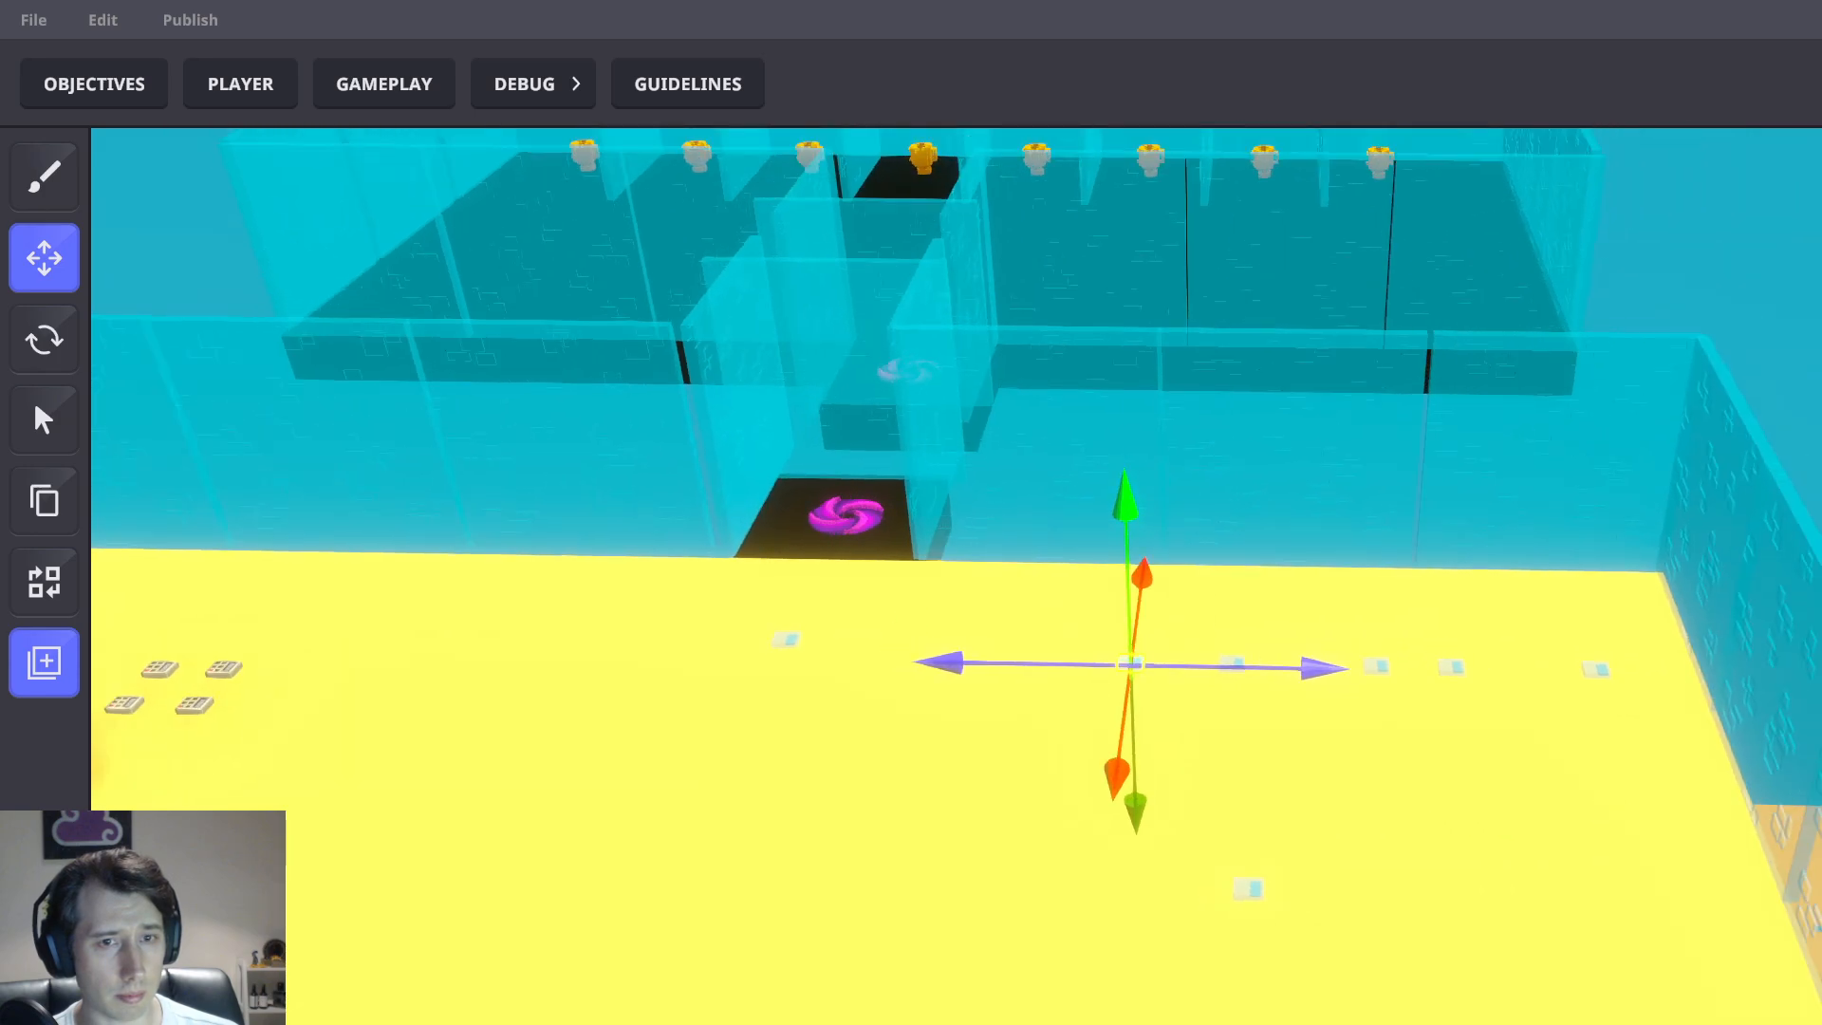
pyautogui.scroll(1, 1146, 602)
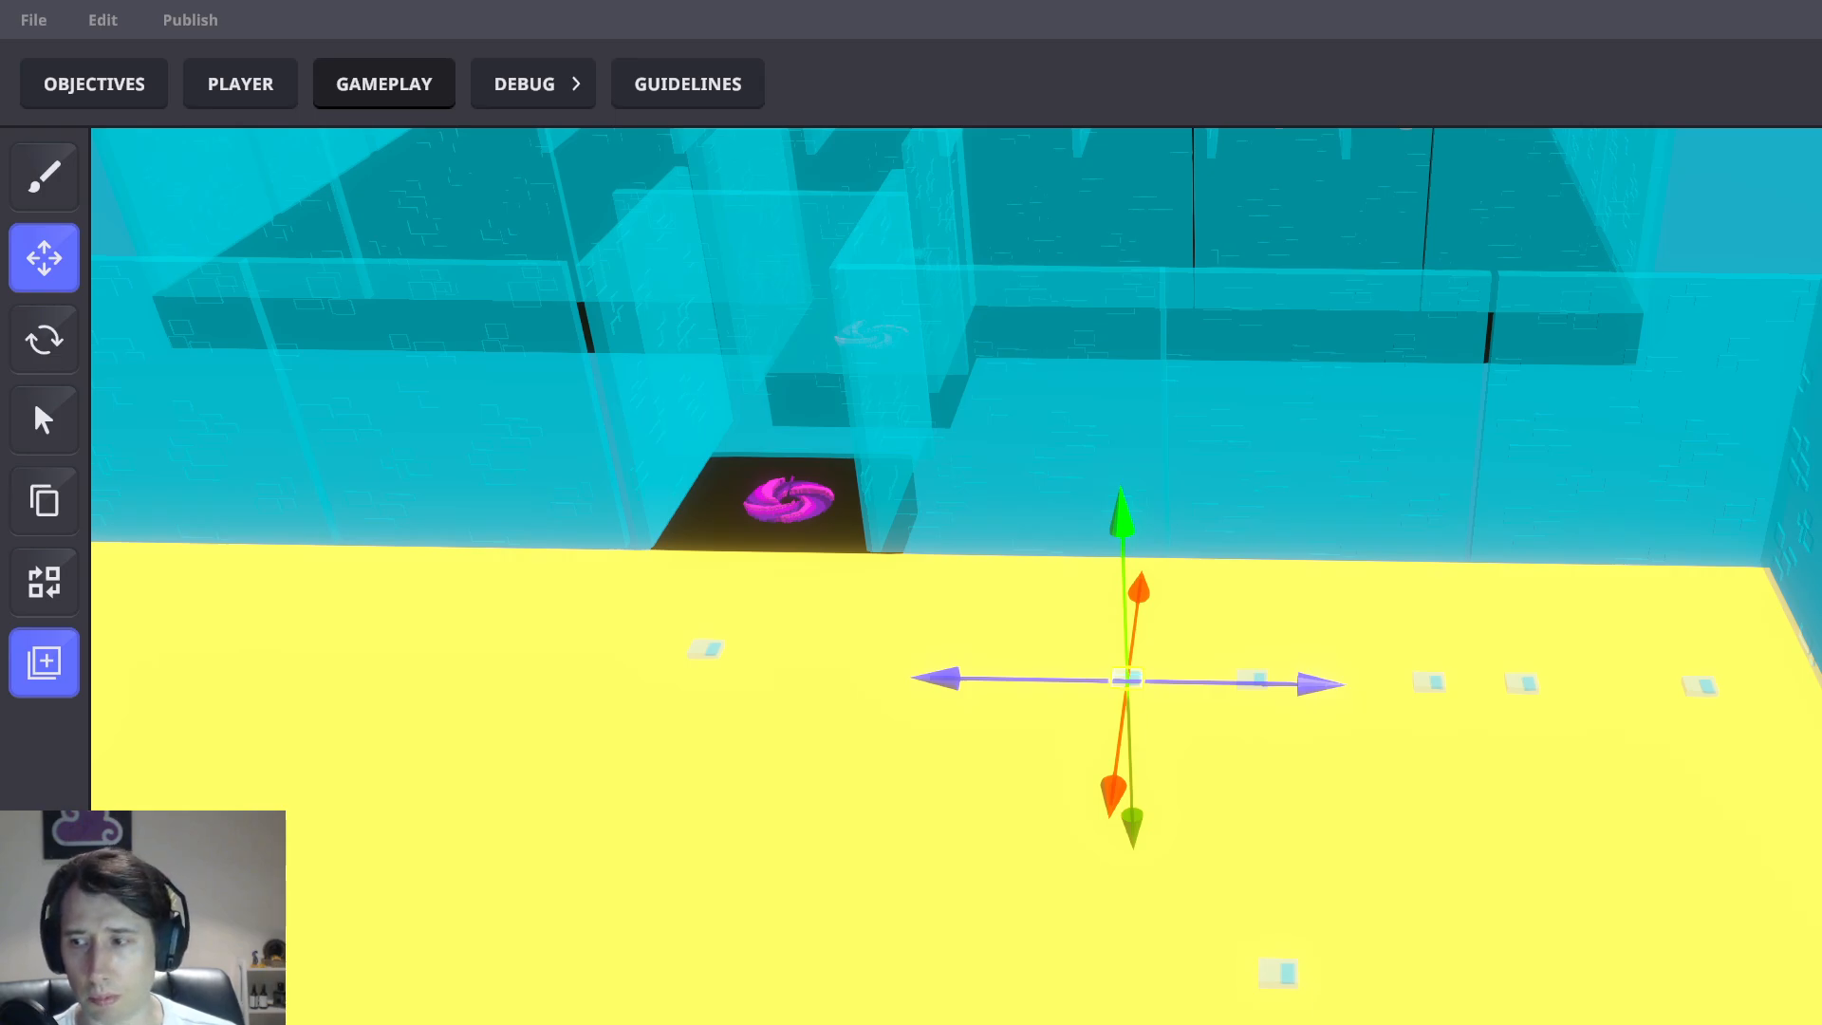
# Open the game rules and rename the rule that compares the player number with 1 as Player 1
pyautogui.click(384, 83)
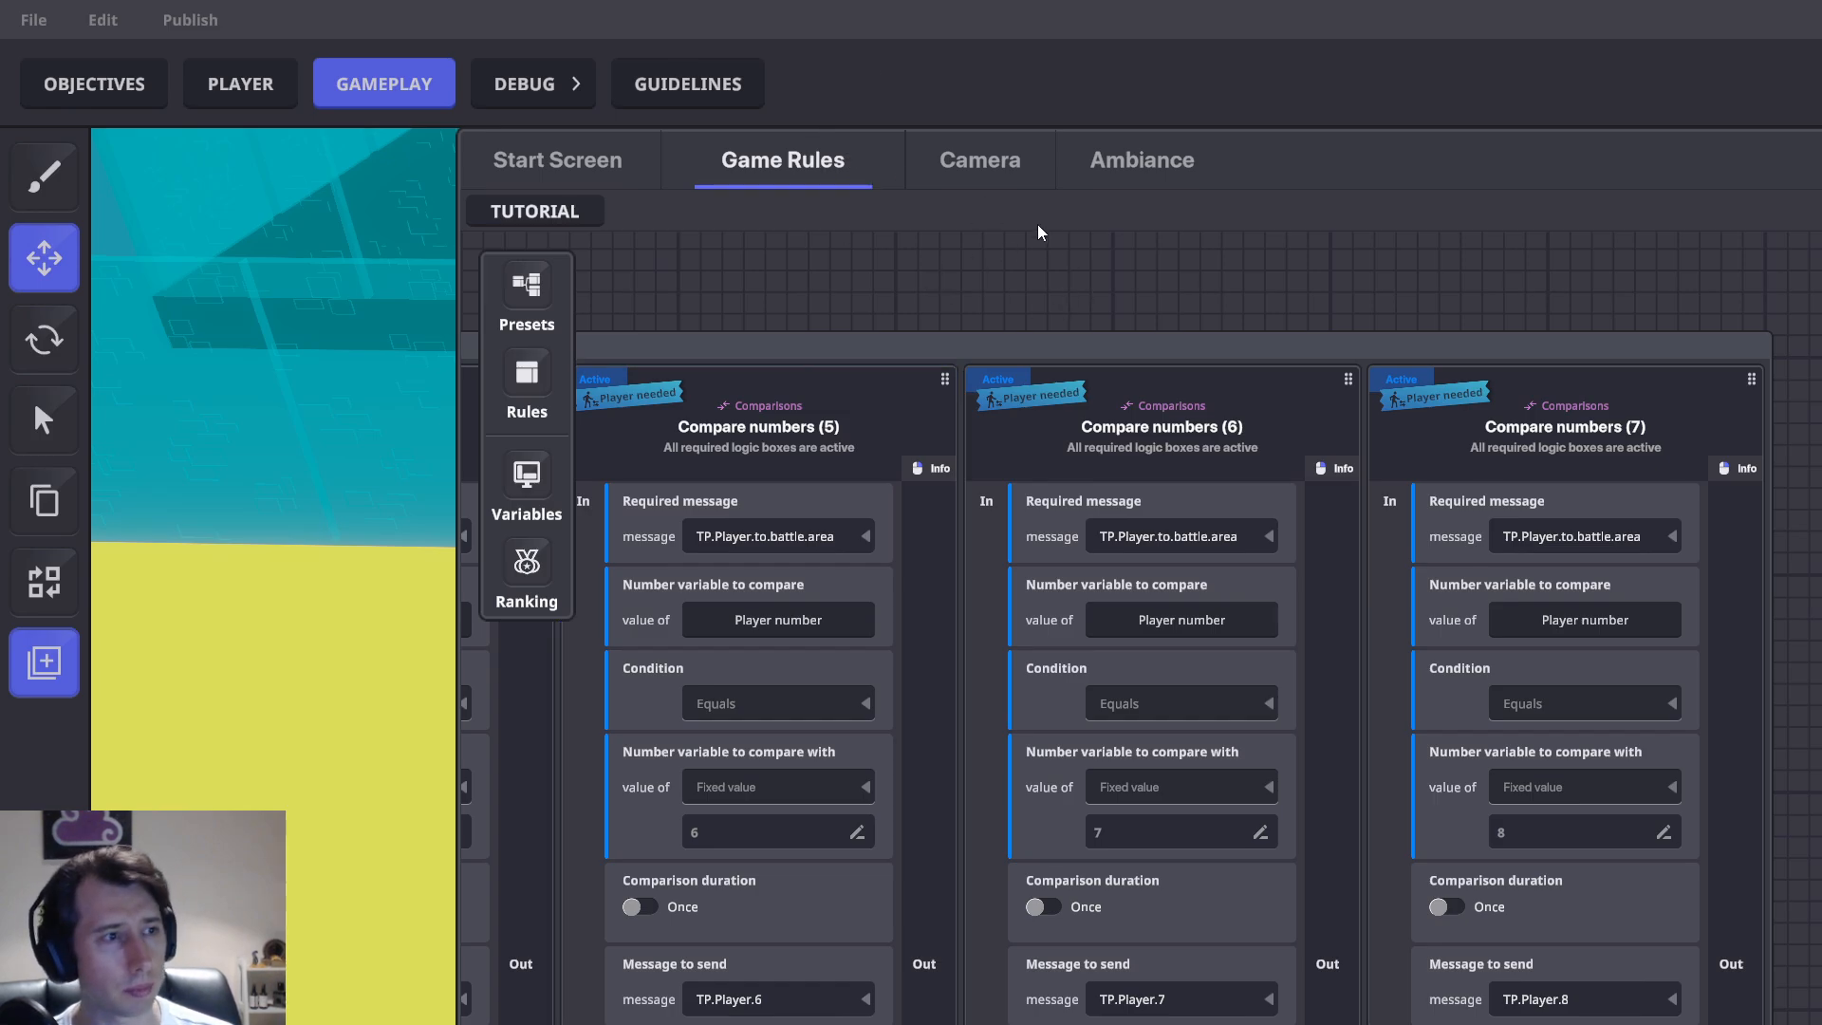
pyautogui.moveTo(1143, 313); pyautogui.dragTo(1599, 330)
pyautogui.moveTo(859, 339); pyautogui.dragTo(1614, 332)
pyautogui.moveTo(920, 326)
pyautogui.mouseDown()
pyautogui.moveTo(1253, 313)
pyautogui.moveTo(1737, 340)
pyautogui.mouseUp()
pyautogui.moveTo(1092, 334); pyautogui.dragTo(1595, 364)
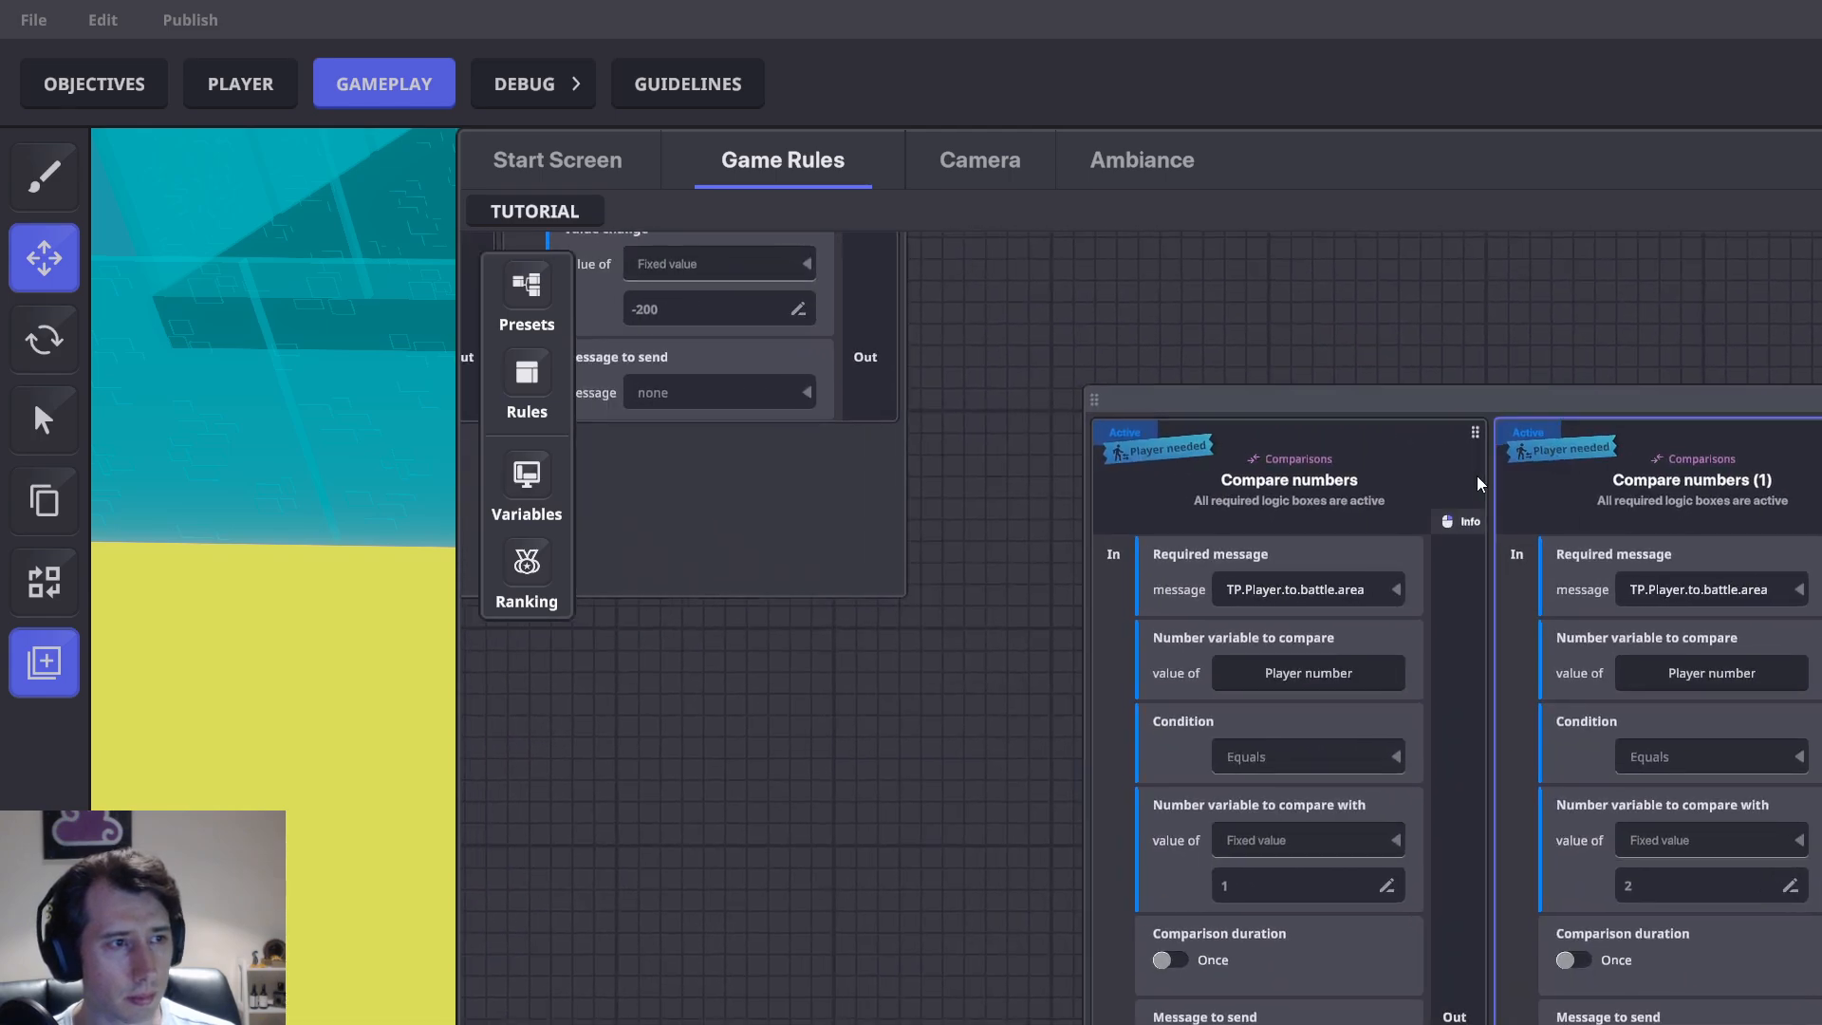
pyautogui.doubleClick(1351, 486)
pyautogui.write('Player')
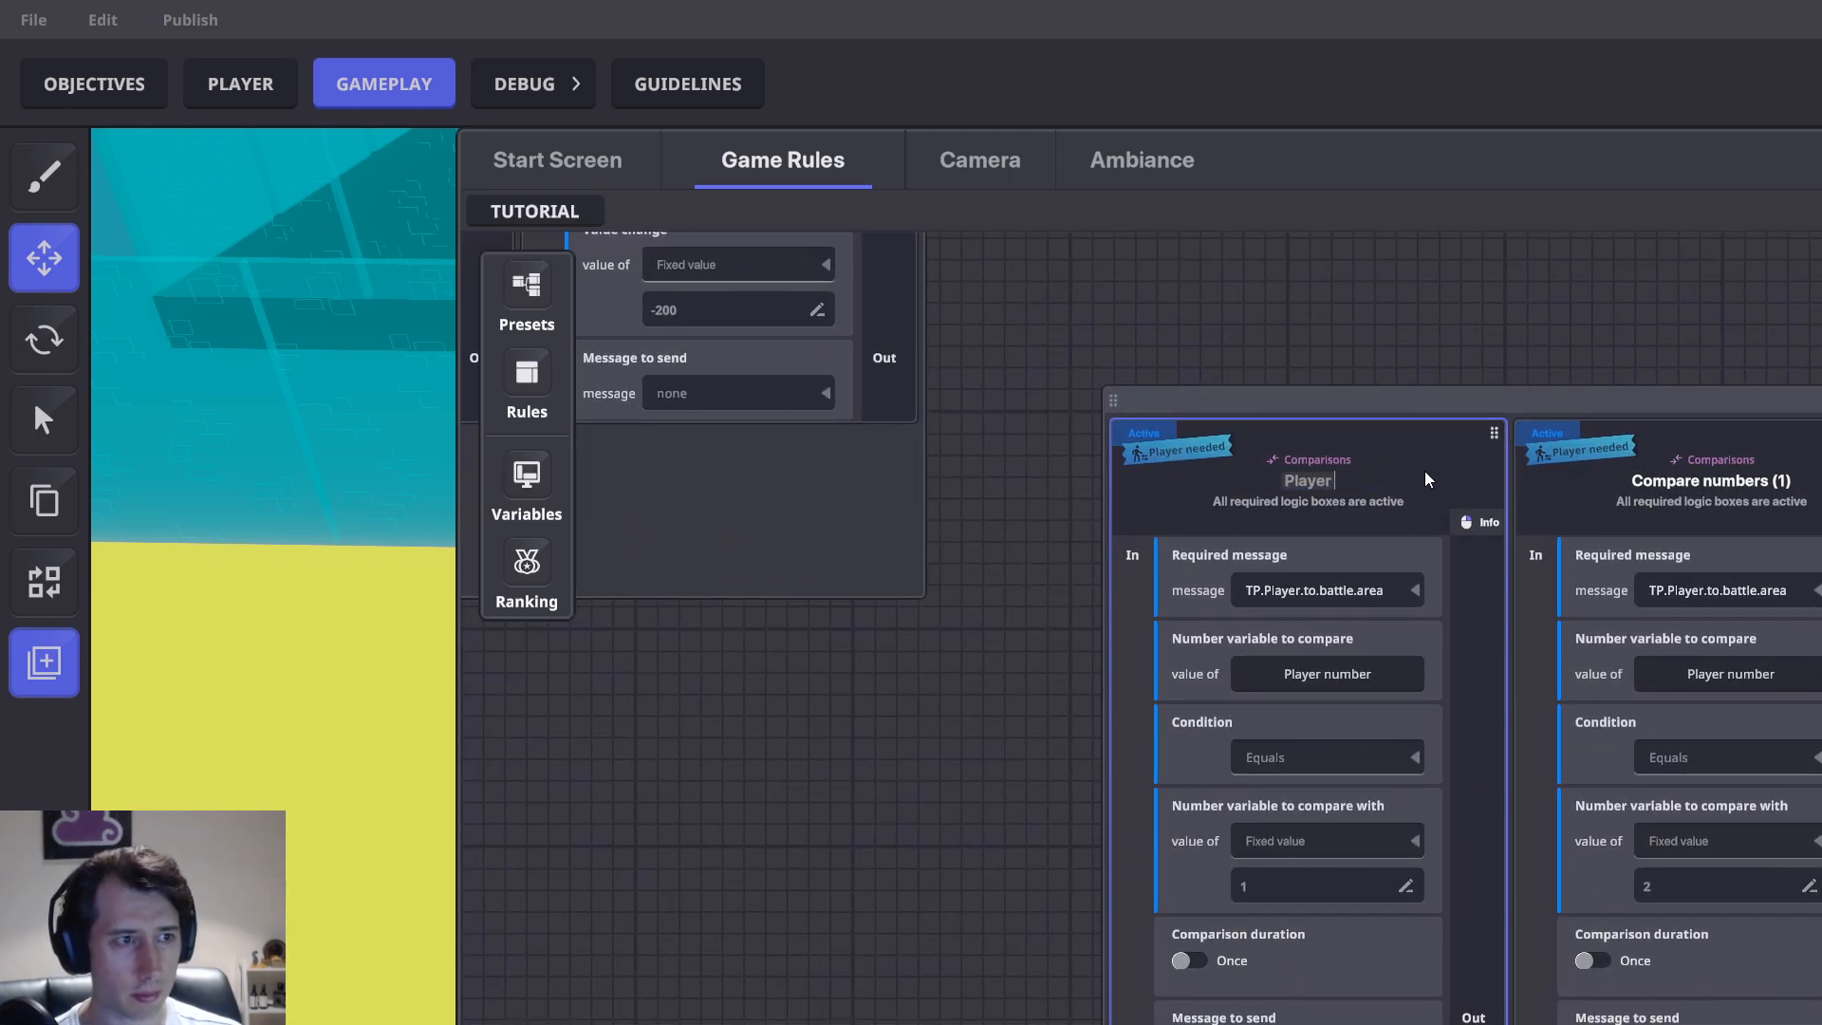
pyautogui.write(' 1')
pyautogui.press('Return')
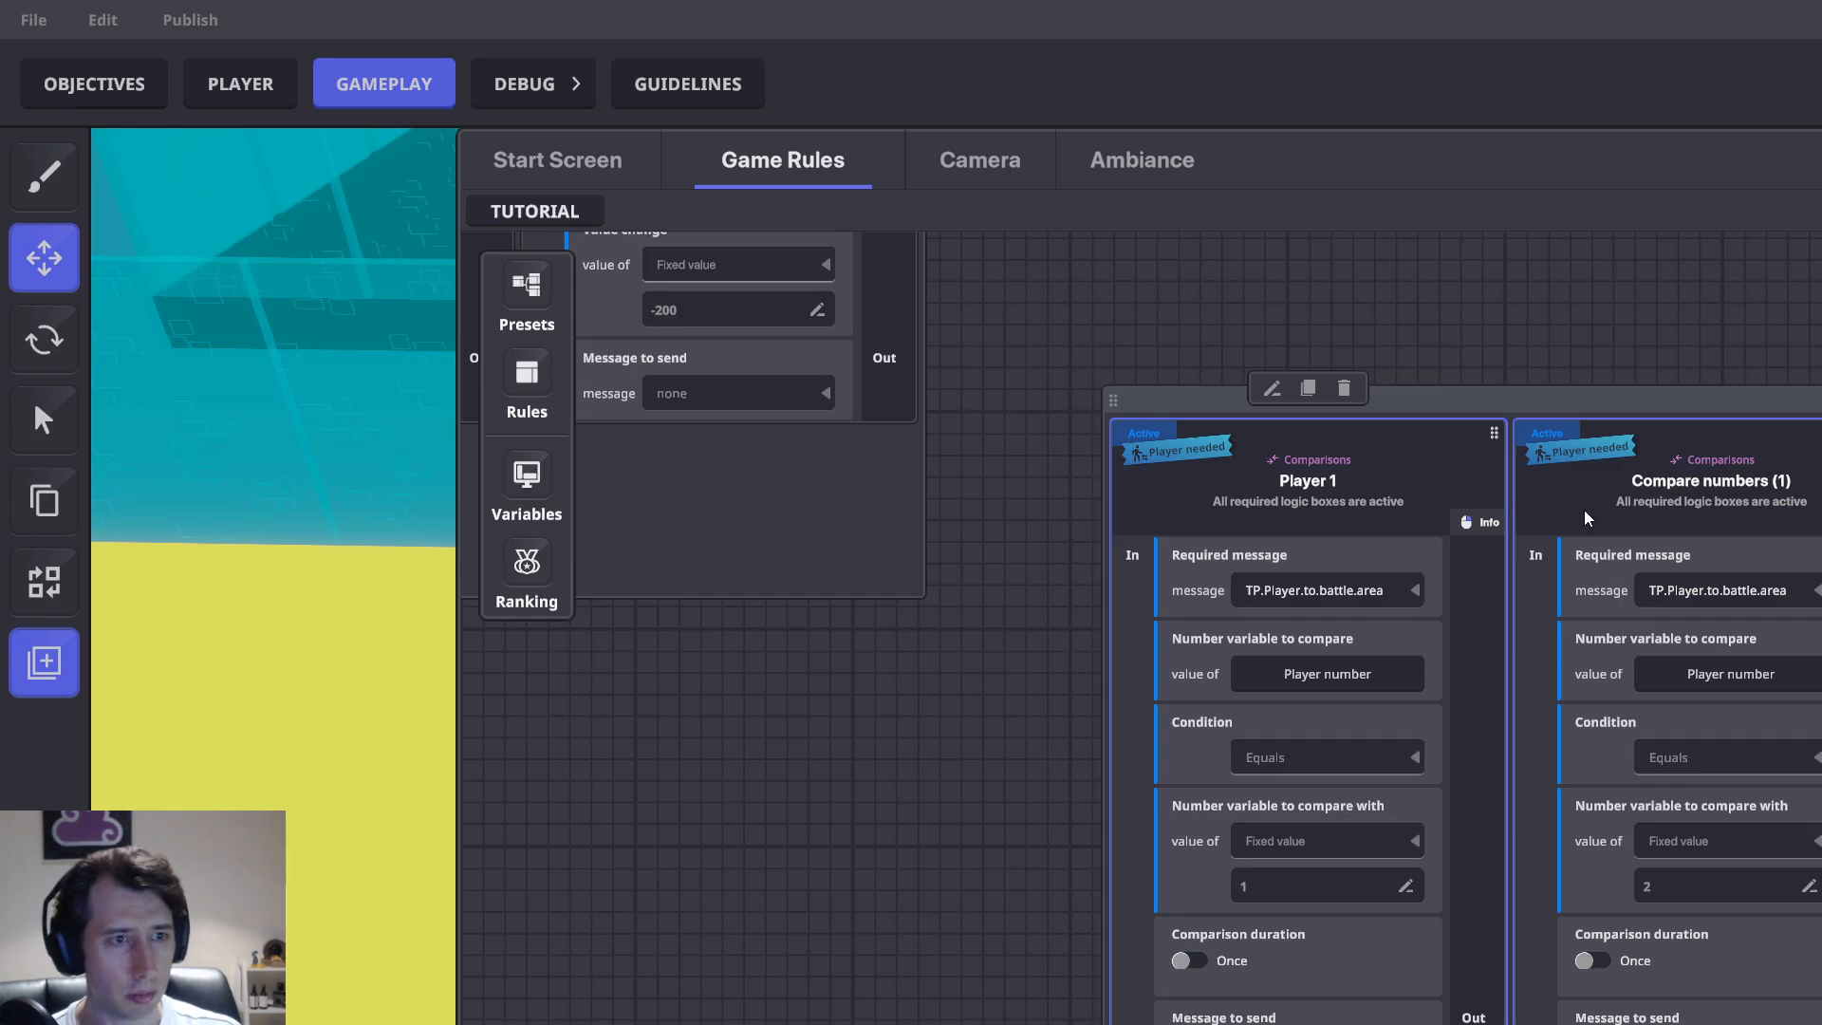
# Rename the rules comparing the player number with 2 and 3 as Player 2 and Player 3
pyautogui.doubleClick(1671, 486)
pyautogui.write('Player 2')
pyautogui.press('Return')
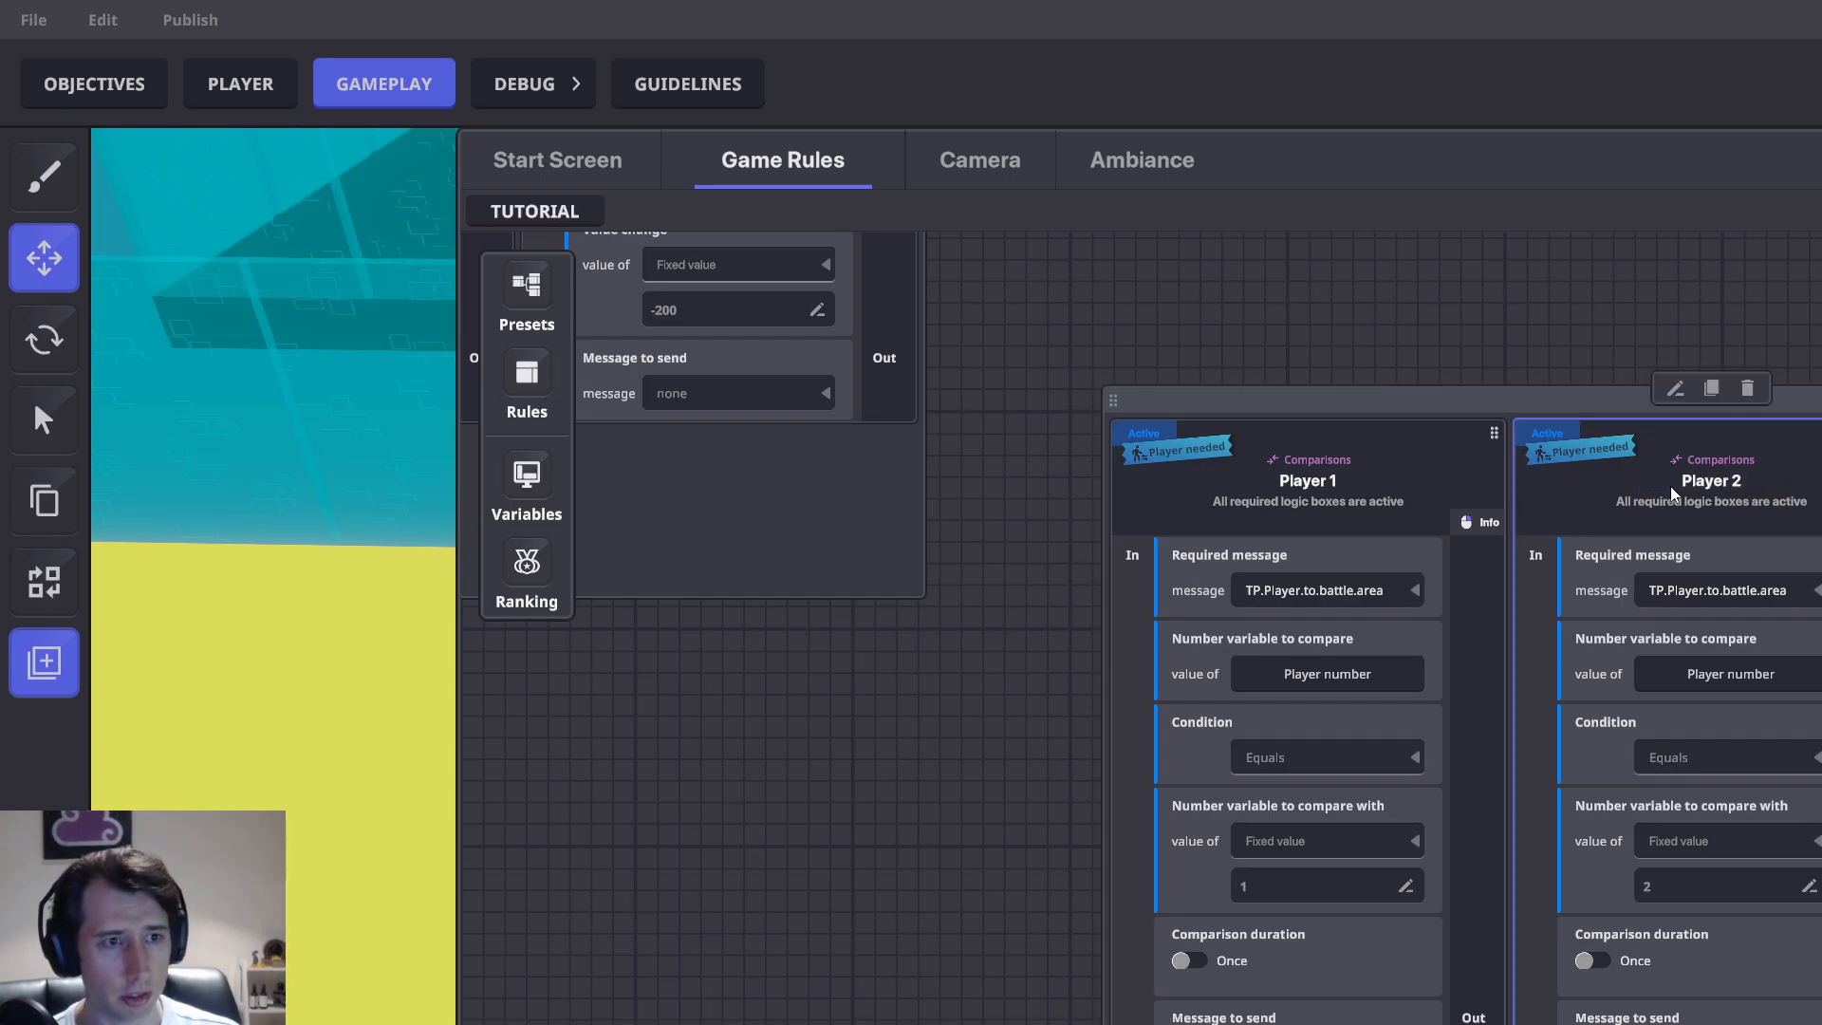
pyautogui.moveTo(1656, 489); pyautogui.dragTo(1145, 533)
pyautogui.doubleClick(1475, 518)
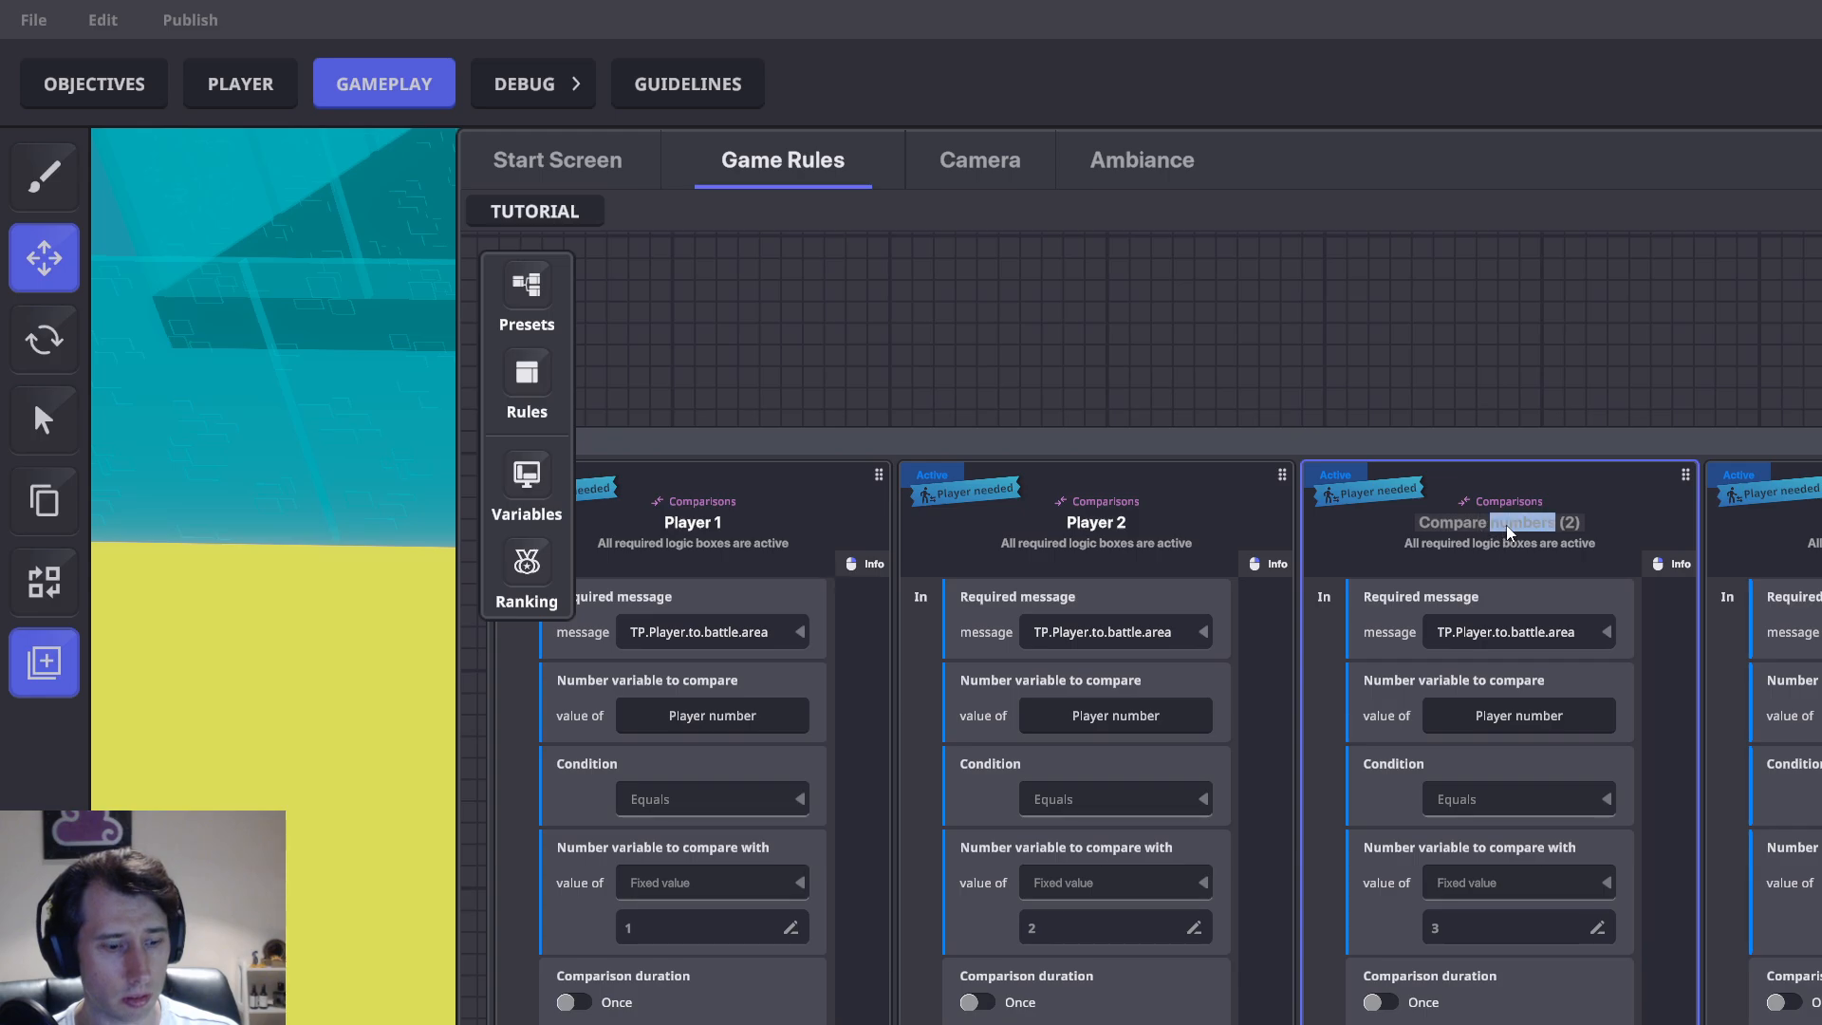
pyautogui.hotkey('ctrl', 'a')
pyautogui.write('Player 3')
pyautogui.press('Return')
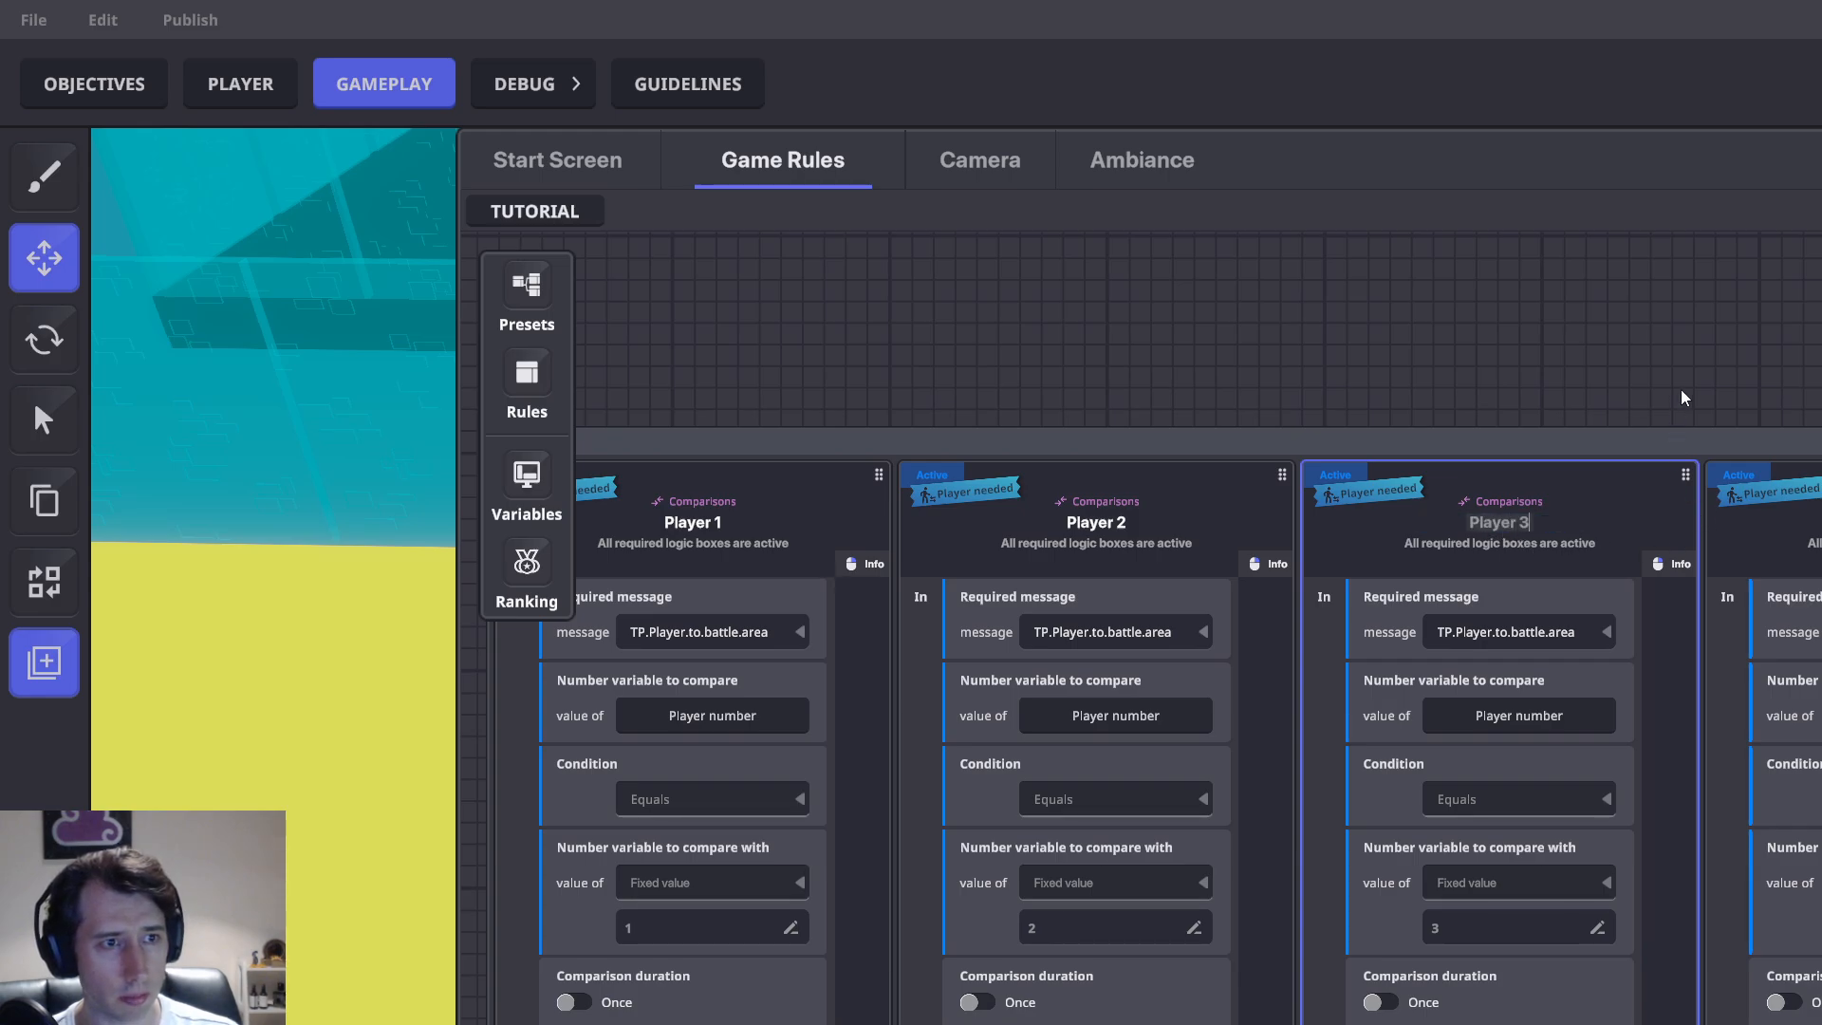
# Rename the rules comparing the player number with 4 and 5 as Player 4 and Player 5
pyautogui.scroll(-3, 1578, 387)
pyautogui.doubleClick(1528, 516)
pyautogui.hotkey('ctrl', 'a')
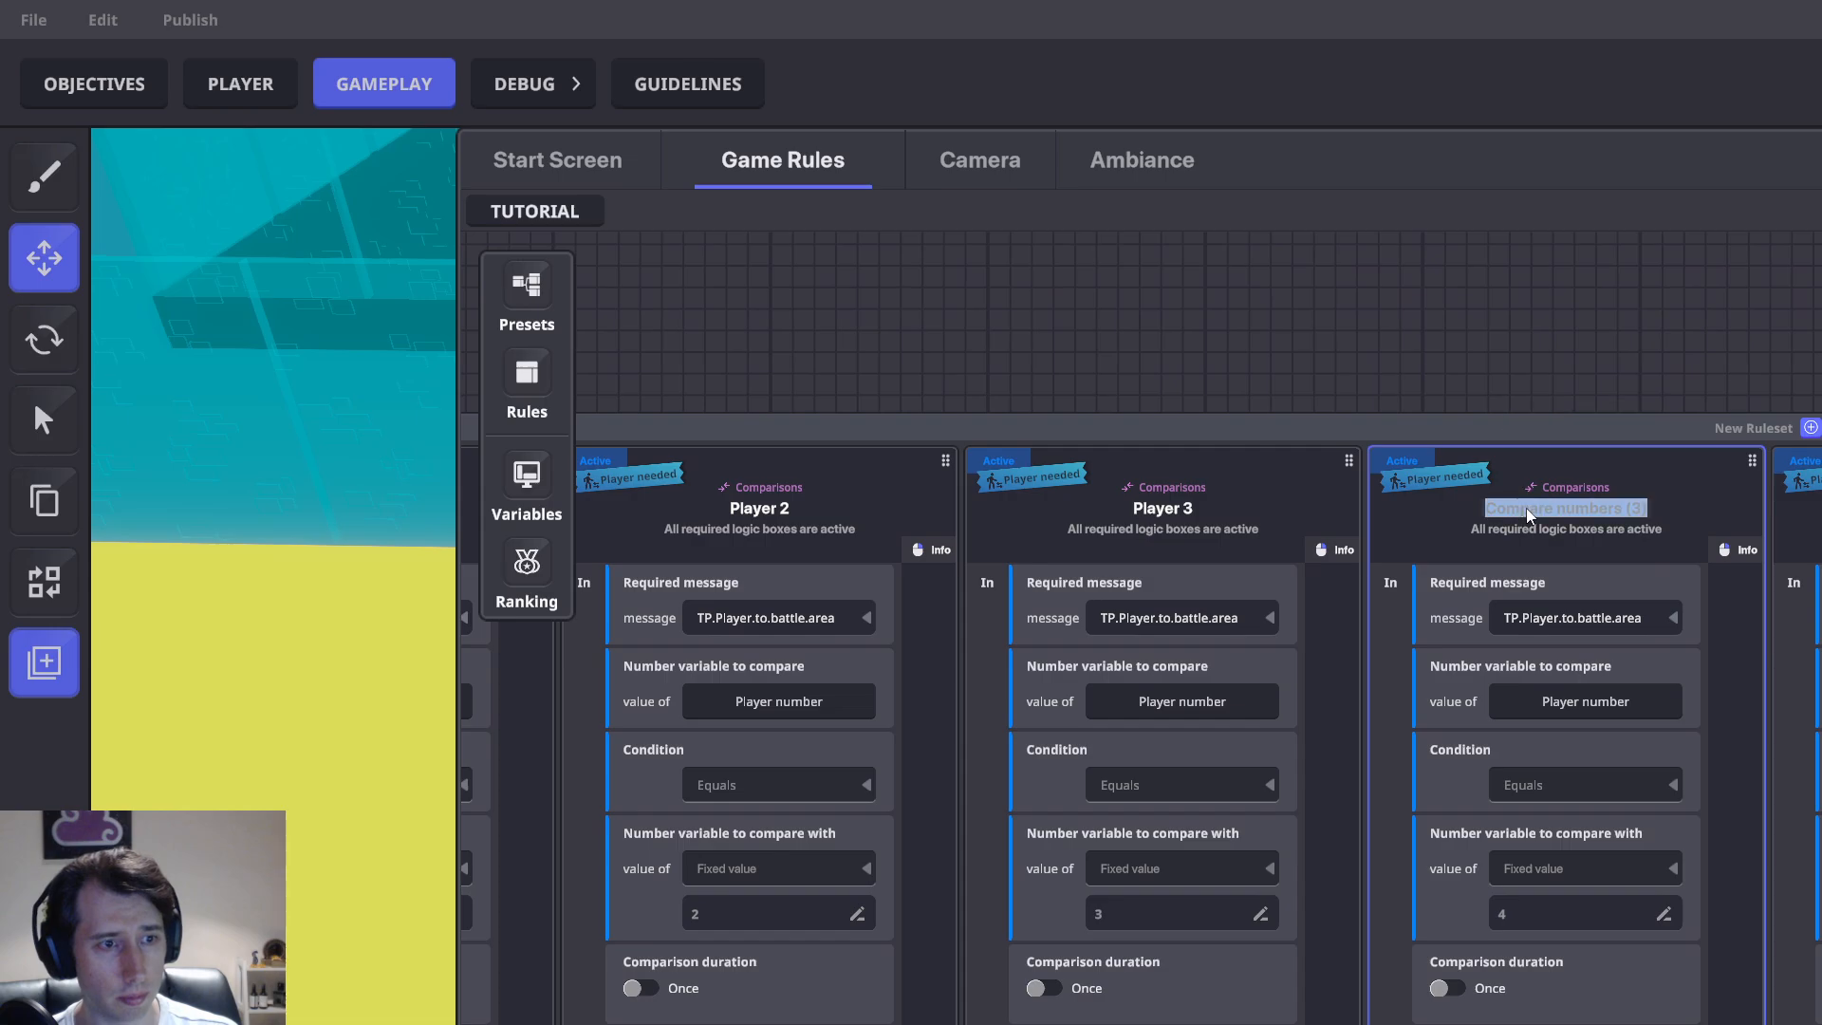
pyautogui.write('Player 4')
pyautogui.press('Return')
pyautogui.moveTo(1695, 340); pyautogui.dragTo(1353, 352)
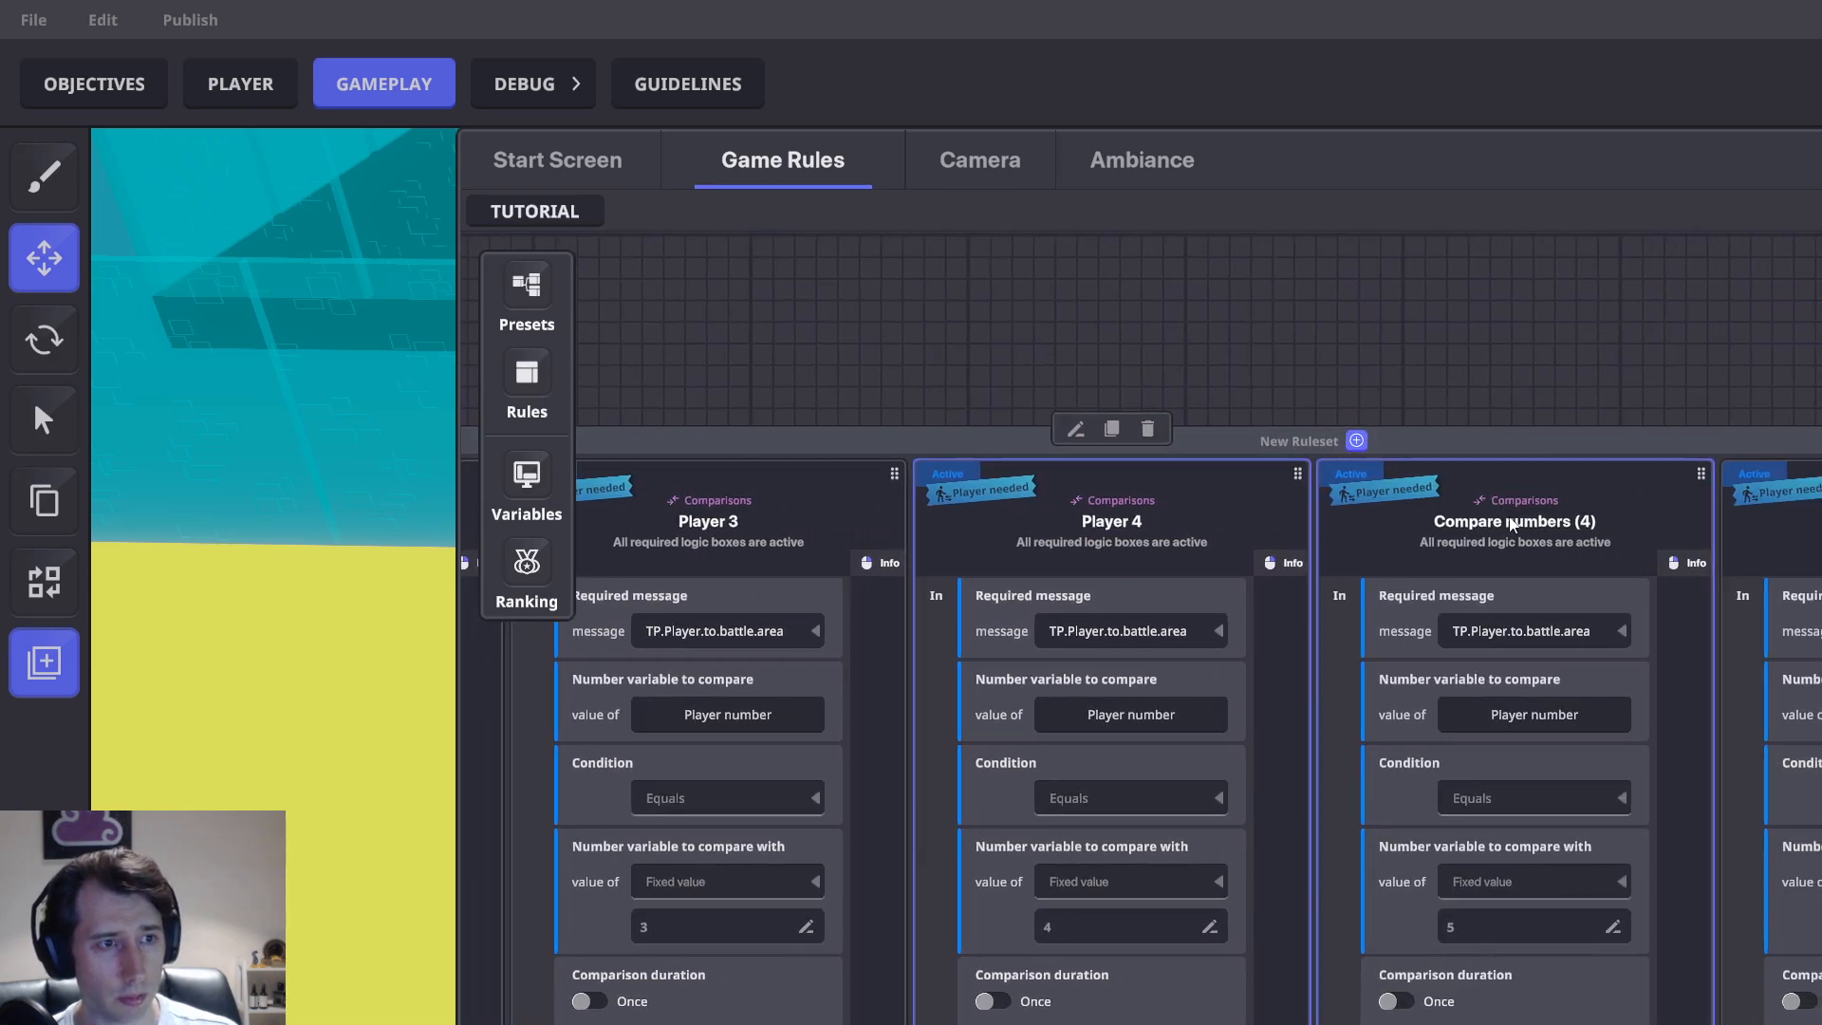
pyautogui.doubleClick(1509, 516)
pyautogui.write('Player 5')
pyautogui.press('Return')
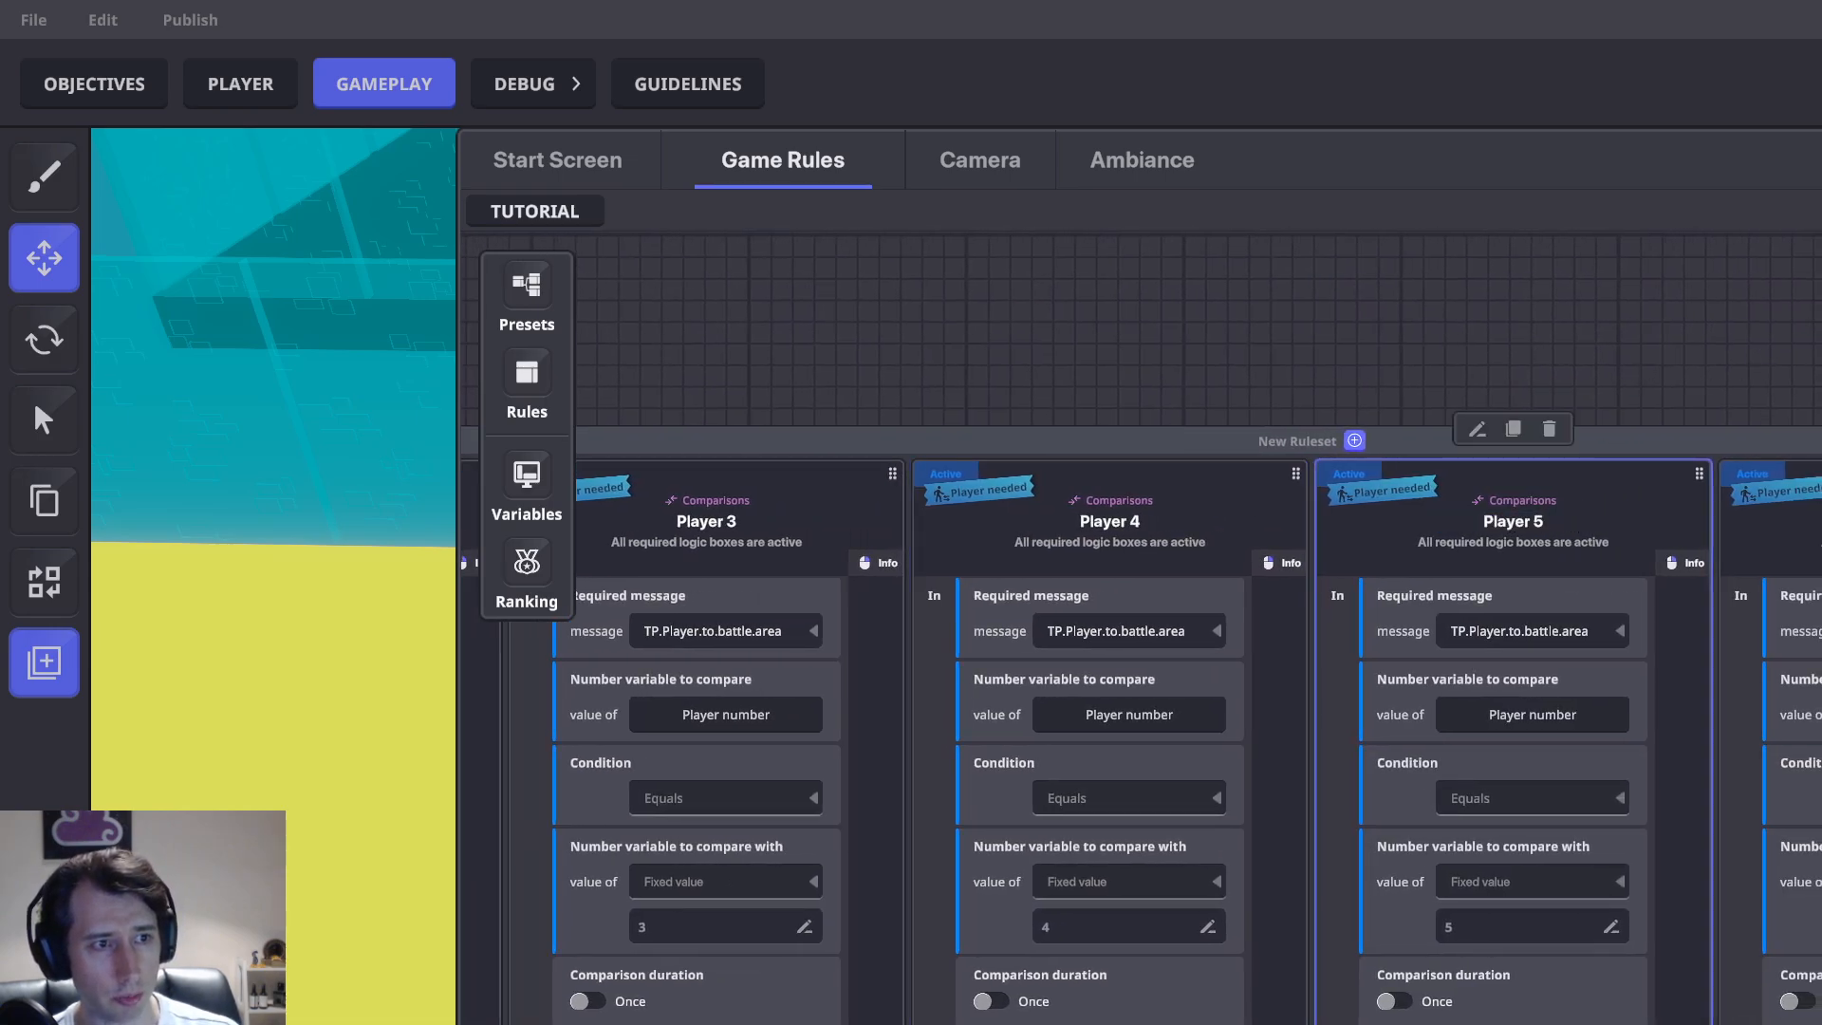
# Rename the rules comparing the player number with 6 and 7 as Player 6 and Player 7
pyautogui.scroll(-3, 1570, 517)
pyautogui.doubleClick(1462, 518)
pyautogui.write('Player 6')
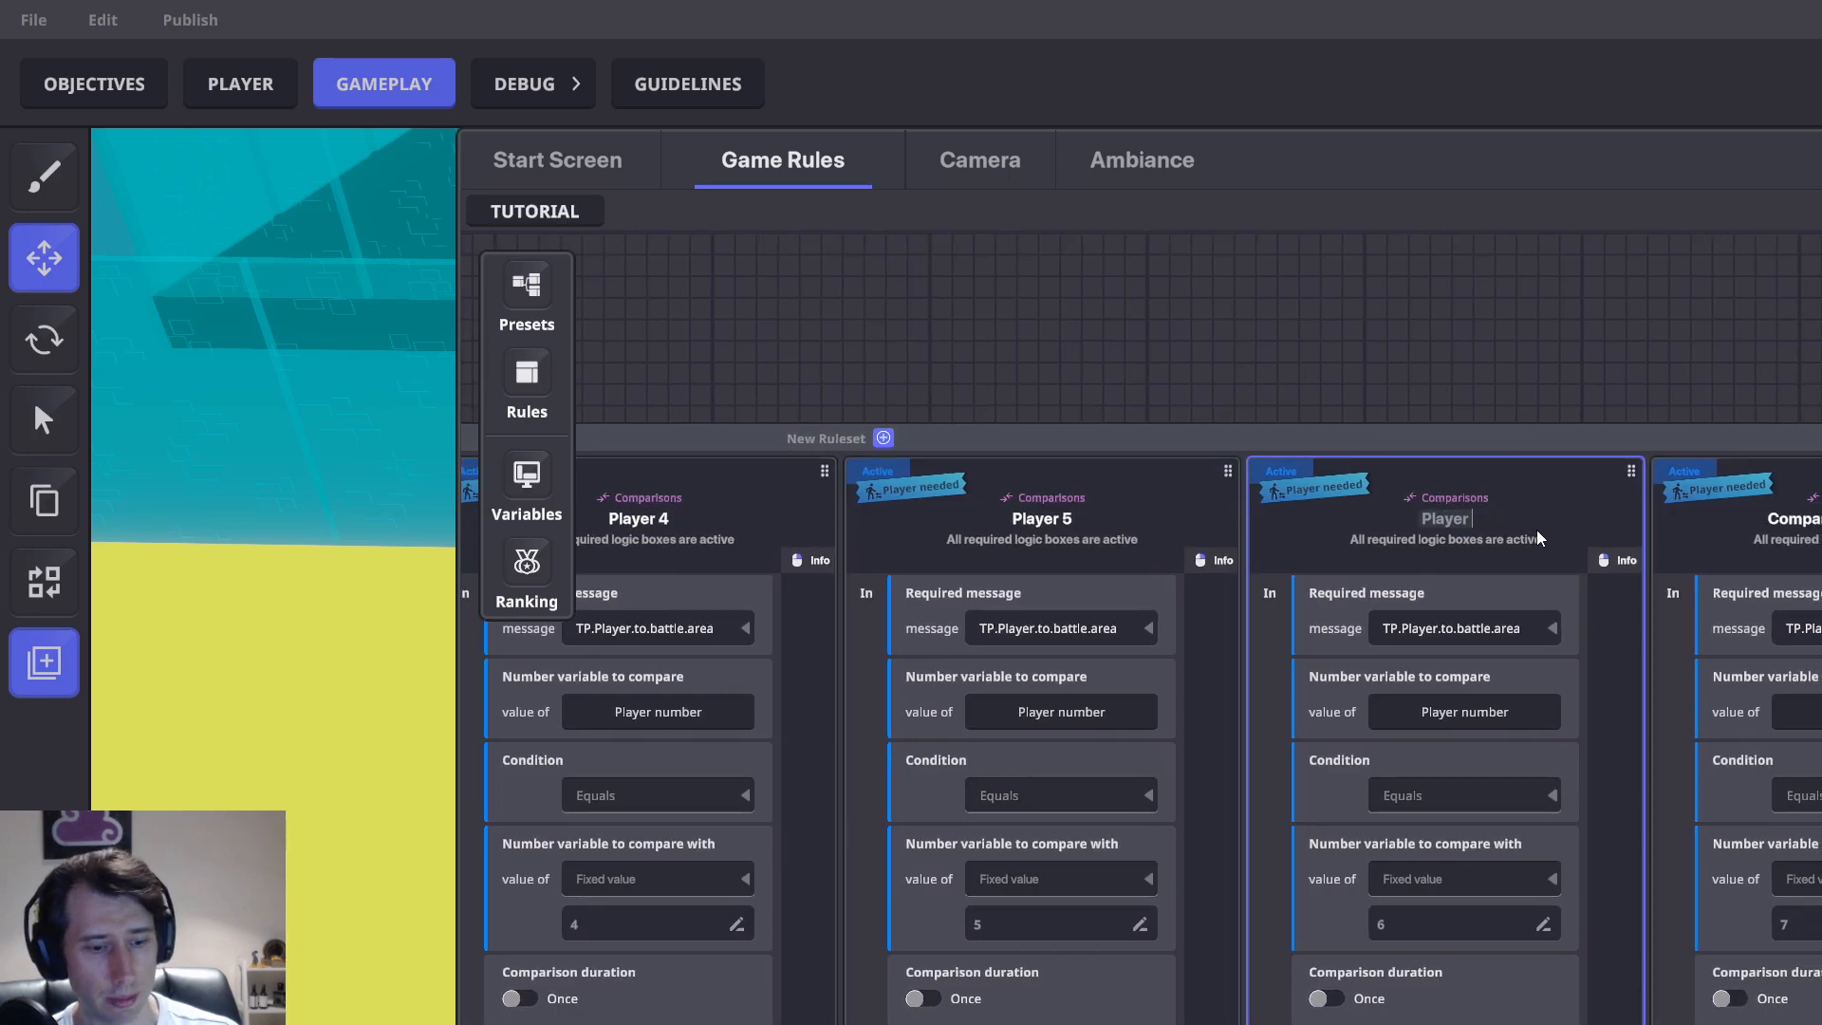
pyautogui.press('Return')
pyautogui.moveTo(1699, 344); pyautogui.dragTo(1353, 459)
pyautogui.doubleClick(1429, 501)
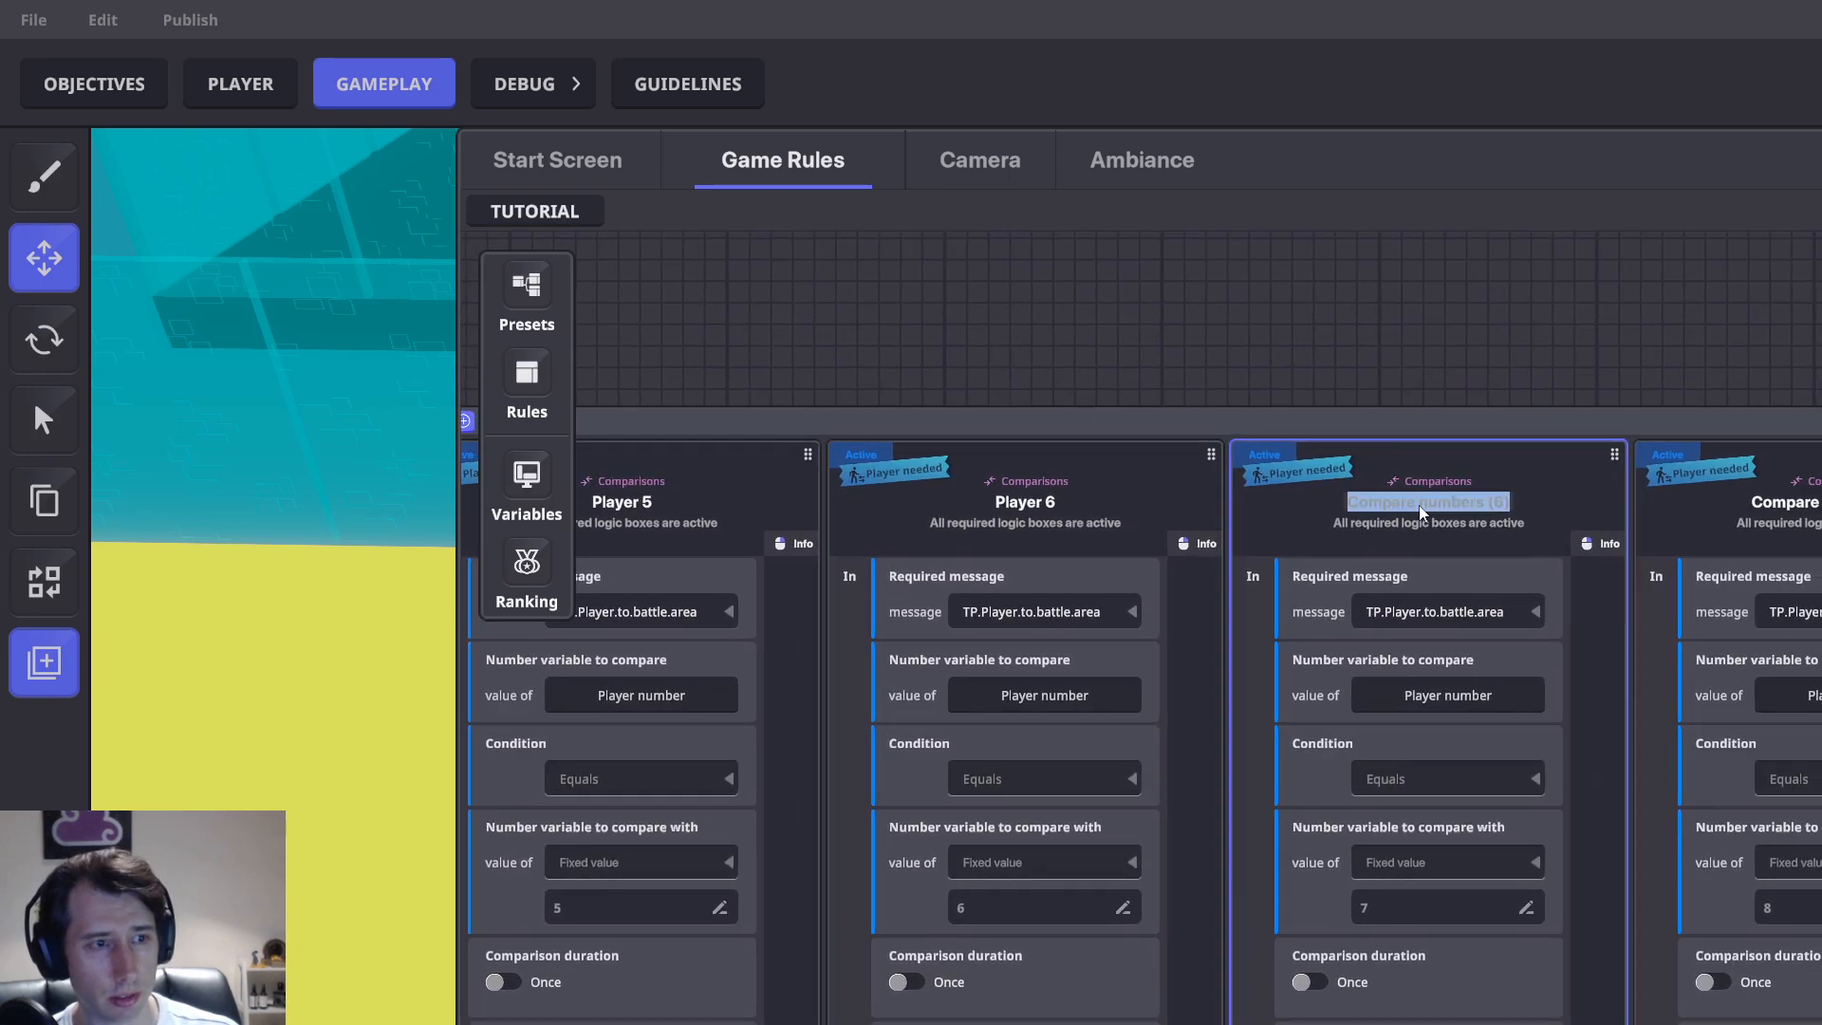
pyautogui.write('Player 7')
pyautogui.press('Return')
# Rename the rule comparing the player number with 8 as Player 8
pyautogui.moveTo(1554, 340); pyautogui.dragTo(1281, 357)
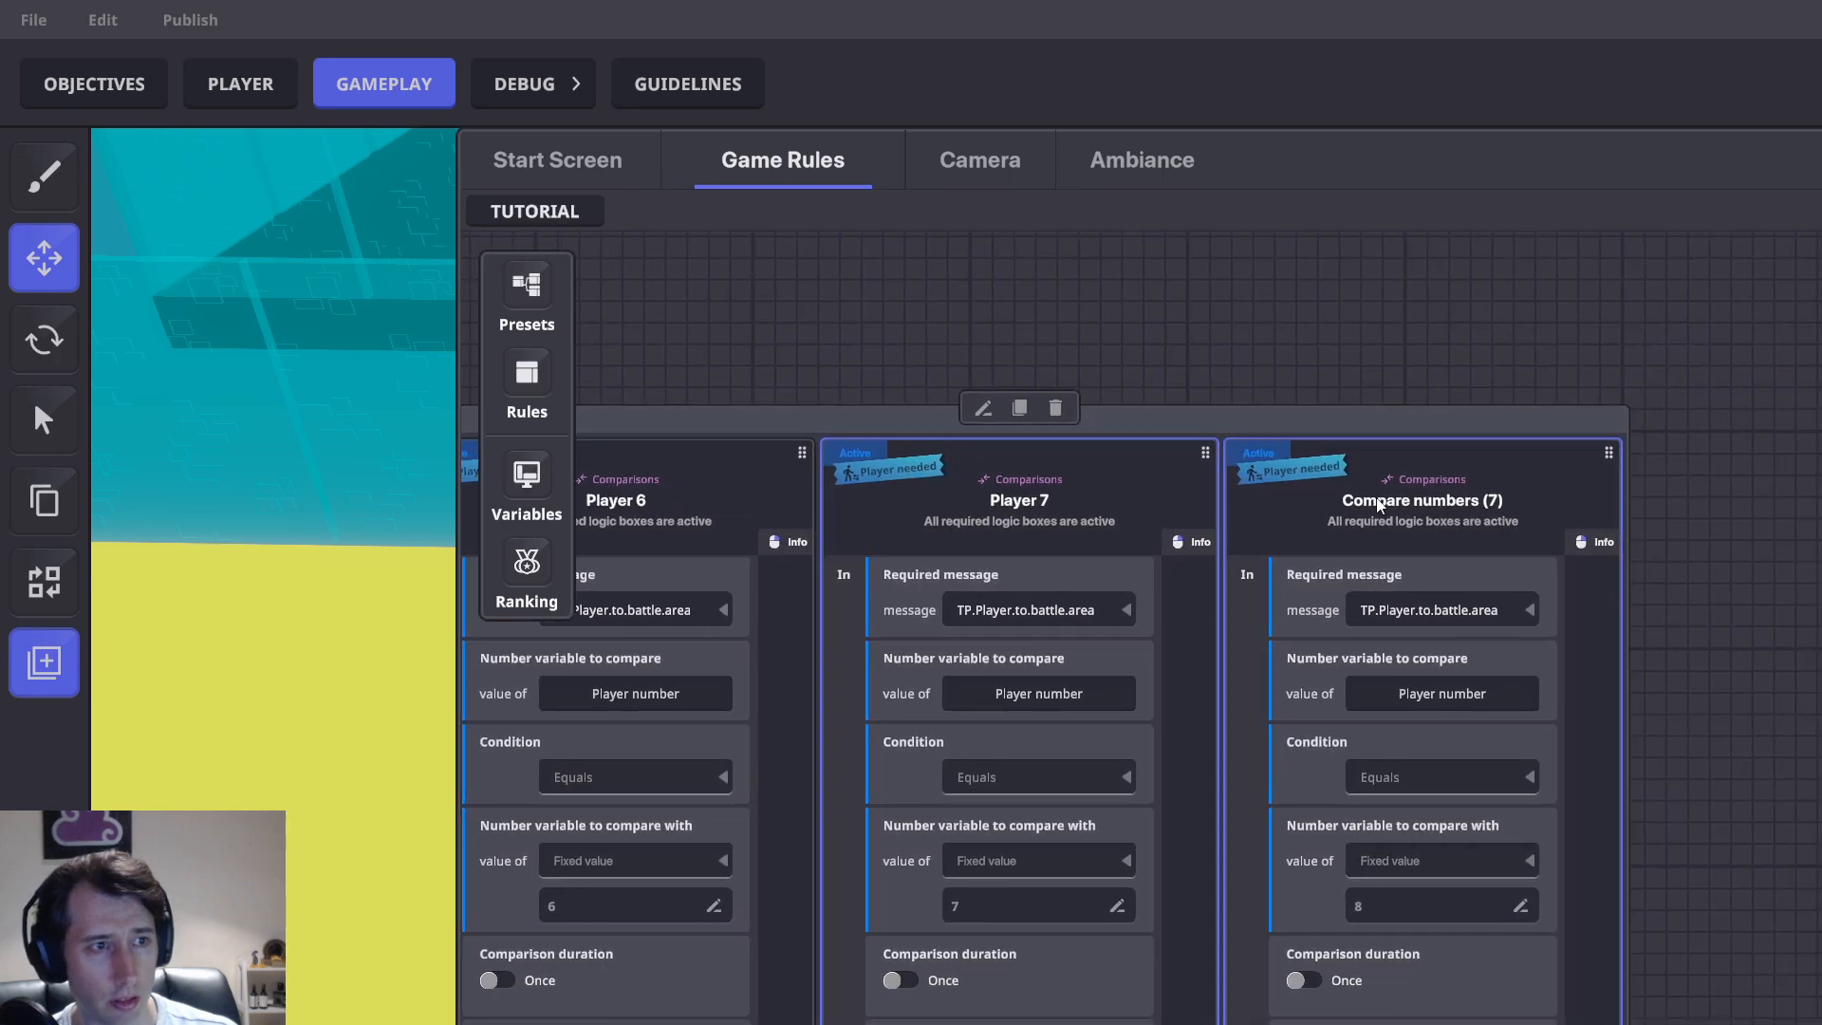
pyautogui.doubleClick(1376, 497)
pyautogui.write('Player 8')
pyautogui.press('Return')
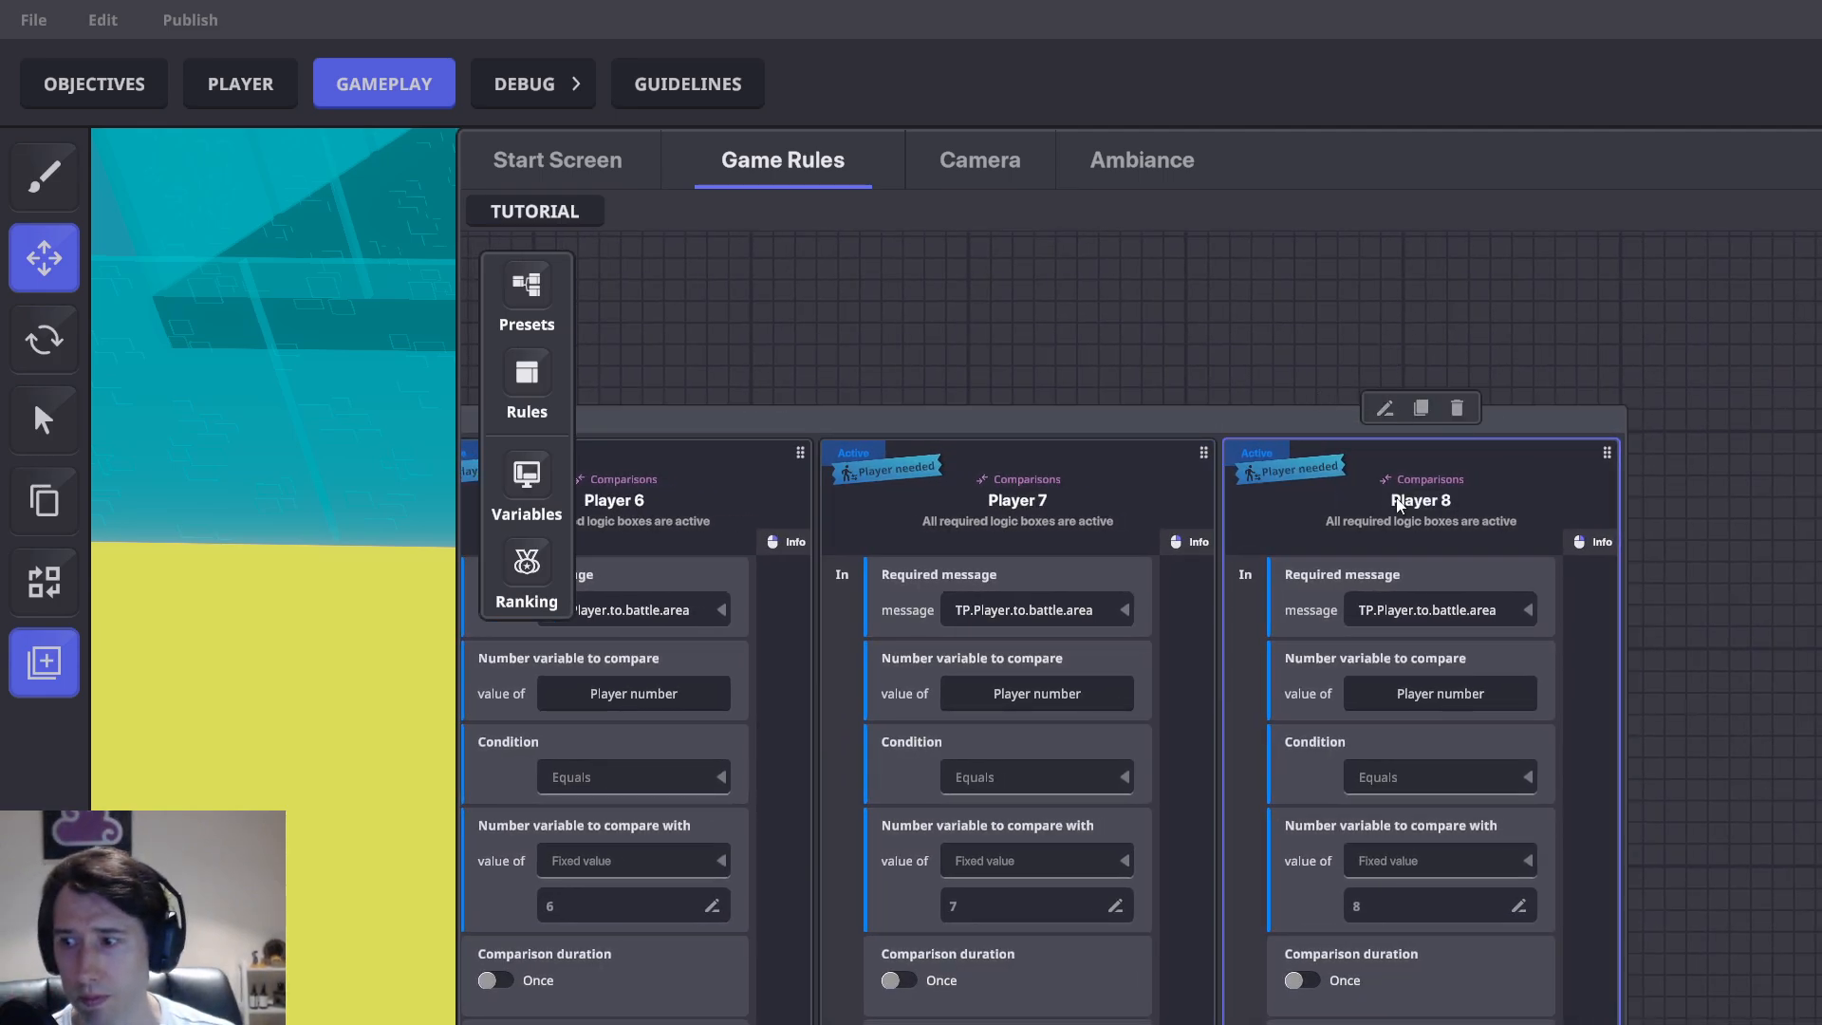
# Rename the ruleset that checks and deducts 40 money for the wheel spin as Wheel RNG
pyautogui.moveTo(995, 295); pyautogui.dragTo(1604, 498)
pyautogui.moveTo(816, 385); pyautogui.dragTo(1521, 527)
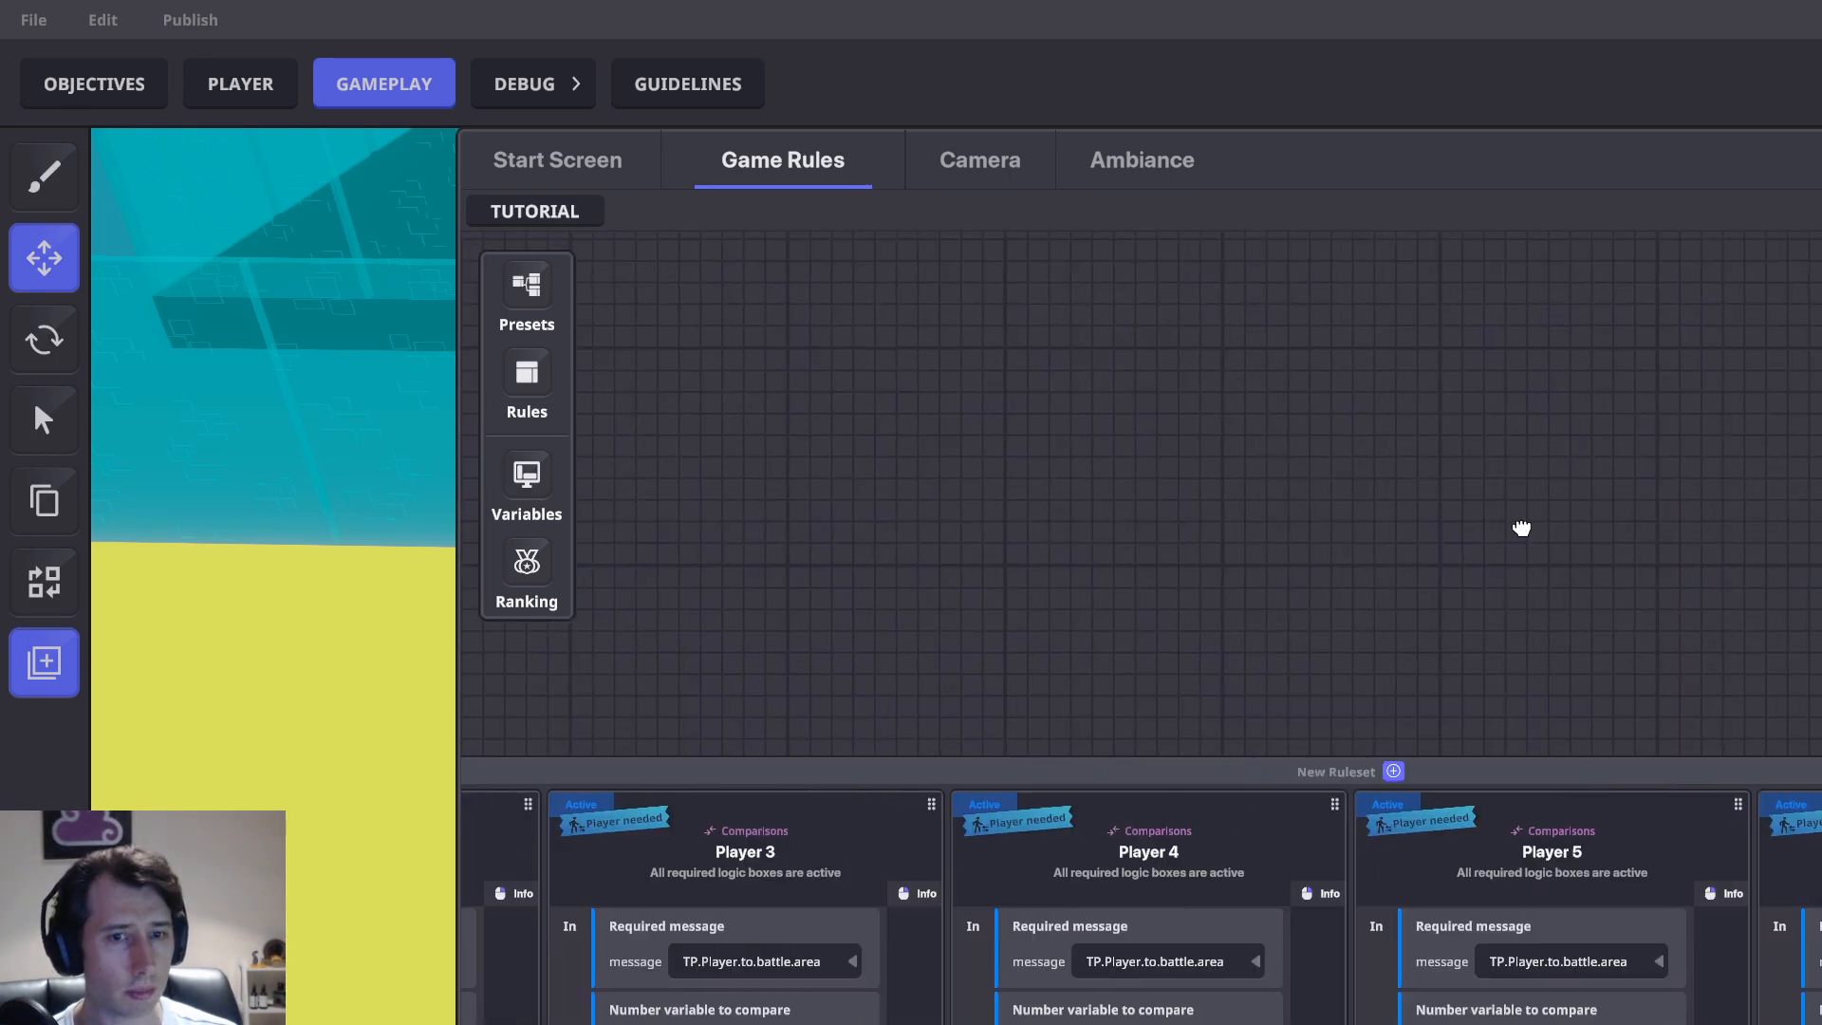
pyautogui.moveTo(878, 499); pyautogui.dragTo(1550, 568)
pyautogui.moveTo(754, 565); pyautogui.dragTo(1595, 533)
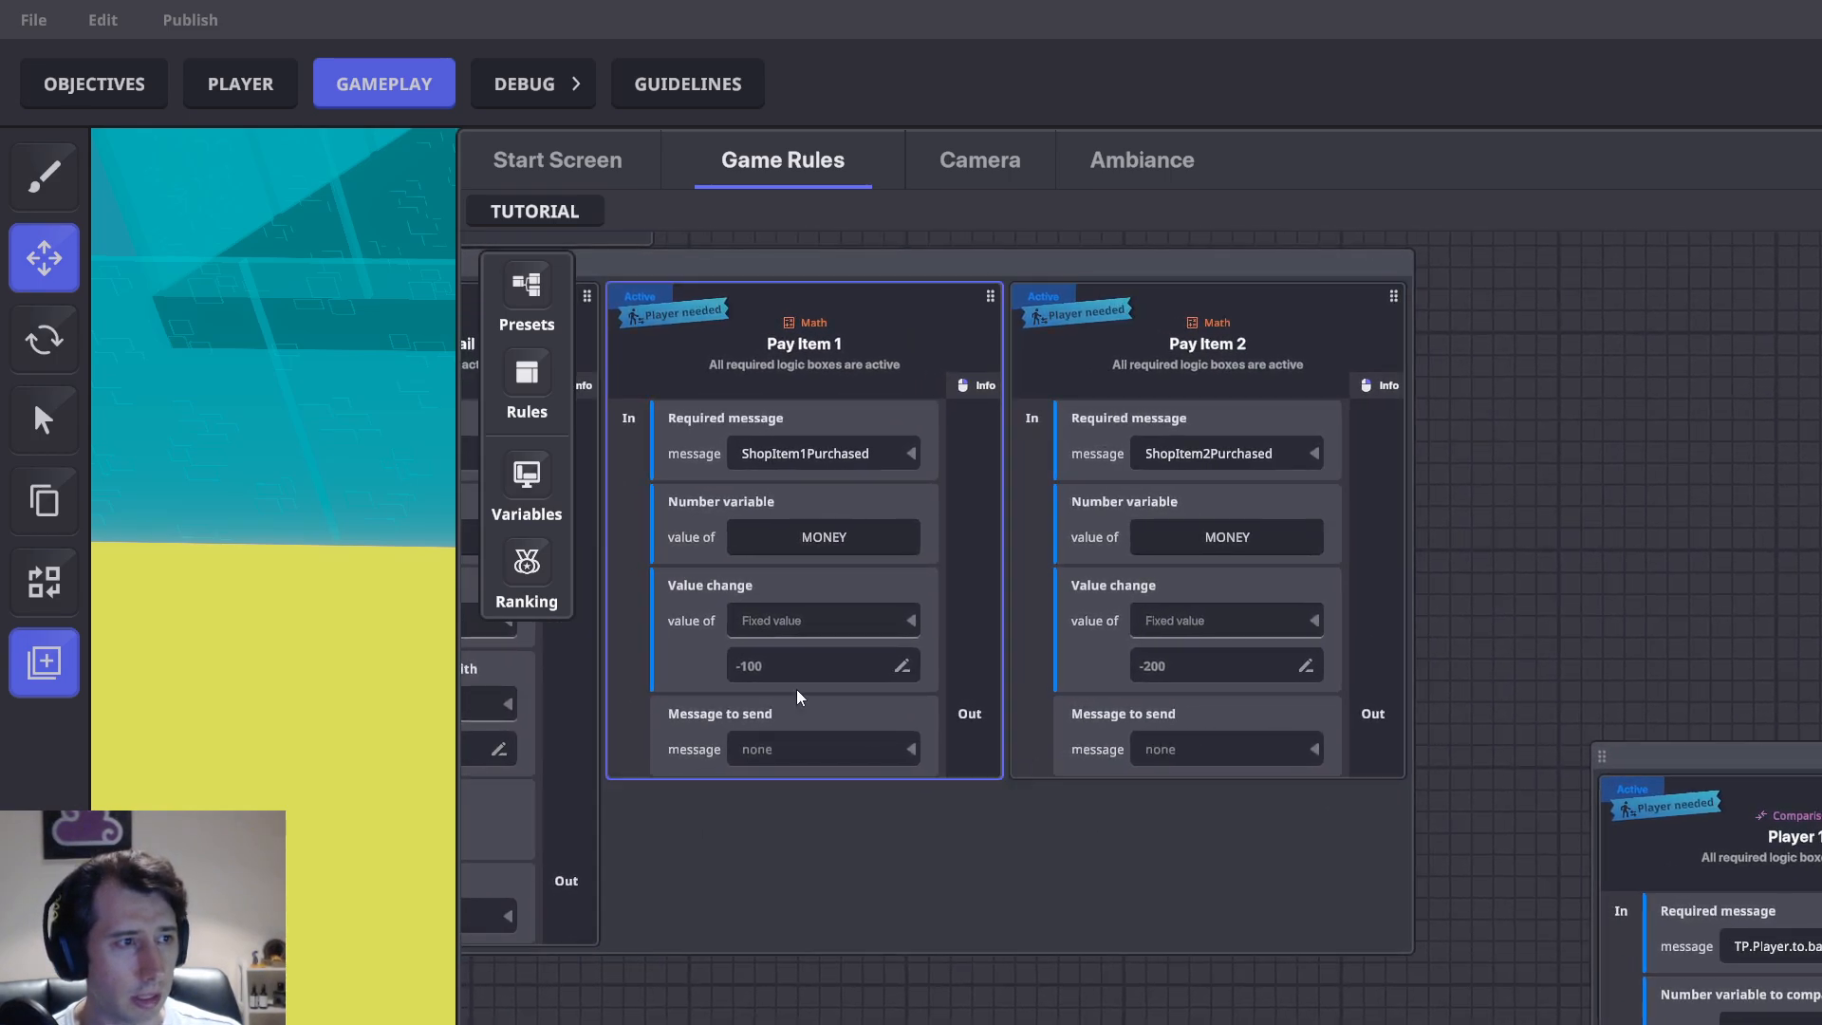
pyautogui.moveTo(888, 533); pyautogui.dragTo(1756, 869)
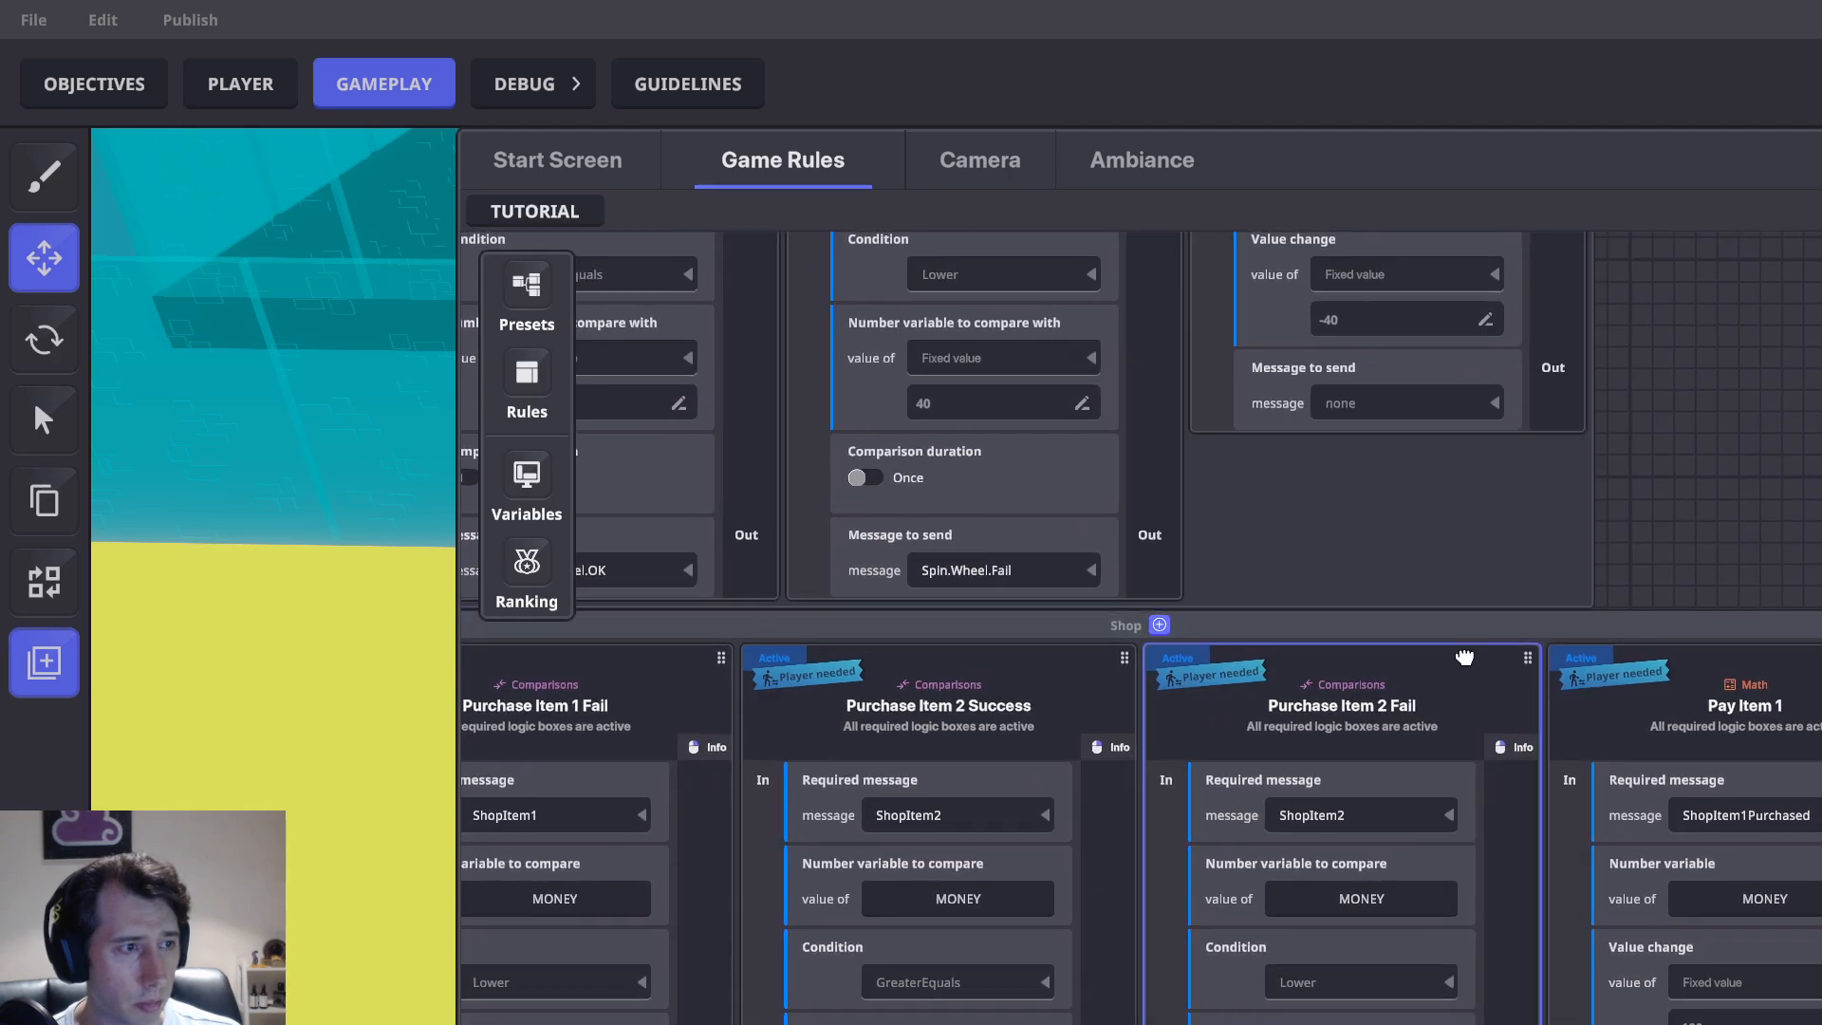
pyautogui.moveTo(1464, 659); pyautogui.dragTo(1604, 968)
pyautogui.moveTo(1061, 484); pyautogui.dragTo(1215, 707)
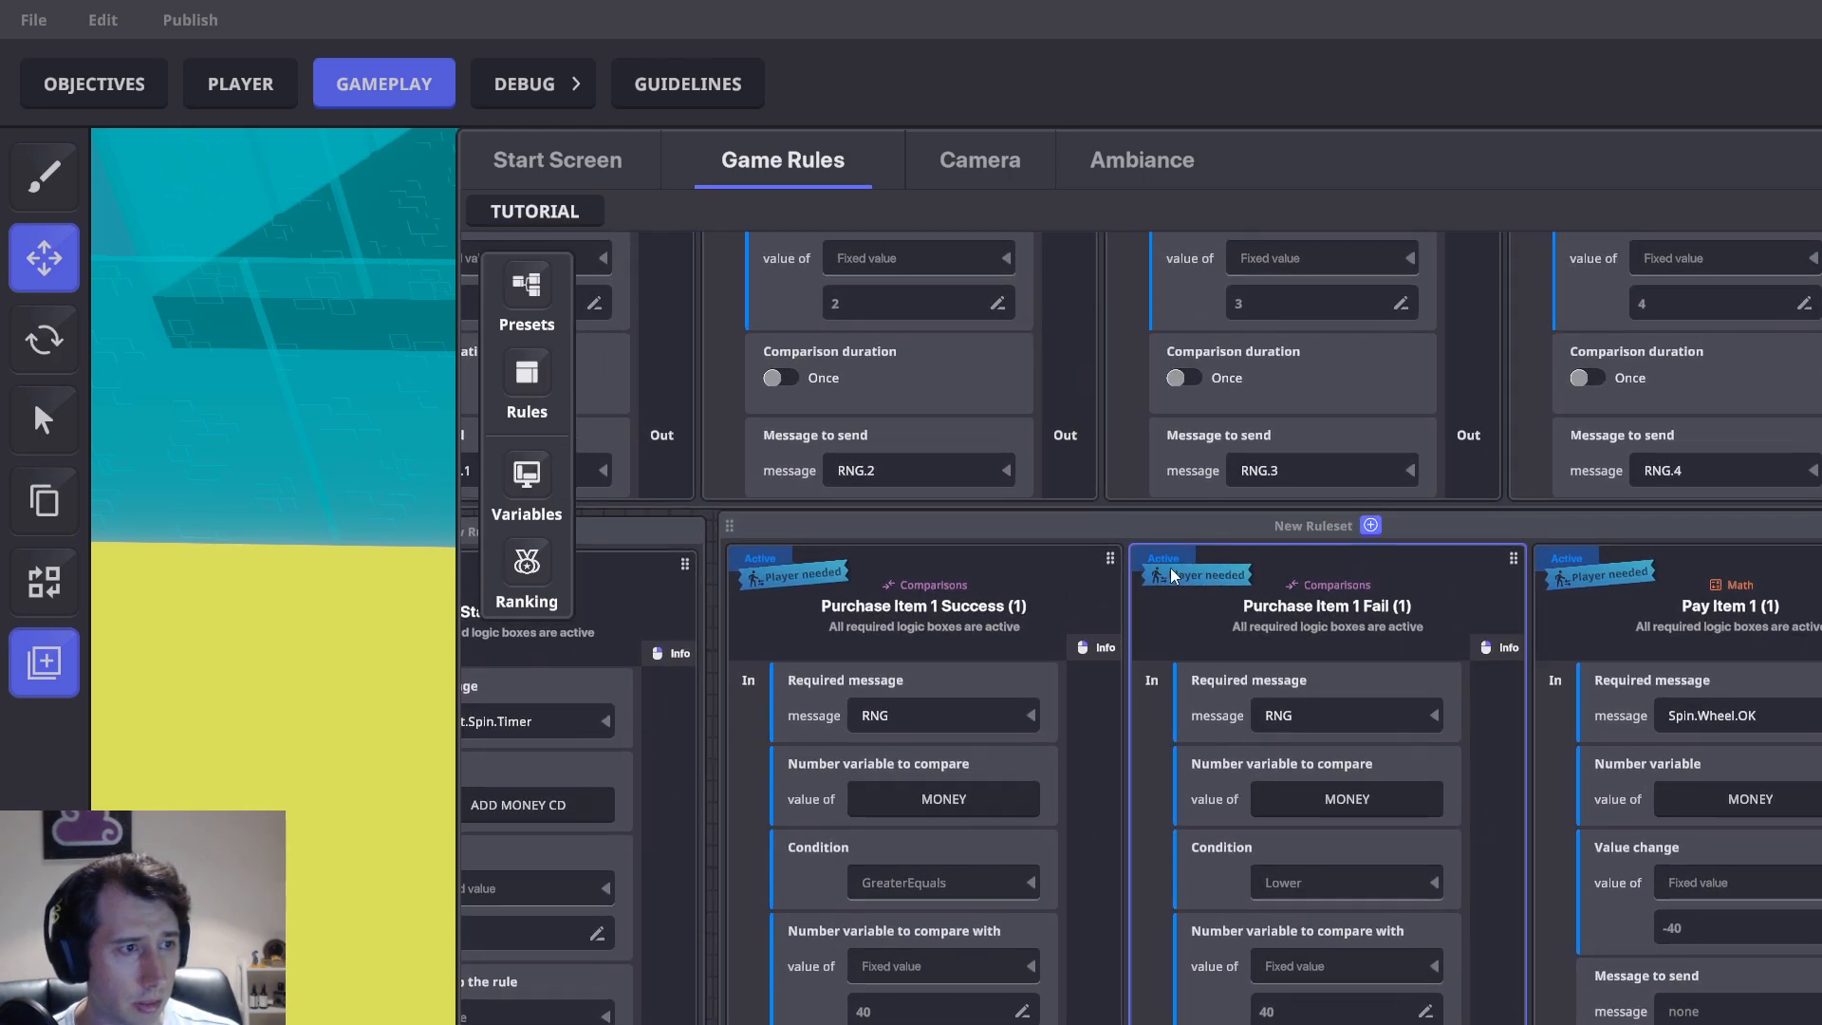
pyautogui.moveTo(1171, 568); pyautogui.dragTo(1595, 493)
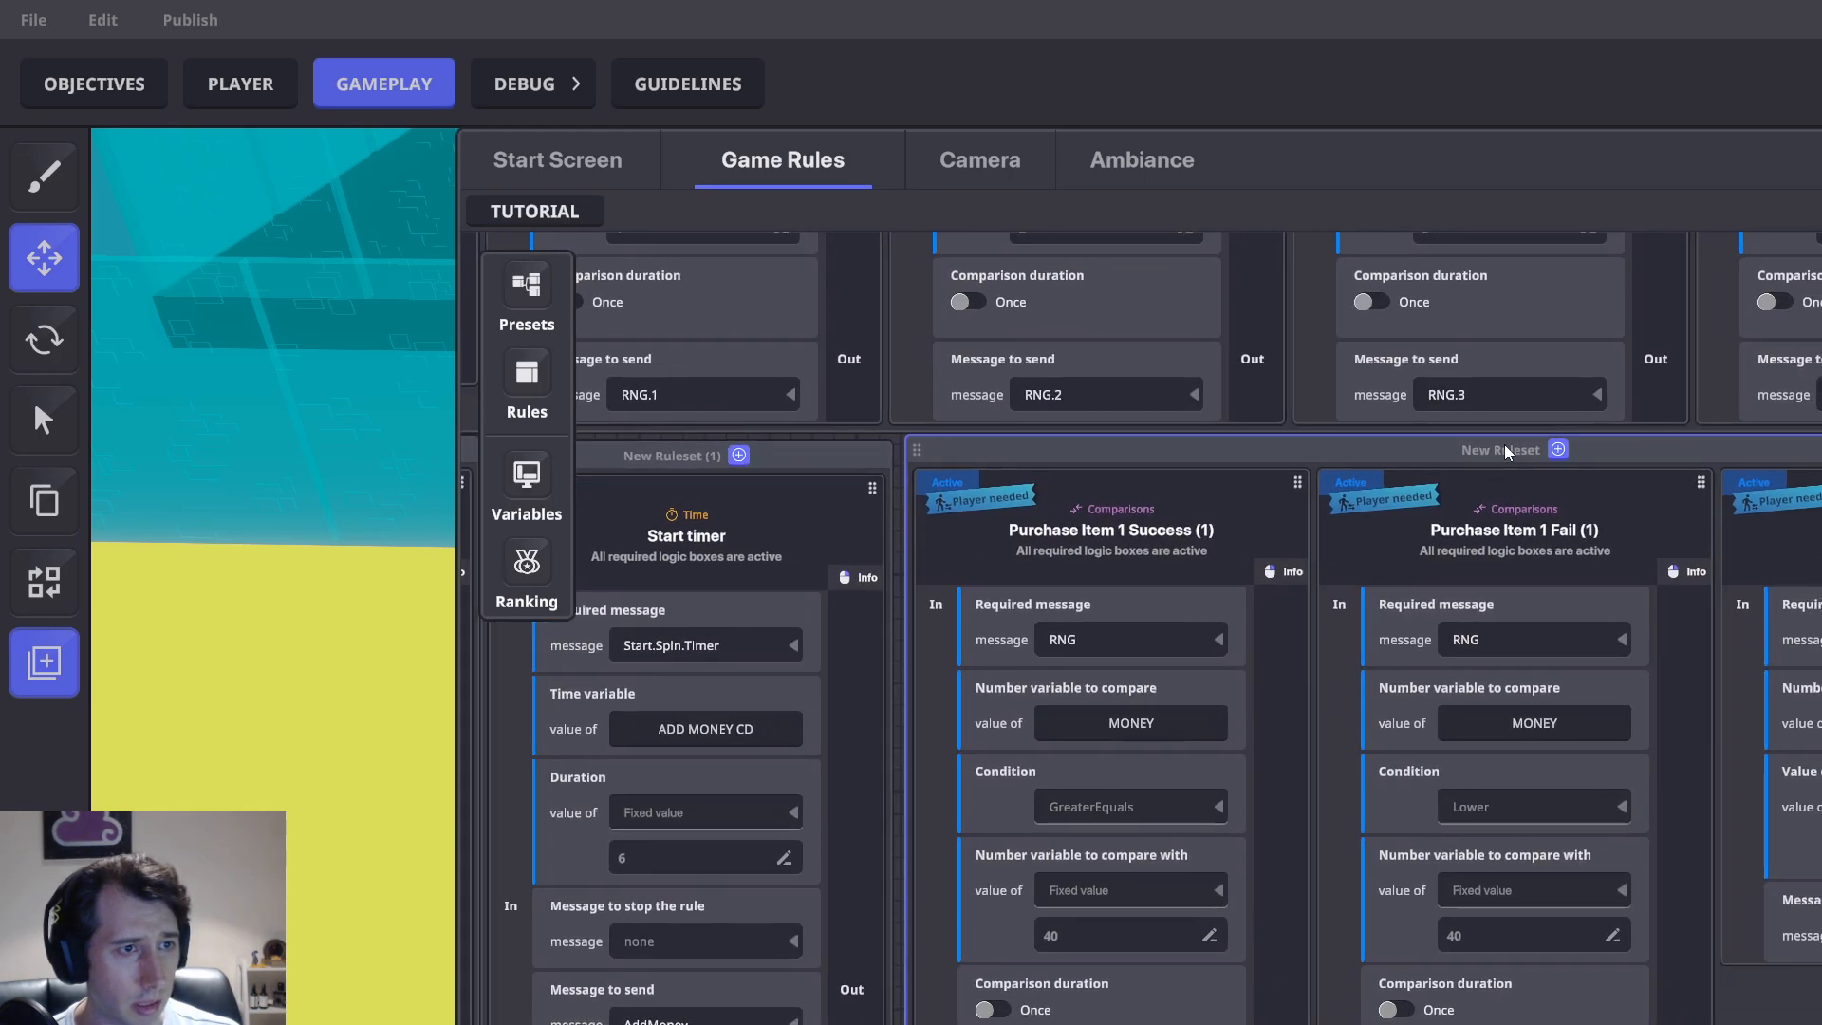
pyautogui.doubleClick(1507, 448)
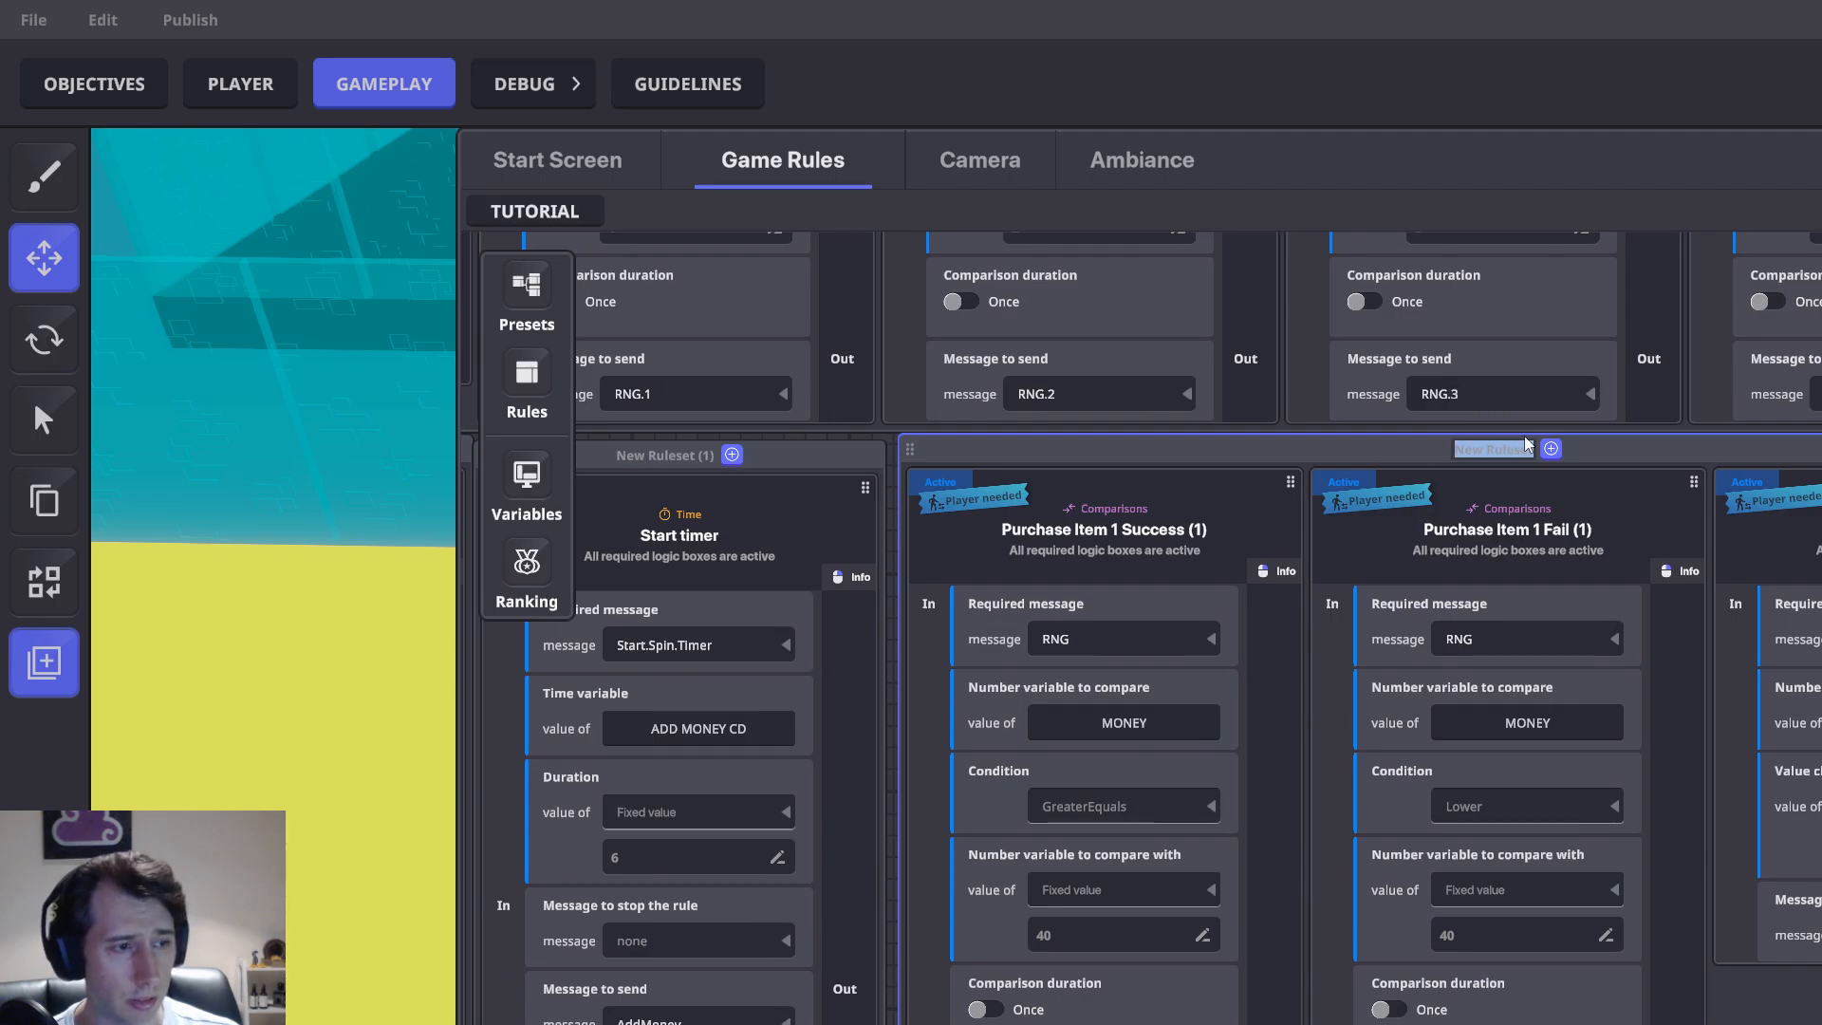
pyautogui.write('Wheel')
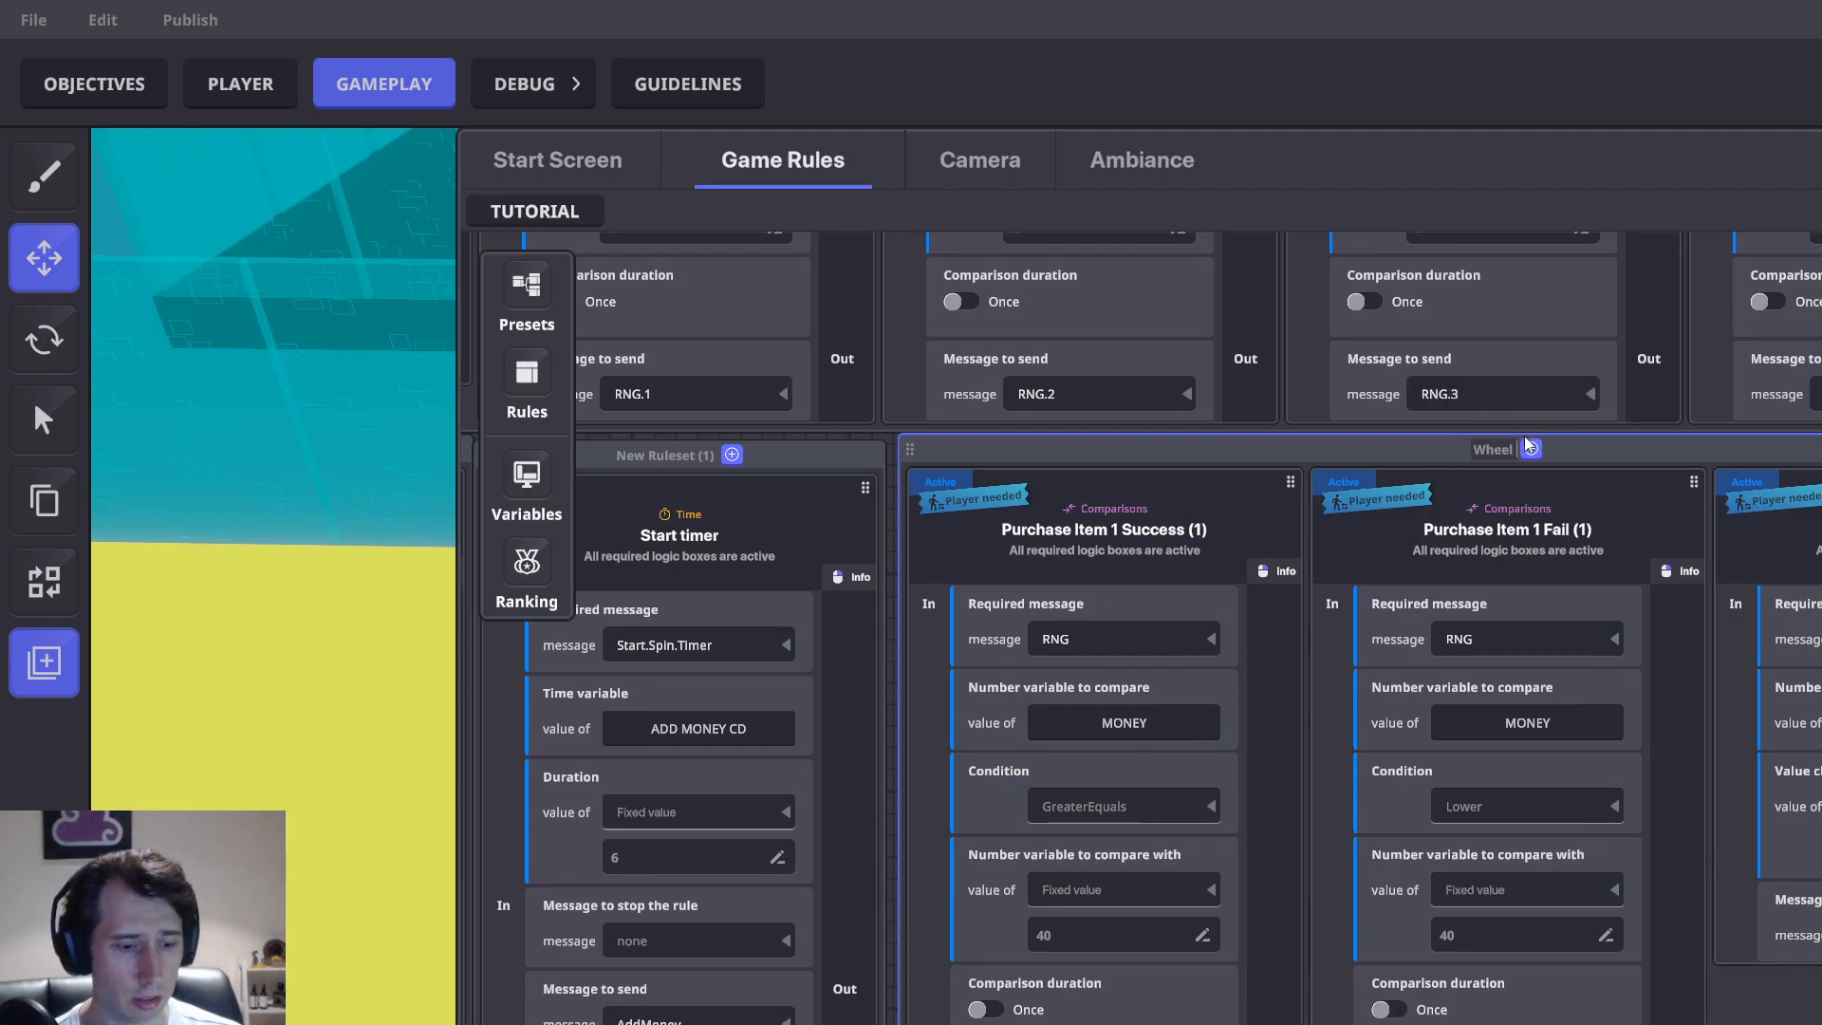
pyautogui.press('Return')
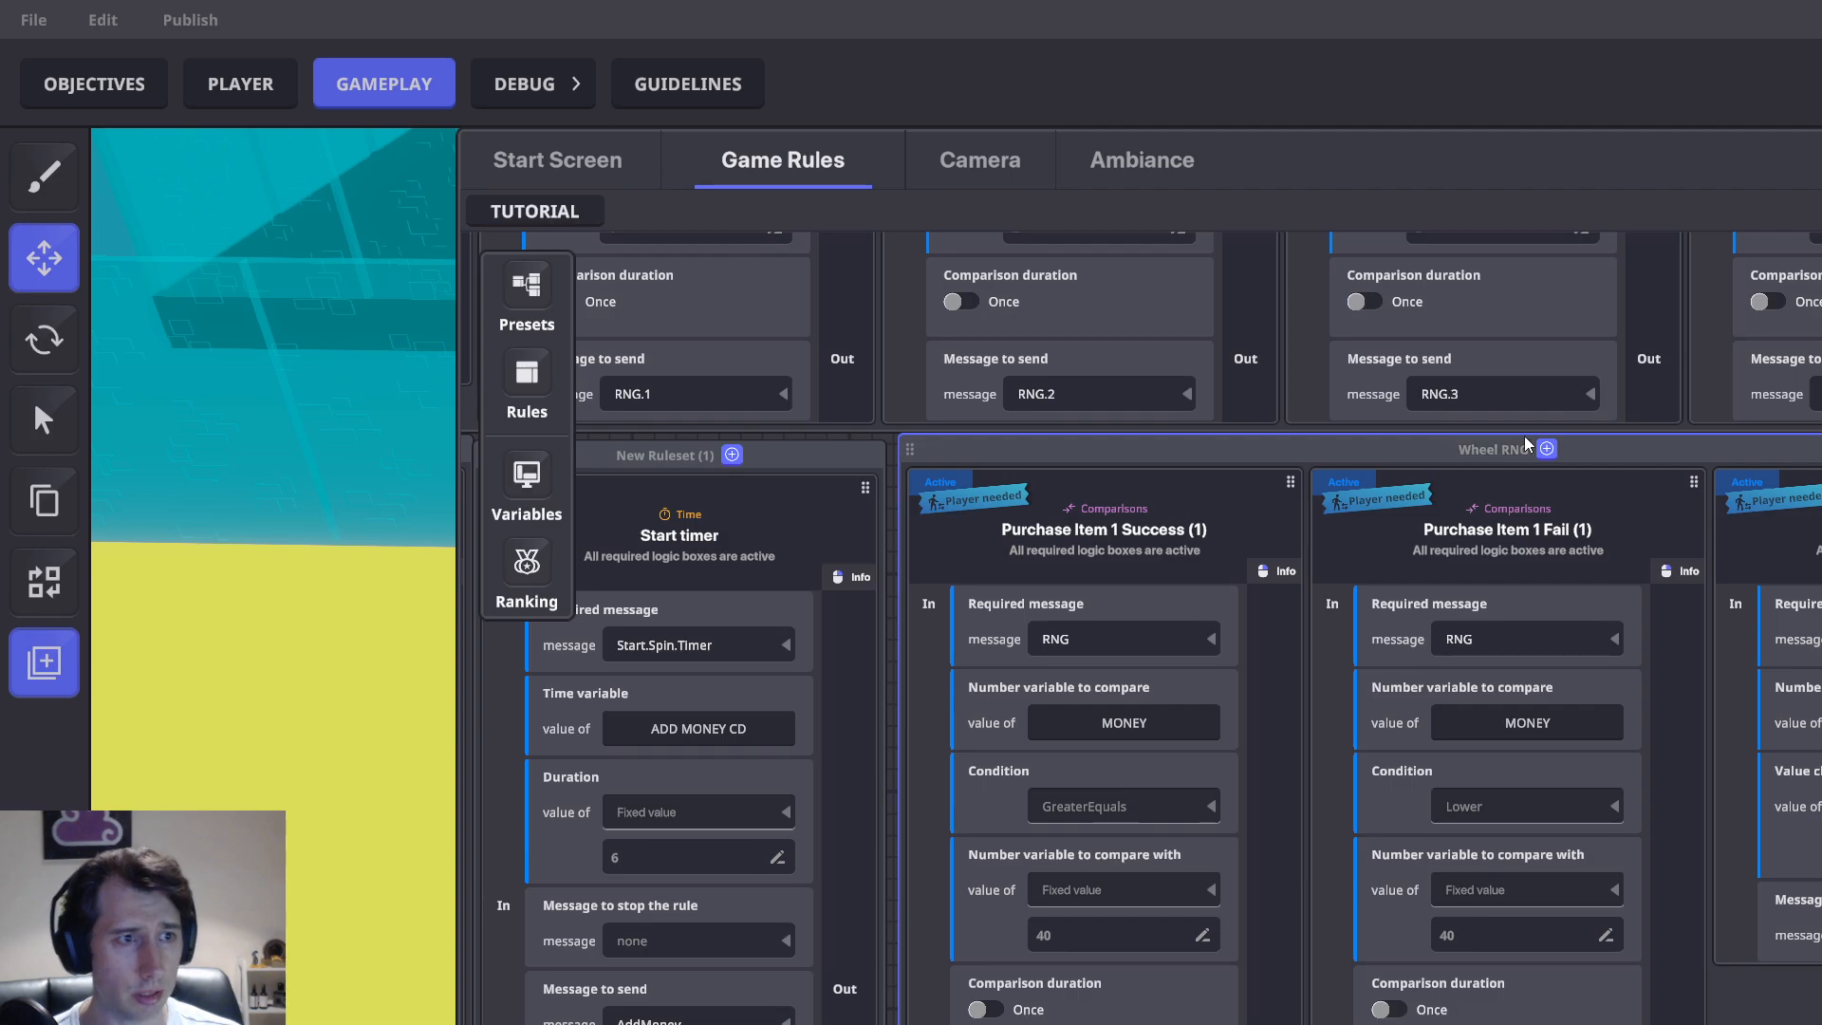
# Move the ADD MONEY CD and SPIN WHEEL timer rules out of their separate rulesets into the Wheel RNG ruleset
pyautogui.moveTo(1074, 474); pyautogui.dragTo(1665, 551)
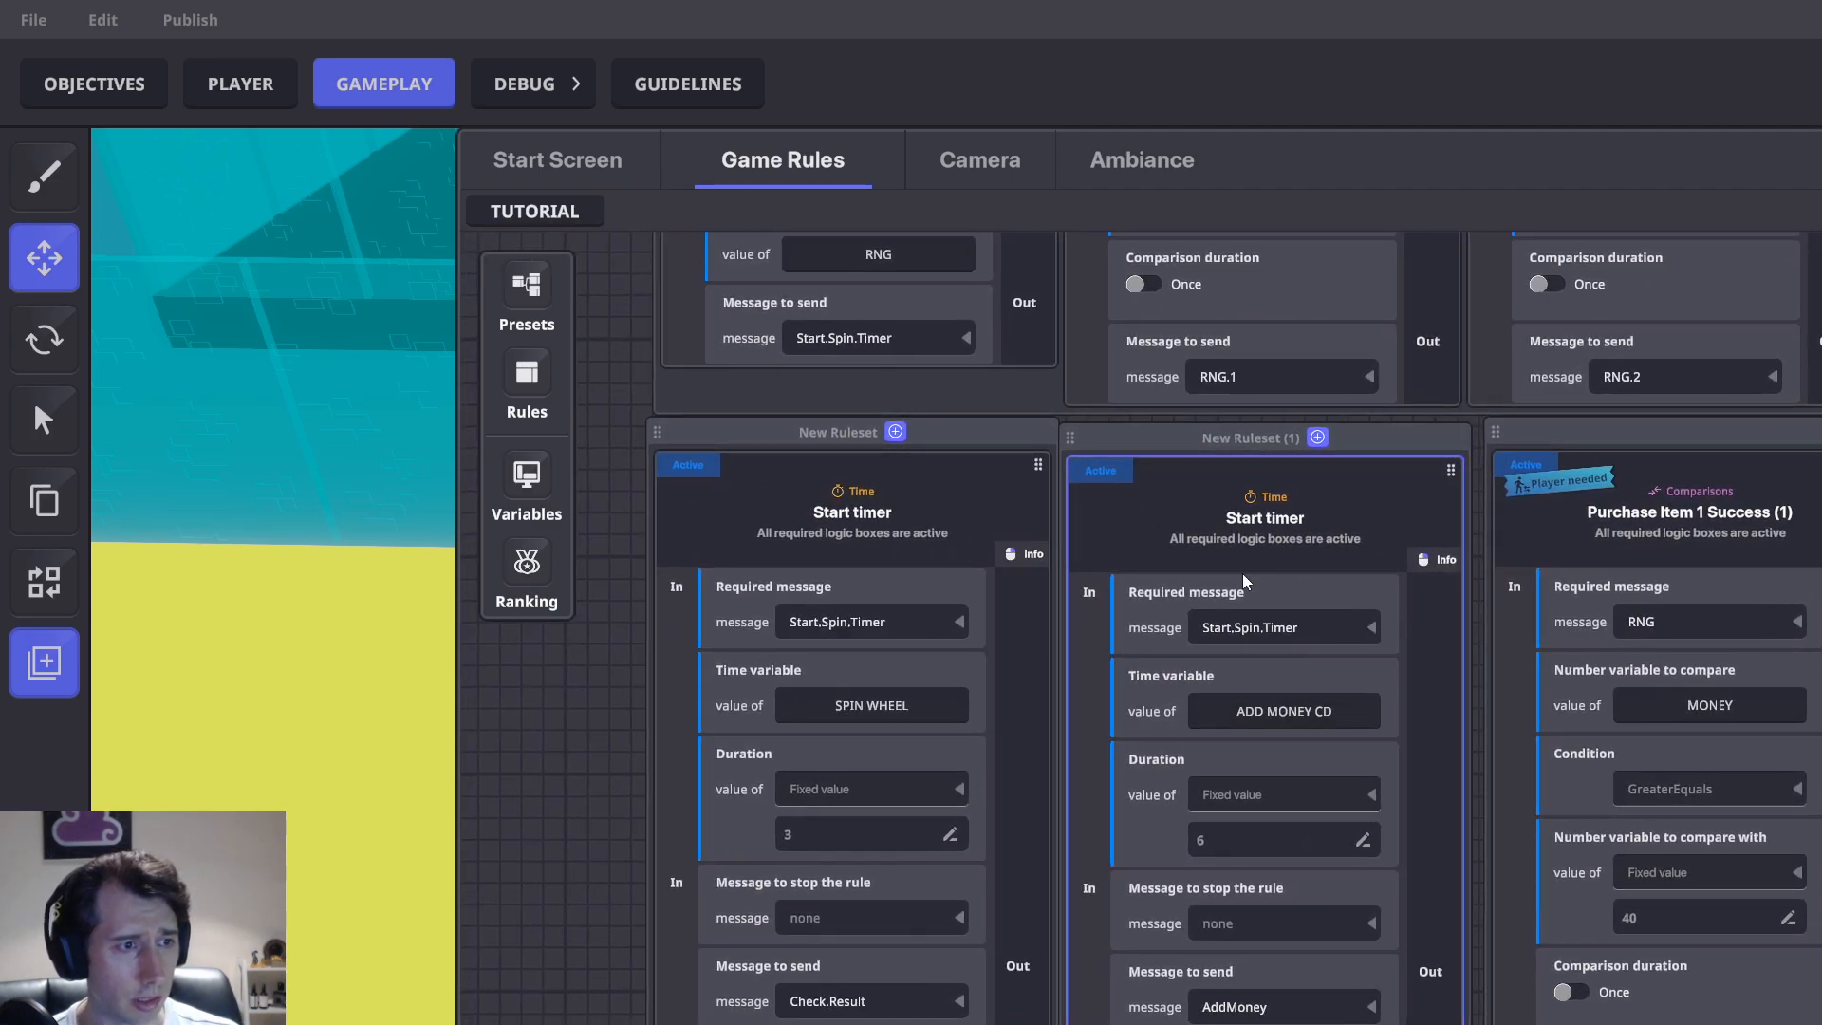
pyautogui.moveTo(1210, 503); pyautogui.dragTo(1777, 526)
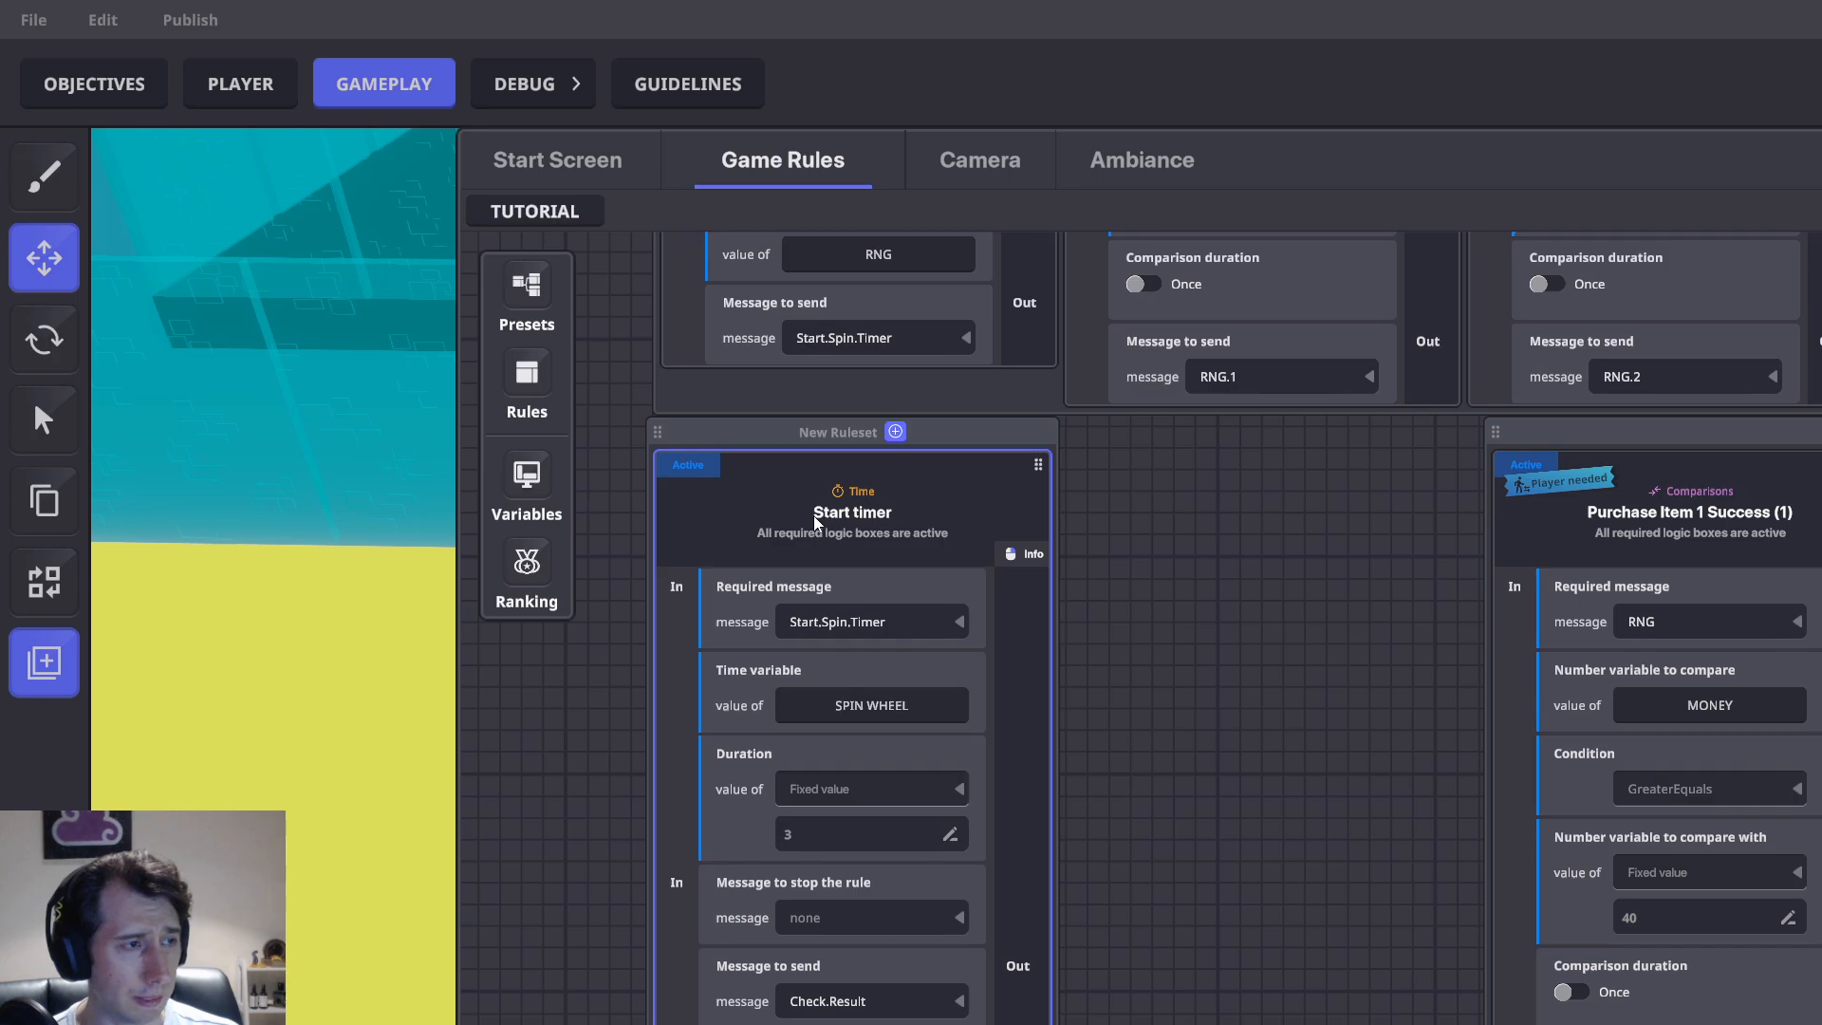
pyautogui.moveTo(809, 510); pyautogui.dragTo(1673, 566)
pyautogui.moveTo(1325, 519); pyautogui.dragTo(378, 605)
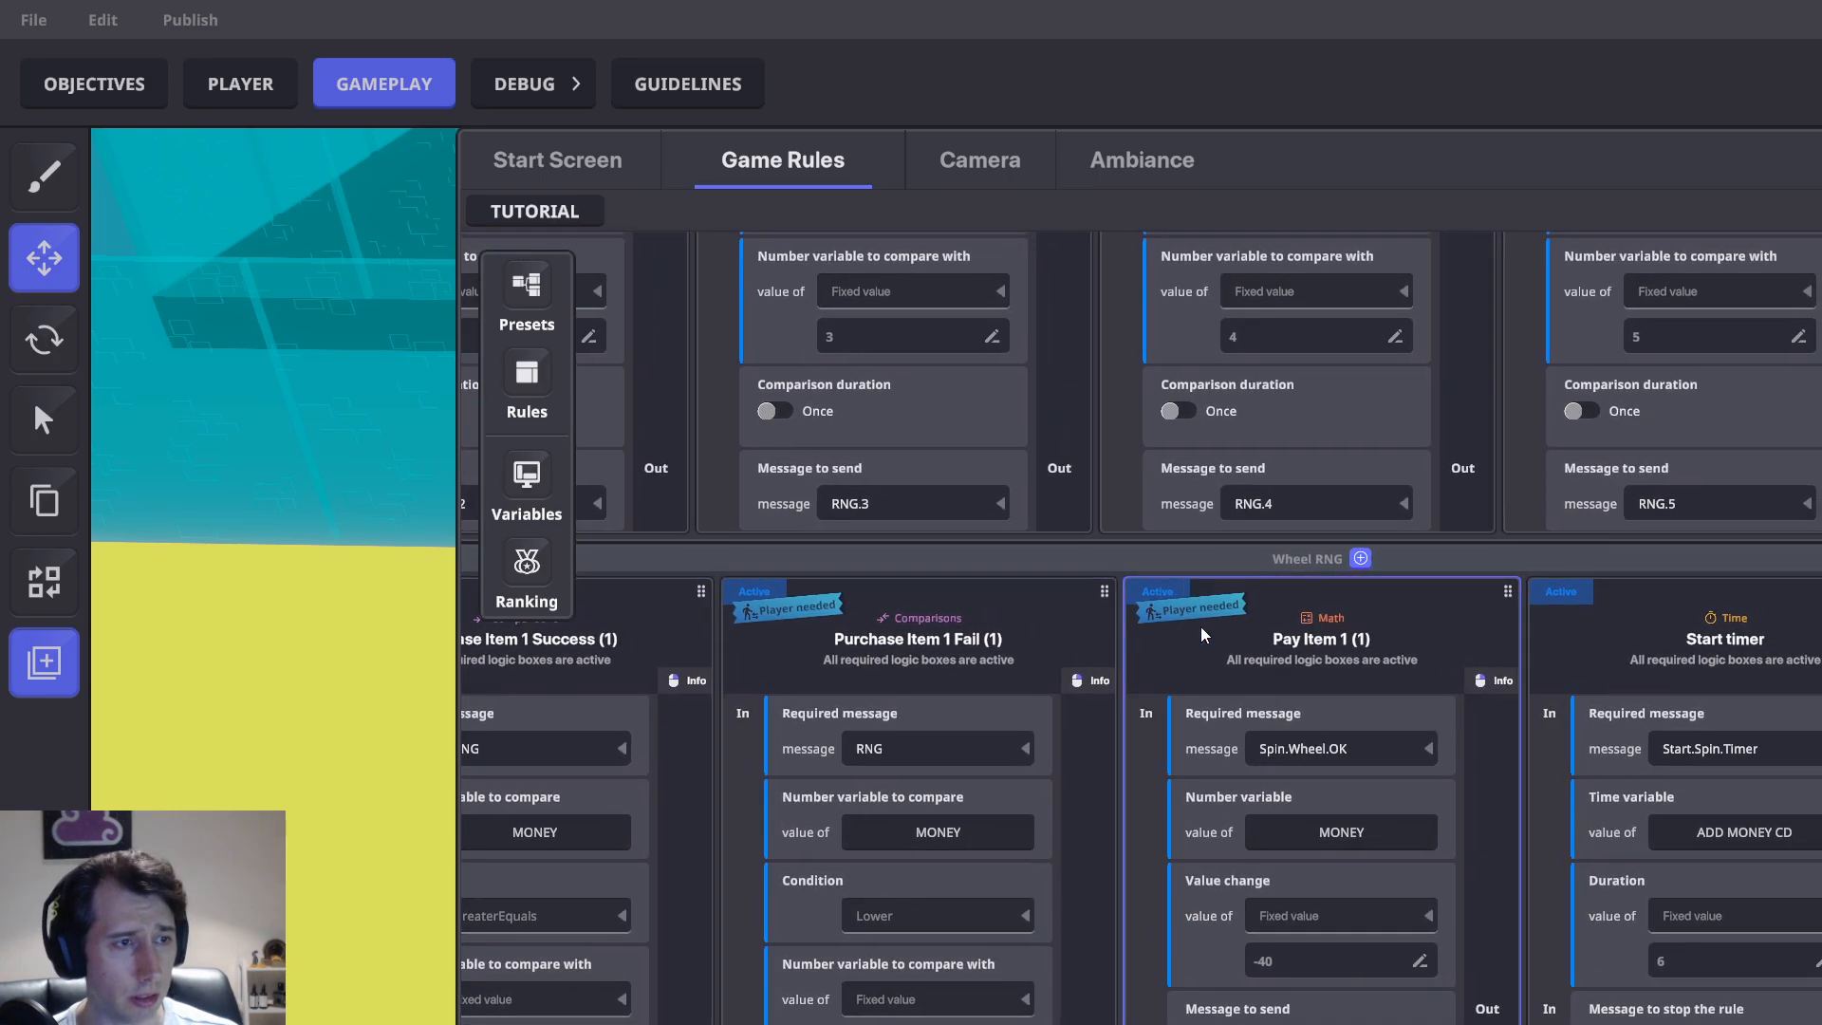
# Rename the ruleset holding the random number roll and the Check.Result comparisons after the wheel results
pyautogui.scroll(5, 1200, 627)
pyautogui.moveTo(1090, 601); pyautogui.dragTo(1557, 710)
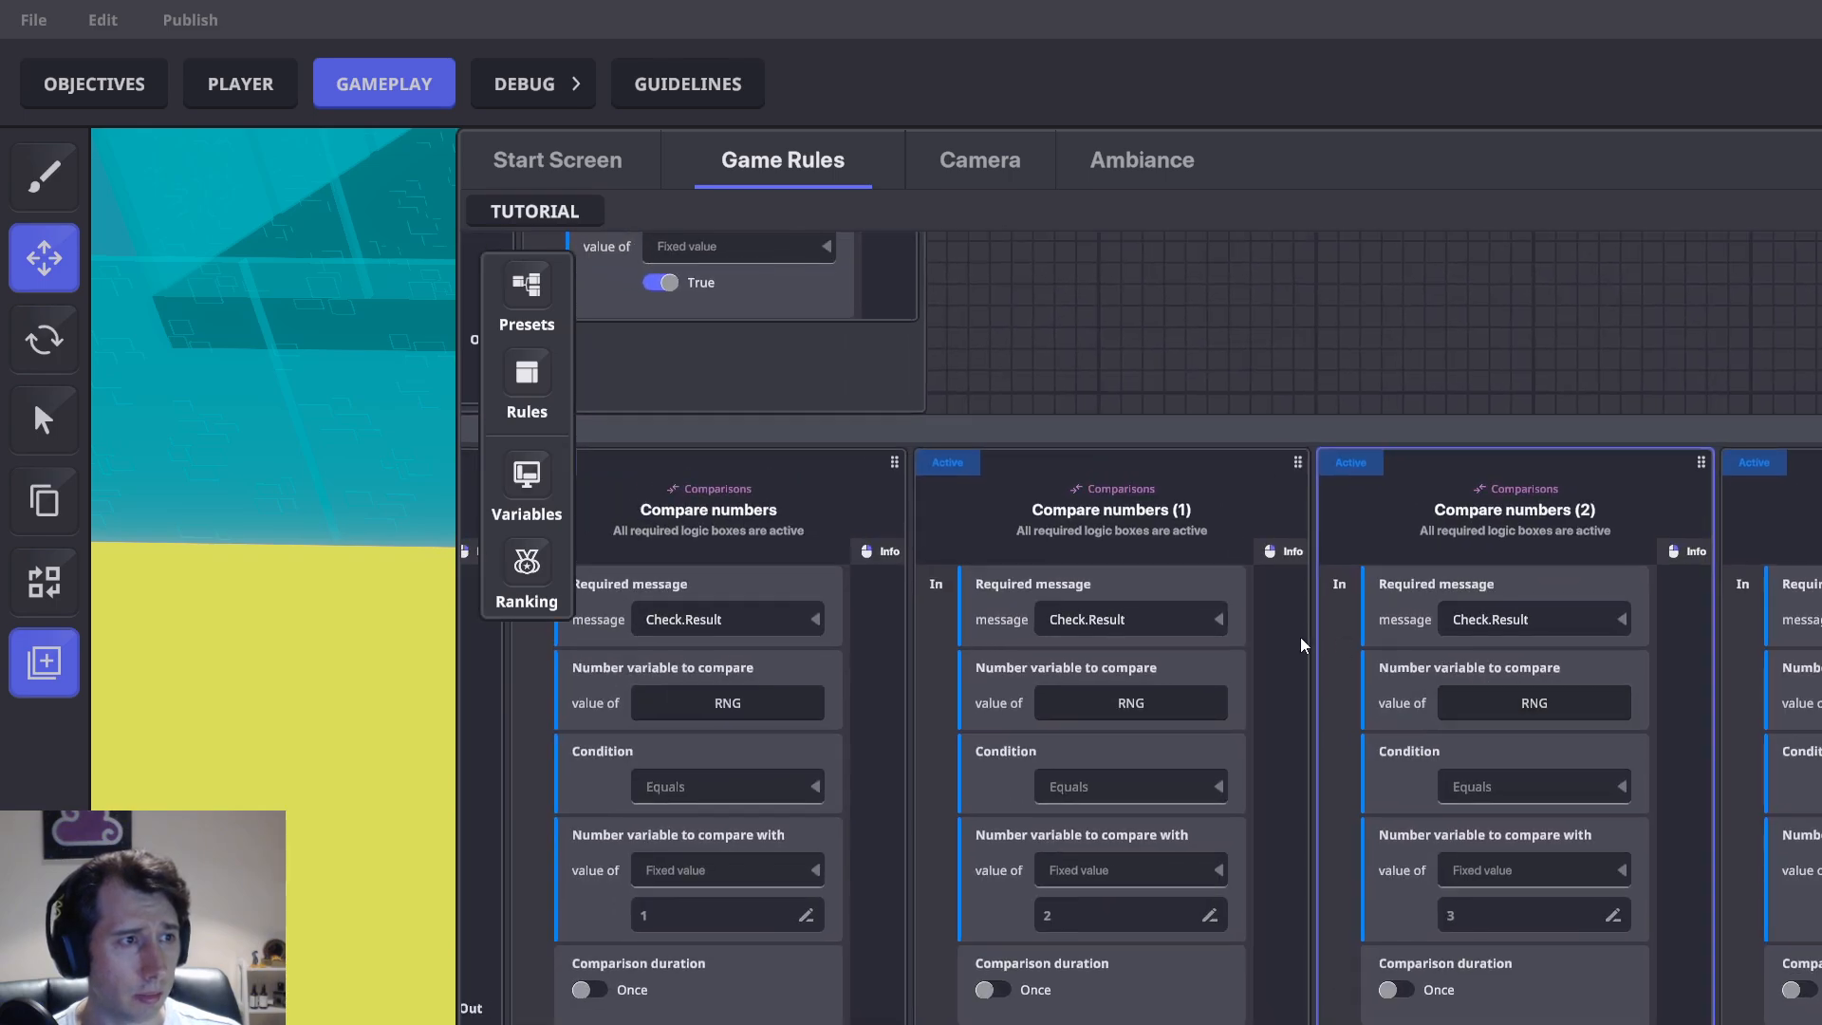
pyautogui.moveTo(1196, 626); pyautogui.dragTo(1416, 589)
pyautogui.moveTo(1416, 588); pyautogui.dragTo(1426, 585, button='middle')
pyautogui.moveTo(1057, 612); pyautogui.dragTo(1664, 602, button='middle')
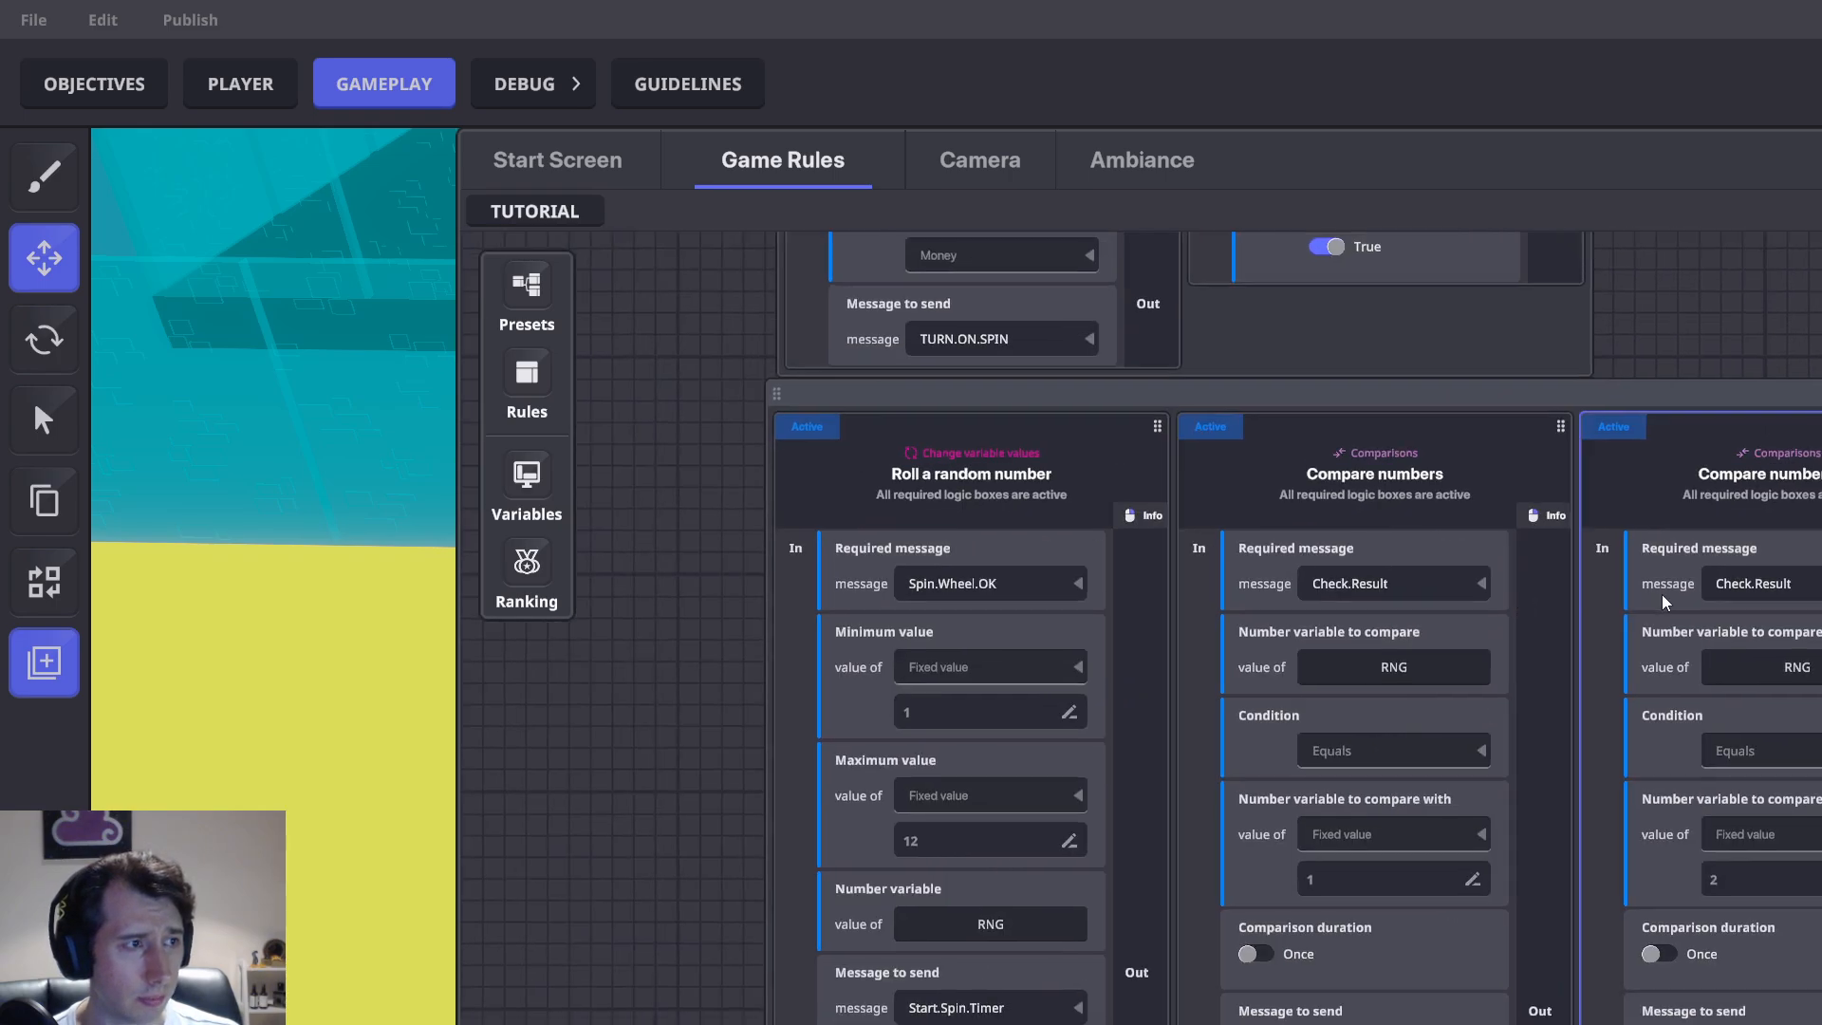
pyautogui.moveTo(1818, 581); pyautogui.dragTo(999, 594, button='middle')
pyautogui.moveTo(1672, 601); pyautogui.dragTo(1237, 607, button='middle')
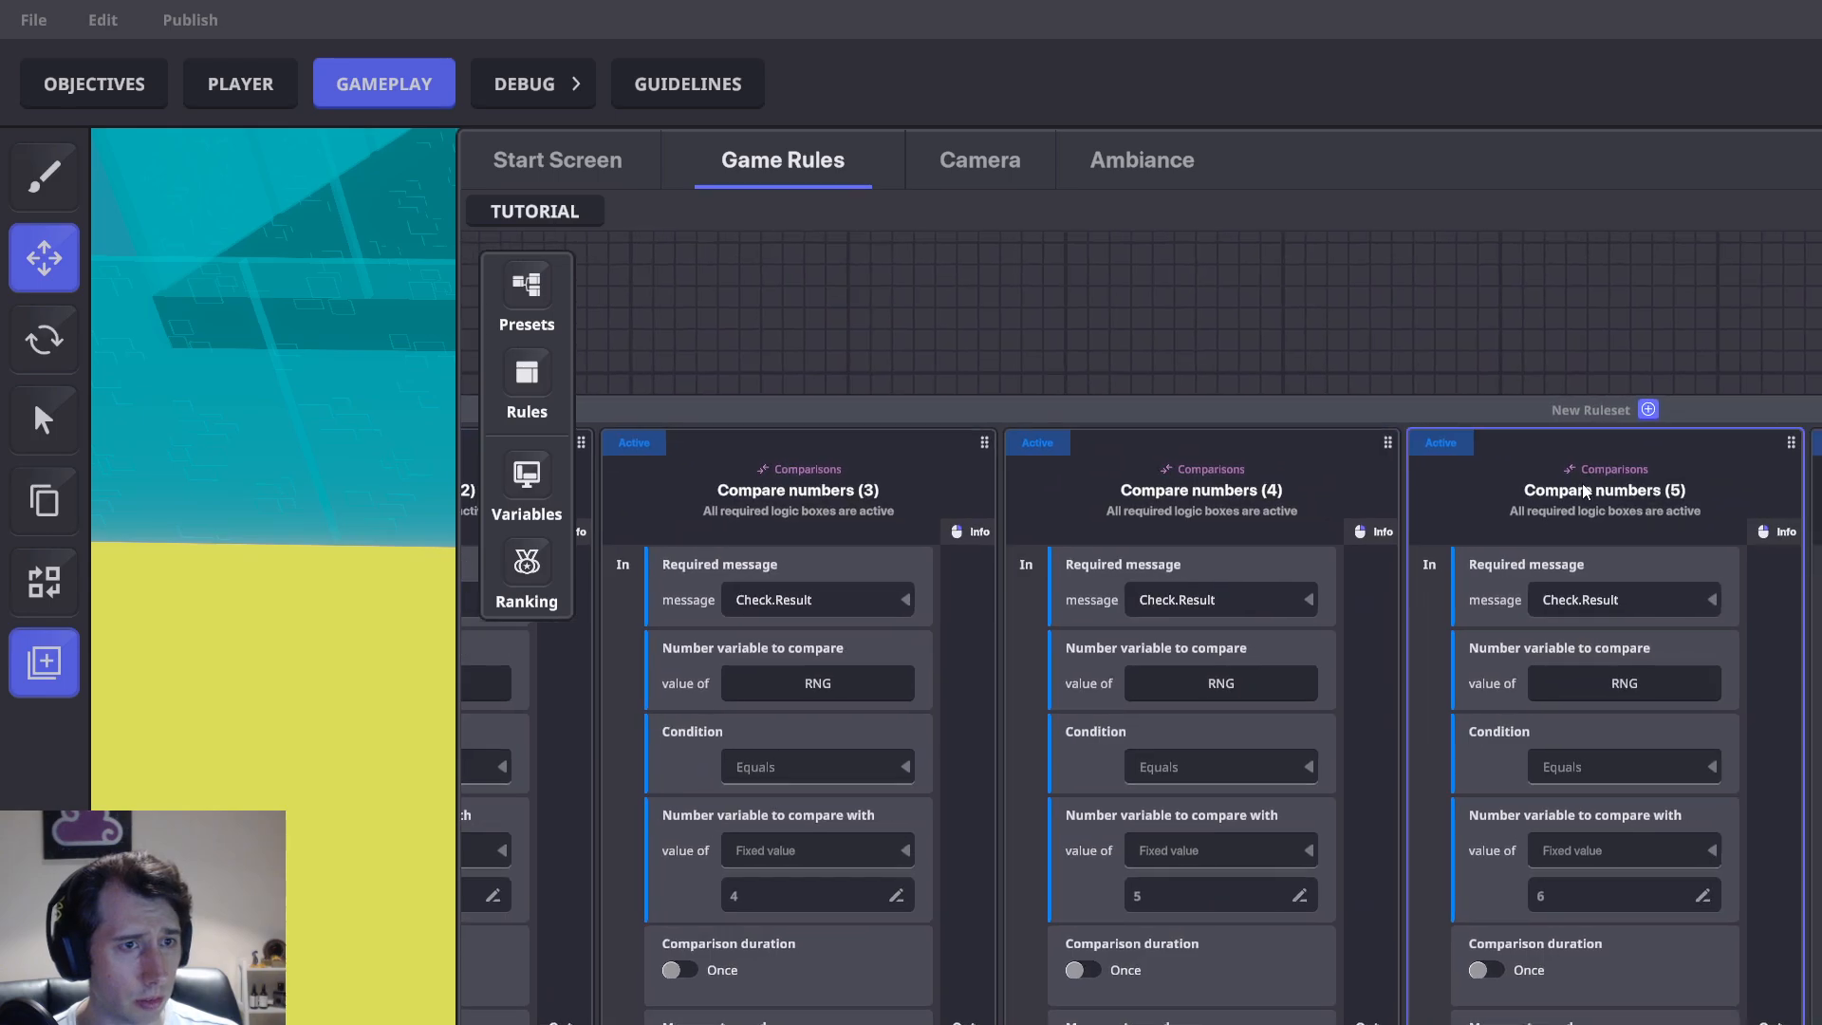
pyautogui.doubleClick(1580, 409)
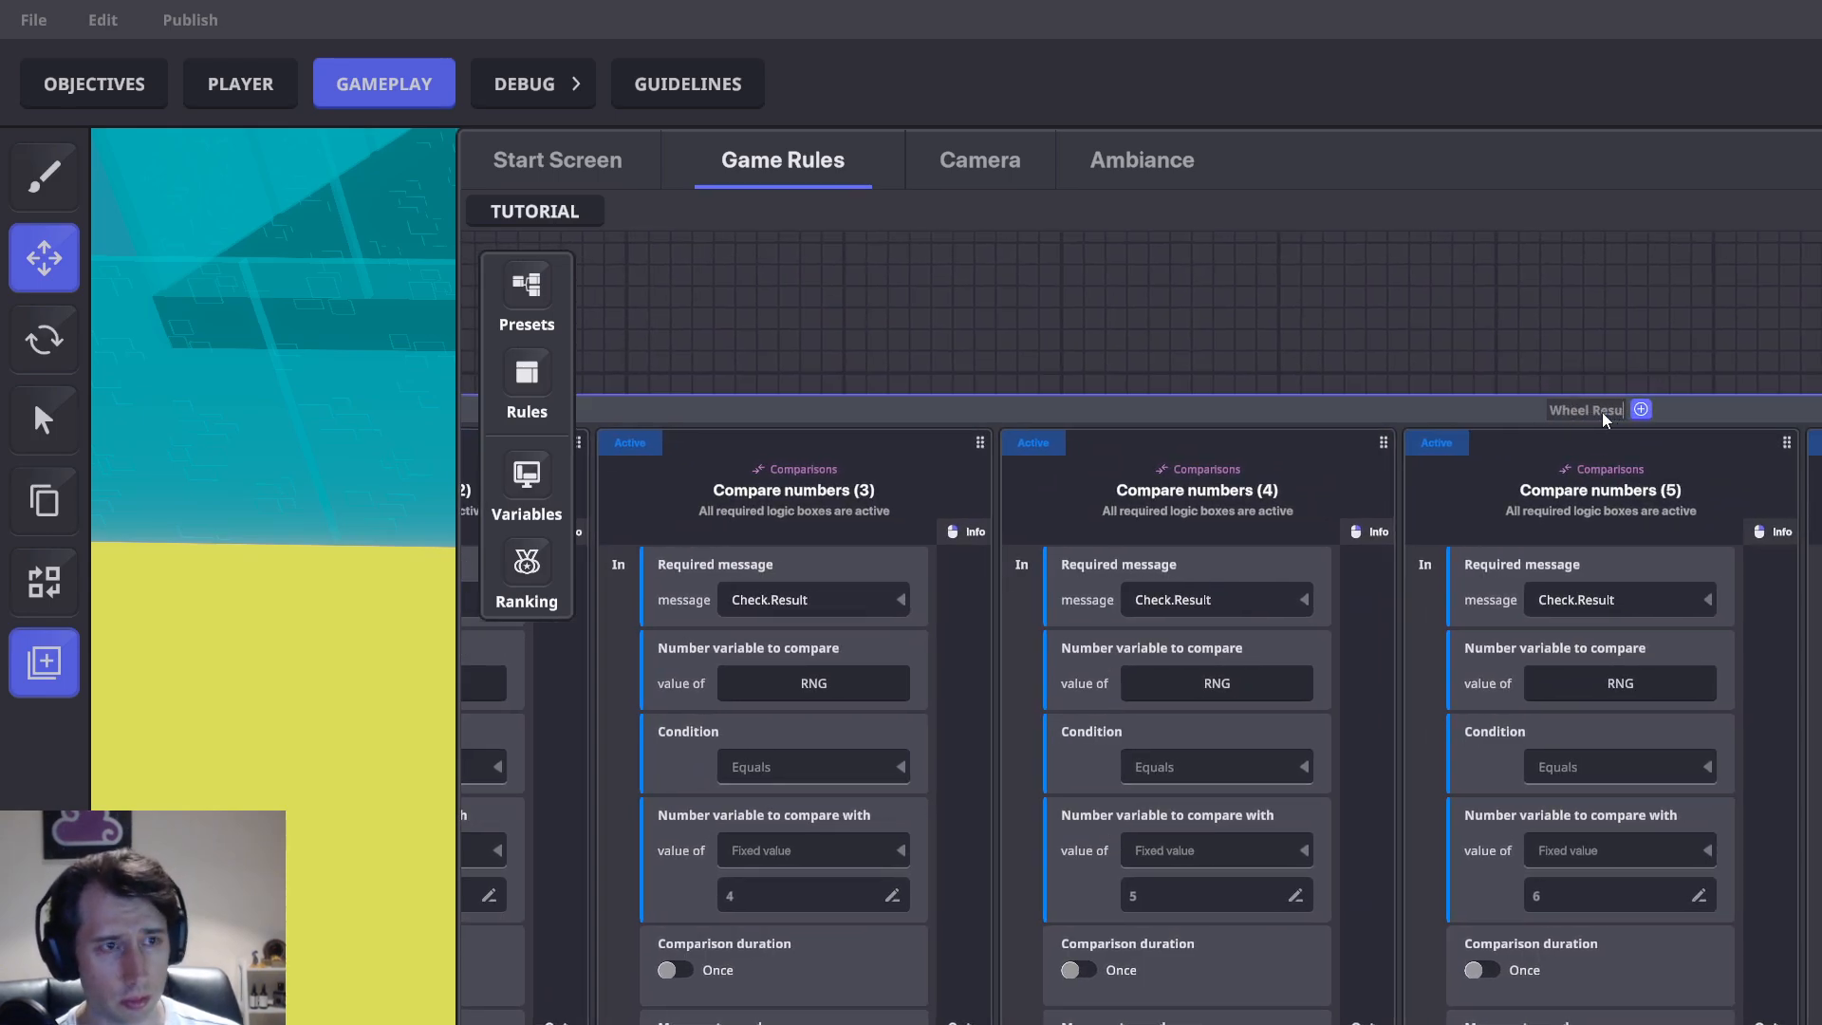
# Examine the whole row of Check.Result comparison rules, from the last comparison back to the random number roll
pyautogui.moveTo(1615, 555); pyautogui.dragTo(375, 547, button='middle')
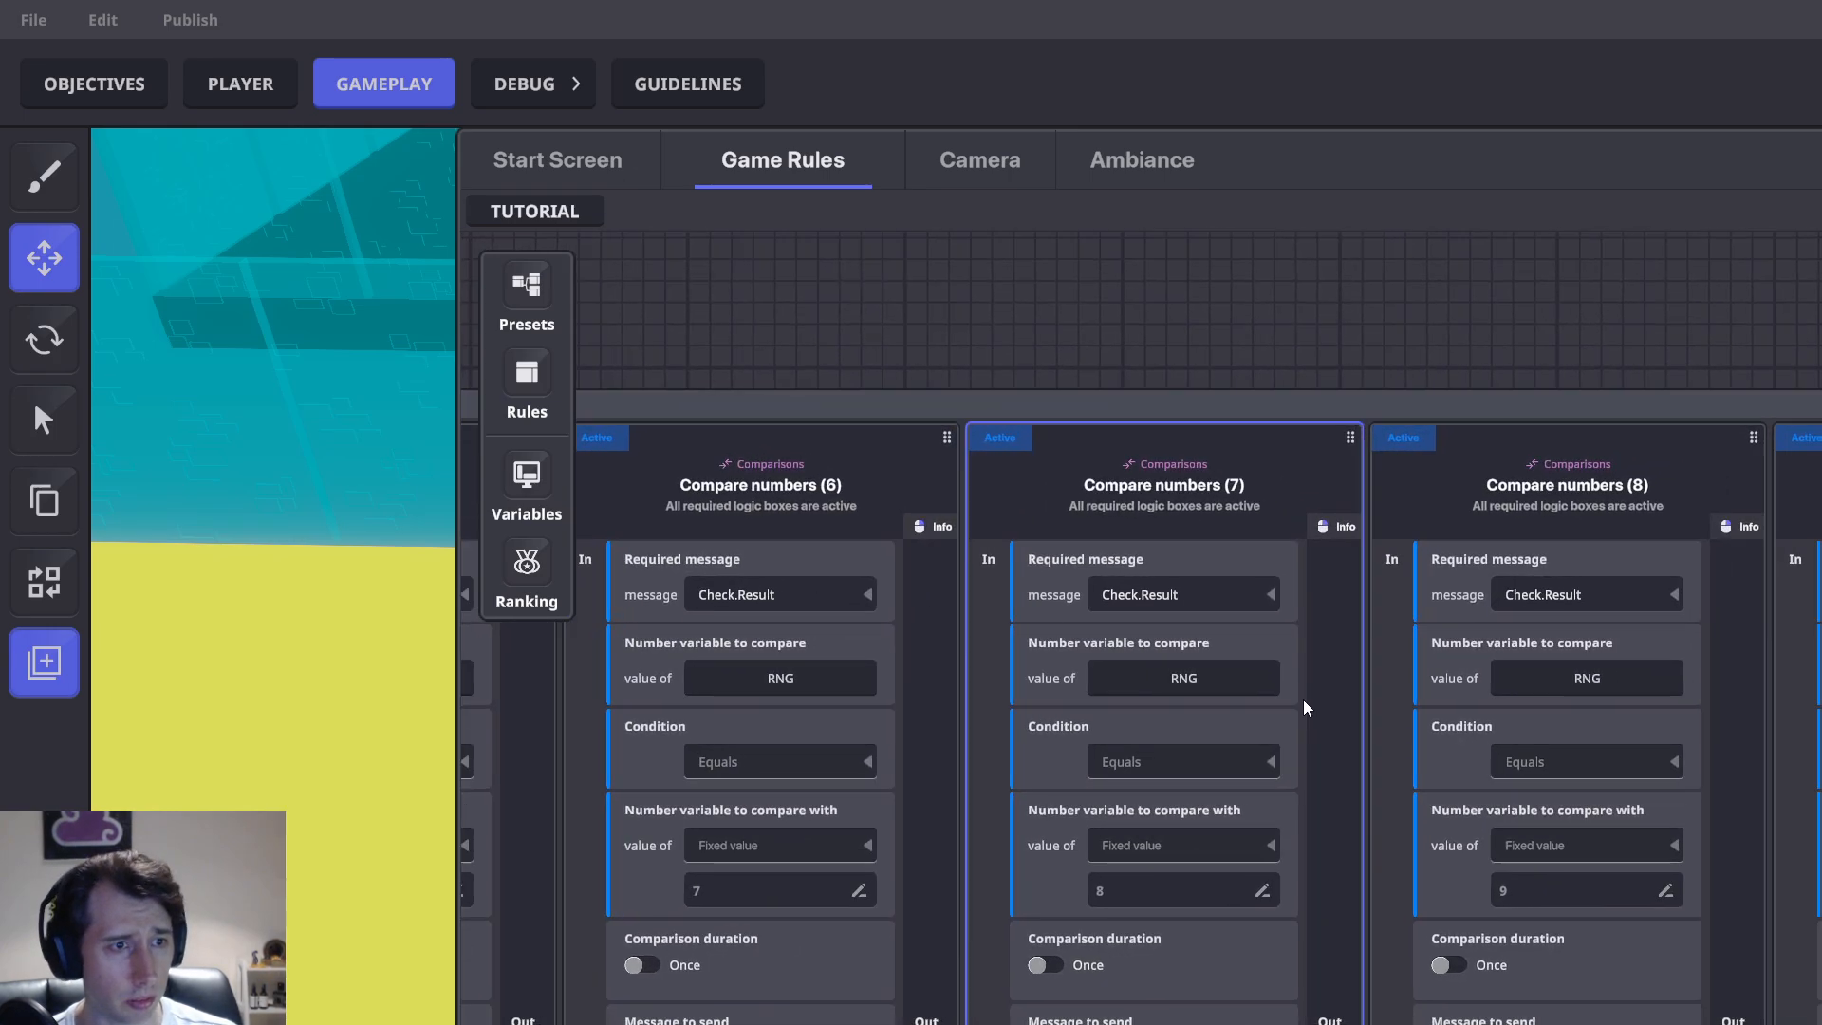
pyautogui.moveTo(1650, 758); pyautogui.dragTo(758, 665, button='middle')
pyautogui.moveTo(1662, 629); pyautogui.dragTo(684, 750, button='middle')
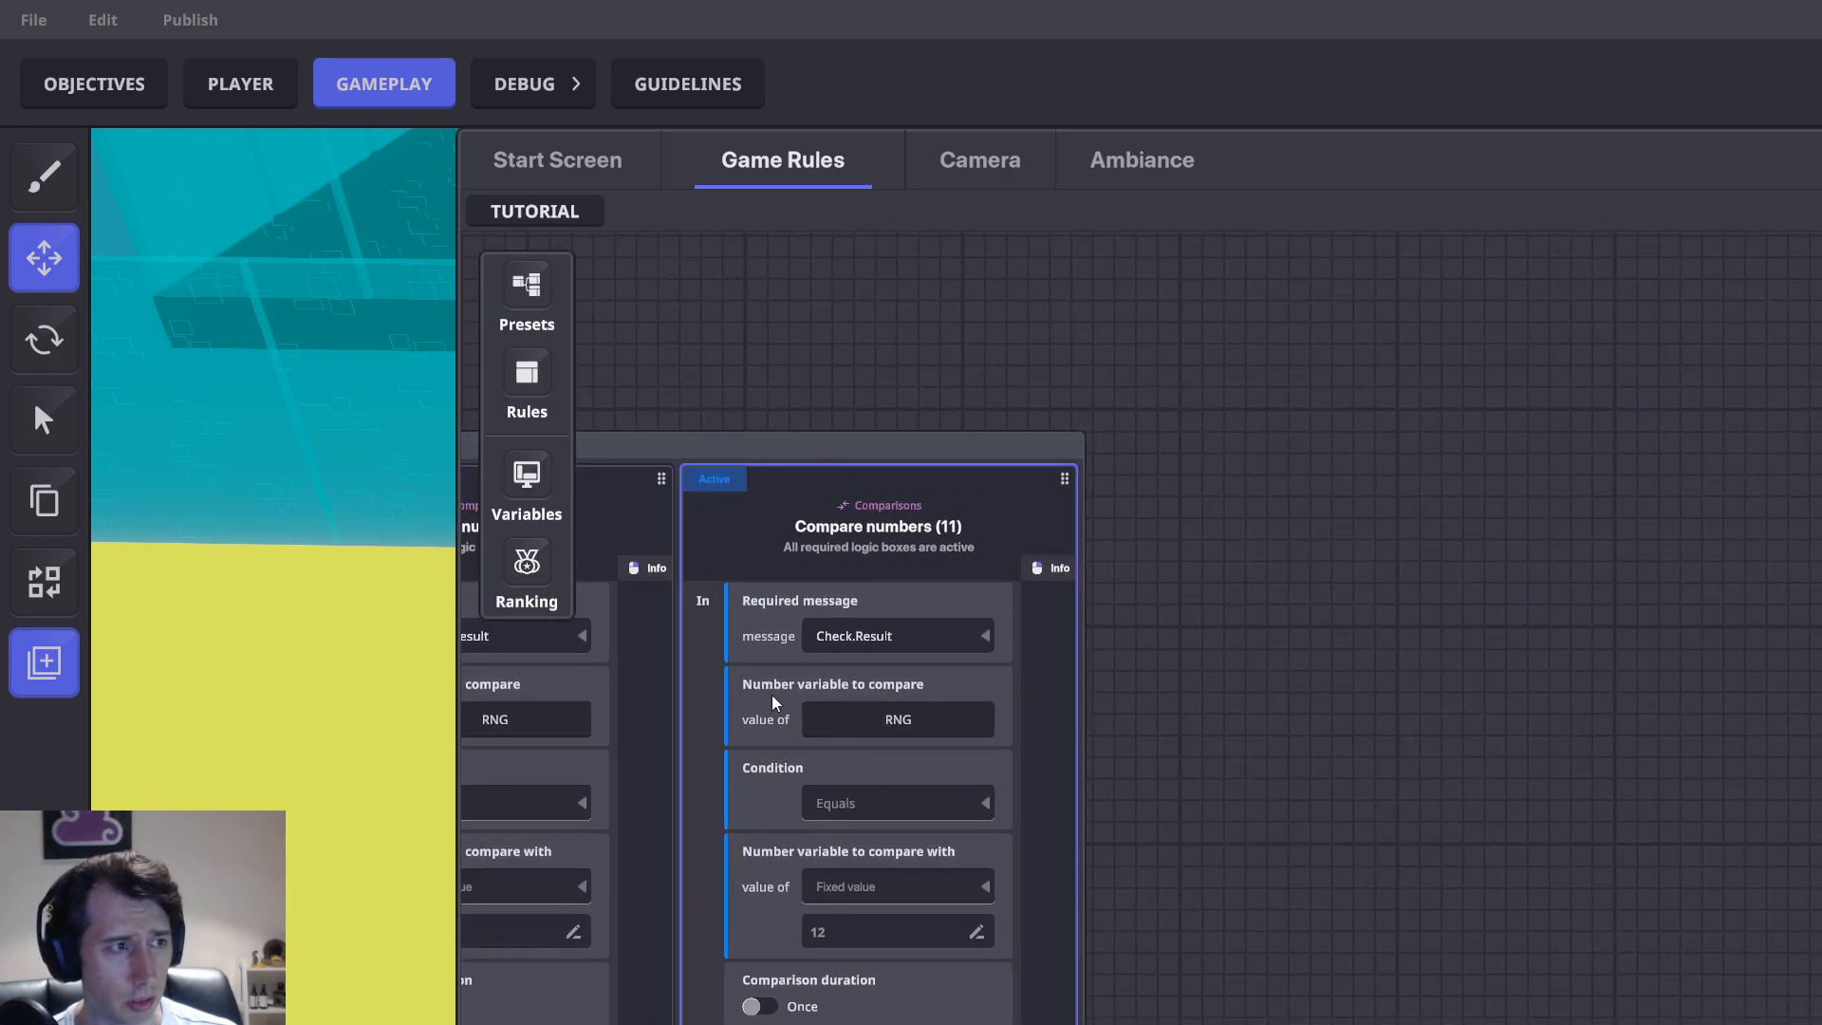
pyautogui.moveTo(772, 695); pyautogui.dragTo(918, 684, button='middle')
pyautogui.moveTo(288, 697); pyautogui.dragTo(300, 696, button='middle')
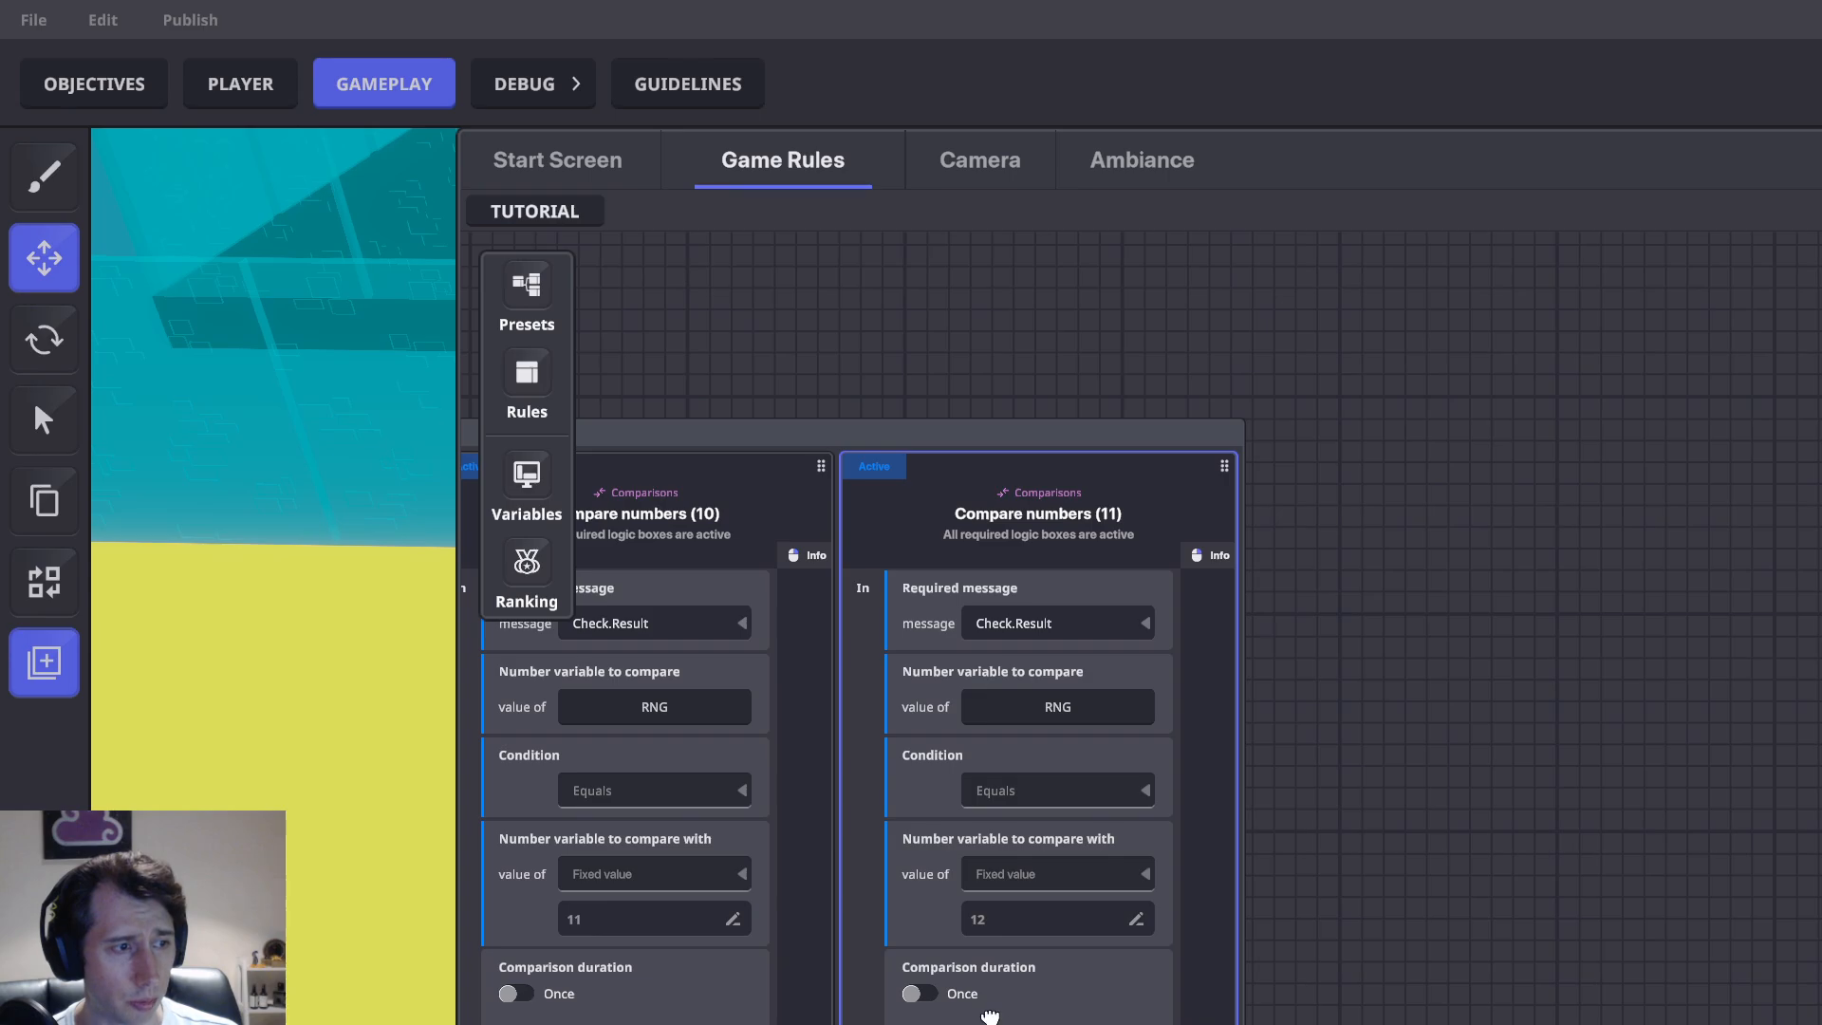
pyautogui.moveTo(990, 1019); pyautogui.dragTo(1794, 787, button='middle')
pyautogui.moveTo(626, 532); pyautogui.dragTo(1766, 741, button='middle')
pyautogui.moveTo(664, 731); pyautogui.dragTo(1766, 664, button='middle')
pyautogui.moveTo(1197, 748); pyautogui.dragTo(1660, 780, button='middle')
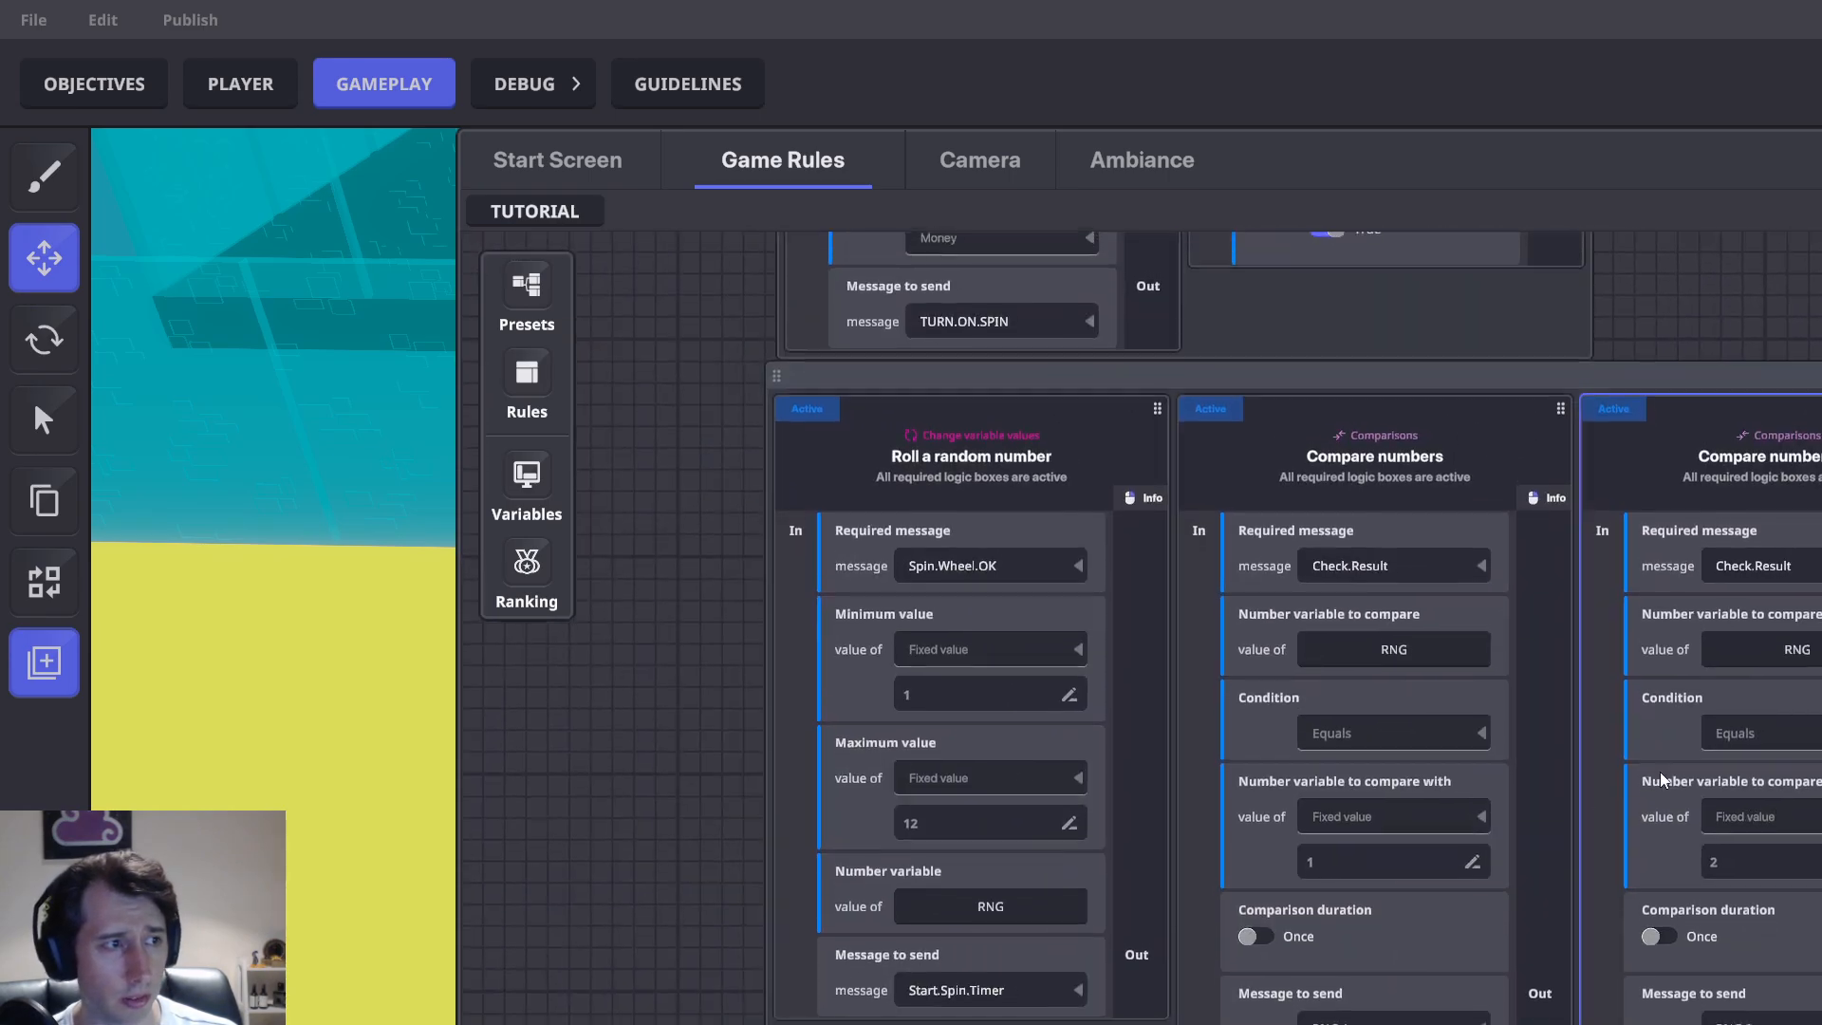
# Examine the MONEY ruleset and the timer rules at the end of the Wheel RNG ruleset
pyautogui.scroll(5, 1377, 691)
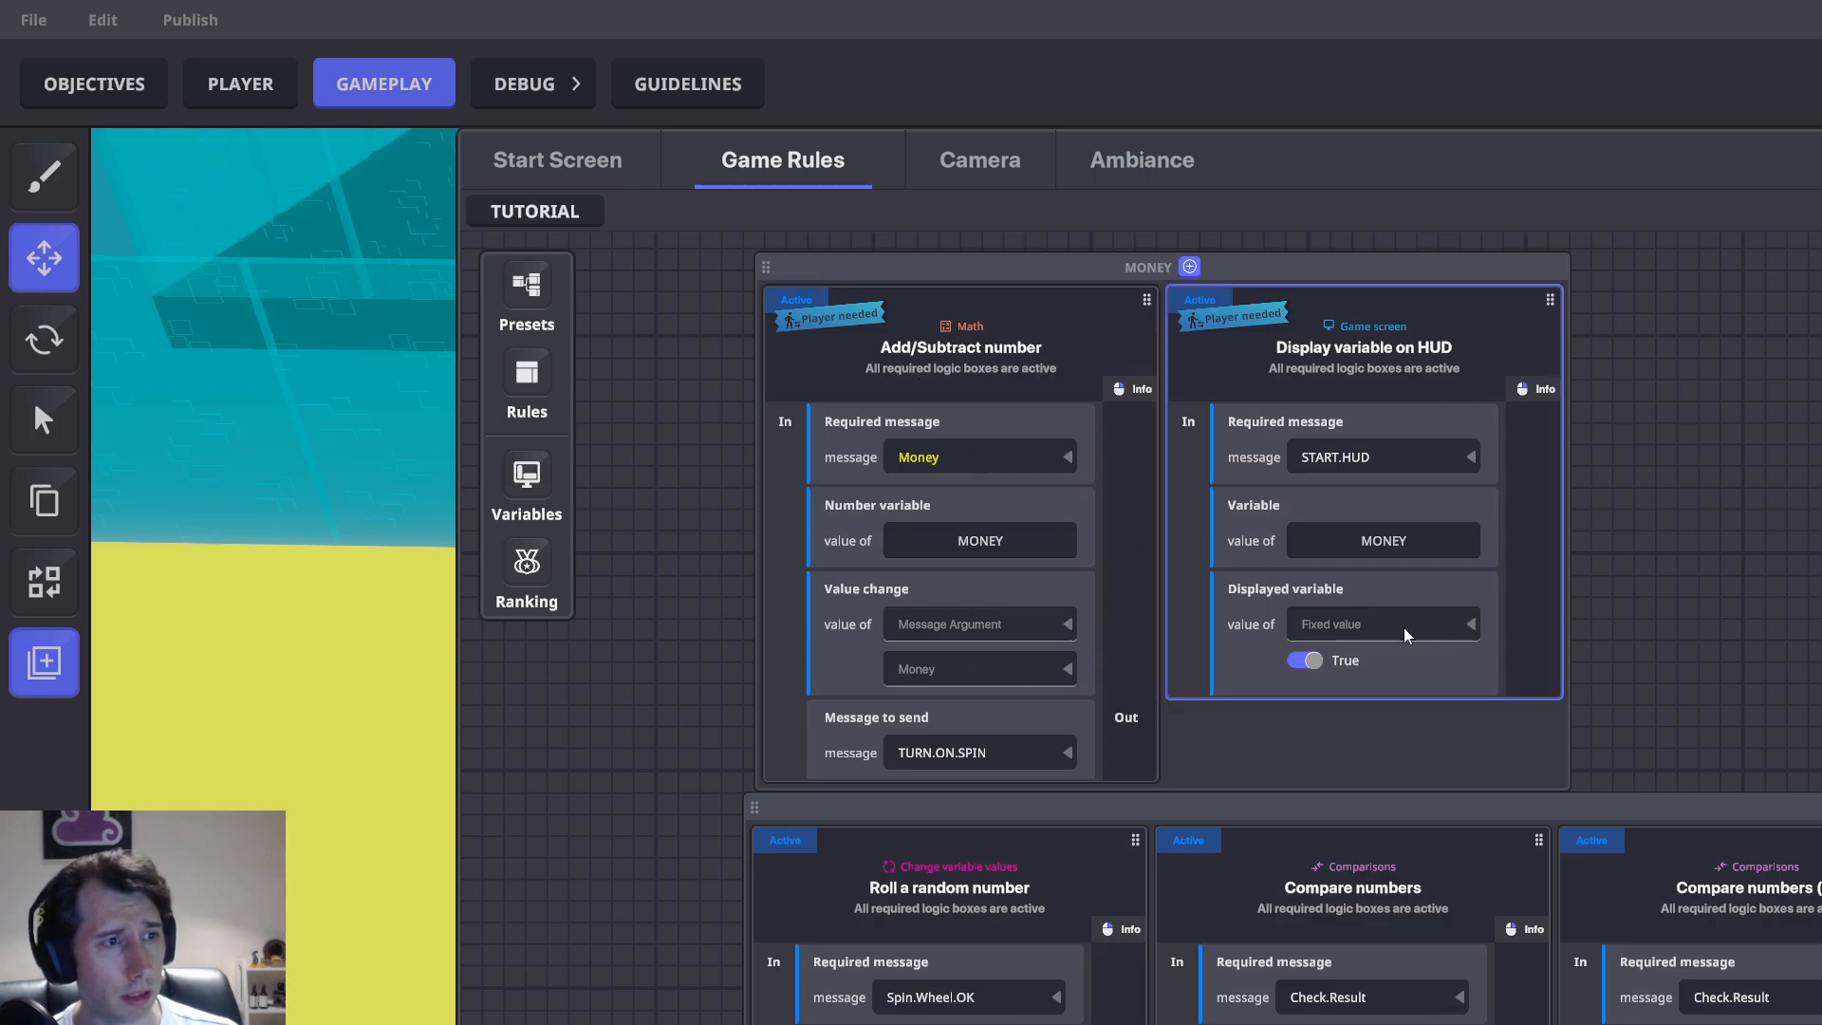
pyautogui.moveTo(1821, 688); pyautogui.dragTo(177, 228)
pyautogui.moveTo(1821, 272); pyautogui.dragTo(1493, 729)
pyautogui.moveTo(1821, 695); pyautogui.dragTo(1821, 277)
pyautogui.moveTo(1234, 1024); pyautogui.dragTo(1651, 285)
pyautogui.moveTo(532, 455); pyautogui.dragTo(1462, 746)
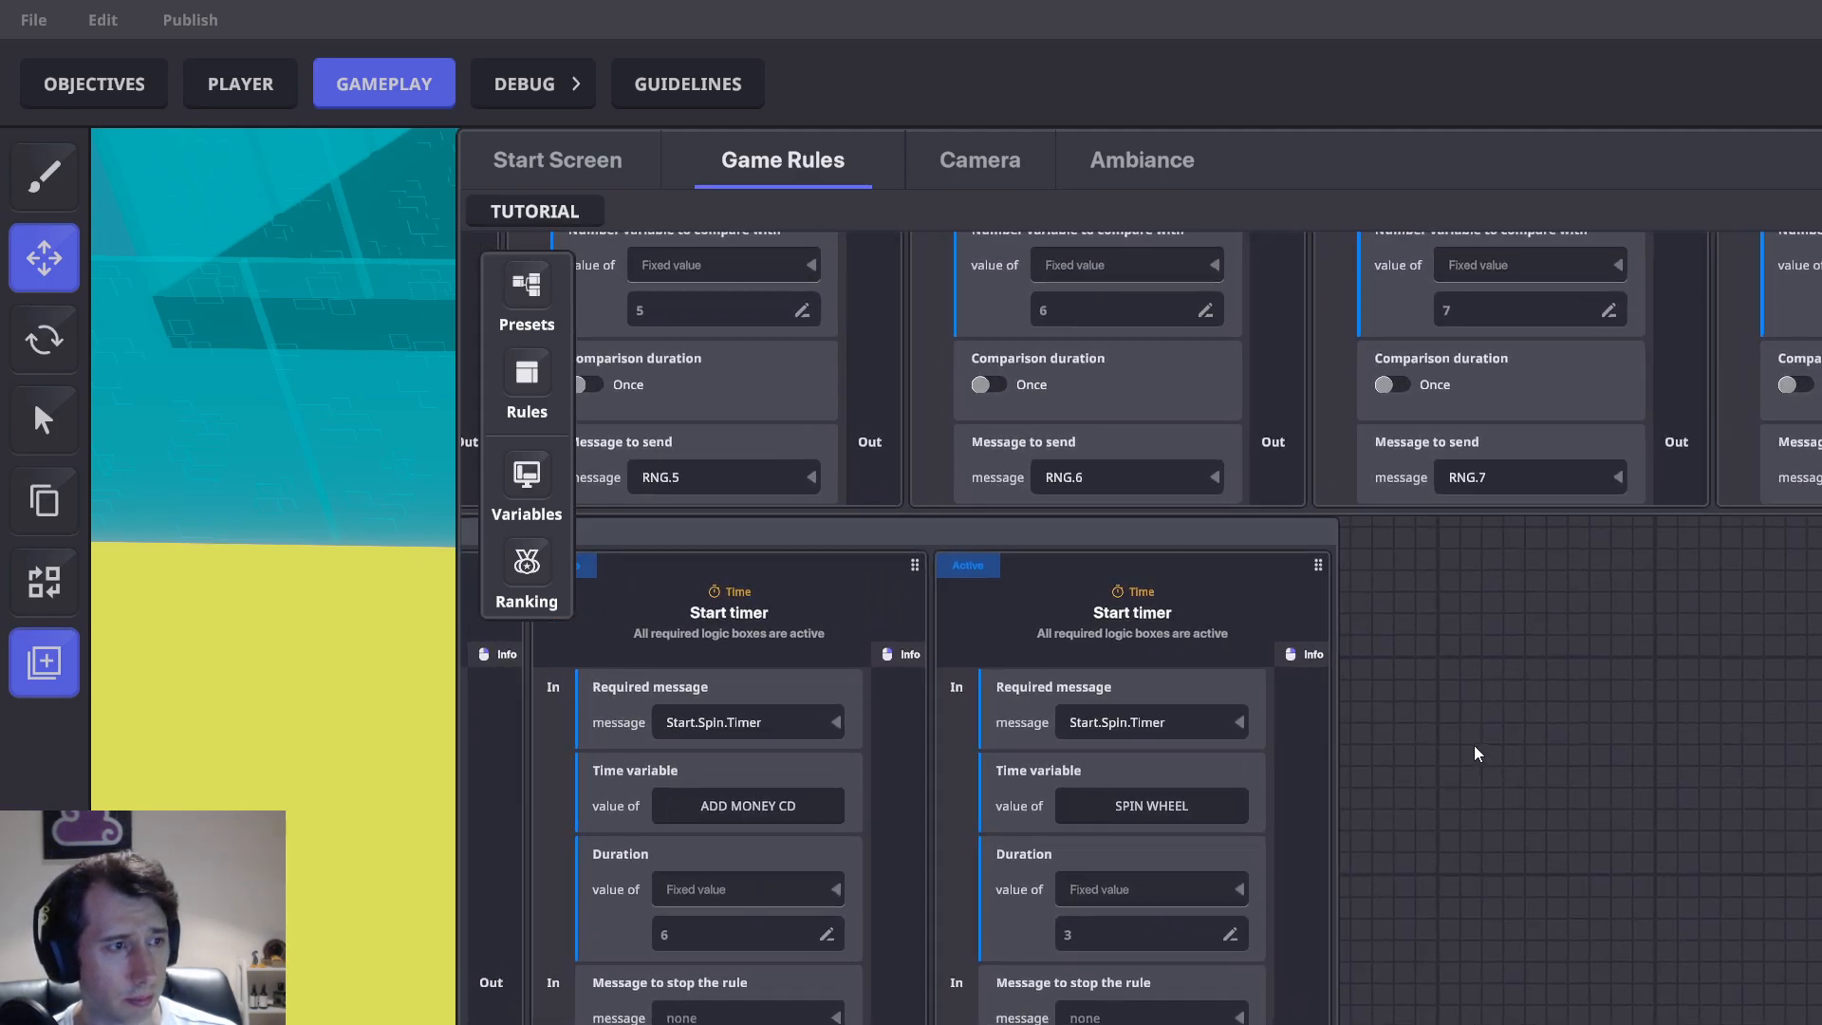
# Rename the ruleset that holds the Player 3, Player 4 and Player 5 comparison rules as Players Joined
pyautogui.moveTo(989, 773); pyautogui.dragTo(1614, 683)
pyautogui.moveTo(1120, 724); pyautogui.dragTo(1481, 676)
pyautogui.moveTo(861, 818); pyautogui.dragTo(1473, 740)
pyautogui.moveTo(1780, 1024); pyautogui.dragTo(1406, 683)
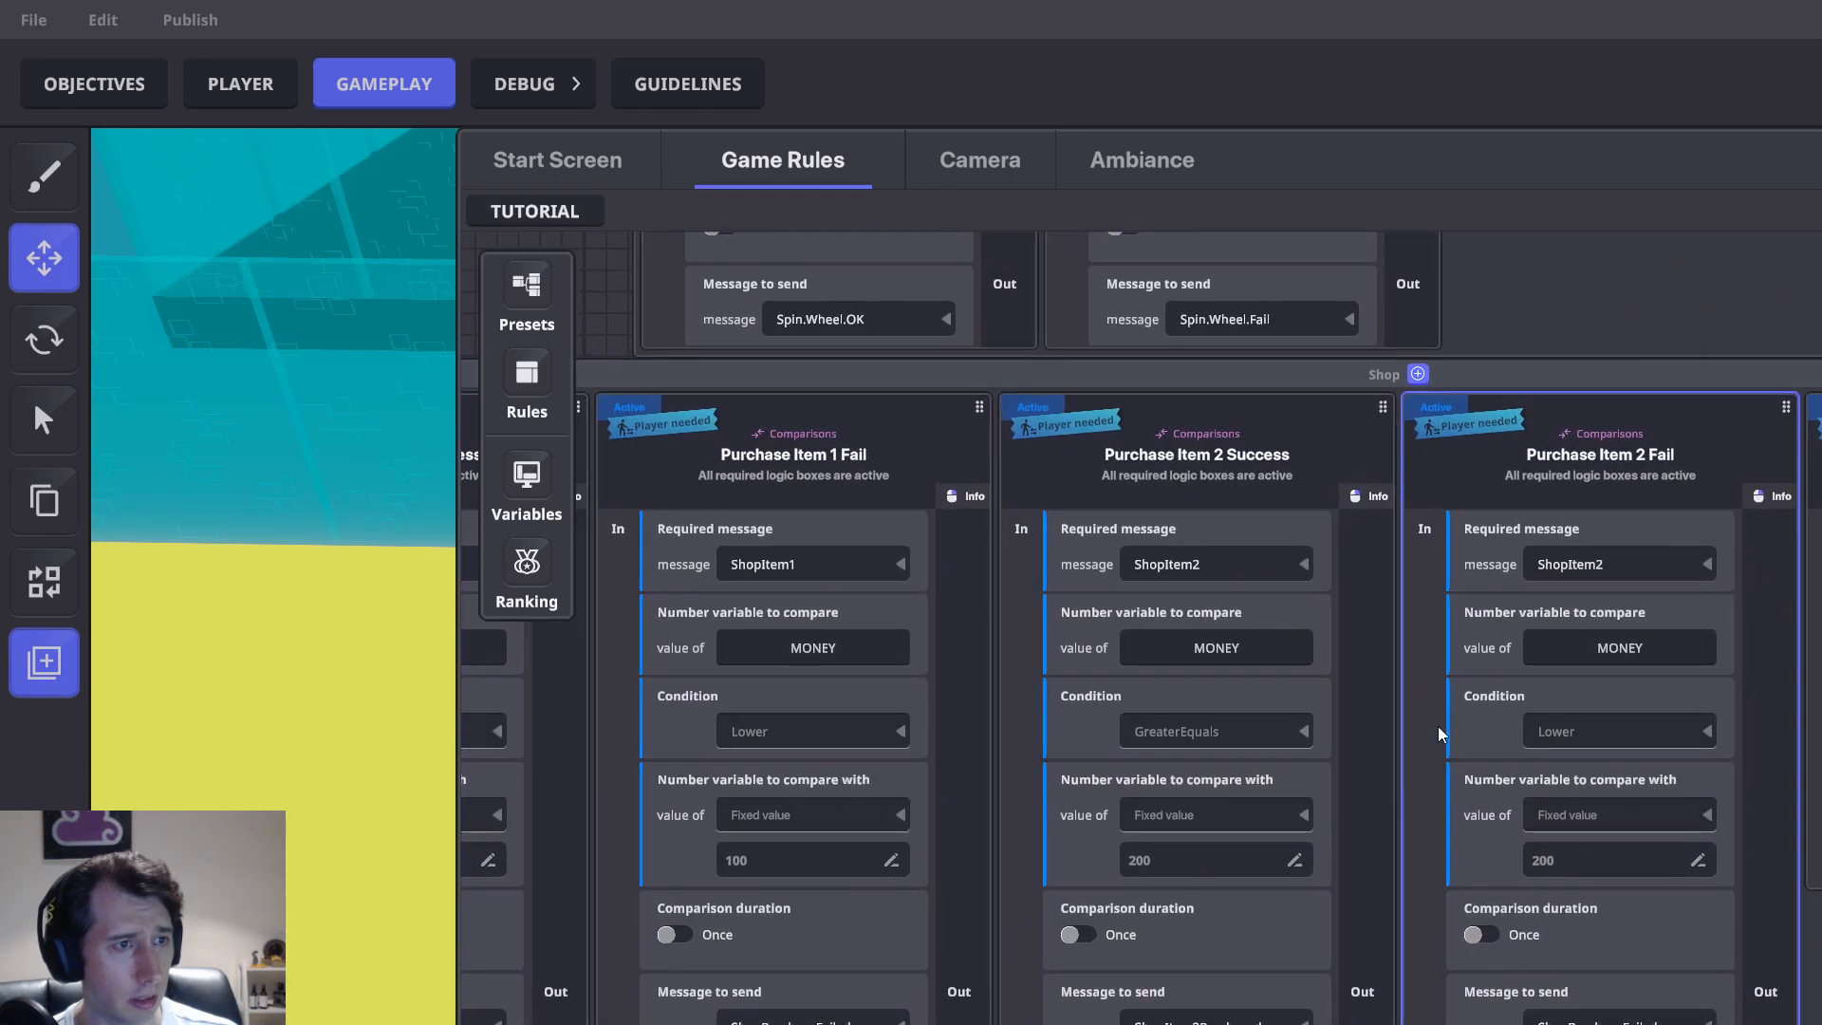
pyautogui.moveTo(1123, 769); pyautogui.dragTo(475, 617)
pyautogui.moveTo(1818, 708); pyautogui.dragTo(1238, 658)
pyautogui.moveTo(1343, 826); pyautogui.dragTo(731, 664)
pyautogui.moveTo(1538, 788); pyautogui.dragTo(881, 693)
pyautogui.moveTo(1238, 754); pyautogui.dragTo(655, 774)
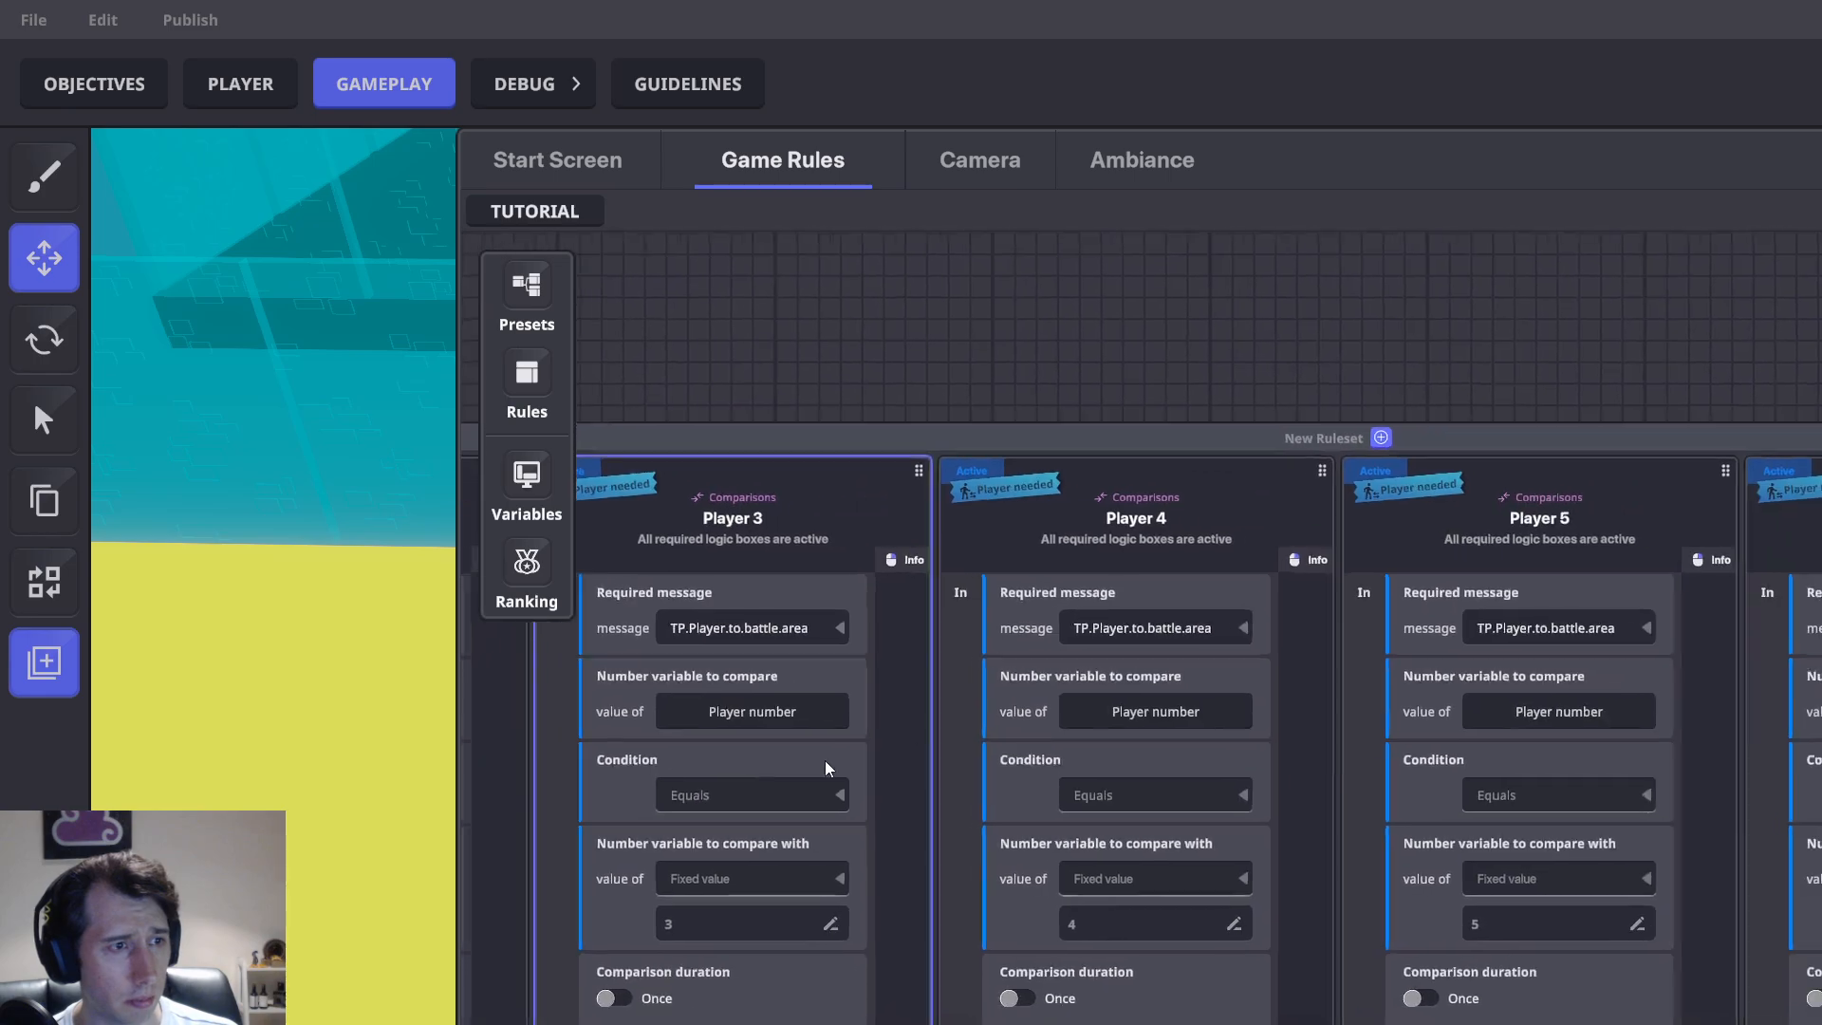
pyautogui.click(1296, 435)
pyautogui.write('Pl')
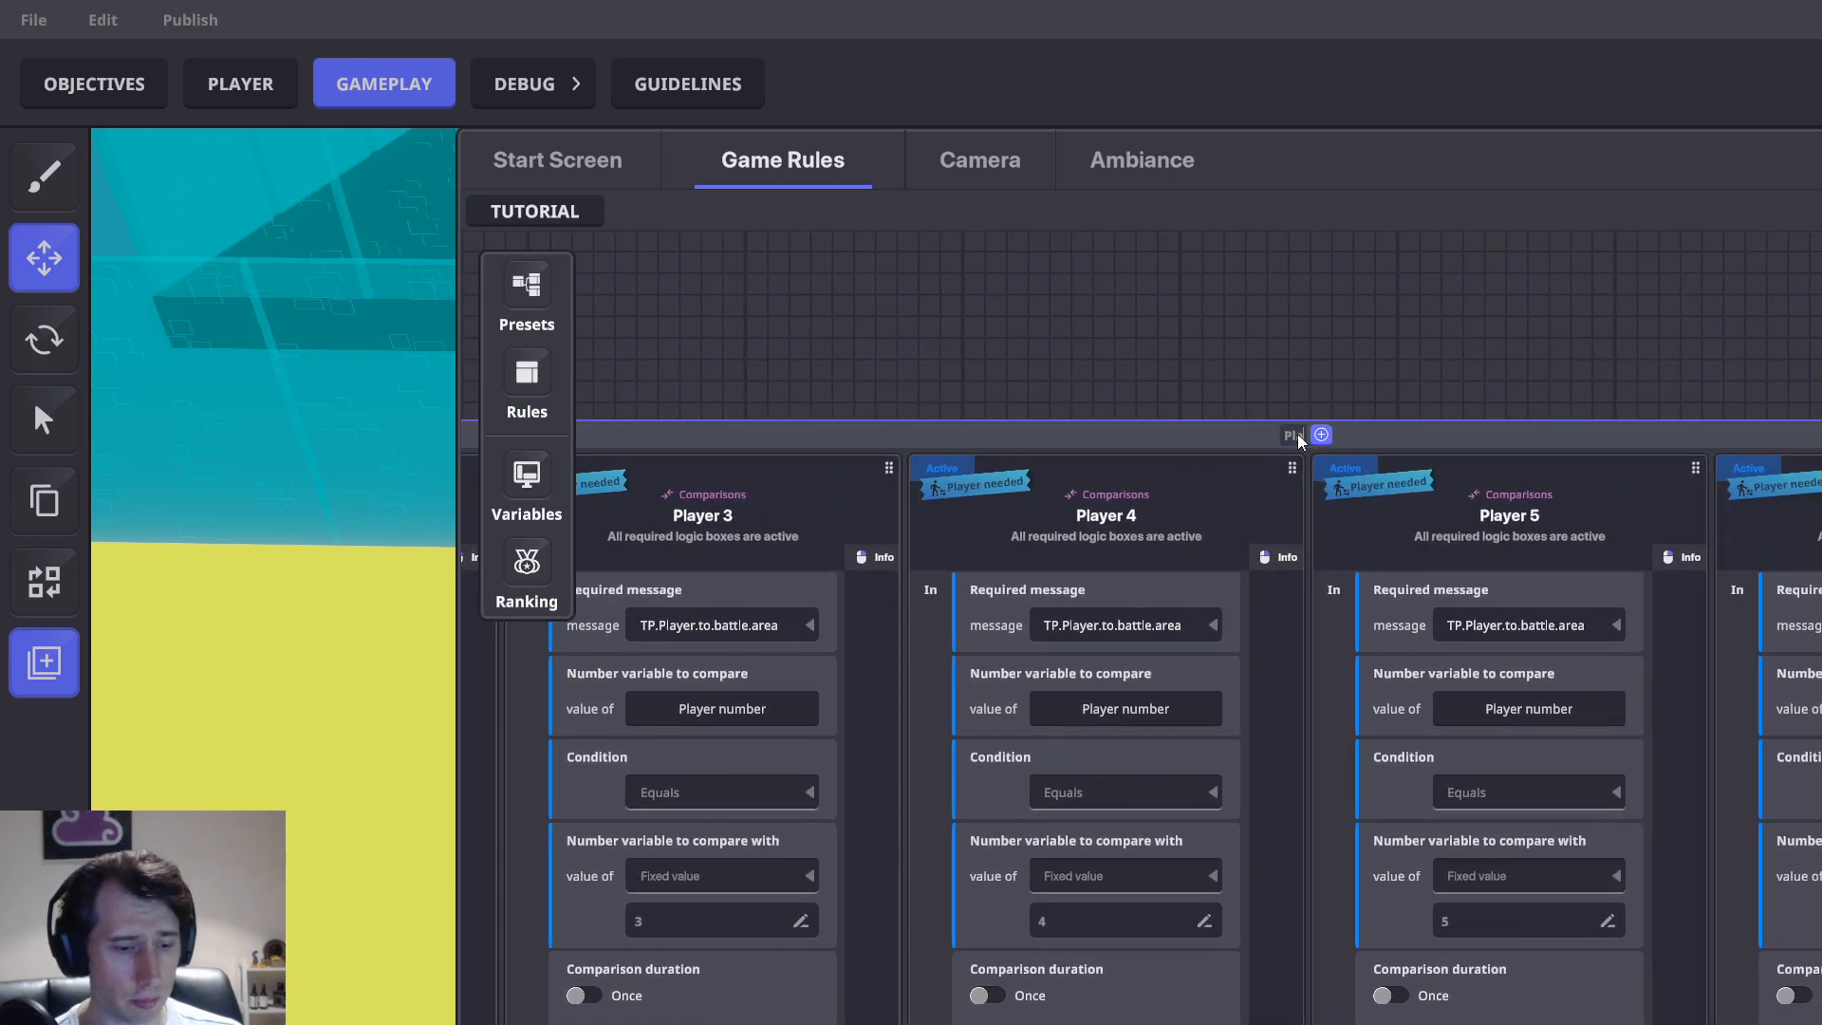
pyautogui.write('ayers Joined')
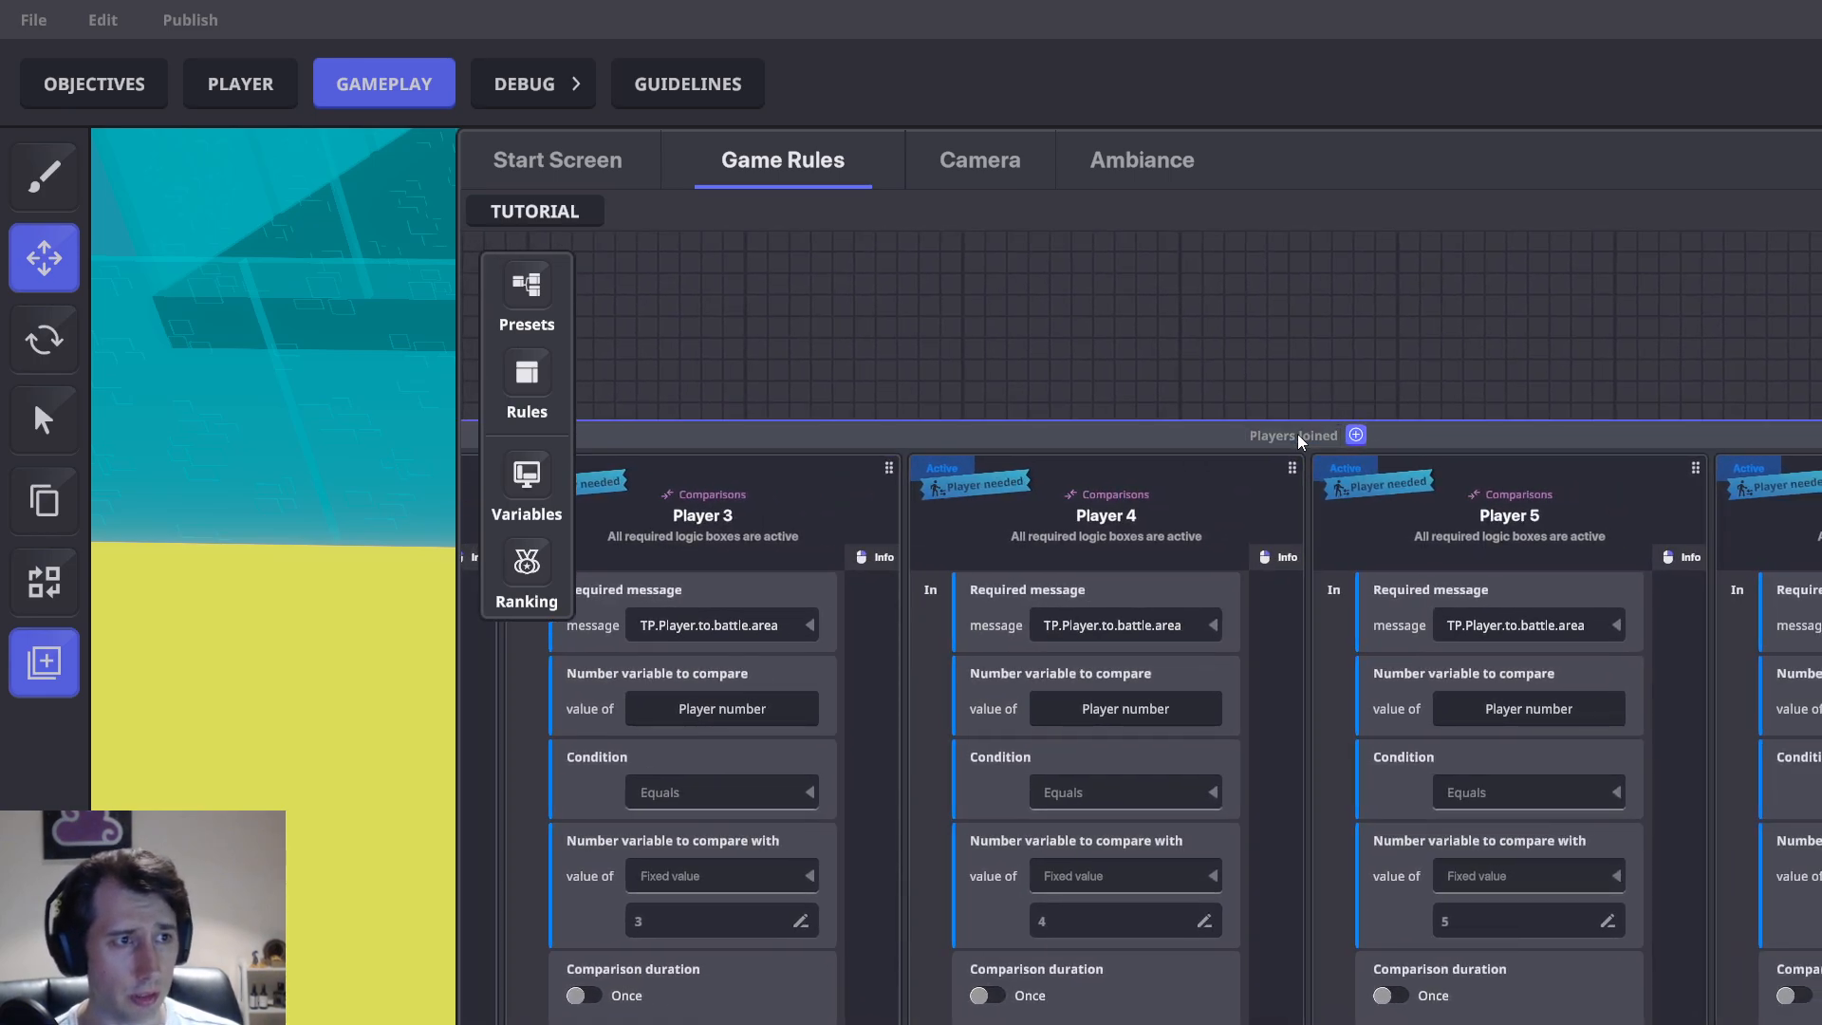
pyautogui.click(1477, 704)
# Rename the ruleset containing the Display variable on HUD rules as HUD Display
pyautogui.moveTo(1477, 712); pyautogui.dragTo(797, 778)
pyautogui.moveTo(943, 800); pyautogui.dragTo(1813, 716)
pyautogui.moveTo(607, 788); pyautogui.dragTo(1813, 702)
pyautogui.moveTo(788, 712); pyautogui.dragTo(1343, 143)
pyautogui.moveTo(1280, 506); pyautogui.dragTo(1711, 653)
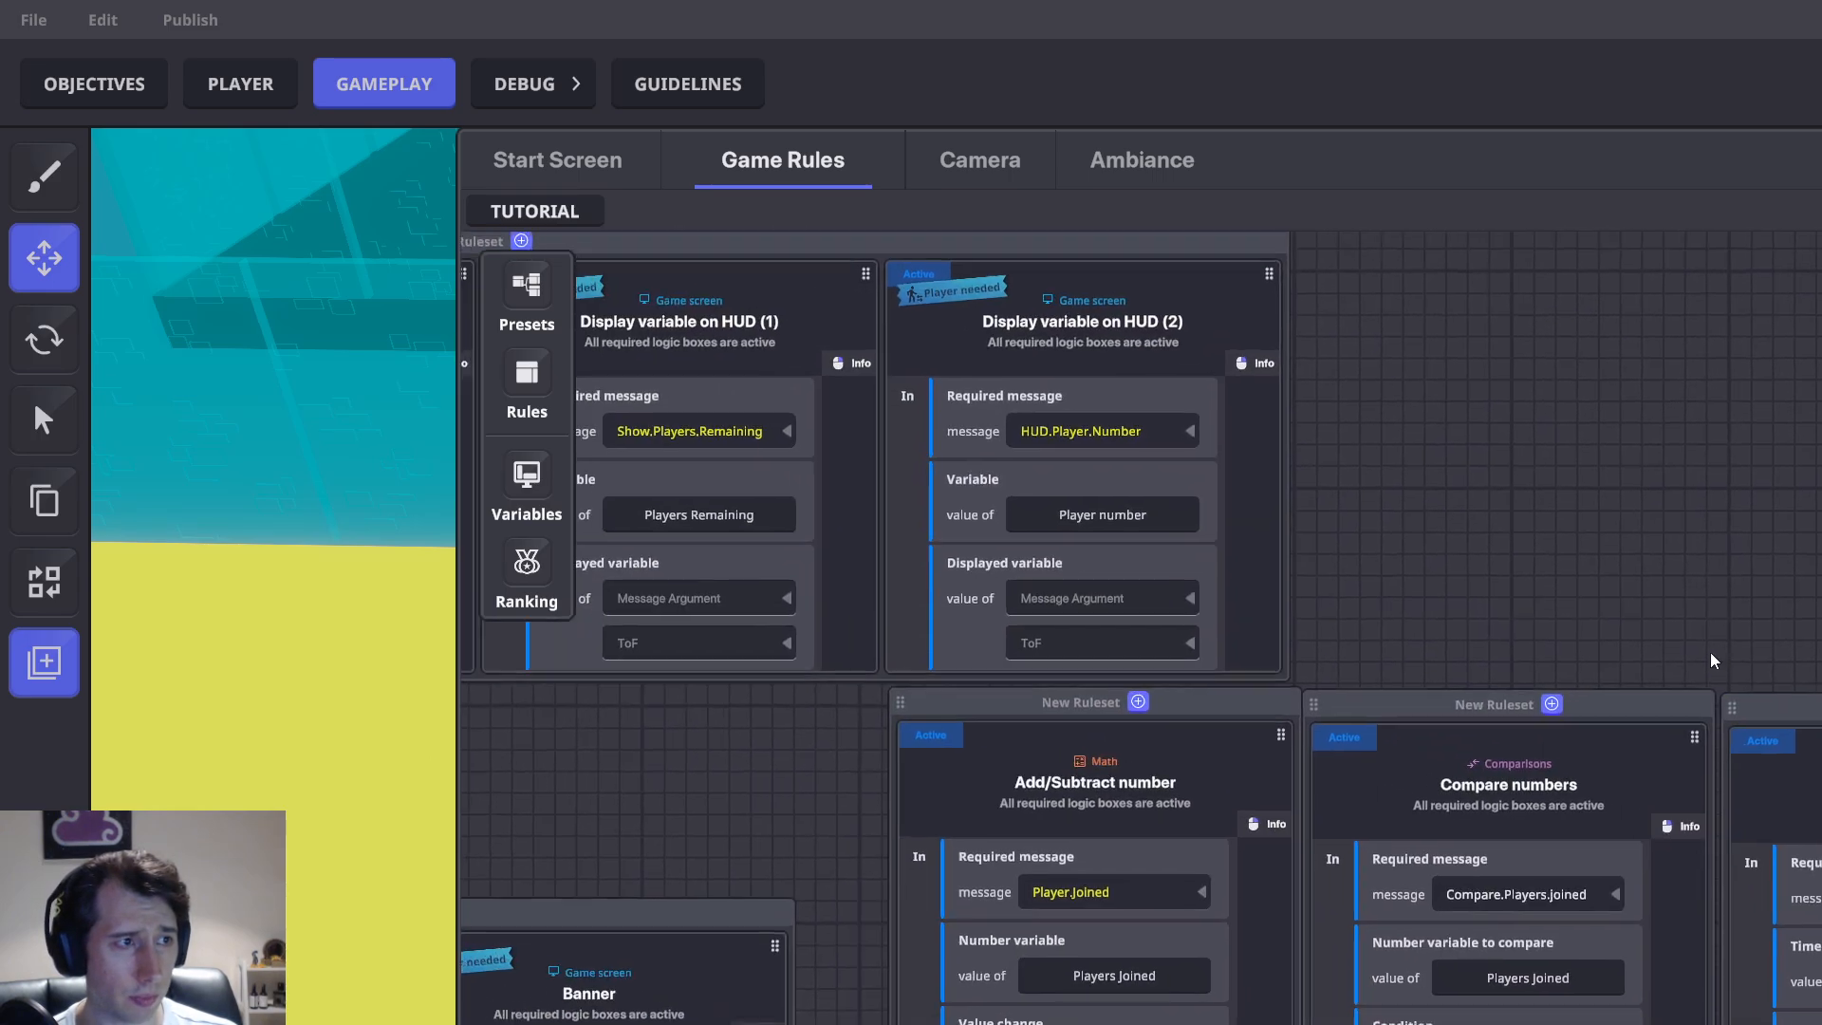
pyautogui.moveTo(1240, 581); pyautogui.dragTo(1799, 767)
pyautogui.moveTo(1351, 729); pyautogui.dragTo(1820, 736)
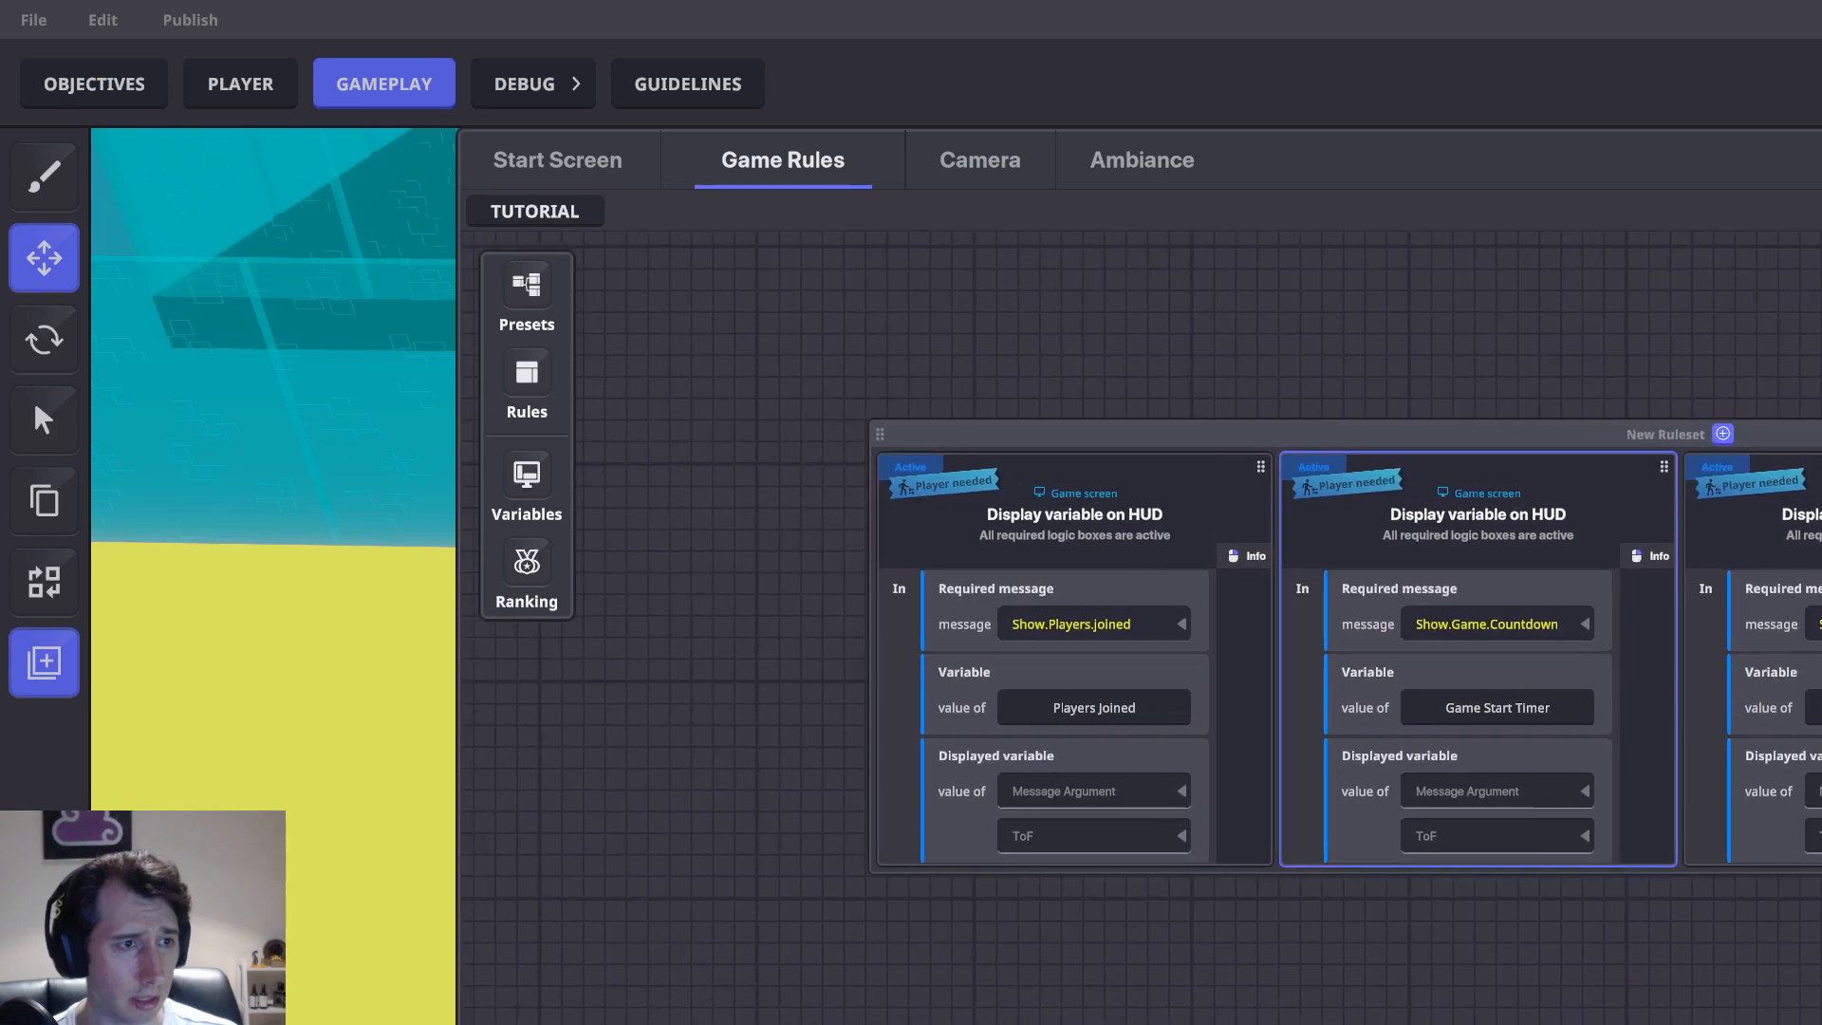
pyautogui.moveTo(1639, 562); pyautogui.dragTo(1456, 585)
pyautogui.doubleClick(1460, 458)
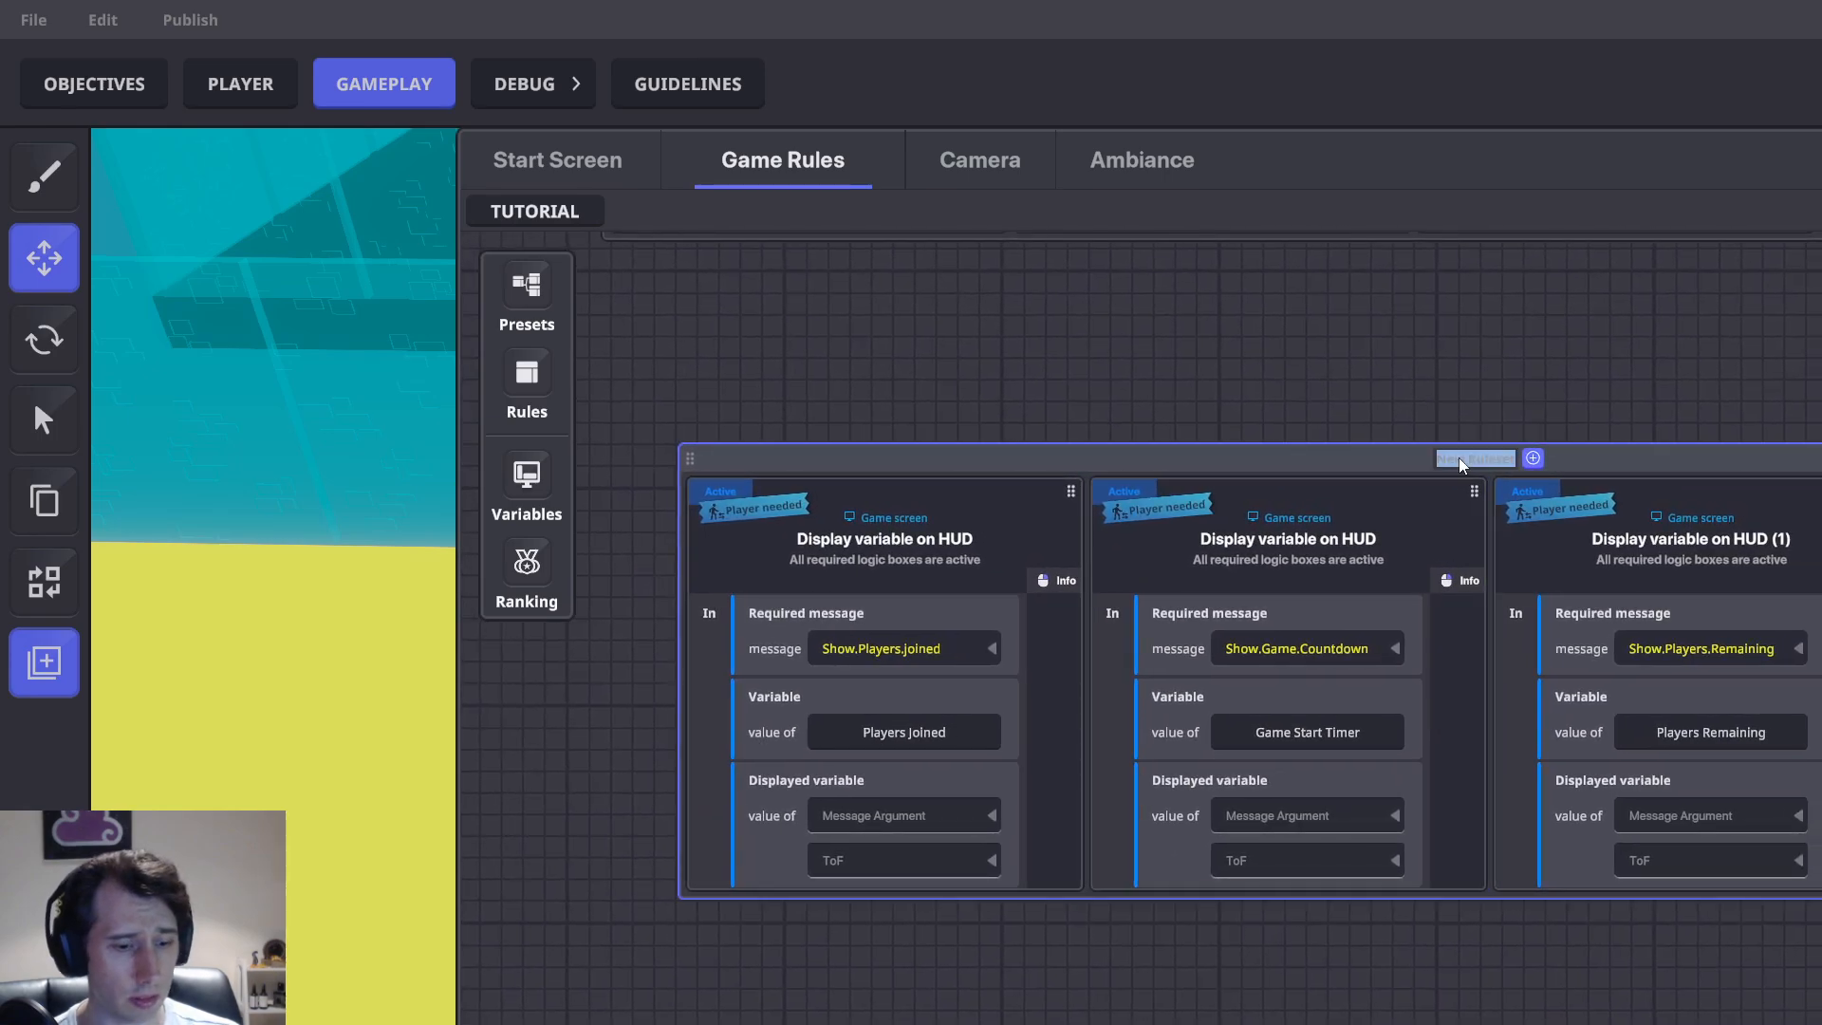
pyautogui.write('HUD Display')
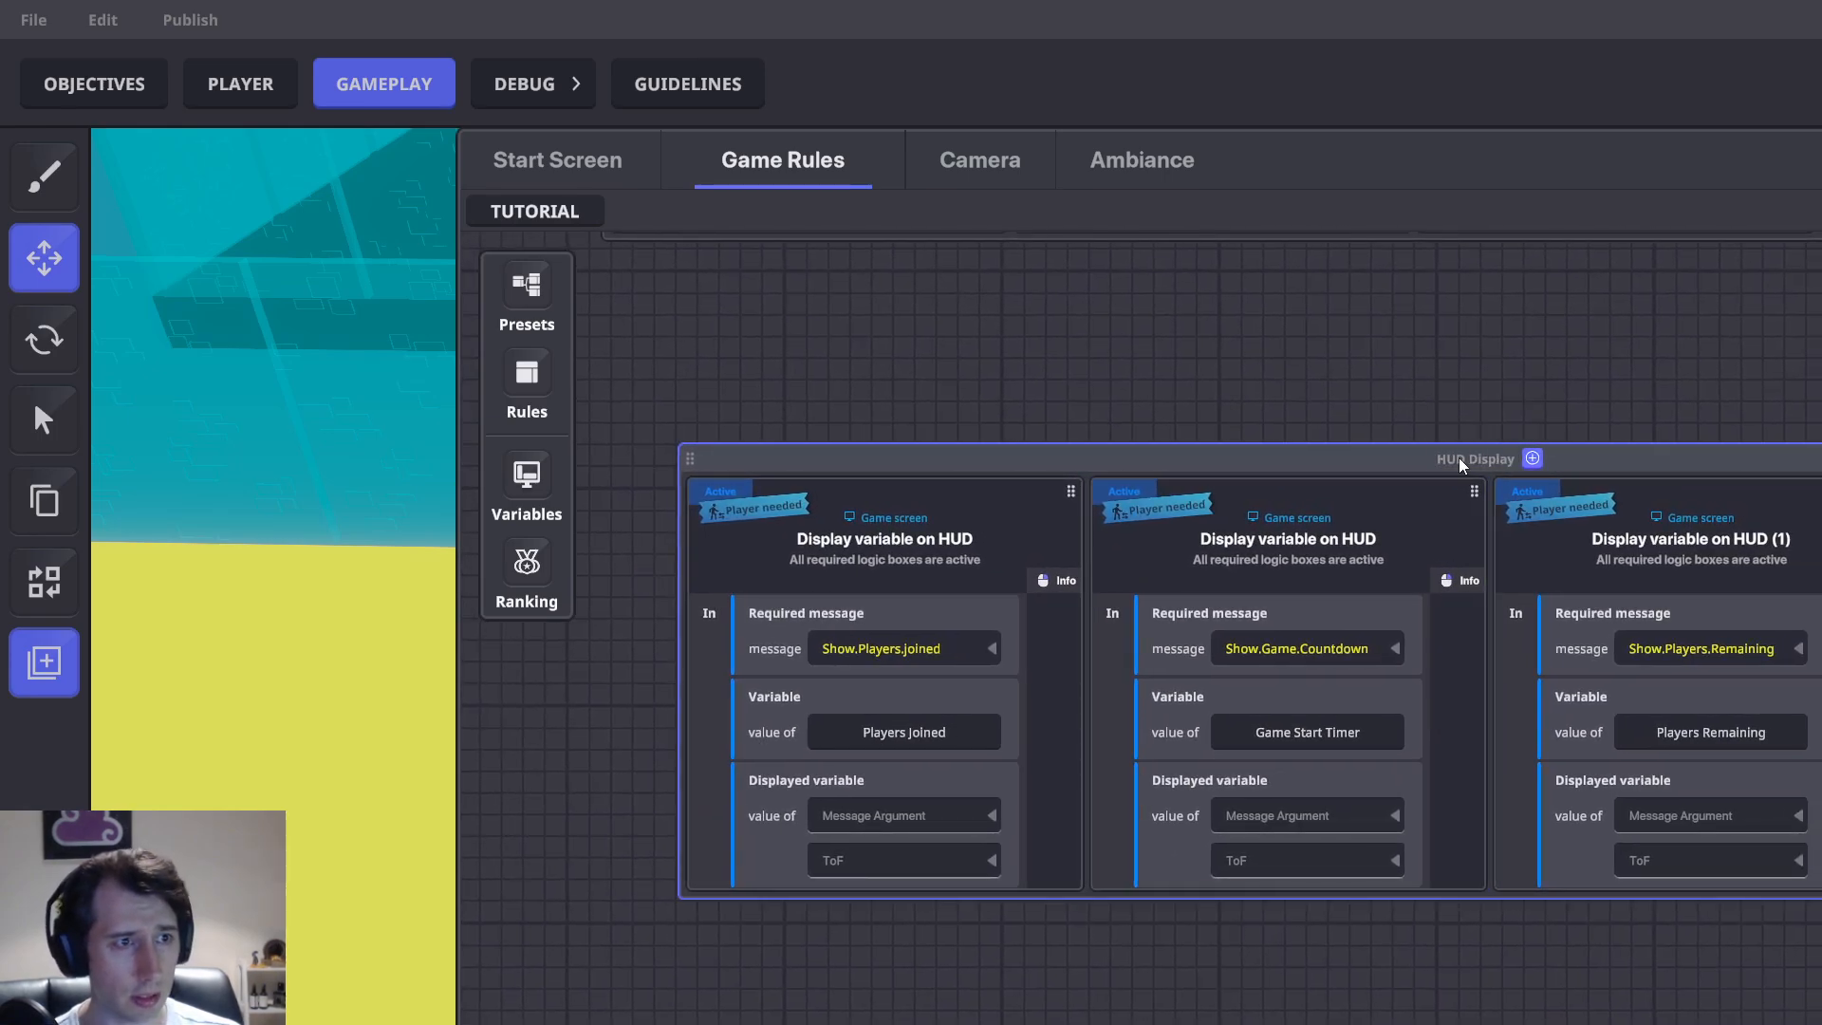
# Move the Add/Subtract number ruleset up beside the HUD Display ruleset, above the Compare numbers ruleset
pyautogui.scroll(-4, 1029, 415)
pyautogui.moveTo(1403, 469); pyautogui.dragTo(686, 566)
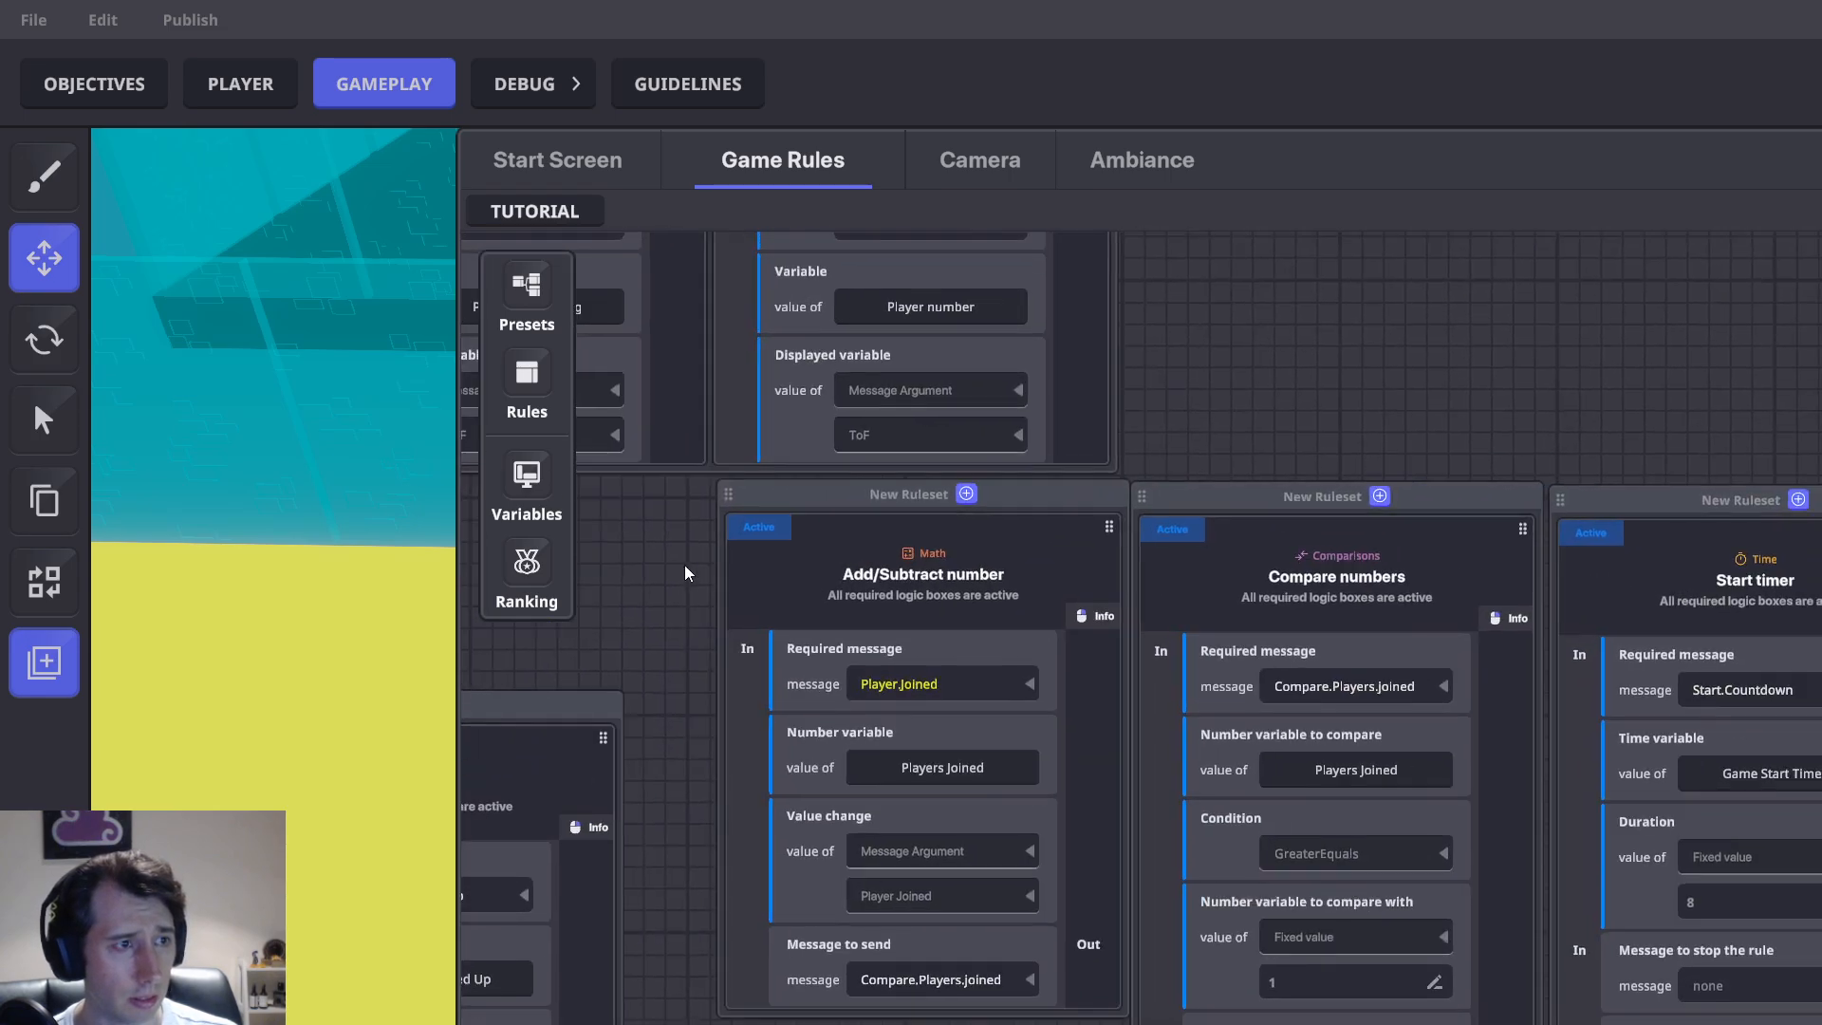
pyautogui.moveTo(966, 499); pyautogui.dragTo(1448, 243)
pyautogui.moveTo(1752, 257); pyautogui.dragTo(1659, 670)
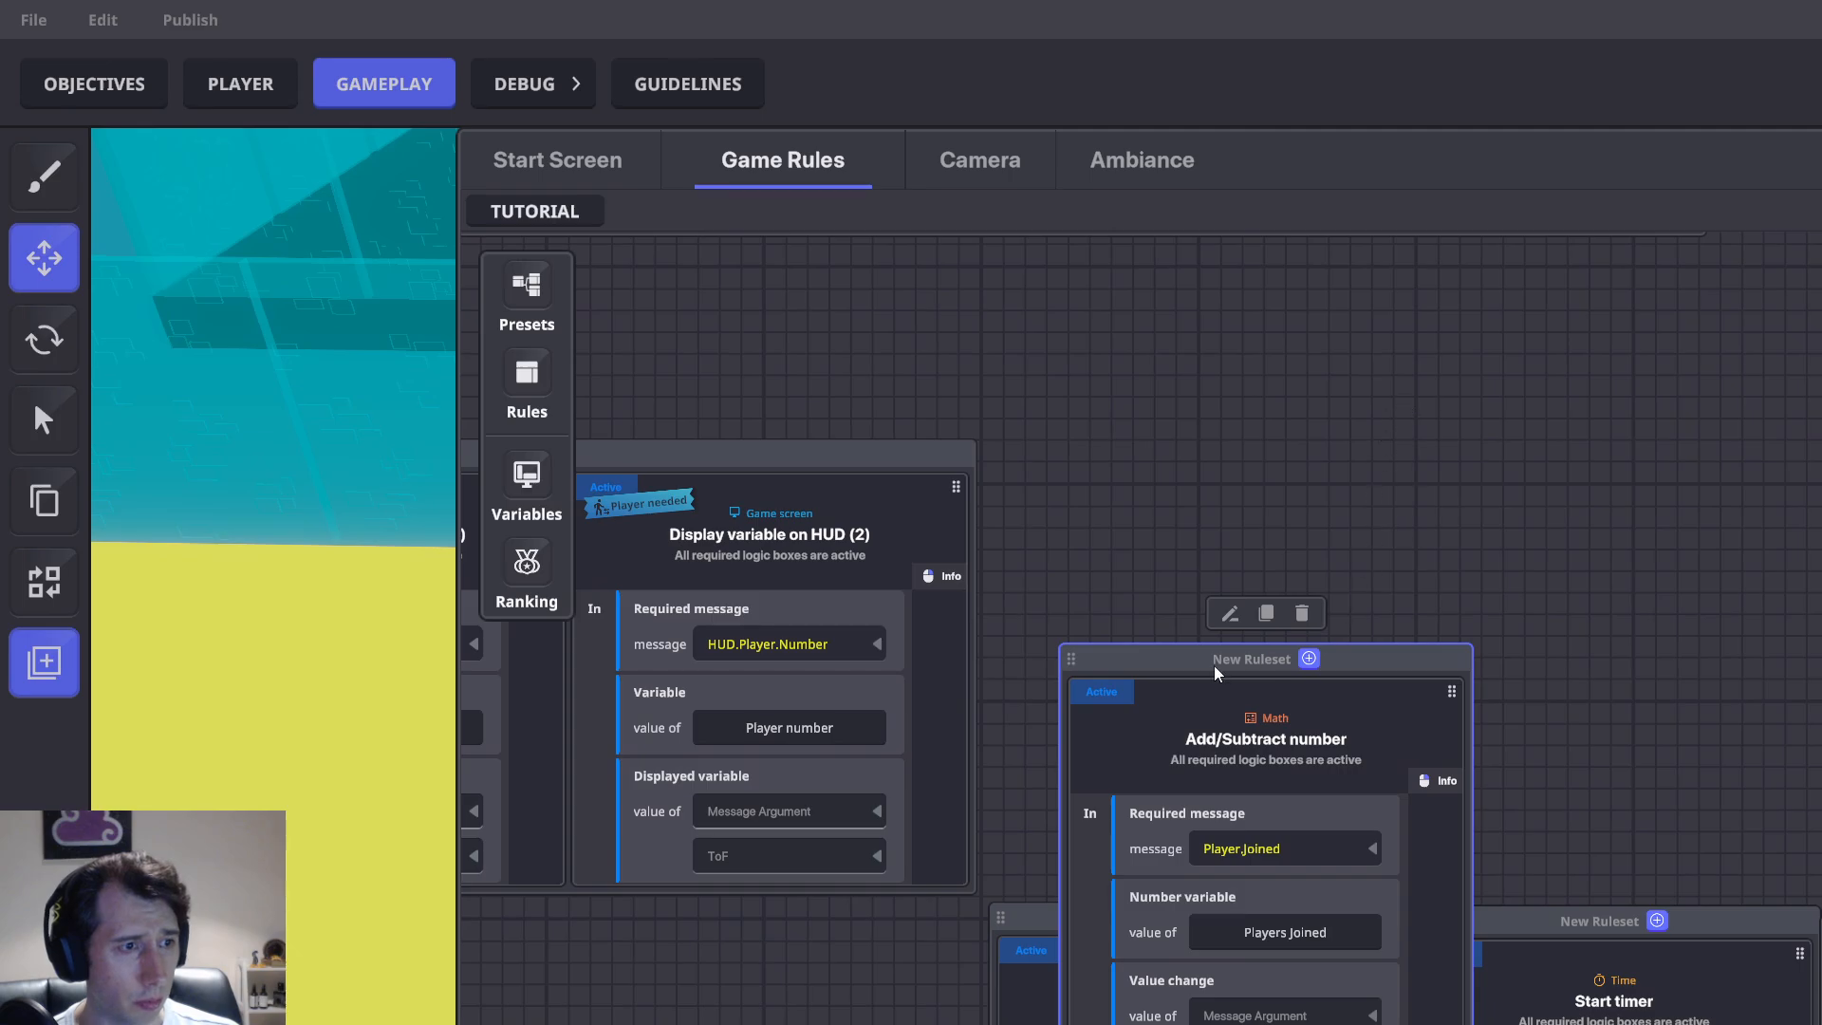
pyautogui.moveTo(1215, 669); pyautogui.dragTo(1095, 358)
pyautogui.moveTo(1480, 712); pyautogui.dragTo(1563, 693)
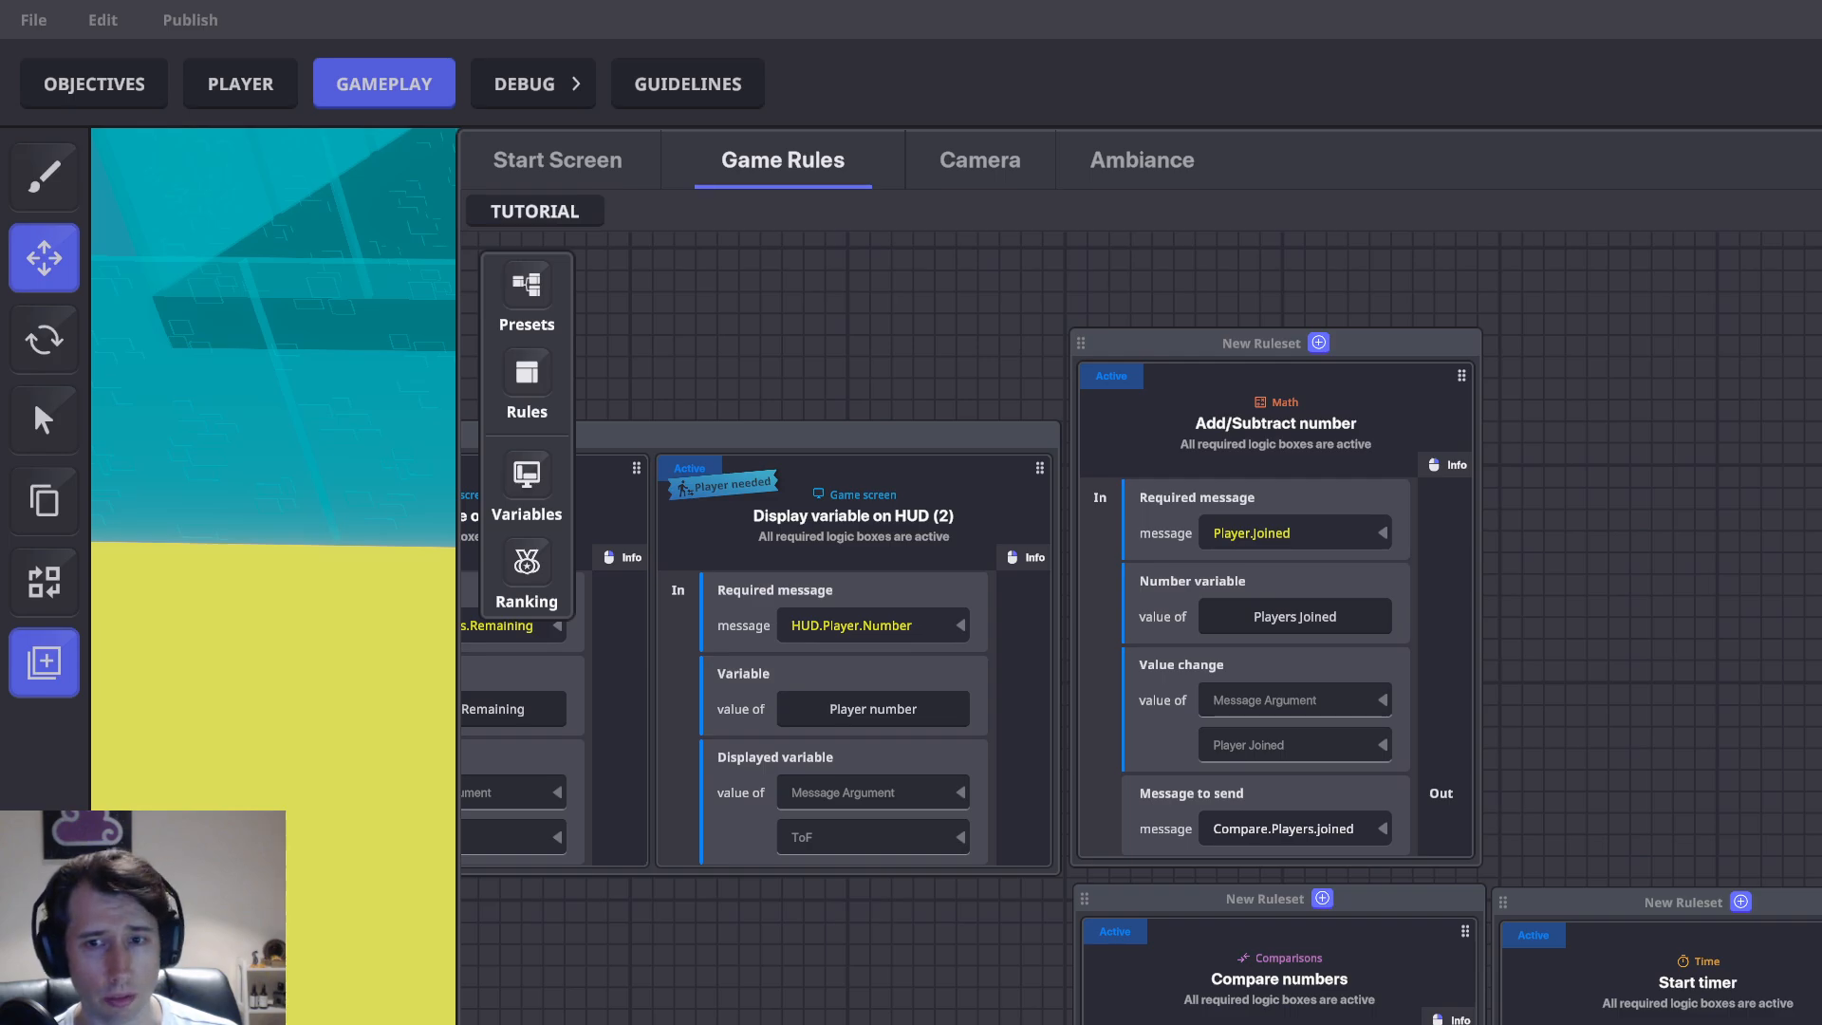
# Leave the game rules and examine the row of trophies in the level's partitioned stalls, selecting the first one
pyautogui.press('Escape')
pyautogui.moveTo(1573, 234); pyautogui.dragTo(1130, 623, button='right')
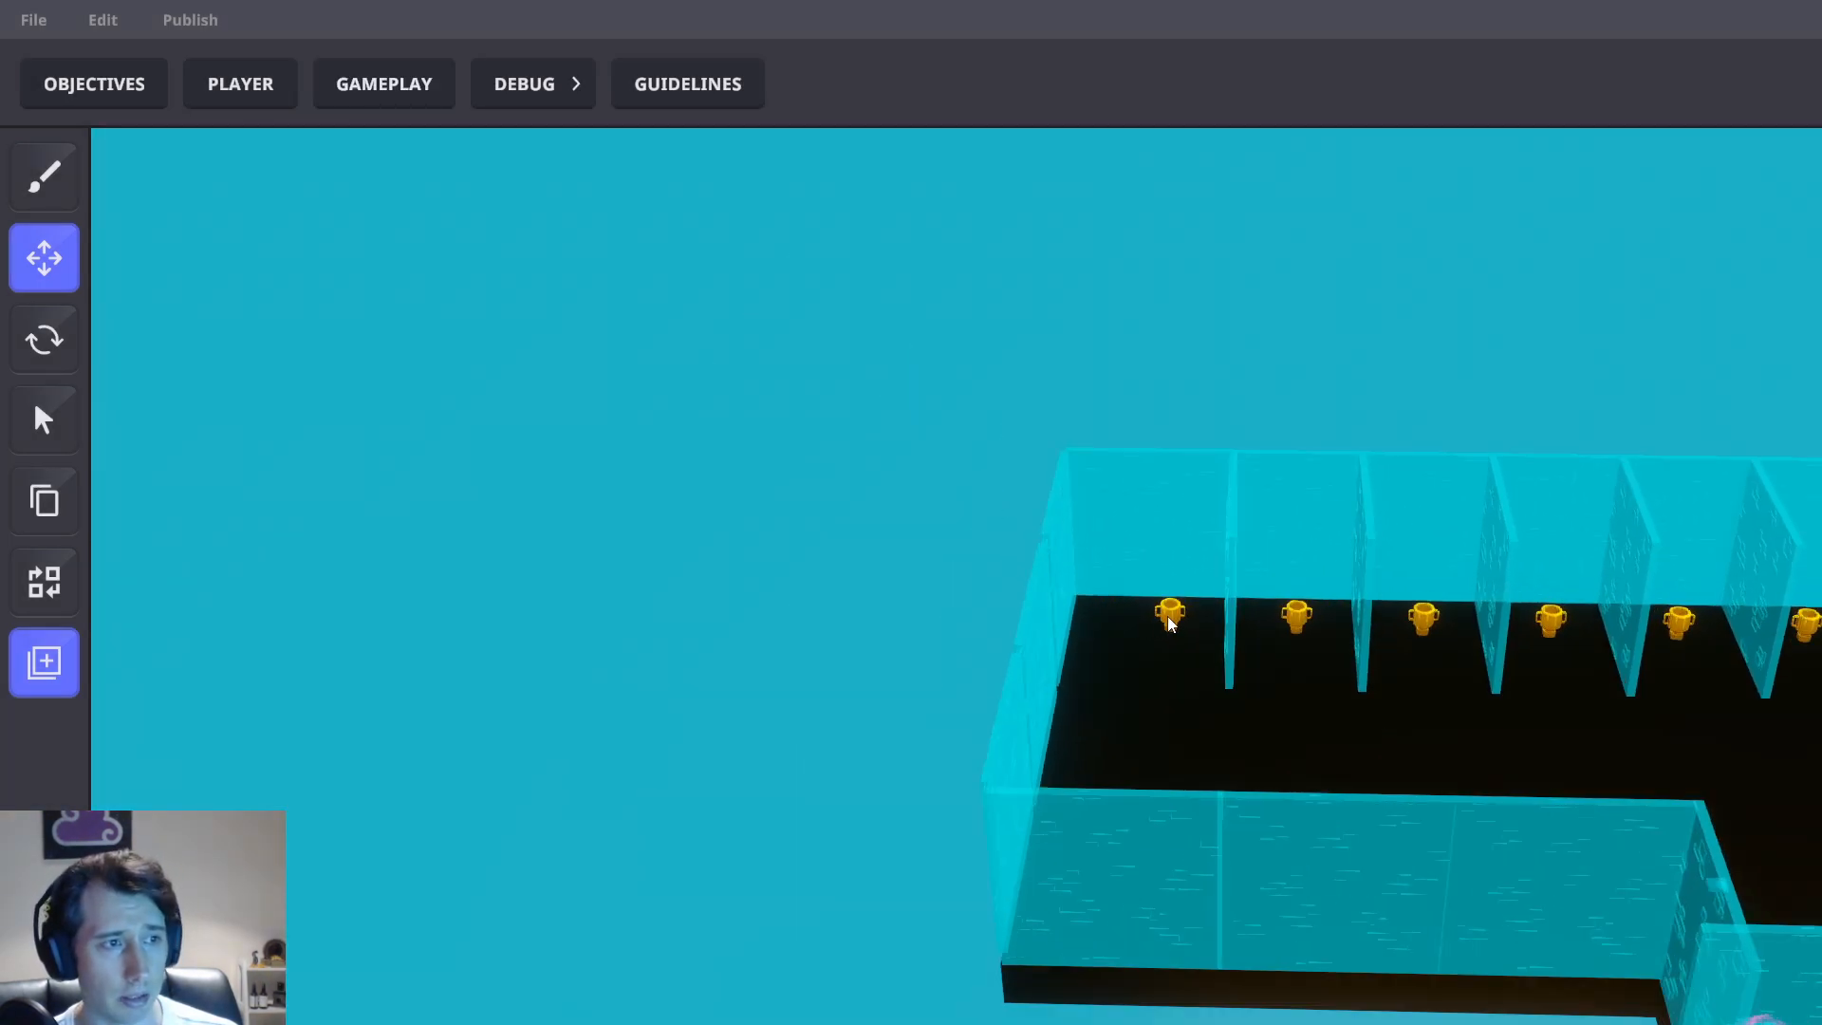
pyautogui.click(1170, 619)
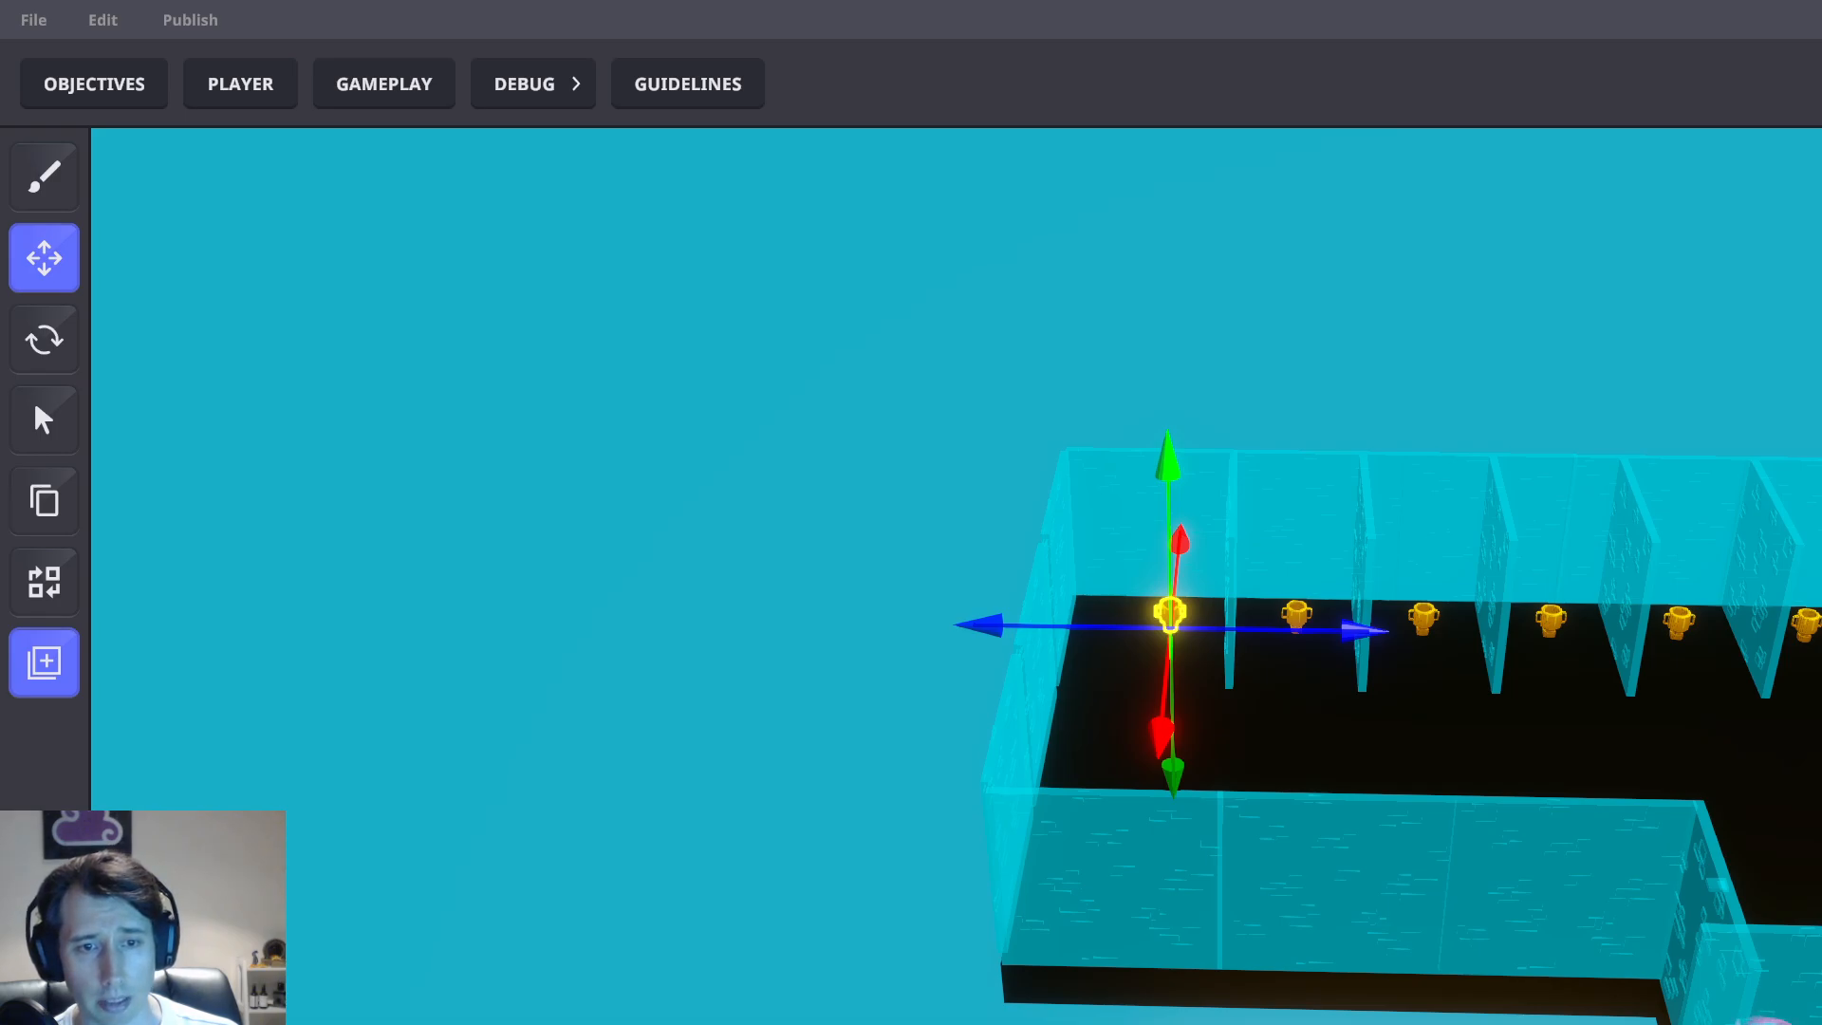
pyautogui.moveTo(1783, 932); pyautogui.dragTo(721, 437, button='middle')
pyautogui.moveTo(664, 200); pyautogui.dragTo(1158, 489, button='middle')
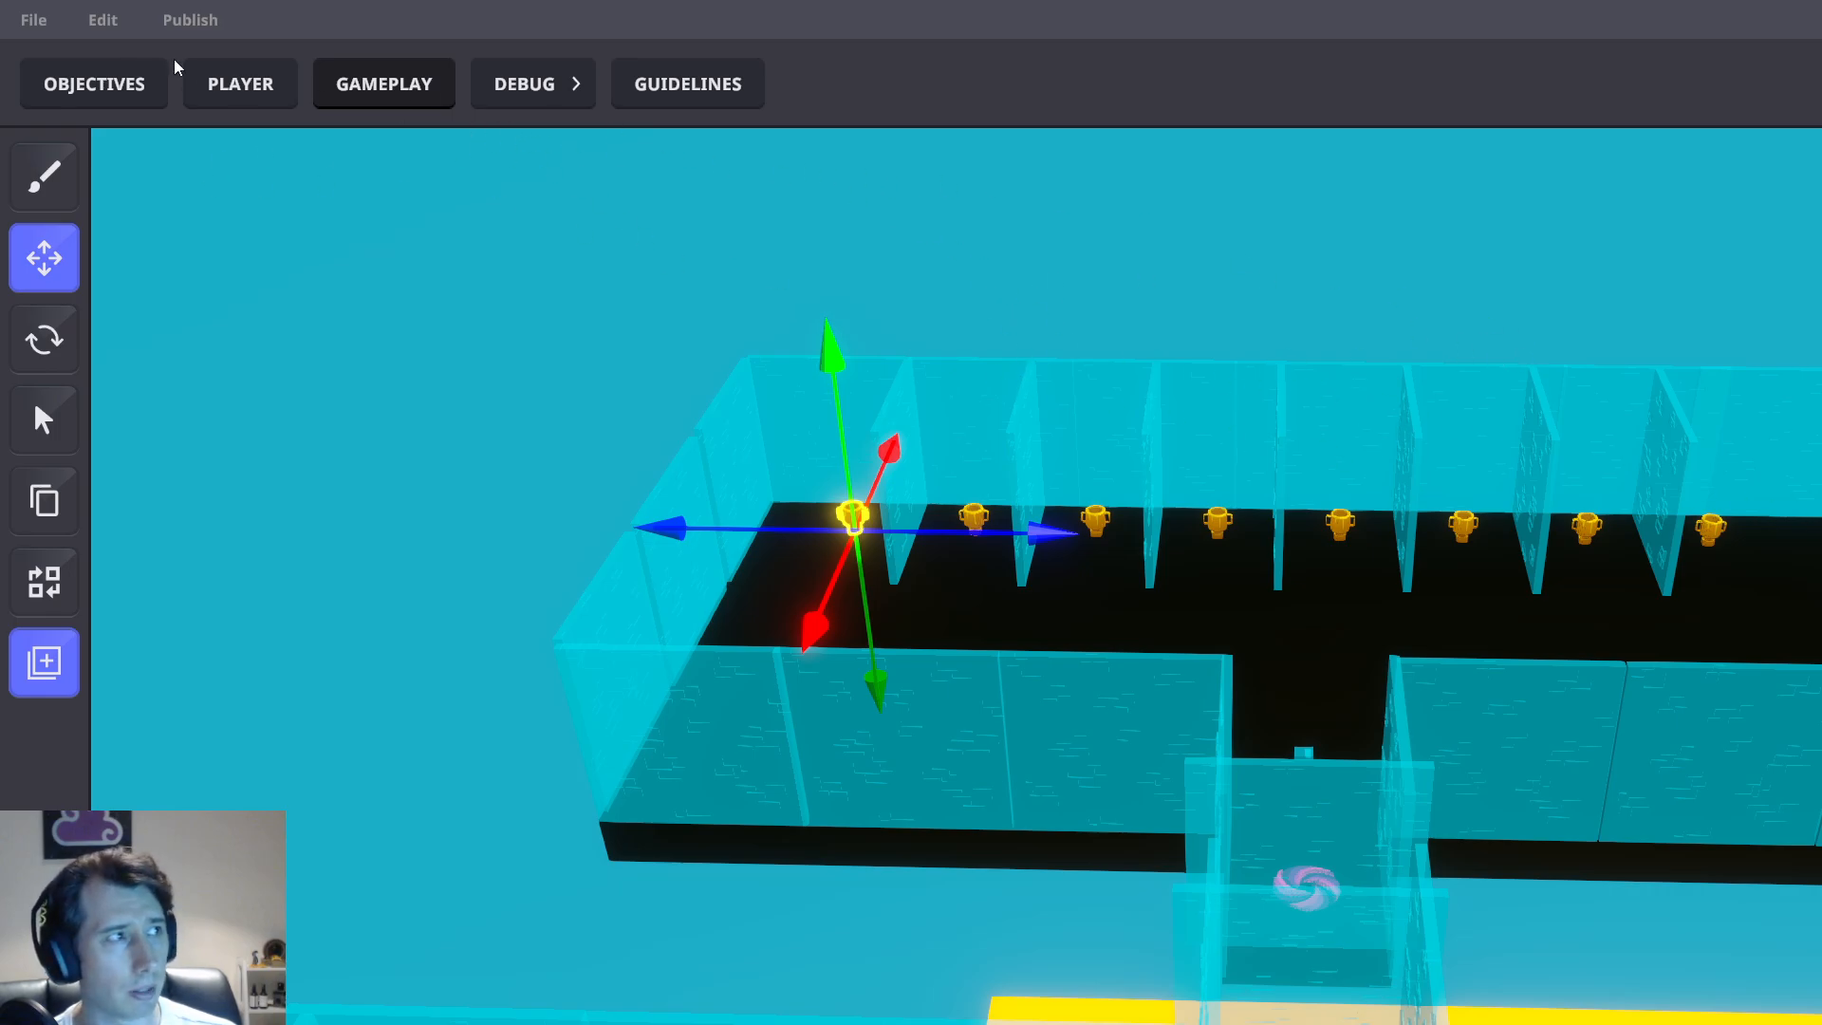
# Set the Add/Subtract number rule's required message to Player.number and its value change to a fixed value of 1
pyautogui.click(383, 83)
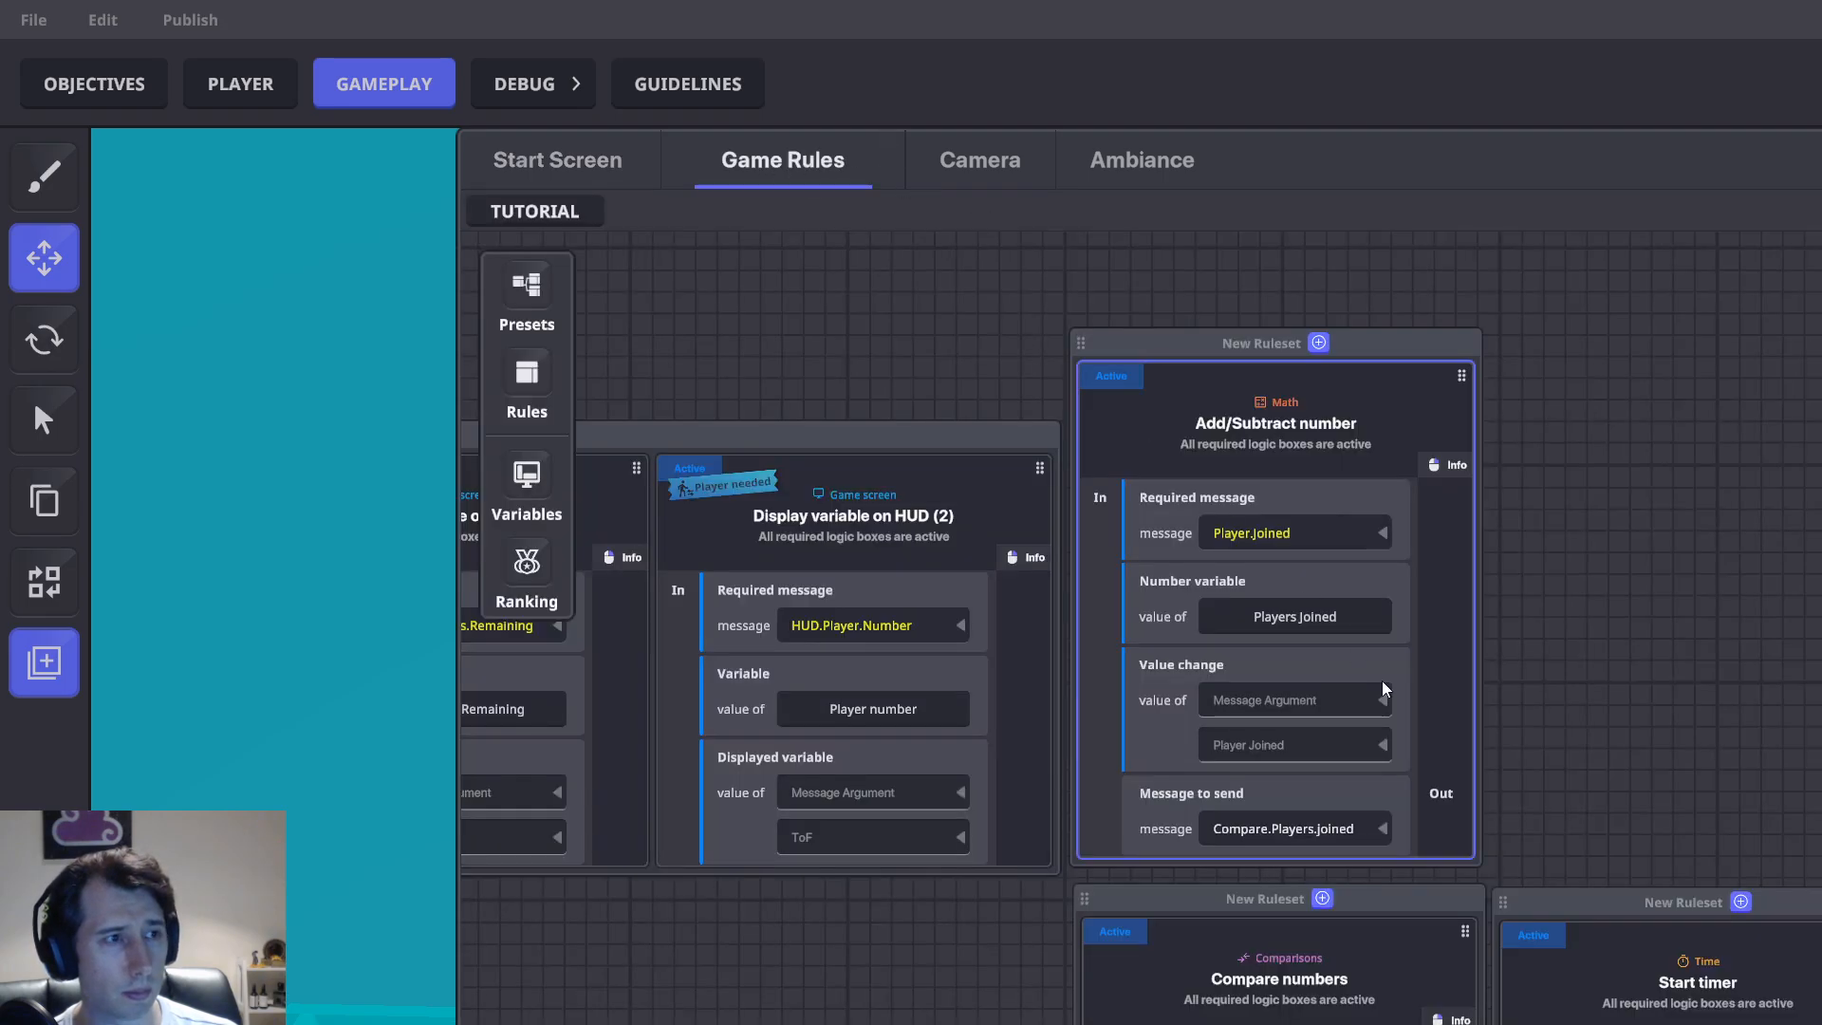
pyautogui.click(1275, 535)
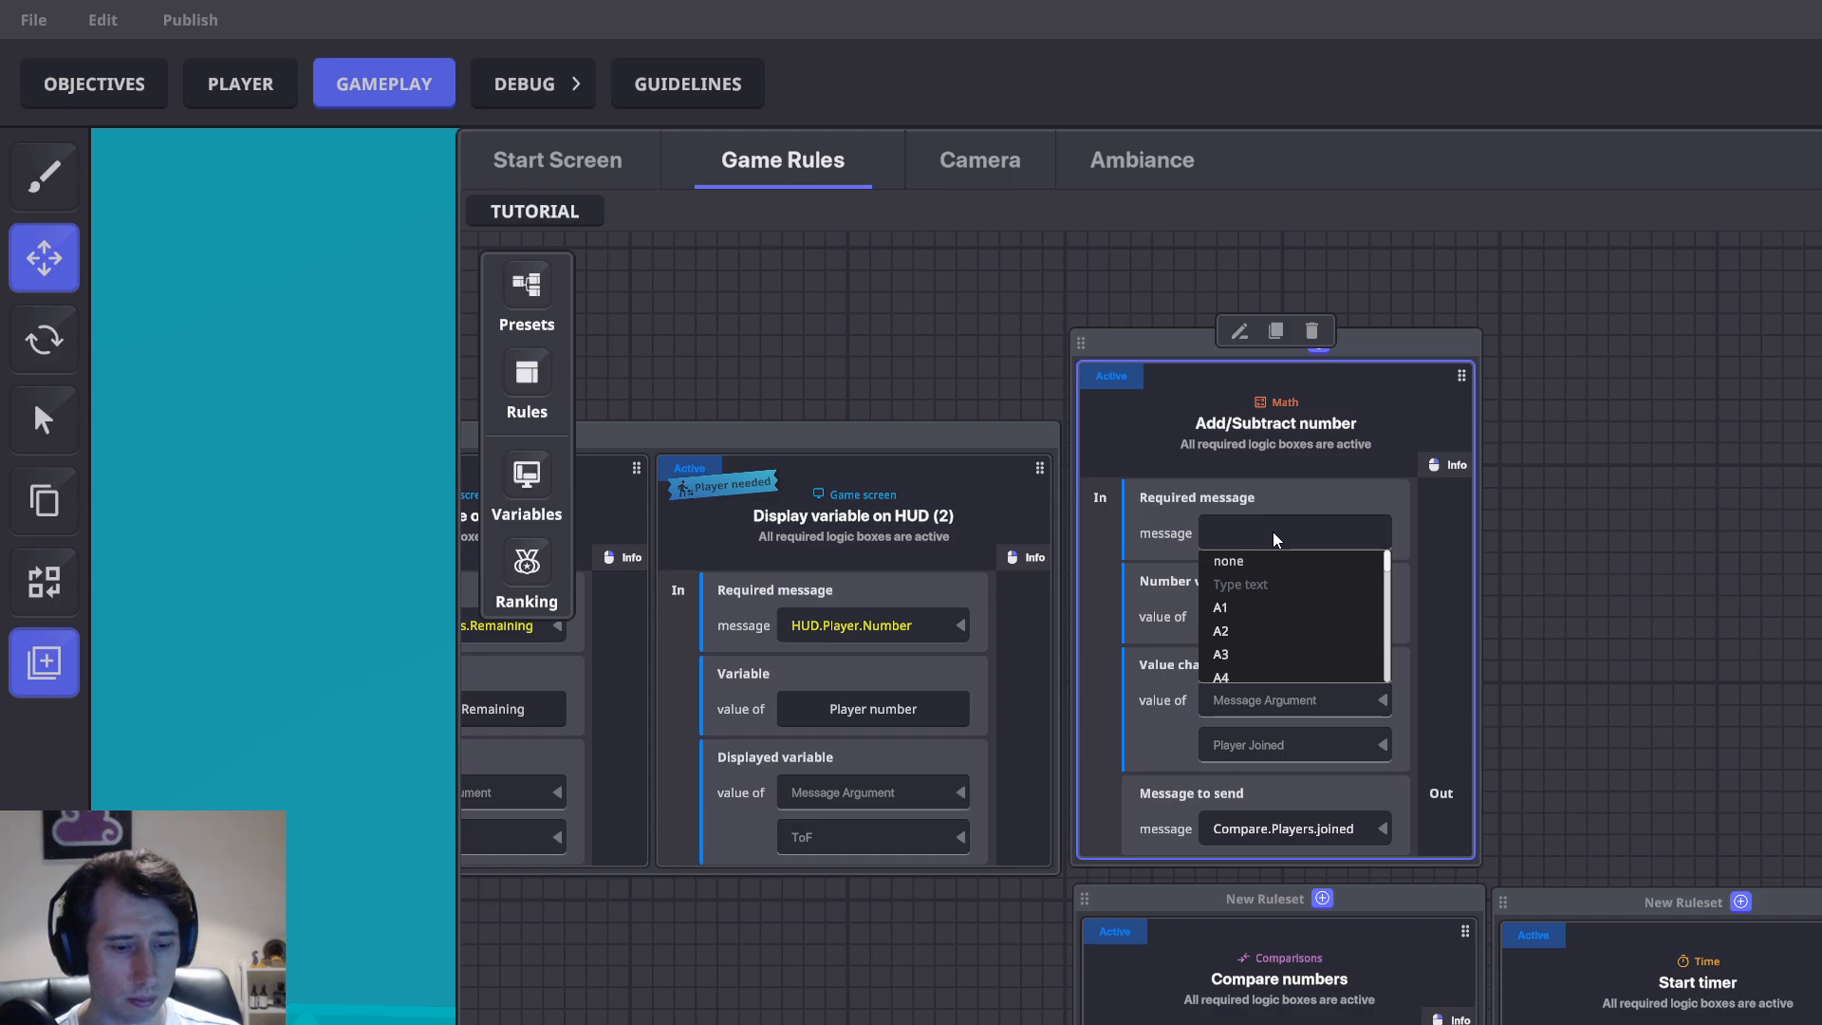
pyautogui.write('Player.n')
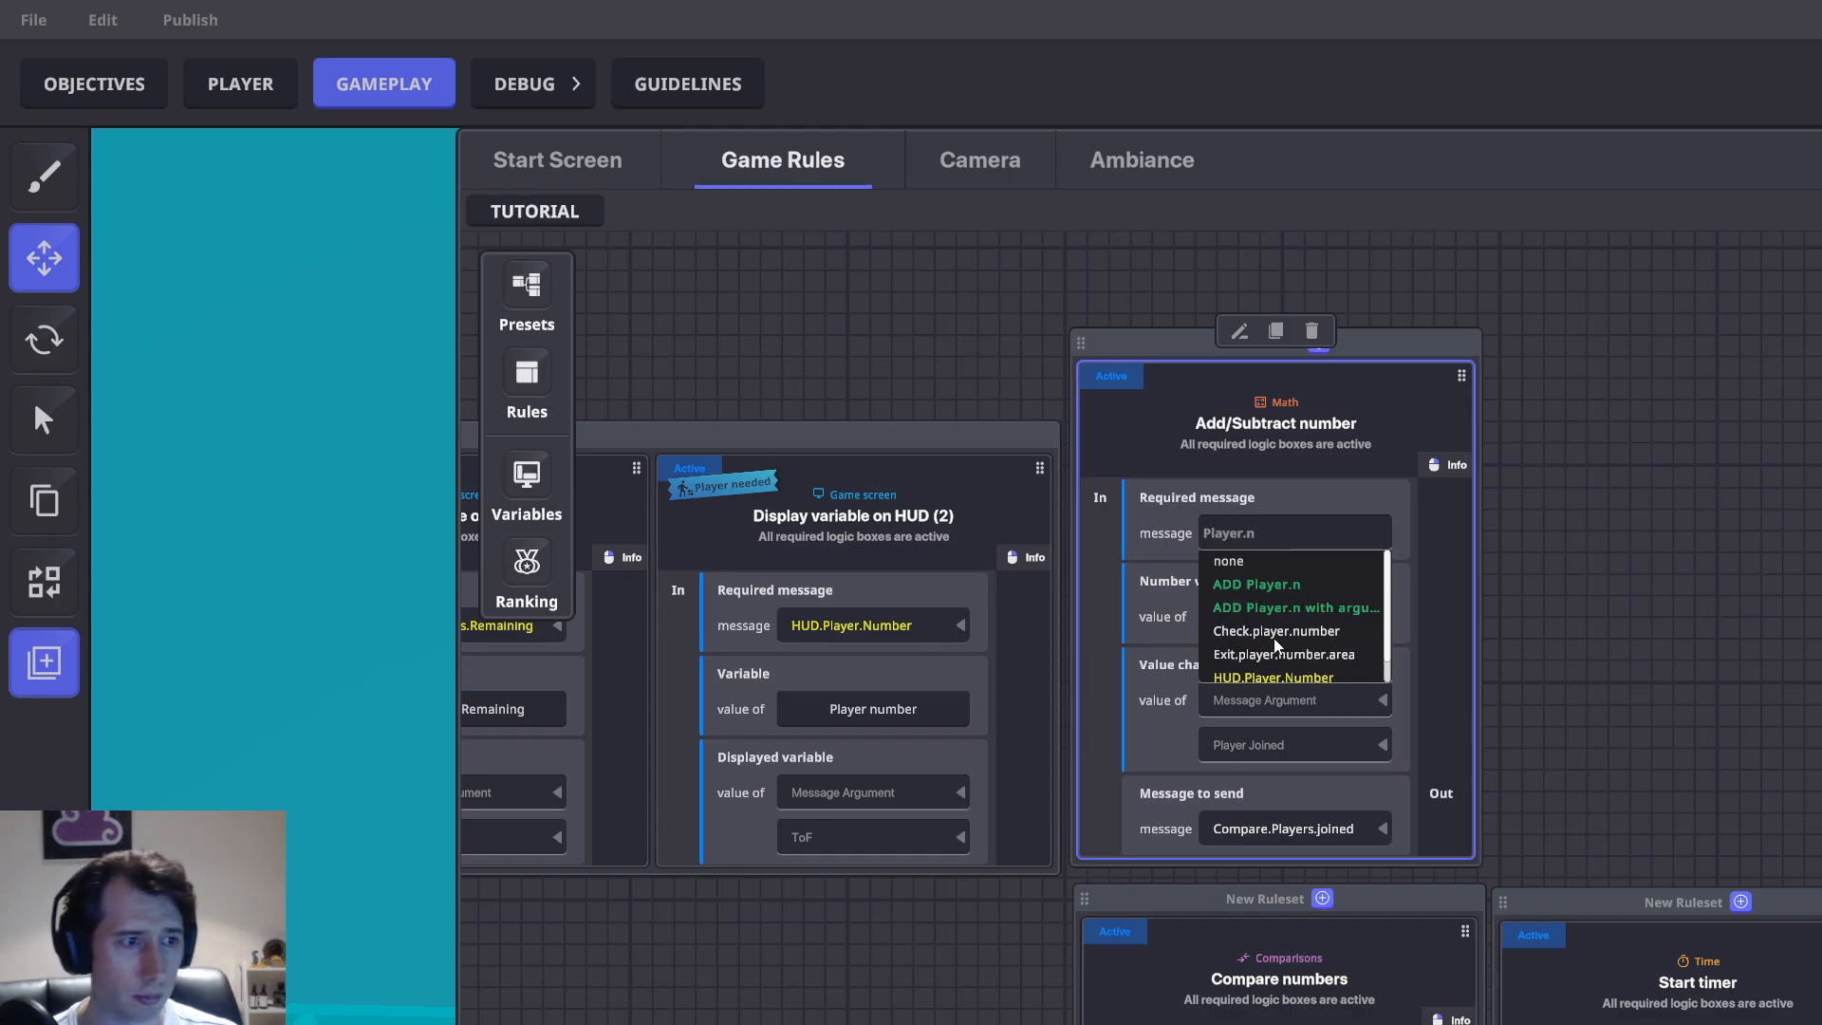
pyautogui.click(1274, 680)
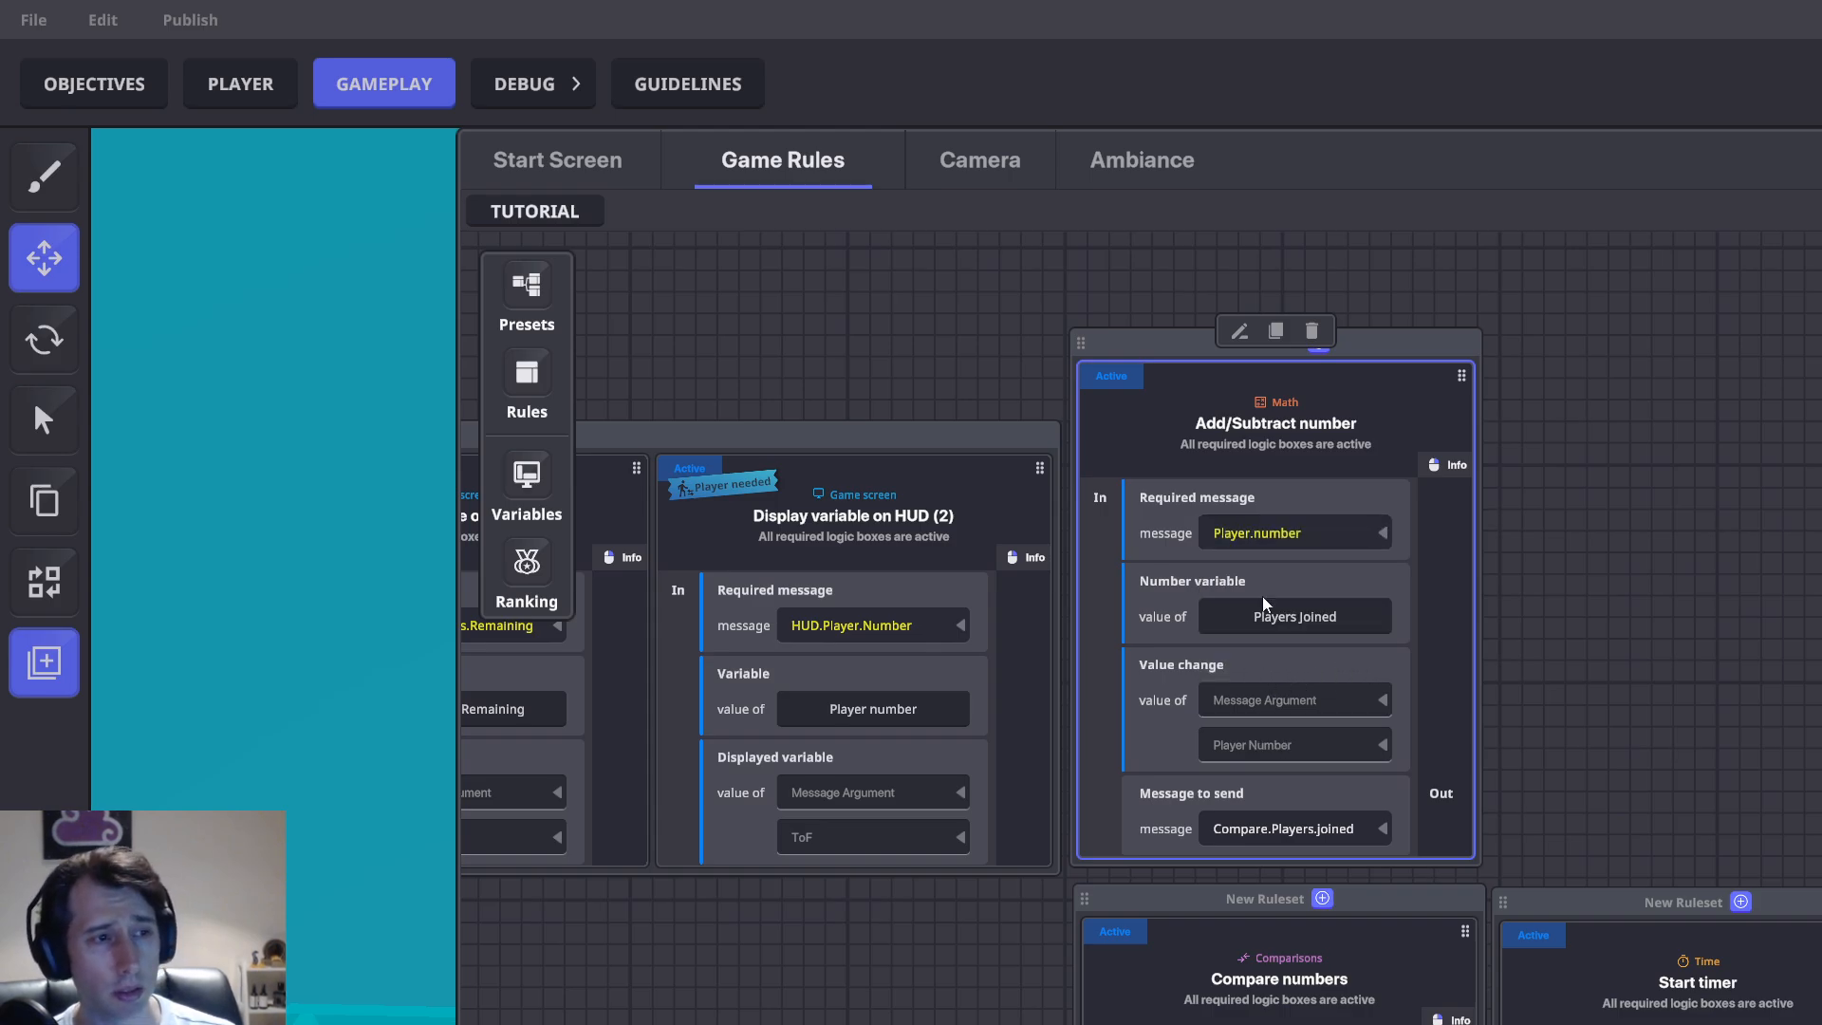
pyautogui.moveTo(1272, 637); pyautogui.dragTo(1365, 547, button='middle')
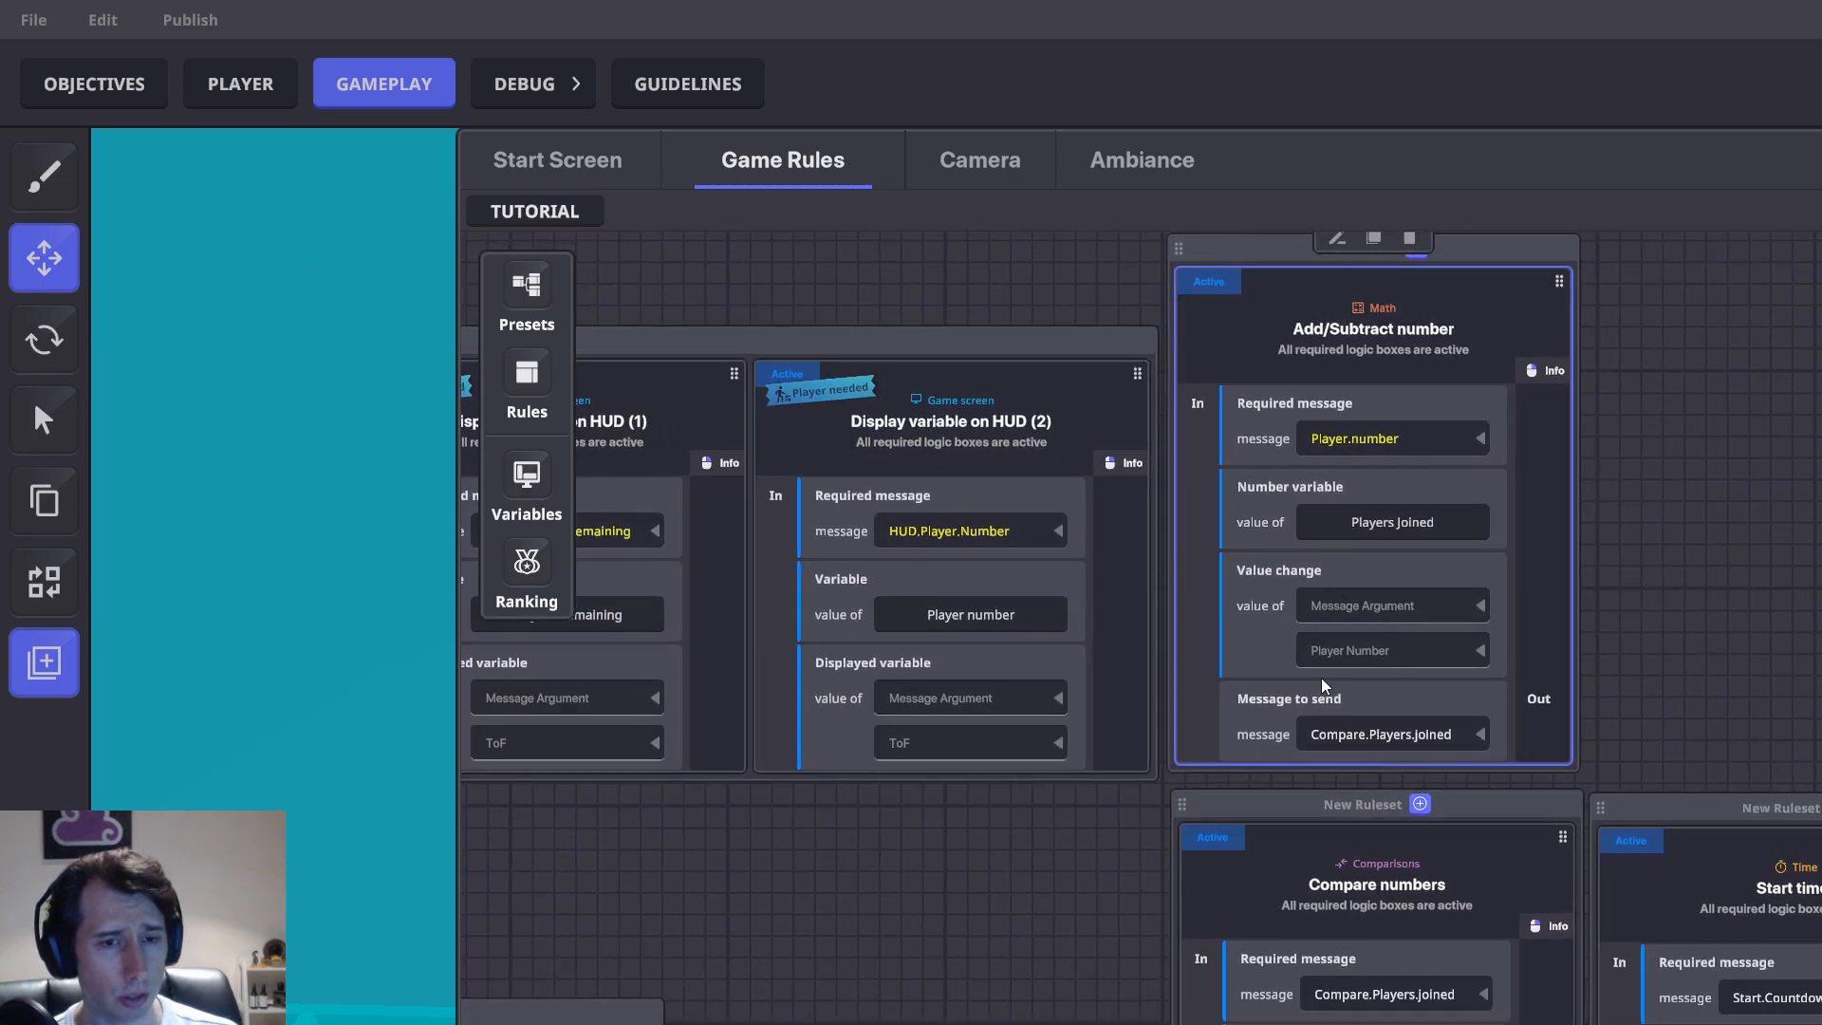
pyautogui.click(1387, 605)
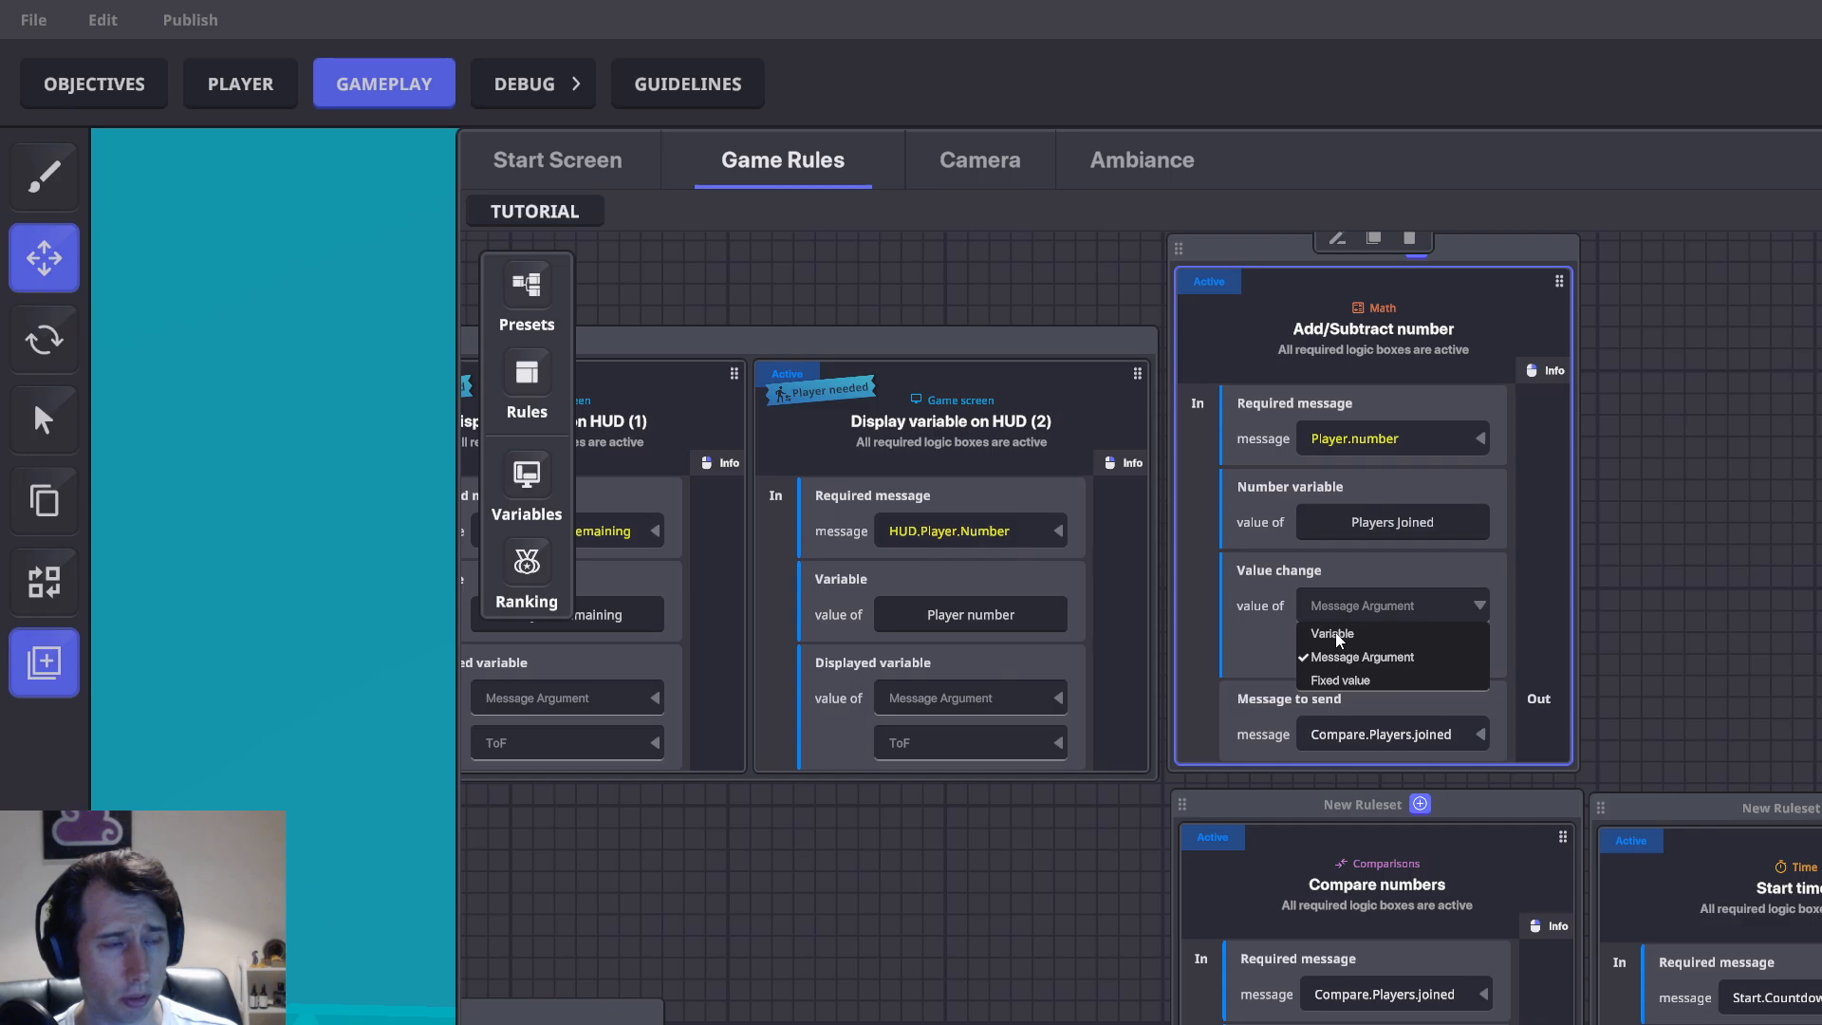
pyautogui.click(1332, 681)
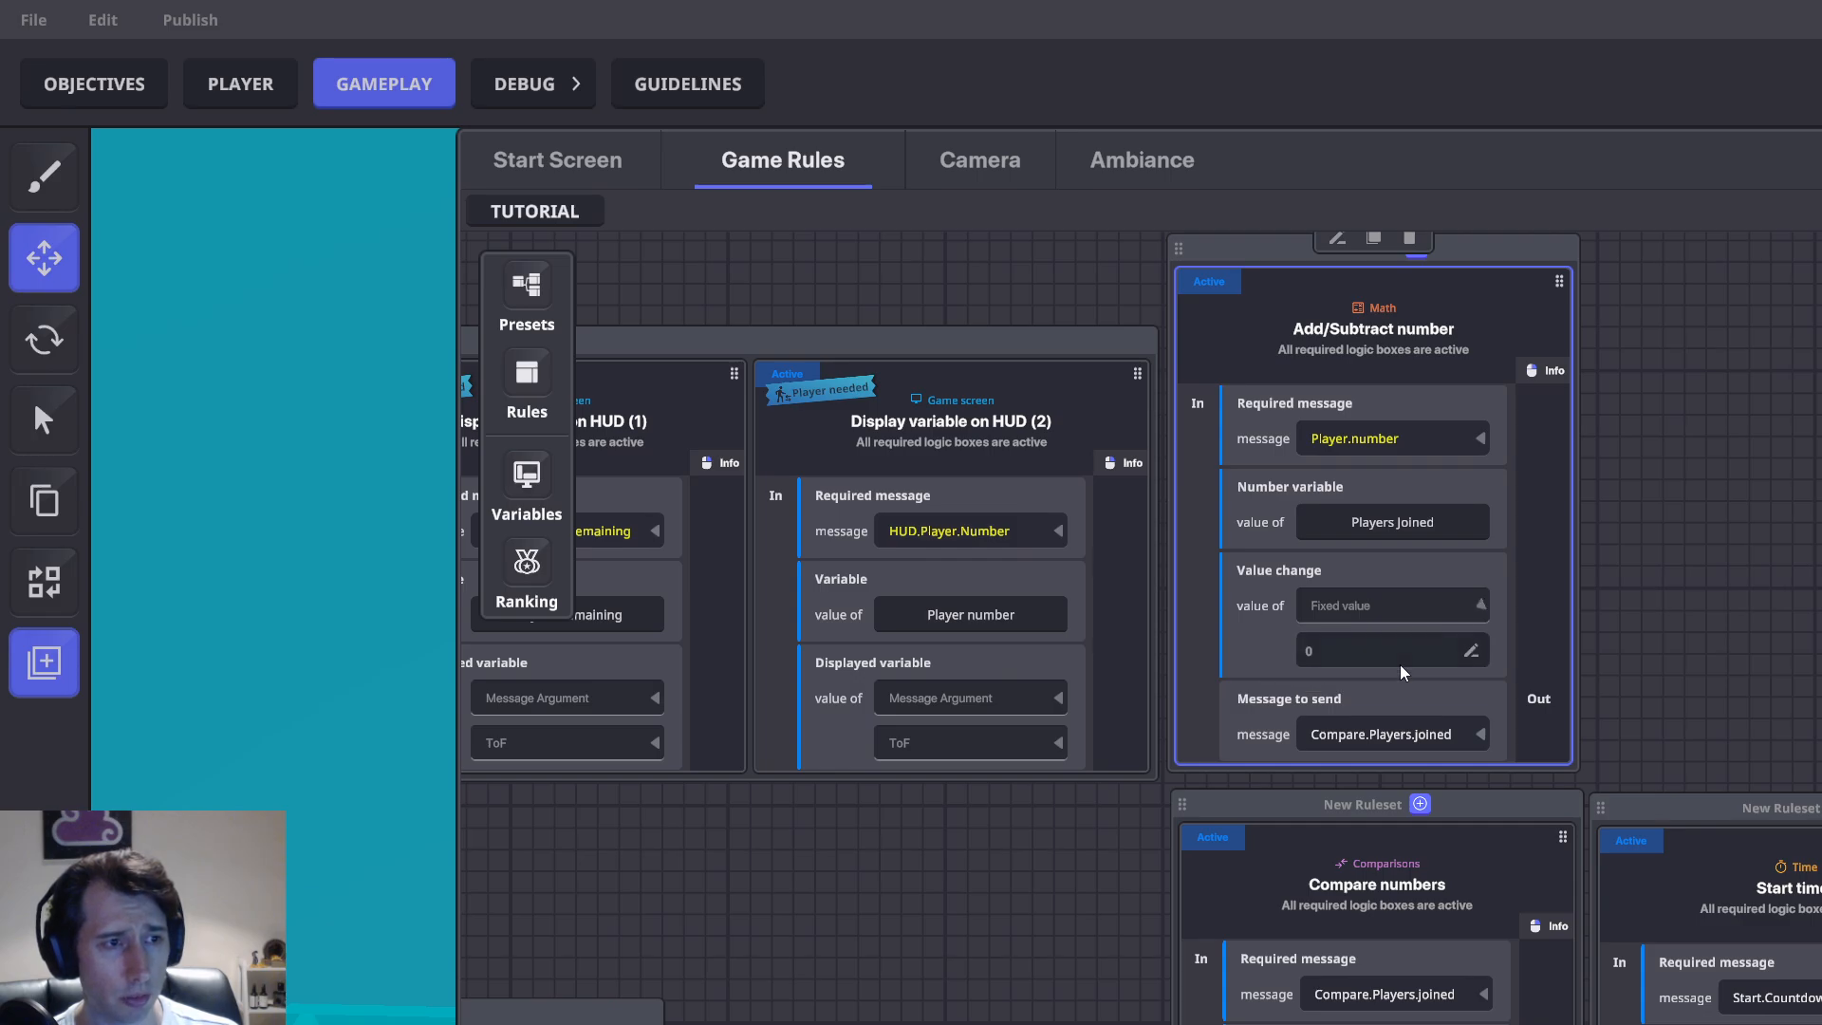
pyautogui.click(1561, 576)
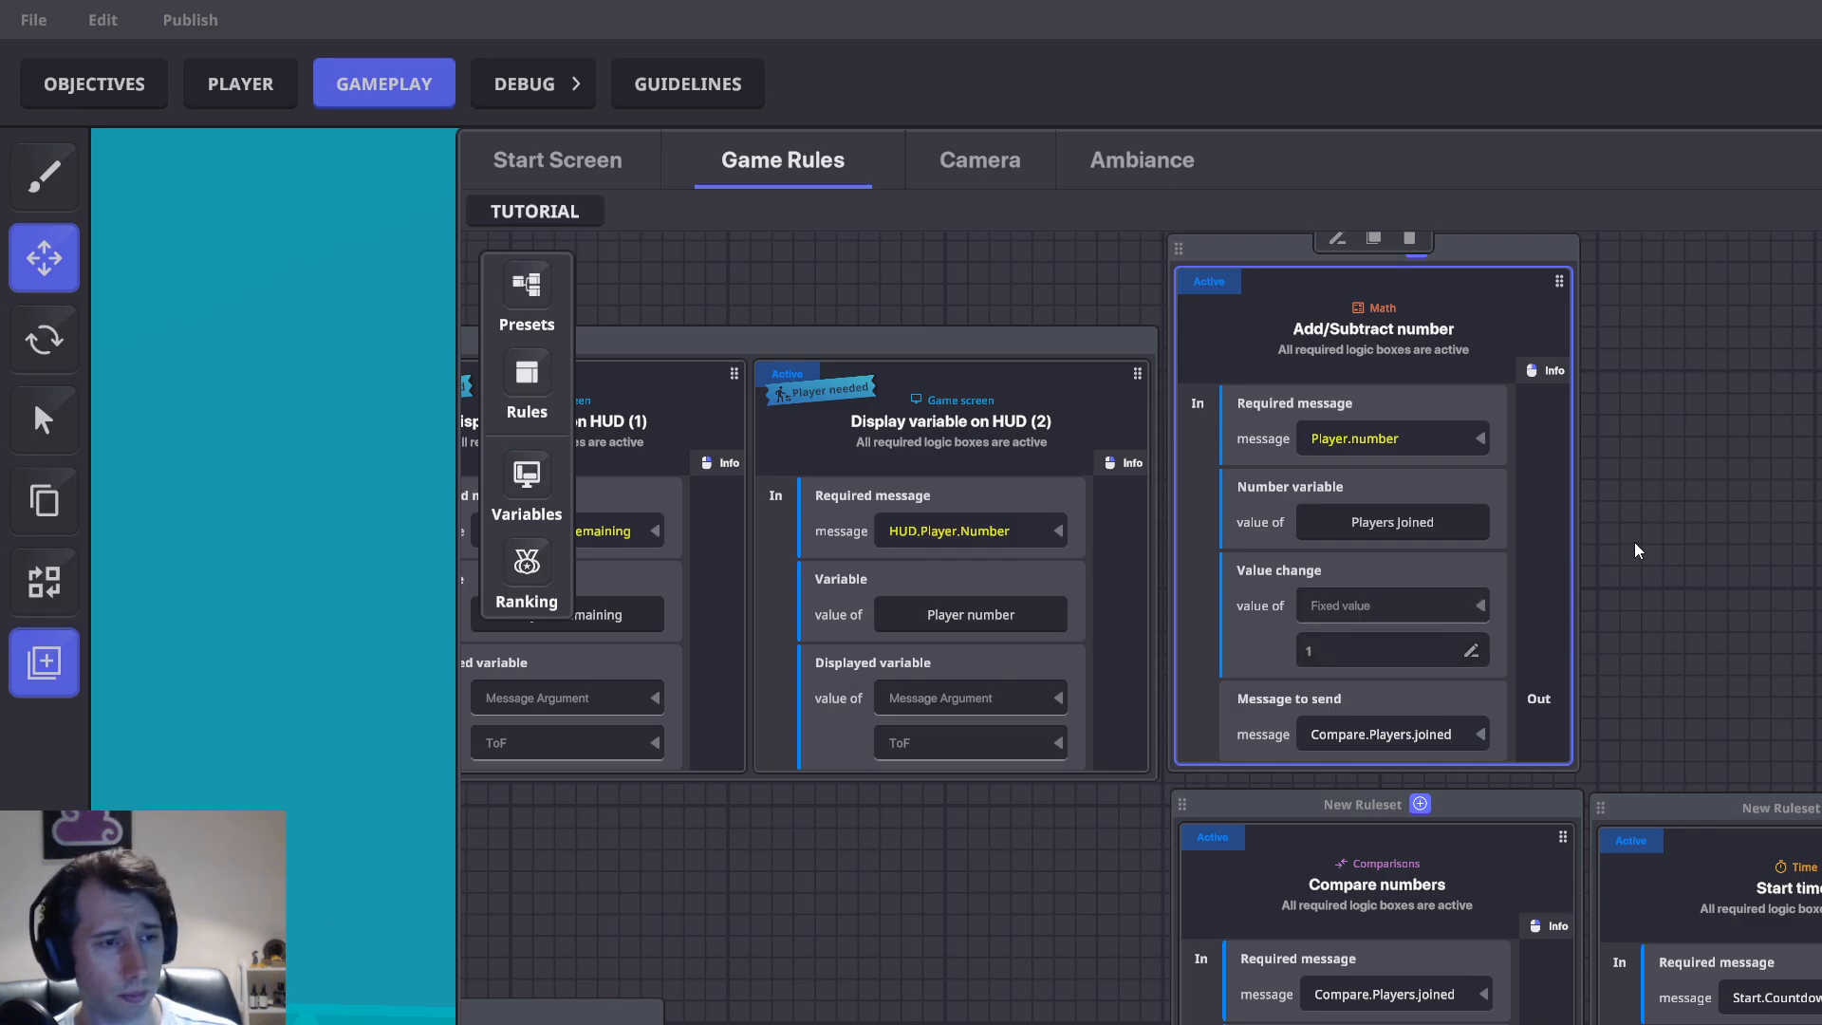
# Combine the Add/Subtract number rule and the Compare numbers rule for Players Joined into one ruleset
pyautogui.moveTo(1665, 710); pyautogui.dragTo(1495, 708)
pyautogui.moveTo(1299, 922); pyautogui.dragTo(1341, 456)
pyautogui.click(1309, 273)
pyautogui.moveTo(1107, 771); pyautogui.dragTo(1306, 550, button='middle')
pyautogui.moveTo(1260, 747); pyautogui.dragTo(1642, 238)
pyautogui.moveTo(1650, 240); pyautogui.dragTo(1441, 602, button='middle')
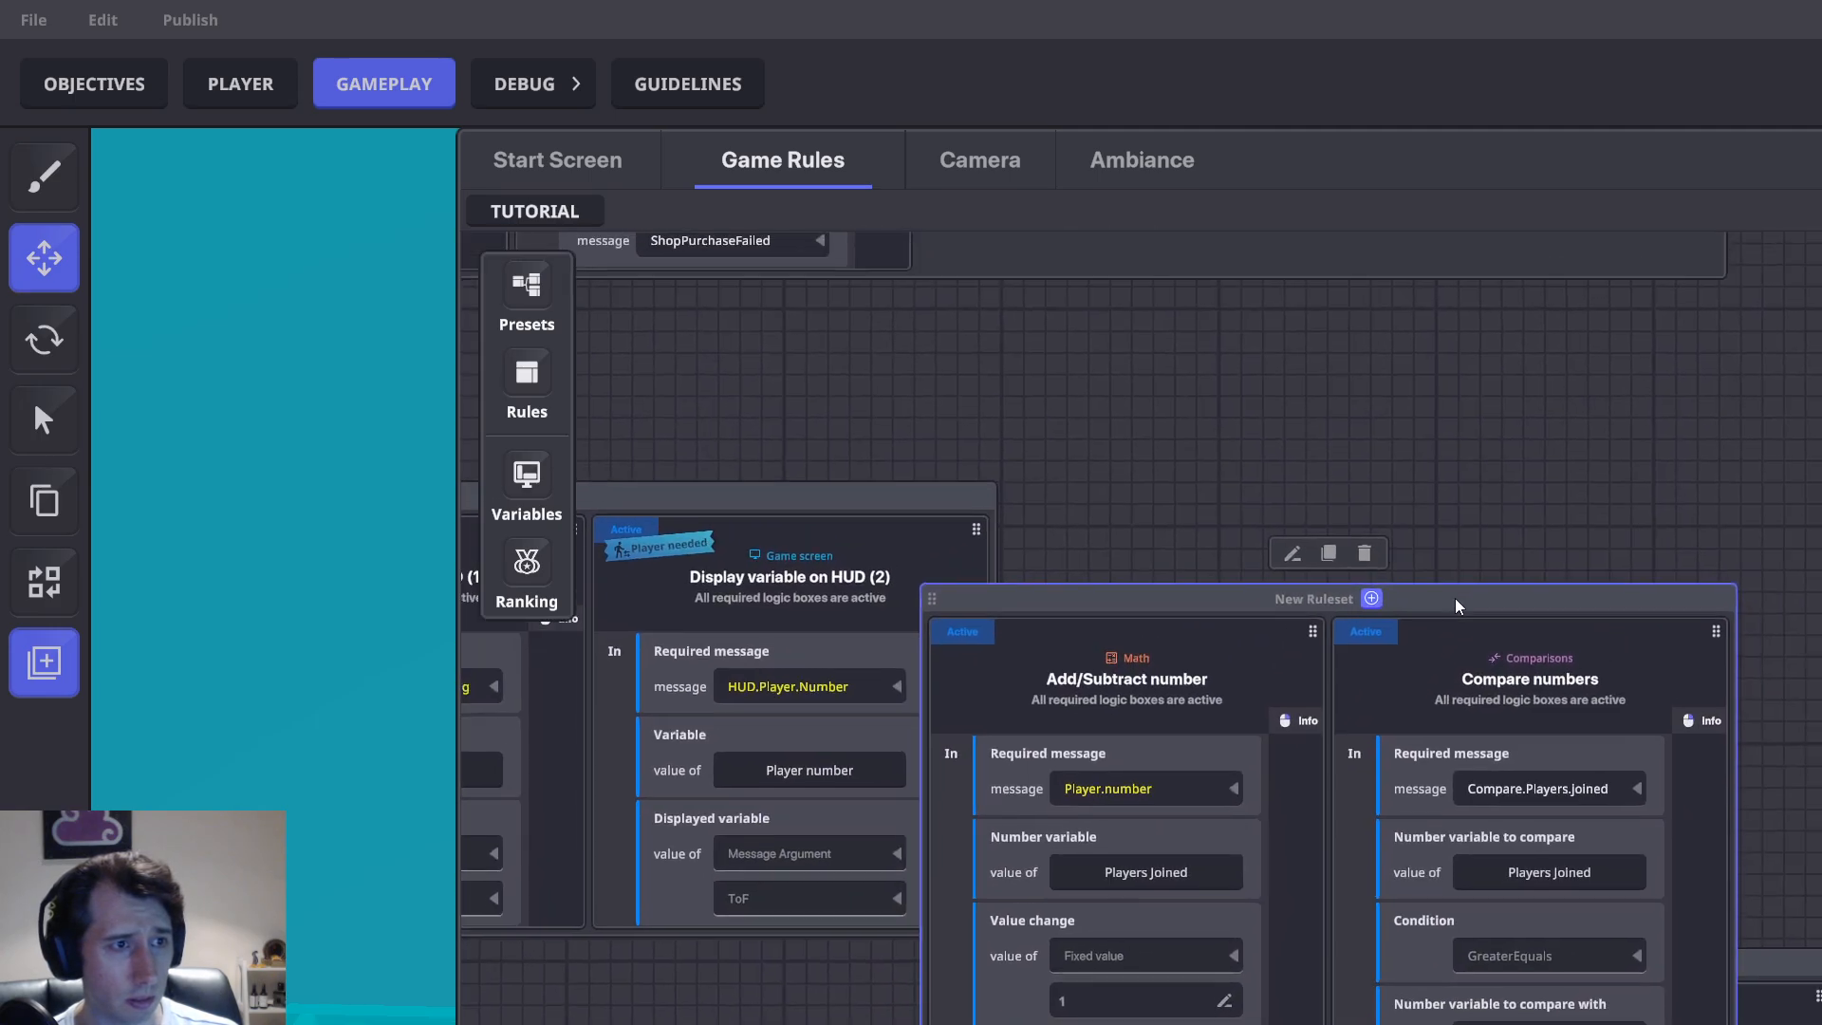
# Place the combined Add/Subtract and Compare numbers ruleset below HUD Display and rename it Player Joined
pyautogui.moveTo(1455, 600); pyautogui.dragTo(1110, 1015)
pyautogui.moveTo(1269, 763); pyautogui.dragTo(1573, 406, button='middle')
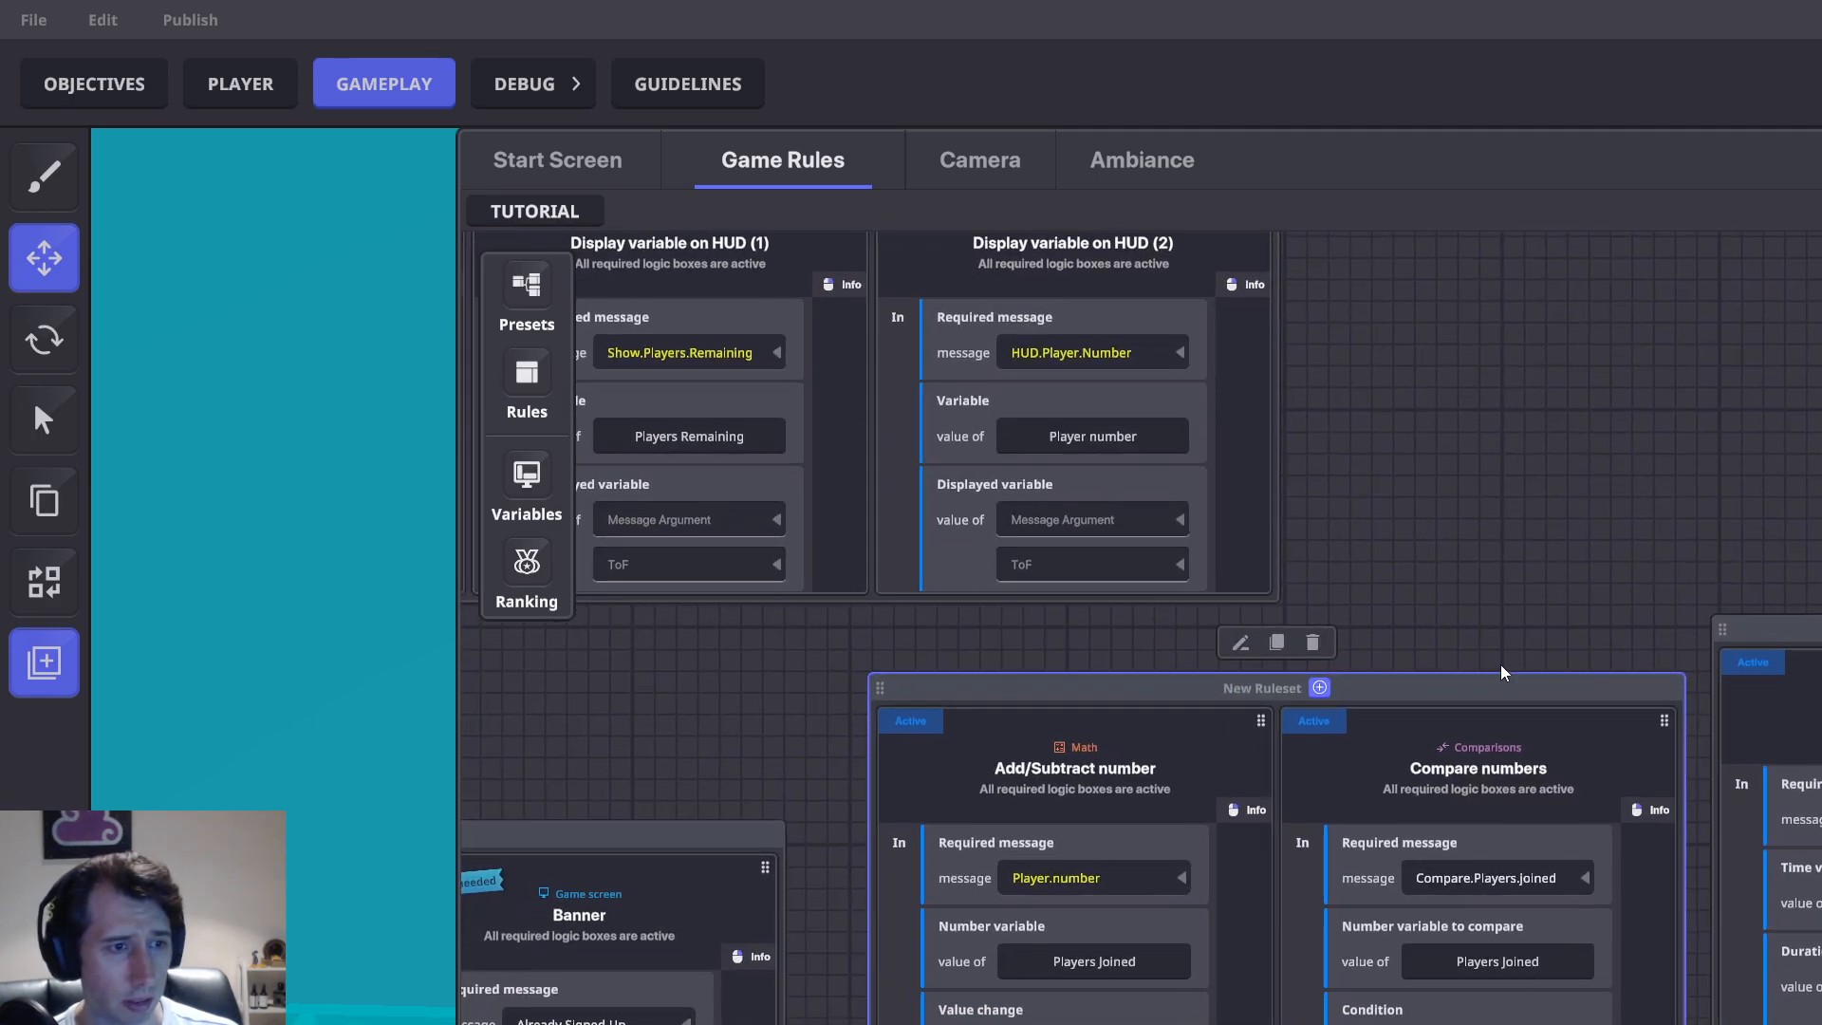
pyautogui.moveTo(1495, 681); pyautogui.dragTo(1492, 651)
pyautogui.doubleClick(1237, 651)
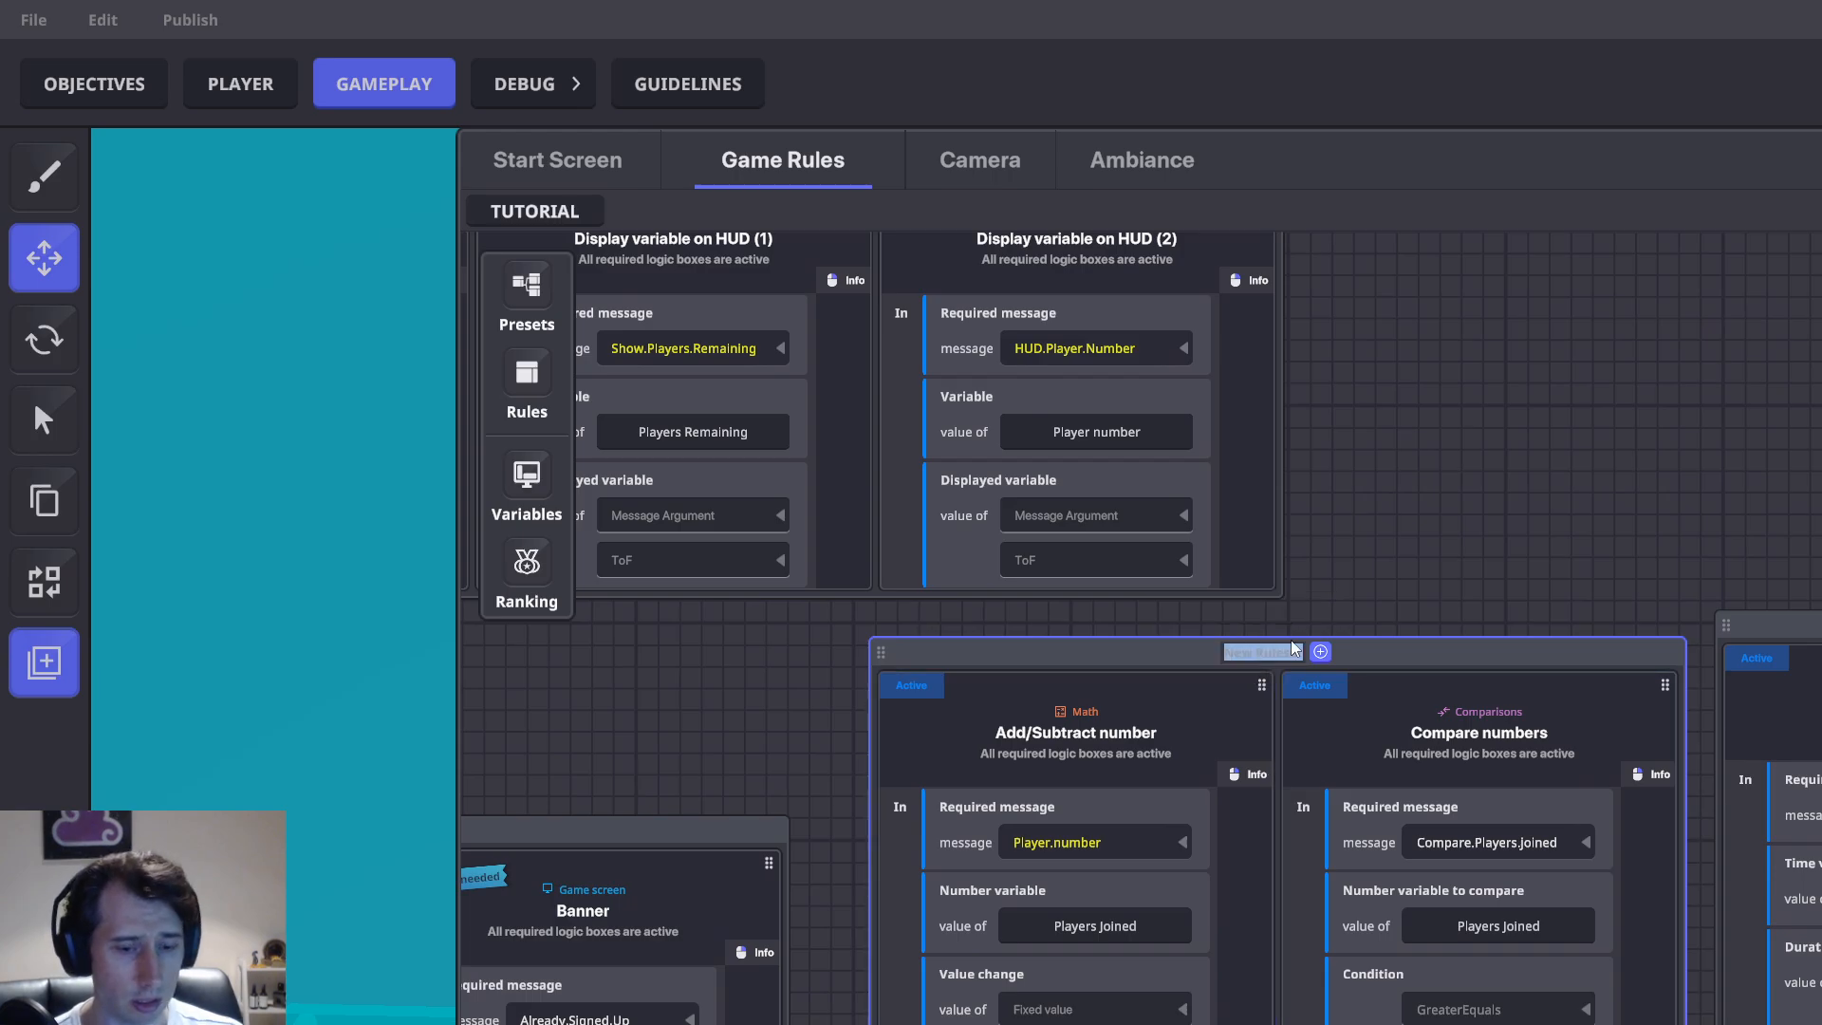
pyautogui.write('Player Joined')
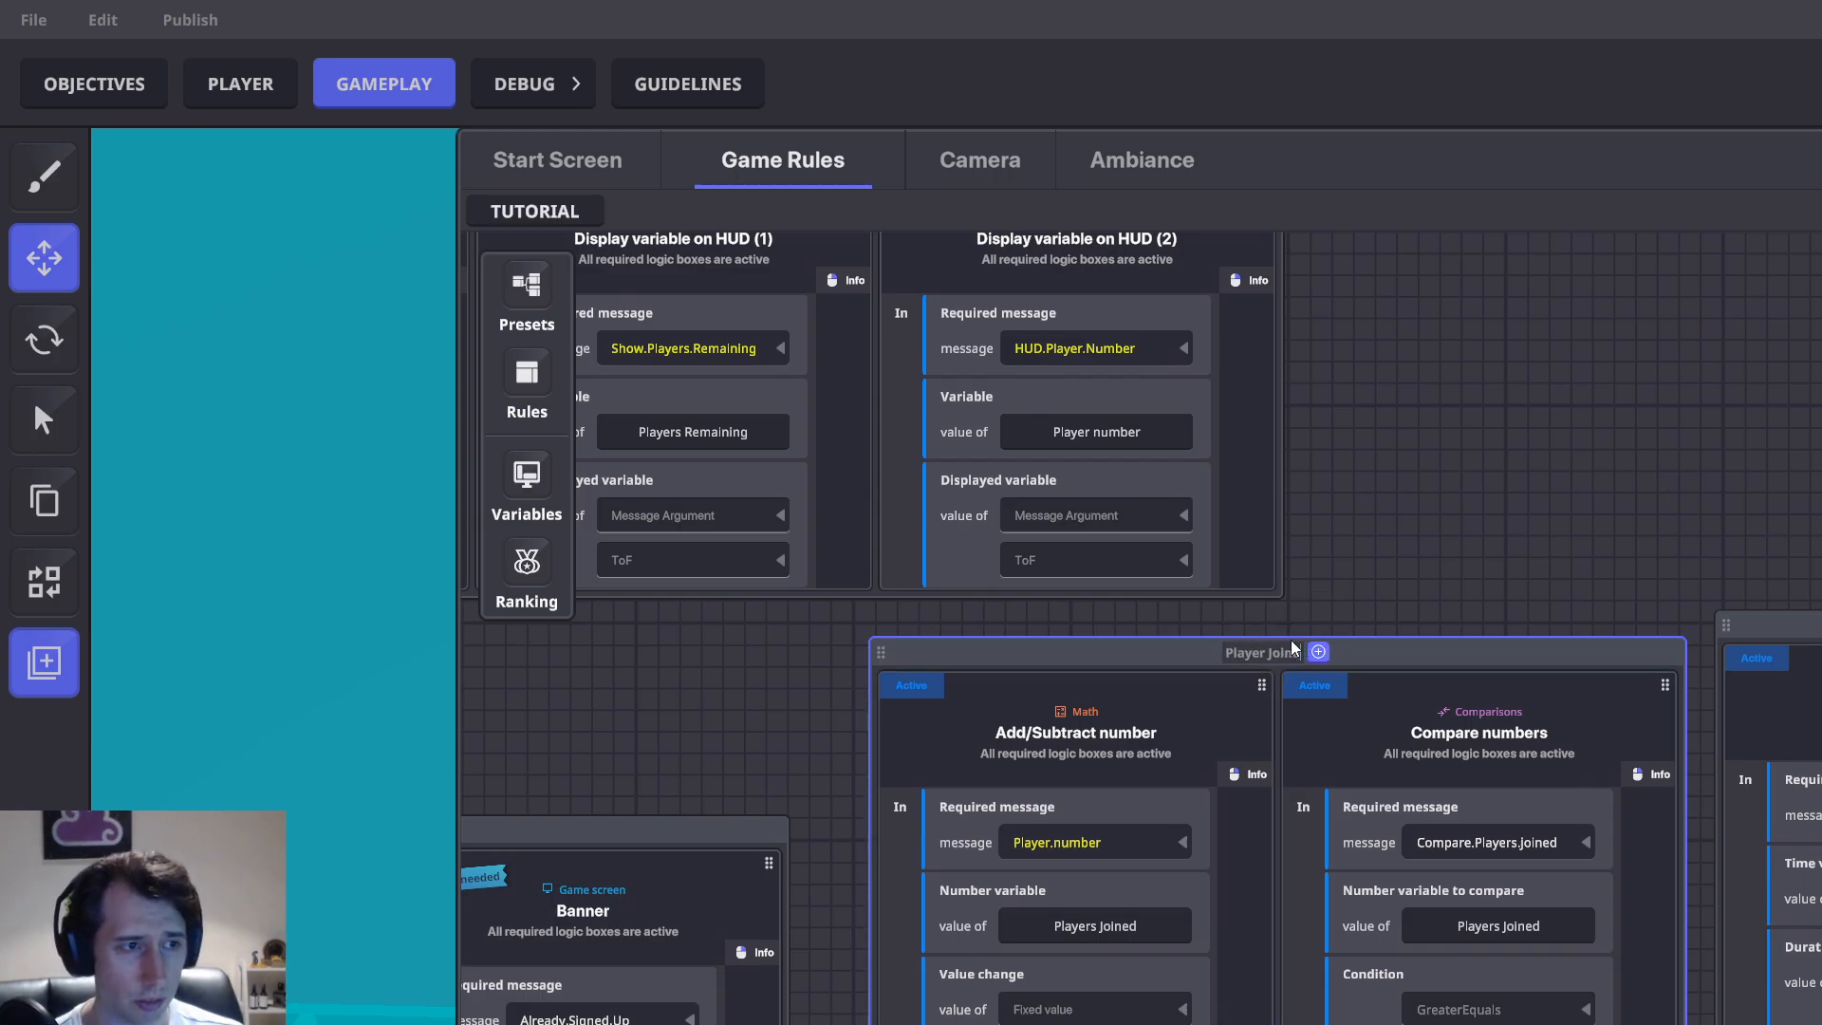
# Move the Start timer rule for Game Start Timer into the Player Joined ruleset after Compare numbers
pyautogui.moveTo(1754, 635); pyautogui.dragTo(1352, 546, button='middle')
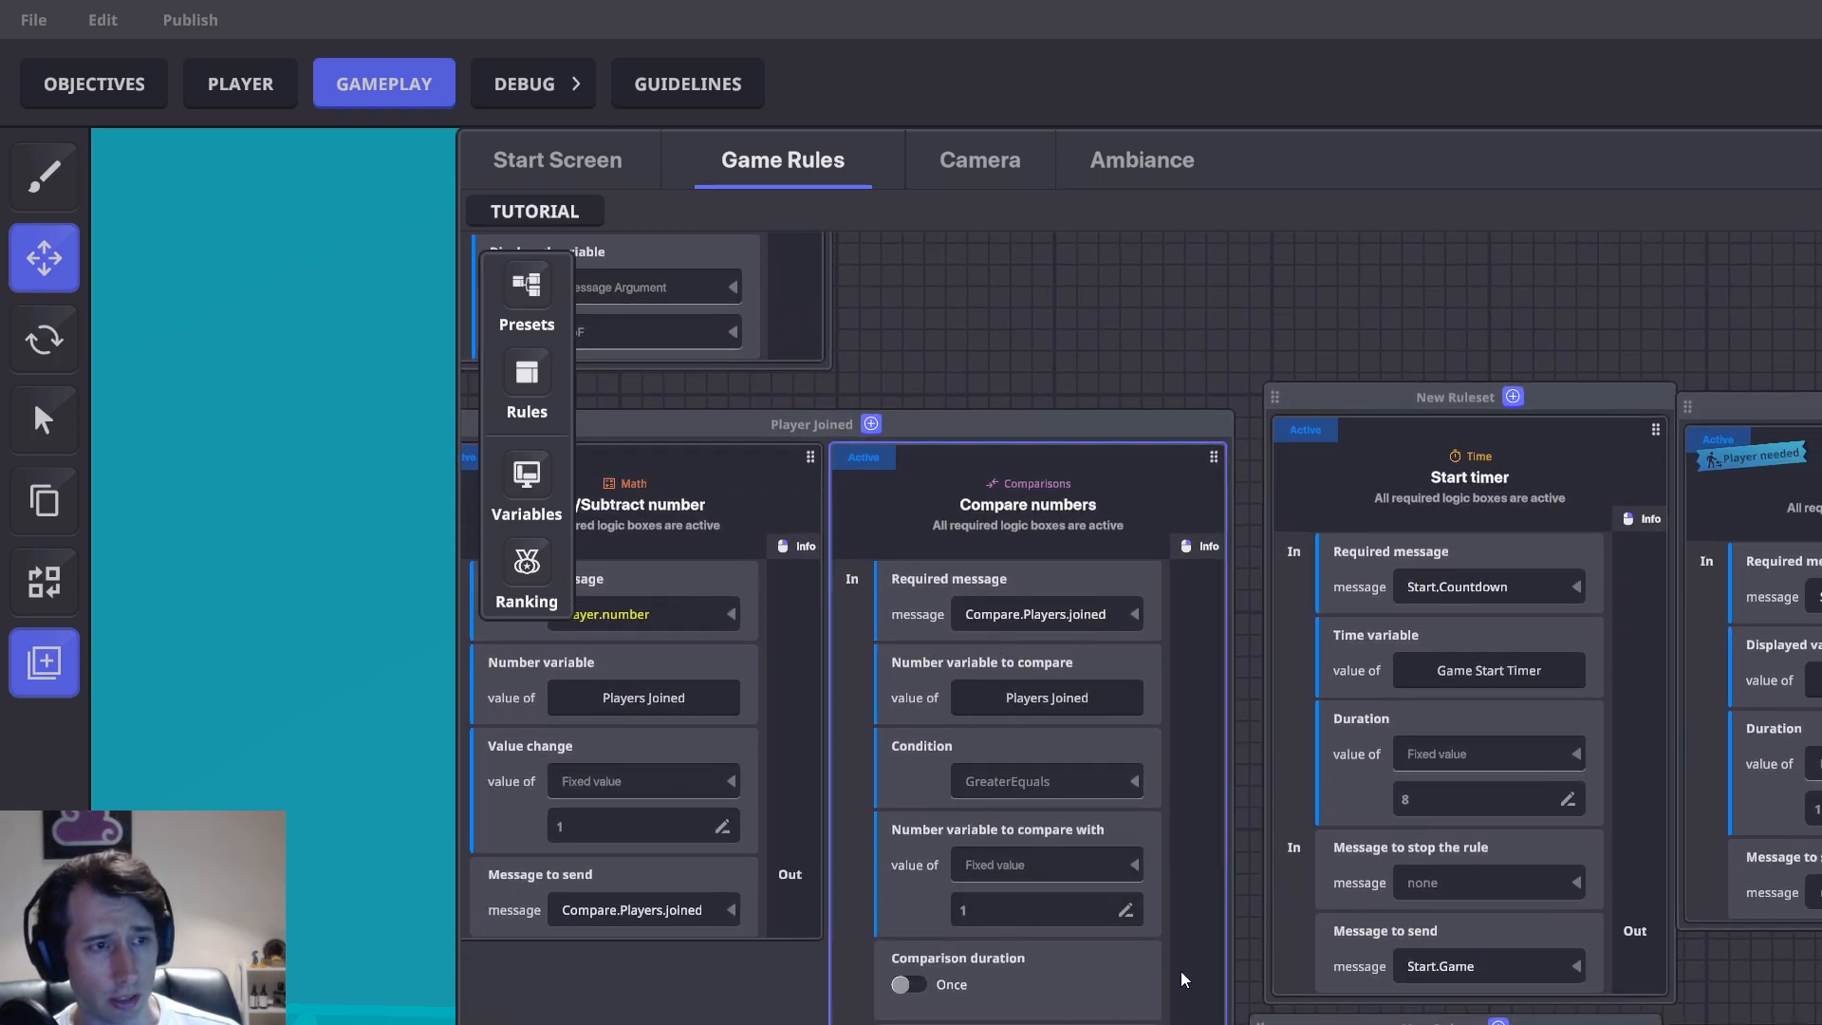
pyautogui.moveTo(1180, 976); pyautogui.dragTo(1057, 901, button='middle')
pyautogui.moveTo(1272, 389); pyautogui.dragTo(1300, 558)
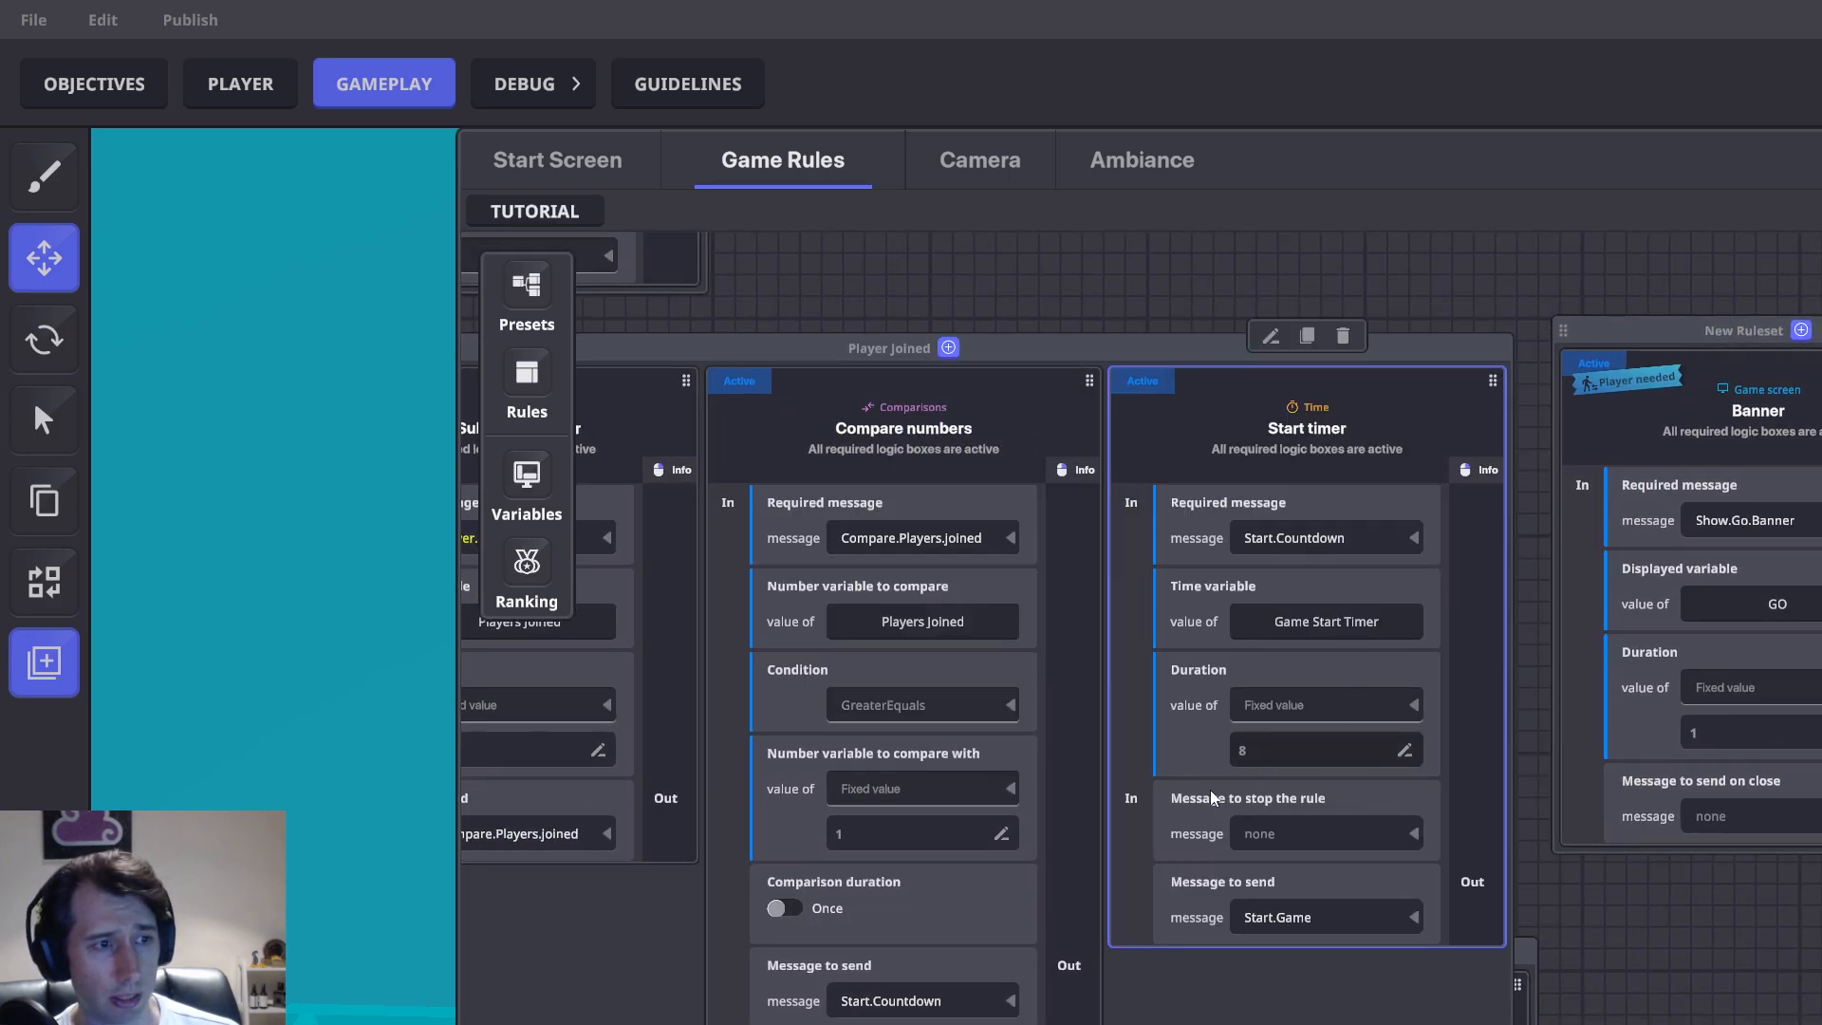
# Move the Show.Go.Banner rule to the end of the HUD Display ruleset and shift the Player Joined ruleset down to make room
pyautogui.moveTo(1569, 922); pyautogui.dragTo(1289, 883, button='middle')
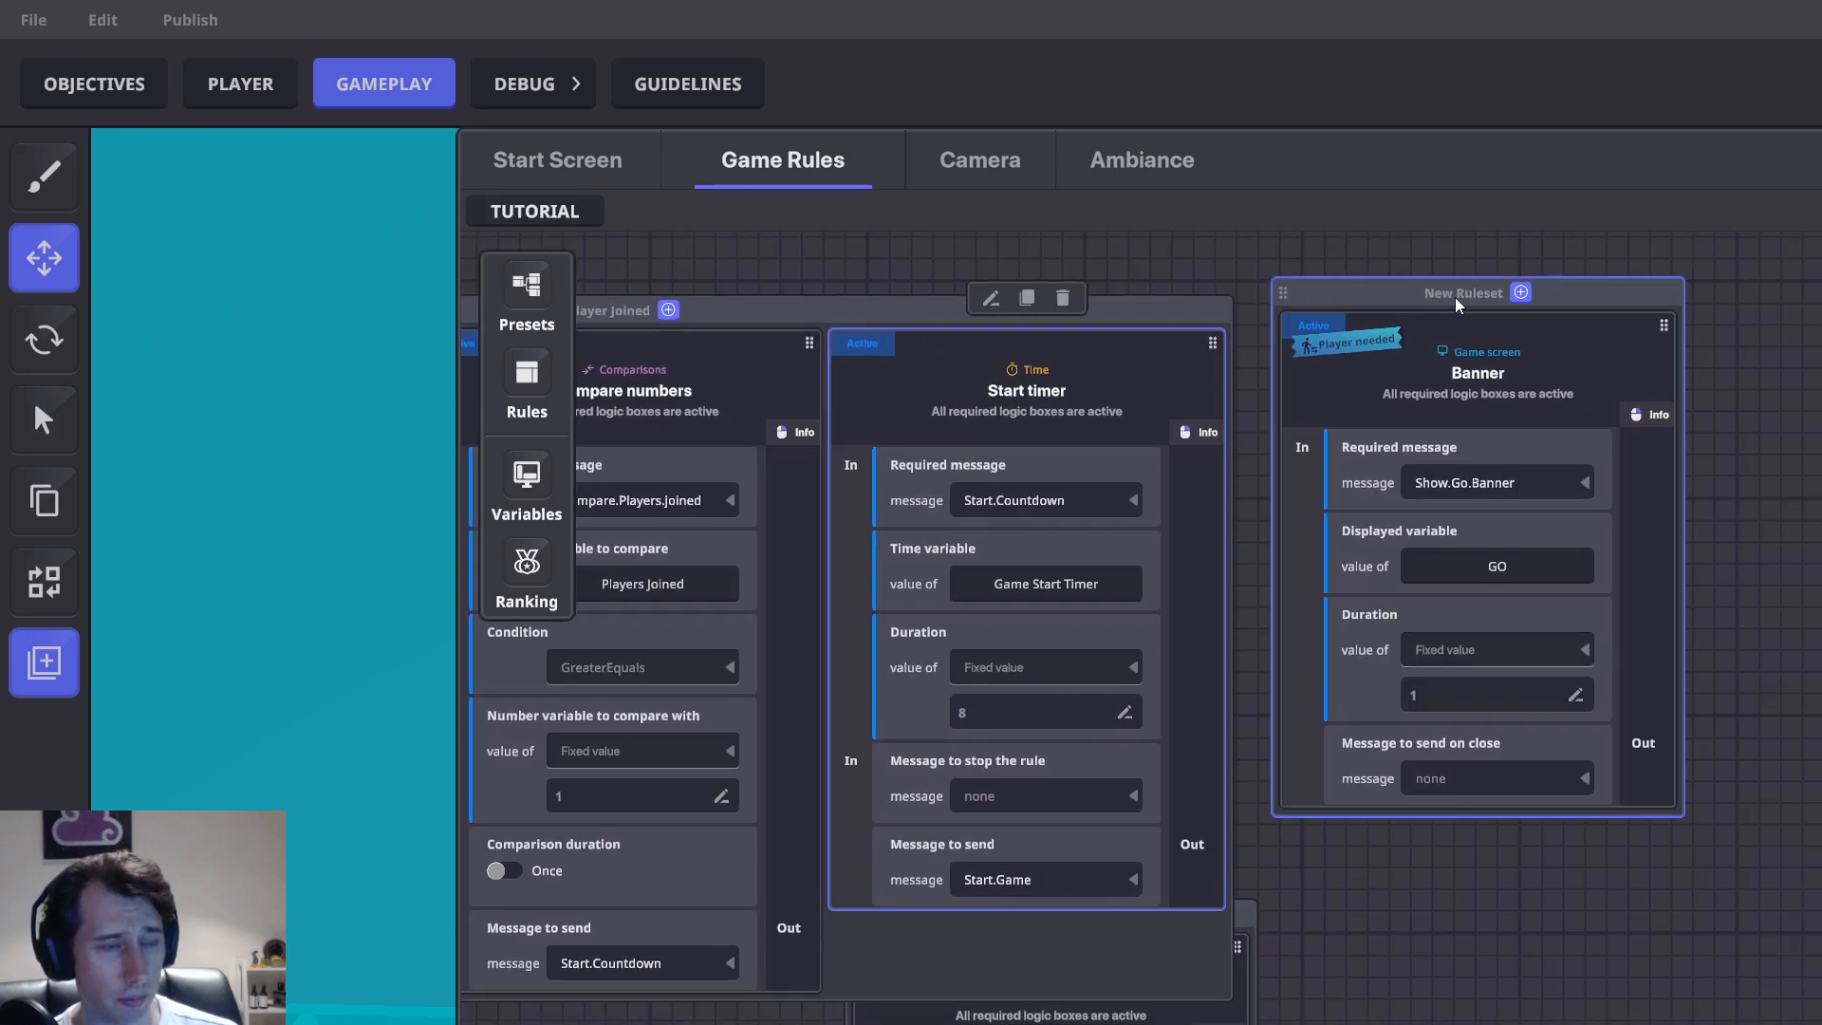
pyautogui.moveTo(1283, 292); pyautogui.dragTo(1294, 298)
pyautogui.moveTo(1322, 434); pyautogui.dragTo(1557, 801, button='middle')
pyautogui.moveTo(1652, 666); pyautogui.dragTo(953, 310)
pyautogui.moveTo(1012, 309); pyautogui.dragTo(1599, 487, button='middle')
pyautogui.moveTo(1619, 607); pyautogui.dragTo(1153, 471)
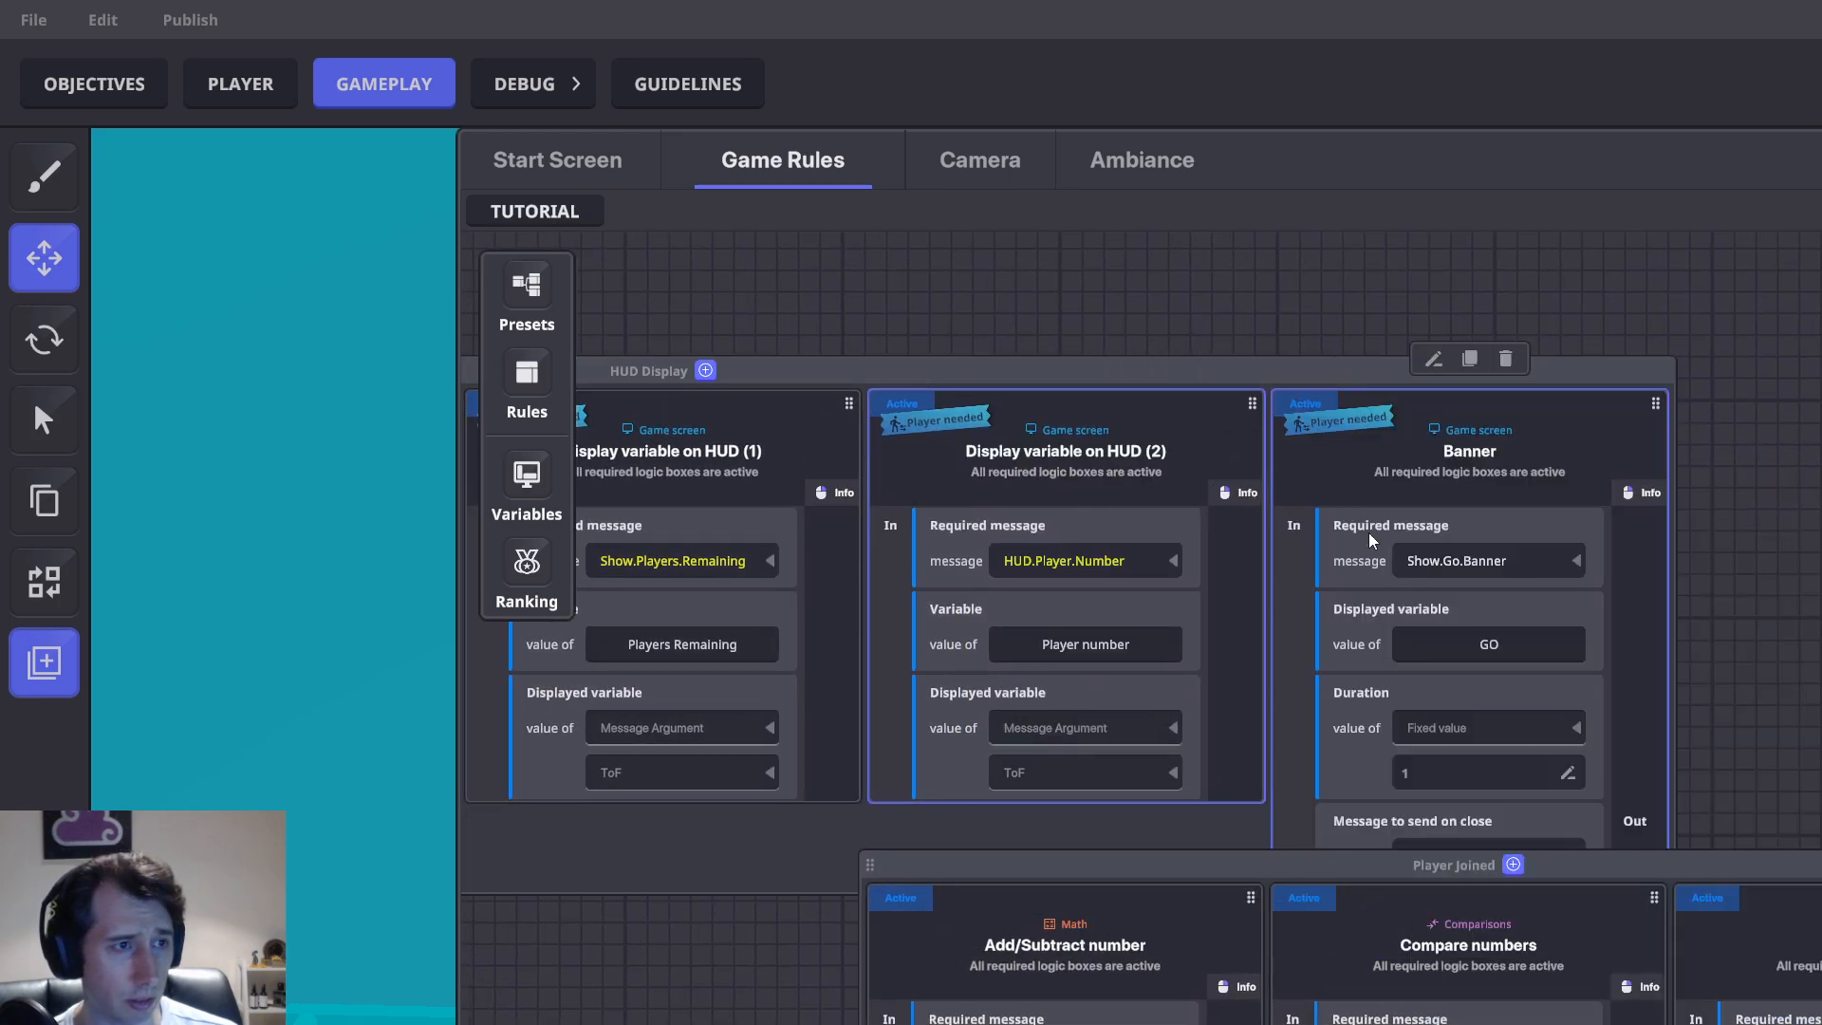
pyautogui.moveTo(1476, 791); pyautogui.dragTo(1388, 552, button='middle')
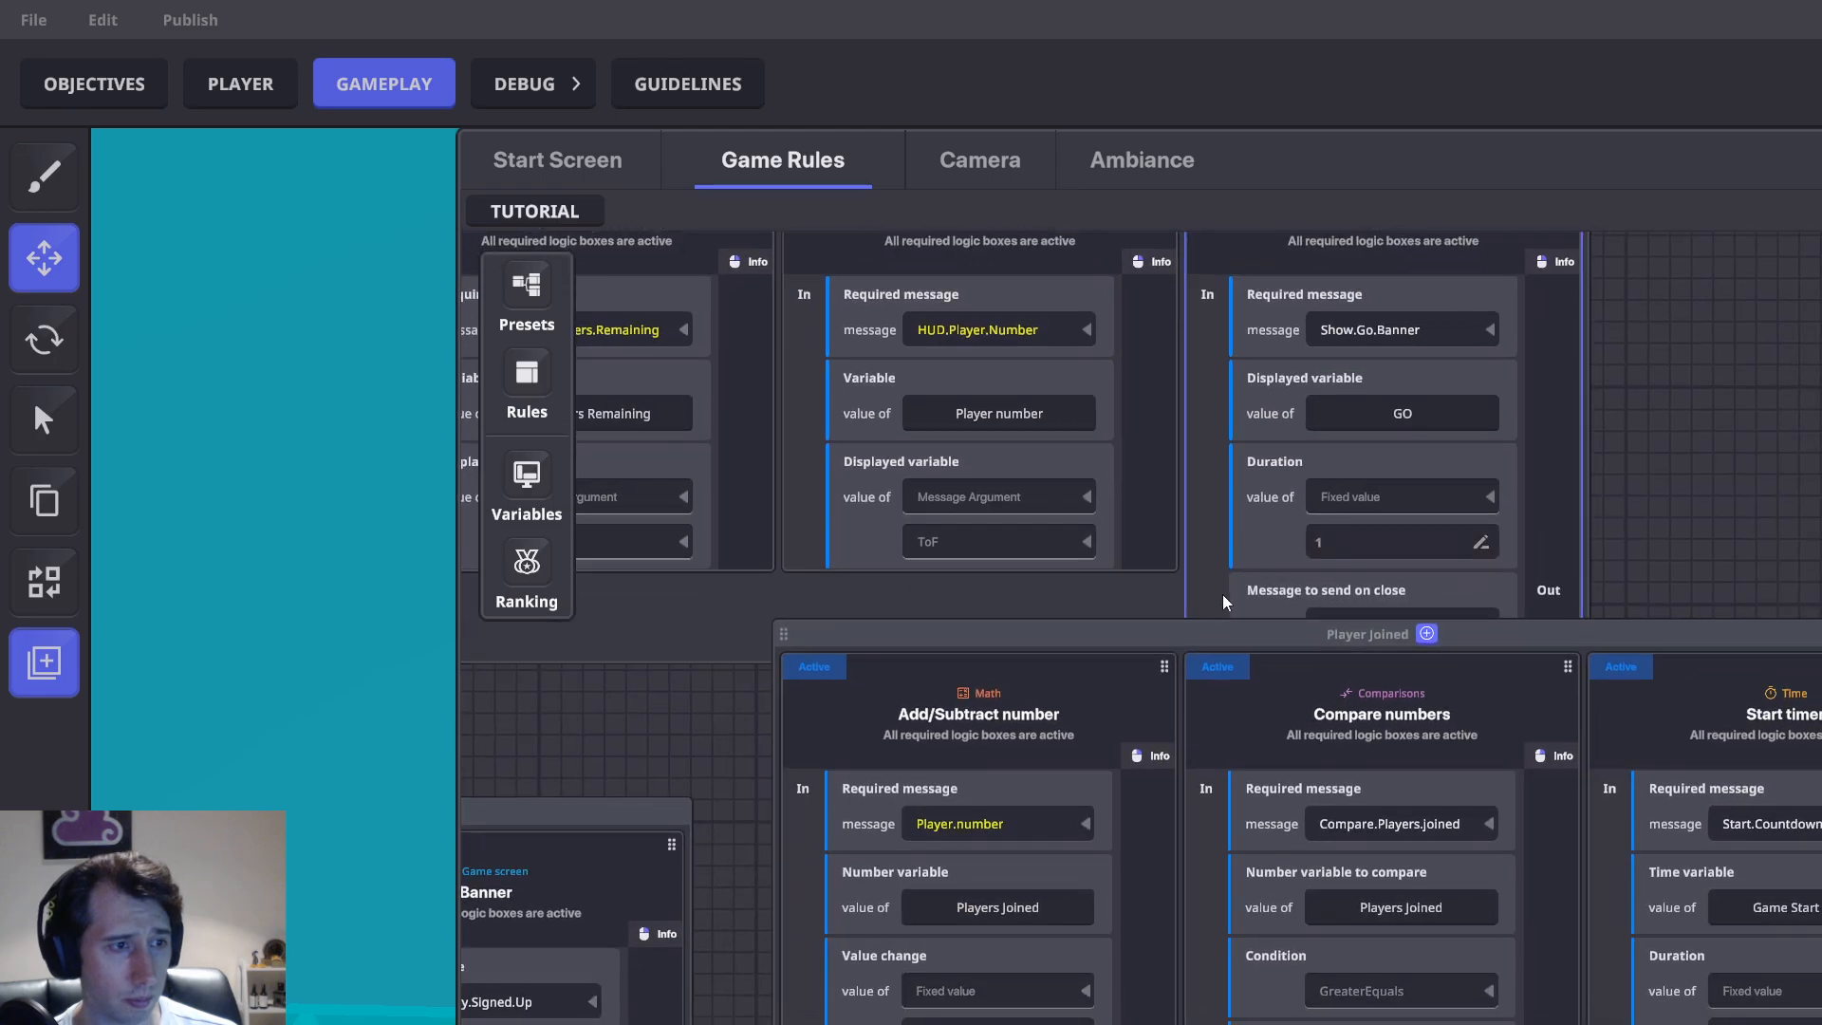
pyautogui.moveTo(1210, 630); pyautogui.dragTo(1205, 693)
# Move the Set number value ruleset for Players Remaining into the free space beyond Player Joined, below the TP.Player.1 rule
pyautogui.moveTo(1737, 615); pyautogui.dragTo(1060, 196, button='middle')
pyautogui.moveTo(1151, 812); pyautogui.dragTo(1325, 629, button='middle')
pyautogui.moveTo(1490, 626); pyautogui.dragTo(1815, 349)
pyautogui.moveTo(1815, 349); pyautogui.dragTo(1558, 456, button='middle')
pyautogui.moveTo(1712, 382); pyautogui.dragTo(1816, 646, button='middle')
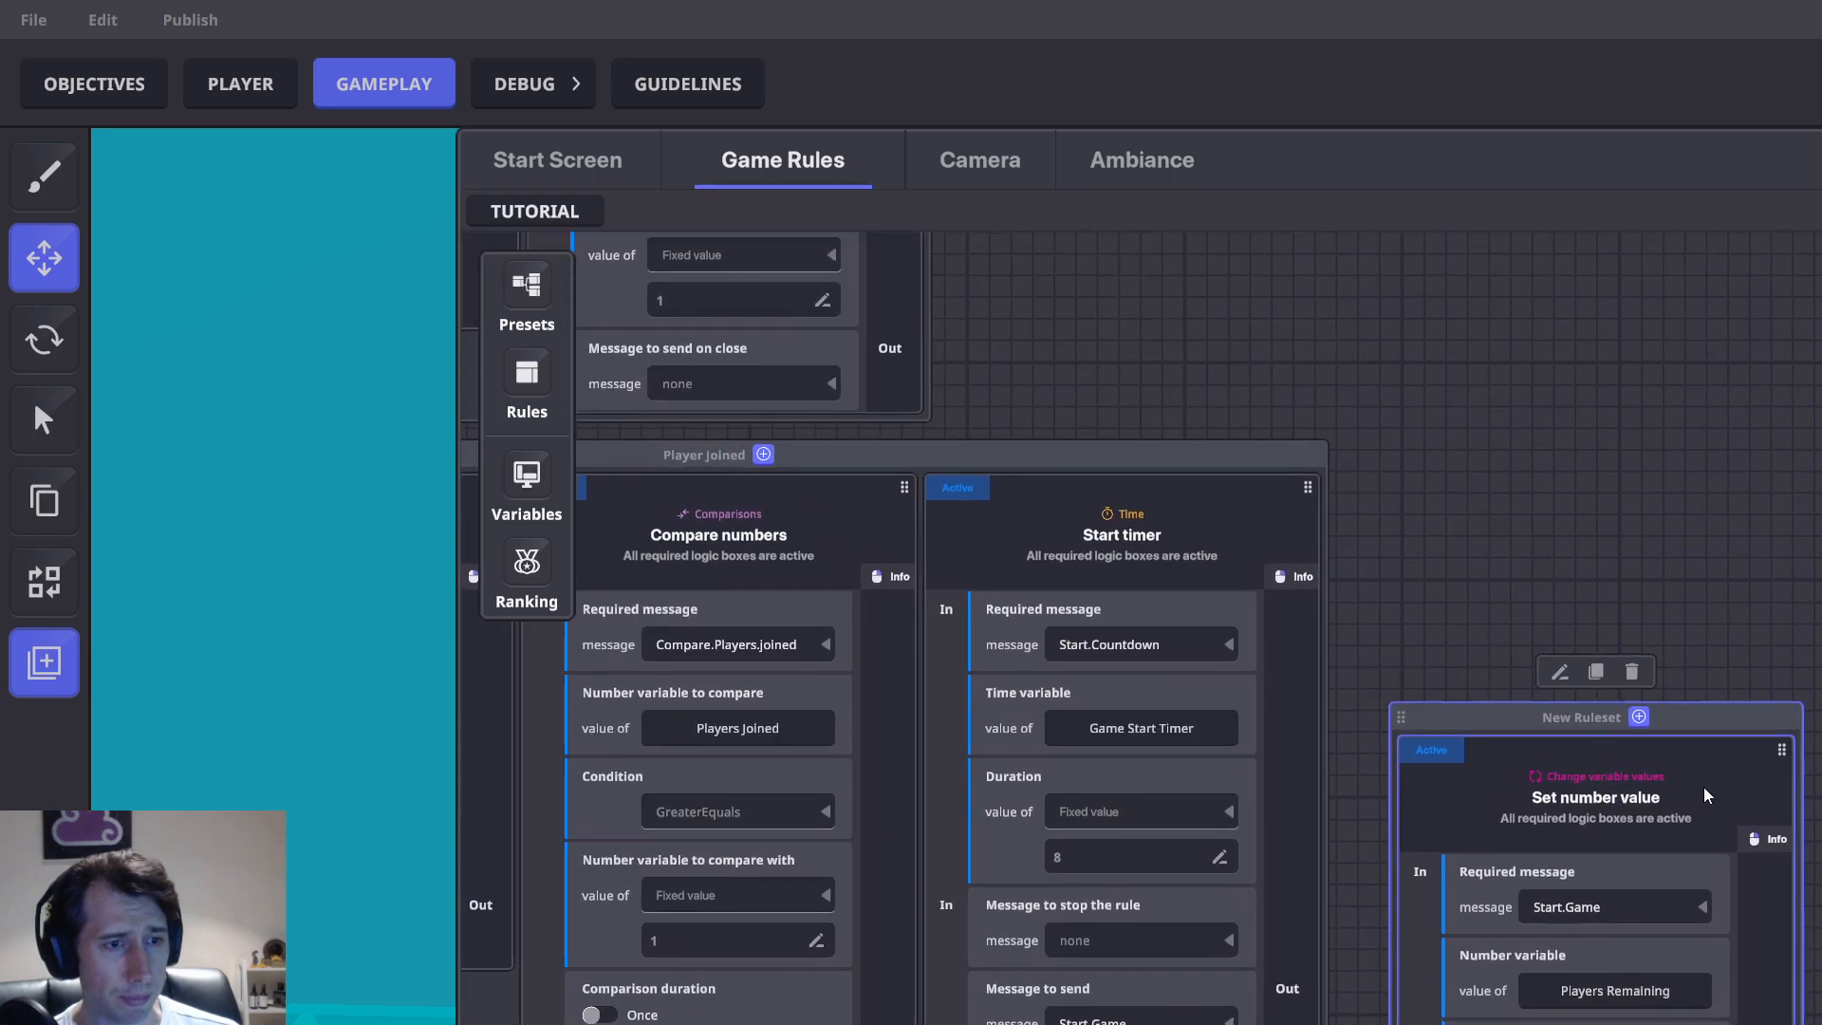
pyautogui.moveTo(1709, 711); pyautogui.dragTo(1655, 447)
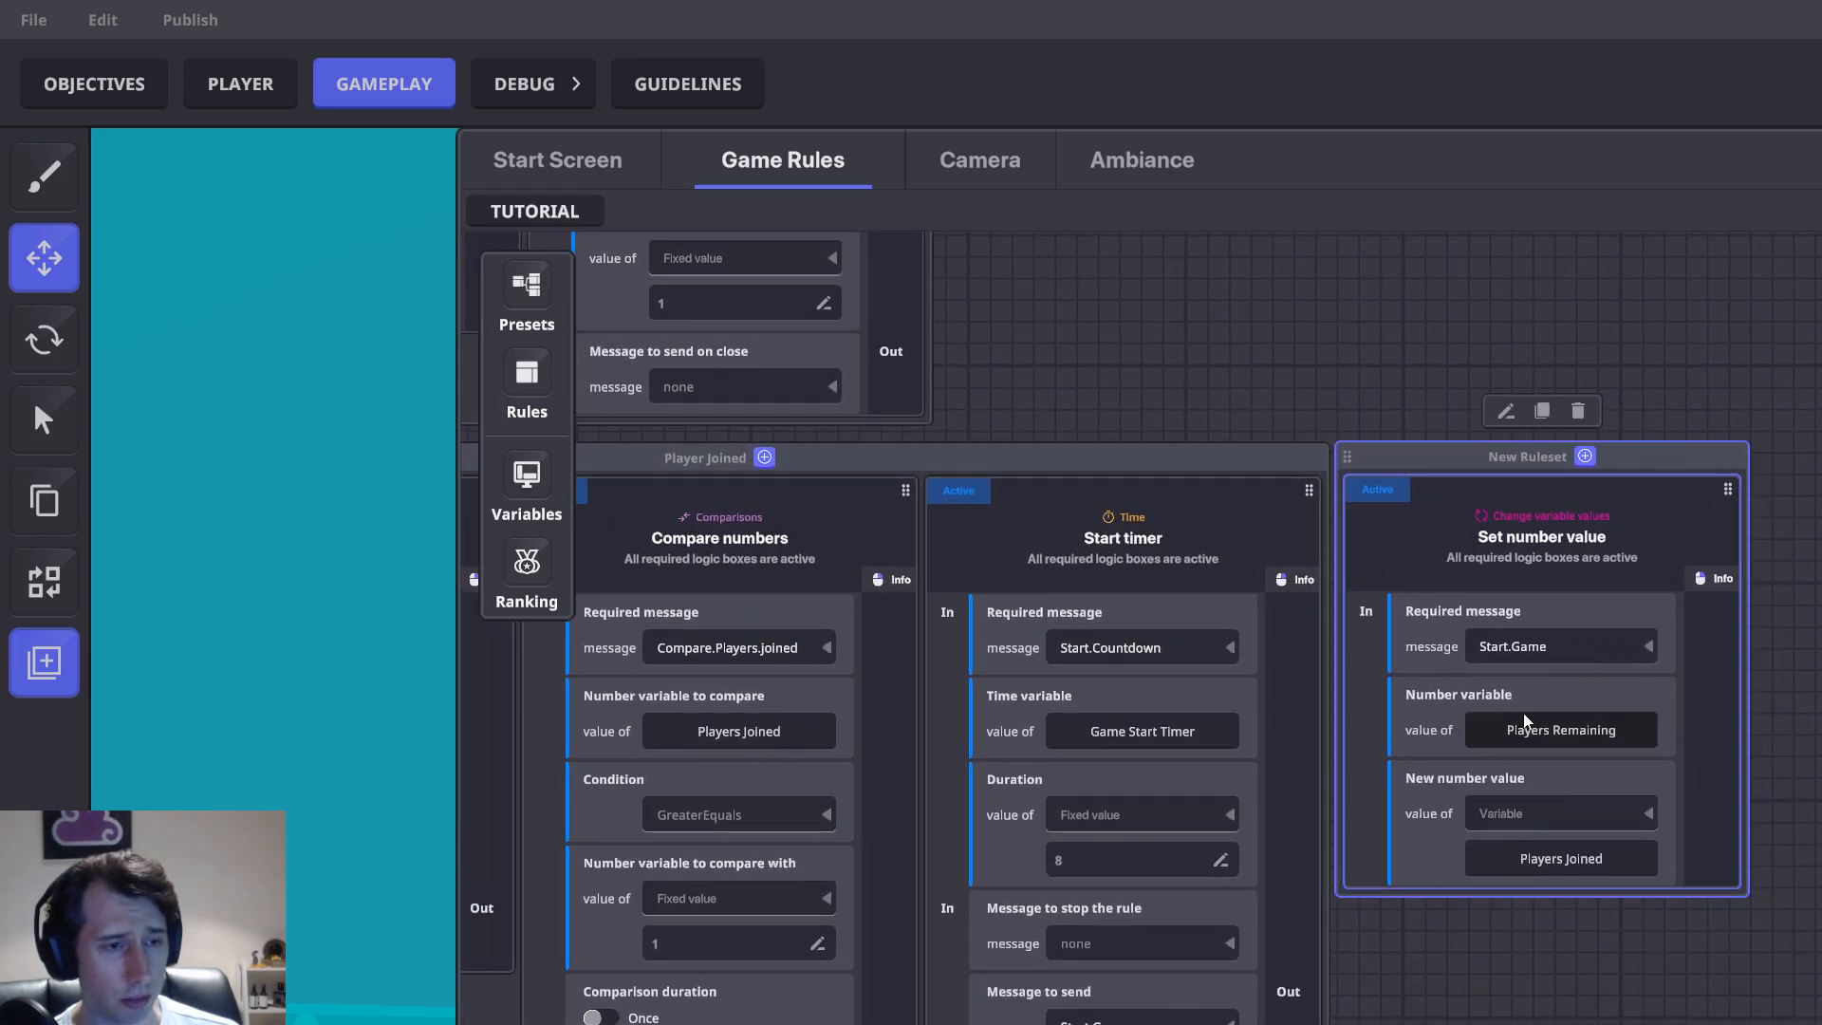
pyautogui.moveTo(1626, 937); pyautogui.dragTo(1494, 955, button='middle')
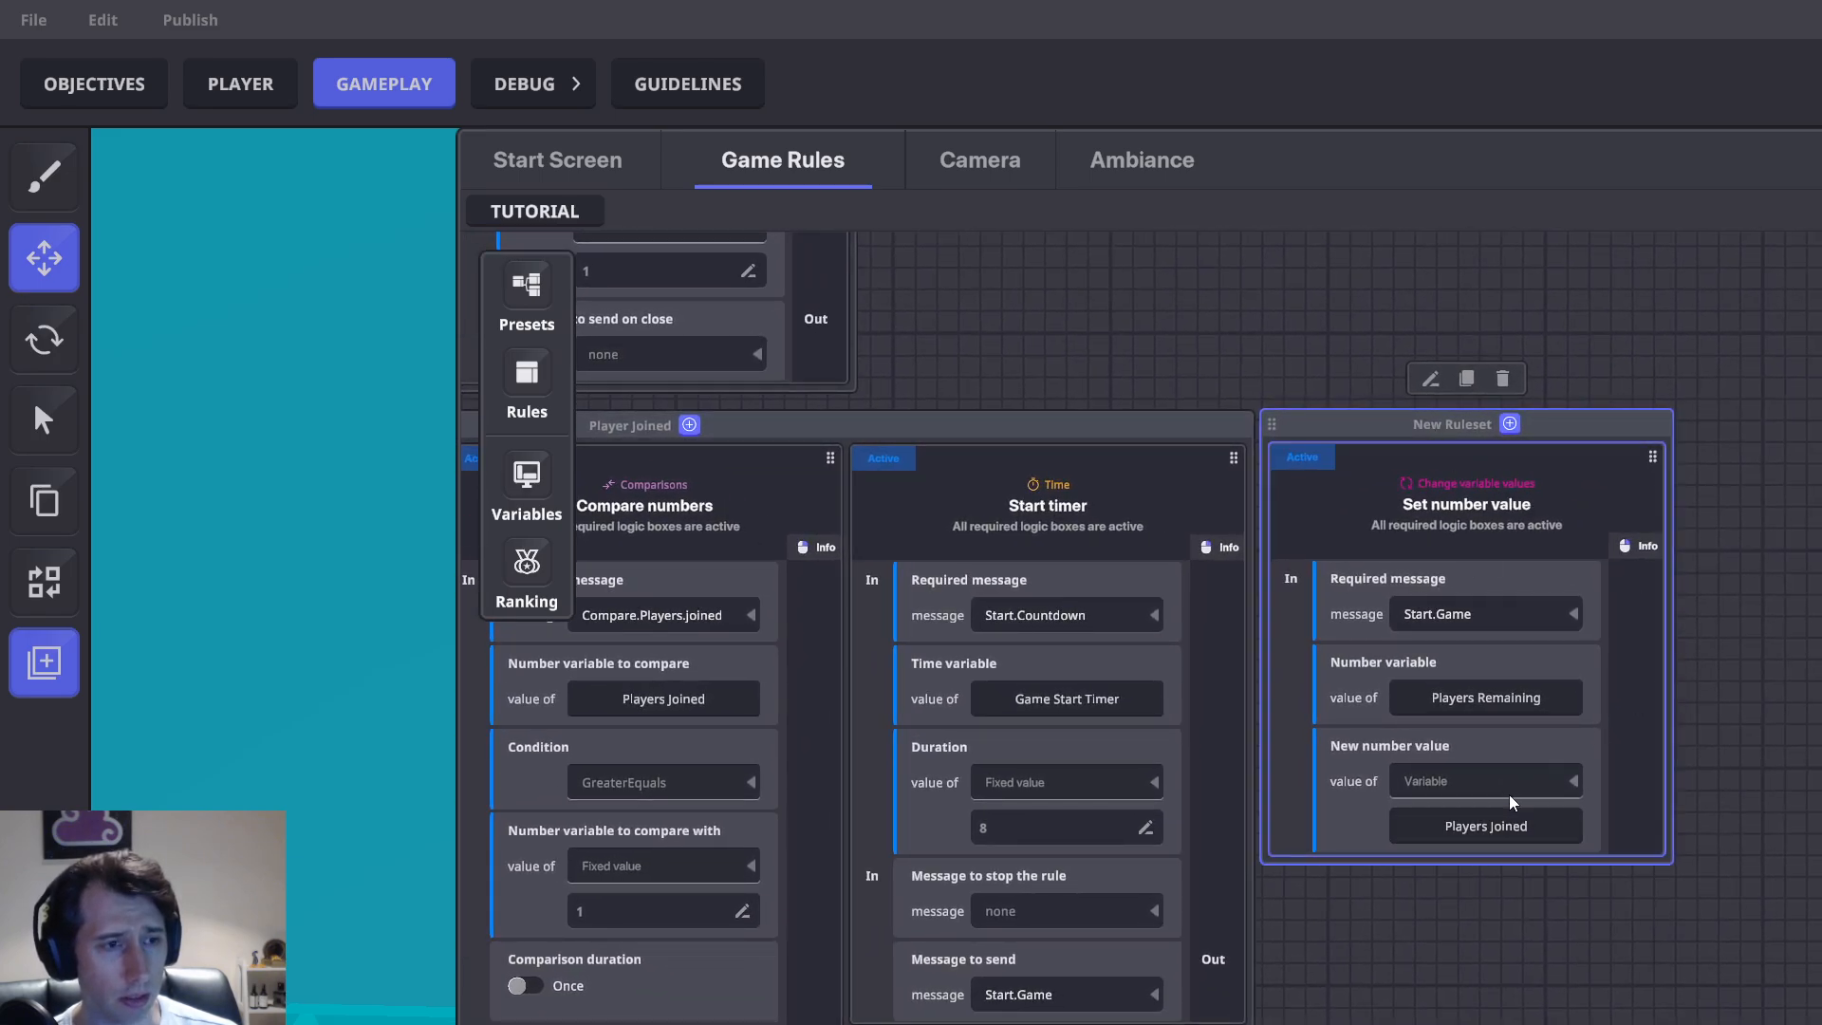
pyautogui.moveTo(1689, 774); pyautogui.dragTo(1570, 919)
pyautogui.moveTo(1437, 567); pyautogui.dragTo(1730, 493)
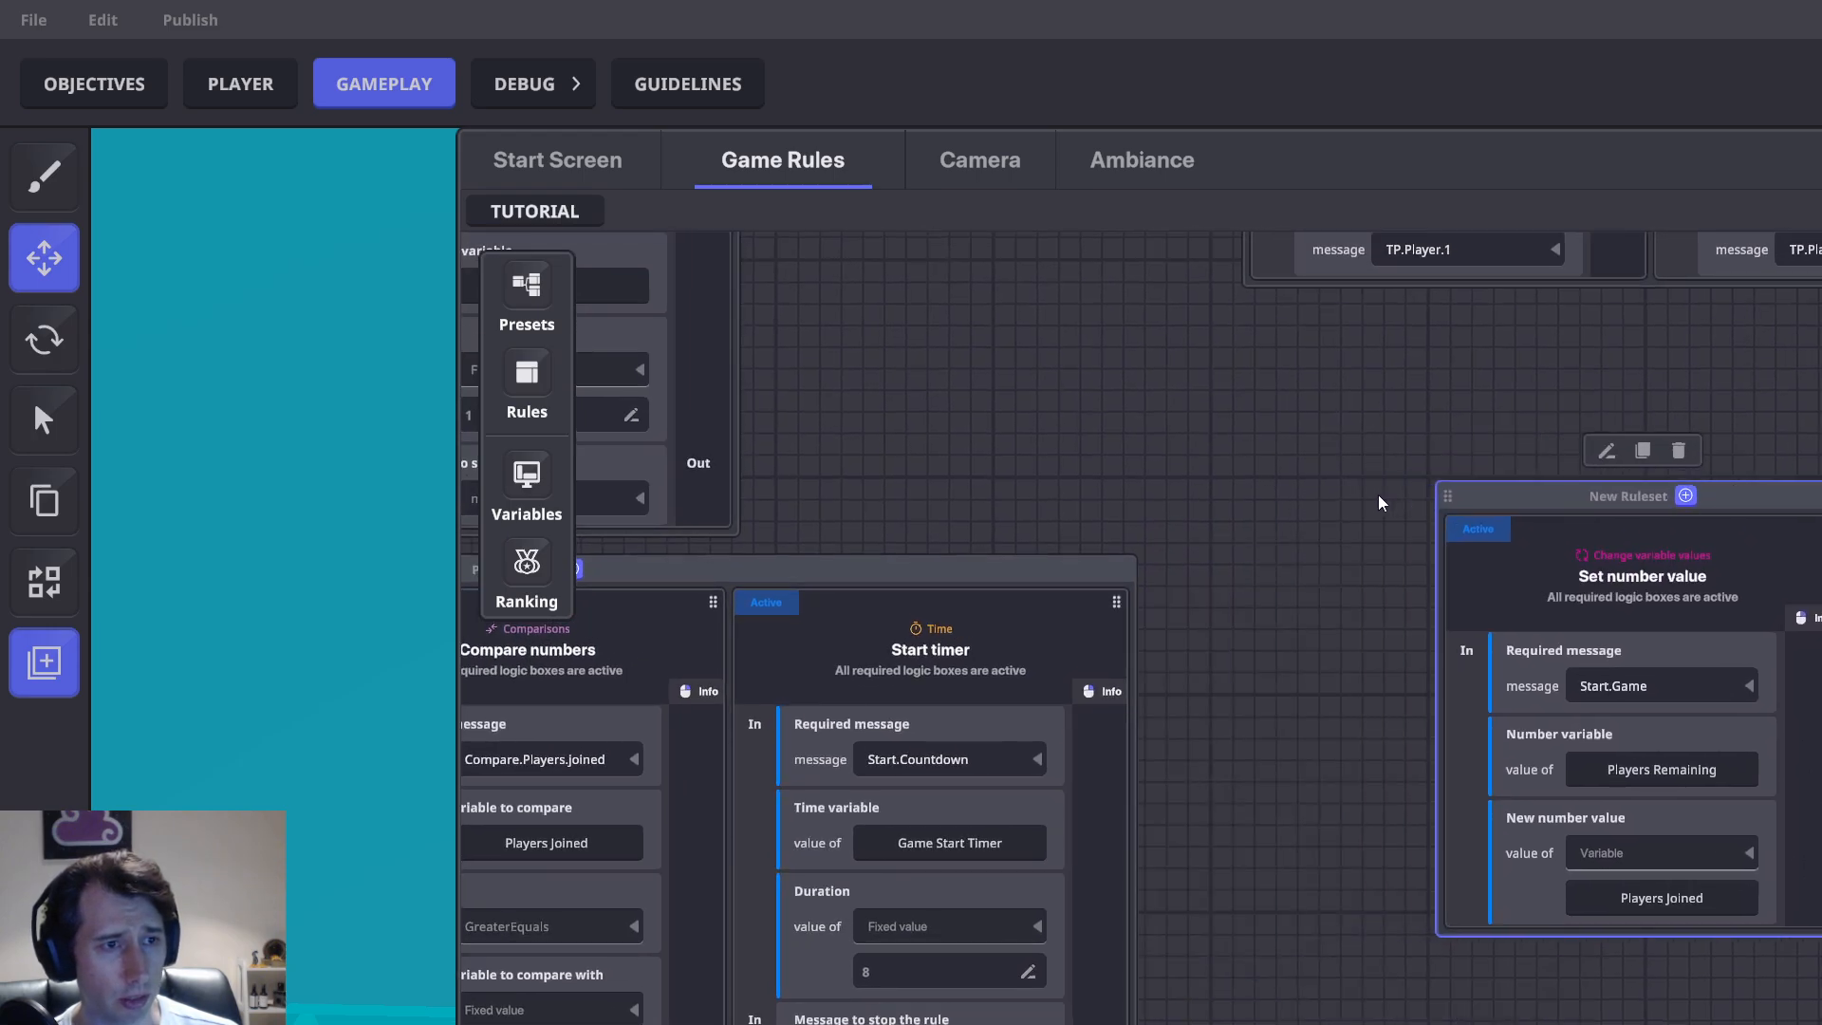
# Rename the ruleset that holds the Set number value rule for Start.Game as Players Remaining
pyautogui.moveTo(1379, 497); pyautogui.dragTo(1034, 524)
pyautogui.doubleClick(1272, 526)
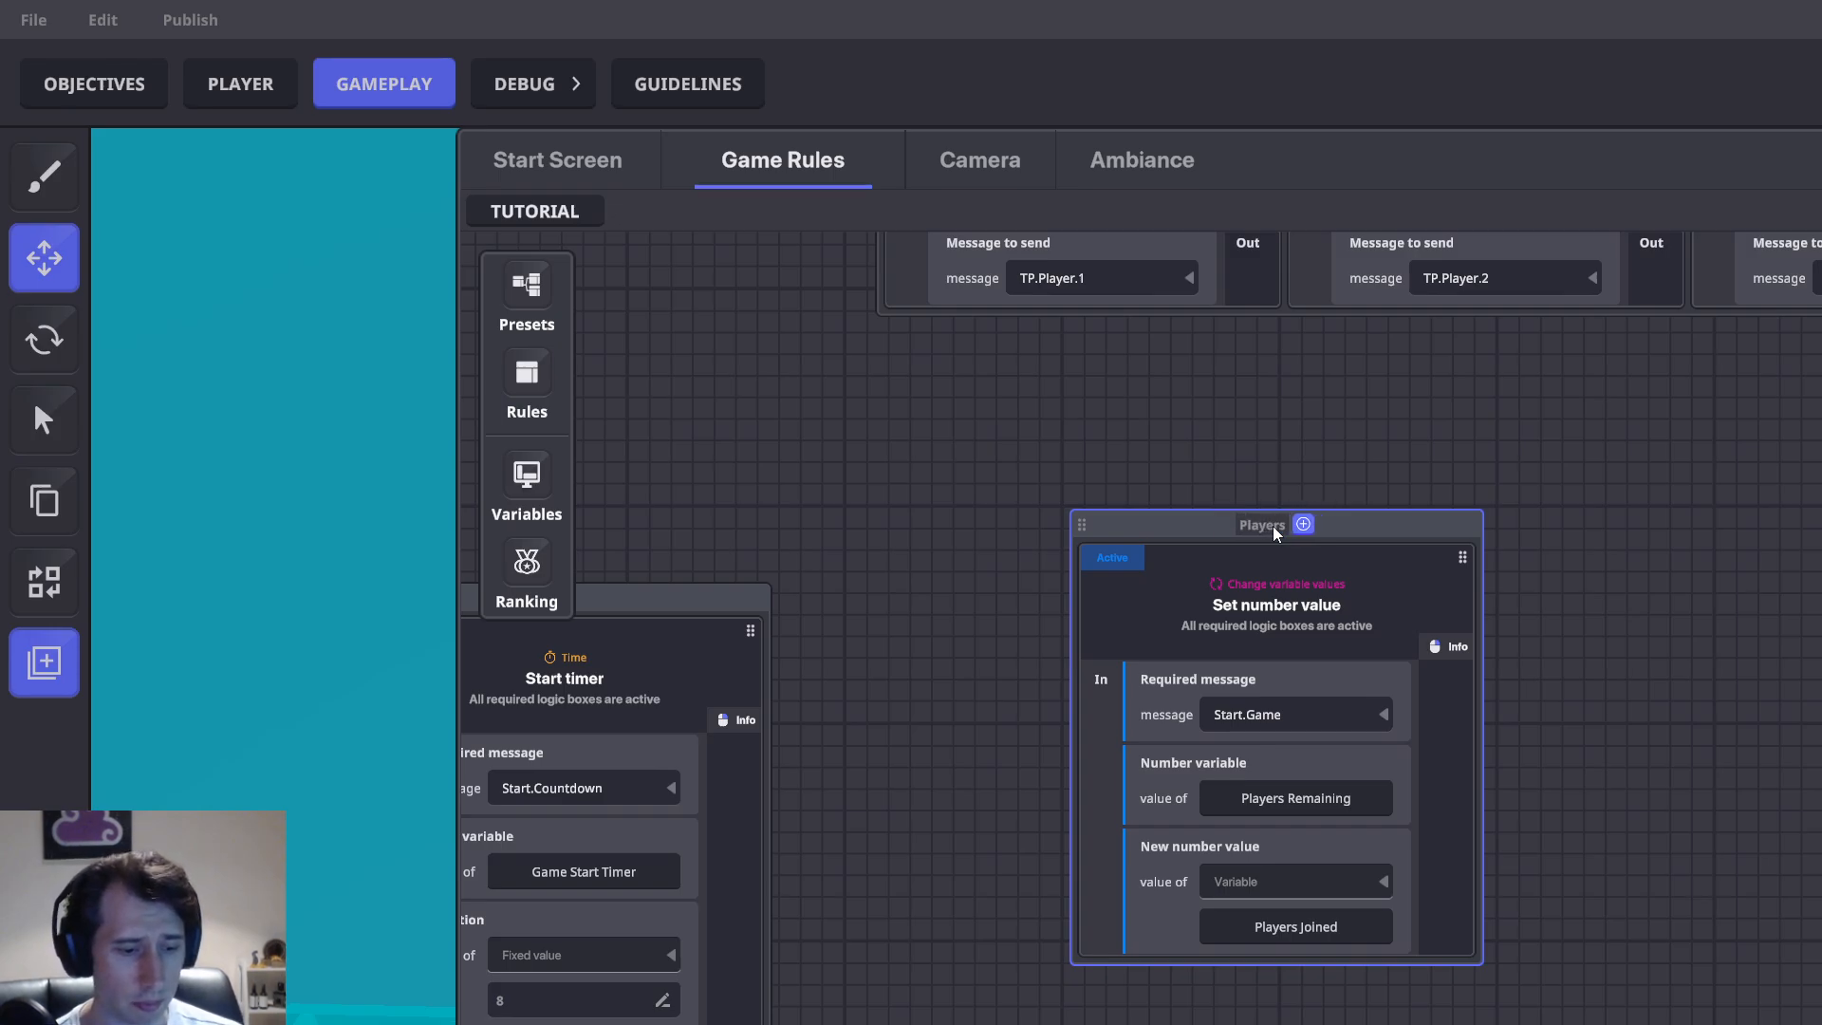
pyautogui.write('Players Remaining')
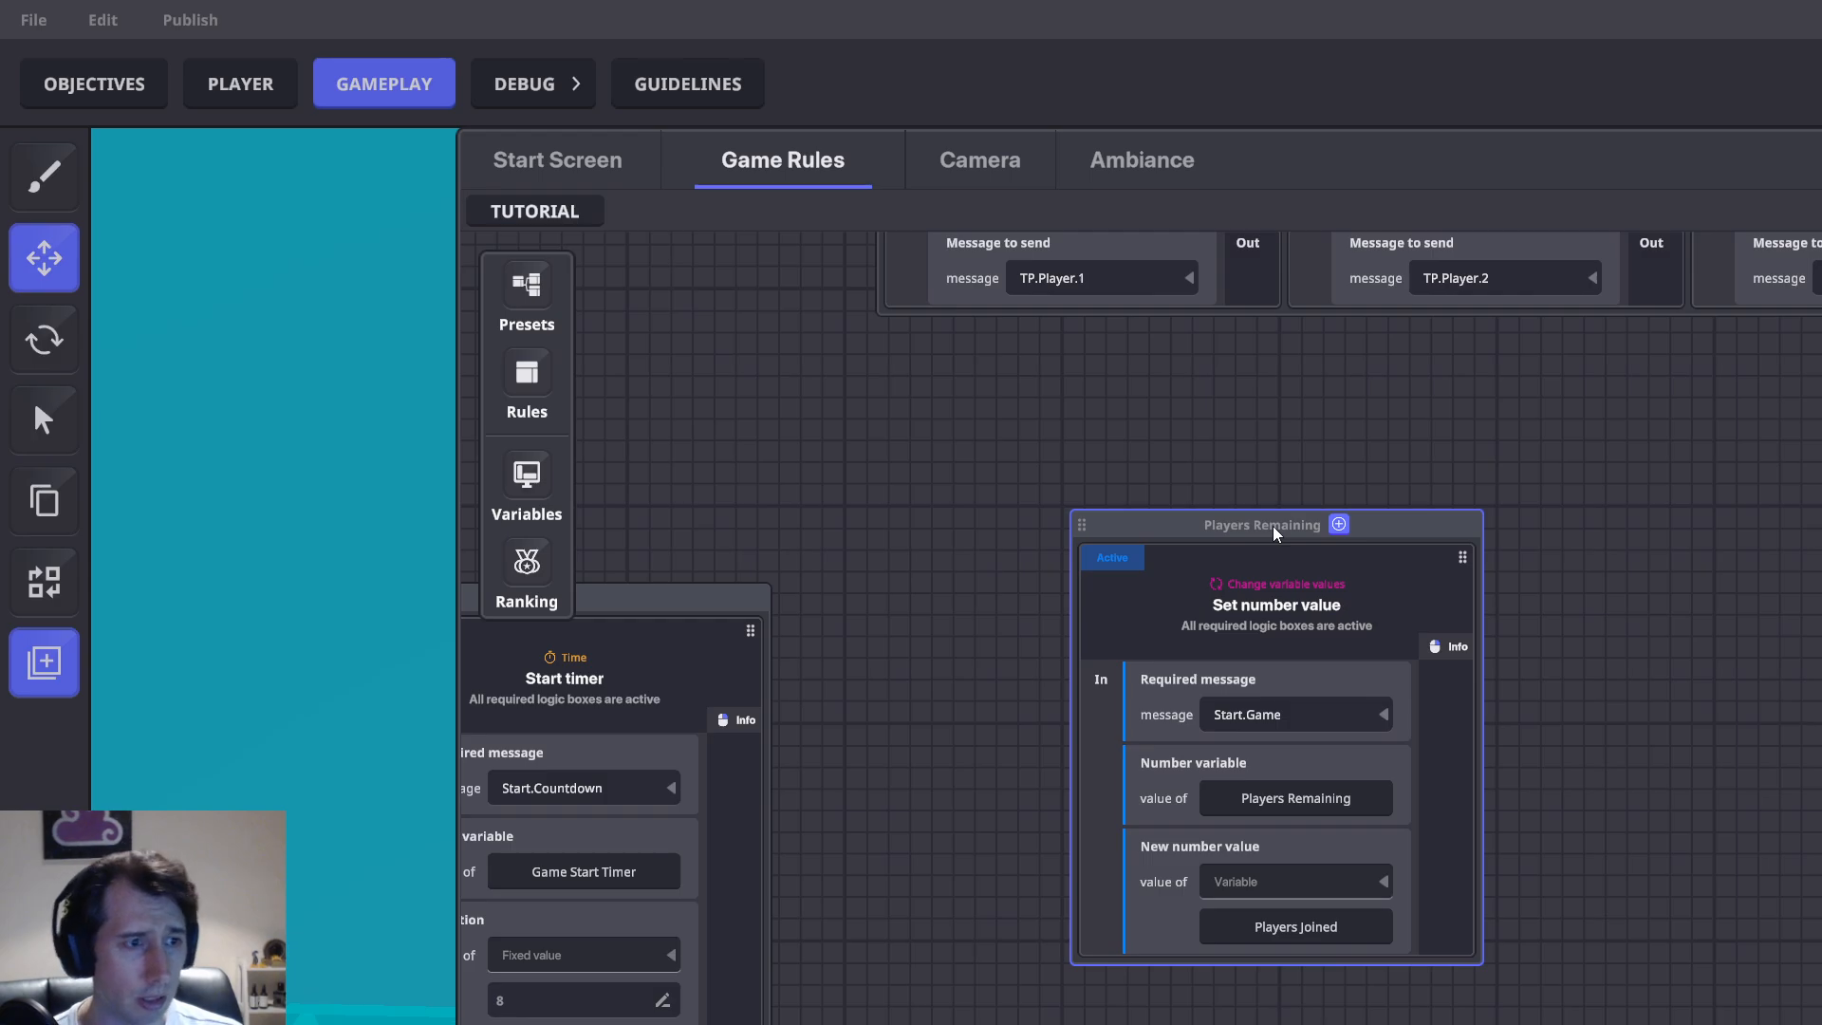
# Add an Add/Subtract number rule to the Players Remaining ruleset with a new required message named Death
pyautogui.click(1338, 524)
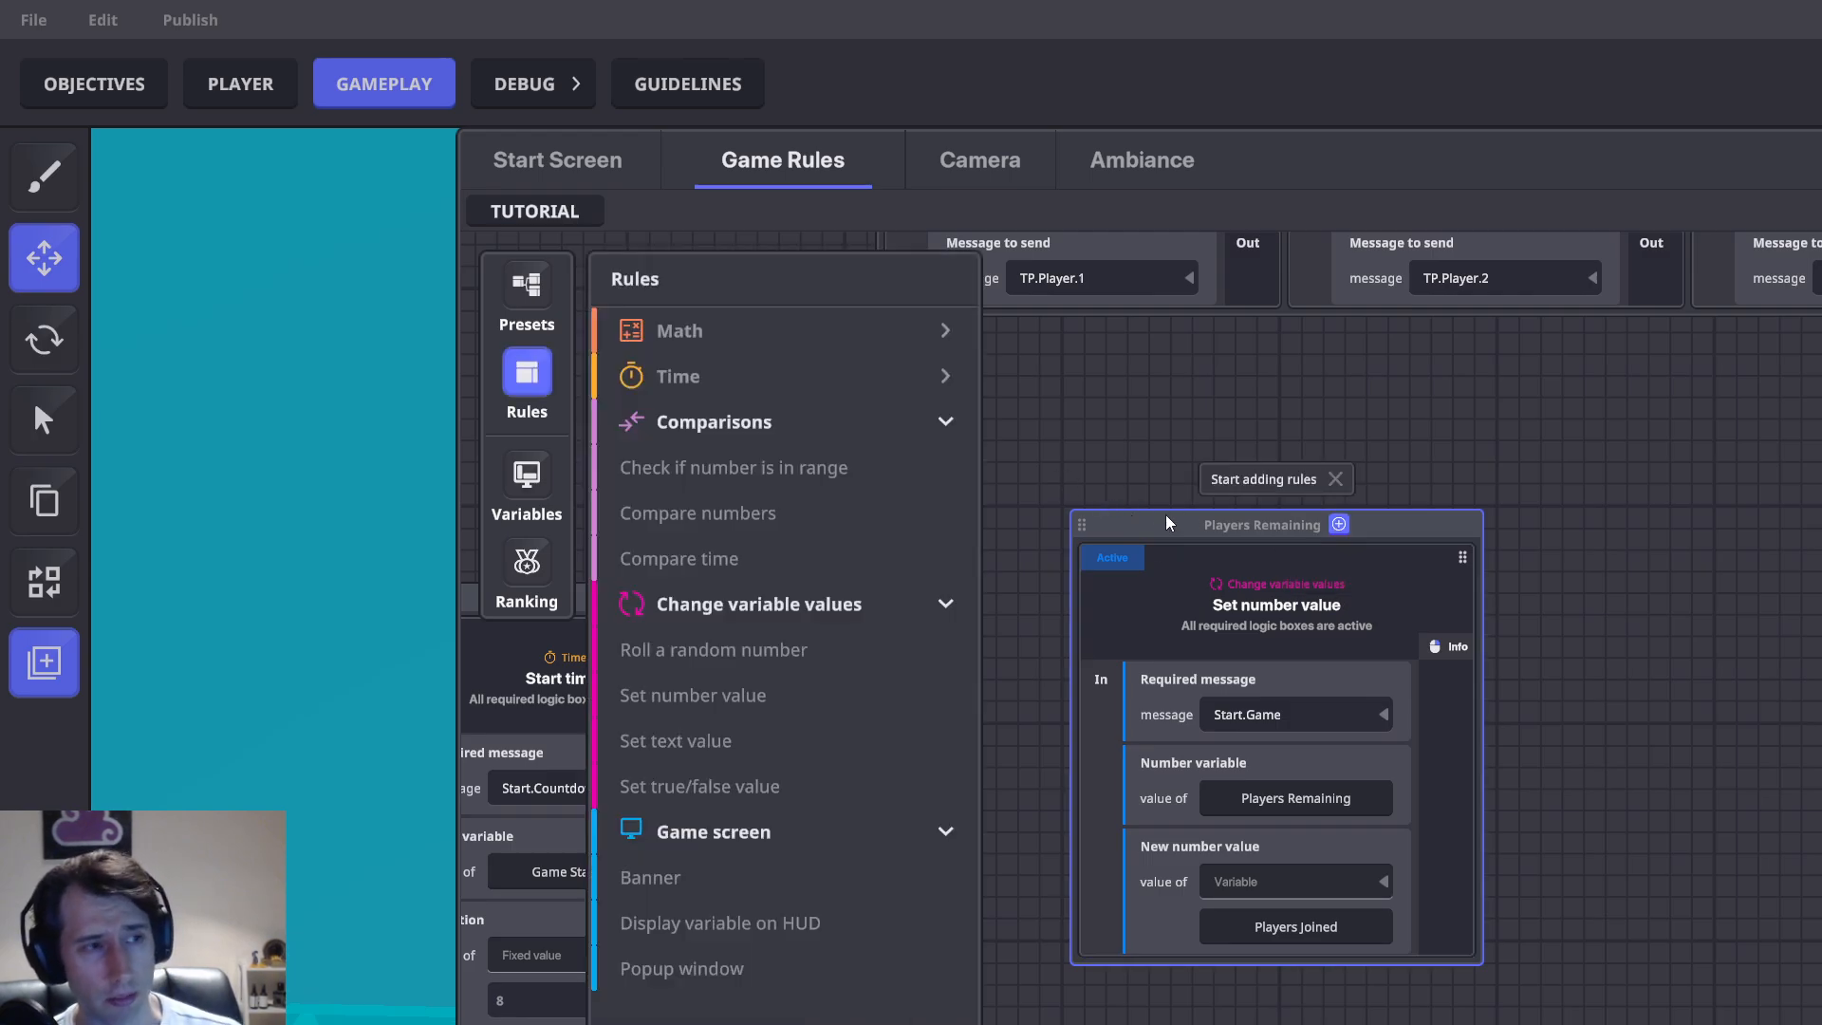
pyautogui.click(680, 332)
pyautogui.click(703, 377)
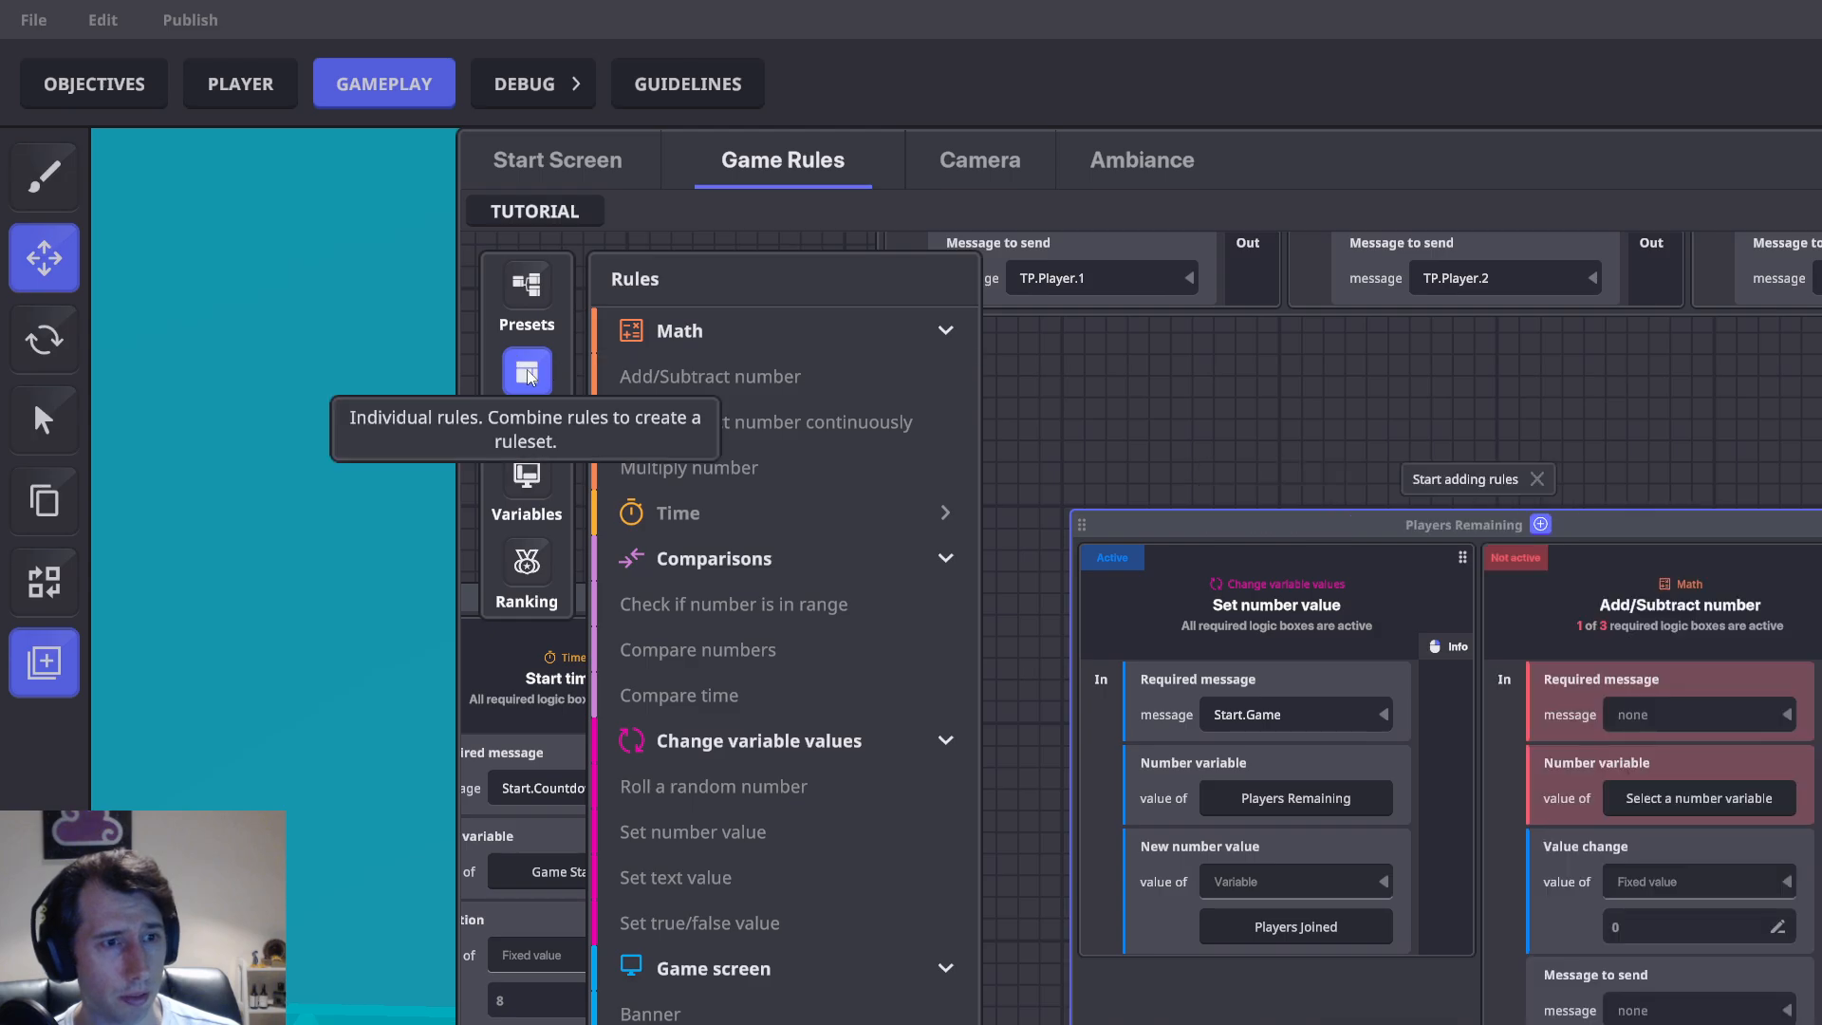
pyautogui.click(1388, 650)
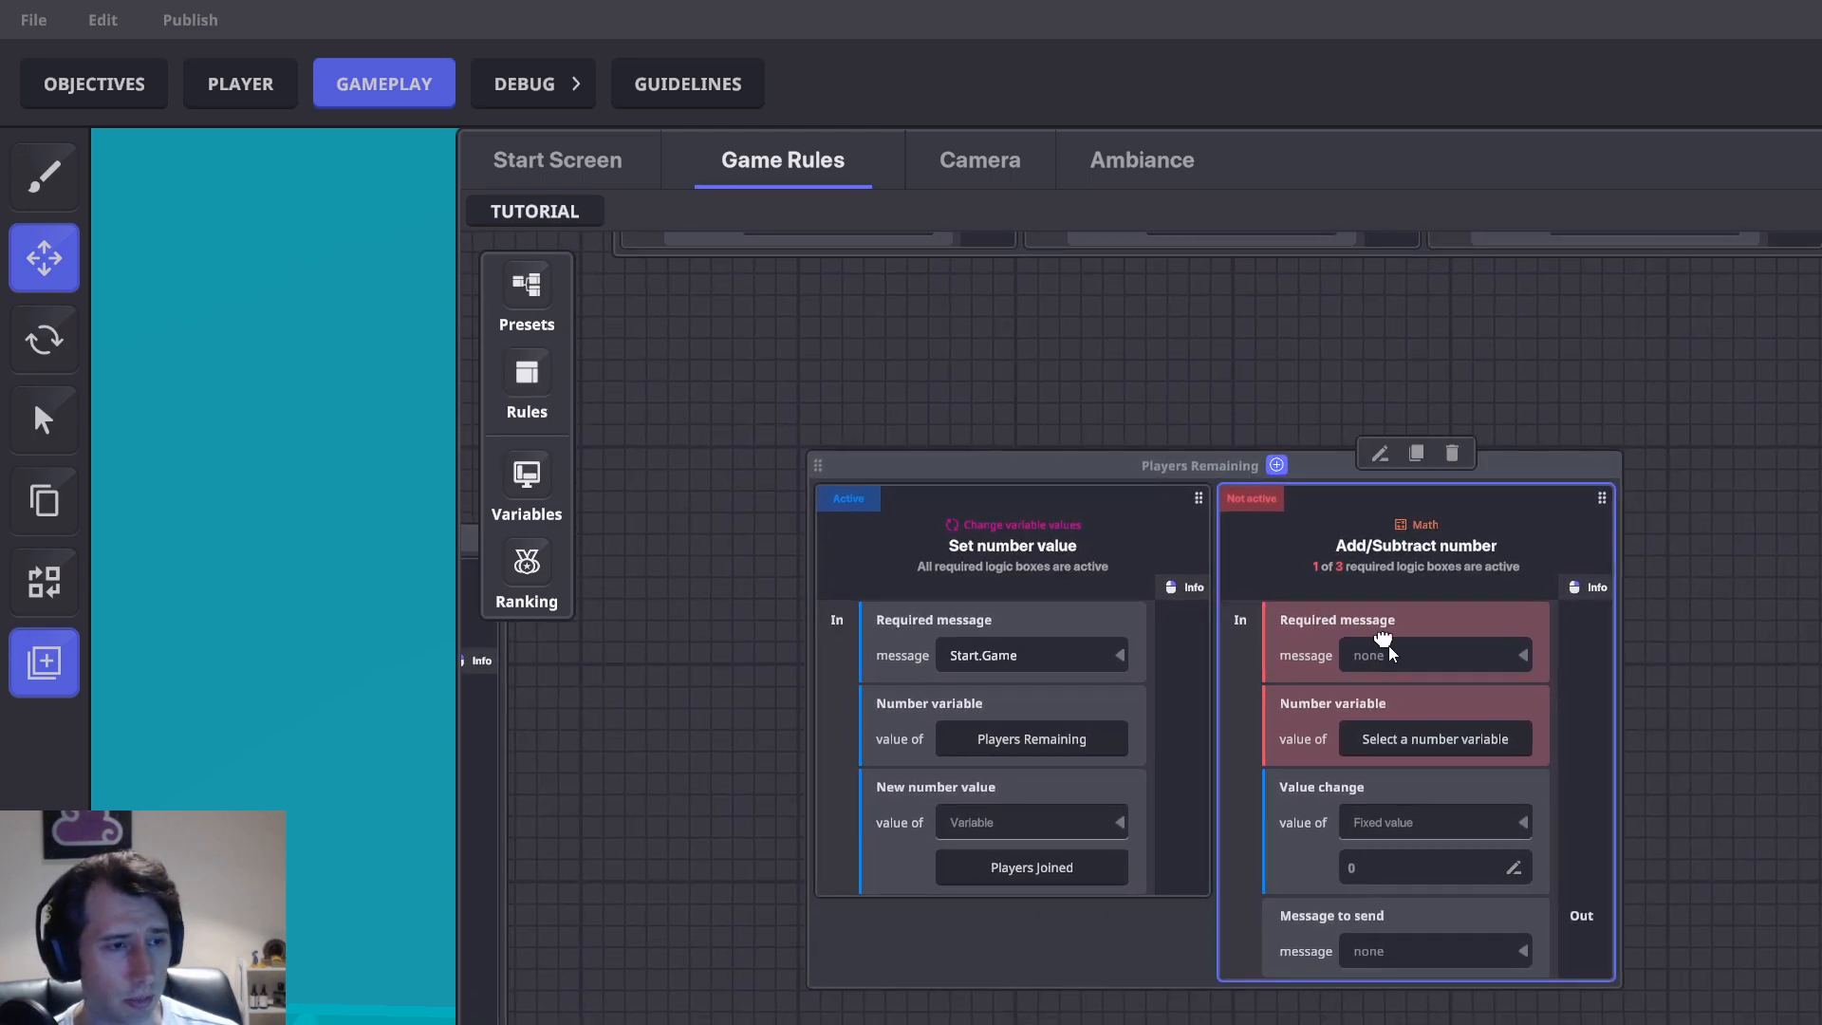
pyautogui.write('Death')
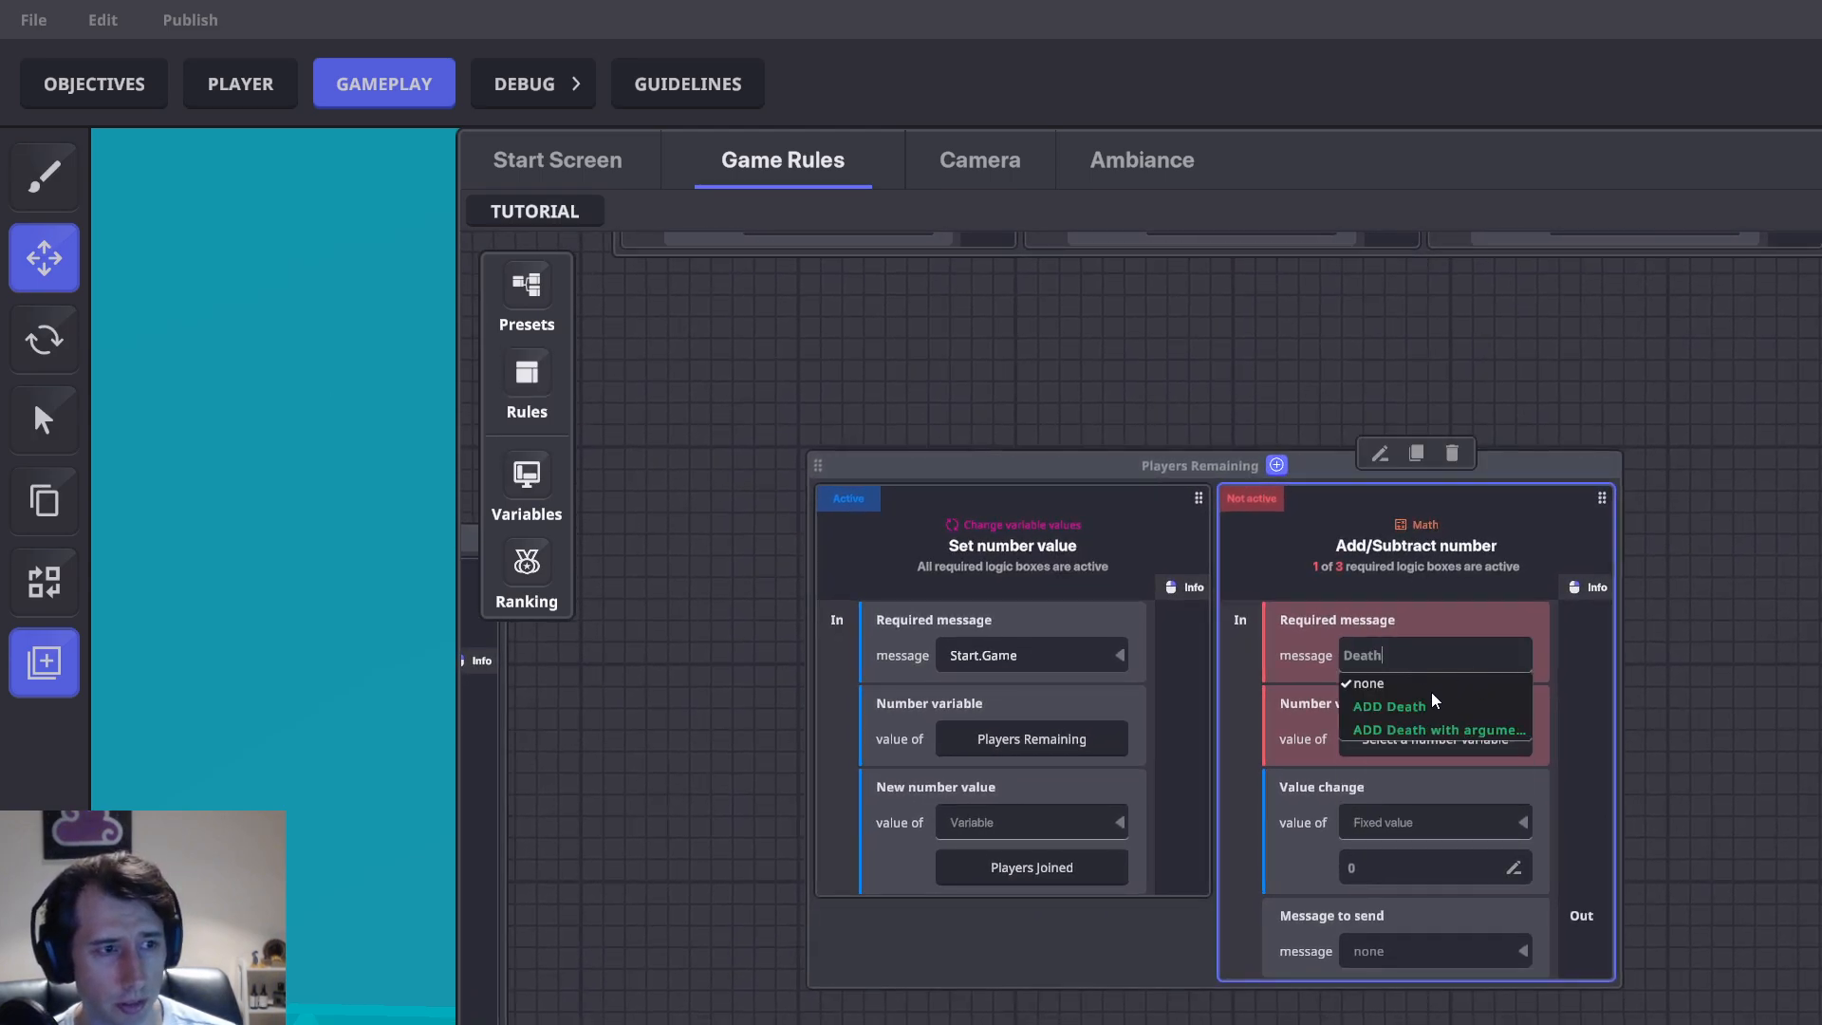
pyautogui.click(1405, 706)
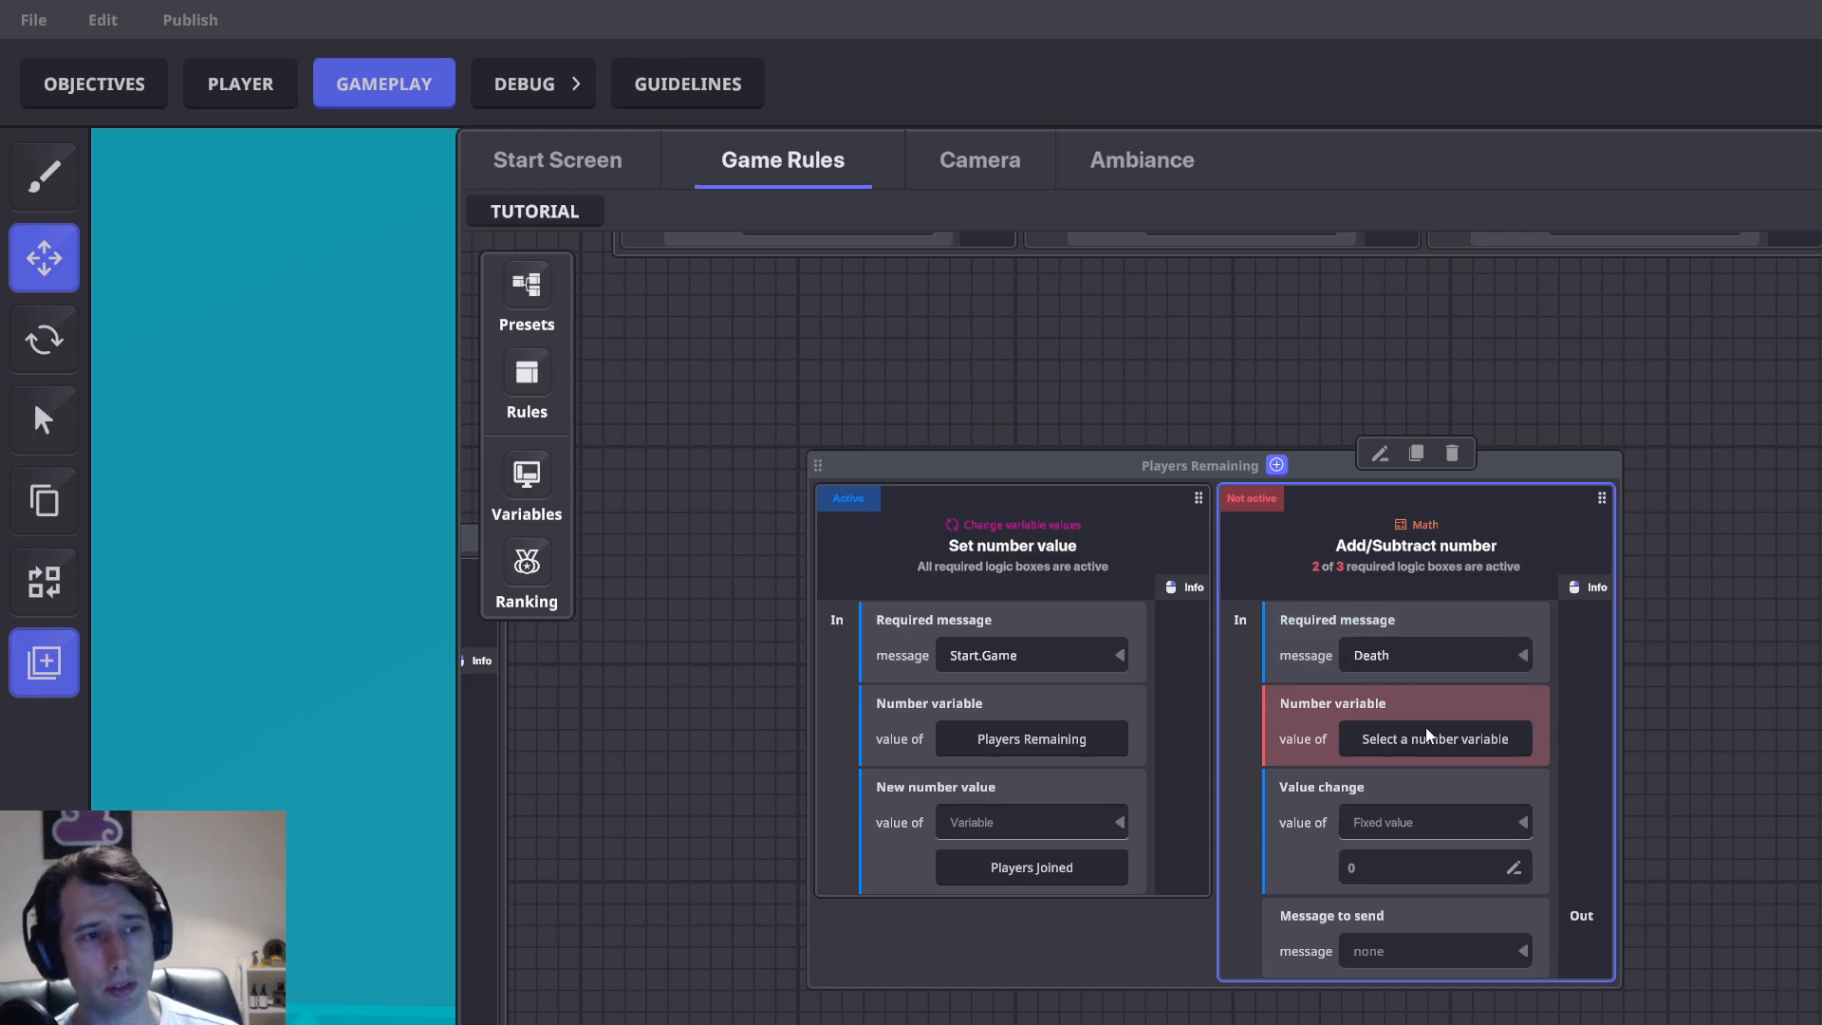
# Make the Add/Subtract number rule change Players Remaining by -1 and send a new message named Check.Players.Left
pyautogui.click(1438, 748)
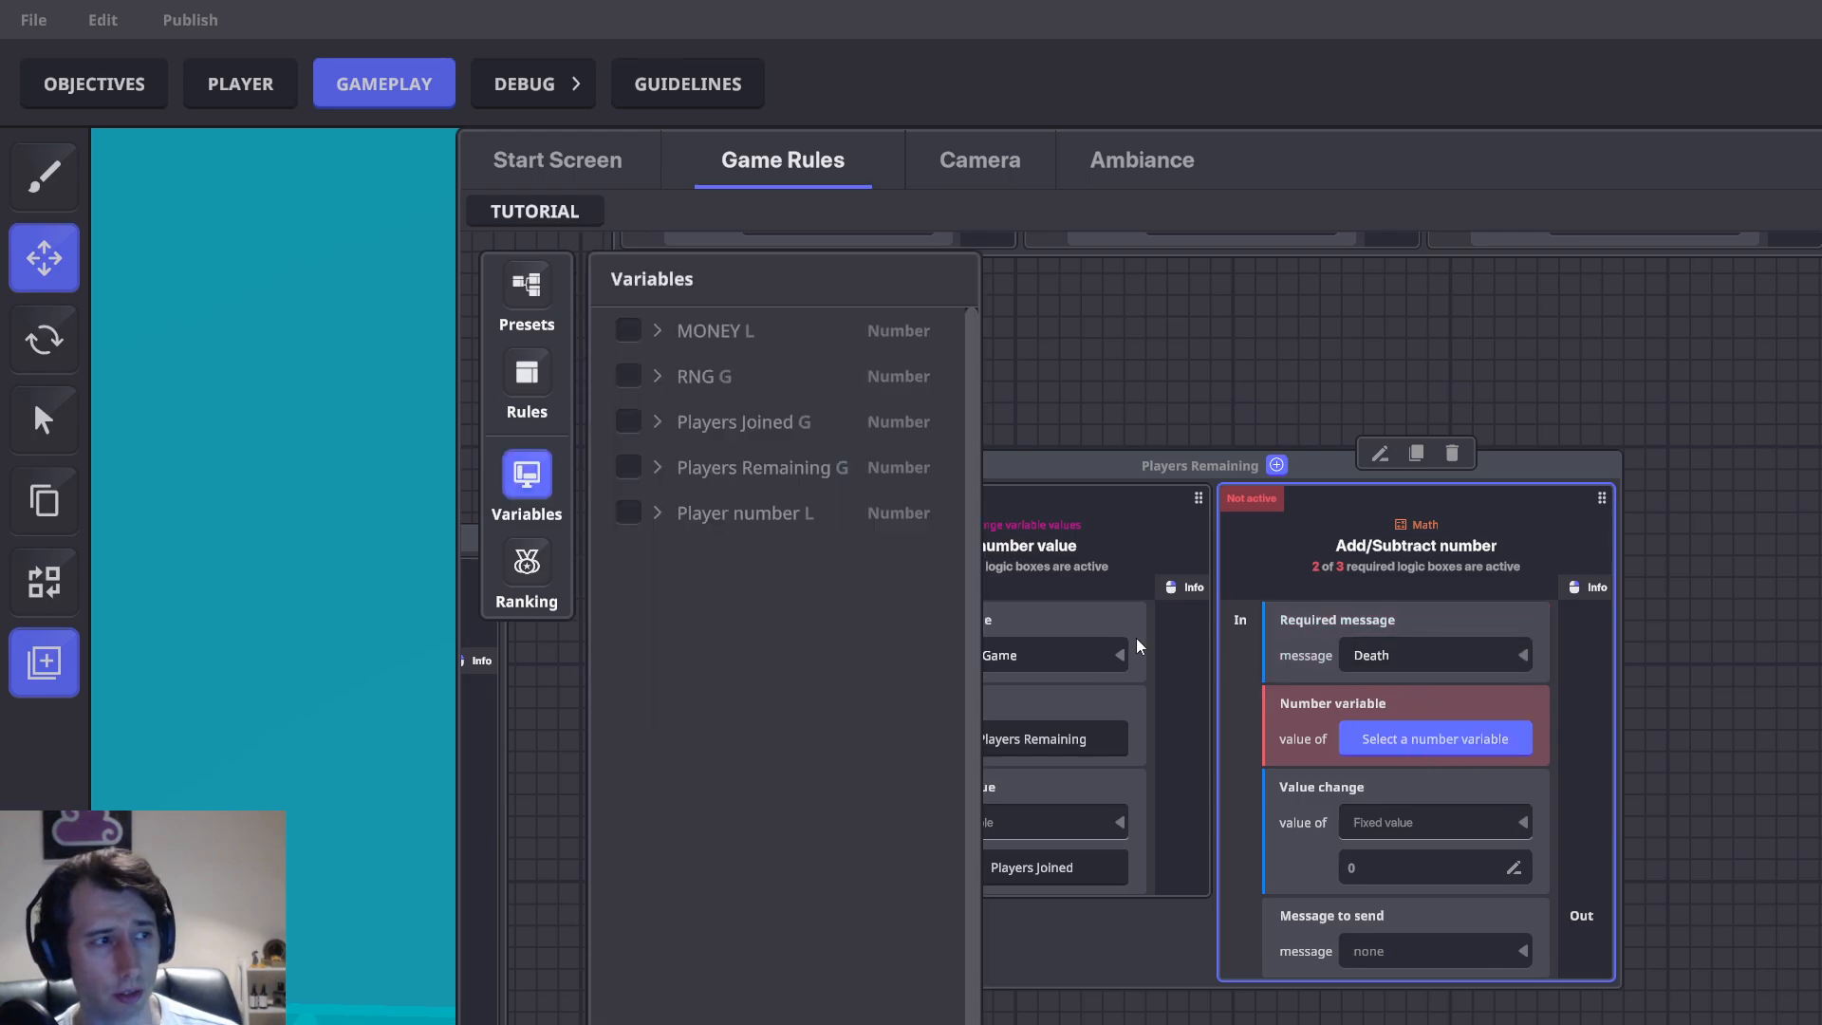
pyautogui.click(631, 467)
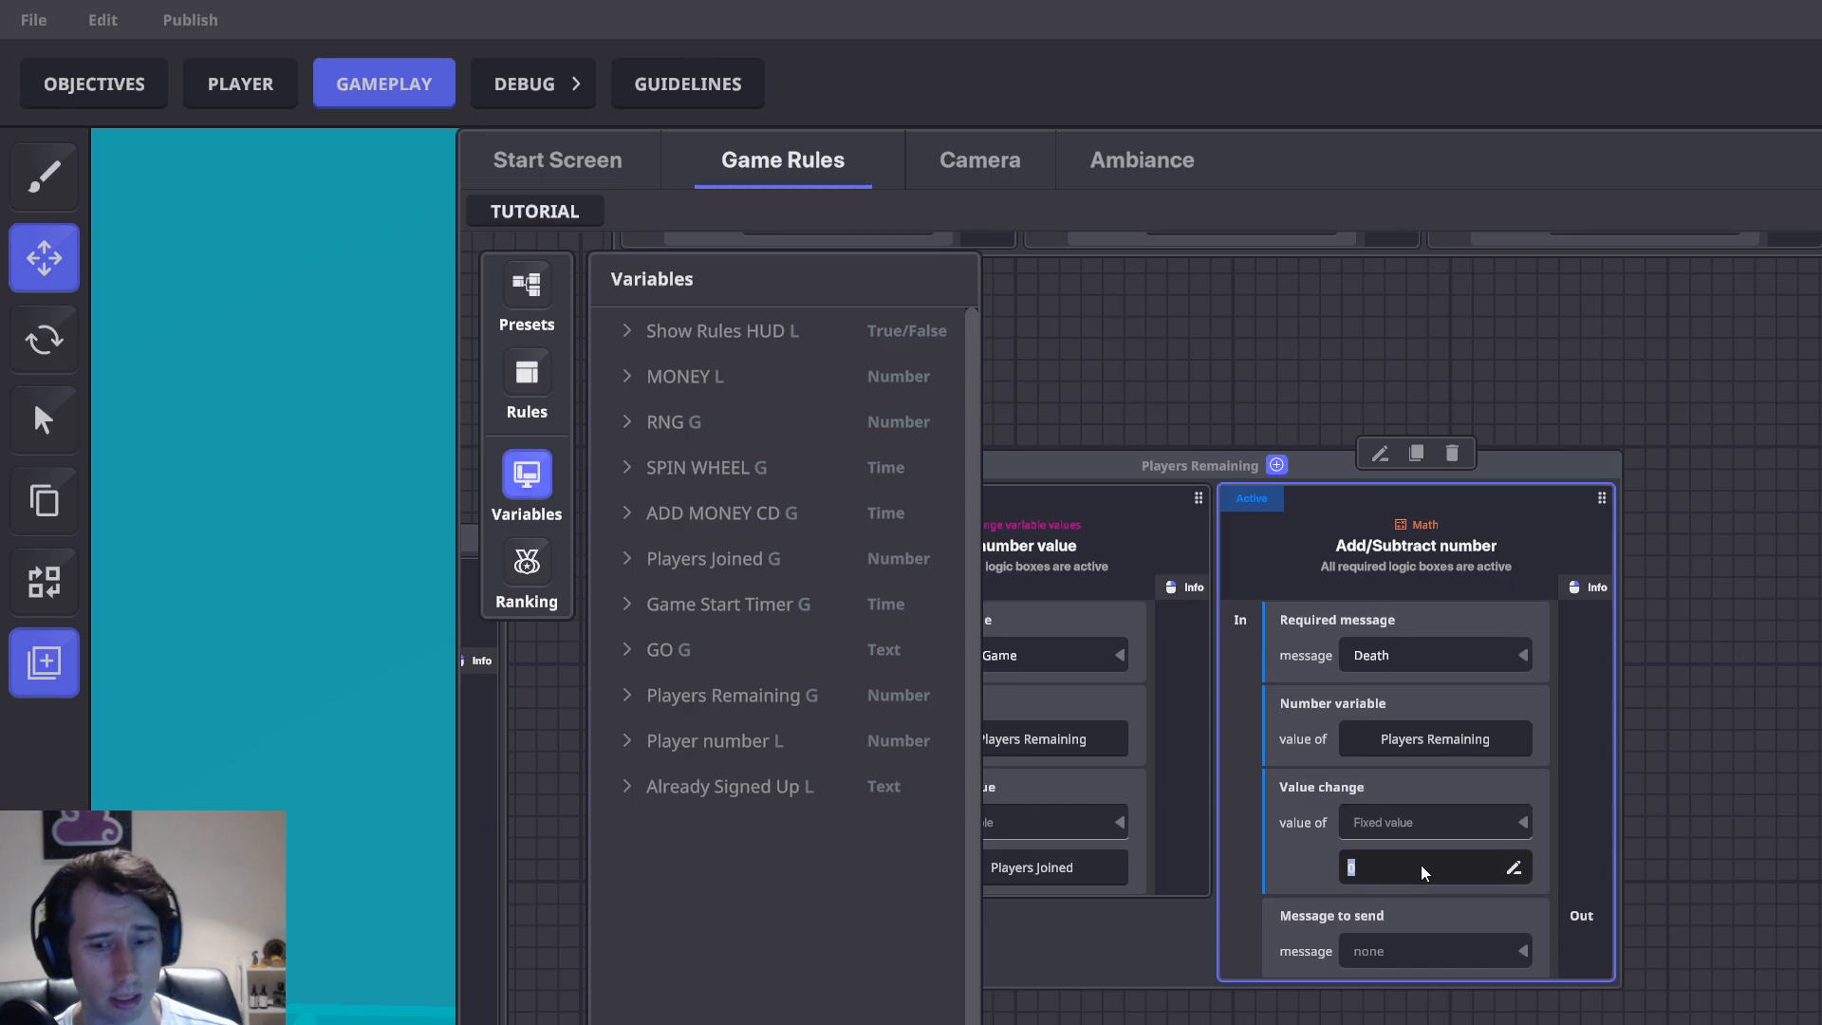
pyautogui.write('-1')
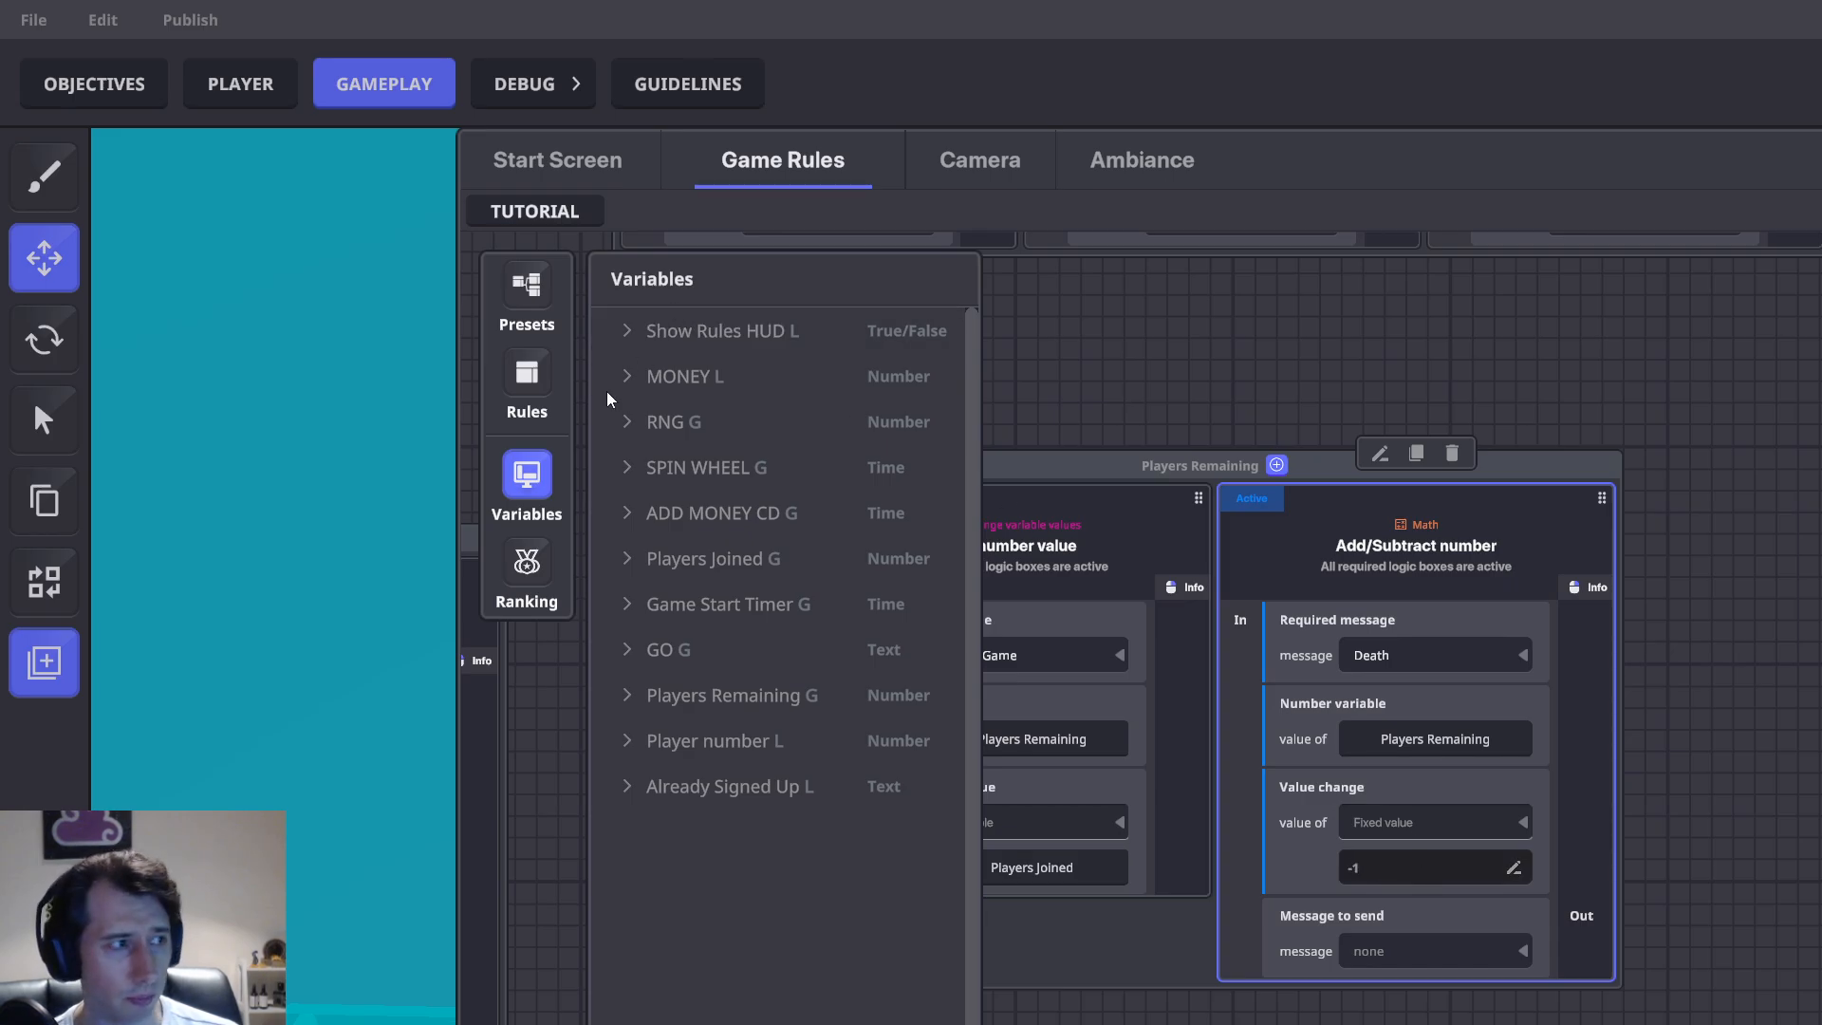
pyautogui.click(527, 479)
pyautogui.click(1438, 951)
pyautogui.write('Check.')
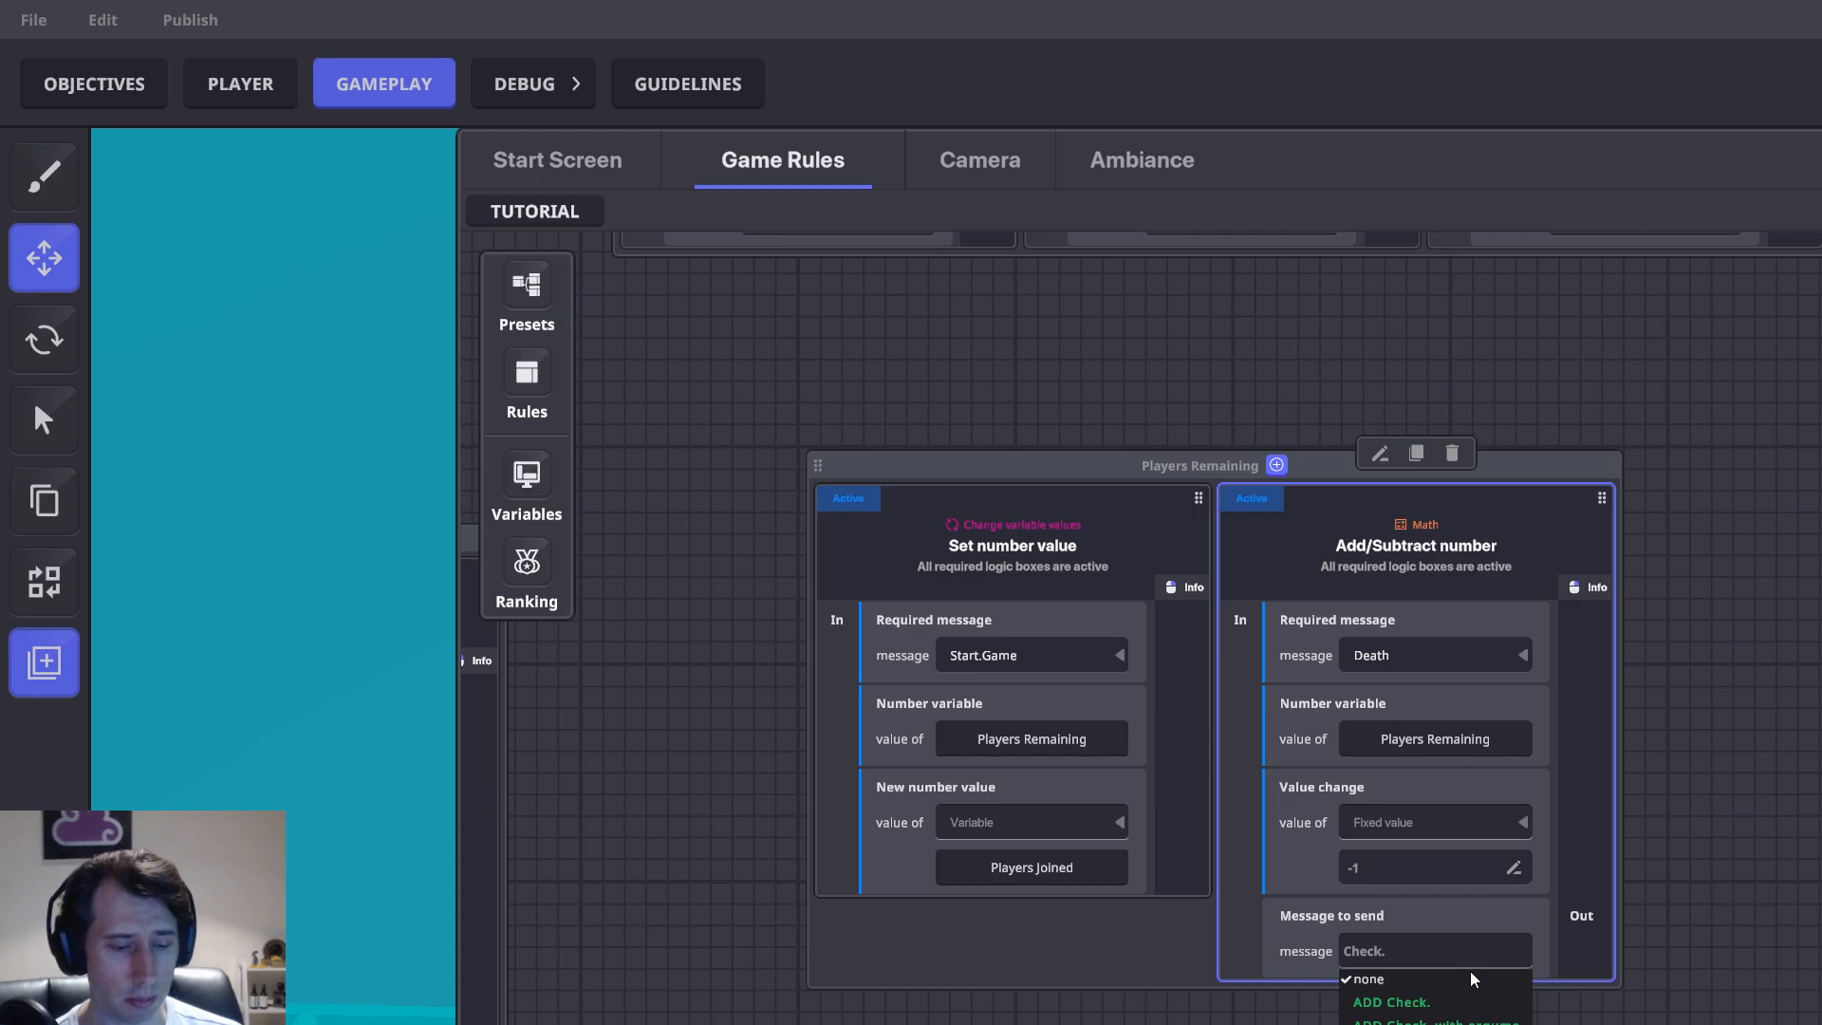
pyautogui.write('Players.Left')
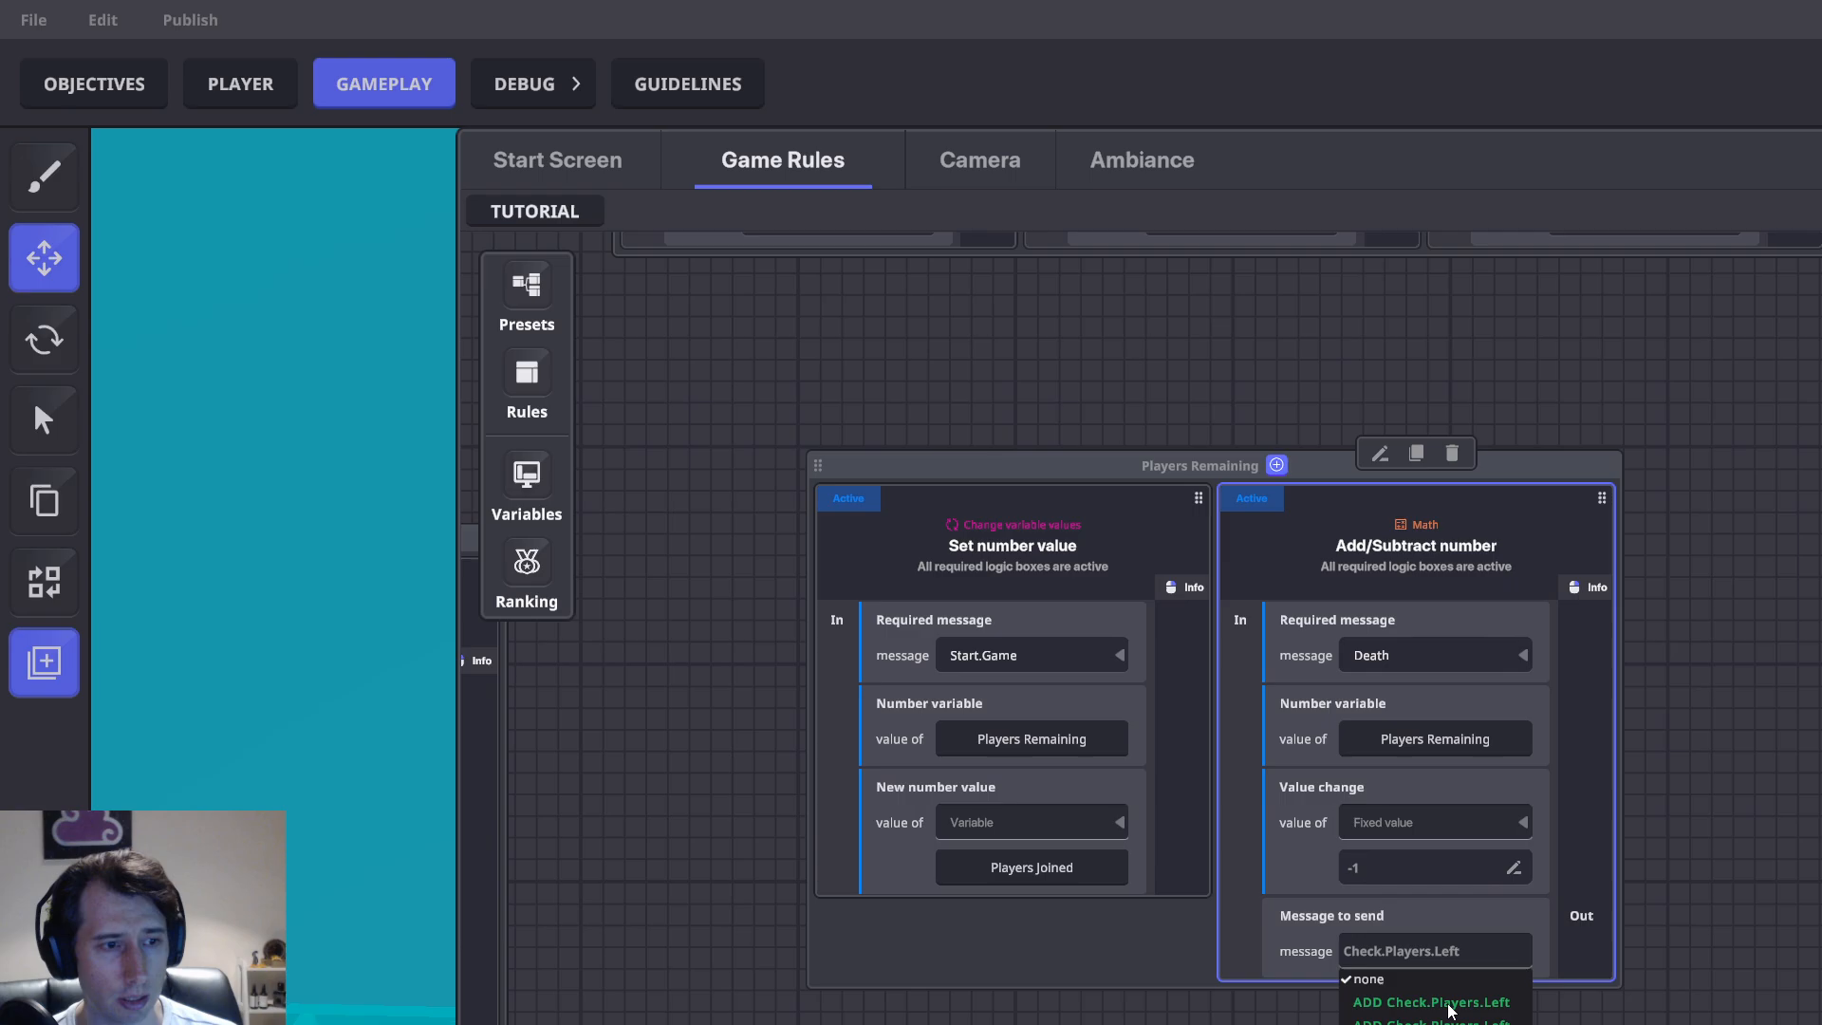
pyautogui.click(1449, 1005)
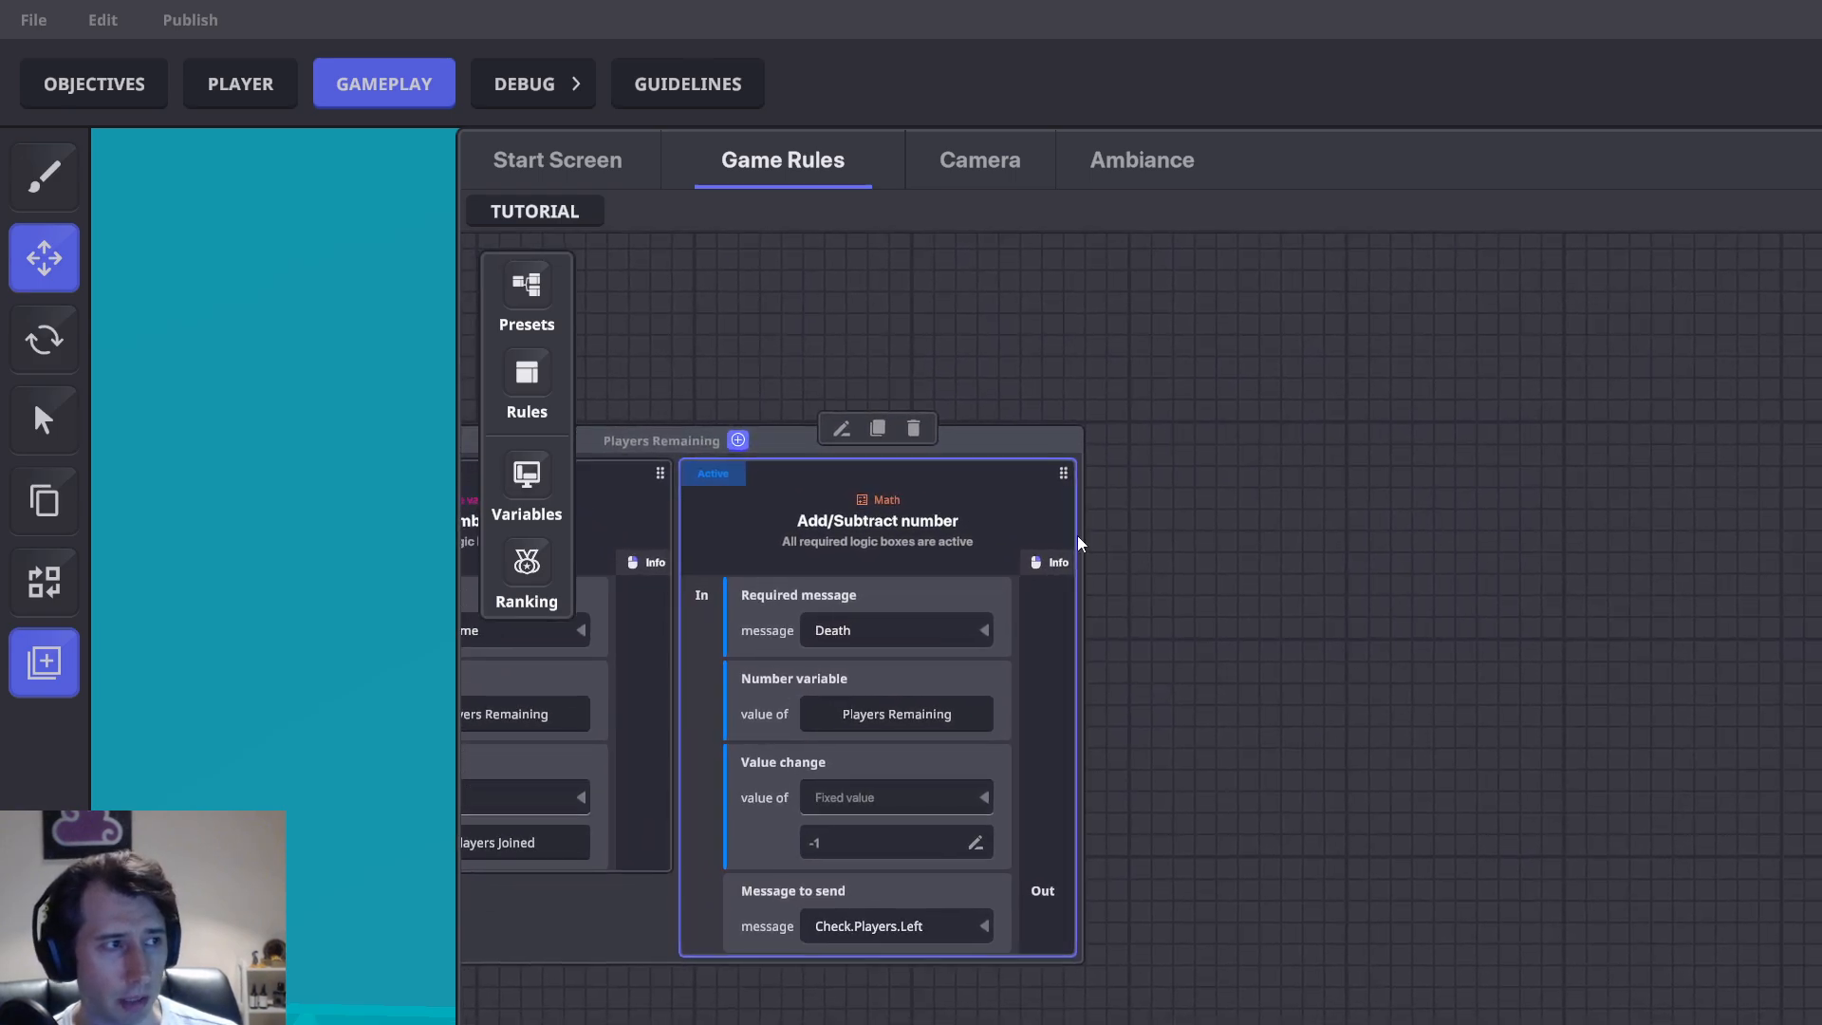
# Add a Compare numbers rule to the ruleset, triggered by Check.Players.Left and comparing Players Remaining, and open its condition choices
pyautogui.click(738, 439)
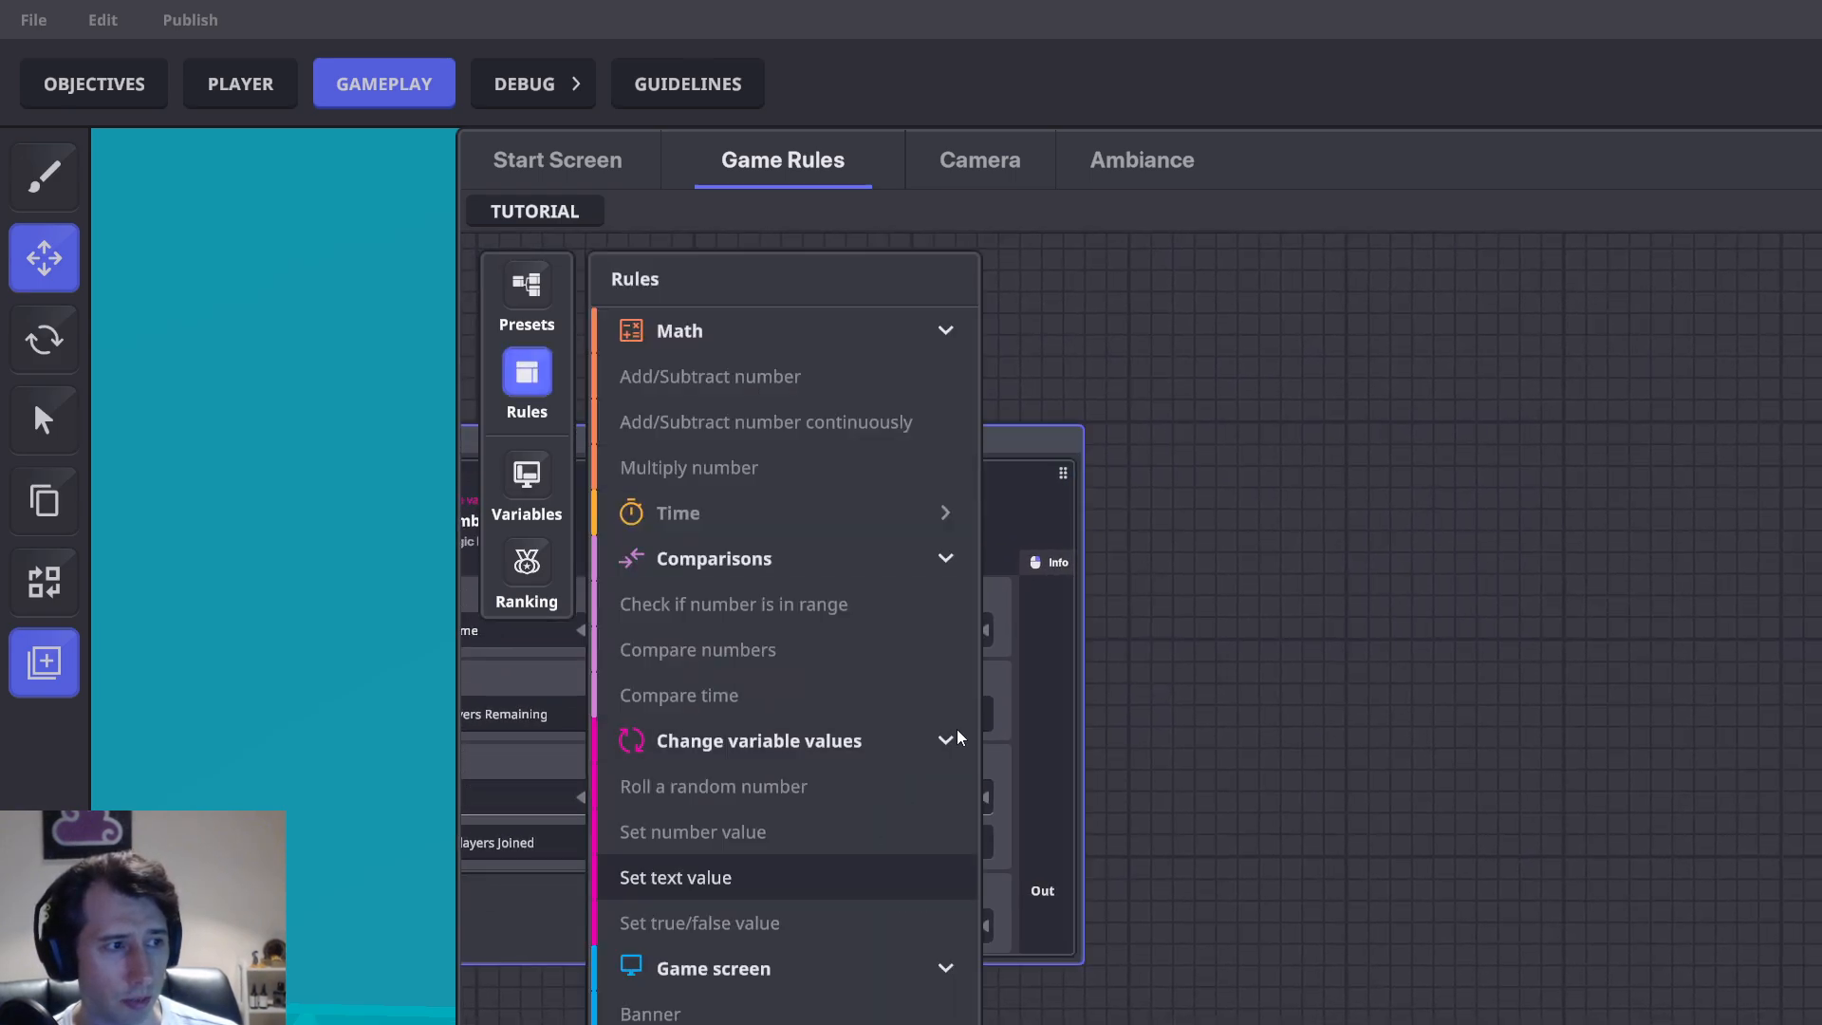
pyautogui.click(703, 656)
pyautogui.click(1257, 630)
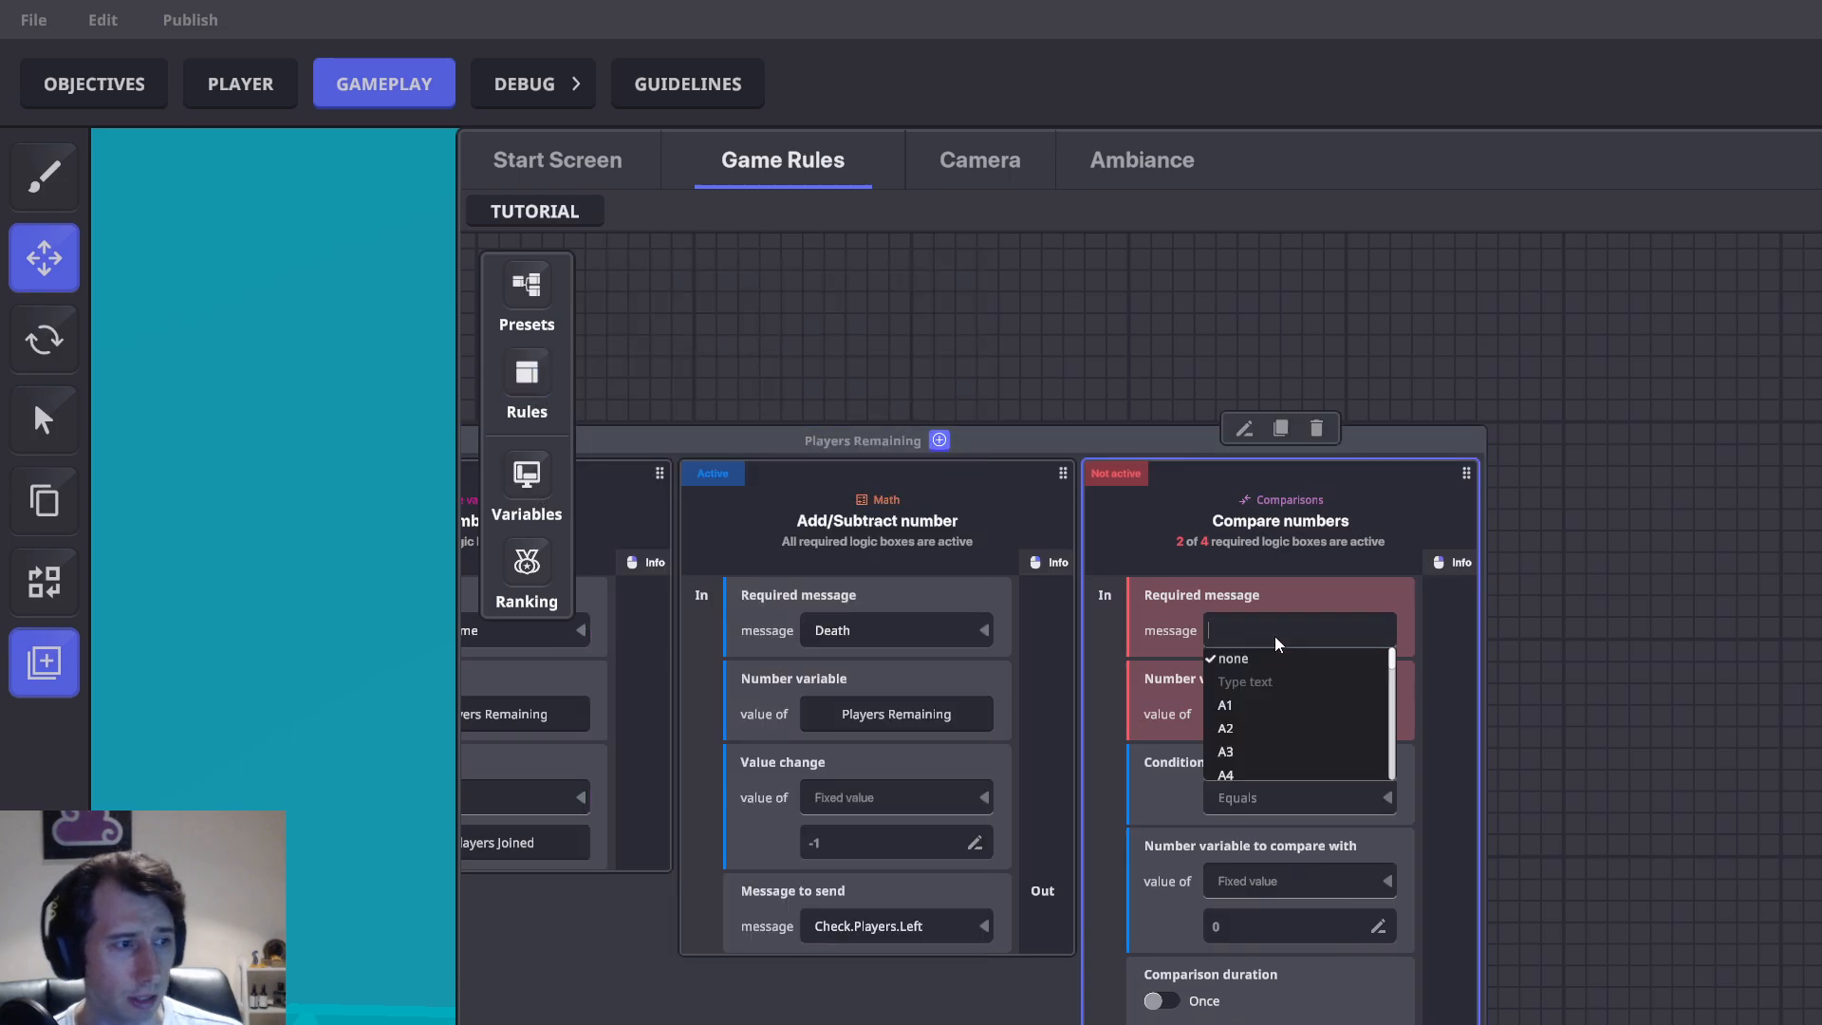
pyautogui.write('Check')
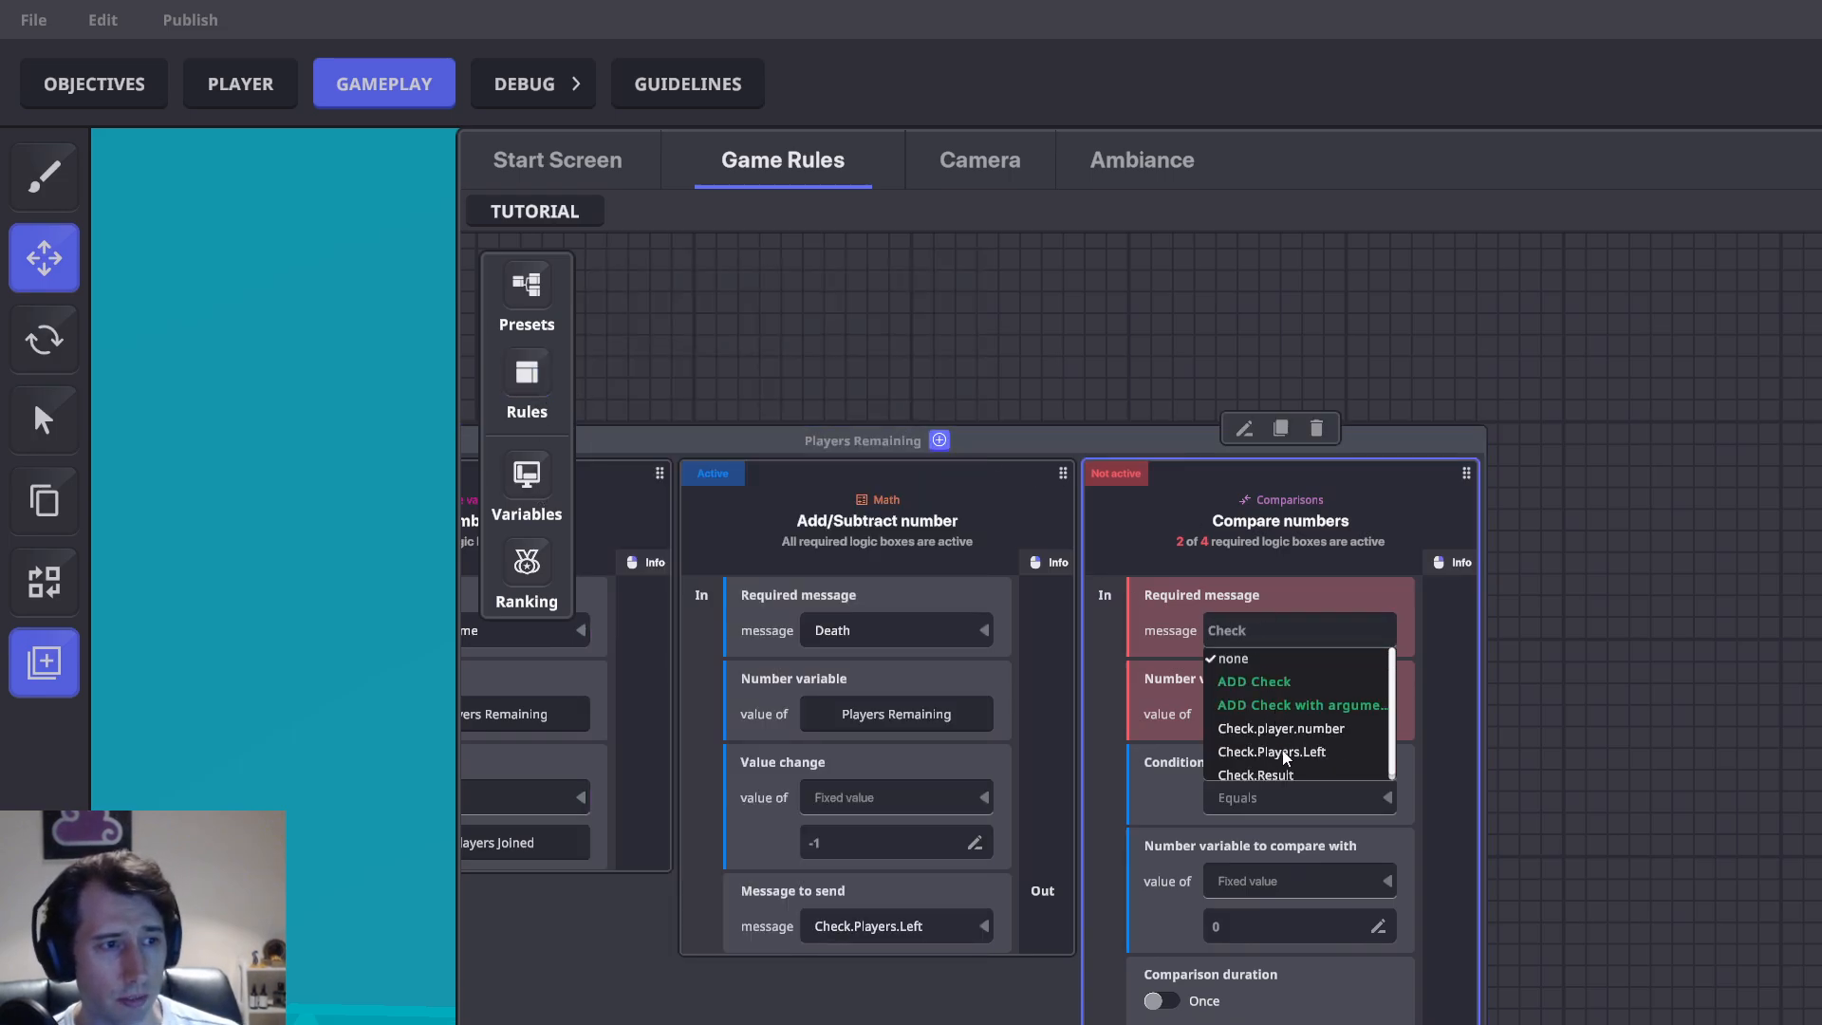
pyautogui.click(1263, 752)
pyautogui.click(1294, 717)
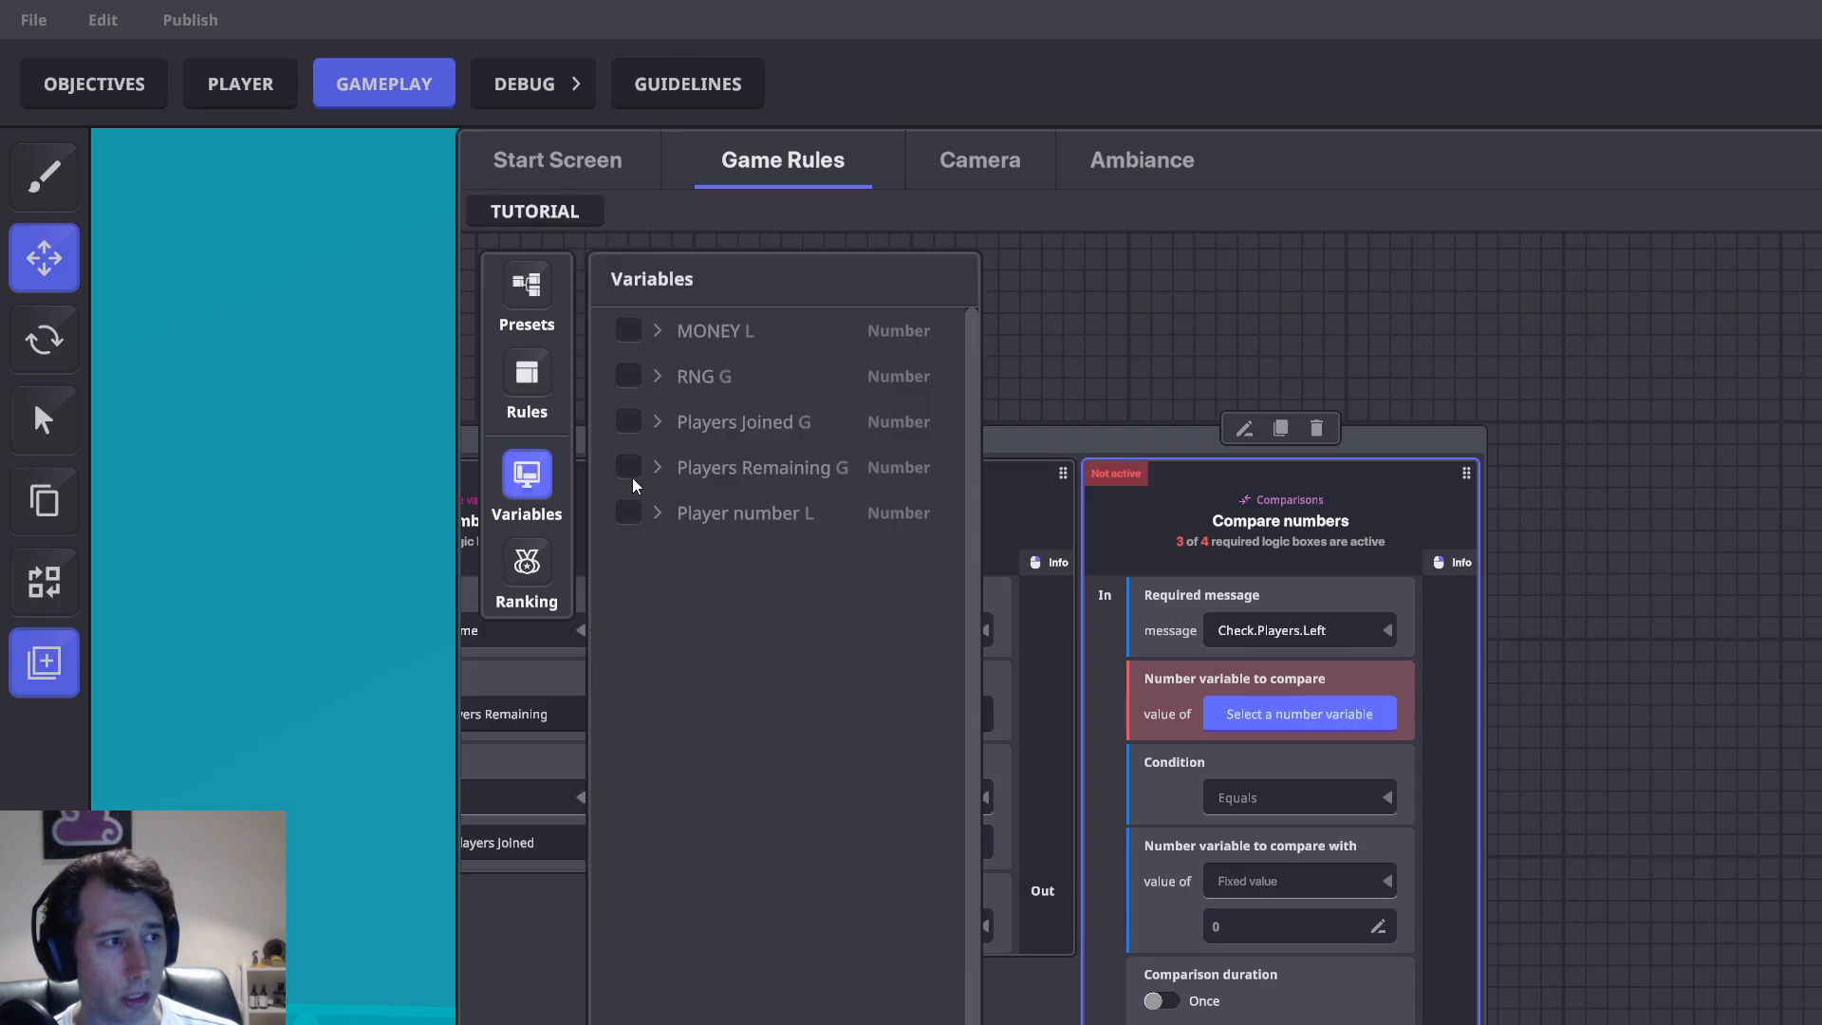
pyautogui.click(642, 467)
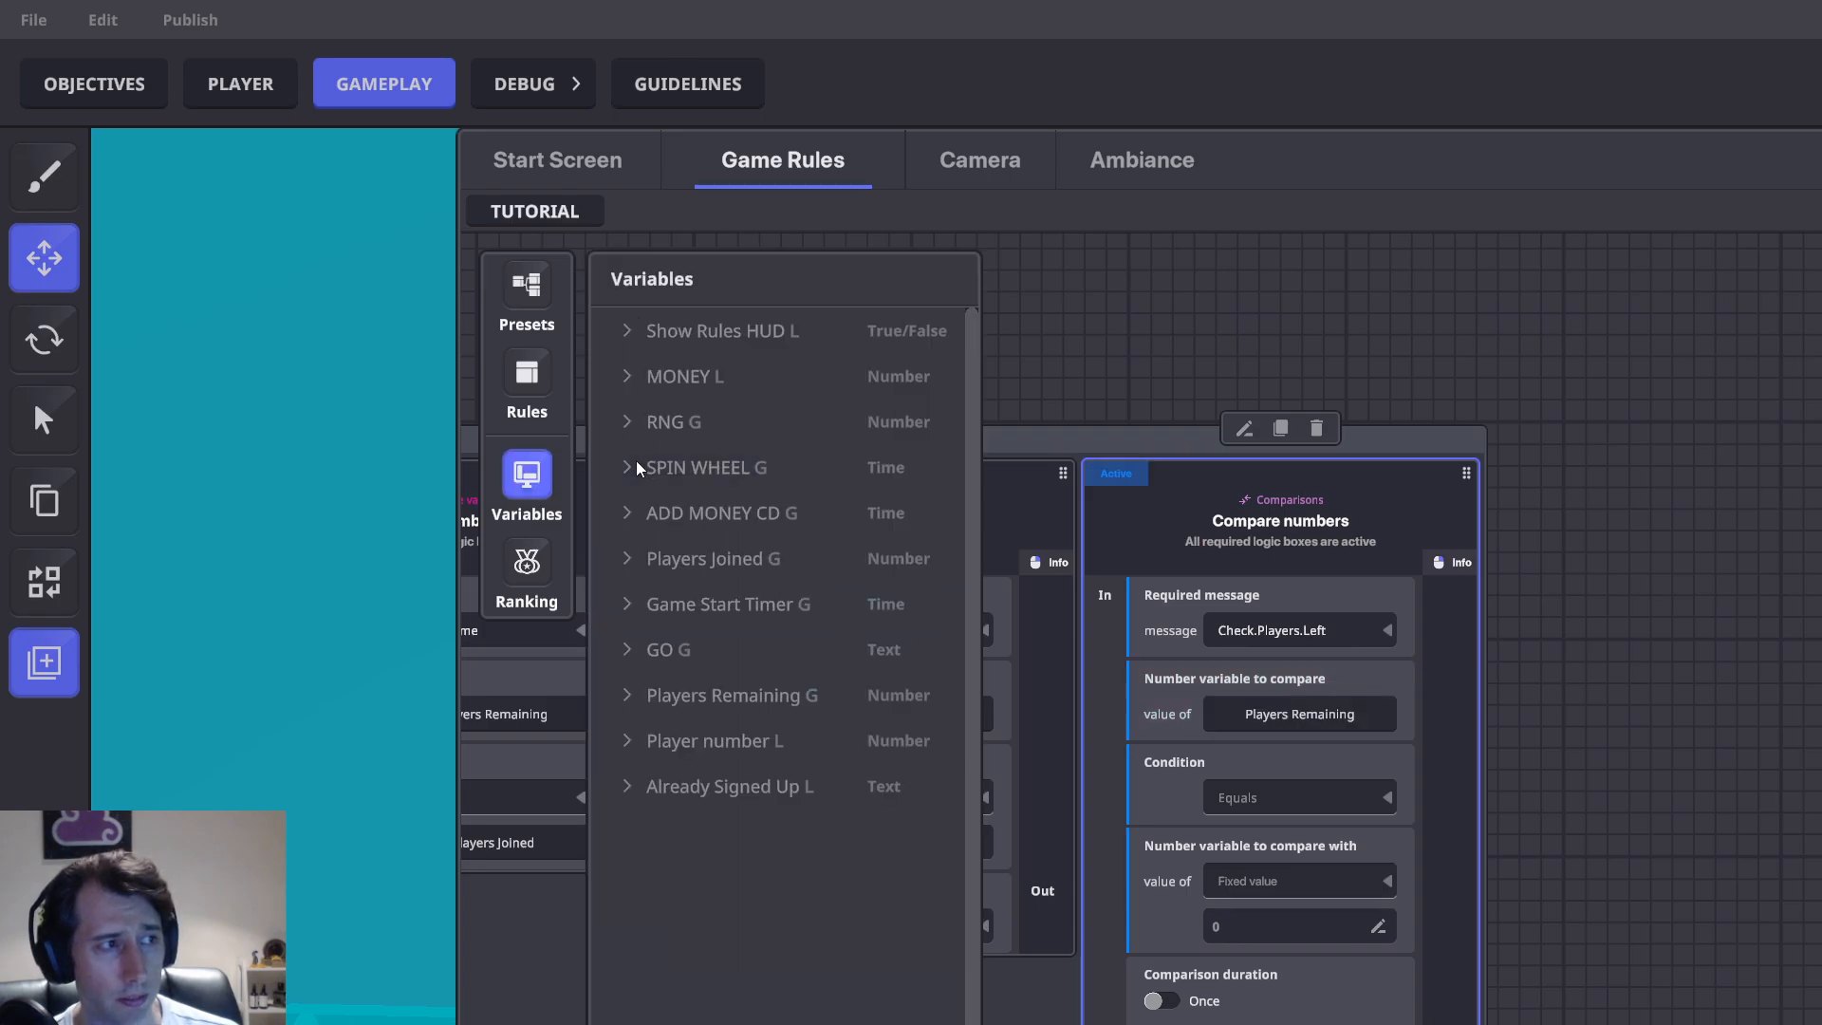
pyautogui.click(1287, 799)
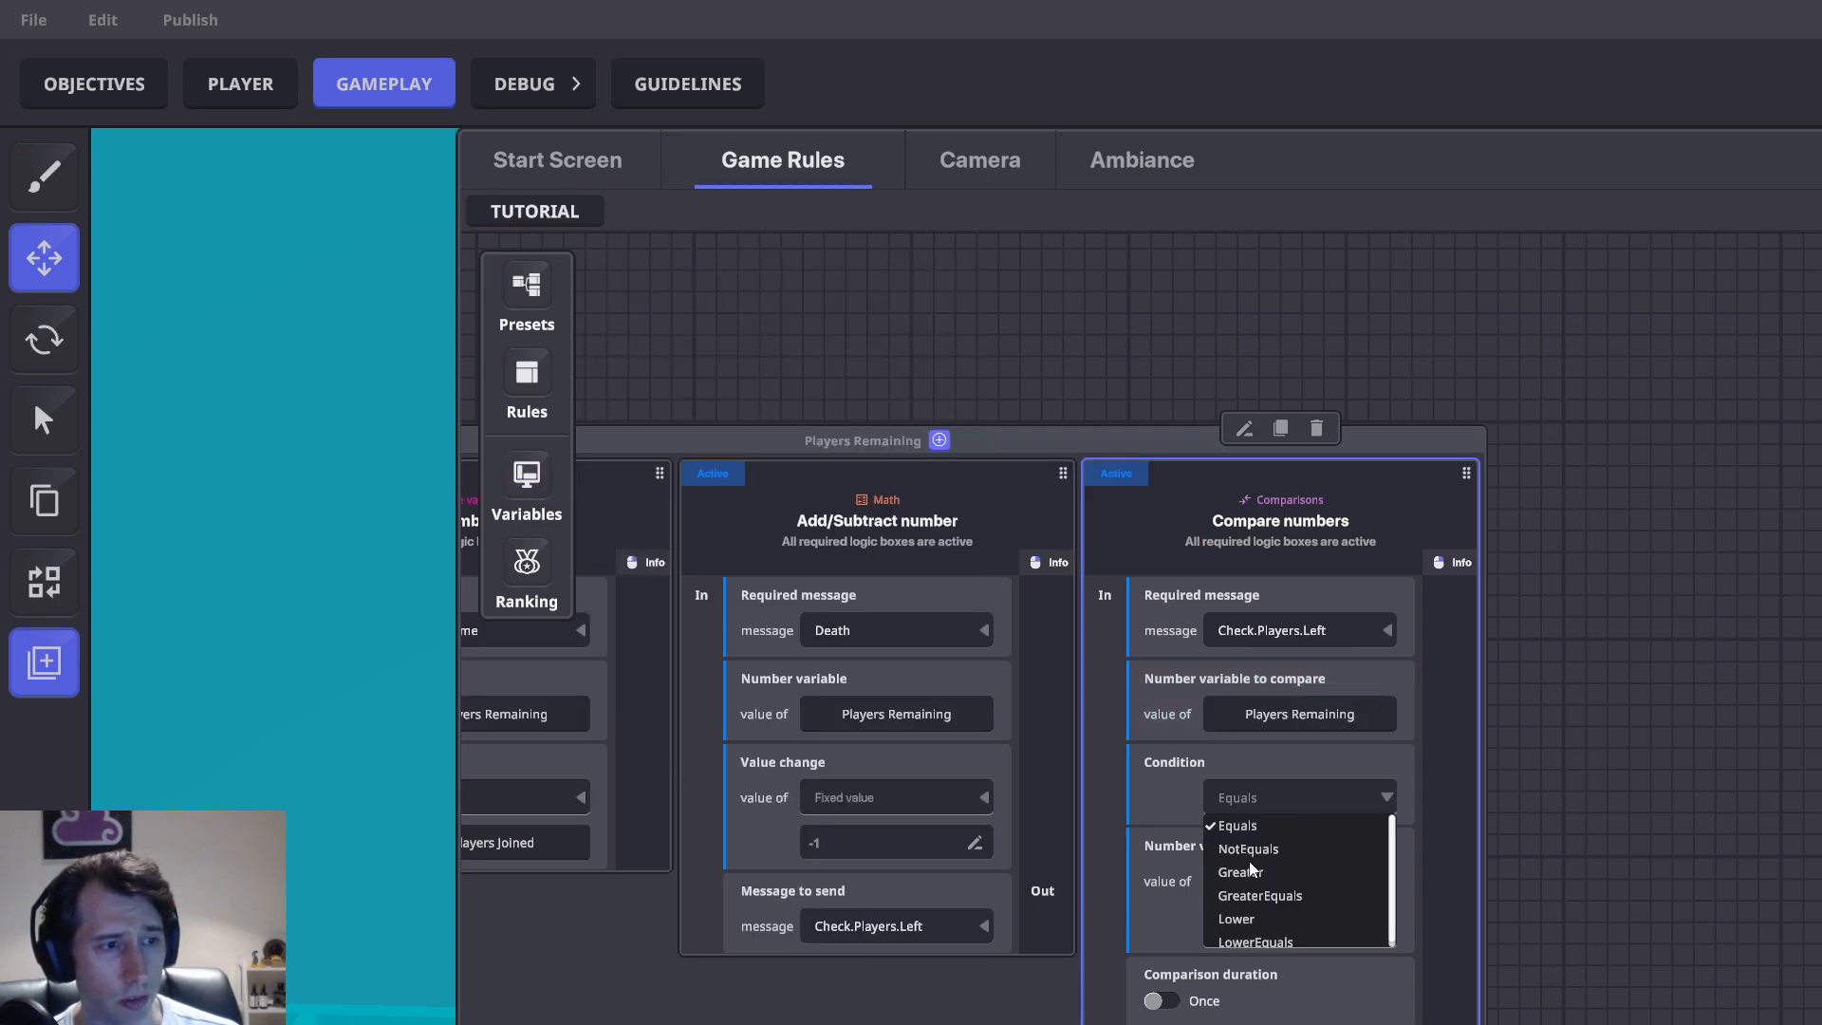
pyautogui.click(1250, 871)
pyautogui.moveTo(1622, 894); pyautogui.dragTo(1722, 820)
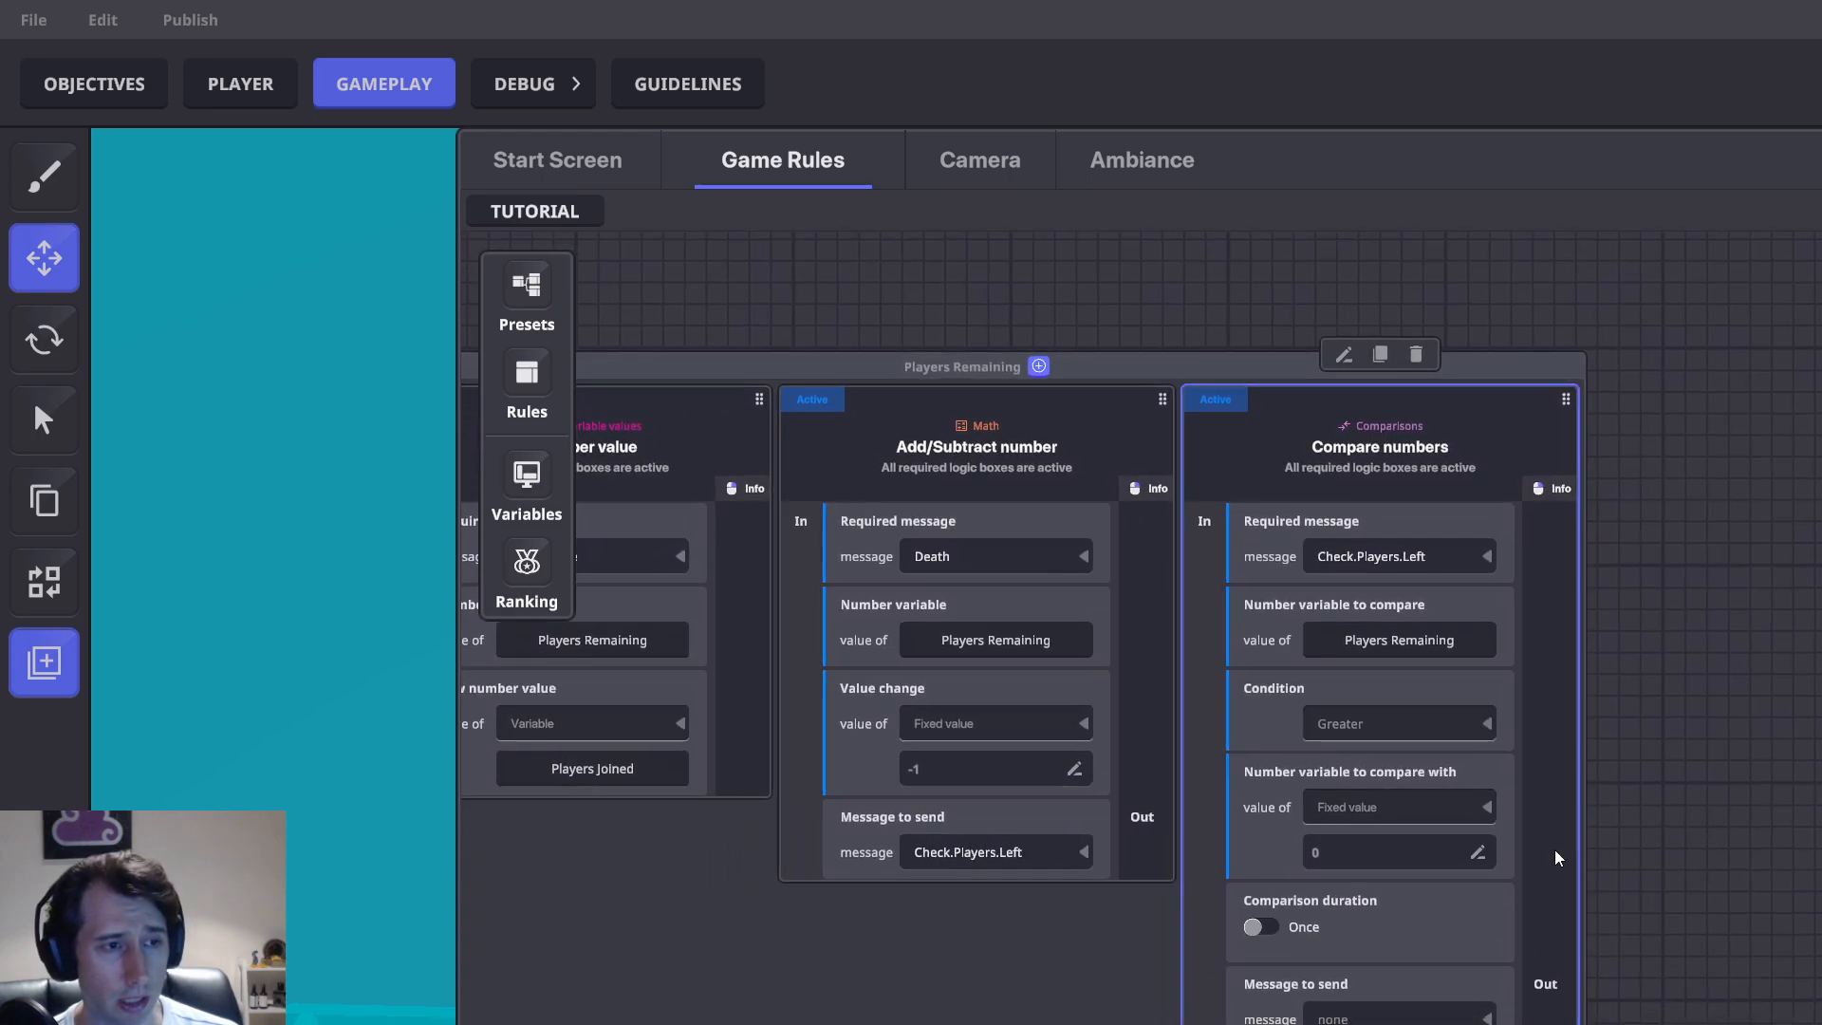
pyautogui.click(1387, 720)
pyautogui.click(1387, 748)
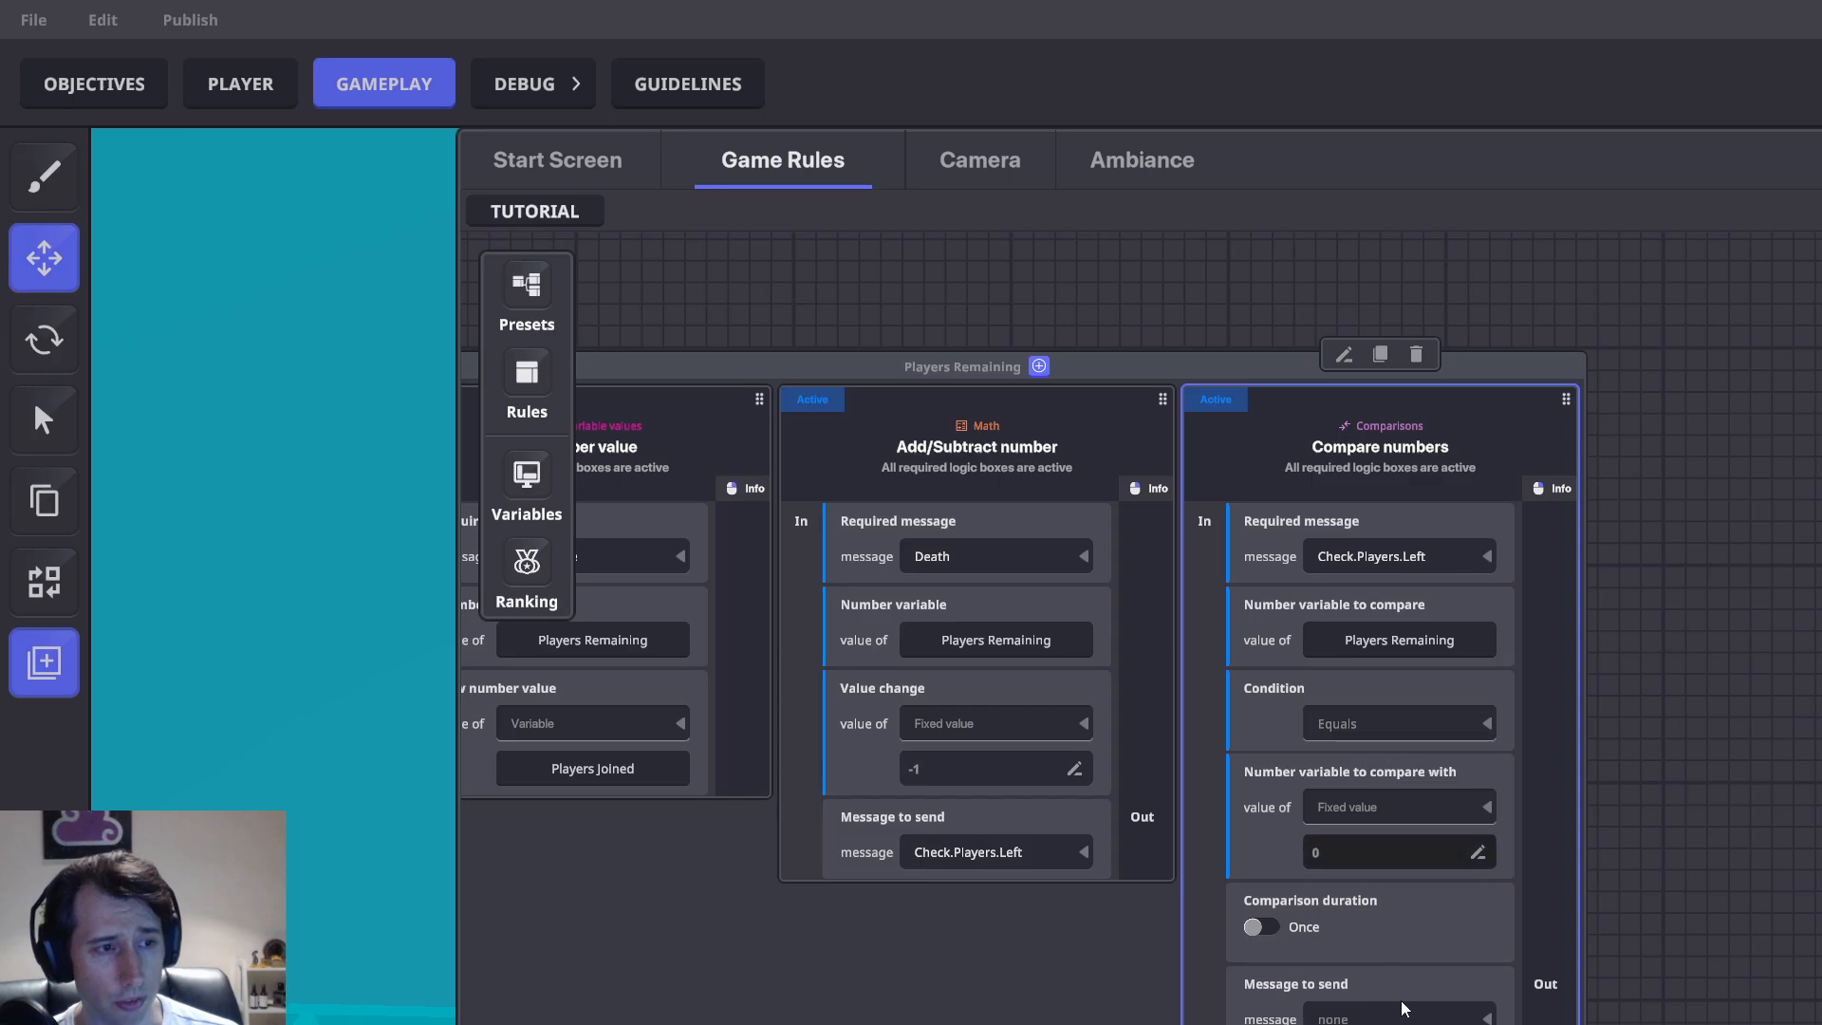
# Set the message to send of the Compare numbers rule to End.Game
pyautogui.click(1372, 1014)
pyautogui.write('End.Game')
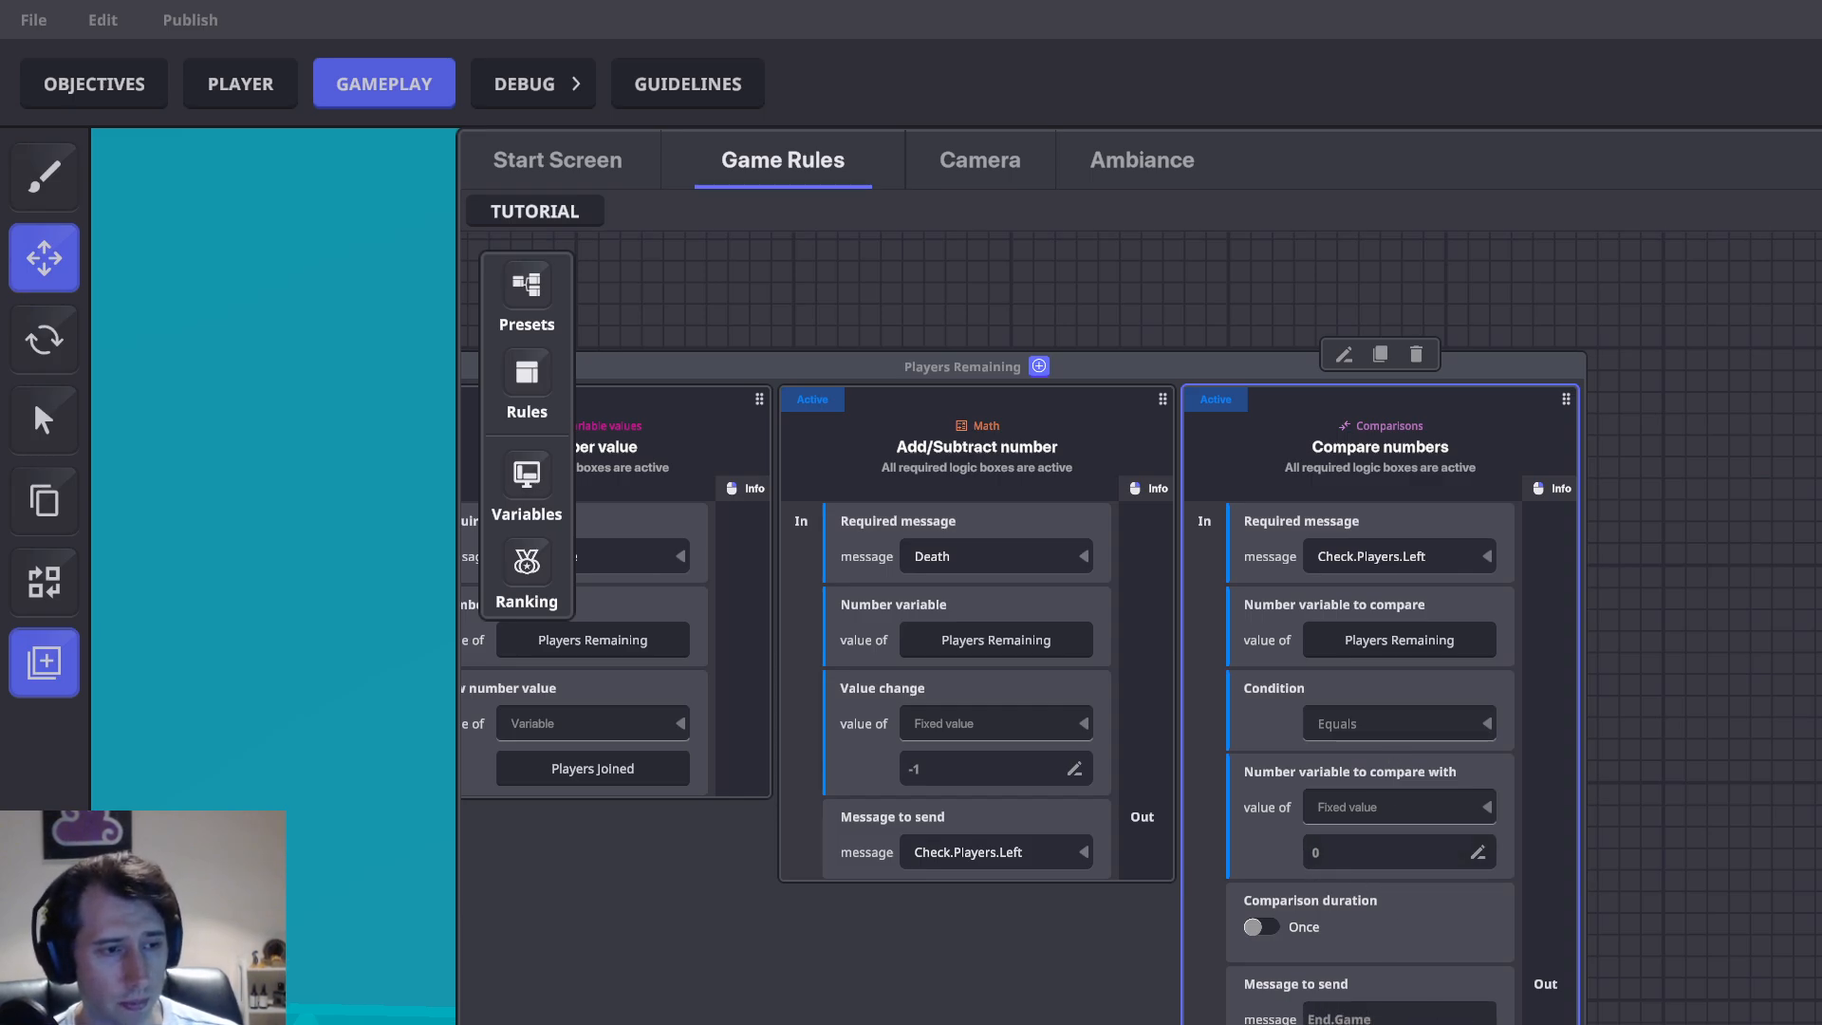
pyautogui.press('Return')
pyautogui.moveTo(1507, 891)
pyautogui.mouseDown()
pyautogui.moveTo(1742, 900)
pyautogui.moveTo(1512, 881)
pyautogui.mouseUp()
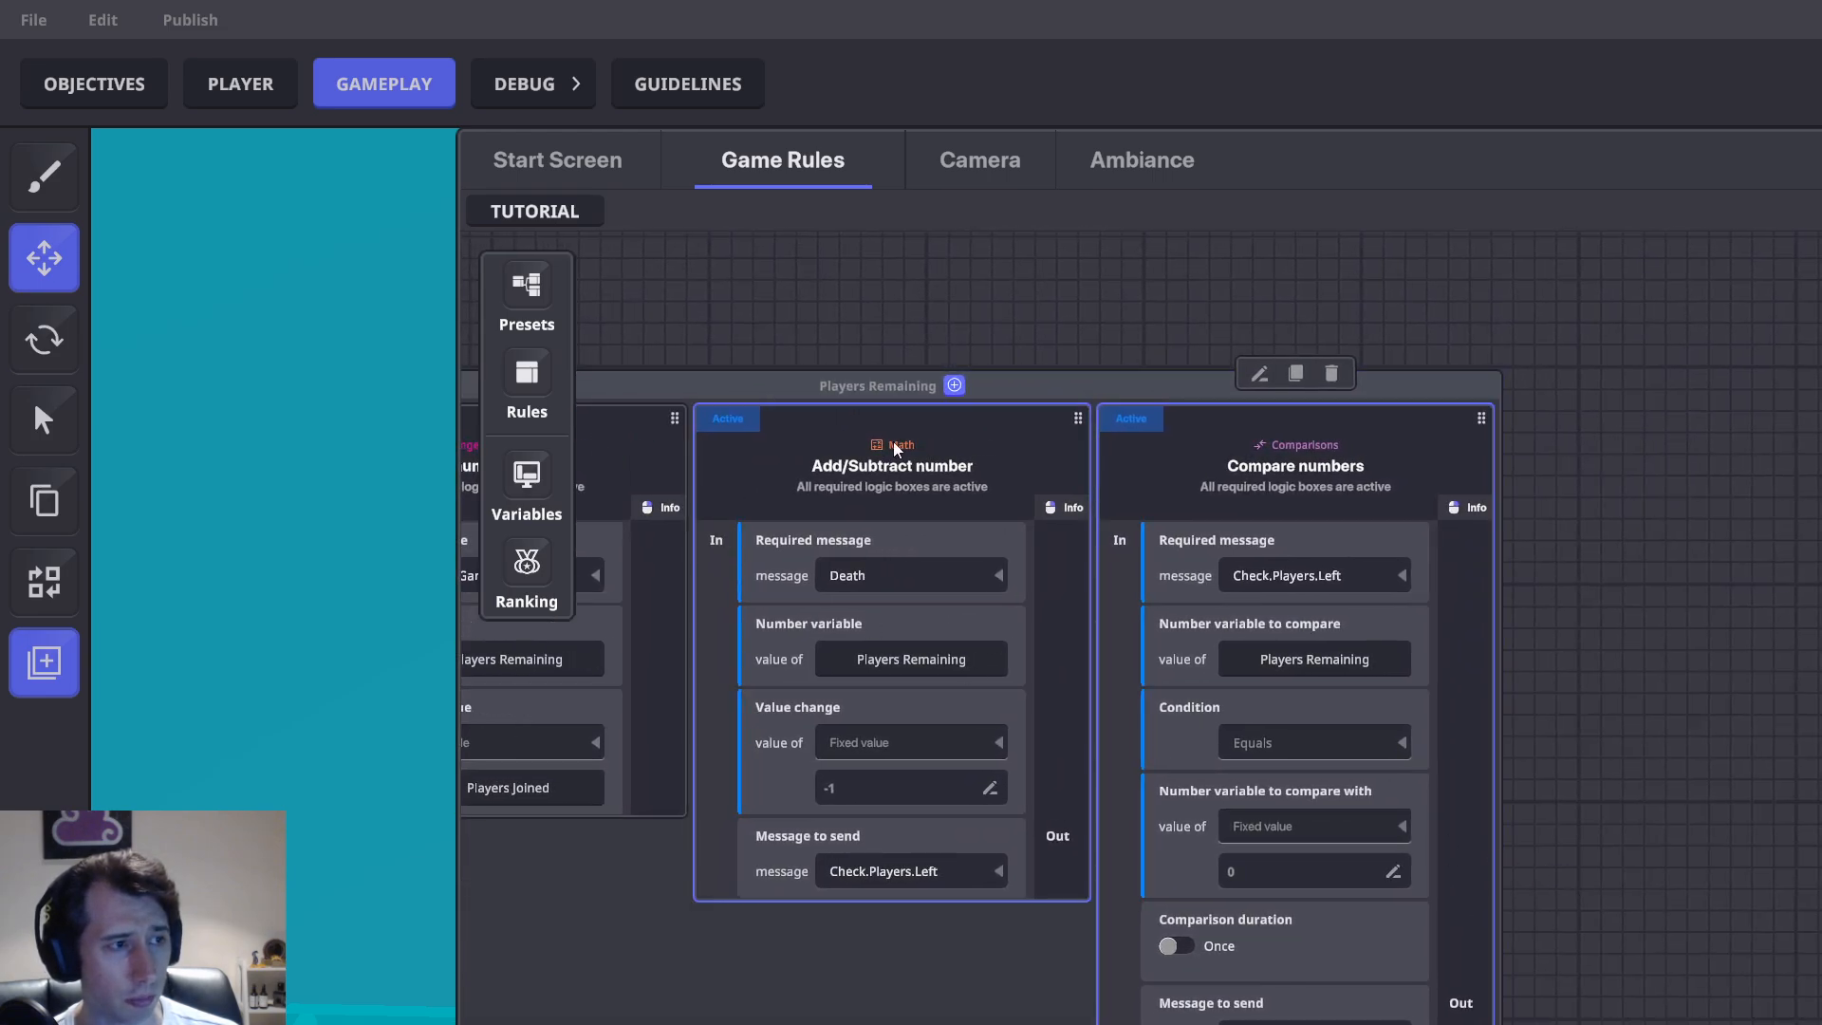
# Add an Add/Subtract number rule to the Players Remaining group and set its required message to Death
pyautogui.click(526, 380)
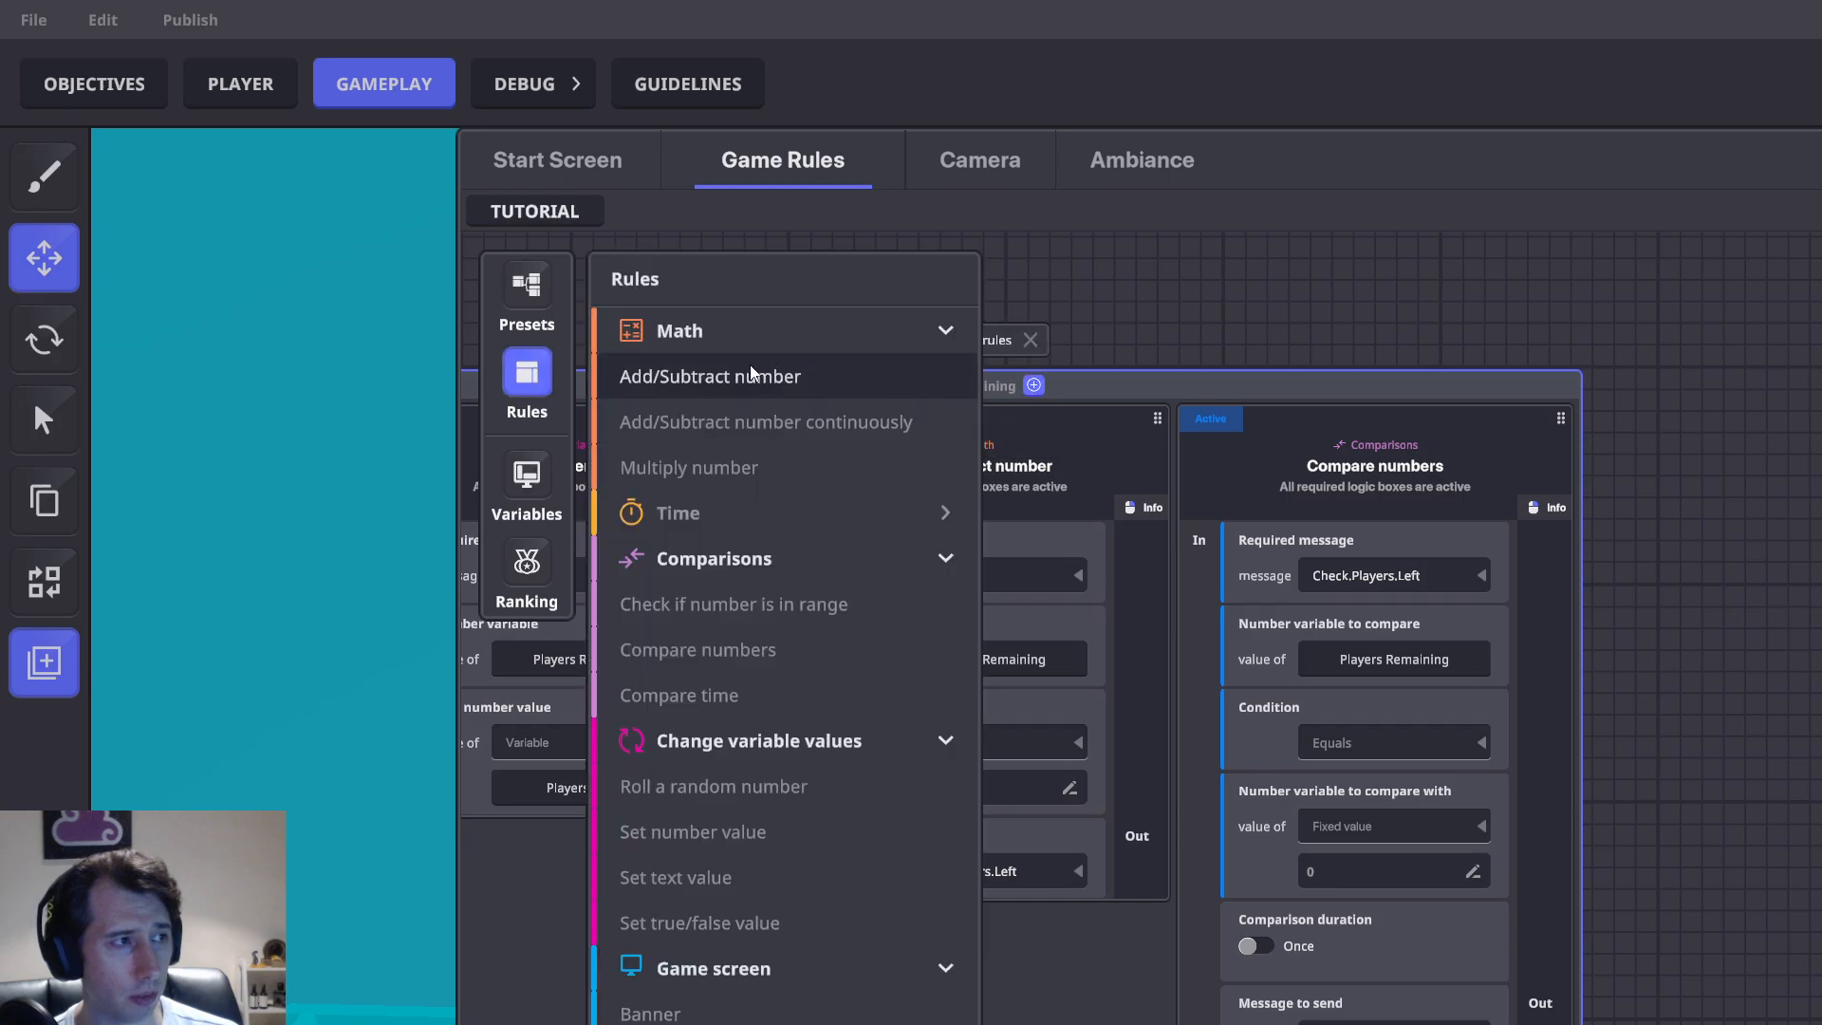
pyautogui.click(732, 376)
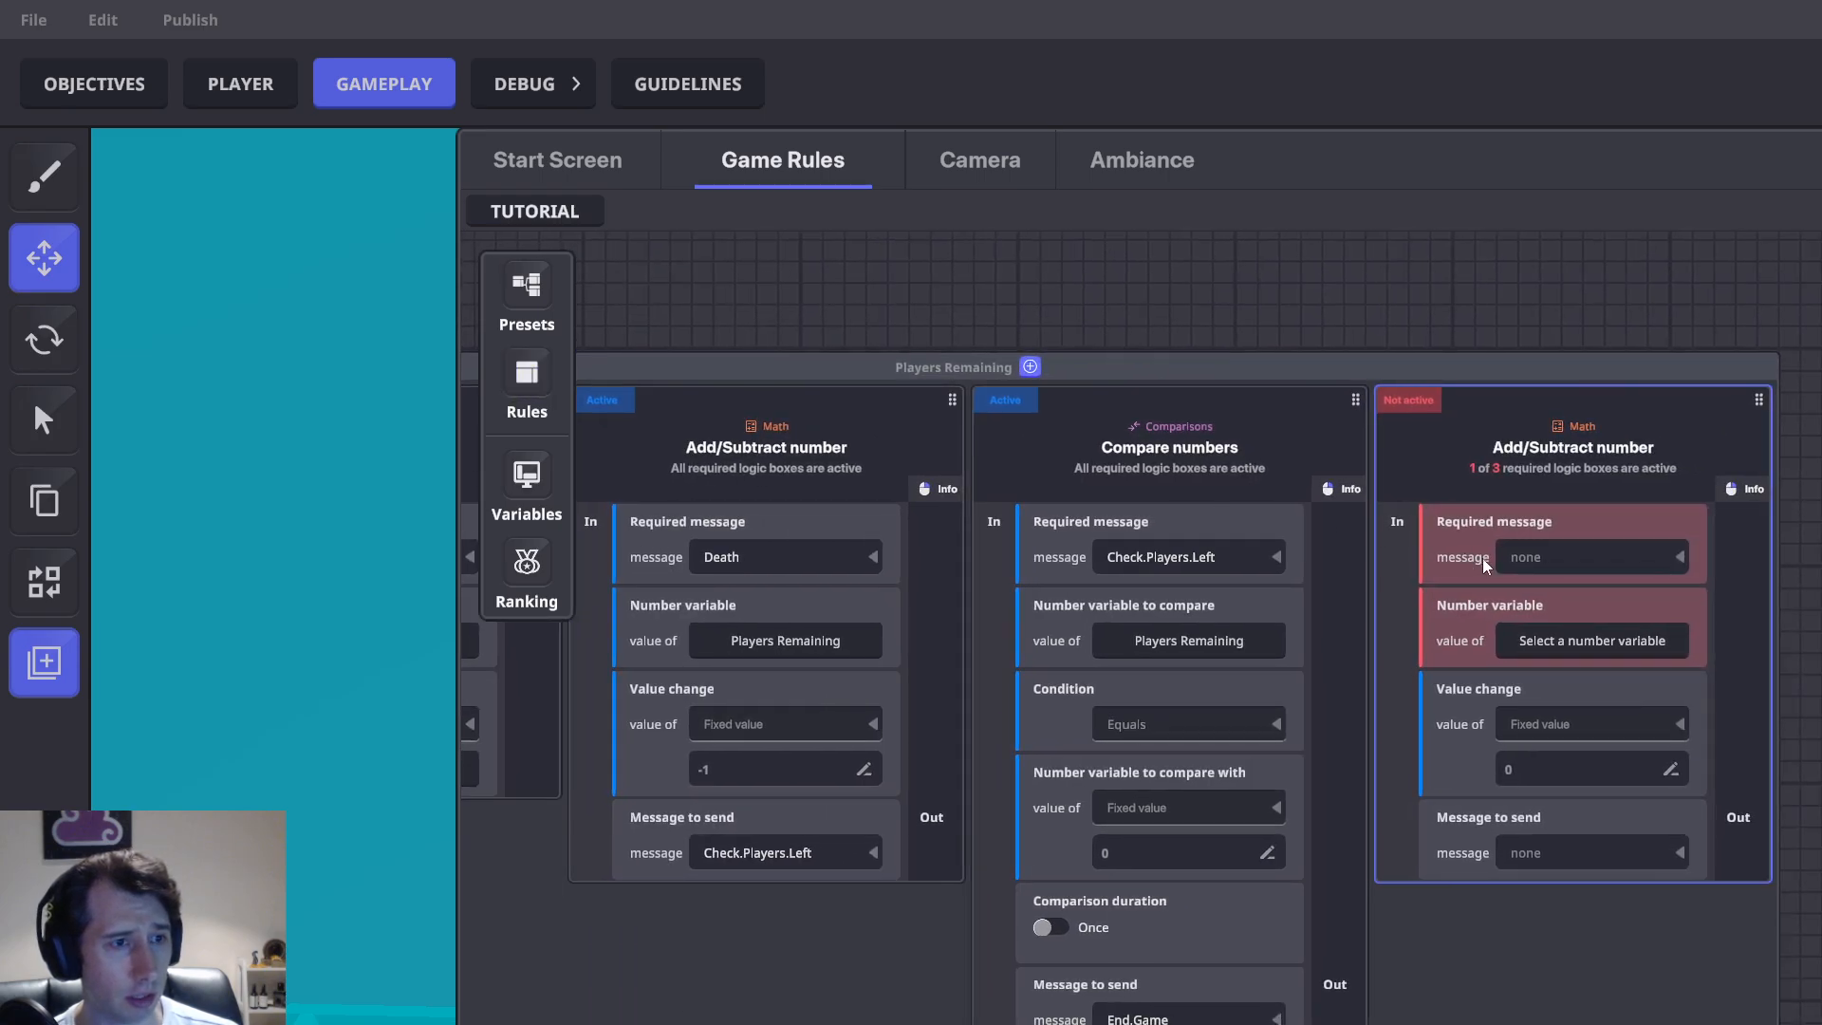
pyautogui.click(1552, 562)
pyautogui.write('Death')
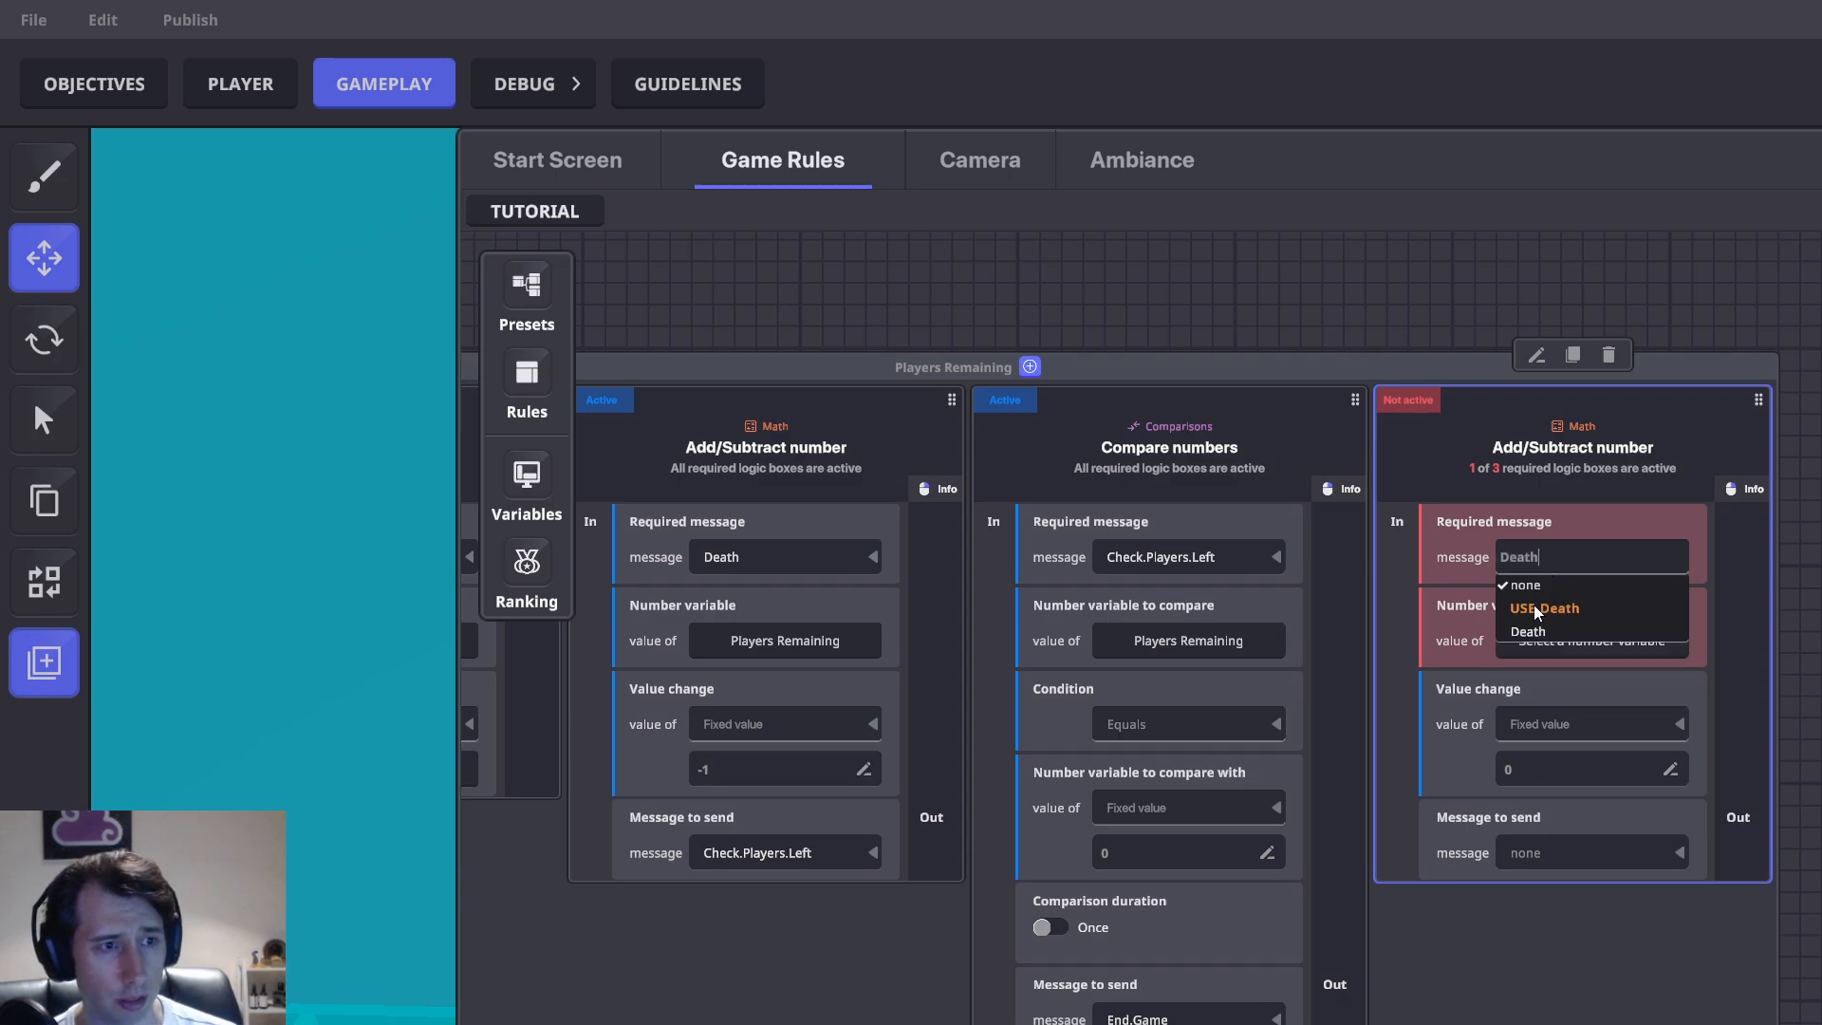
pyautogui.click(1537, 609)
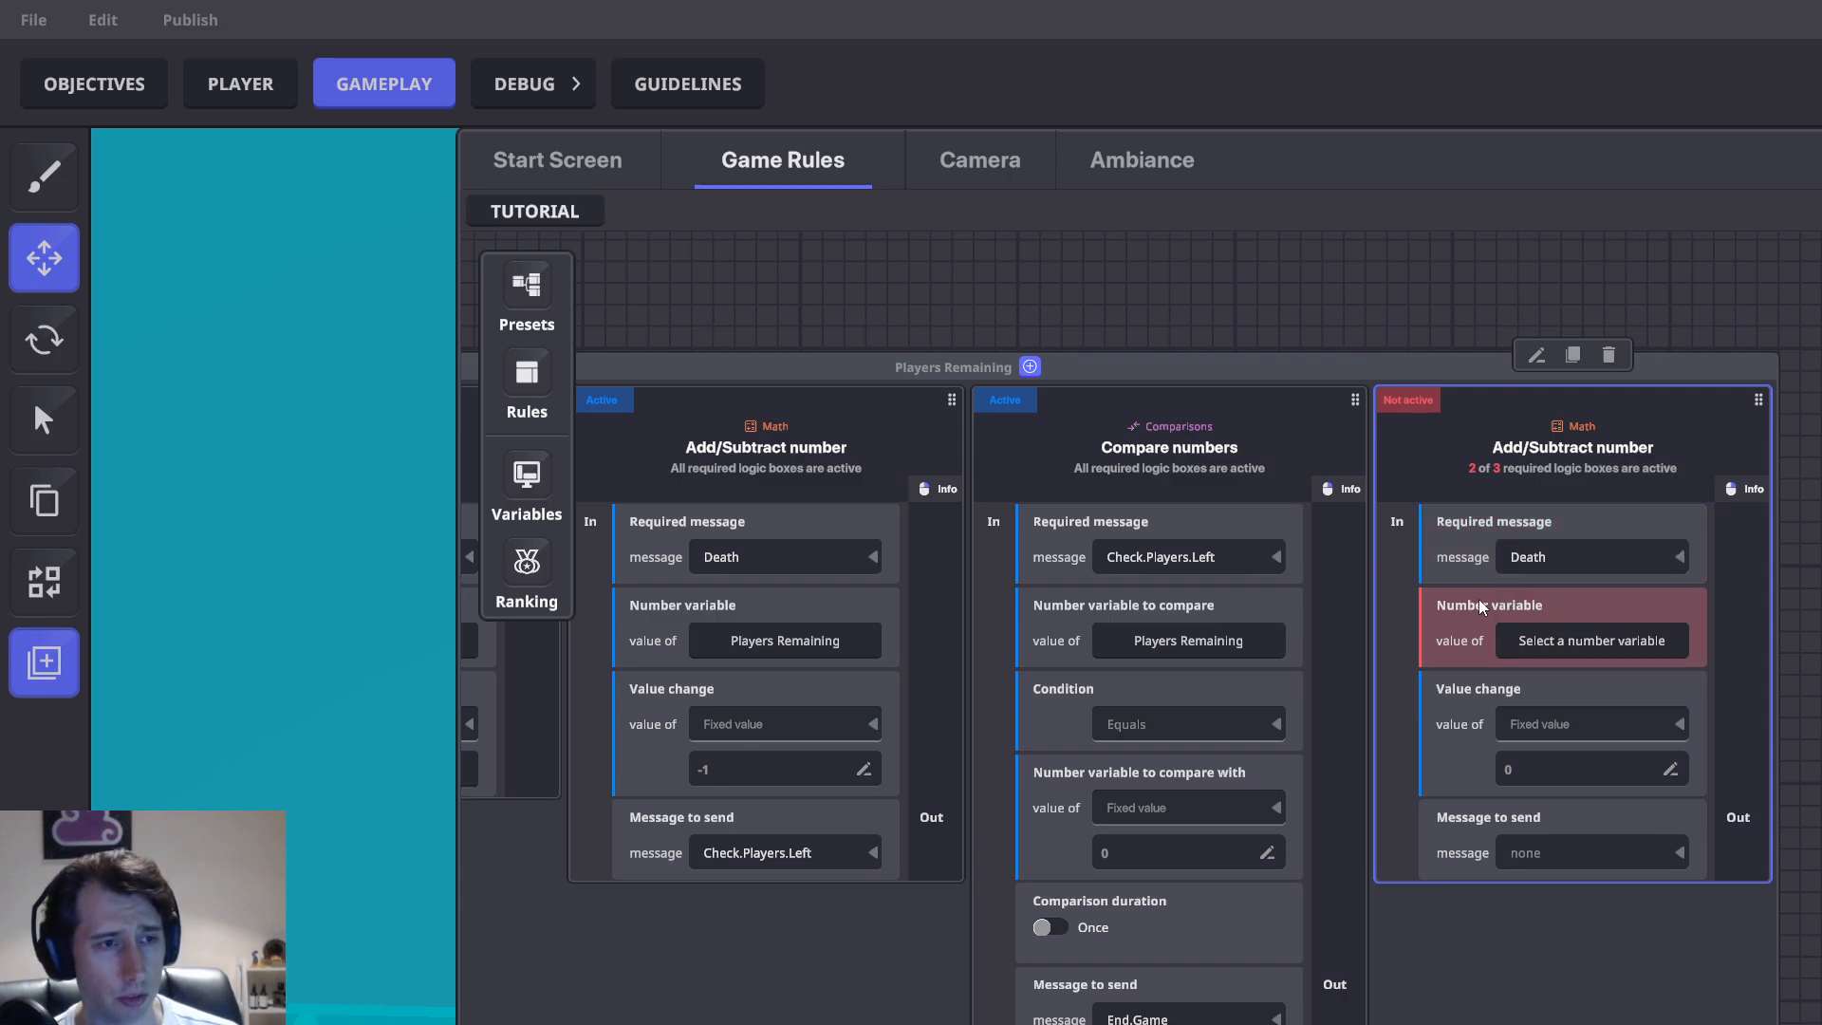
# Assign MONEY as the new rule's number variable and set its value change source to Variable
pyautogui.click(1546, 634)
pyautogui.click(630, 328)
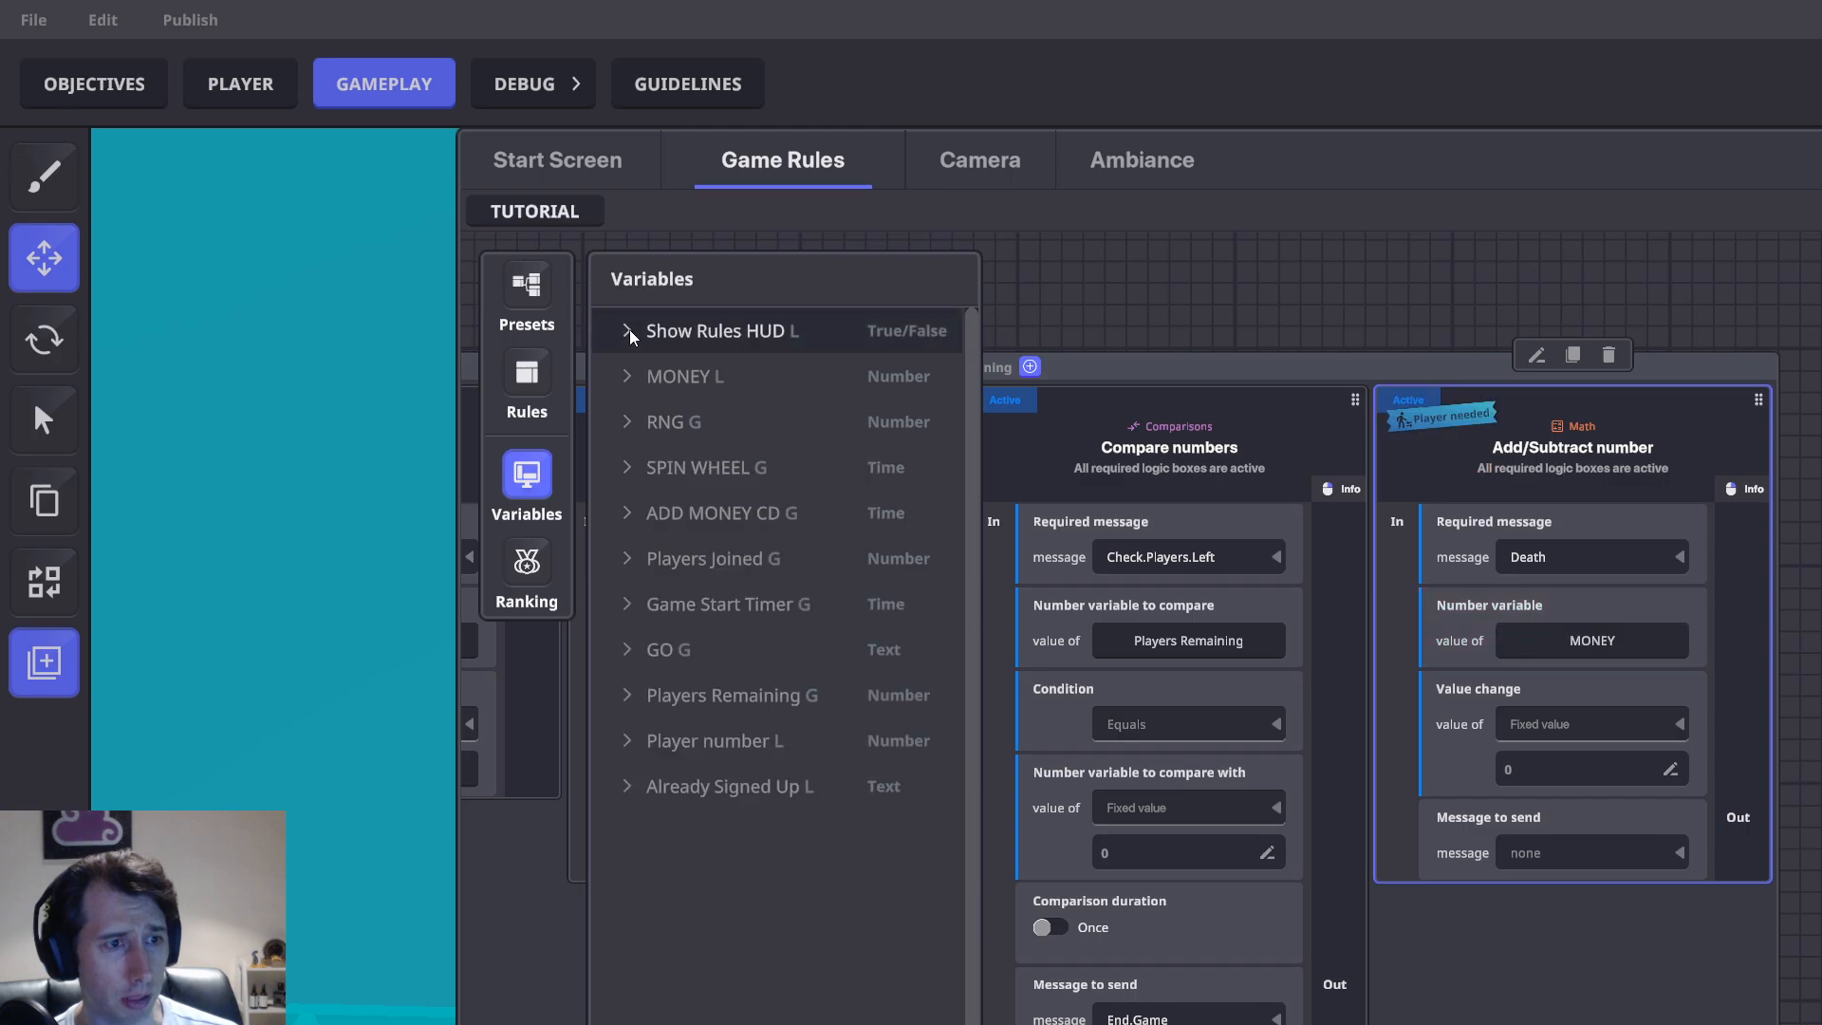
pyautogui.click(524, 494)
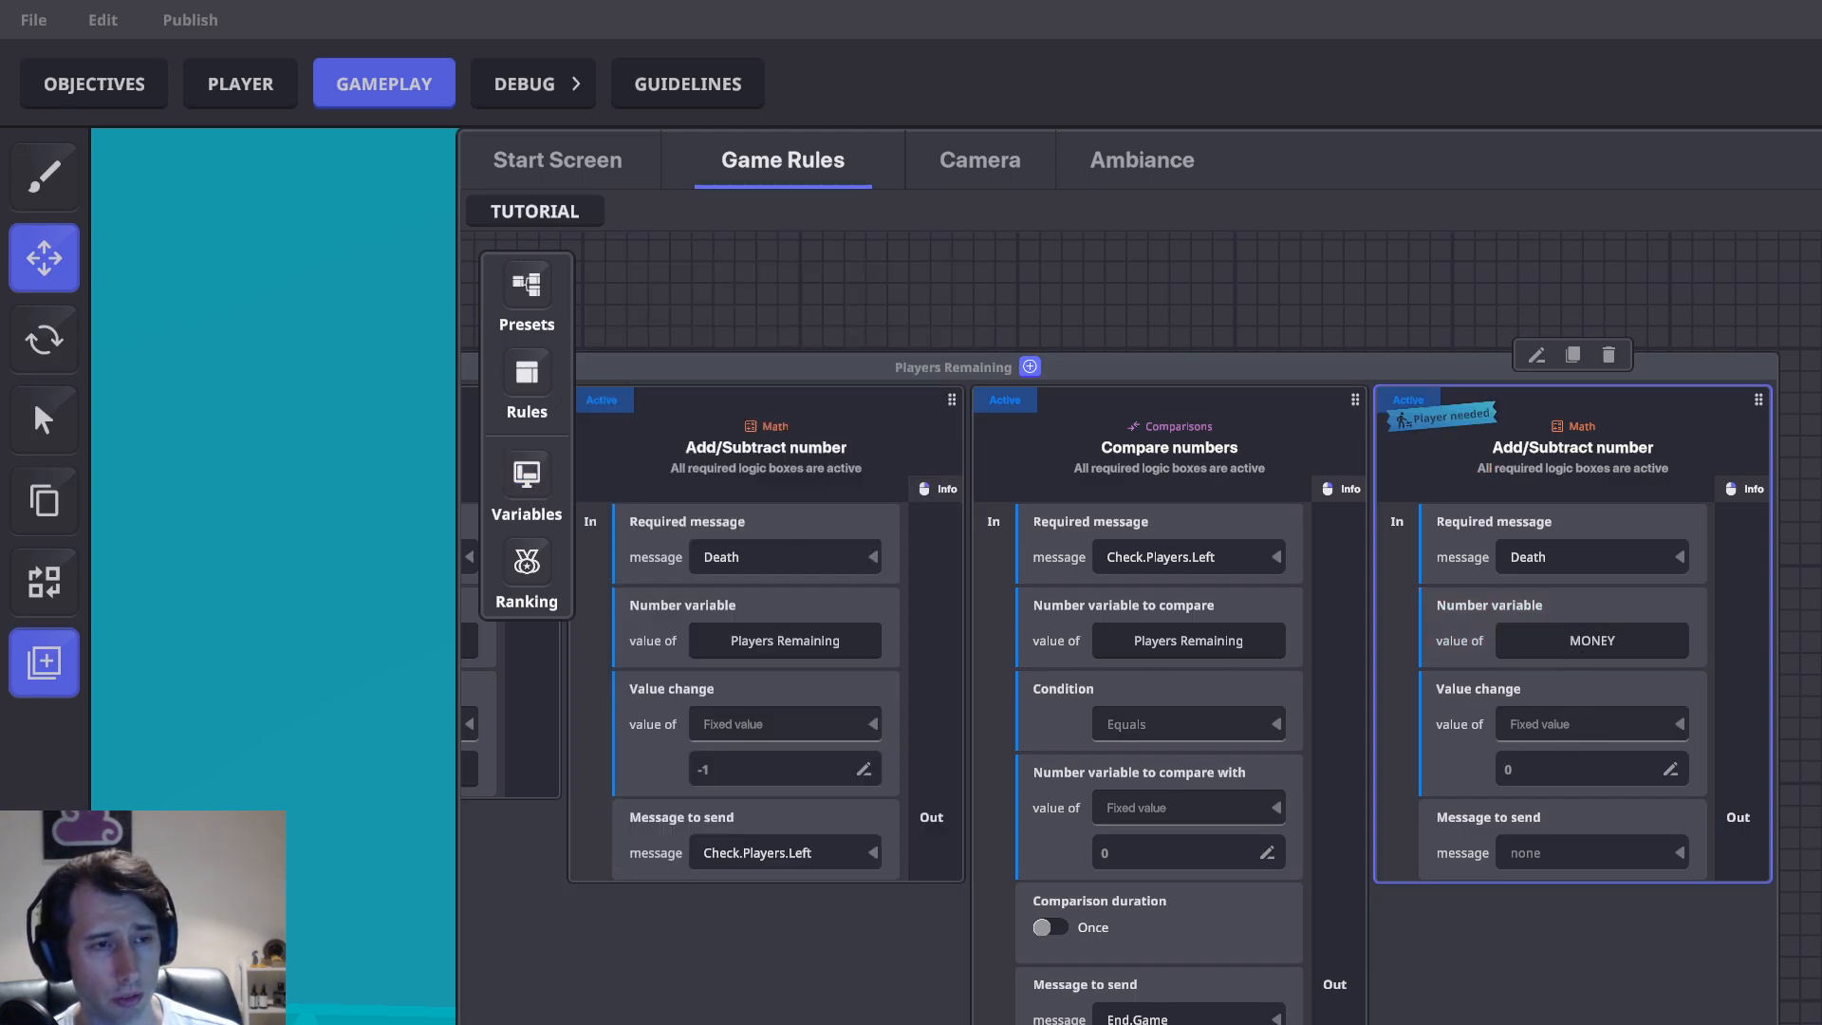
pyautogui.click(1519, 726)
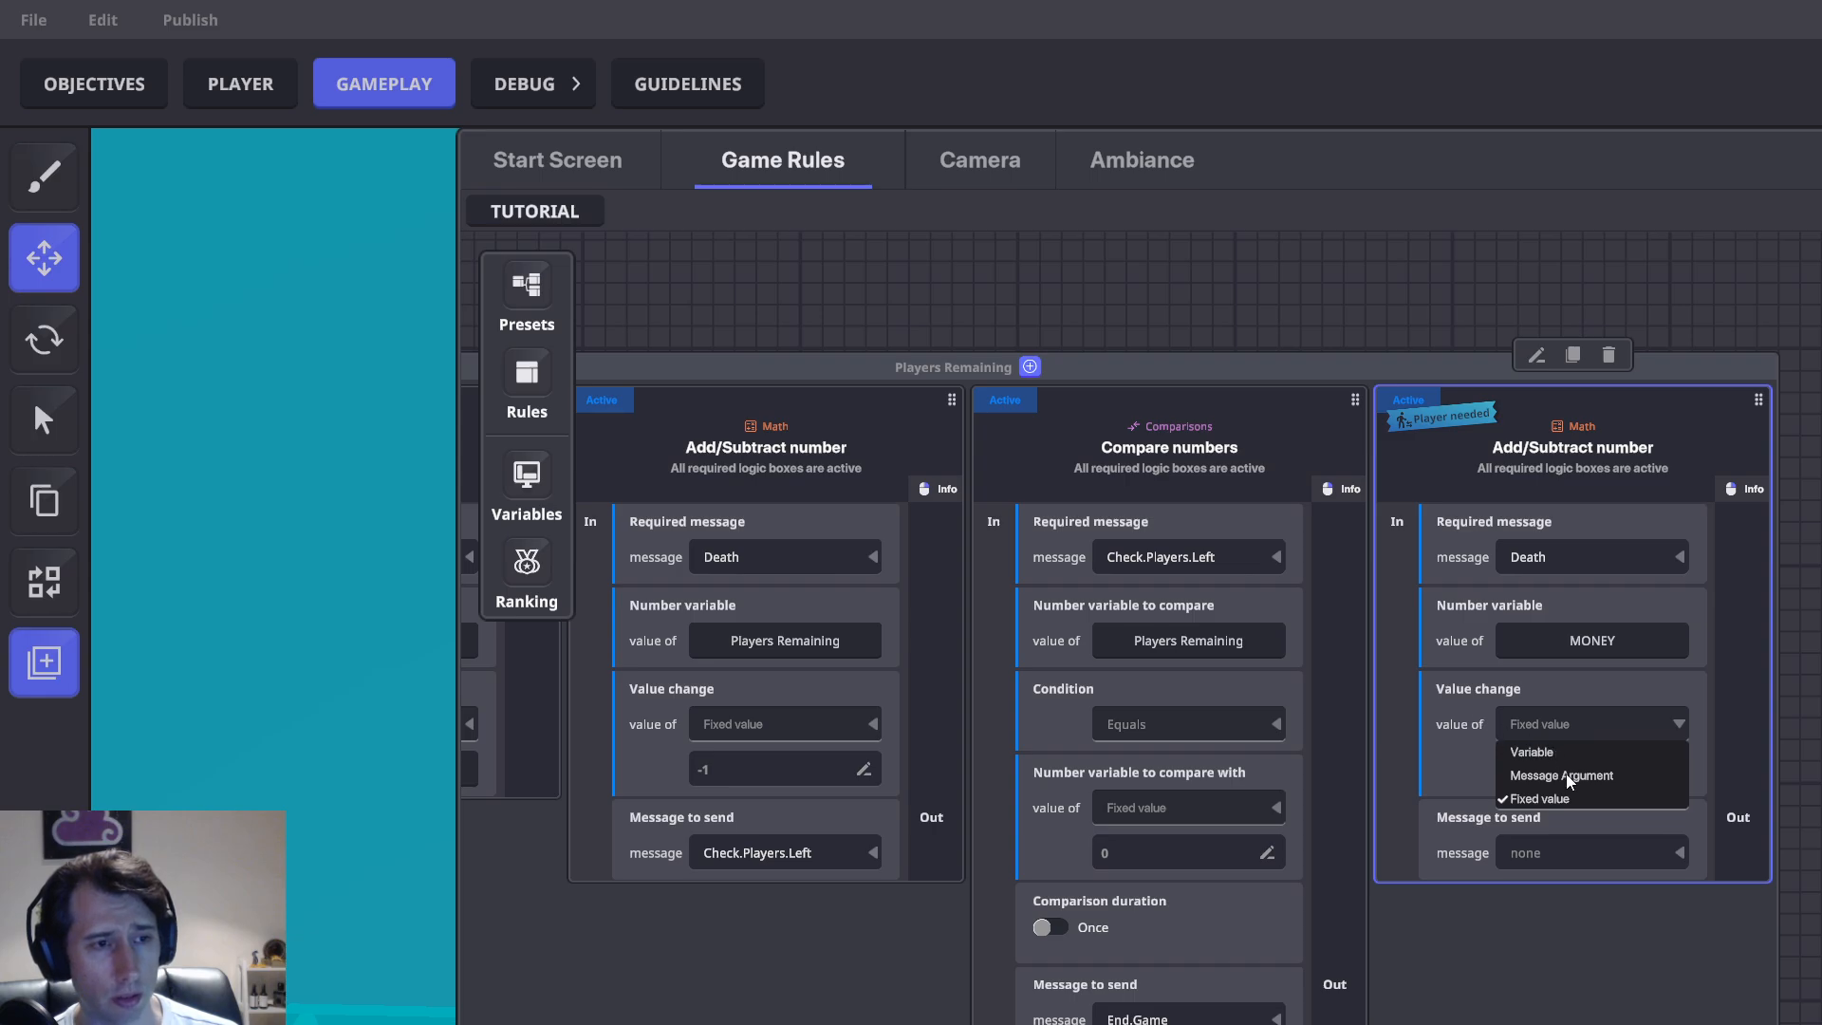
pyautogui.click(1532, 752)
# Start a new global number variable named Game Timer for the new rule's value change
pyautogui.click(1564, 769)
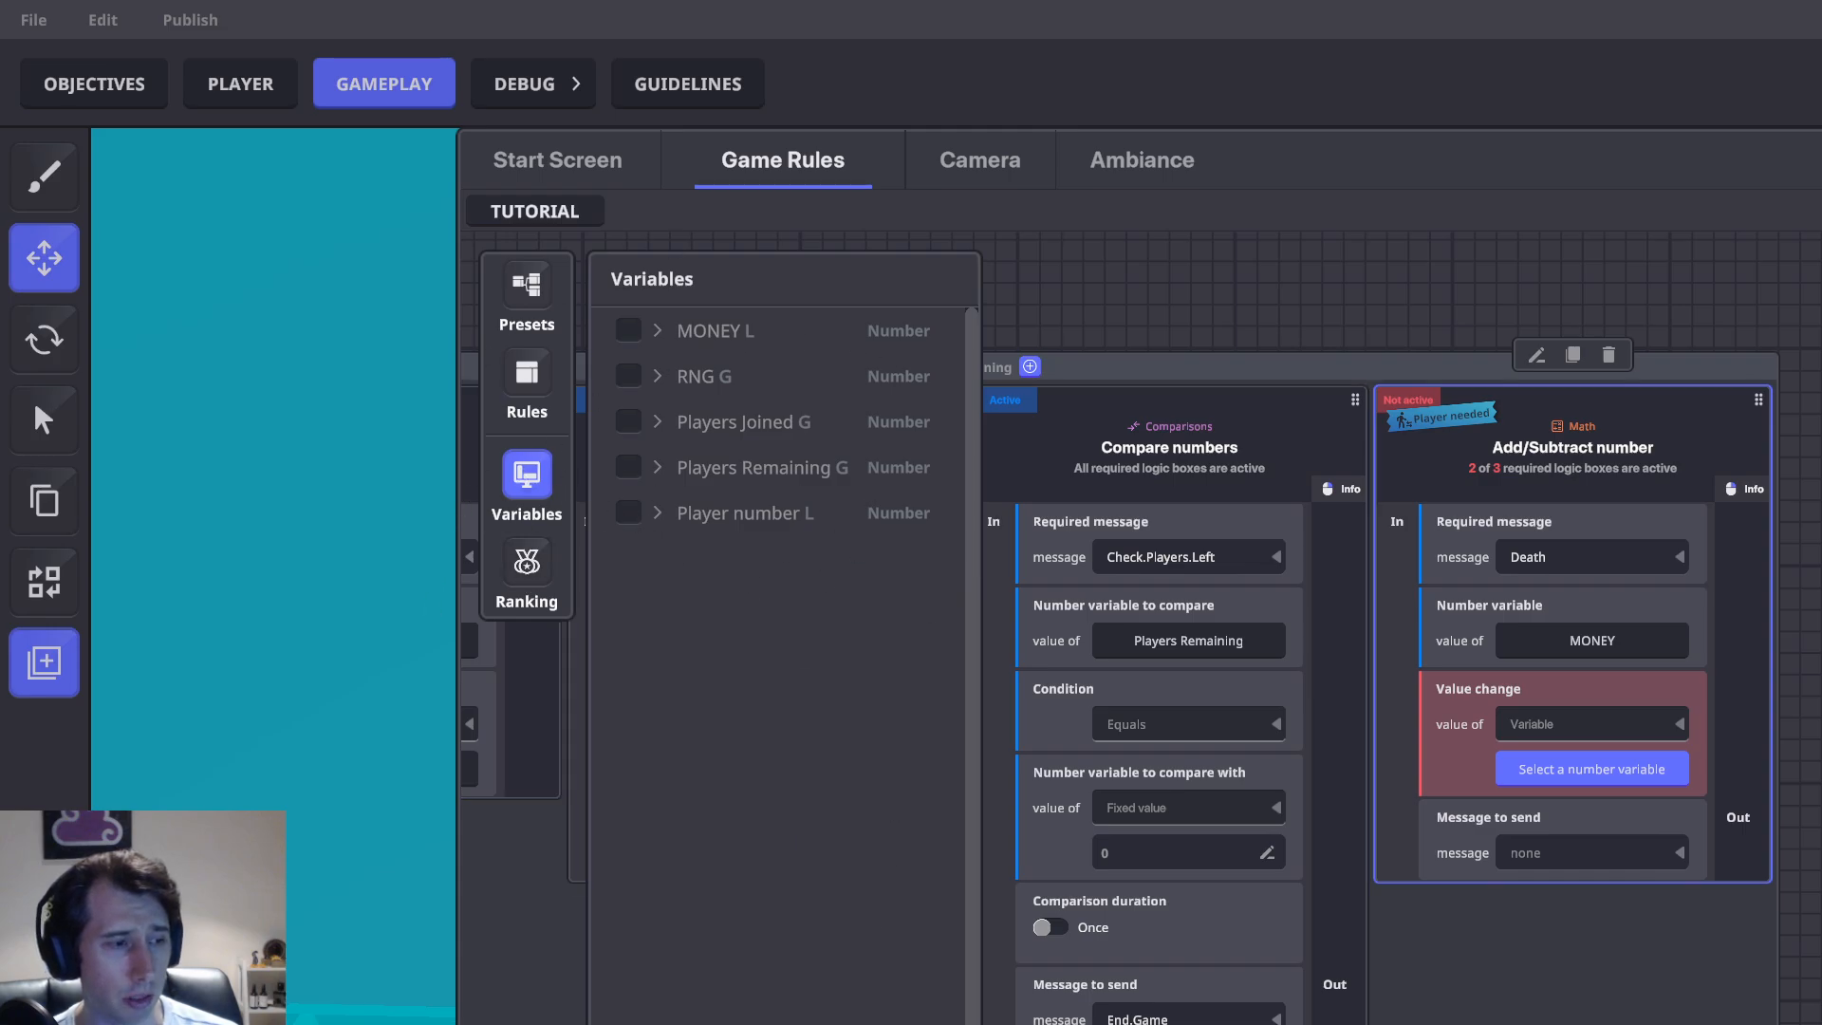
pyautogui.click(697, 754)
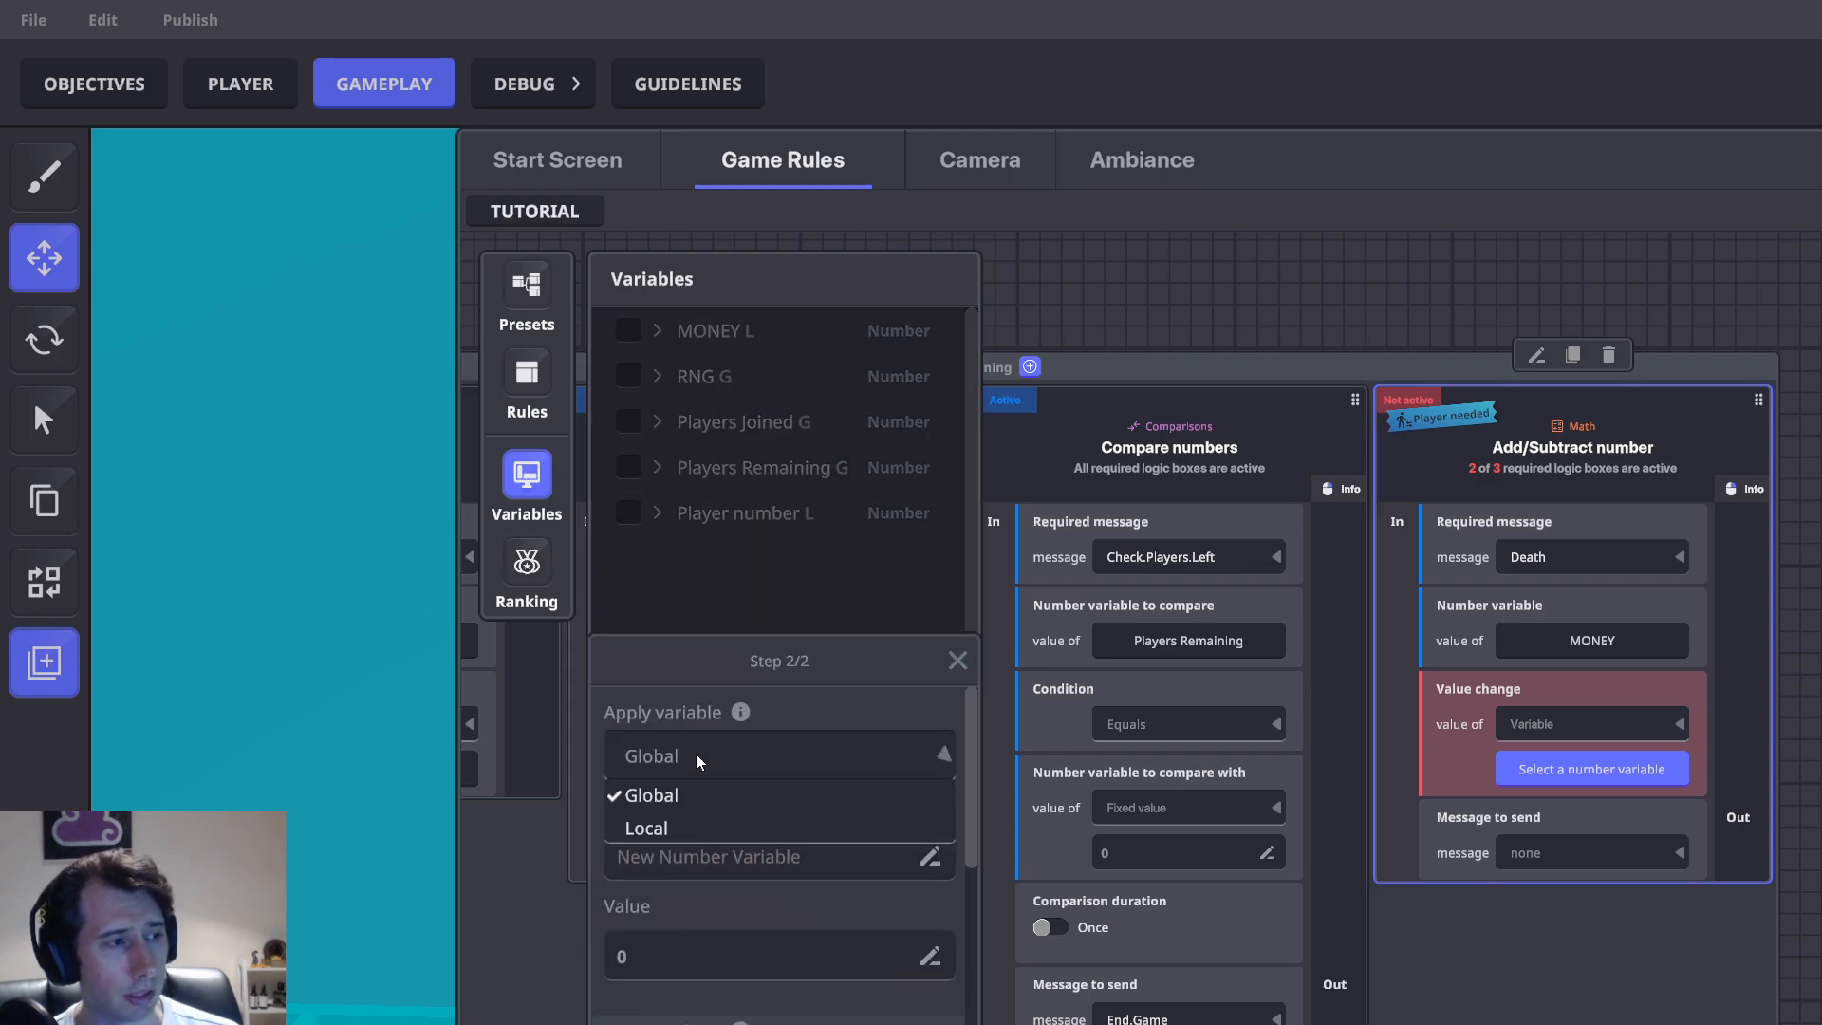
pyautogui.click(675, 794)
pyautogui.click(799, 852)
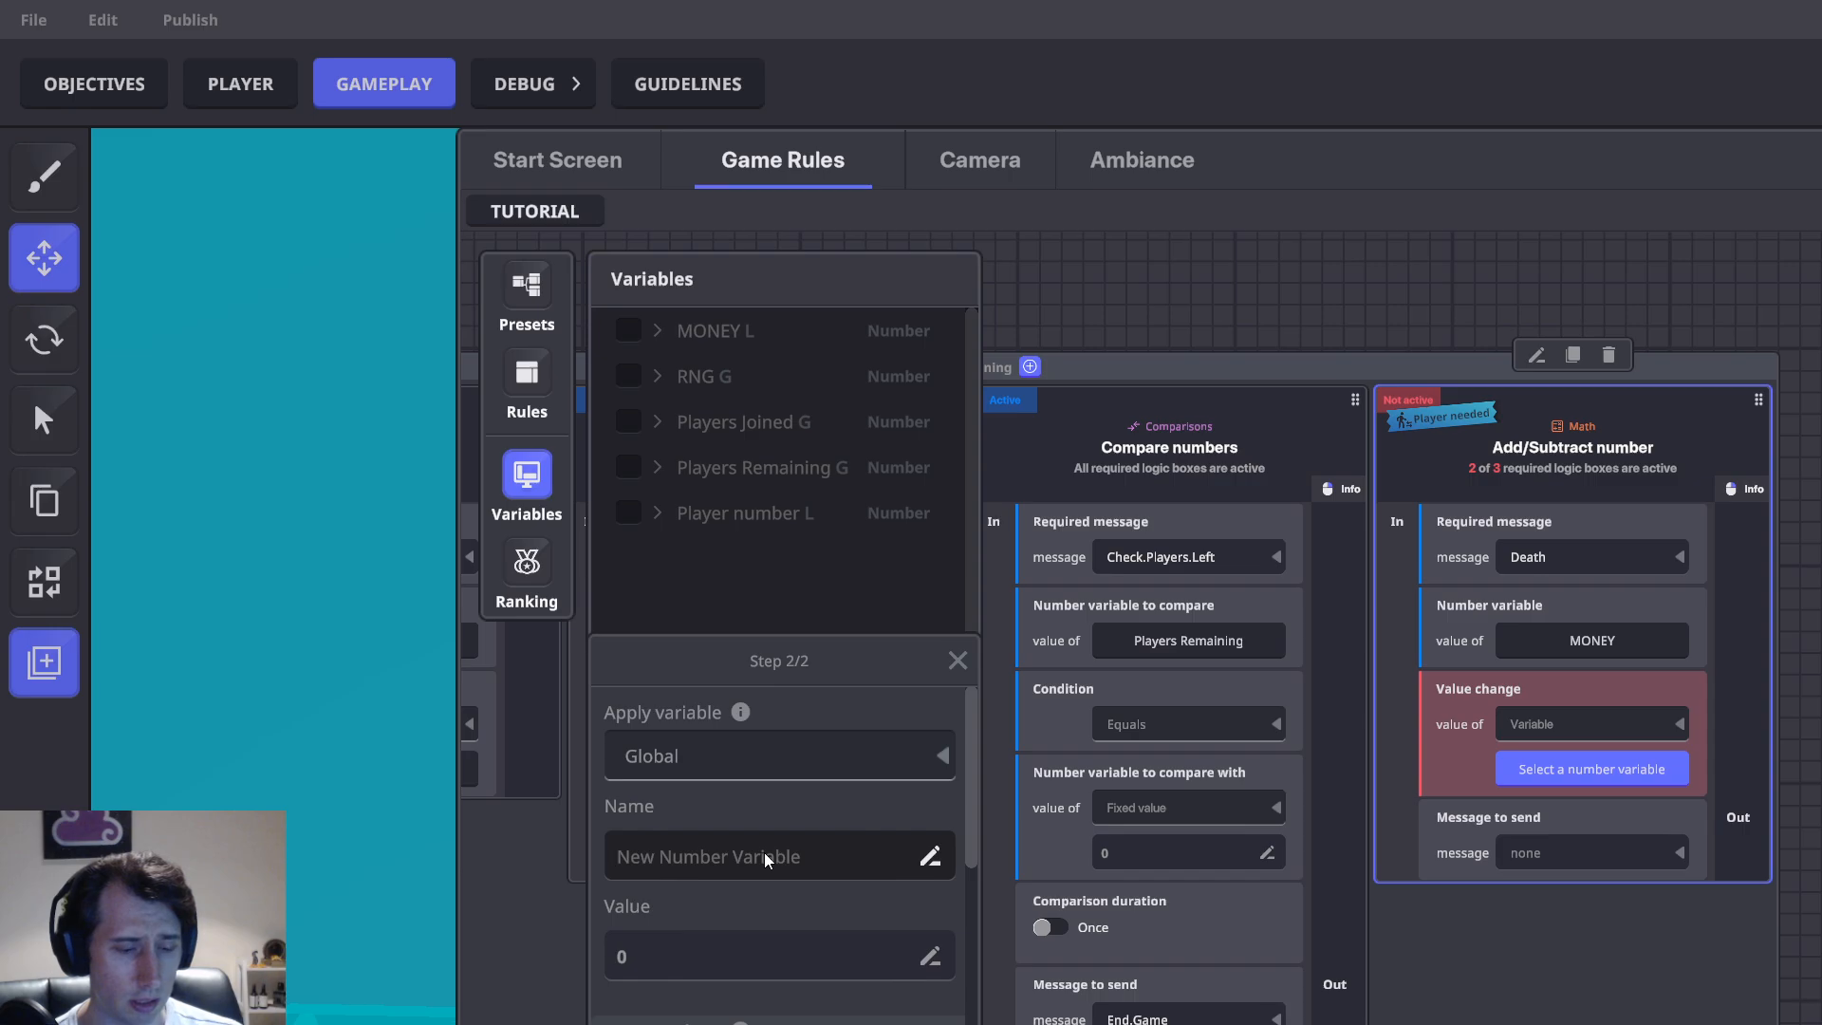
pyautogui.write('Game Timer')
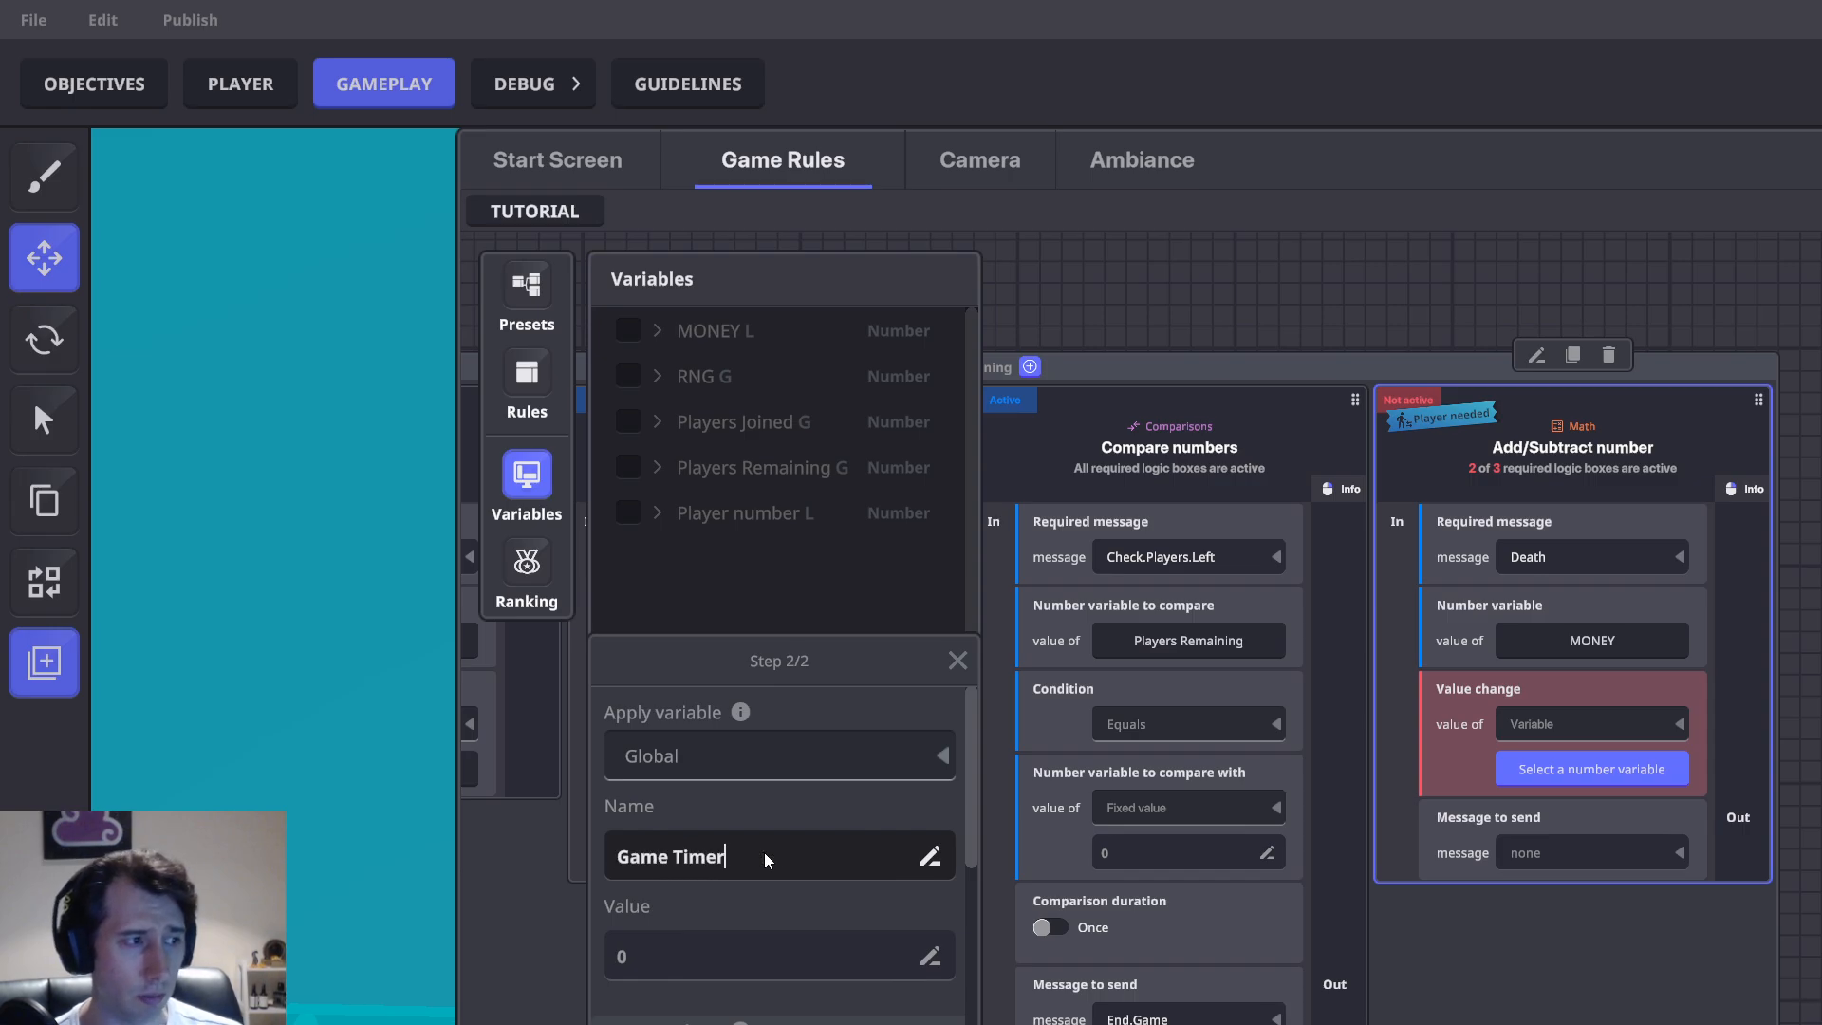
# Show Game Timer at game start with display order 3 and HUD name Game Timer, and assign it as the rule's value change
pyautogui.scroll(-2, 845, 874)
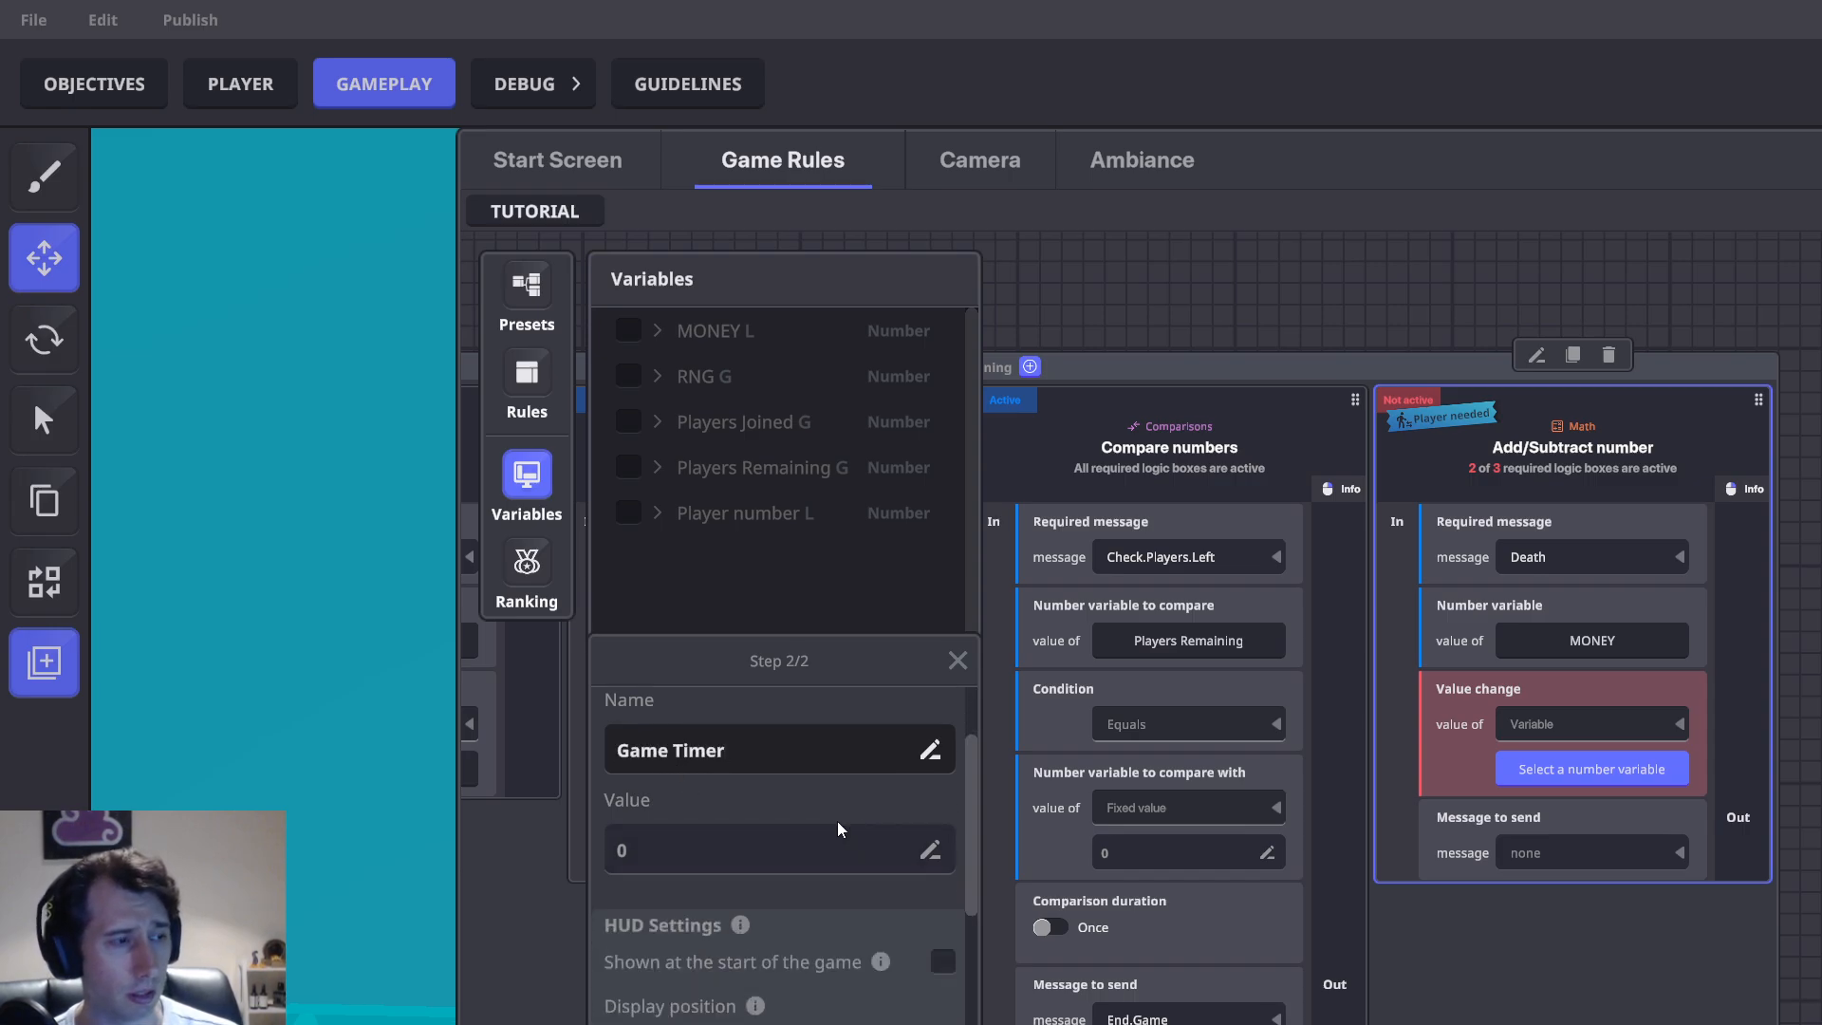
pyautogui.scroll(-4, 837, 824)
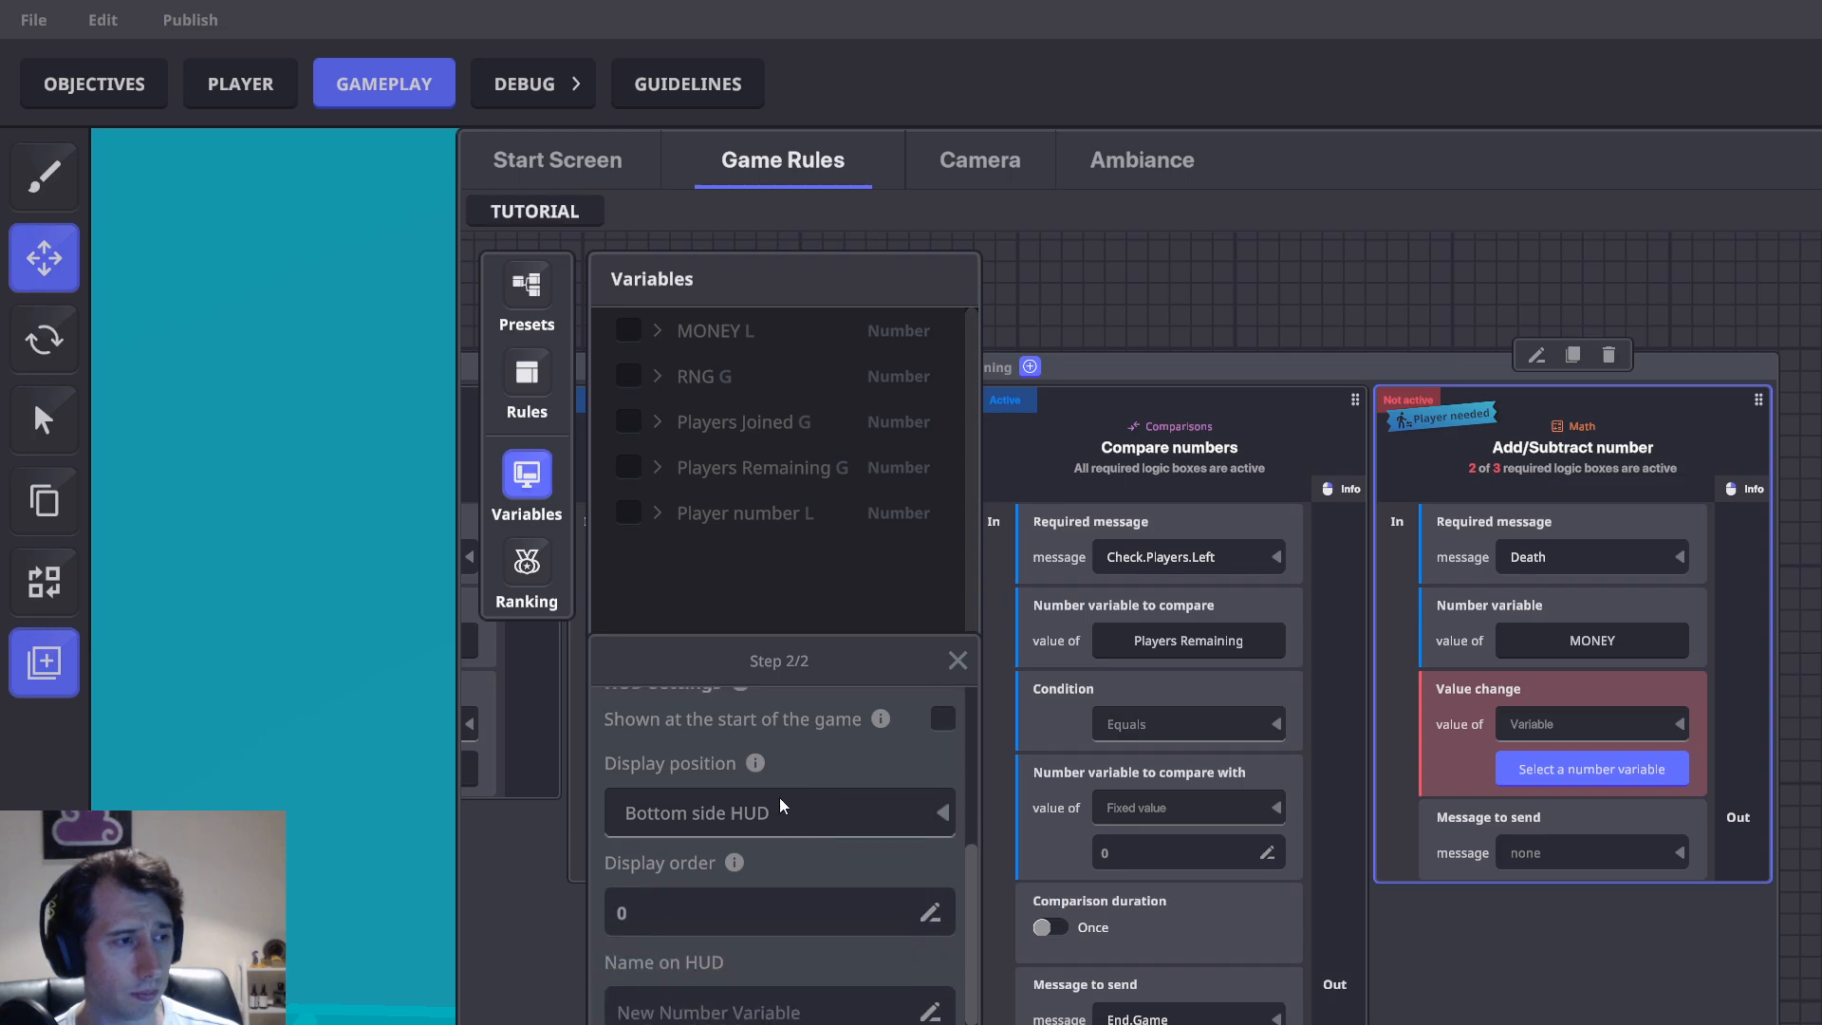
pyautogui.click(944, 718)
pyautogui.scroll(-1, 767, 800)
pyautogui.scroll(1, 780, 856)
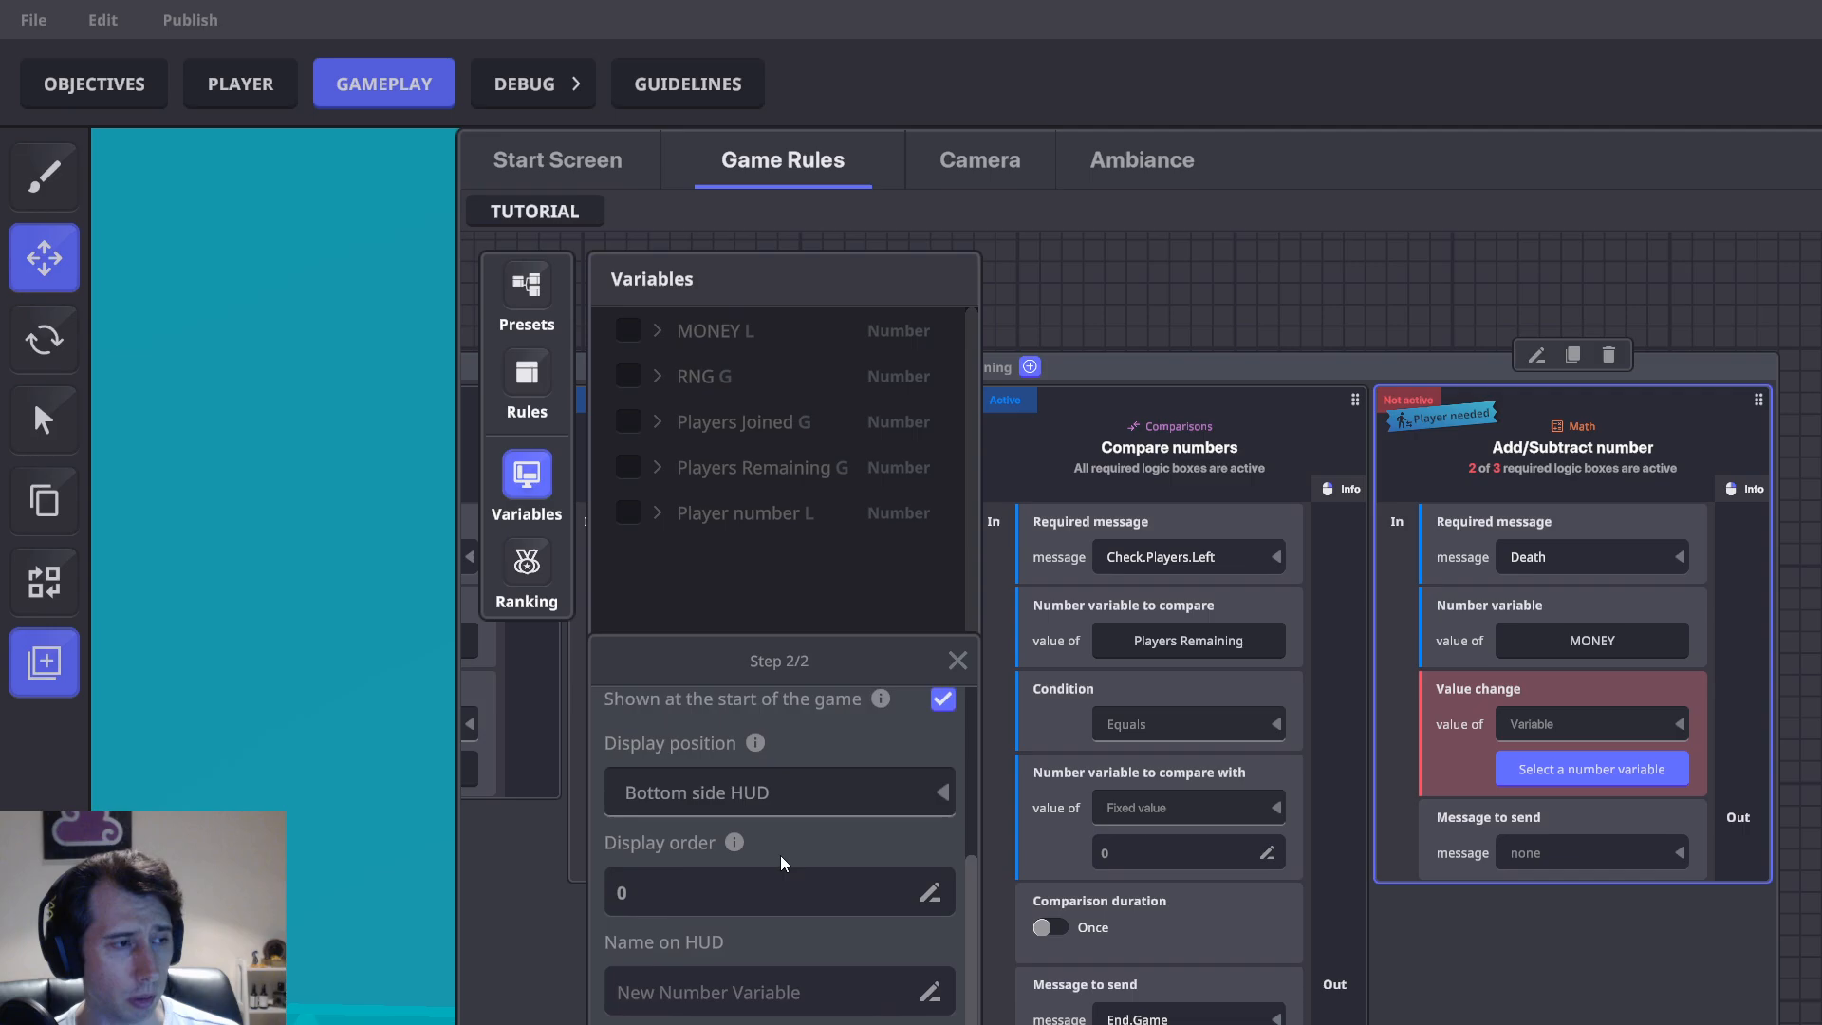
pyautogui.click(704, 902)
pyautogui.write('3')
pyautogui.click(702, 997)
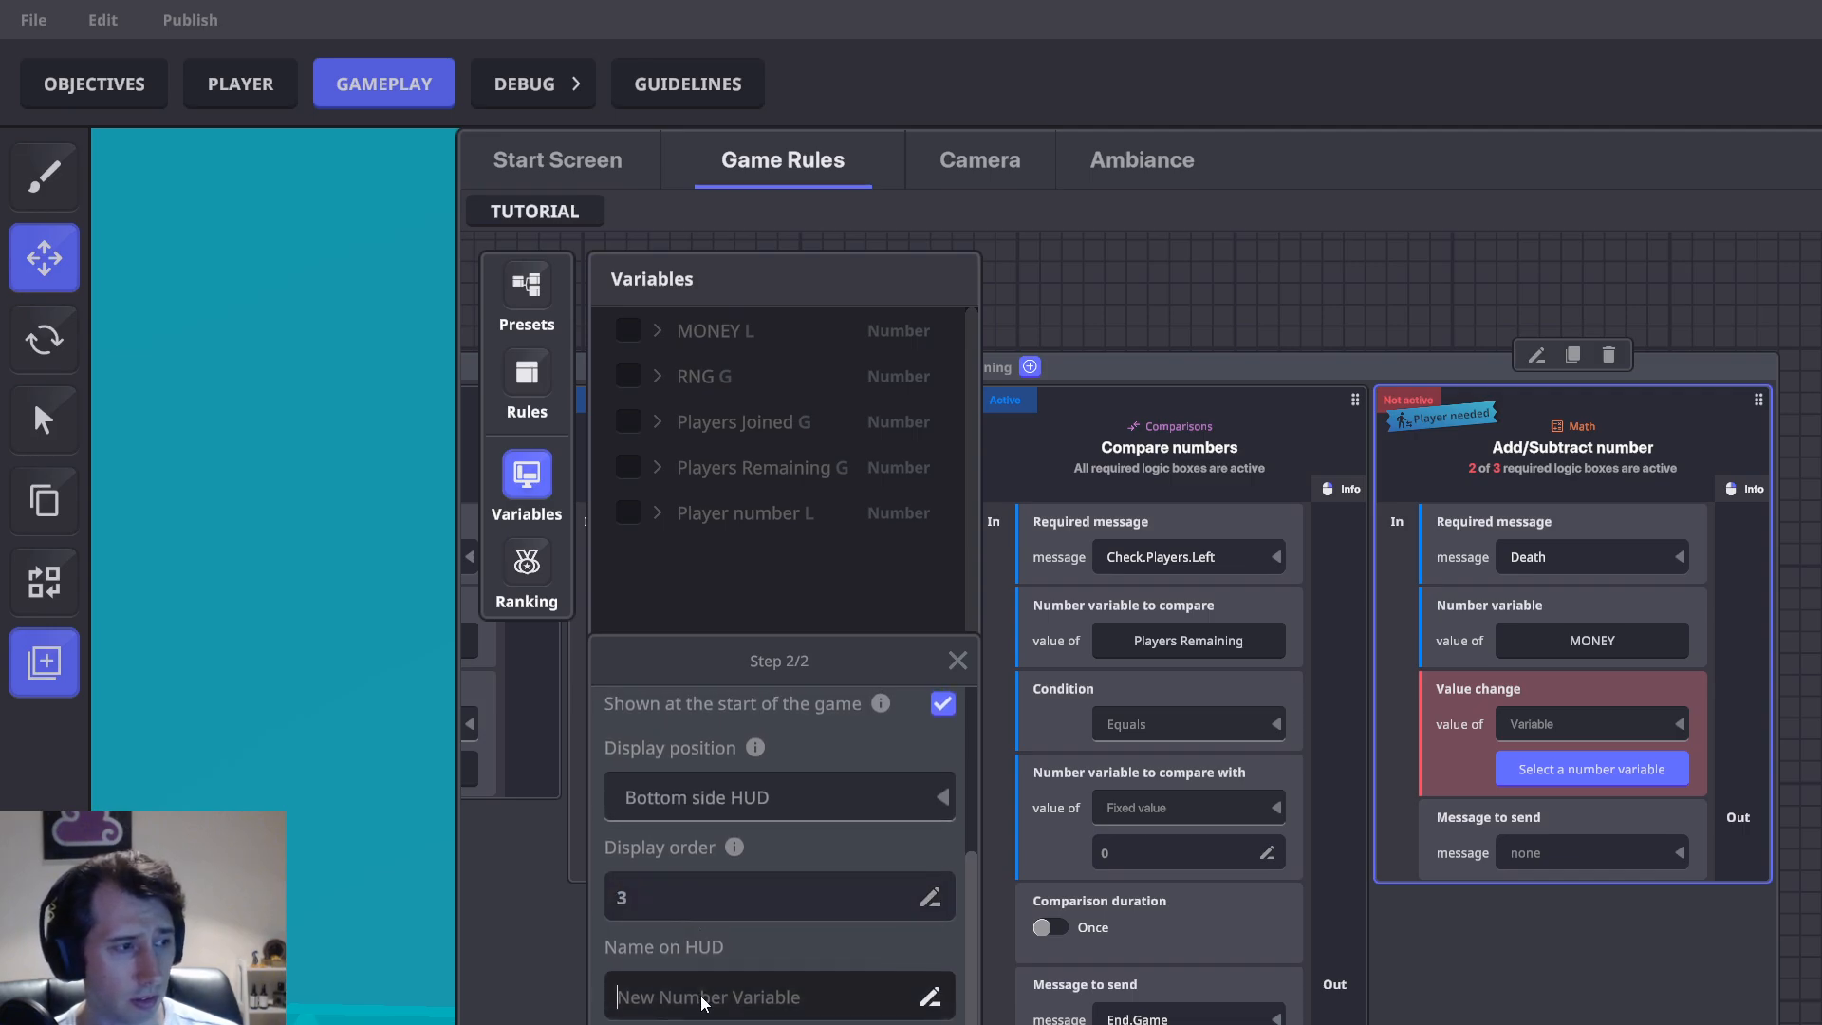
pyautogui.write('Game Timer')
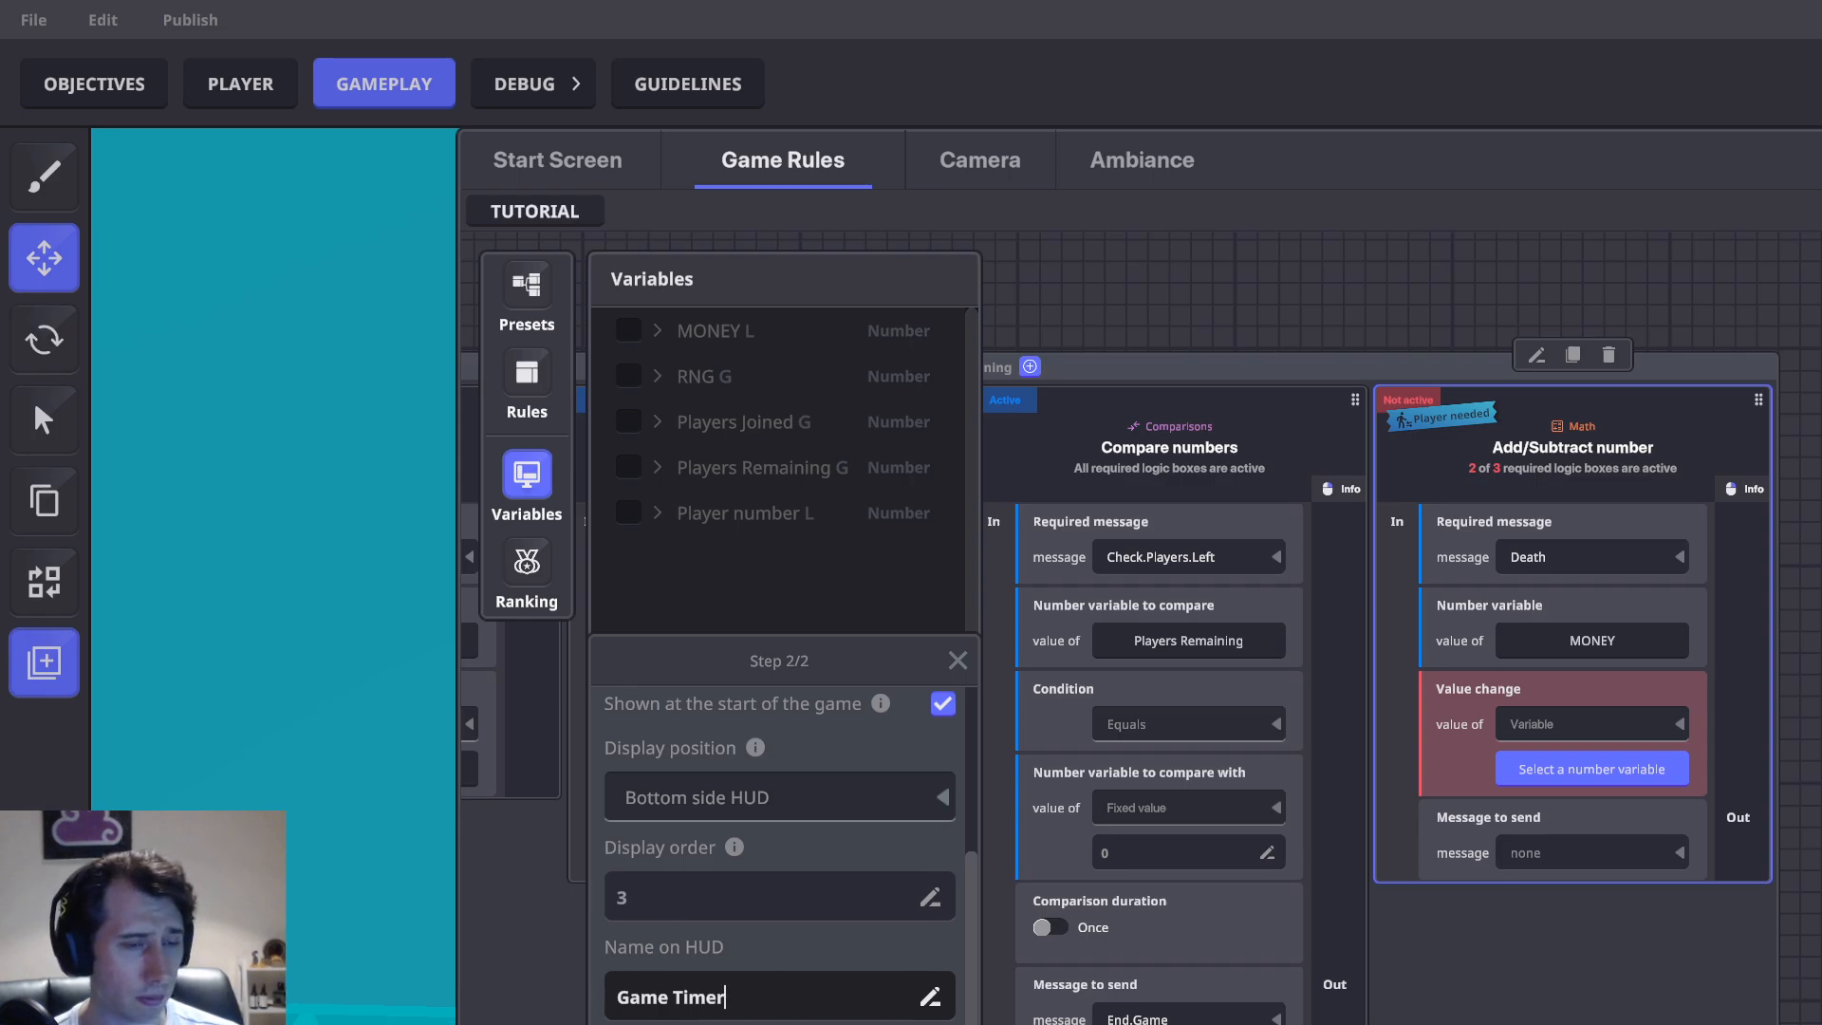
pyautogui.press('Return')
pyautogui.click(628, 562)
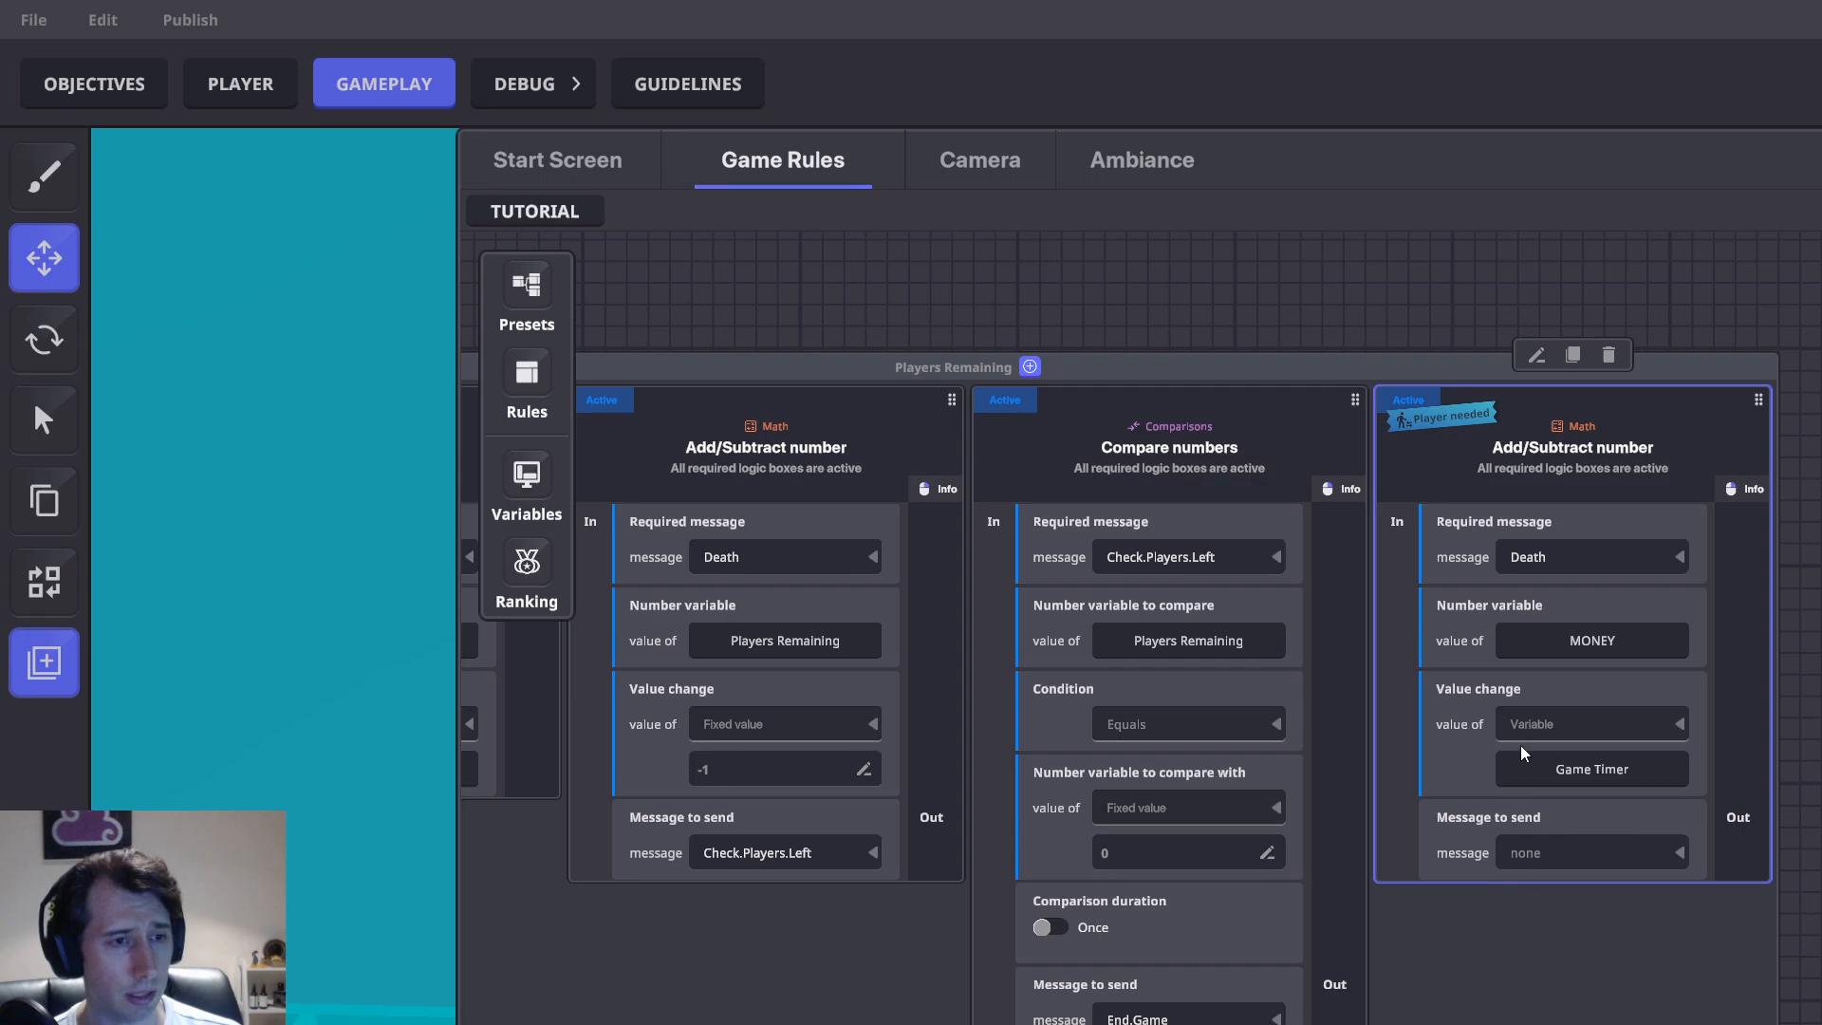
# Close the game rules editor and deselect the trophy in the scene
pyautogui.moveTo(1415, 790); pyautogui.dragTo(1684, 812, button='middle')
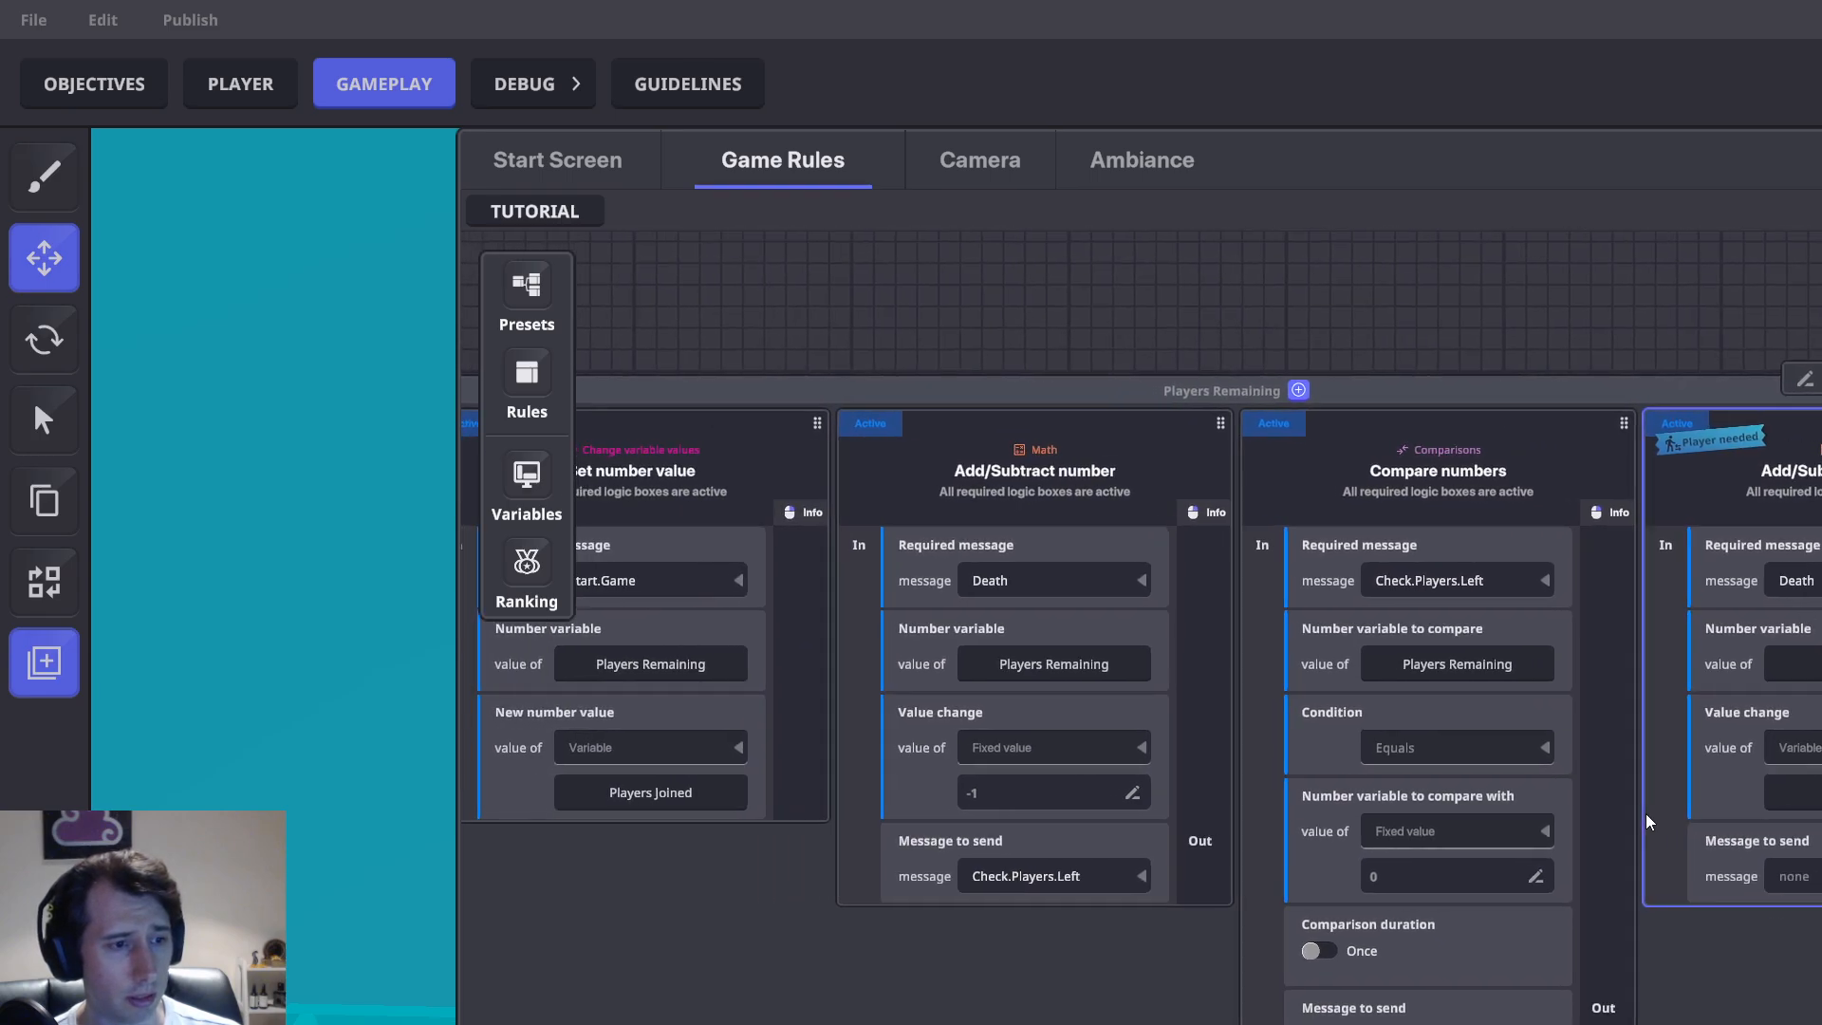
pyautogui.moveTo(1091, 880); pyautogui.dragTo(1821, 889, button='middle')
pyautogui.moveTo(1821, 992); pyautogui.dragTo(1297, 934, button='middle')
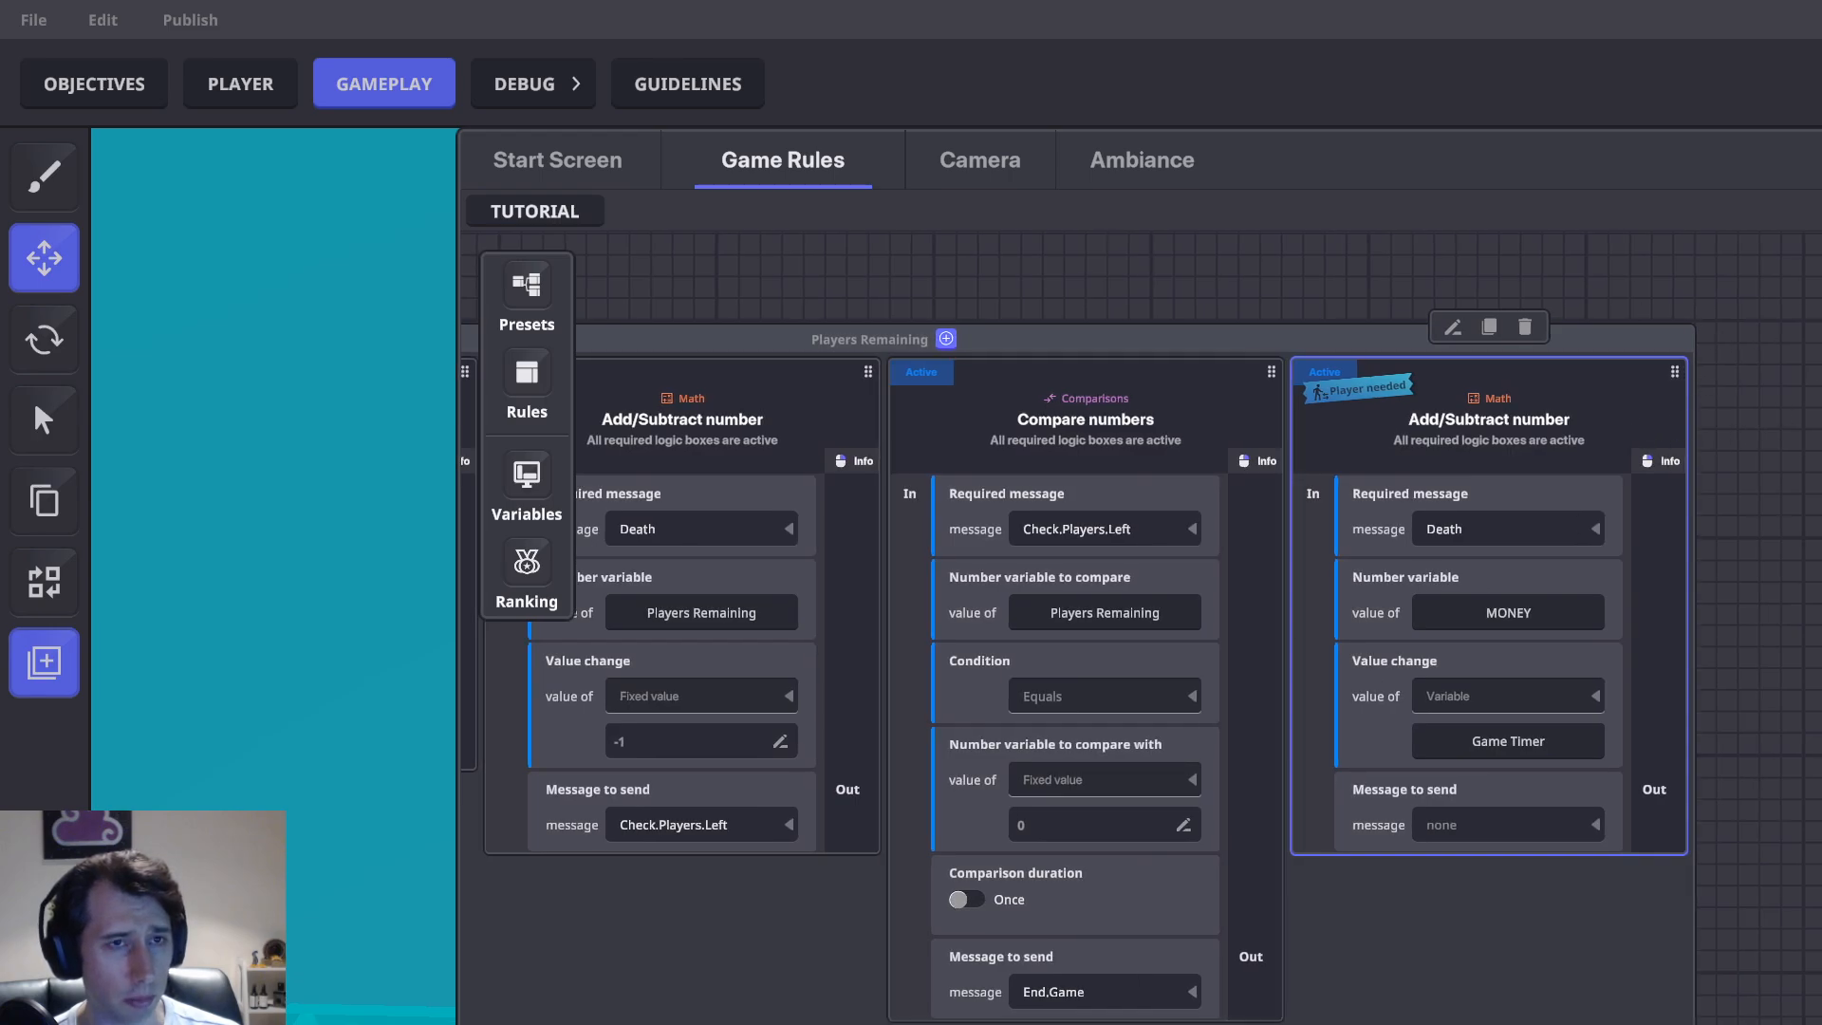
pyautogui.click(1728, 378)
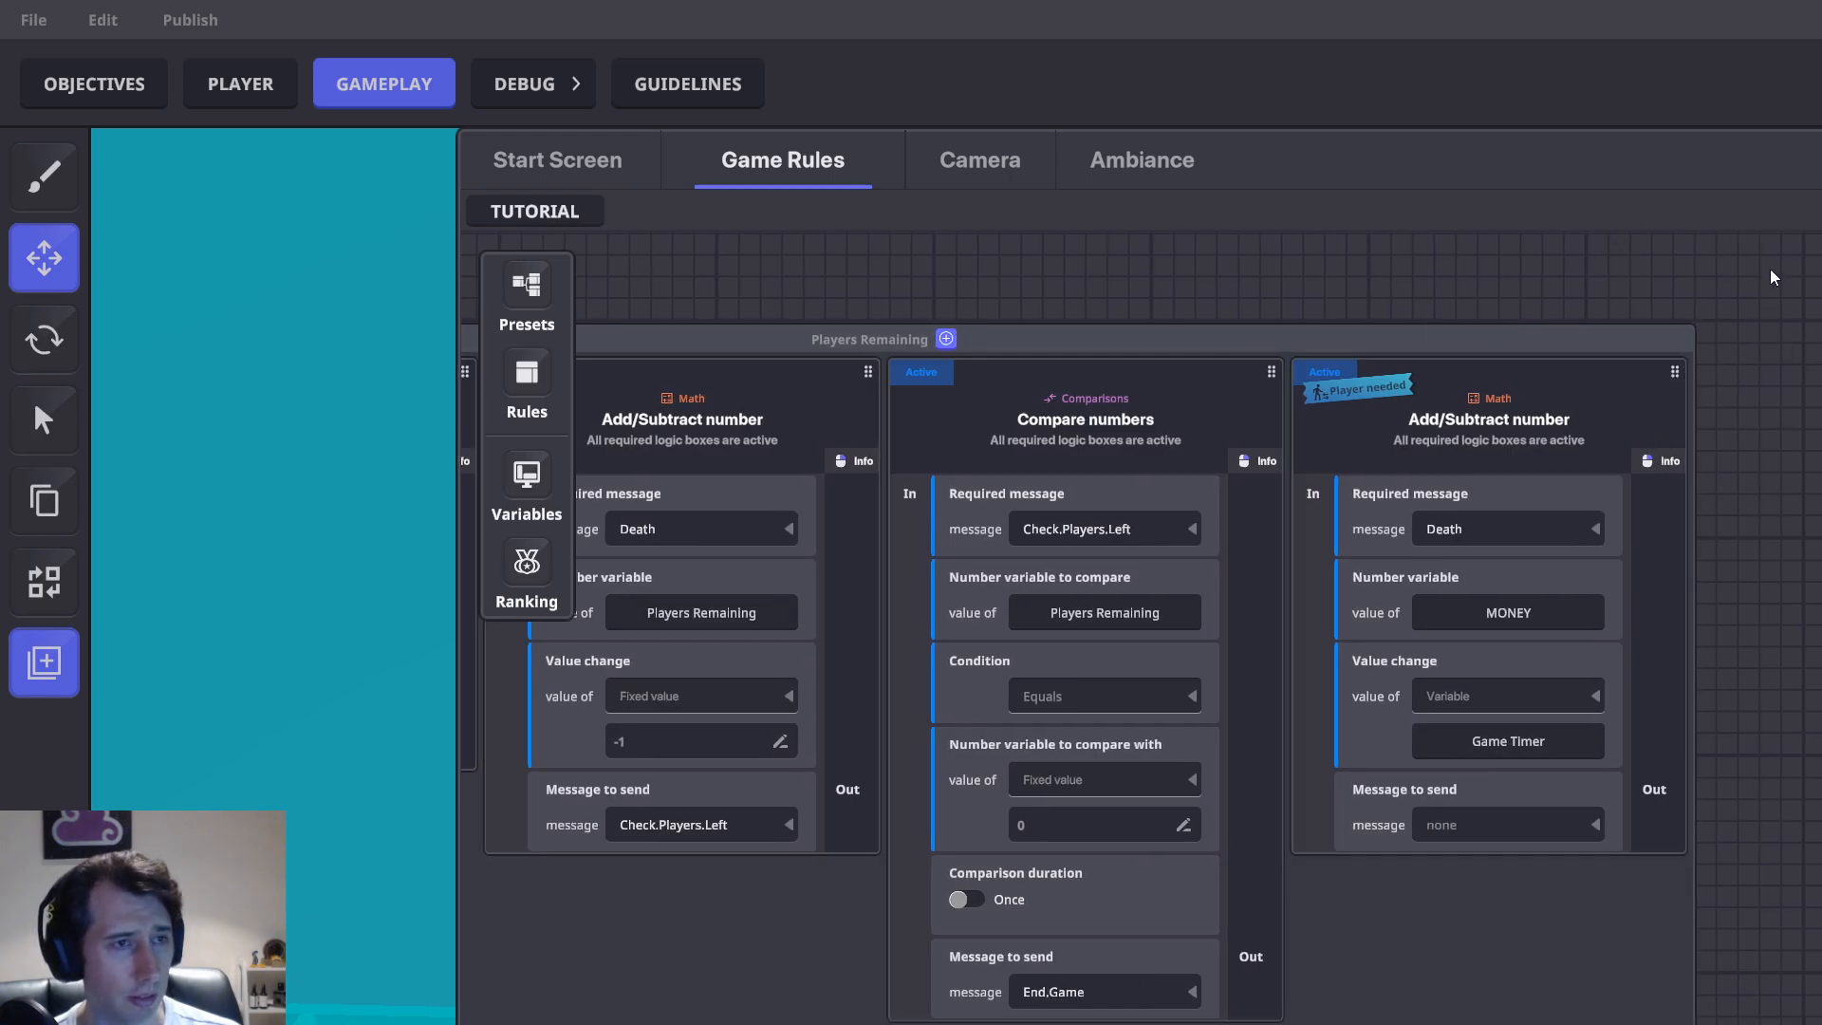
pyautogui.press('Escape')
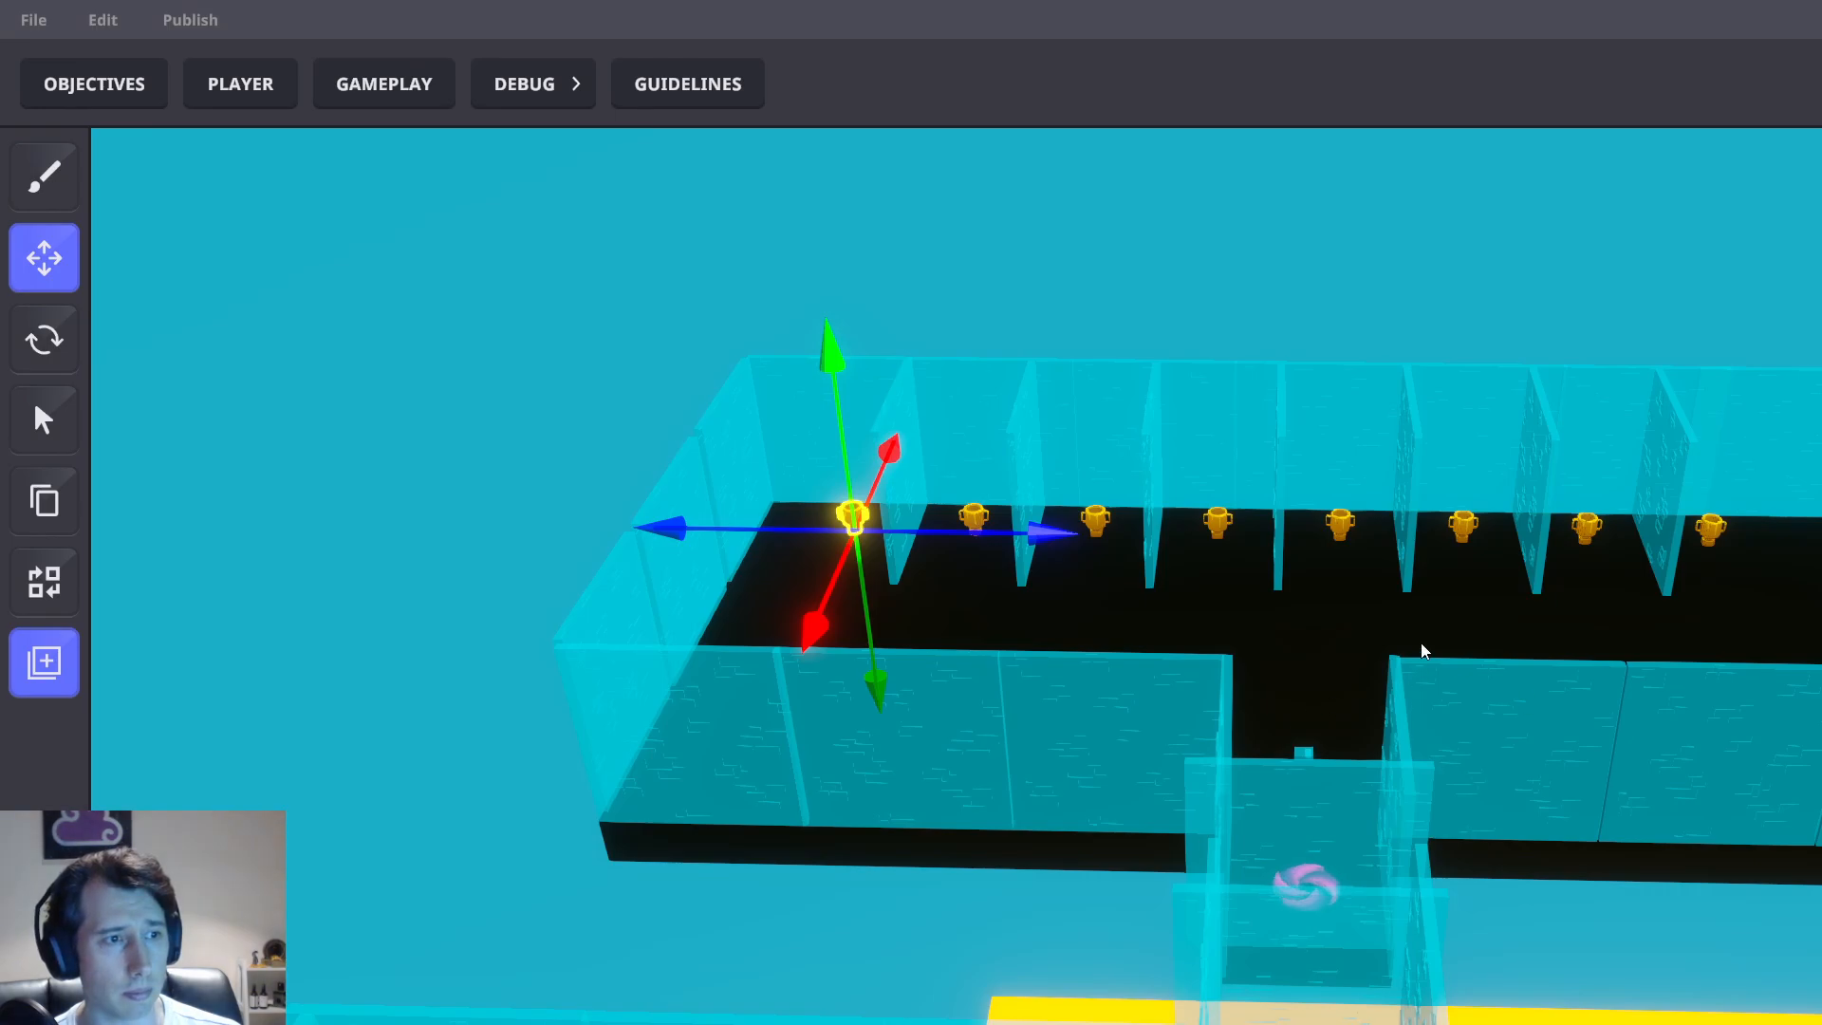
pyautogui.scroll(-3, 1472, 731)
pyautogui.moveTo(1565, 881); pyautogui.dragTo(1306, 679, button='middle')
pyautogui.scroll(-2, 1306, 680)
pyautogui.press('Delete')
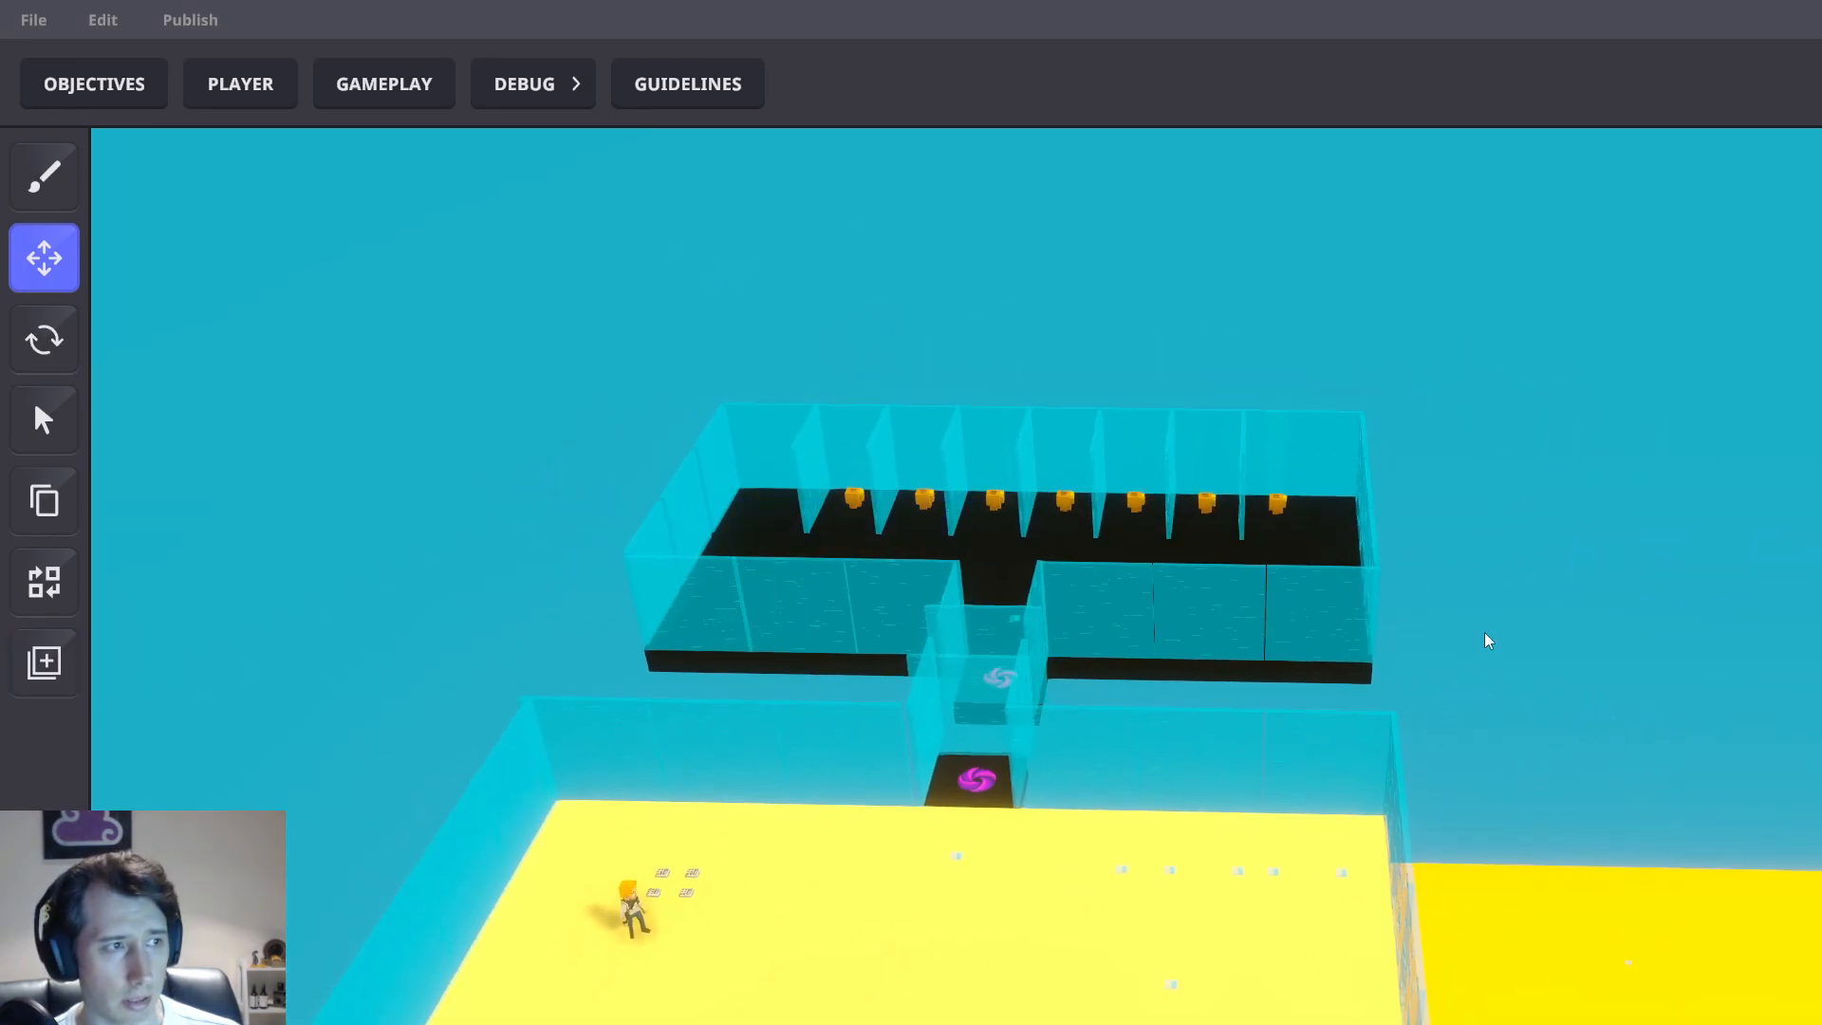
# Save the changes to the game and start a playtest
pyautogui.moveTo(978, 489); pyautogui.dragTo(1434, 651, button='middle')
pyautogui.scroll(2, 1572, 762)
pyautogui.moveTo(1572, 762); pyautogui.dragTo(1433, 496, button='middle')
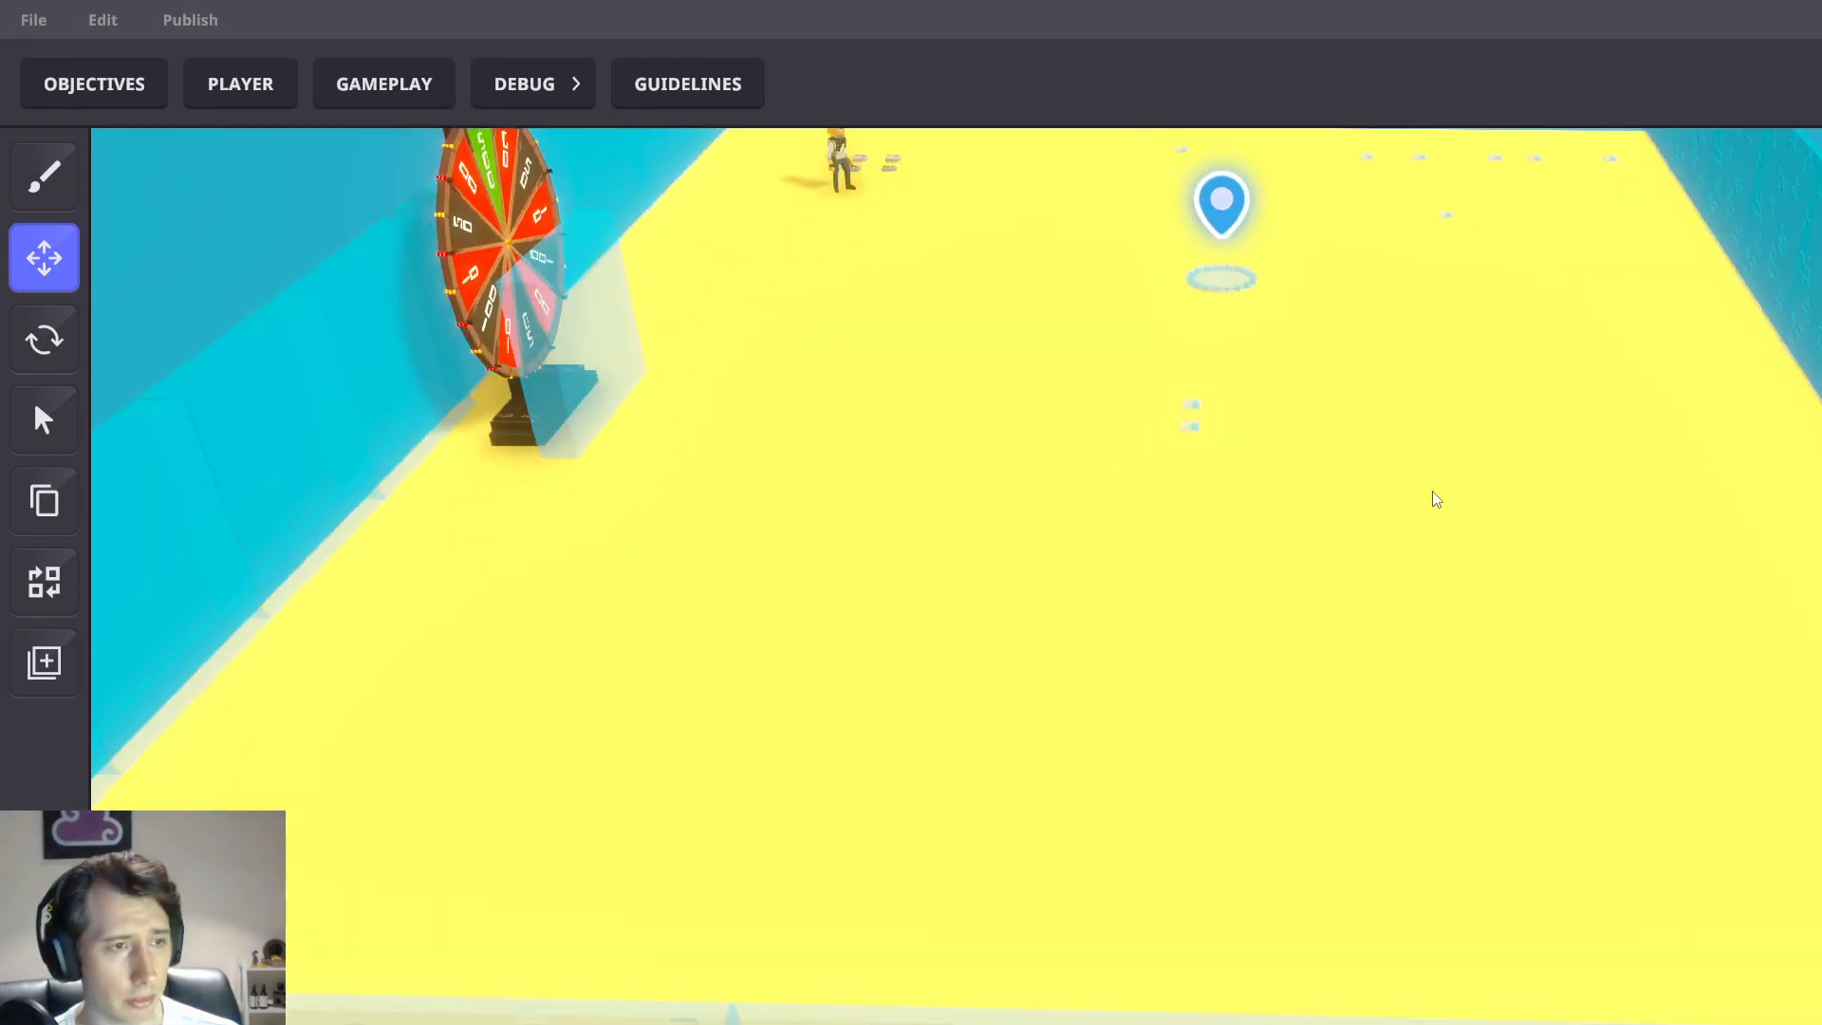
pyautogui.scroll(-3, 1432, 496)
pyautogui.moveTo(1333, 575); pyautogui.dragTo(1227, 678, button='middle')
pyautogui.hotkey('ctrl', 's')
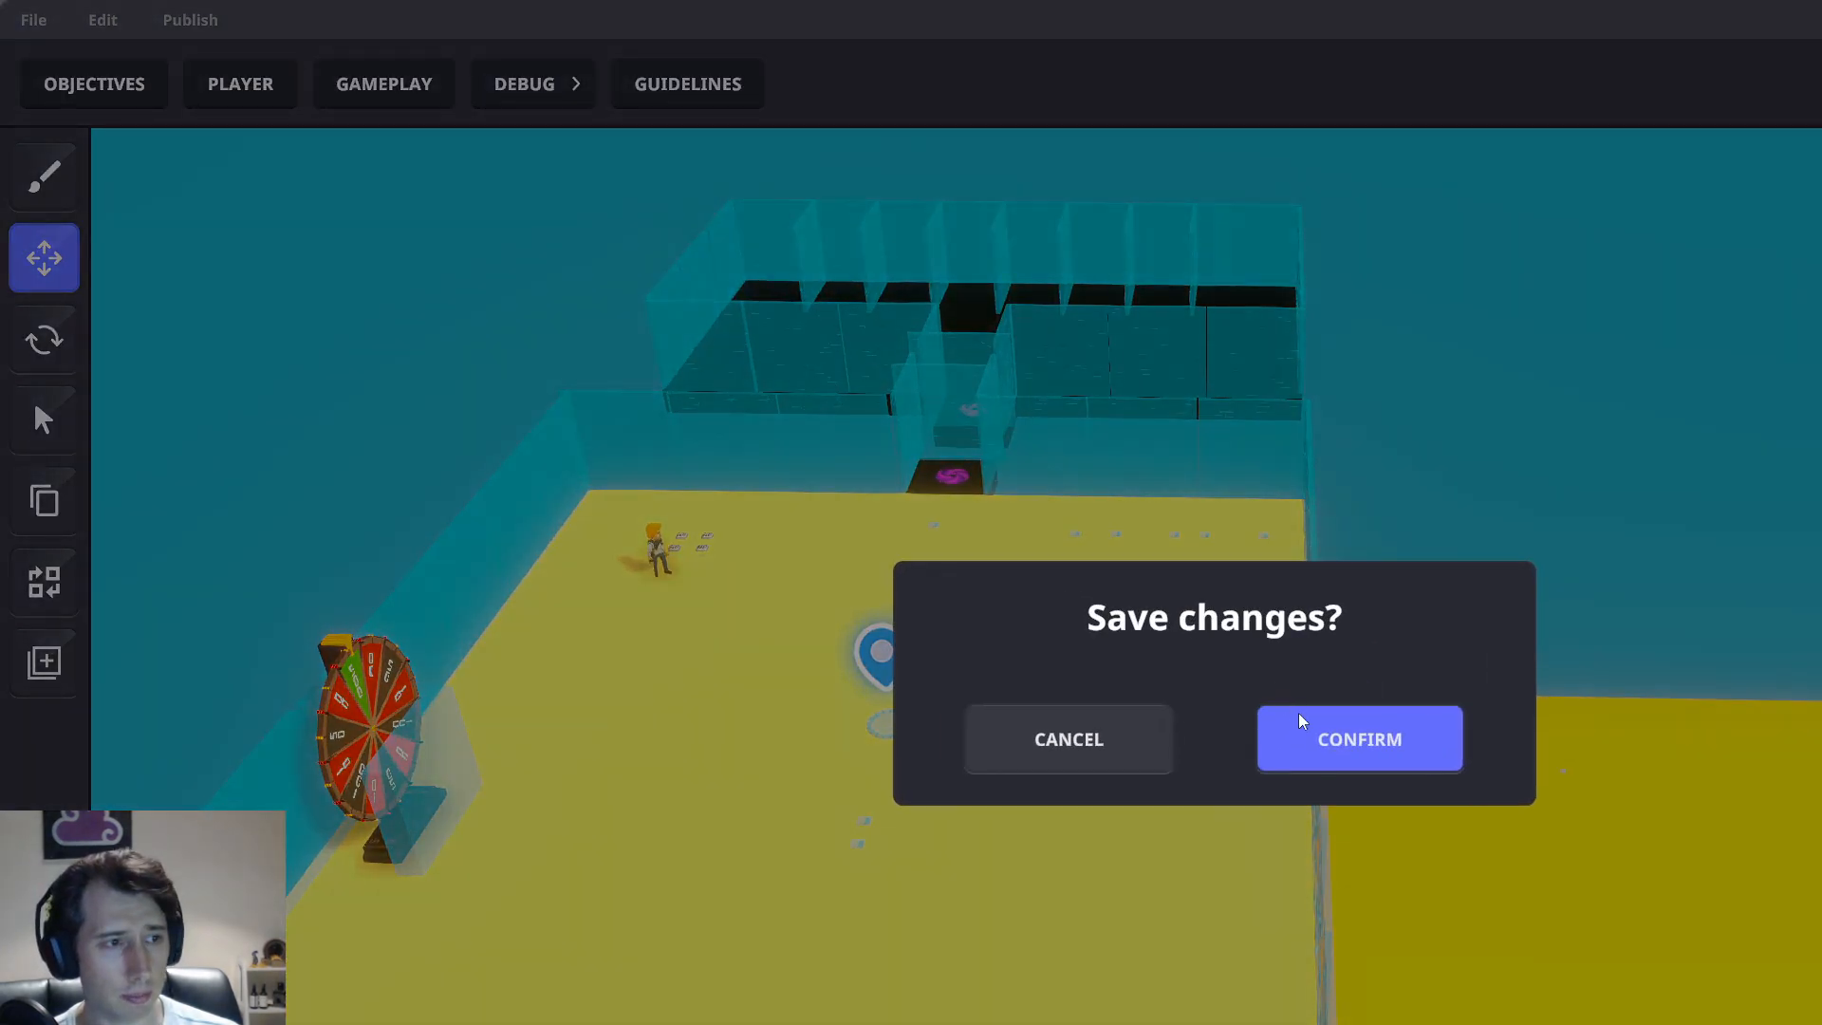
pyautogui.click(1304, 733)
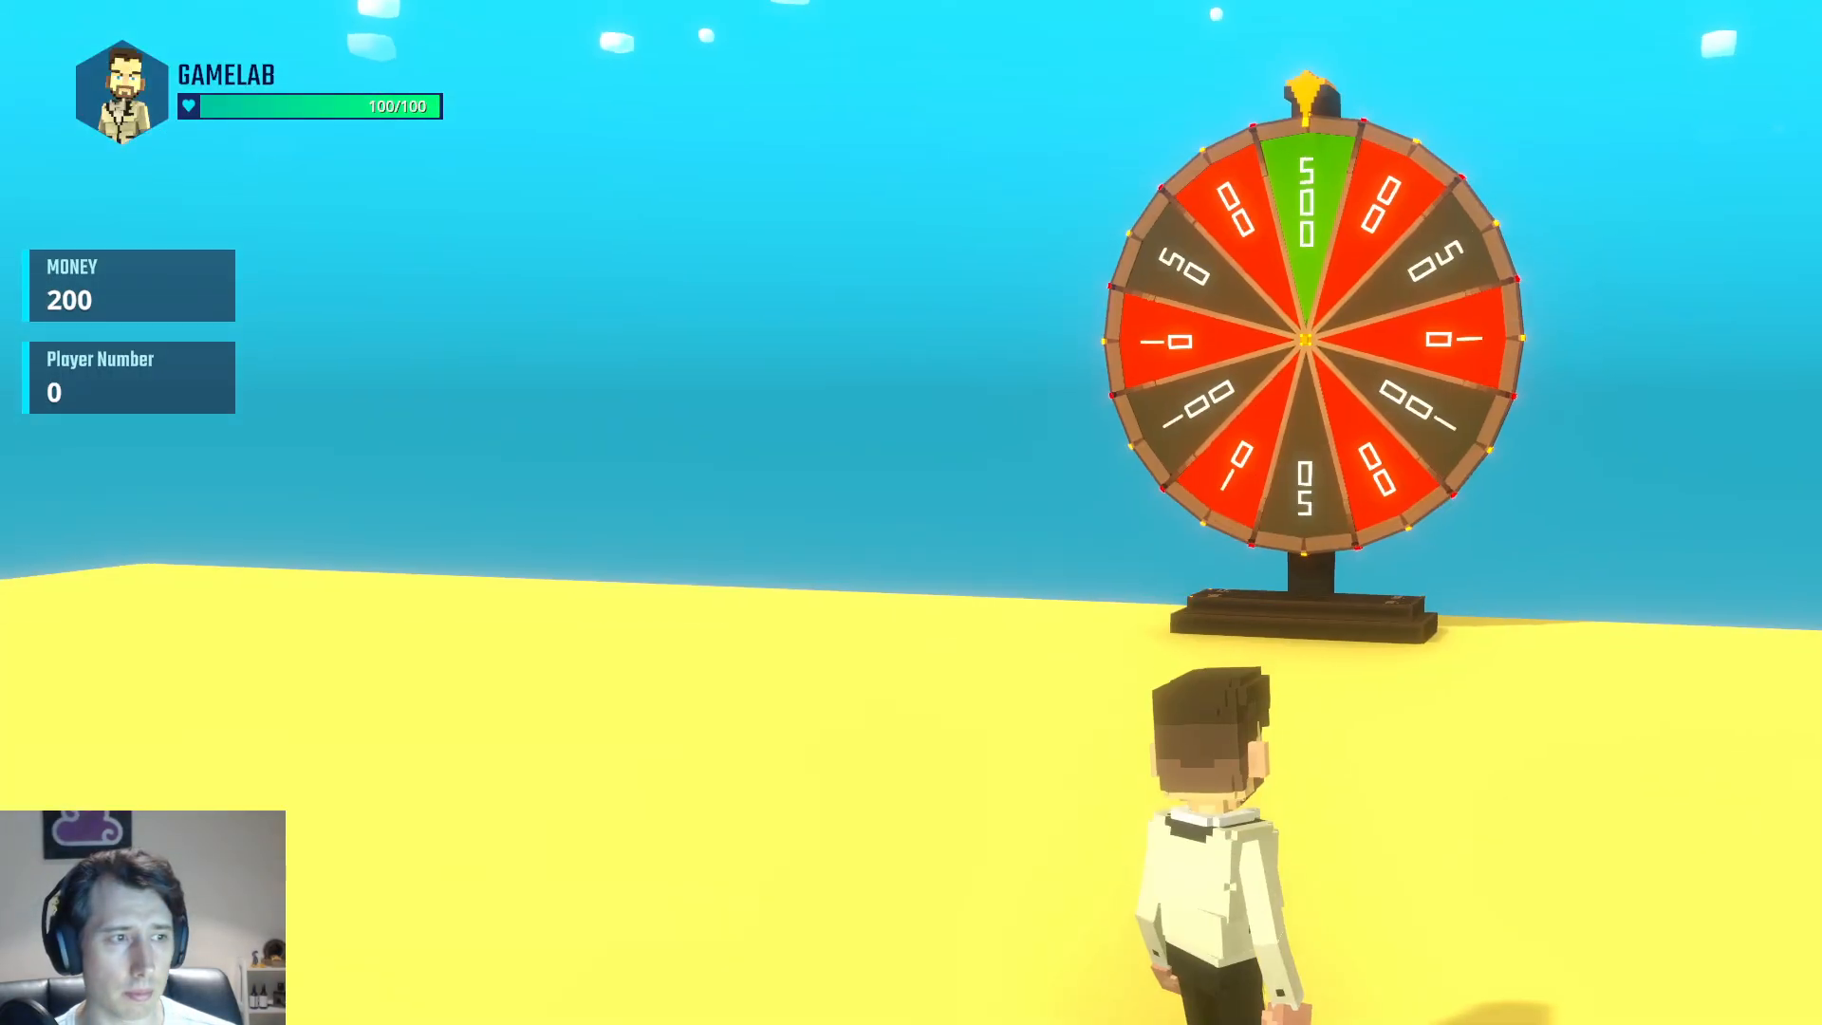
# Walk the character through the portal and collect the trophy at the far end of the row to join the match
pyautogui.press('w')
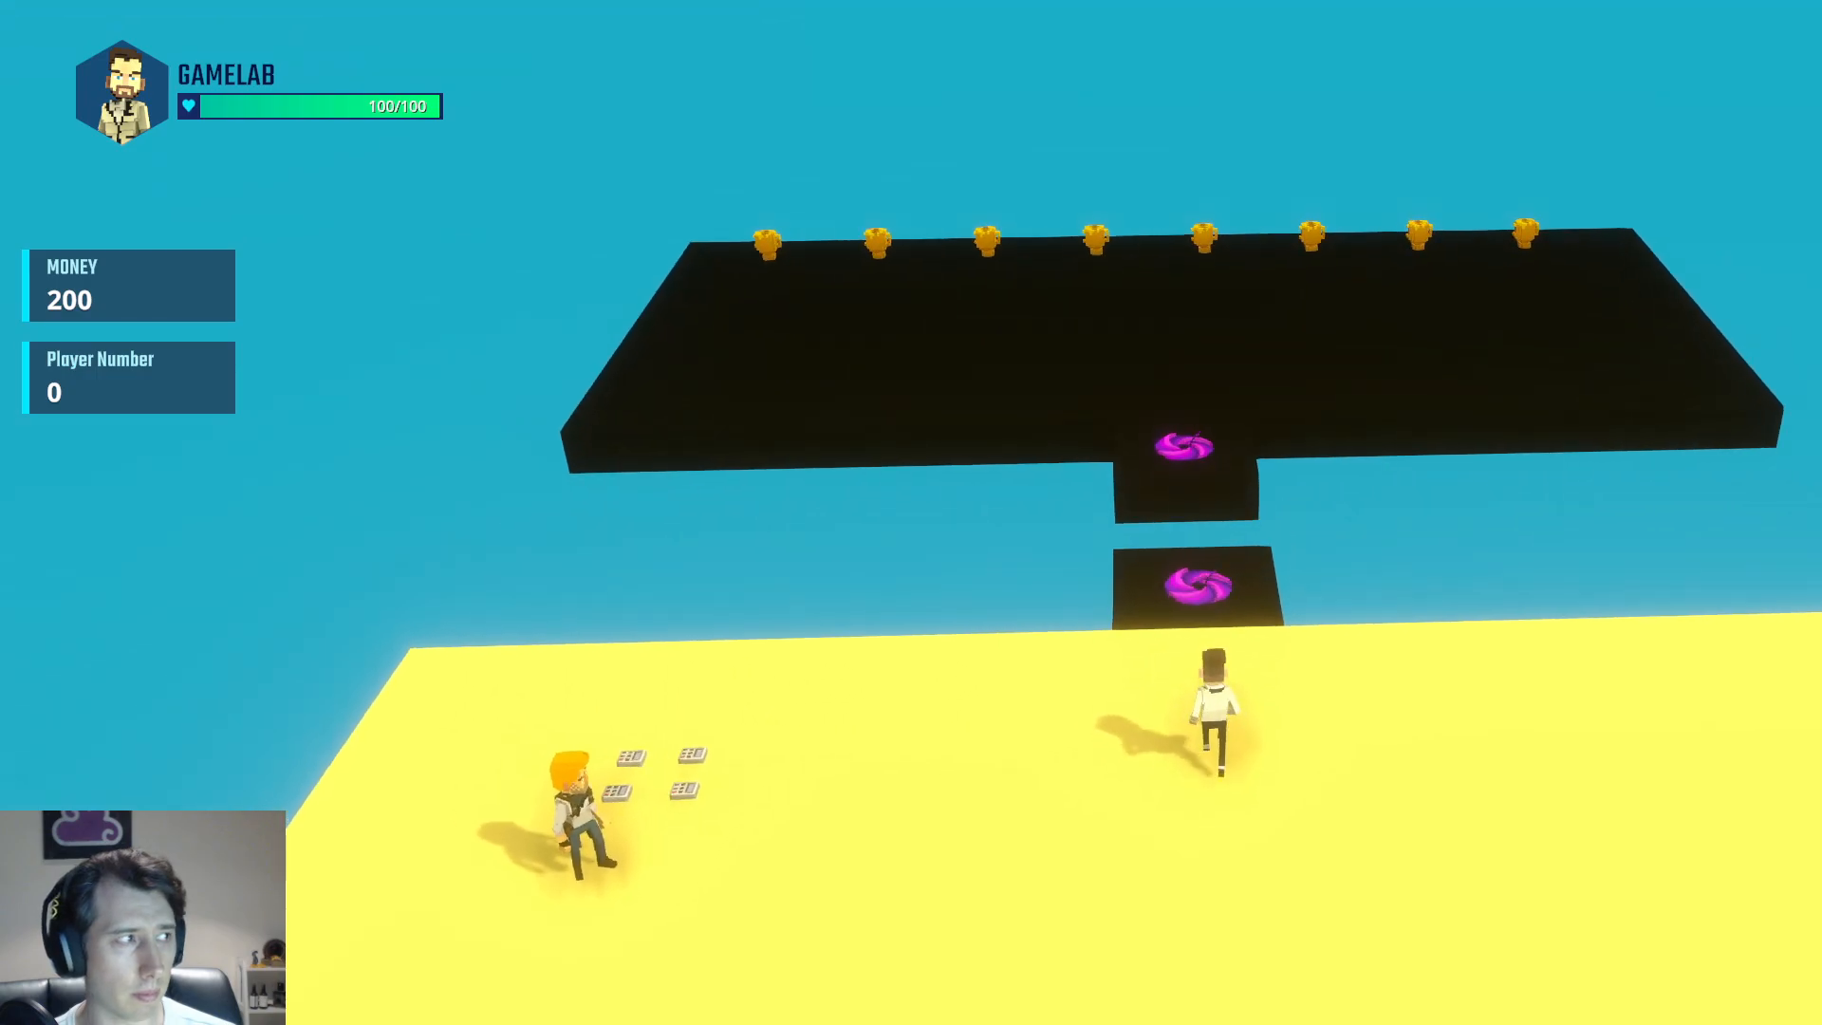
pyautogui.press('w')
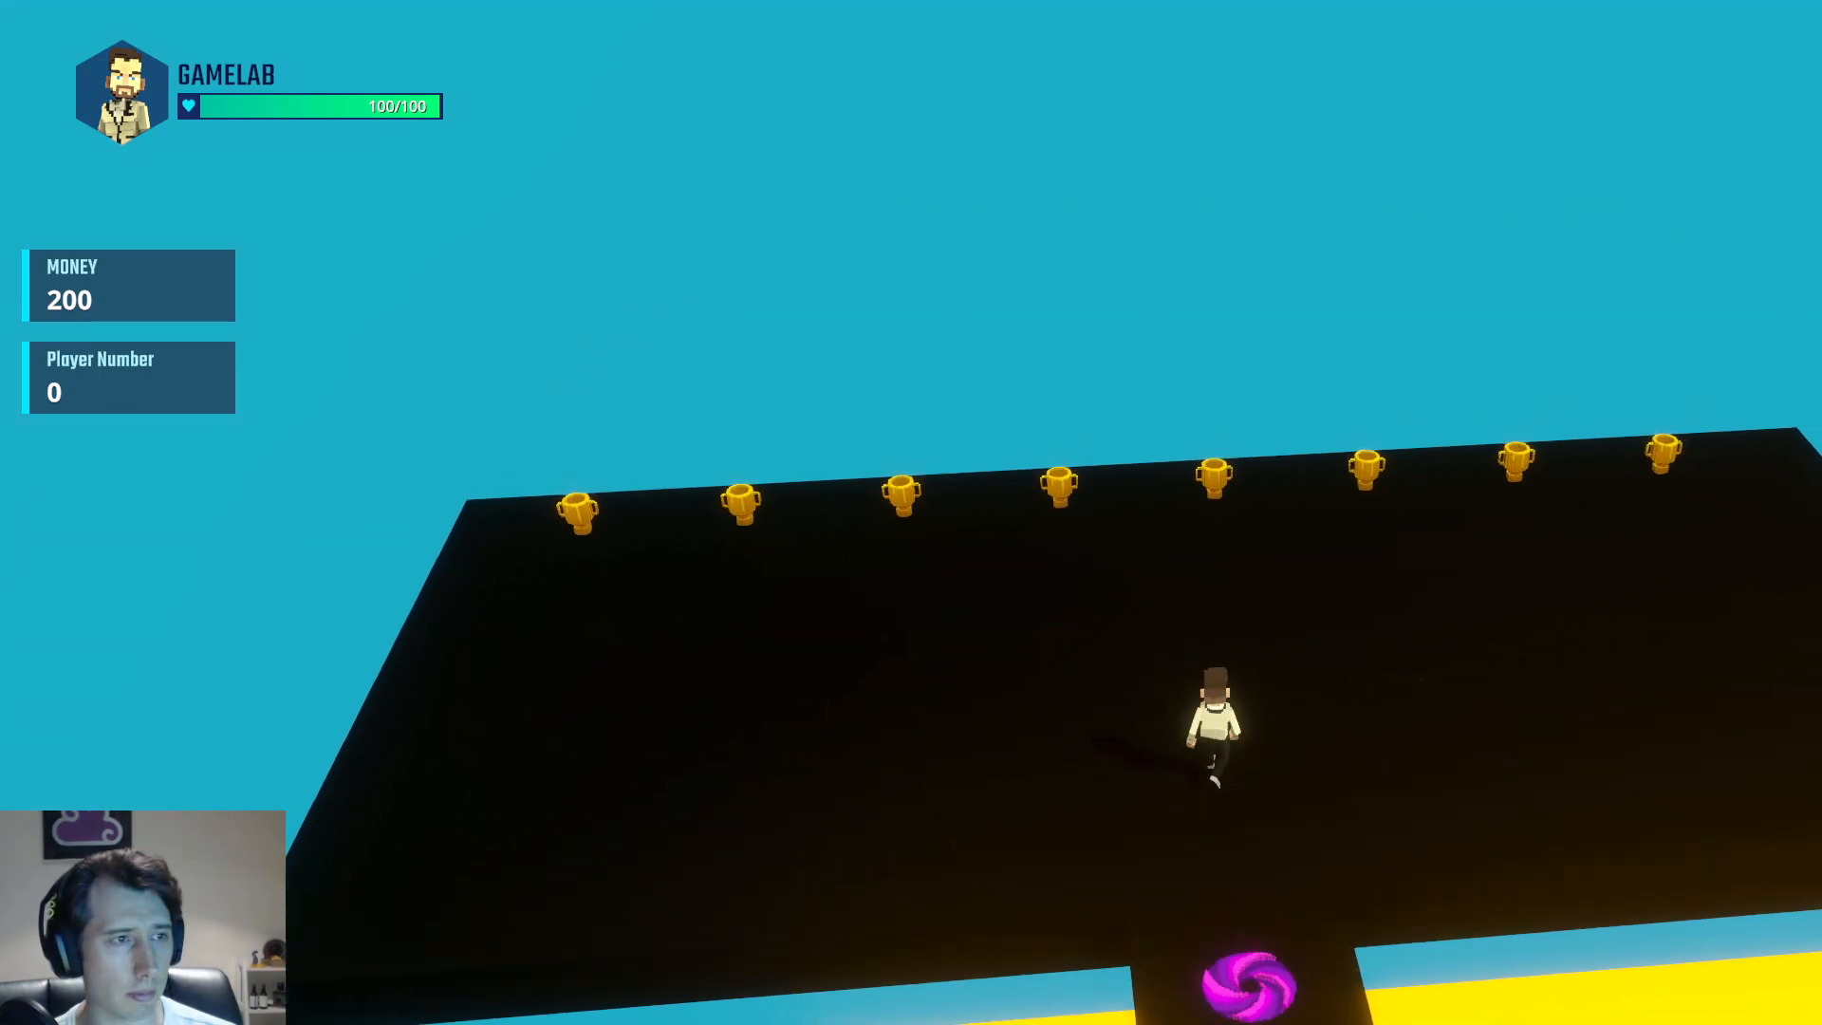
pyautogui.press('w')
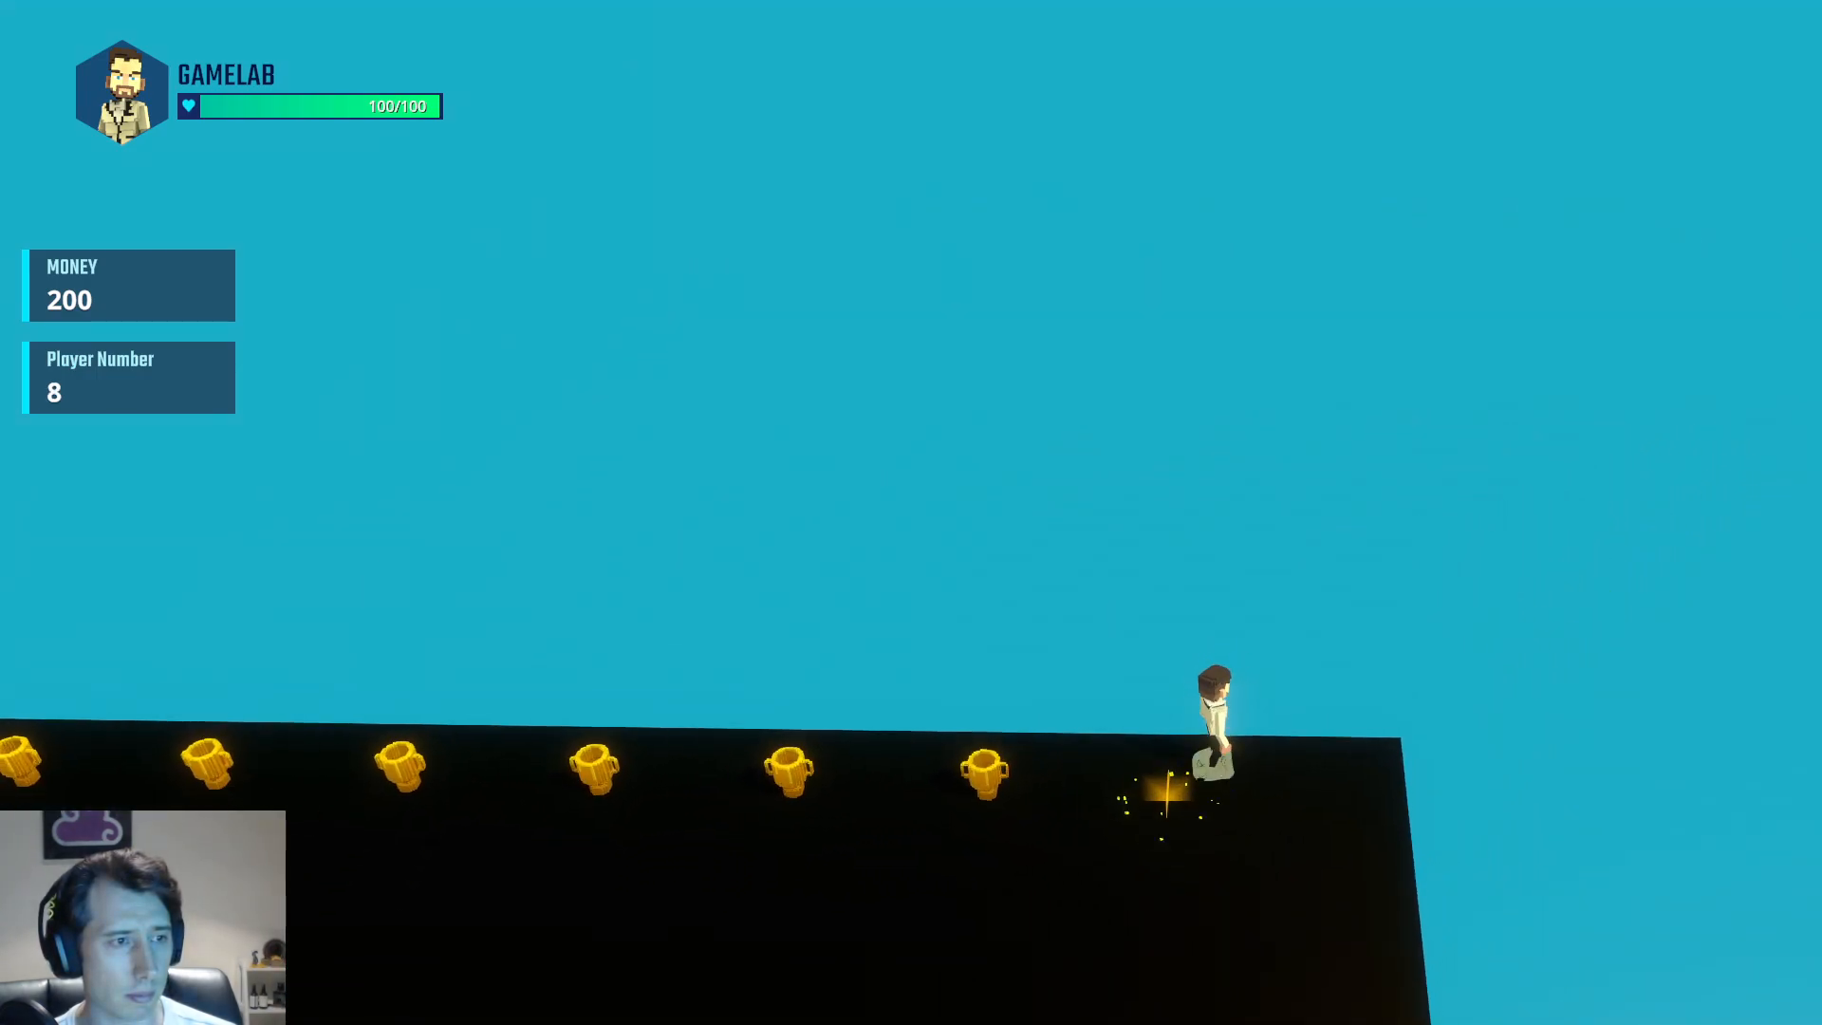
# Walk the character back into the portal to test signing up for the match a second time
pyautogui.press('w')
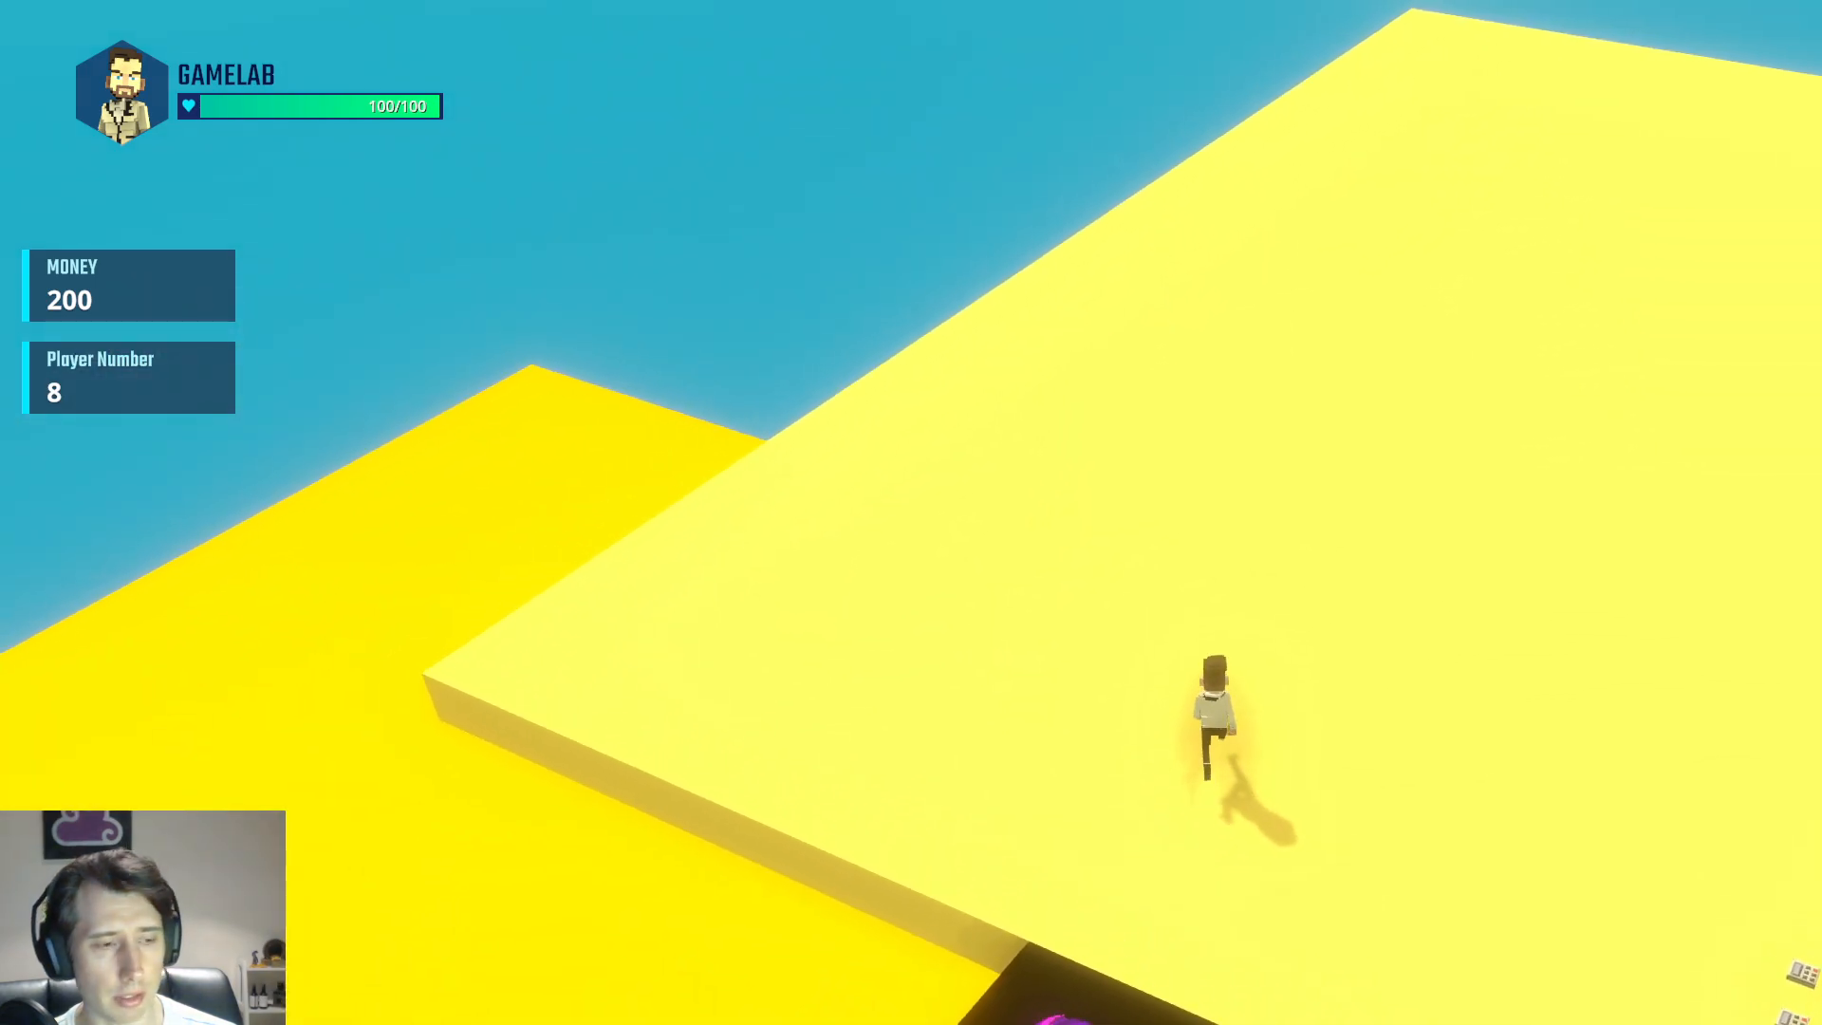
pyautogui.press('w')
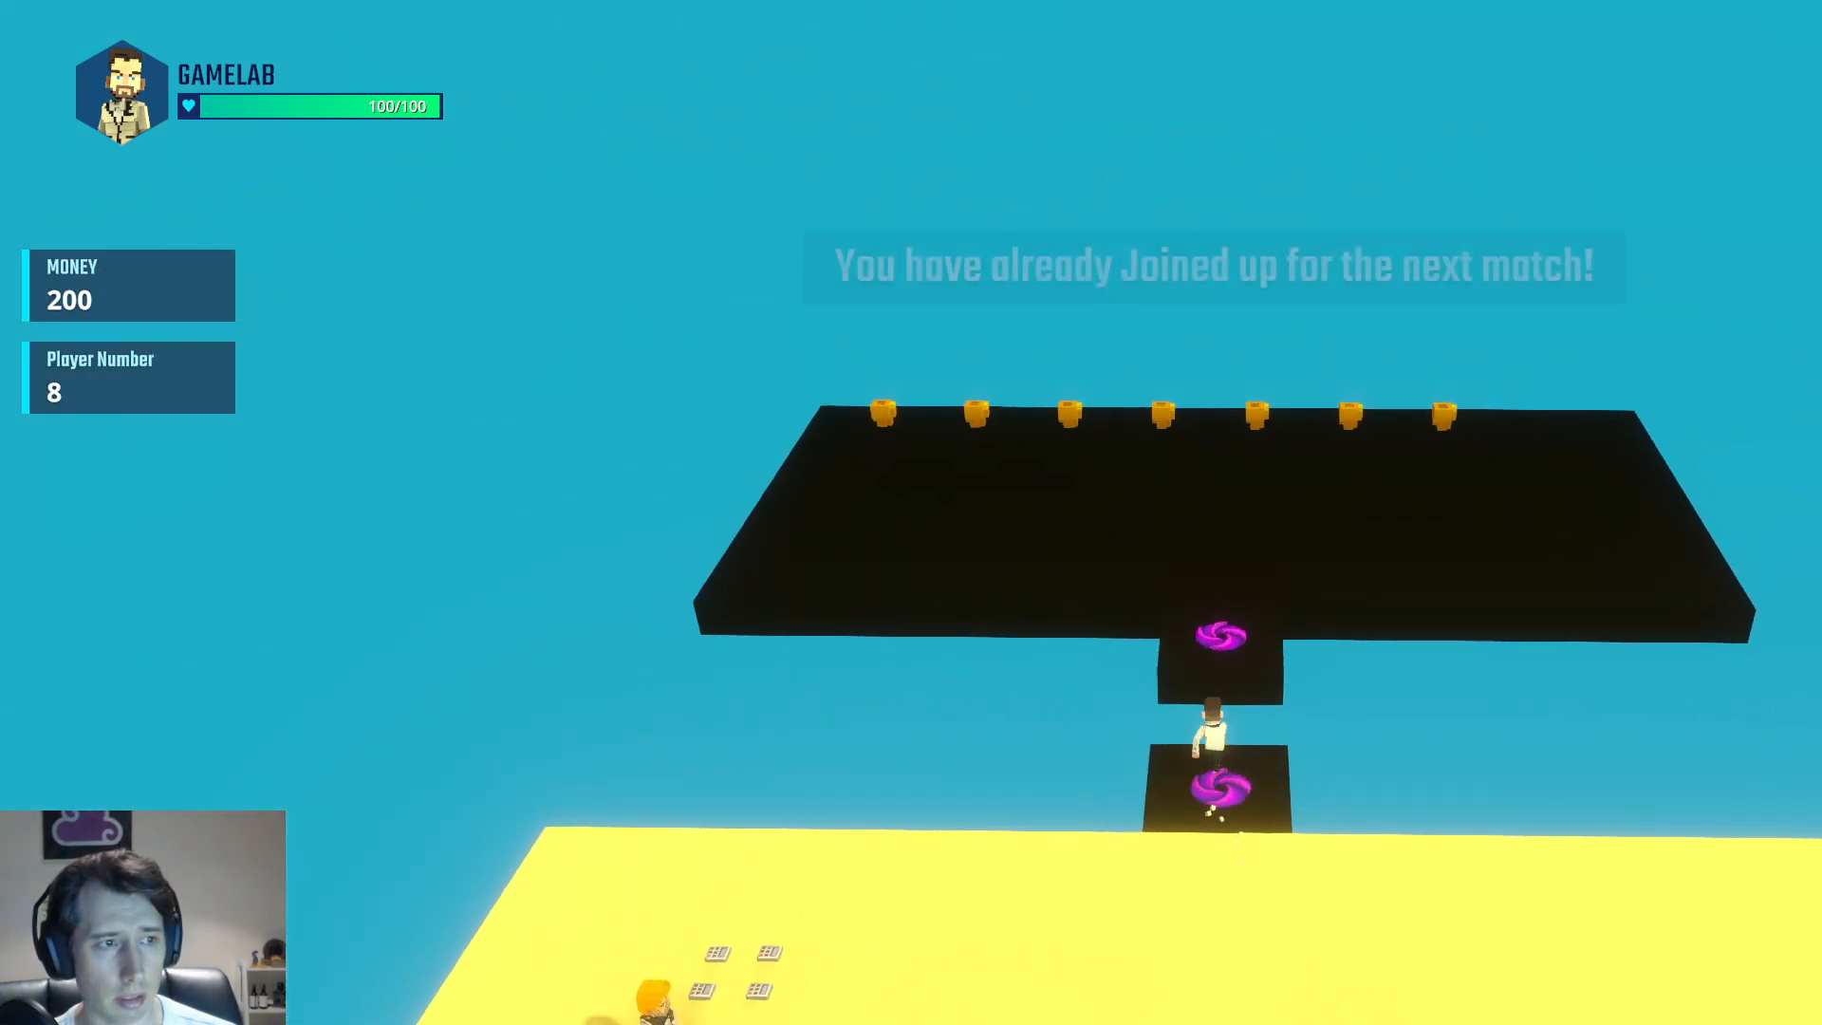
pyautogui.press('w')
pyautogui.press('w')
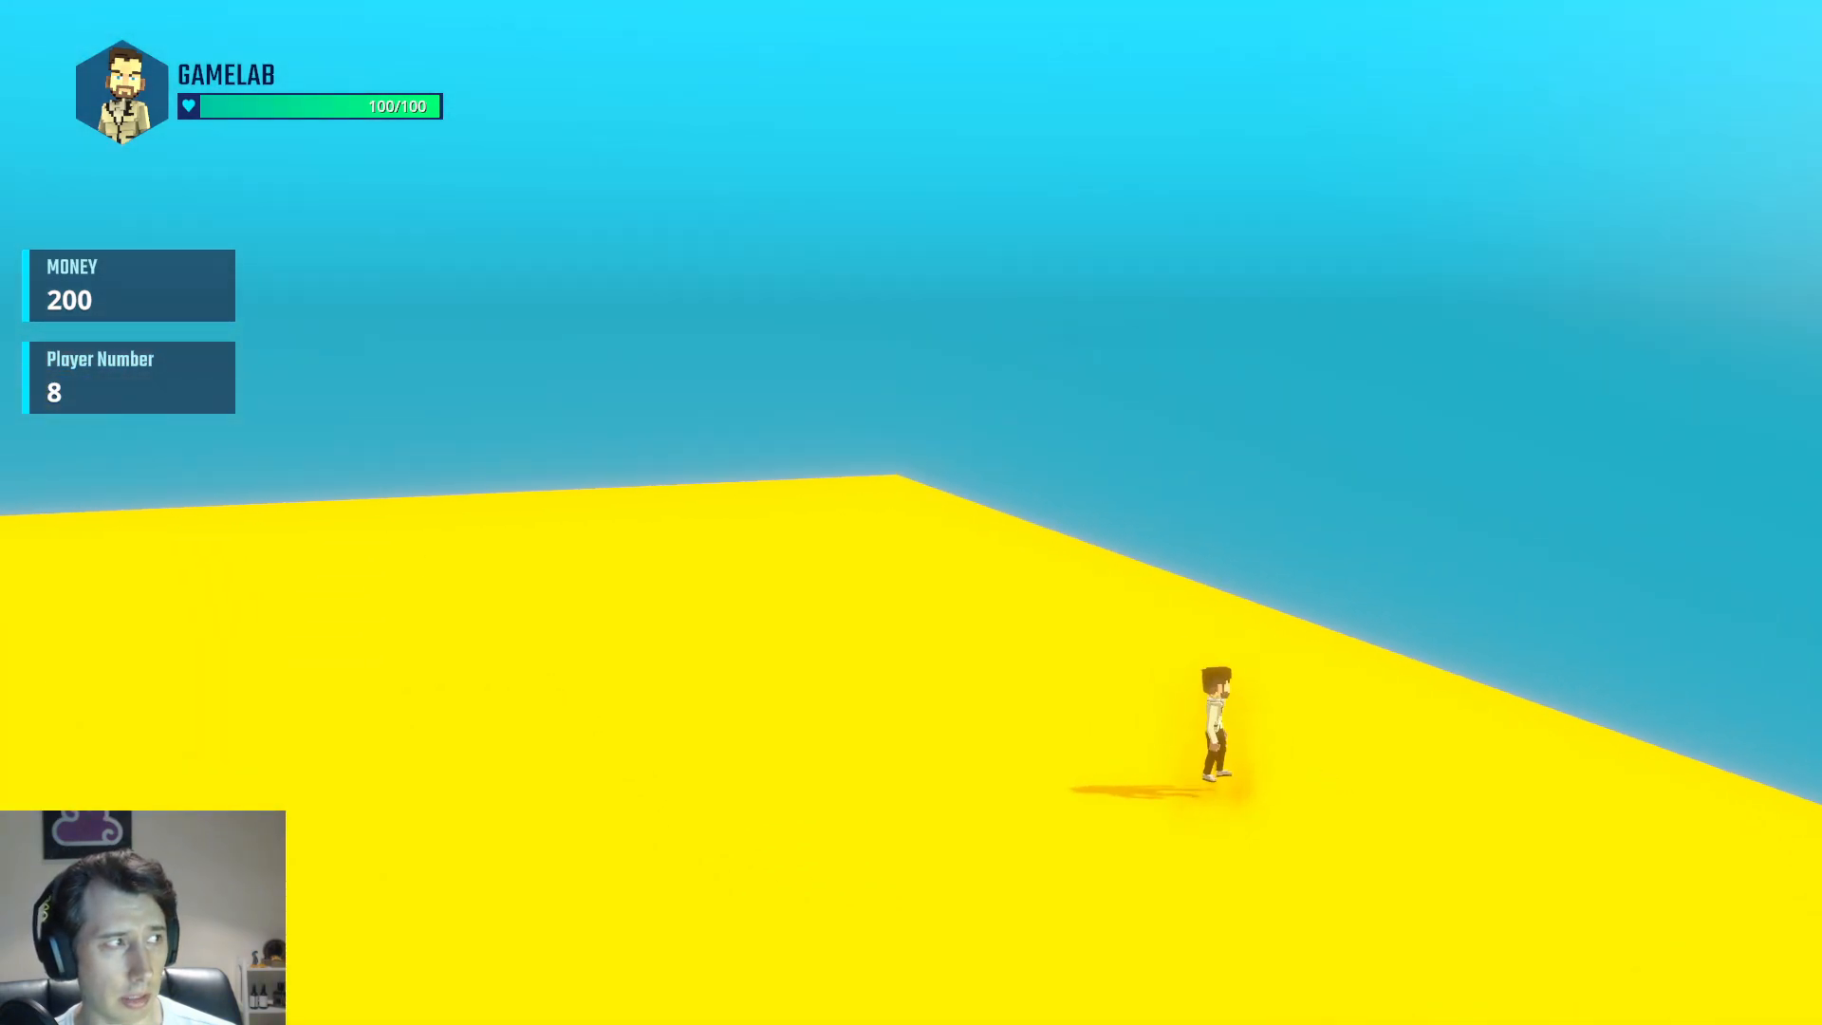
# Run the character to the edge of the bright yellow arena and jump off to test dying
pyautogui.press('space')
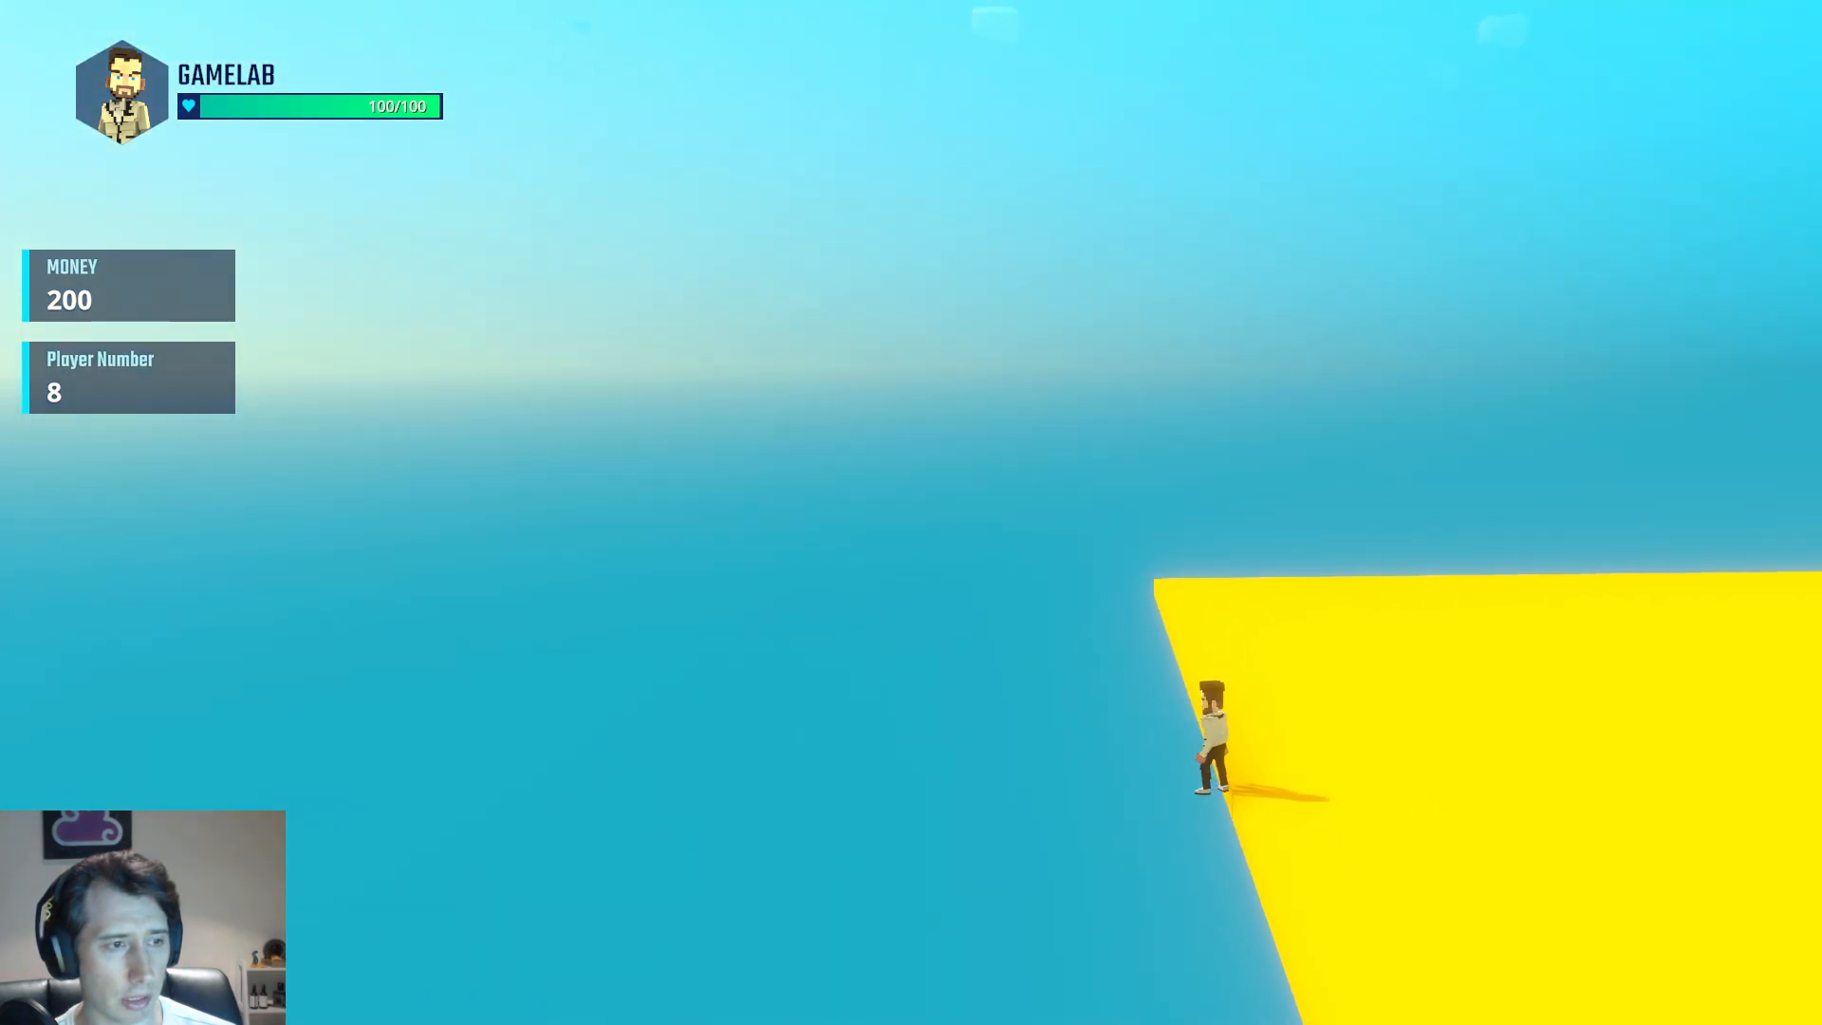
pyautogui.press('a')
pyautogui.press('space')
pyautogui.press('d')
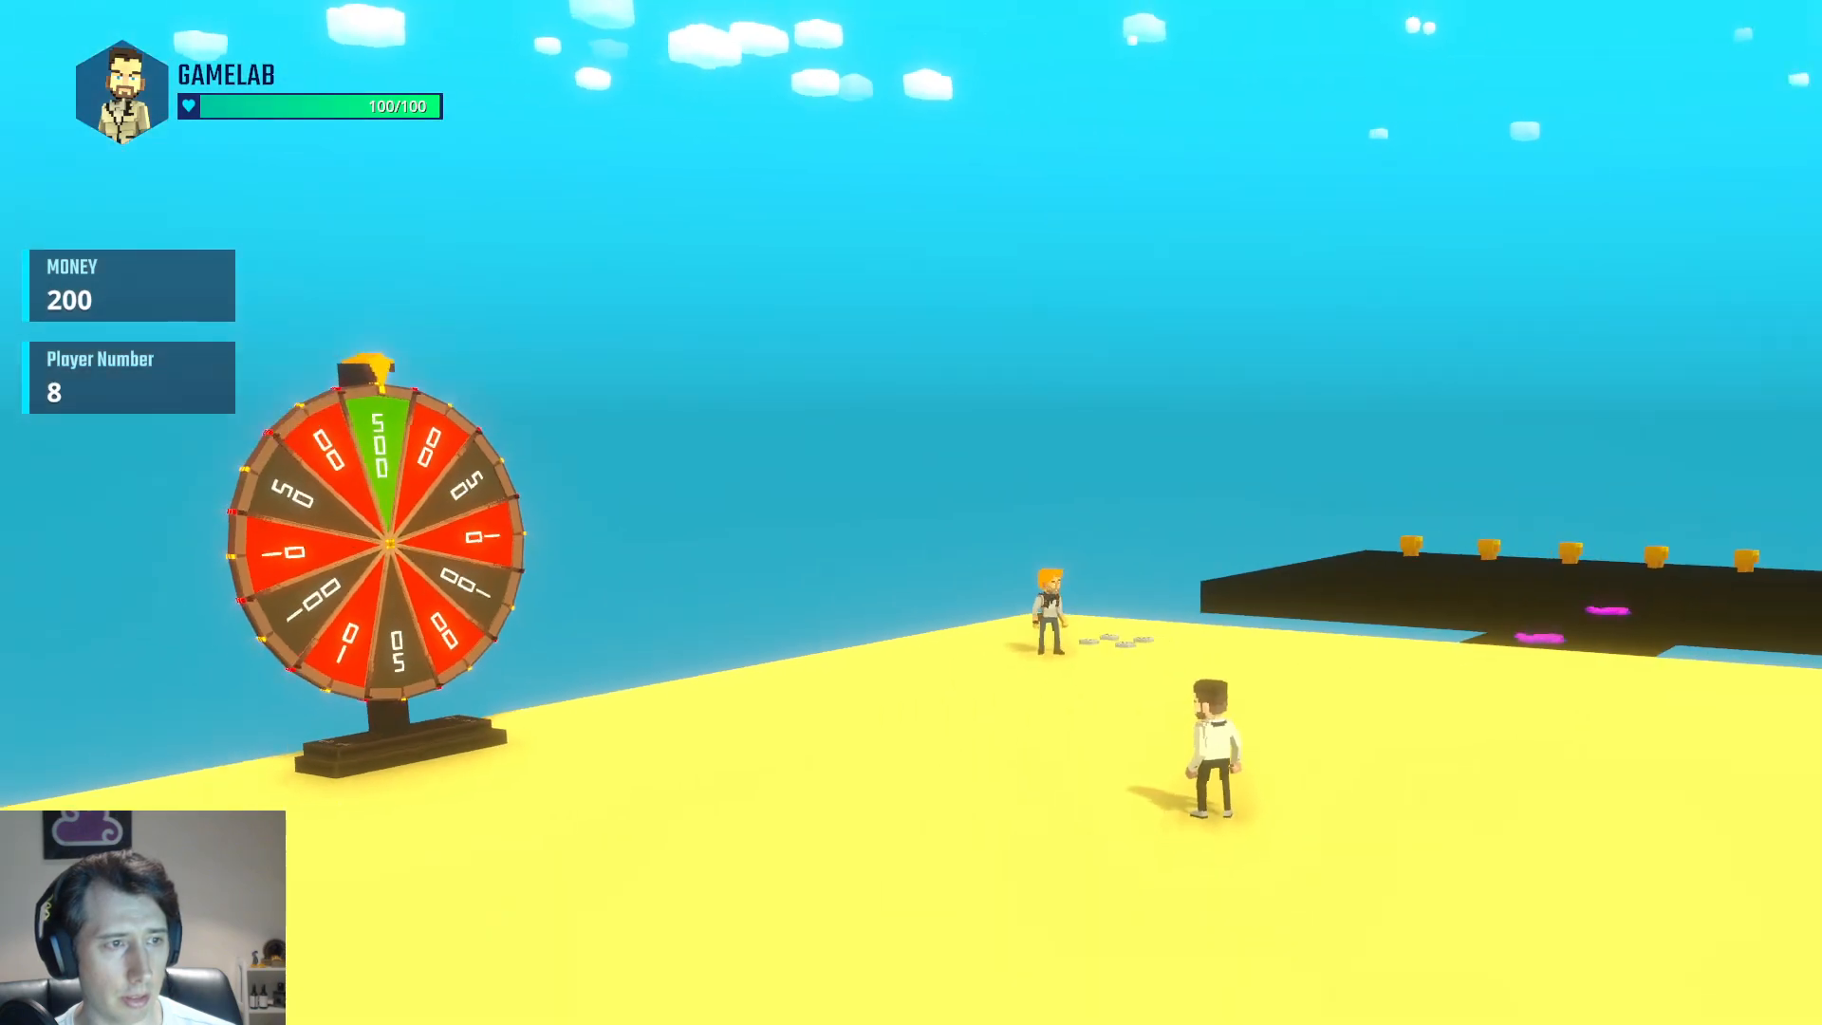
# Run and jump the character along the edge of the lobby platform, then end the playtest
pyautogui.press('d')
pyautogui.press('space')
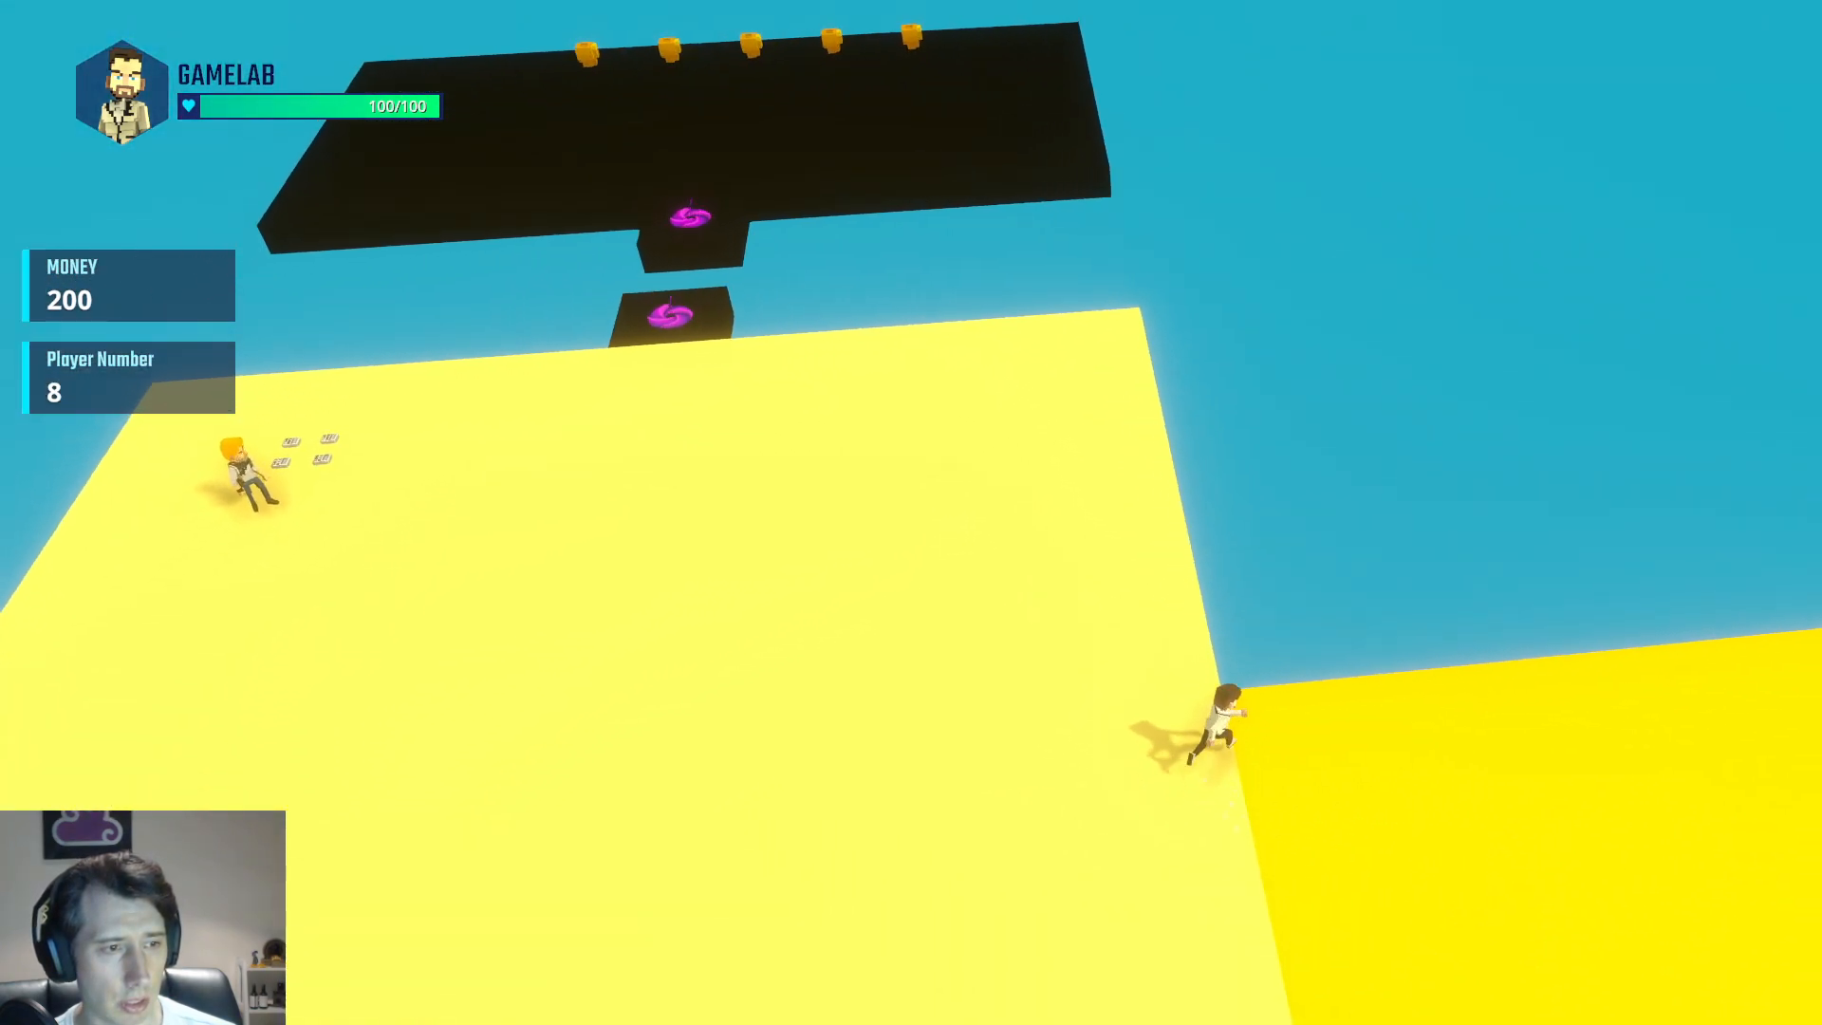
pyautogui.press('w')
pyautogui.press('s')
pyautogui.press('space')
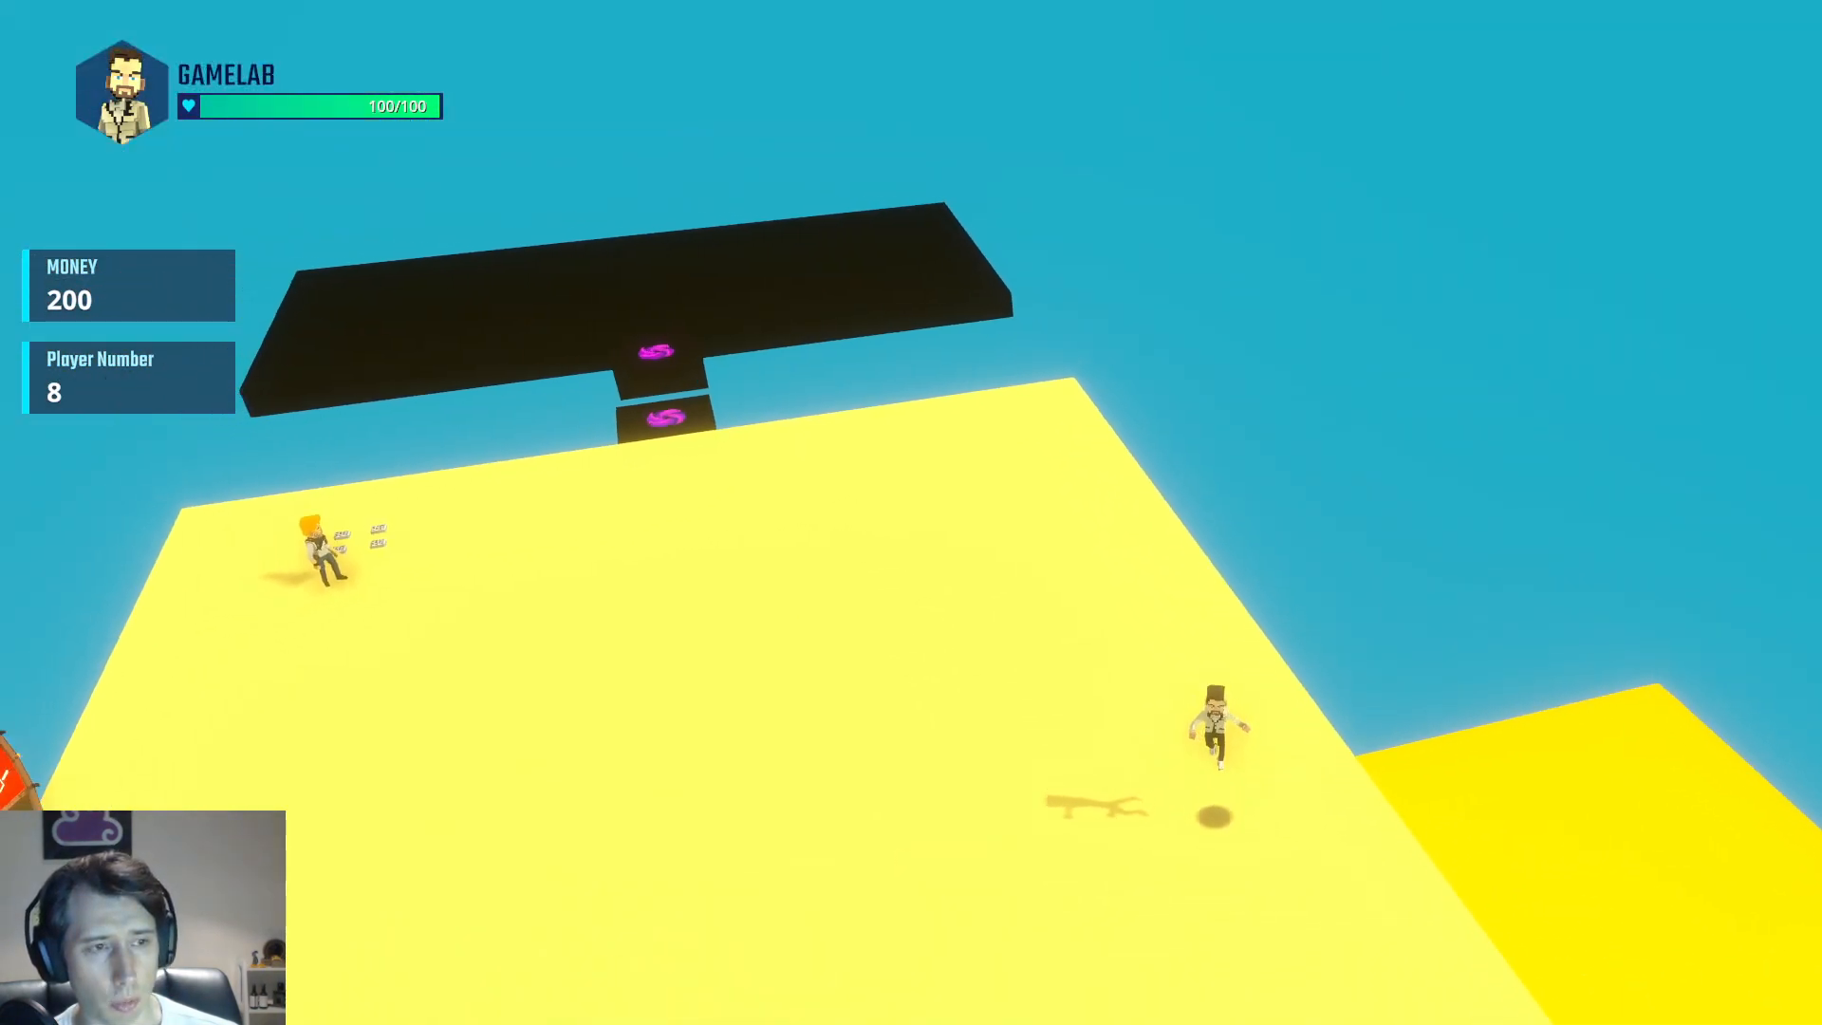
pyautogui.press('d')
pyautogui.press('space')
pyautogui.press('w')
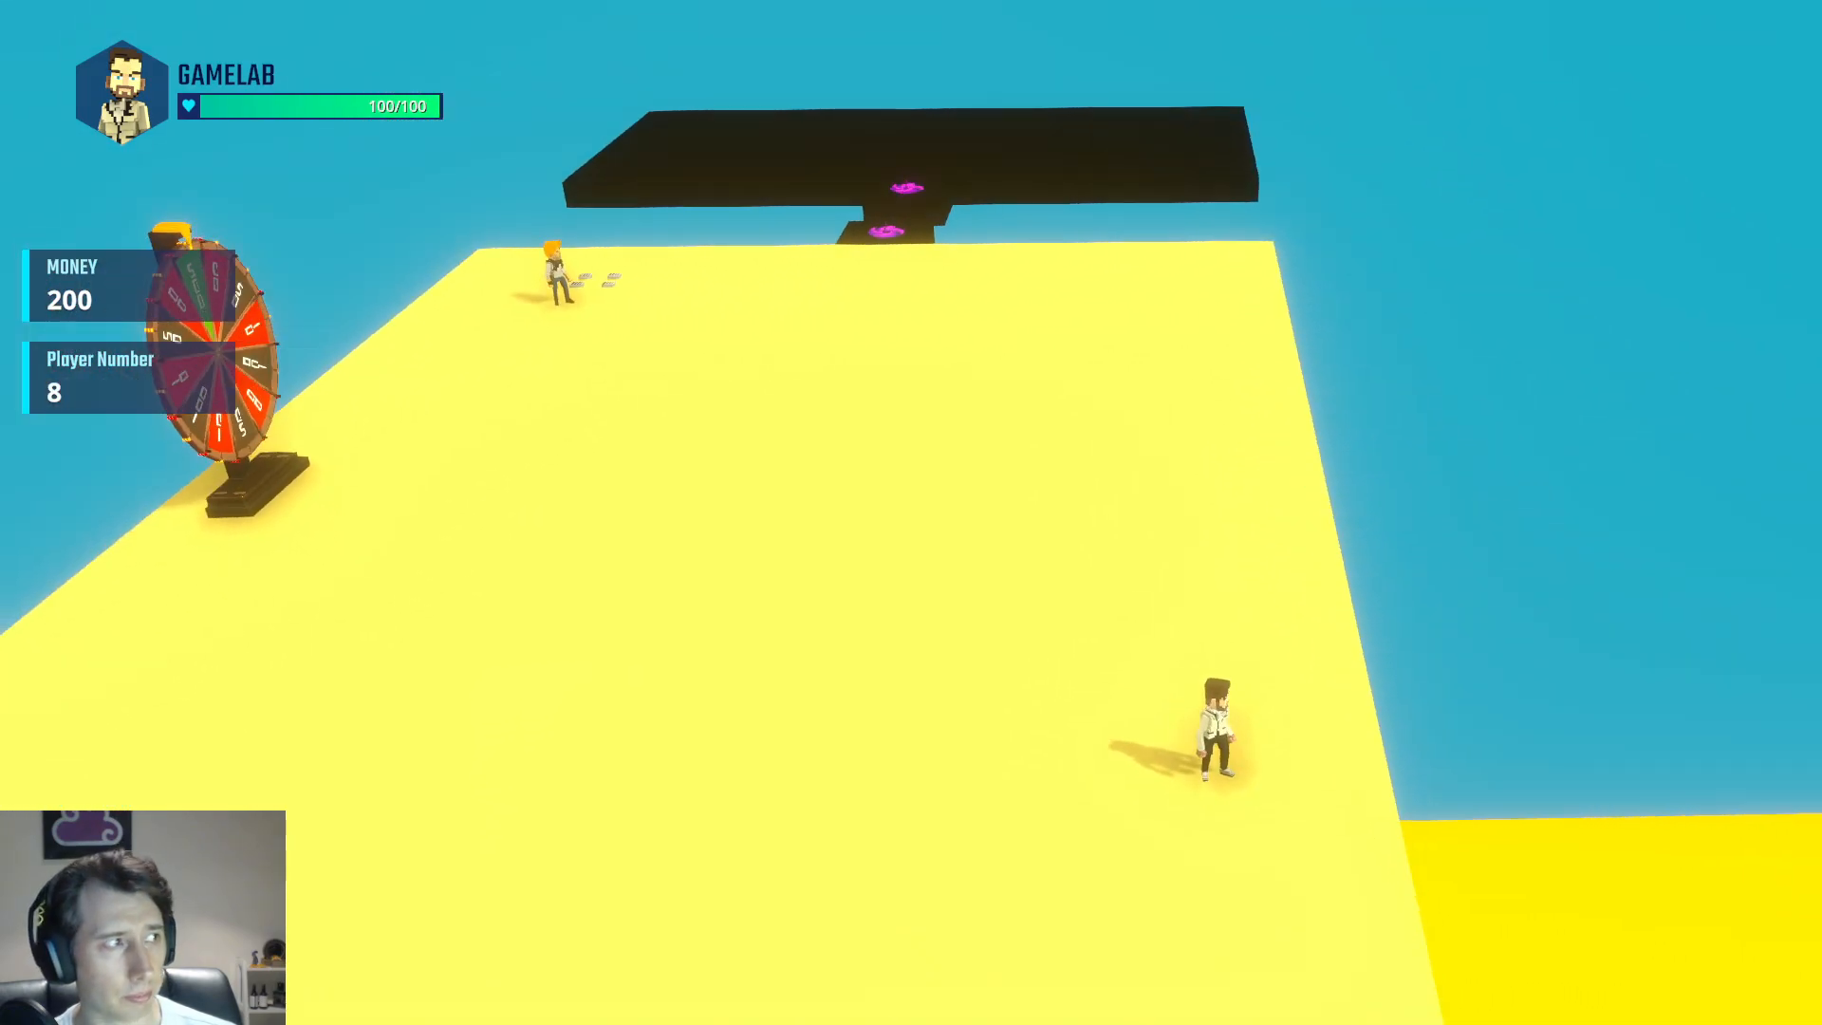
pyautogui.press('Escape')
# Set the small object beneath the arena to have no behaviour and add an [MP] Trigger Volume component to it
pyautogui.moveTo(1602, 940); pyautogui.dragTo(1517, 805, button='right')
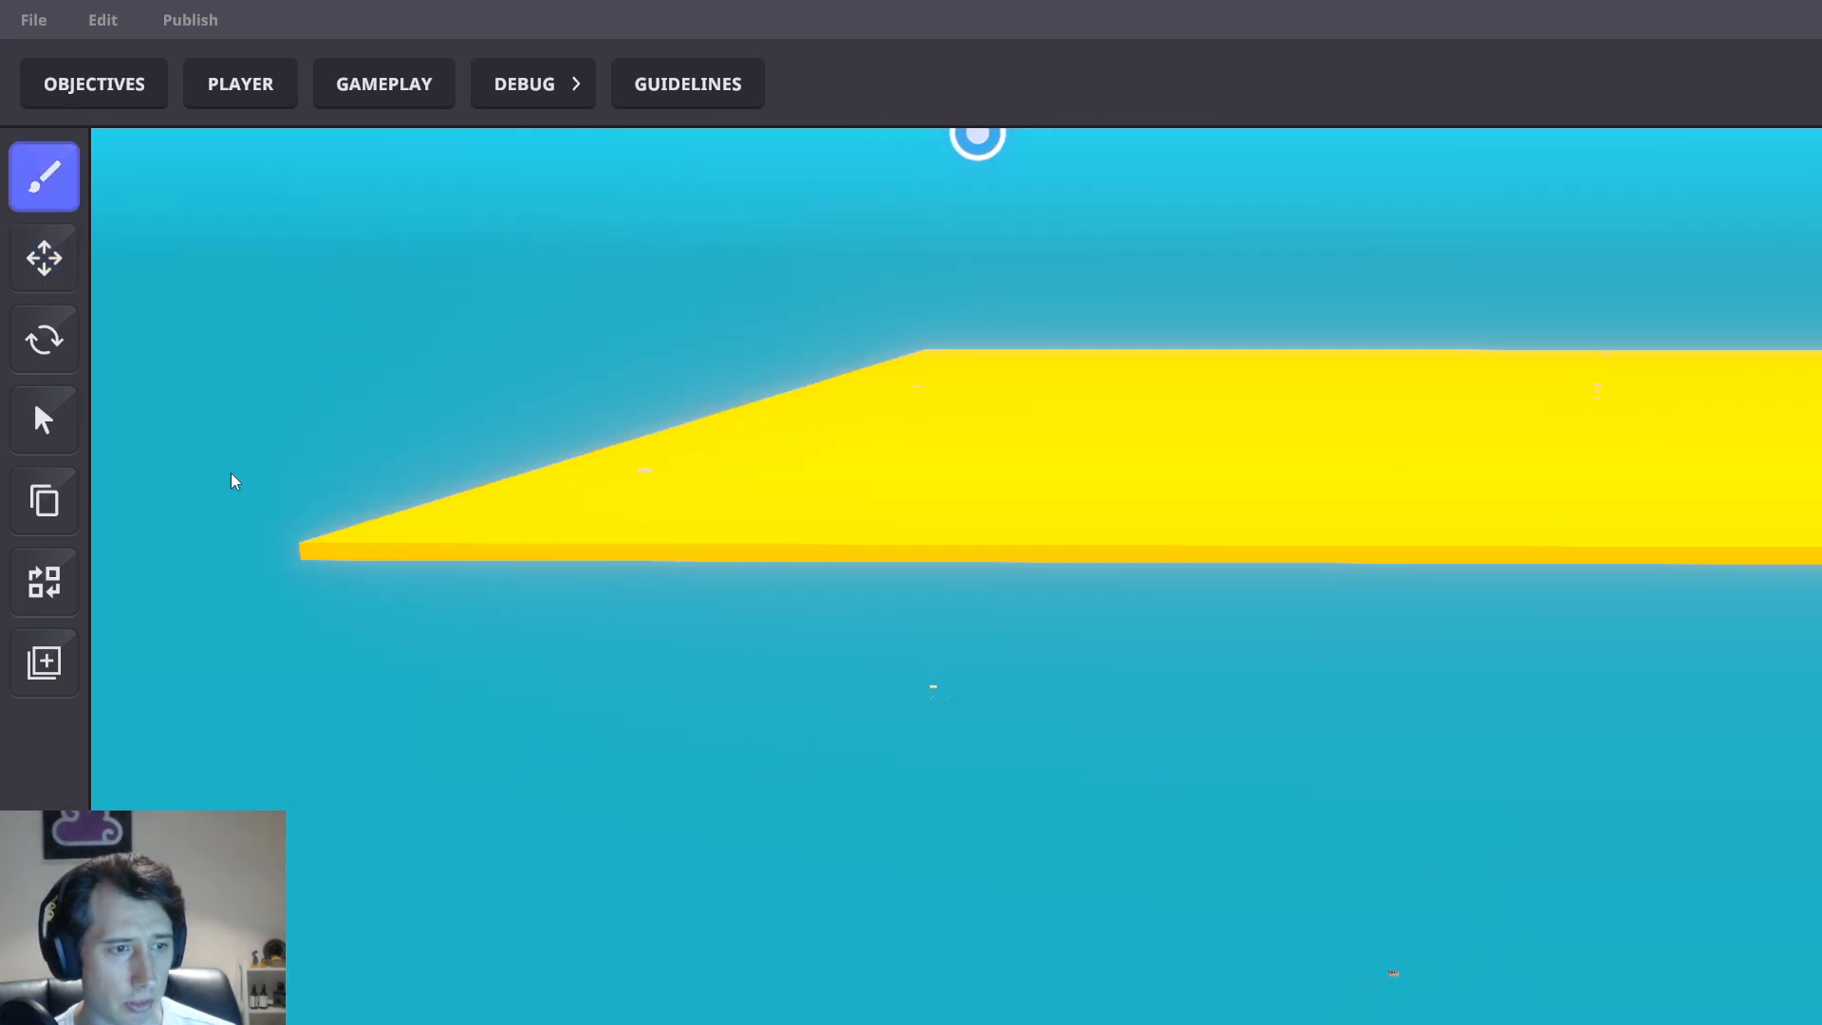
pyautogui.click(1394, 973)
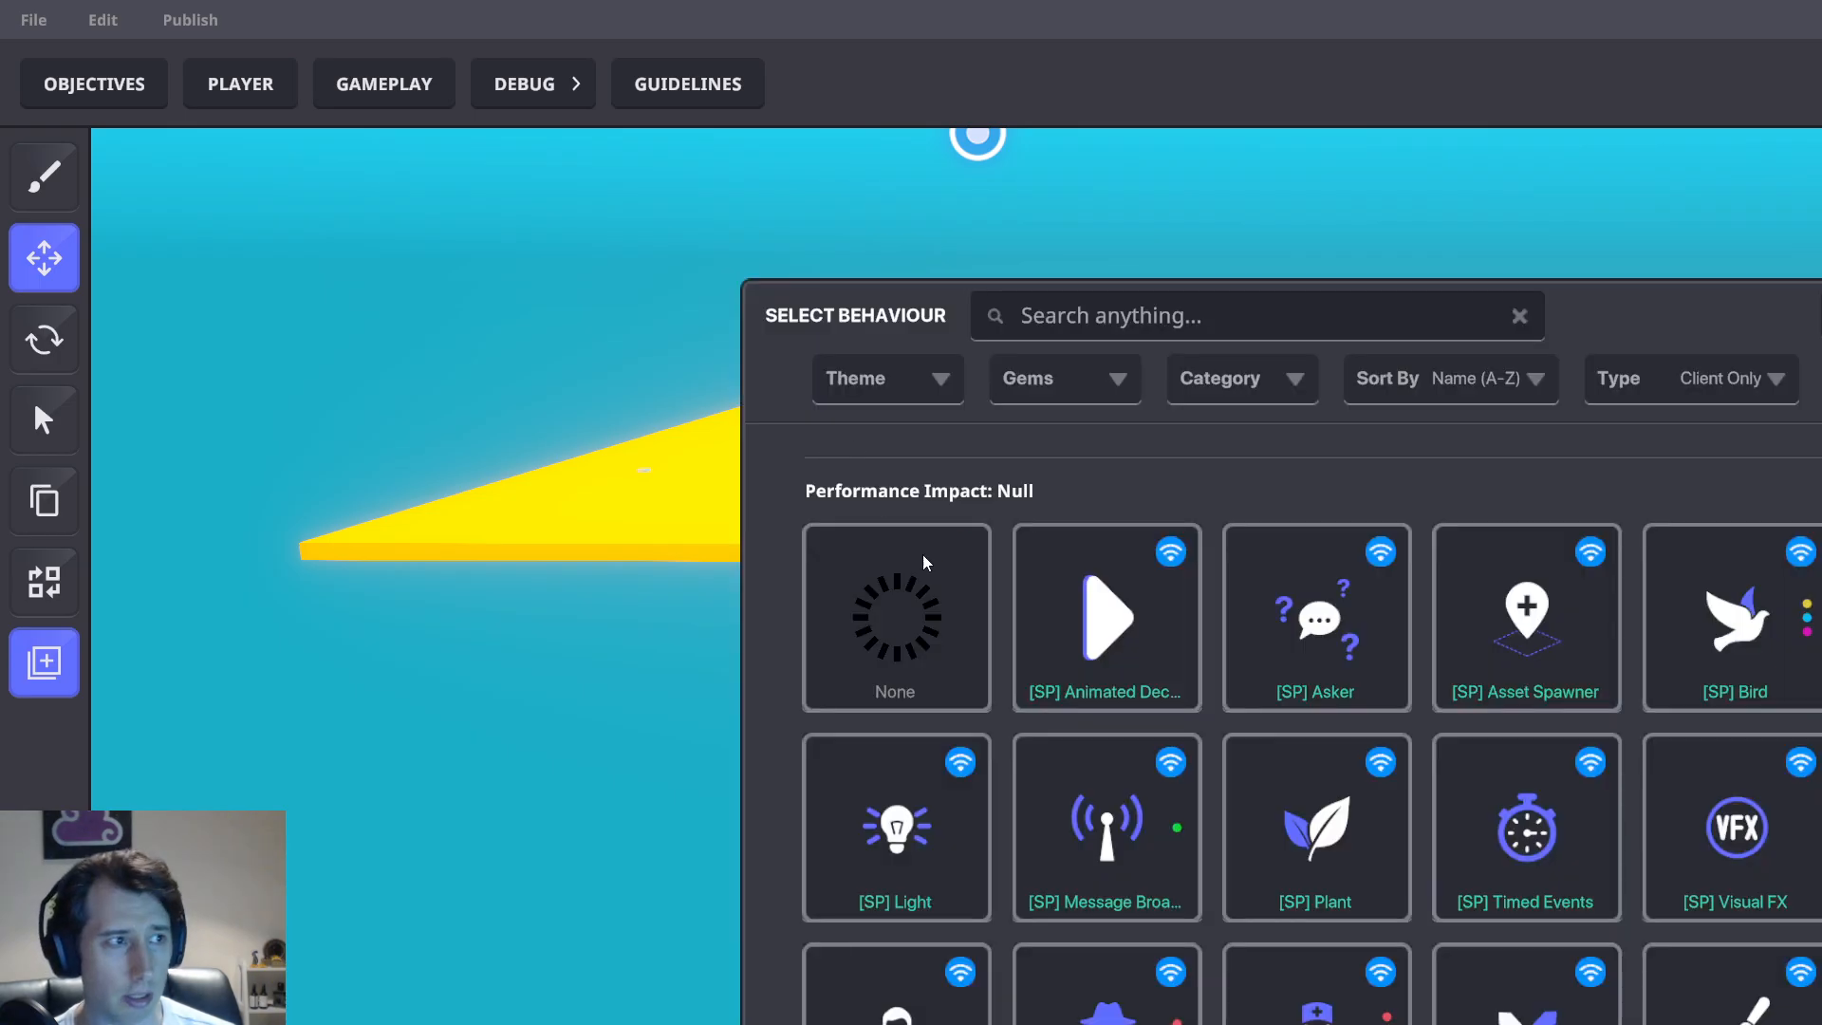
pyautogui.click(923, 556)
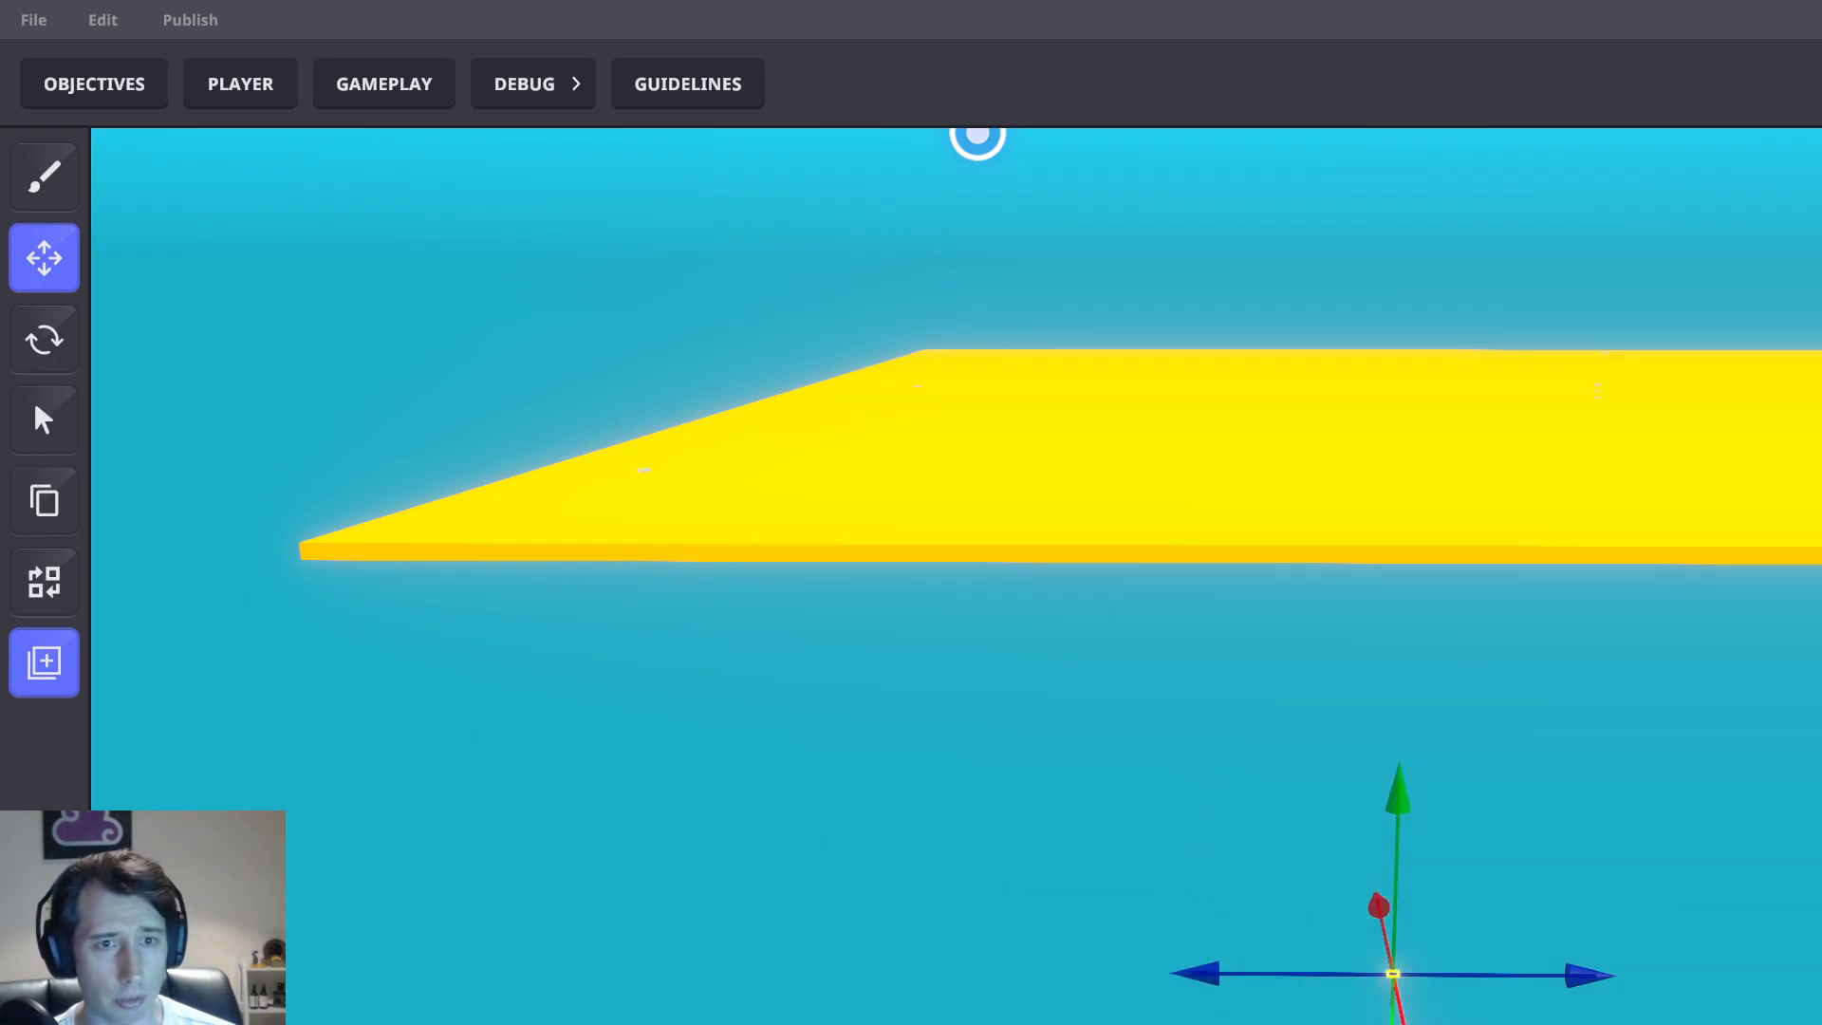
pyautogui.write('vol')
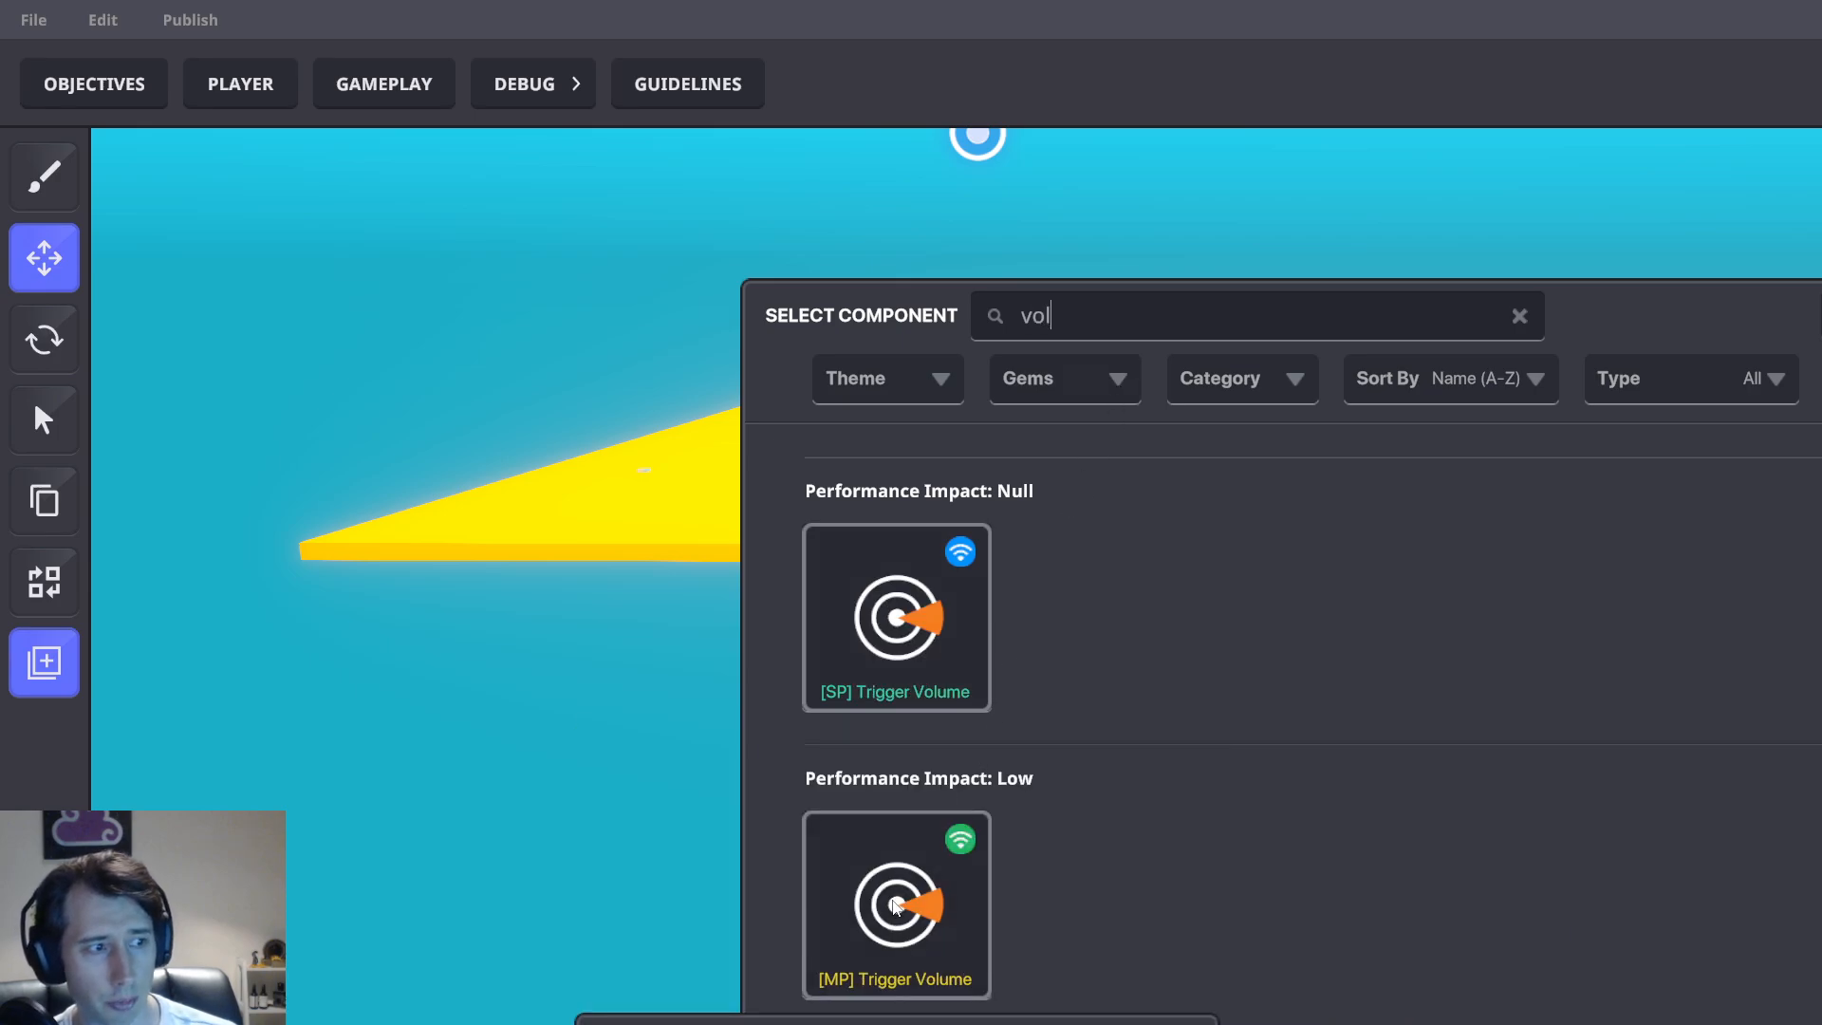
pyautogui.click(897, 902)
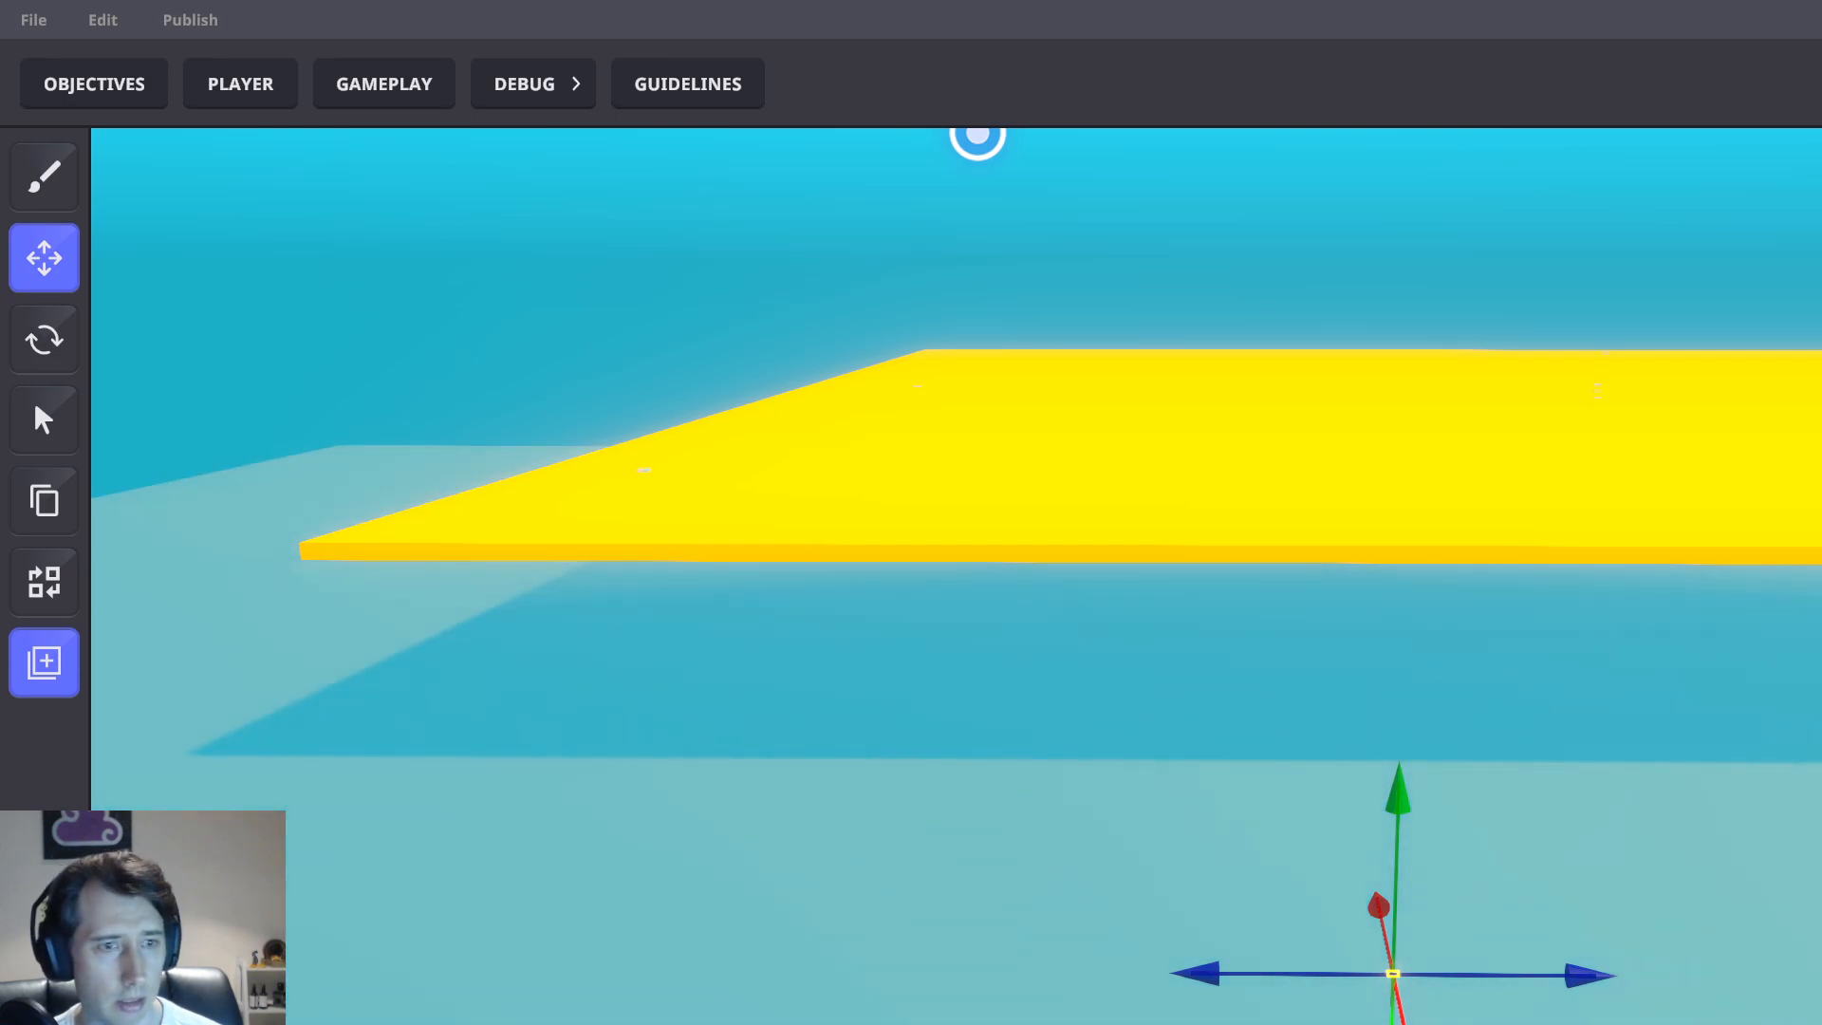
# Examine from several angles how the trigger volume covers the area beneath the arena, then deselect its object
pyautogui.moveTo(1710, 792); pyautogui.dragTo(1393, 828, button='right')
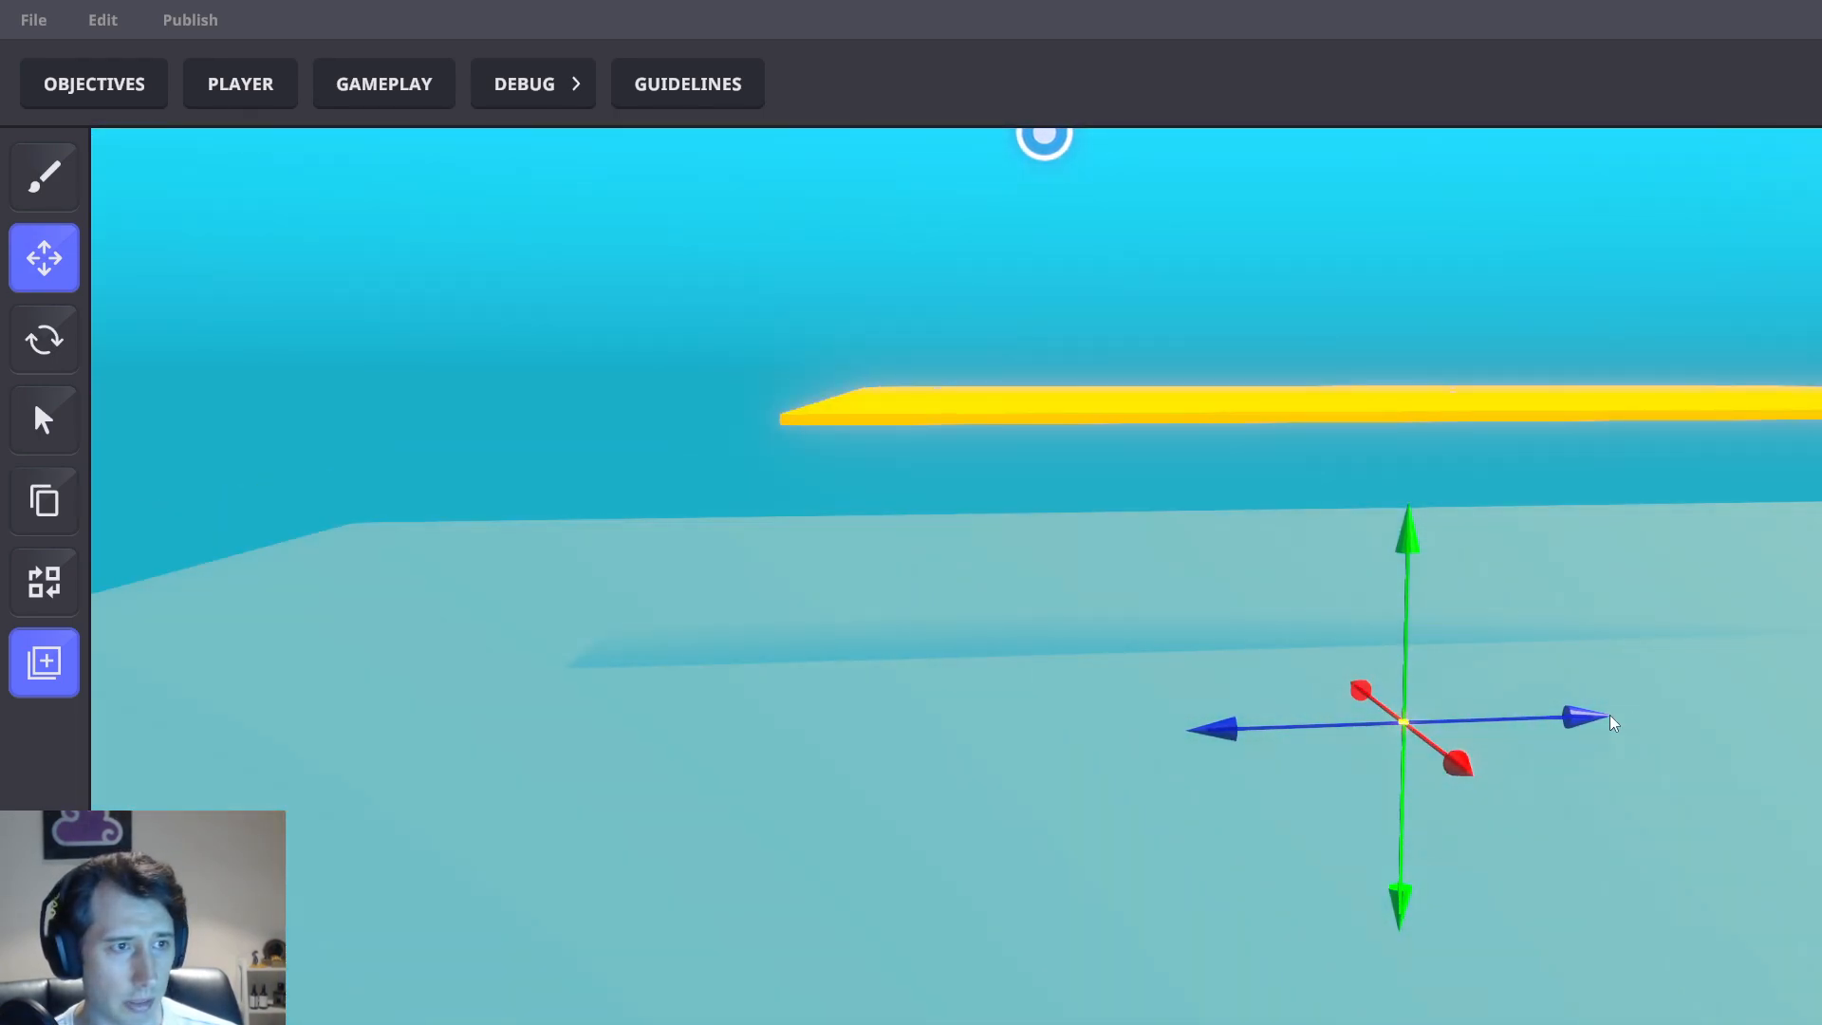
pyautogui.moveTo(1610, 714); pyautogui.dragTo(1192, 776, button='right')
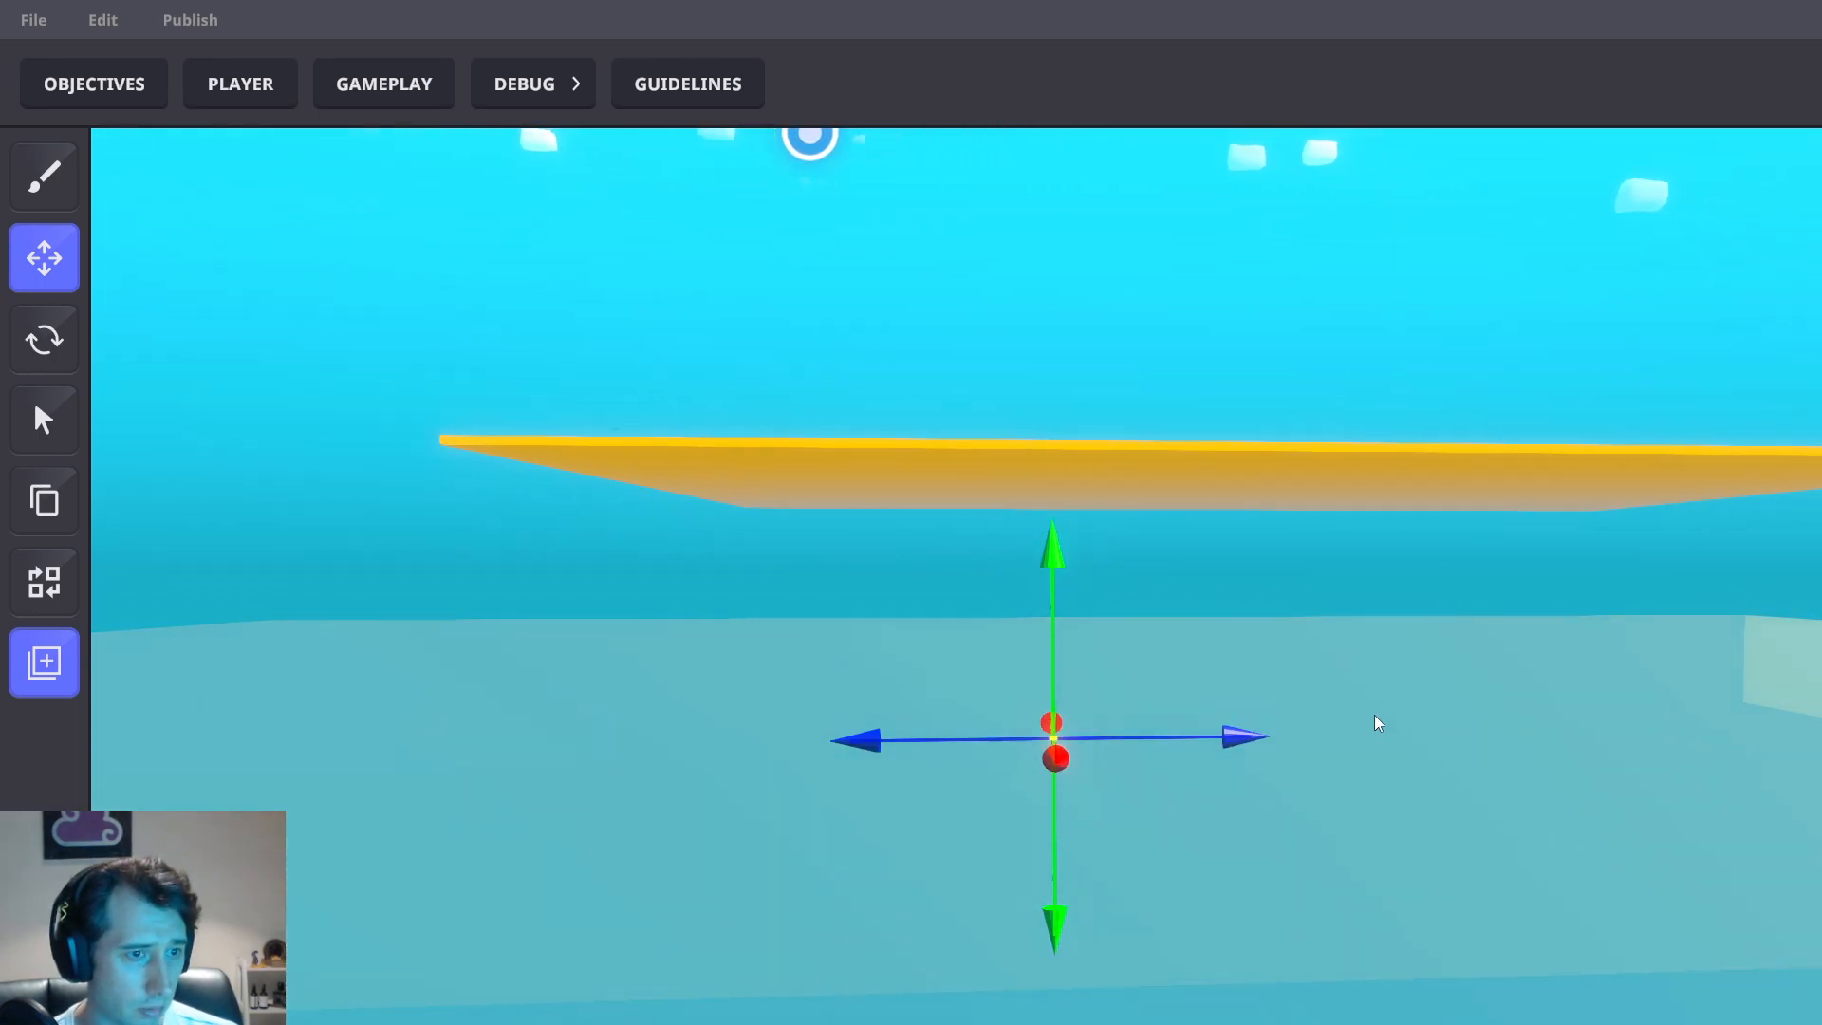
pyautogui.moveTo(1515, 714); pyautogui.dragTo(1517, 696, button='middle')
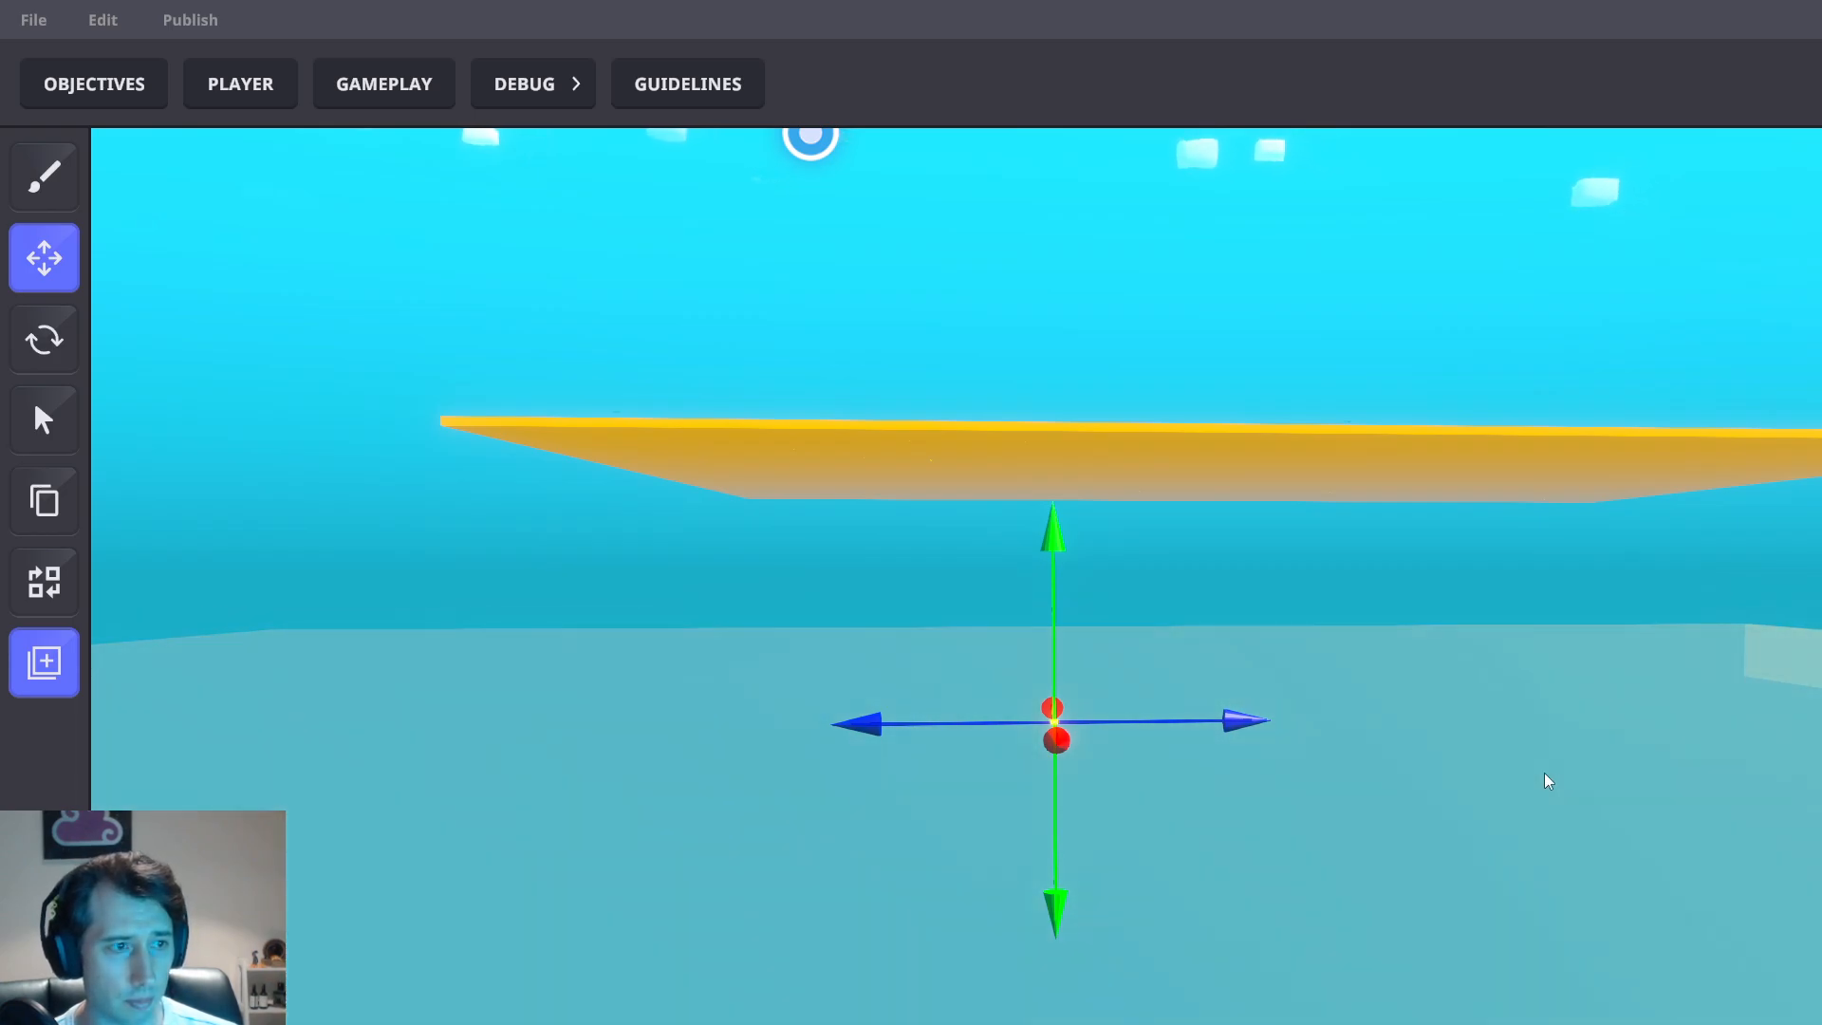
pyautogui.moveTo(1545, 773); pyautogui.dragTo(1808, 771, button='right')
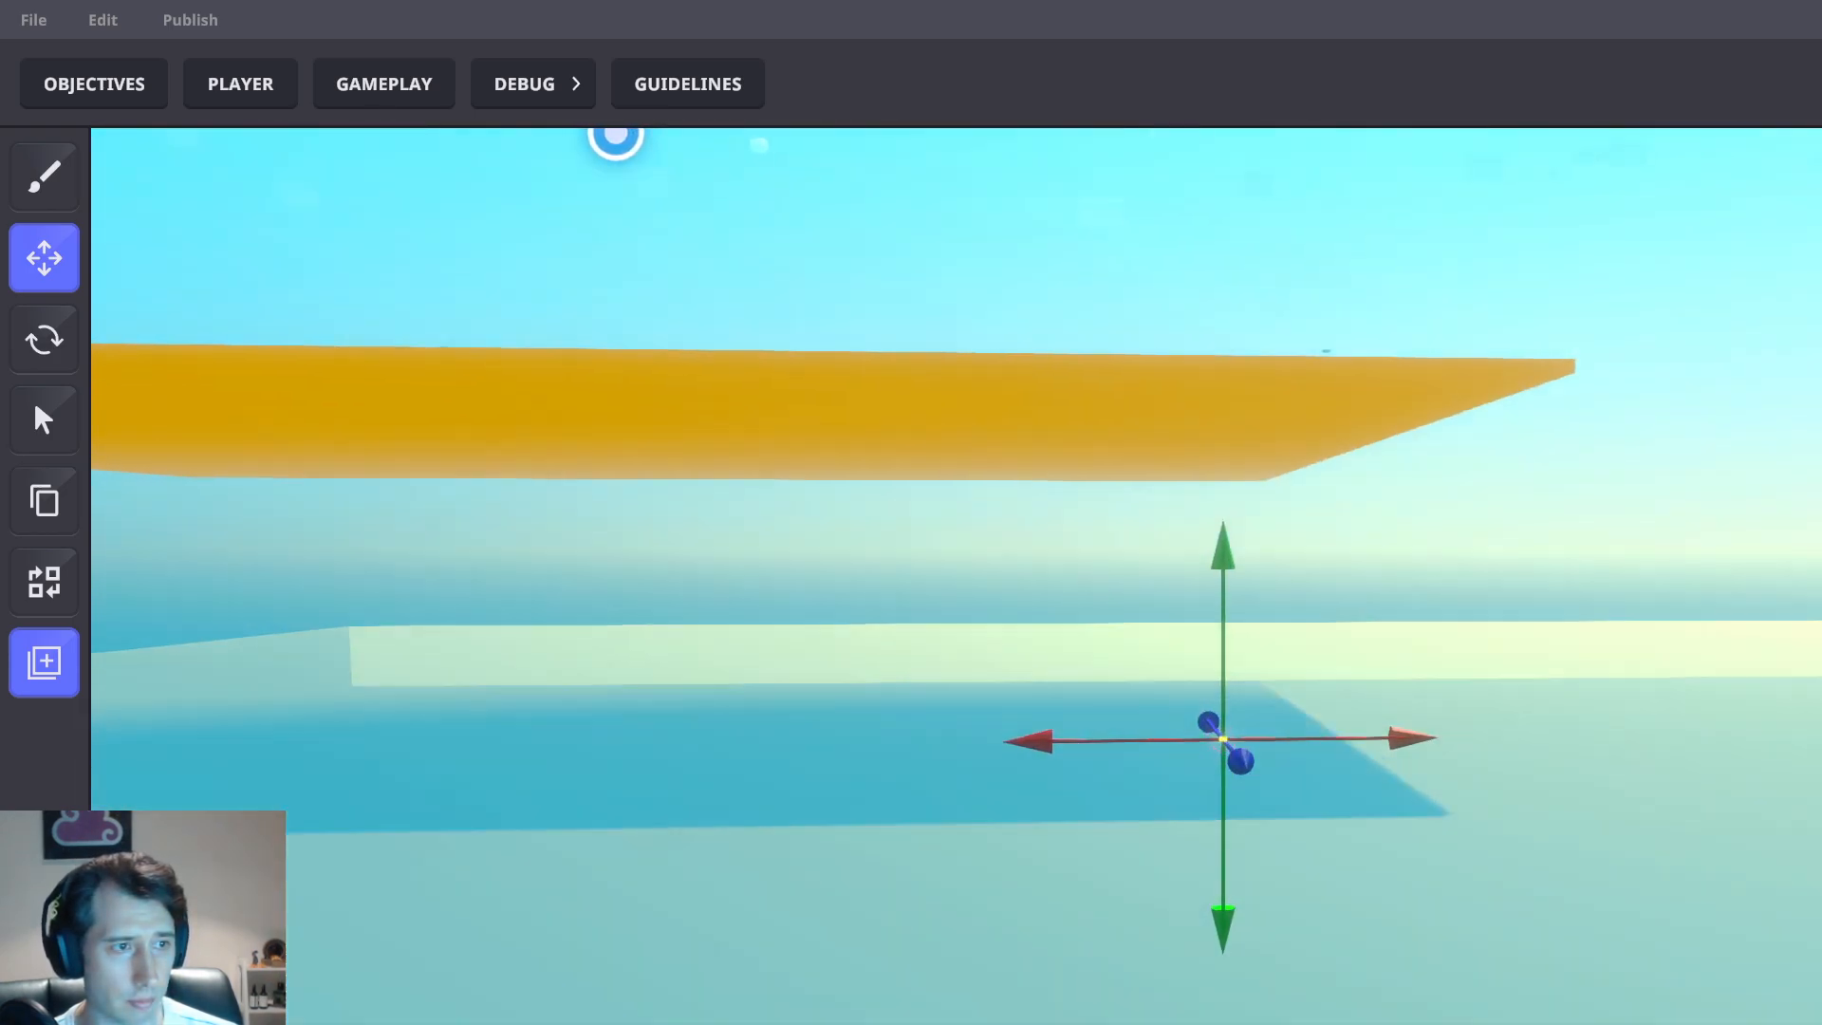
pyautogui.moveTo(1623, 765); pyautogui.dragTo(1505, 812, button='right')
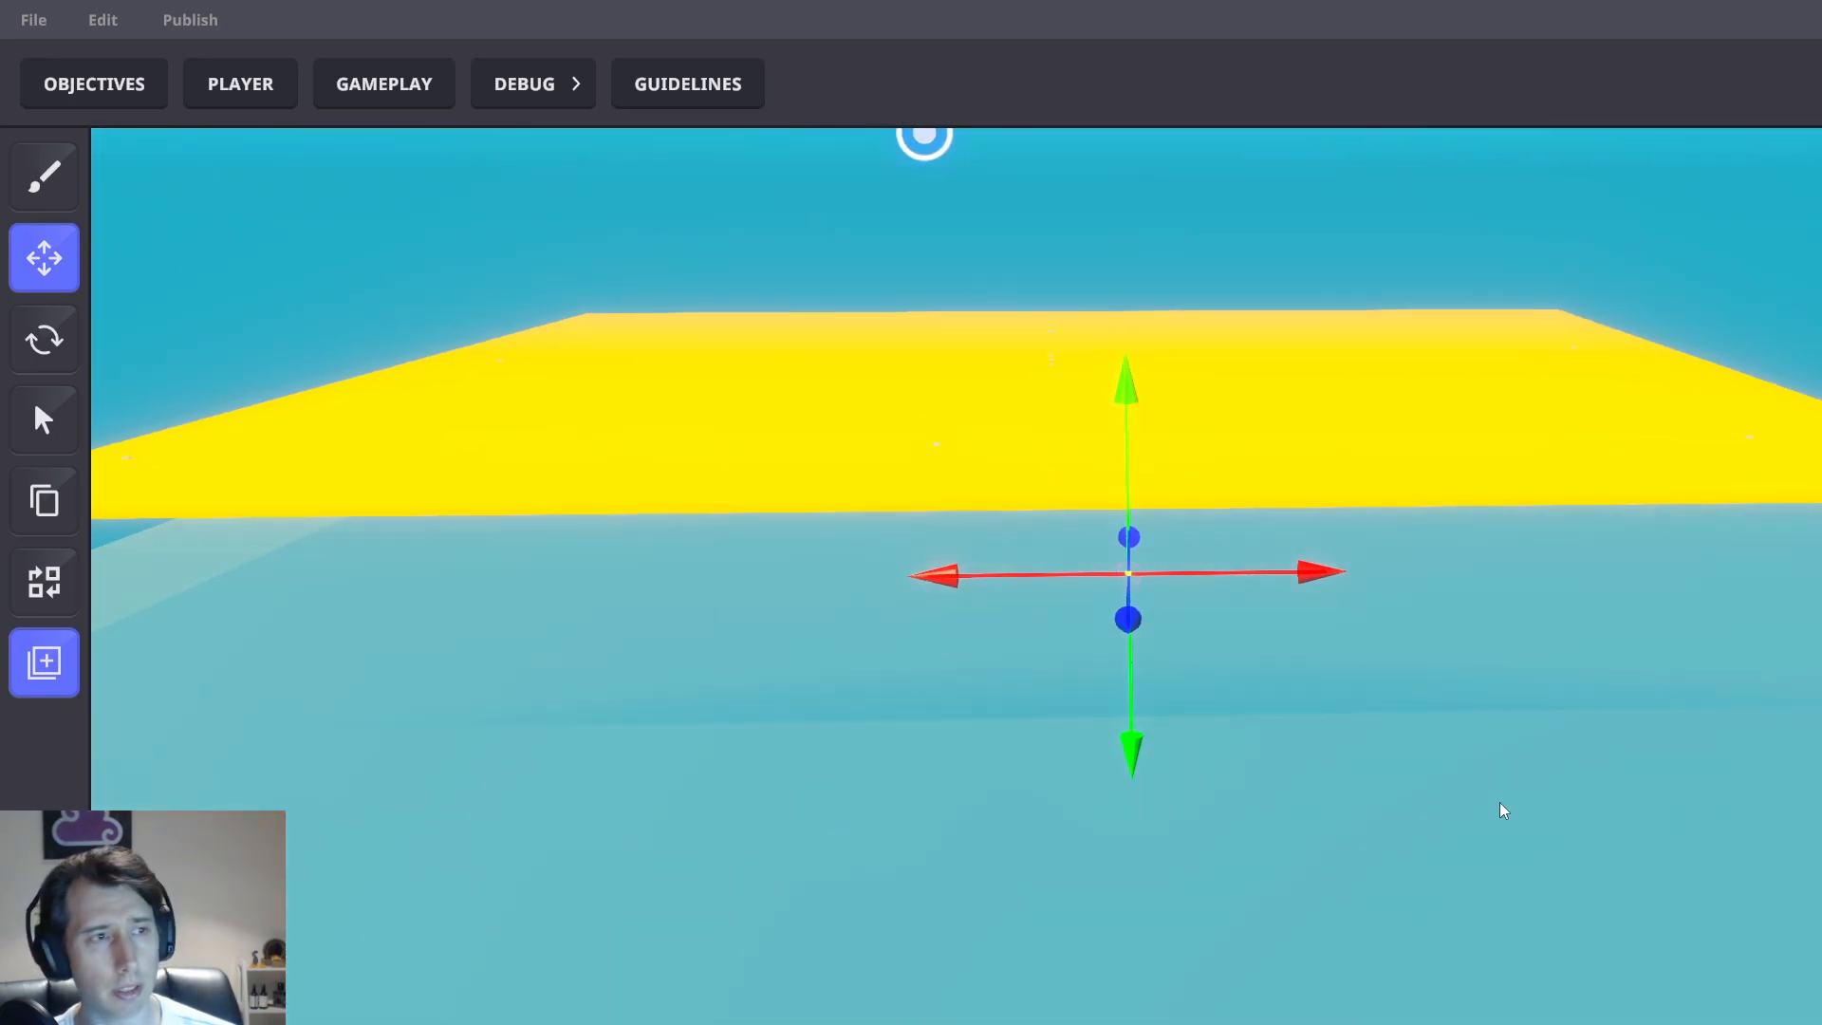
pyautogui.click(949, 780)
pyautogui.moveTo(749, 752); pyautogui.dragTo(508, 320, button='right')
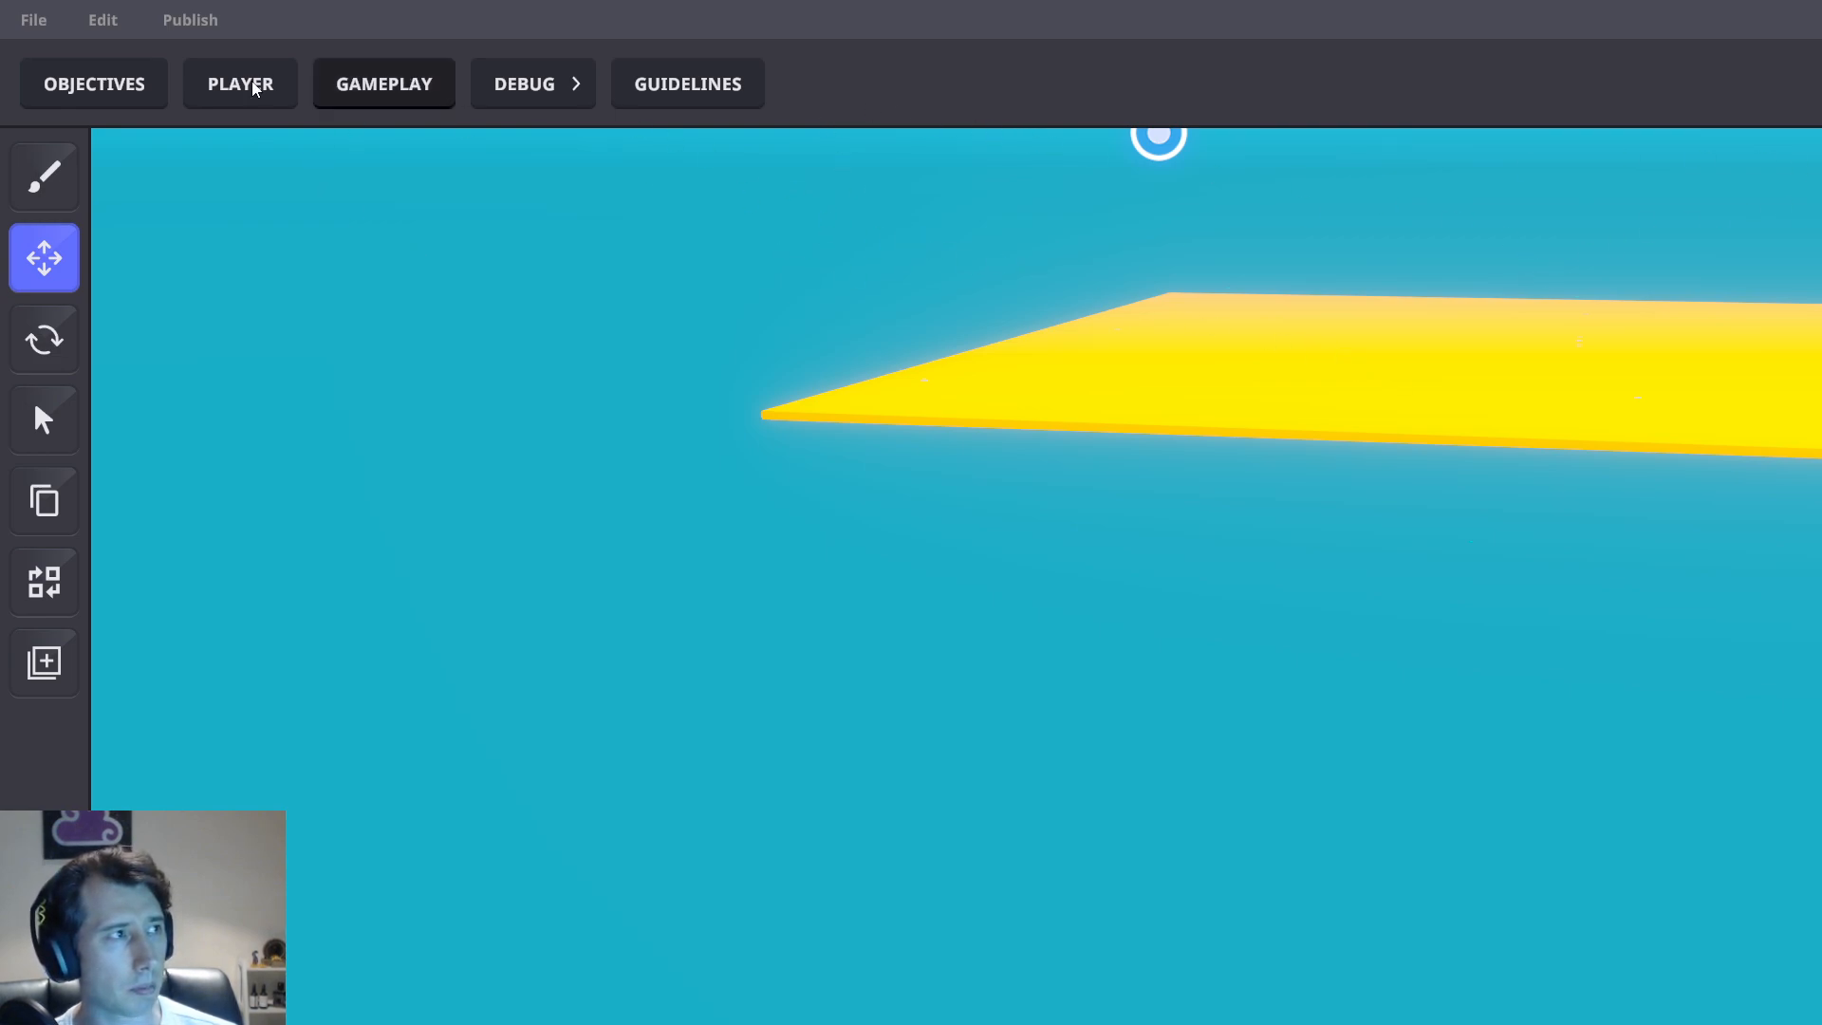
pyautogui.click(439, 99)
pyautogui.press('Escape')
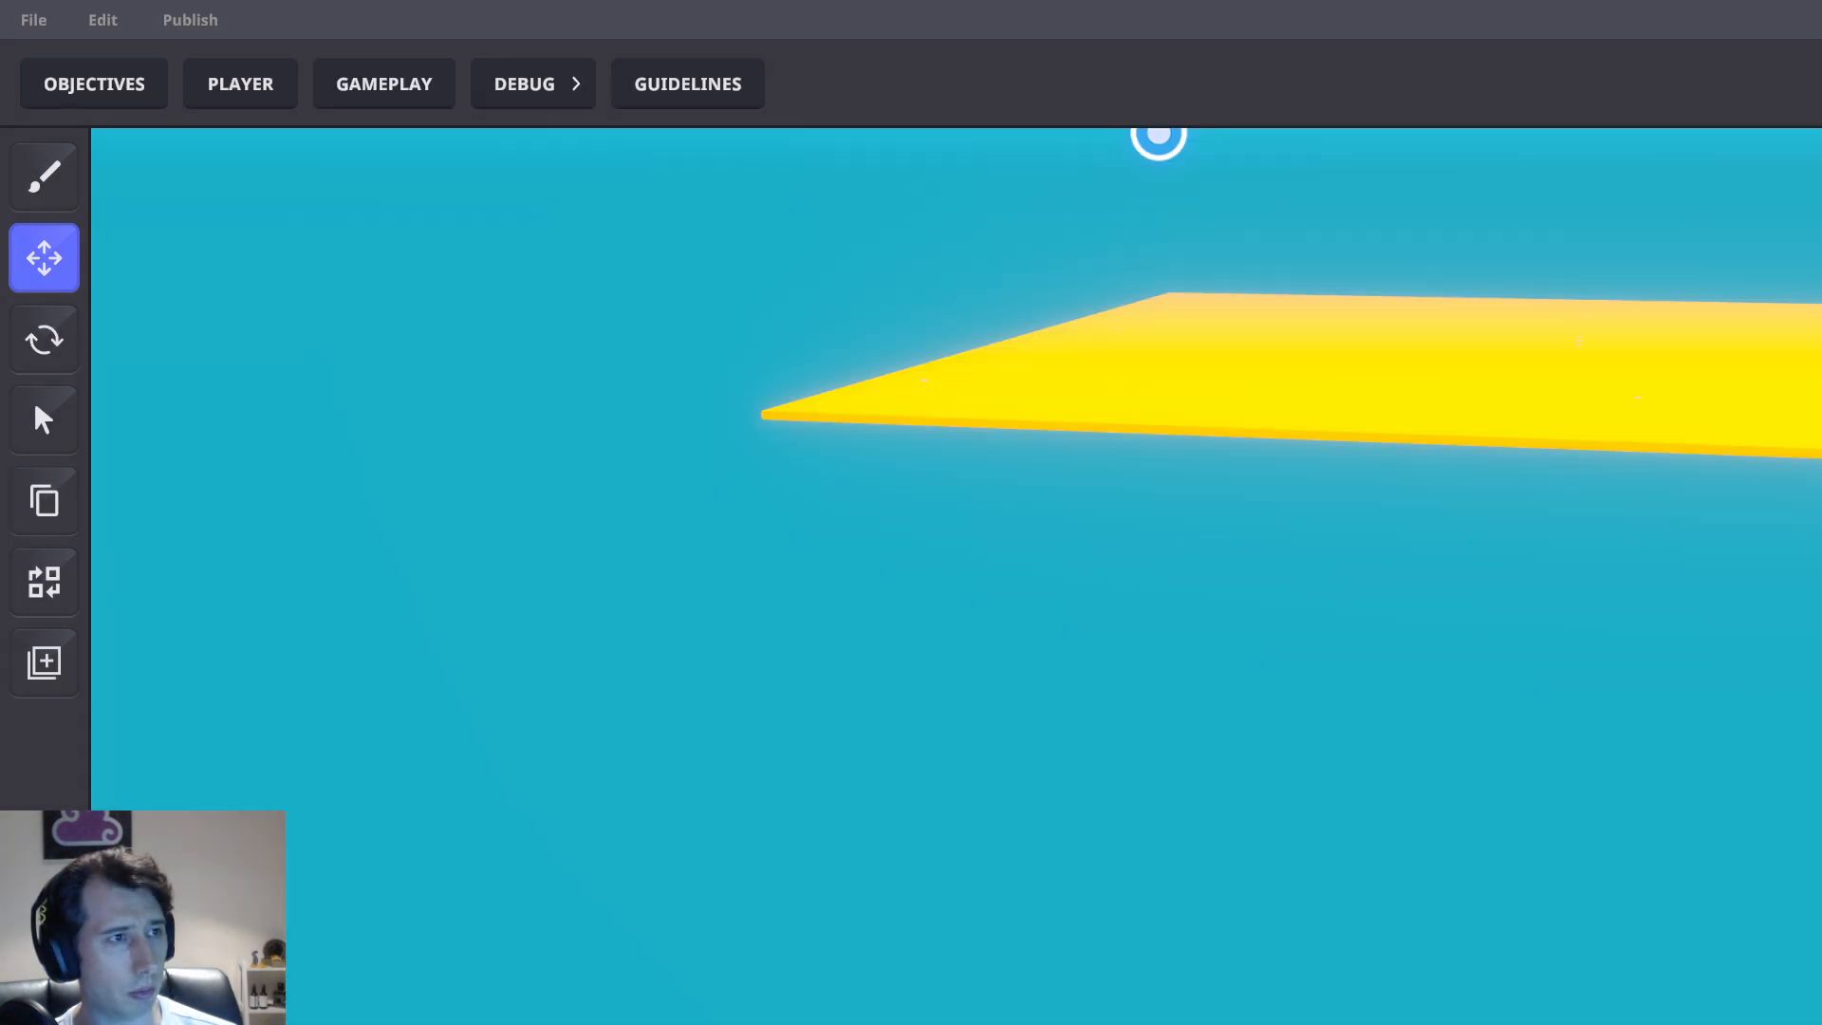
# Reselect the trigger volume object and check the volume's extent and depth below the arena
pyautogui.moveTo(1637, 470); pyautogui.dragTo(1113, 436, button='right')
pyautogui.moveTo(1093, 432); pyautogui.dragTo(1306, 577)
pyautogui.moveTo(1306, 577); pyautogui.dragTo(1352, 562, button='right')
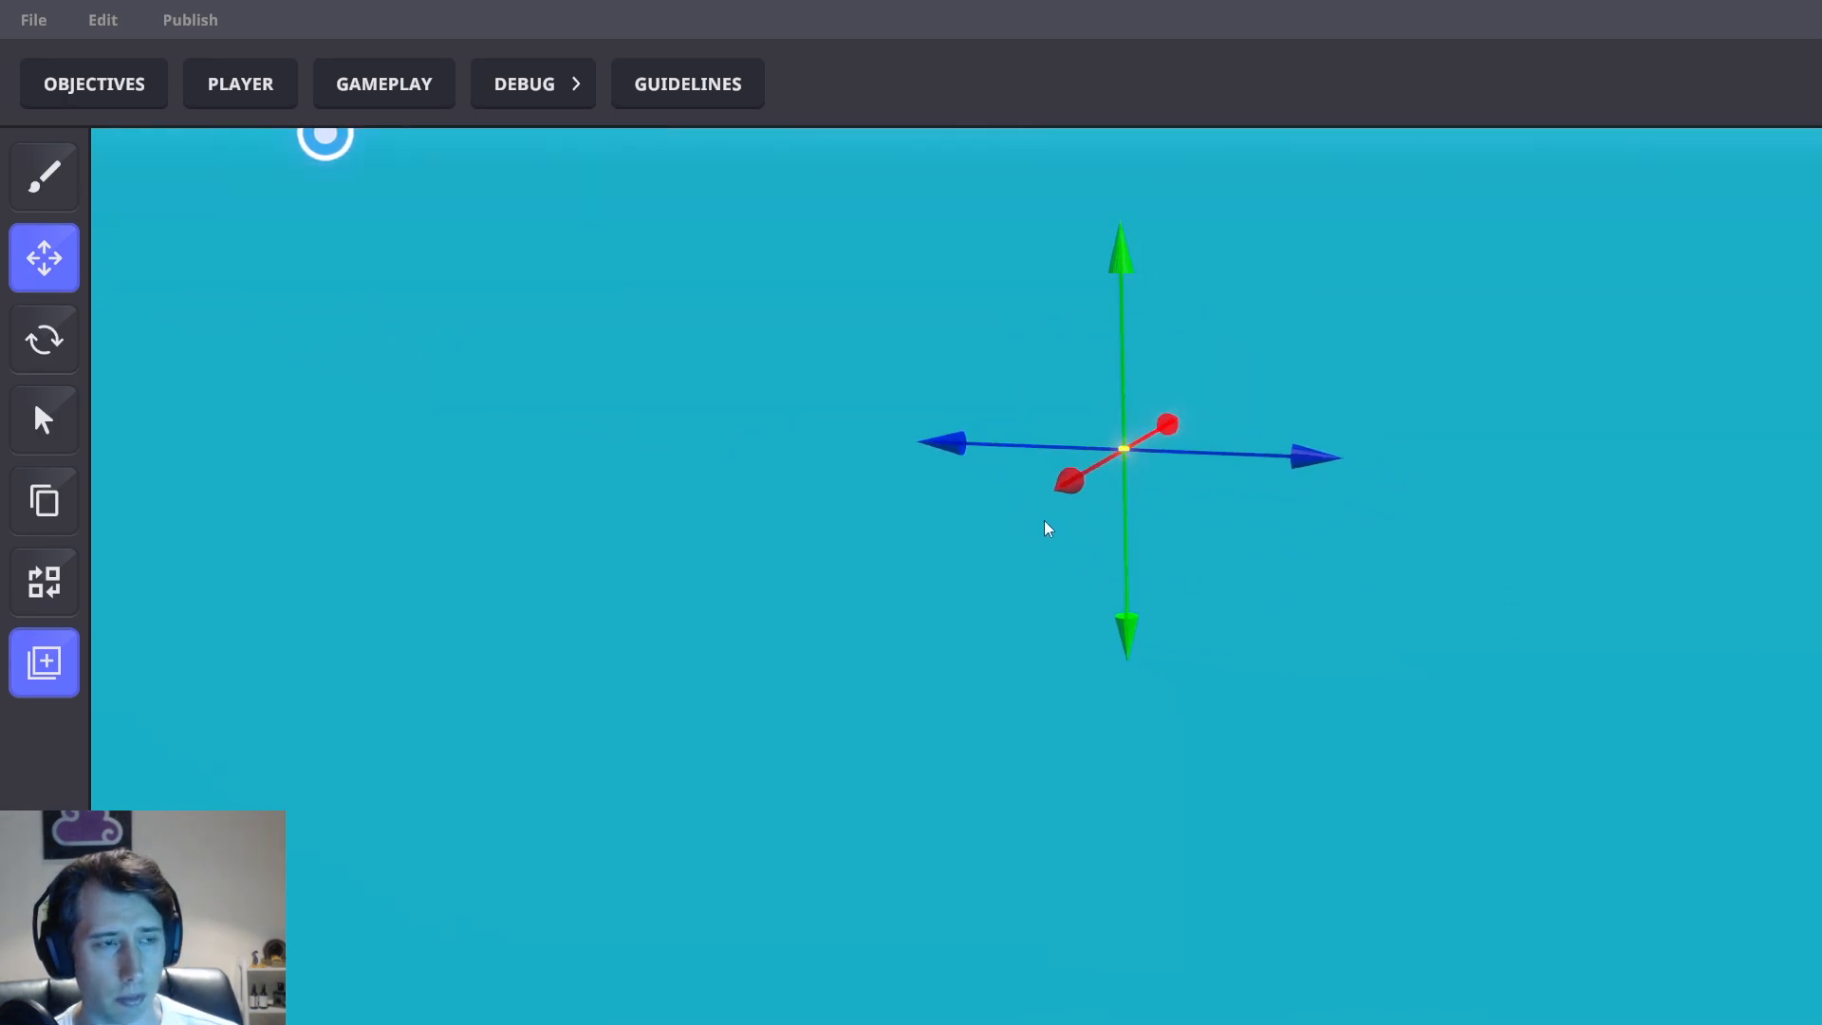
pyautogui.click(874, 525)
pyautogui.moveTo(874, 525); pyautogui.dragTo(1420, 537, button='right')
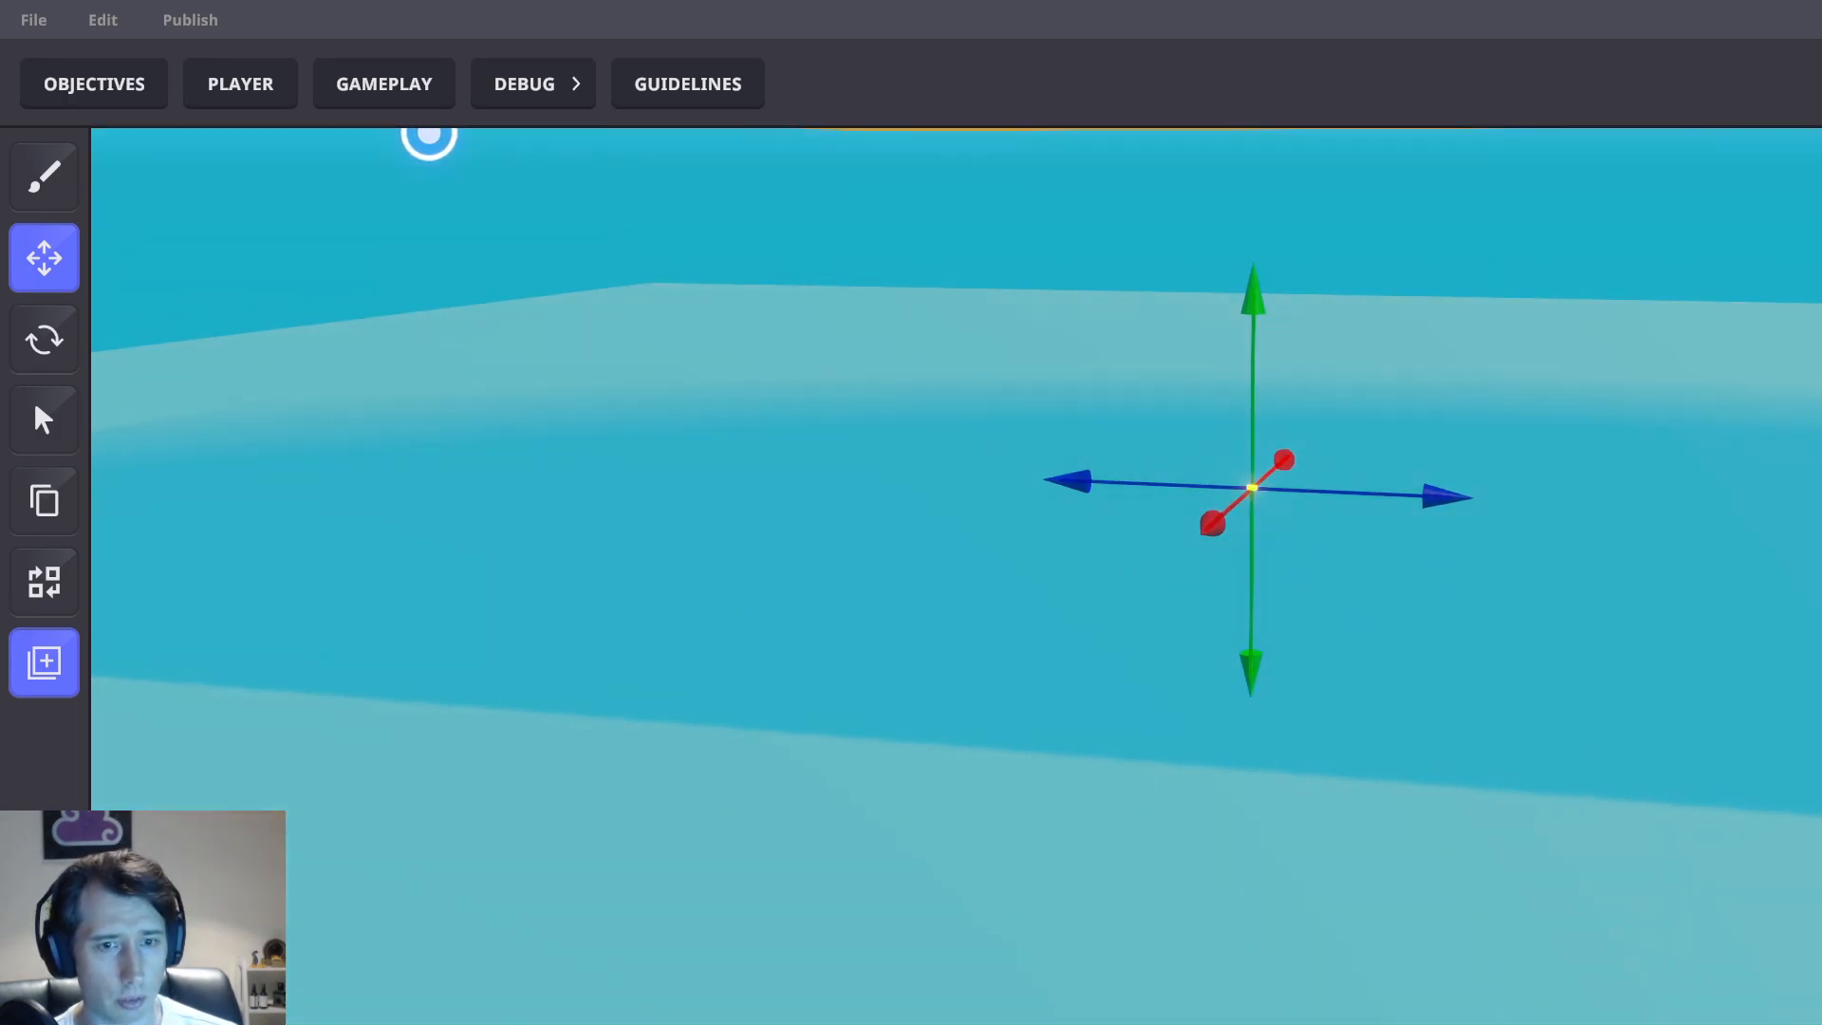
pyautogui.moveTo(1807, 770); pyautogui.dragTo(1301, 664, button='right')
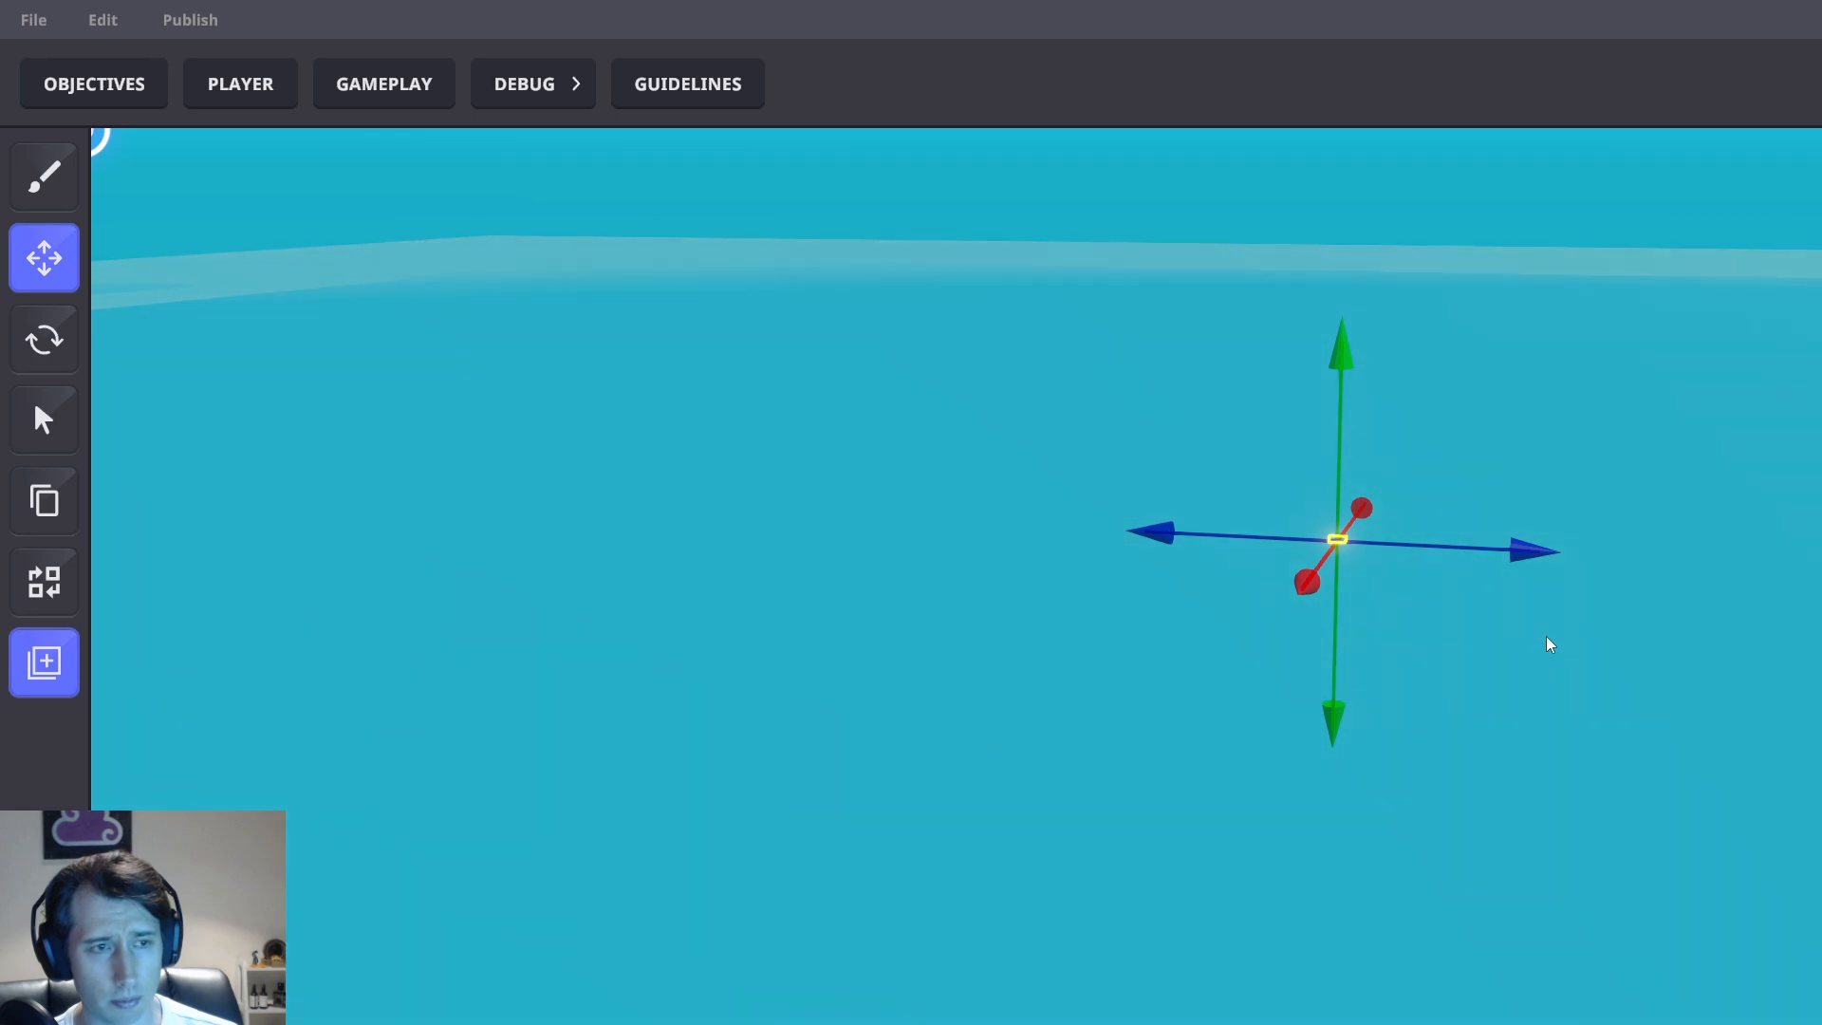
pyautogui.scroll(1, 1557, 628)
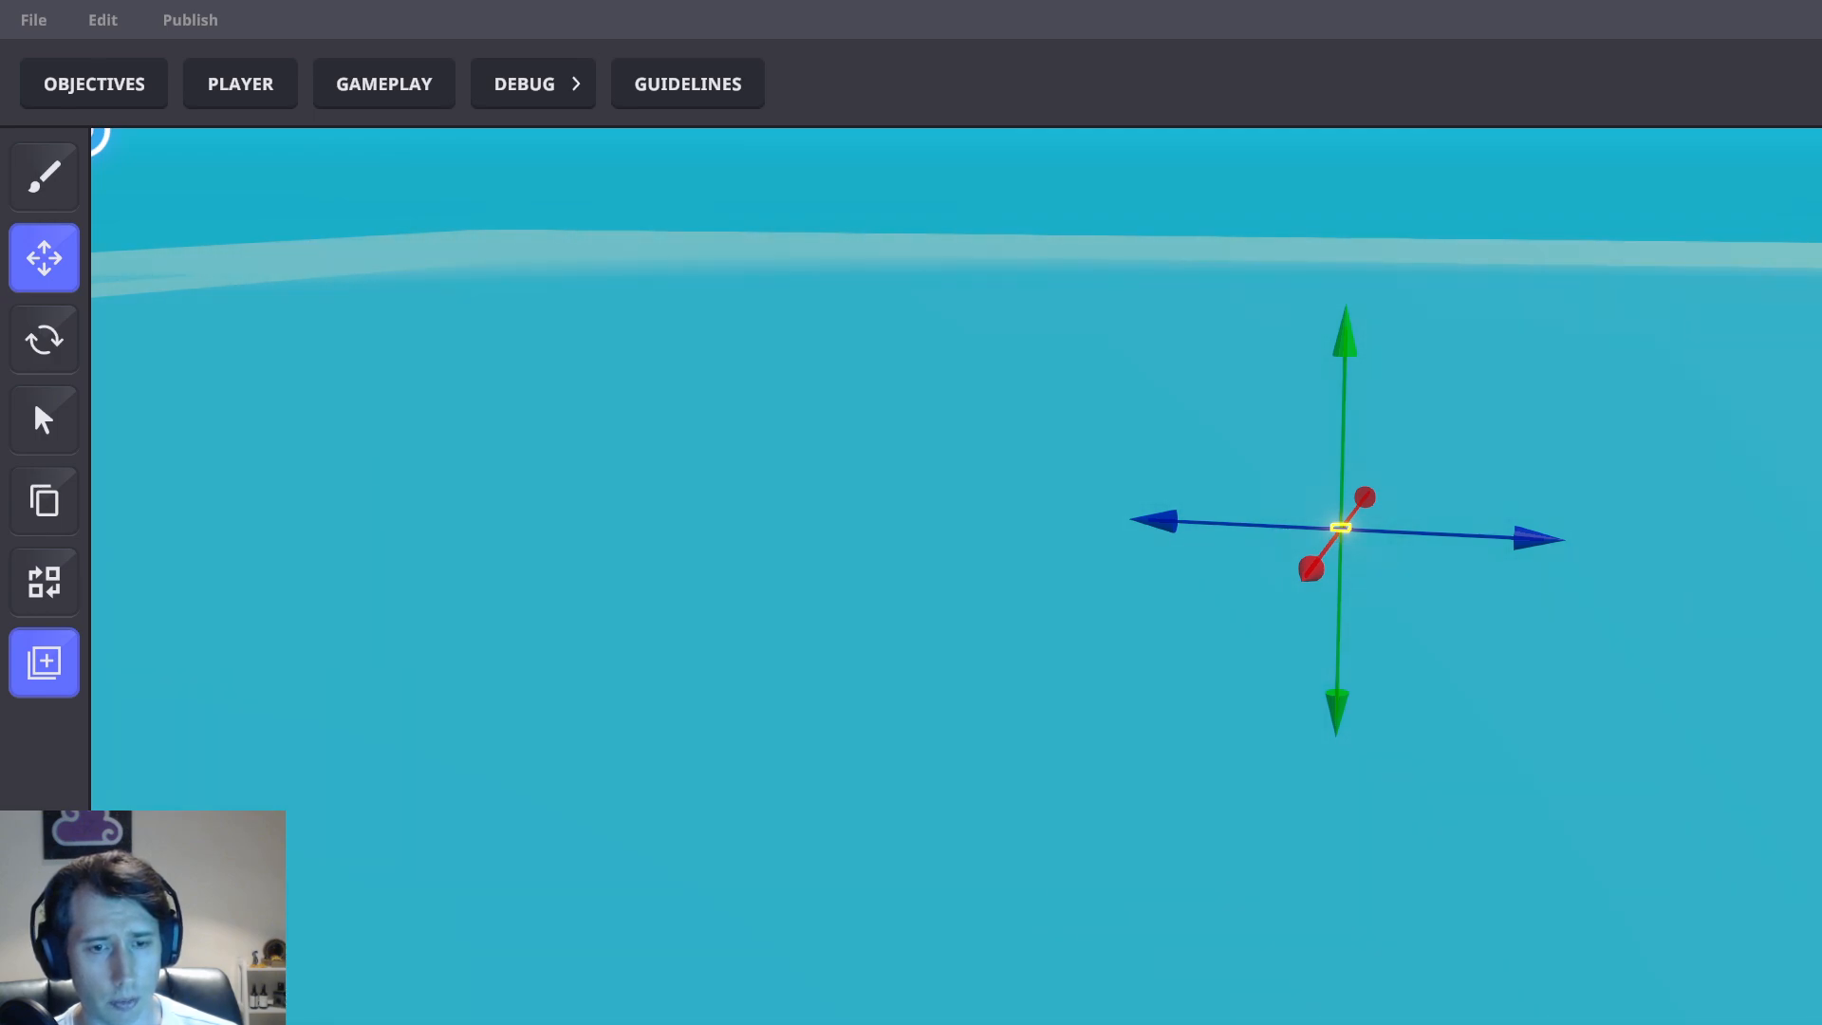
pyautogui.moveTo(1519, 672); pyautogui.dragTo(1293, 490, button='right')
pyautogui.moveTo(1188, 423); pyautogui.dragTo(1274, 492, button='right')
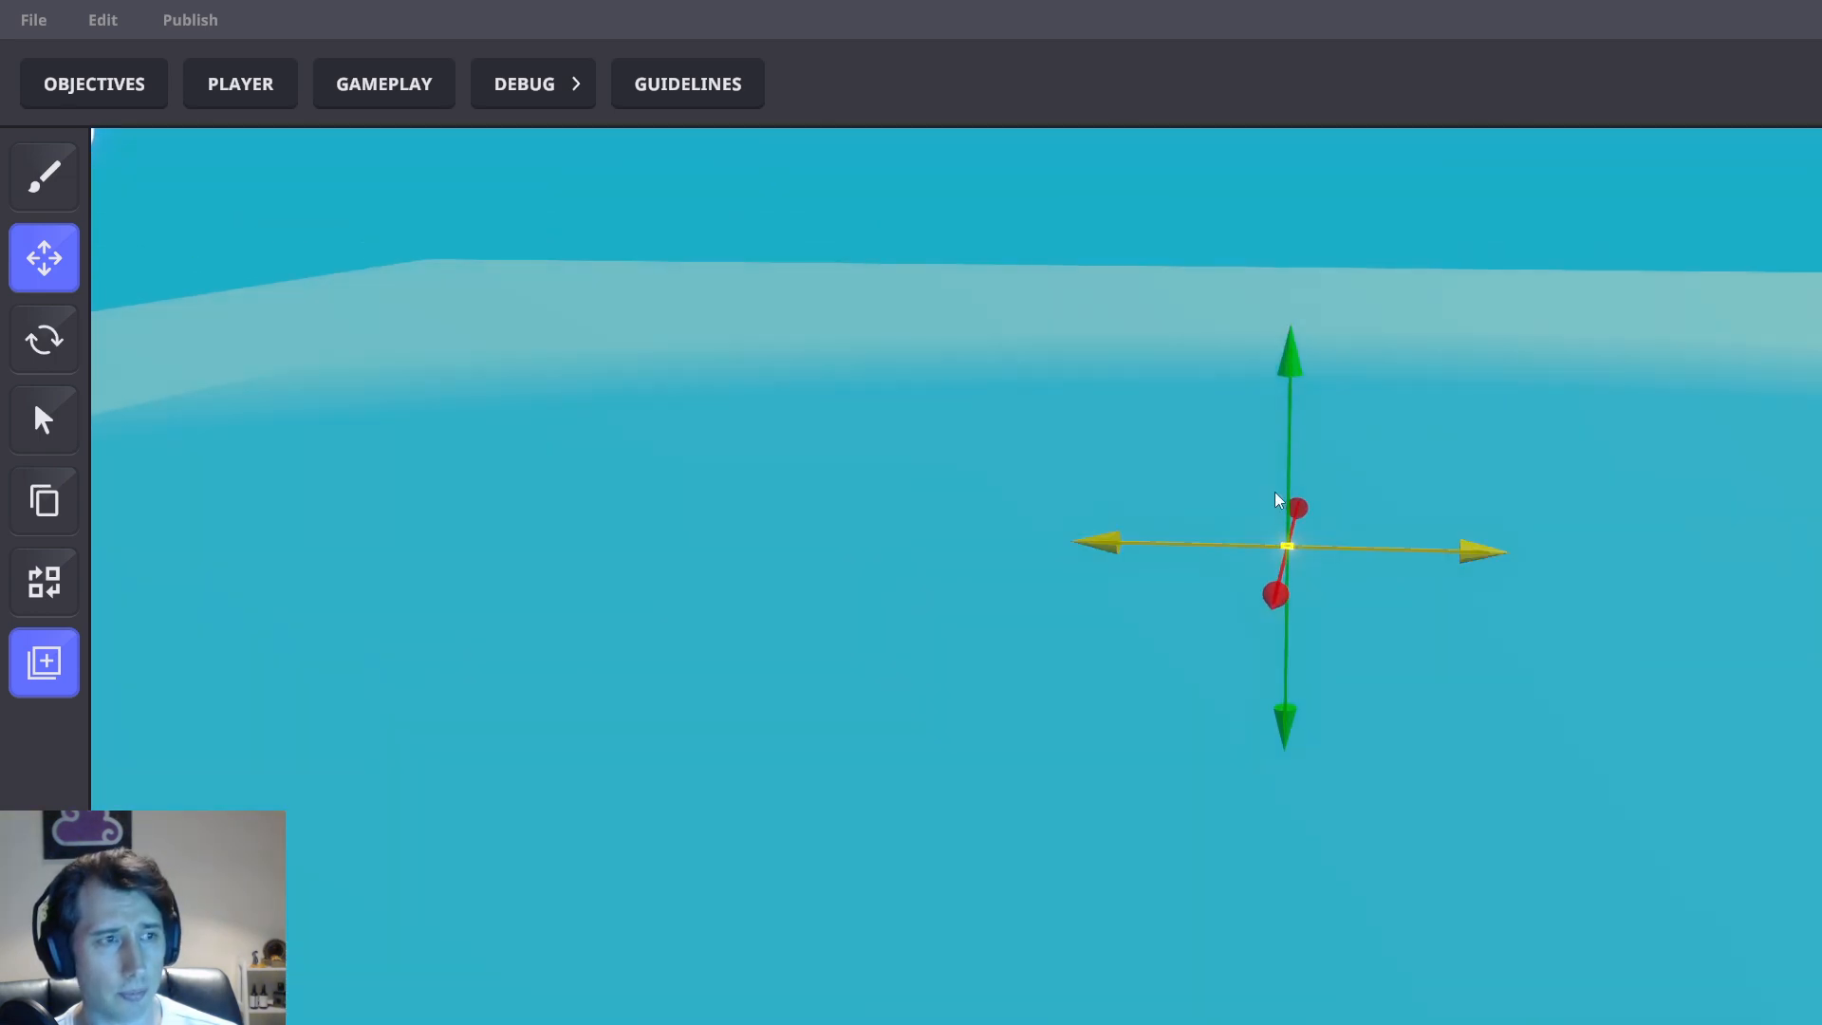
pyautogui.click(1119, 272)
pyautogui.moveTo(1119, 272); pyautogui.dragTo(994, 509, button='right')
# Add the [MP] Health component to the player's Adventure/RPG controller
pyautogui.click(250, 76)
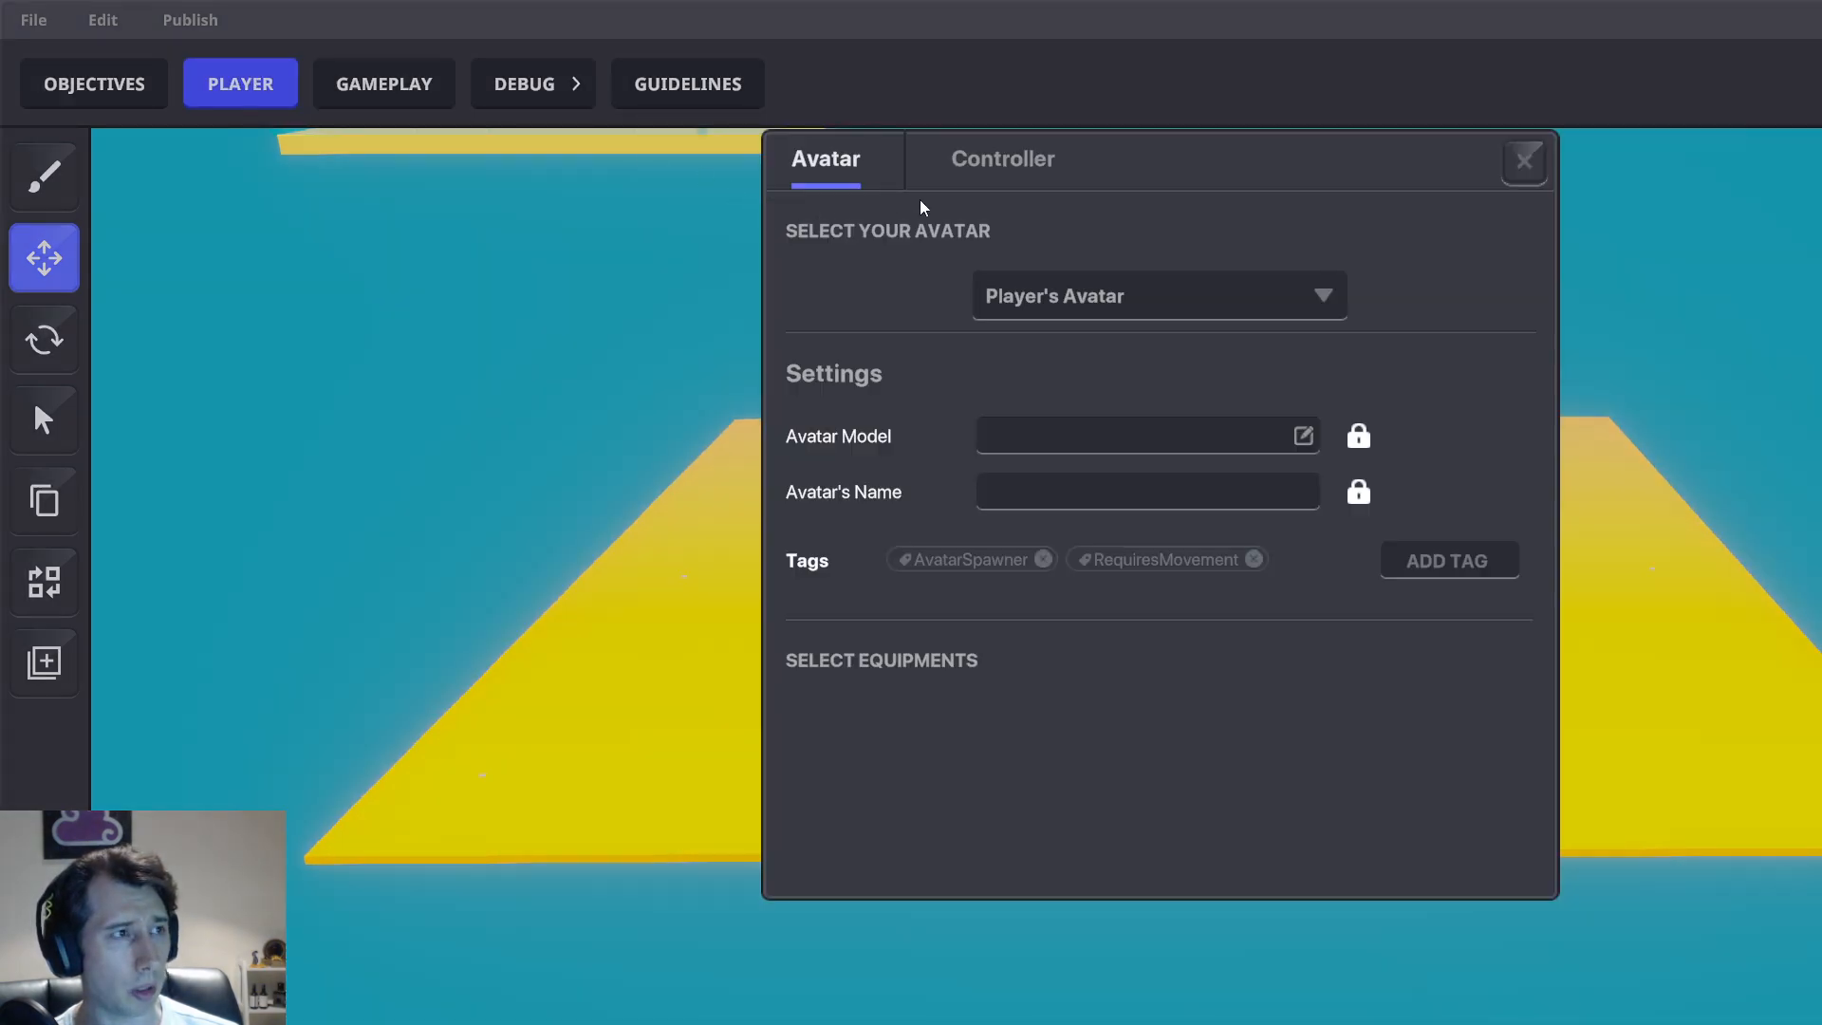
pyautogui.click(1006, 150)
pyautogui.click(1106, 351)
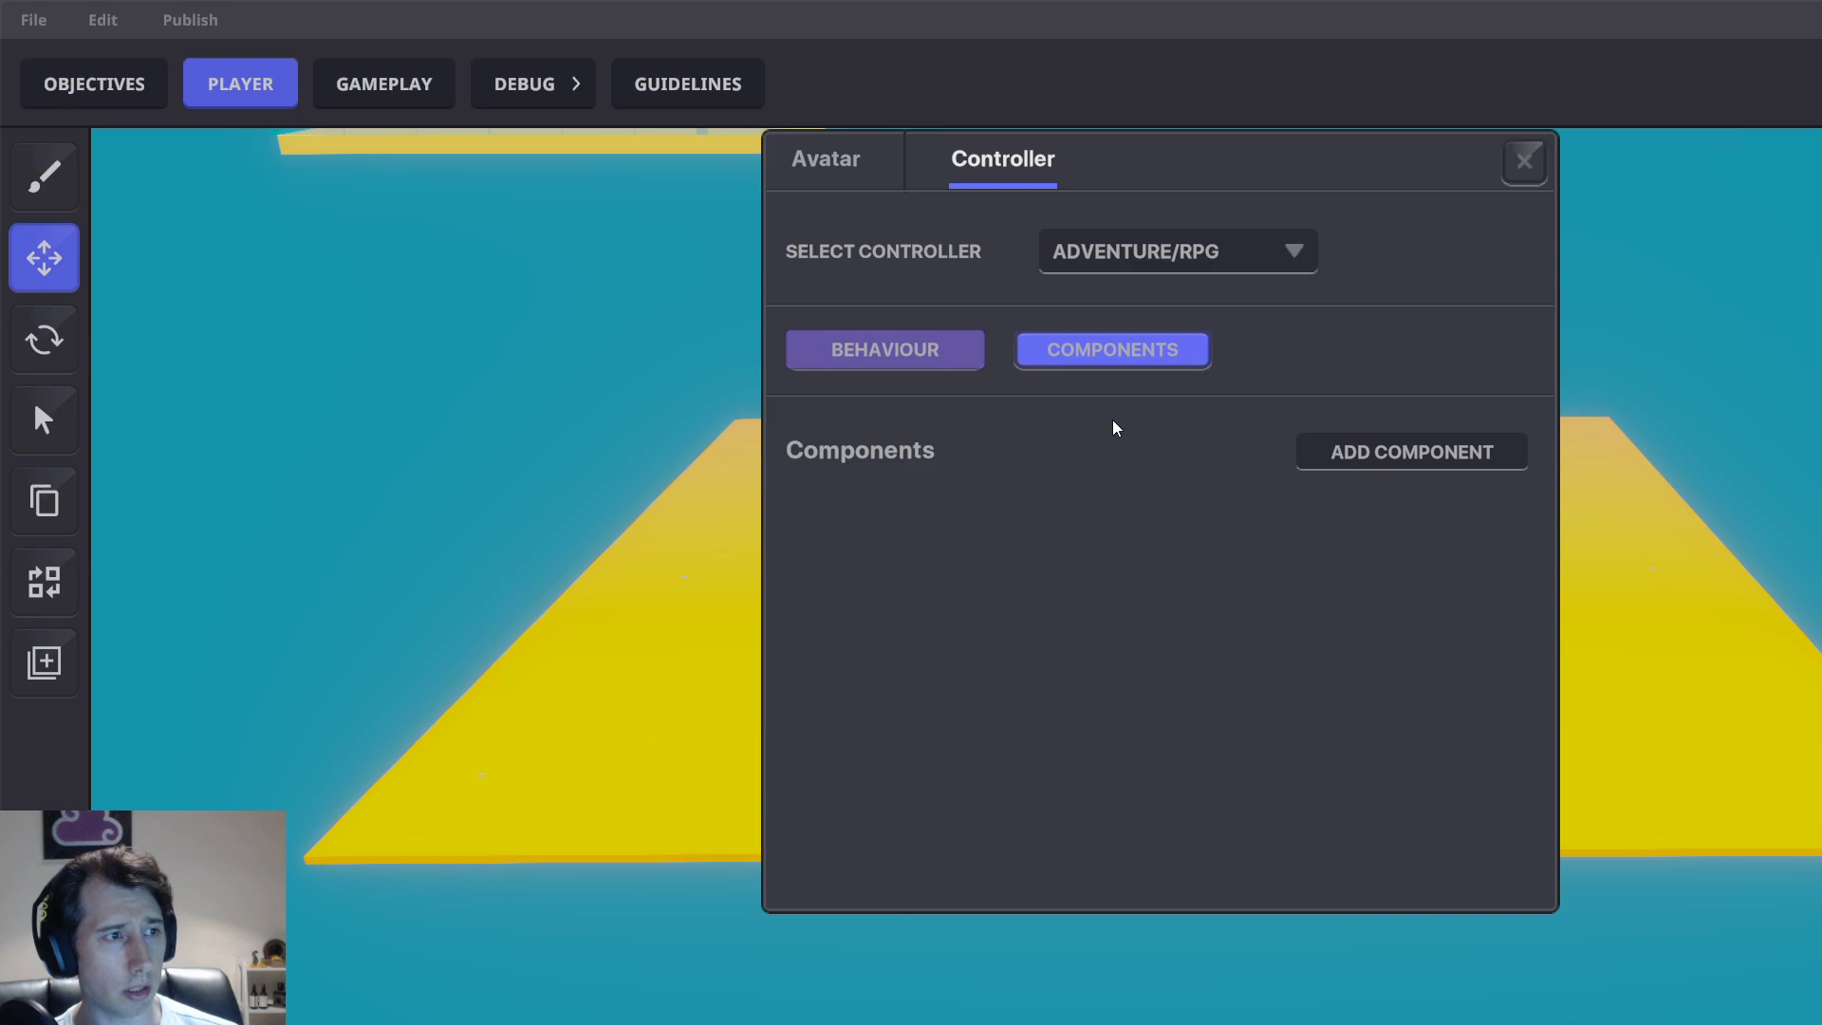
pyautogui.click(1376, 452)
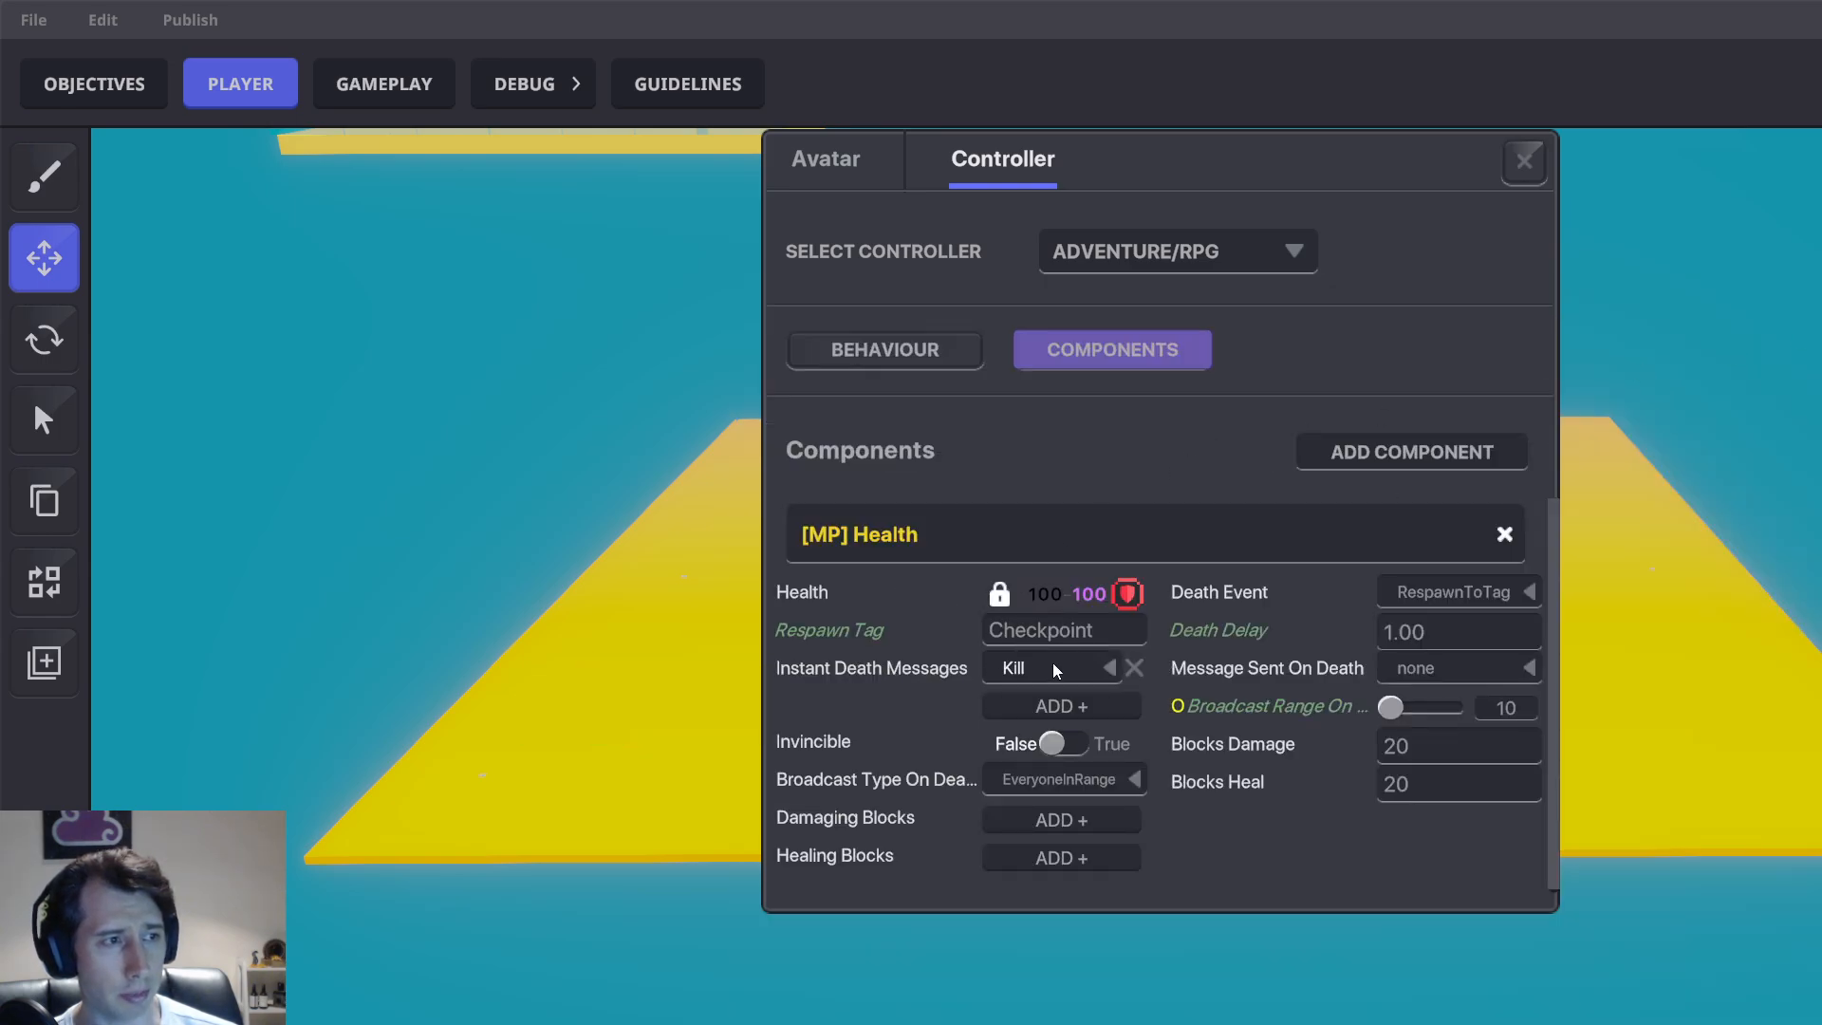
# Set the player Health component's instant death message to Death and save the game changes
pyautogui.click(1051, 662)
pyautogui.write('Death')
pyautogui.click(1068, 703)
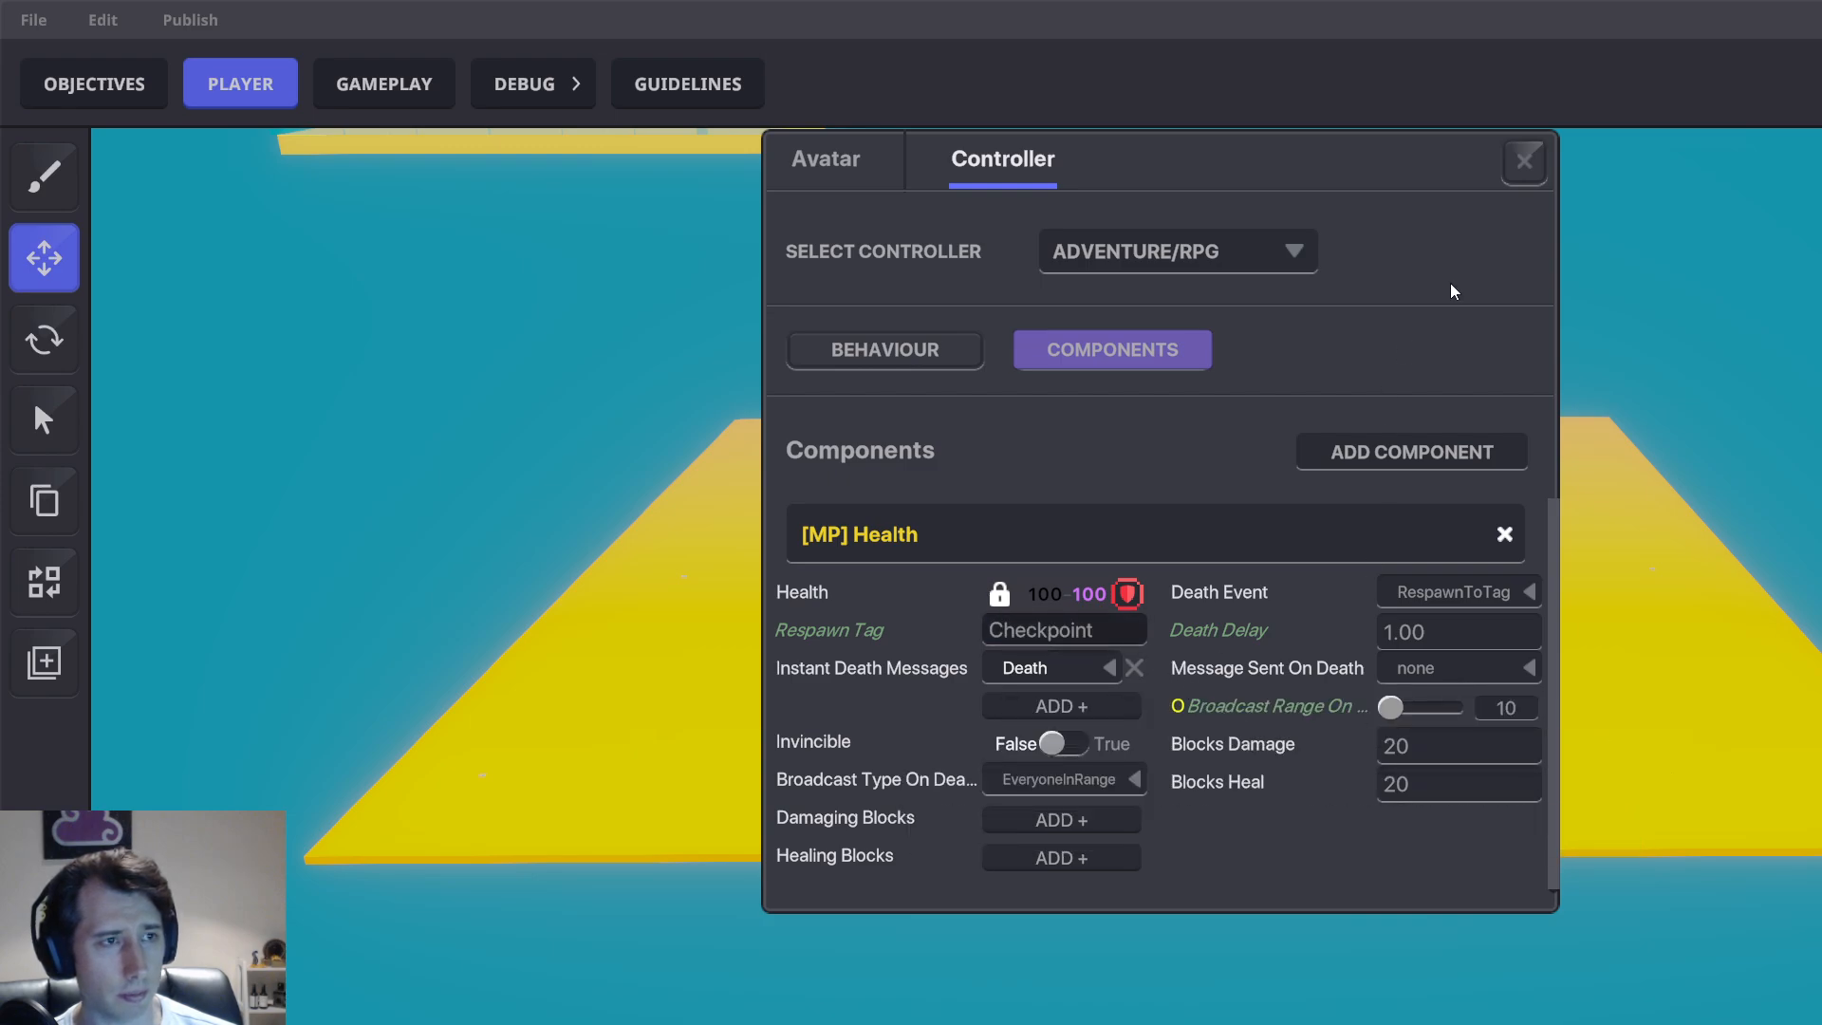
pyautogui.click(1524, 162)
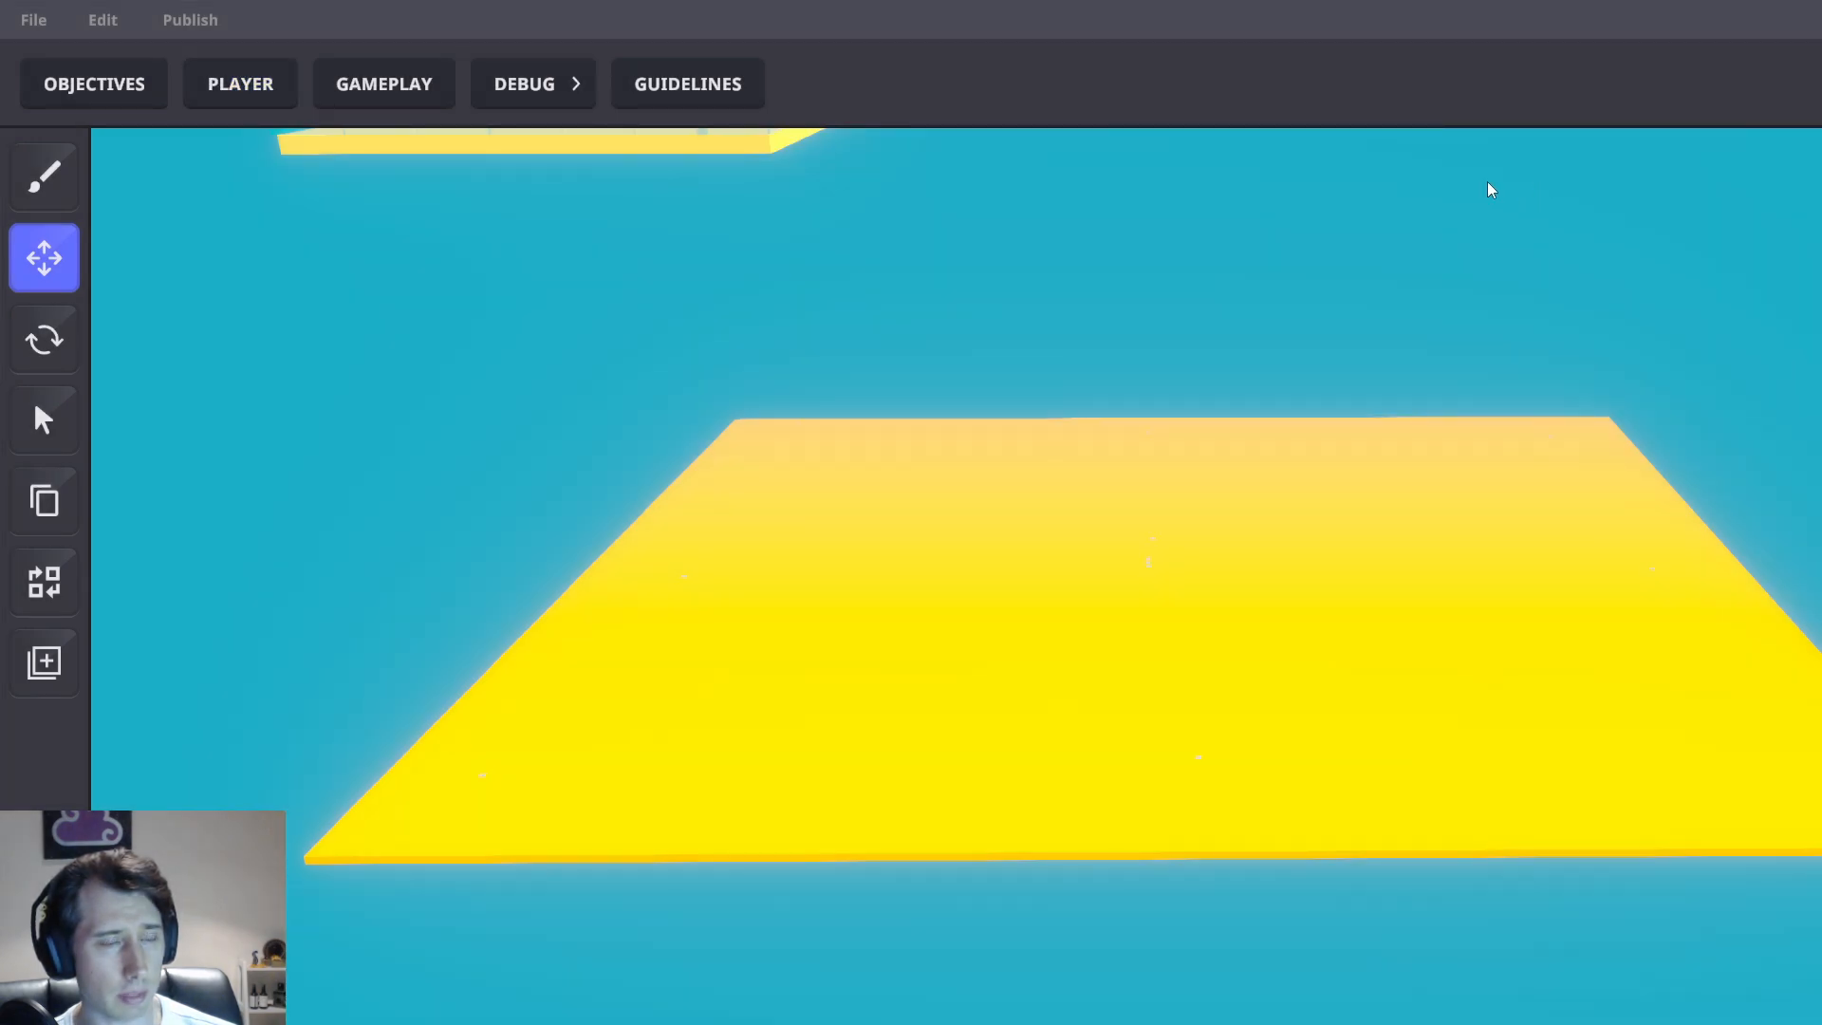
pyautogui.hotkey('ctrl', 's')
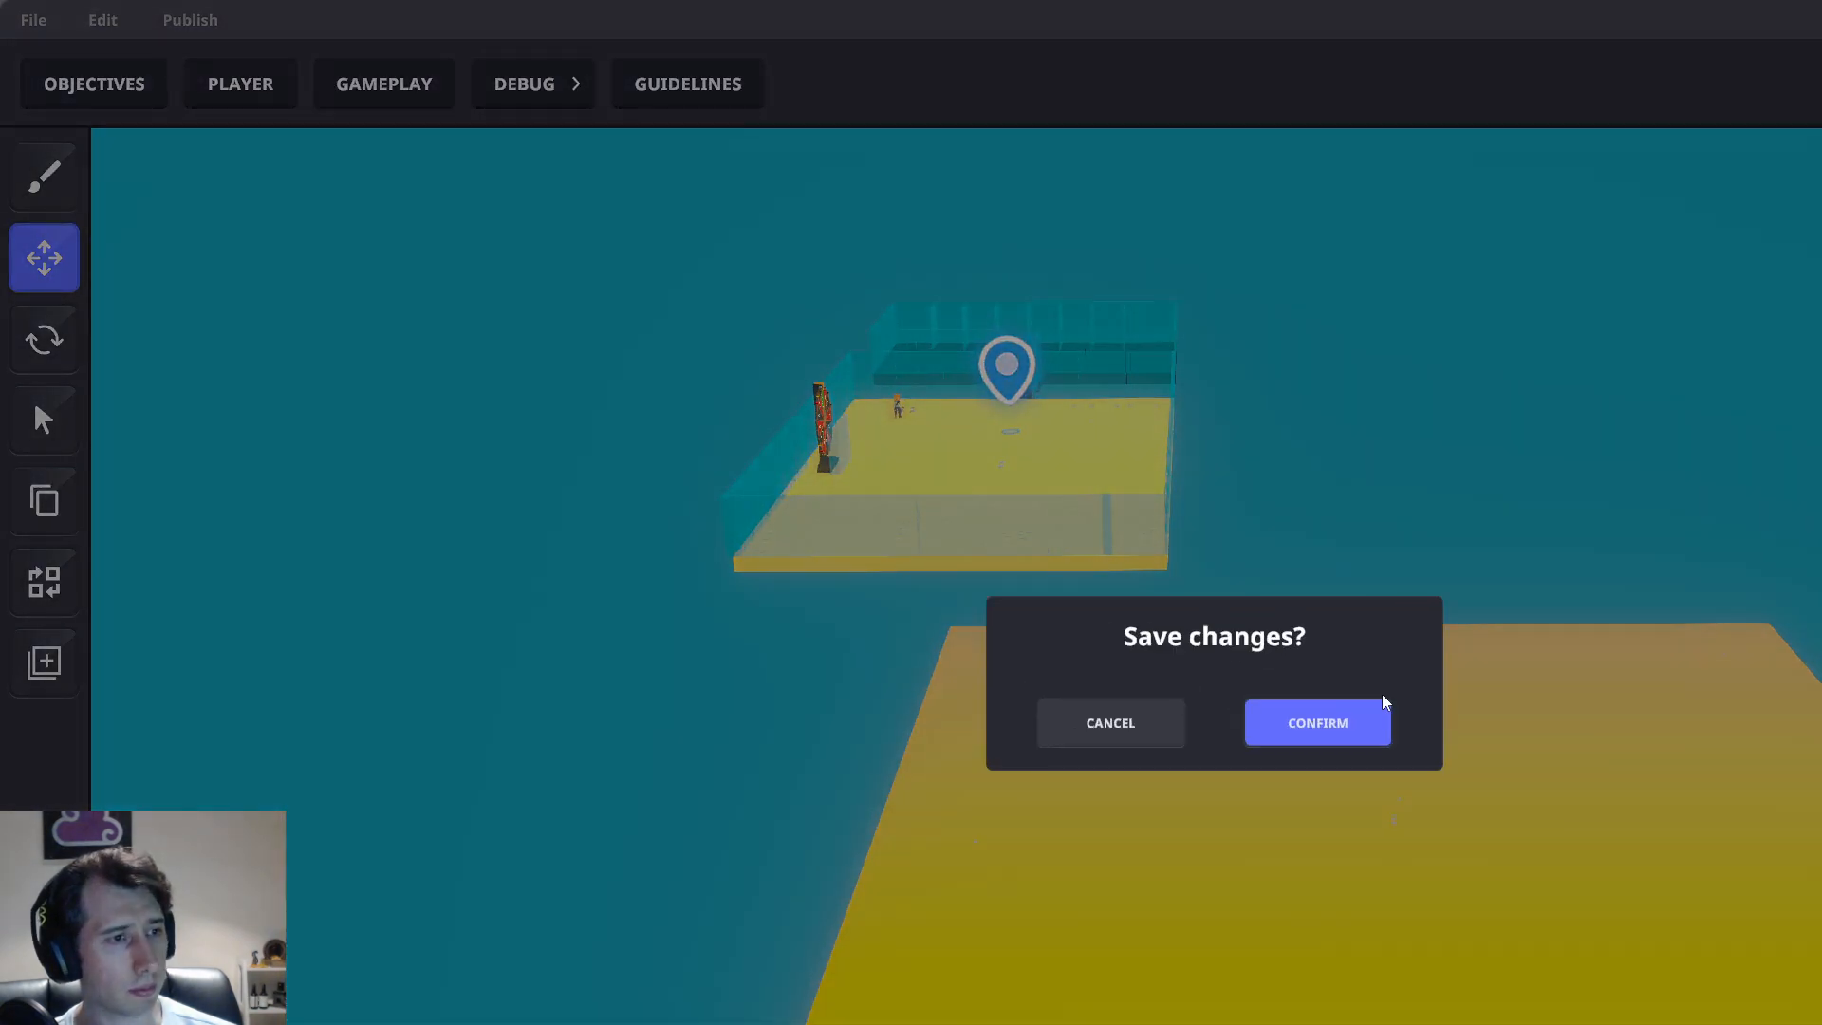
pyautogui.click(1350, 733)
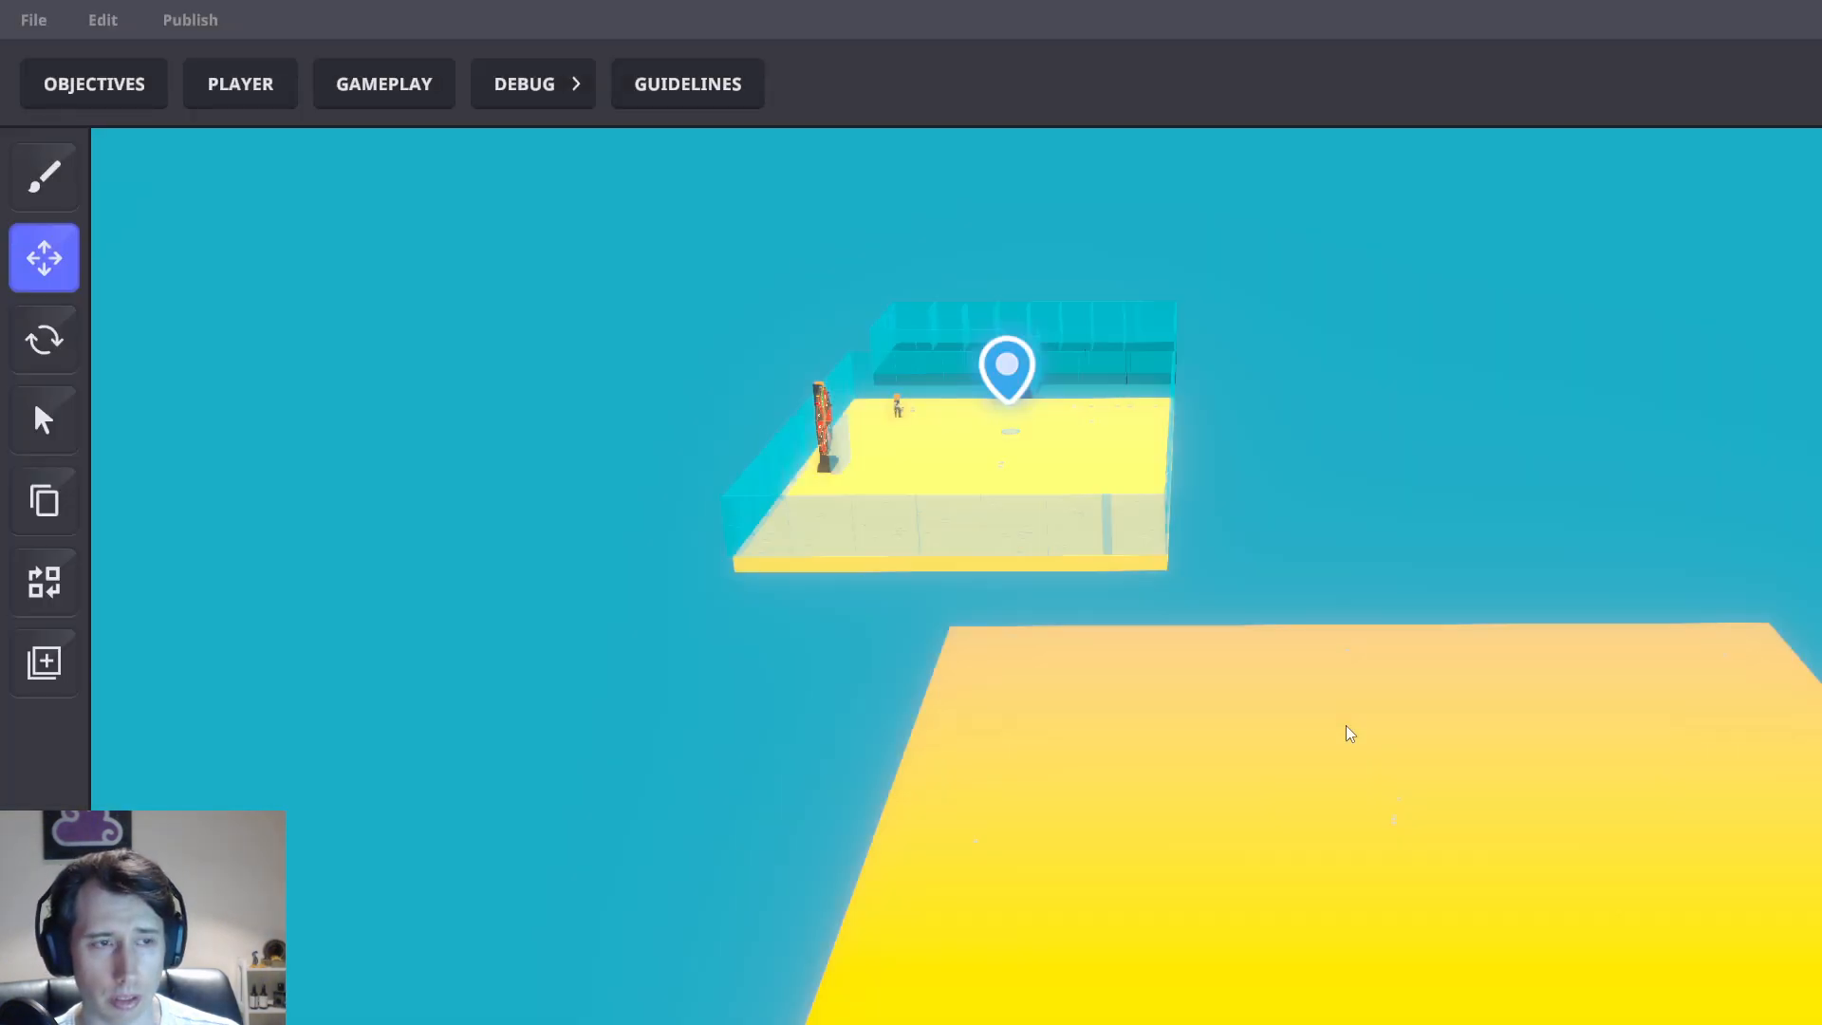
# Select the trigger volume object beneath the arena and view it up close
pyautogui.moveTo(1383, 807); pyautogui.dragTo(1457, 875, button='right')
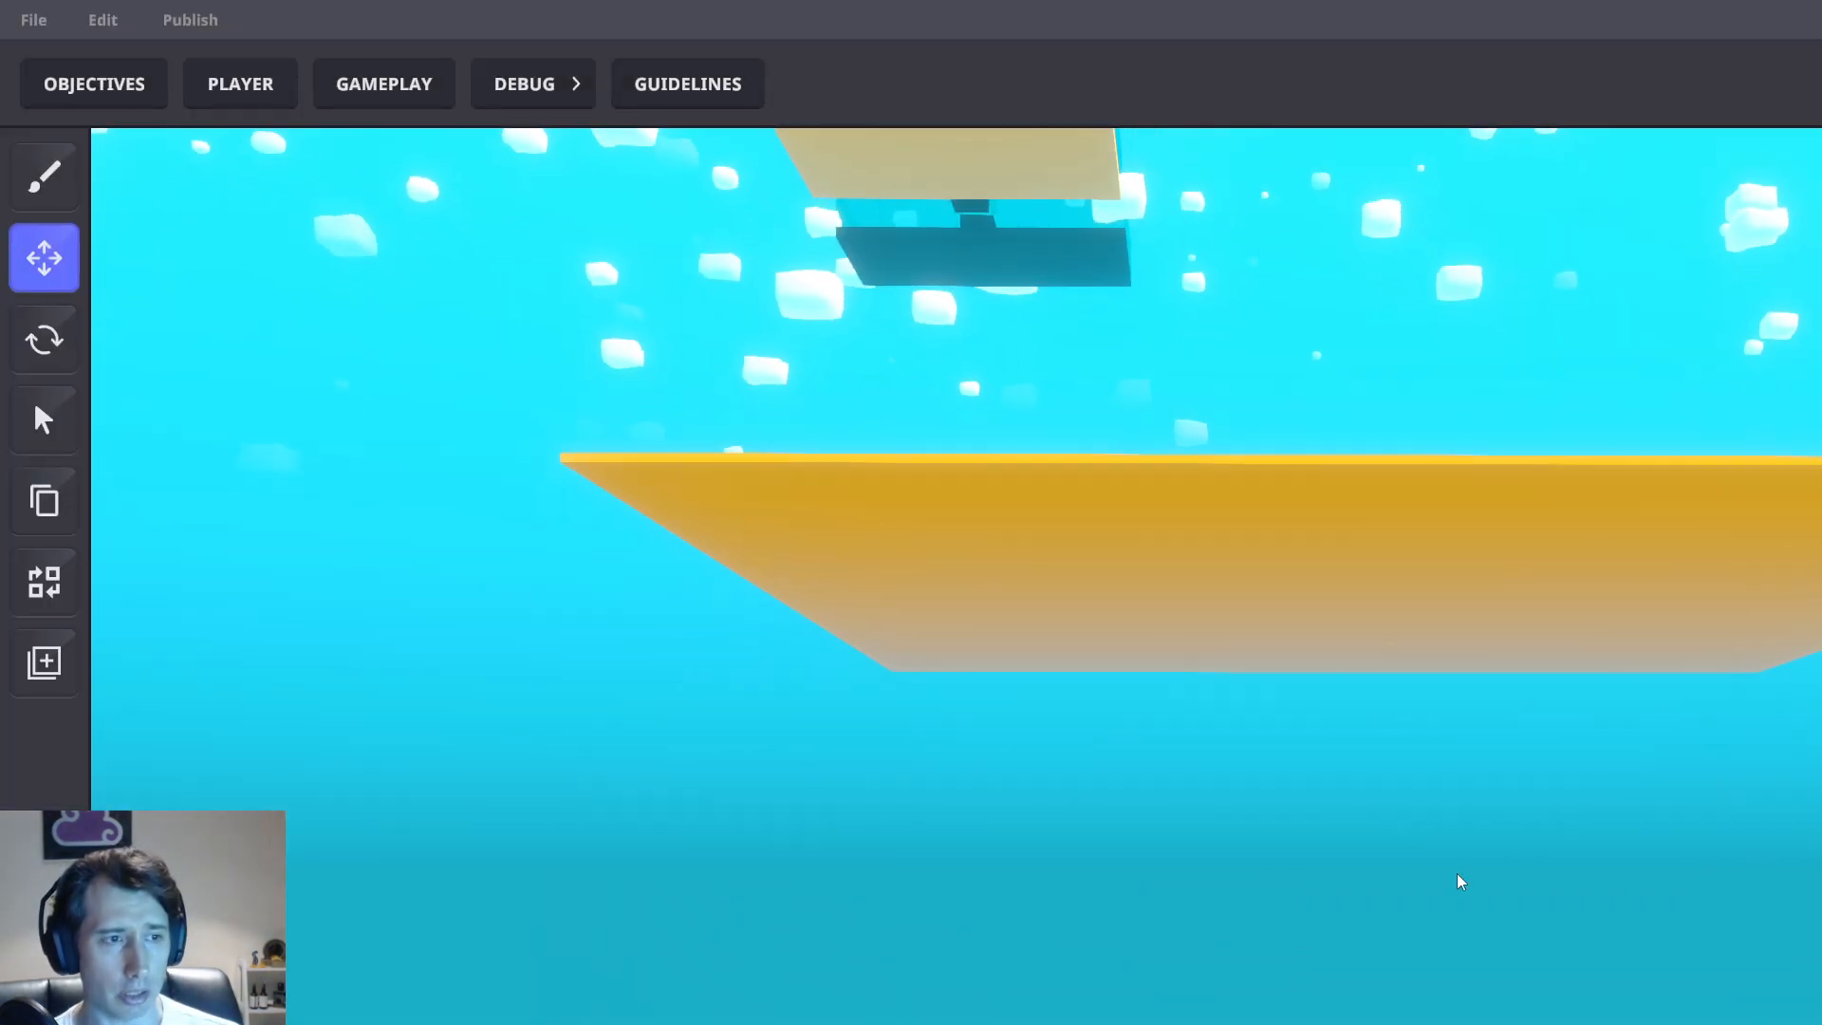
pyautogui.press('w')
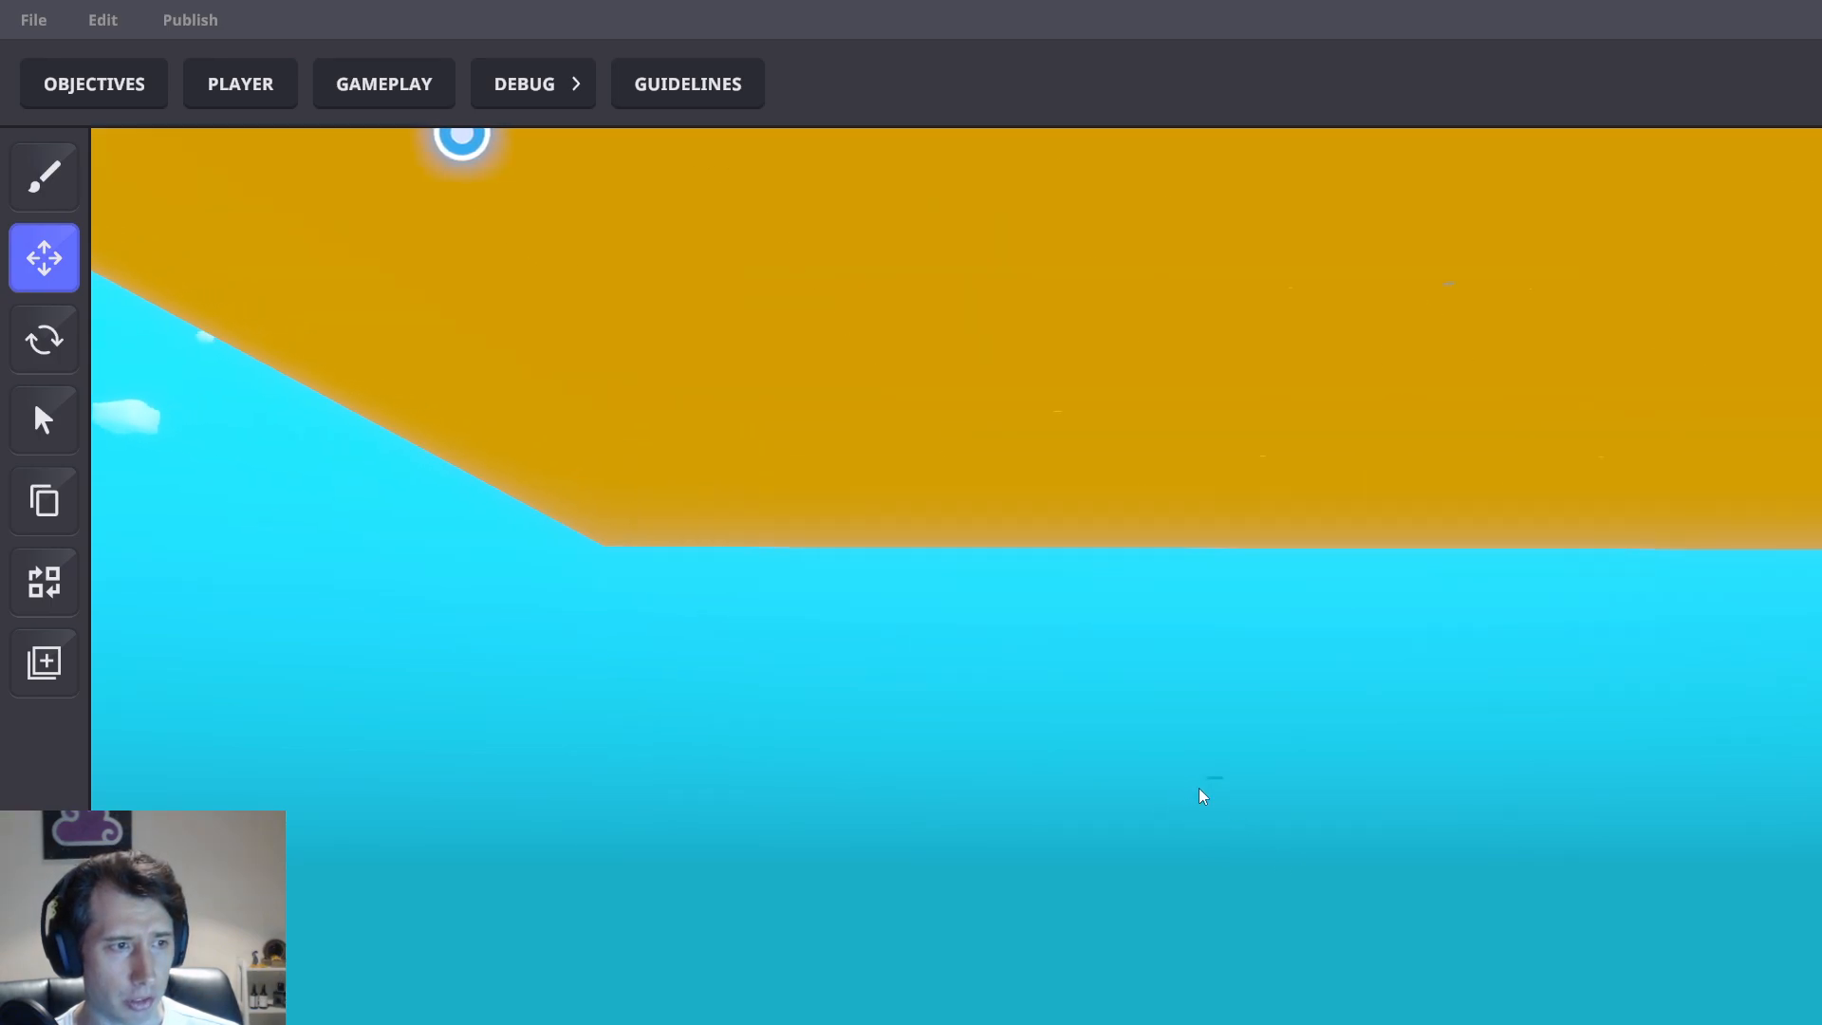
pyautogui.click(1224, 769)
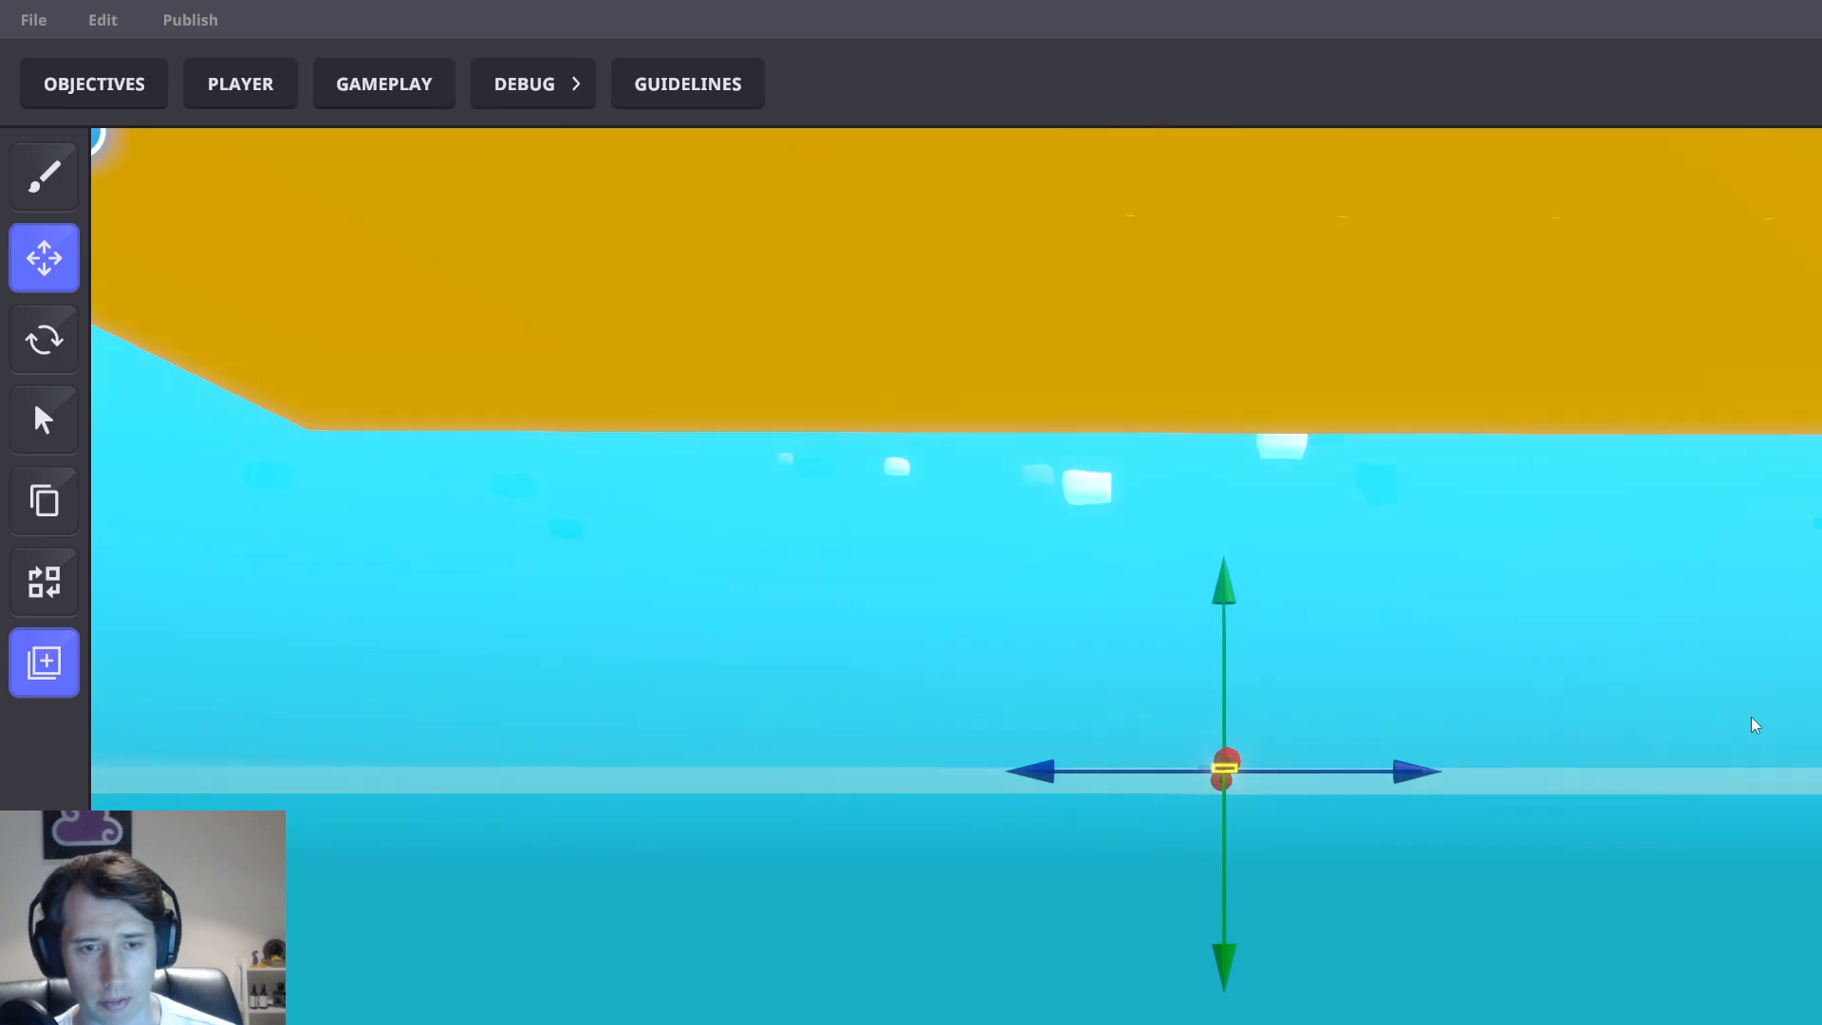
pyautogui.moveTo(1753, 724); pyautogui.dragTo(1586, 680, button='right')
pyautogui.press('w')
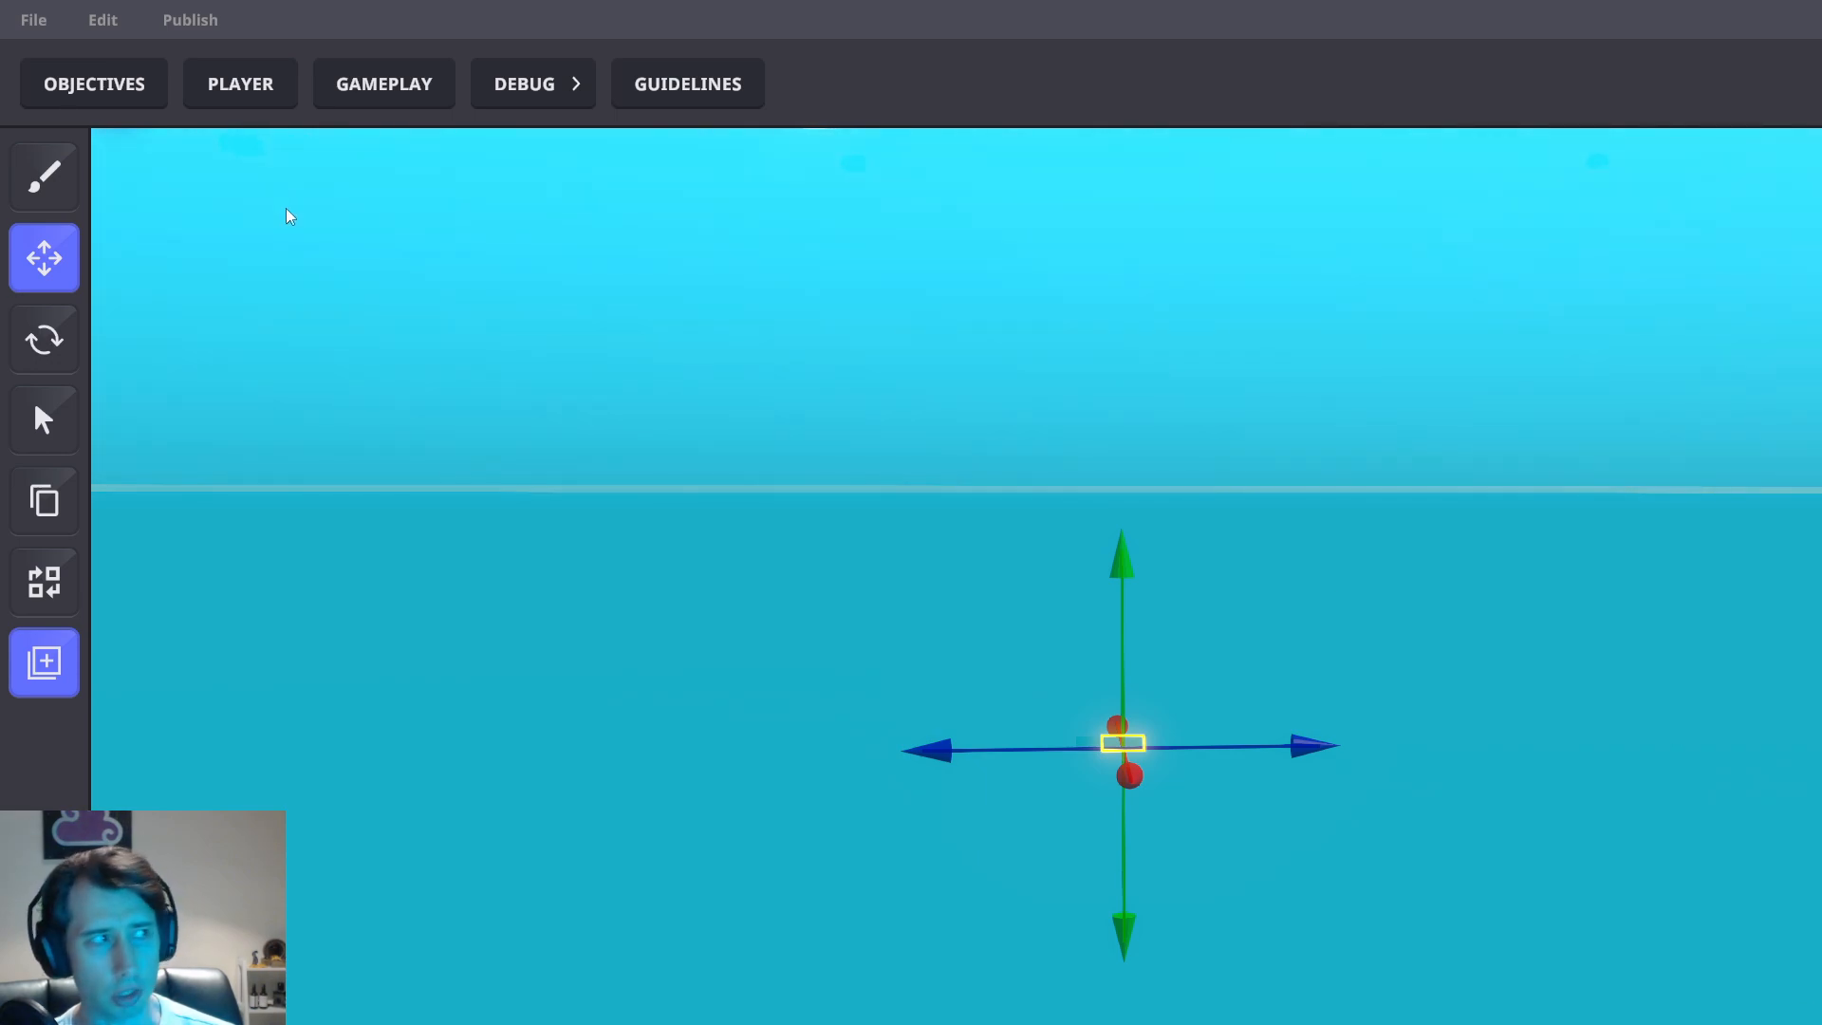
# Review the Health component settings on the player's controller
pyautogui.click(243, 83)
pyautogui.click(1033, 169)
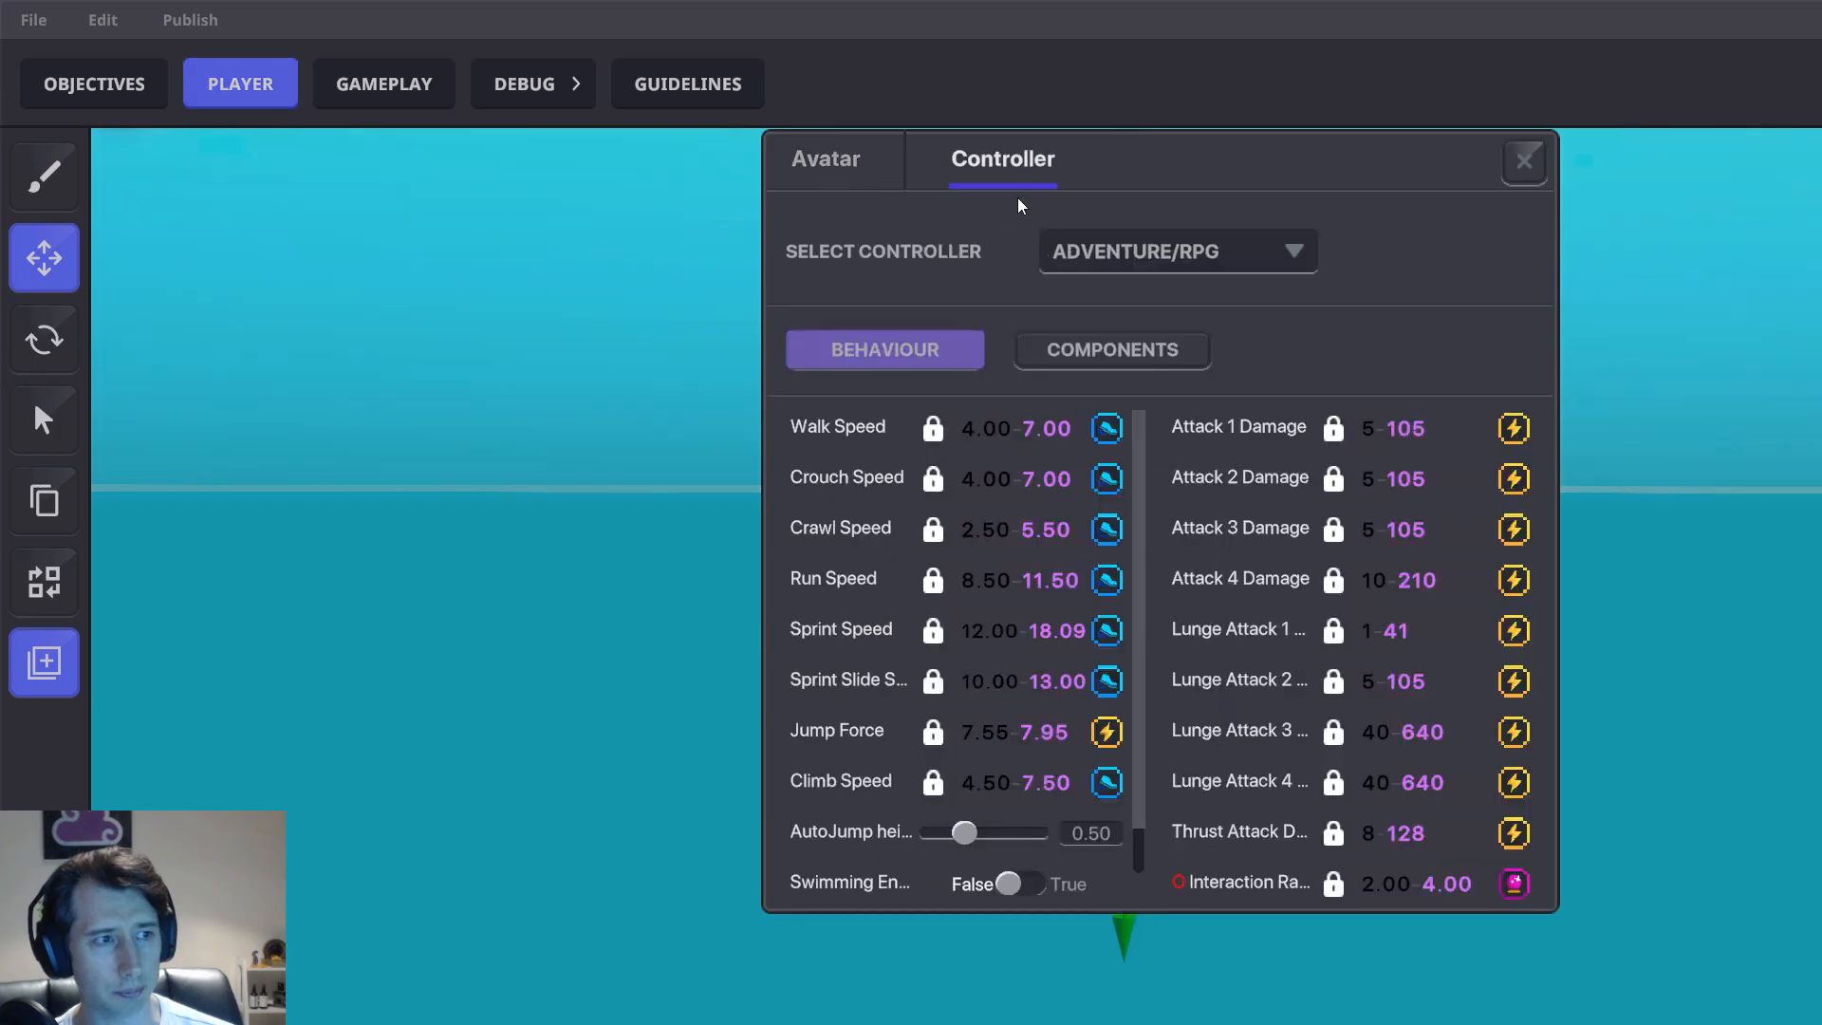
pyautogui.click(1106, 350)
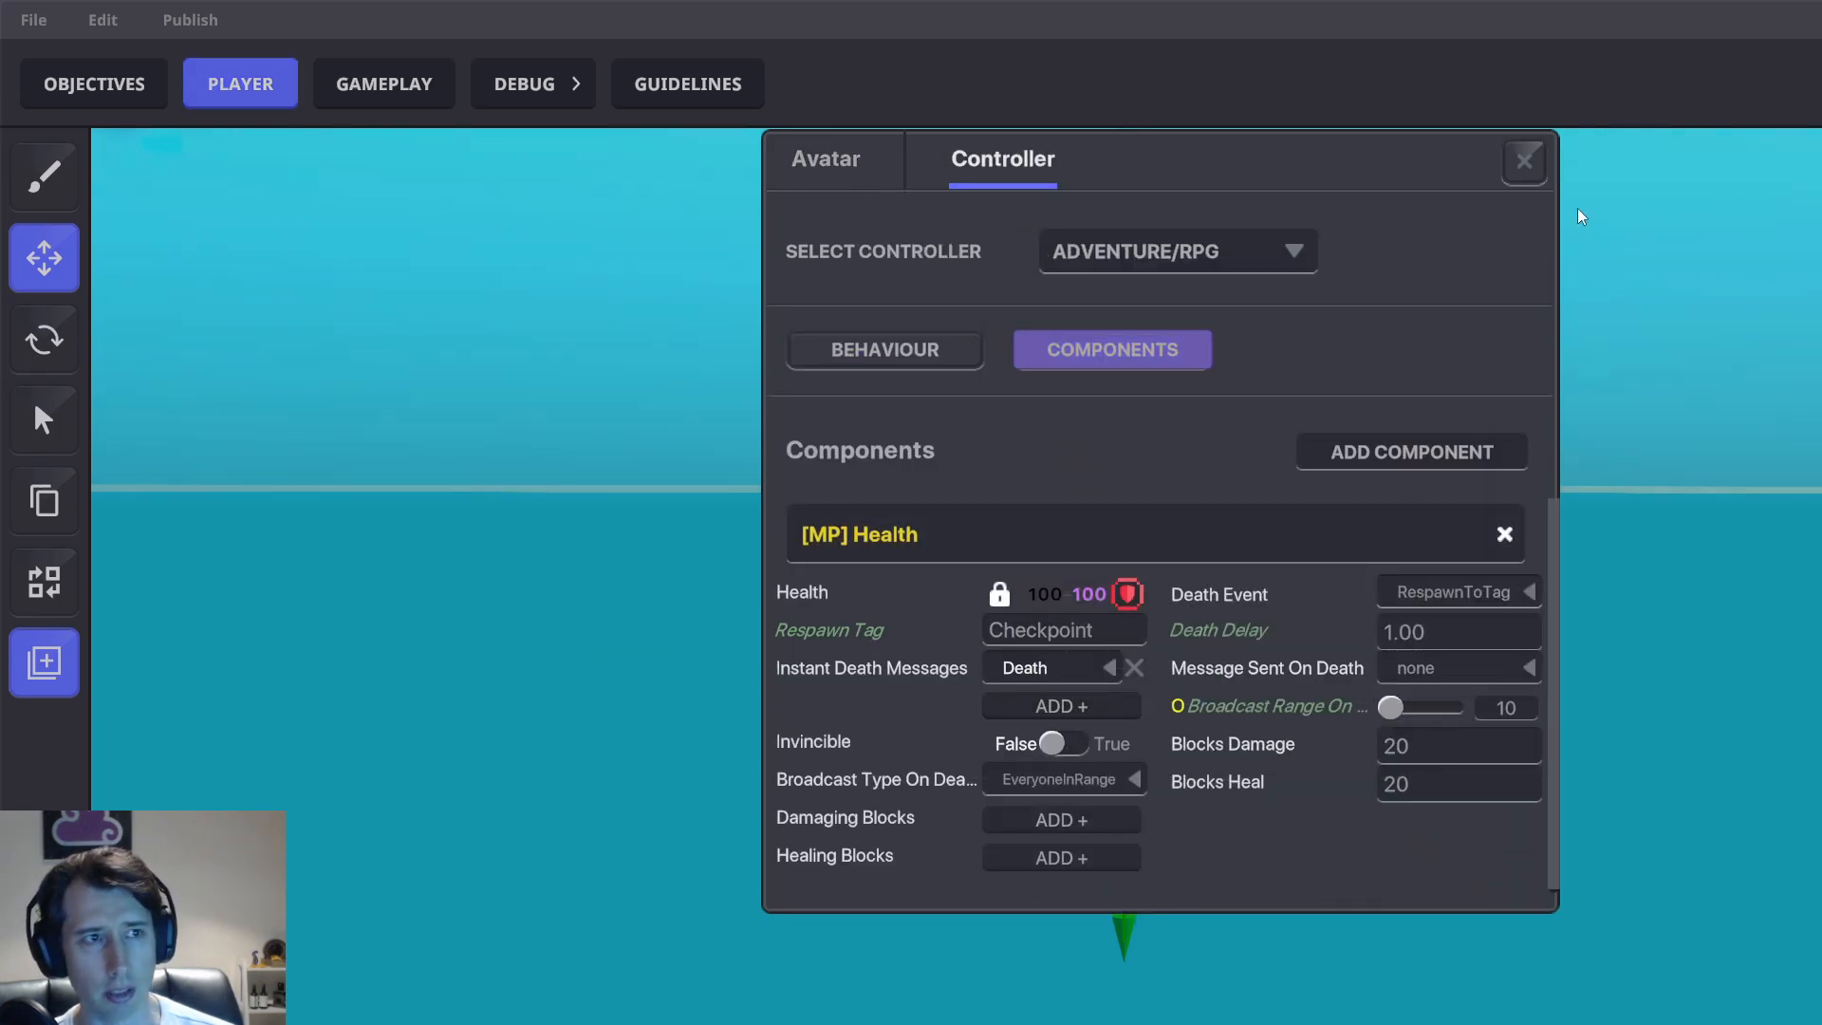
# Close the player settings, start a playtest and collect one of the trophies on the platform beyond the portals
pyautogui.click(1523, 164)
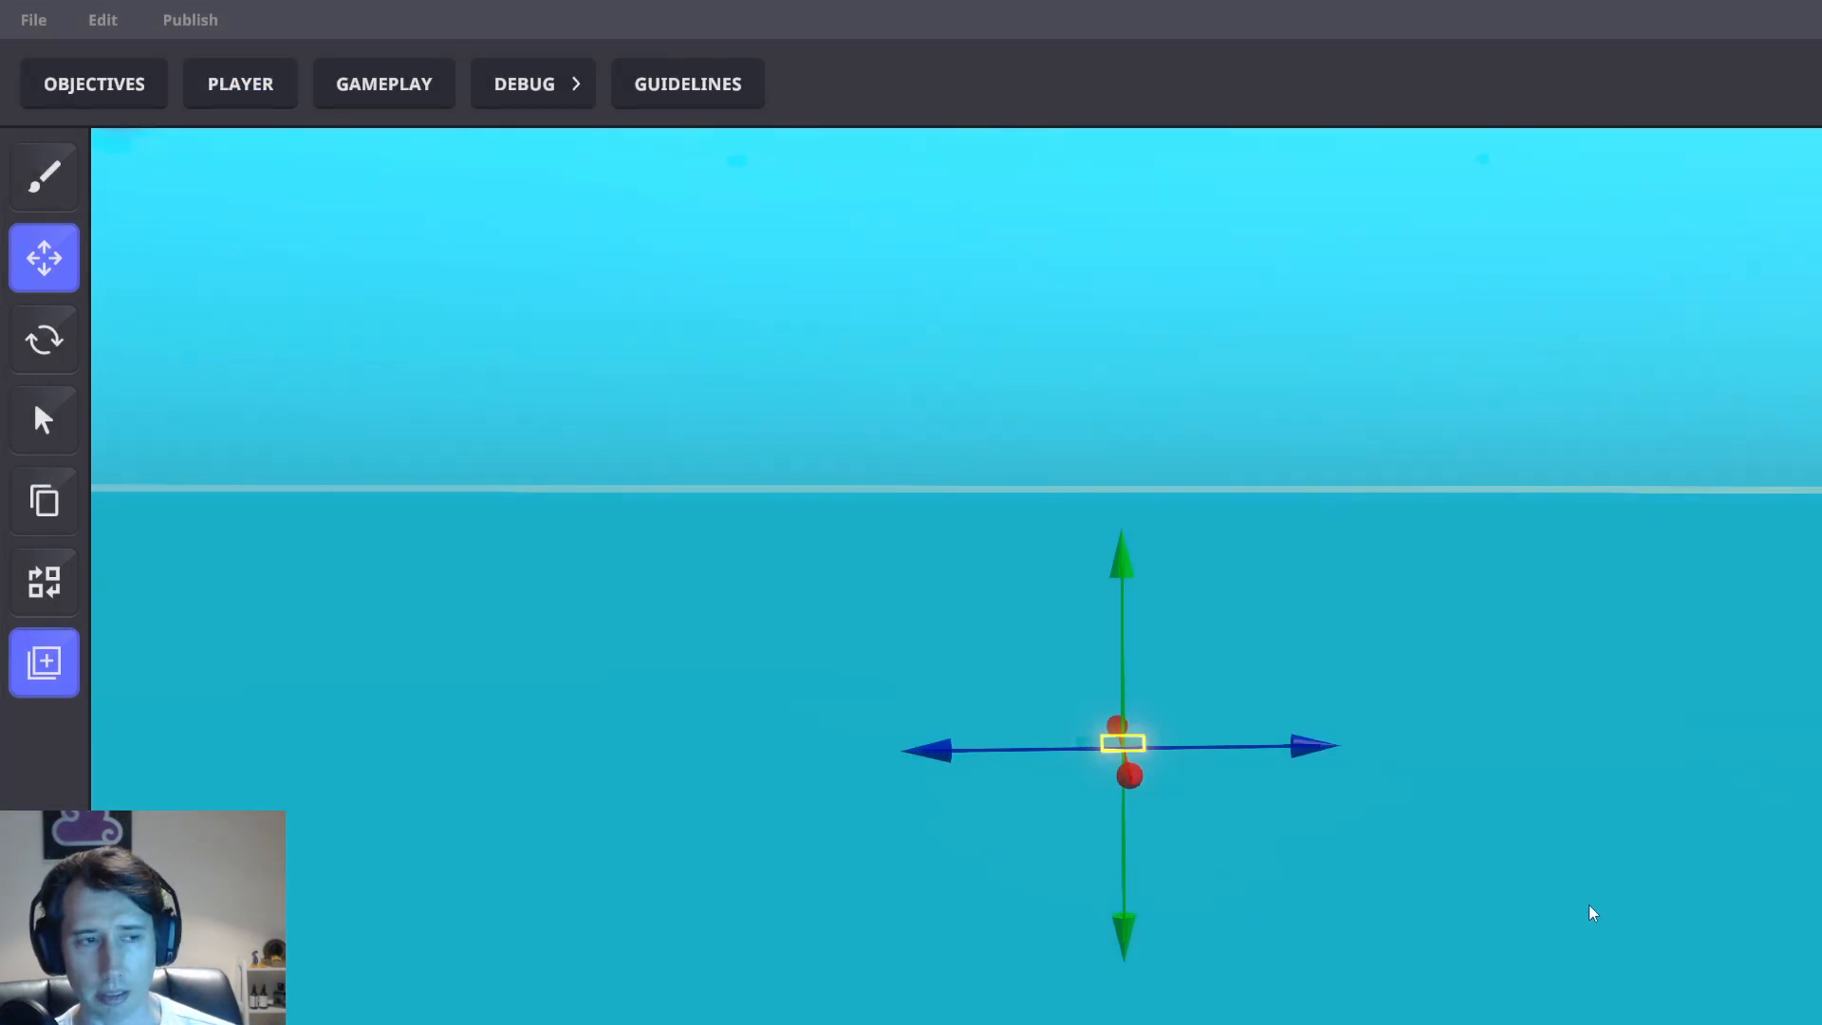
pyautogui.moveTo(1326, 769); pyautogui.dragTo(1422, 725)
pyautogui.moveTo(1367, 713); pyautogui.dragTo(1274, 749)
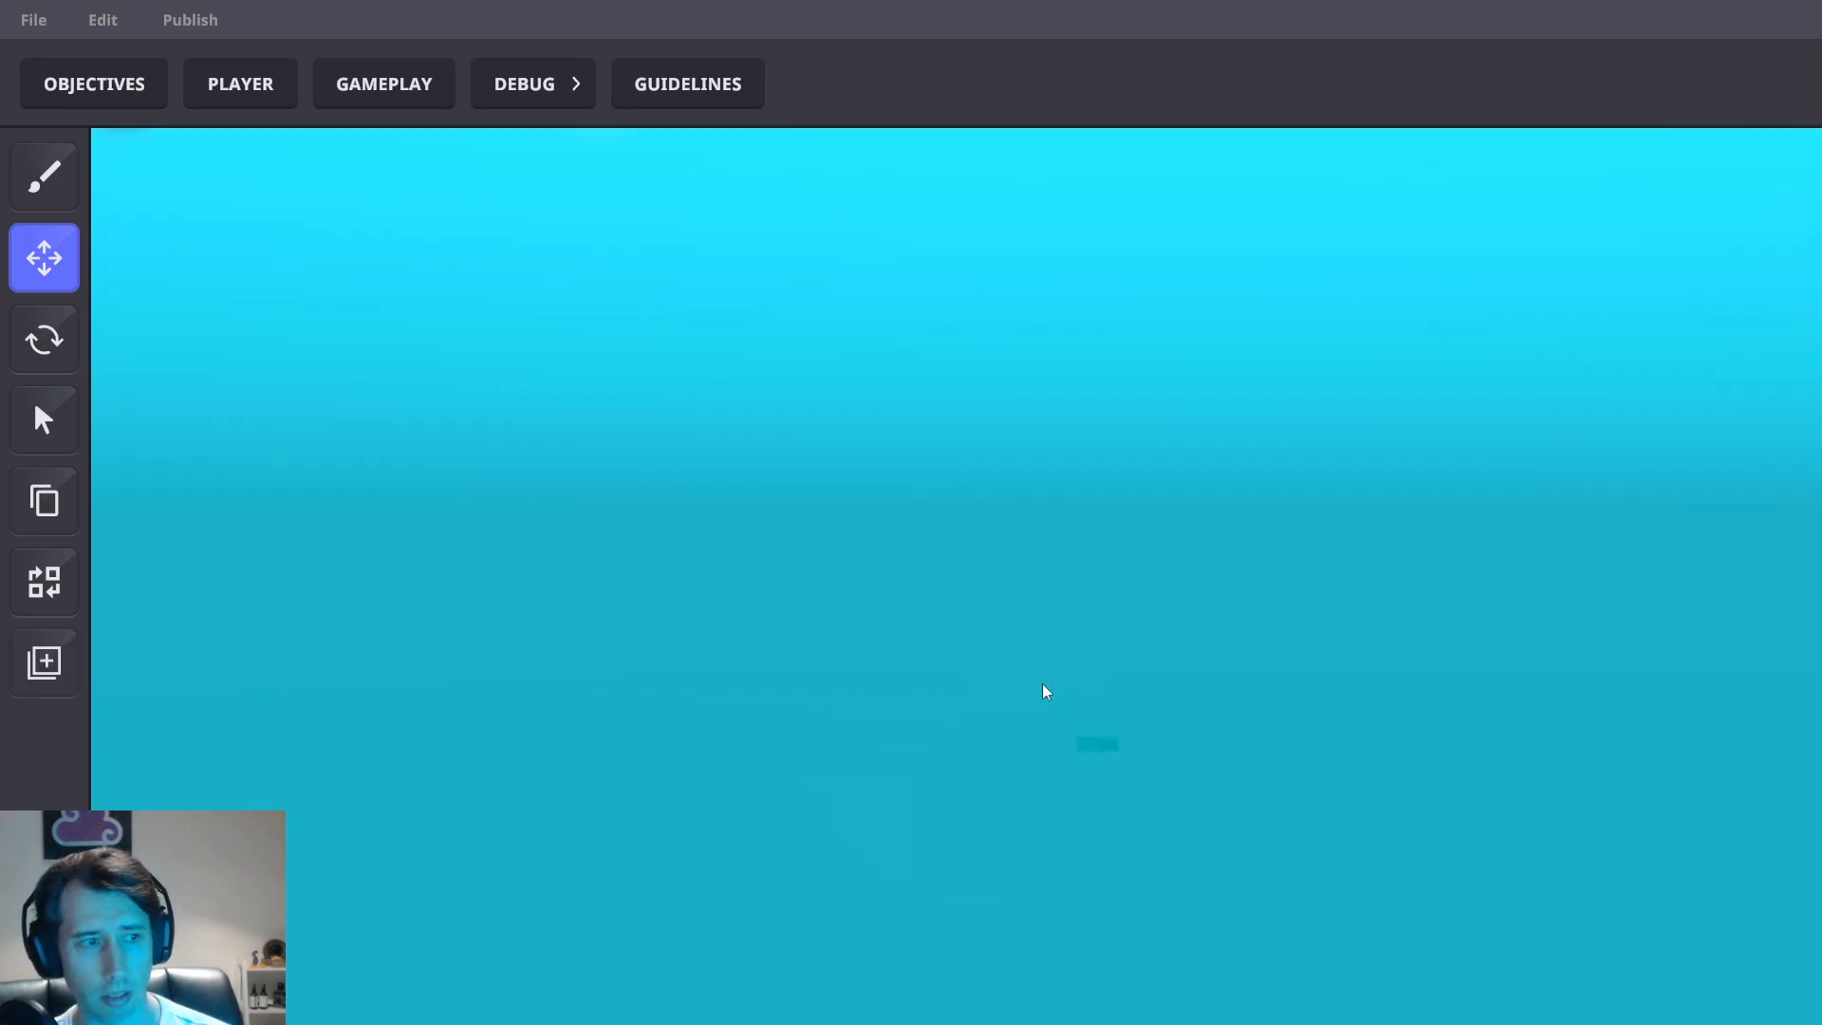
pyautogui.moveTo(1045, 691); pyautogui.dragTo(1239, 852)
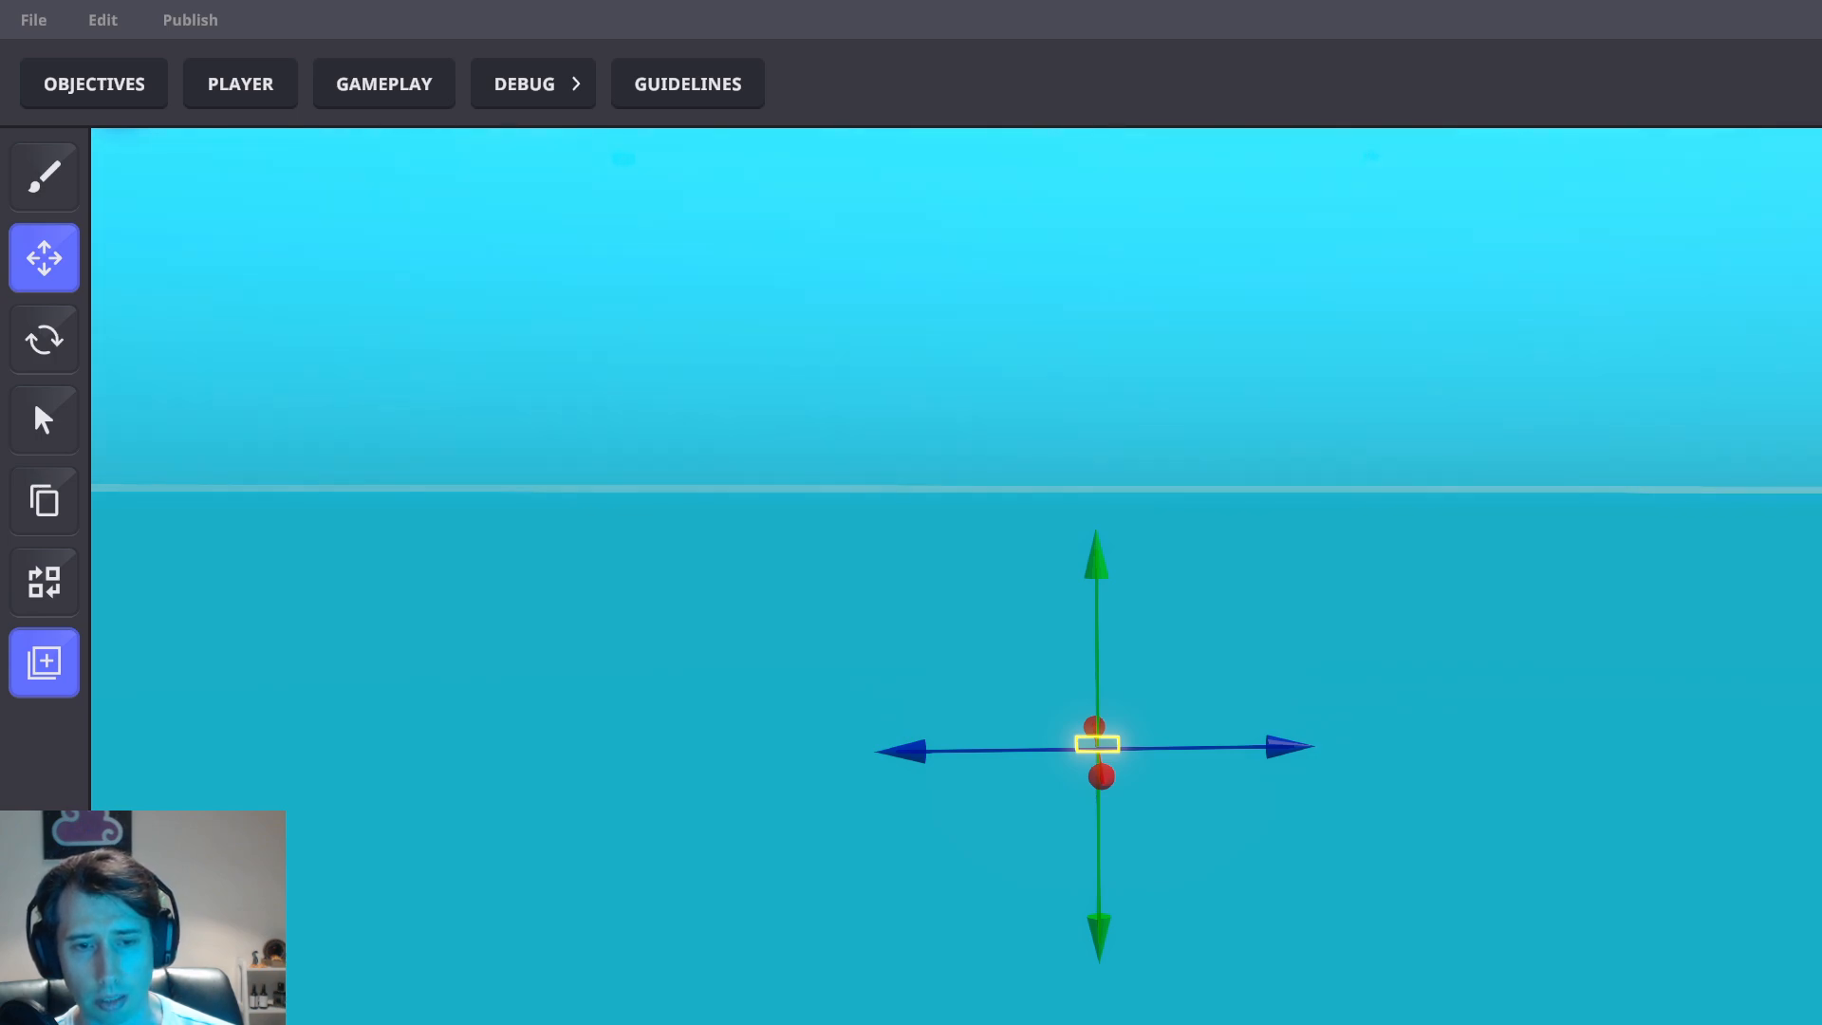
pyautogui.click(1670, 725)
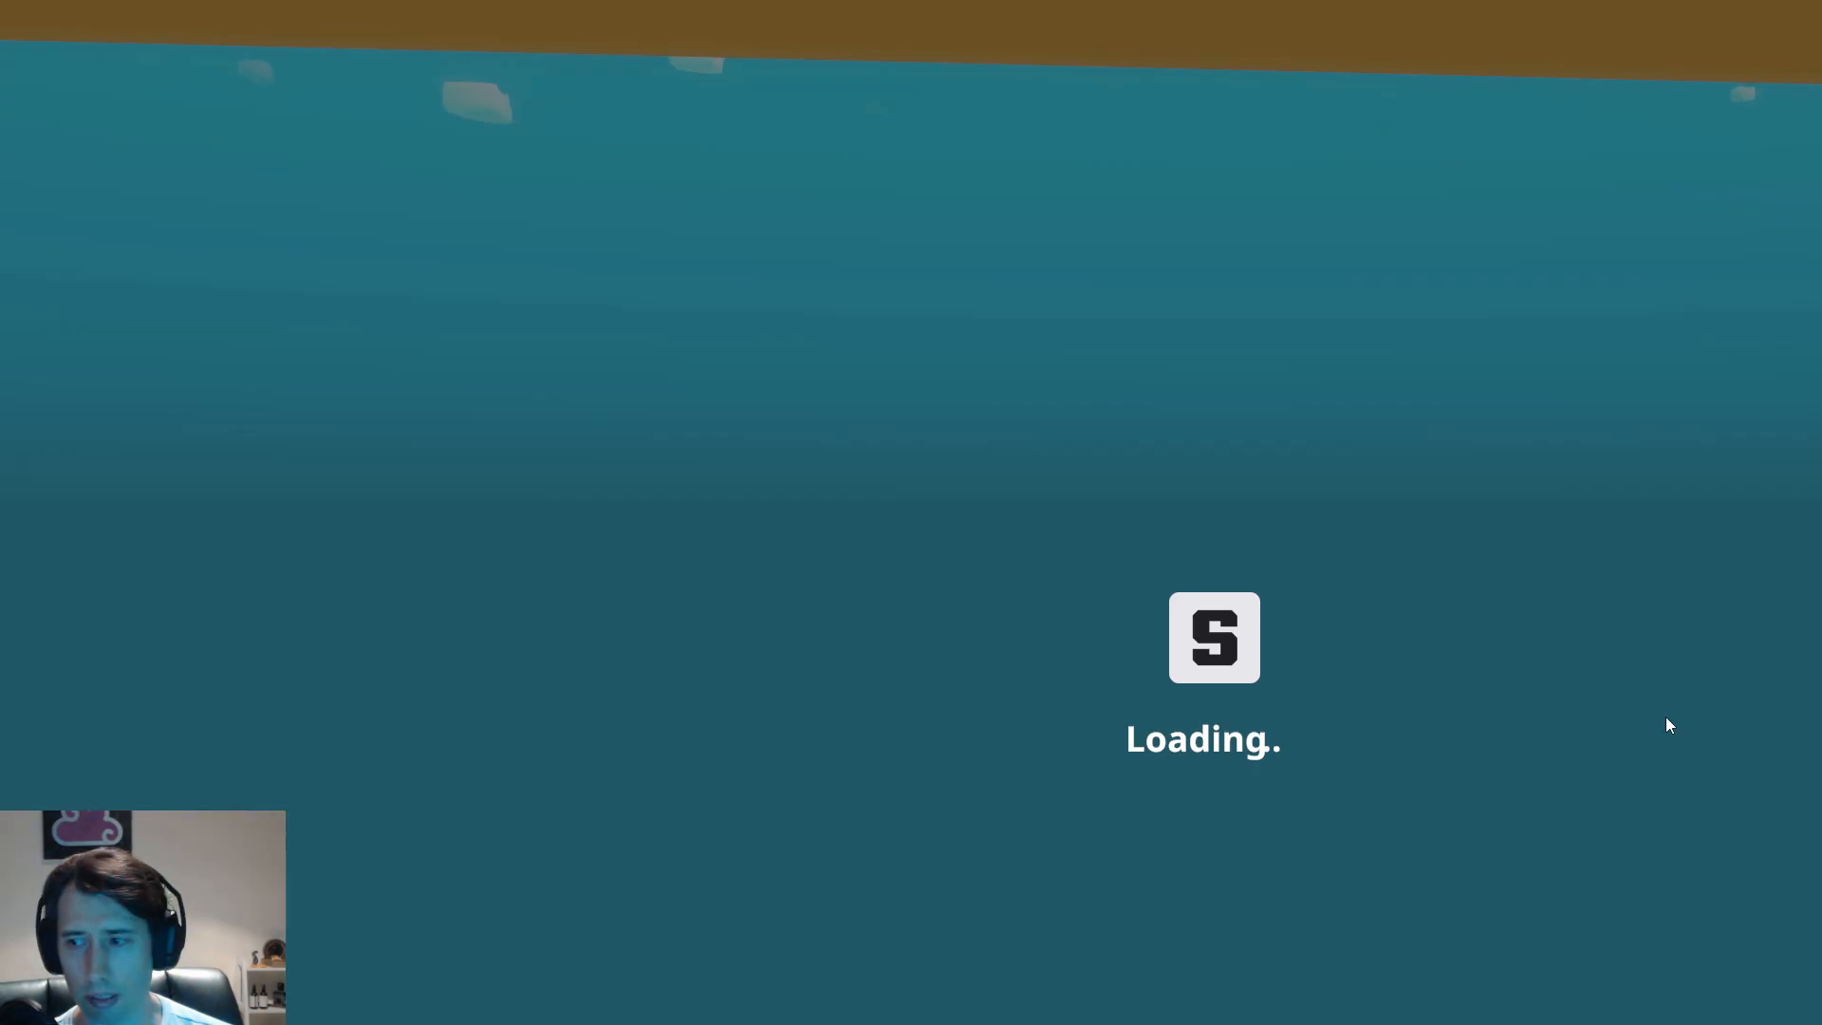
pyautogui.press('w')
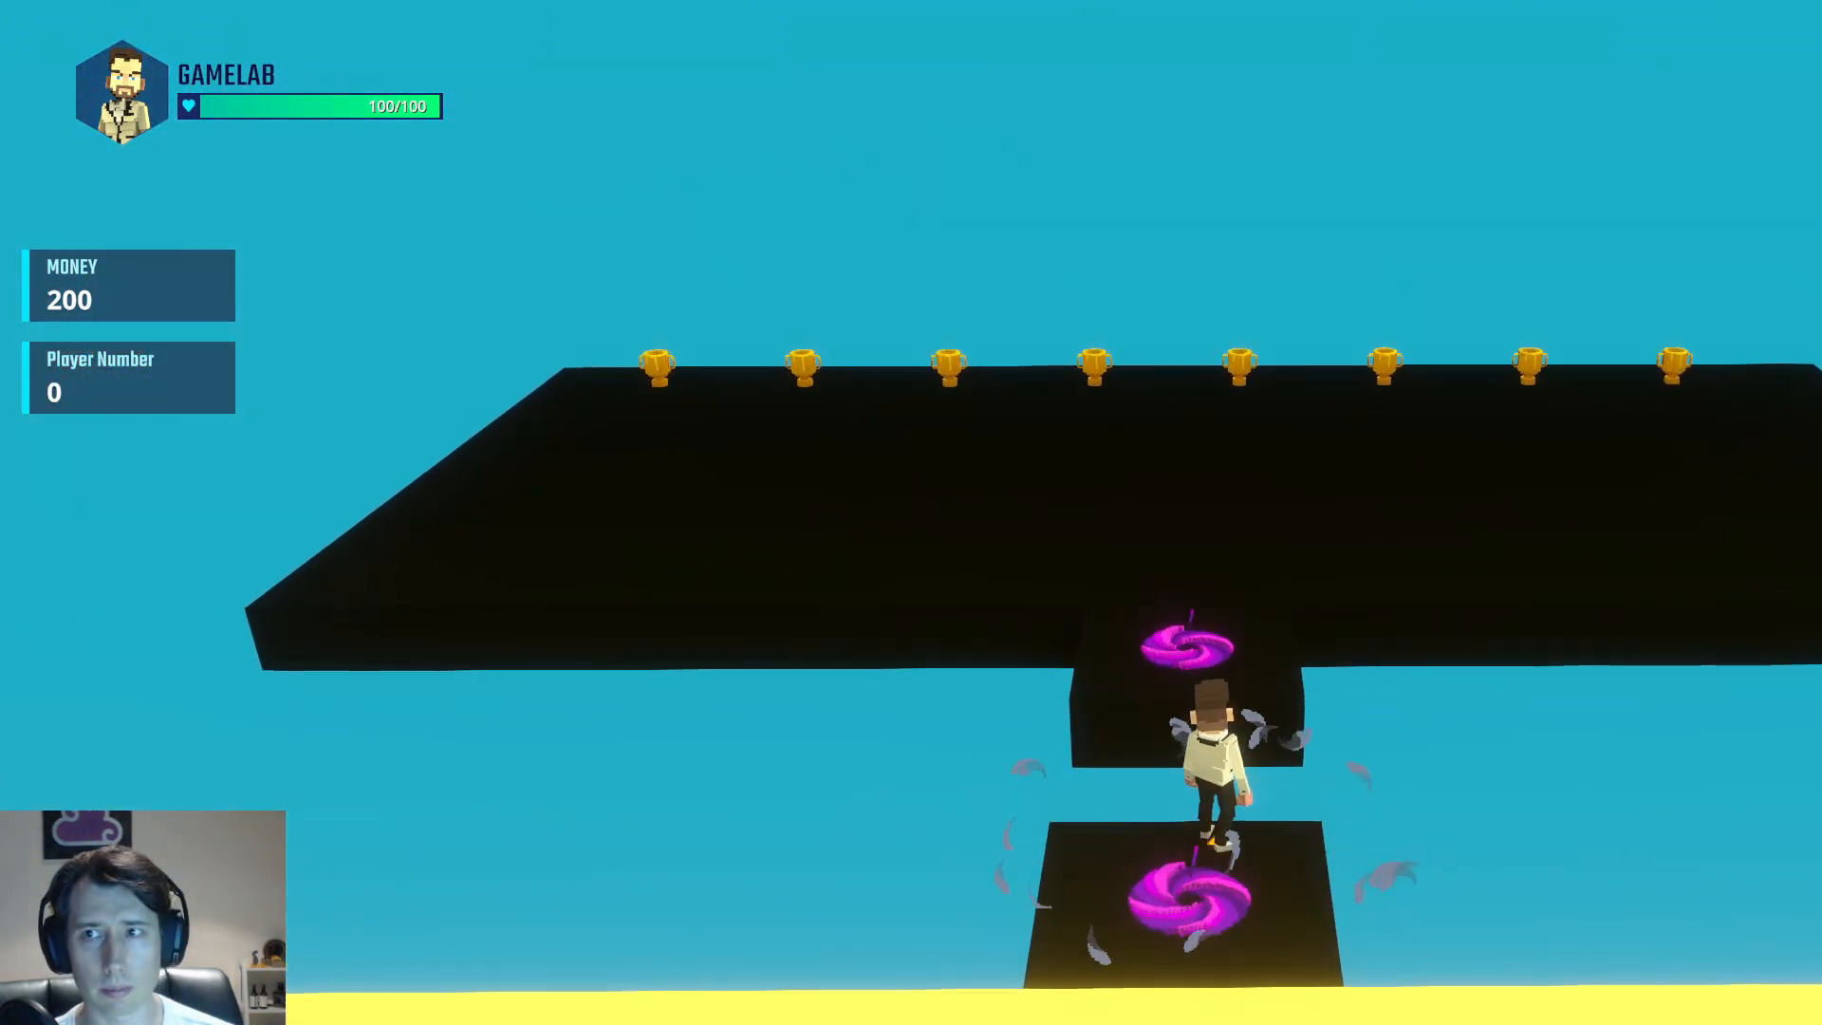
pyautogui.press('w')
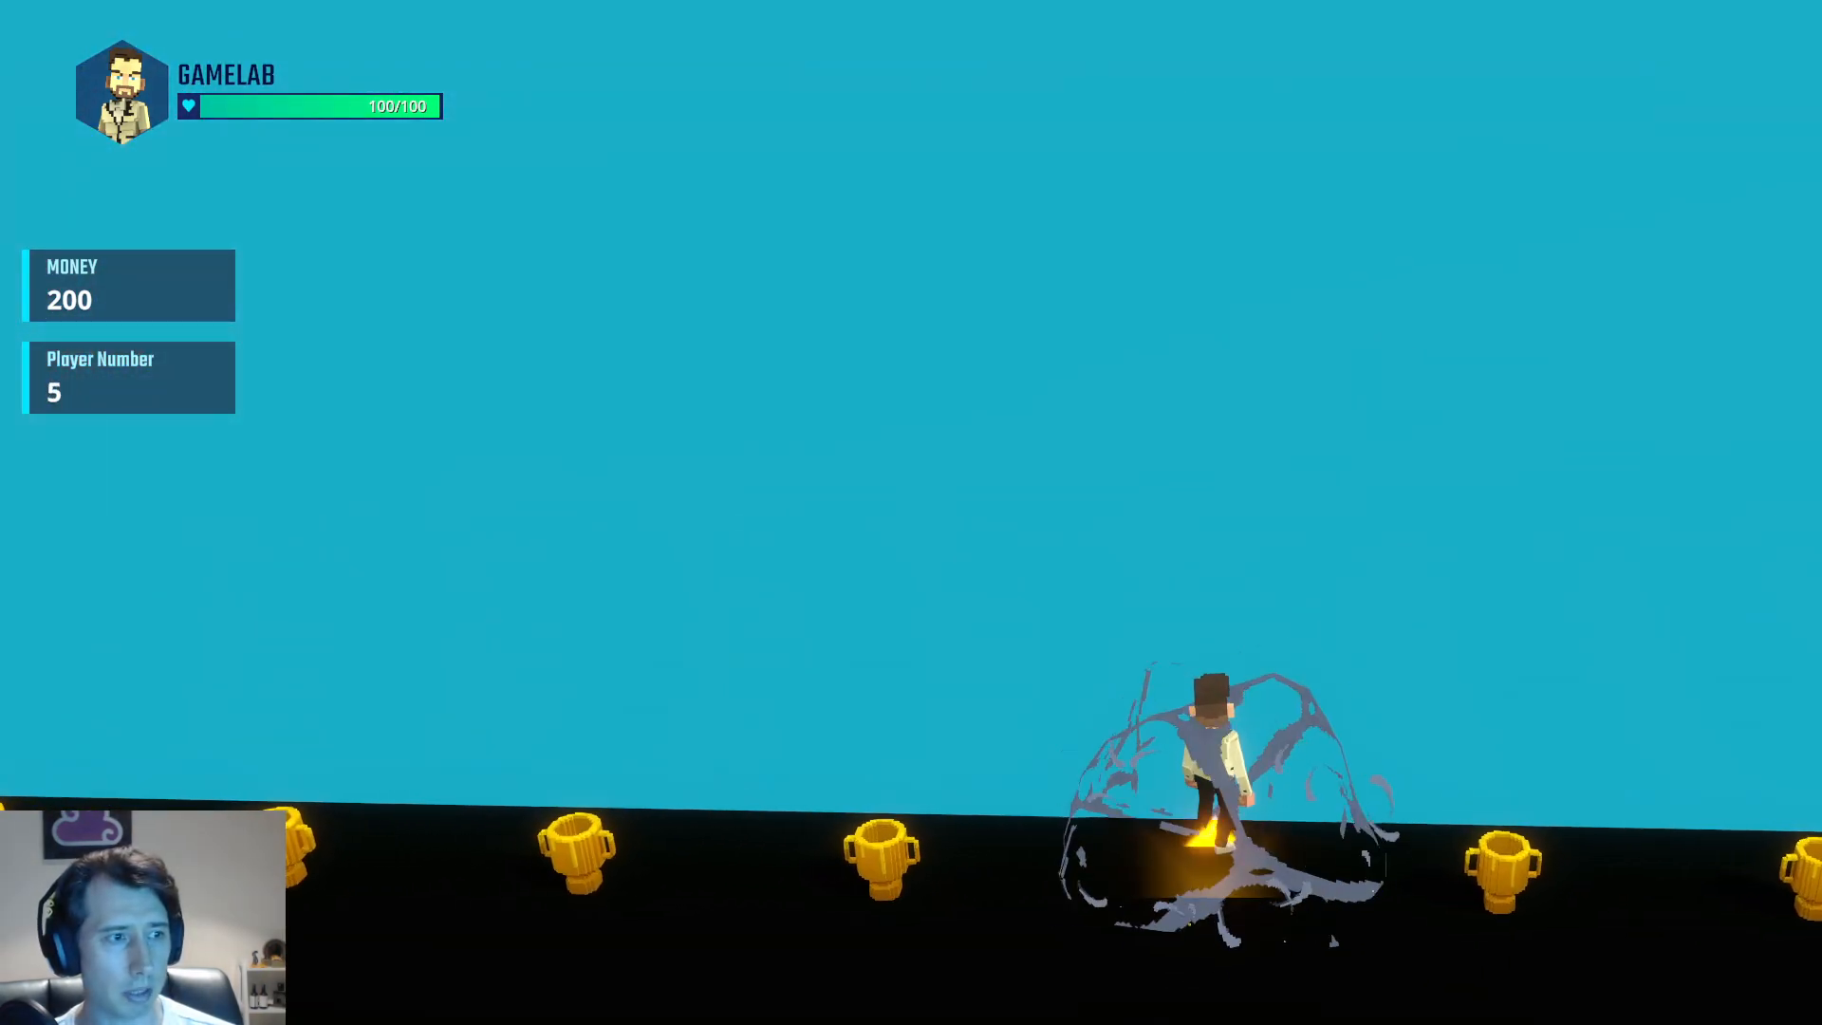
pyautogui.press('w')
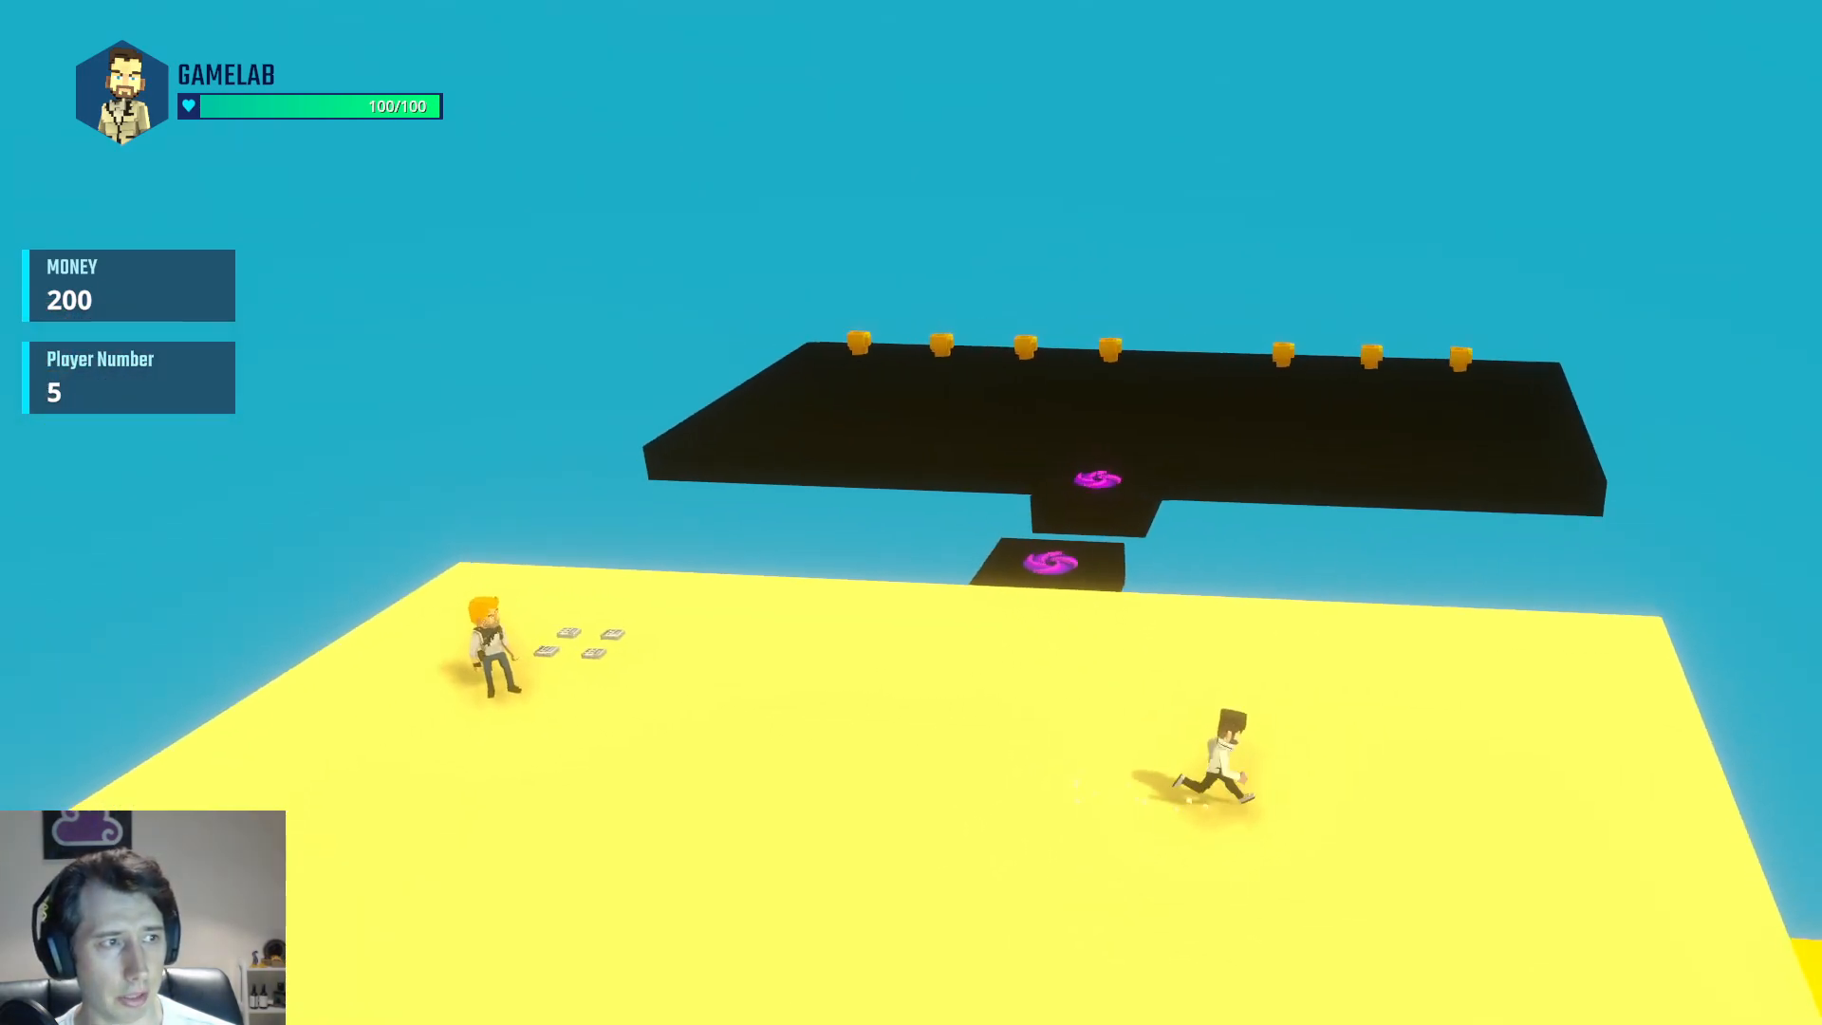
# Walk and jump around the arena floor and its edge in the playtest, and return to the editor
pyautogui.press('s')
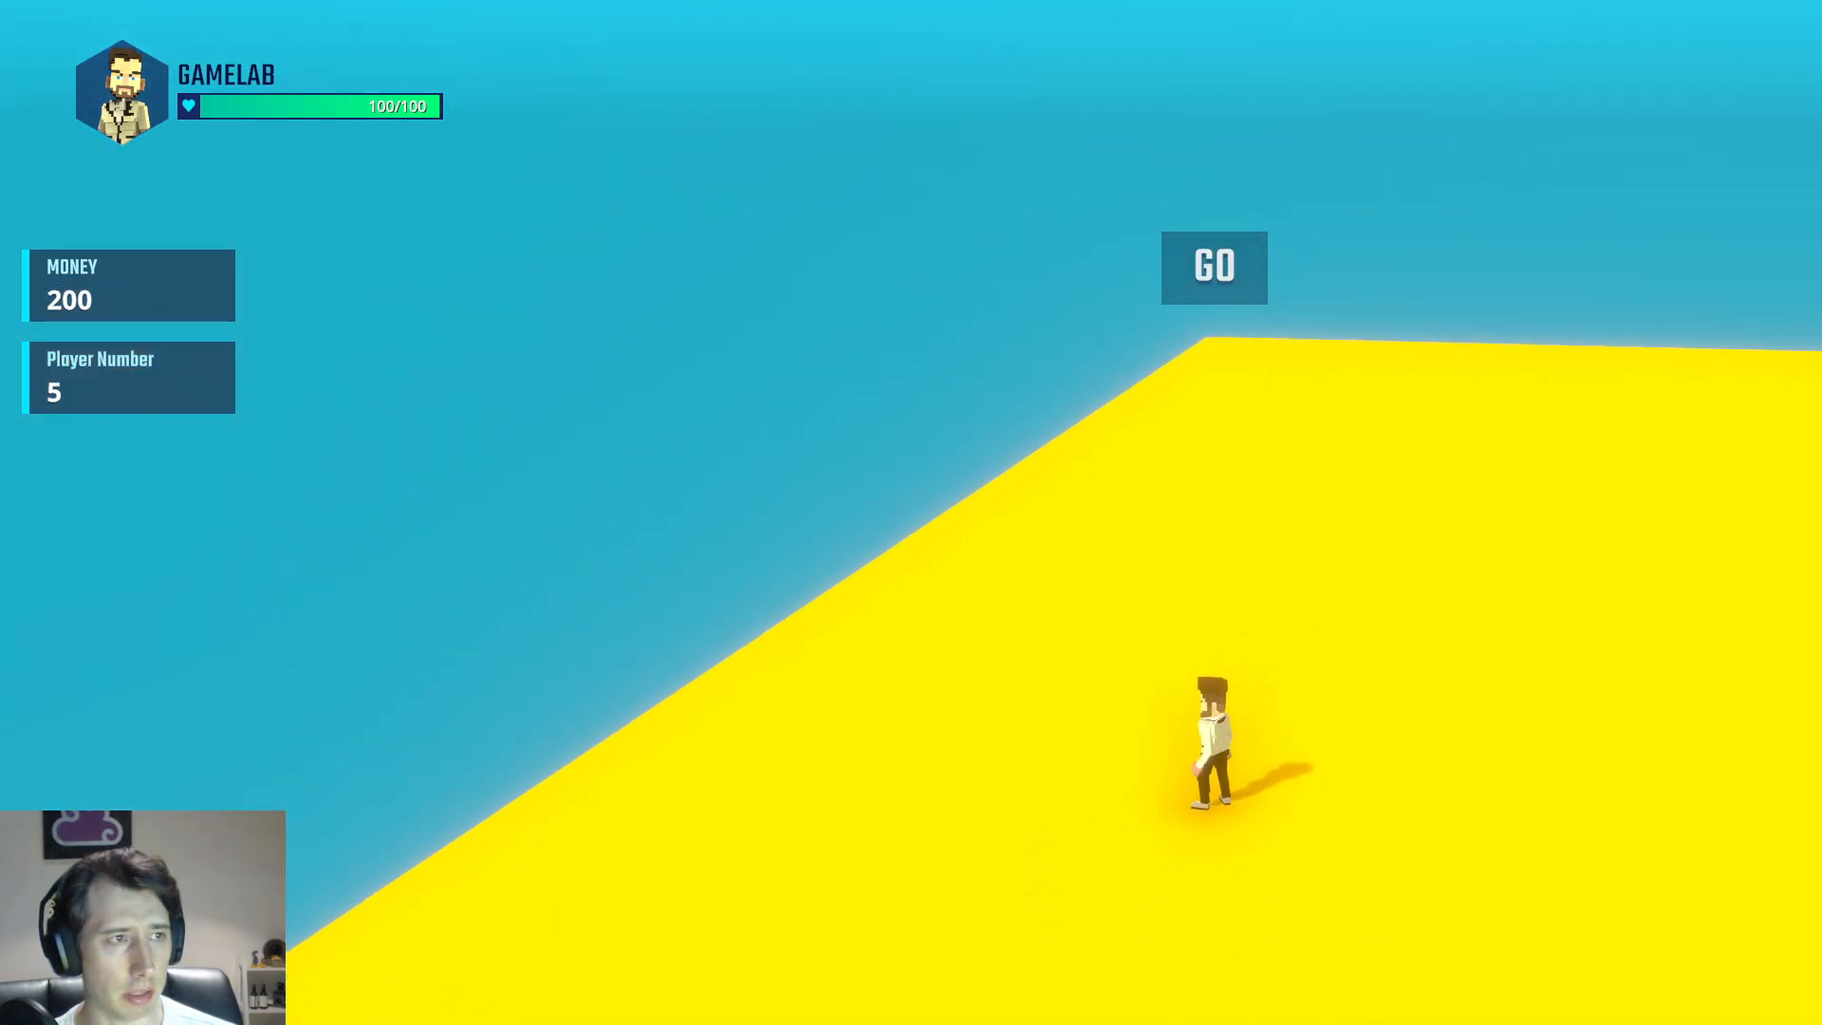
pyautogui.press('a')
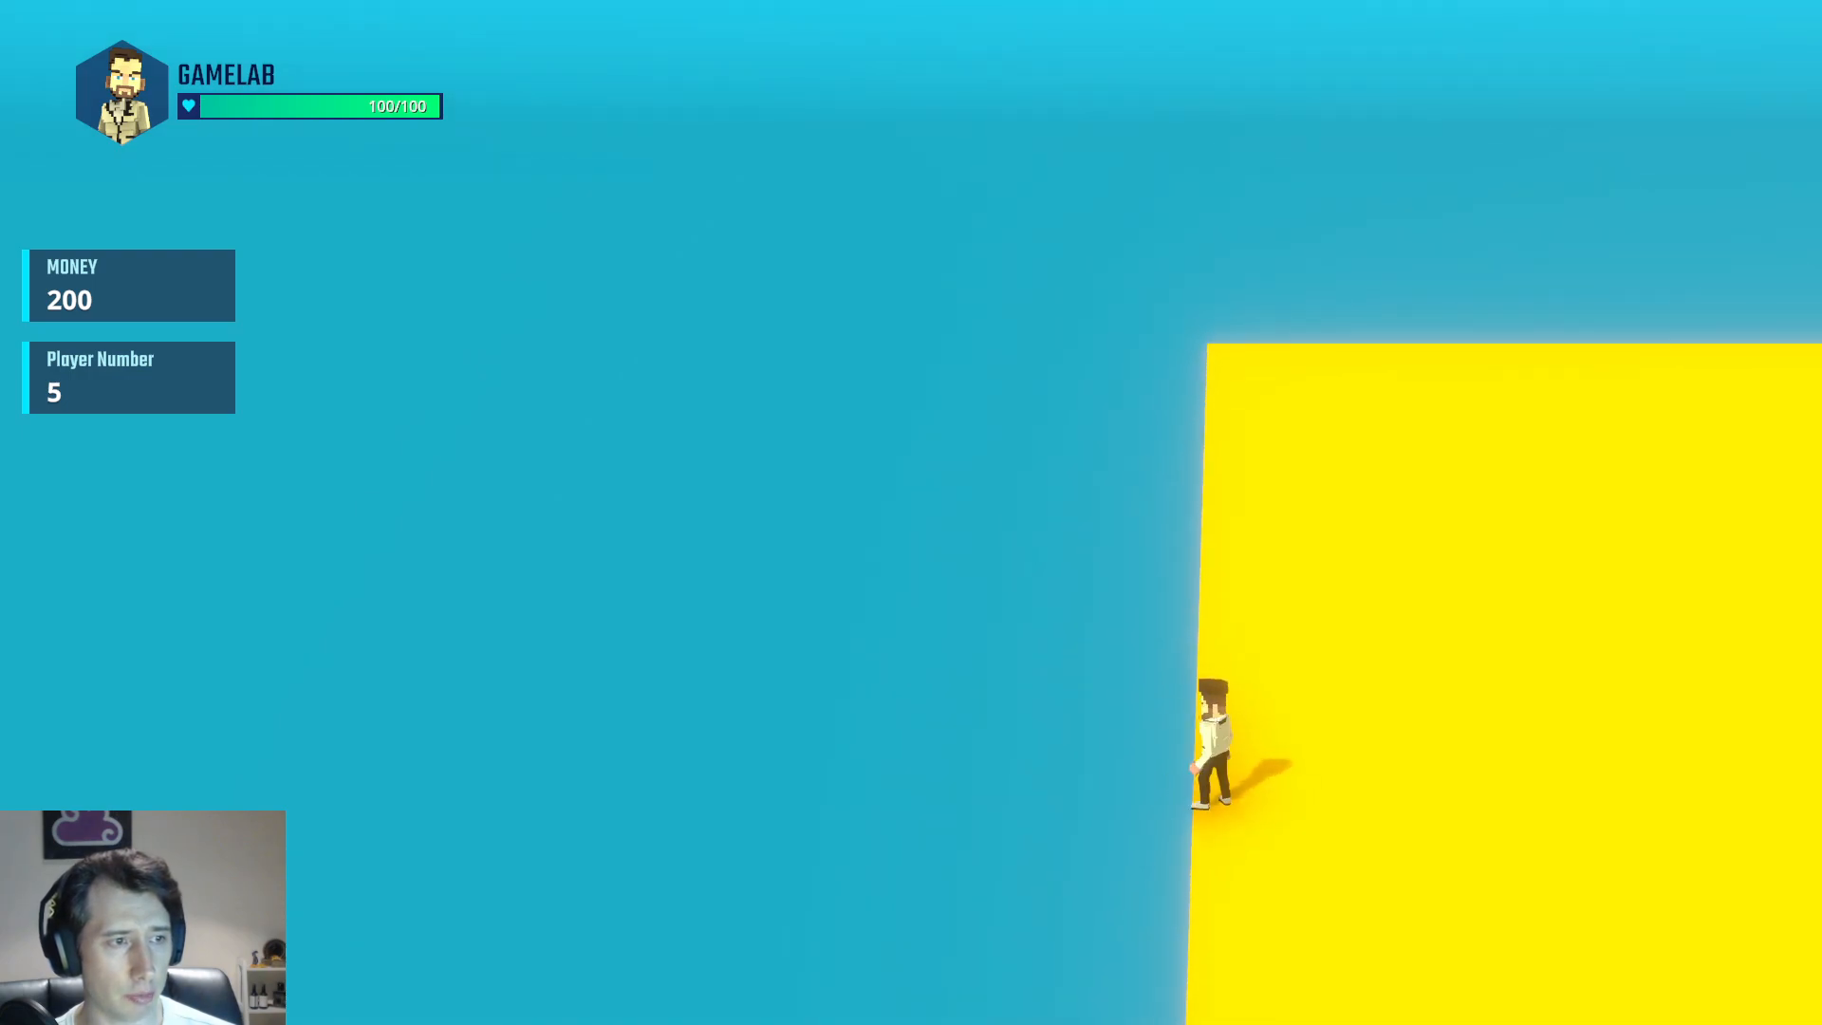
pyautogui.press('a')
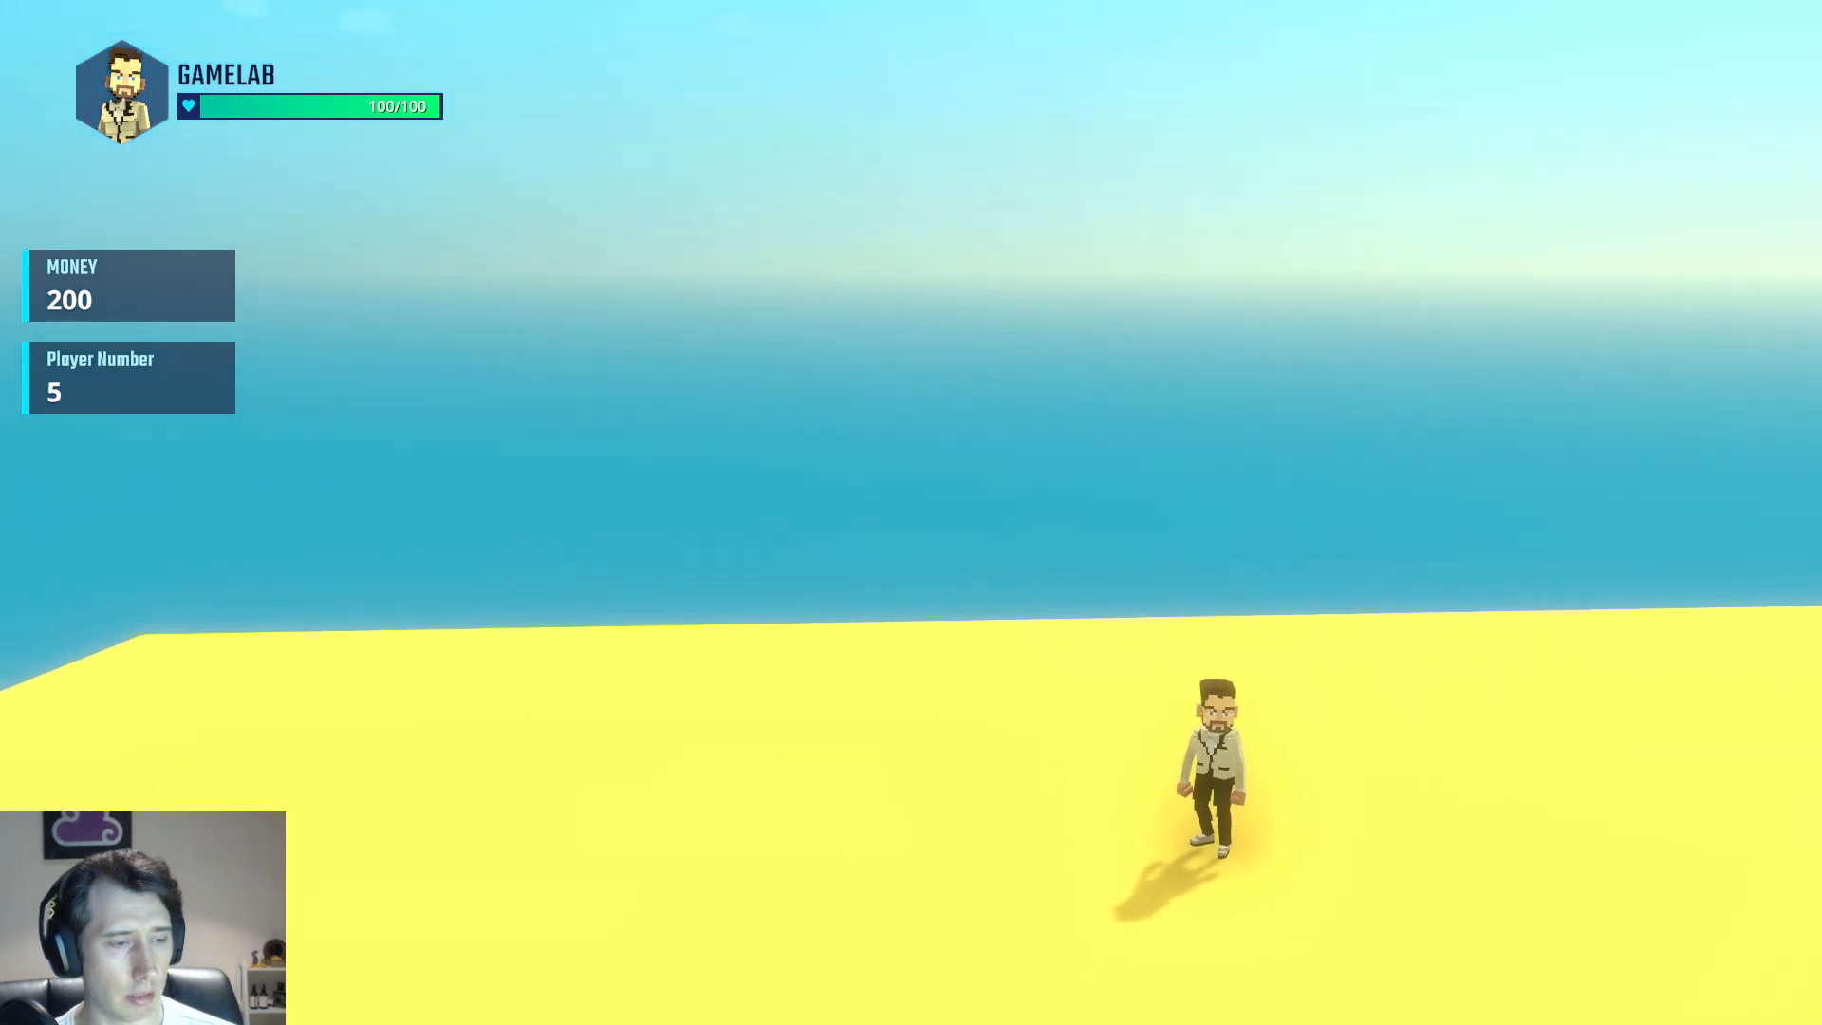
pyautogui.press('a')
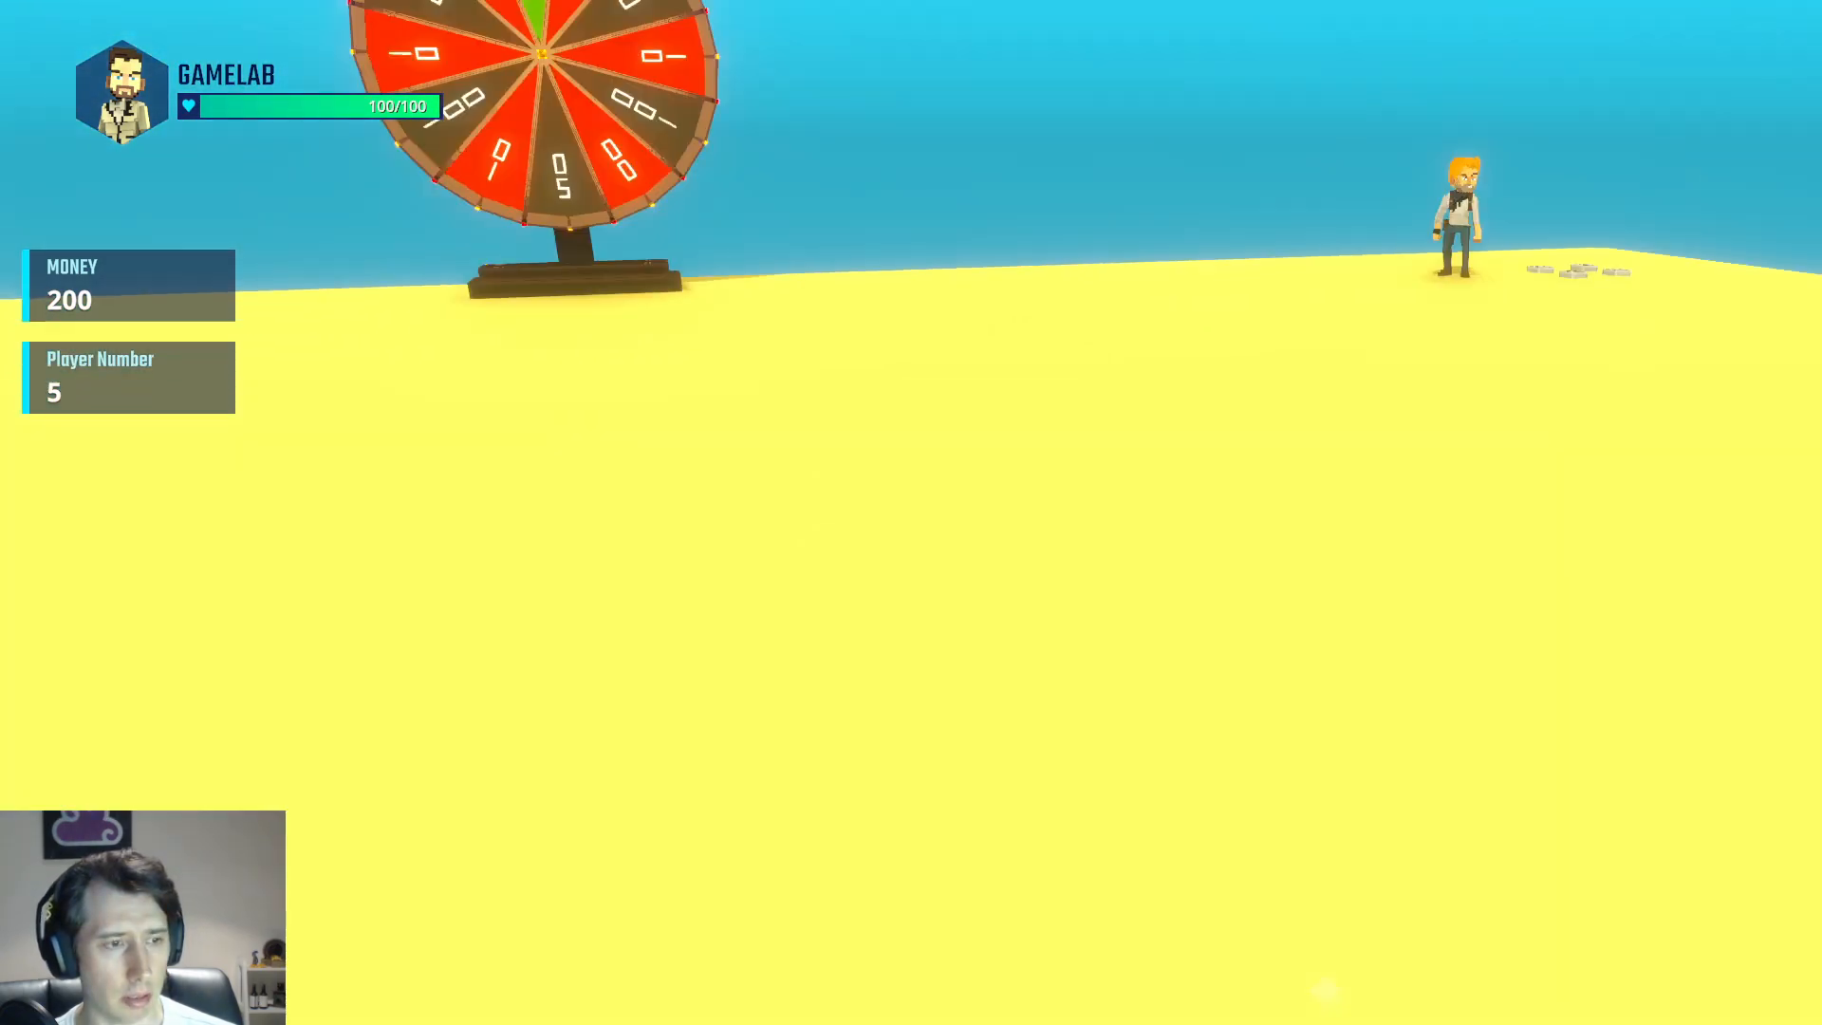
pyautogui.press('d')
pyautogui.press('space')
pyautogui.press('d')
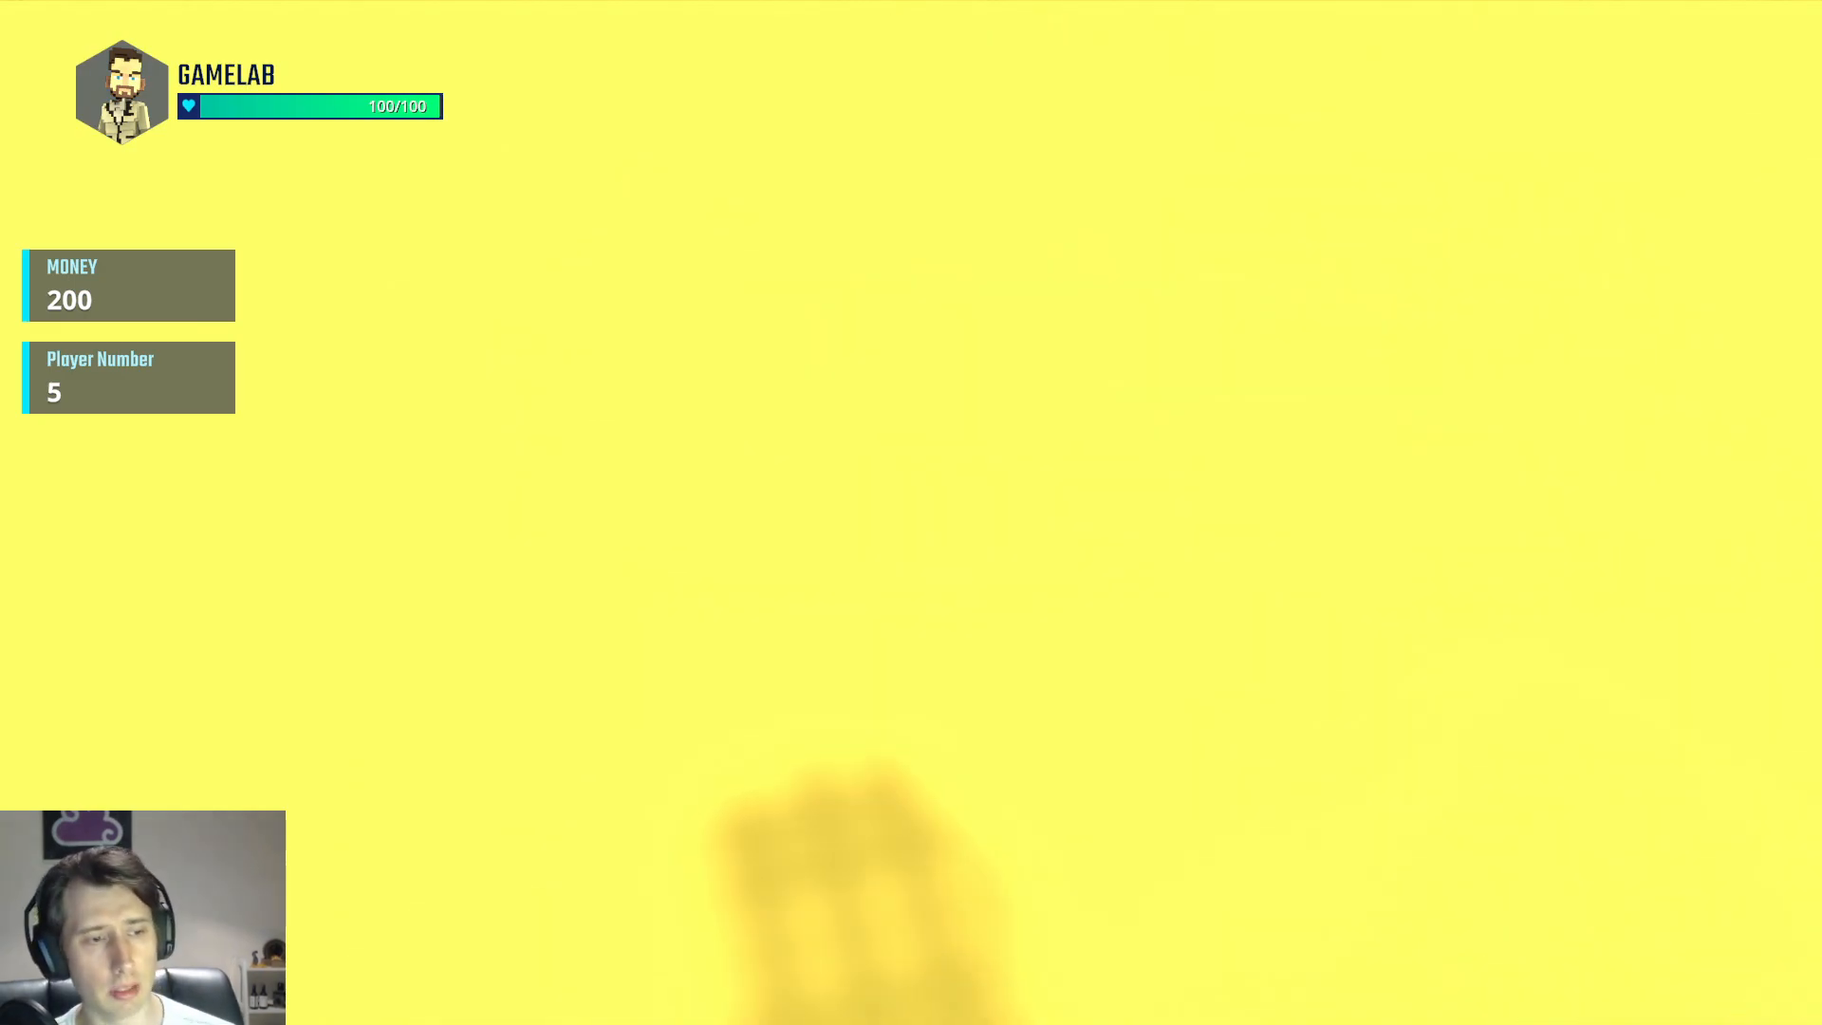
pyautogui.press('a')
pyautogui.press('space')
pyautogui.press('w')
pyautogui.press('space')
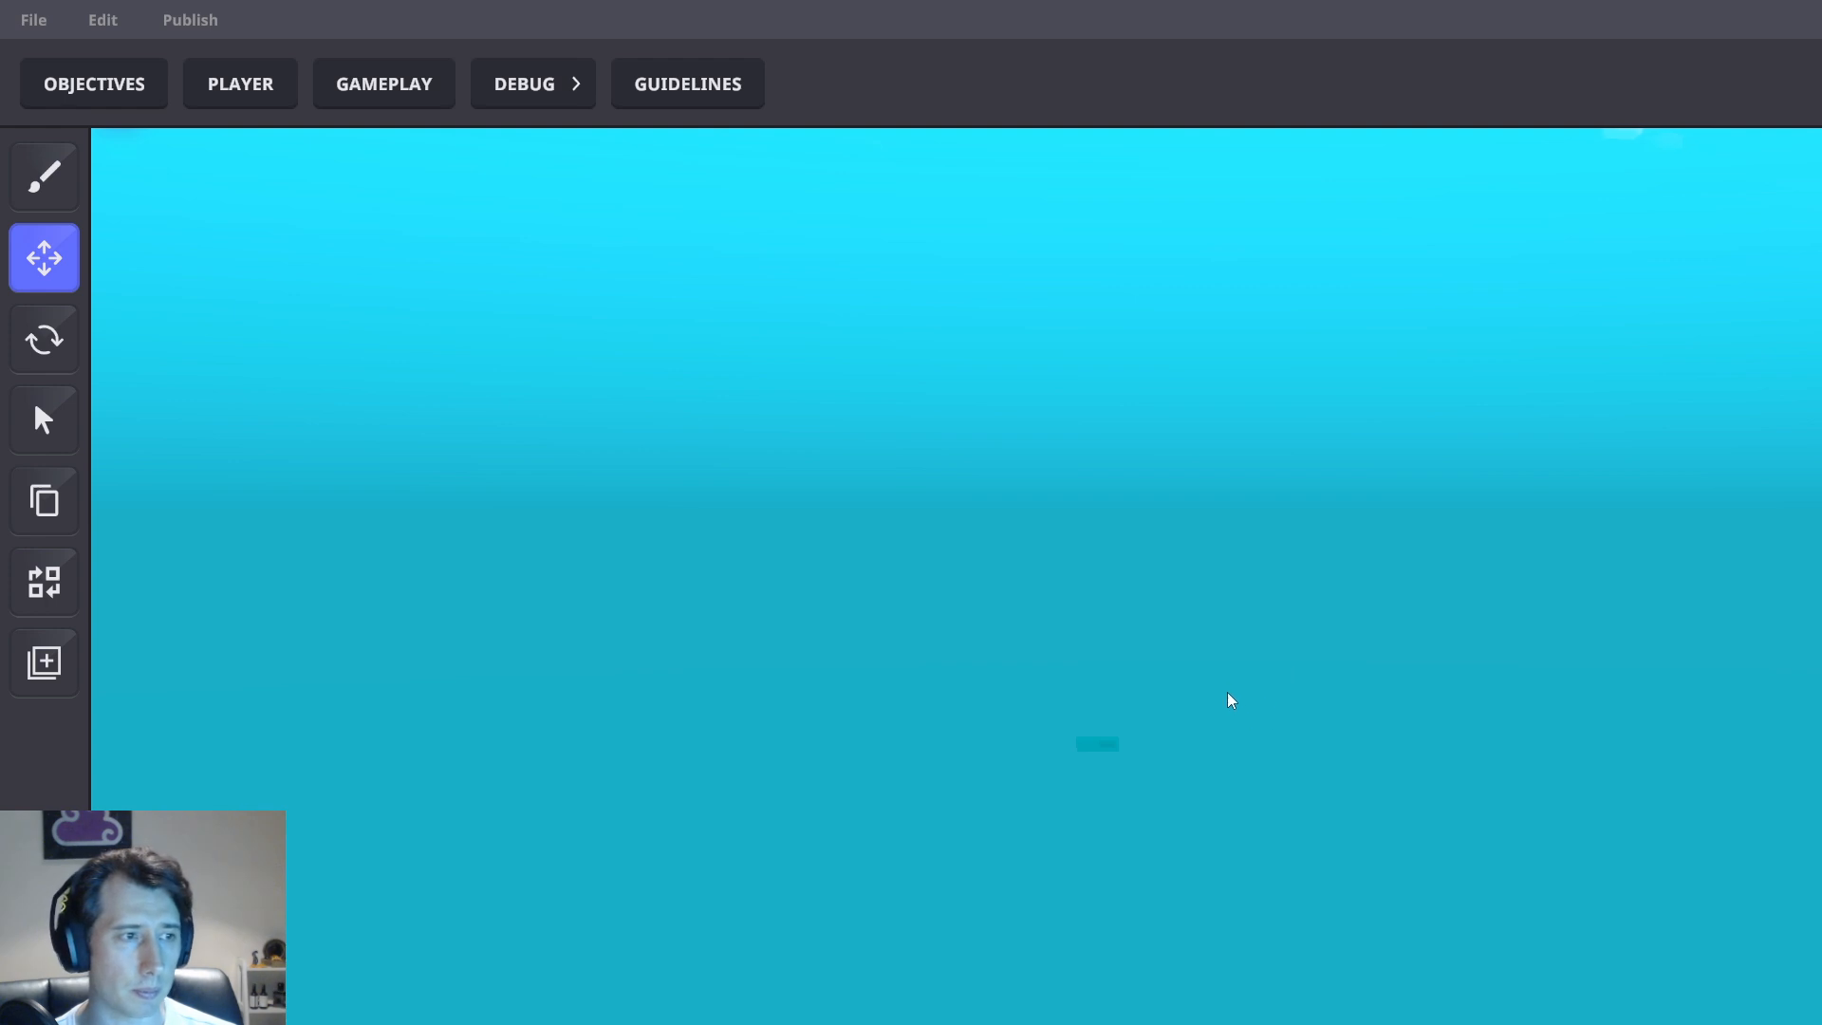
# Duplicate the small logic block on the arena floor, placing the copy in line with the existing two
pyautogui.scroll(-10, 1227, 695)
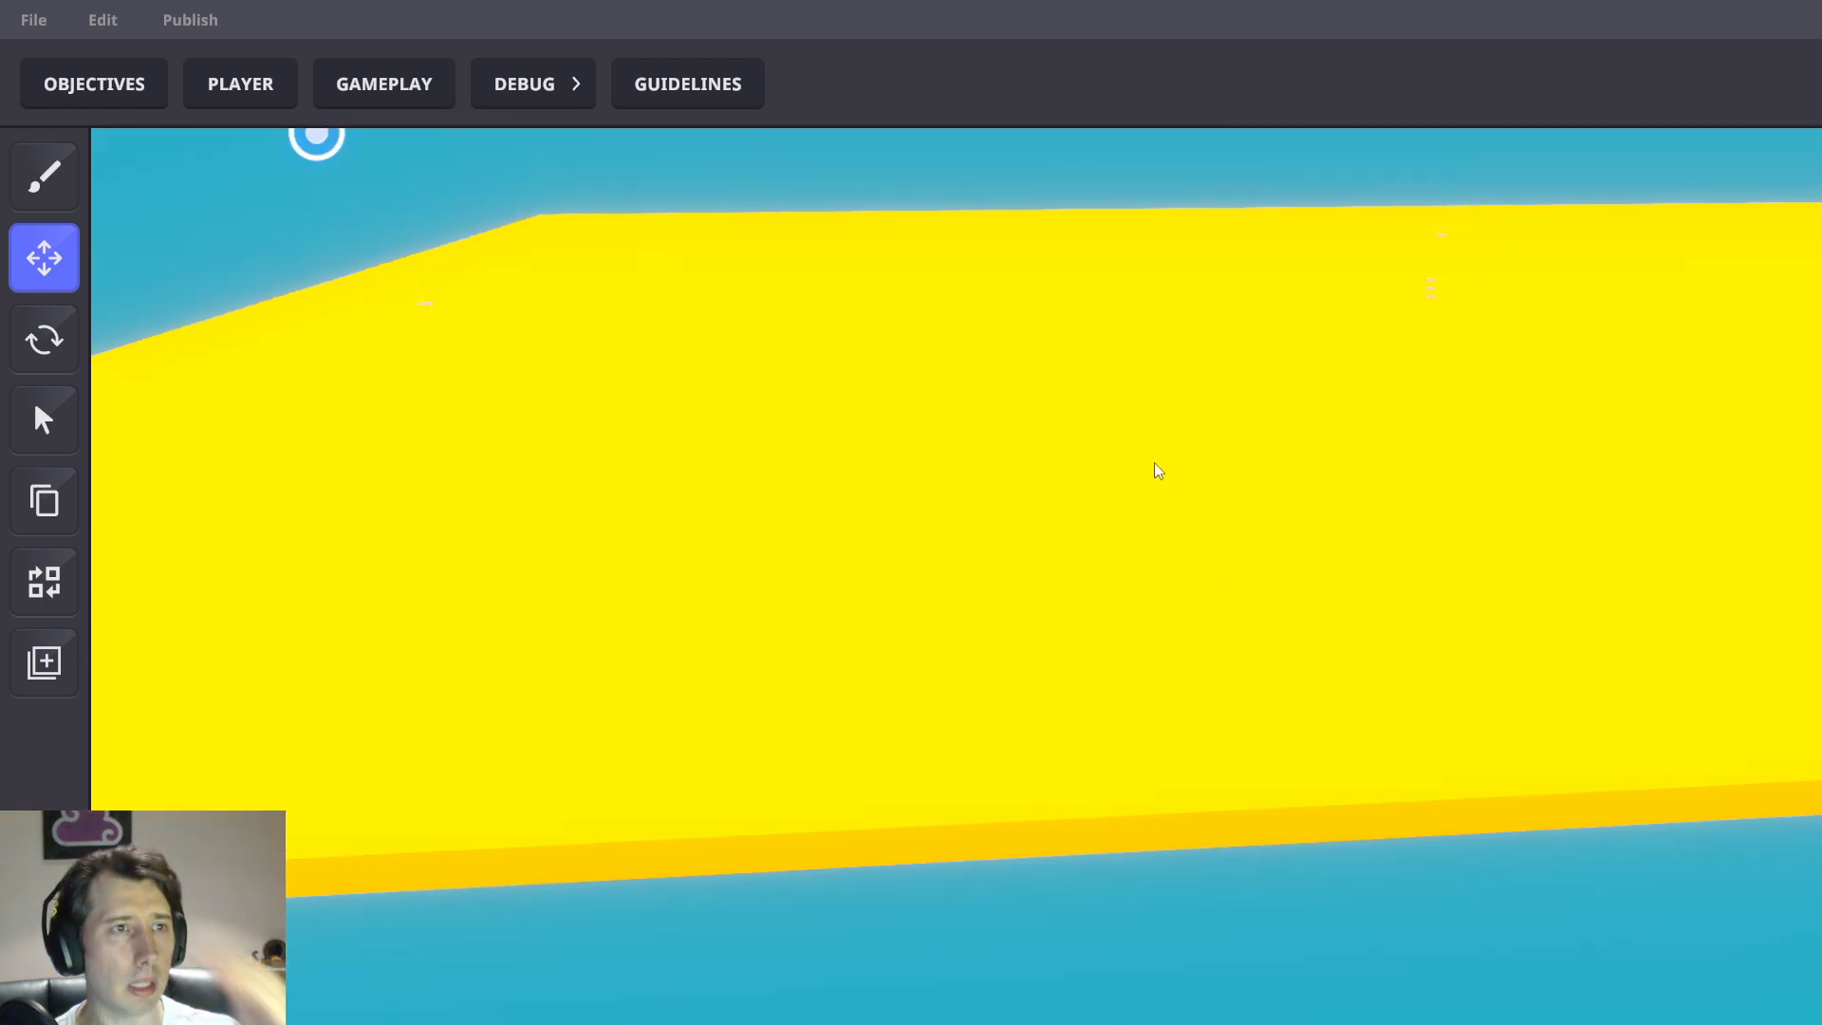
pyautogui.moveTo(1154, 463); pyautogui.dragTo(1374, 623, button='middle')
pyautogui.moveTo(1176, 544); pyautogui.dragTo(1312, 896, button='middle')
pyautogui.scroll(-8, 1269, 740)
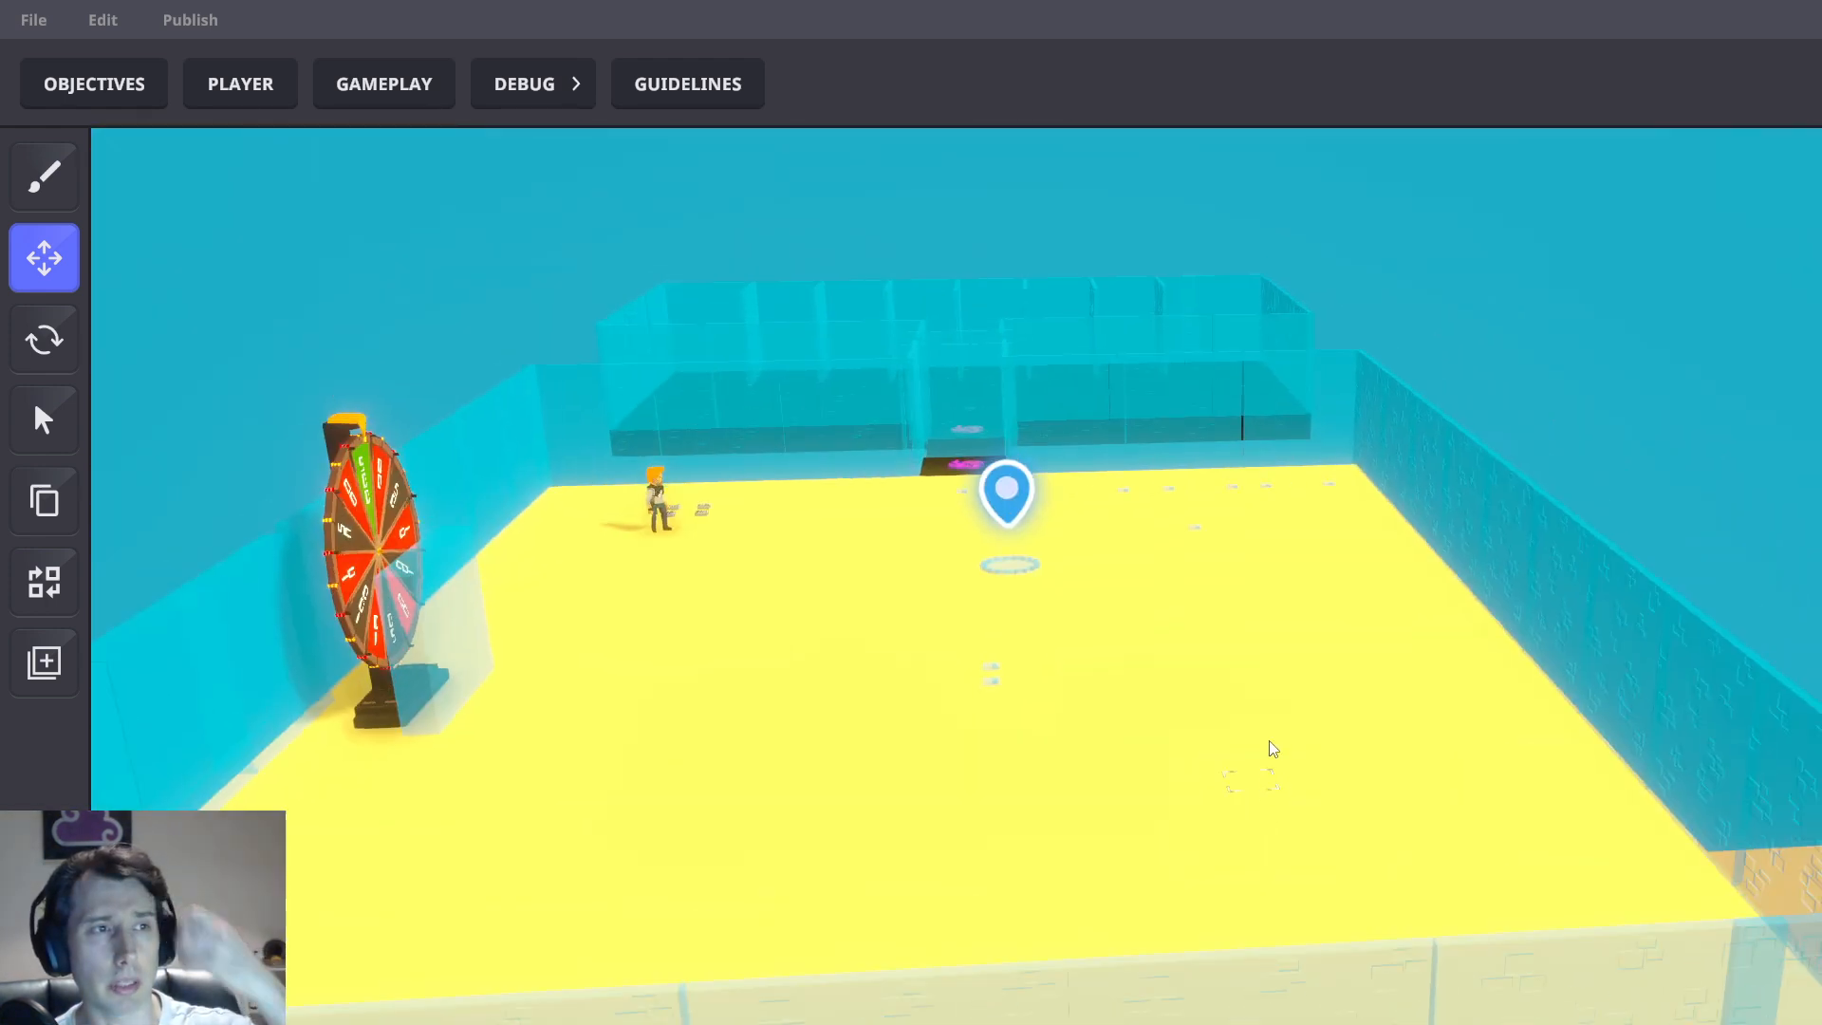
pyautogui.click(384, 83)
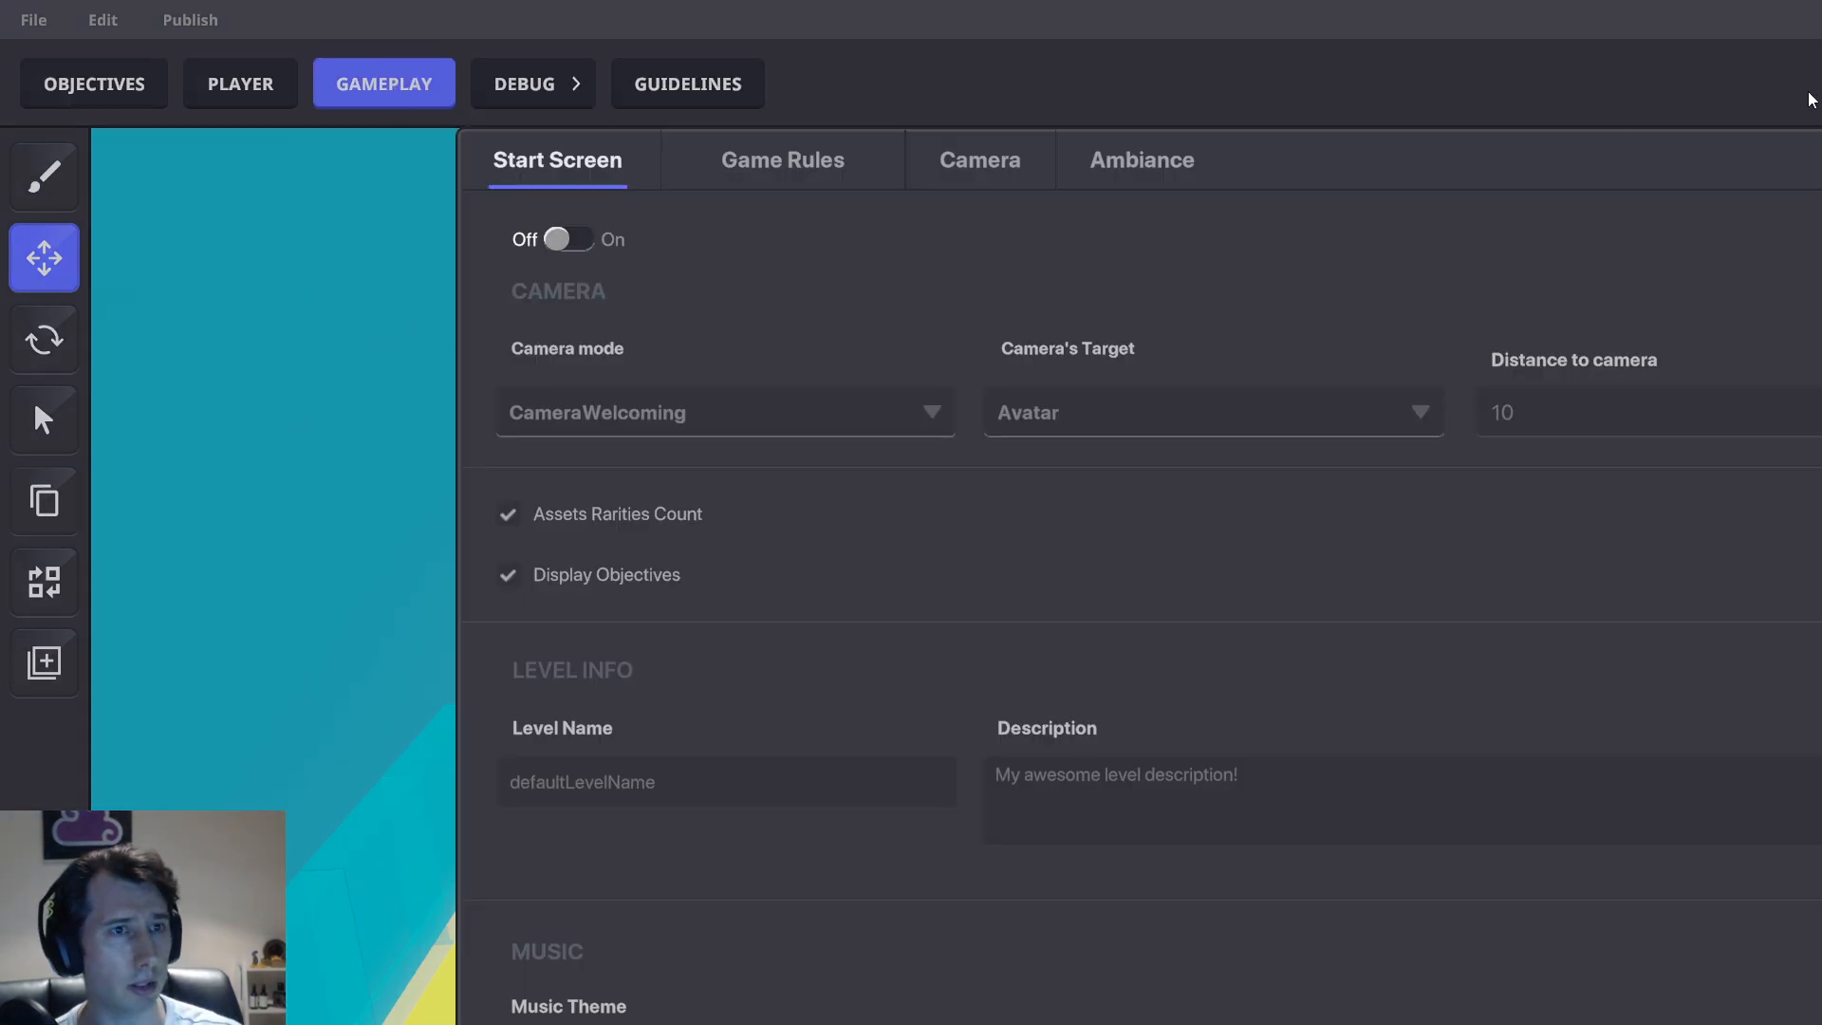
pyautogui.click(1819, 152)
pyautogui.moveTo(1329, 560); pyautogui.dragTo(1171, 817, button='right')
pyautogui.moveTo(1171, 818); pyautogui.dragTo(1182, 755, button='middle')
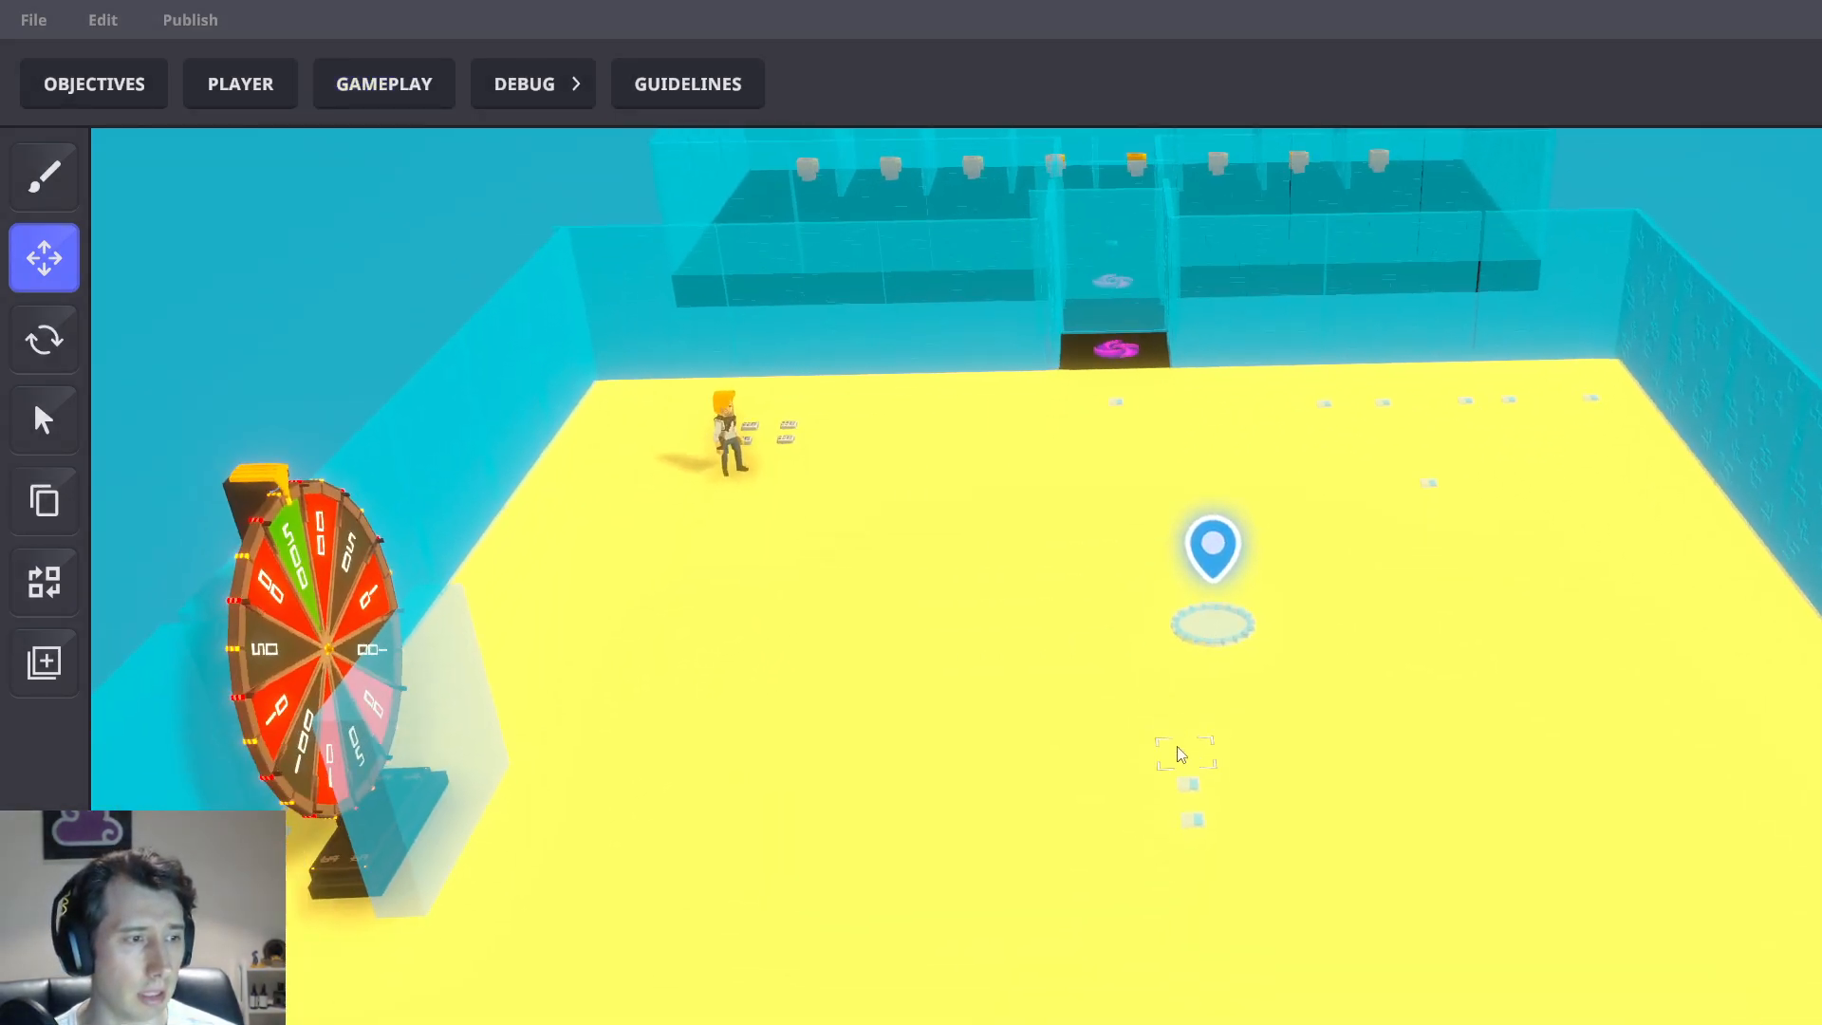
pyautogui.scroll(3, 1181, 754)
pyautogui.click(1212, 843)
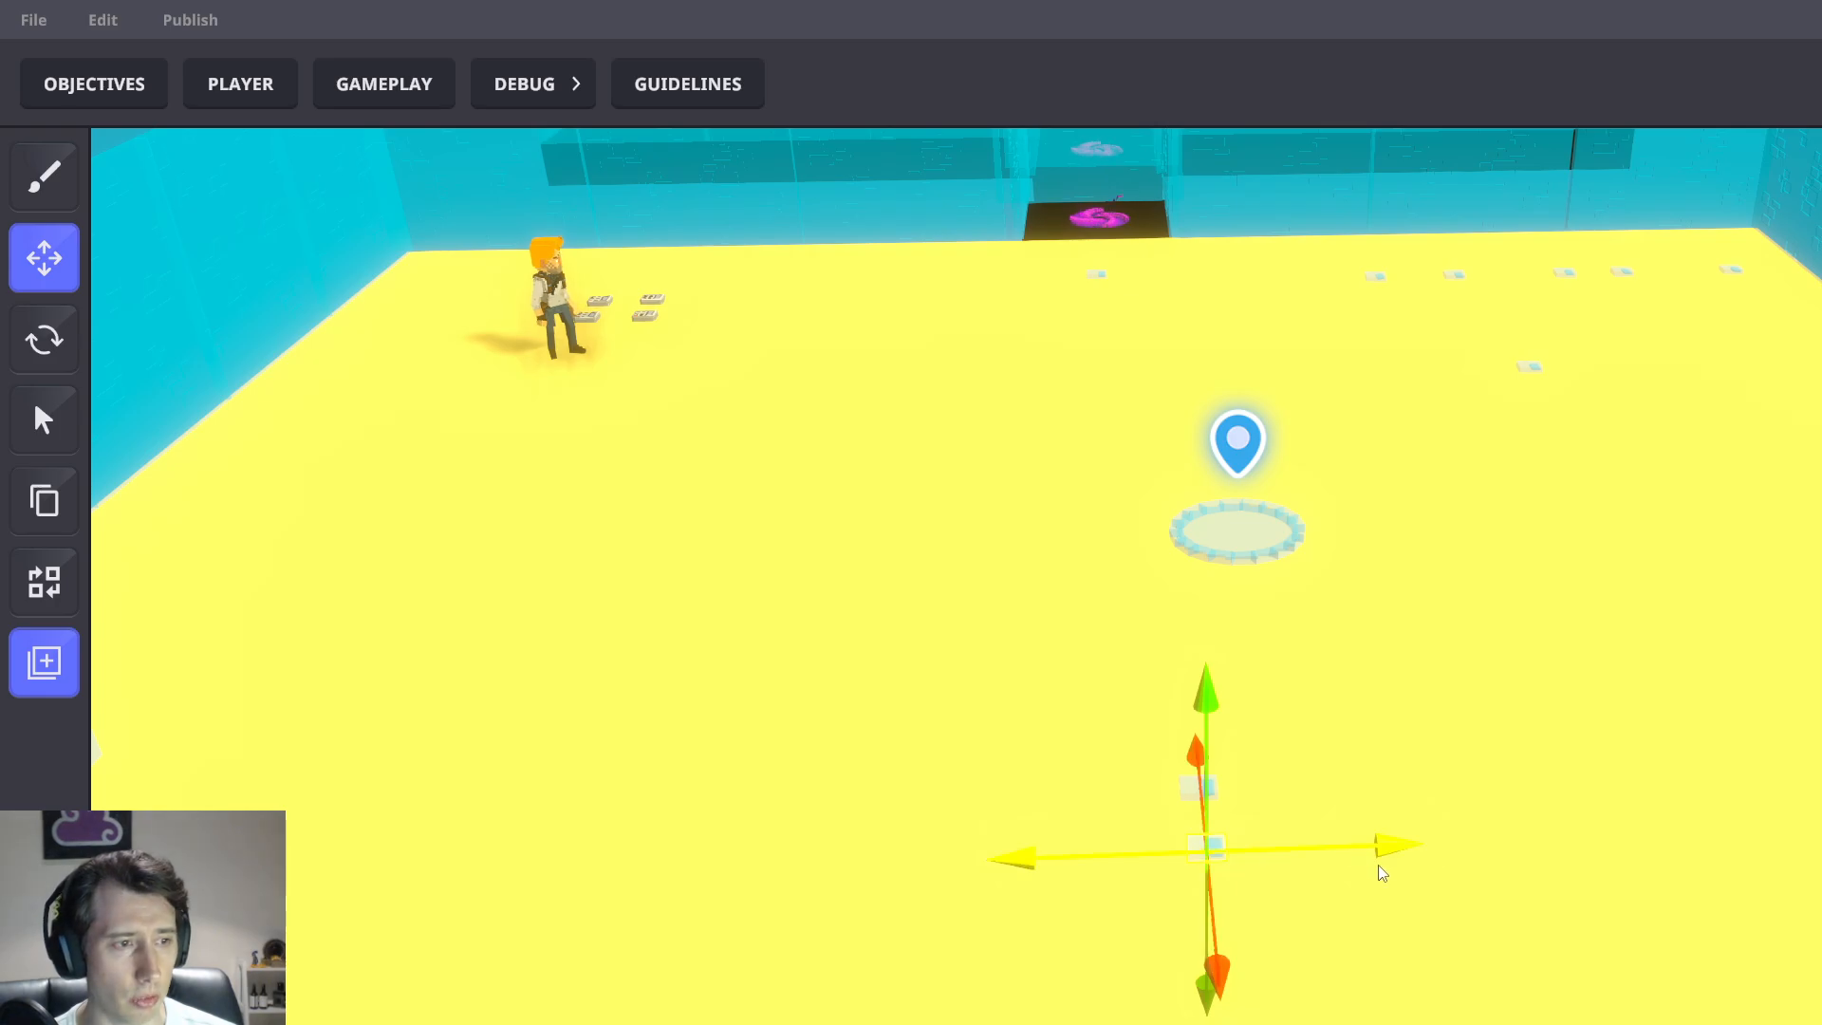
pyautogui.keyDown('shift'); pyautogui.moveTo(1218, 978); pyautogui.dragTo(1225, 1023); pyautogui.keyUp('shift')
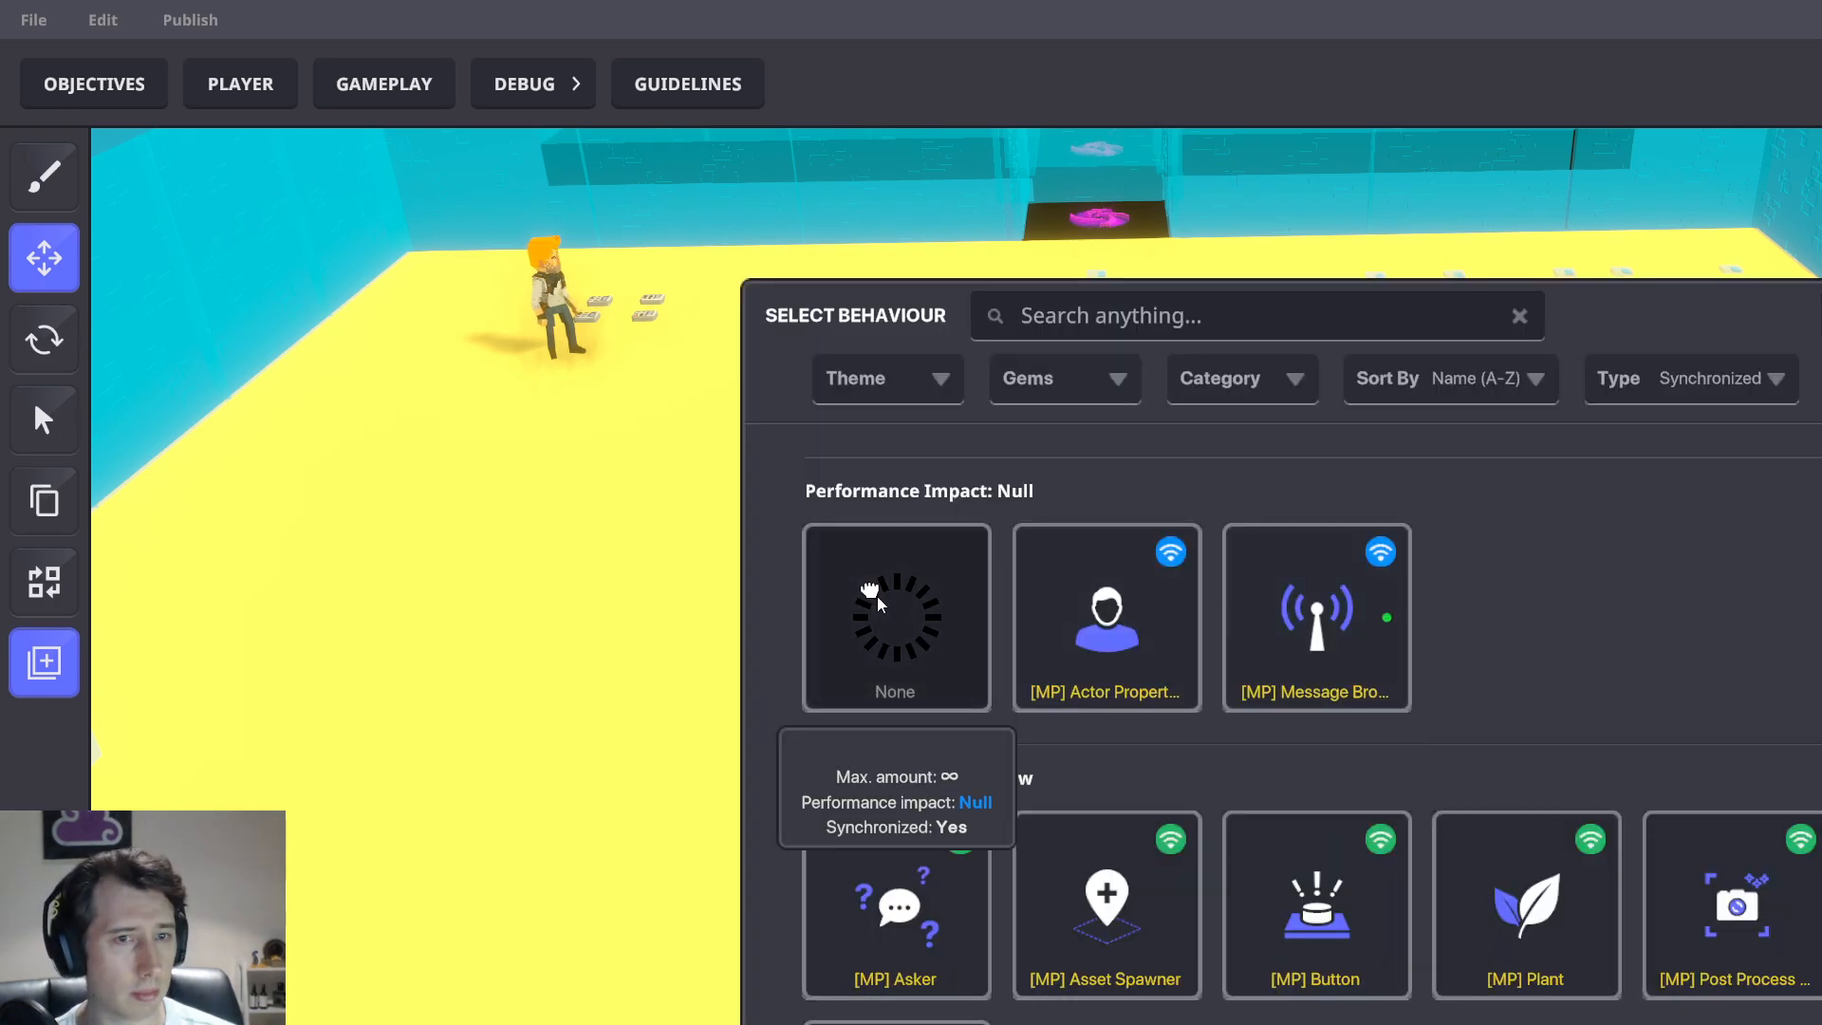
# Give the duplicated block the [MP] Message Broadcaster behaviour and add the [MP] Toggle component
pyautogui.click(874, 597)
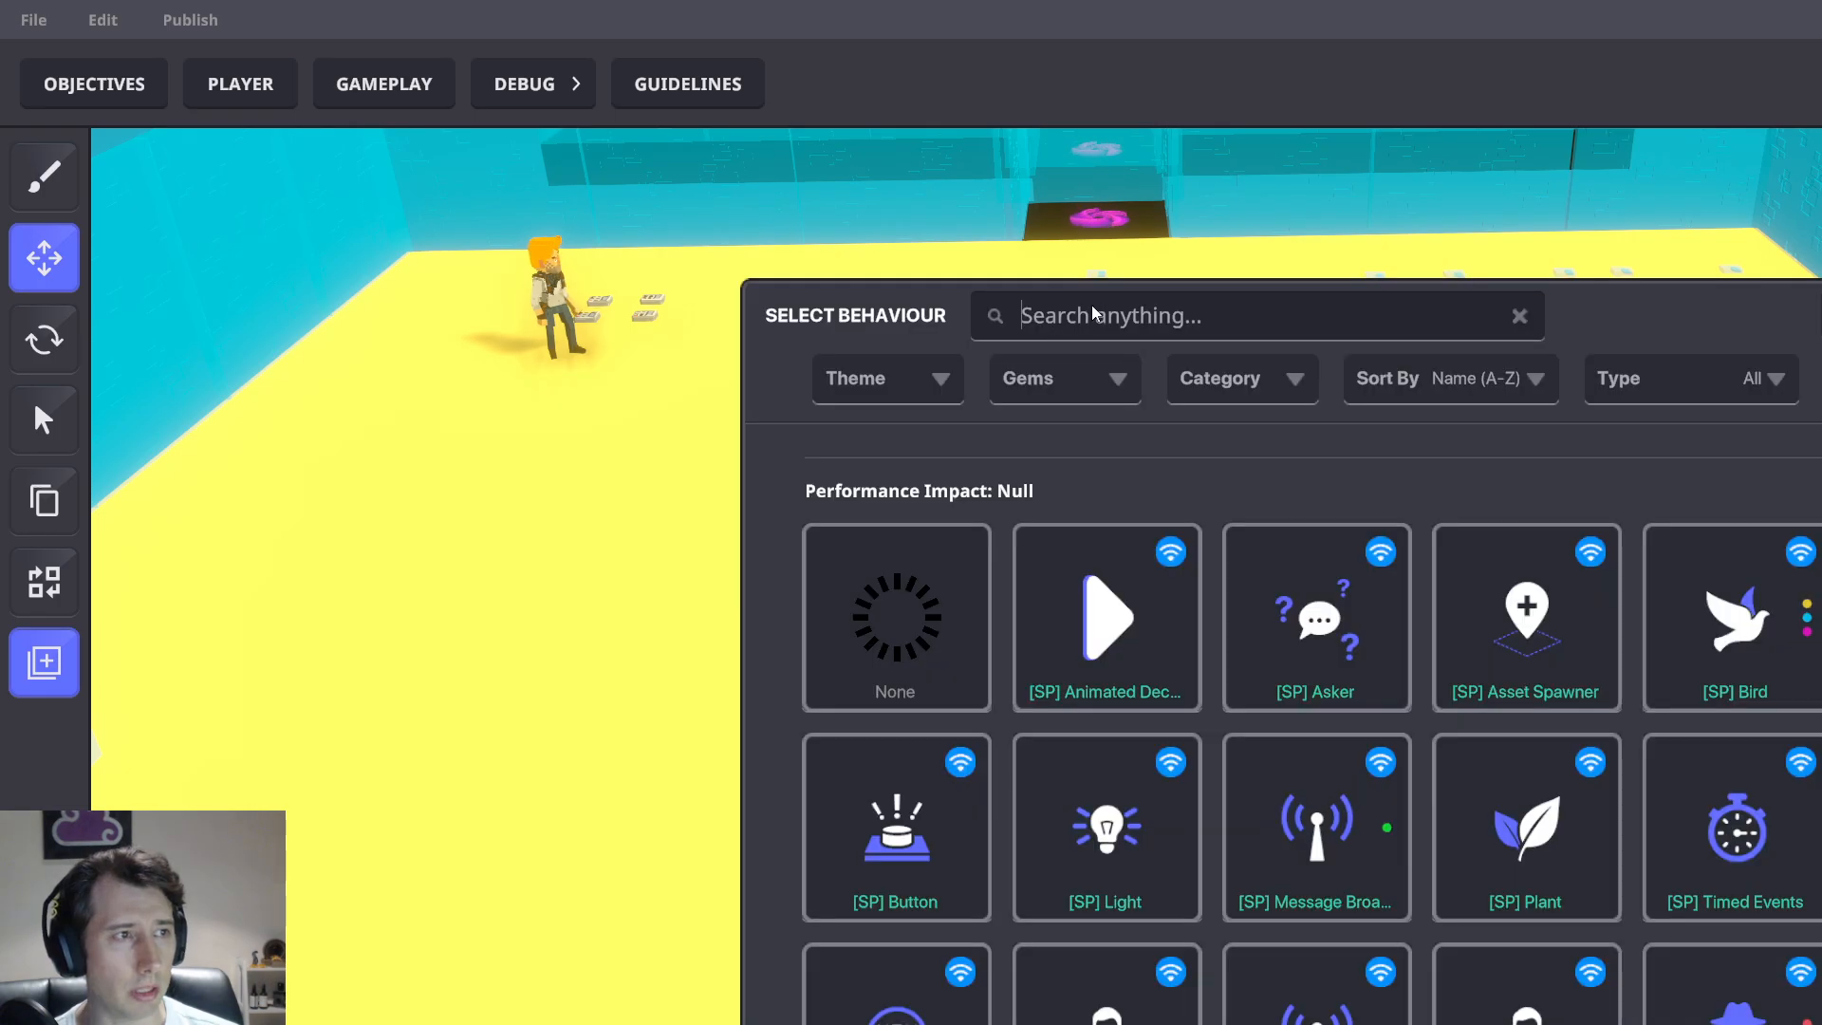
pyautogui.write('mess')
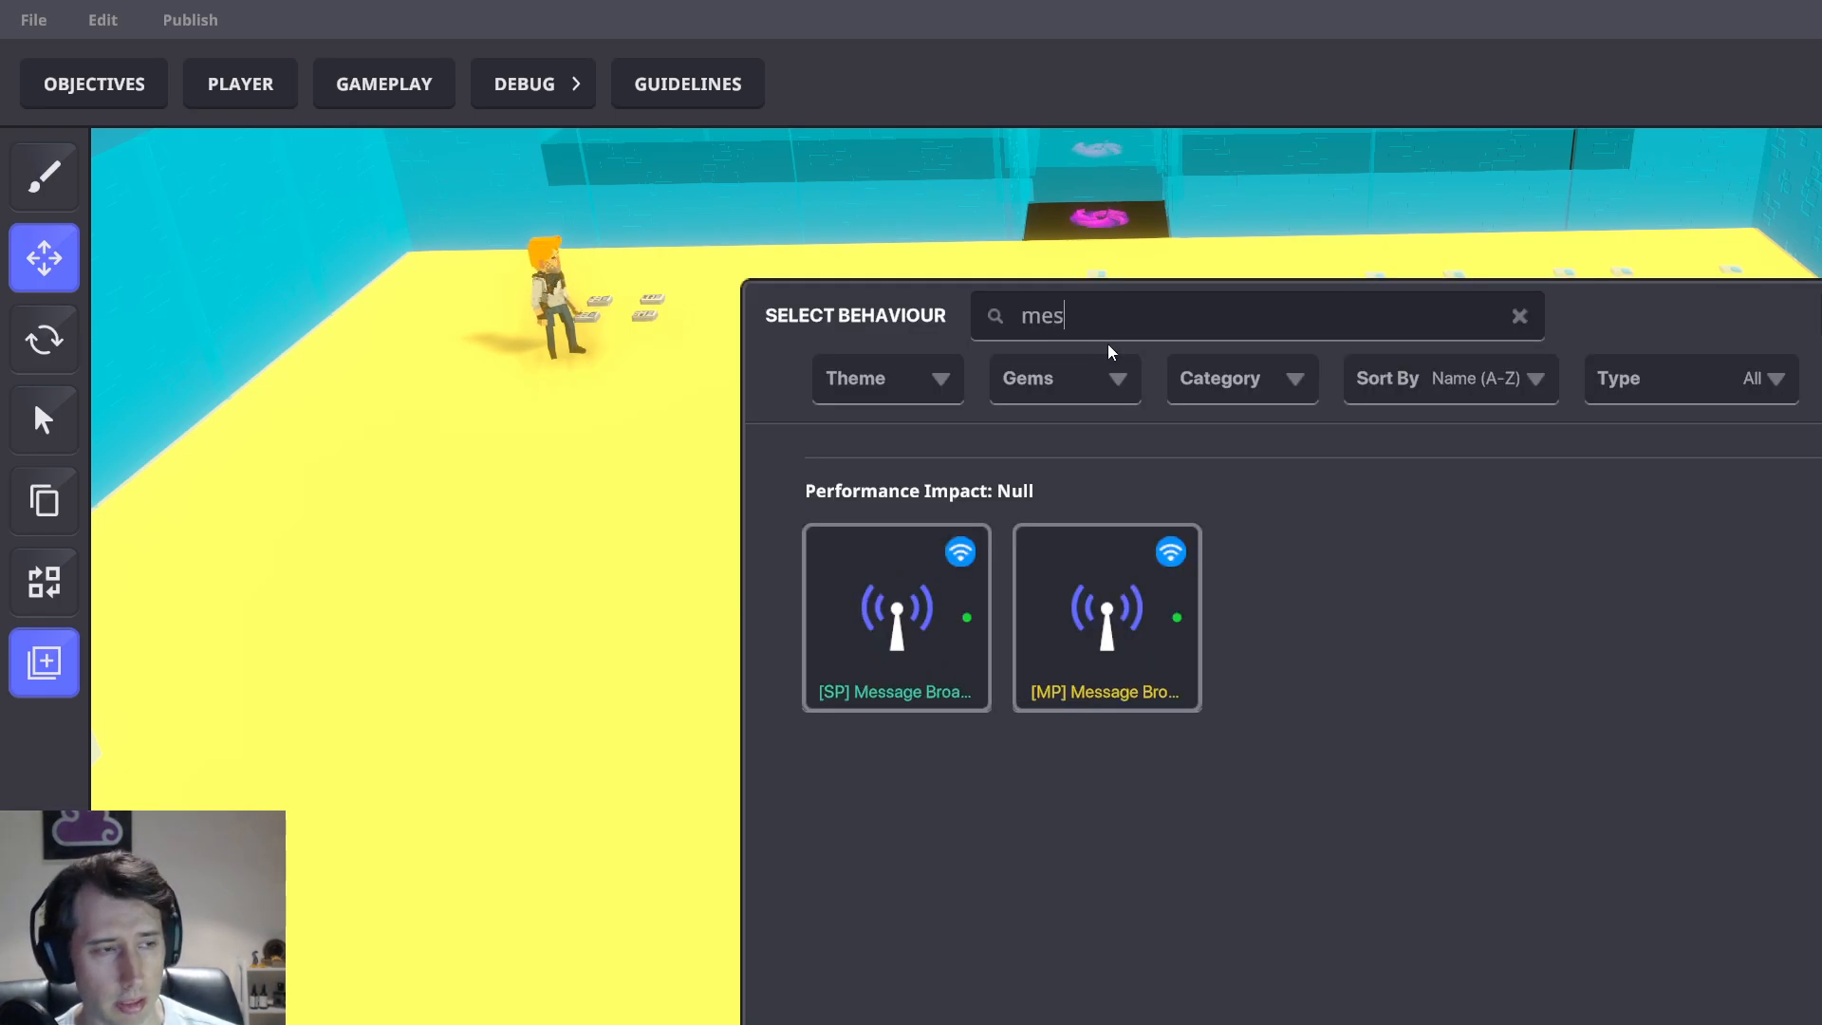
pyautogui.click(1114, 657)
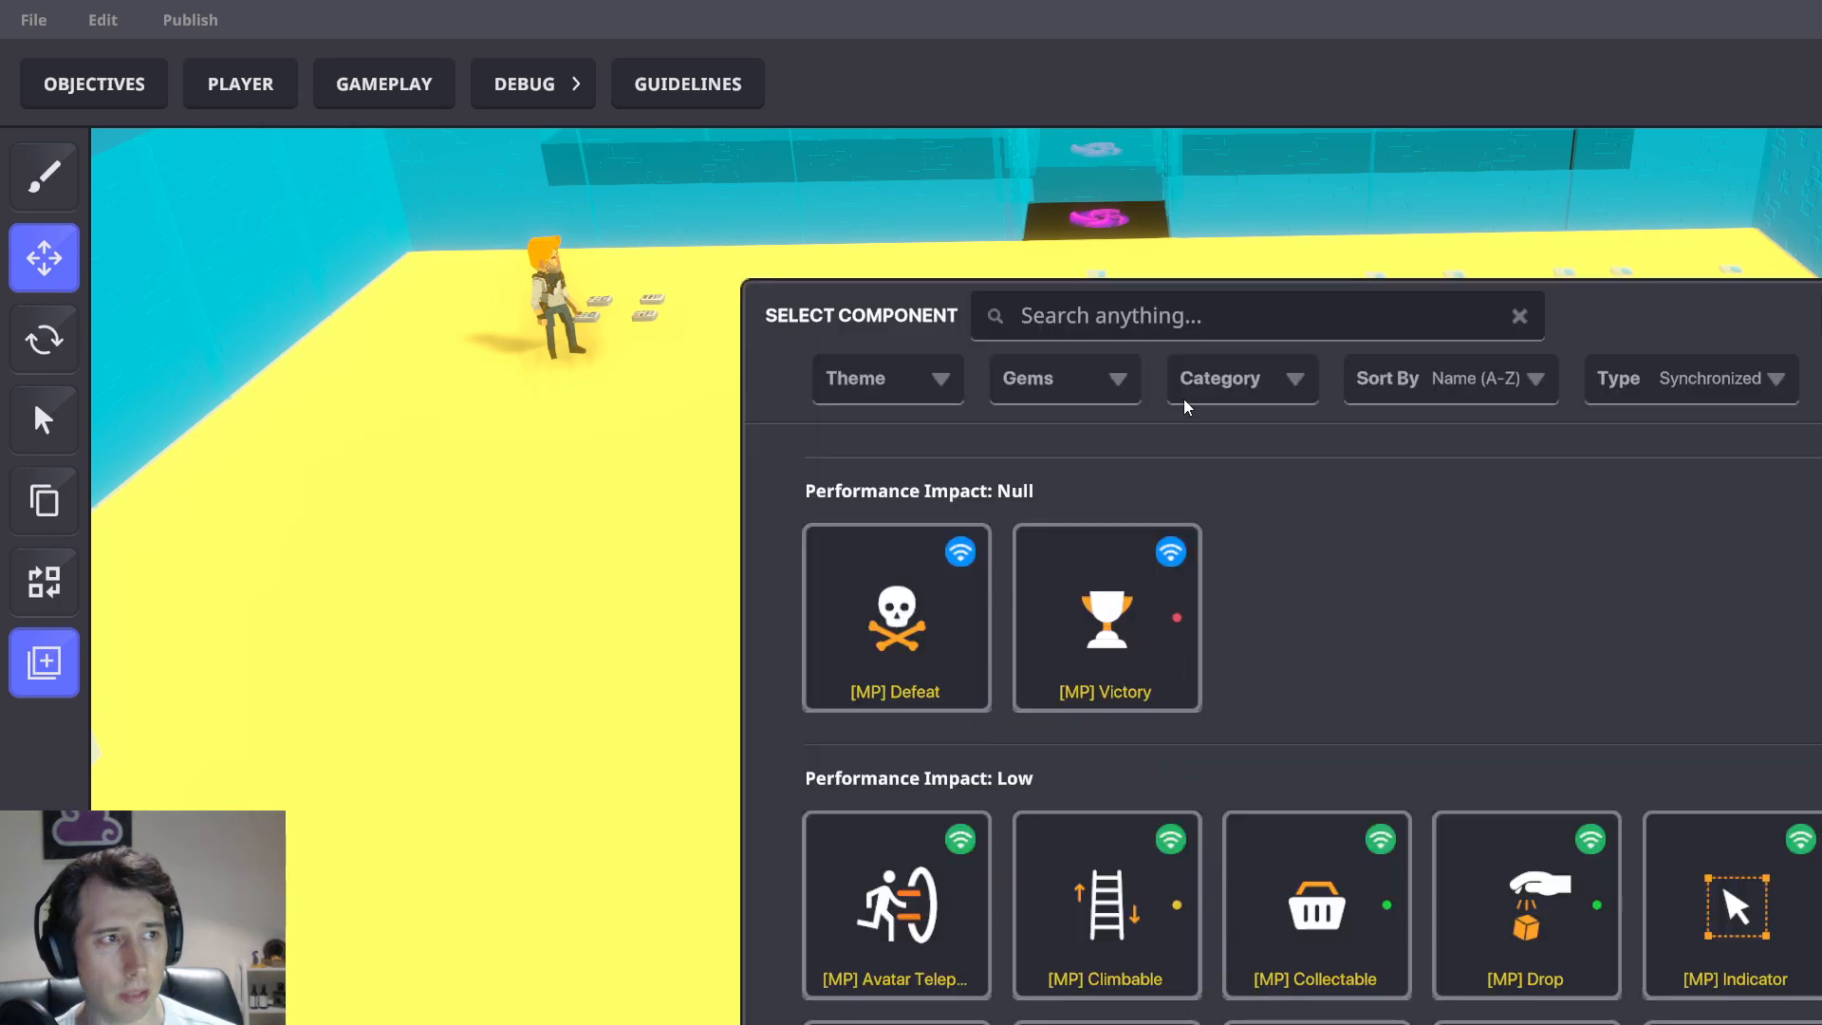
pyautogui.write('togg')
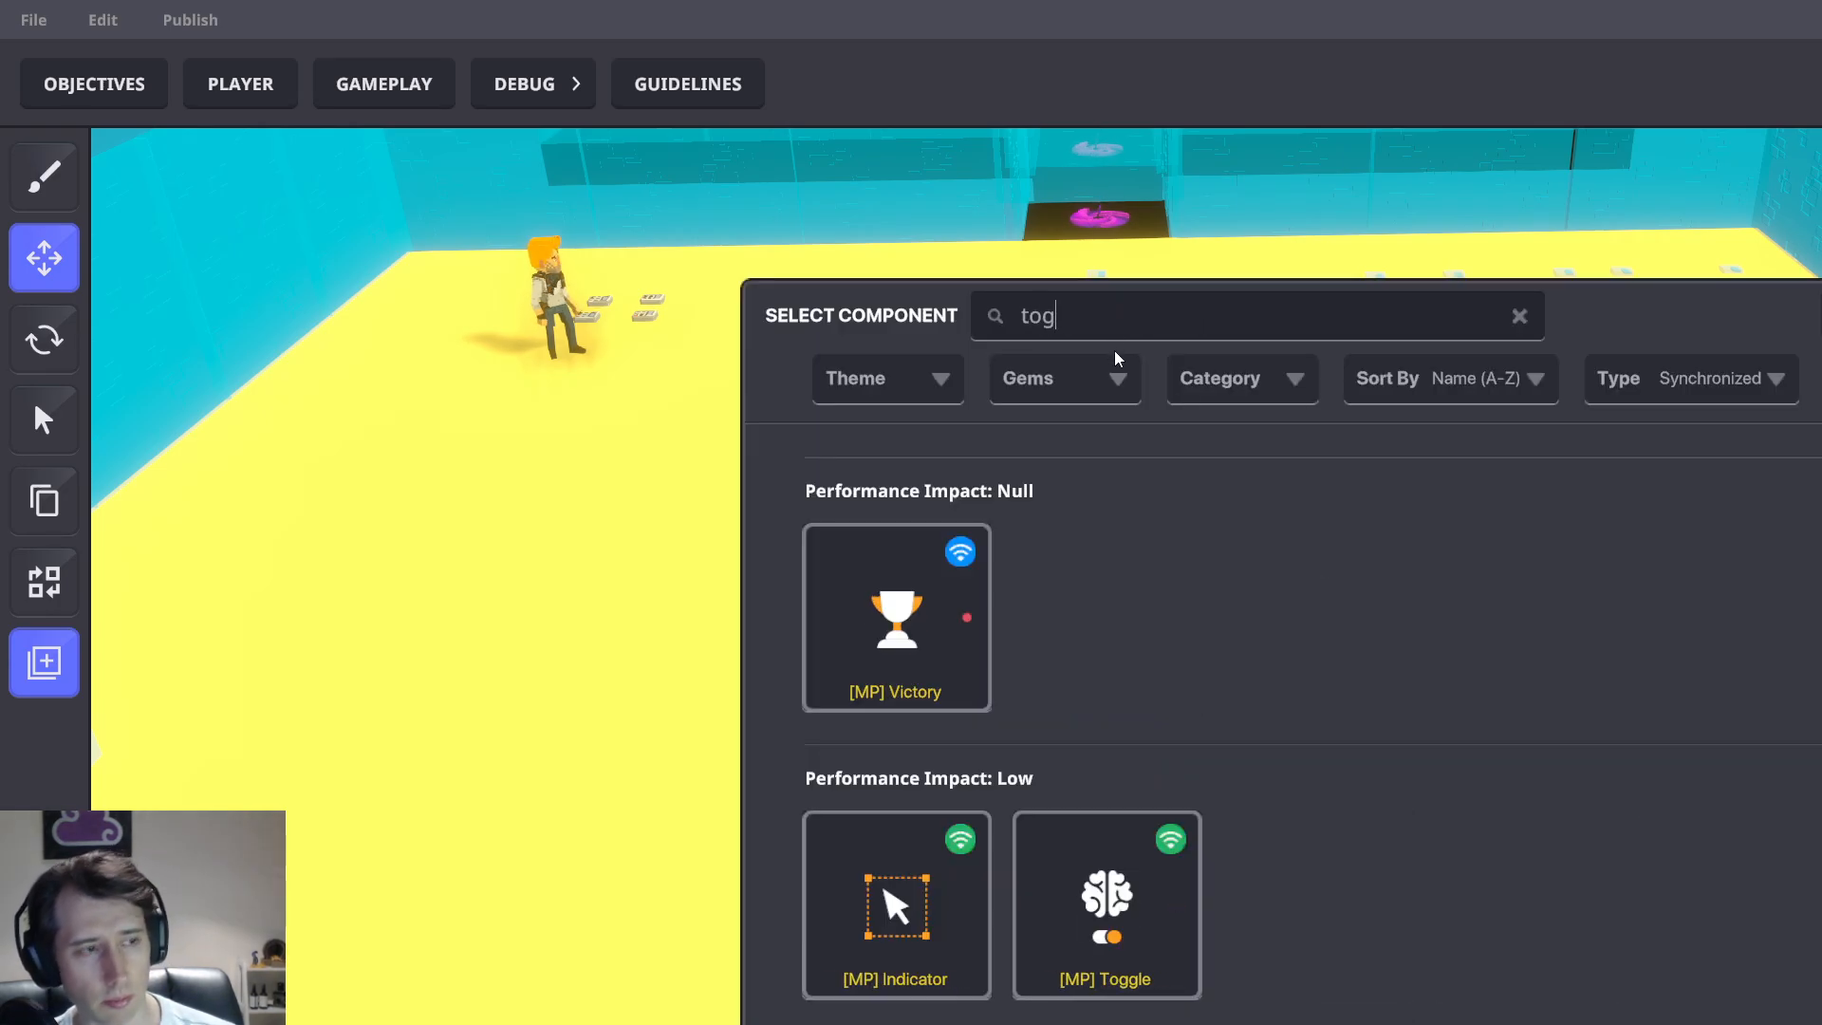
pyautogui.click(892, 616)
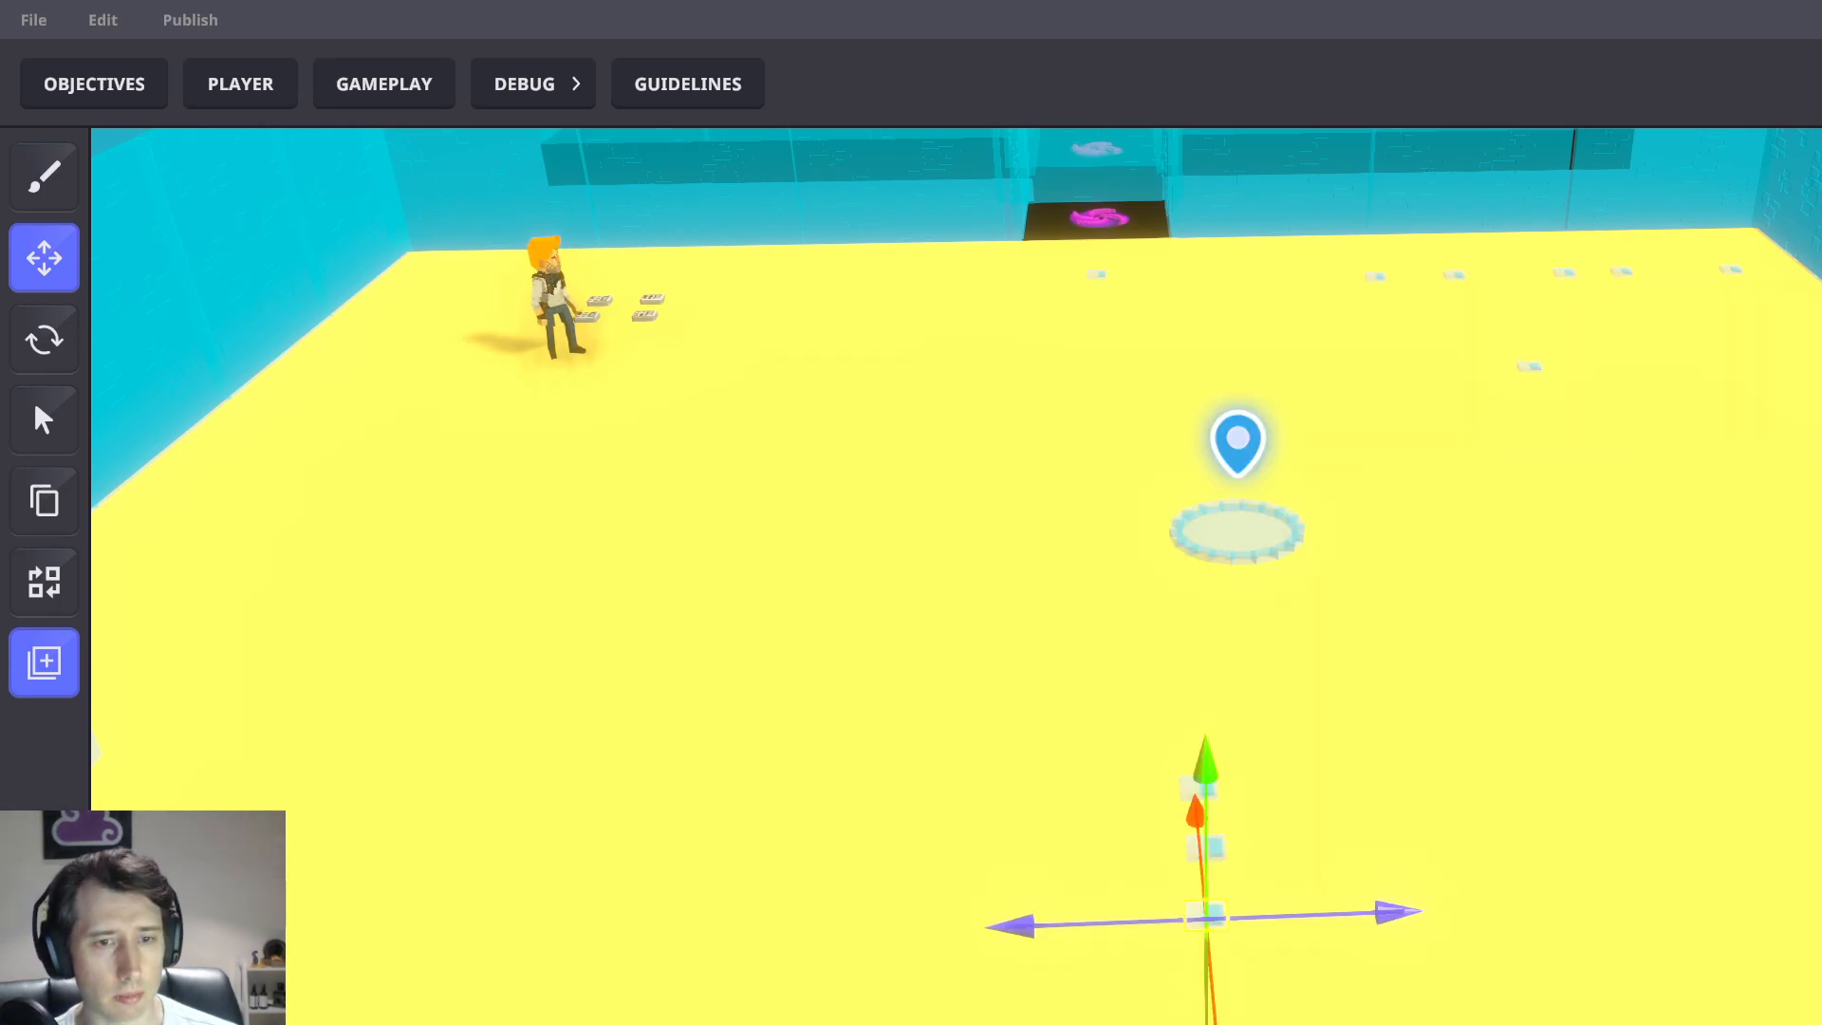
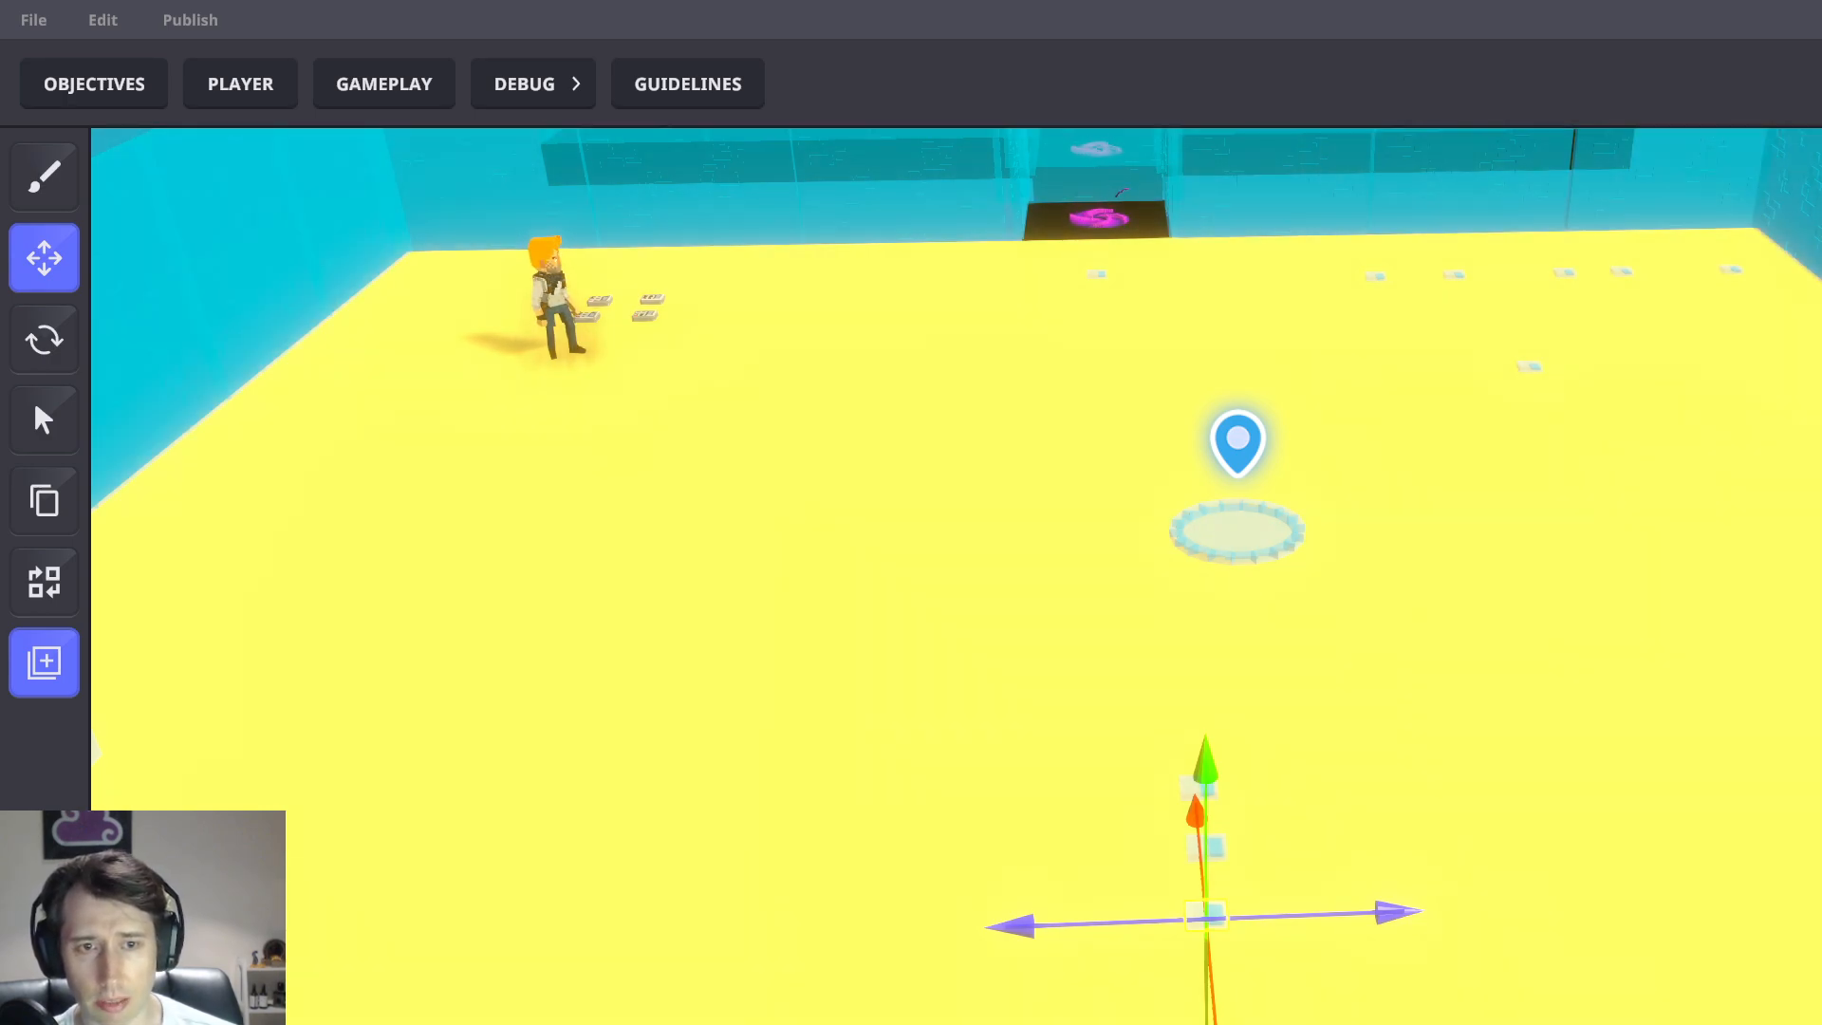
# Create the message "+1" for the duplicated block with one integer Number argument named Add
pyautogui.click(1364, 560)
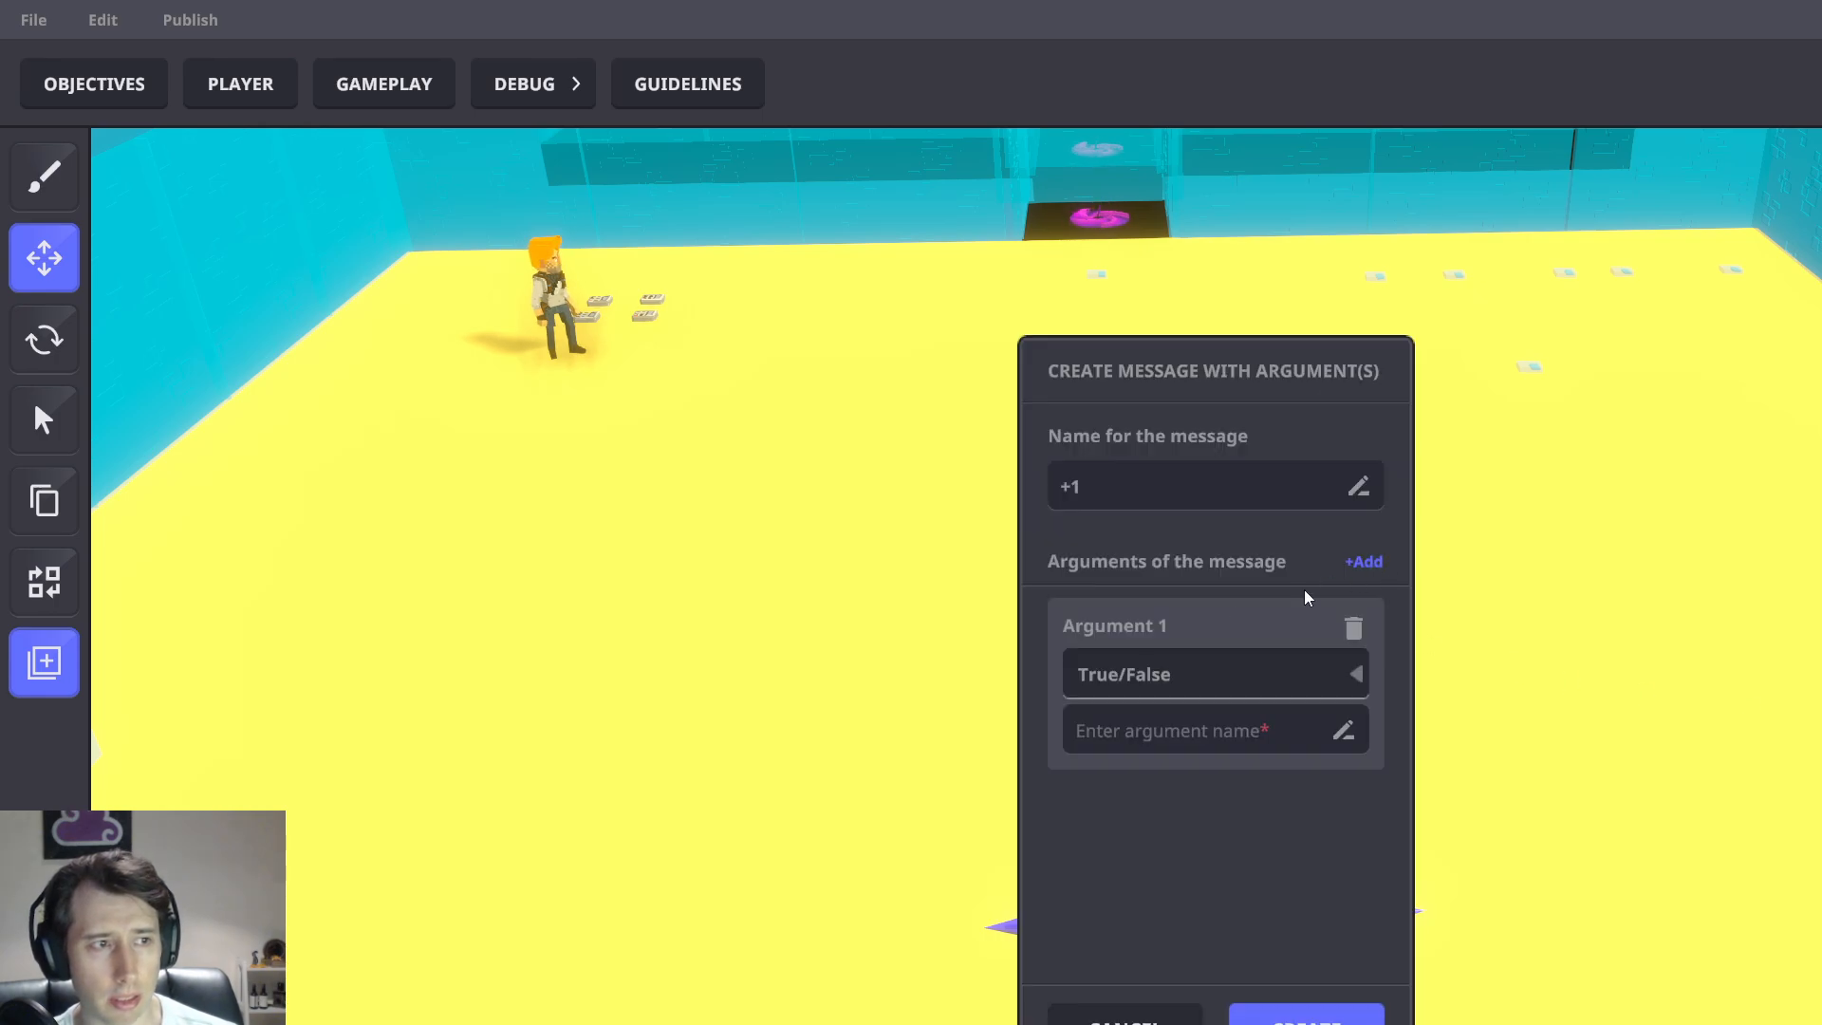
pyautogui.click(1180, 676)
pyautogui.click(1154, 743)
pyautogui.click(1219, 728)
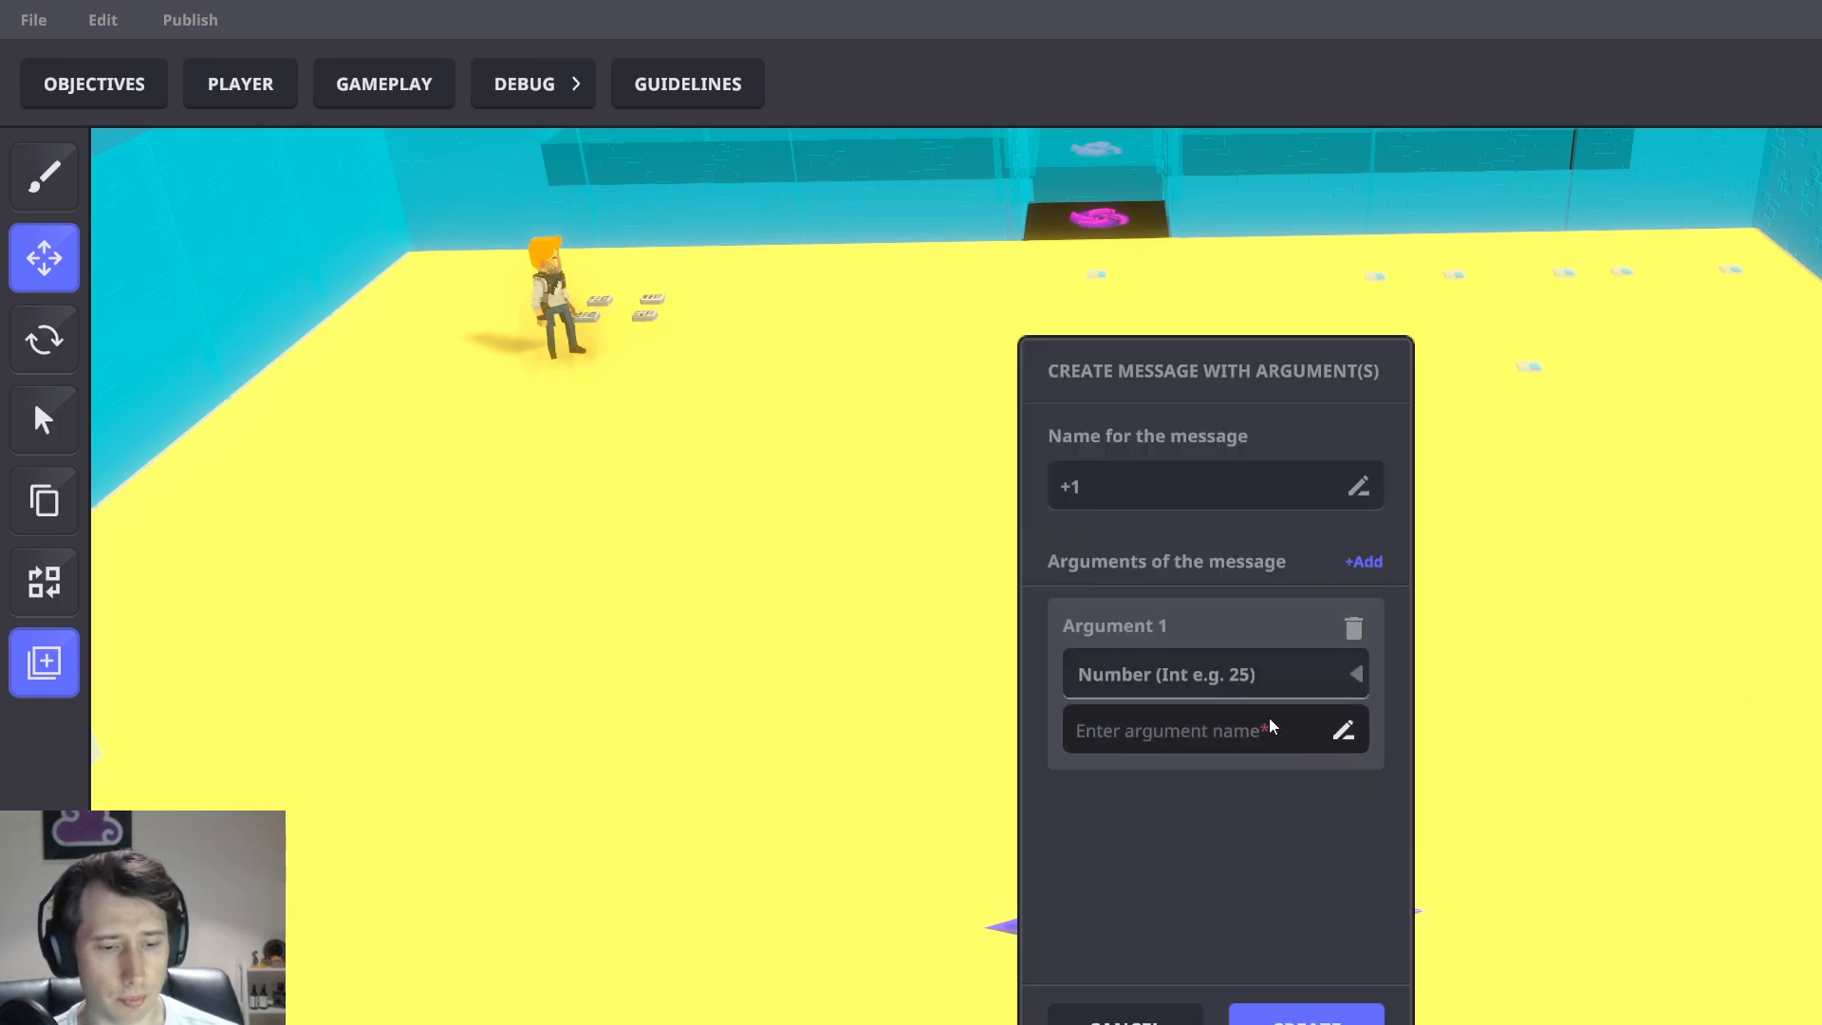
pyautogui.write('Add')
pyautogui.click(1314, 1014)
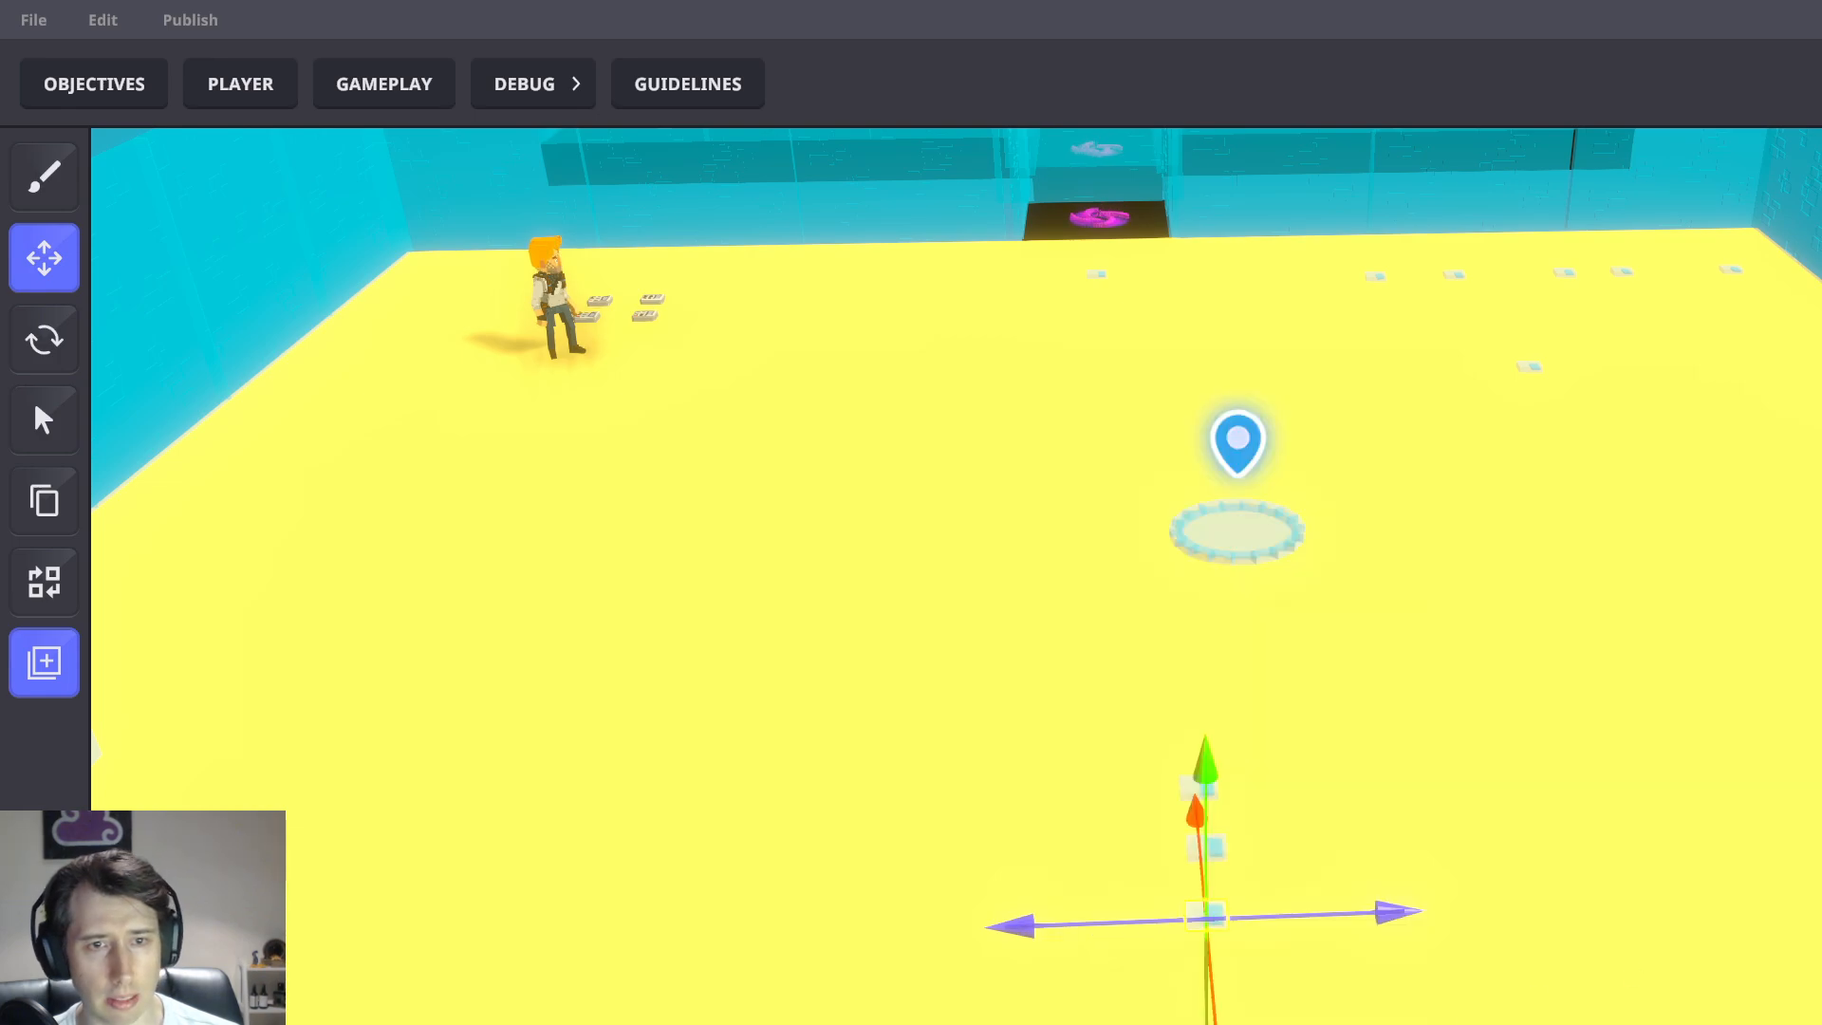
pyautogui.click(1424, 755)
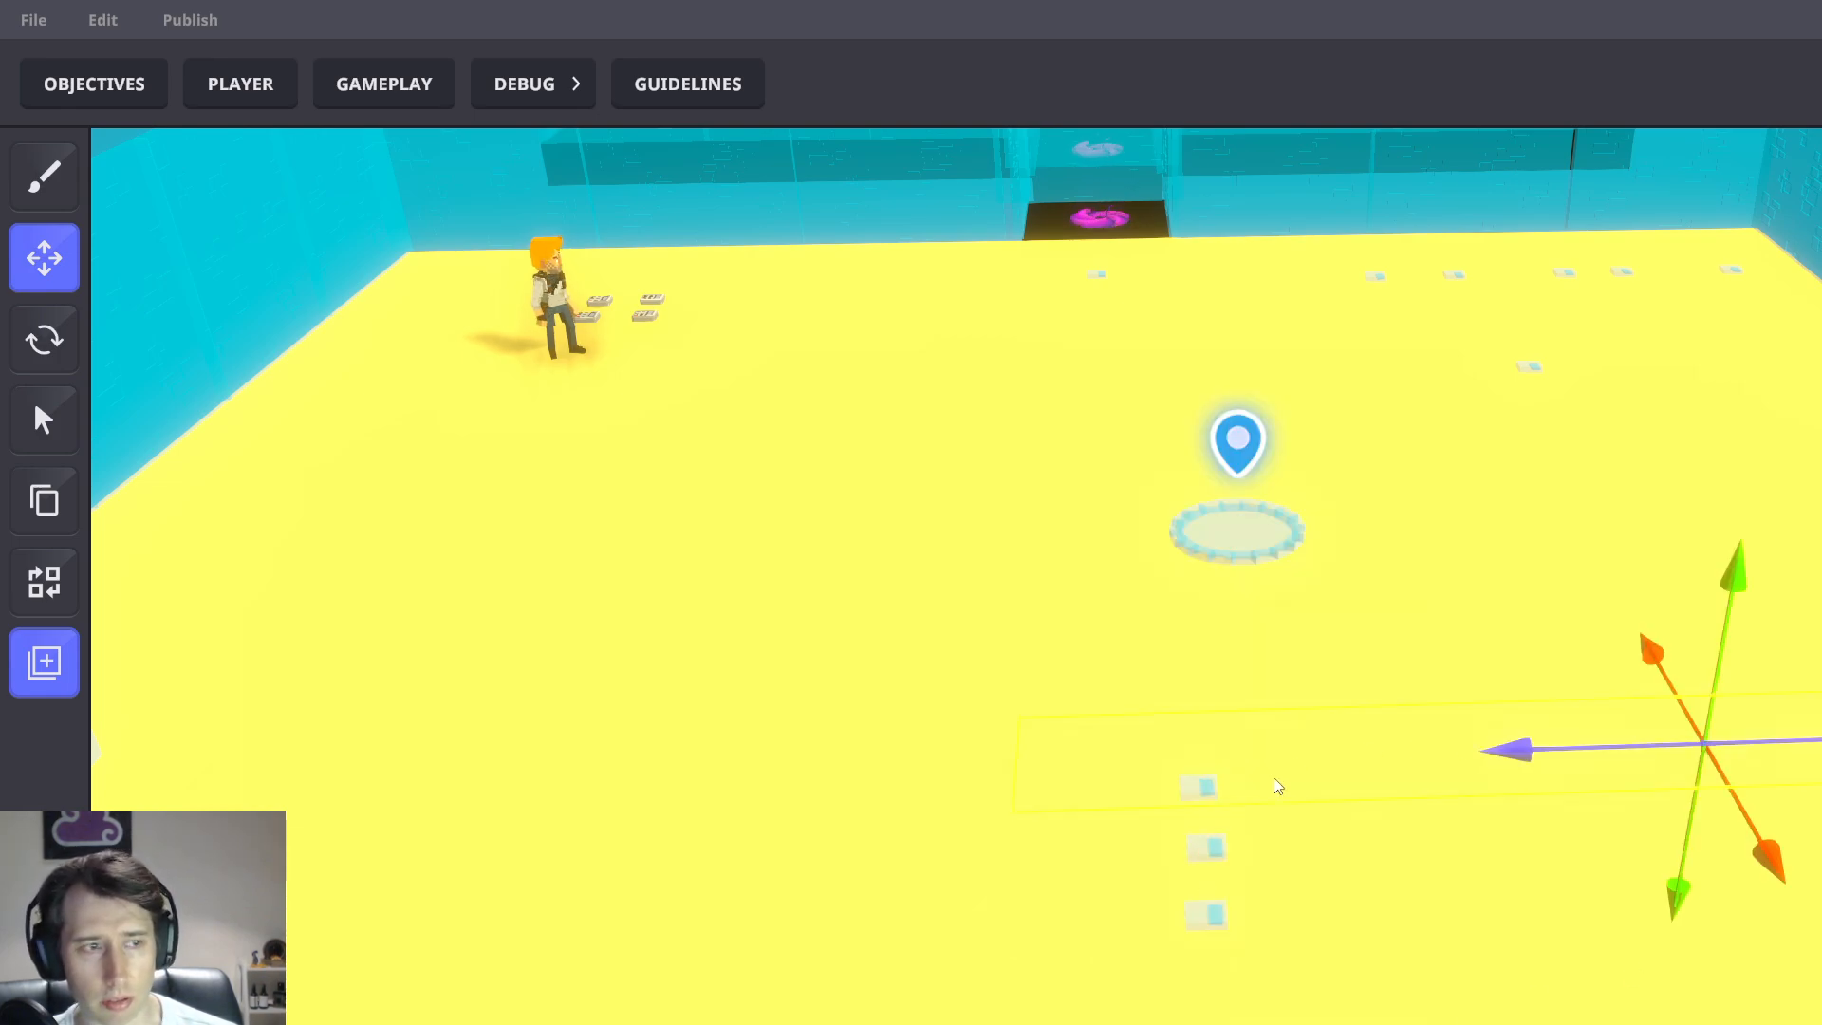
pyautogui.click(1213, 916)
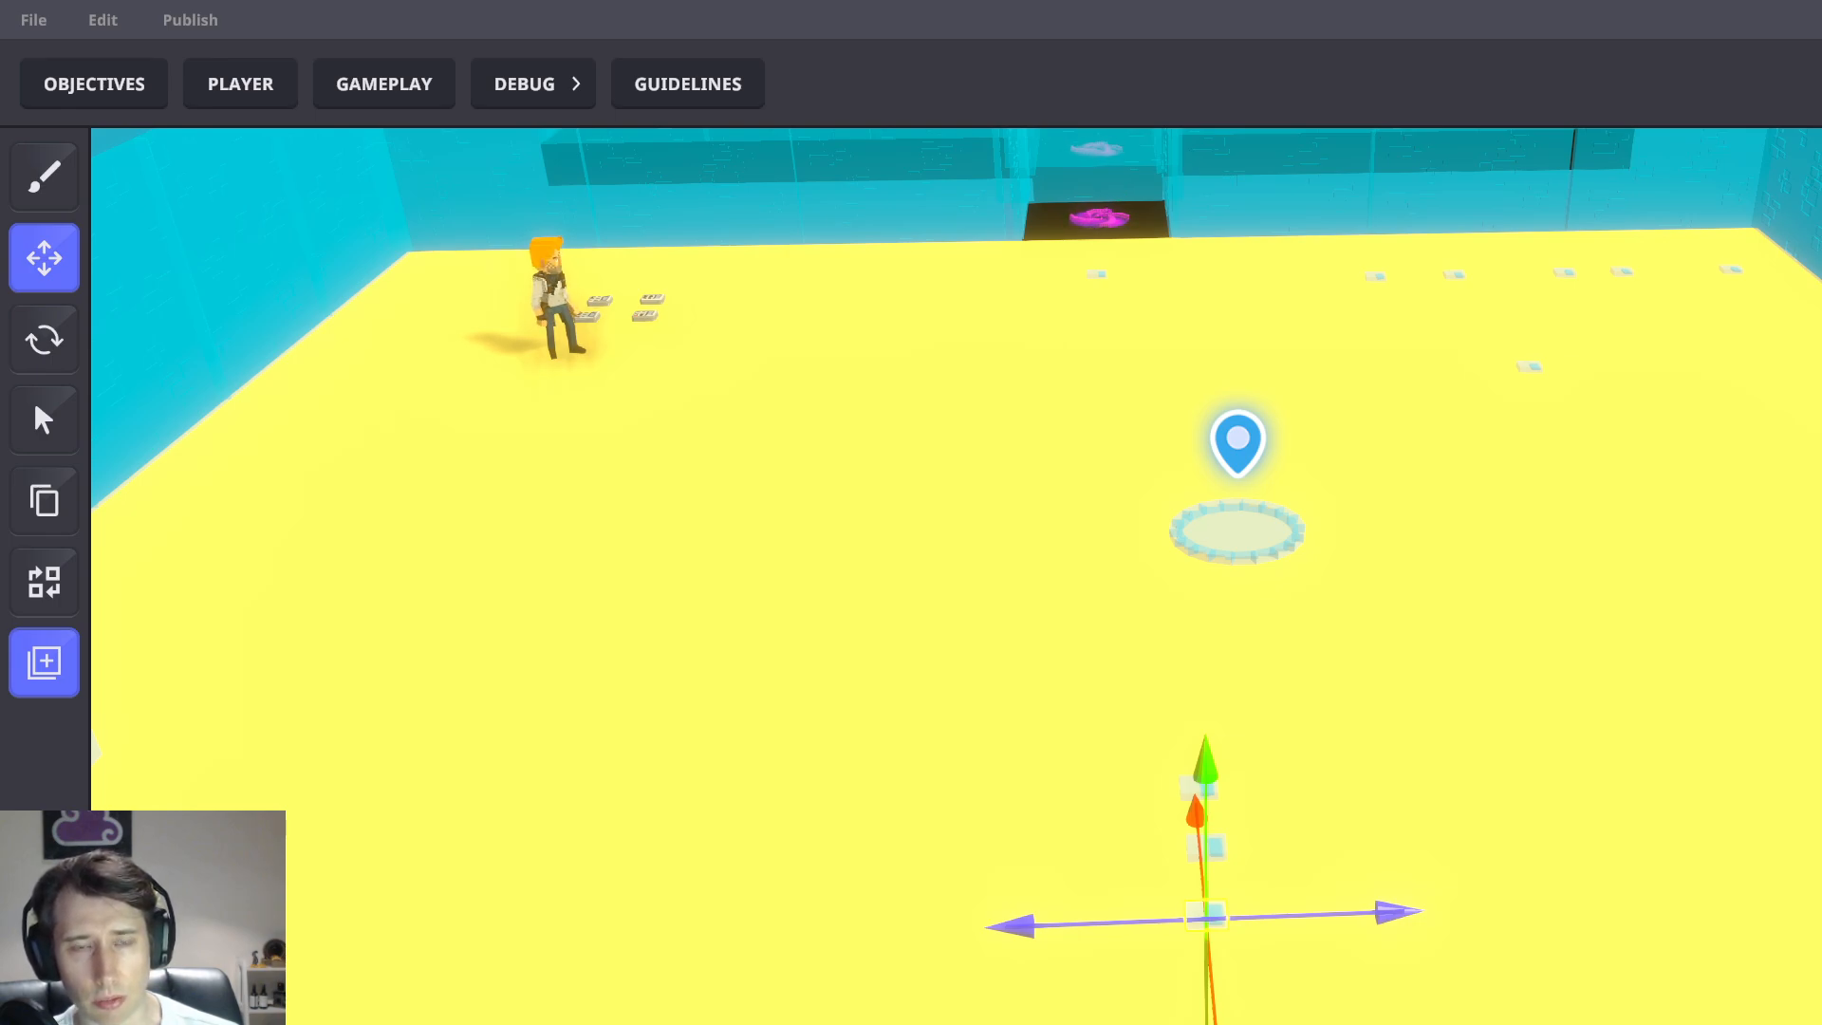
# Open the gameplay's game rules and create a new ruleset with an Add/Subtract number rule in the empty area
pyautogui.click(414, 89)
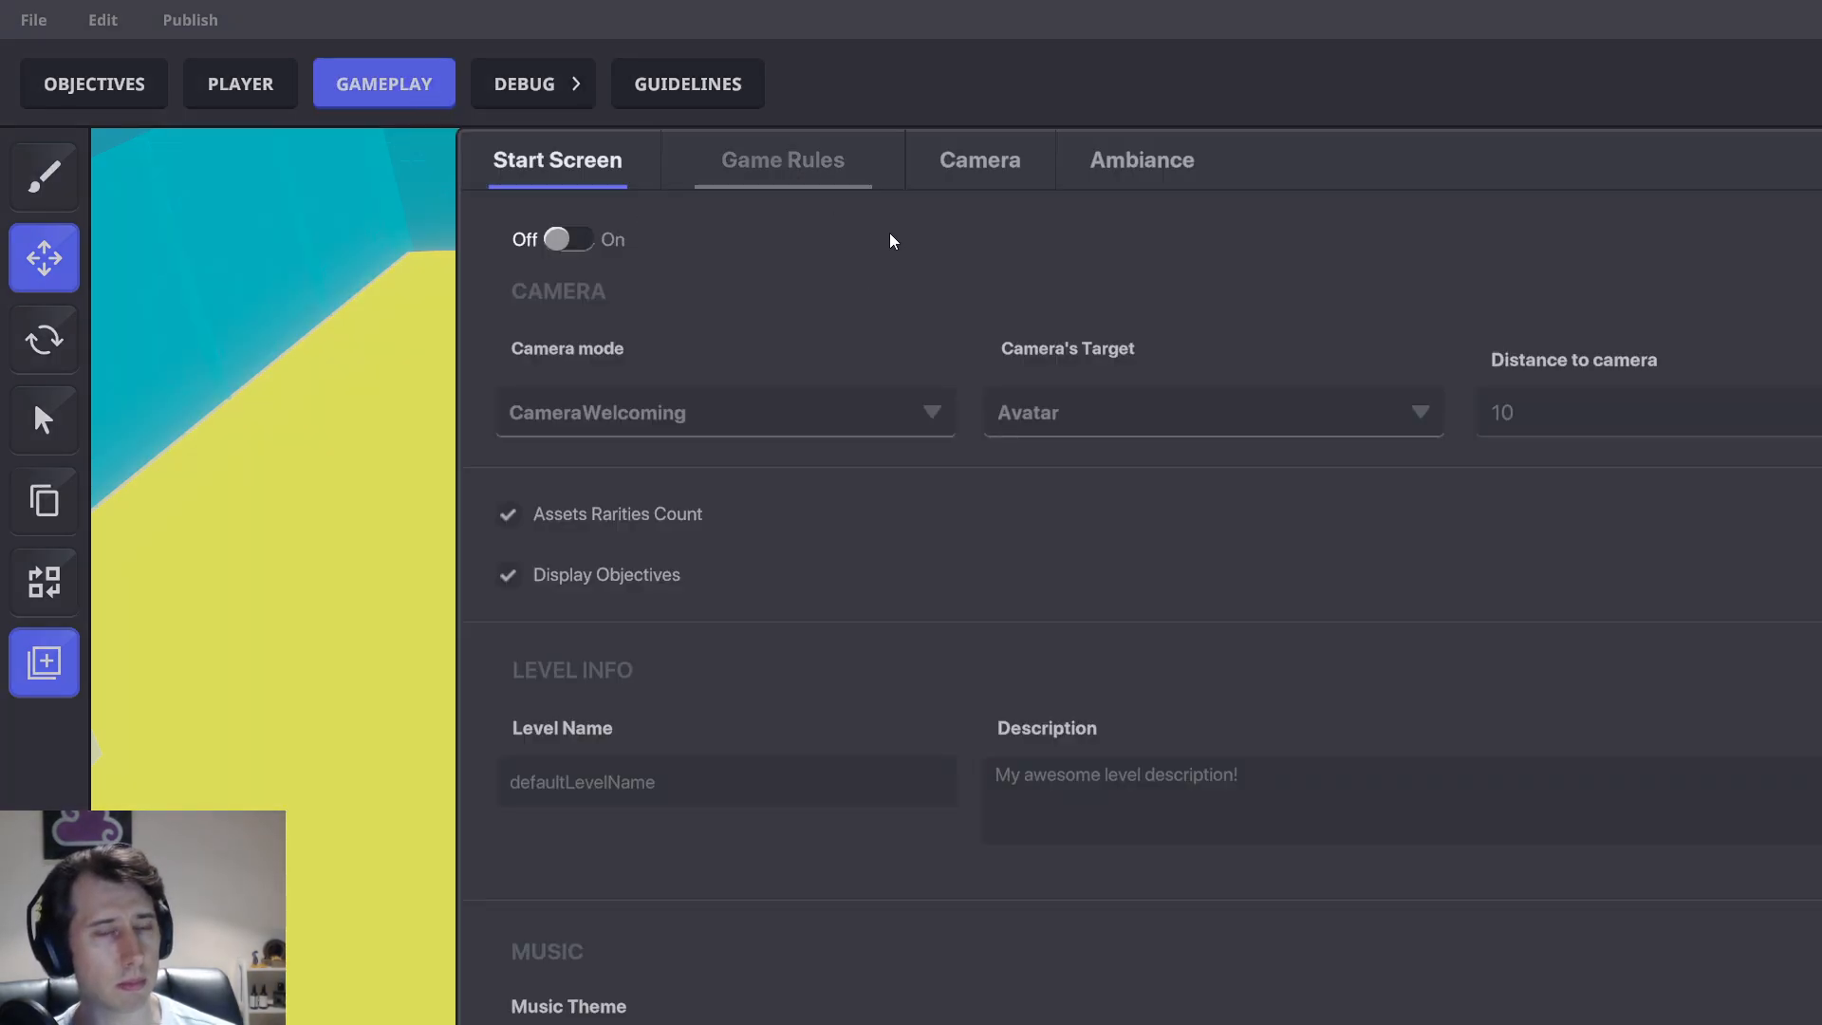
pyautogui.click(783, 161)
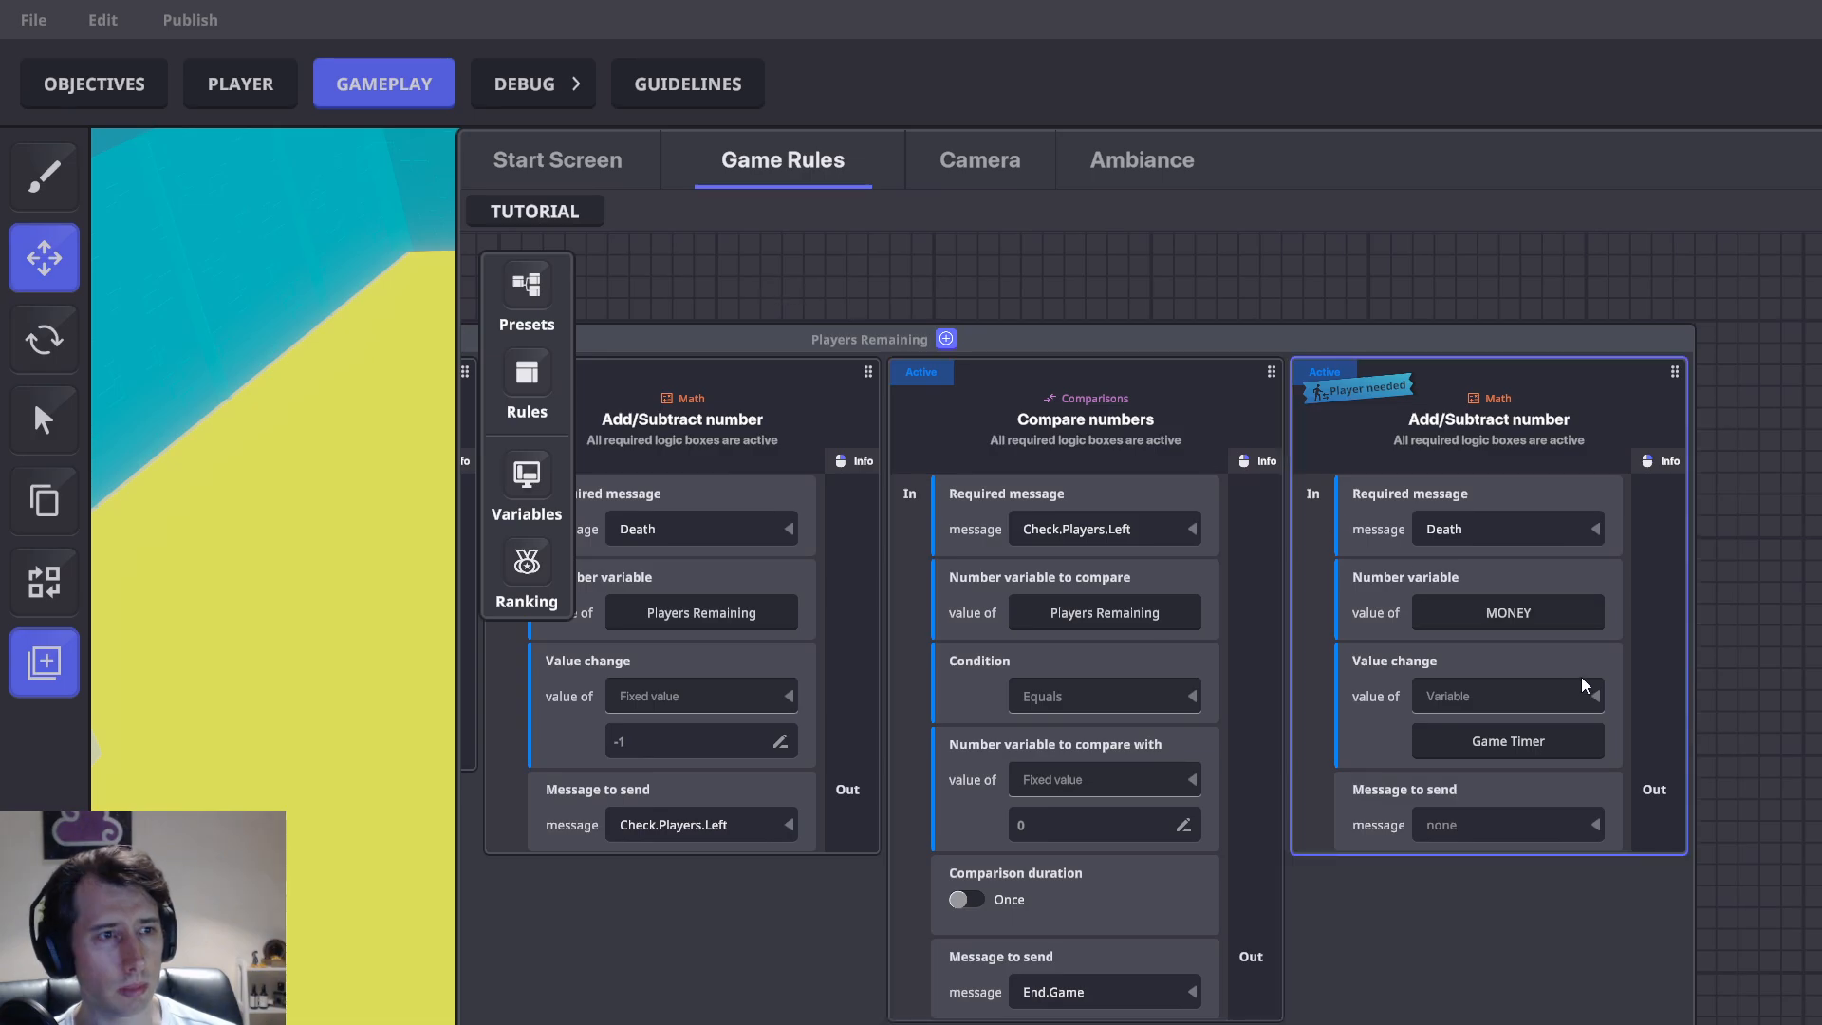
pyautogui.moveTo(1730, 593); pyautogui.dragTo(1818, 797)
pyautogui.moveTo(975, 801); pyautogui.dragTo(1638, 251)
pyautogui.moveTo(1164, 710); pyautogui.dragTo(1134, 426)
pyautogui.click(517, 379)
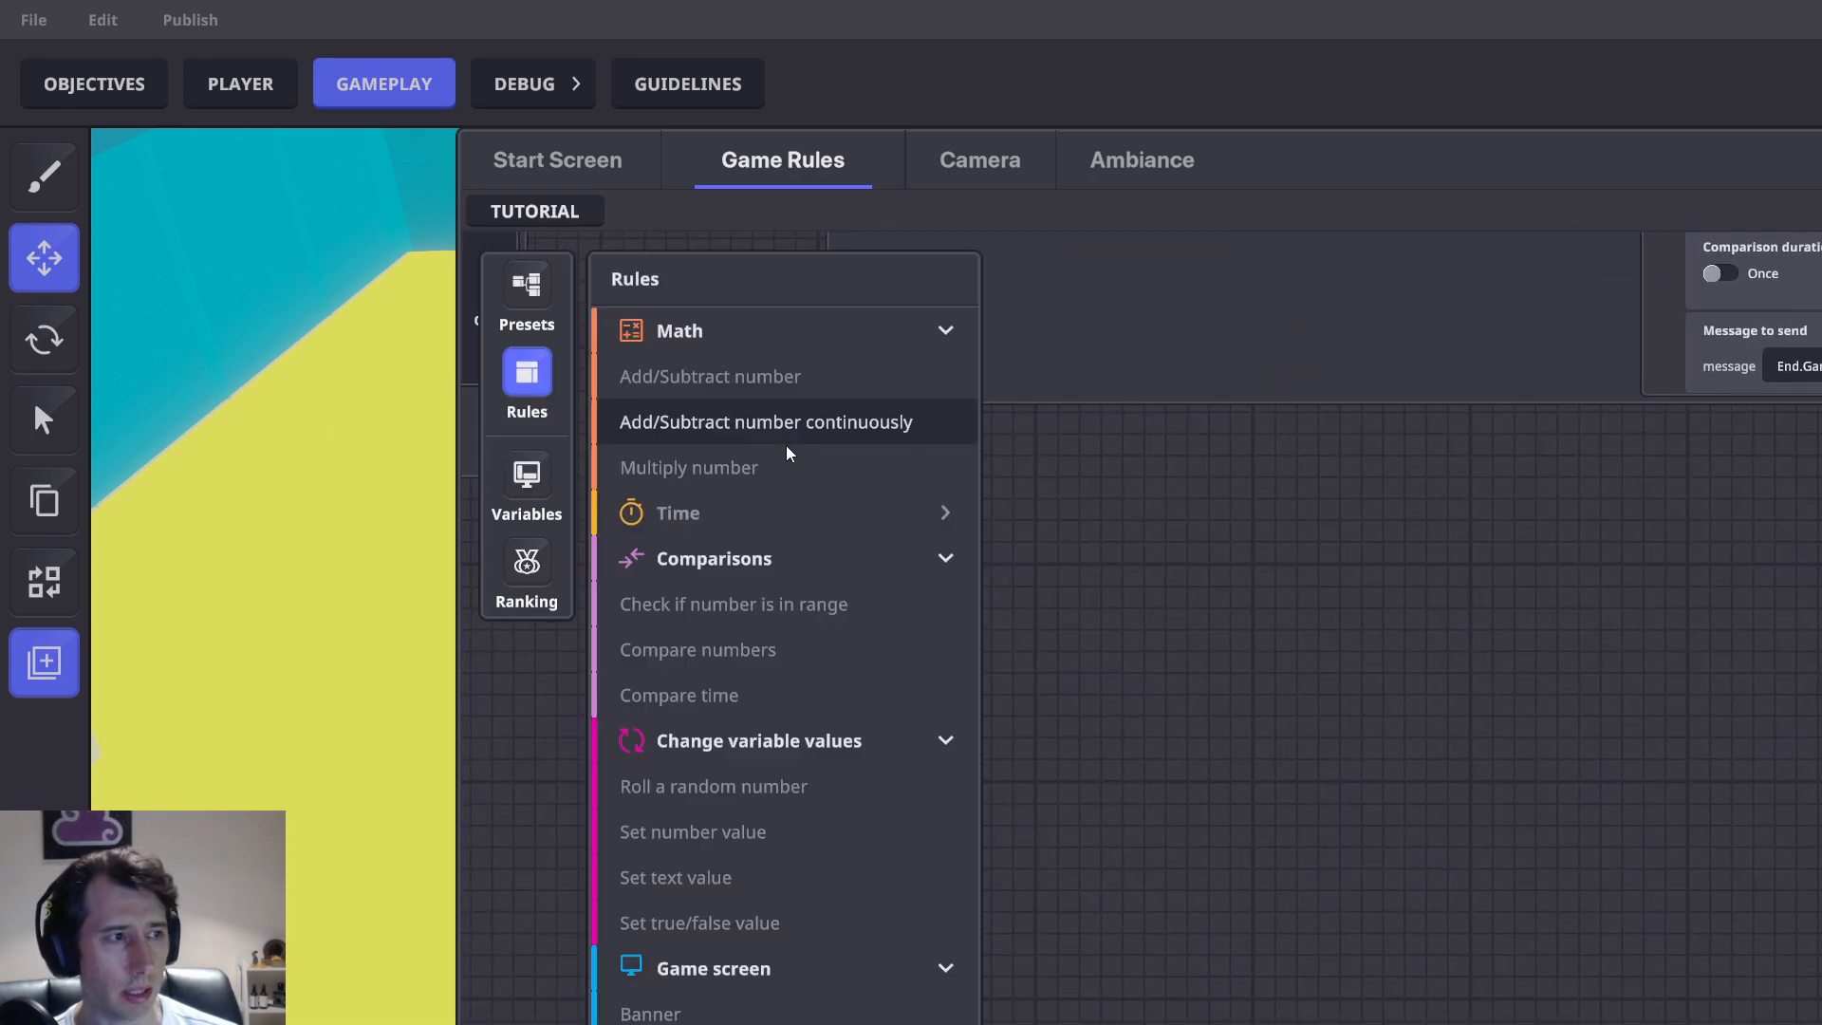
pyautogui.click(747, 377)
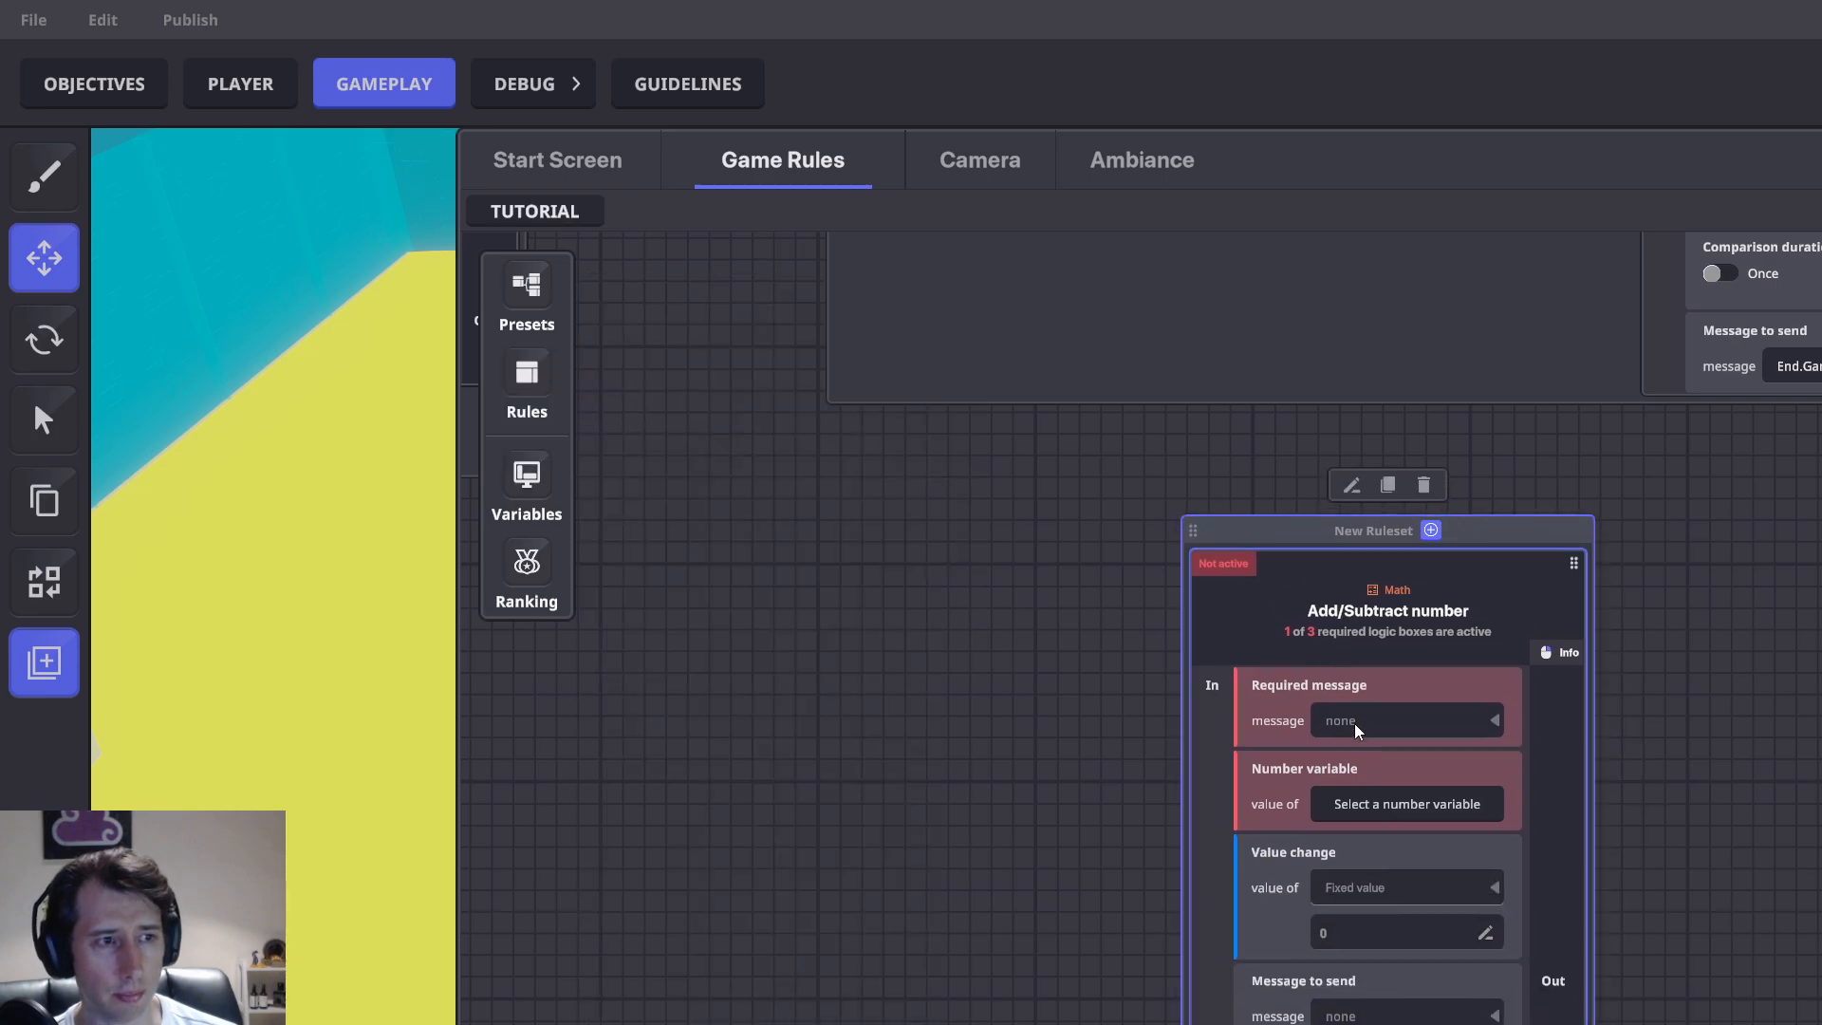
# Make the Add/Subtract number rule respond to message +1 and change Game Timer by the message argument Add
pyautogui.click(1356, 725)
pyautogui.write('+1')
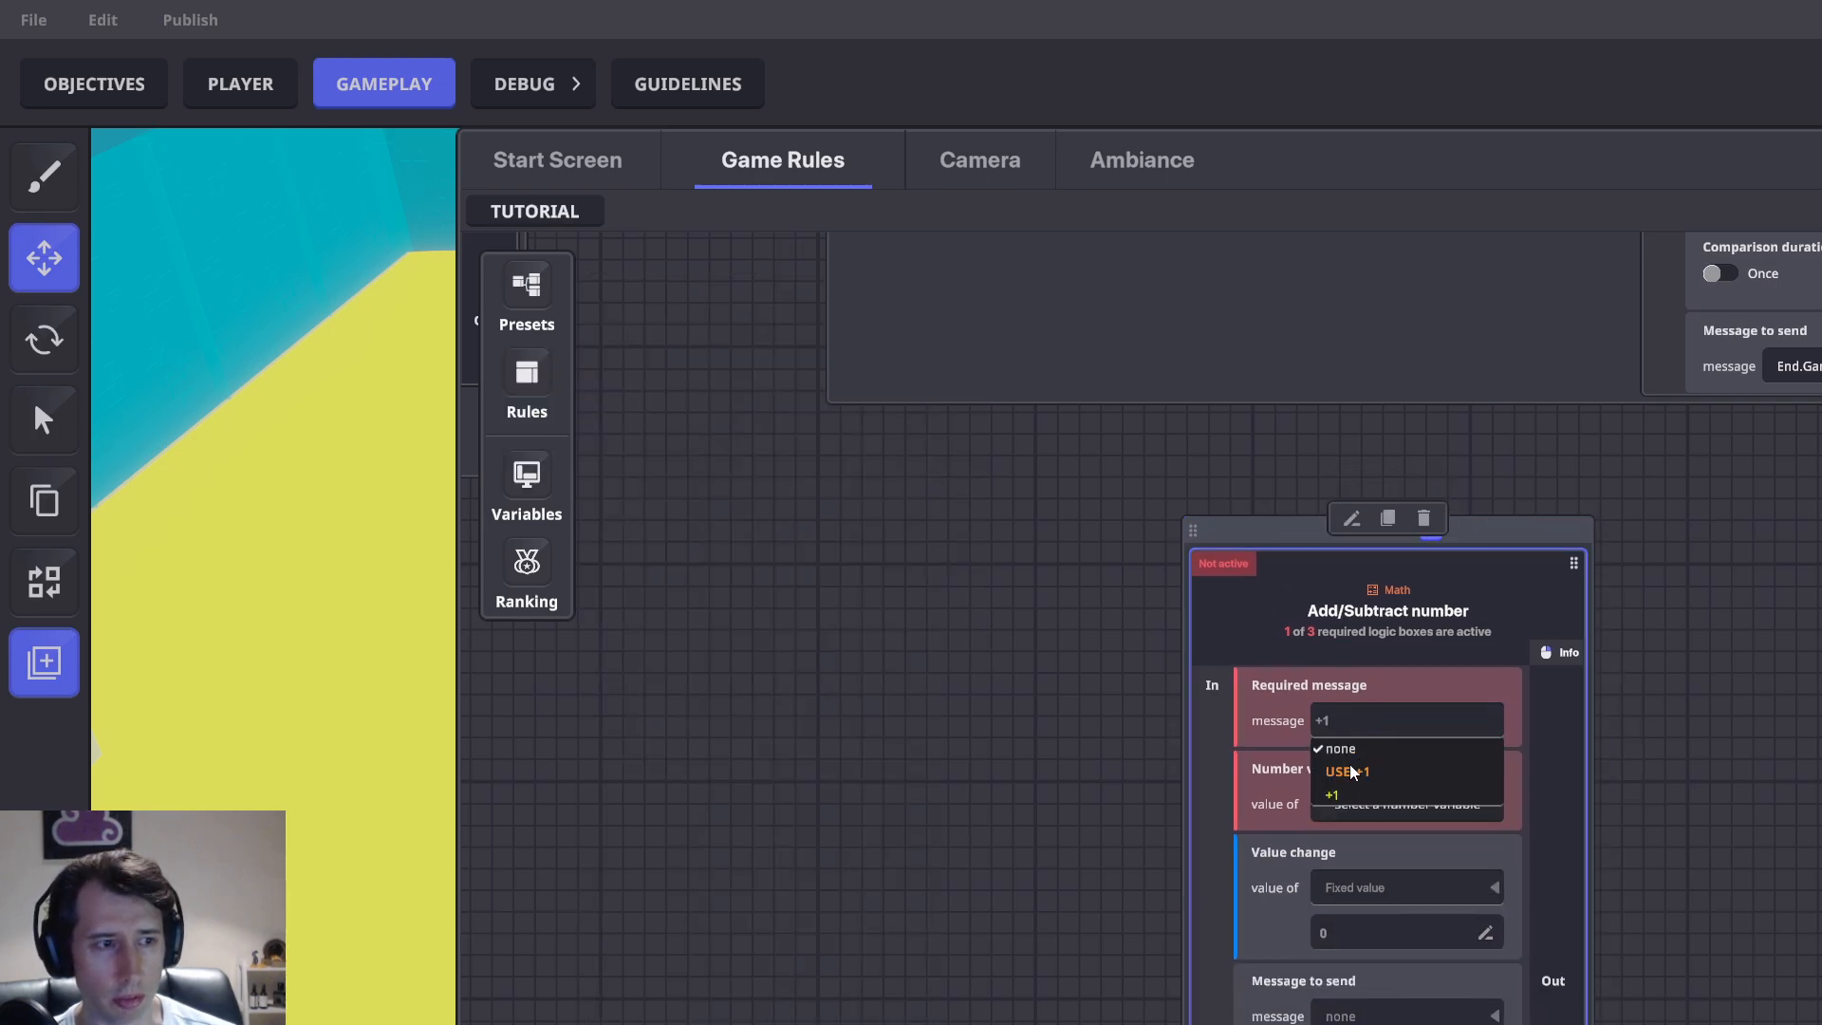
pyautogui.click(1335, 794)
pyautogui.click(1378, 804)
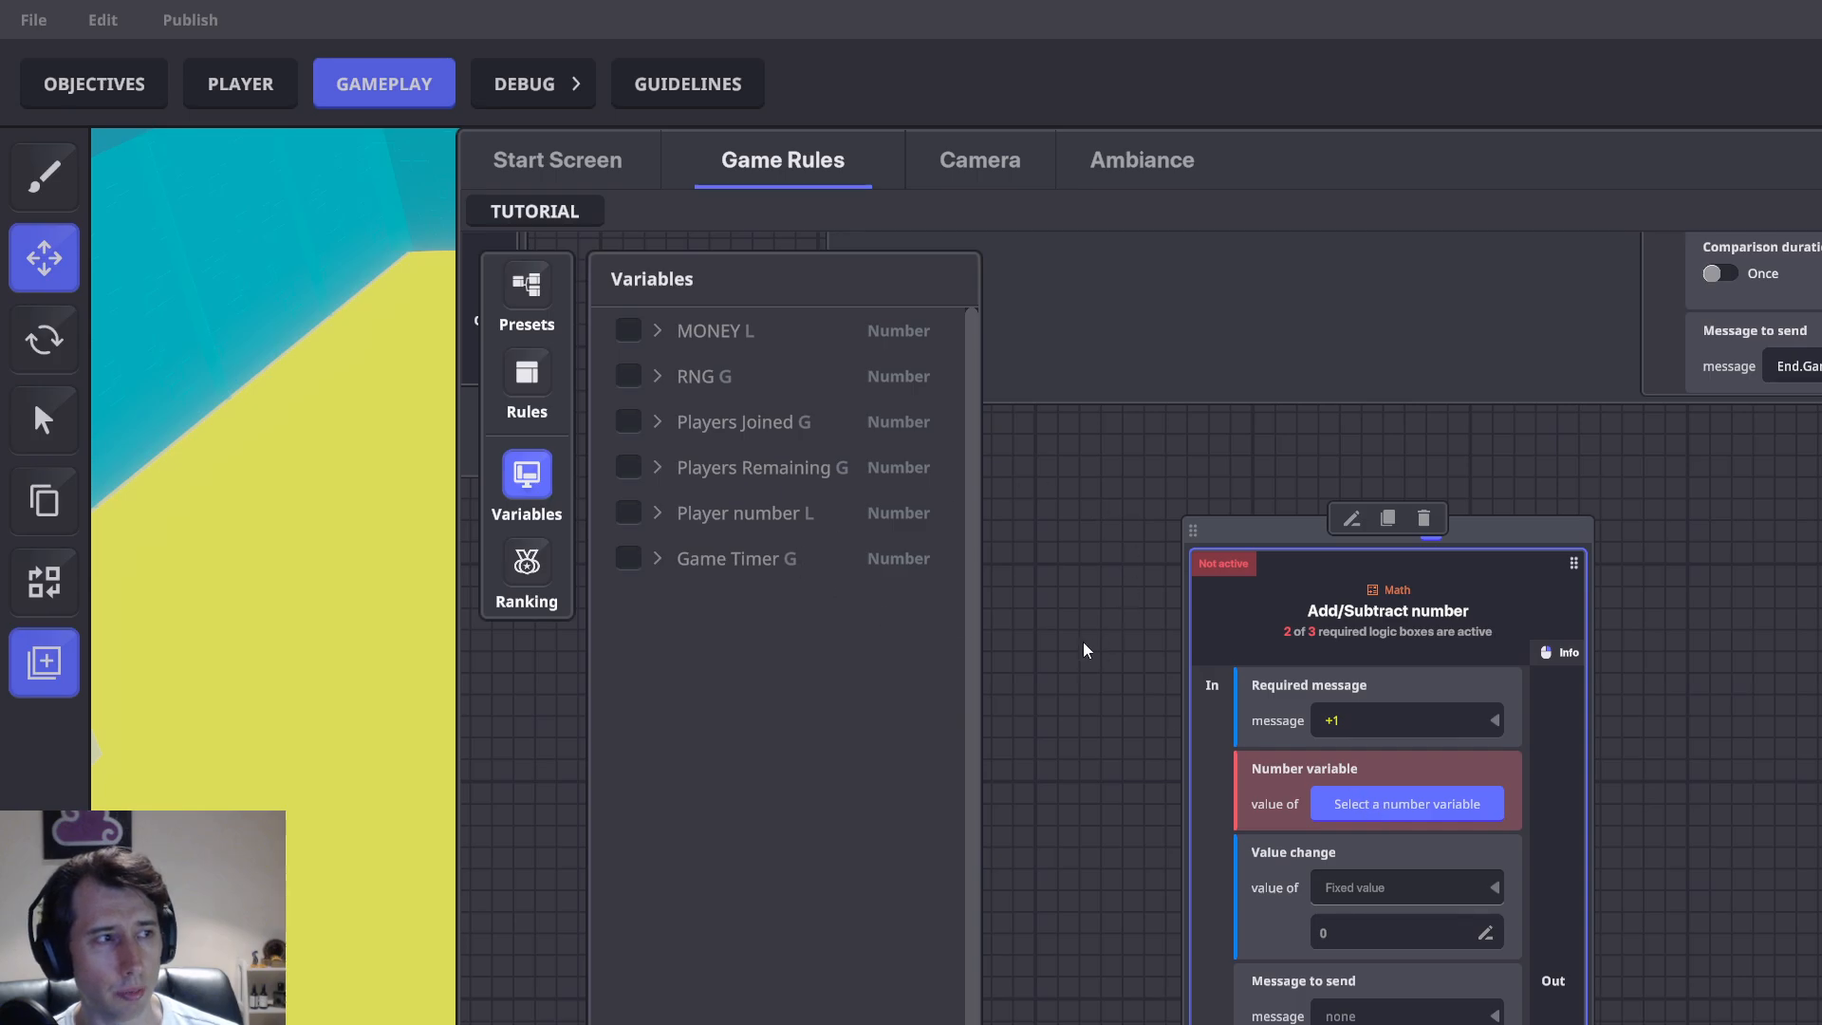
pyautogui.click(629, 558)
pyautogui.click(527, 484)
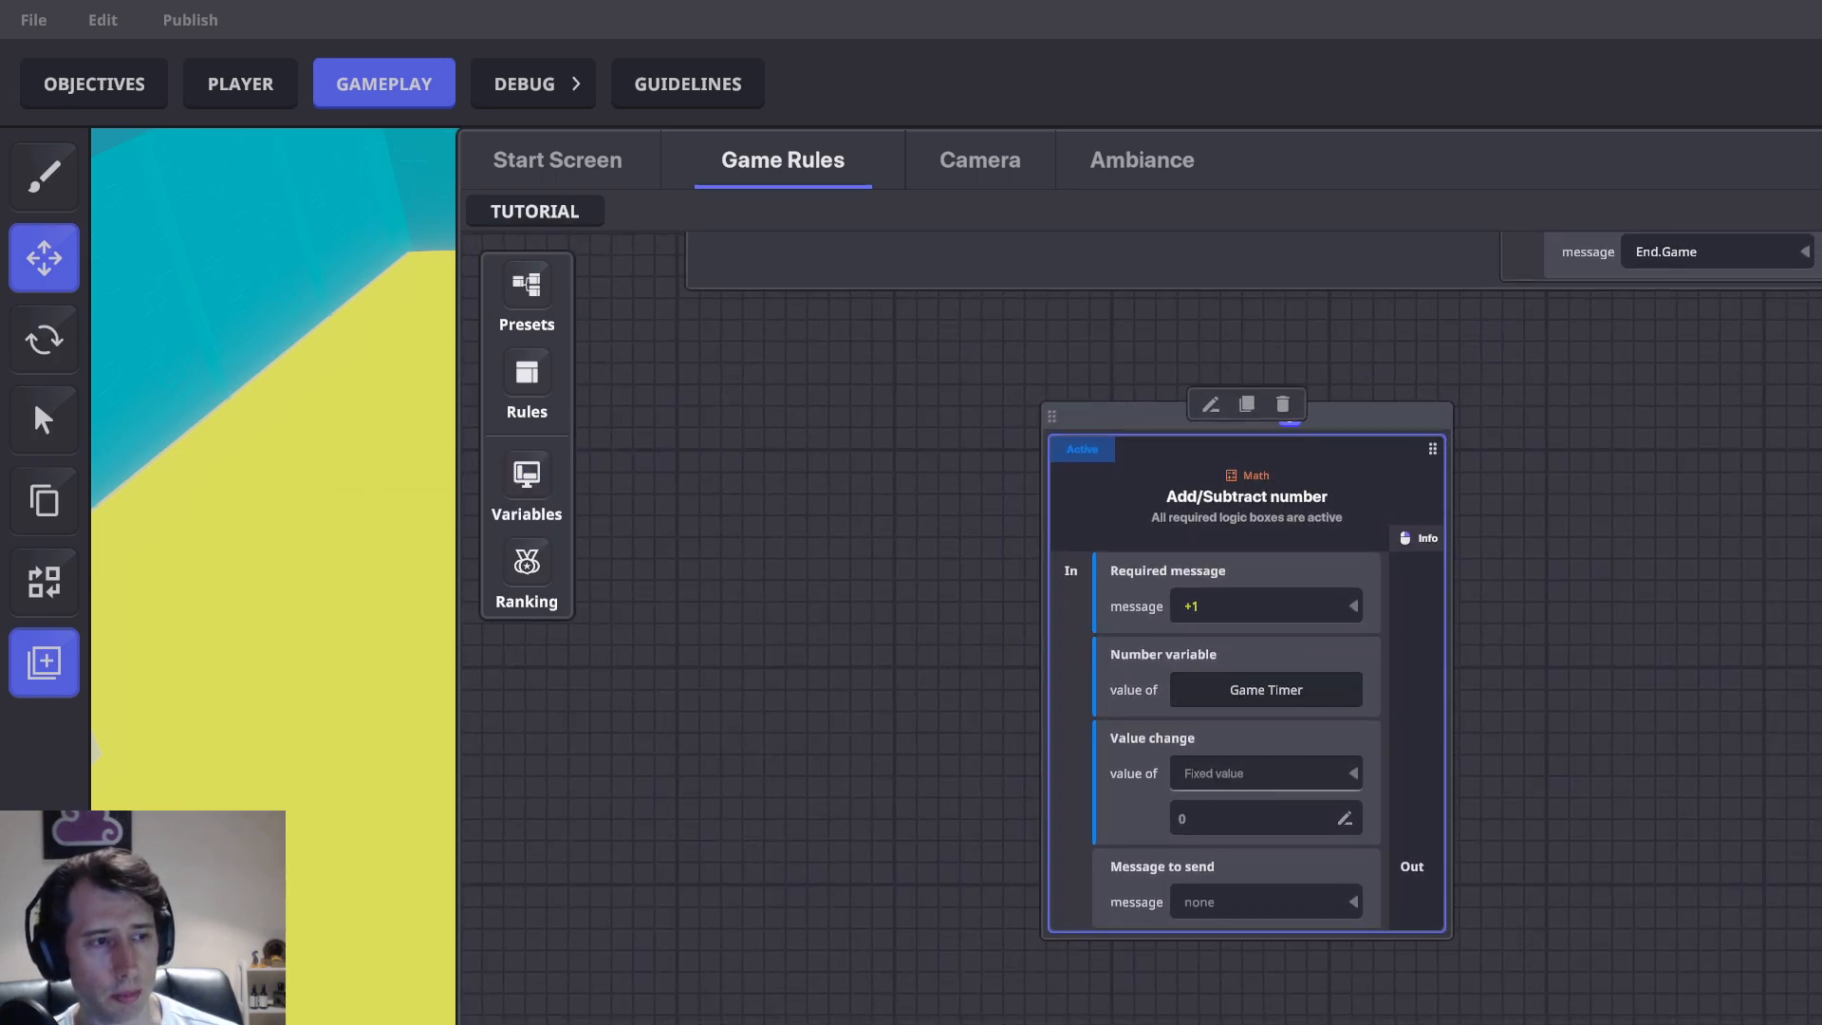
pyautogui.click(1253, 774)
pyautogui.click(1238, 825)
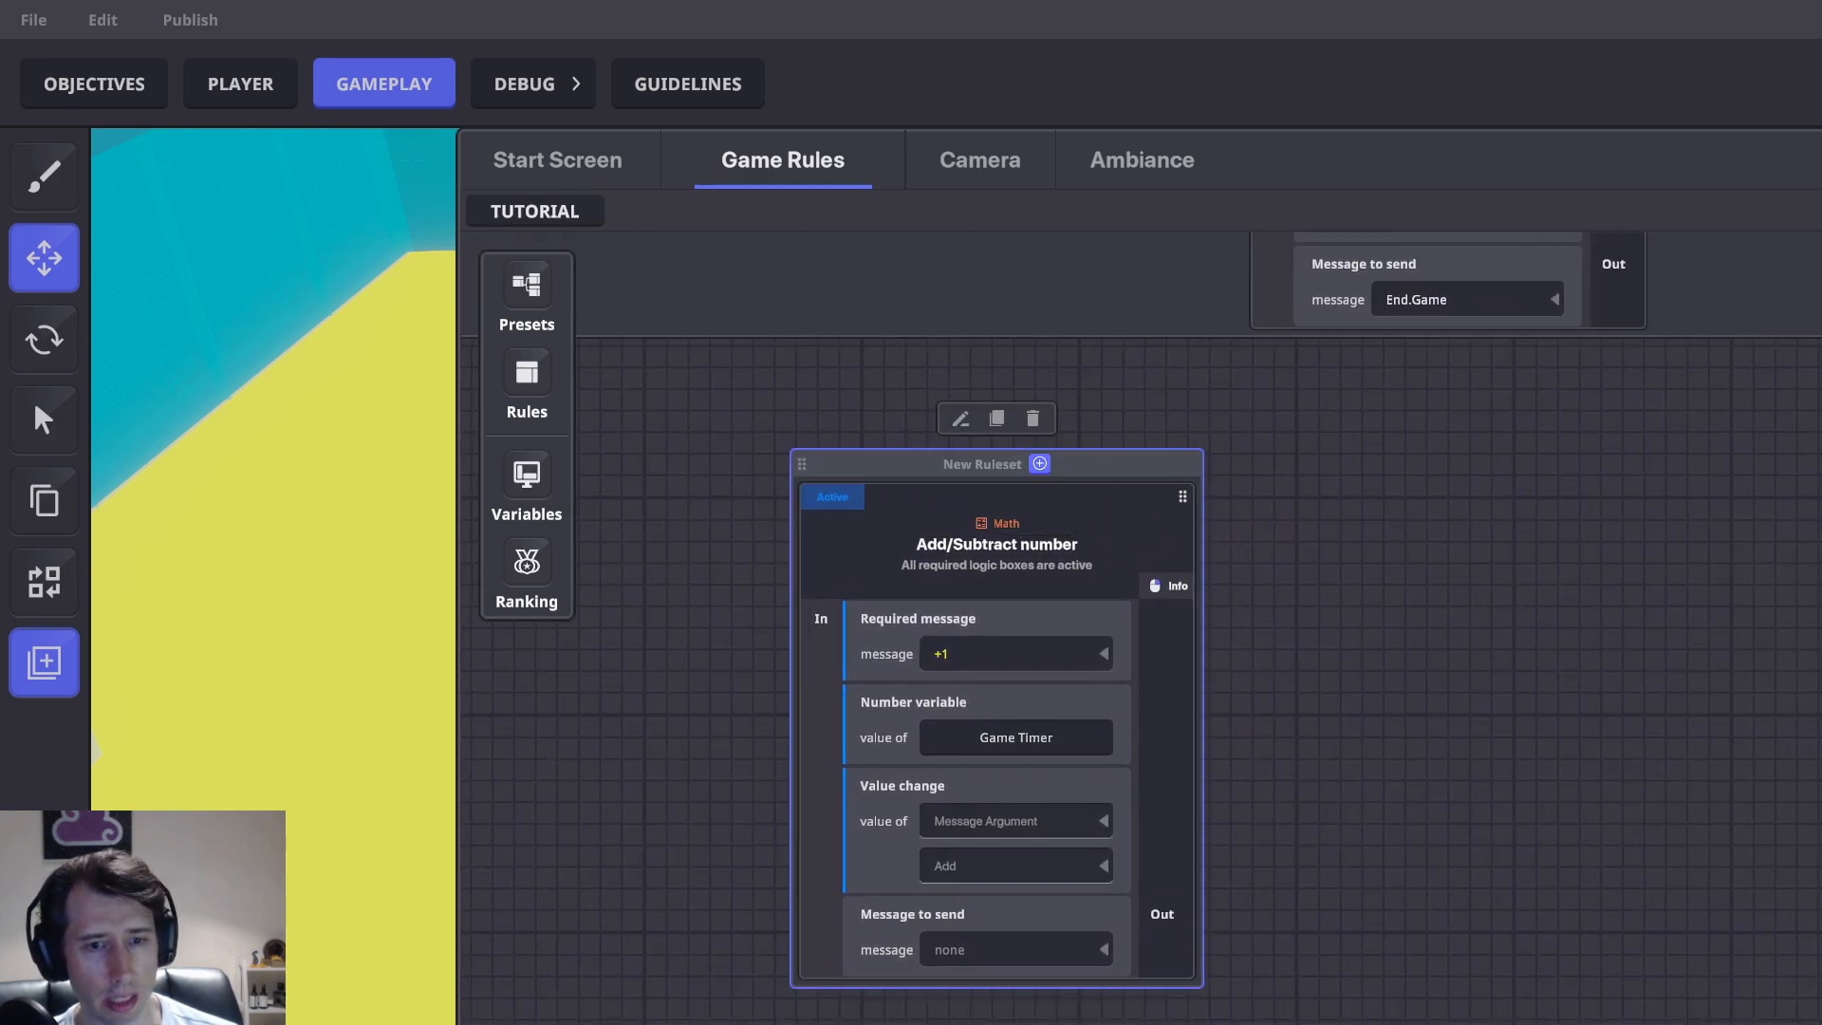
# Add a Set number value rule to the same ruleset, triggered by End.Game and resetting Game Timer to fixed value 0
pyautogui.click(1041, 463)
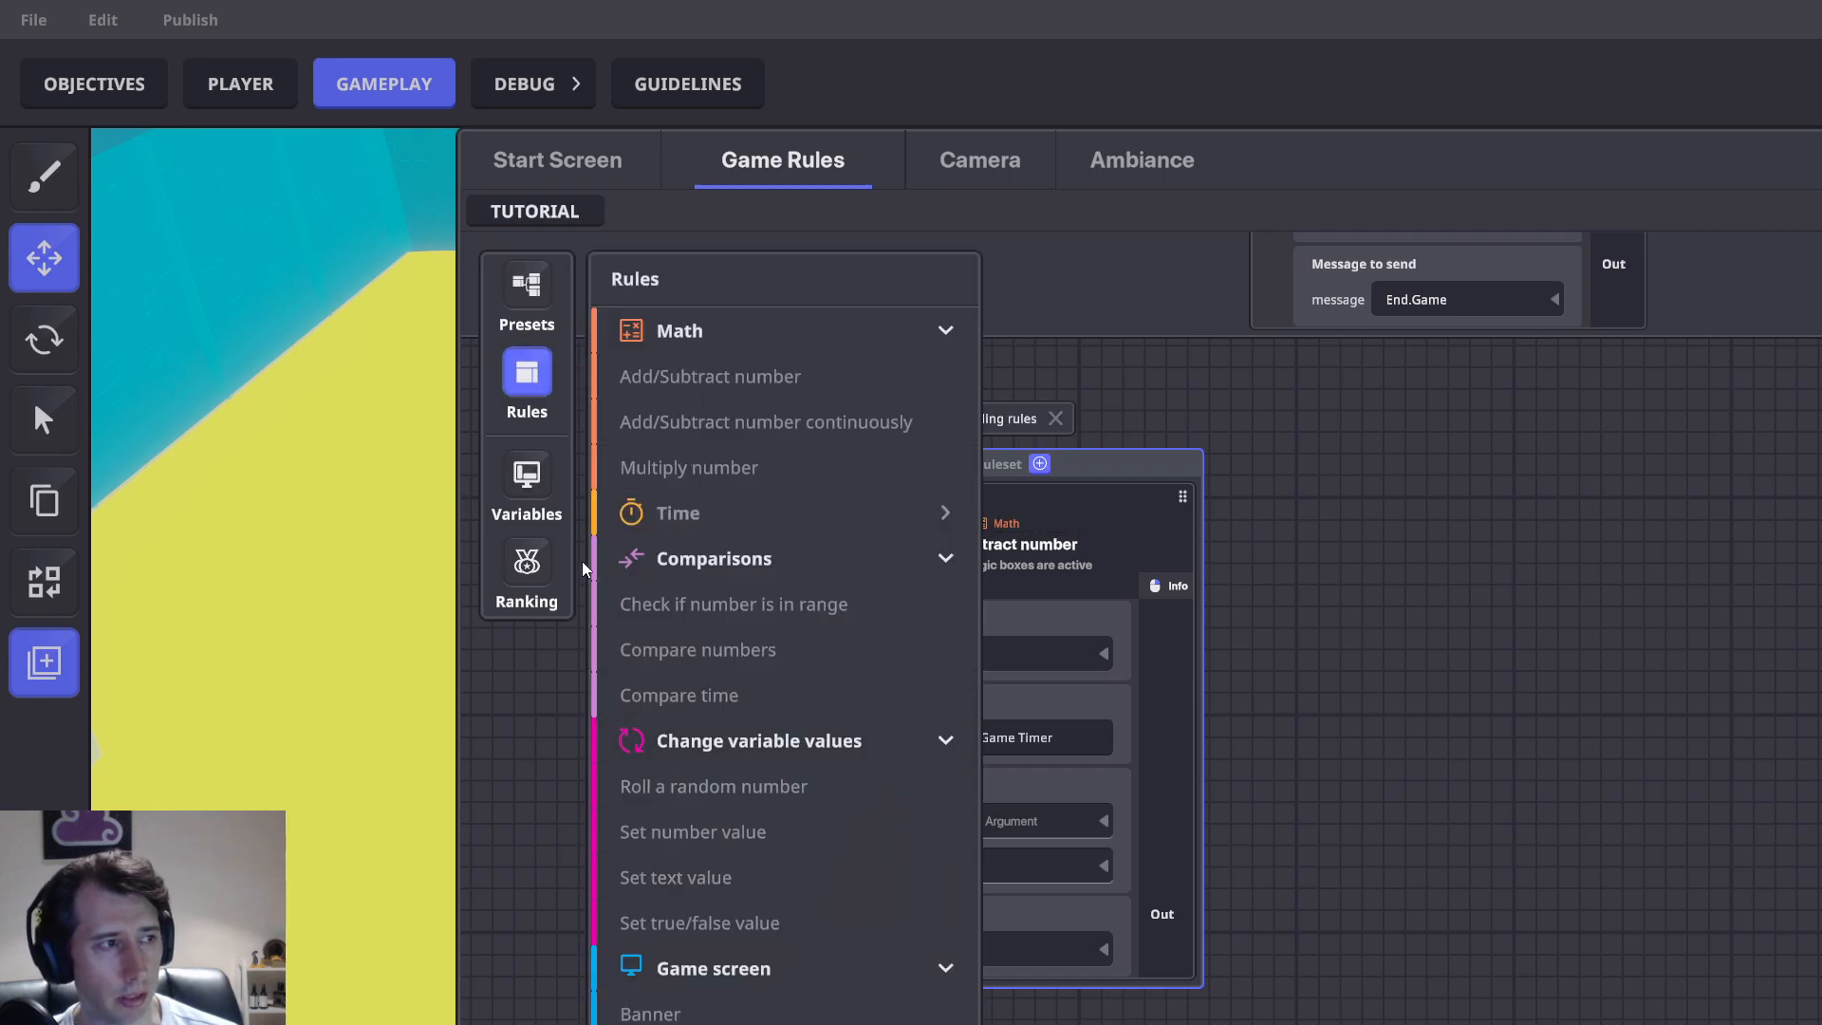
pyautogui.click(716, 835)
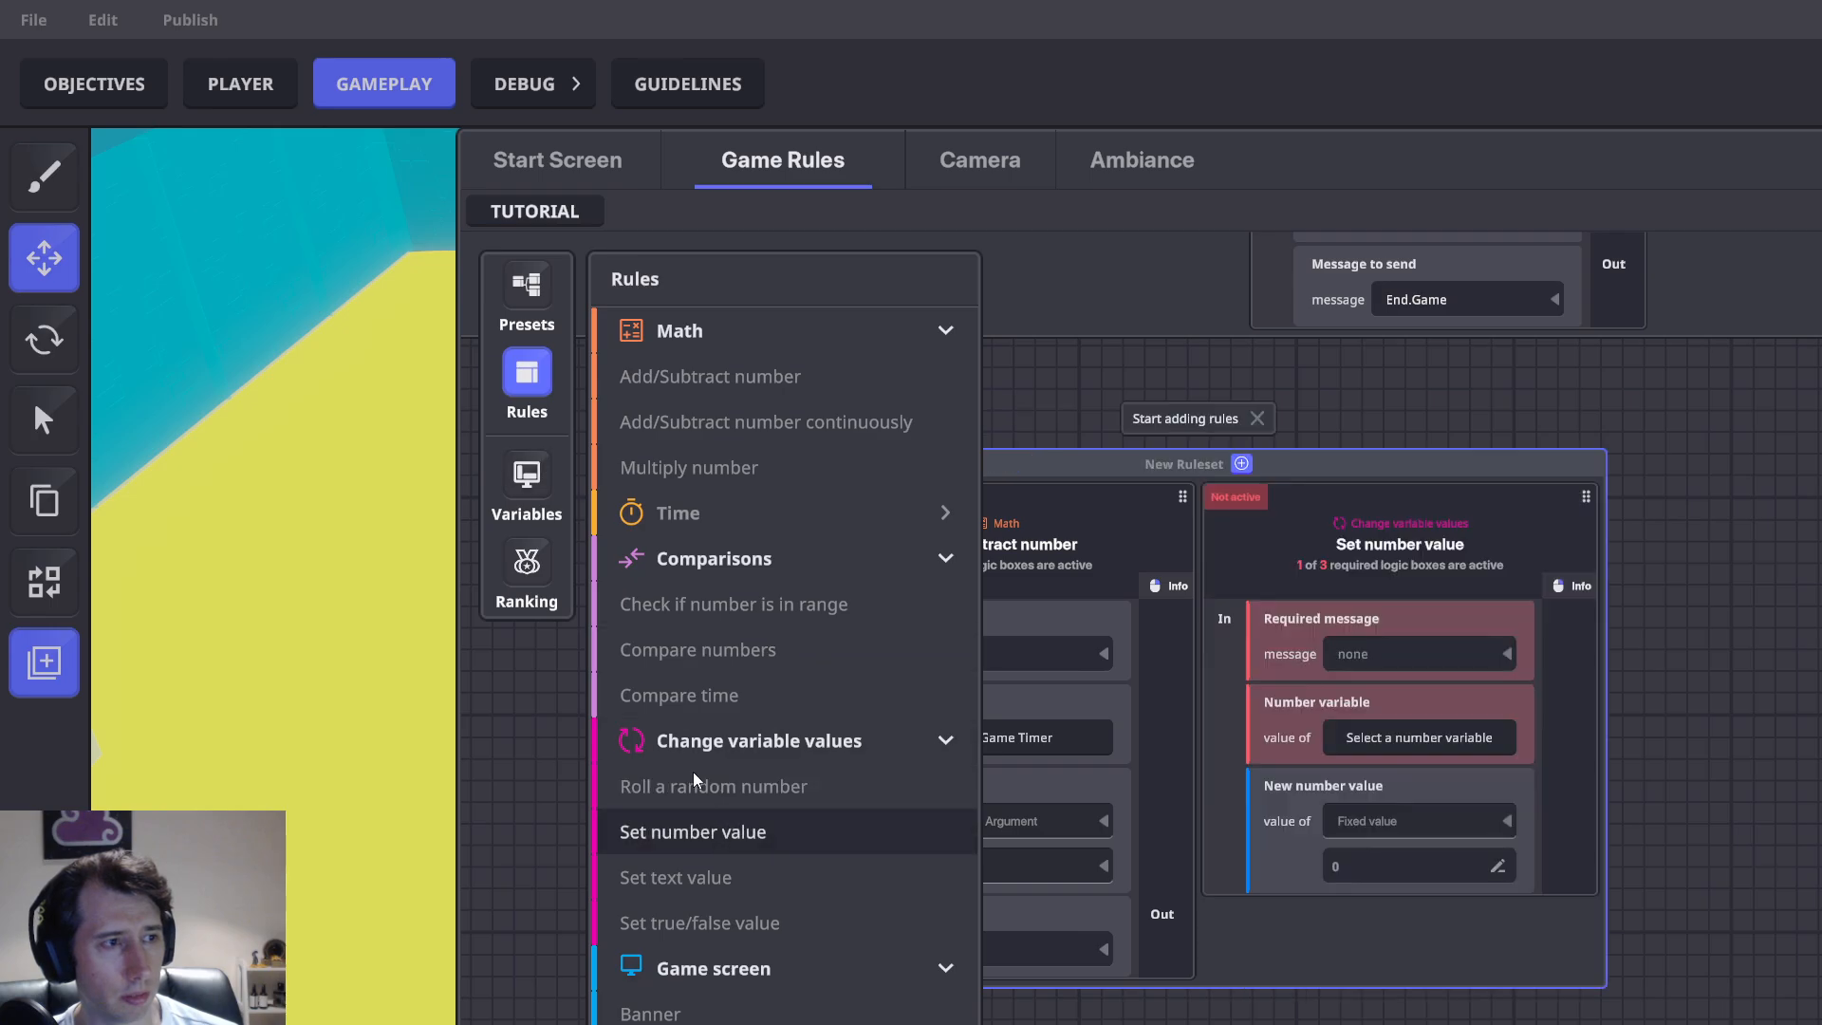
pyautogui.click(1375, 653)
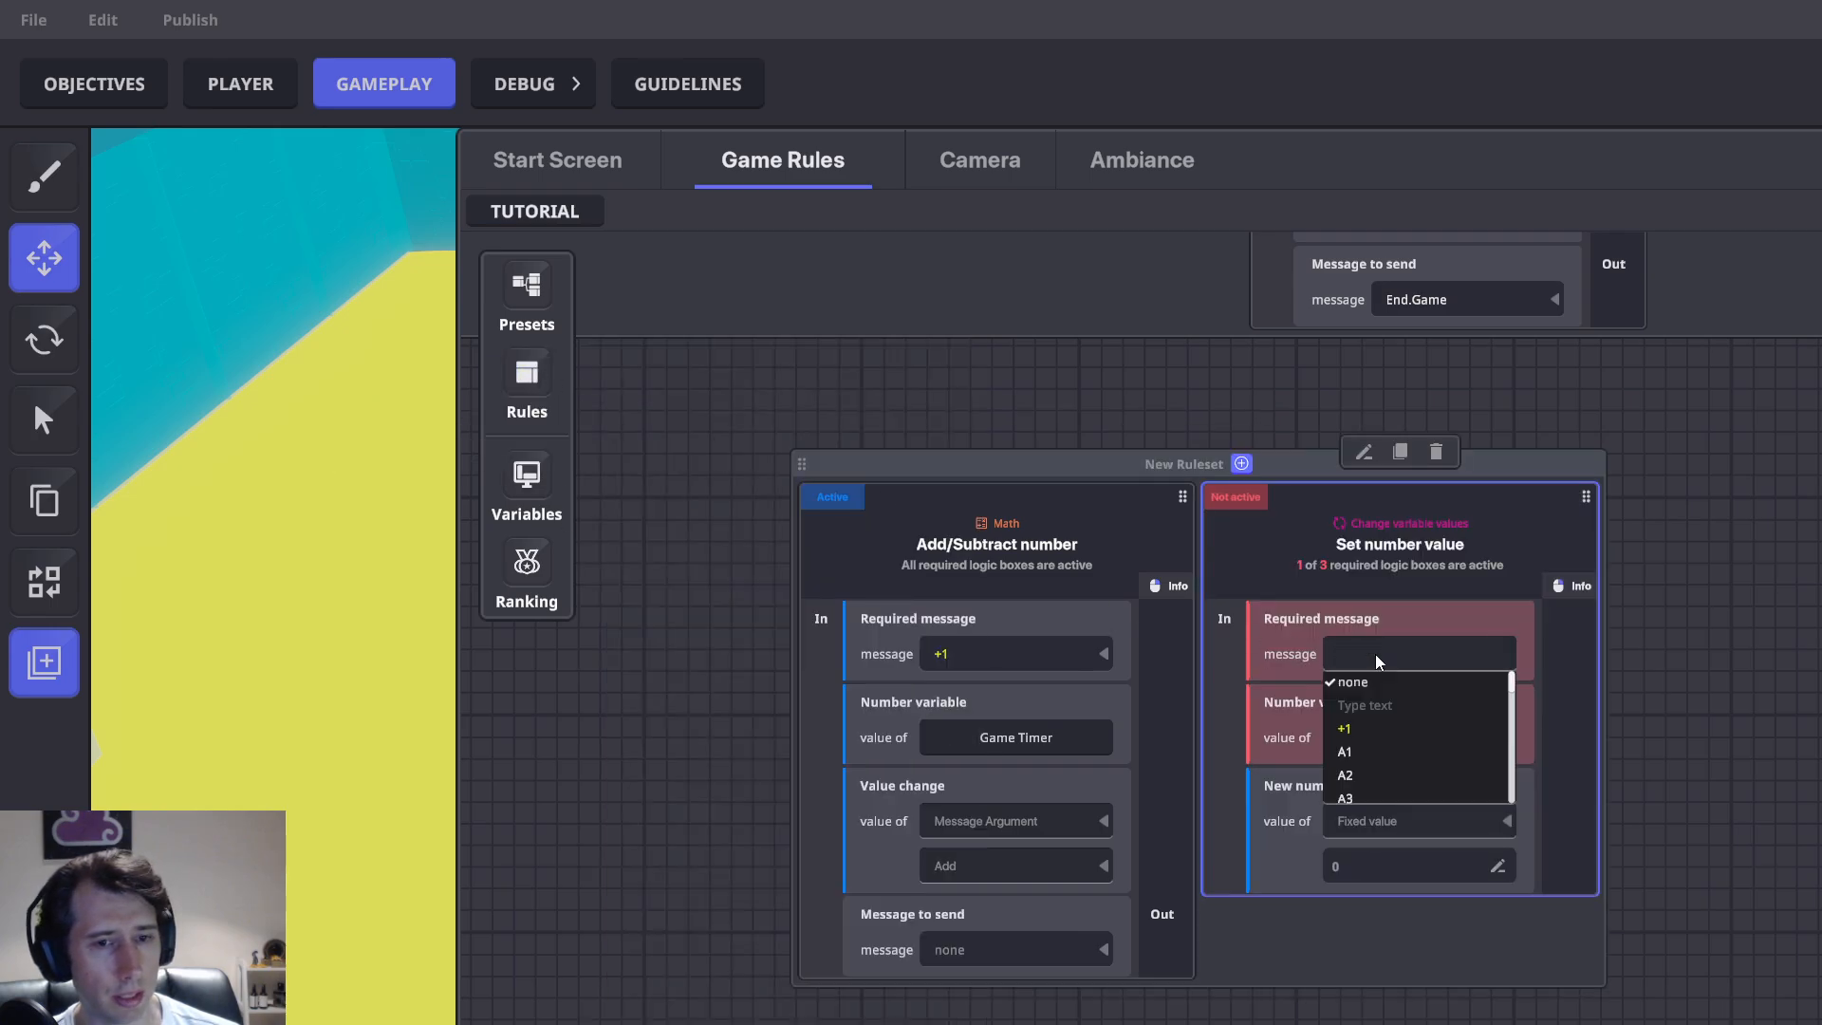
pyautogui.write('End')
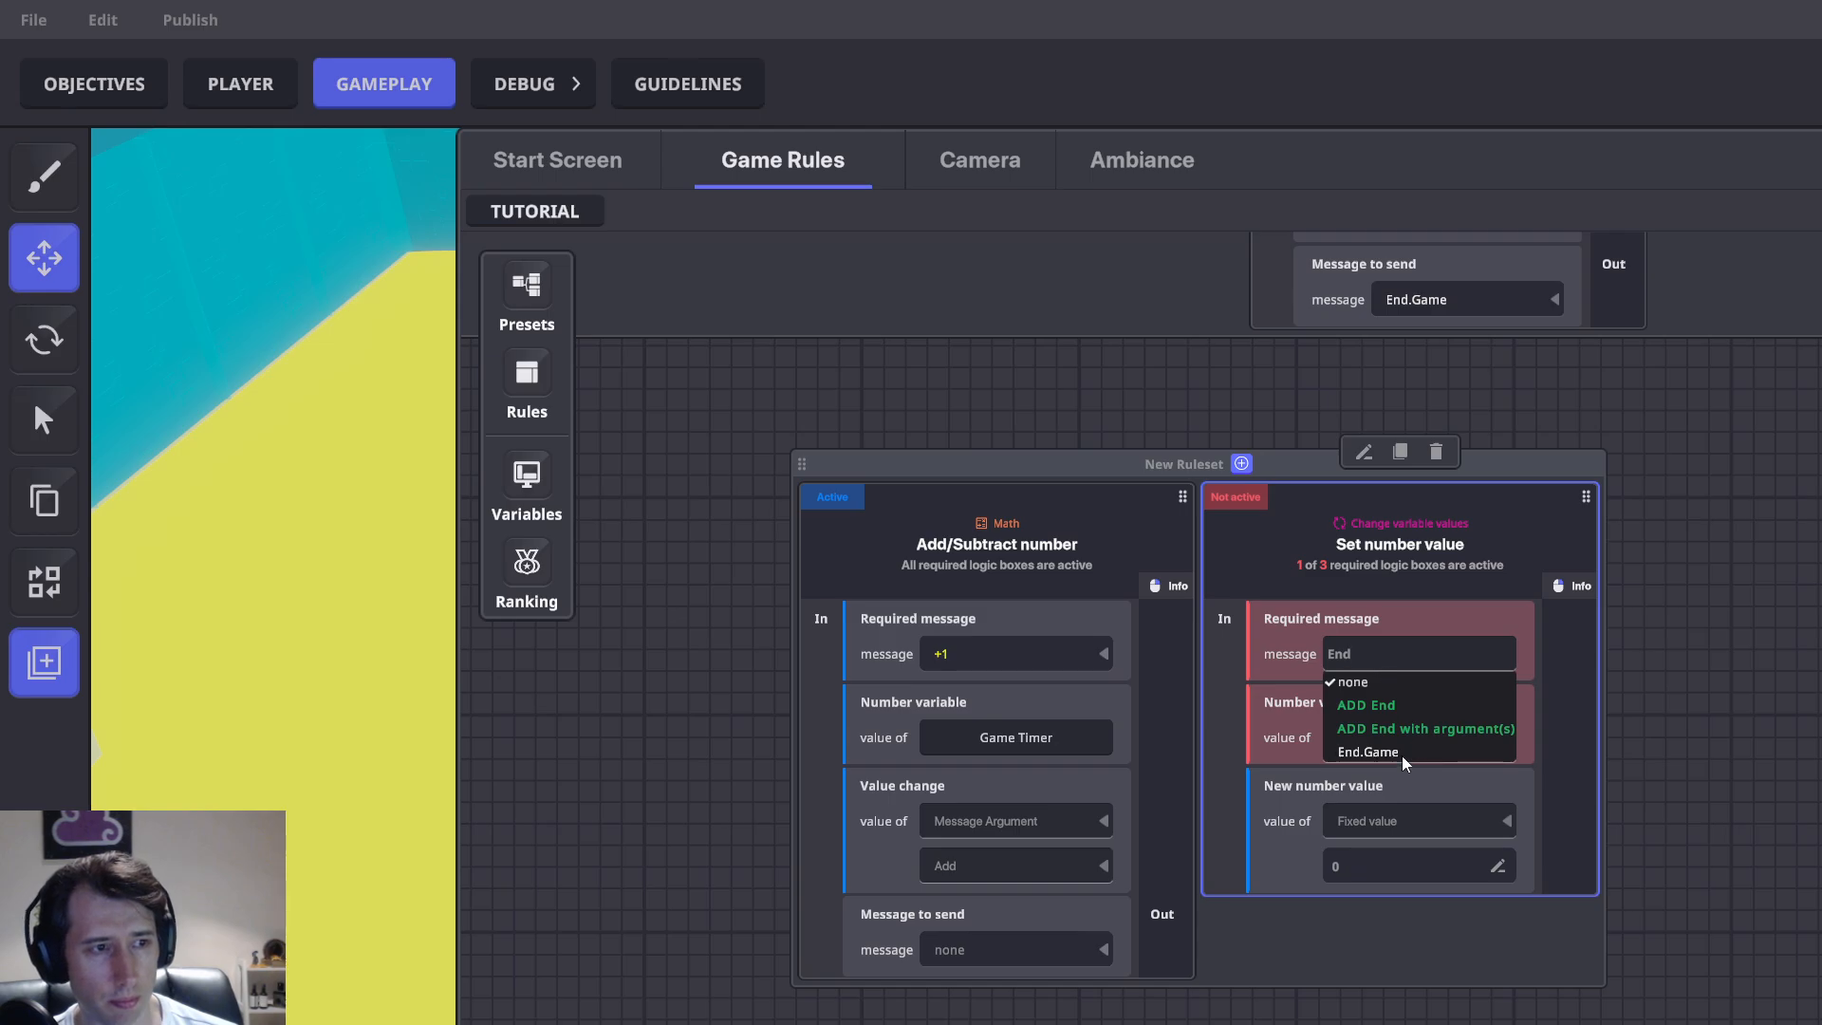
pyautogui.click(1395, 753)
pyautogui.click(1394, 741)
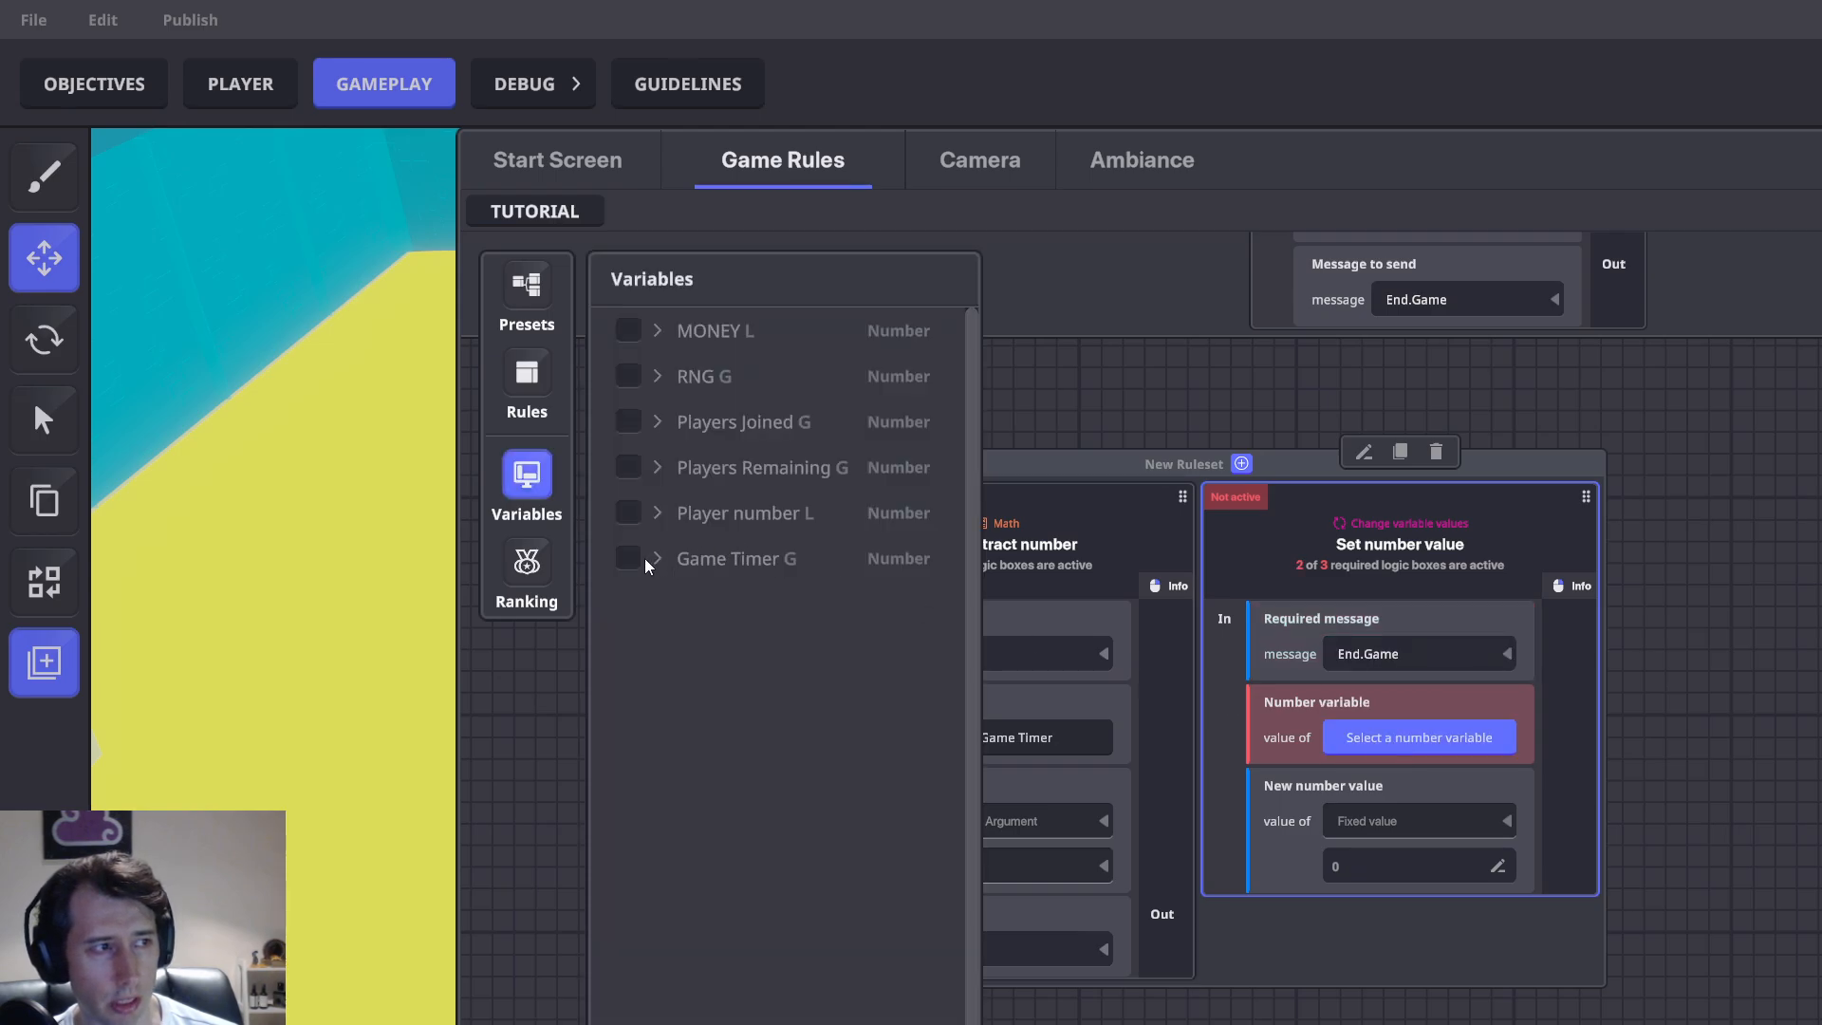
pyautogui.click(645, 562)
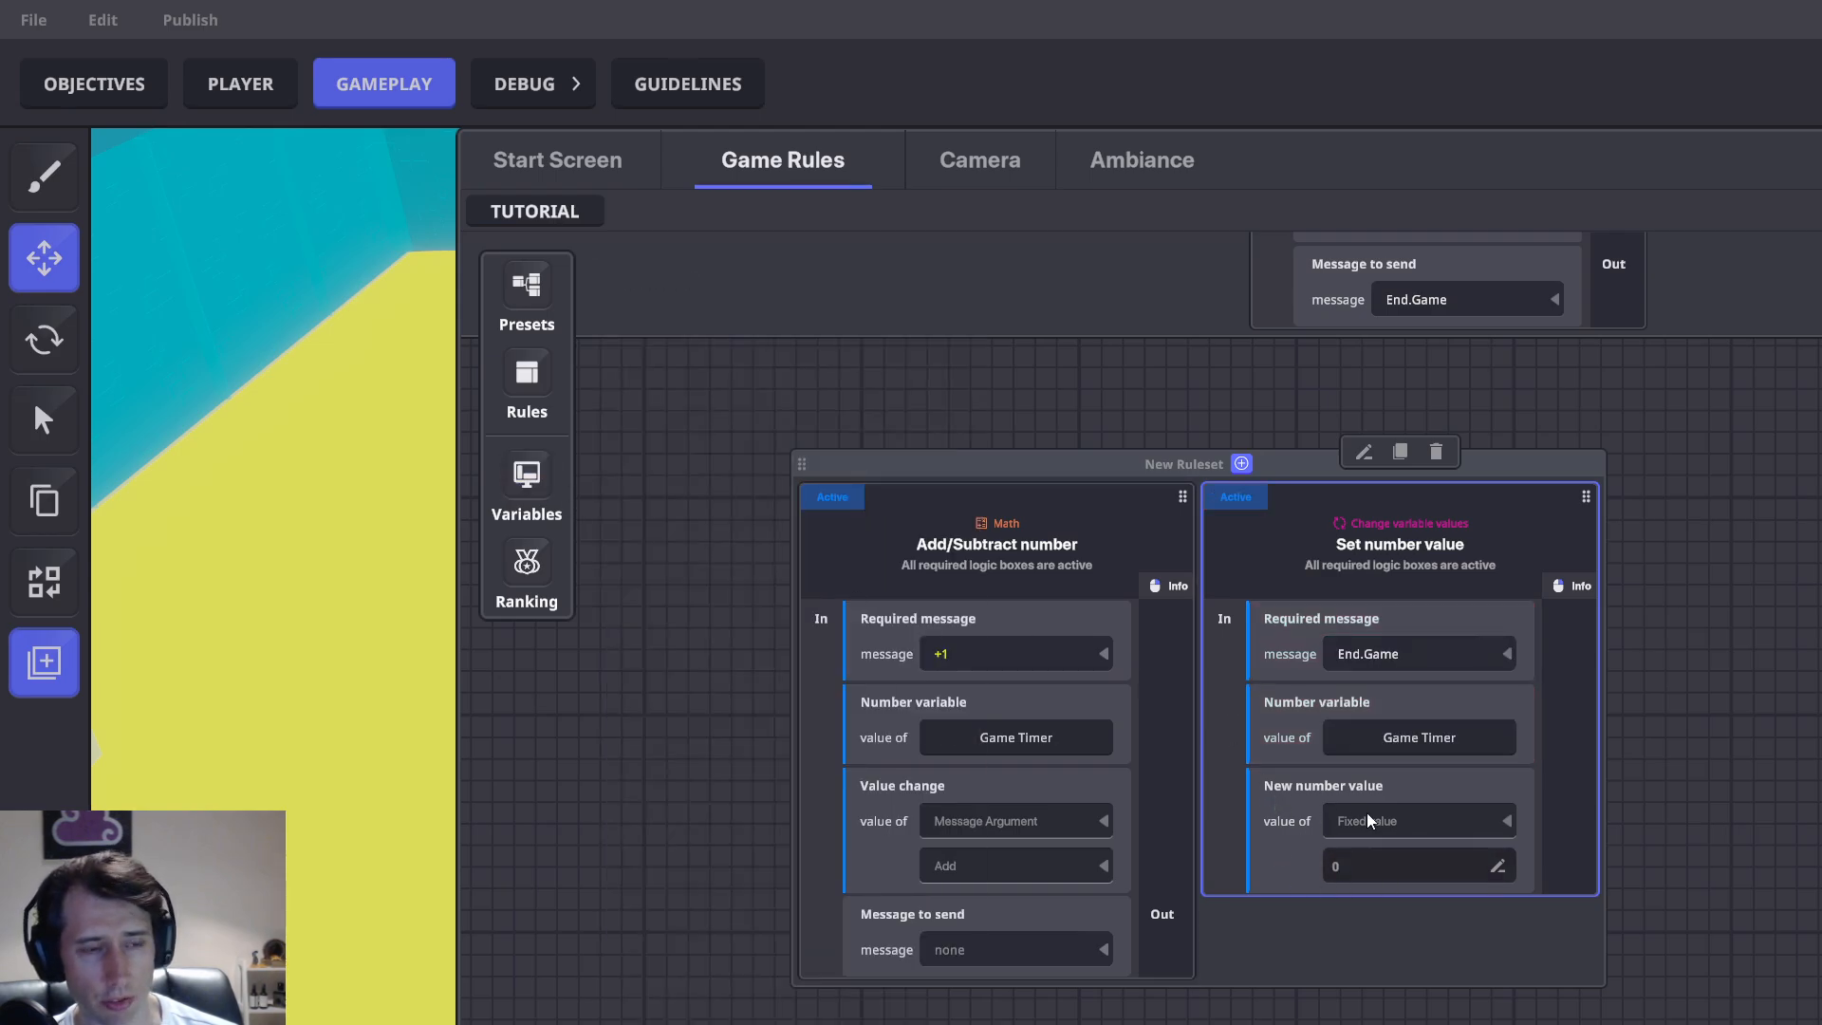
# Rename the new ruleset "Add 1 to Timer" and close the game rules
pyautogui.moveTo(1725, 653); pyautogui.dragTo(1431, 646)
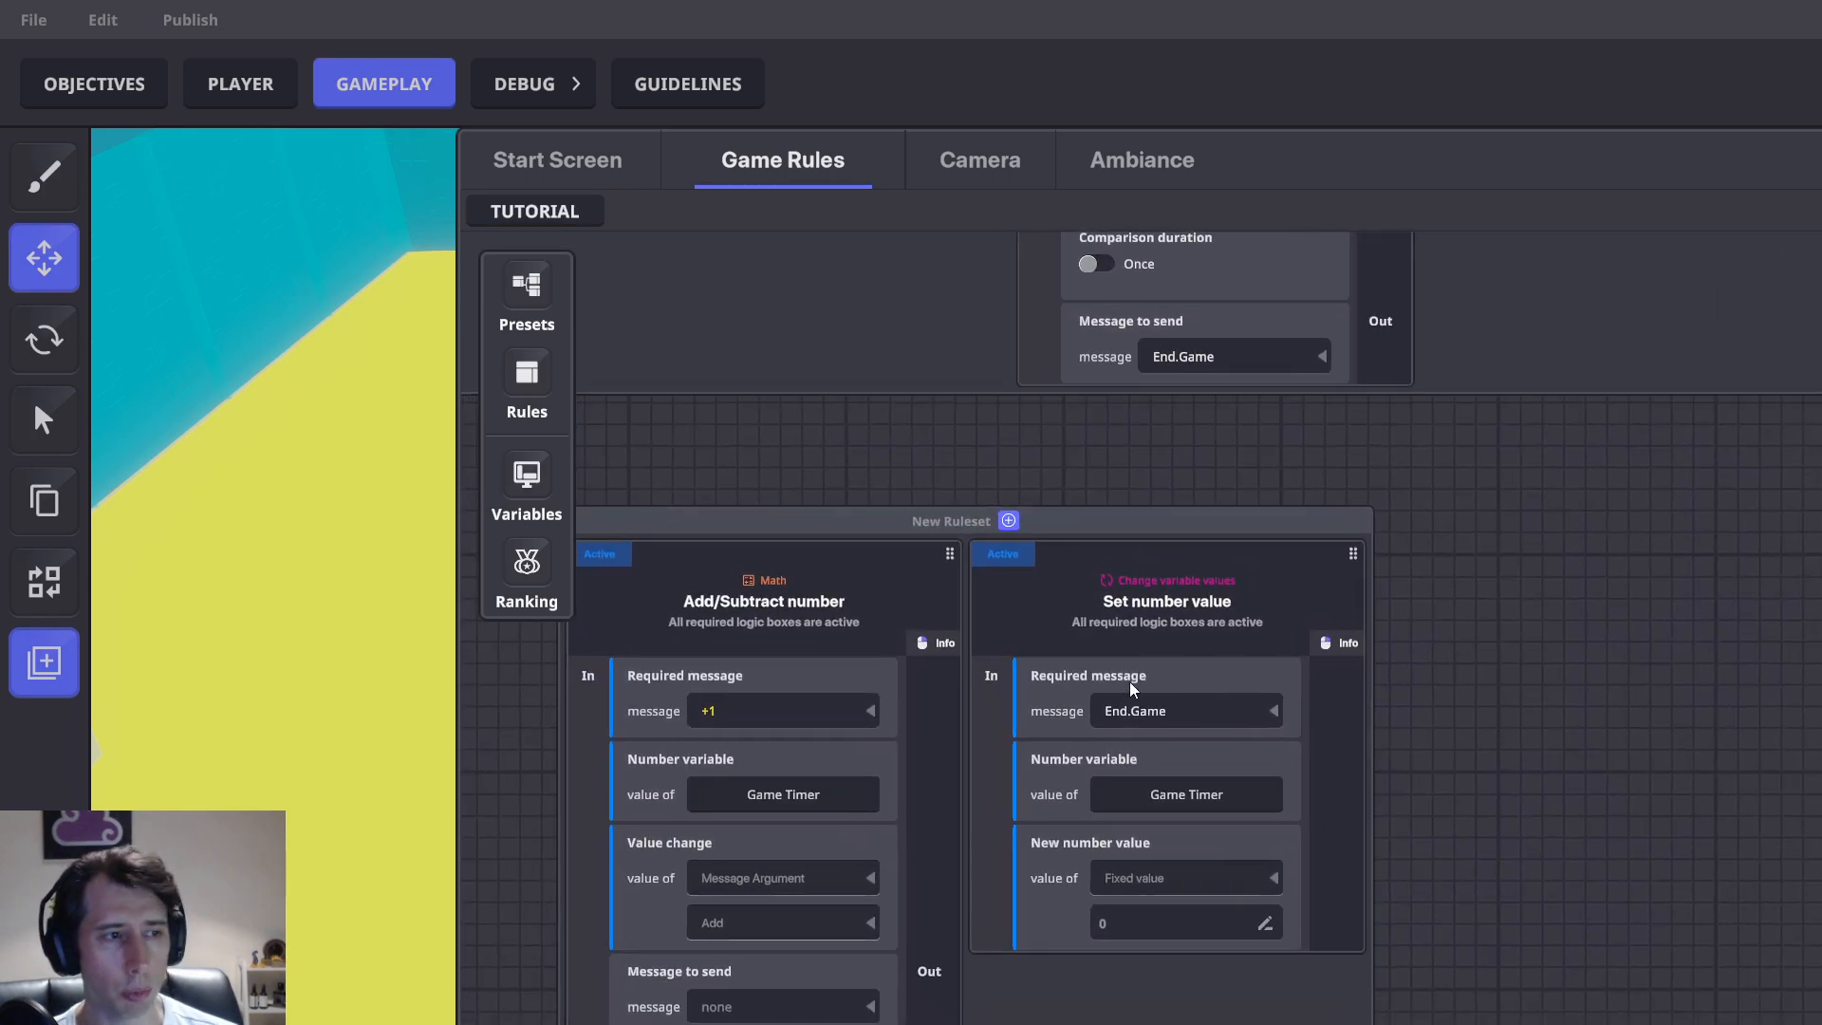
pyautogui.moveTo(862, 715); pyautogui.dragTo(1021, 673)
pyautogui.moveTo(1344, 858); pyautogui.dragTo(1348, 857)
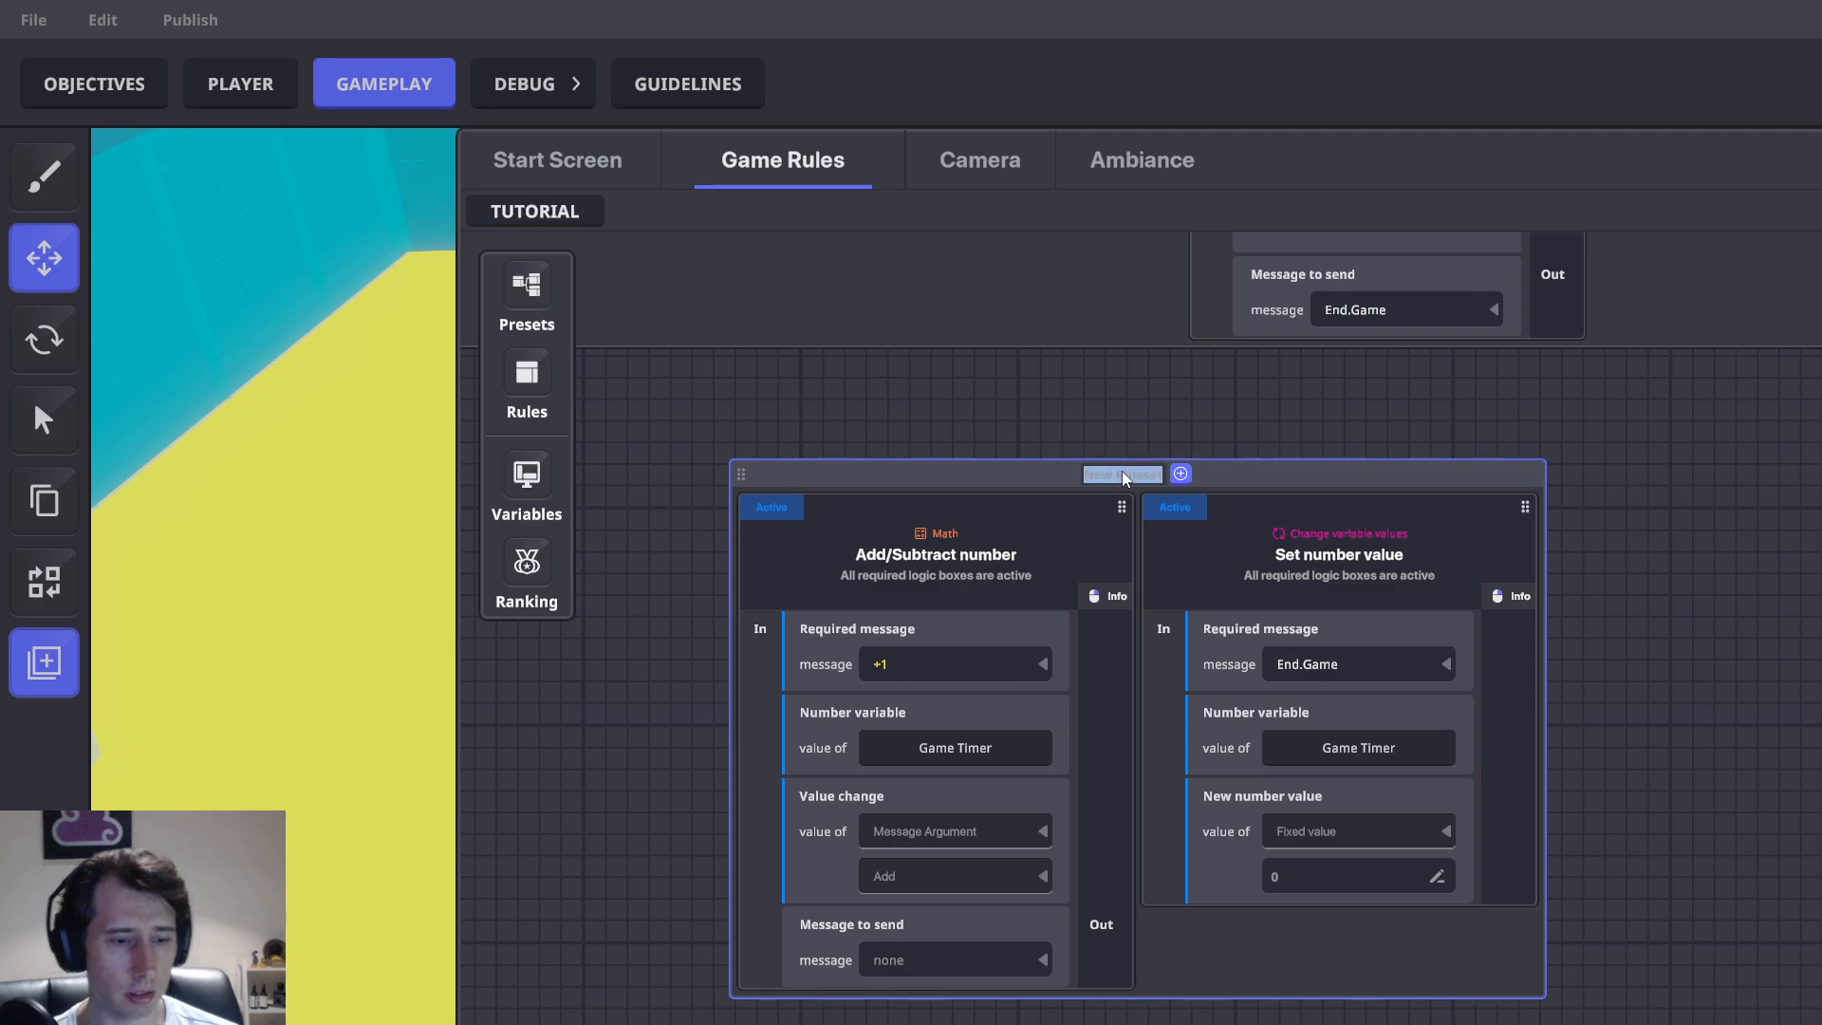
pyautogui.write('Add 1 to')
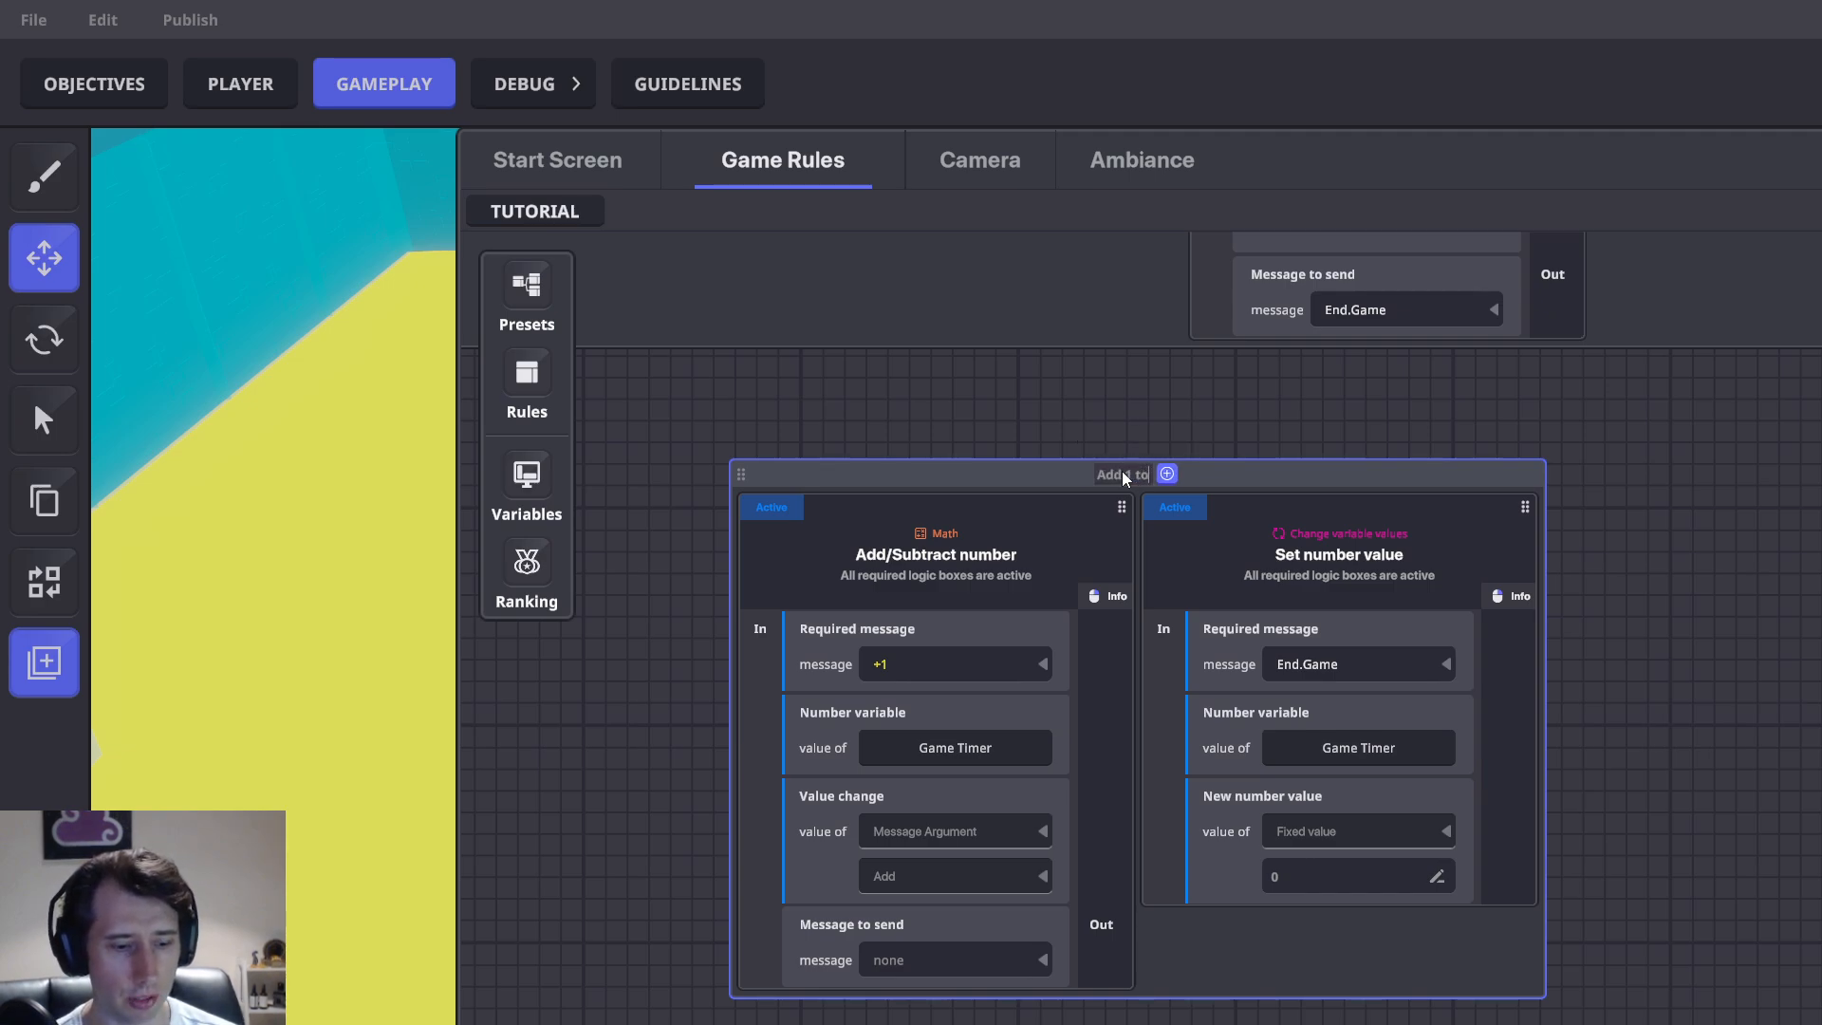
pyautogui.write(' Timer')
pyautogui.press('Return')
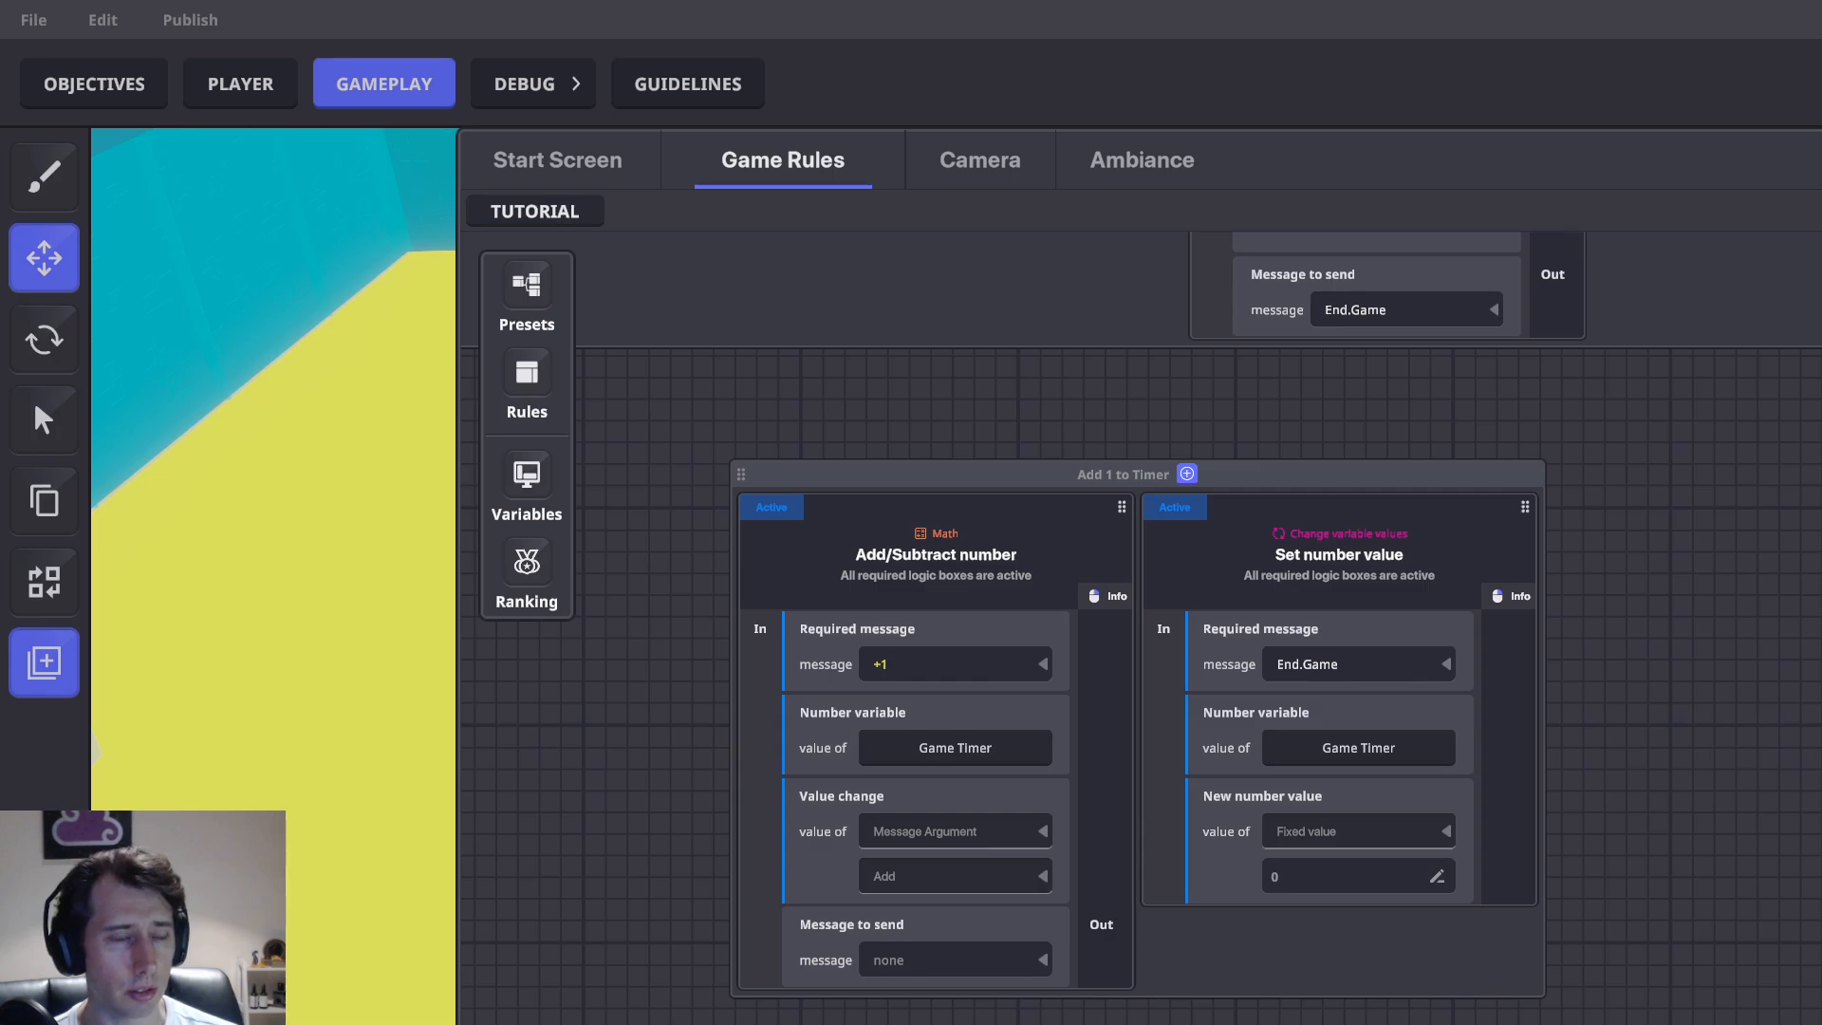
pyautogui.press('Escape')
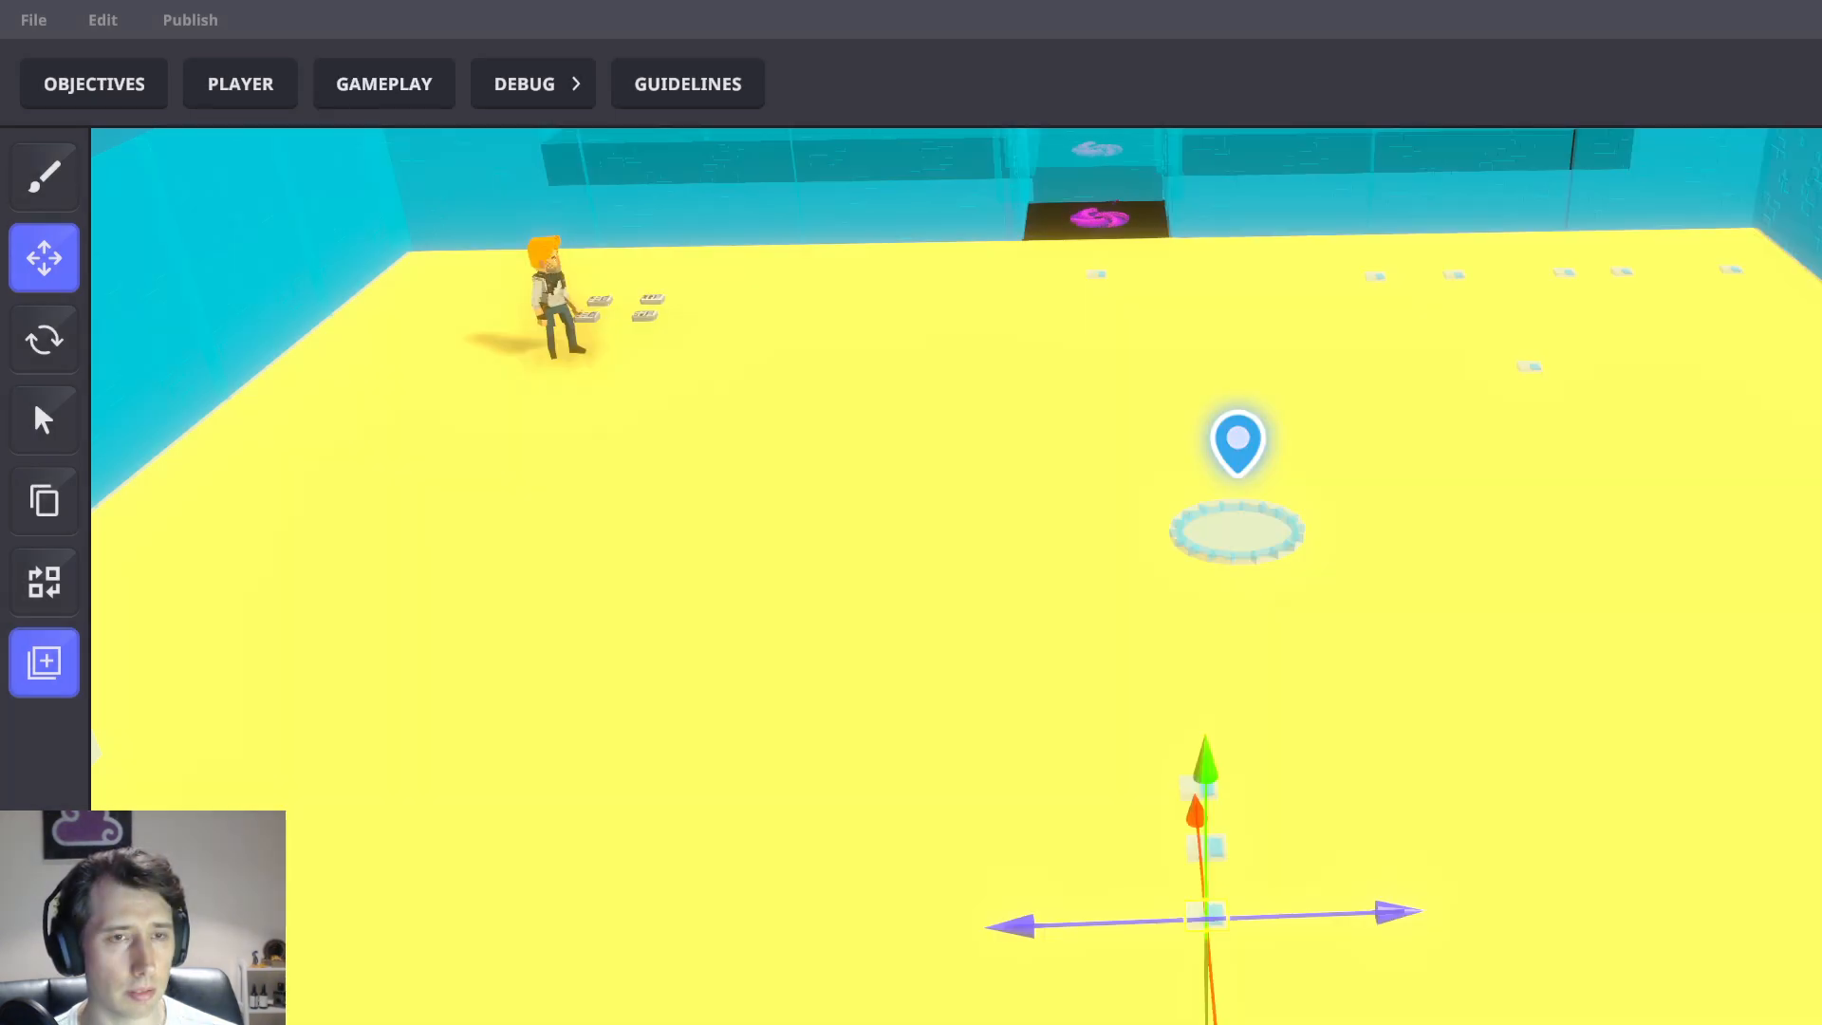
# Start a playtest, run over the portals to the trophy platform to join the match, and try joining a second time
pyautogui.moveTo(1566, 357); pyautogui.dragTo(1403, 418, button='right')
pyautogui.hotkey('ctrl', 'p')
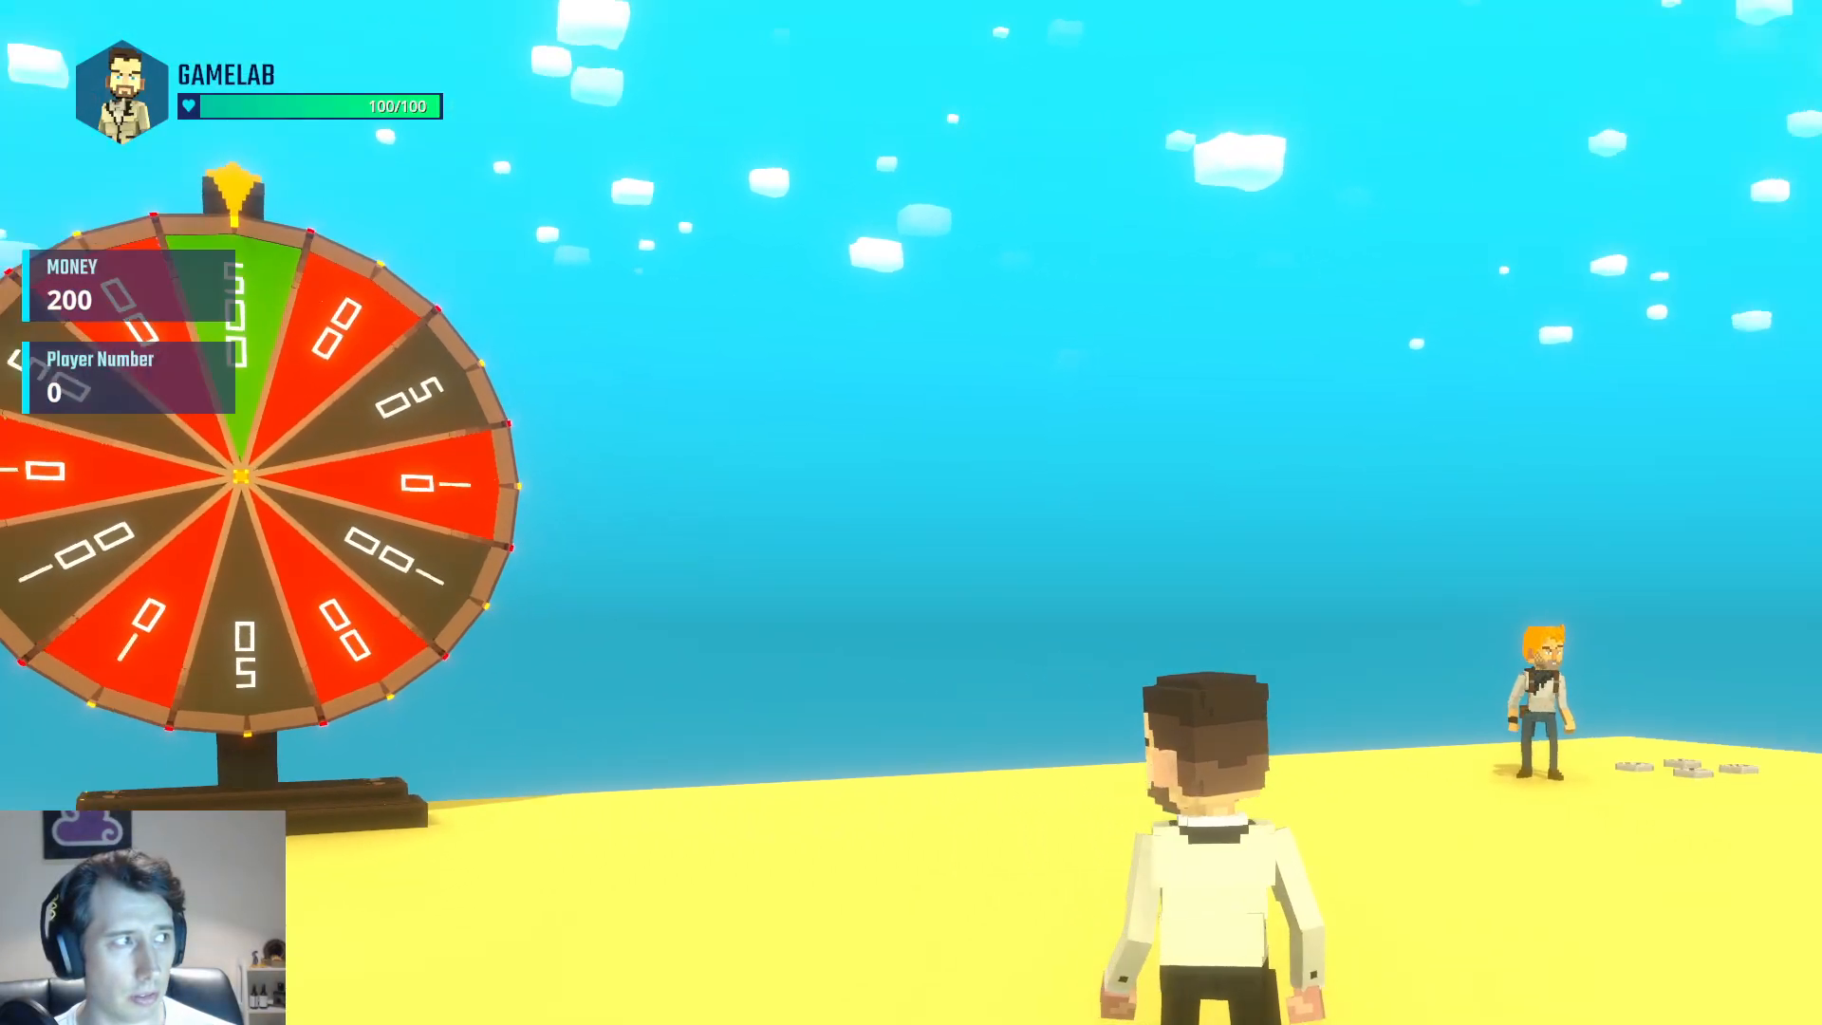
pyautogui.scroll(-5, 911, 512)
pyautogui.press('w')
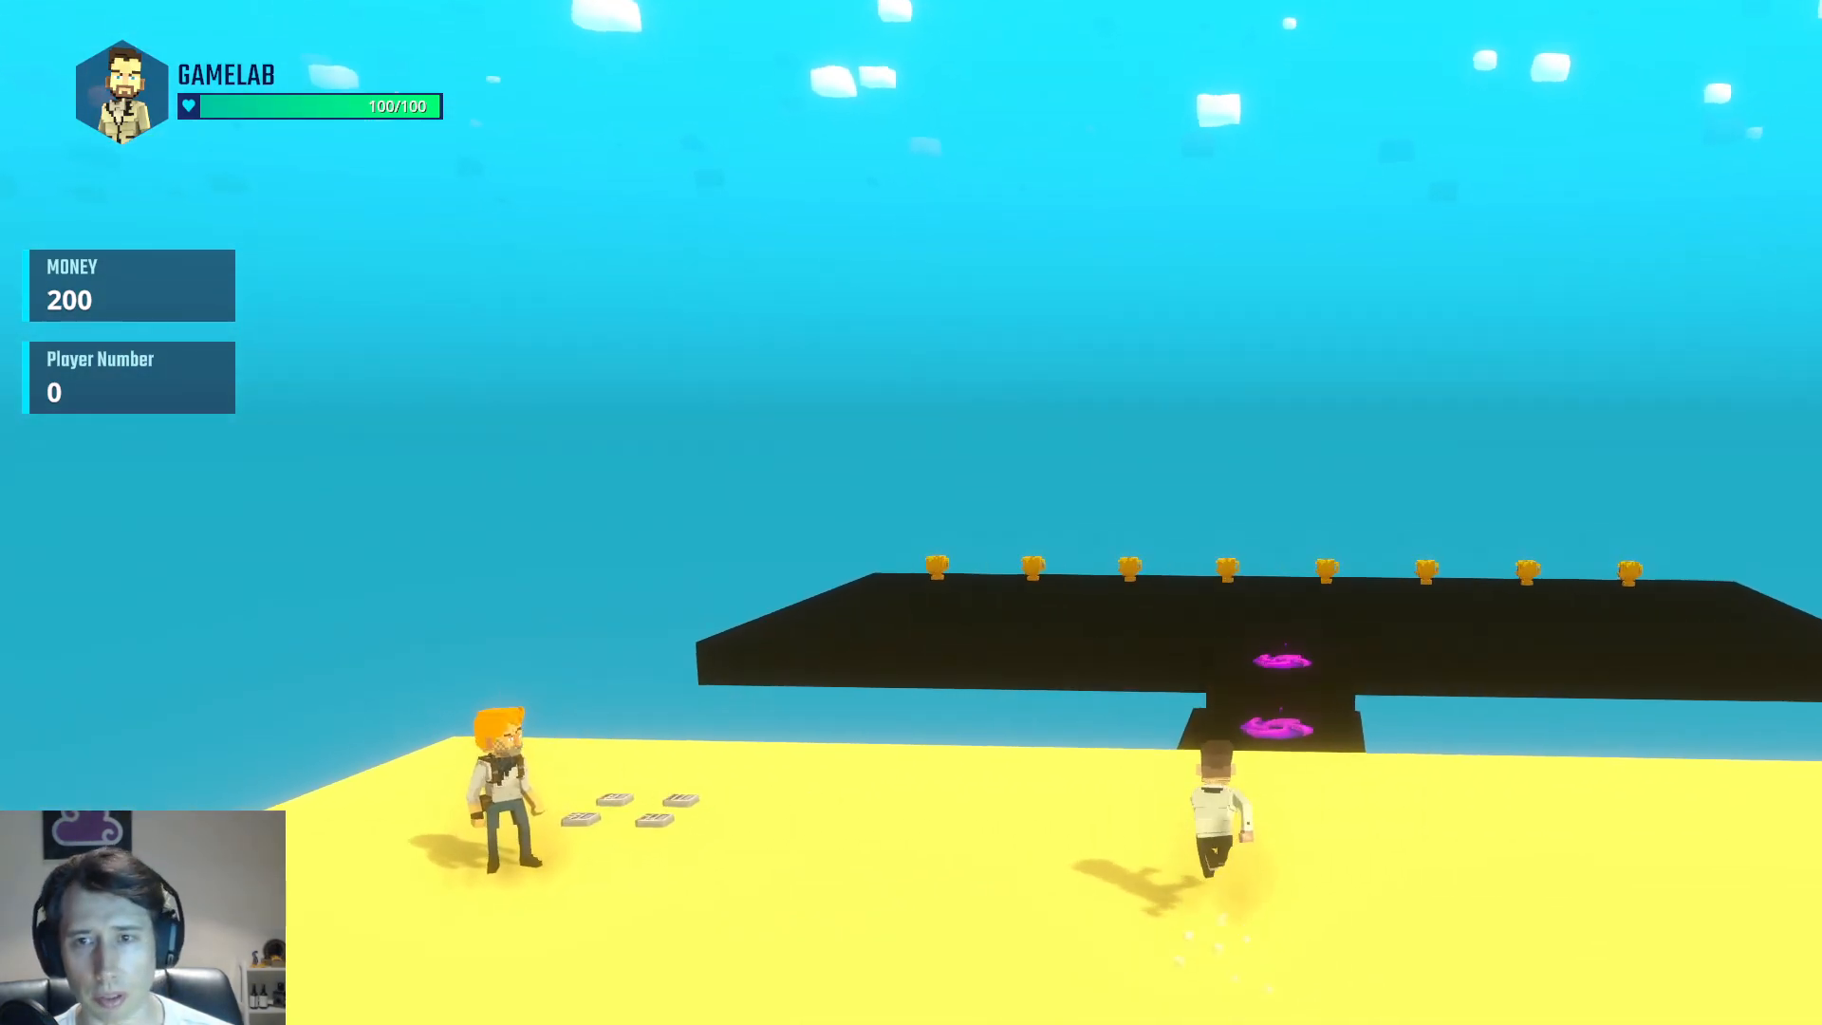
pyautogui.press('a')
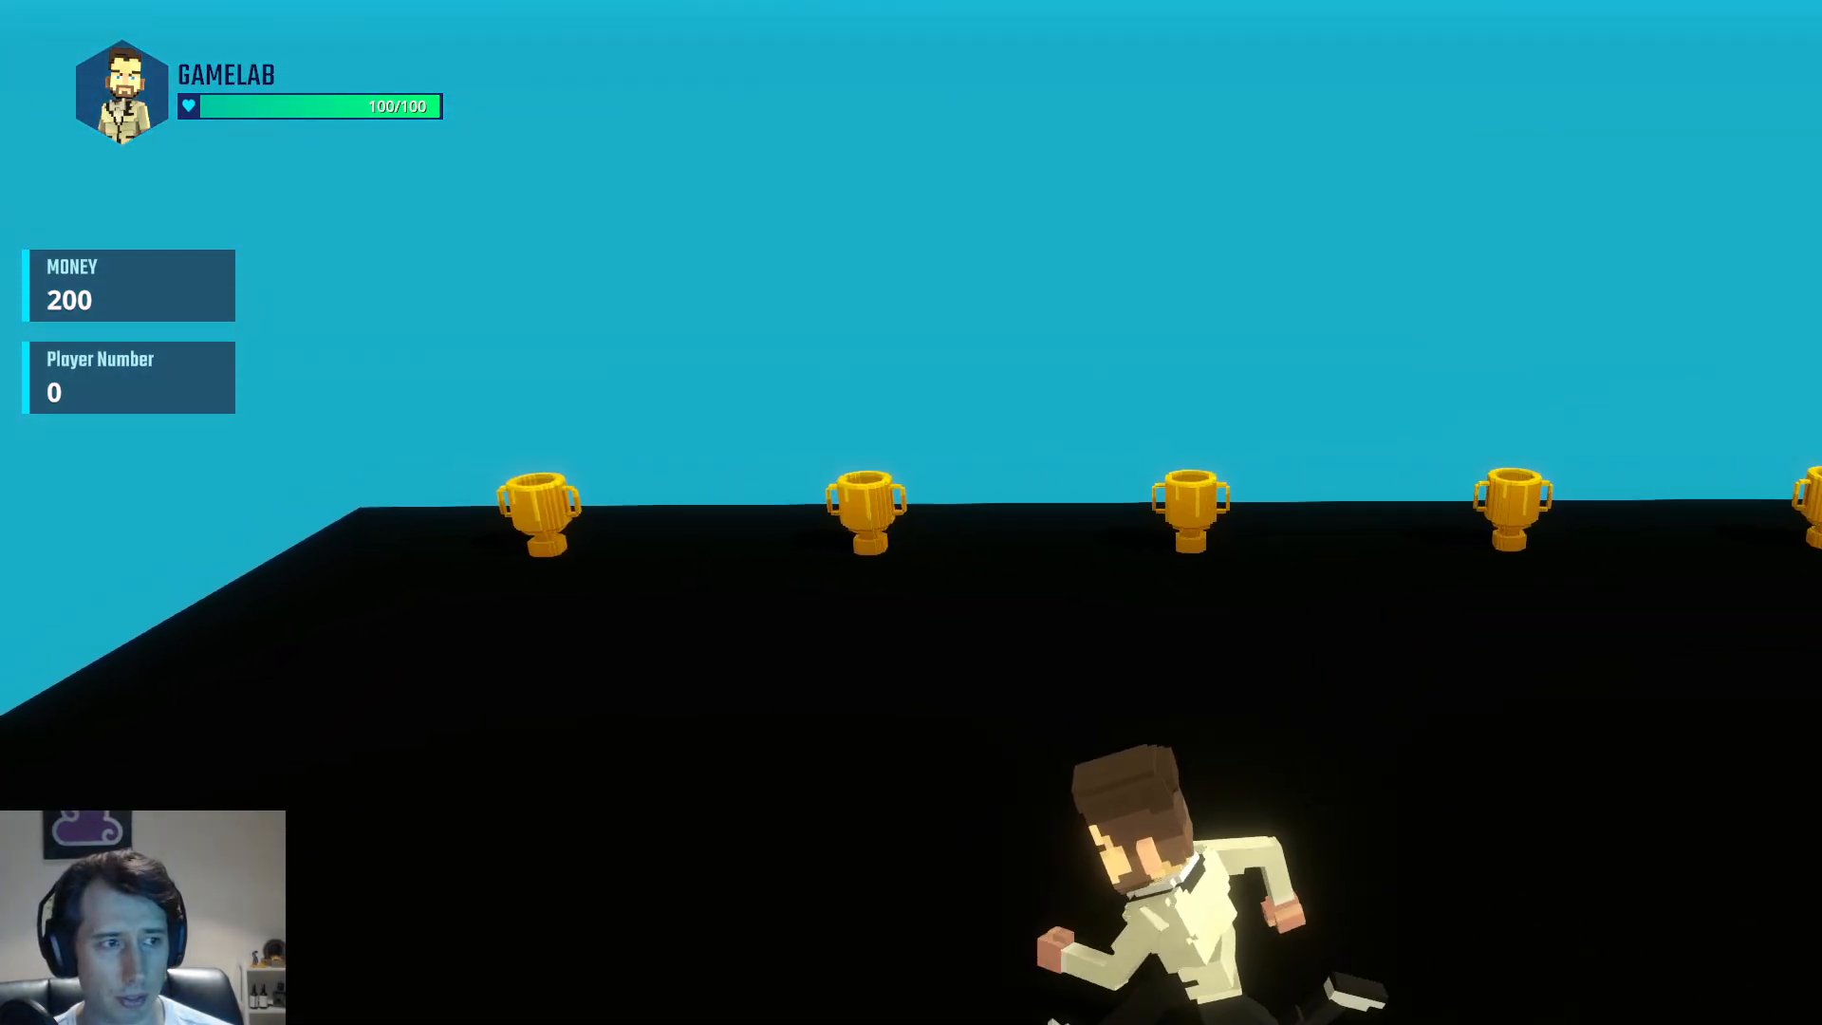
pyautogui.press('space')
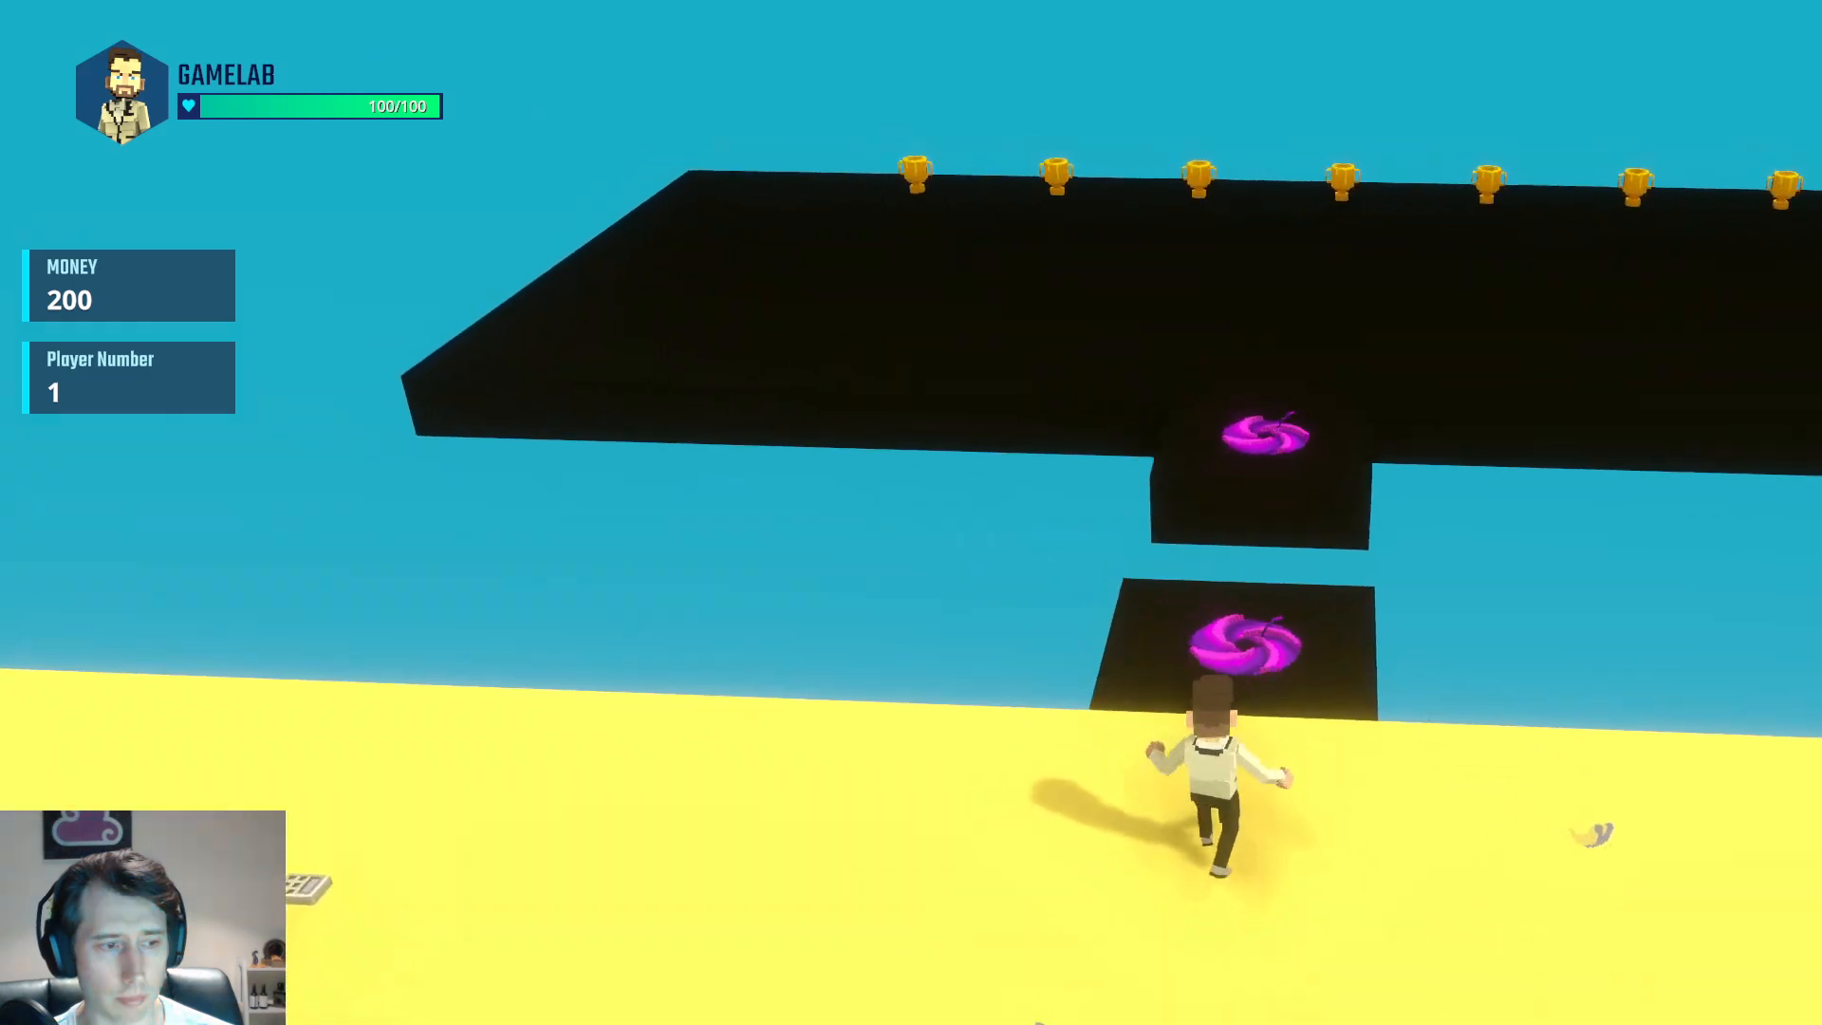
pyautogui.press('w')
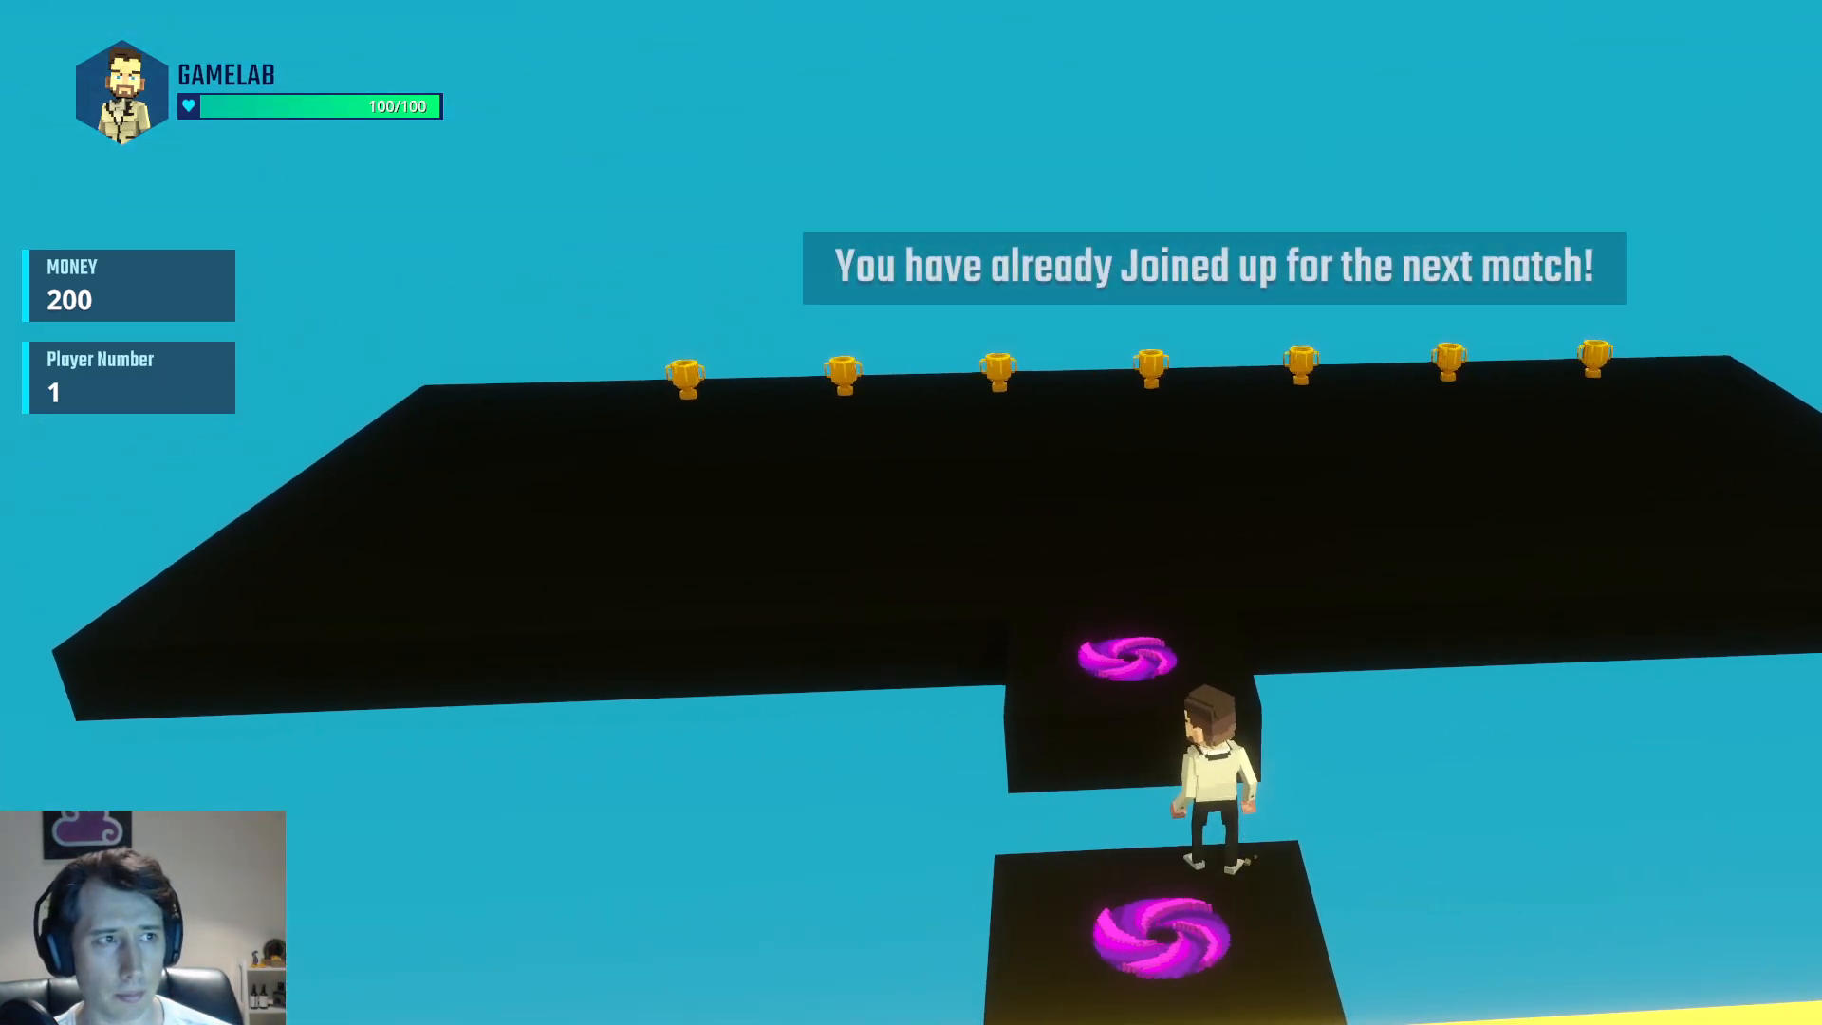
pyautogui.press('s')
pyautogui.press('w')
pyautogui.press('d')
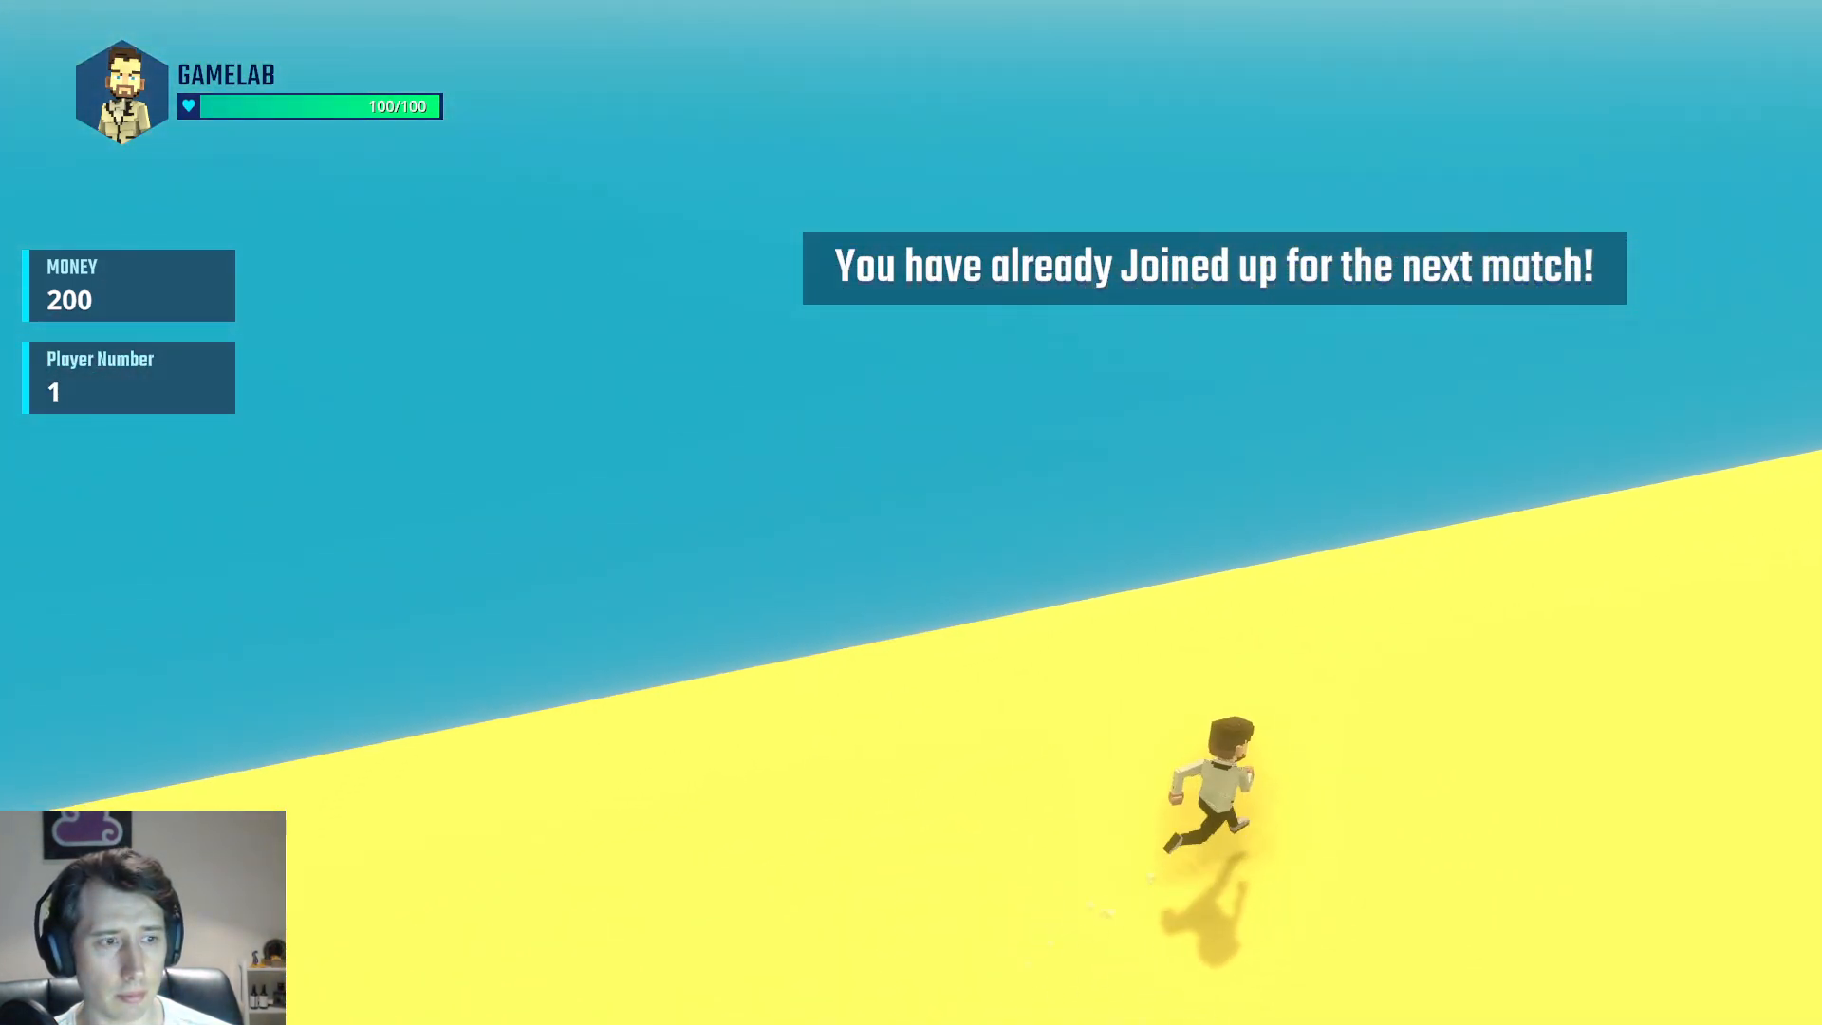
# Move around the corner of the arena and go off its edge to test the money awarded on death
pyautogui.press('w')
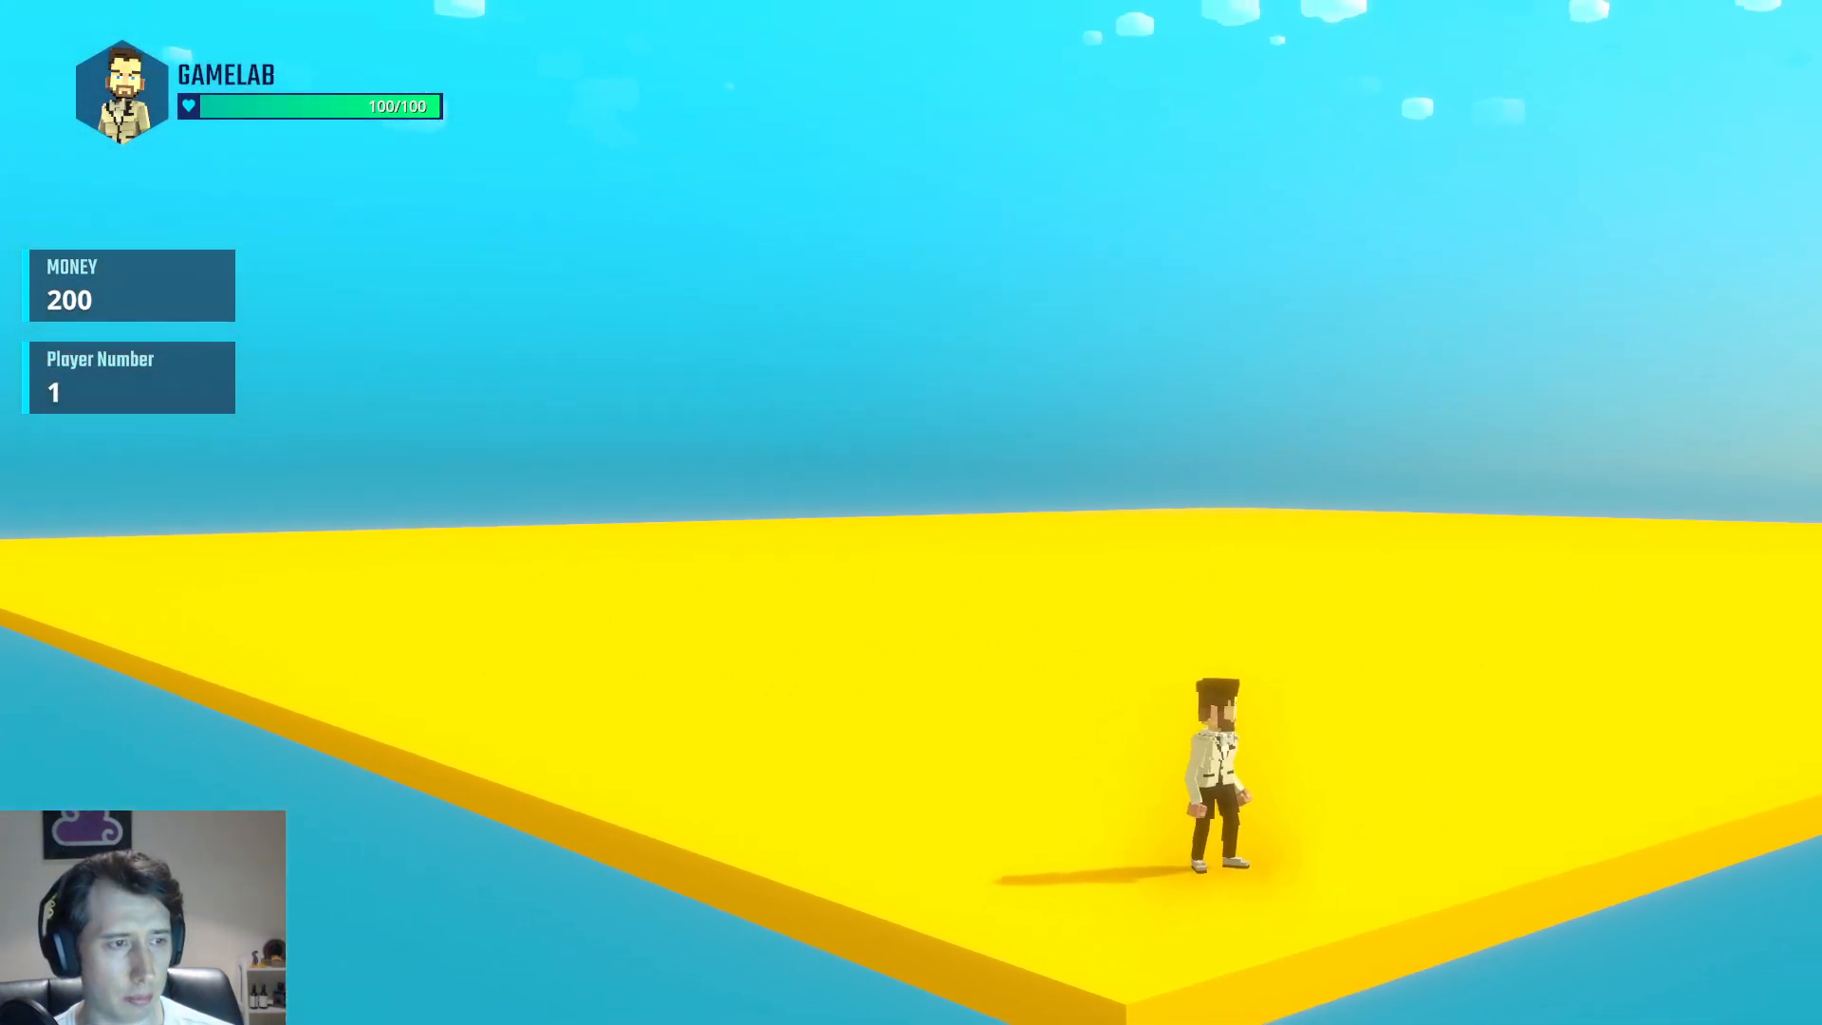
pyautogui.press('d')
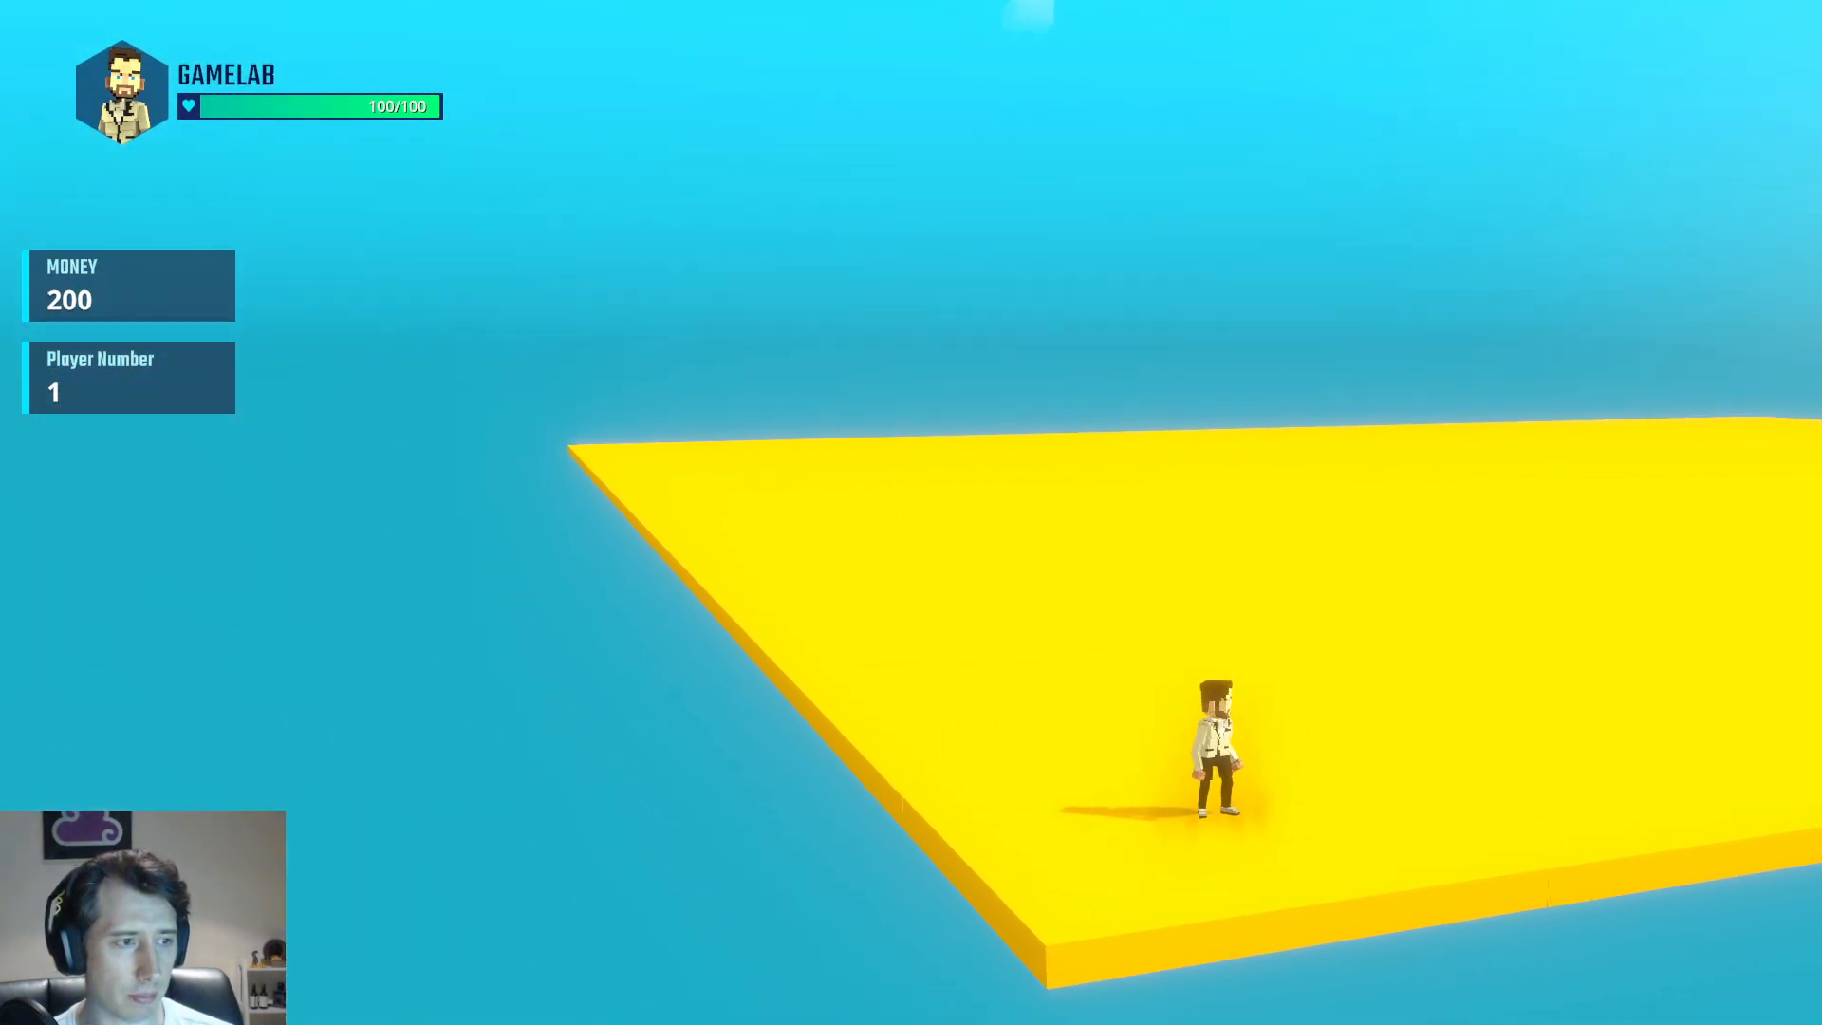
pyautogui.press('a')
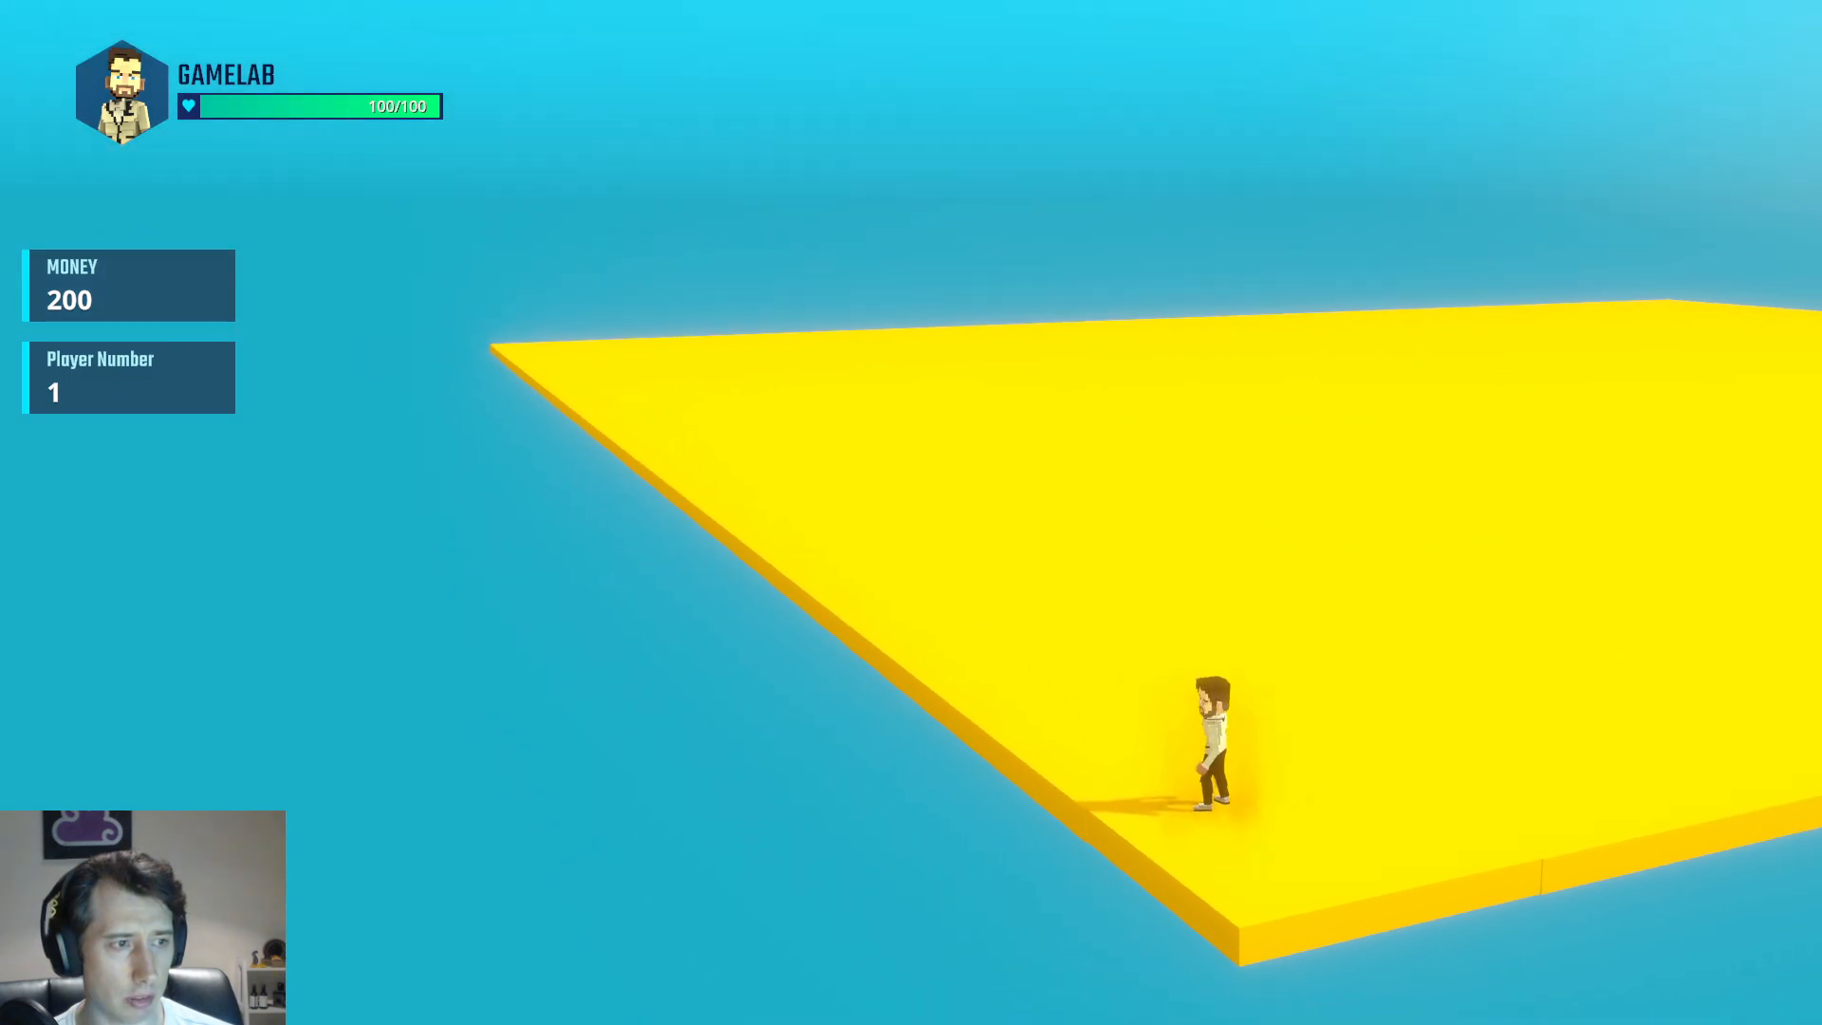
pyautogui.press('d')
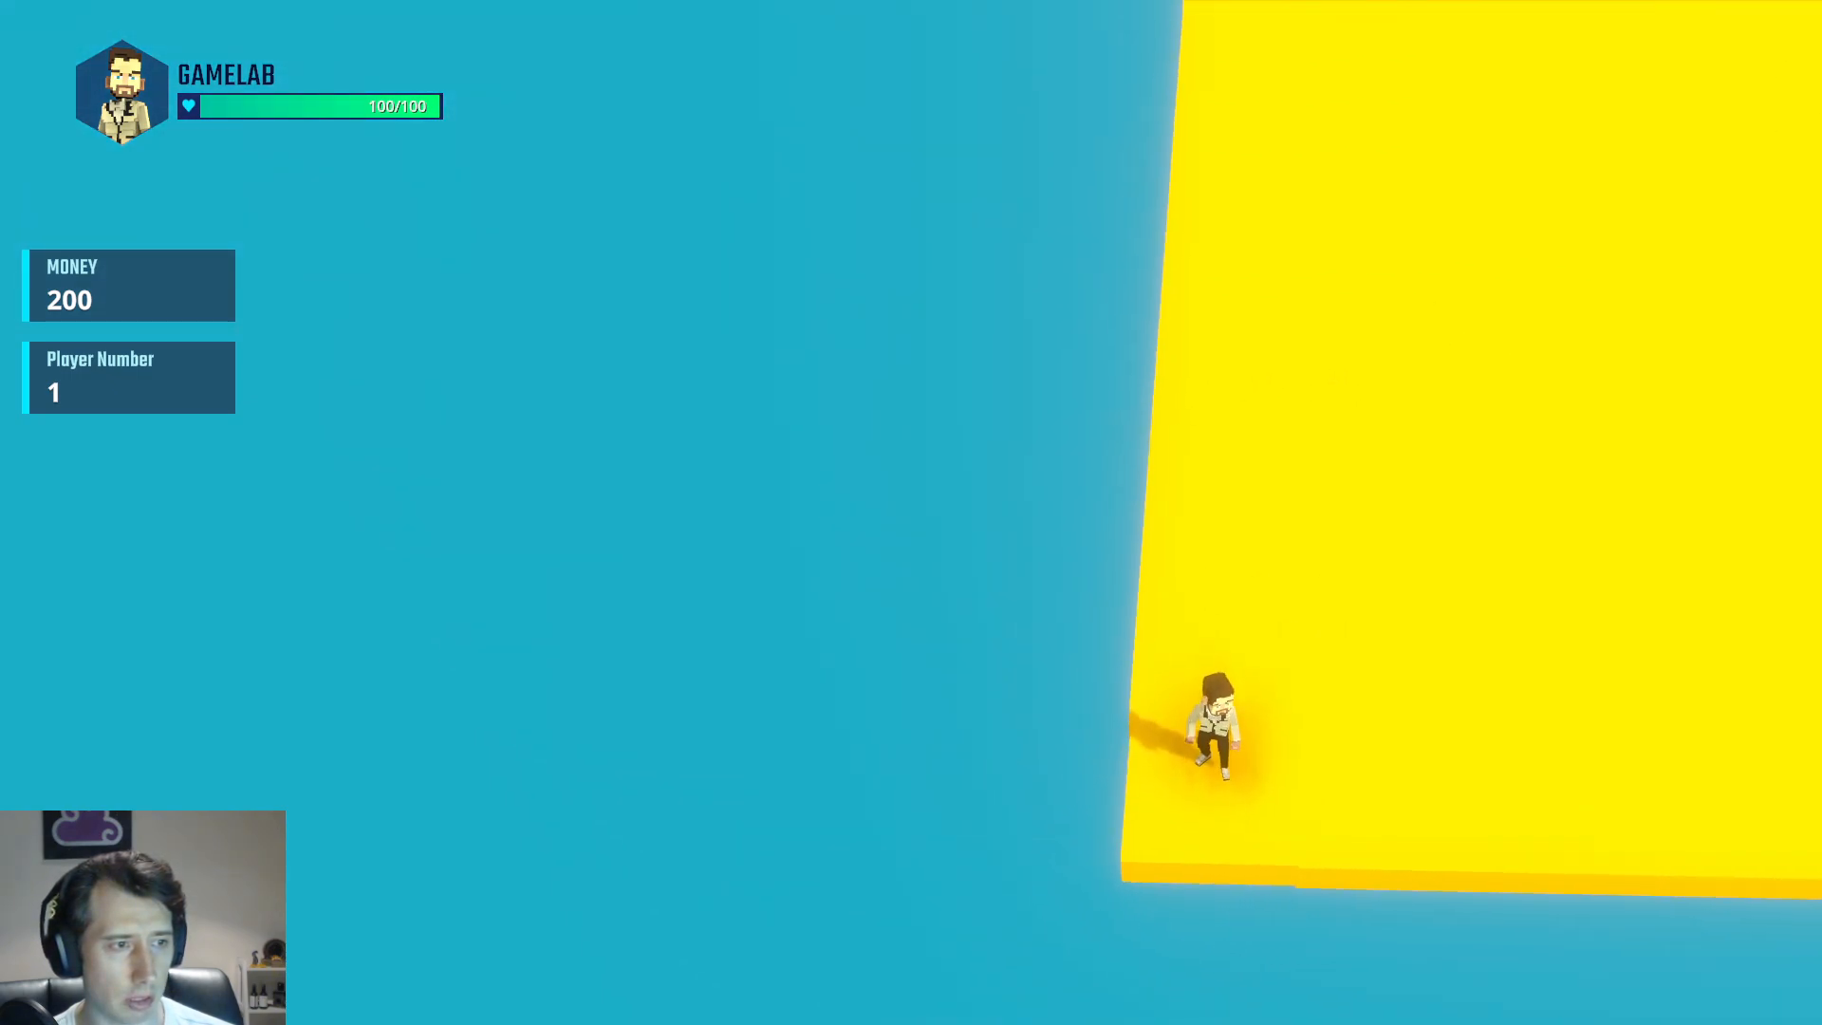
pyautogui.press('a')
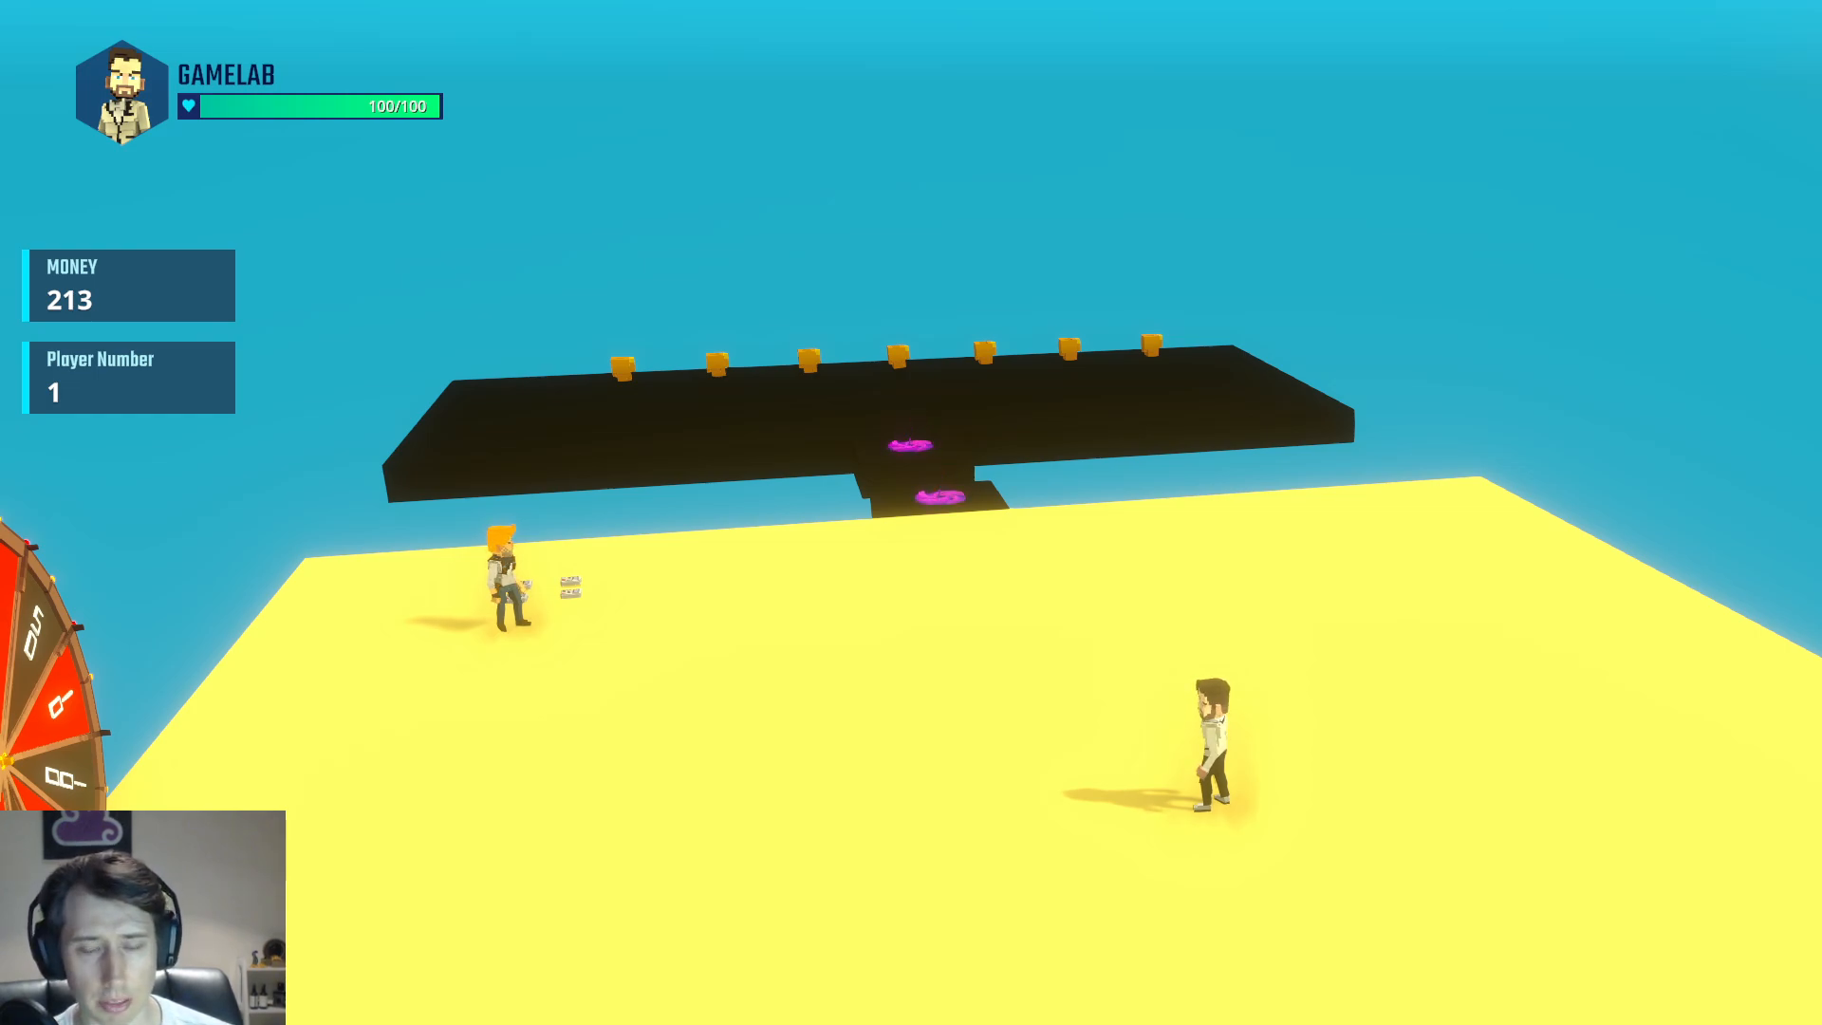
# Run across the lobby floor and step onto the portal platform to test rejoining the next match after dying
pyautogui.press('w')
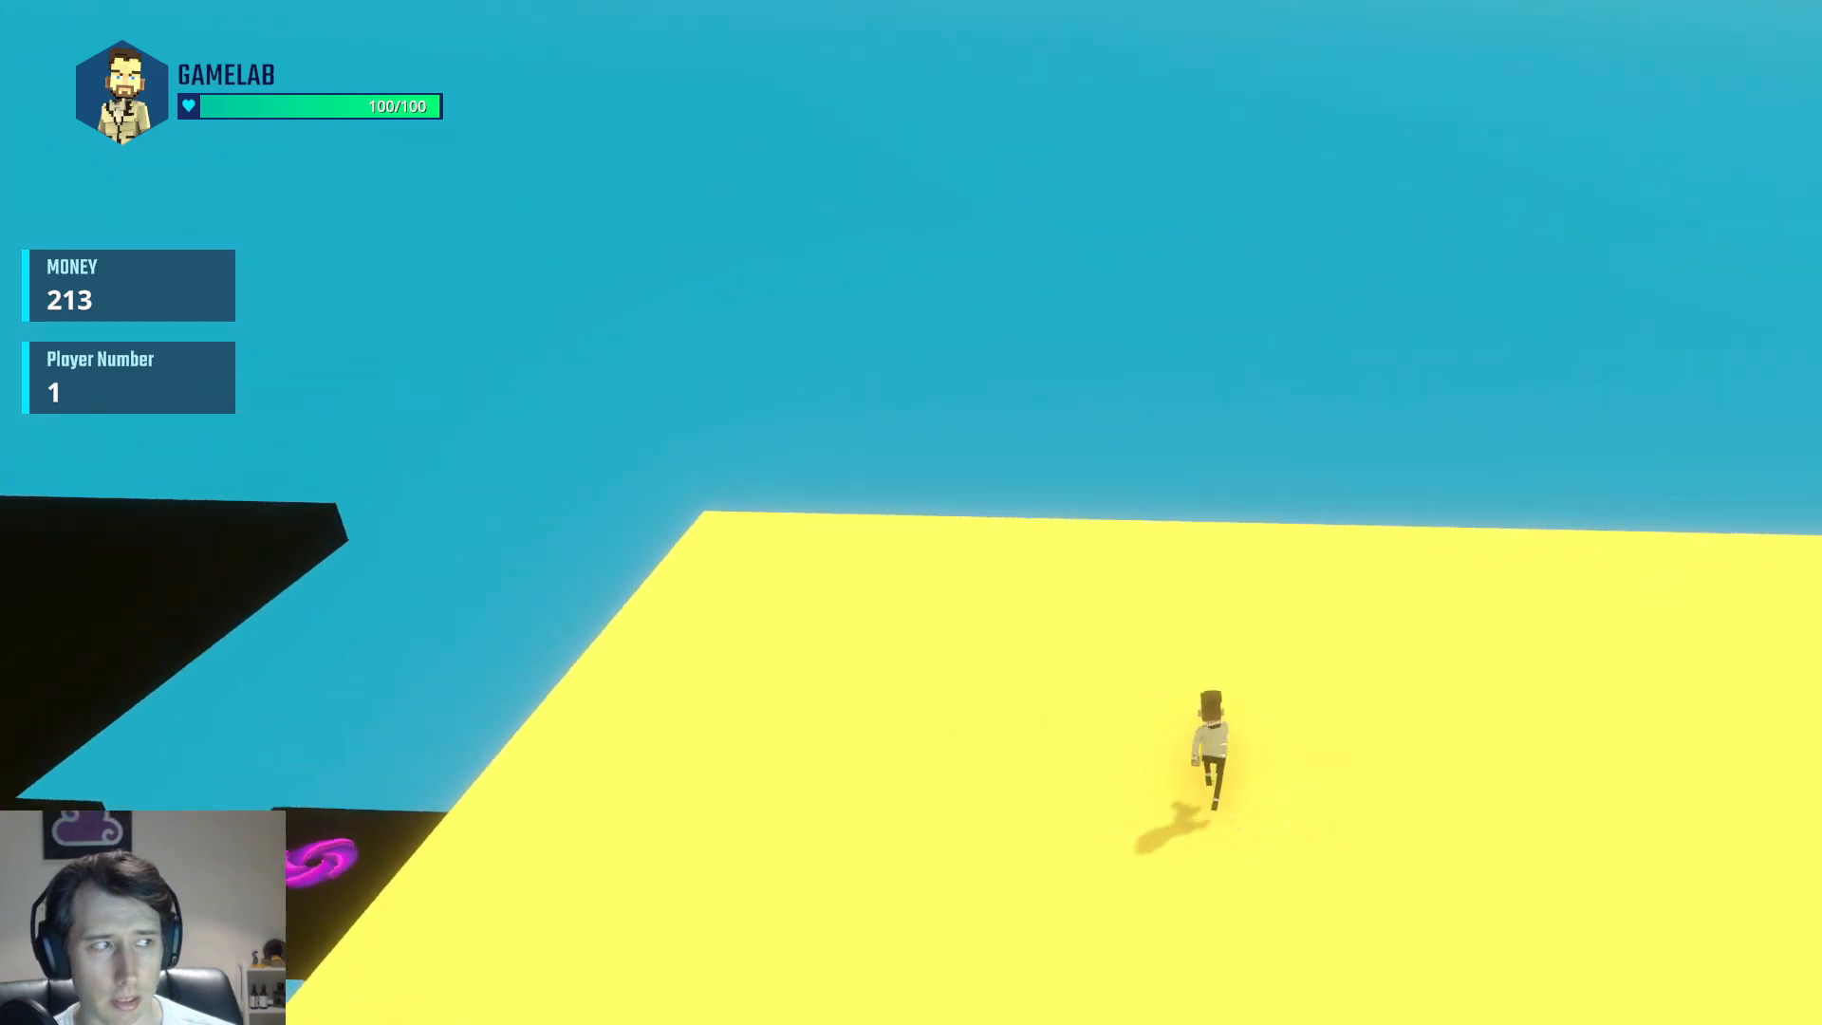
pyautogui.press('a')
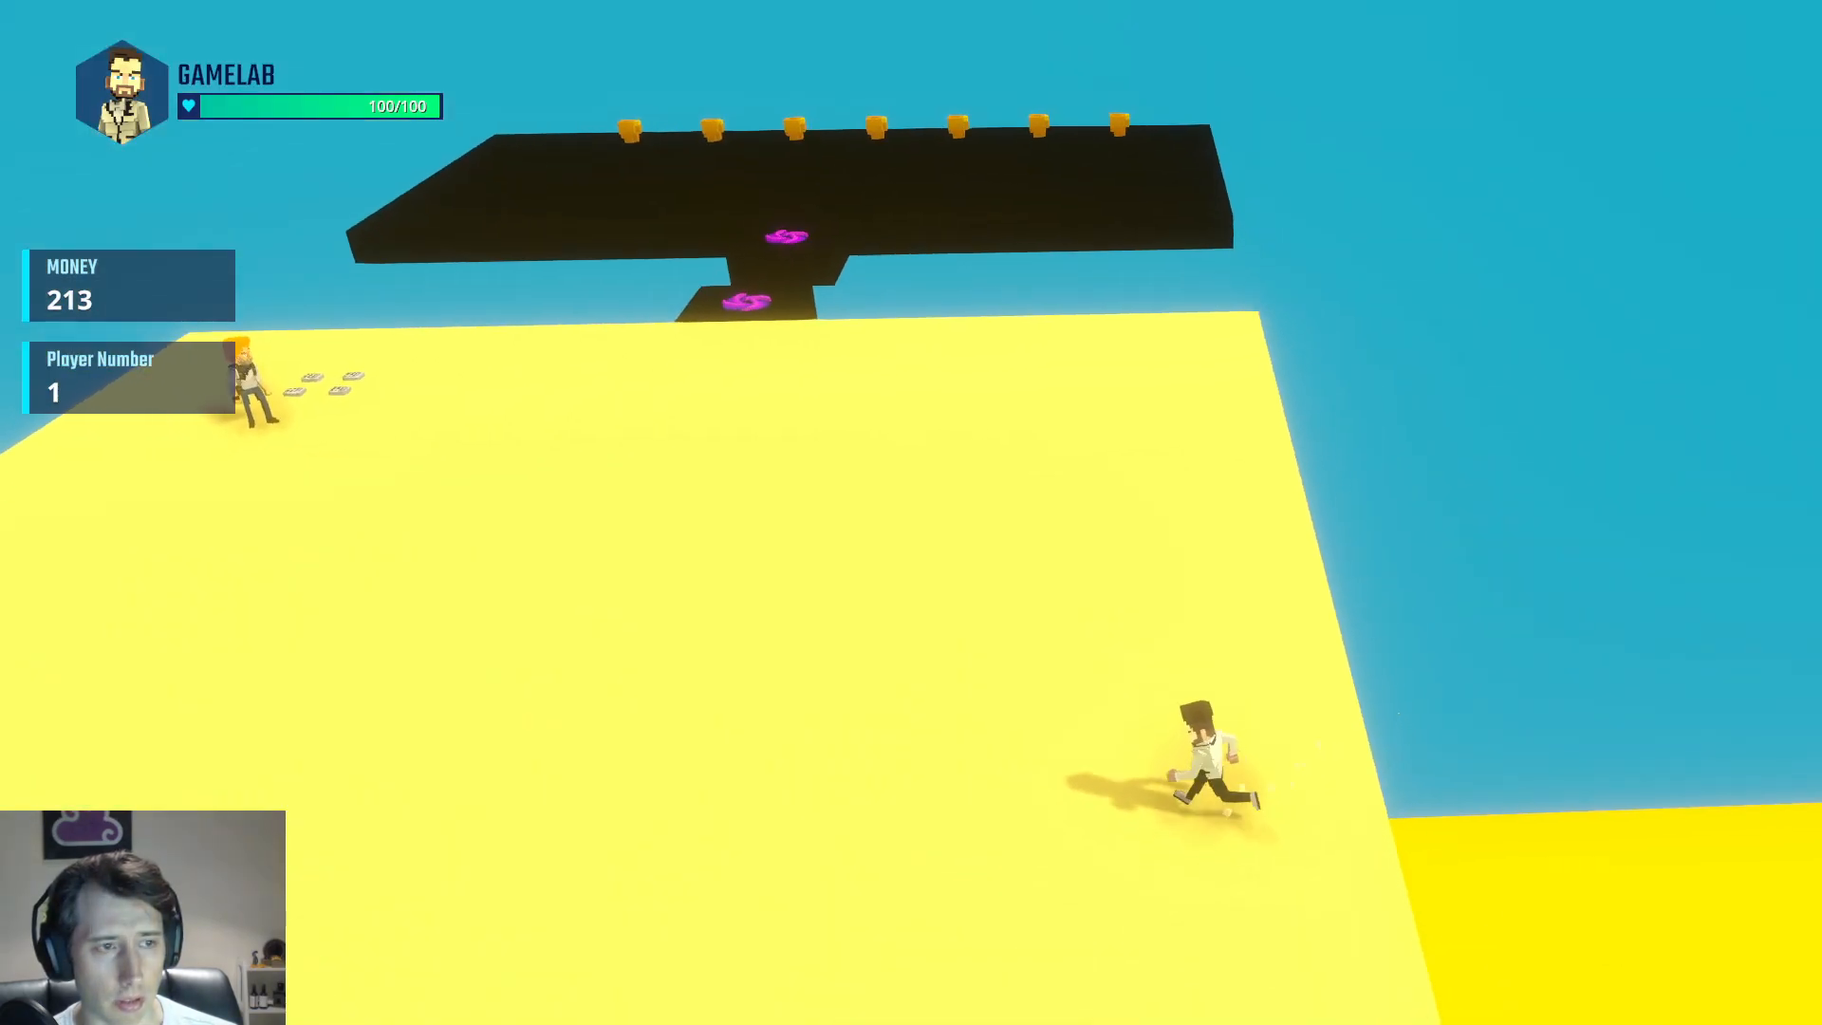
pyautogui.press('w')
pyautogui.press('space')
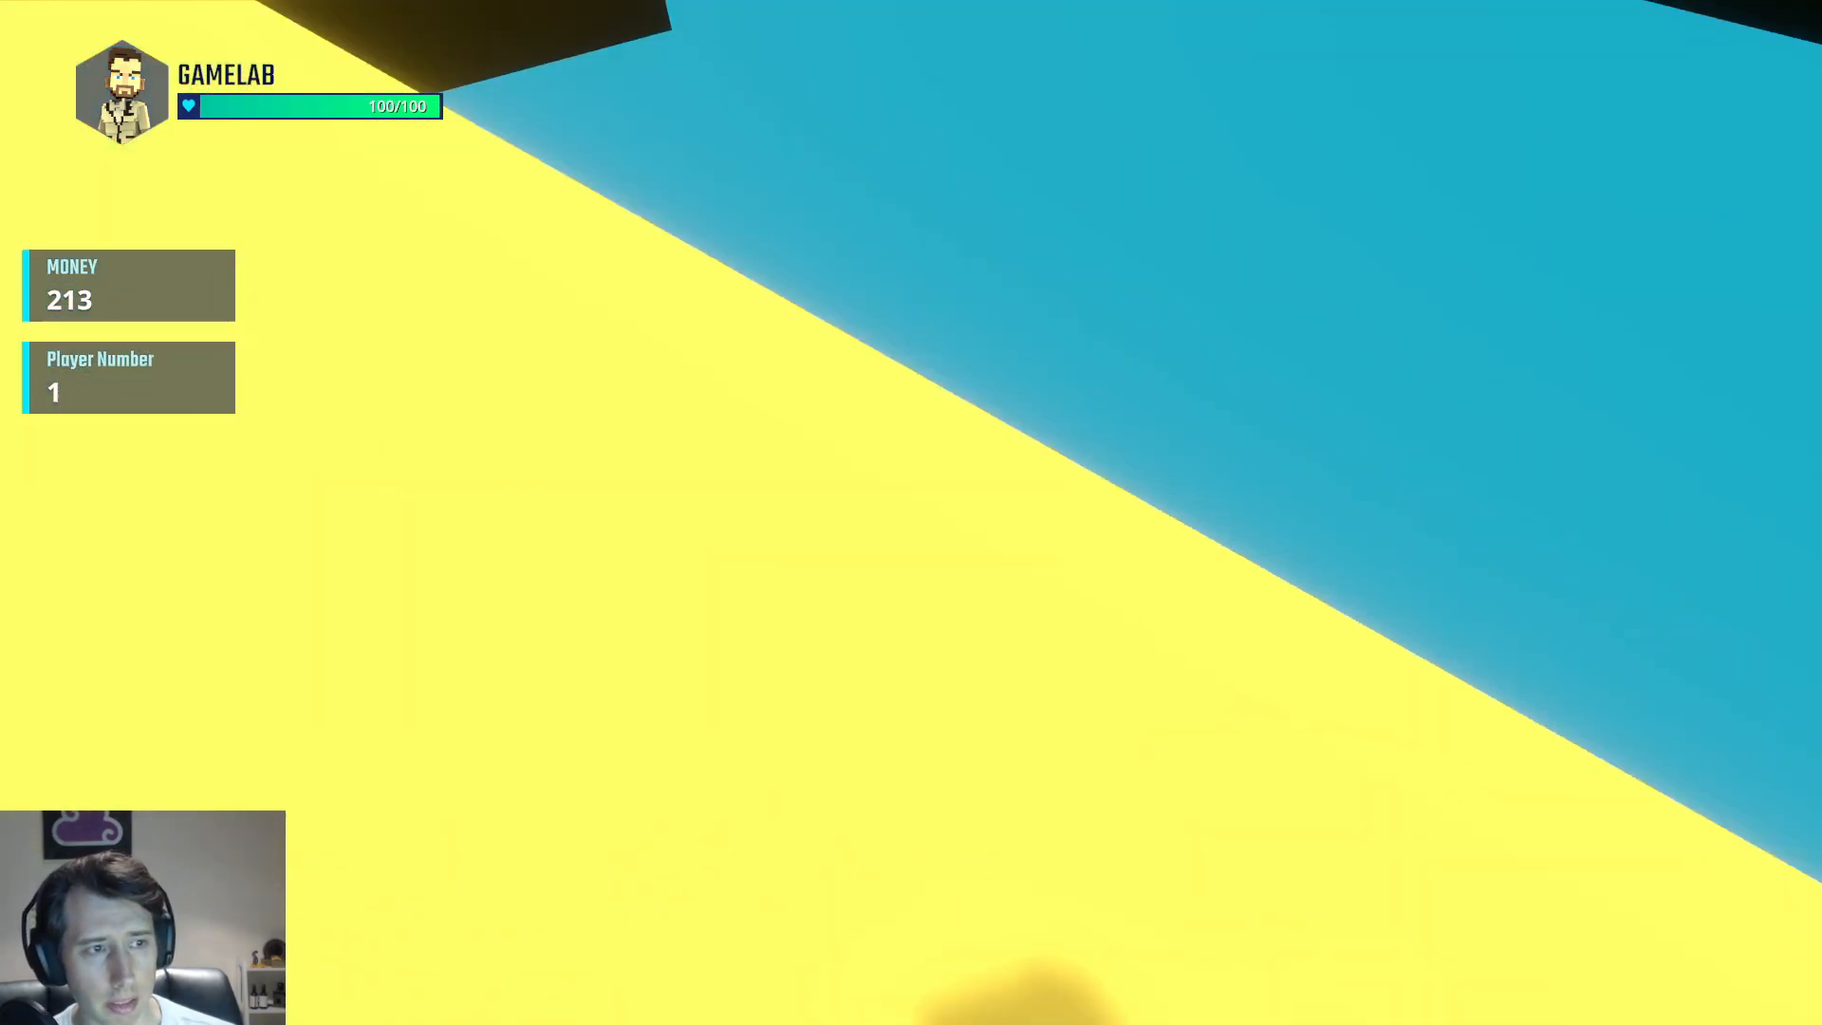
pyautogui.scroll(-5, 911, 513)
pyautogui.press('w')
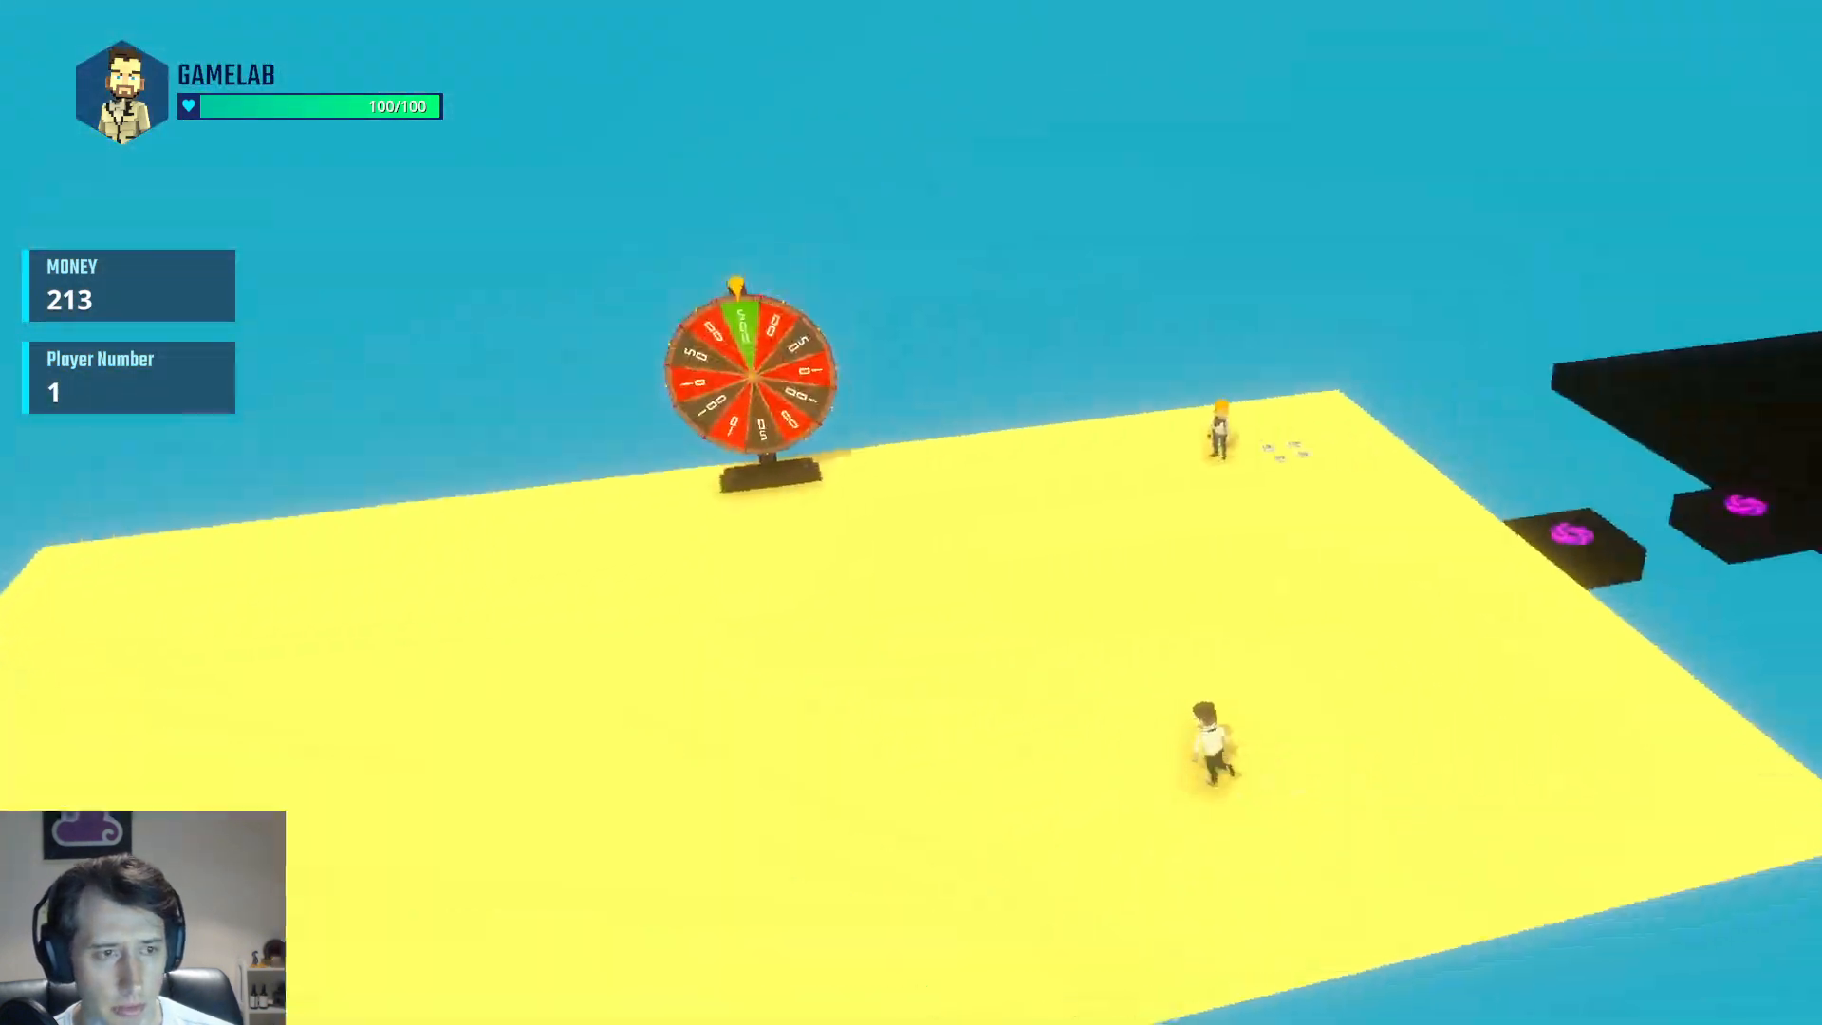
pyautogui.press('w')
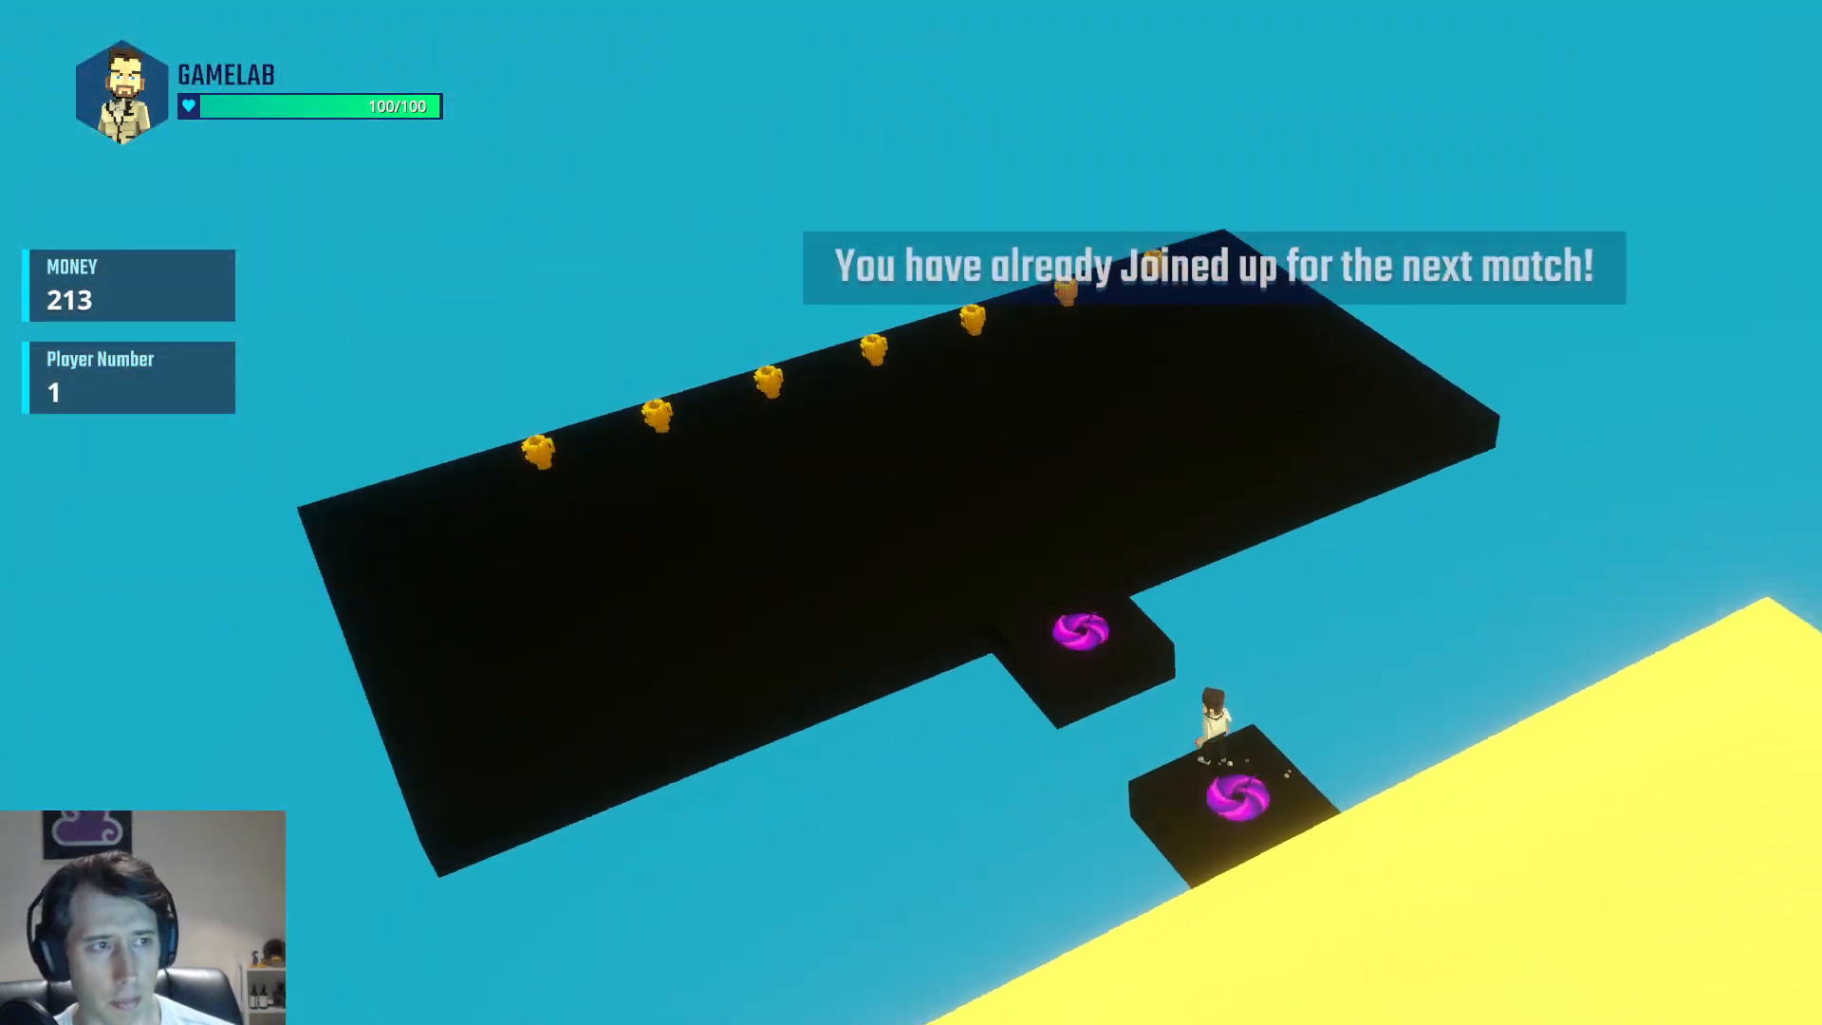
# Run back across the yellow lobby floor to the money wheel and test a spin
pyautogui.press('w')
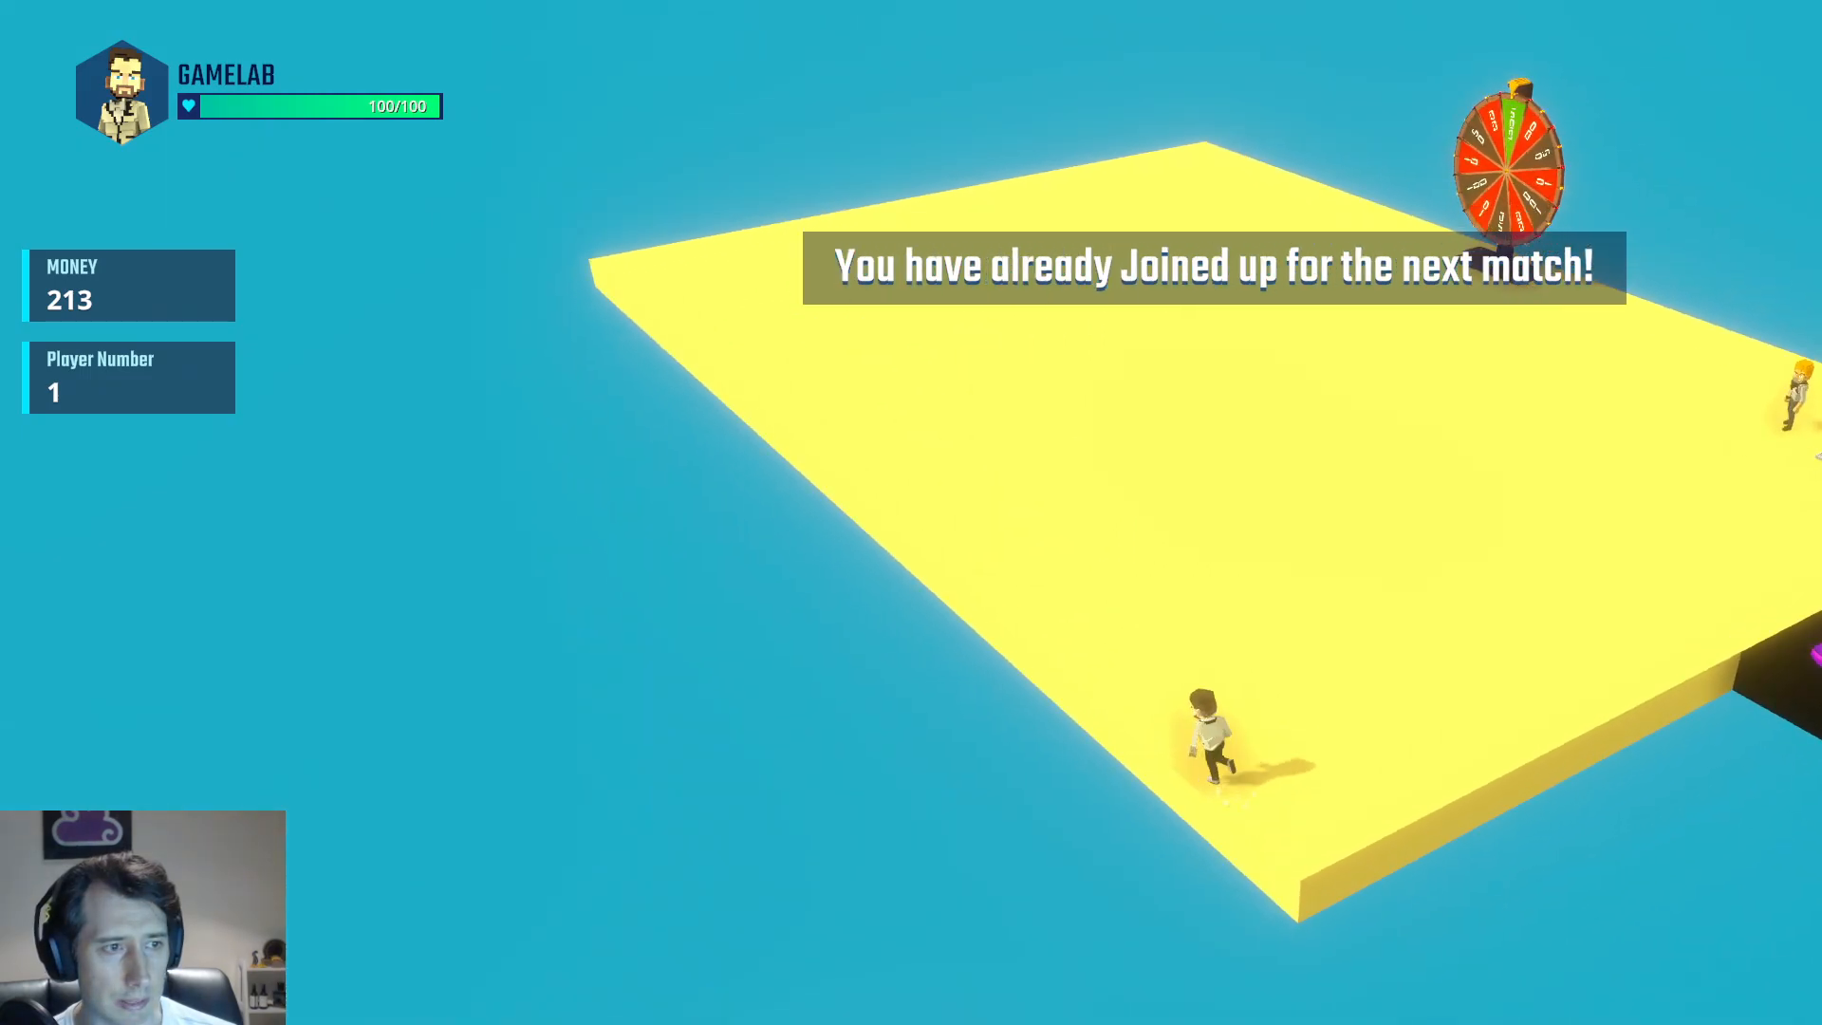
pyautogui.press('w')
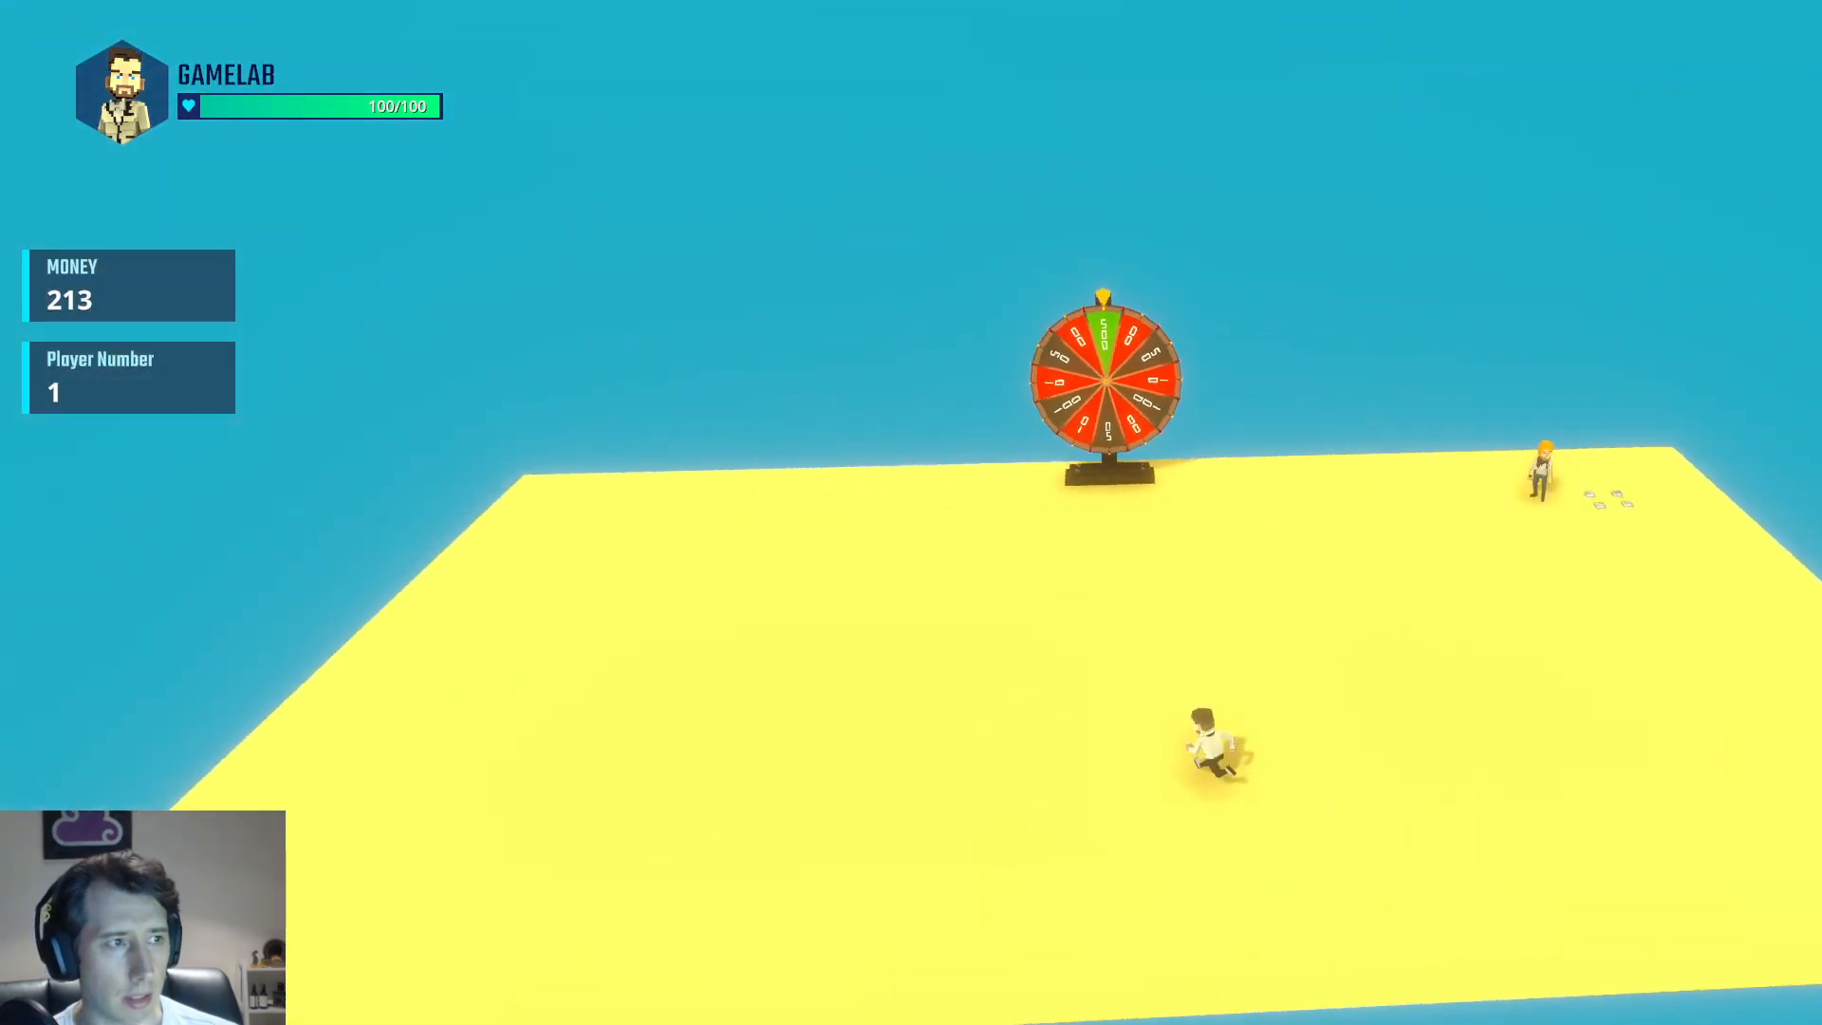
pyautogui.press('w')
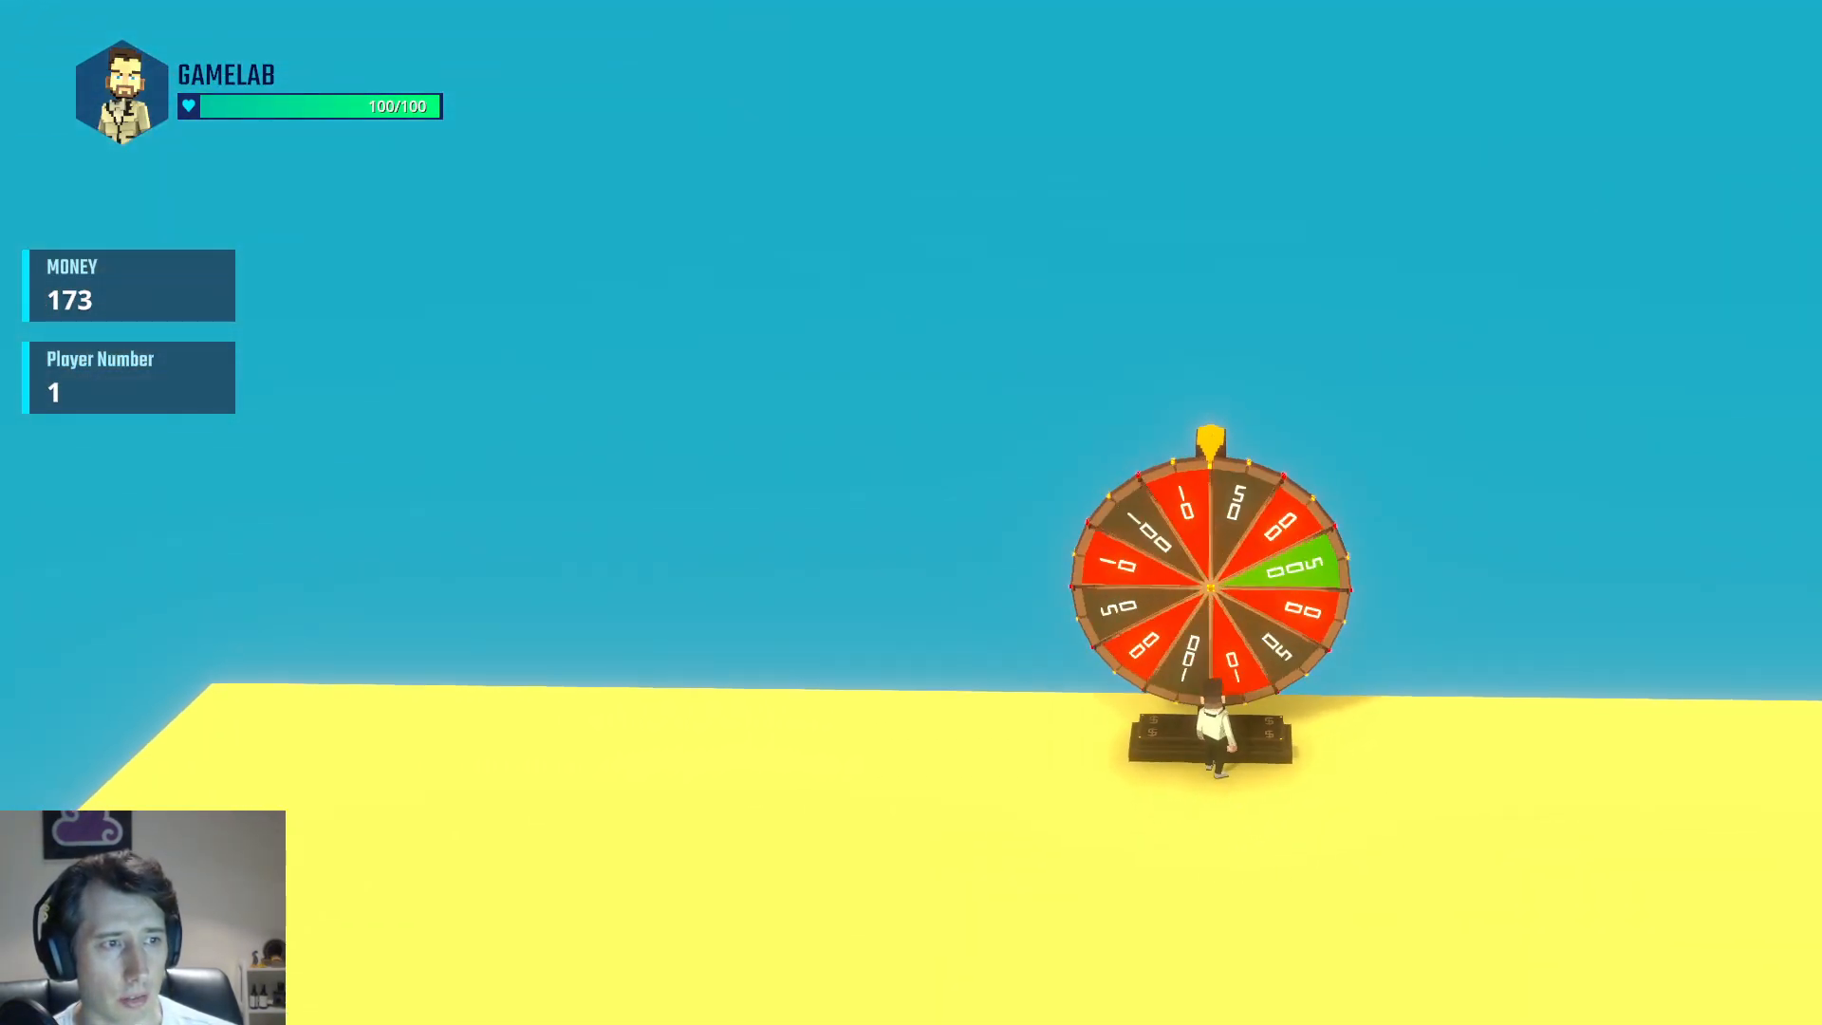
pyautogui.press('s')
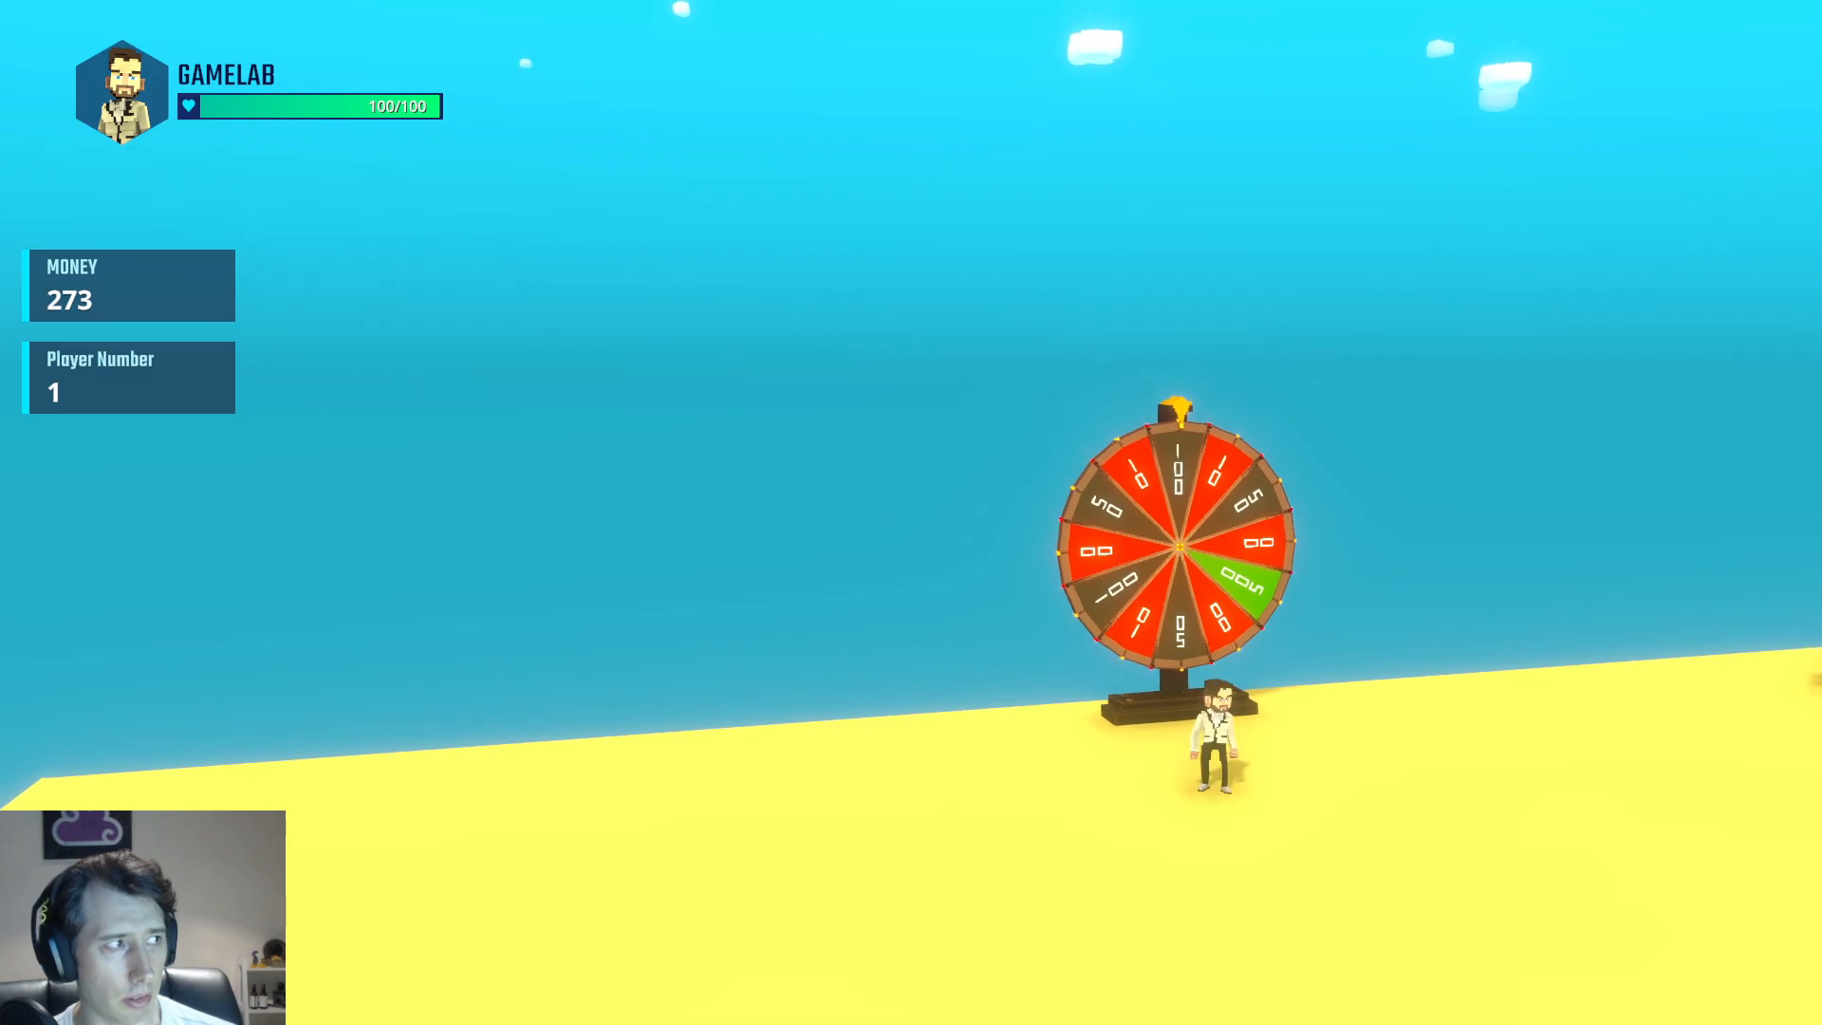
# Run and jump across the lobby to the edge facing the separate yellow arena floor, and end the playtest
pyautogui.press('w')
pyautogui.press('space')
pyautogui.press('w')
pyautogui.press('space')
pyautogui.press('space')
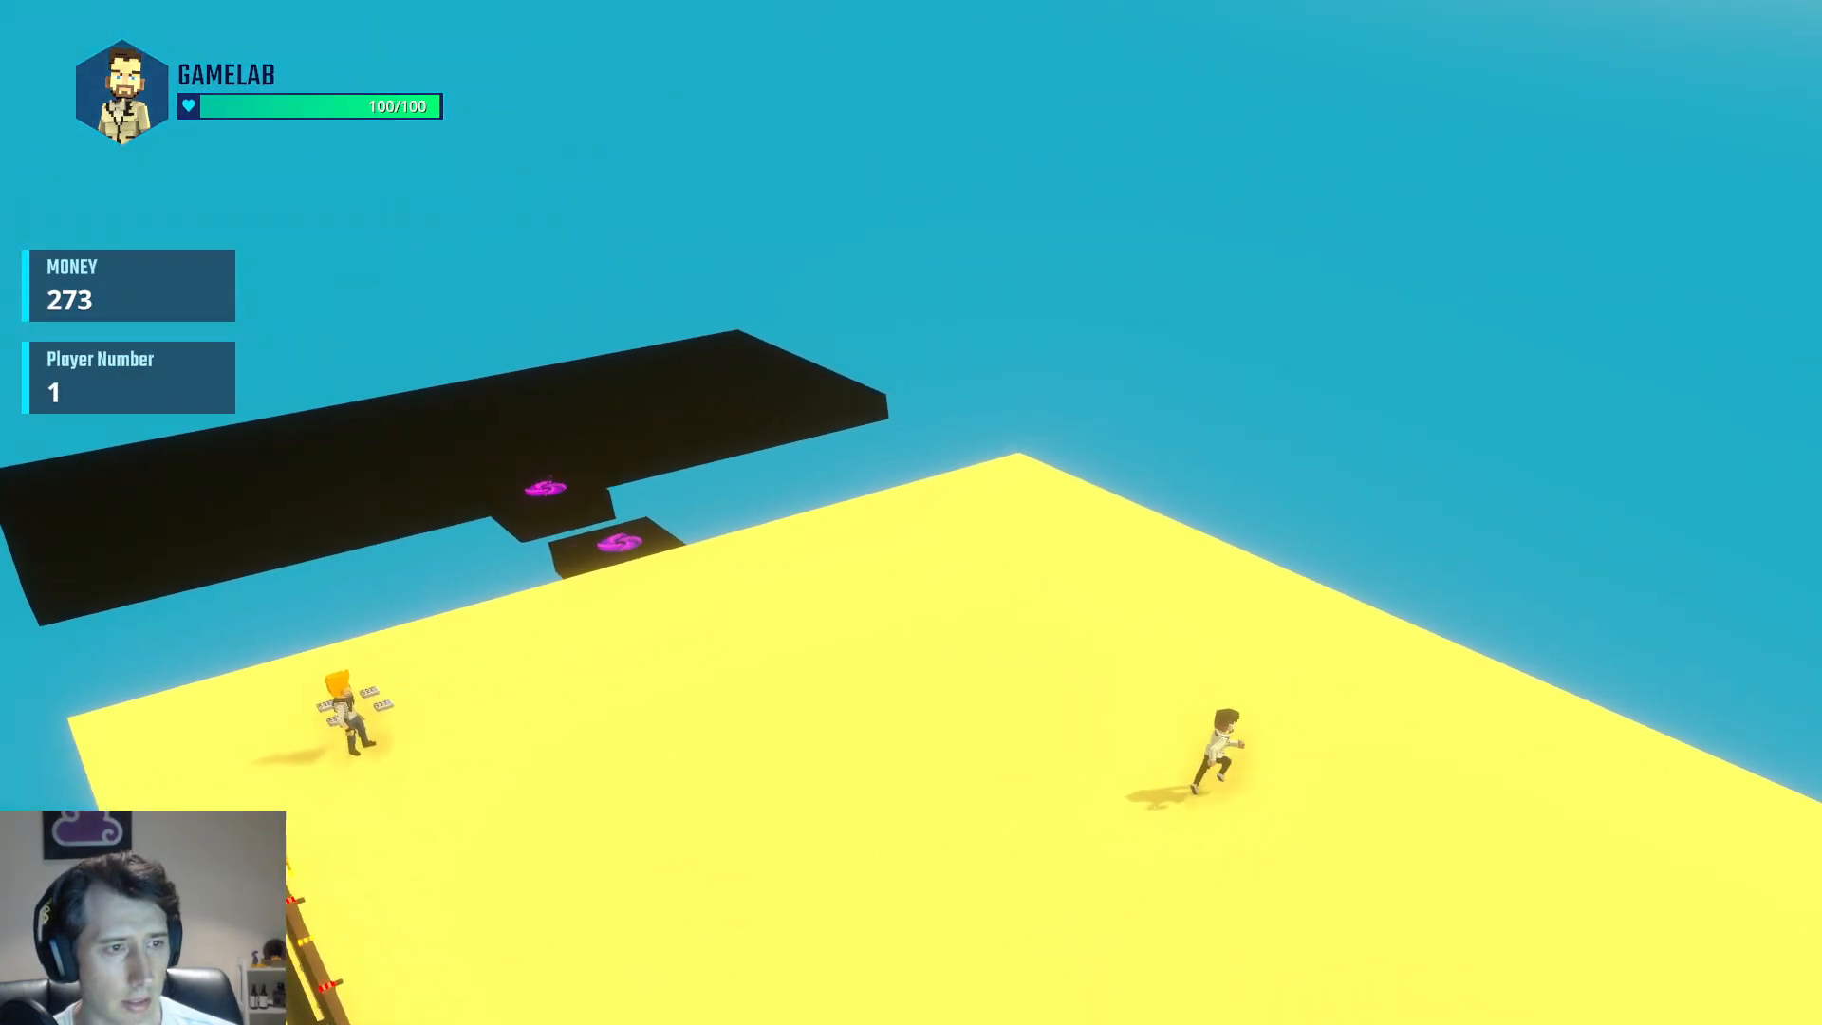
pyautogui.press('w')
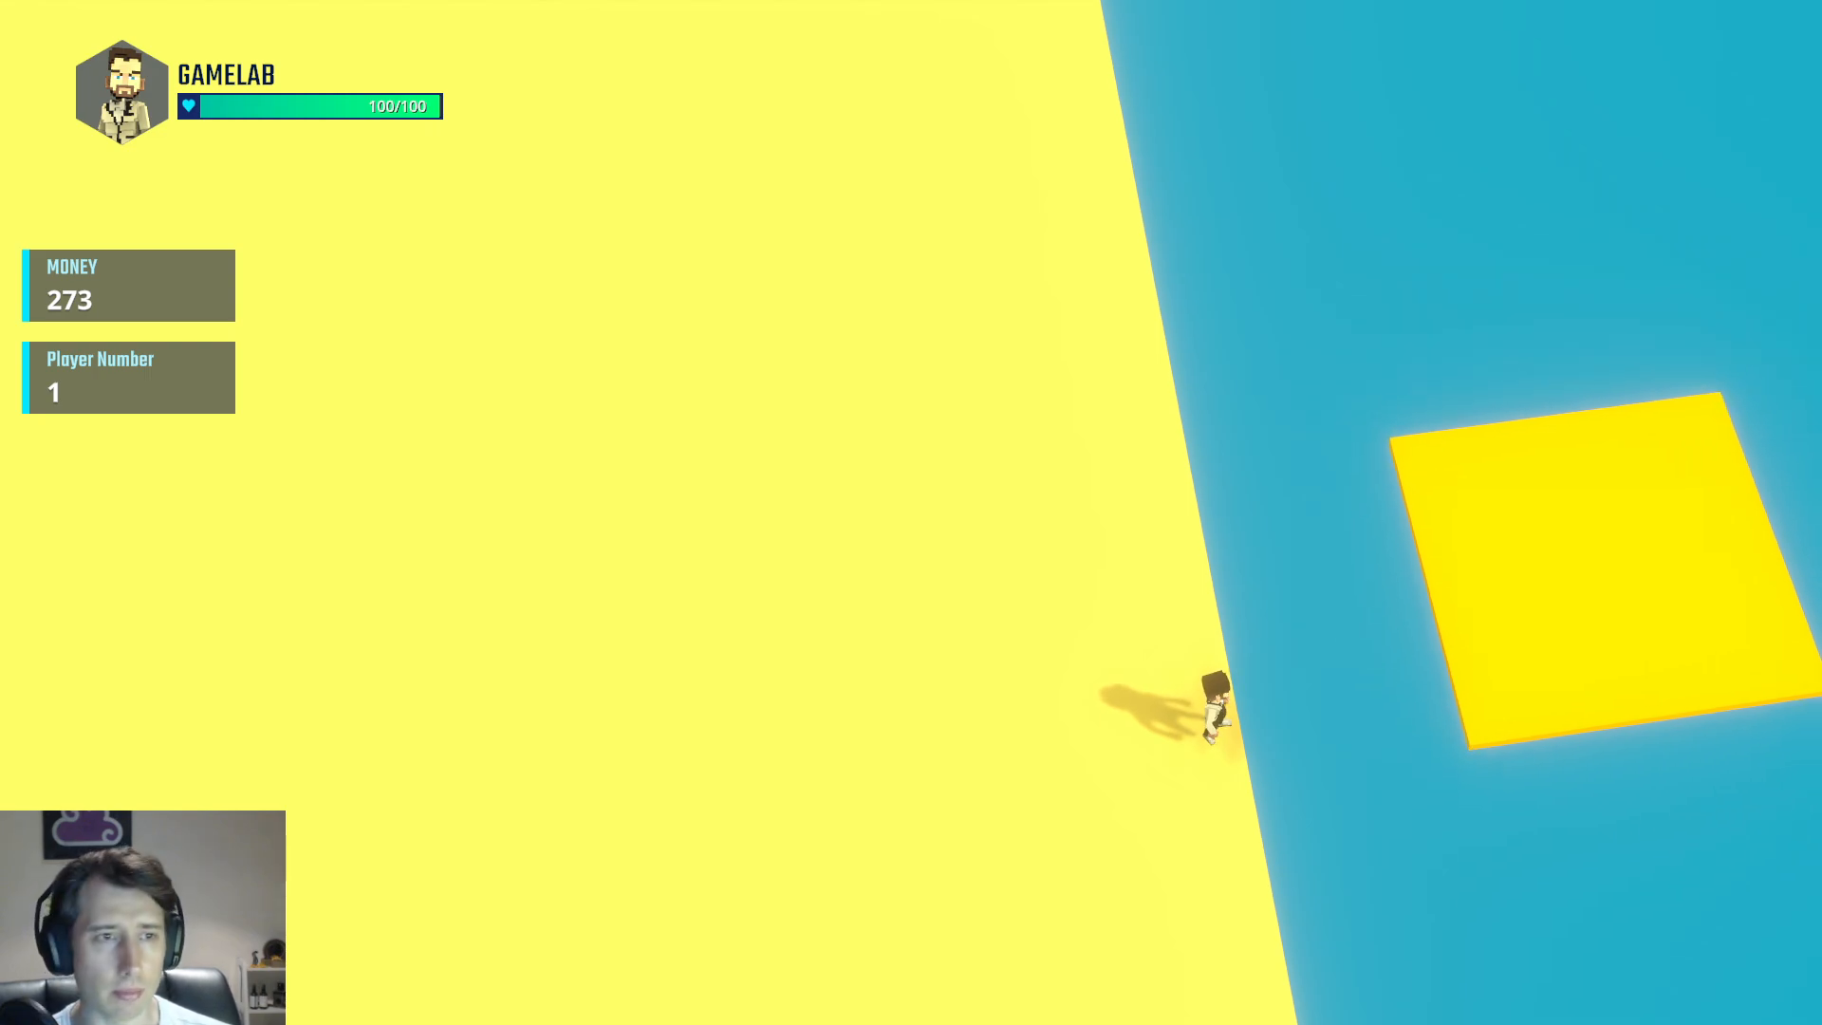
pyautogui.press('Escape')
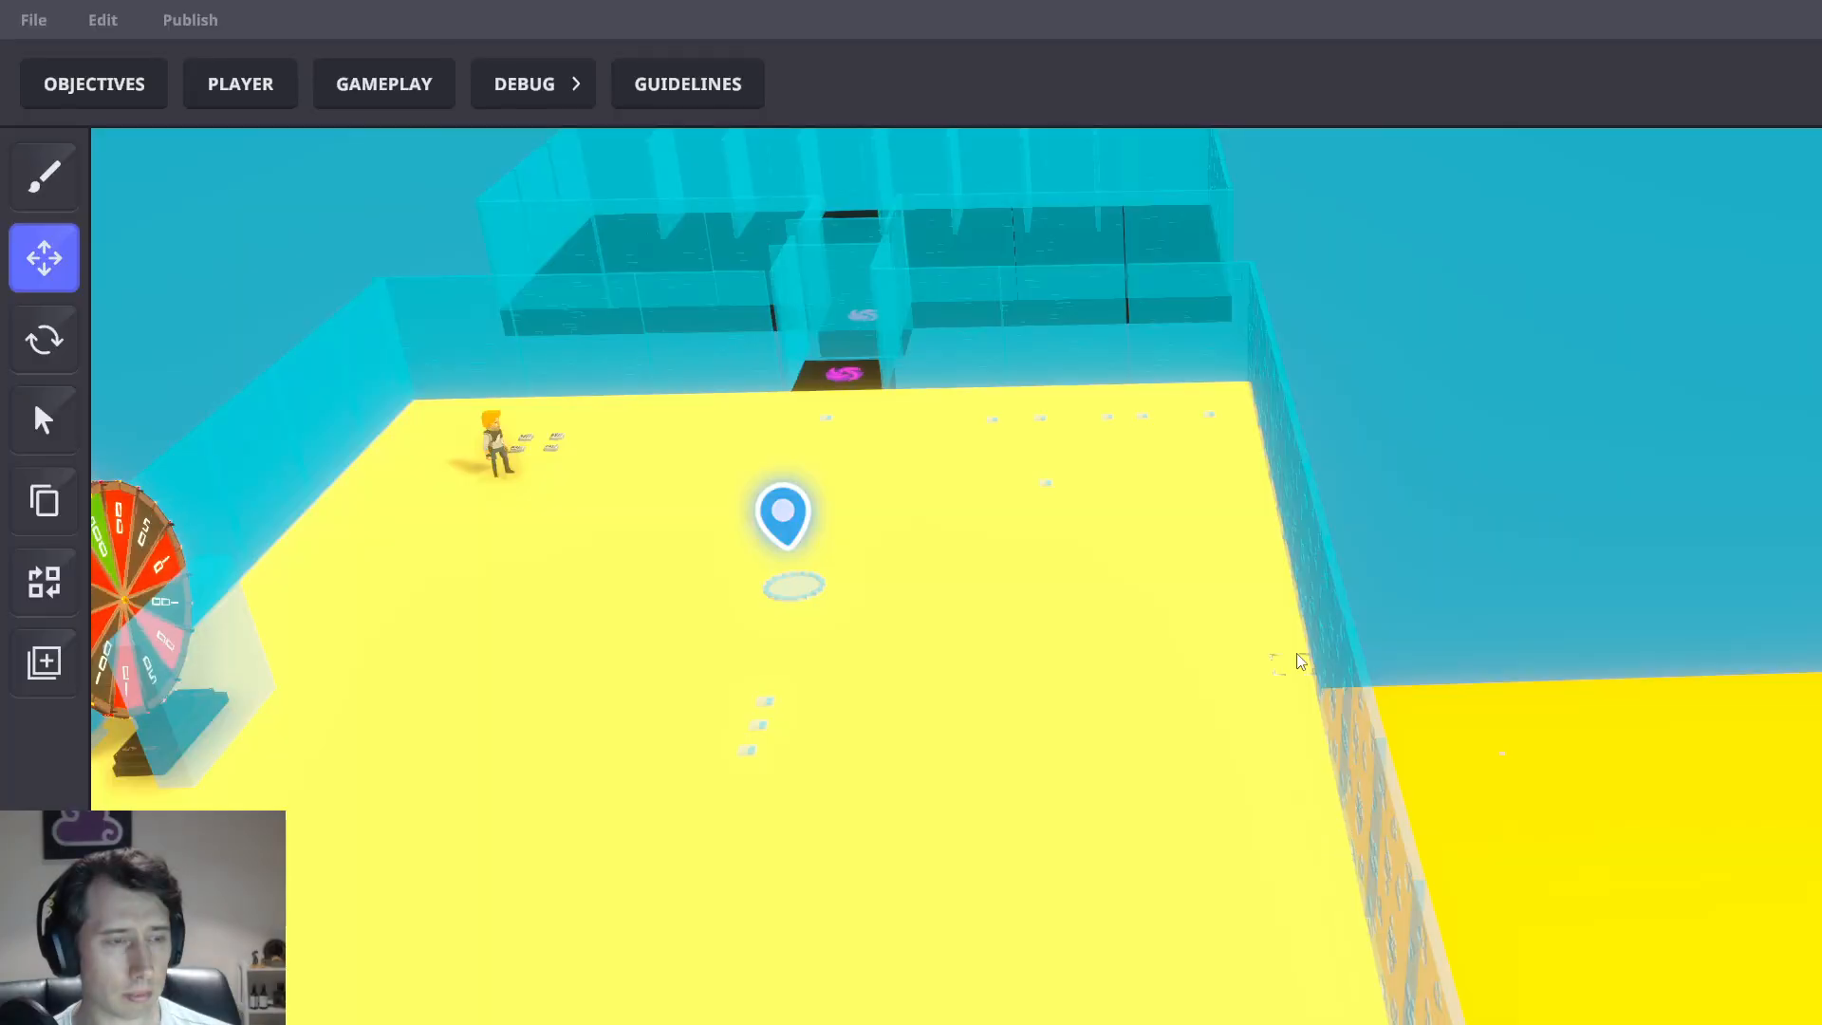
# Examine the separate yellow arena floor beyond the lobby and select the small logic block in its middle
pyautogui.press('s')
pyautogui.moveTo(1302, 661); pyautogui.dragTo(1656, 855, button='right')
pyautogui.moveTo(1668, 1000); pyautogui.dragTo(1503, 523, button='middle')
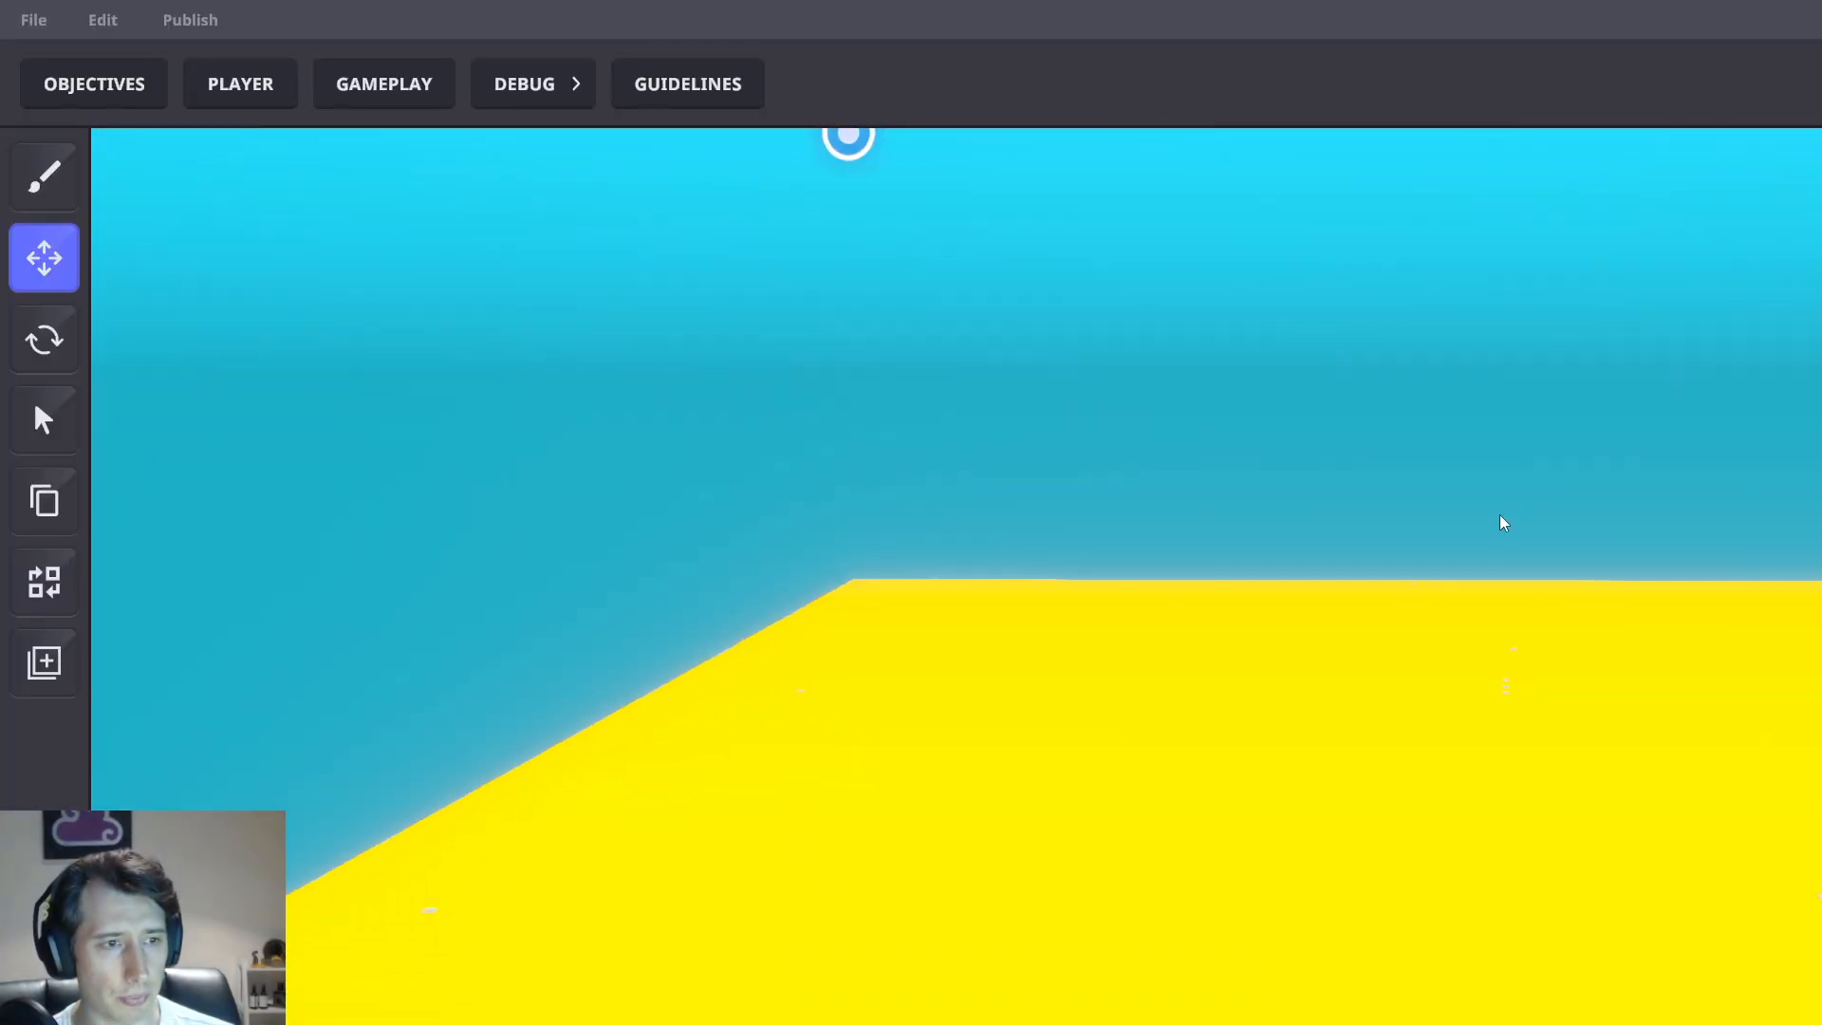
pyautogui.moveTo(1306, 521); pyautogui.dragTo(1532, 595)
pyautogui.click(1591, 469)
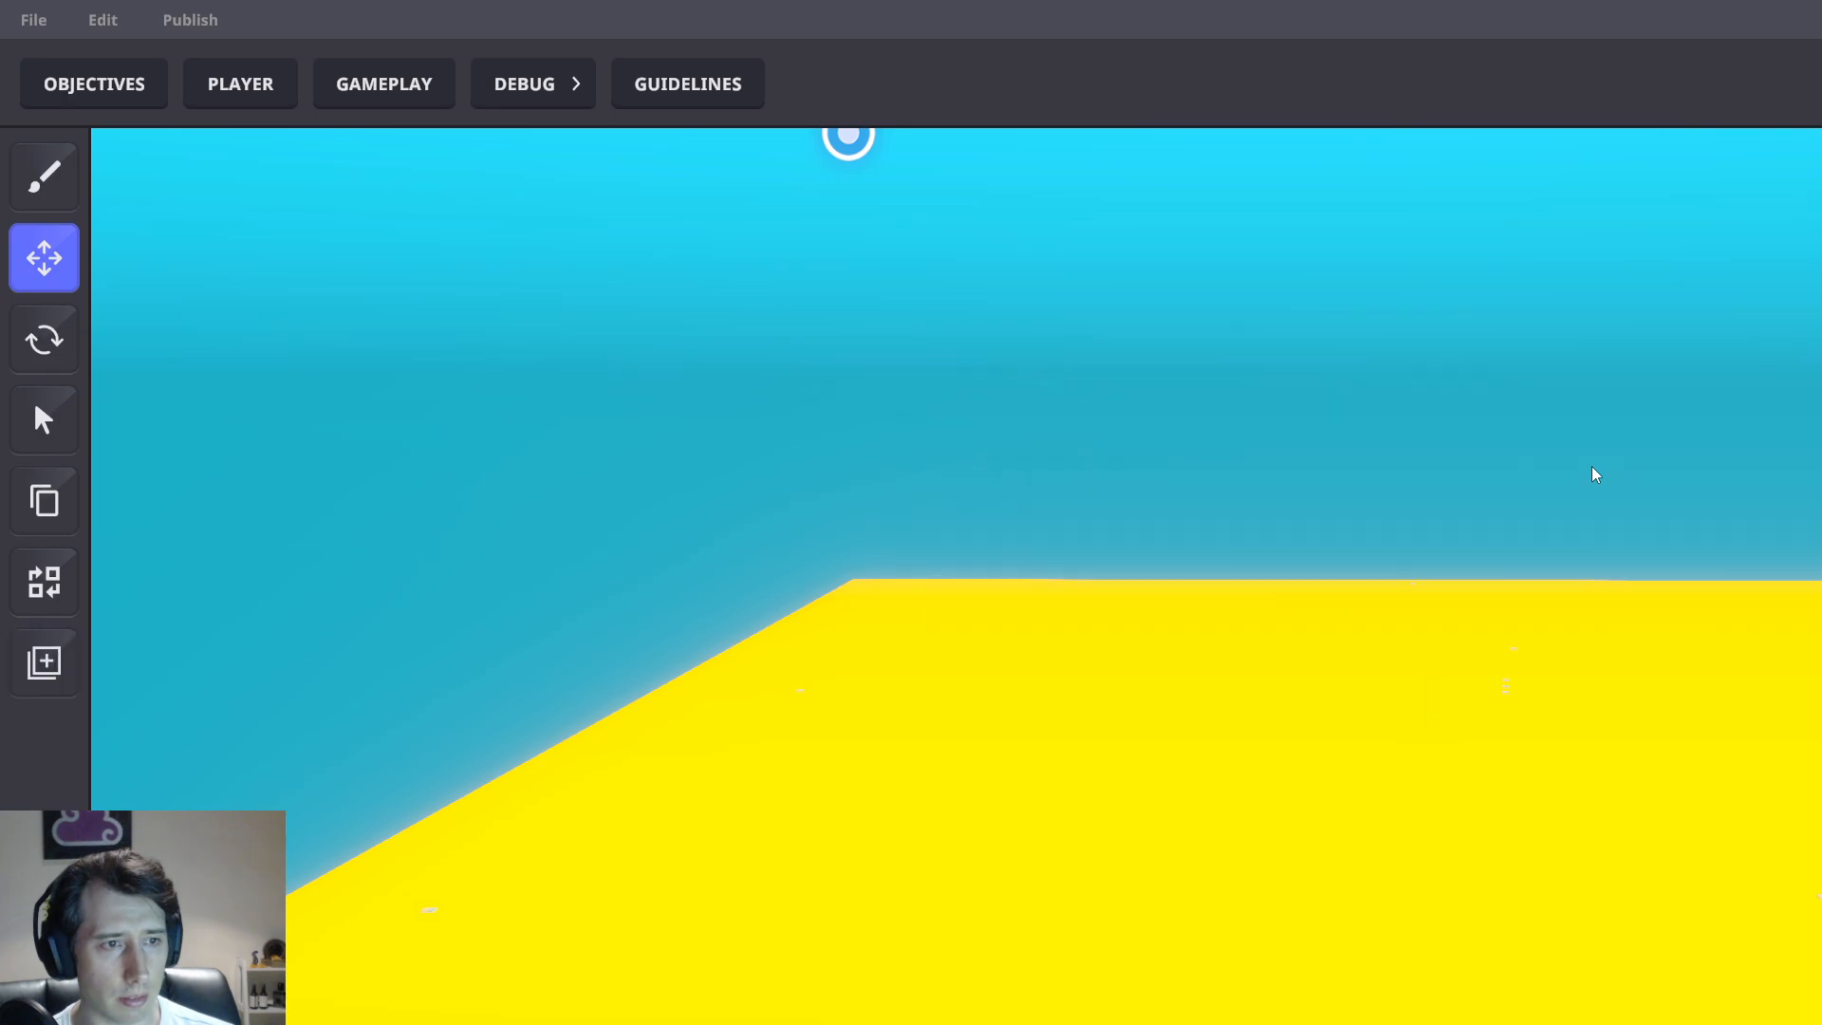
pyautogui.press('s')
pyautogui.moveTo(1575, 627); pyautogui.dragTo(1534, 887, button='right')
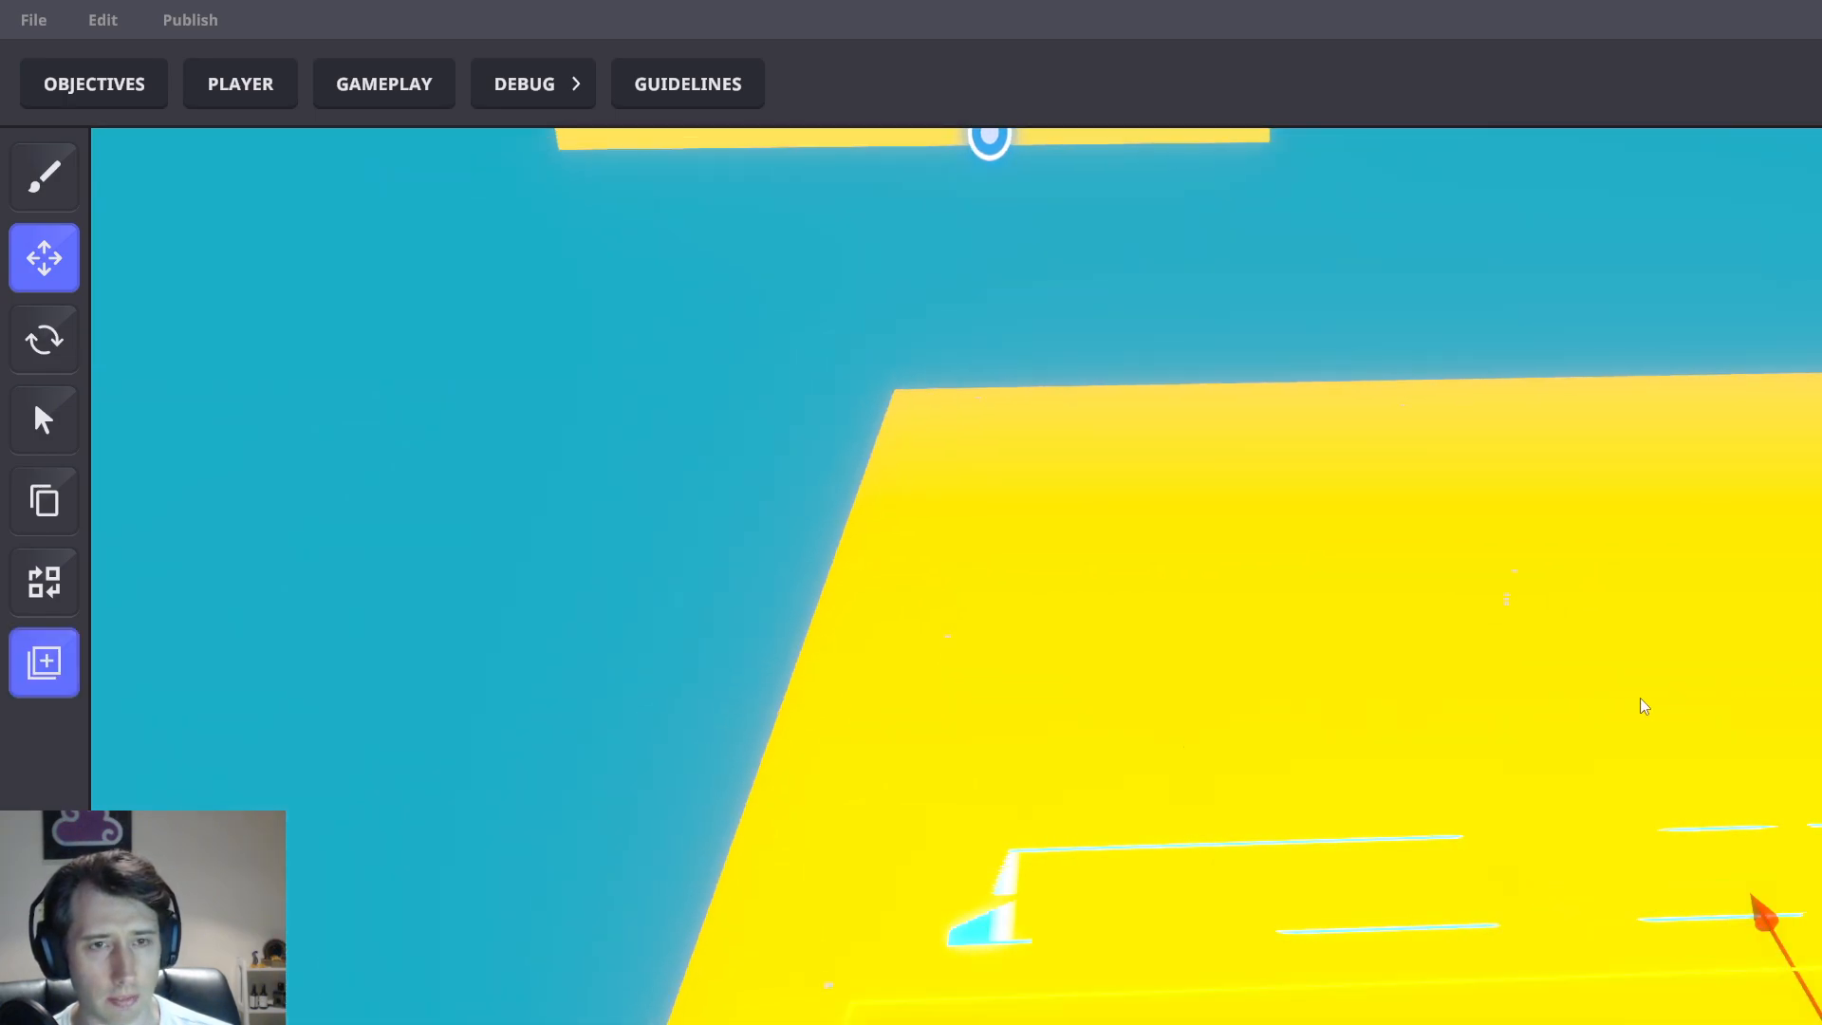
pyautogui.moveTo(1640, 695); pyautogui.dragTo(1197, 539, button='middle')
pyautogui.scroll(1, 1494, 665)
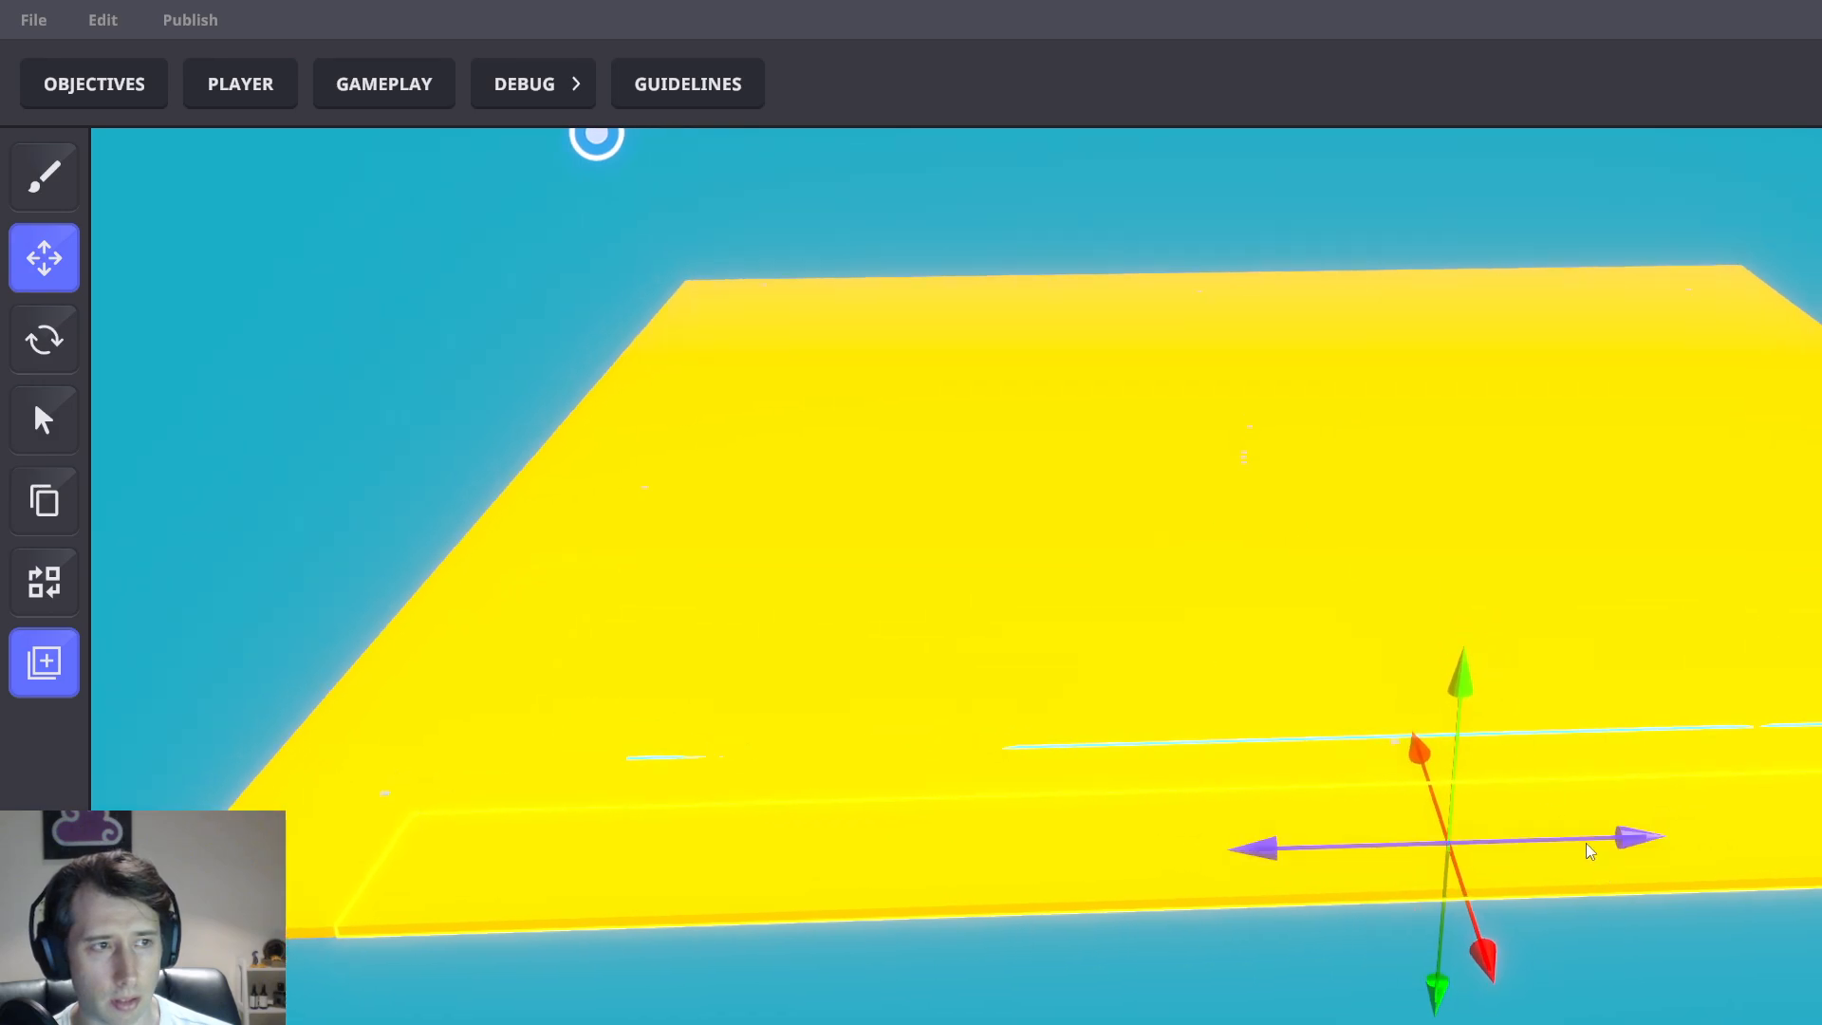
pyautogui.click(1249, 471)
pyautogui.scroll(2, 1445, 318)
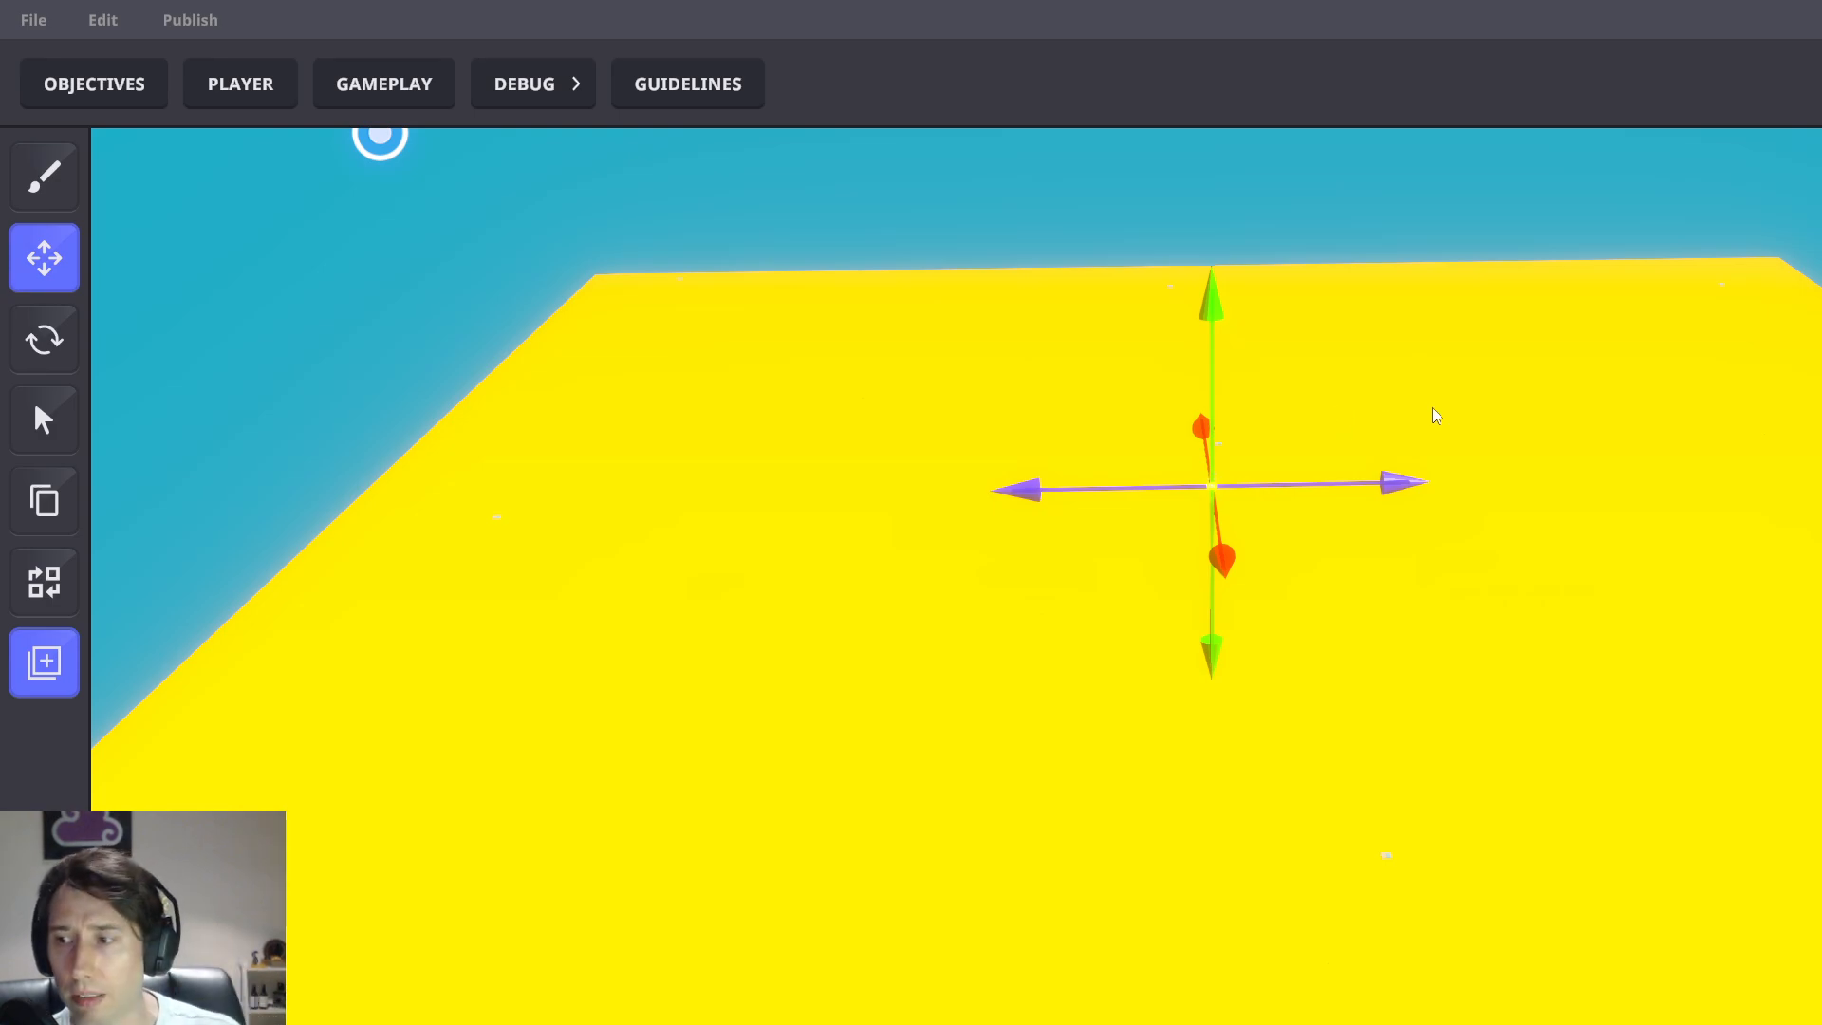
# Inspect the stack of floor logic blocks up close, selecting individual blocks above and below the yellow floor
pyautogui.moveTo(1273, 435); pyautogui.dragTo(1302, 532, button='middle')
pyautogui.scroll(4, 1267, 468)
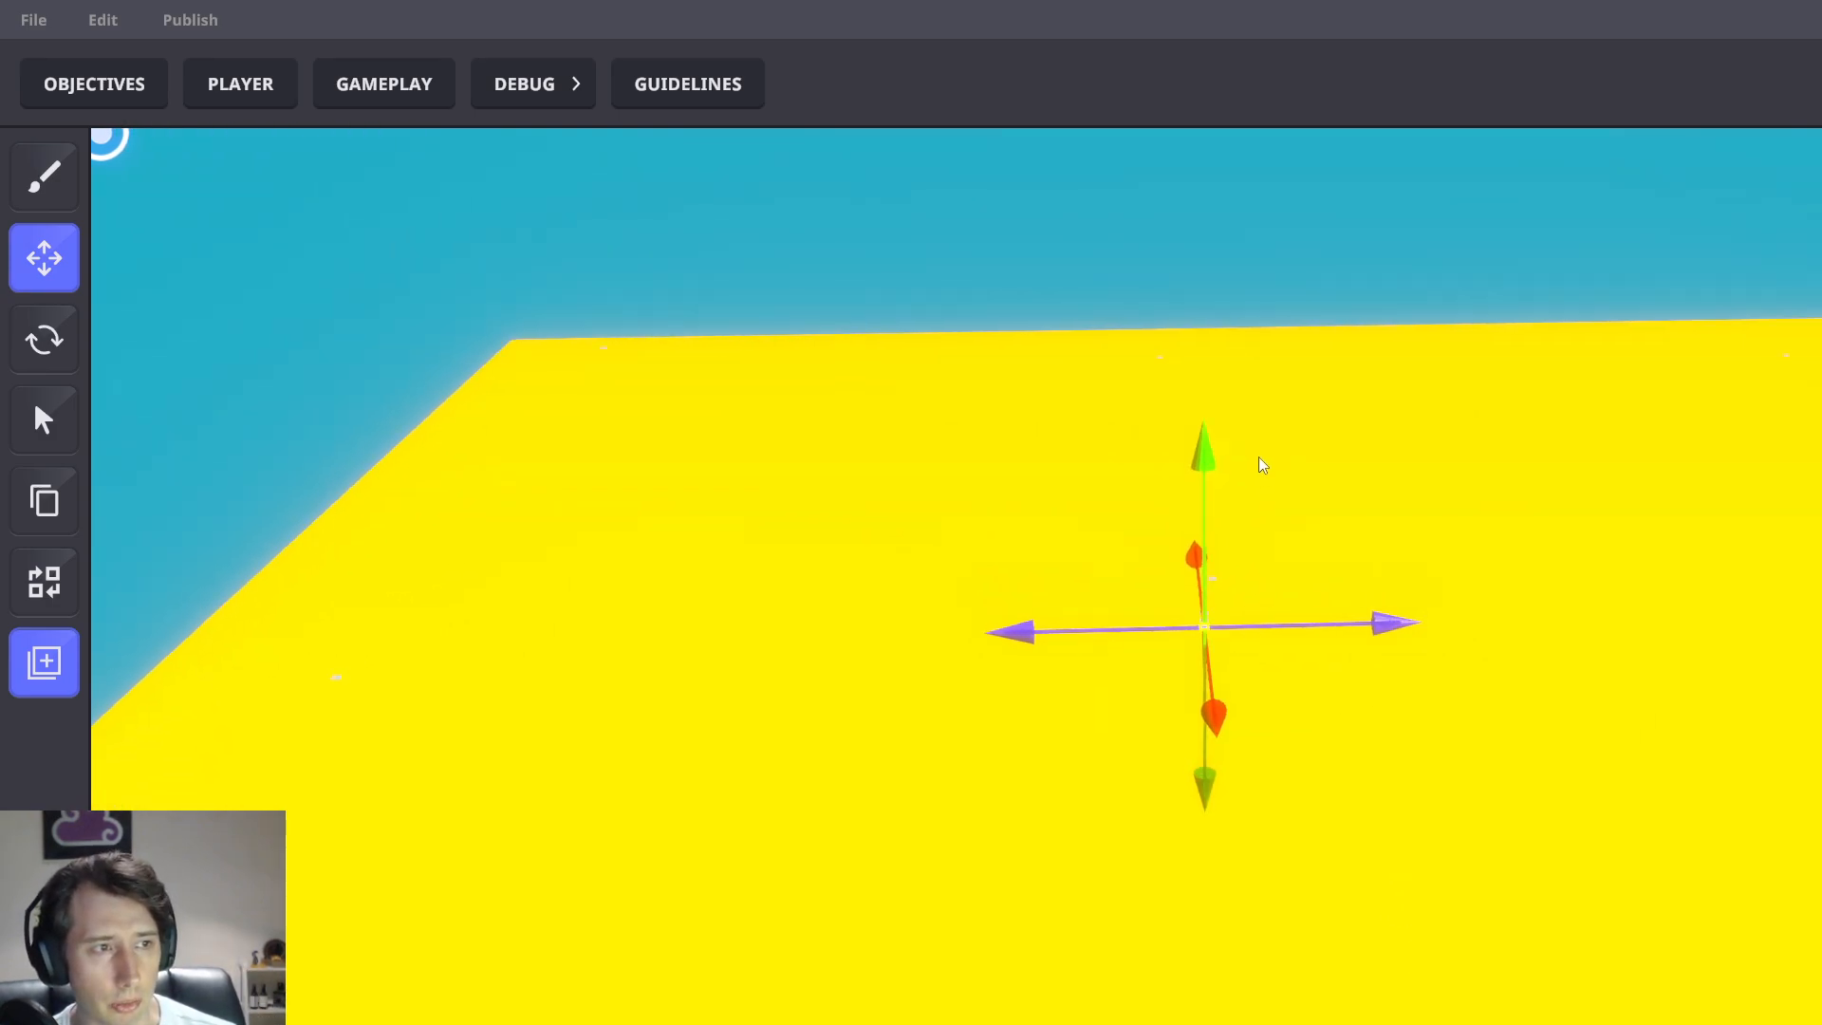
pyautogui.press('w')
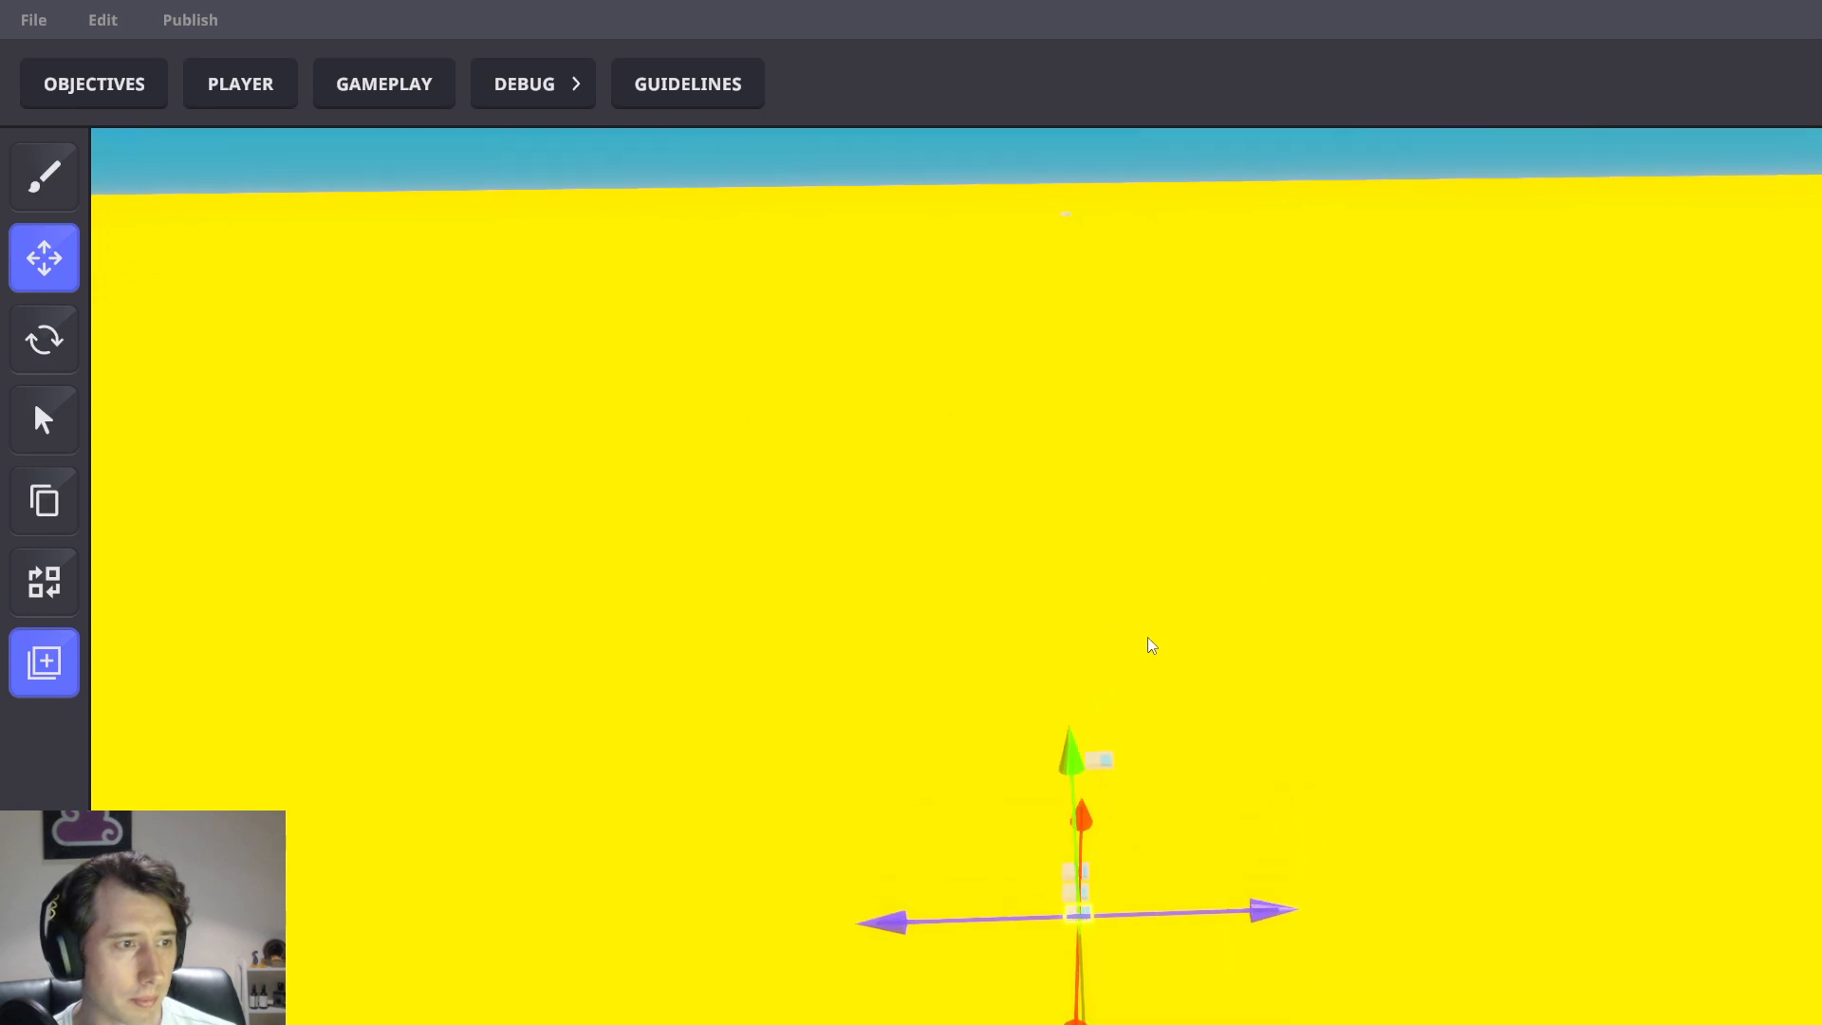
pyautogui.click(1081, 804)
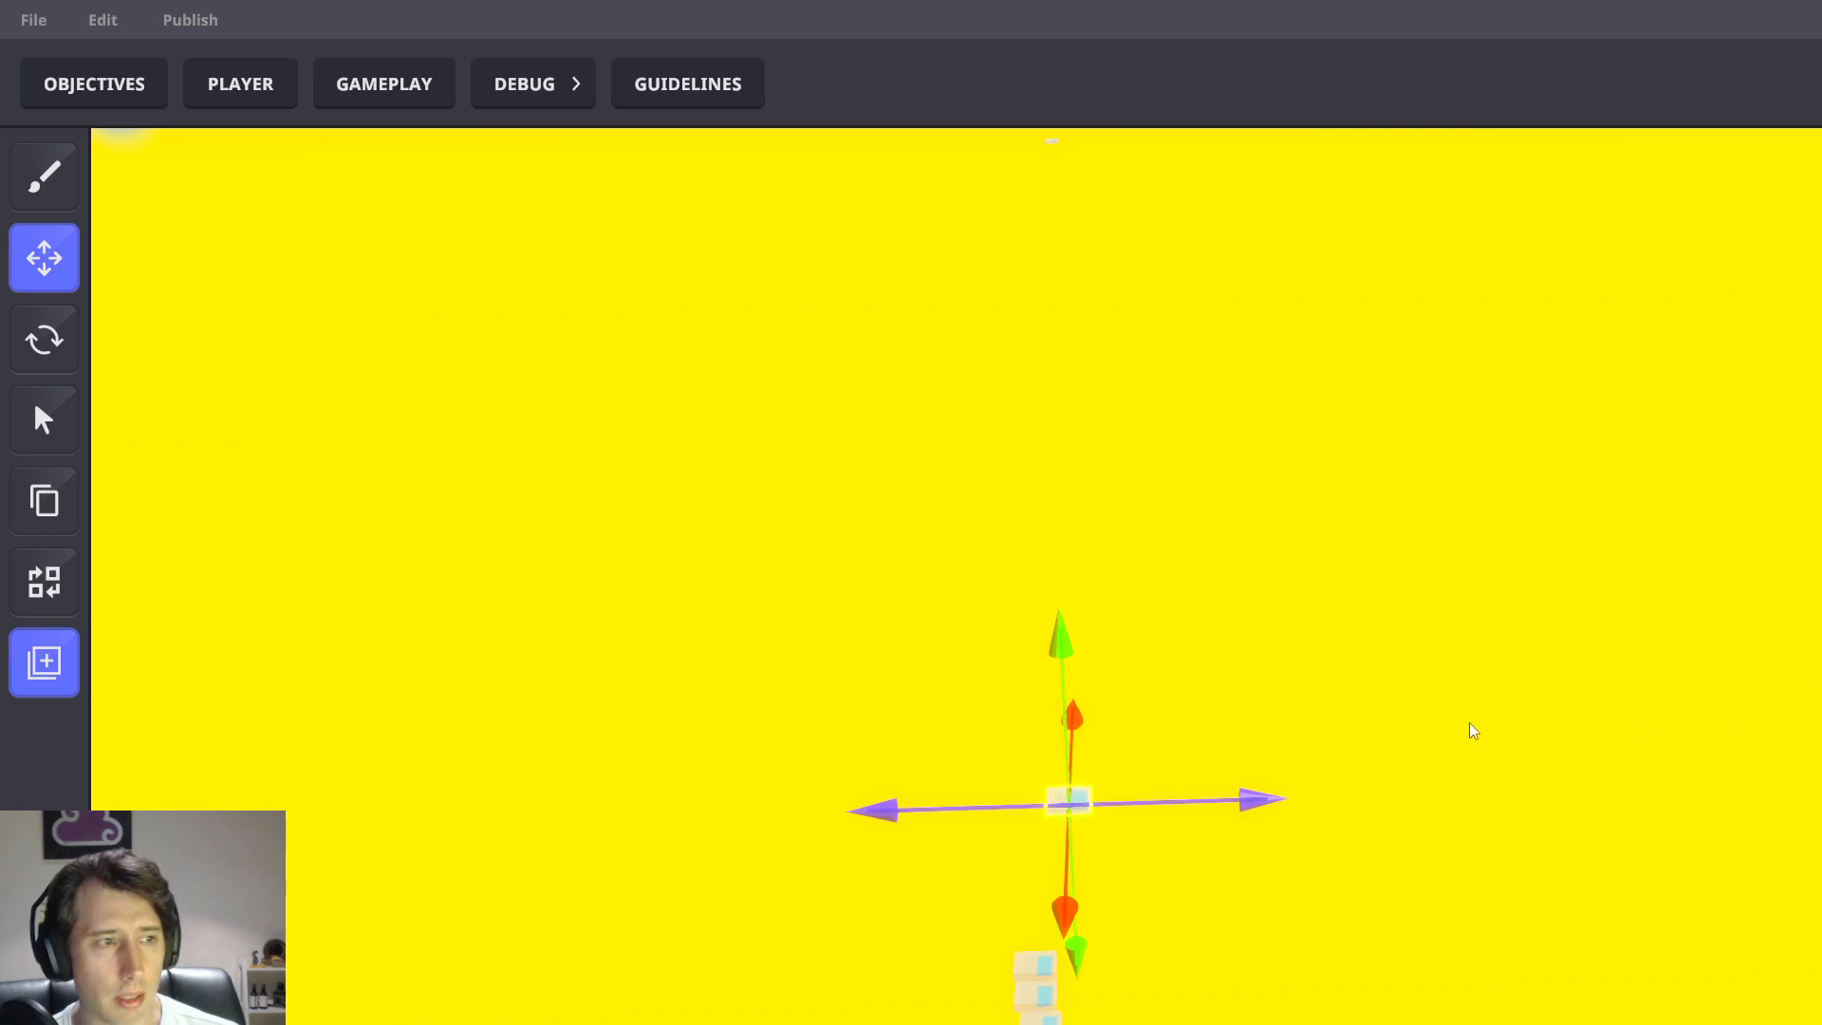
pyautogui.moveTo(1471, 724); pyautogui.dragTo(1467, 652, button='right')
pyautogui.click(1025, 996)
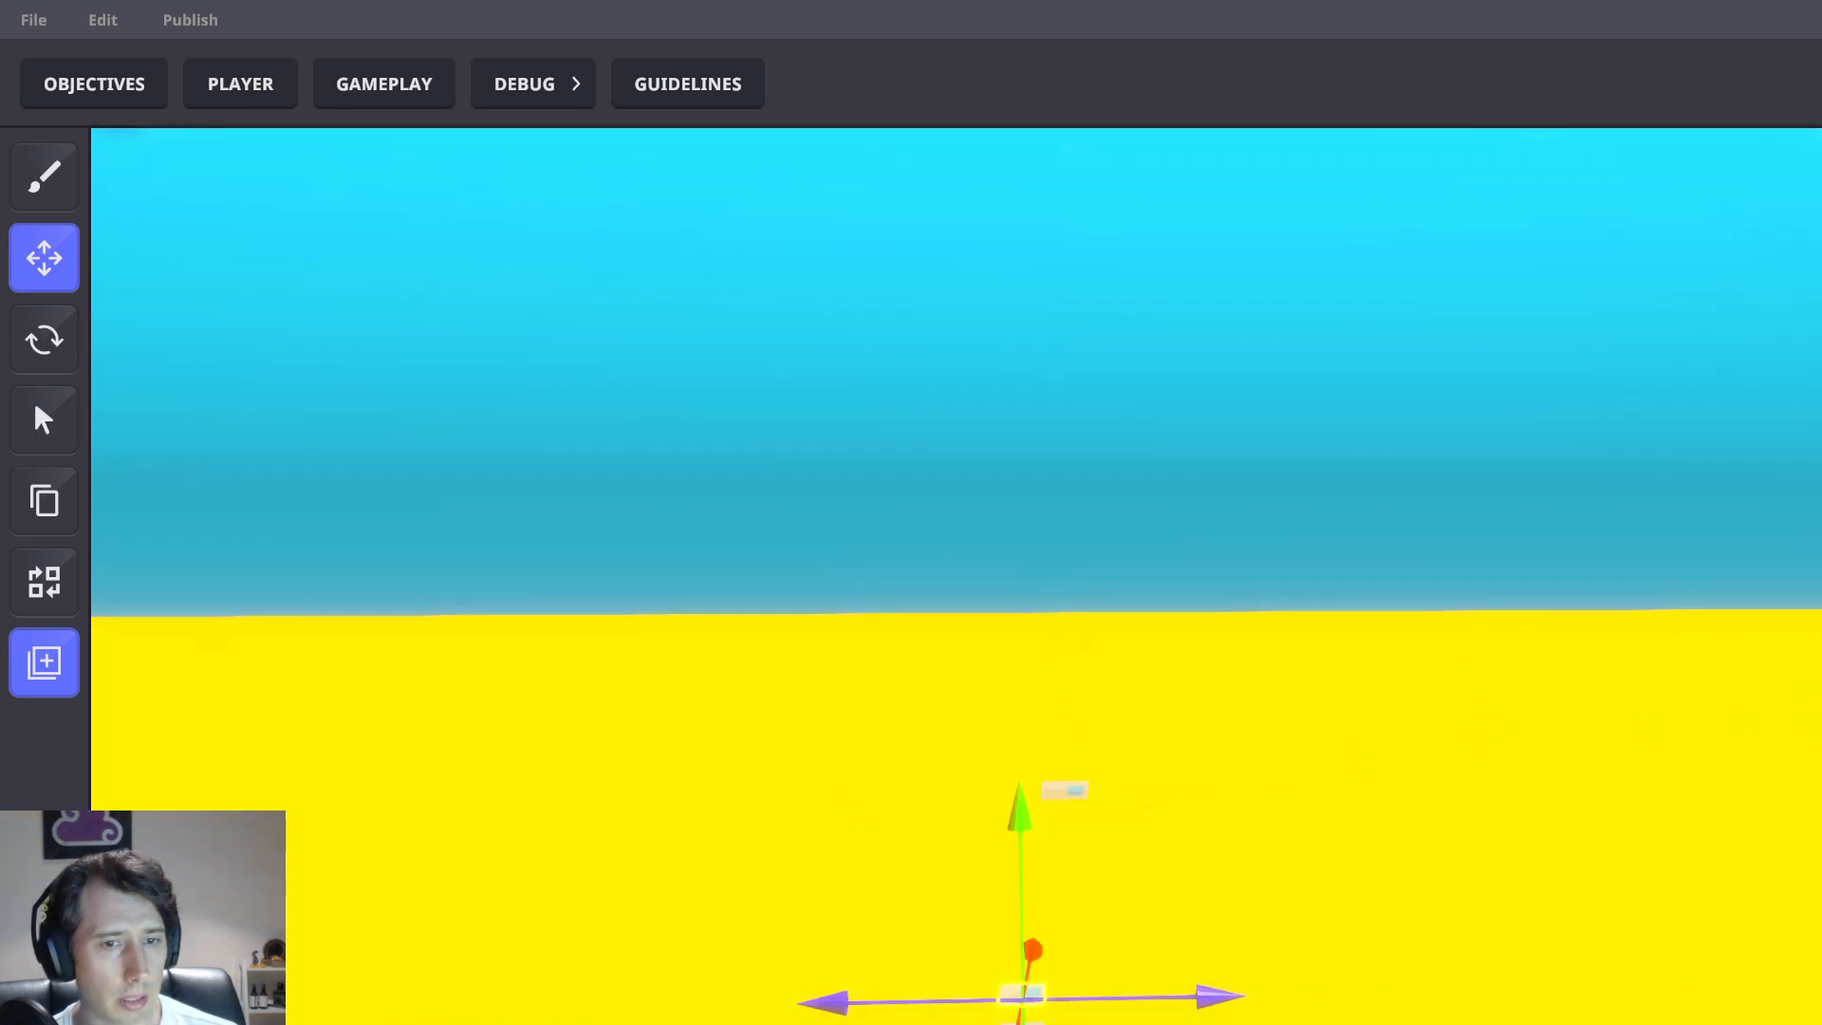
pyautogui.moveTo(1203, 948); pyautogui.dragTo(1163, 660, button='right')
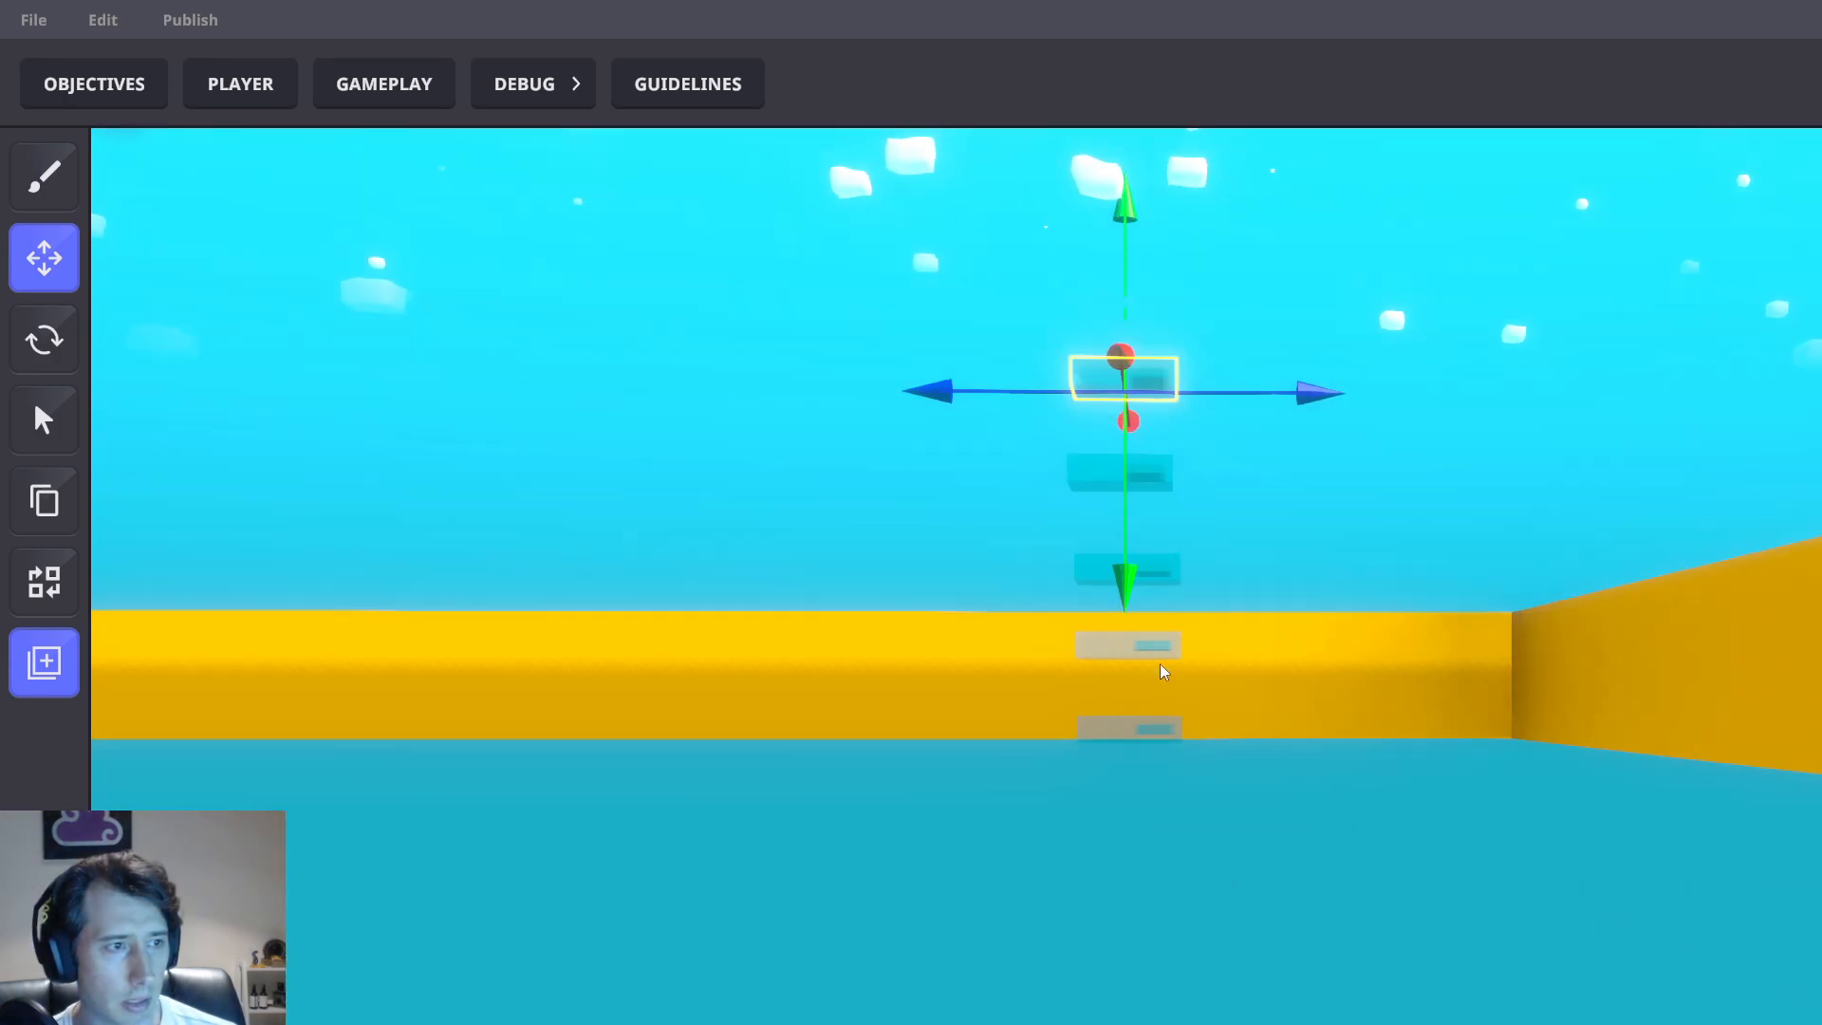
pyautogui.click(1151, 732)
pyautogui.scroll(3, 1151, 736)
pyautogui.moveTo(1166, 224); pyautogui.dragTo(1151, 459, button='middle')
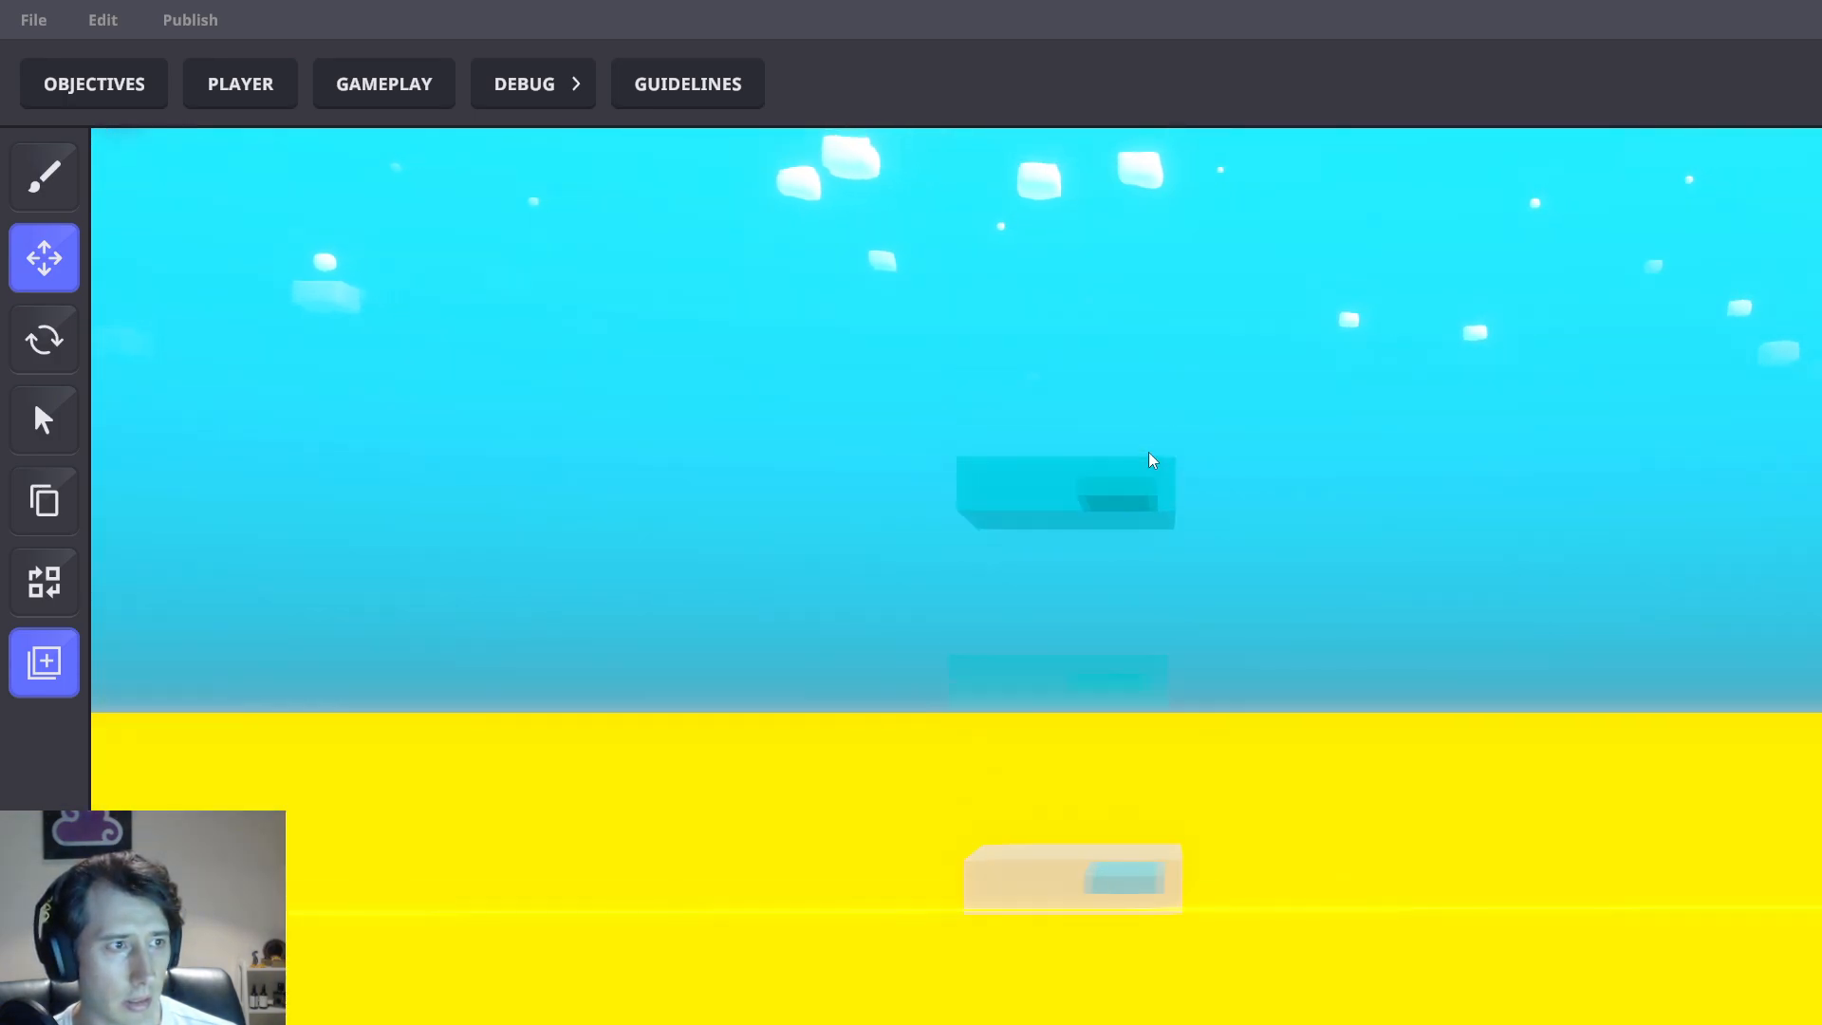
pyautogui.click(1149, 460)
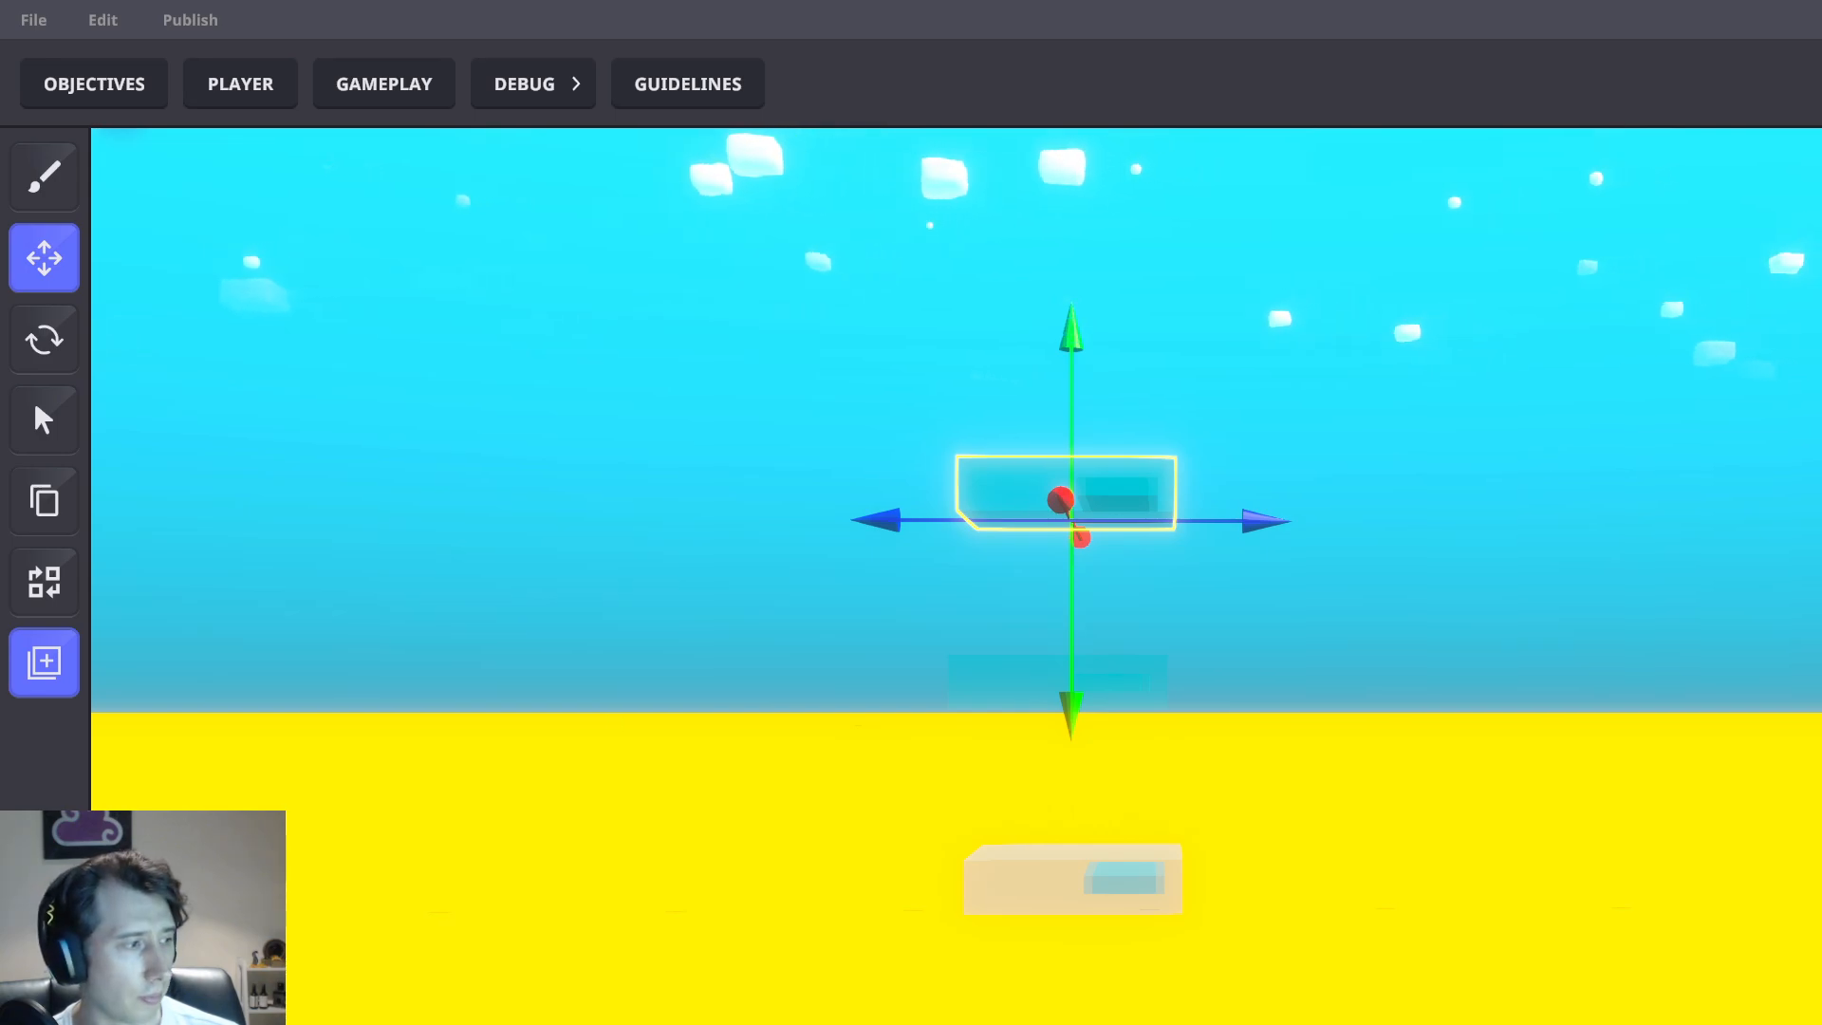
# Show the object hierarchy and filter it by "Floor 1"
pyautogui.press('h')
pyautogui.click(273, 246)
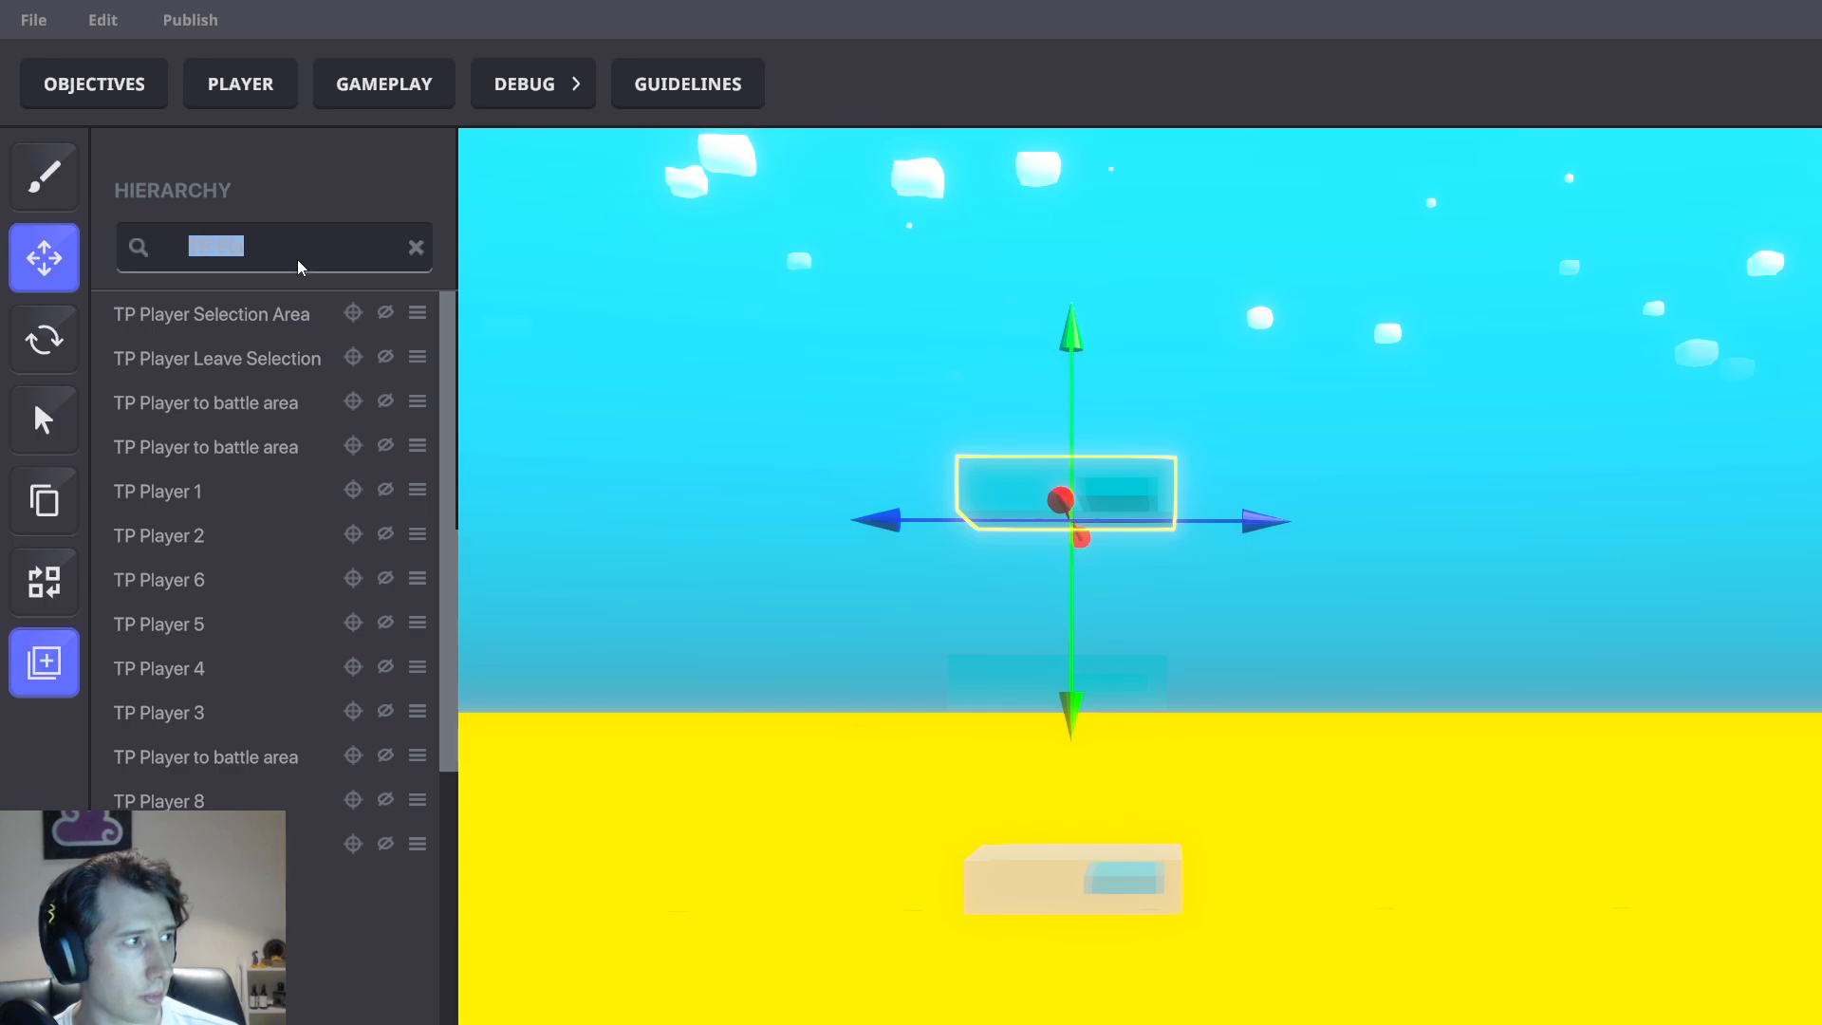
pyautogui.write('Floor')
pyautogui.click(110, 403)
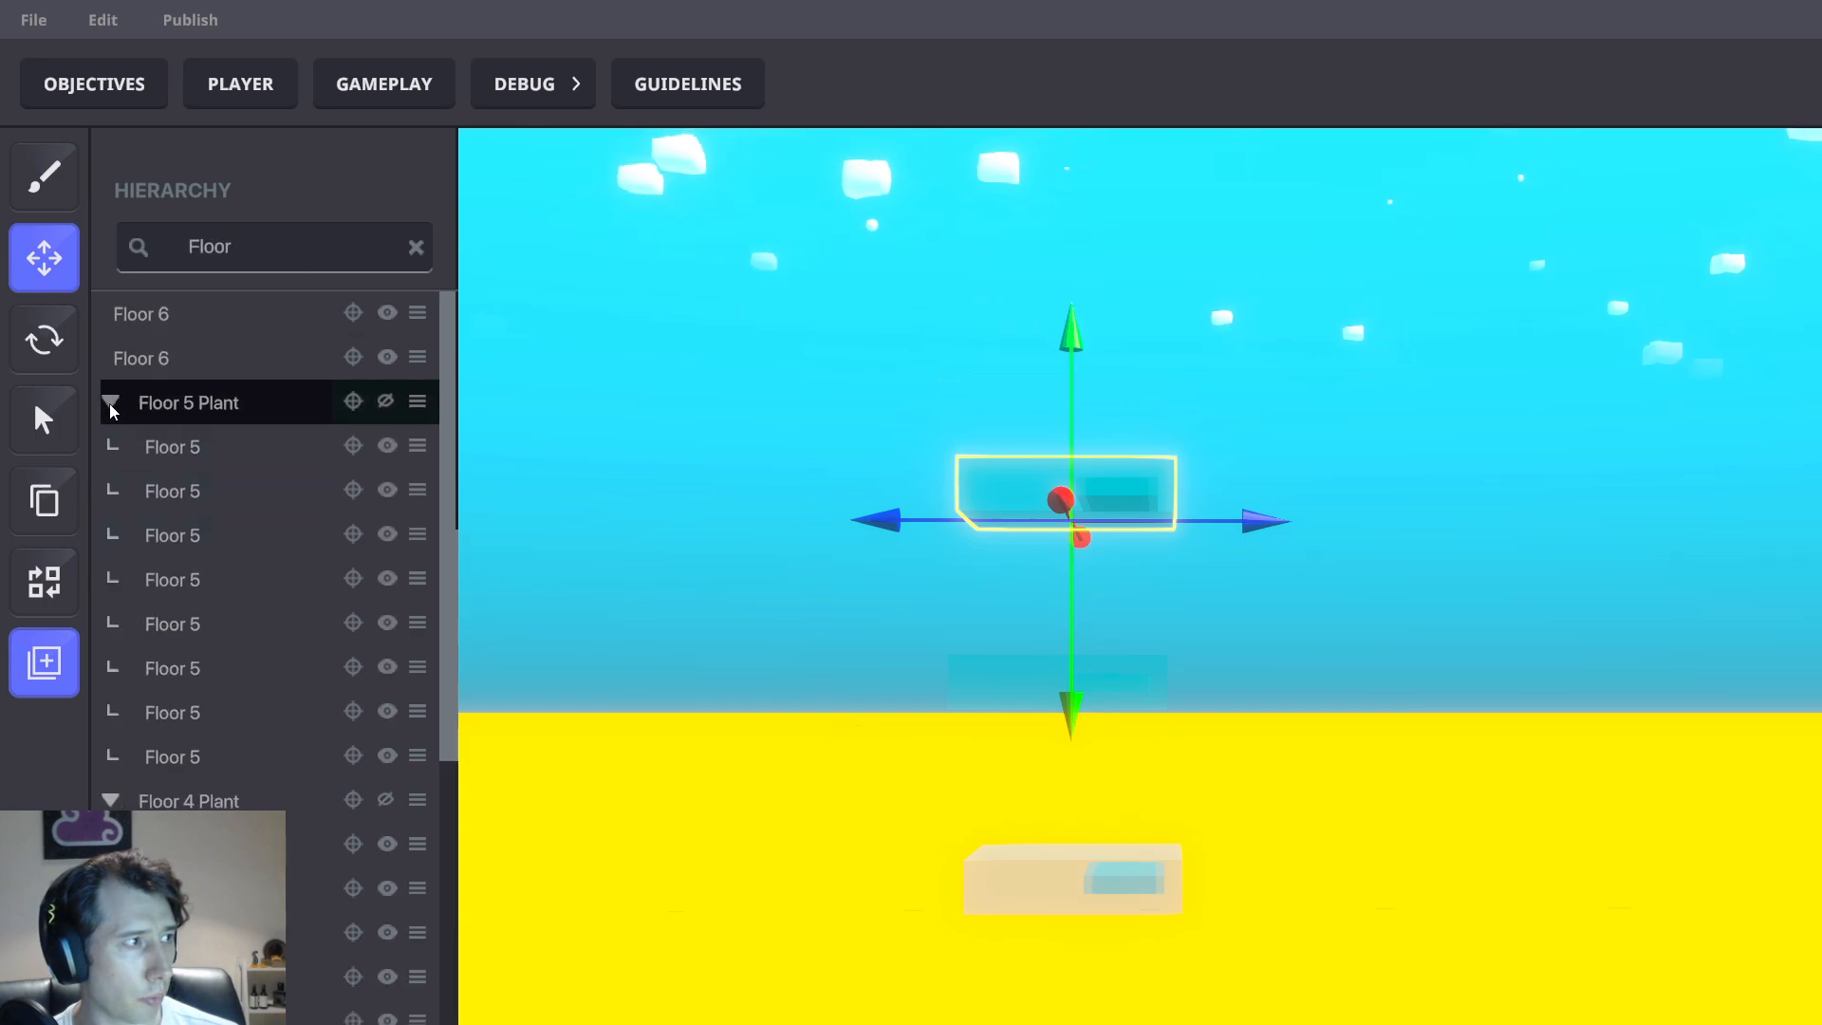
pyautogui.click(276, 248)
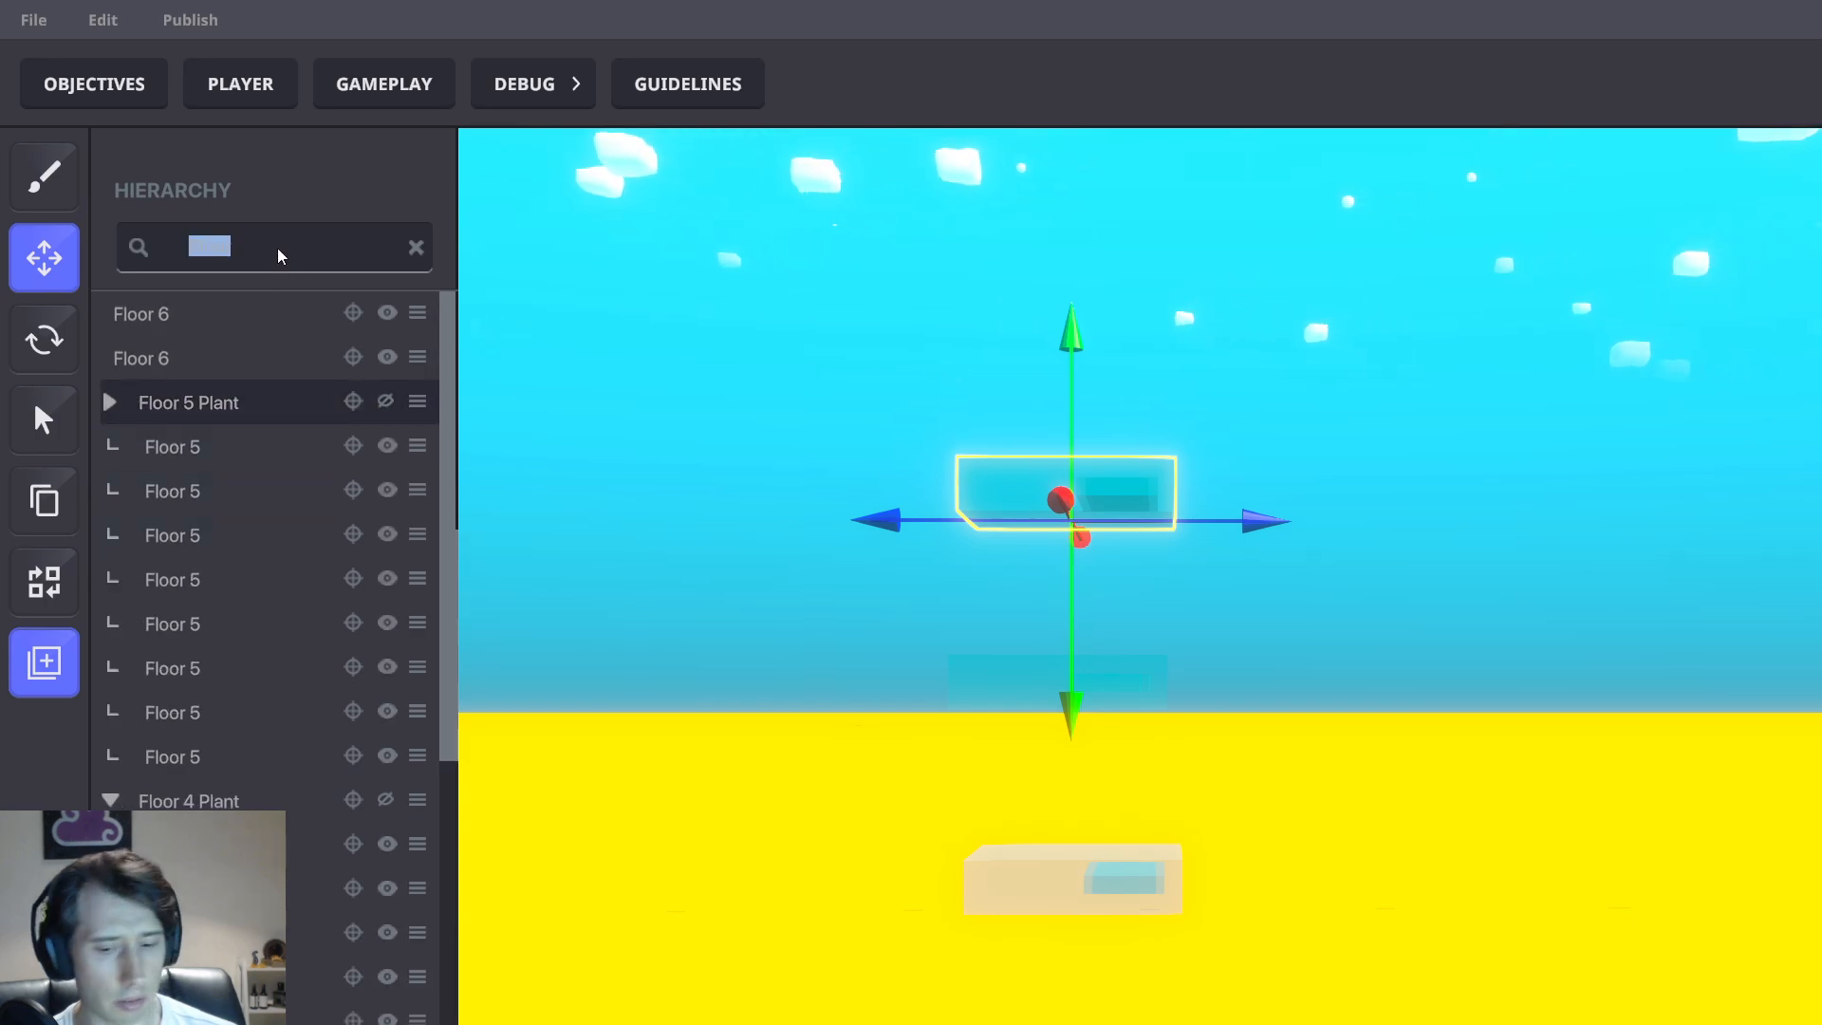
pyautogui.click(279, 250)
pyautogui.write('1')
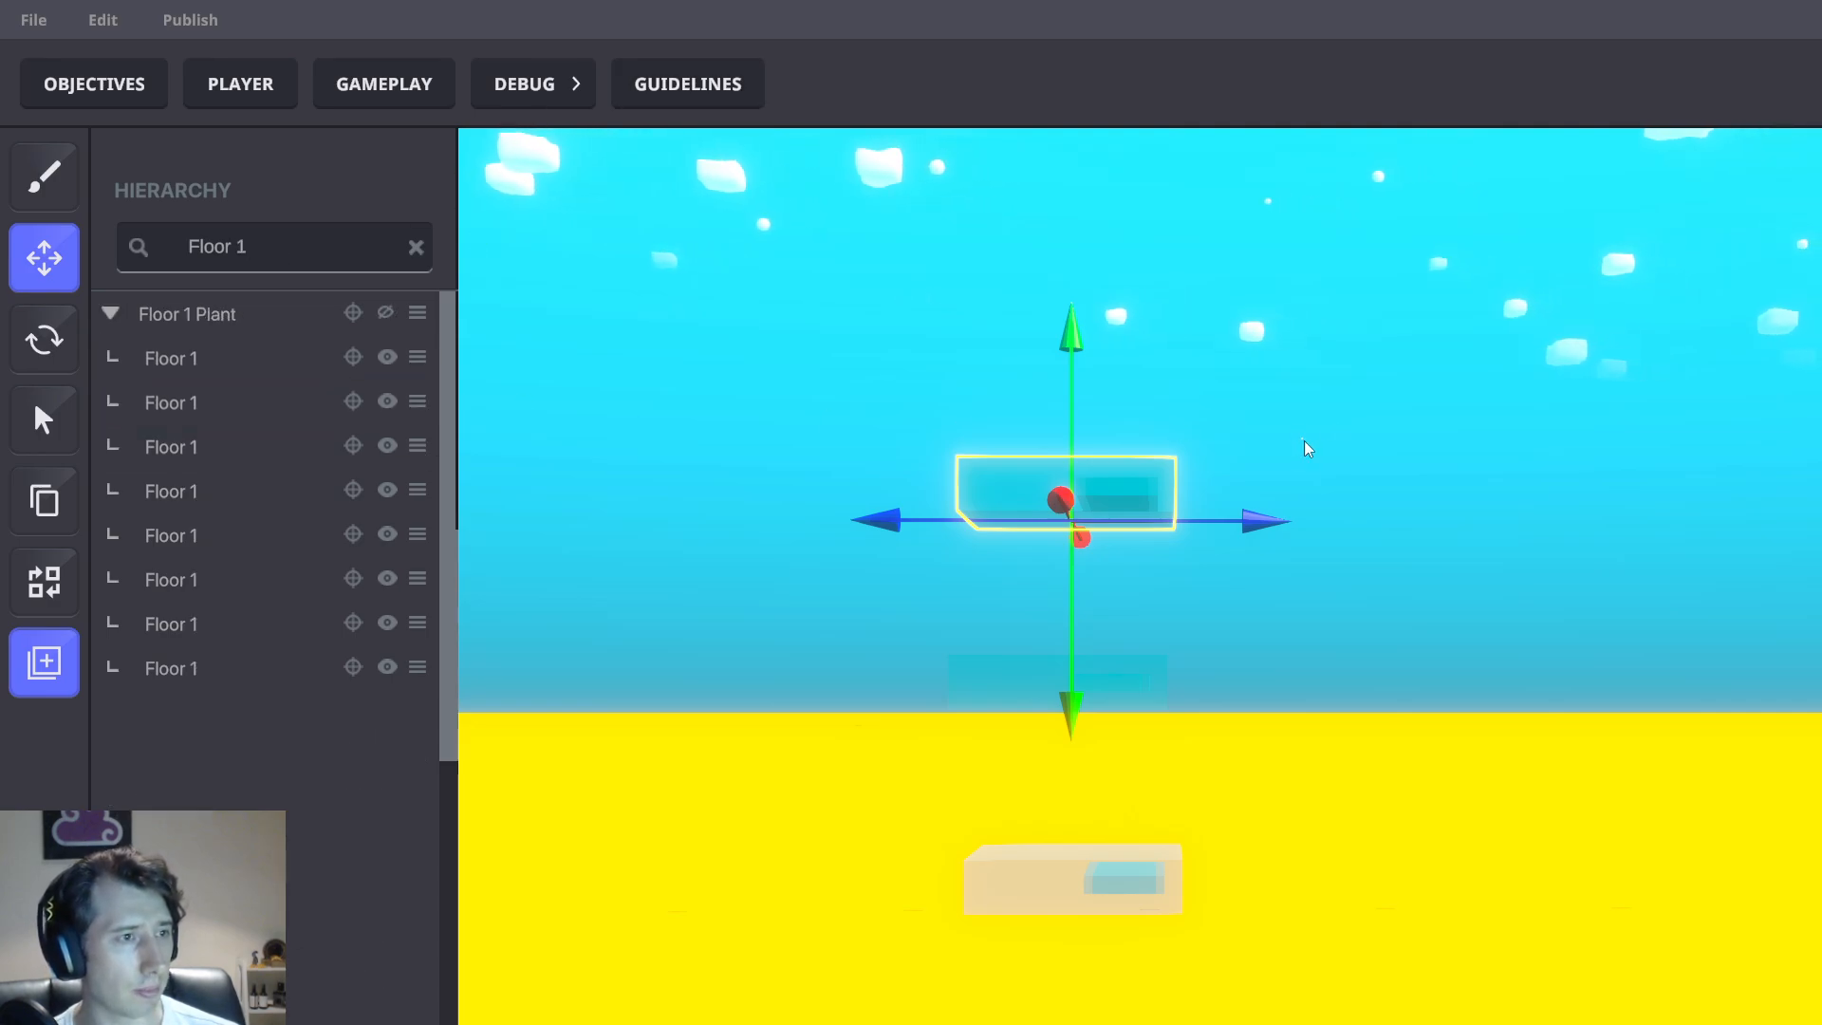
pyautogui.click(1302, 465)
# Create a preset named "Floor 1 Plant" from the Floor 1 Plant object
pyautogui.click(209, 314)
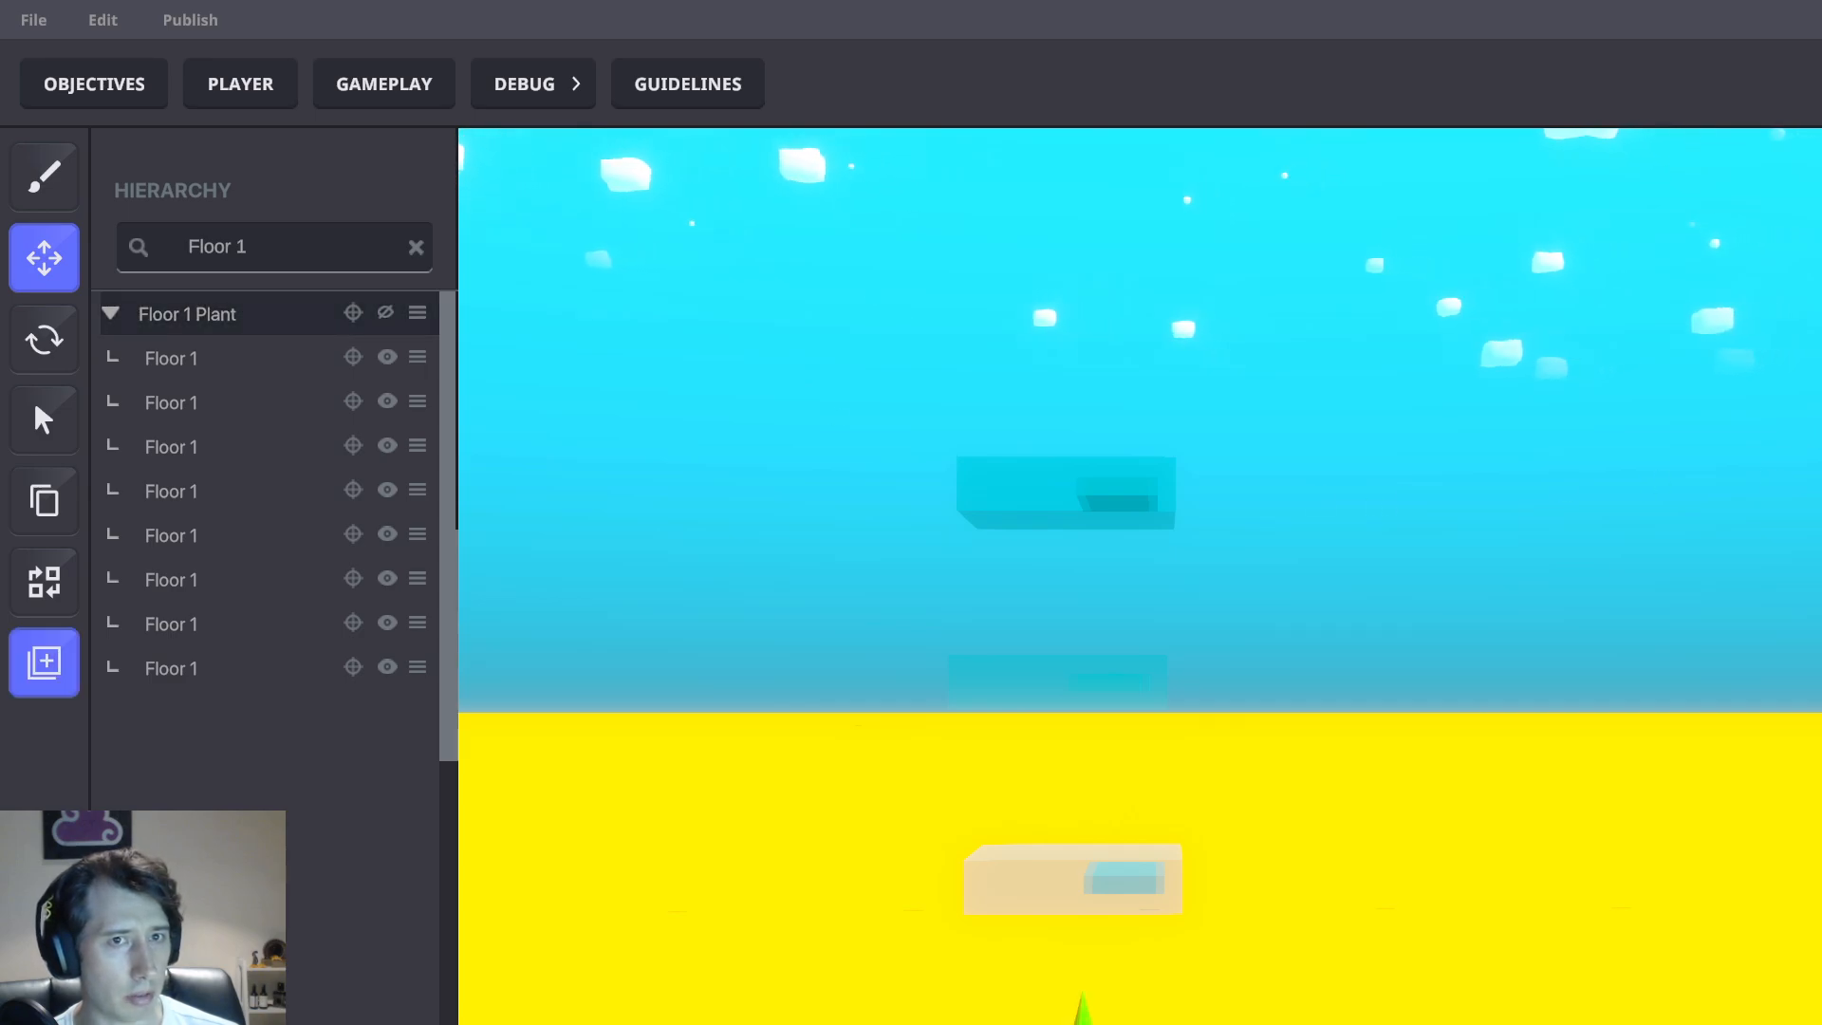
pyautogui.click(44, 661)
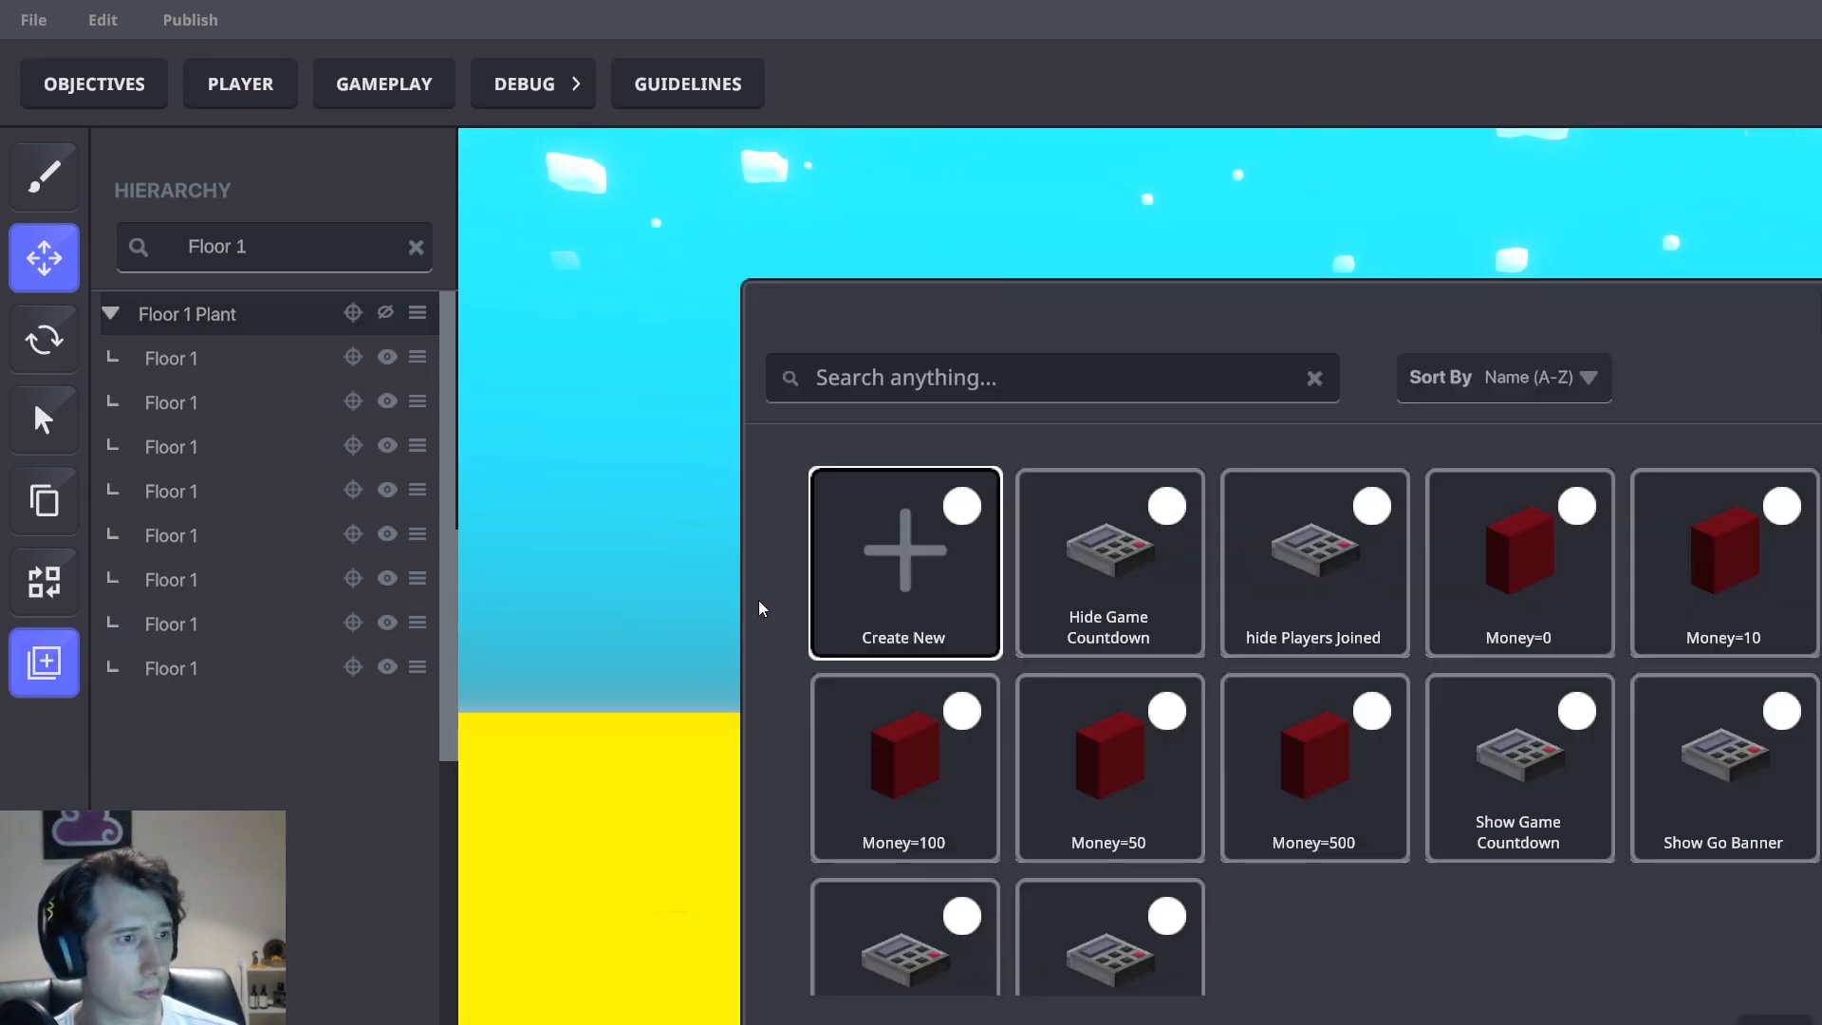
pyautogui.click(919, 555)
pyautogui.write('Floor 1 Plant')
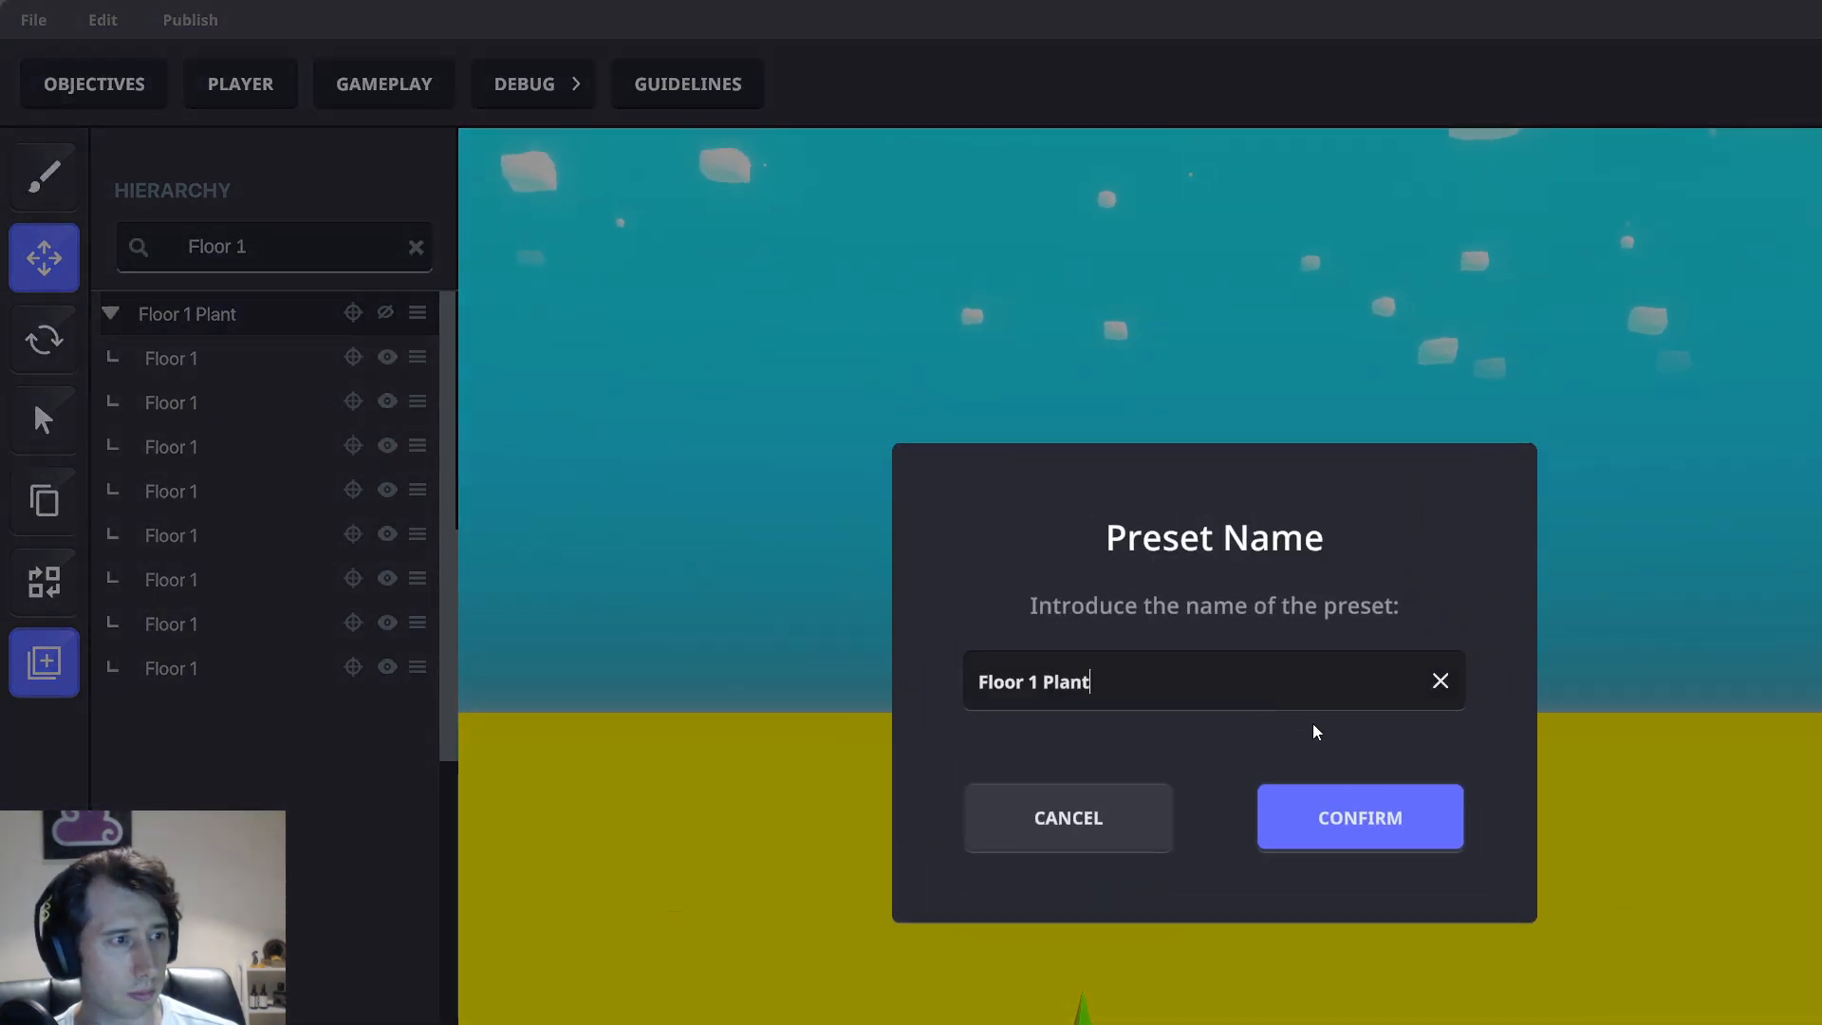
pyautogui.click(1351, 822)
# Filter the hierarchy by "Floor 2" and create a preset named "Floor 2 Plant" from the Floor 2 Plant object
pyautogui.click(248, 246)
pyautogui.press('BackSpace')
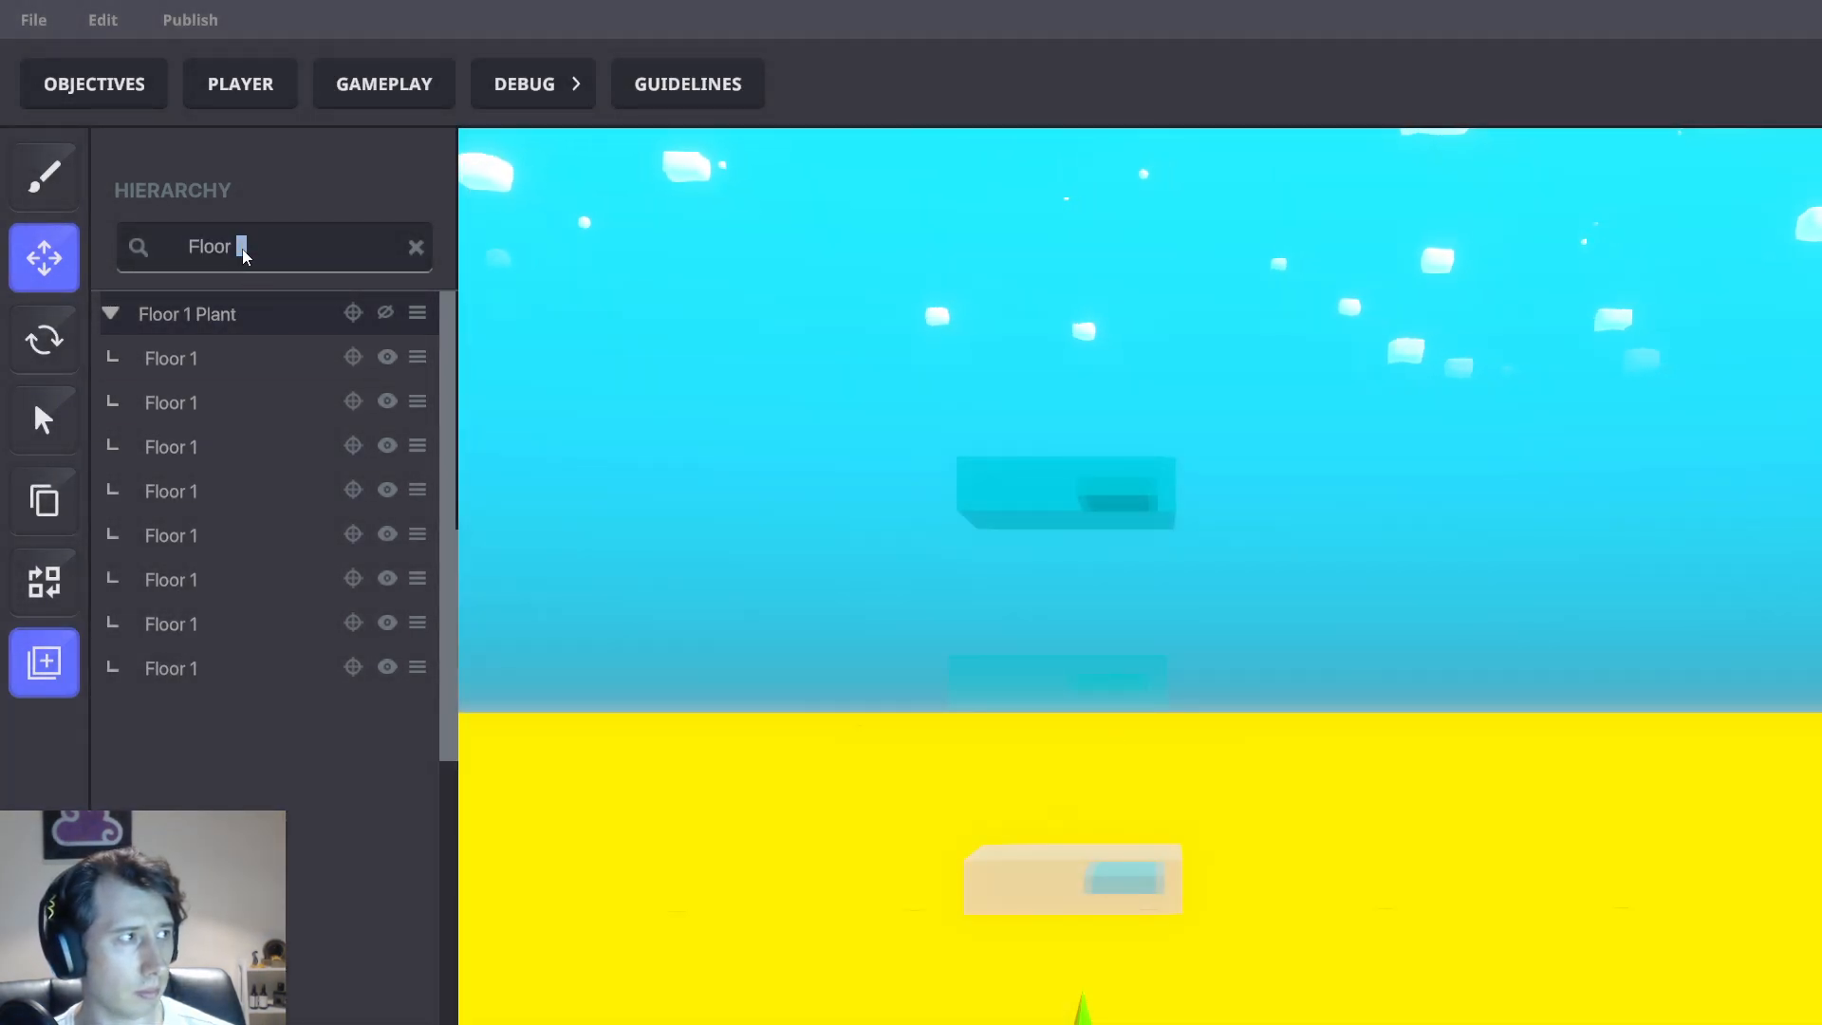
pyautogui.write('2')
pyautogui.click(285, 313)
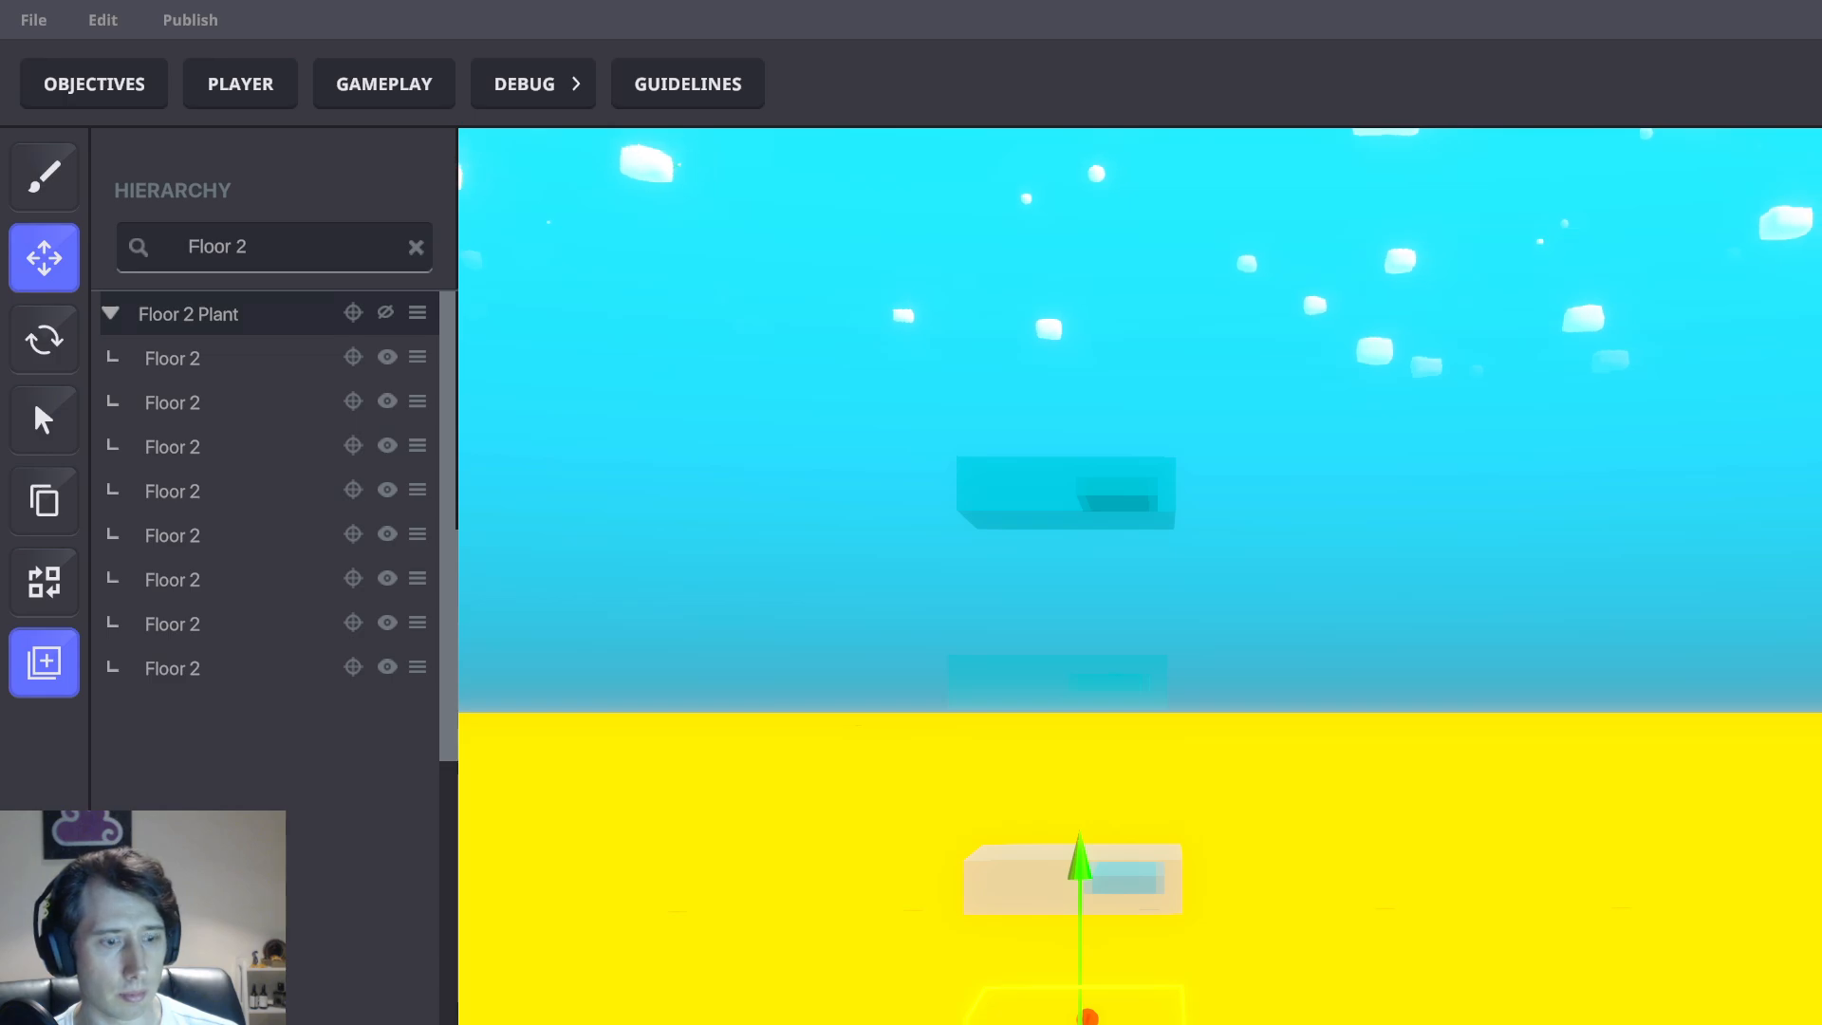
pyautogui.click(44, 661)
pyautogui.click(965, 555)
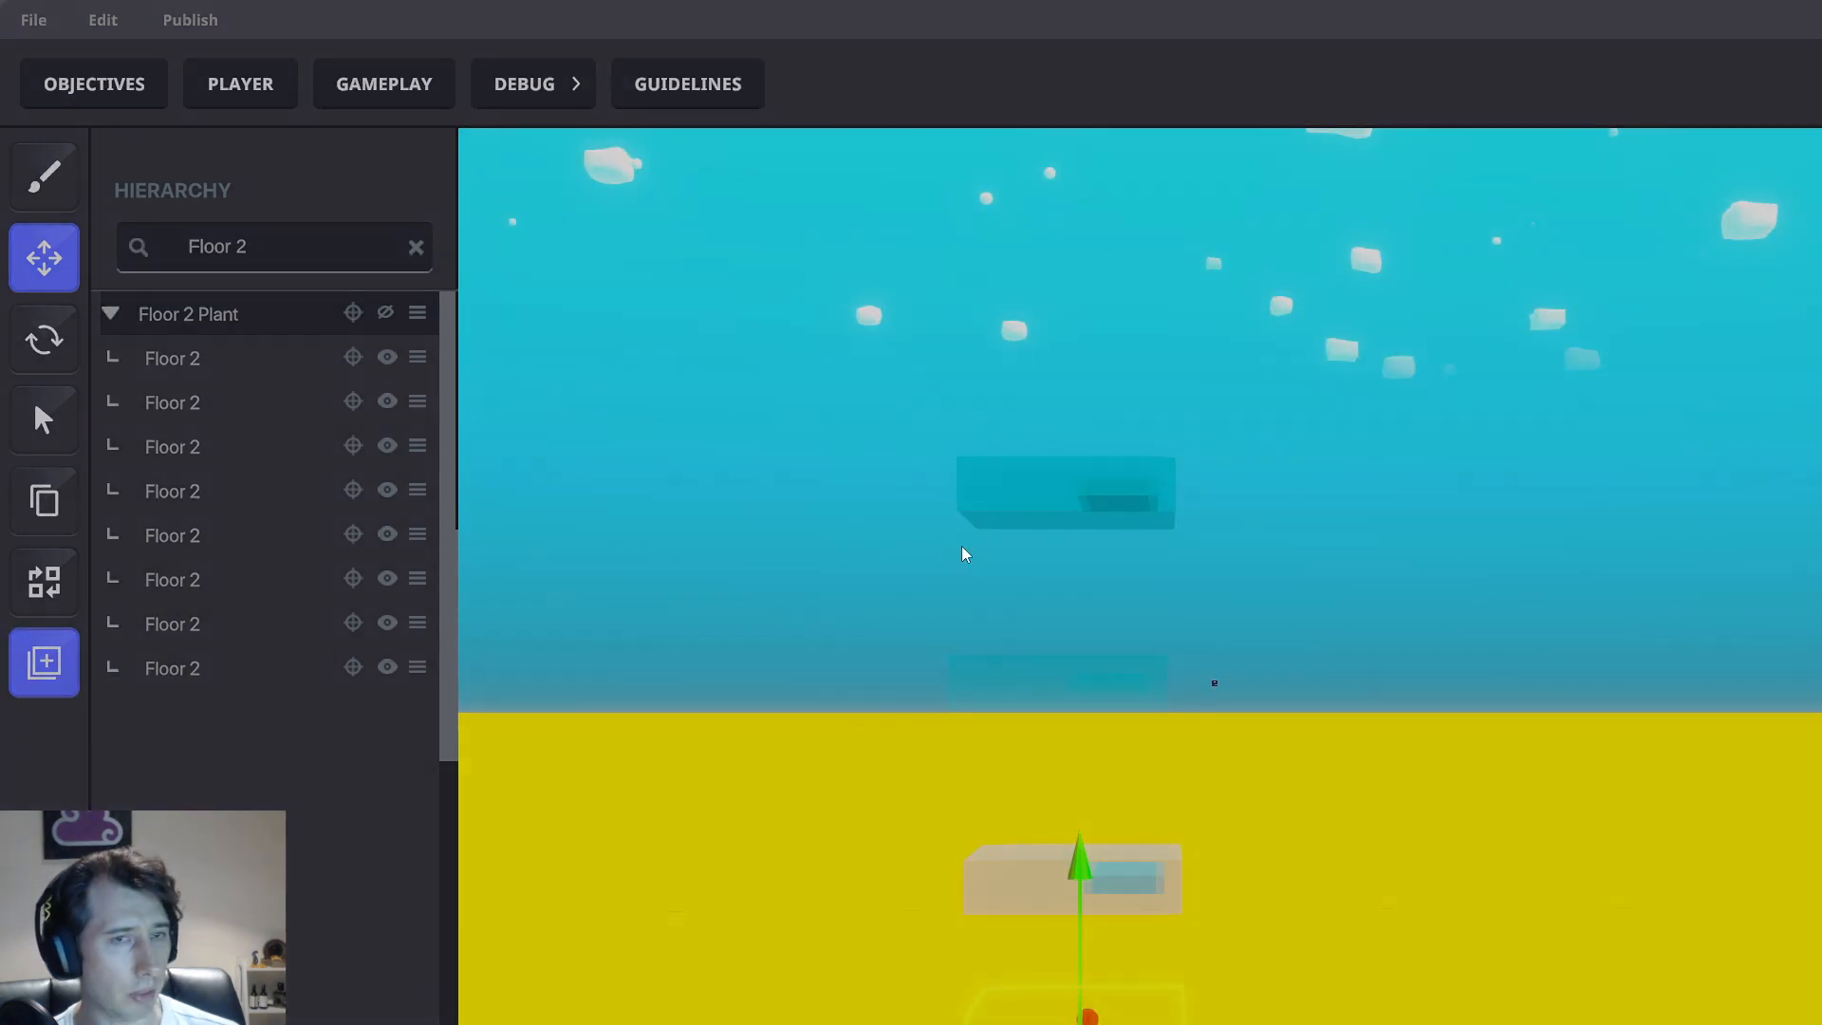
pyautogui.write('Floor 2 Plant')
pyautogui.click(1329, 818)
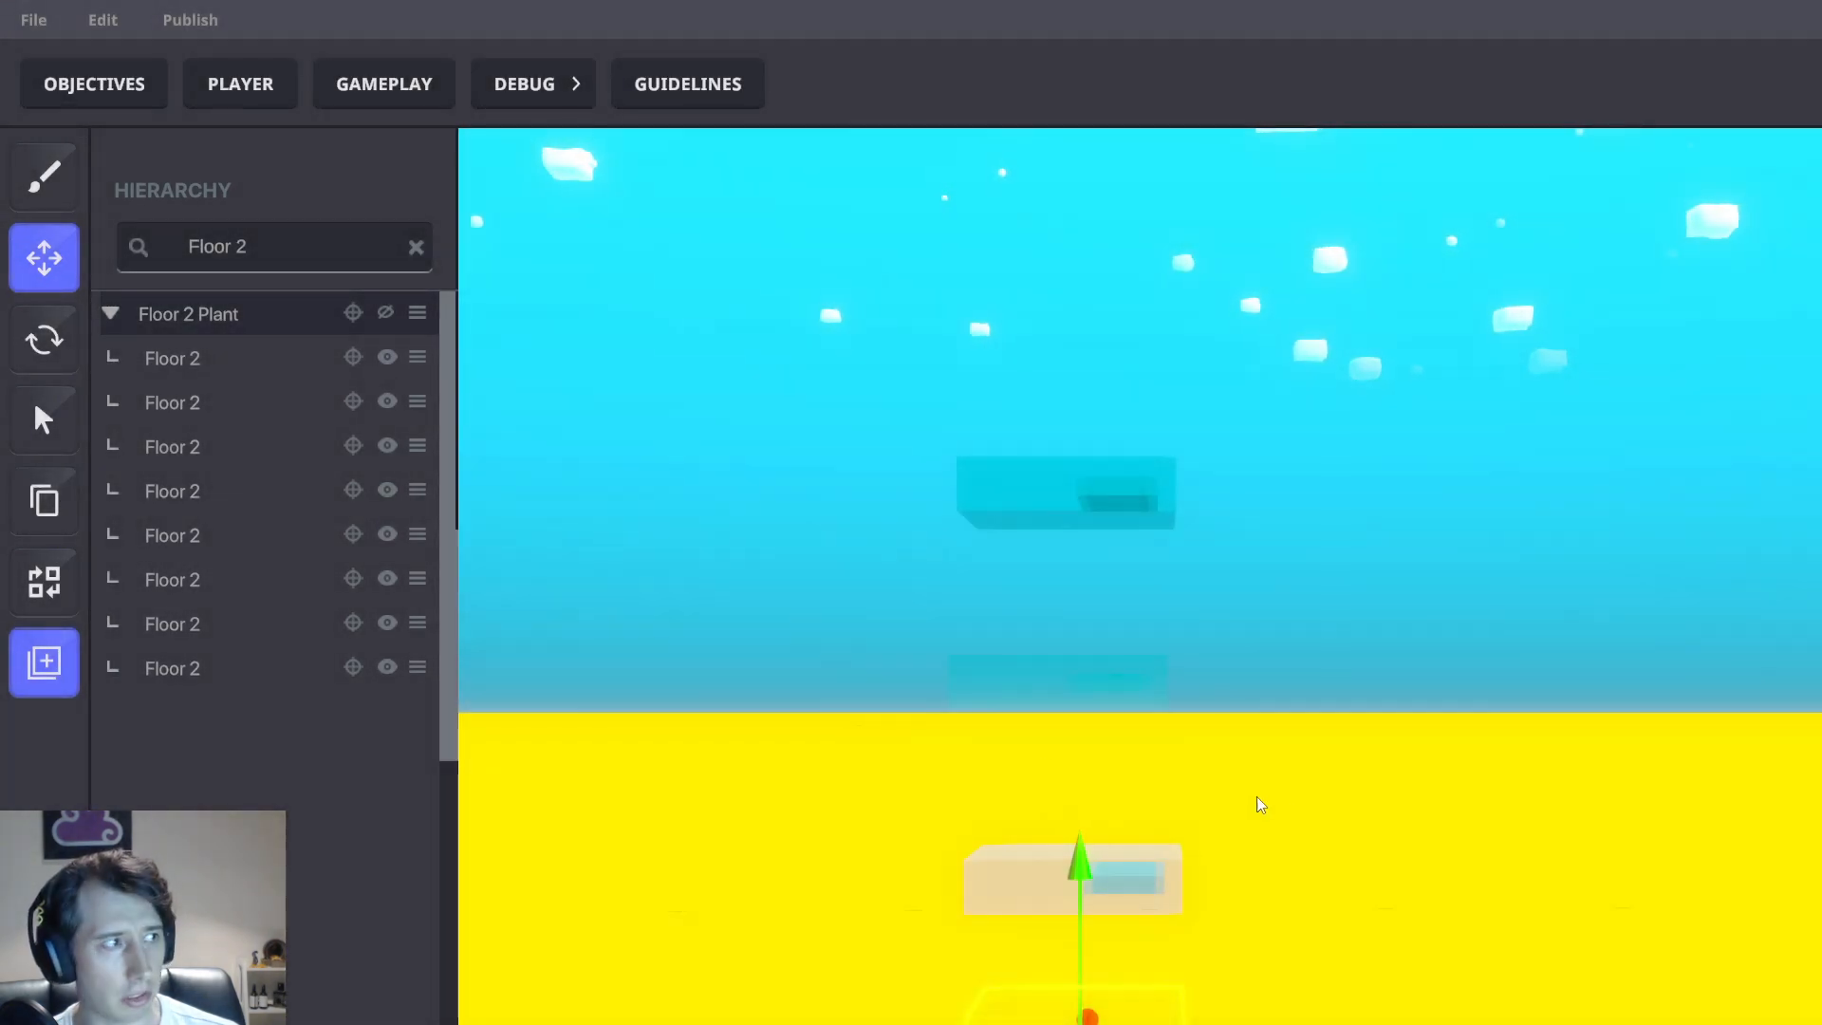
# Filter the hierarchy by "Floor 3" and create a preset named "Floor 3 Plant" from the Floor 3 Plant object
pyautogui.click(256, 253)
pyautogui.press('BackSpace')
pyautogui.write('3')
pyautogui.click(227, 323)
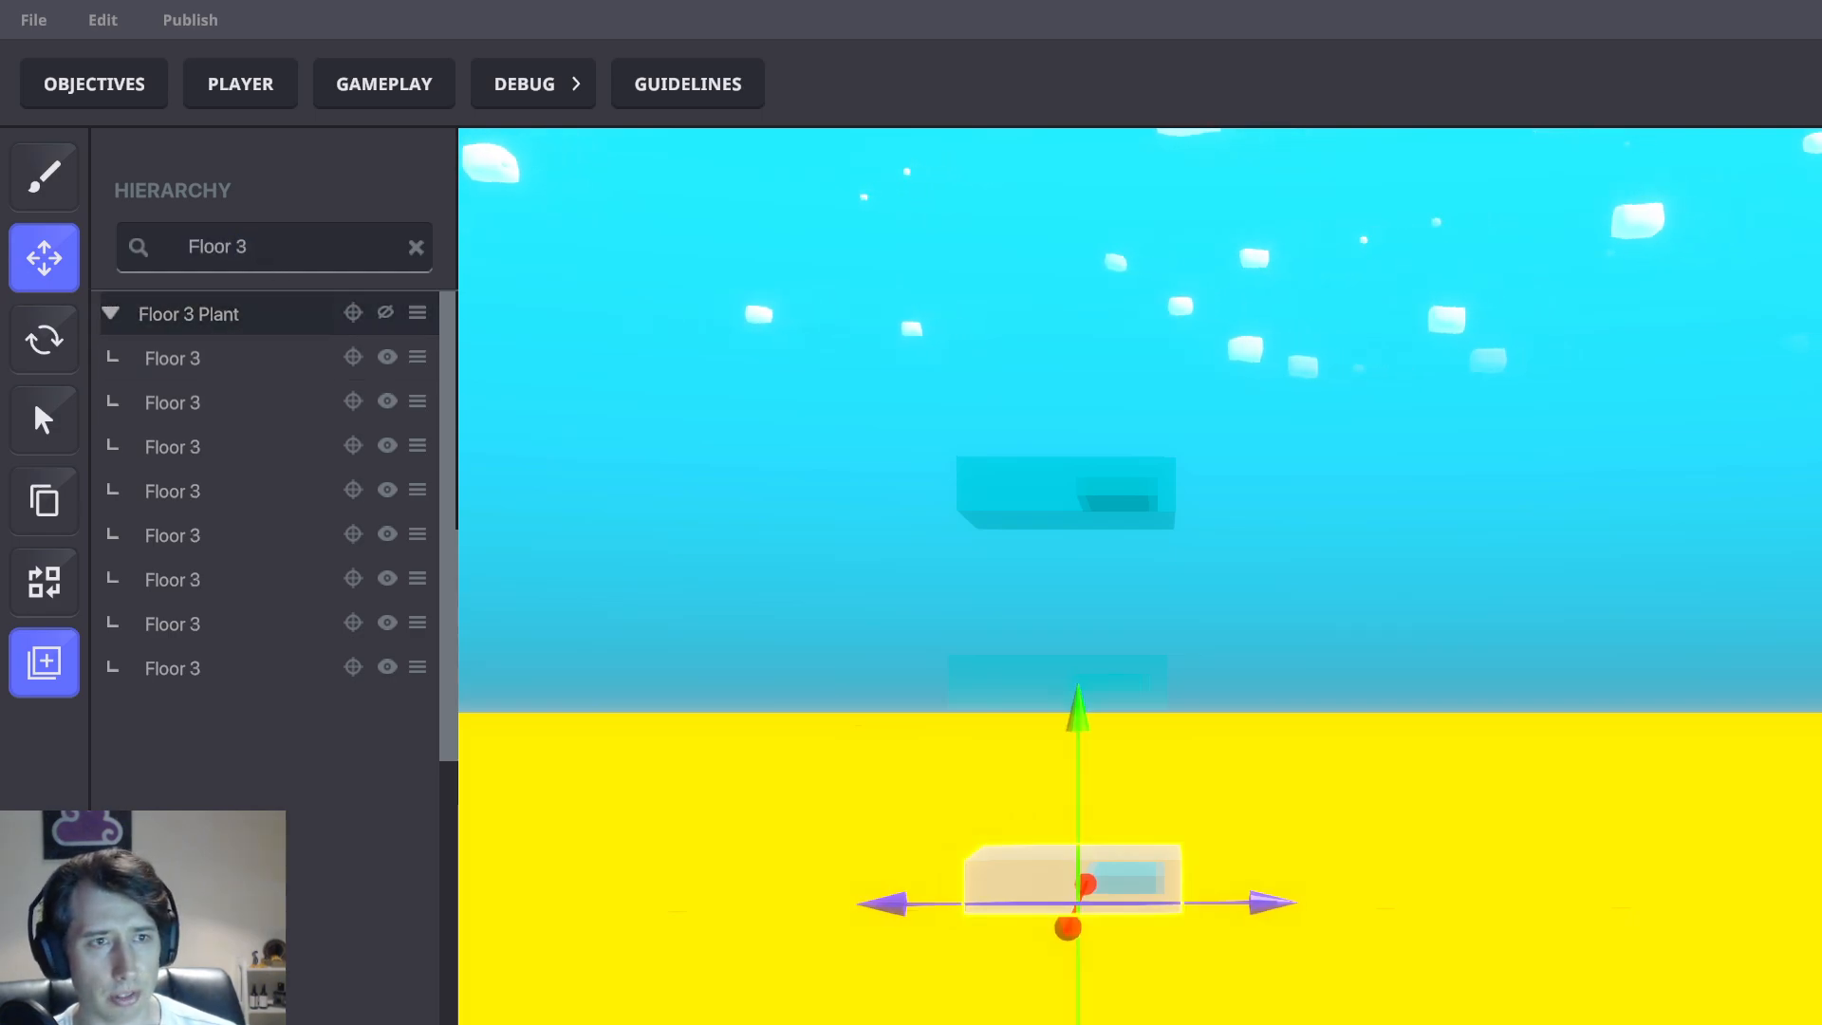
pyautogui.click(44, 663)
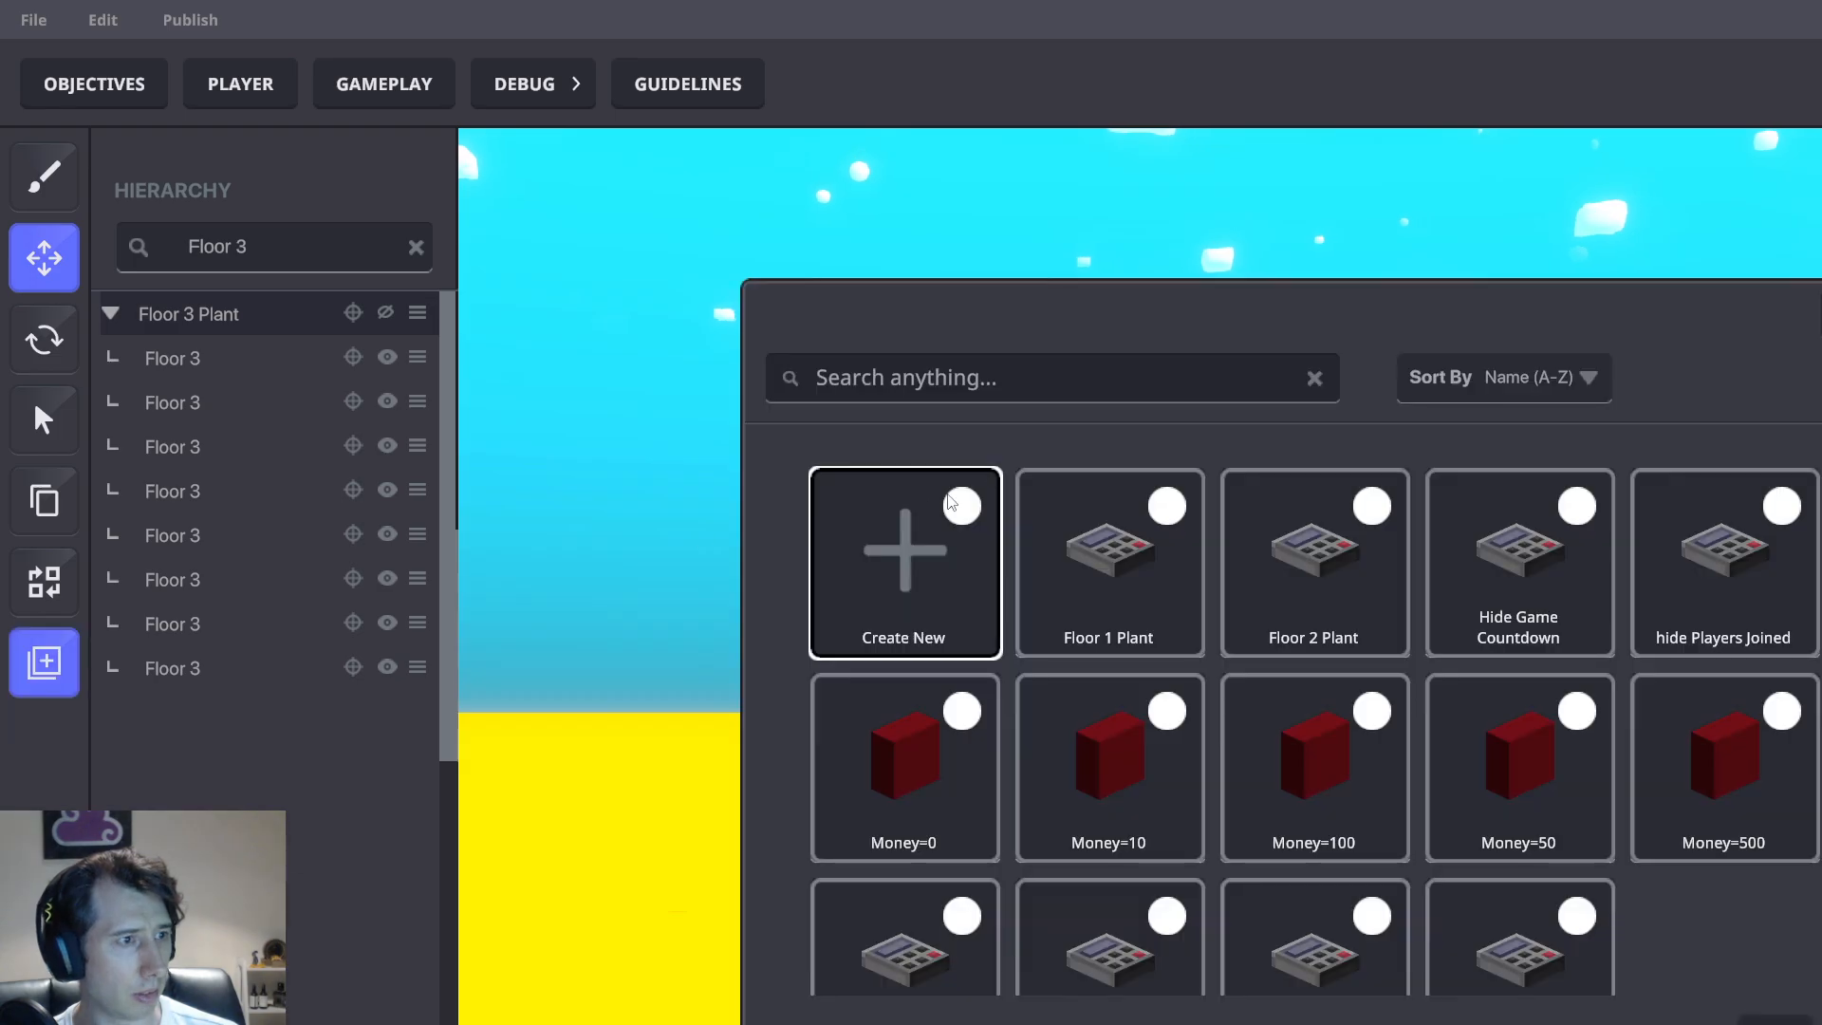
pyautogui.click(921, 552)
pyautogui.click(1190, 692)
pyautogui.write('Floor 3 Plant')
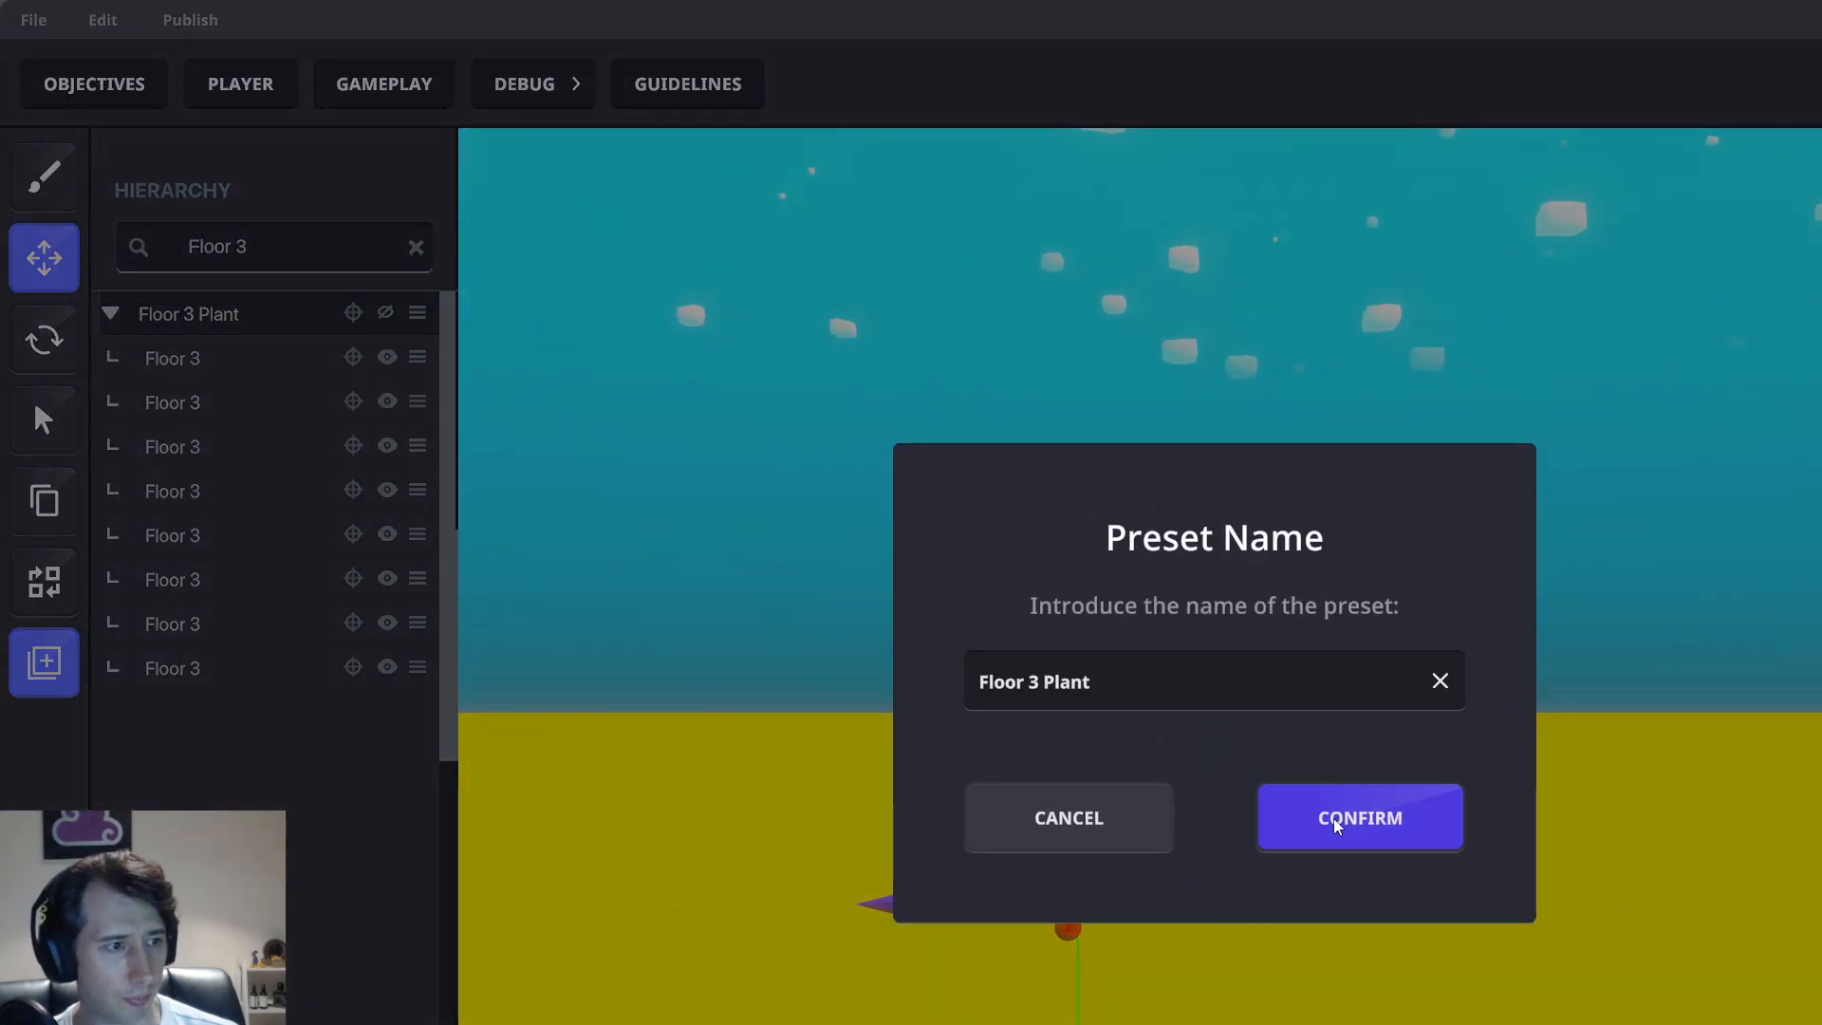
pyautogui.click(1336, 825)
# Filter the hierarchy by "Floor 4" and create a preset named "Floor 4 Plant" from the Floor 4 Plant object
pyautogui.doubleClick(242, 246)
pyautogui.write('4')
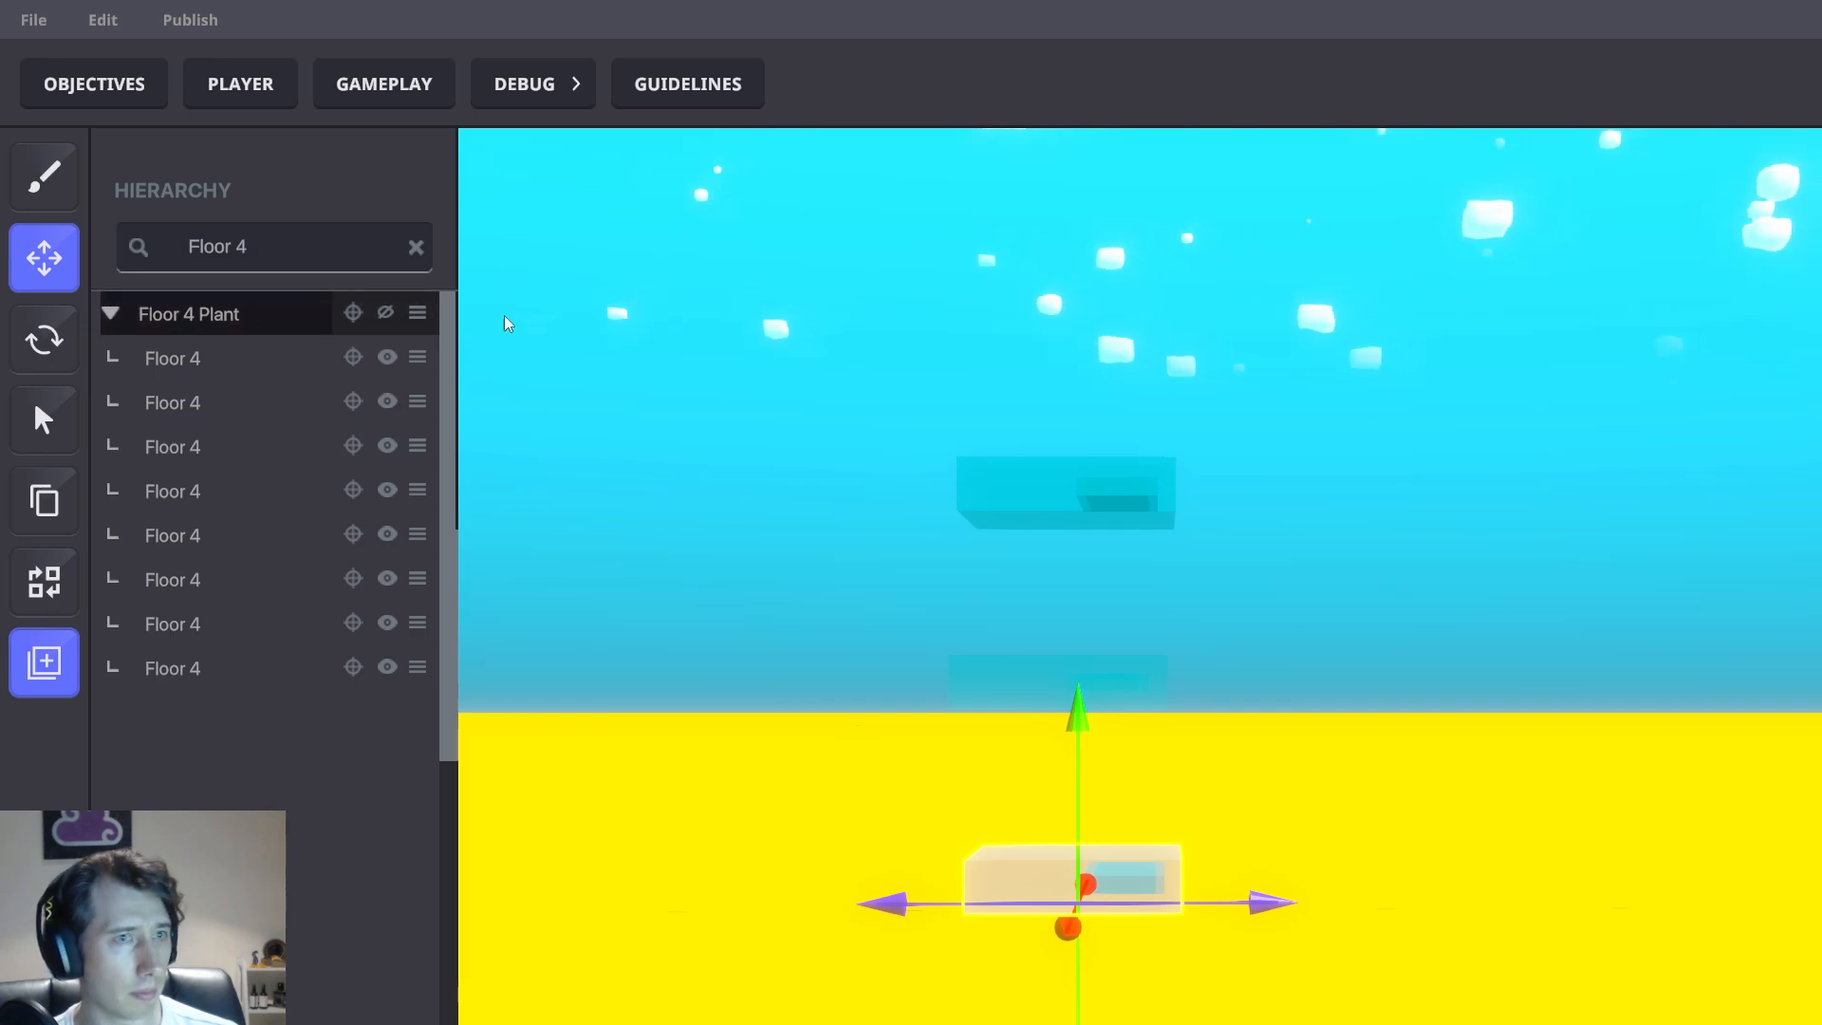
pyautogui.click(177, 318)
pyautogui.click(44, 663)
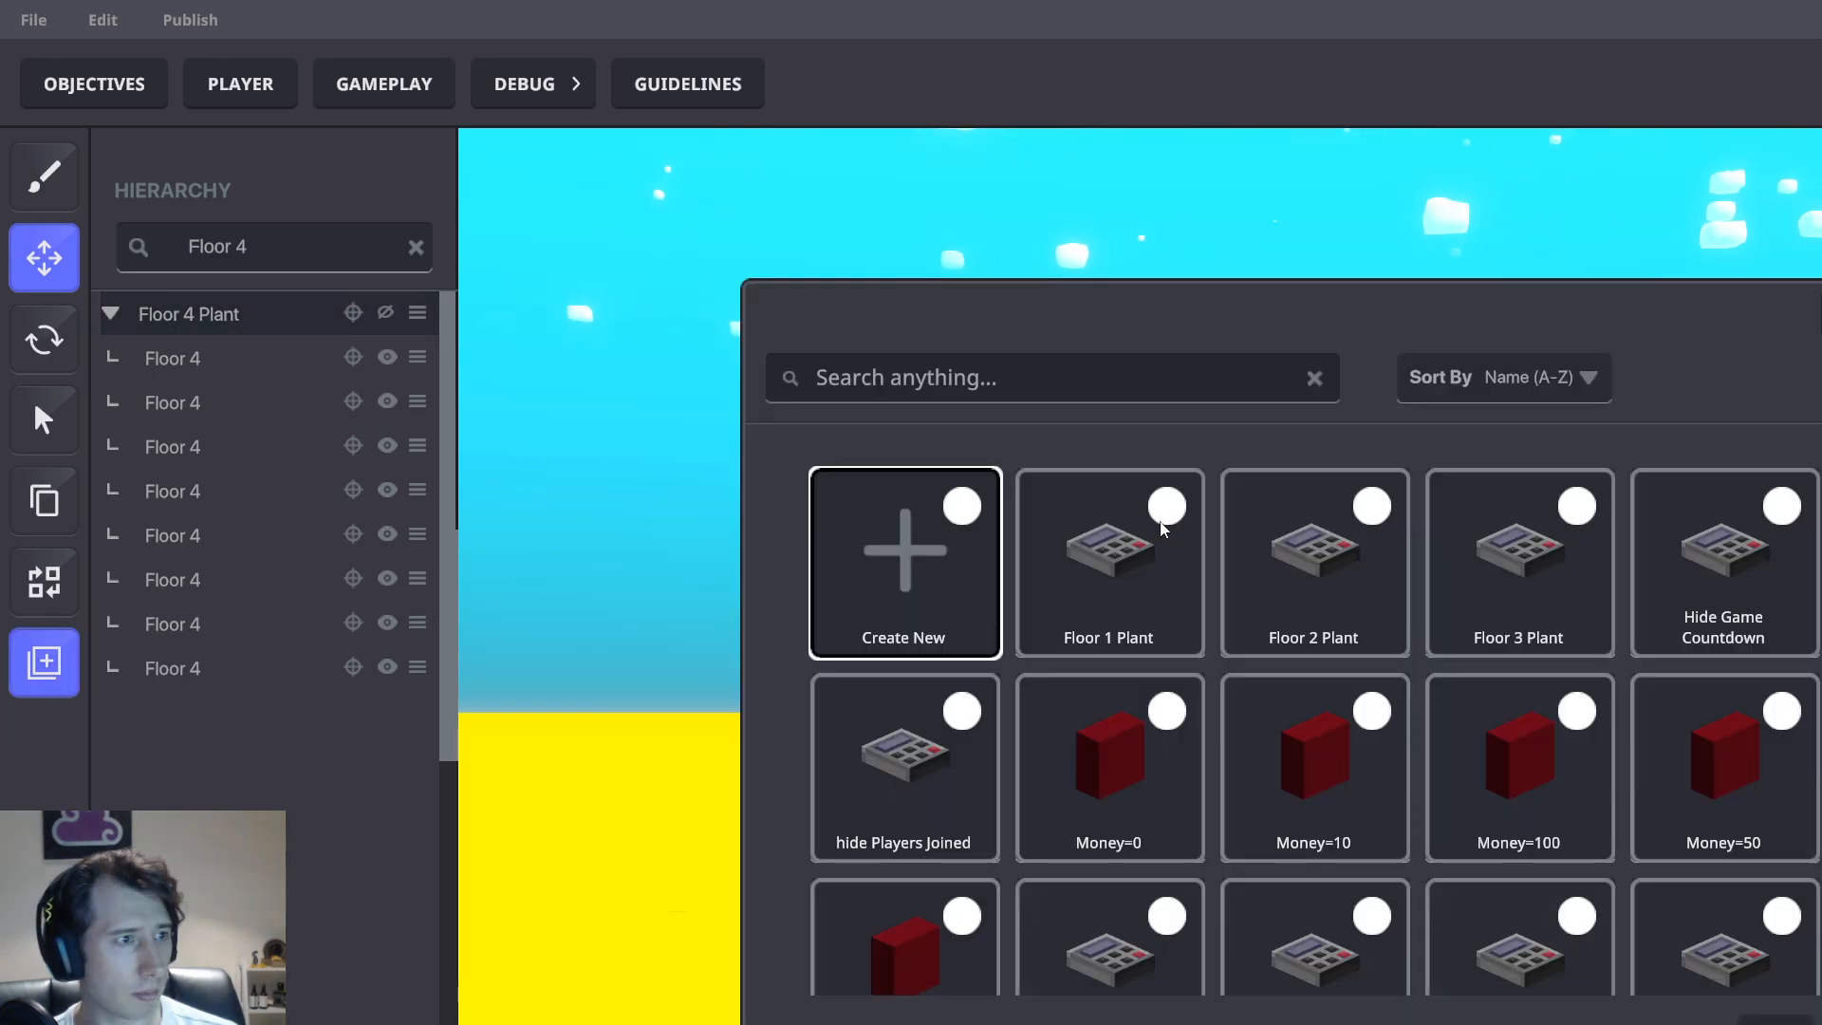
pyautogui.click(936, 543)
pyautogui.click(1268, 695)
pyautogui.write('Floor 4 Plant')
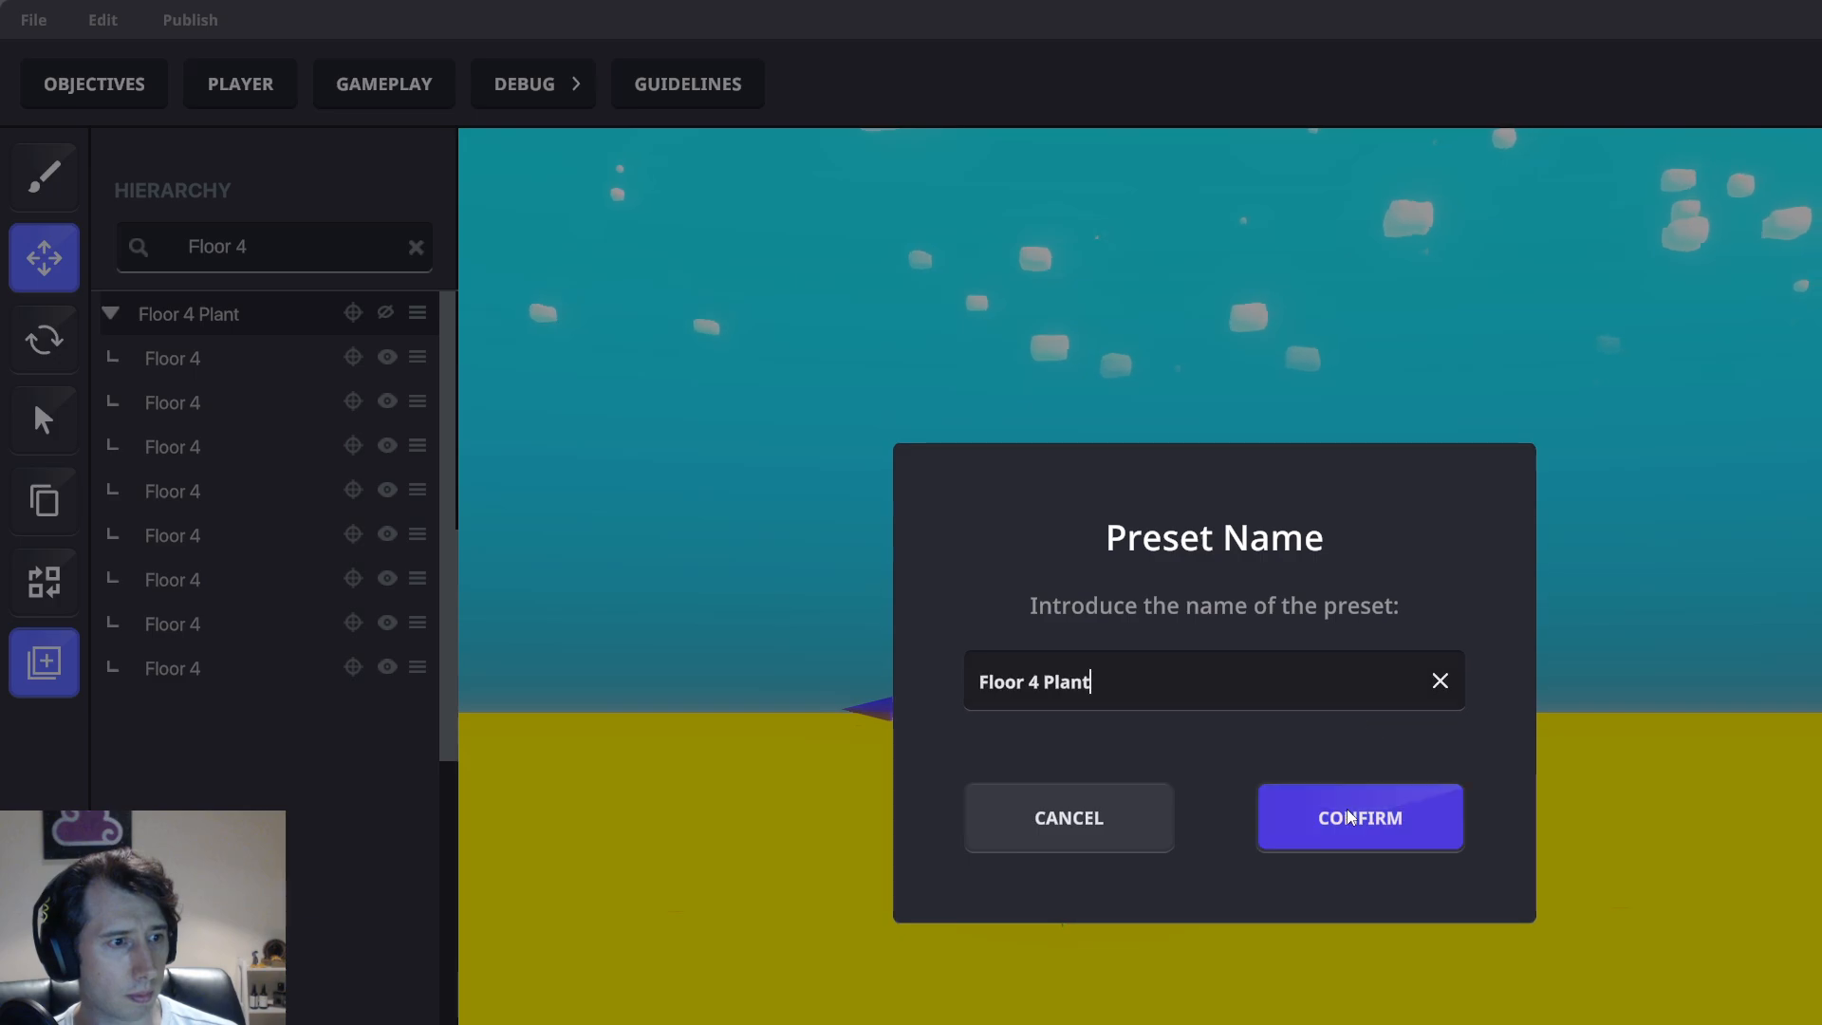
pyautogui.click(1359, 818)
# Filter the hierarchy by "Floor 5" and create a preset named "Floor 5 Plant" from the Floor 5 Plant object
pyautogui.tripleClick(251, 254)
pyautogui.write('Floor 5')
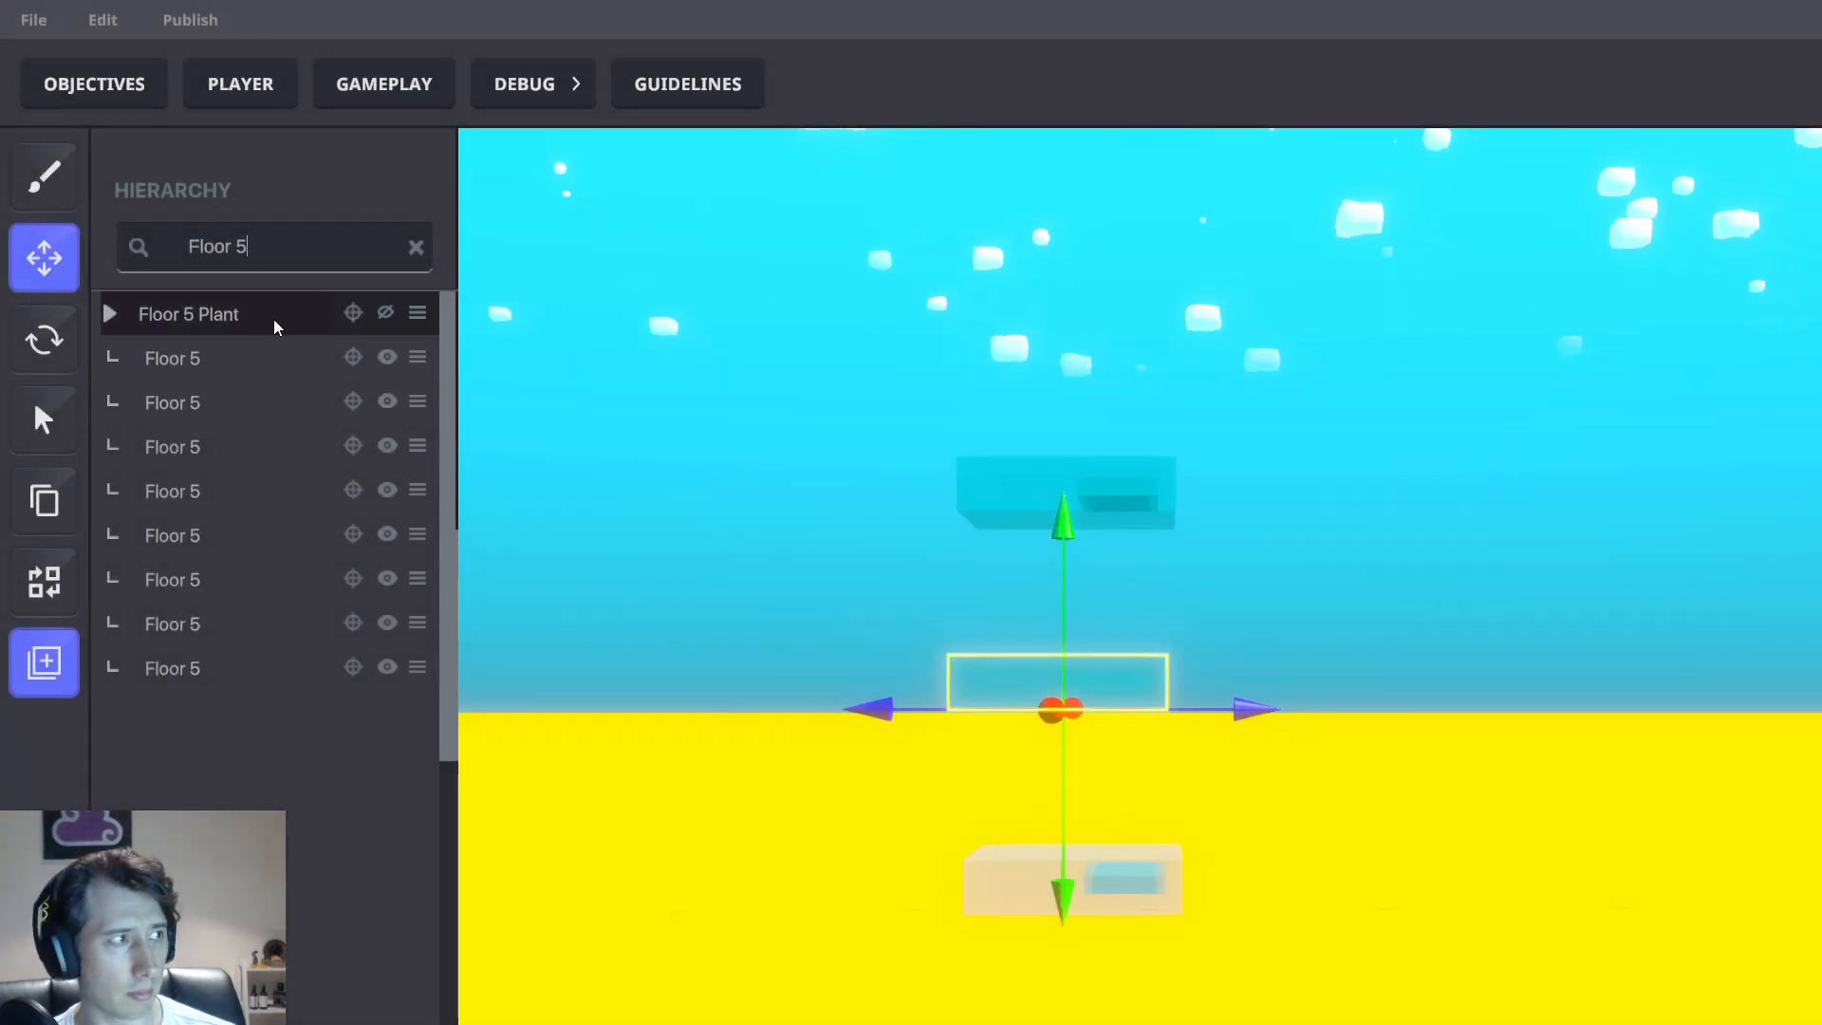
pyautogui.click(195, 314)
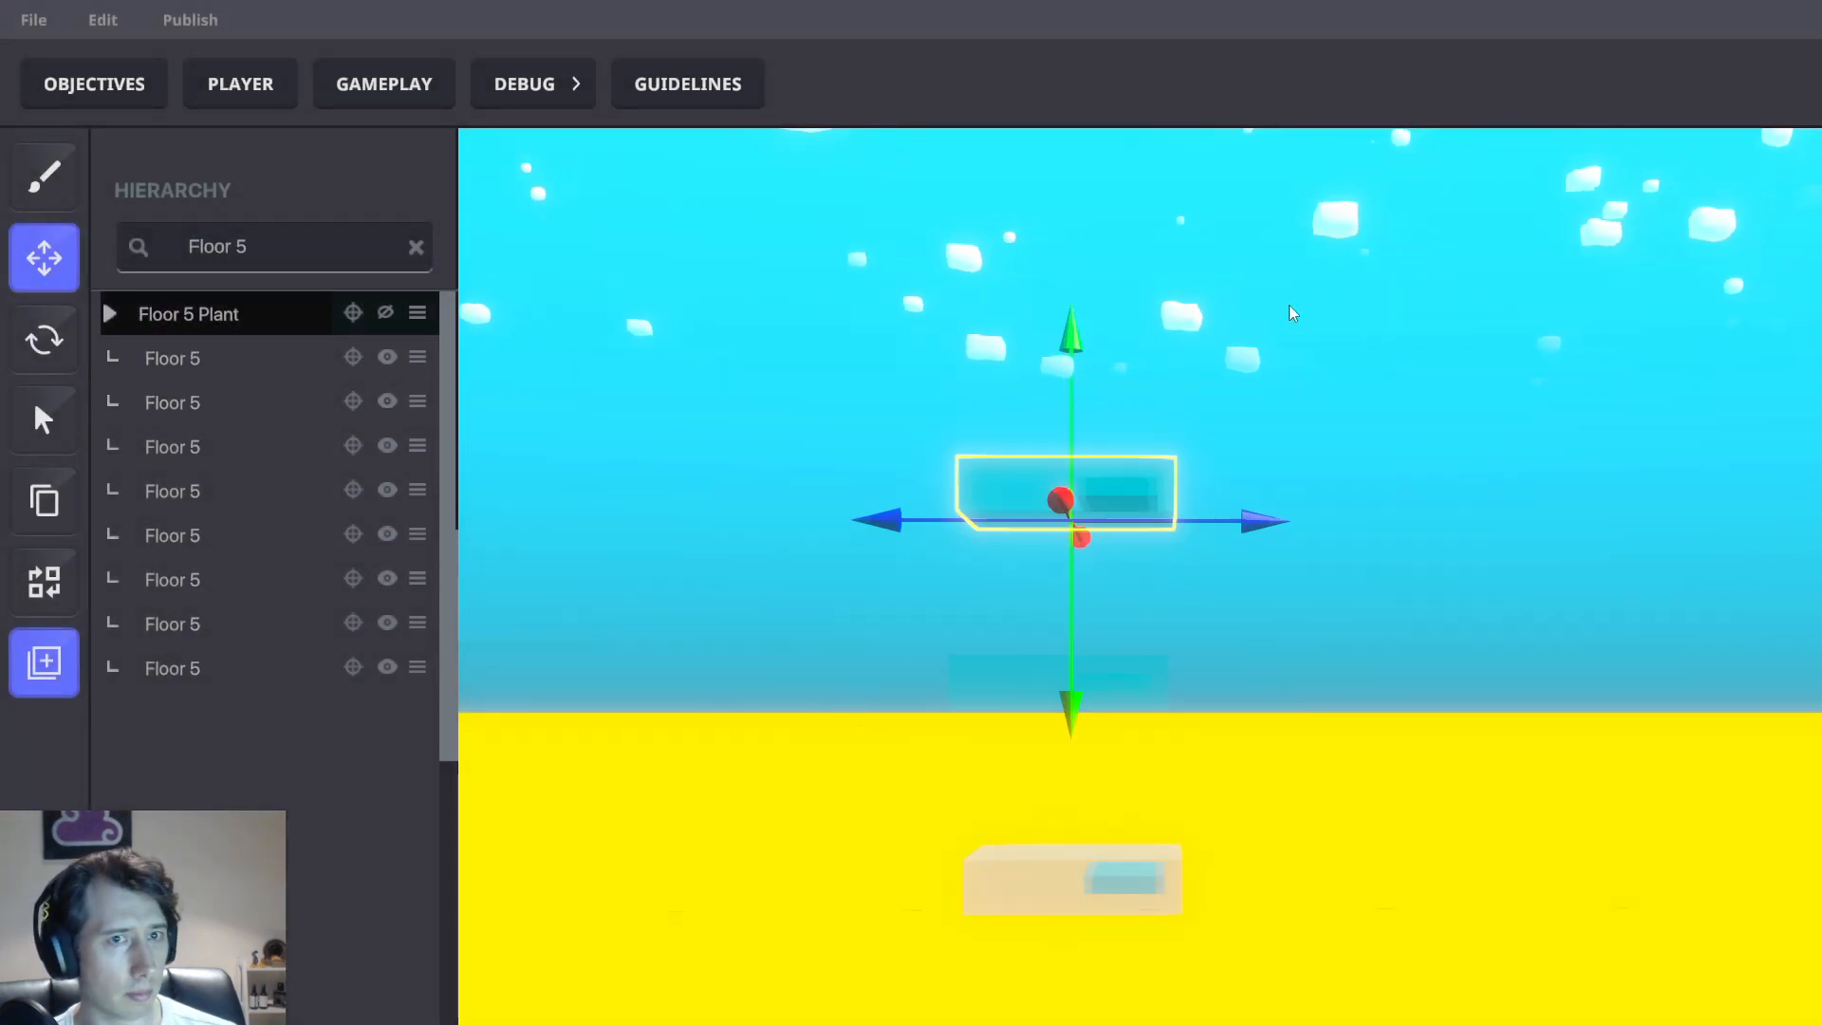
pyautogui.click(43, 661)
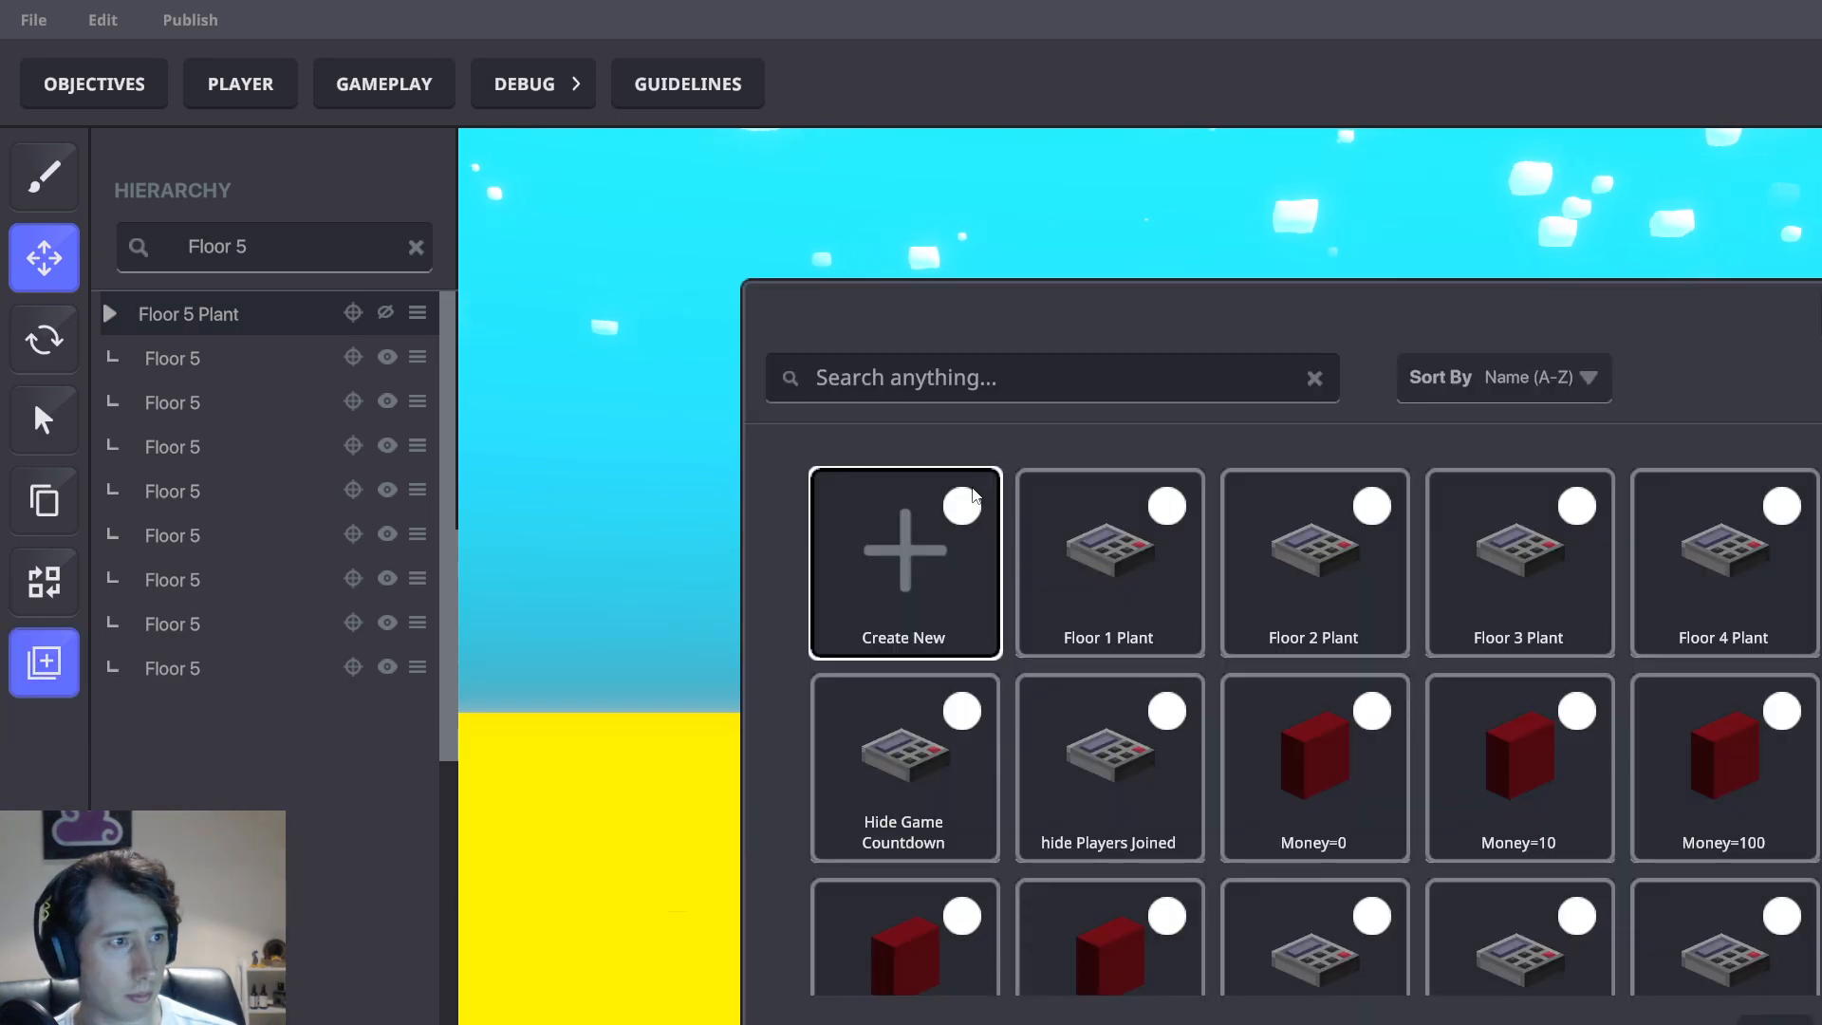
pyautogui.click(916, 549)
pyautogui.tripleClick(1257, 683)
pyautogui.write('Floor 5 Plant')
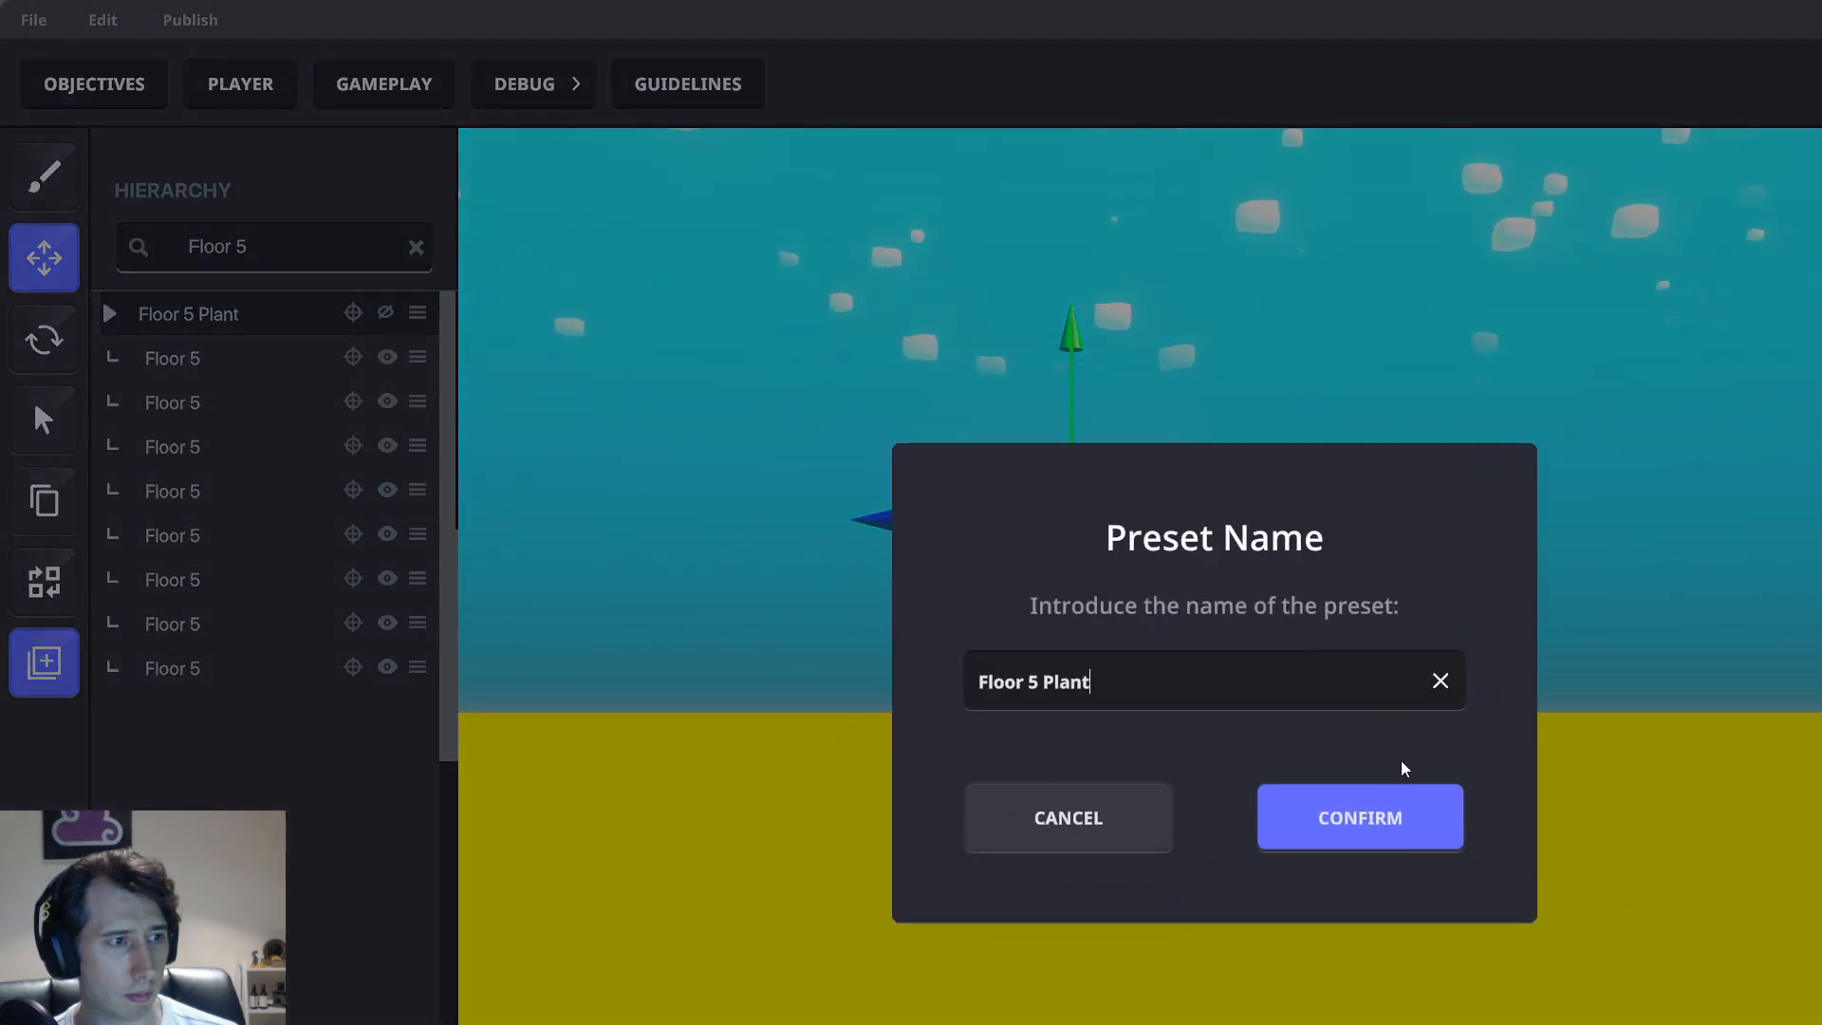
pyautogui.click(1367, 816)
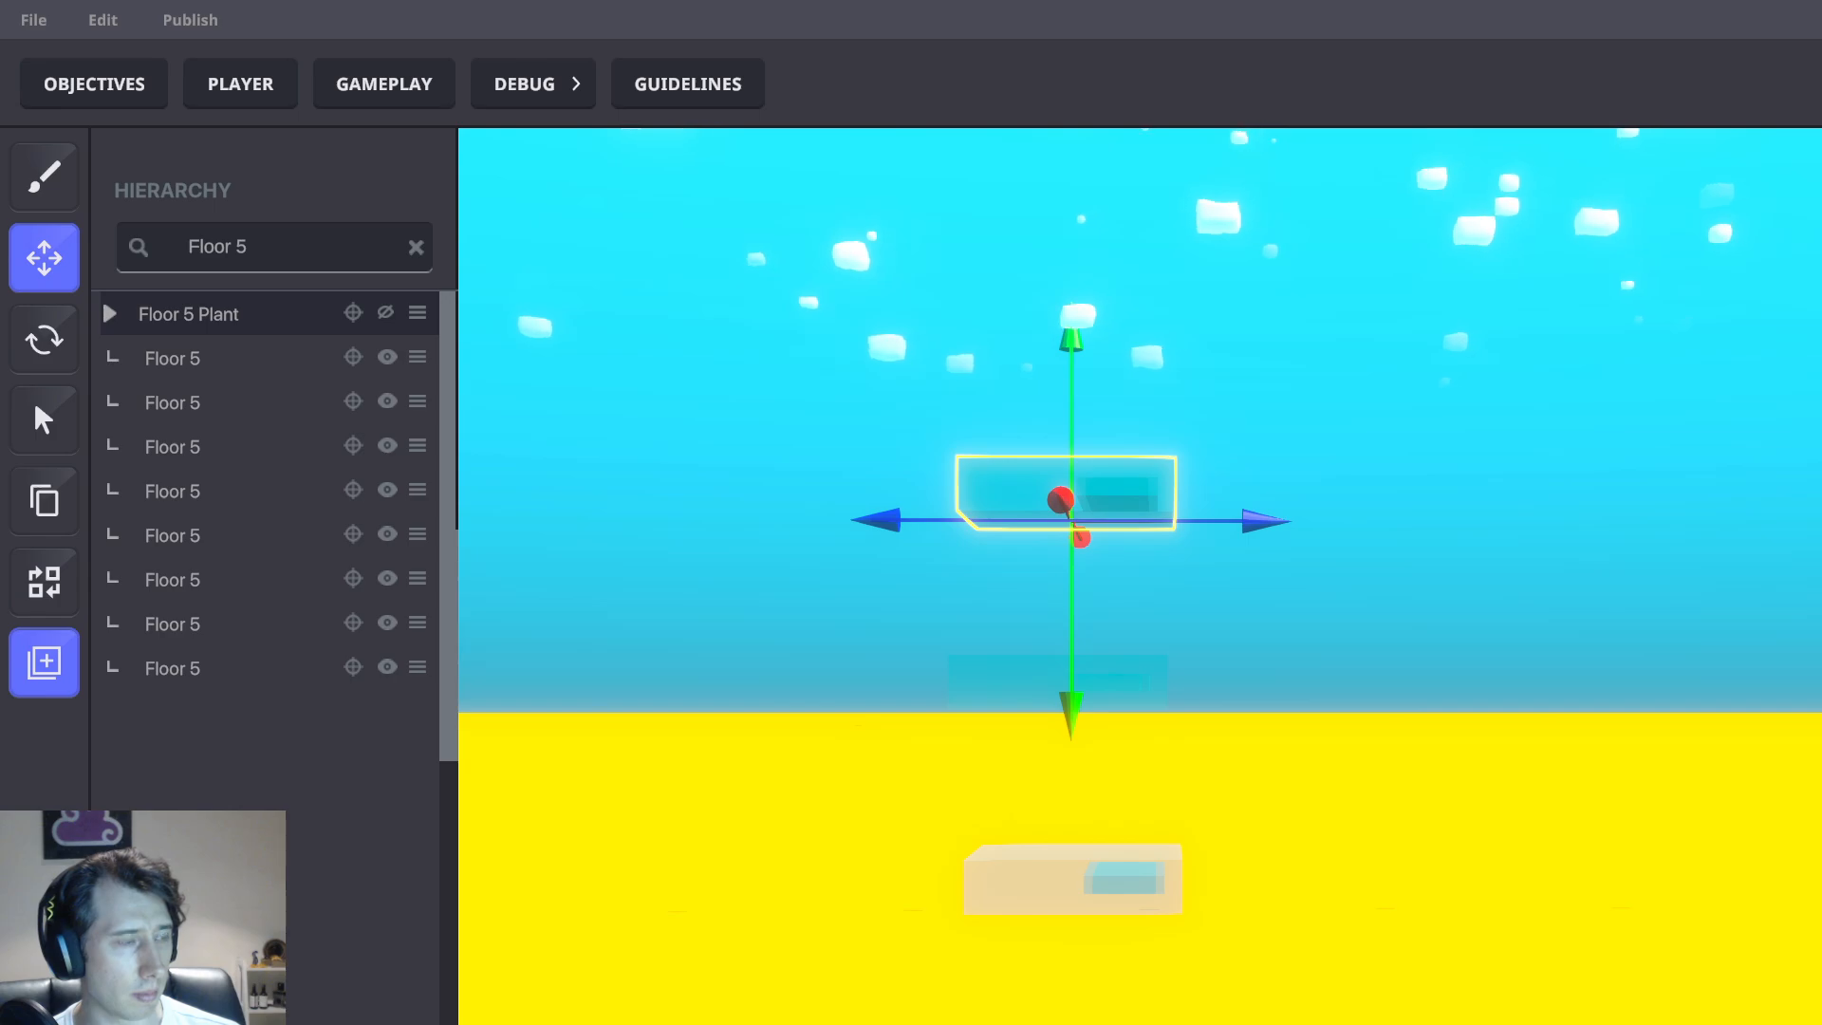
# Place a new calculator object in the empty space below the large yellow block
pyautogui.click(1146, 771)
pyautogui.scroll(-5, 1147, 774)
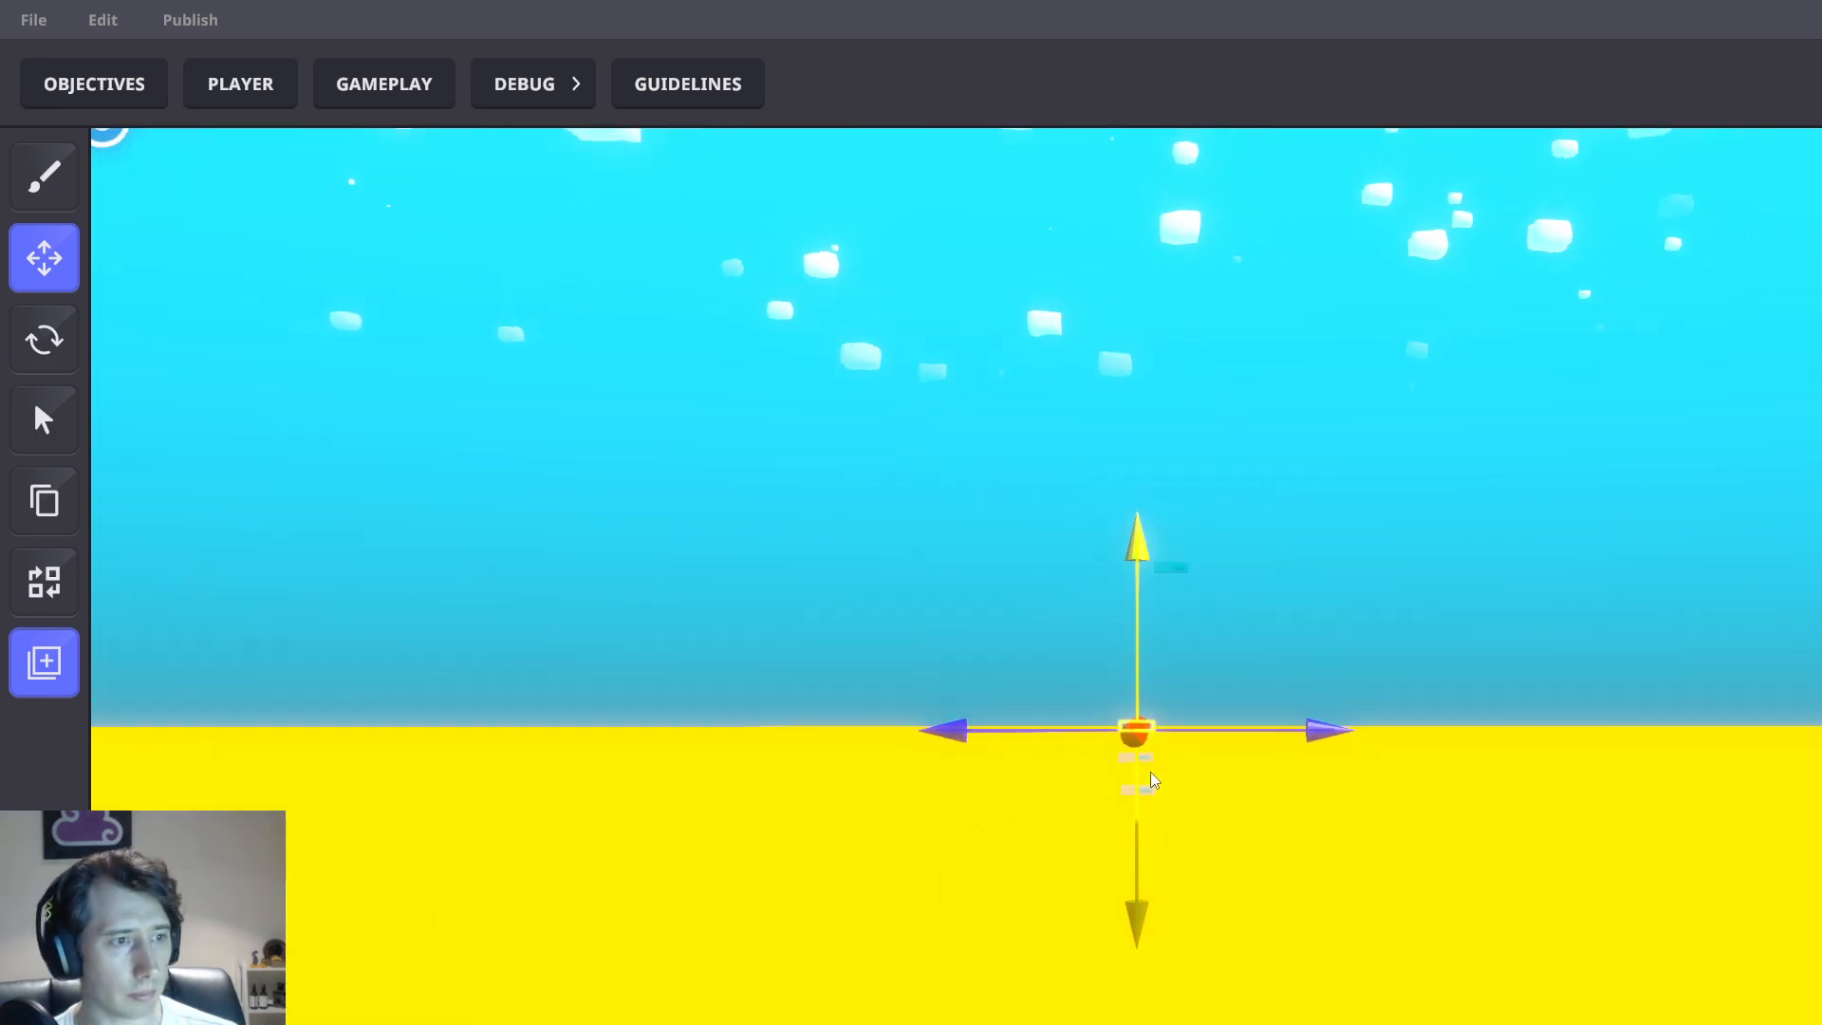
pyautogui.scroll(4, 1127, 809)
pyautogui.moveTo(1022, 774); pyautogui.dragTo(1550, 792, button='right')
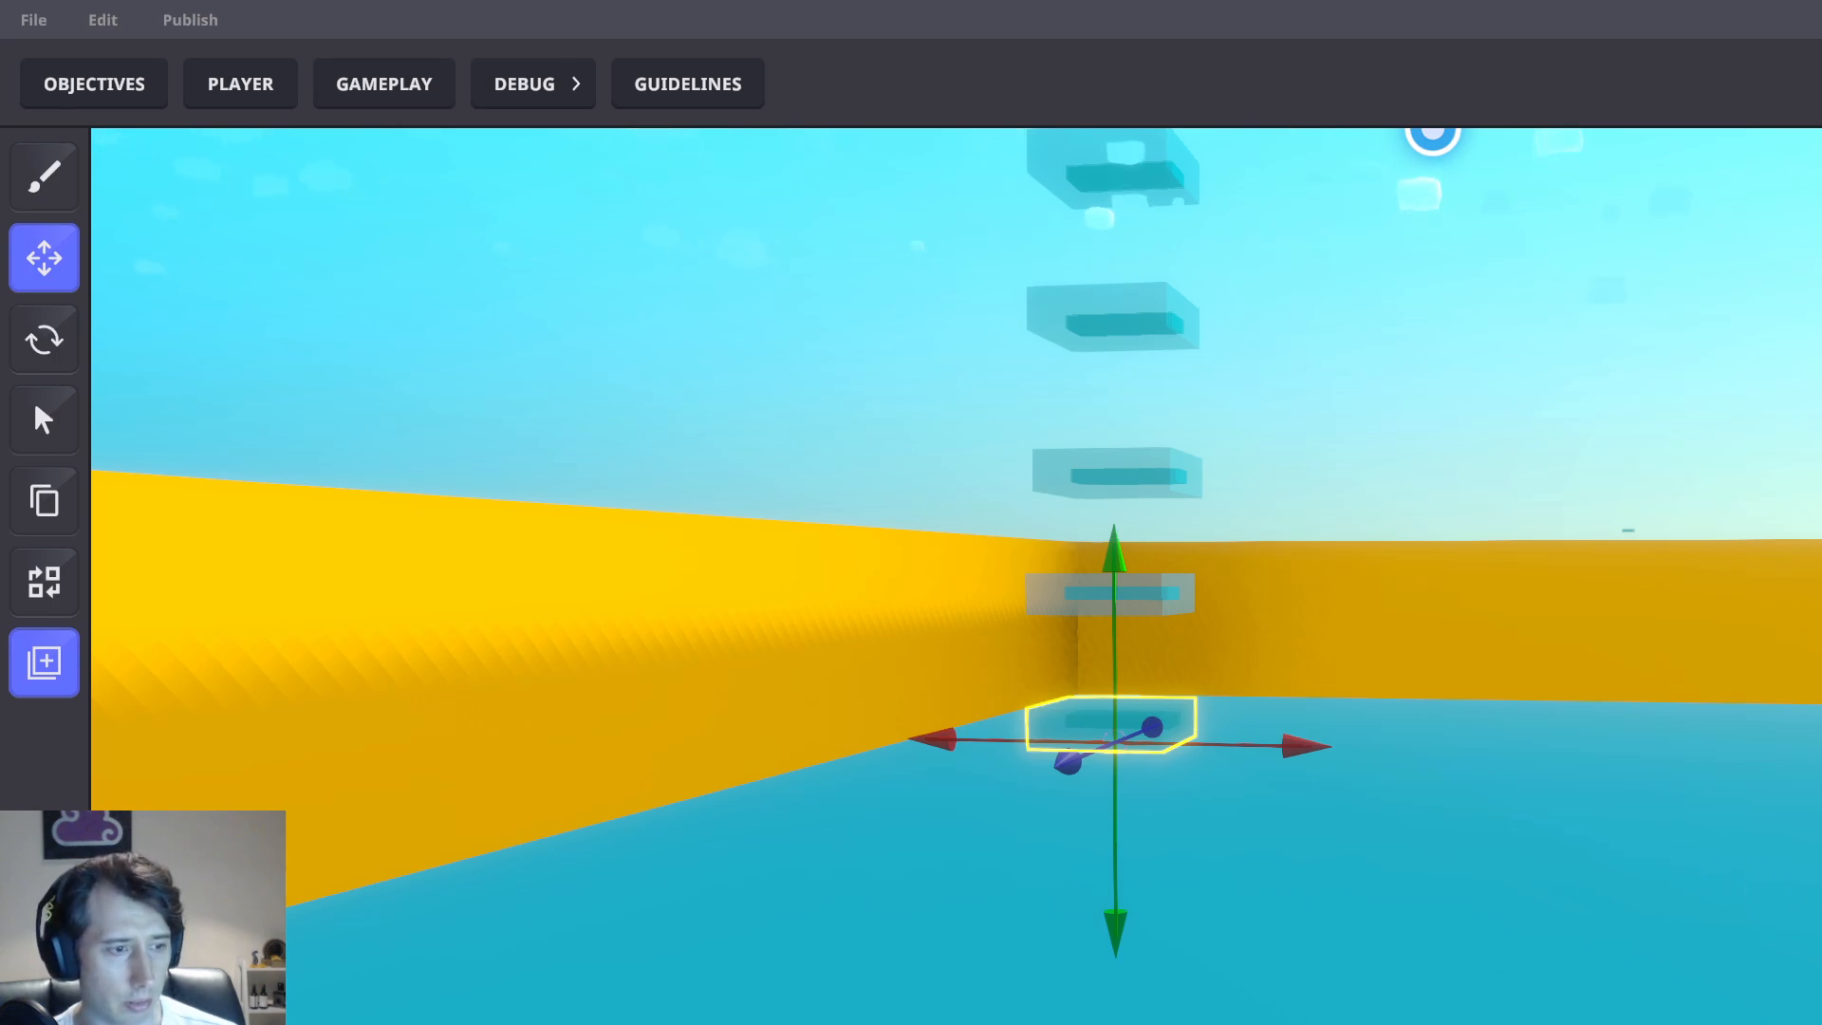
pyautogui.press('Escape')
pyautogui.scroll(-3, 1172, 844)
pyautogui.scroll(4, 1246, 877)
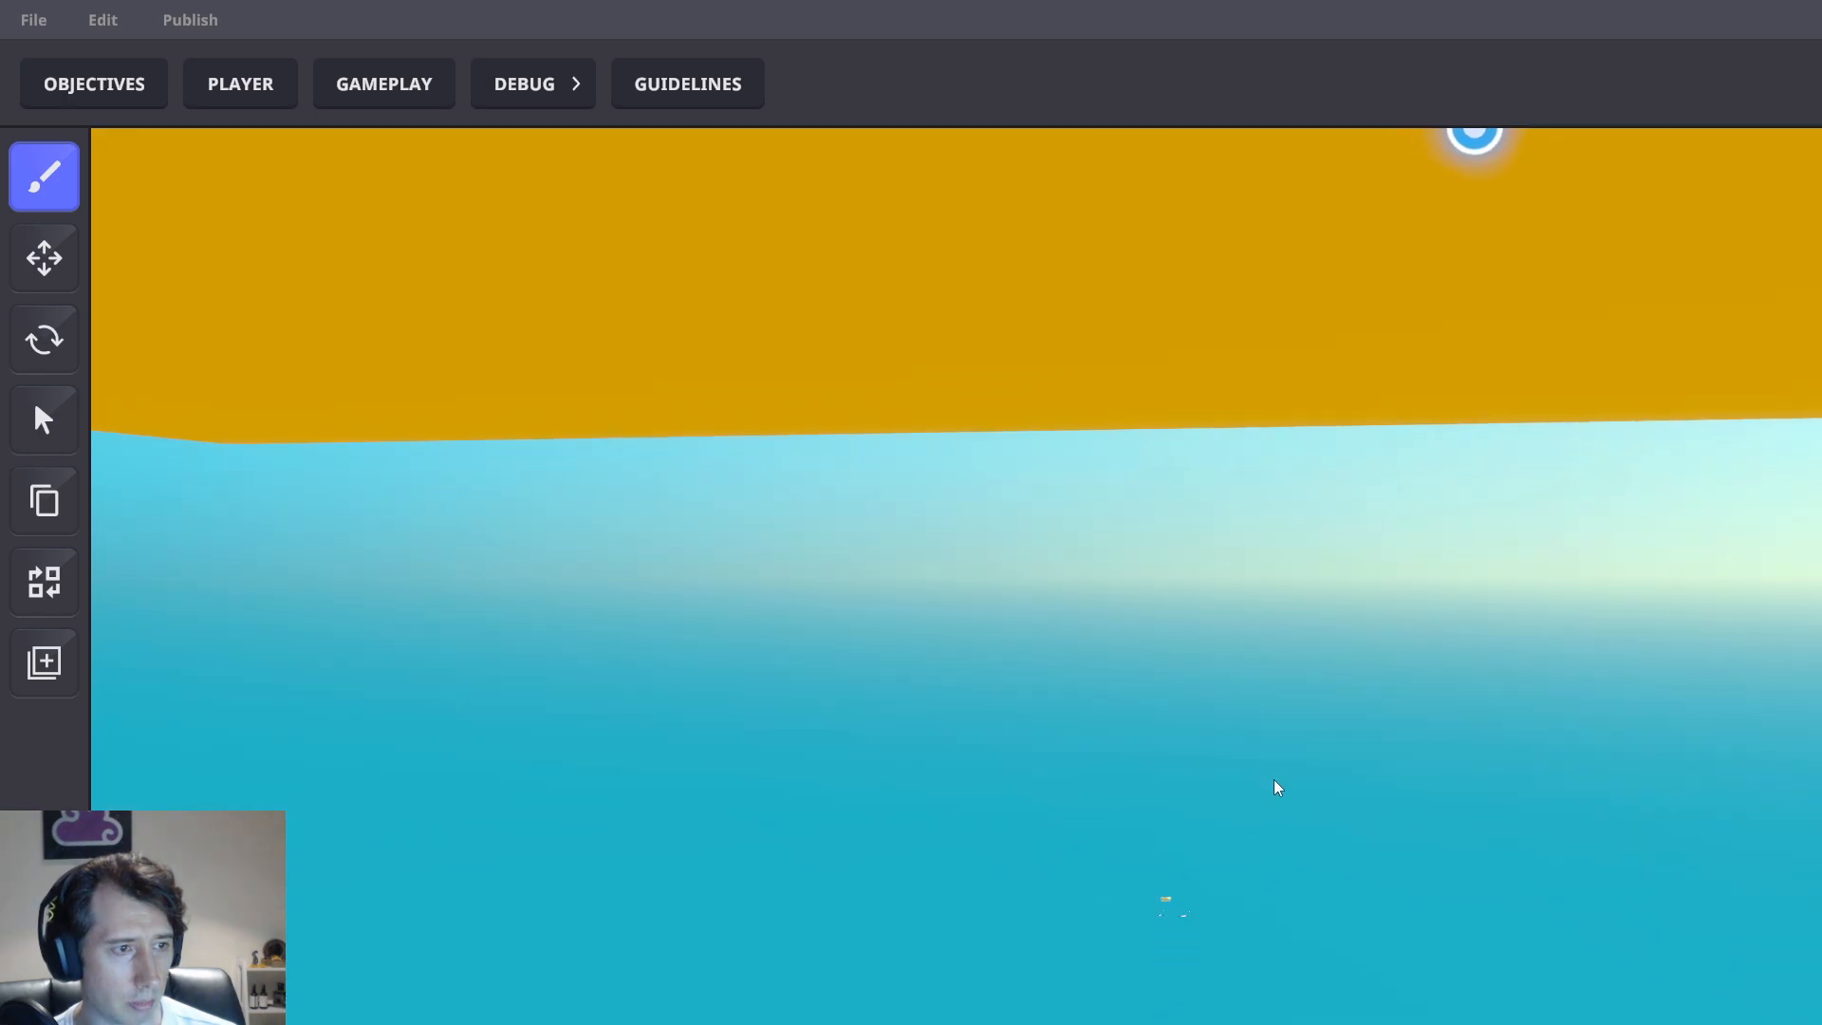
pyautogui.press('q')
pyautogui.click(1253, 890)
pyautogui.click(45, 266)
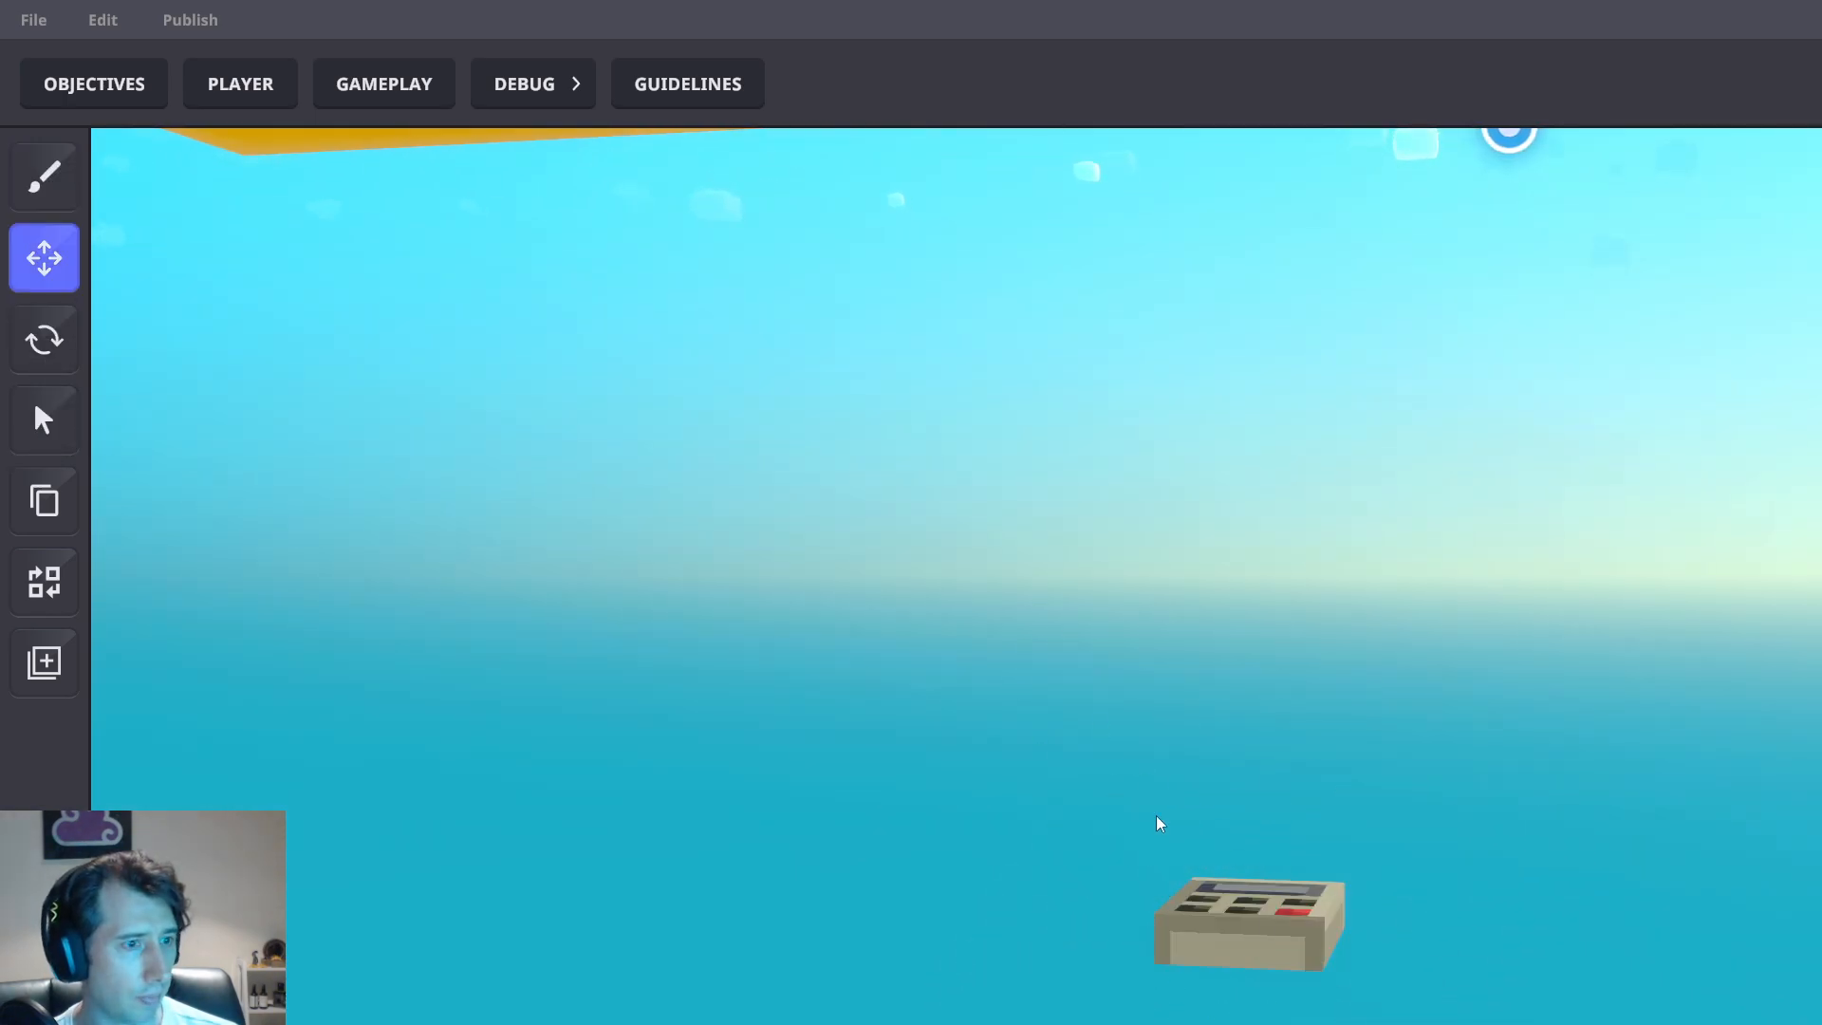
# Give the new calculator object the [MP] Asset Spawner behaviour and choose the Floor 1 Plant preset as the asset to spawn
pyautogui.click(1282, 927)
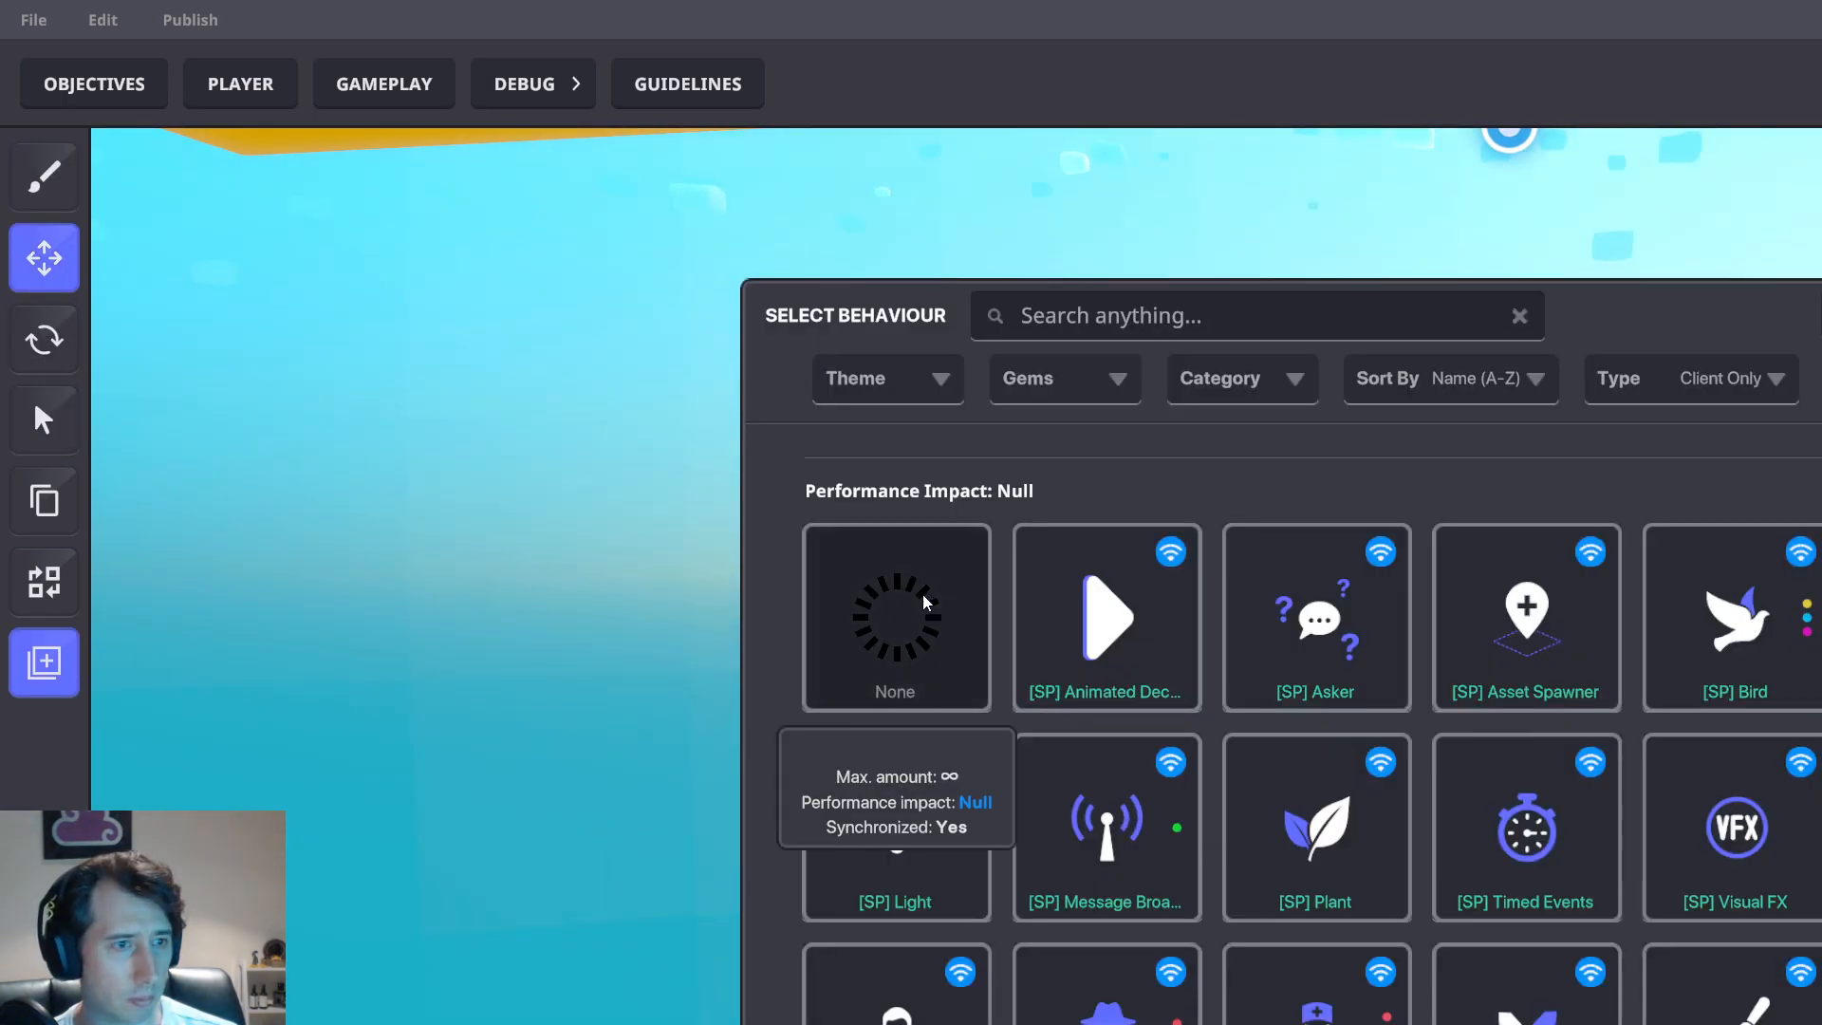
pyautogui.click(924, 602)
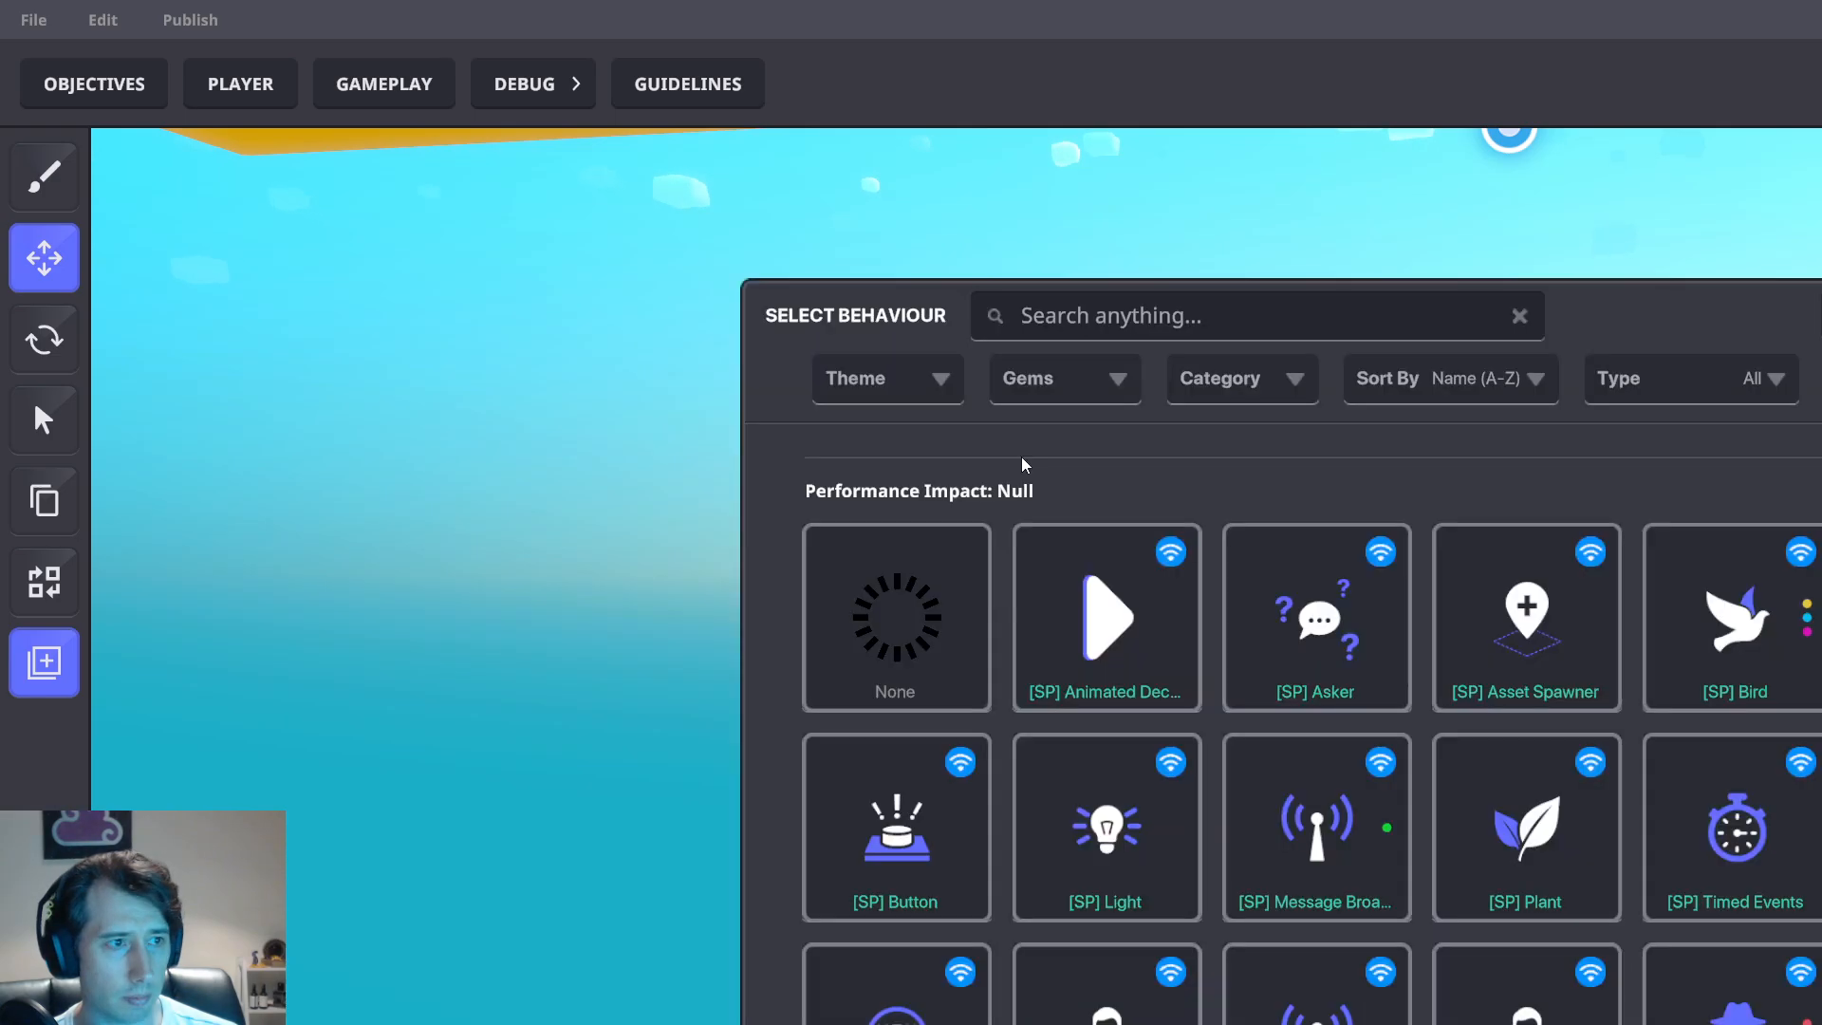
pyautogui.write('ss')
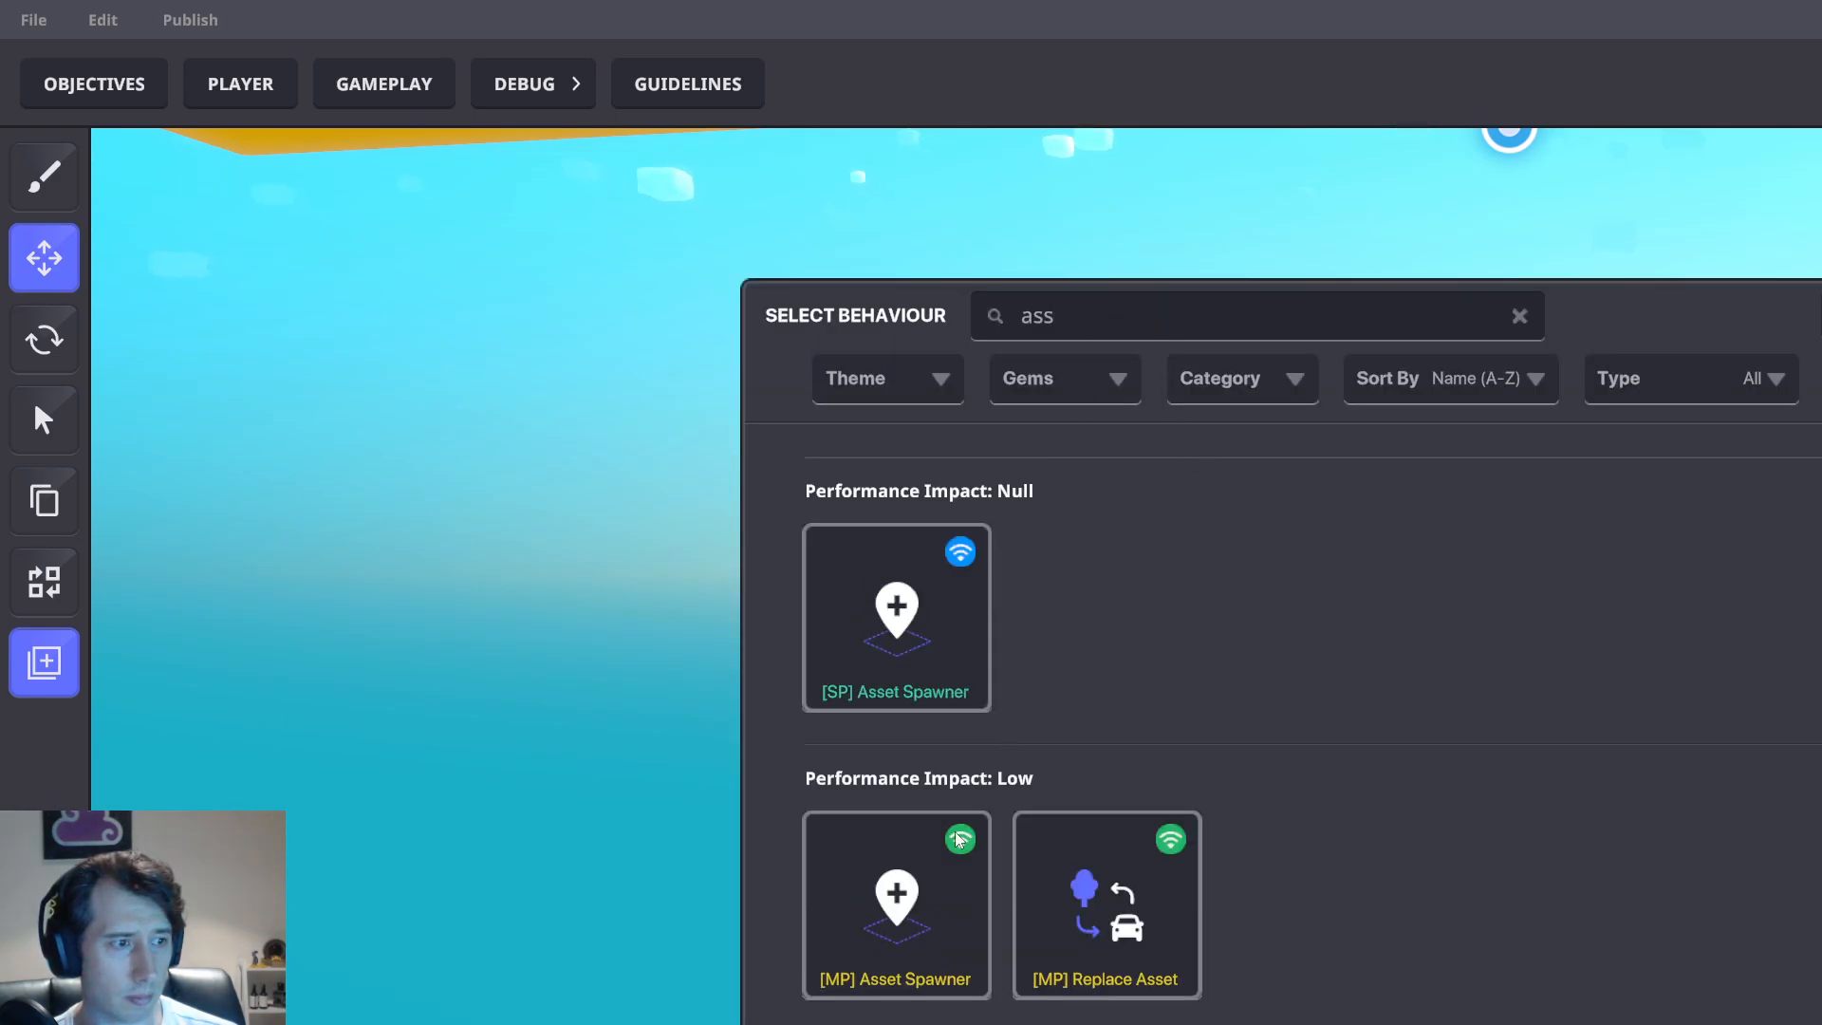
pyautogui.click(943, 922)
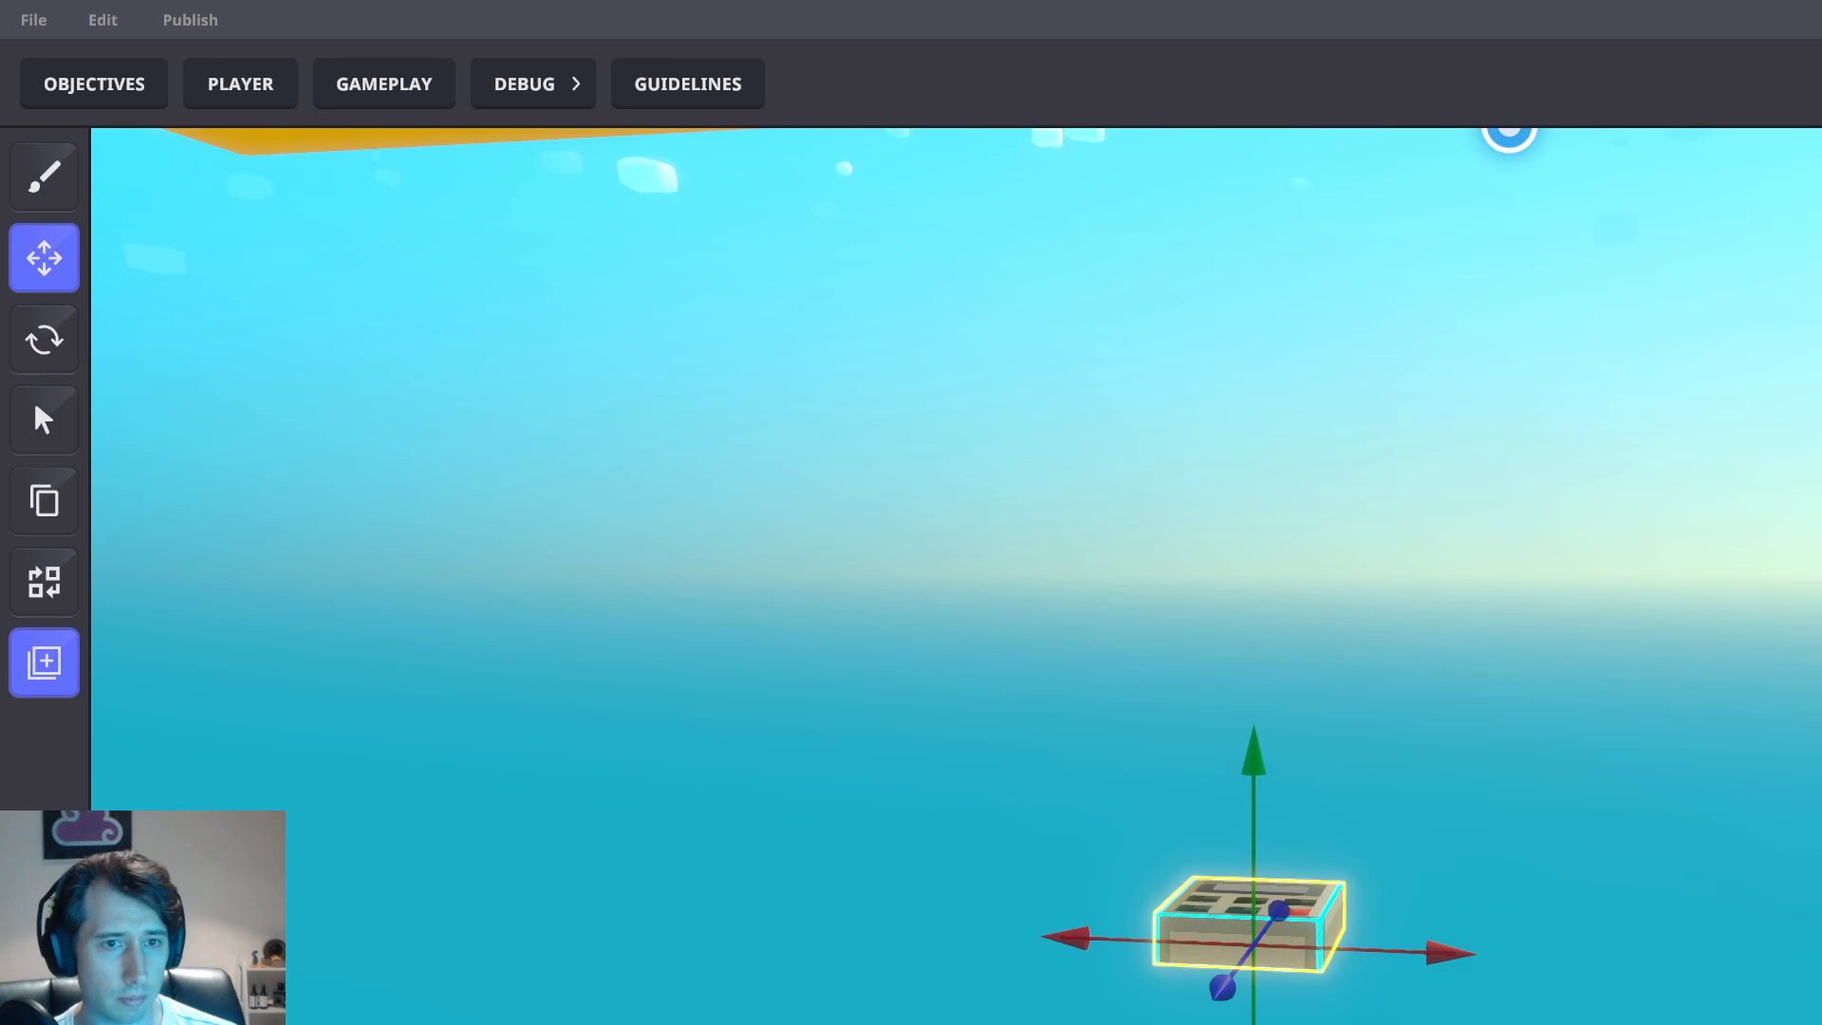
pyautogui.click(1813, 408)
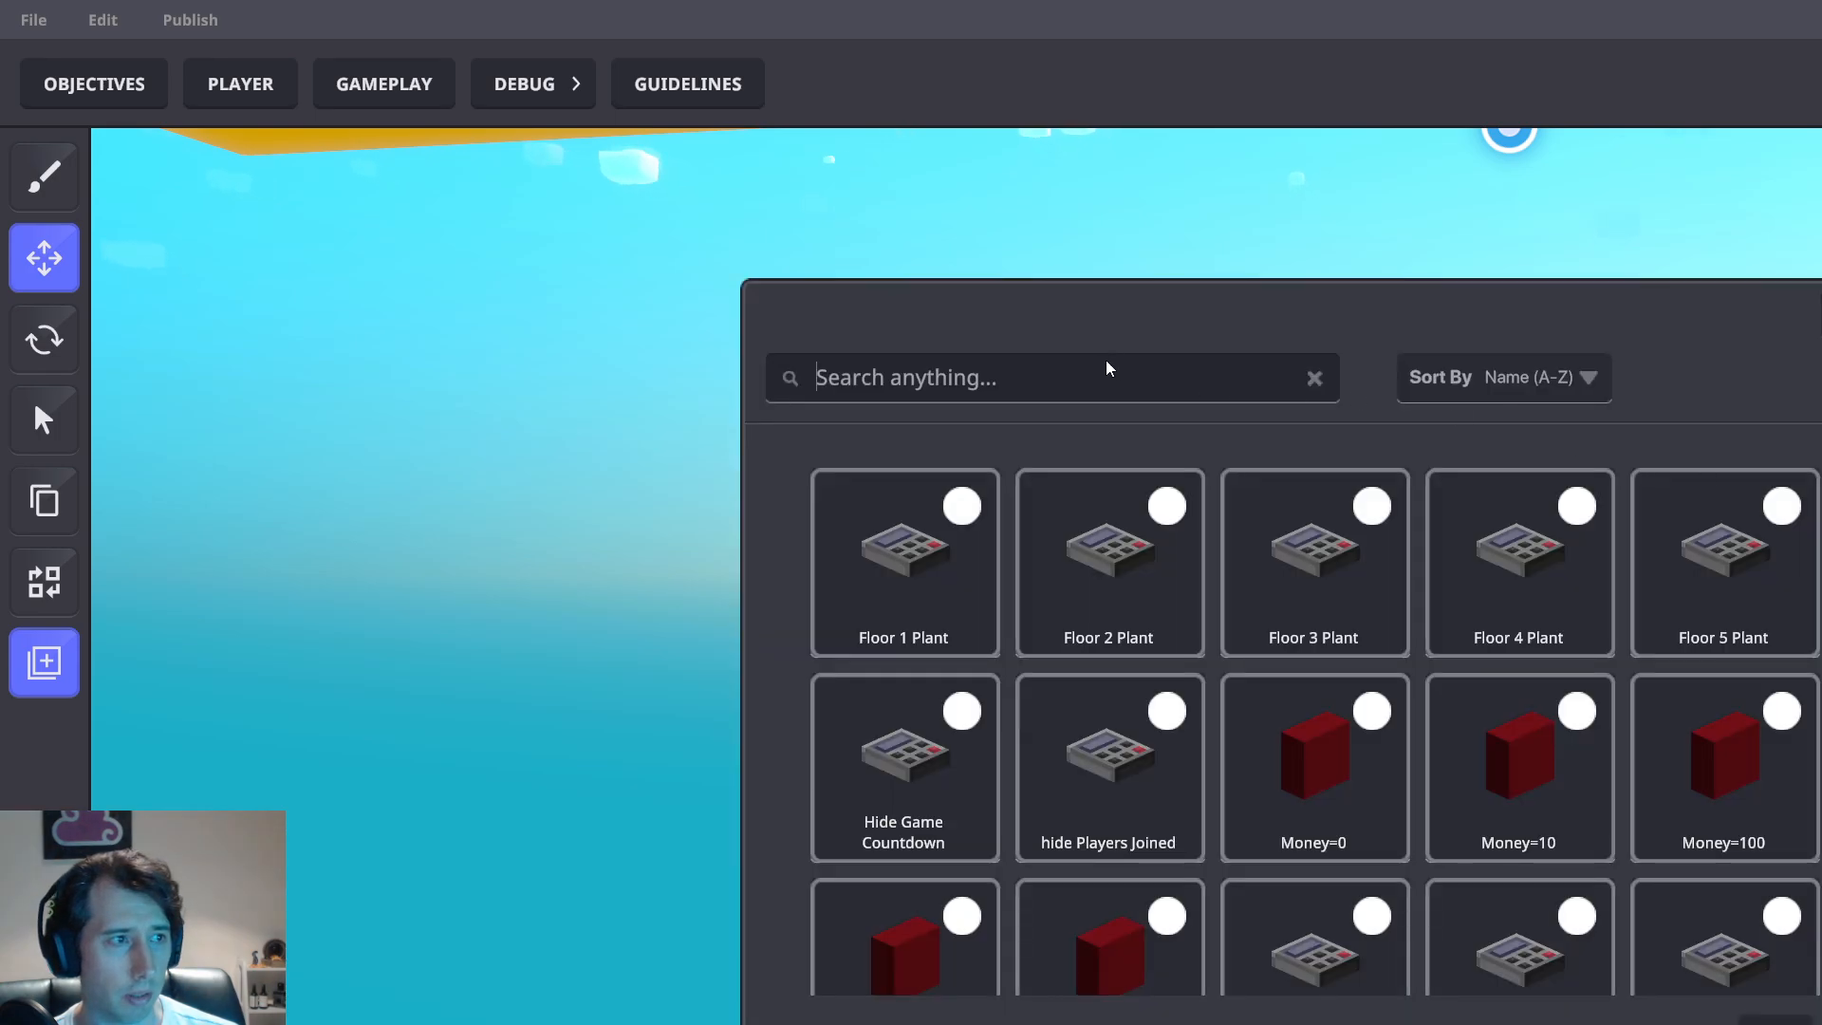
pyautogui.click(932, 566)
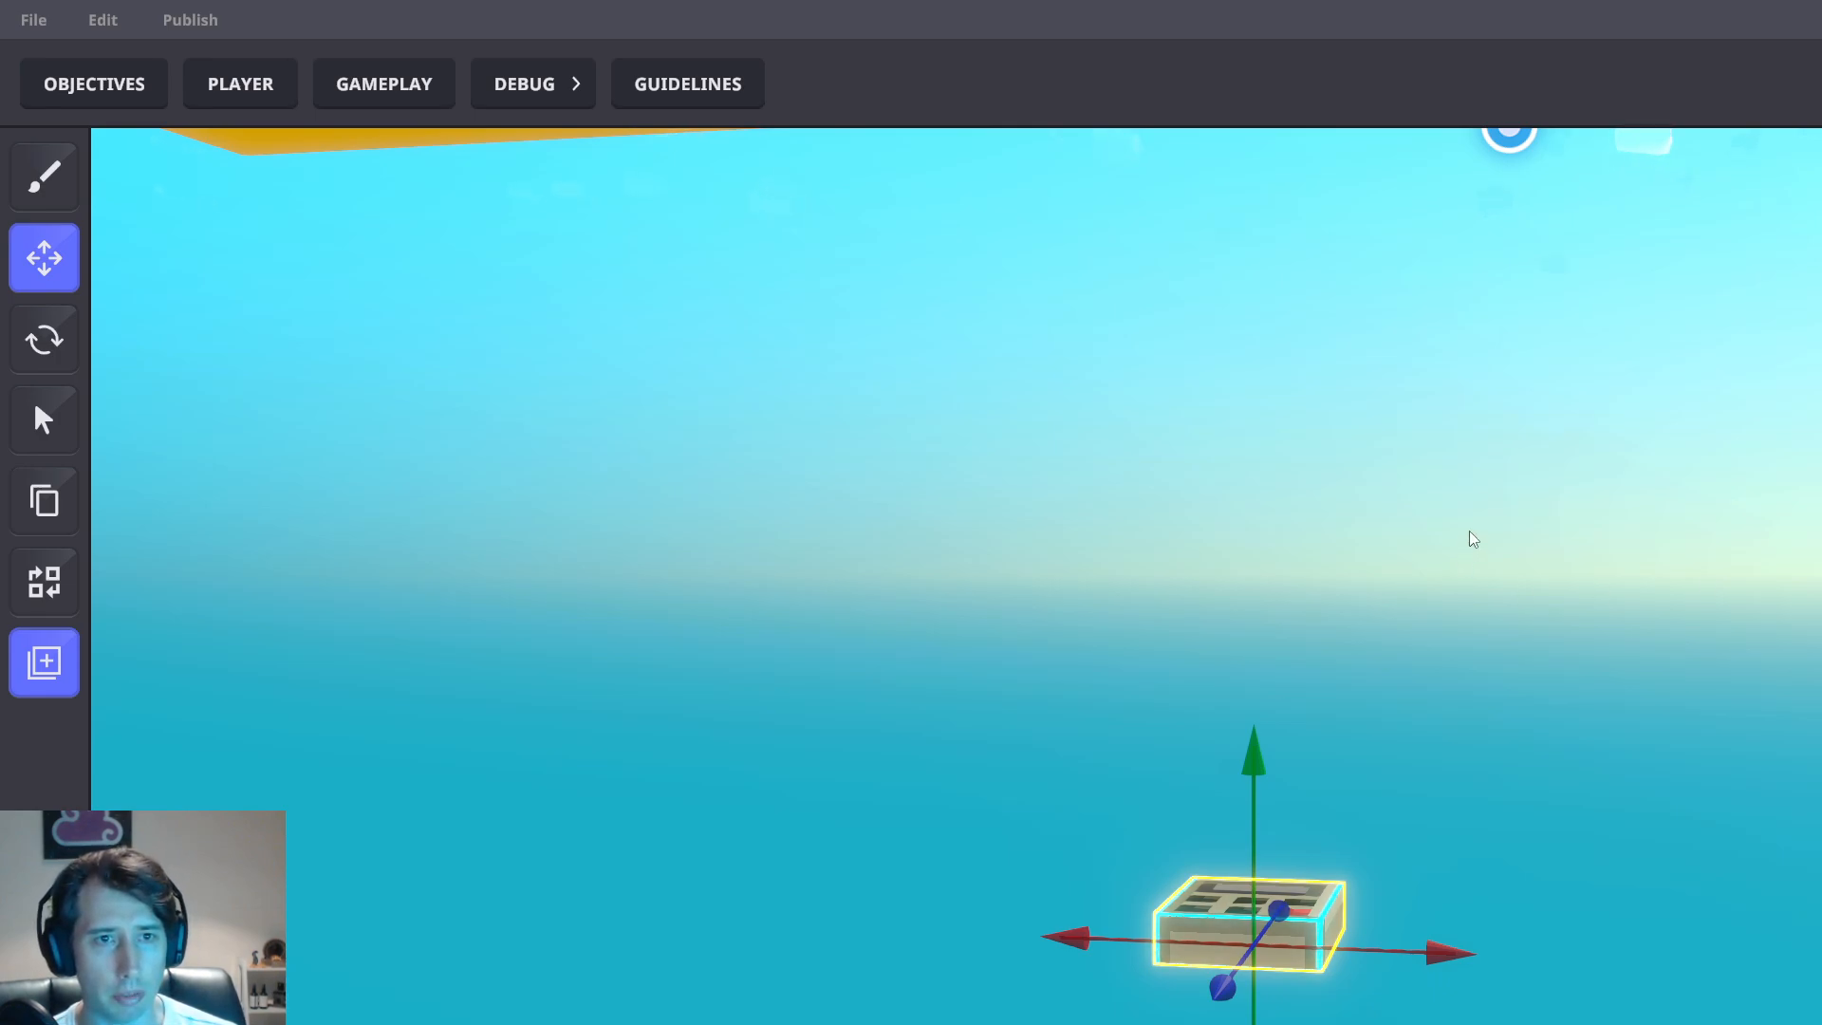
# Raise the asset spawner vertically toward the large yellow block
pyautogui.moveTo(1258, 767); pyautogui.dragTo(1257, 242)
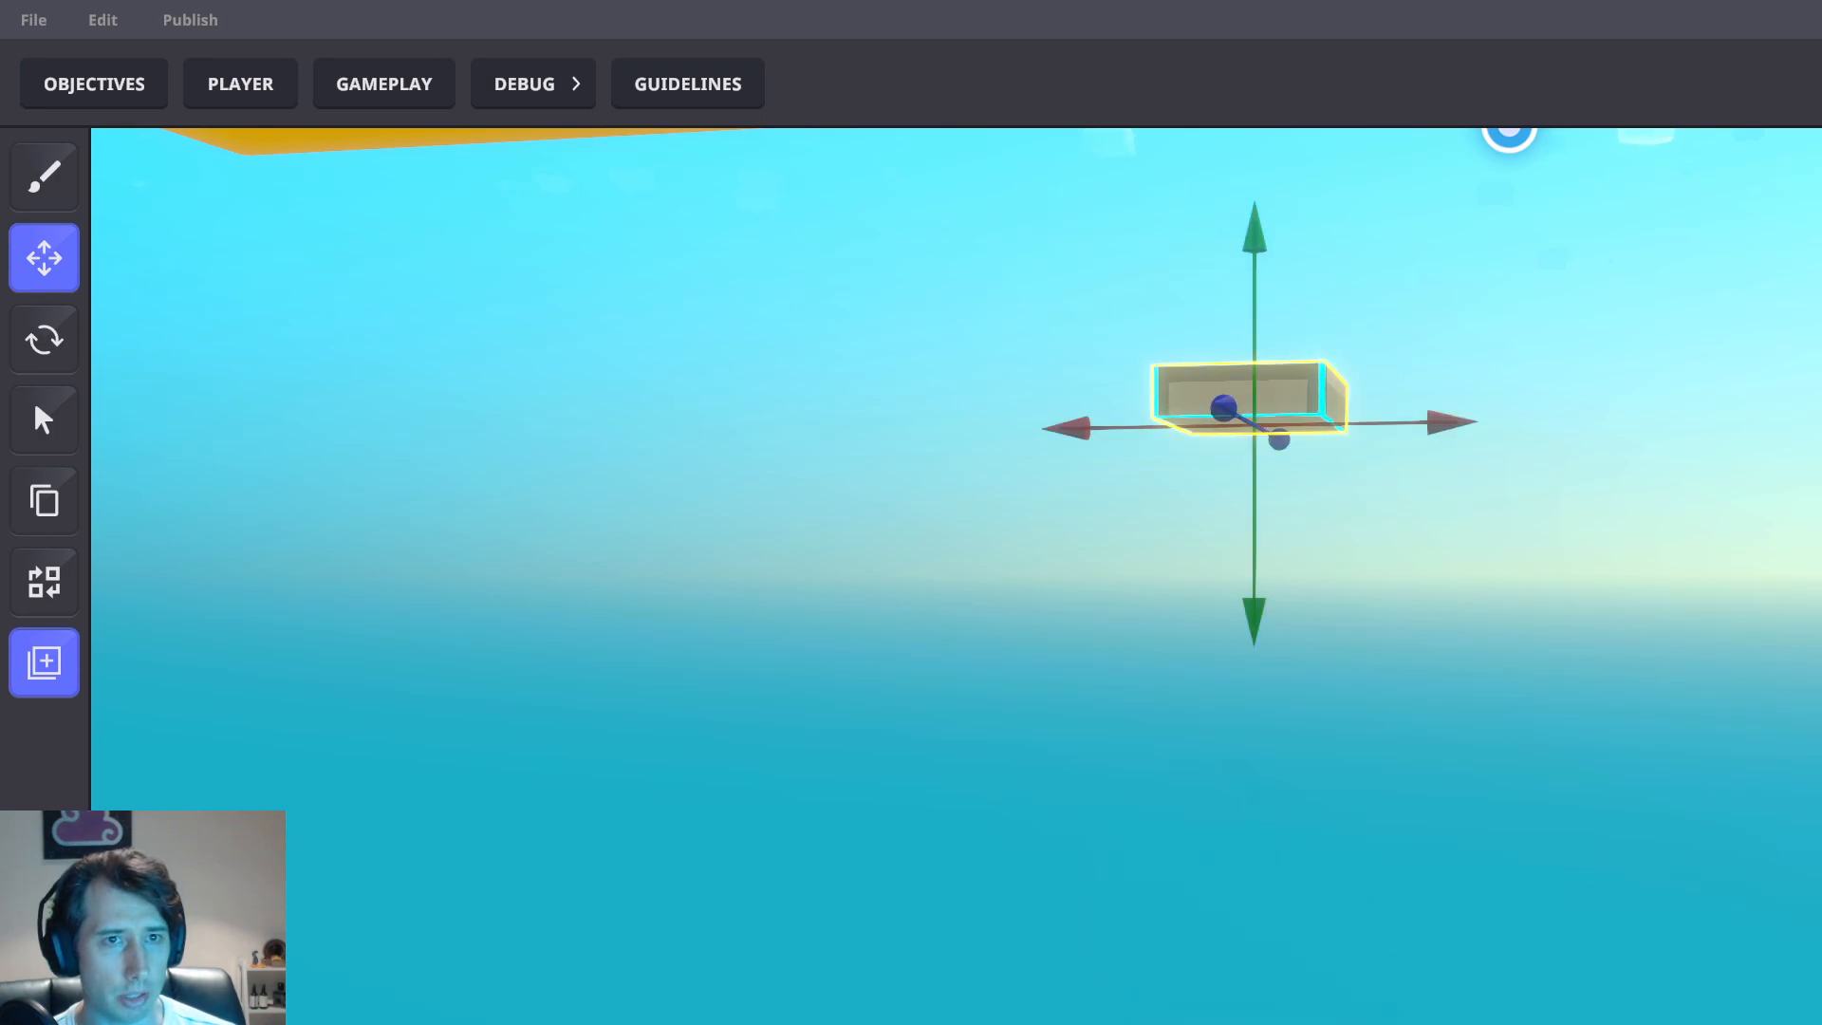
pyautogui.moveTo(1510, 549); pyautogui.dragTo(1506, 694, button='middle')
pyautogui.scroll(-3, 1497, 630)
pyautogui.moveTo(1497, 630)
pyautogui.mouseDown(button='middle')
pyautogui.moveTo(1508, 657)
pyautogui.moveTo(1485, 615)
pyautogui.mouseUp(button='middle')
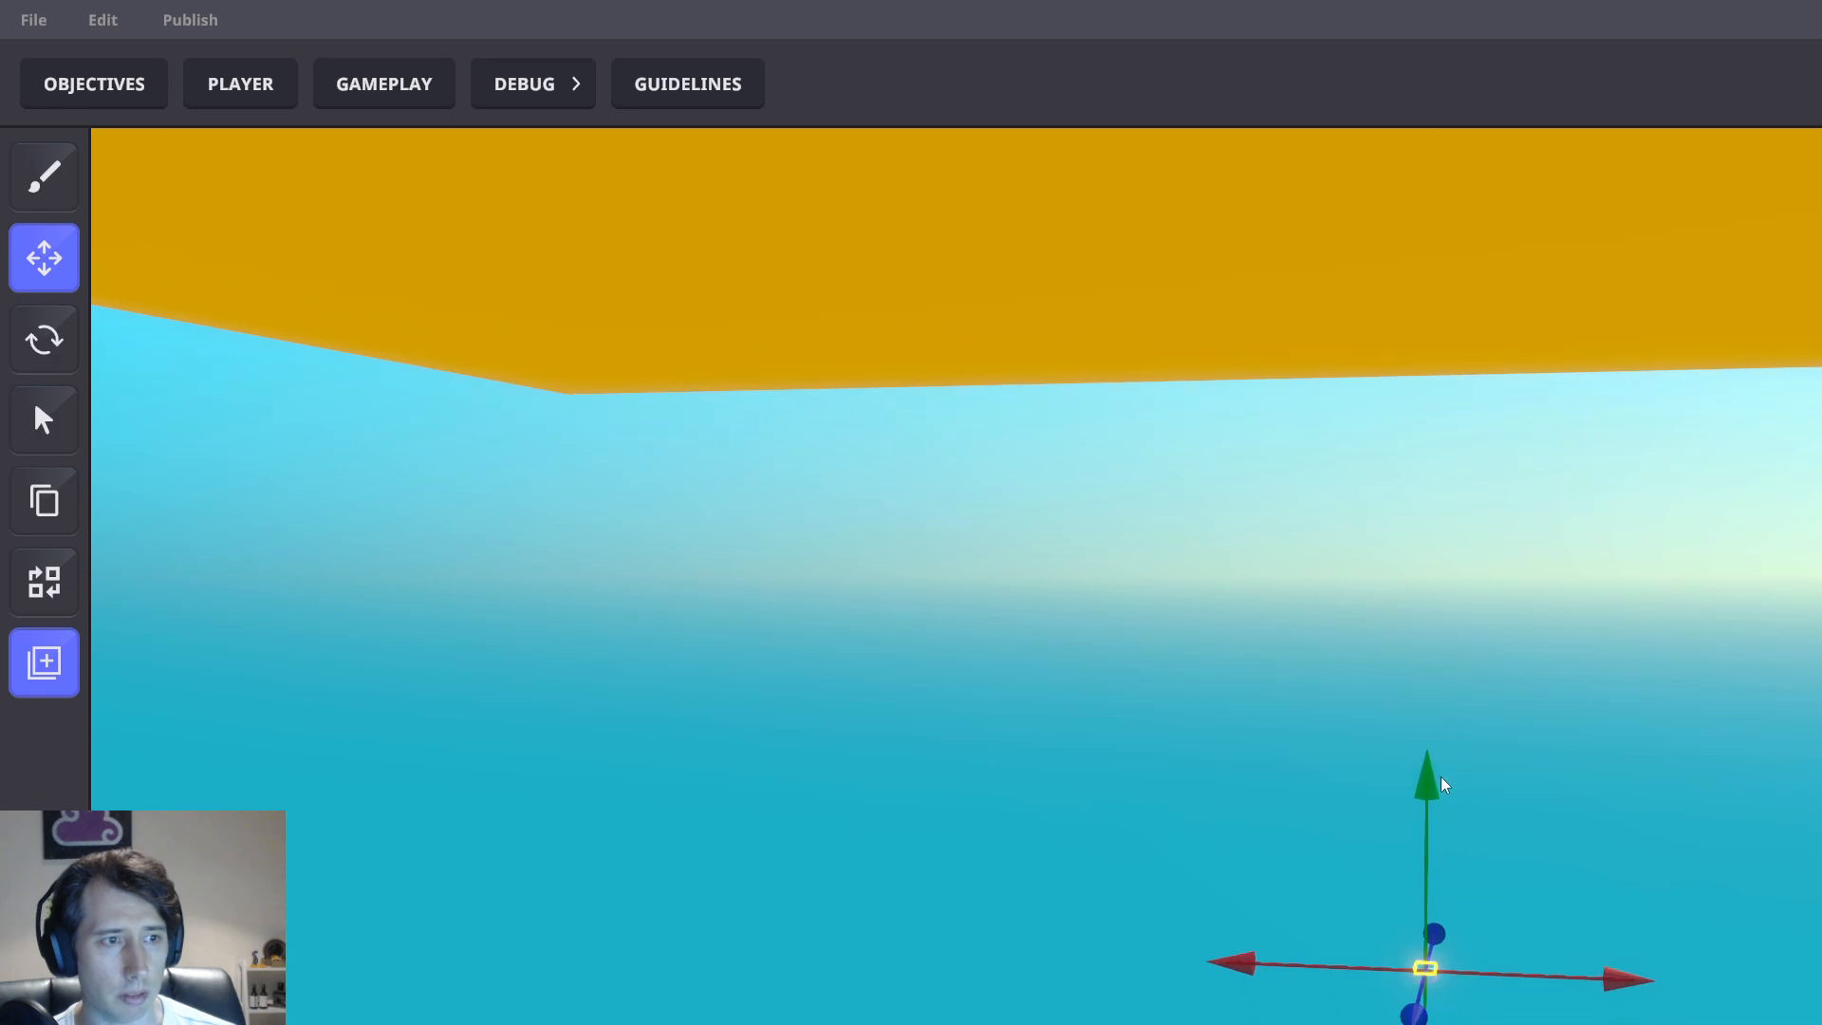
pyautogui.moveTo(1431, 776); pyautogui.dragTo(1421, 195)
pyautogui.click(1039, 1023)
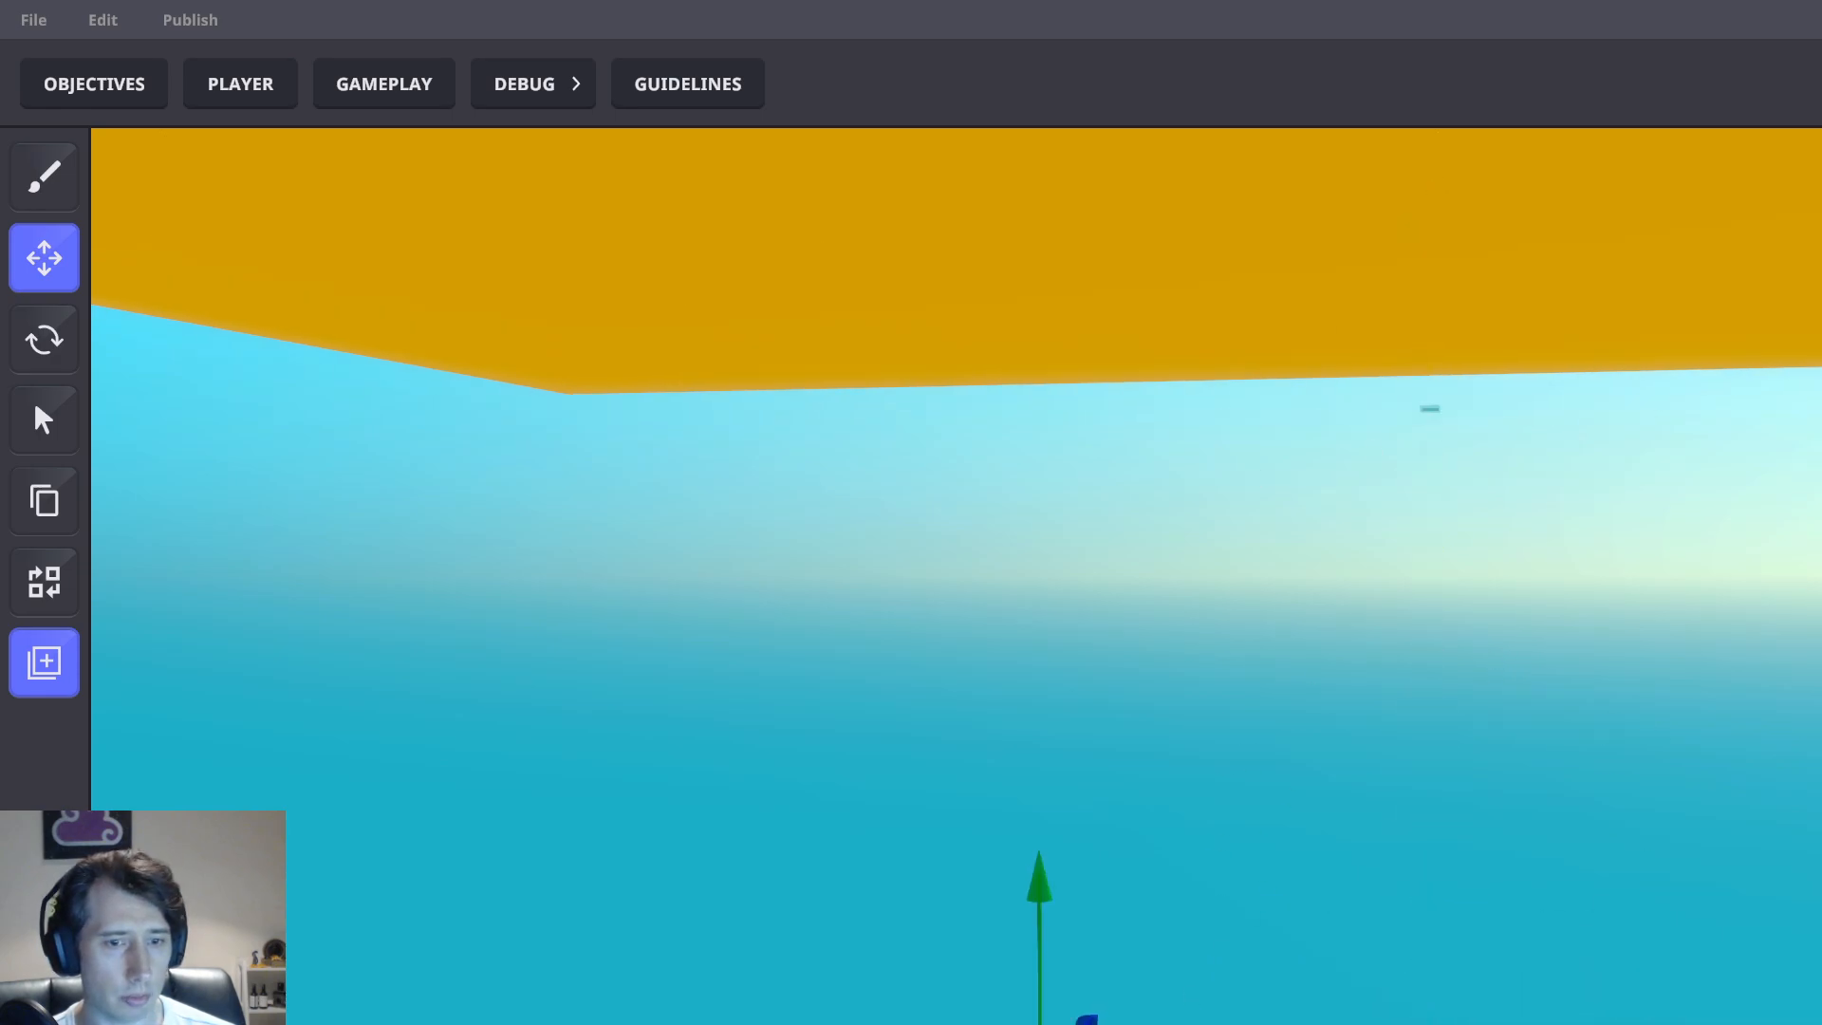
# Examine the objects around the large yellow block to locate the asset spawner and the floor controller objects
pyautogui.moveTo(1516, 655); pyautogui.dragTo(1439, 759, button='middle')
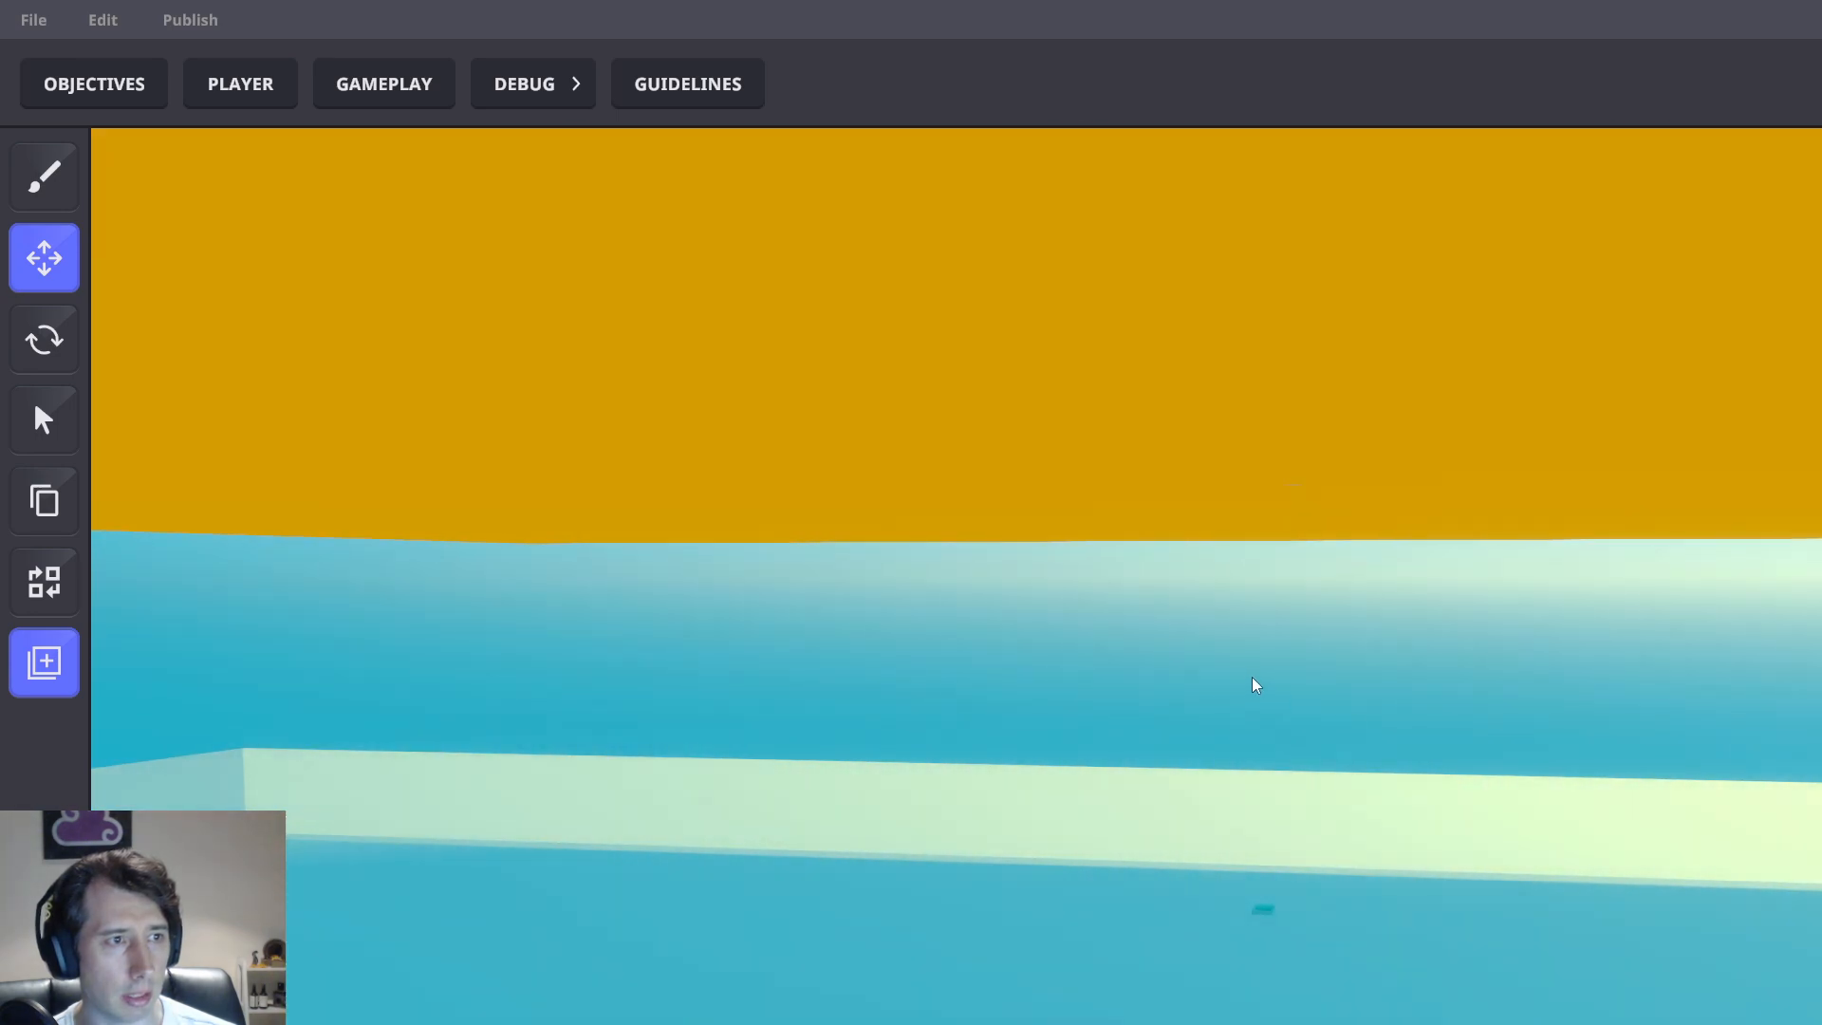
pyautogui.scroll(2, 1252, 676)
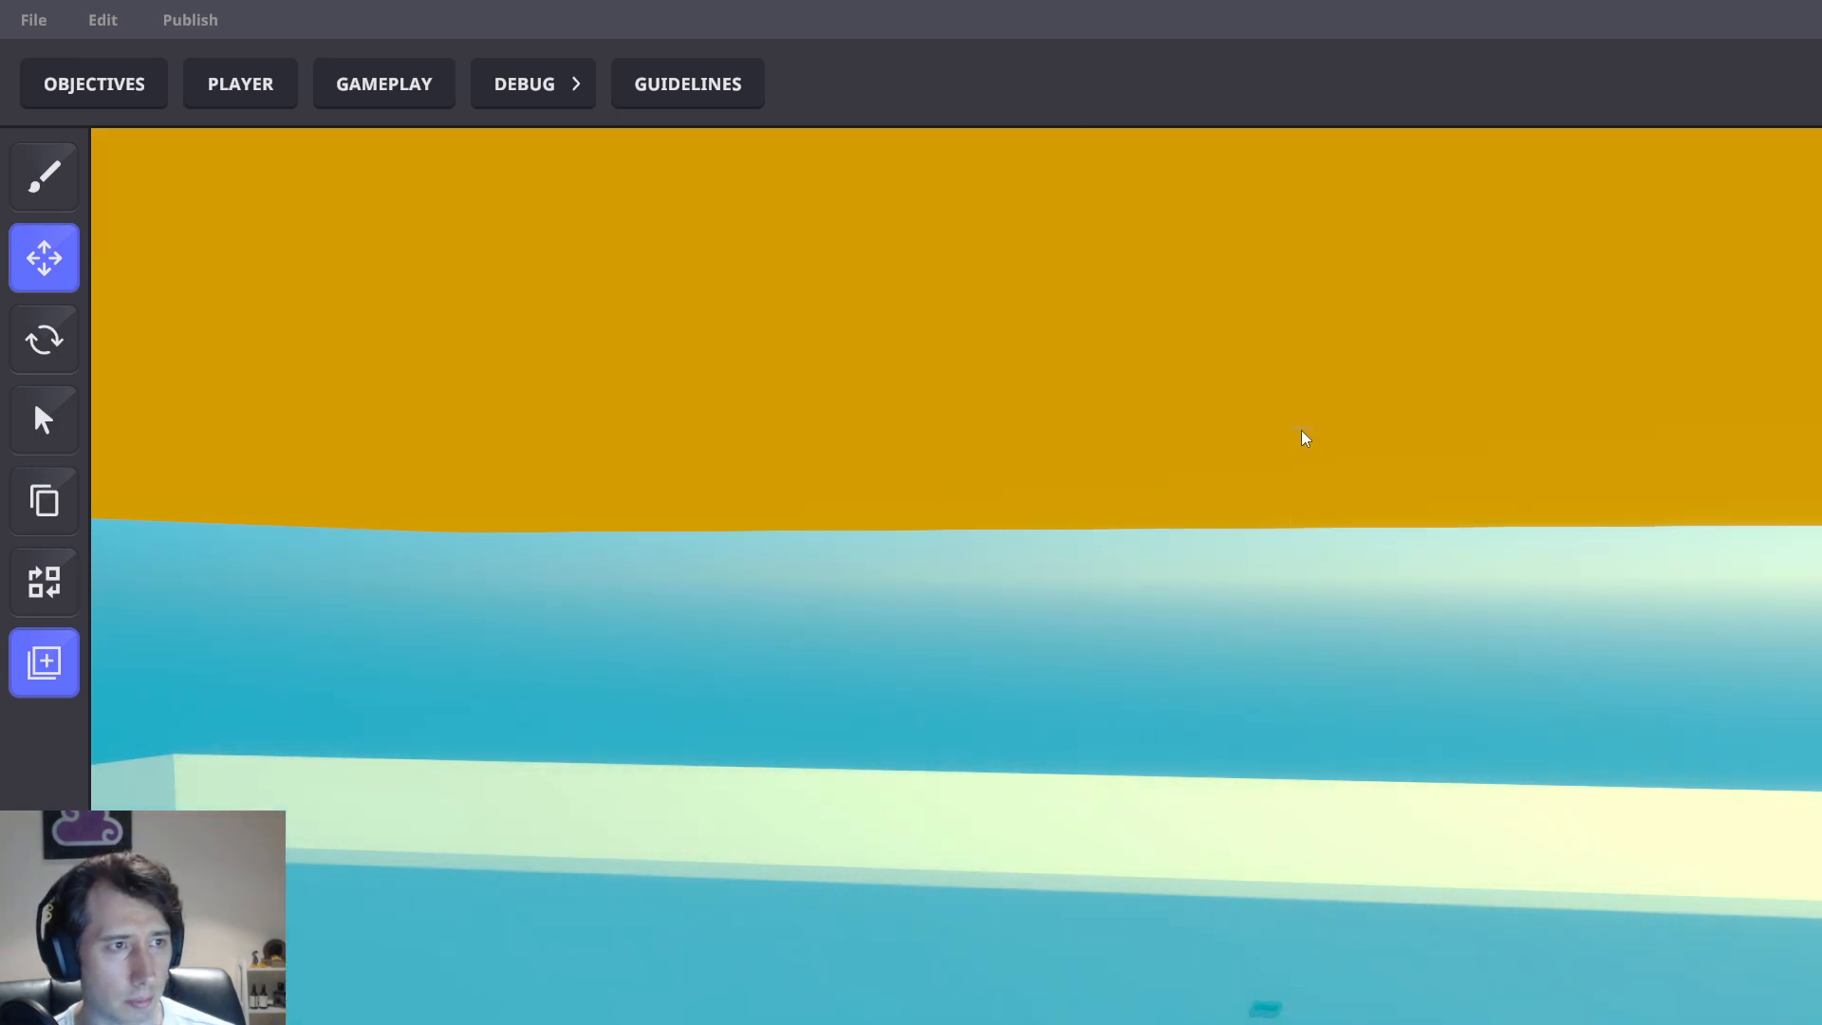
pyautogui.click(1304, 436)
pyautogui.scroll(3, 1312, 481)
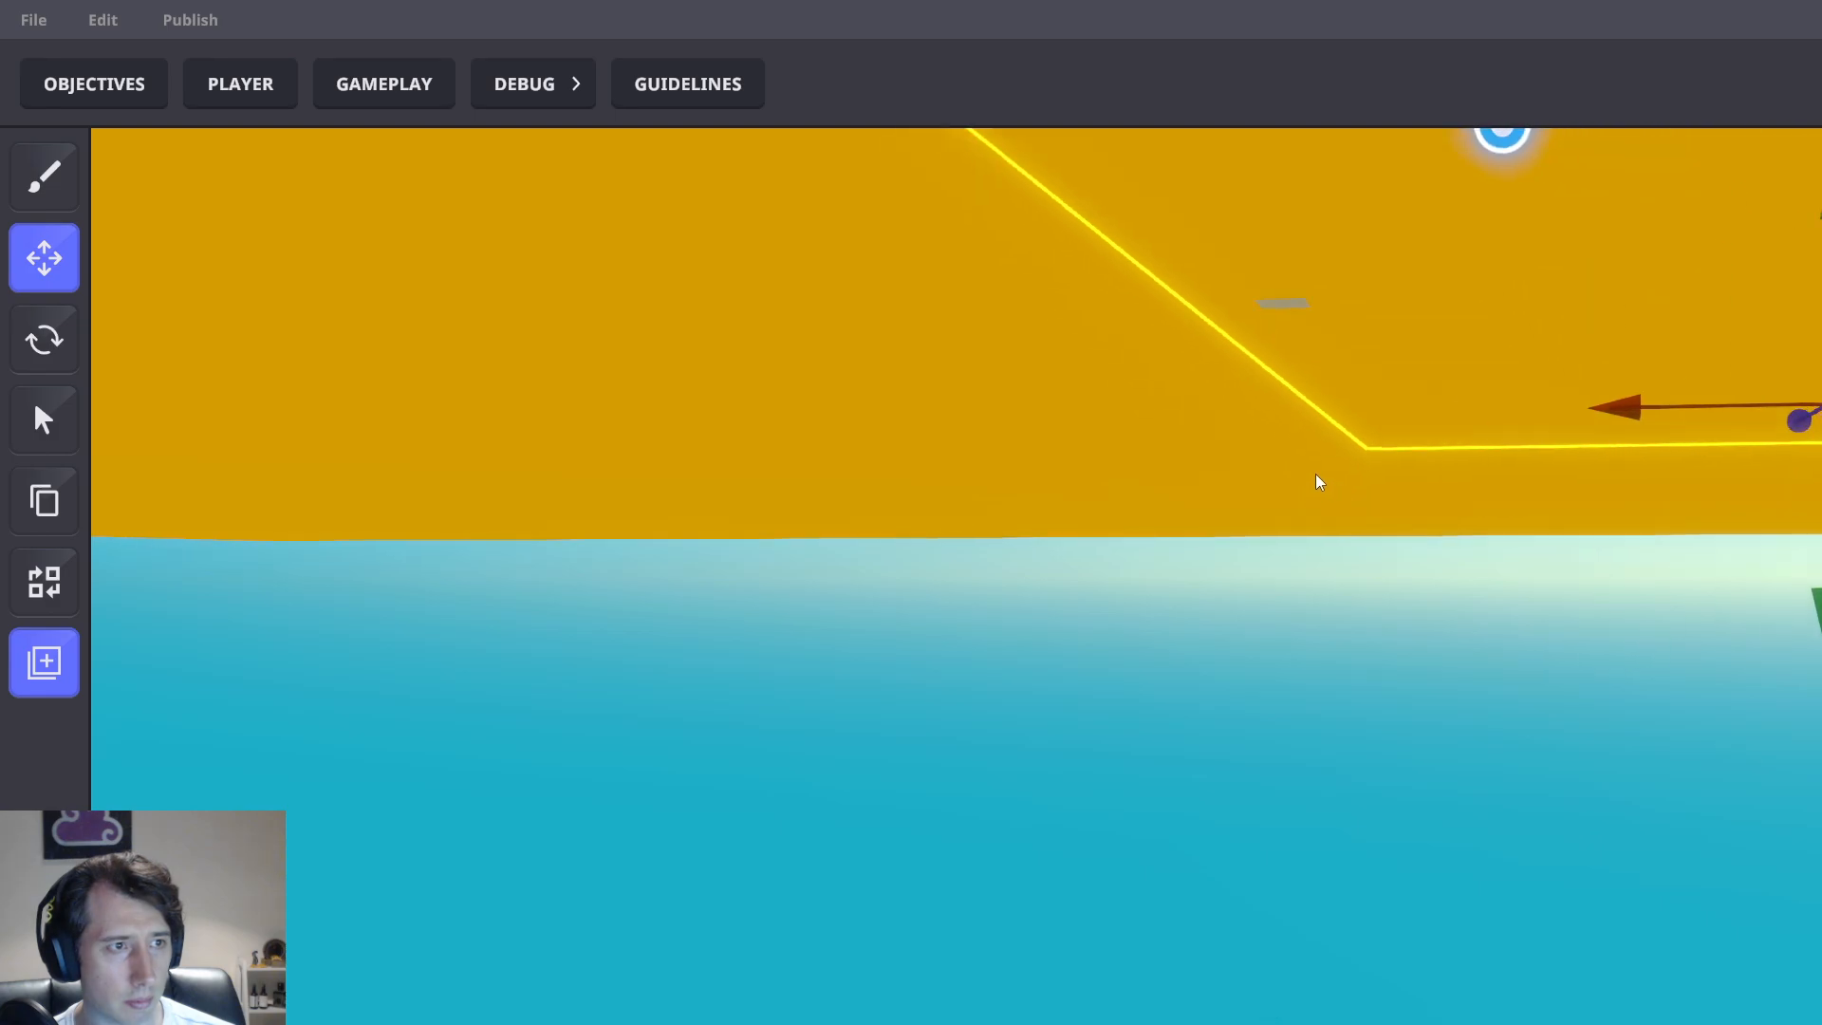
pyautogui.click(1185, 257)
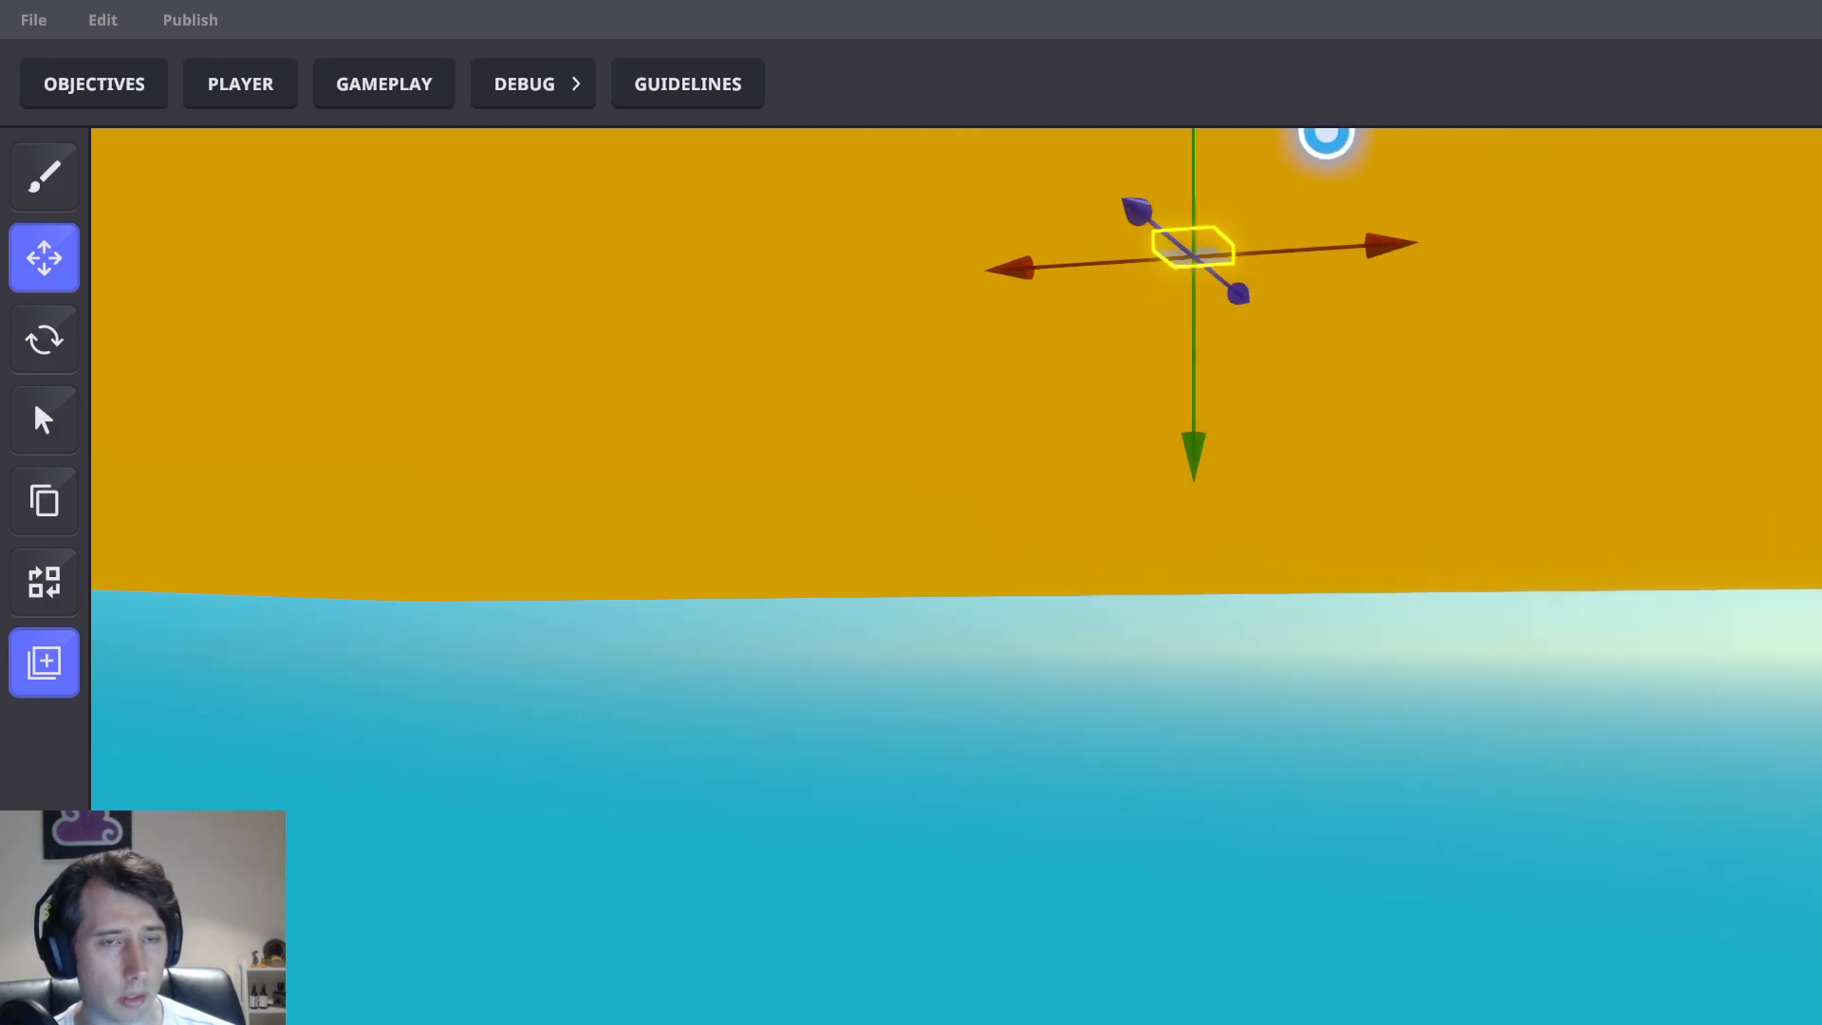
pyautogui.scroll(-3, 1522, 818)
pyautogui.moveTo(1523, 818); pyautogui.dragTo(1547, 717, button='middle')
pyautogui.moveTo(1497, 728); pyautogui.dragTo(1663, 818)
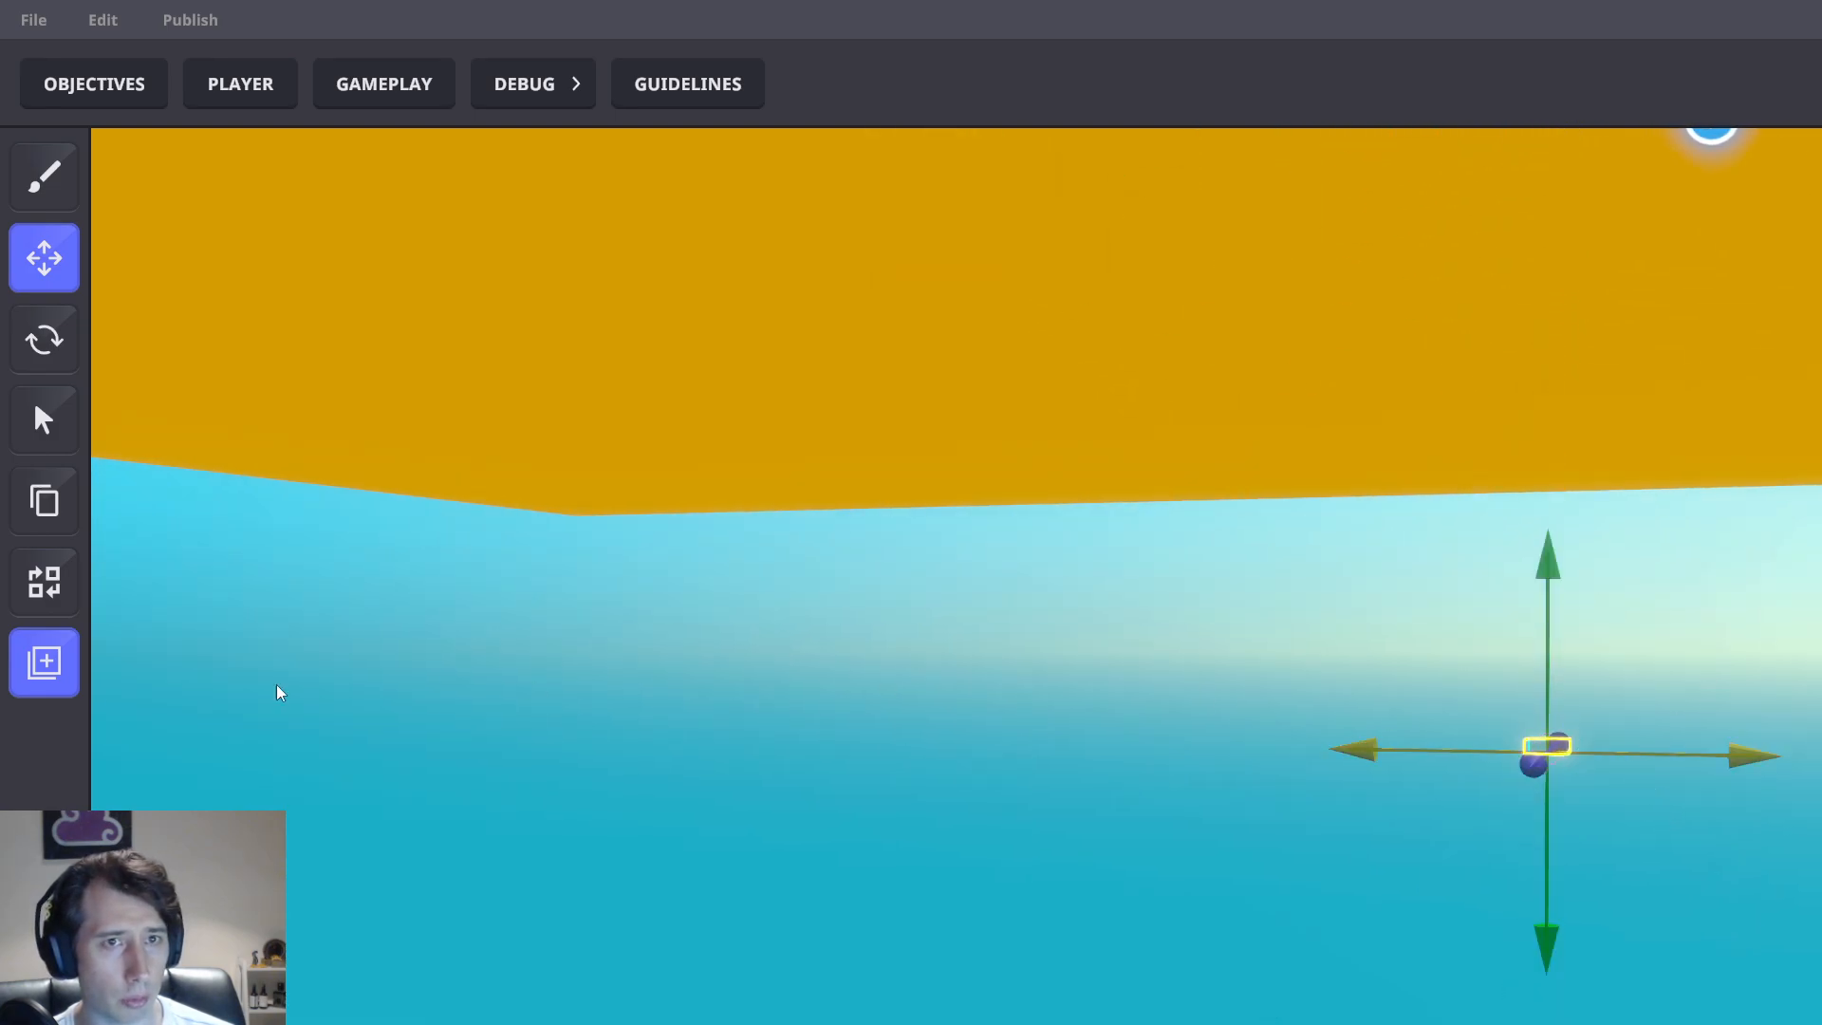
# Show the object hierarchy and filter it by "Floor 1" to list both Floor 1 Plant and Floor 1 AS
pyautogui.click(44, 902)
pyautogui.click(277, 258)
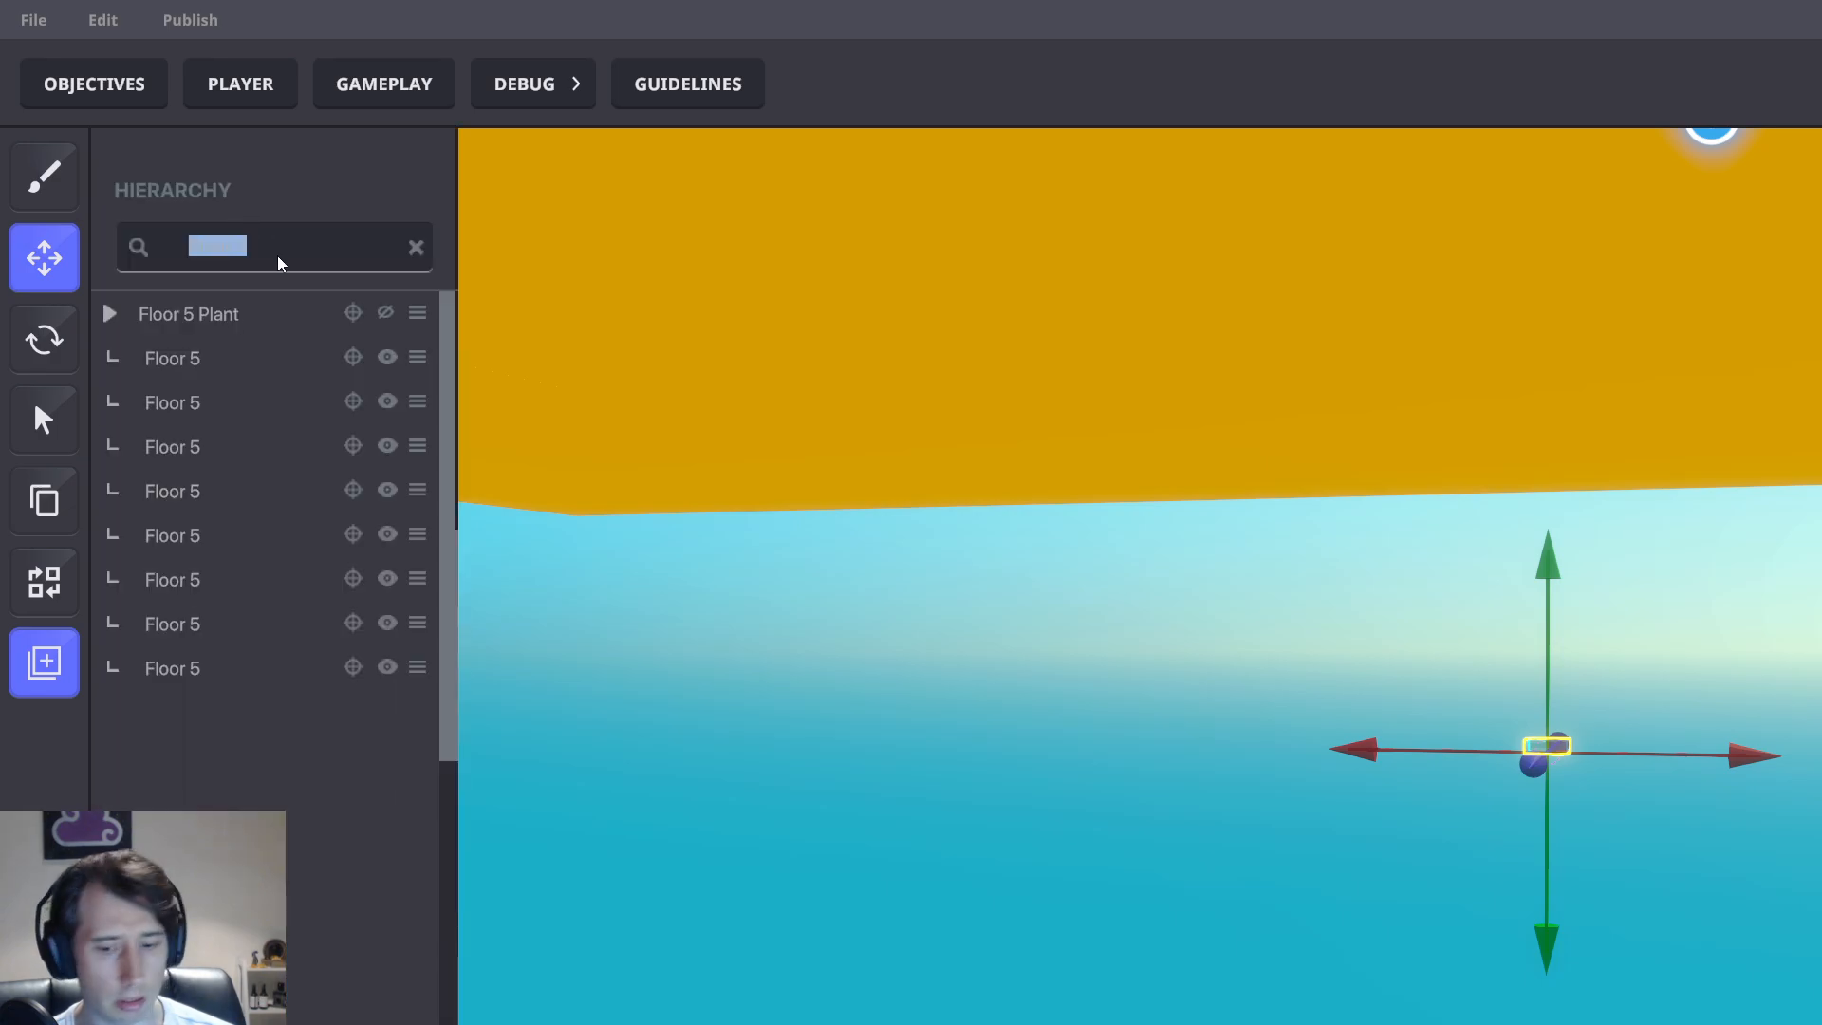
pyautogui.write('Floor 1')
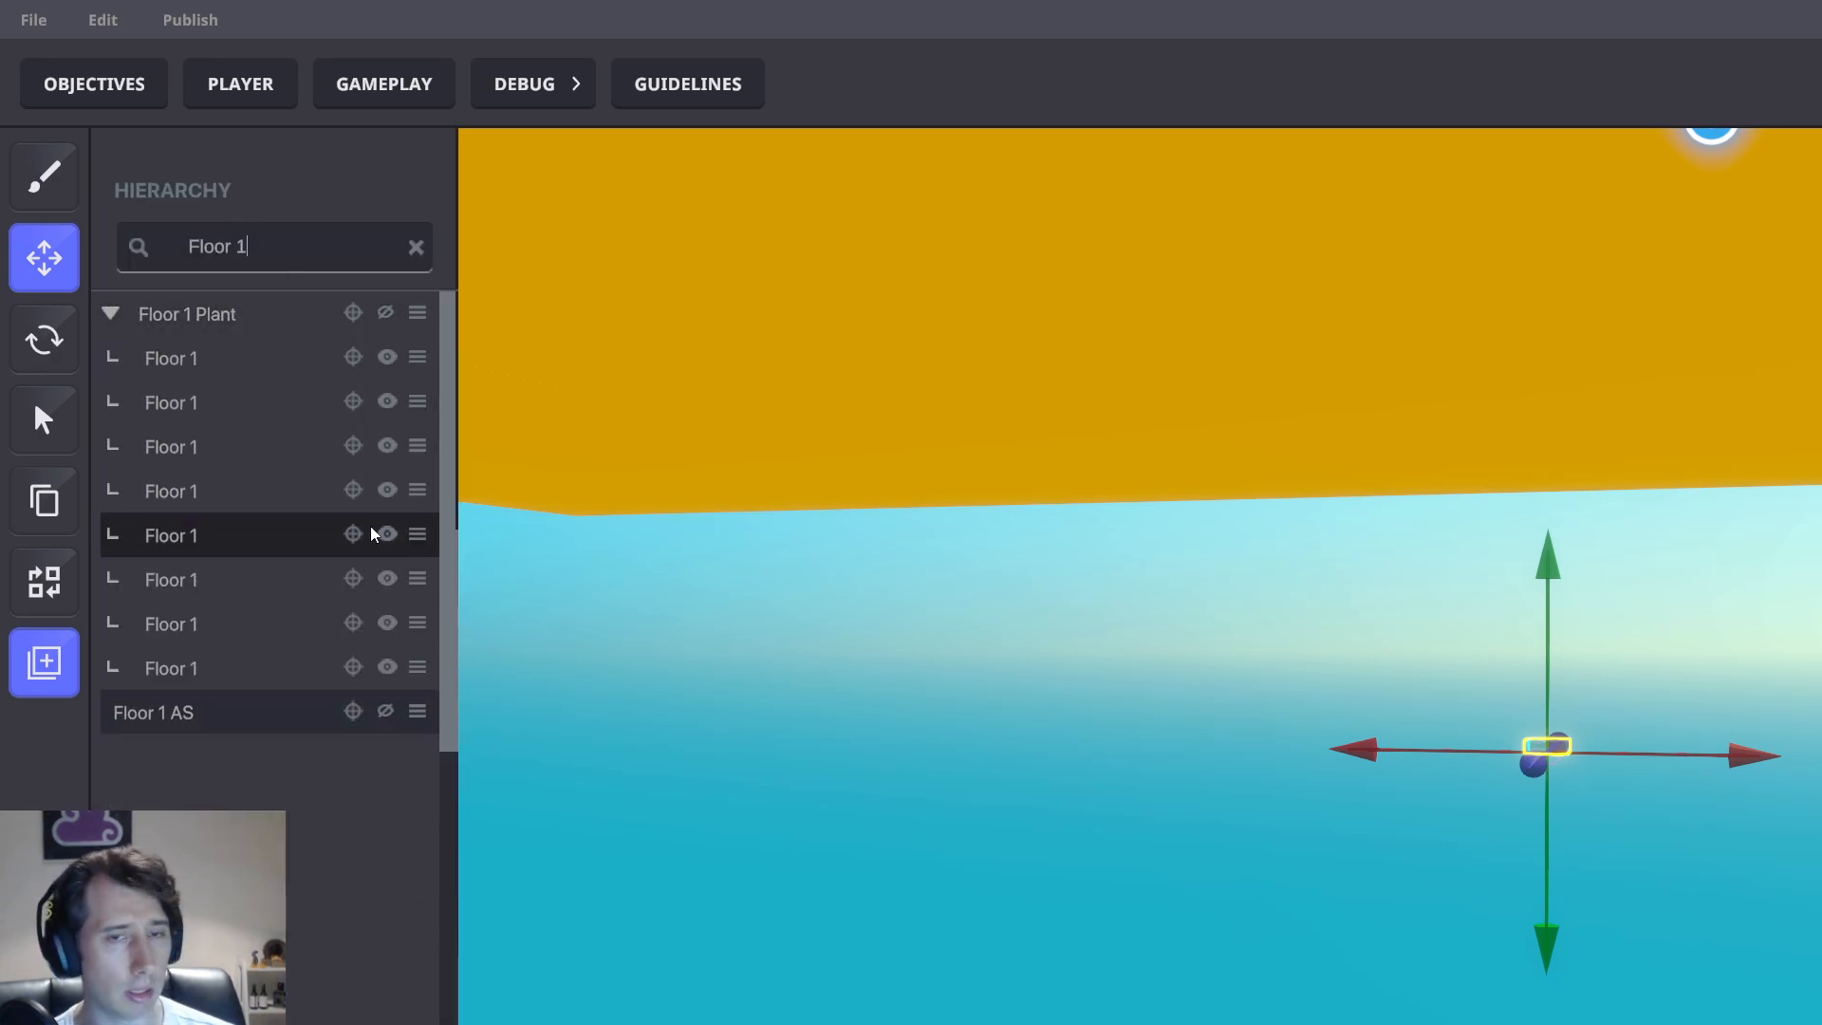
pyautogui.moveTo(1199, 634); pyautogui.dragTo(1278, 526, button='middle')
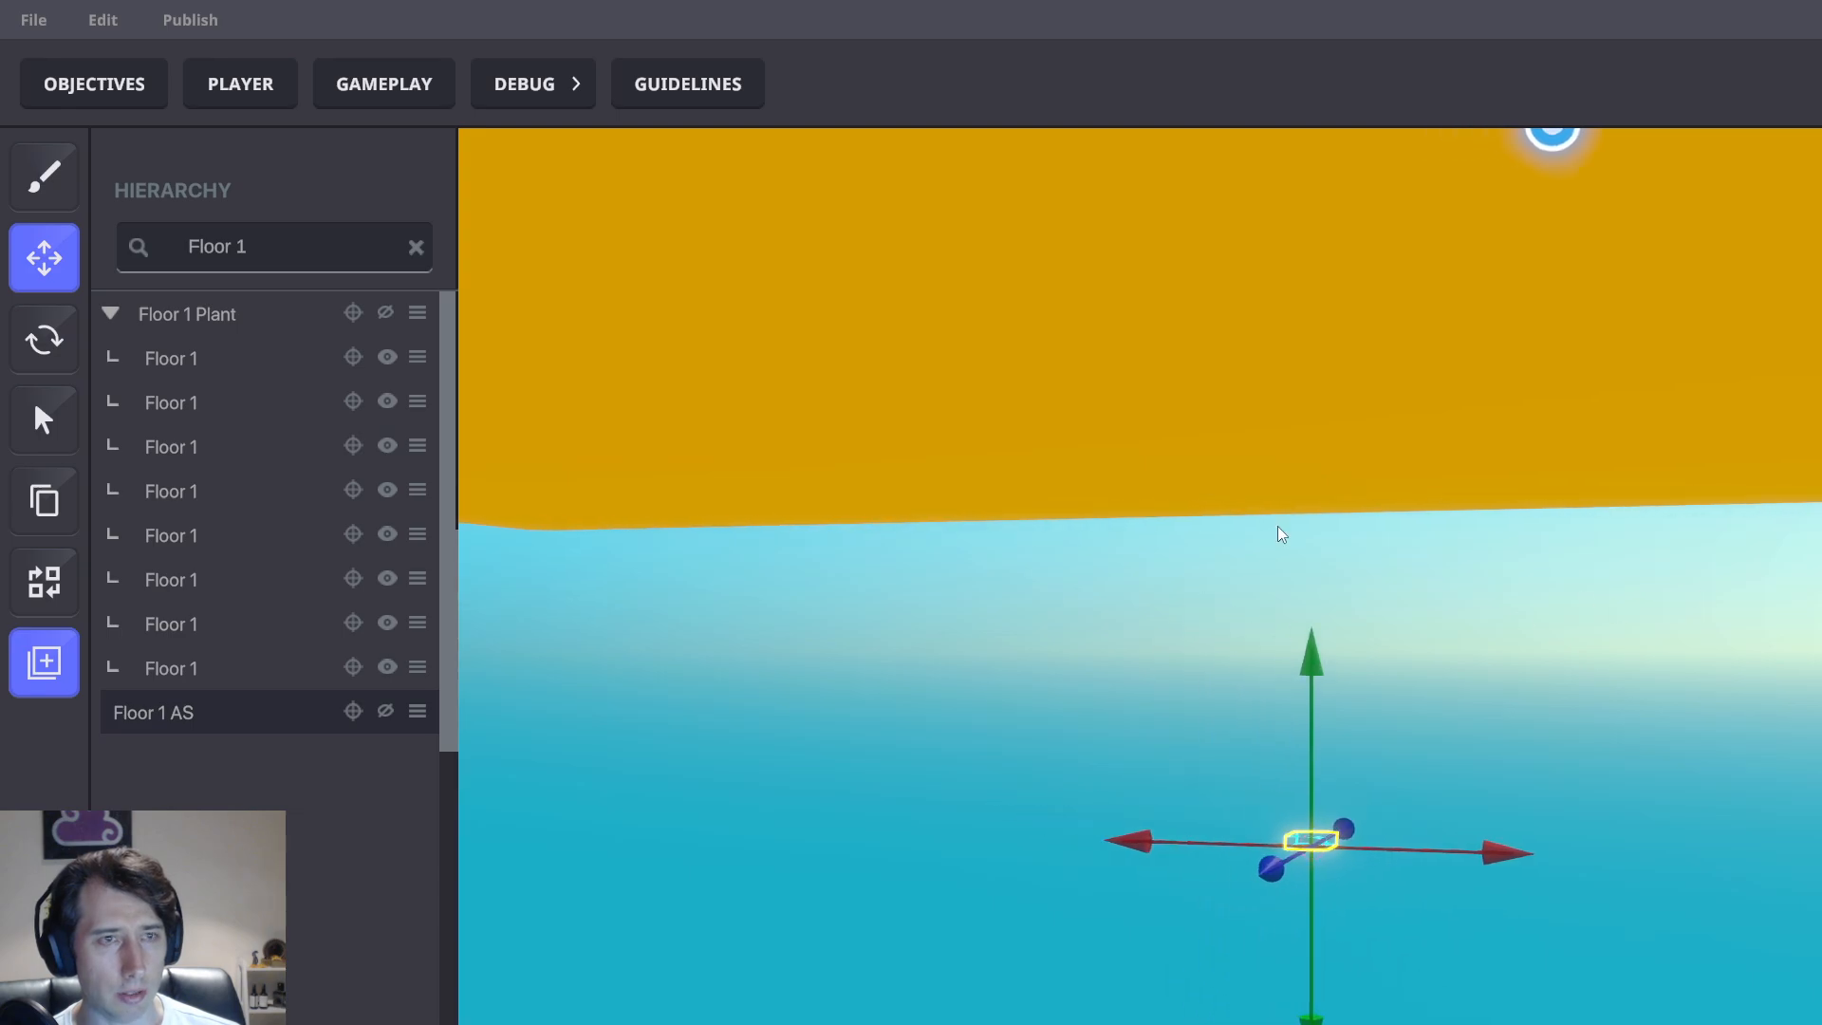
# Set the position coordinates of the Floor 1 AS object to match those of the Floor 1 Plant object
pyautogui.click(212, 315)
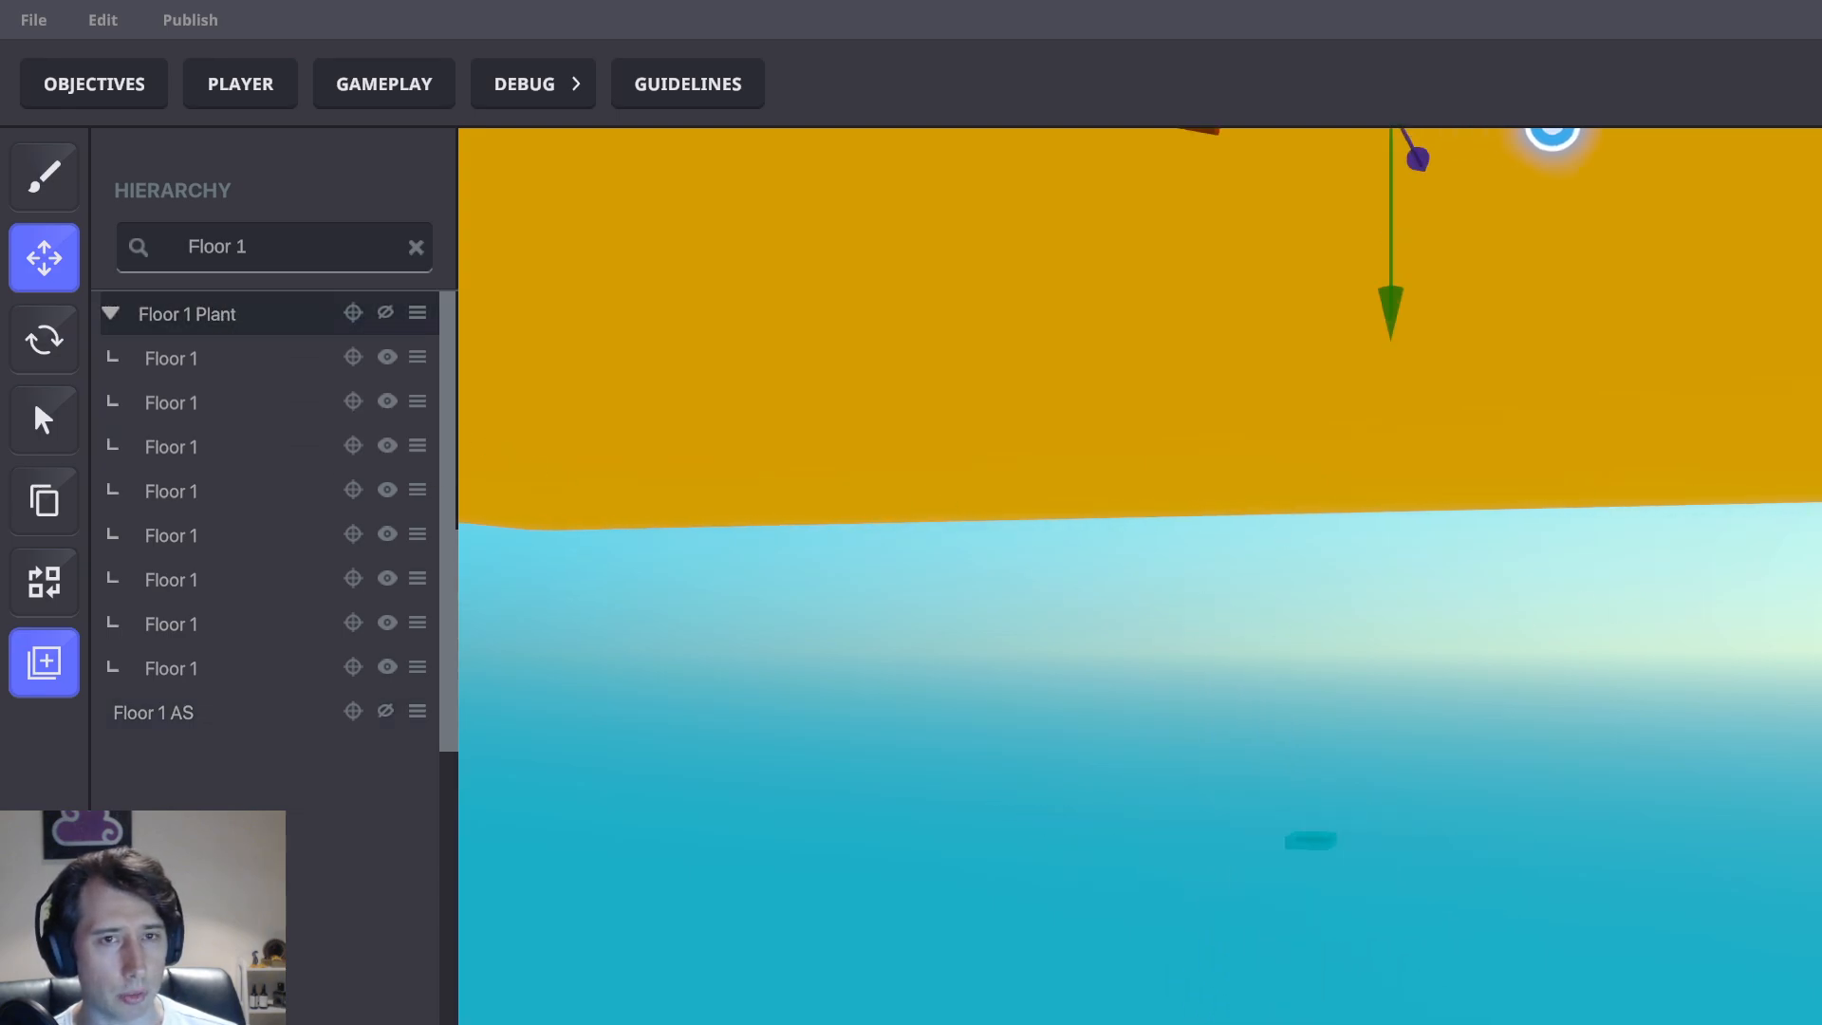
pyautogui.click(197, 713)
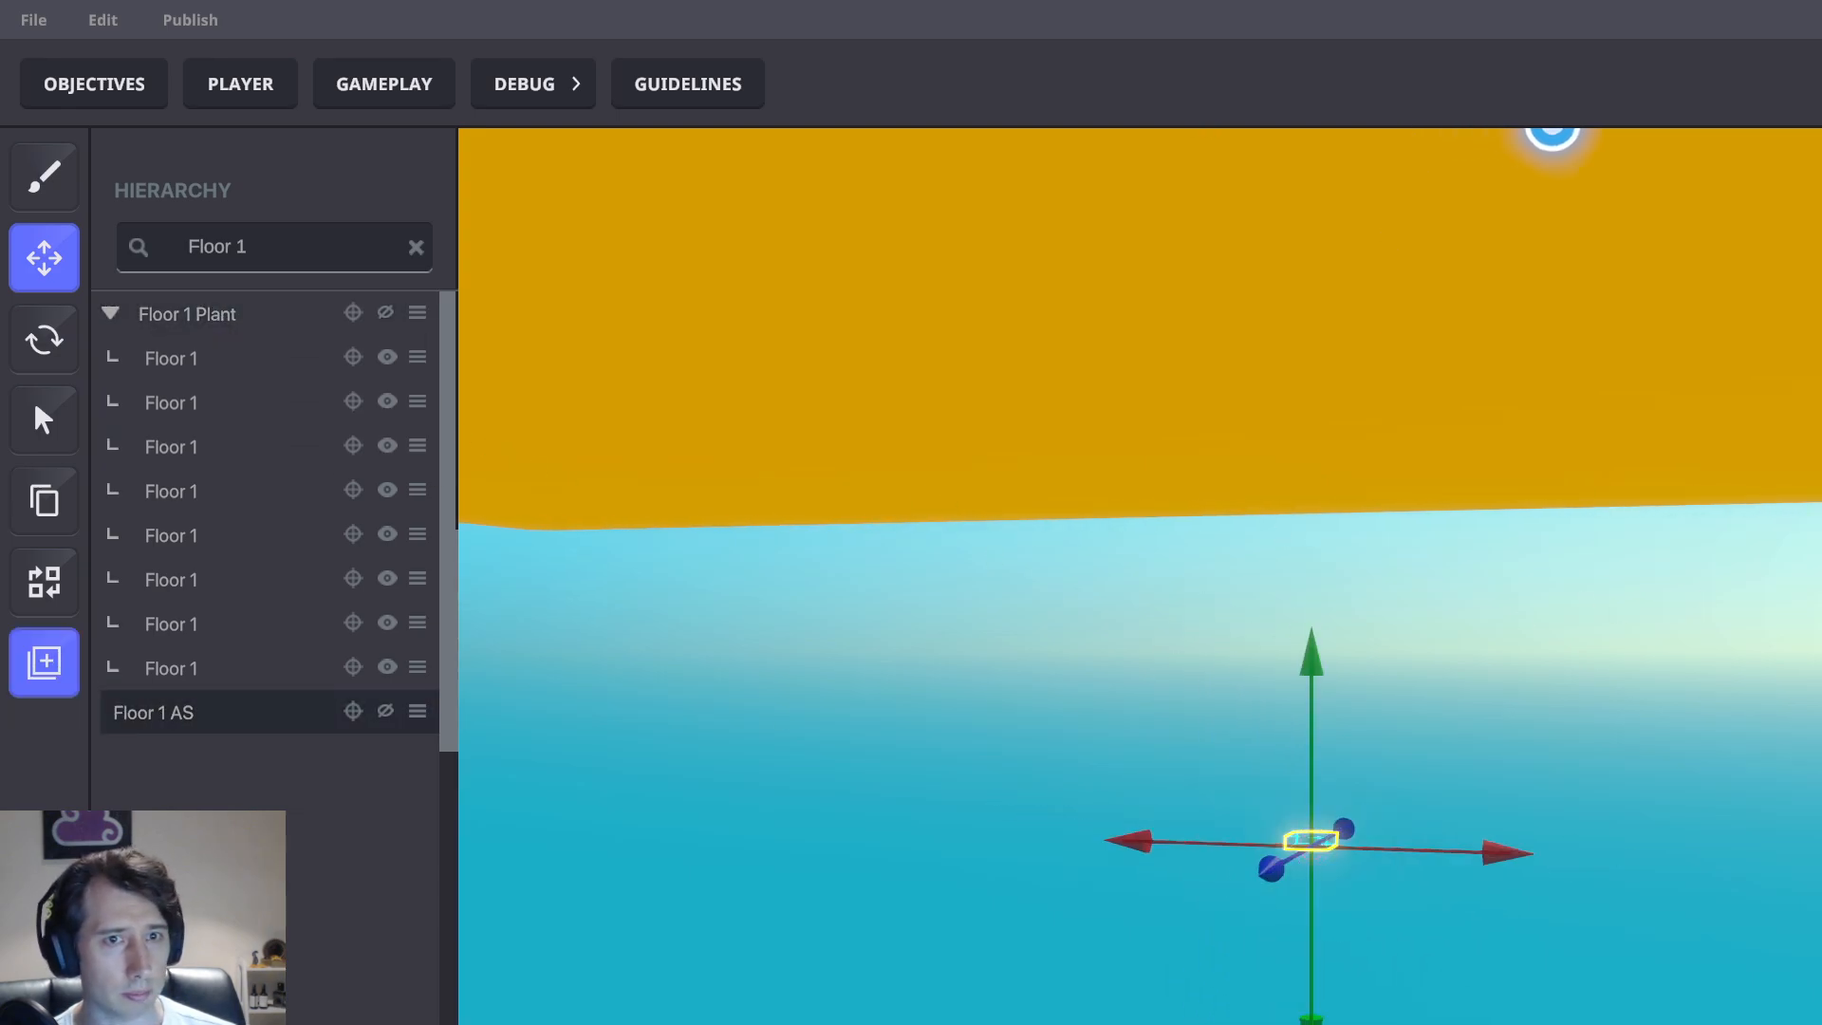
pyautogui.press('BackSpace')
pyautogui.write('1')
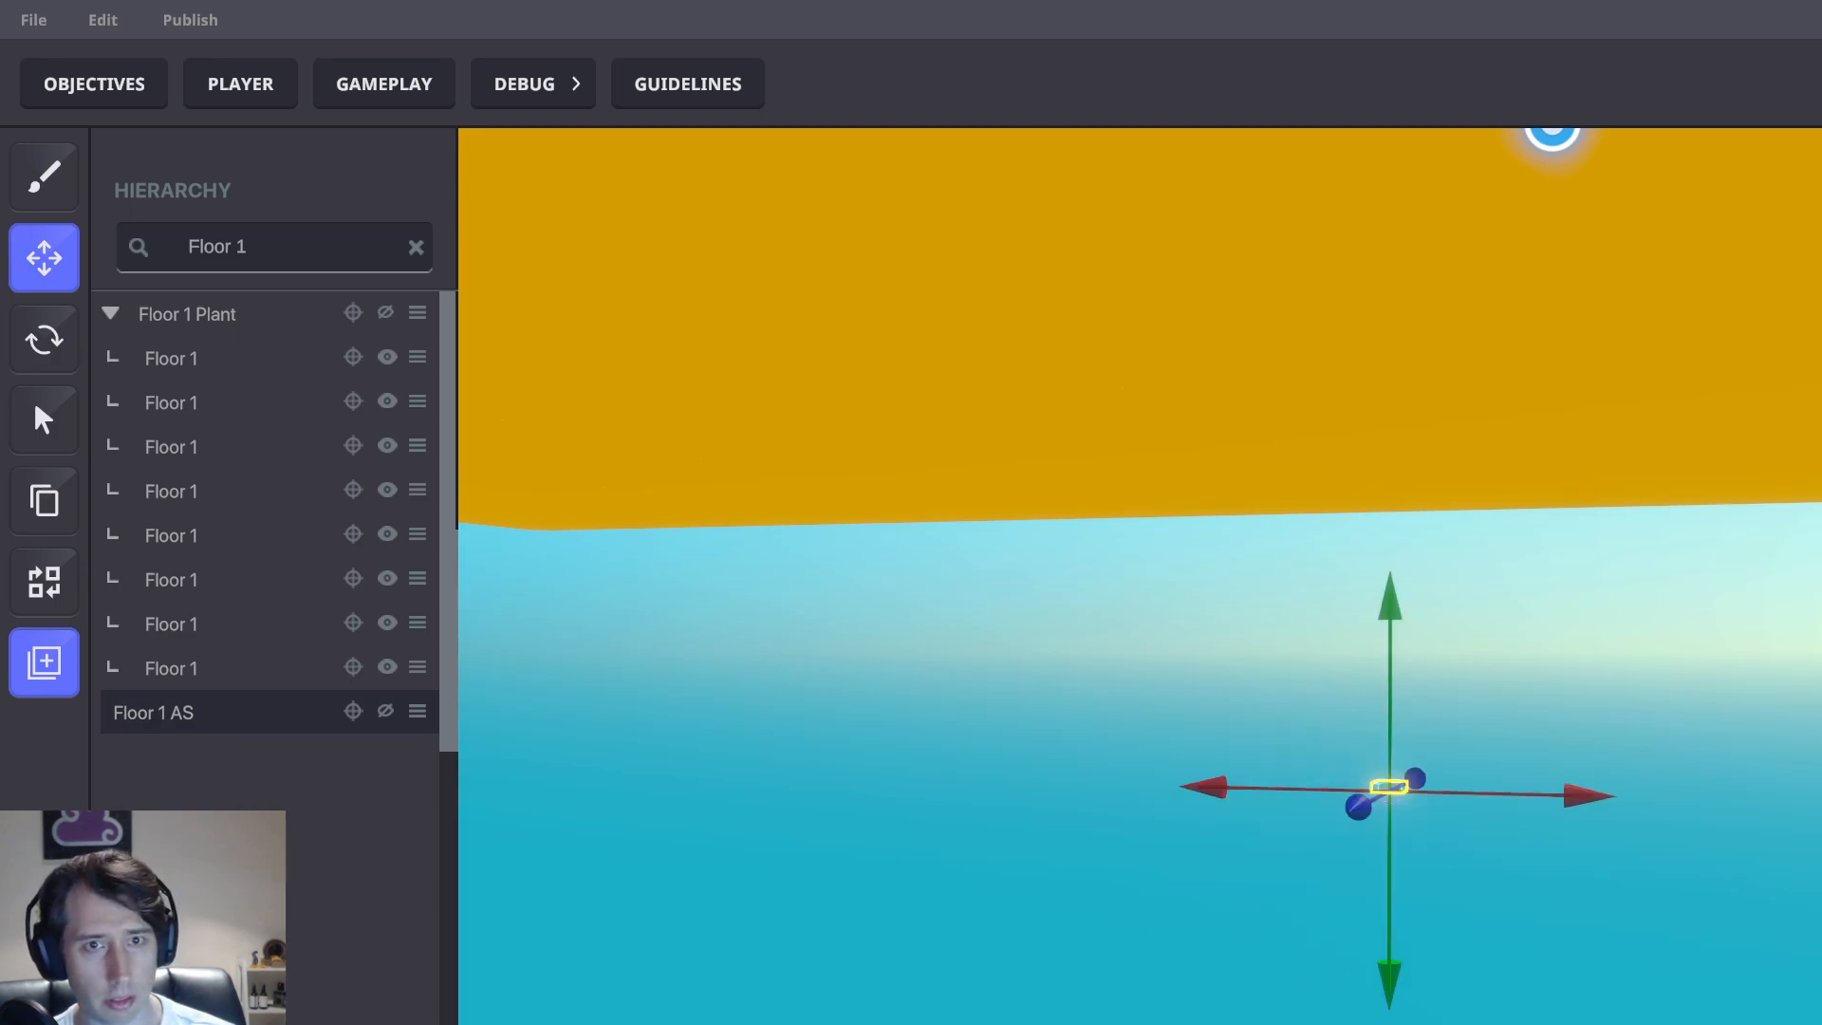
pyautogui.click(239, 313)
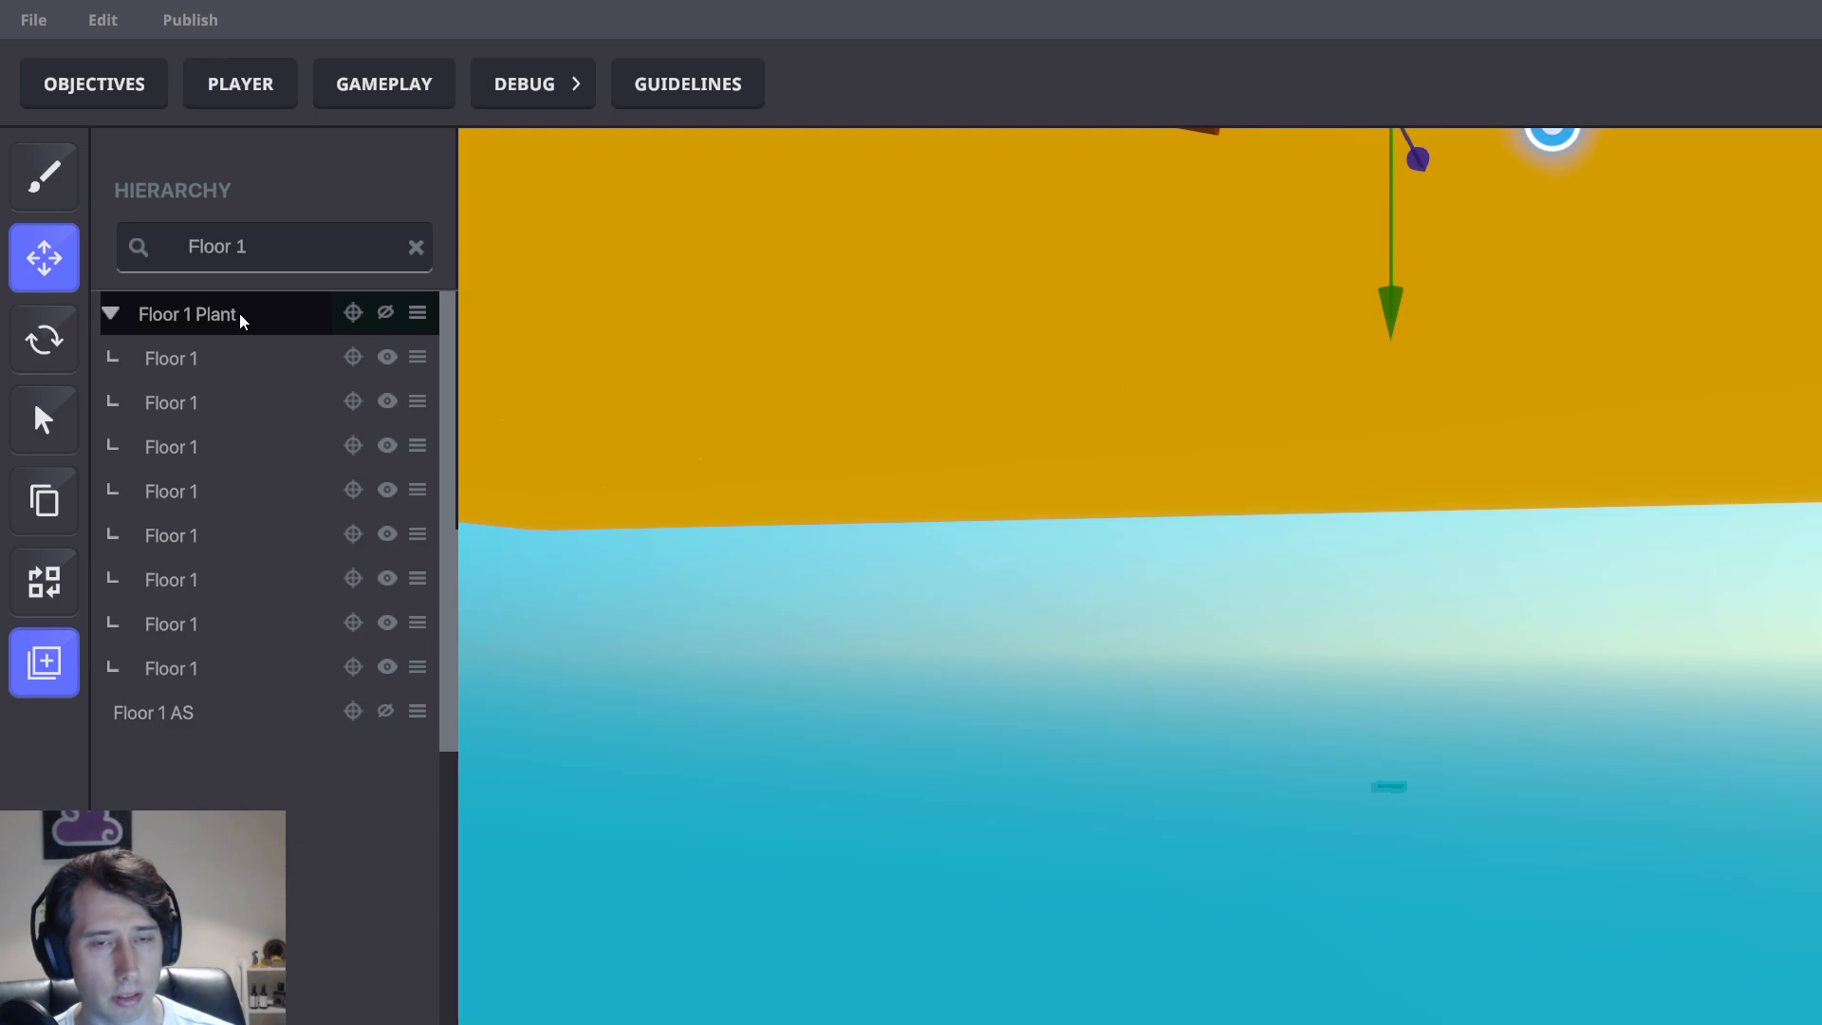
pyautogui.click(224, 710)
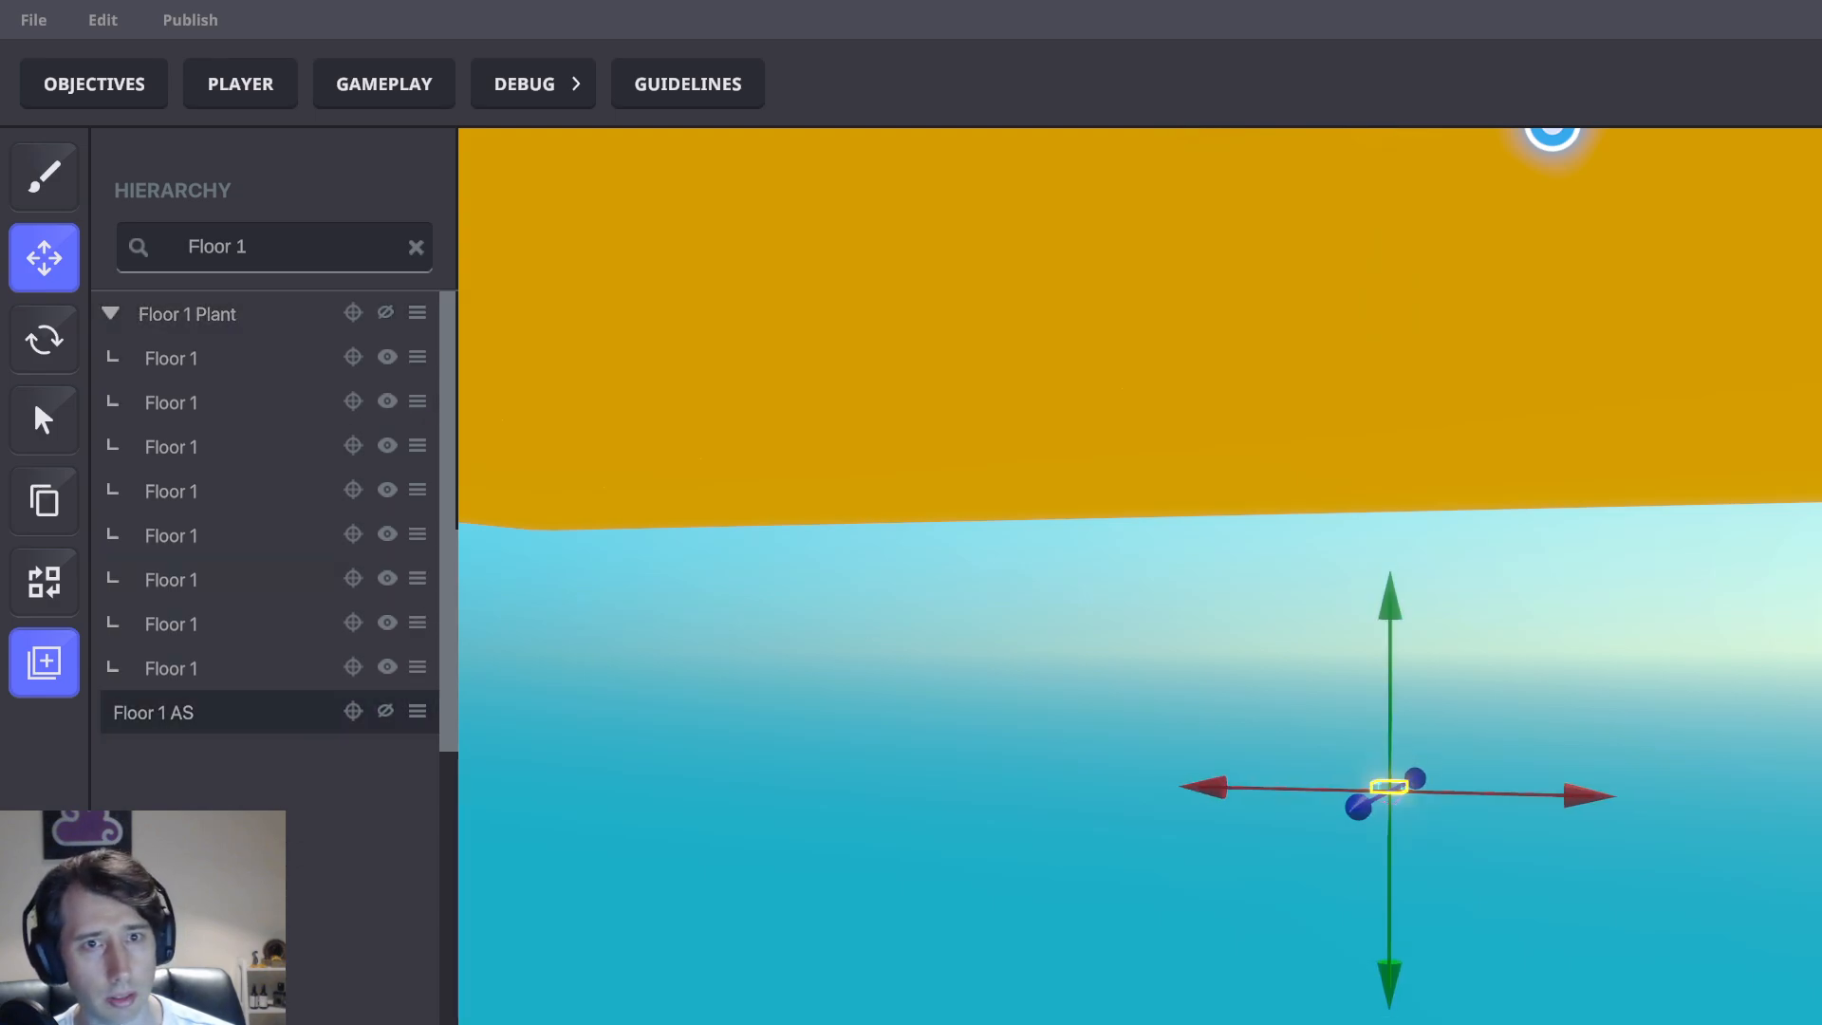
pyautogui.press('Return')
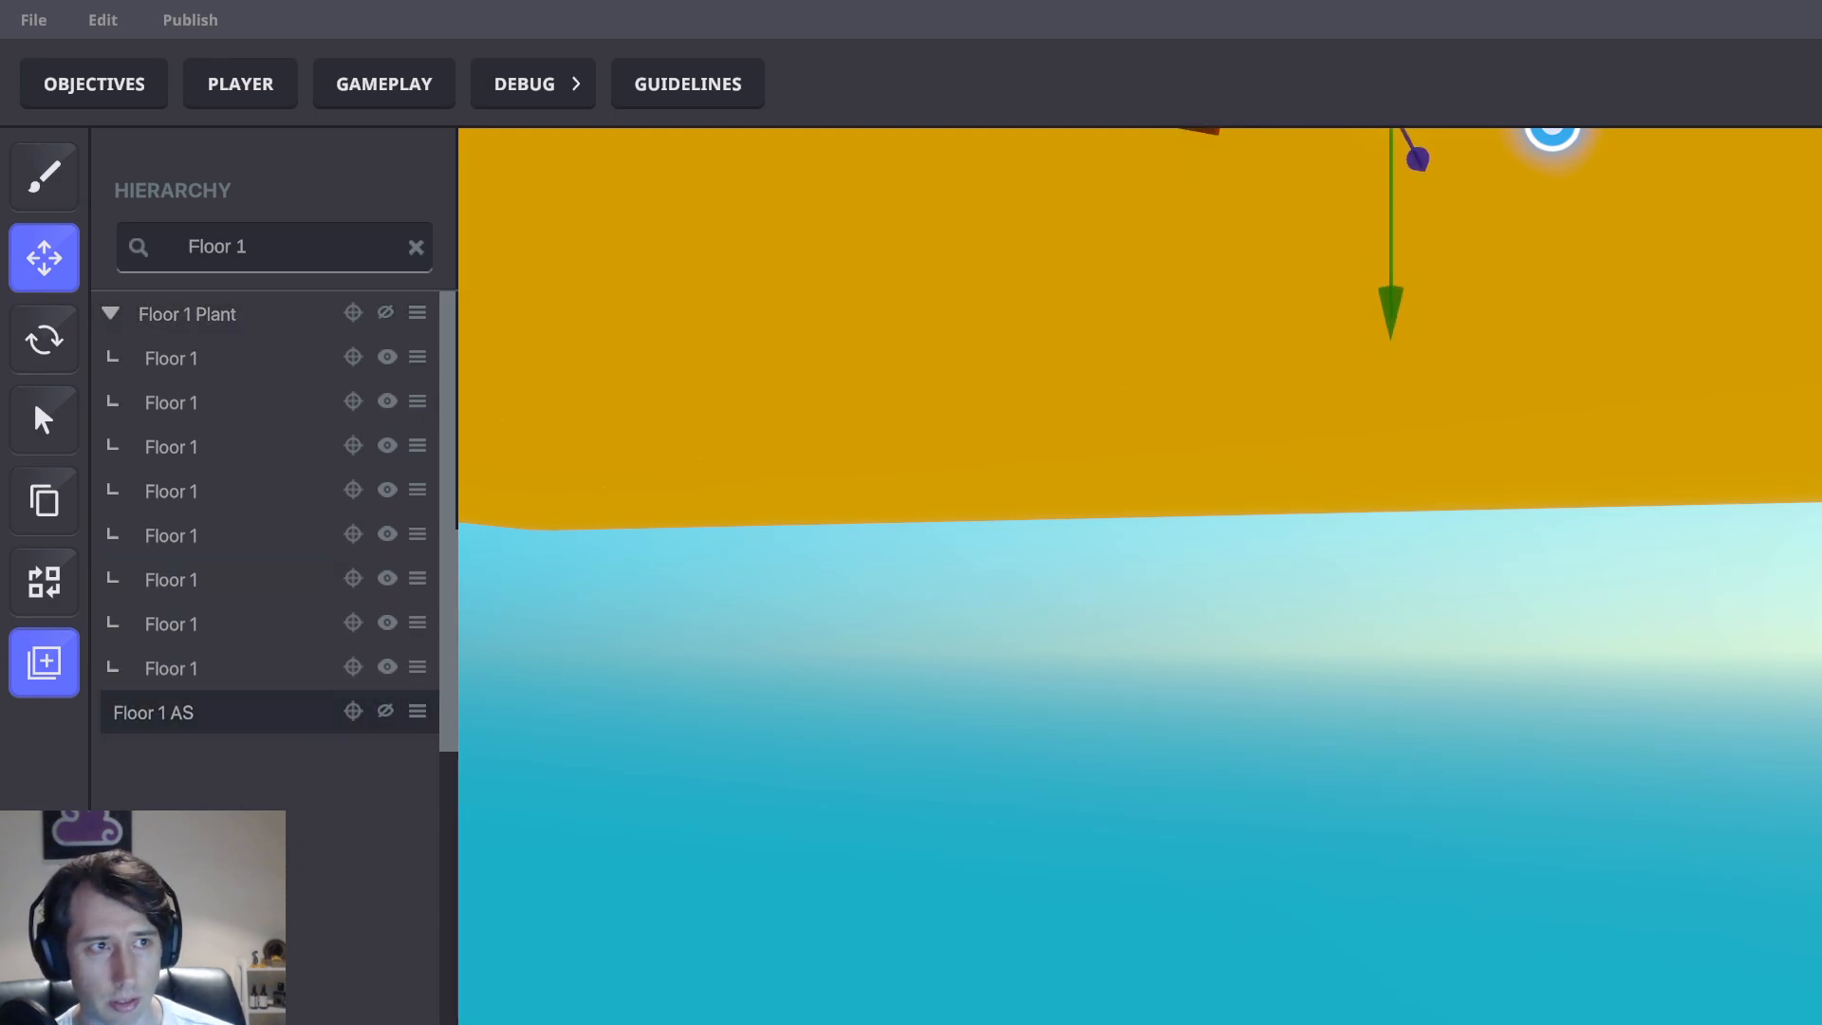
# Start a playtest and join the match by entering the portal and collecting a trophy
pyautogui.press('e')
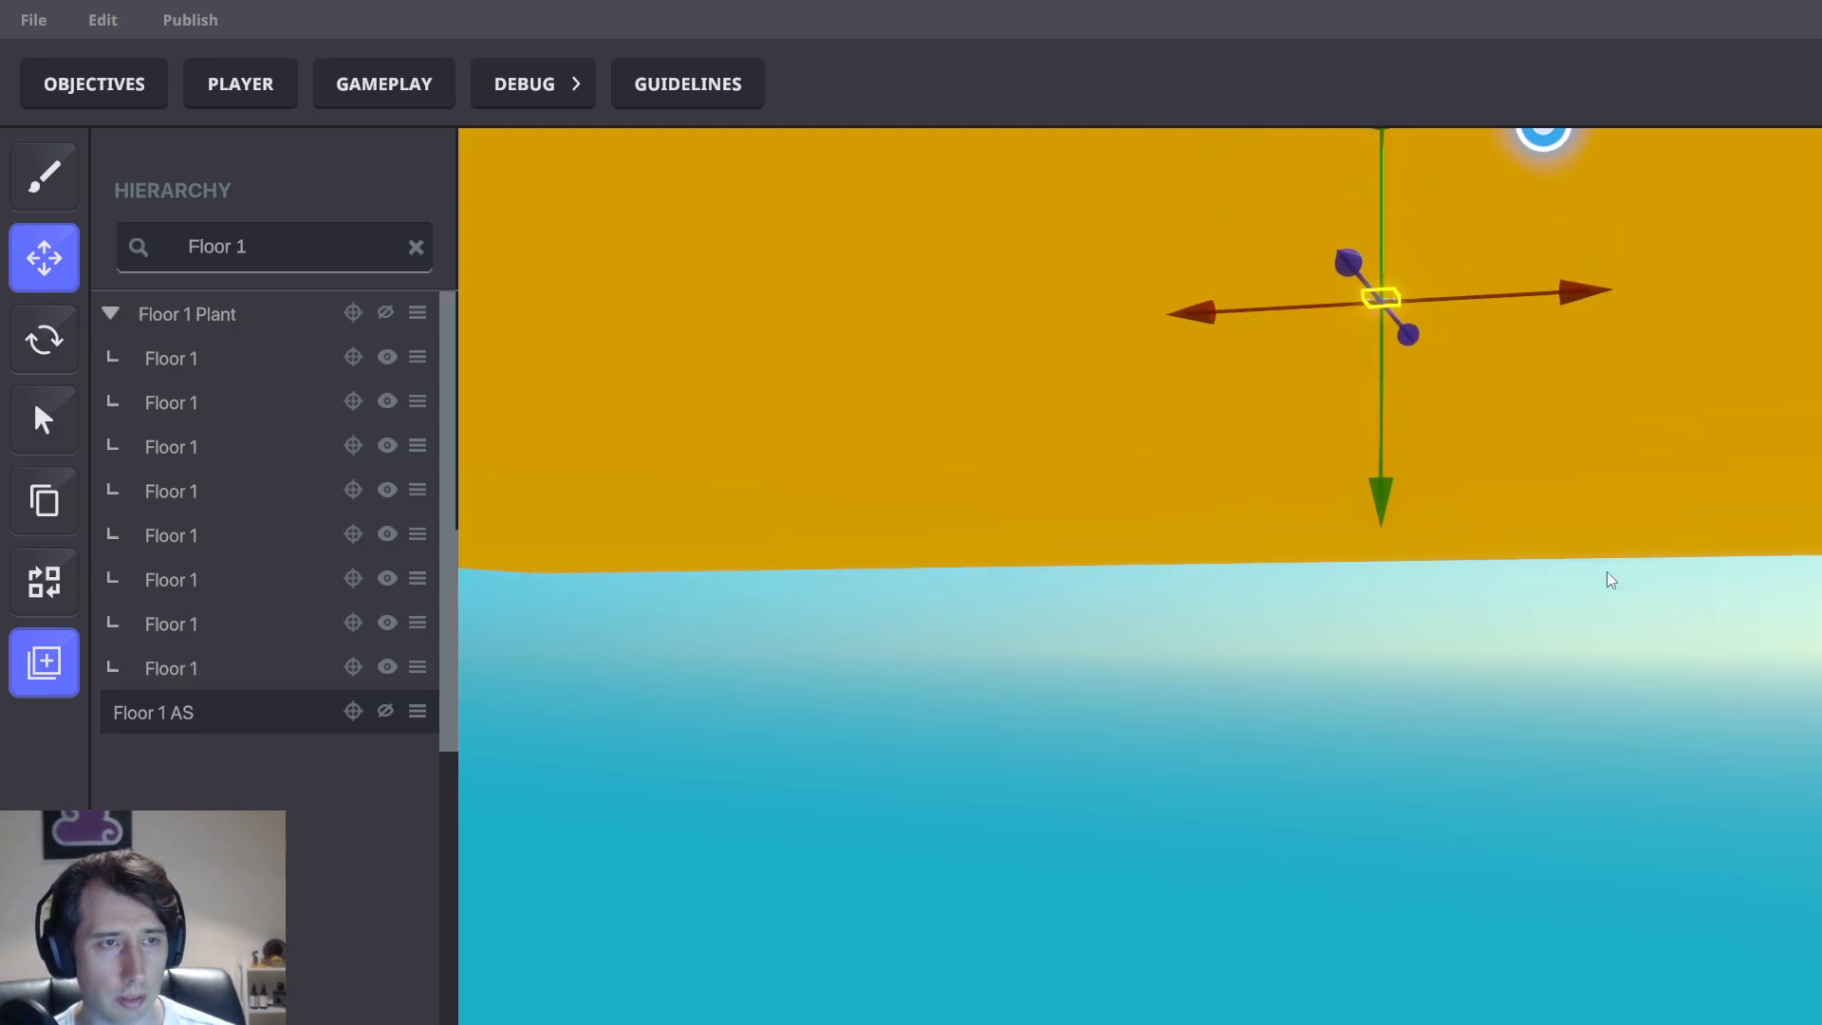
pyautogui.moveTo(1495, 625); pyautogui.dragTo(1528, 653, button='right')
pyautogui.scroll(5, 1528, 653)
pyautogui.moveTo(1426, 561); pyautogui.dragTo(1444, 566, button='right')
pyautogui.press('d')
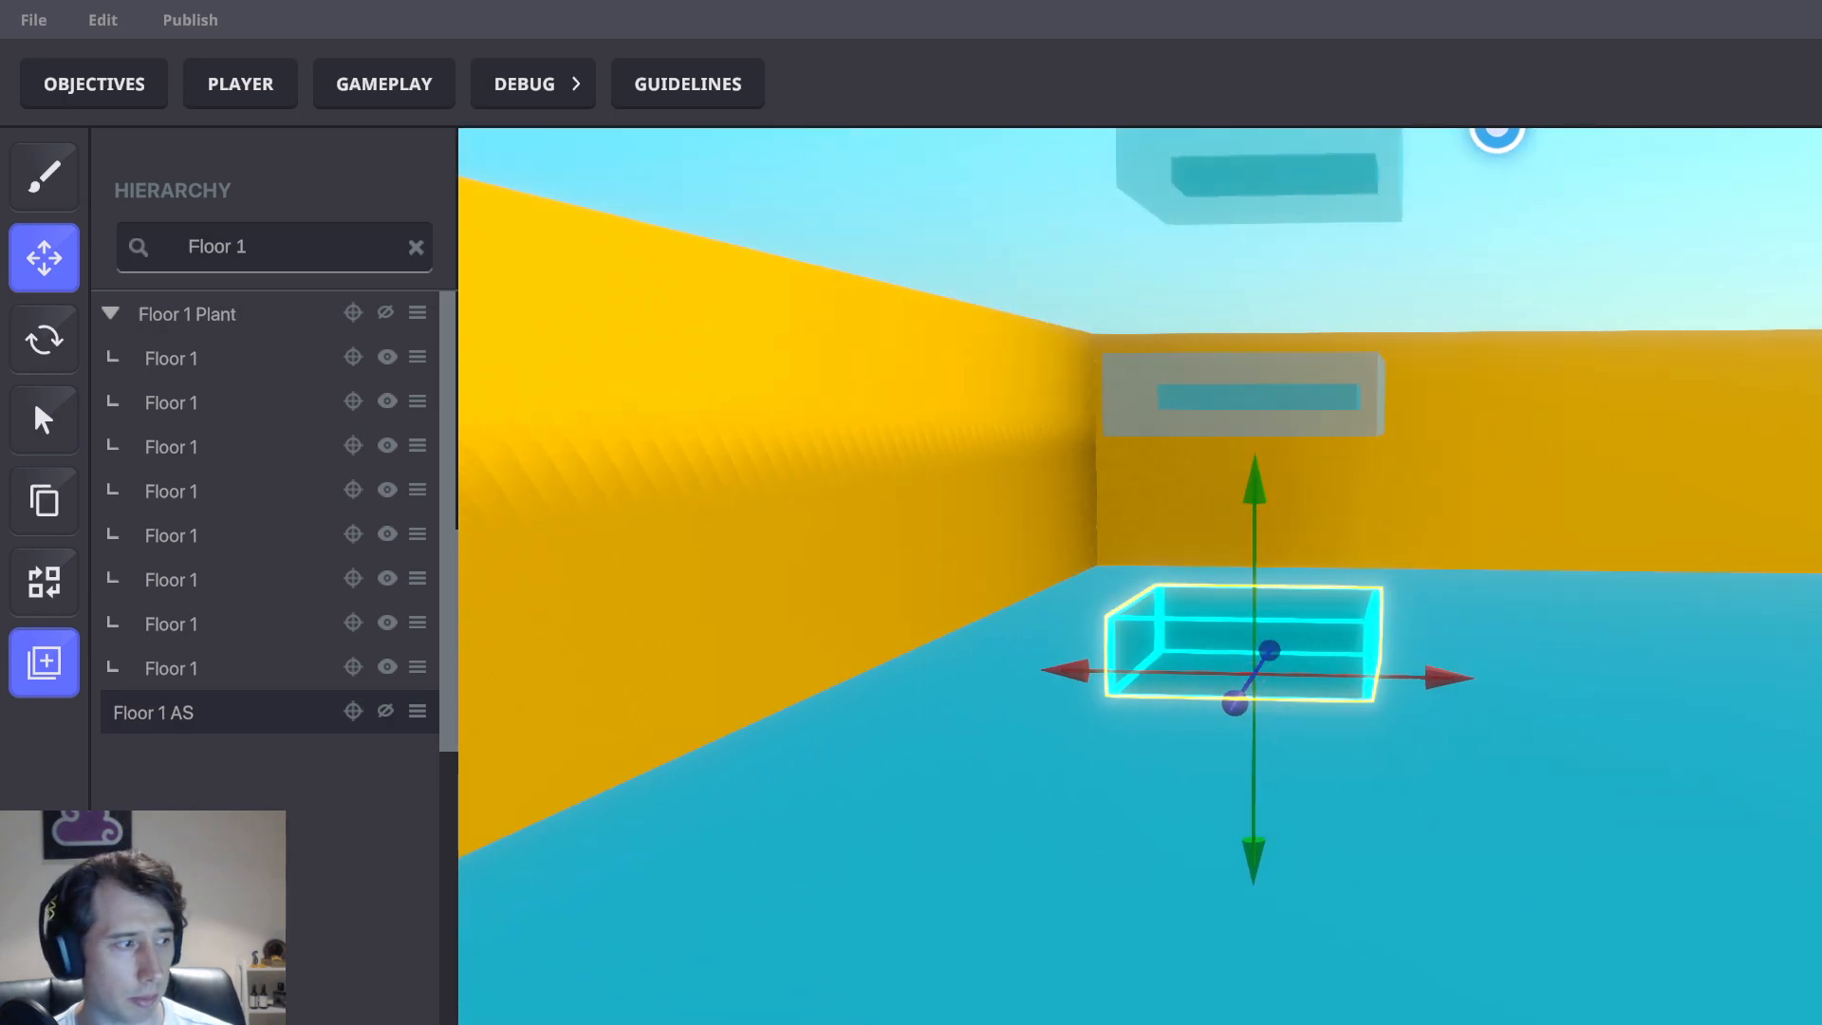
pyautogui.click(1215, 1023)
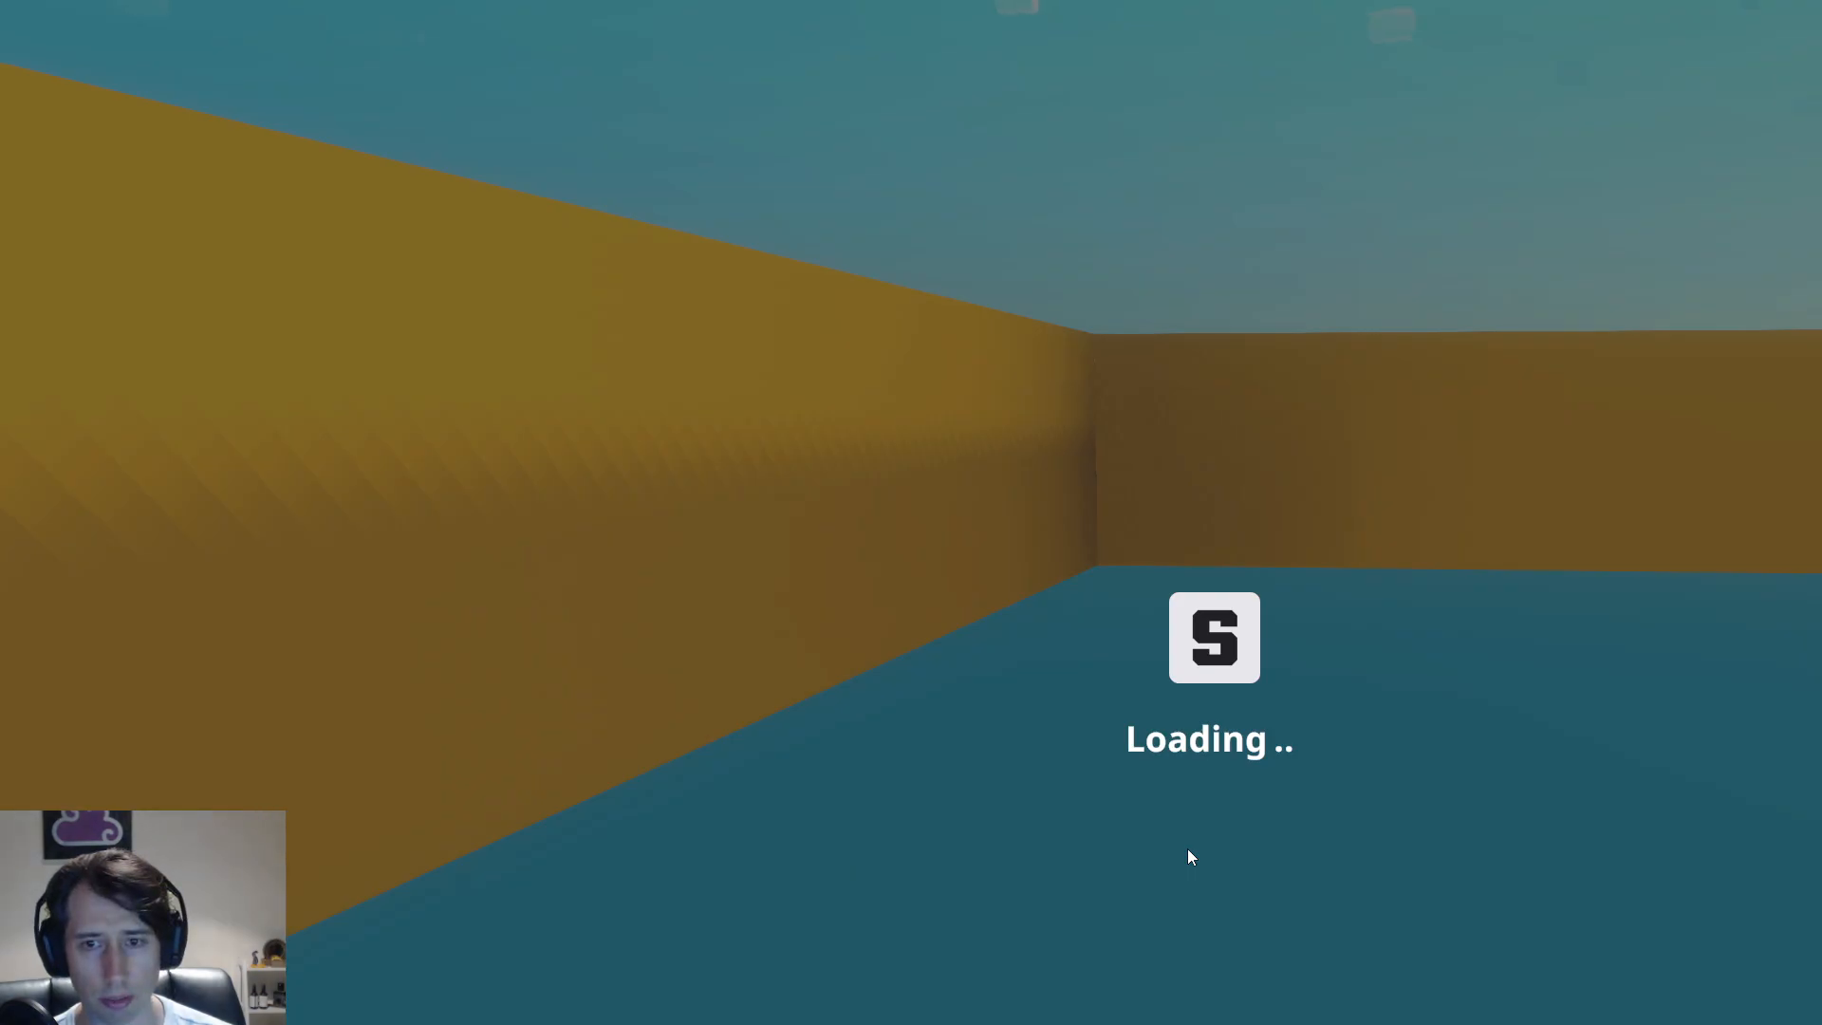
pyautogui.press('w')
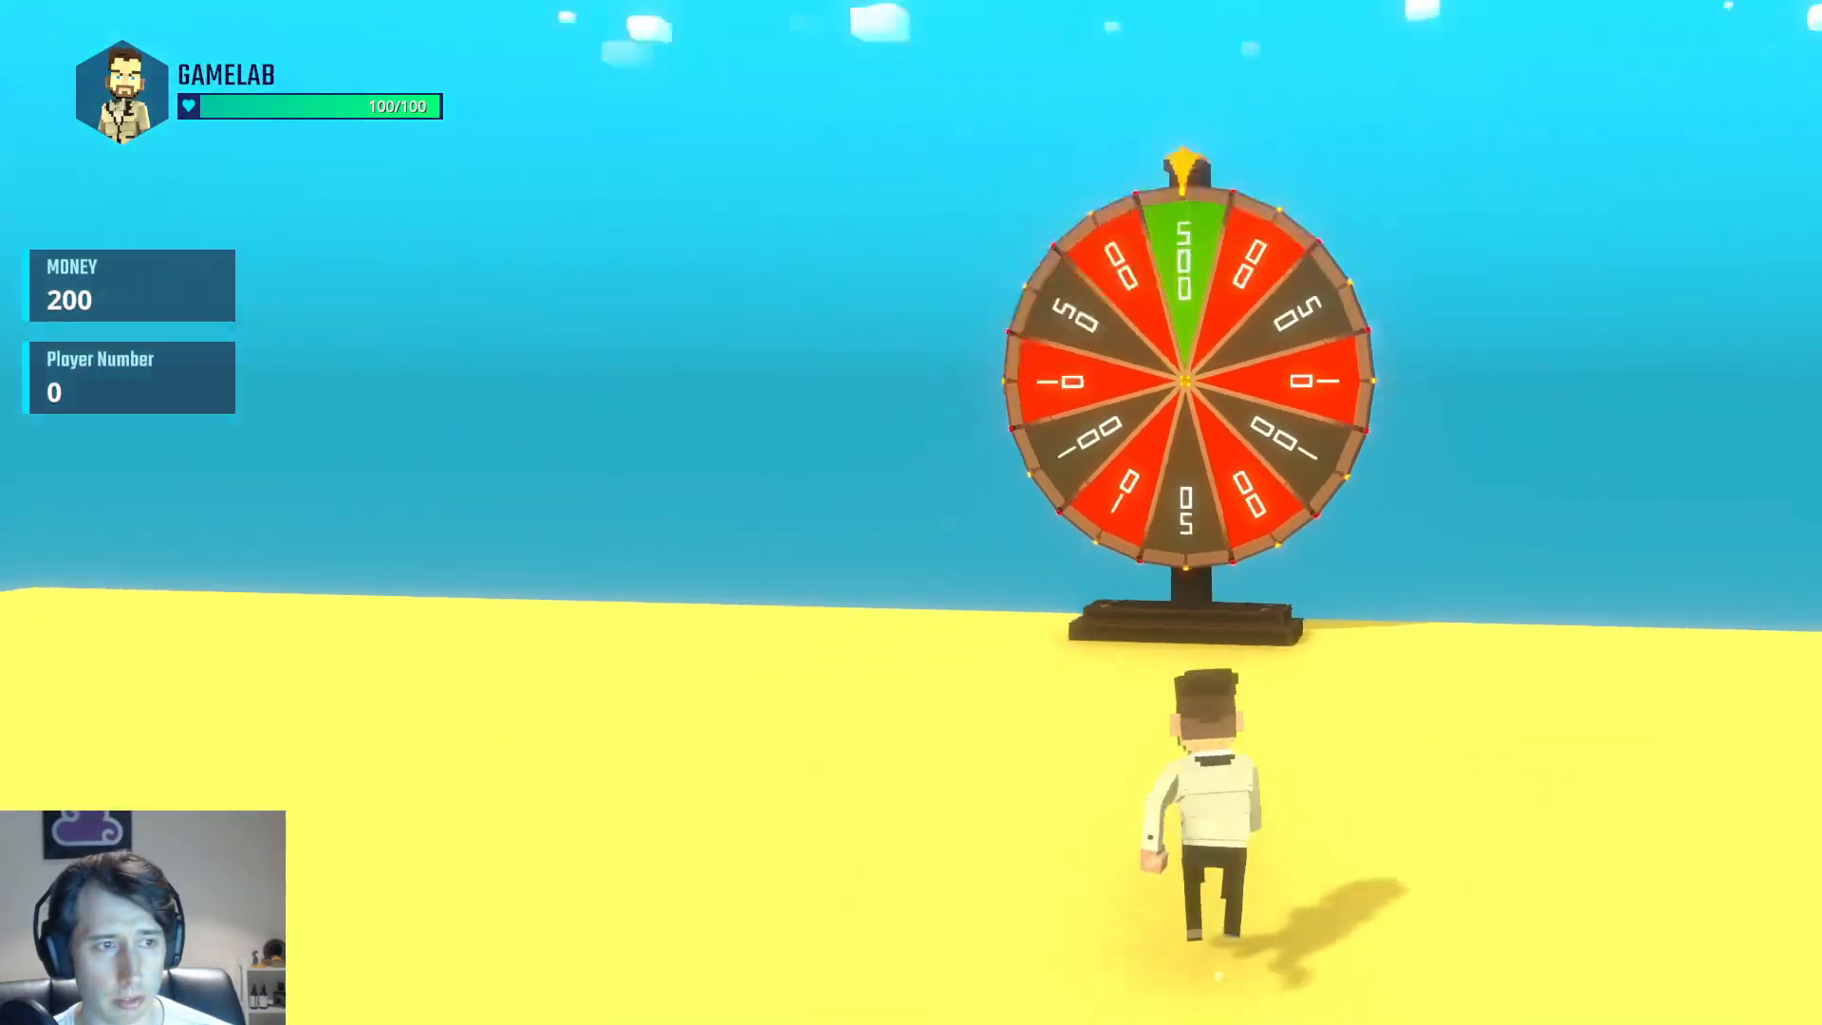
pyautogui.press('w')
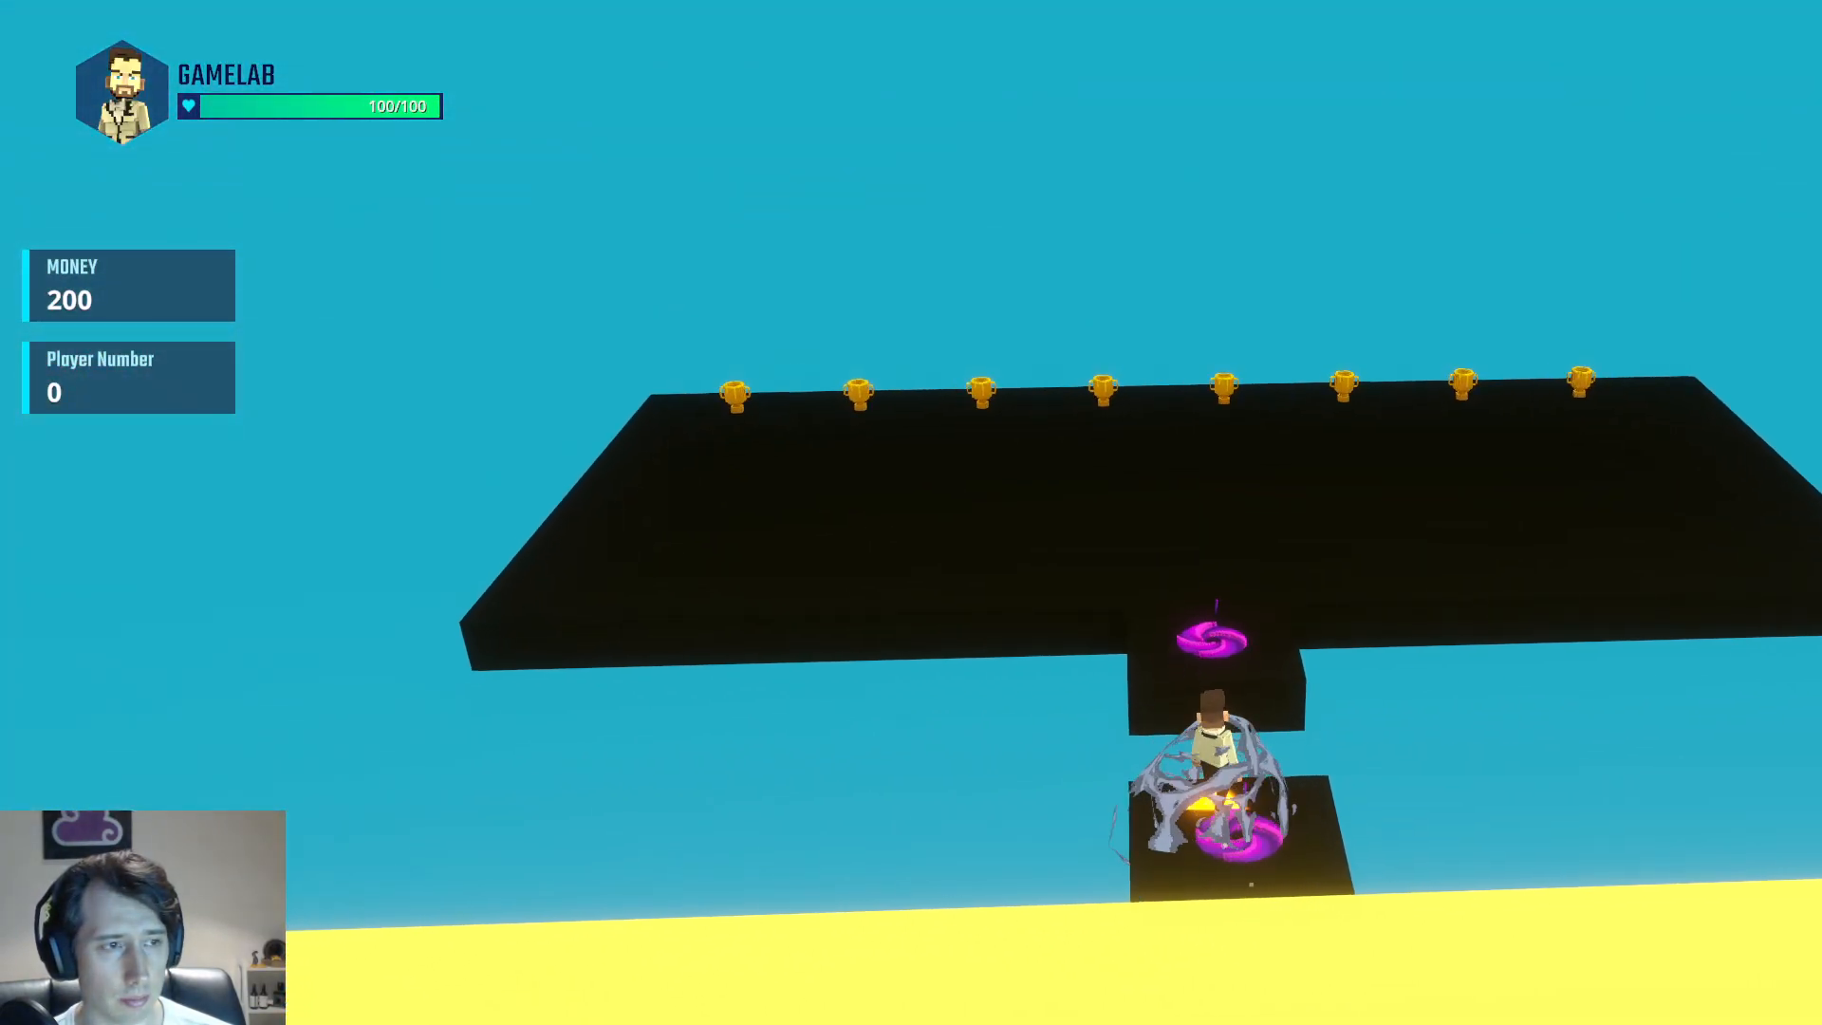
pyautogui.press('w')
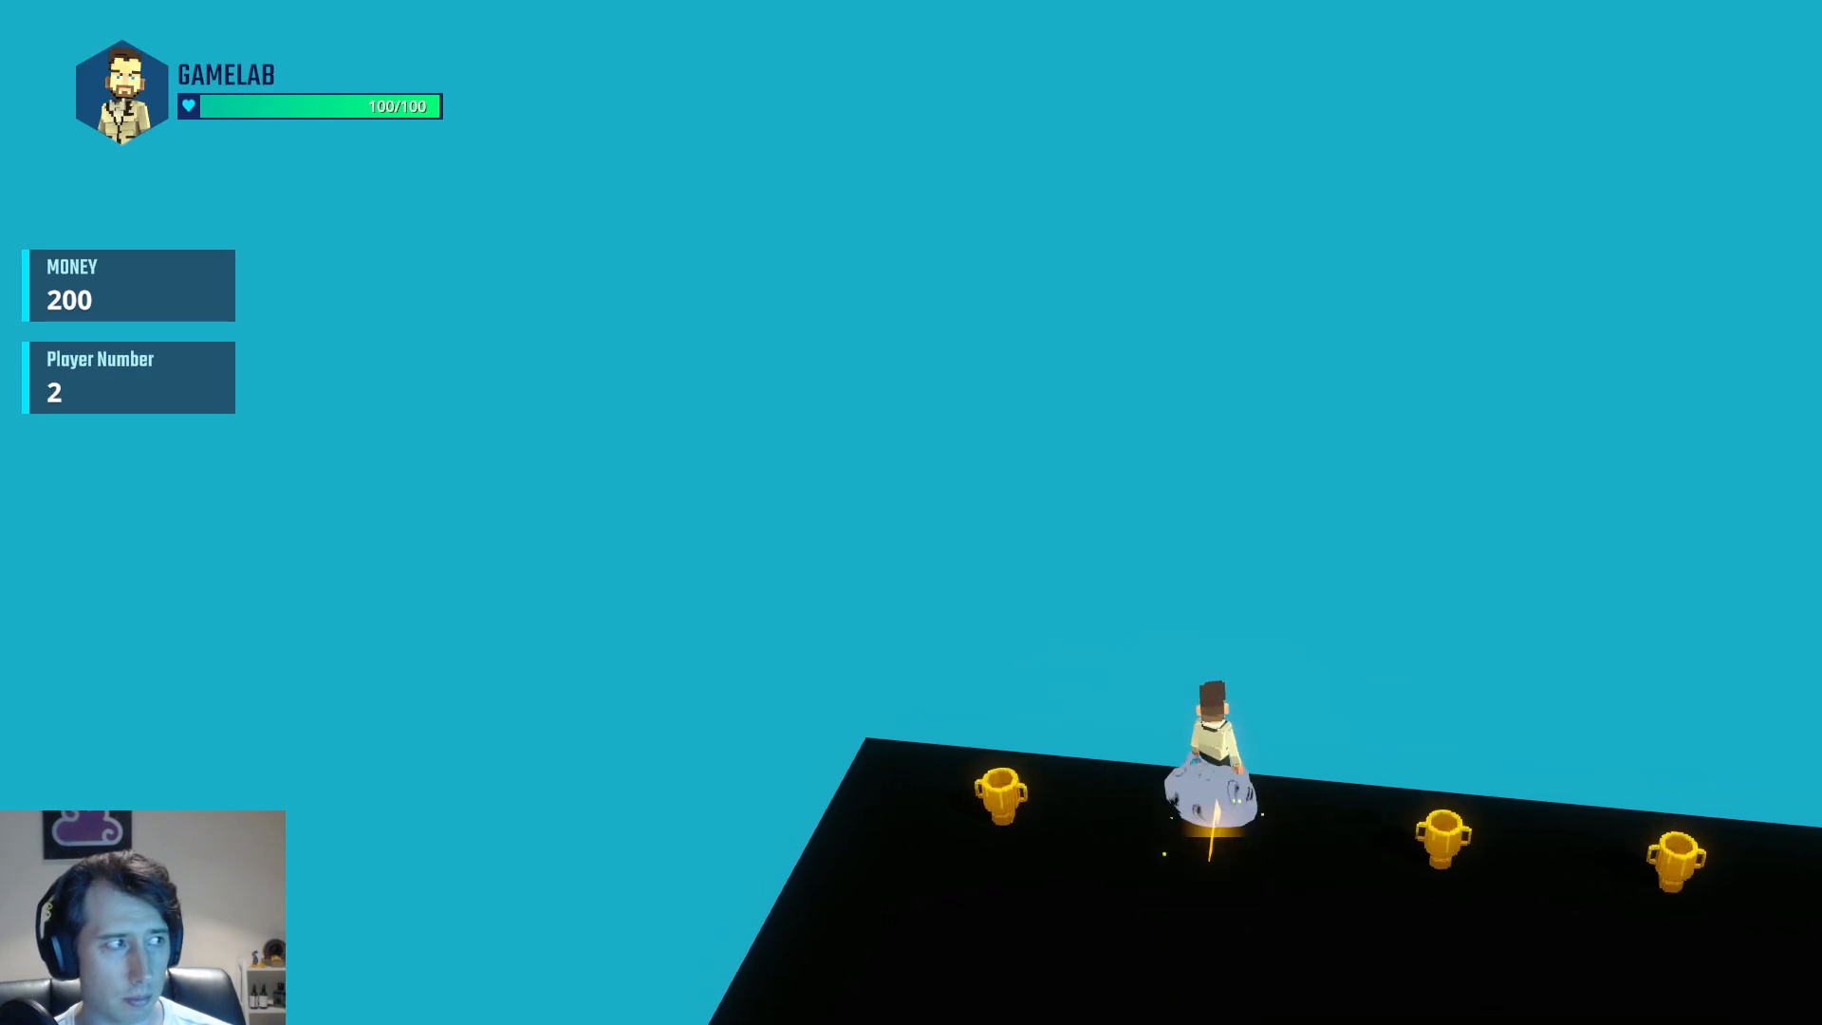
pyautogui.press('d')
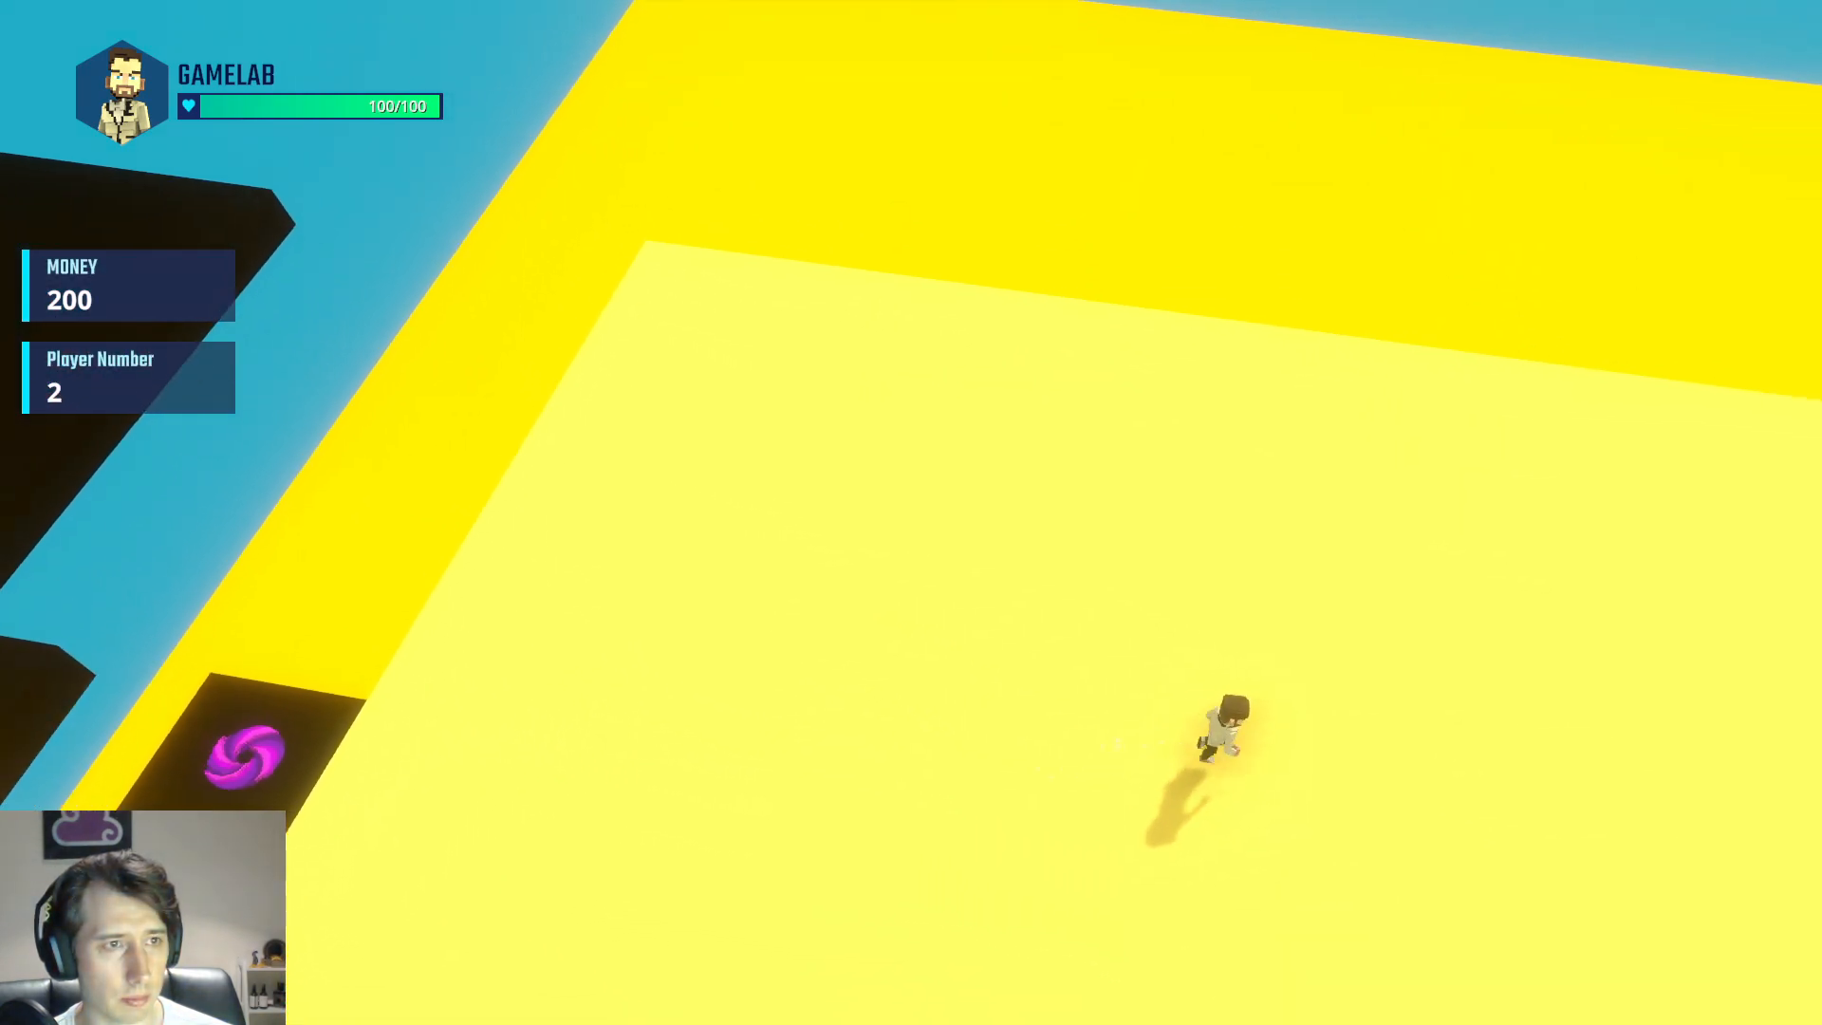
pyautogui.press('d')
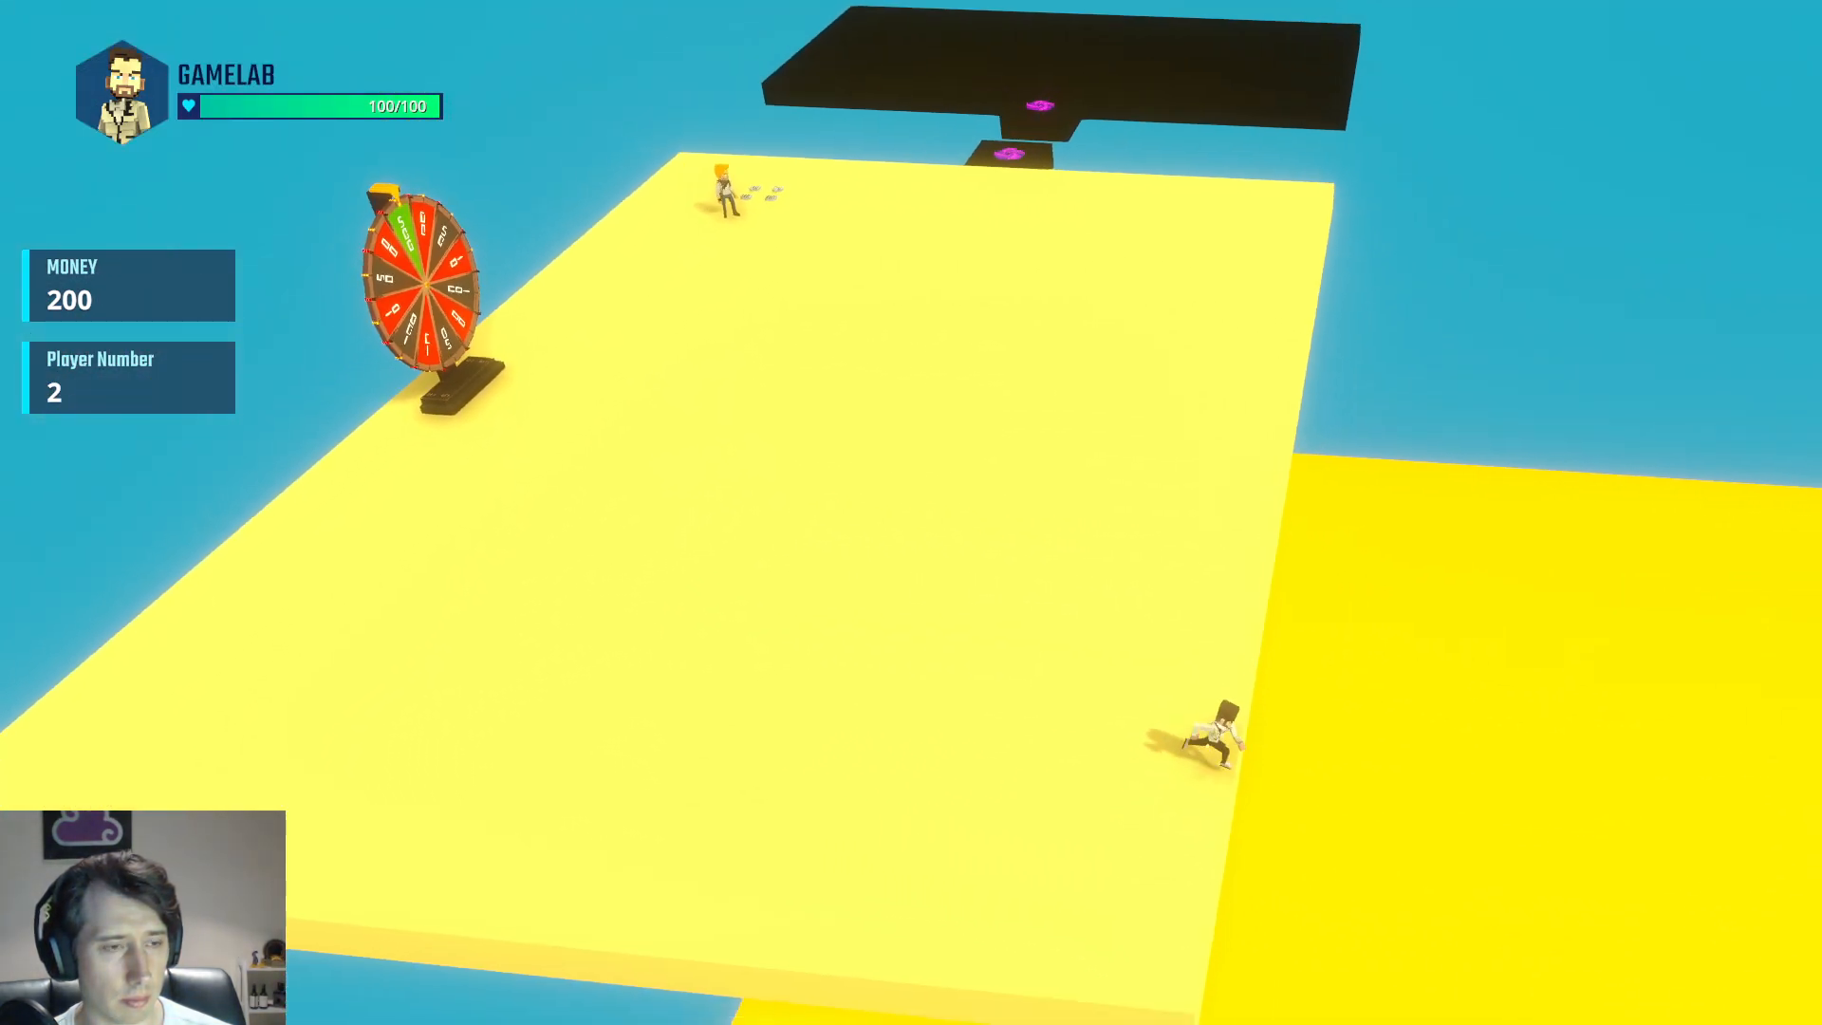
# Play the match by keeping the character on the falling yellow floor until the round ends
pyautogui.scroll(10, 911, 512)
pyautogui.scroll(-10, 911, 513)
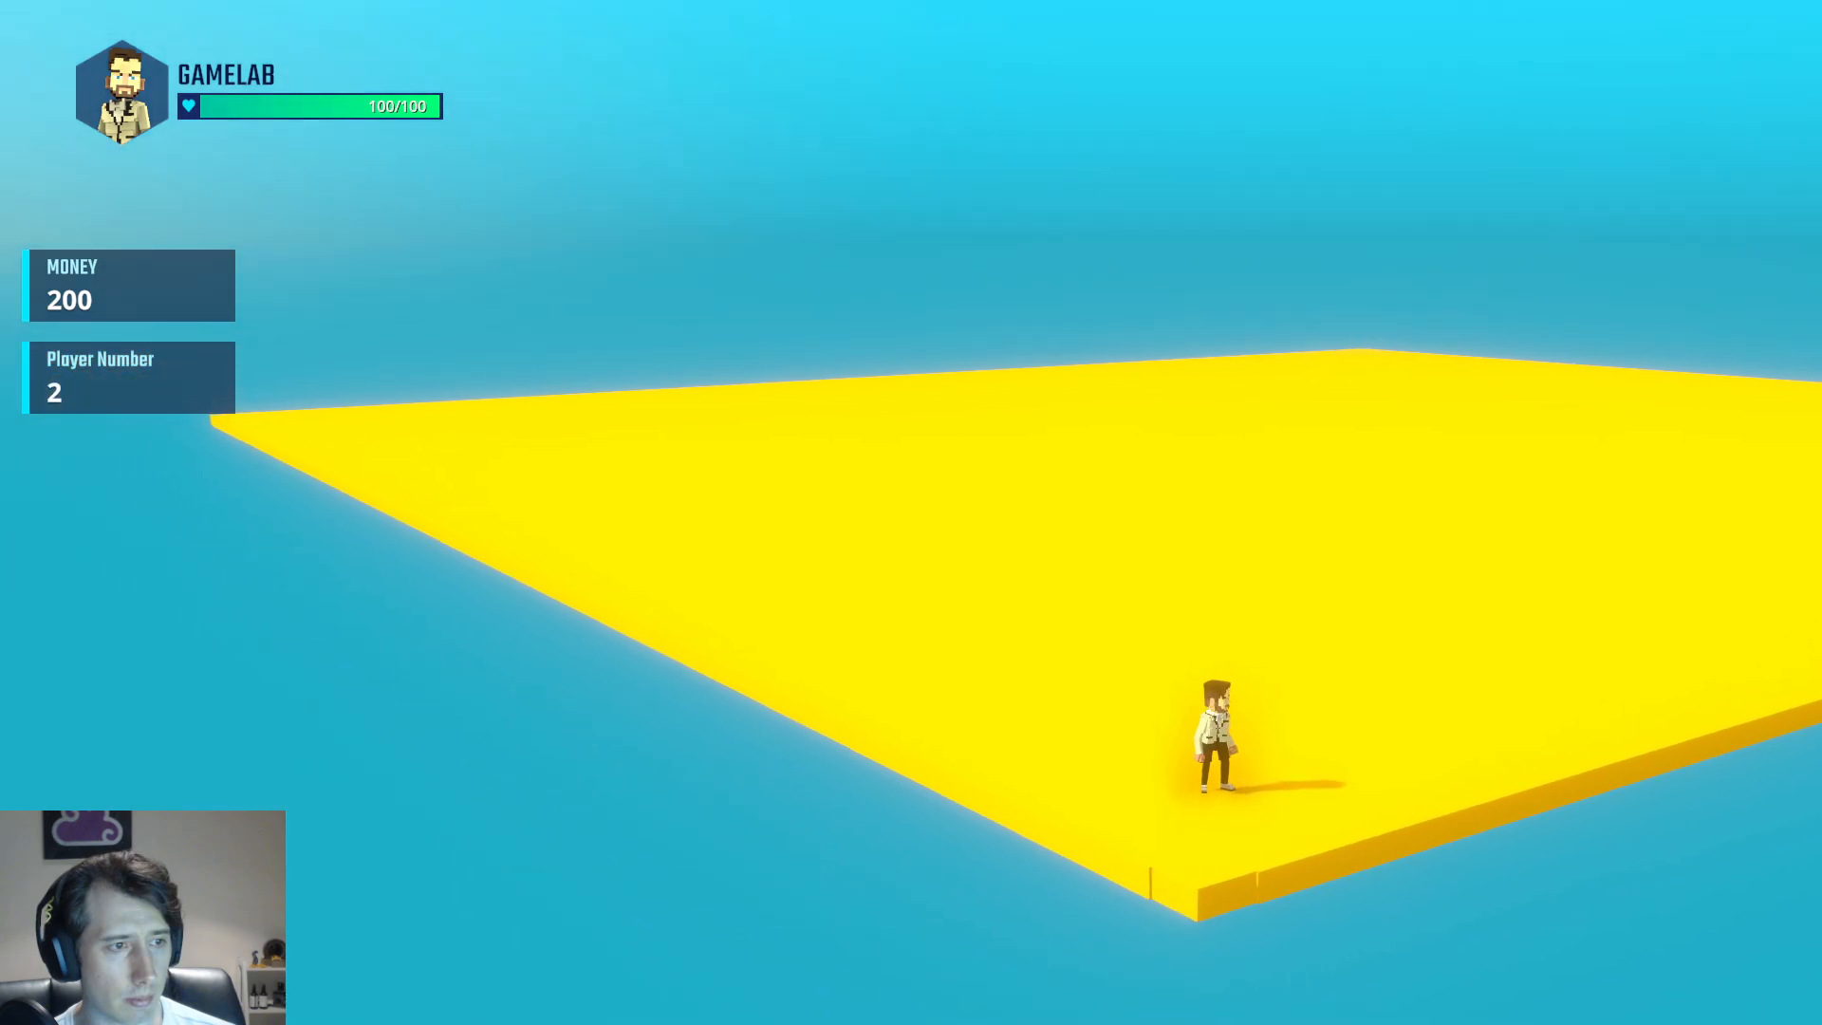
pyautogui.press('w')
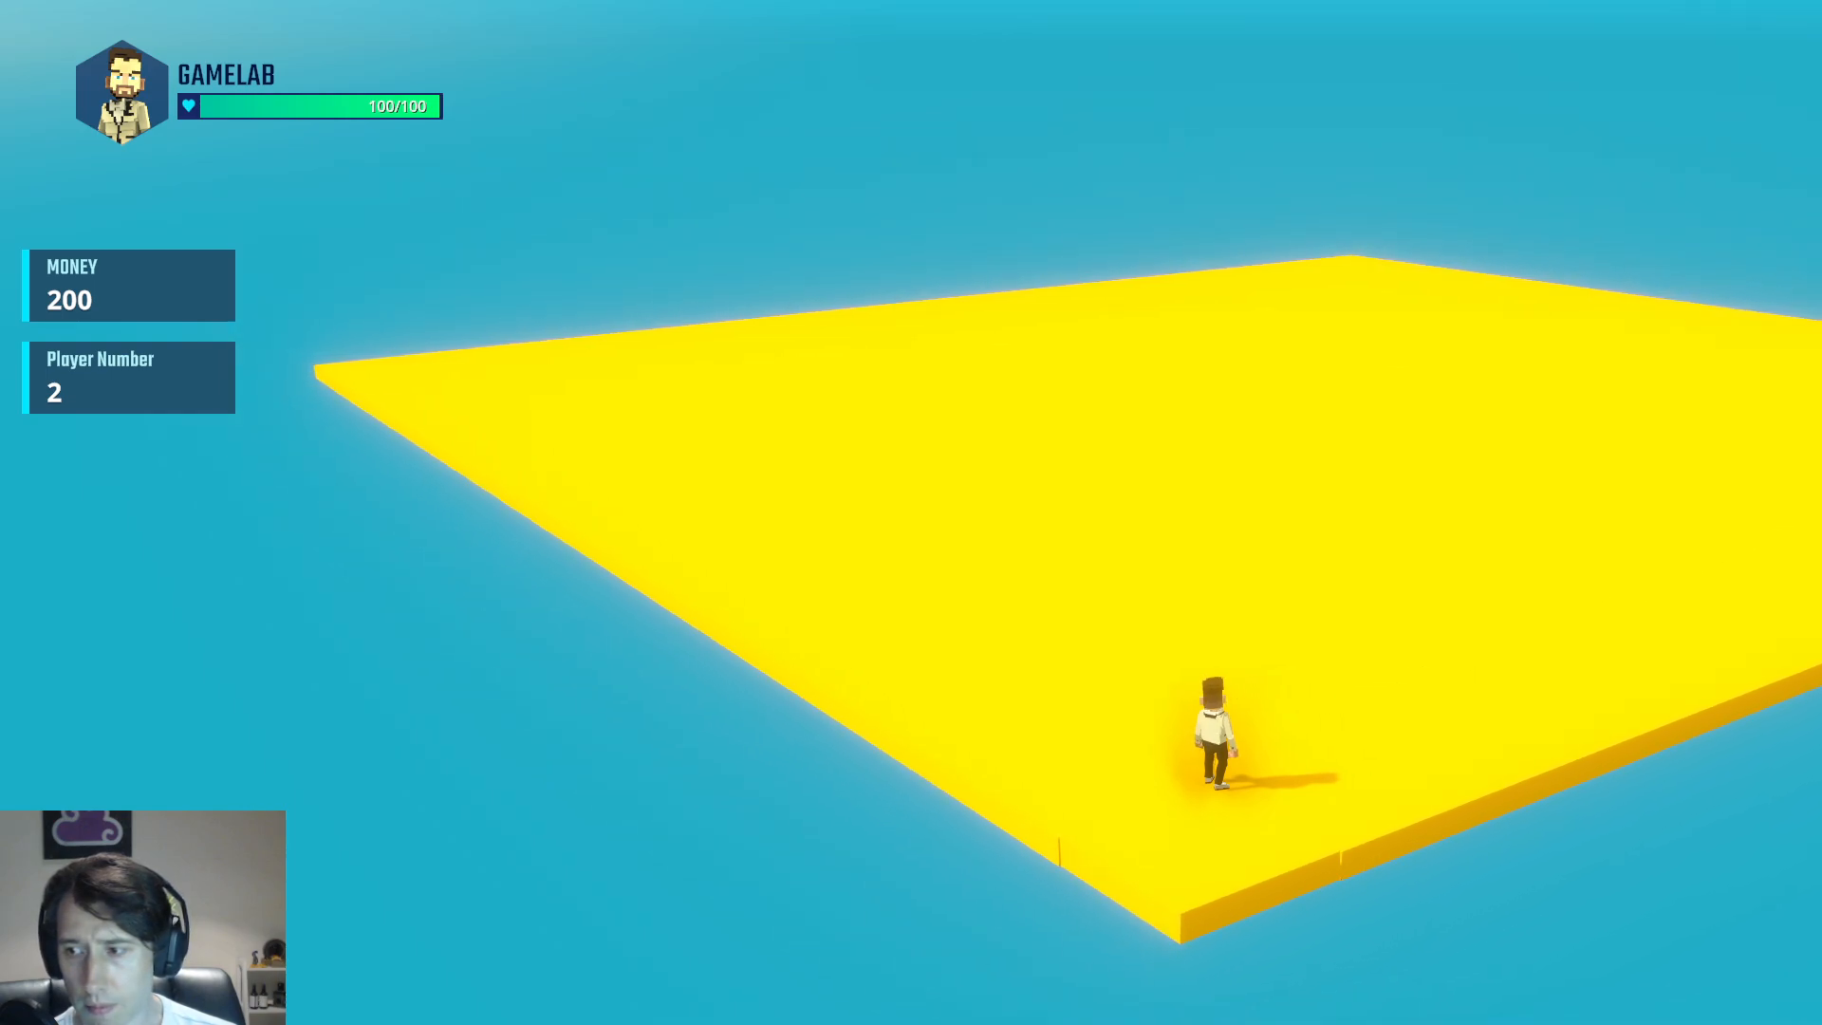
pyautogui.press('w')
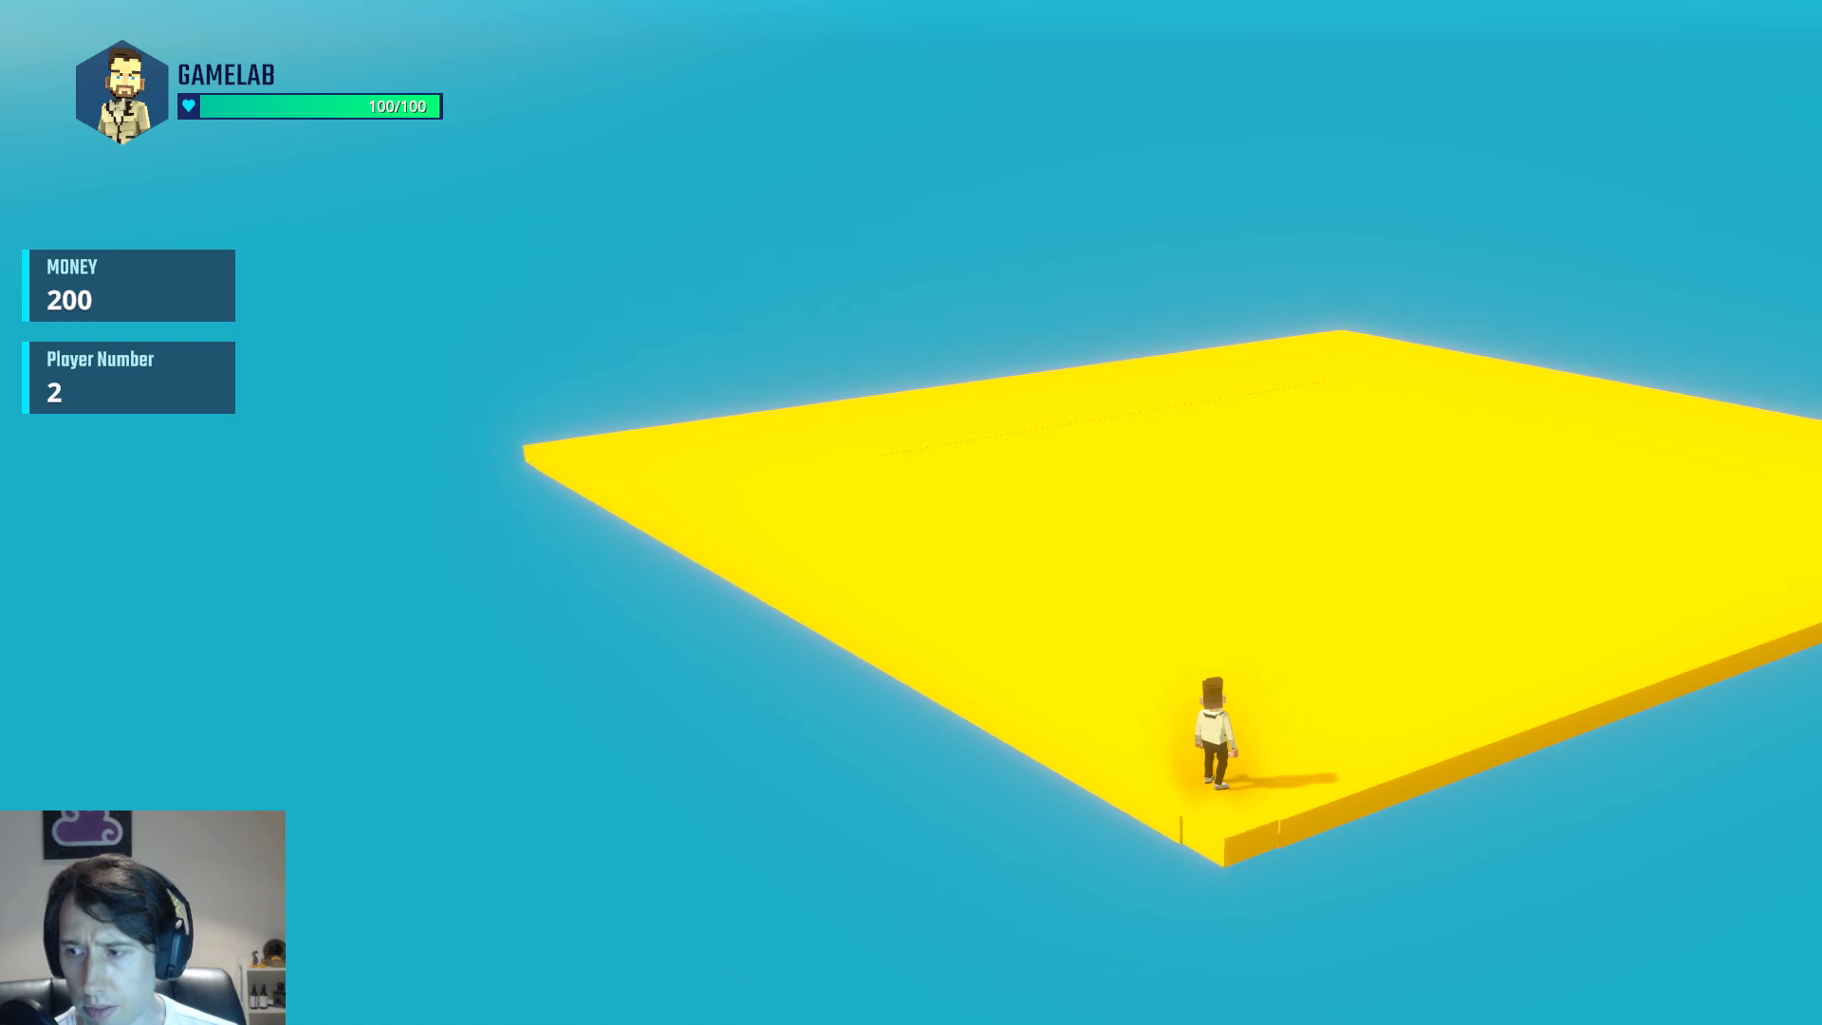
pyautogui.press('w')
pyautogui.press('w')
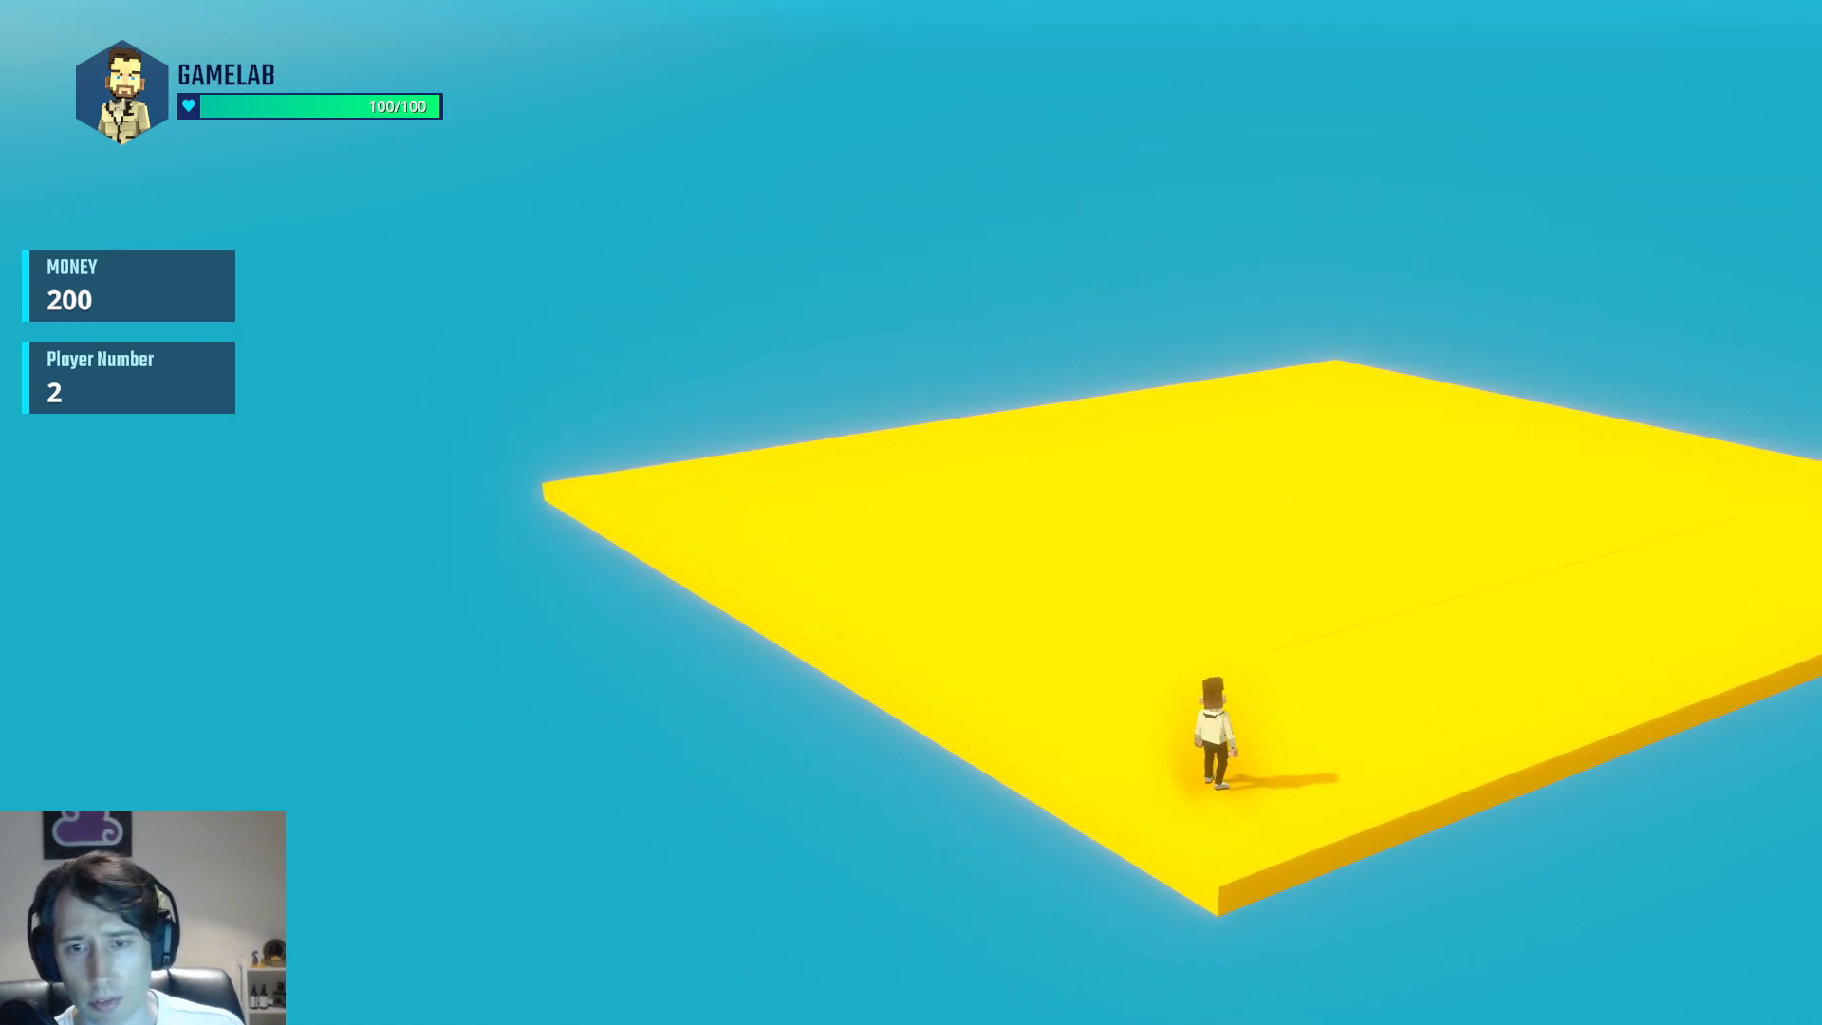
pyautogui.press('d')
pyautogui.press('w')
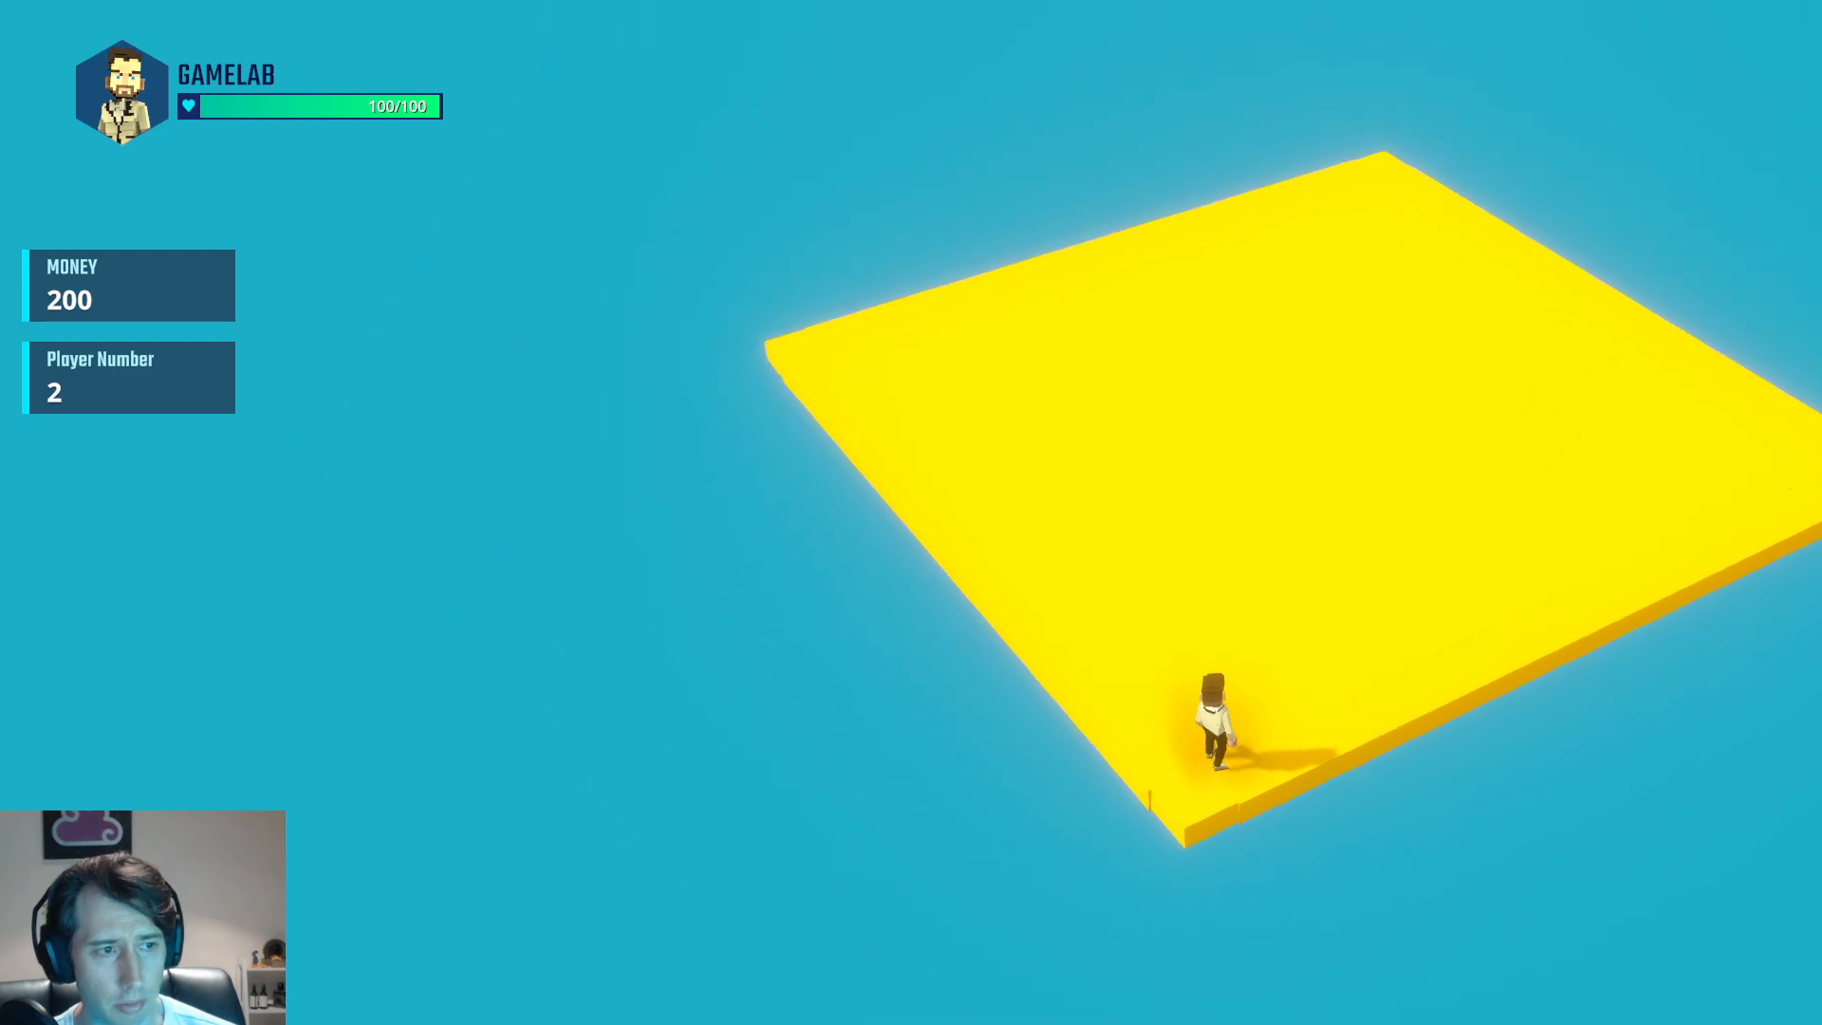
pyautogui.press('w')
pyautogui.press('w')
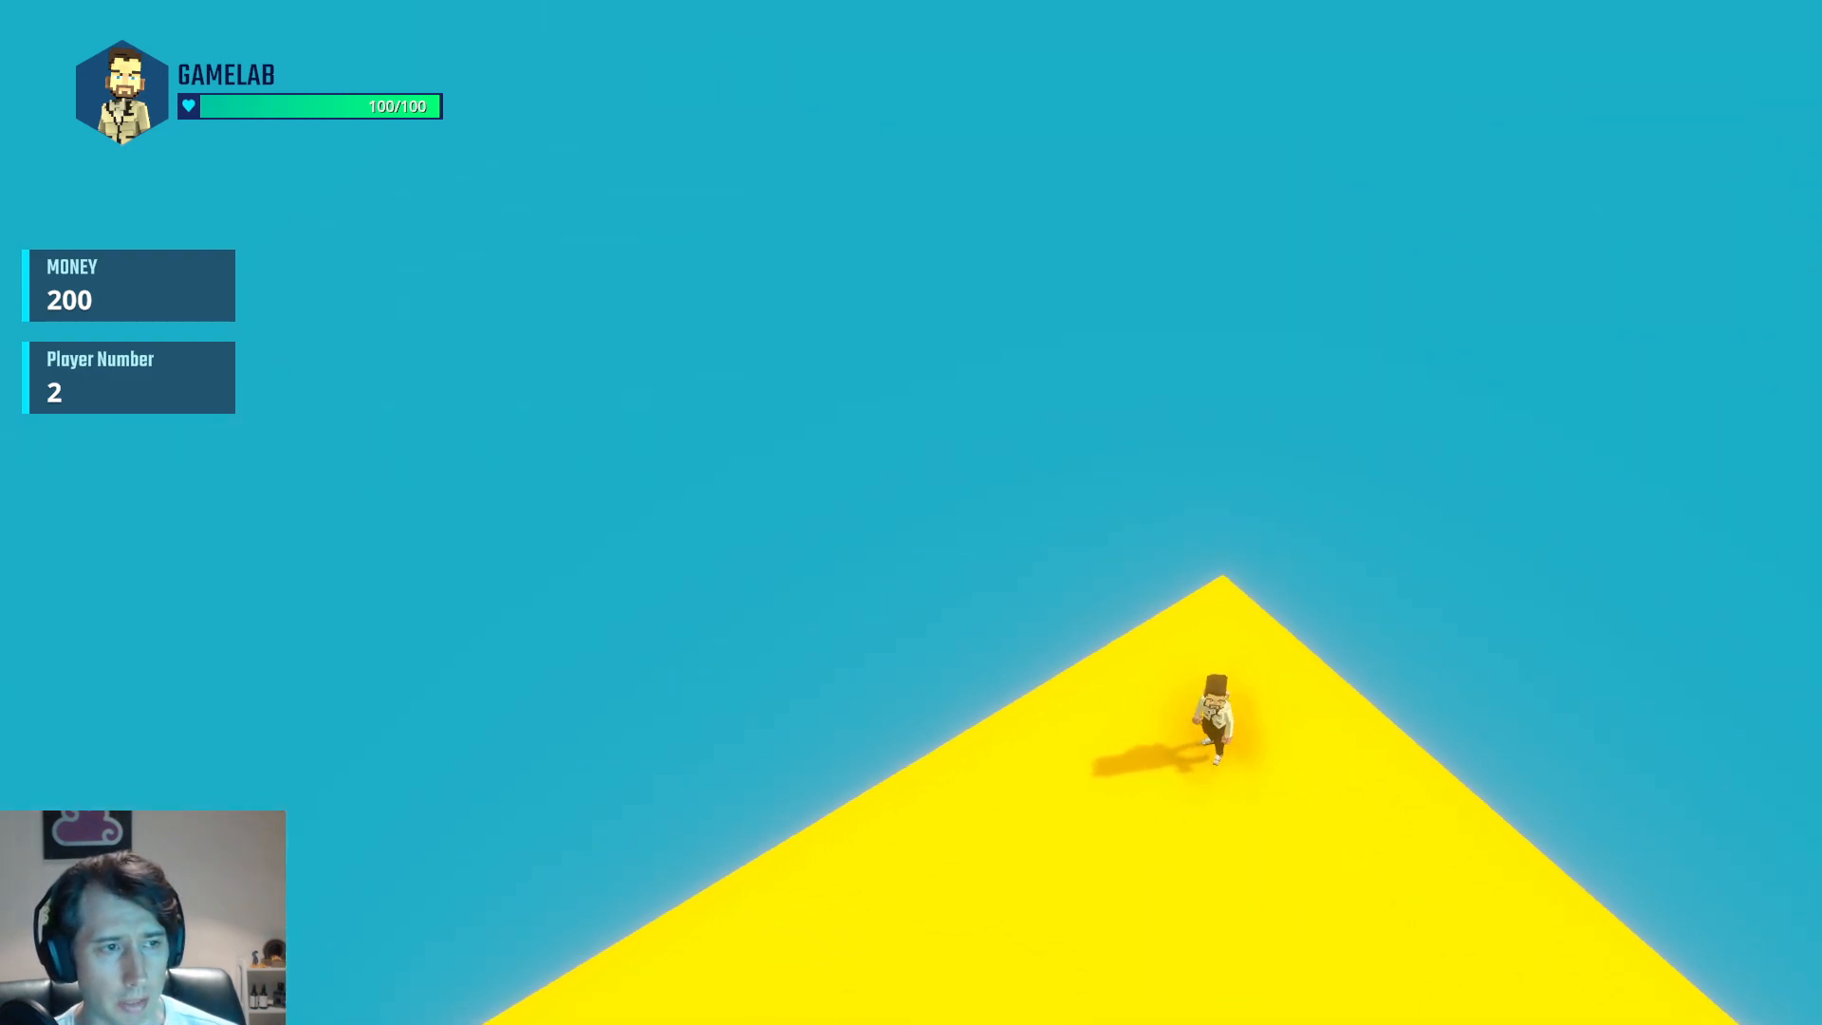
pyautogui.press('d')
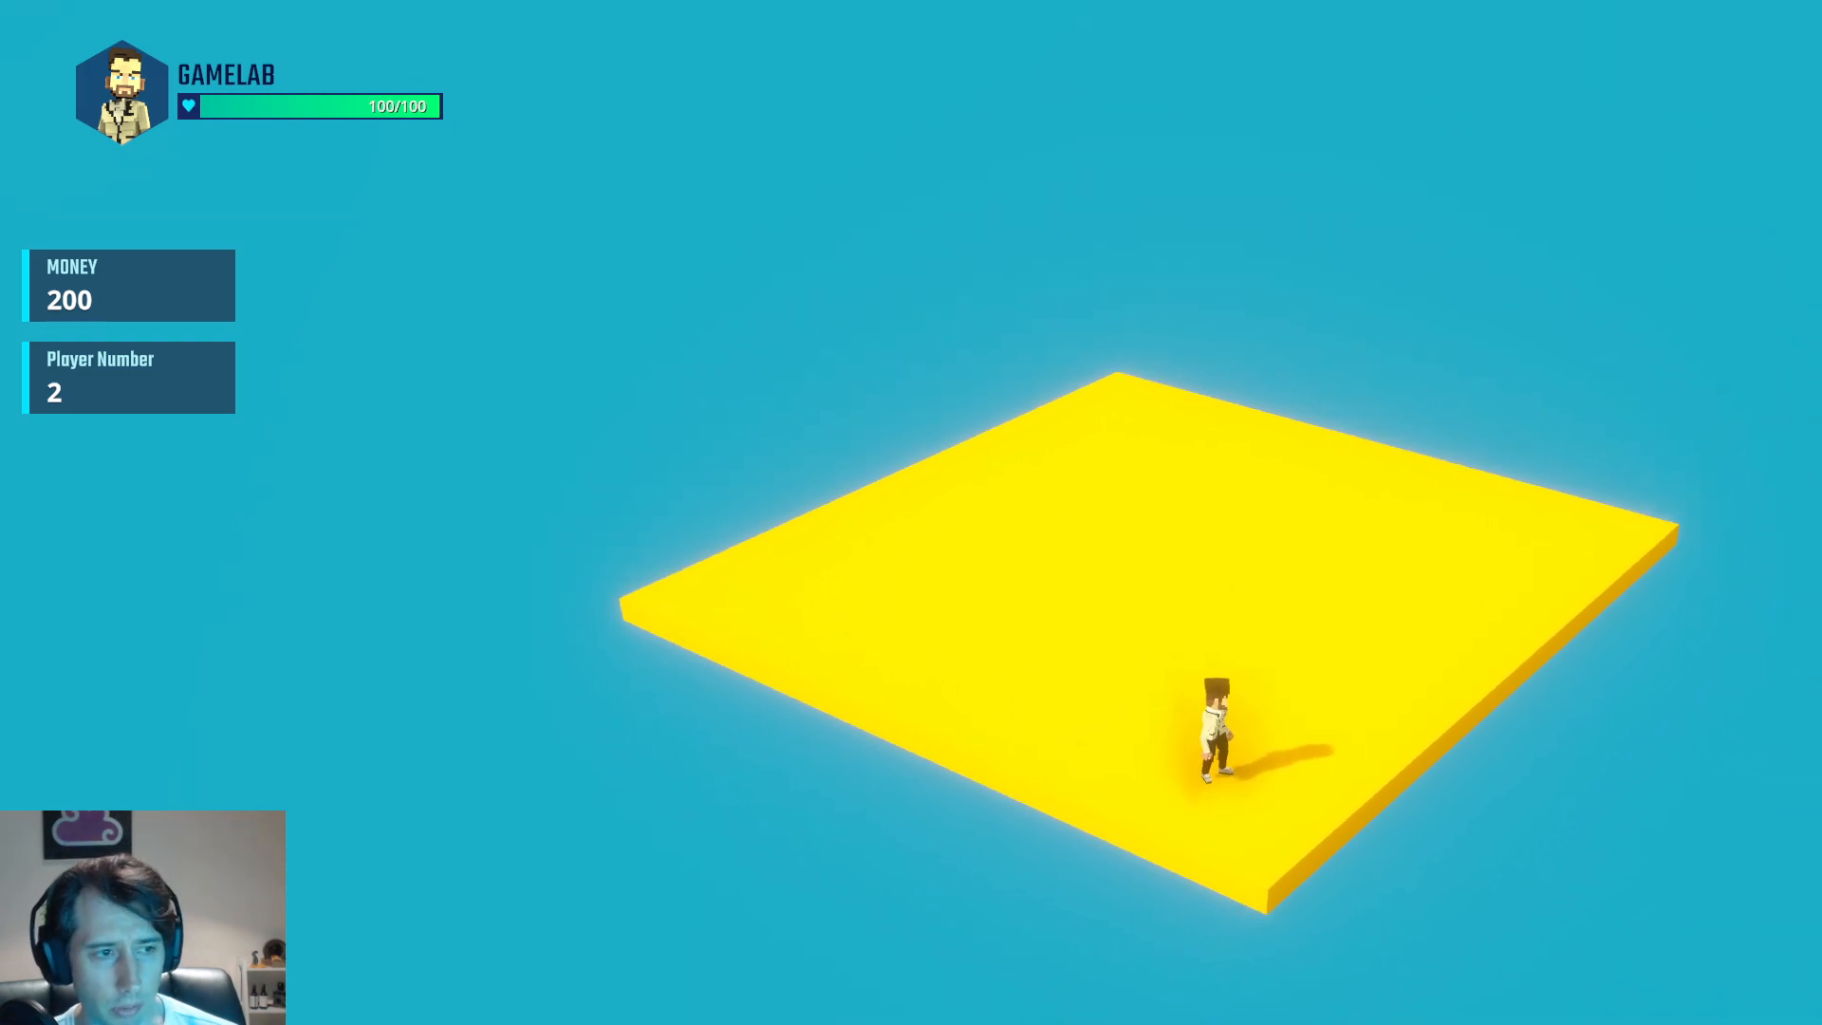
pyautogui.press('s')
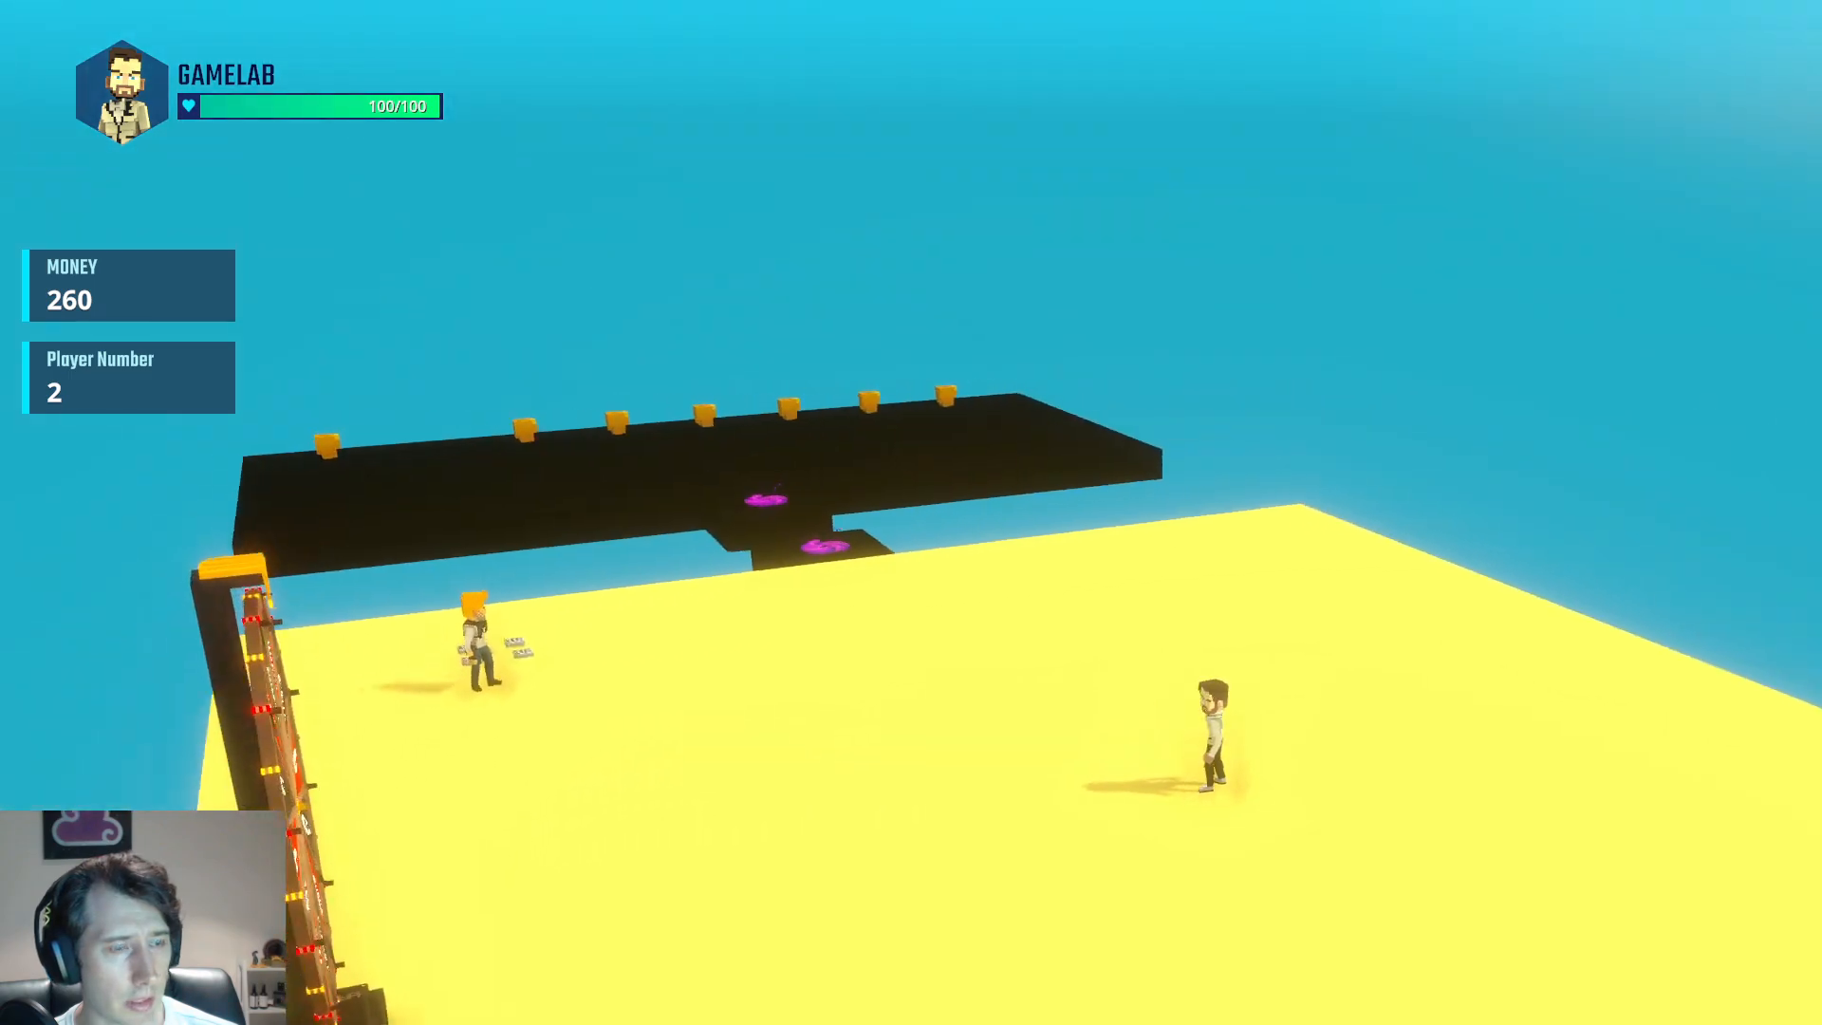
# Inspect the floors below the lobby after the match and try to join another match through the portal
pyautogui.press('d')
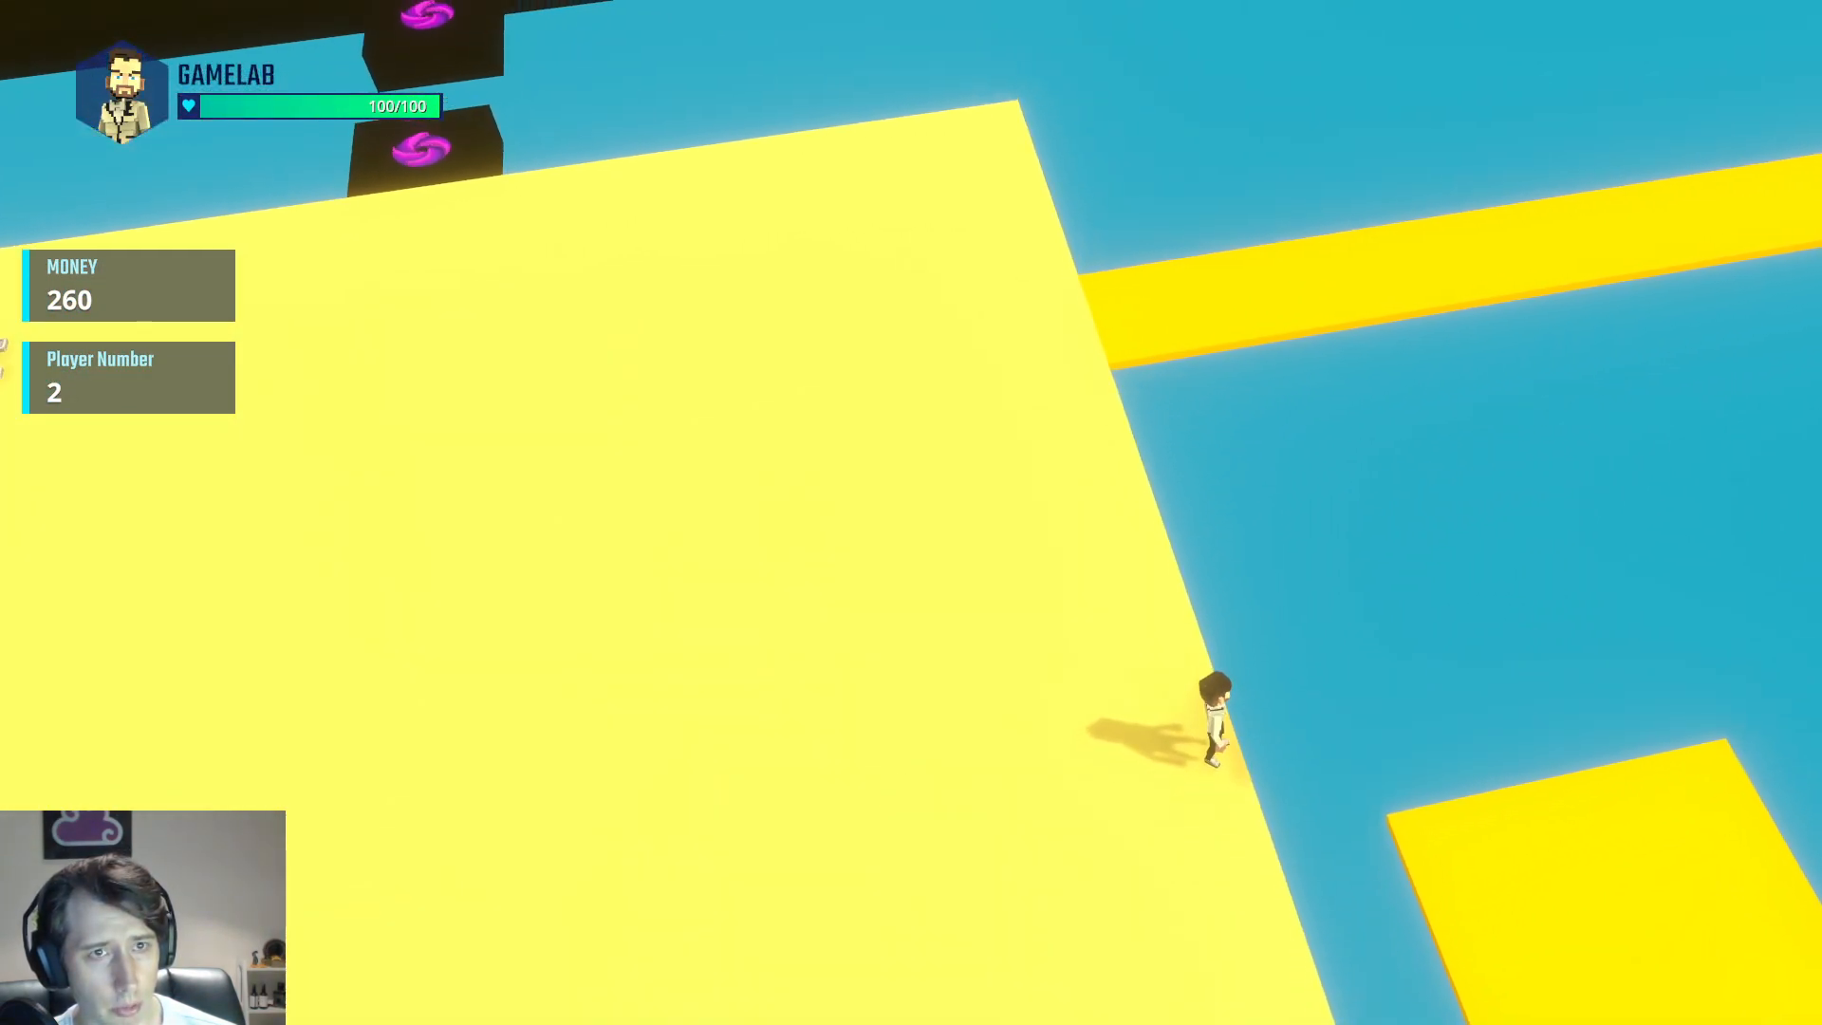
pyautogui.press('w')
pyautogui.press('w')
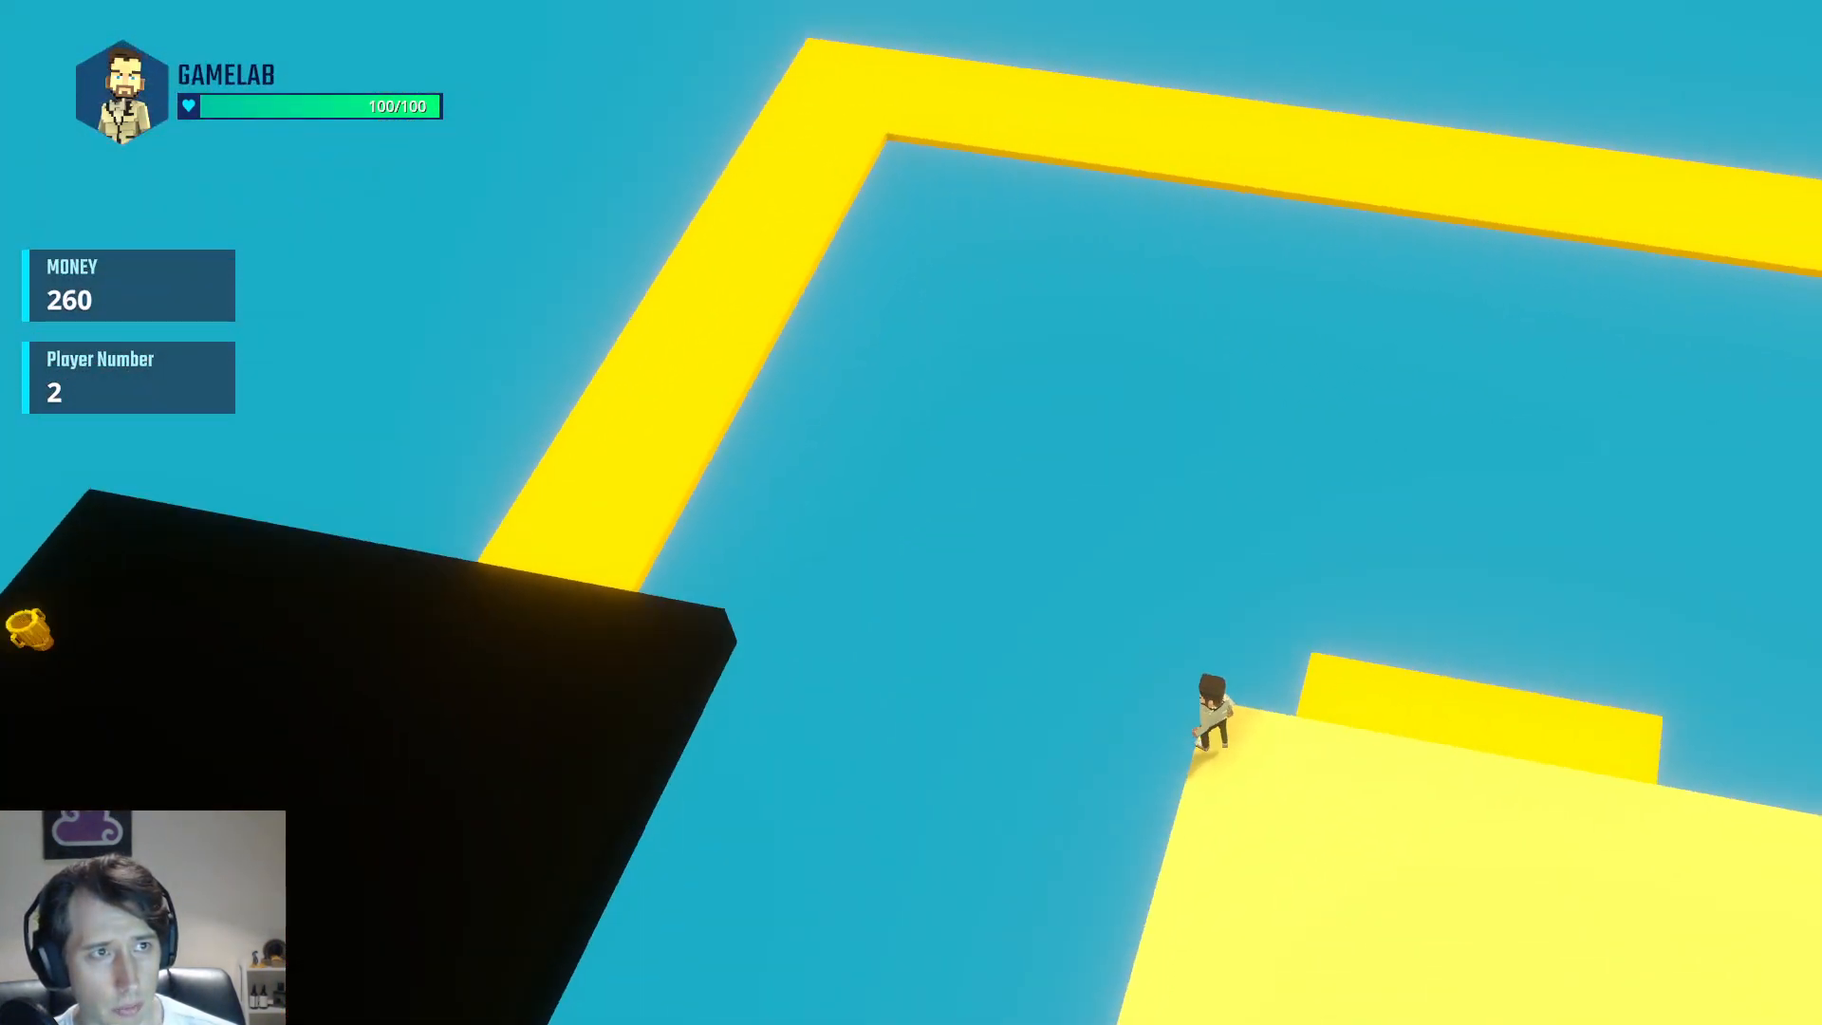
pyautogui.press('w')
pyautogui.press('w')
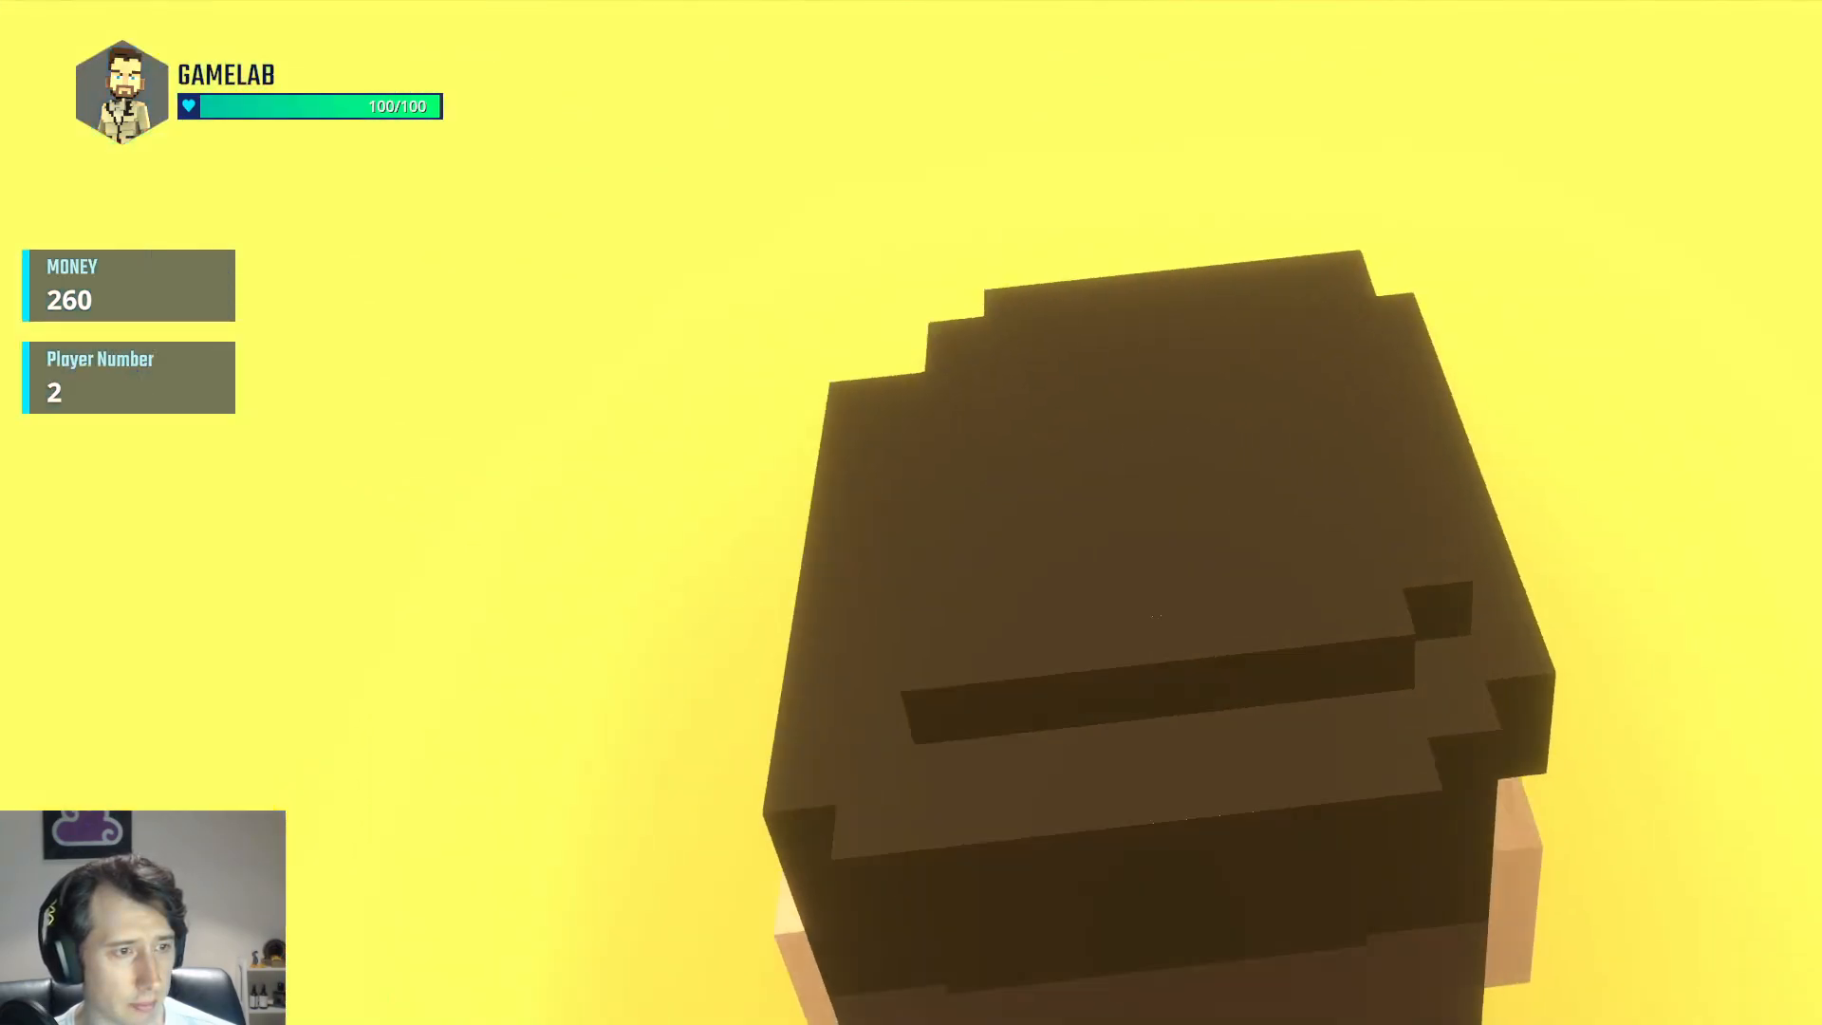
pyautogui.press('w')
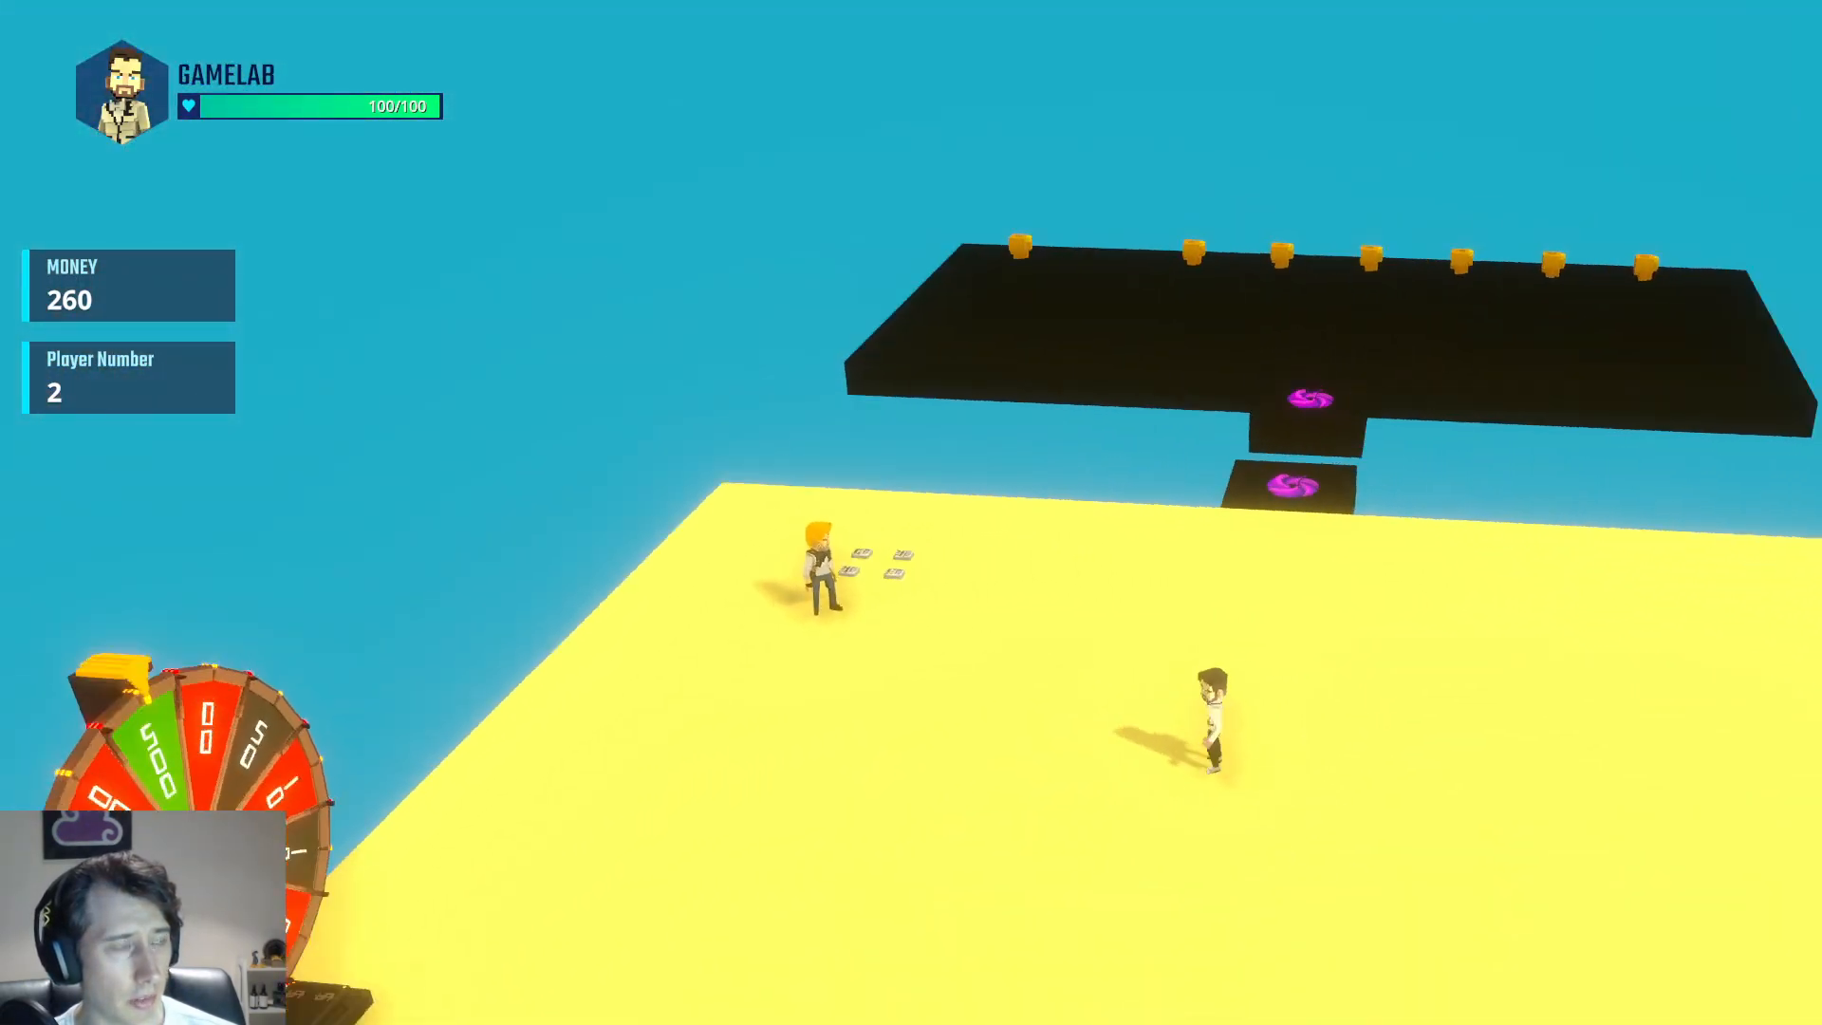
pyautogui.press('w')
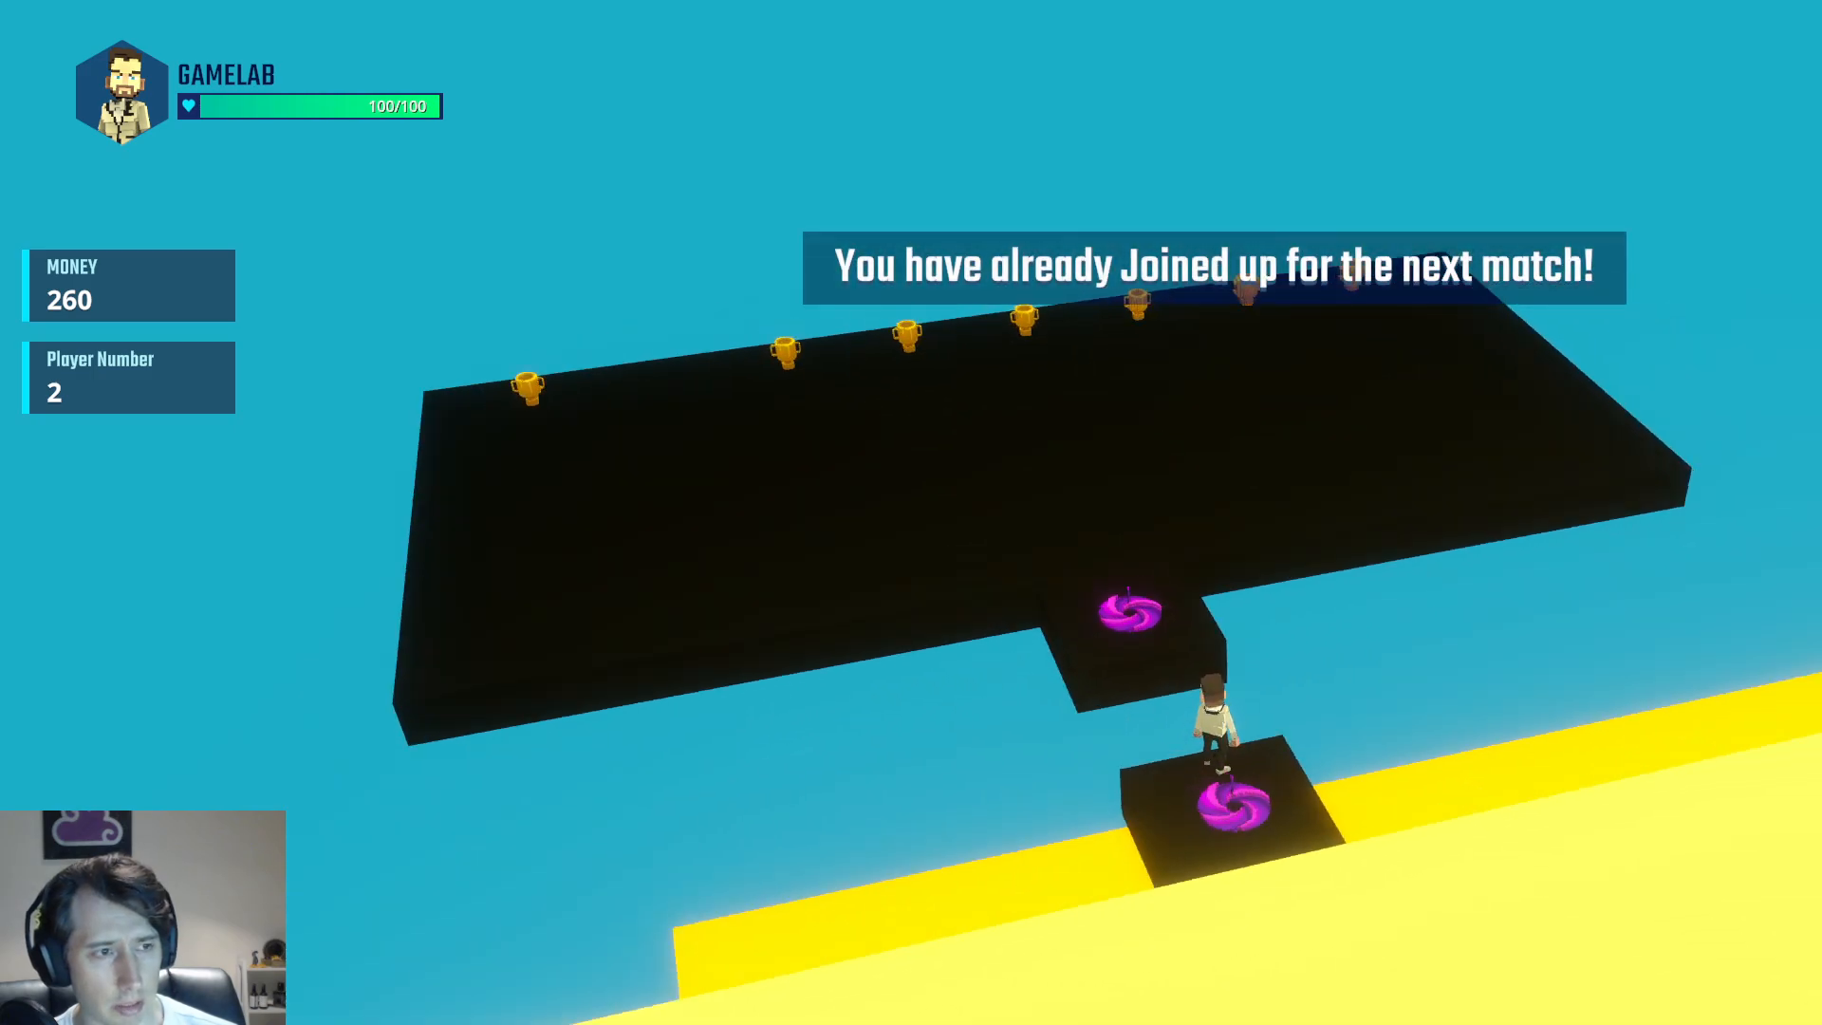
pyautogui.press('w')
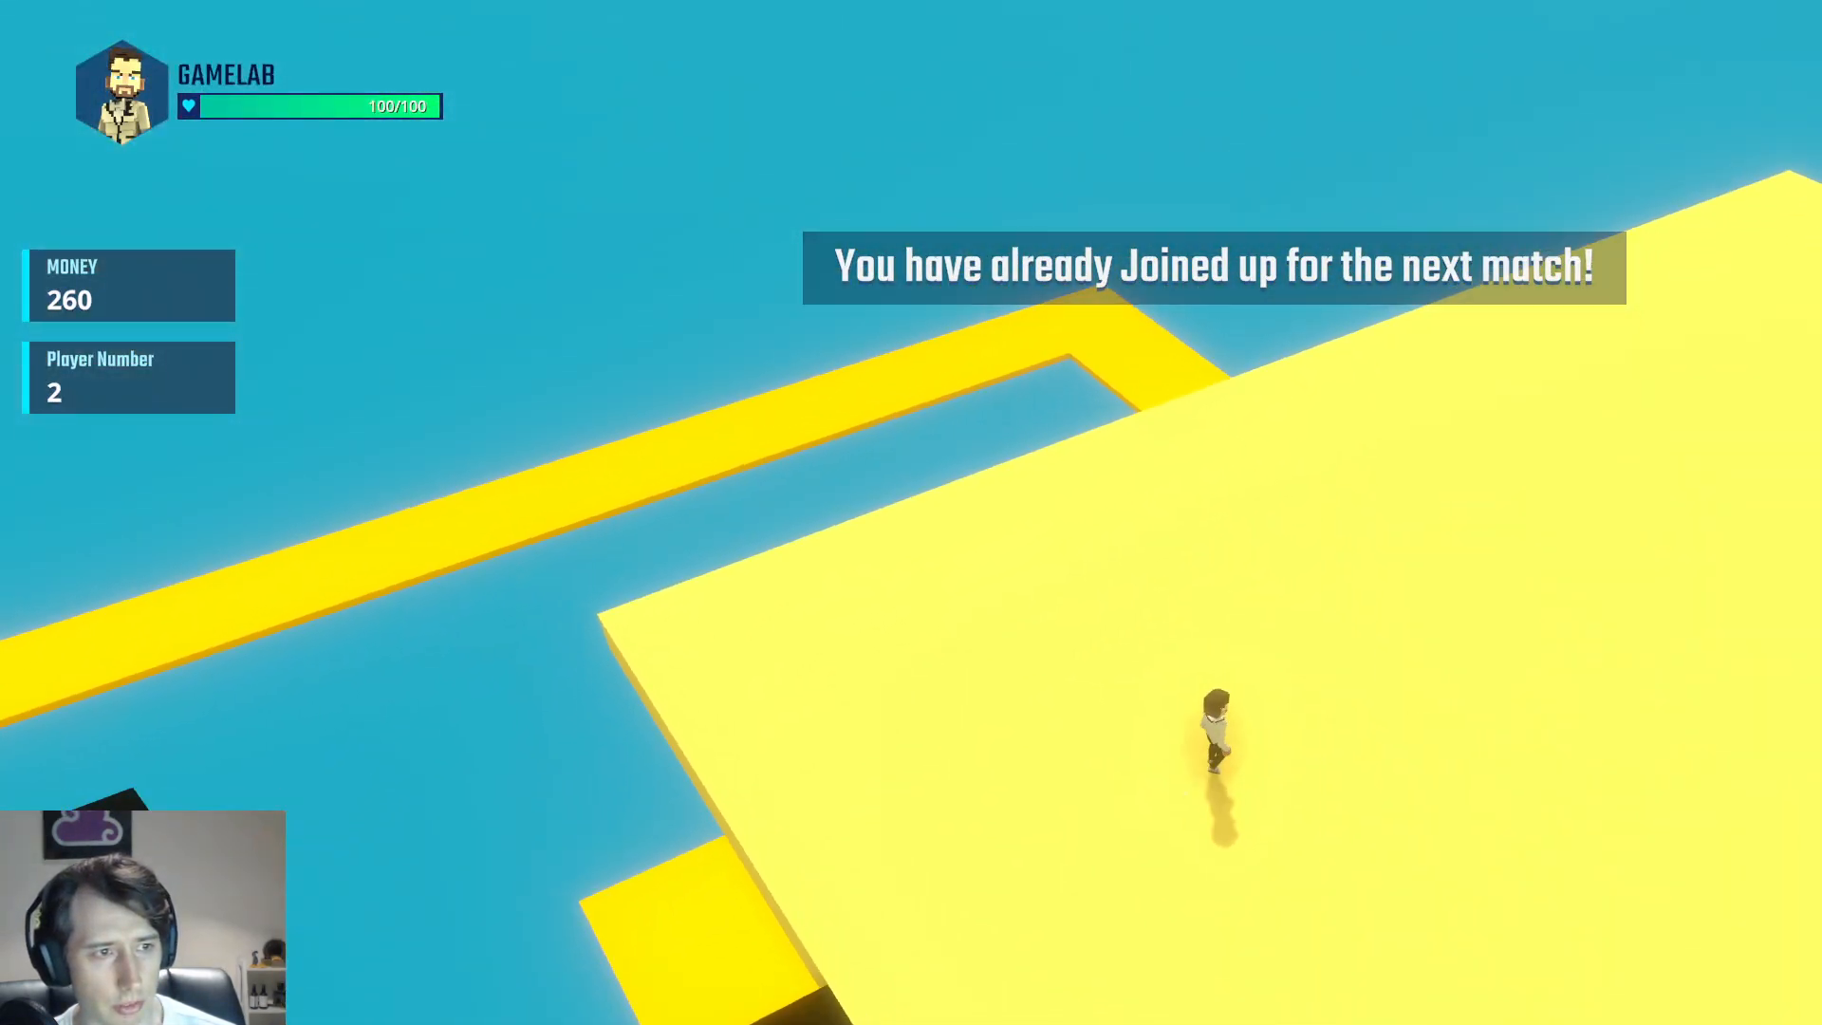
pyautogui.press('Escape')
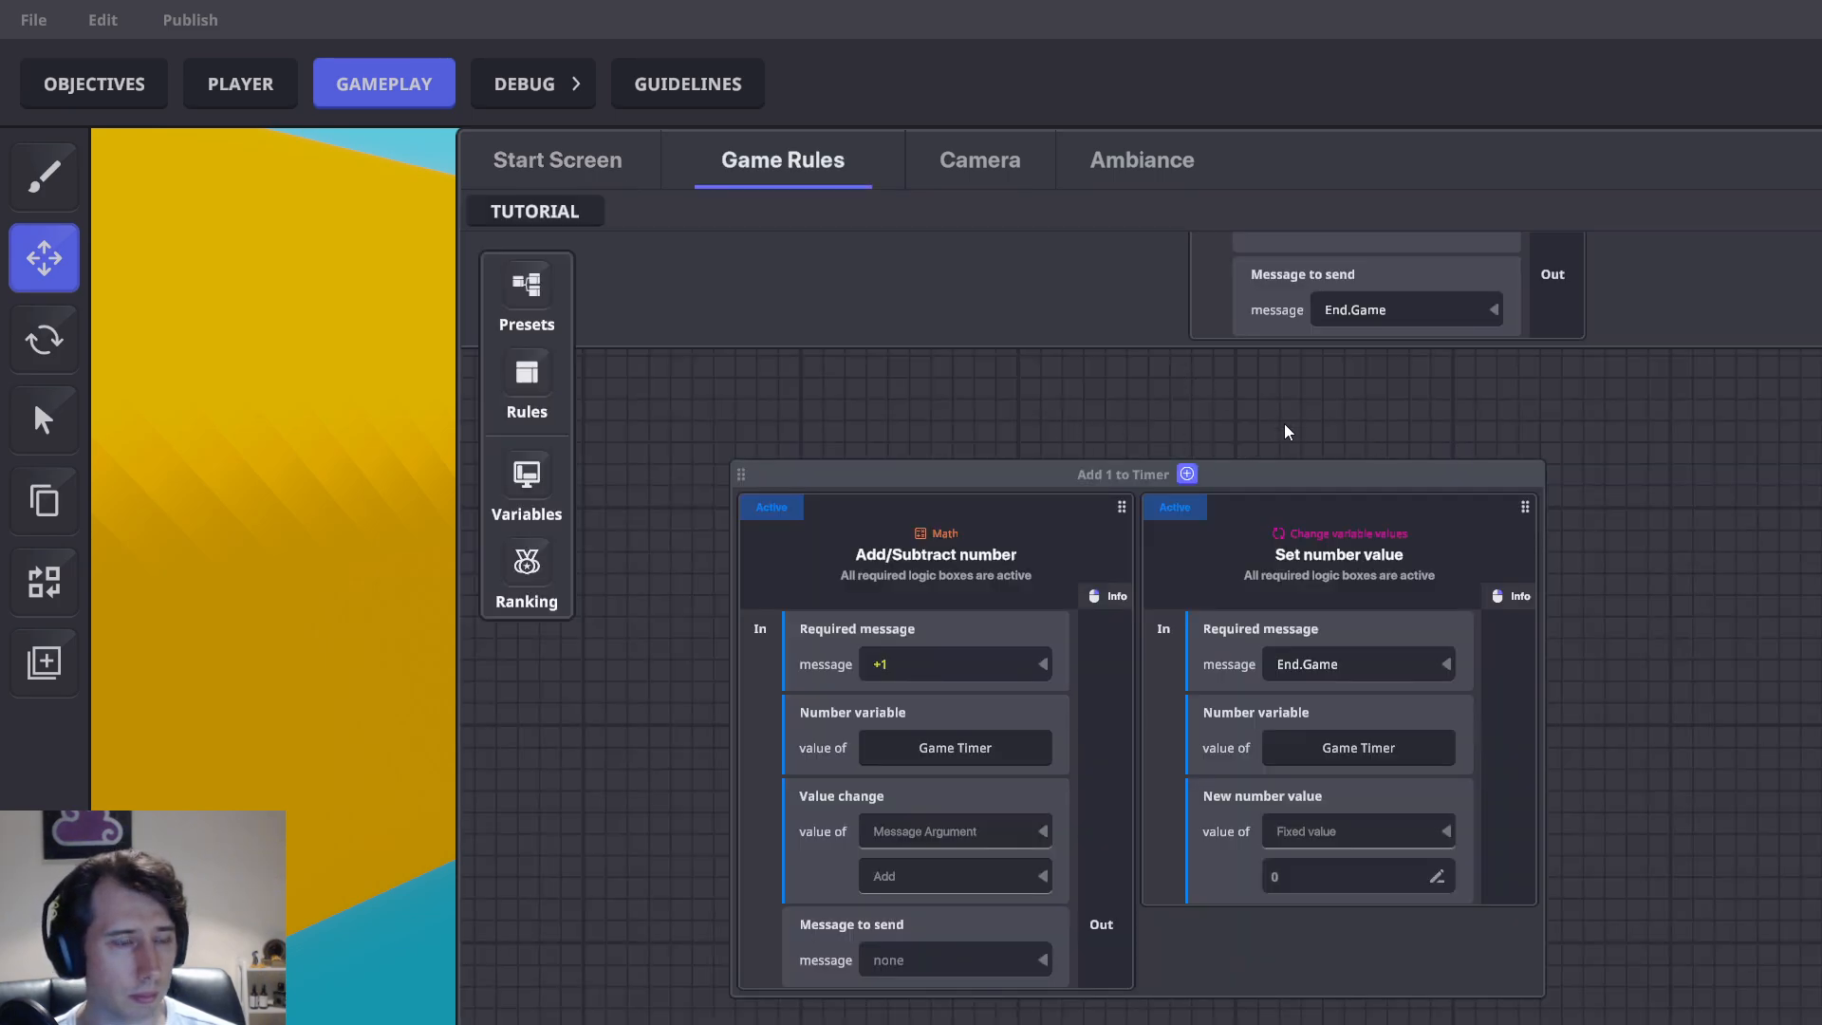
# Add a Set number value rule beside the Add 1 to Timer ruleset
pyautogui.moveTo(1351, 410); pyautogui.dragTo(1125, 391)
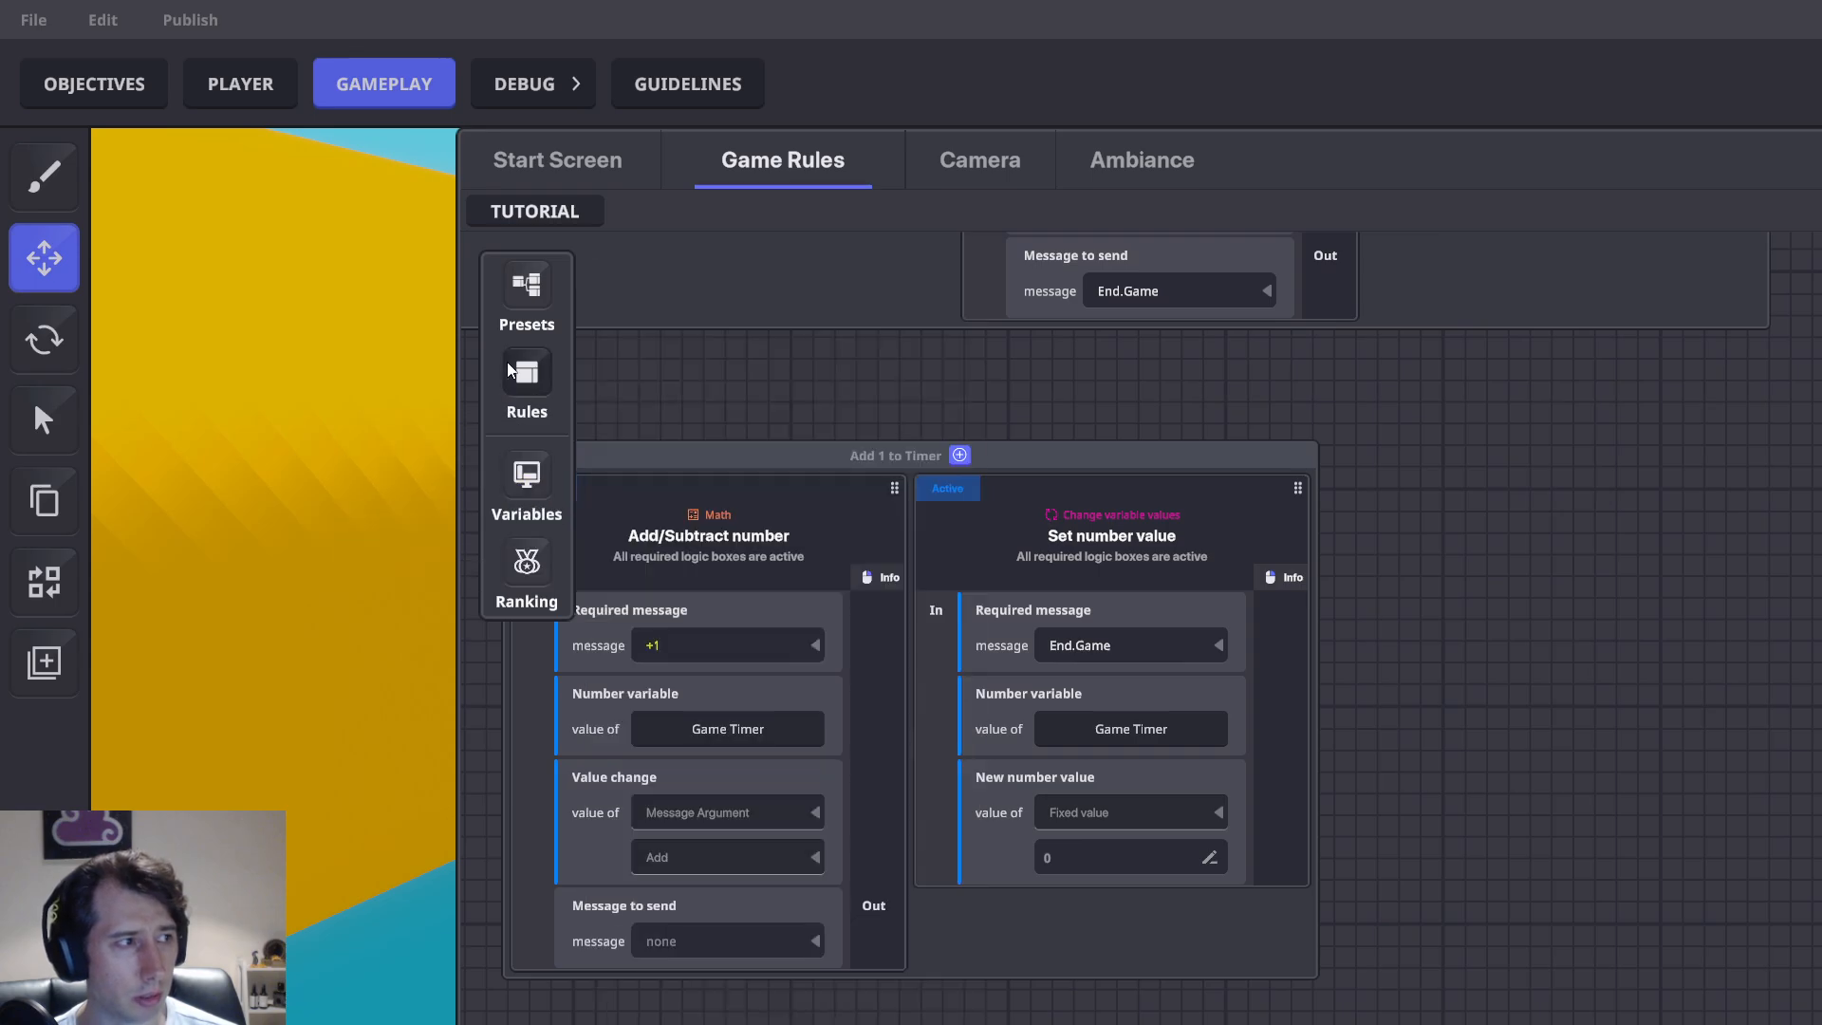
pyautogui.click(507, 365)
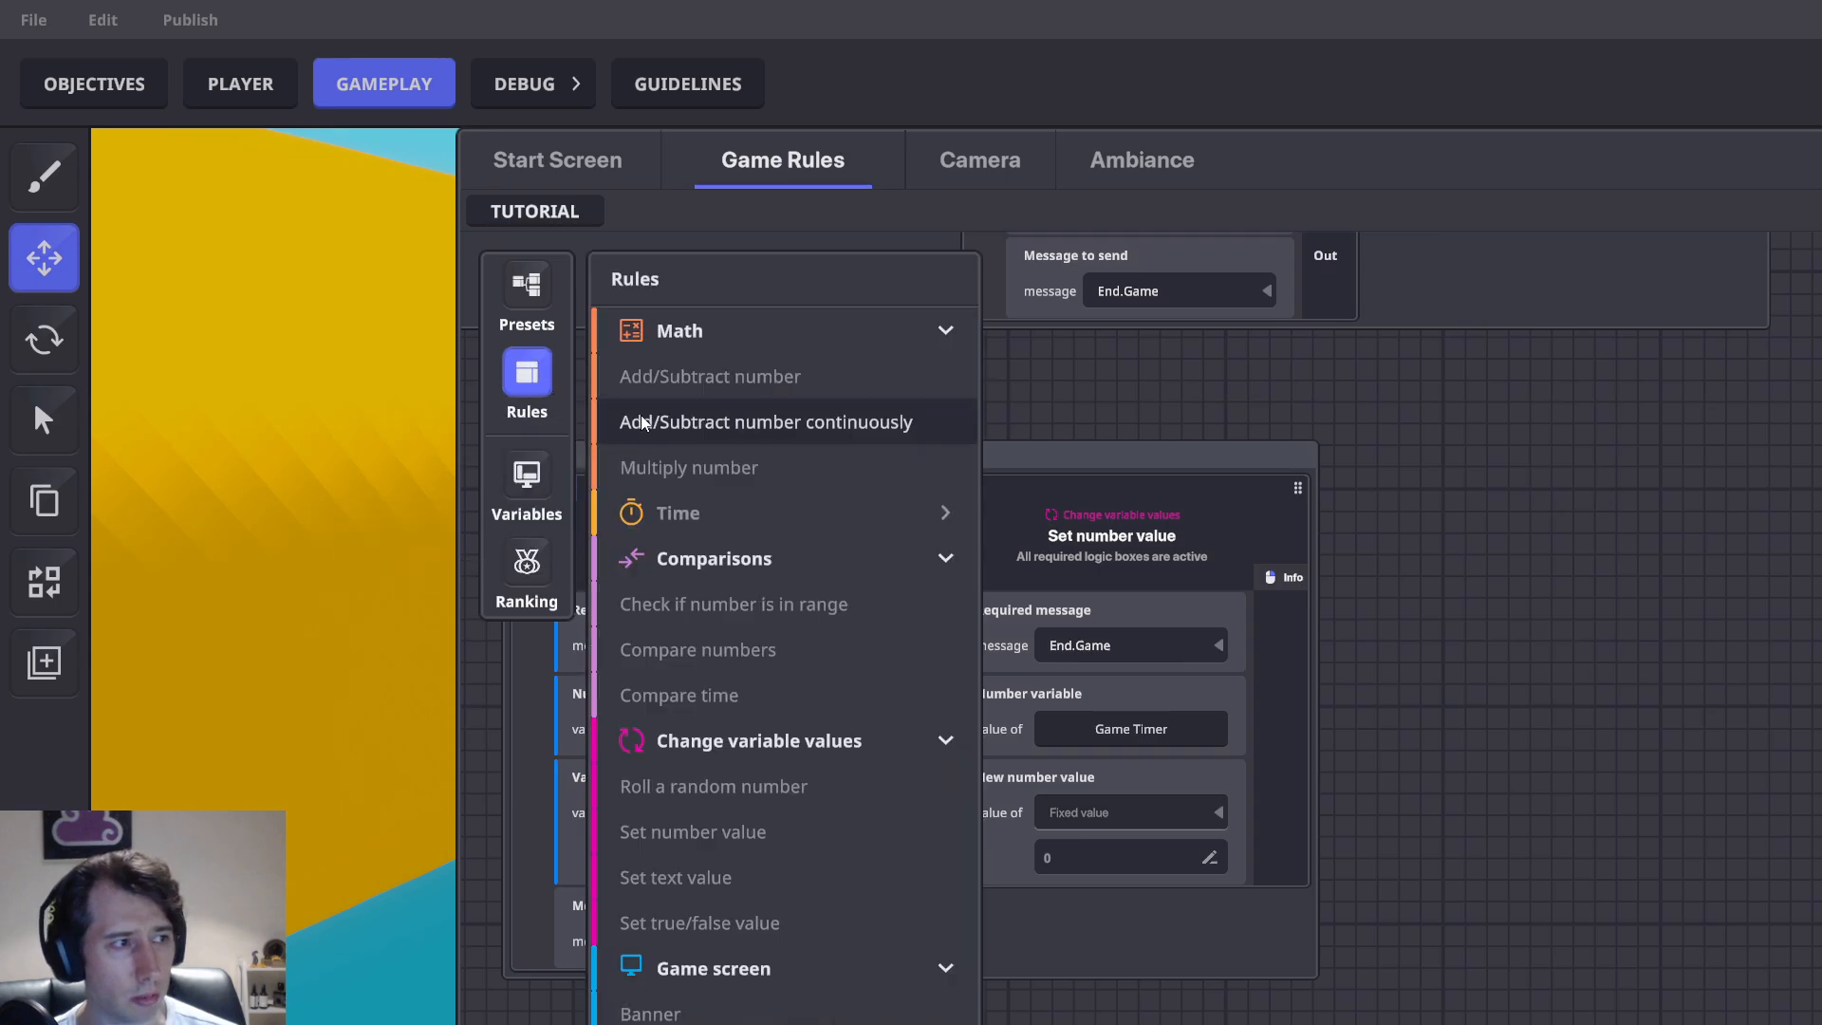
pyautogui.click(727, 836)
pyautogui.click(529, 381)
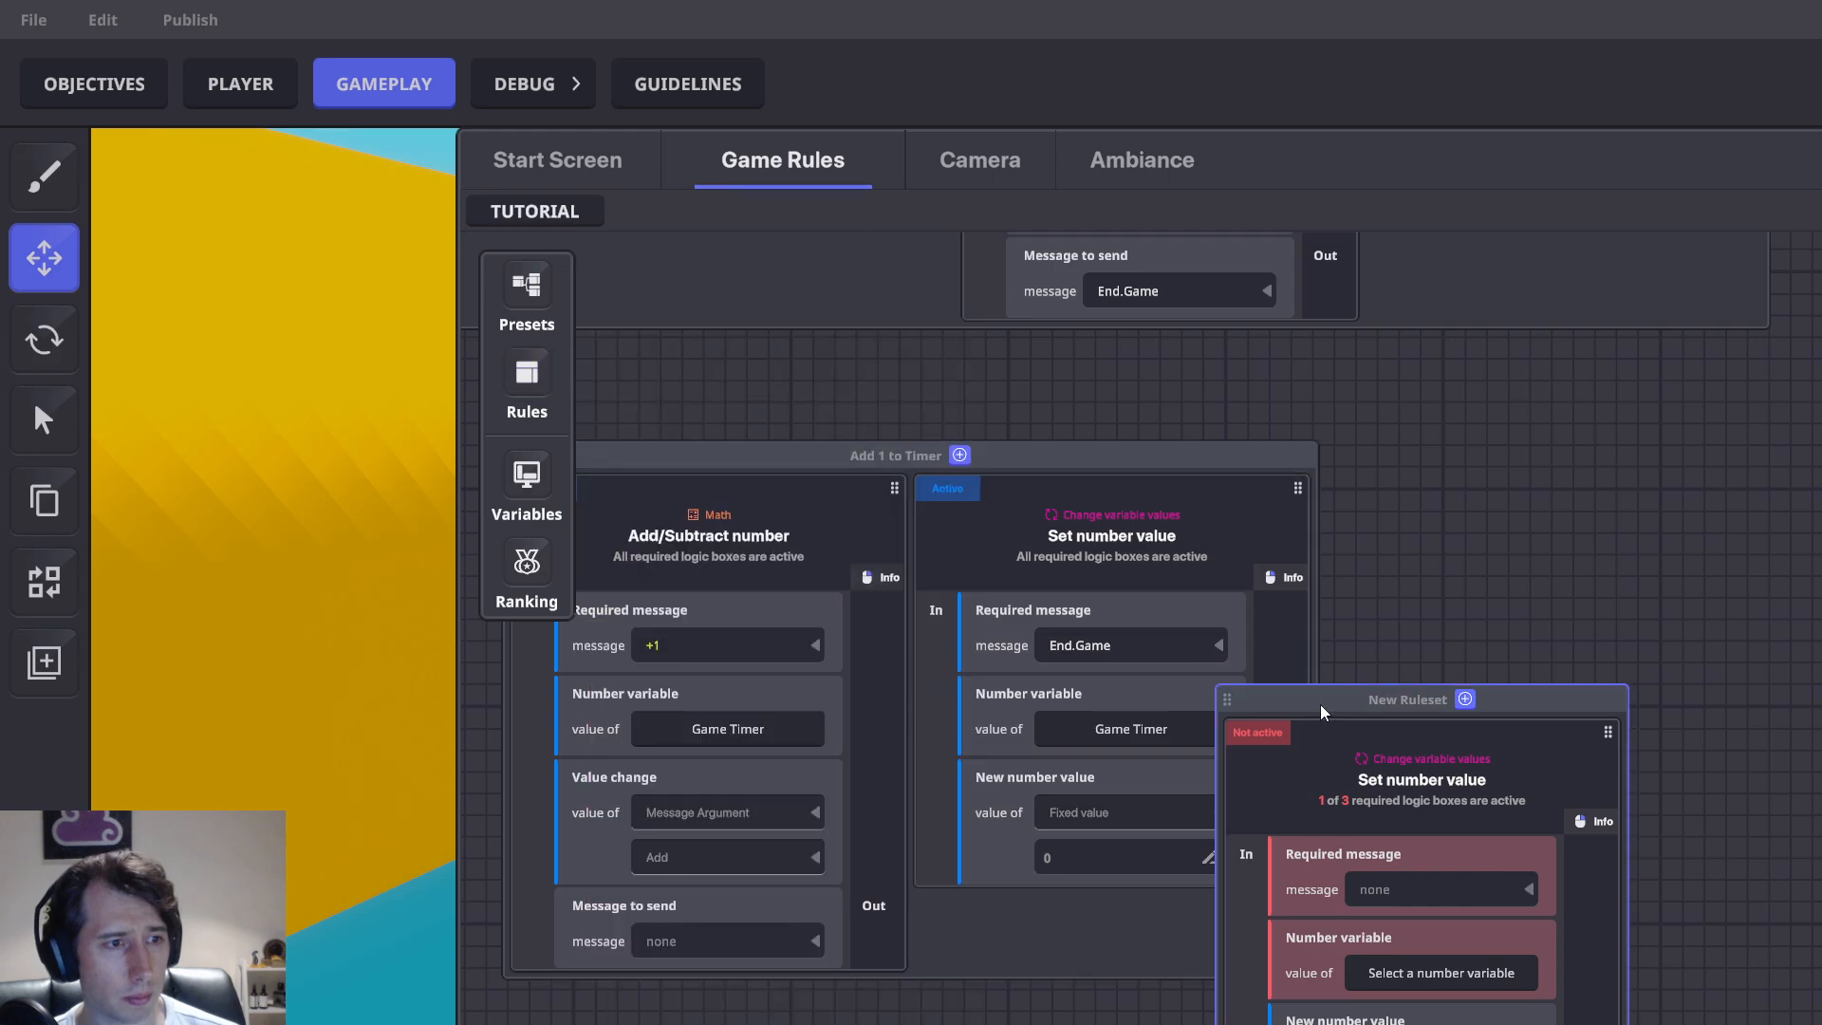
pyautogui.moveTo(1320, 705); pyautogui.dragTo(1431, 463)
# Make the new rule reset Player number to 0 on the End.Game message and move it into the Add 1 to Timer ruleset
pyautogui.click(1538, 647)
pyautogui.write('End')
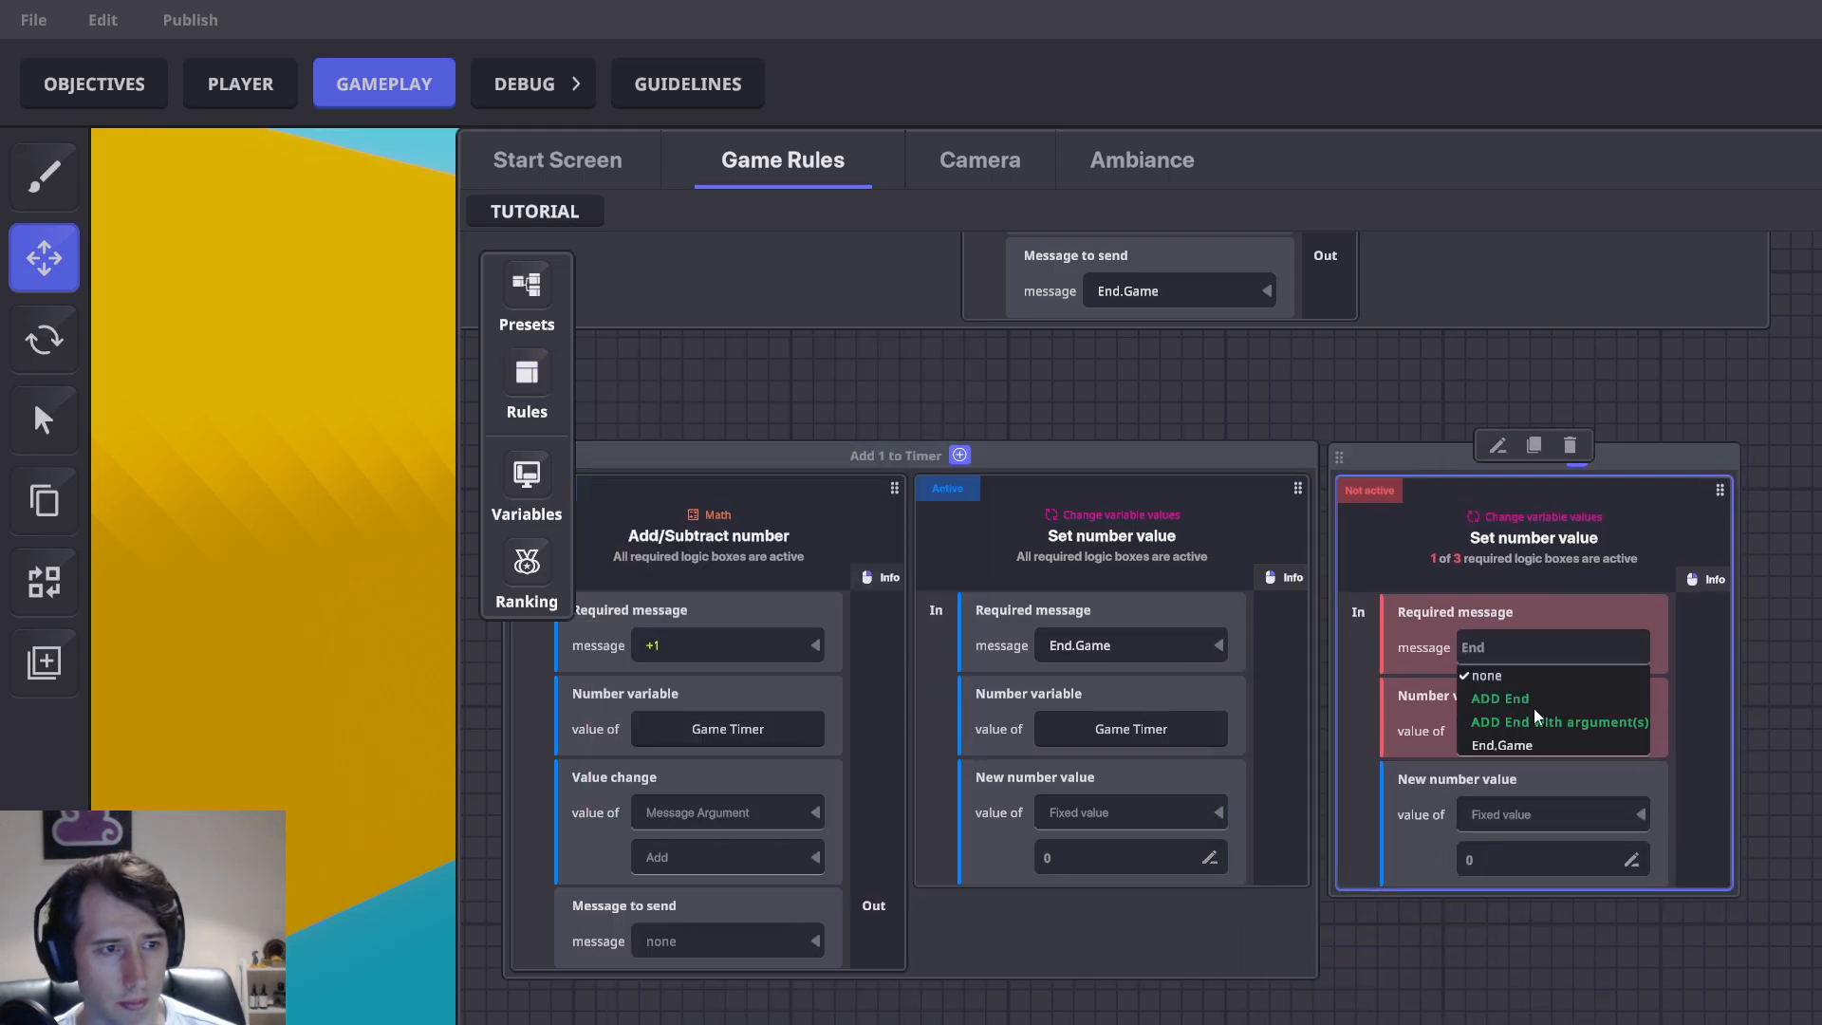
pyautogui.click(1505, 745)
pyautogui.click(1530, 730)
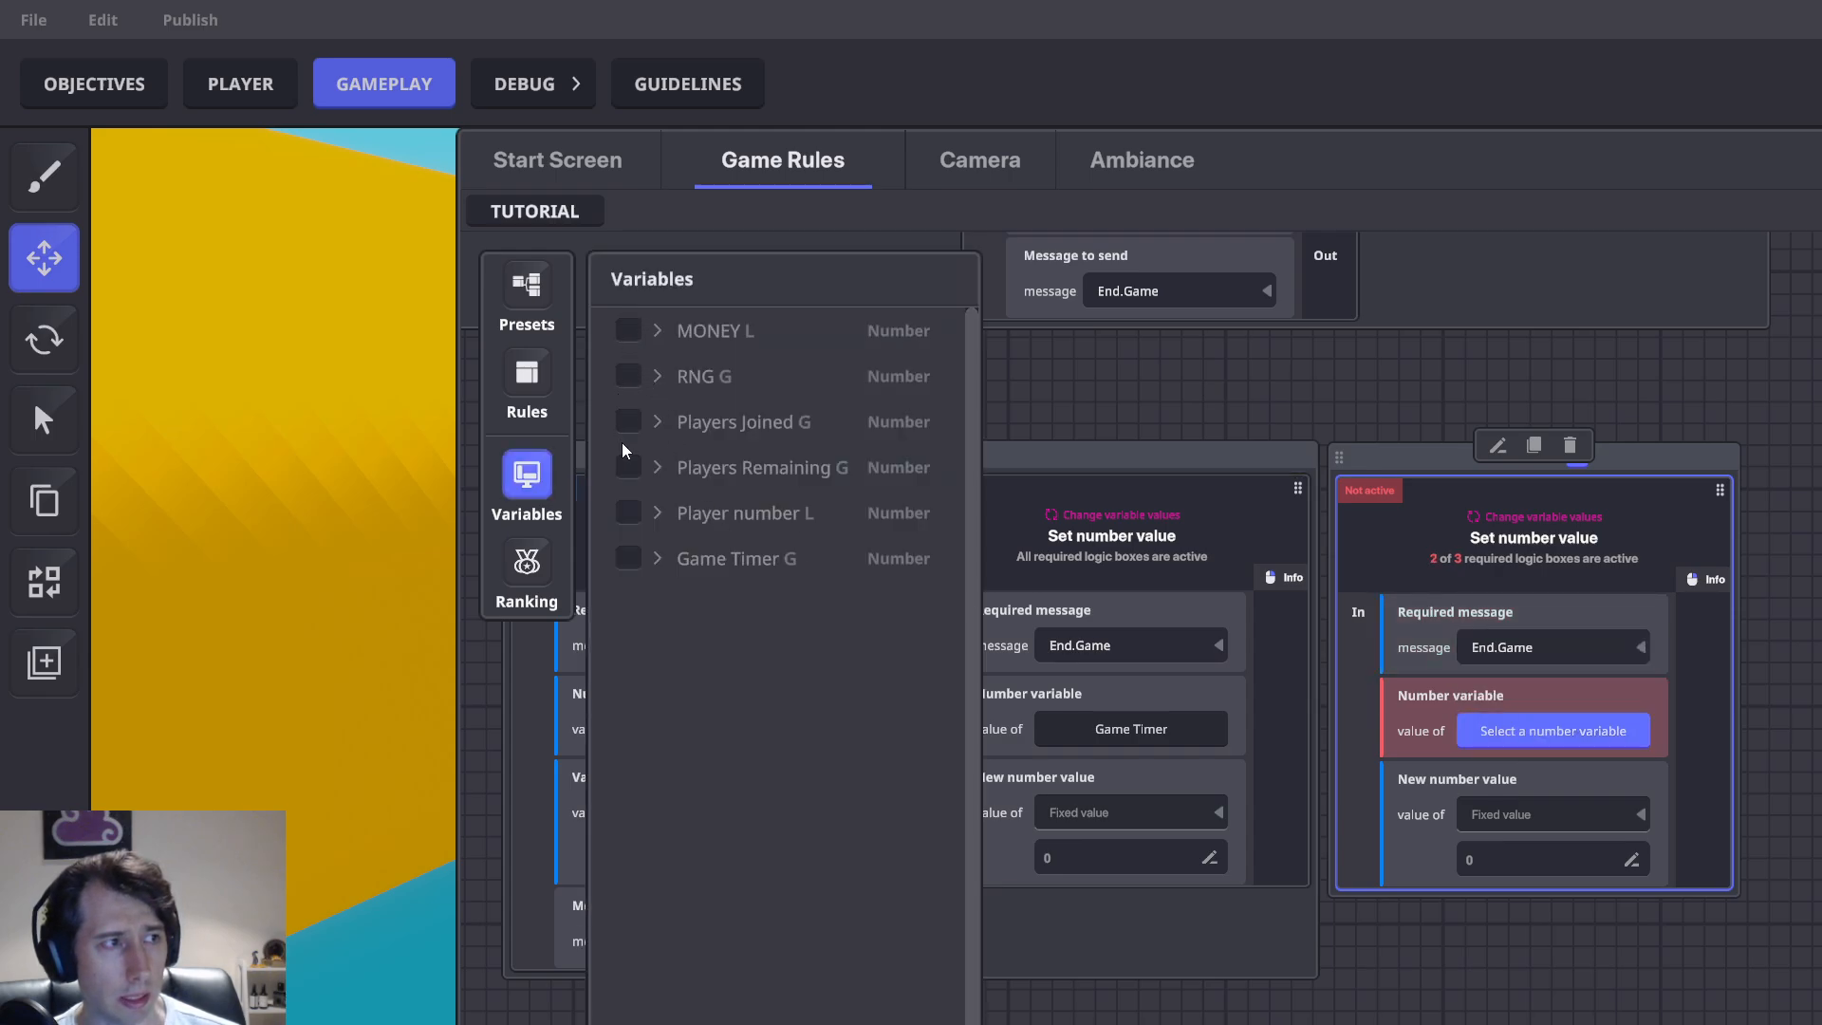
pyautogui.click(636, 509)
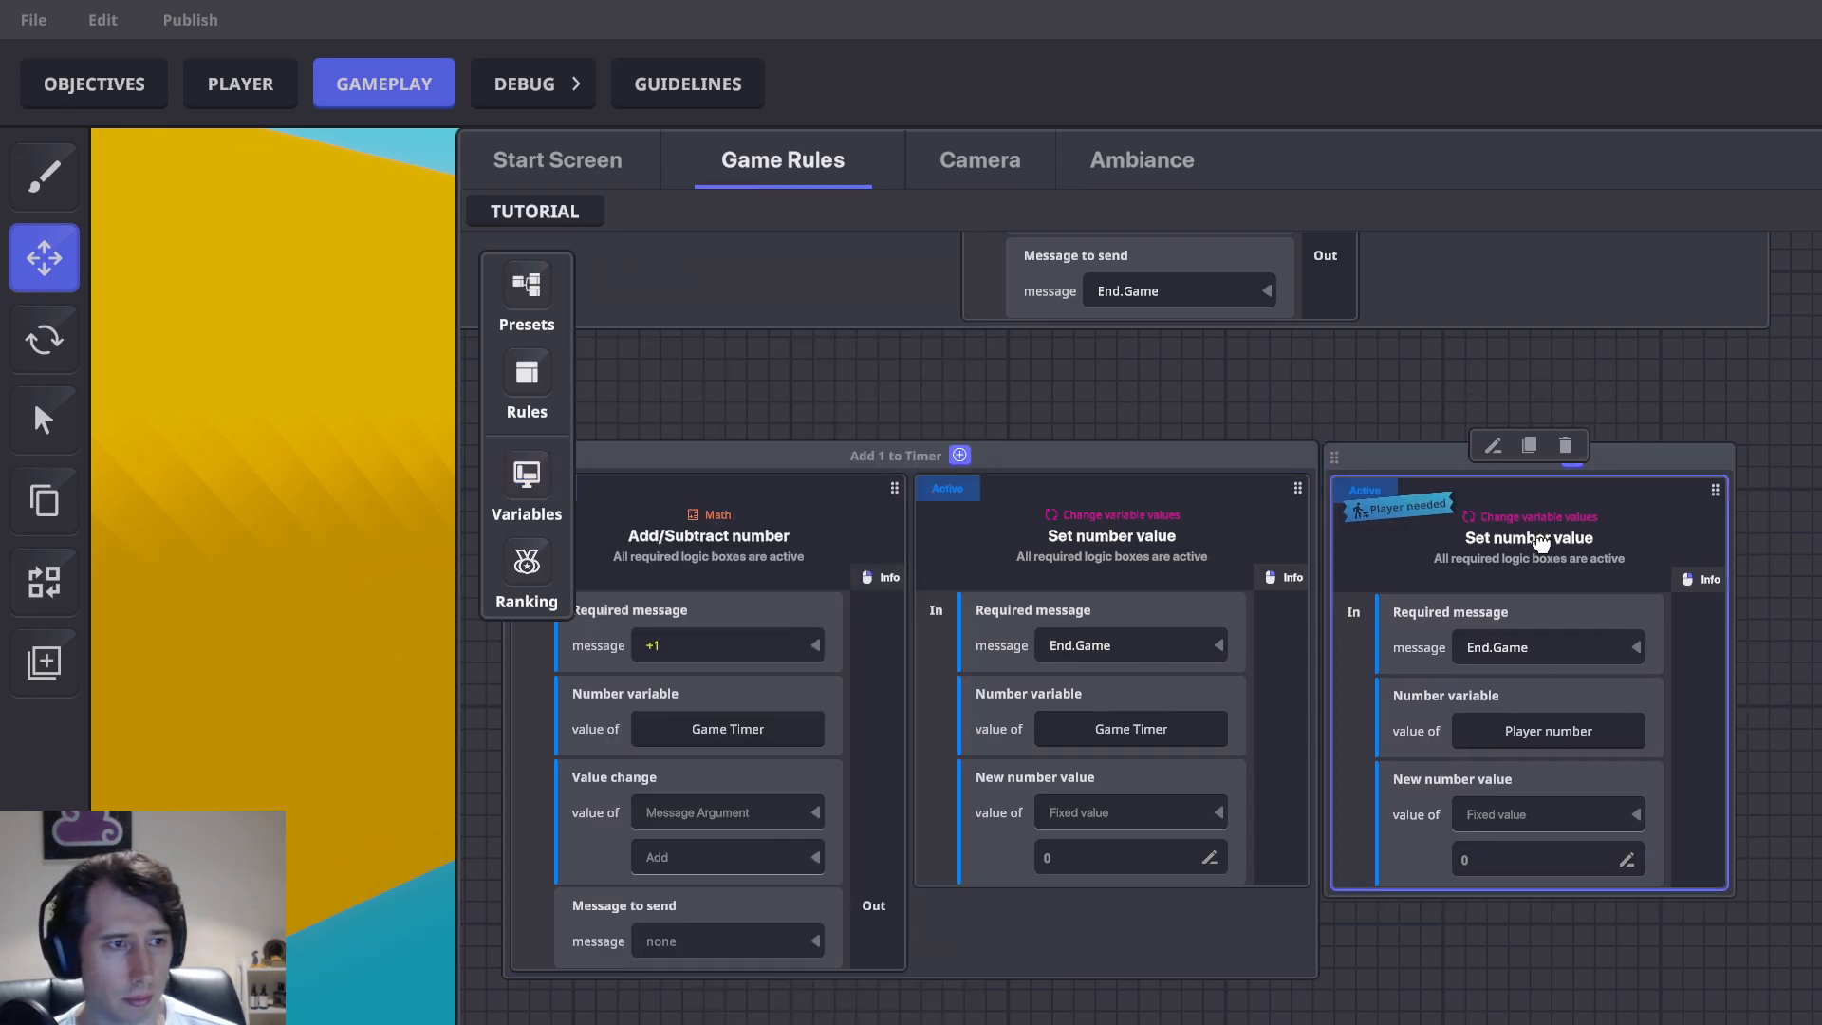
pyautogui.moveTo(1539, 542); pyautogui.dragTo(1166, 582)
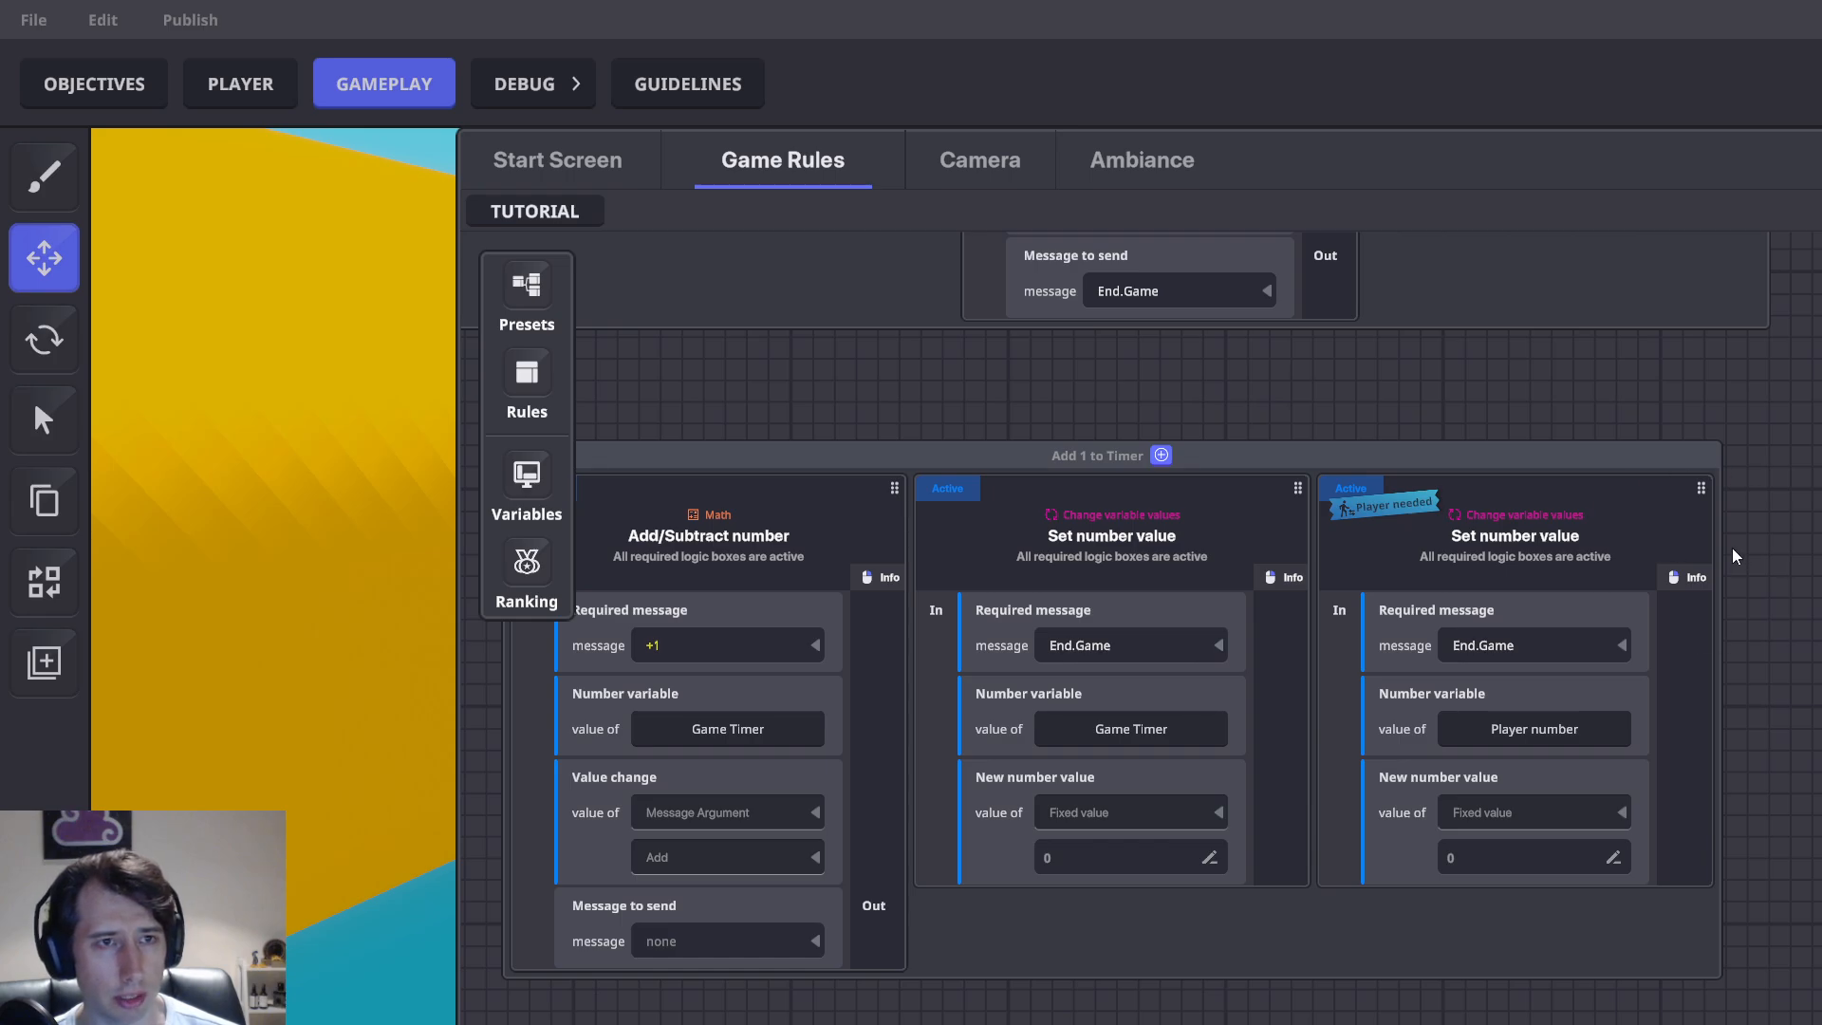
pyautogui.press('Escape')
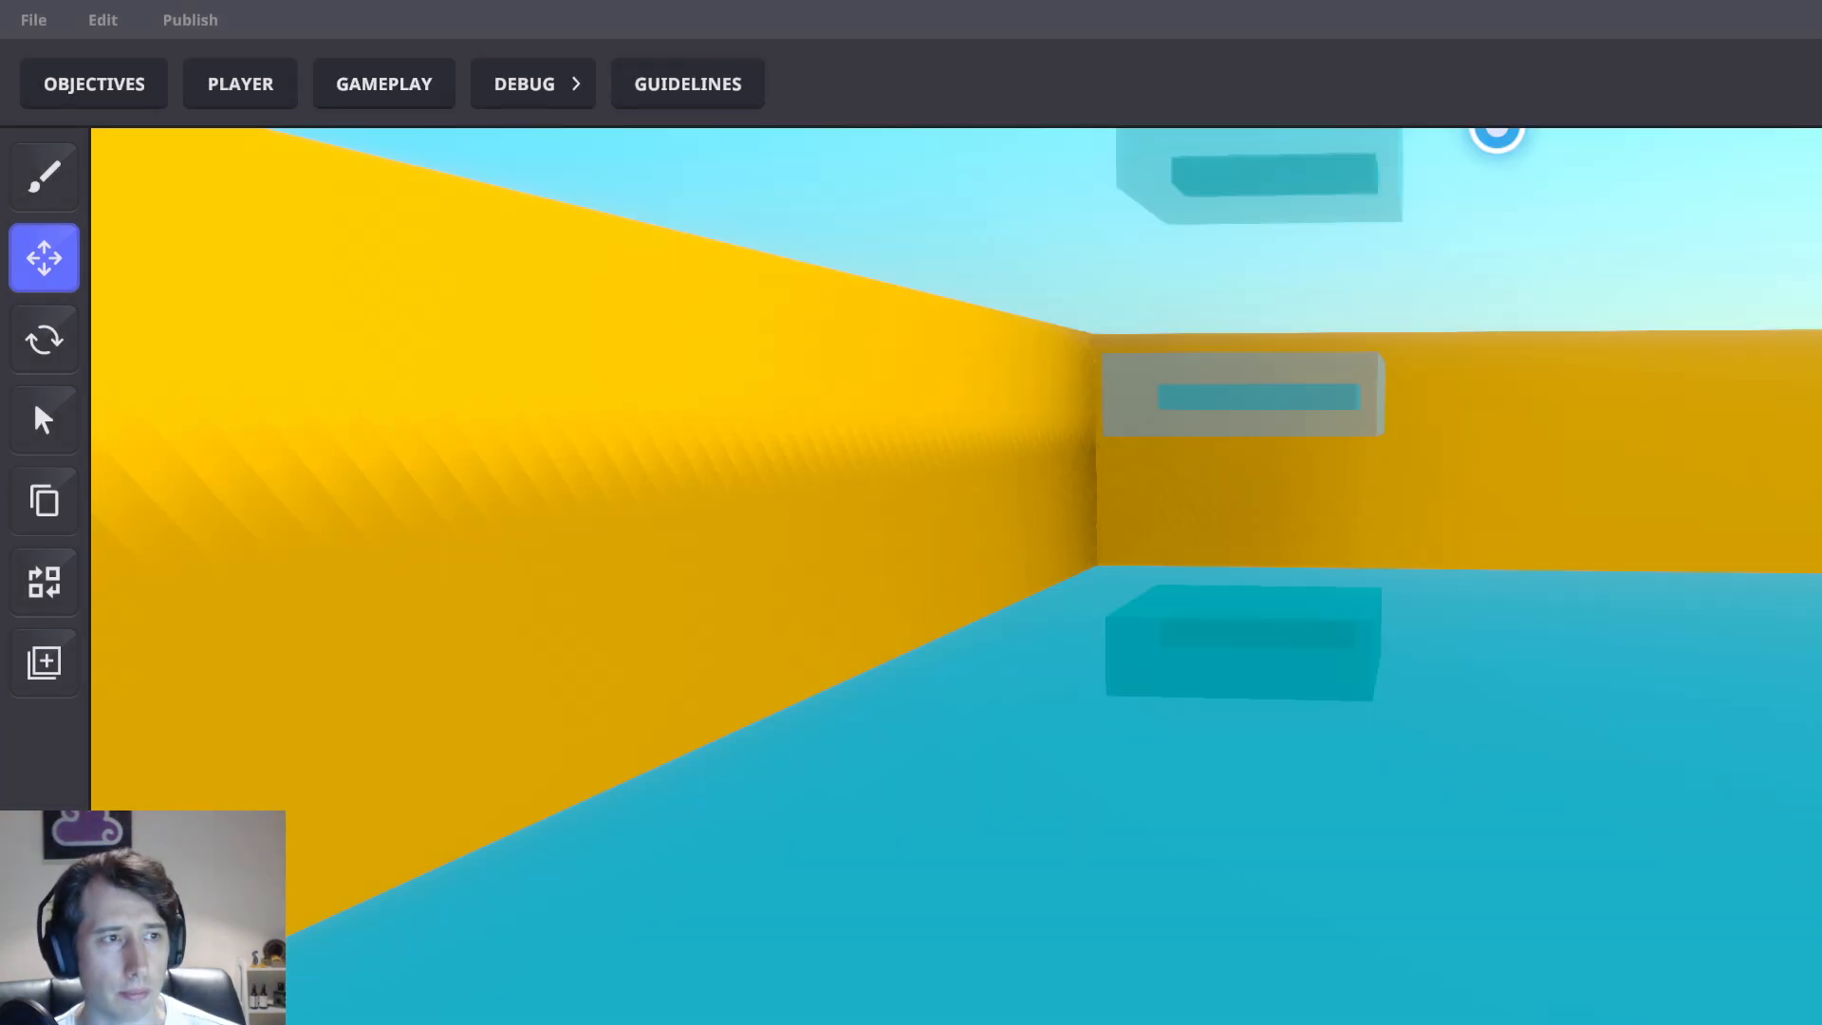
# Save the game project with the updated rules
pyautogui.press('d')
pyautogui.press('w')
pyautogui.moveTo(1642, 533)
pyautogui.mouseDown(button='right')
pyautogui.moveTo(1608, 595)
pyautogui.moveTo(1634, 555)
pyautogui.mouseUp(button='right')
pyautogui.hotkey('ctrl', 's')
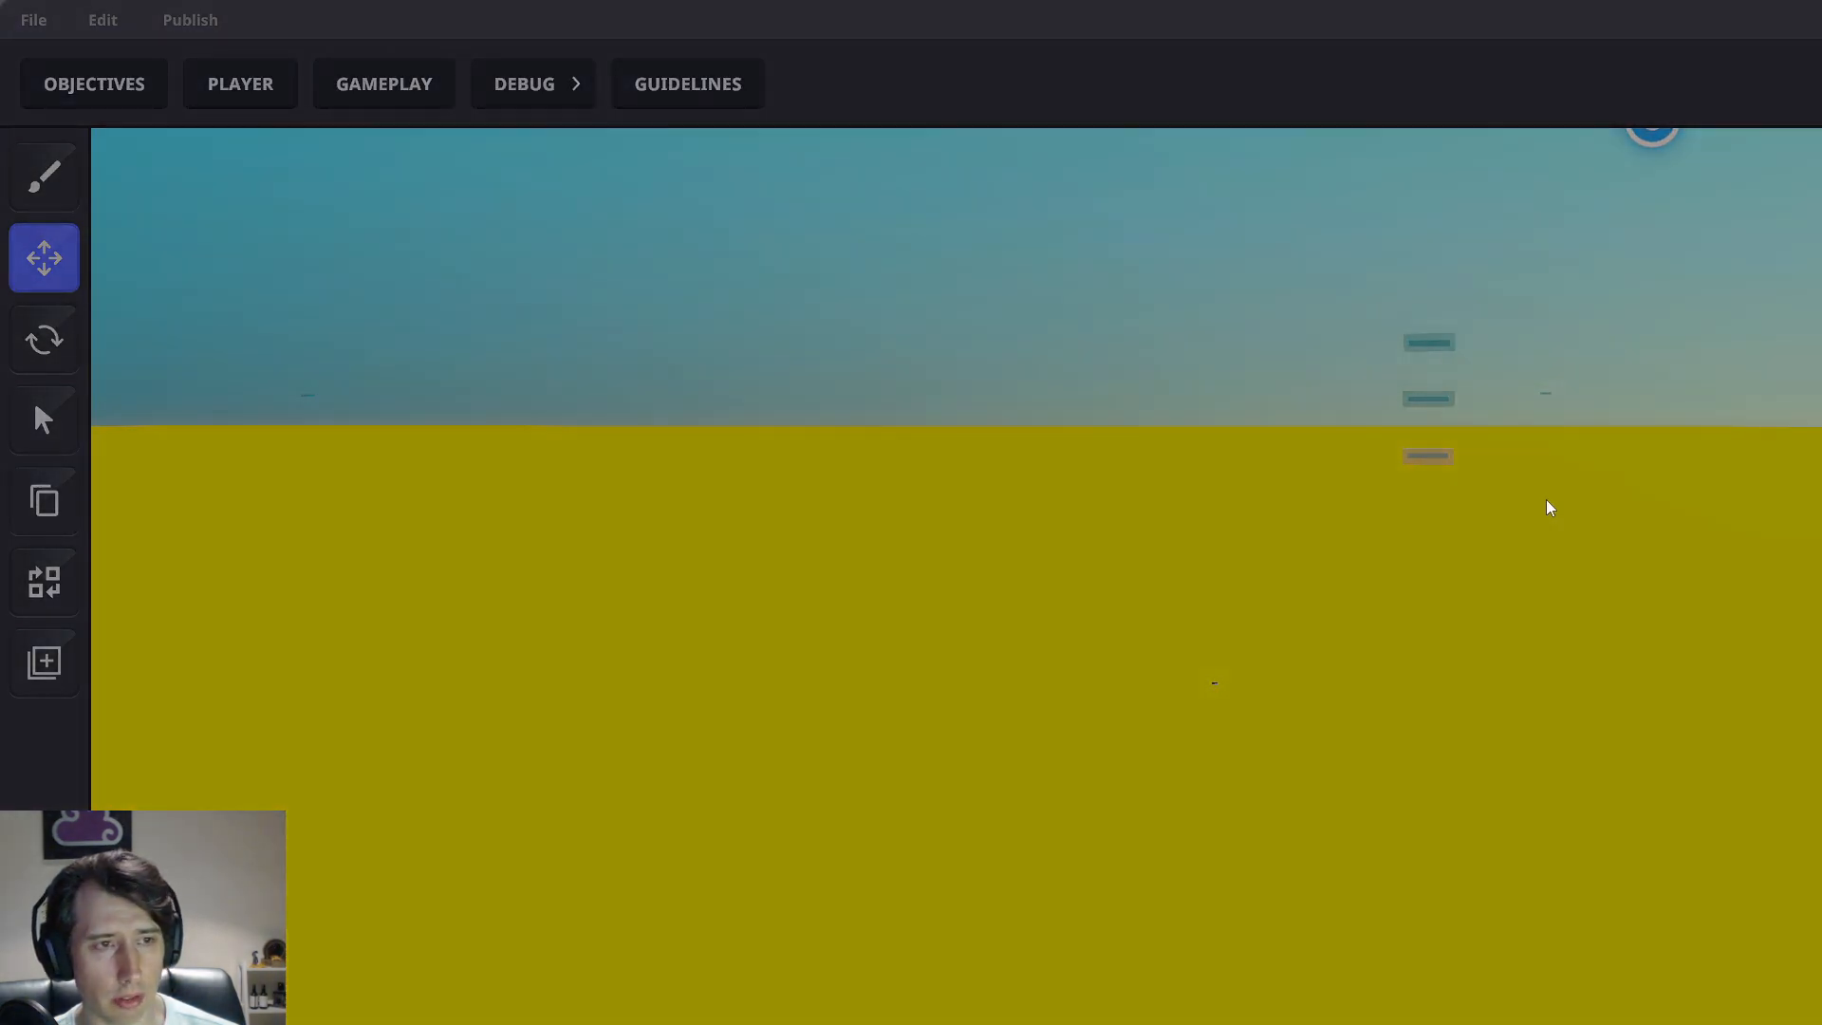
pyautogui.click(1367, 740)
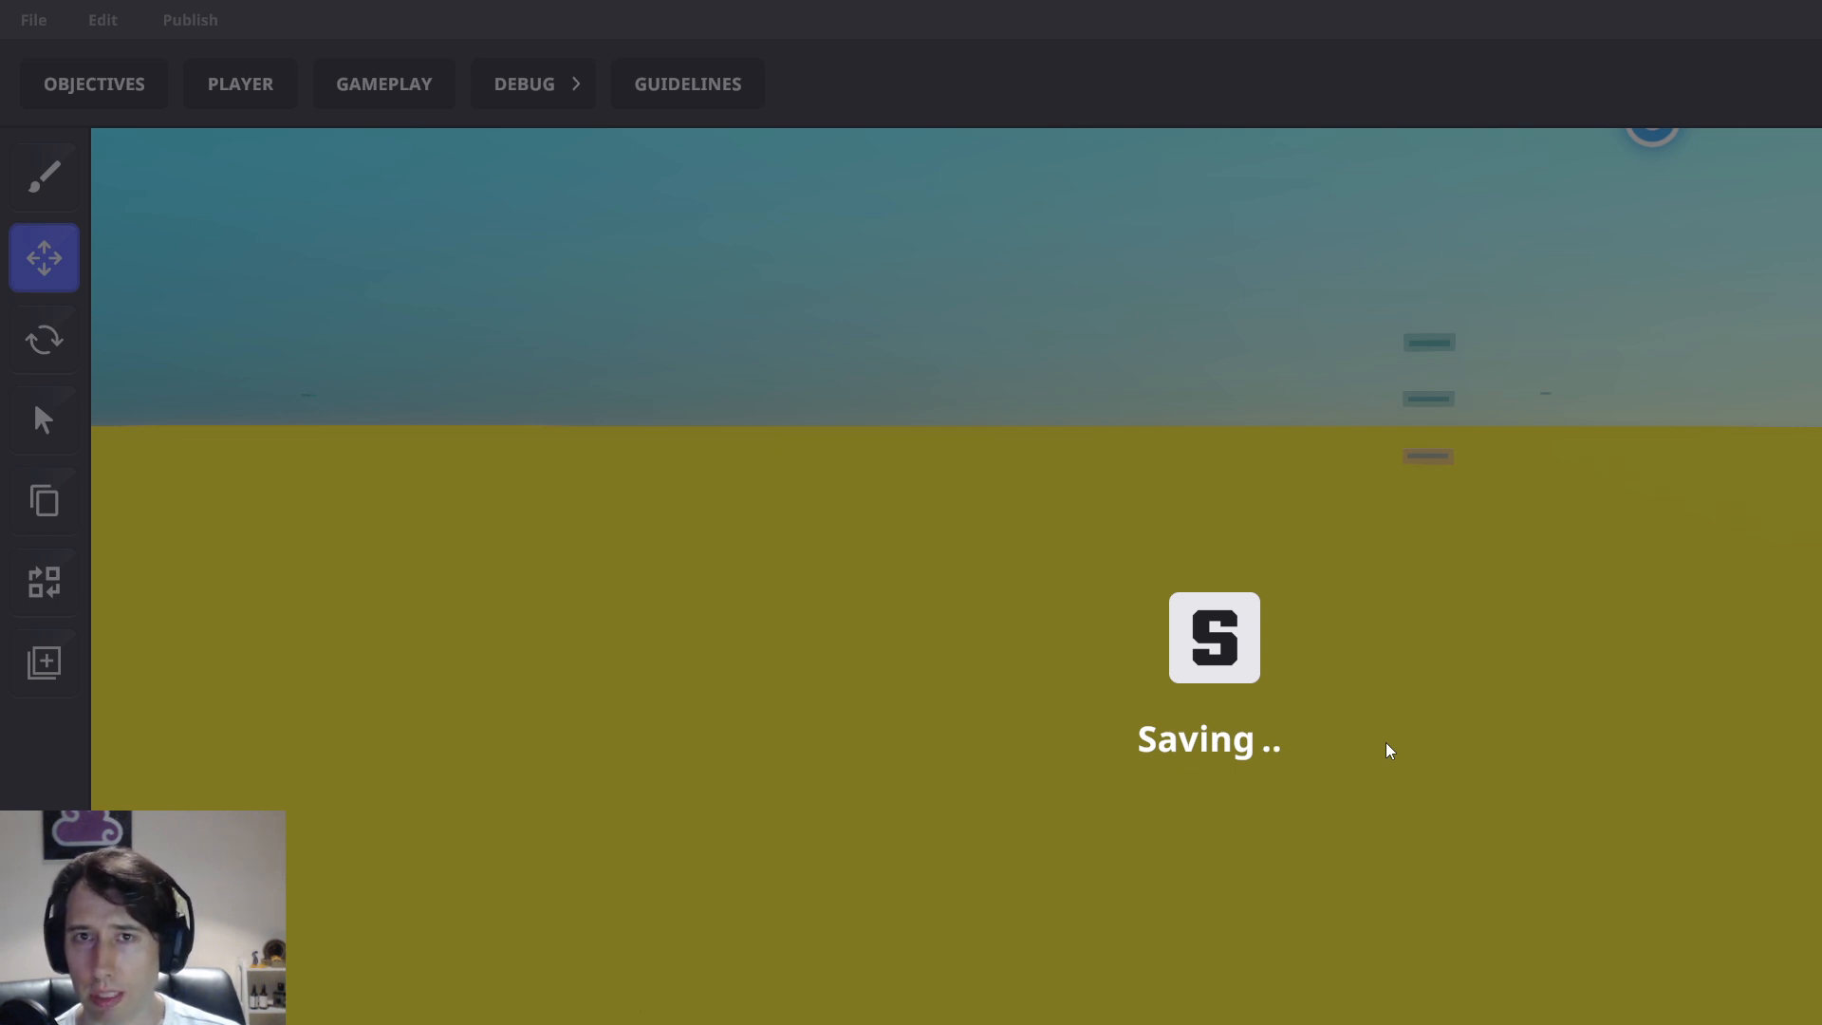
# Duplicate the Floor 1 AS asset spawner and rename the copy Floor 2 AS
pyautogui.scroll(5, 1480, 718)
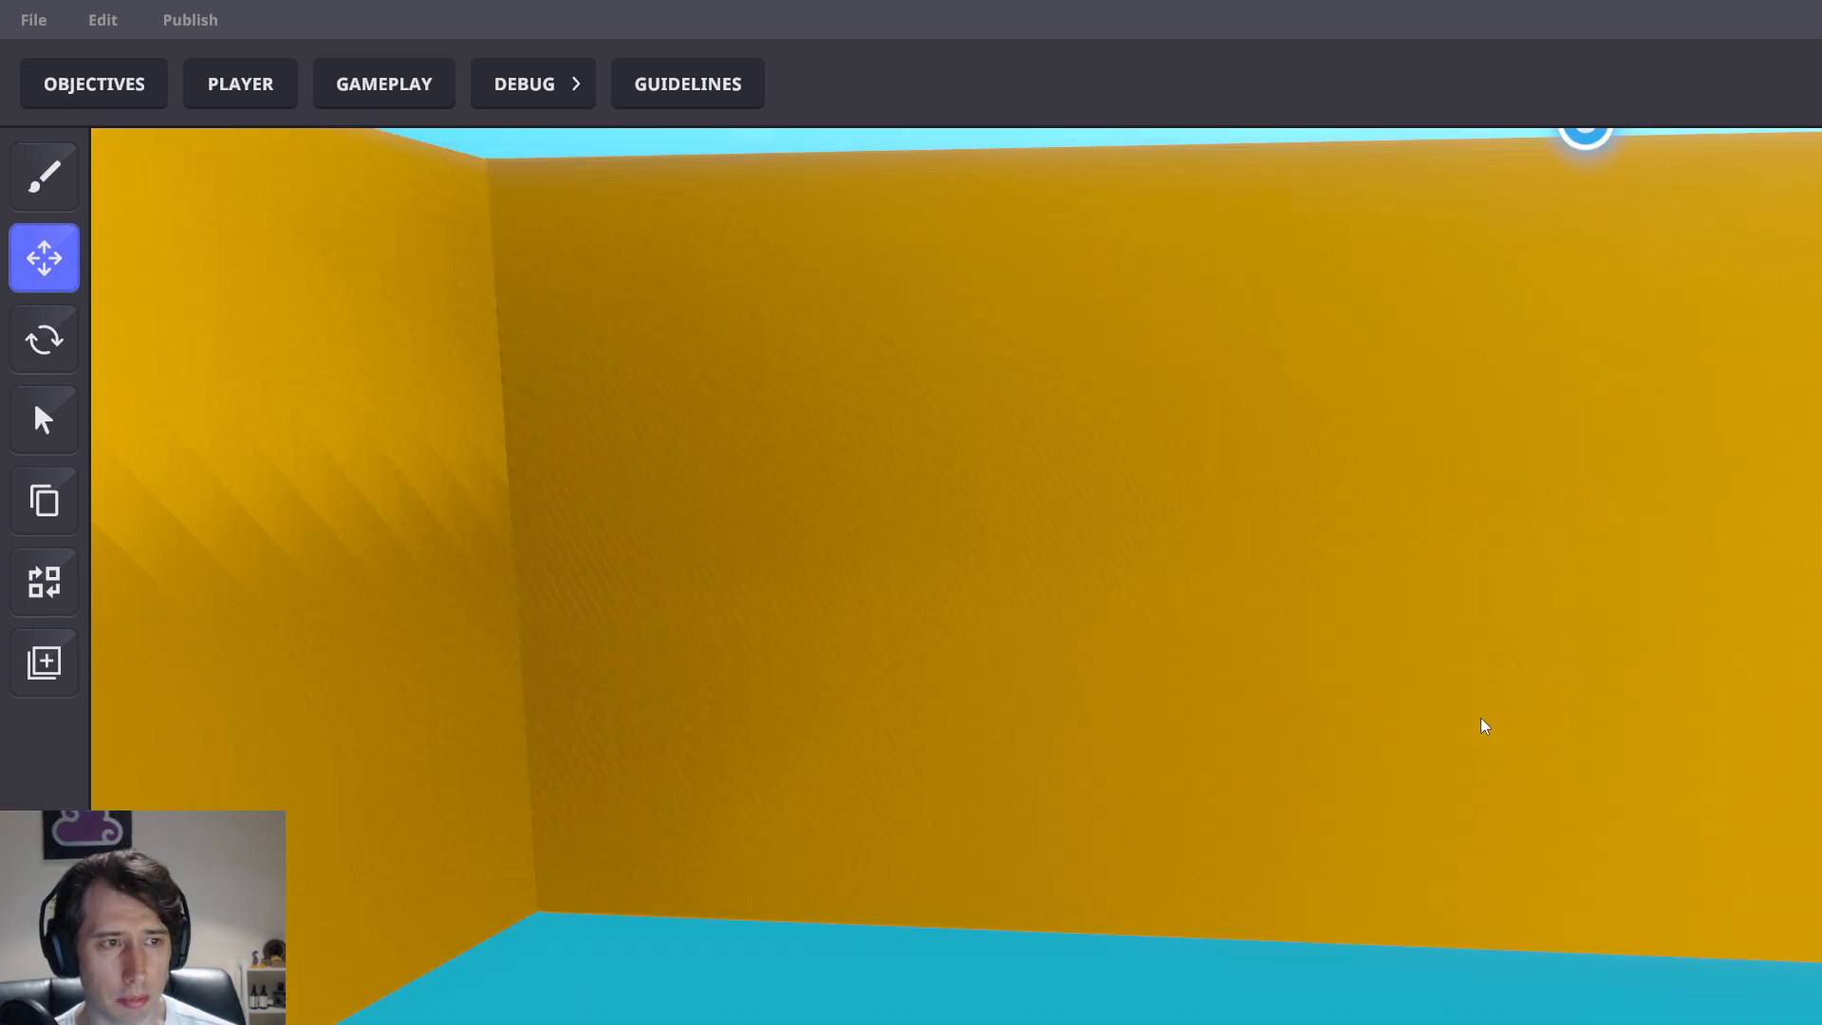
pyautogui.scroll(-6, 1485, 657)
pyautogui.scroll(2, 1379, 527)
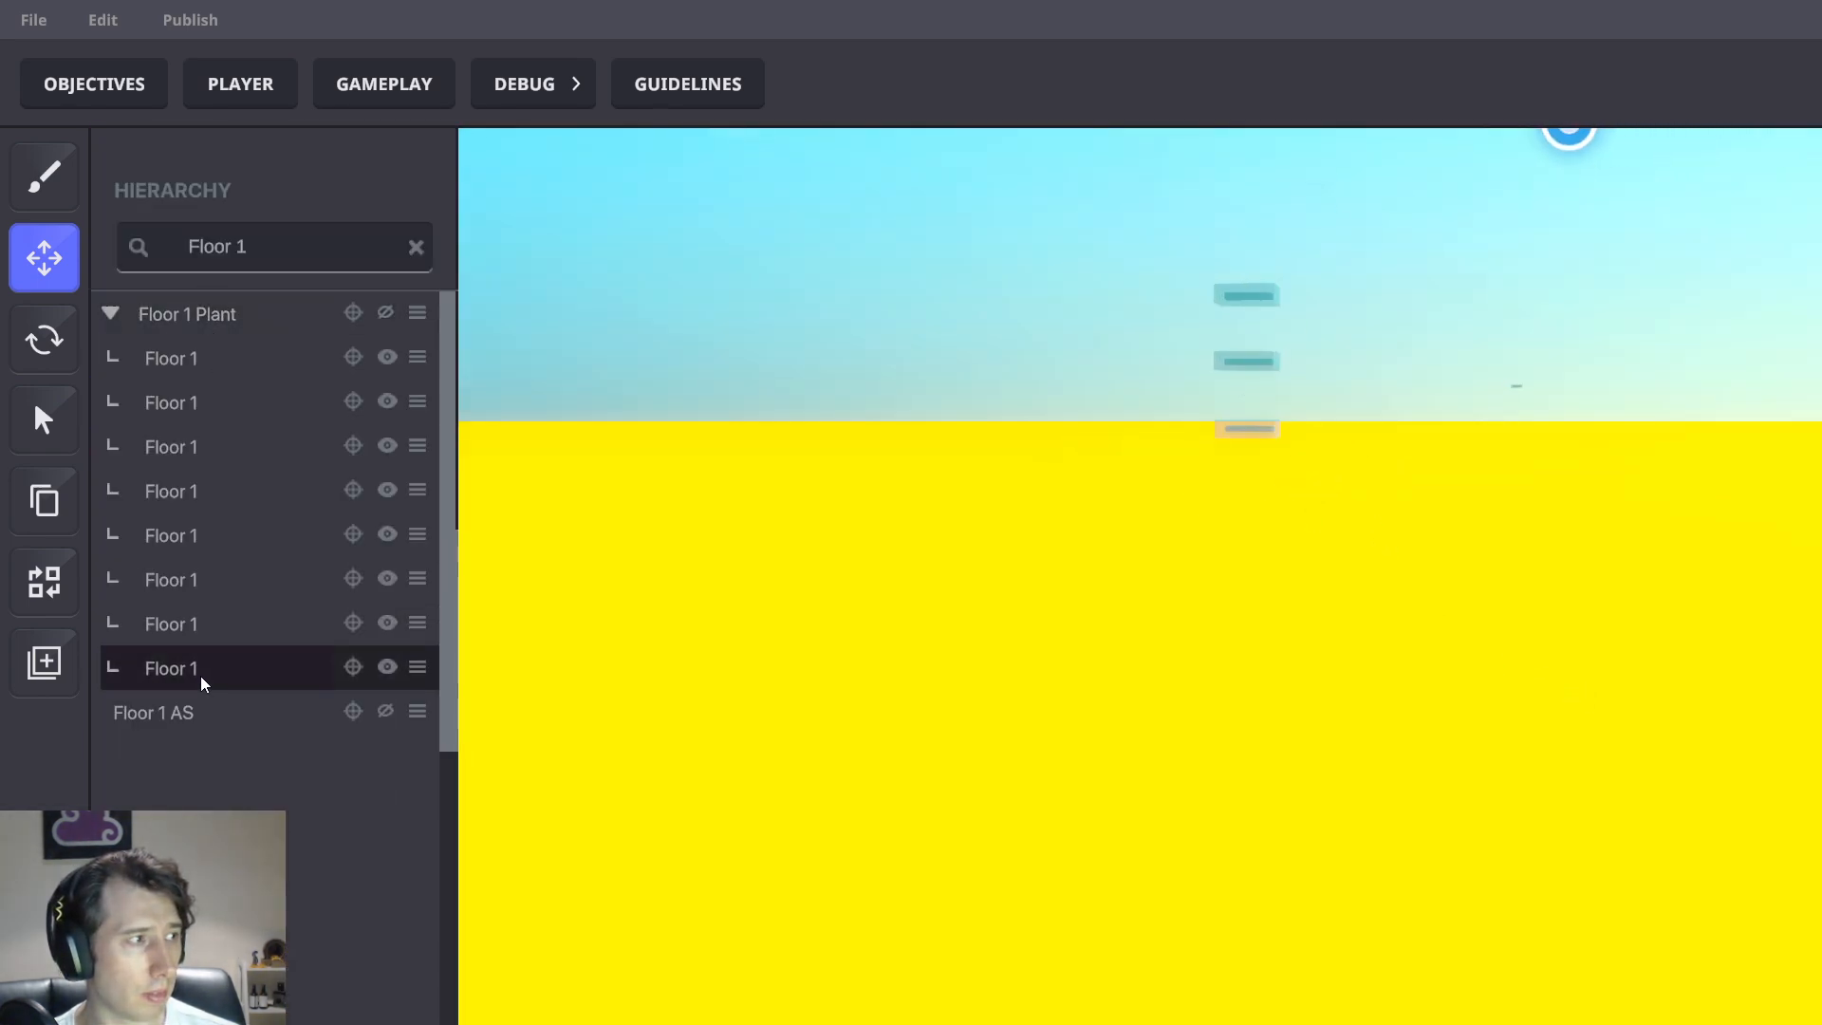
pyautogui.click(180, 711)
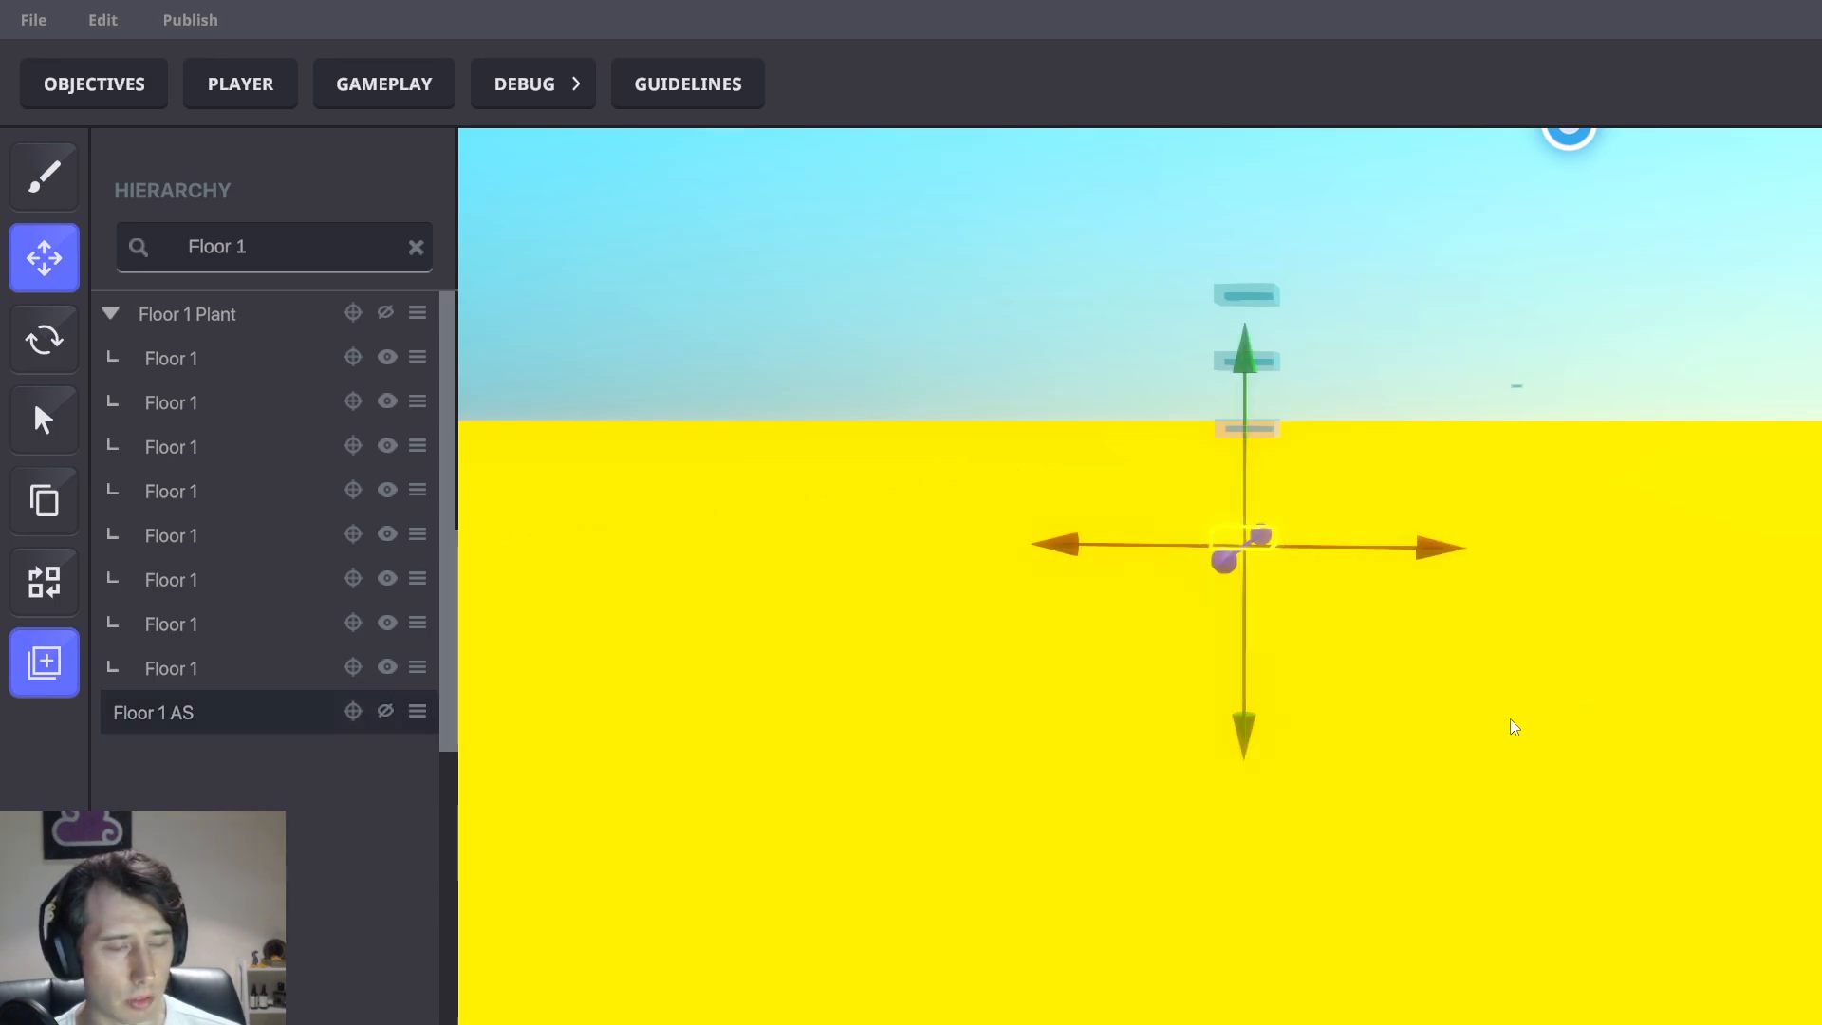
pyautogui.hotkey('ctrl', 'd')
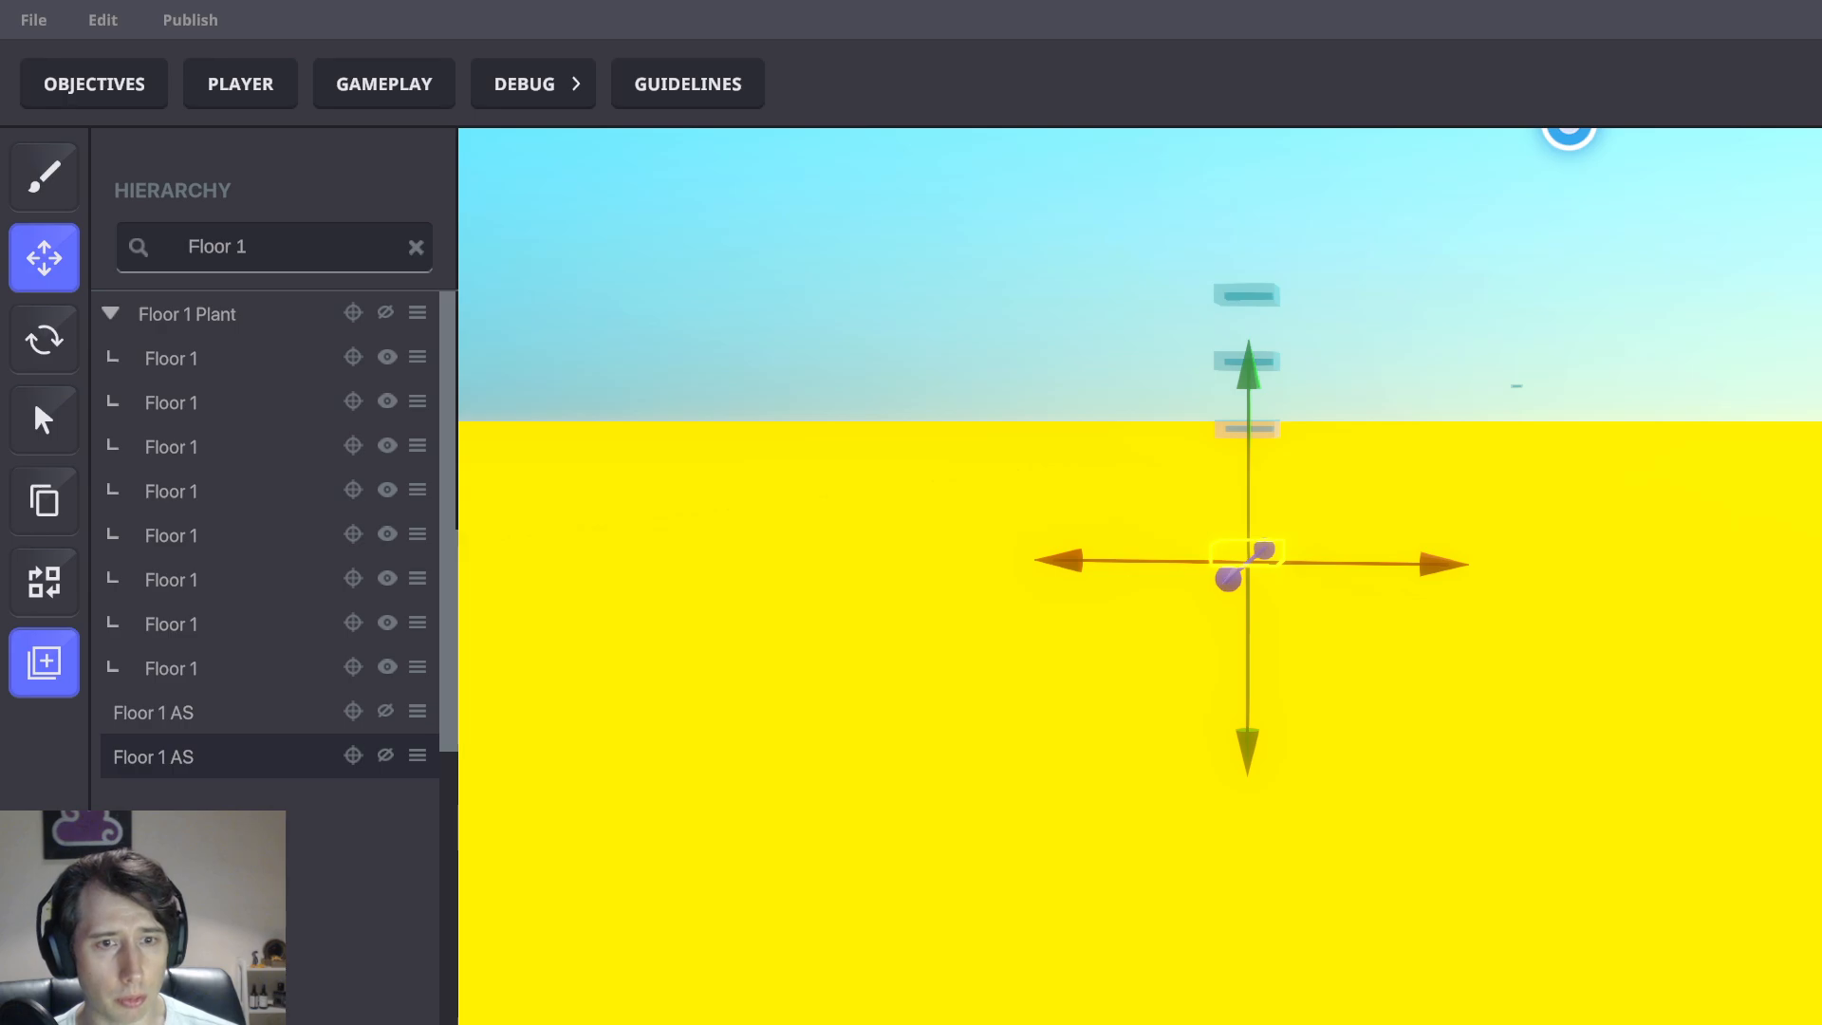
pyautogui.write('2')
pyautogui.click(1821, 567)
pyautogui.click(1104, 606)
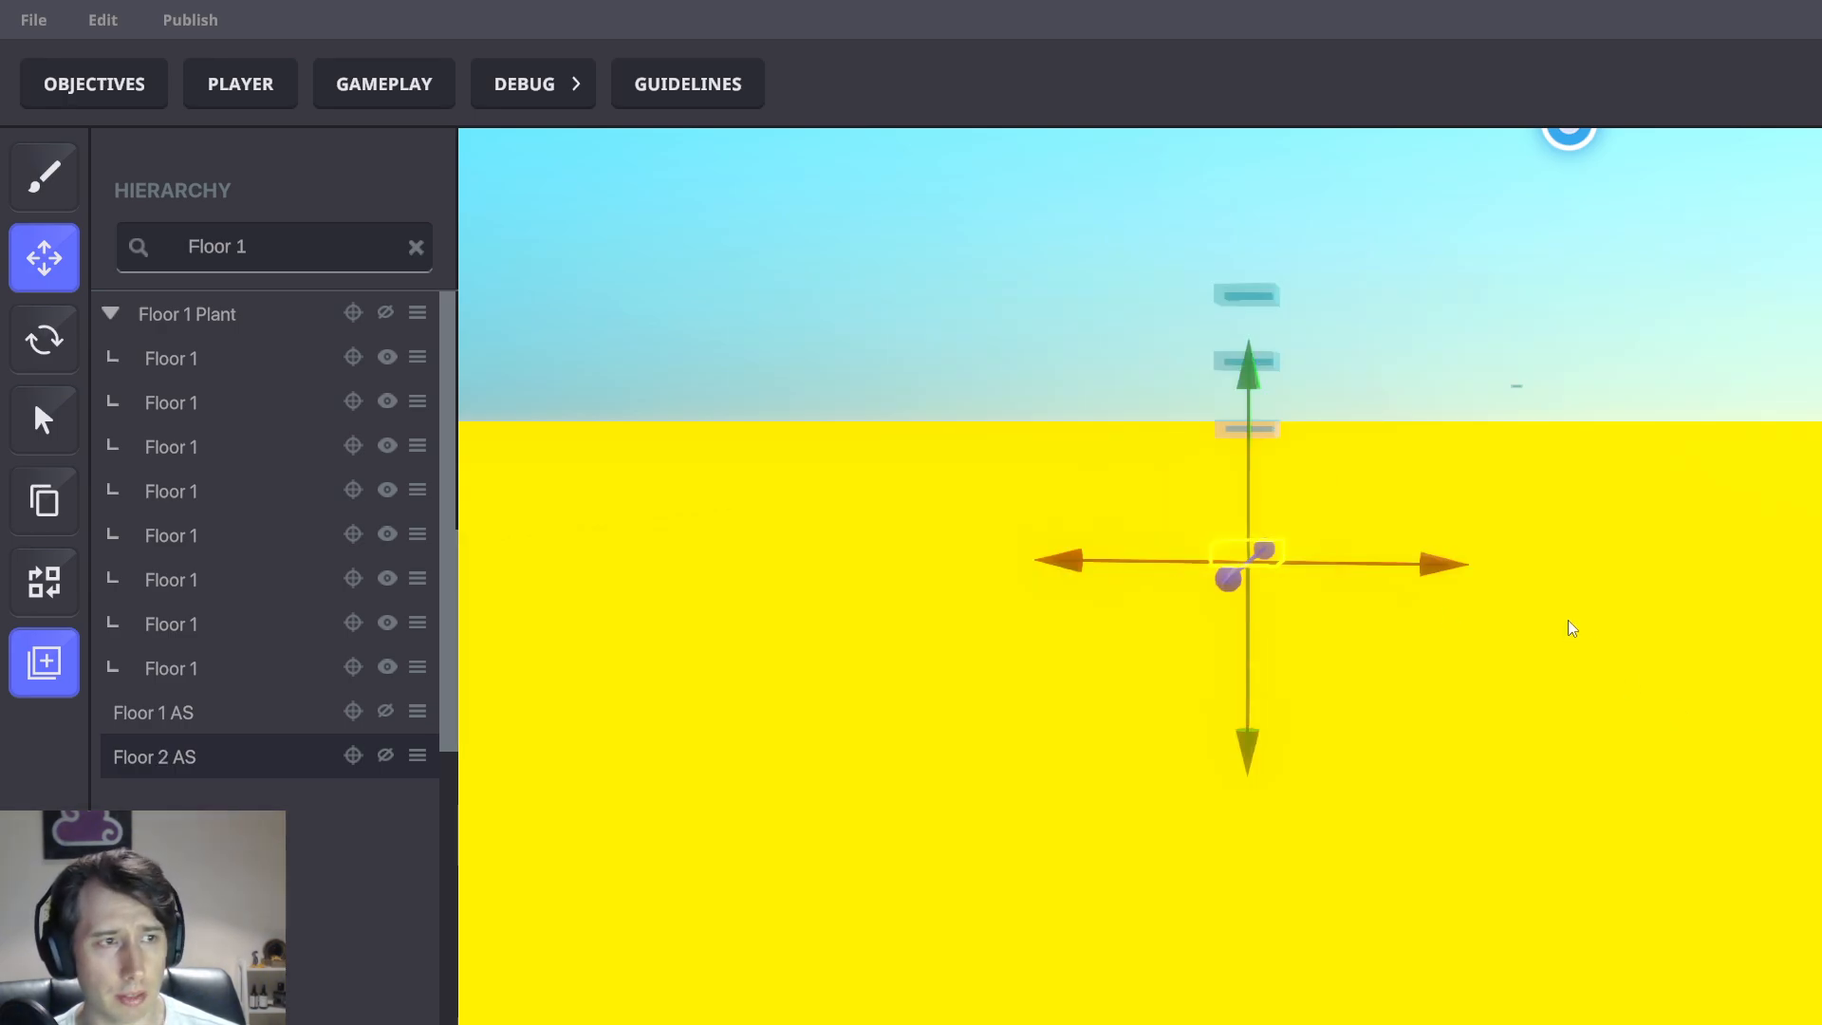
# Filter the hierarchy for Floor 2 and match the Floor 2 AS spawner's position to Floor 2 Plant
pyautogui.click(252, 245)
pyautogui.press('BackSpace')
pyautogui.write('2')
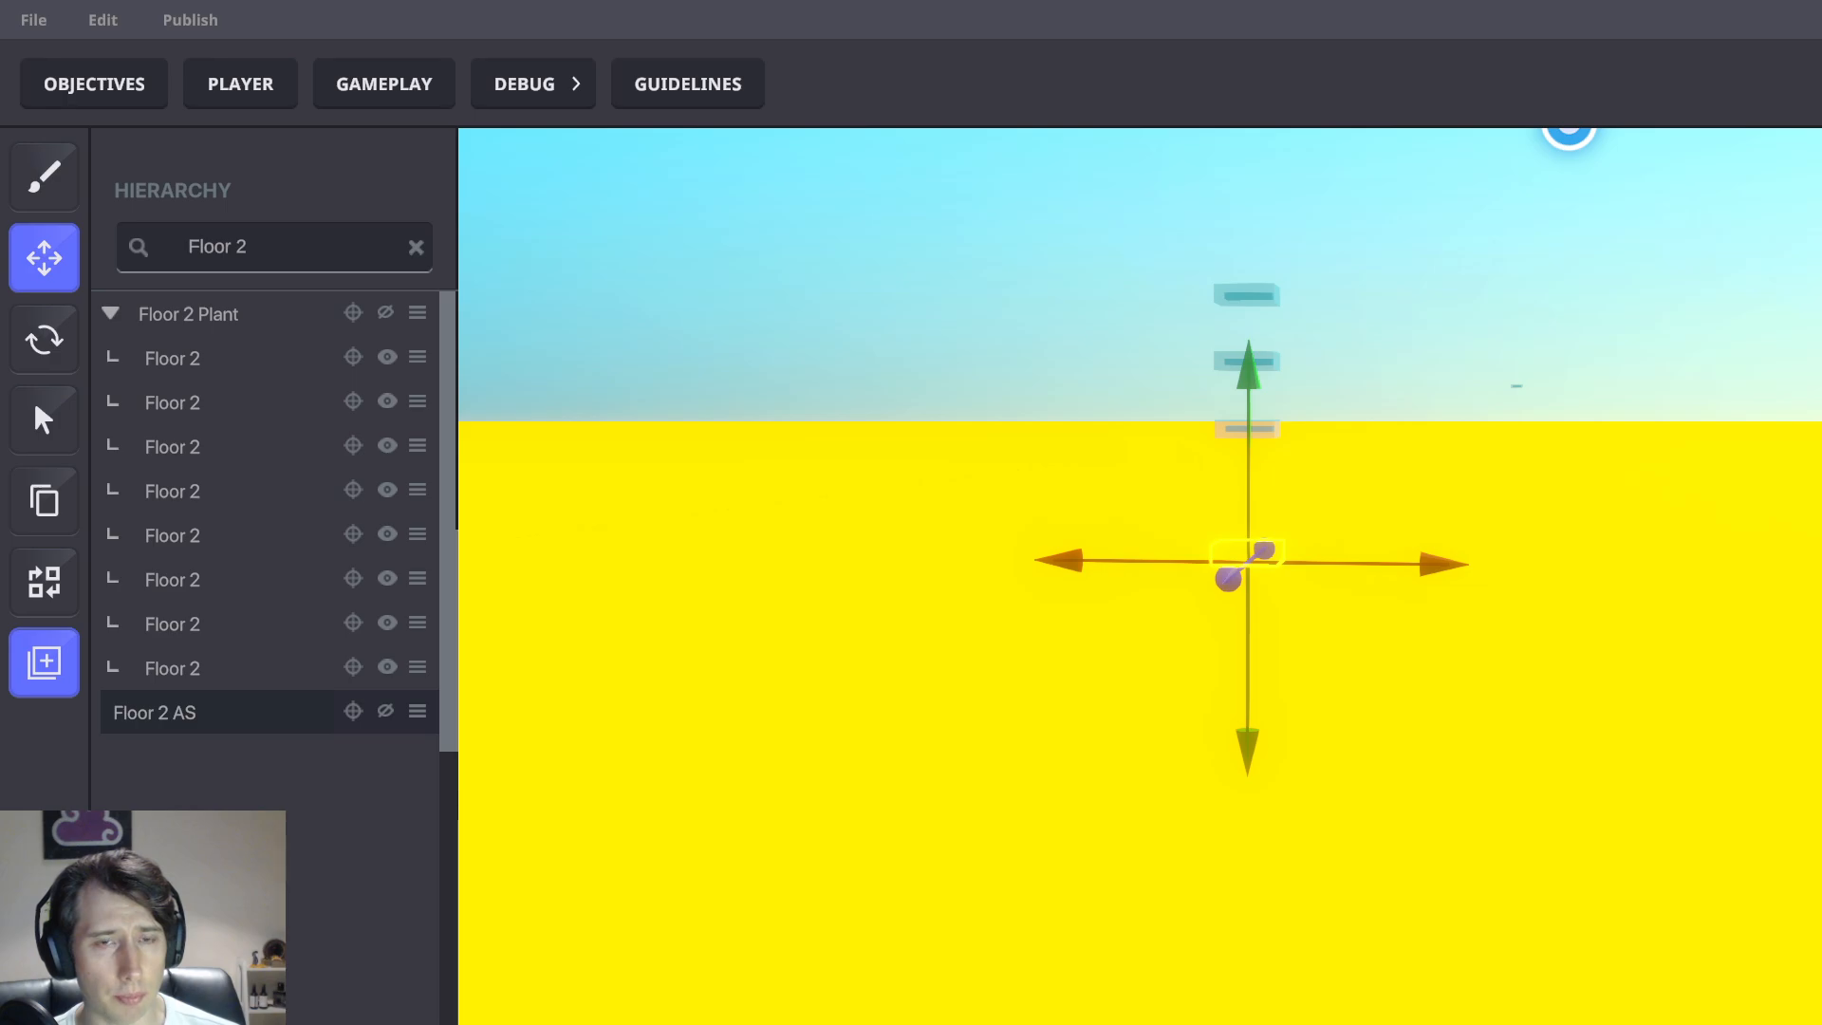
pyautogui.click(226, 317)
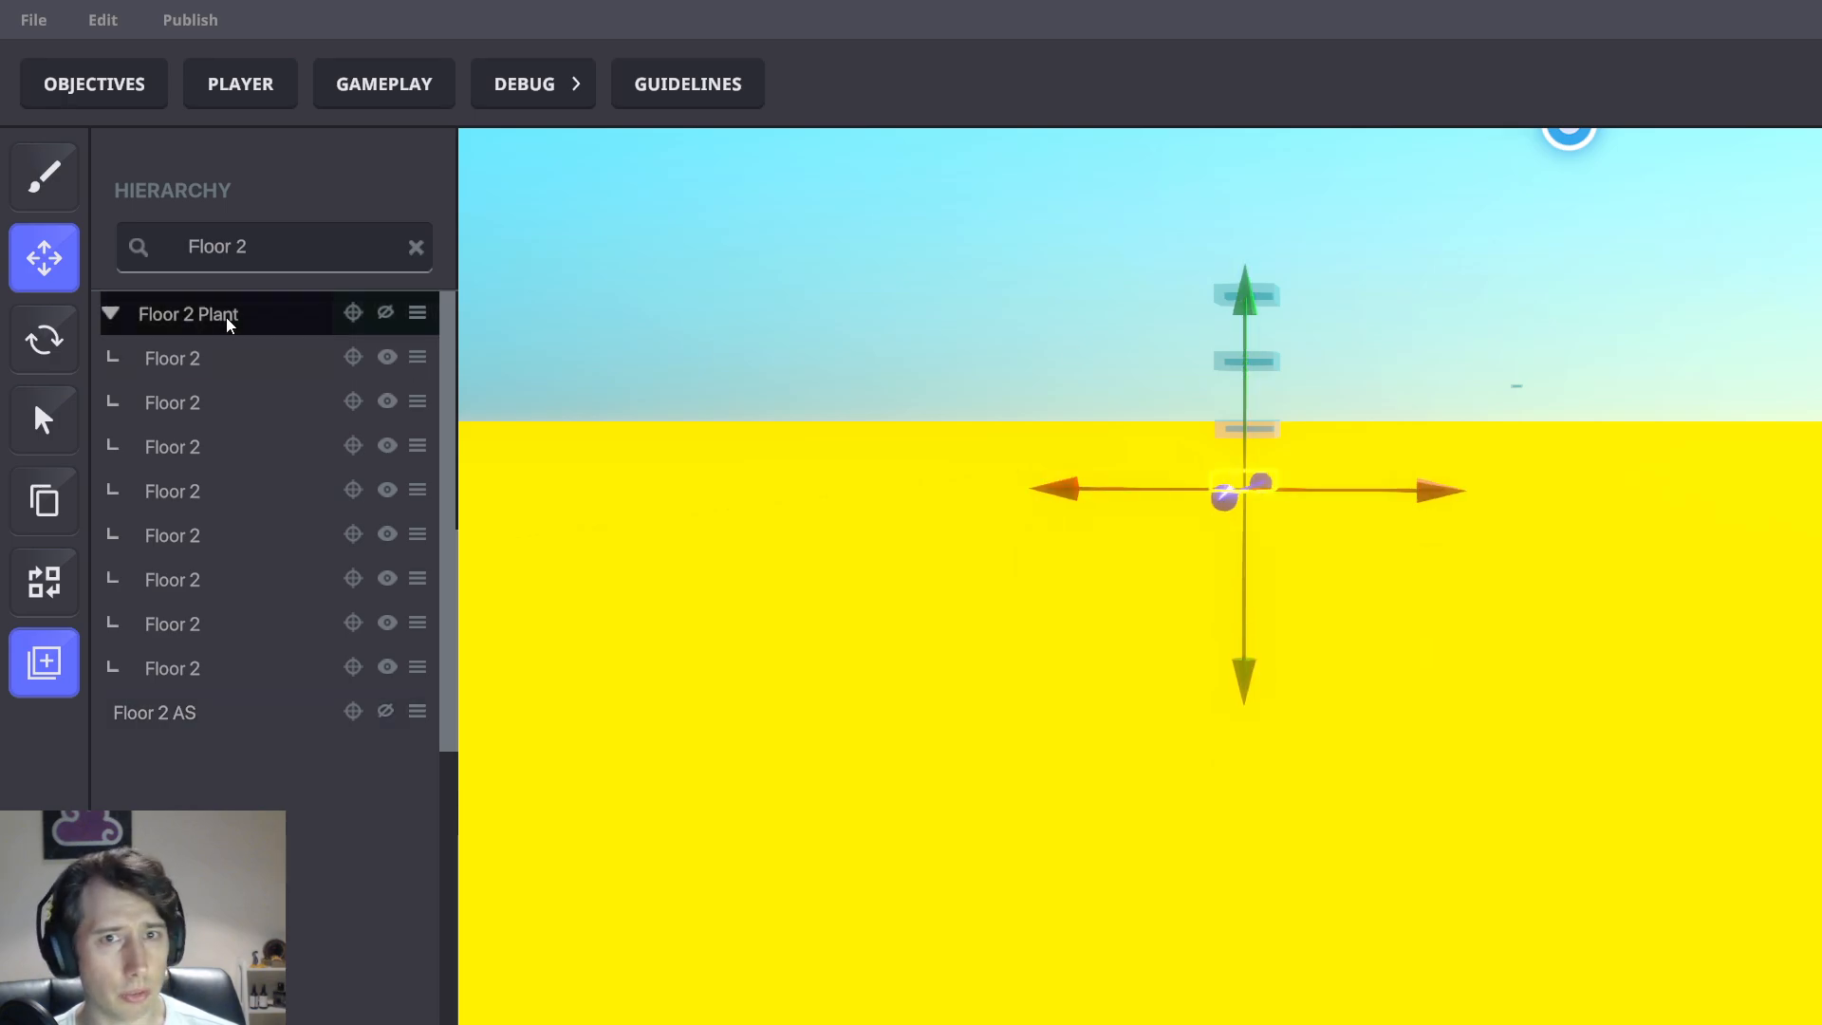
pyautogui.click(214, 714)
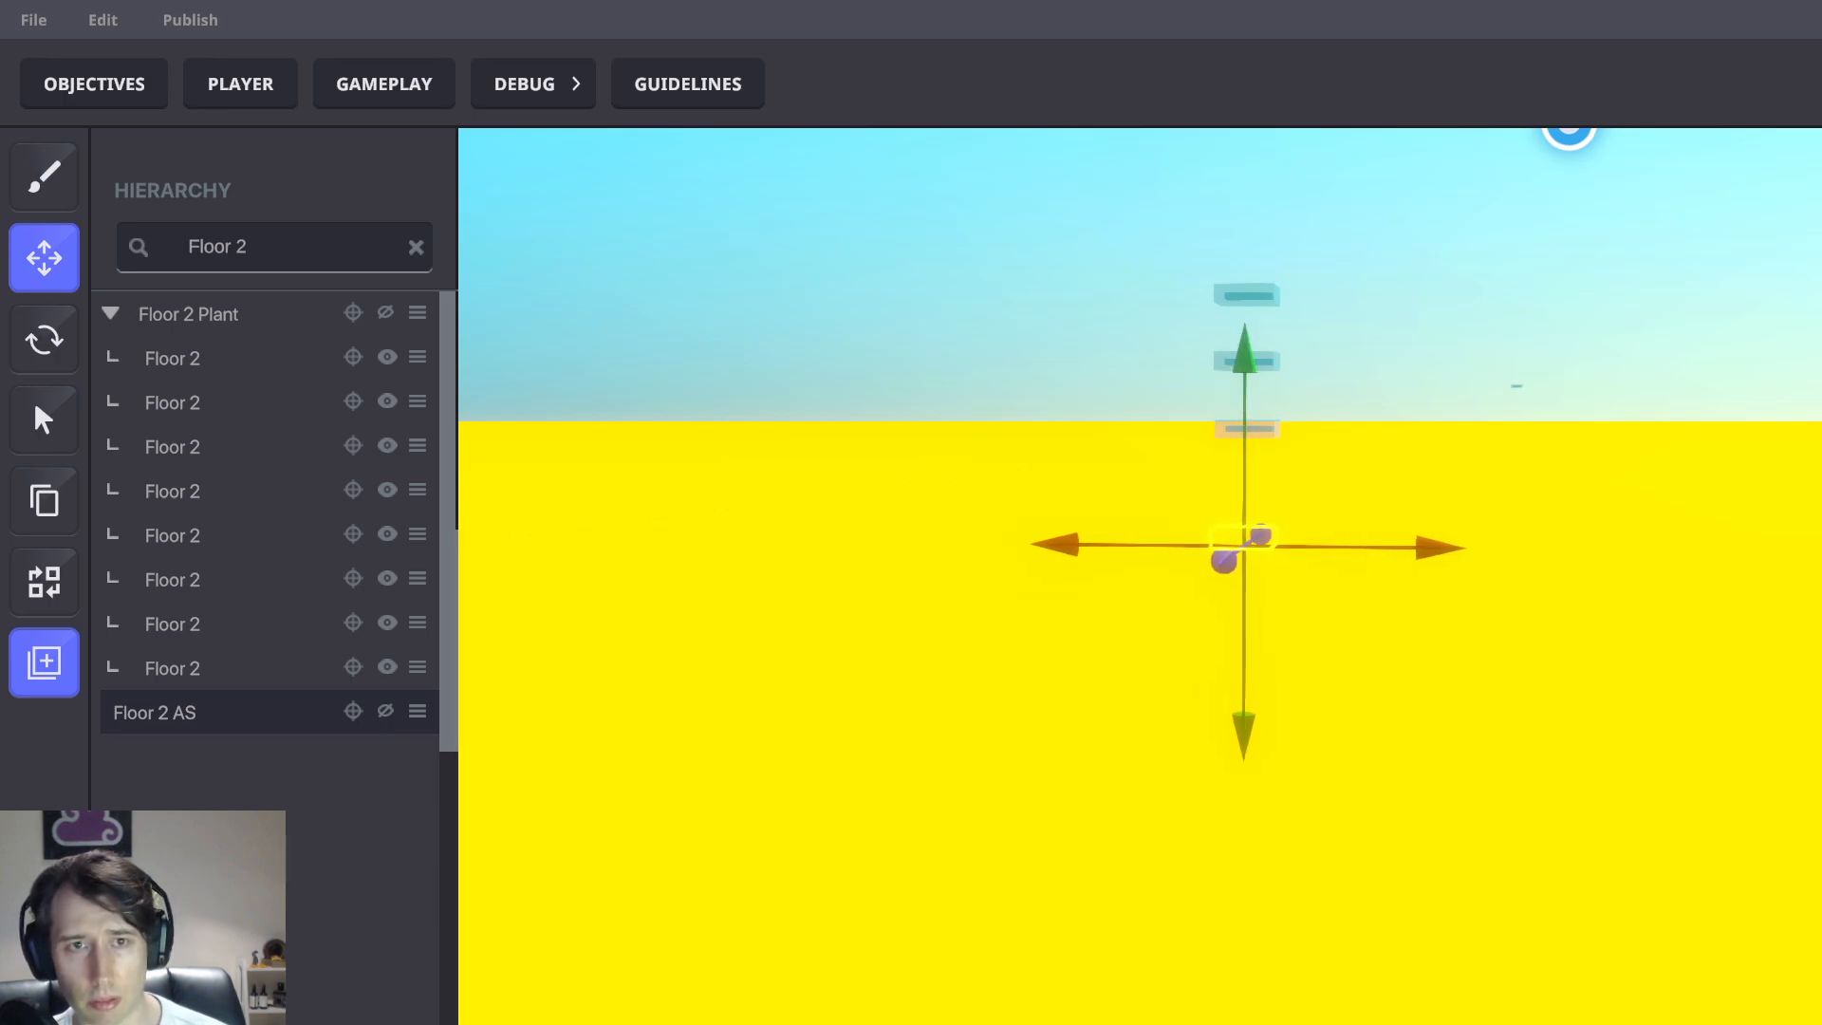
pyautogui.click(259, 313)
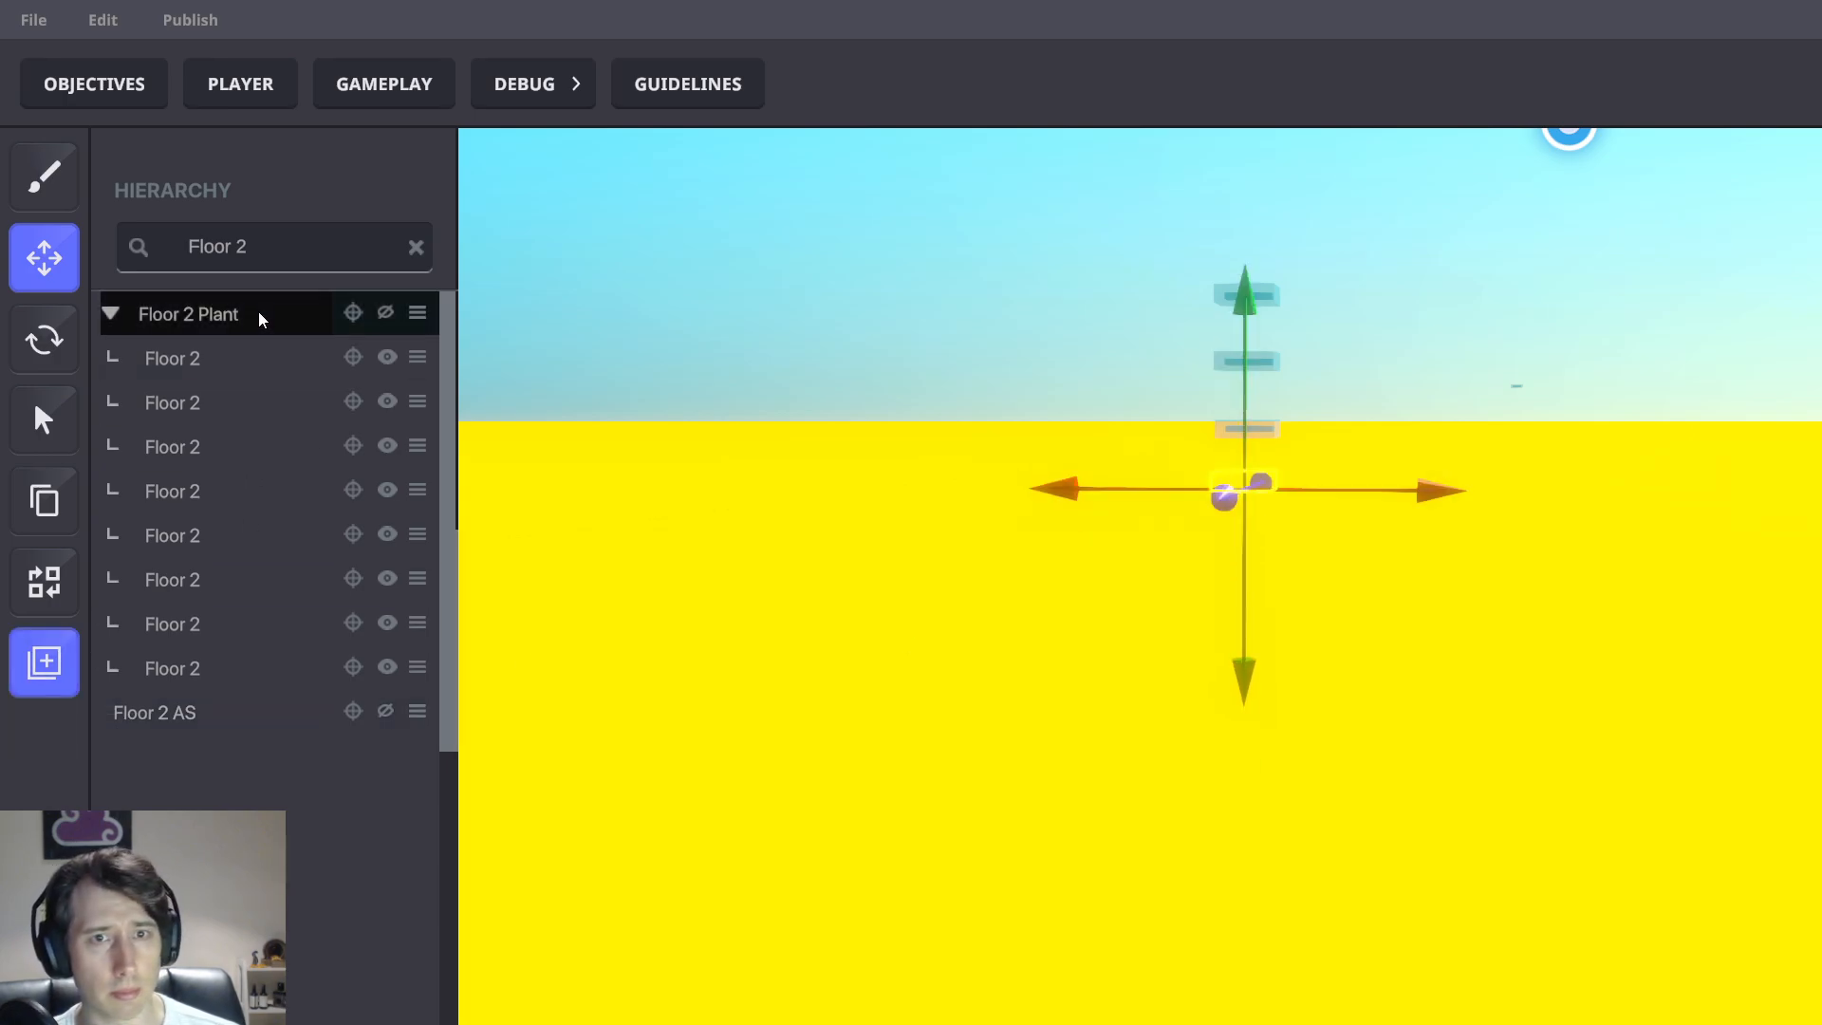
pyautogui.click(188, 725)
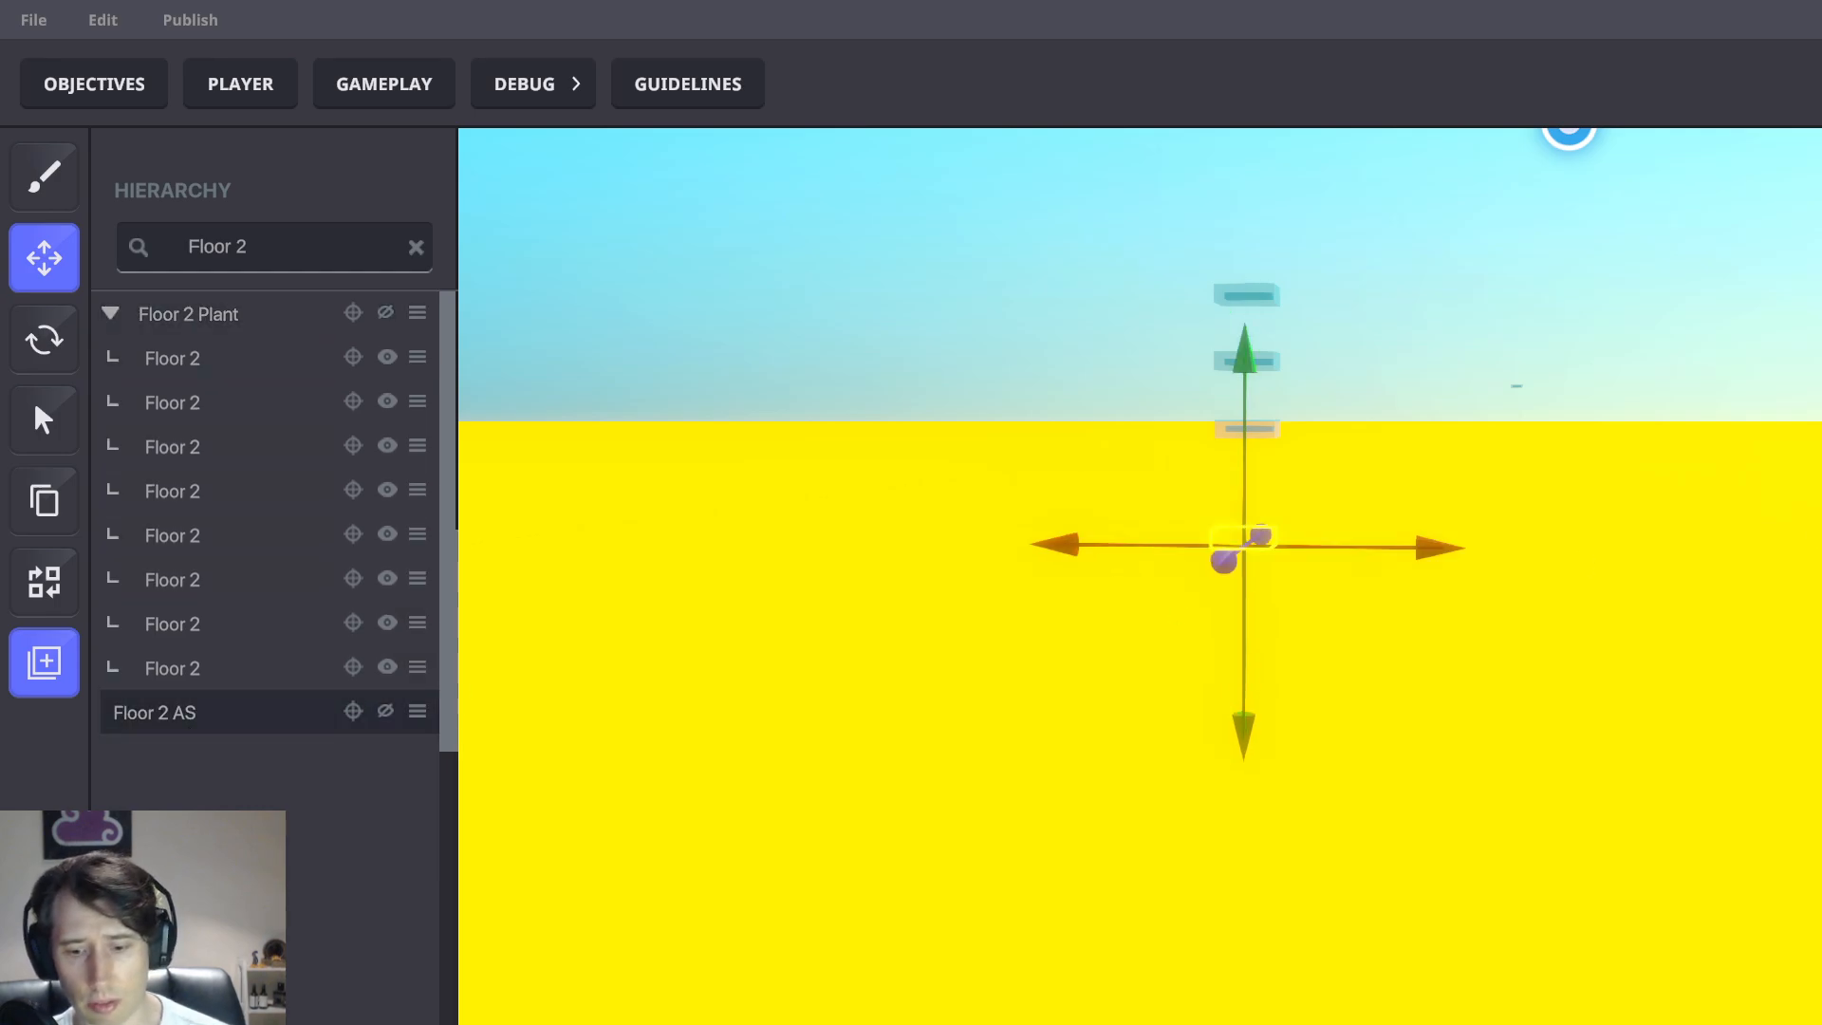
pyautogui.press('Return')
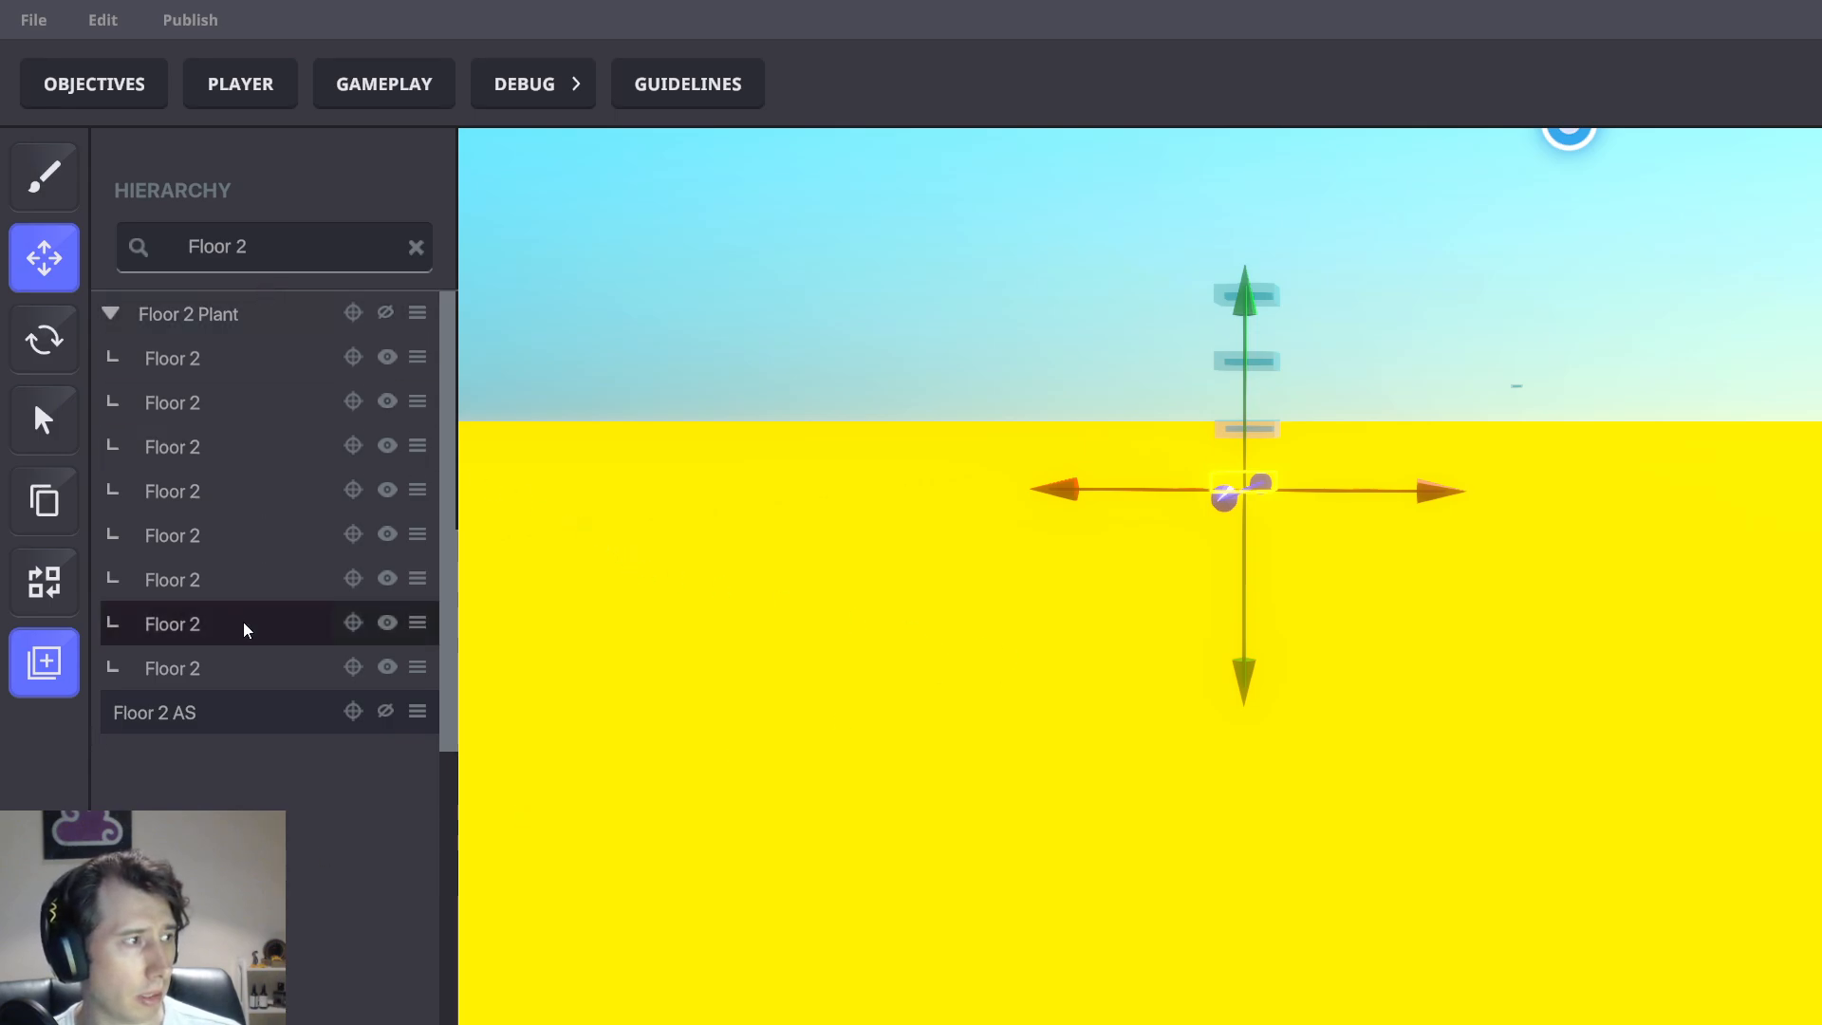
# Duplicate Floor 2 AS, raise the copy toward the next floor and rename it Floor 3 AS
pyautogui.click(213, 676)
pyautogui.doubleClick(199, 714)
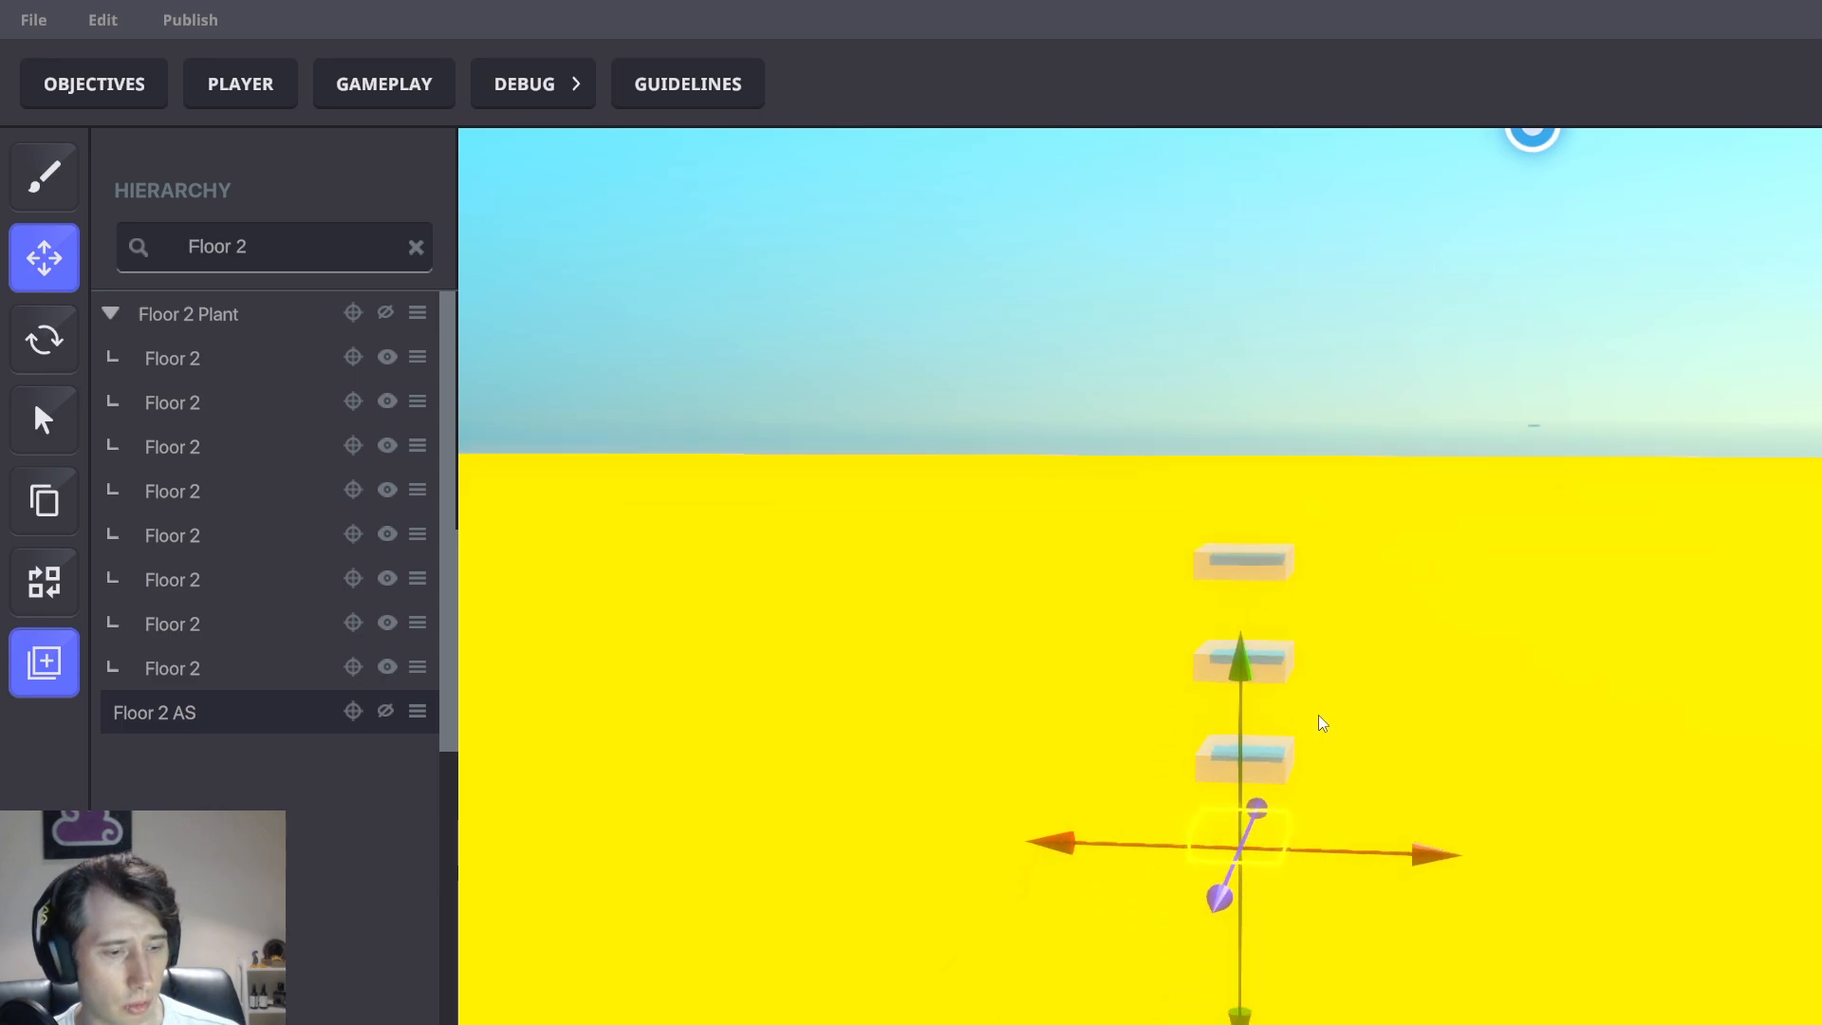
pyautogui.hotkey('ctrl', 'd')
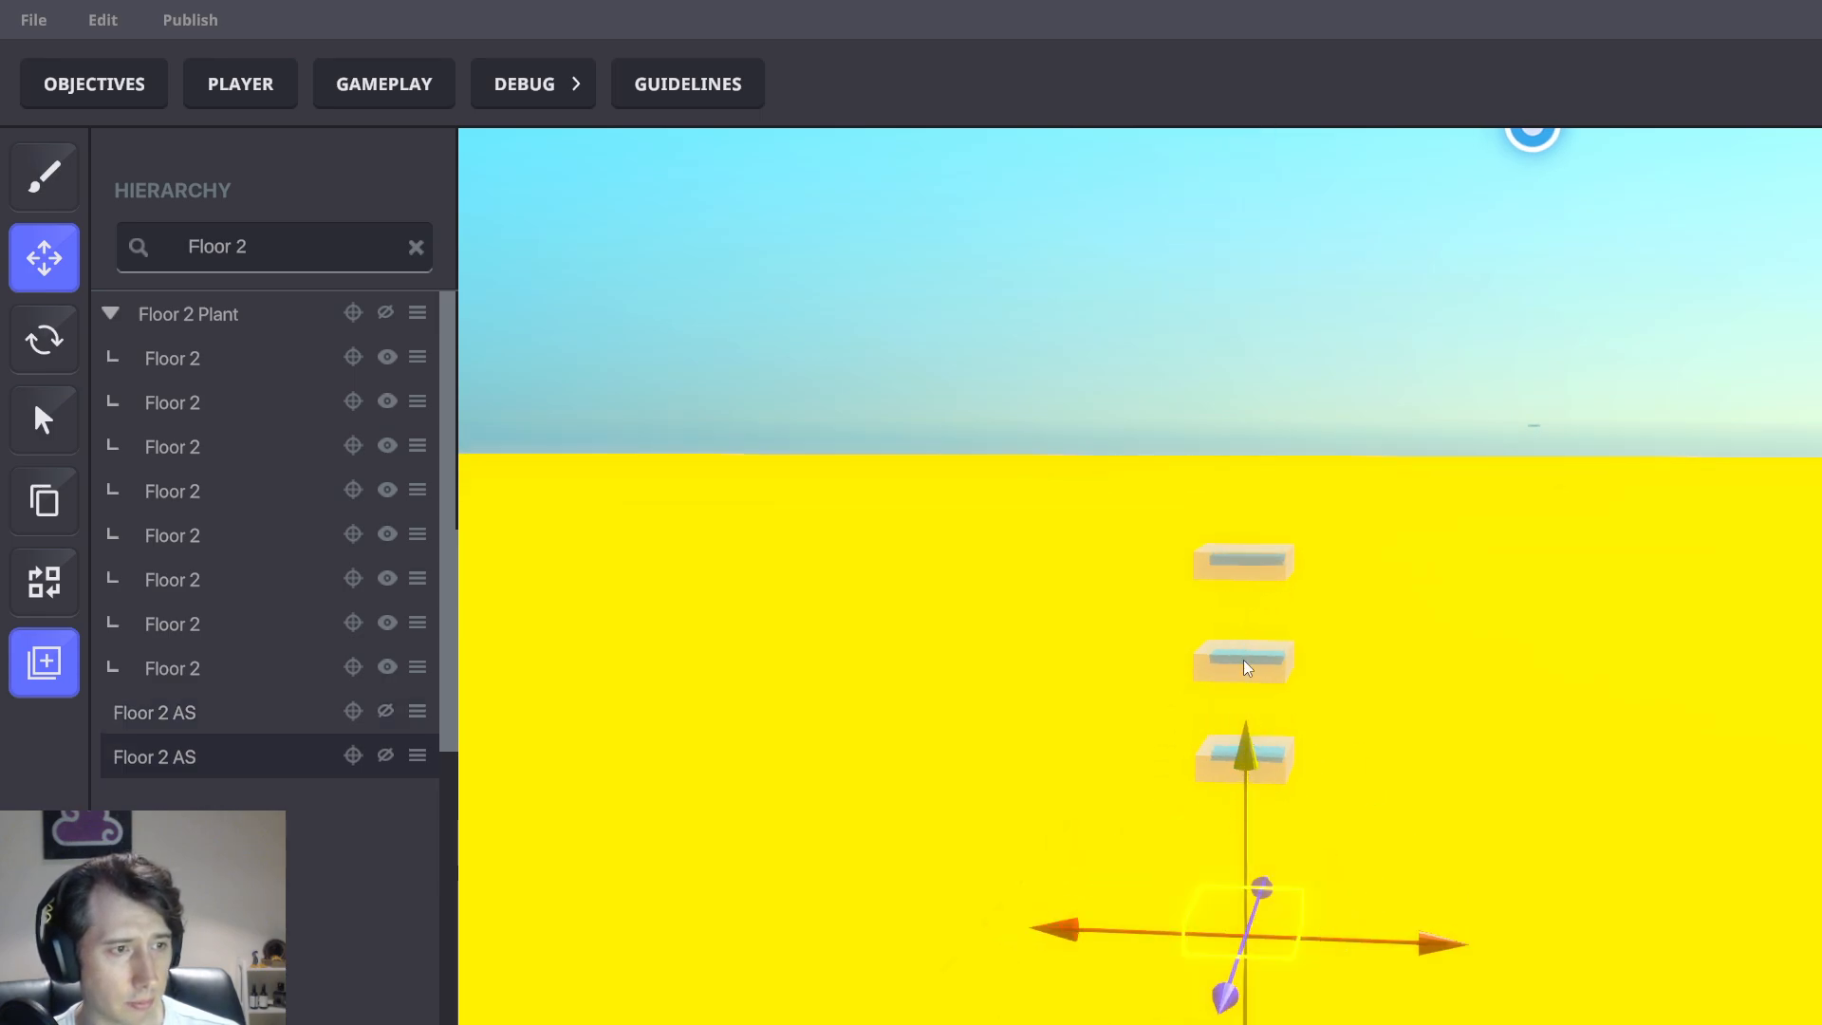
pyautogui.moveTo(1243, 660); pyautogui.dragTo(1259, 616)
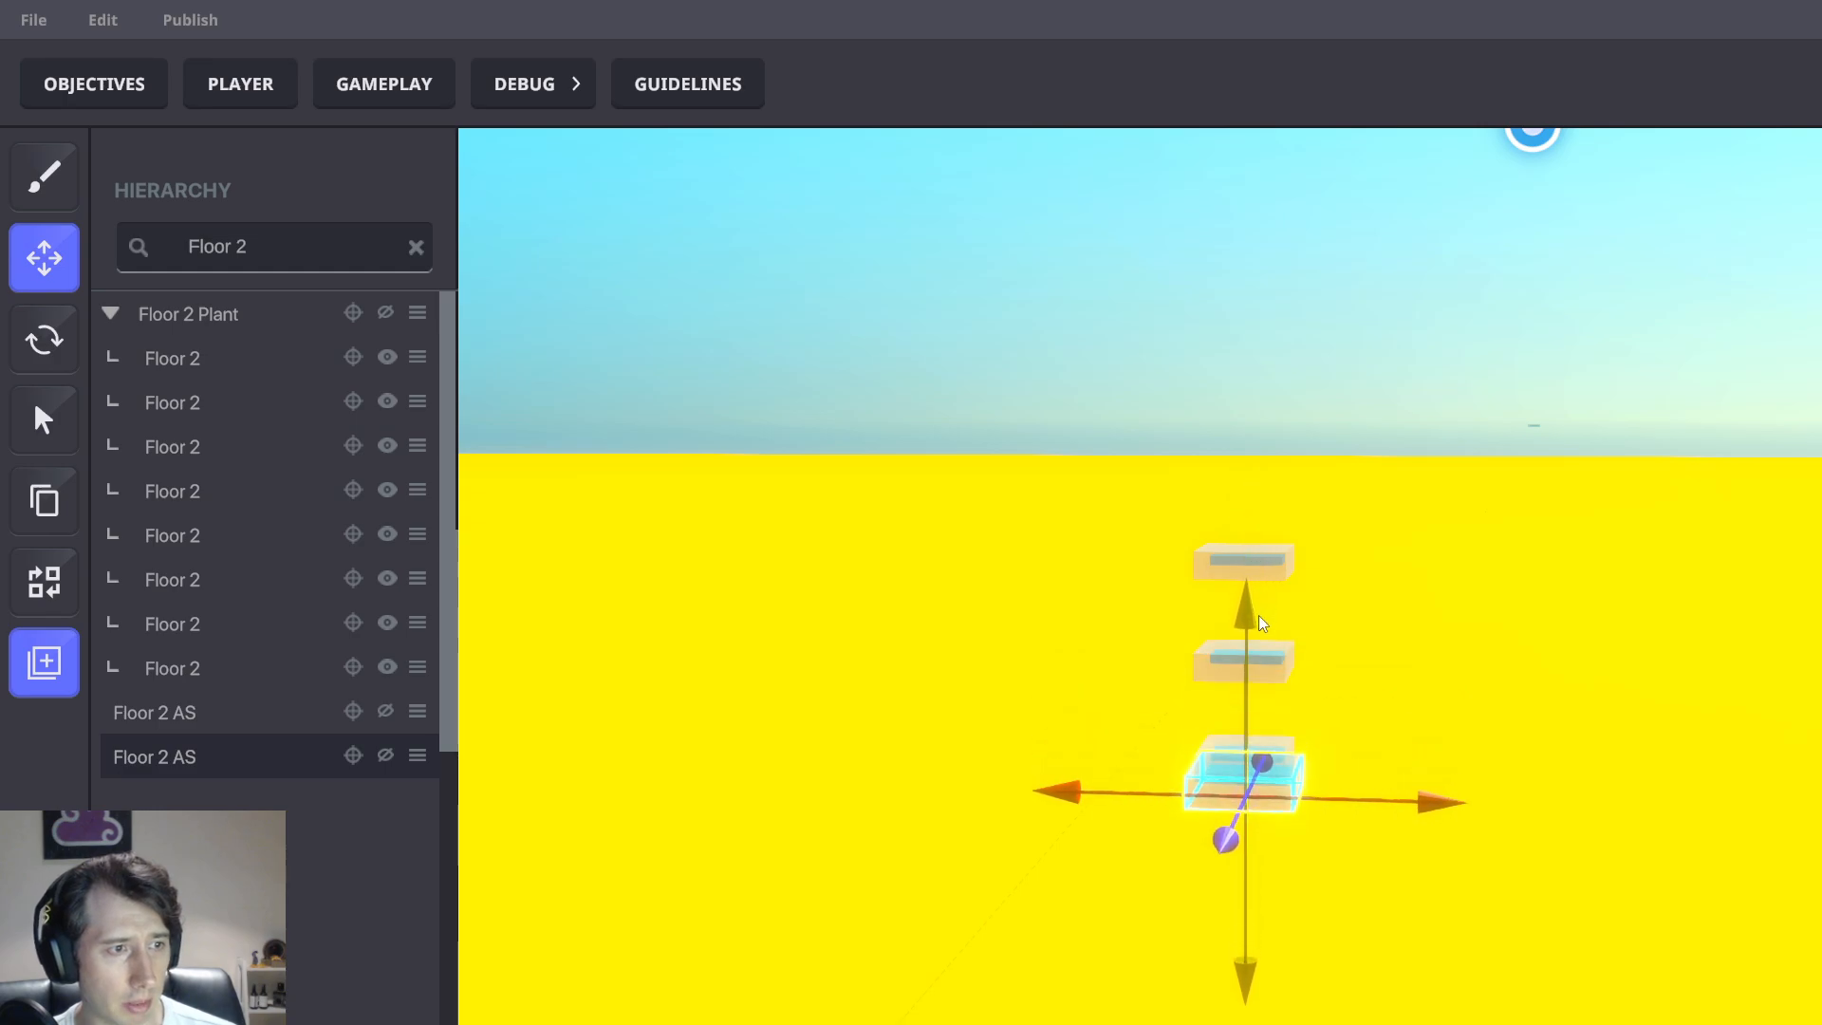
pyautogui.moveTo(1395, 700); pyautogui.dragTo(1461, 722, button='middle')
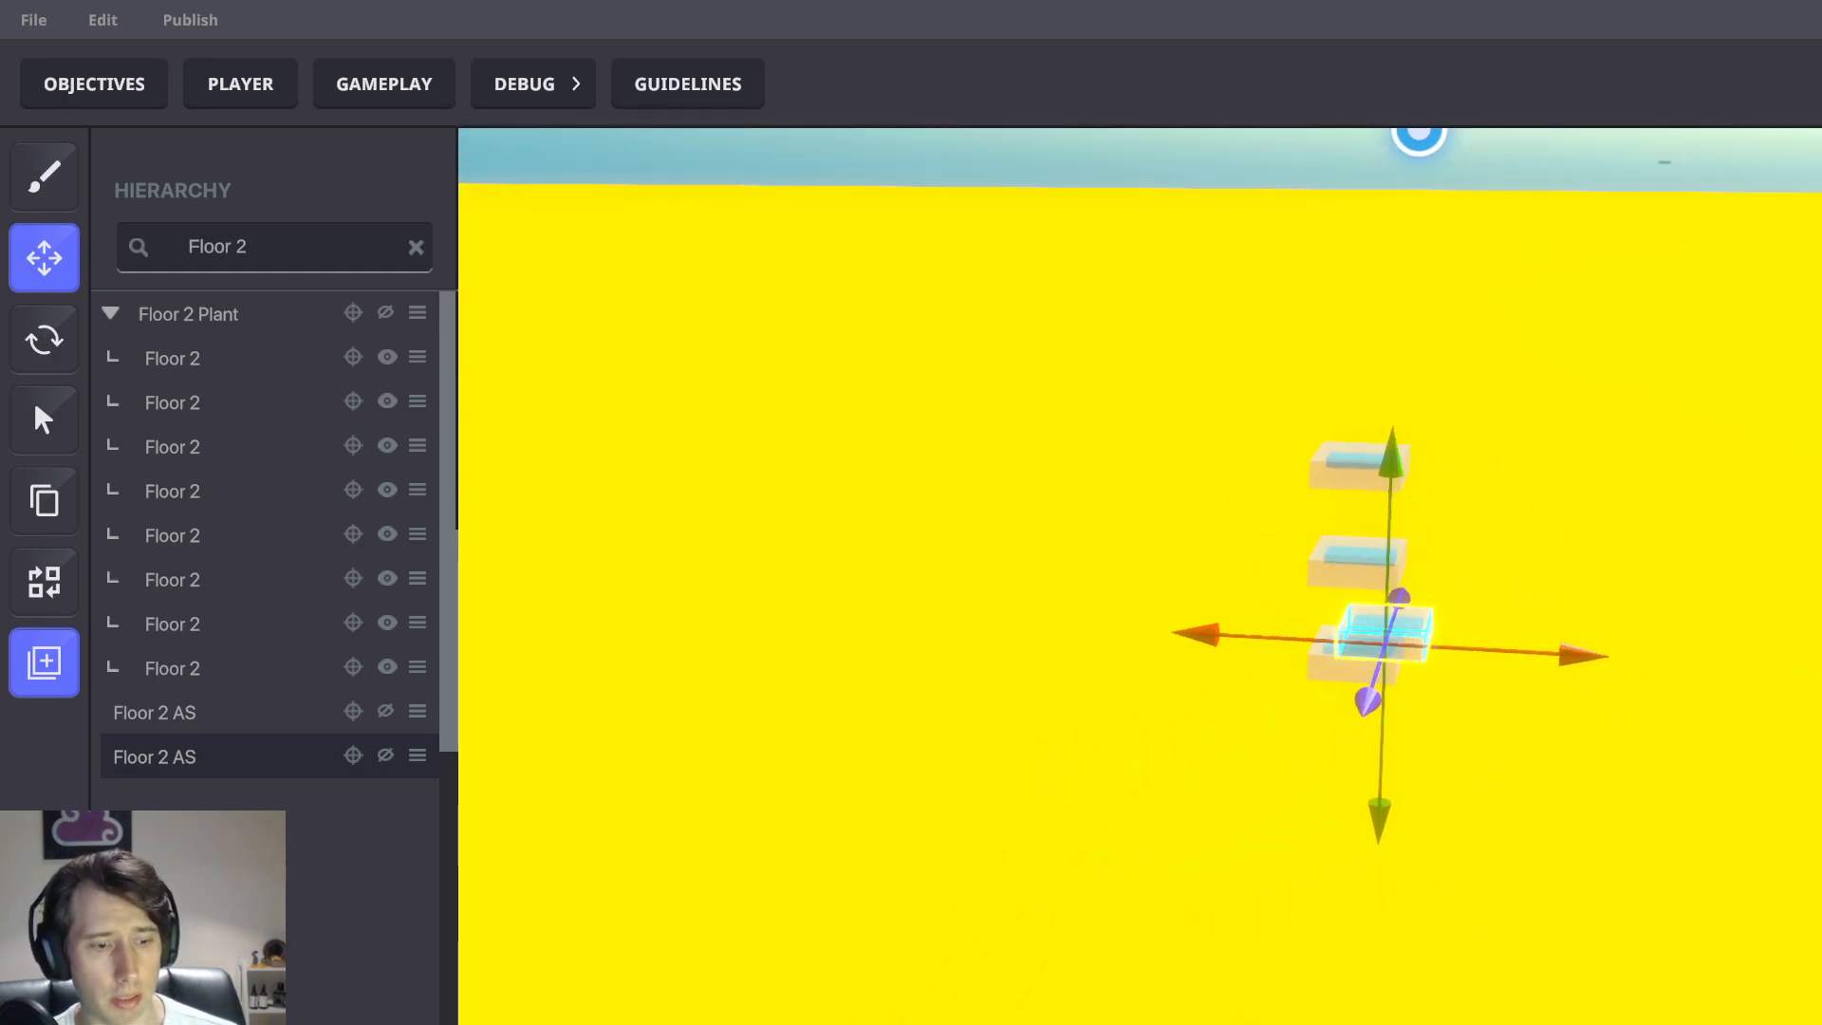
pyautogui.press('BackSpace')
pyautogui.write('3')
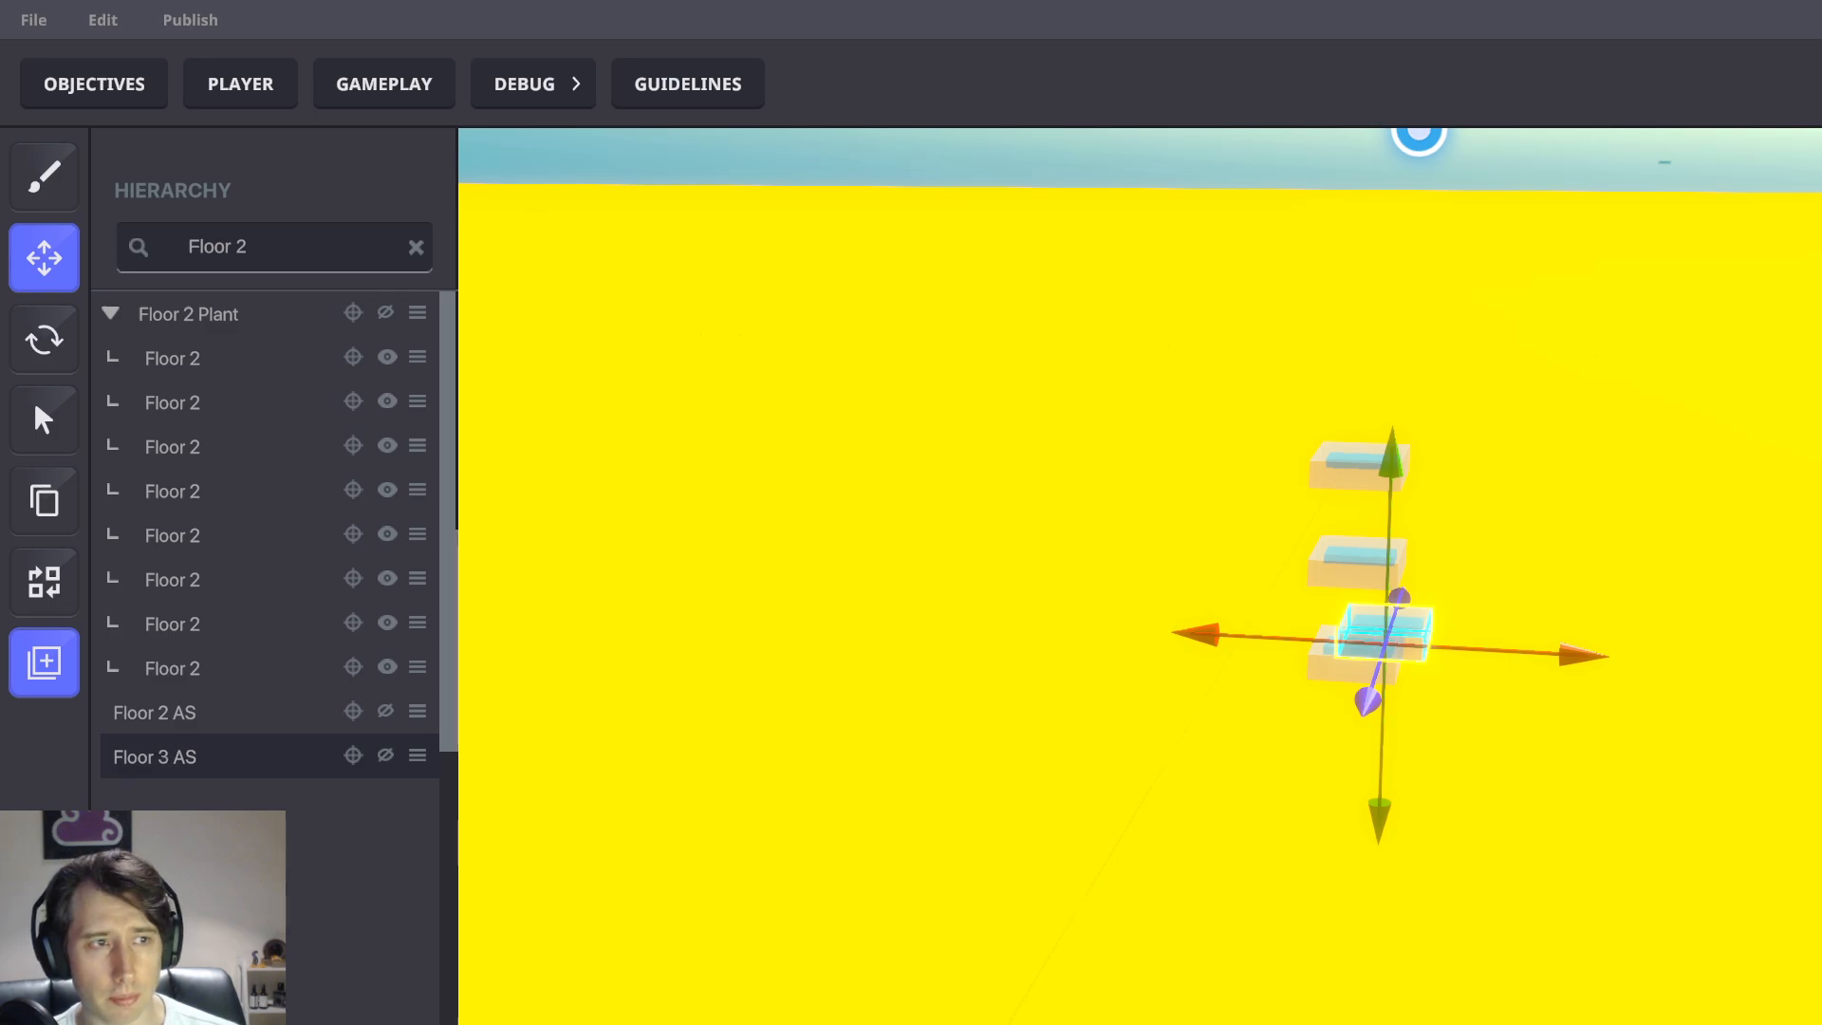
pyautogui.click(1297, 564)
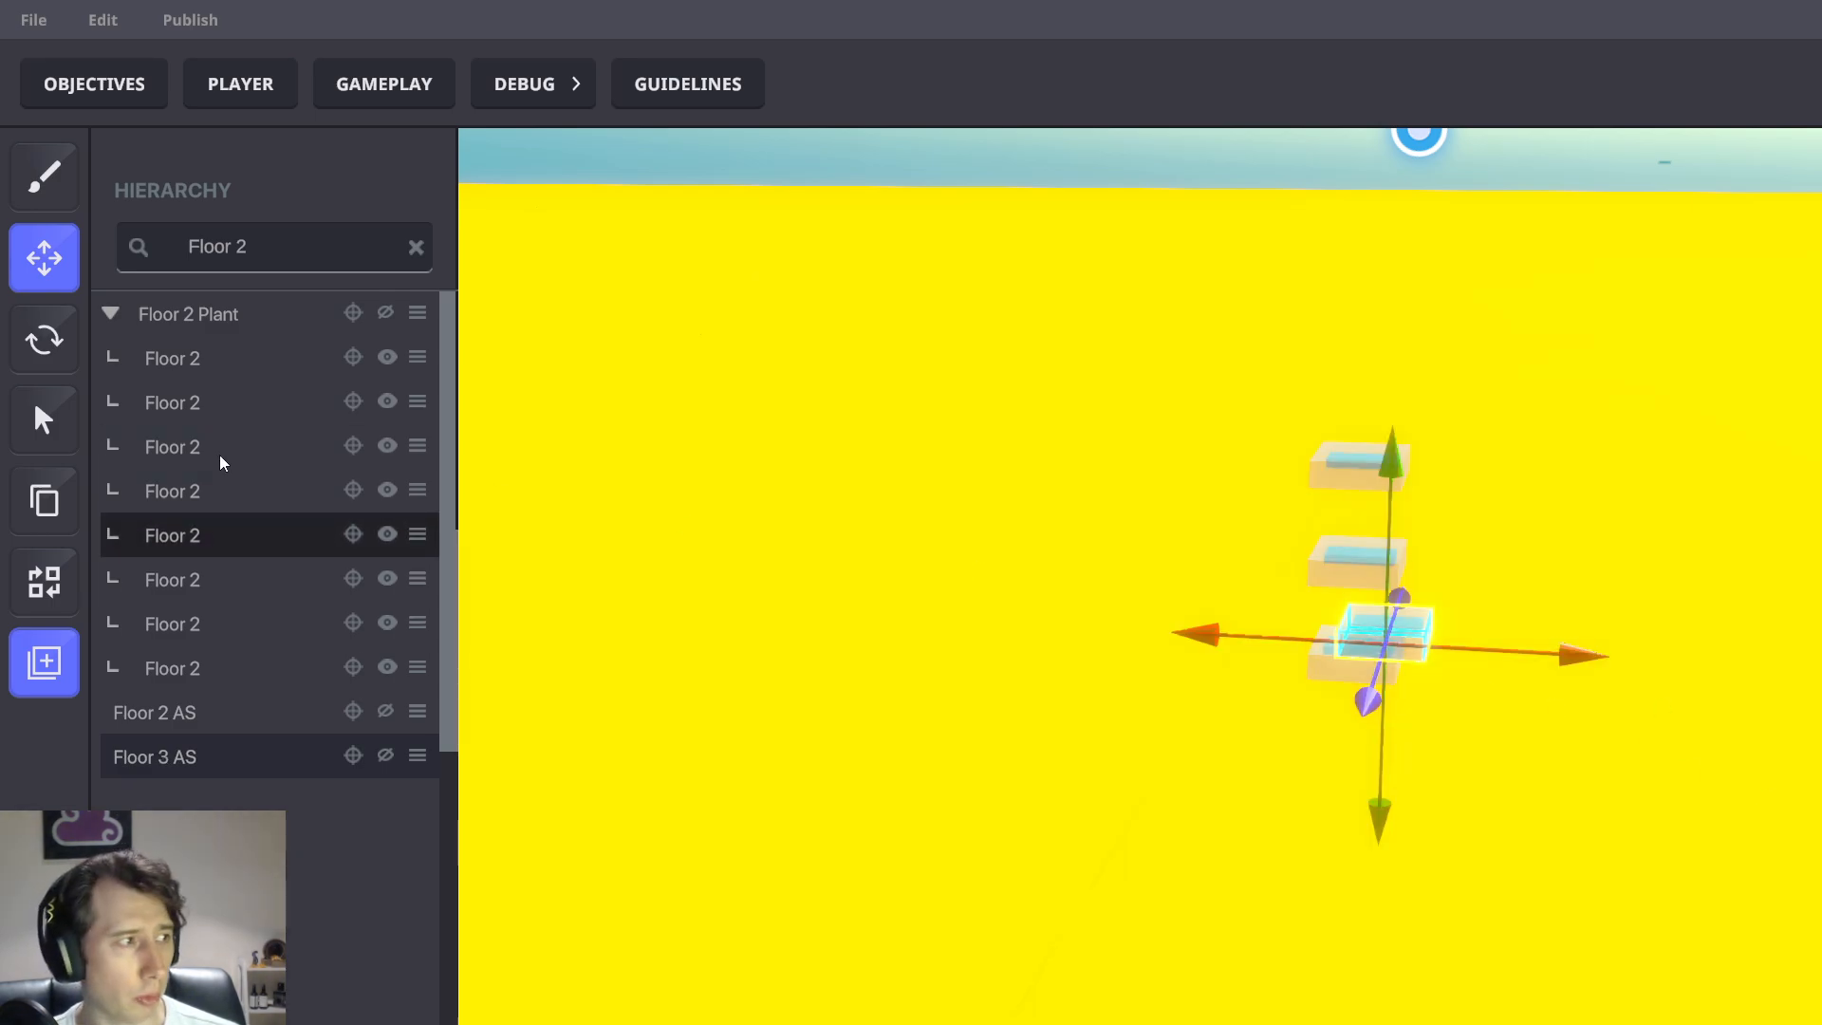
# Filter the hierarchy for Floor 3 and align the Floor 3 AS spawner with Floor 3 Plant's position
pyautogui.write('3')
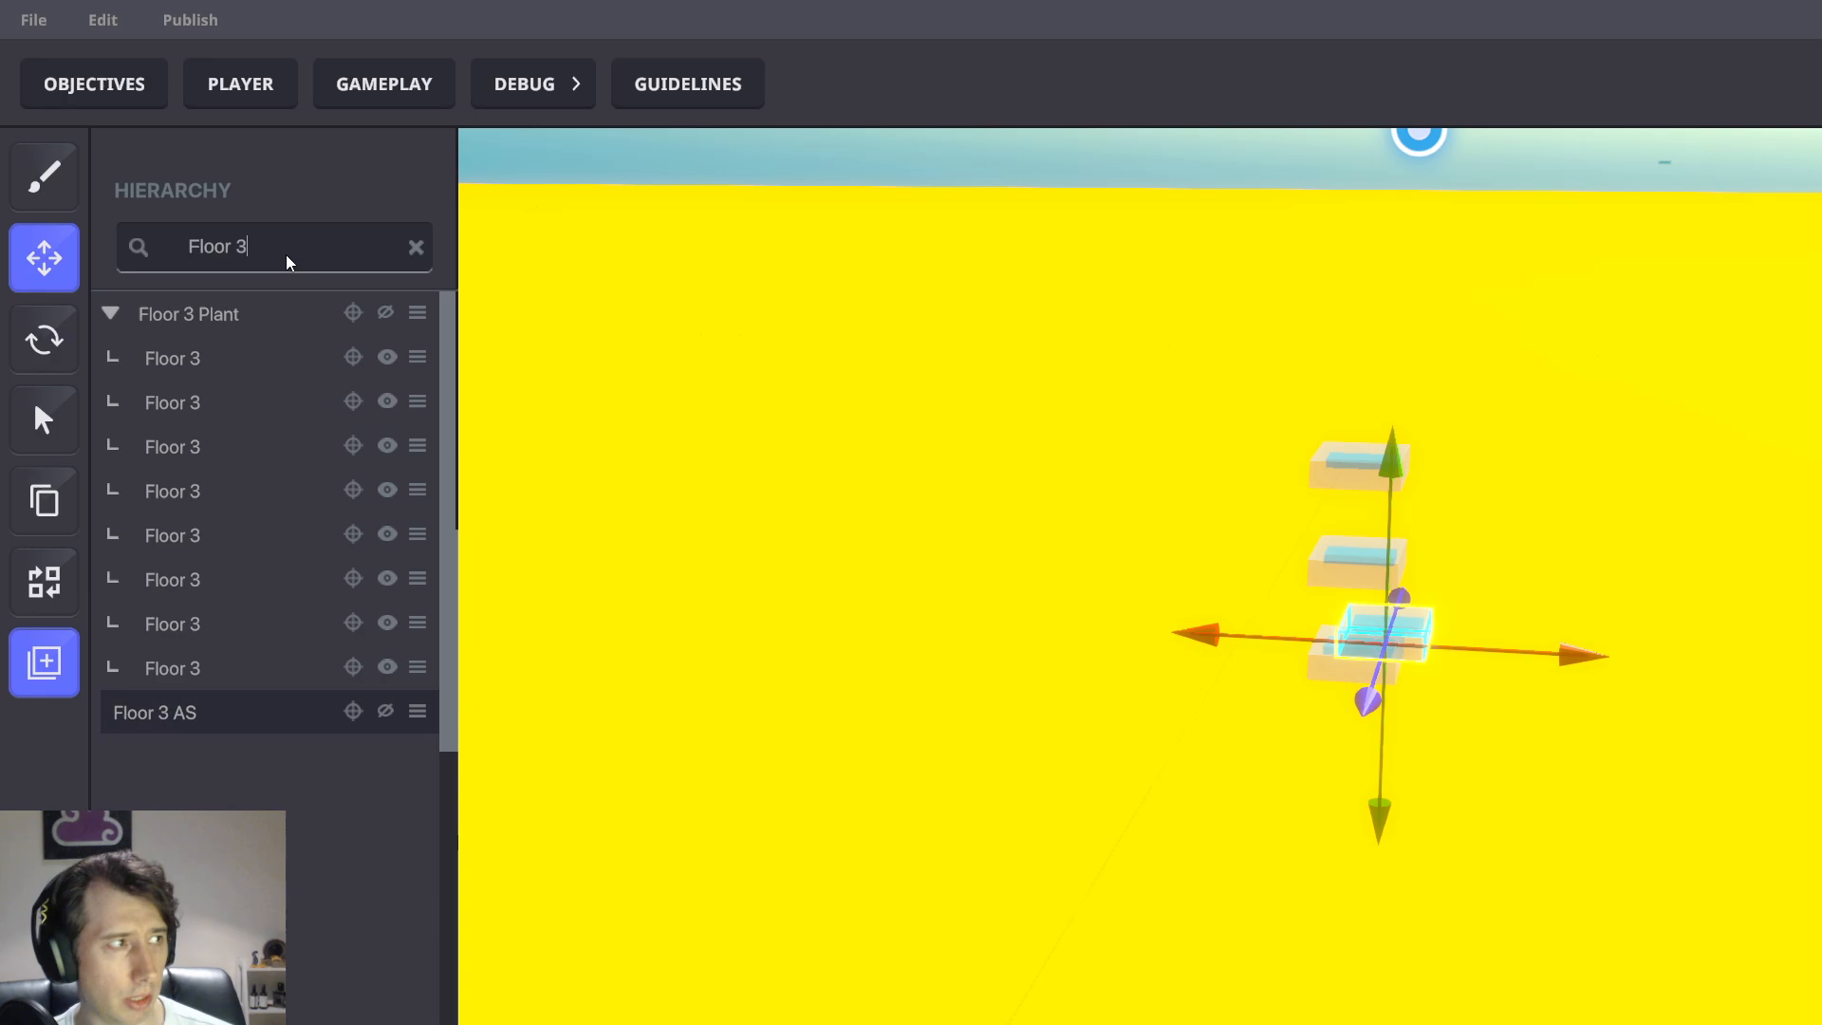
pyautogui.click(224, 316)
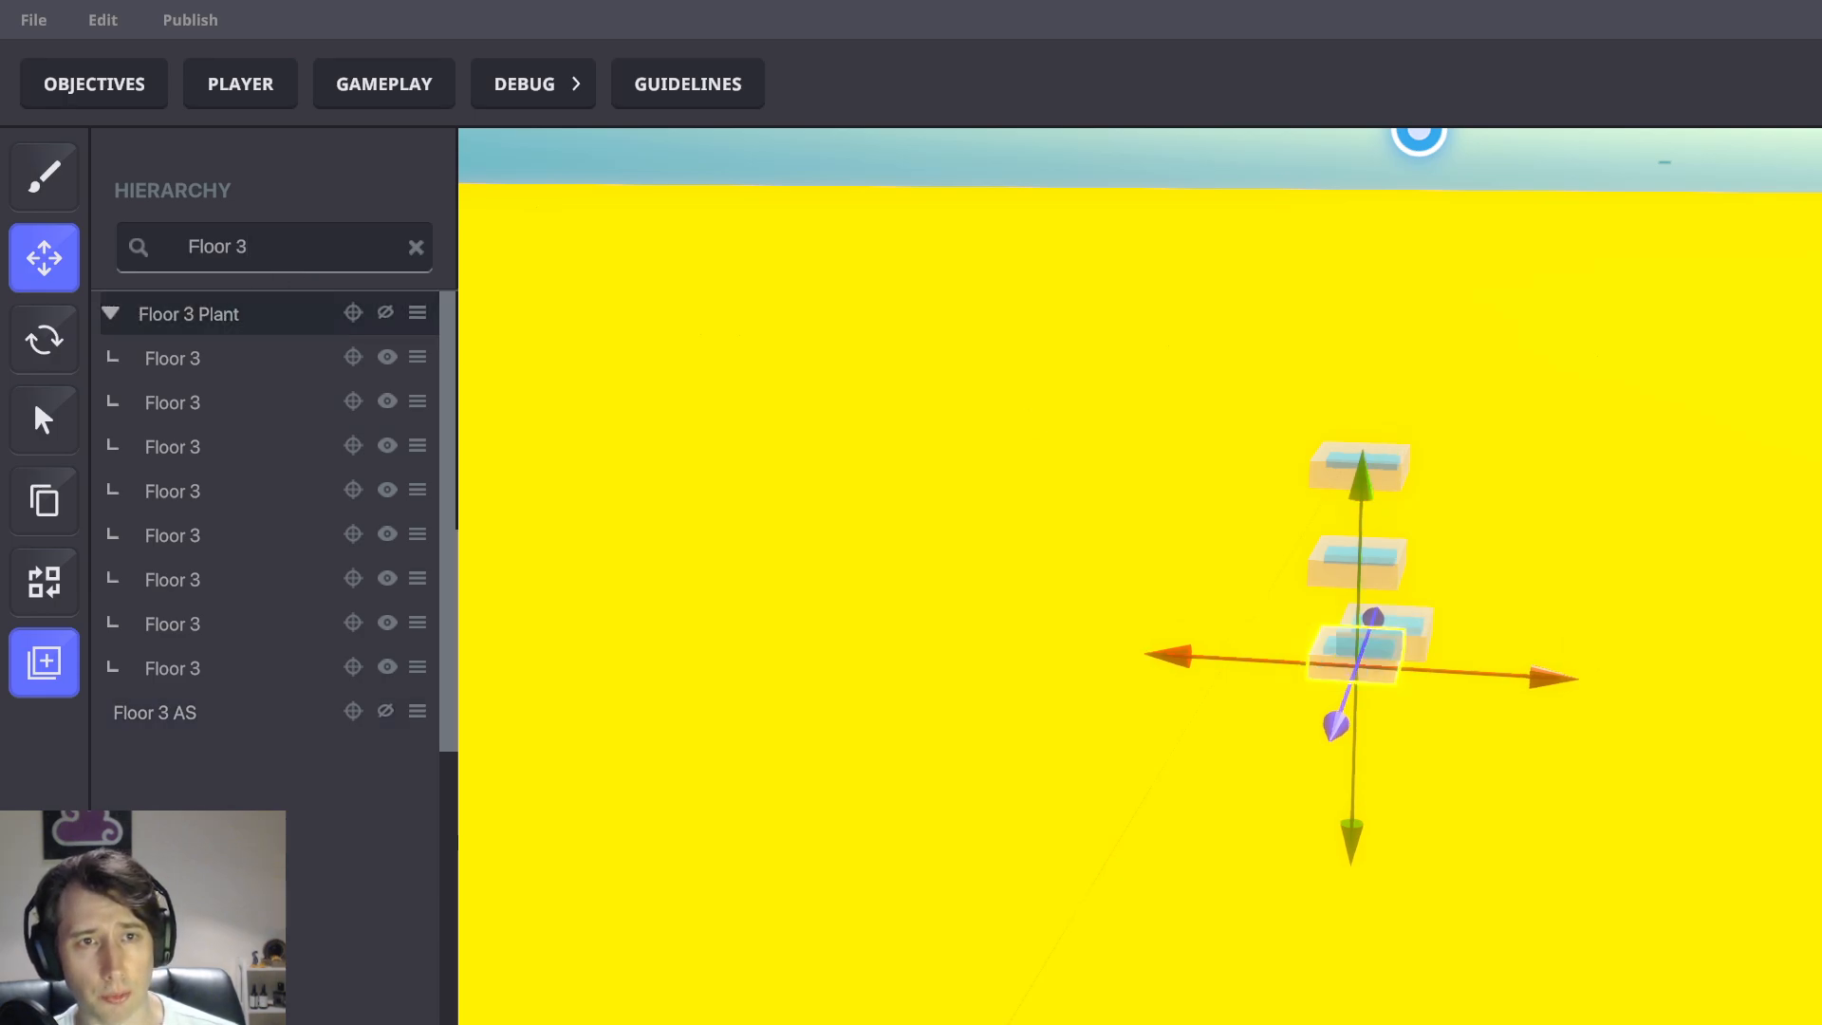
pyautogui.click(228, 723)
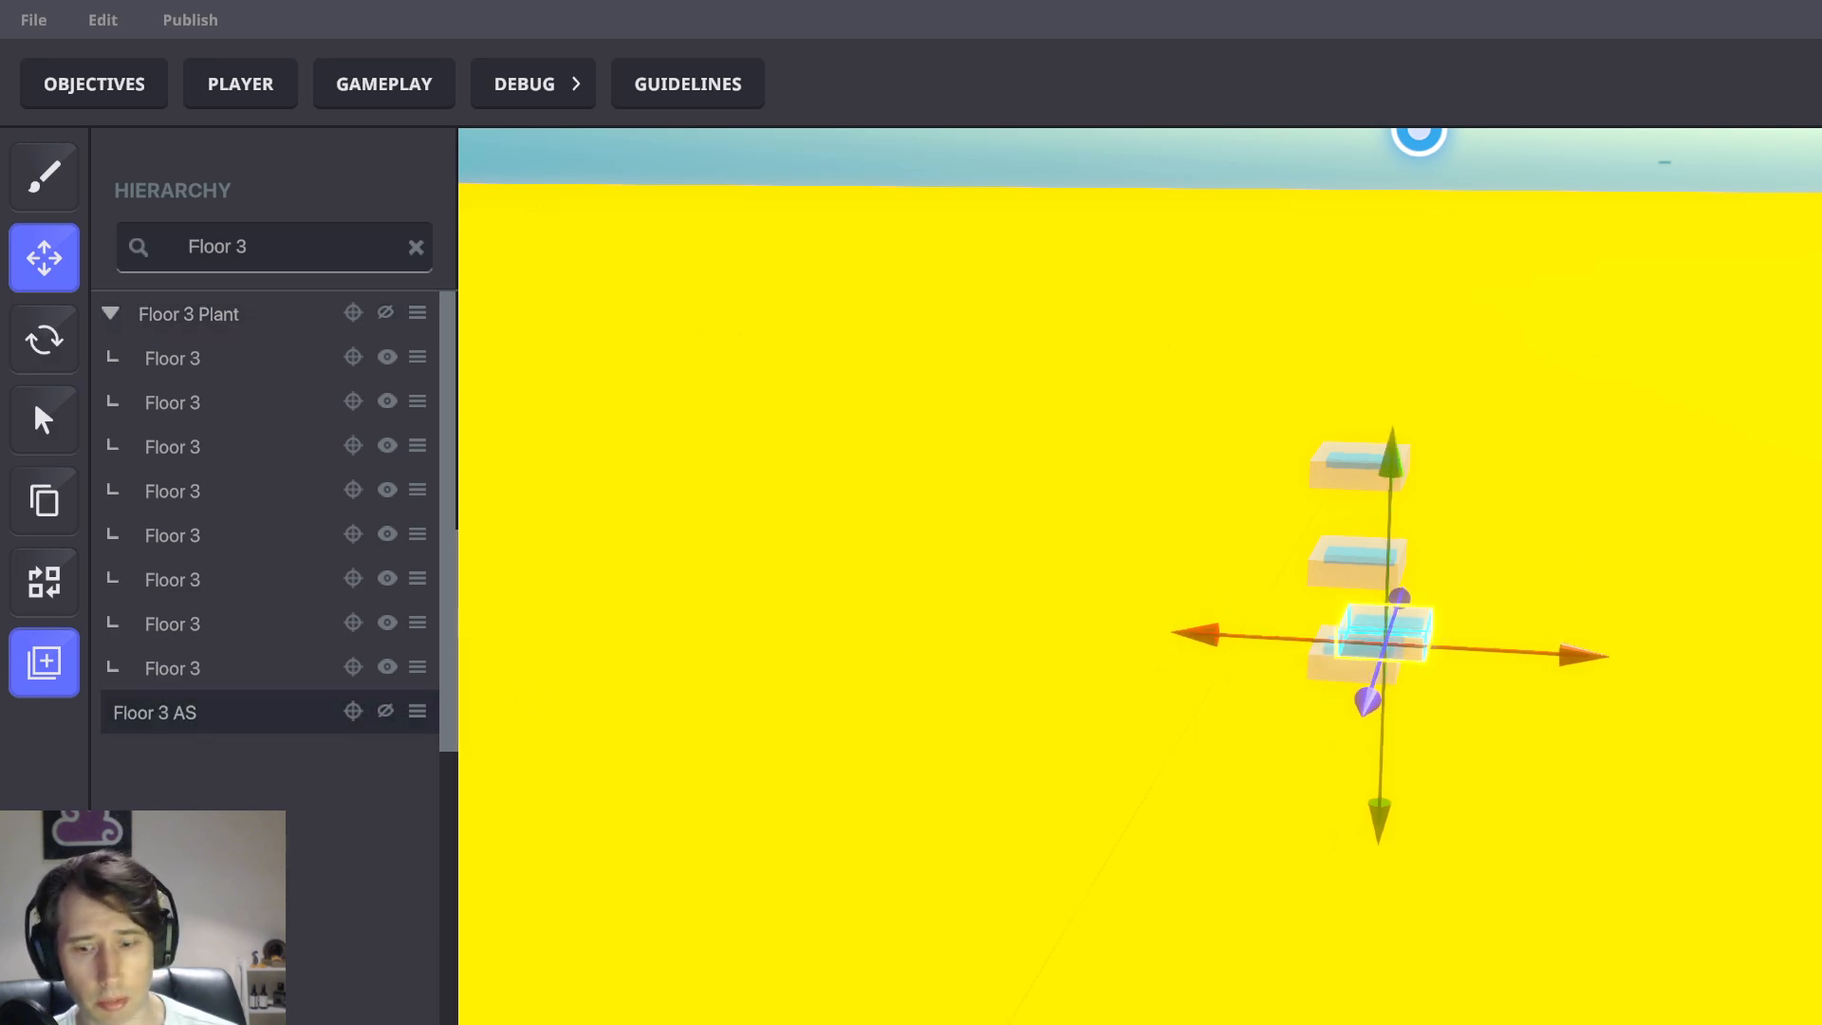
pyautogui.press('Left')
pyautogui.press('Left')
pyautogui.press('Left')
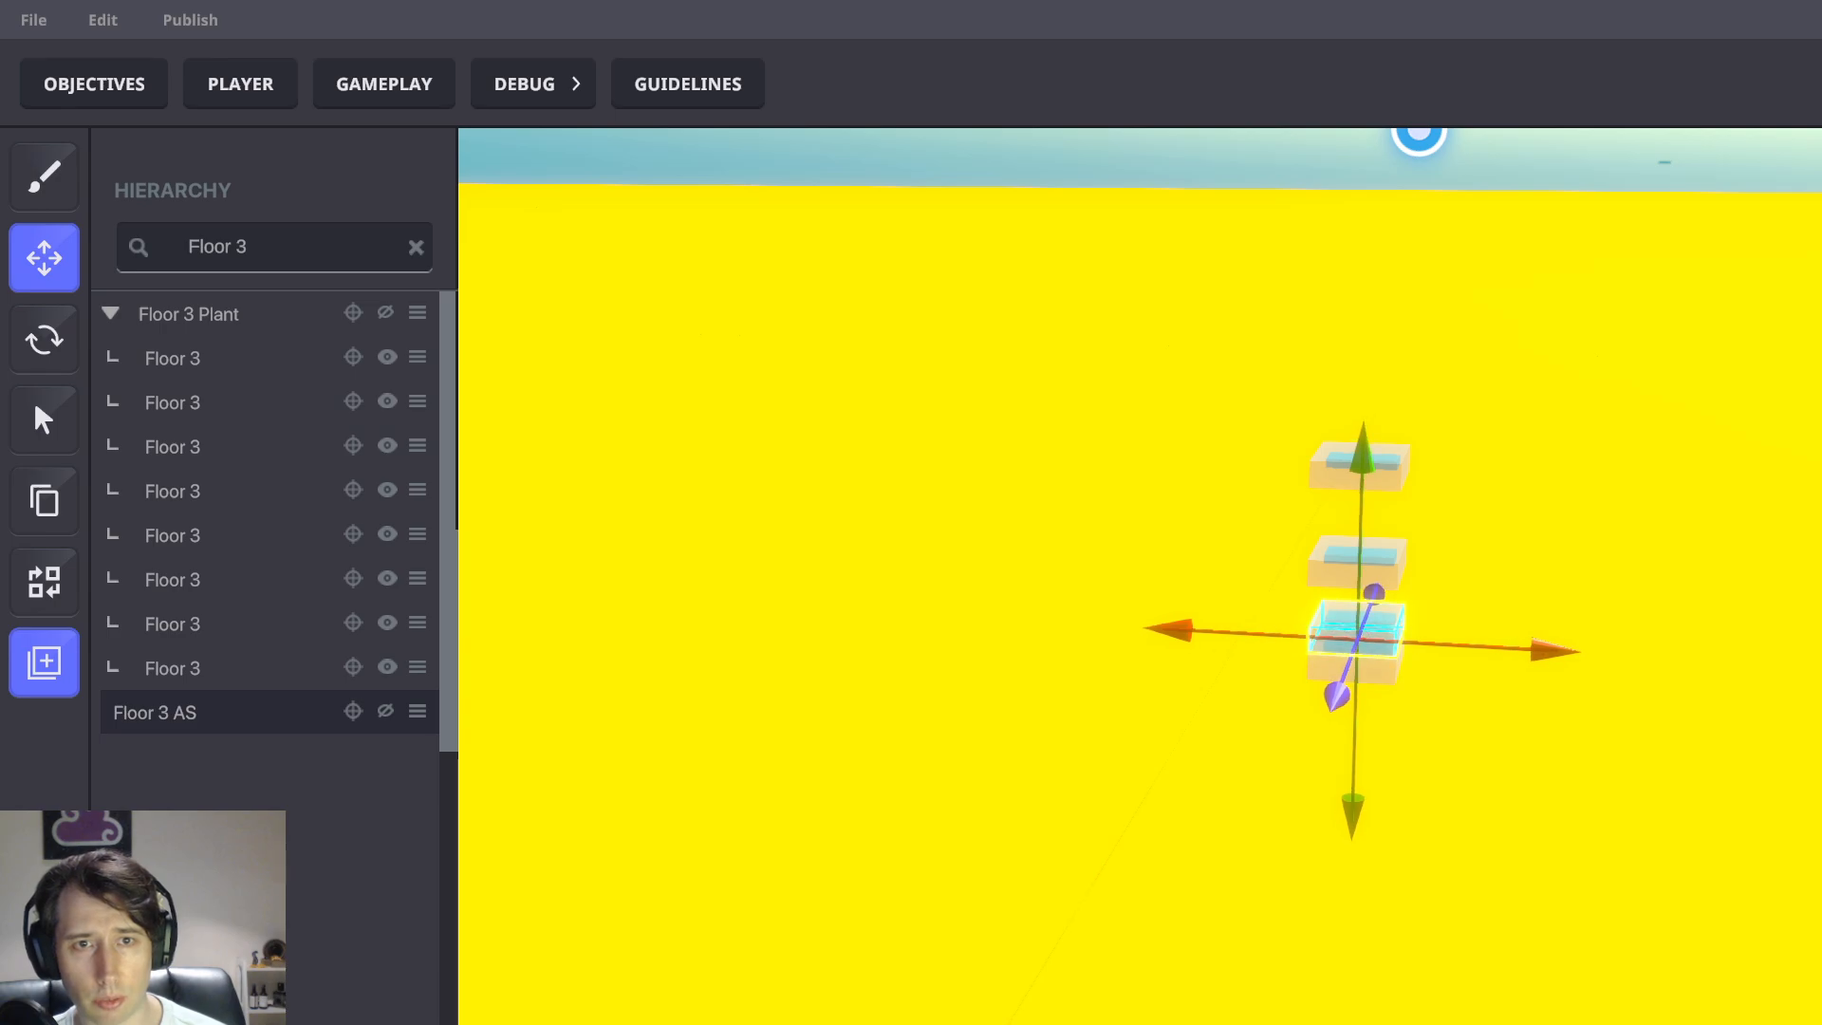
pyautogui.click(228, 316)
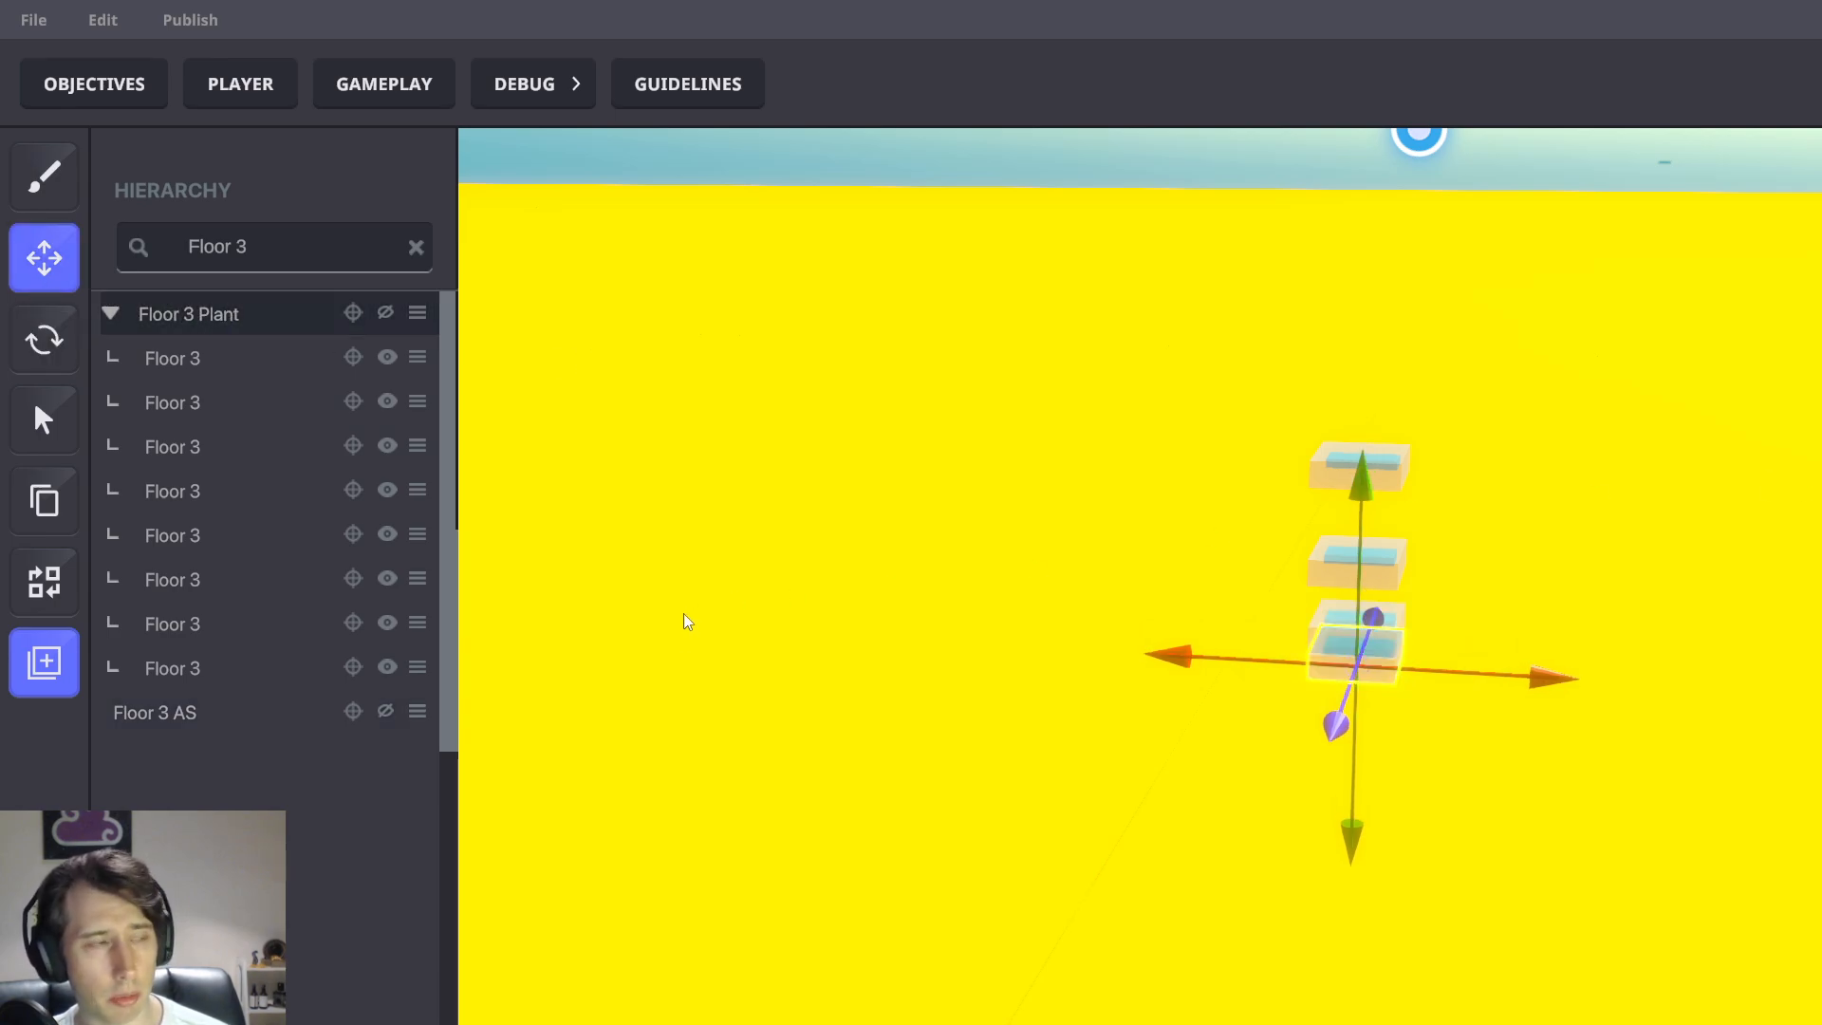
pyautogui.click(218, 714)
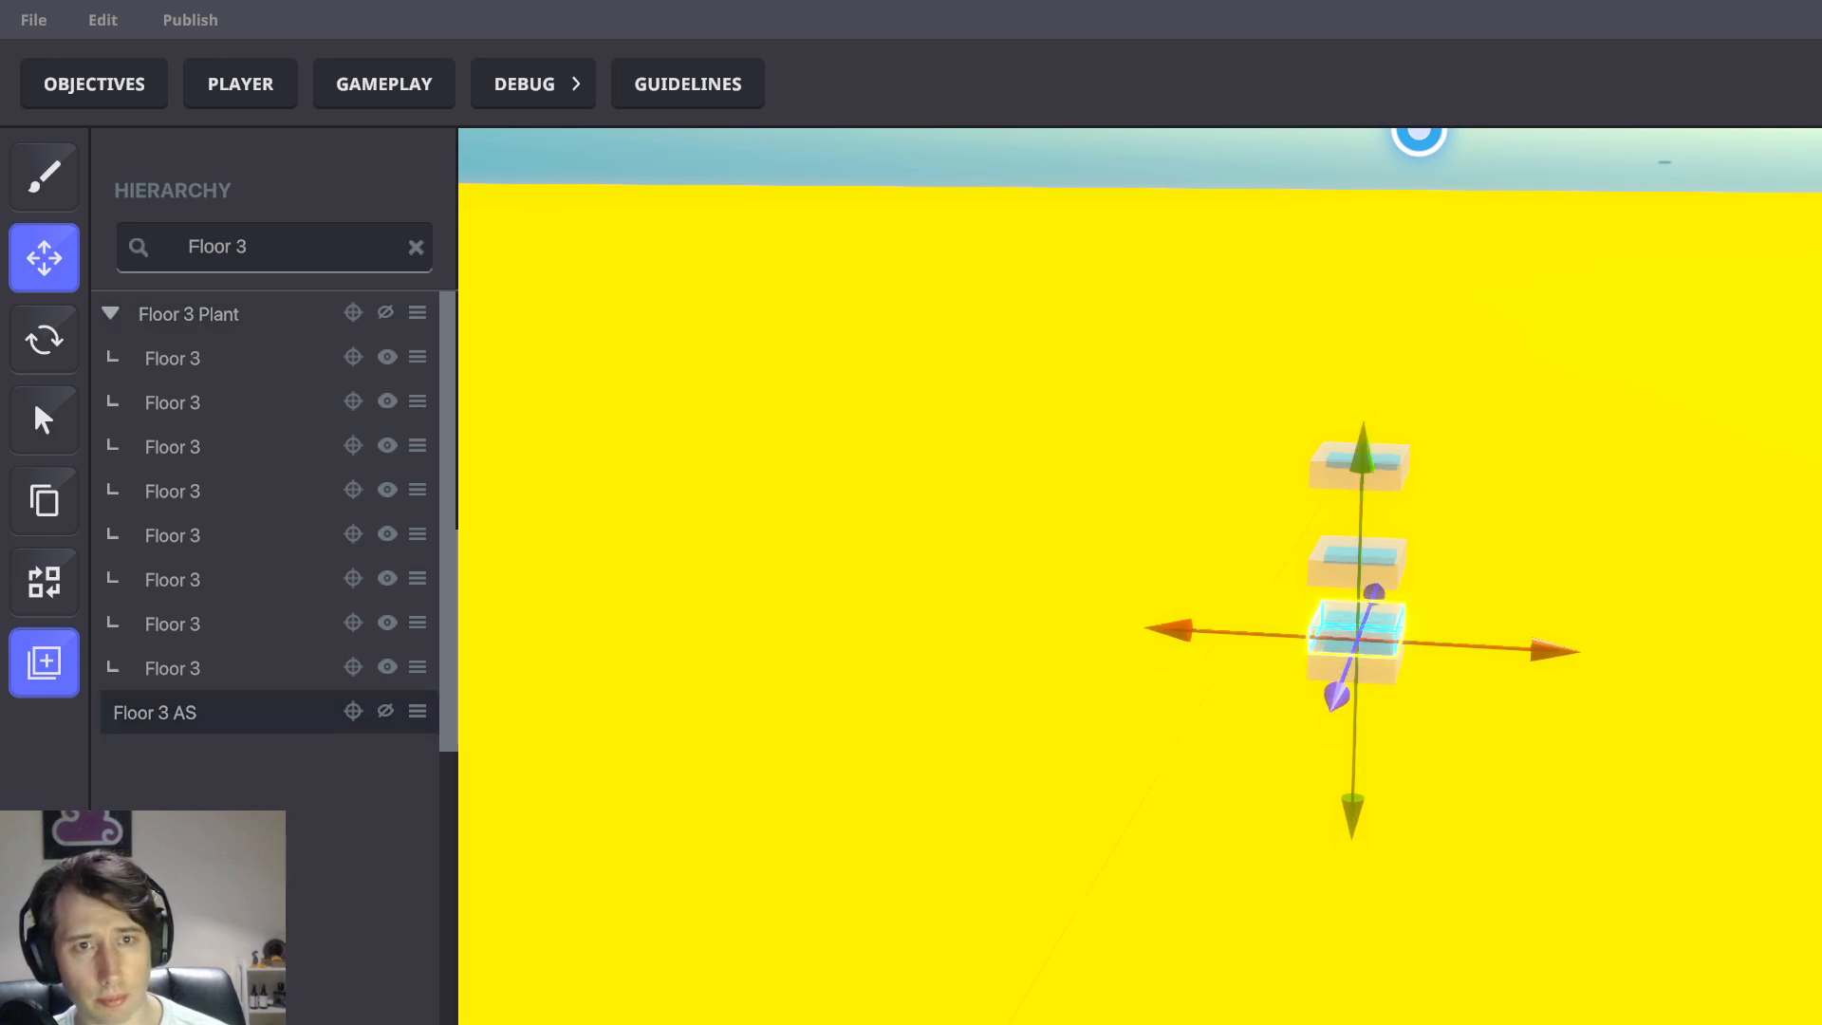
pyautogui.press('BackSpace')
pyautogui.write('1')
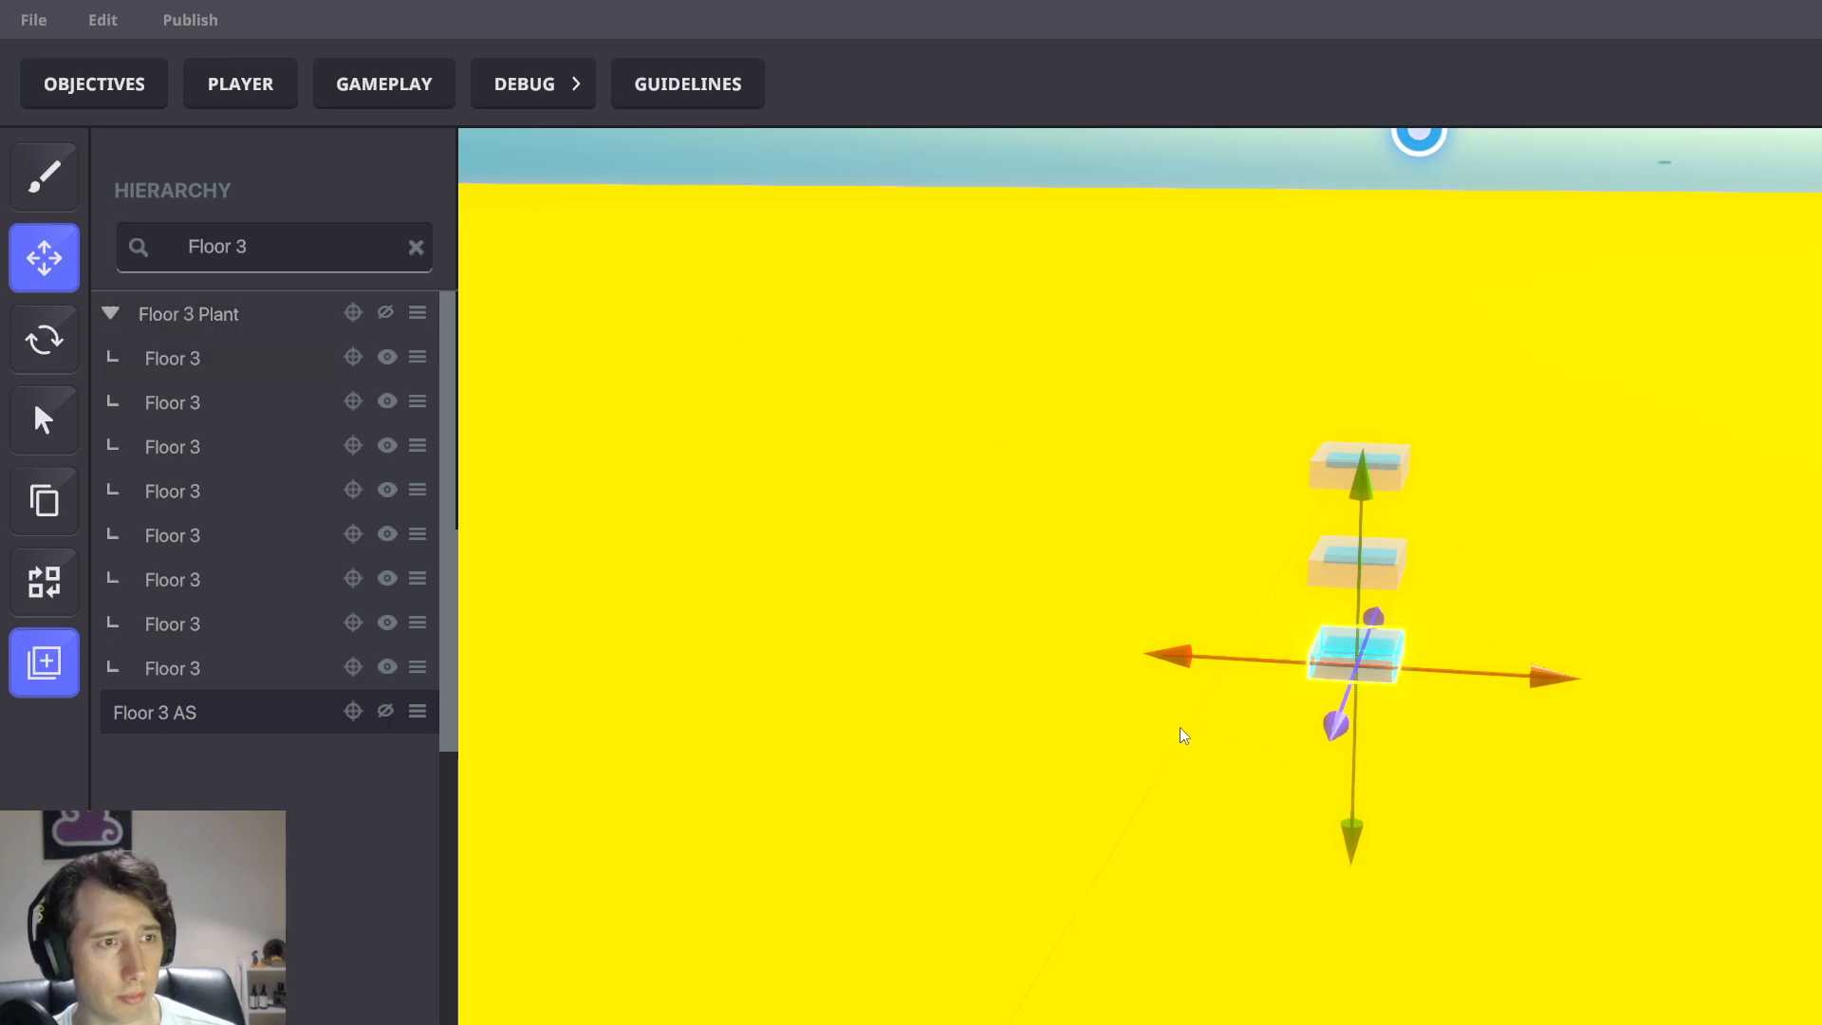
# Duplicate Floor 3 AS, raise the copy to the fourth floor's level and rename it Floor 4 AS
pyautogui.click(195, 715)
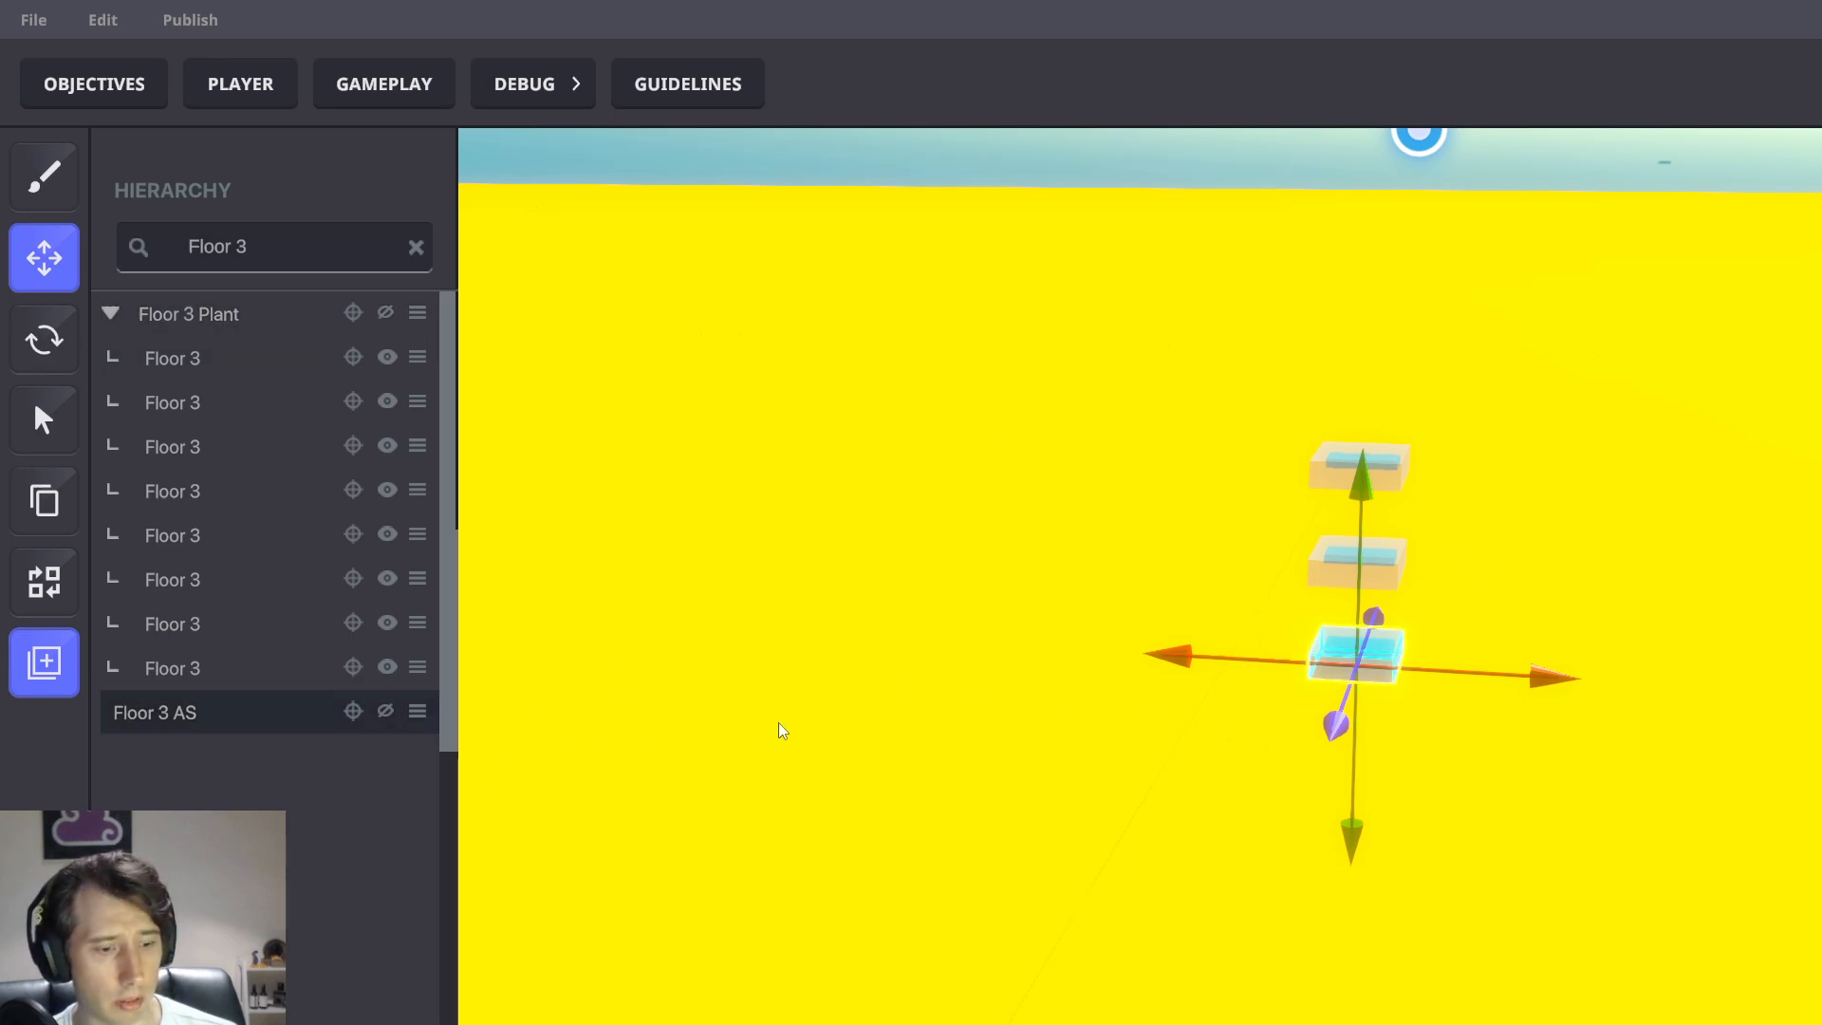
pyautogui.hotkey('ctrl', 'd')
pyautogui.moveTo(1380, 823); pyautogui.dragTo(1417, 381)
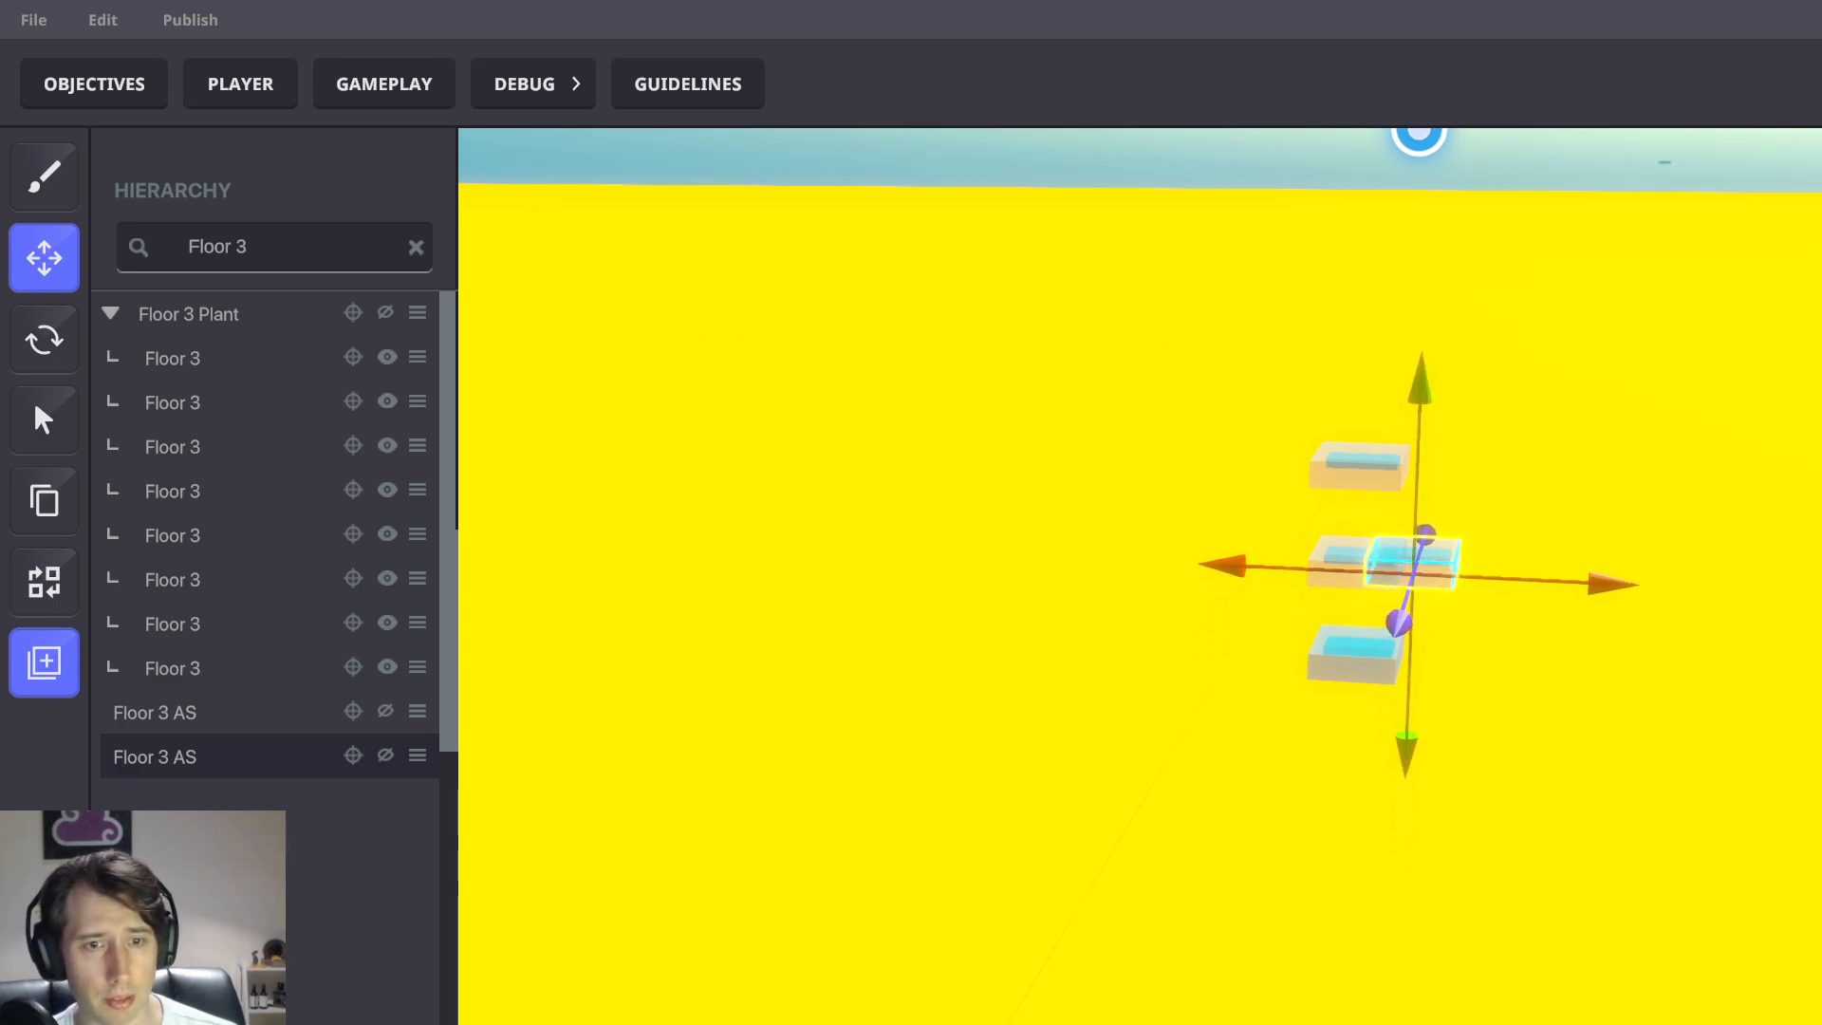
pyautogui.write('4')
pyautogui.click(1813, 588)
pyautogui.click(1535, 601)
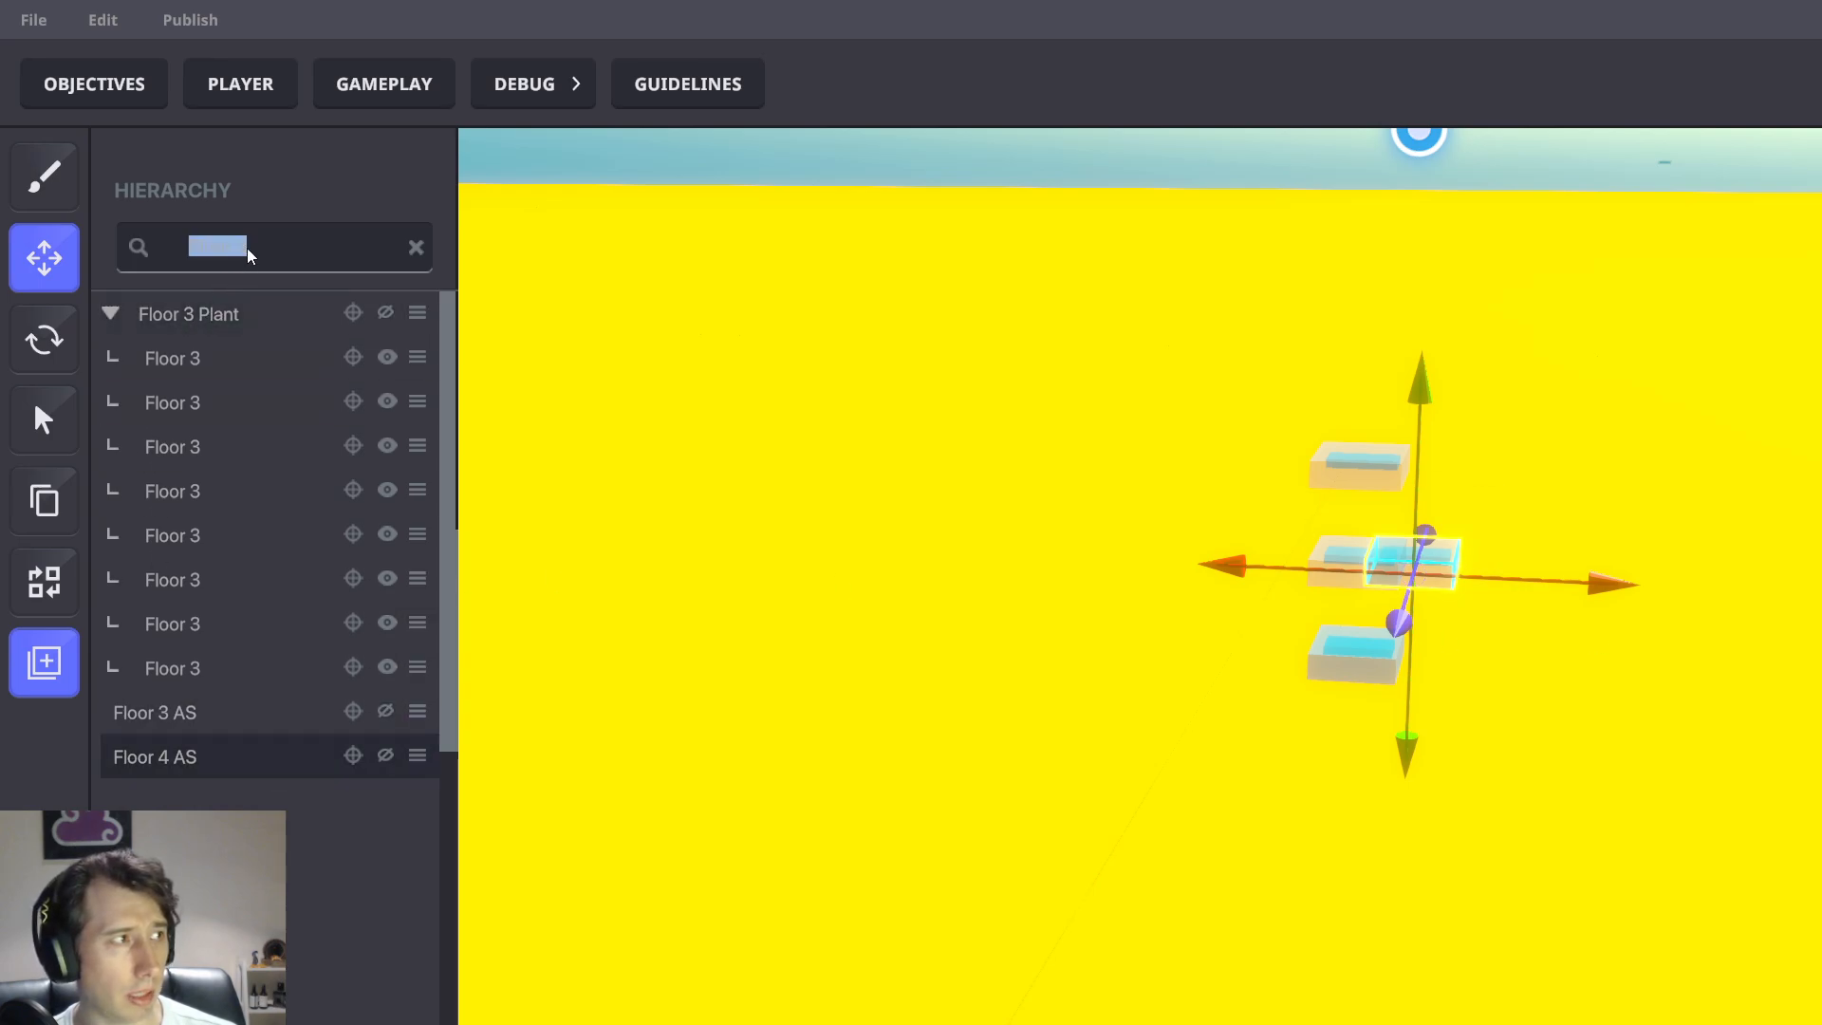
# Filter the hierarchy for Floor 4 and align the Floor 4 AS spawner with Floor 4 Plant's position
pyautogui.write('Floor 4')
pyautogui.click(220, 317)
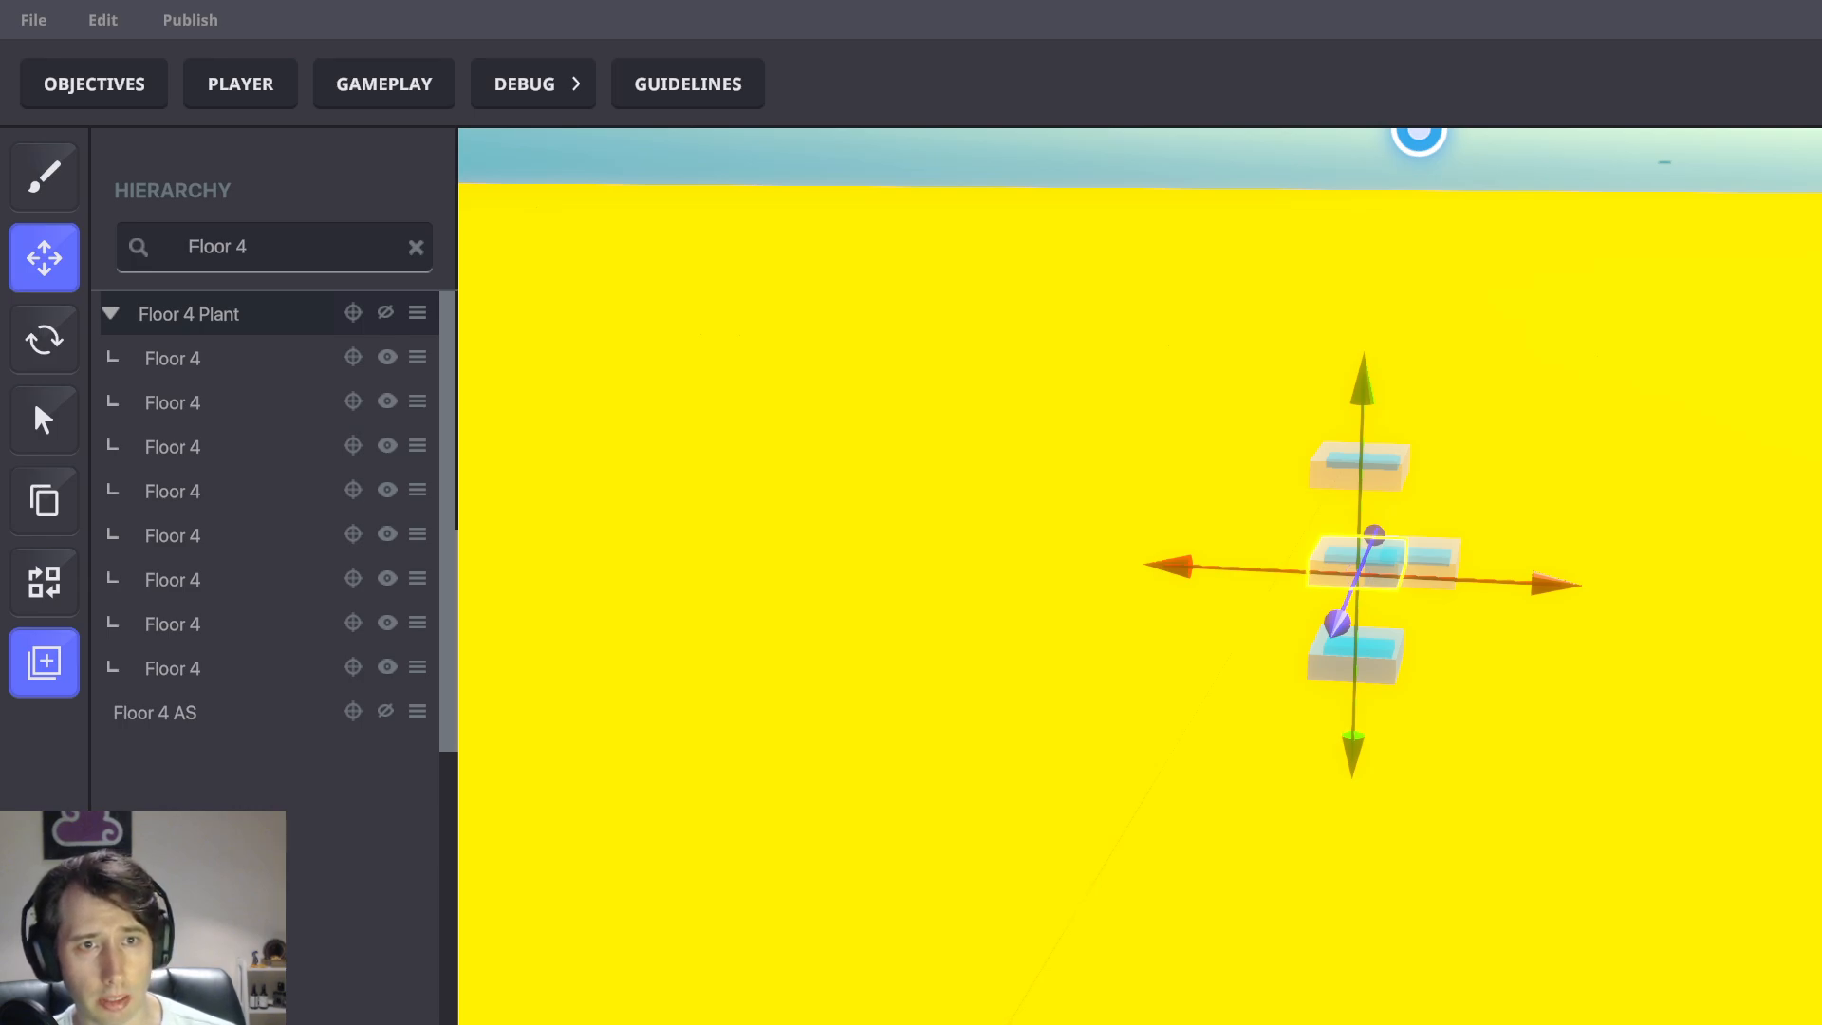
pyautogui.click(243, 711)
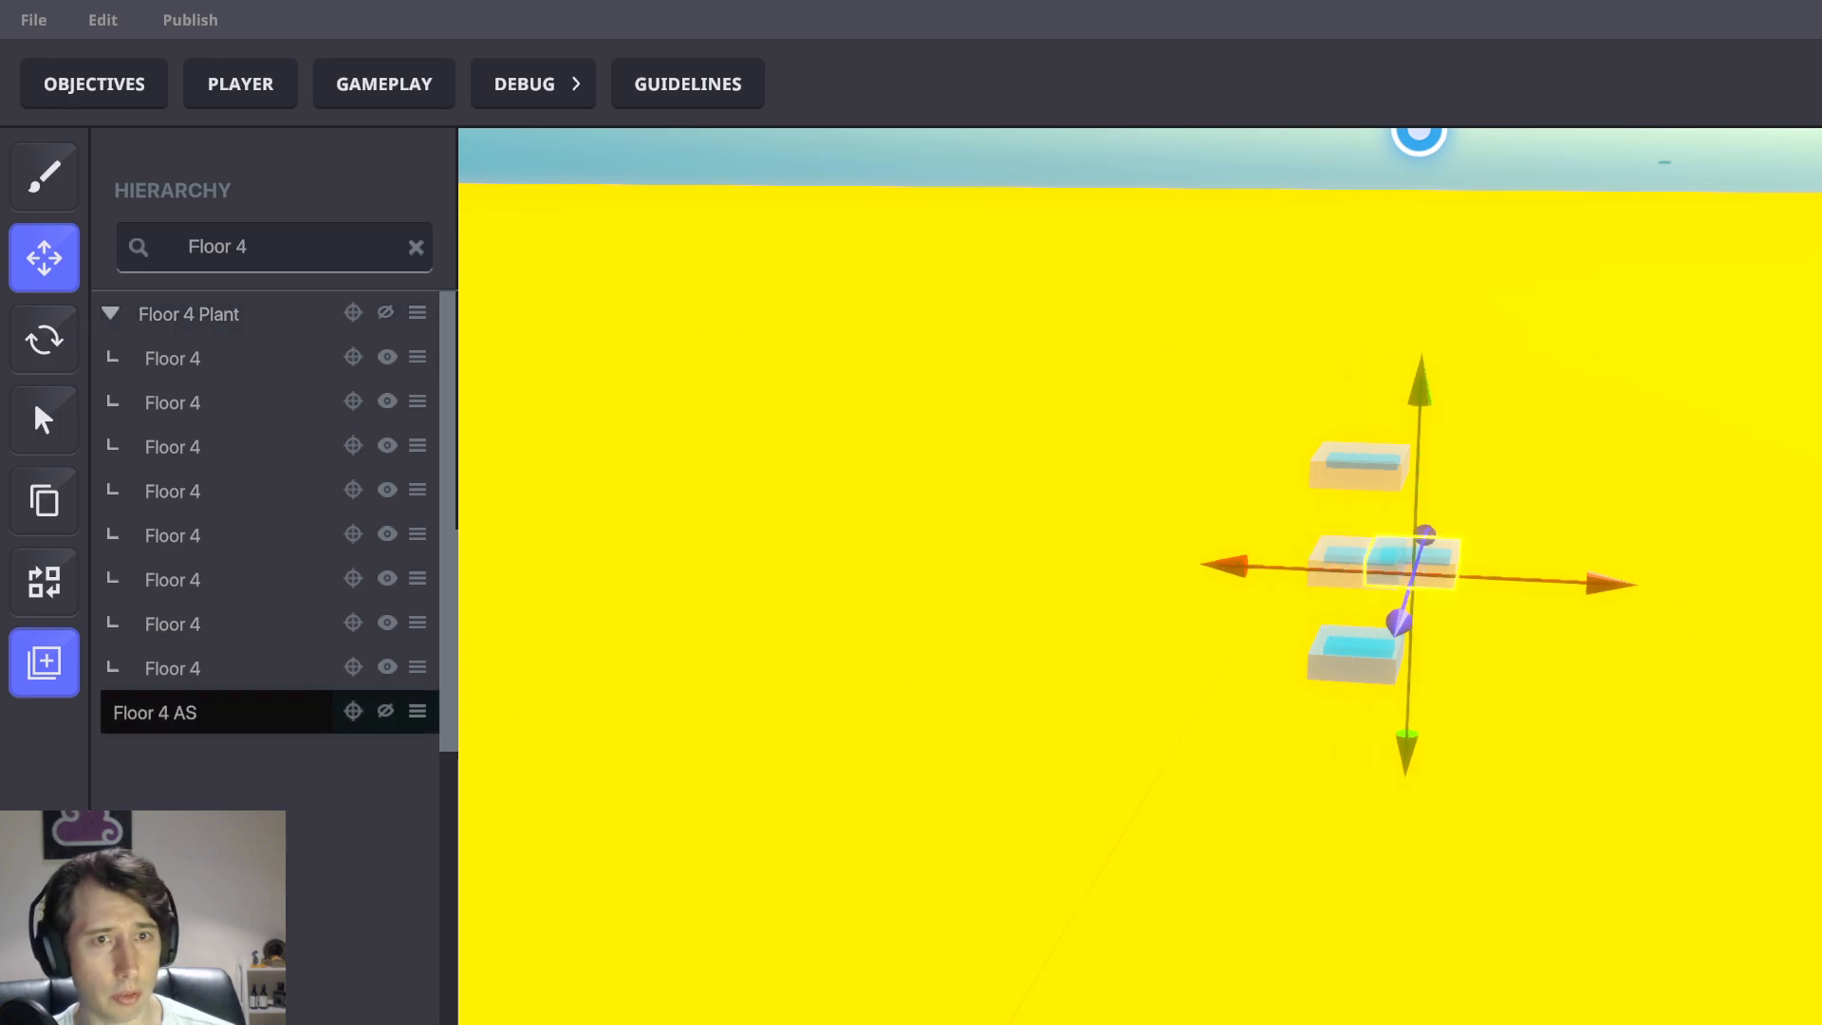
pyautogui.press('Left')
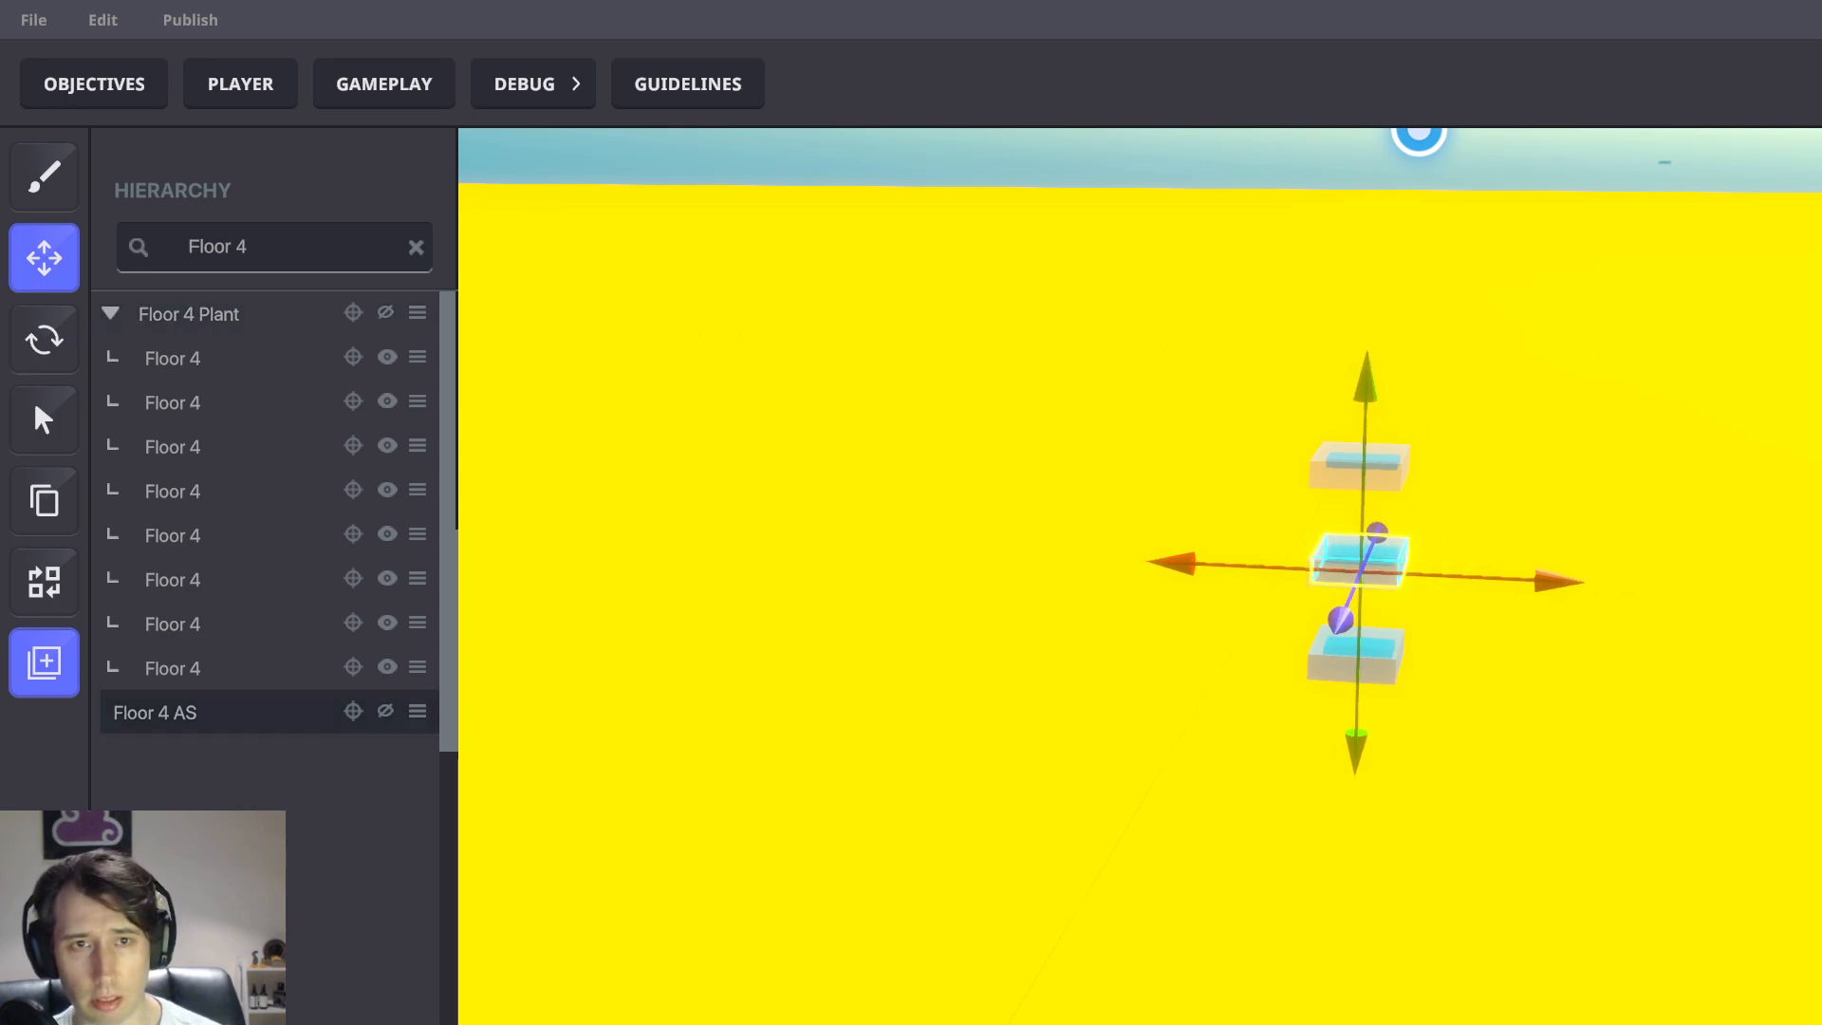
pyautogui.click(260, 314)
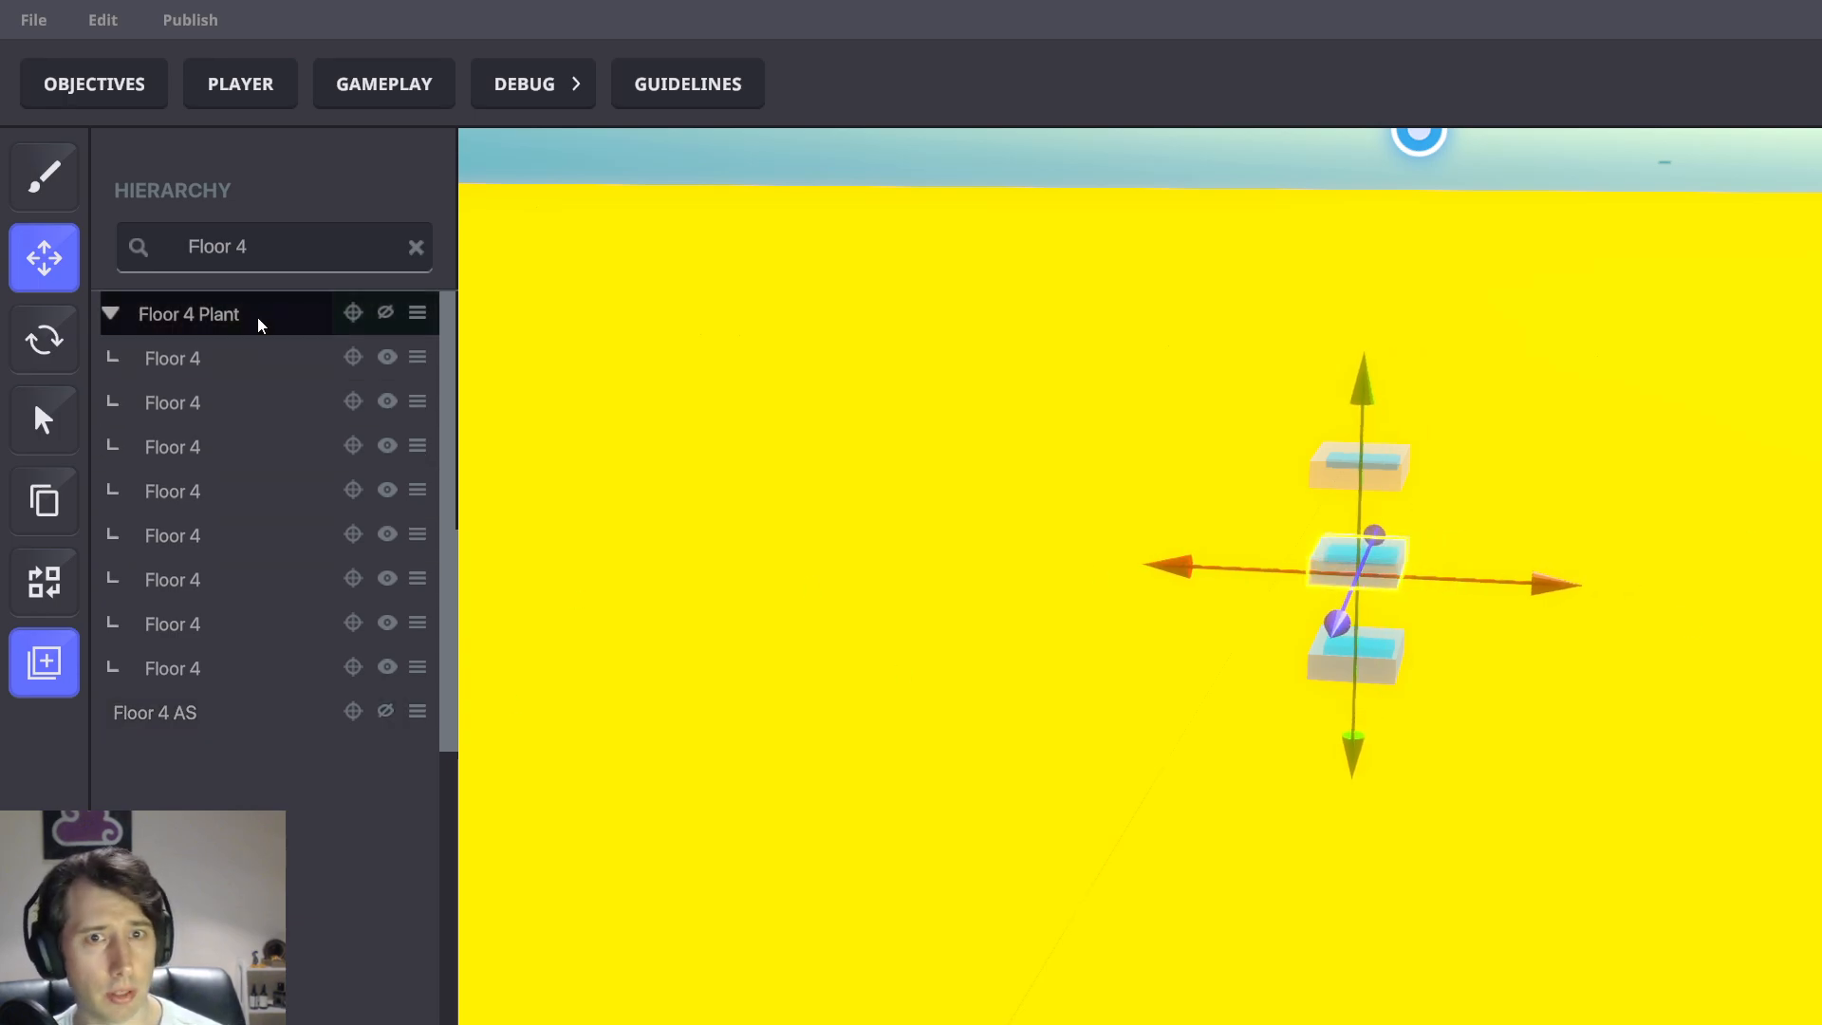
pyautogui.click(185, 712)
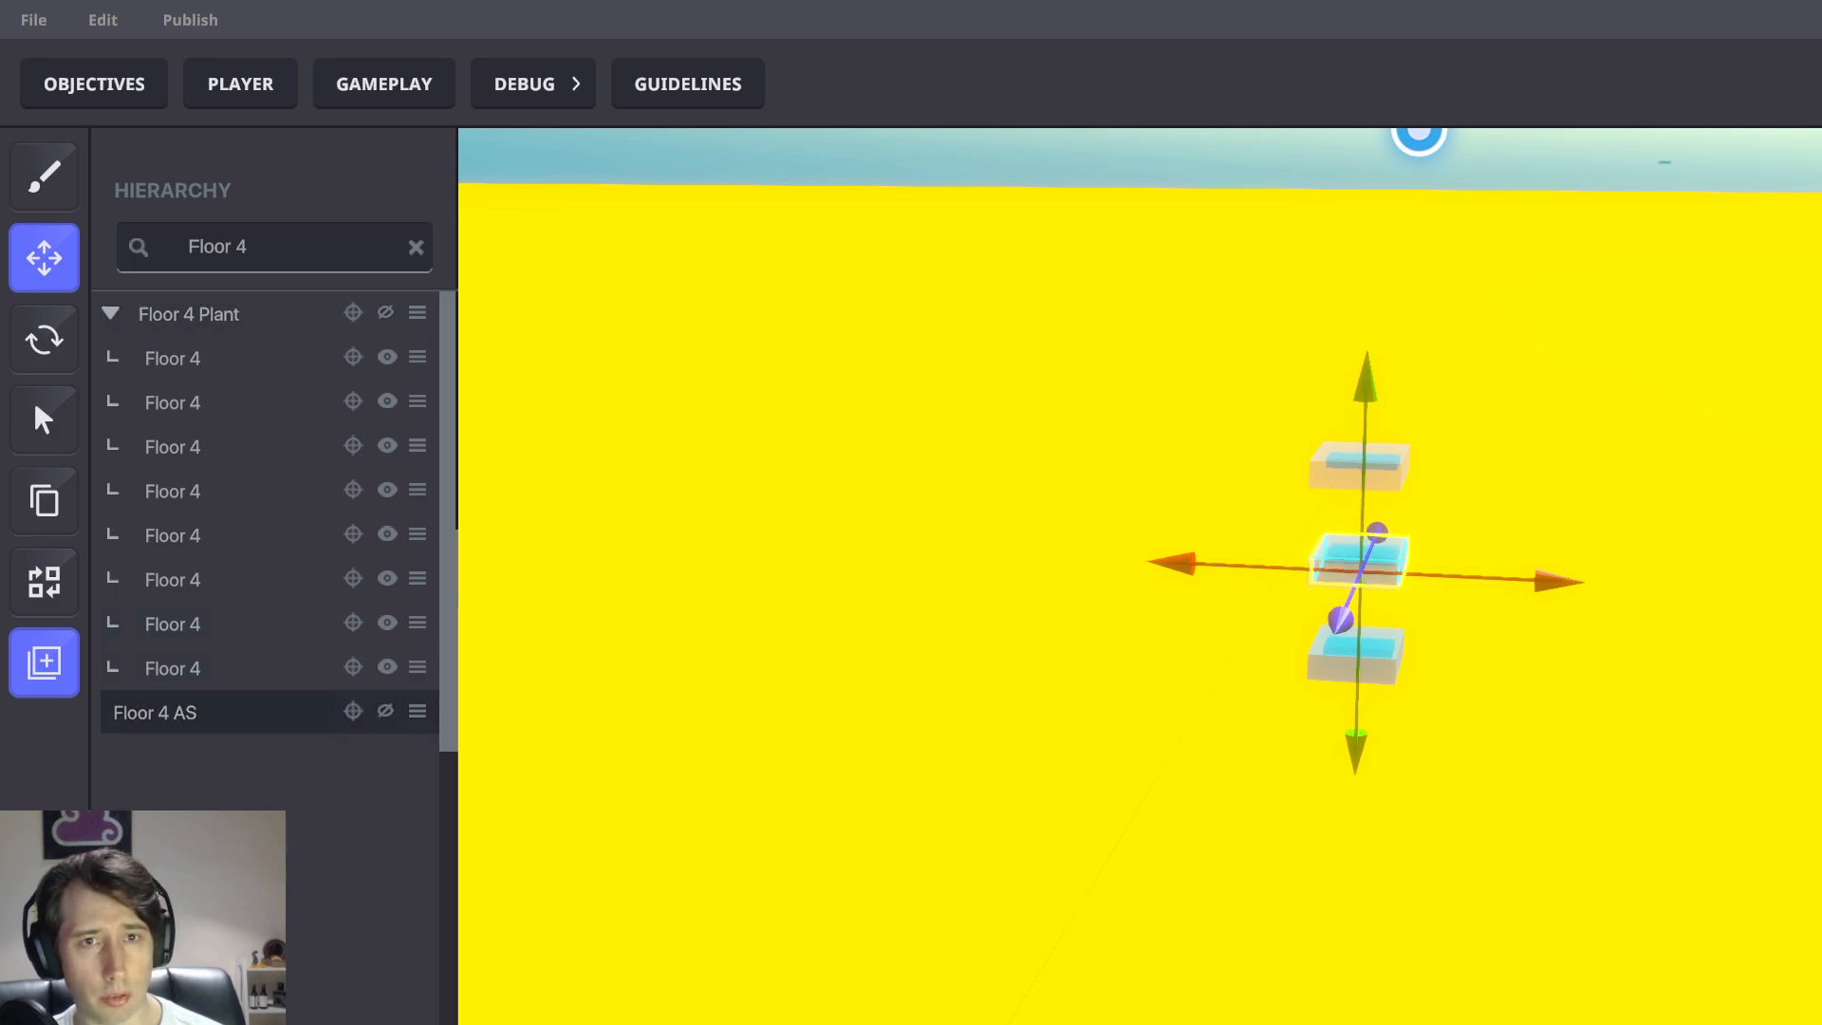
pyautogui.press('Down')
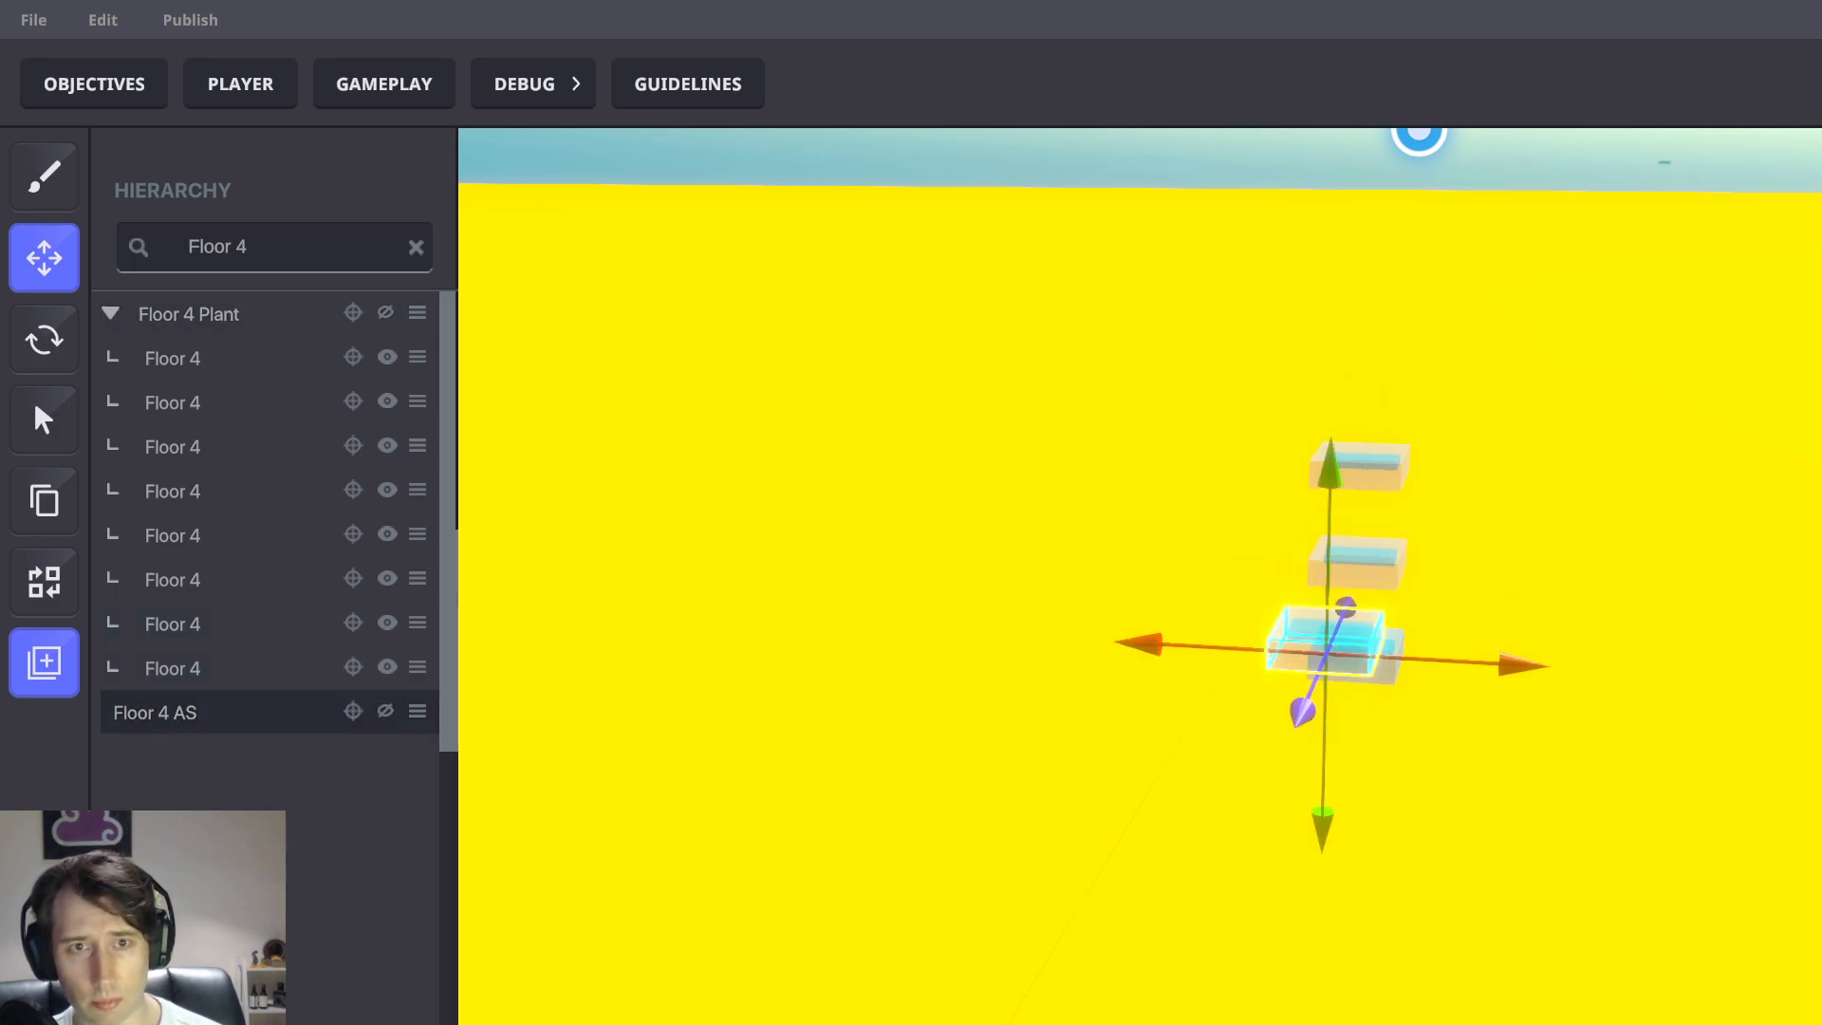
pyautogui.press('Up')
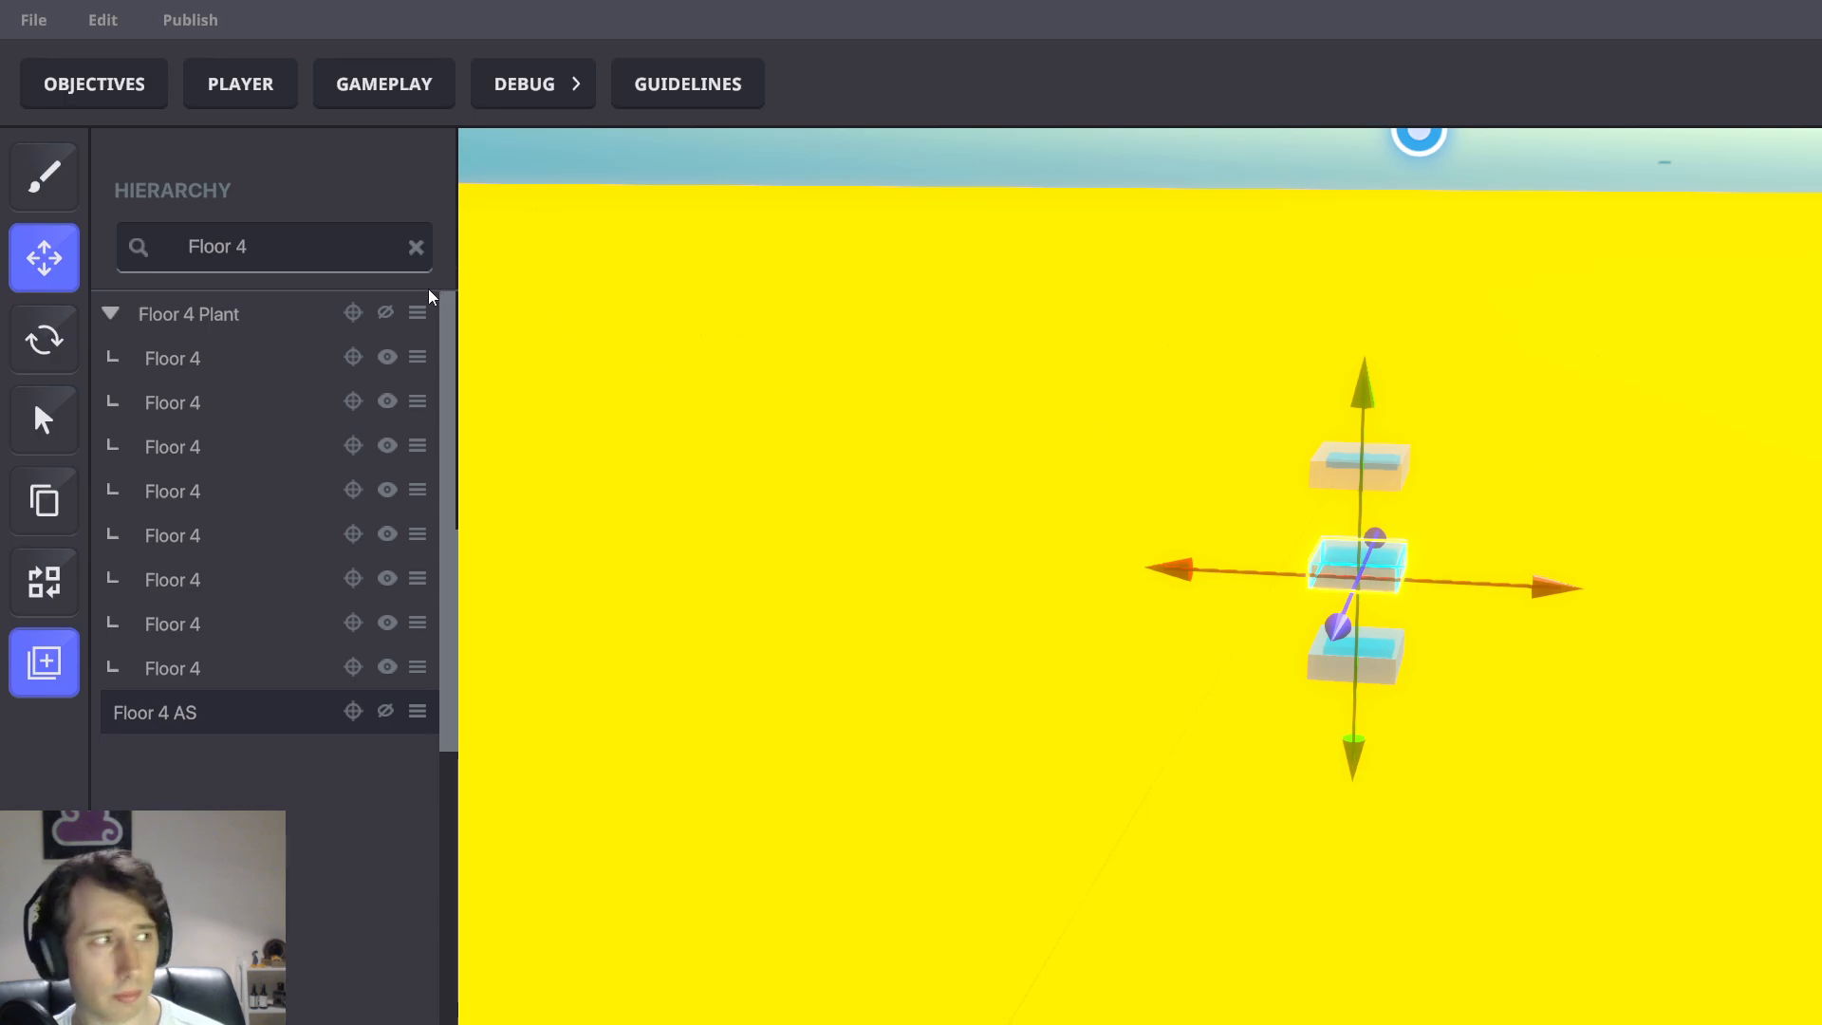
pyautogui.click(209, 323)
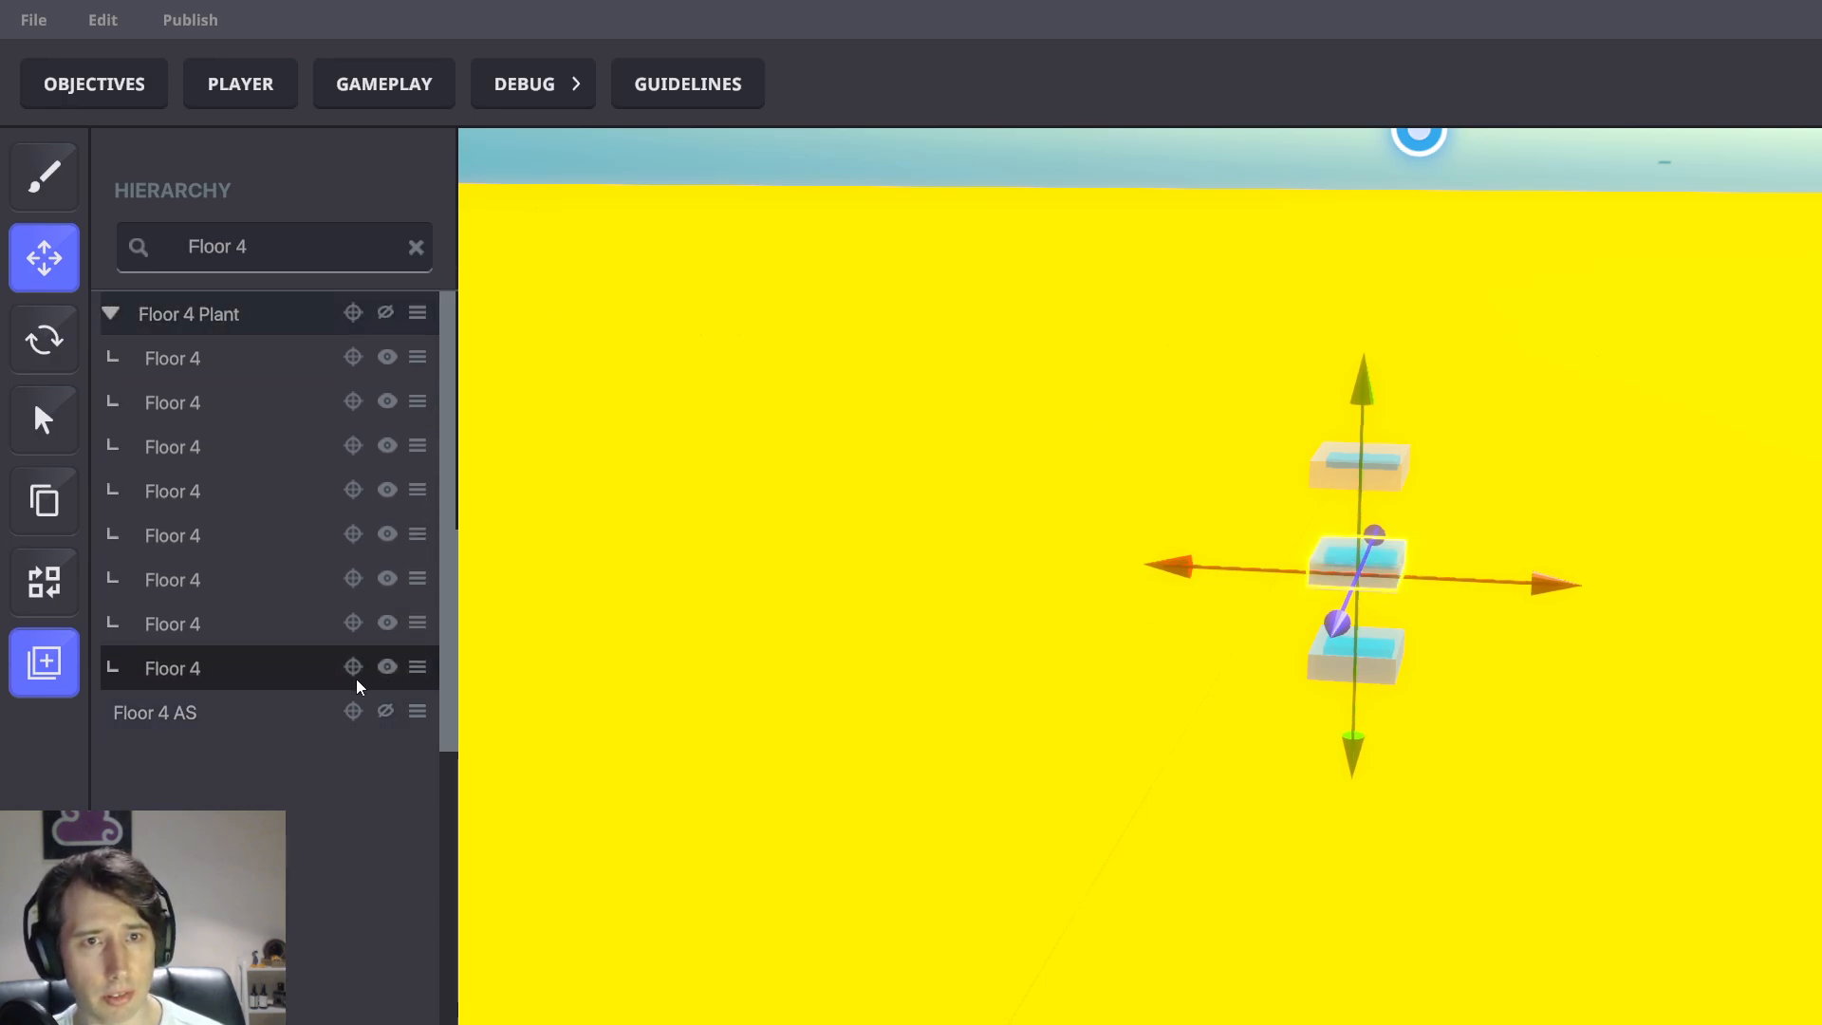
pyautogui.click(253, 715)
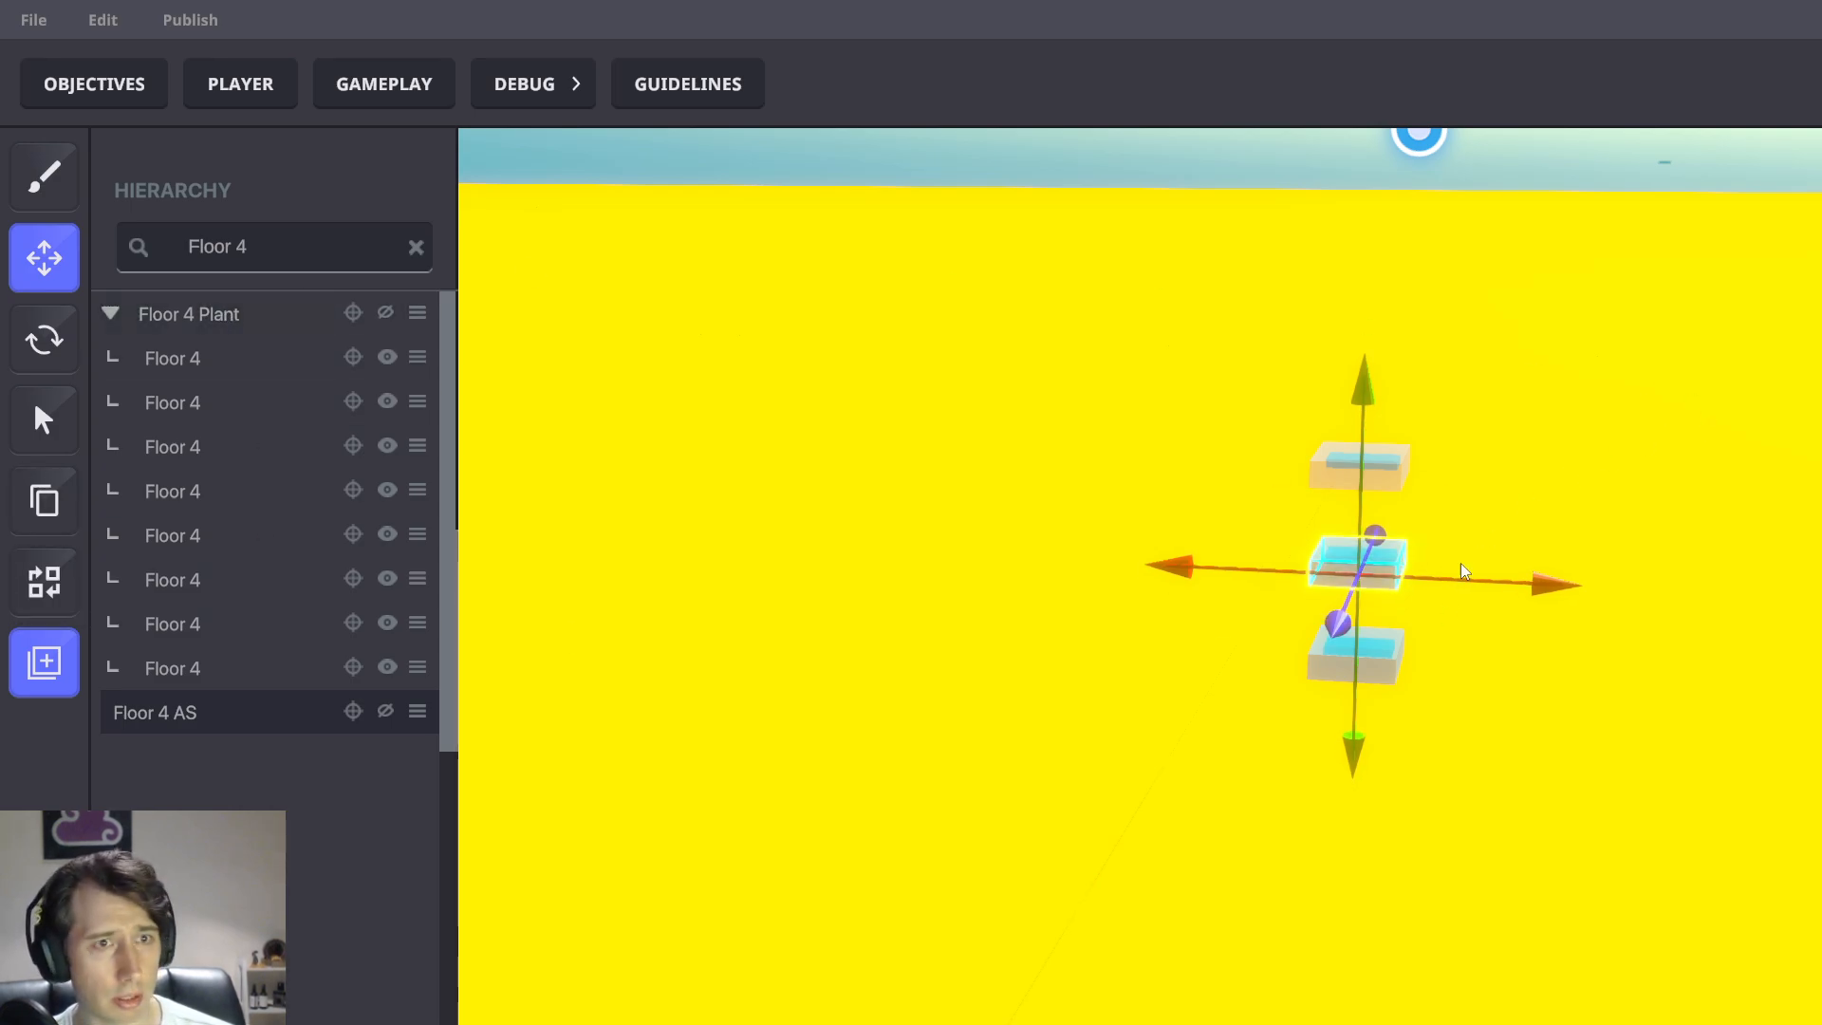
pyautogui.click(230, 685)
# Duplicate Floor 4 AS, rename the copy Floor 5 AS and raise it to the fifth floor's level
pyautogui.click(203, 714)
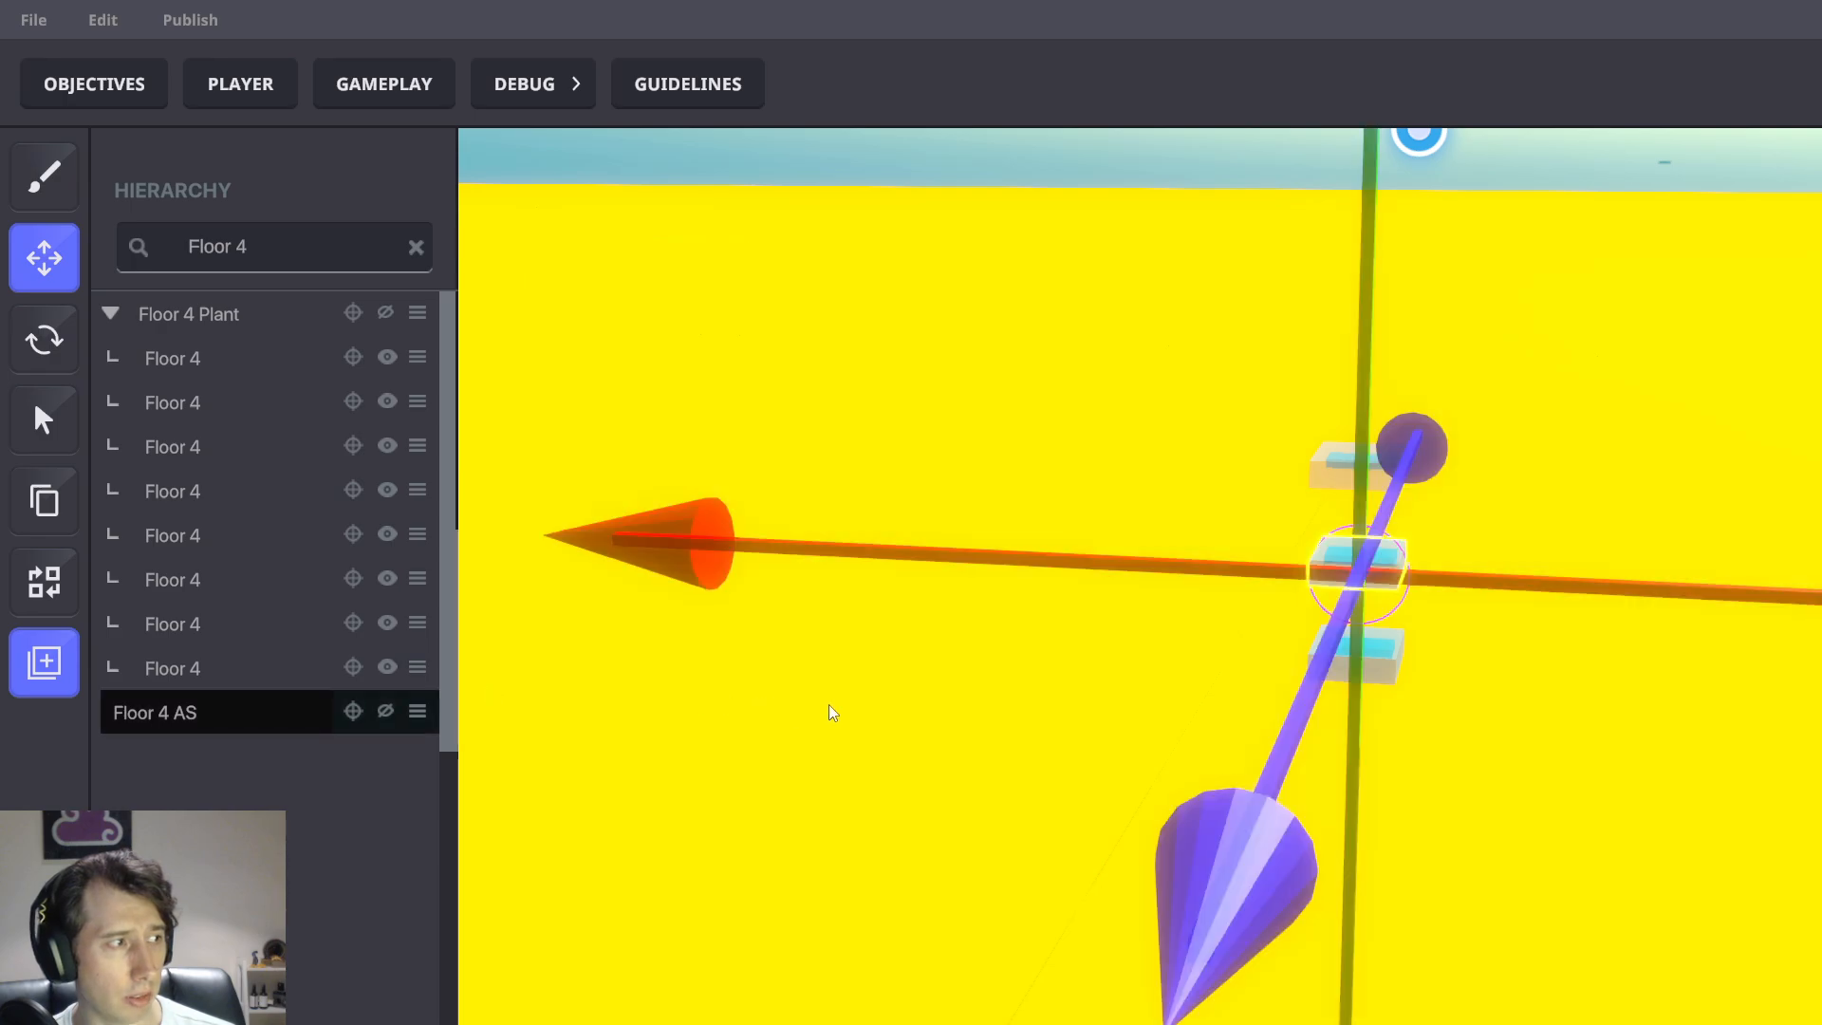
pyautogui.hotkey('ctrl', 'd')
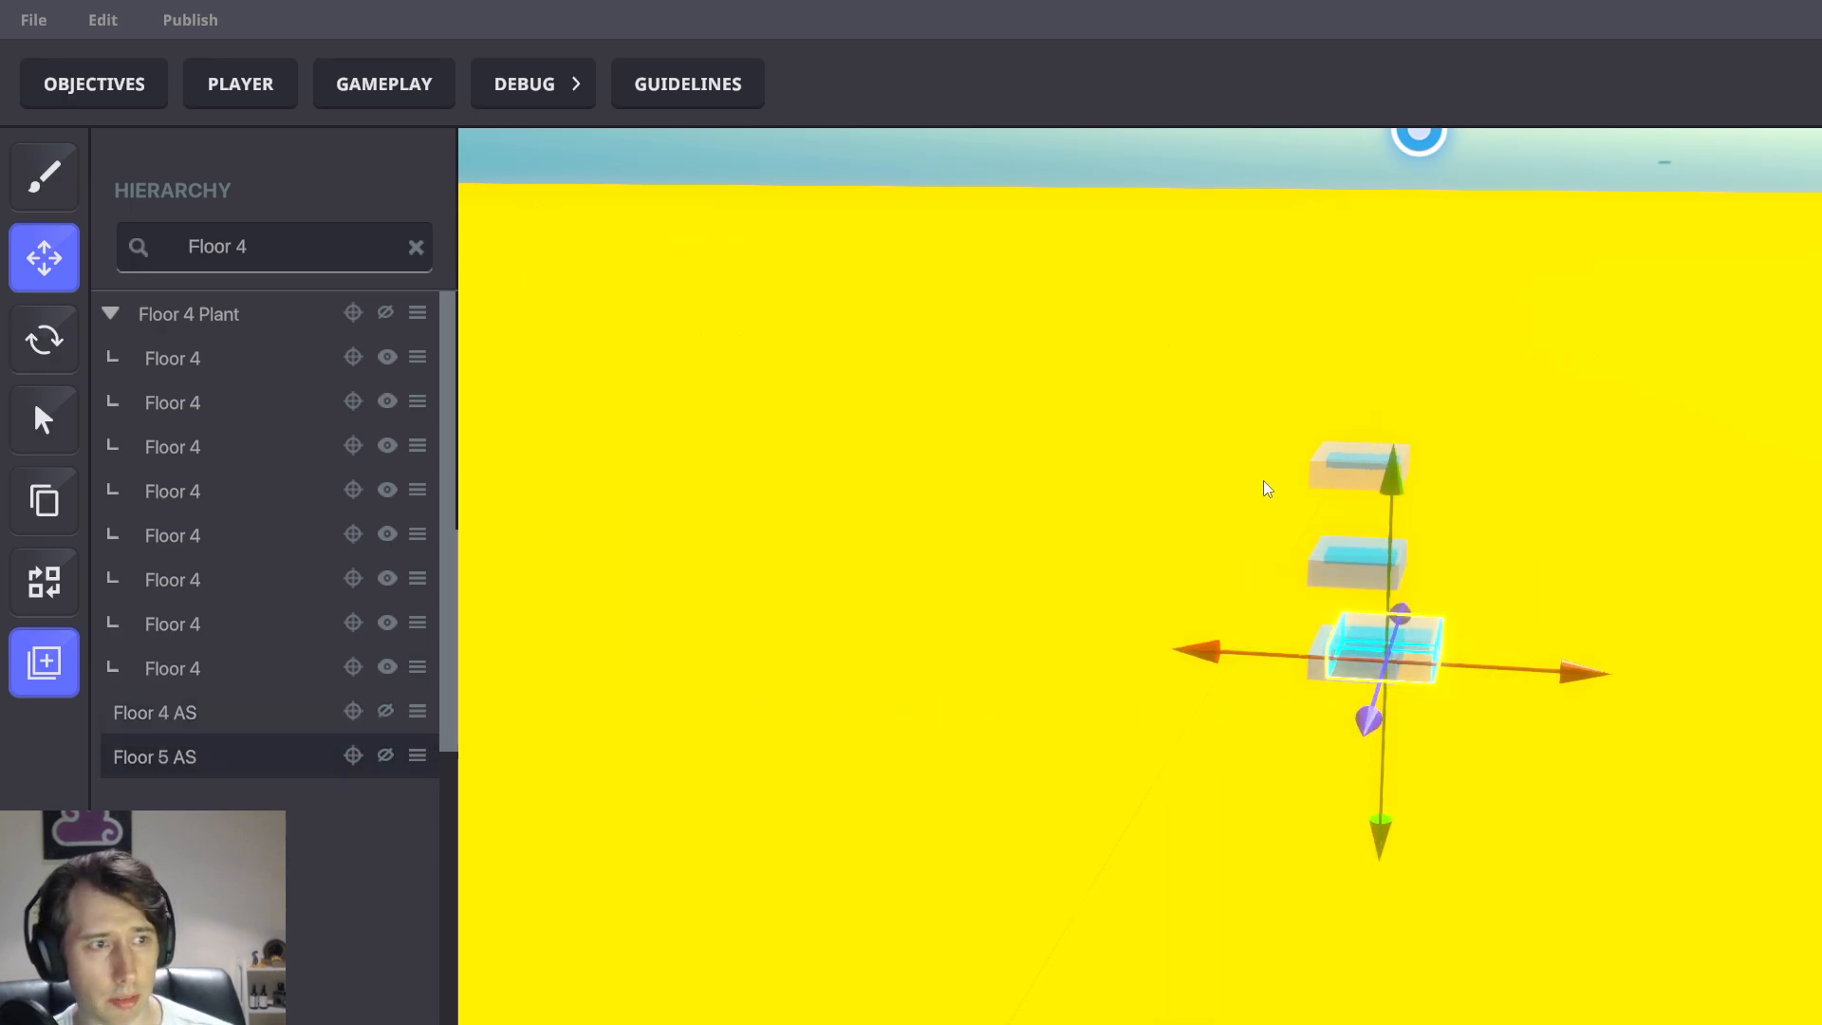
pyautogui.moveTo(1372, 716); pyautogui.dragTo(1437, 571)
pyautogui.moveTo(1437, 345); pyautogui.dragTo(1432, 271)
pyautogui.moveTo(1431, 285); pyautogui.dragTo(1385, 431, button='right')
pyautogui.moveTo(1562, 566); pyautogui.dragTo(1308, 655, button='right')
pyautogui.moveTo(1304, 653); pyautogui.dragTo(1256, 653)
pyautogui.moveTo(1147, 477); pyautogui.dragTo(1120, 441)
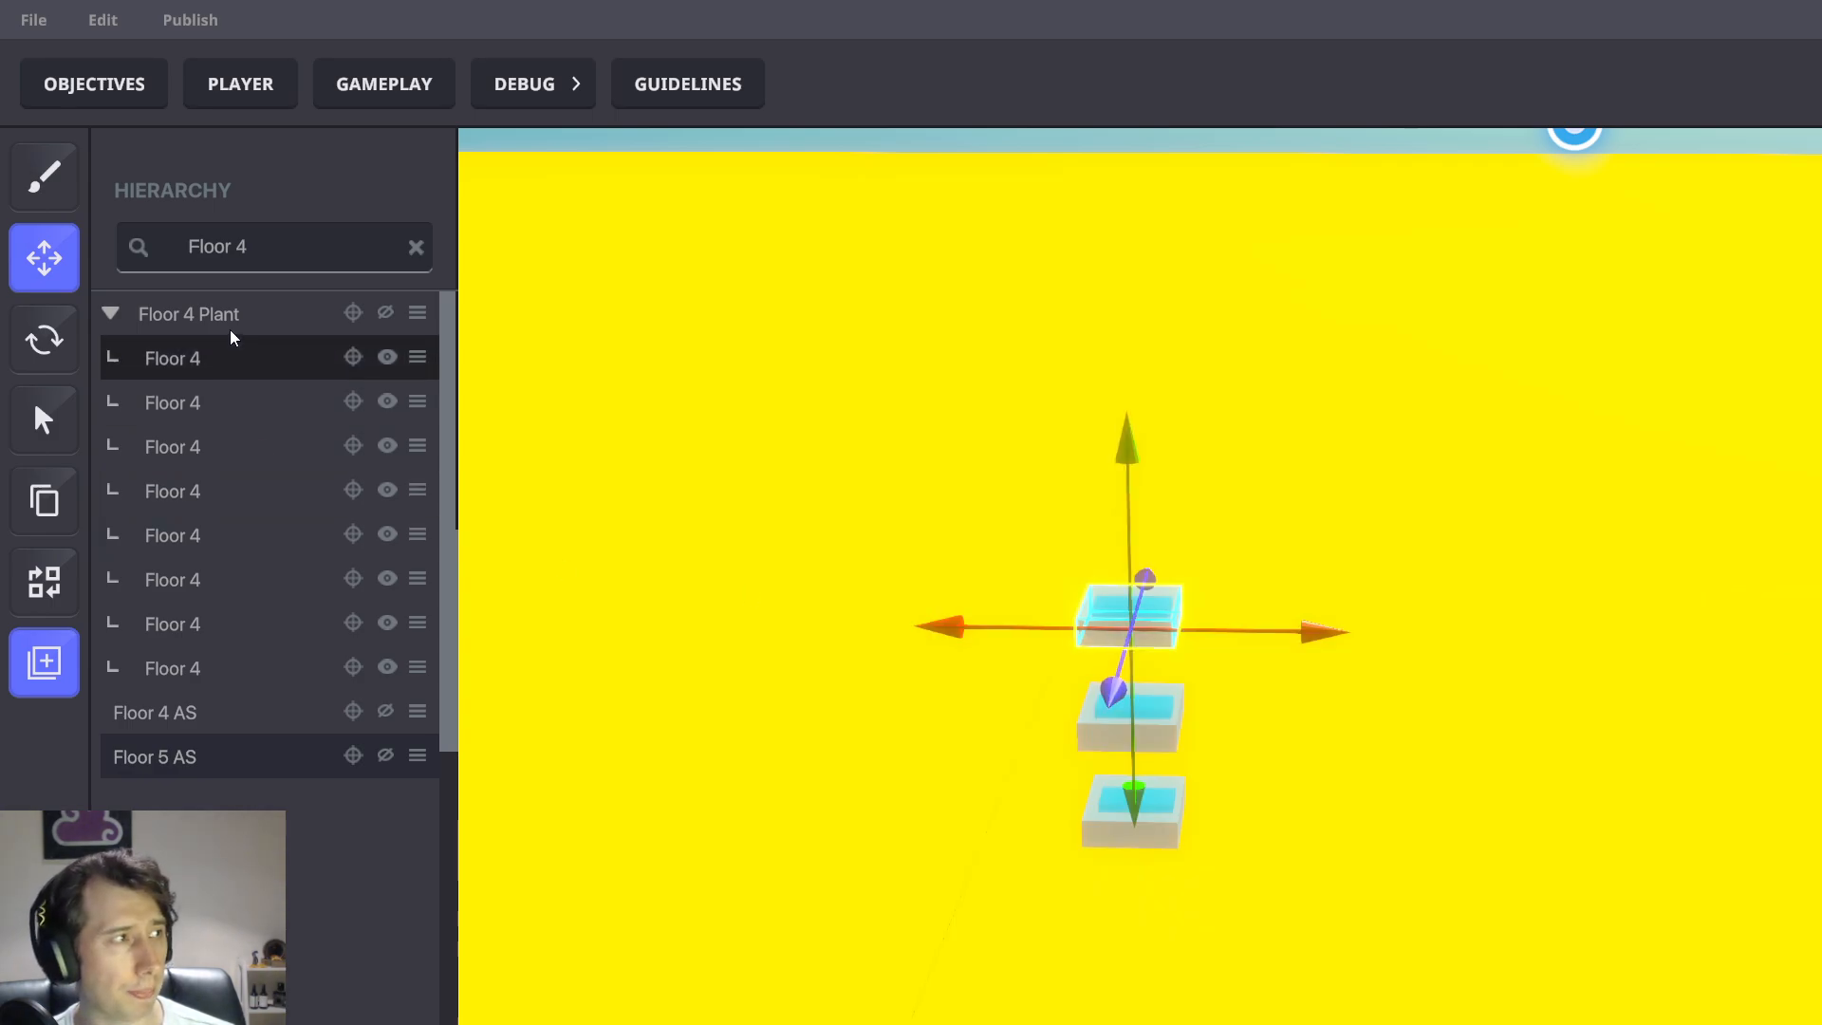
# Filter the hierarchy for Floor 5 and align the Floor 5 AS spawner with Floor 5 Plant's position
pyautogui.doubleClick(240, 253)
pyautogui.write('5')
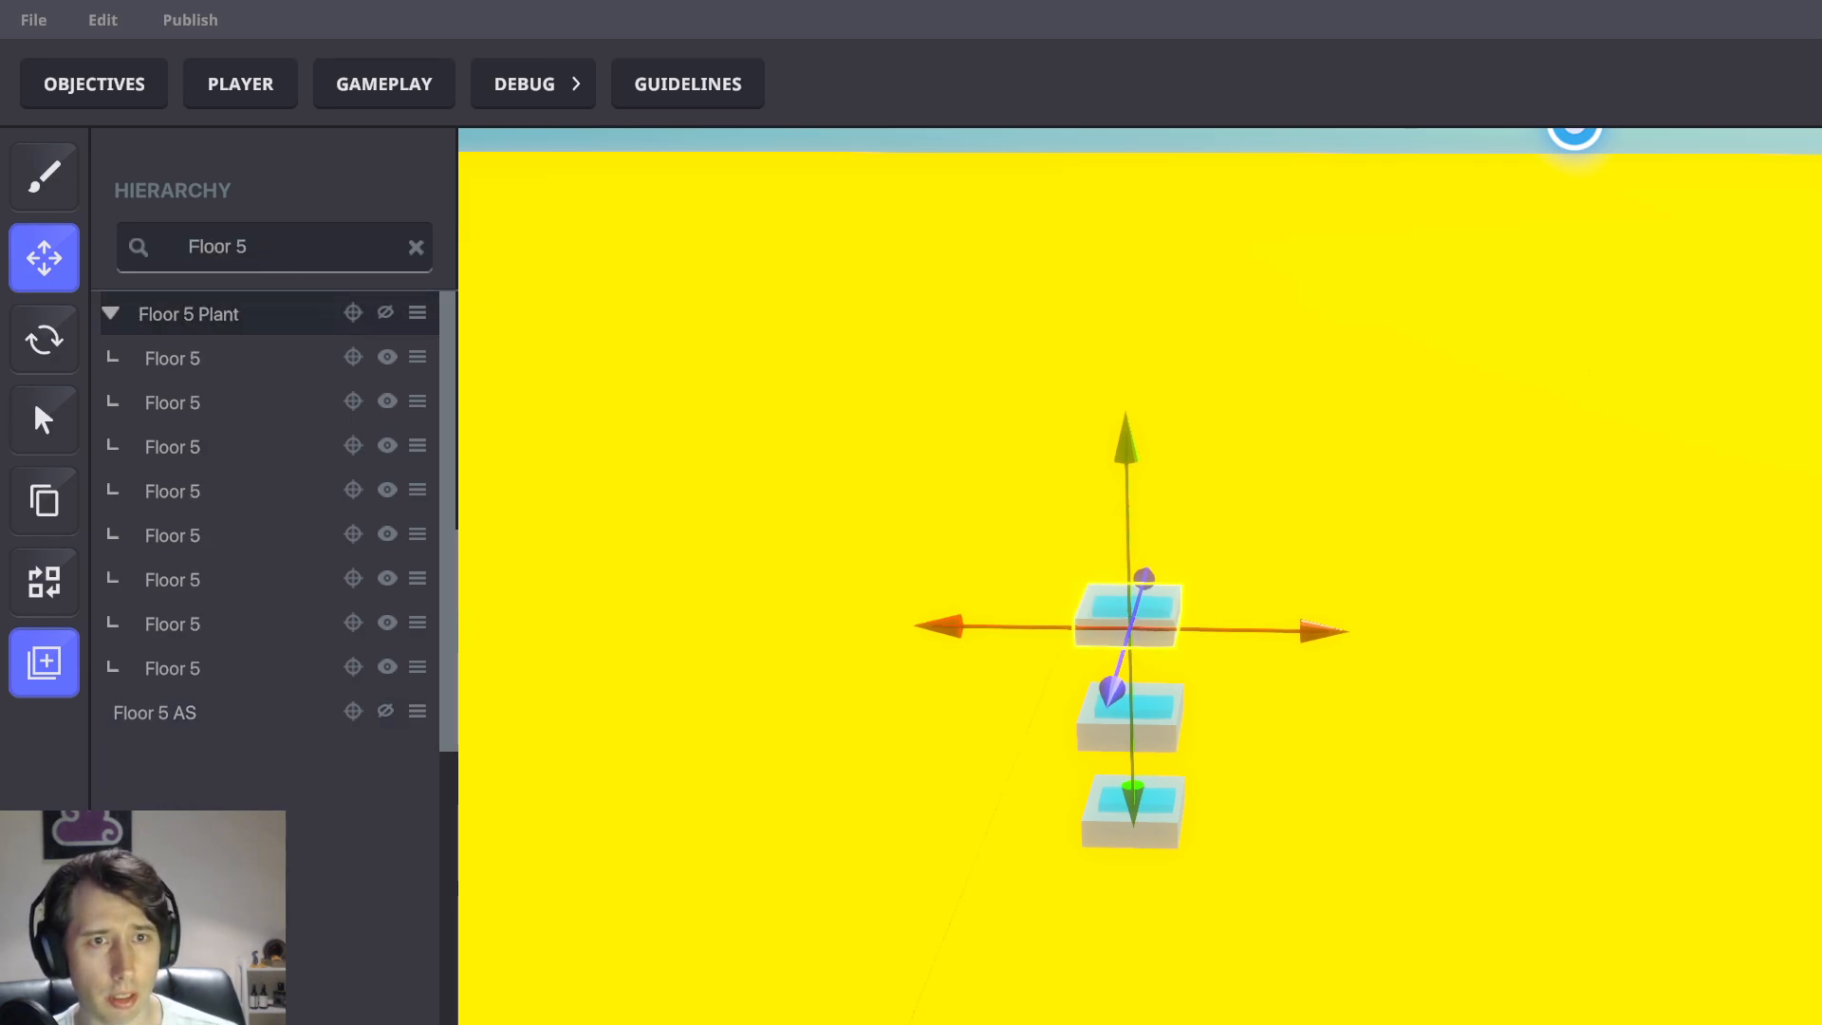
pyautogui.click(266, 712)
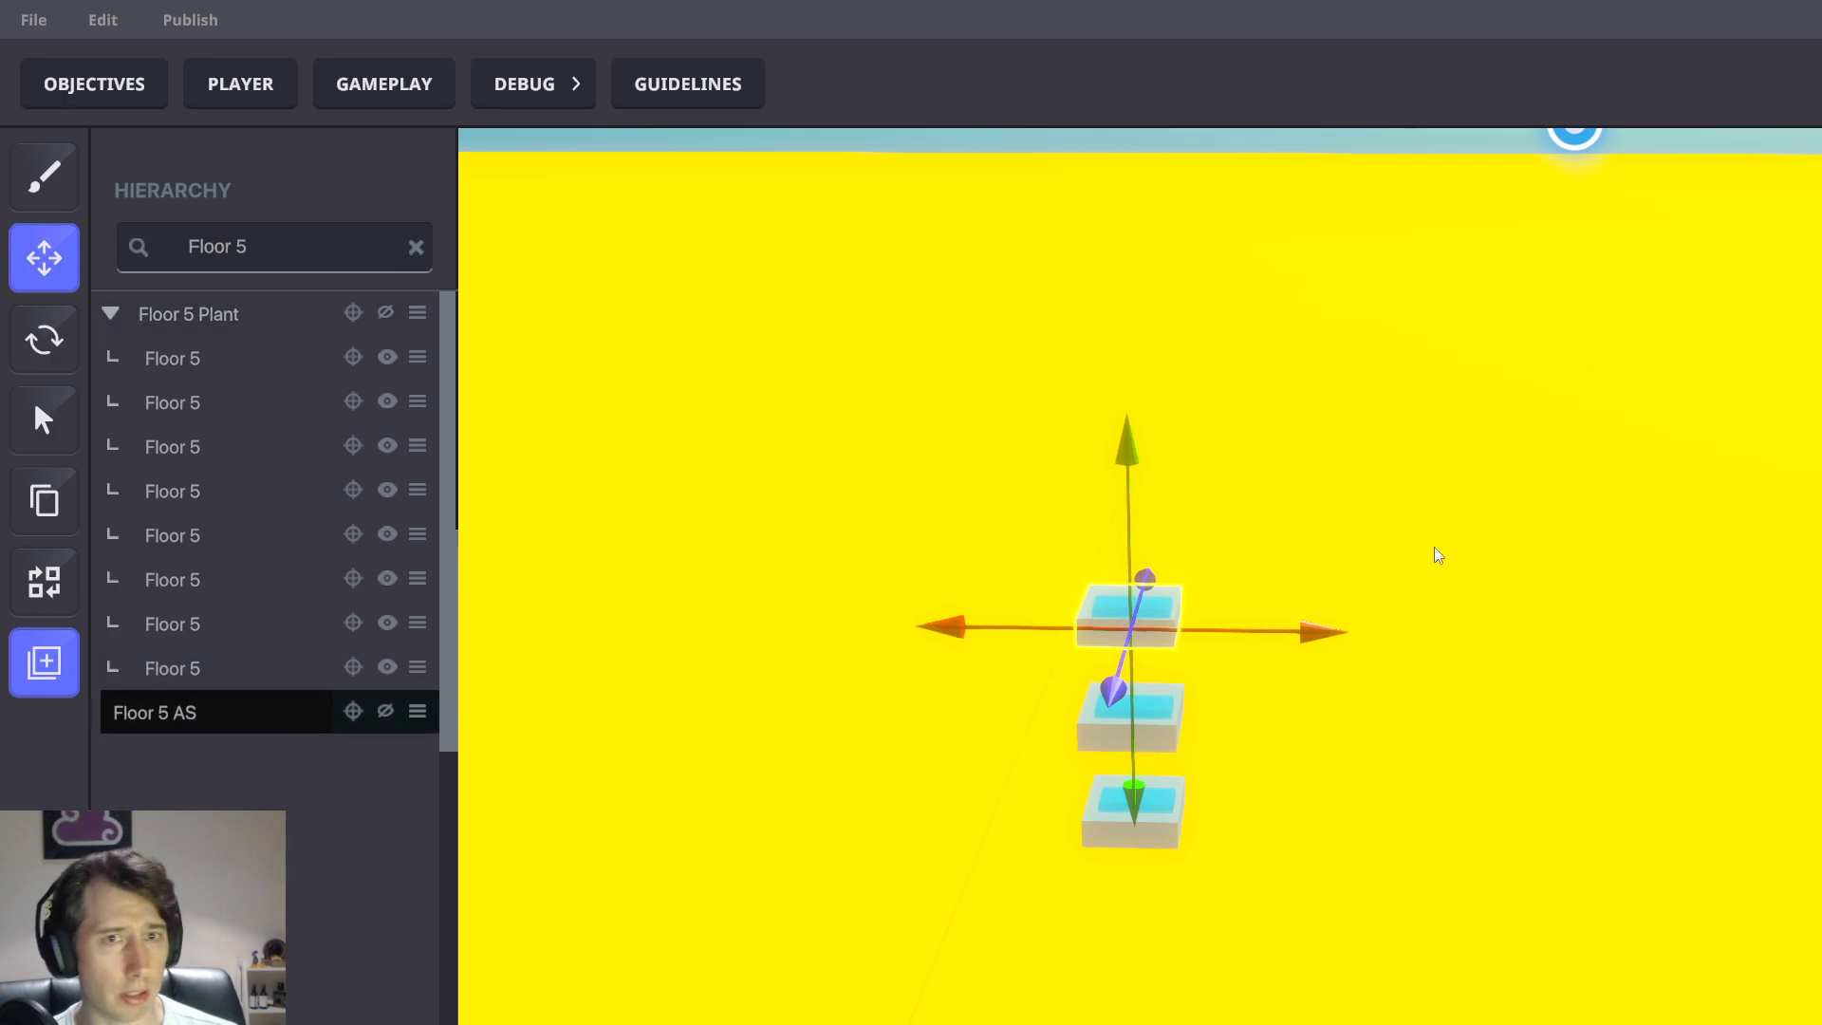
pyautogui.click(248, 317)
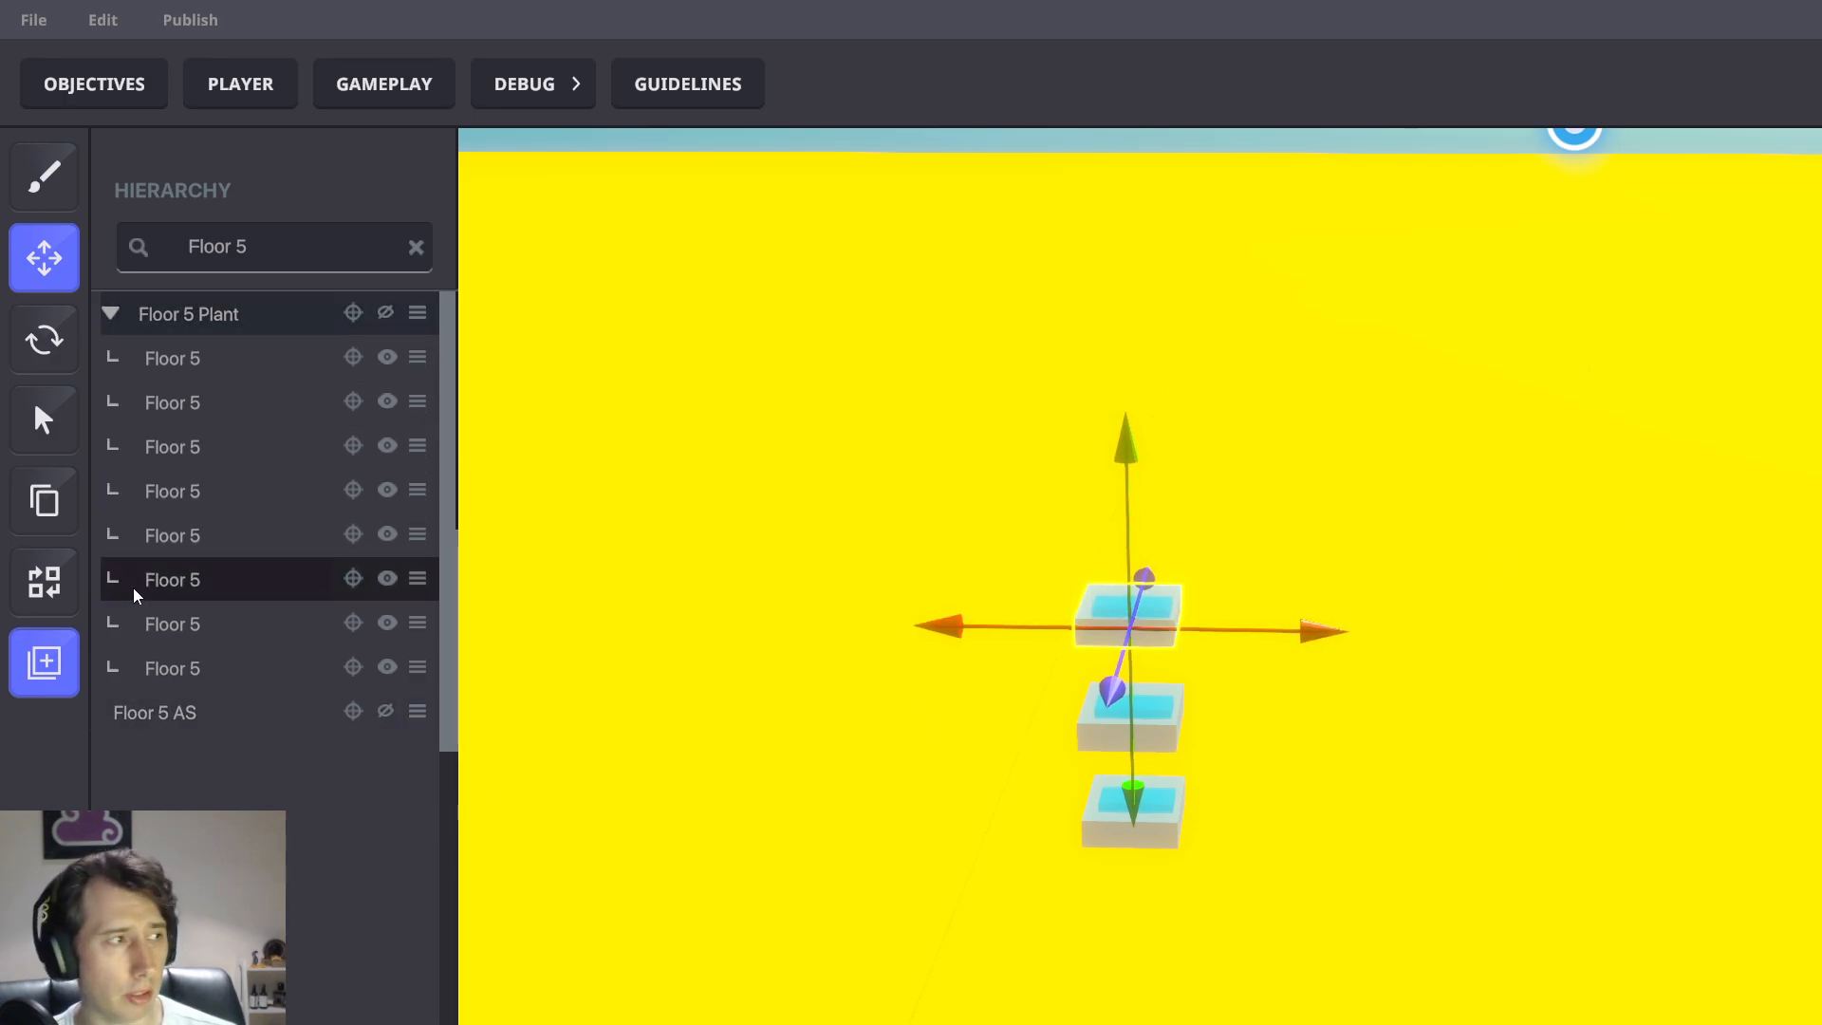
pyautogui.click(313, 712)
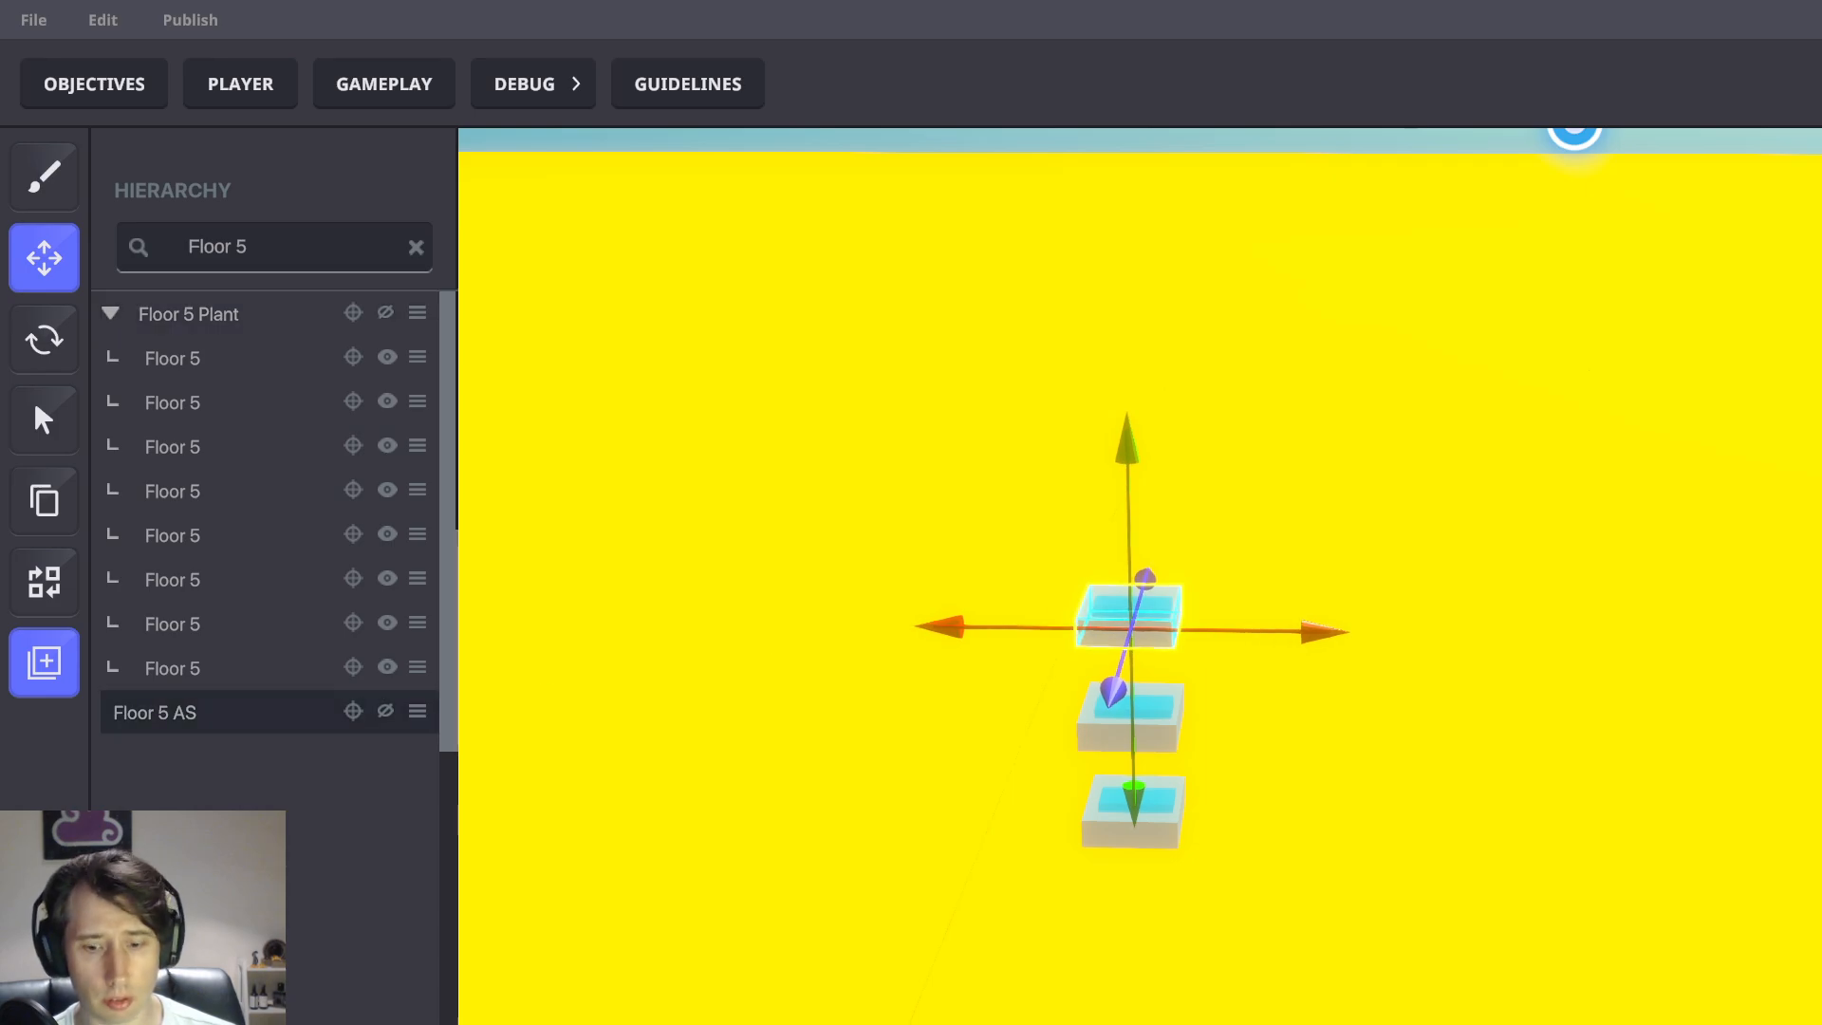
pyautogui.moveTo(1114, 691); pyautogui.dragTo(1075, 824)
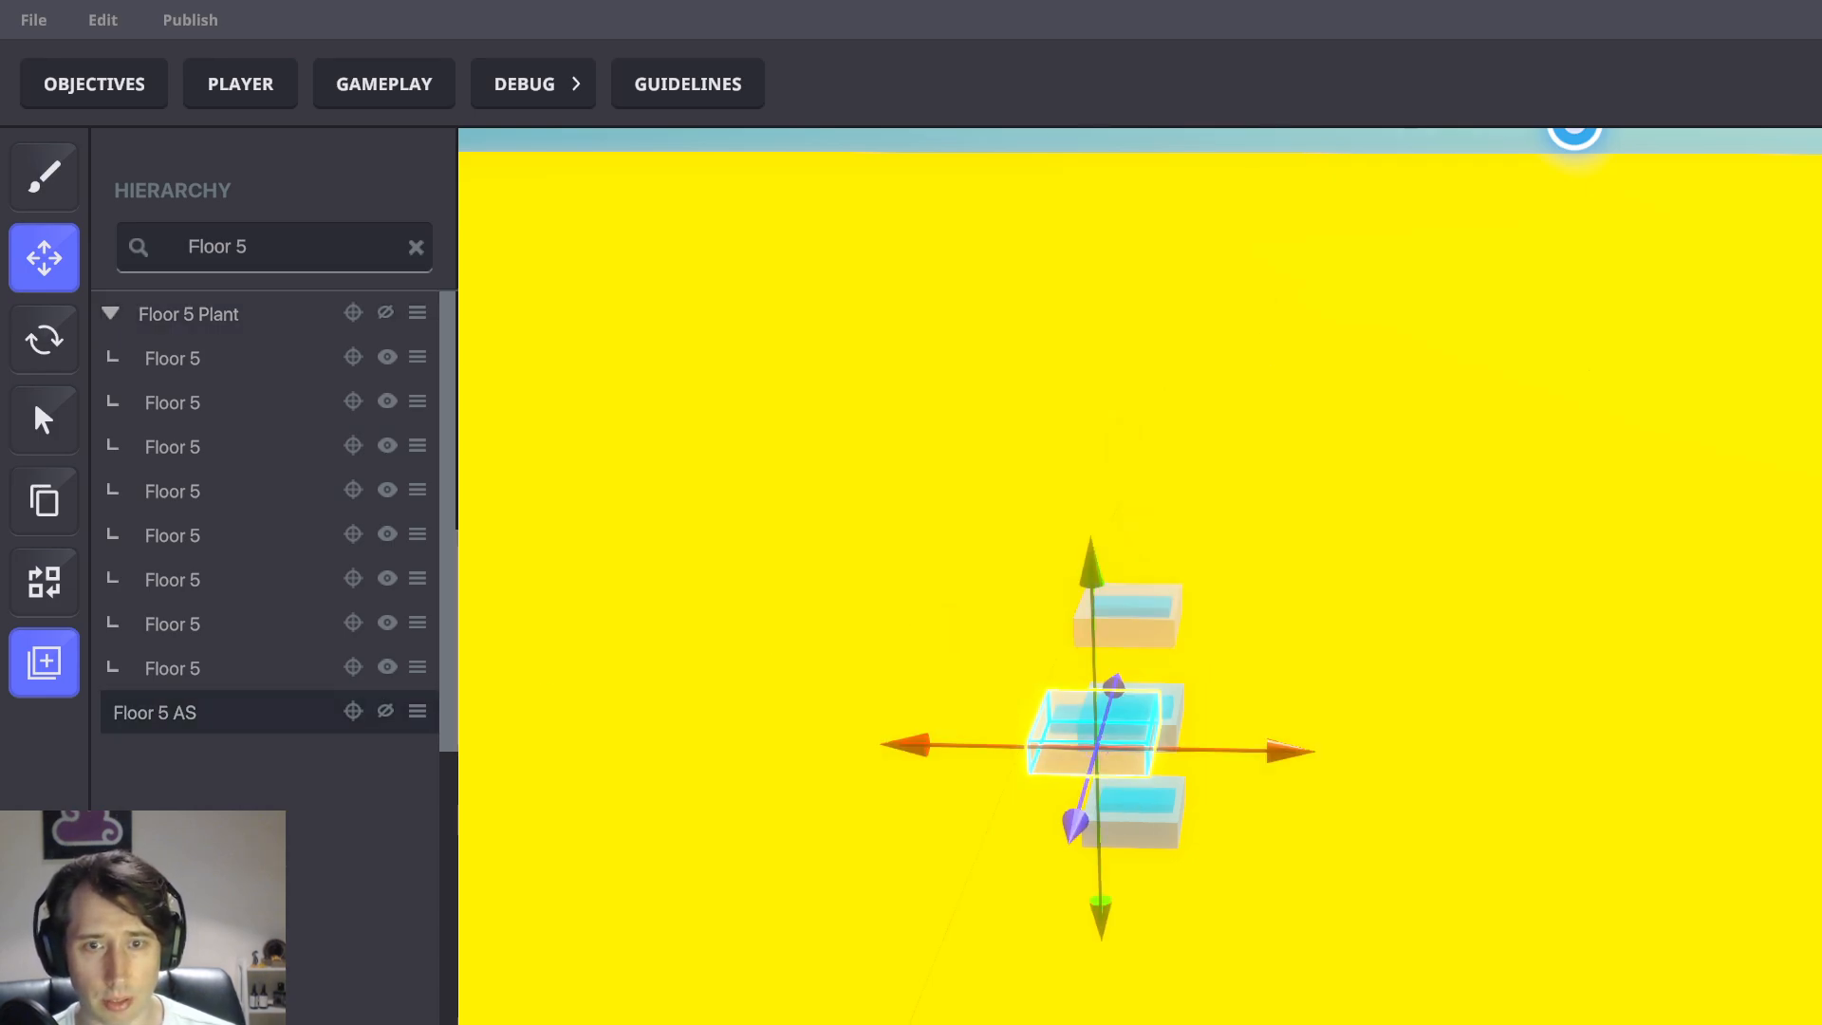
pyautogui.hotkey('ctrl', 'z')
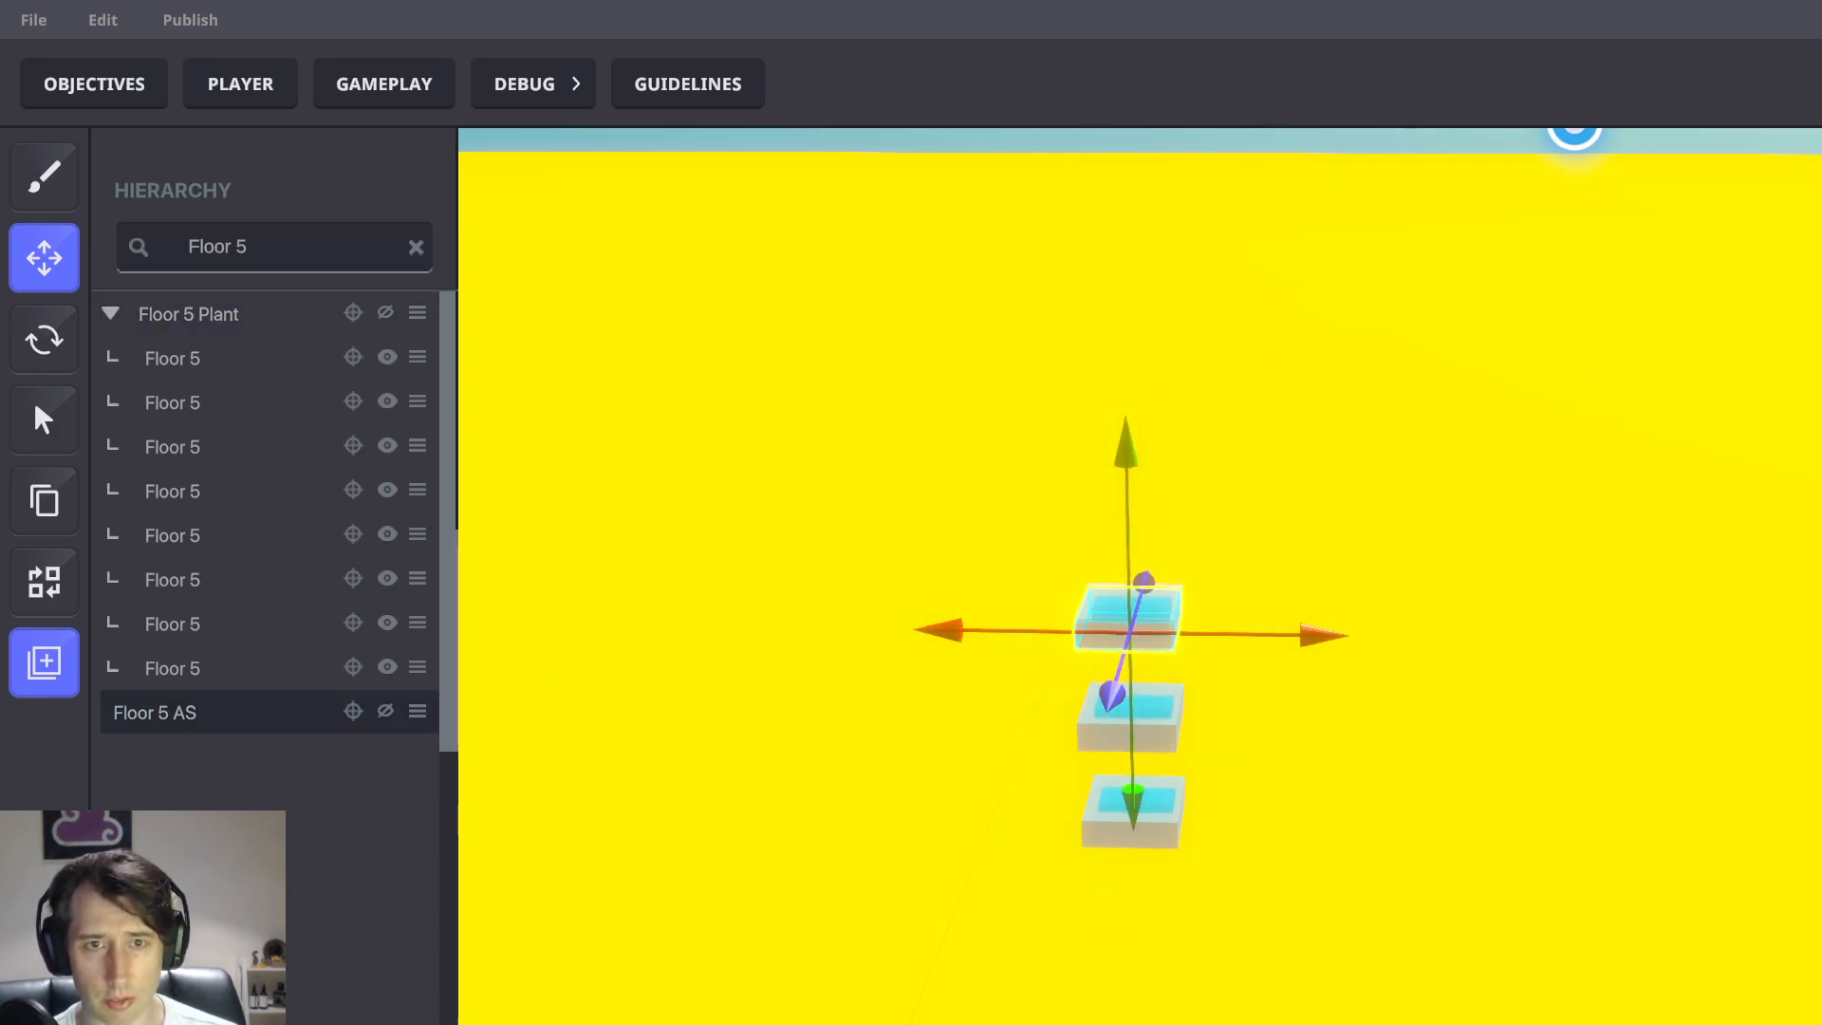
pyautogui.click(190, 321)
pyautogui.click(211, 724)
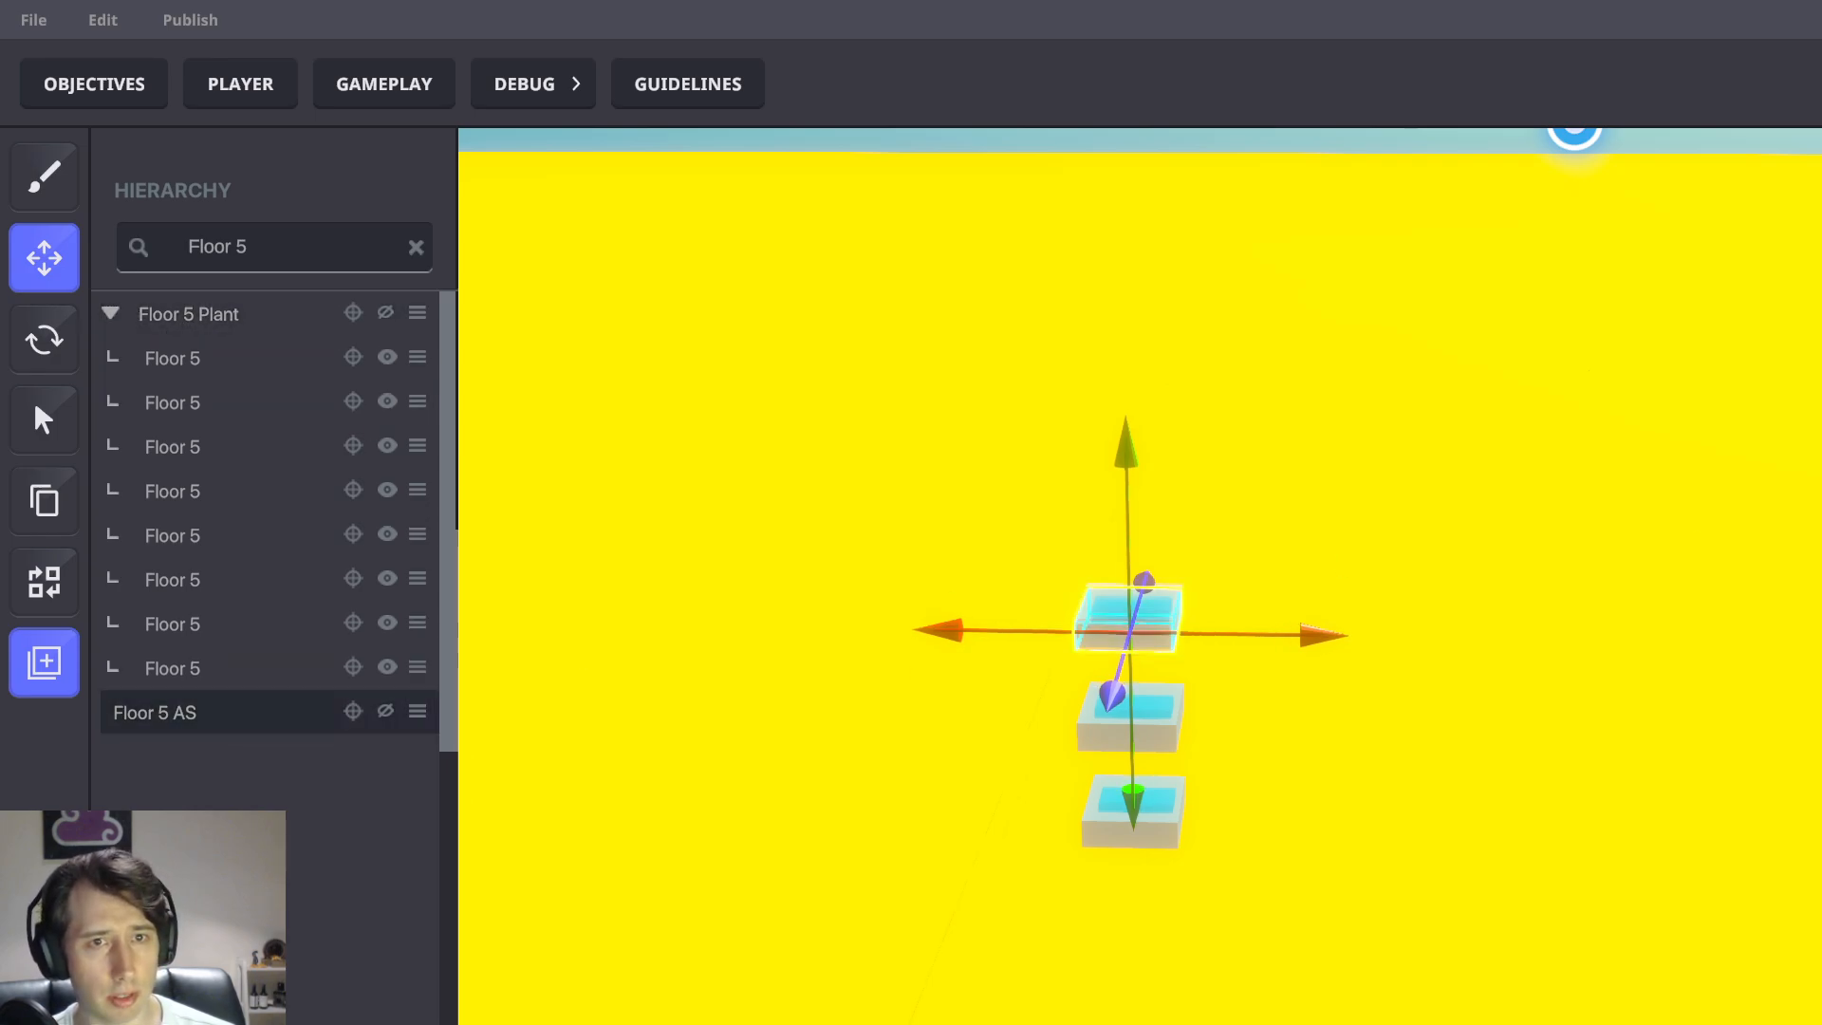
pyautogui.press('BackSpace')
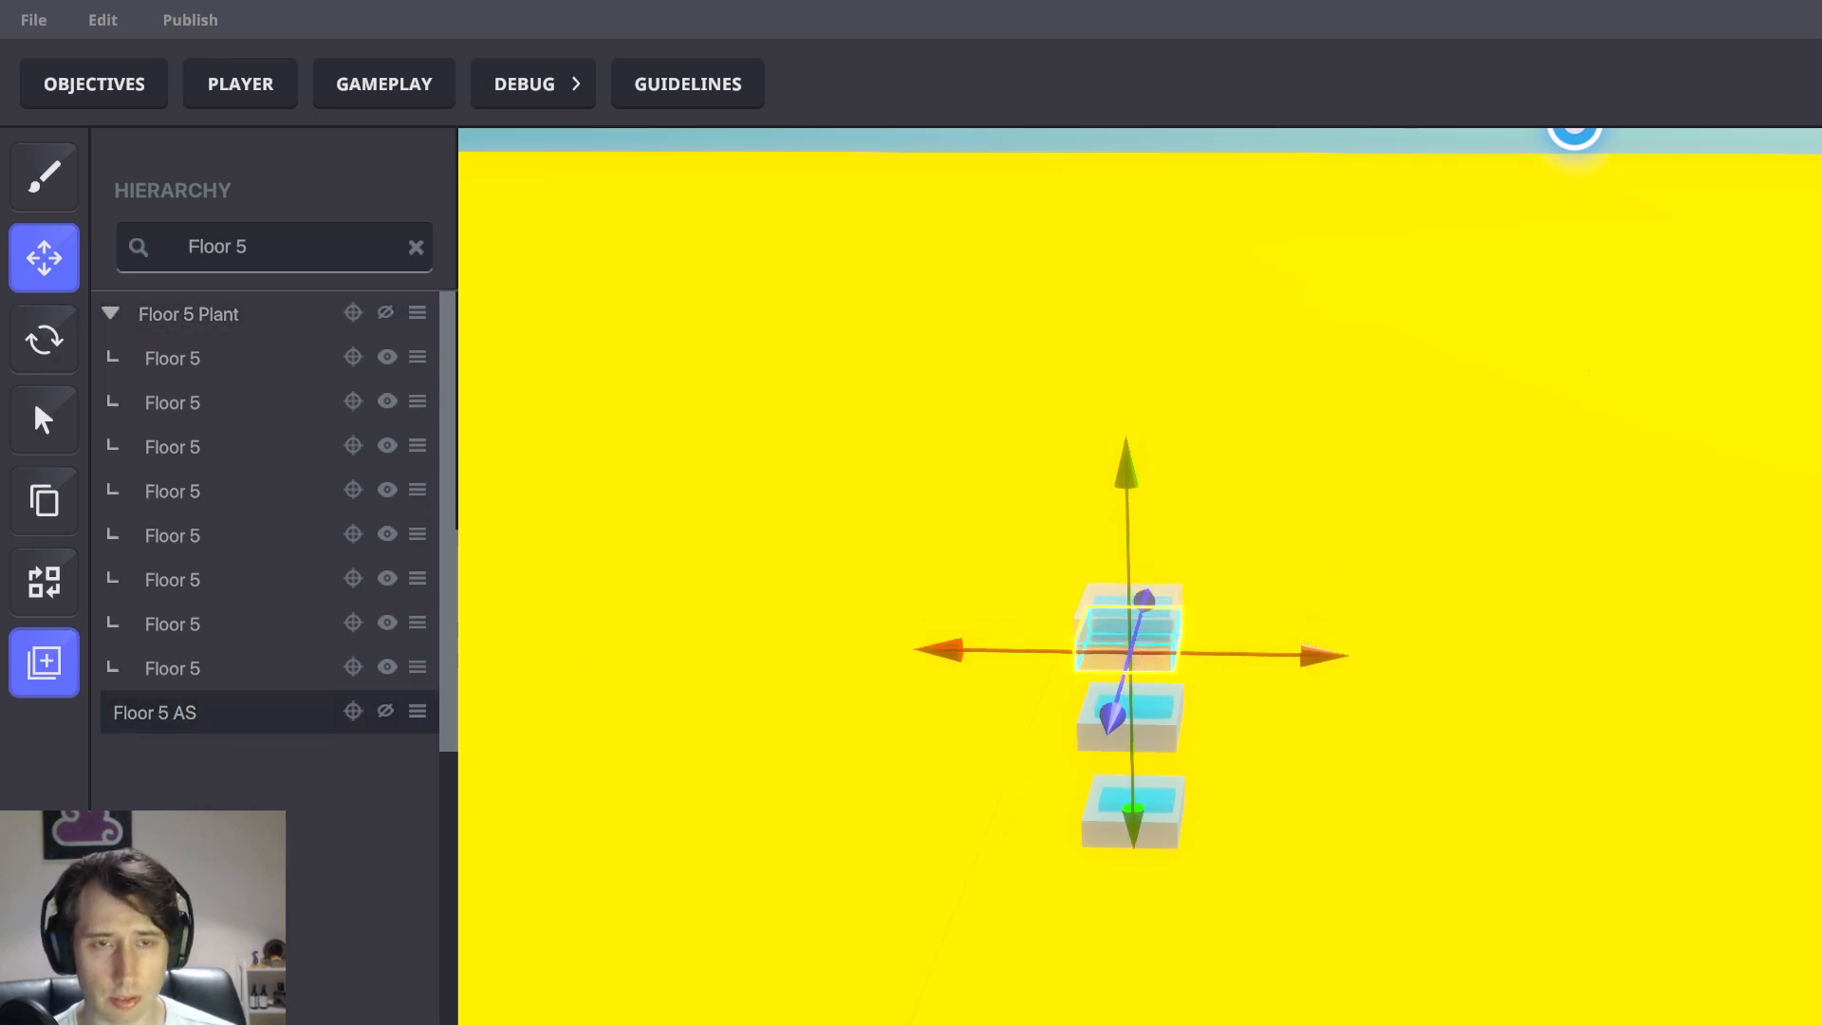
pyautogui.write('6')
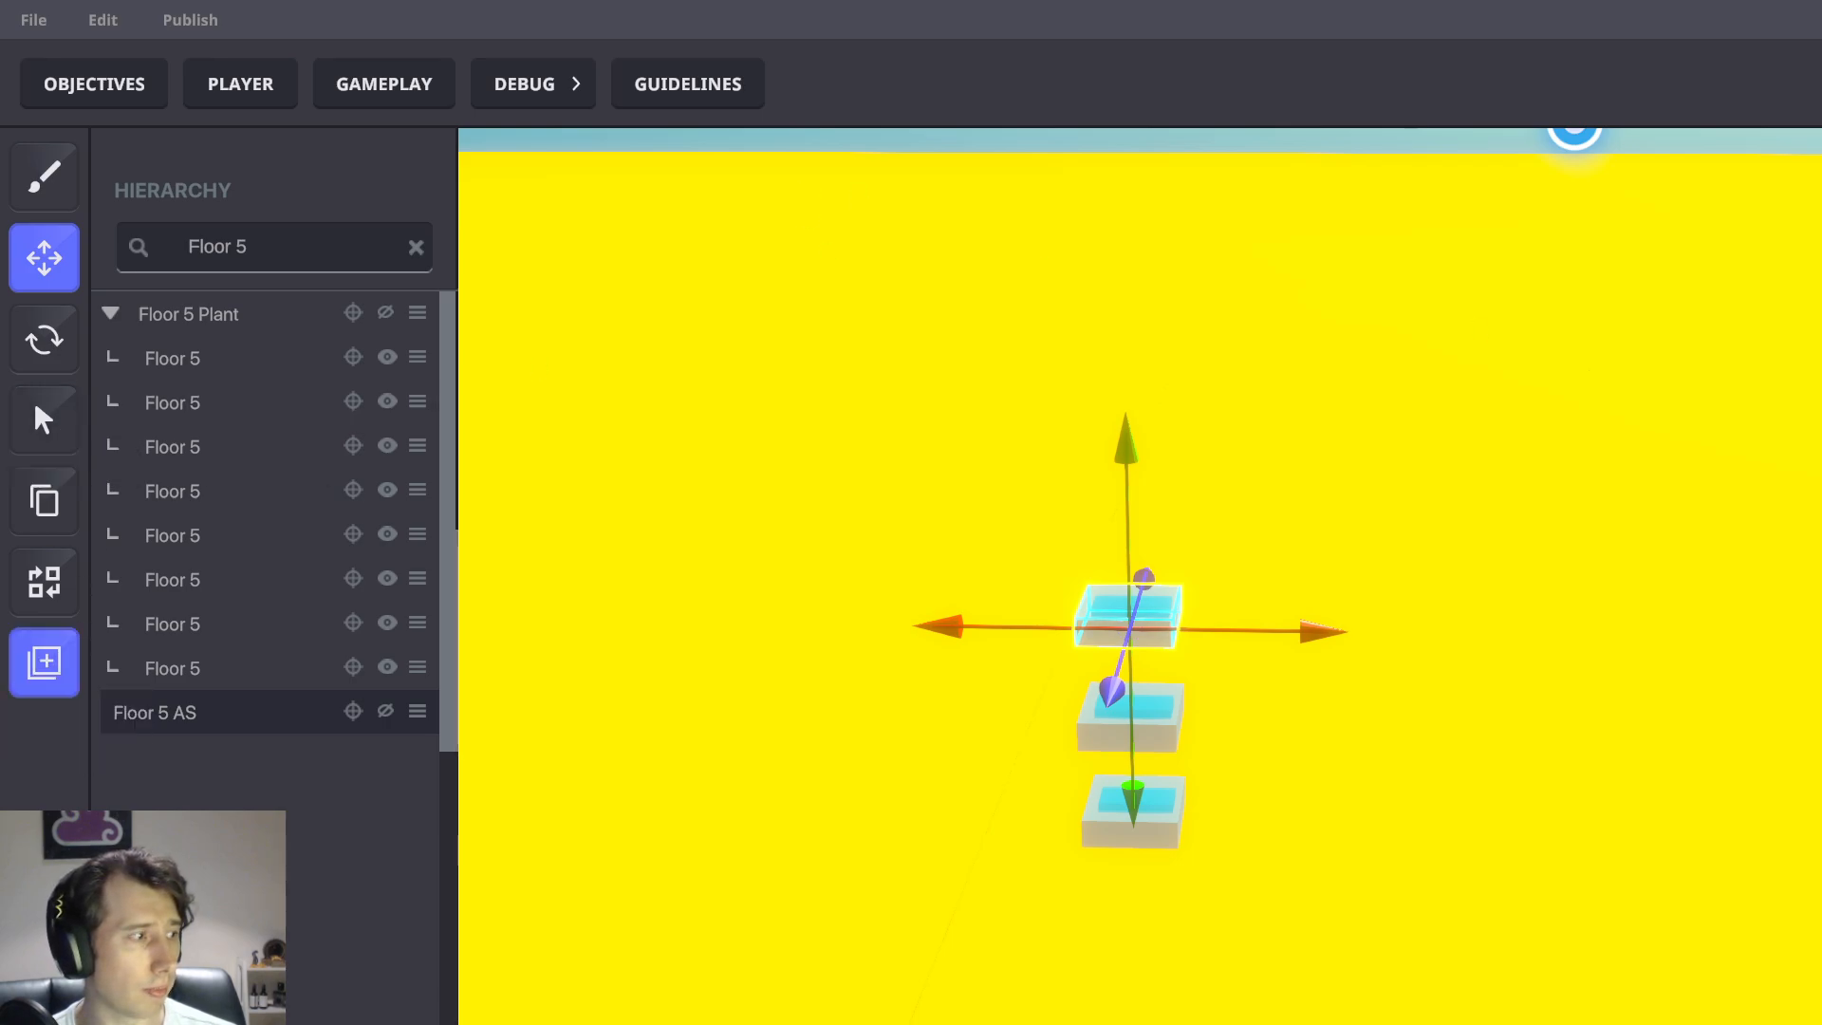
# Close the hierarchy, deselect the Floor 5 AS spawner and save the changes
pyautogui.click(45, 911)
pyautogui.scroll(-5, 896, 476)
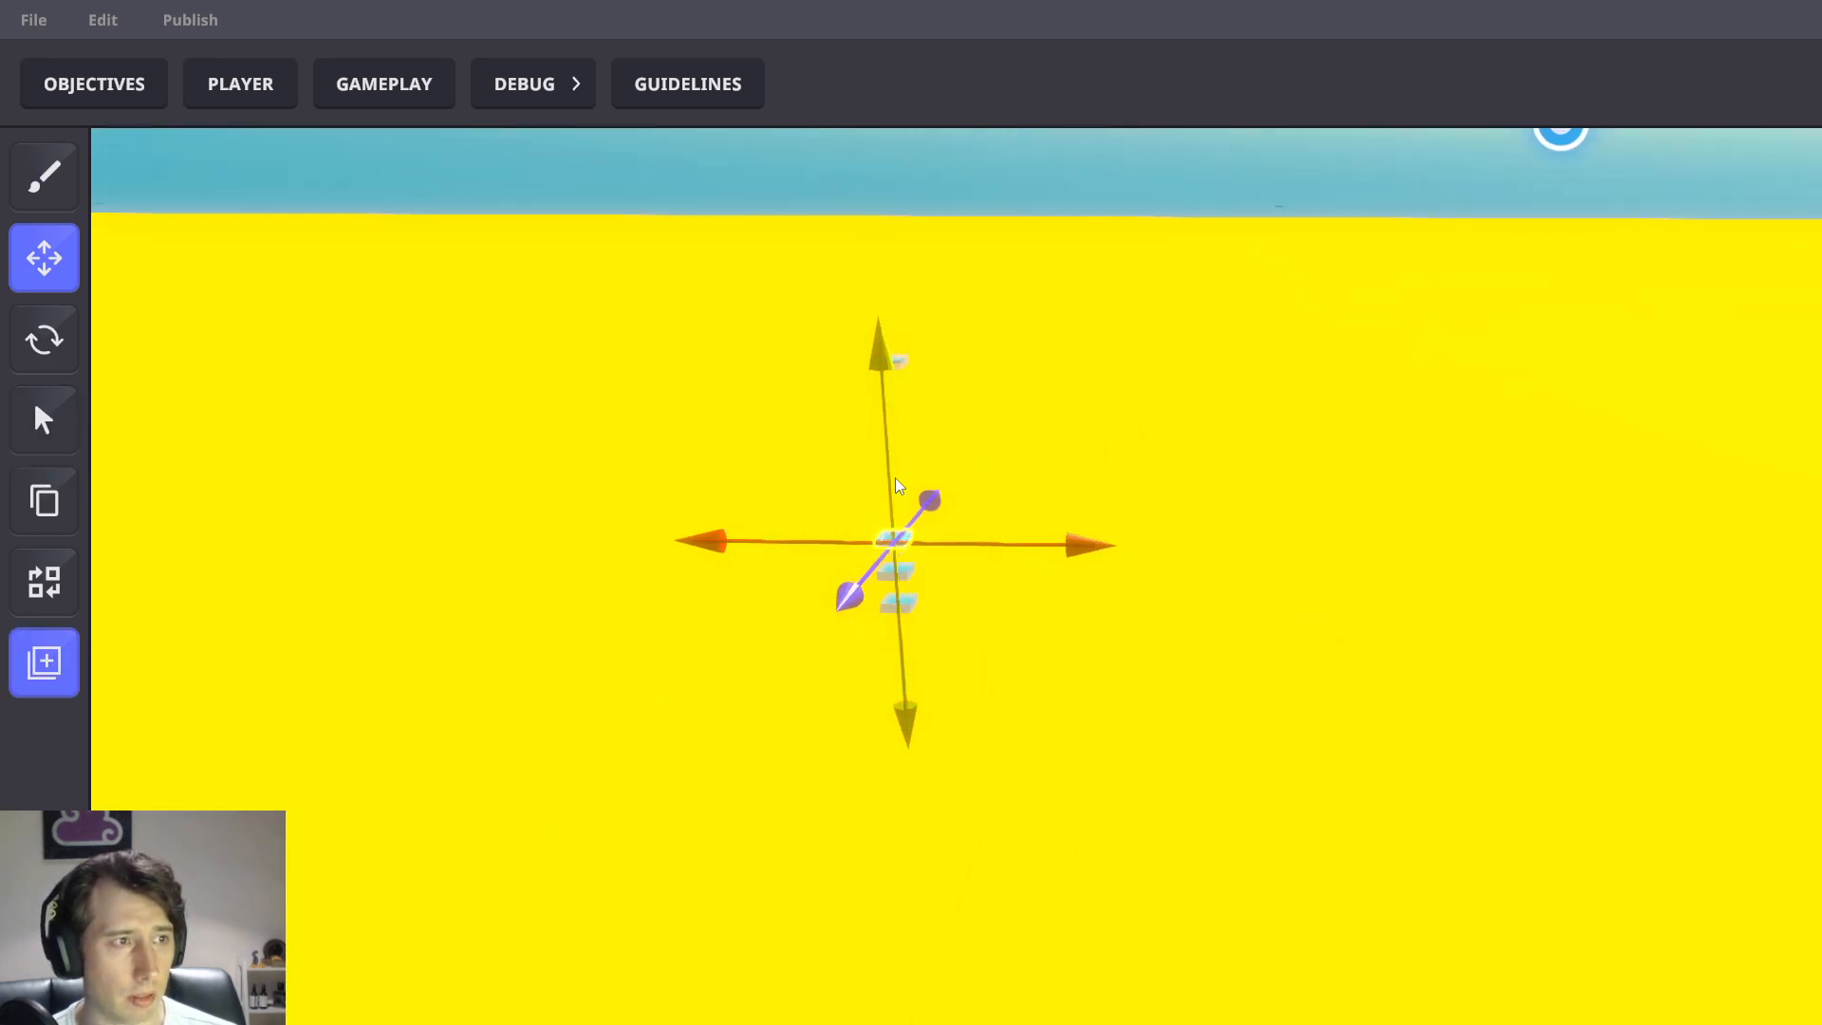
pyautogui.click(1137, 199)
pyautogui.moveTo(1066, 210); pyautogui.dragTo(1108, 235, button='right')
pyautogui.hotkey('ctrl', 's')
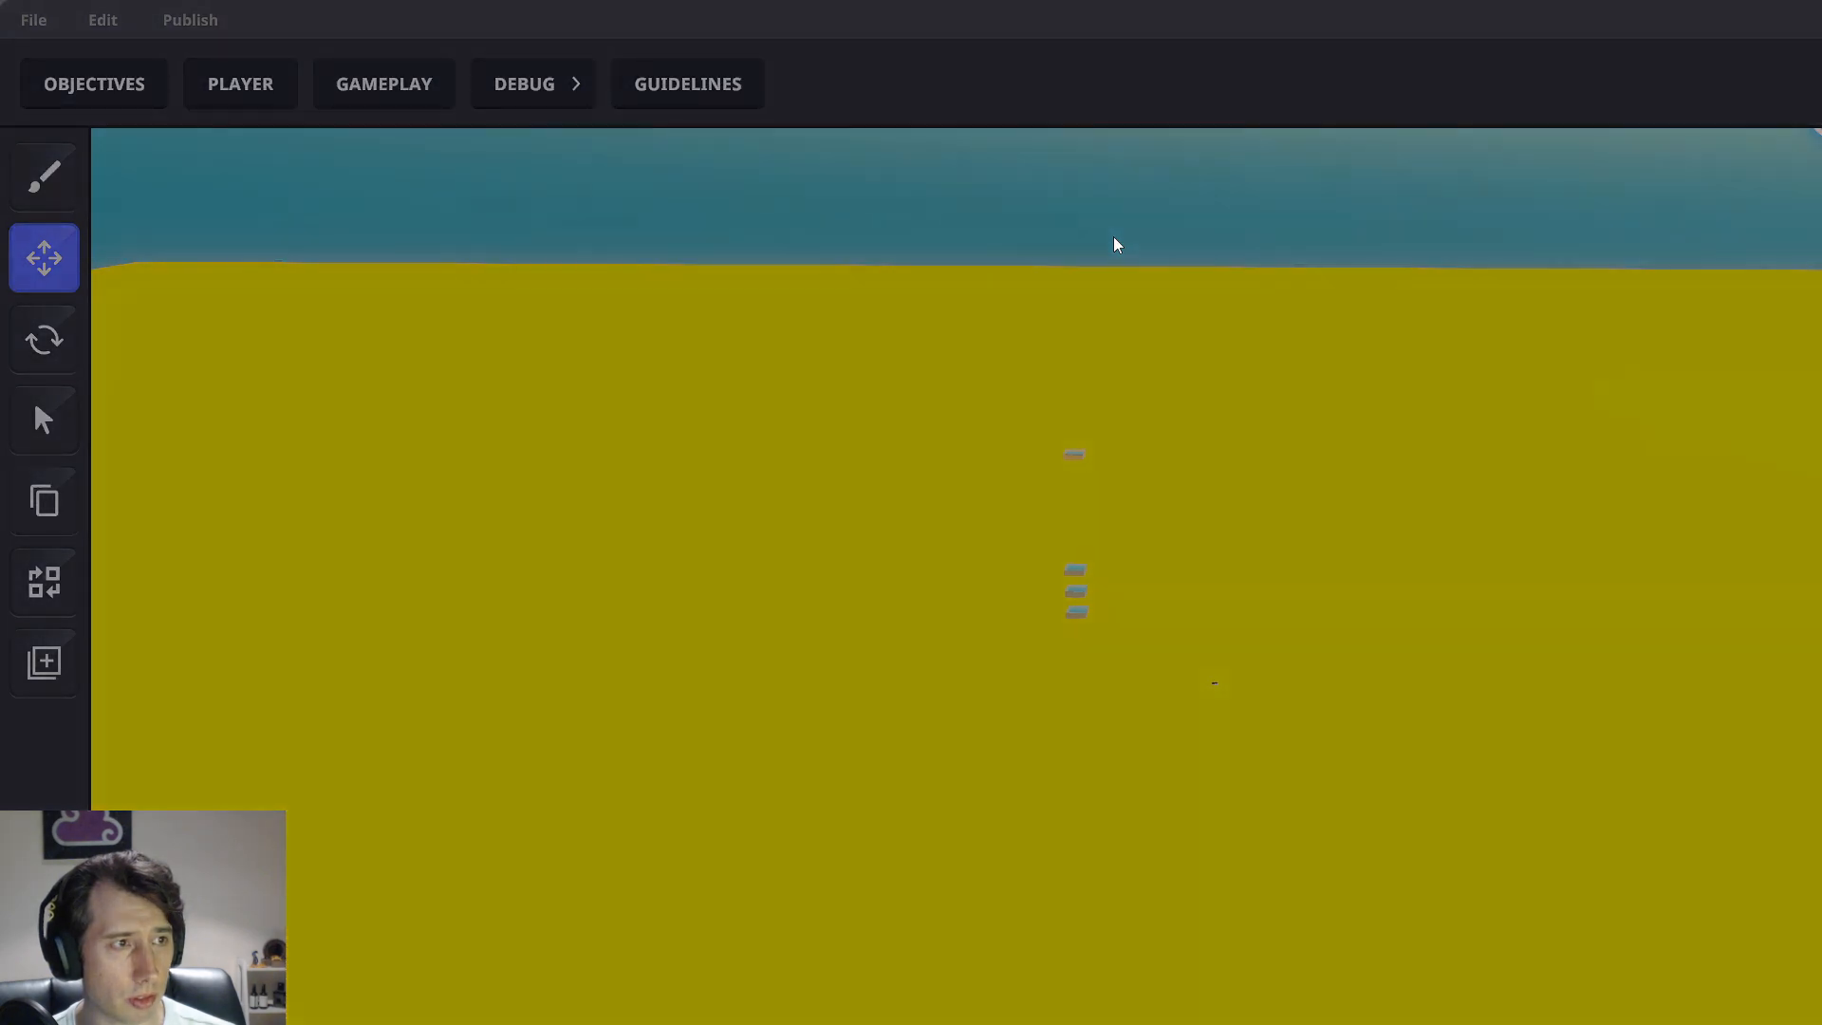
pyautogui.click(1396, 724)
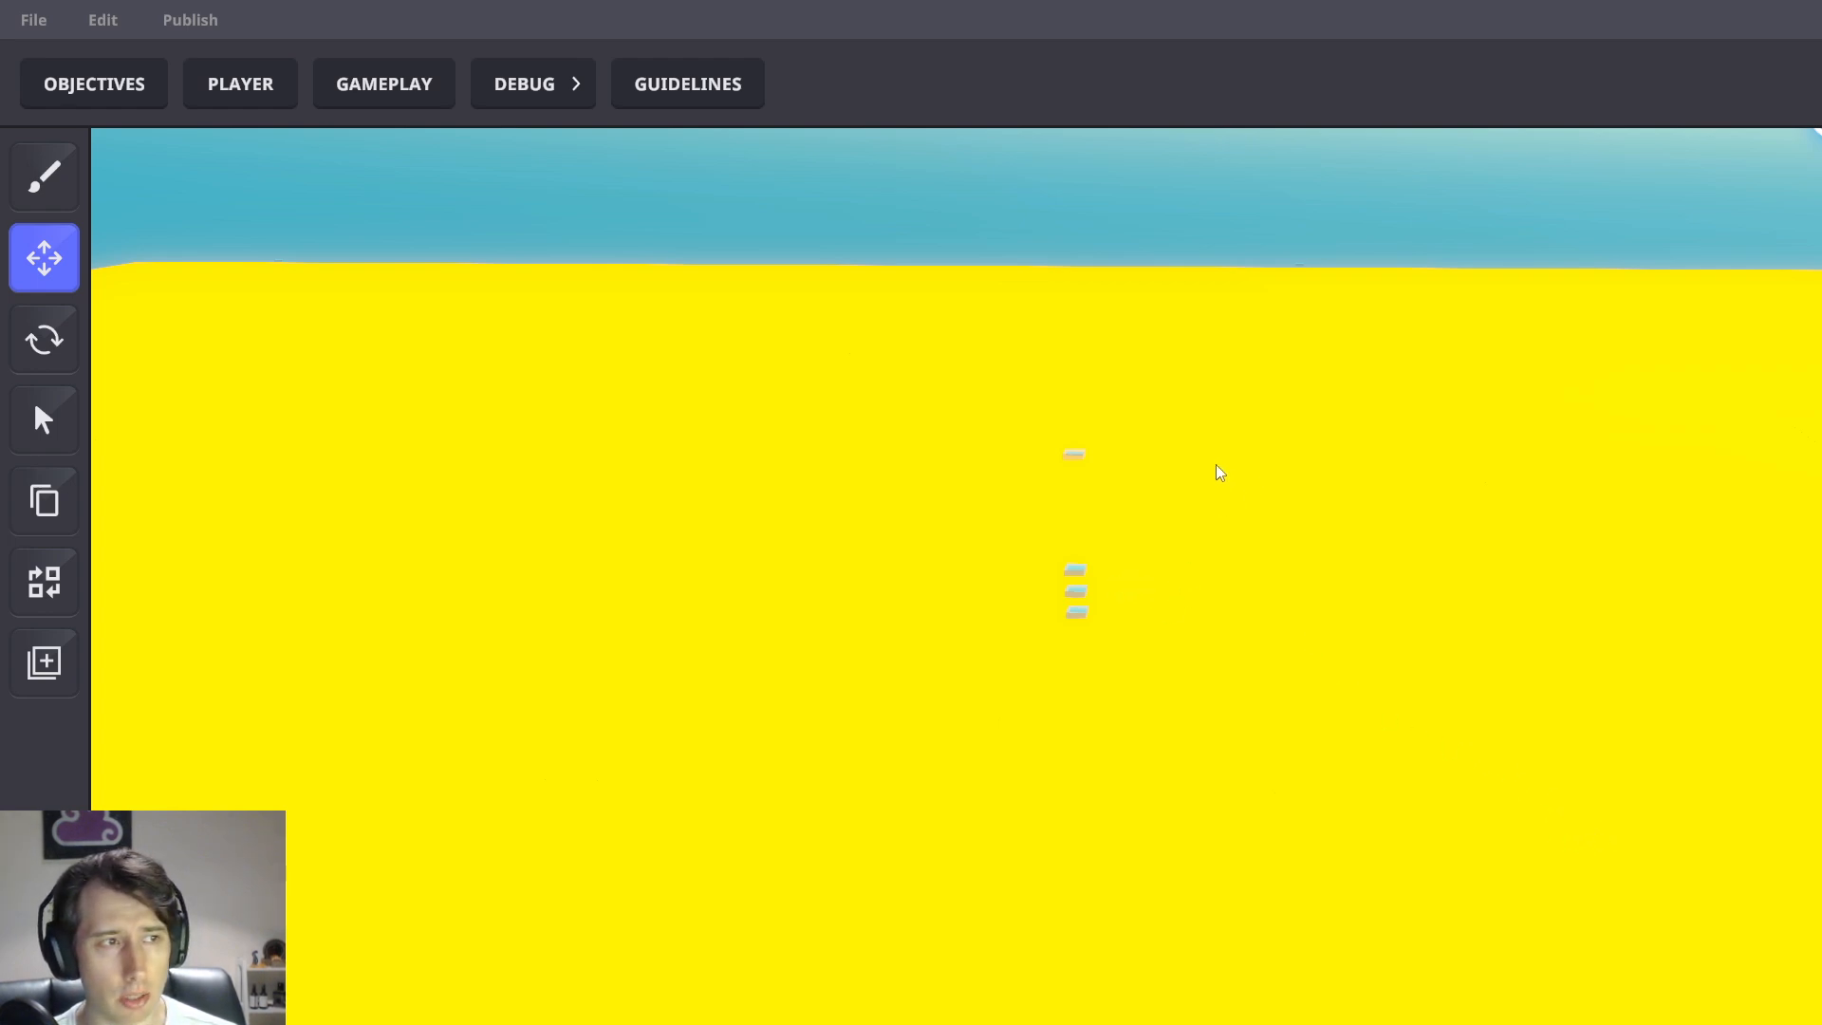
# Return the view to the lobby with the prize wheel and save the changes once more
pyautogui.press('s')
pyautogui.moveTo(1216, 464)
pyautogui.mouseDown(button='right')
pyautogui.moveTo(1101, 401)
pyautogui.moveTo(1158, 345)
pyautogui.moveTo(936, 355)
pyautogui.moveTo(829, 334)
pyautogui.moveTo(1283, 302)
pyautogui.moveTo(1205, 291)
pyautogui.moveTo(977, 336)
pyautogui.moveTo(1036, 298)
pyautogui.moveTo(1156, 591)
pyautogui.moveTo(1111, 359)
pyautogui.mouseUp(button='right')
pyautogui.press('w')
pyautogui.hotkey('ctrl', 's')
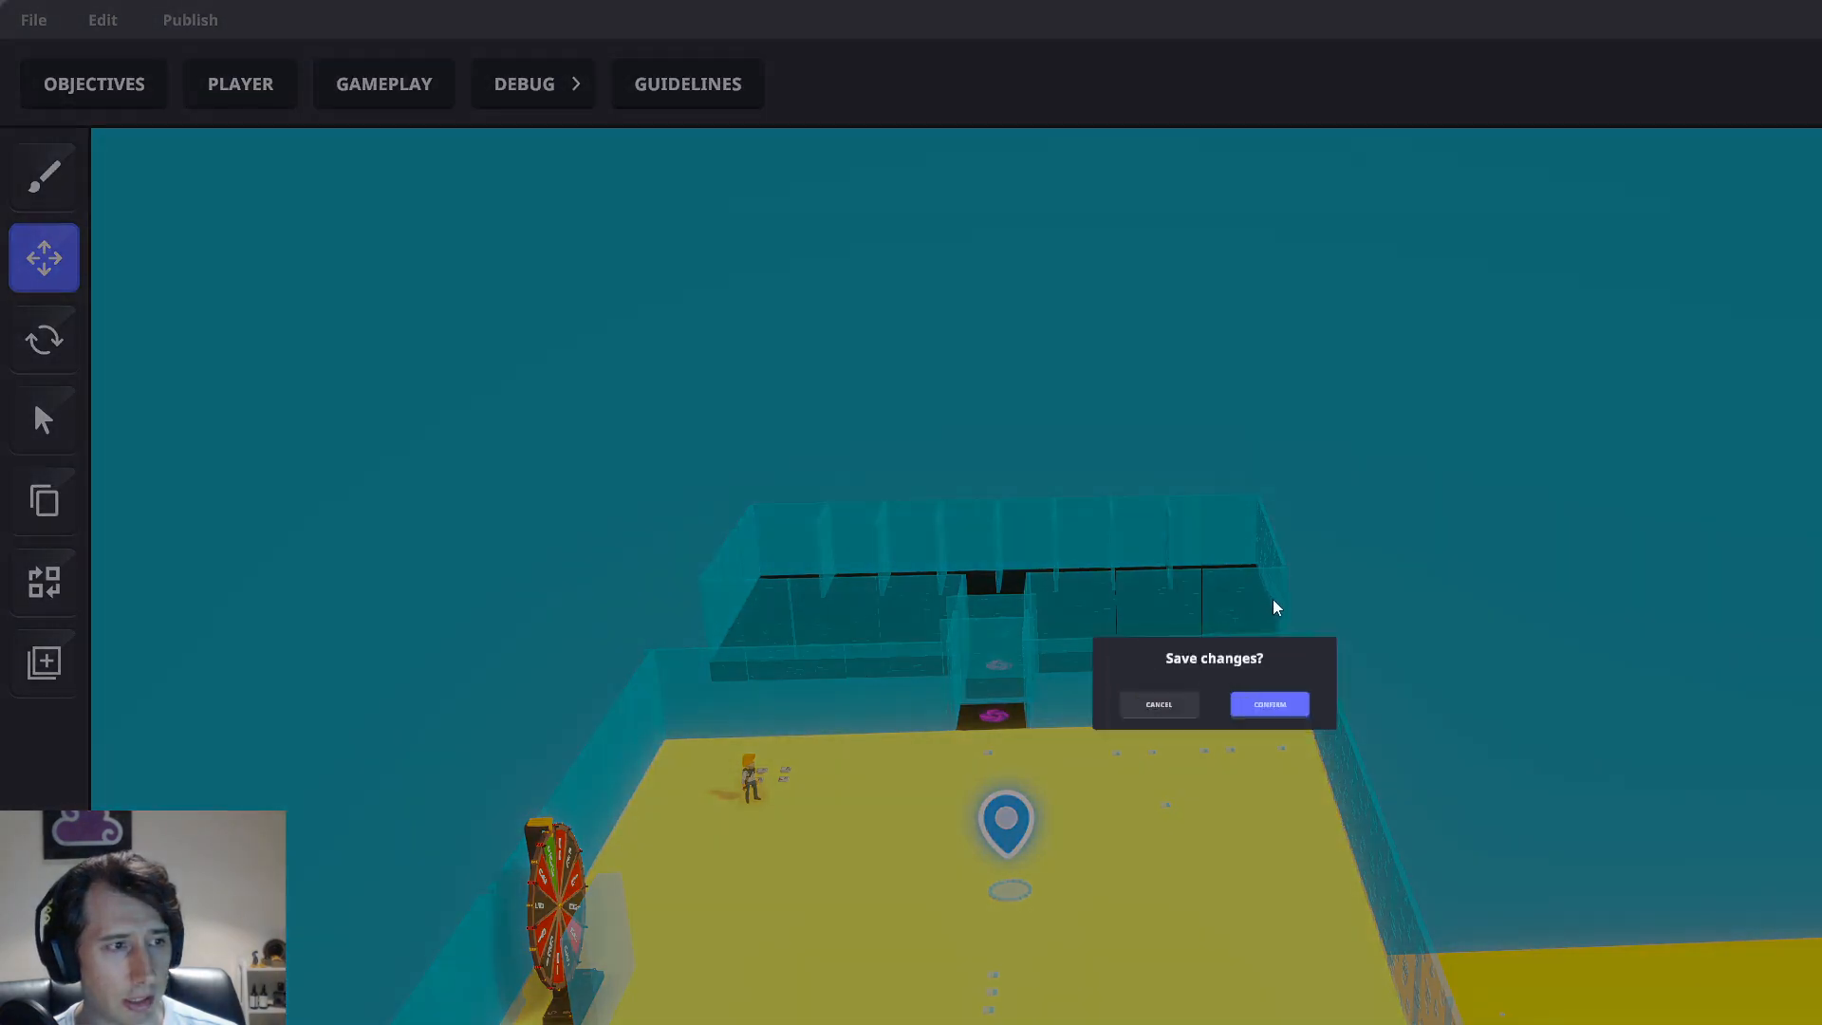
pyautogui.click(1340, 739)
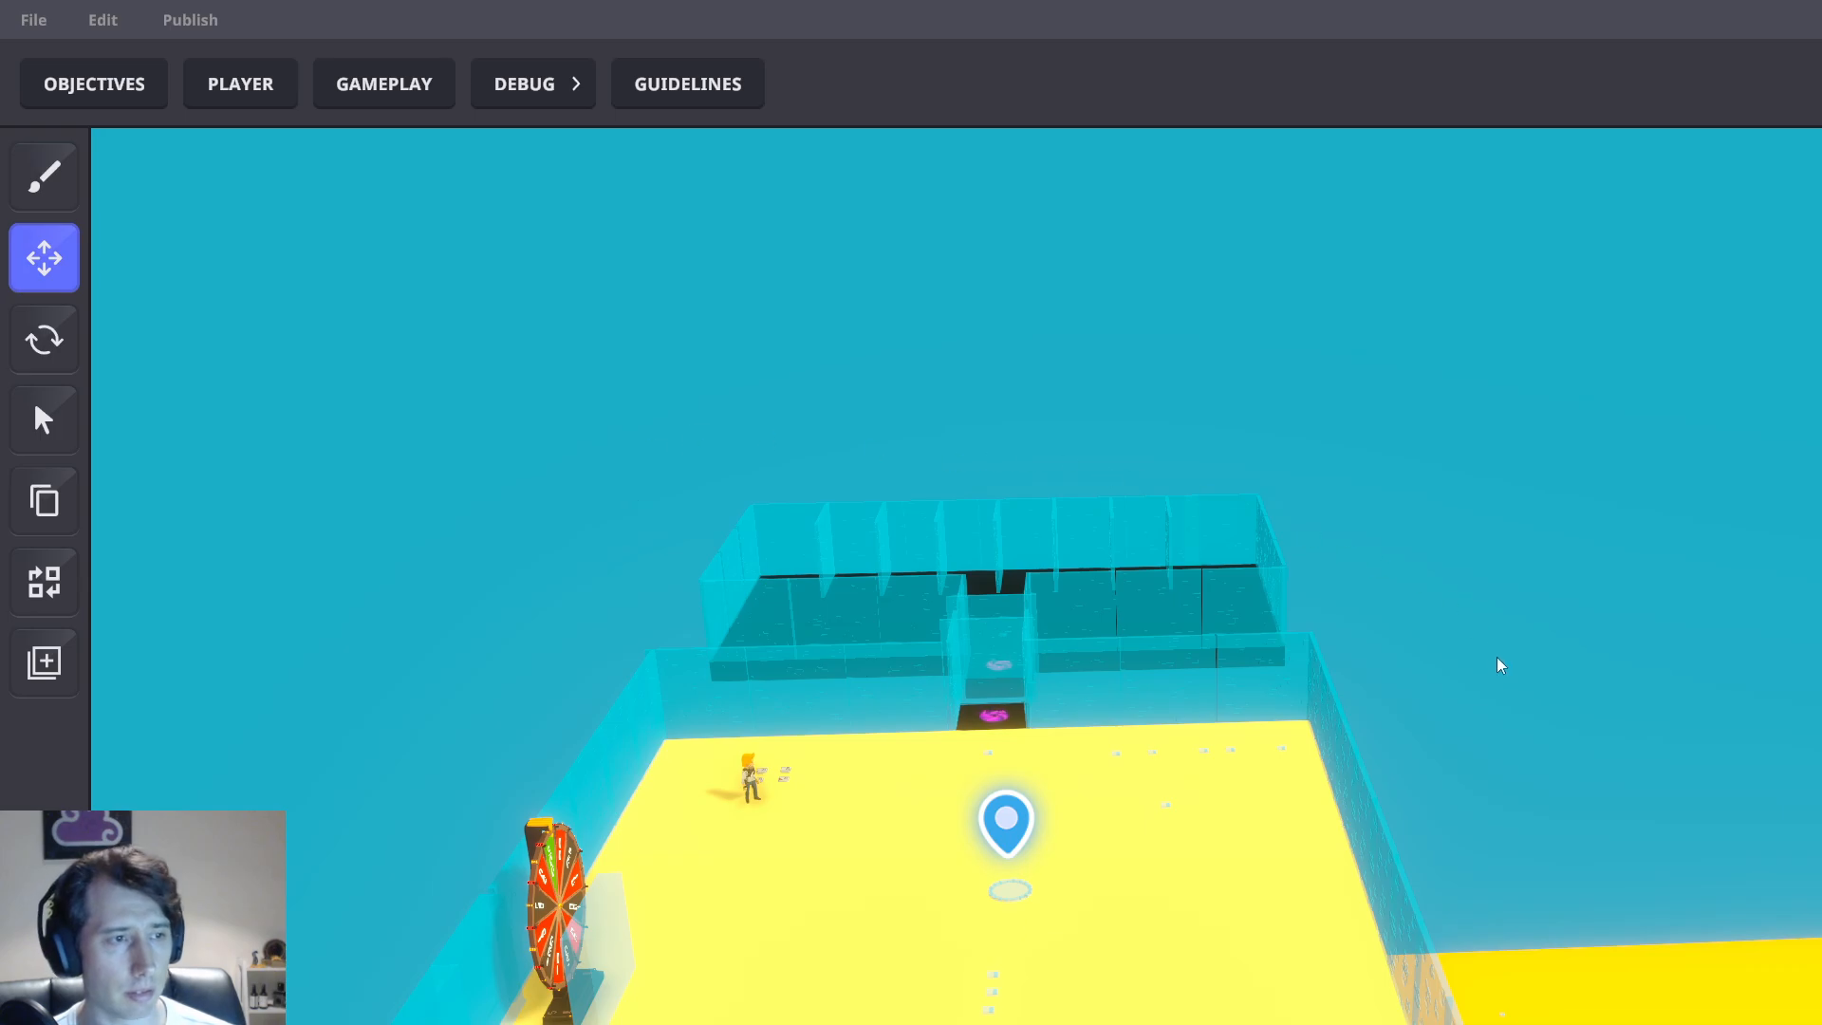
# Start a play test and run the character across the lobby to the purple portal
pyautogui.moveTo(1498, 658); pyautogui.dragTo(1454, 555, button='middle')
pyautogui.scroll(2, 1450, 551)
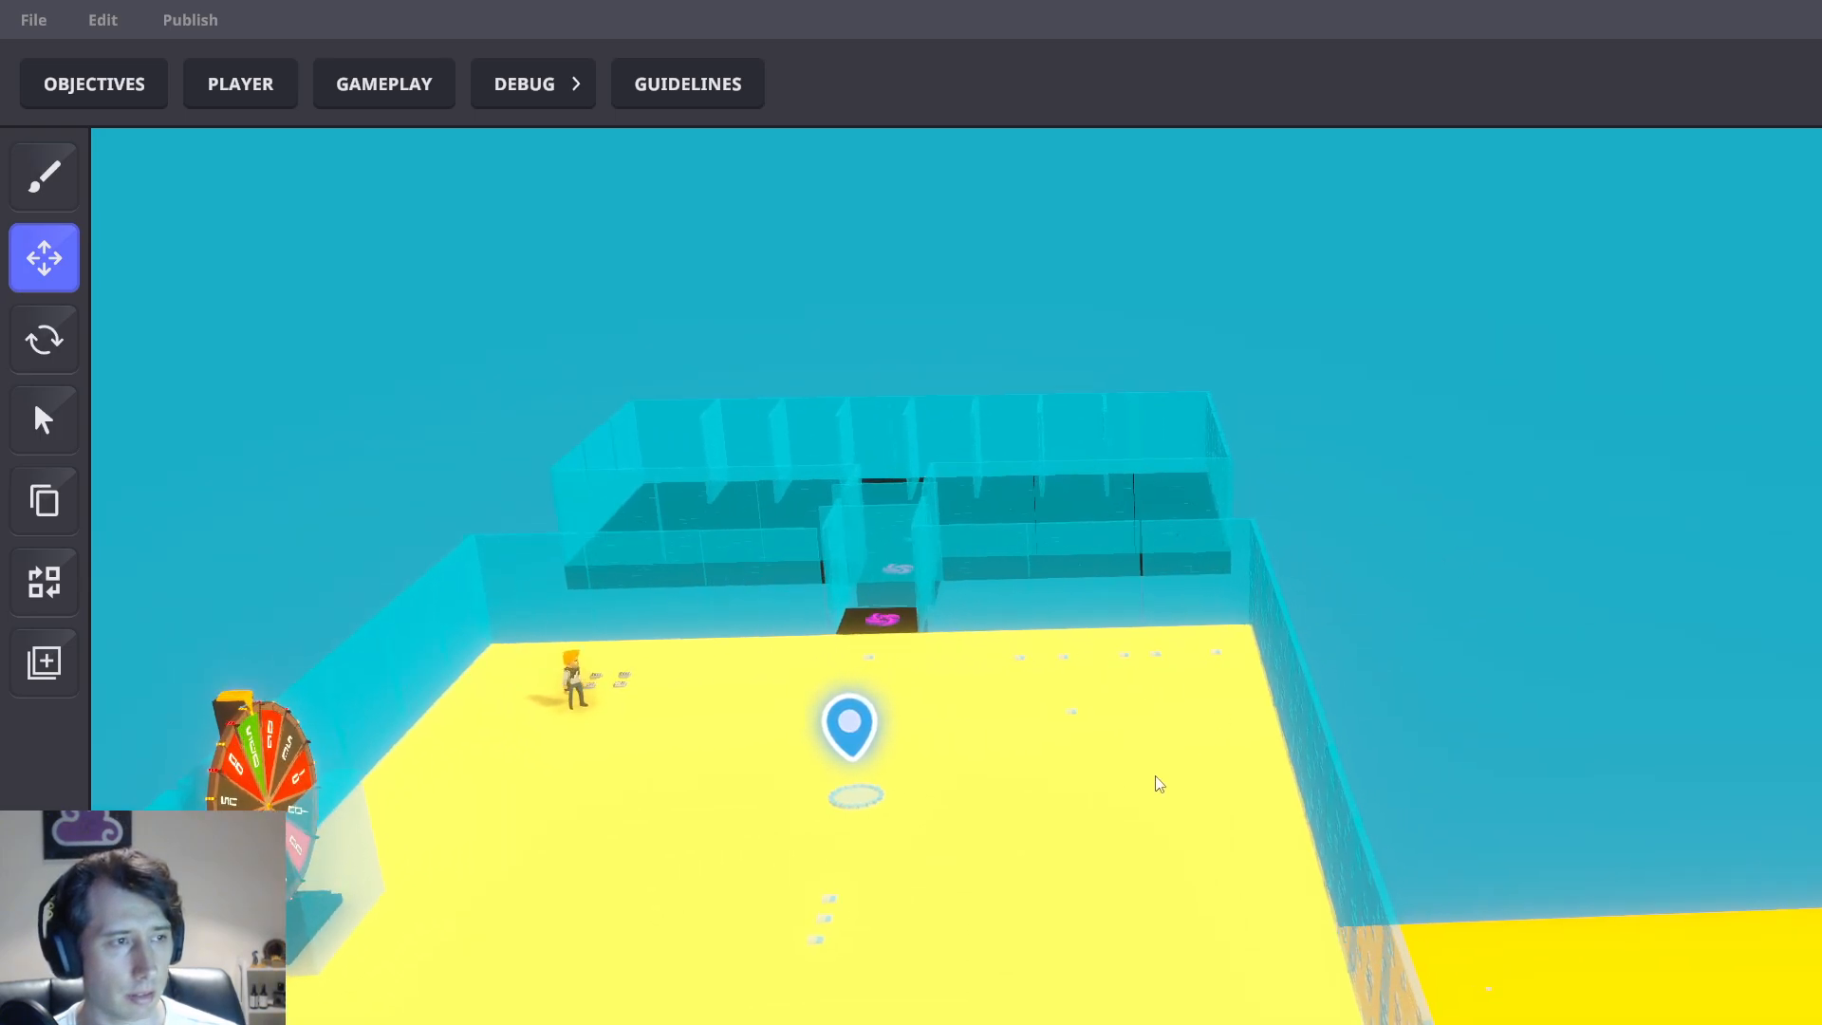
pyautogui.moveTo(1157, 781)
pyautogui.mouseDown(button='right')
pyautogui.moveTo(1457, 812)
pyautogui.moveTo(1465, 924)
pyautogui.moveTo(1143, 871)
pyautogui.moveTo(1148, 818)
pyautogui.moveTo(1182, 774)
pyautogui.mouseUp(button='right')
pyautogui.moveTo(1590, 731); pyautogui.dragTo(1347, 548, button='middle')
pyautogui.moveTo(1452, 839); pyautogui.dragTo(1245, 569, button='middle')
pyautogui.moveTo(1047, 573); pyautogui.dragTo(1313, 672, button='middle')
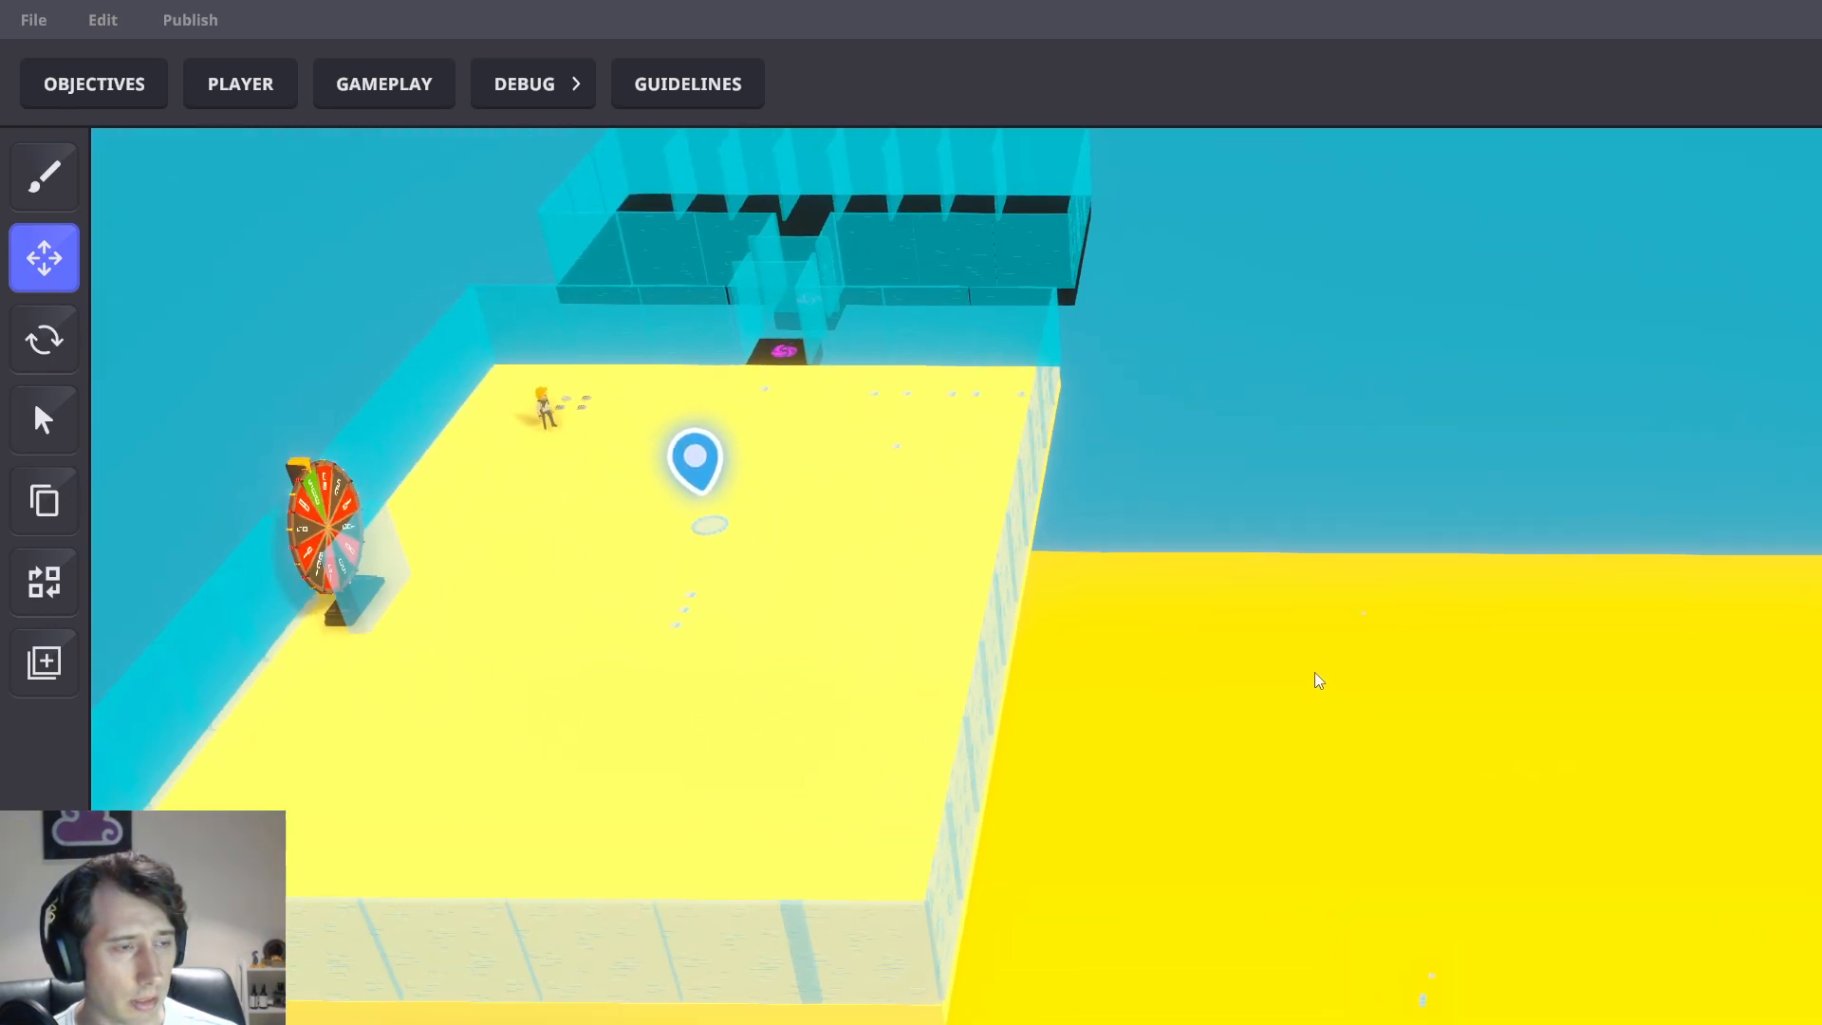
pyautogui.moveTo(1173, 601); pyautogui.dragTo(1382, 698, button='middle')
pyautogui.hotkey('ctrl', 'p')
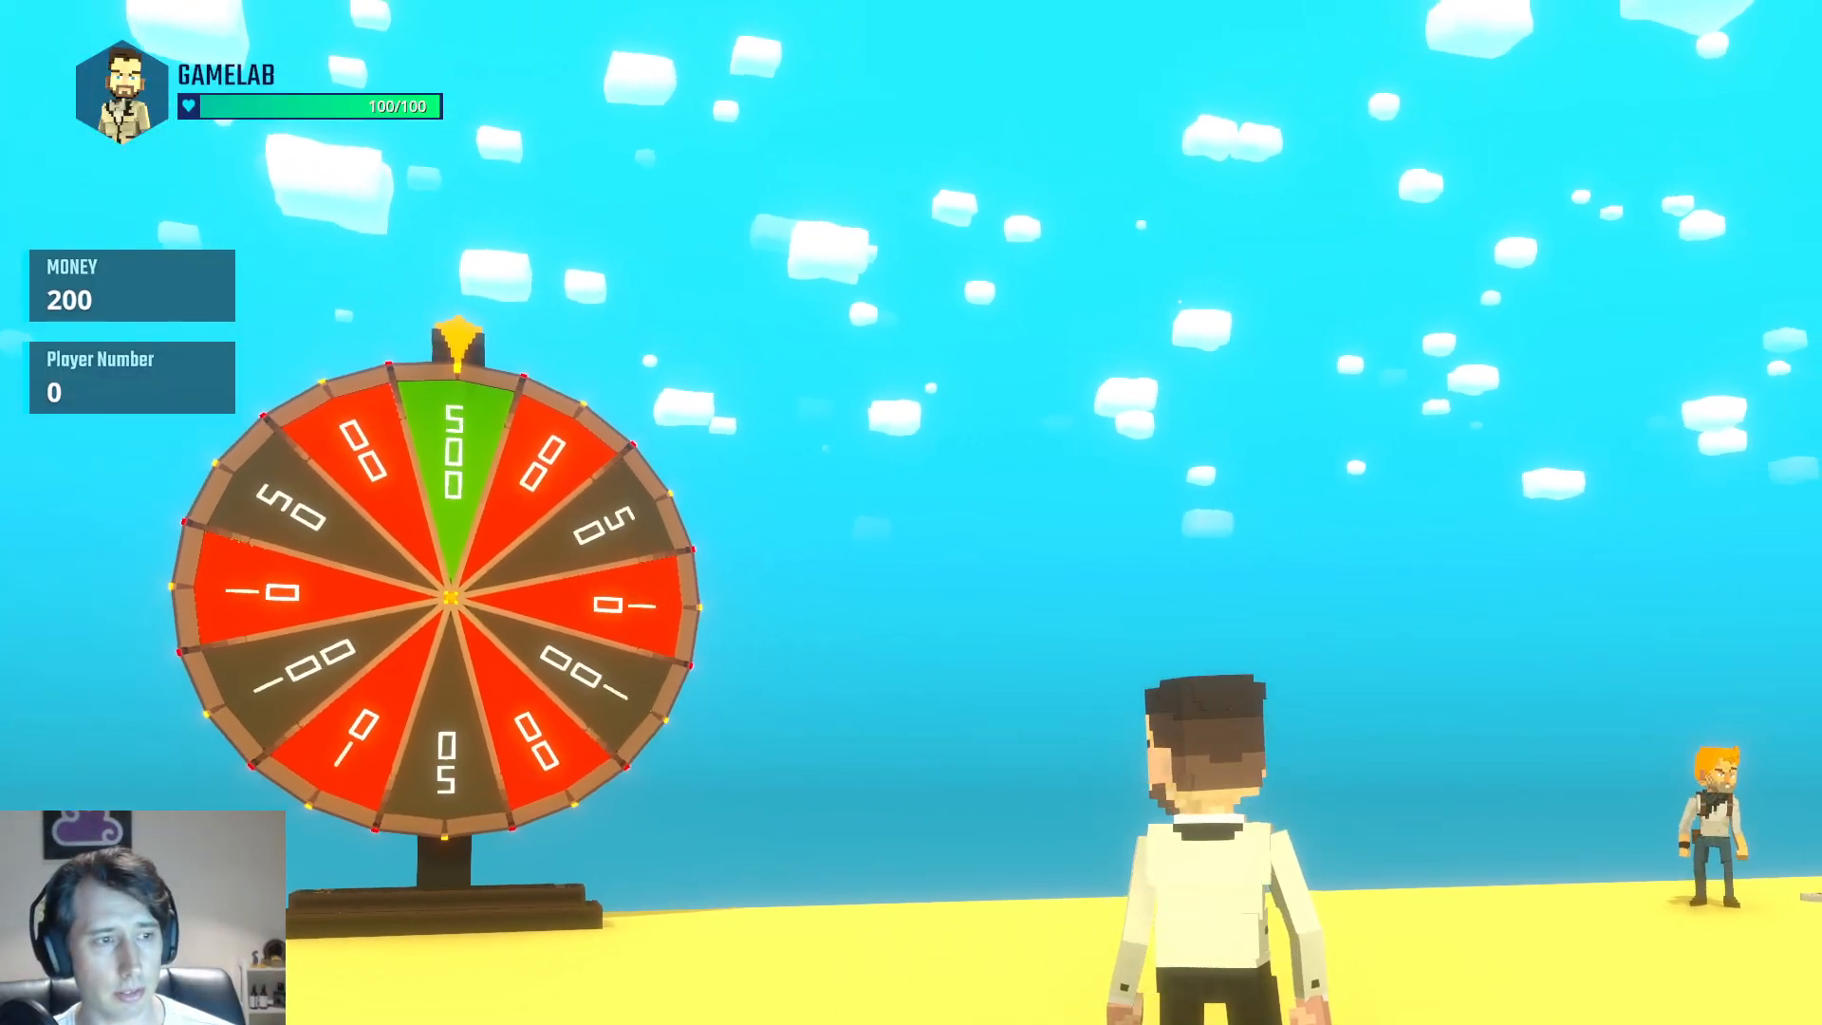
pyautogui.press('w')
pyautogui.press('w')
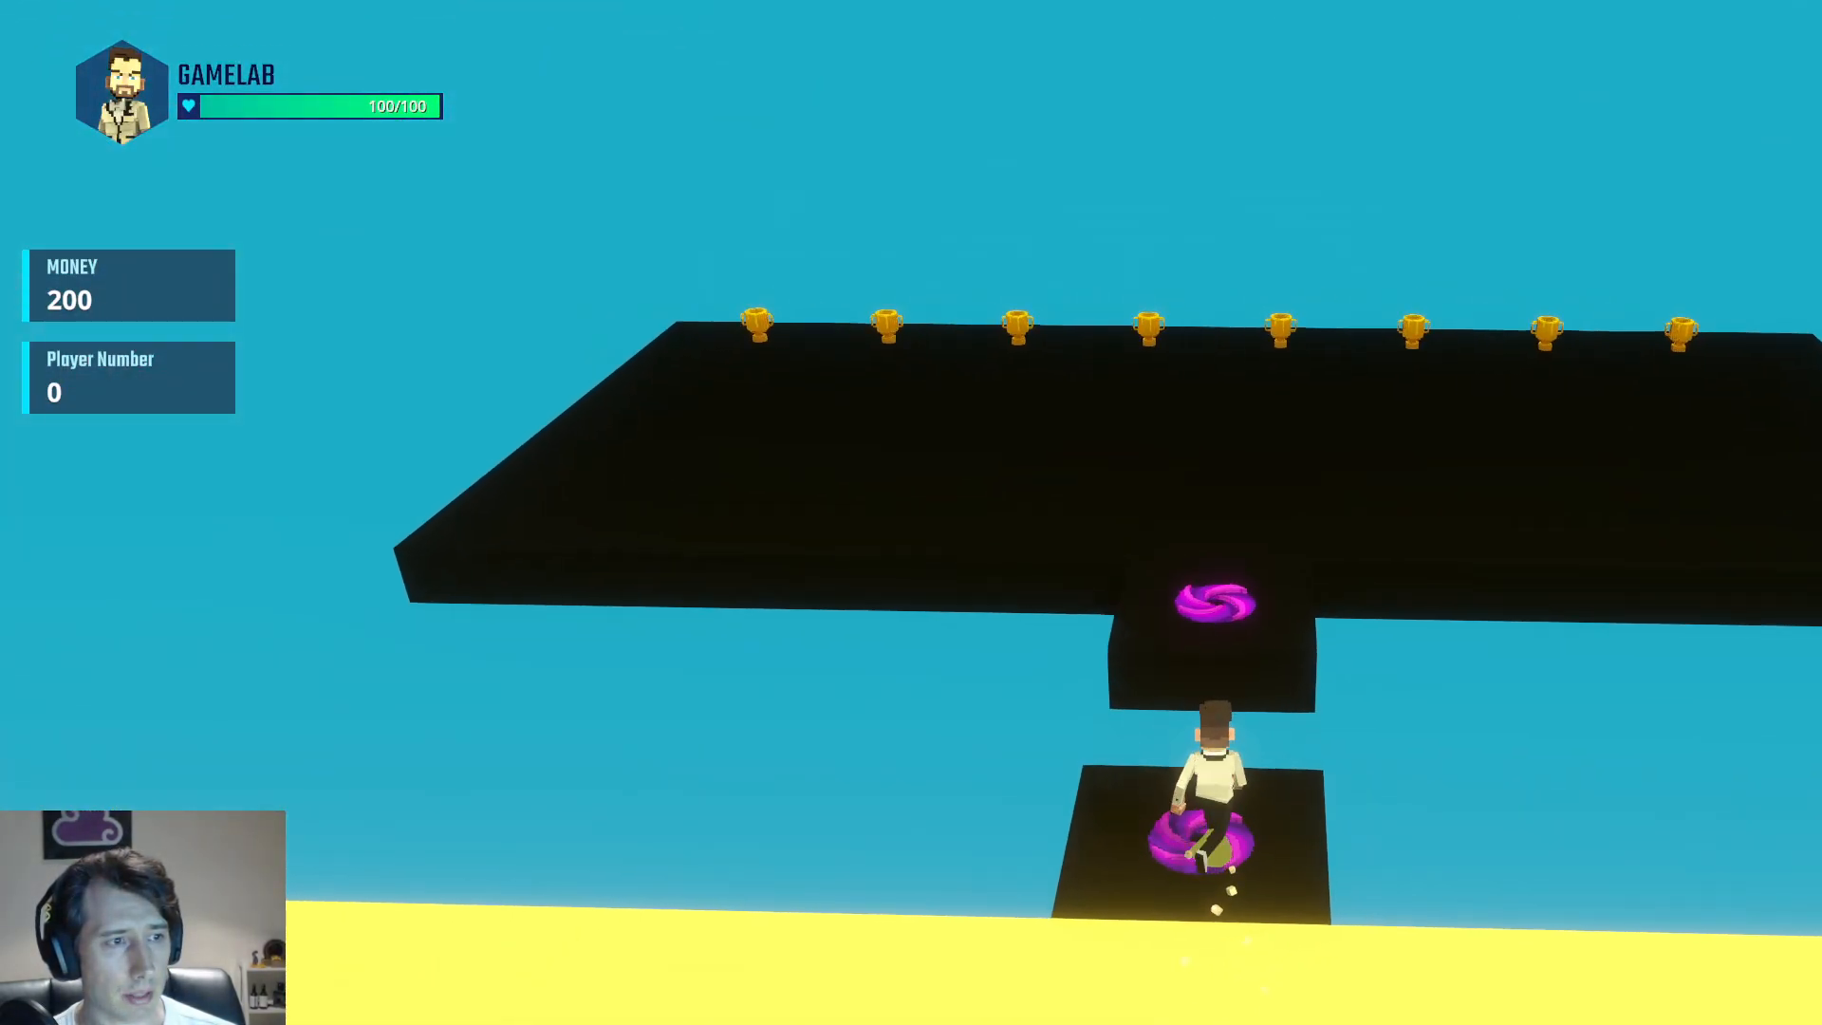
# Collect the seventh trophy on the black platform to test joining the game as a player
pyautogui.press('d')
pyautogui.press('w')
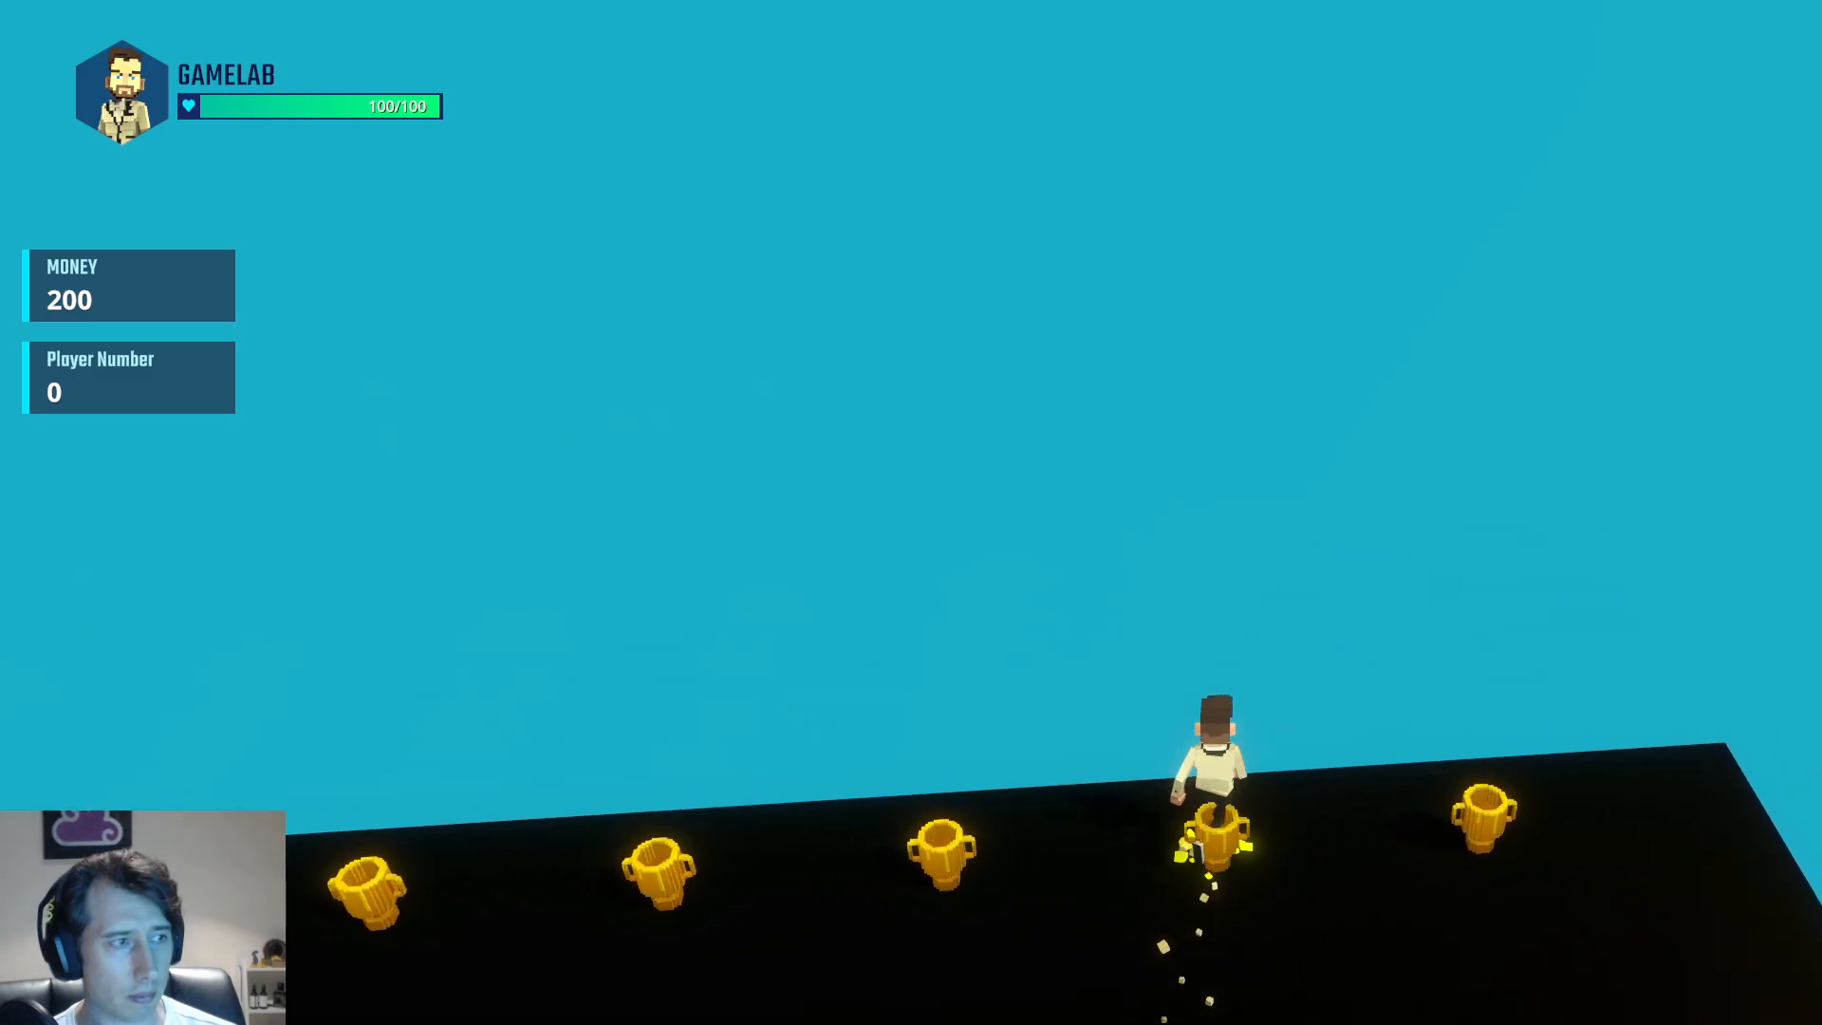
pyautogui.press('w')
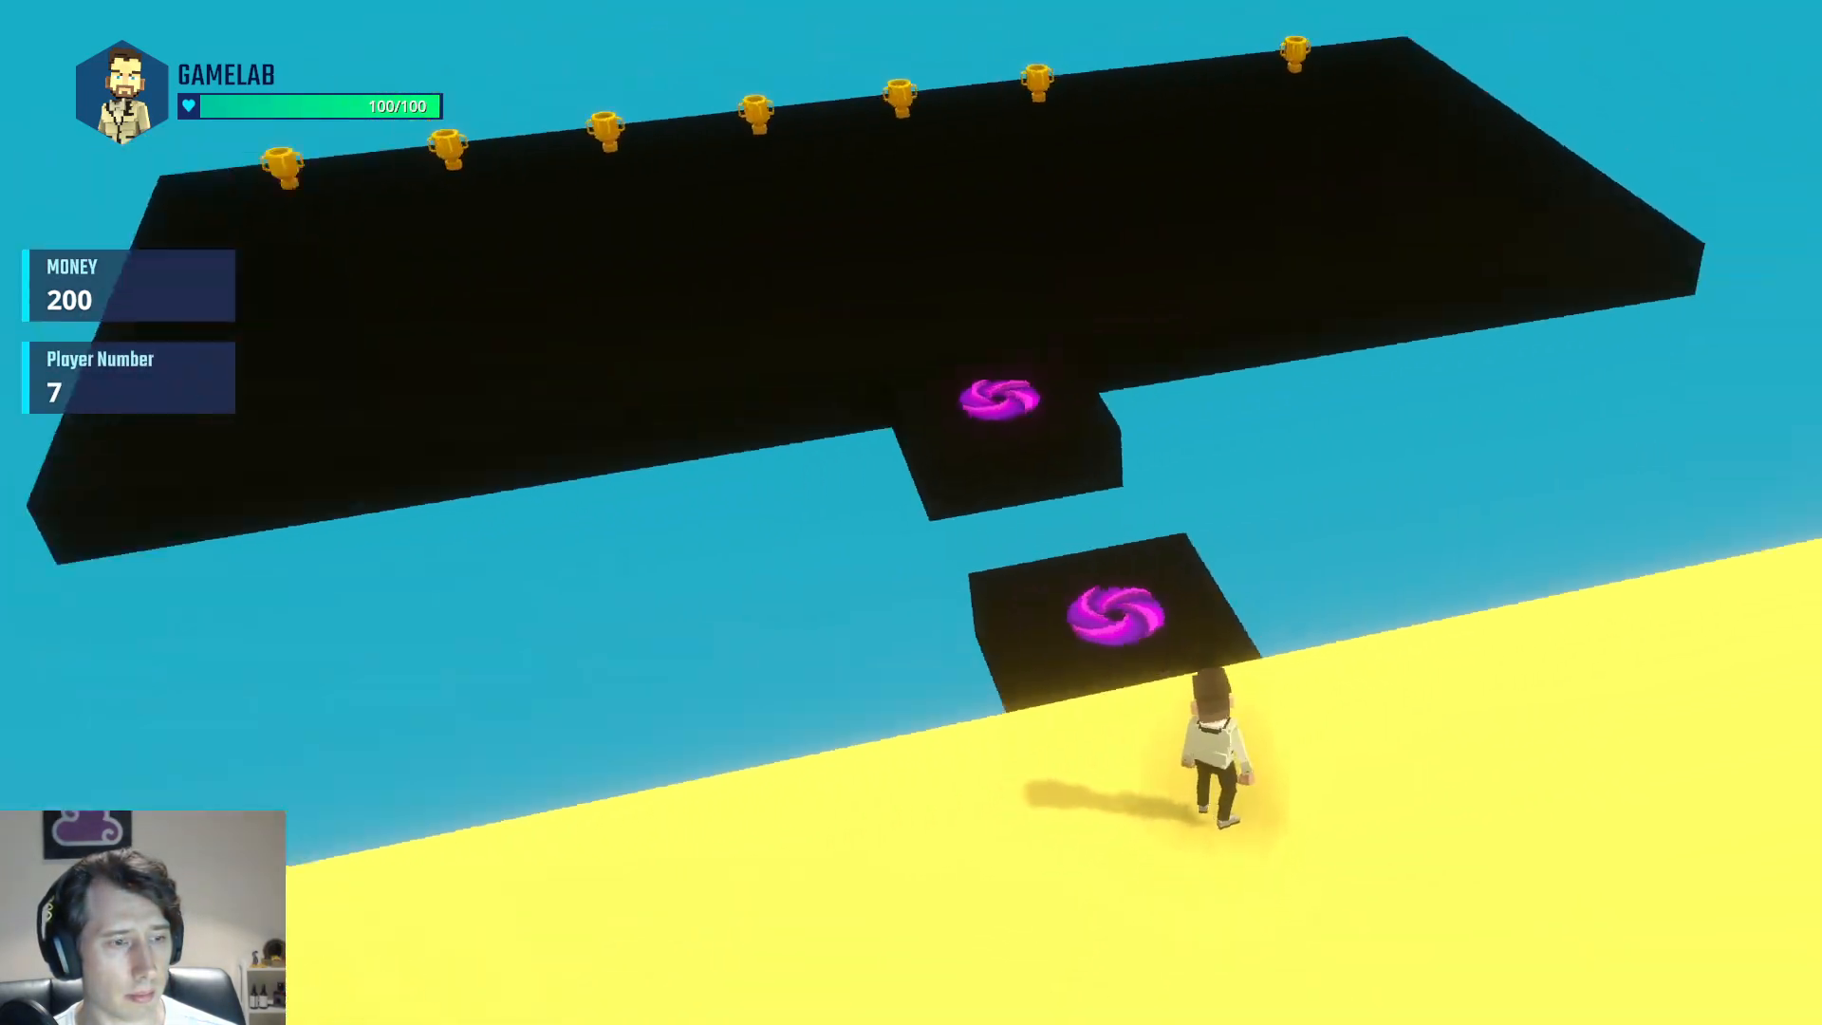
# Run the character across the lobby toward the yellow arena and play the round until it sends the player back
pyautogui.press('w')
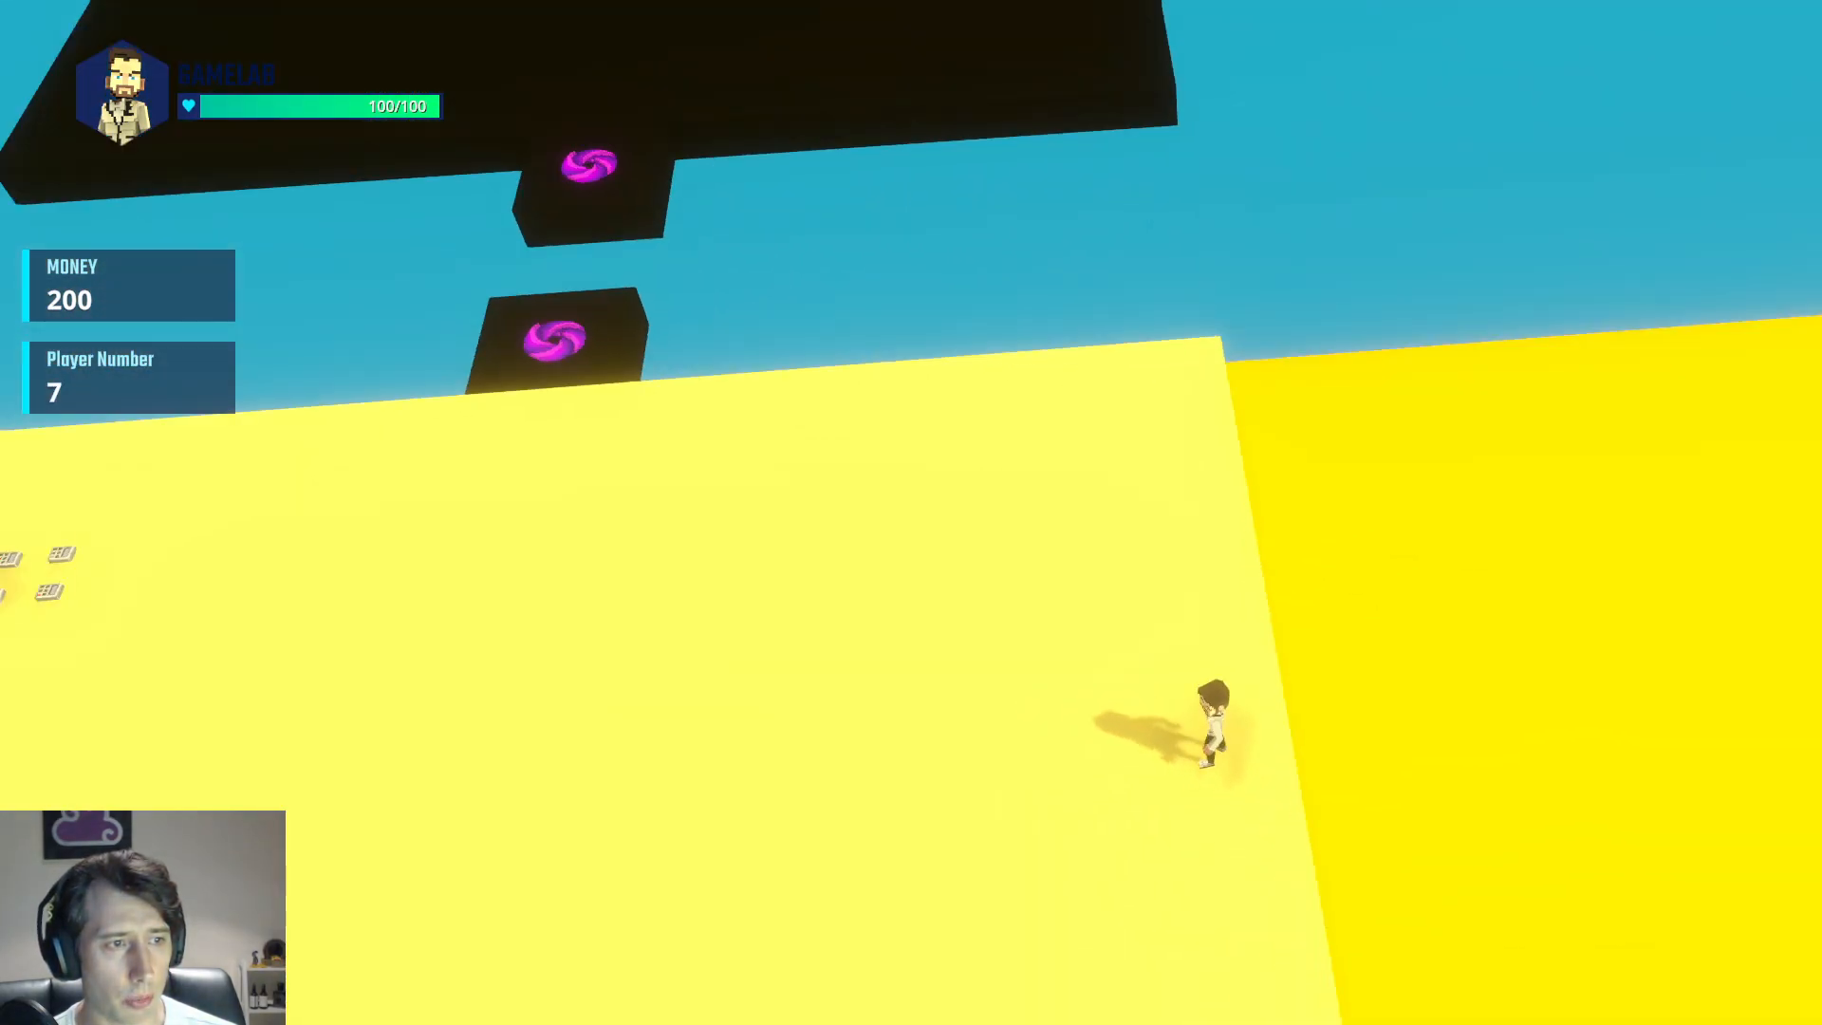
pyautogui.press('d')
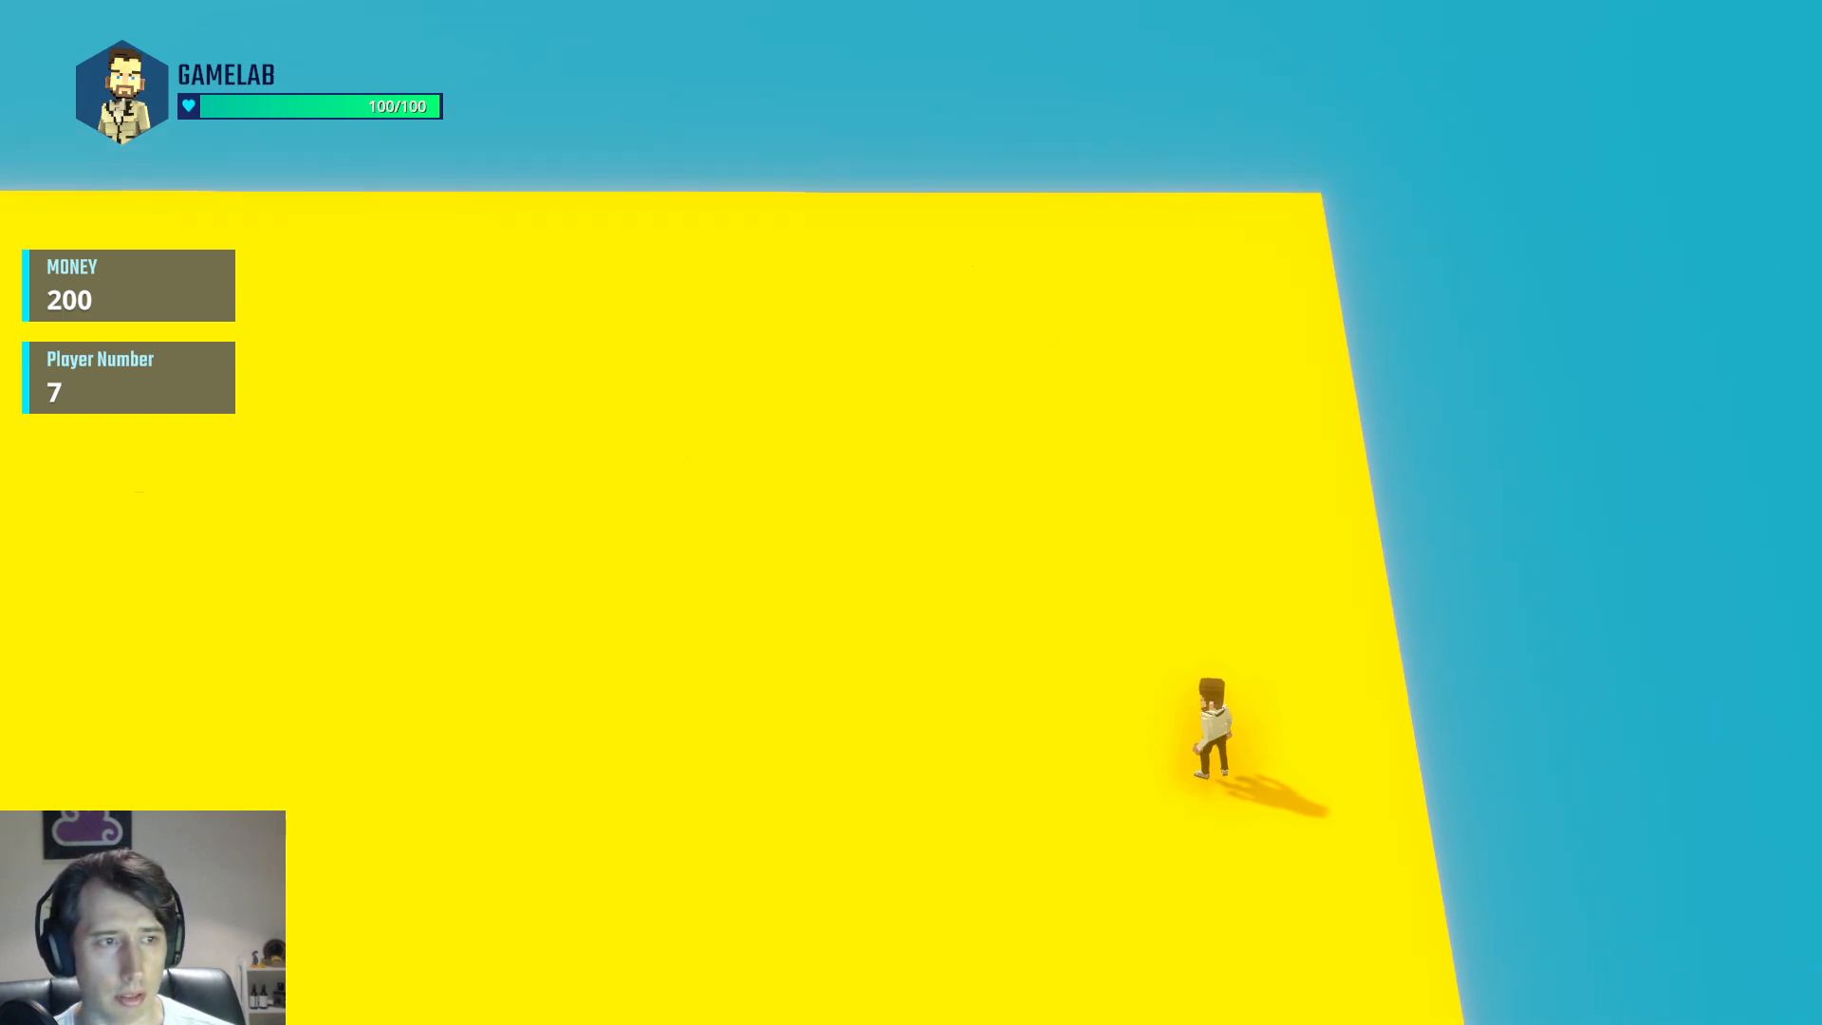
pyautogui.press('d')
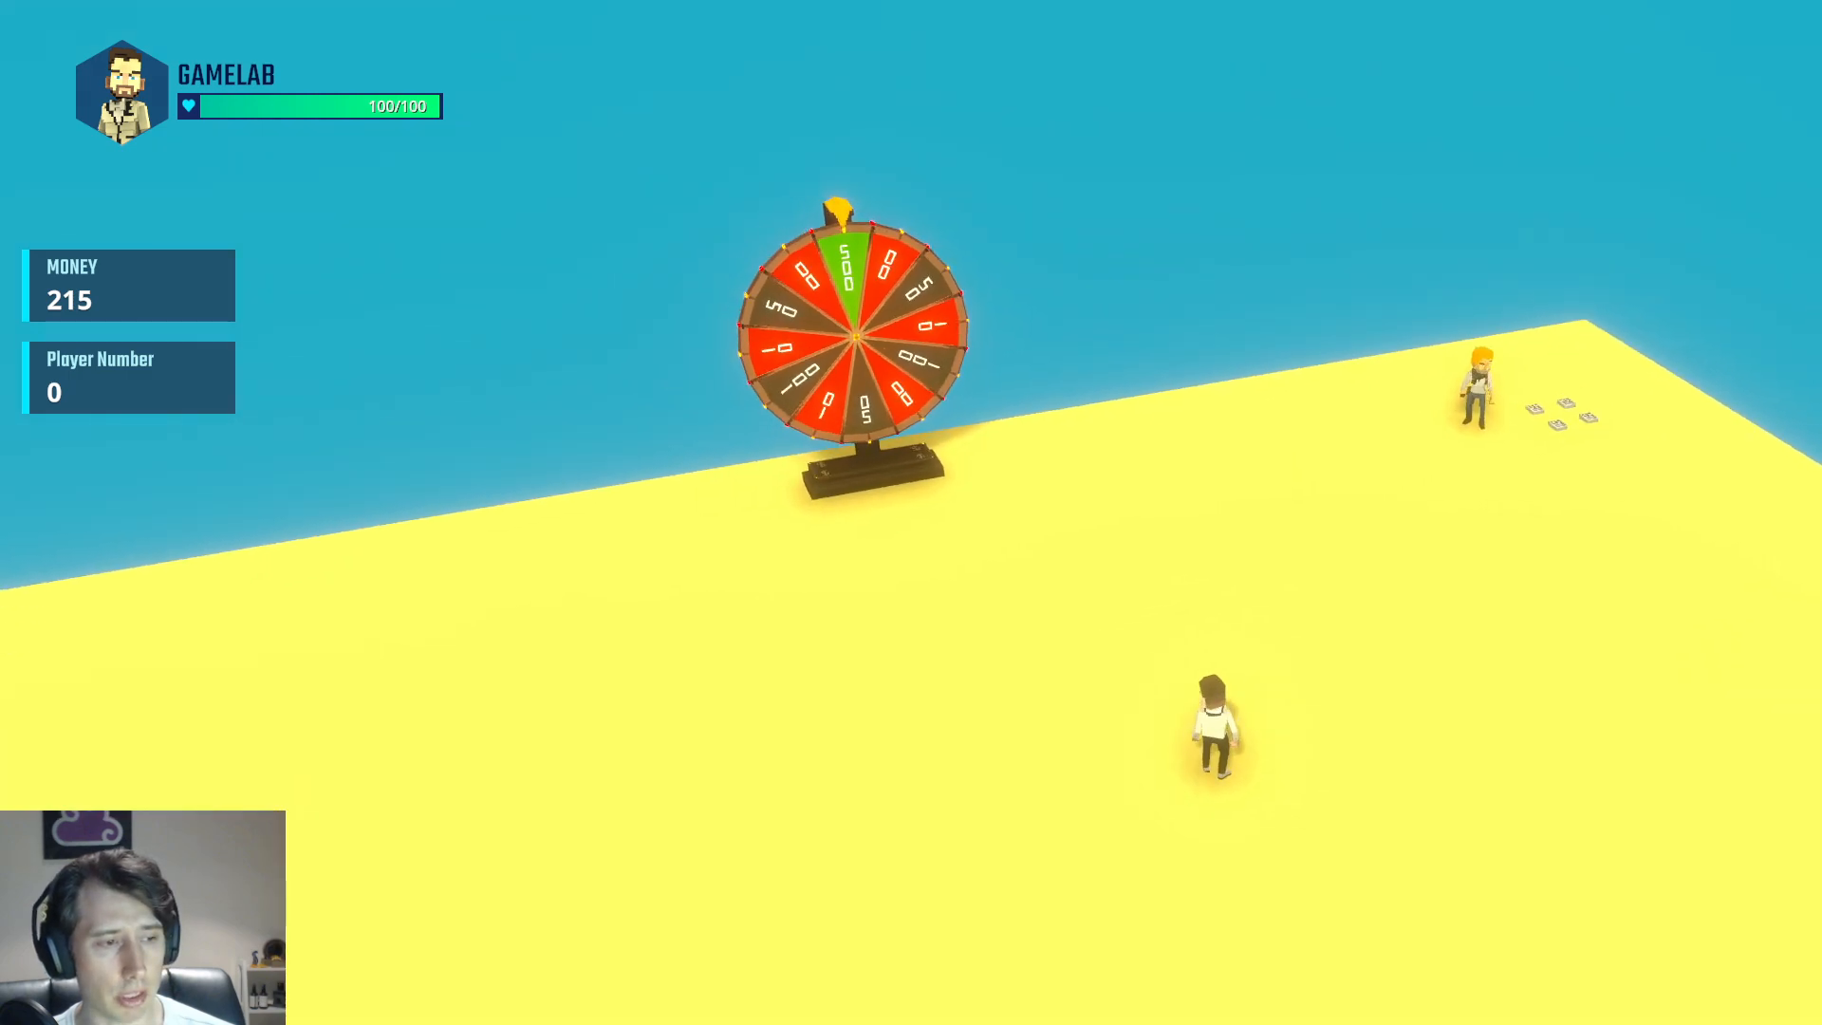
# Run and jump the character along the lobby edge facing the yellow arena to inspect the lower floor, and end the play test
pyautogui.press('space')
pyautogui.press('w')
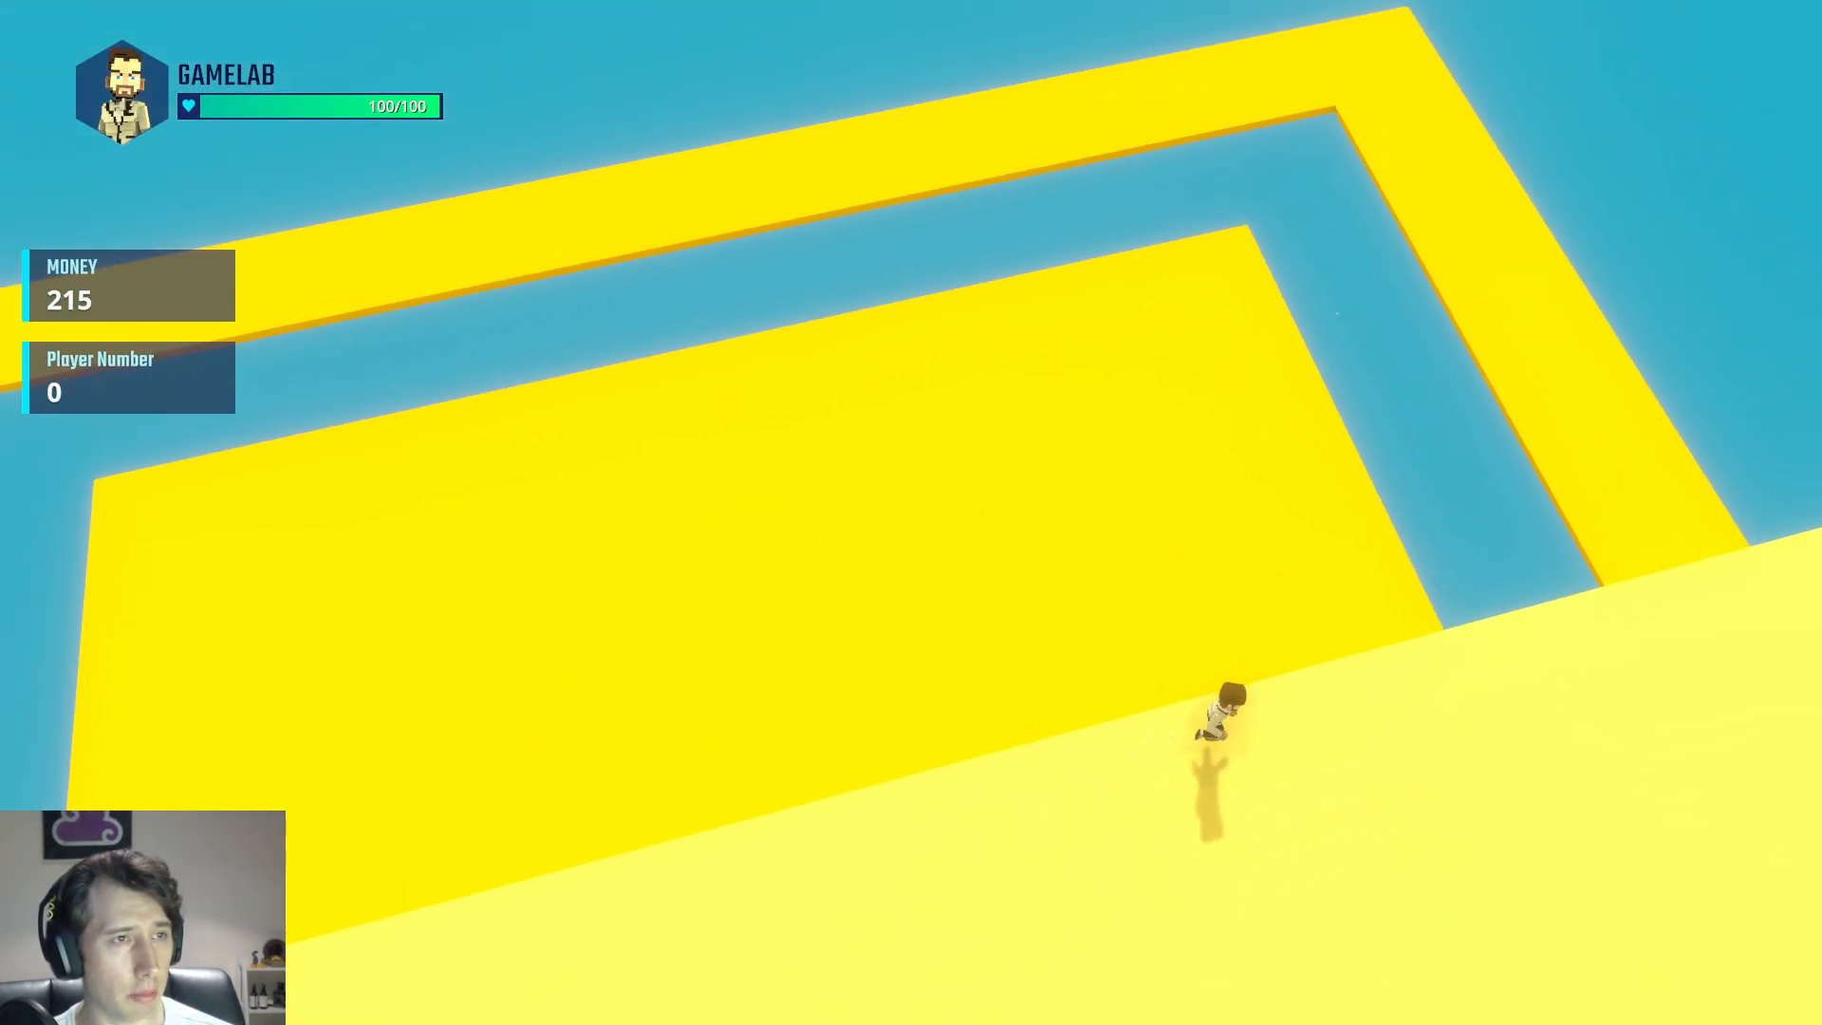
pyautogui.press('d')
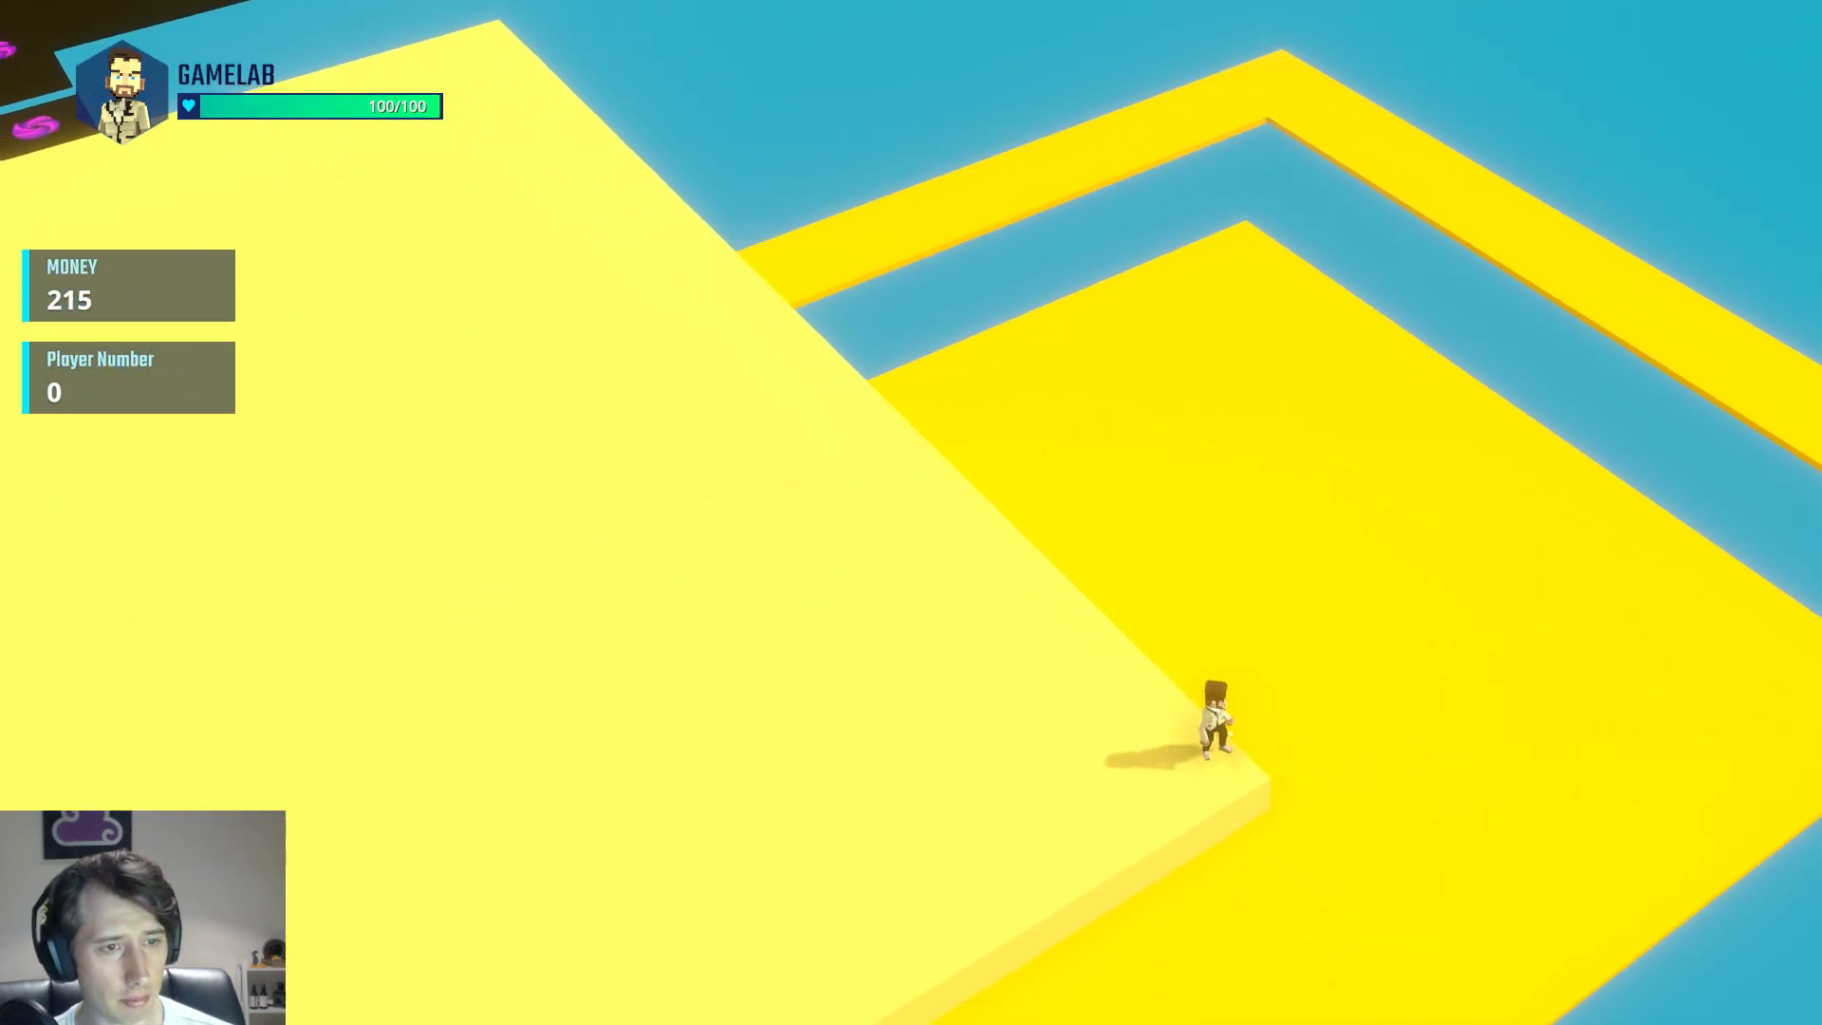
pyautogui.scroll(10, 911, 512)
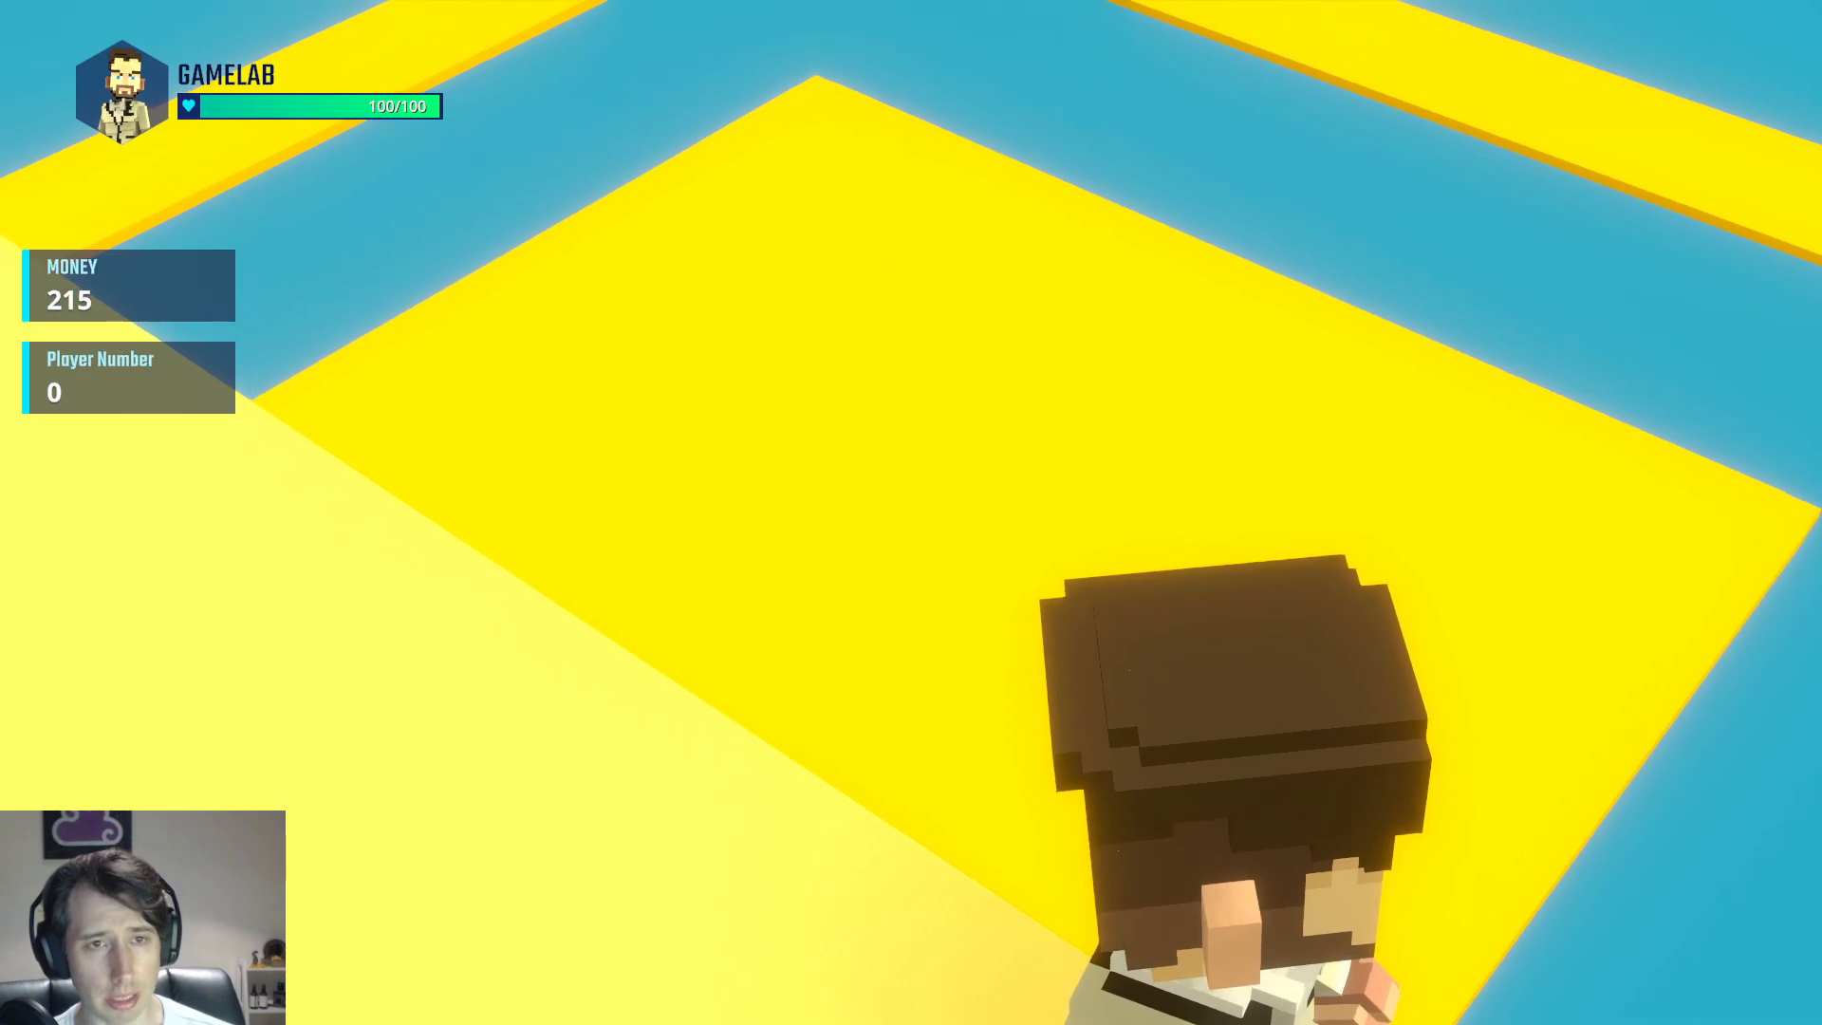
pyautogui.scroll(-10, 911, 512)
pyautogui.press('w')
pyautogui.press('a')
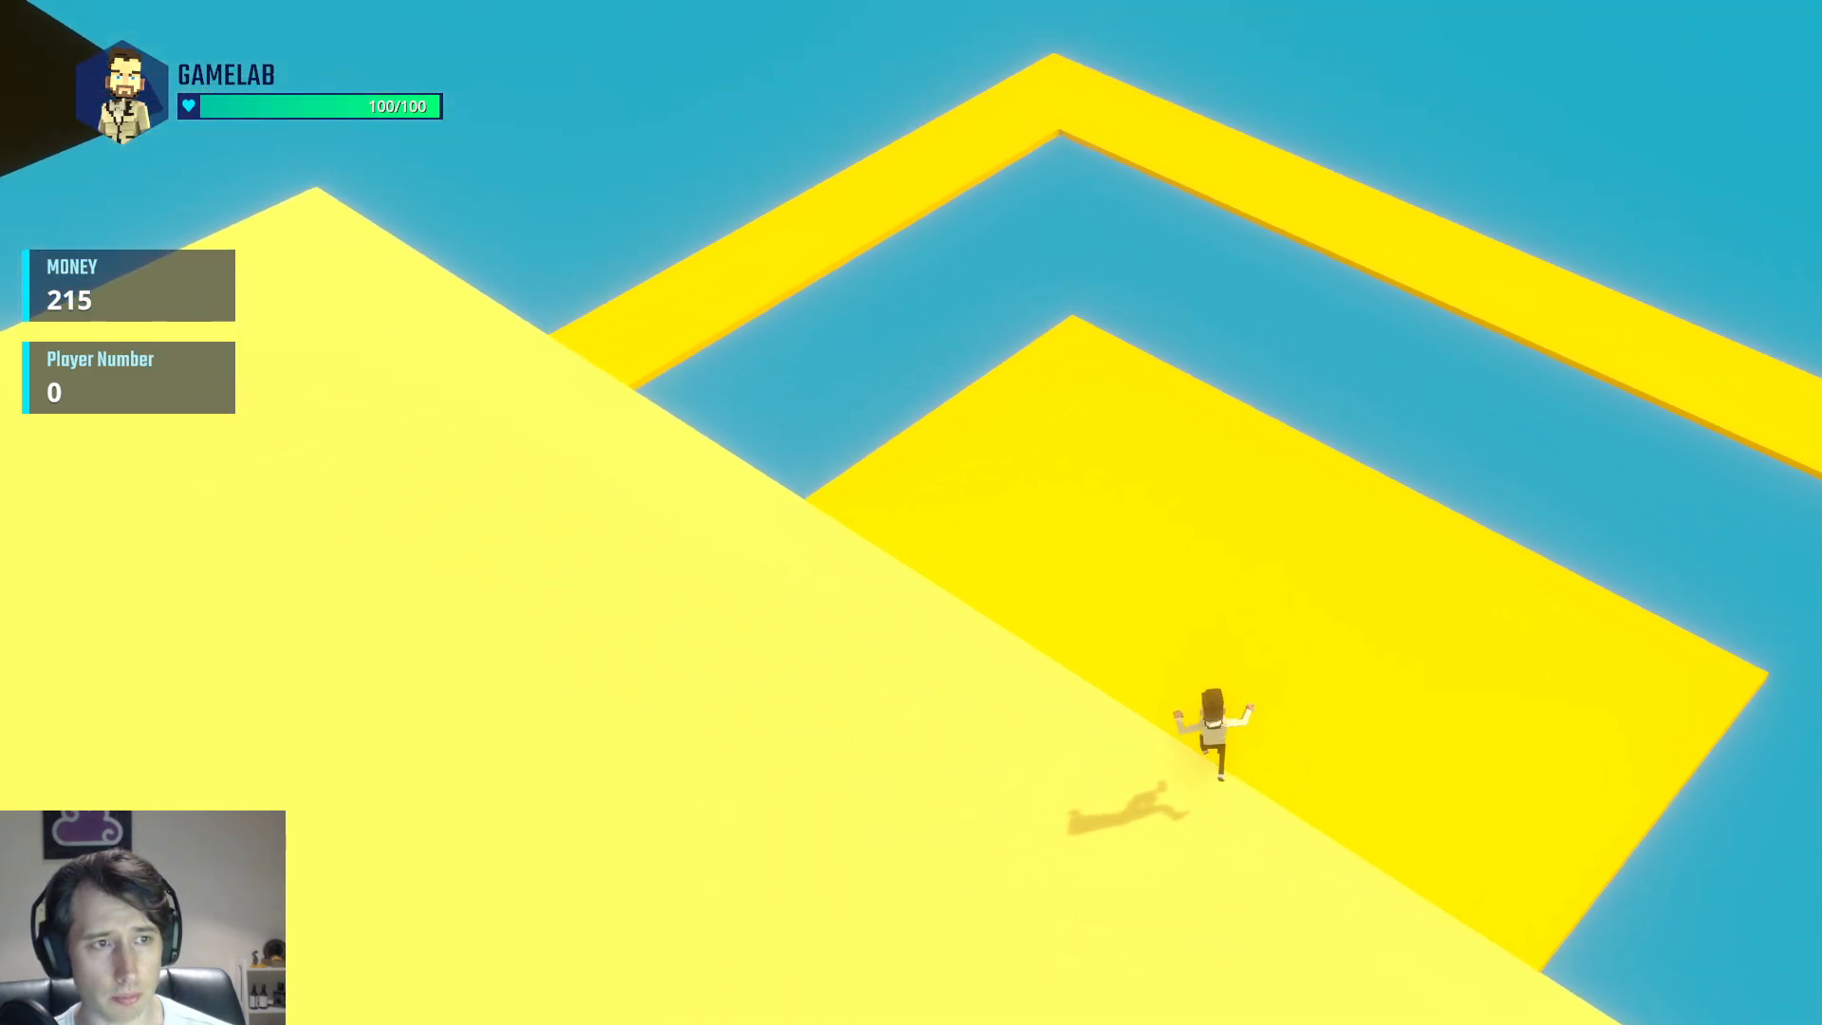
pyautogui.press('space')
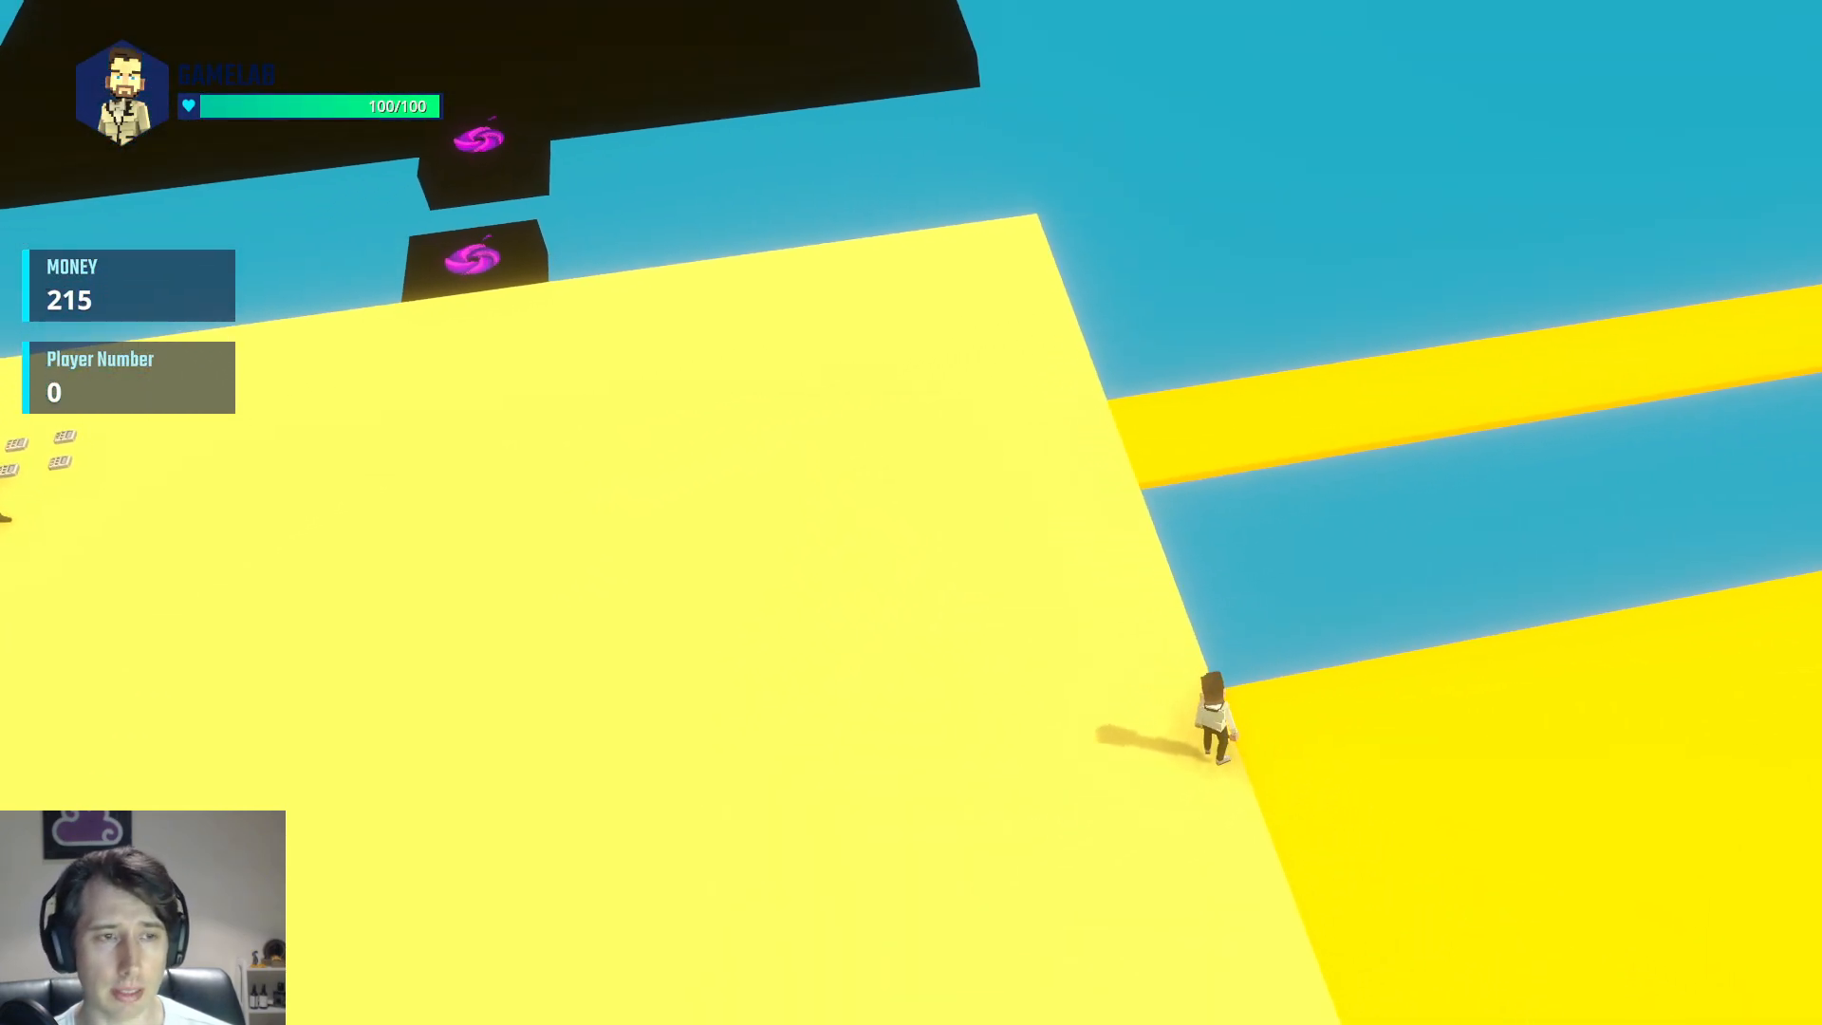
pyautogui.press('space')
pyautogui.press('space')
pyautogui.press('space')
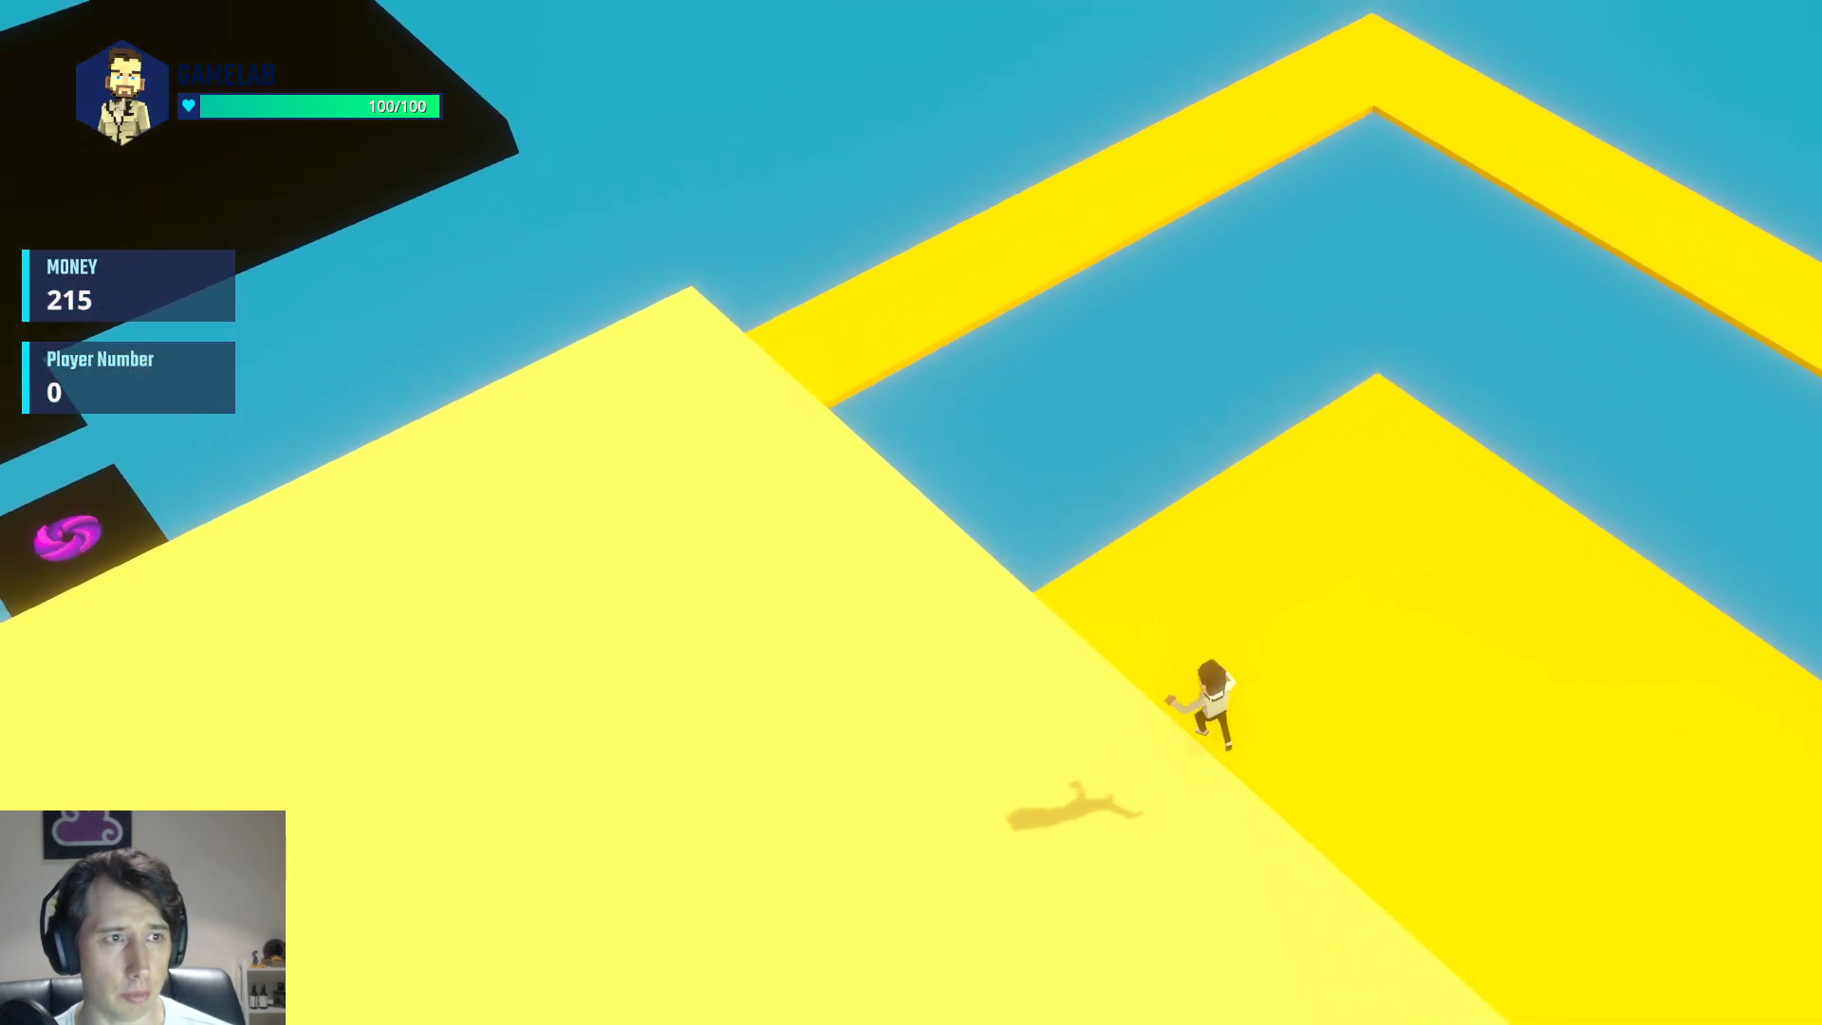
pyautogui.press('Escape')
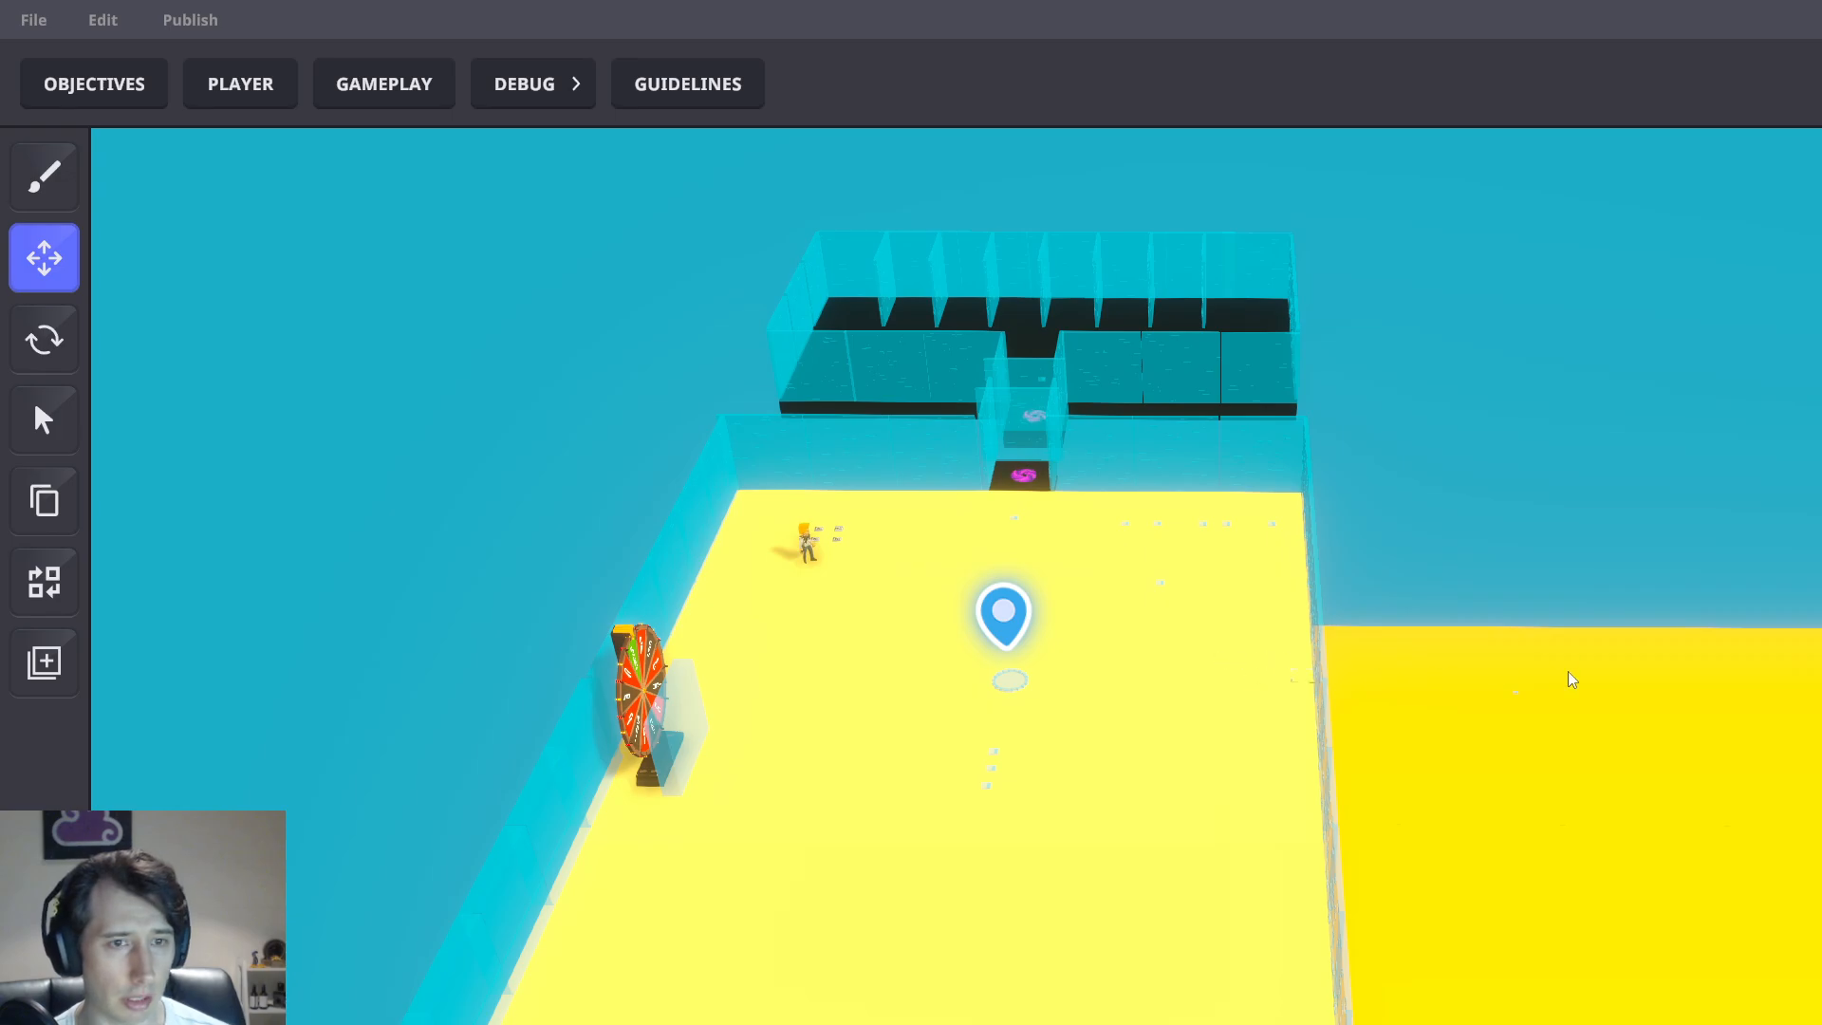
# Select the upper logic block on the yellow arena floor and save it as a new preset named Timed Battle Event
pyautogui.moveTo(1647, 855); pyautogui.dragTo(1541, 551, button='middle')
pyautogui.scroll(10, 1583, 777)
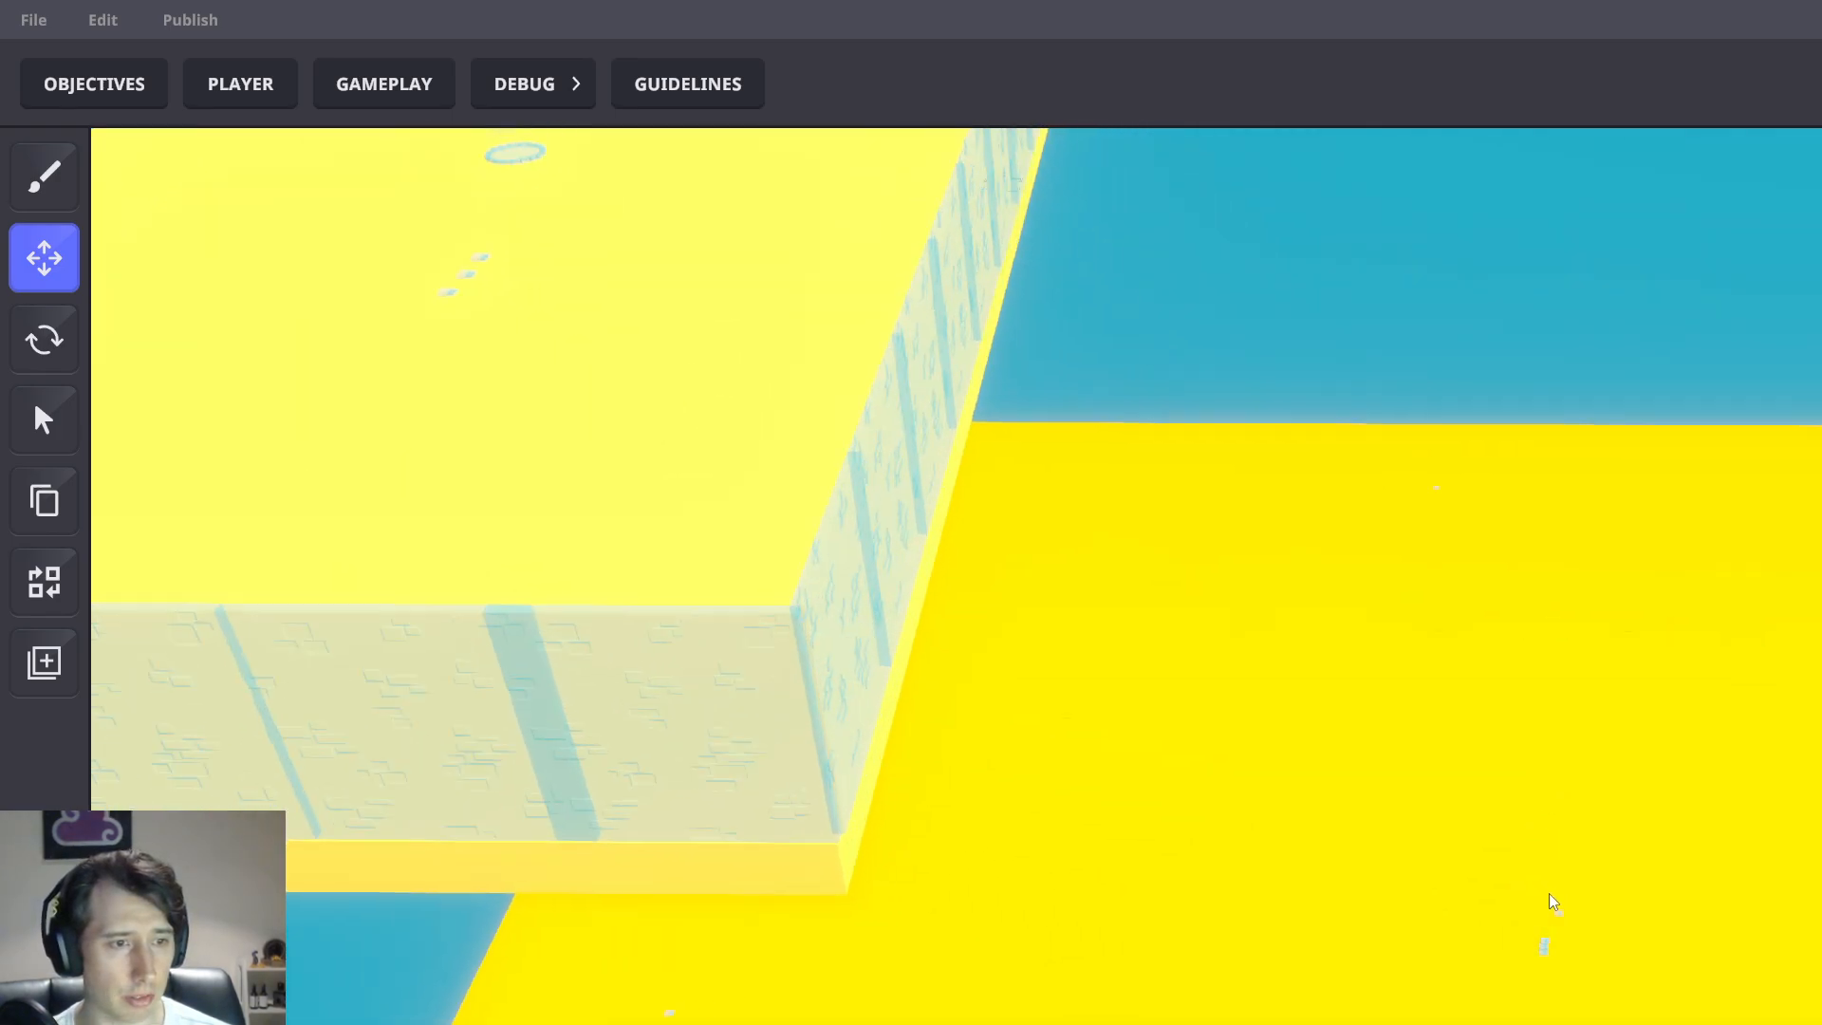
pyautogui.scroll(5, 1557, 911)
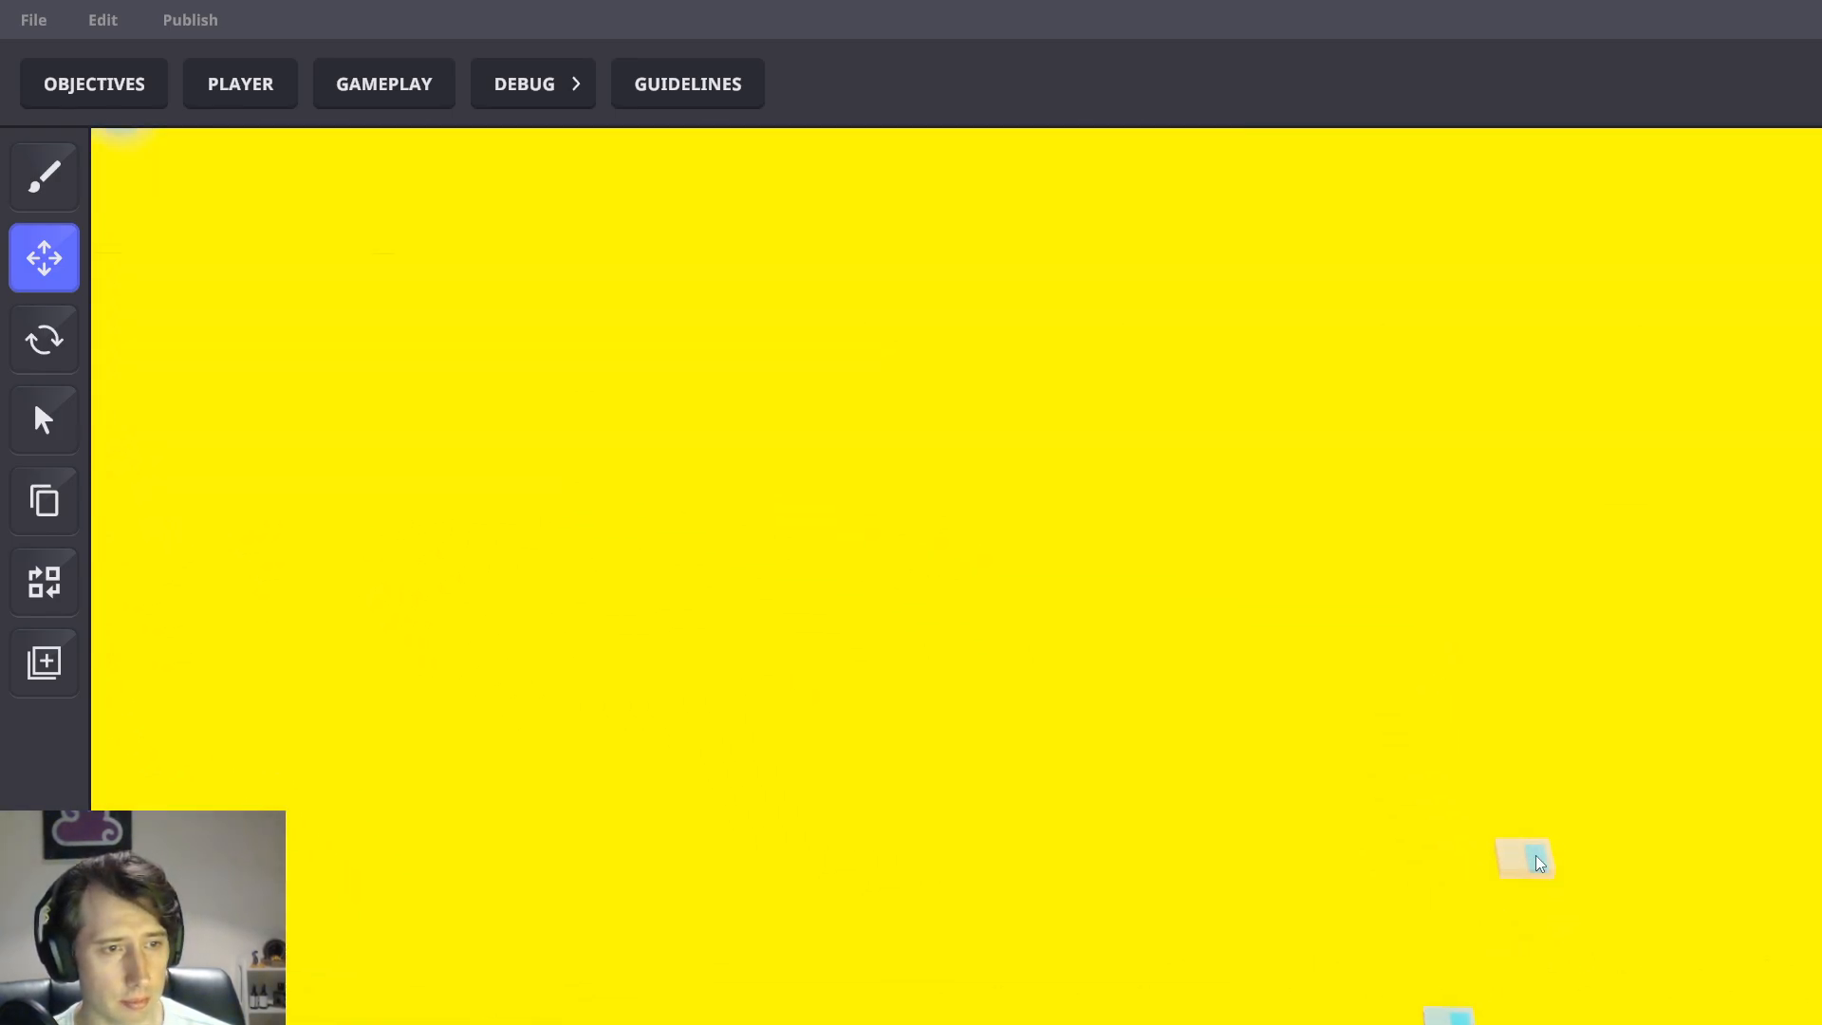
pyautogui.click(1525, 859)
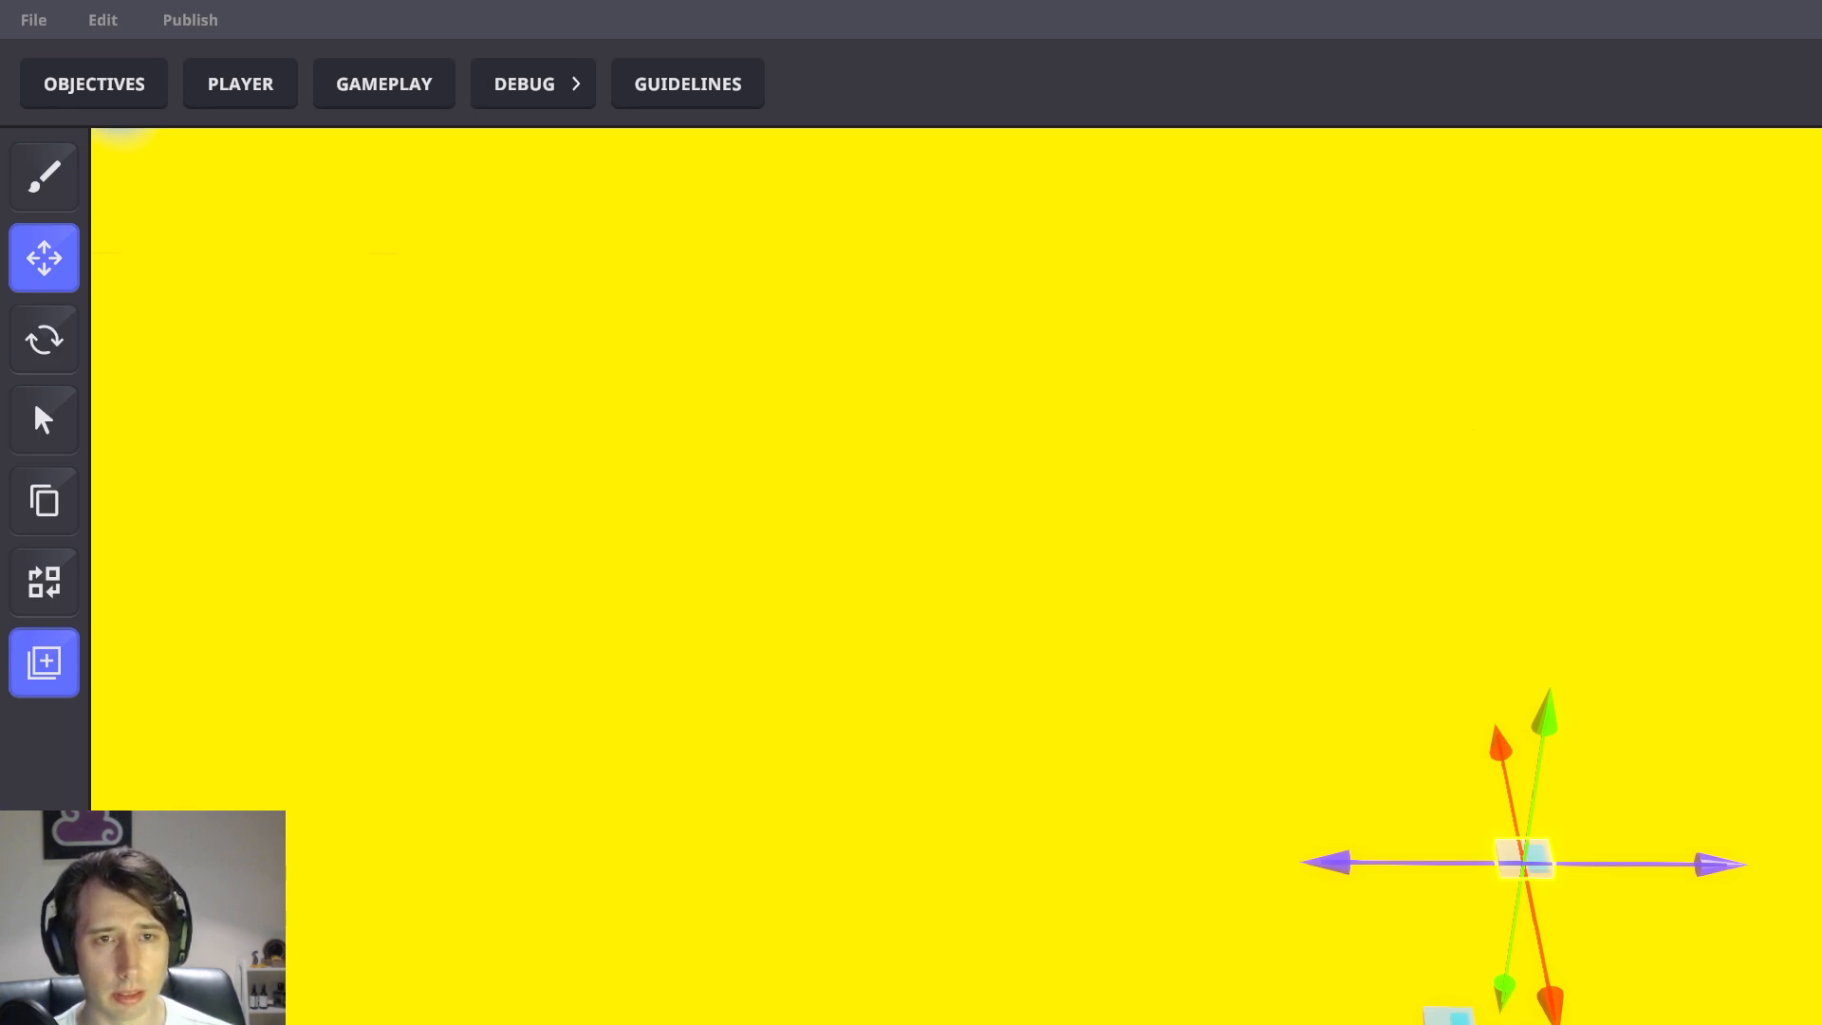
pyautogui.moveTo(1611, 784); pyautogui.dragTo(1608, 714, button='right')
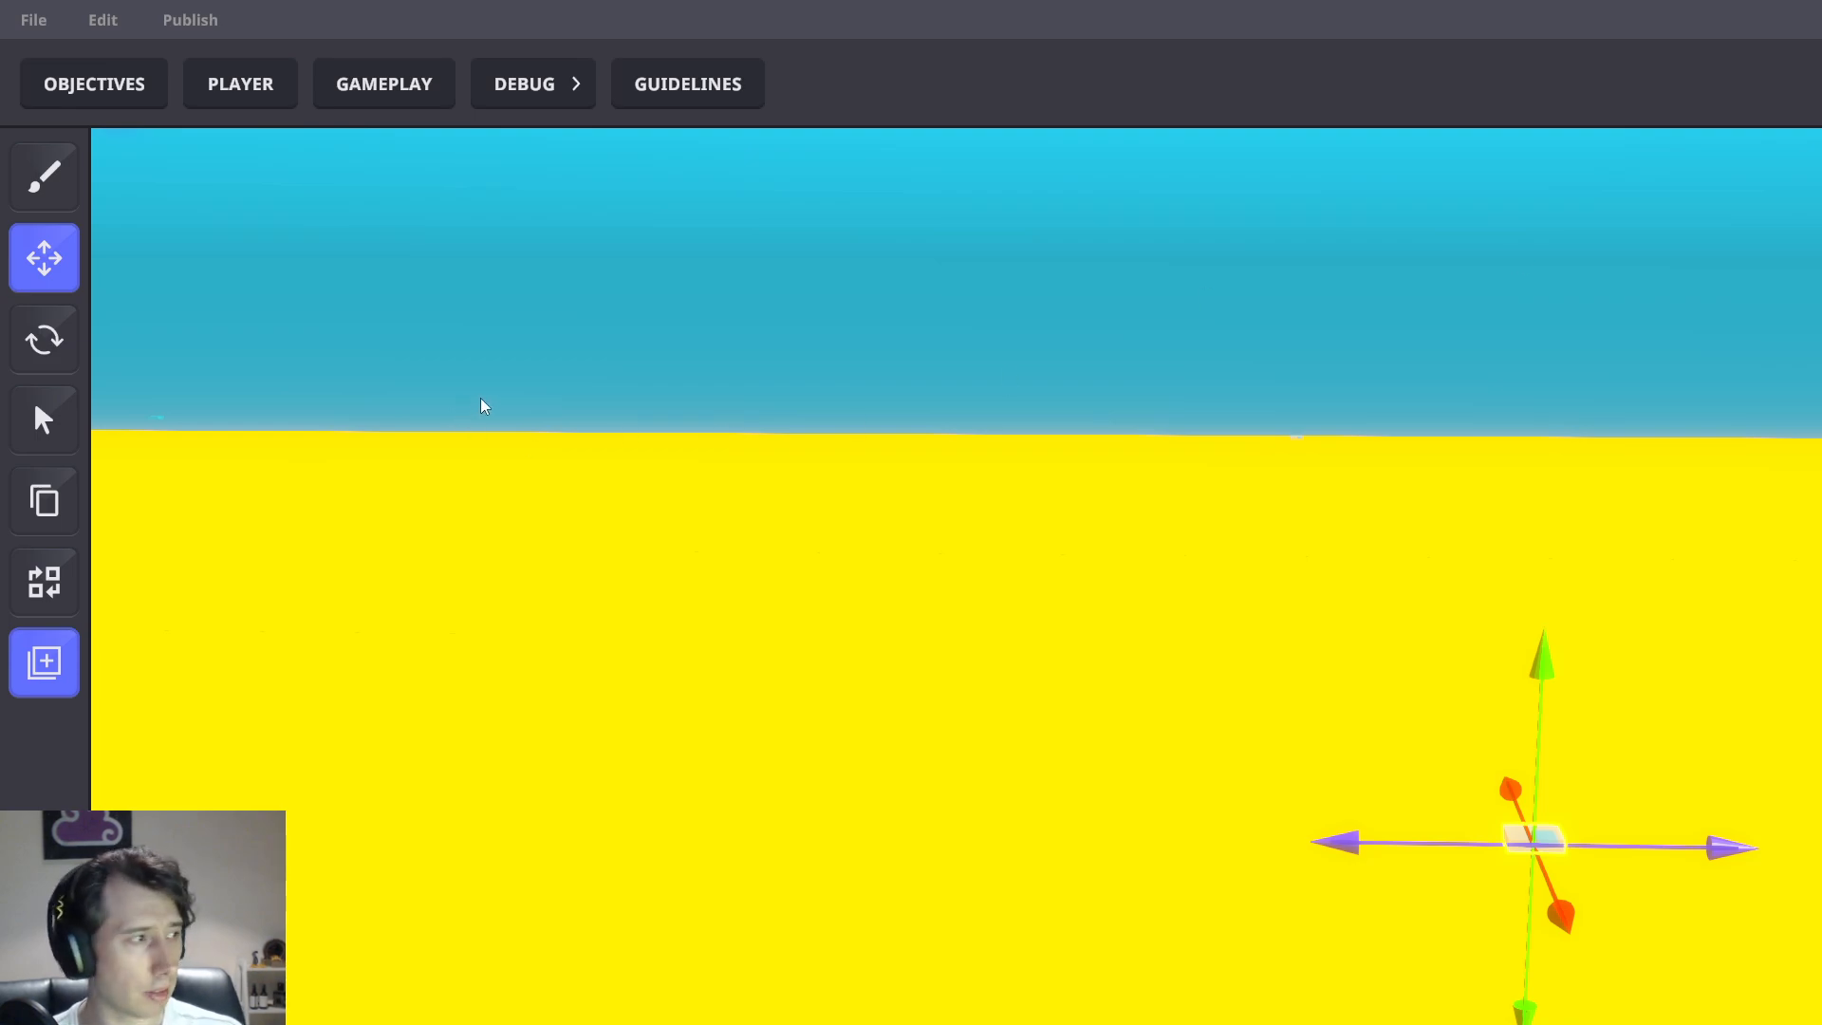
pyautogui.click(43, 663)
pyautogui.click(885, 599)
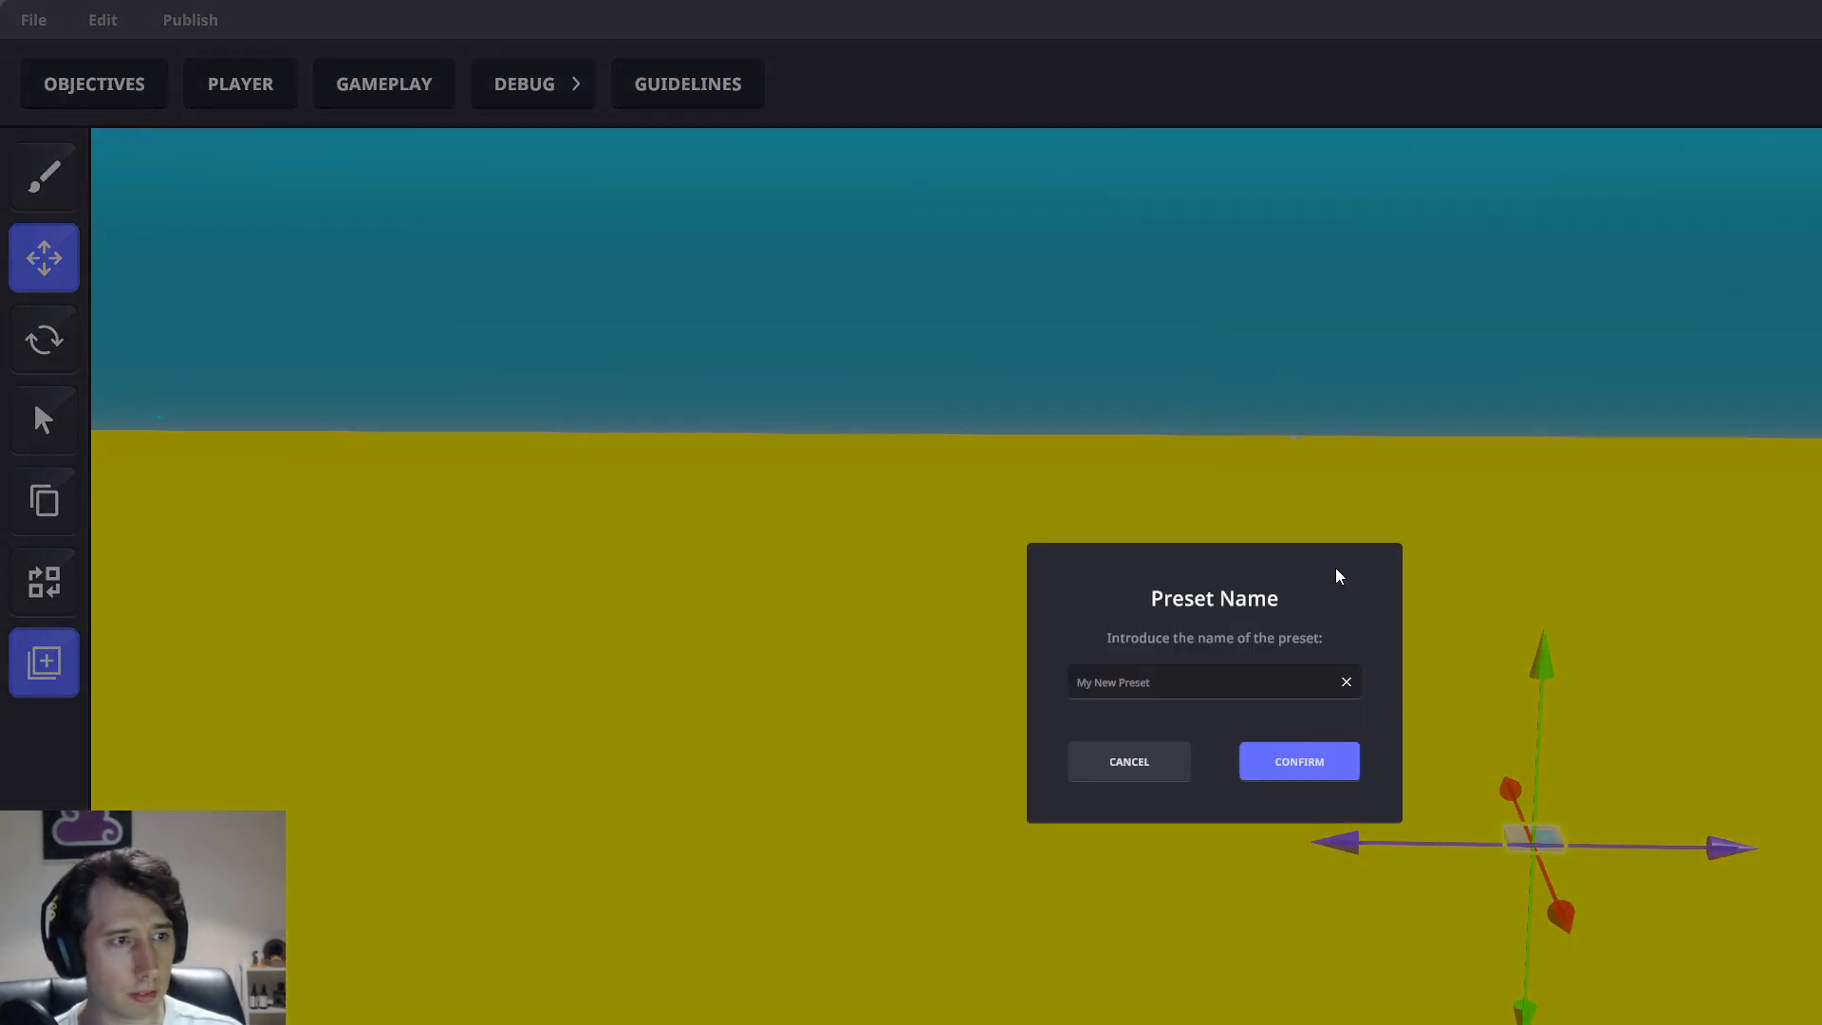
pyautogui.write('Timed Battle Event')
pyautogui.click(1319, 811)
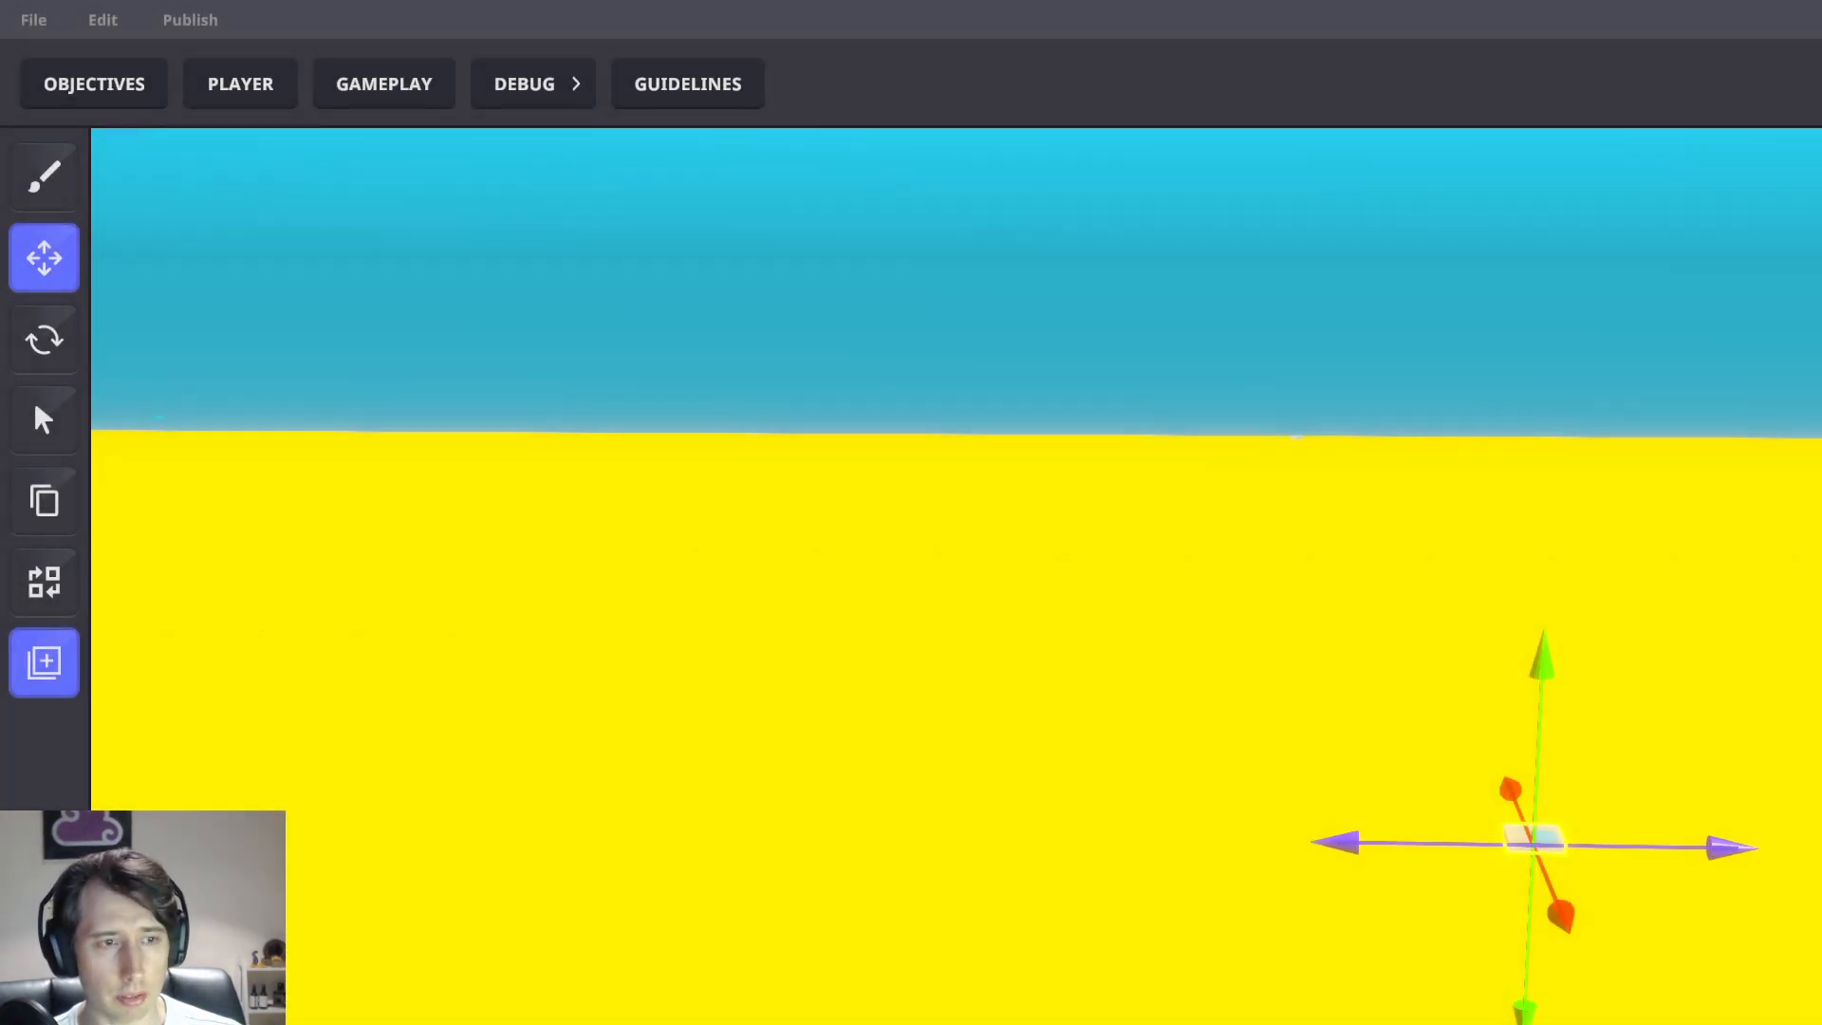
# Lower the selected logic block vertically until it sits beneath the yellow arena floor
pyautogui.press('d')
pyautogui.press('a')
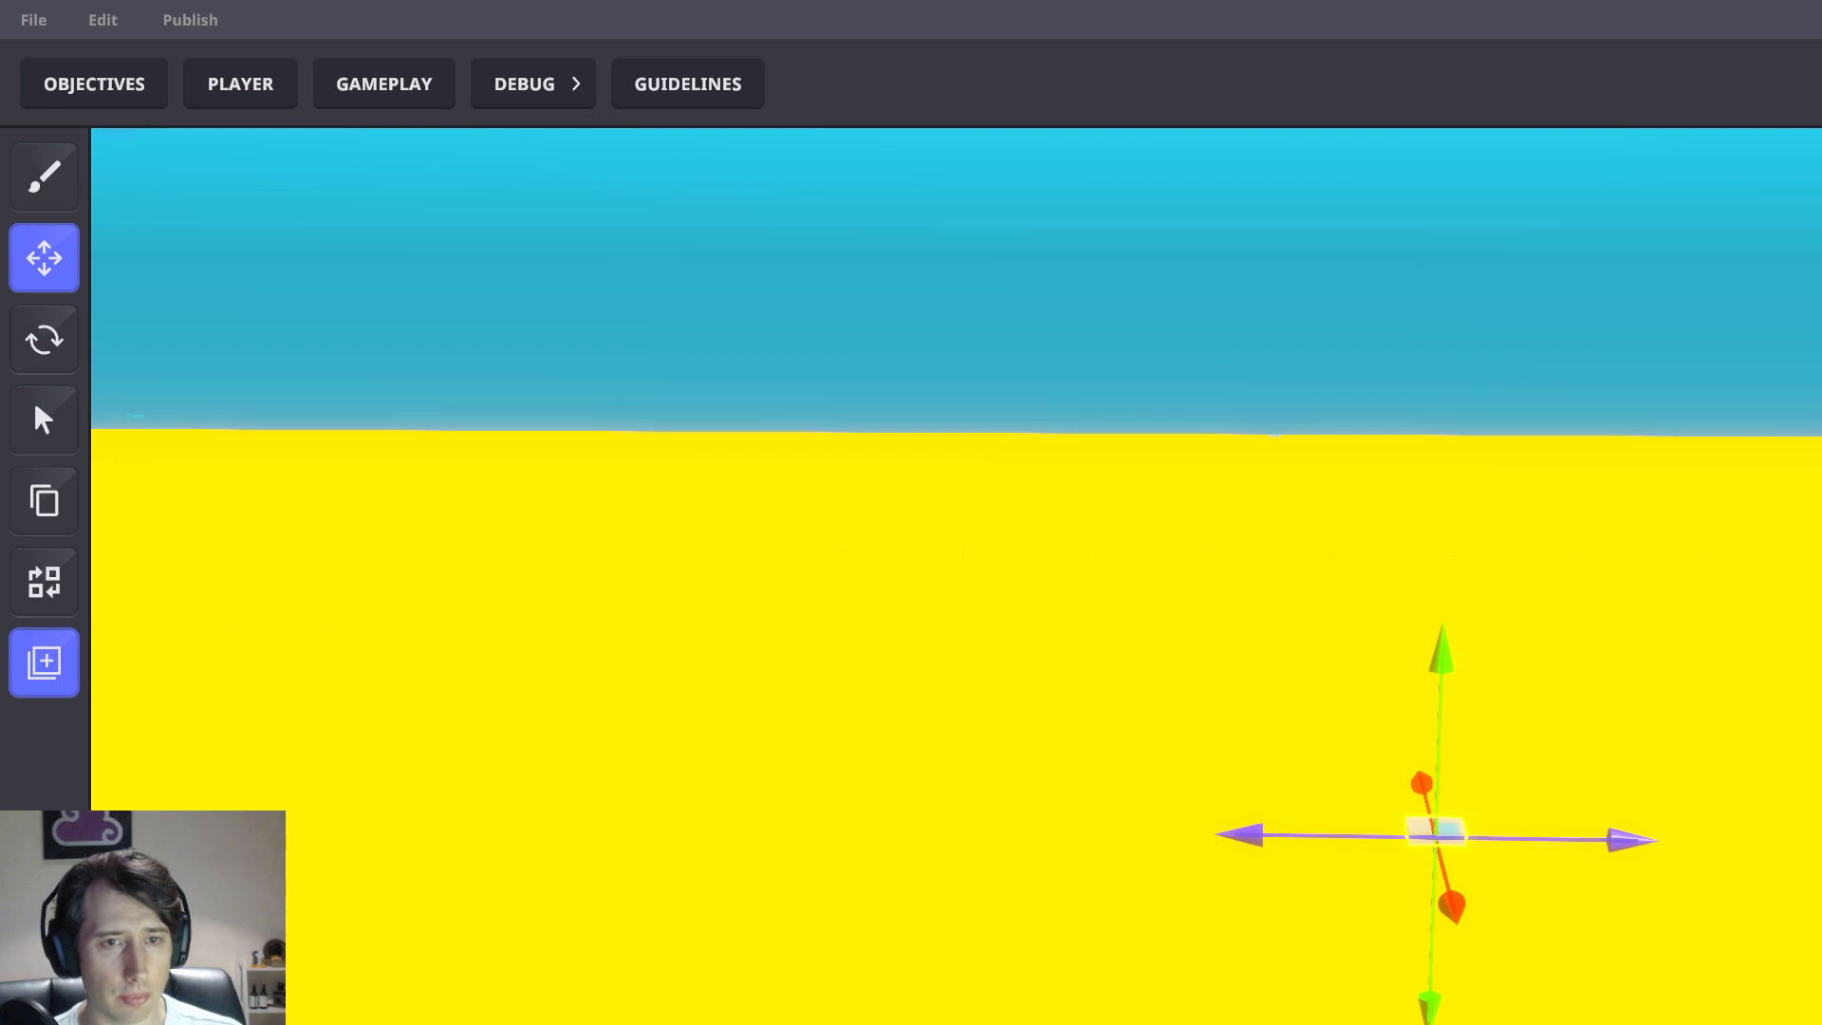
pyautogui.press('s')
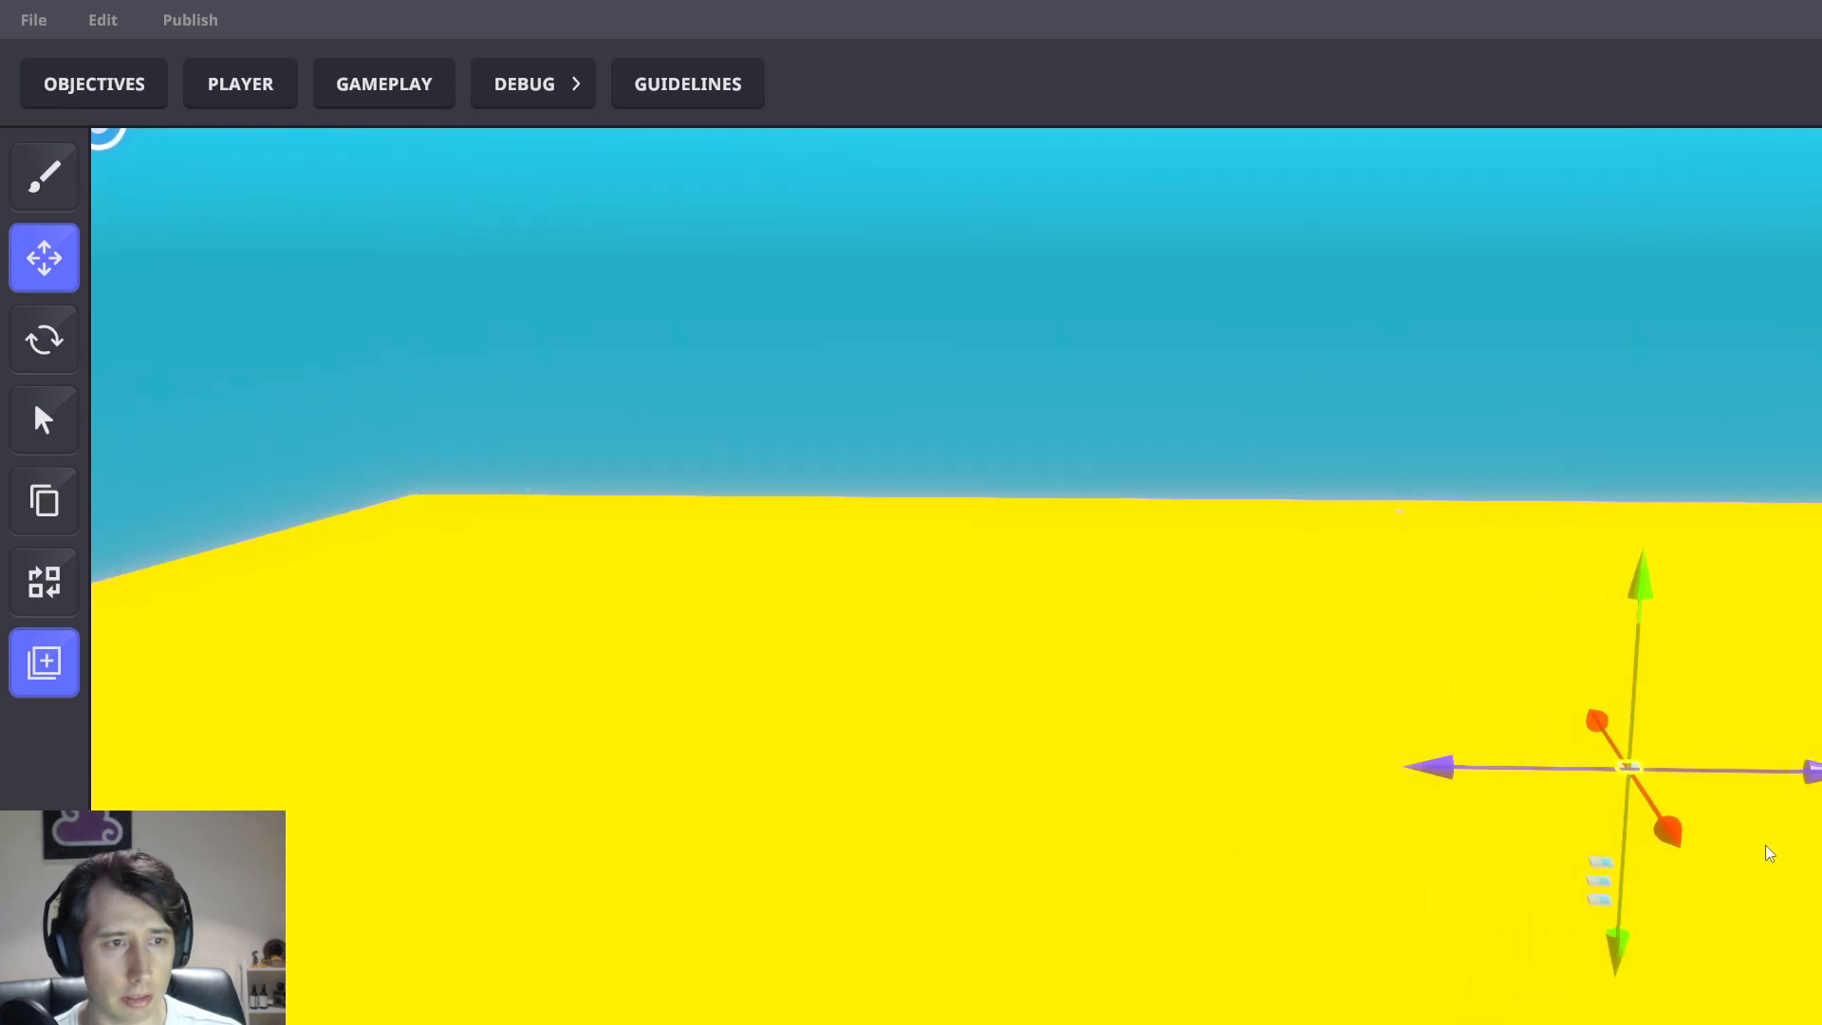
pyautogui.moveTo(1765, 852); pyautogui.dragTo(1757, 783, button='right')
pyautogui.moveTo(1658, 885); pyautogui.dragTo(1663, 1024)
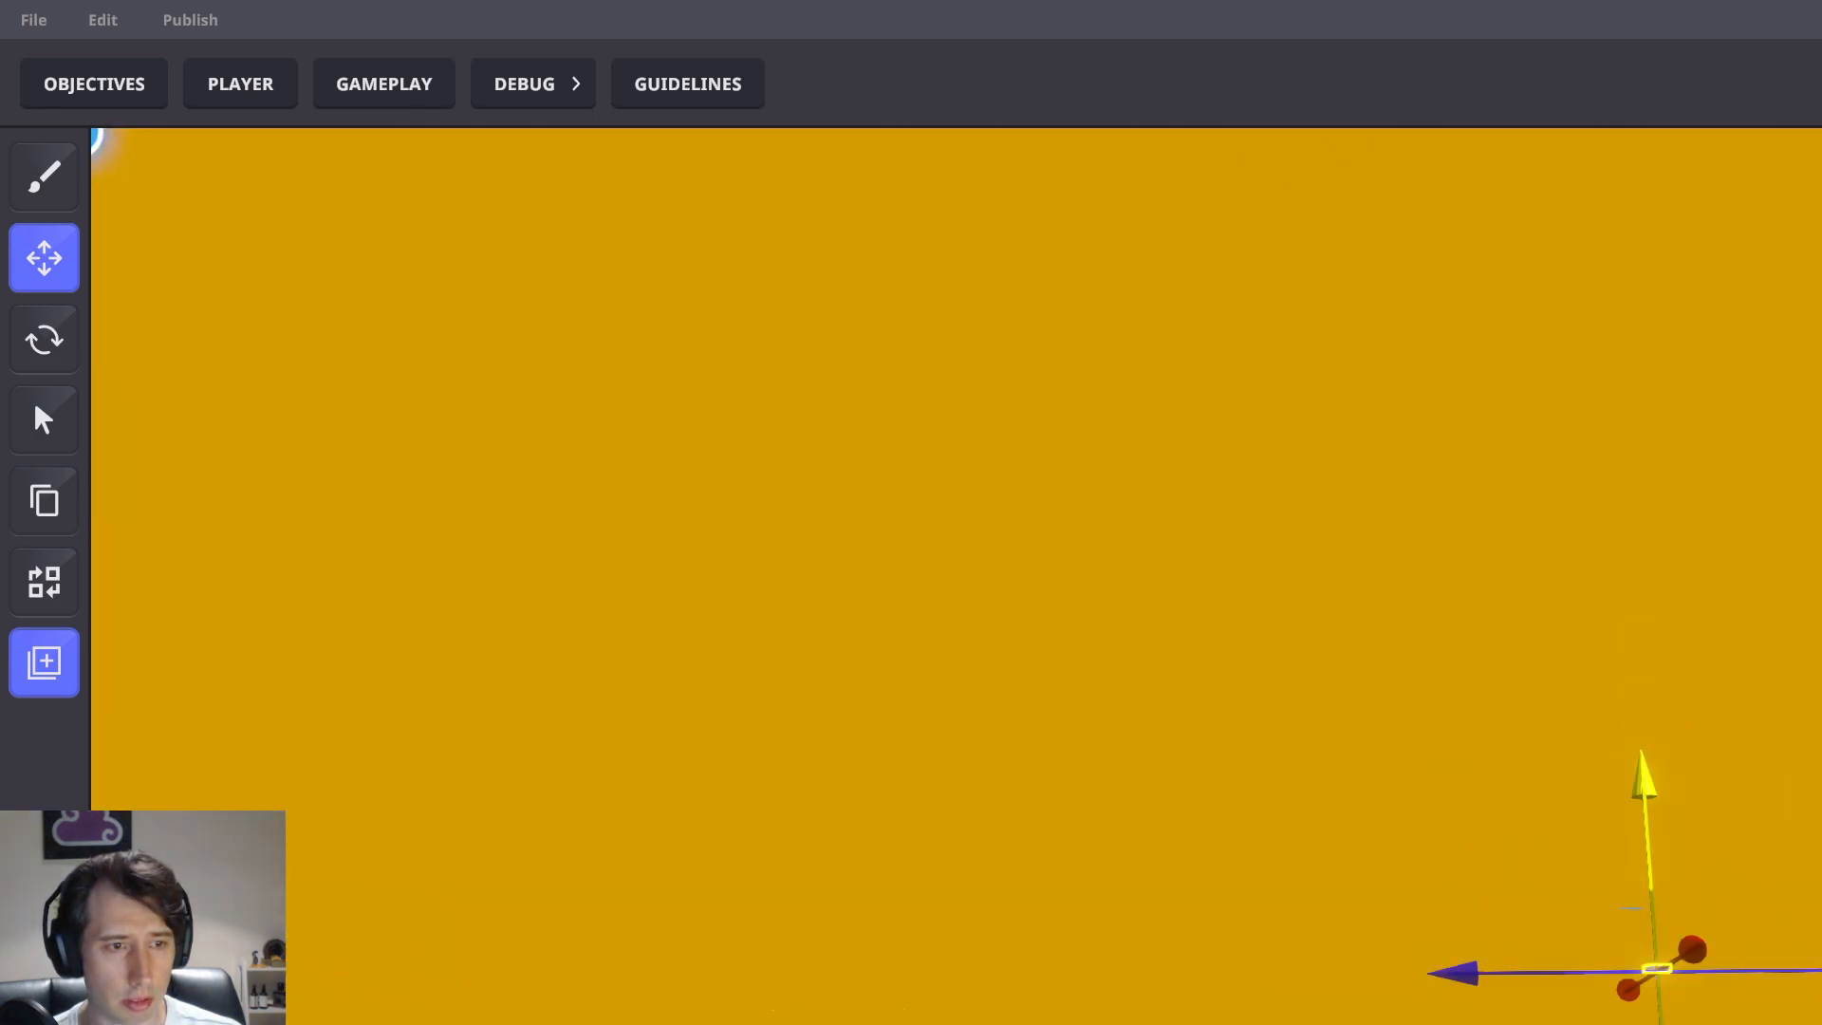
pyautogui.moveTo(1663, 1006); pyautogui.dragTo(1722, 954, button='right')
pyautogui.moveTo(1642, 790); pyautogui.dragTo(1654, 931)
pyautogui.moveTo(1712, 973); pyautogui.dragTo(1663, 835, button='right')
pyautogui.press('q')
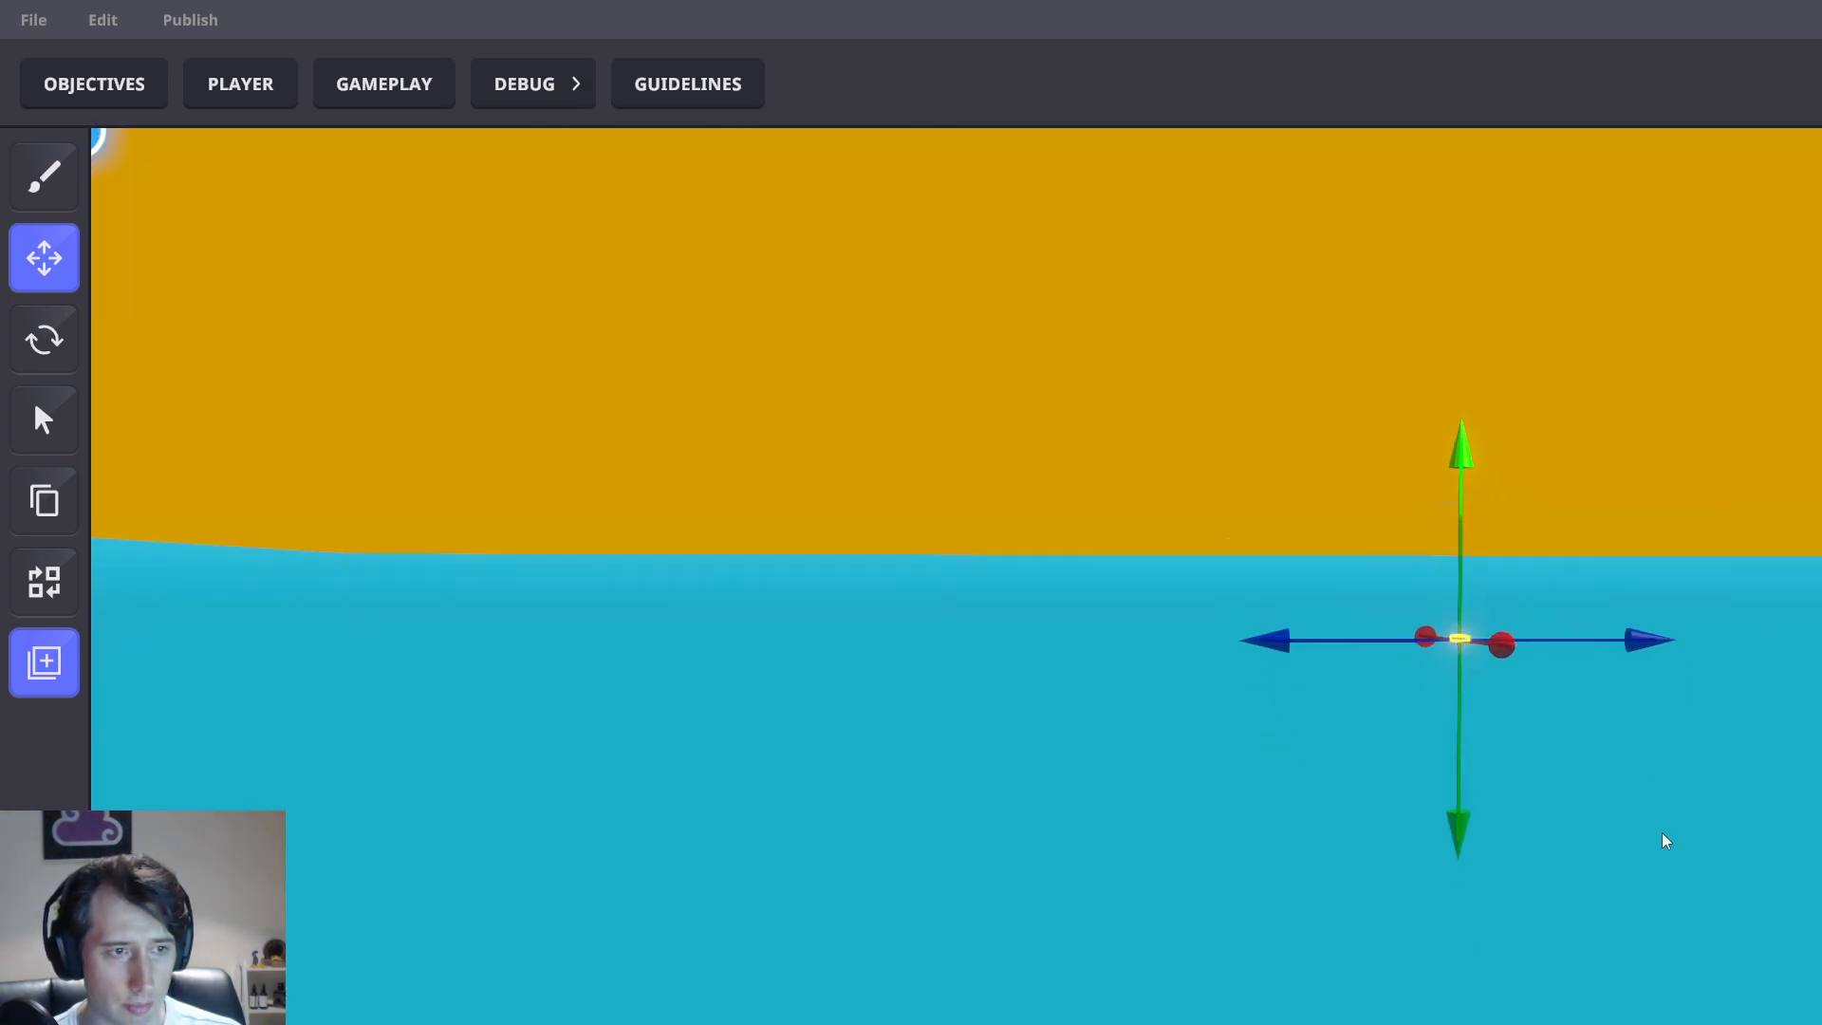
pyautogui.moveTo(1566, 568); pyautogui.dragTo(1553, 565)
pyautogui.press('w')
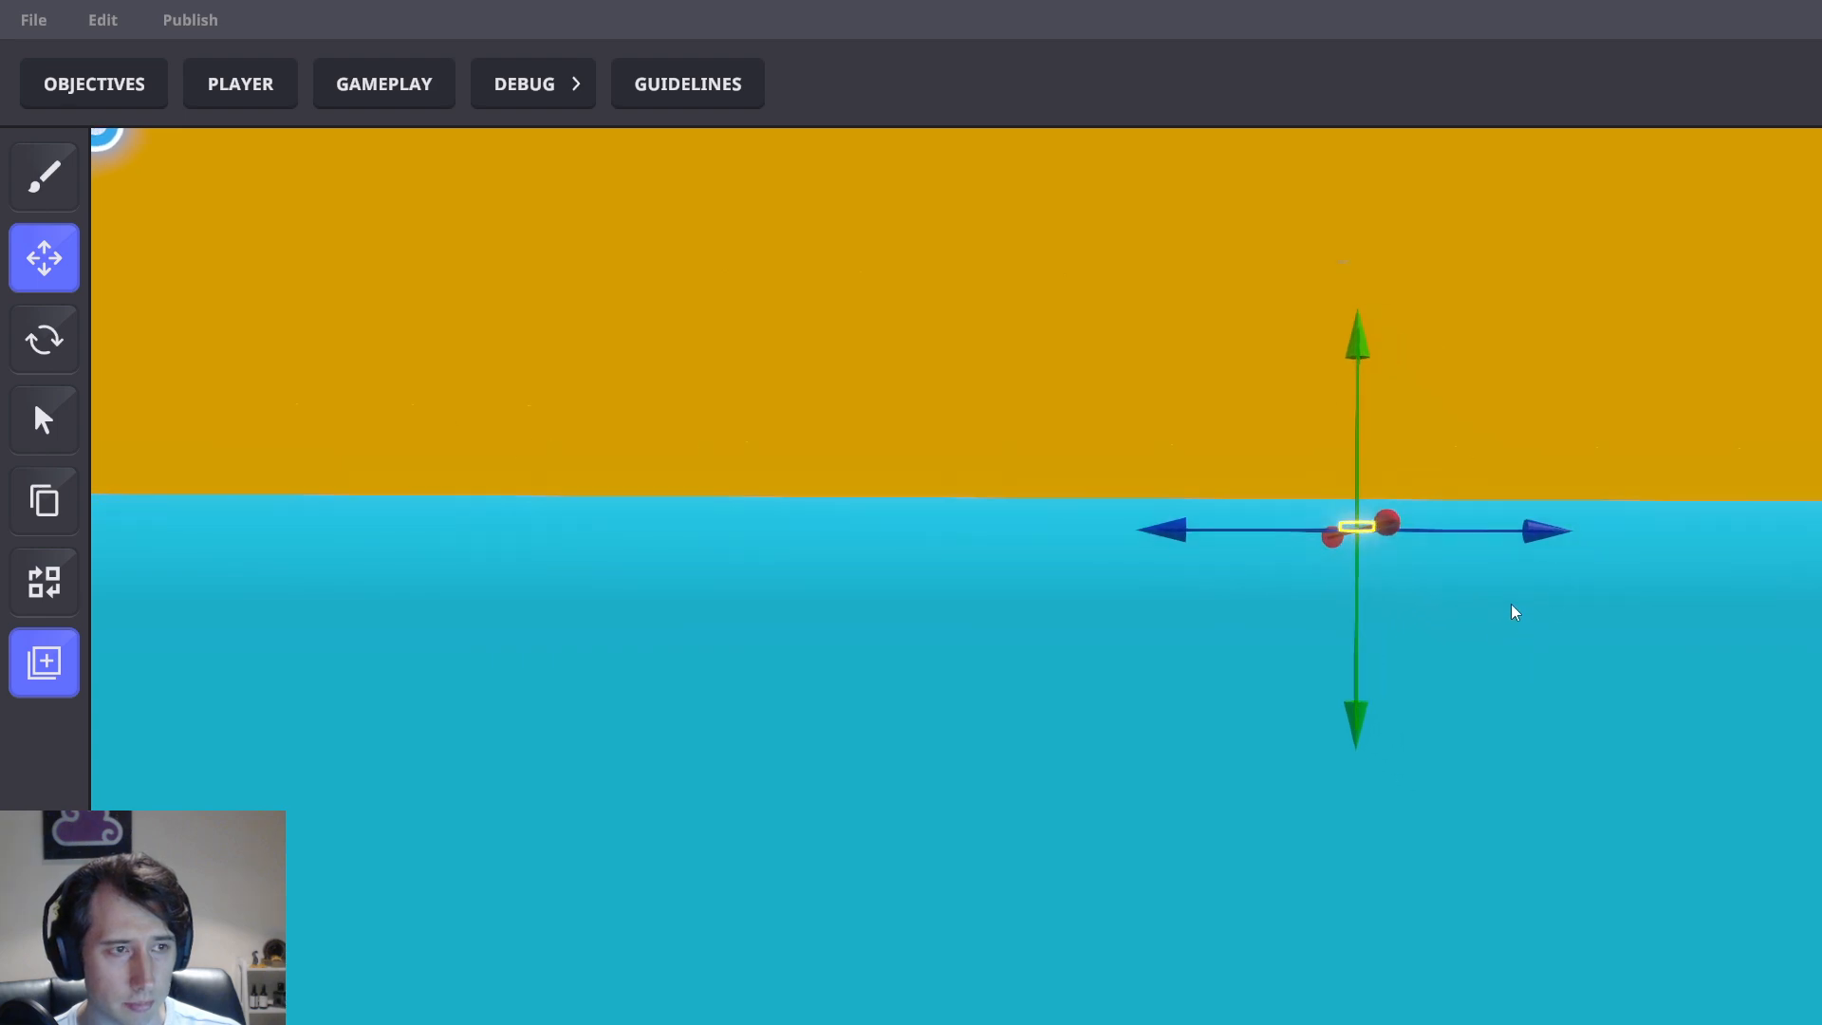
# Search the synchronized components for "heal" and add the matching component to the logic block beneath the floor
pyautogui.moveTo(1355, 628); pyautogui.dragTo(1381, 671, button='right')
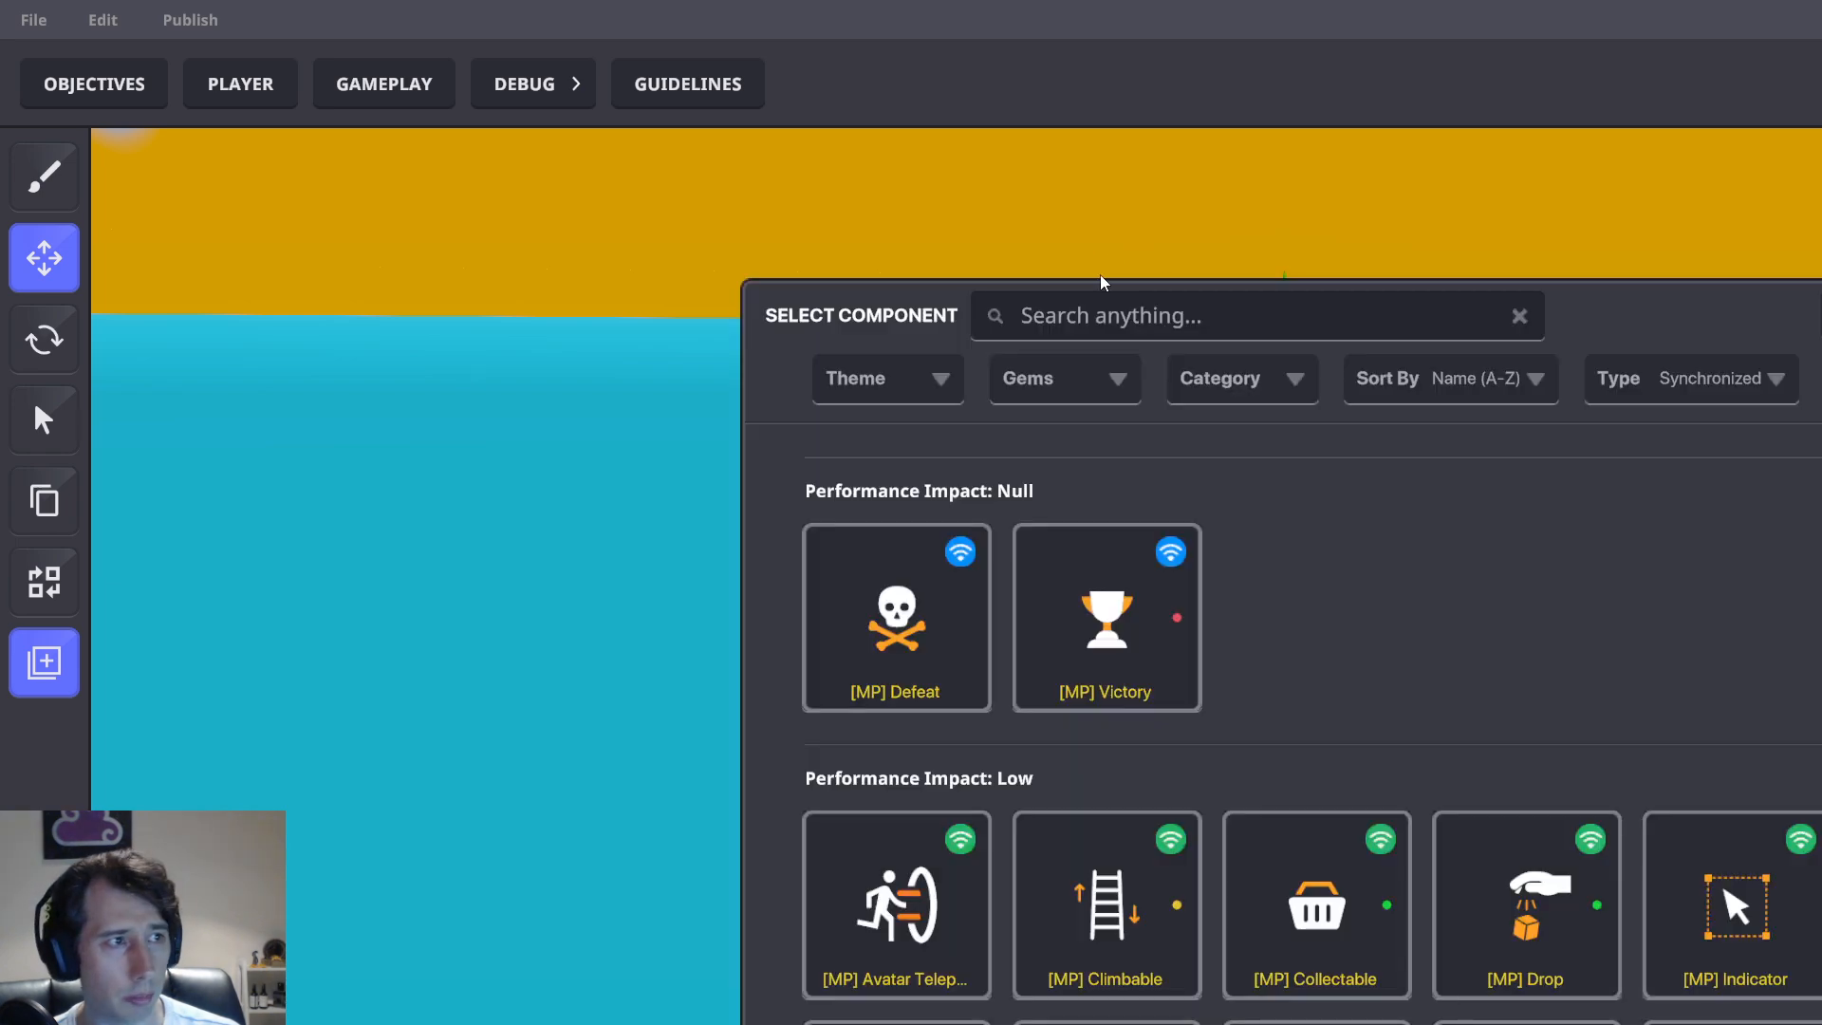
pyautogui.click(1120, 315)
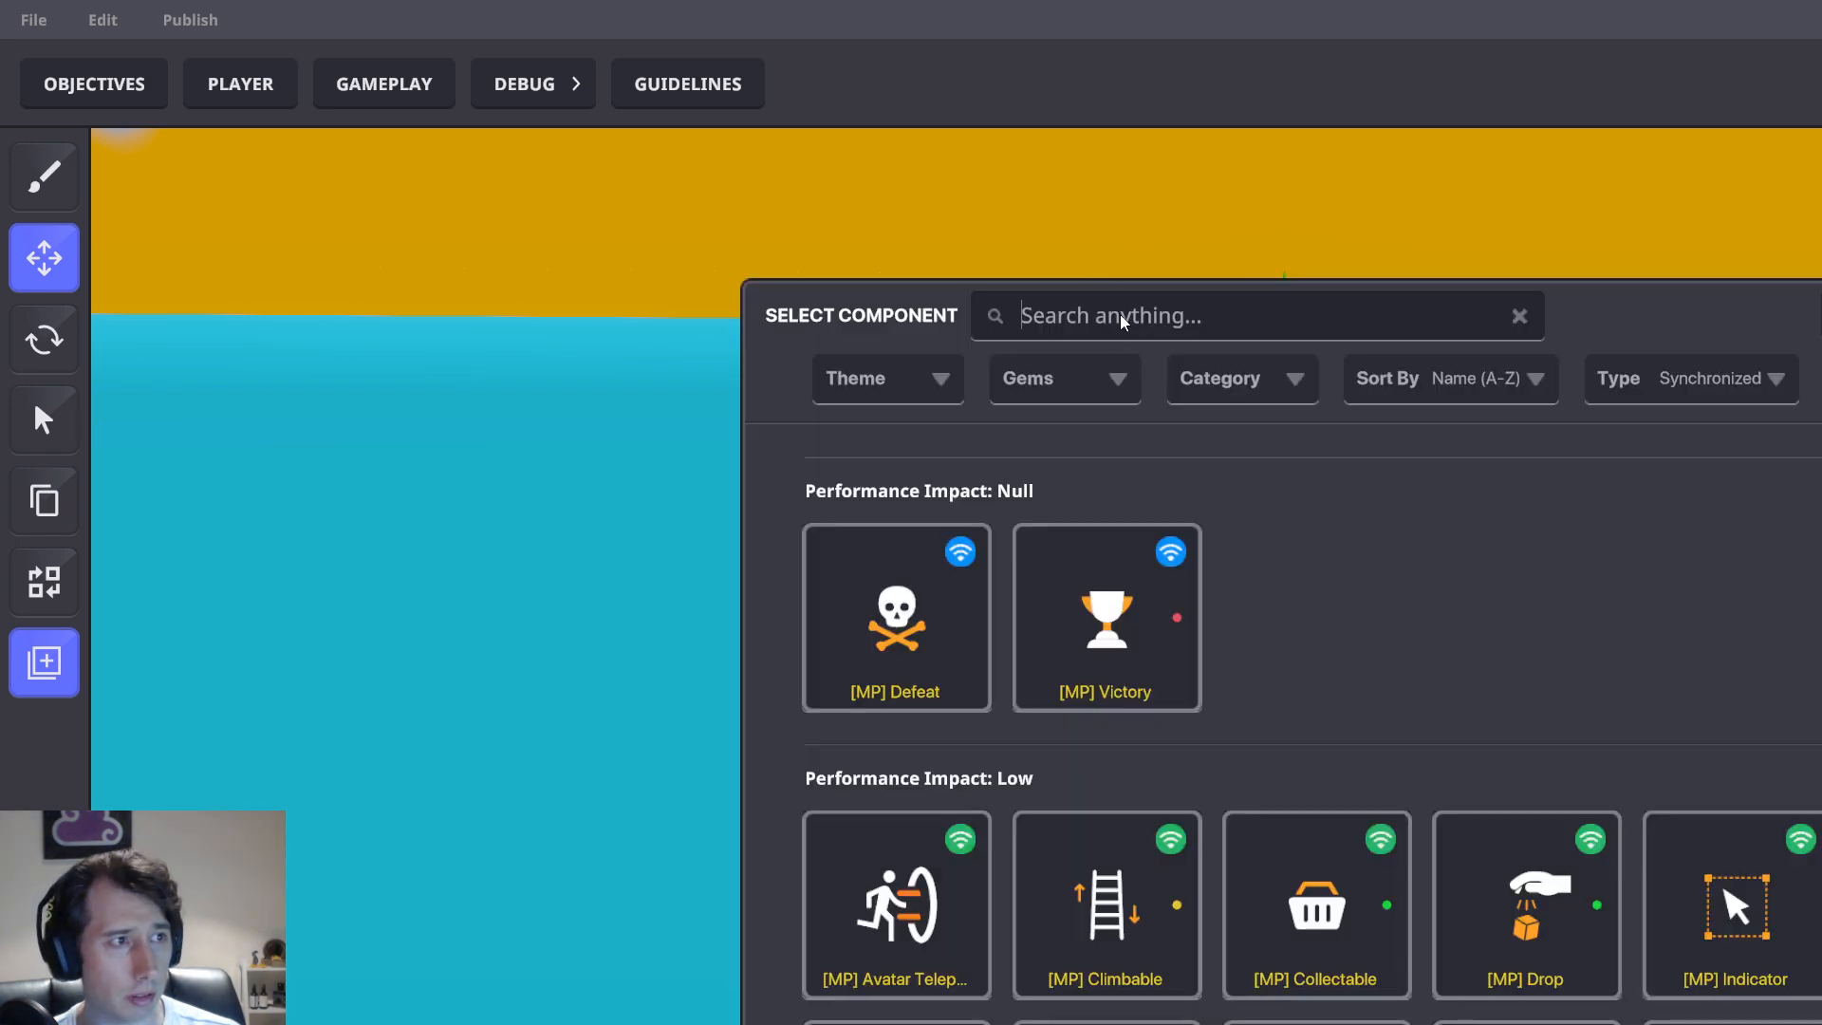
pyautogui.write('heal')
pyautogui.click(978, 646)
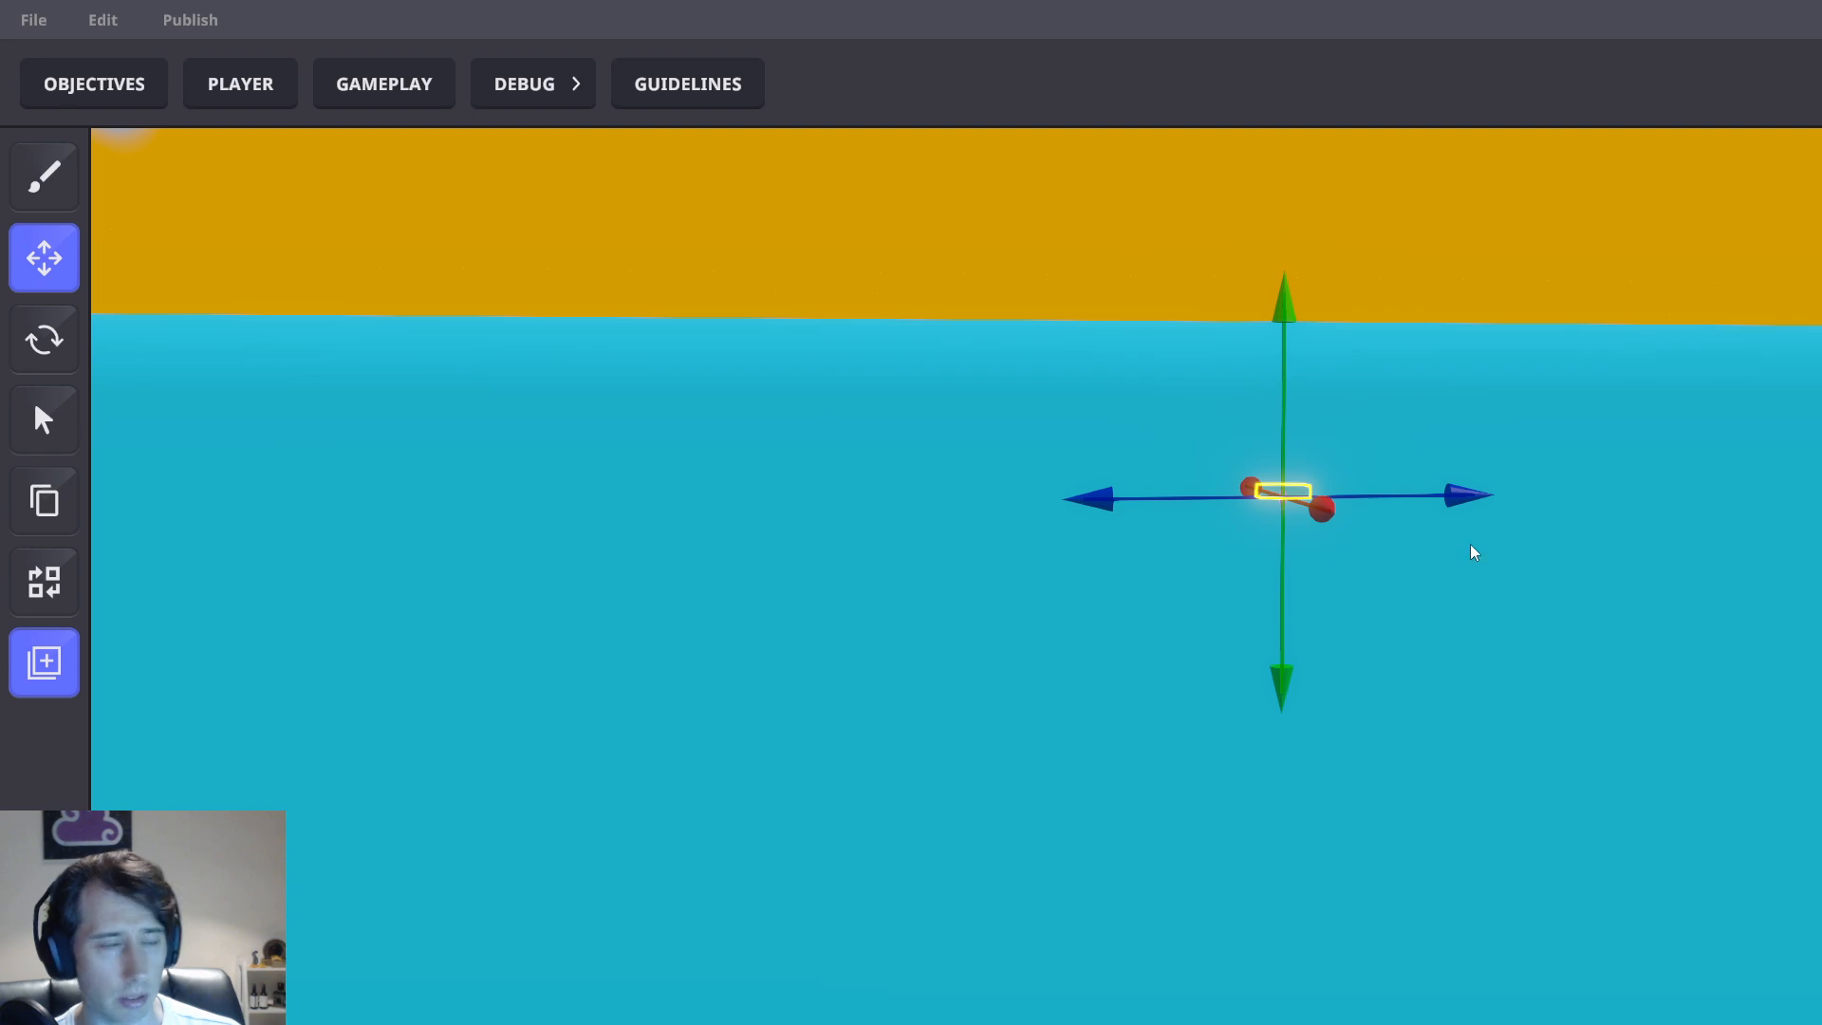
# Save the block with its added component as the Timed Battle Event preset
pyautogui.click(44, 662)
pyautogui.write('Timed Battle Event')
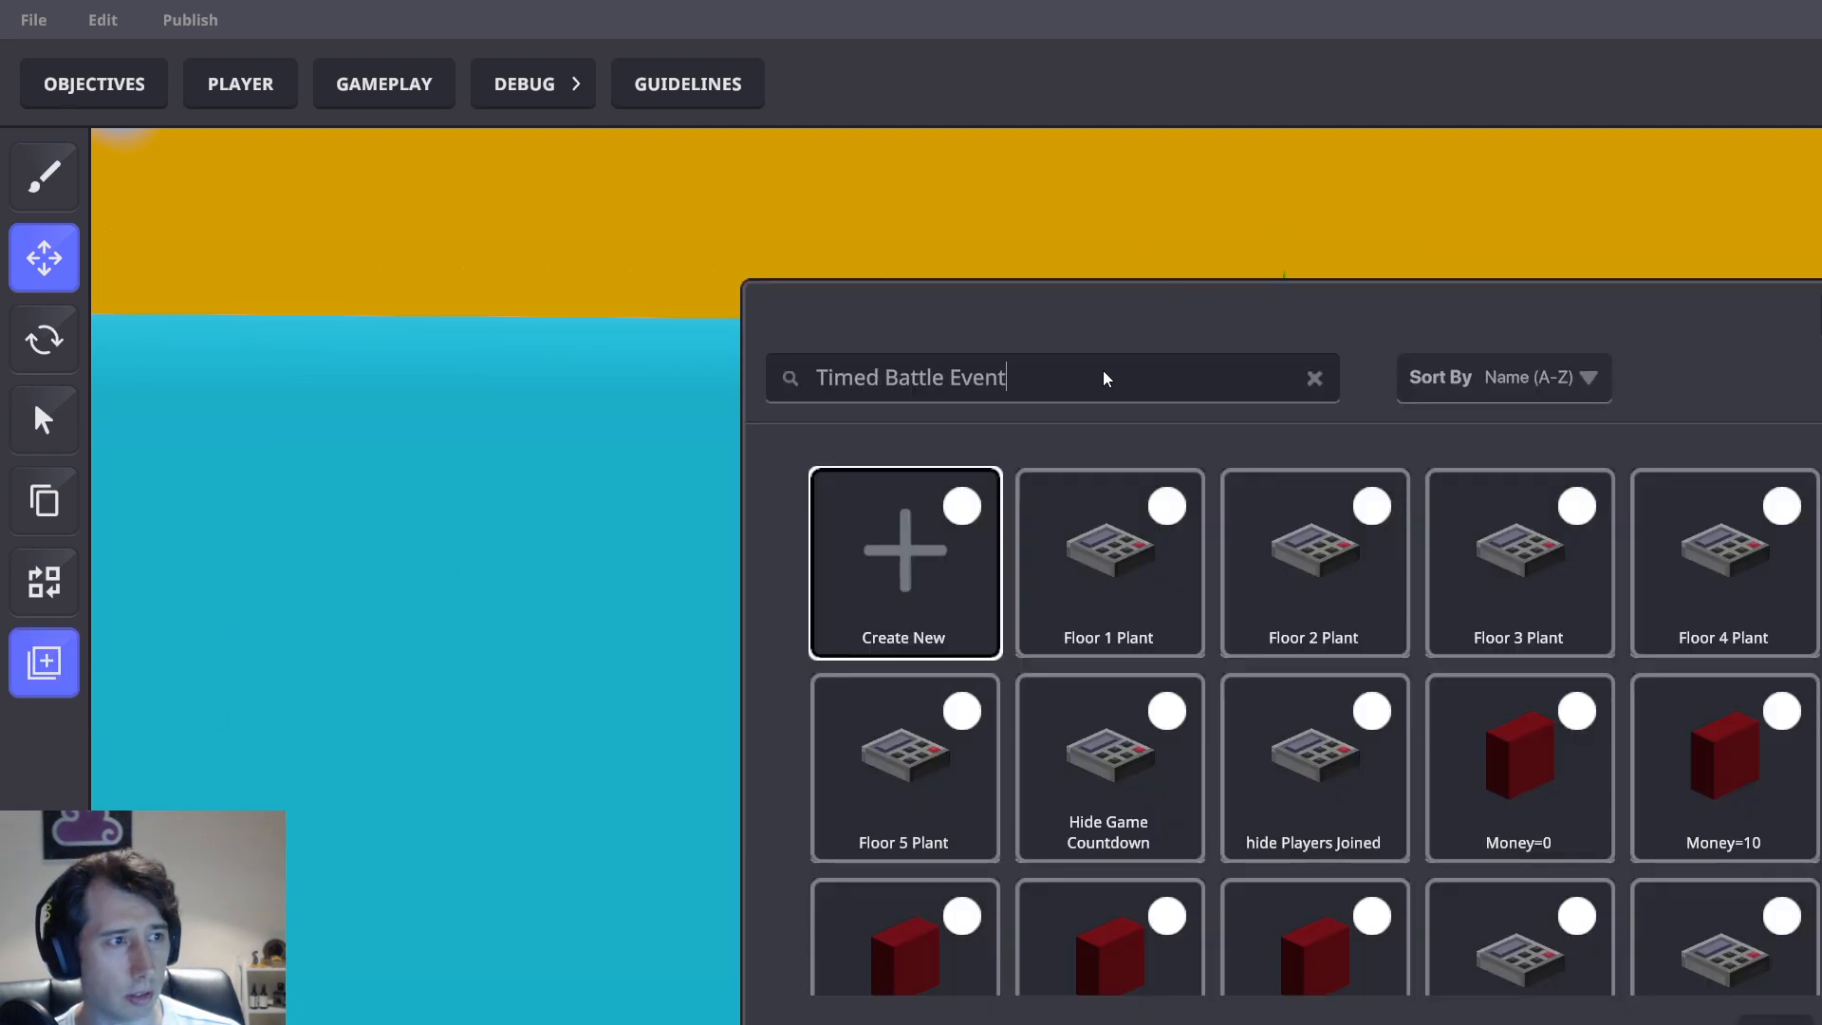
pyautogui.click(1325, 614)
pyautogui.click(1351, 822)
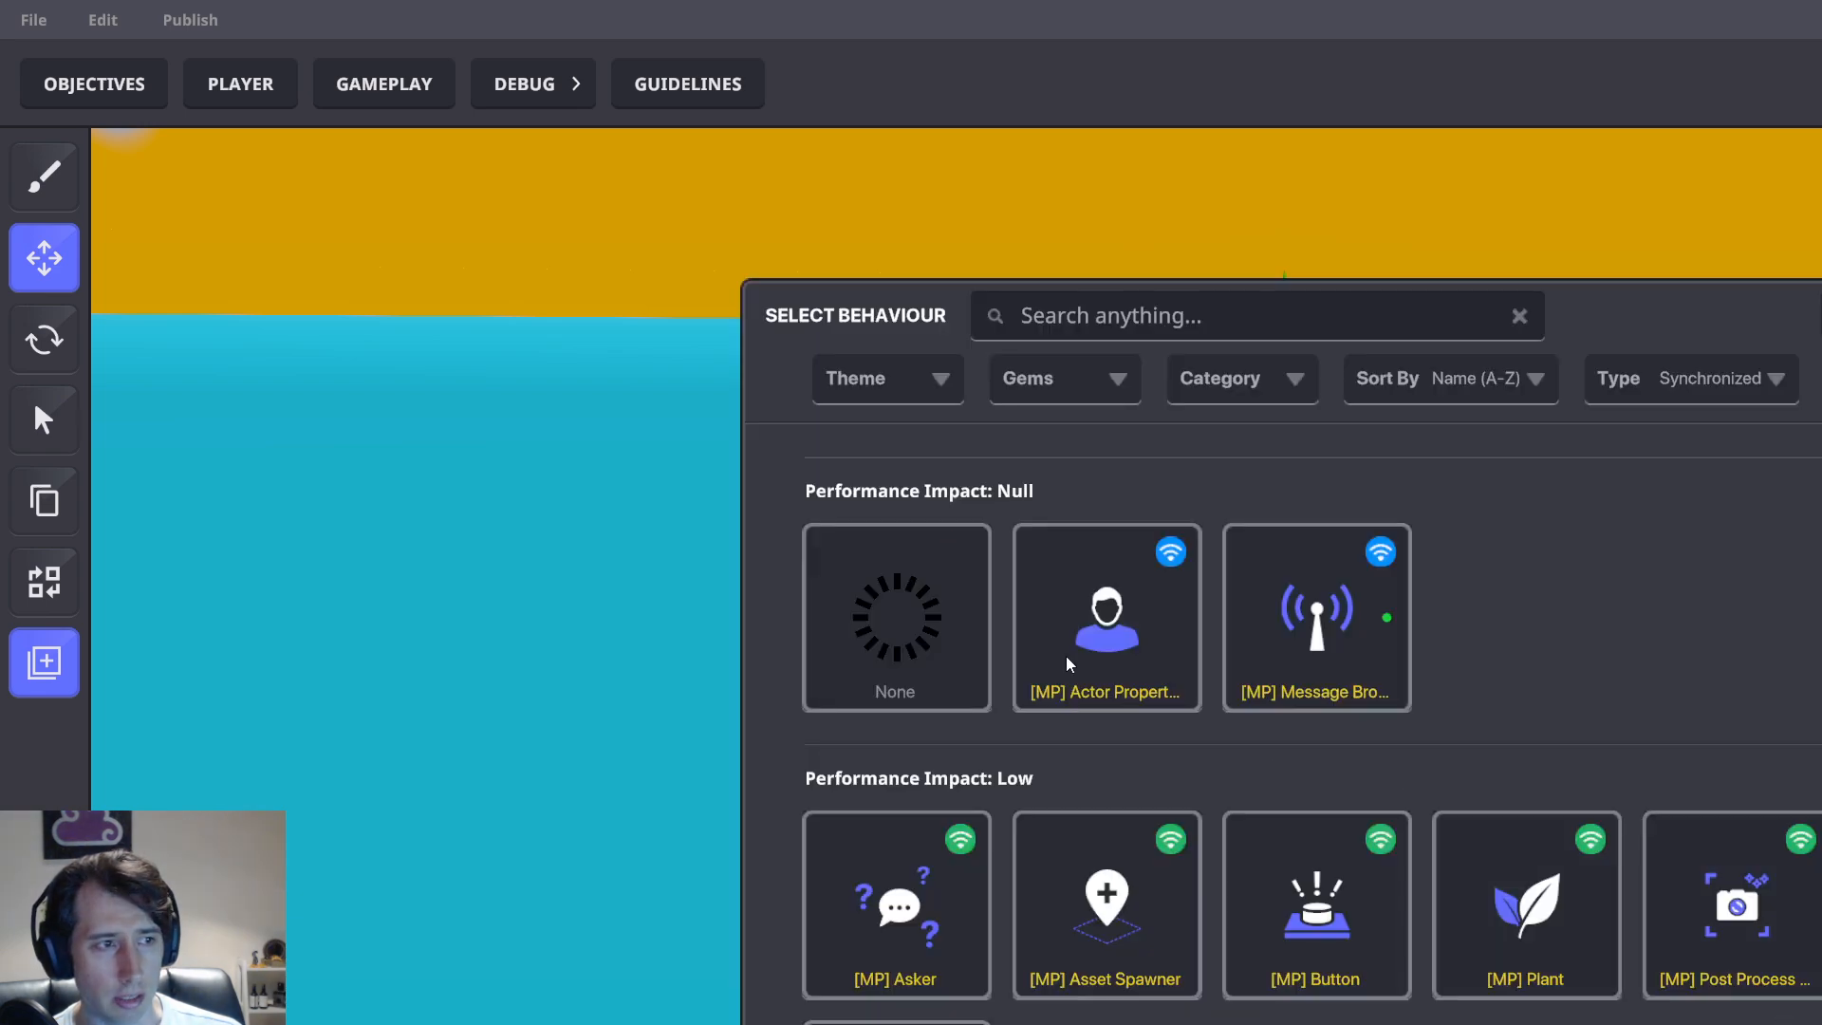
# Change the block's behaviour to the multiplayer Asset Spawner and assign the Timed Battle Event preset as its spawned asset
pyautogui.click(897, 631)
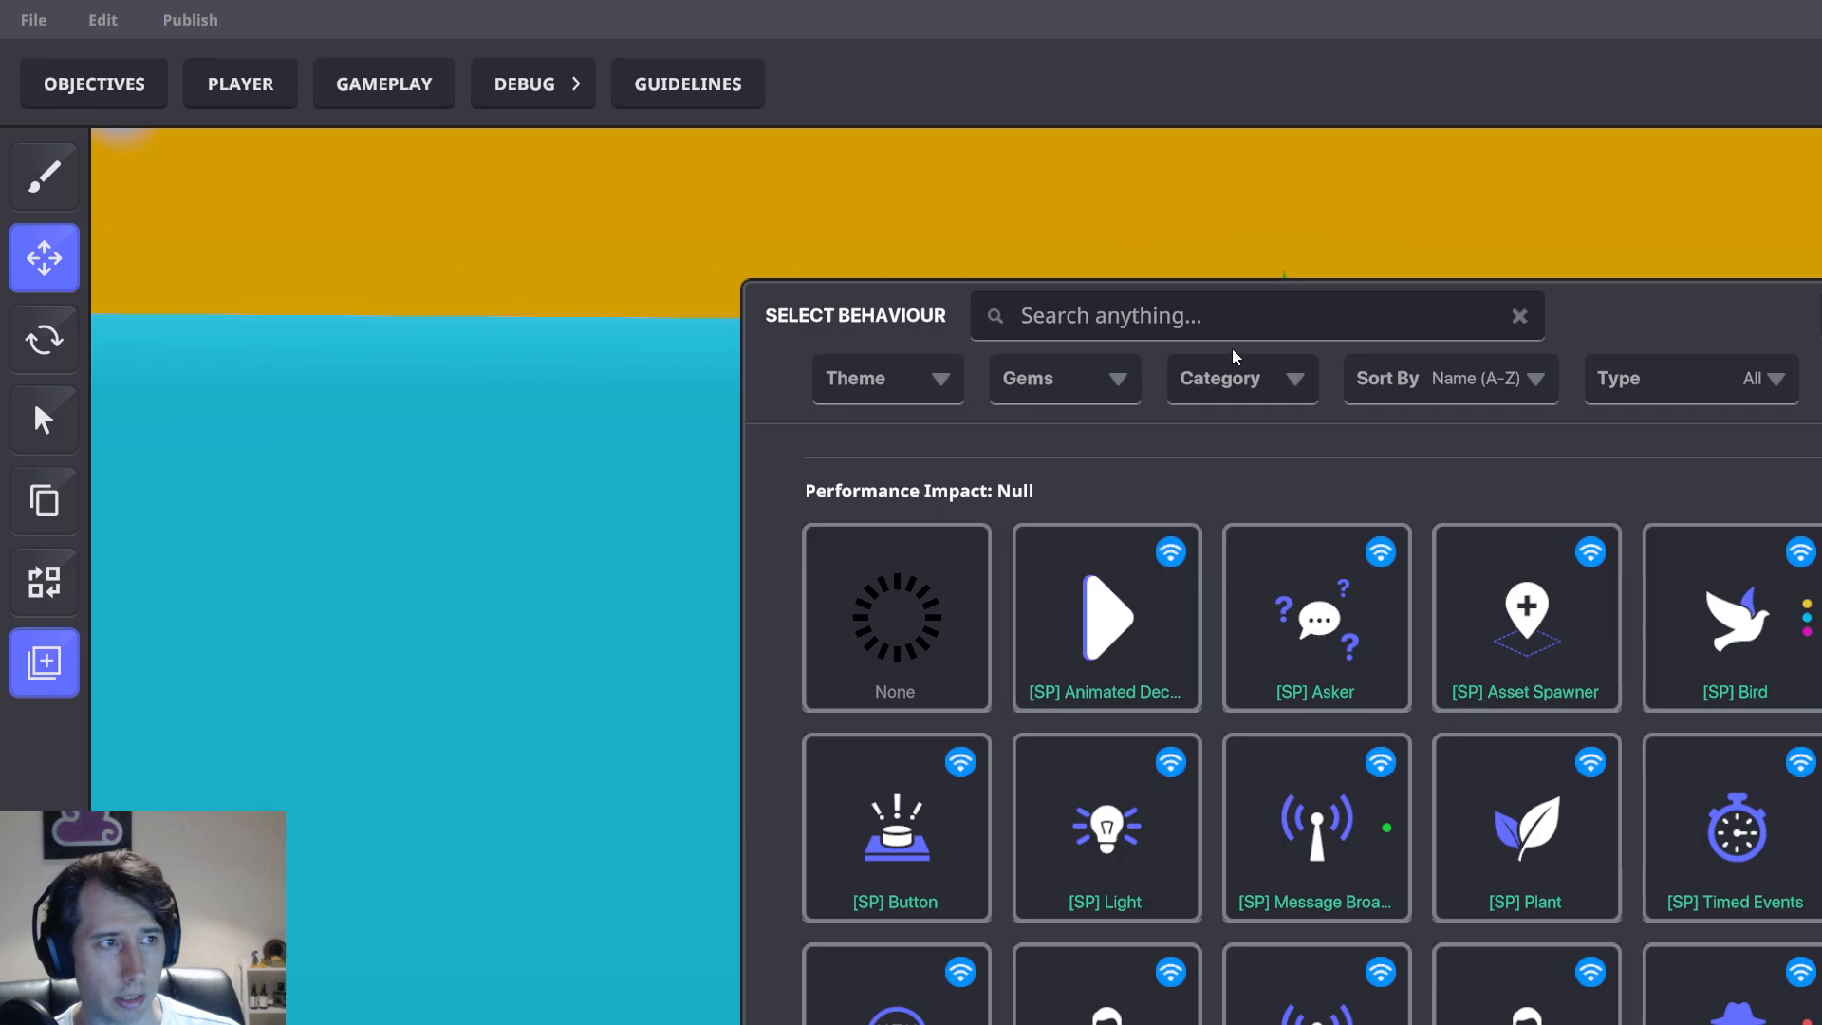
pyautogui.click(1097, 314)
pyautogui.write('ass')
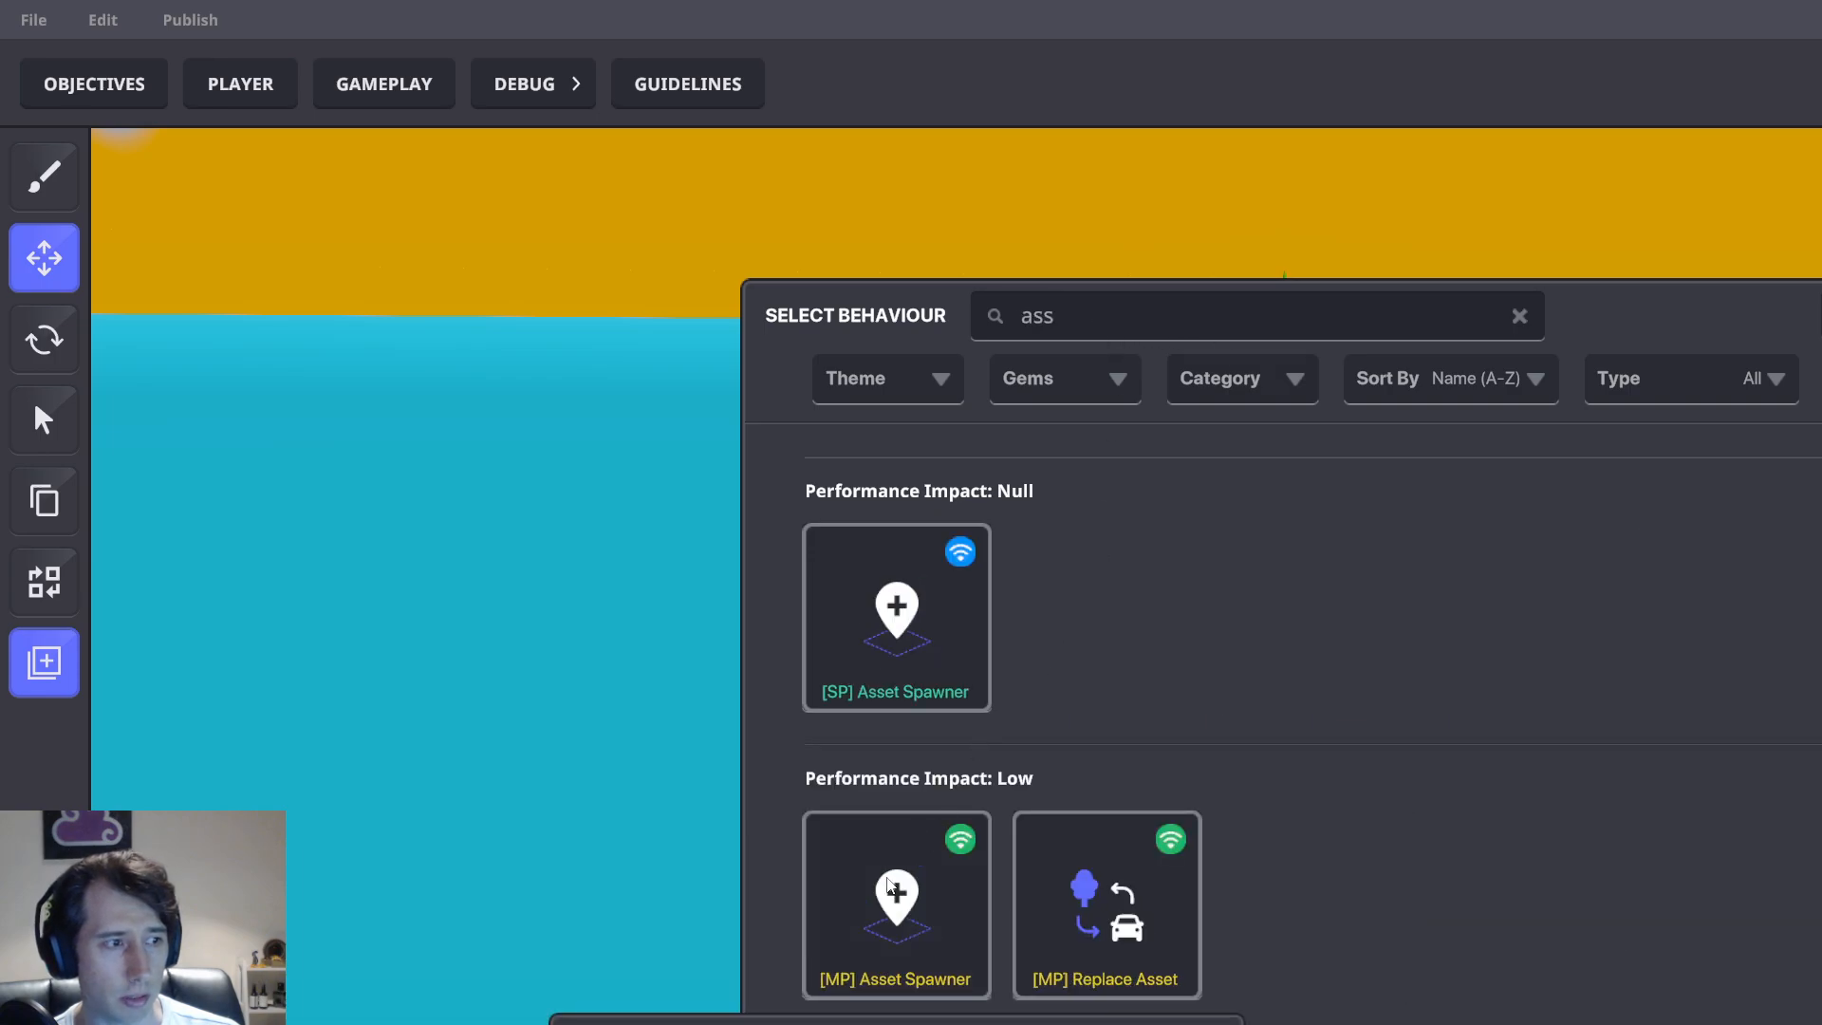
pyautogui.click(890, 886)
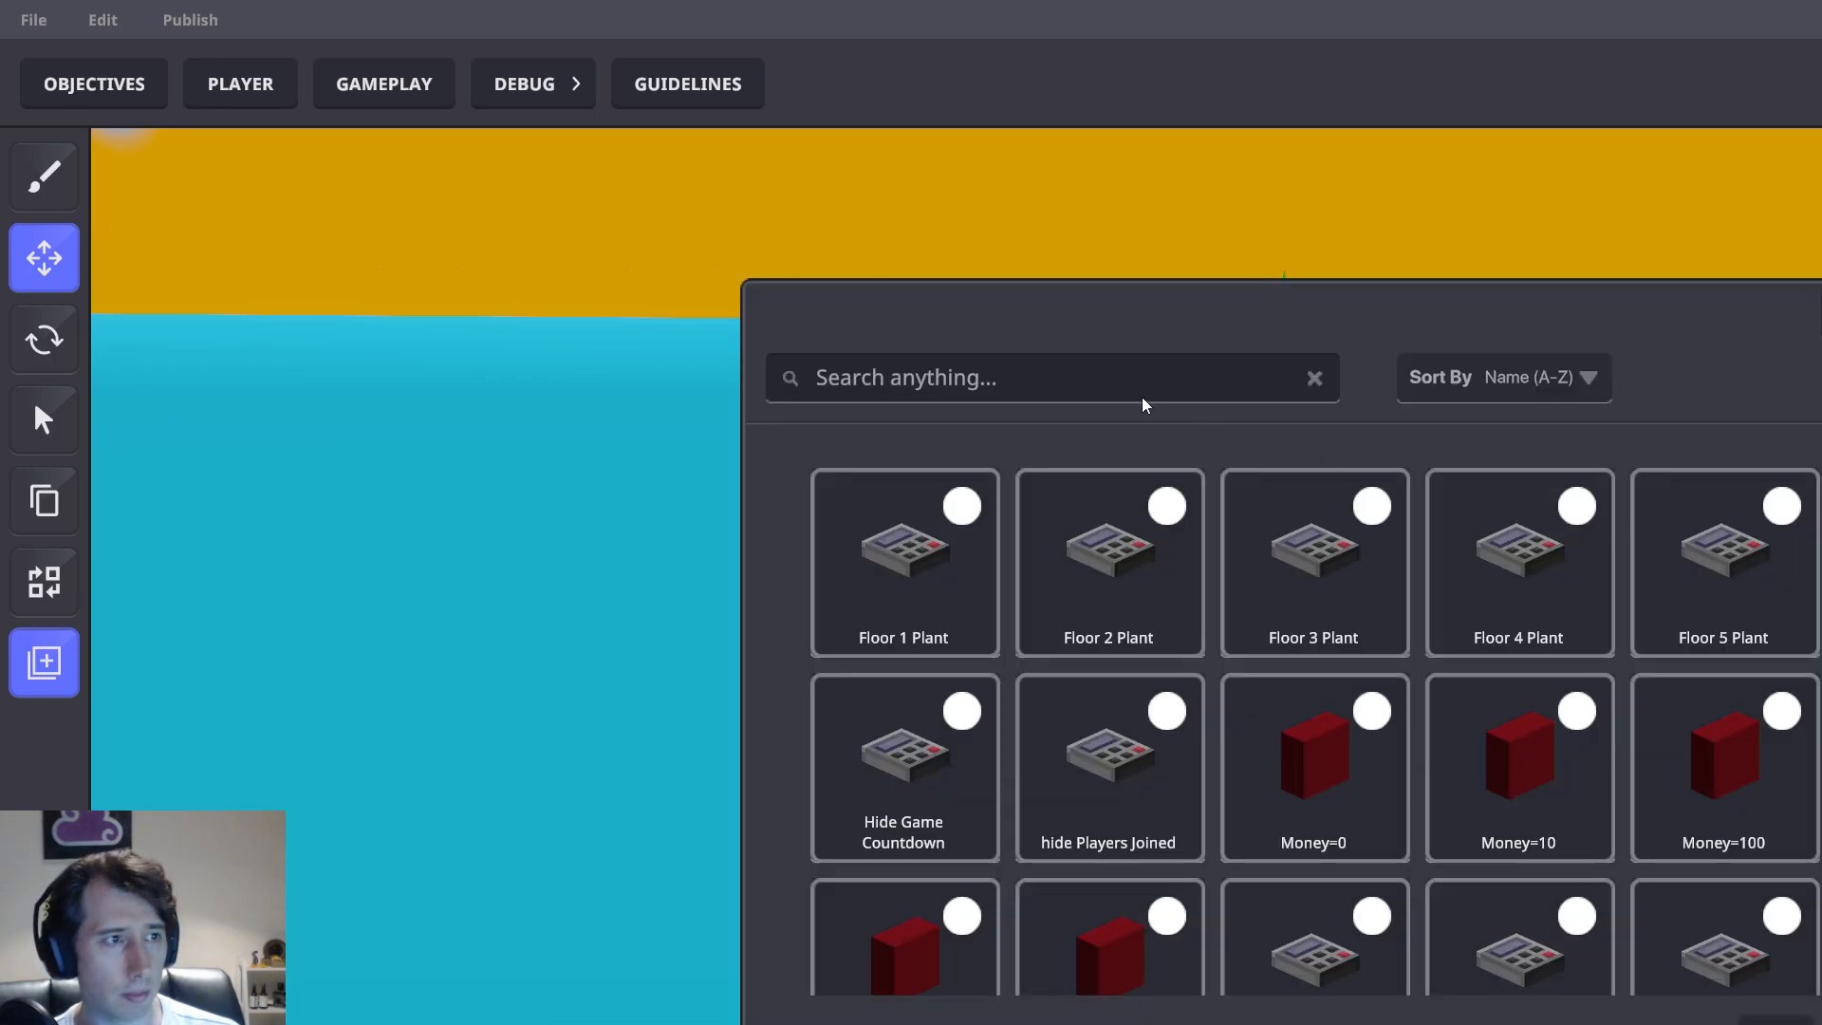
pyautogui.scroll(-3, 1421, 704)
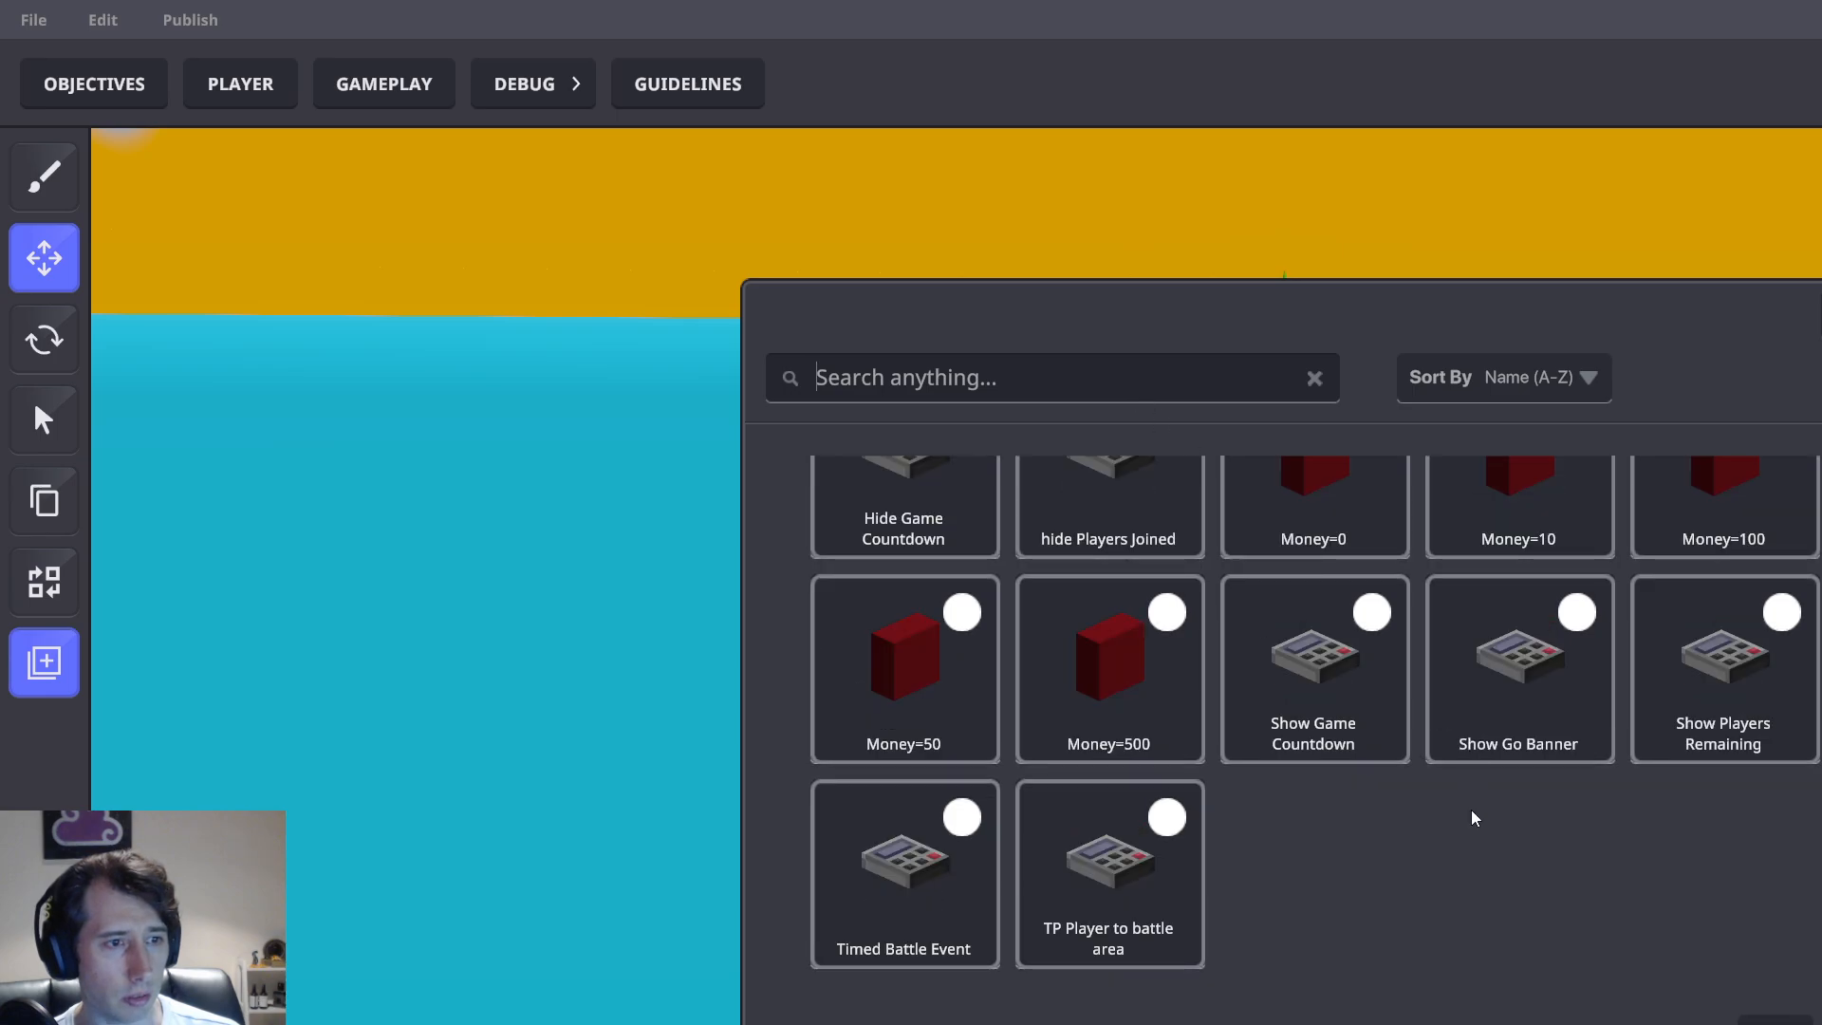
pyautogui.click(874, 873)
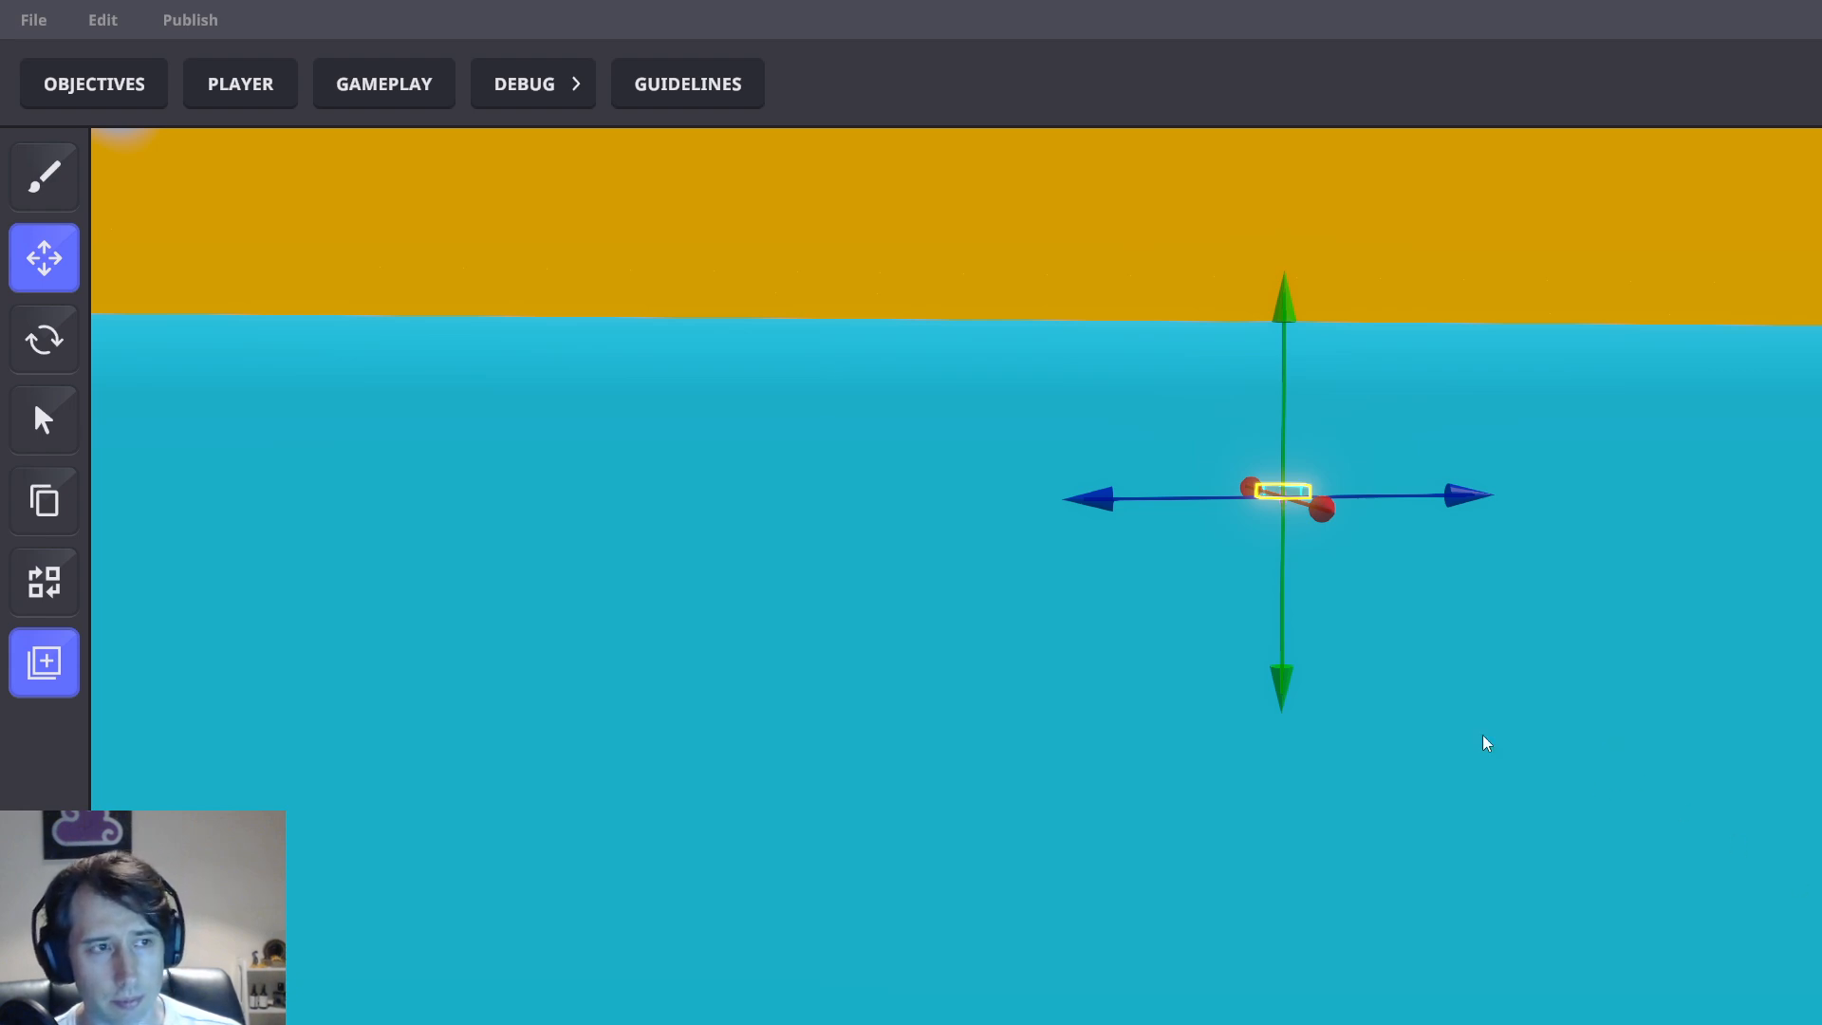
# Select the fifth trophy on the black platform and examine its settings
pyautogui.moveTo(1483, 734); pyautogui.dragTo(1029, 752, button='right')
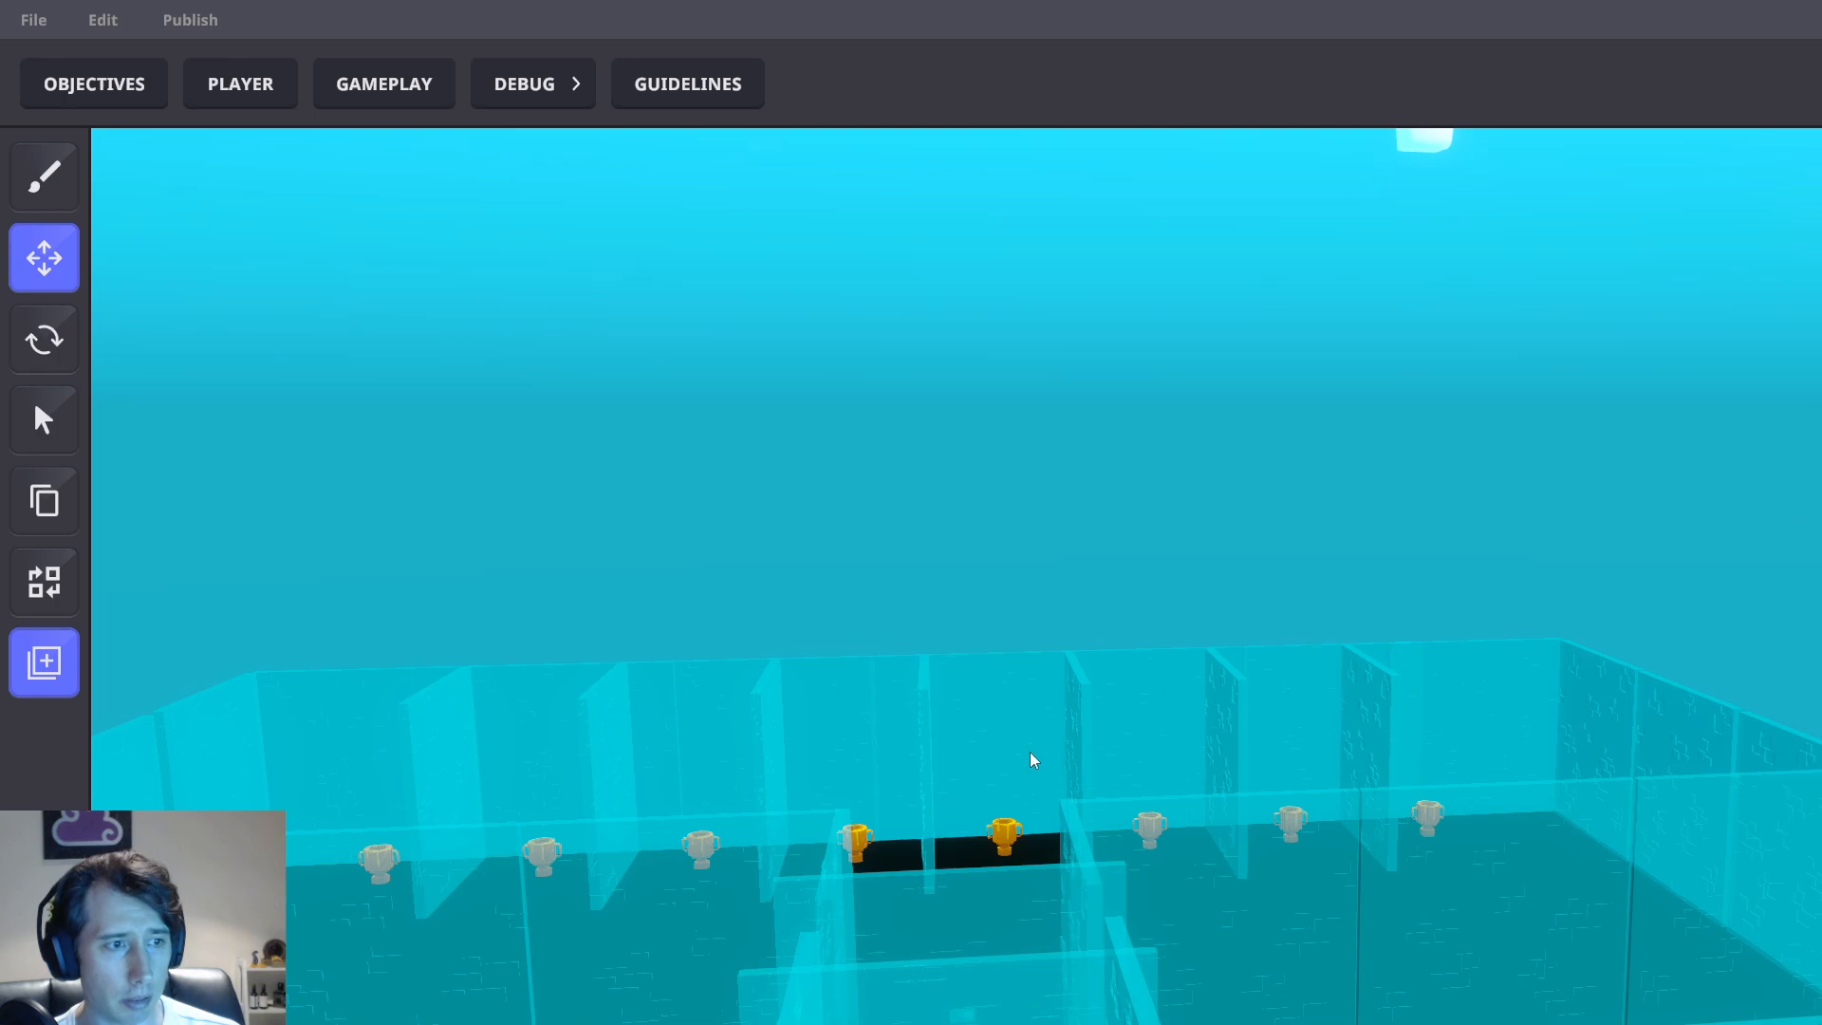
pyautogui.click(1003, 834)
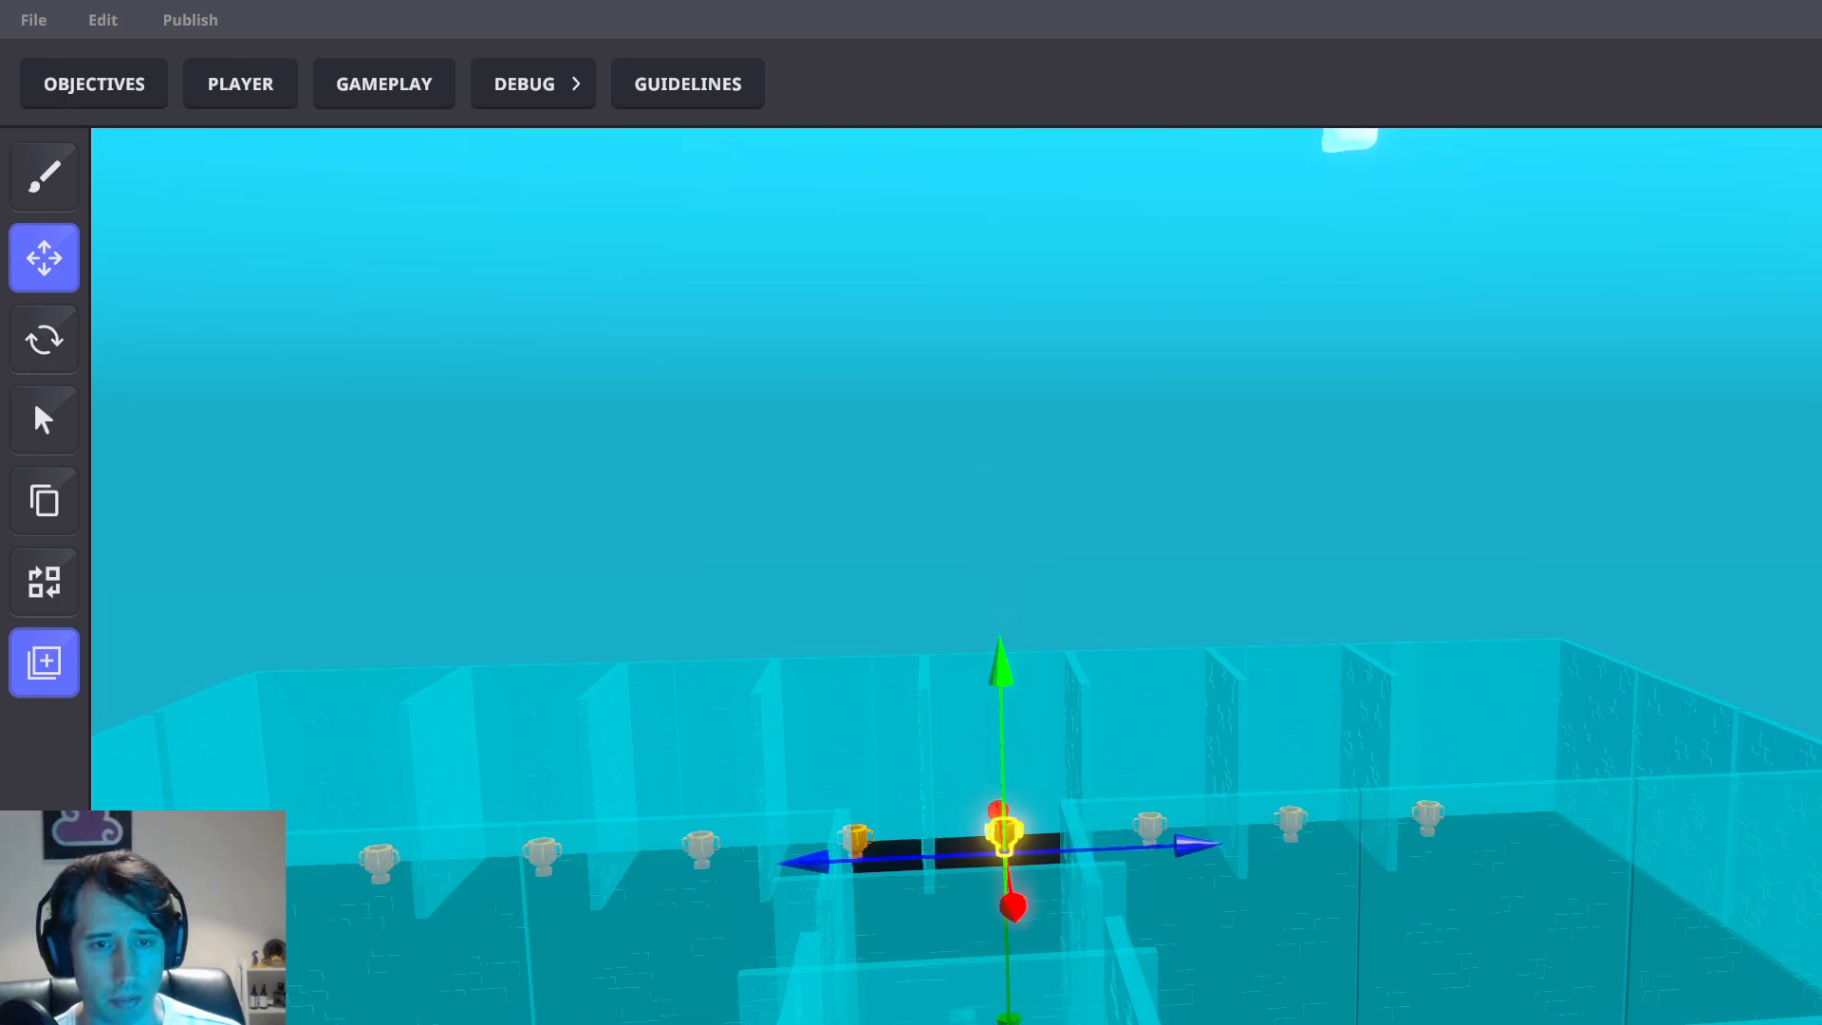
pyautogui.scroll(-3, 1763, 510)
pyautogui.click(1757, 512)
# Lower the logic block in the yellow arena beneath the floor and delete it
pyautogui.moveTo(1757, 513); pyautogui.dragTo(1240, 353, button='right')
pyautogui.scroll(-5, 1278, 455)
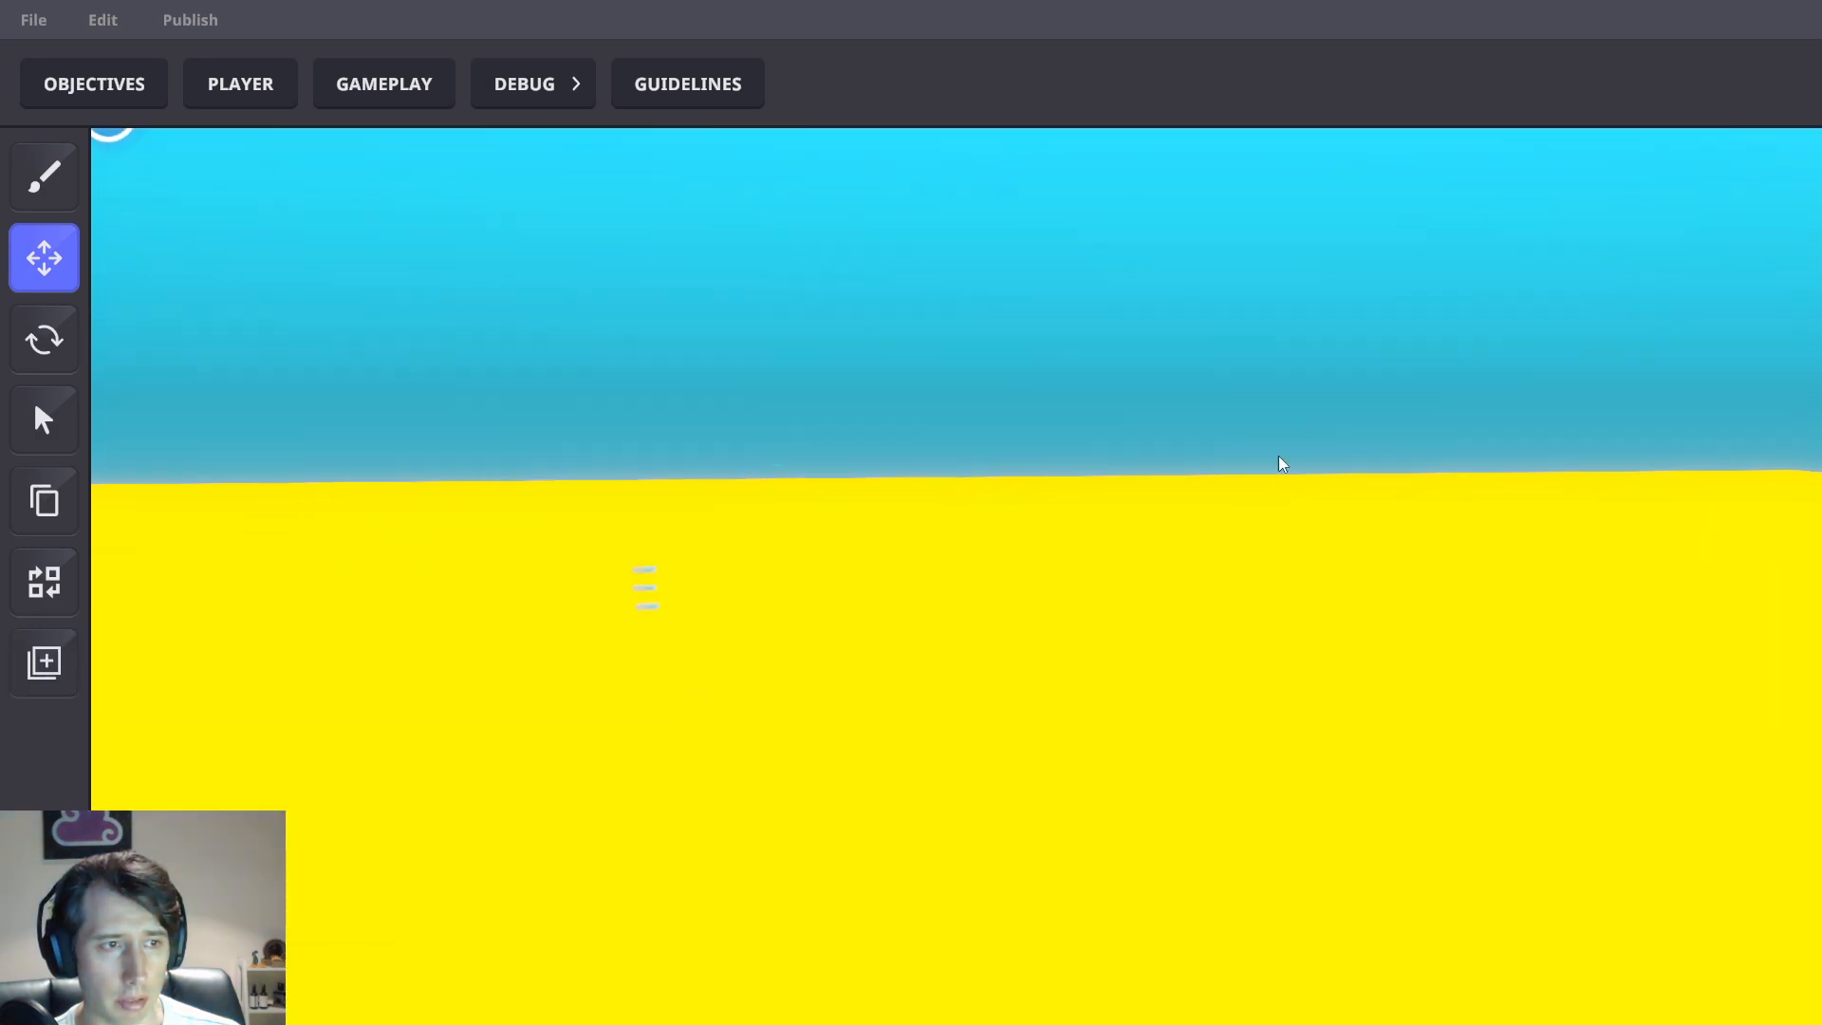
pyautogui.scroll(-5, 1279, 456)
pyautogui.moveTo(1299, 429); pyautogui.dragTo(1519, 624, button='right')
pyautogui.moveTo(951, 693); pyautogui.dragTo(1287, 907)
pyautogui.moveTo(1477, 765); pyautogui.dragTo(1367, 674, button='right')
pyautogui.moveTo(1002, 392); pyautogui.dragTo(1221, 522)
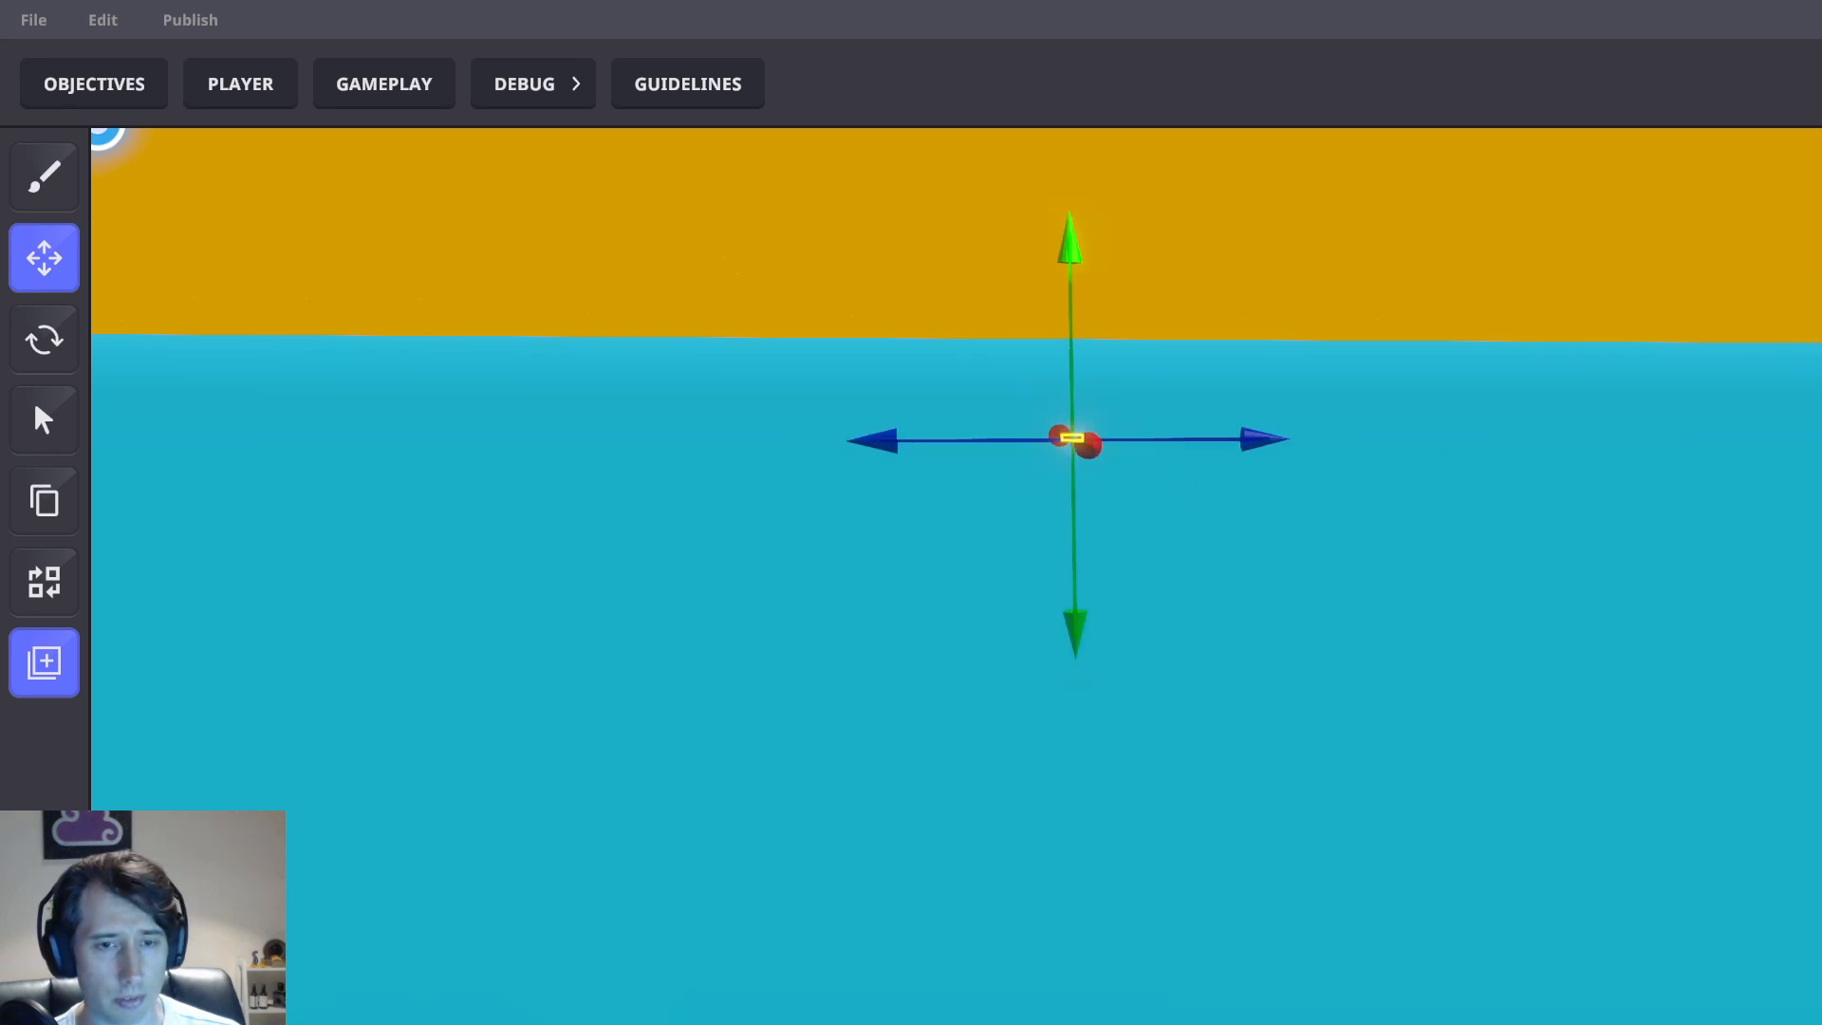
pyautogui.press('Delete')
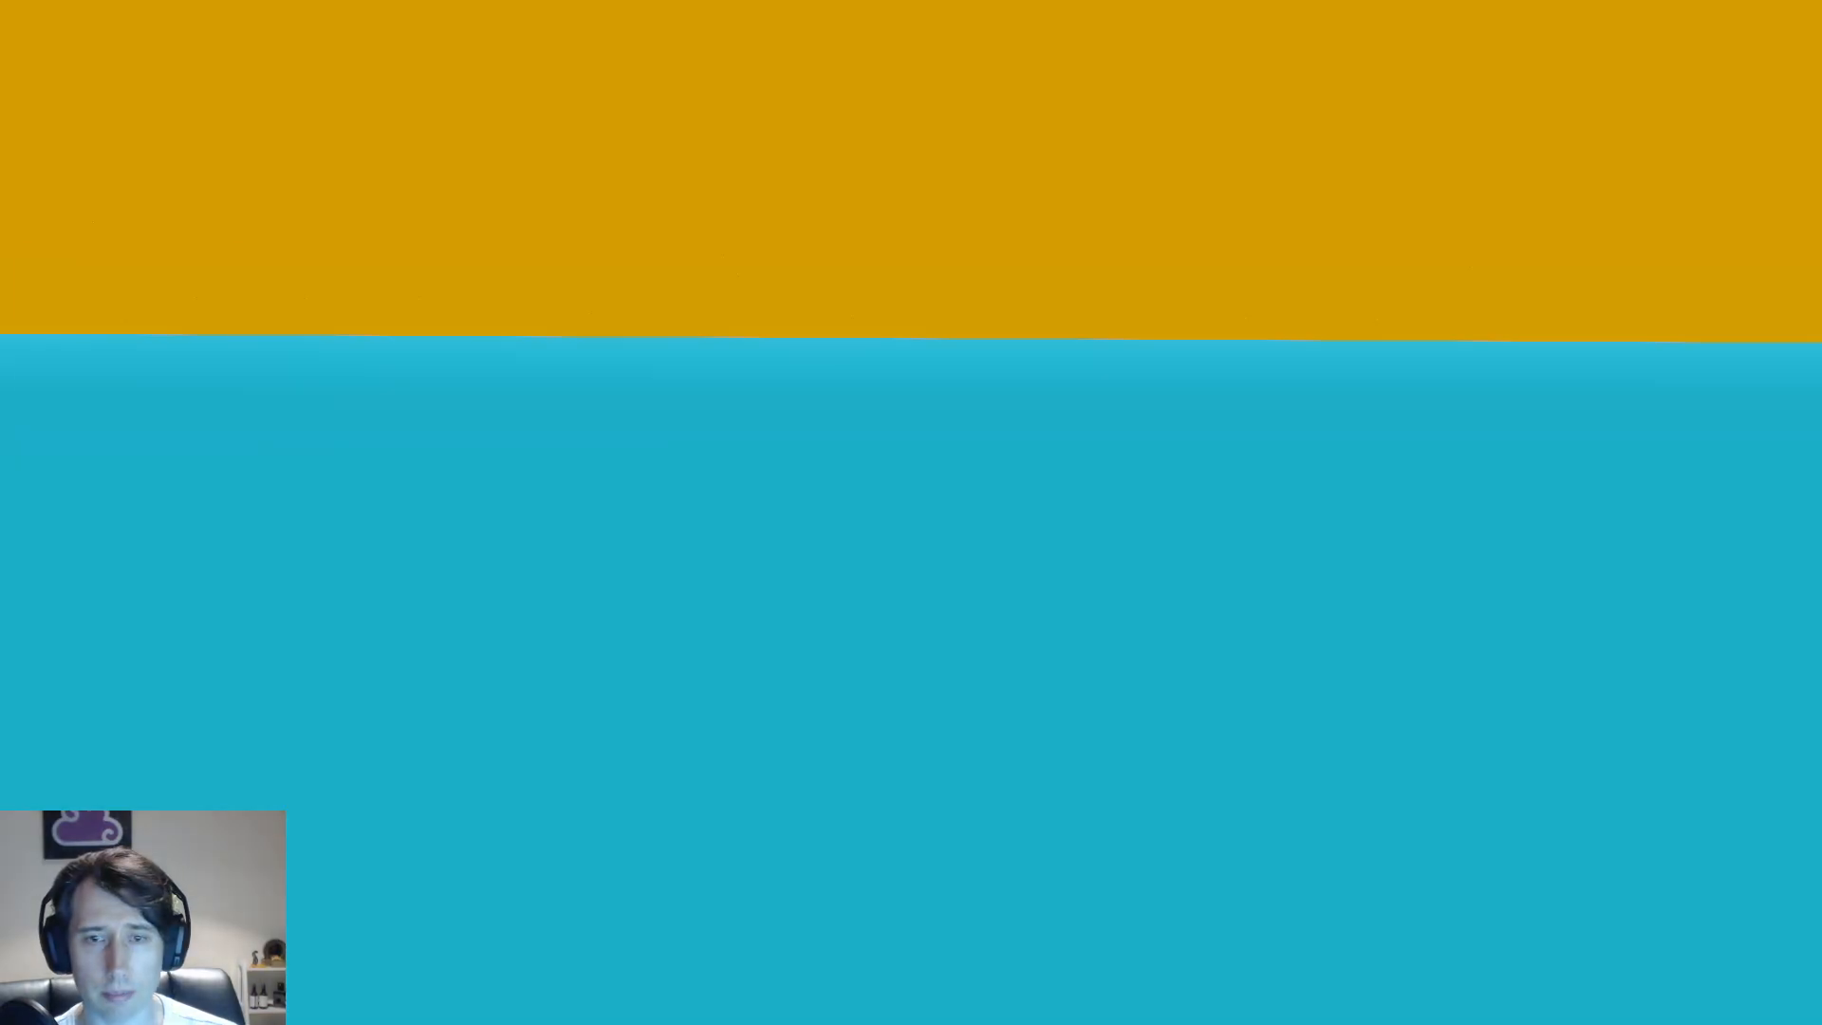
# Play-test joining by crossing to the black platform and claiming the sixth trophy as Player Number 6
pyautogui.press('w')
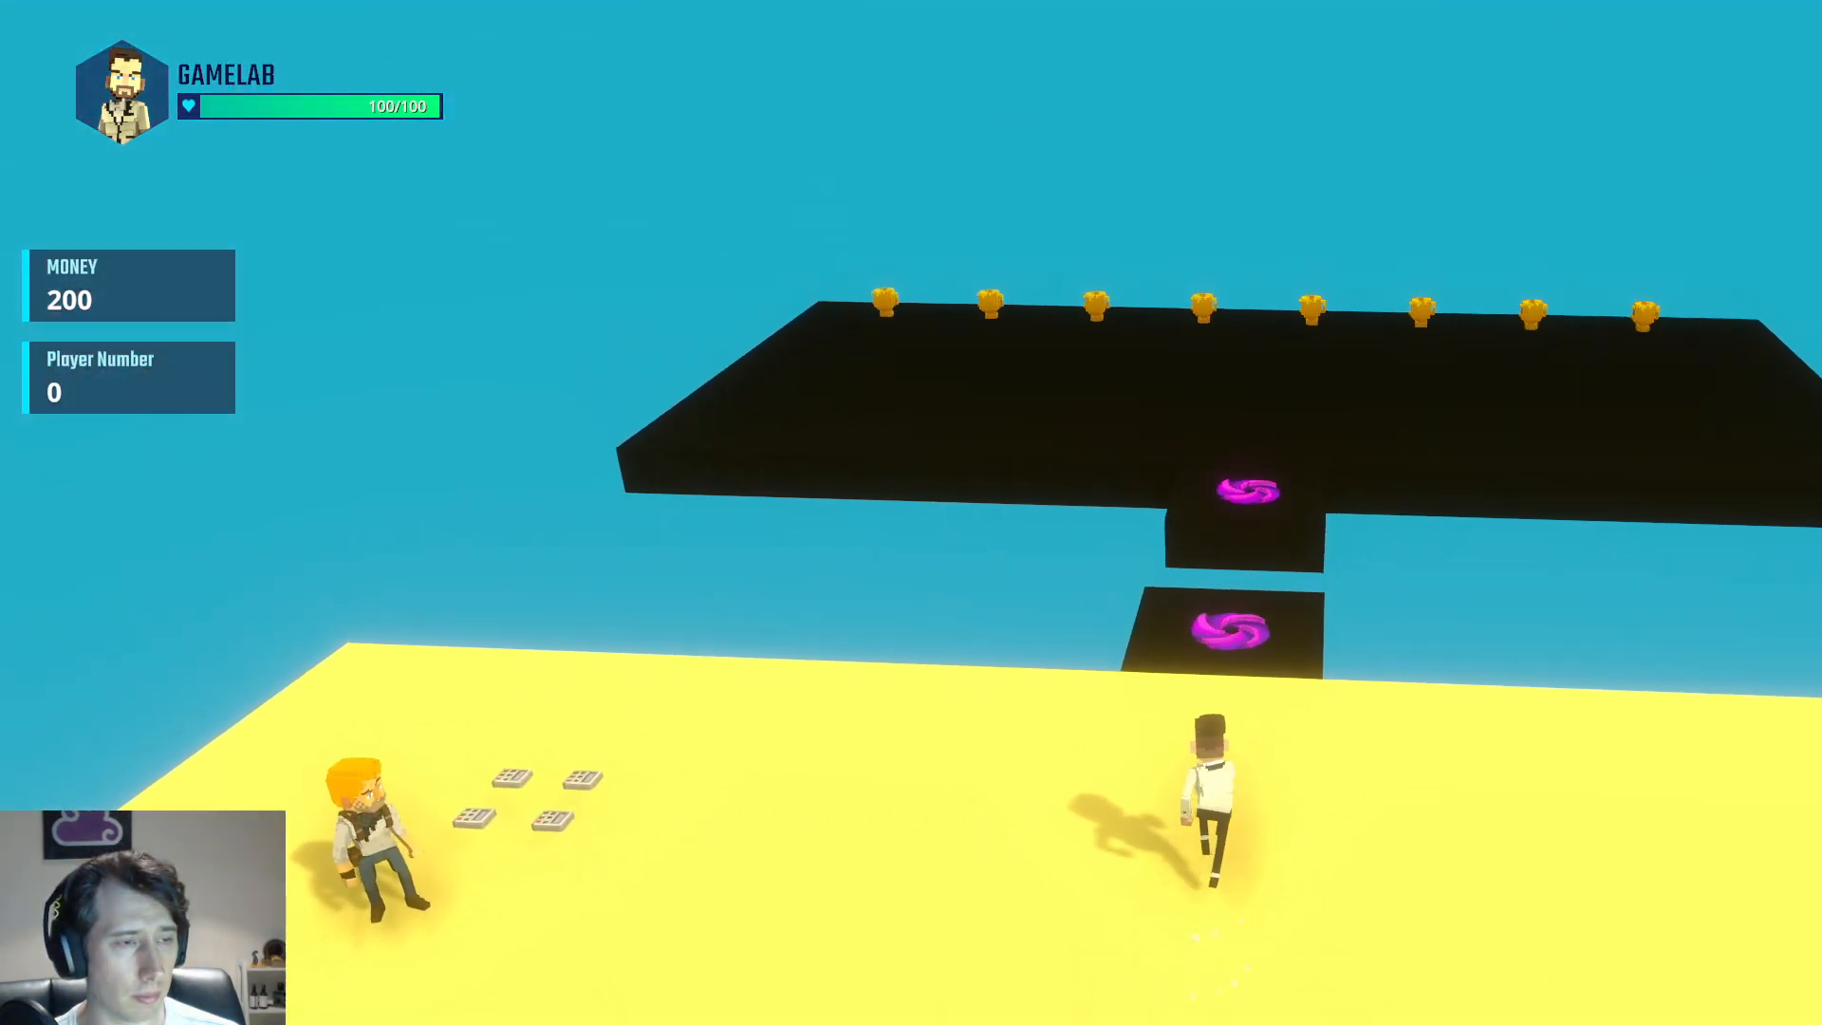
pyautogui.press('space')
pyautogui.press('space')
pyautogui.press('w')
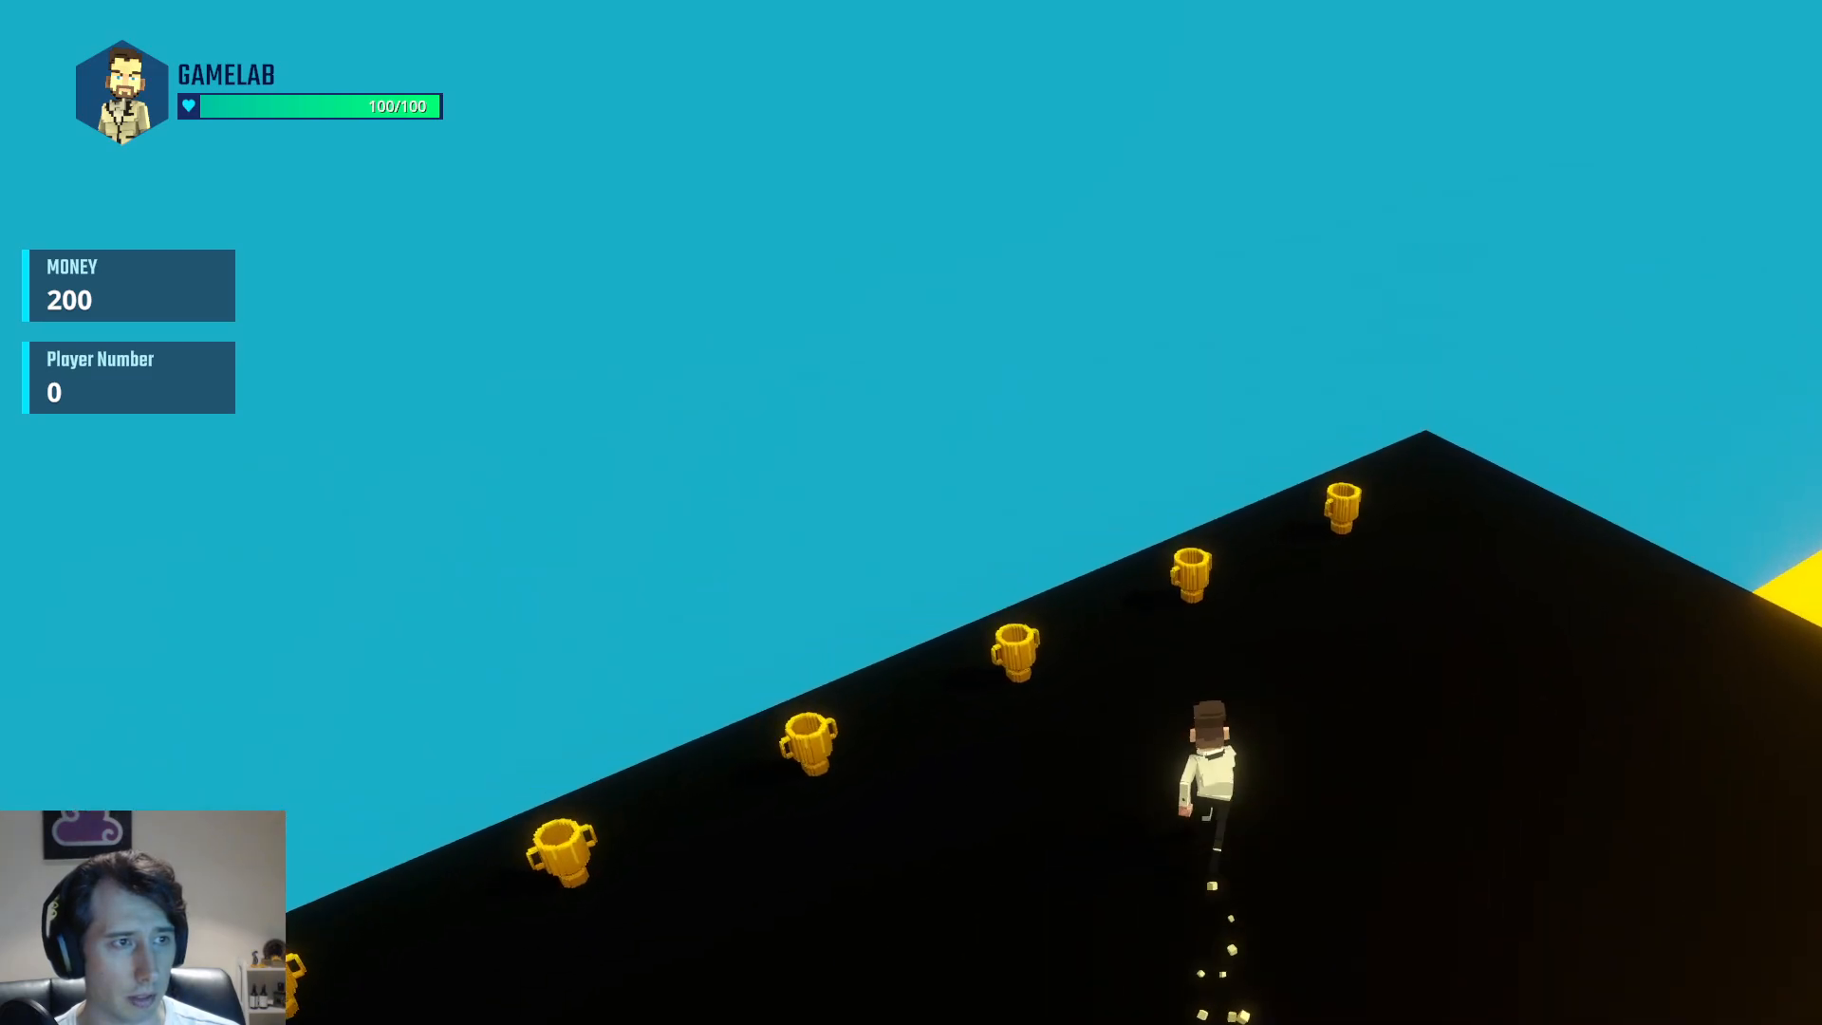
pyautogui.press('s')
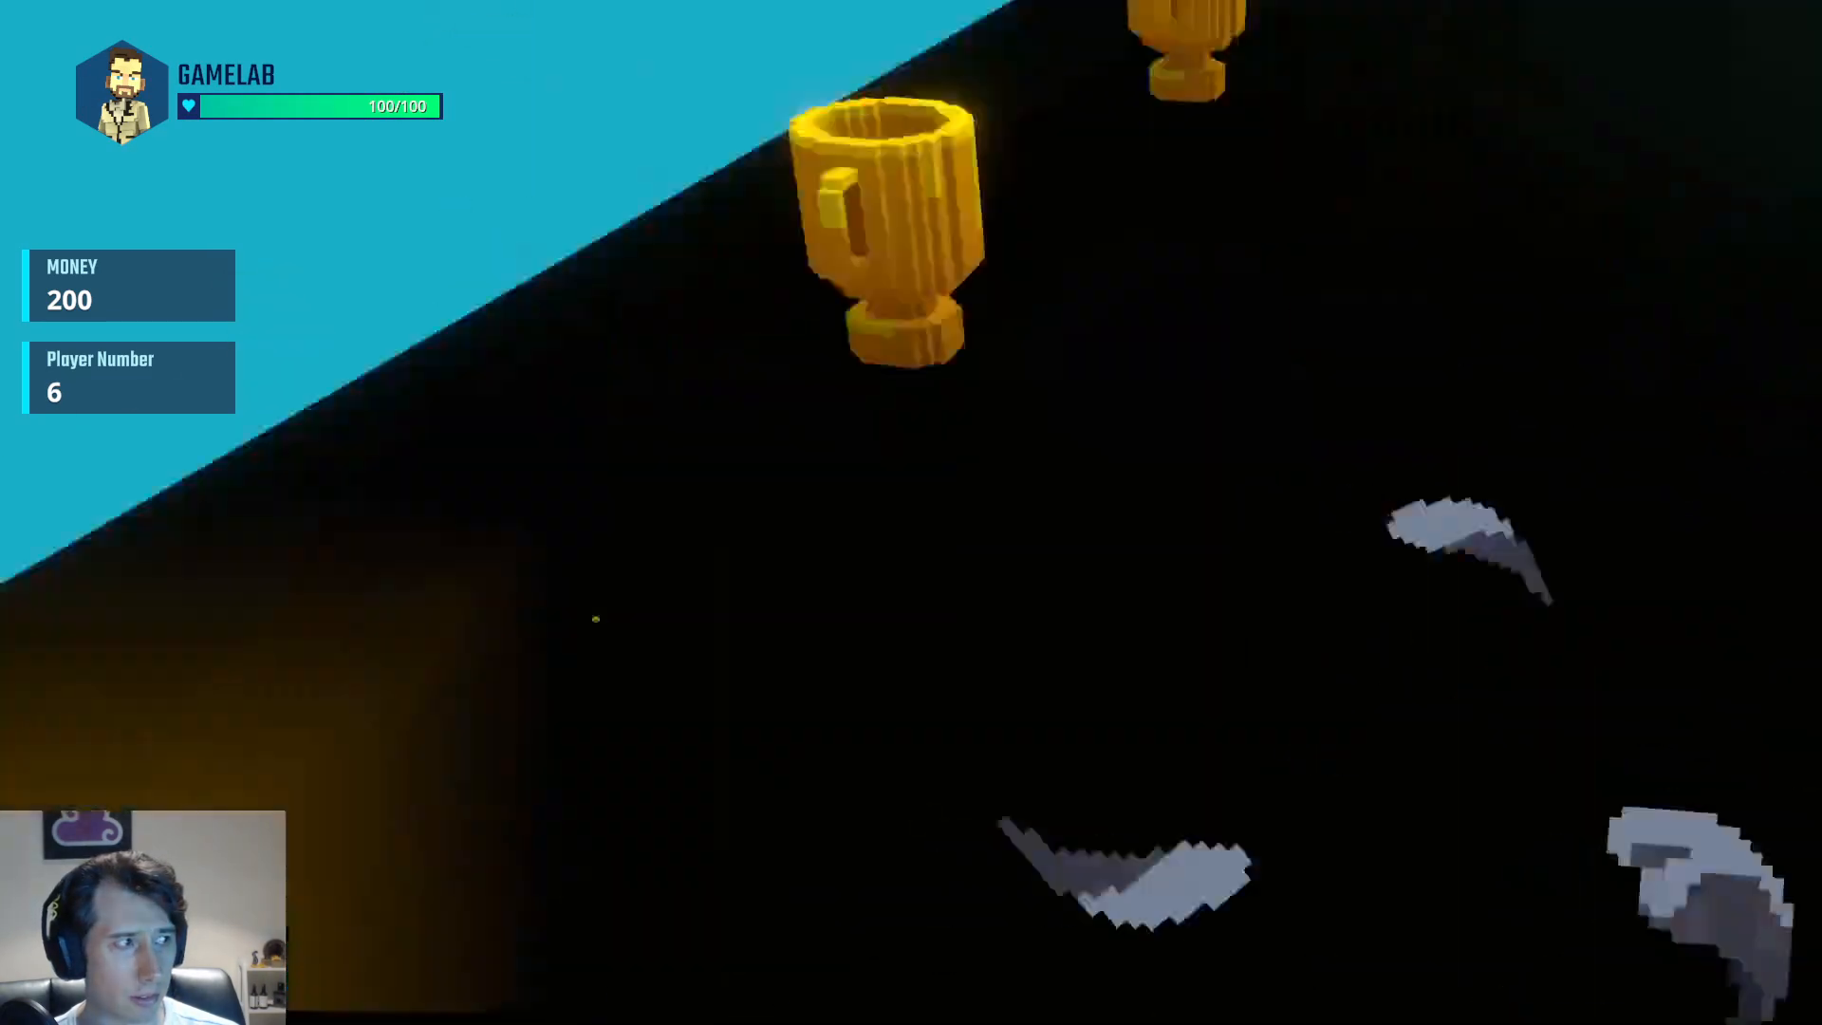
pyautogui.press('w')
pyautogui.press('a')
pyautogui.press('s')
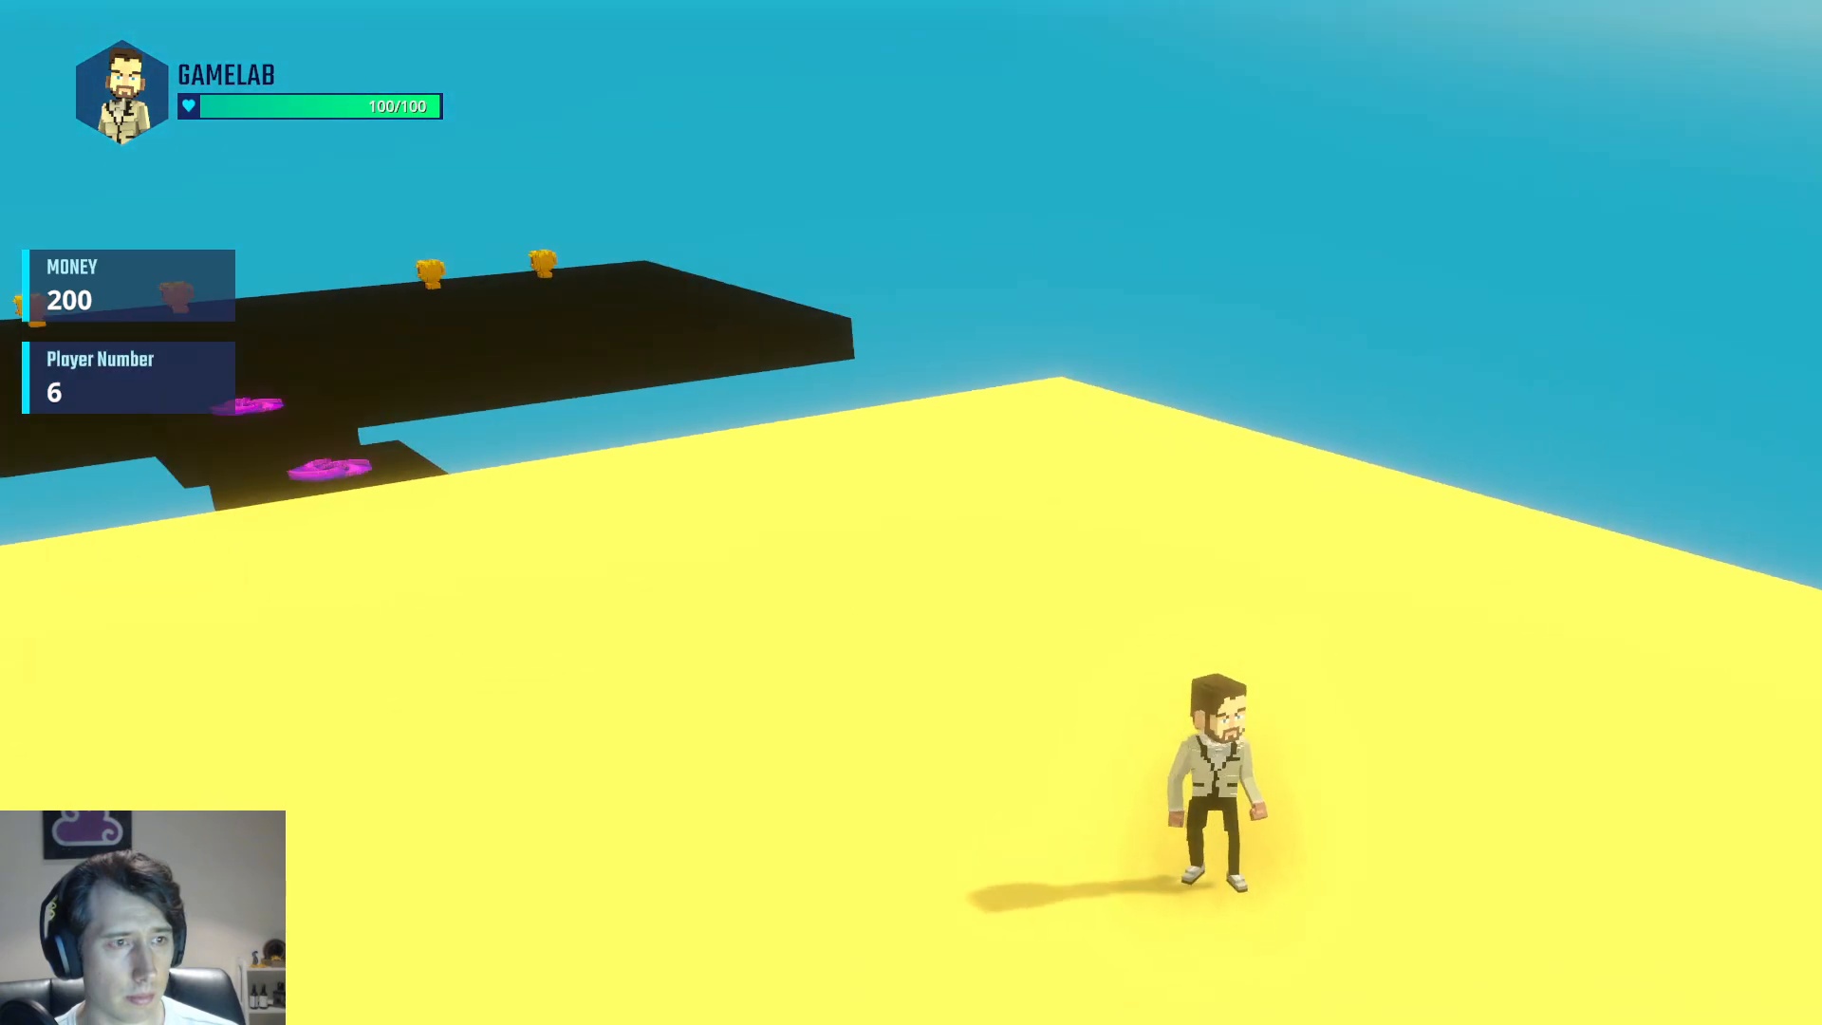
# Cross the pale yellow lobby floor and enter the yellow arena for the battle round
pyautogui.press('w')
pyautogui.press('d')
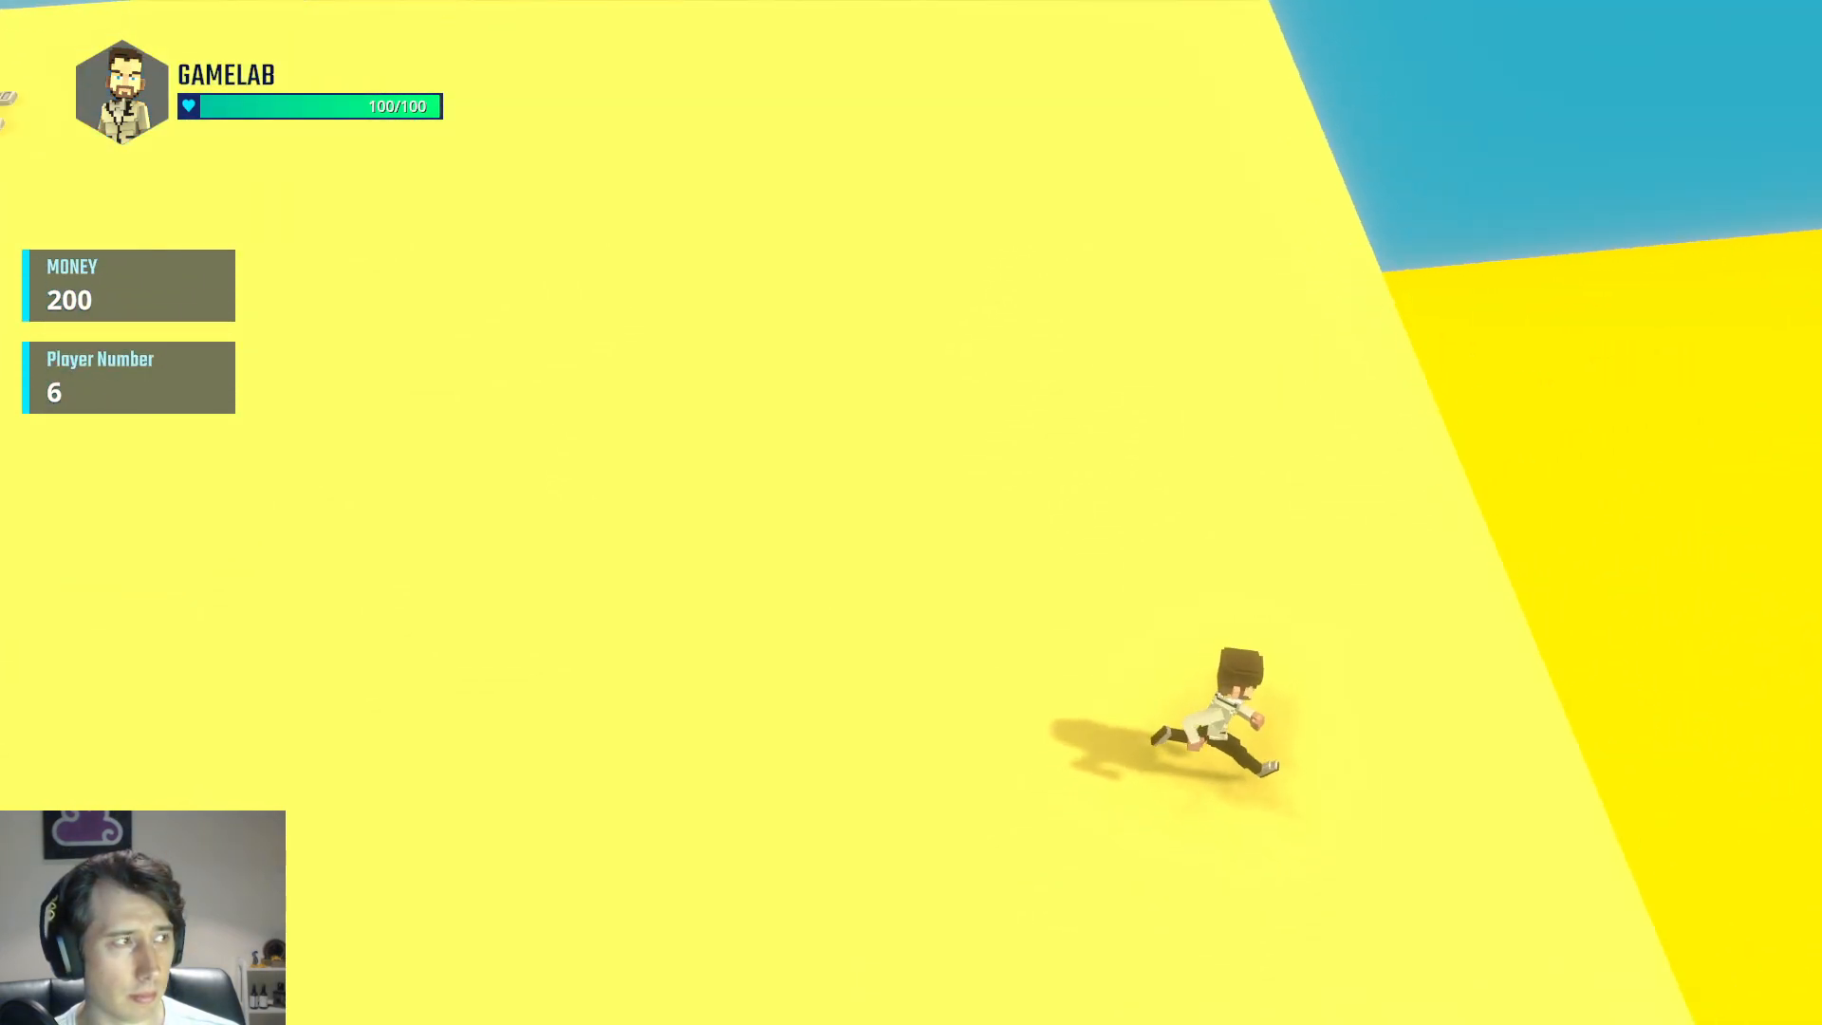
pyautogui.press('s')
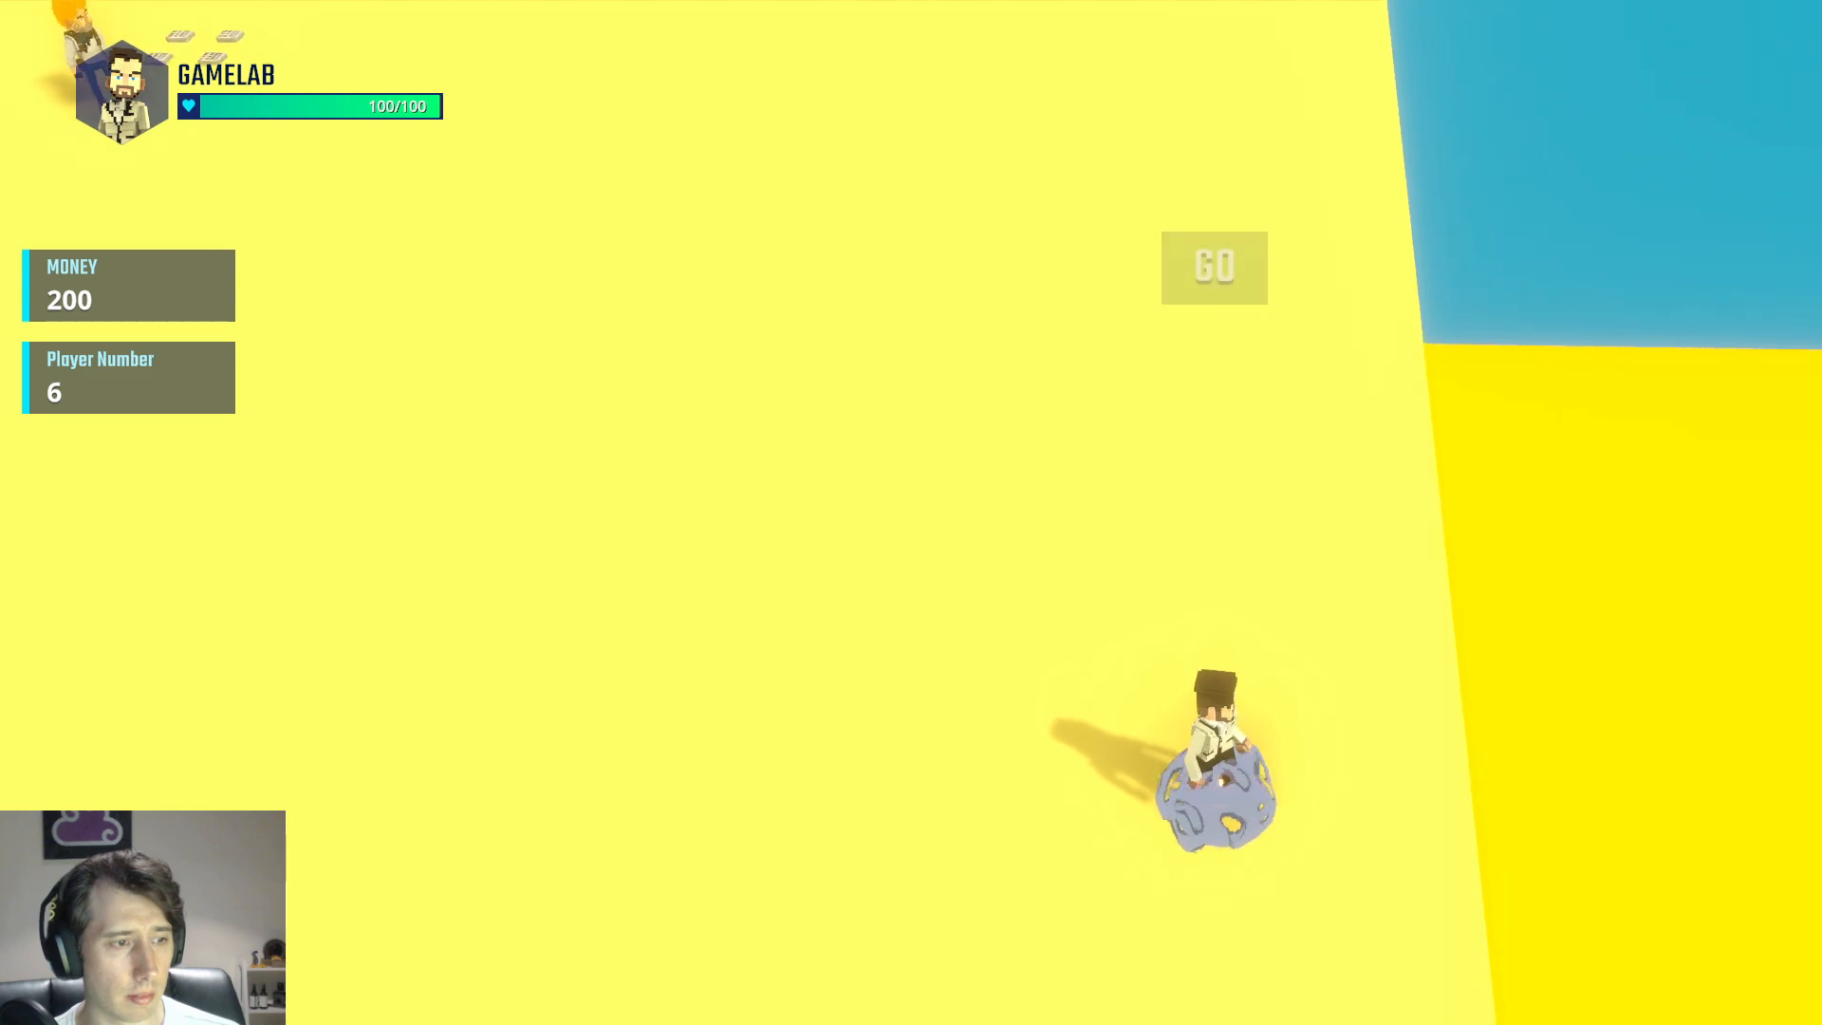
pyautogui.press('w')
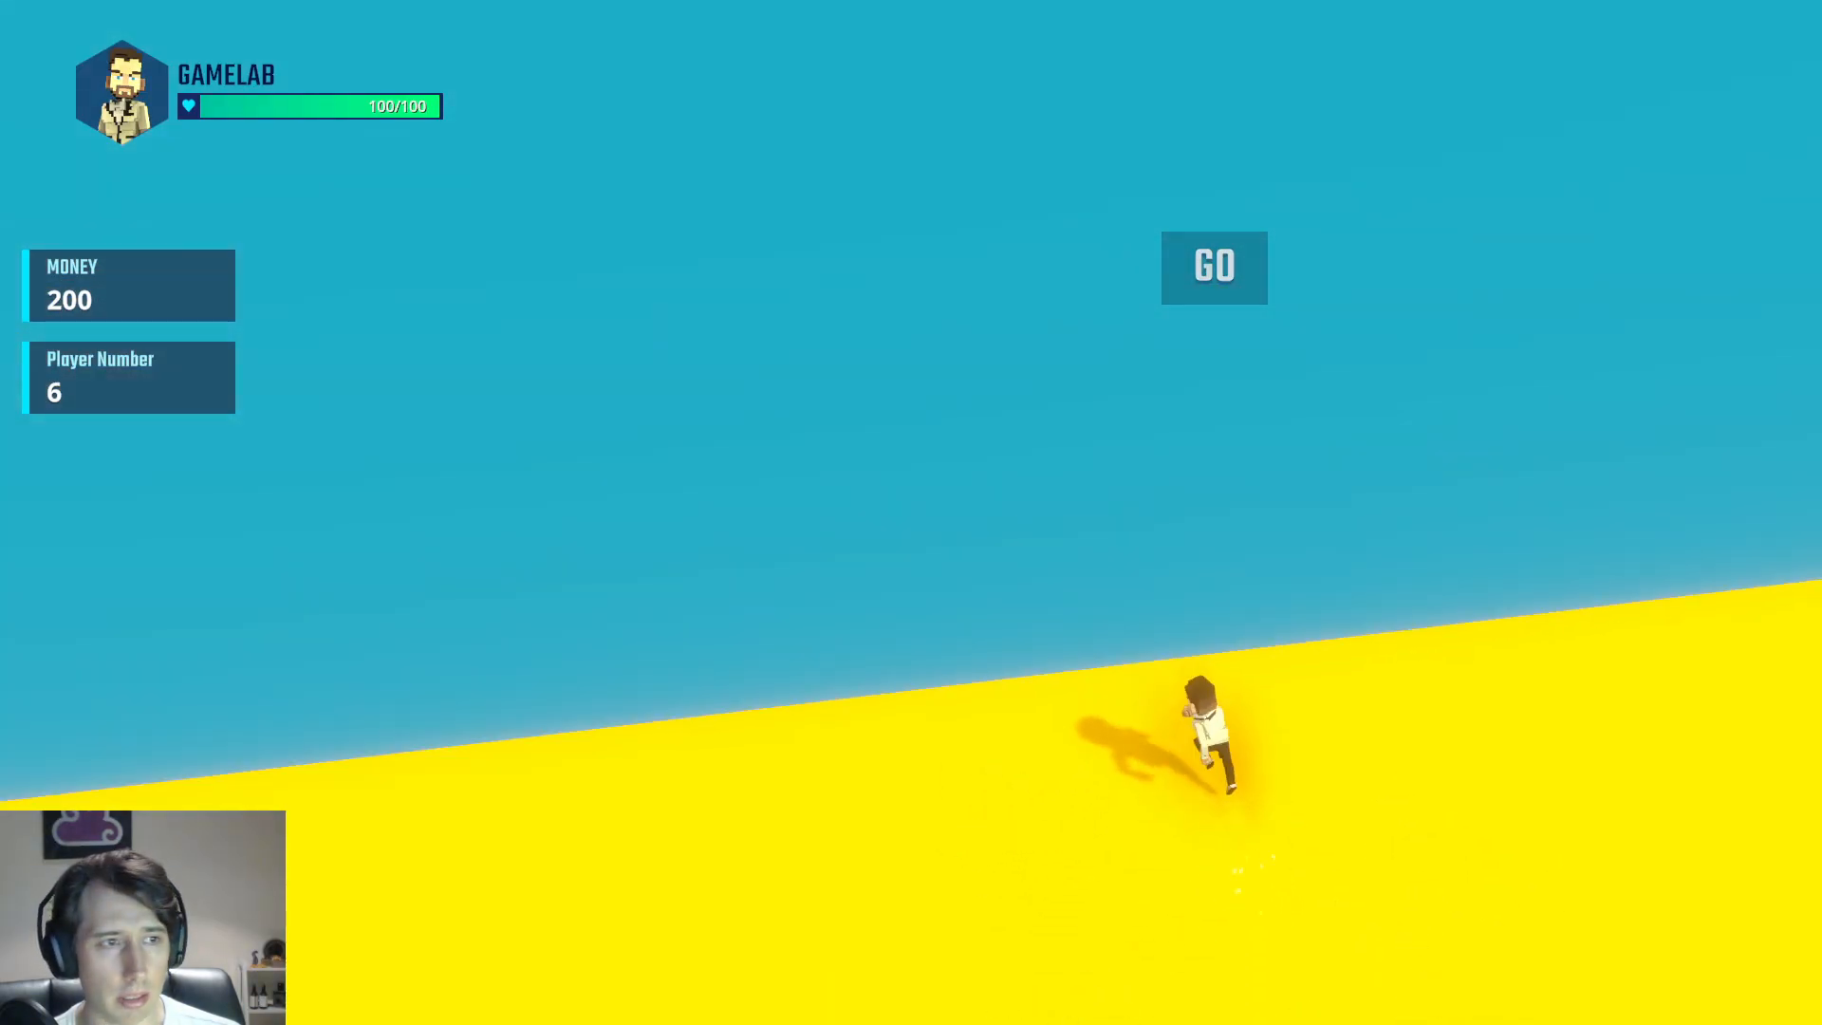
# Move around the arena floor to its corner and stay on it to test surviving the timed battle round
pyautogui.press('d')
pyautogui.press('w')
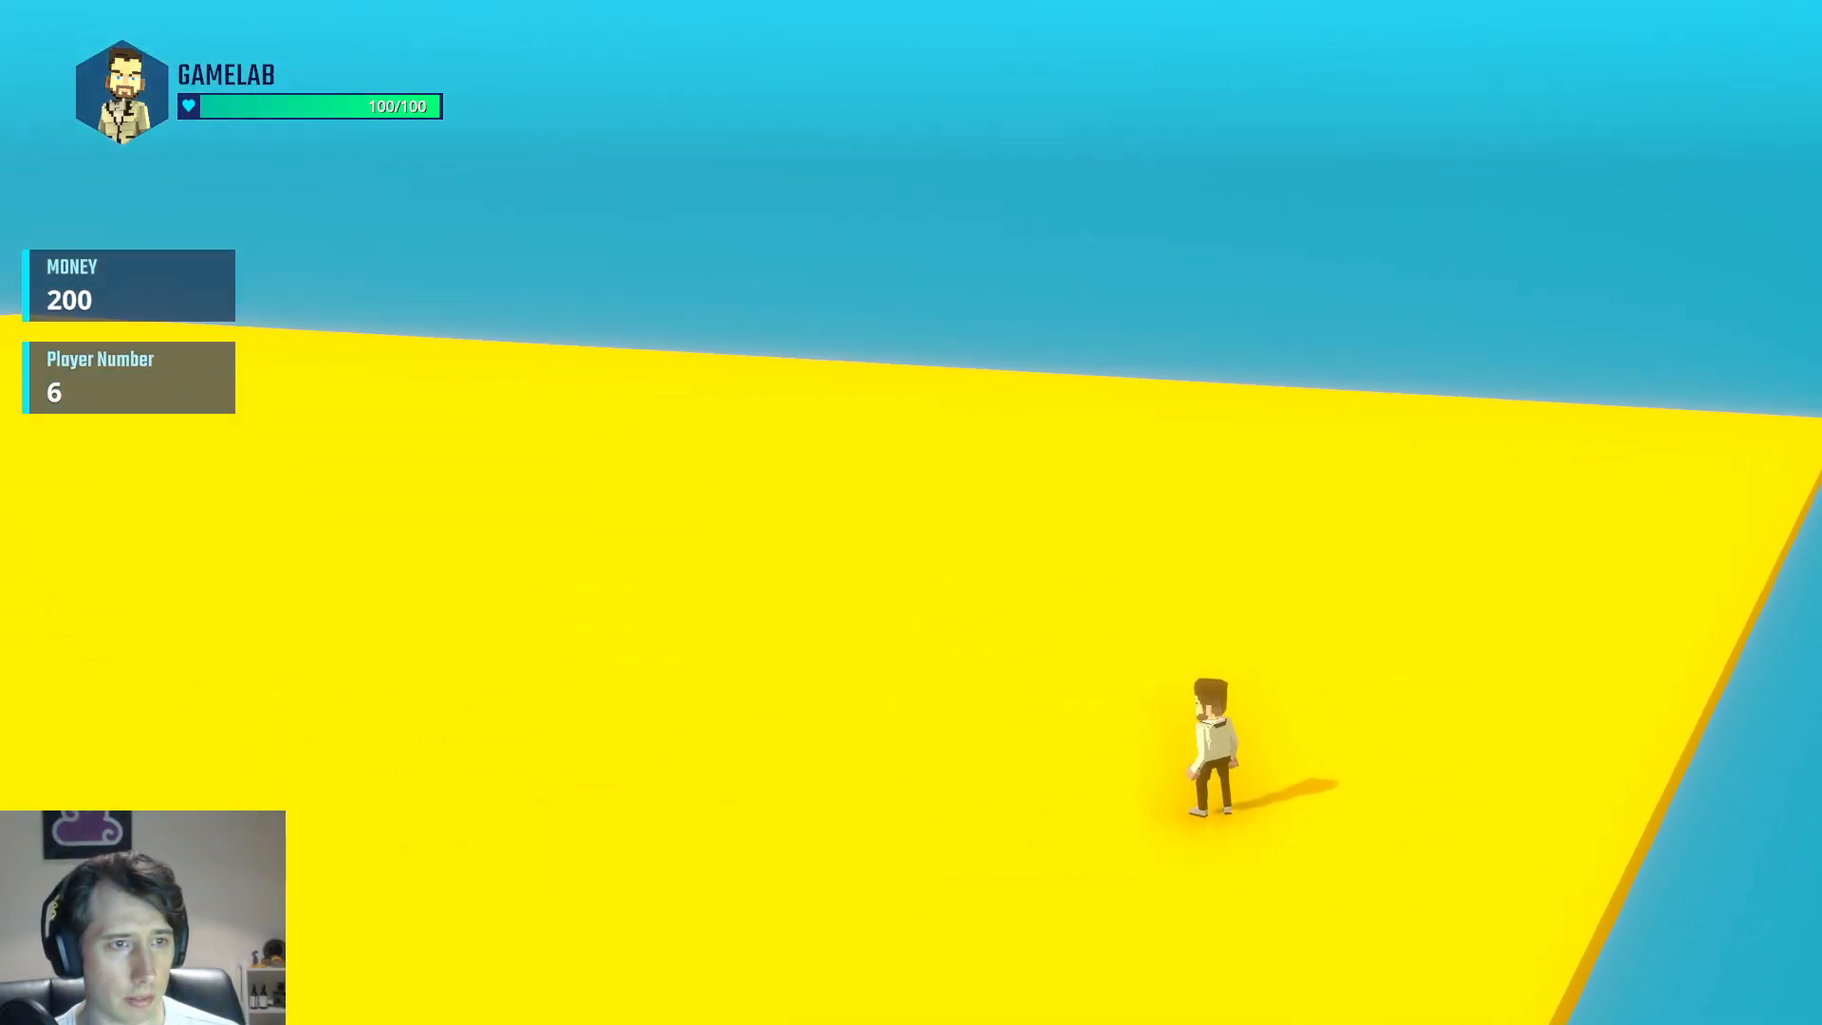
pyautogui.press('w')
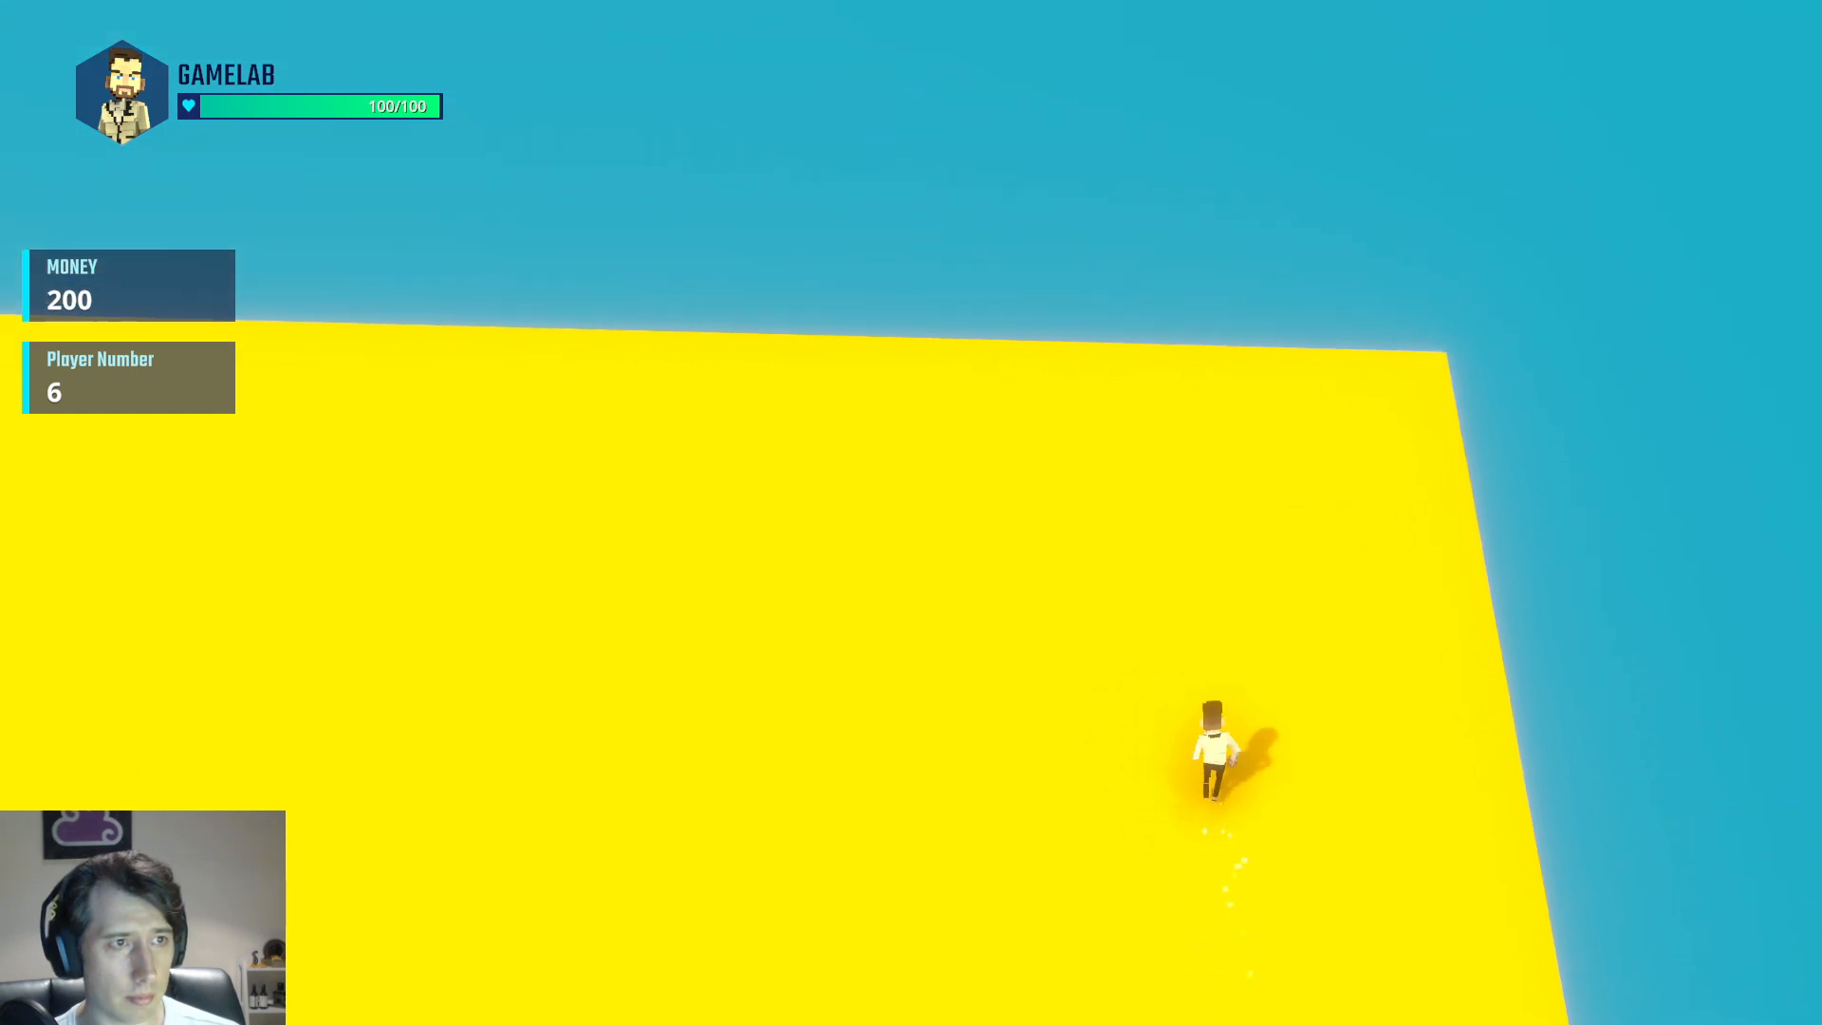
pyautogui.press('d')
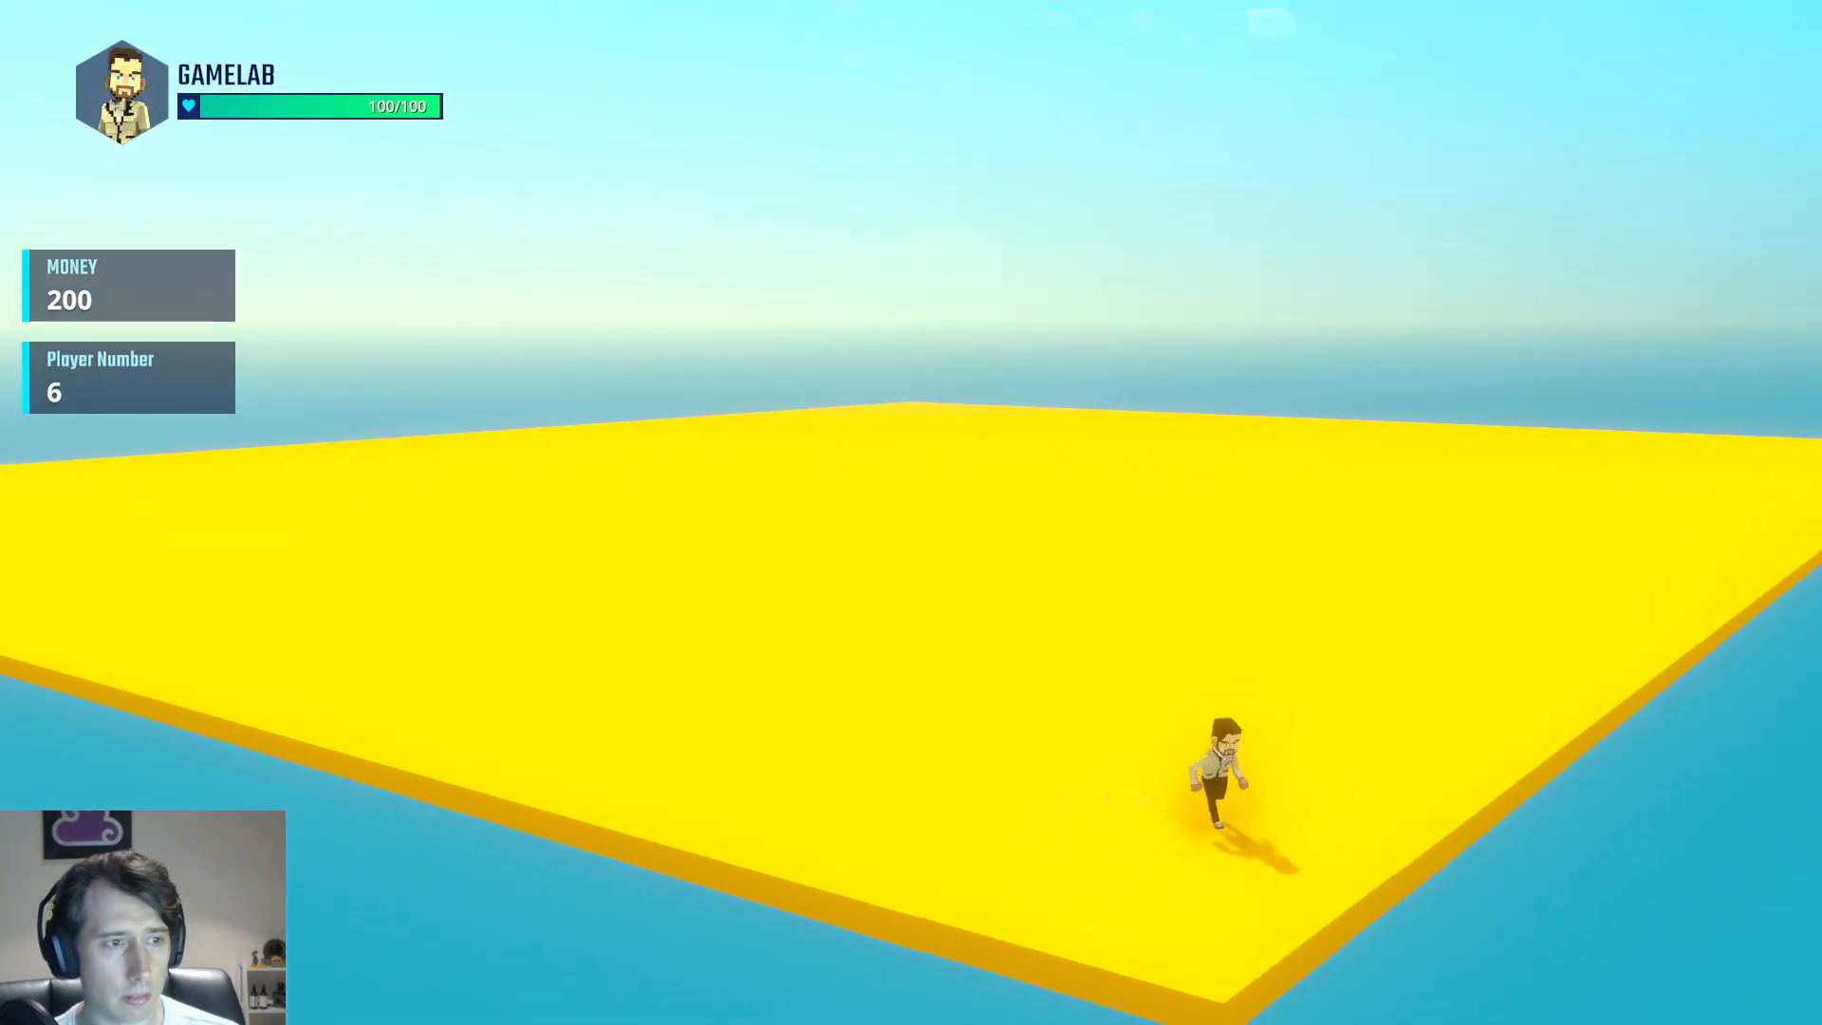
pyautogui.press('w')
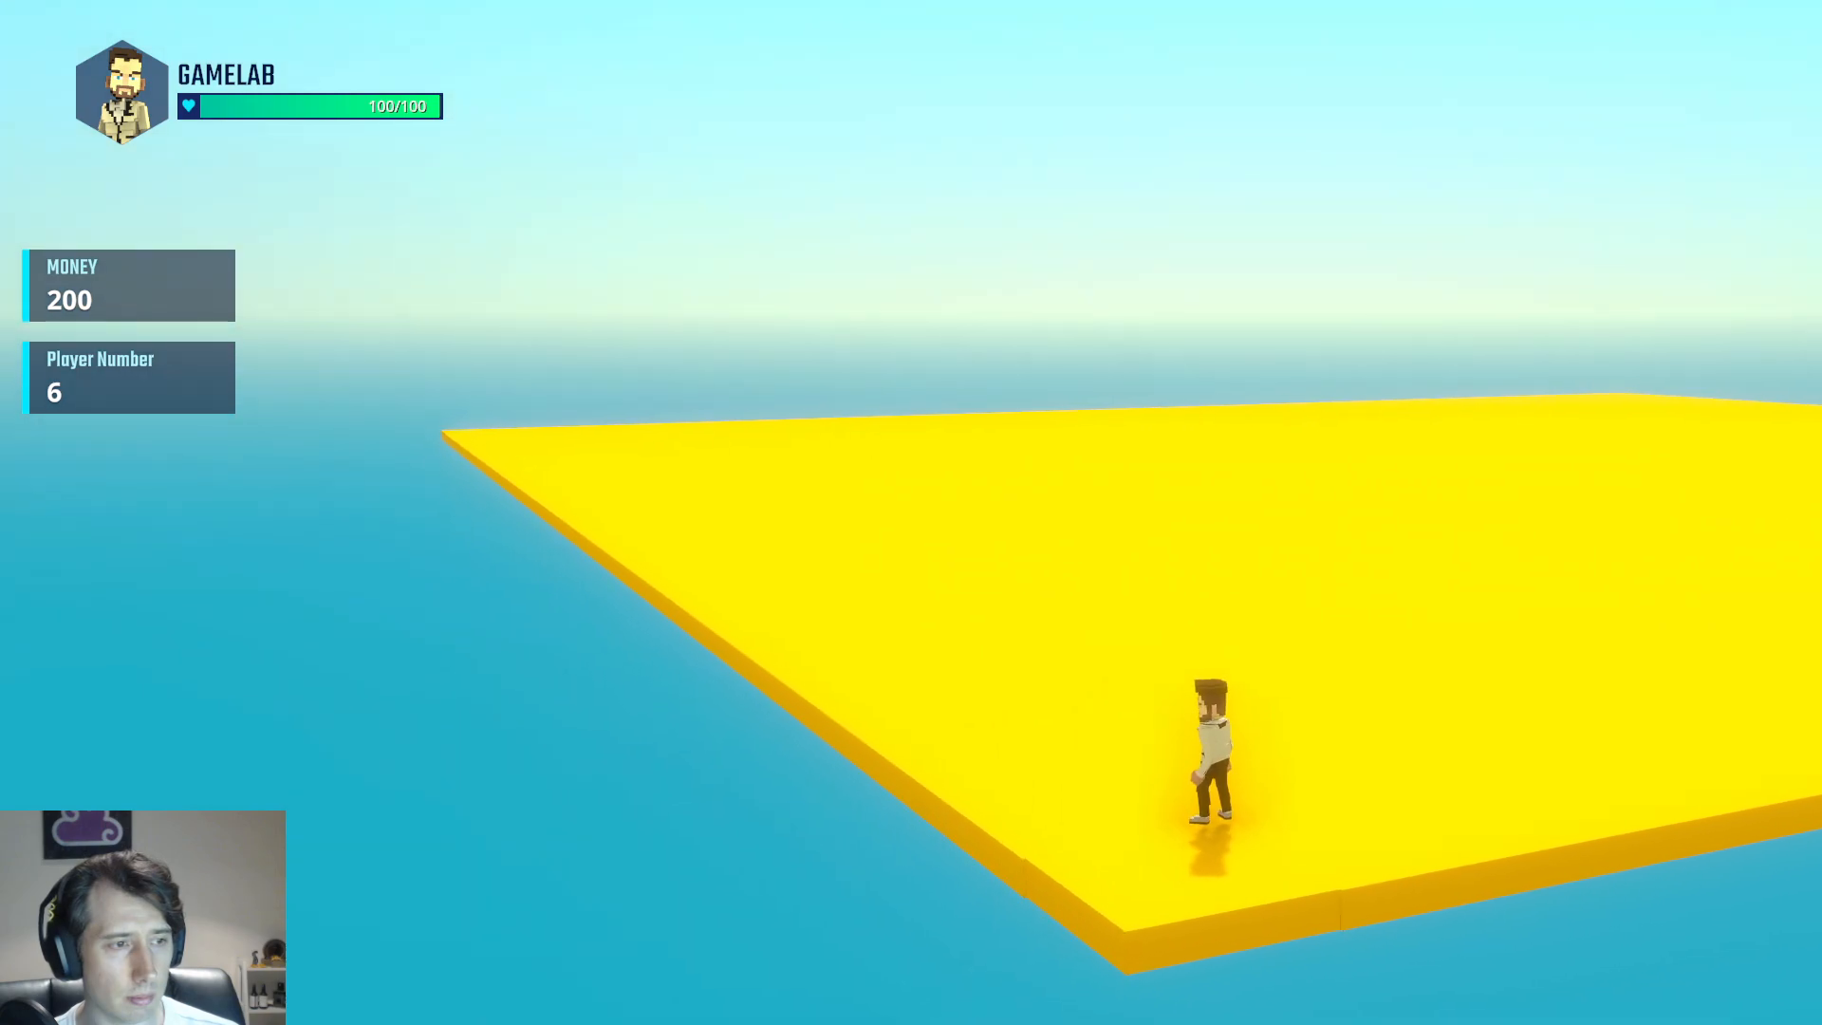
pyautogui.press('w')
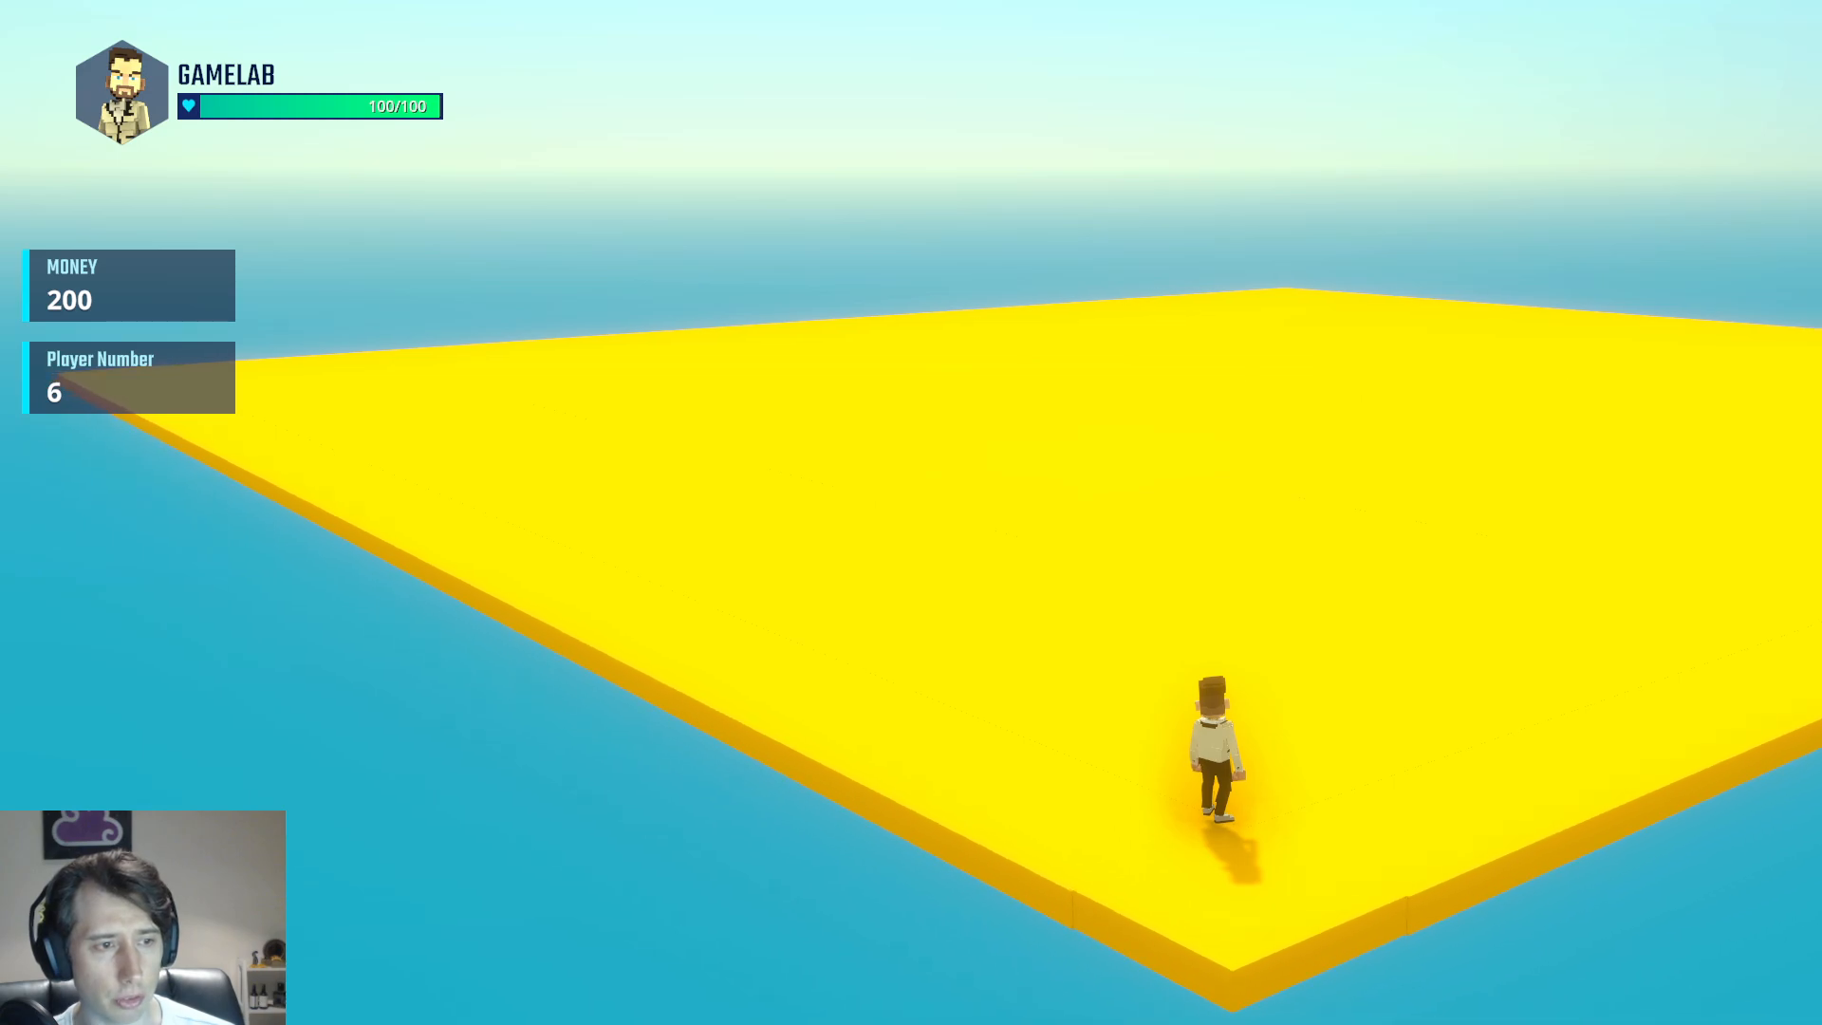
pyautogui.press('s')
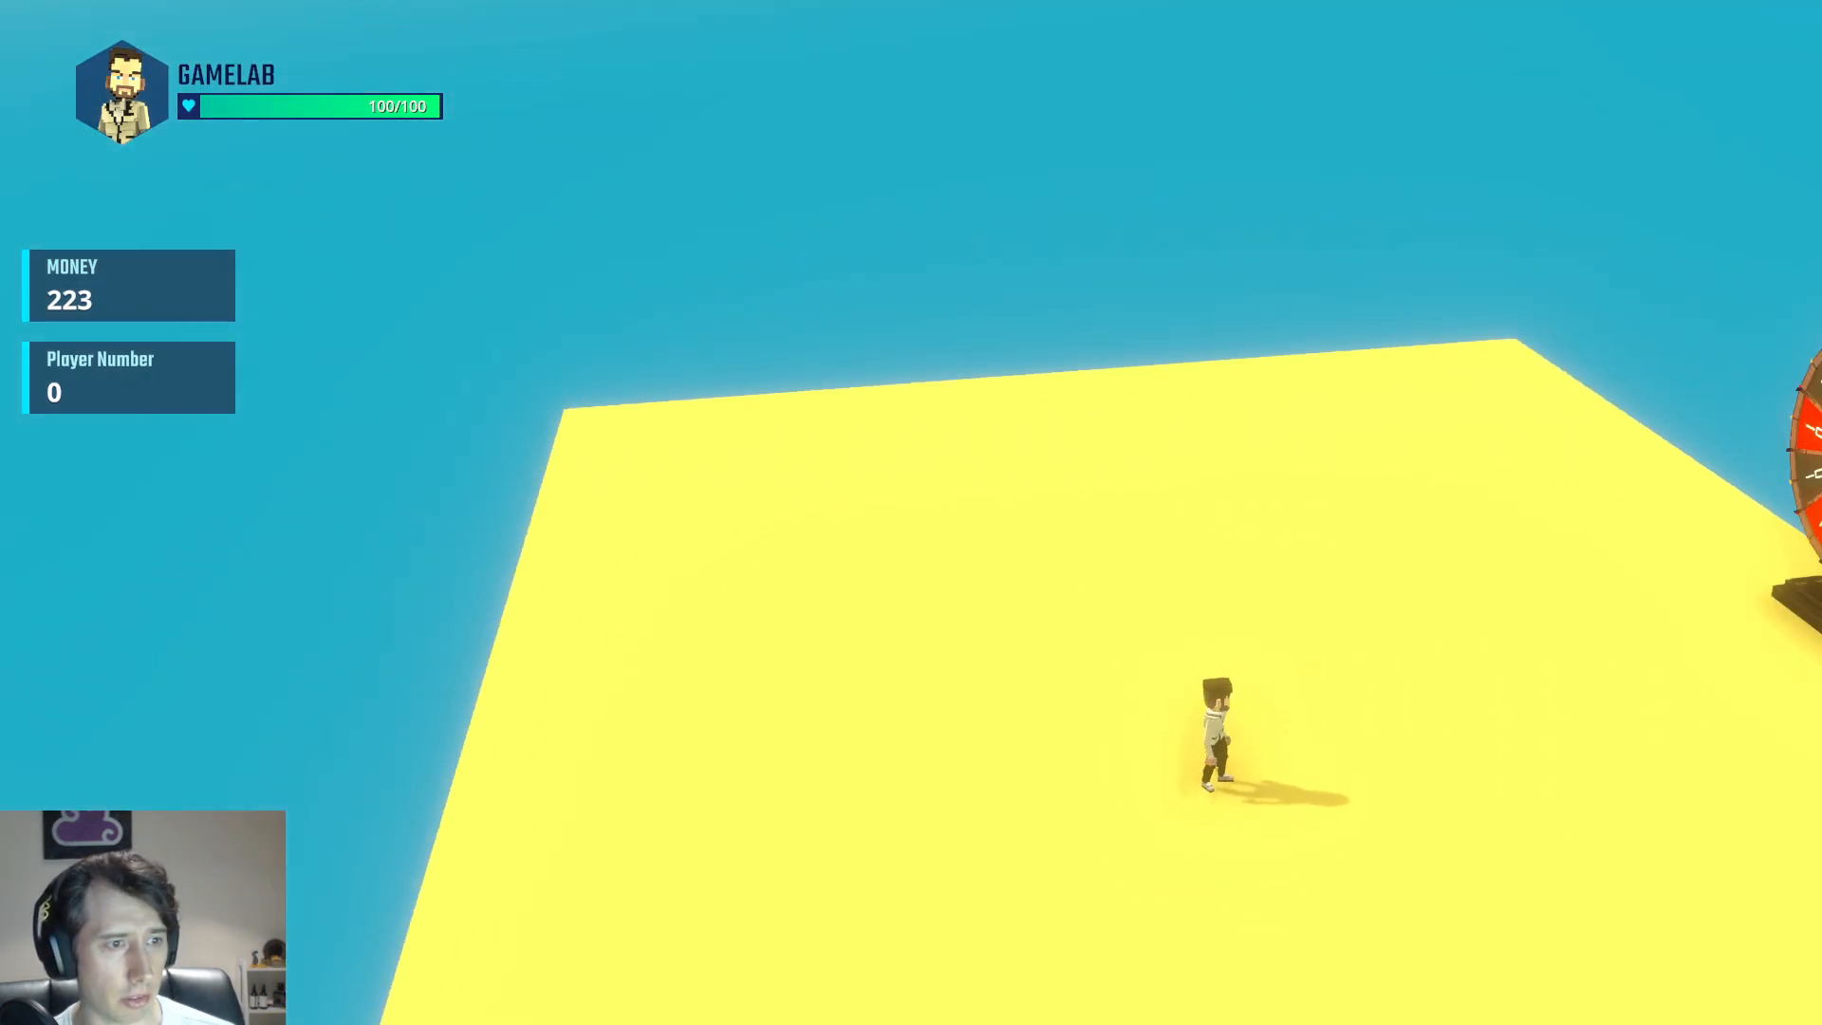
# Walk along the lobby's edge and inspect the arena floor after the round
pyautogui.press('d')
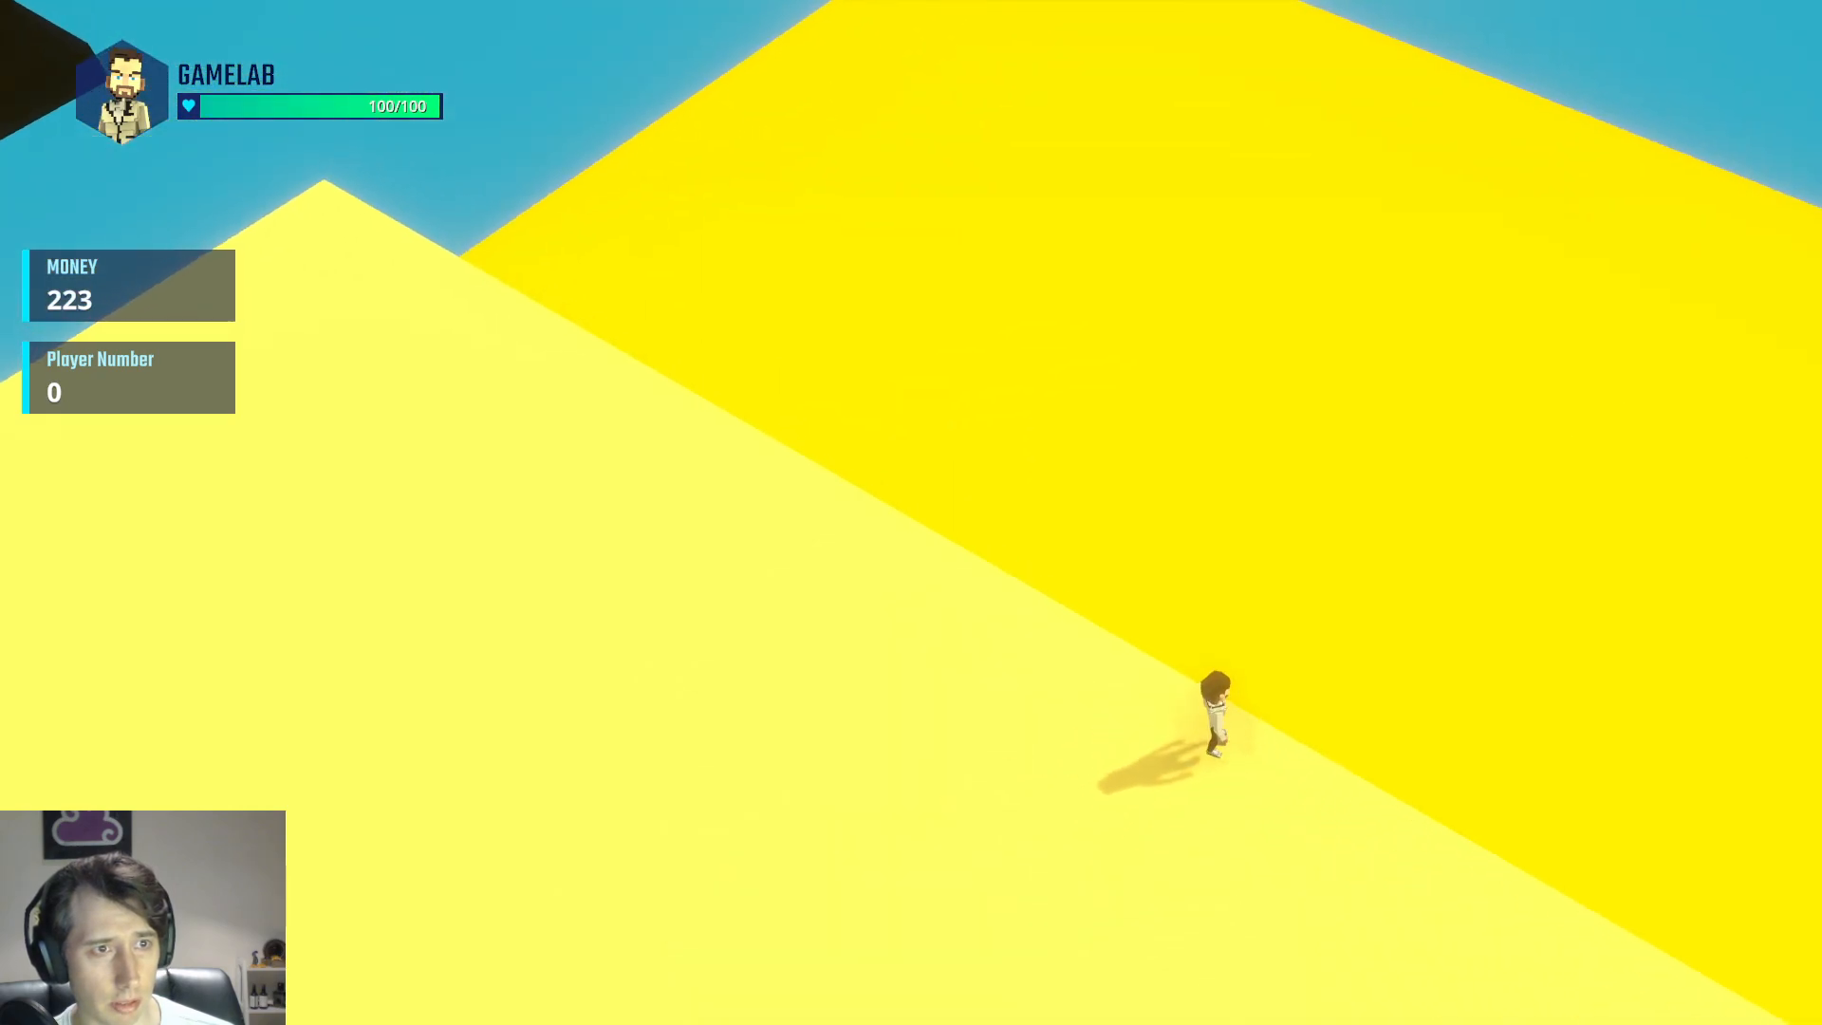
pyautogui.press('w')
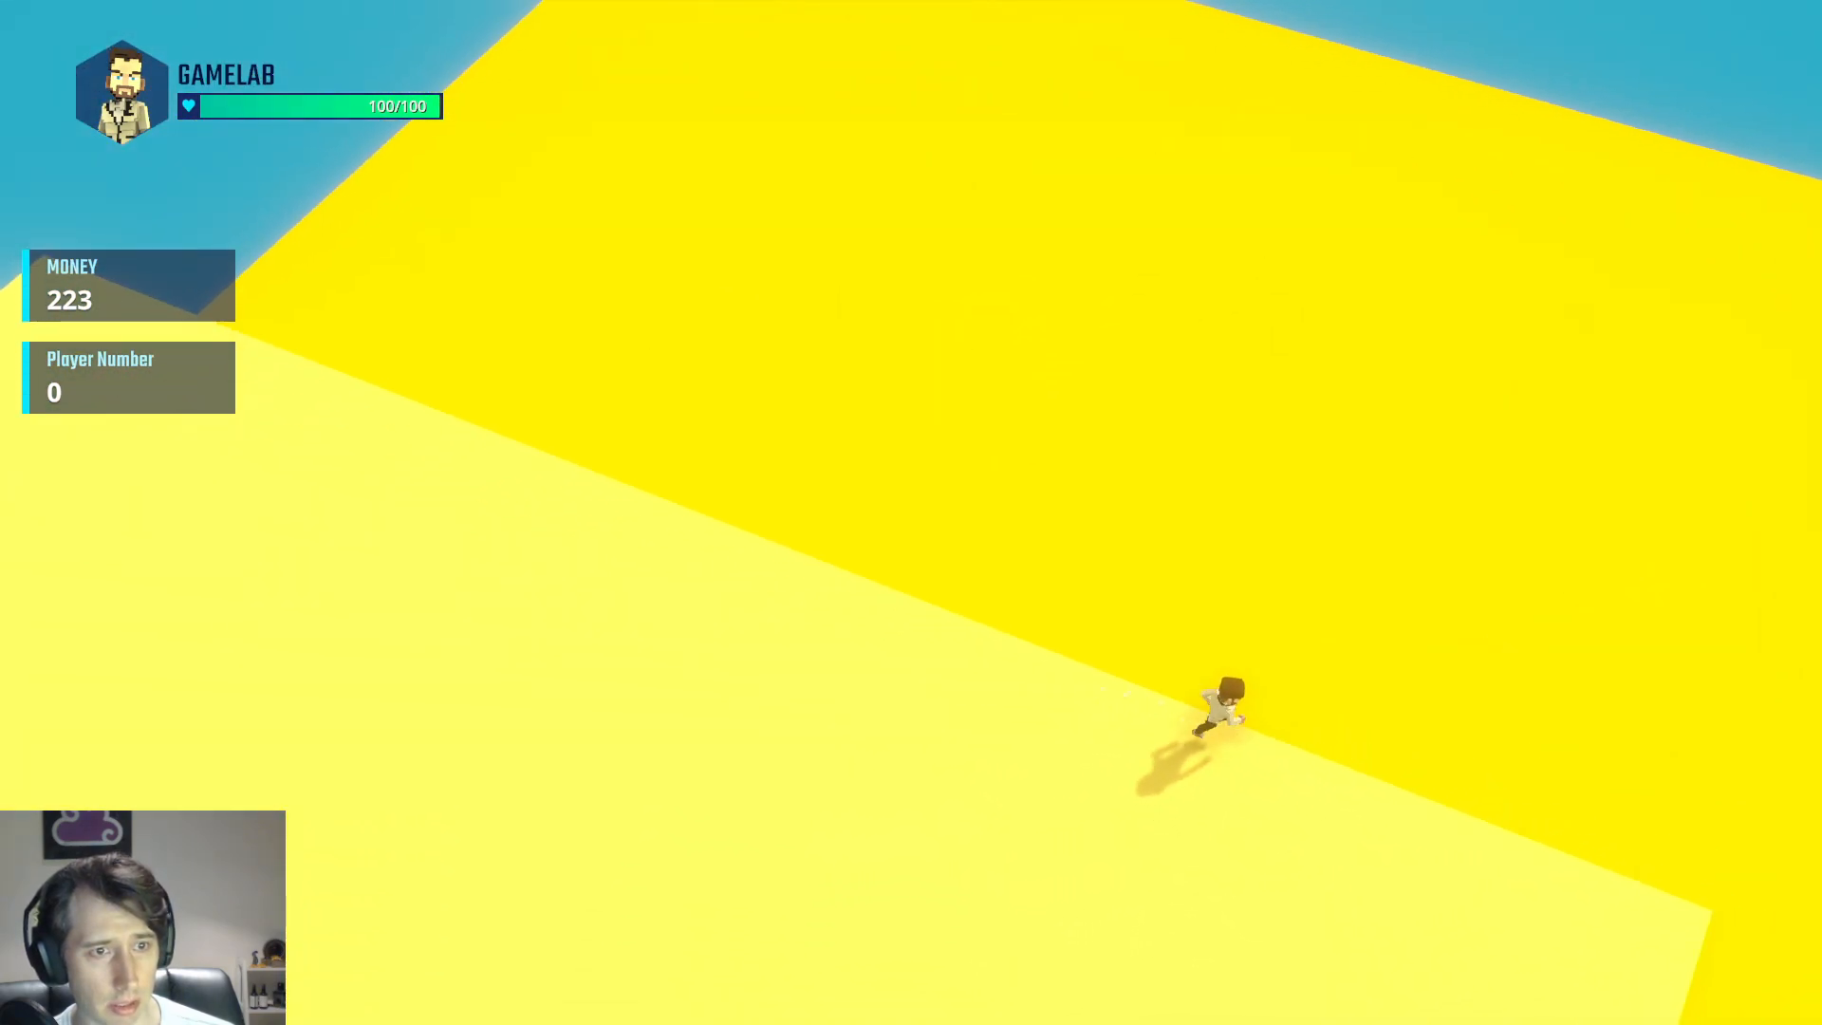
pyautogui.press('w')
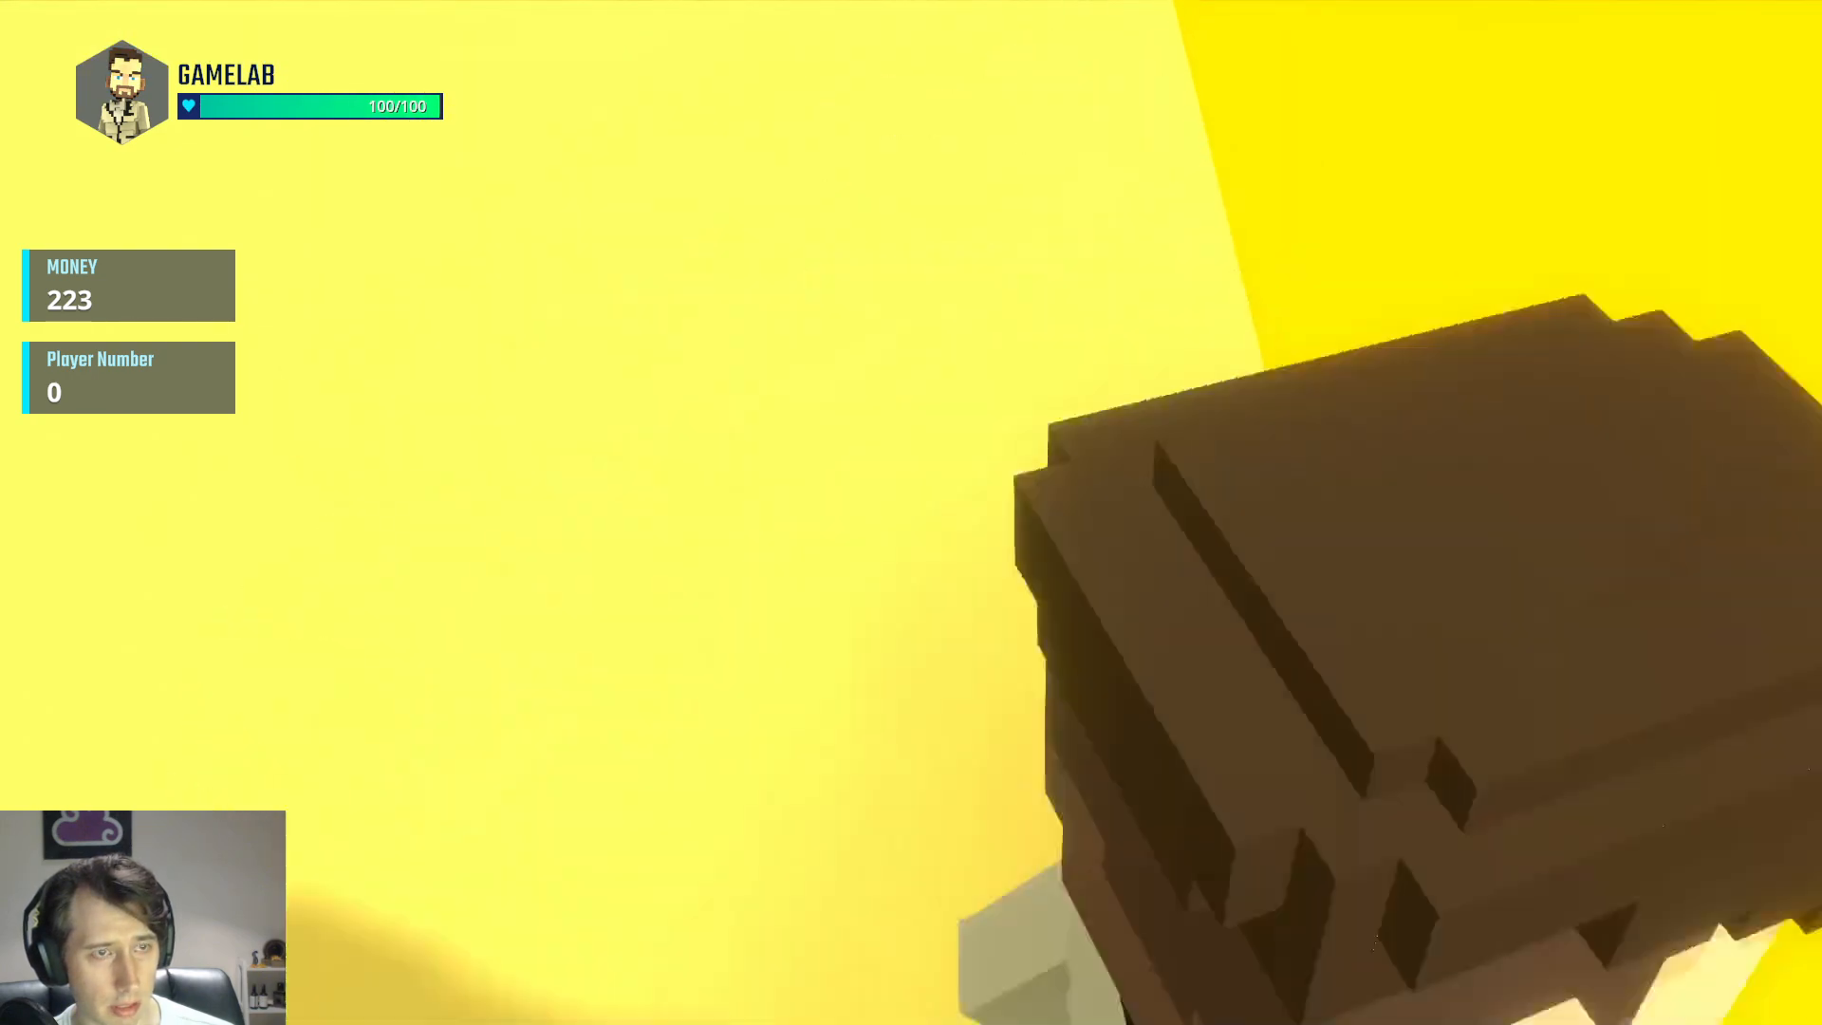
# Return to the black platform and claim the fifth trophy to join another round as Player Number 5
pyautogui.press('w')
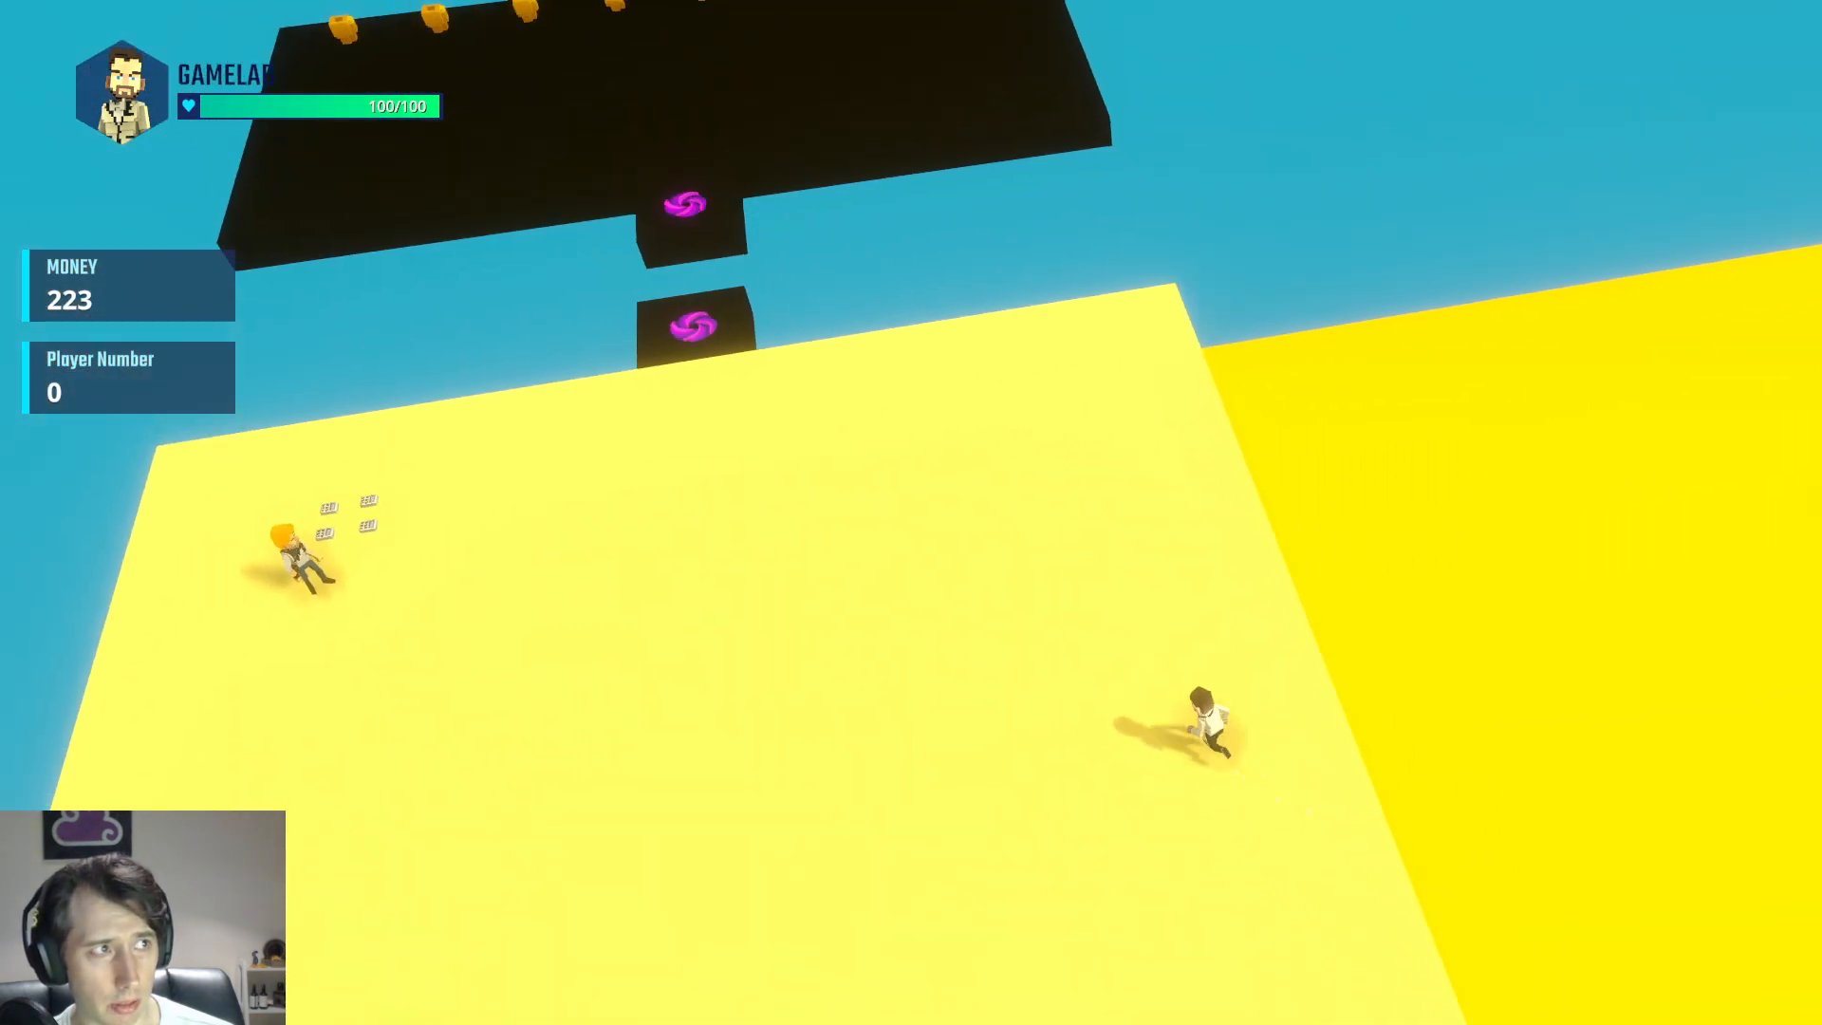
pyautogui.press('space')
pyautogui.press('w')
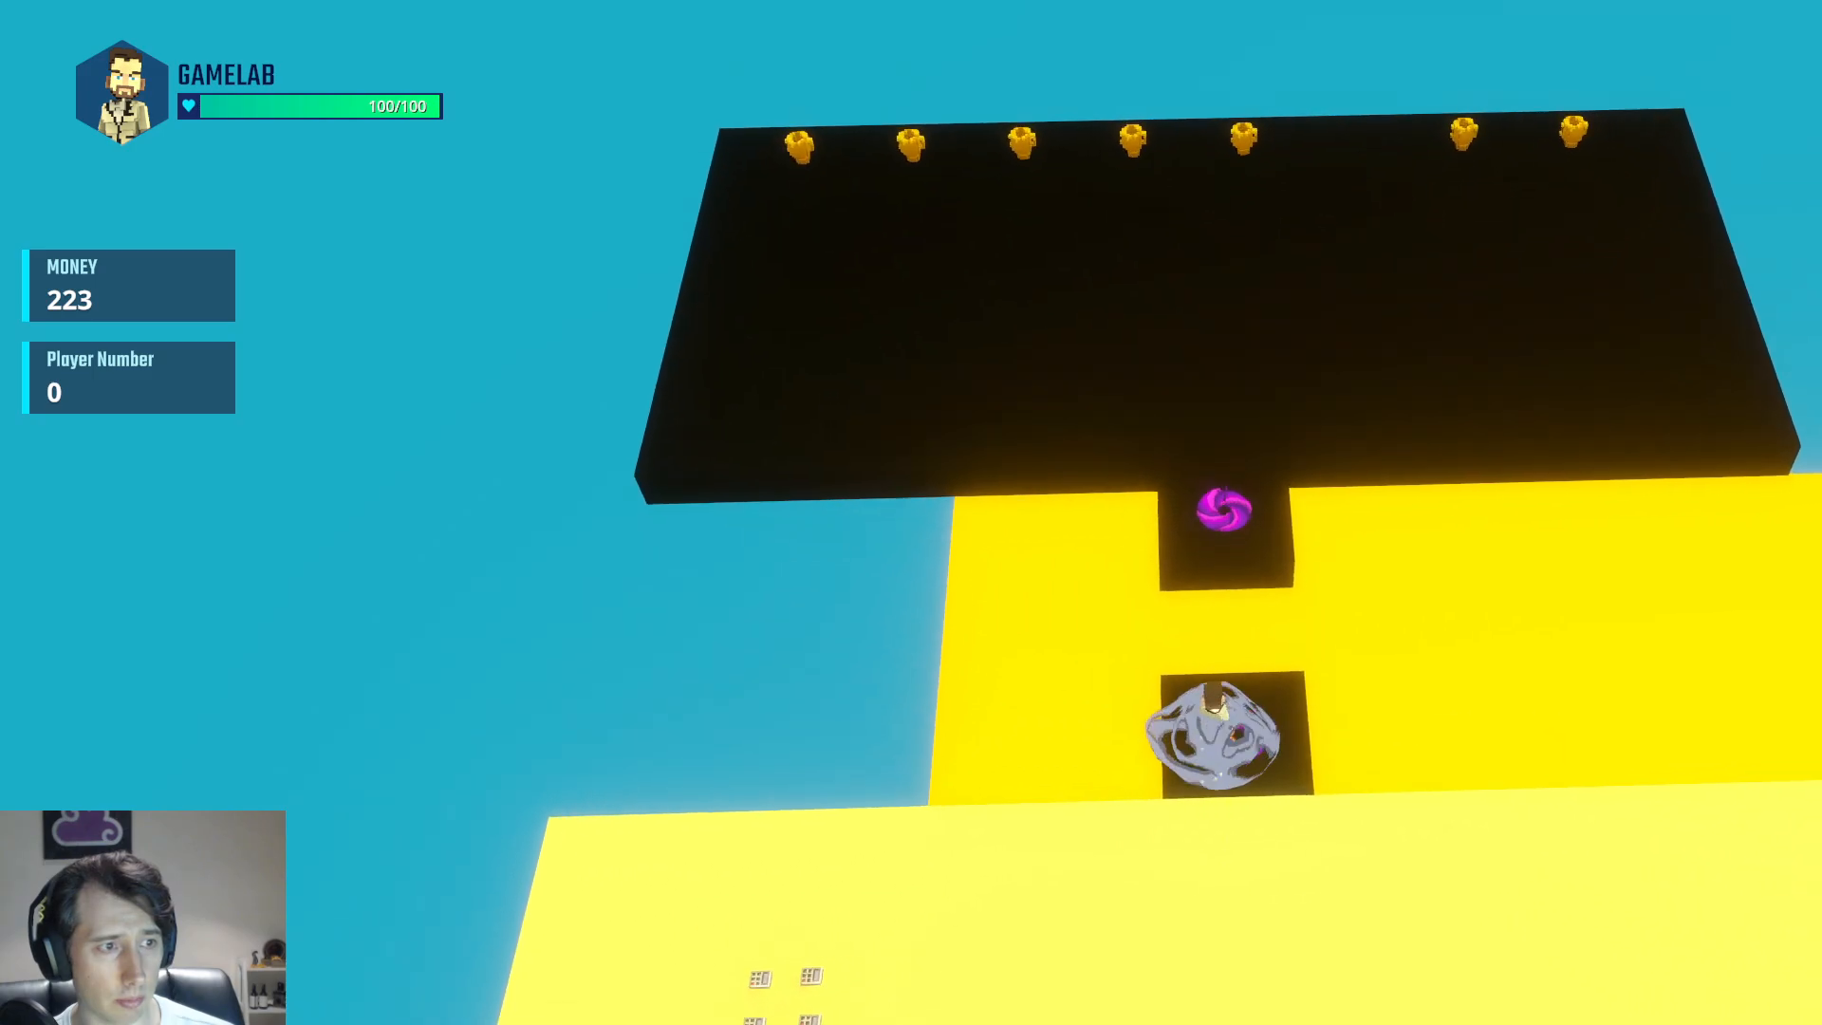
pyautogui.press('w')
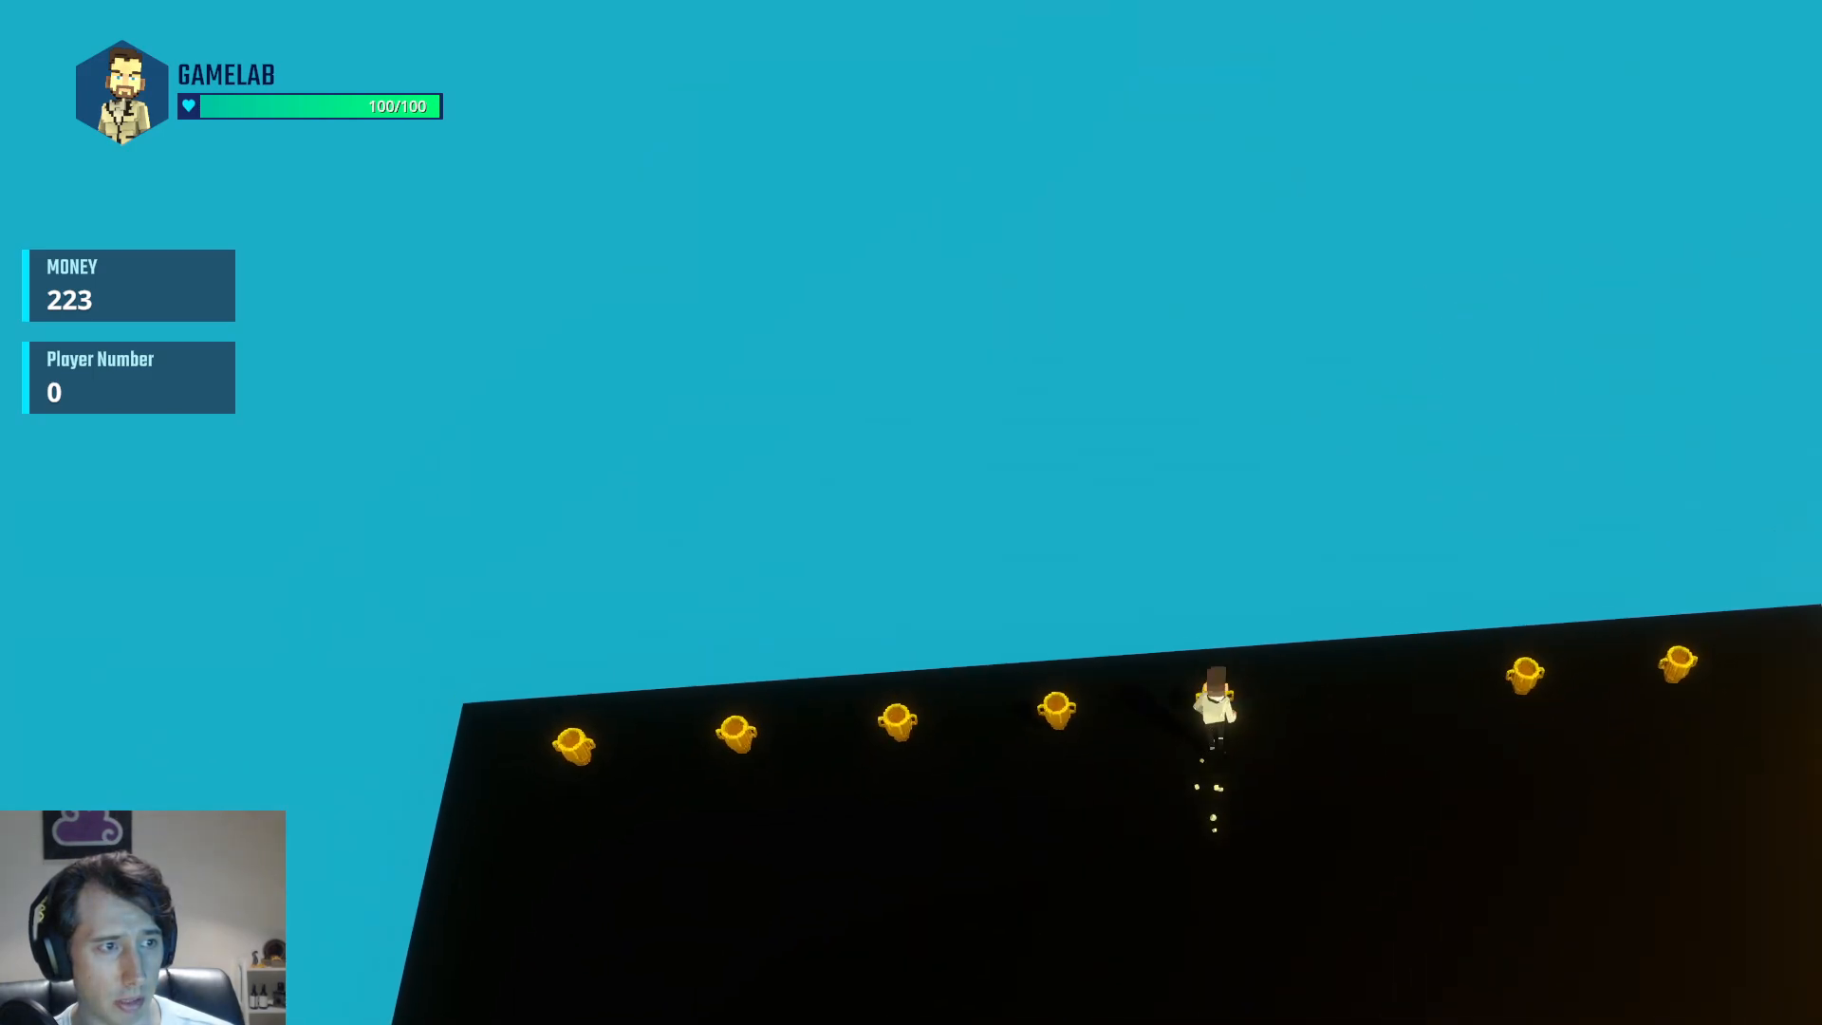
pyautogui.press('w')
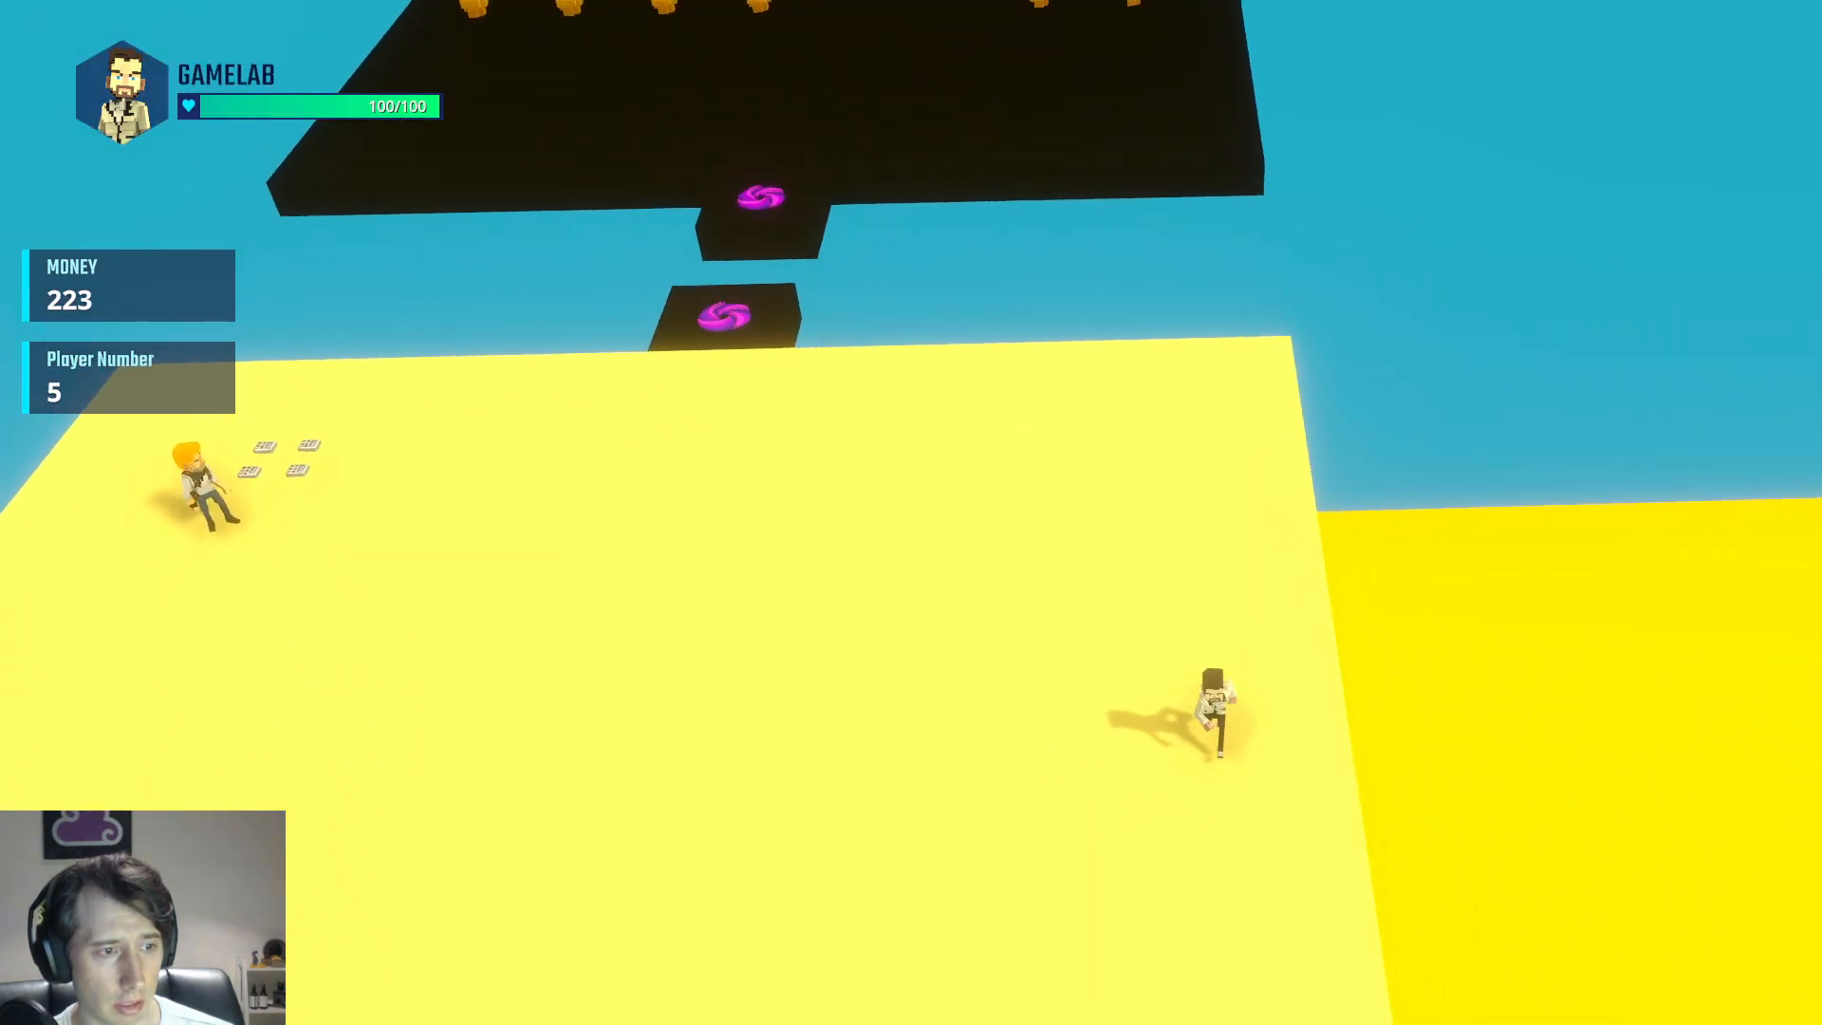
# Playtest the match by walking the character around the lower yellow arena platform
pyautogui.press('w')
pyautogui.press('w')
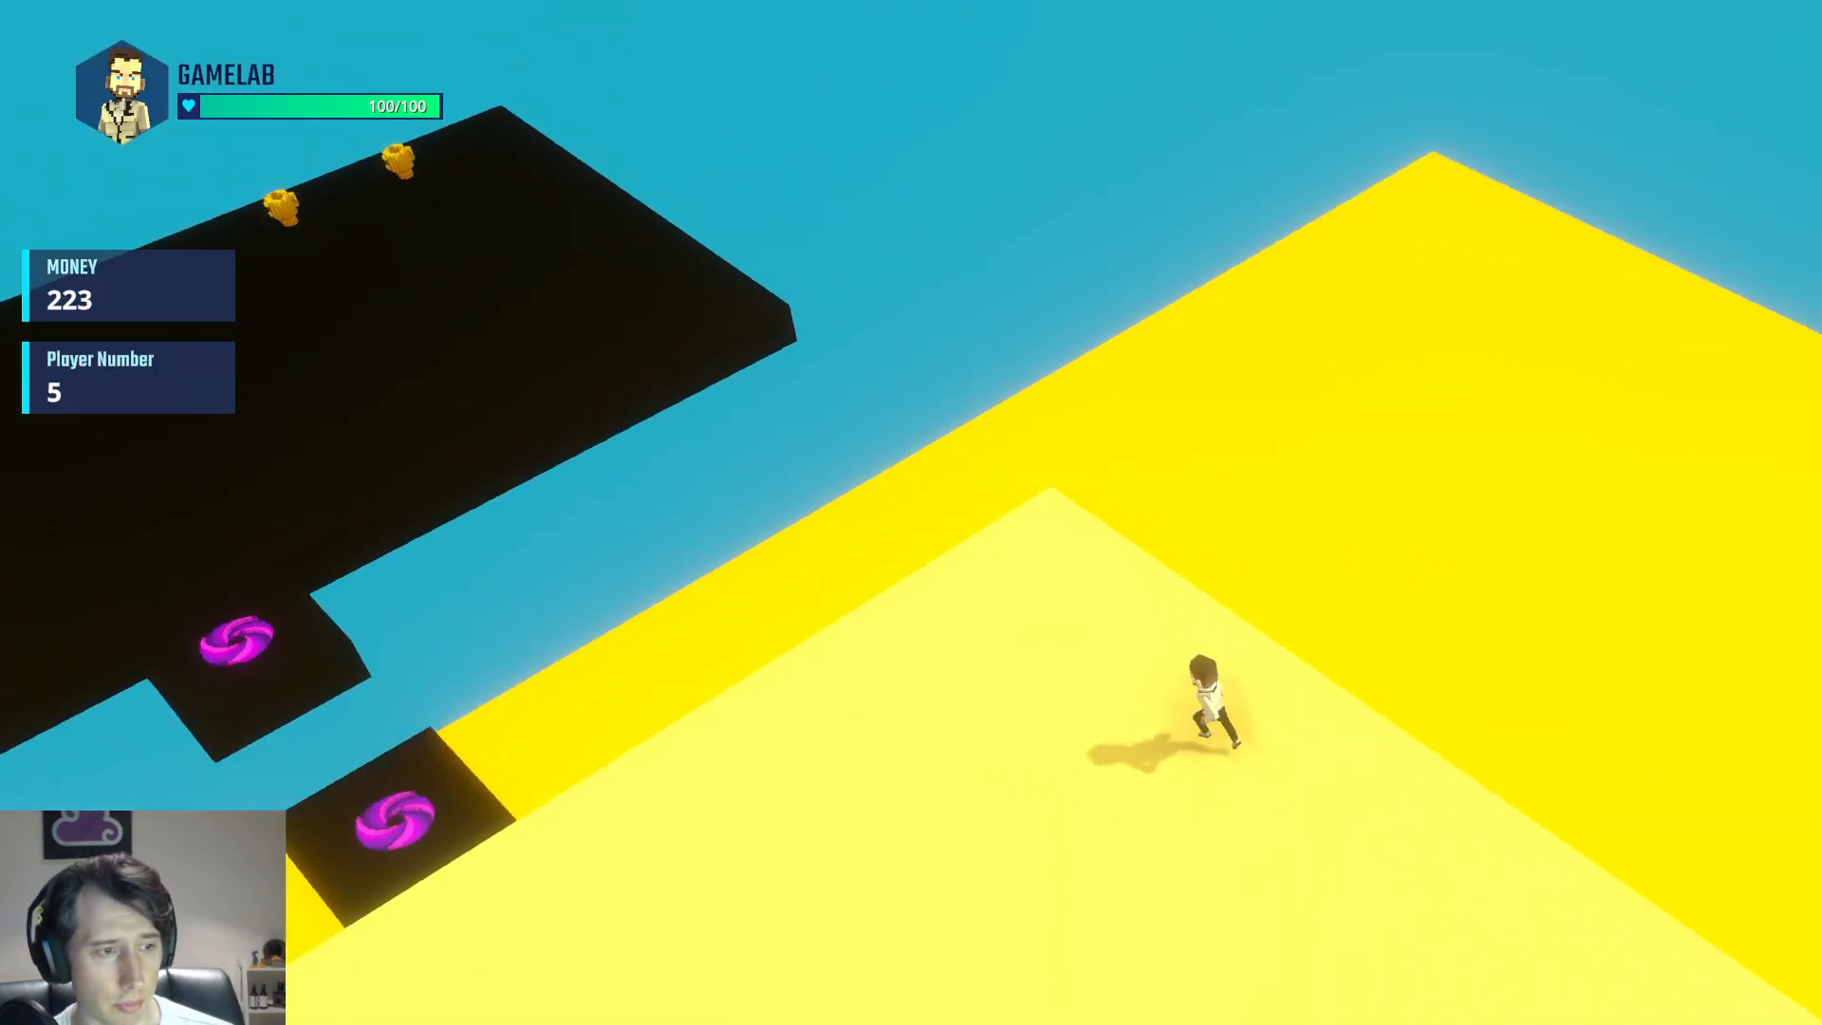
pyautogui.press('w')
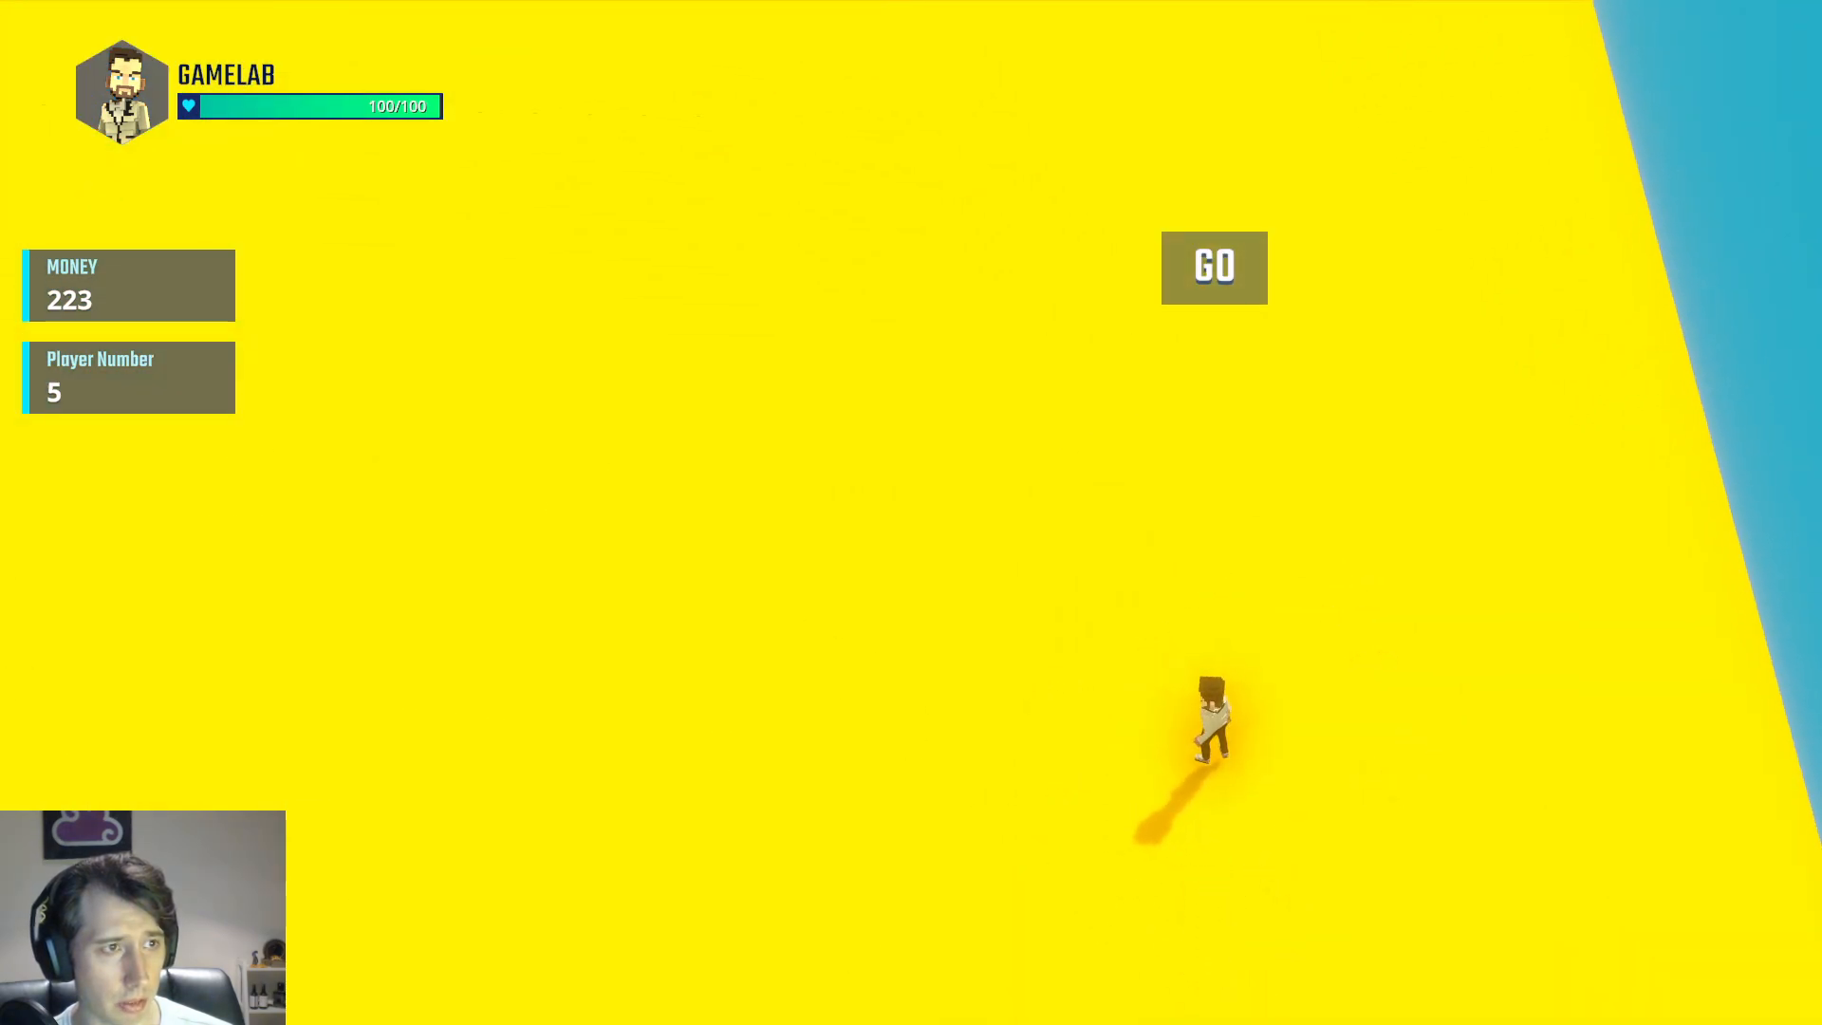
pyautogui.press('d')
pyautogui.press('d')
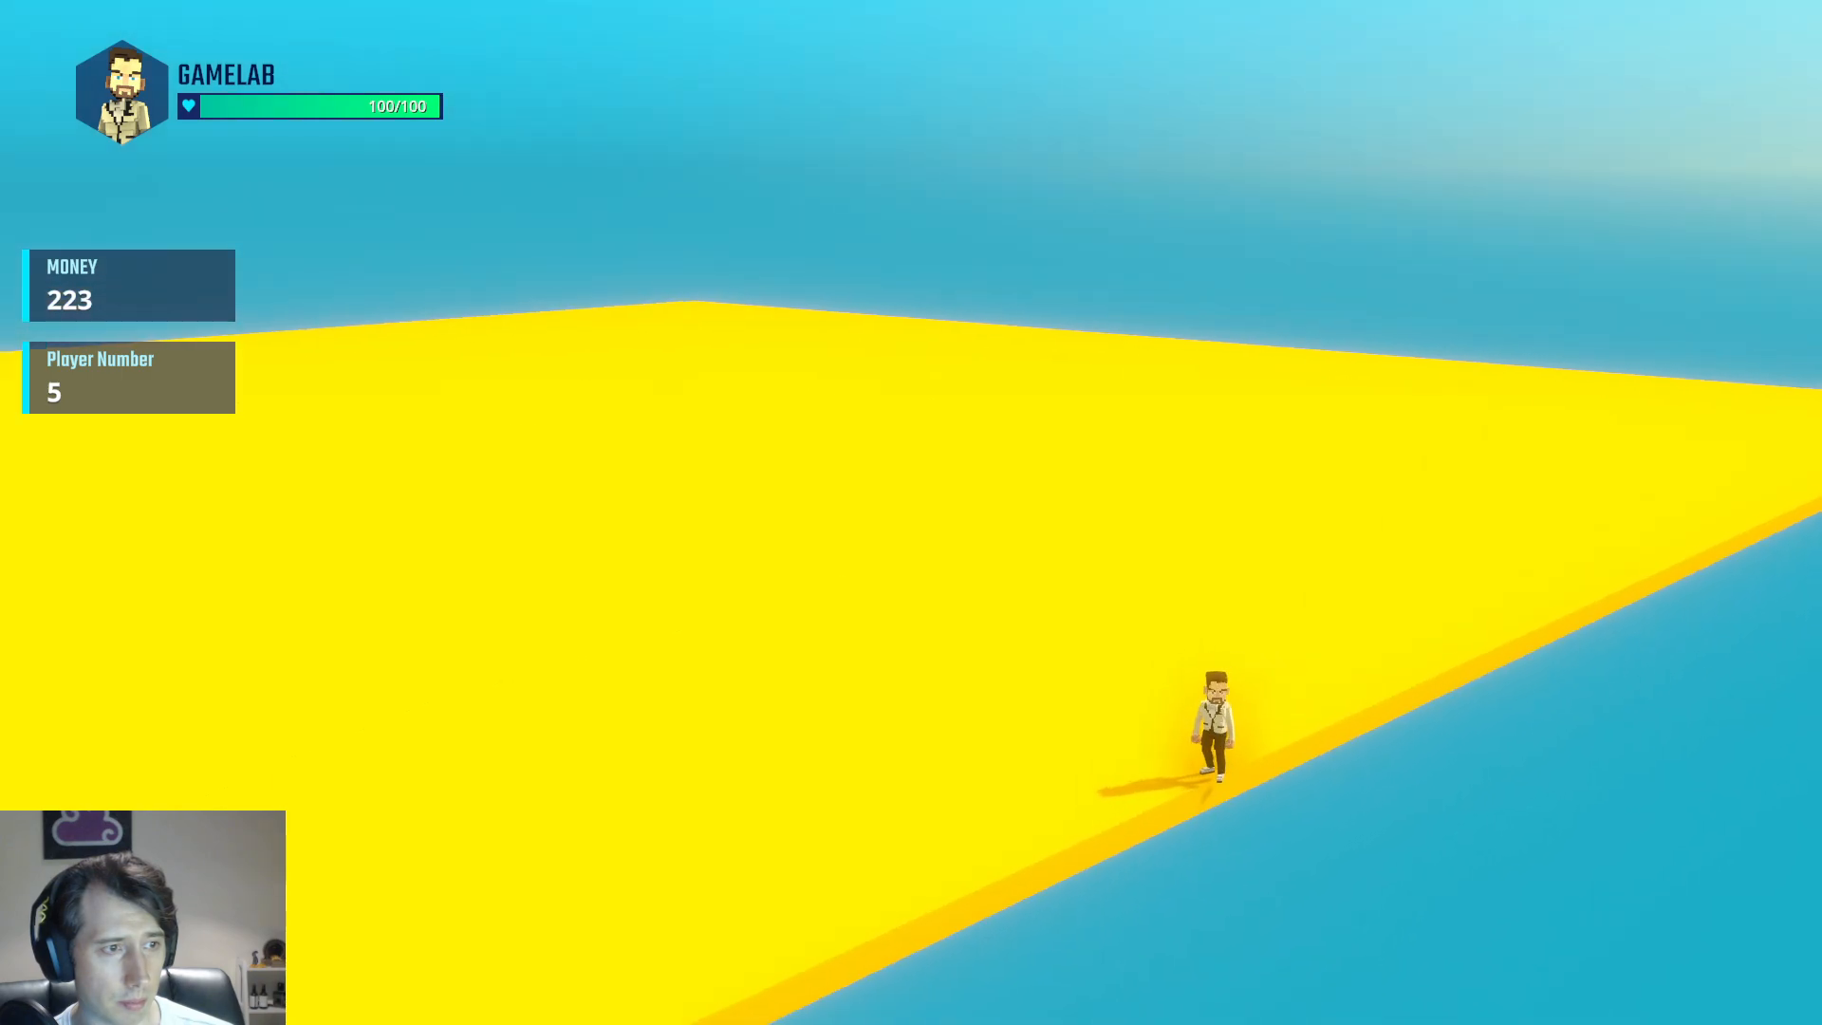
pyautogui.press('a')
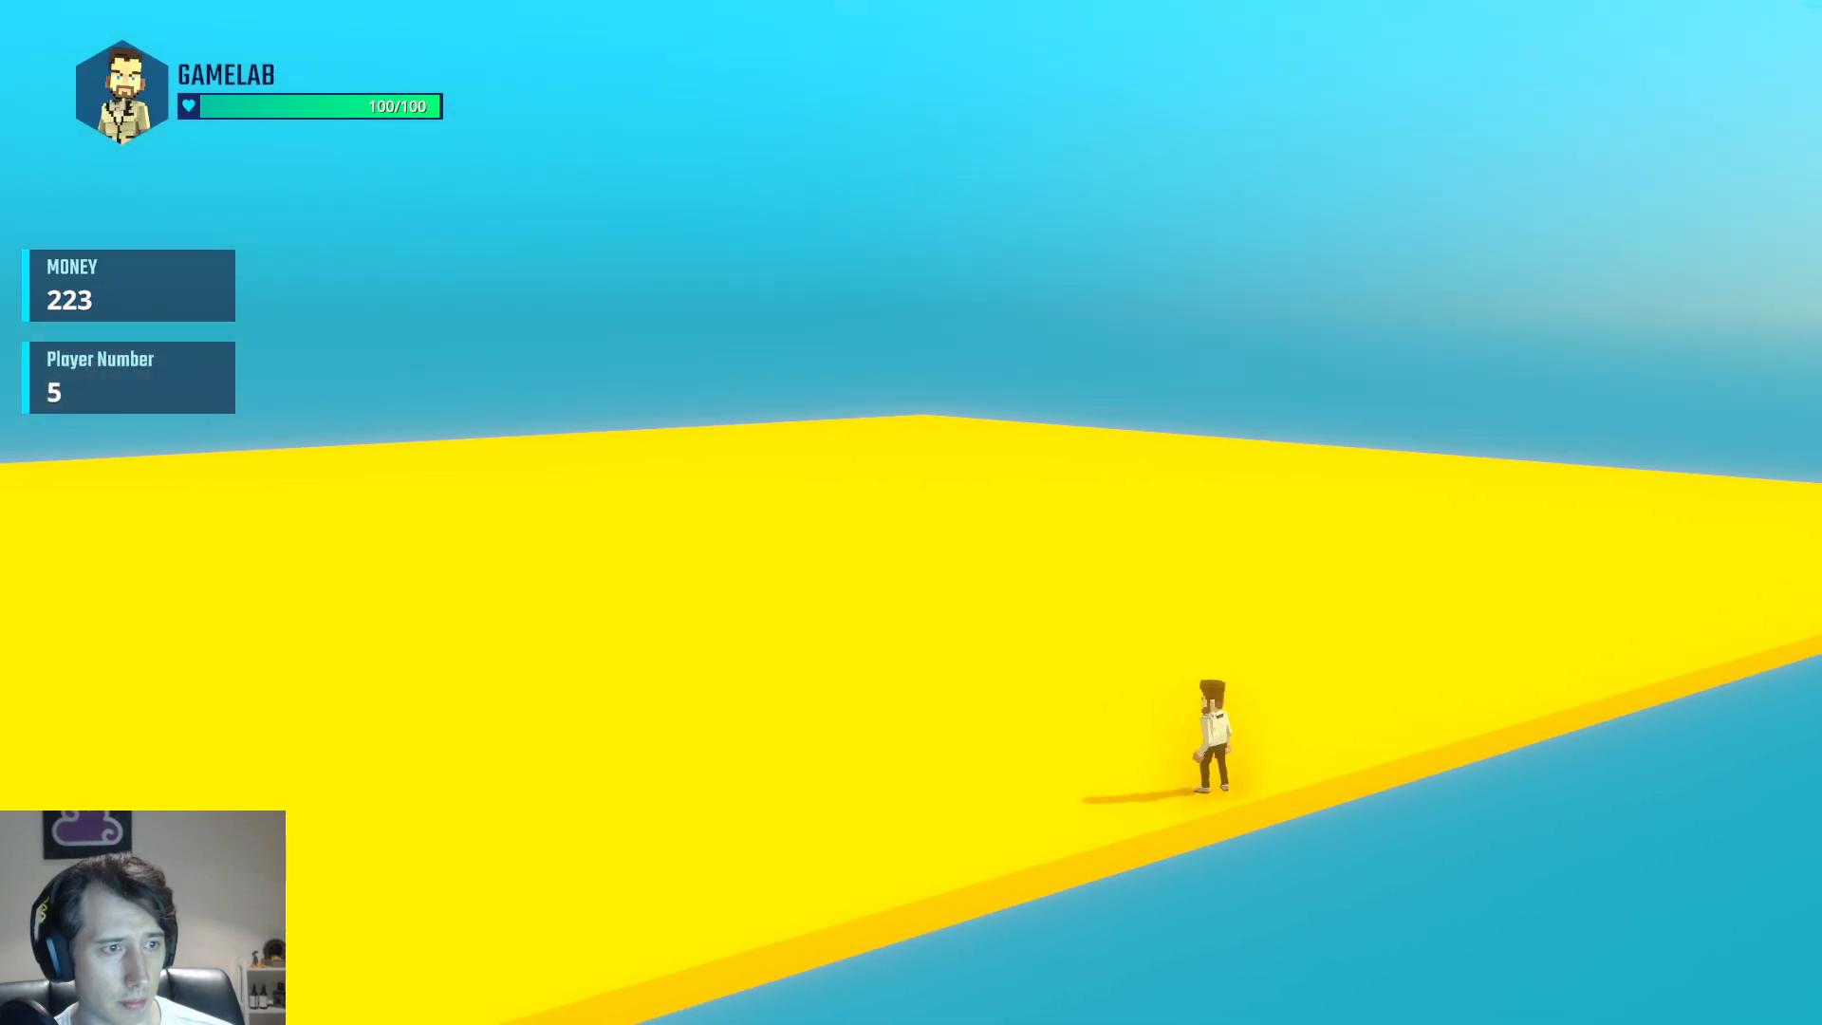
pyautogui.press('d')
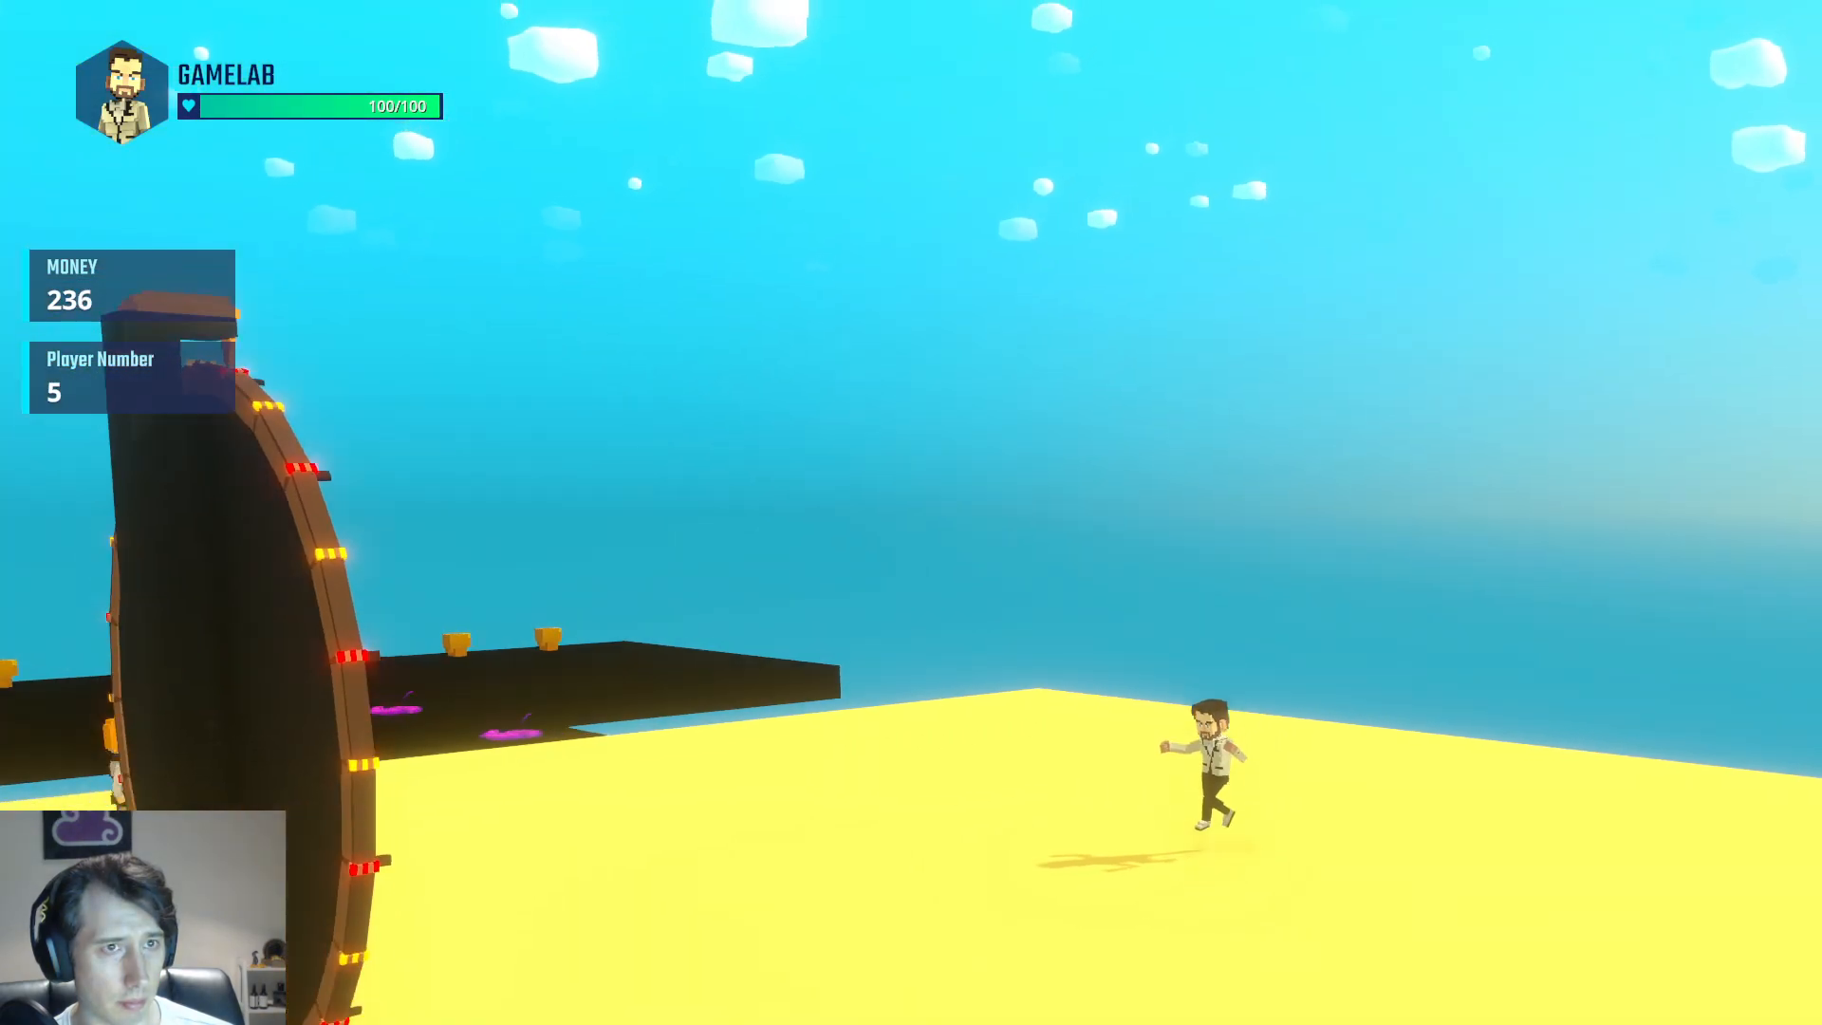
# Walk the character across the pale yellow platform to the nearer purple portal pad to test joining the next match
pyautogui.press('w')
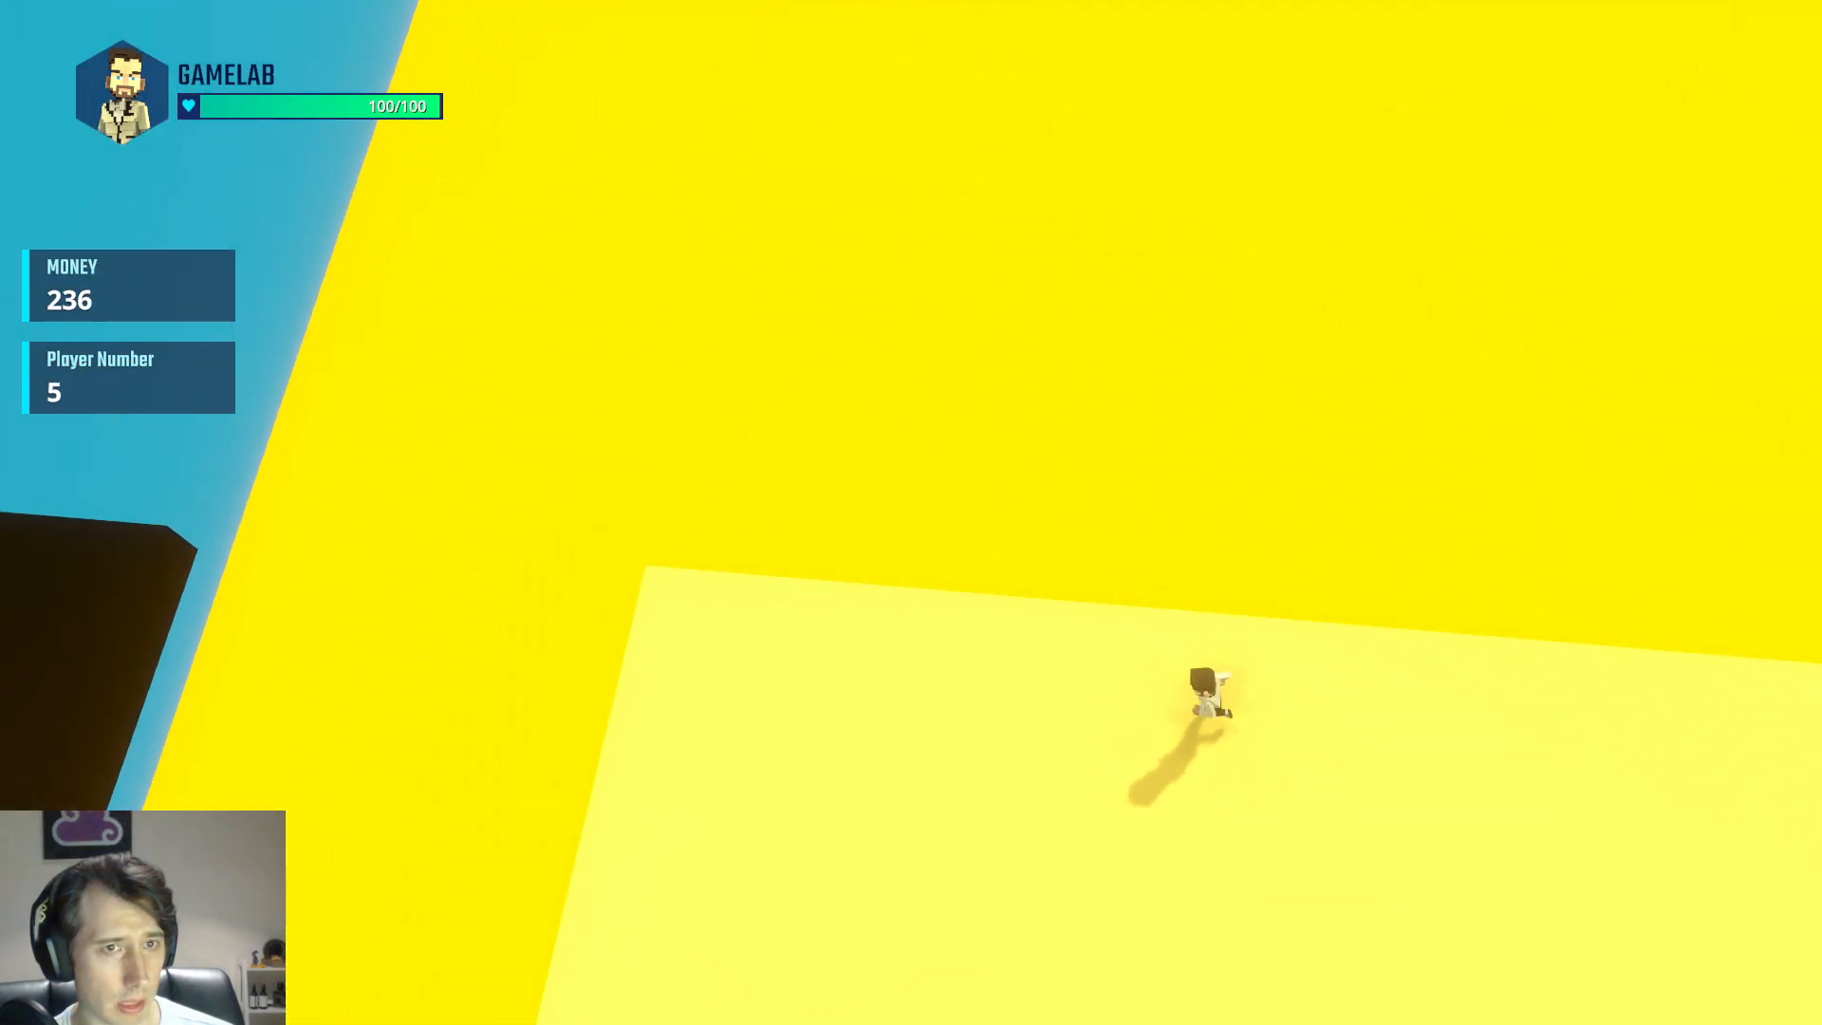
pyautogui.press('a')
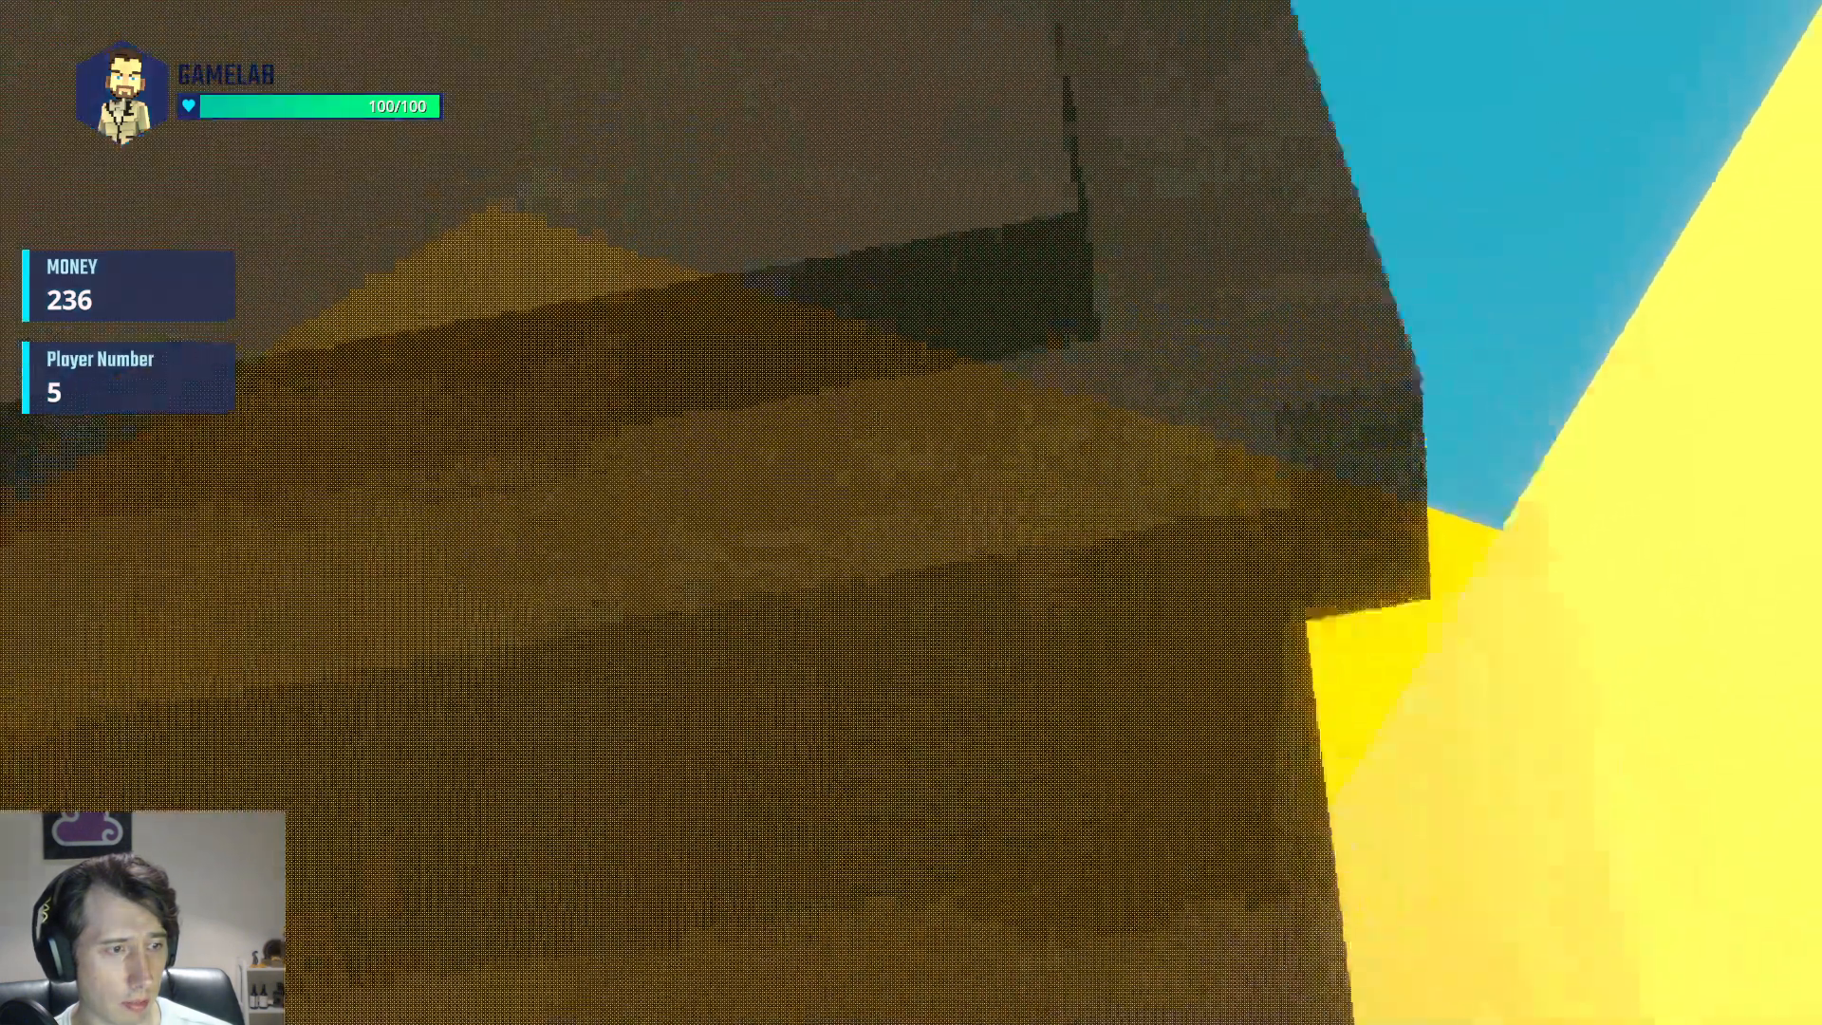
pyautogui.press('a')
pyautogui.press('w')
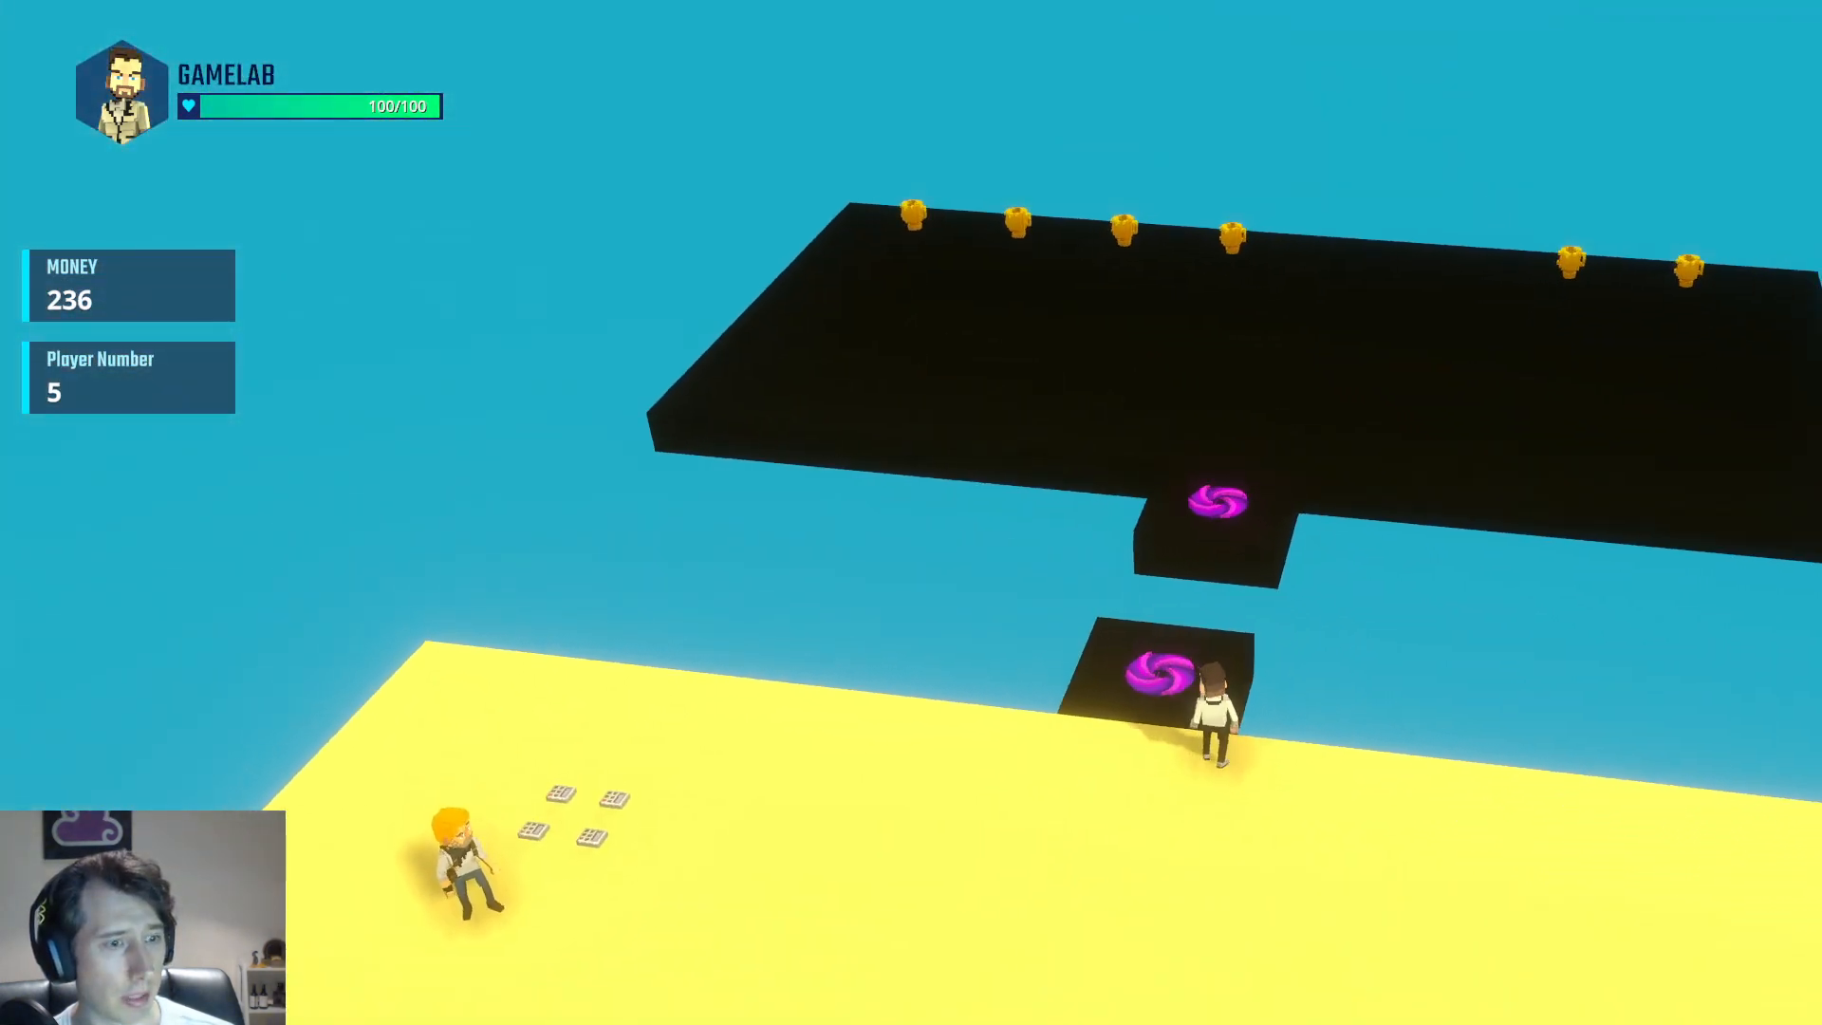
pyautogui.press('w')
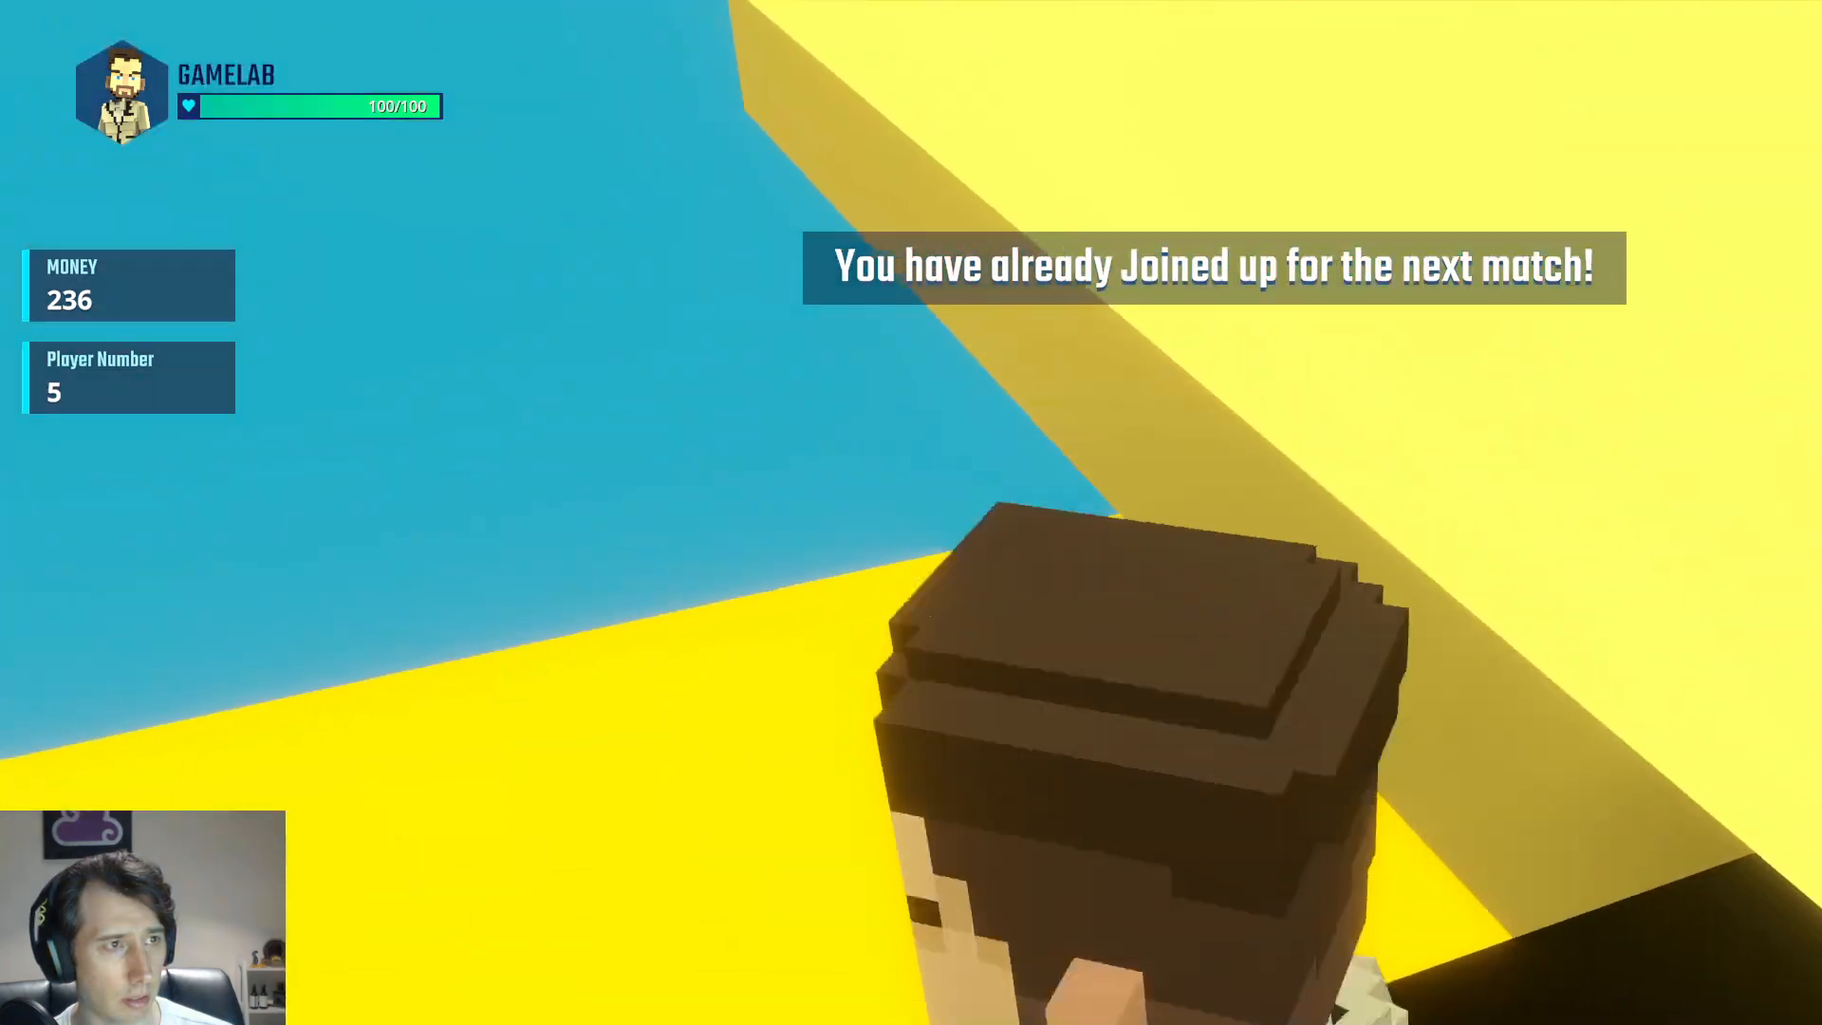
# Walk and jump the character along the pale platform's edge beside the yellow arena to check the area during play
pyautogui.press('w')
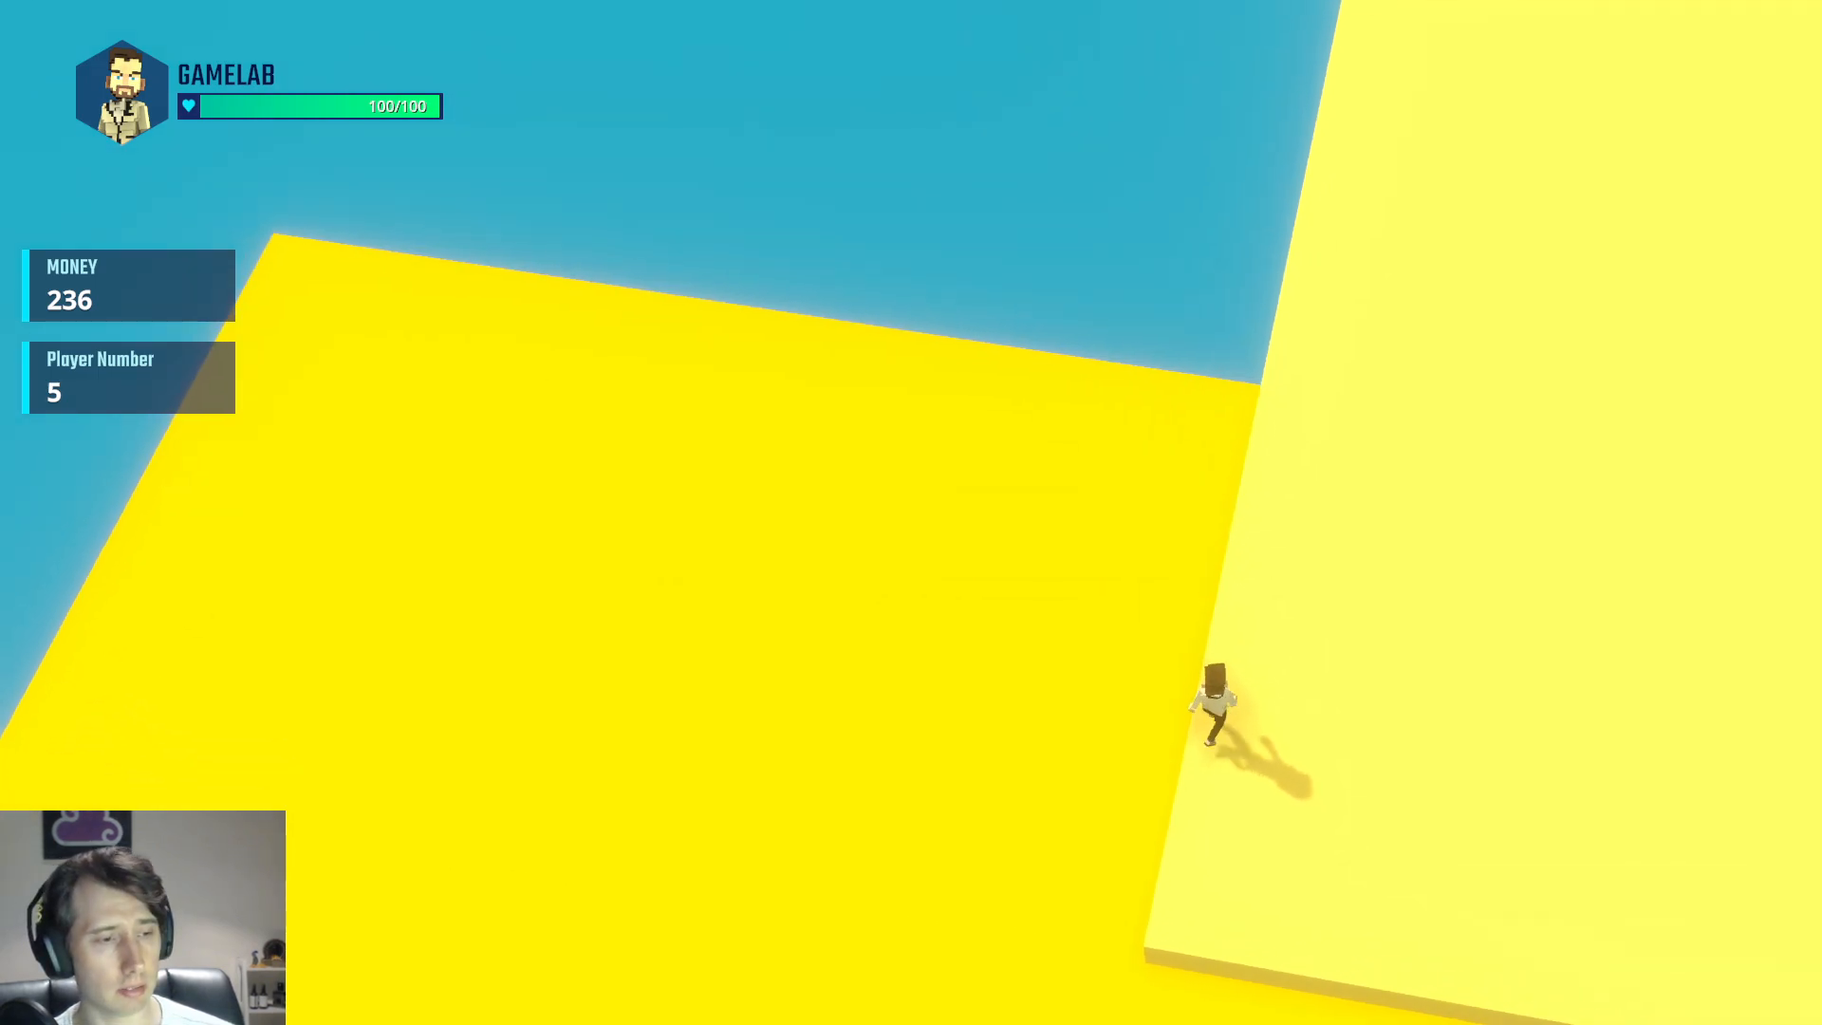
pyautogui.press('w')
pyautogui.press('space')
pyautogui.press('space')
pyautogui.press('w')
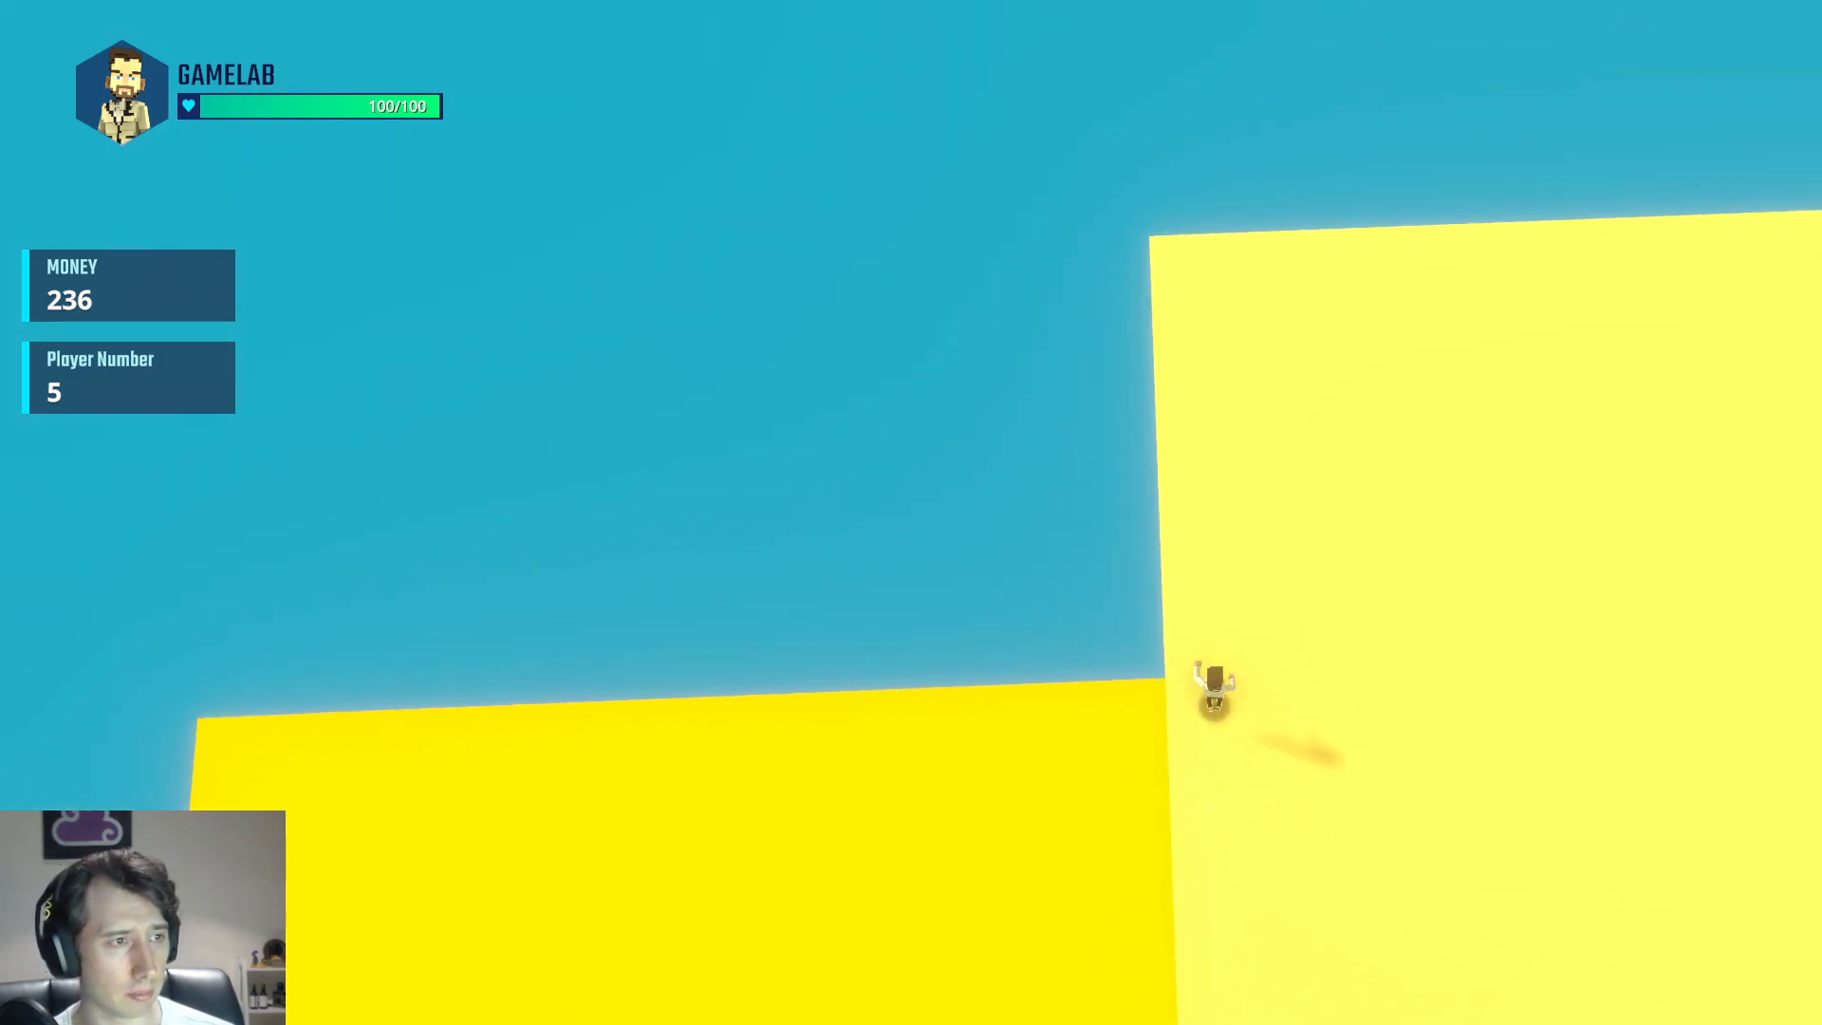
pyautogui.press('space')
pyautogui.press('w')
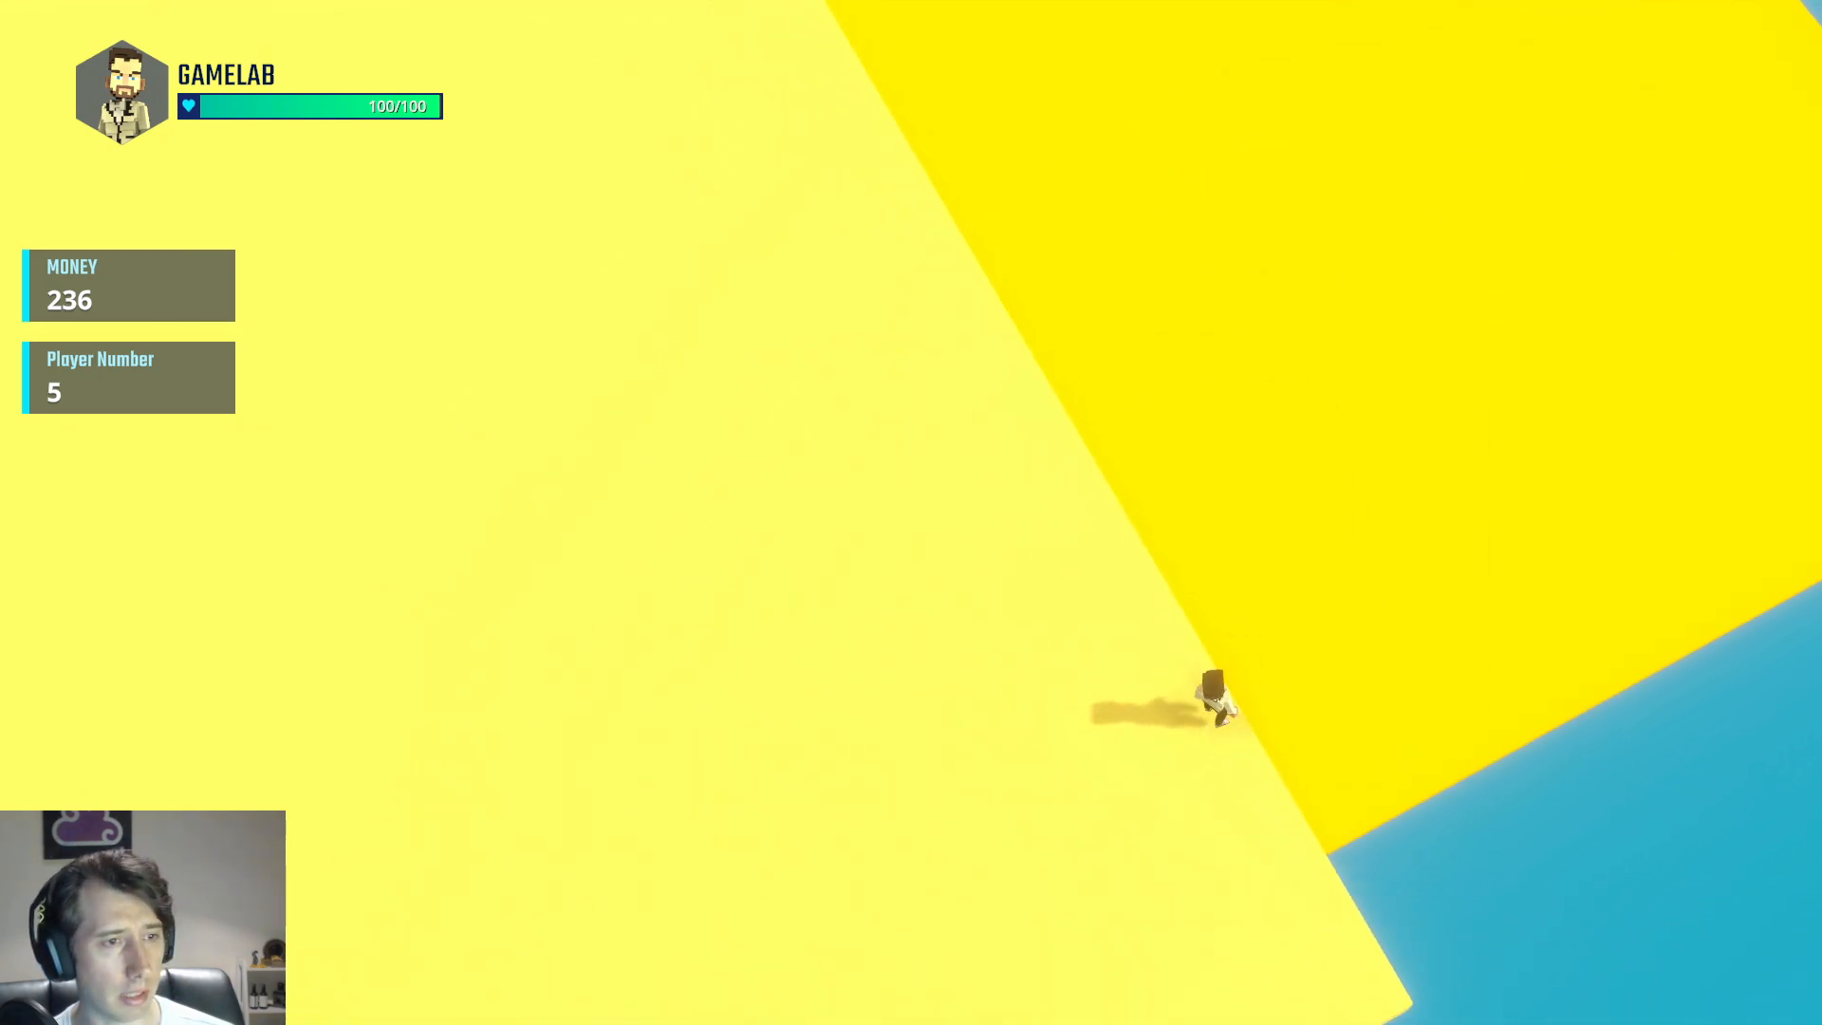
pyautogui.press('w')
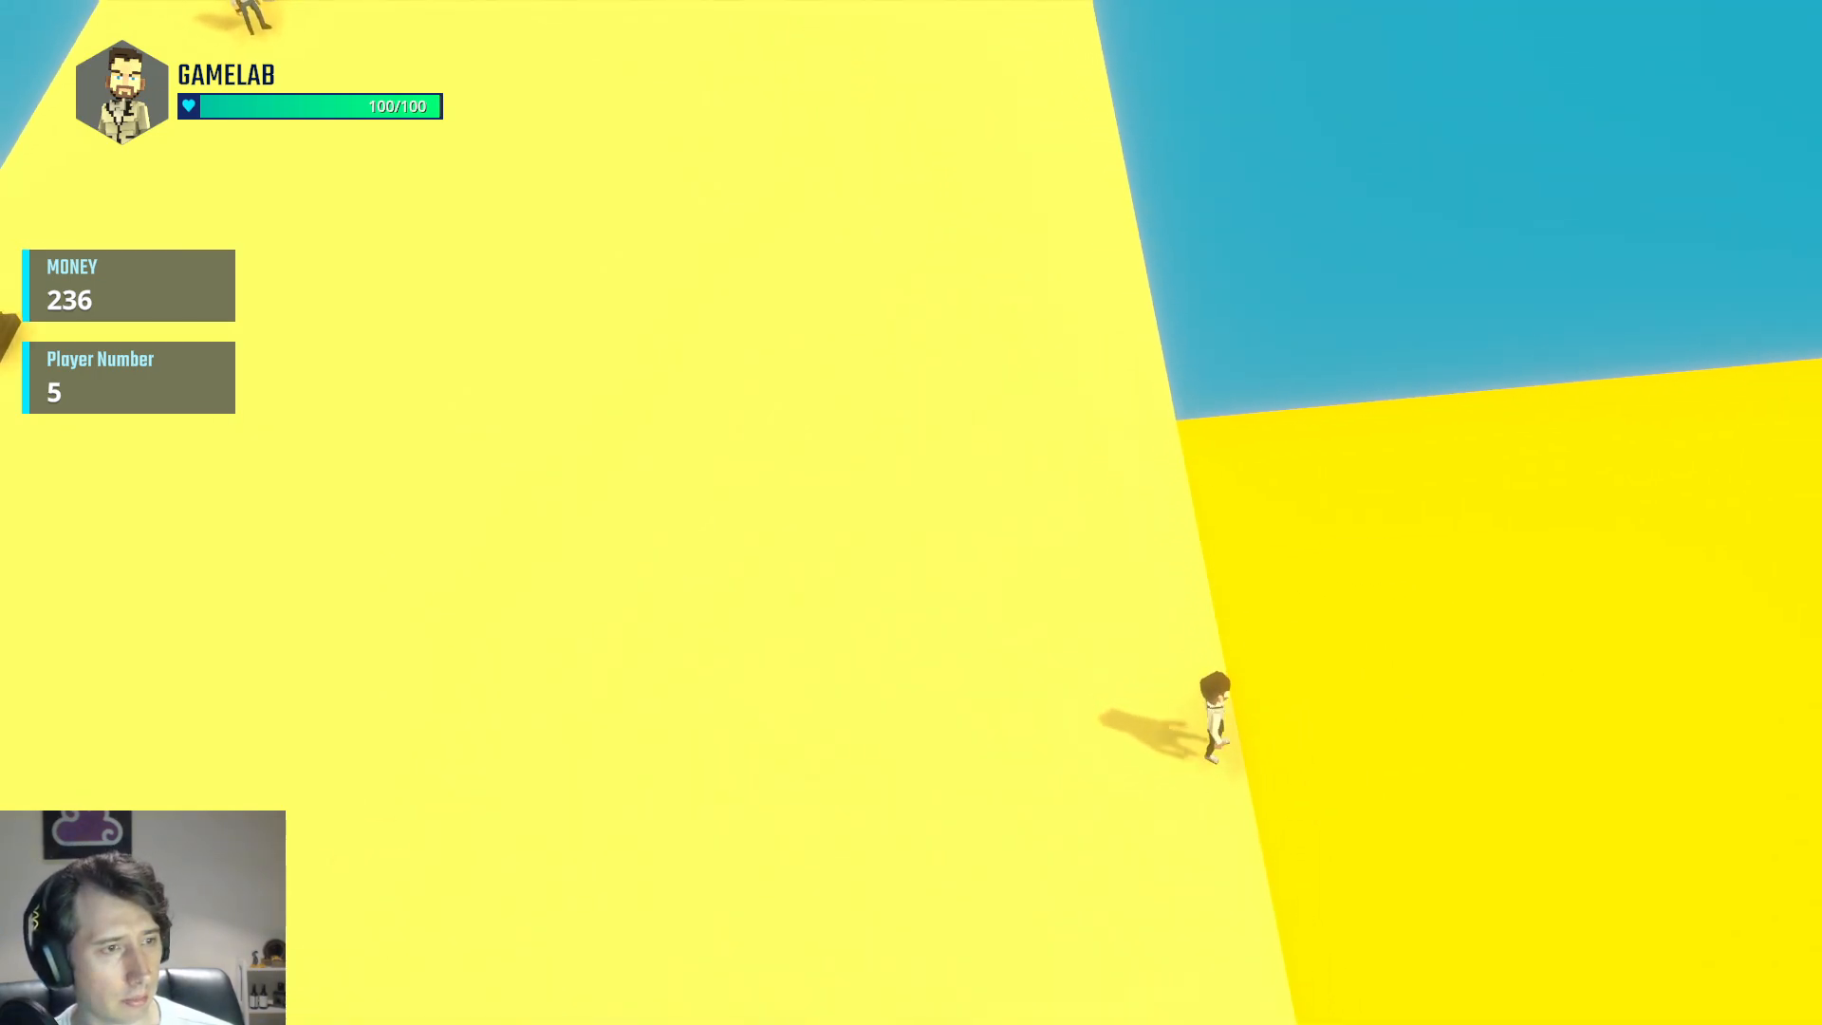
pyautogui.press('a')
pyautogui.press('w')
pyautogui.press('space')
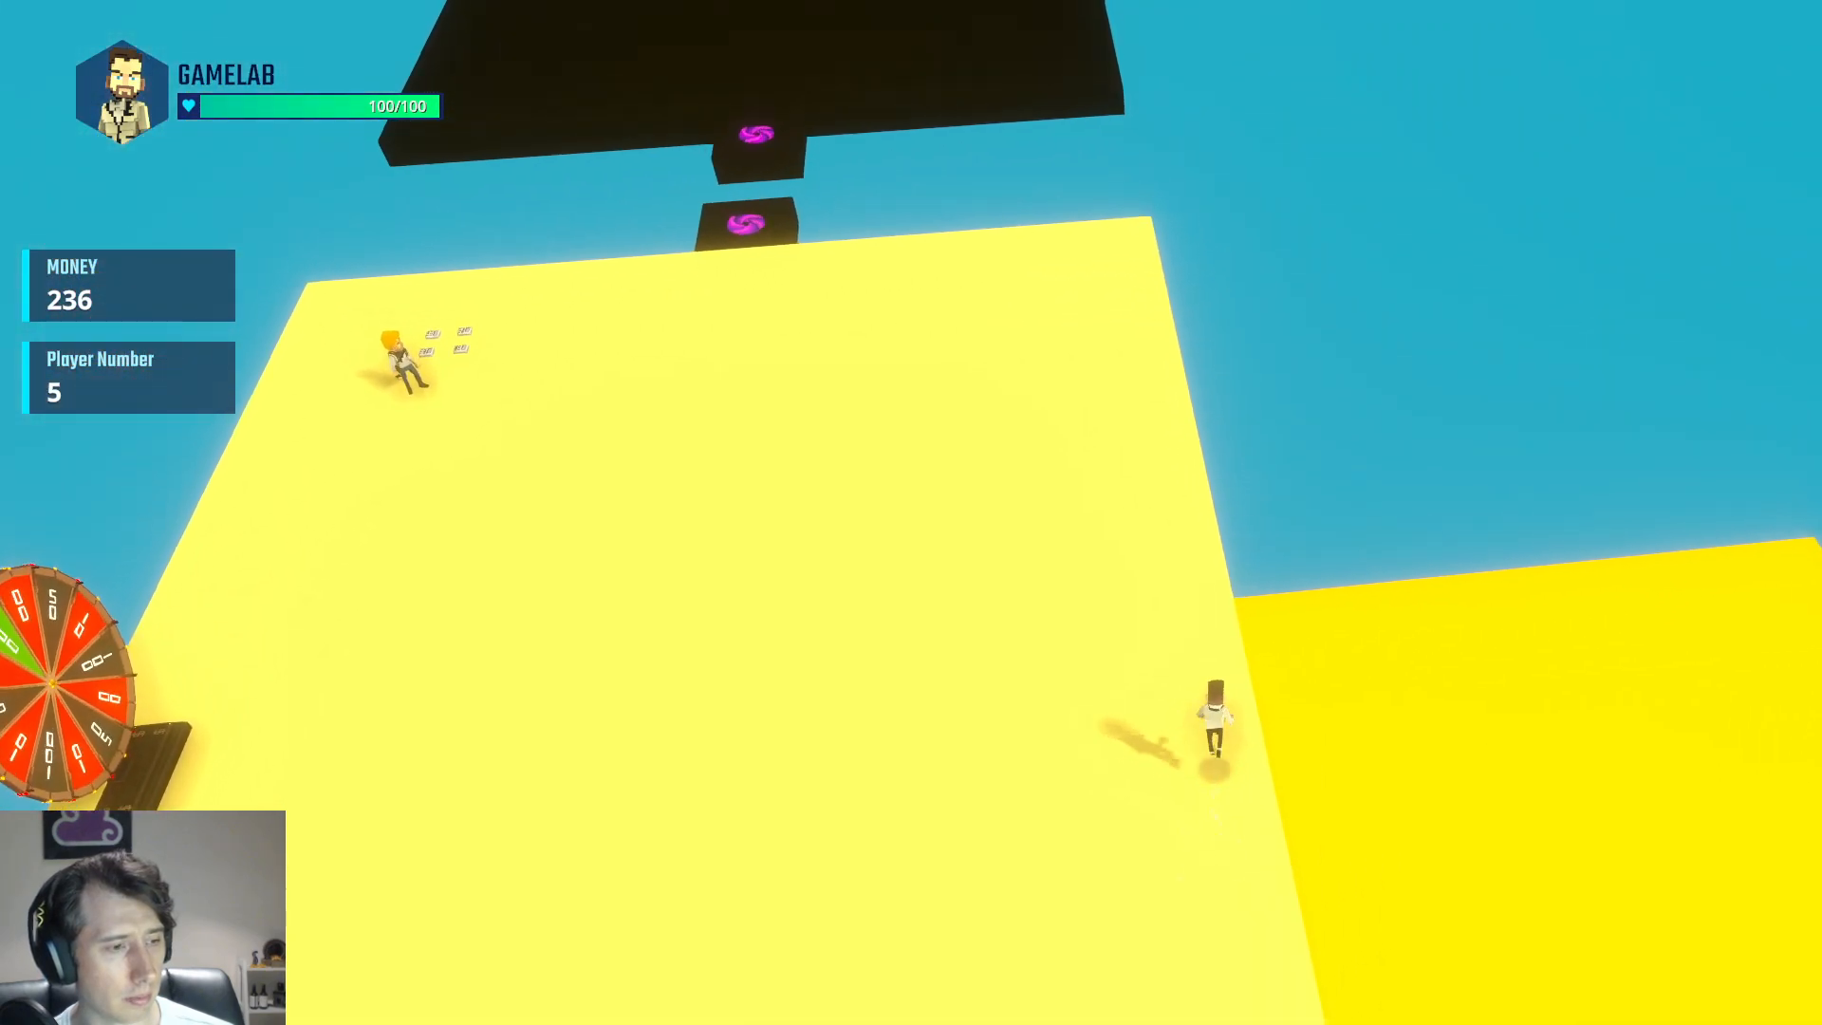
pyautogui.press('w')
pyautogui.press('a')
pyautogui.press('s')
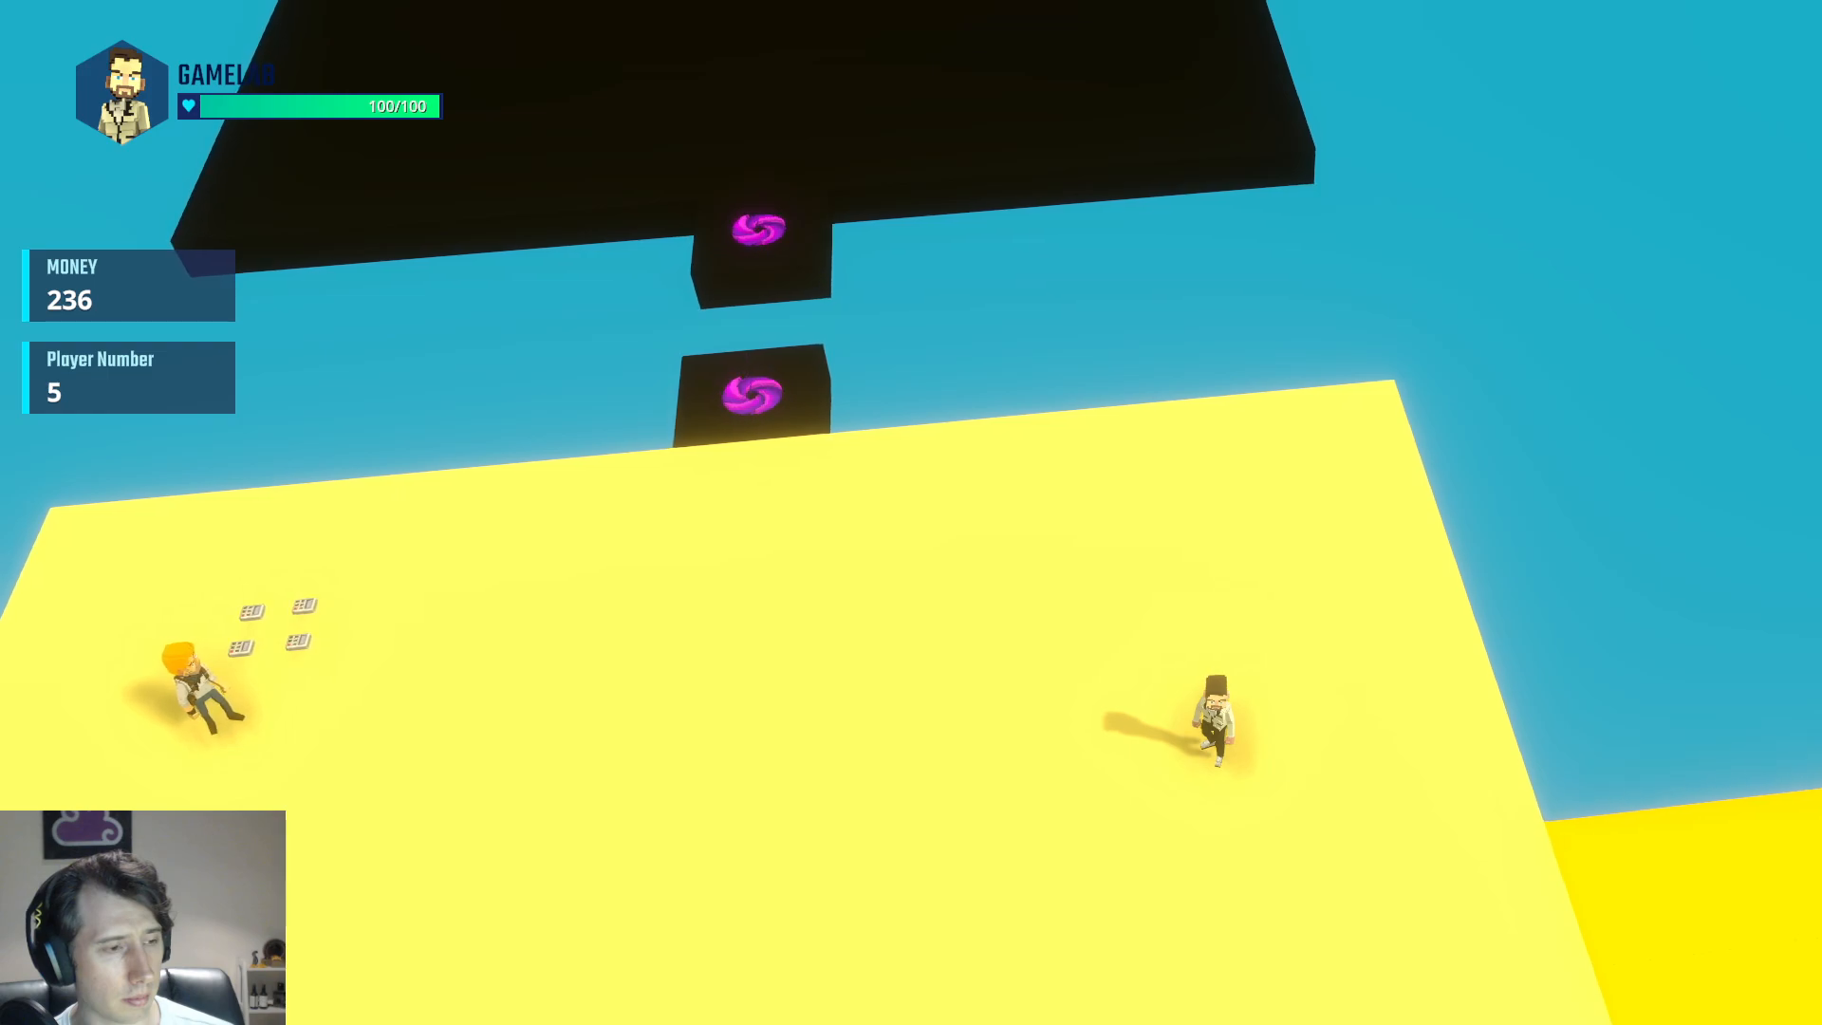
pyautogui.press('s')
pyautogui.press('space')
pyautogui.press('d')
pyautogui.press('space')
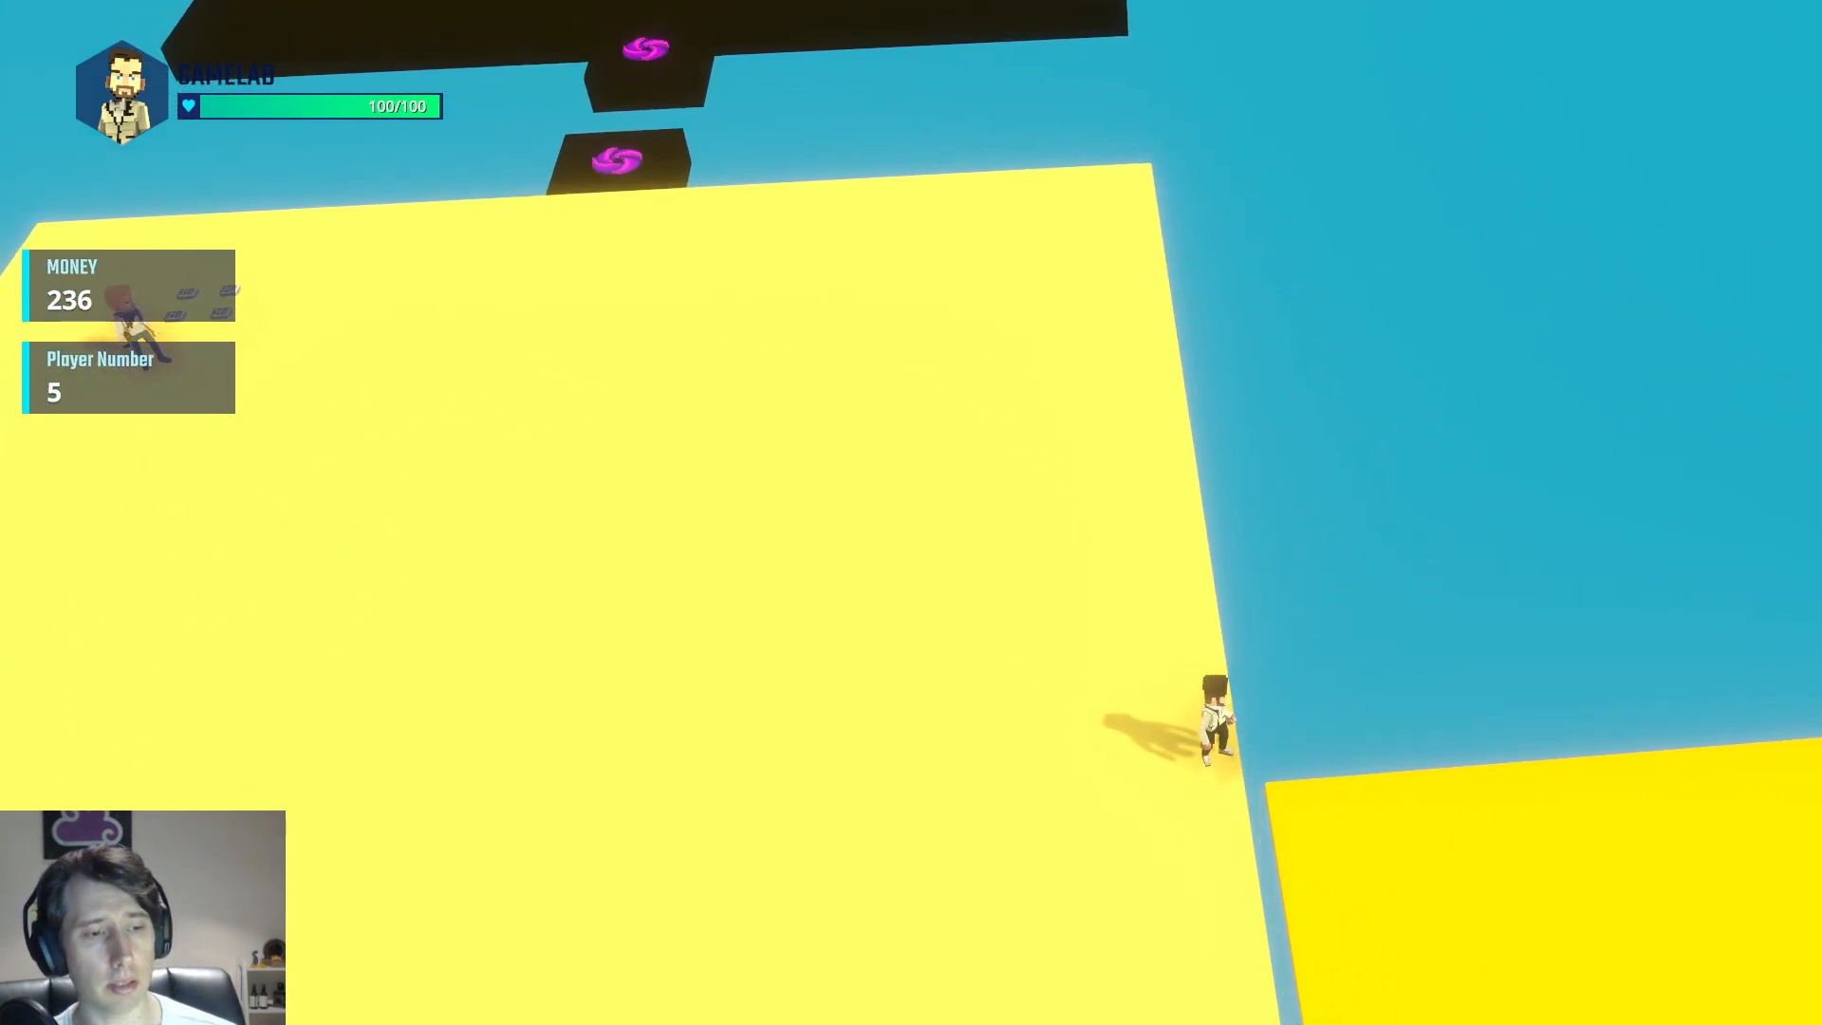
pyautogui.press('s')
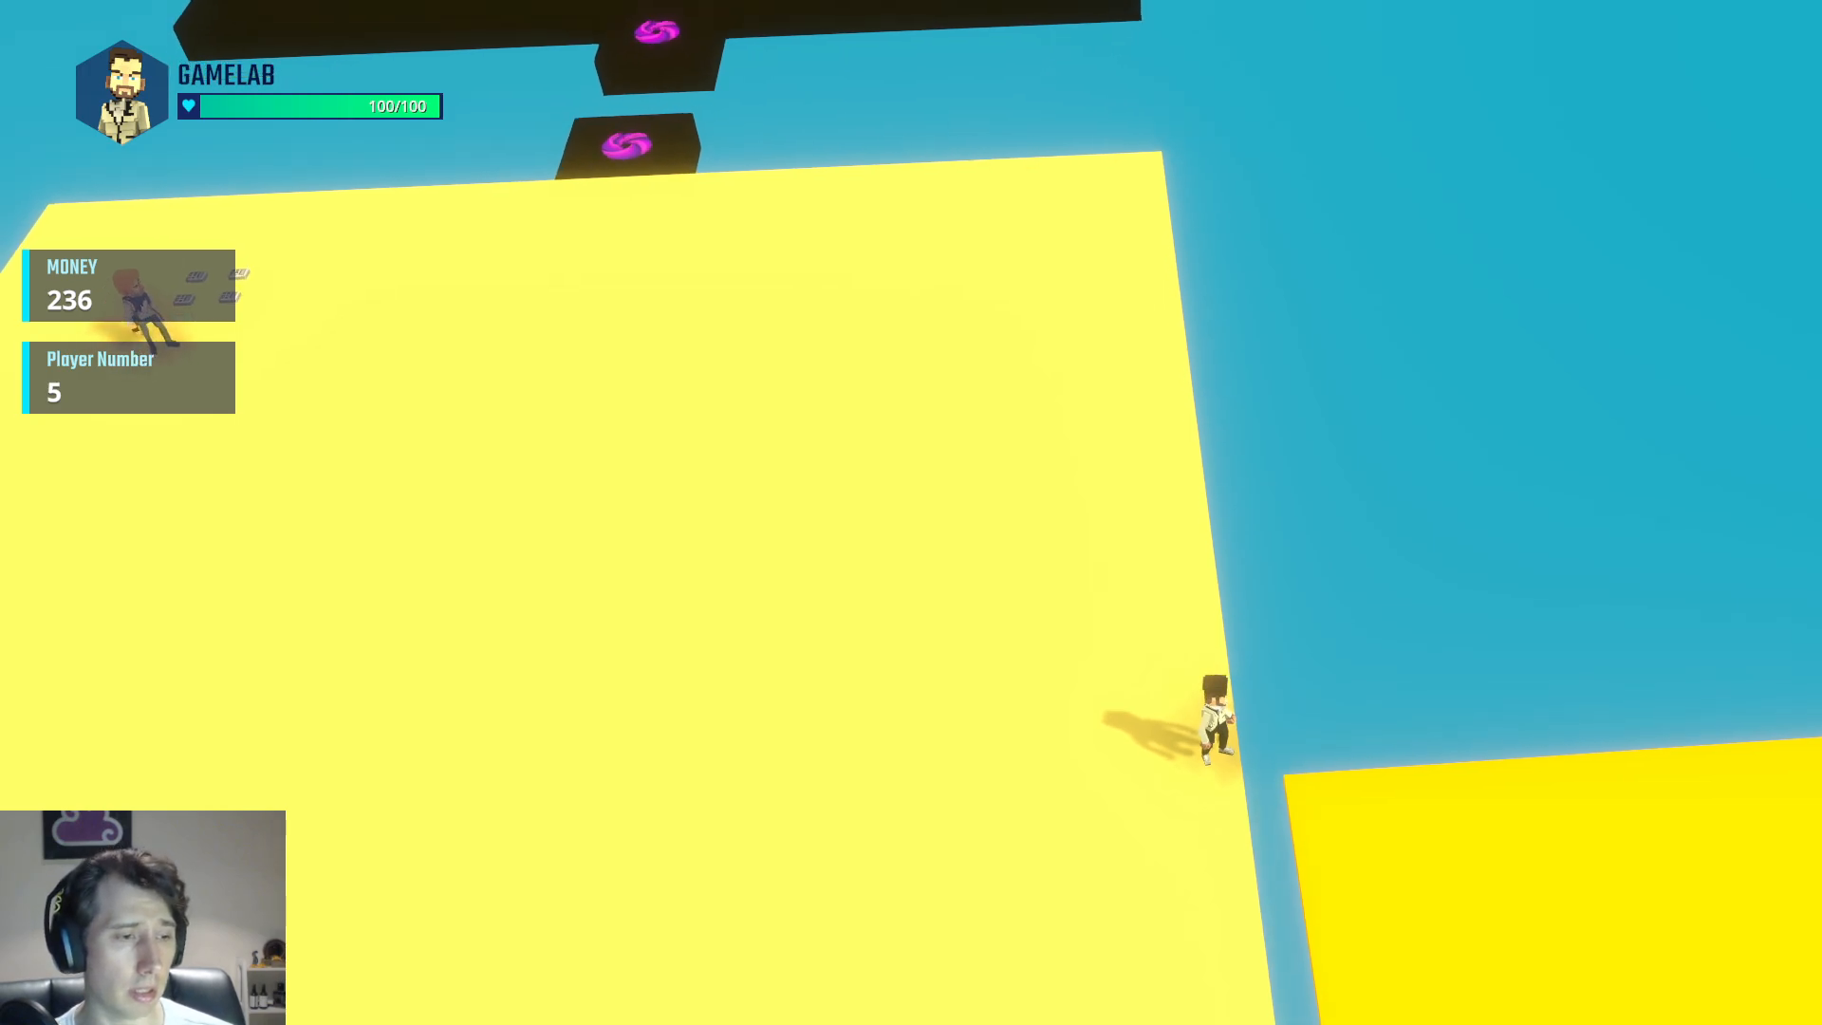
pyautogui.press('a')
pyautogui.press('w')
pyautogui.press('space')
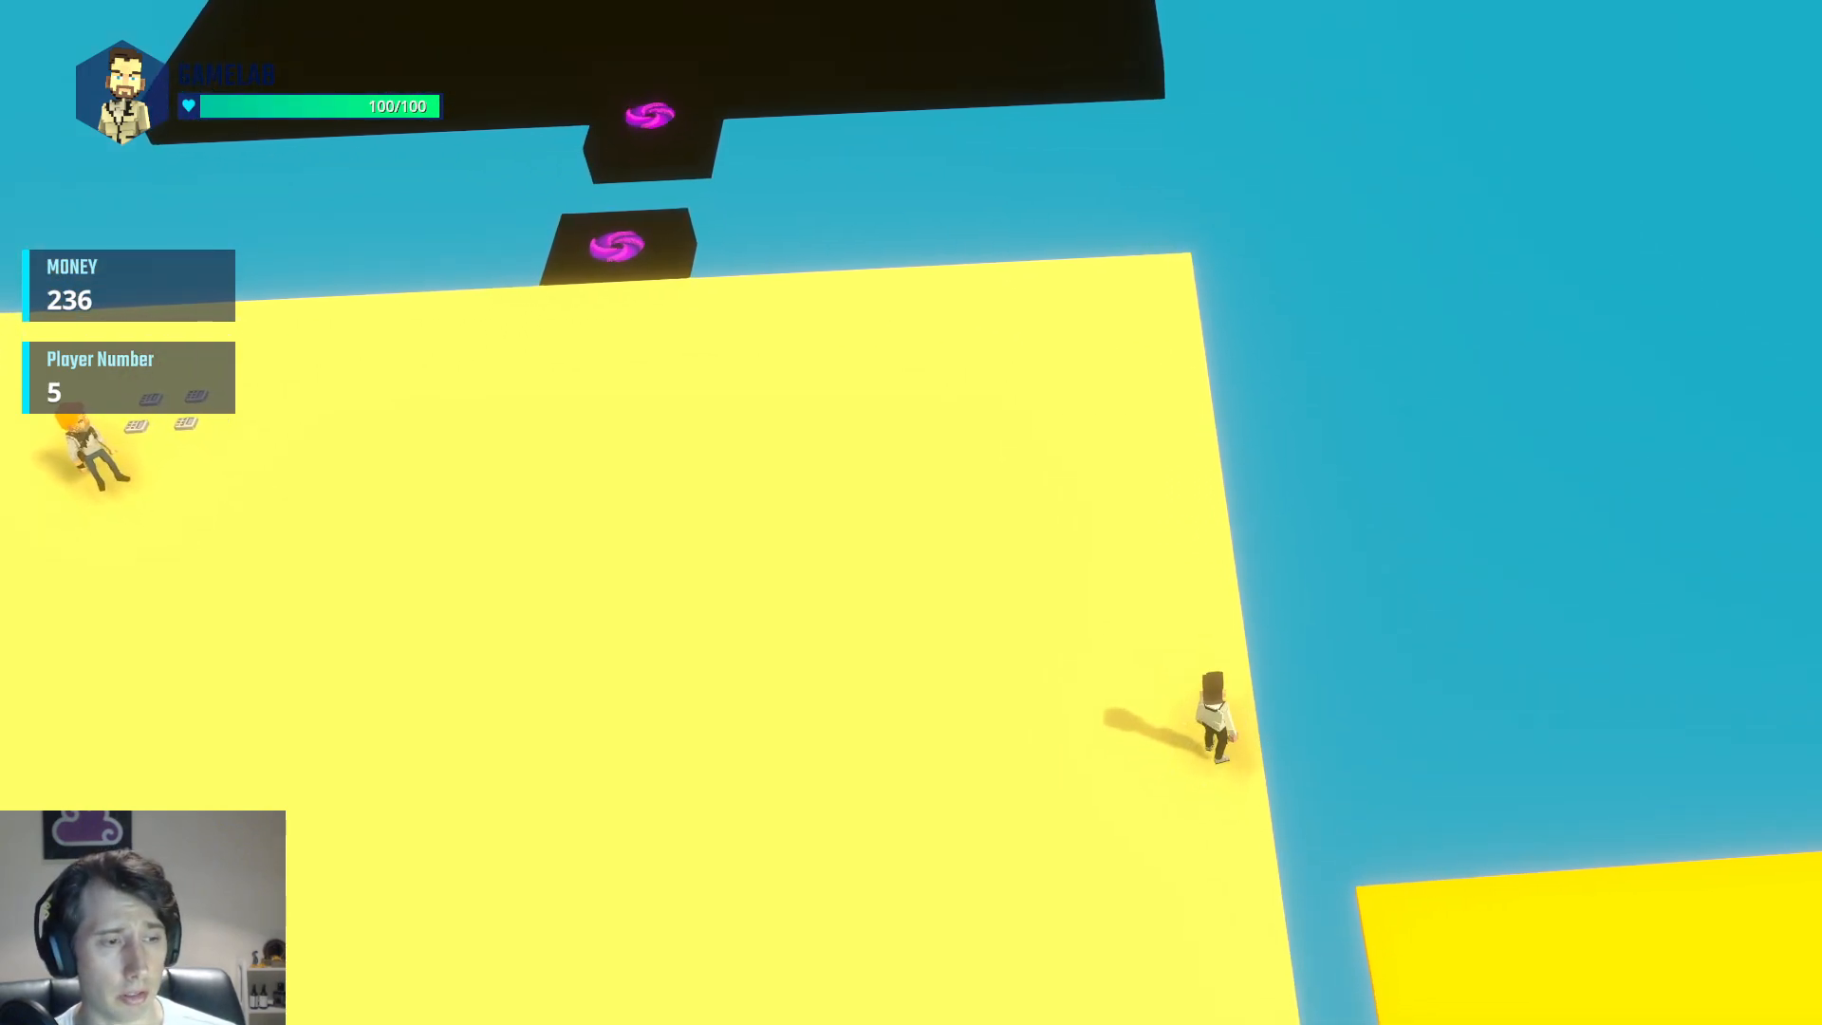
# Stop the playtest and open the game rules in the gameplay settings
pyautogui.press('Escape')
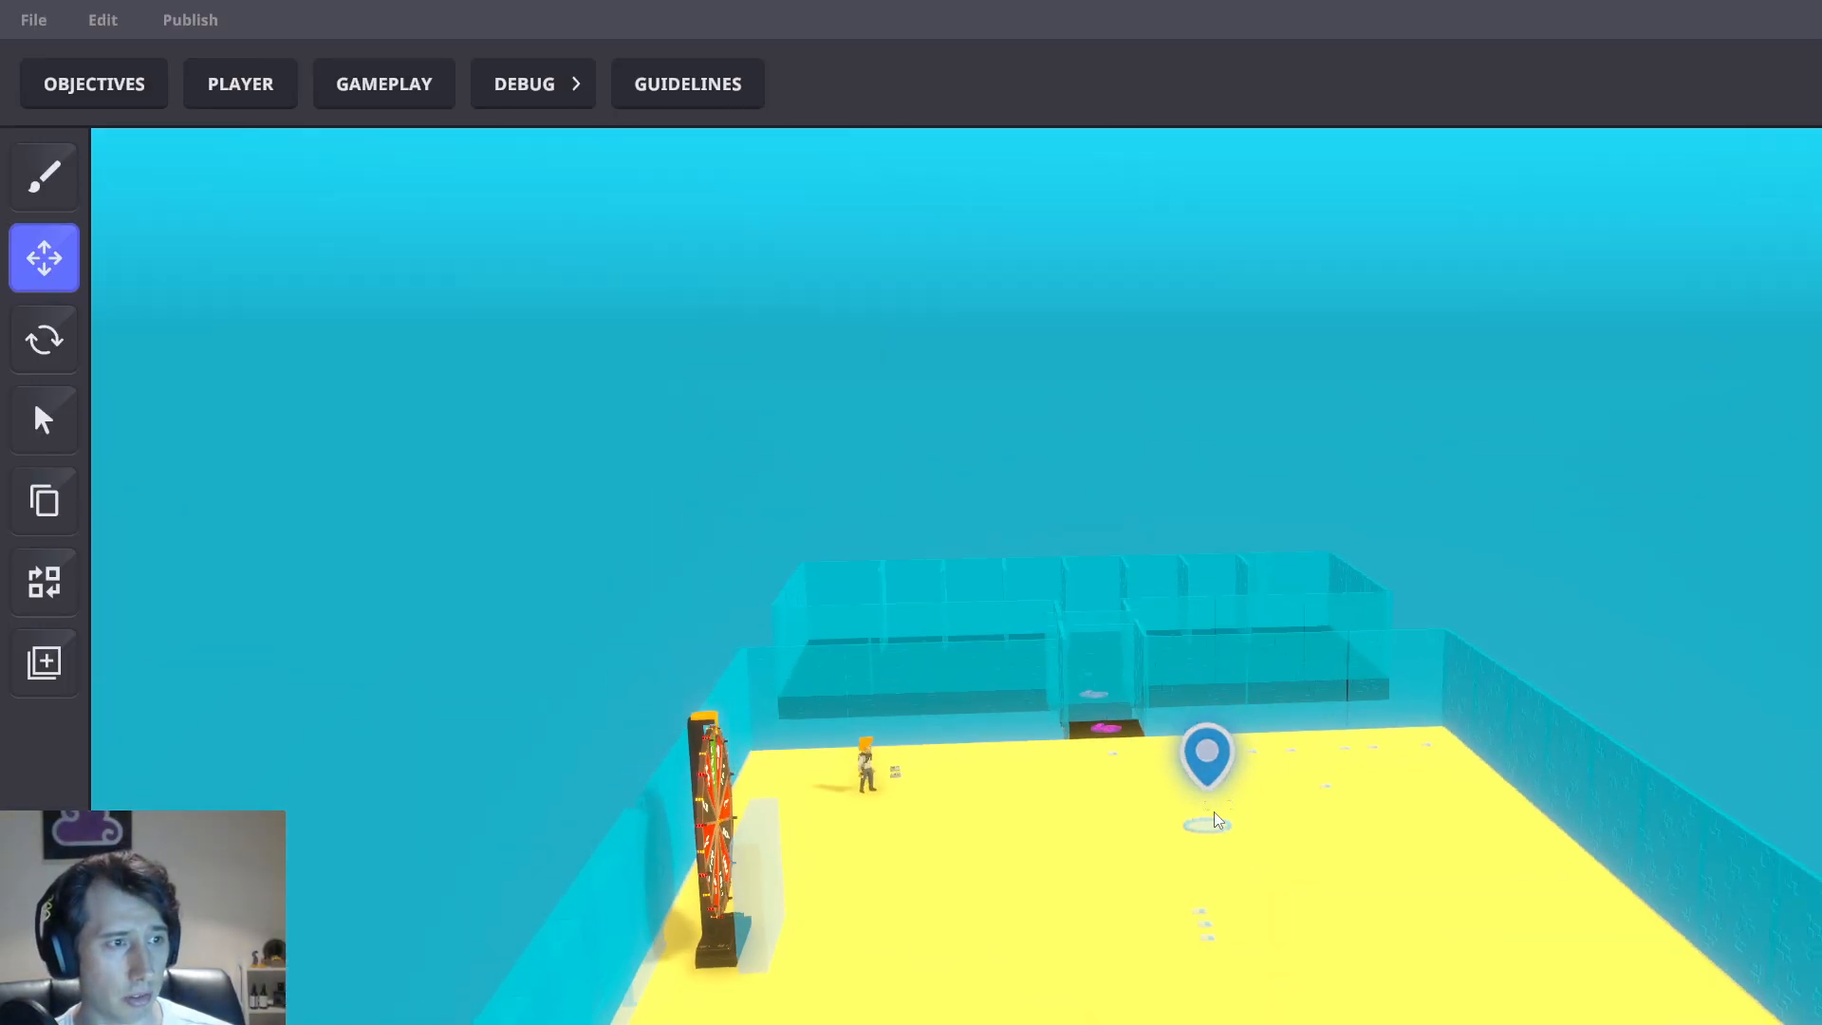
pyautogui.moveTo(1219, 821); pyautogui.dragTo(1196, 856, button='right')
pyautogui.doubleClick(1193, 858)
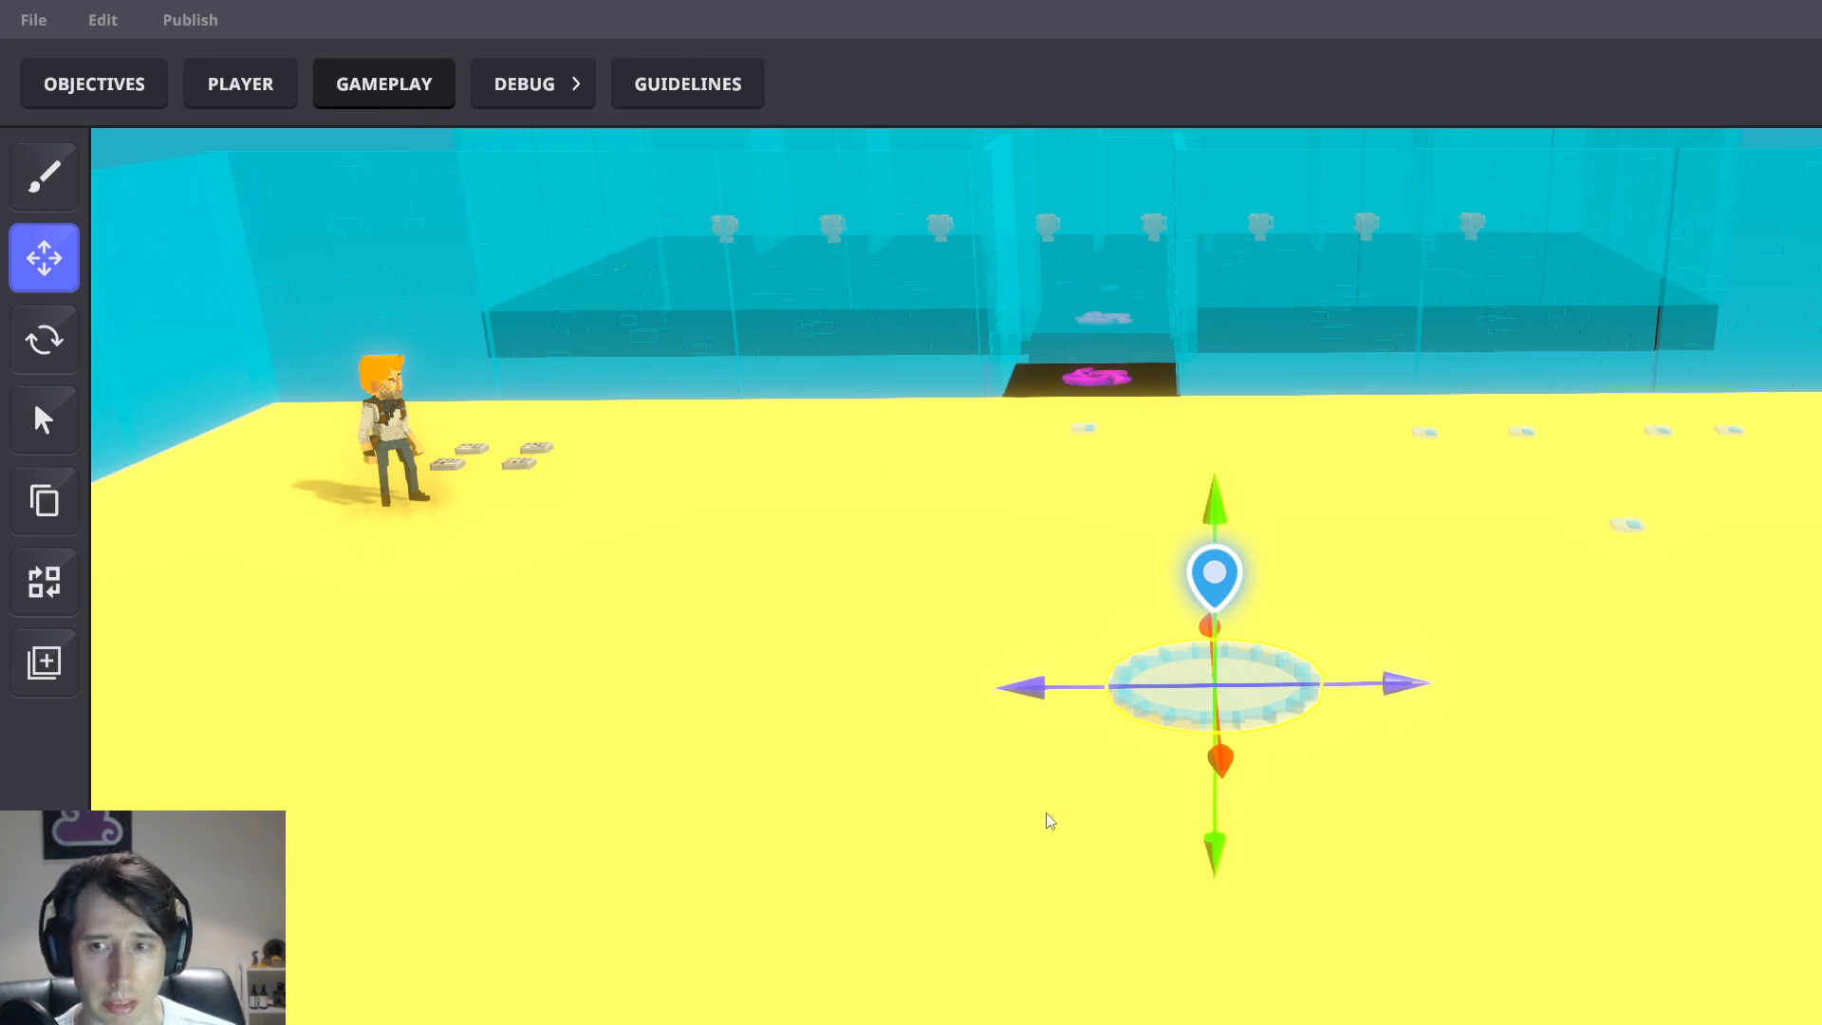
pyautogui.click(384, 82)
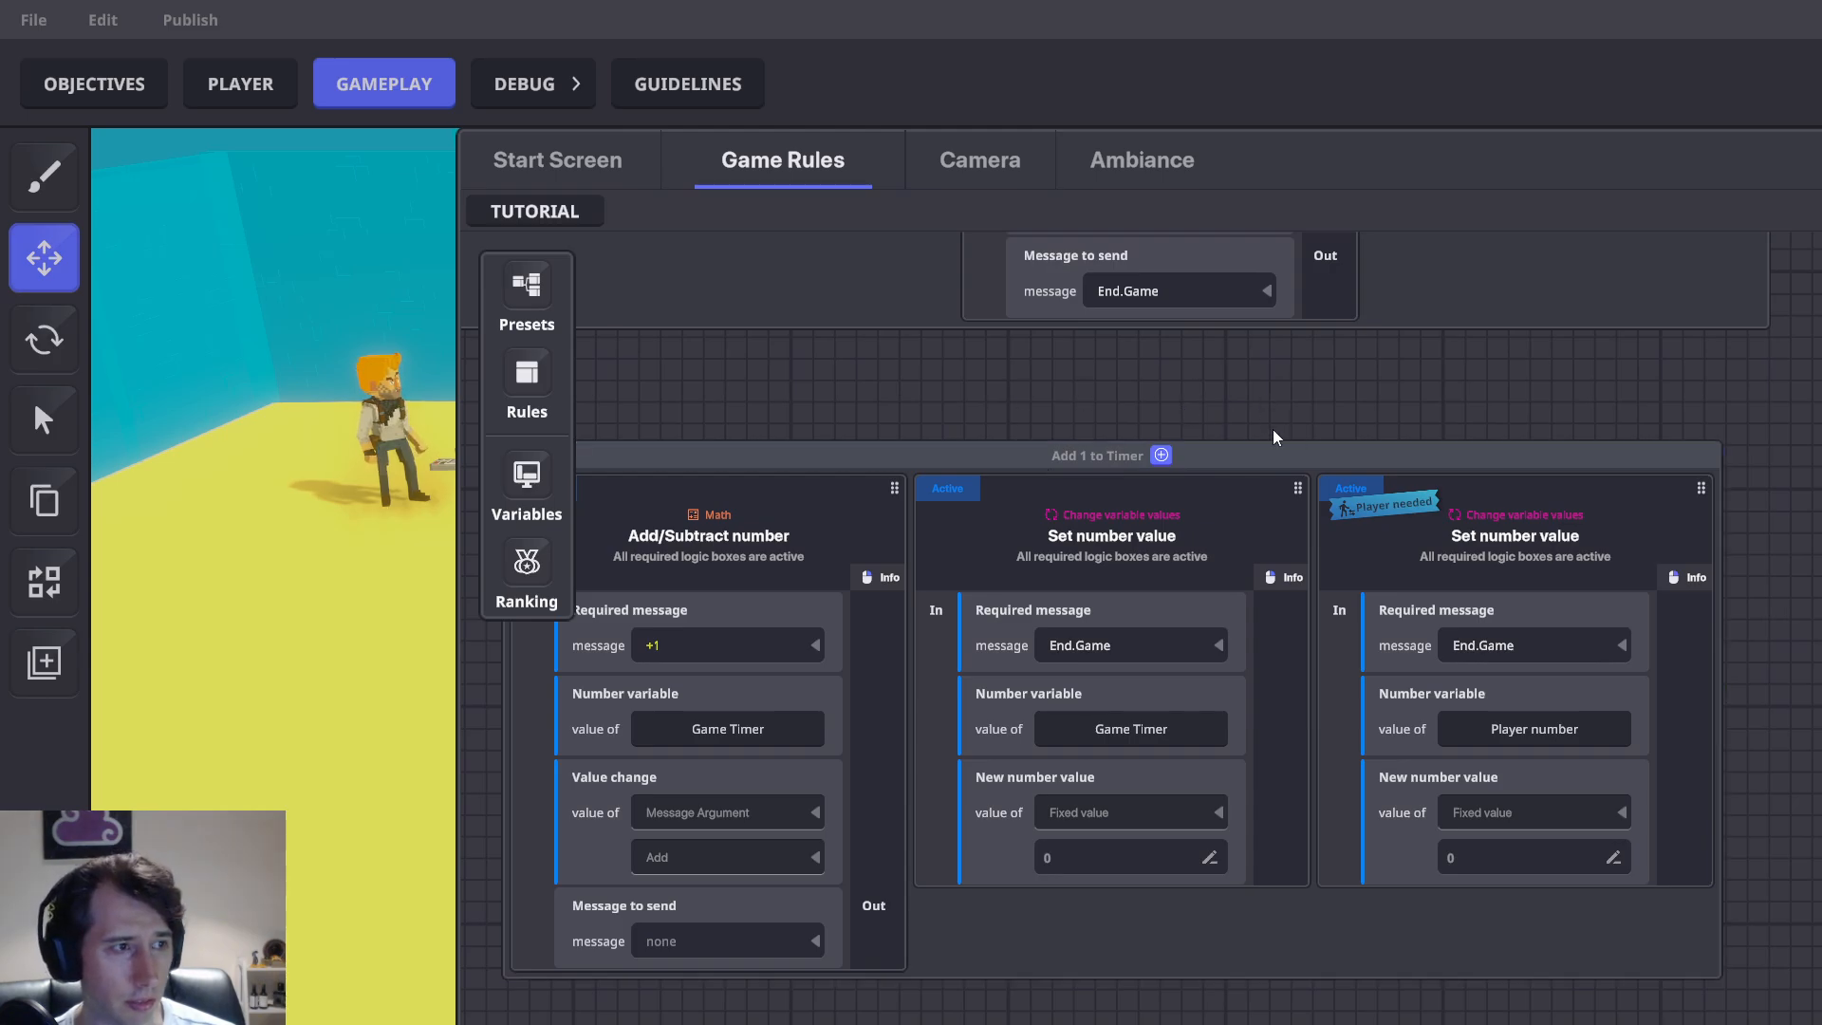
# Add a Set number value rule to the Add 1 to Timer group that sets Players Joined to 0 on the End.Game message
pyautogui.click(1162, 455)
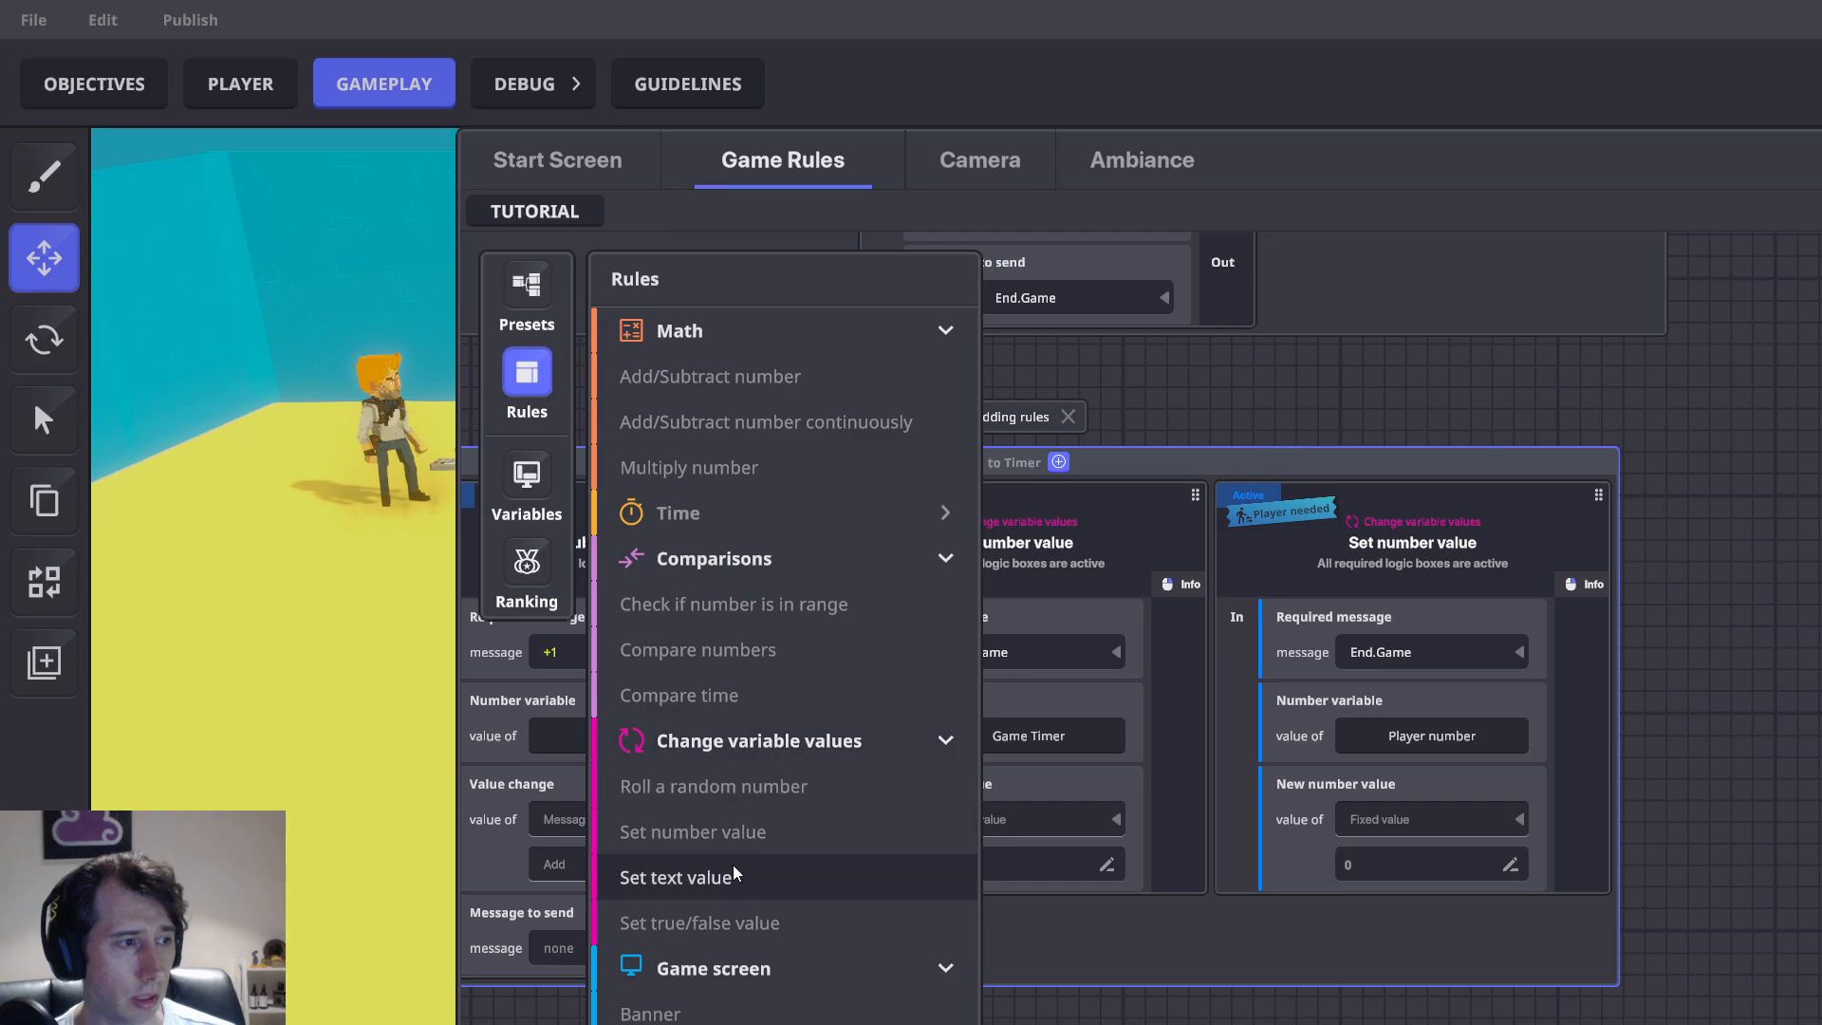
pyautogui.click(706, 831)
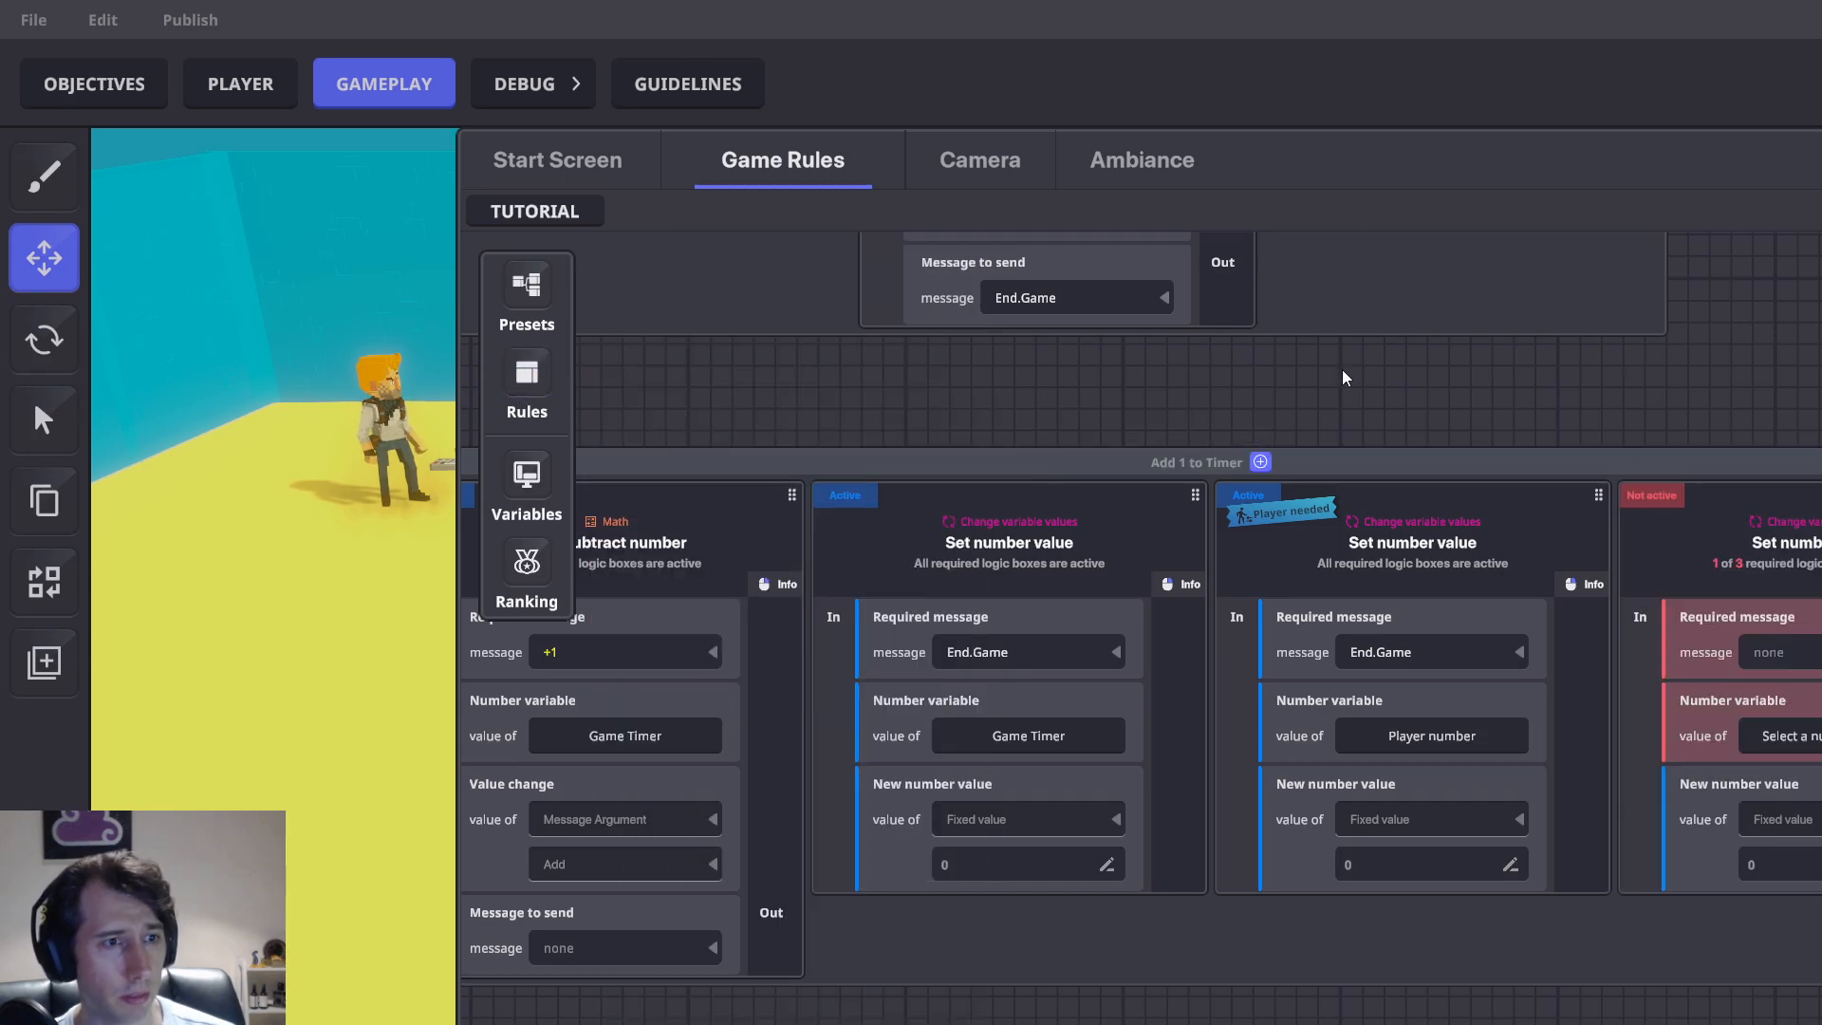
pyautogui.click(1564, 645)
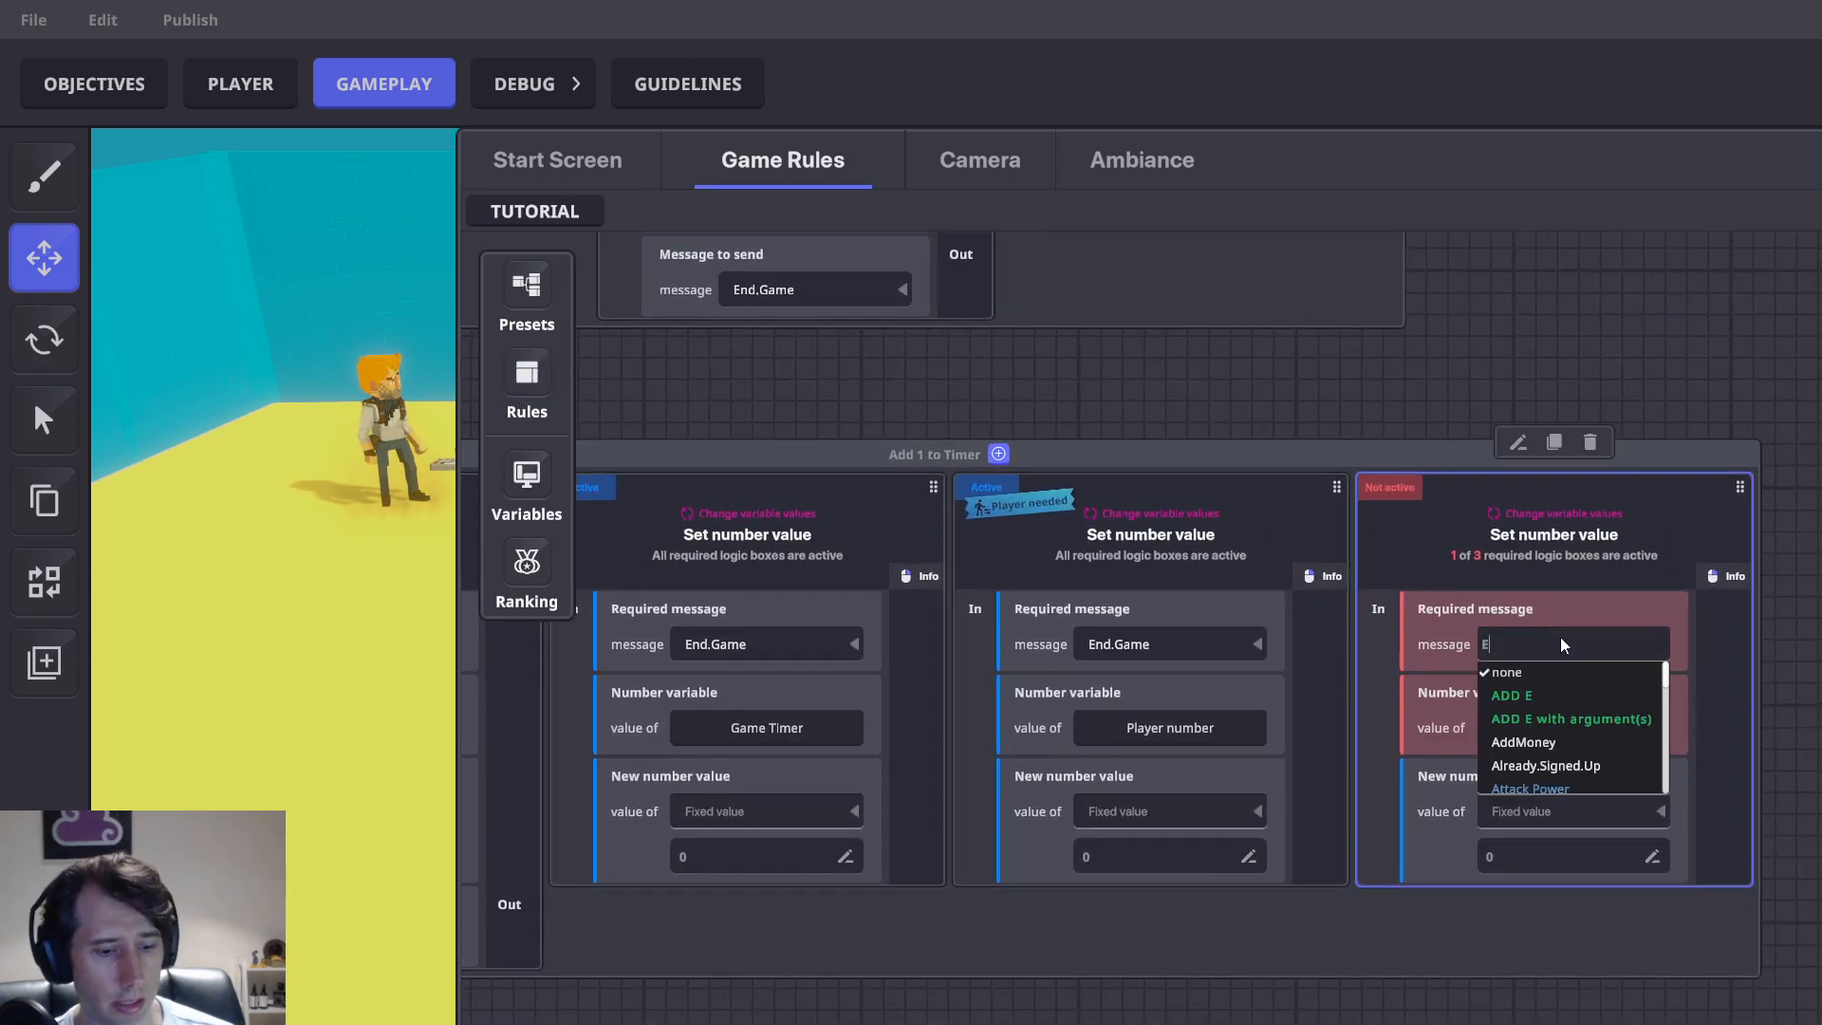
pyautogui.click(1524, 742)
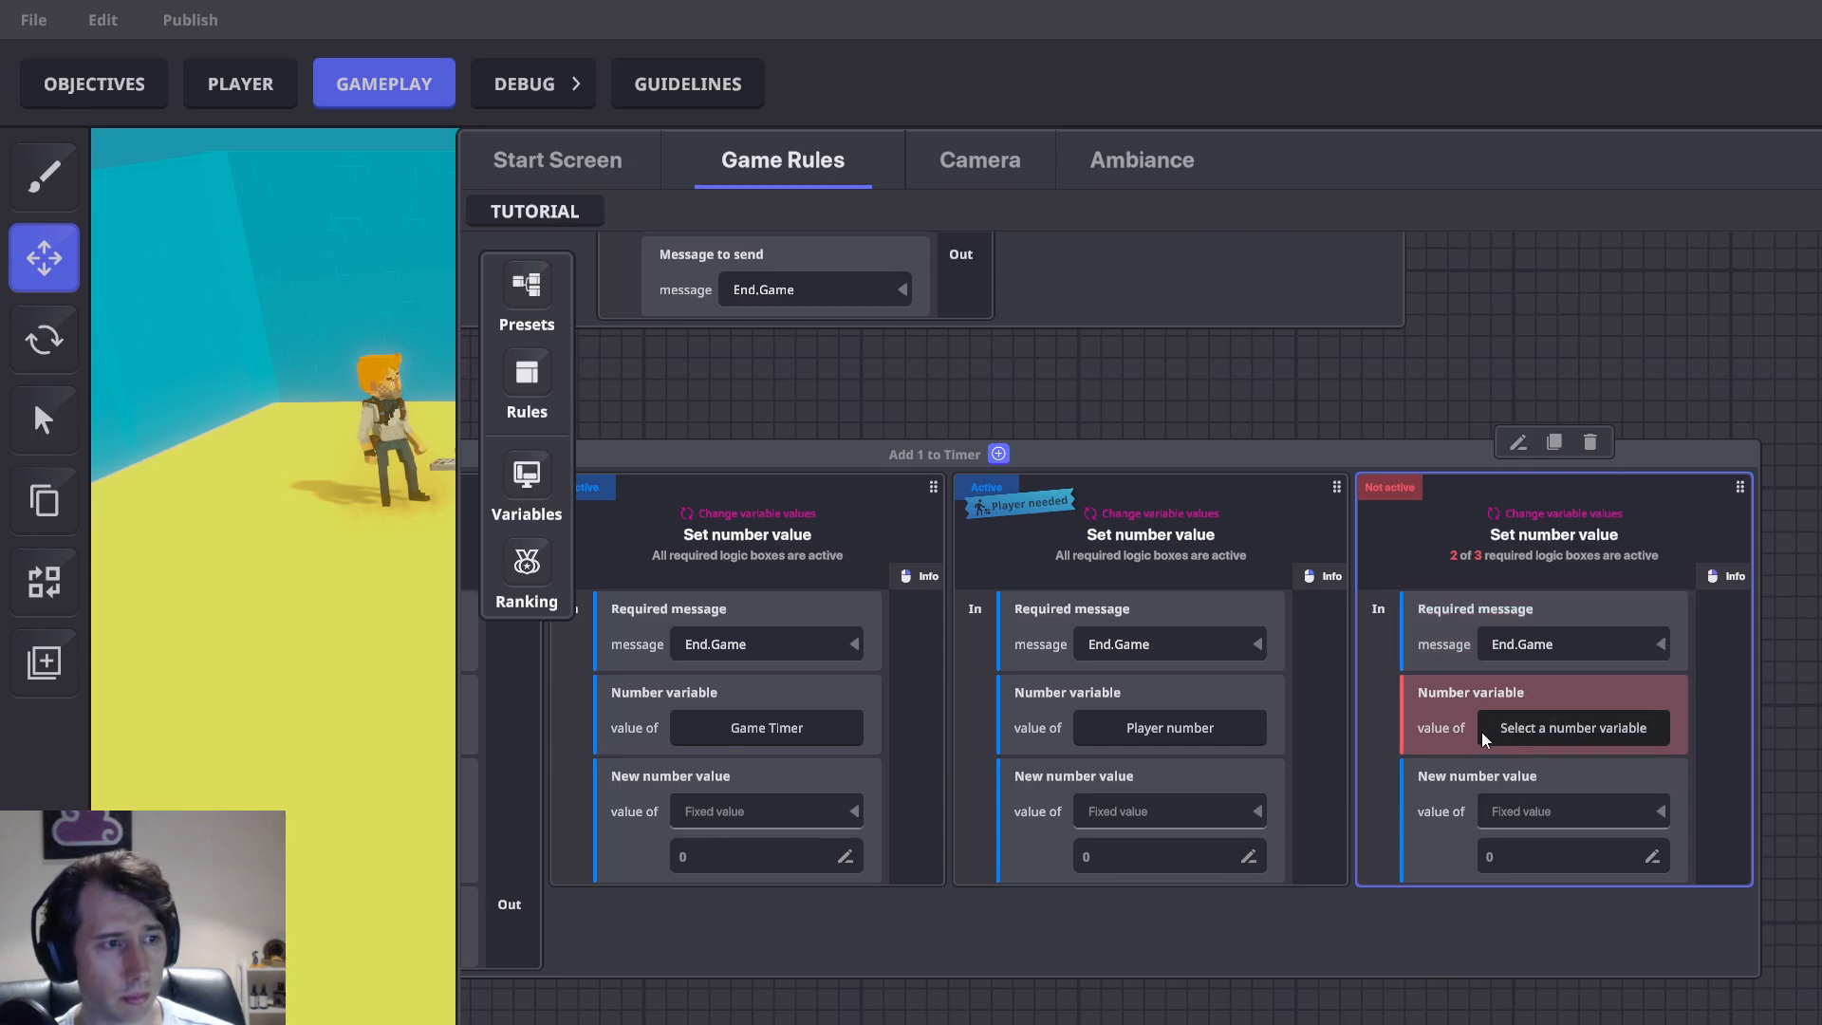
pyautogui.click(1587, 727)
pyautogui.click(634, 431)
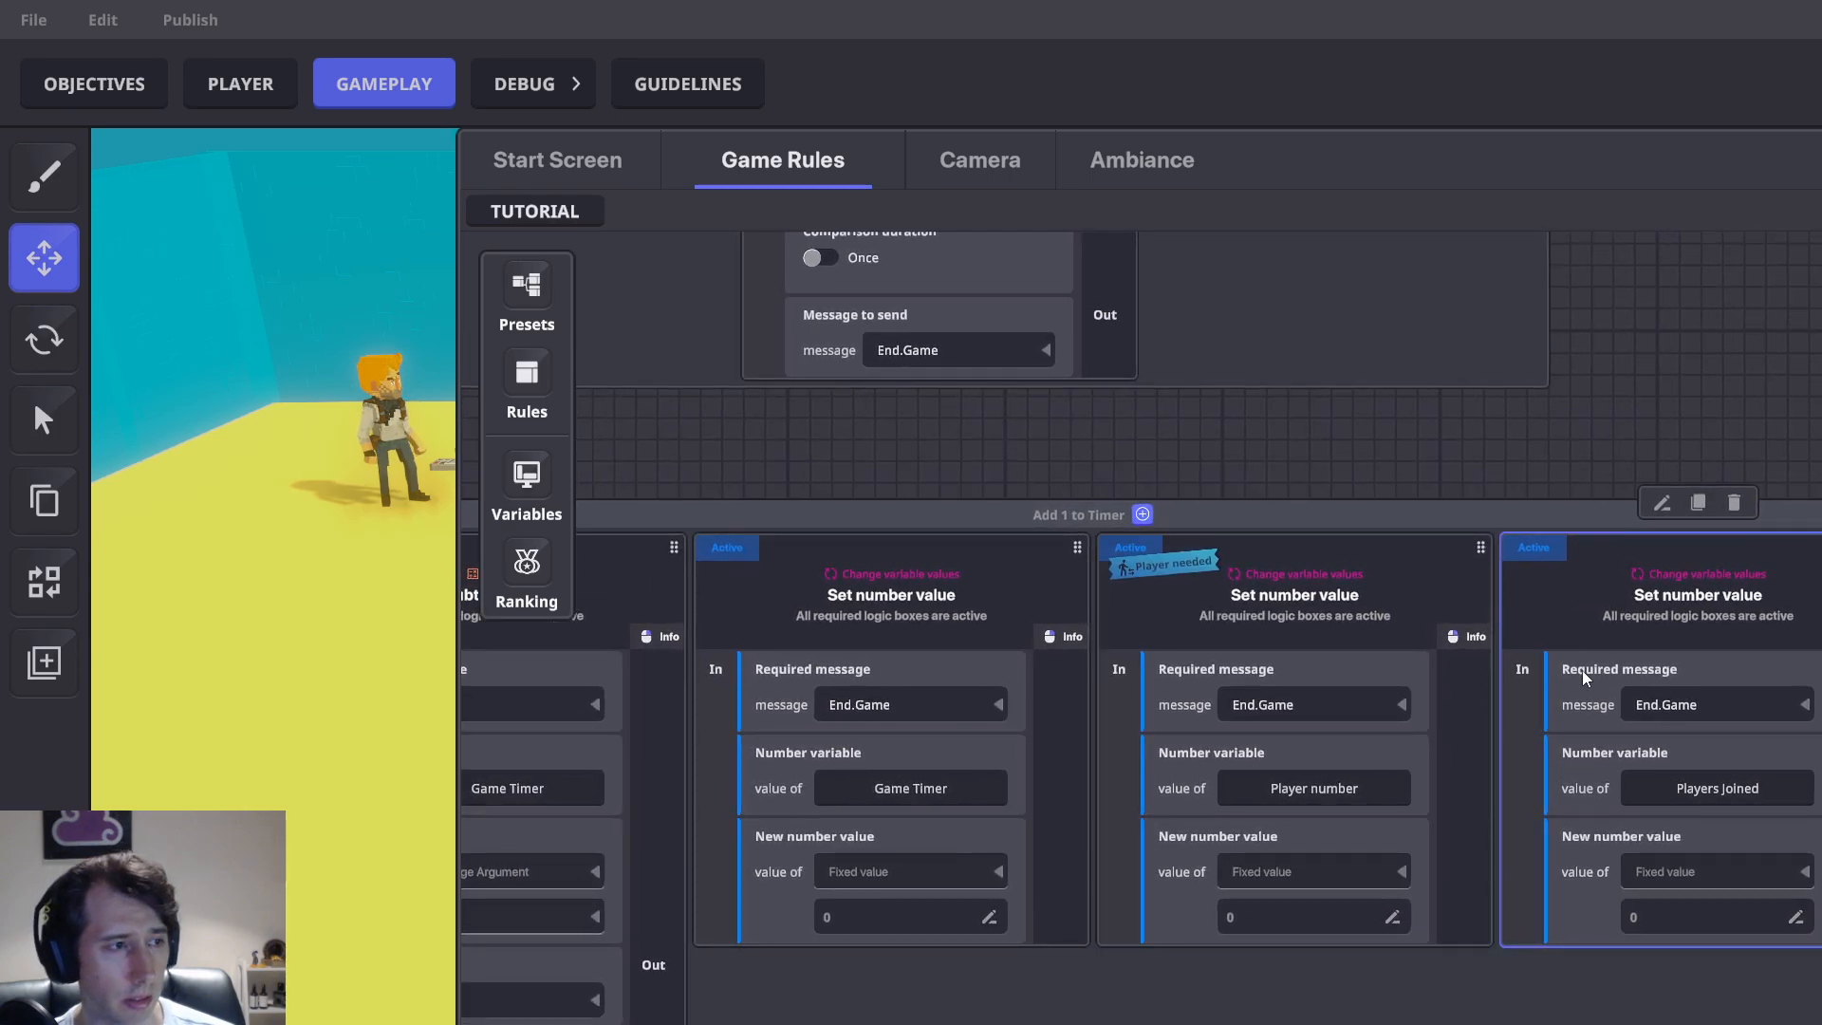
# Change the required message of the Game Timer's Set number value rule to Reset.Game.Timer and close the game rules
pyautogui.moveTo(1591, 668); pyautogui.dragTo(1784, 658, button='middle')
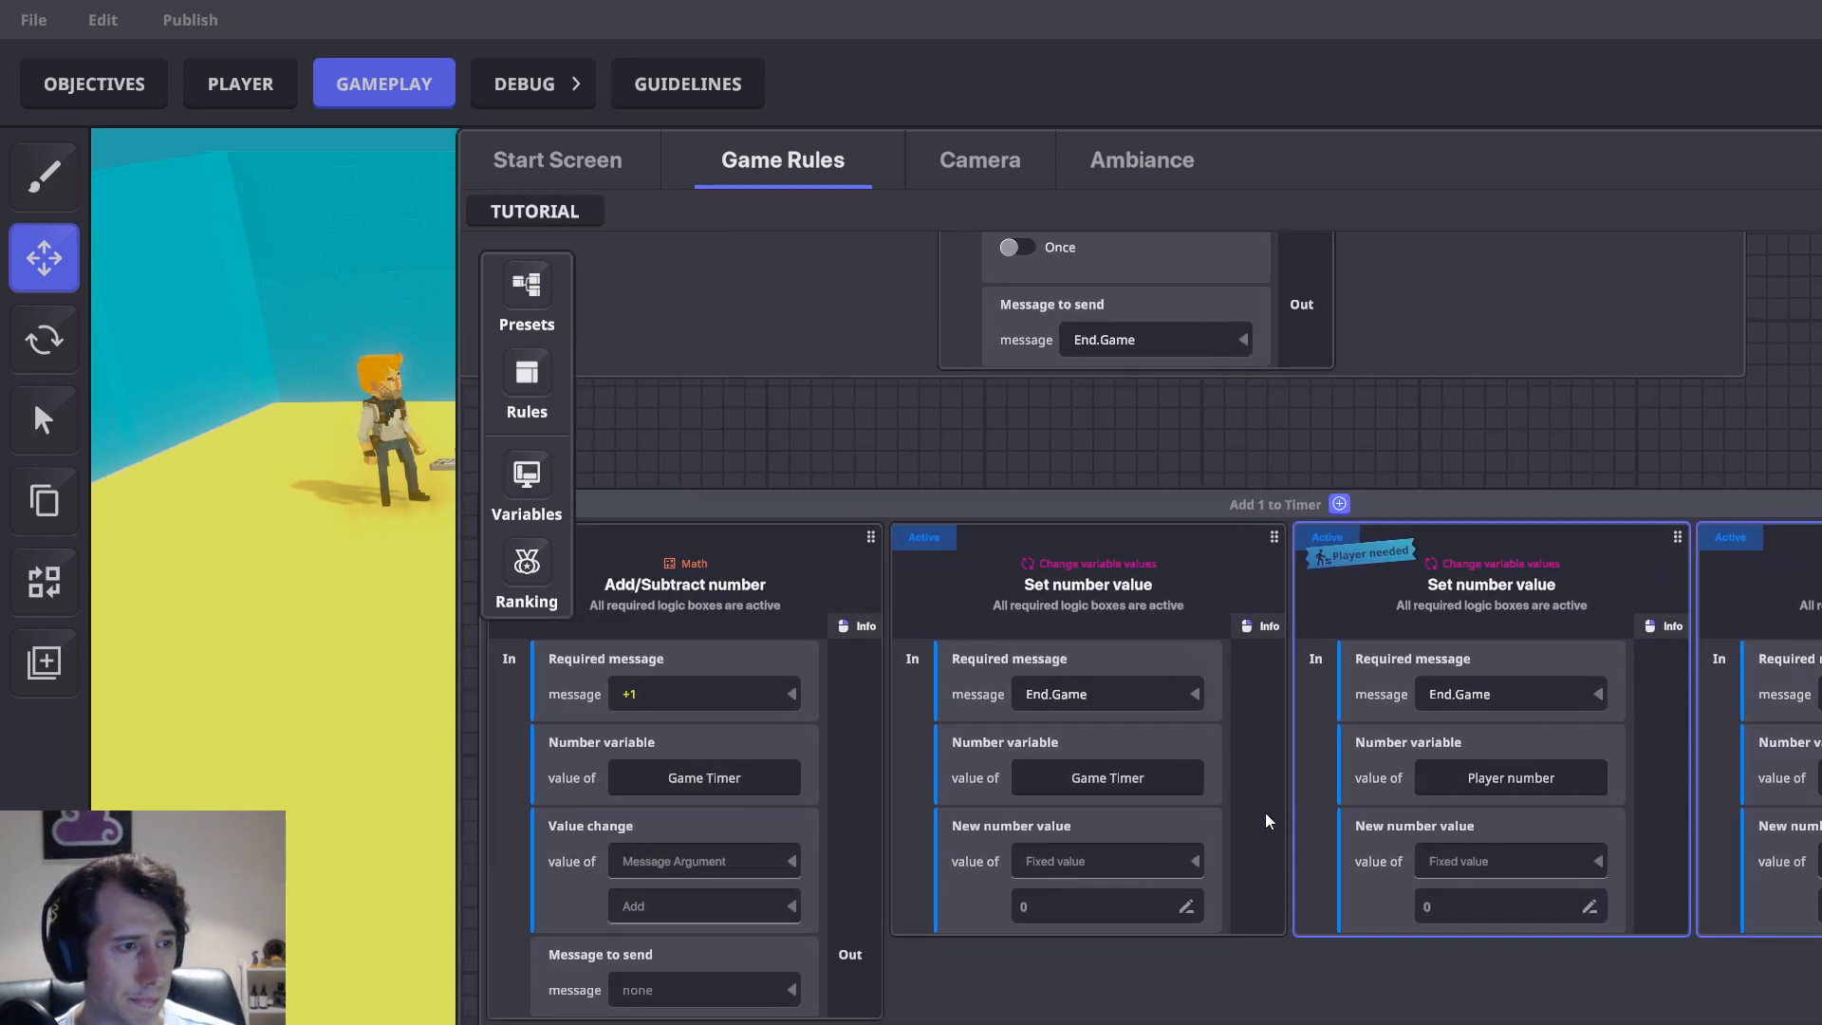
pyautogui.click(782, 777)
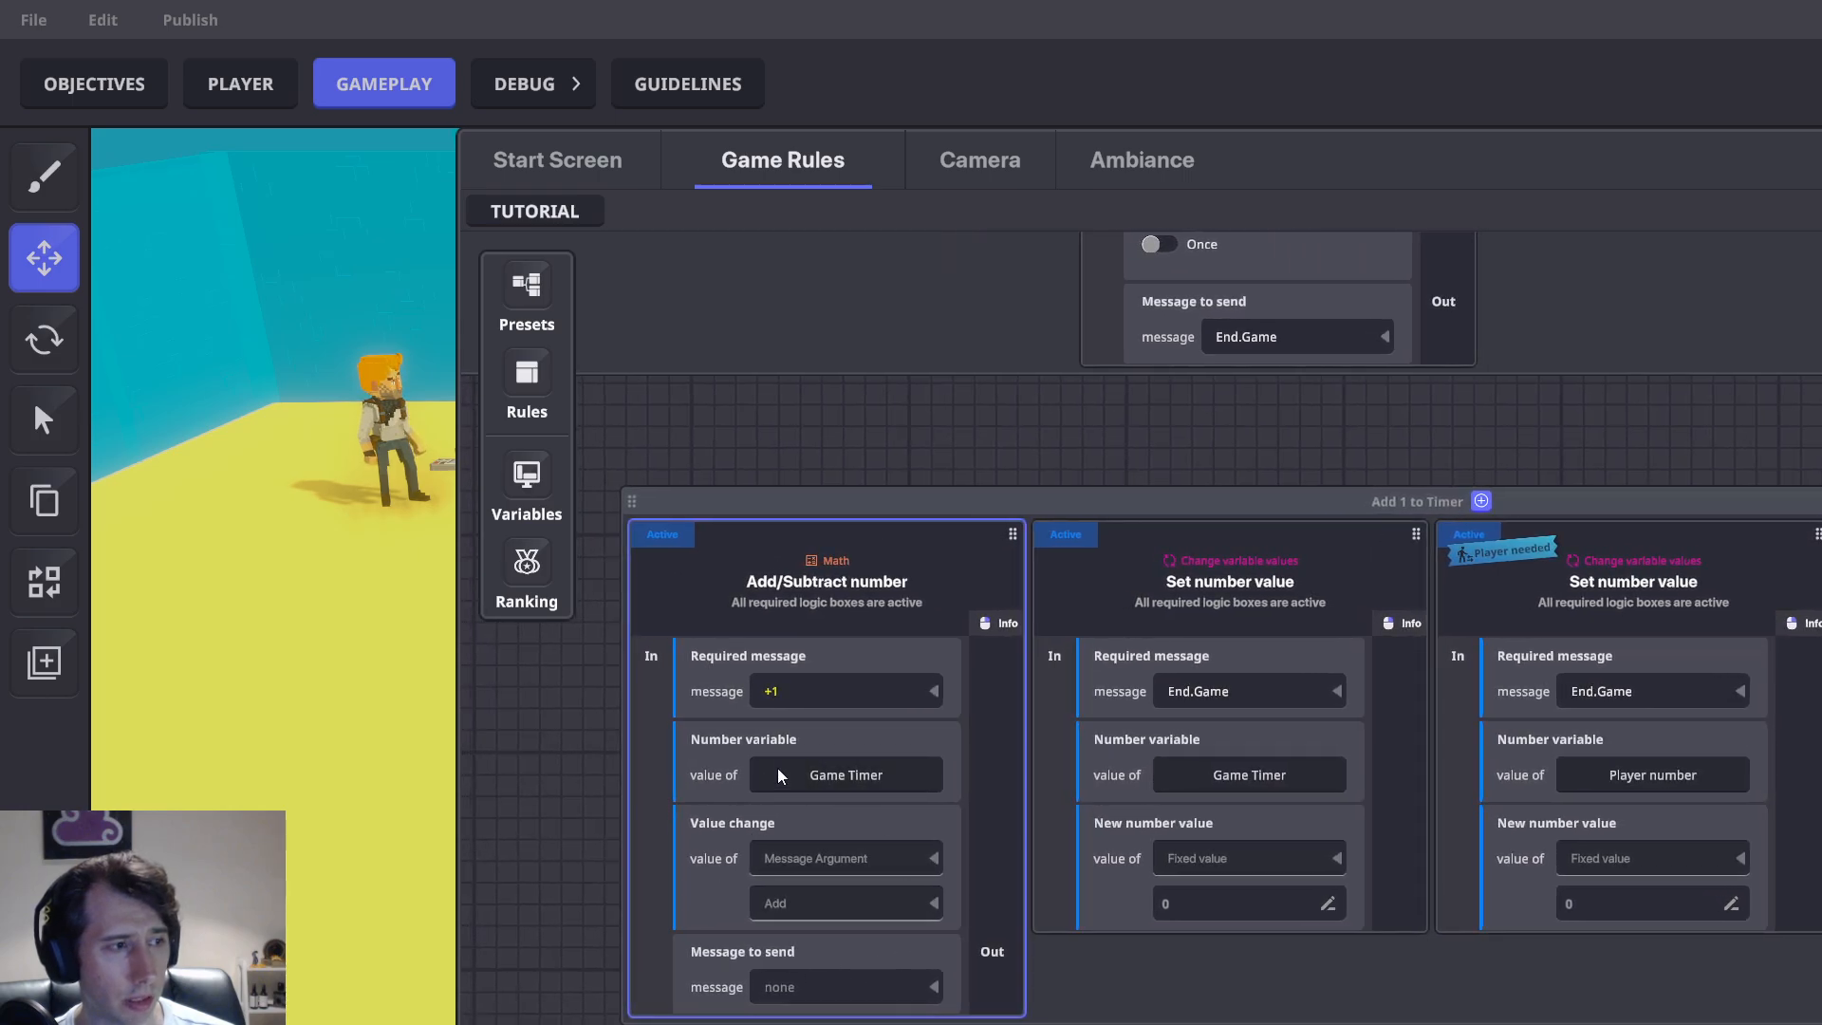
pyautogui.moveTo(1555, 816); pyautogui.dragTo(1149, 949, button='middle')
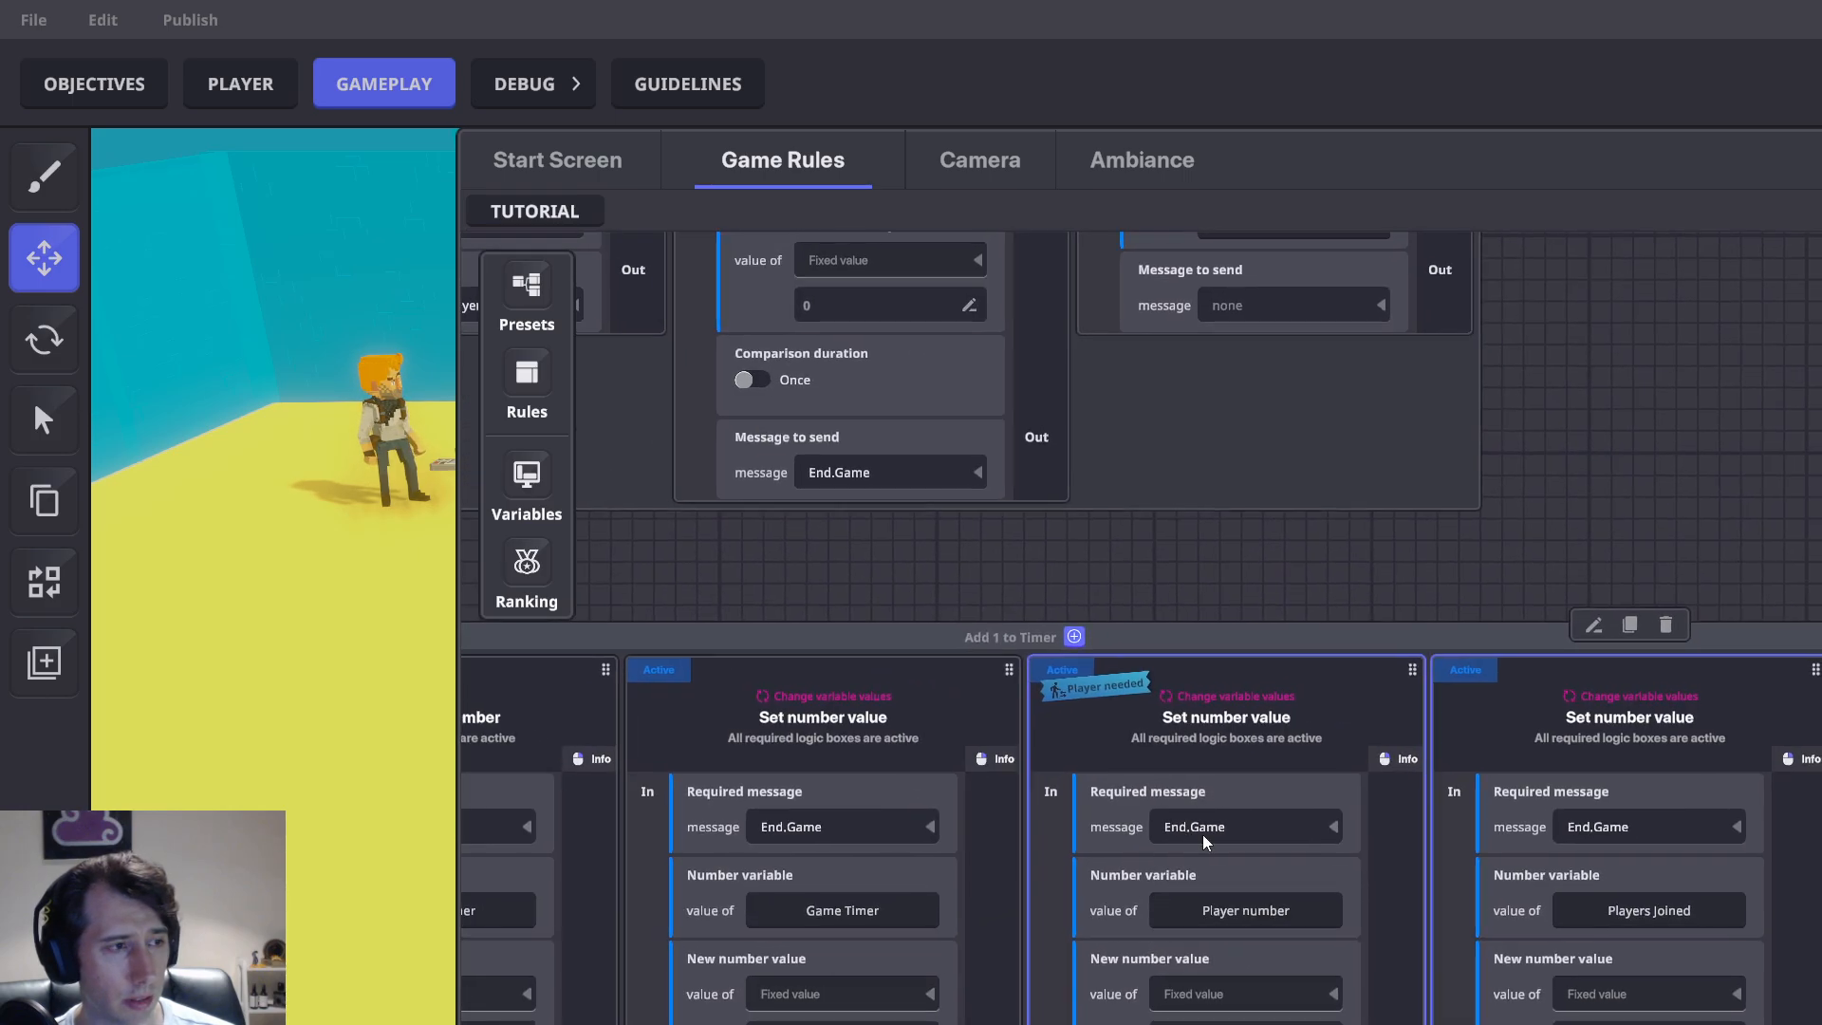
pyautogui.moveTo(875, 729); pyautogui.dragTo(1524, 596, button='middle')
pyautogui.click(963, 786)
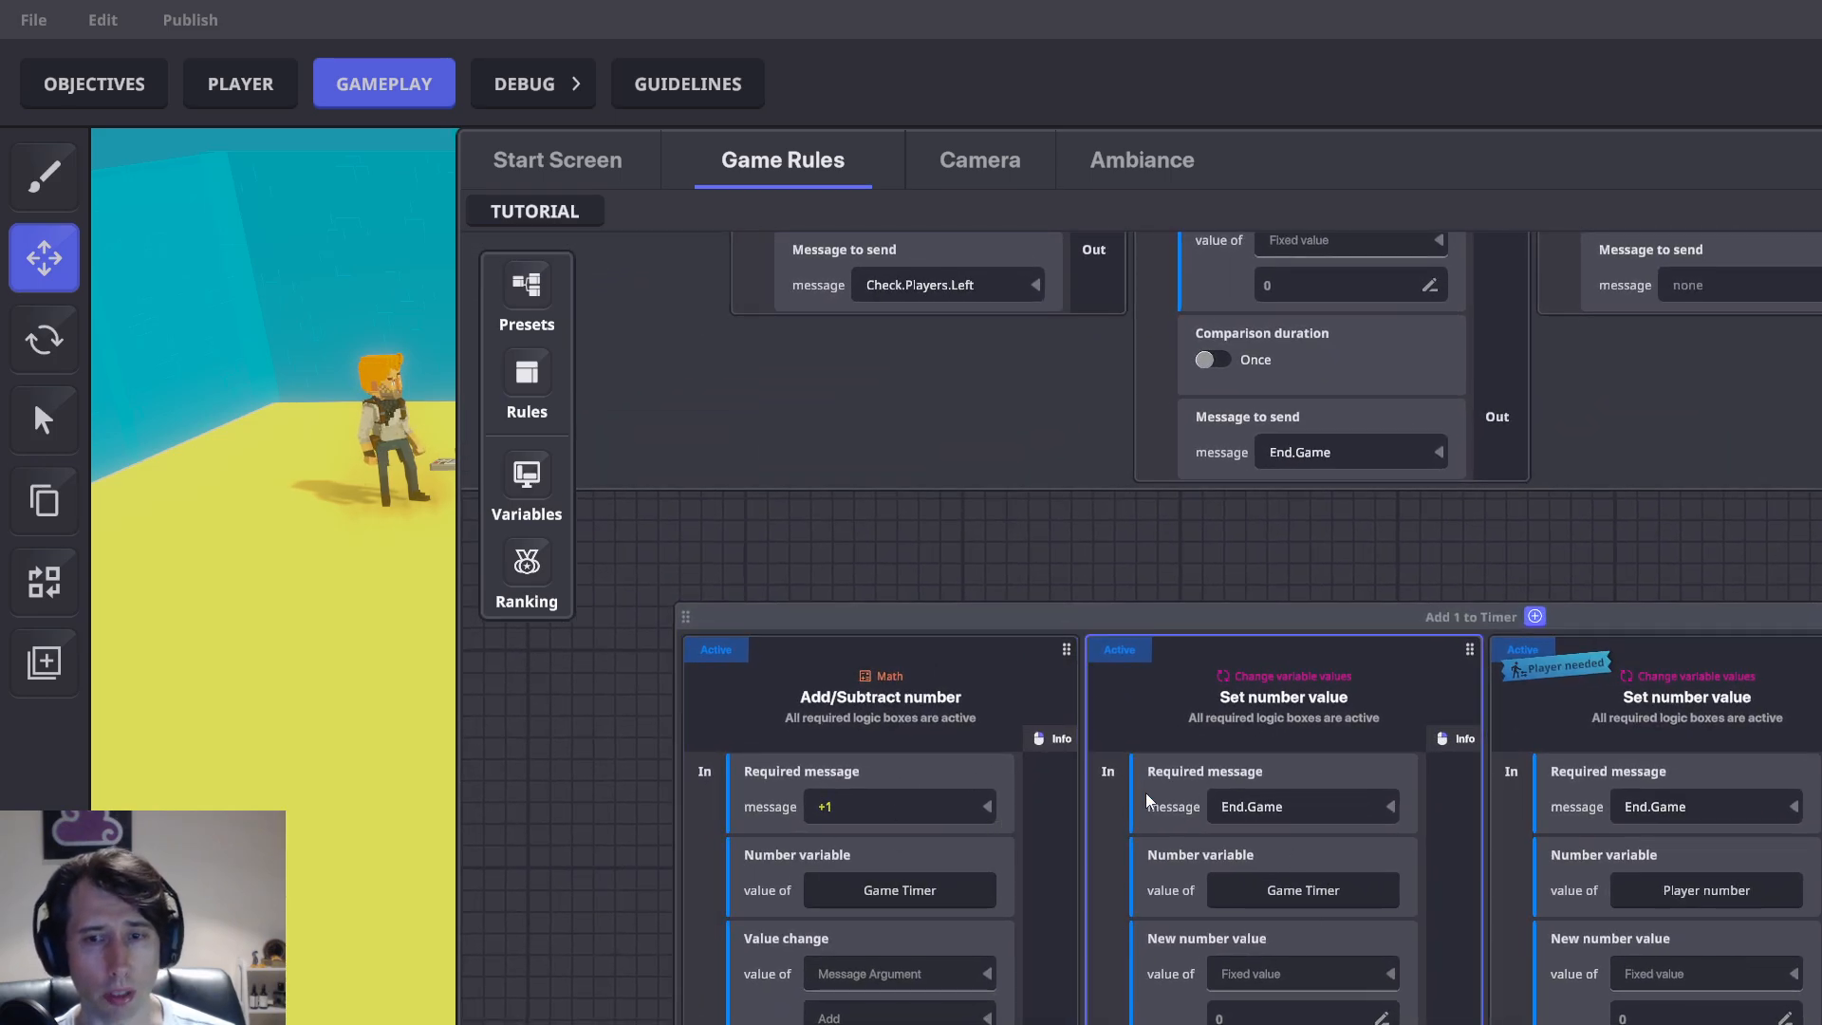
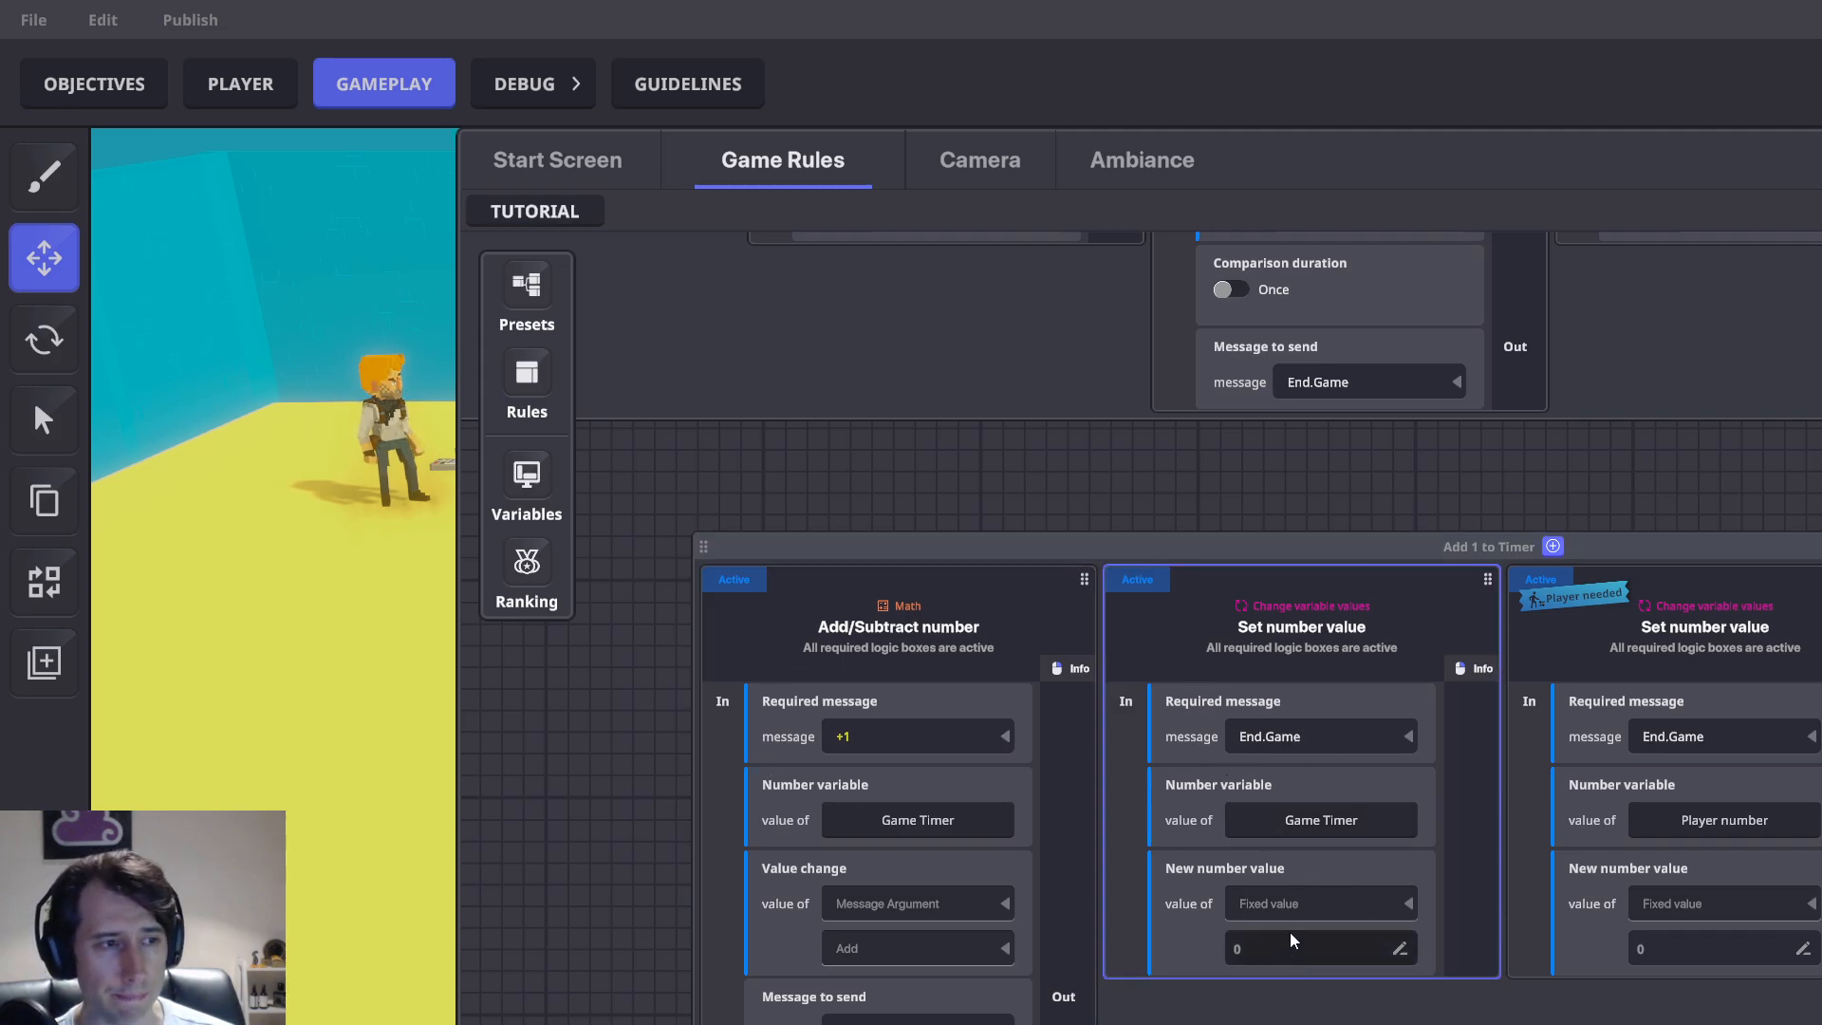
pyautogui.moveTo(1284, 825); pyautogui.dragTo(1102, 828, button='middle')
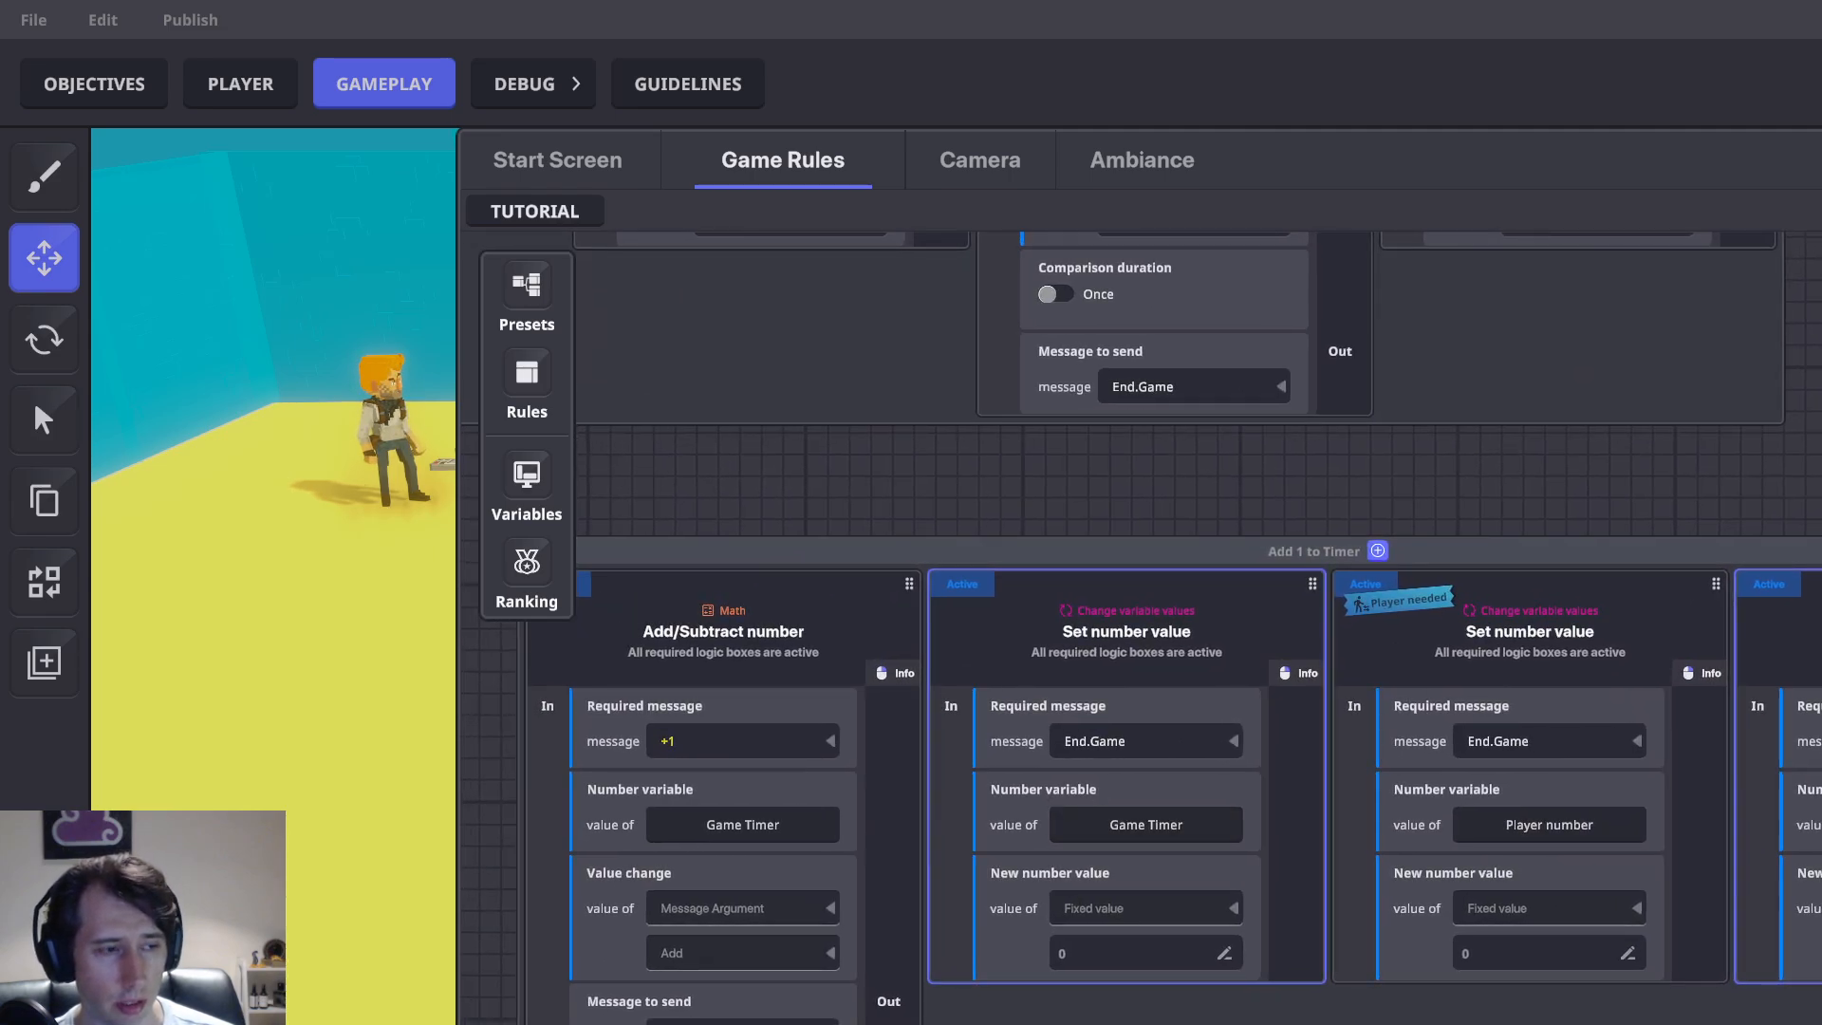
pyautogui.moveTo(934, 802); pyautogui.dragTo(1032, 760, button='middle')
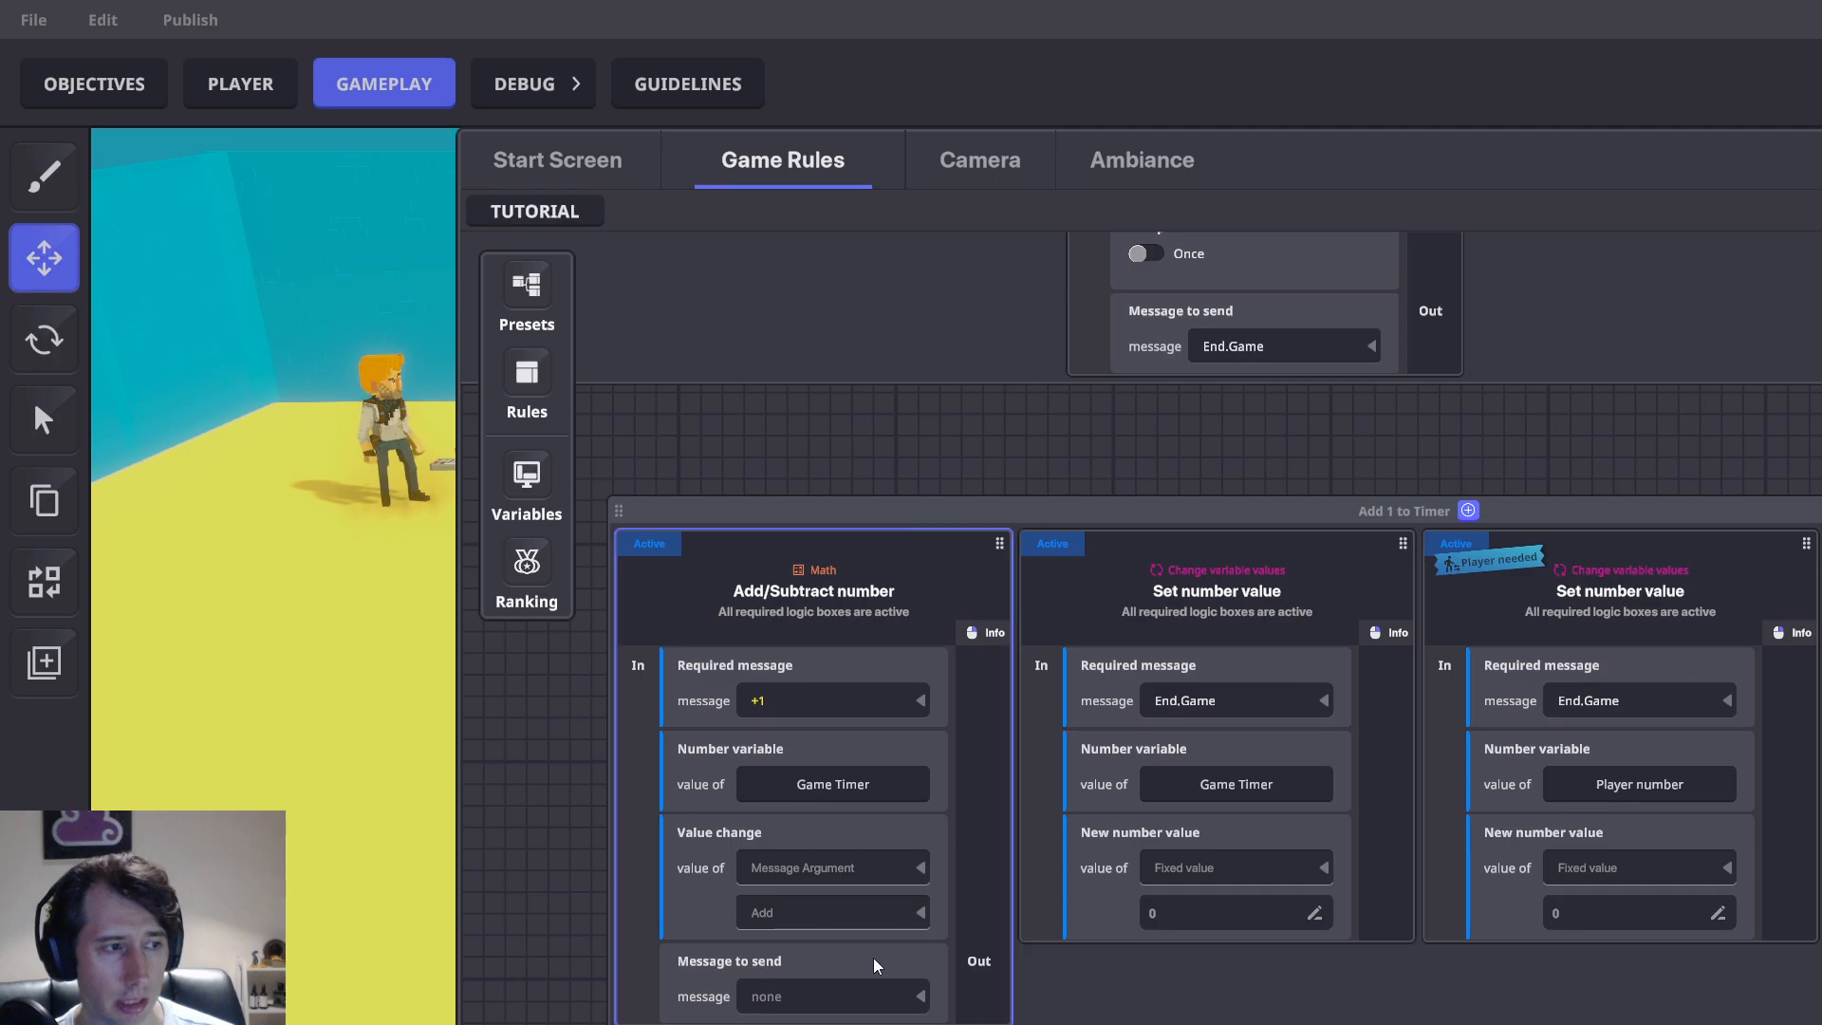
pyautogui.click(1211, 699)
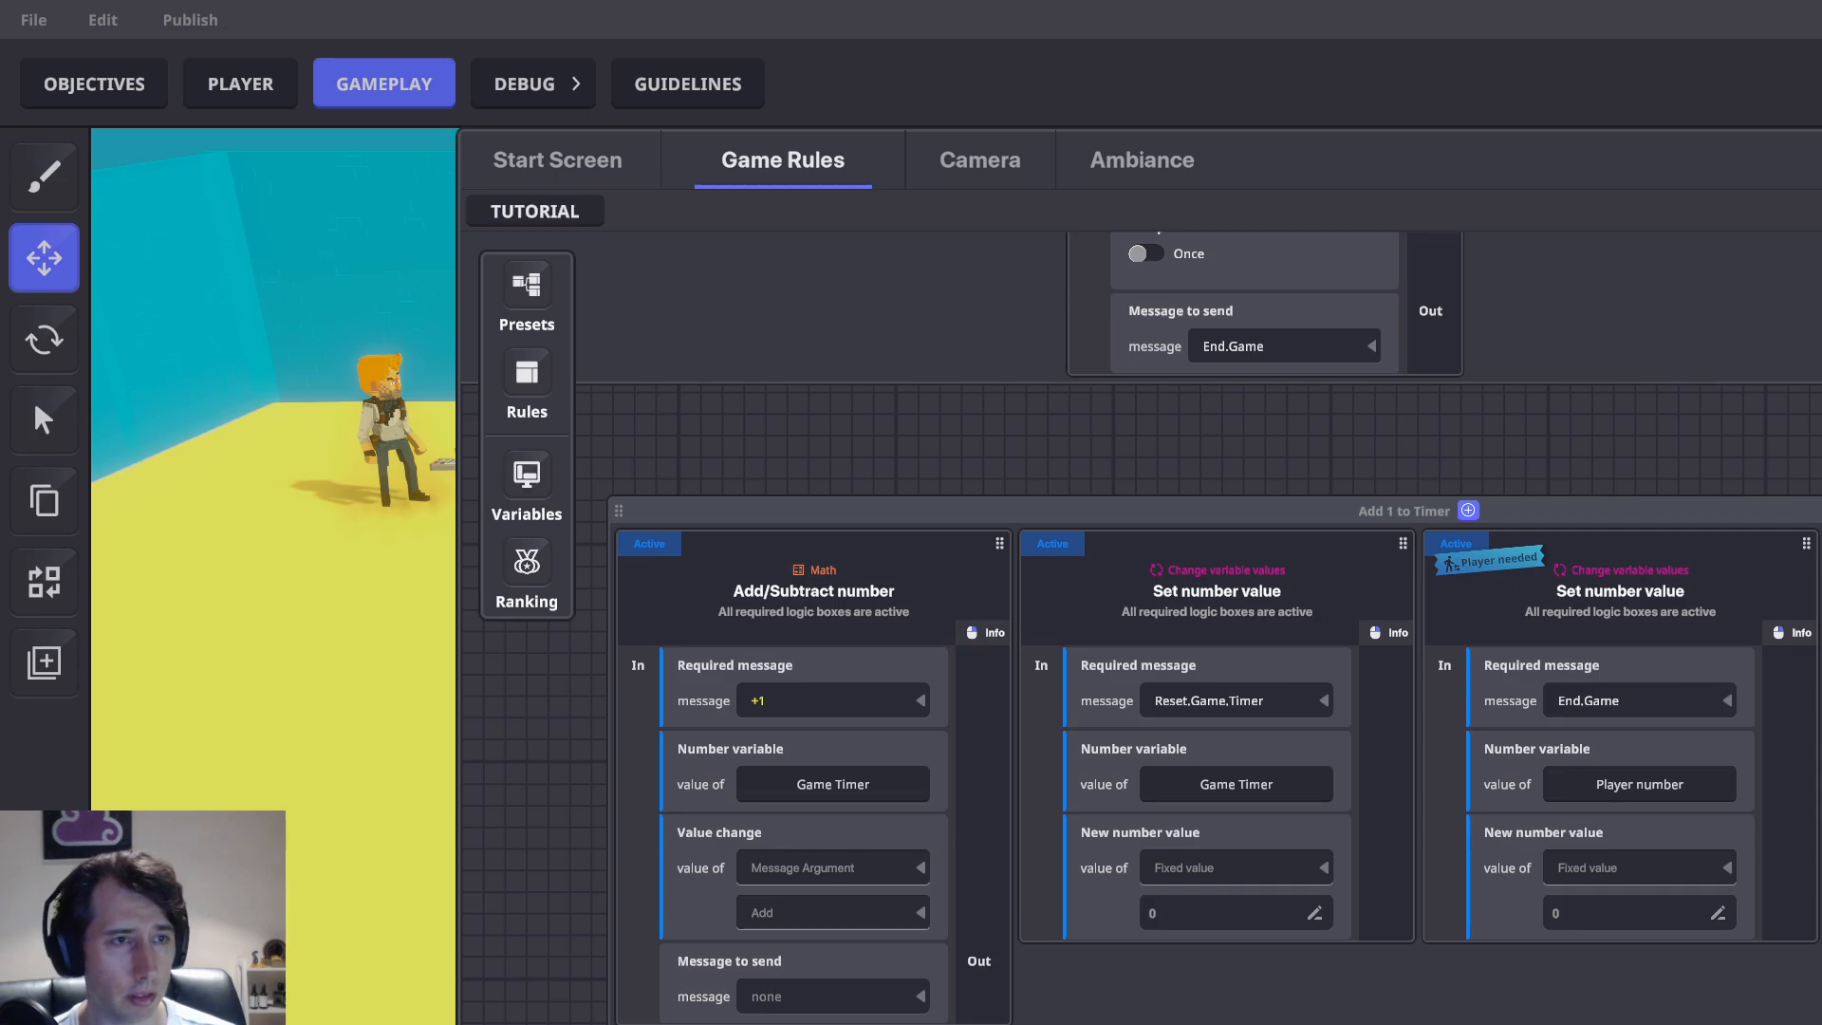
pyautogui.press('Escape')
pyautogui.moveTo(1216, 836); pyautogui.dragTo(1432, 766, button='middle')
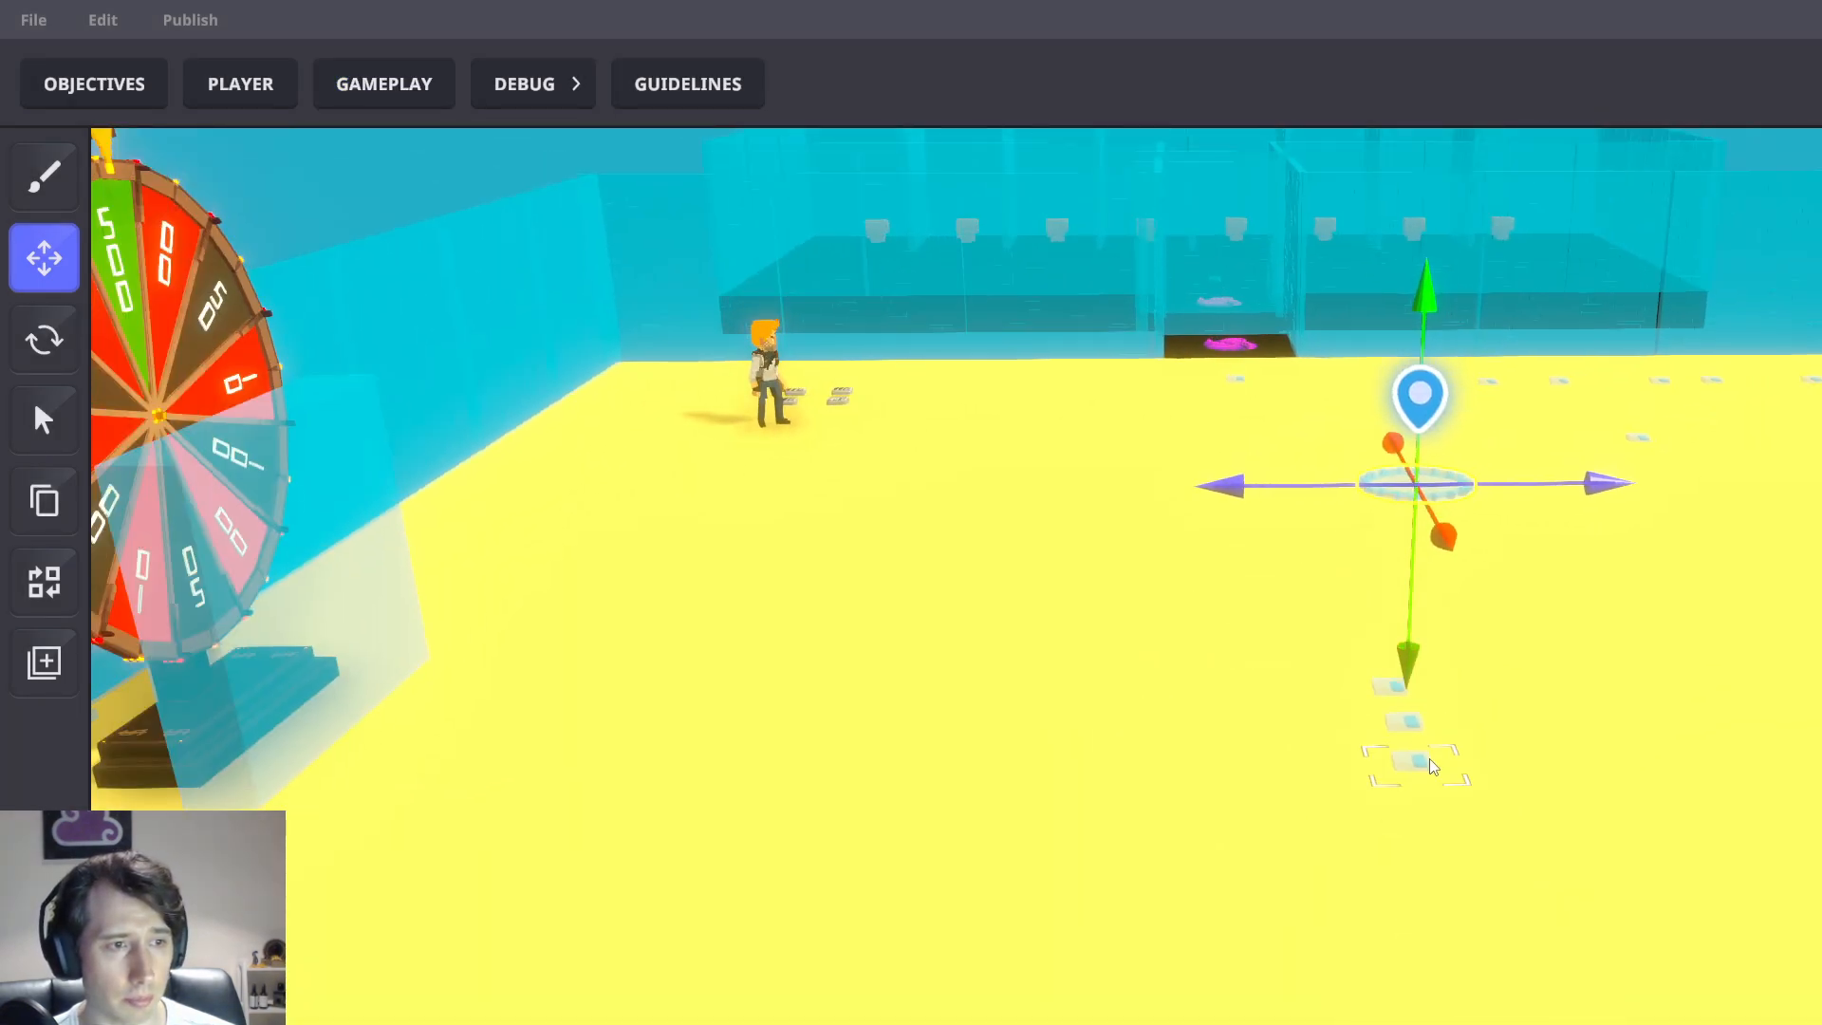
# Duplicate one of the three small logic blocks on the yellow floor and place the copy beside the row
pyautogui.click(1434, 767)
pyautogui.moveTo(1608, 675); pyautogui.dragTo(1394, 739, button='middle')
pyautogui.moveTo(1137, 823); pyautogui.dragTo(1198, 819, button='right')
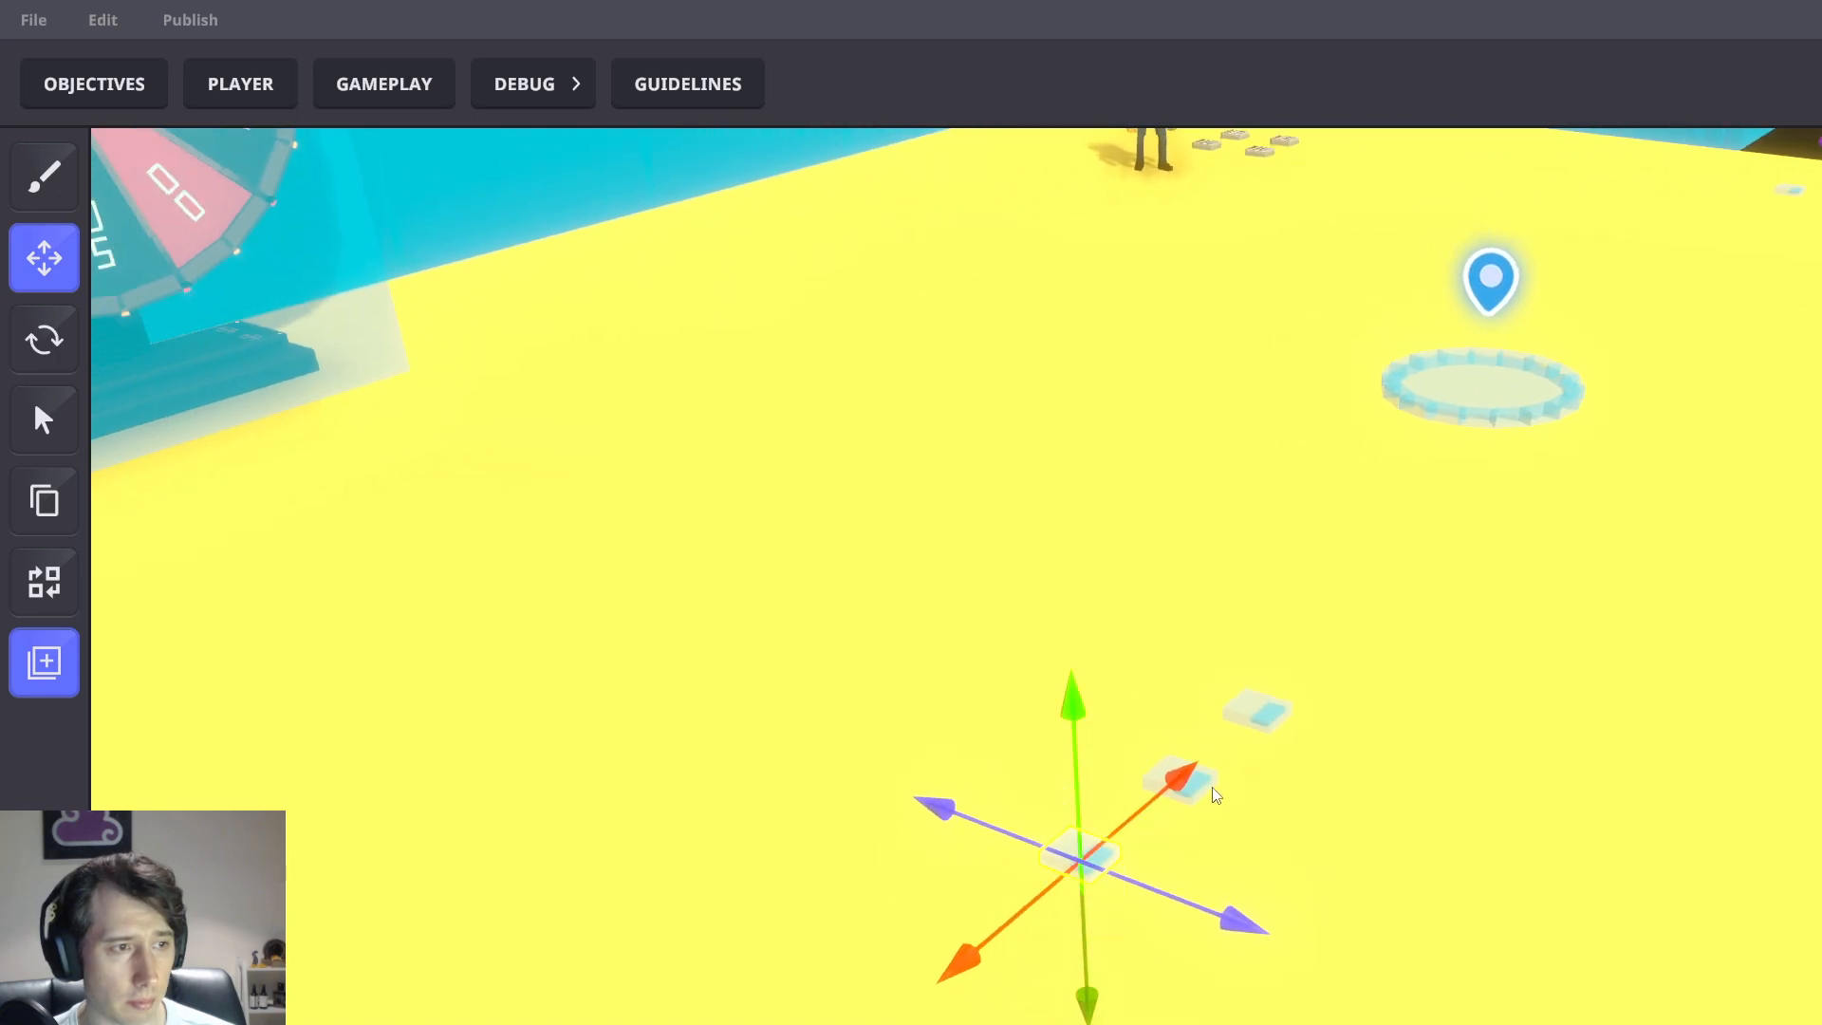
pyautogui.click(1205, 782)
pyautogui.moveTo(1344, 842); pyautogui.dragTo(1329, 776)
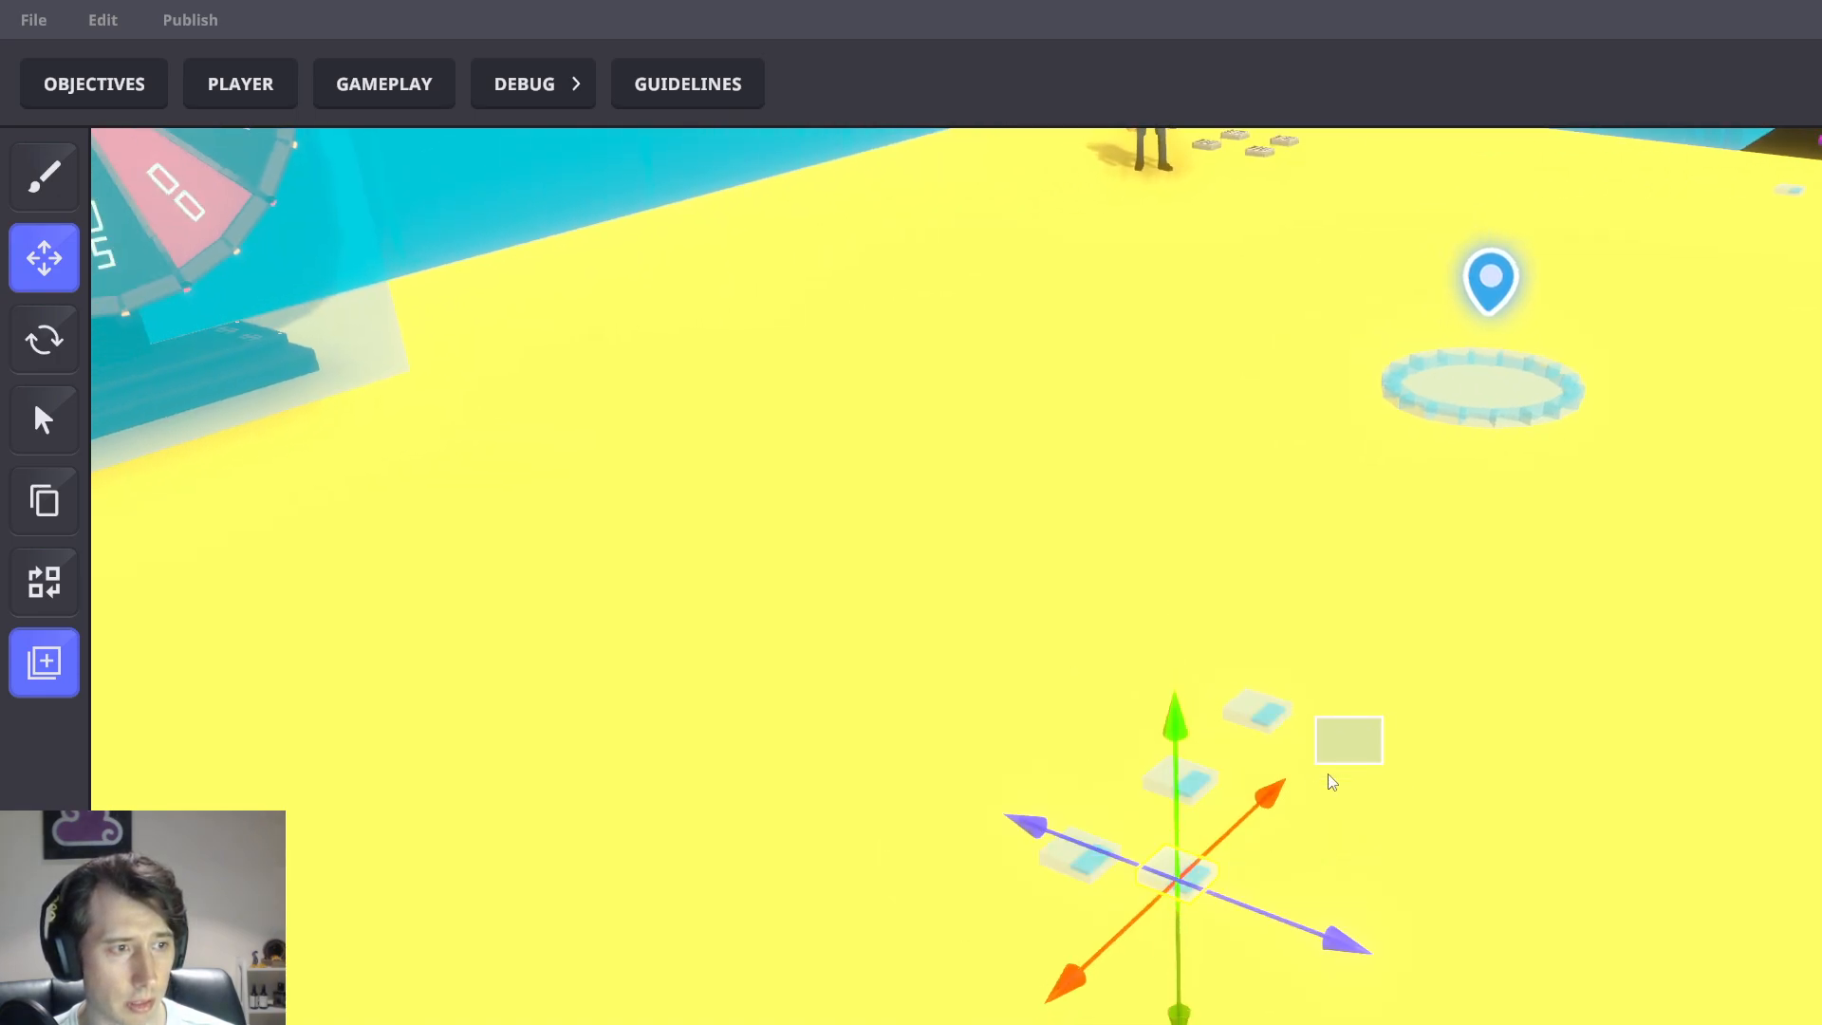
pyautogui.click(1203, 879)
pyautogui.moveTo(1237, 829); pyautogui.dragTo(1320, 761)
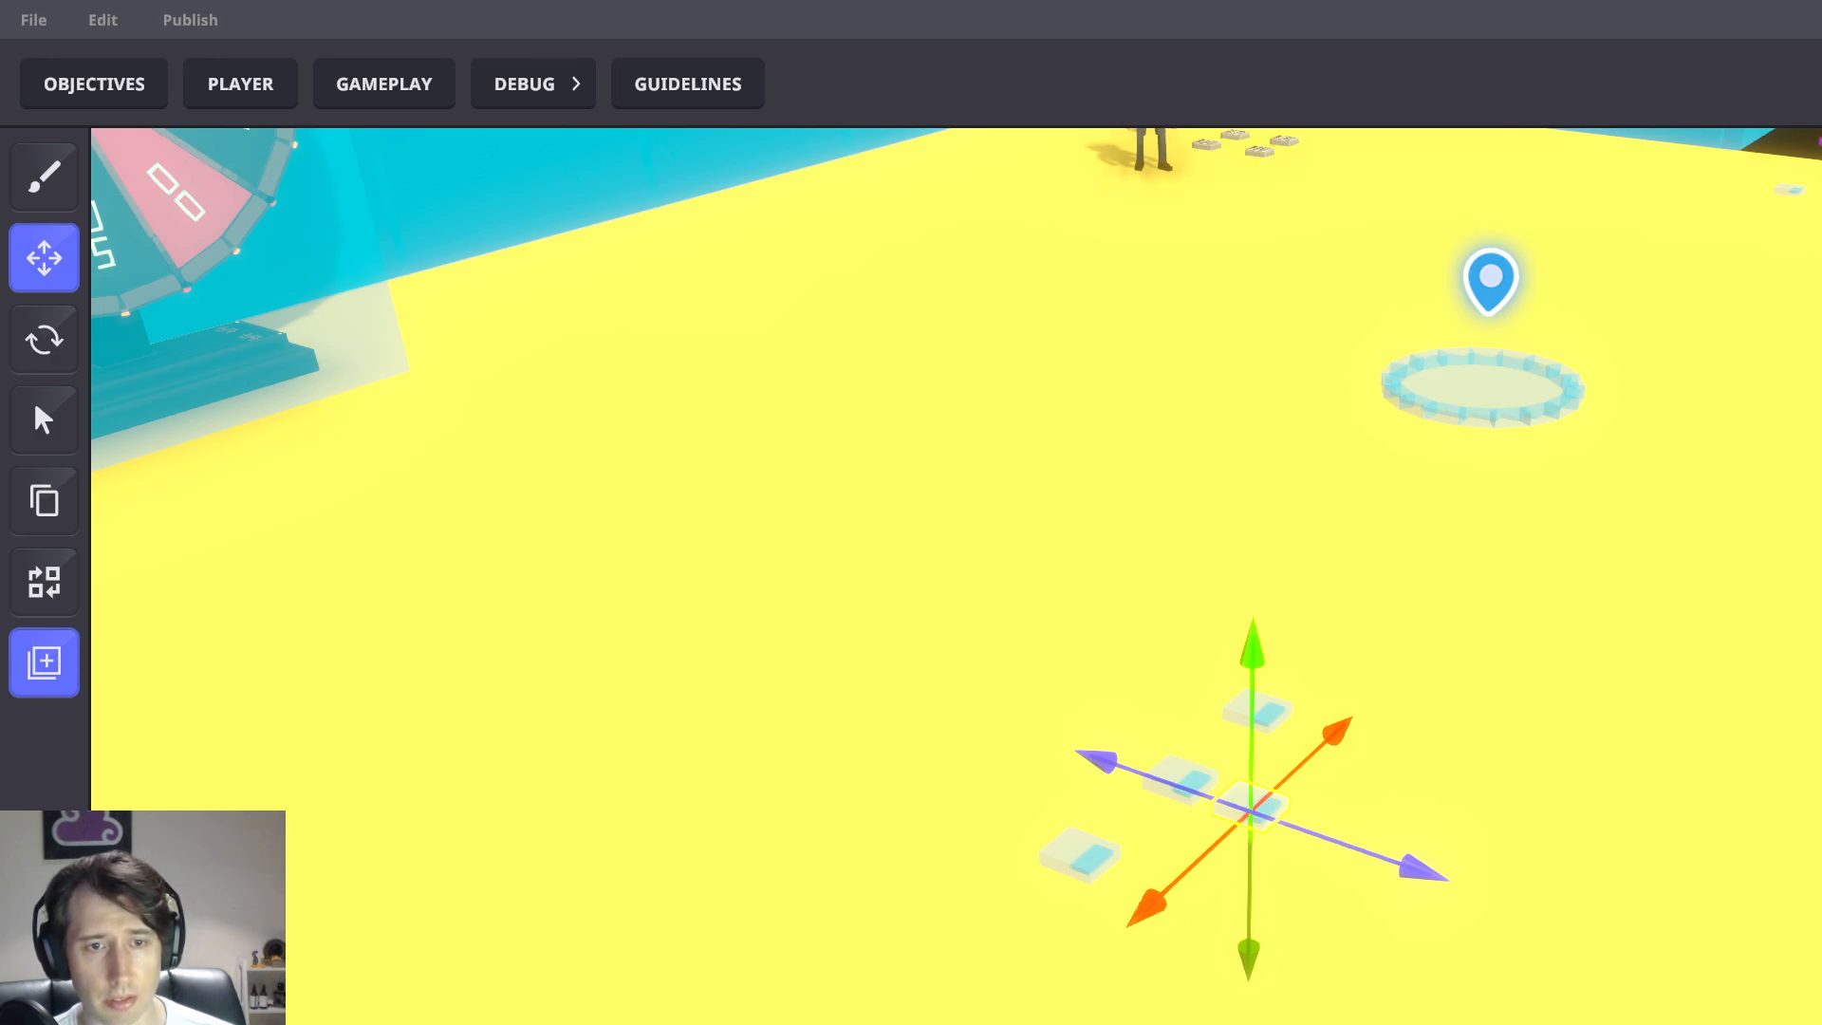
pyautogui.moveTo(1412, 725); pyautogui.dragTo(1539, 672, button='right')
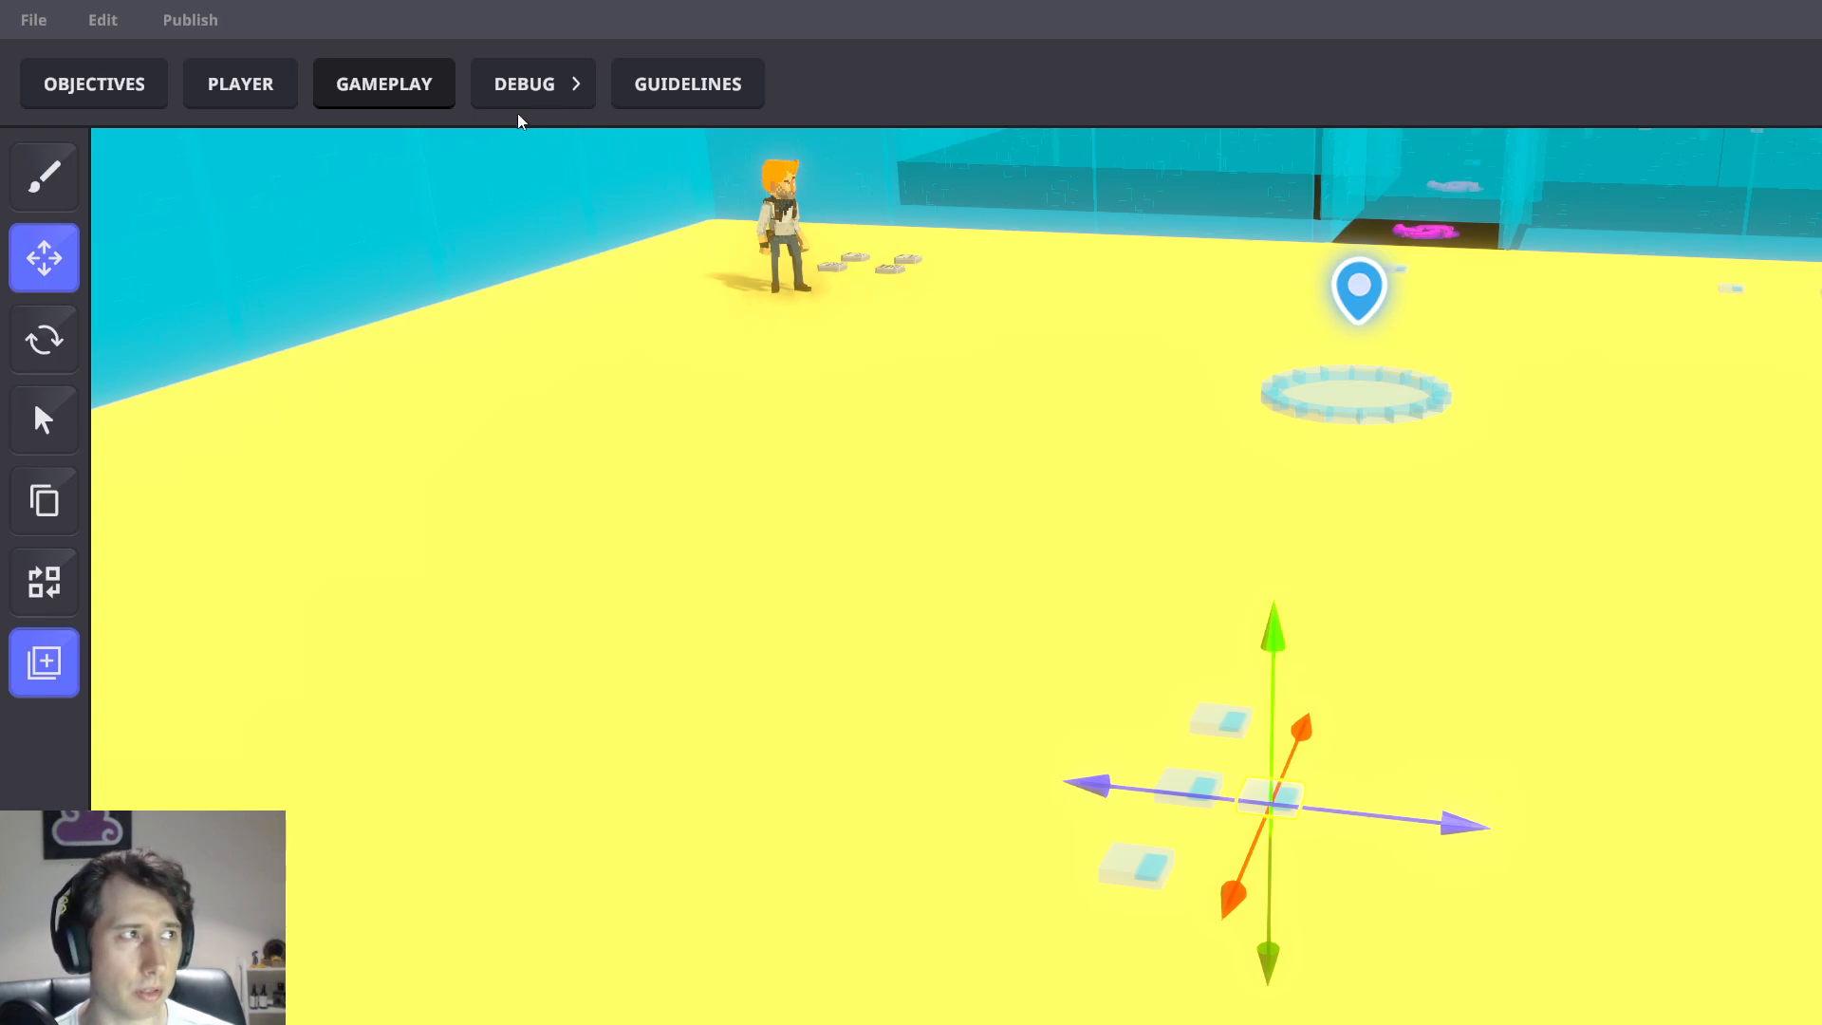
# Review the Add 1 to Timer group and the Death and Check.Players.Left rules in the game rules
pyautogui.click(321, 86)
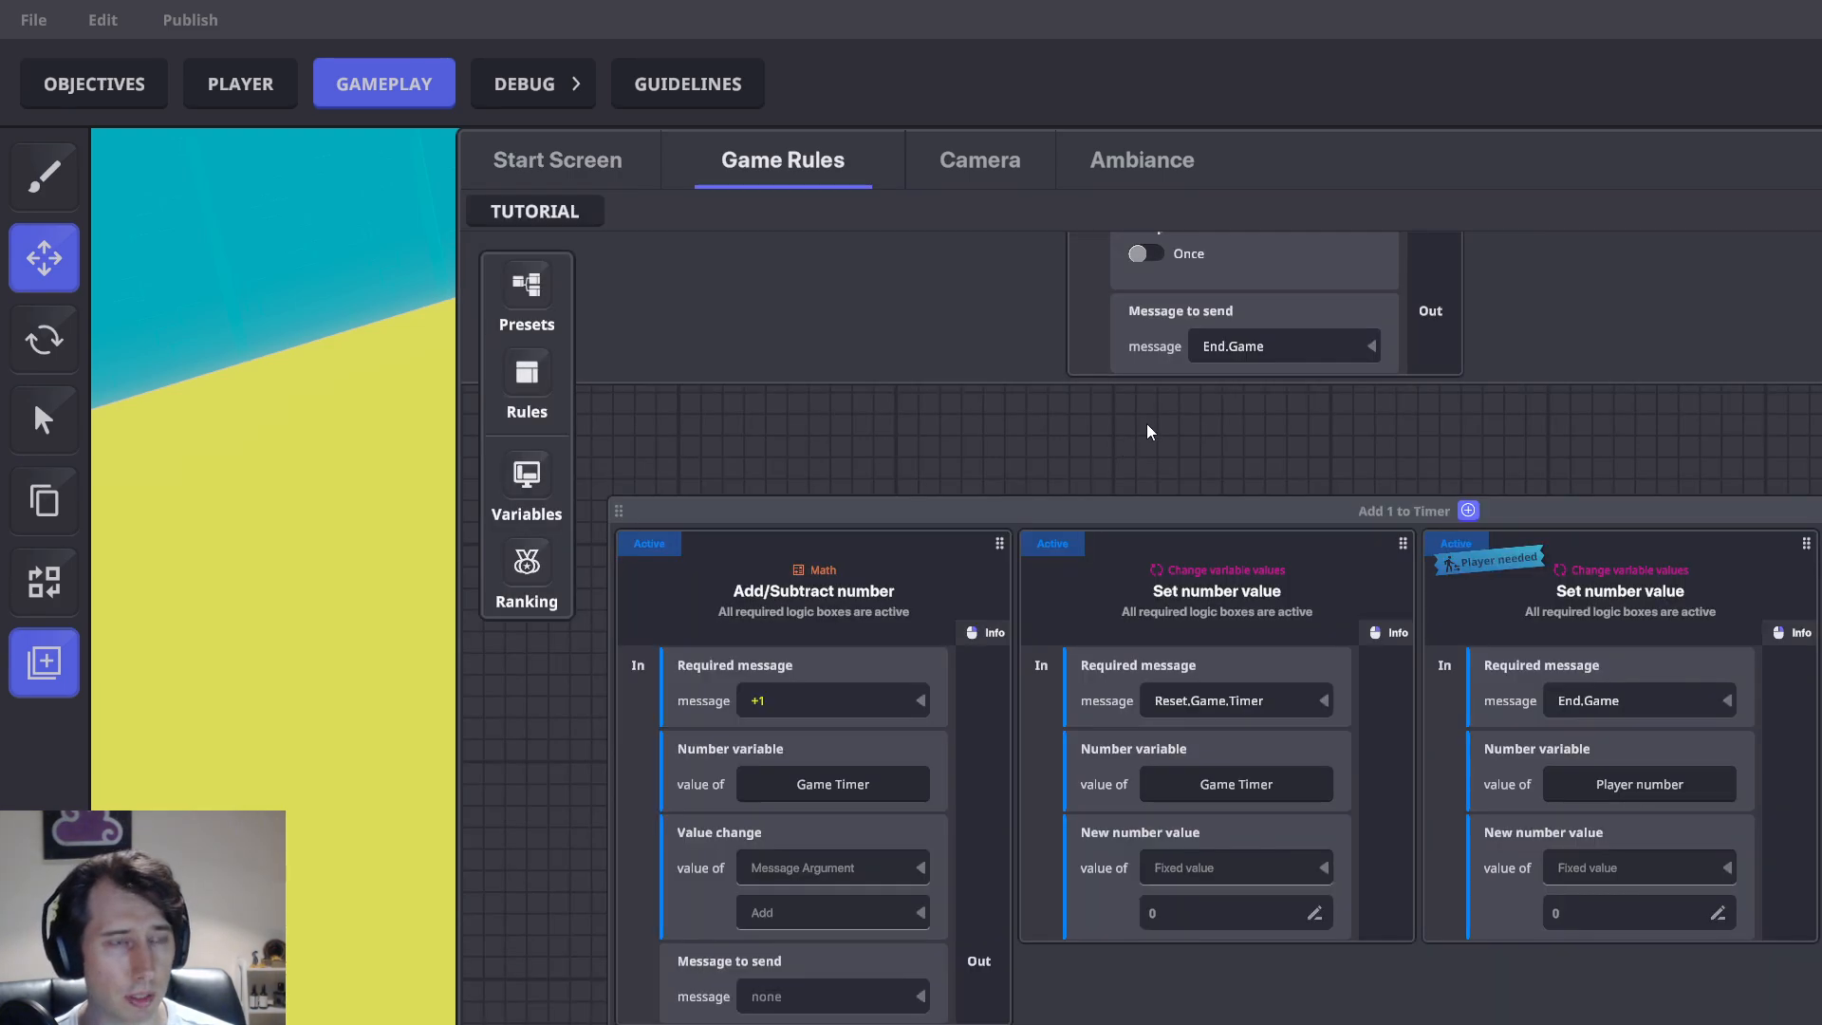
pyautogui.moveTo(1276, 665); pyautogui.dragTo(883, 655)
pyautogui.moveTo(1130, 370); pyautogui.dragTo(1479, 774)
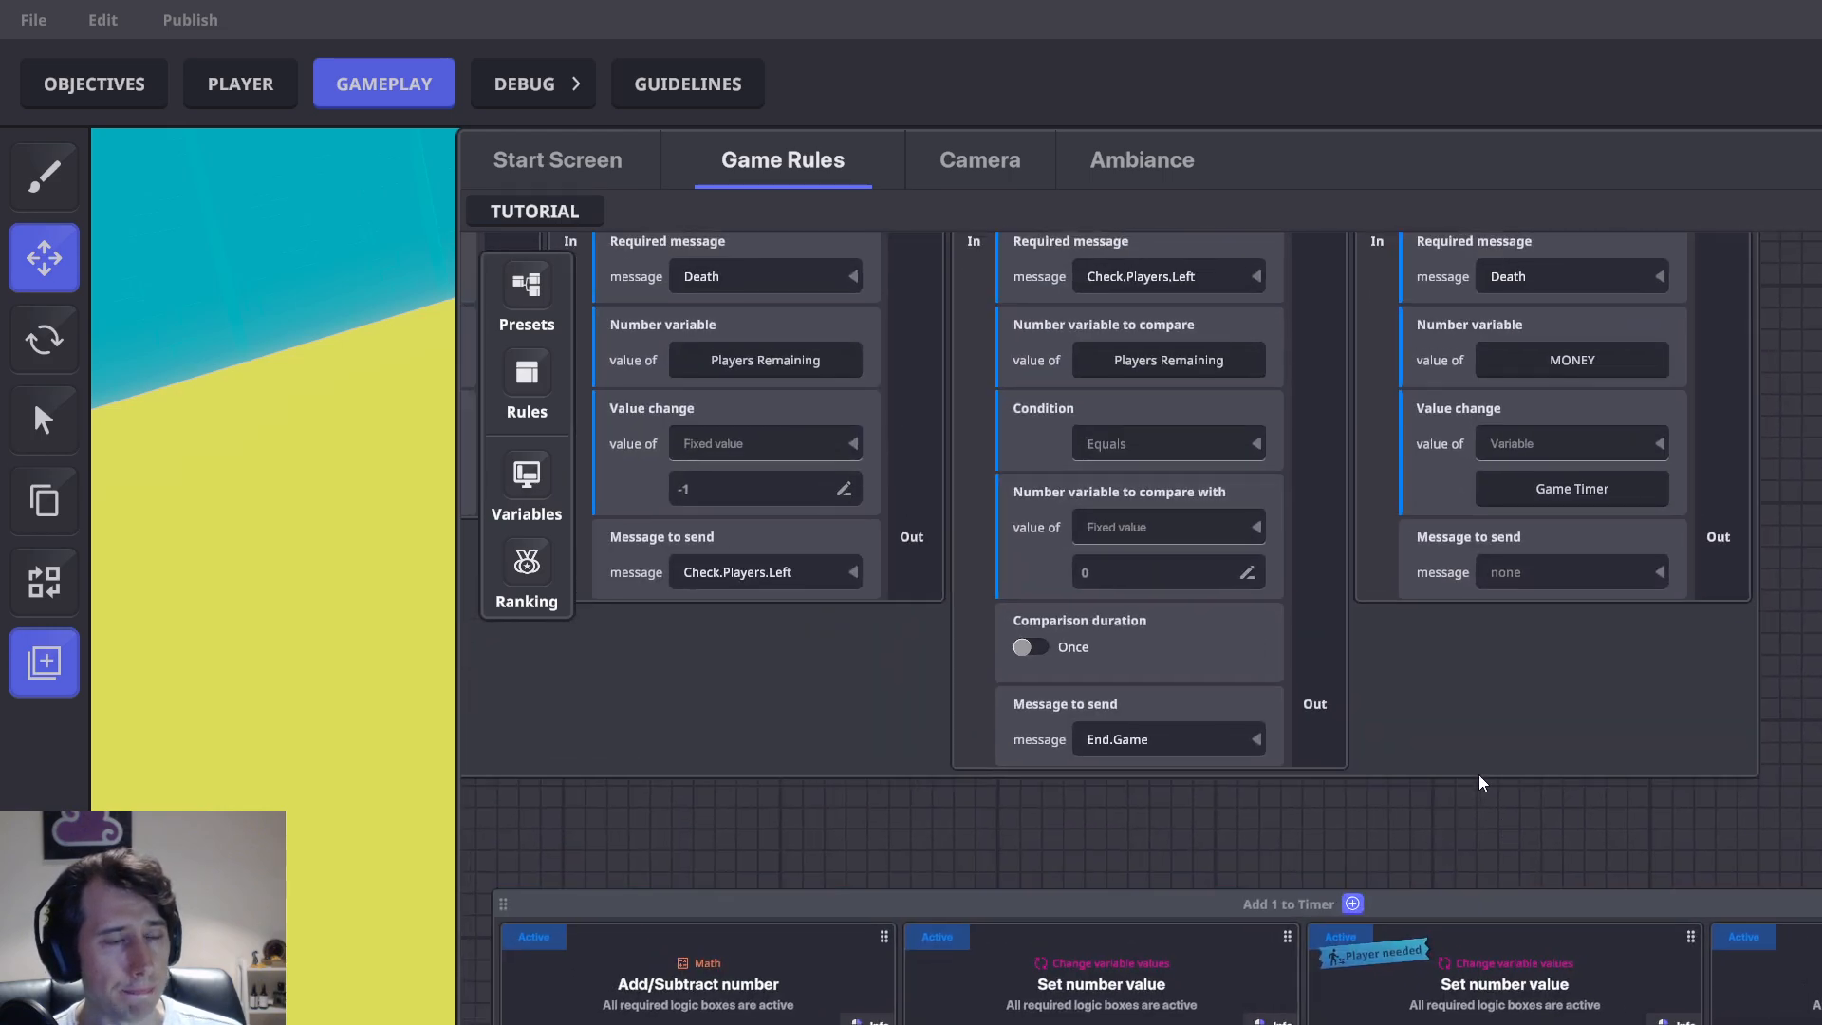
pyautogui.moveTo(1797, 445); pyautogui.dragTo(1821, 835)
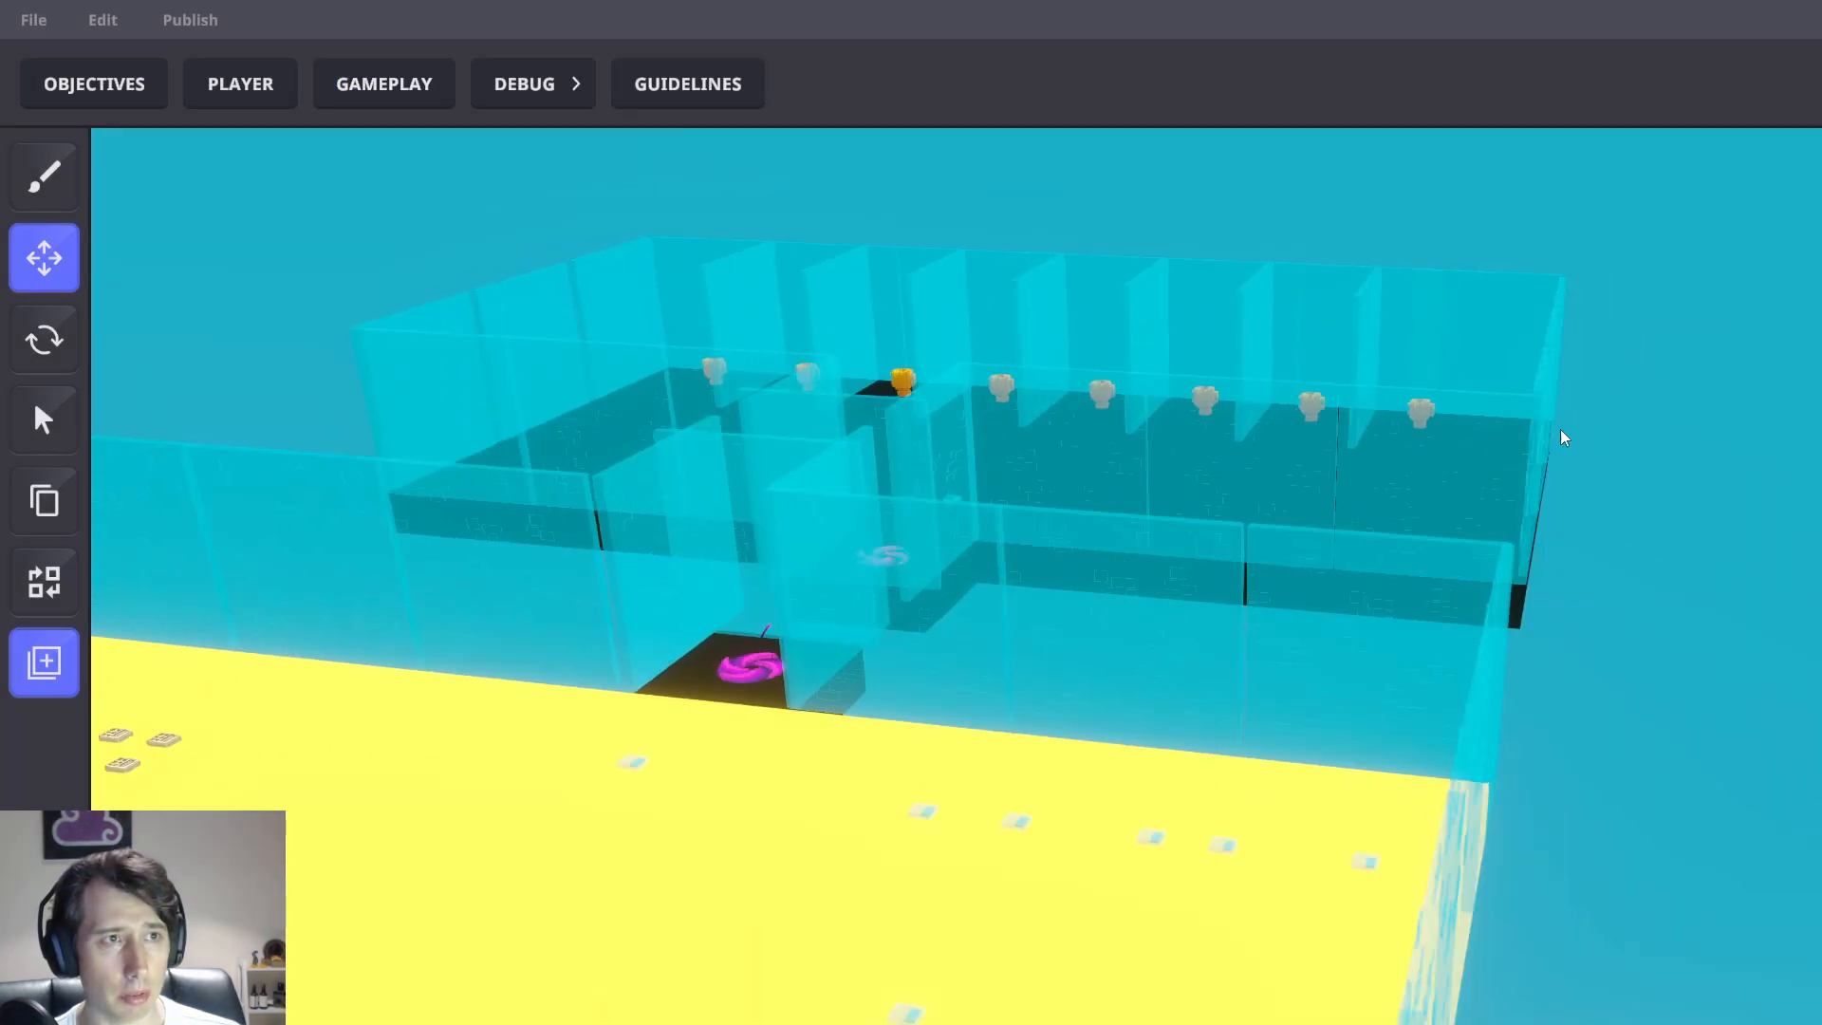
# Save the game with the walled trophy stalls in view
pyautogui.moveTo(1561, 429); pyautogui.dragTo(1189, 471, button='right')
pyautogui.hotkey('ctrl', 's')
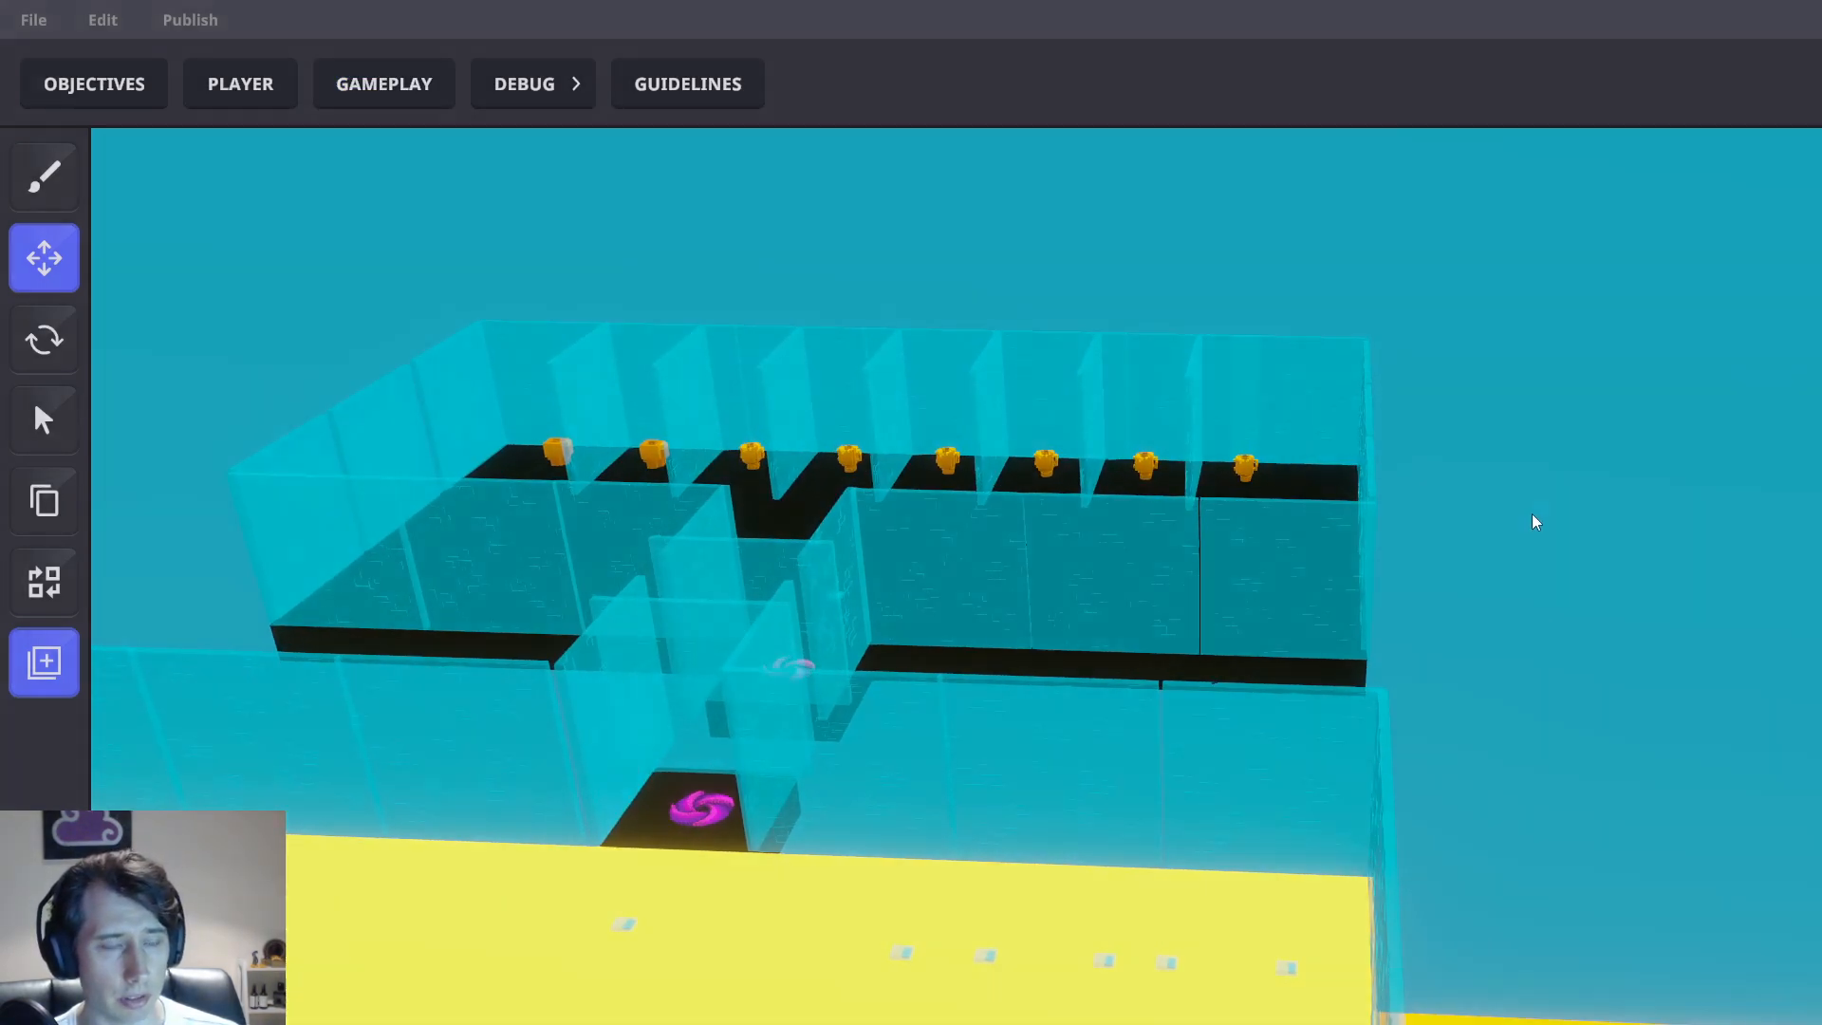
pyautogui.click(1406, 733)
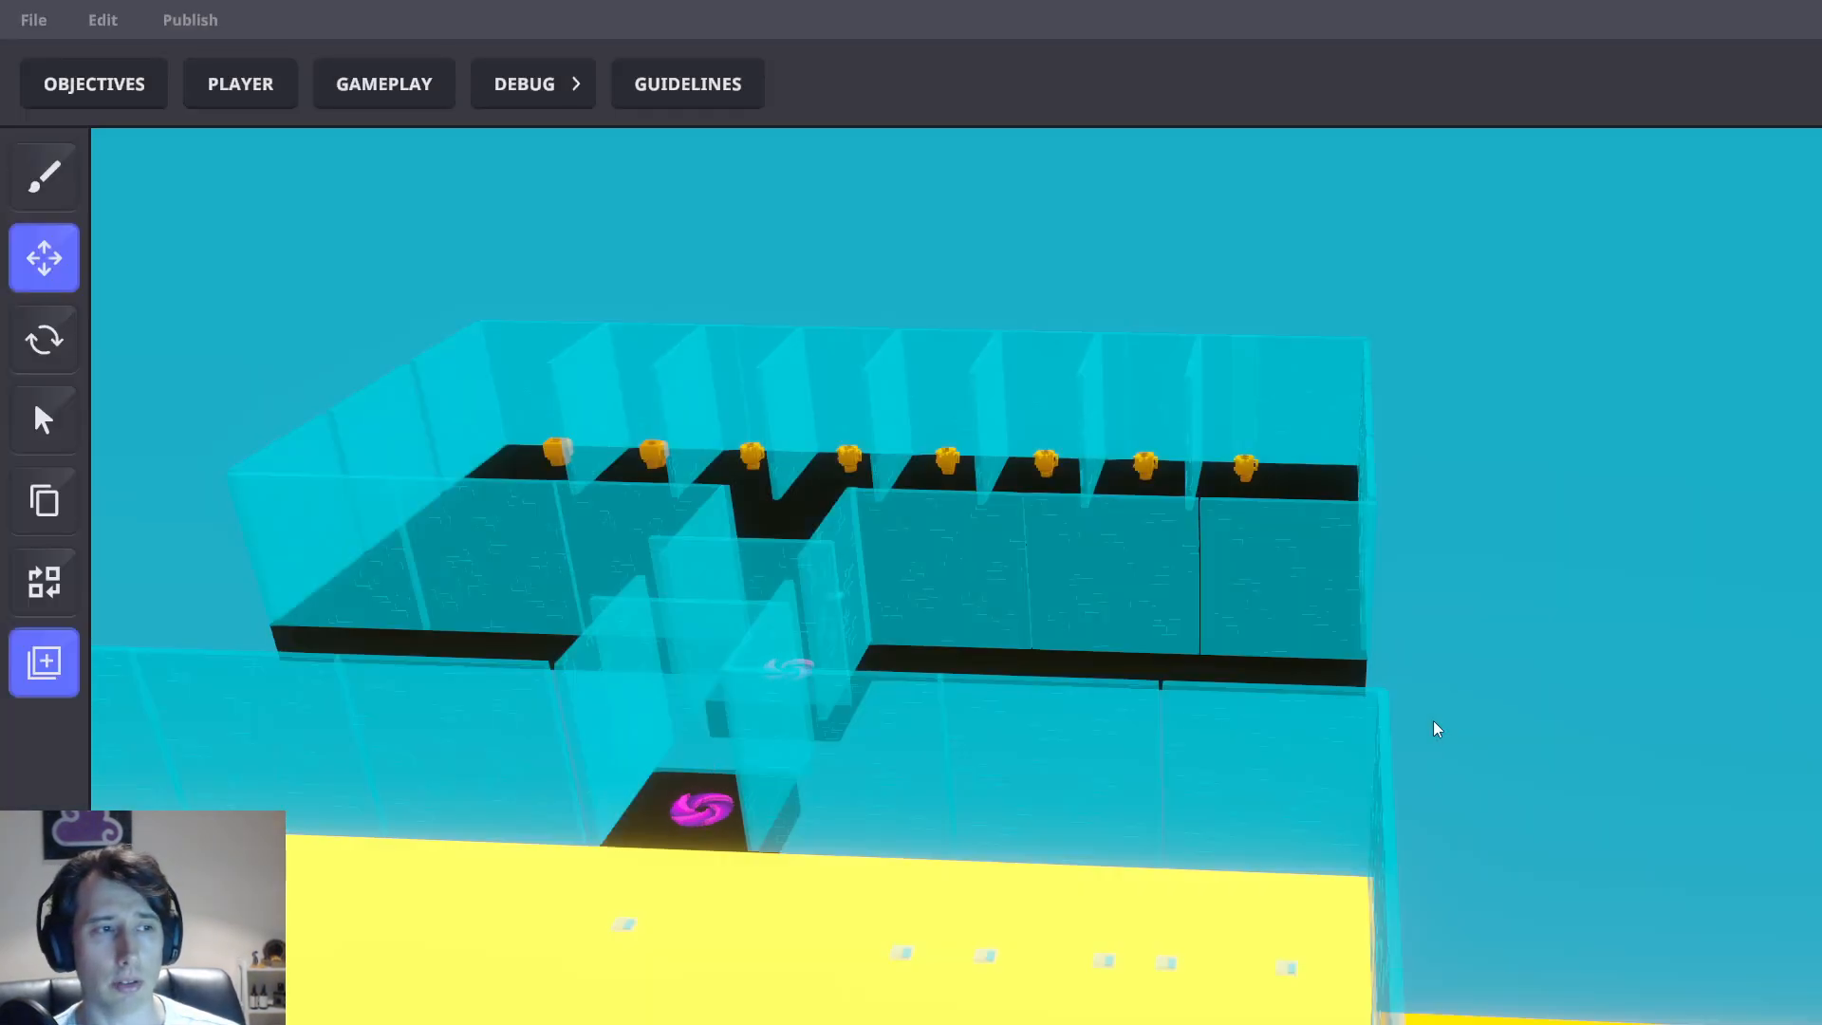
# Create a preset named Player 1 collectable from the trophy in the first stall of the row
pyautogui.moveTo(1207, 511); pyautogui.dragTo(1514, 626, button='middle')
pyautogui.scroll(3, 1620, 741)
pyautogui.moveTo(1626, 749); pyautogui.dragTo(1636, 779, button='right')
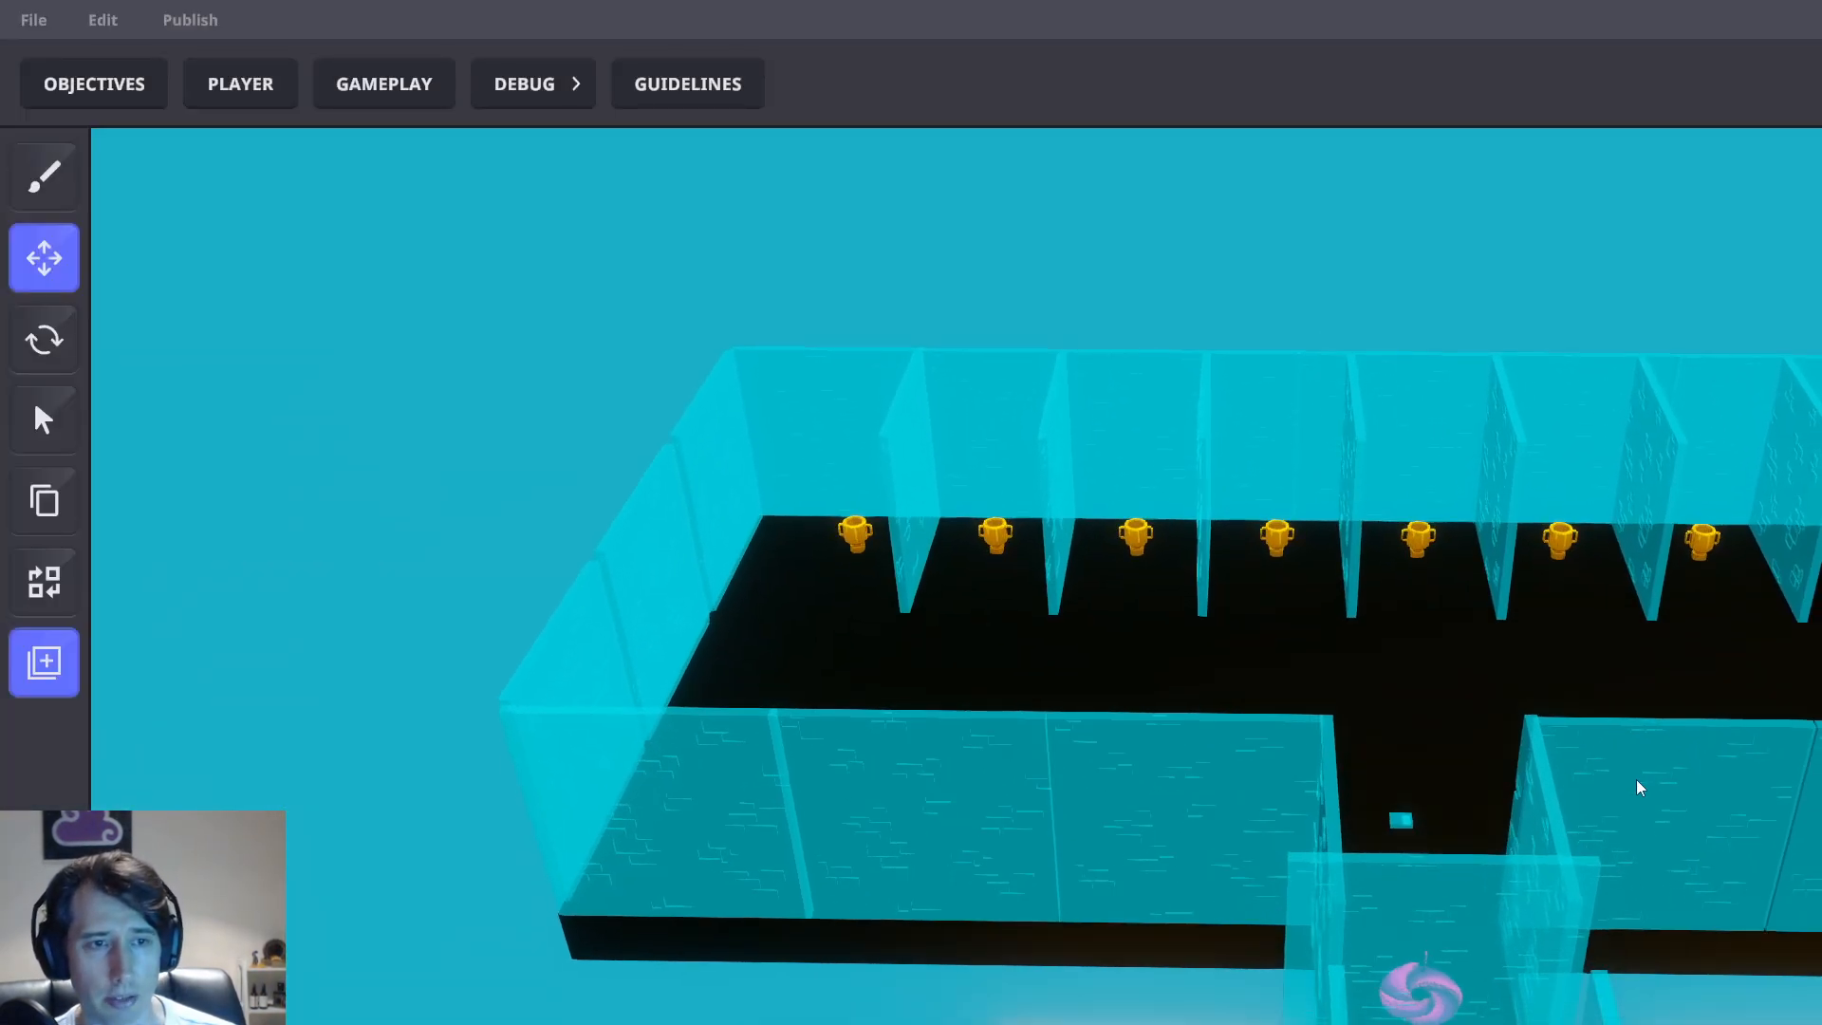
pyautogui.moveTo(1507, 600); pyautogui.dragTo(1627, 820, button='middle')
pyautogui.scroll(2, 948, 794)
pyautogui.click(1010, 774)
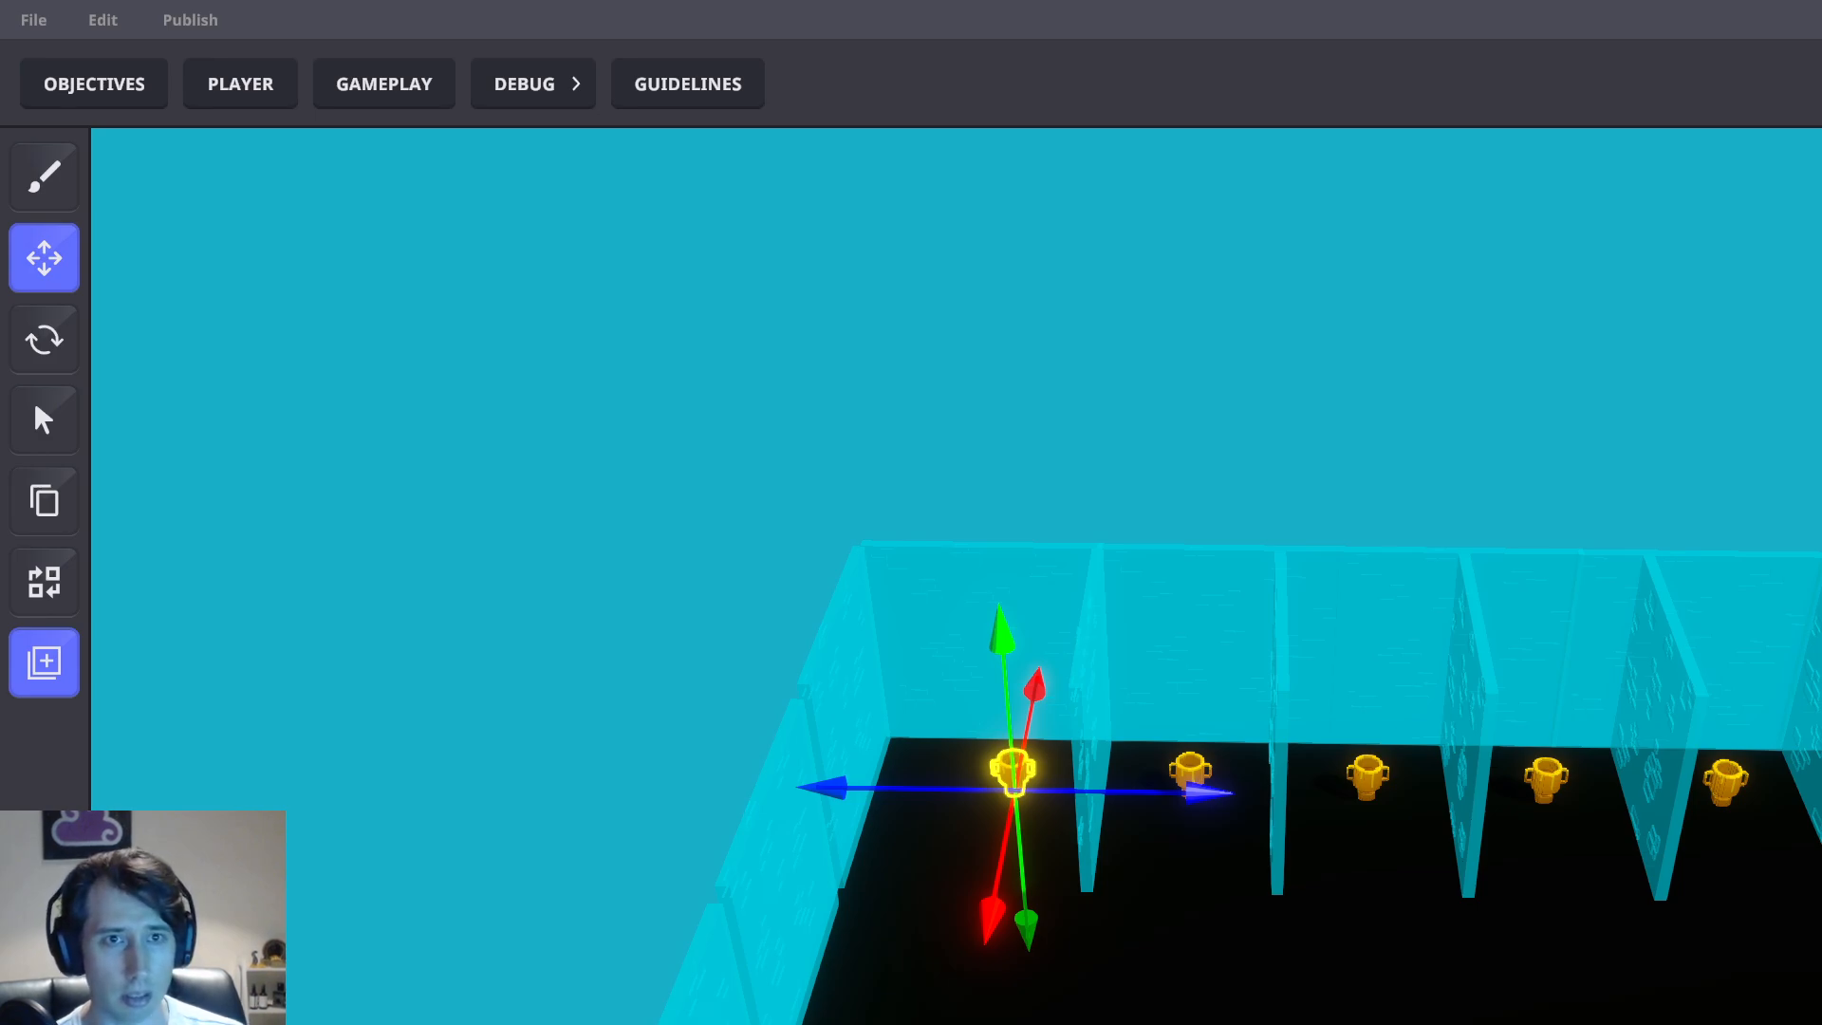
pyautogui.click(43, 661)
pyautogui.scroll(3, 1101, 665)
pyautogui.click(911, 551)
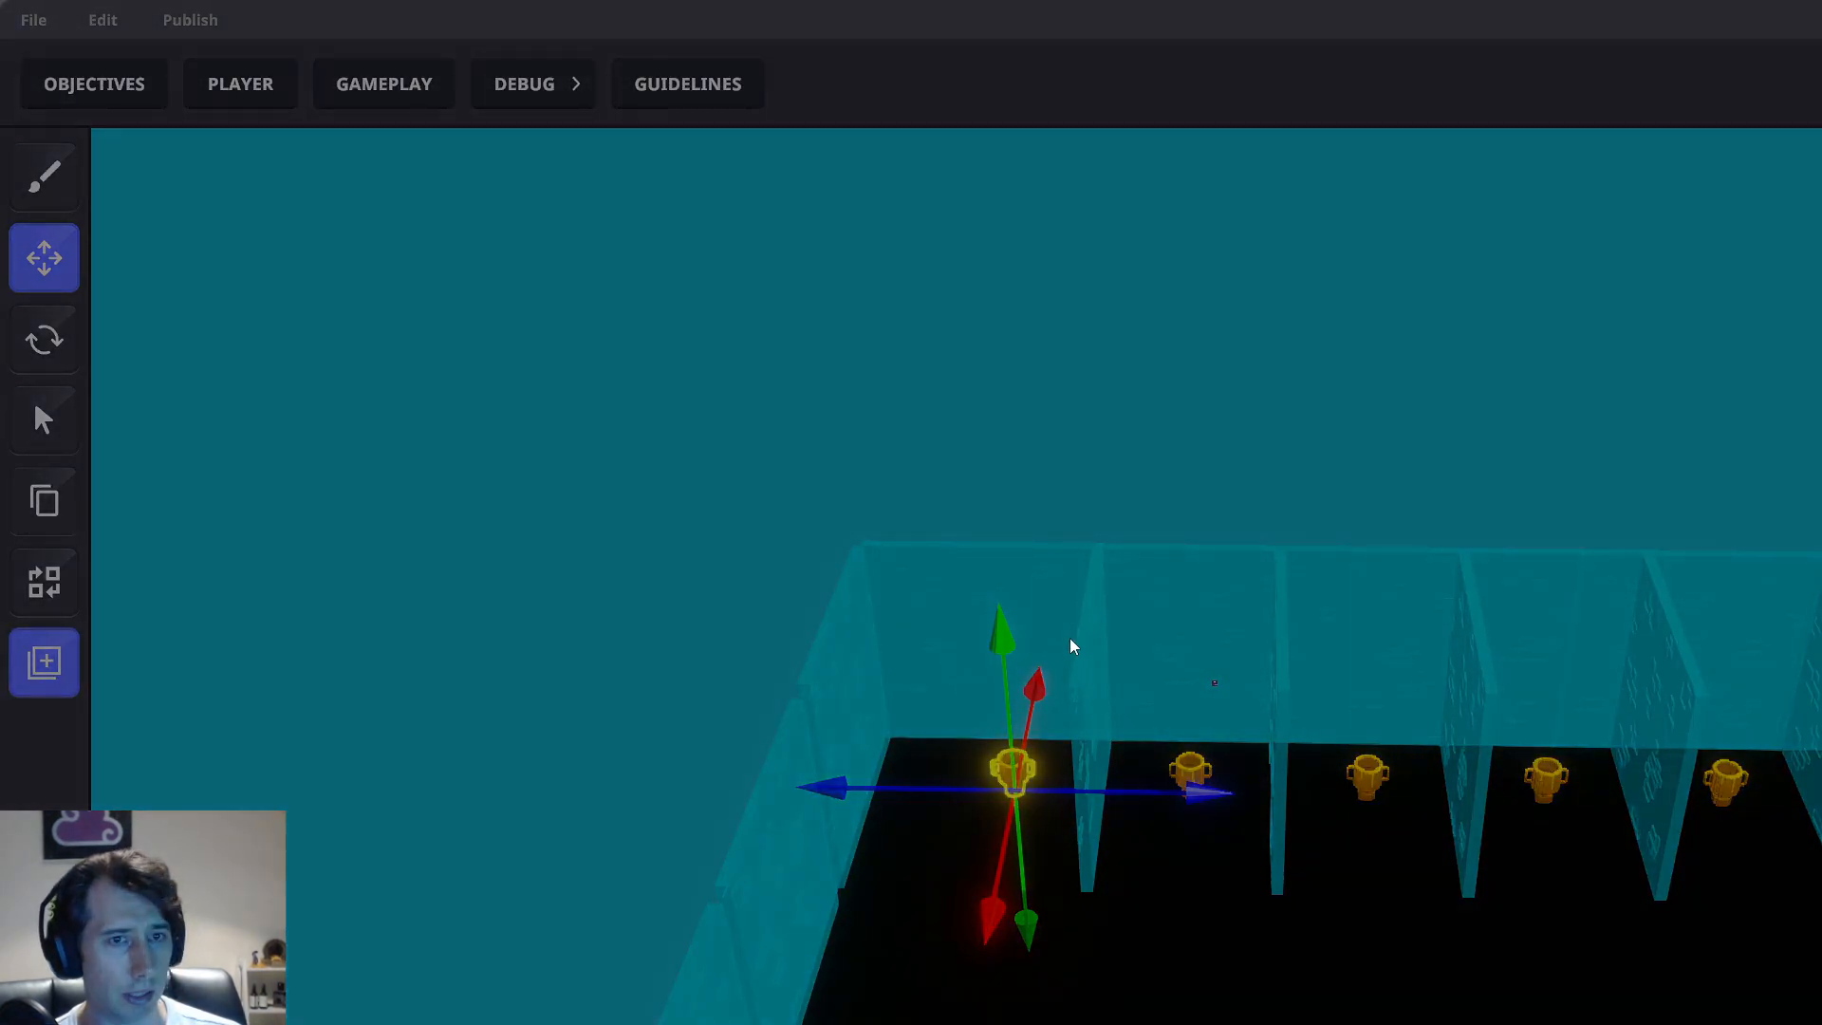
pyautogui.write('Player 1 collectable')
pyautogui.click(1329, 797)
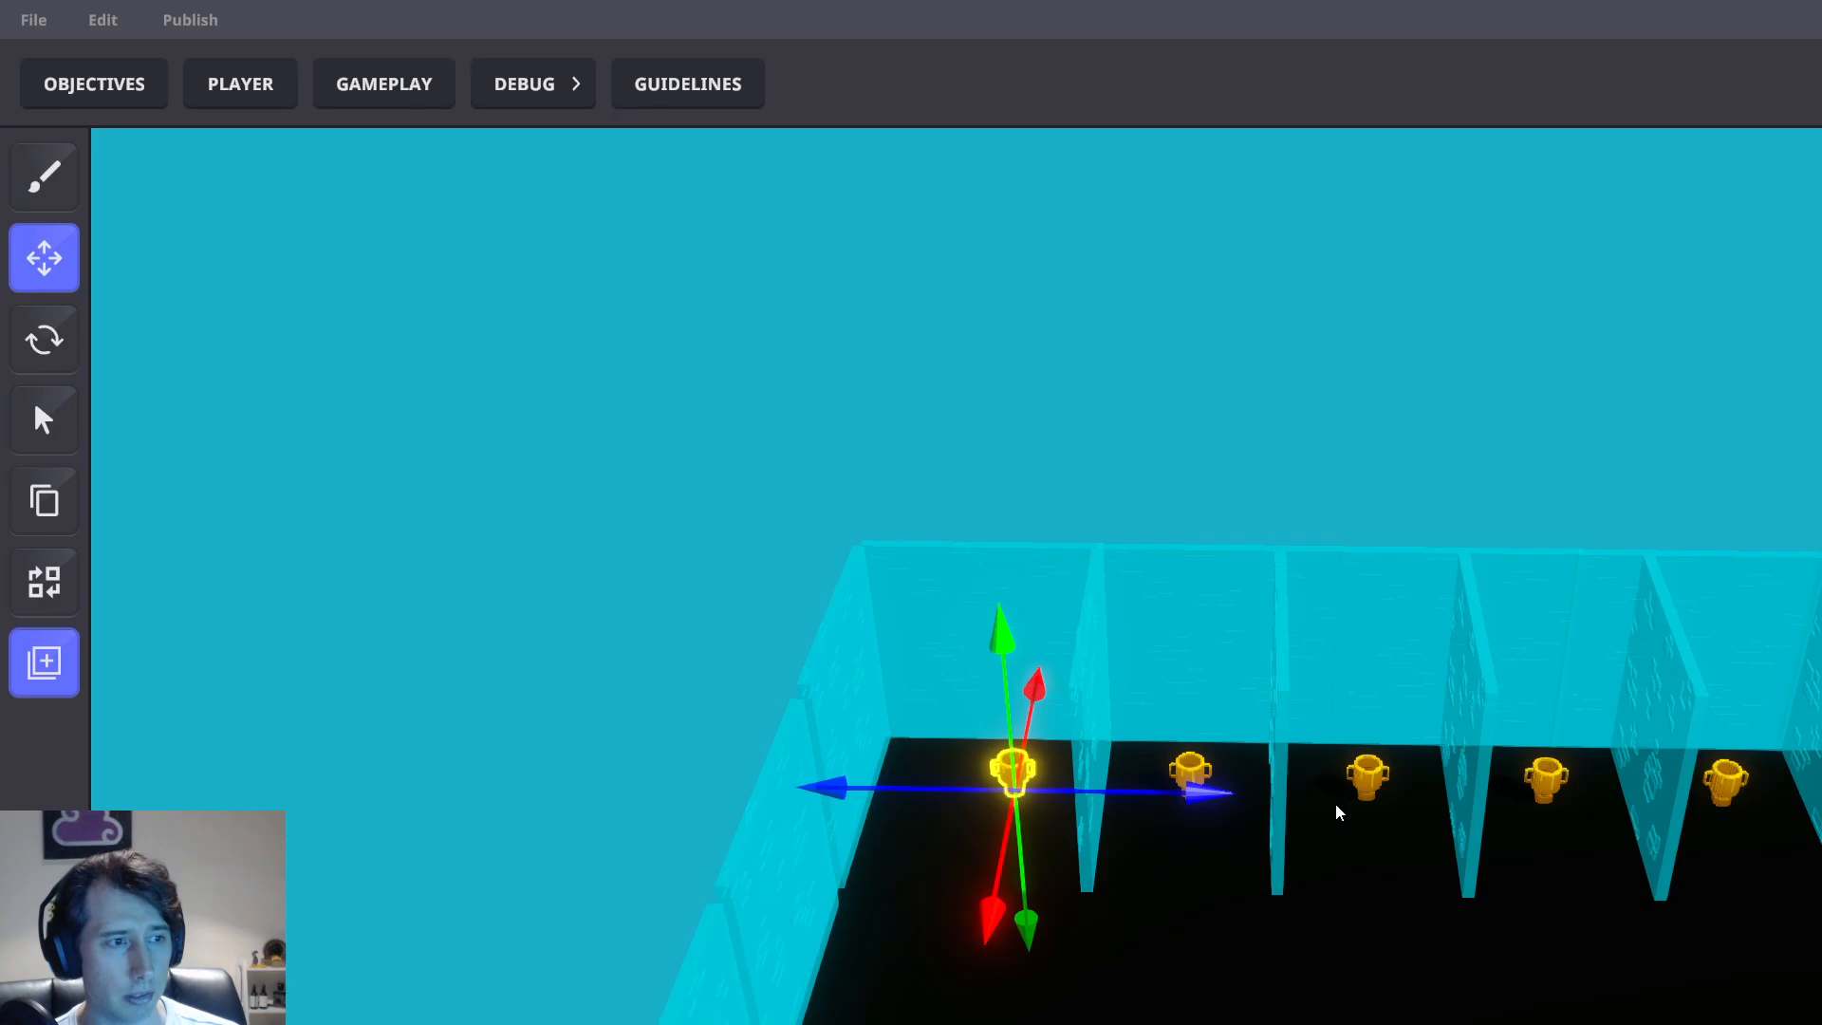
# Create a preset named Player 2 collectable from the trophy in the second stall
pyautogui.click(1203, 771)
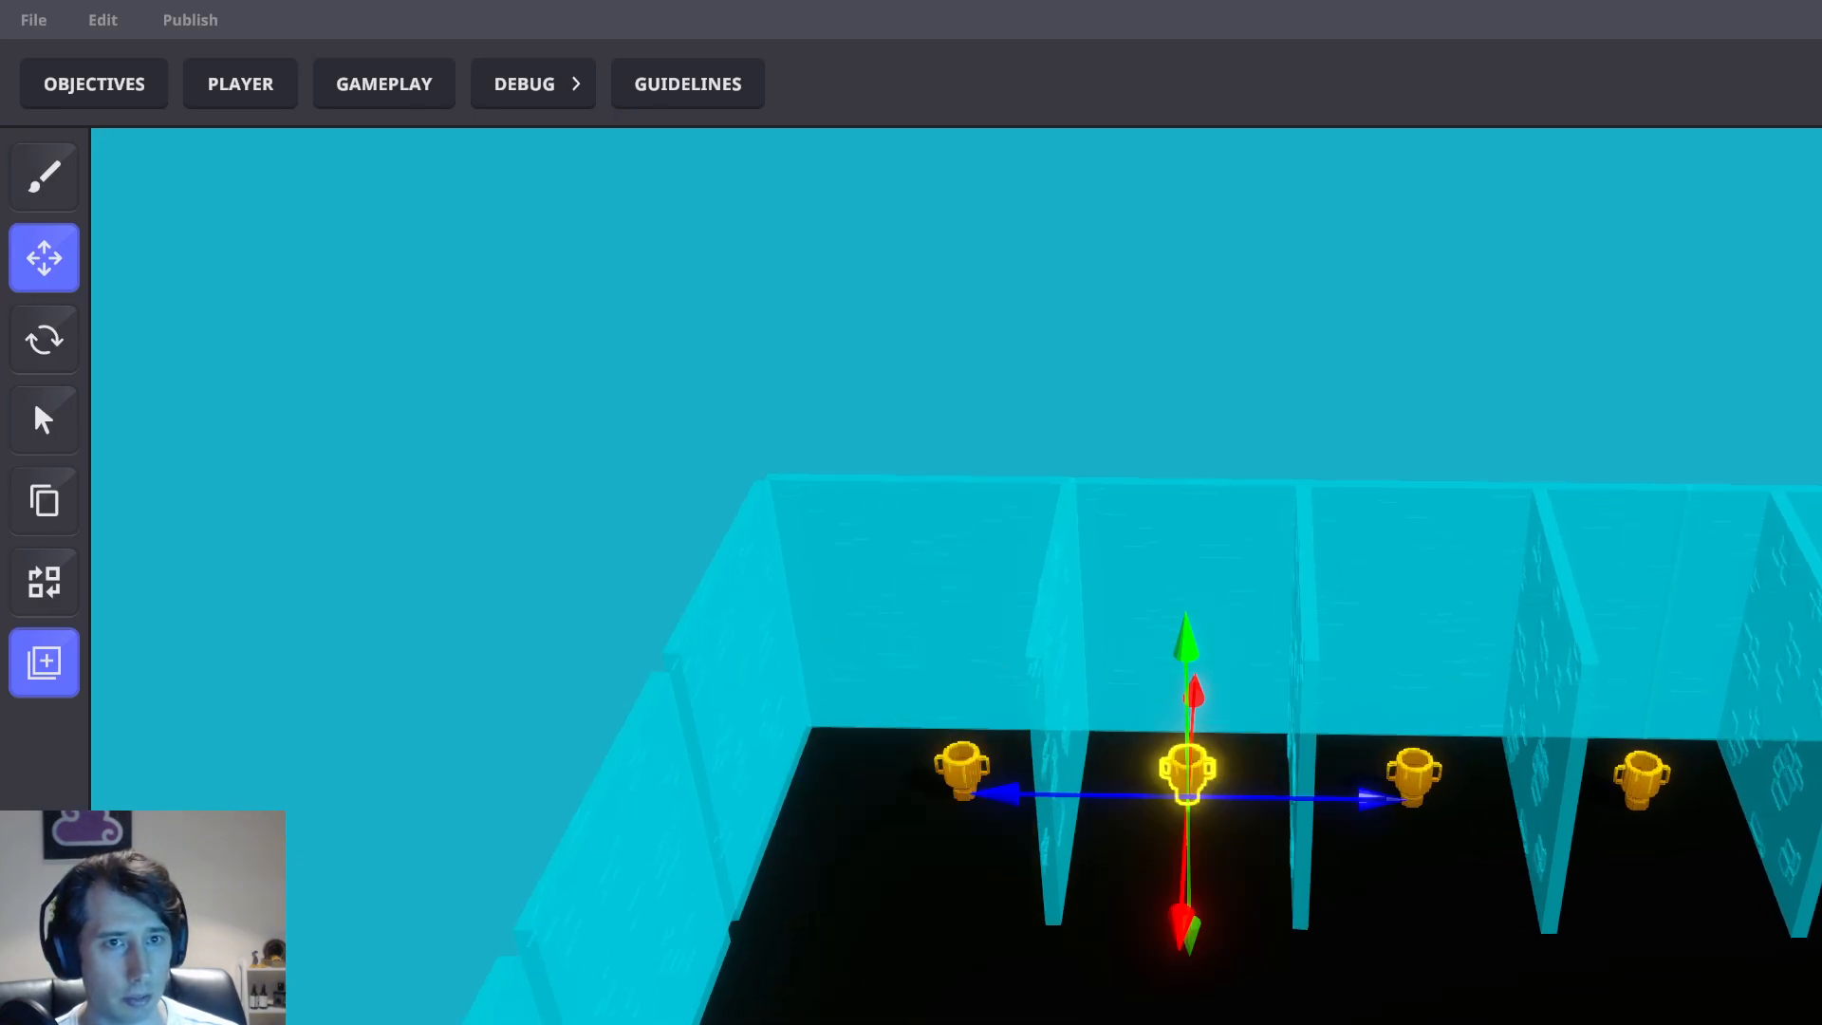
pyautogui.click(43, 663)
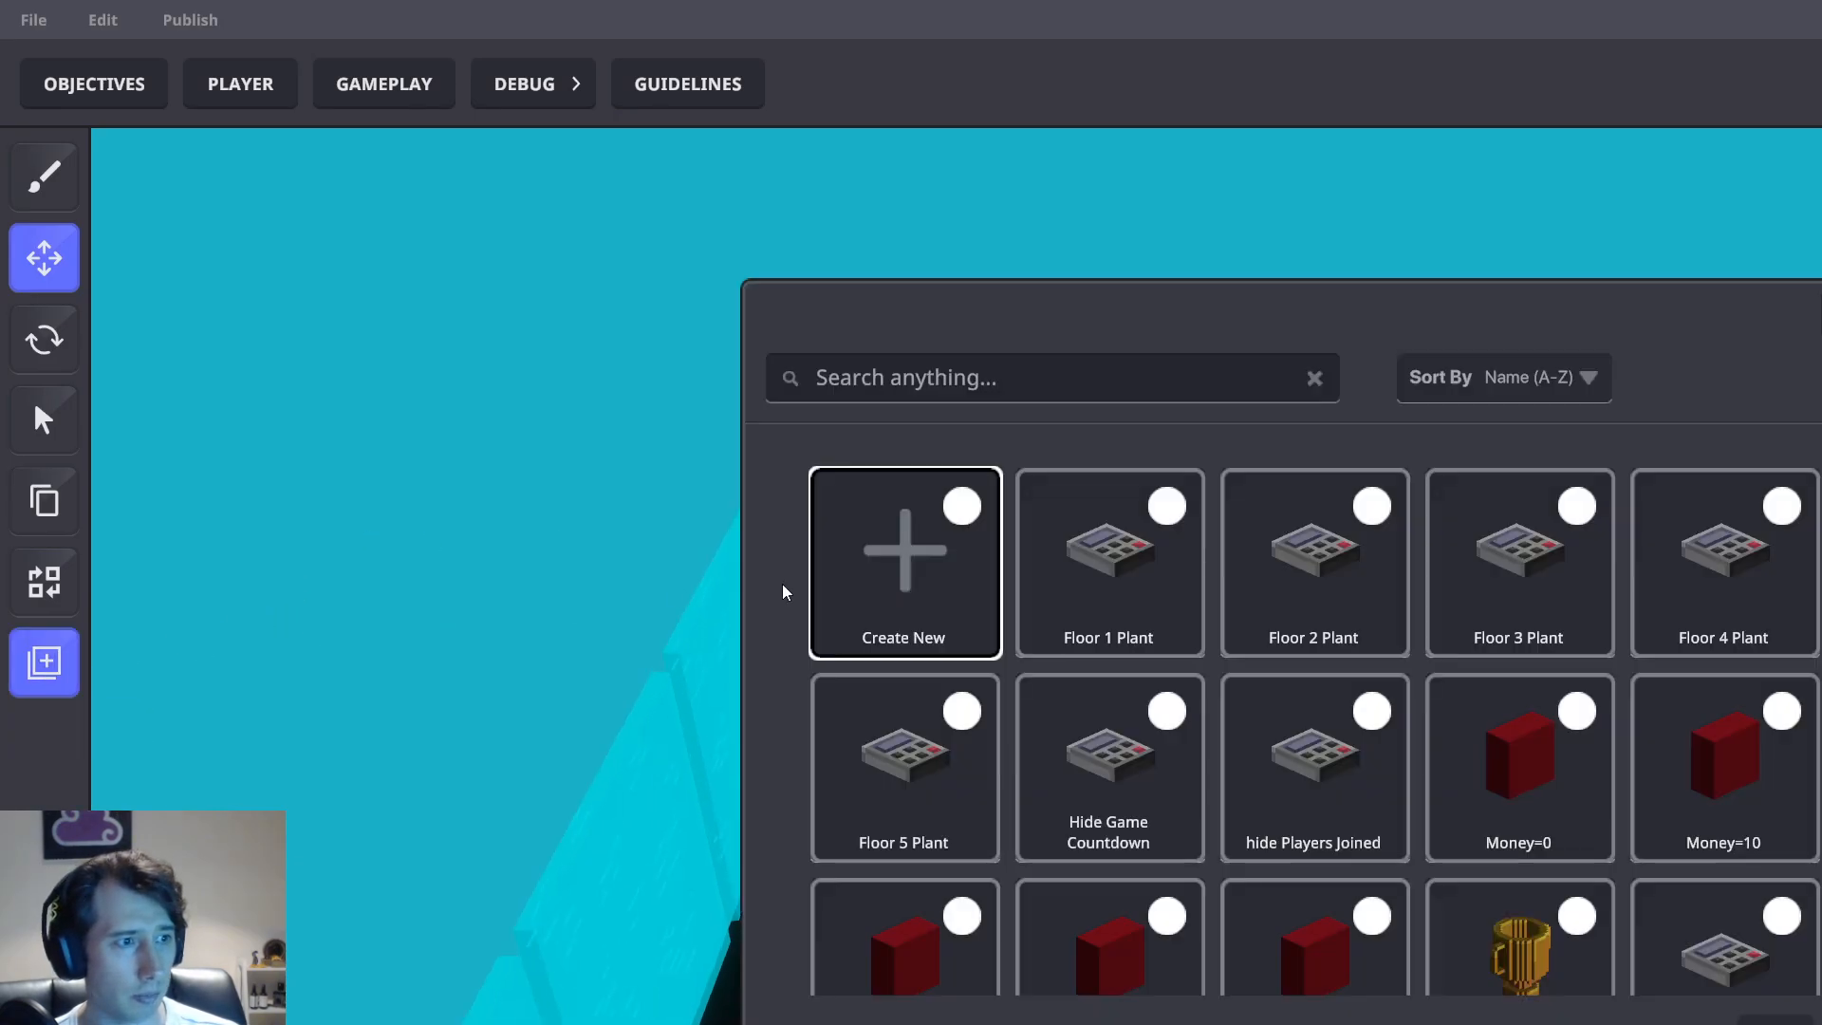
pyautogui.click(942, 551)
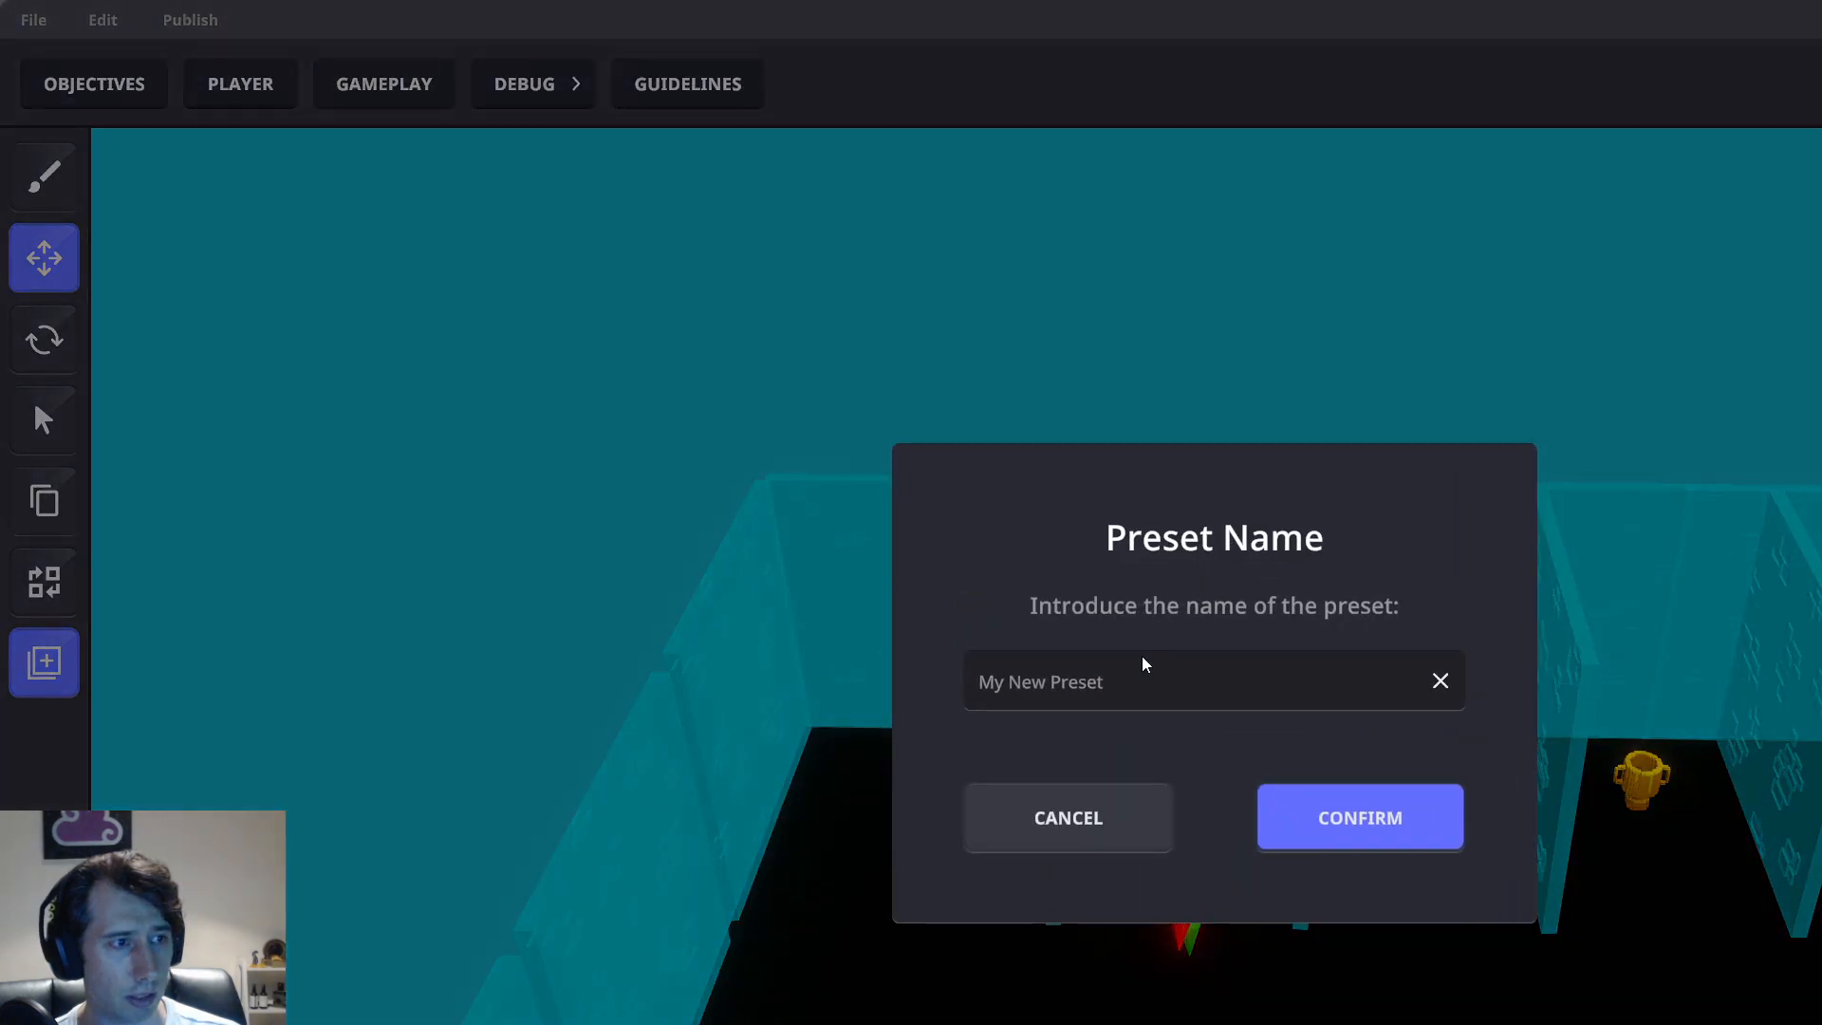
pyautogui.write('Player 2 collectable')
pyautogui.click(1363, 801)
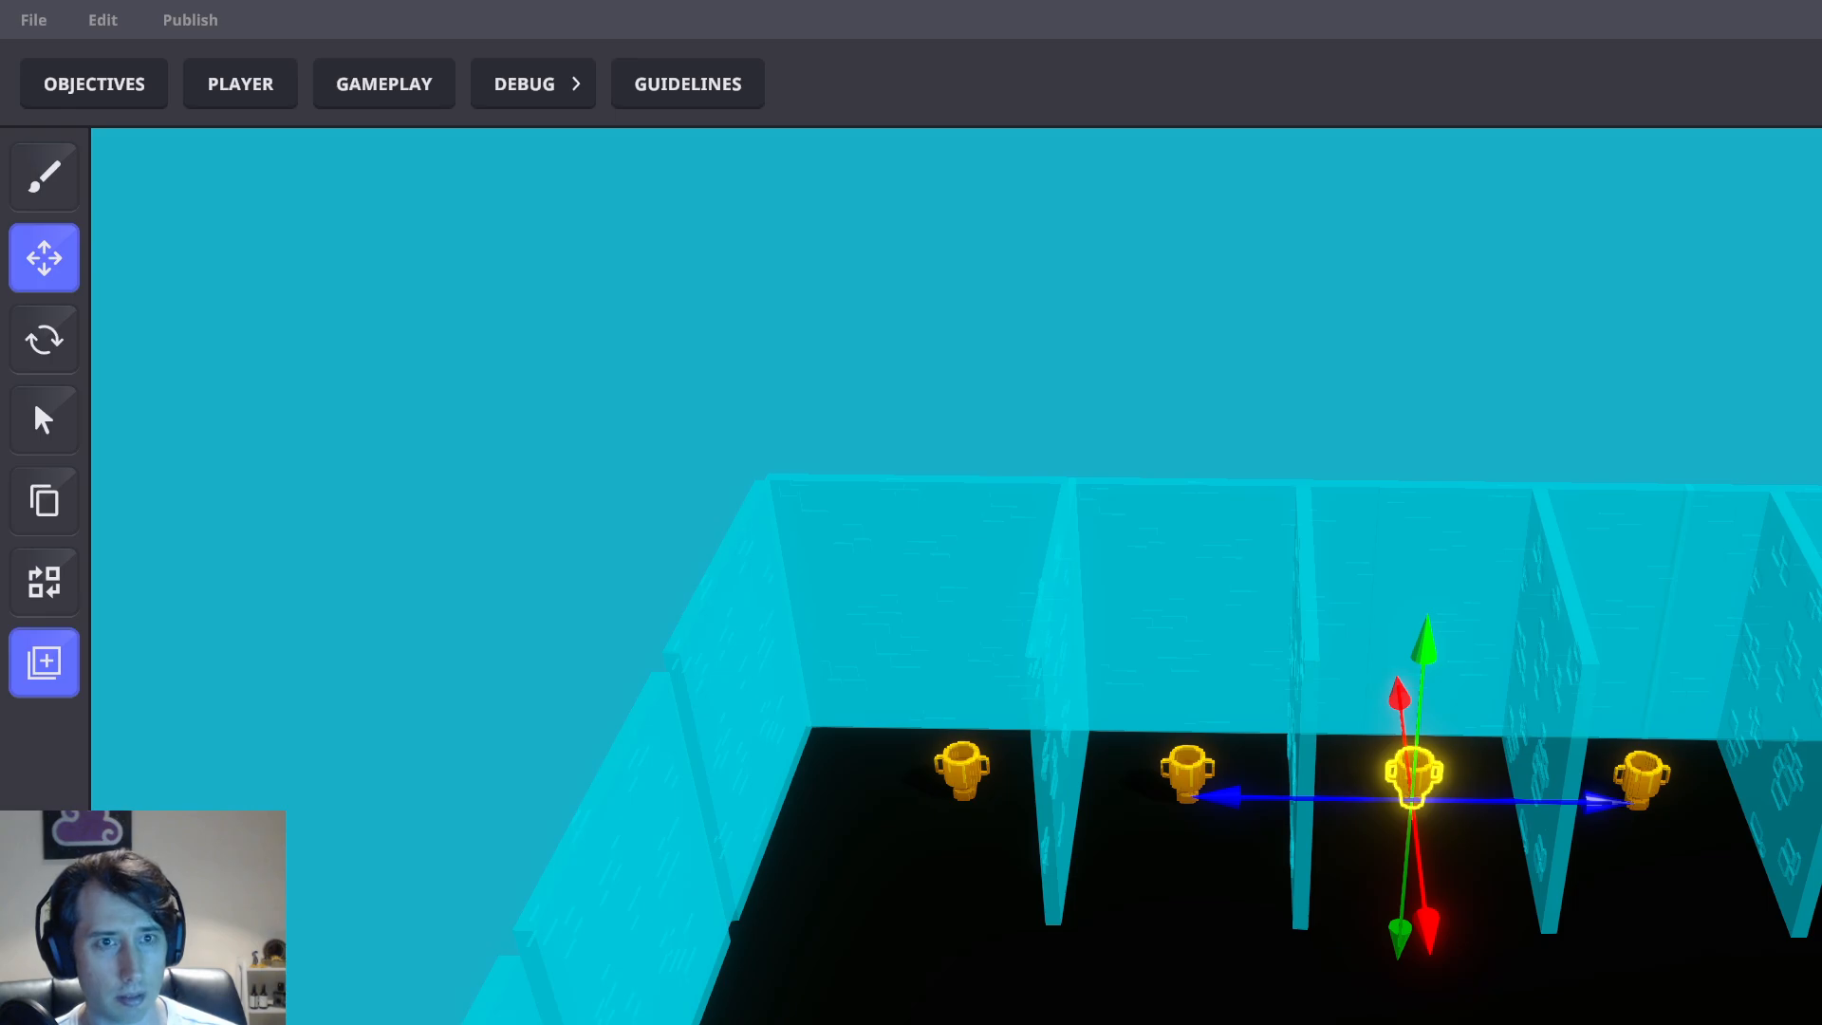
# Create a preset named Player 3 collectable from the trophy in the third stall
pyautogui.click(44, 663)
pyautogui.click(903, 565)
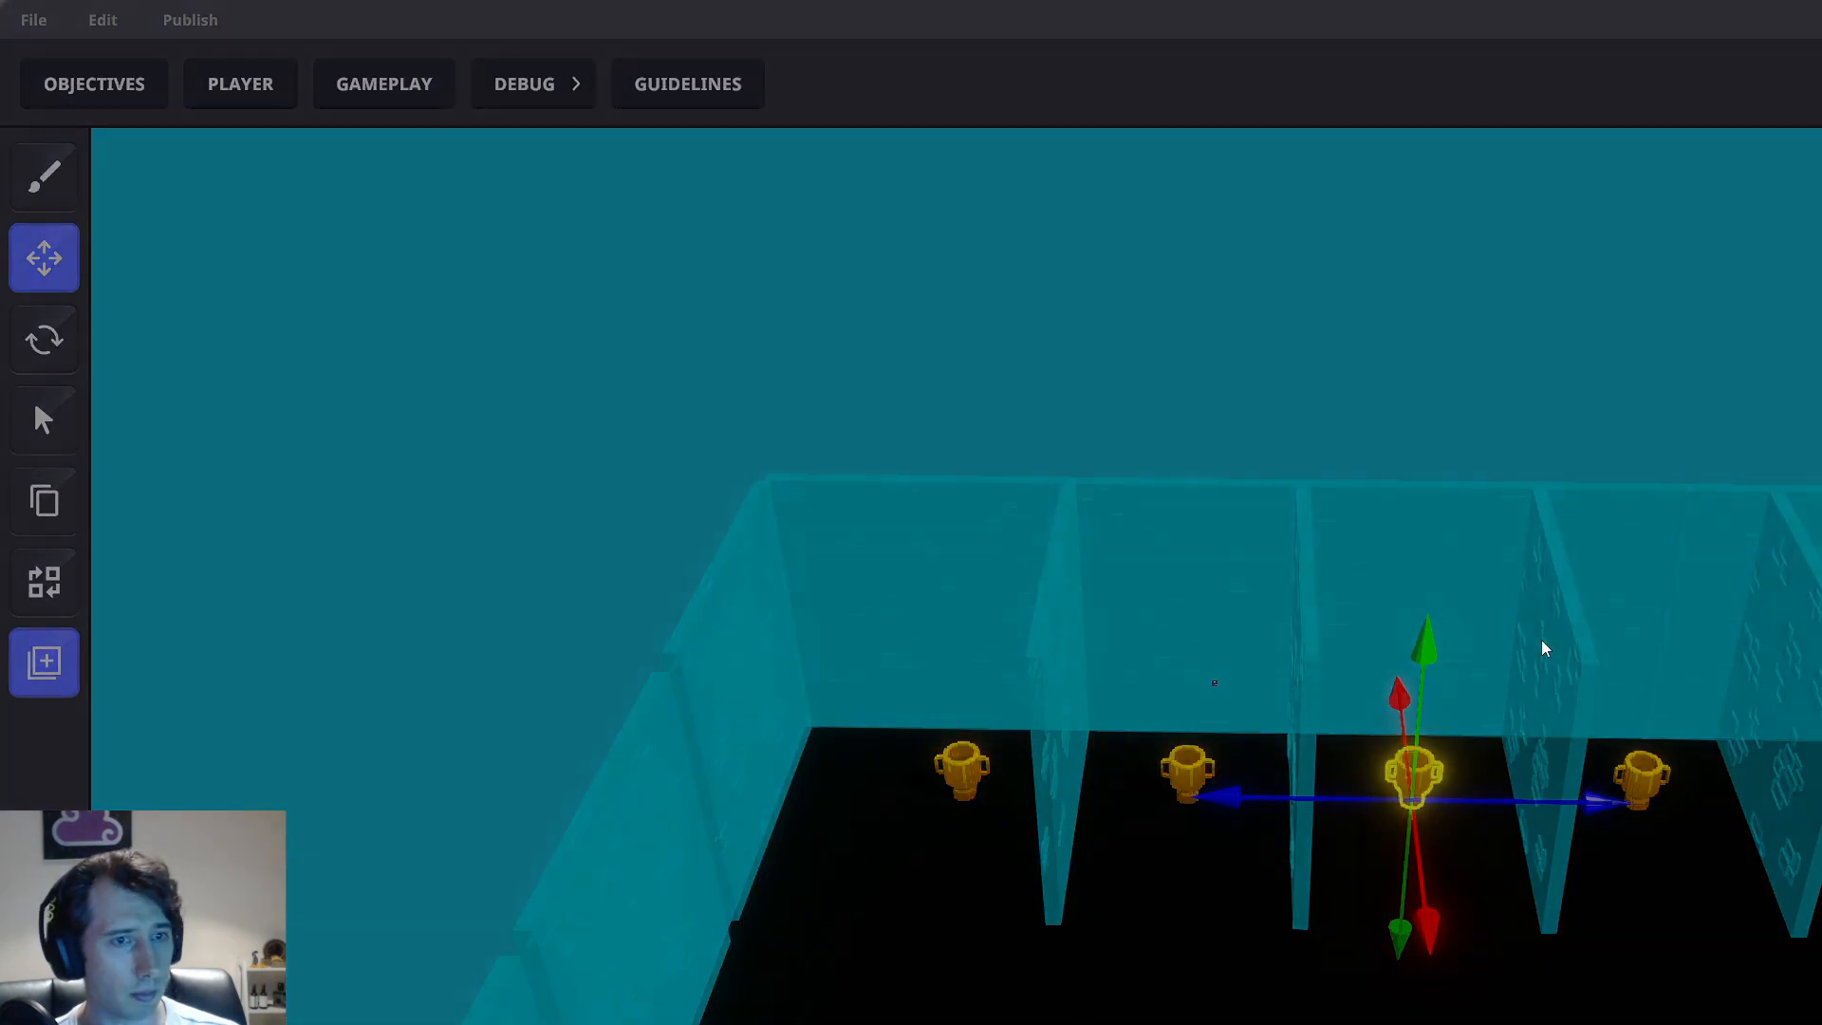
pyautogui.write('Player 3 collectable')
pyautogui.click(1323, 814)
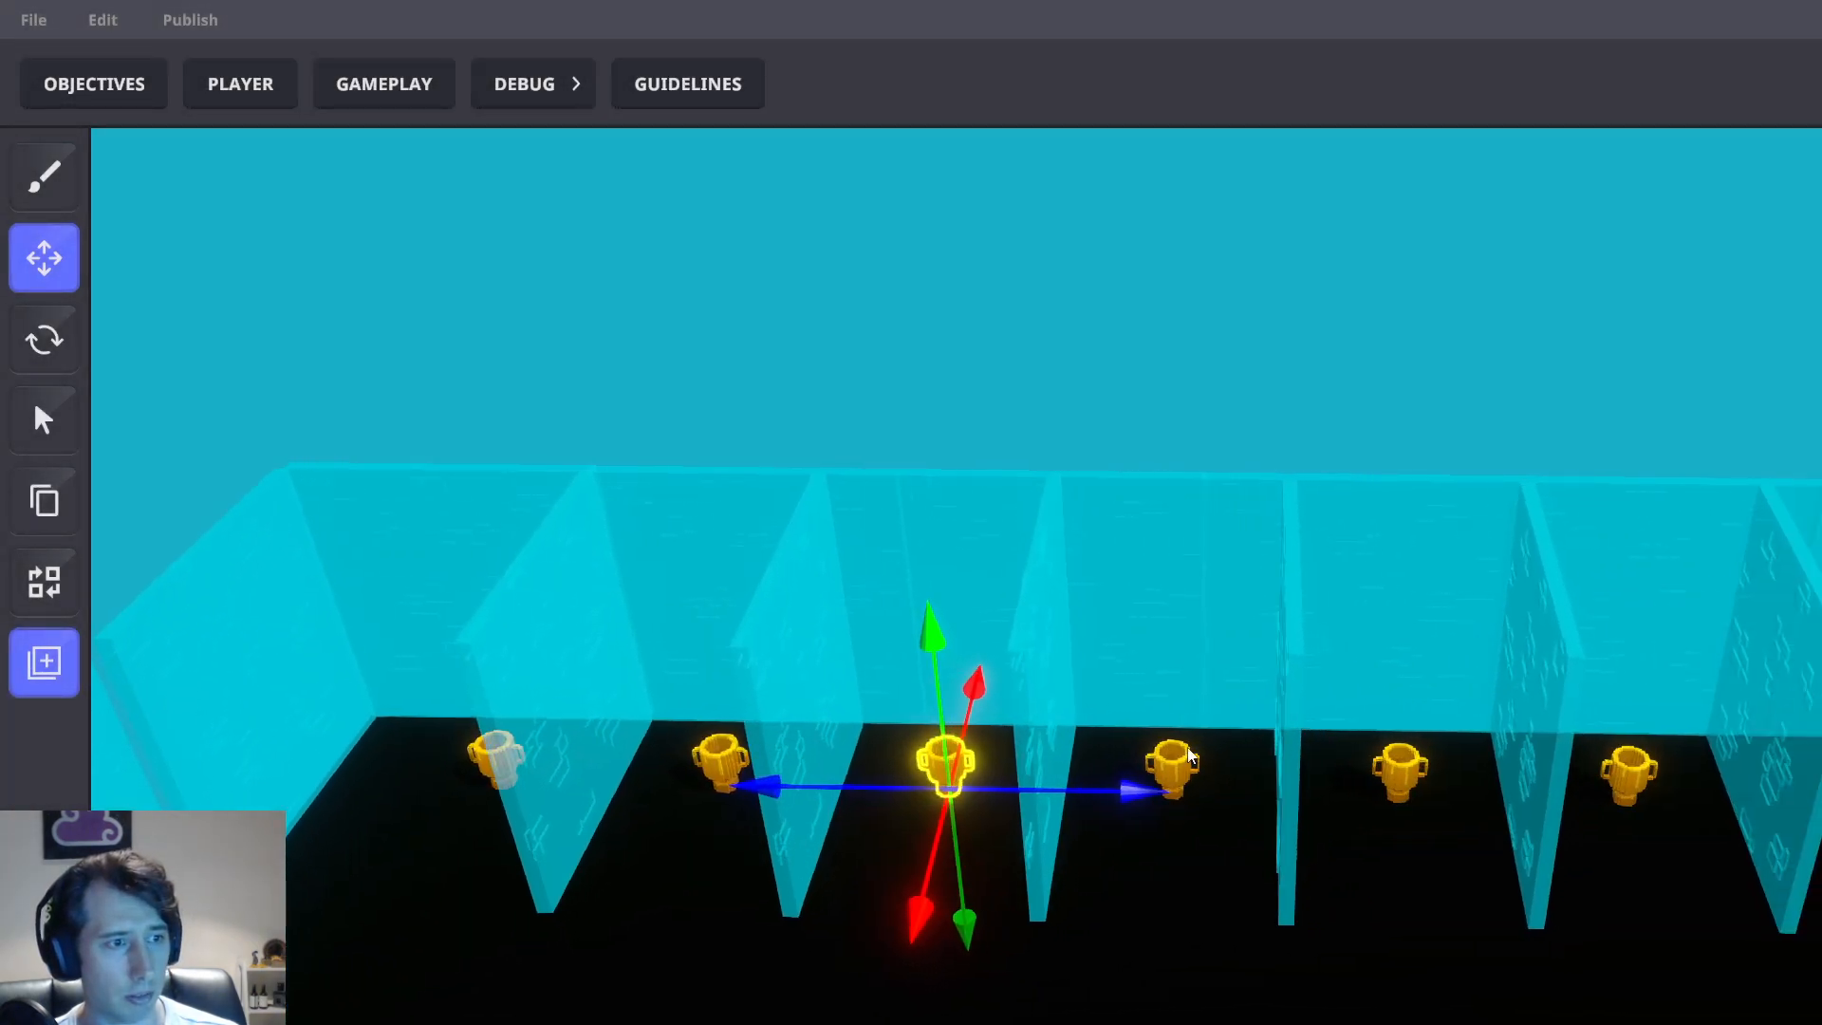
# Create a preset from the trophy in the fourth stall, entering the name Player 3 collectable
pyautogui.click(1172, 767)
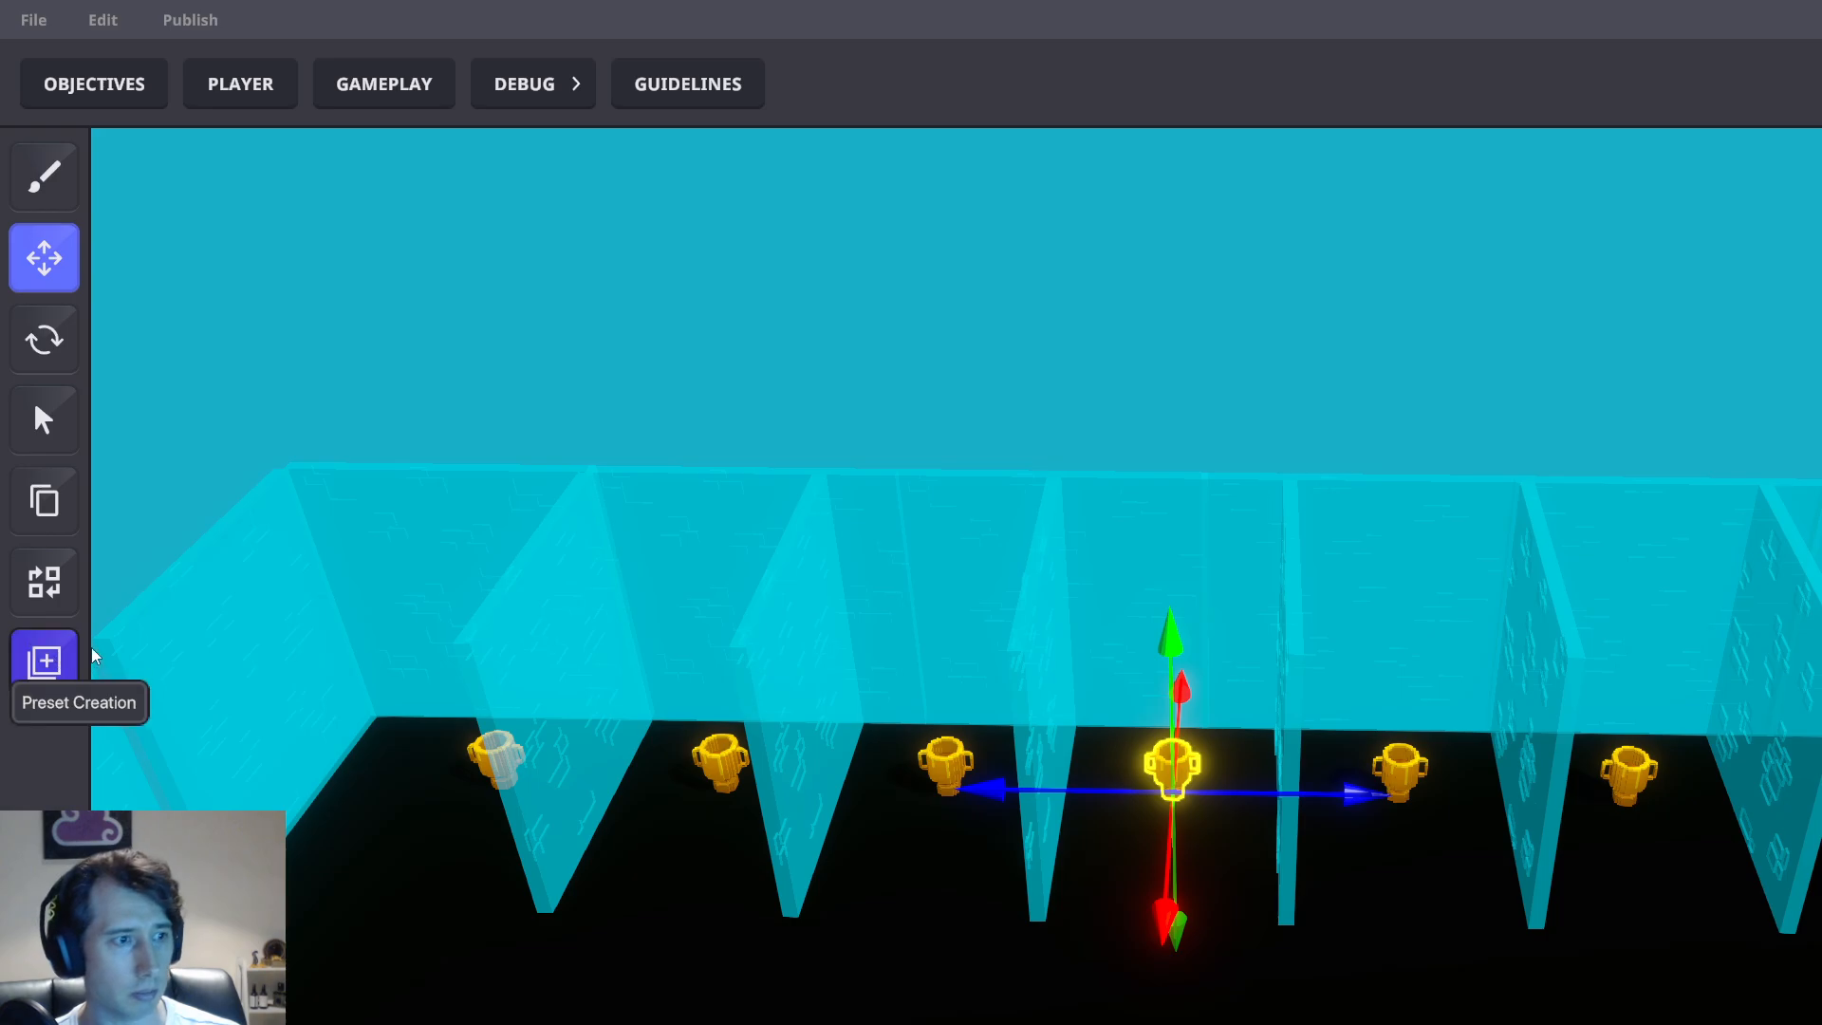
pyautogui.click(44, 661)
pyautogui.click(904, 513)
pyautogui.write('Player 3 collectable')
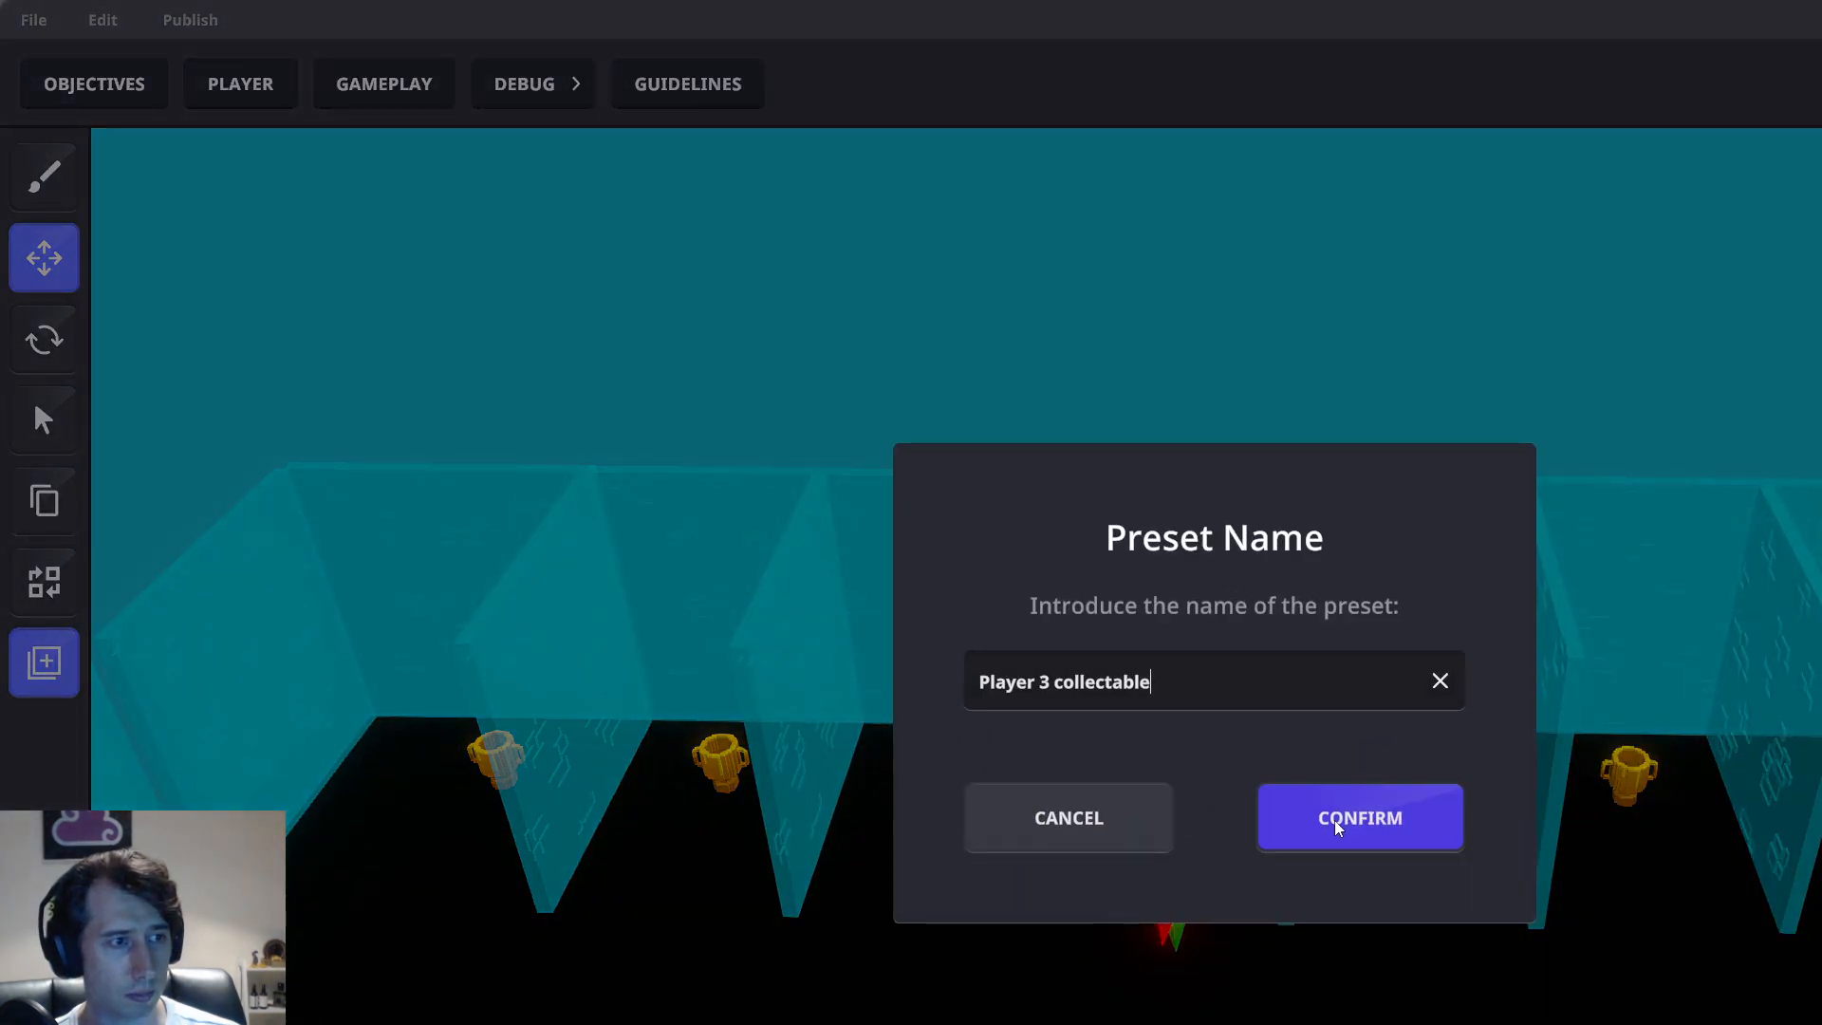
pyautogui.click(1338, 817)
pyautogui.click(74, 647)
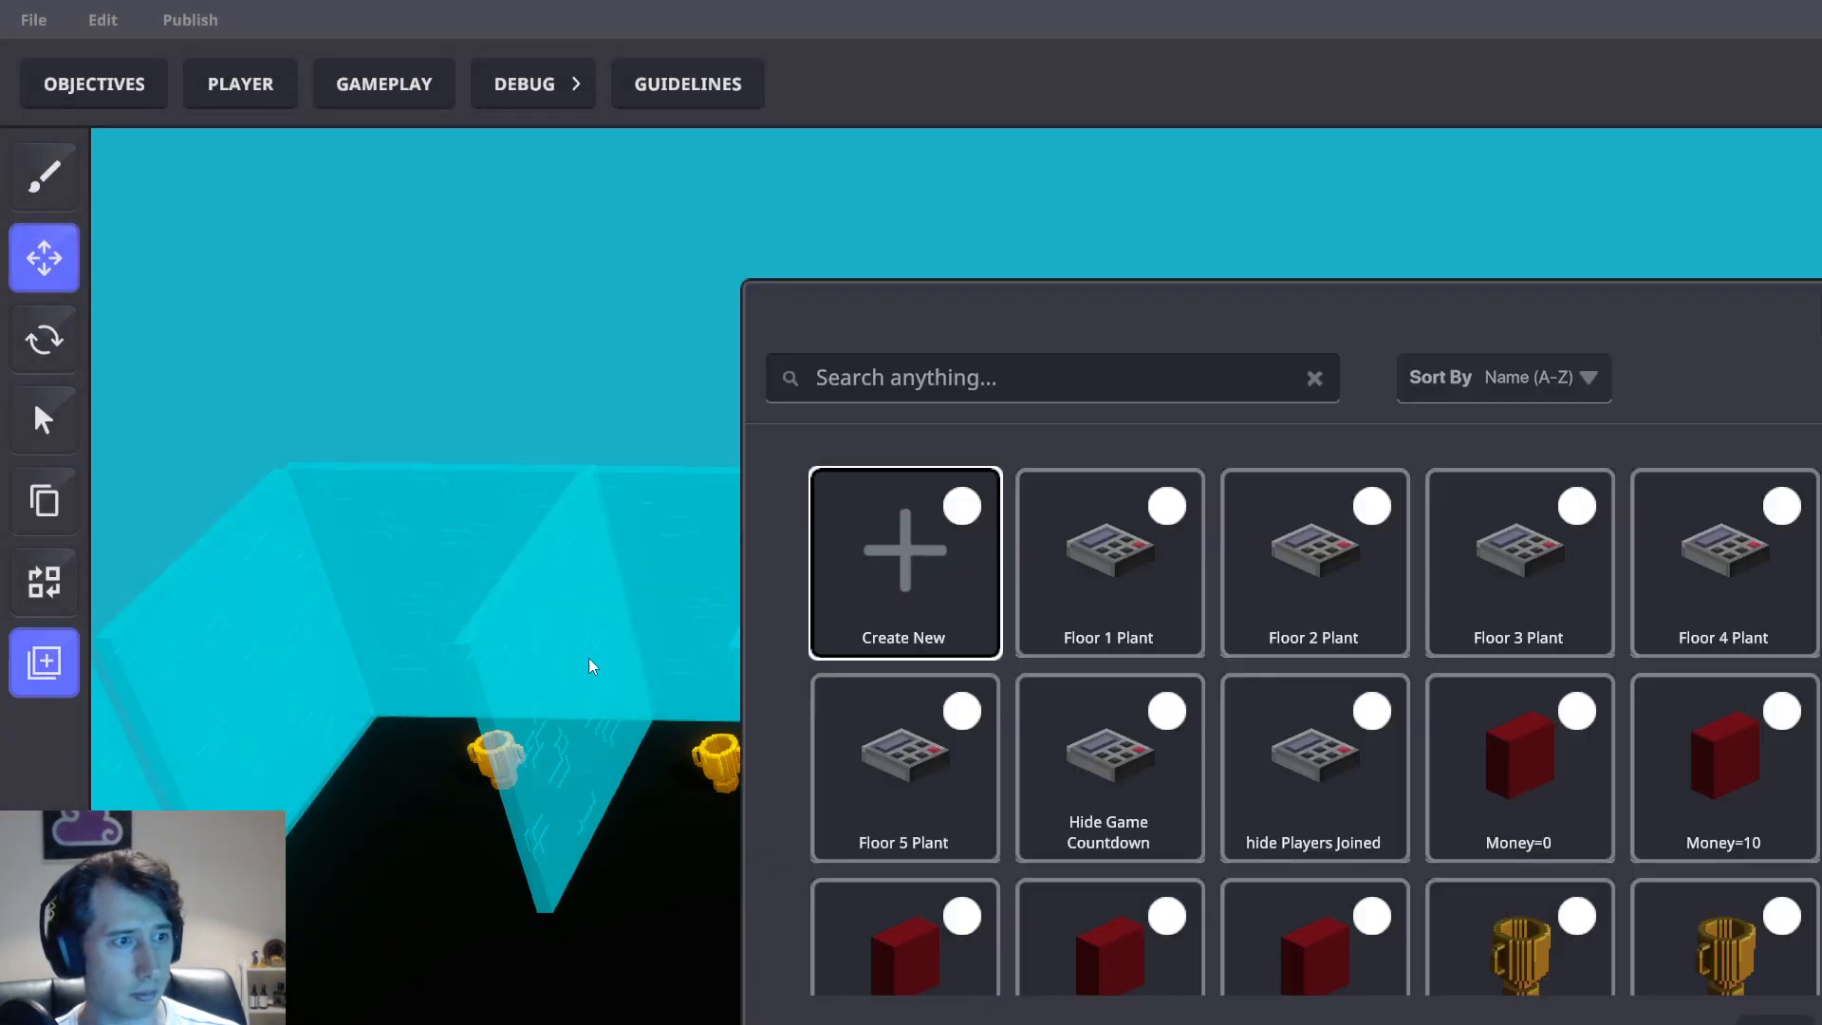
pyautogui.click(898, 561)
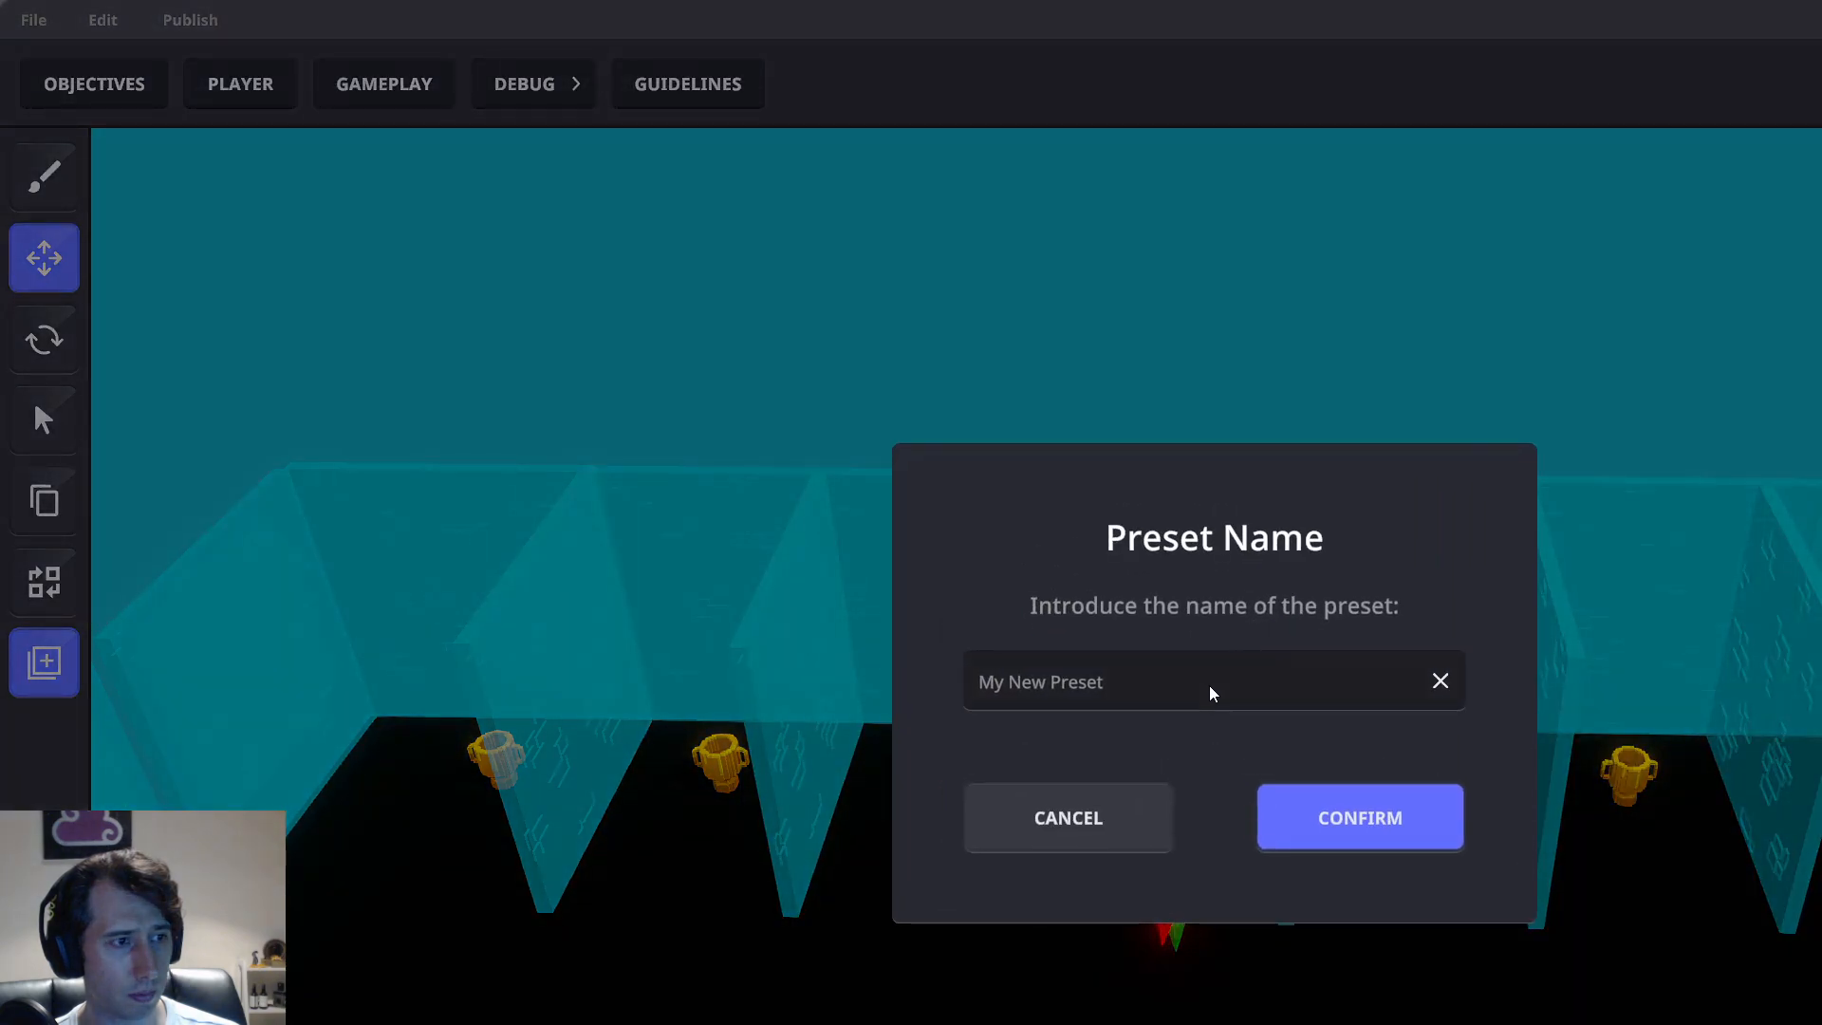
pyautogui.write('Player 3 collectable')
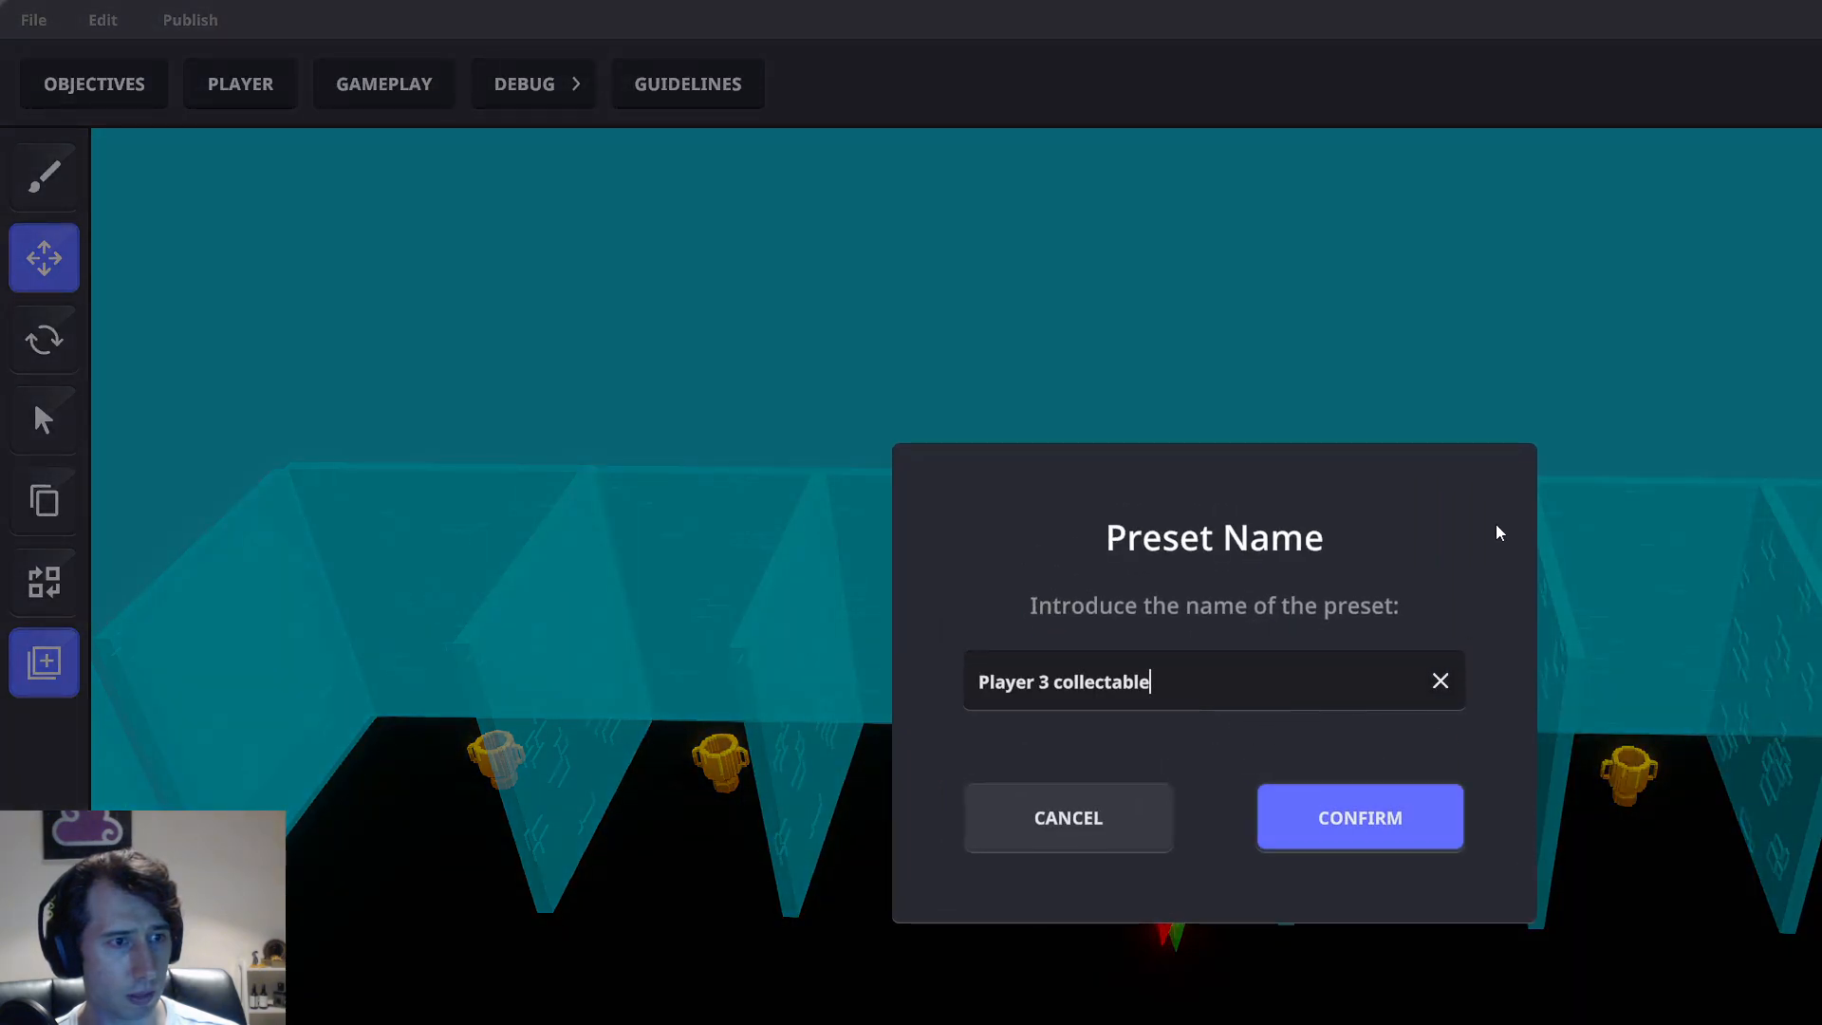
pyautogui.click(1101, 824)
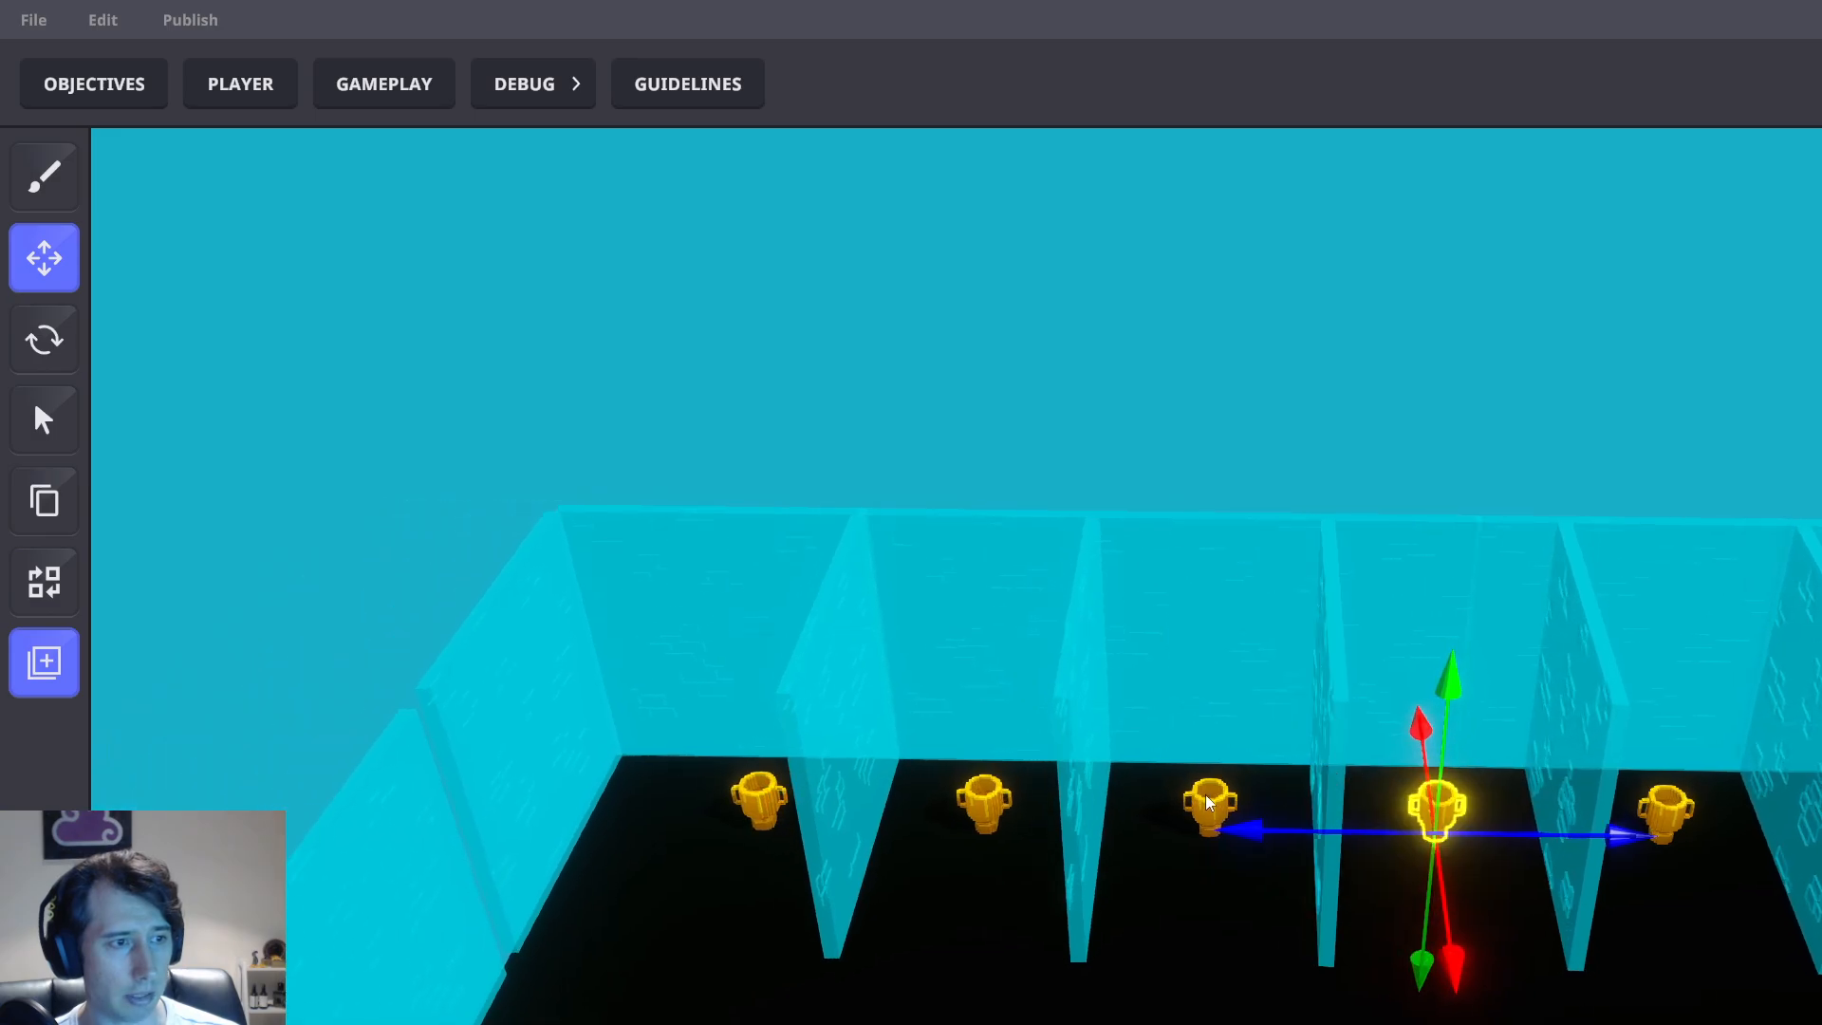
# Search the presets for Player 3 collectable and save the third stall's trophy over the first matching preset
pyautogui.click(1205, 795)
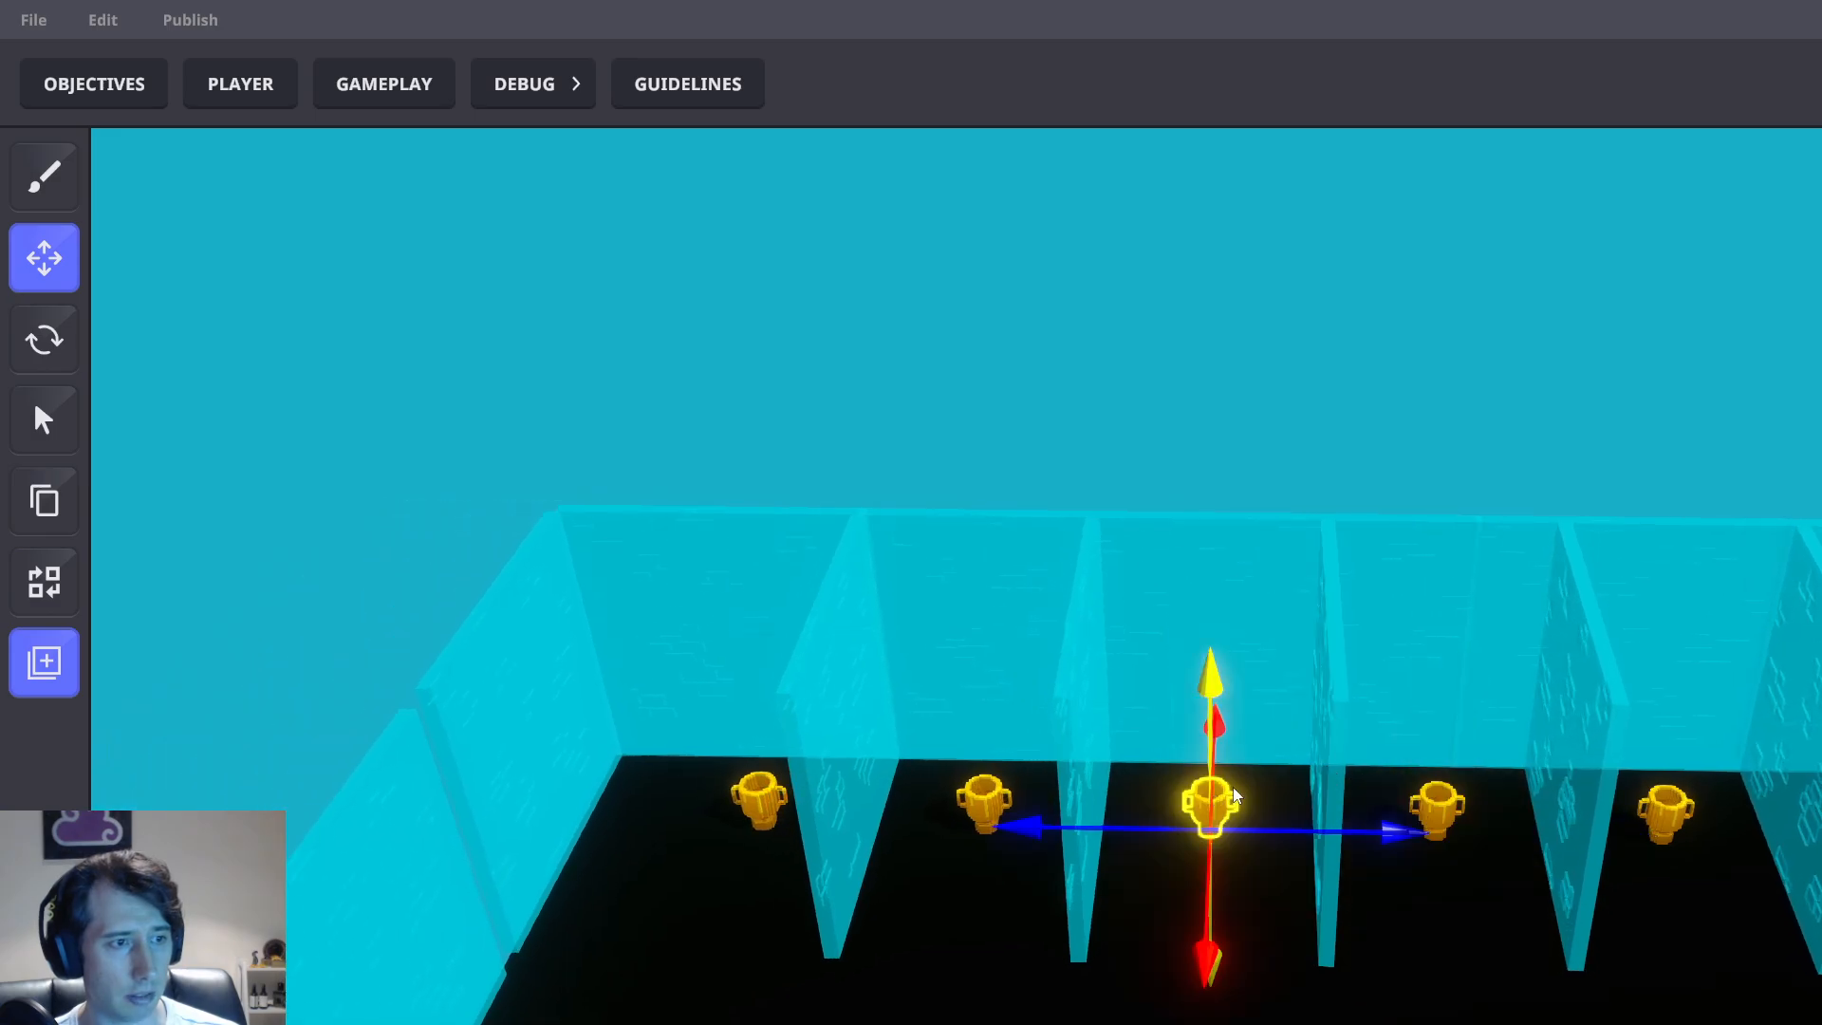
pyautogui.click(48, 663)
pyautogui.scroll(-3, 1324, 733)
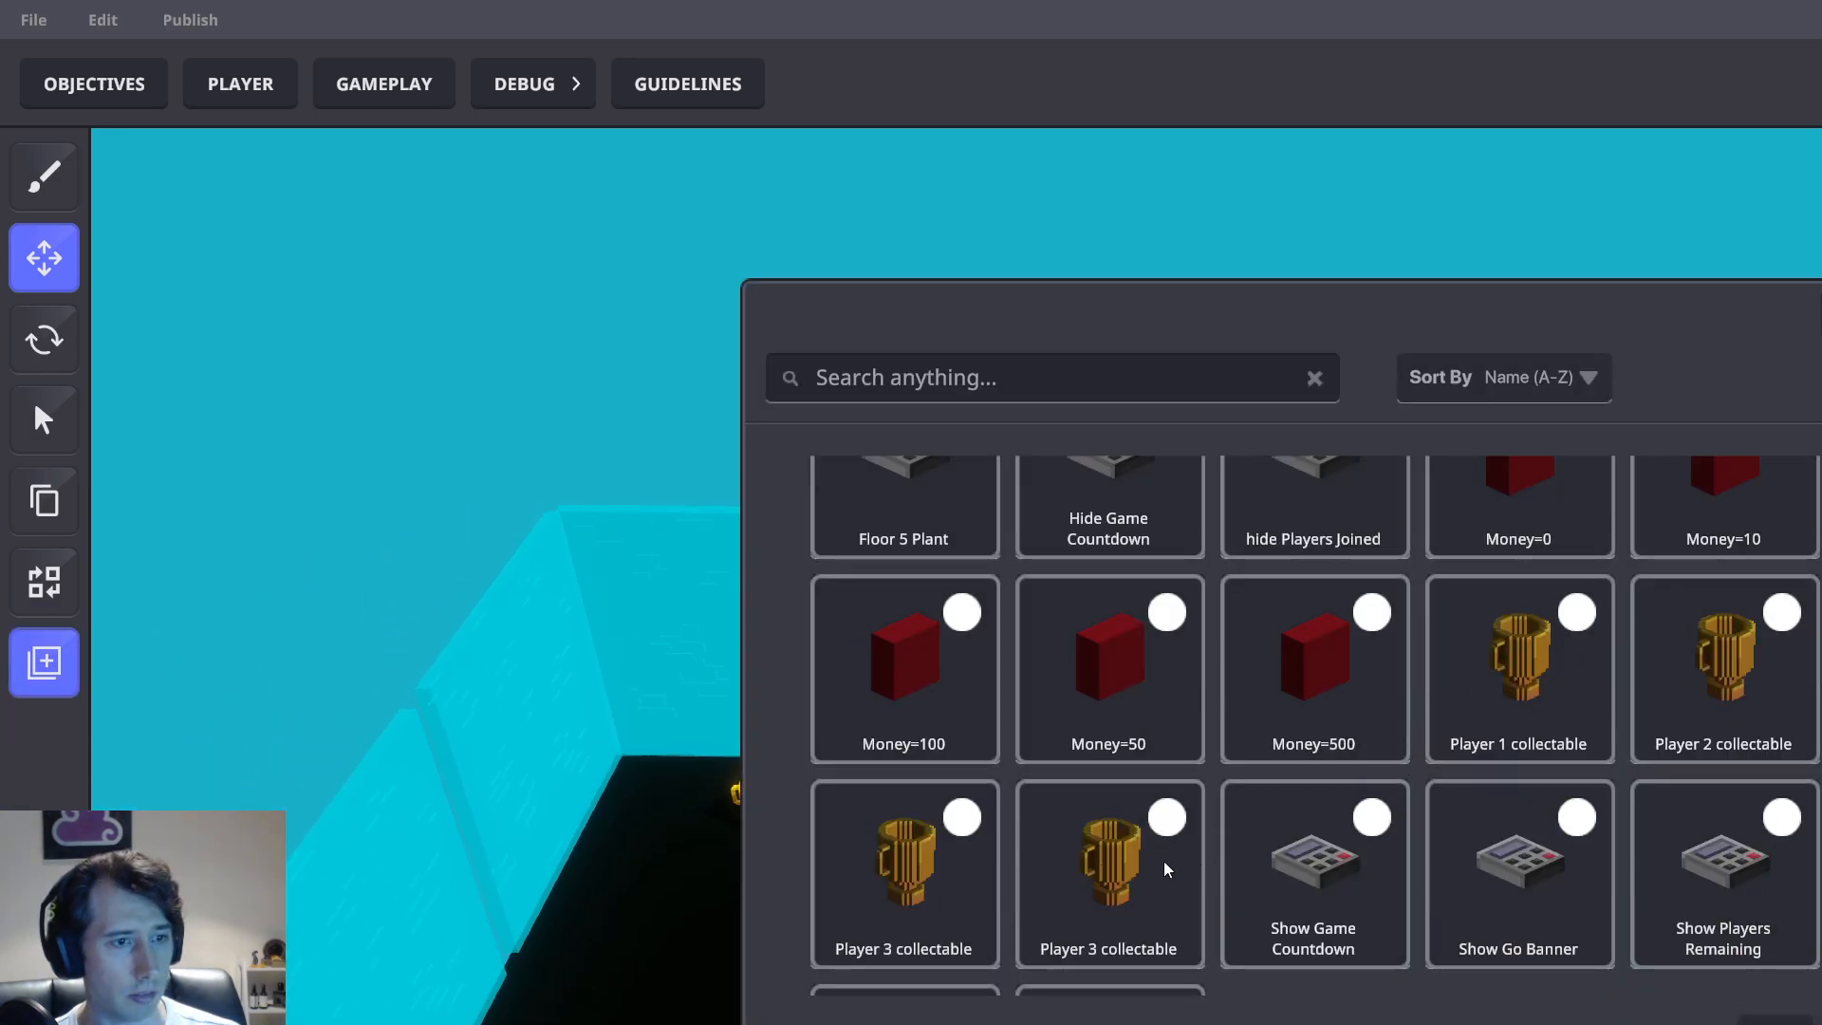
pyautogui.scroll(-3, 1205, 807)
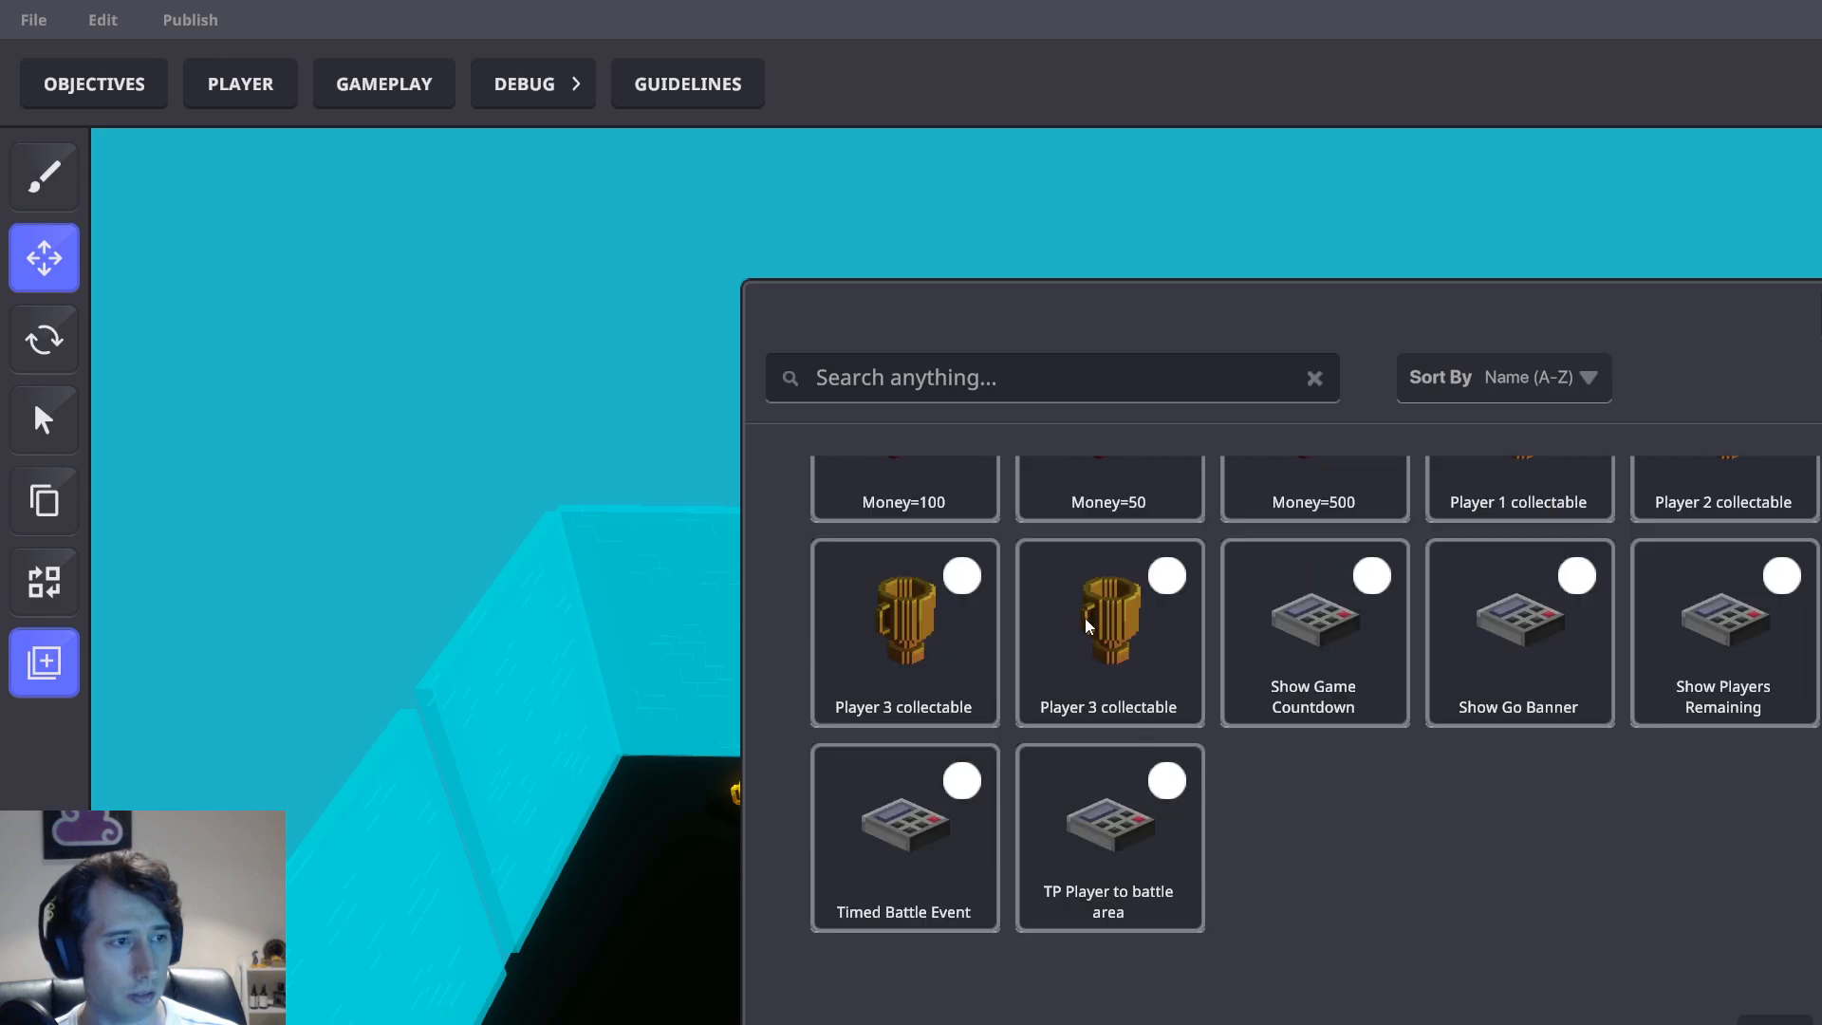
pyautogui.scroll(6, 1249, 733)
pyautogui.scroll(-2, 1253, 733)
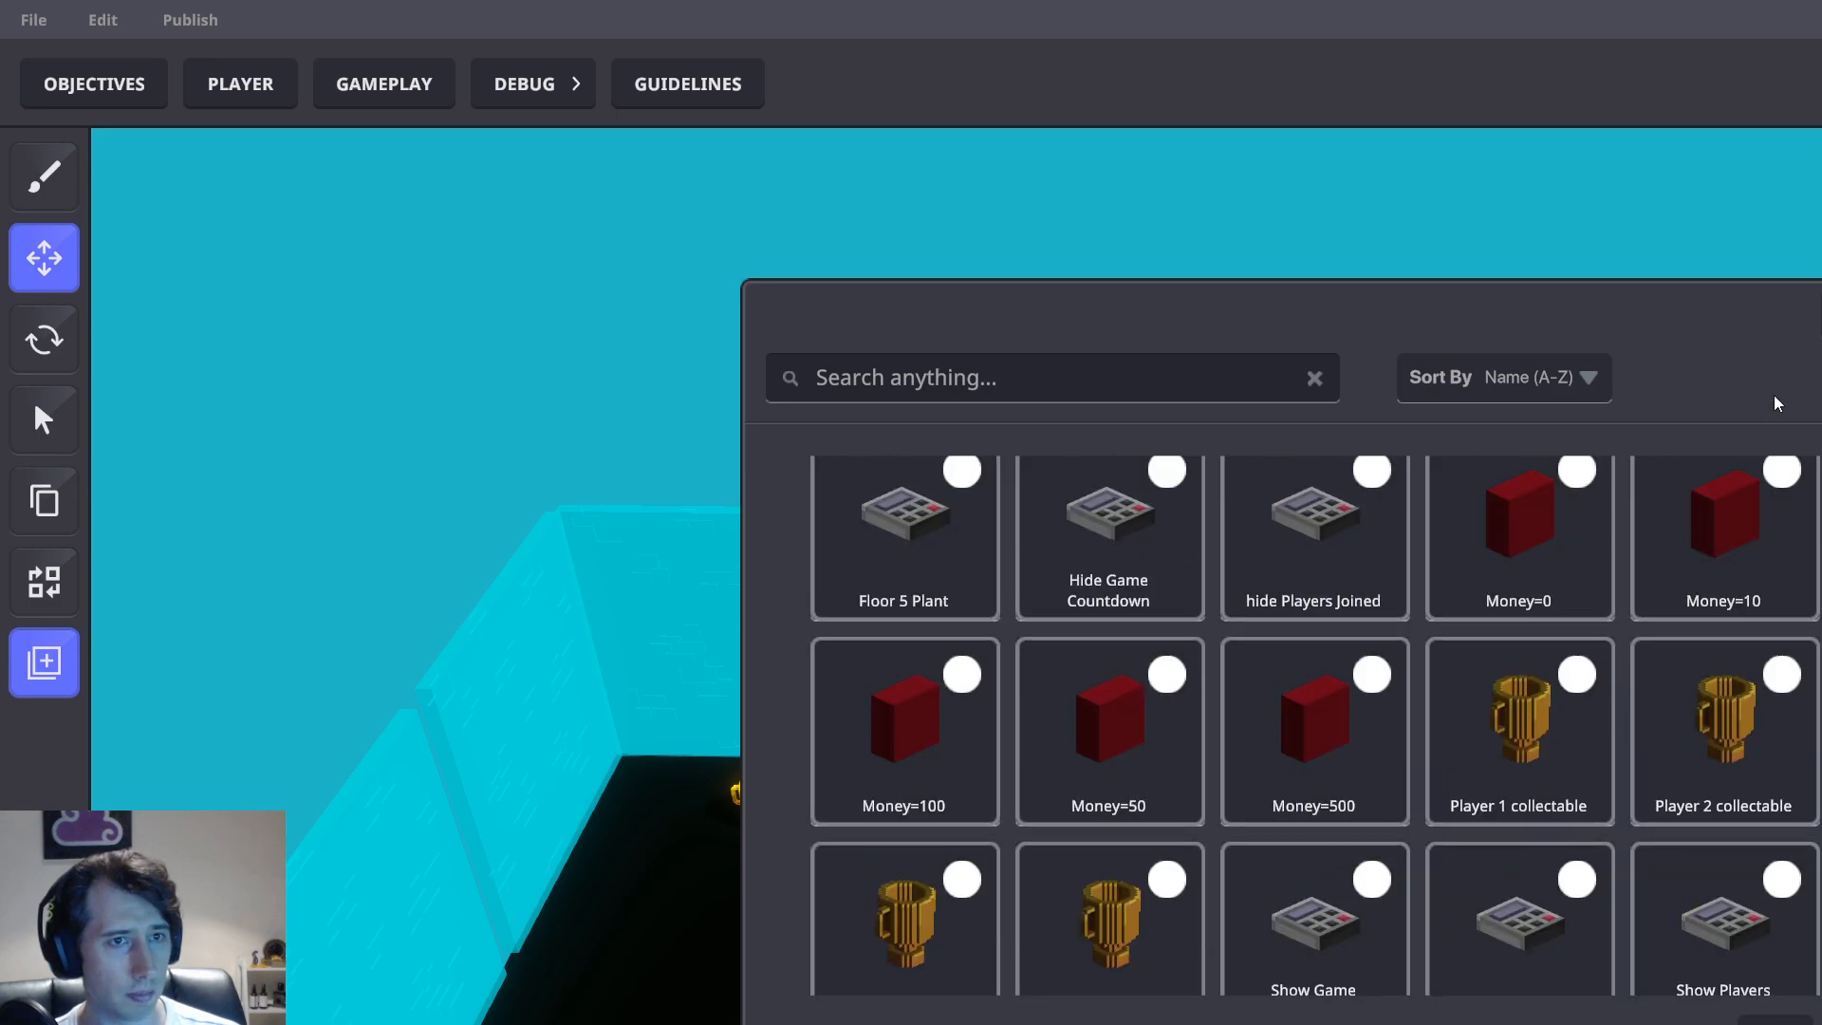
pyautogui.write('Player 3 collectable')
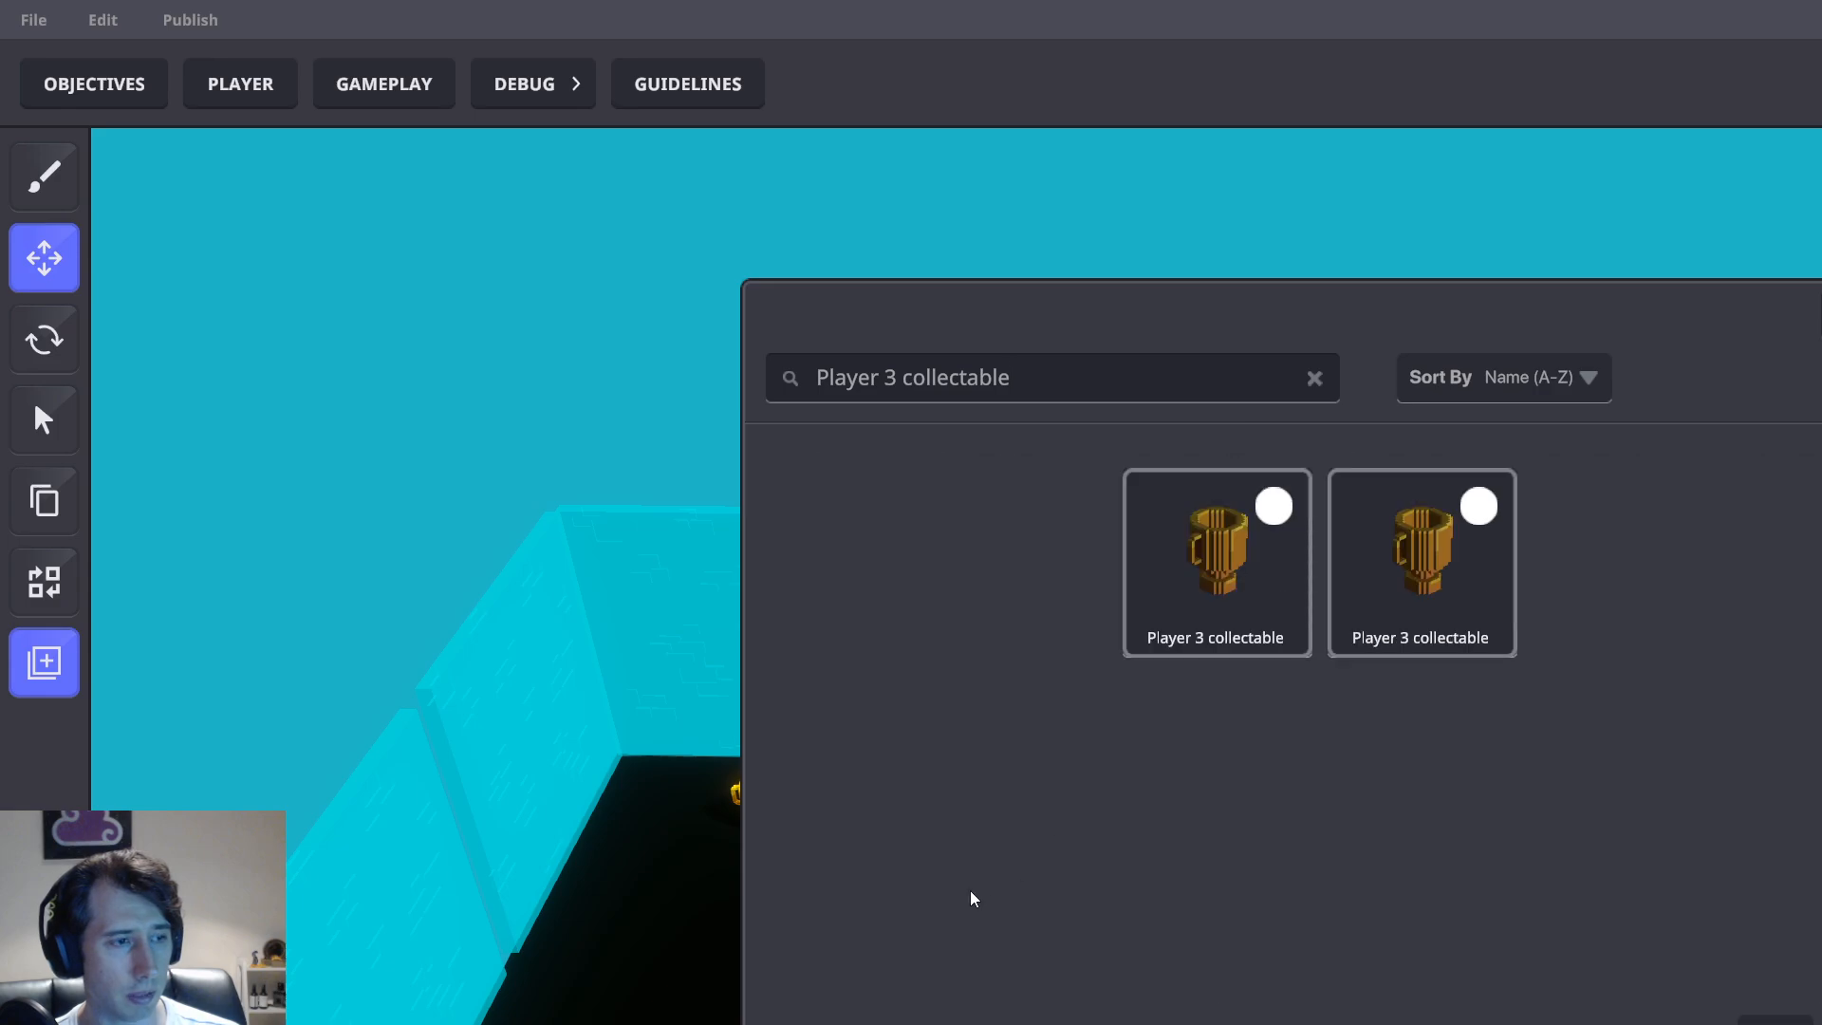
pyautogui.click(1216, 577)
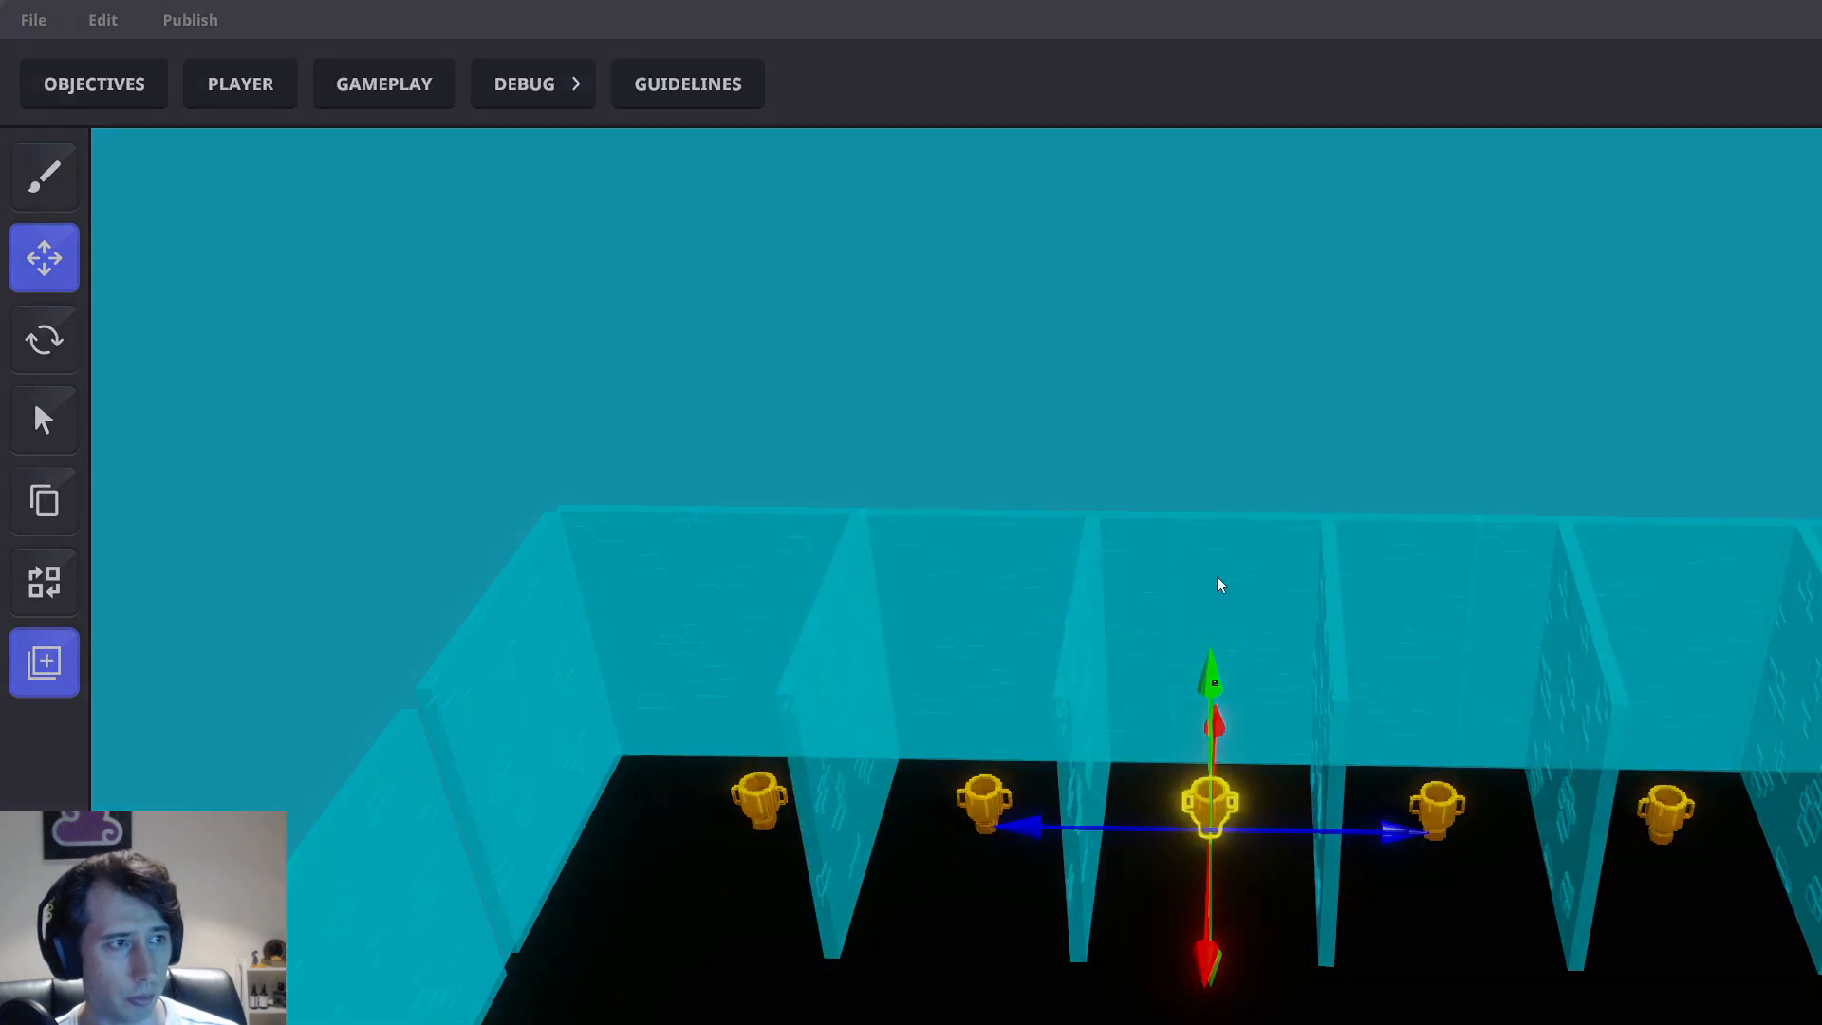
pyautogui.click(1350, 818)
# Save the fourth stall's trophy over the duplicate Player 3 collectable preset, naming it Player 4 collectable
pyautogui.click(1445, 807)
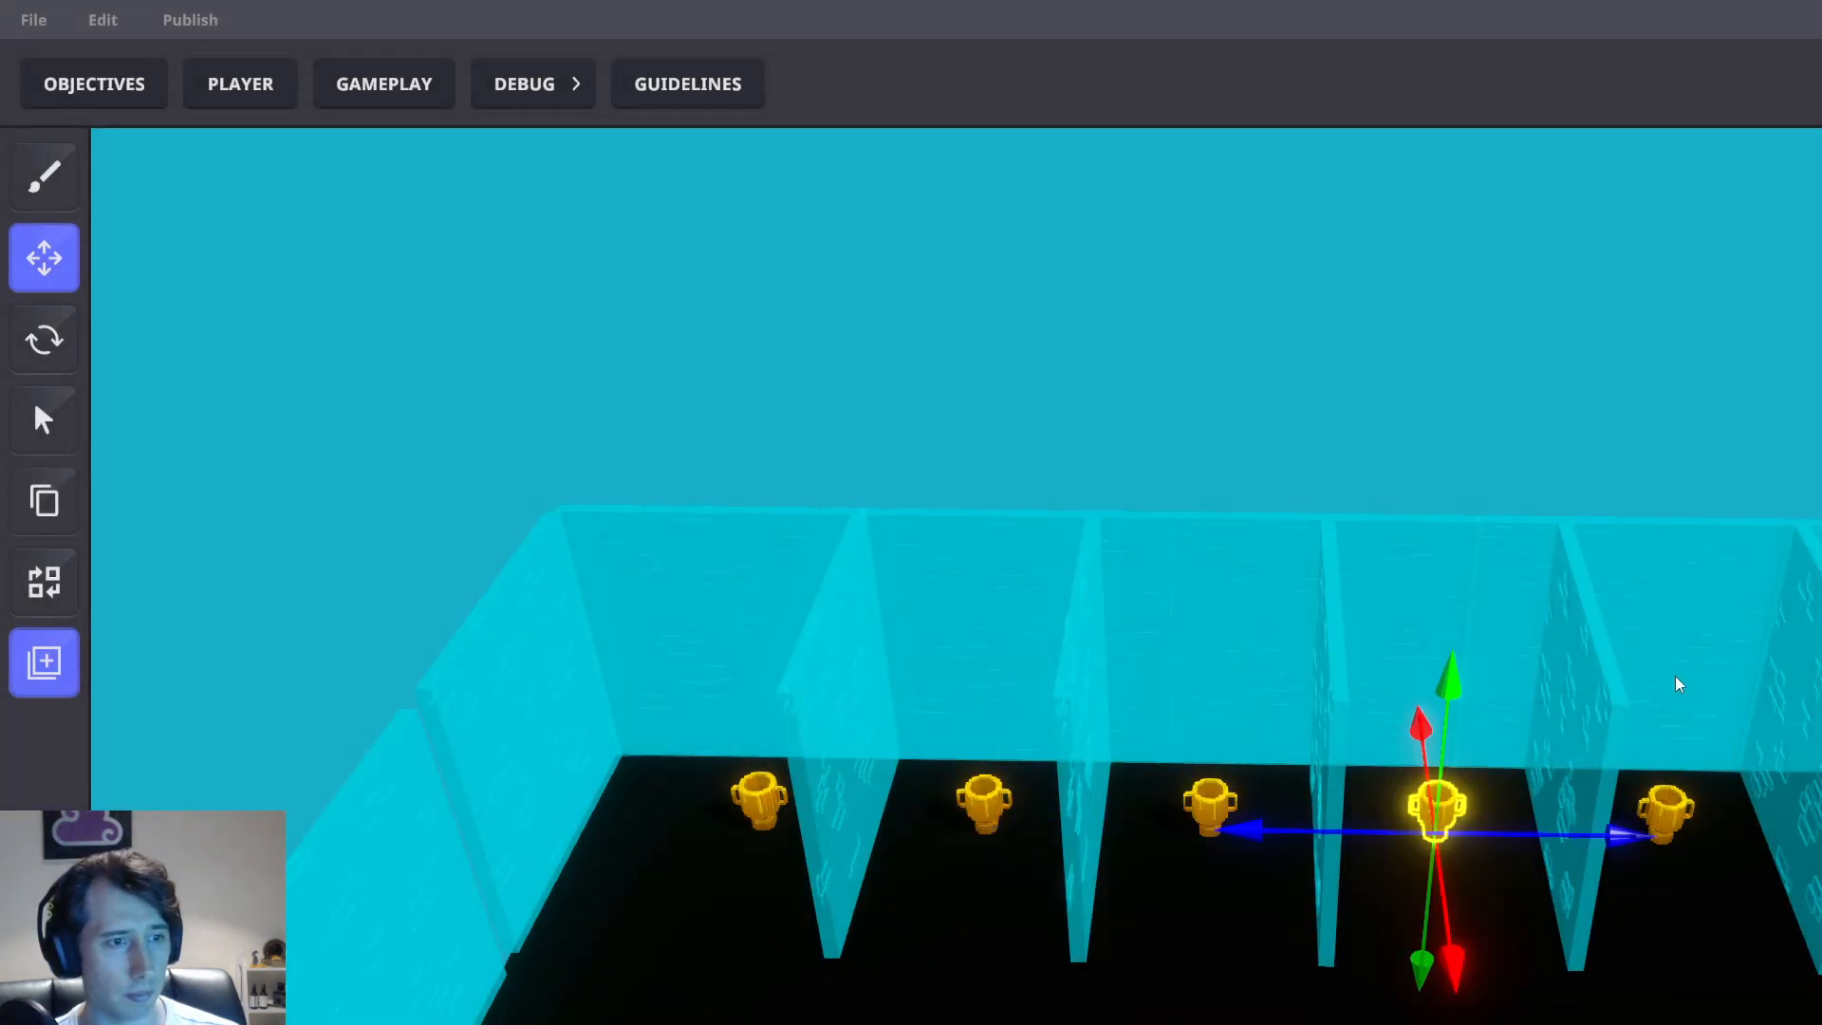
pyautogui.click(44, 662)
pyautogui.scroll(-3, 1187, 645)
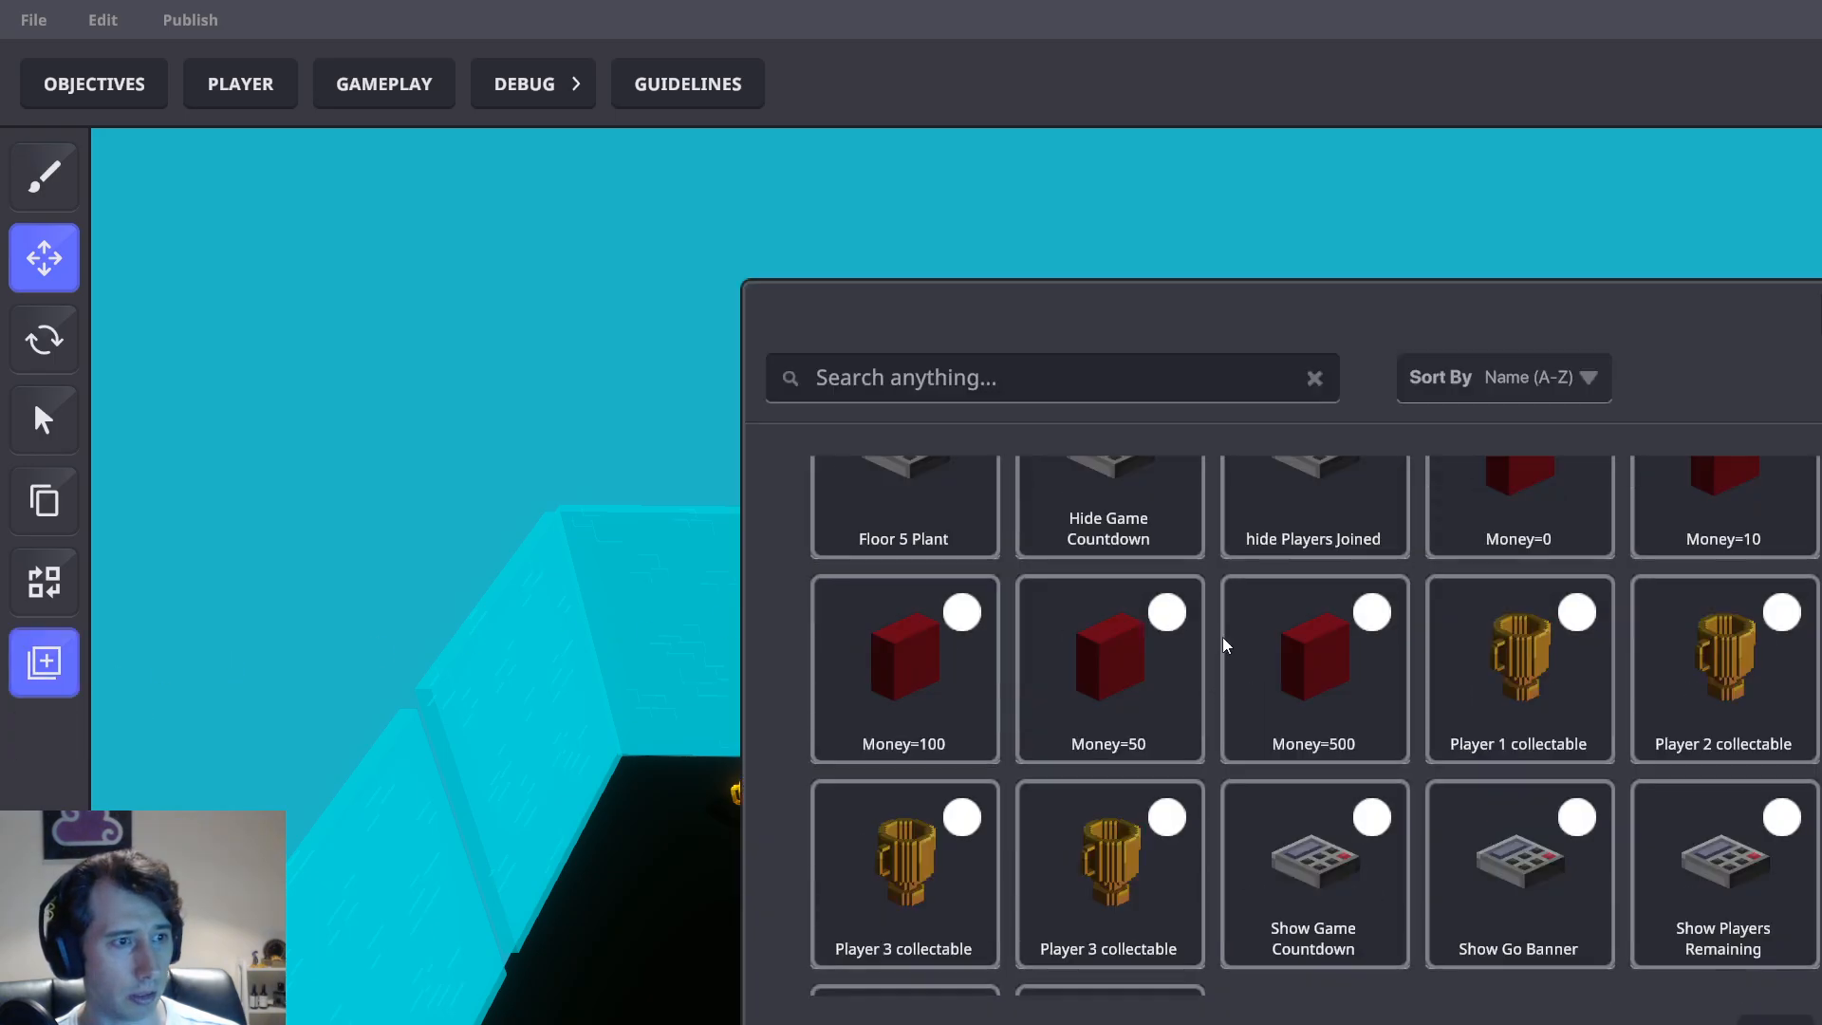
pyautogui.click(1149, 662)
pyautogui.click(1228, 702)
pyautogui.write('Player 4 collectable')
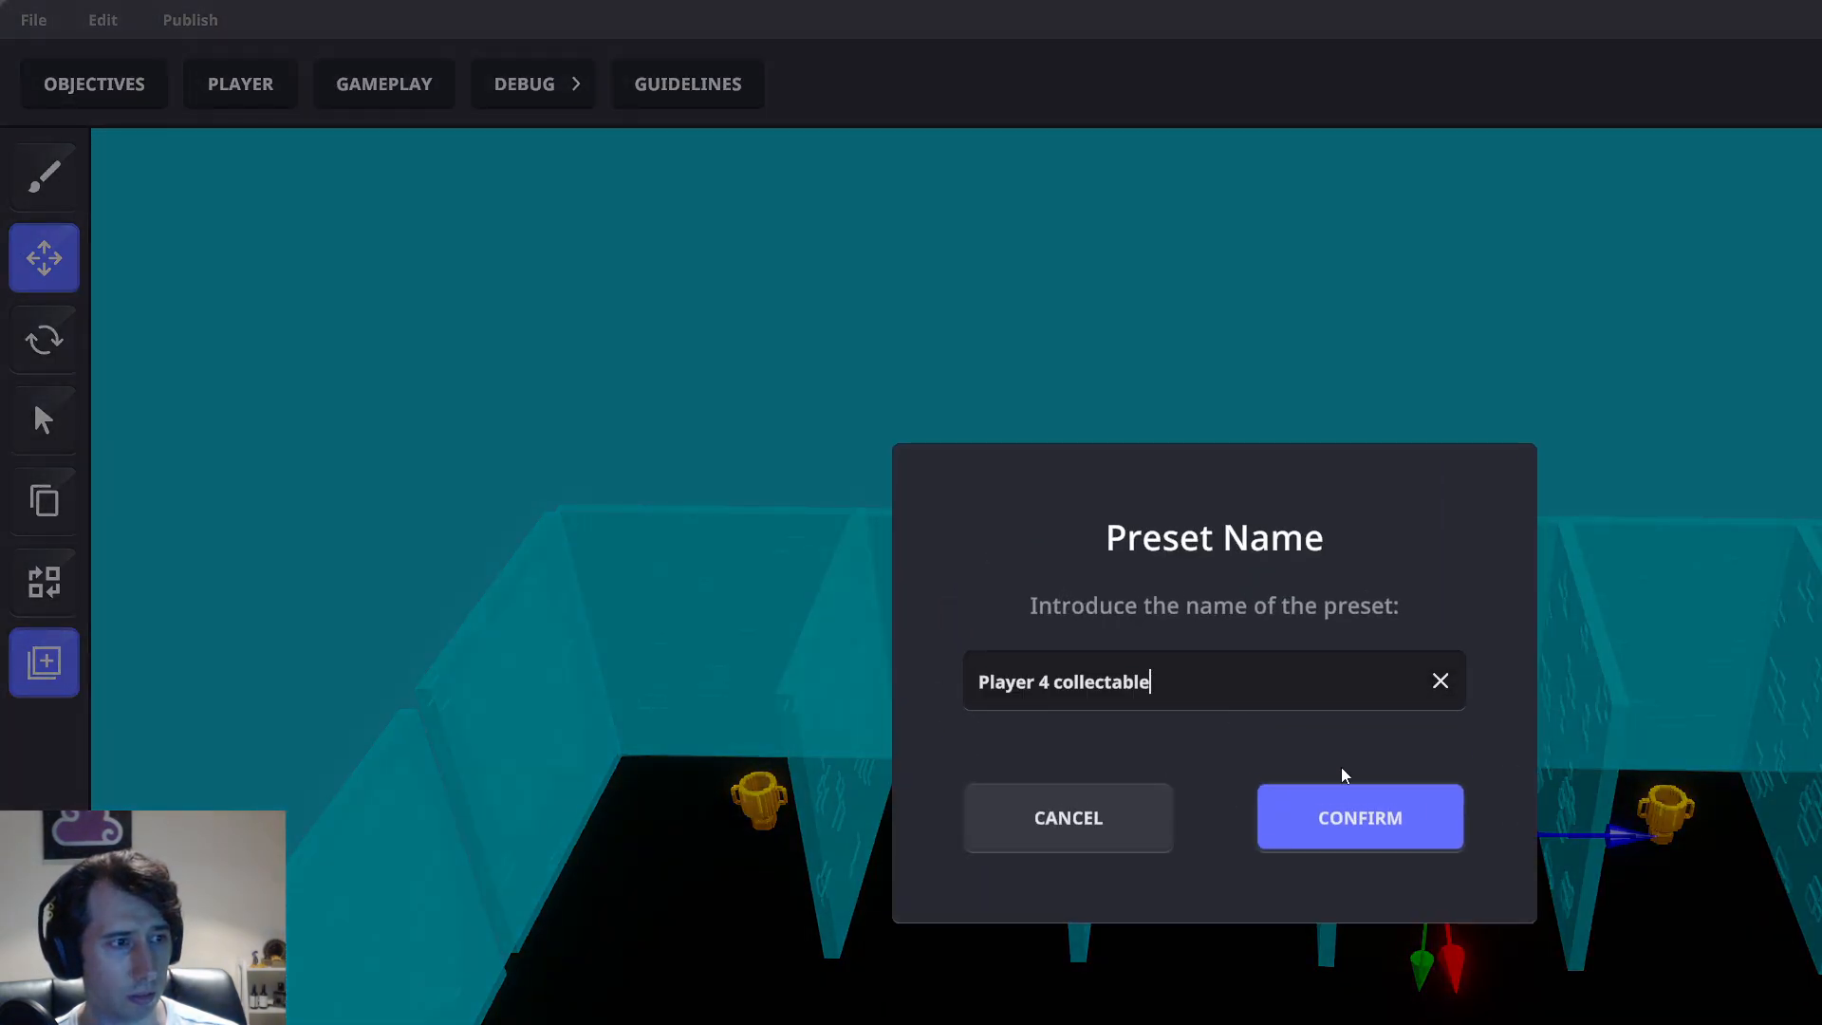
pyautogui.click(1381, 802)
# Create a new preset named Player 5 collectable from the trophy in the fifth stall
pyautogui.press('d')
pyautogui.click(1046, 778)
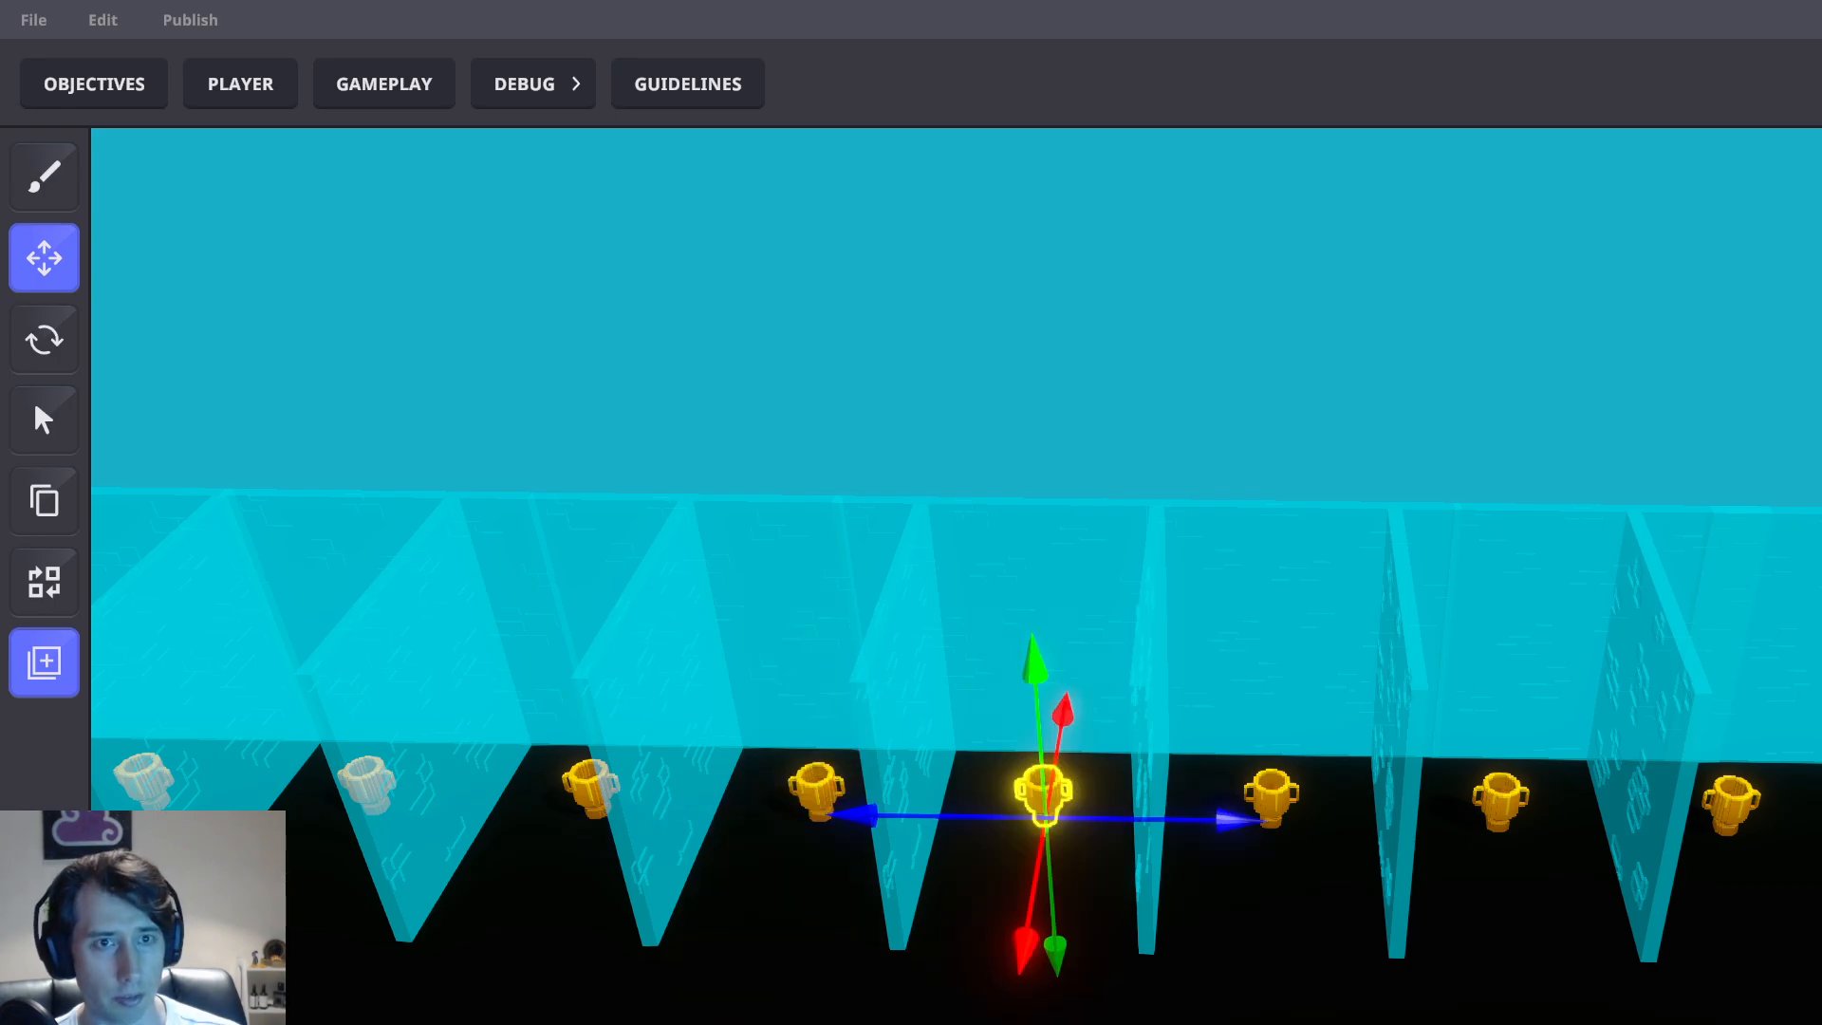
pyautogui.click(19, 661)
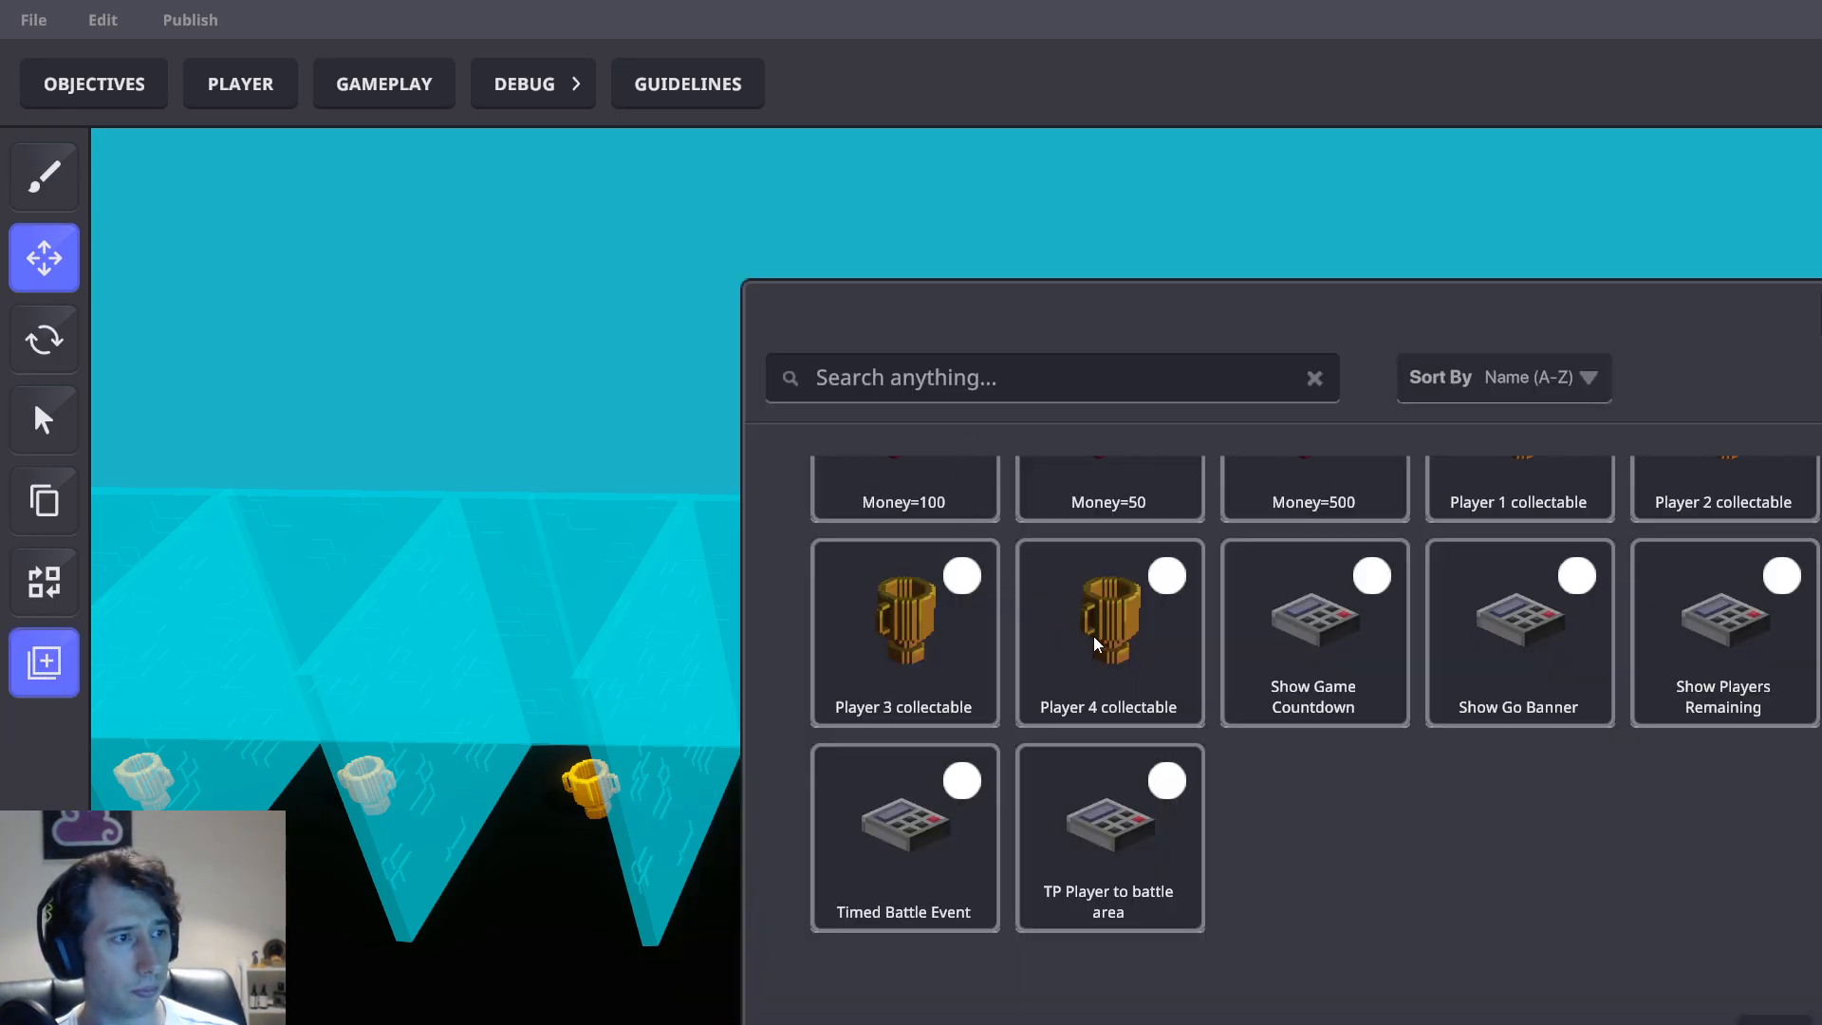
pyautogui.scroll(6, 1094, 644)
pyautogui.click(942, 585)
pyautogui.click(1255, 681)
pyautogui.write('Player 5 collectable')
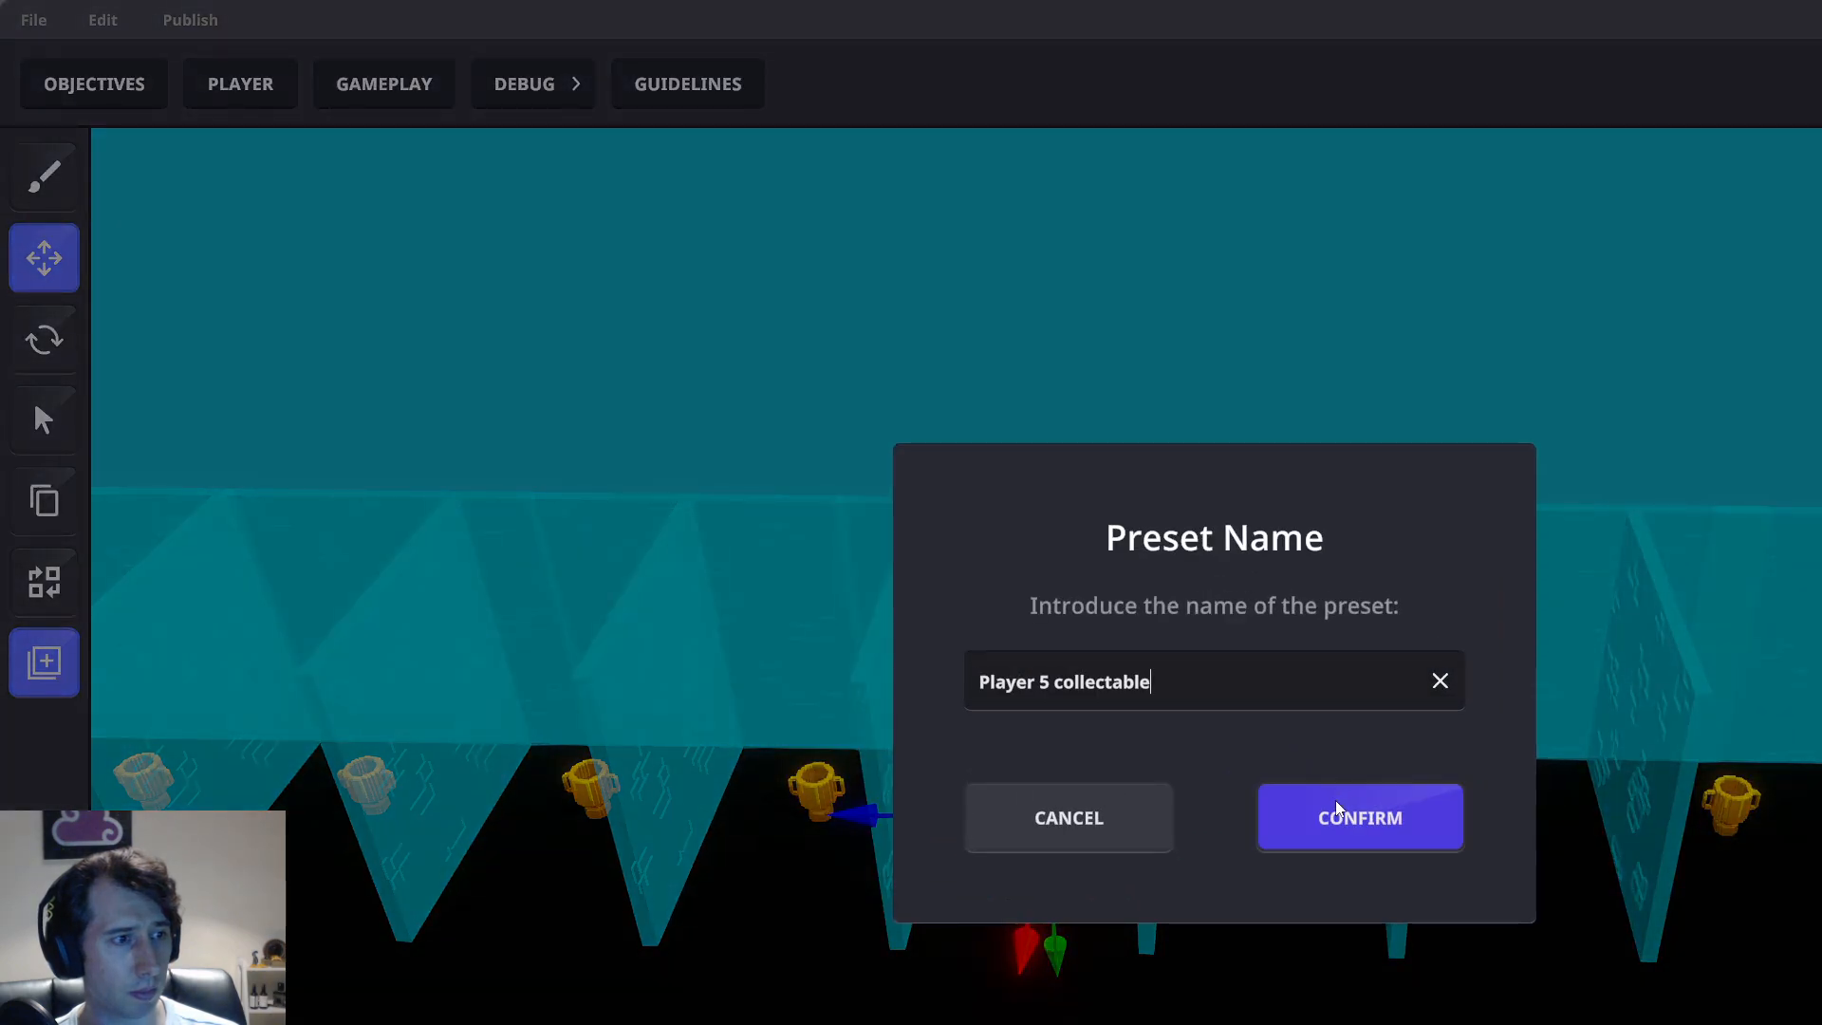
pyautogui.click(1336, 801)
# Create a new preset named Player 6 collectable from the trophy in the sixth stall
pyautogui.click(1272, 792)
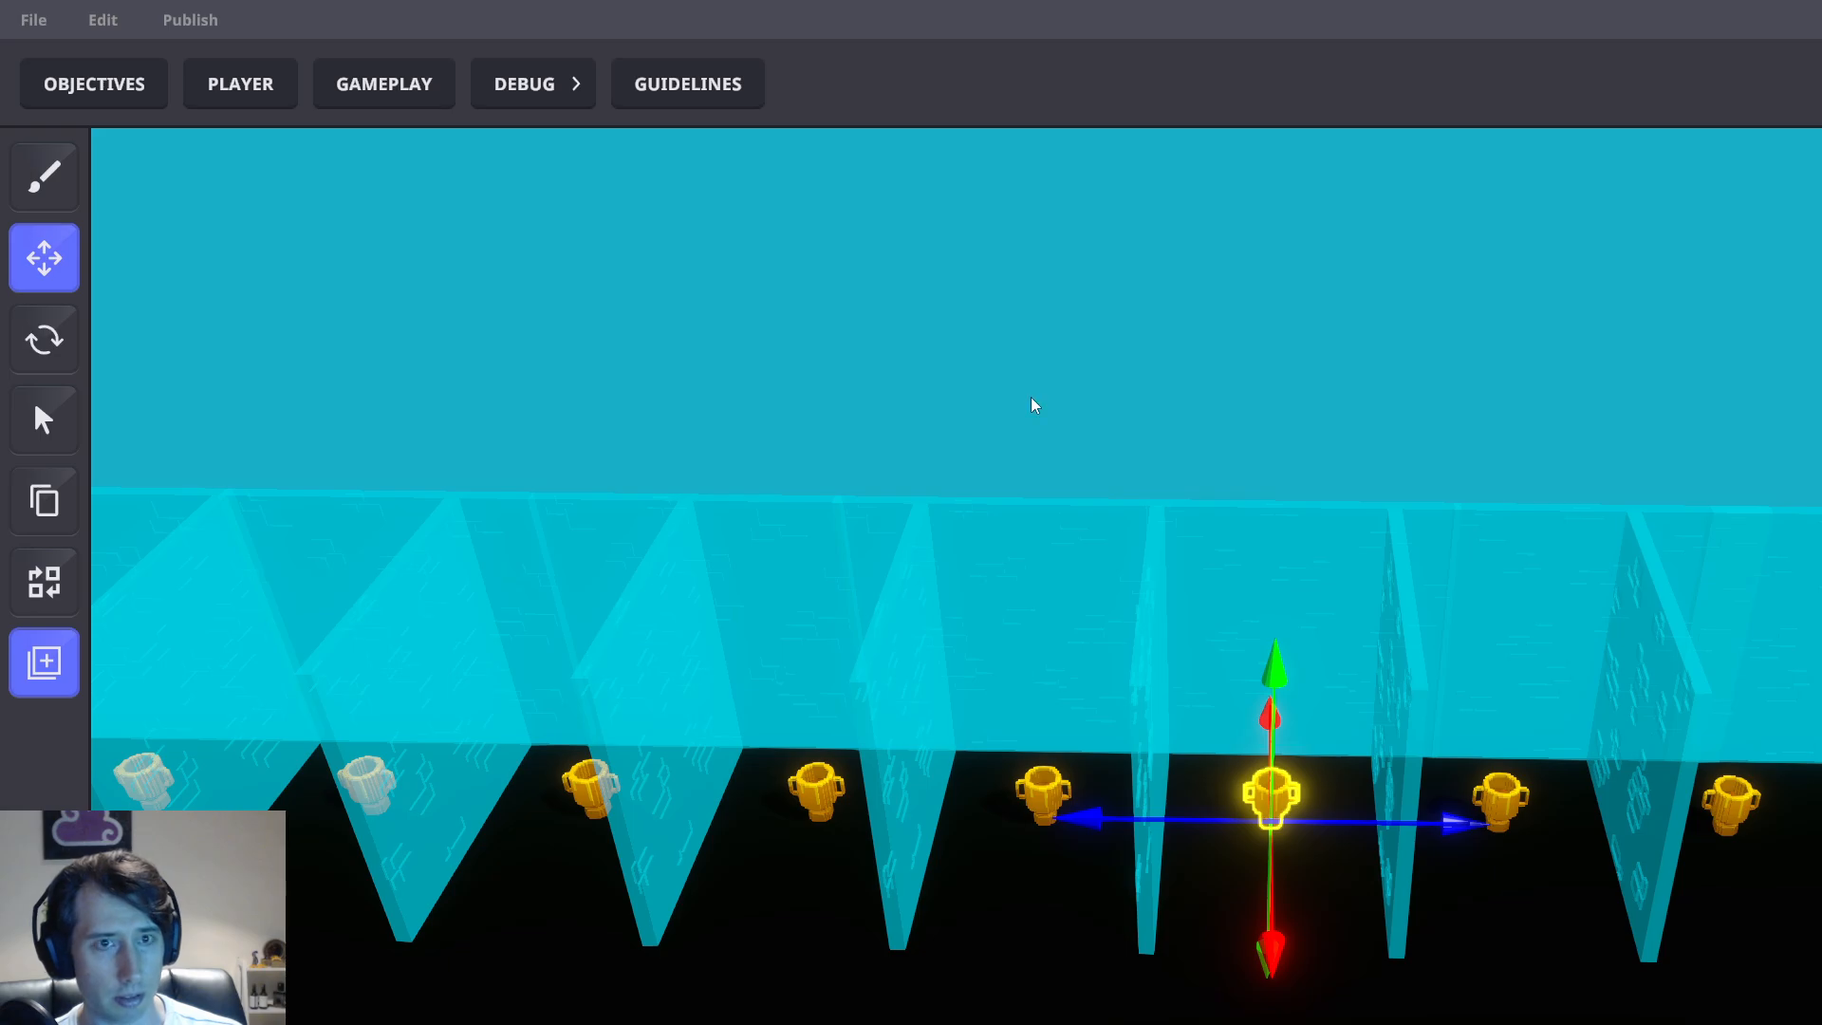
pyautogui.click(44, 661)
pyautogui.click(911, 570)
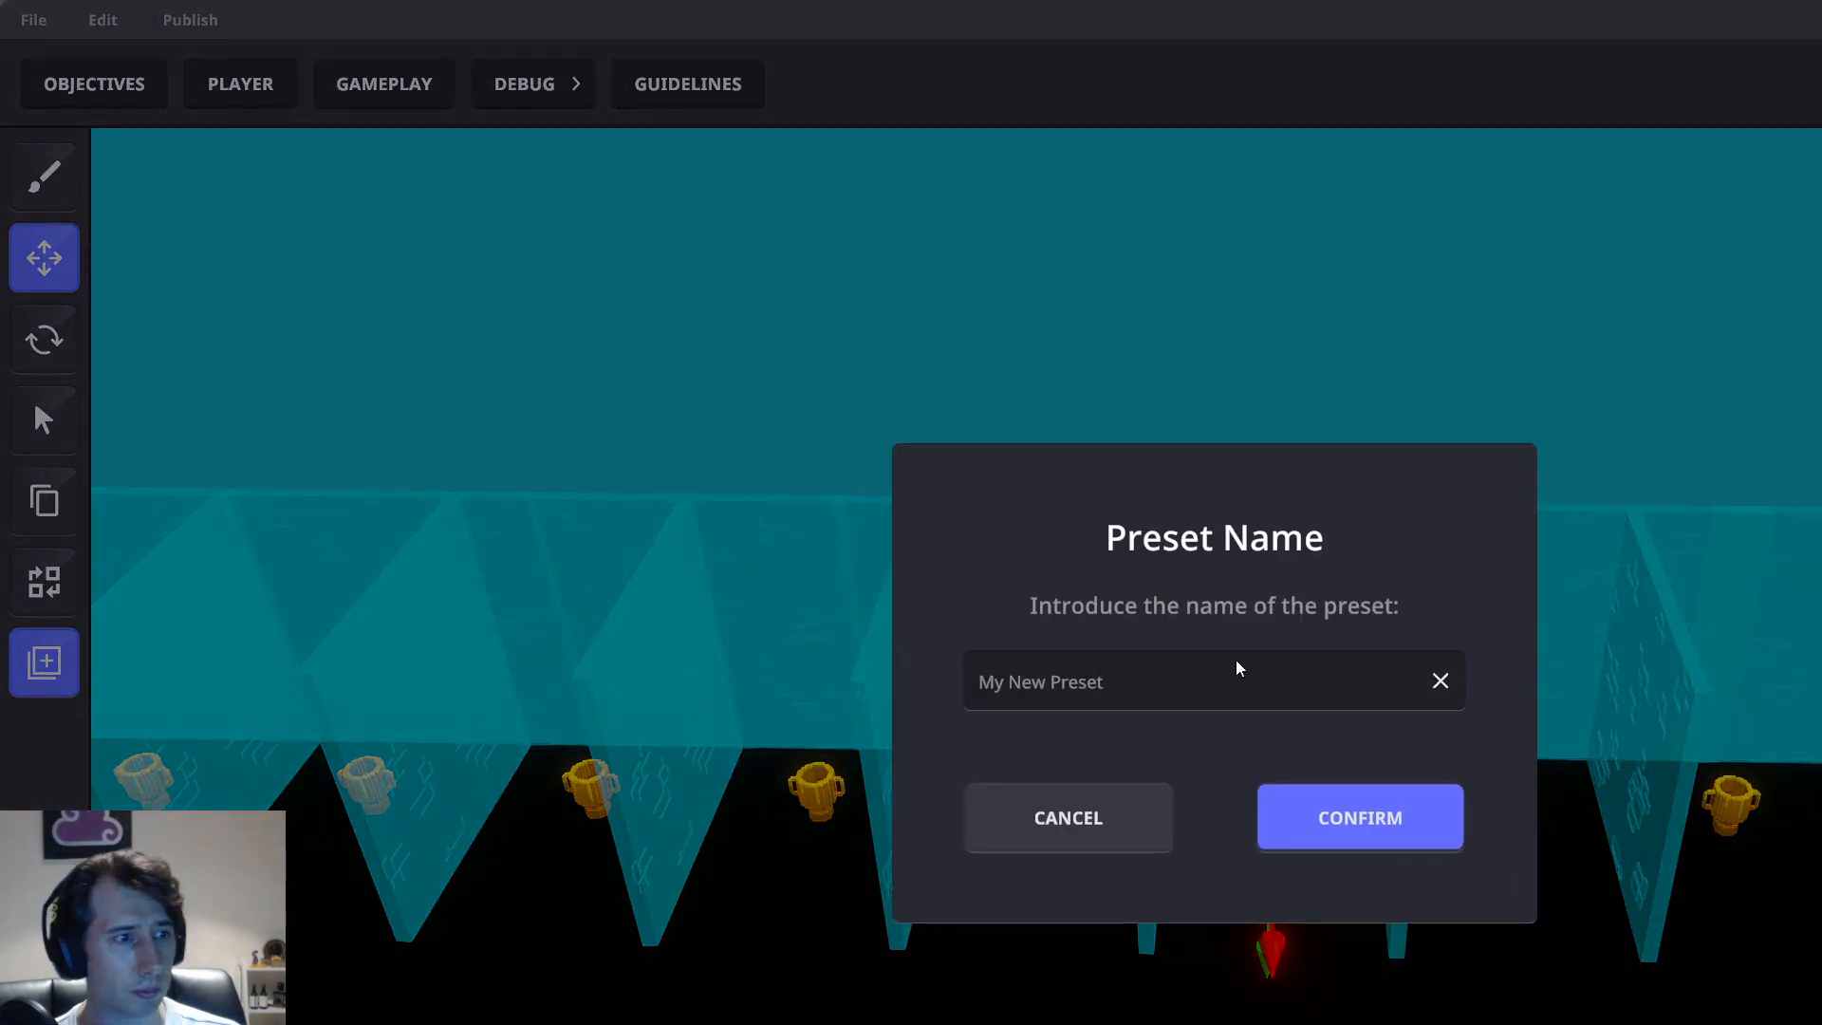
pyautogui.write('Player 6 collectable')
pyautogui.click(1351, 819)
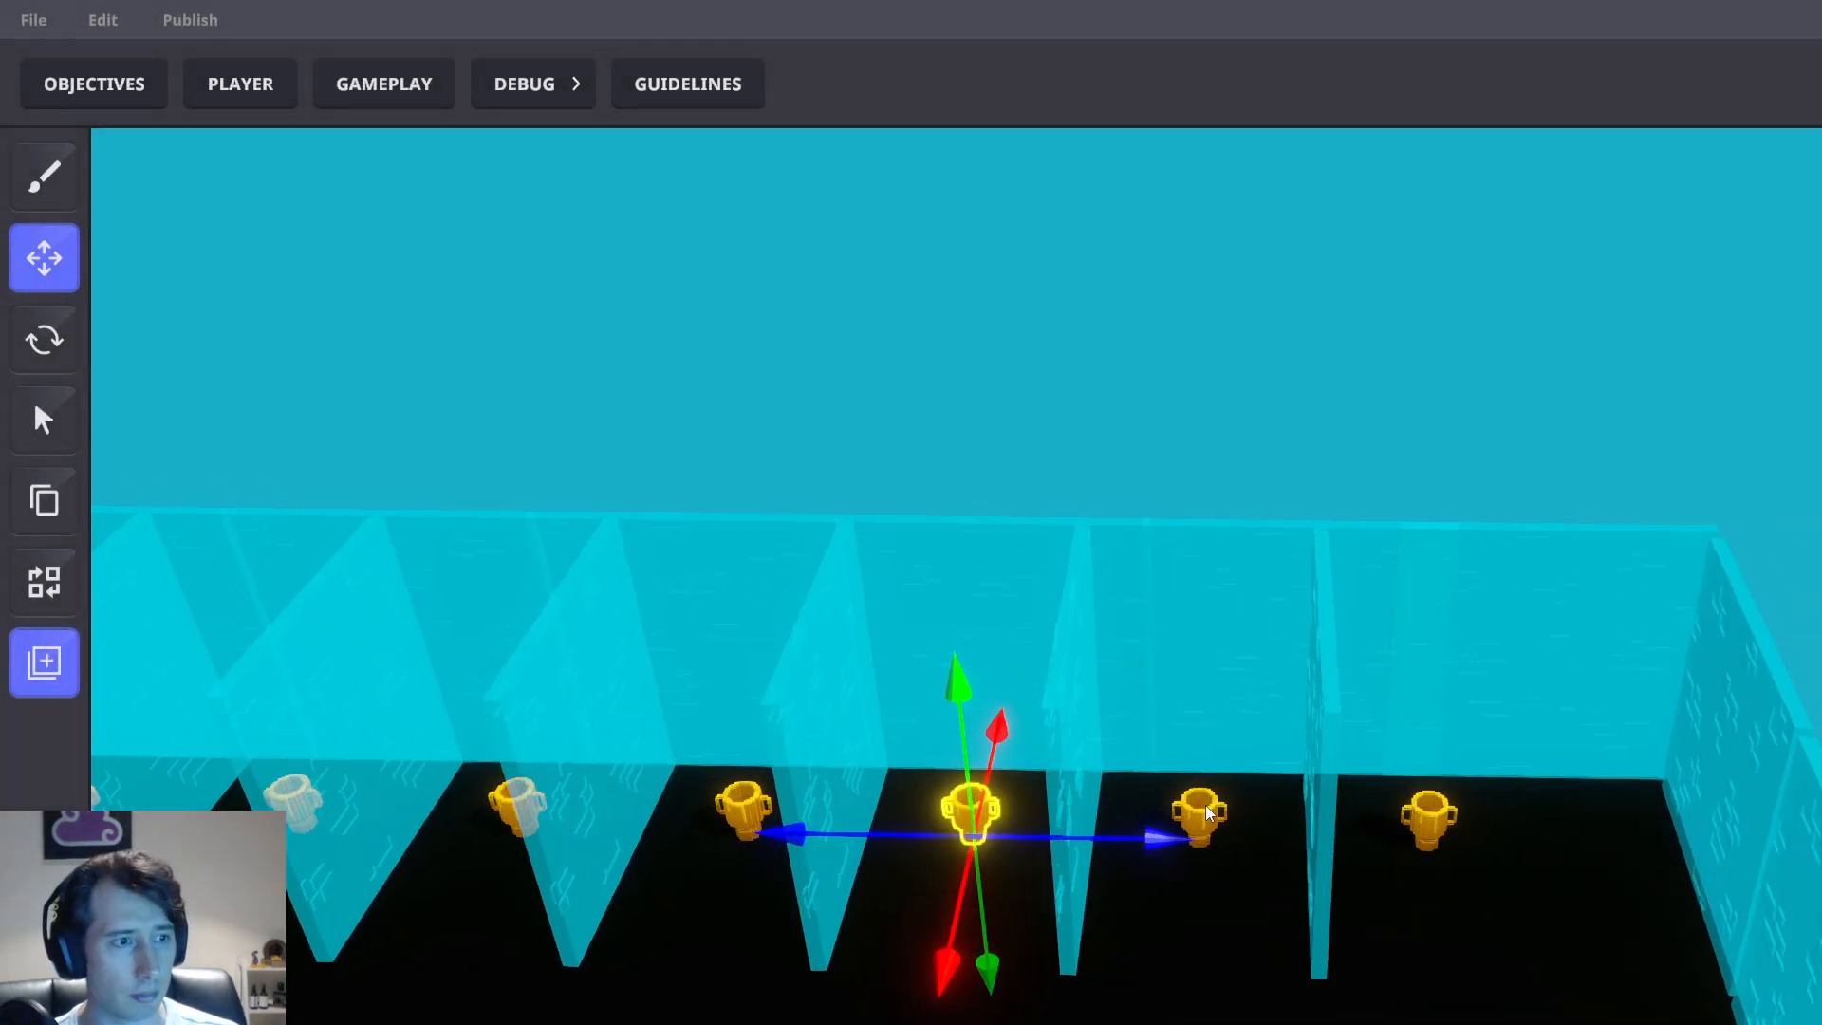
# Create a new preset named Player 7 collectable from the trophy in the seventh stall
pyautogui.click(1206, 807)
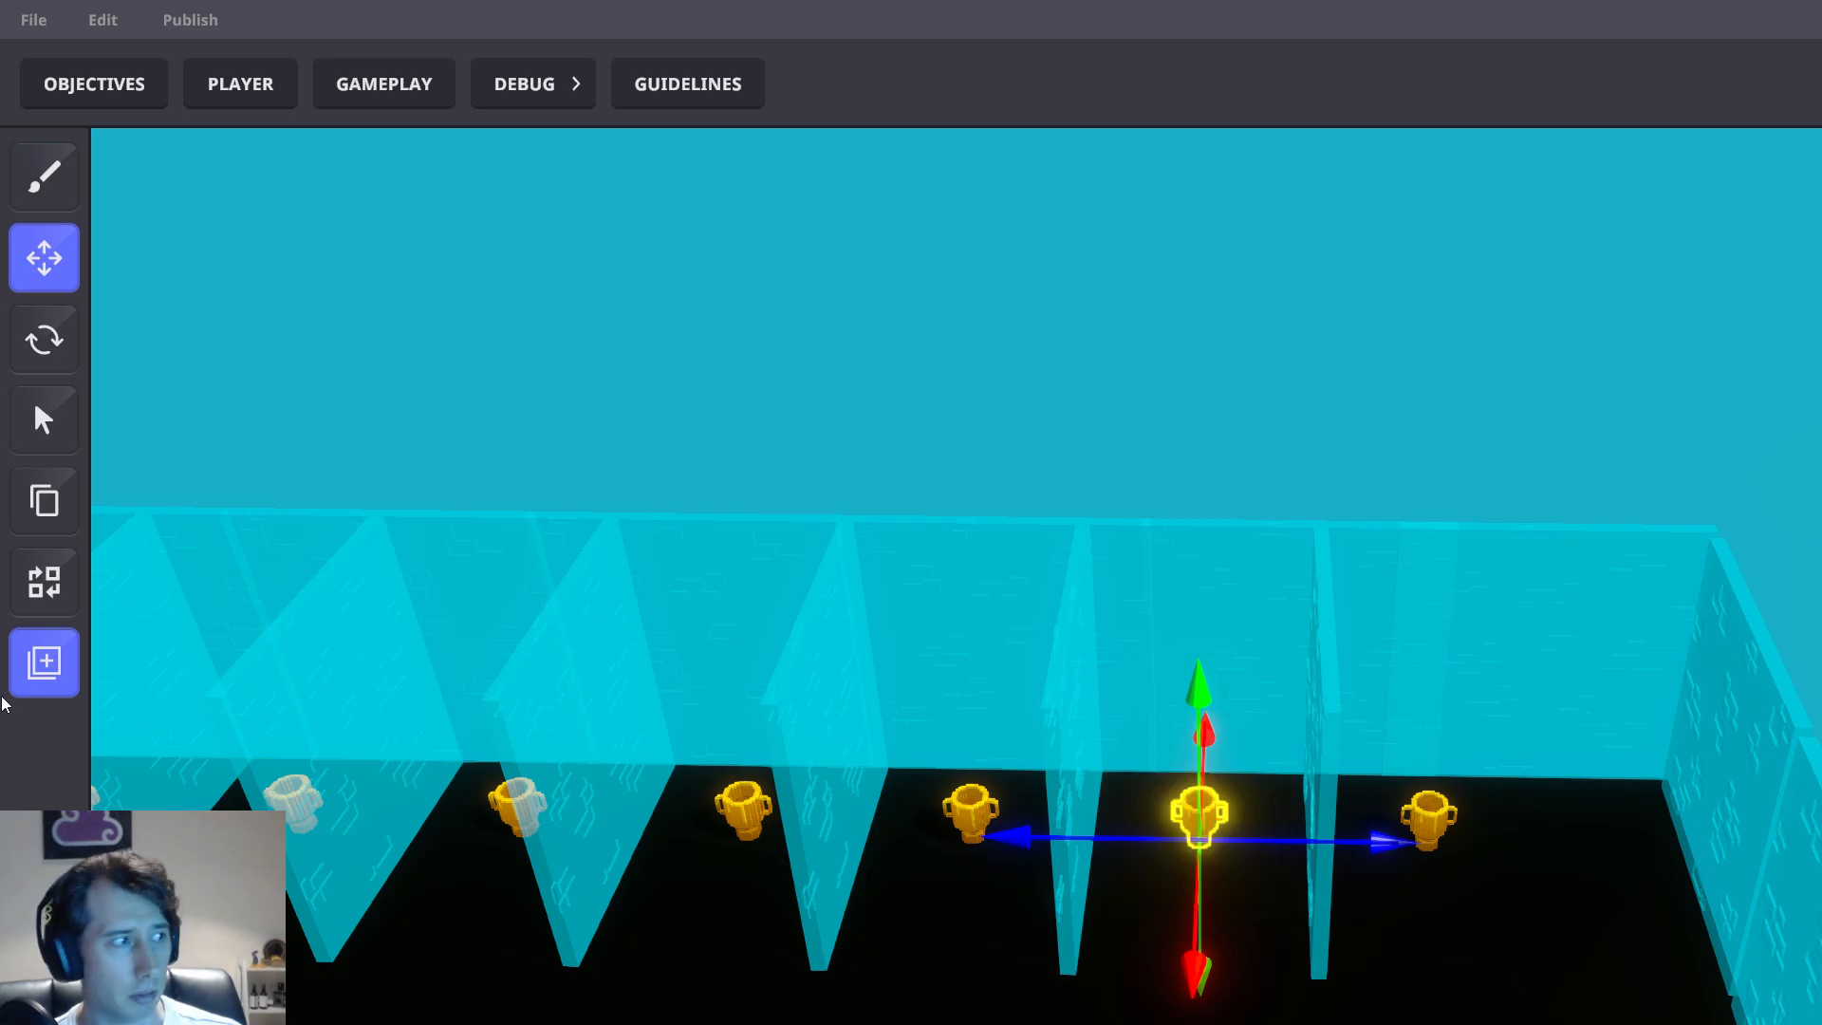
pyautogui.click(43, 662)
pyautogui.click(900, 574)
pyautogui.click(1245, 681)
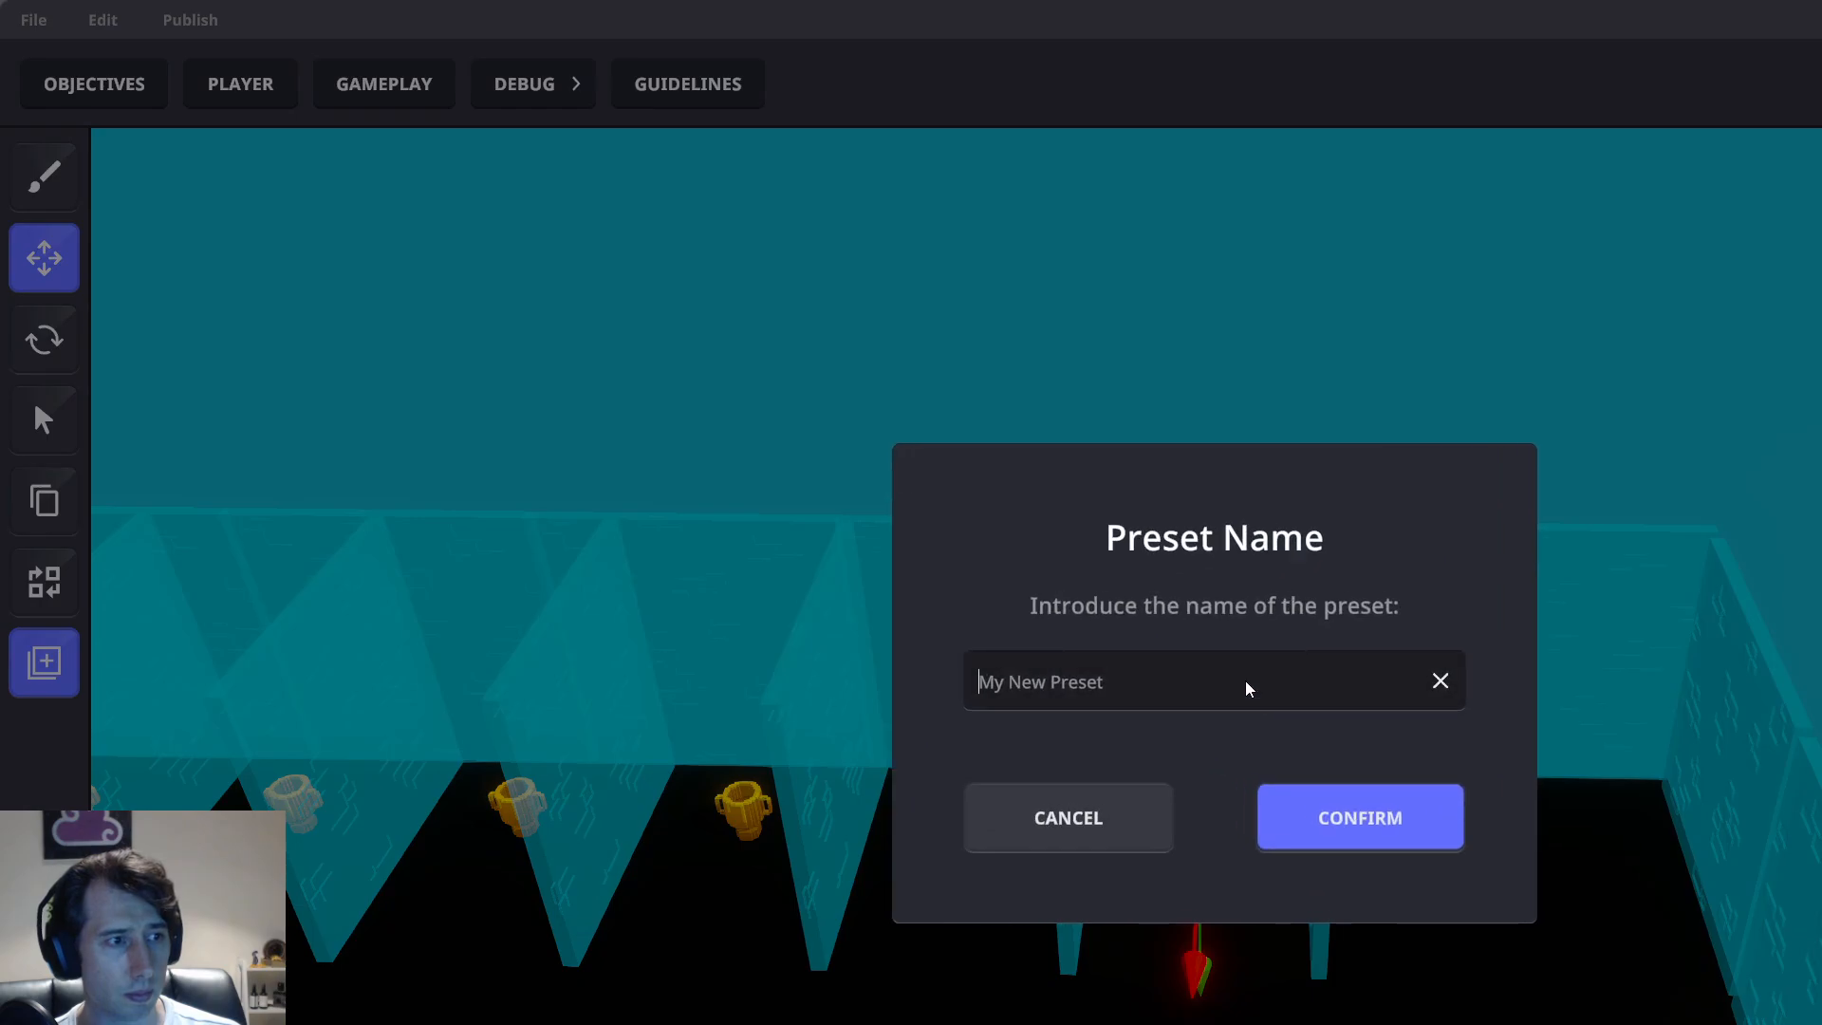
pyautogui.write('Player 7 collectable')
pyautogui.click(1338, 814)
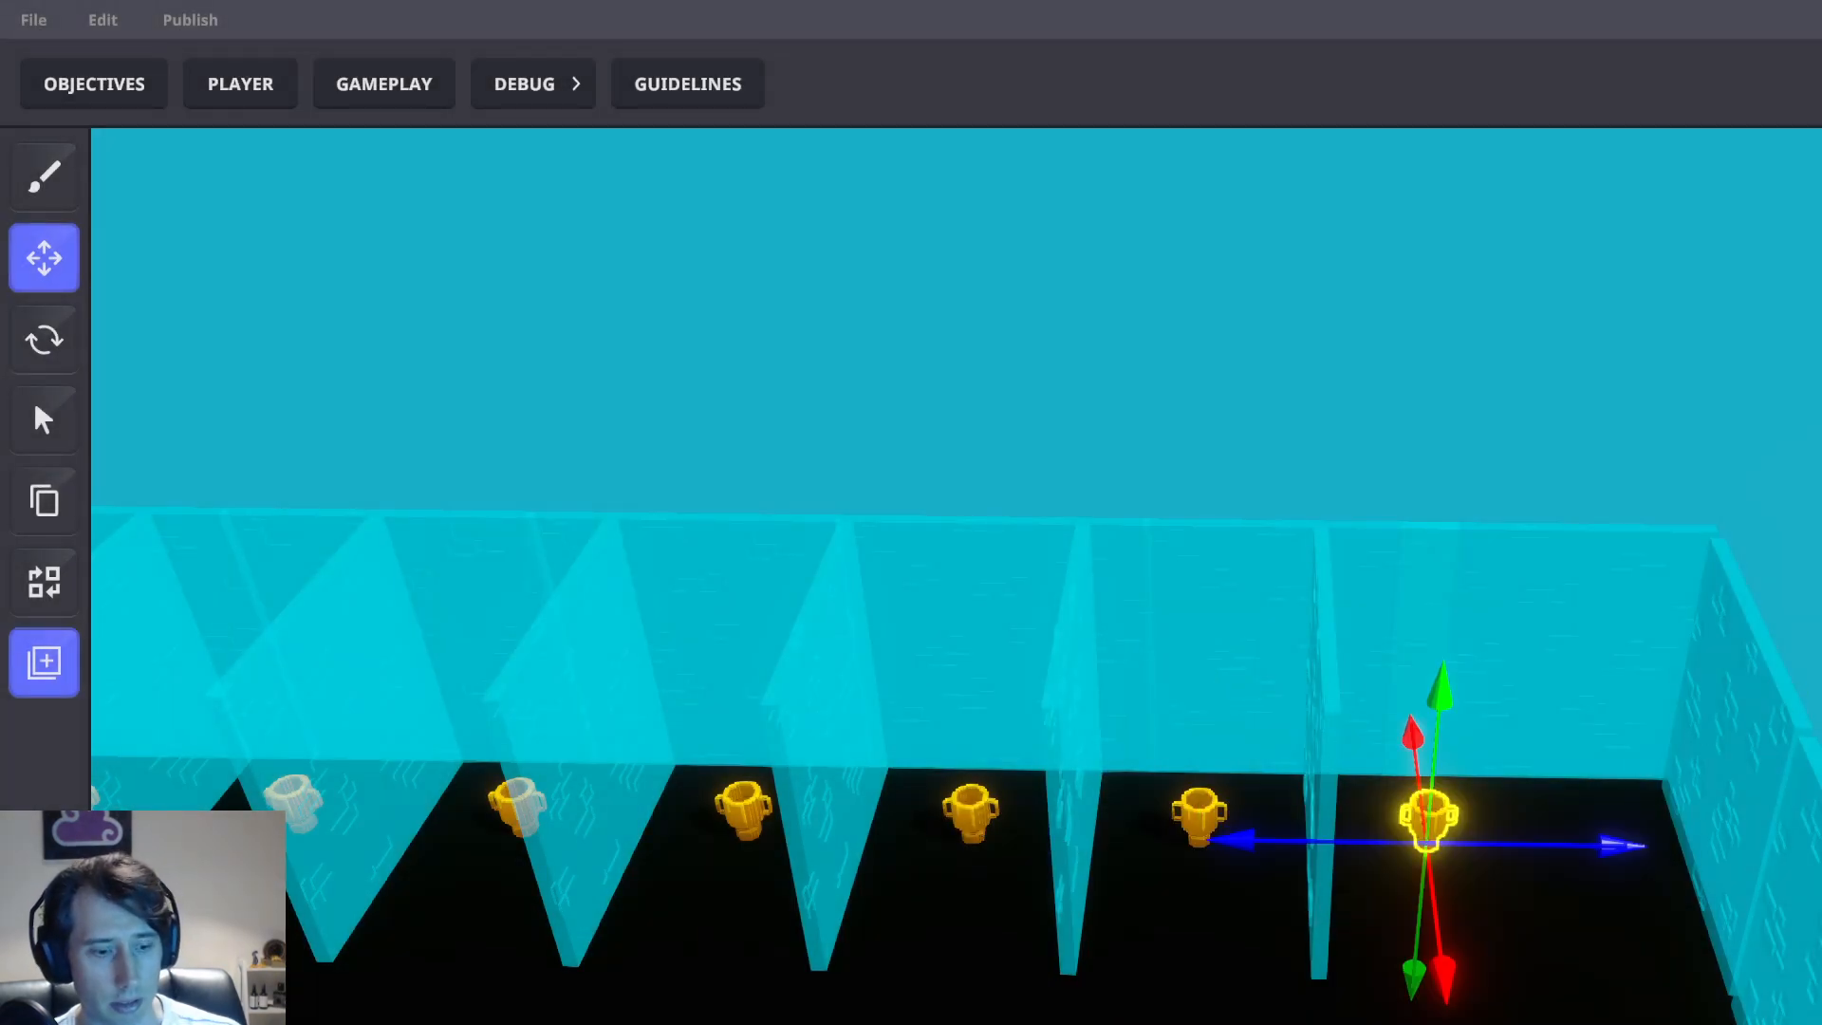
# Create a new preset named Player 8 collectable from the trophy in the eighth stall
pyautogui.click(44, 662)
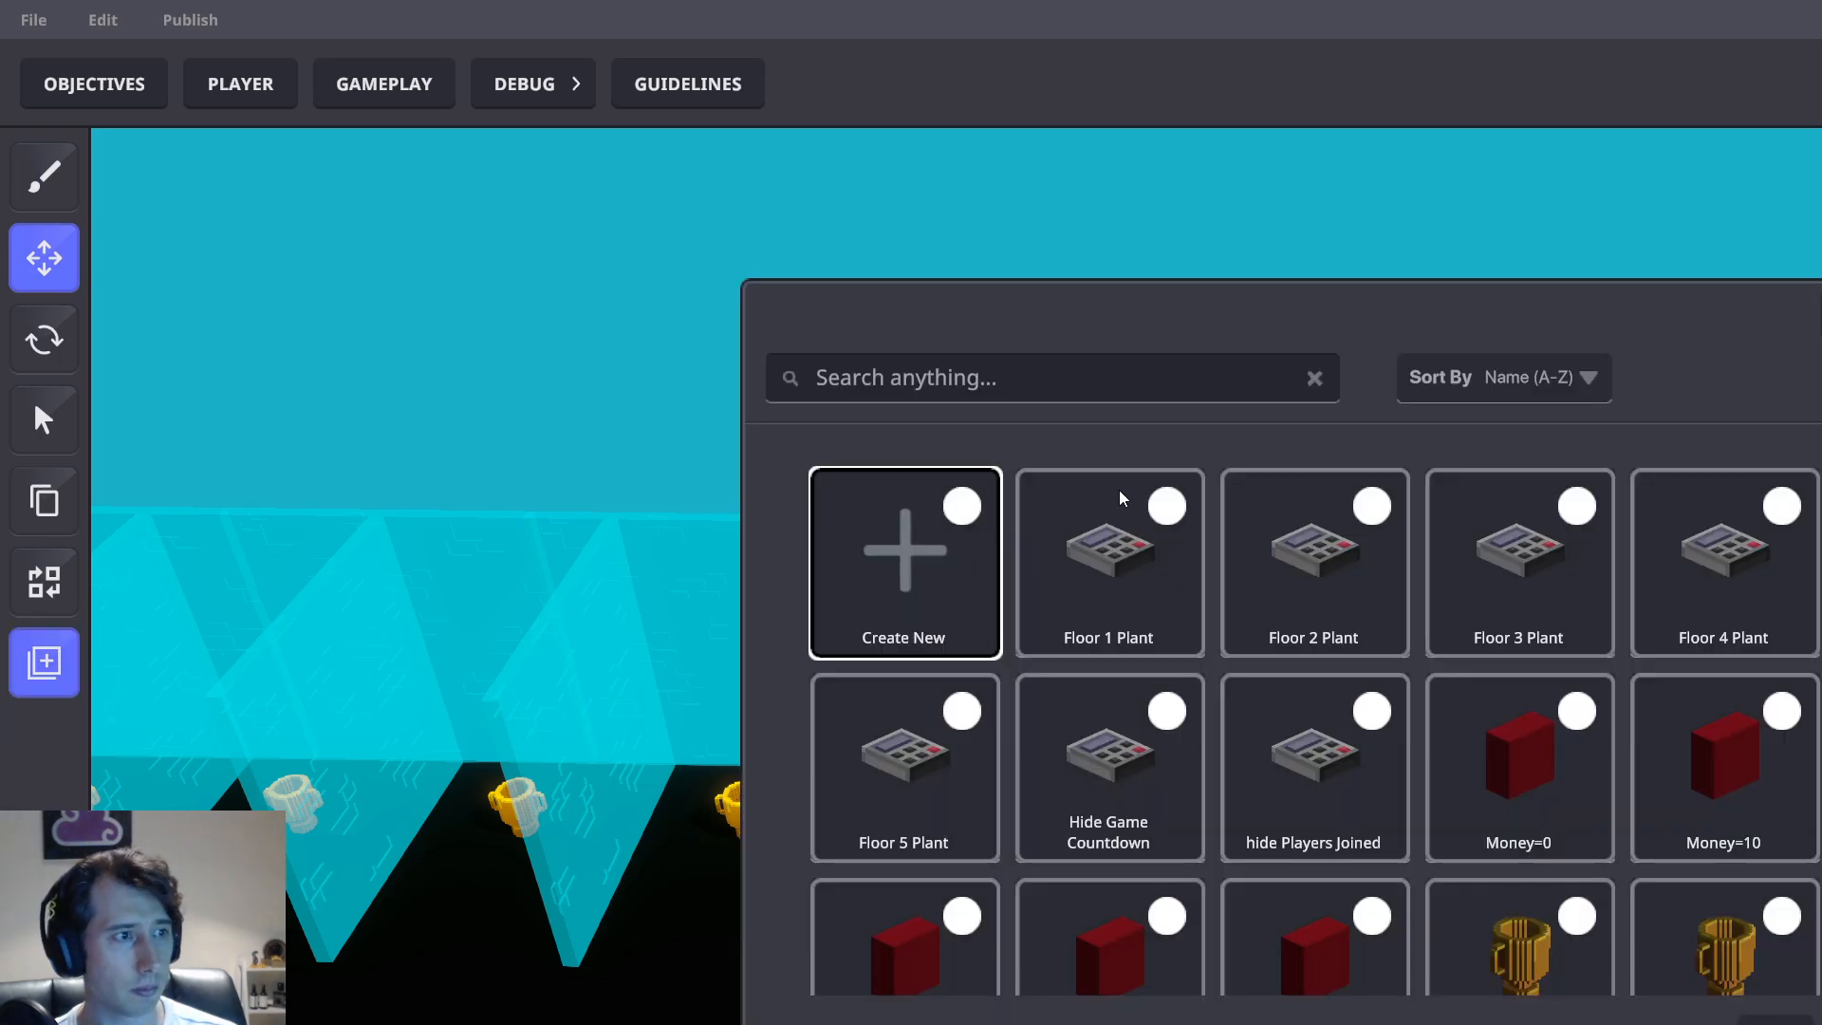
pyautogui.click(904, 594)
pyautogui.click(1141, 692)
pyautogui.write('Player 8 collectable')
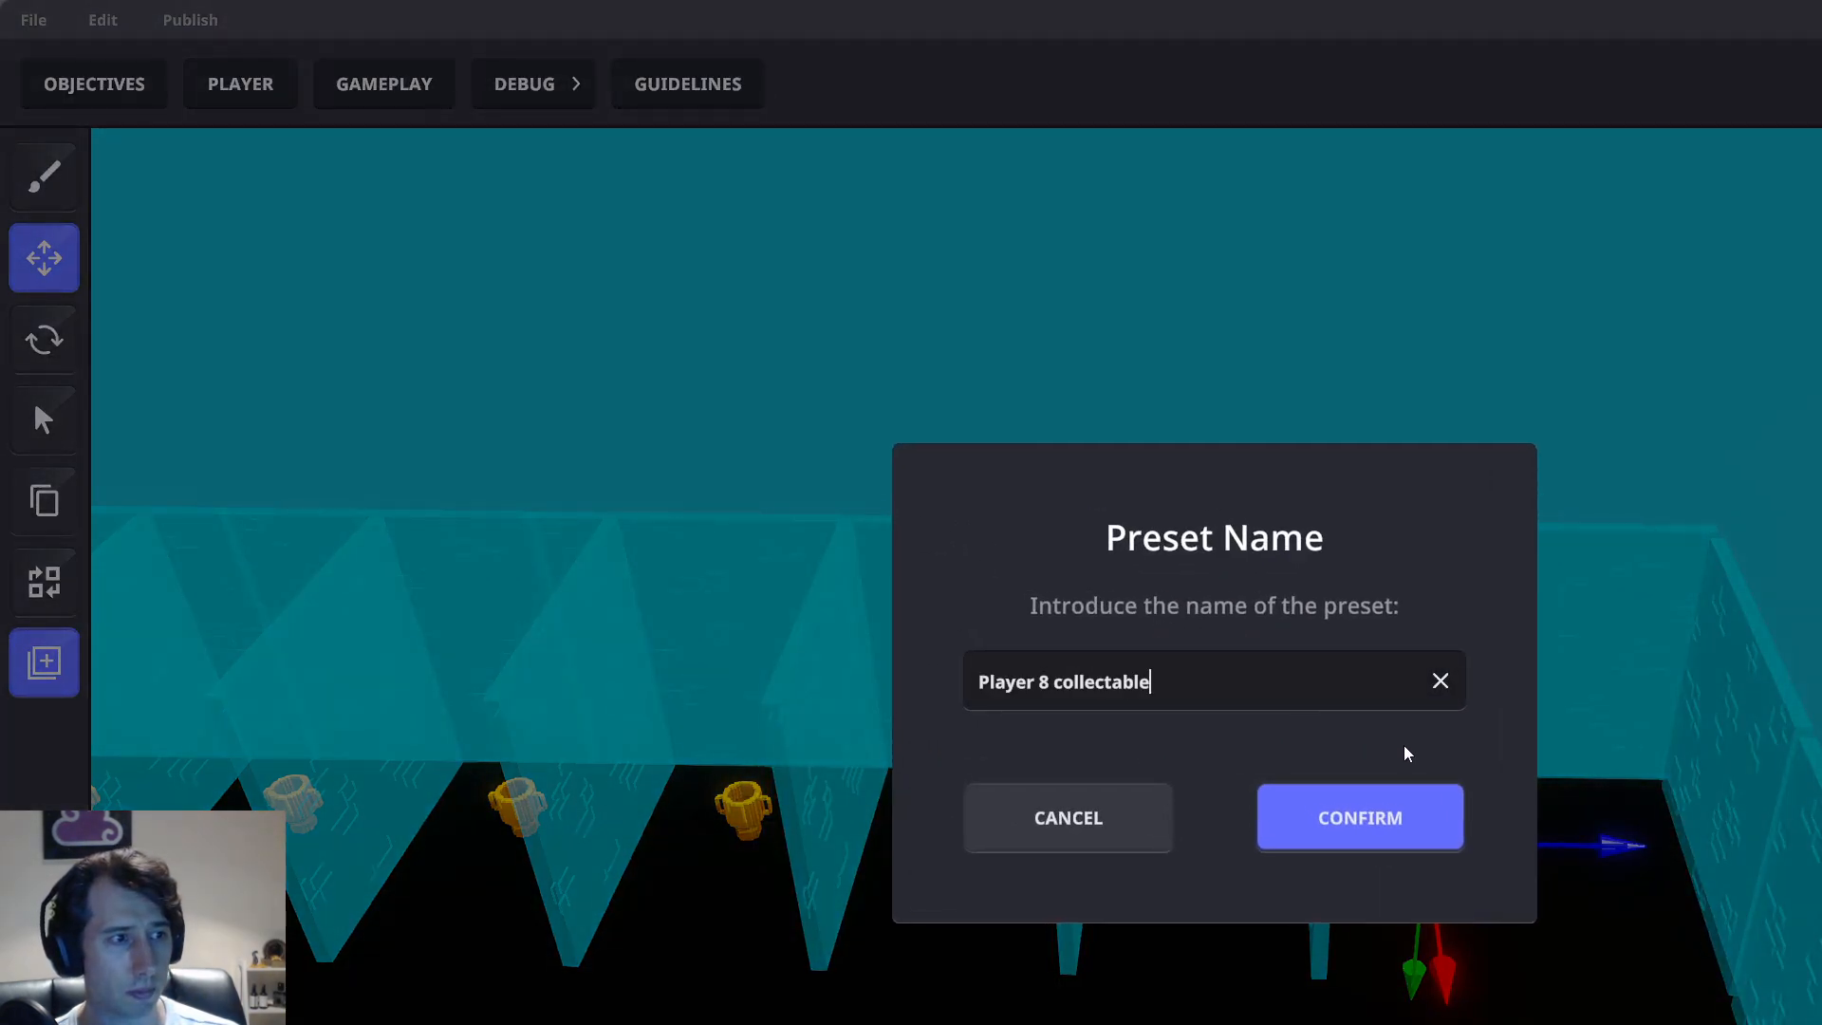
pyautogui.click(1381, 824)
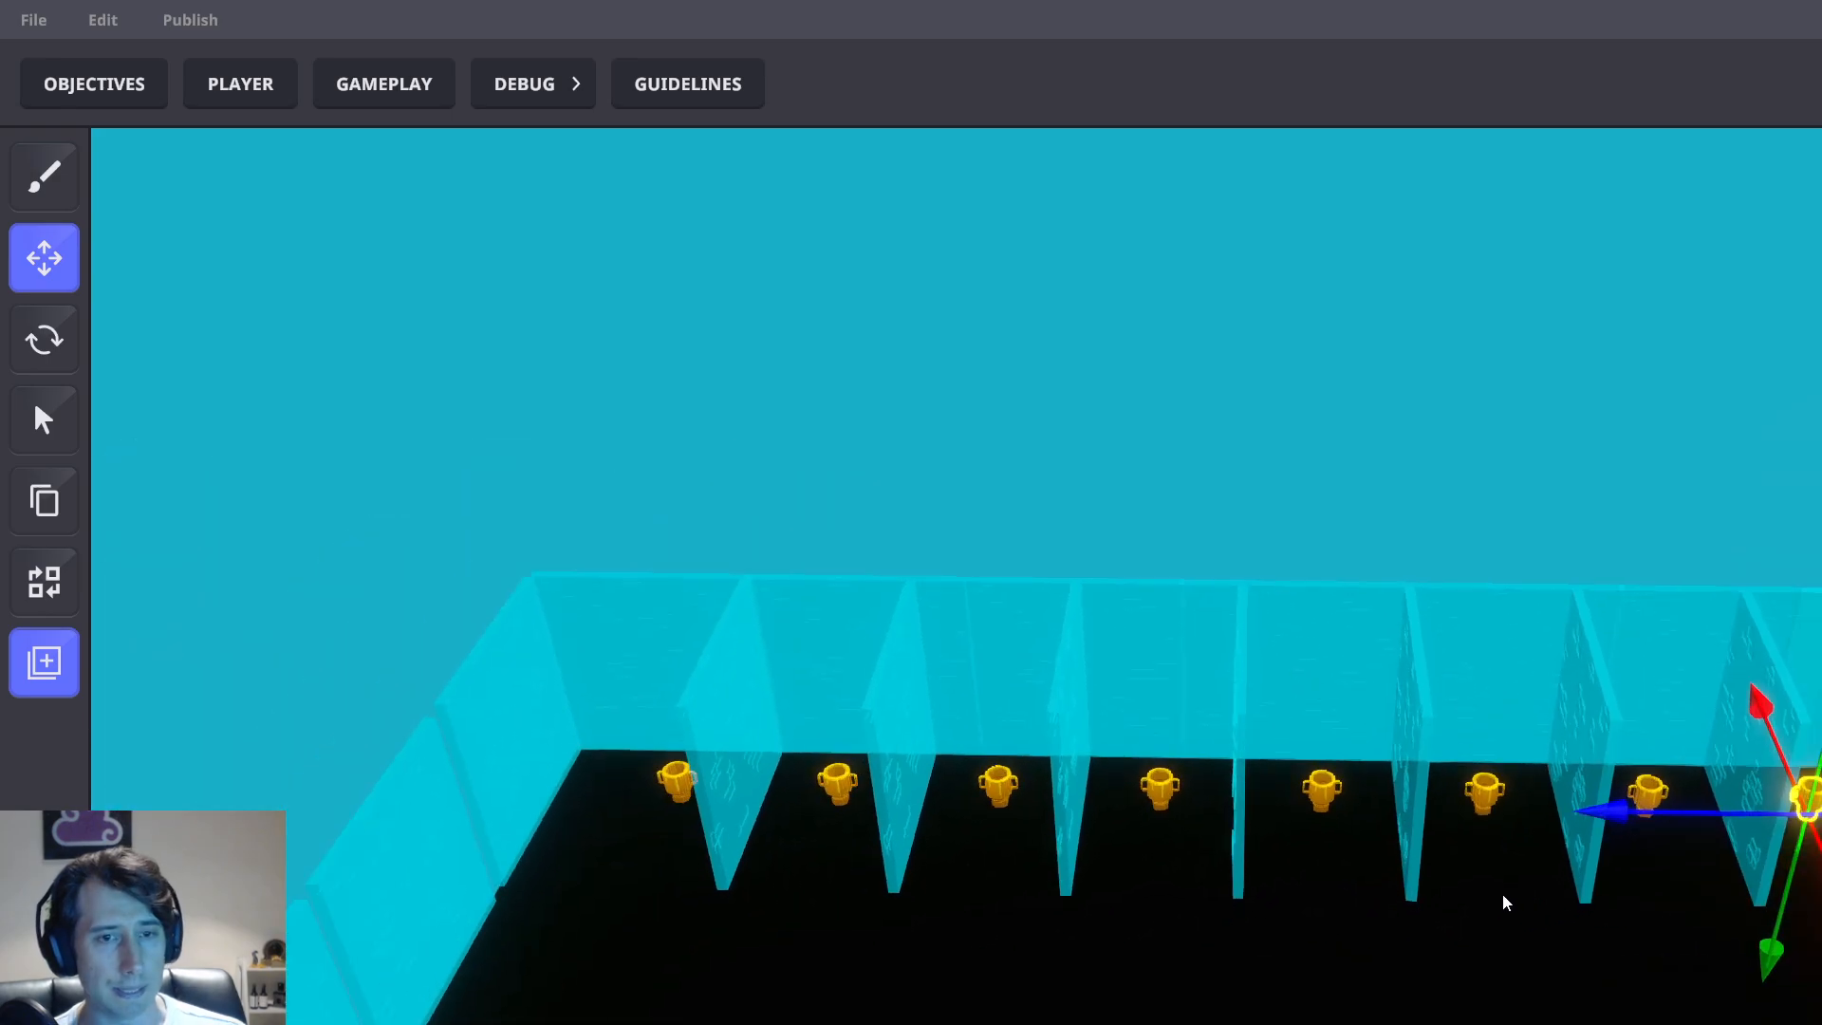
# Assign the [MP] Plant behaviour to the trophy in the first stall
pyautogui.moveTo(1312, 988); pyautogui.dragTo(1483, 981, button='middle')
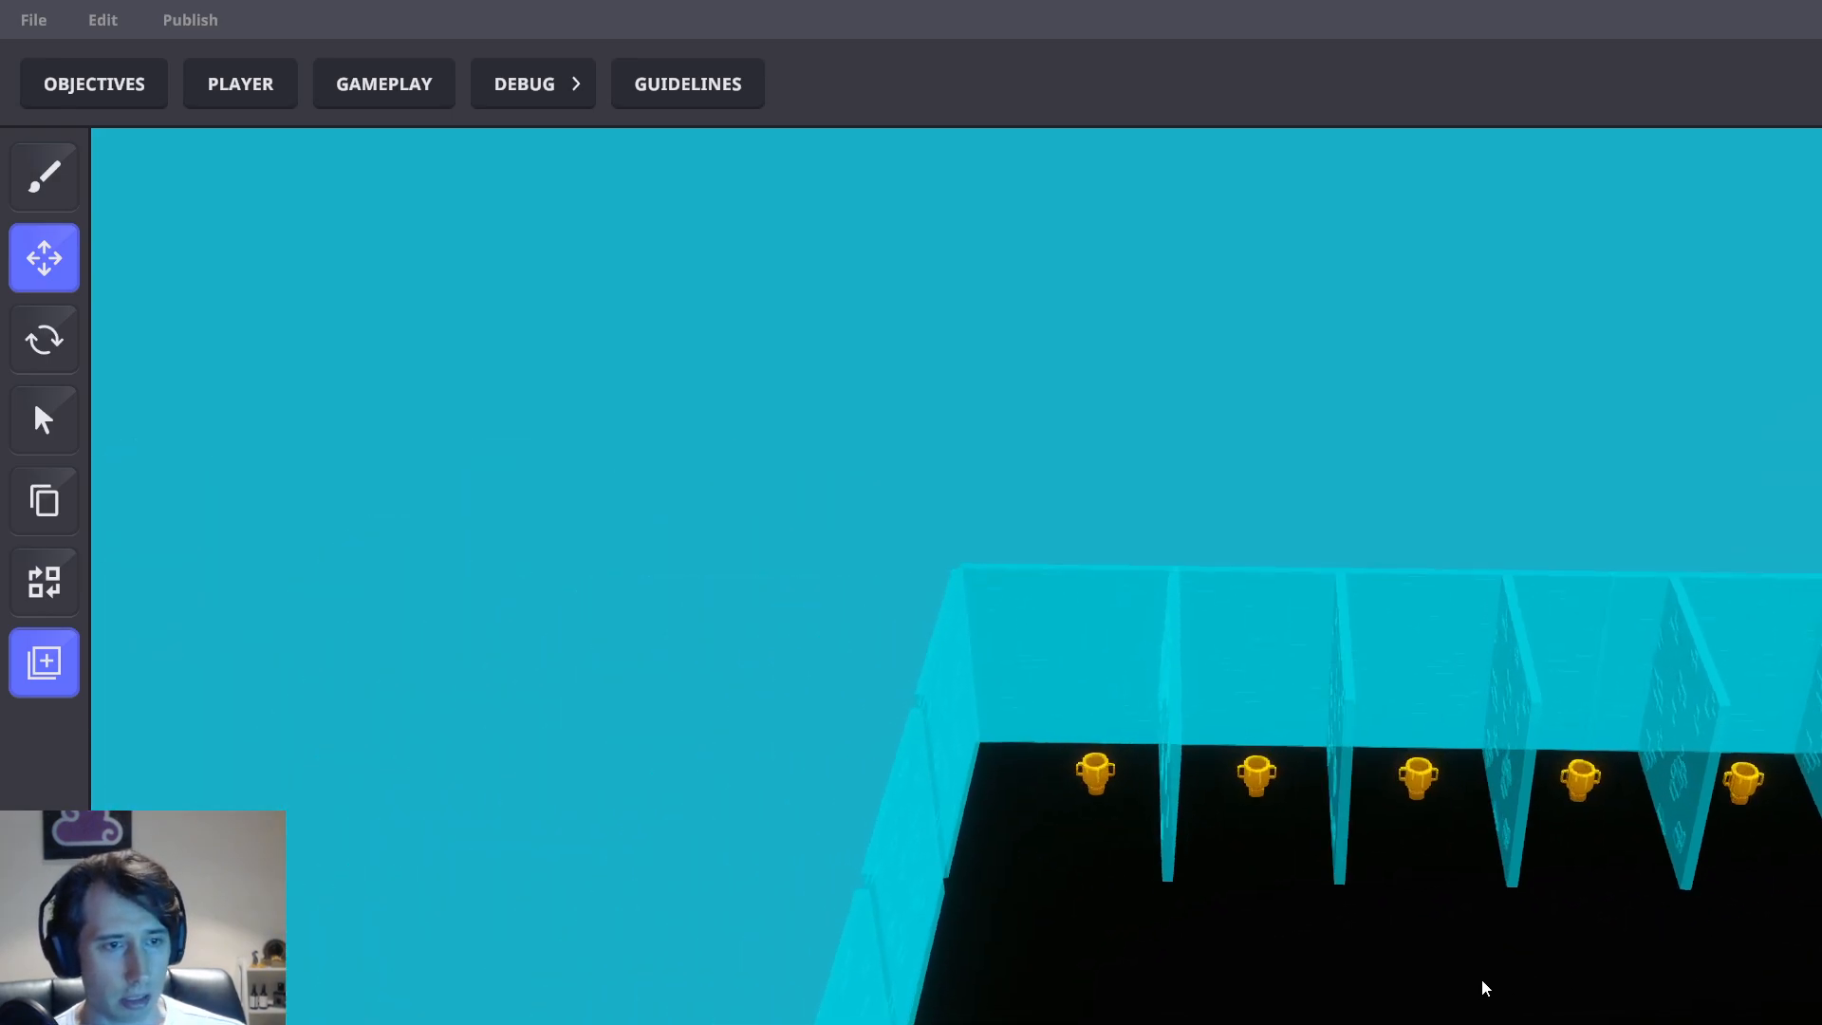
pyautogui.click(1144, 762)
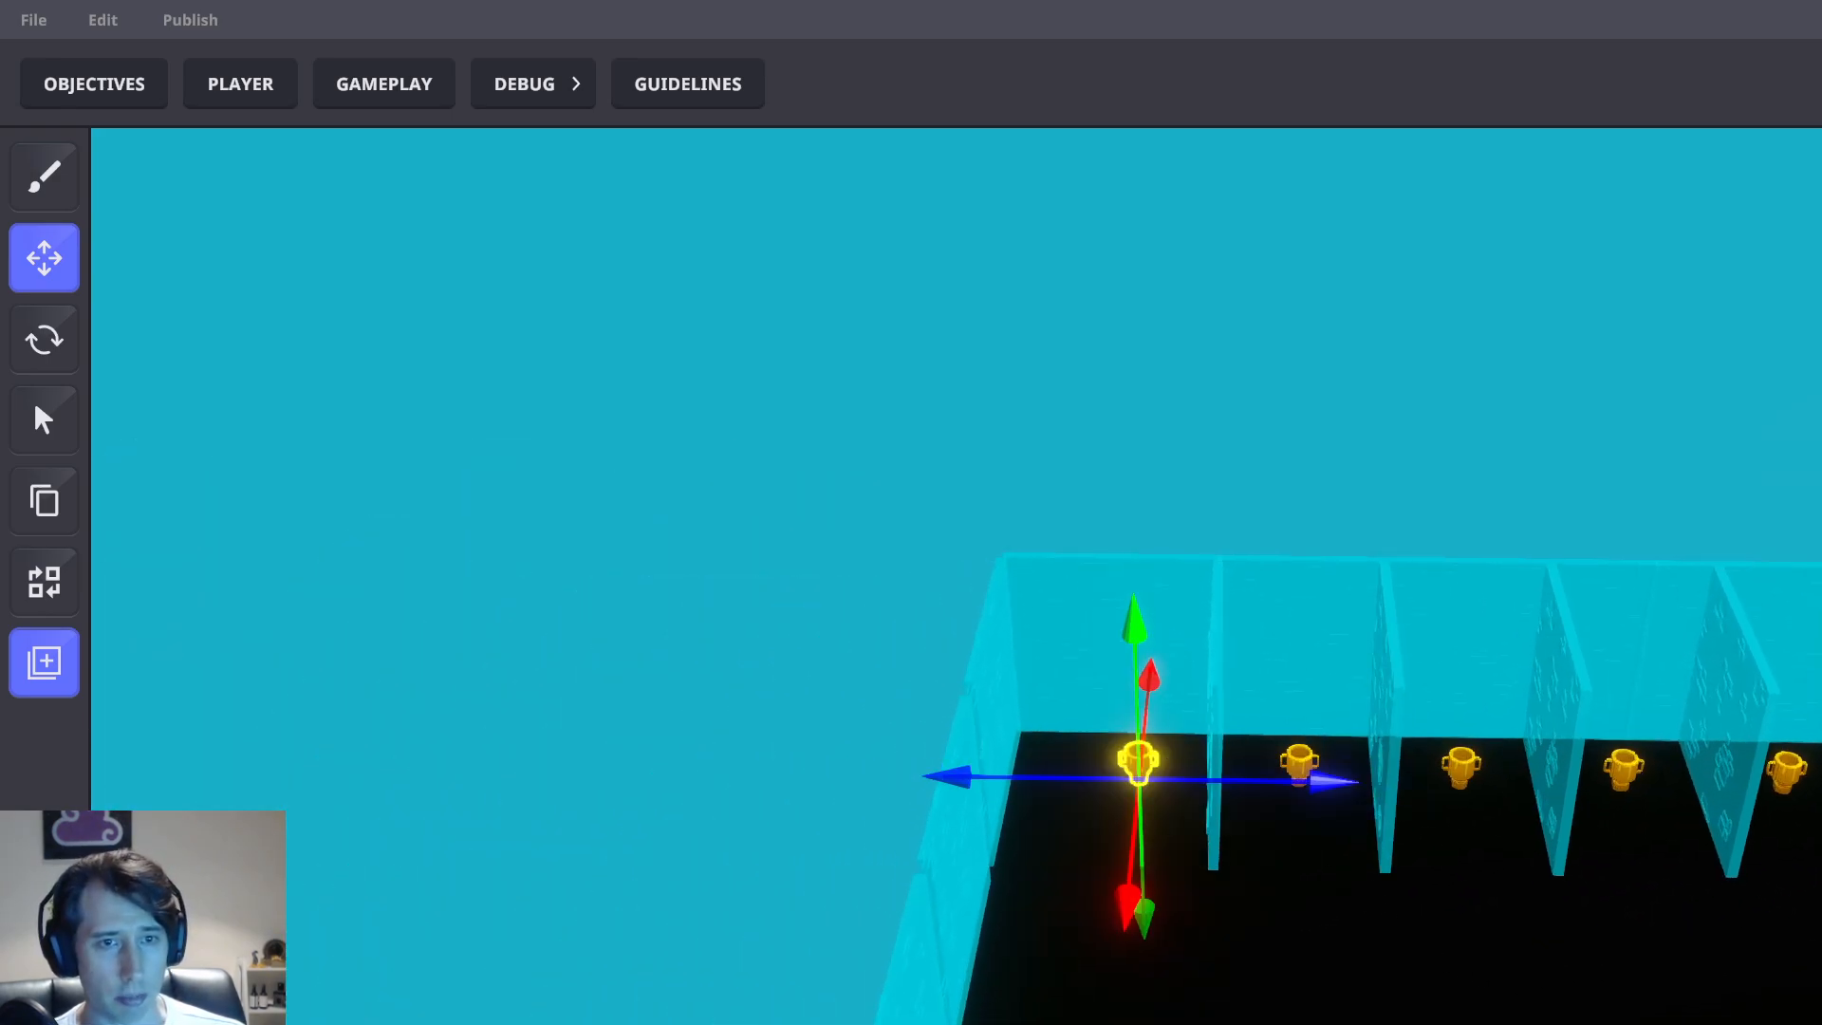
pyautogui.write('plan')
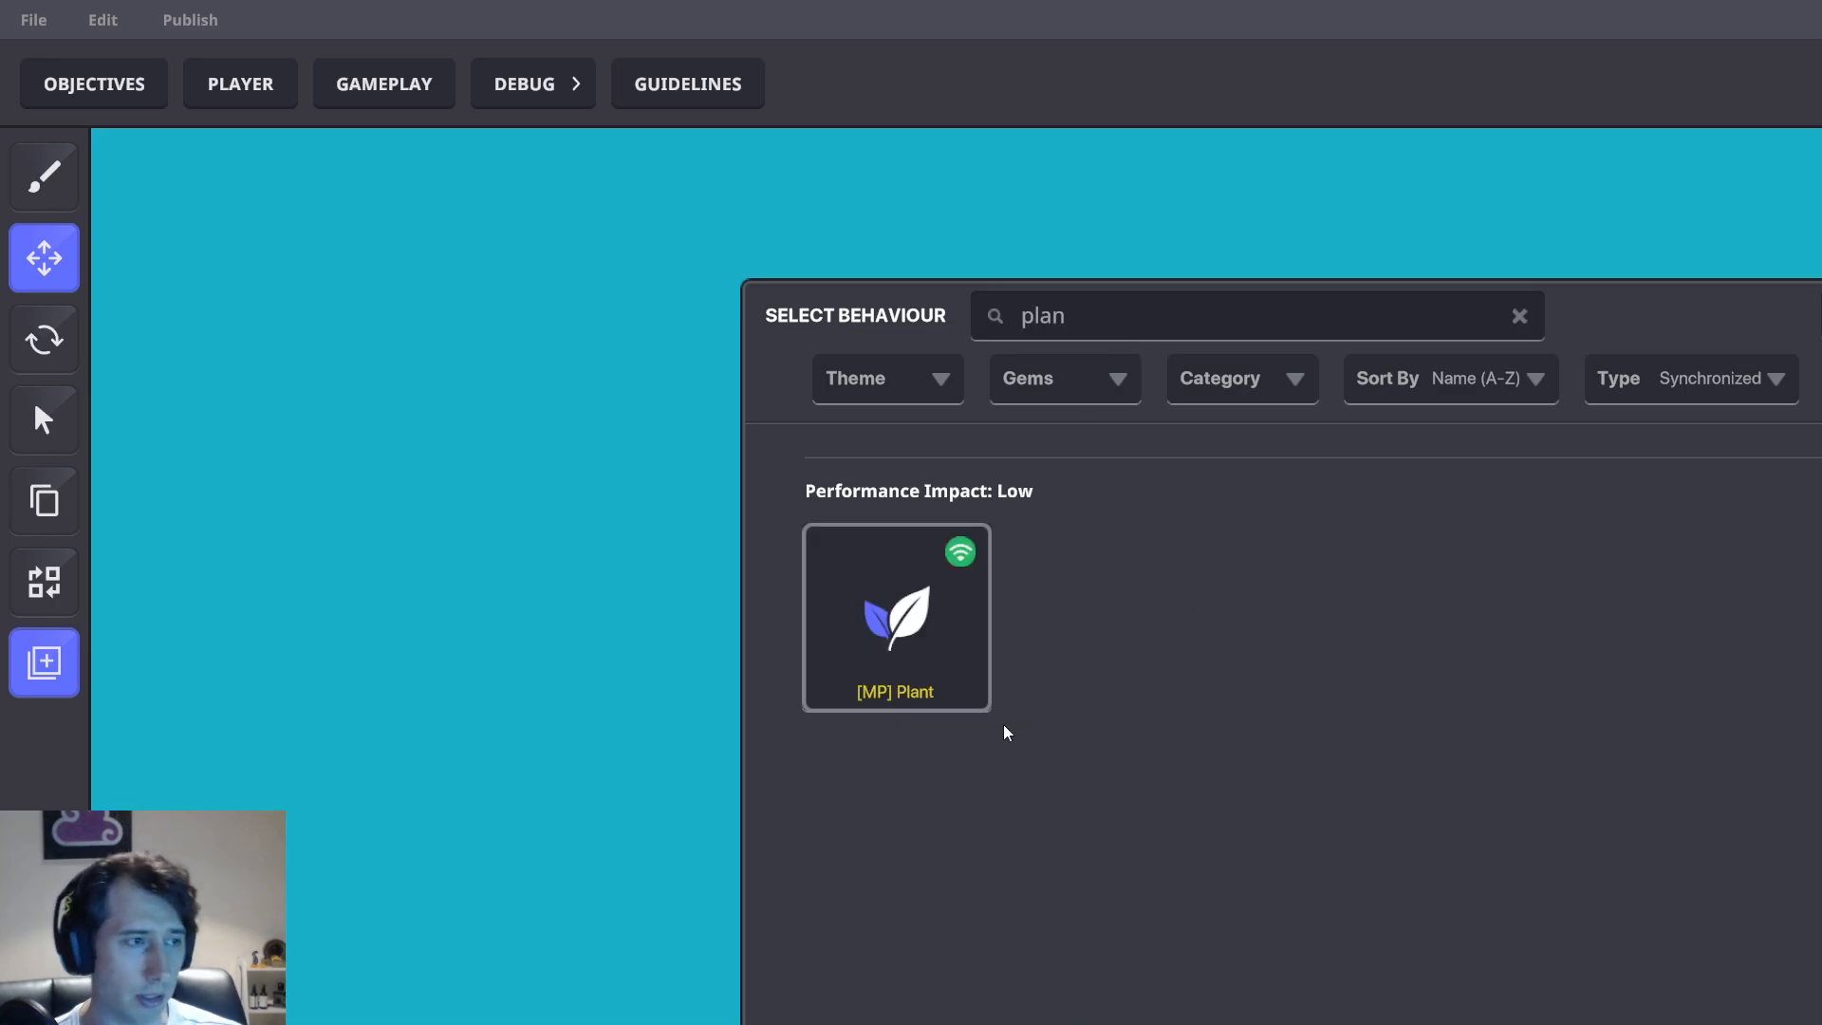
pyautogui.click(938, 657)
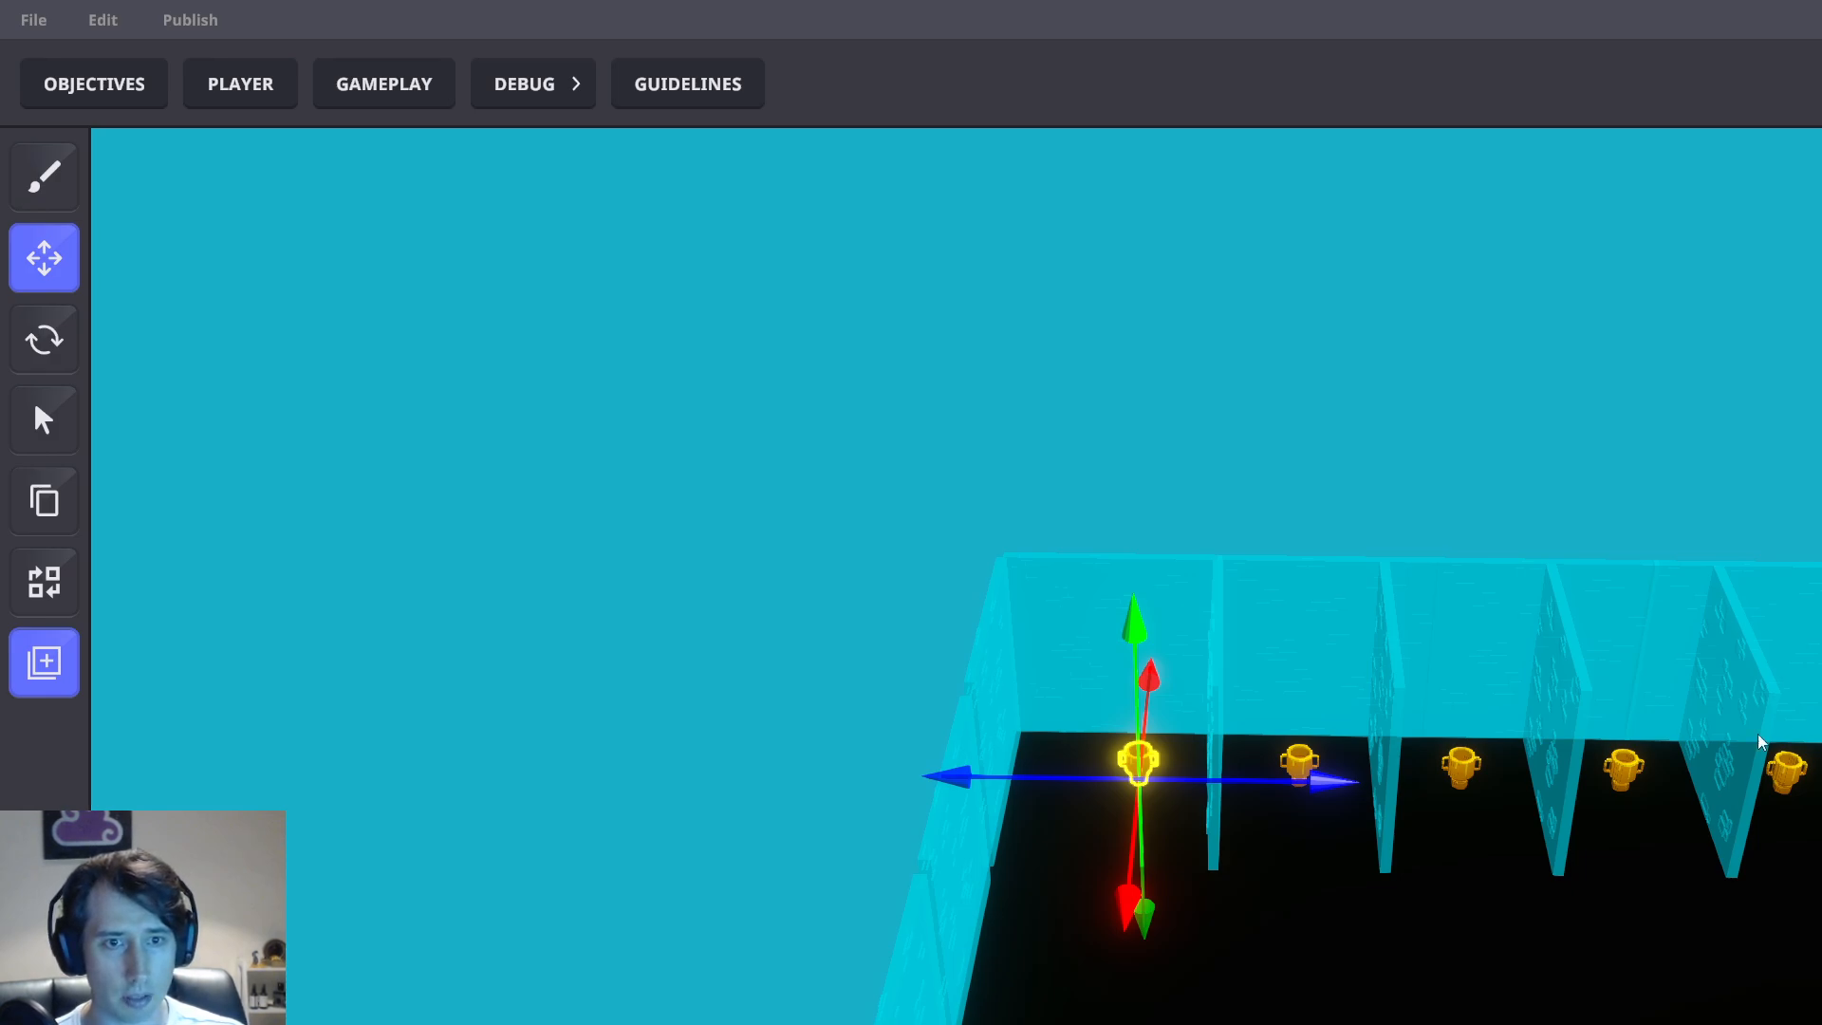
# Select the trophies in the second through eighth stalls together and assign them the [MP] Plant behaviour
pyautogui.scroll(-2, 1759, 741)
pyautogui.moveTo(1758, 741); pyautogui.dragTo(1426, 877, button='middle')
pyautogui.click(1513, 878)
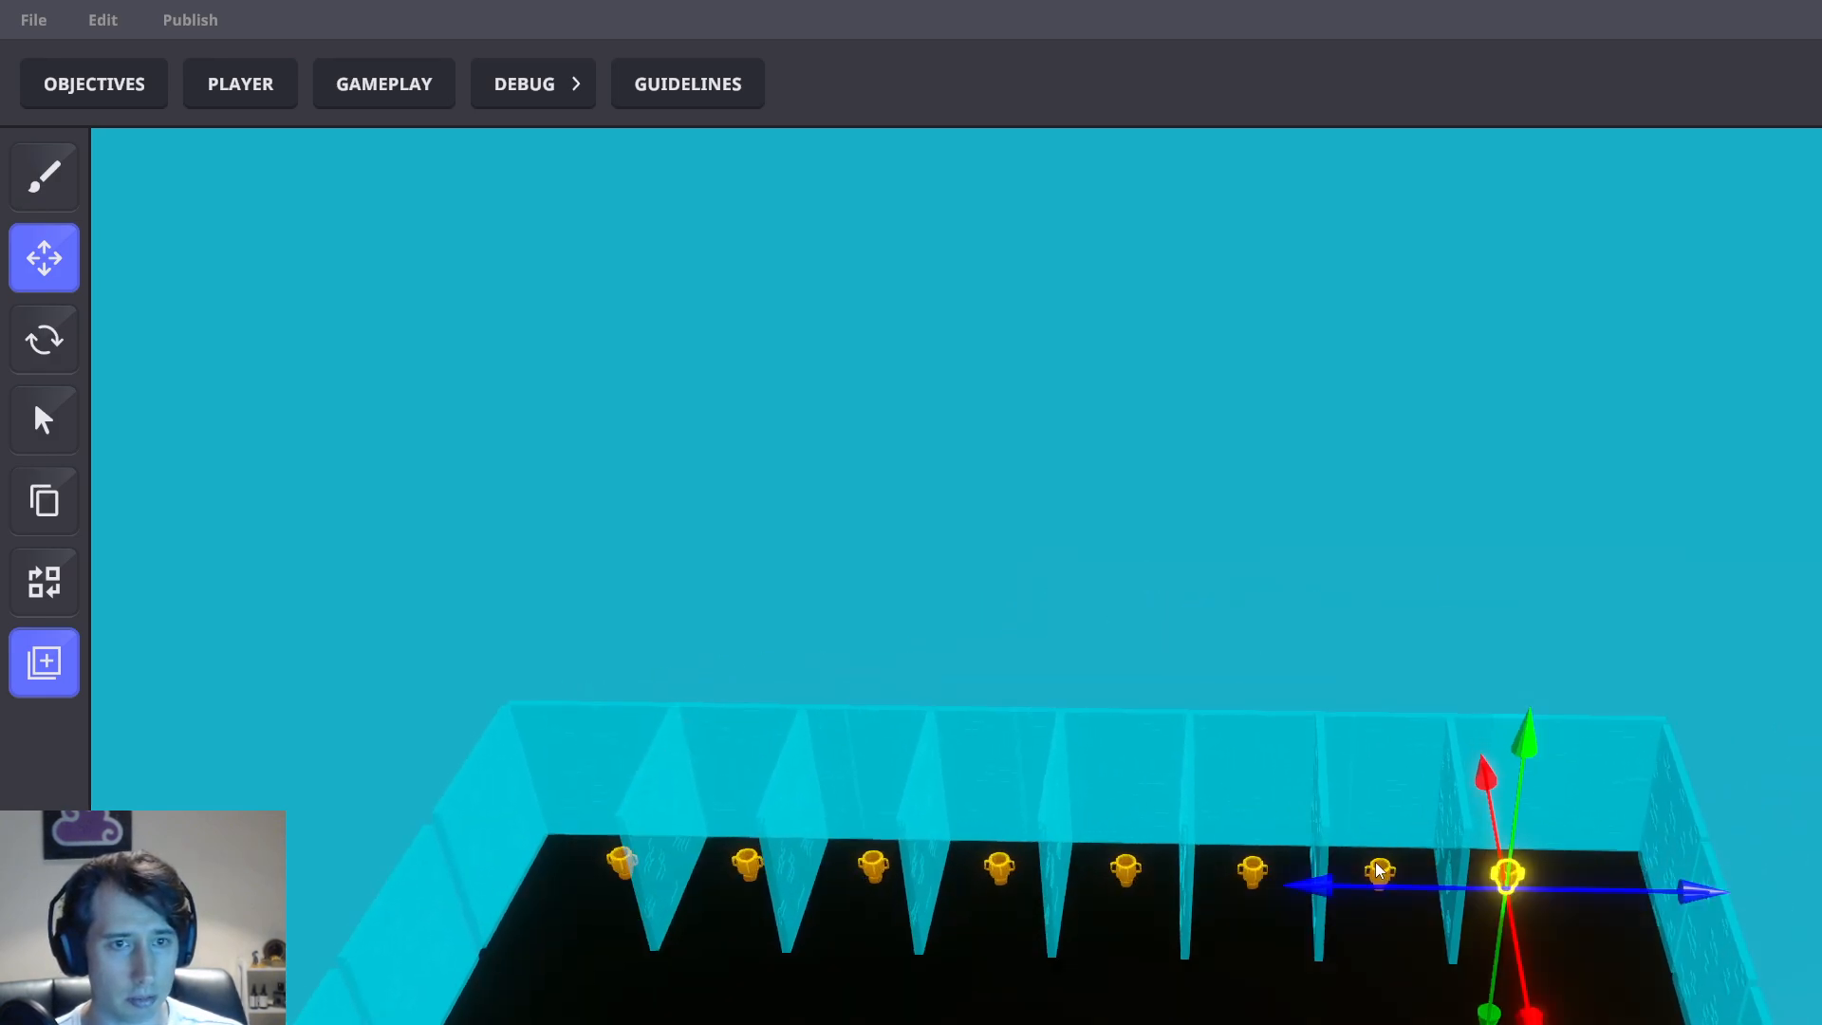
pyautogui.scroll(2, 1412, 868)
pyautogui.keyDown('shift'); pyautogui.click(1381, 871); pyautogui.keyUp('shift')
pyautogui.keyDown('shift'); pyautogui.click(1195, 876); pyautogui.keyUp('shift')
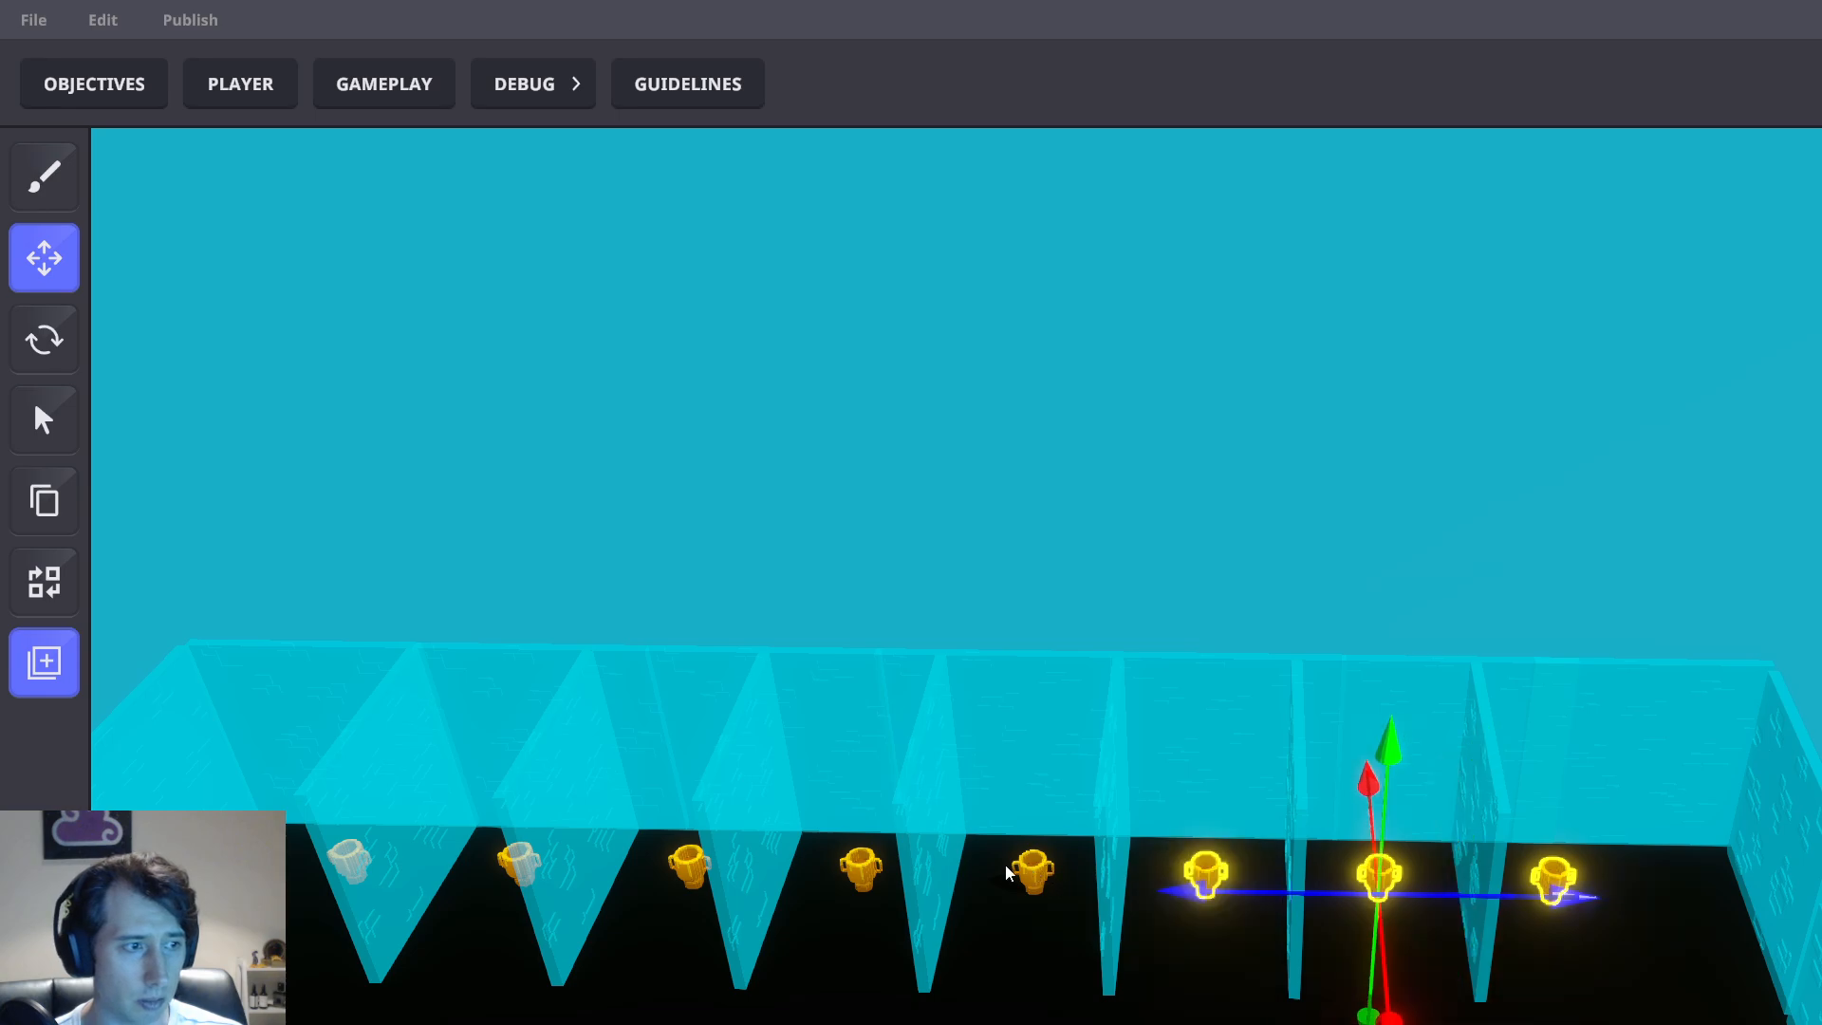
pyautogui.keyDown('shift'); pyautogui.click(1033, 868); pyautogui.keyUp('shift')
pyautogui.keyDown('shift'); pyautogui.click(861, 869); pyautogui.keyUp('shift')
pyautogui.keyDown('shift'); pyautogui.click(689, 865); pyautogui.keyUp('shift')
pyautogui.moveTo(690, 865); pyautogui.dragTo(1315, 848, button='middle')
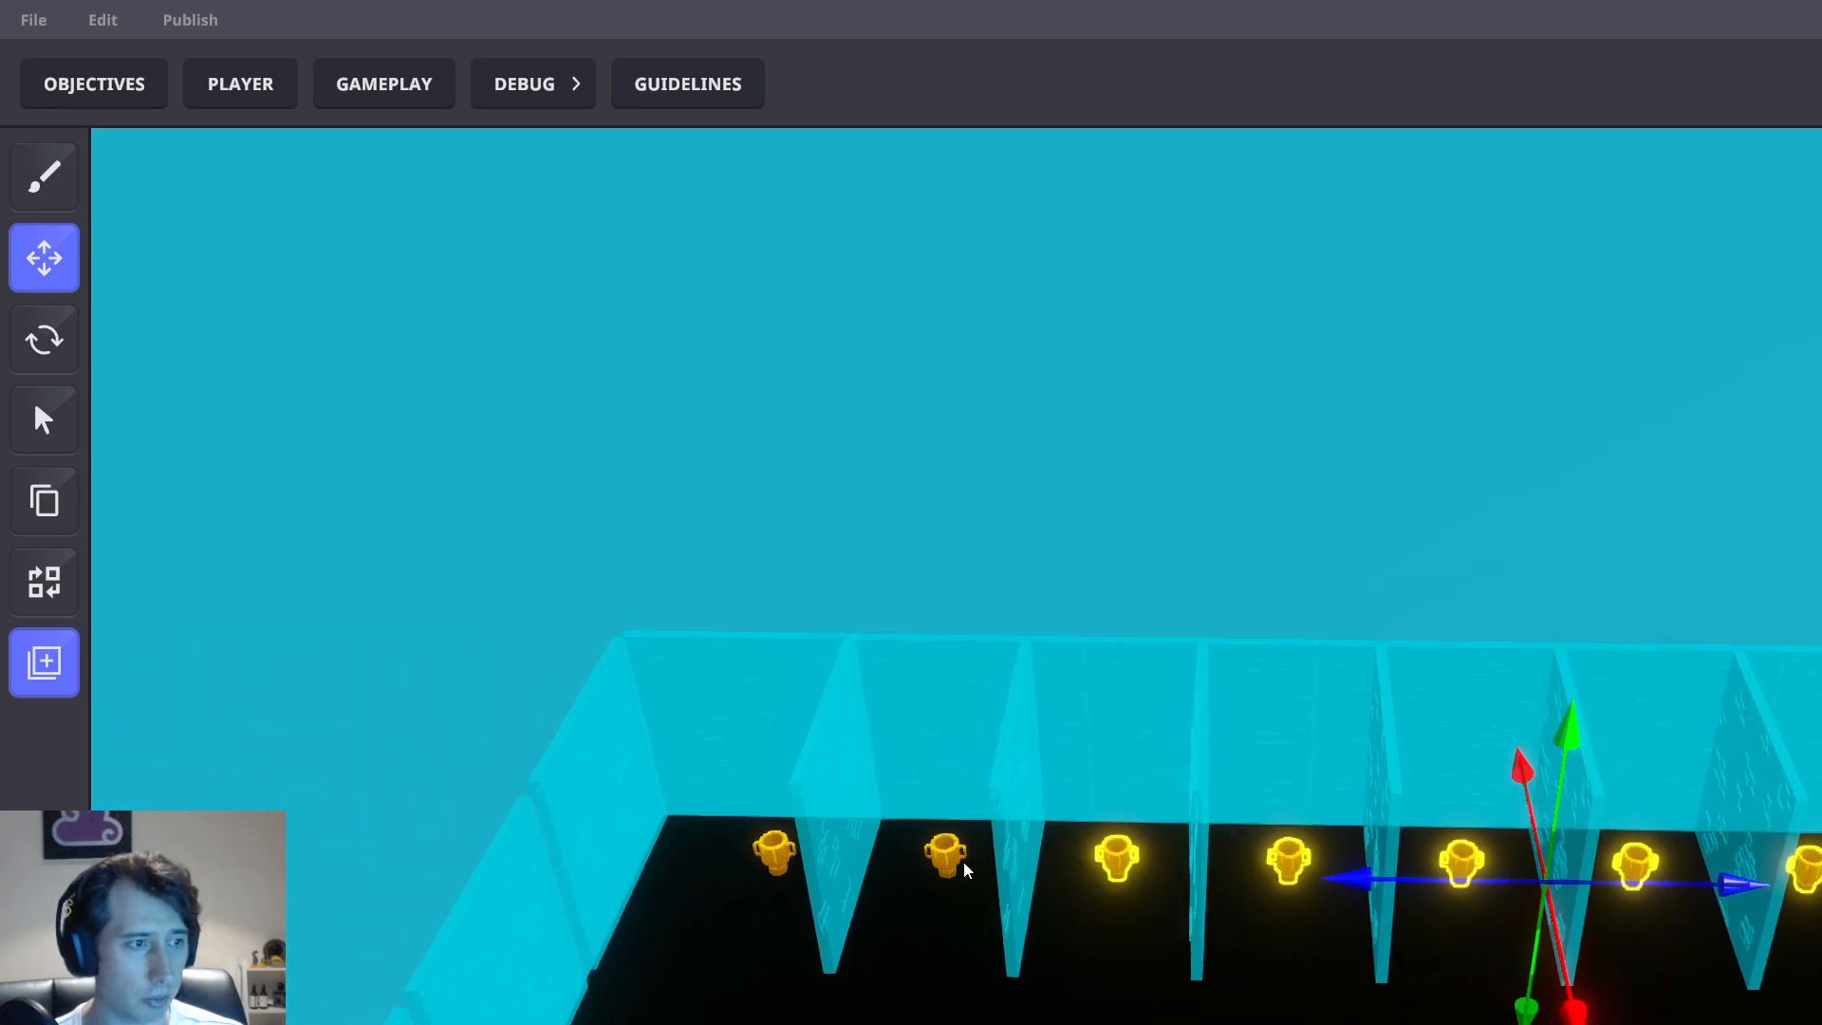
pyautogui.keyDown('shift'); pyautogui.click(946, 857); pyautogui.keyUp('shift')
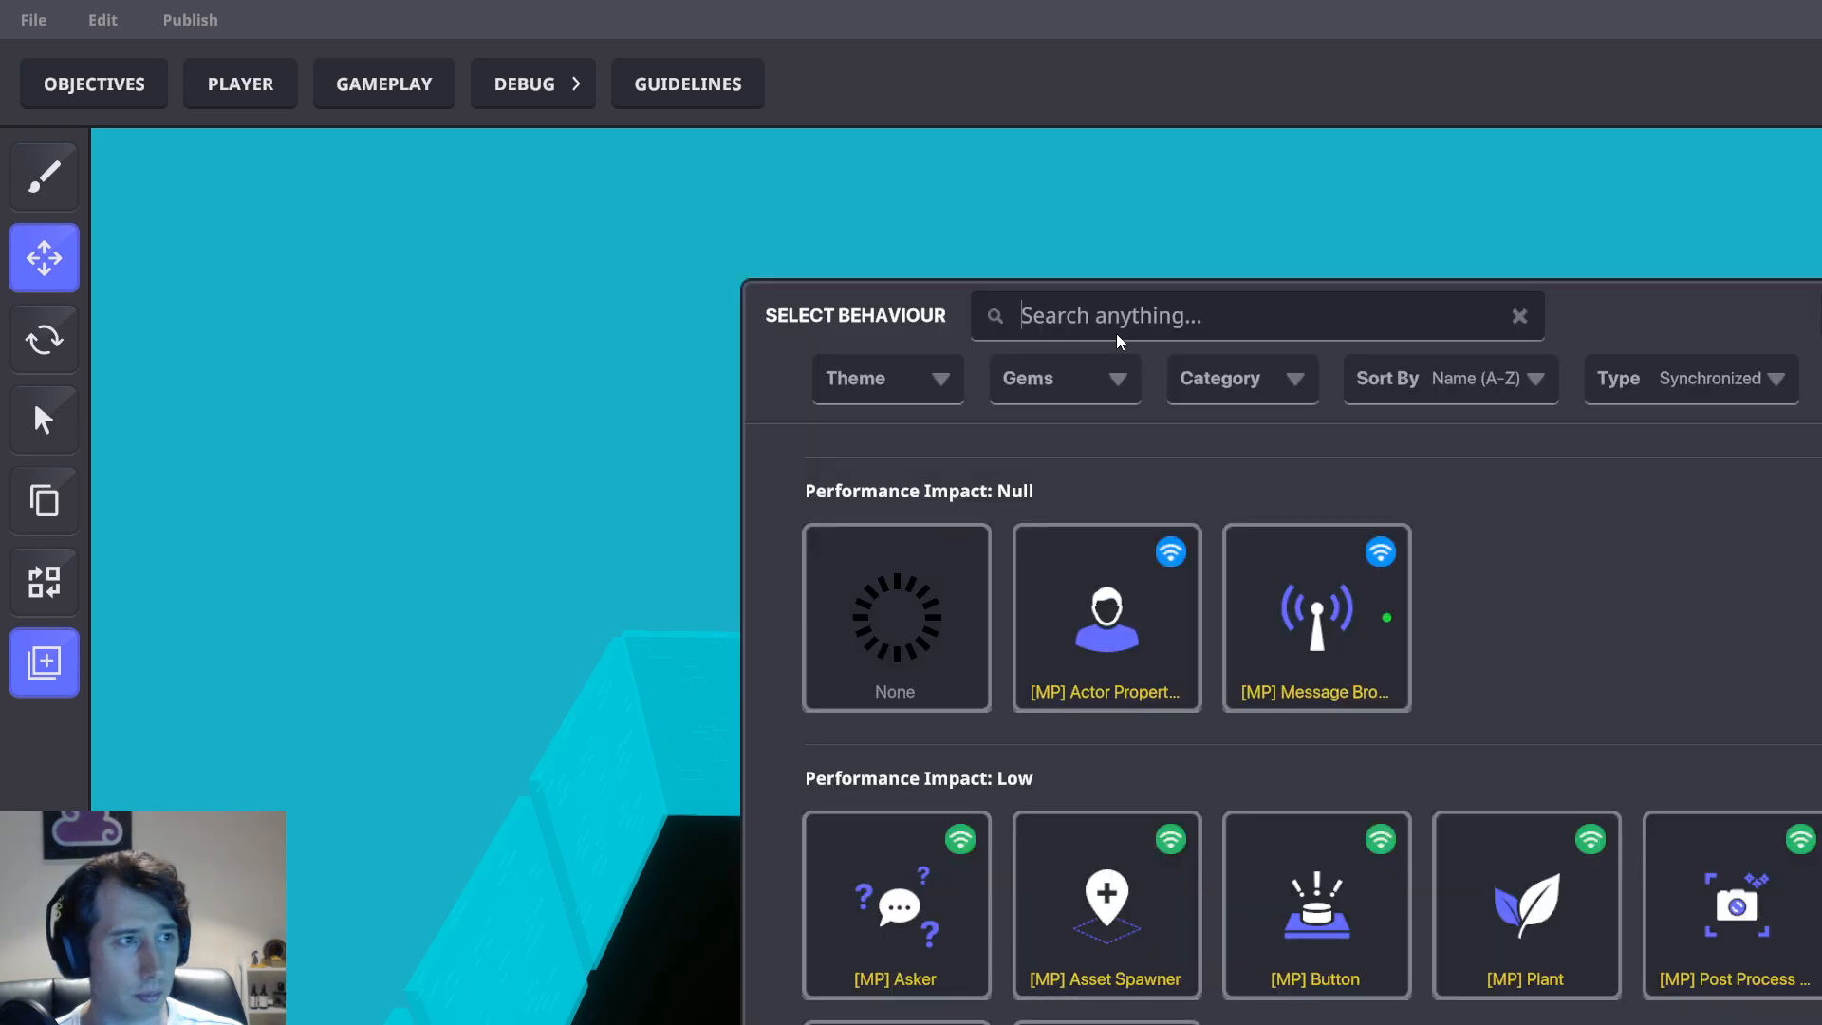
pyautogui.click(1106, 319)
pyautogui.write('plan')
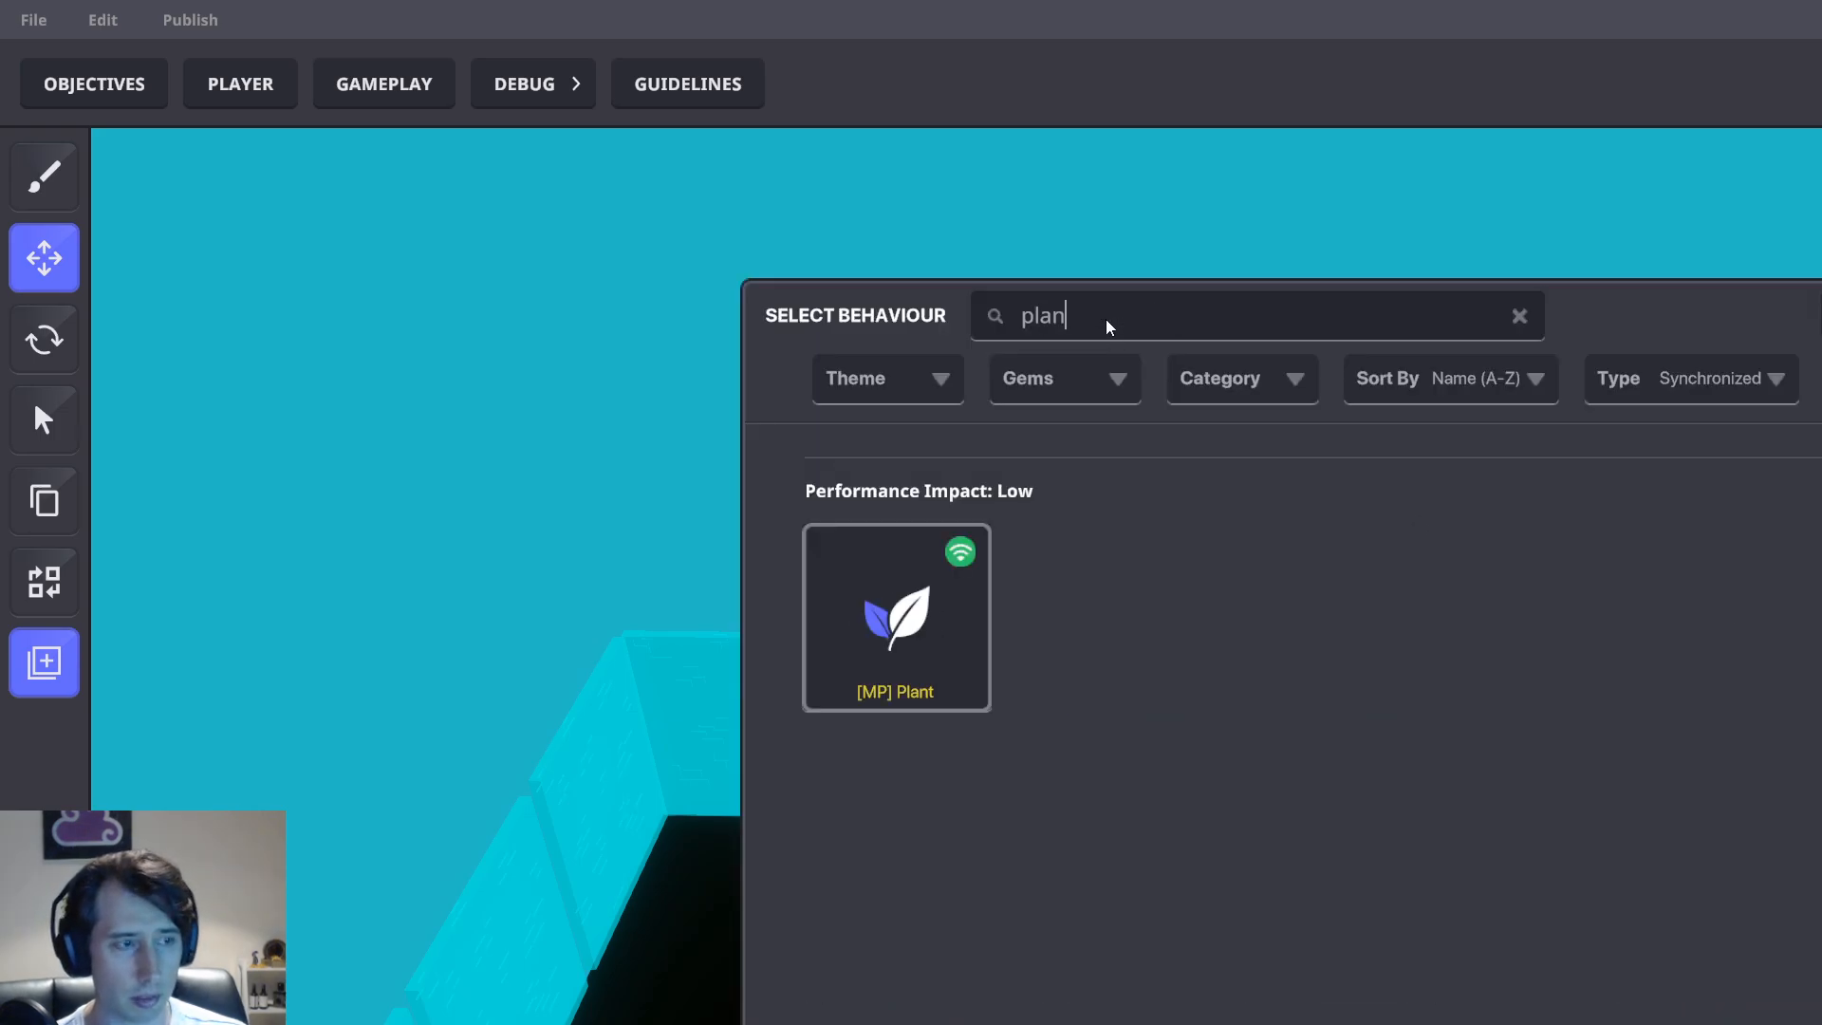
pyautogui.click(936, 589)
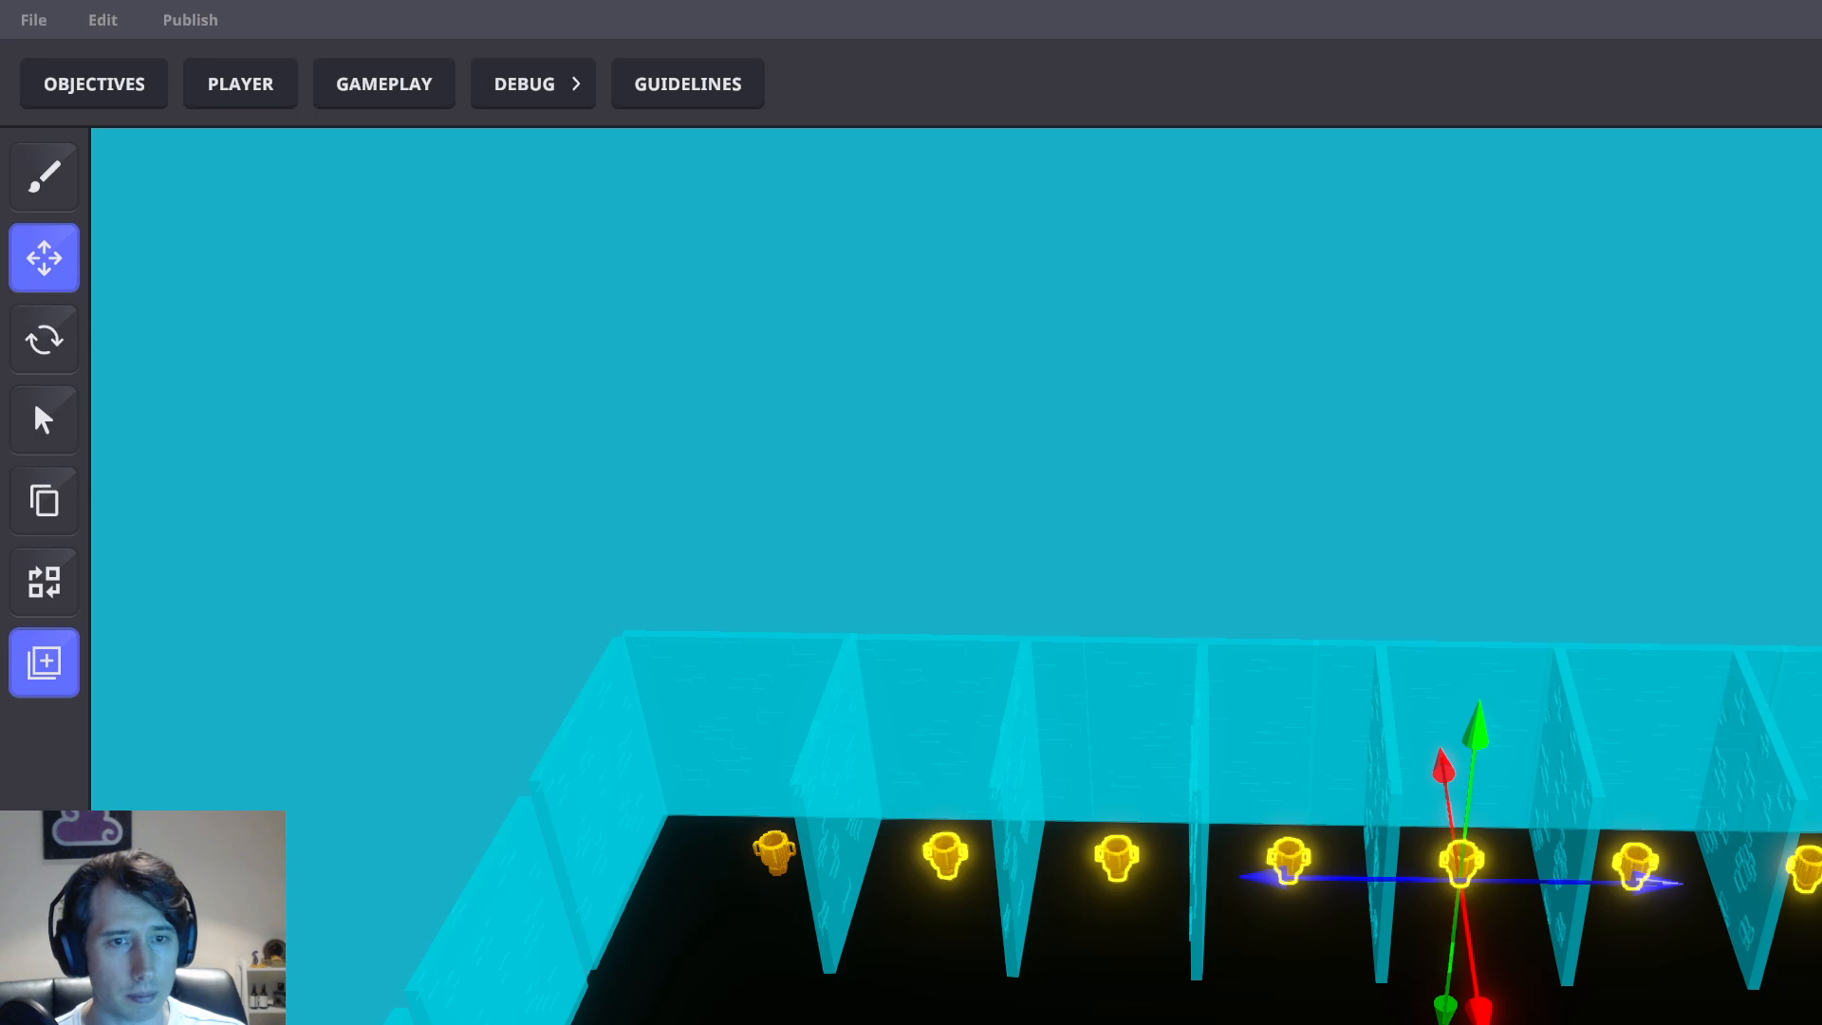
# Select only the first stall's trophy and save it over the existing Player 1 collectable preset
pyautogui.press('d')
pyautogui.press('s')
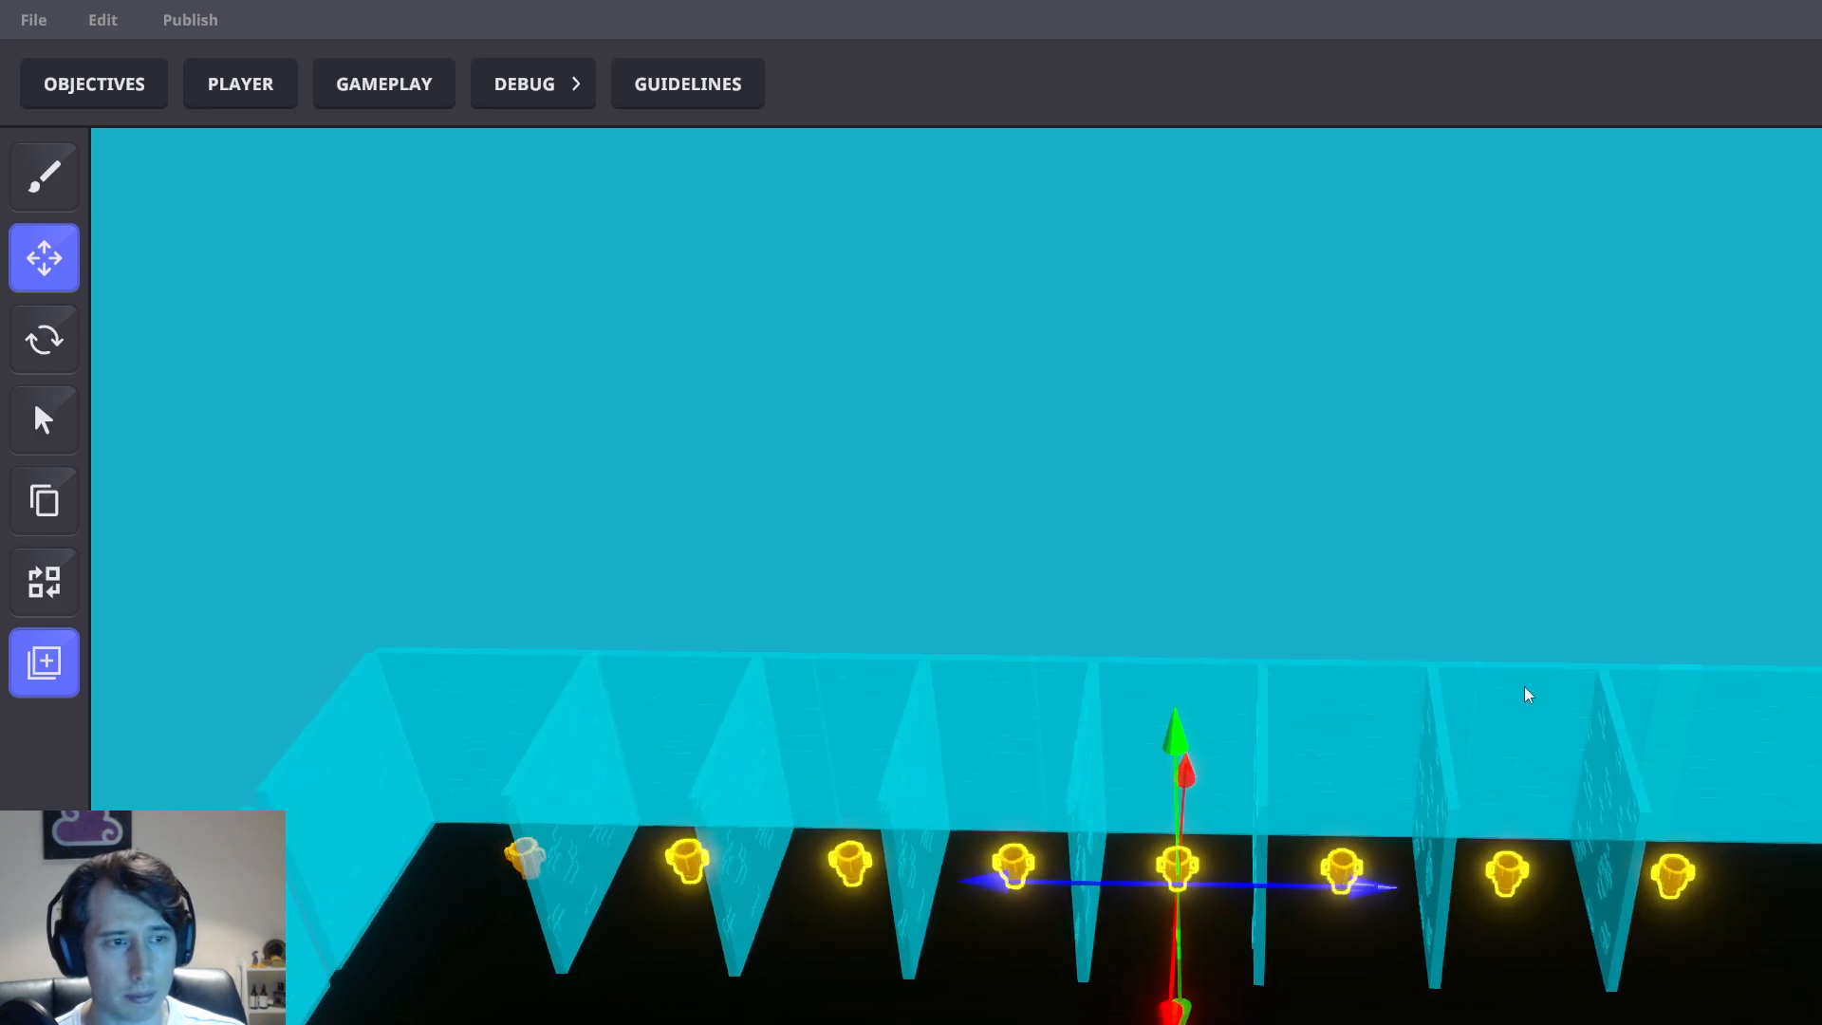
pyautogui.press('Escape')
pyautogui.press('a')
pyautogui.click(1359, 853)
pyautogui.press('d')
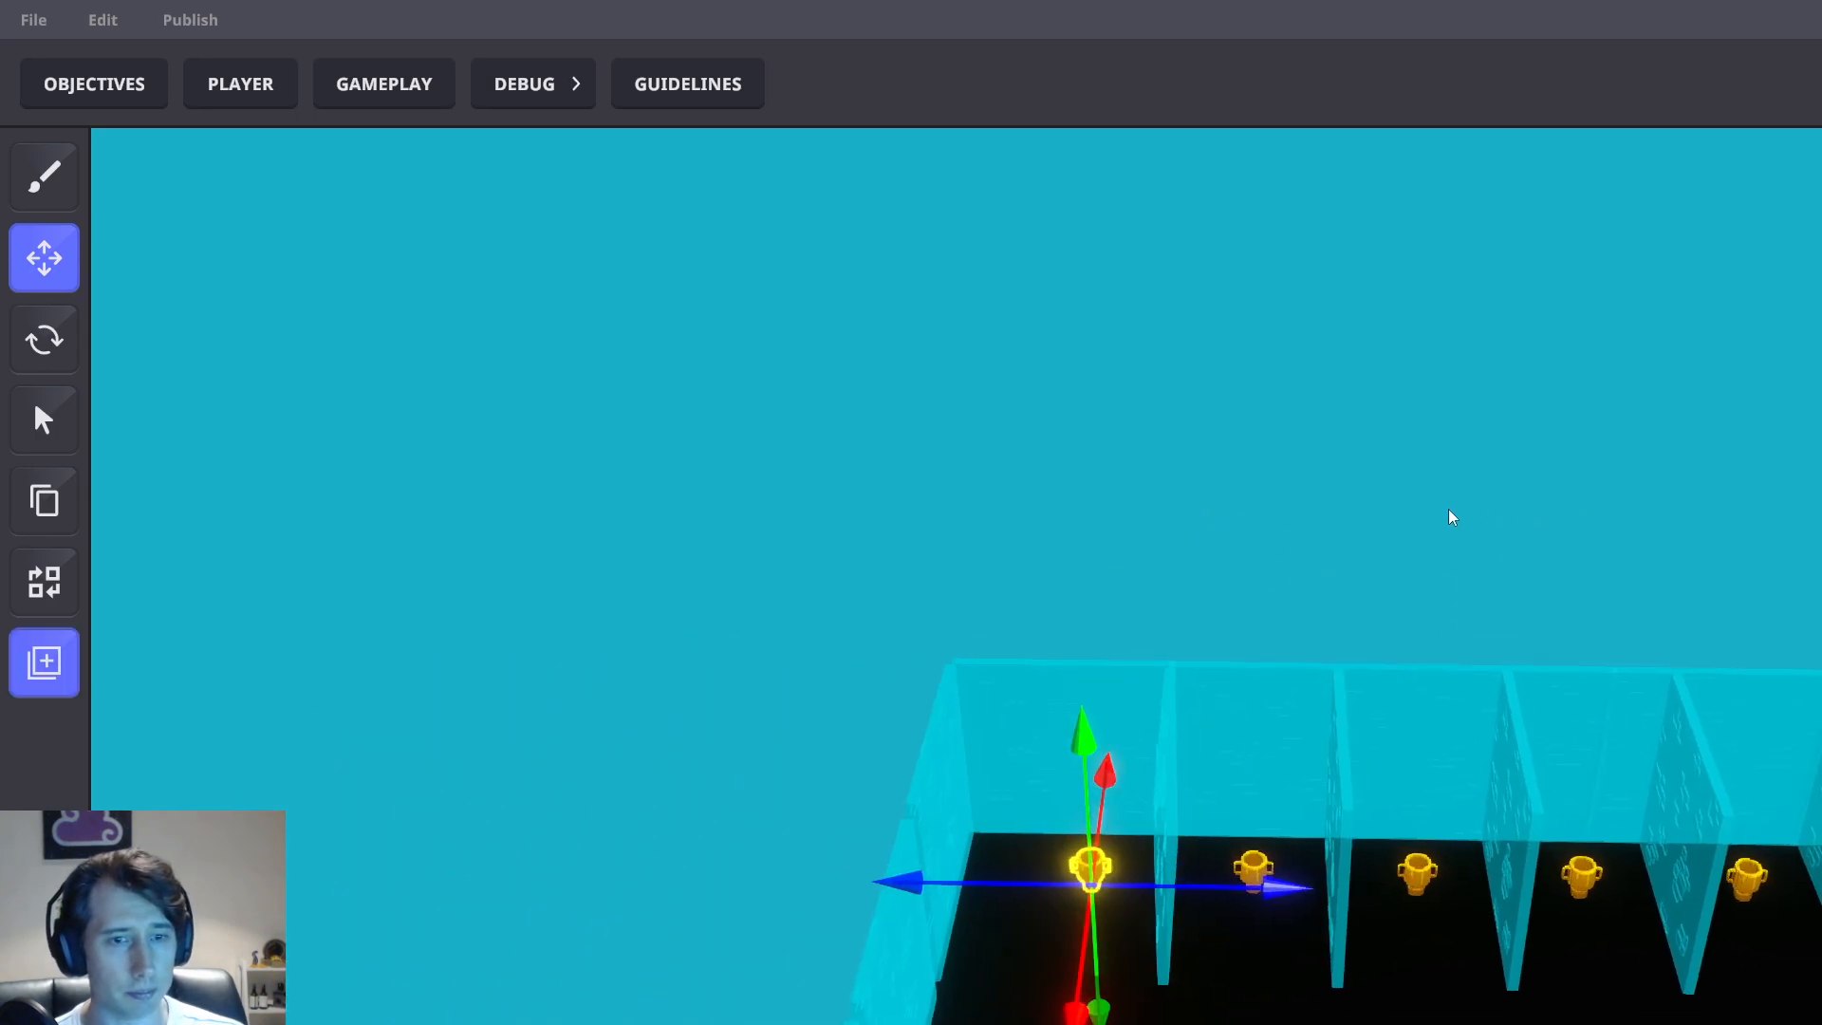
pyautogui.click(58, 675)
pyautogui.write('Player 1 collectable')
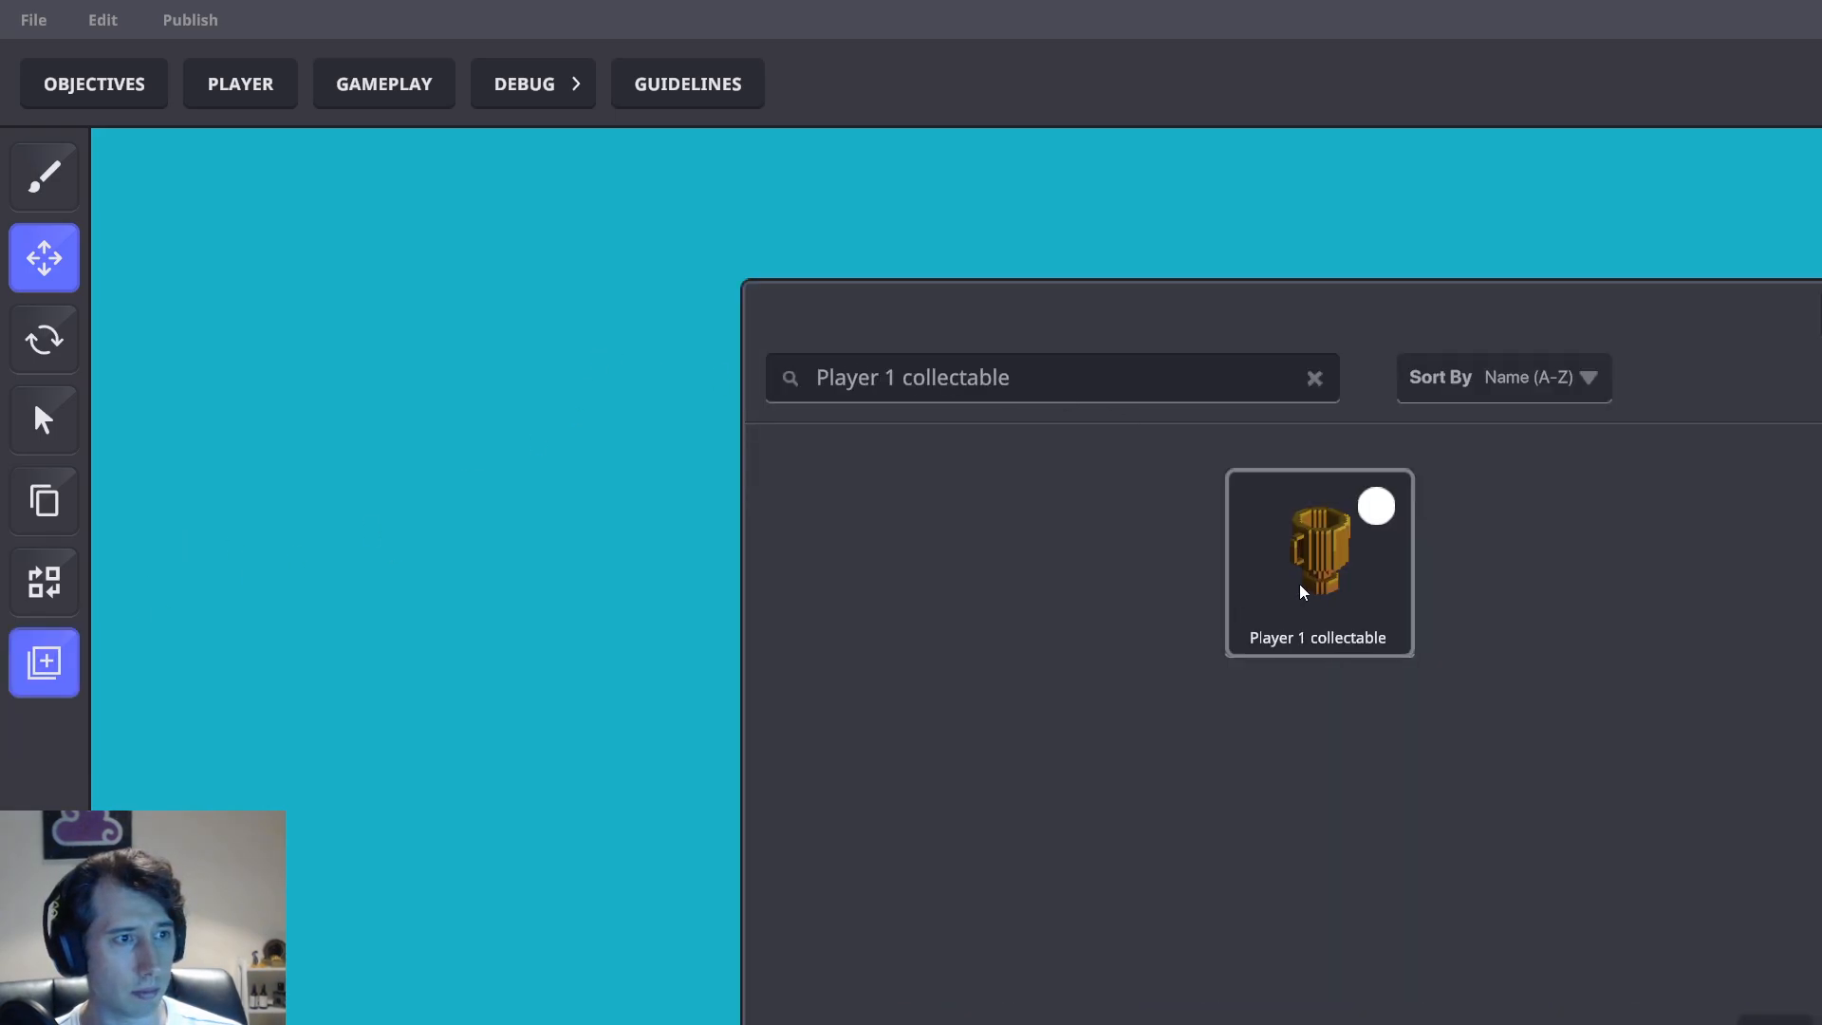
pyautogui.click(1300, 583)
pyautogui.click(1324, 818)
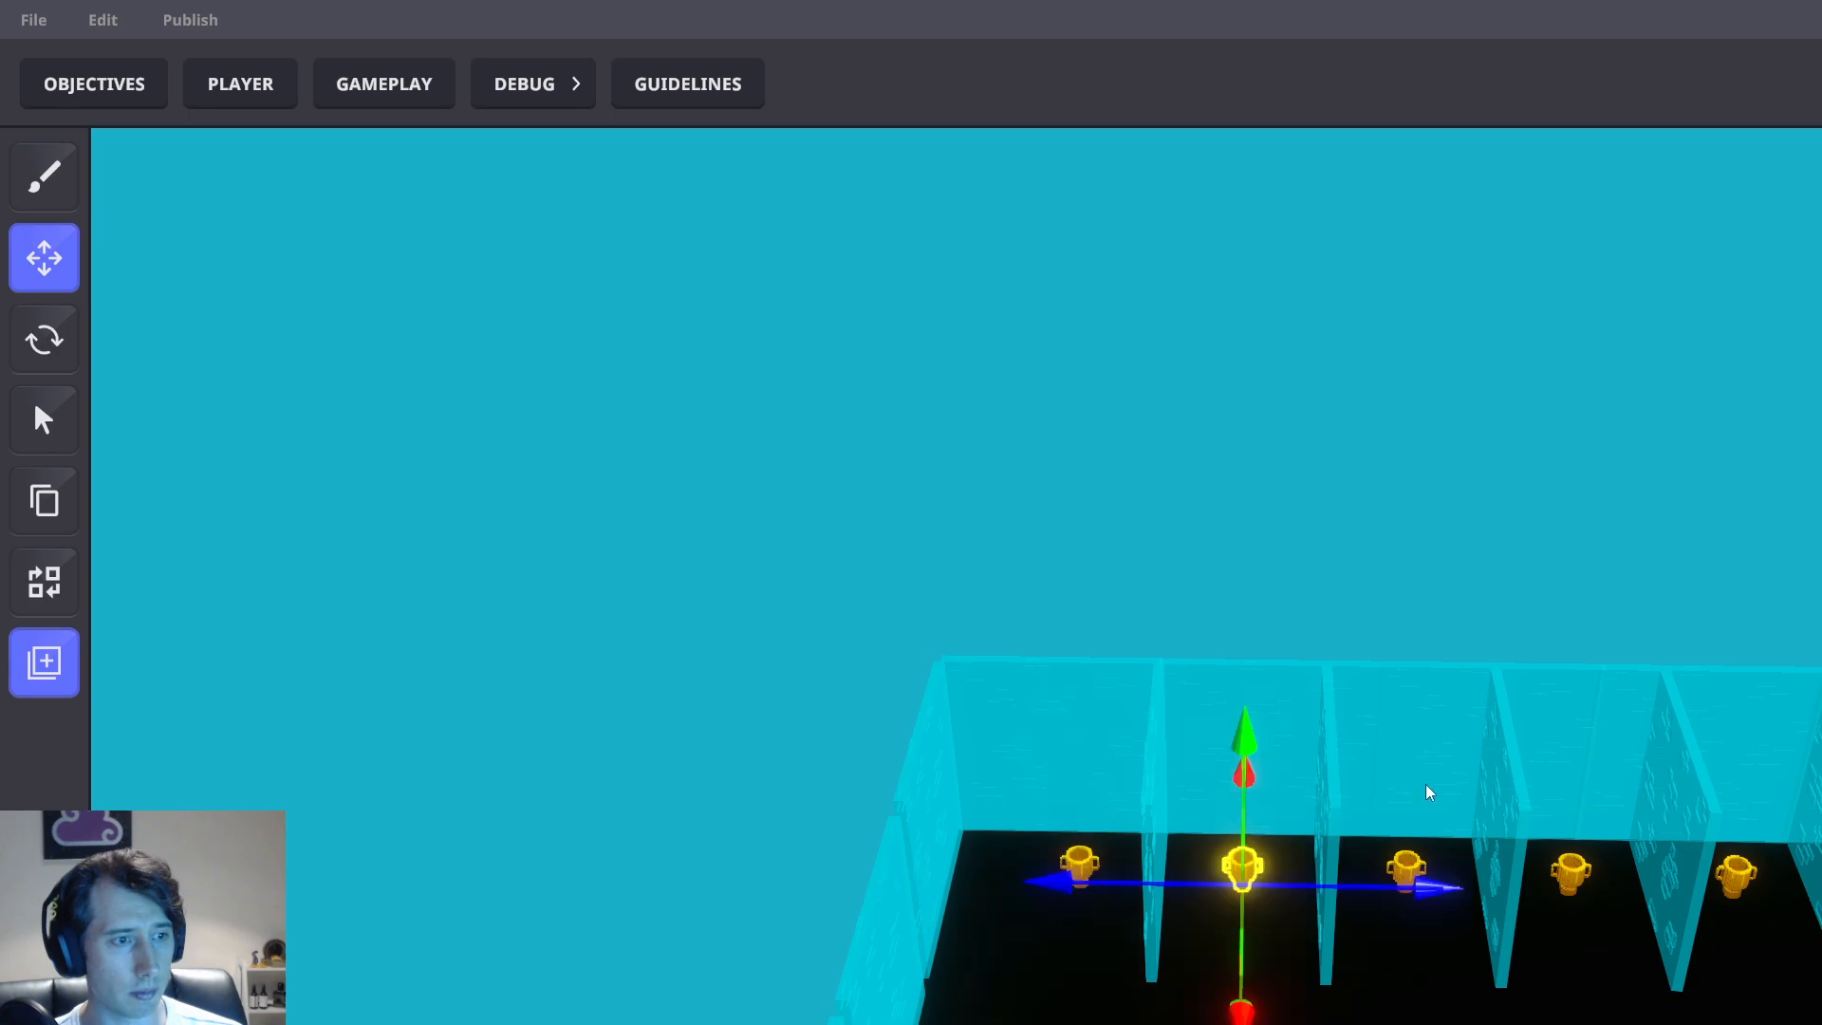
# Save the second stall's trophy over the existing Player 2 collectable preset
pyautogui.click(45, 661)
pyautogui.write('Player 2 collectable')
pyautogui.click(1324, 560)
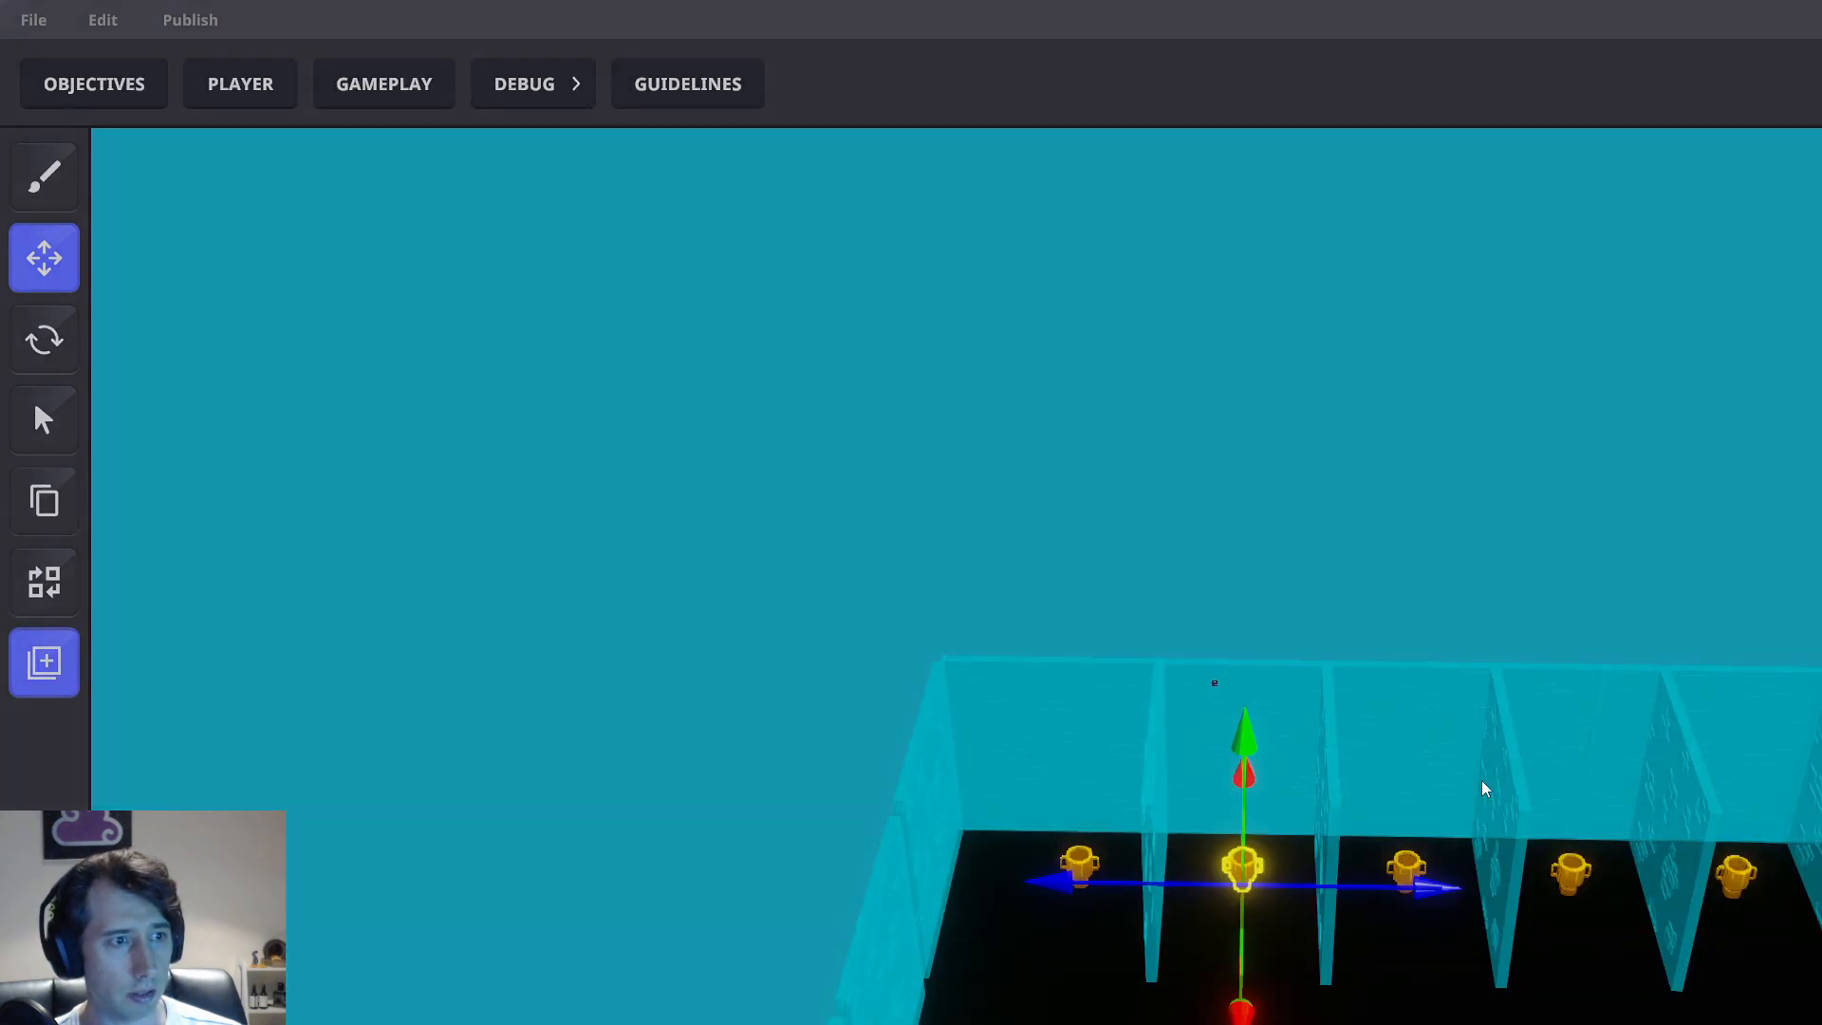
pyautogui.click(1391, 807)
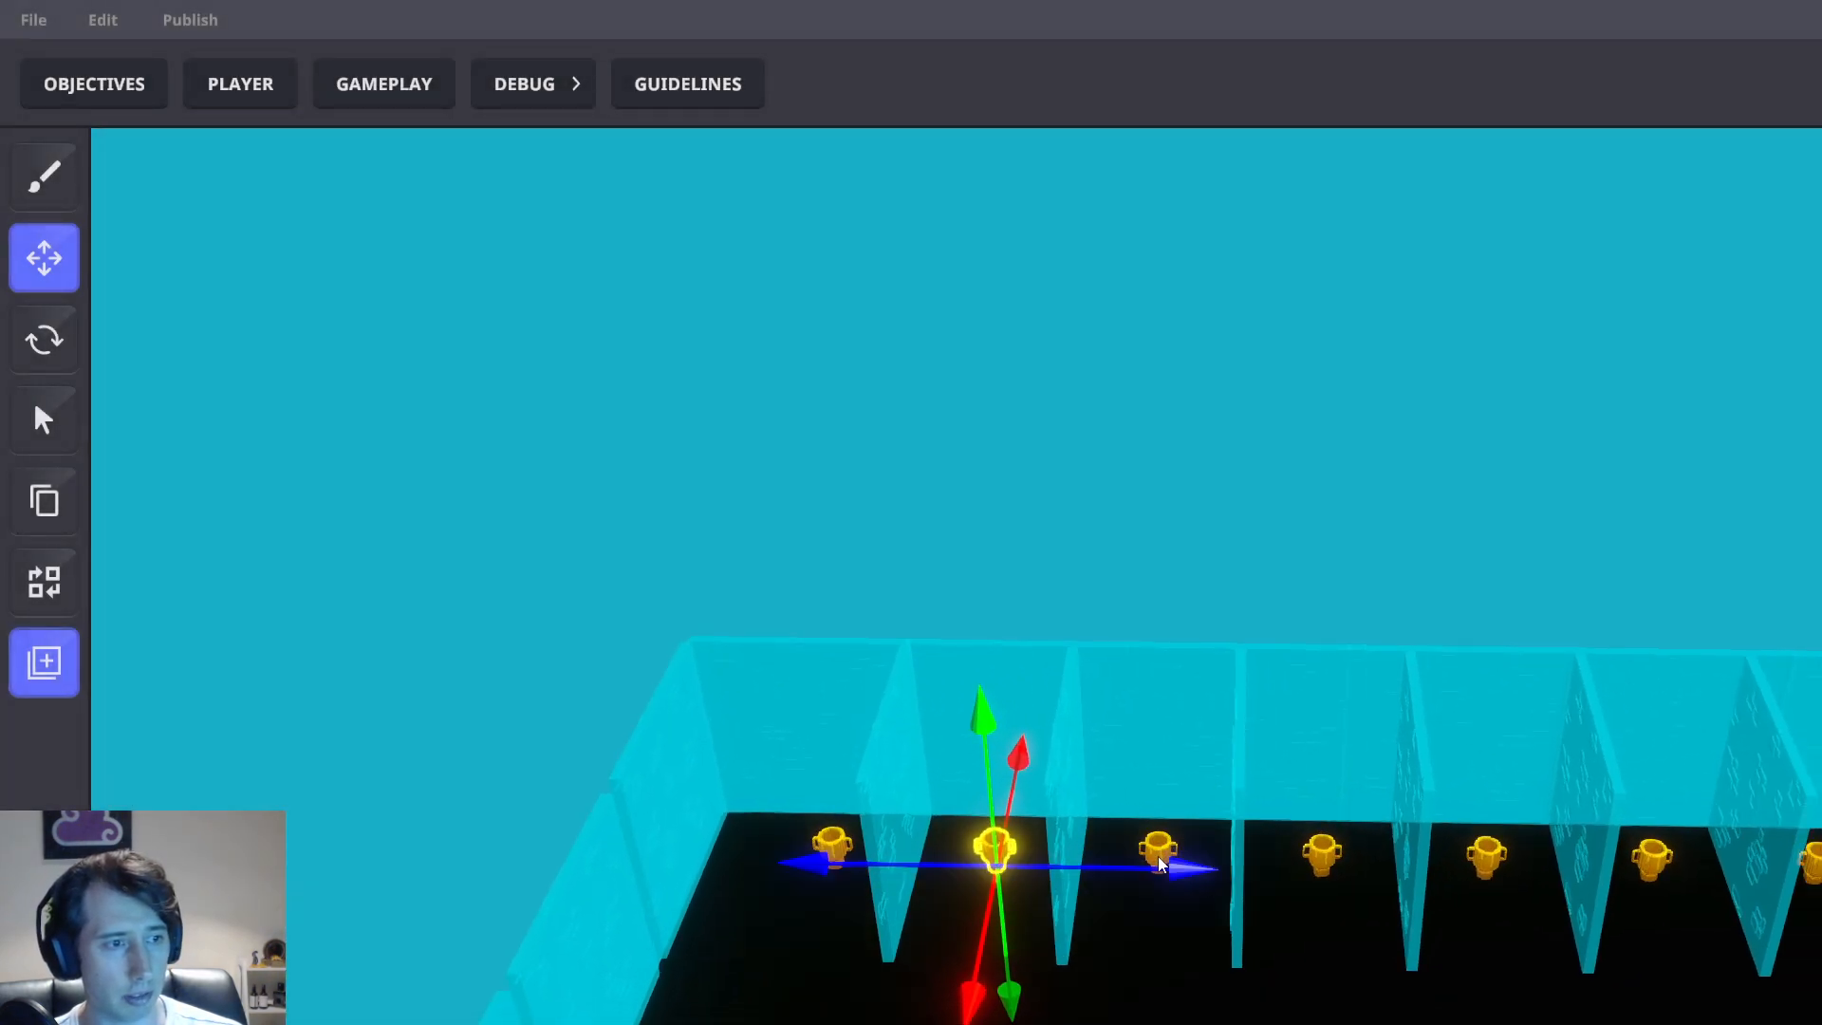
# Save the third stall's trophy over the existing Player 3 collectable preset
pyautogui.click(1158, 856)
pyautogui.click(45, 662)
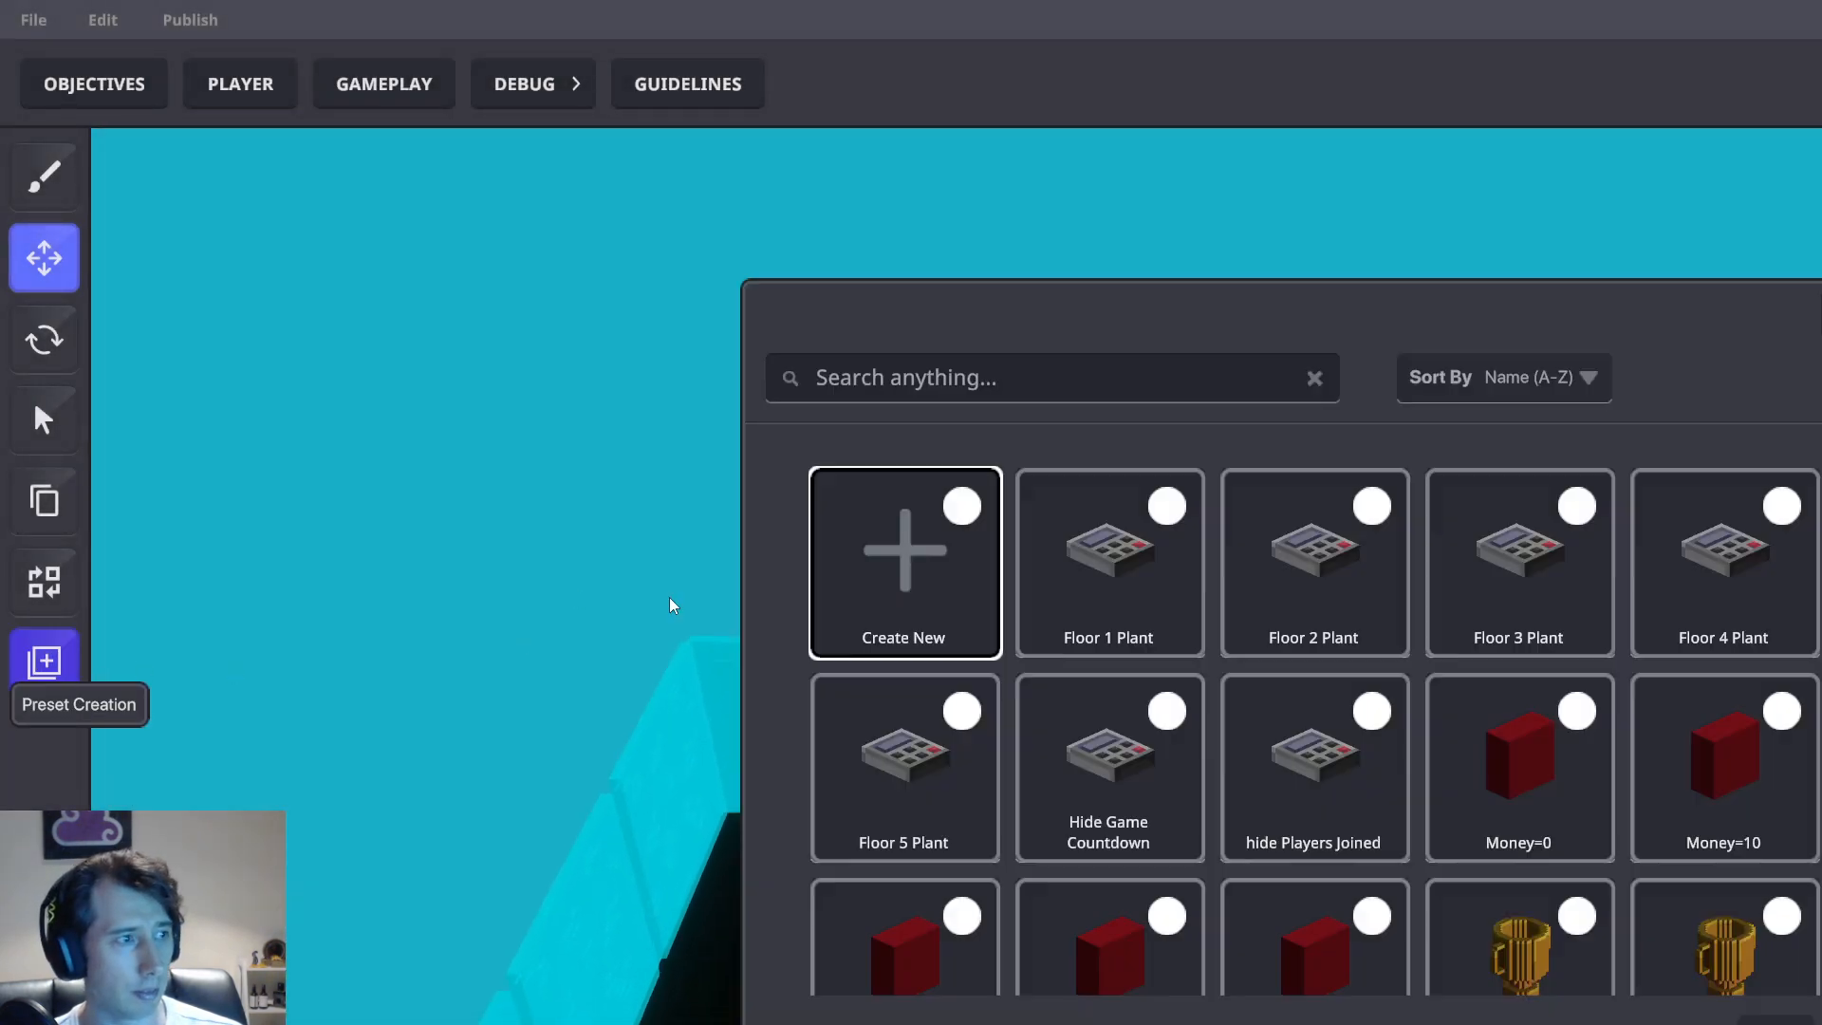
pyautogui.click(978, 372)
pyautogui.write('Player 3 collectable')
pyautogui.click(1350, 638)
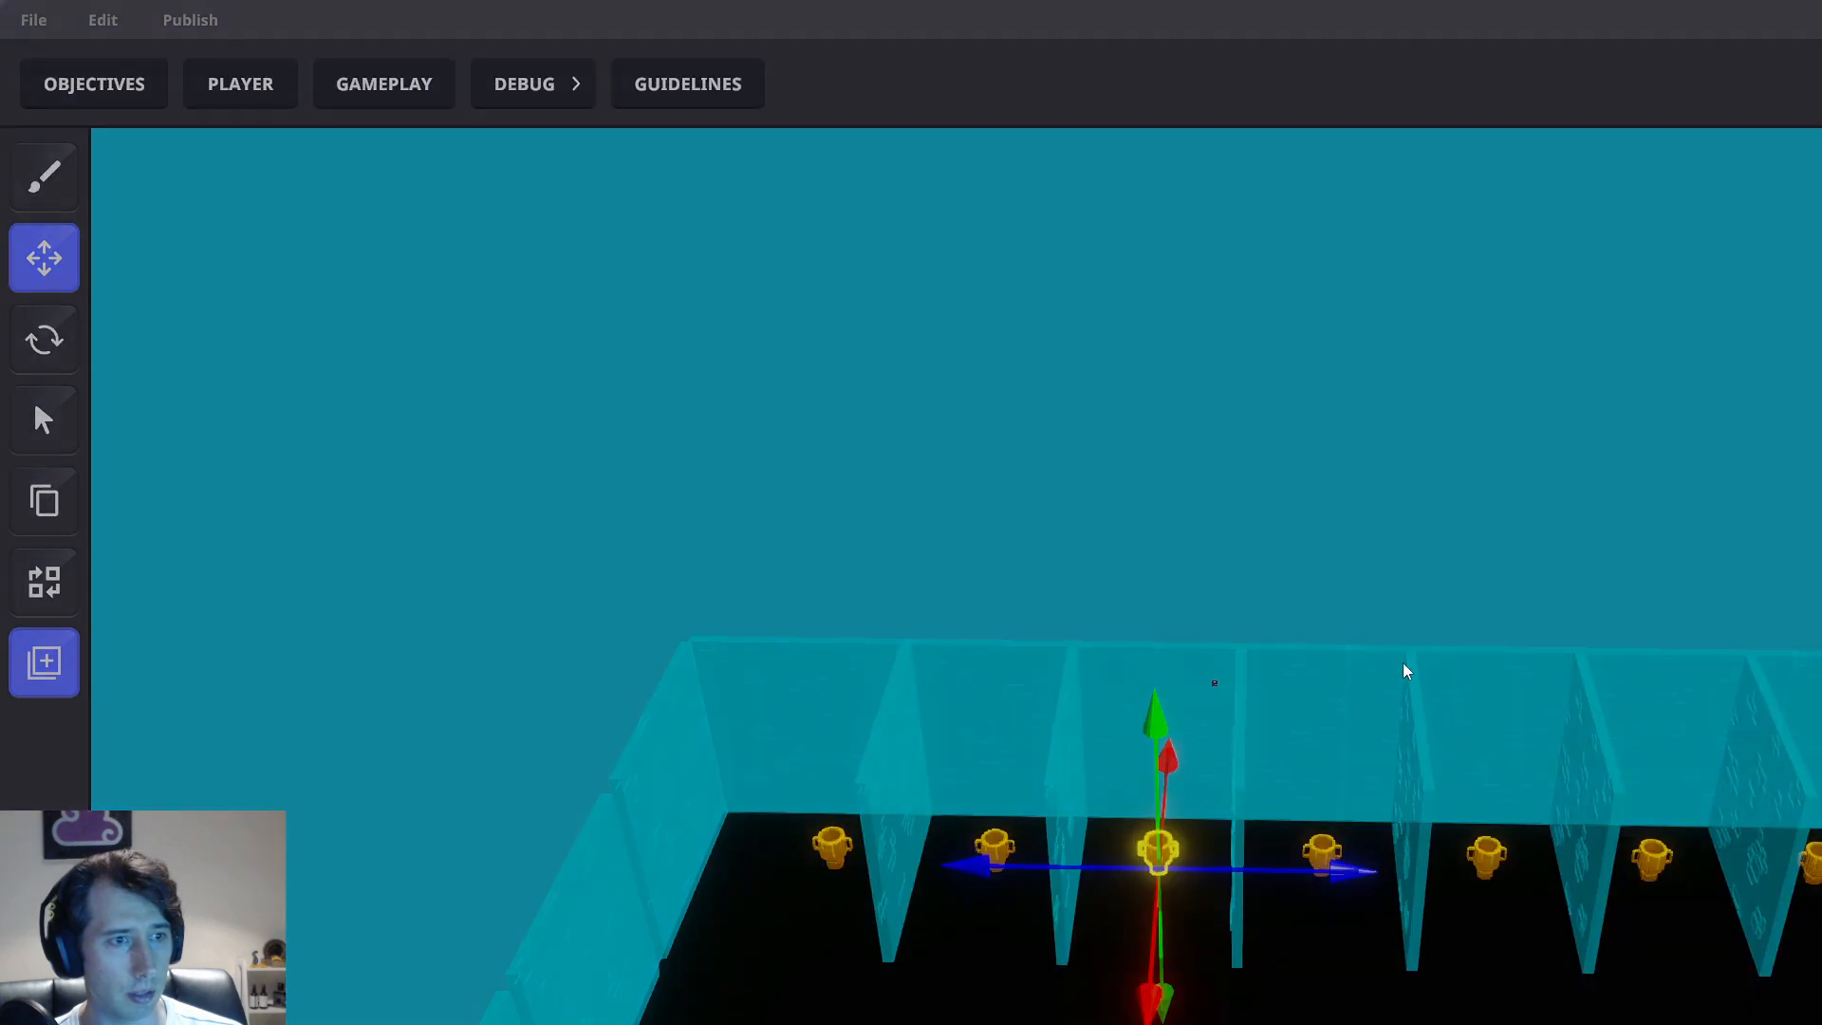
pyautogui.click(1353, 835)
# Save the fourth stall's trophy over the existing Player 4 collectable preset
pyautogui.click(1322, 852)
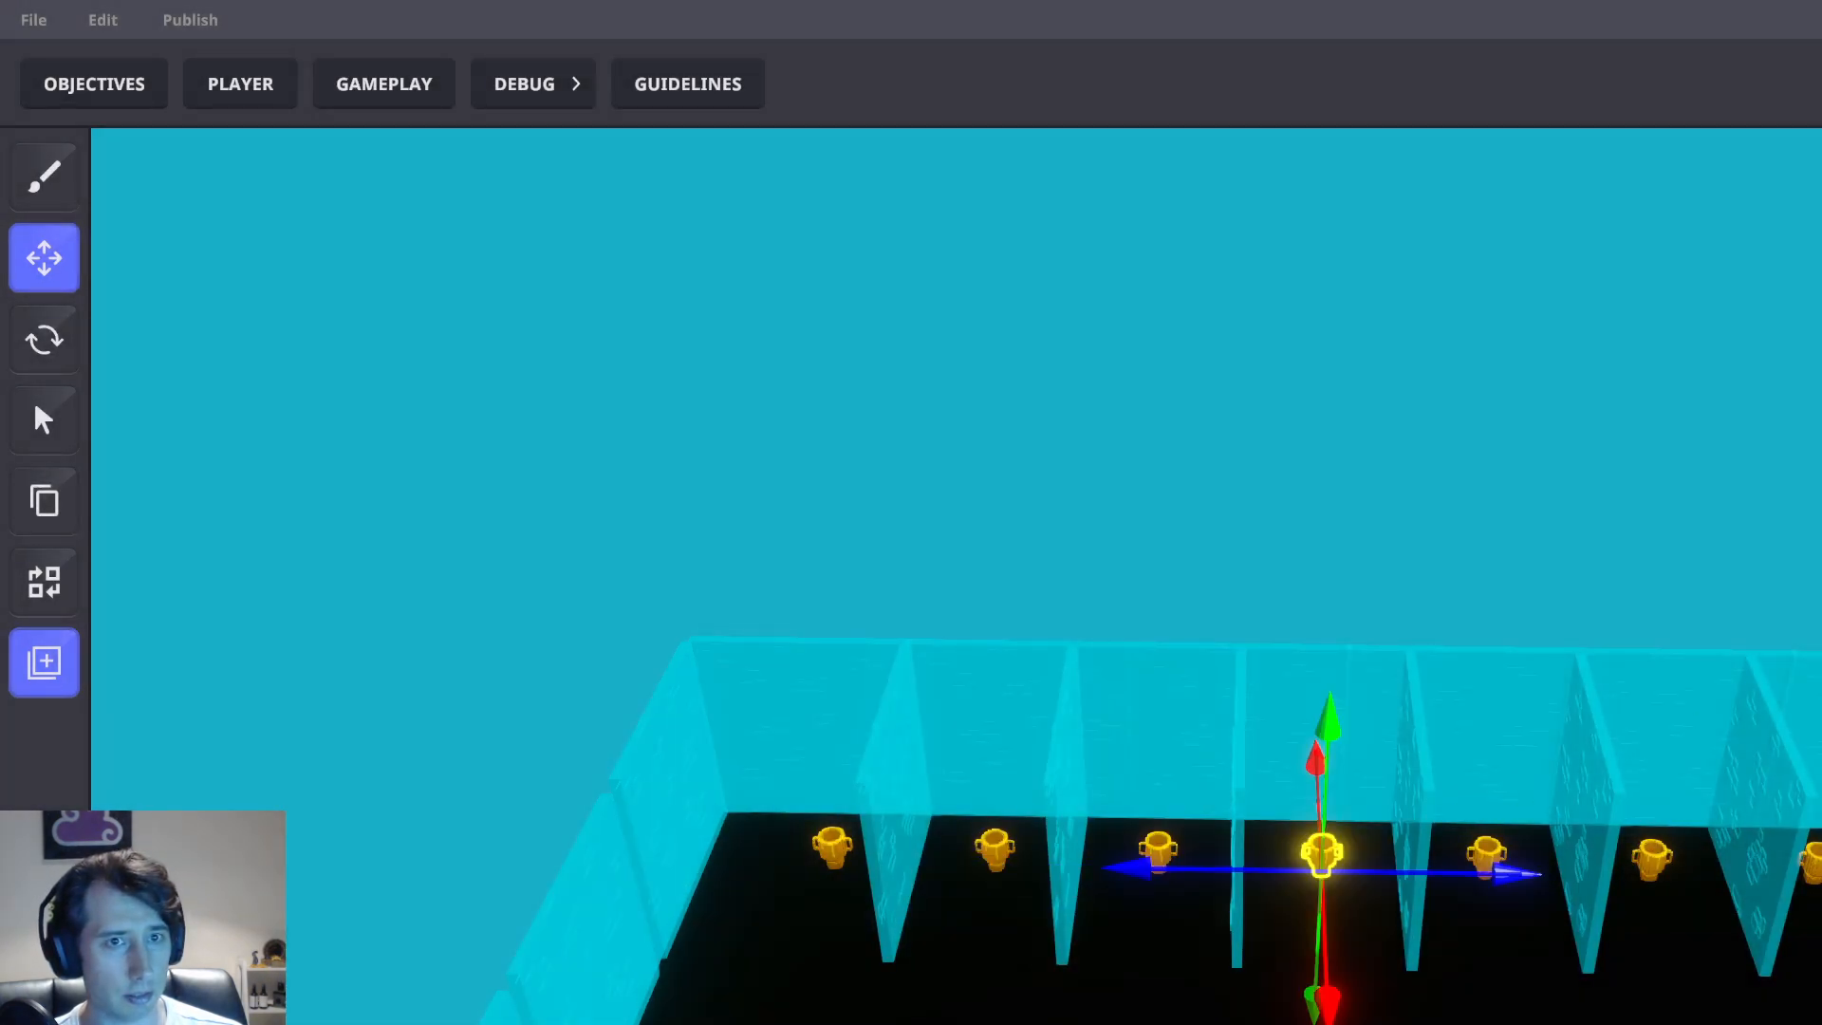
pyautogui.click(44, 661)
pyautogui.click(873, 564)
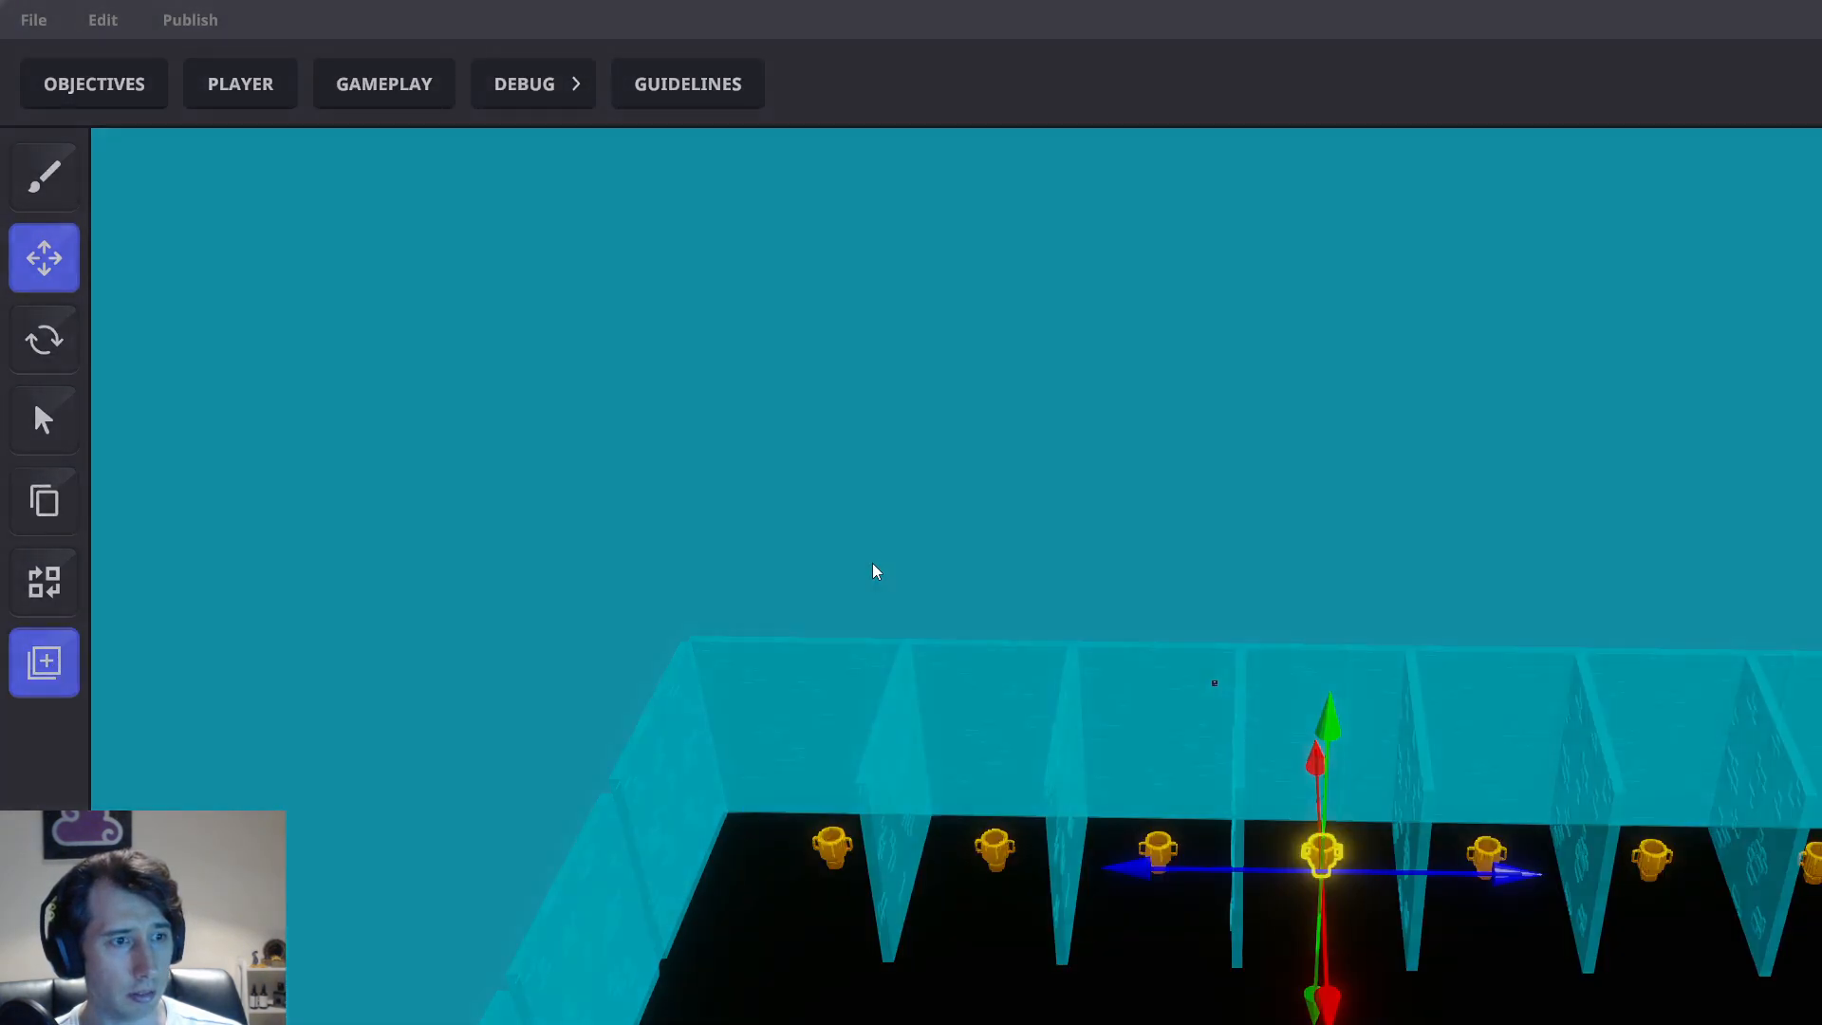
pyautogui.click(1054, 822)
pyautogui.click(43, 662)
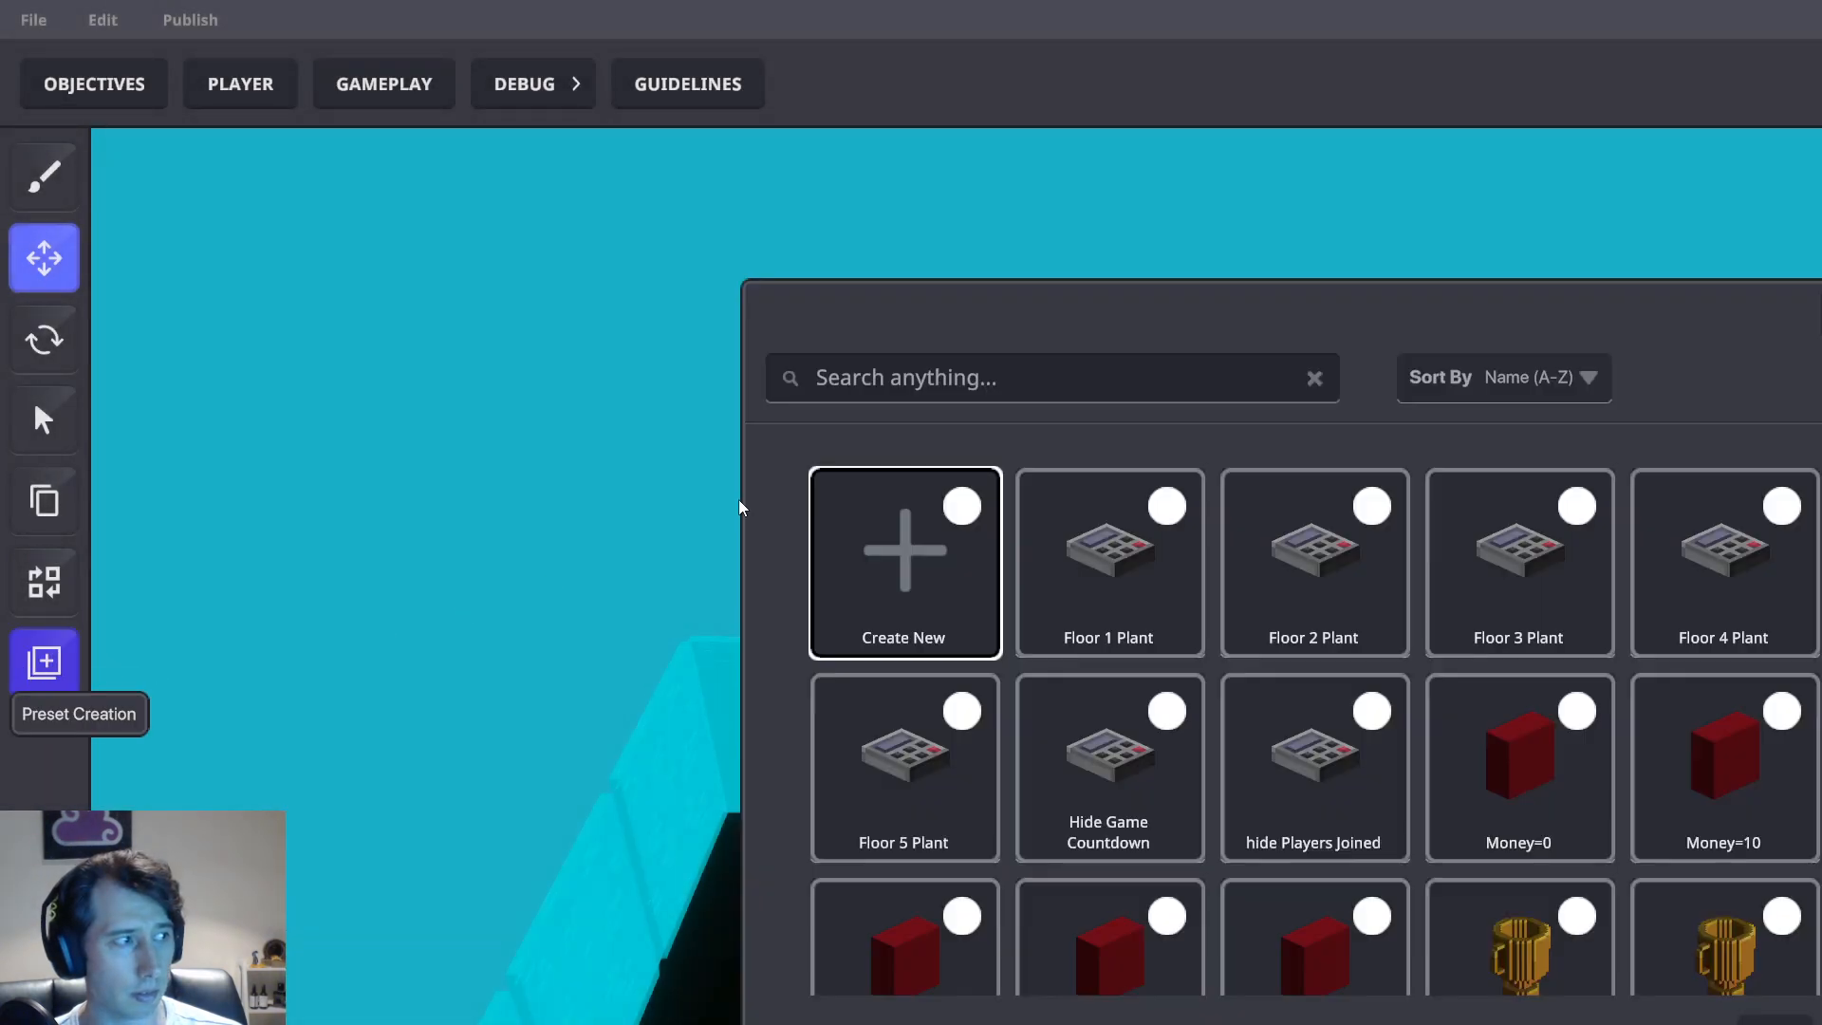
pyautogui.write('Player 4 collectable')
pyautogui.click(1325, 581)
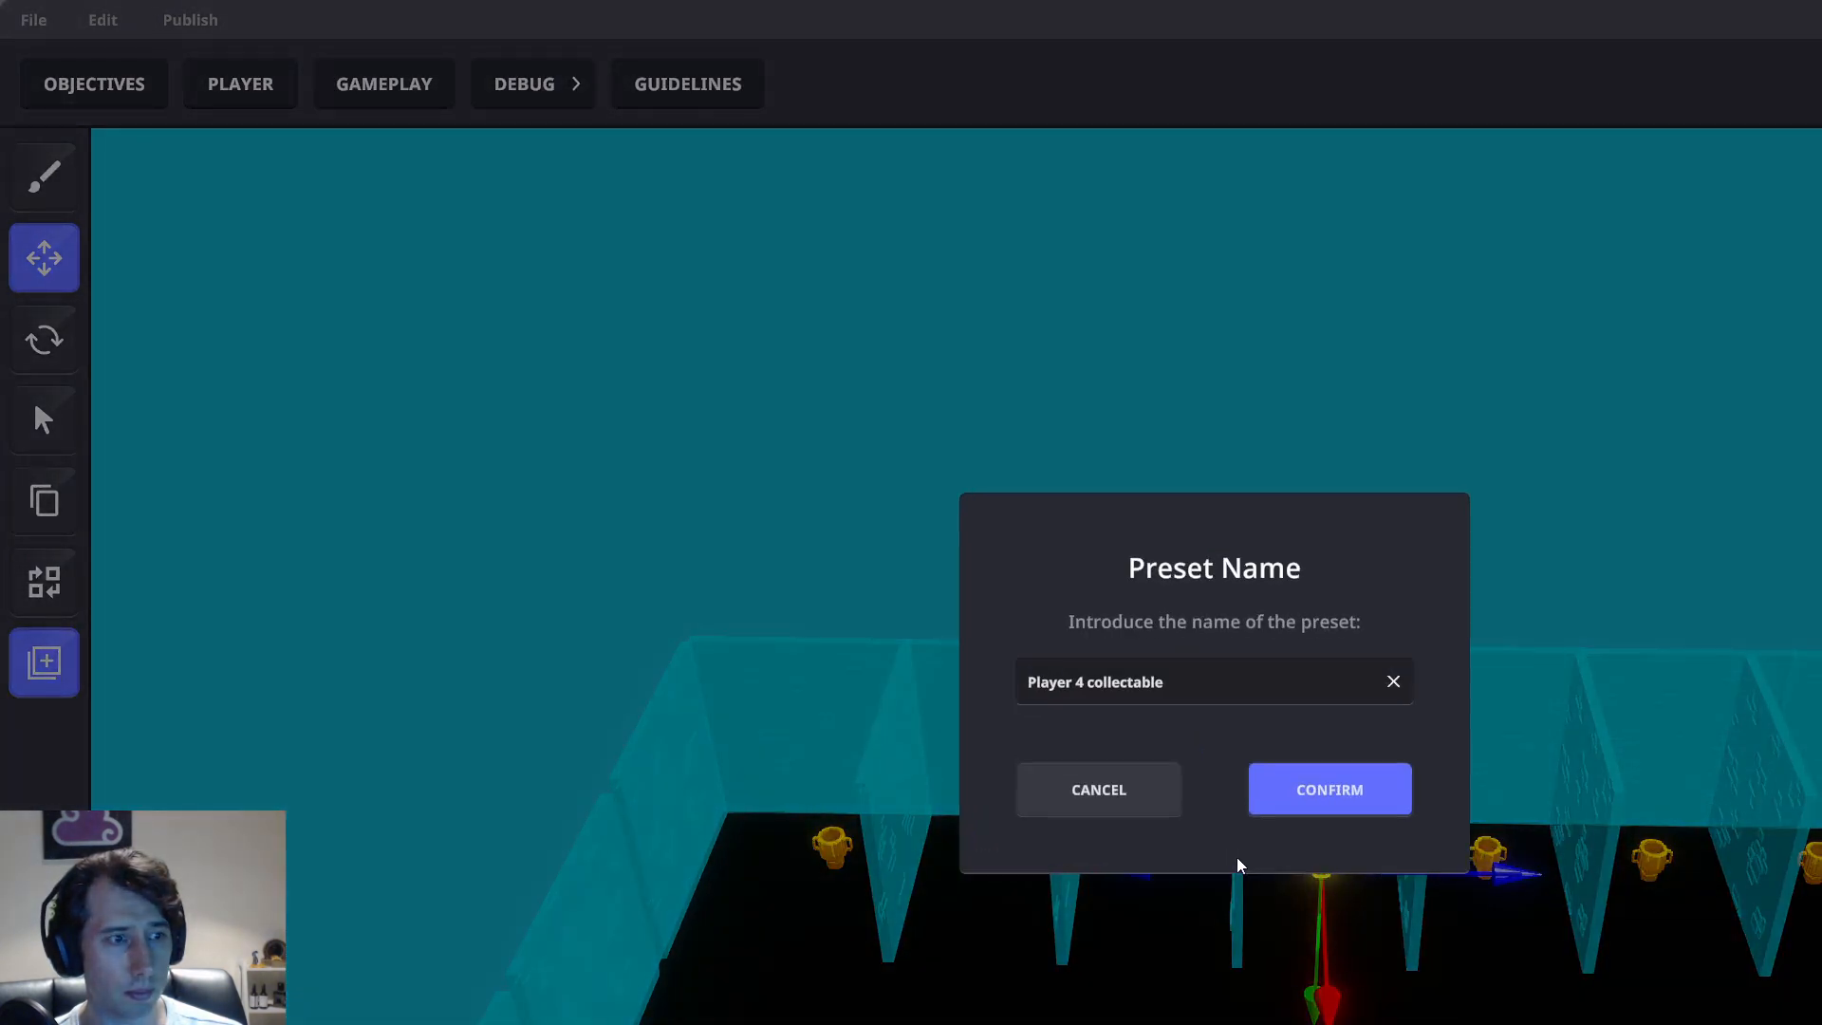
pyautogui.click(1359, 802)
# Save the fifth stall's trophy over the existing Player 5 collectable preset
pyautogui.moveTo(1415, 735); pyautogui.dragTo(1274, 735, button='middle')
pyautogui.click(1186, 865)
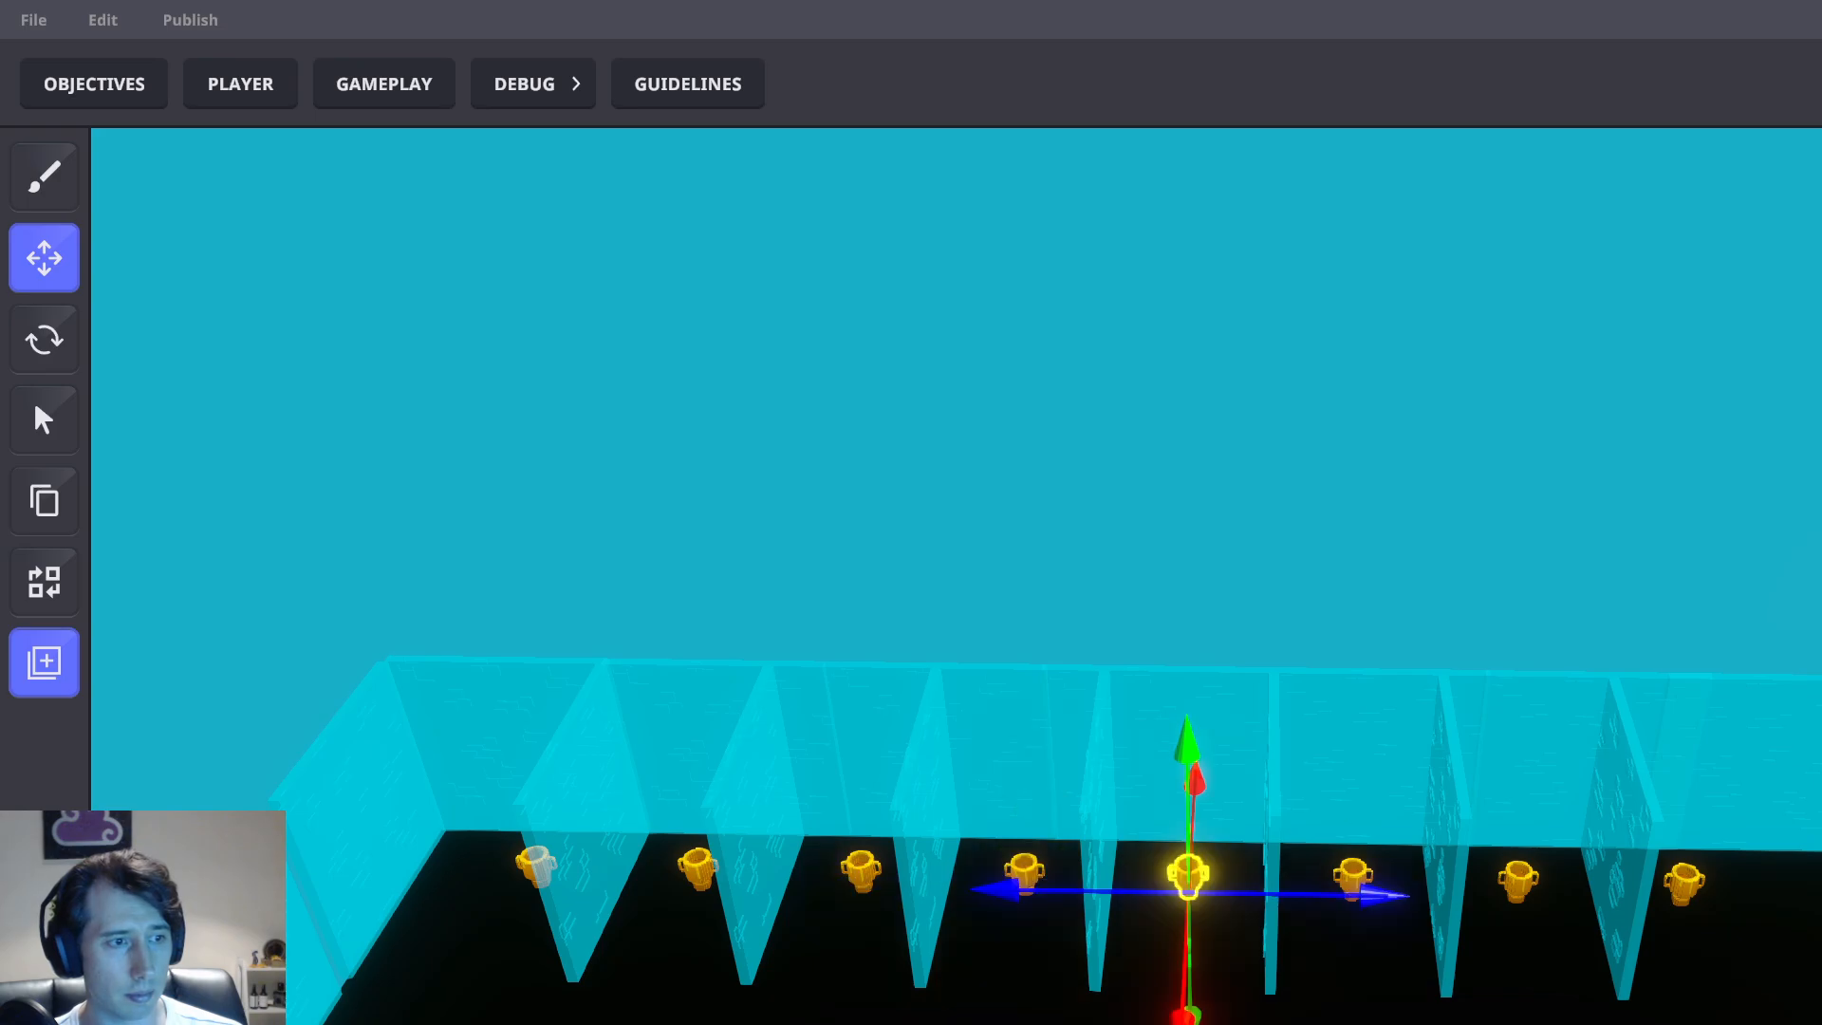
pyautogui.click(43, 662)
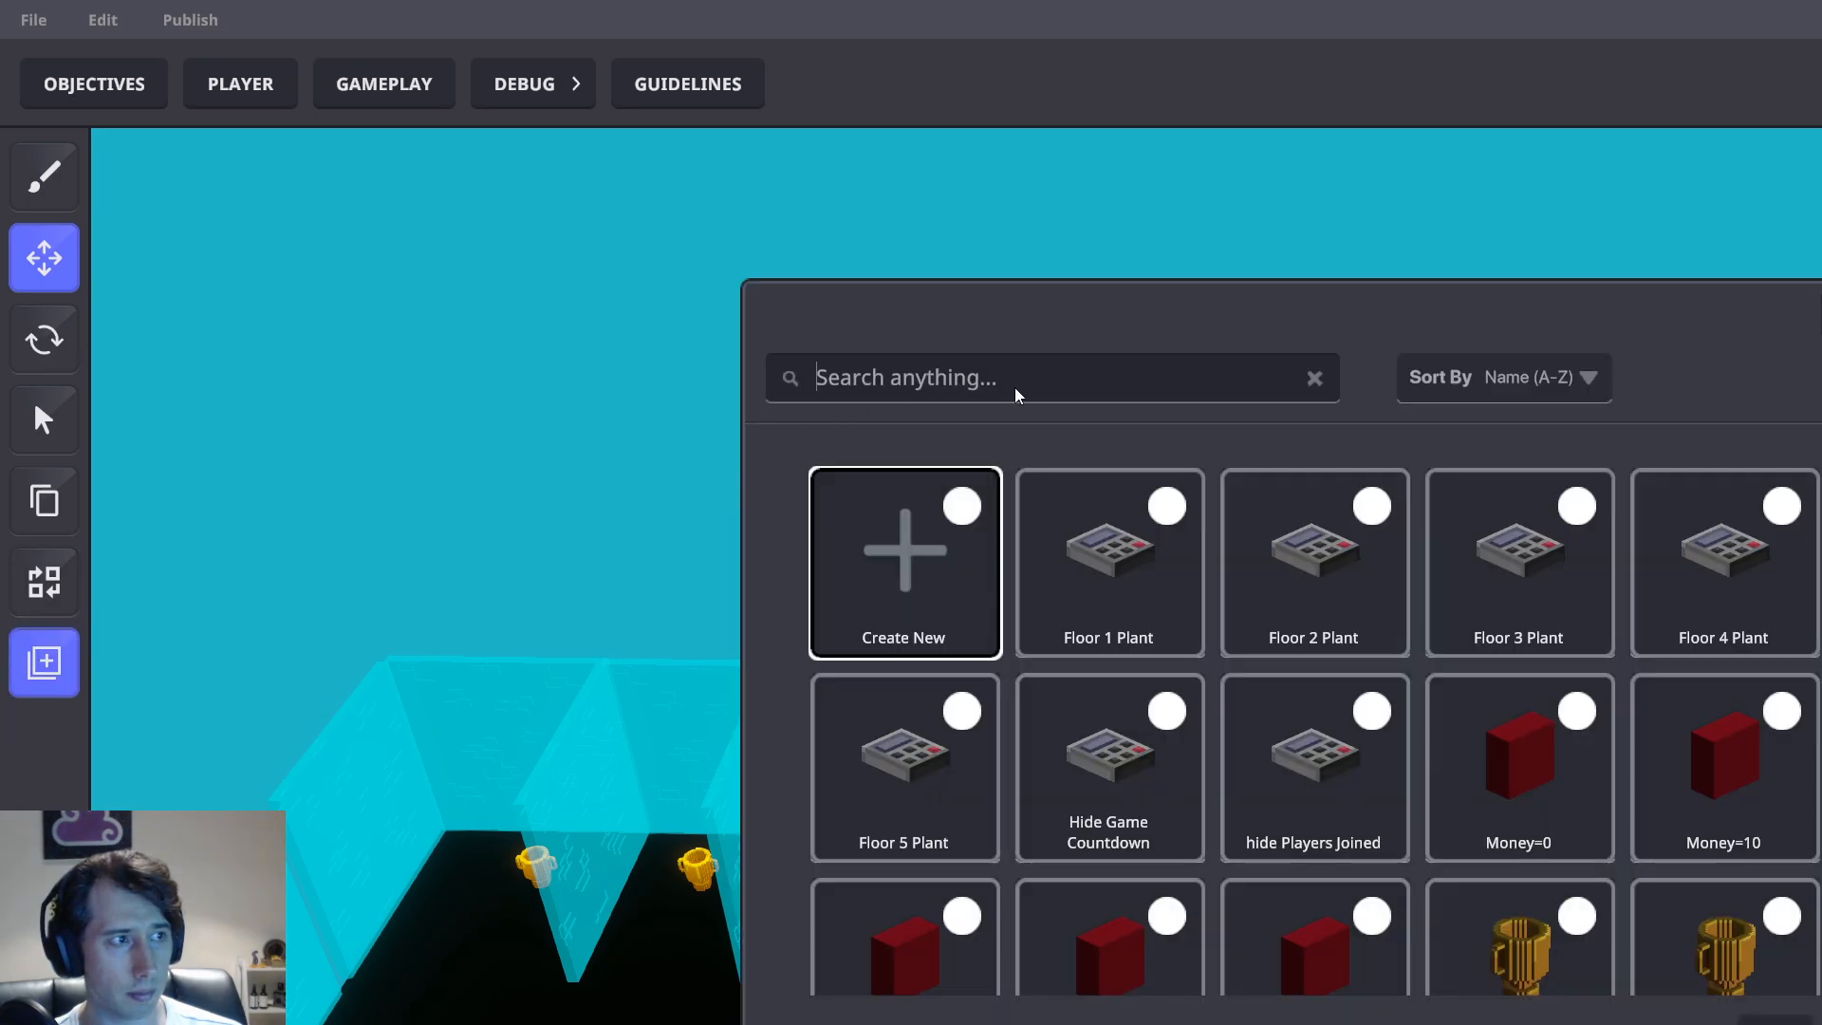
pyautogui.write('Player 5 collectable')
pyautogui.click(1338, 581)
pyautogui.click(1361, 805)
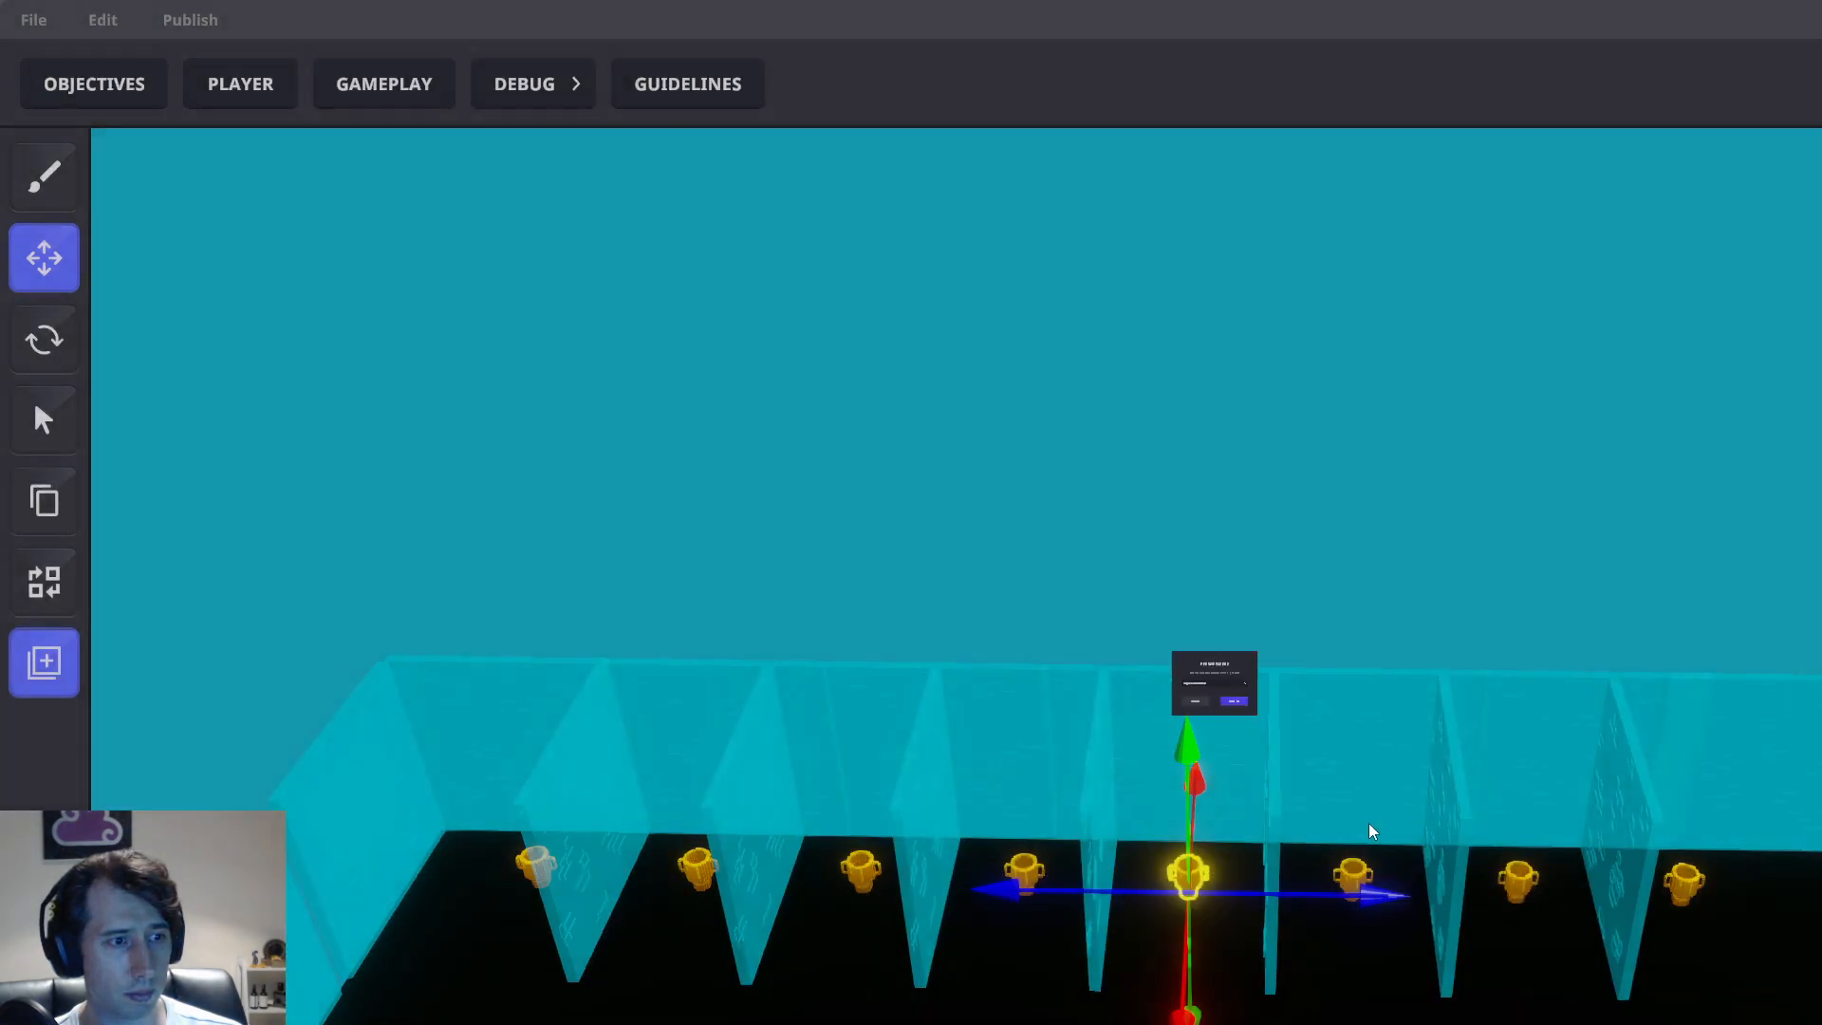
# Save the sixth stall's trophy over the existing Player 6 collectable preset, and select the seventh stall's trophy
pyautogui.click(1355, 875)
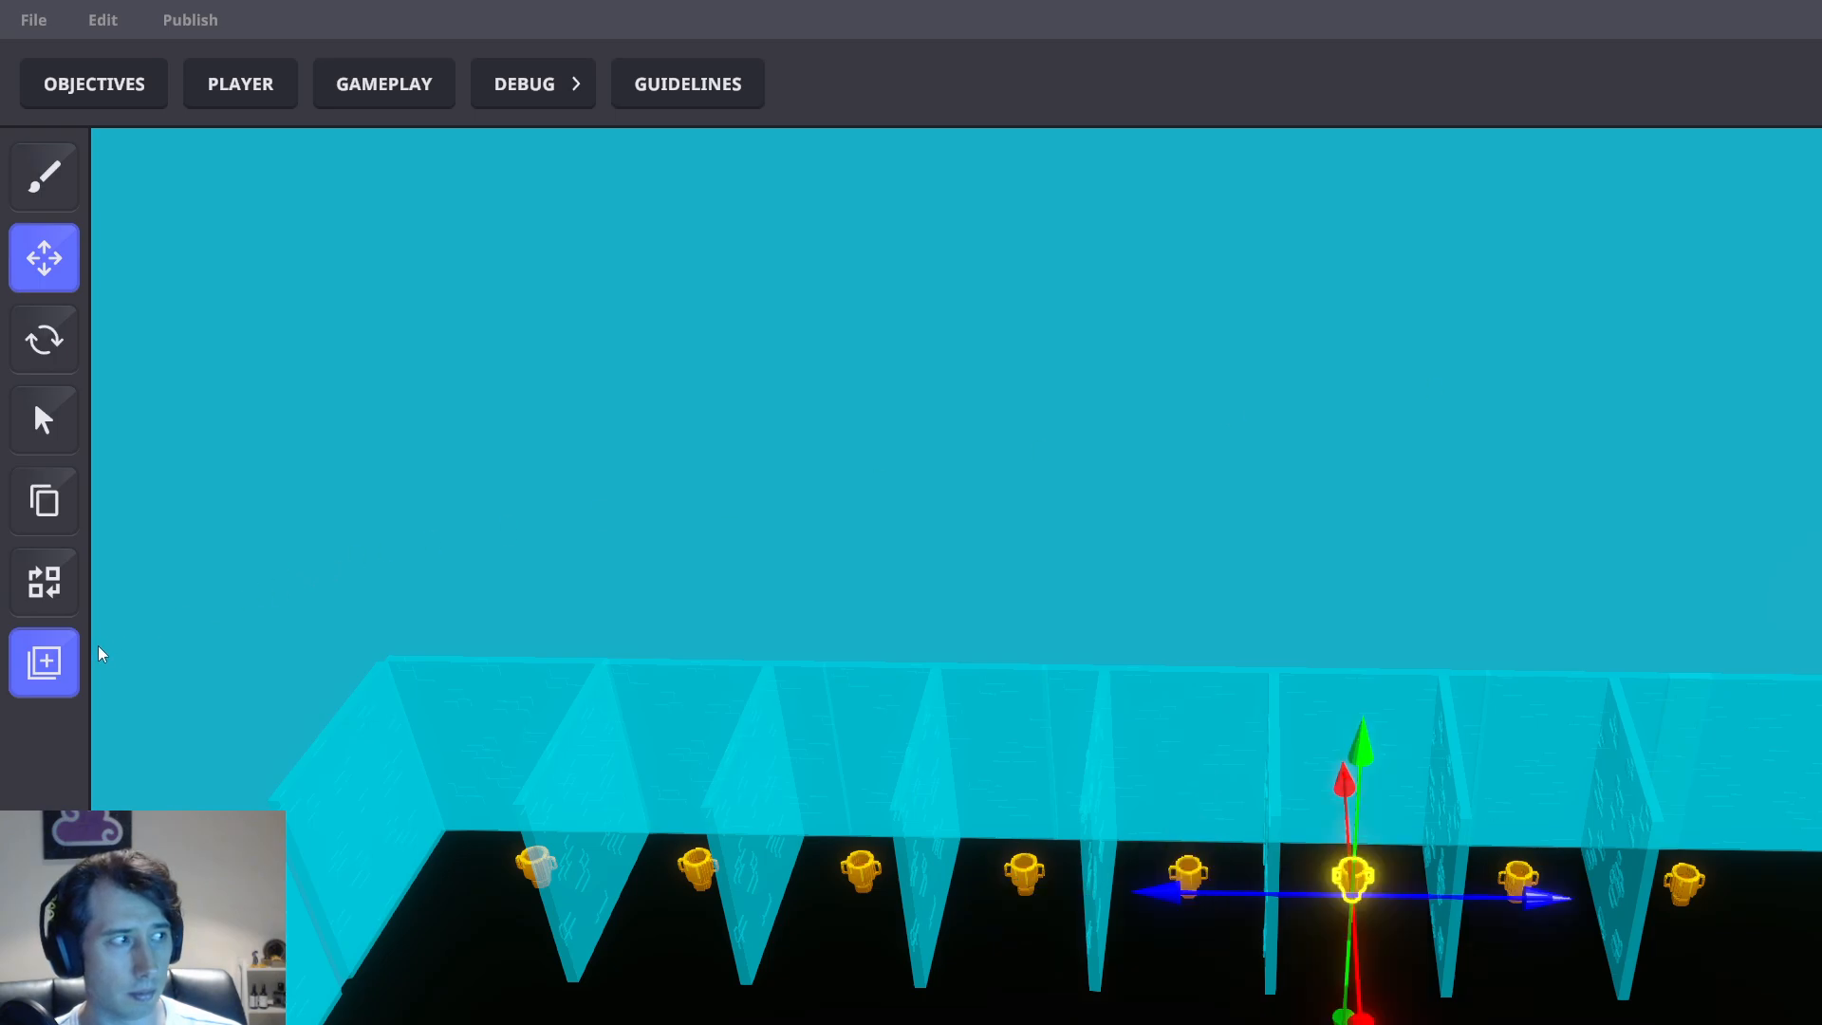
pyautogui.click(47, 662)
pyautogui.write('Player 6 collectable')
pyautogui.click(1310, 555)
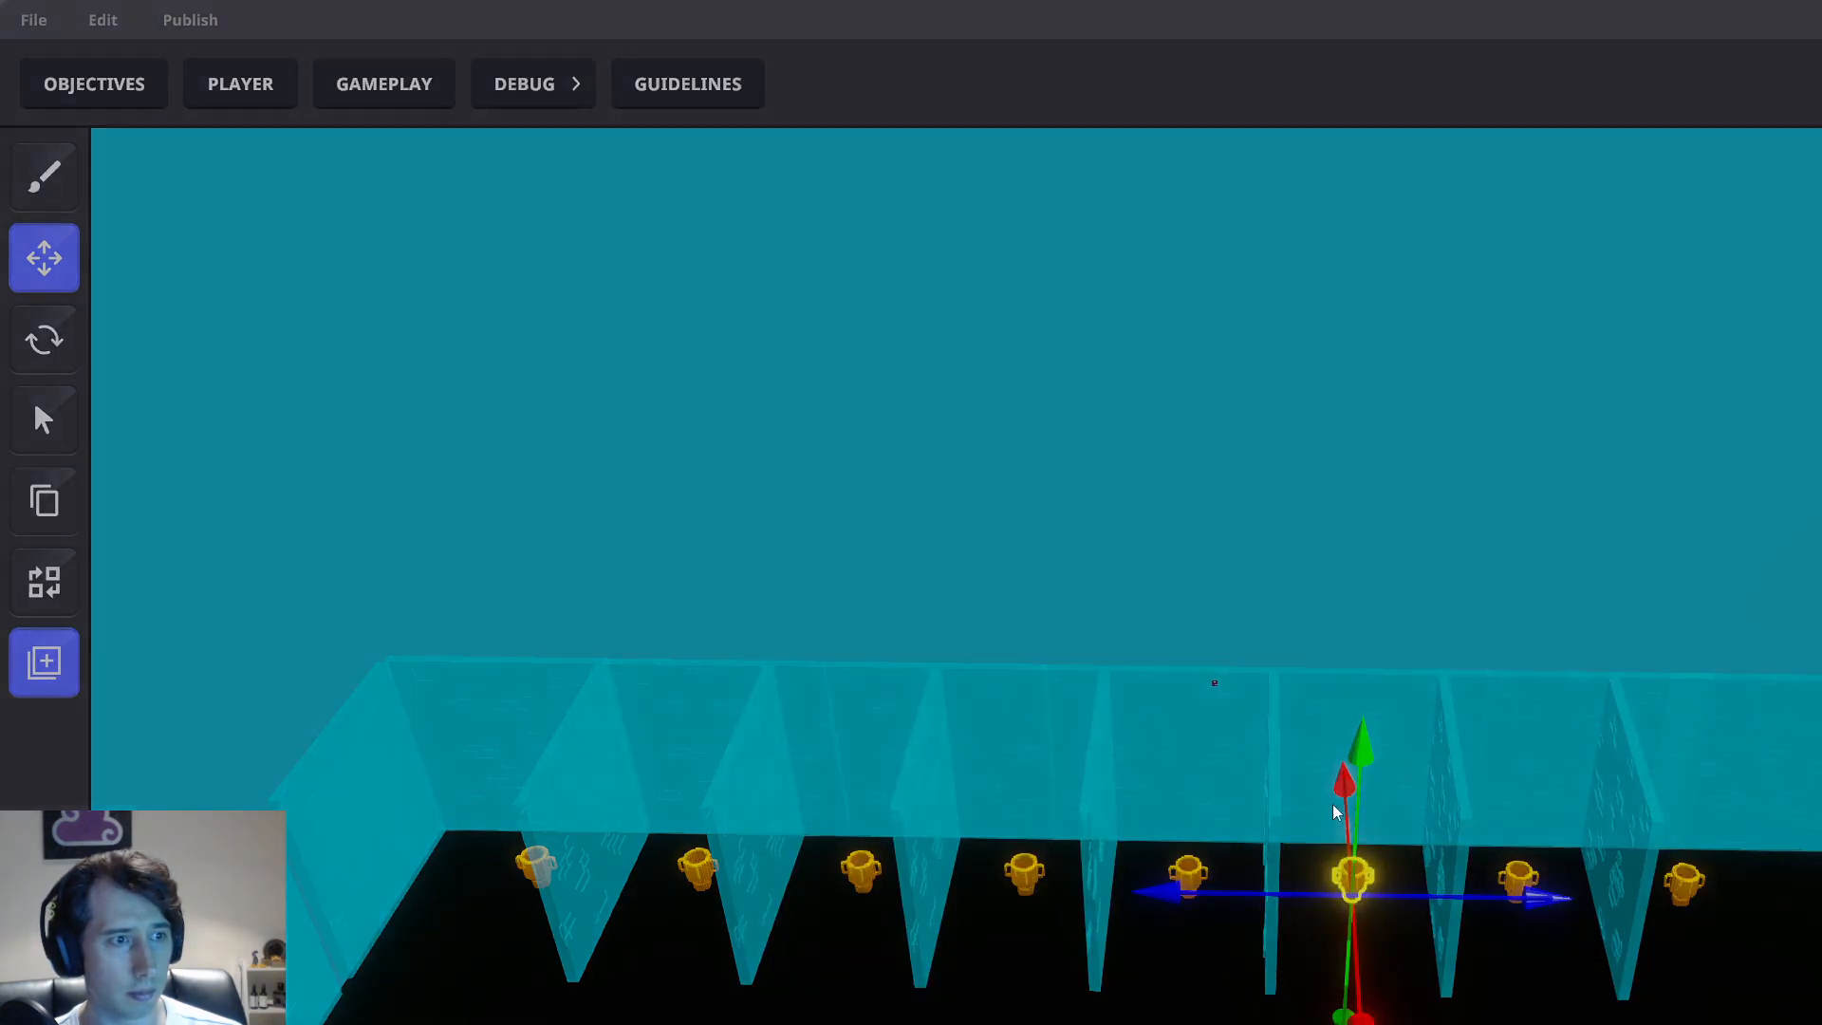
pyautogui.click(1325, 819)
pyautogui.click(1518, 876)
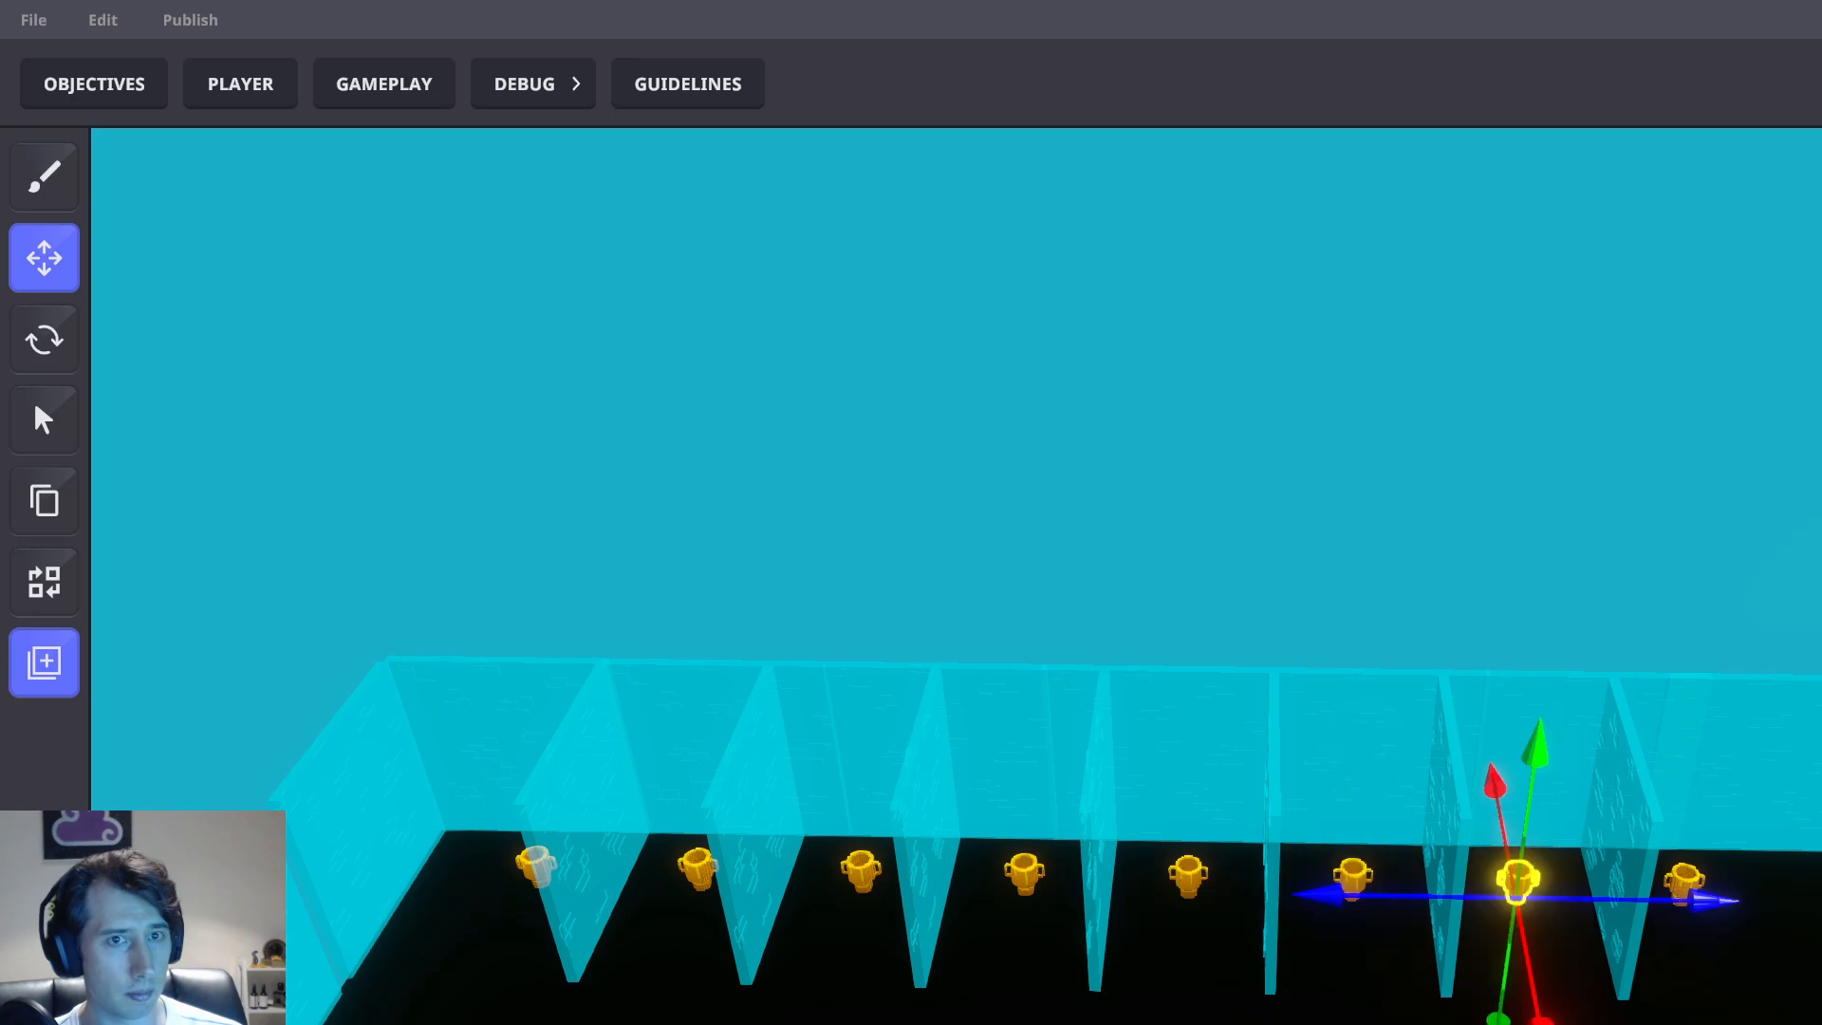
pyautogui.click(43, 661)
pyautogui.click(1176, 378)
pyautogui.write('Player 6 collectable')
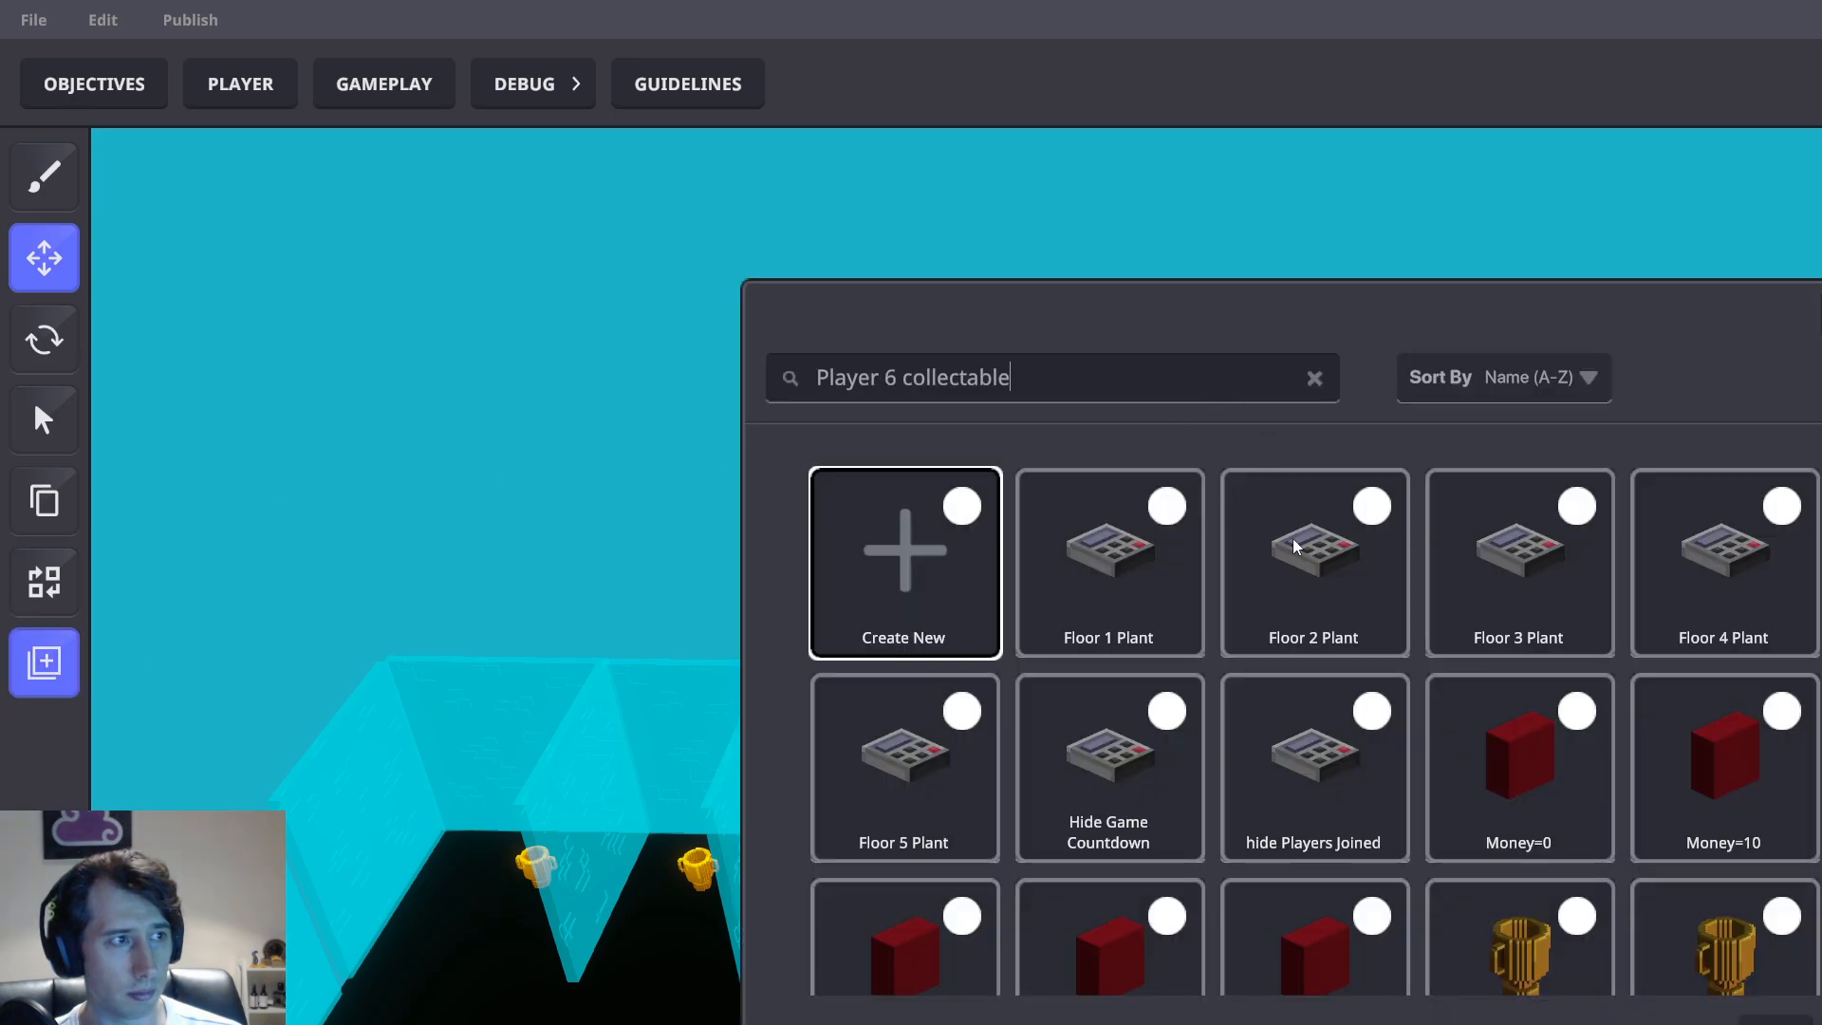
pyautogui.click(1319, 562)
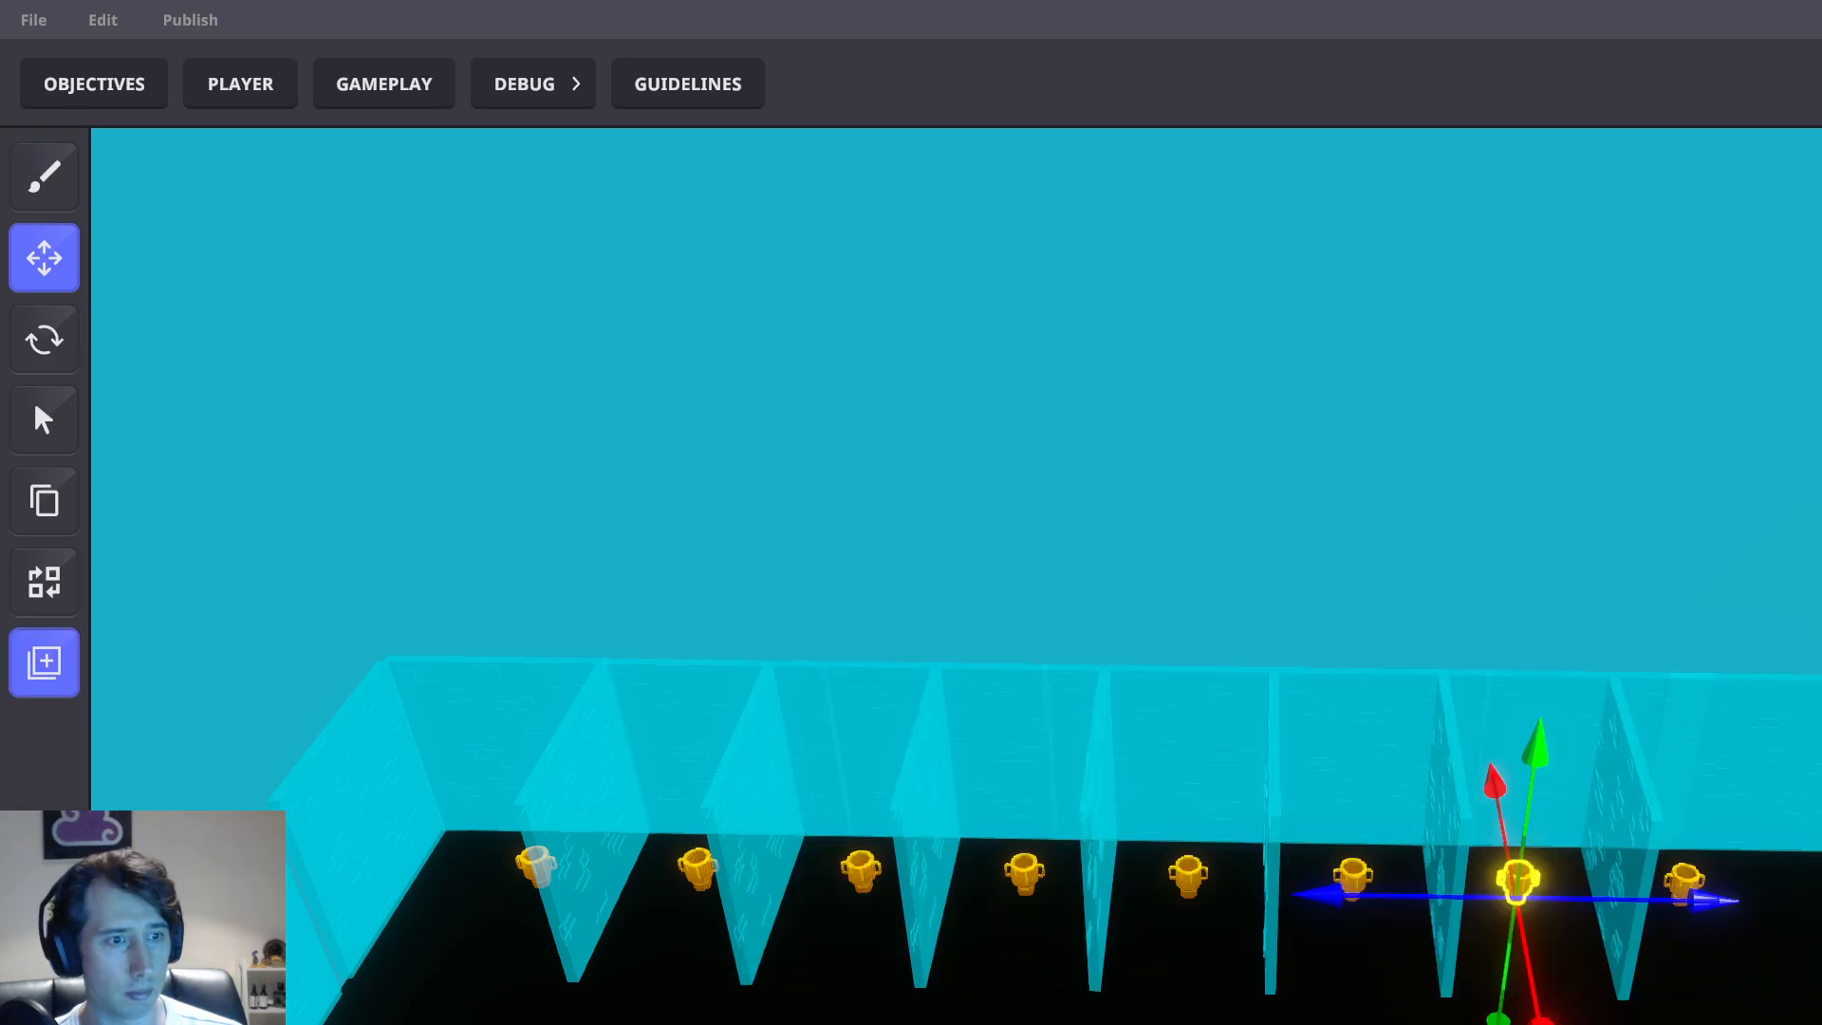
# Save the selected seventh stall's trophy over the existing Player 7 collectable preset
pyautogui.click(39, 655)
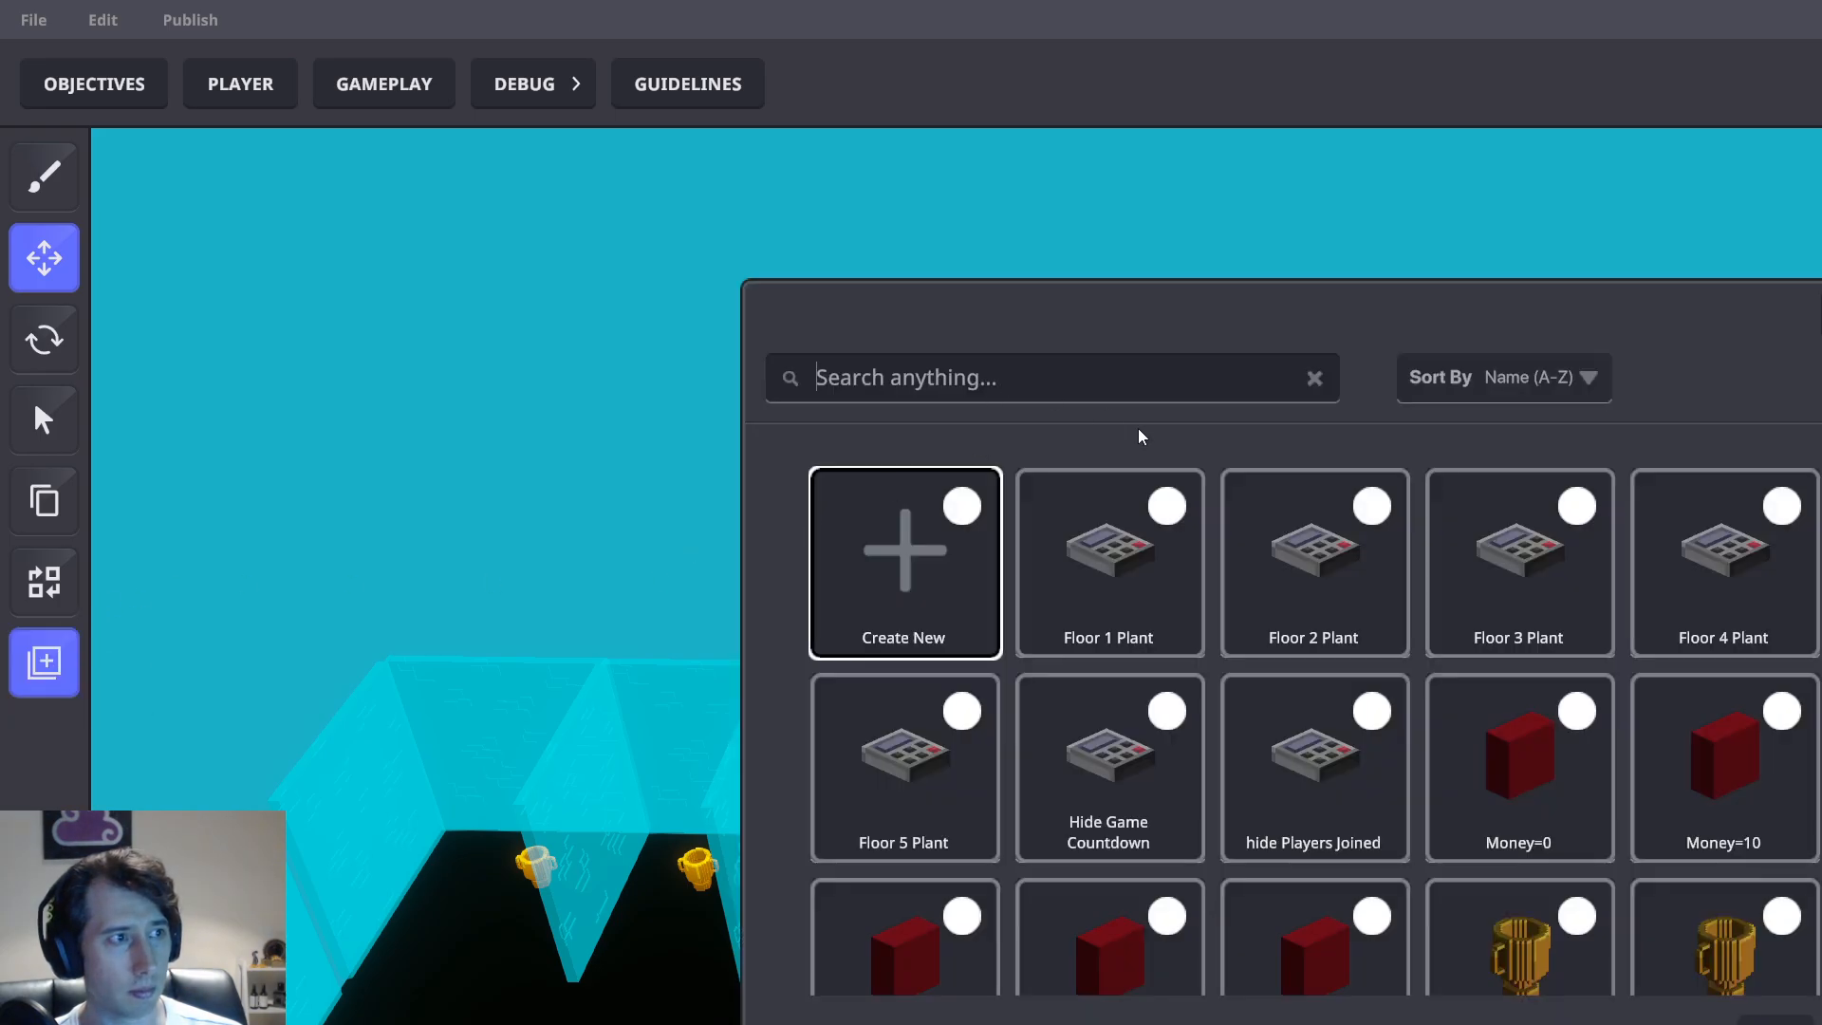
pyautogui.write('Player 7 collectable')
pyautogui.click(1361, 589)
pyautogui.click(1340, 804)
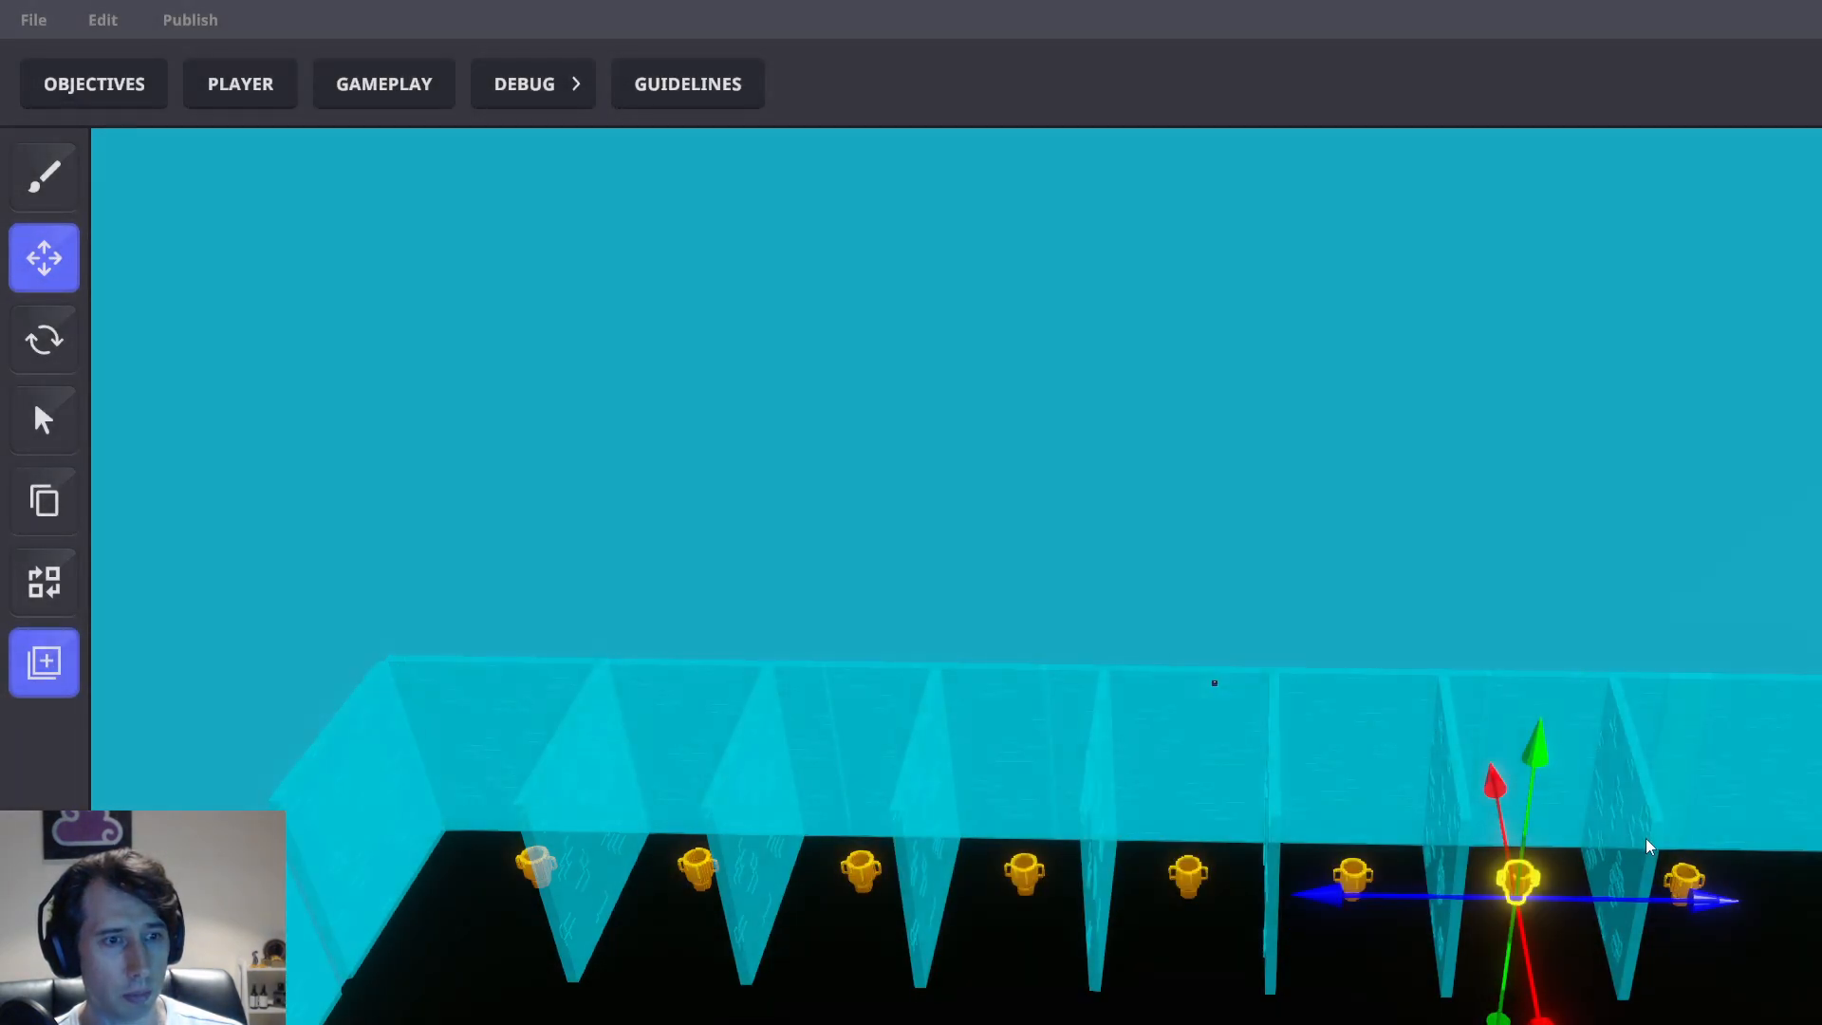
# Save the eighth stall's trophy over the existing Player 8 collectable preset
pyautogui.click(1685, 879)
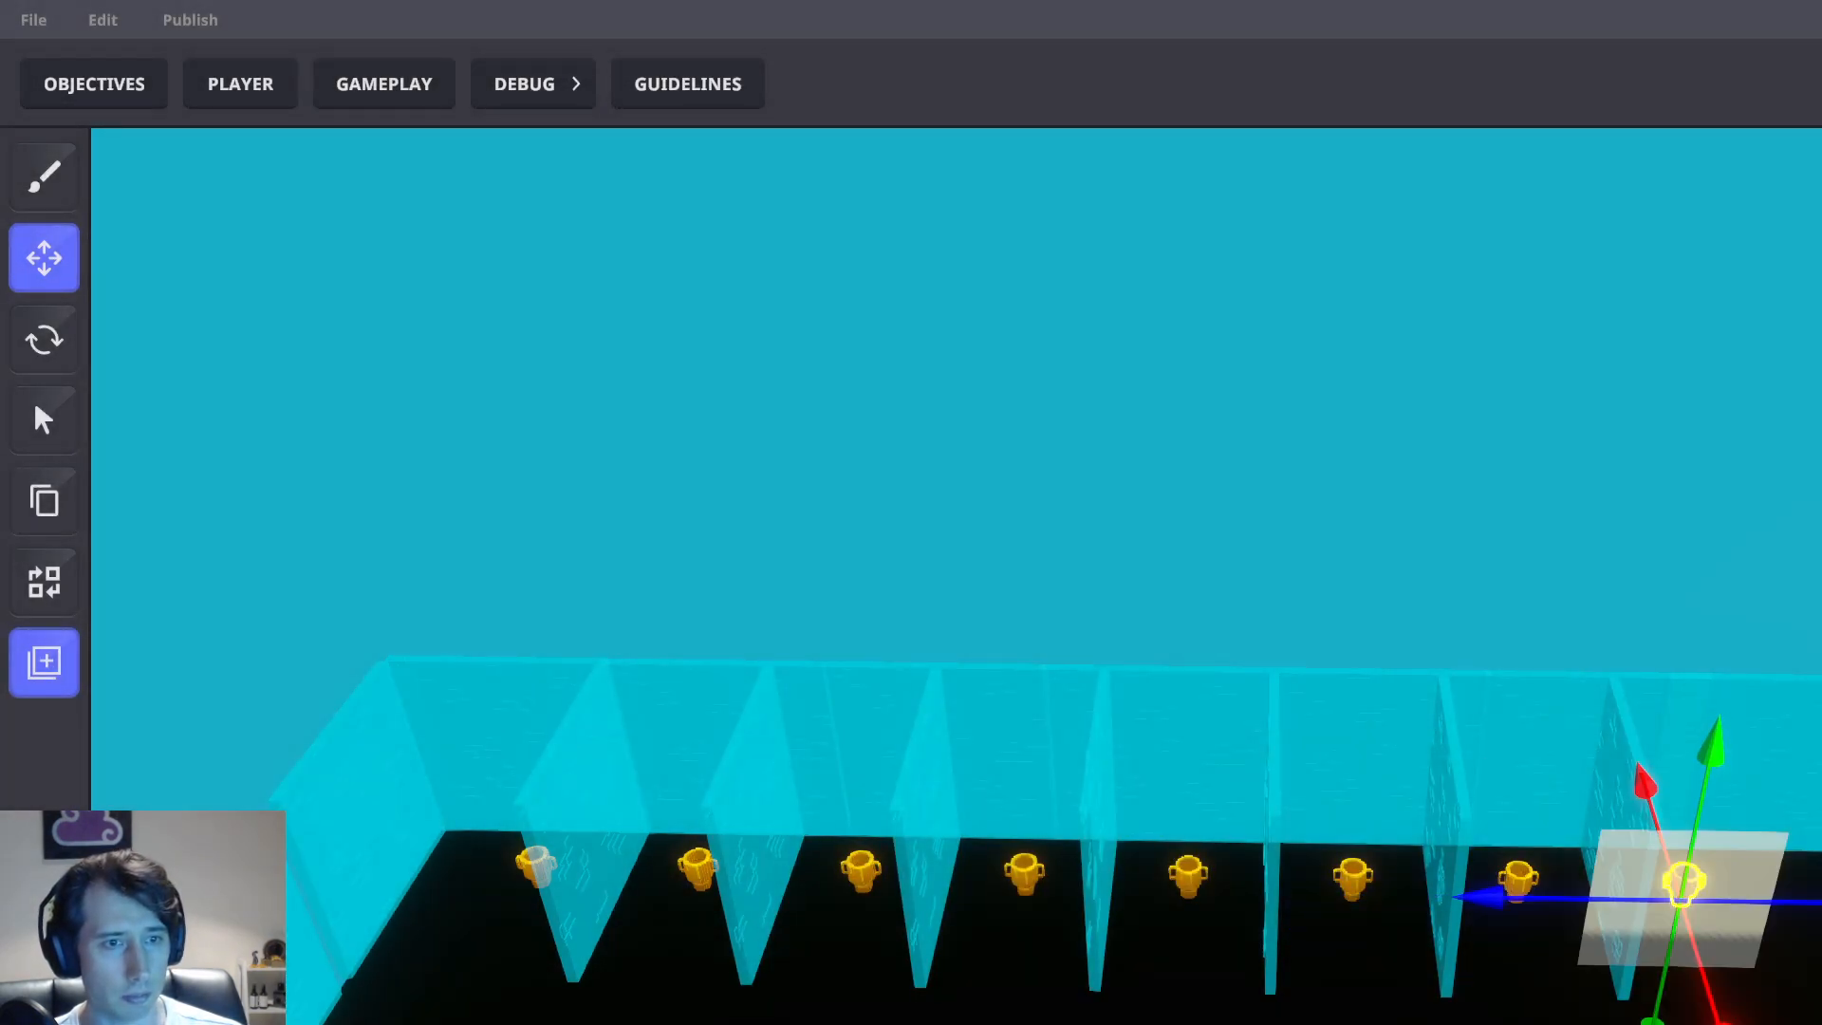
pyautogui.click(43, 662)
pyautogui.write('Player 8 collectable')
pyautogui.click(1395, 641)
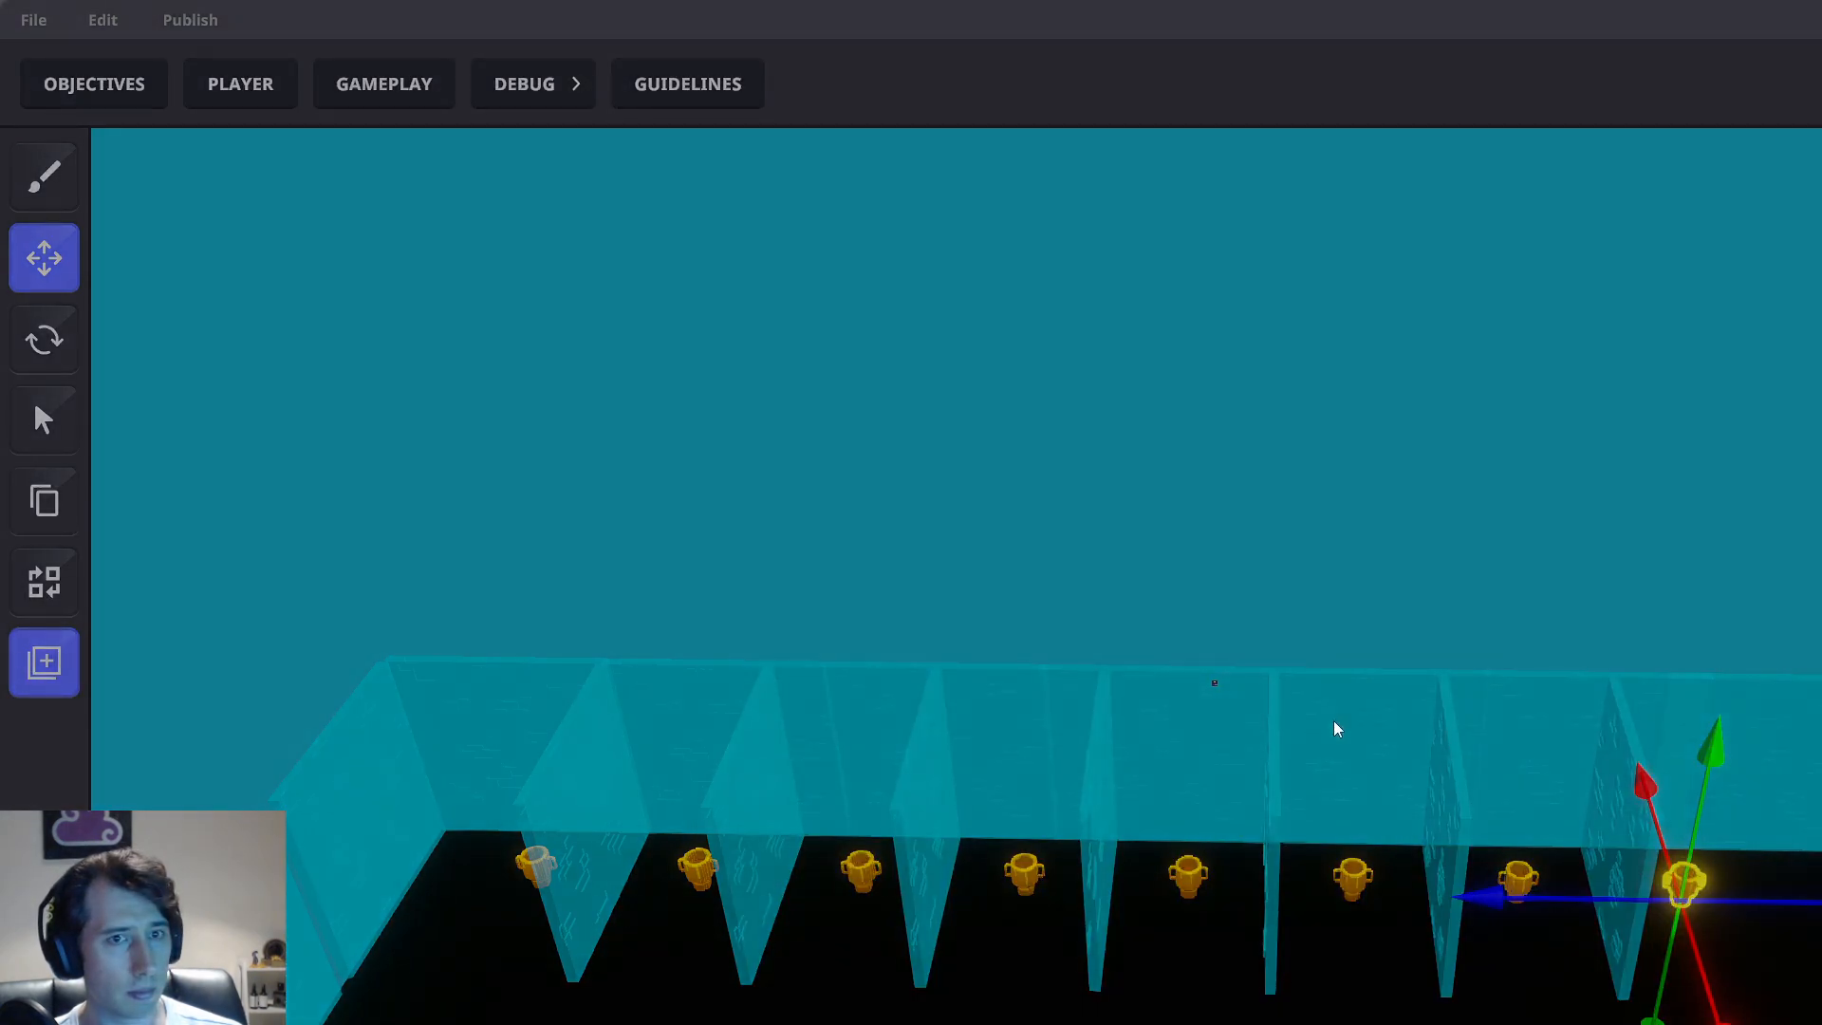
pyautogui.click(1340, 805)
# Deselect the eighth trophy and save the level
pyautogui.scroll(-2, 1397, 572)
pyautogui.moveTo(1397, 572); pyautogui.dragTo(1140, 488, button='middle')
pyautogui.click(1495, 569)
pyautogui.scroll(-2, 1494, 570)
pyautogui.moveTo(1494, 569); pyautogui.dragTo(1610, 699, button='middle')
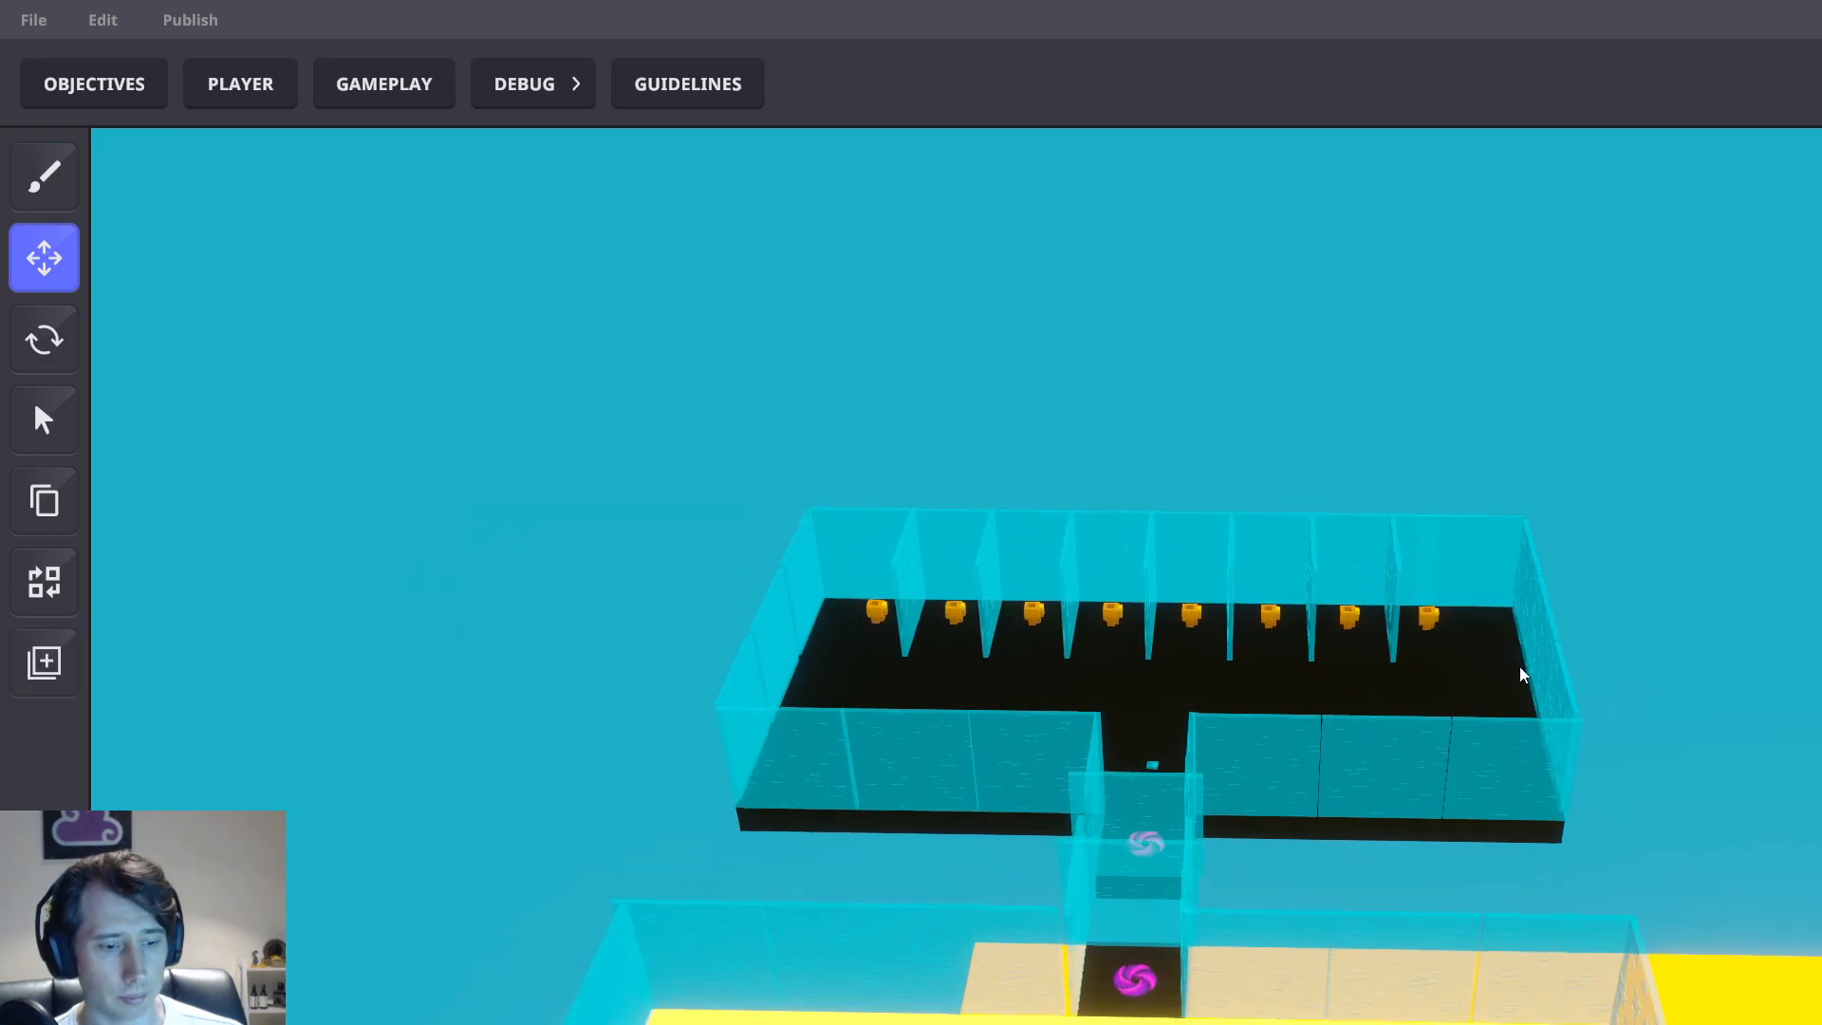
pyautogui.hotkey('ctrl', 's')
pyautogui.click(1377, 738)
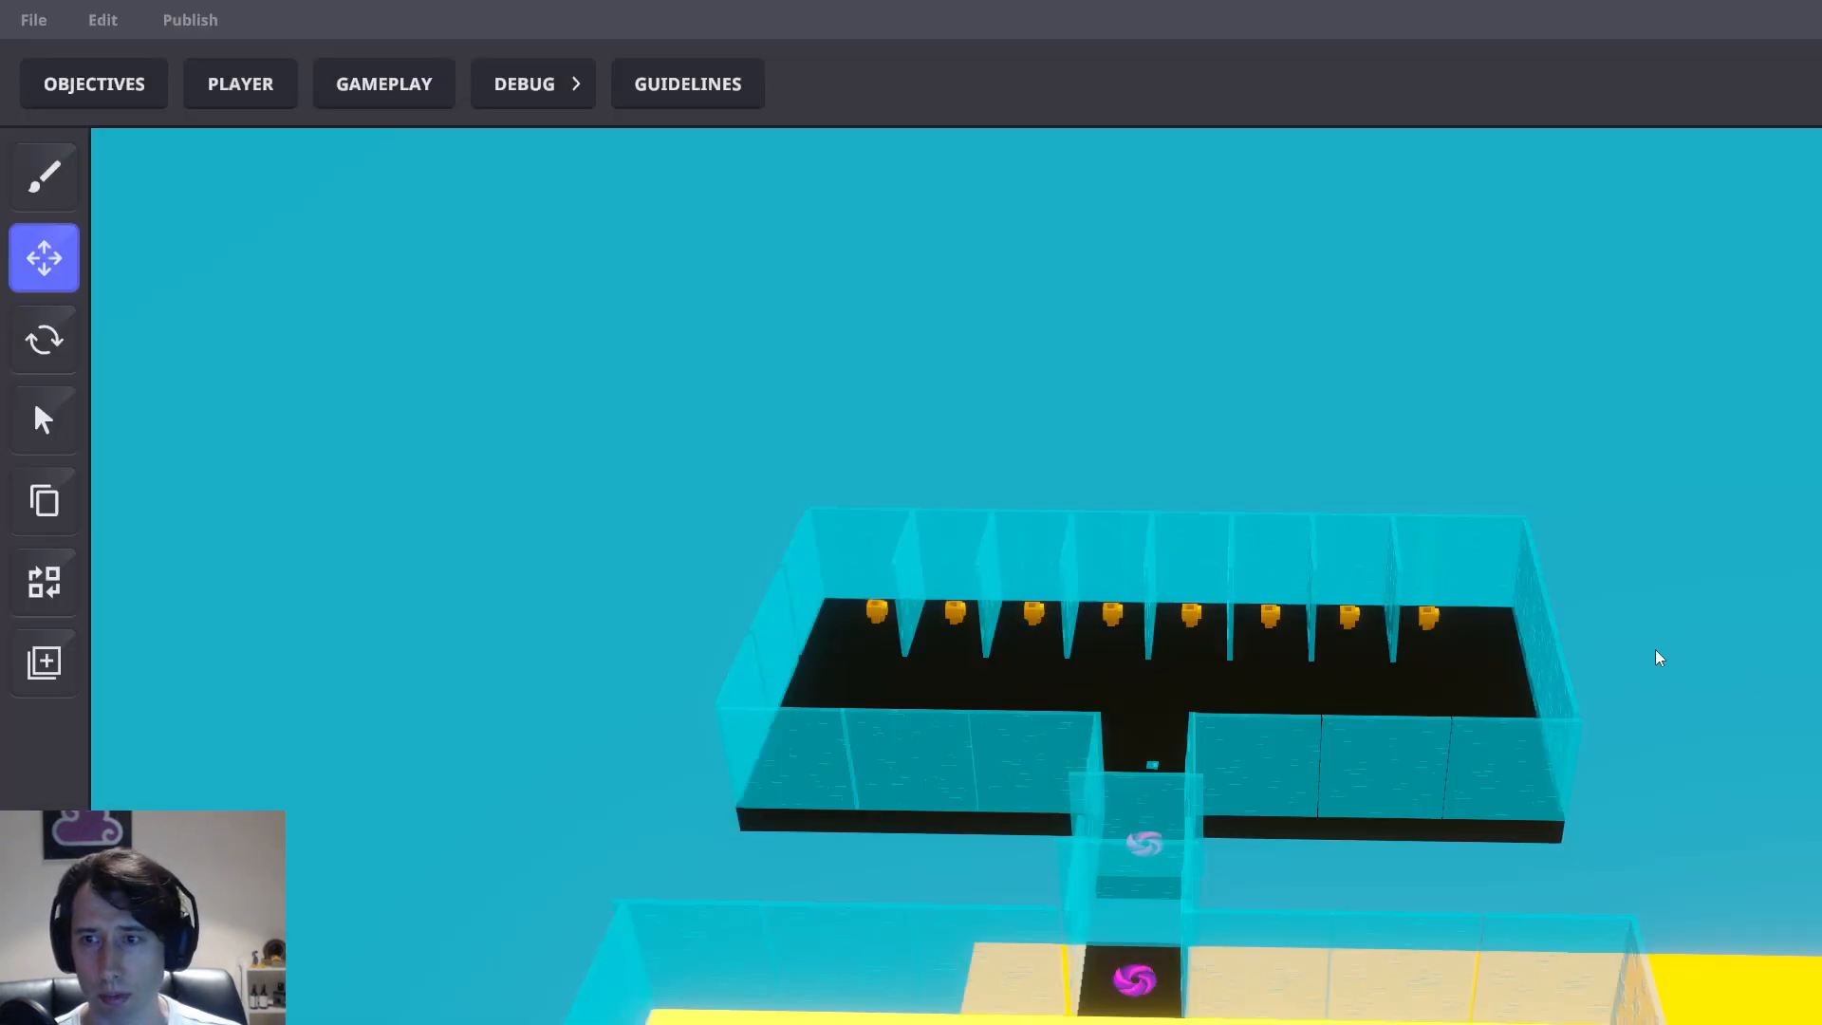
pyautogui.moveTo(1552, 727); pyautogui.dragTo(1596, 725, button='middle')
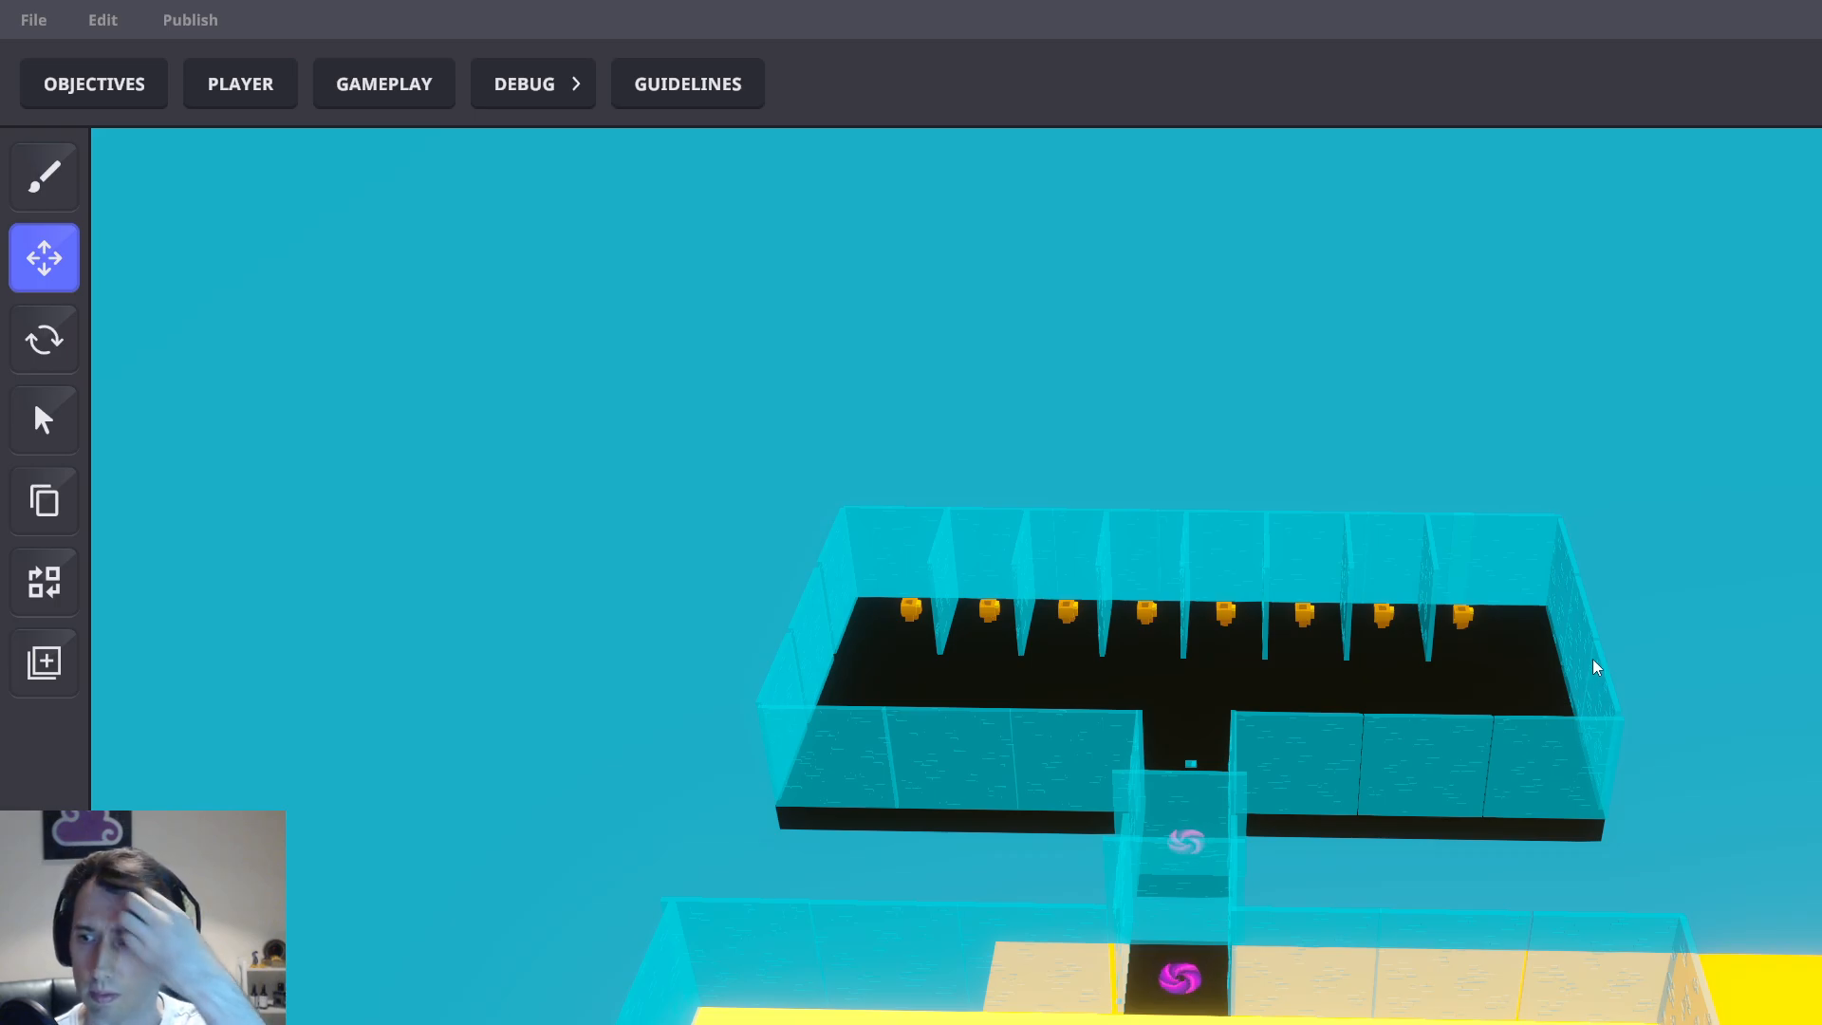
pyautogui.moveTo(1276, 676); pyautogui.dragTo(1376, 685, button='middle')
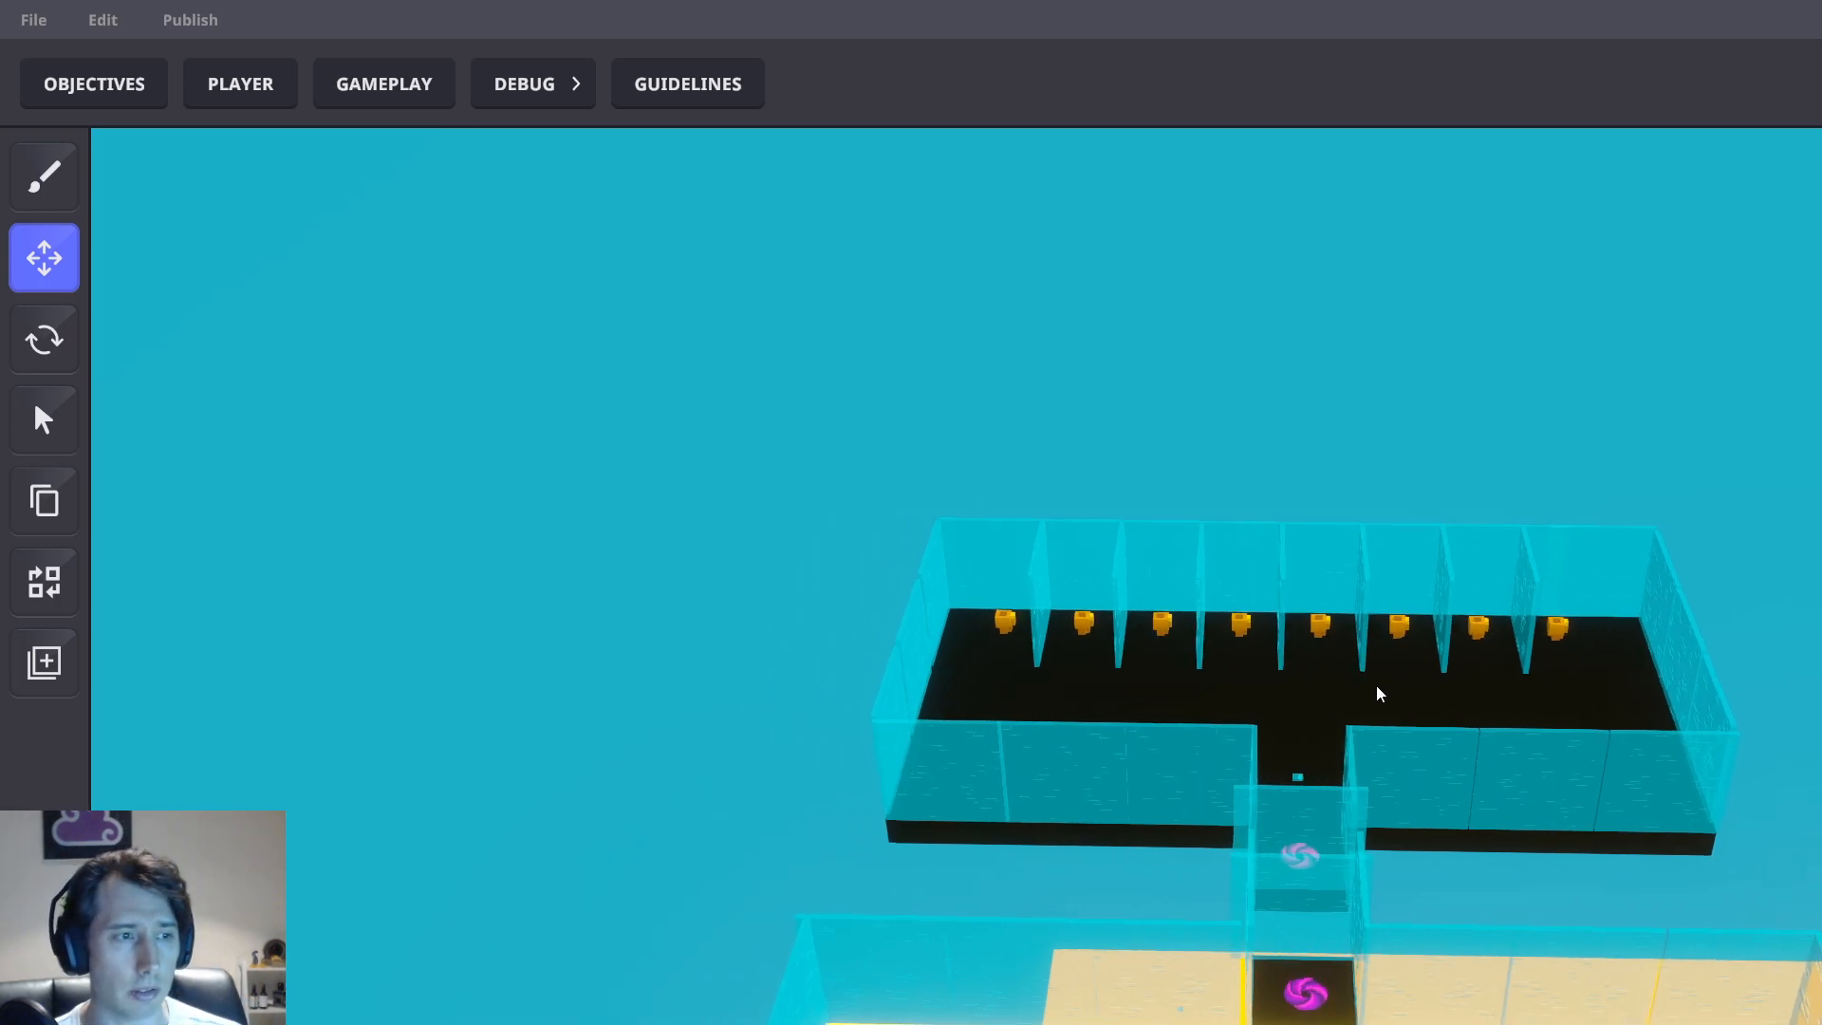
pyautogui.scroll(3, 1357, 672)
pyautogui.moveTo(1315, 615); pyautogui.dragTo(1262, 426, button='middle')
pyautogui.scroll(2, 1262, 425)
pyautogui.click(1255, 424)
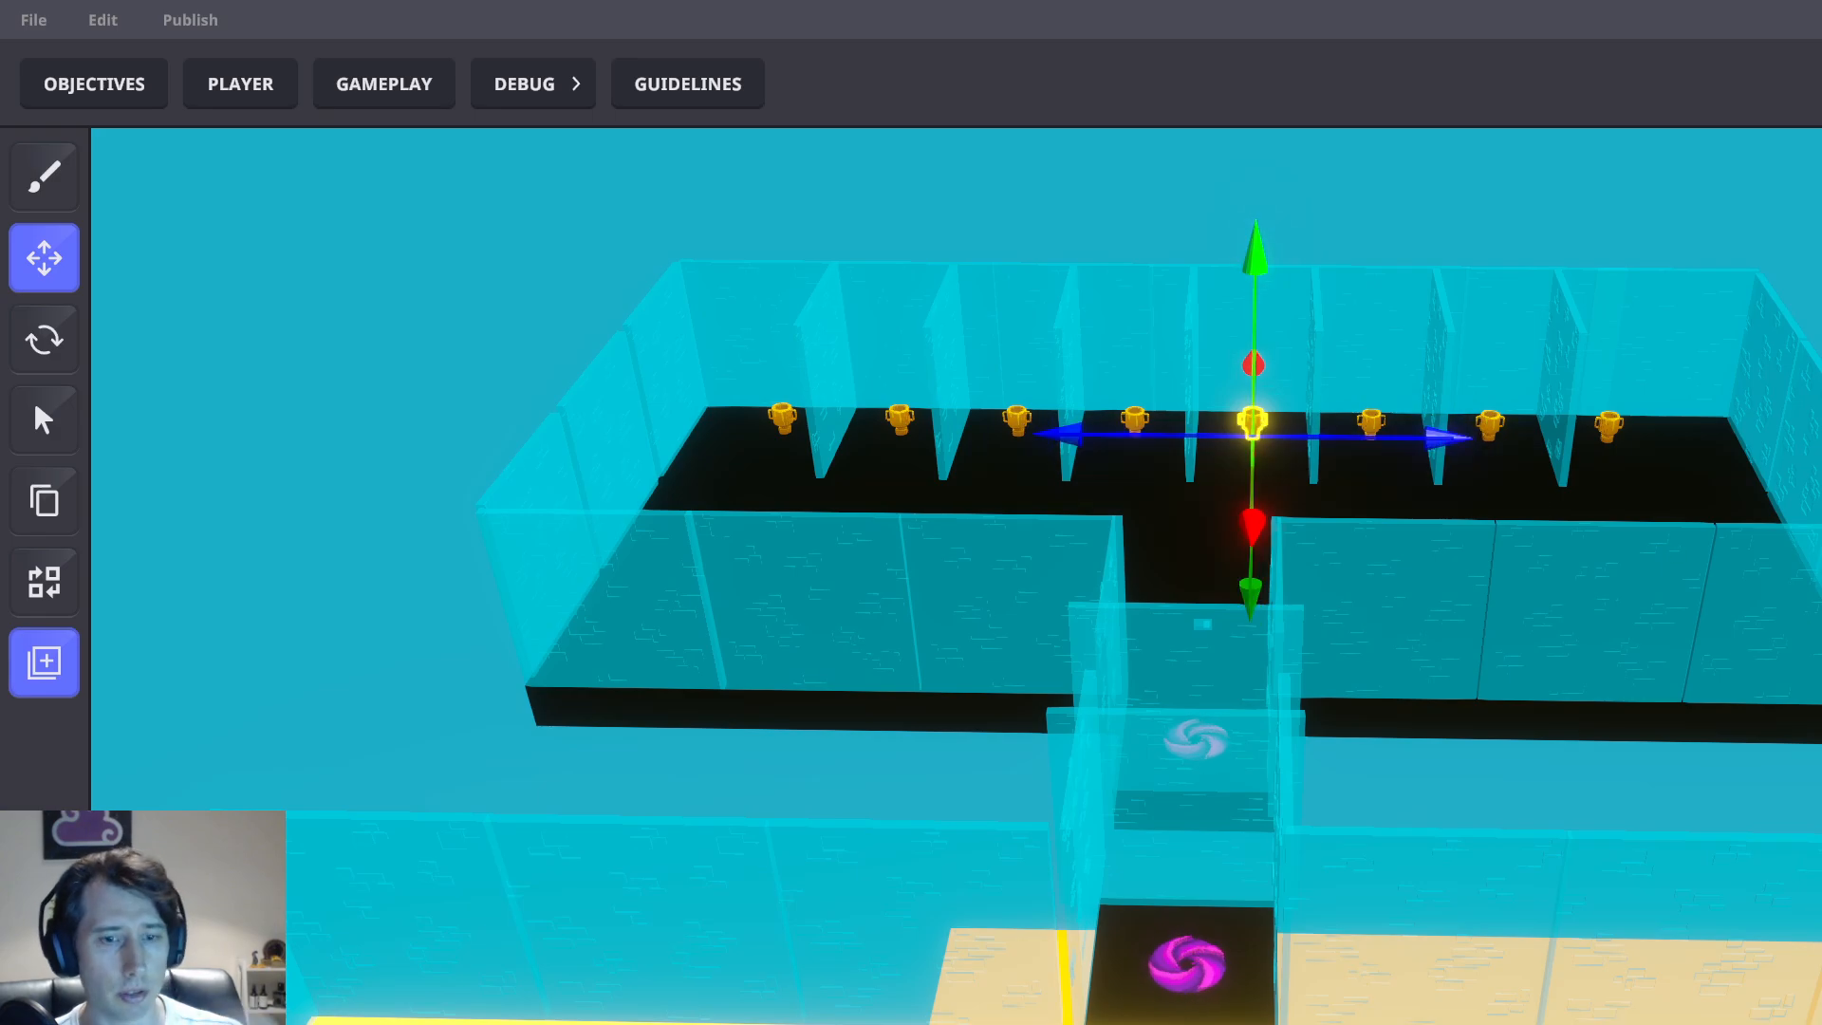
pyautogui.scroll(-1, 1572, 777)
pyautogui.moveTo(1572, 777); pyautogui.dragTo(1489, 751, button='middle')
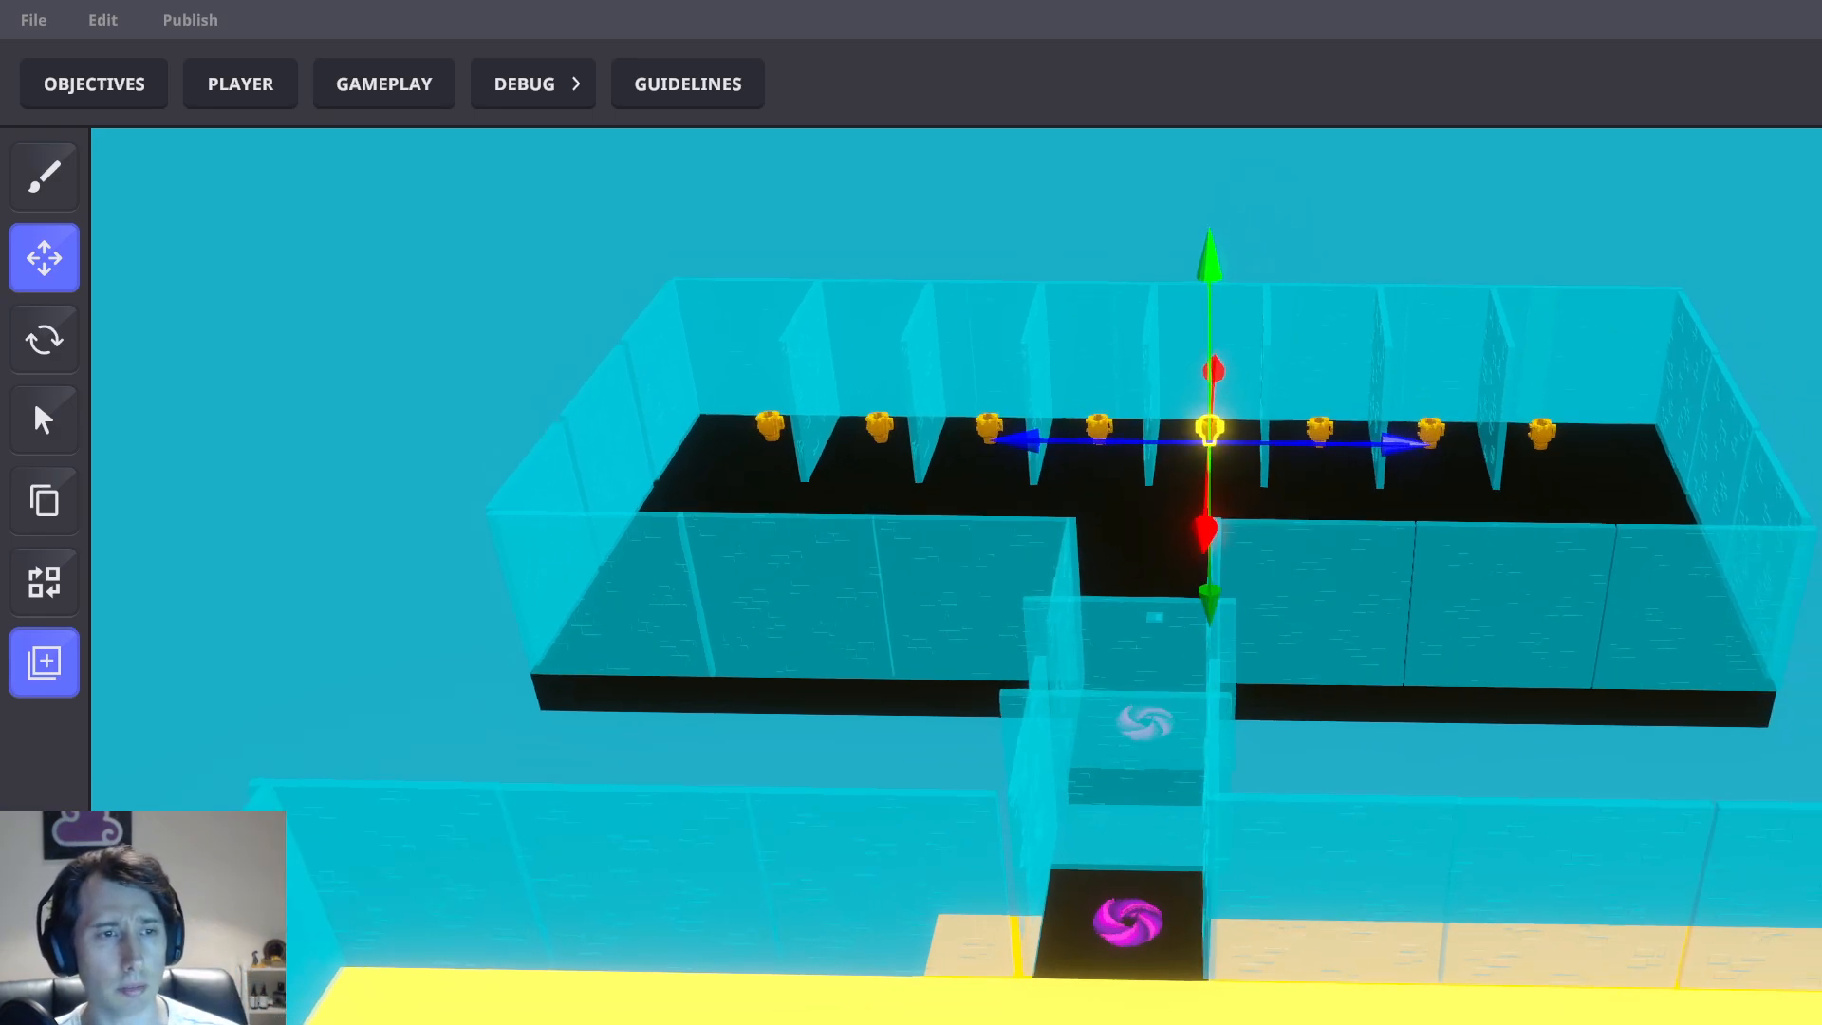
pyautogui.press('Escape')
# Open the gameplay's game rules and look through the rule groups, from Players Remaining up to Shop
pyautogui.click(496, 87)
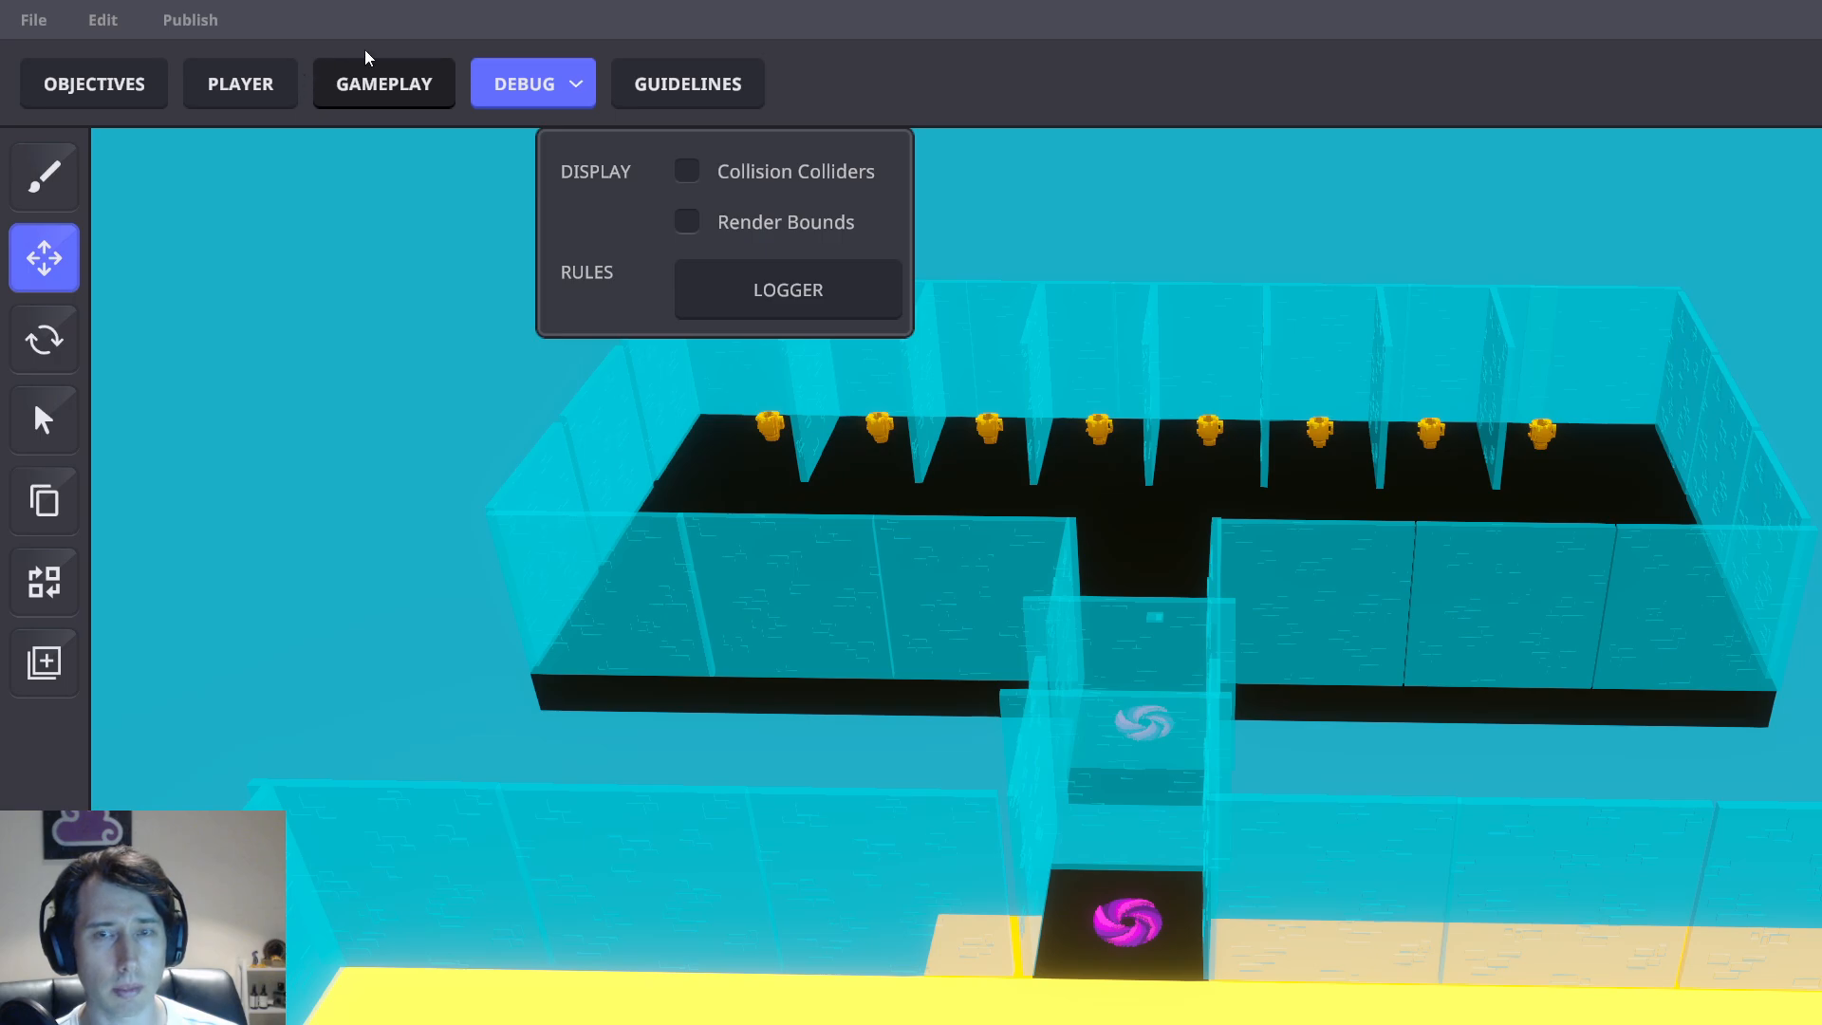
pyautogui.click(372, 76)
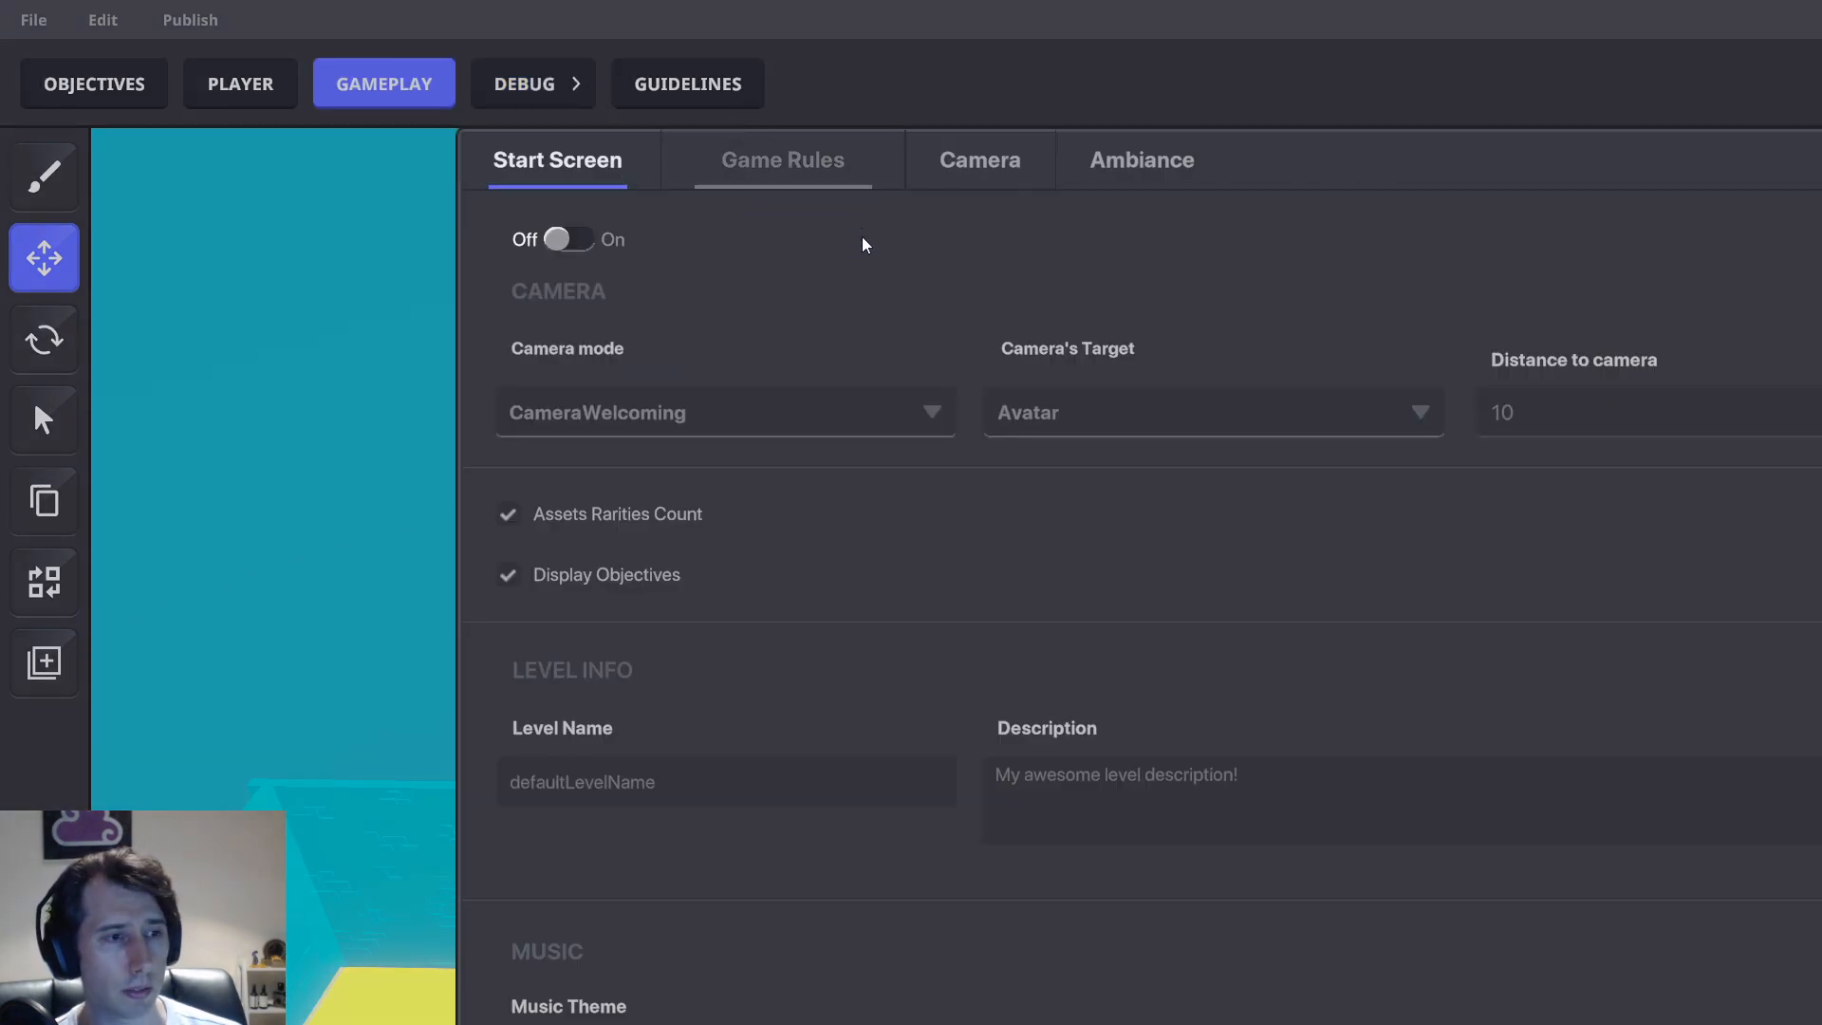
pyautogui.click(828, 171)
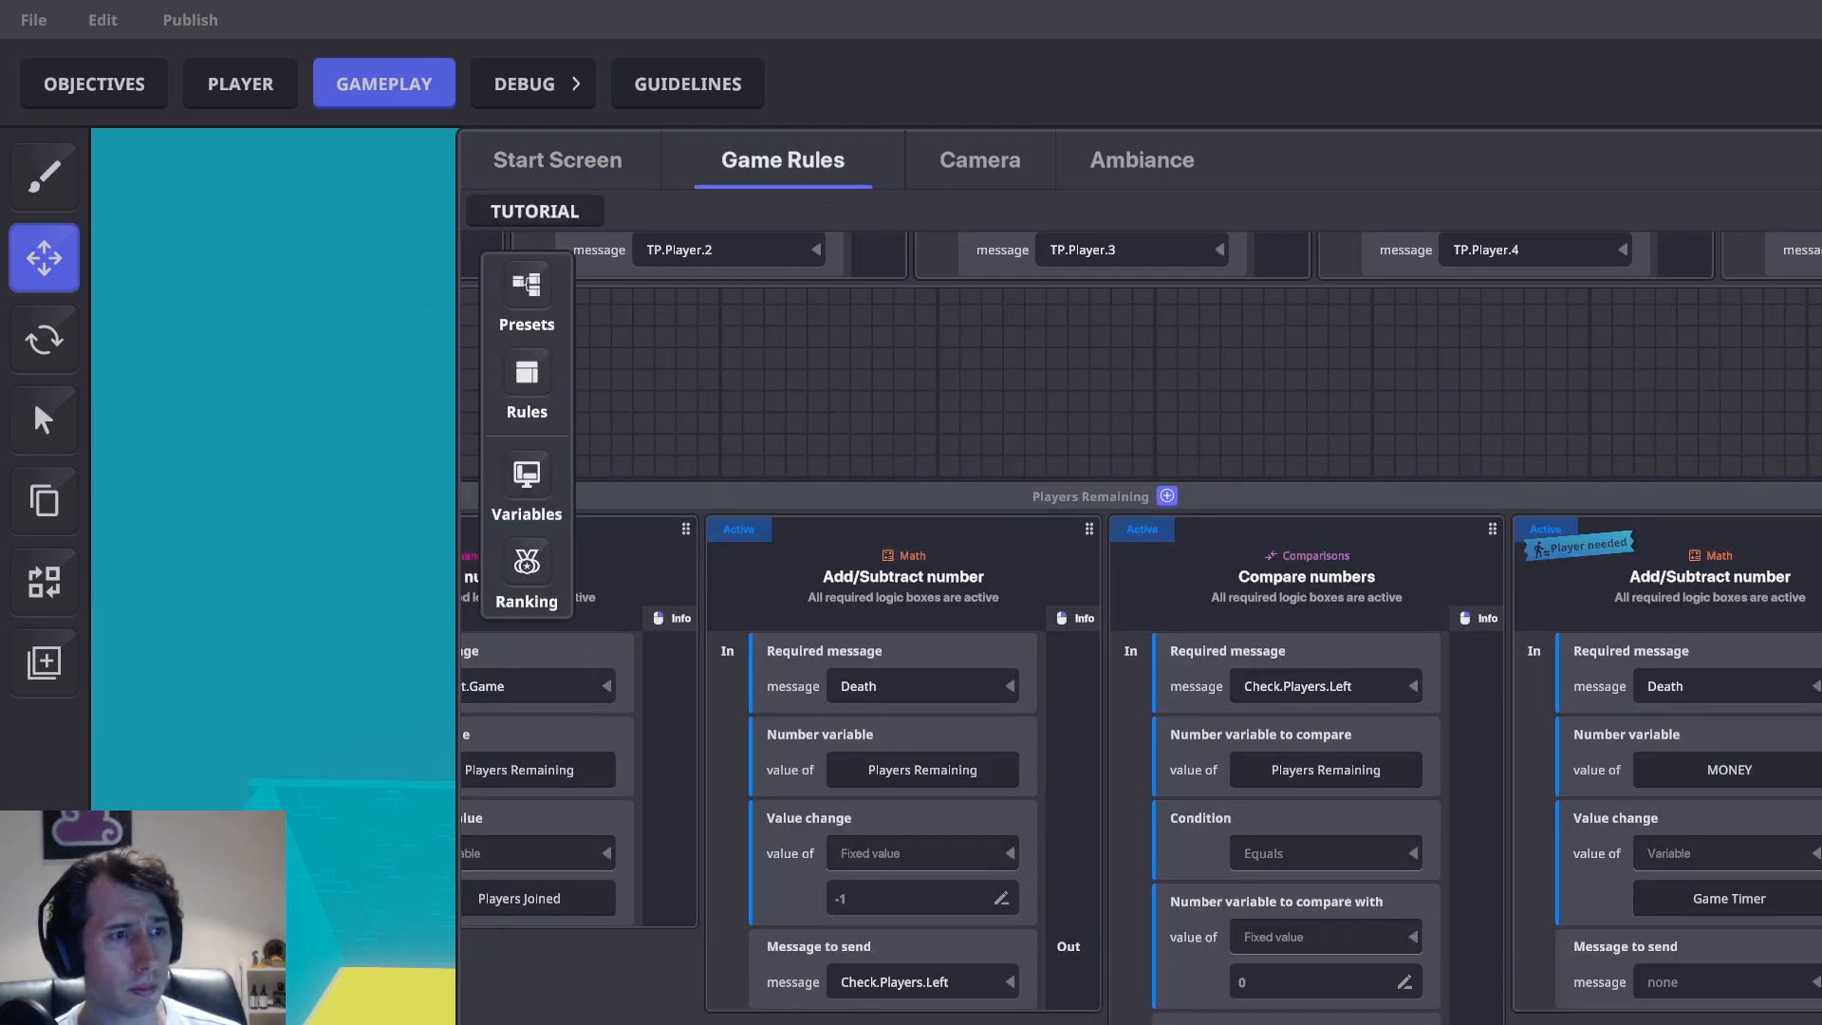
pyautogui.moveTo(1413, 404); pyautogui.dragTo(1173, 425)
pyautogui.moveTo(1217, 503); pyautogui.dragTo(1294, 749)
pyautogui.moveTo(1220, 451); pyautogui.dragTo(1299, 768)
pyautogui.moveTo(1145, 723); pyautogui.dragTo(1210, 982)
pyautogui.moveTo(1215, 347); pyautogui.dragTo(1272, 940)
pyautogui.moveTo(1181, 418); pyautogui.dragTo(1258, 949)
pyautogui.moveTo(1087, 669); pyautogui.dragTo(1119, 984)
pyautogui.moveTo(1003, 740); pyautogui.dragTo(1102, 1024)
pyautogui.scroll(-3, 1352, 733)
pyautogui.scroll(-4, 1142, 476)
pyautogui.keyDown('ctrl'); pyautogui.scroll(-3, 1073, 560); pyautogui.keyUp('ctrl')
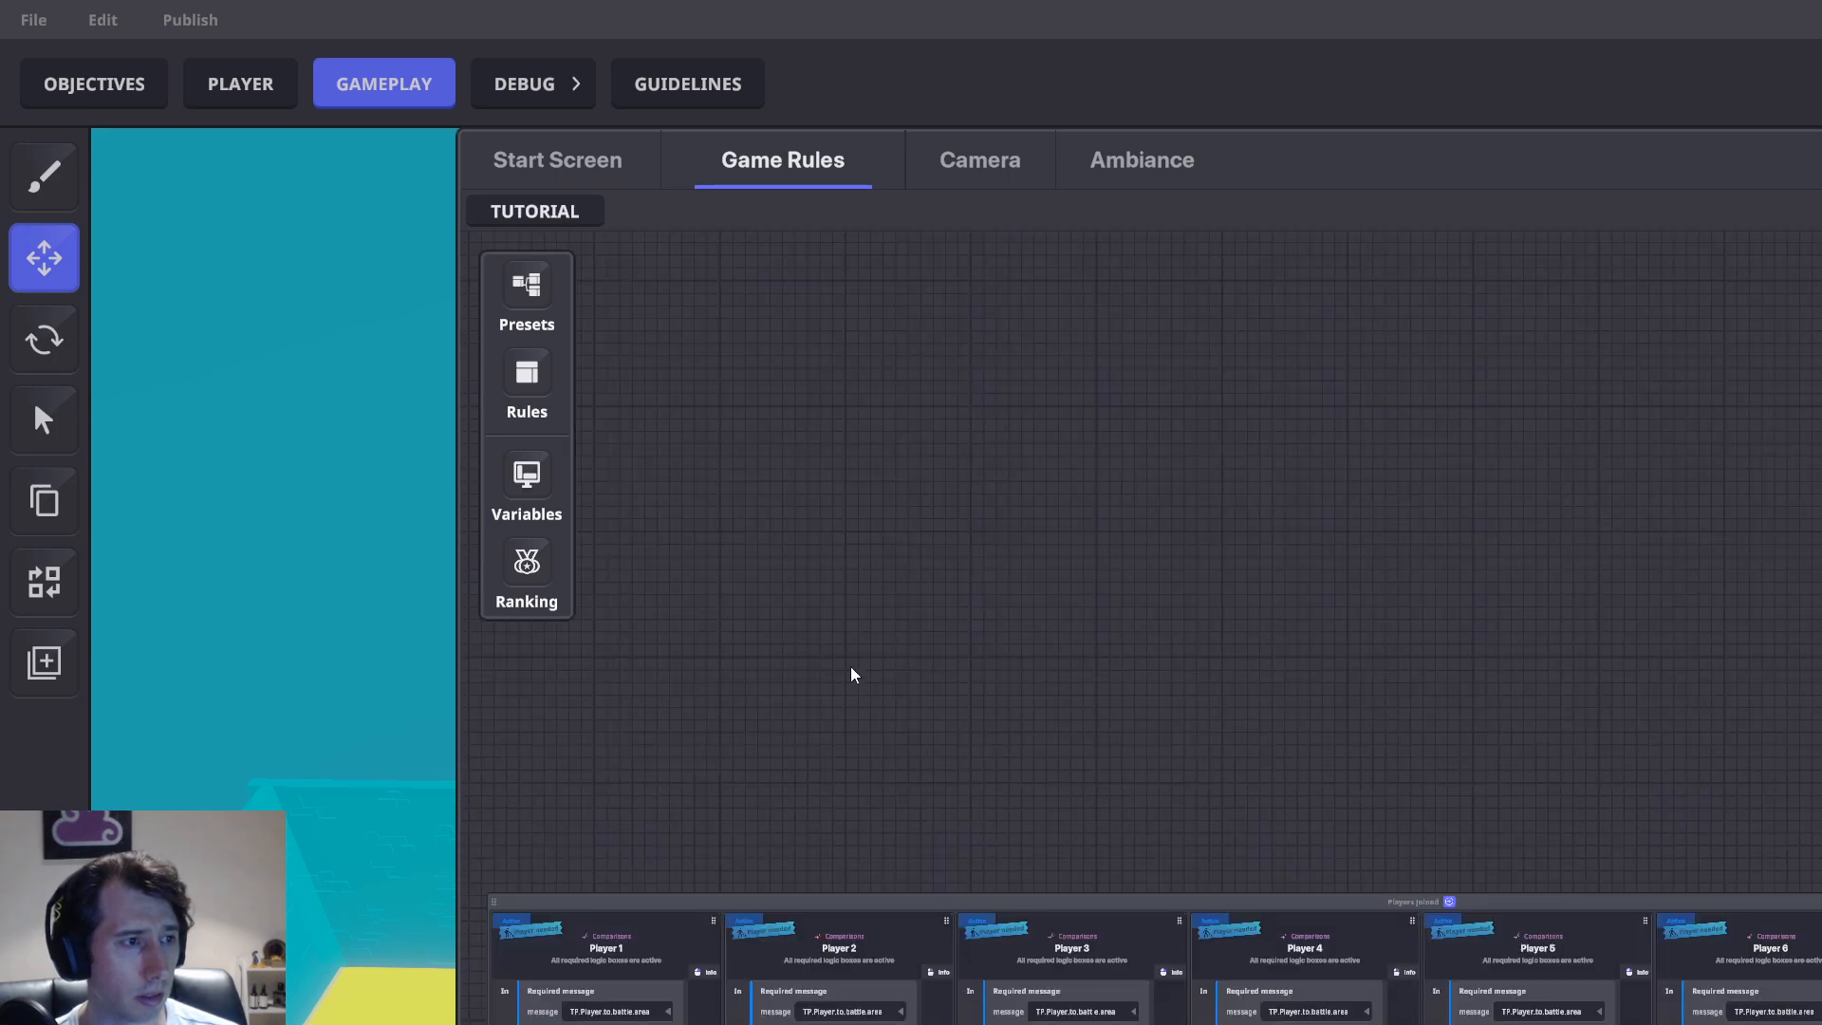
pyautogui.moveTo(851, 666); pyautogui.dragTo(1447, 496)
pyautogui.moveTo(1228, 737); pyautogui.dragTo(1443, 784)
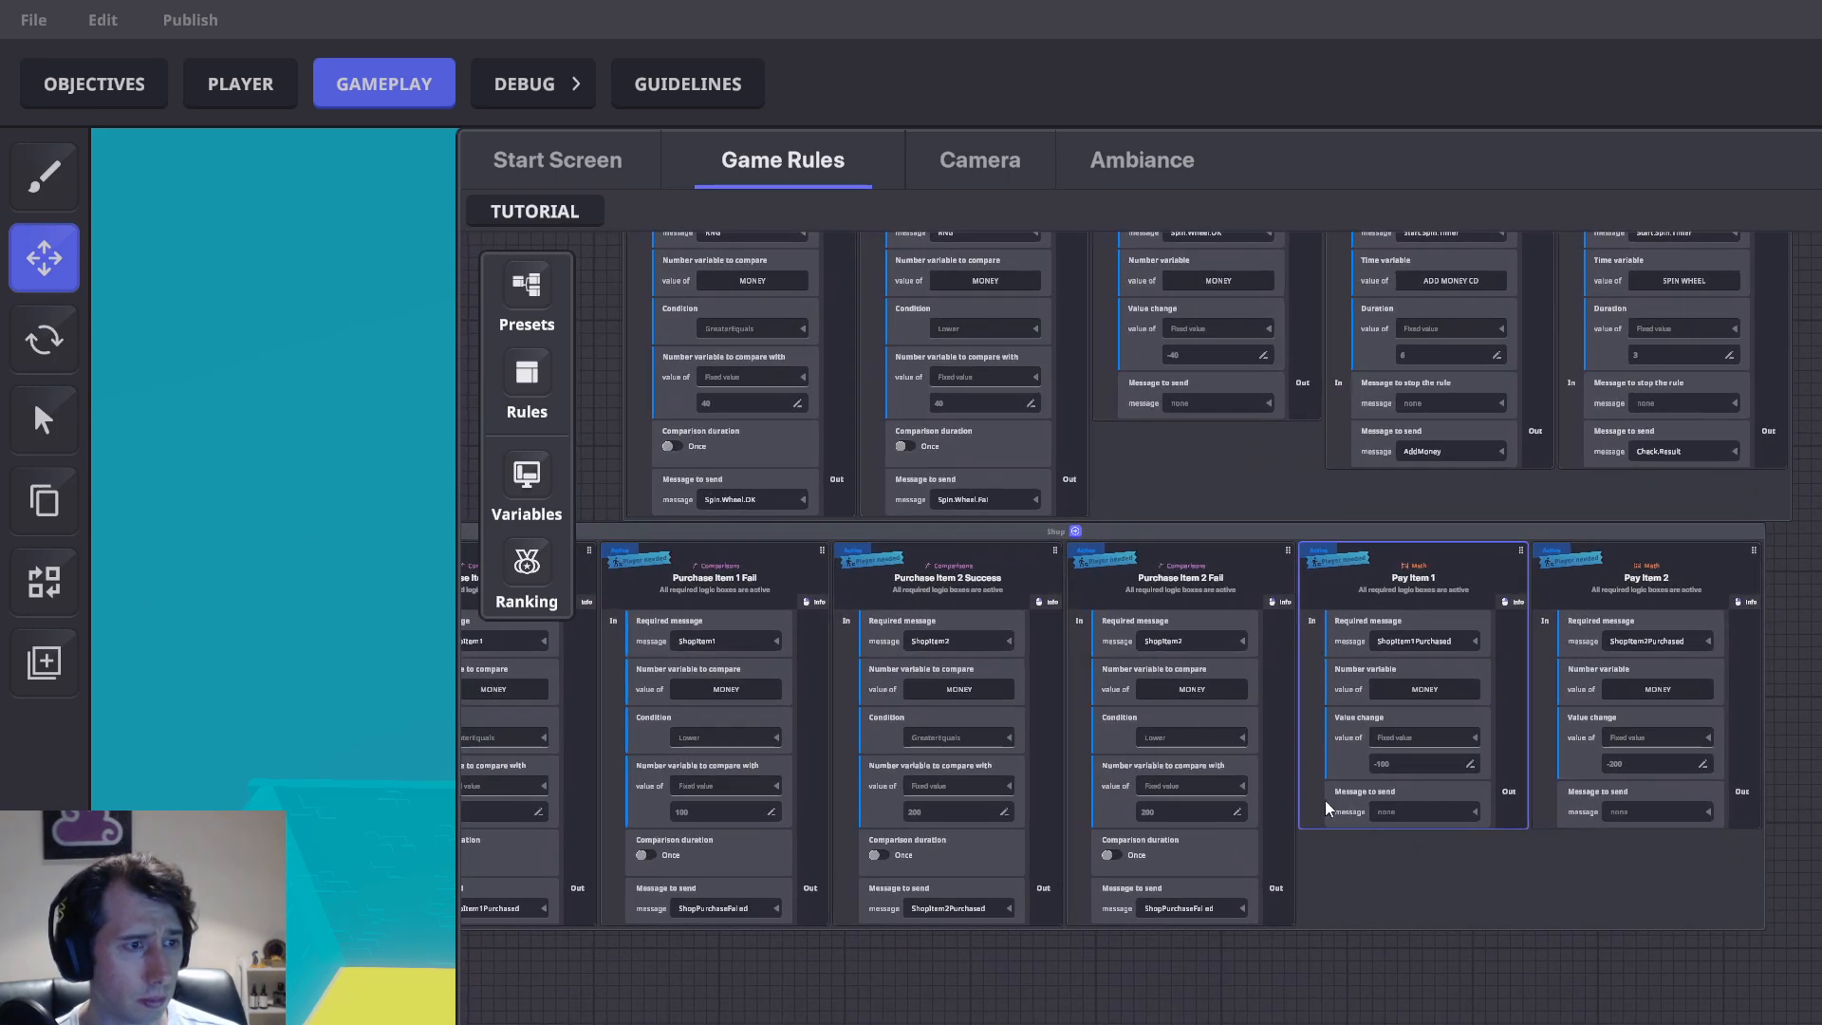
# Review the Player Joined, New Ruleset, Players Remaining and Add 1 to Timer rule groups
pyautogui.moveTo(1275, 792); pyautogui.dragTo(1520, 277)
pyautogui.moveTo(1403, 760); pyautogui.dragTo(1161, 364)
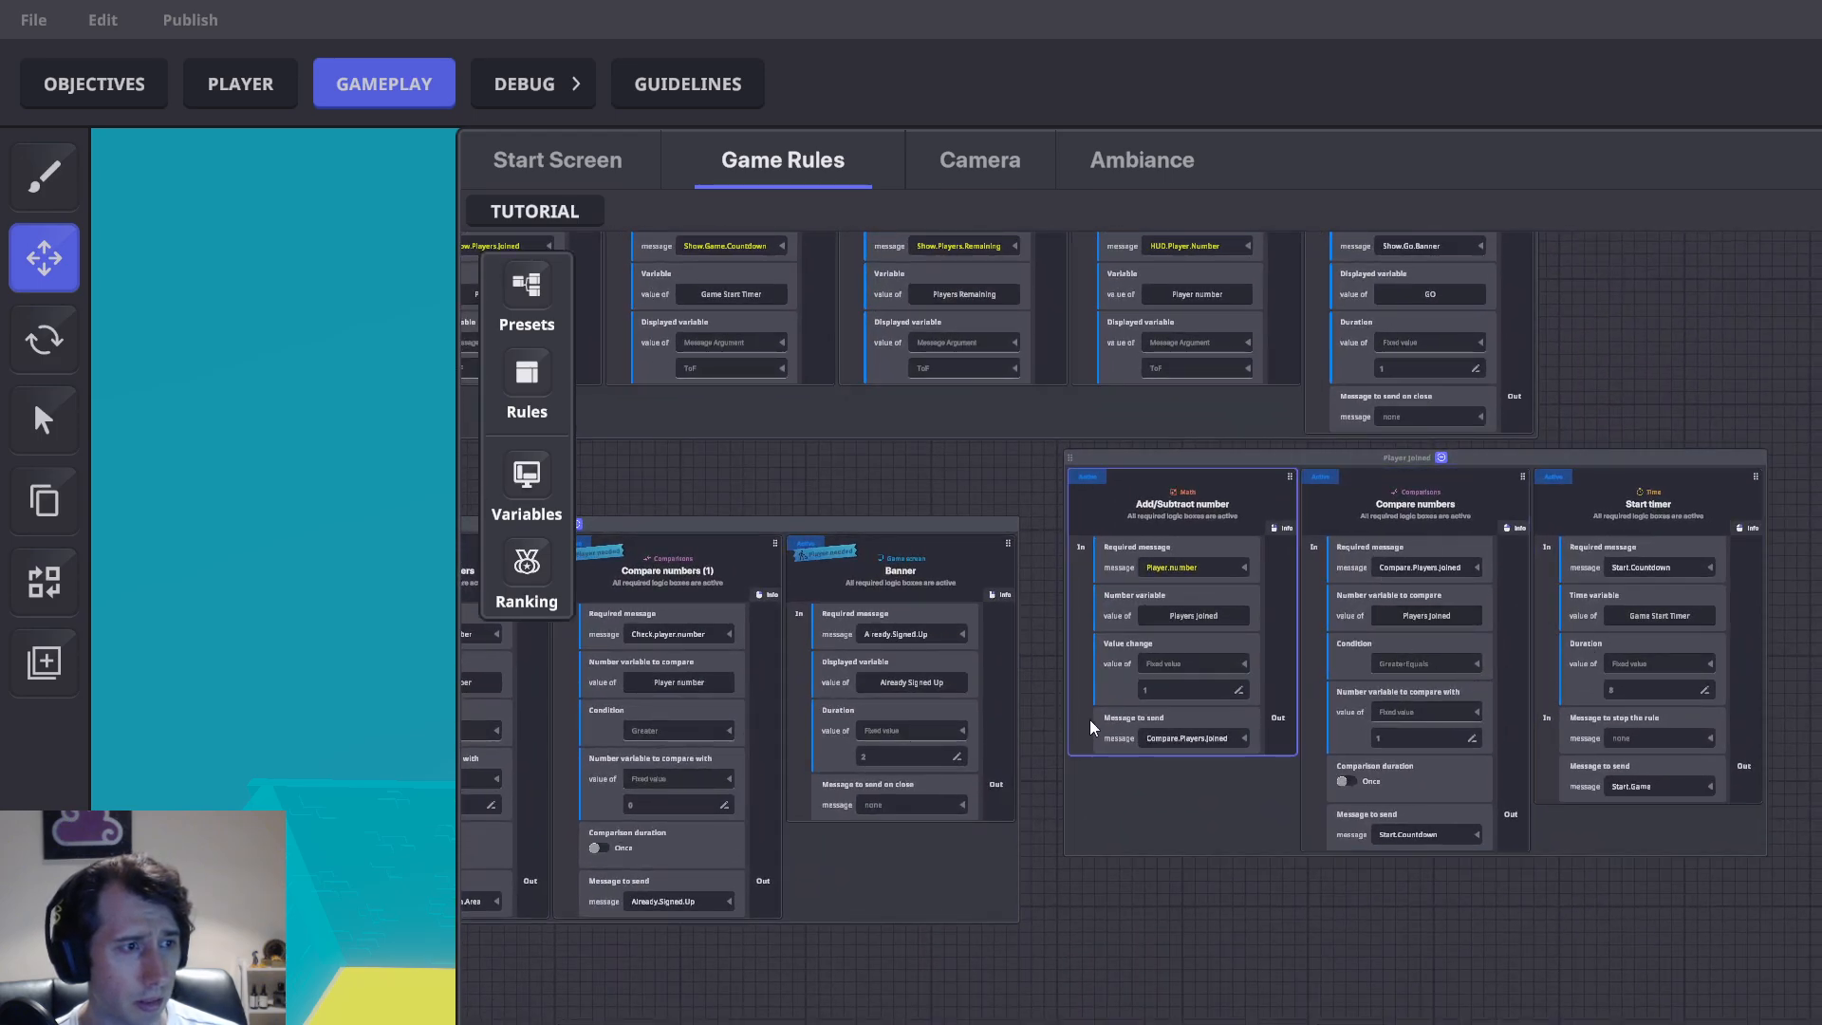
pyautogui.moveTo(1092, 720); pyautogui.dragTo(1595, 687)
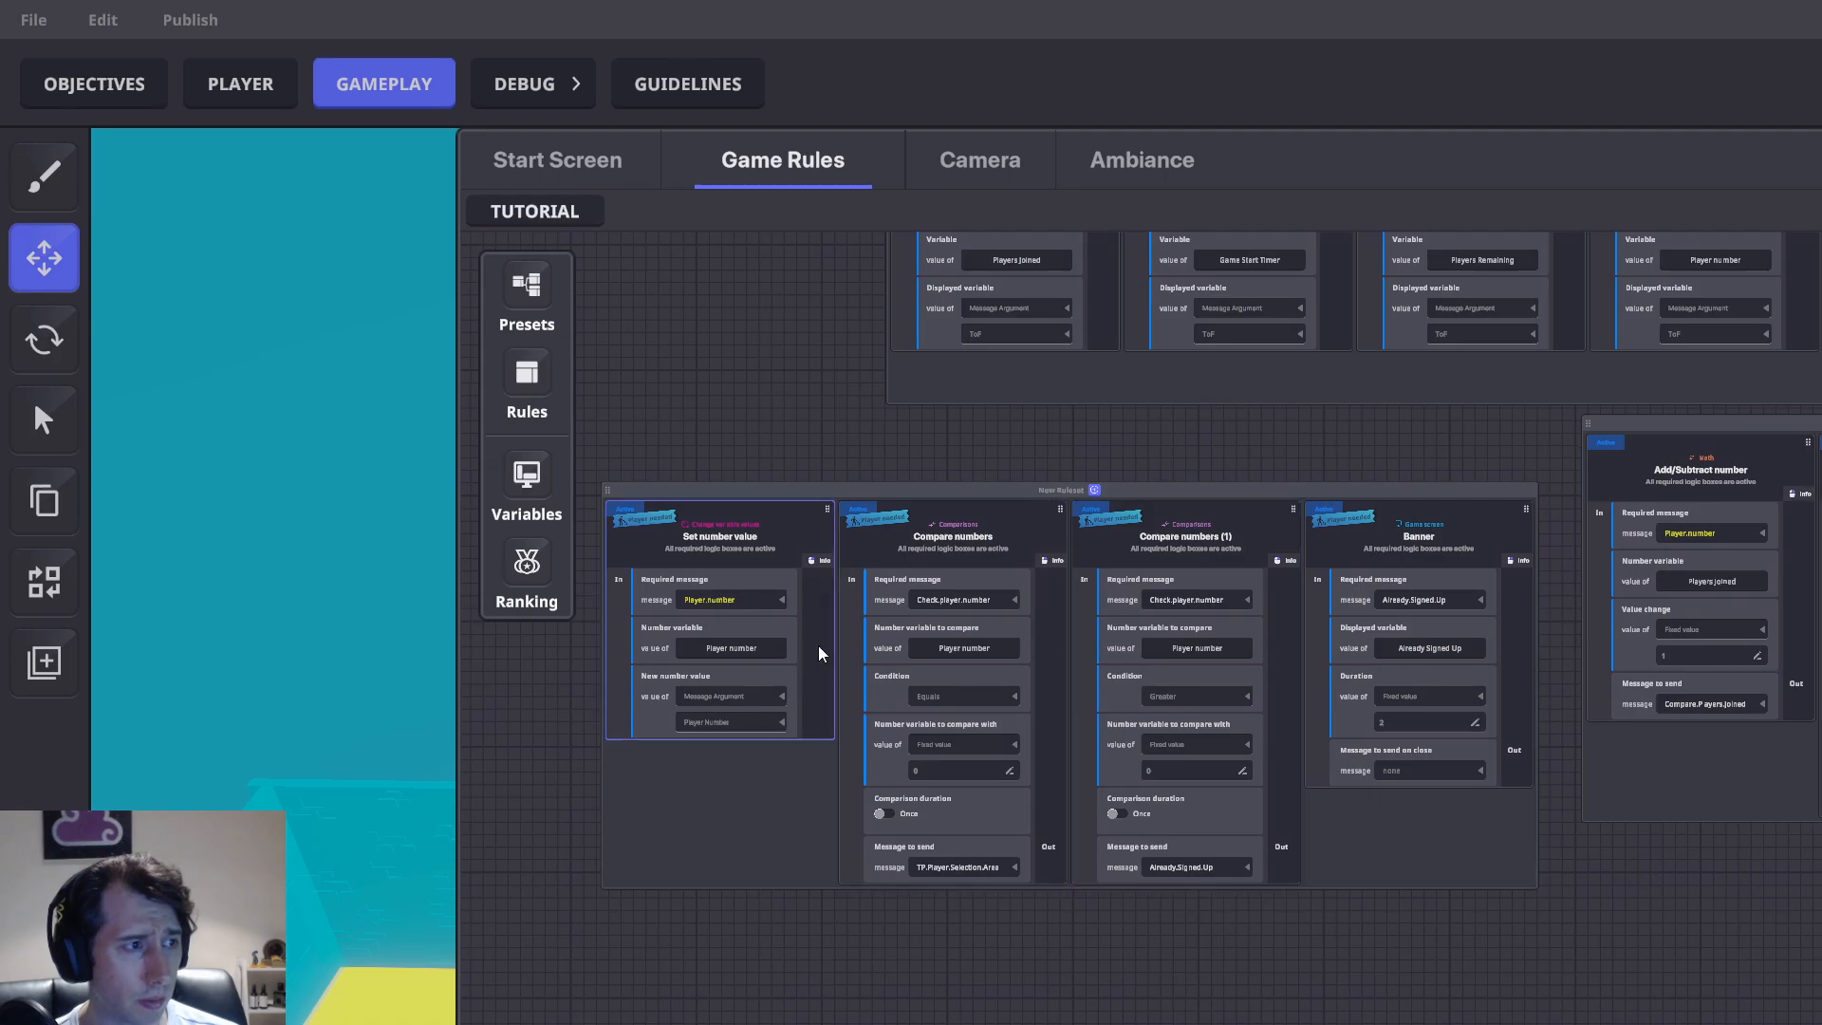
pyautogui.moveTo(1552, 805); pyautogui.dragTo(1306, 850)
pyautogui.moveTo(1296, 682); pyautogui.dragTo(767, 500)
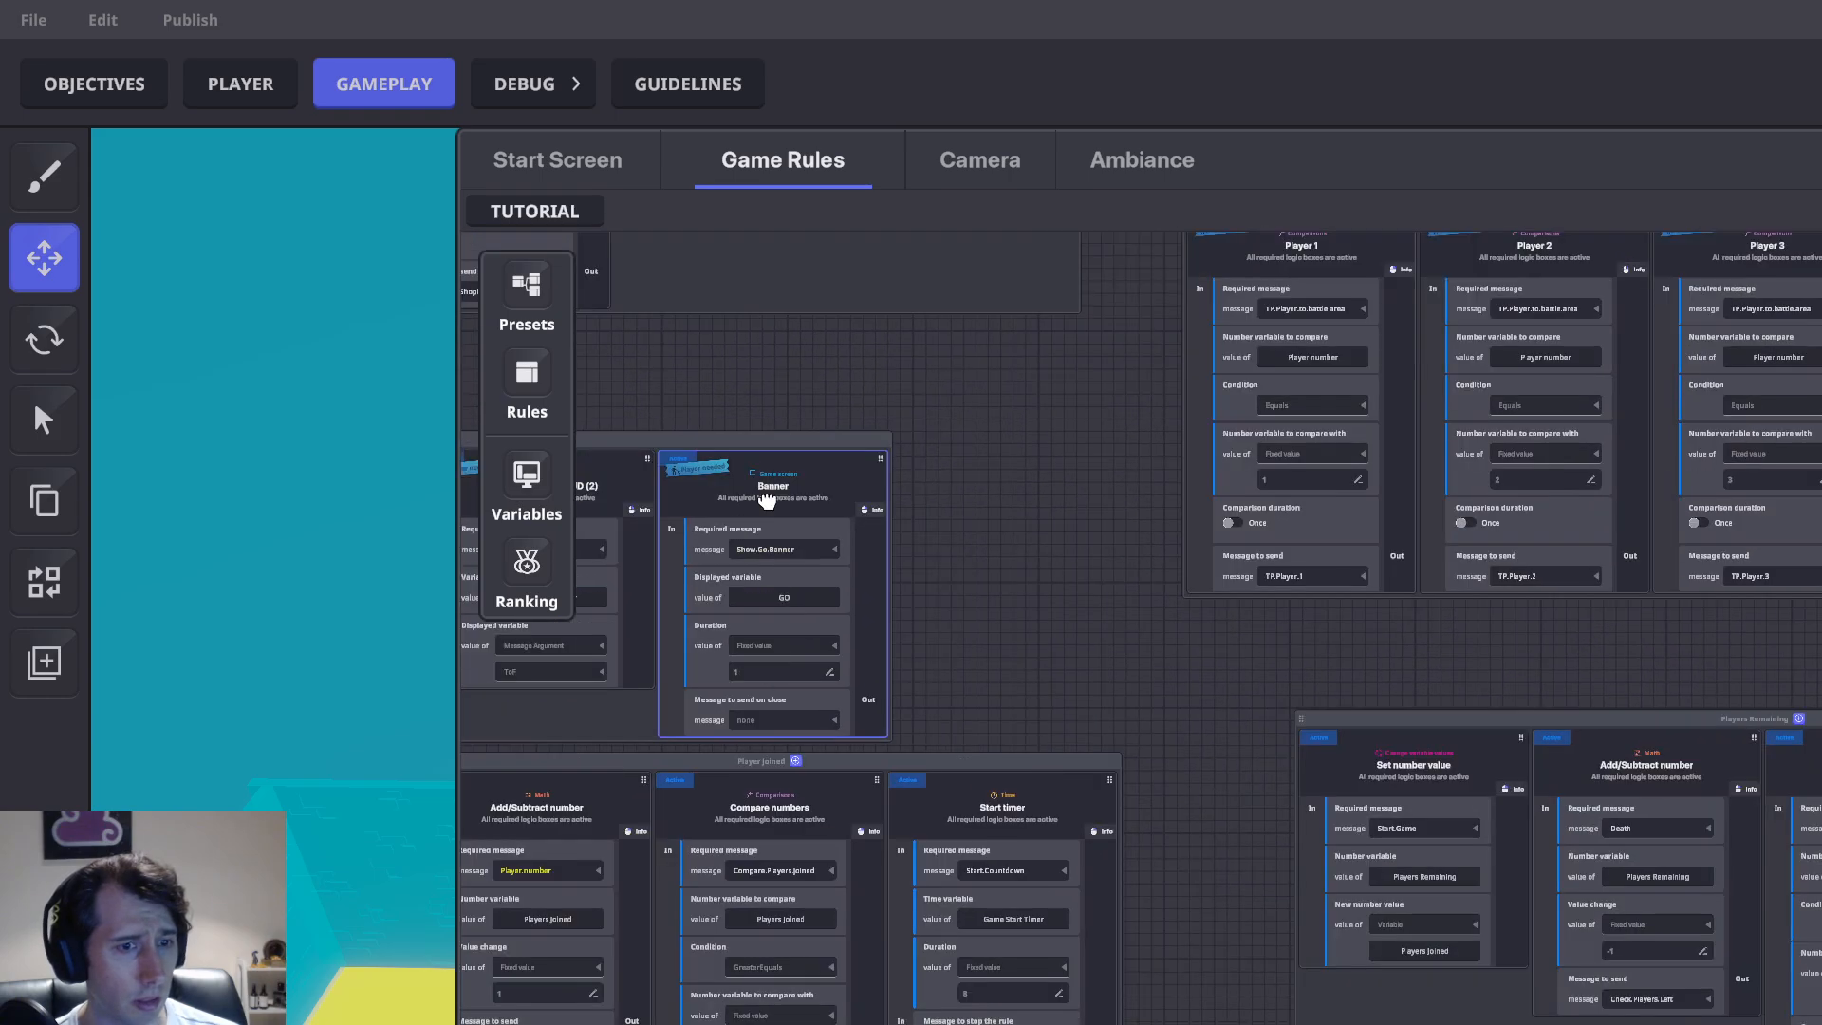
pyautogui.moveTo(1452, 782); pyautogui.dragTo(1107, 692)
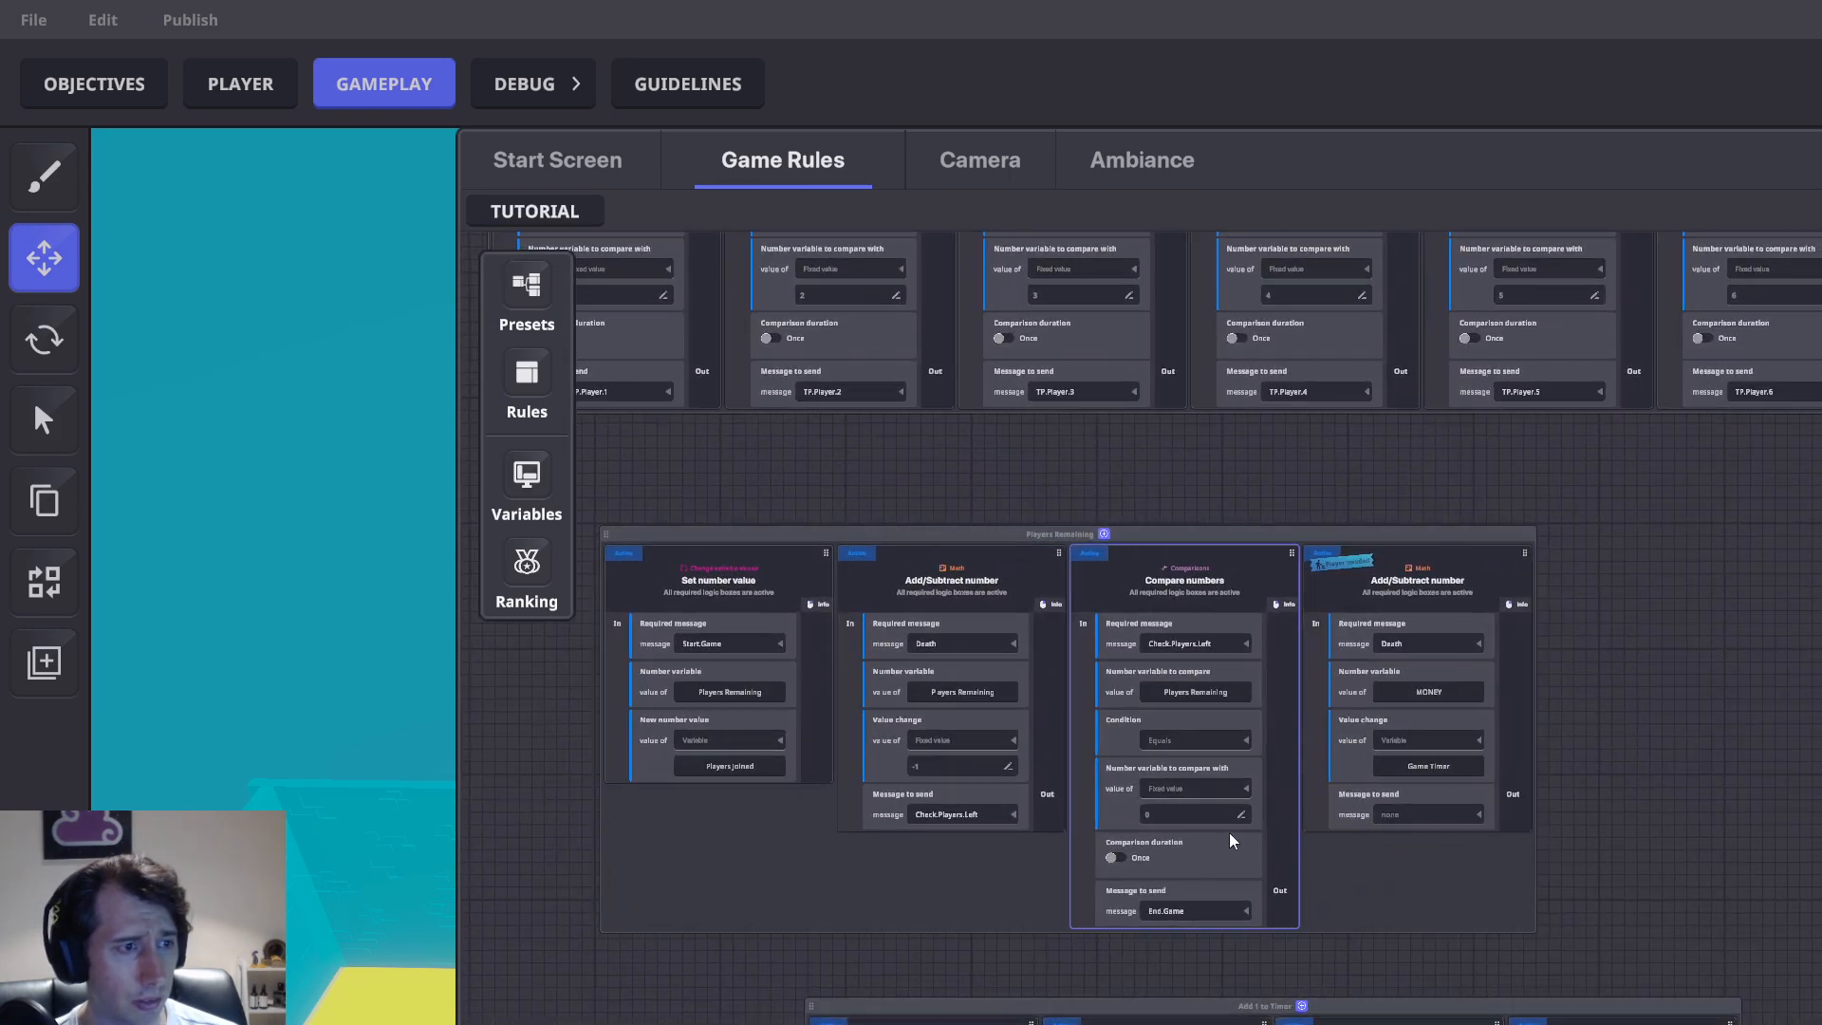
pyautogui.moveTo(1228, 833); pyautogui.dragTo(1363, 651)
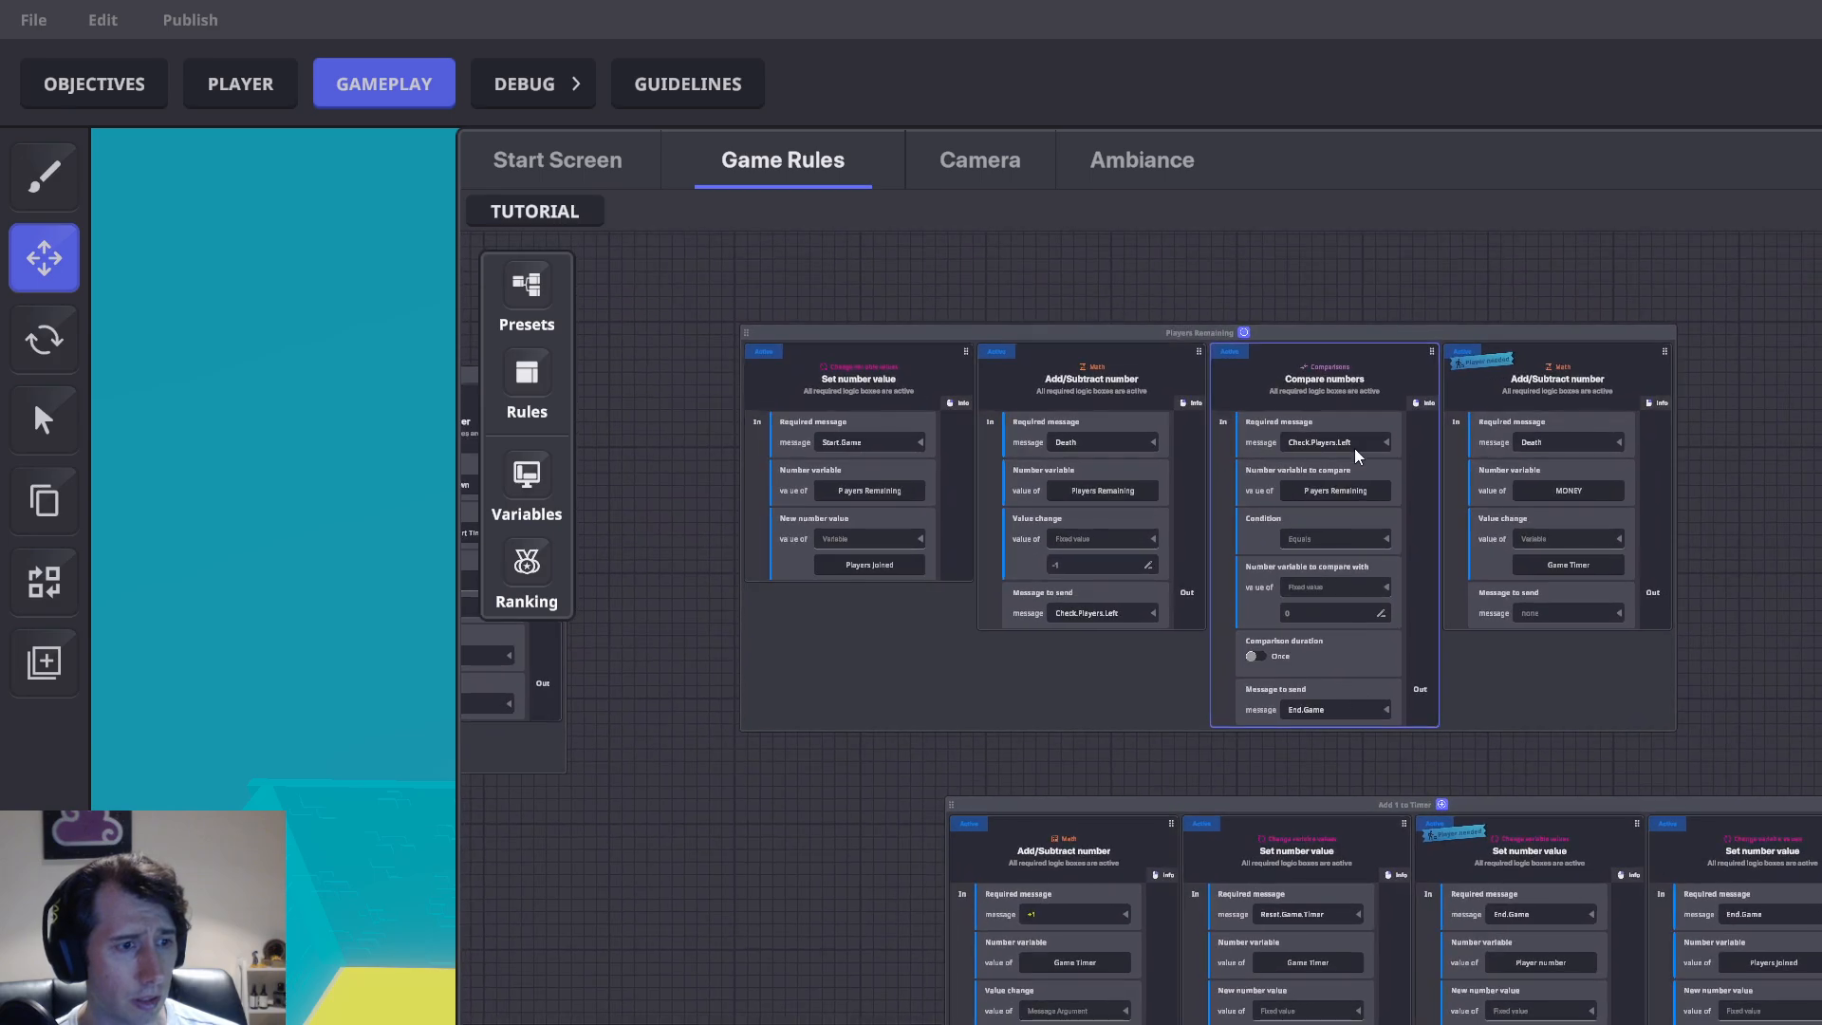
pyautogui.moveTo(1354, 448); pyautogui.dragTo(1200, 879)
pyautogui.moveTo(906, 785); pyautogui.dragTo(1428, 906)
# Look back through the MONEY, wheel and Shop rule groups on the rules canvas
pyautogui.moveTo(1151, 829); pyautogui.dragTo(1367, 1024)
pyautogui.moveTo(1457, 661); pyautogui.dragTo(1328, 1024)
pyautogui.moveTo(1613, 789); pyautogui.dragTo(585, 796)
pyautogui.moveTo(1388, 755); pyautogui.dragTo(485, 755)
pyautogui.moveTo(1008, 844); pyautogui.dragTo(1821, 851)
pyautogui.moveTo(564, 807); pyautogui.dragTo(1666, 816)
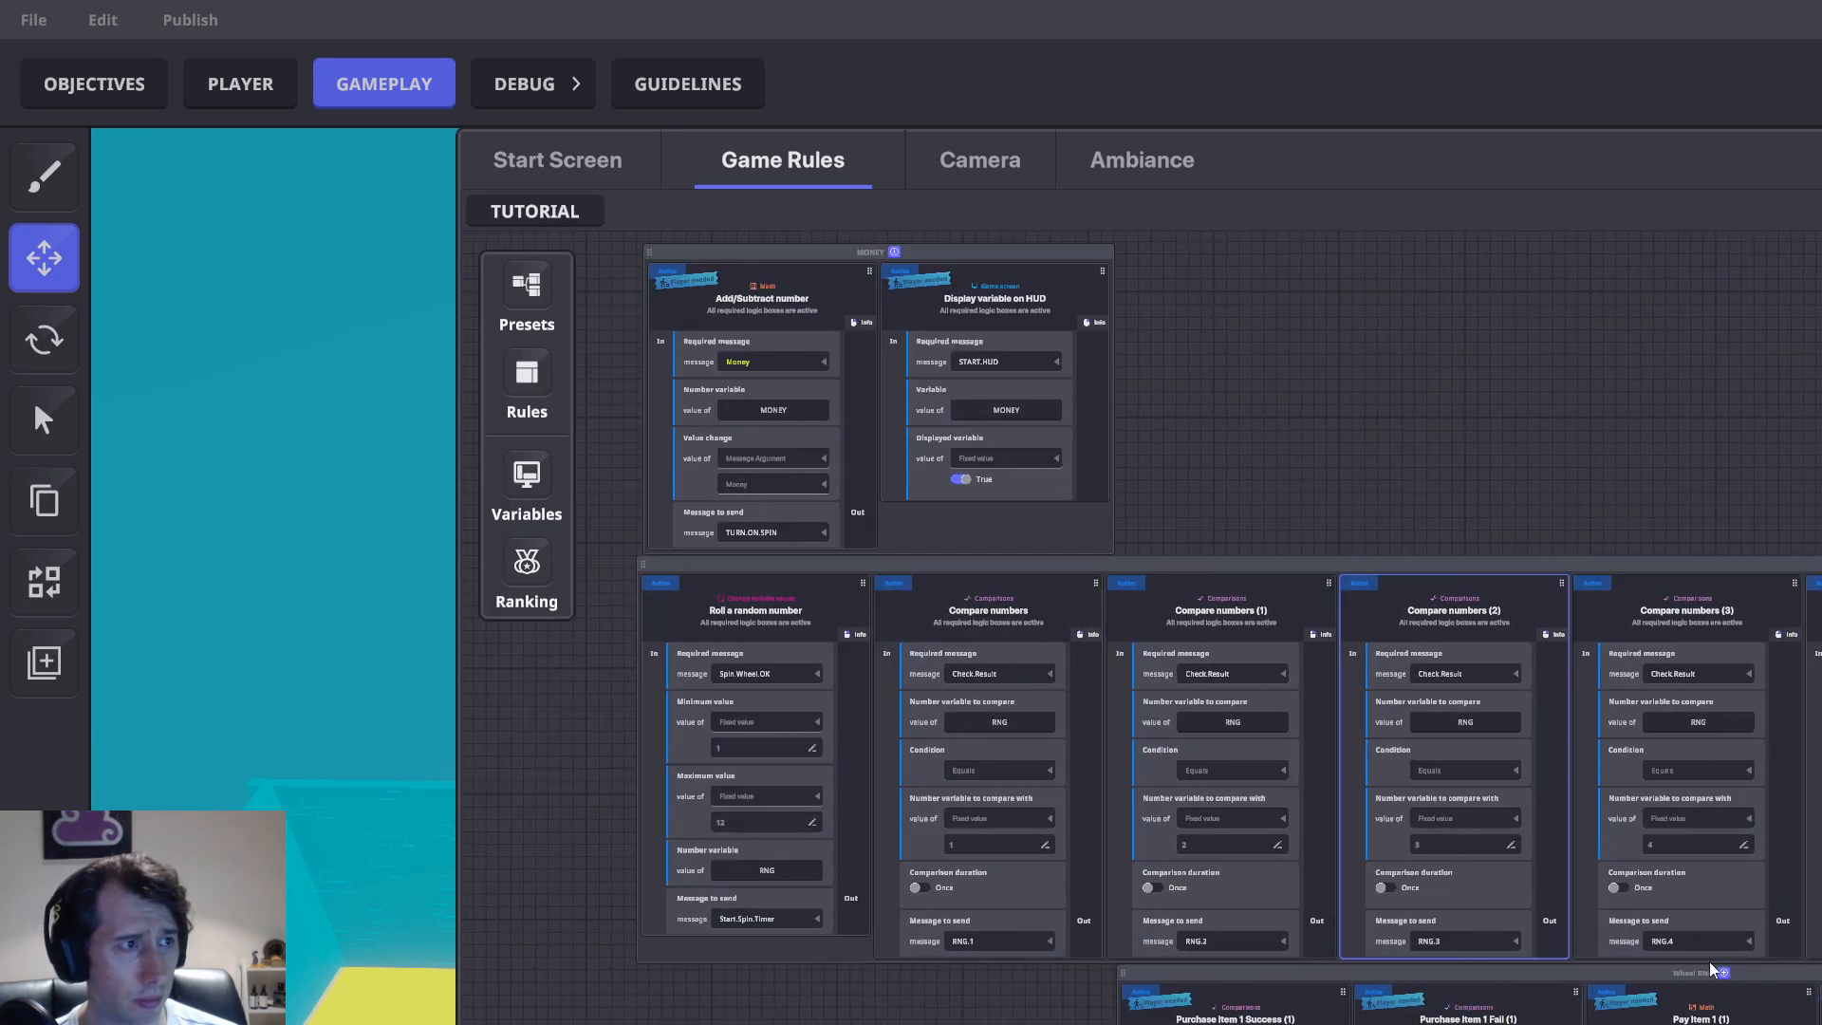
pyautogui.moveTo(1142, 883); pyautogui.dragTo(997, 396)
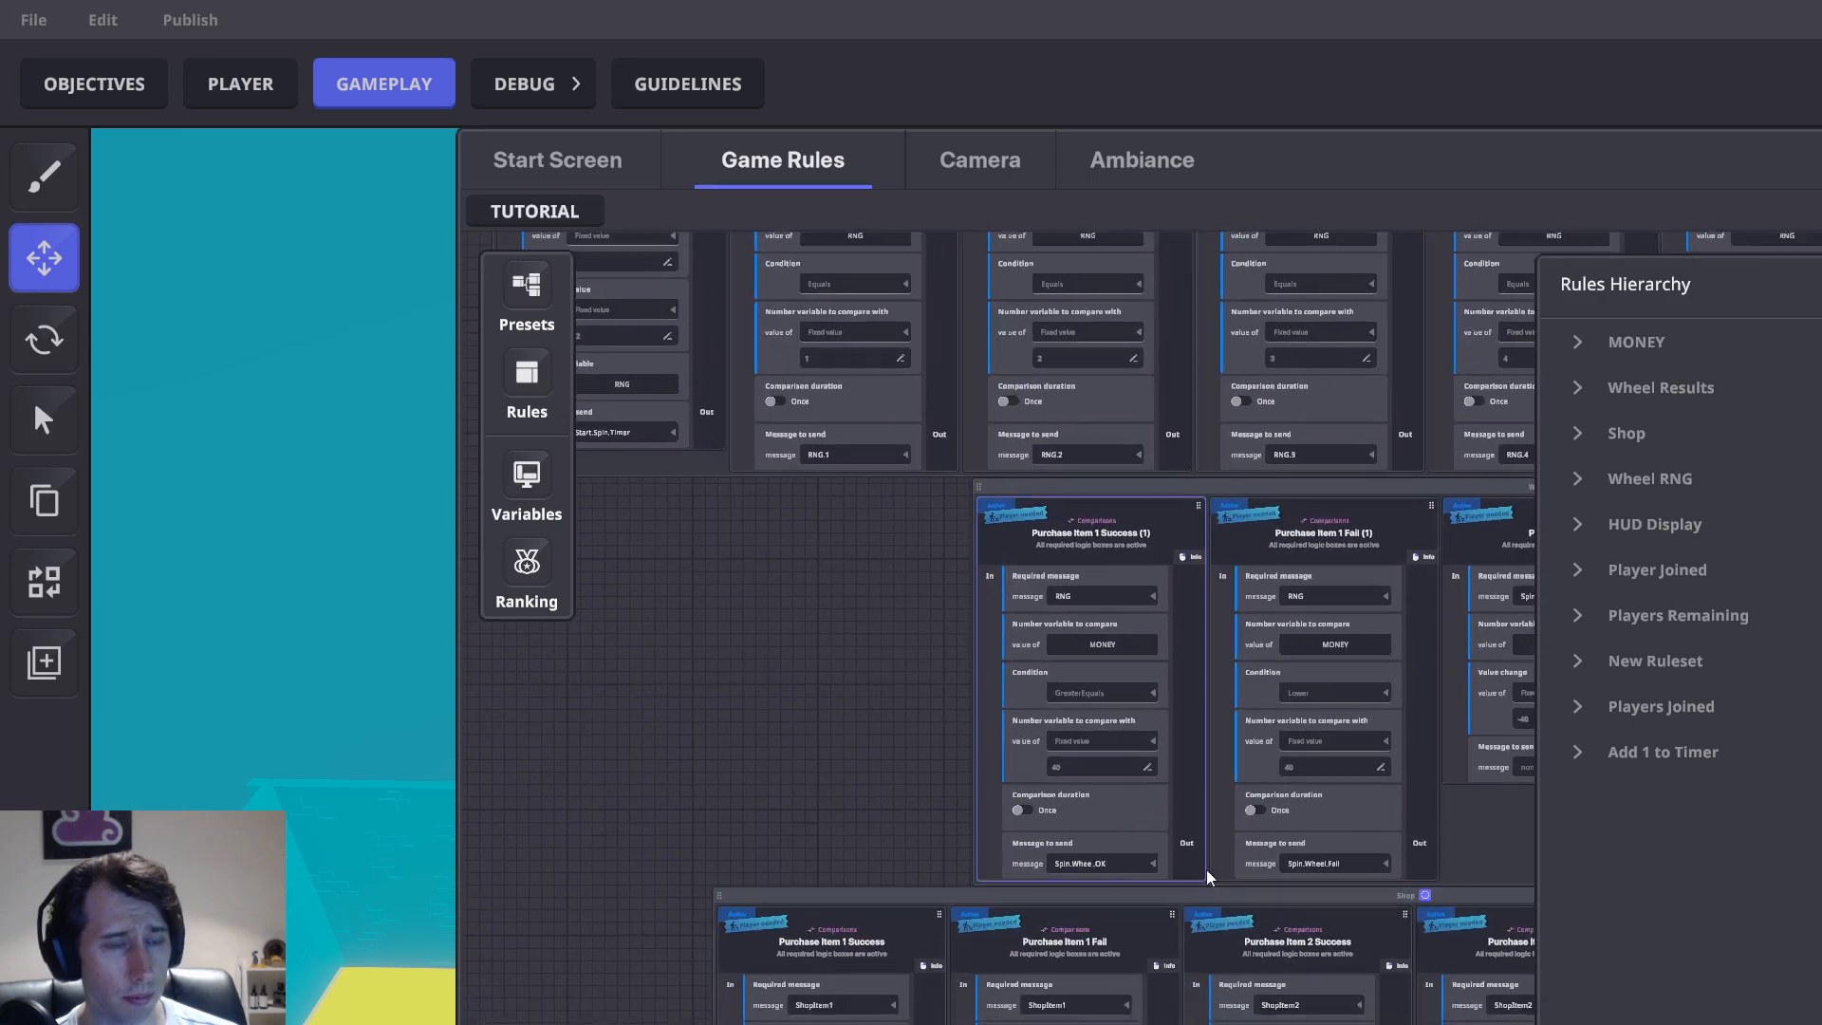
pyautogui.moveTo(1205, 870); pyautogui.dragTo(1054, 532)
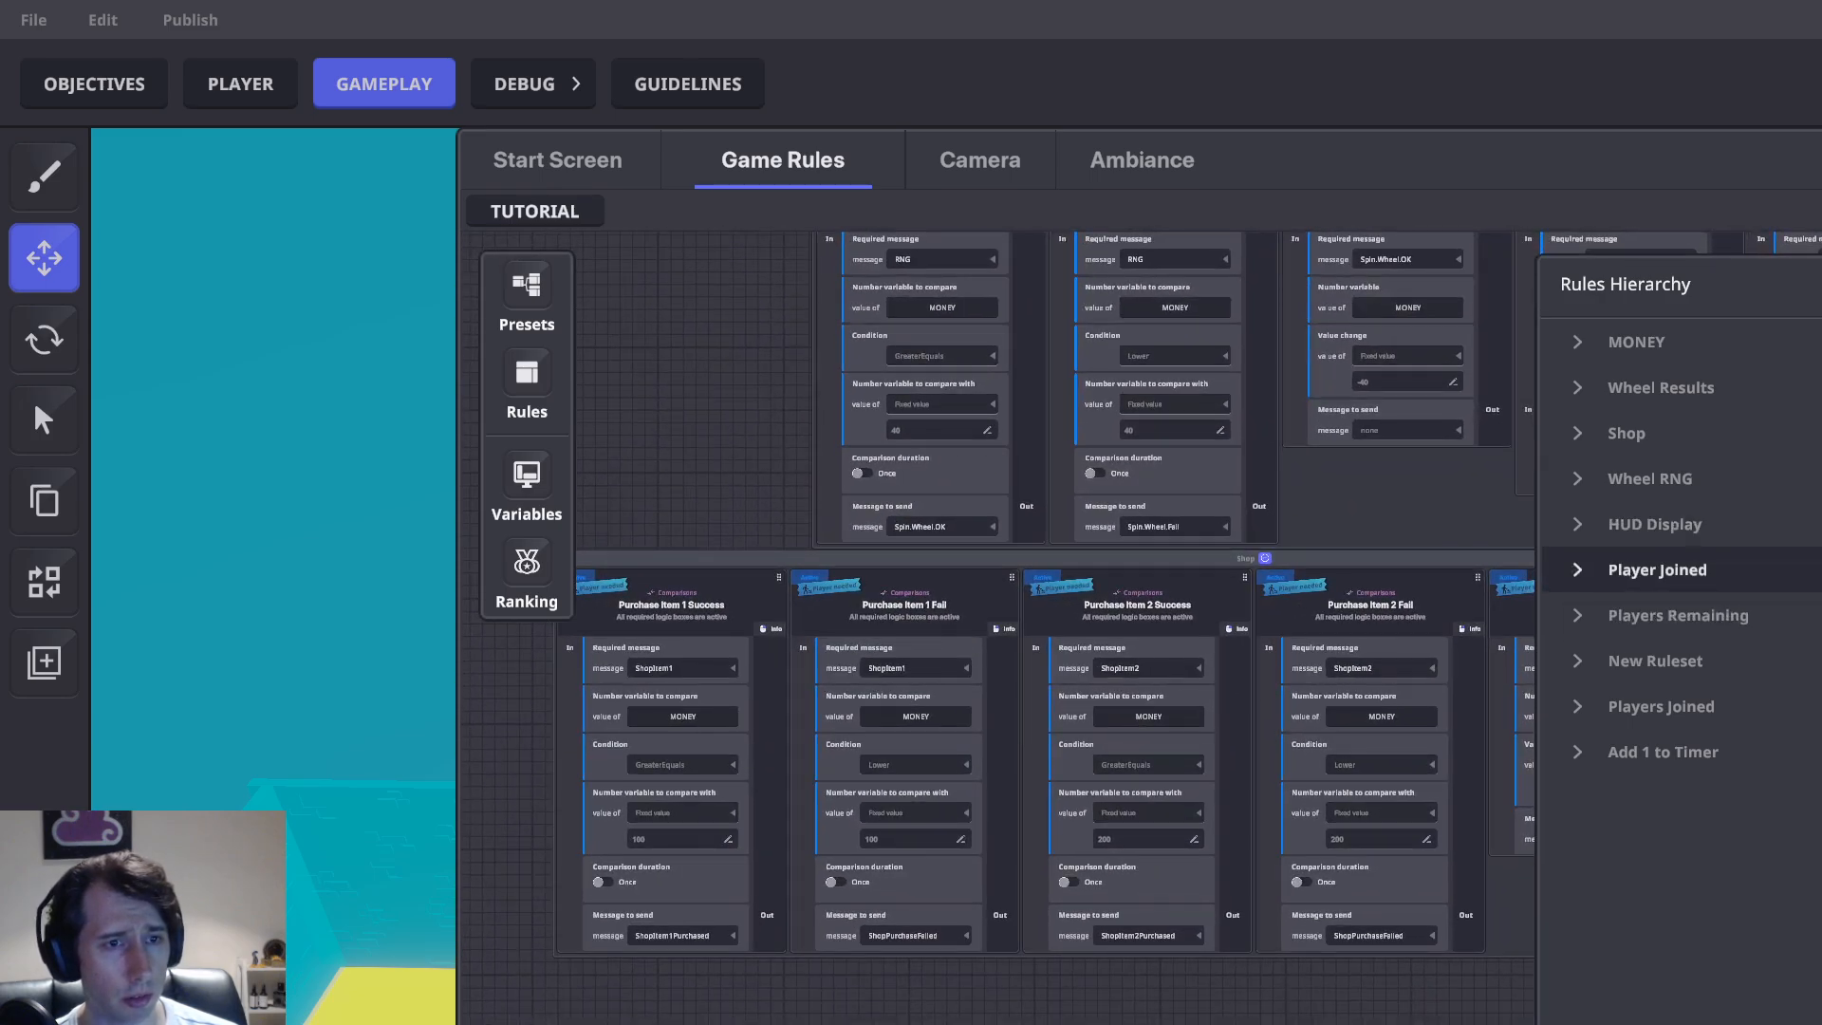
# Jump to the Player Joined rule group, inspect its start timer rule, and bring up the list of variables
pyautogui.click(1657, 569)
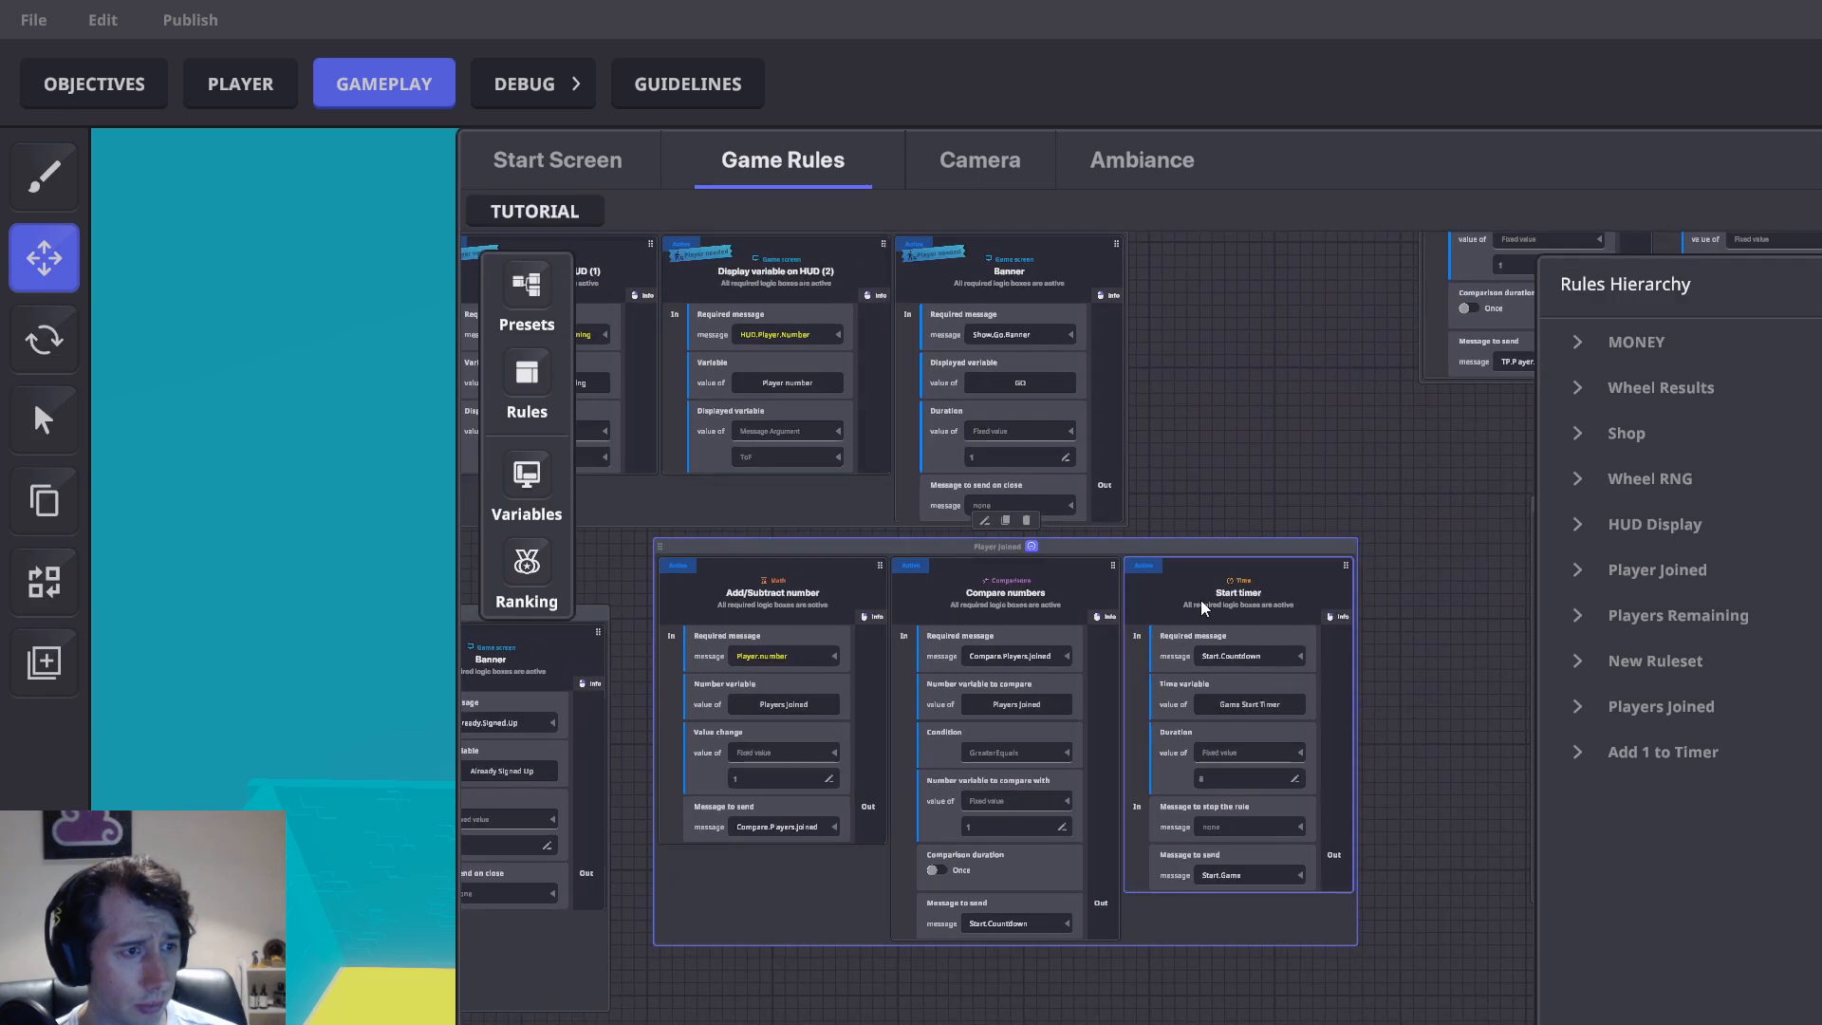
pyautogui.click(1818, 285)
pyautogui.scroll(5, 1223, 925)
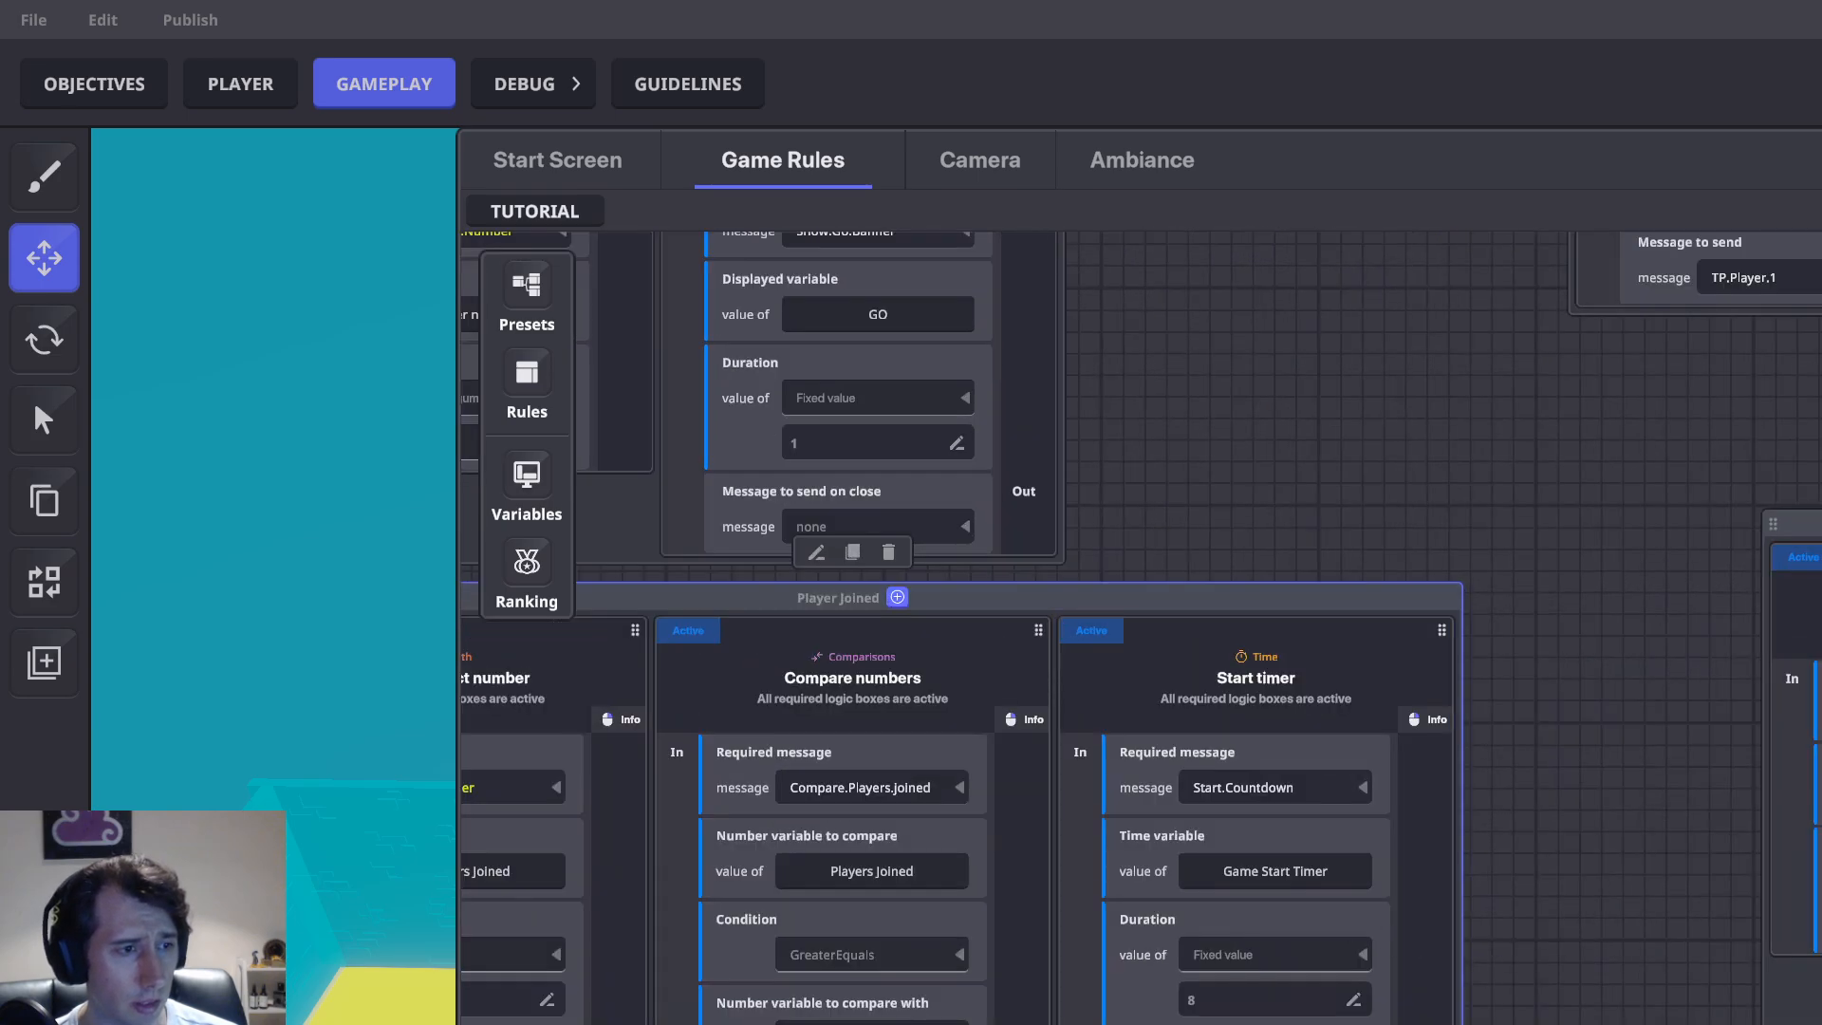
pyautogui.moveTo(1487, 944); pyautogui.dragTo(1319, 685, button='middle')
pyautogui.scroll(-2, 1120, 646)
pyautogui.moveTo(1189, 622); pyautogui.dragTo(1396, 736, button='middle')
pyautogui.click(527, 379)
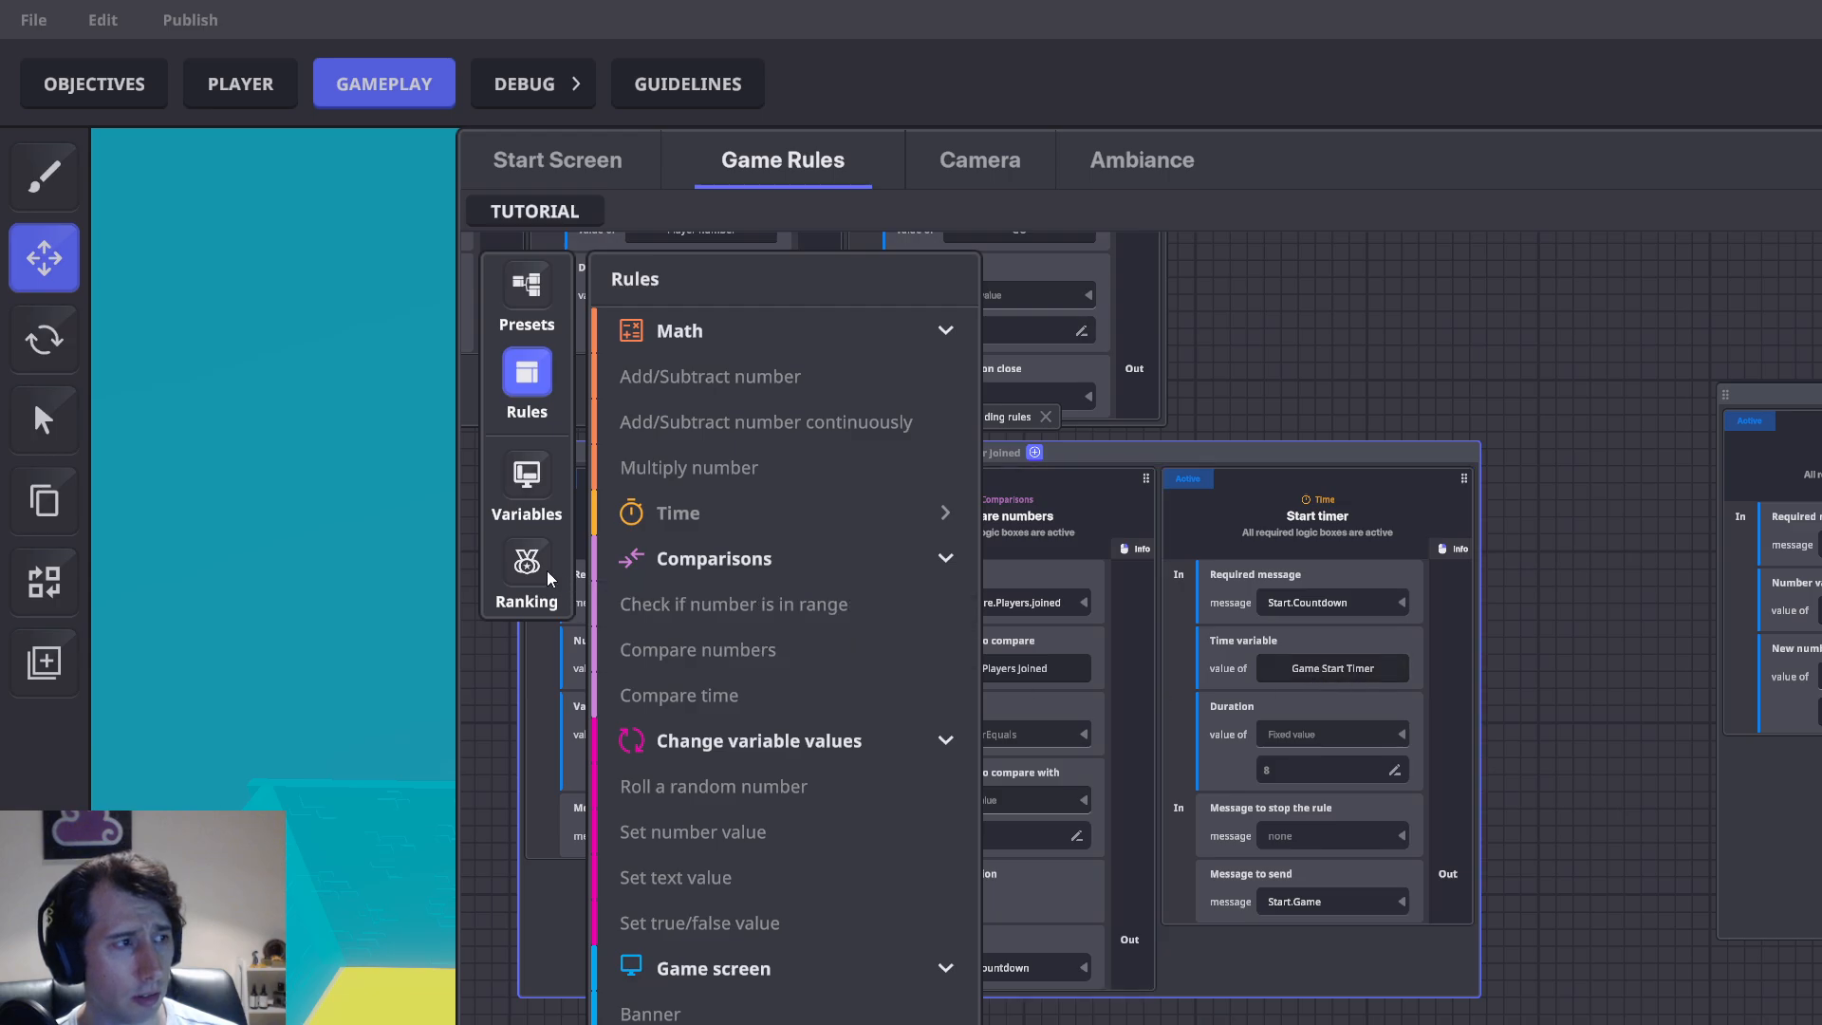
pyautogui.click(534, 479)
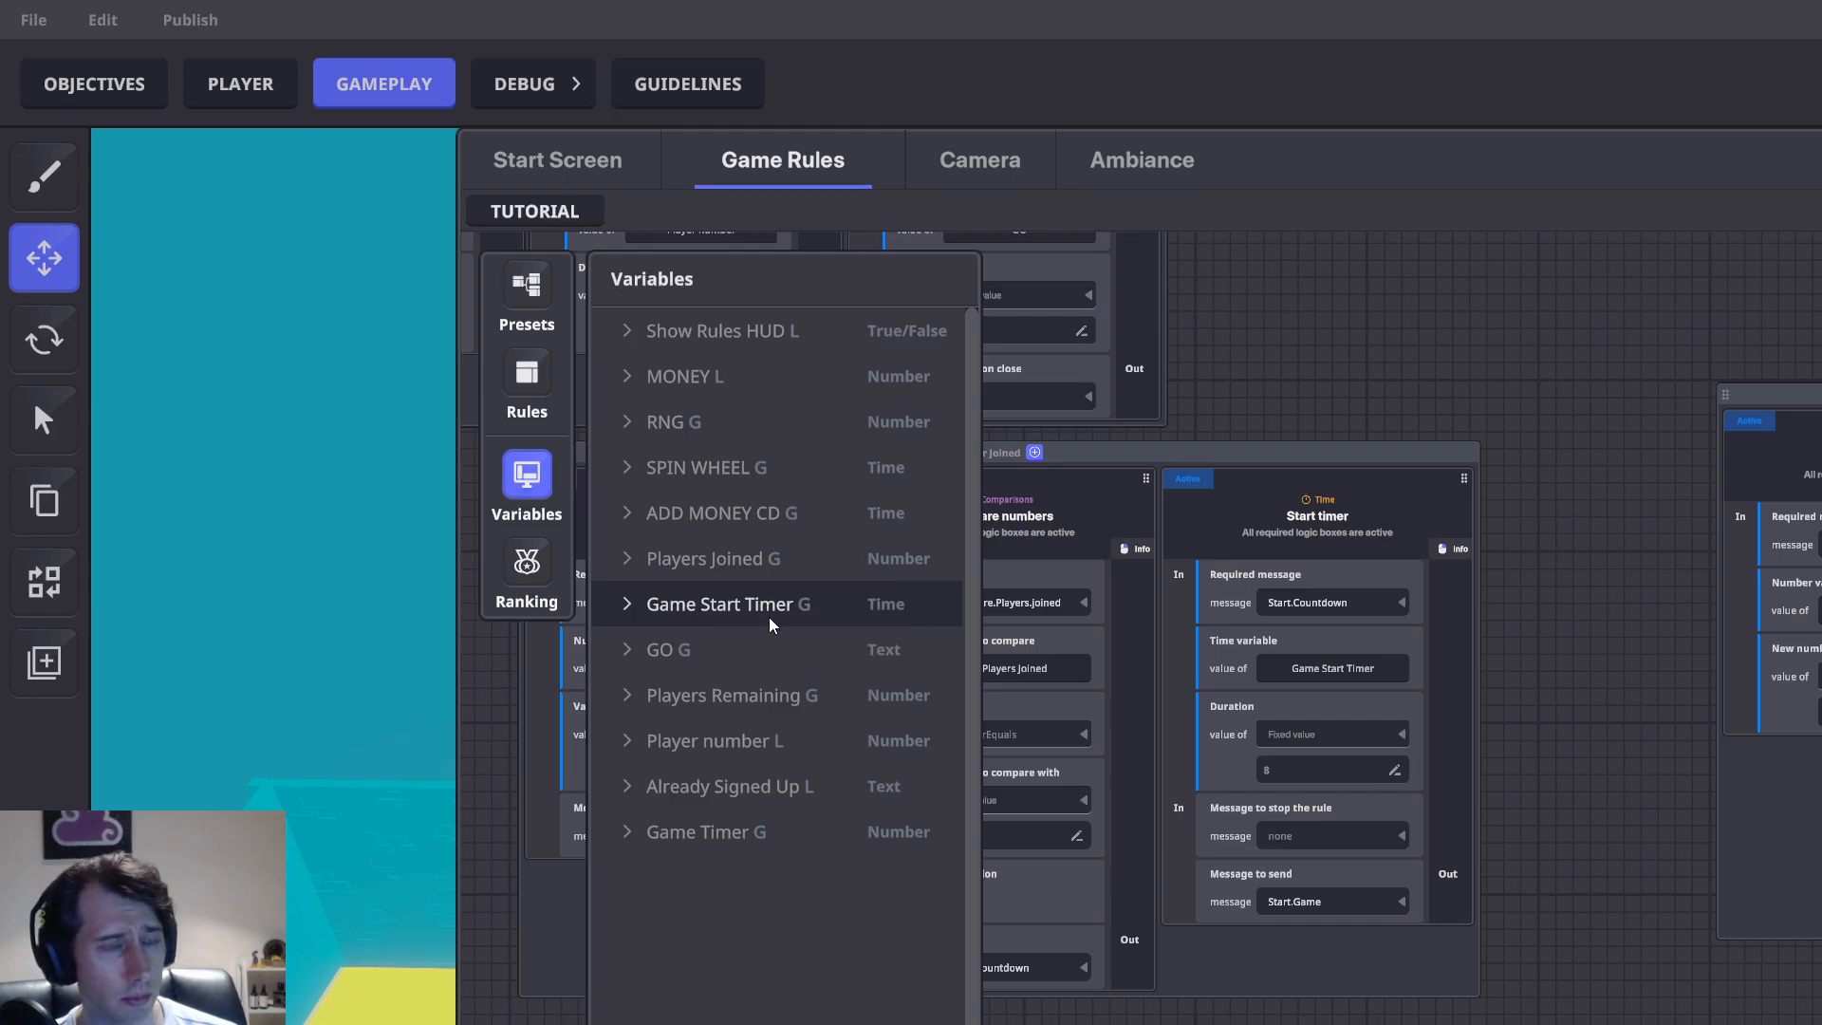
pyautogui.click(538, 482)
pyautogui.click(527, 375)
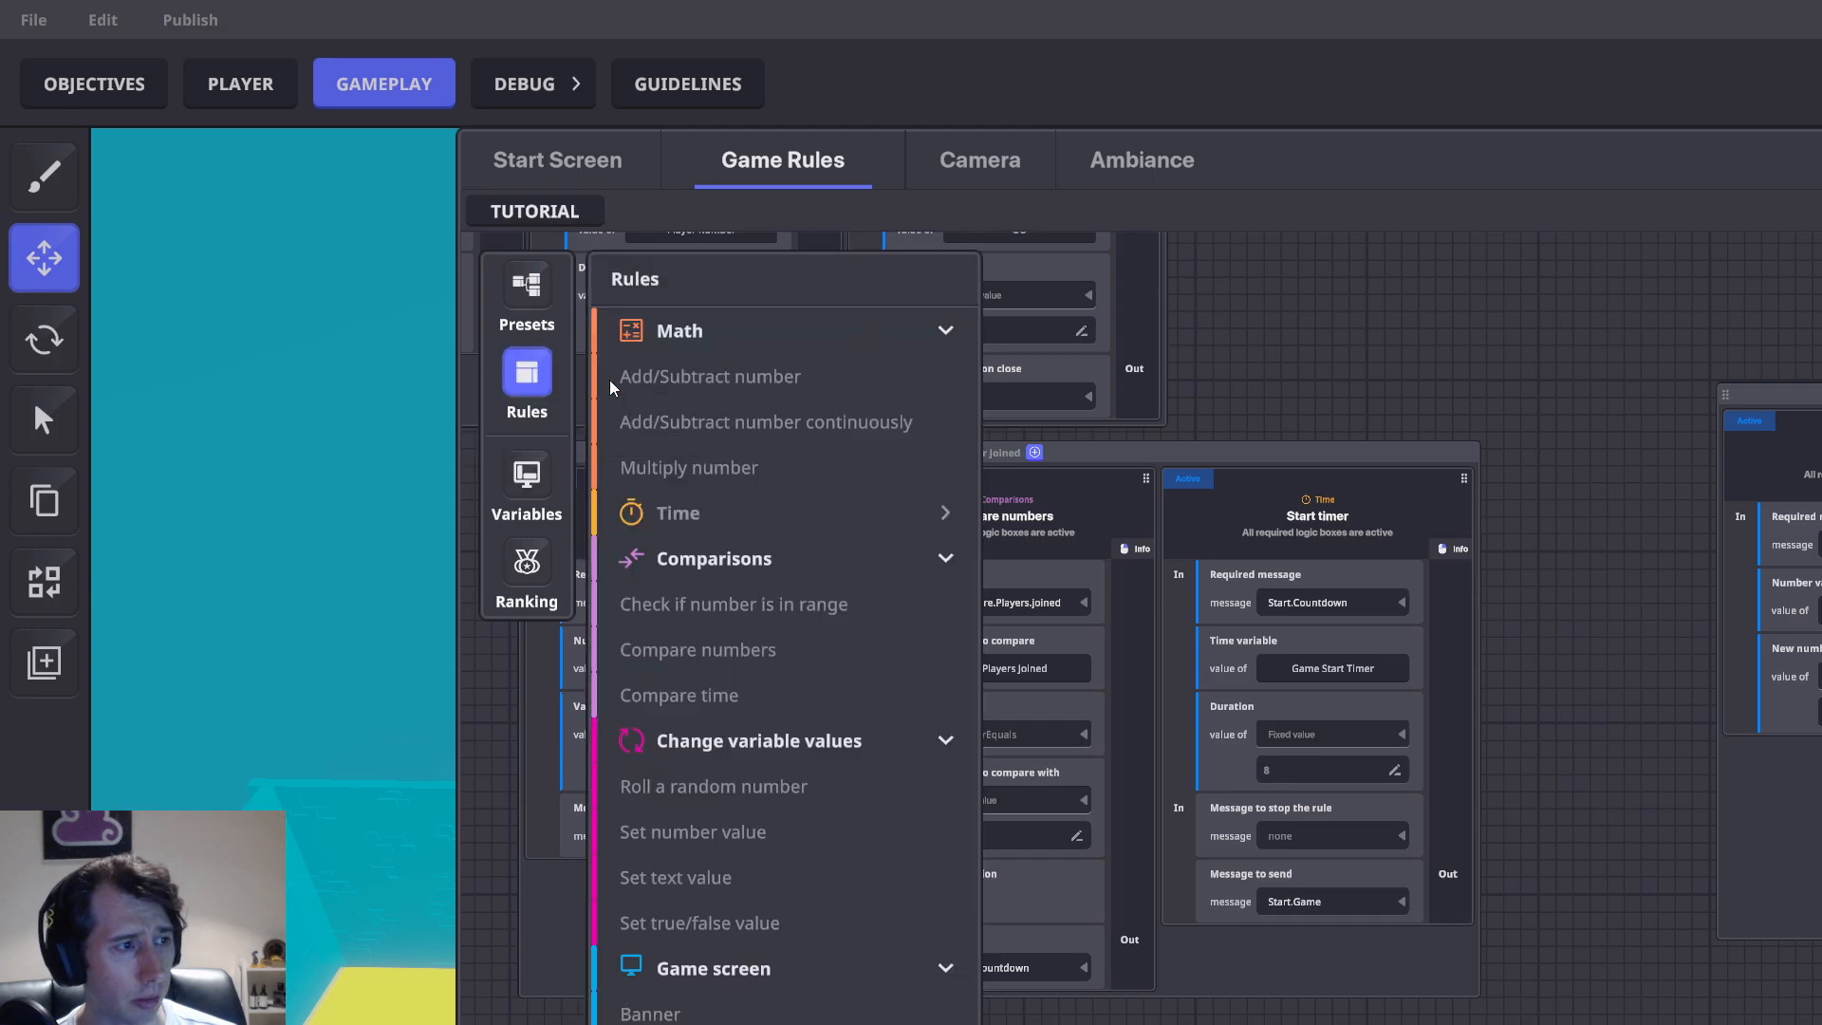
pyautogui.click(736, 698)
pyautogui.moveTo(1332, 701); pyautogui.dragTo(1601, 442)
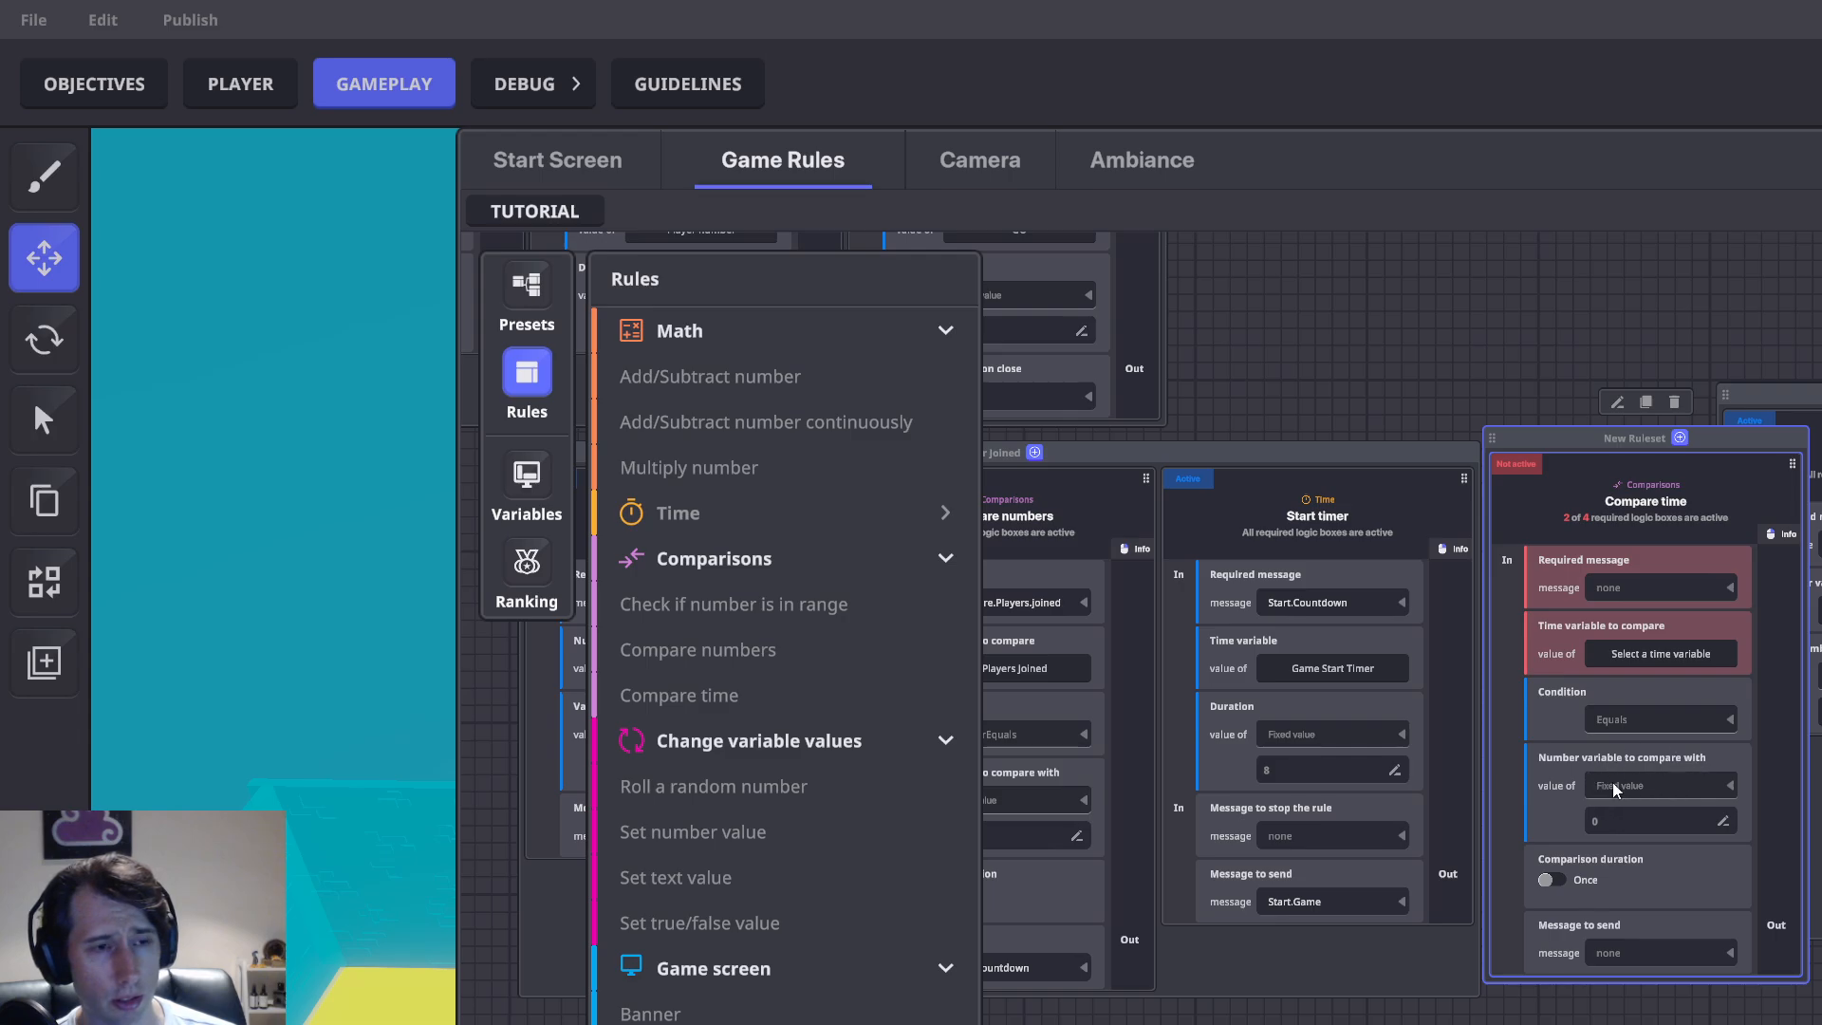
pyautogui.click(1662, 654)
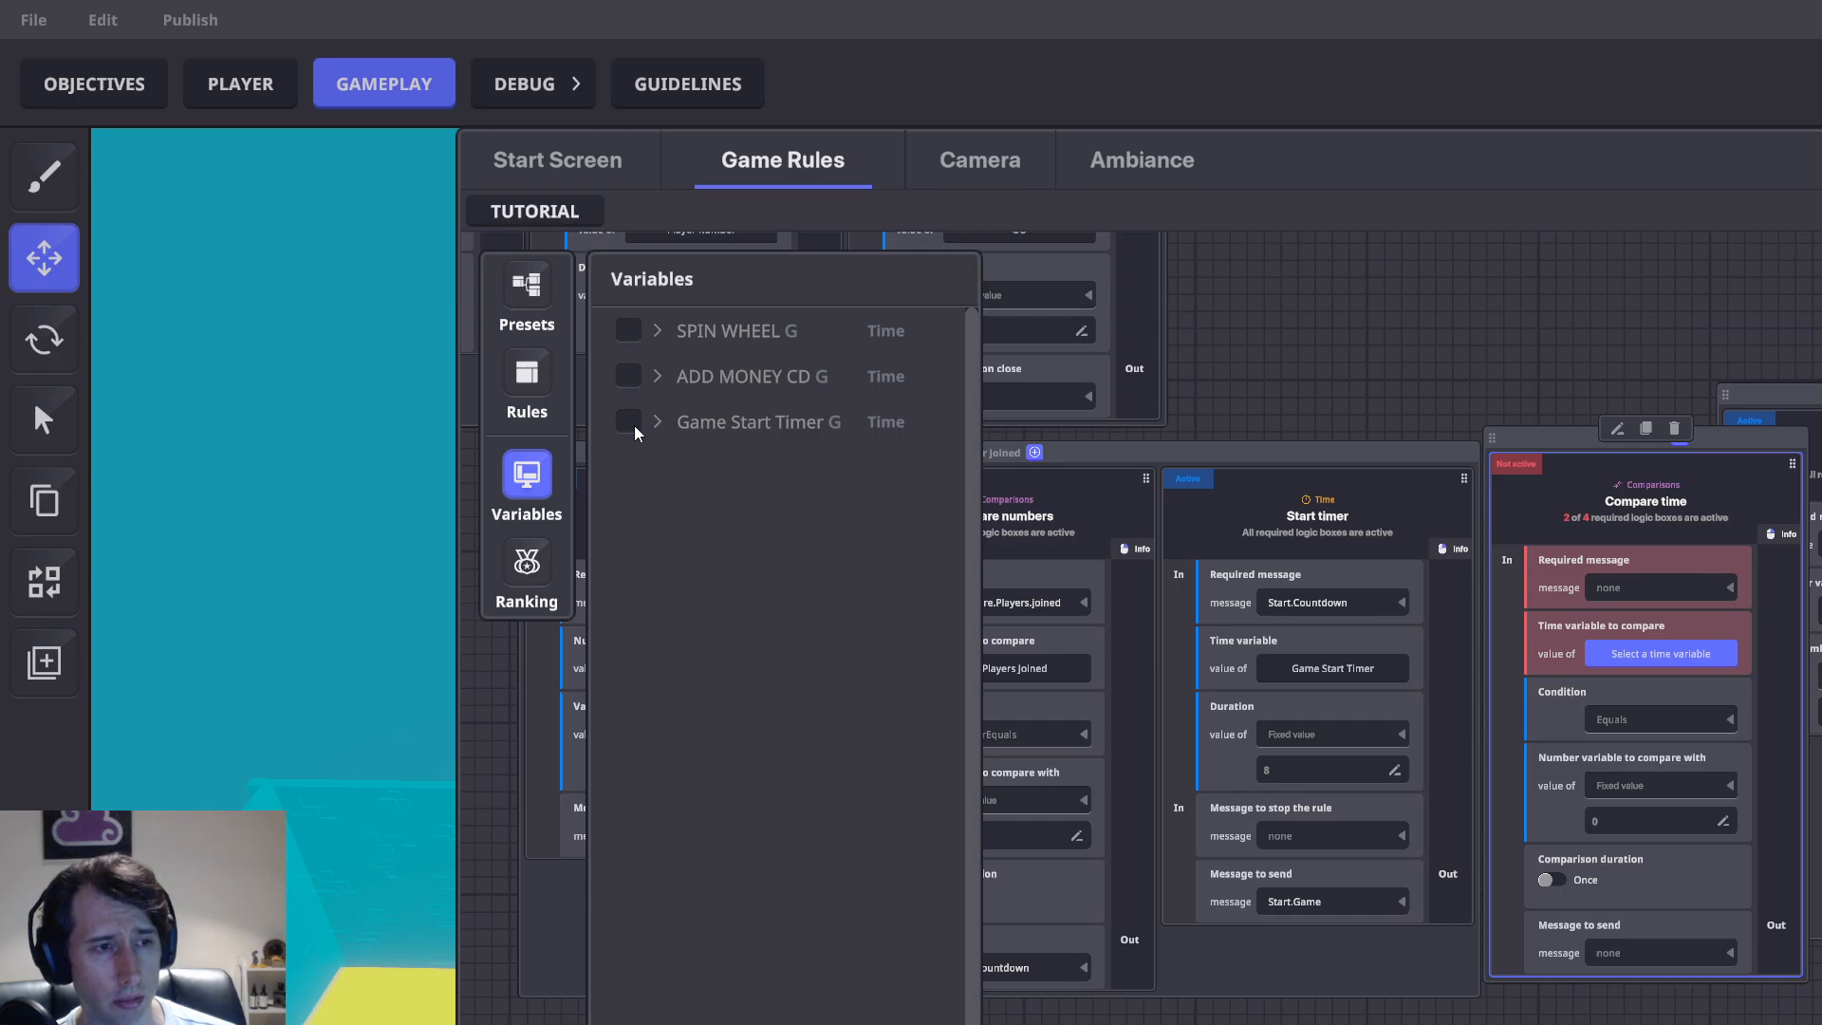
pyautogui.click(521, 489)
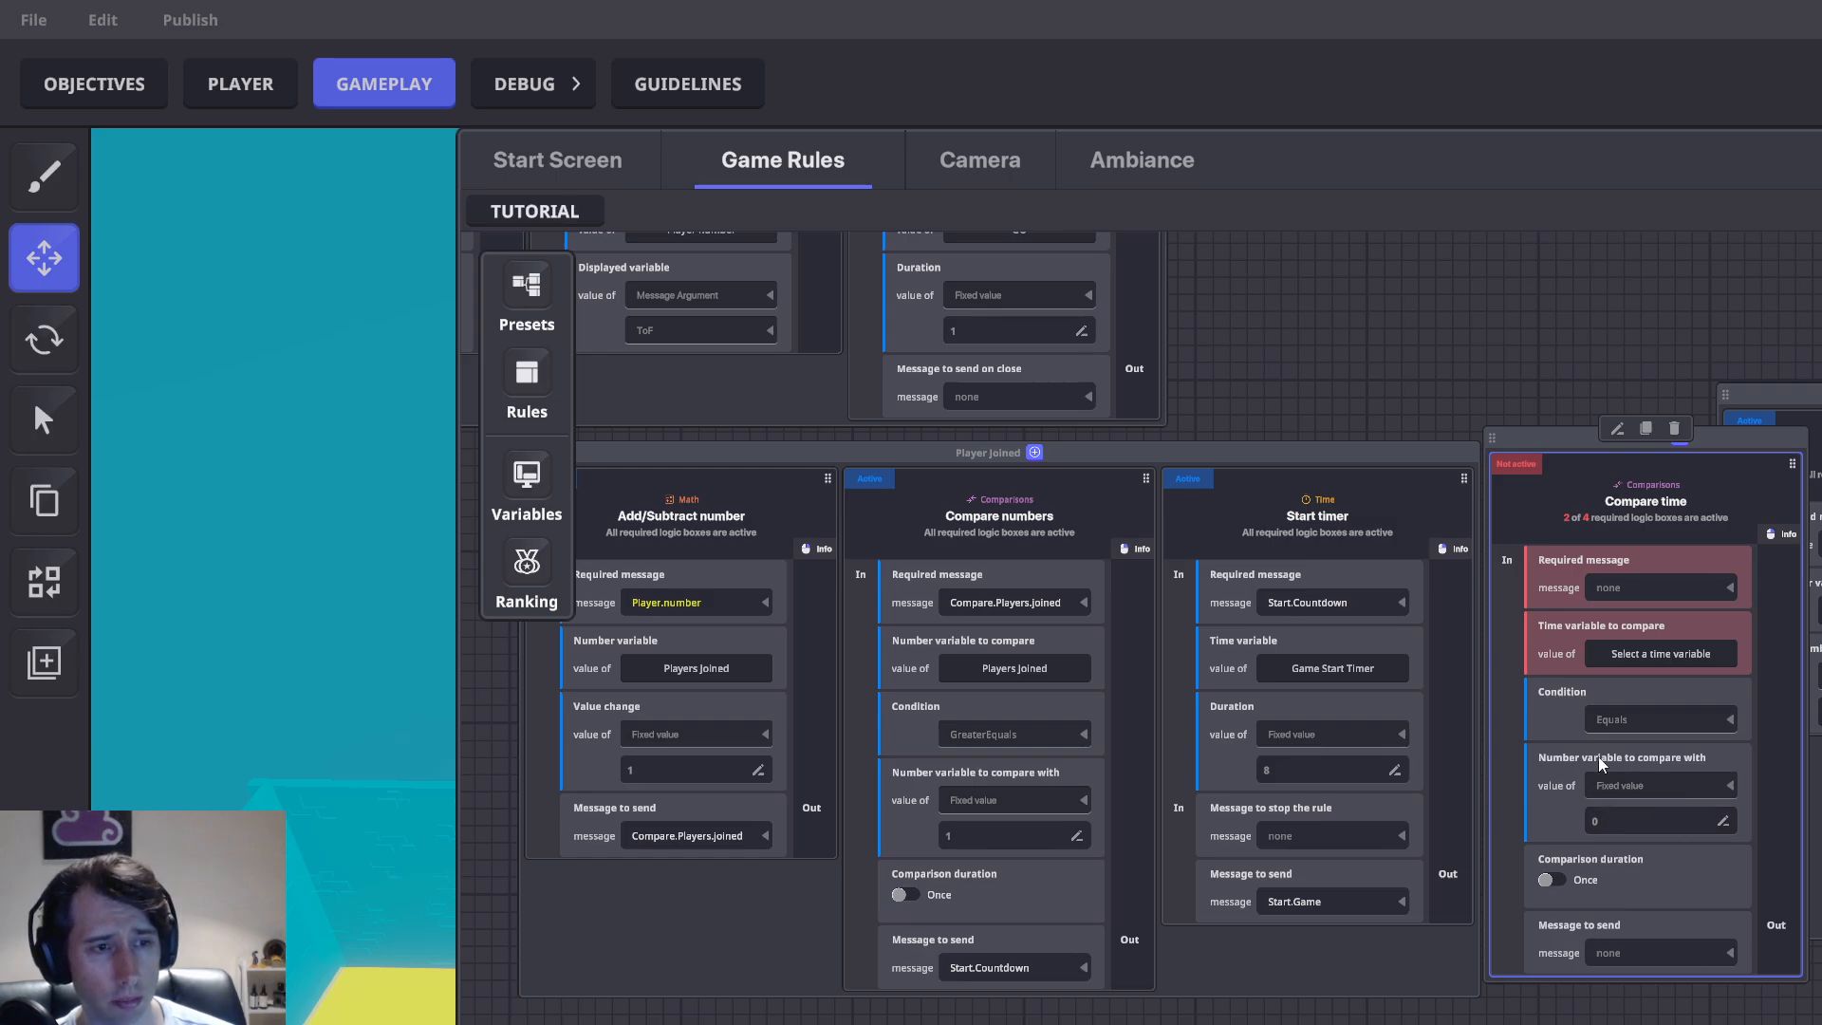
pyautogui.moveTo(1709, 444); pyautogui.dragTo(1721, 473)
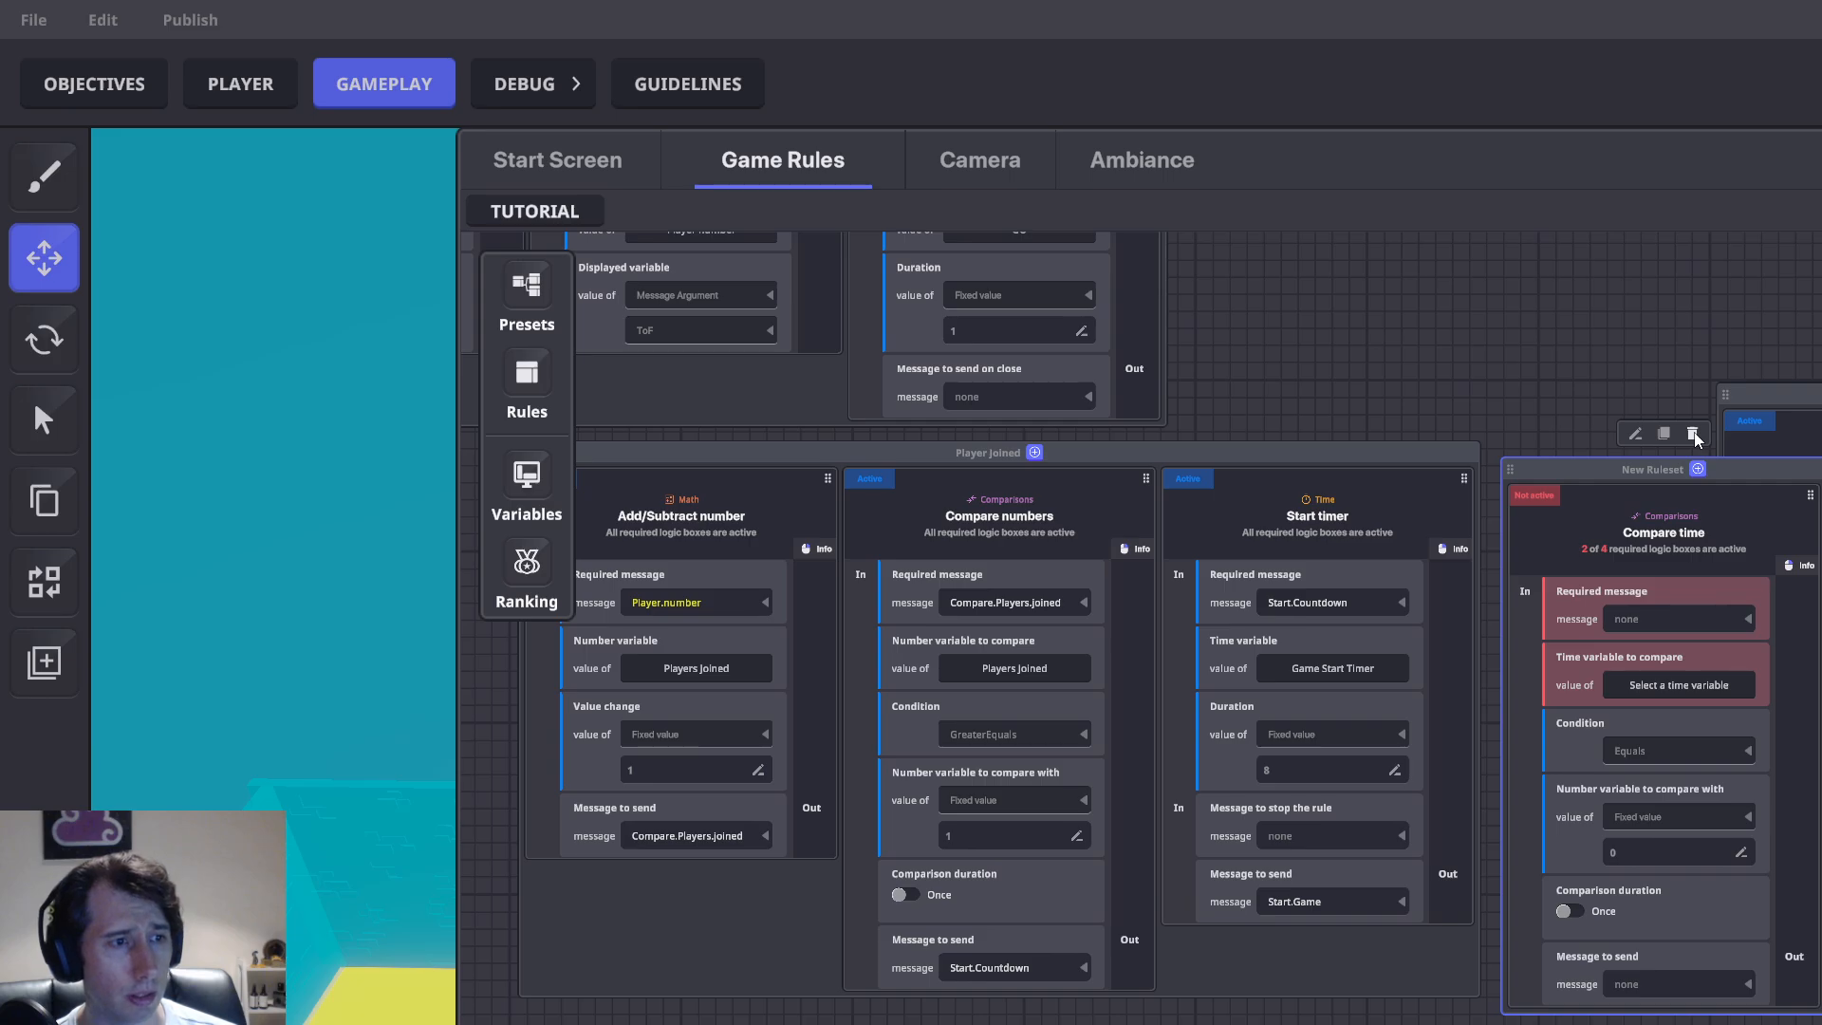
pyautogui.click(1694, 434)
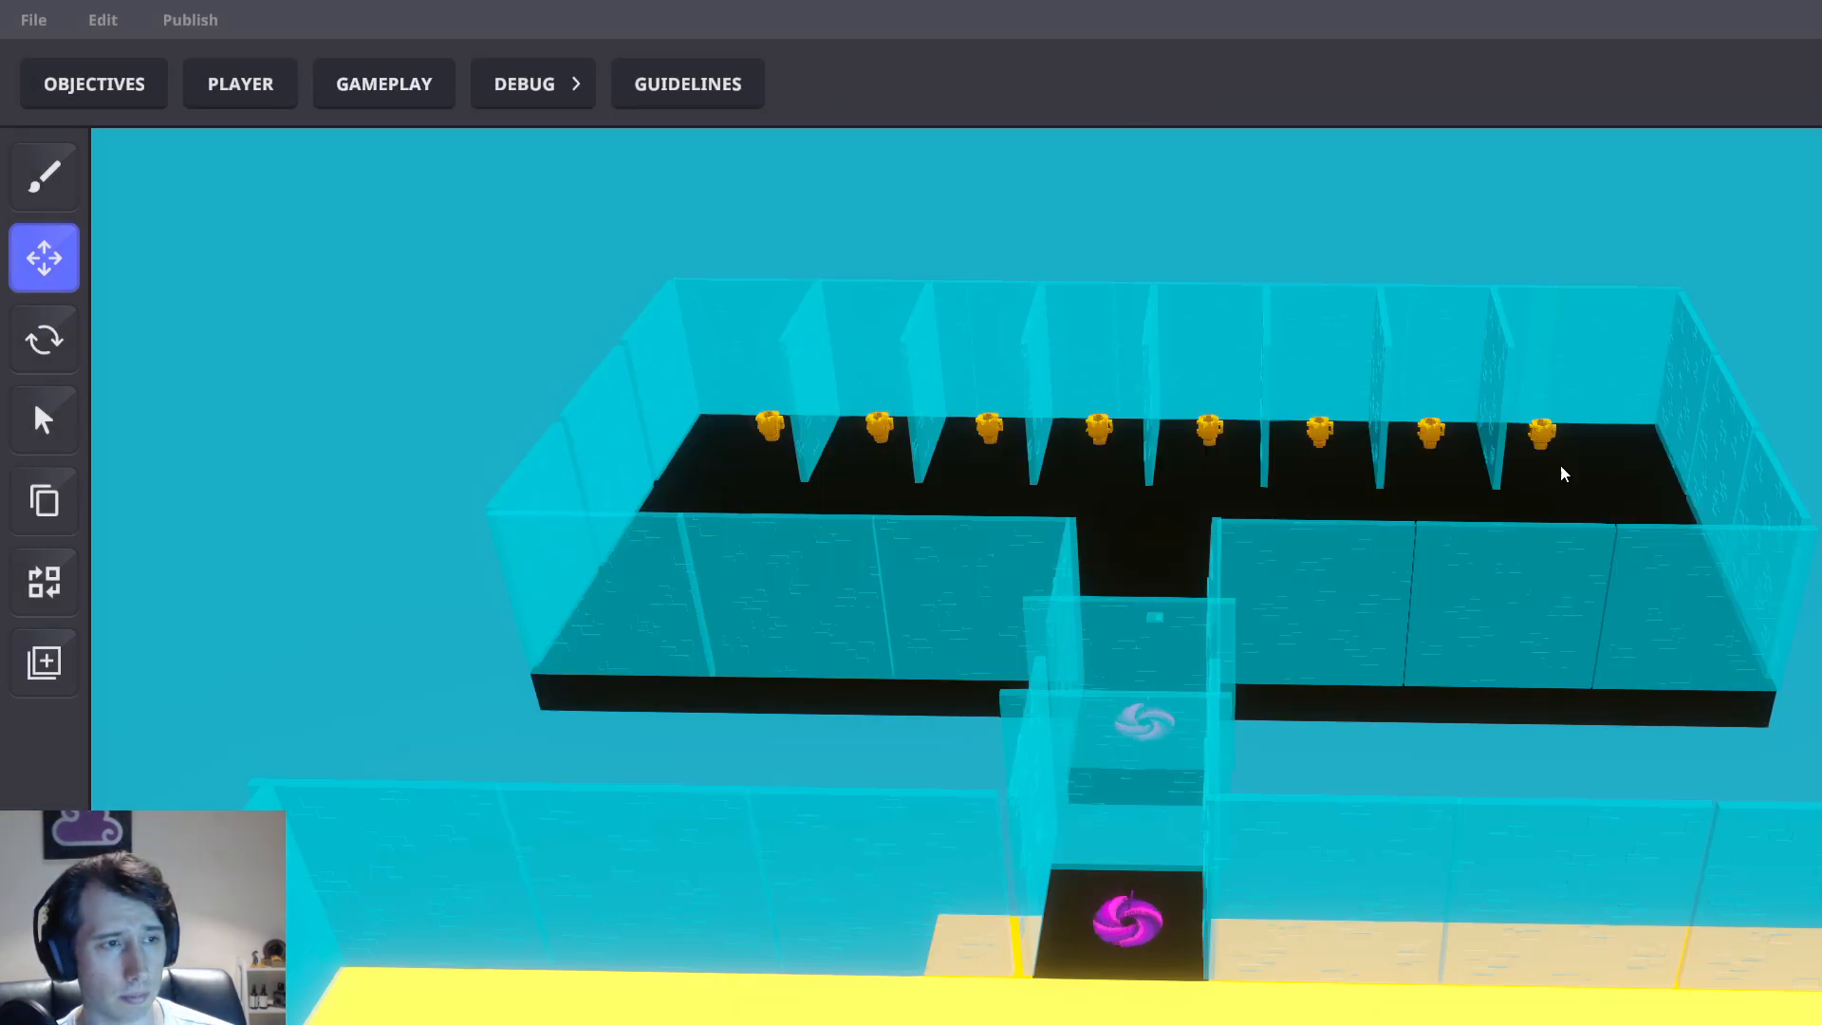
# Duplicate one of the small logic cubes near the spawn point on the yellow platform and place the copy at the end of its row
pyautogui.press('s')
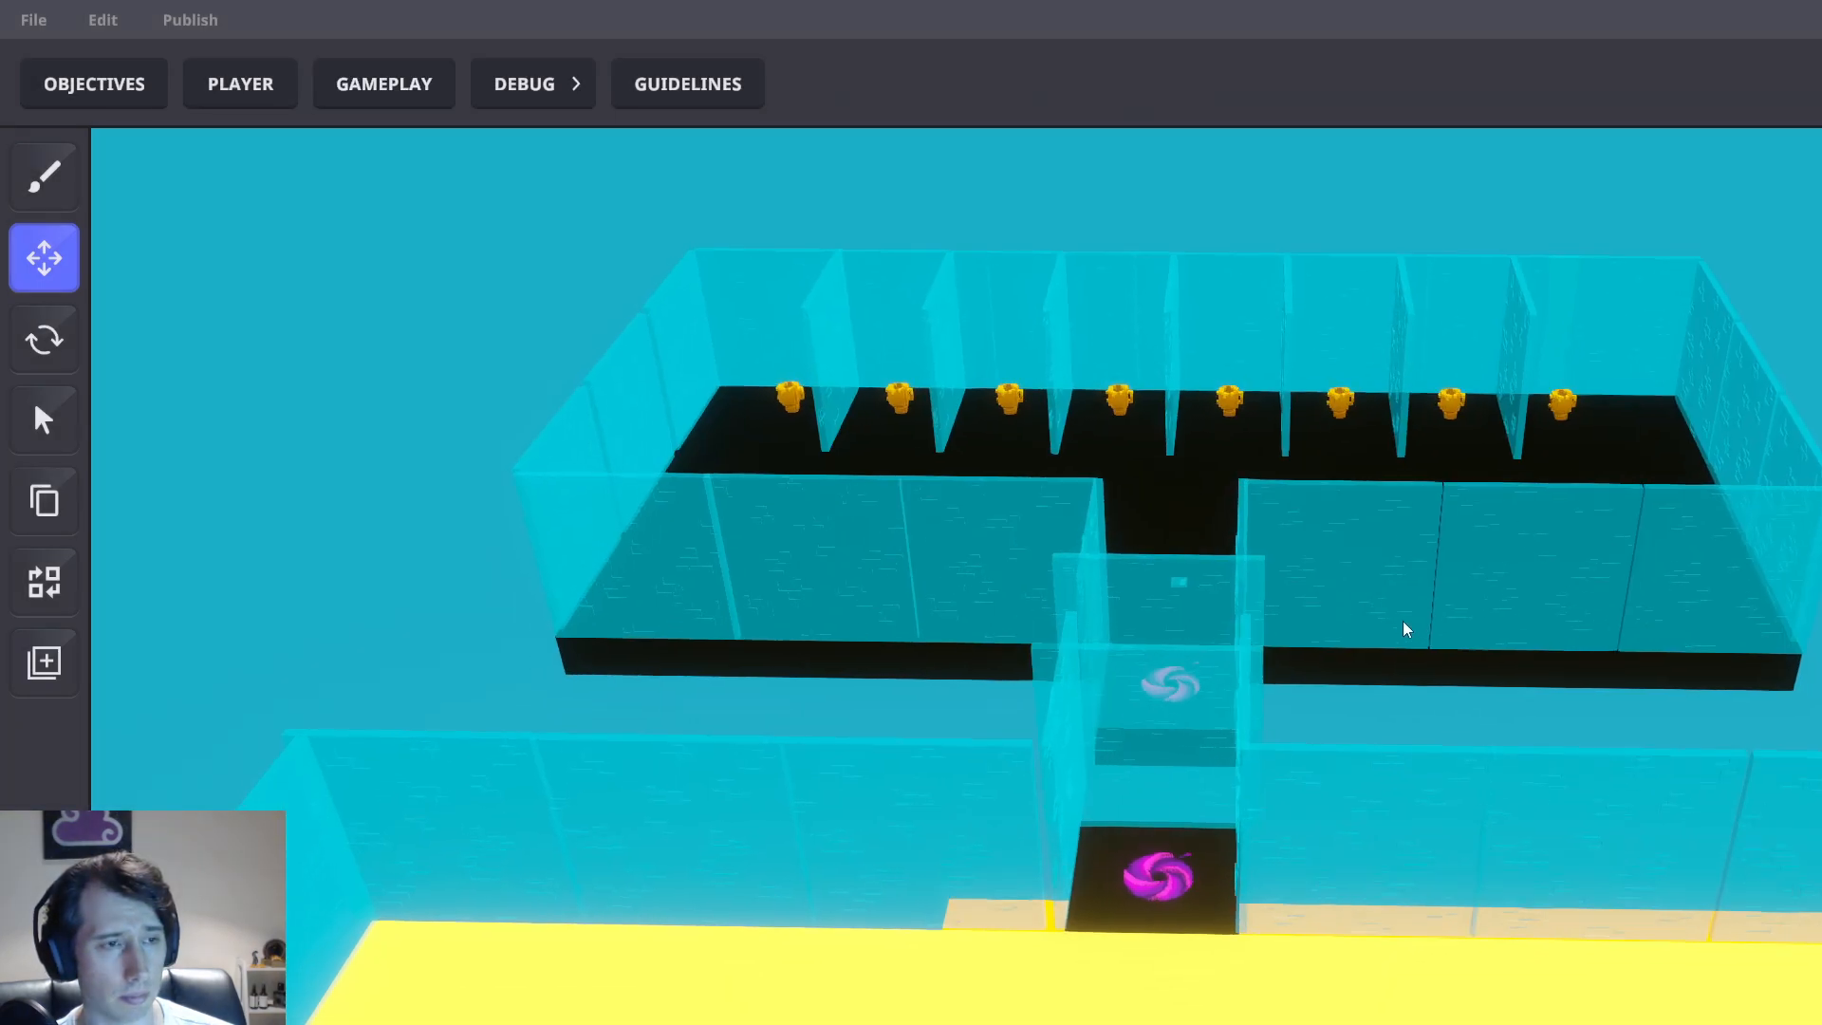
pyautogui.moveTo(1395, 655); pyautogui.dragTo(1364, 875, button='right')
pyautogui.moveTo(1364, 875); pyautogui.dragTo(1295, 603, button='middle')
pyautogui.scroll(5, 1204, 598)
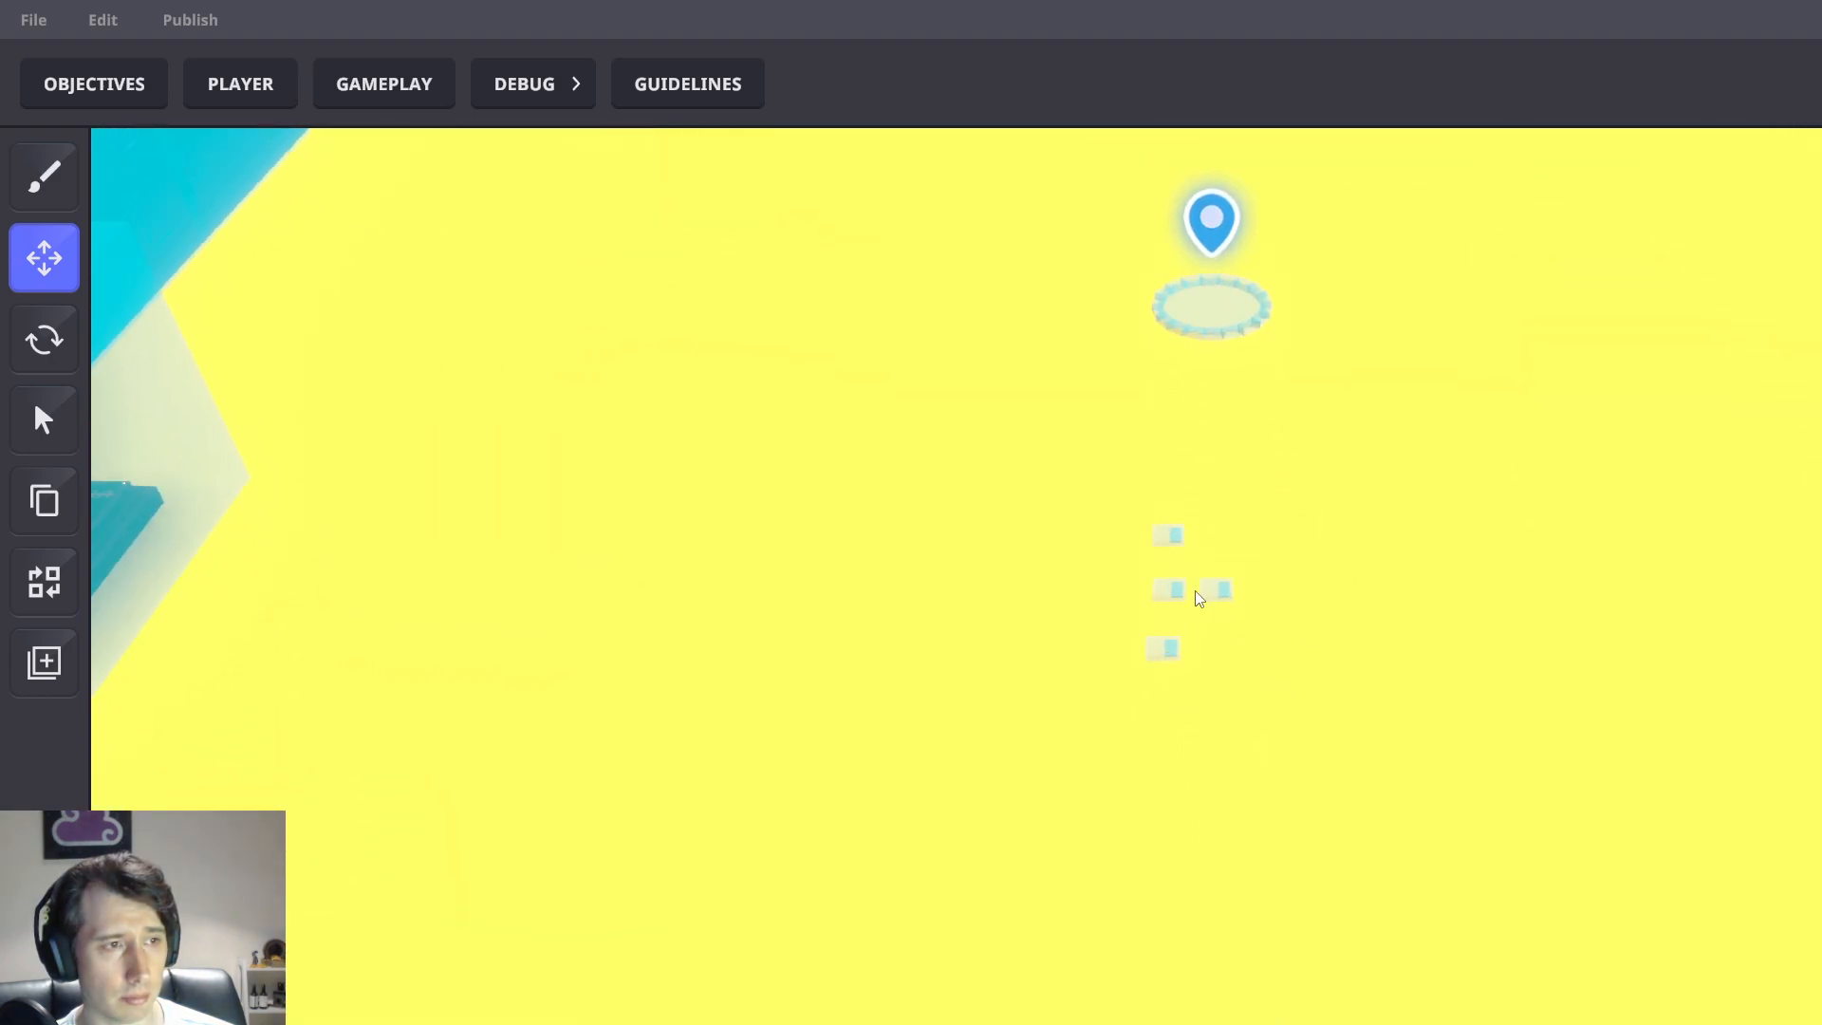
pyautogui.click(1222, 602)
pyautogui.hotkey('ctrl', 'd')
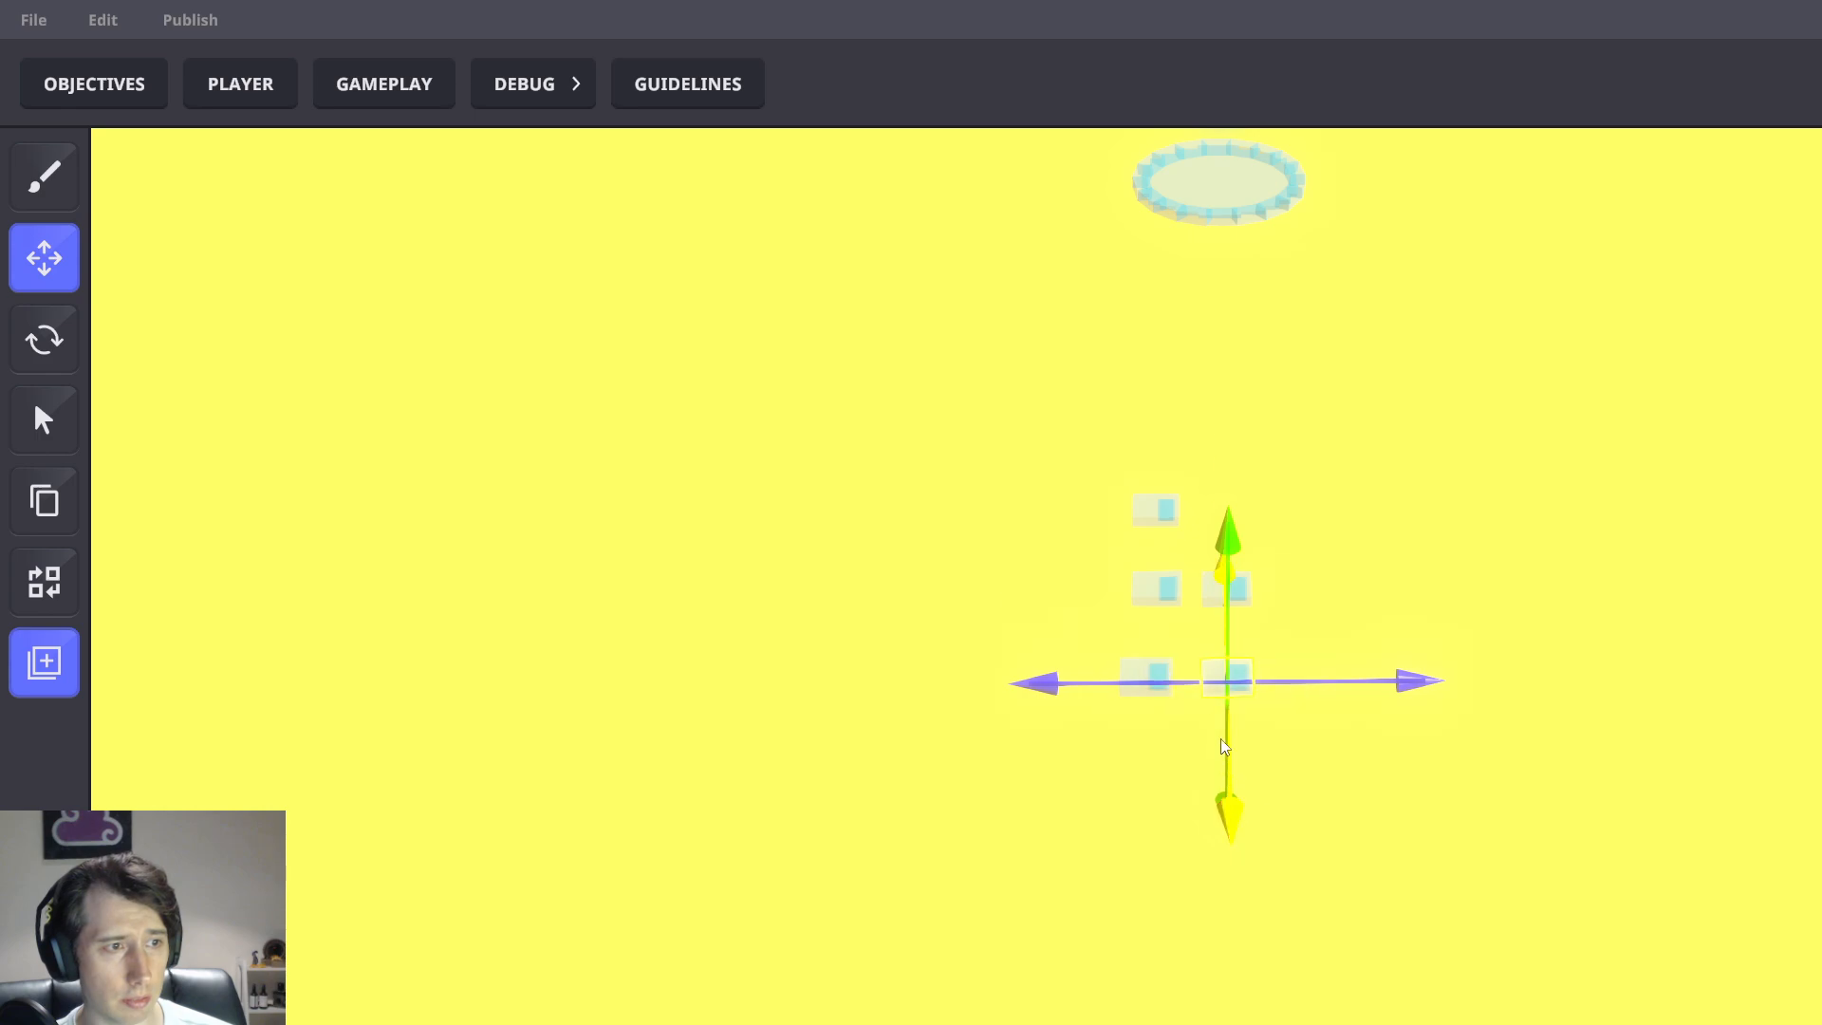
pyautogui.moveTo(1222, 740); pyautogui.dragTo(1221, 647)
pyautogui.moveTo(1328, 599); pyautogui.dragTo(1399, 593)
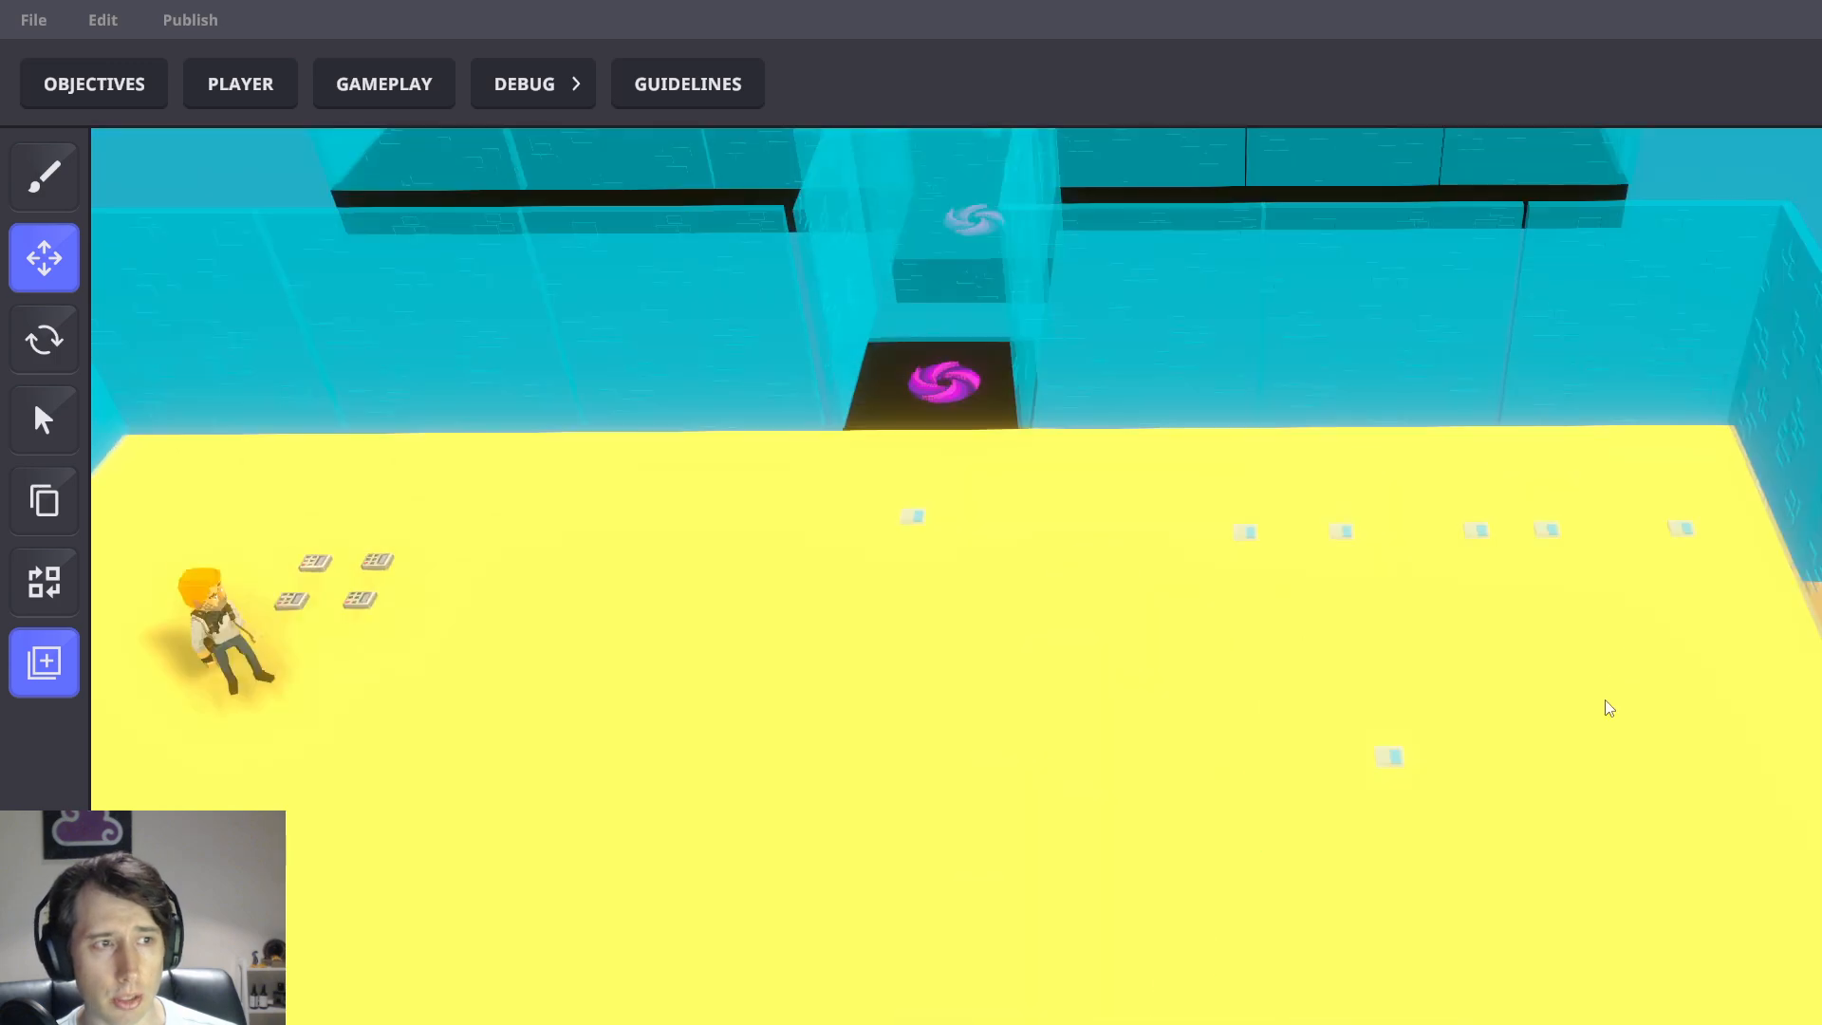
# Start a playtest, take the portal to the stall platform and collect the fourth trophy to join the match
pyautogui.moveTo(1606, 709); pyautogui.dragTo(1156, 447, button='right')
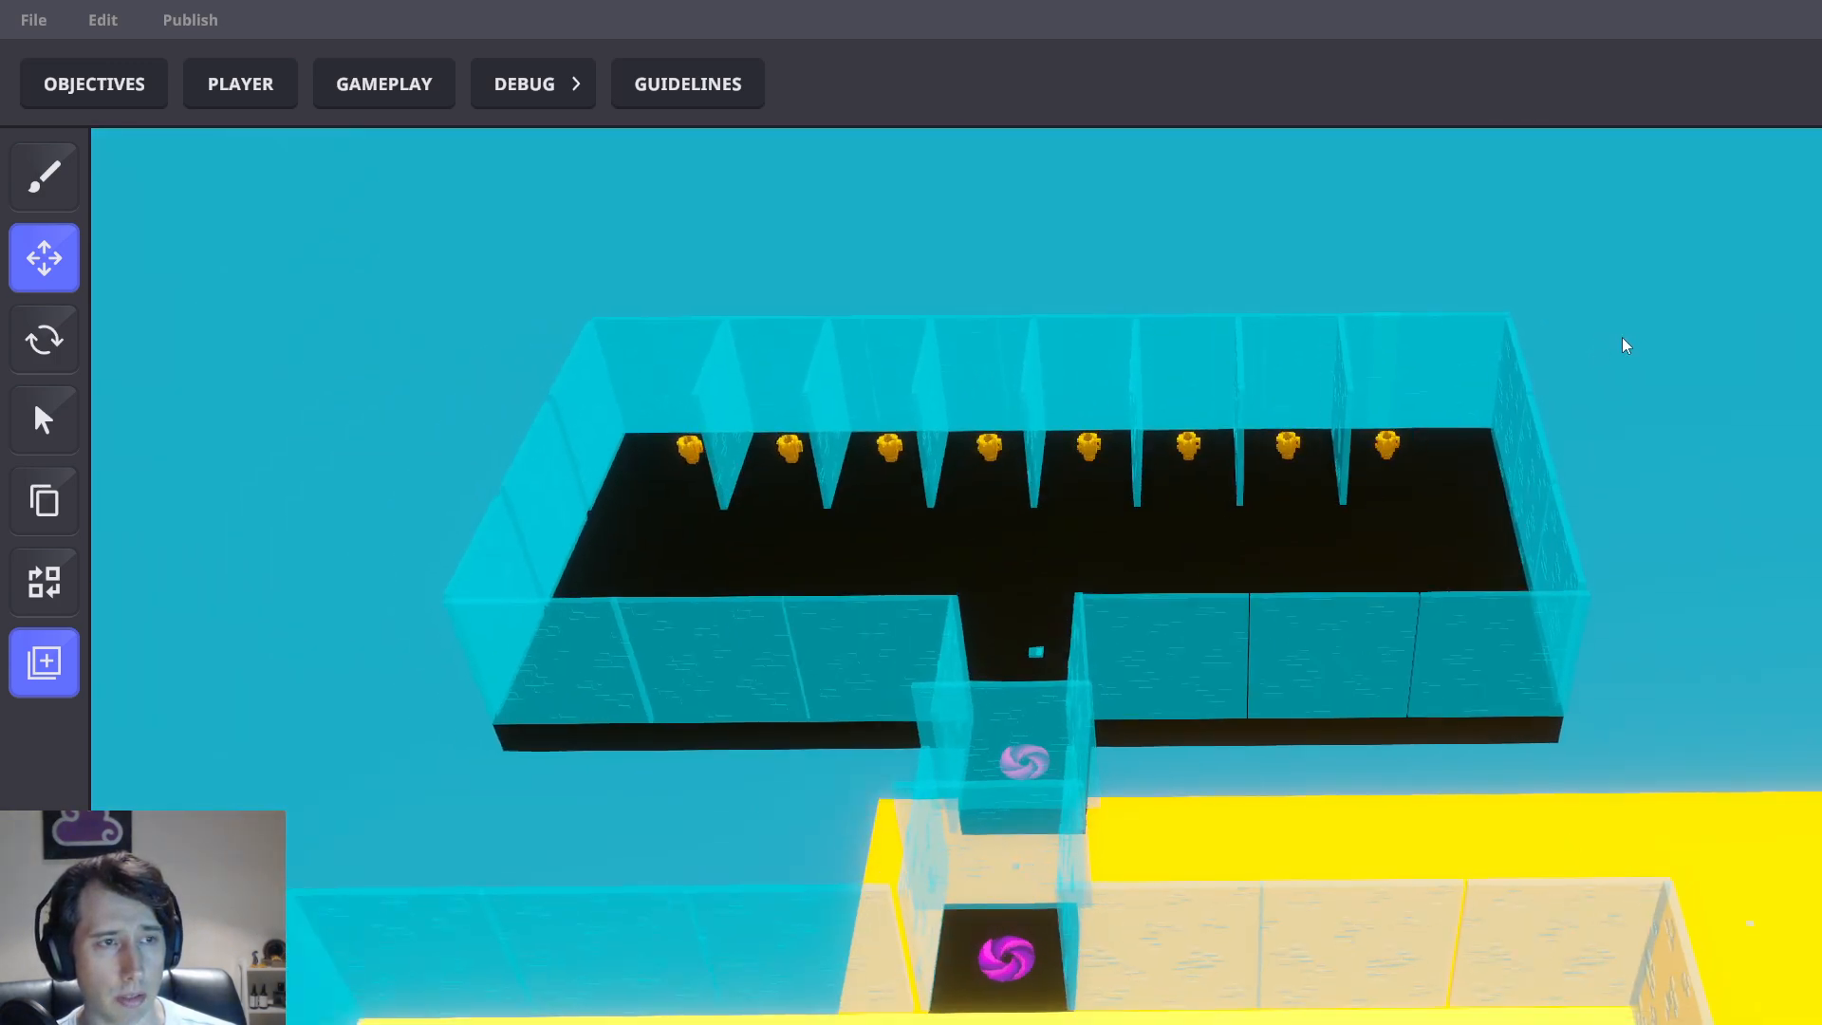
pyautogui.hotkey('ctrl', 'p')
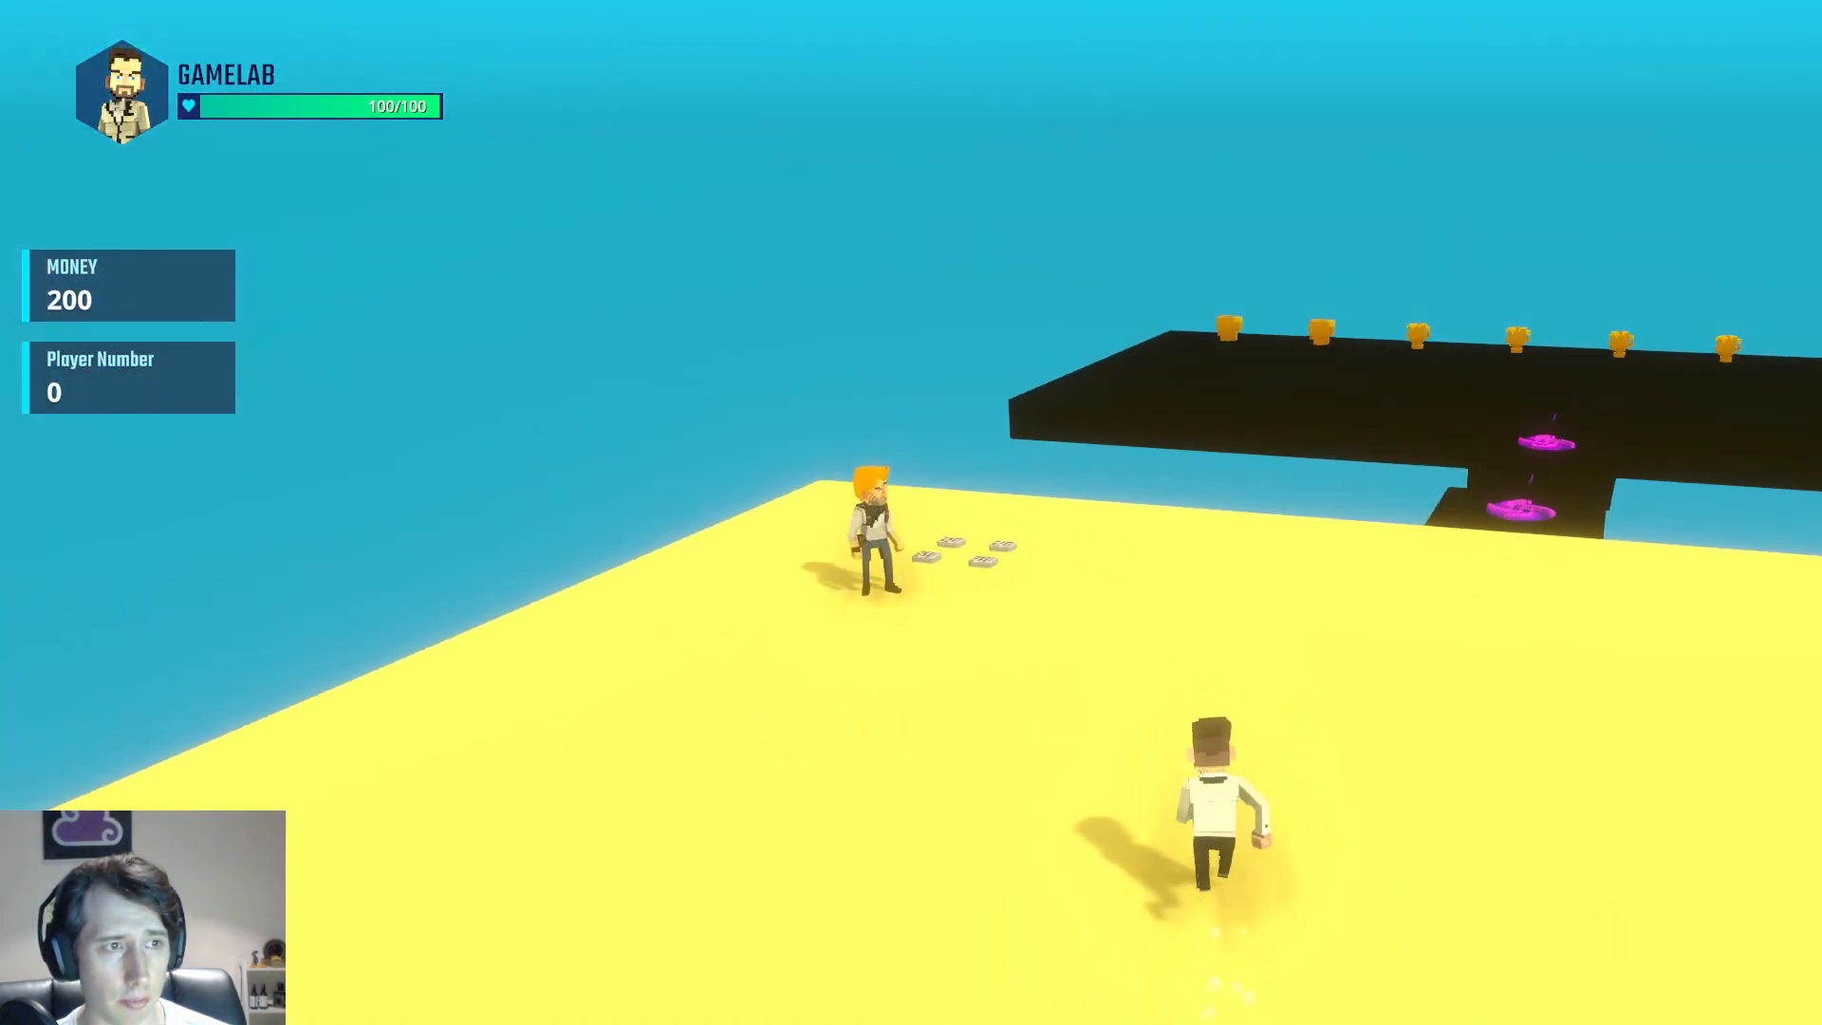
pyautogui.press('w')
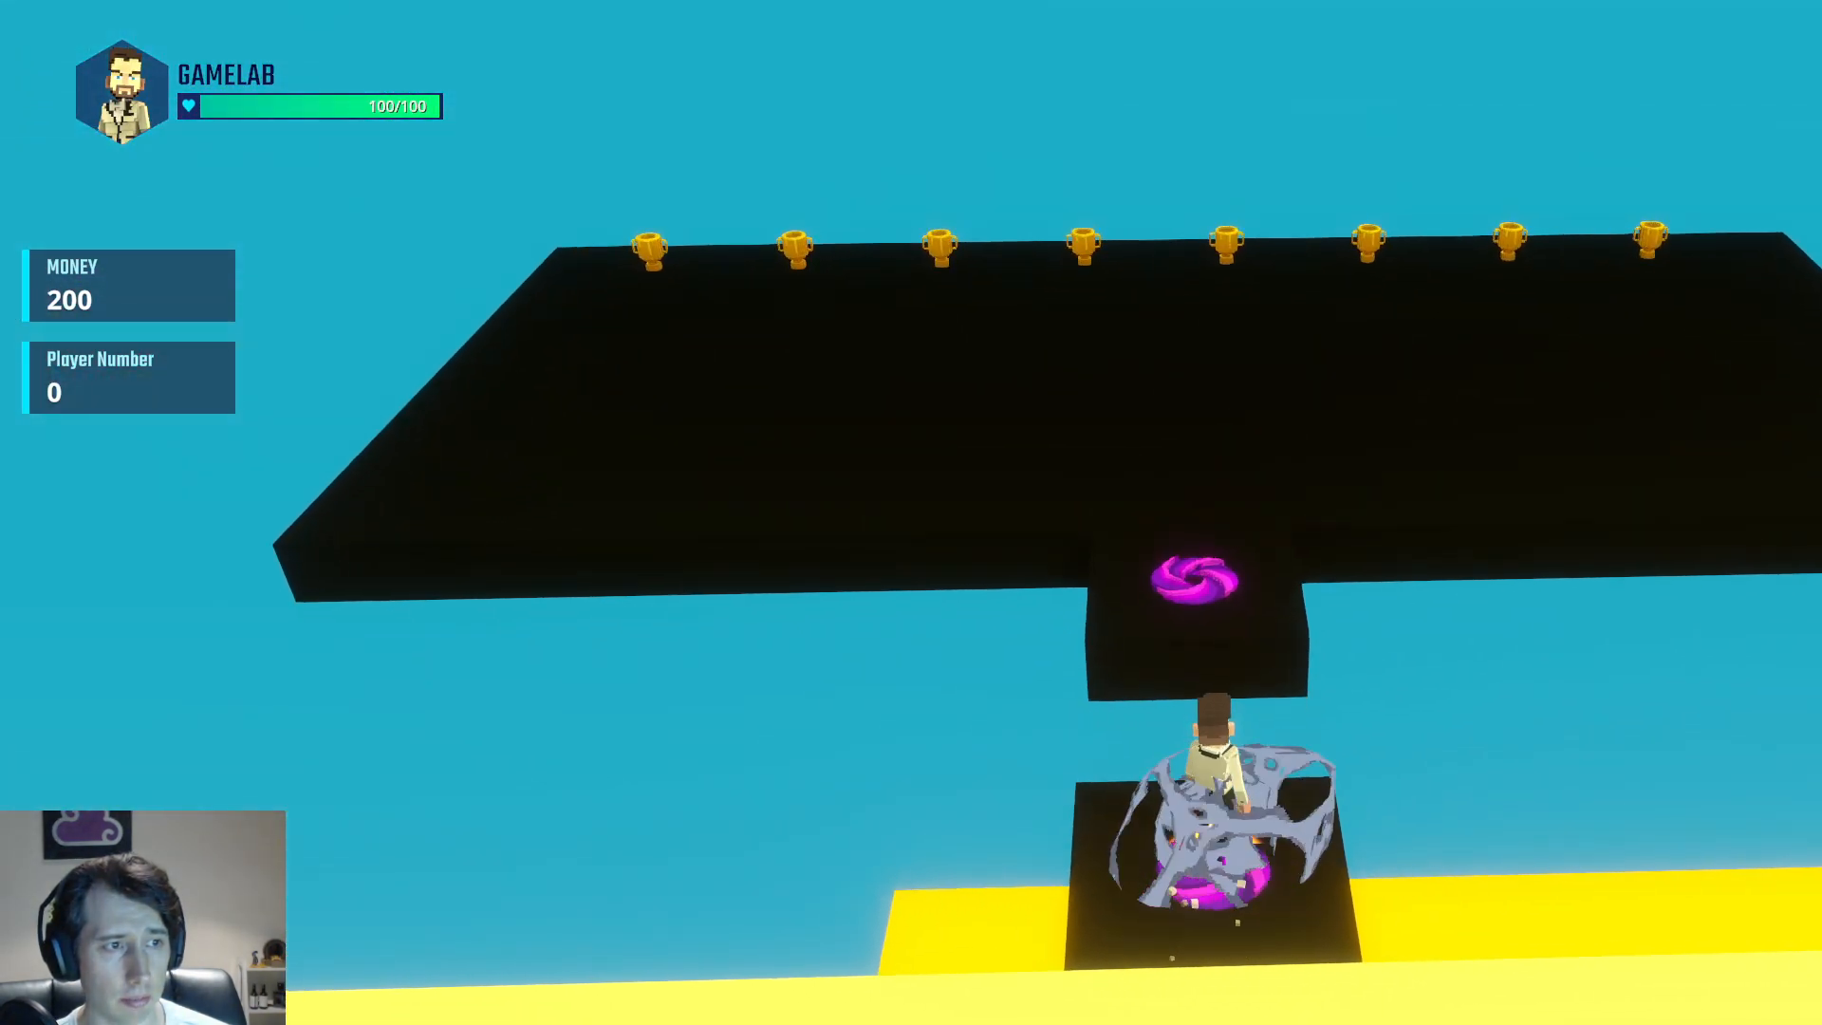
pyautogui.press('w')
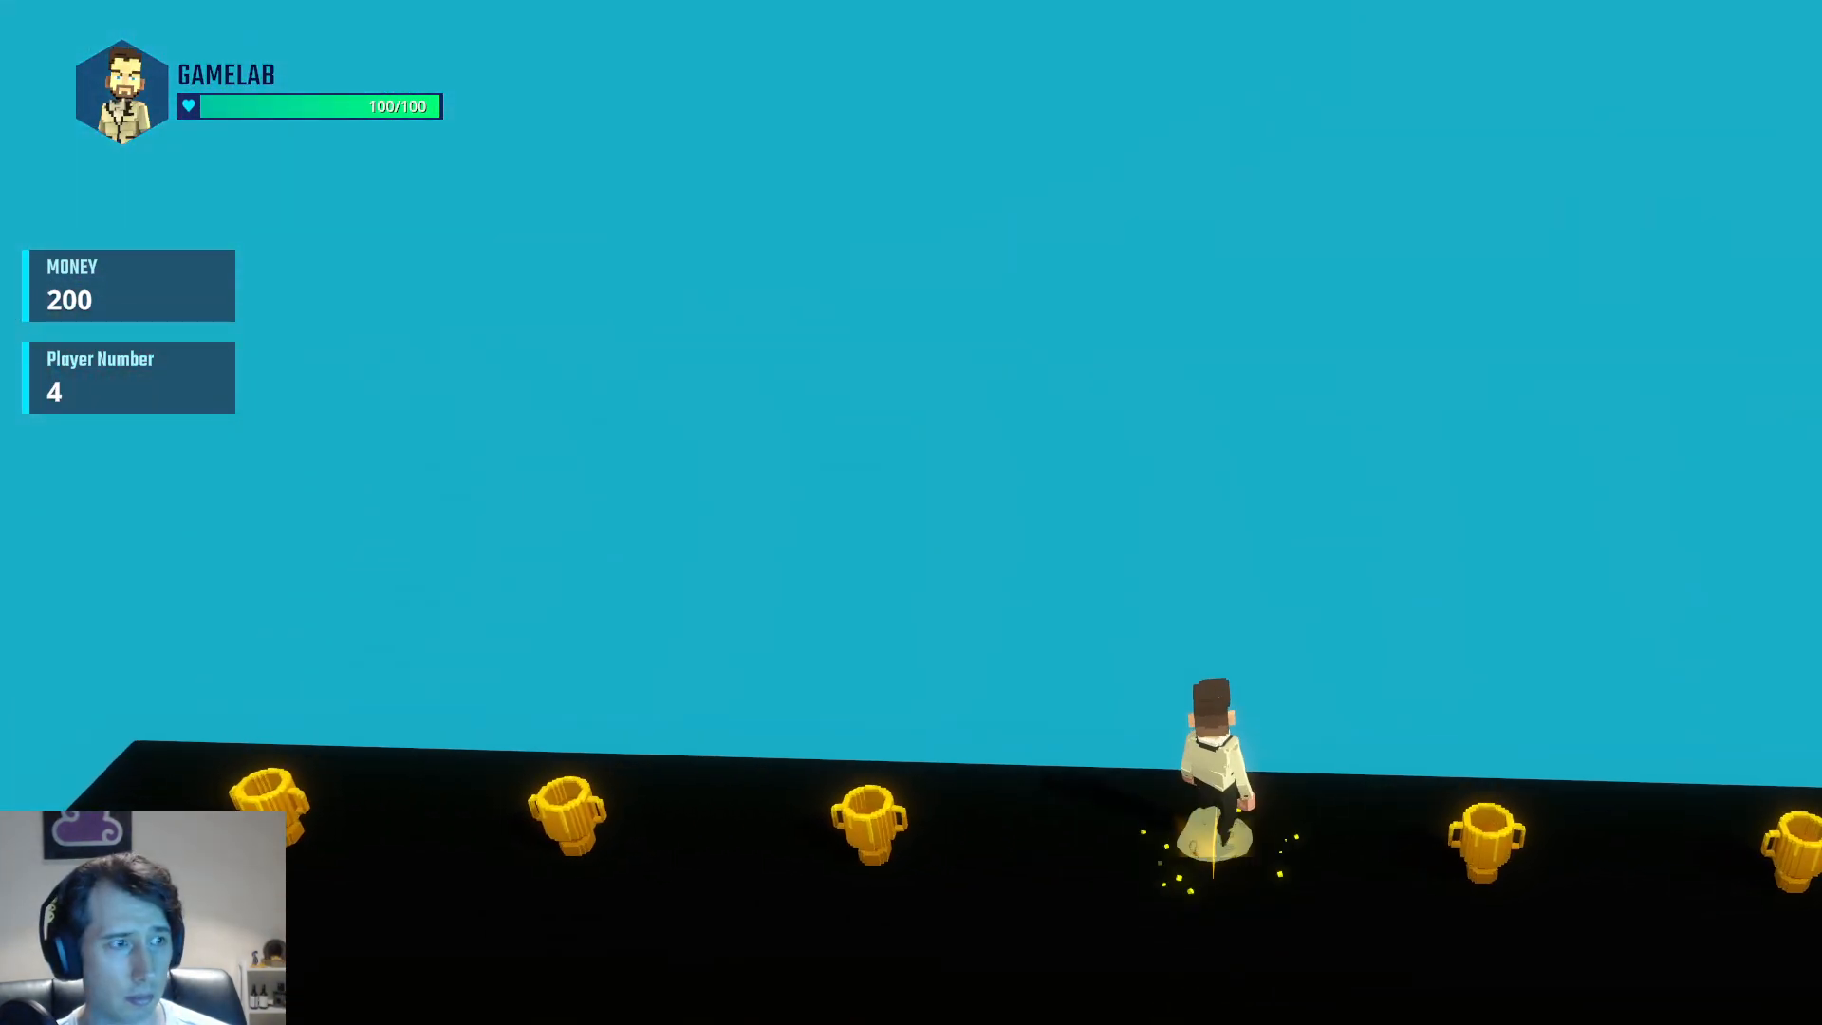
pyautogui.press('a')
pyautogui.press('w')
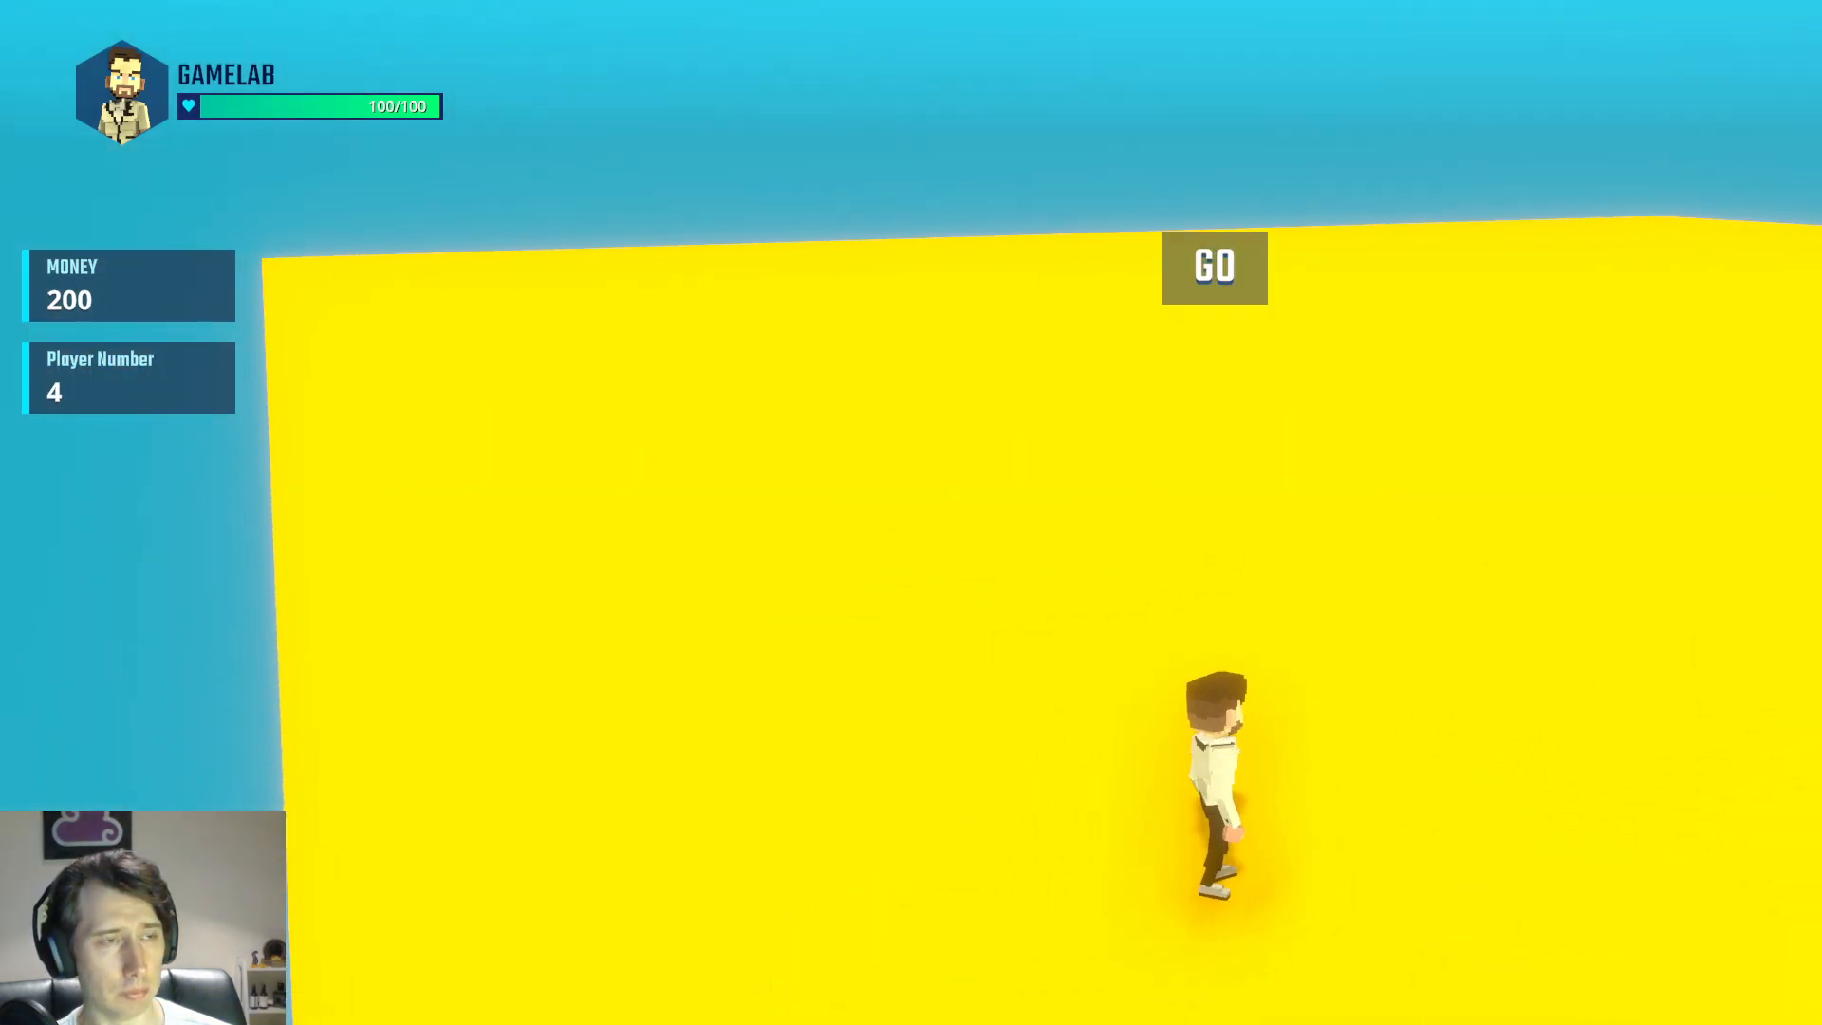
# Run and jump around the match arena to test the game round after the countdown
pyautogui.press('a')
pyautogui.press('space')
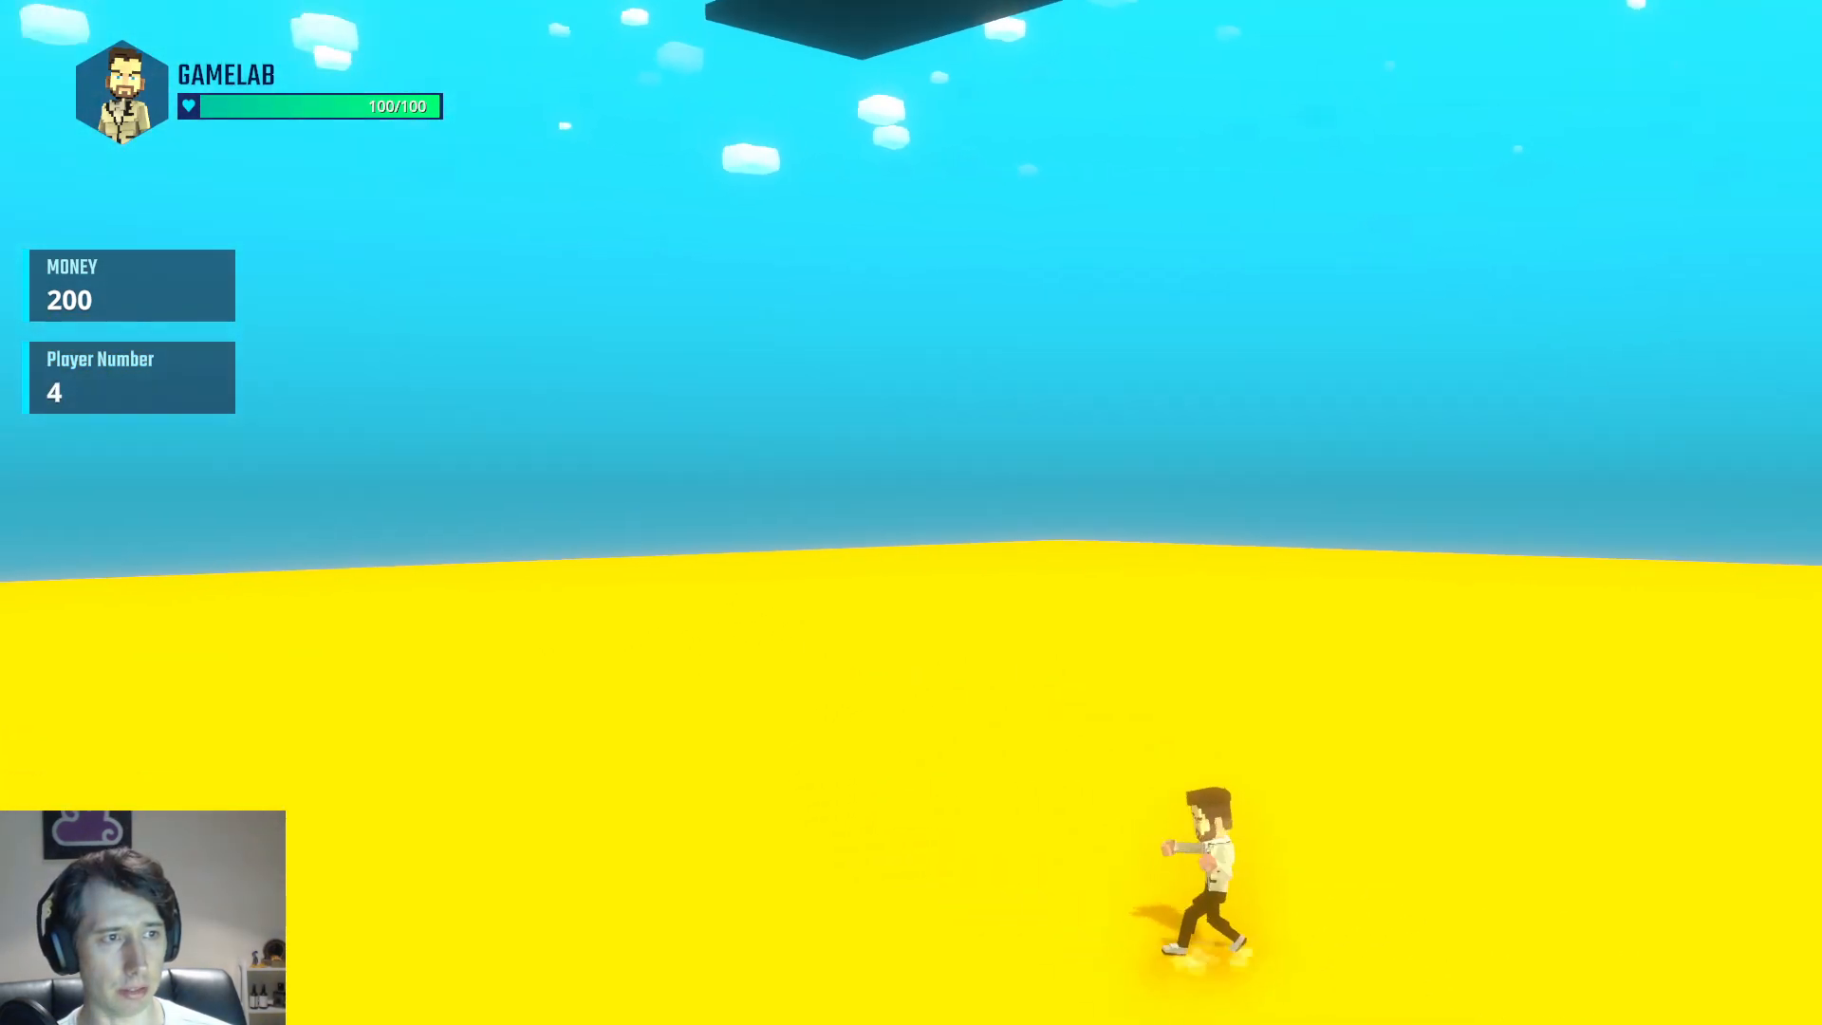
pyautogui.press('w')
pyautogui.press('space')
pyautogui.press('d')
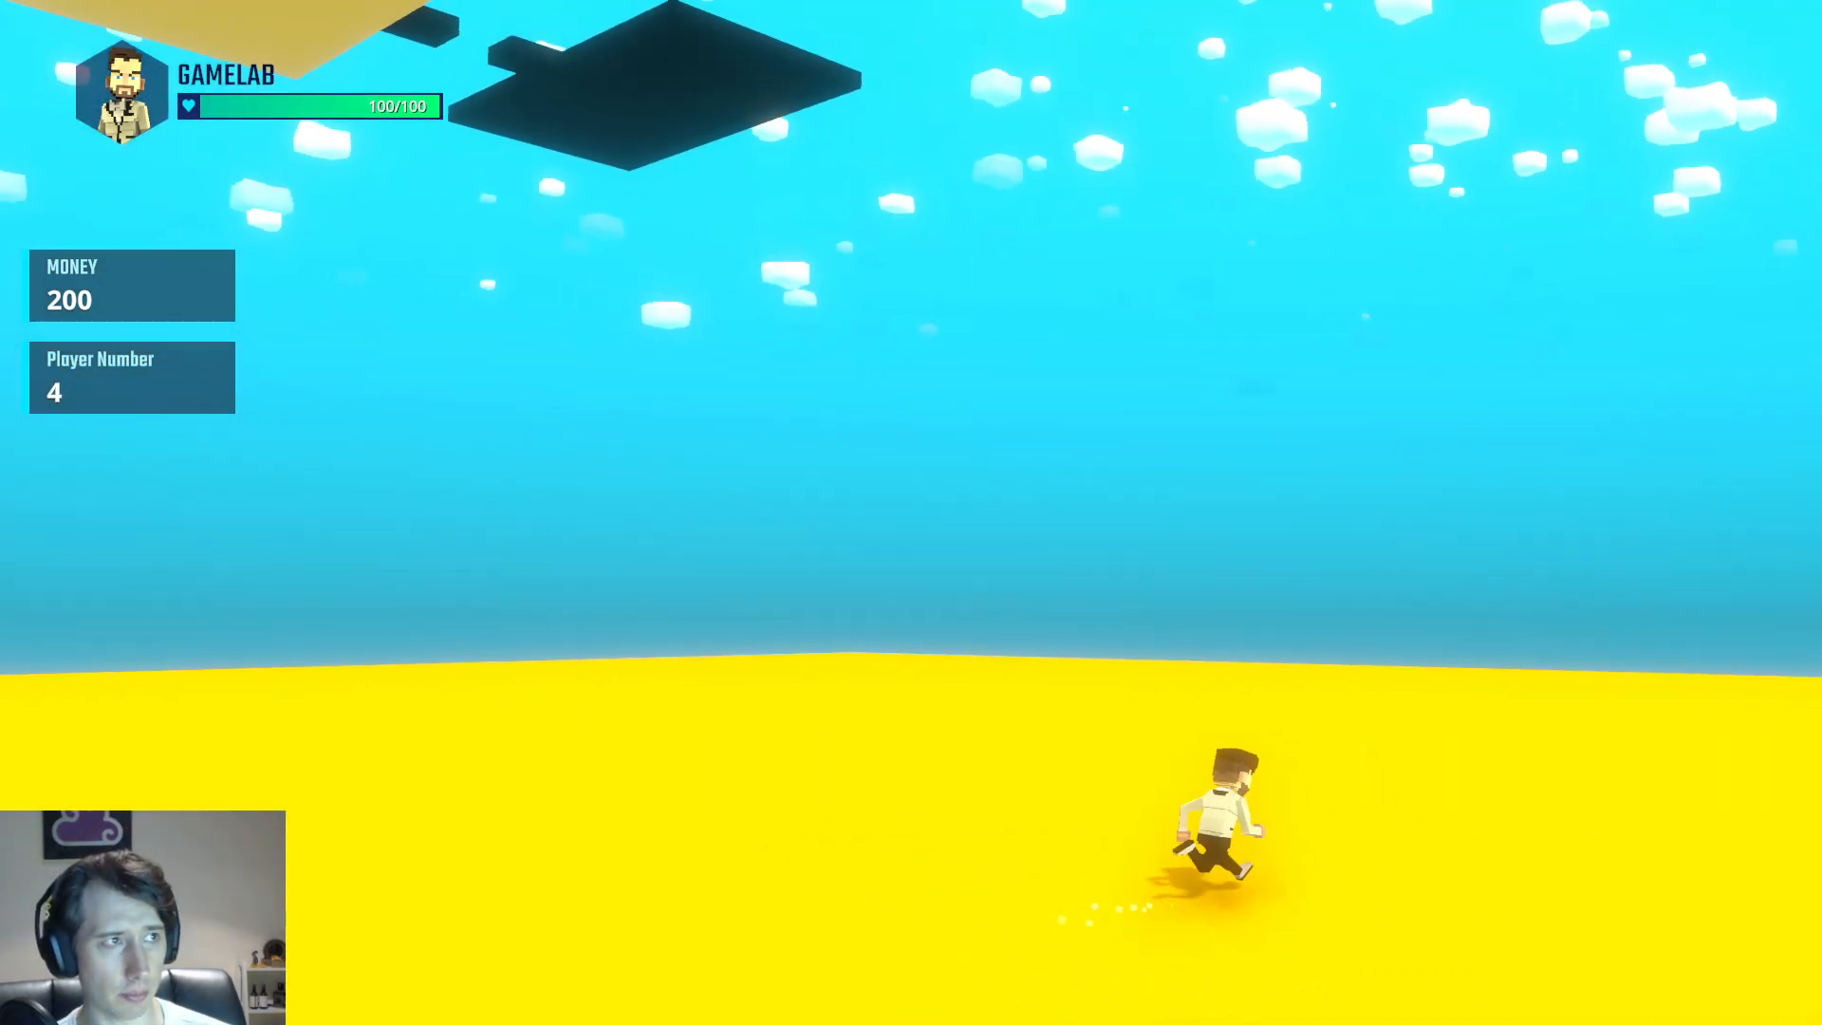
pyautogui.press('d')
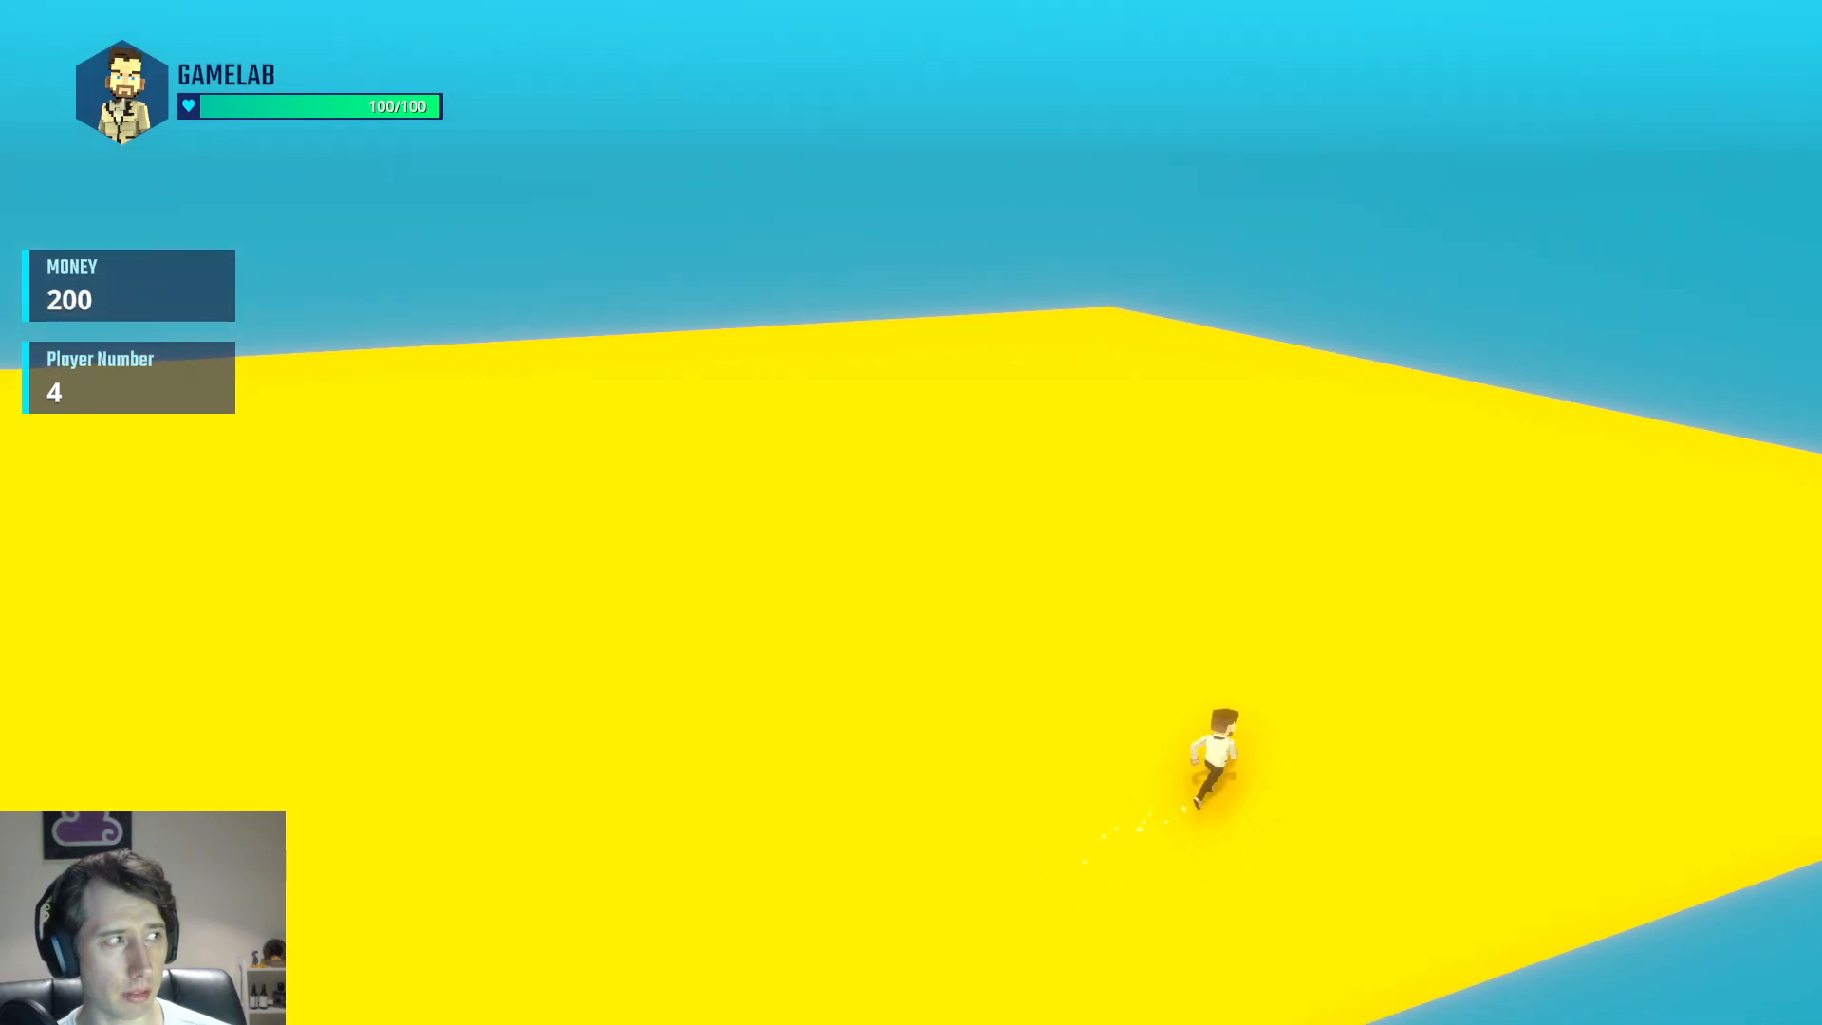
pyautogui.press('d')
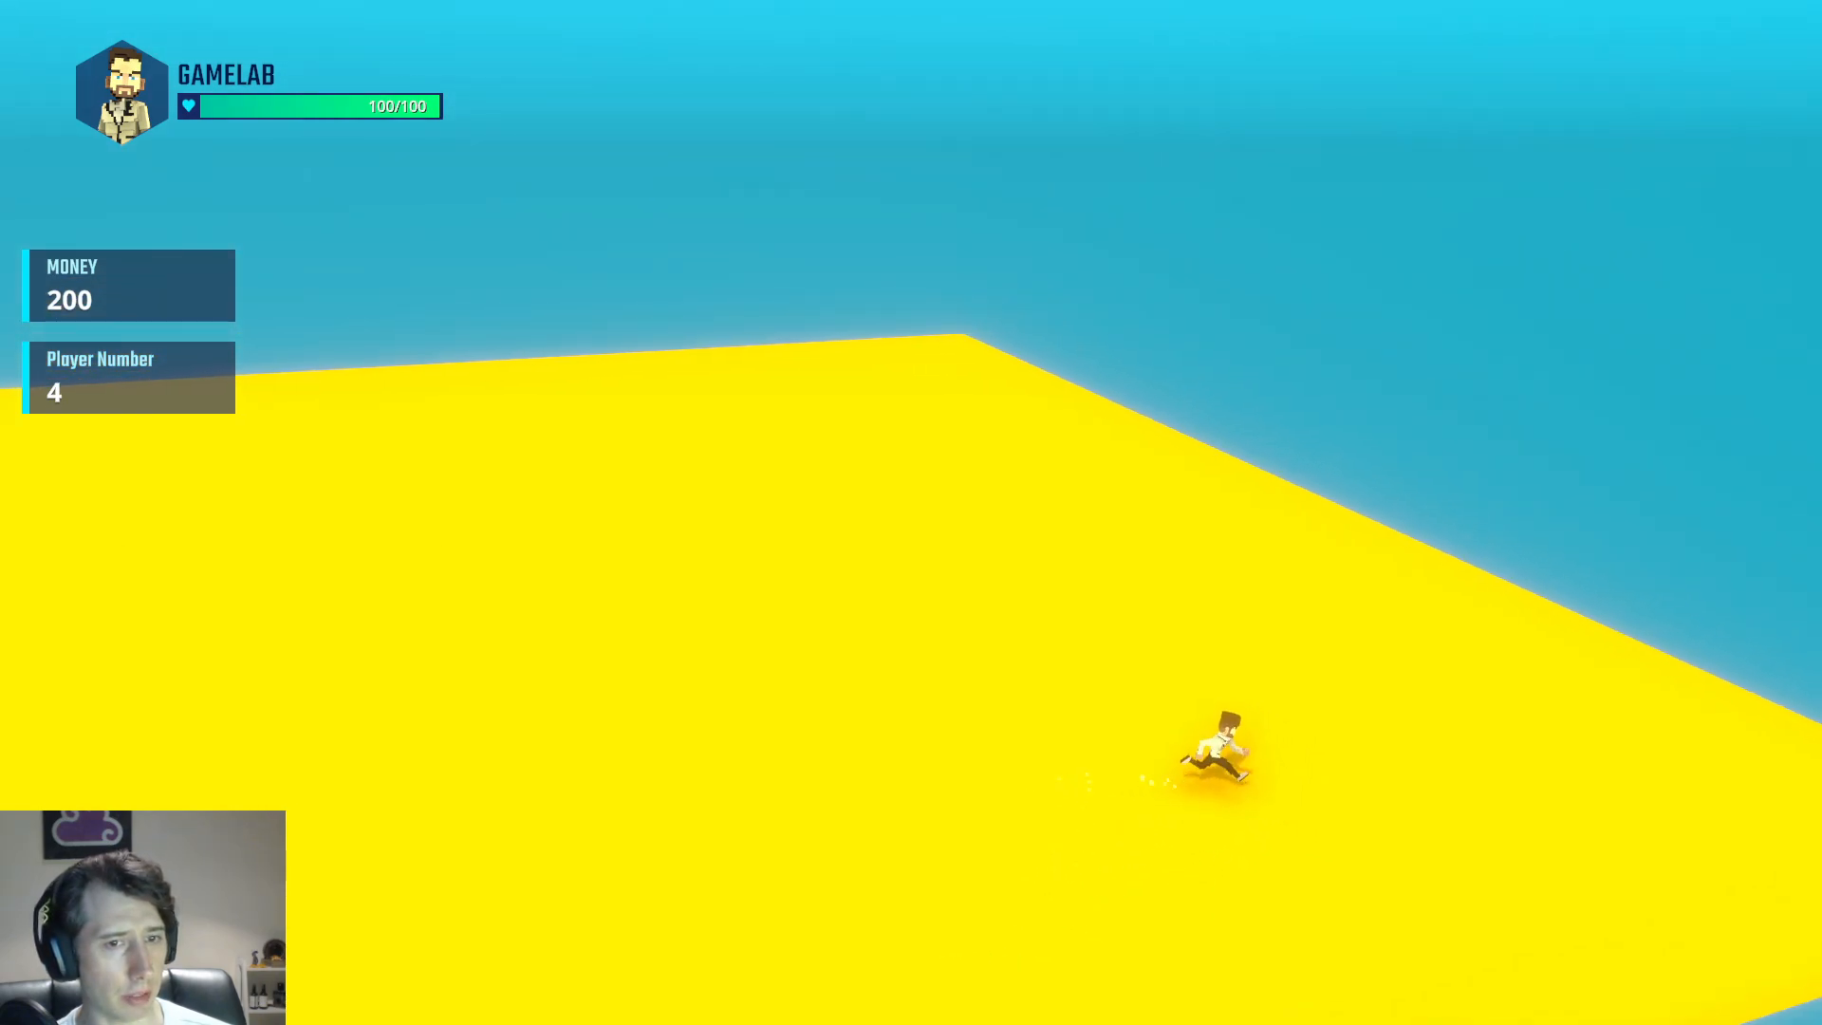
pyautogui.press('d')
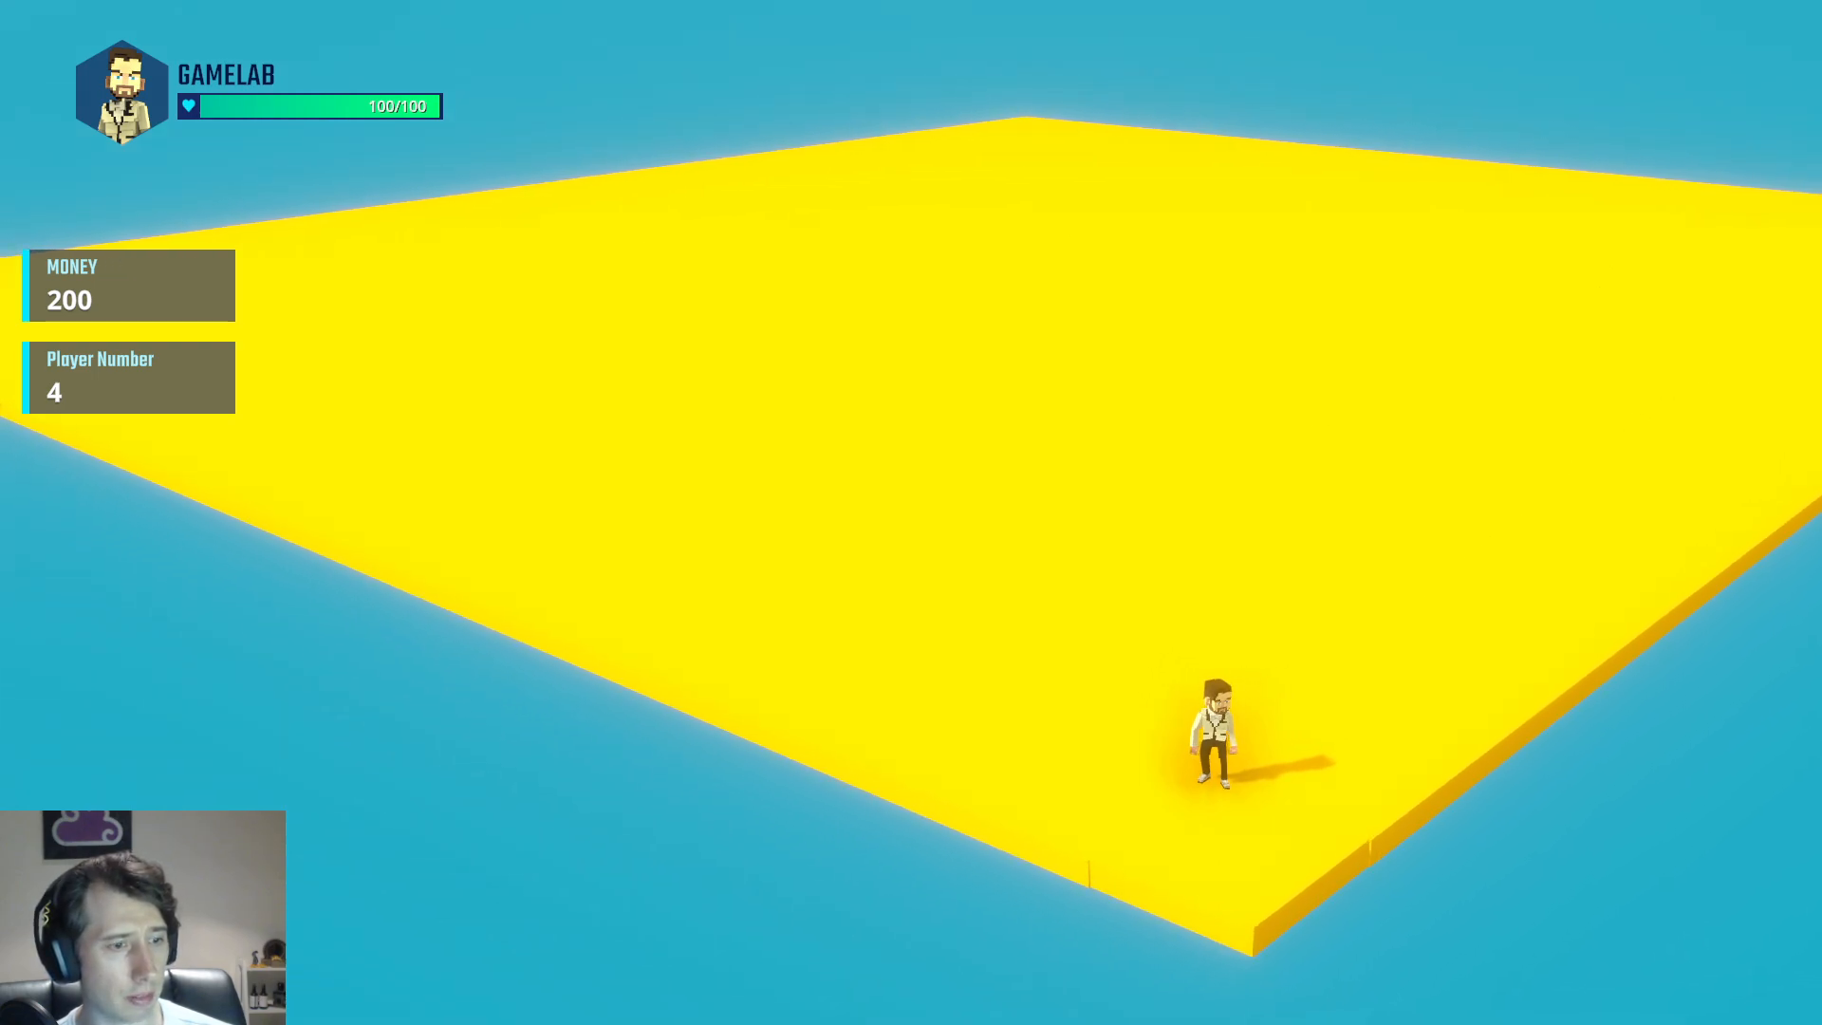
# Cross the lobby back through the portal and check the stall platform for trophies after the round
pyautogui.press('s')
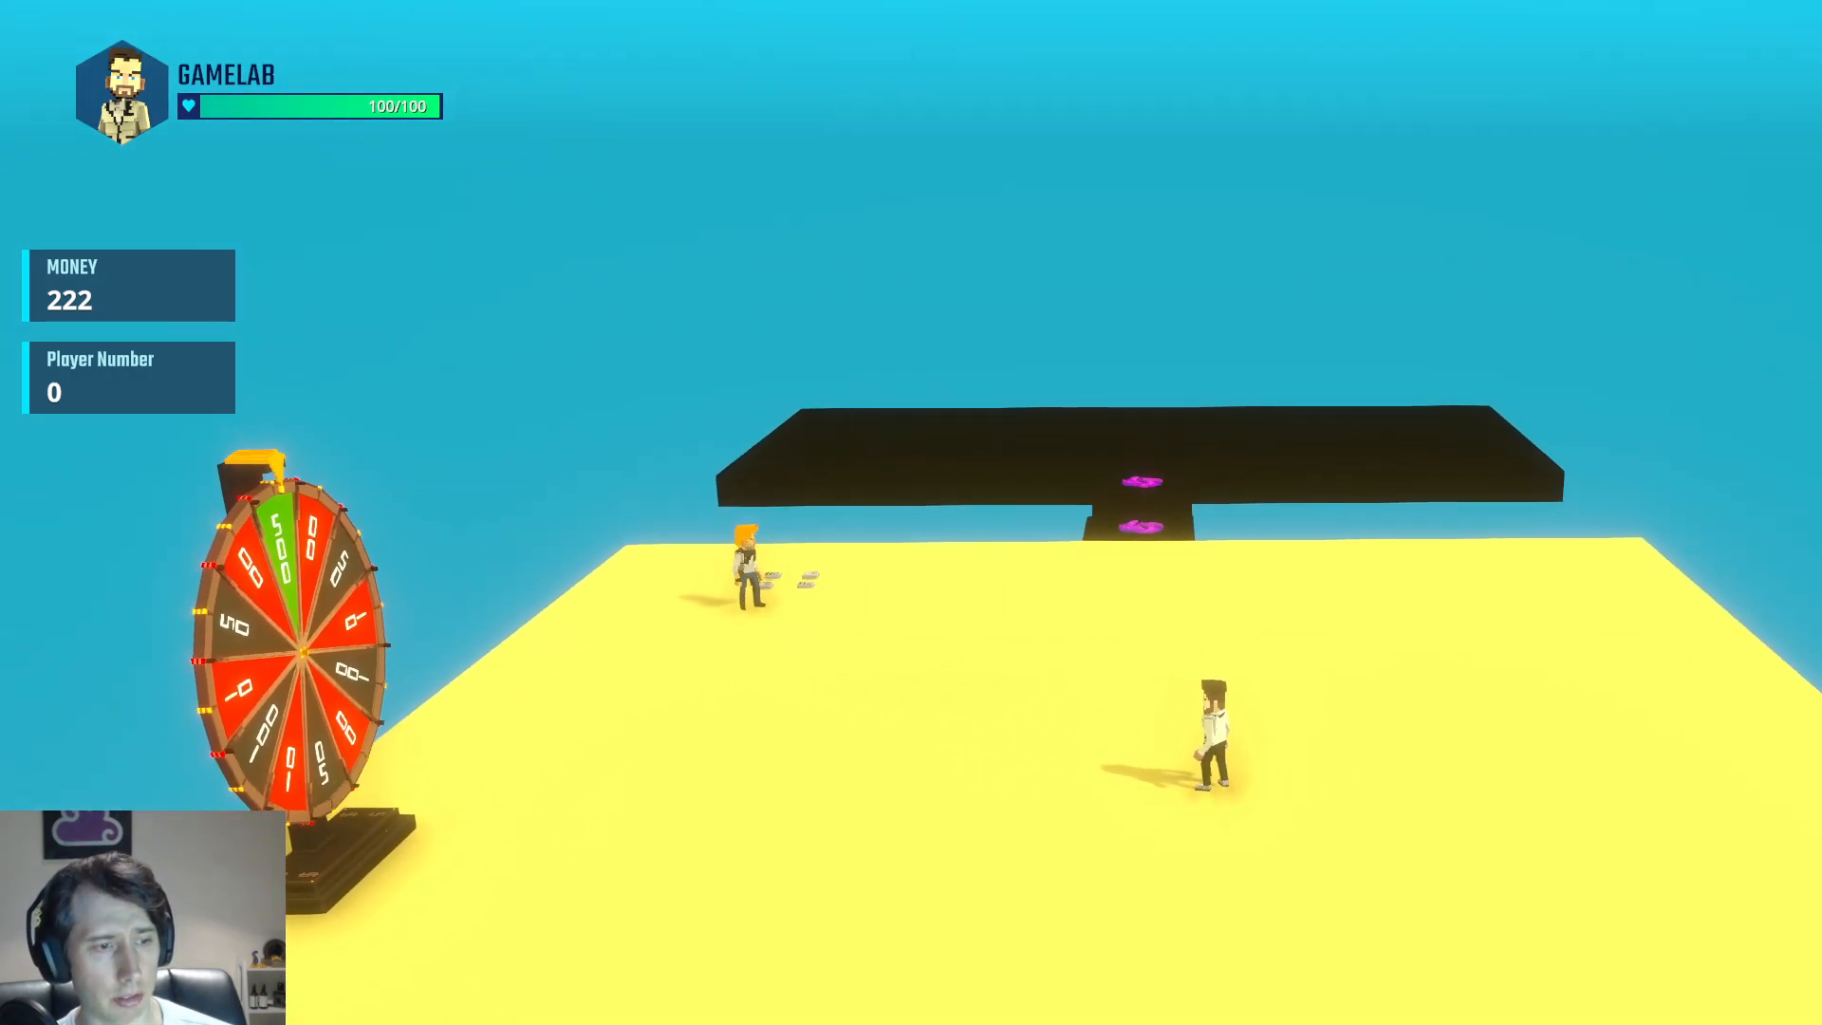
pyautogui.press('w')
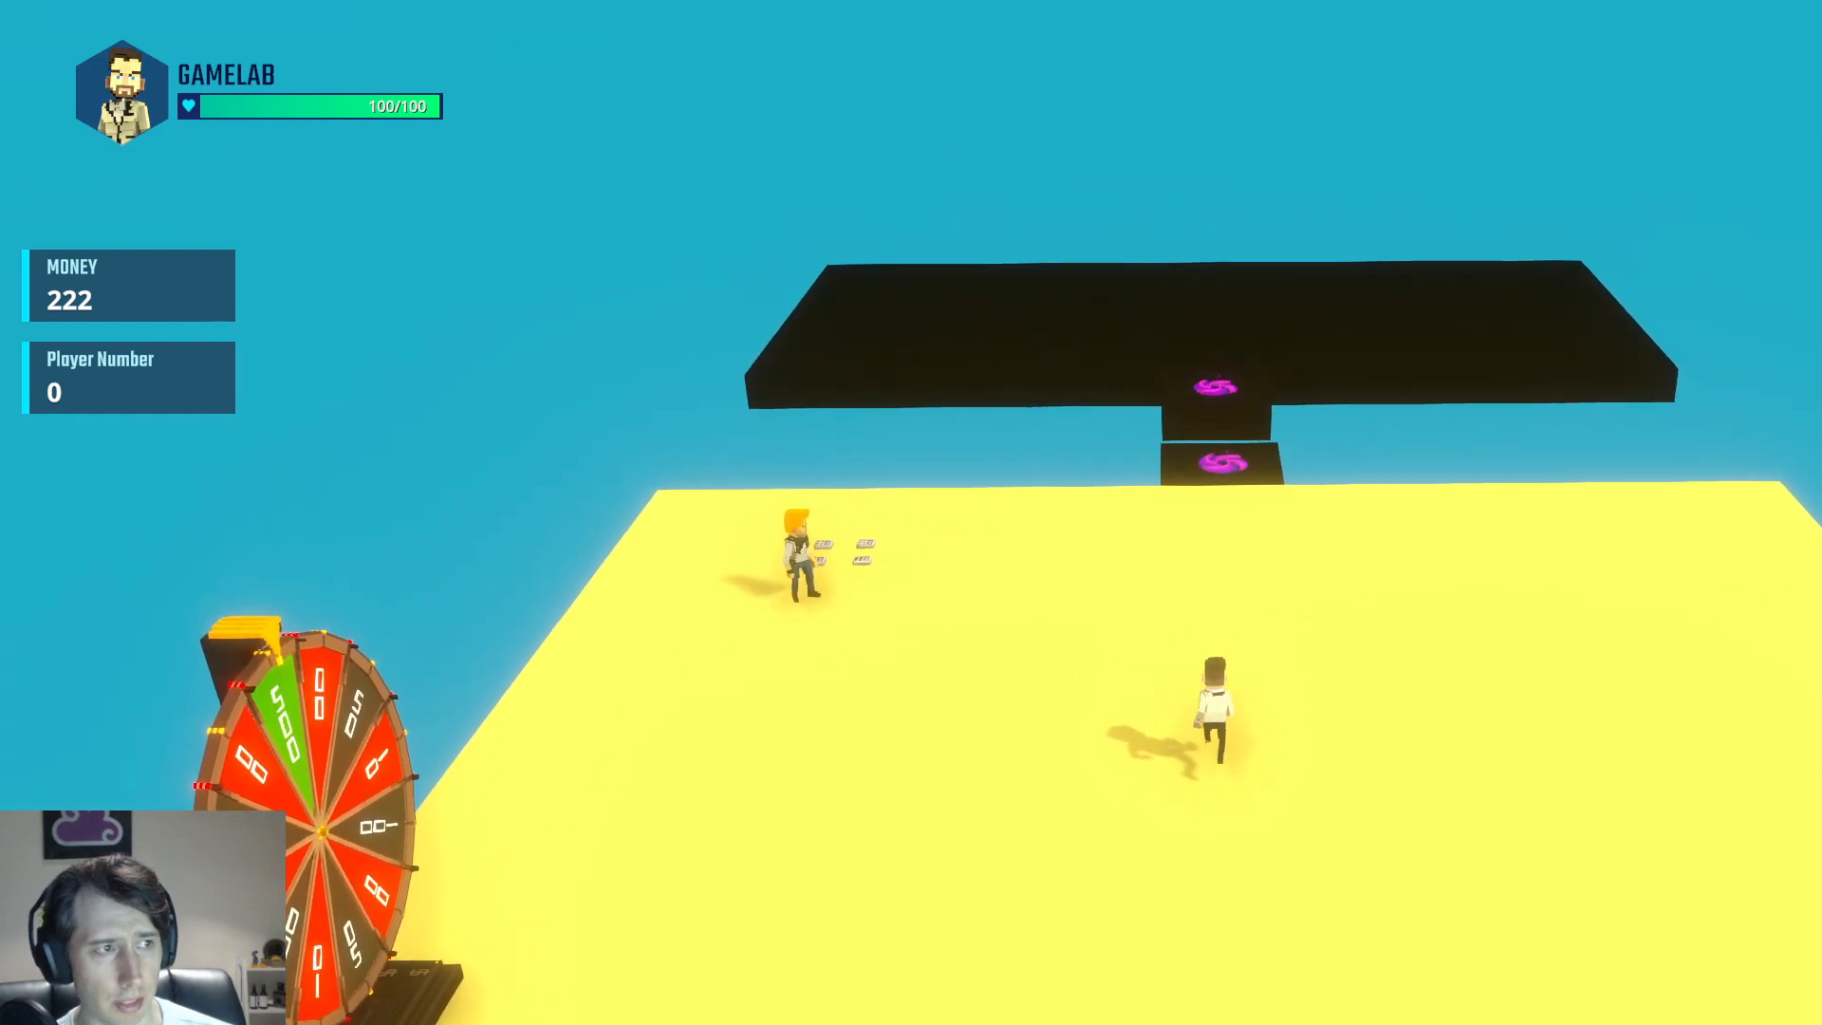
pyautogui.press('w')
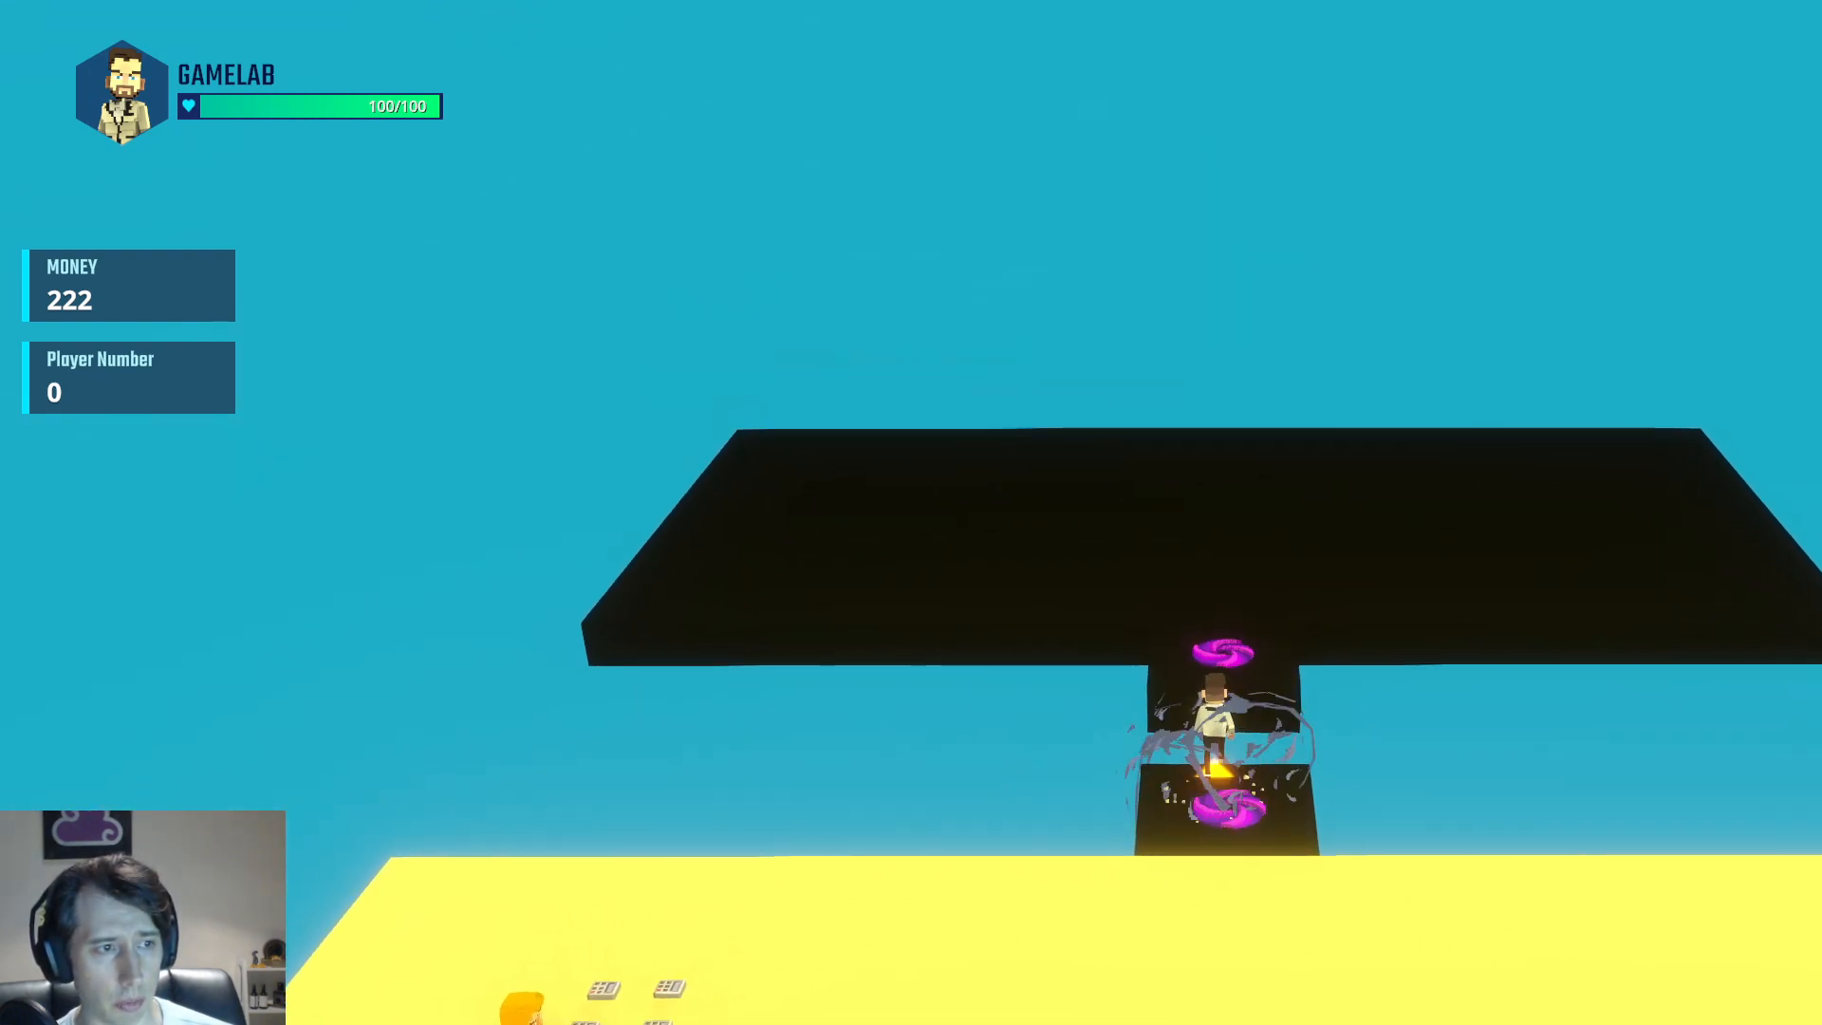
pyautogui.press('w')
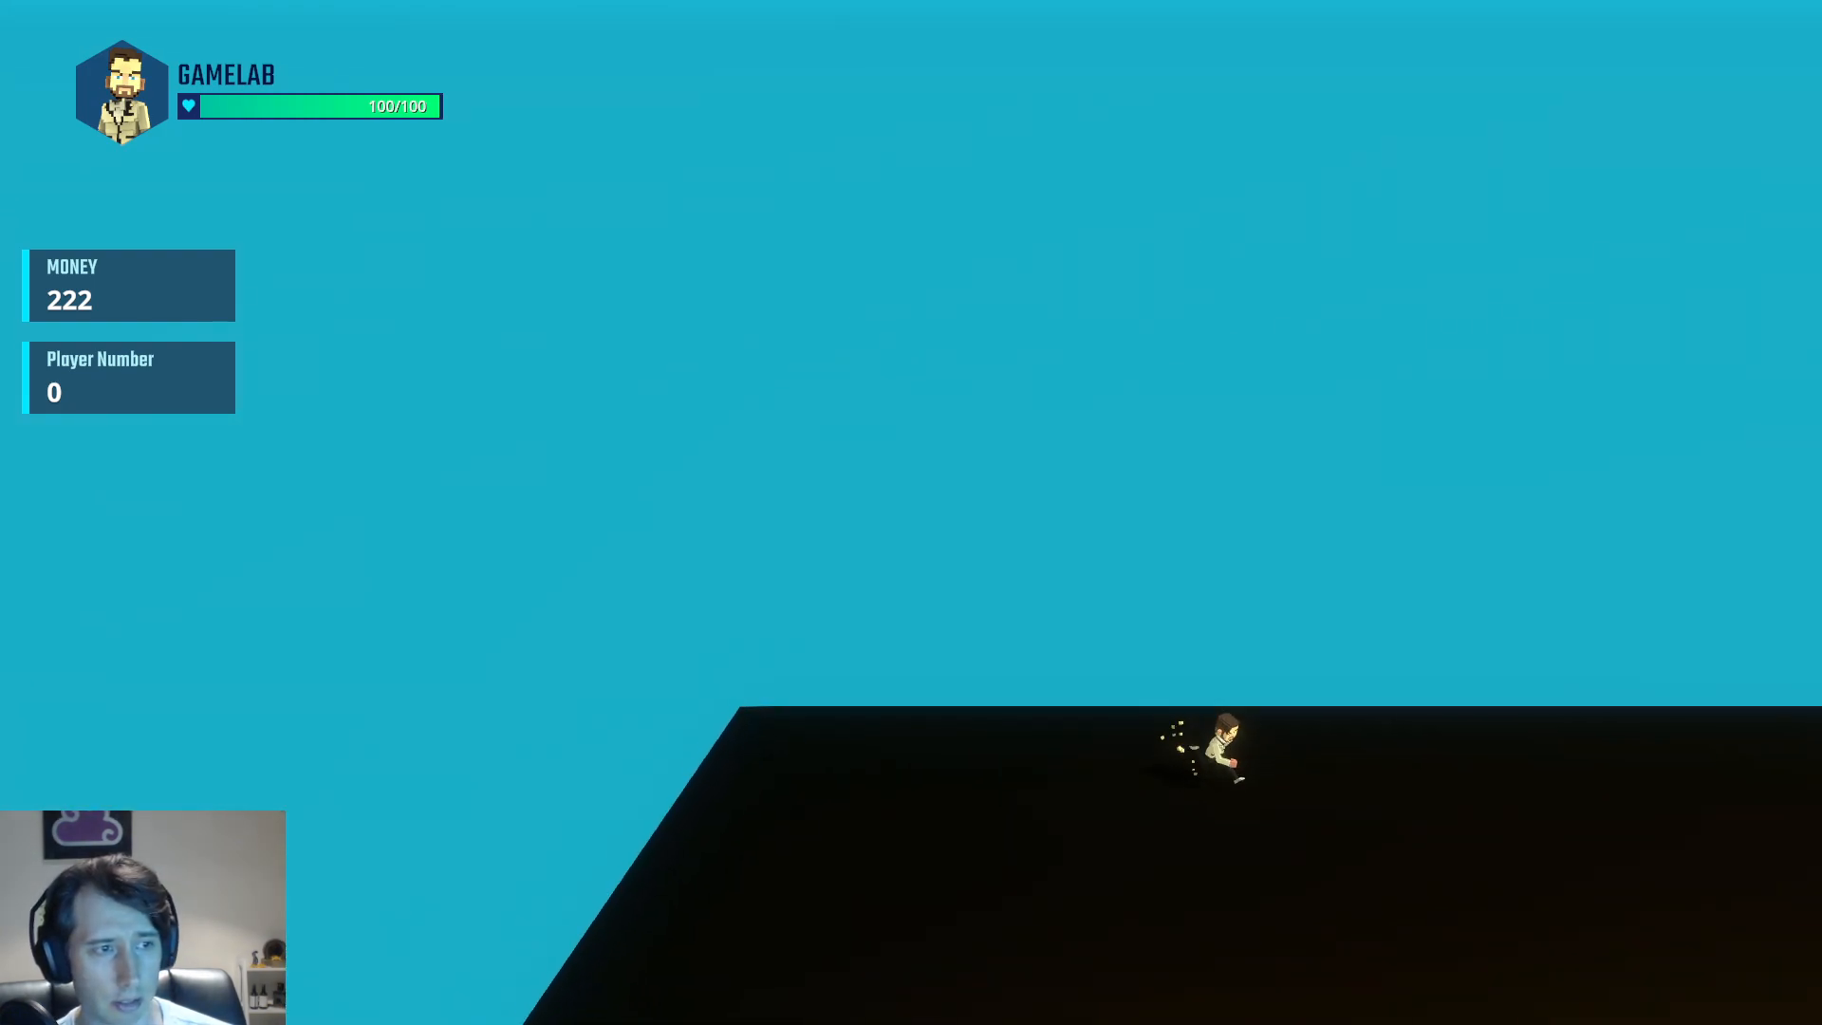
pyautogui.press('space')
# Leave the playtest and save the changes to the game
pyautogui.press('Escape')
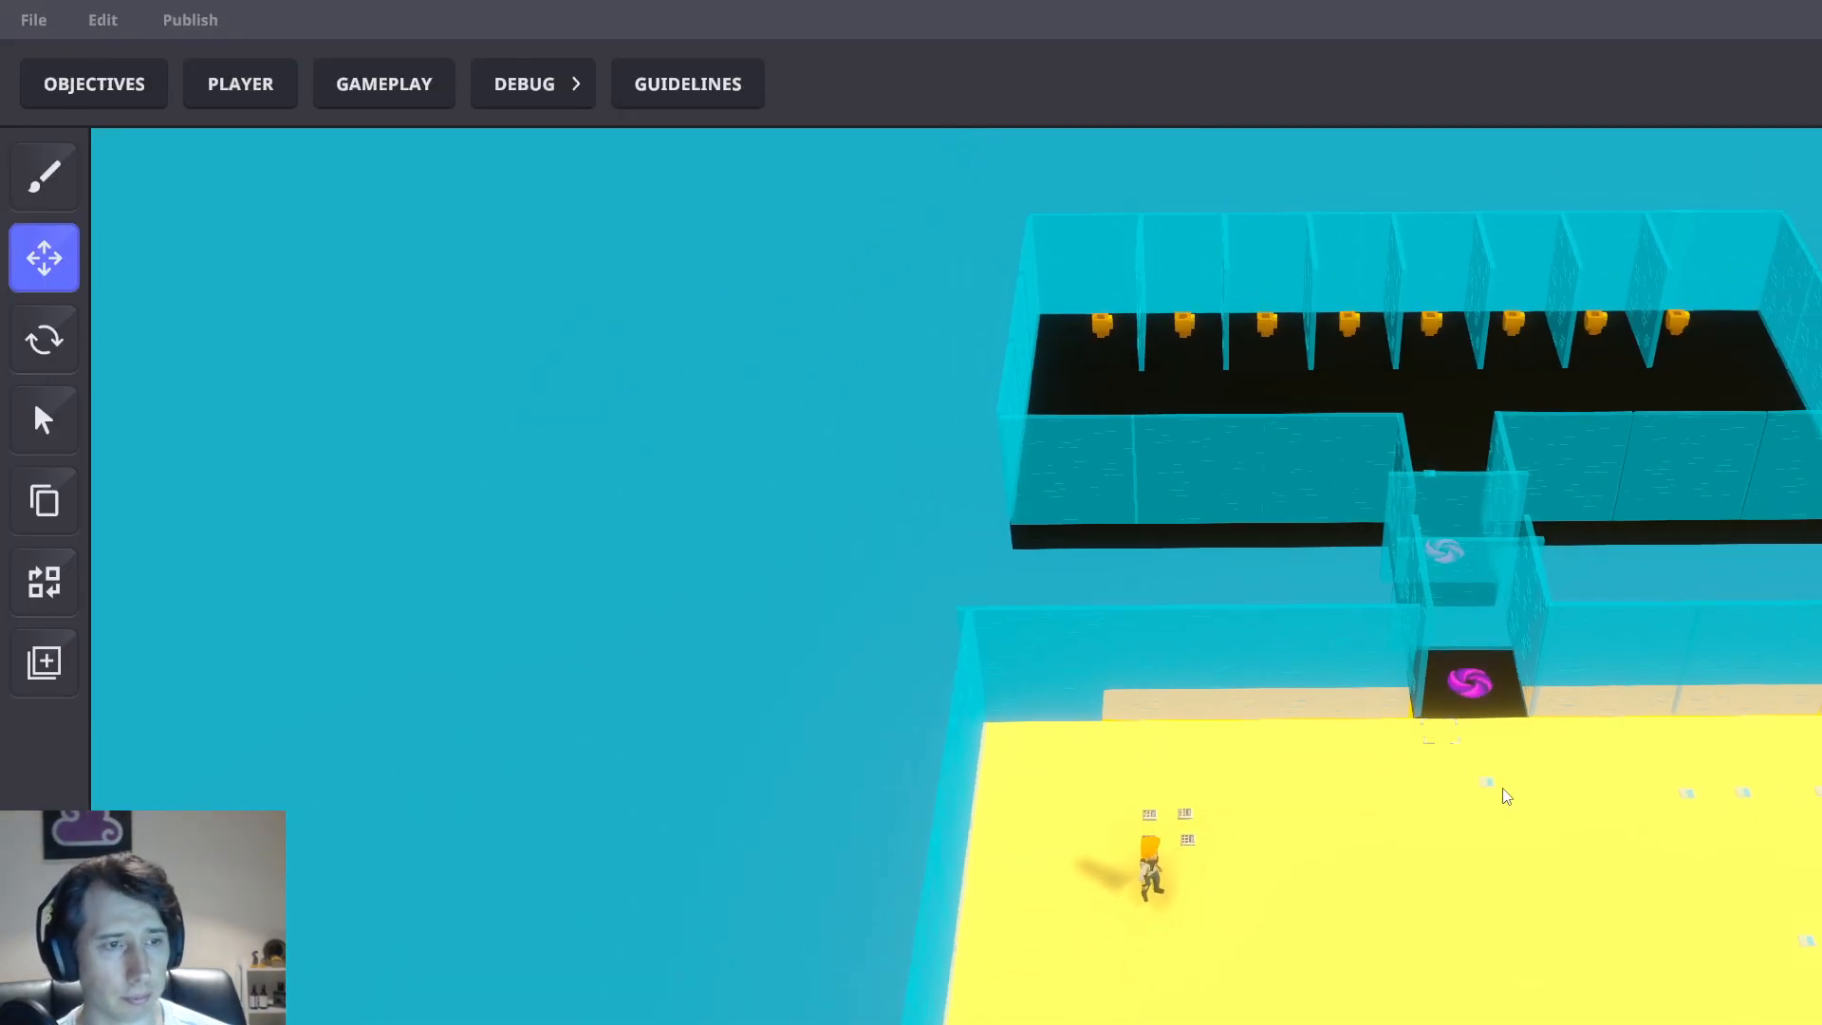
pyautogui.hotkey('ctrl', 's')
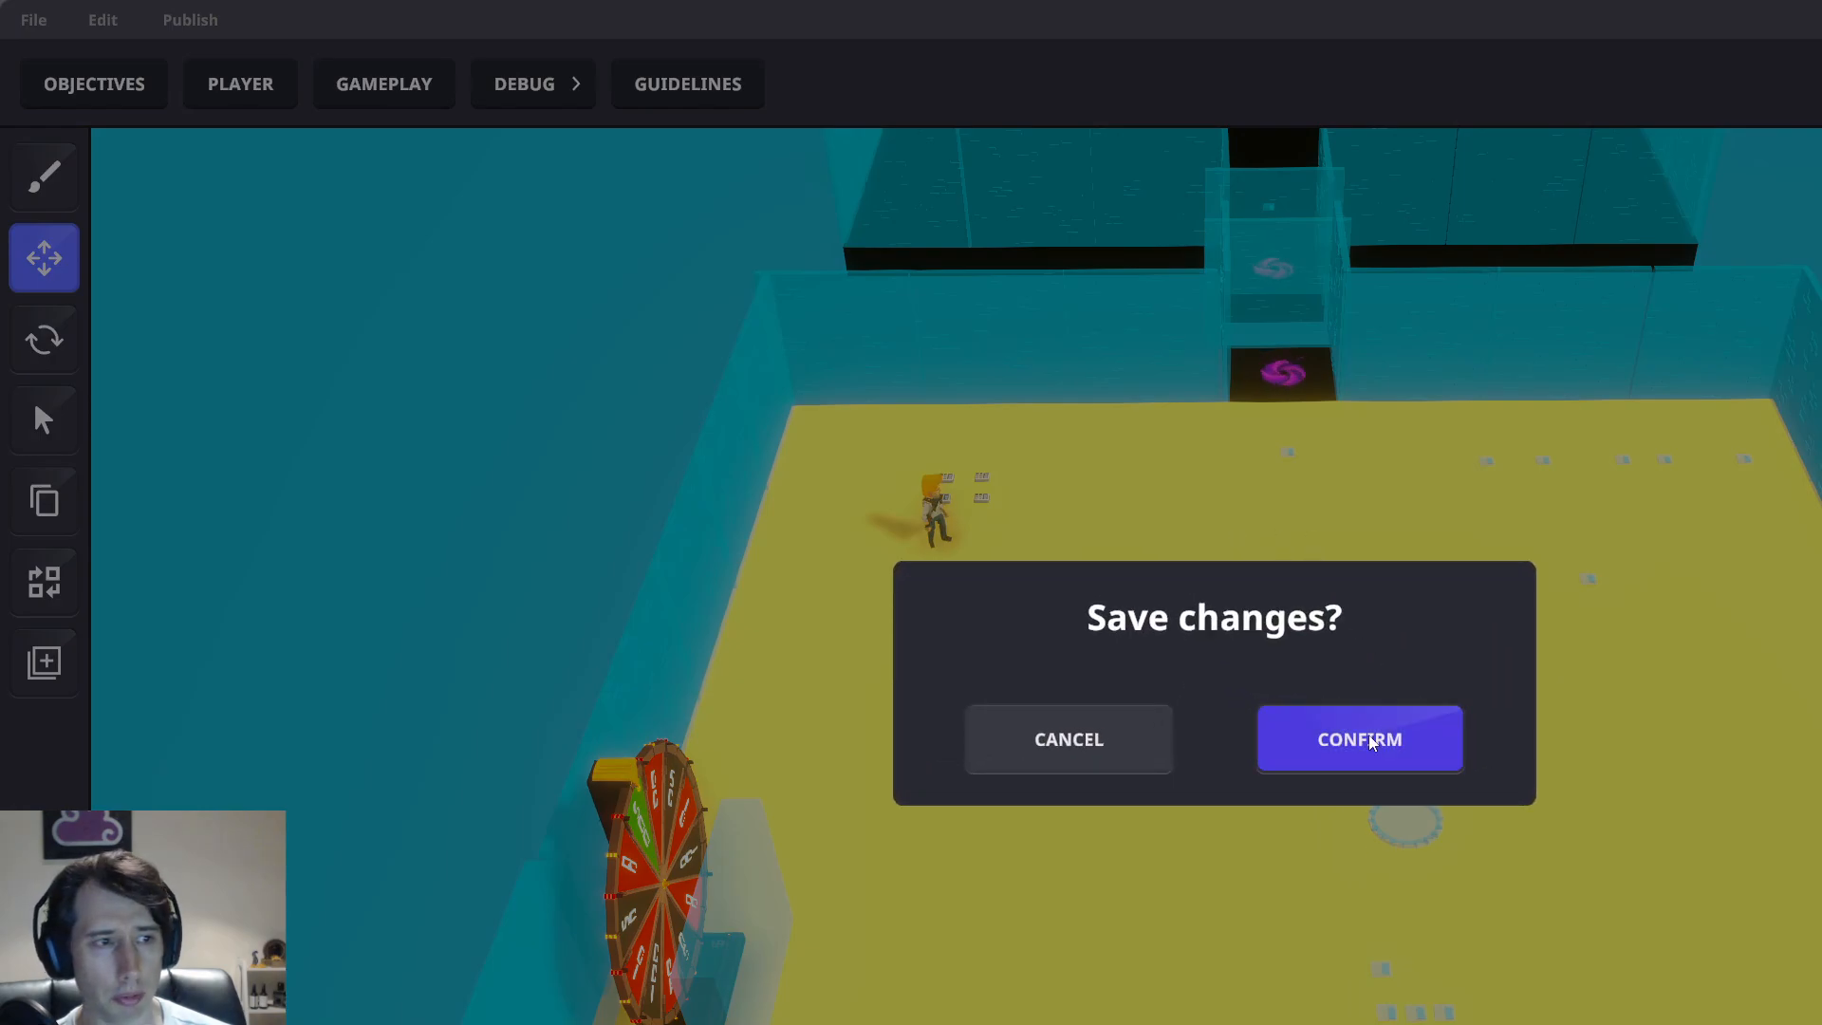
pyautogui.click(1381, 743)
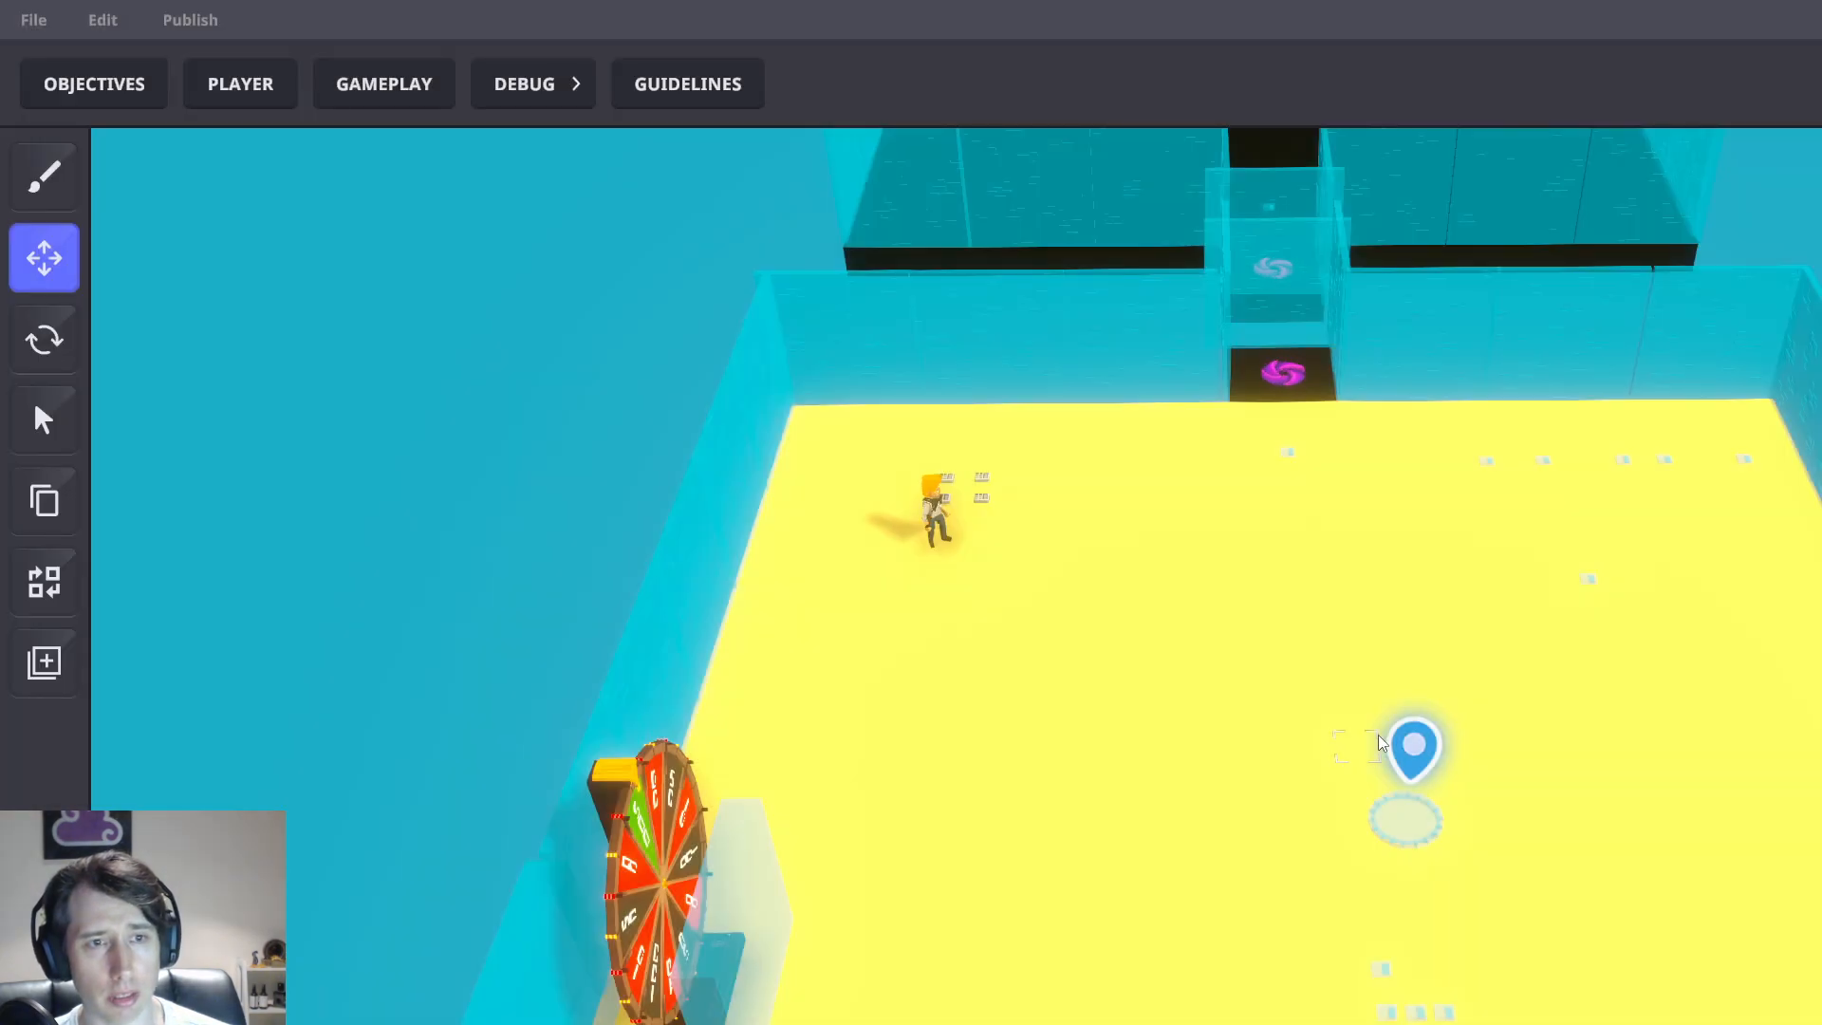
# Select the trophy in the first stall on the black platform
pyautogui.moveTo(1312, 379); pyautogui.dragTo(1317, 817, button='middle')
pyautogui.scroll(5, 1228, 504)
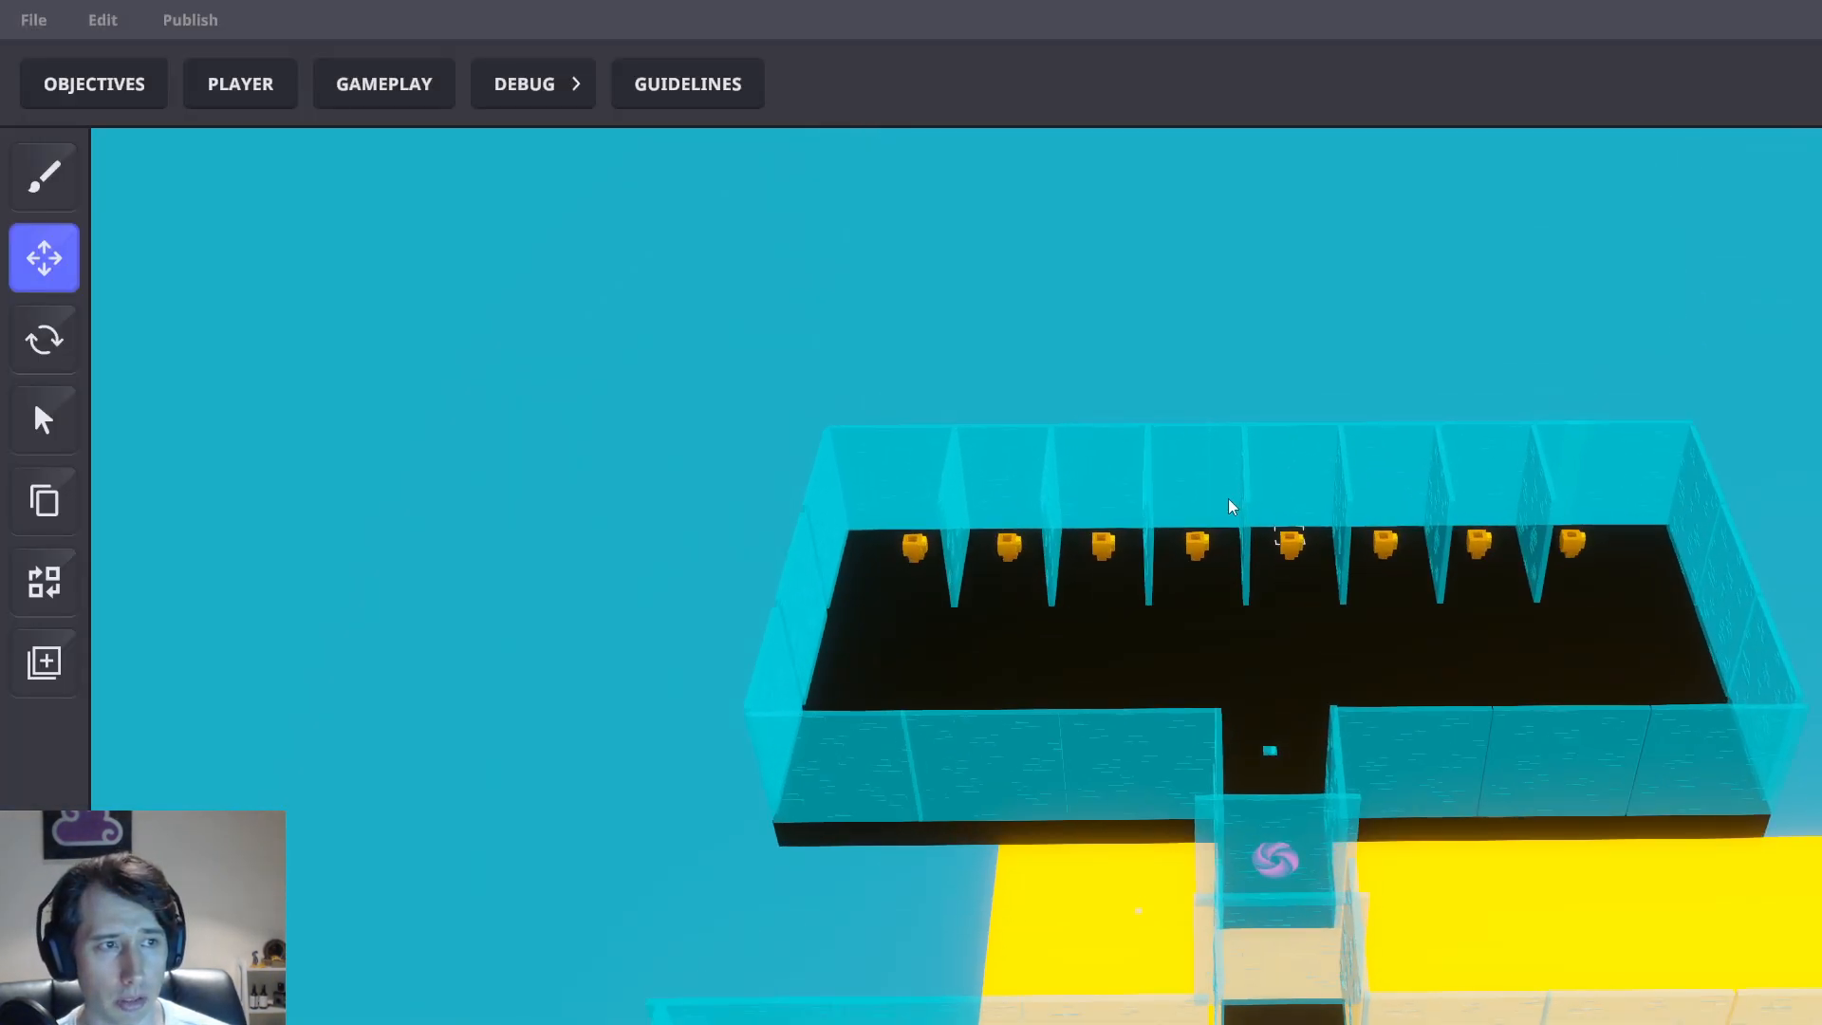
pyautogui.moveTo(1111, 541); pyautogui.dragTo(1363, 522, button='middle')
pyautogui.scroll(2, 1363, 521)
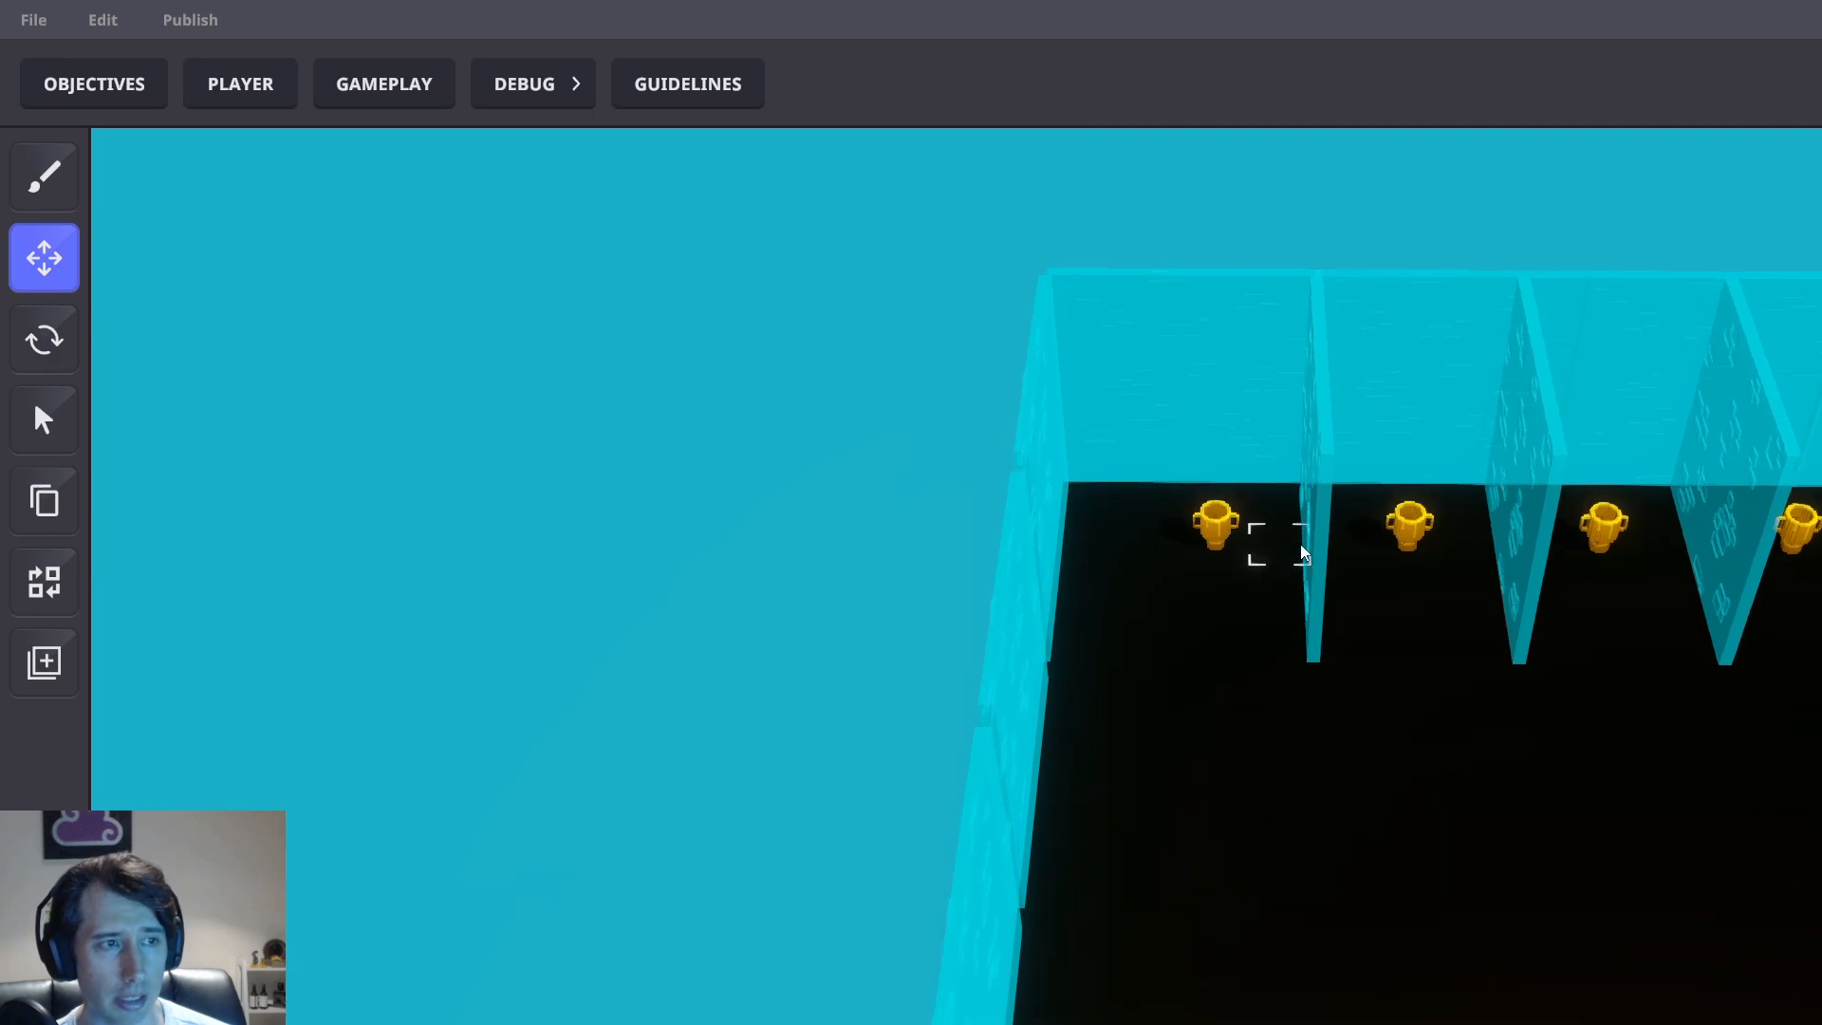
pyautogui.keyDown('shift'); pyautogui.click(1231, 543); pyautogui.keyUp('shift')
pyautogui.moveTo(1369, 588); pyautogui.dragTo(1298, 602, button='middle')
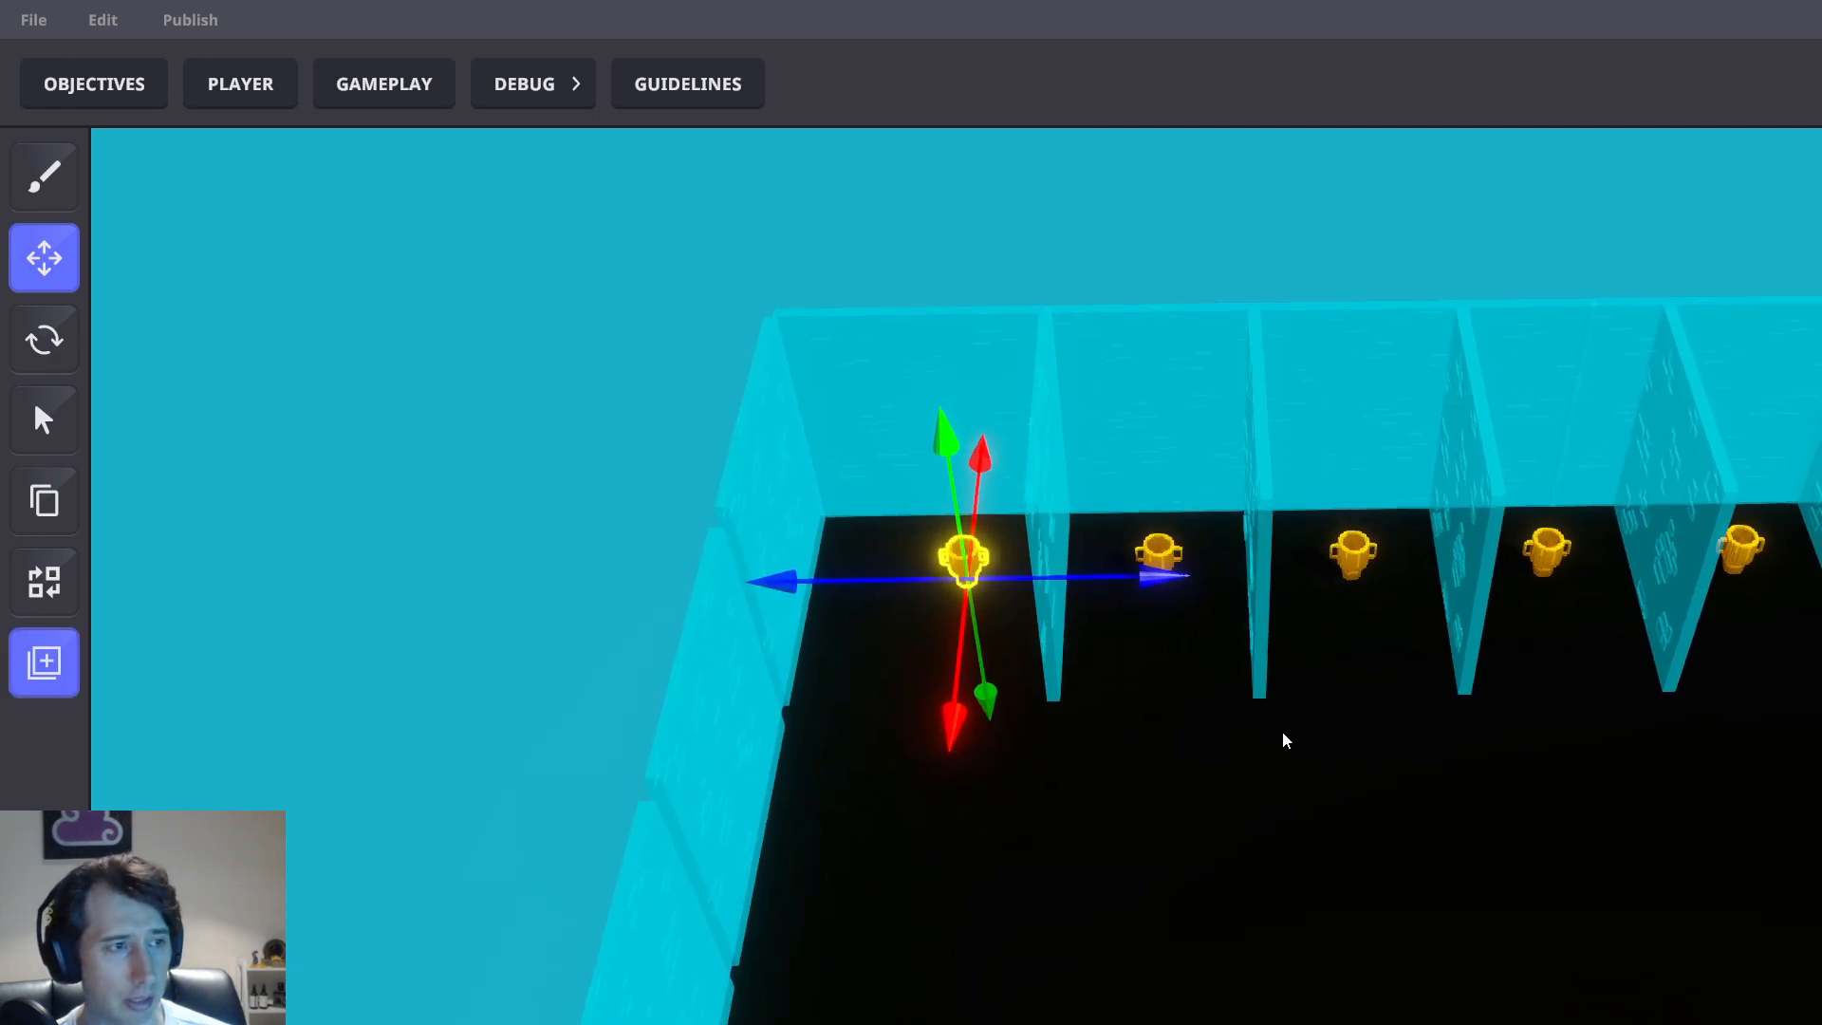
pyautogui.moveTo(1795, 751); pyautogui.dragTo(1681, 740, button='middle')
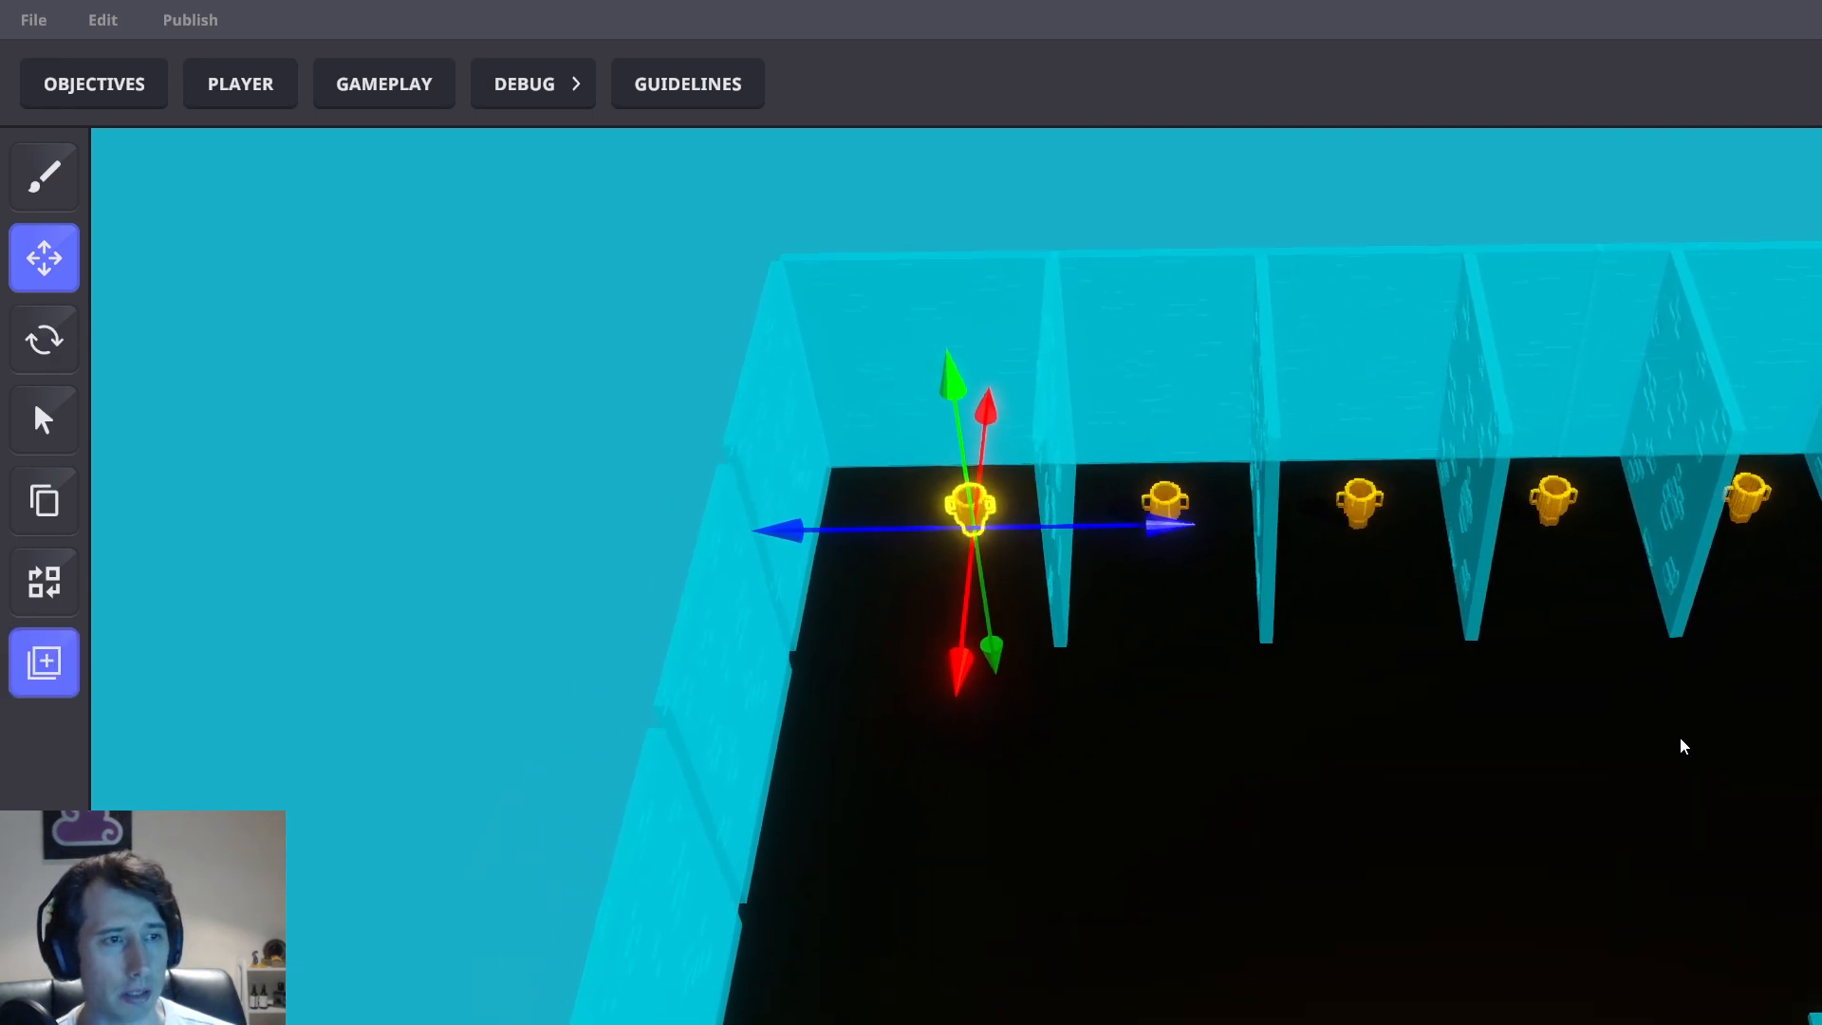
pyautogui.moveTo(1163, 745); pyautogui.dragTo(1431, 794, button='right')
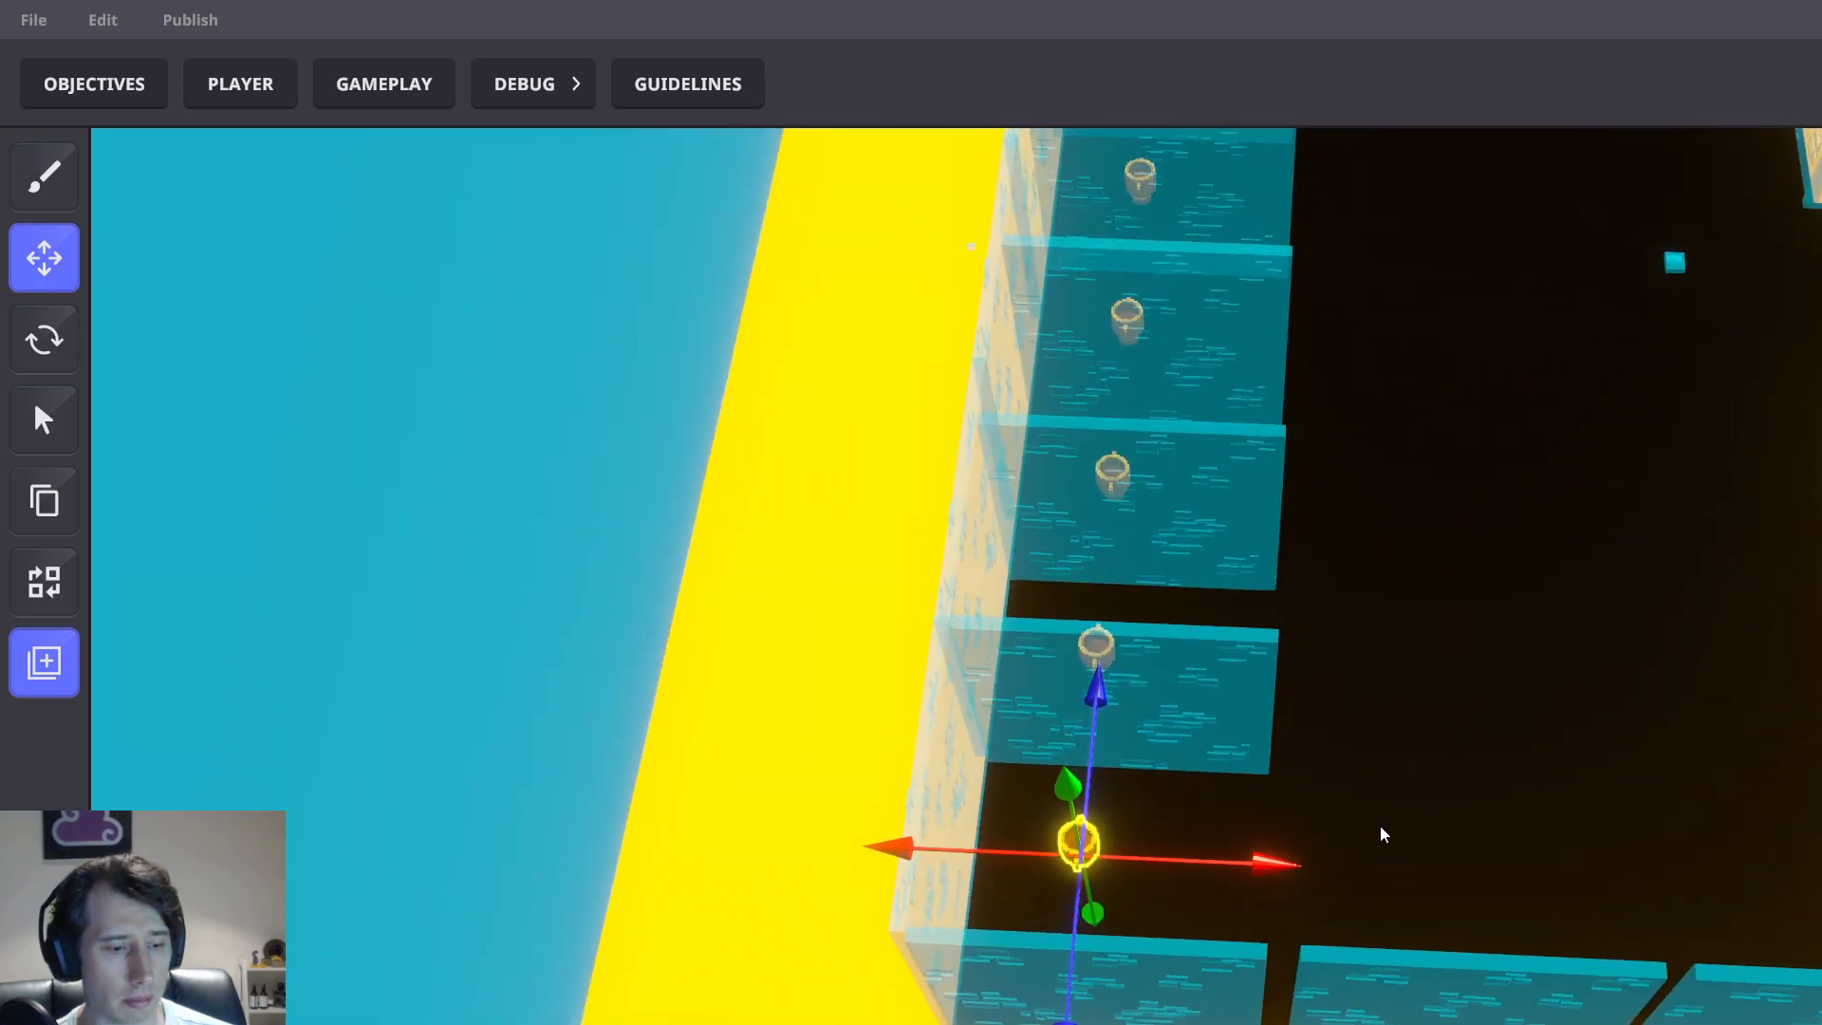
pyautogui.moveTo(1343, 697); pyautogui.dragTo(1042, 719, button='right')
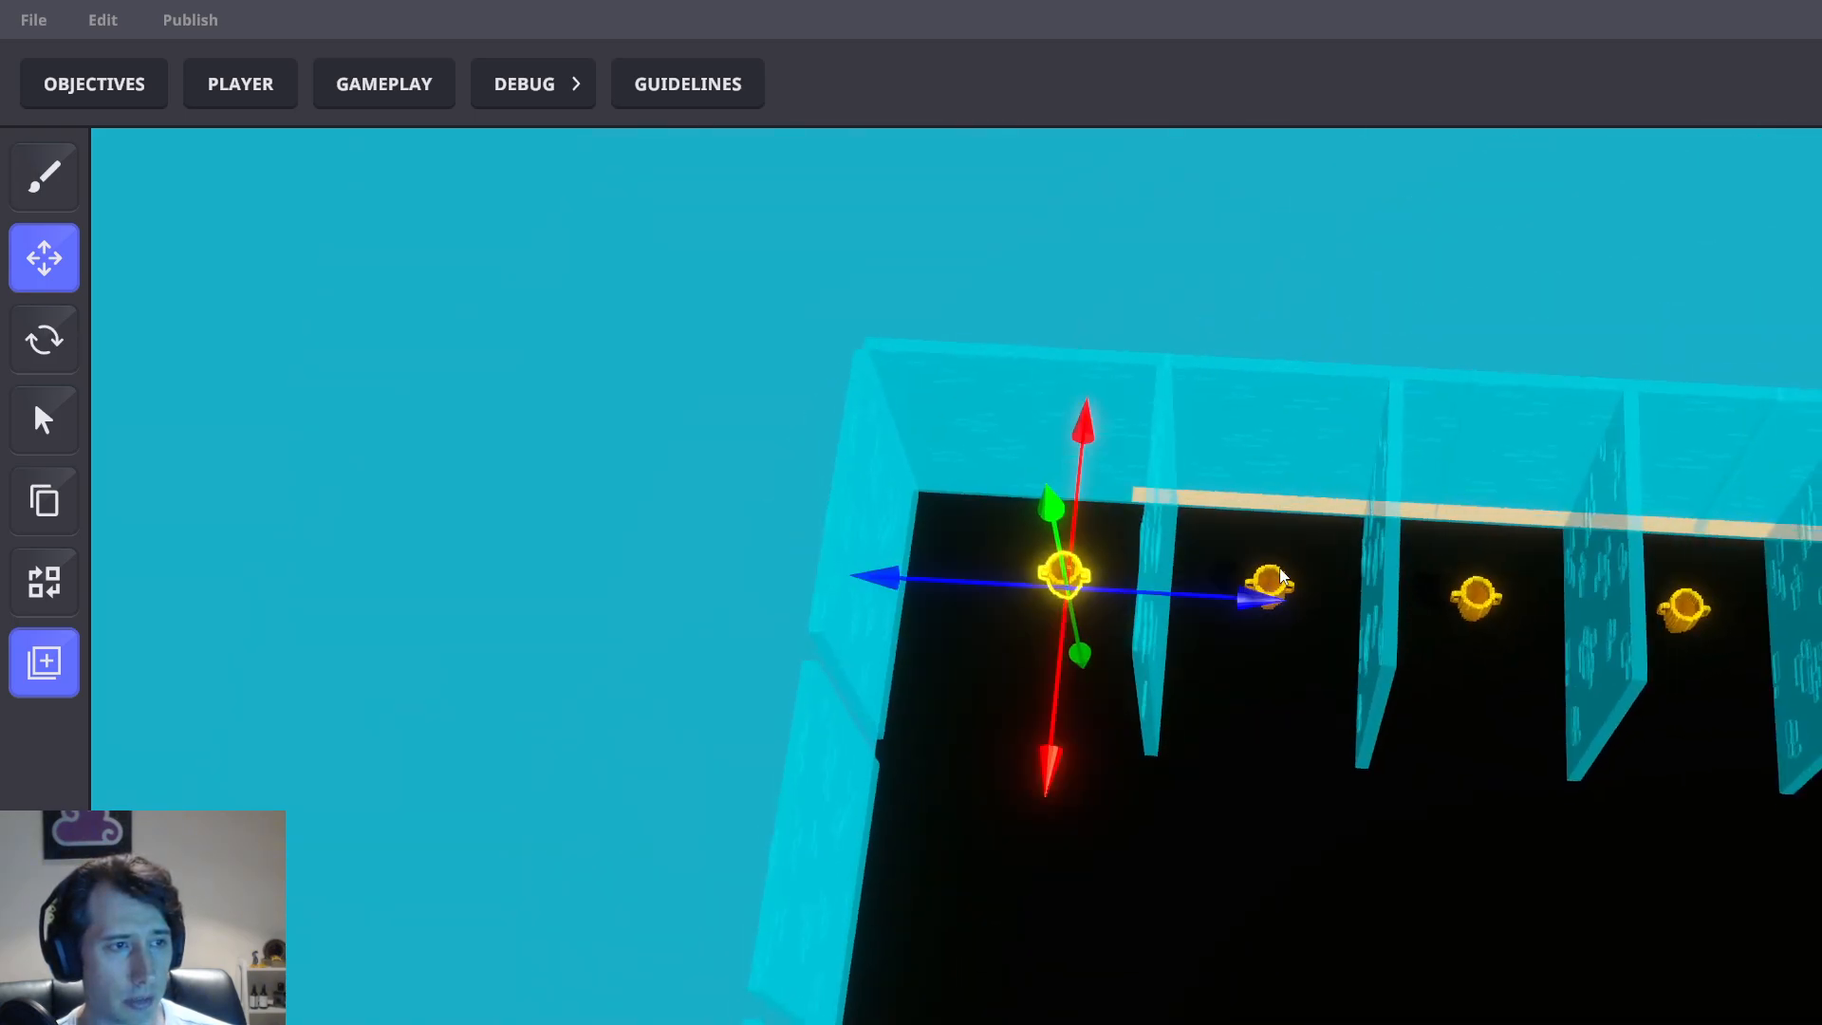
# Add the trophies in the other seven stalls to the selection and duplicate all eight in a row just in front of the originals
pyautogui.click(1270, 590)
pyautogui.click(1477, 599)
pyautogui.click(1688, 607)
pyautogui.press('d')
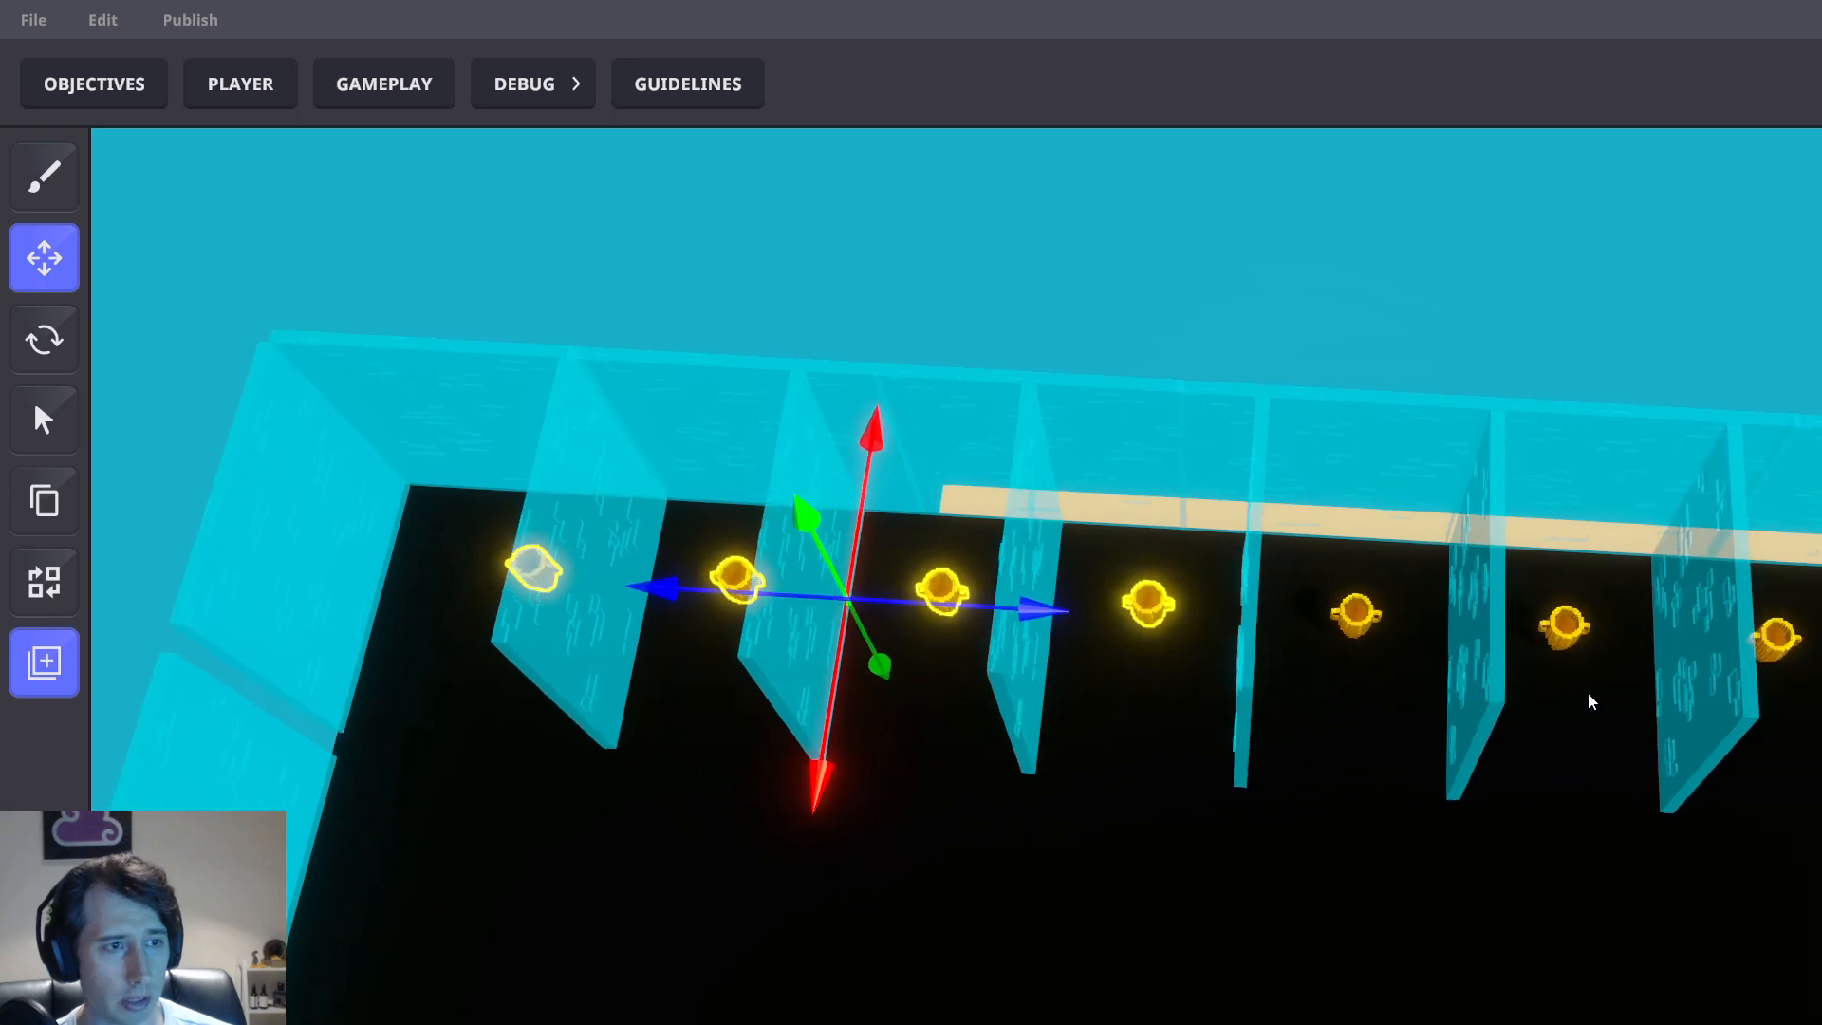
pyautogui.click(1301, 628)
pyautogui.click(1517, 622)
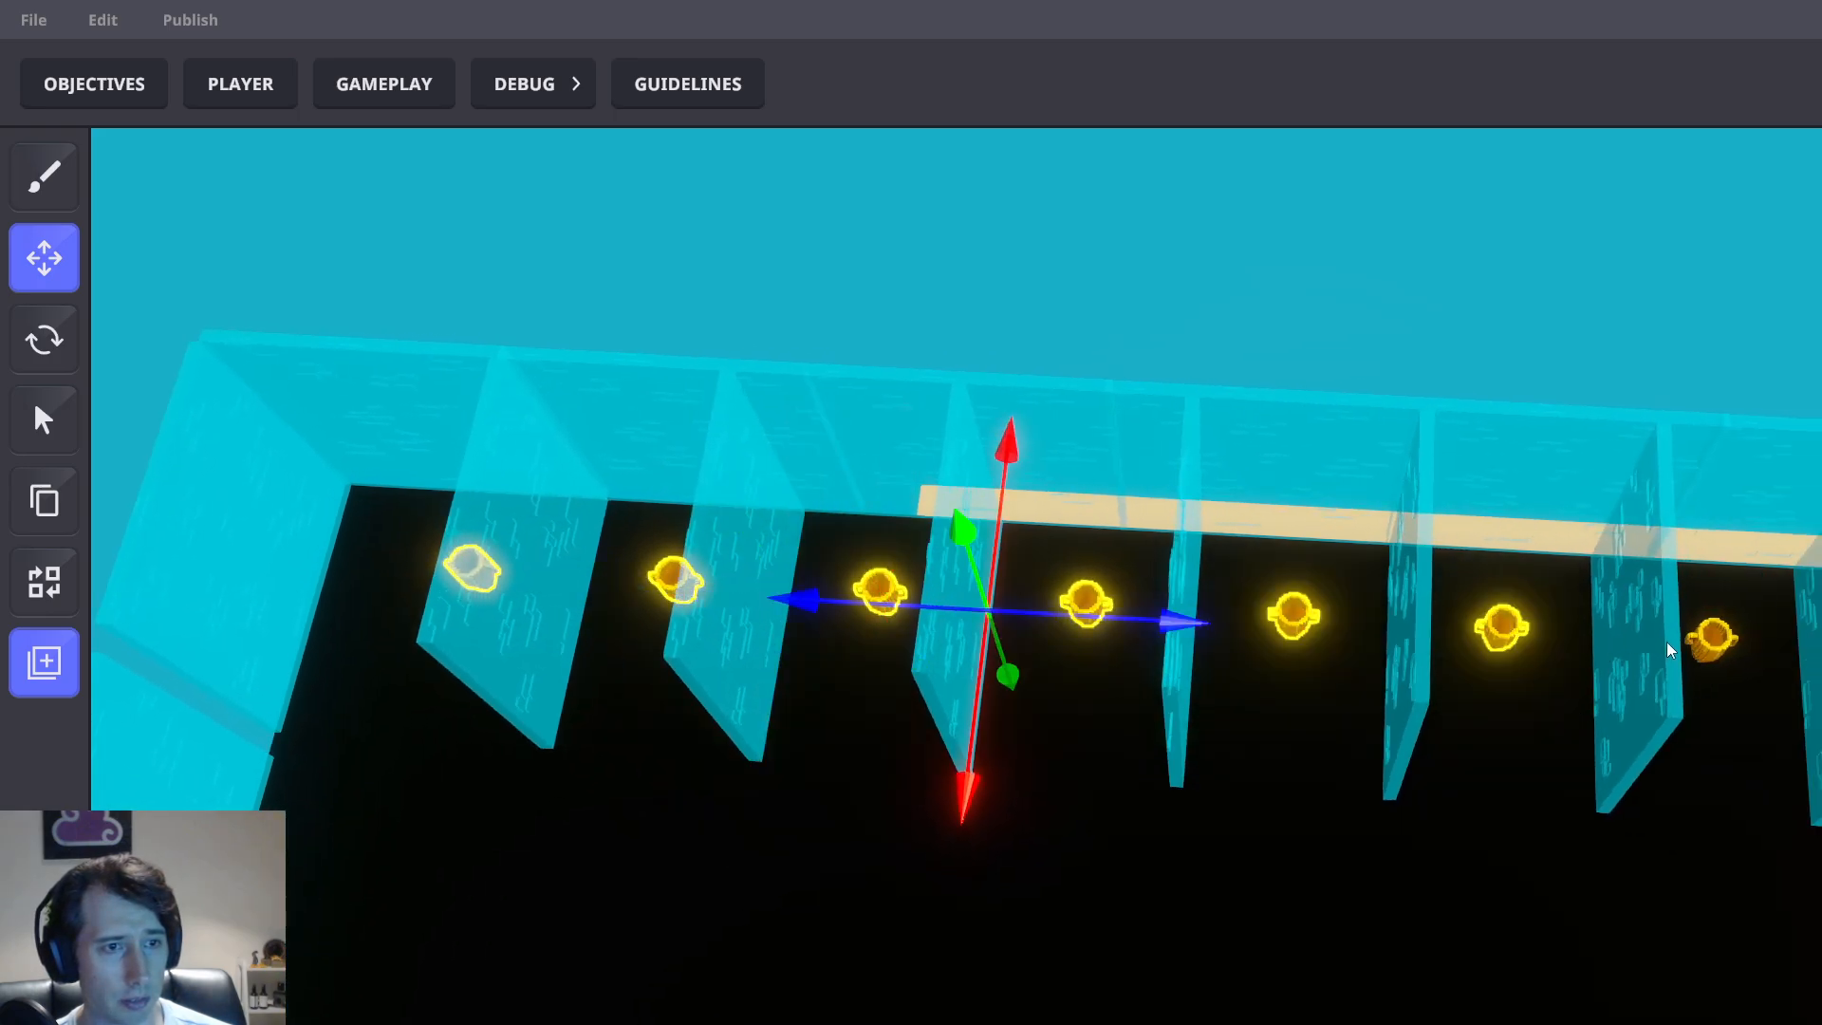
pyautogui.click(1719, 644)
pyautogui.press('d')
pyautogui.click(1558, 665)
pyautogui.press('a')
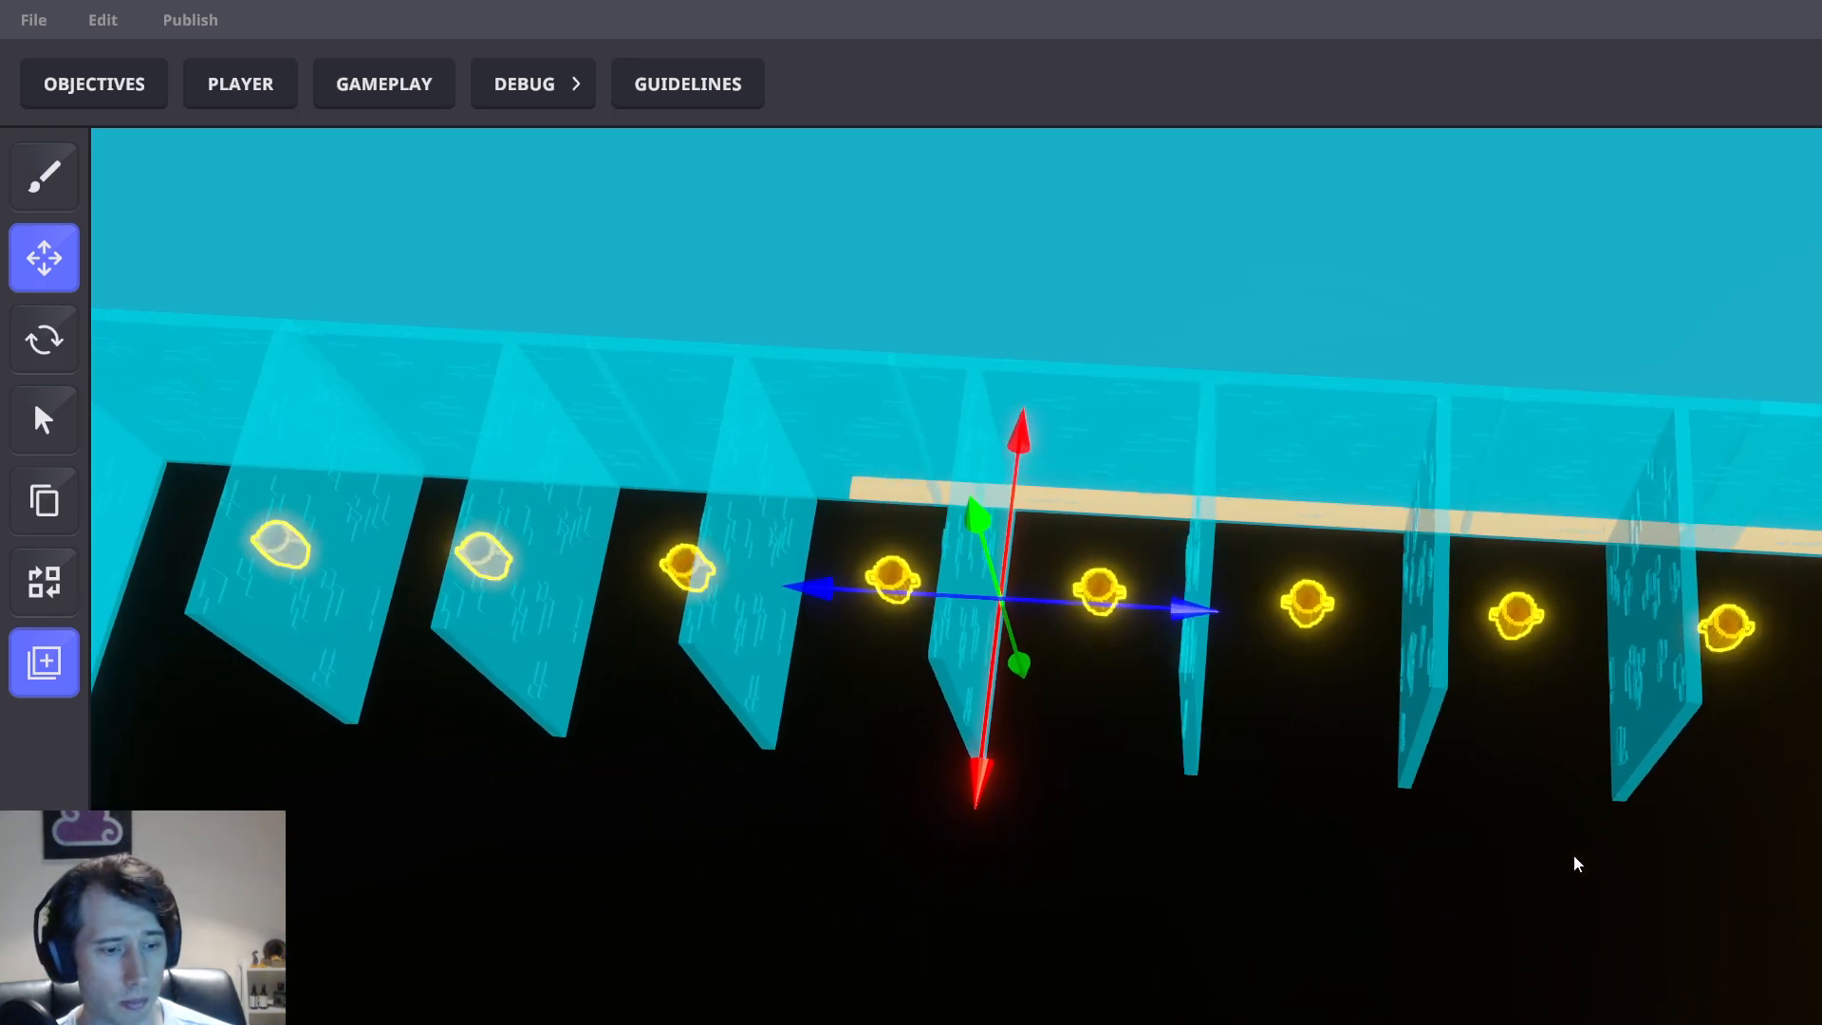
pyautogui.press('s')
pyautogui.click(1107, 713)
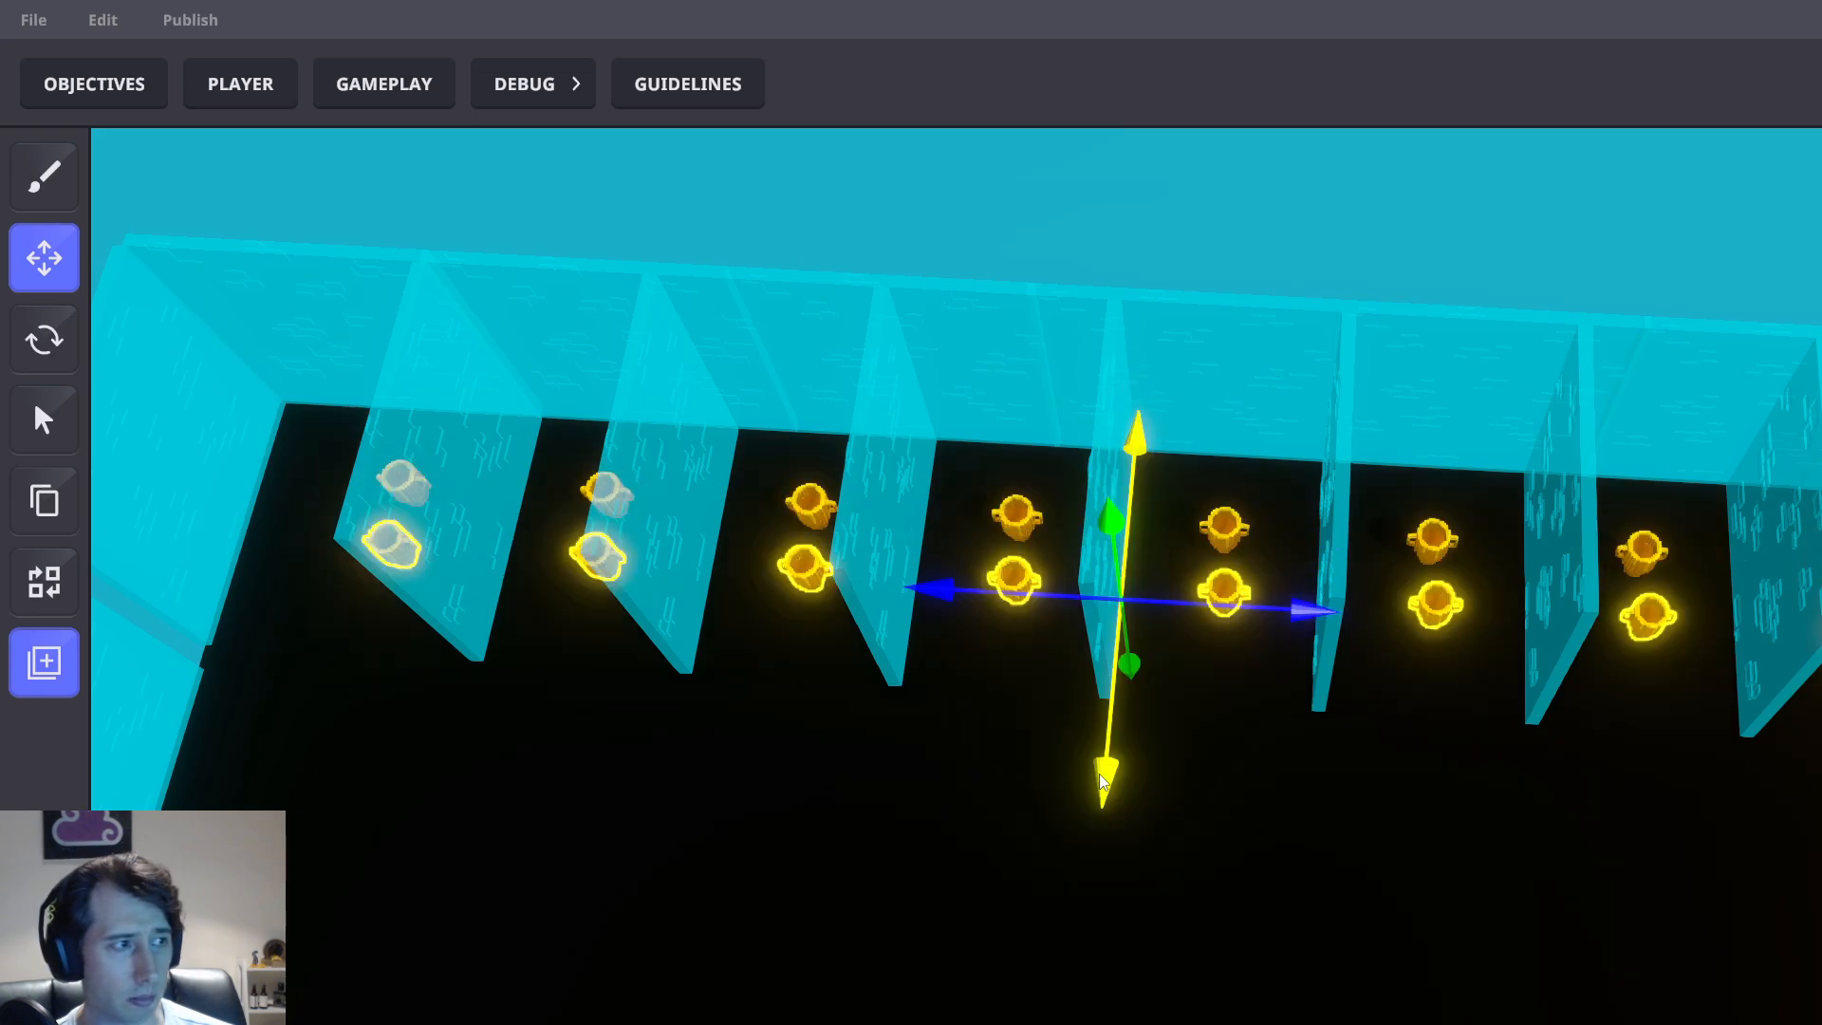
pyautogui.moveTo(1103, 780)
pyautogui.mouseDown()
pyautogui.moveTo(1114, 658)
pyautogui.moveTo(1071, 779)
pyautogui.mouseUp()
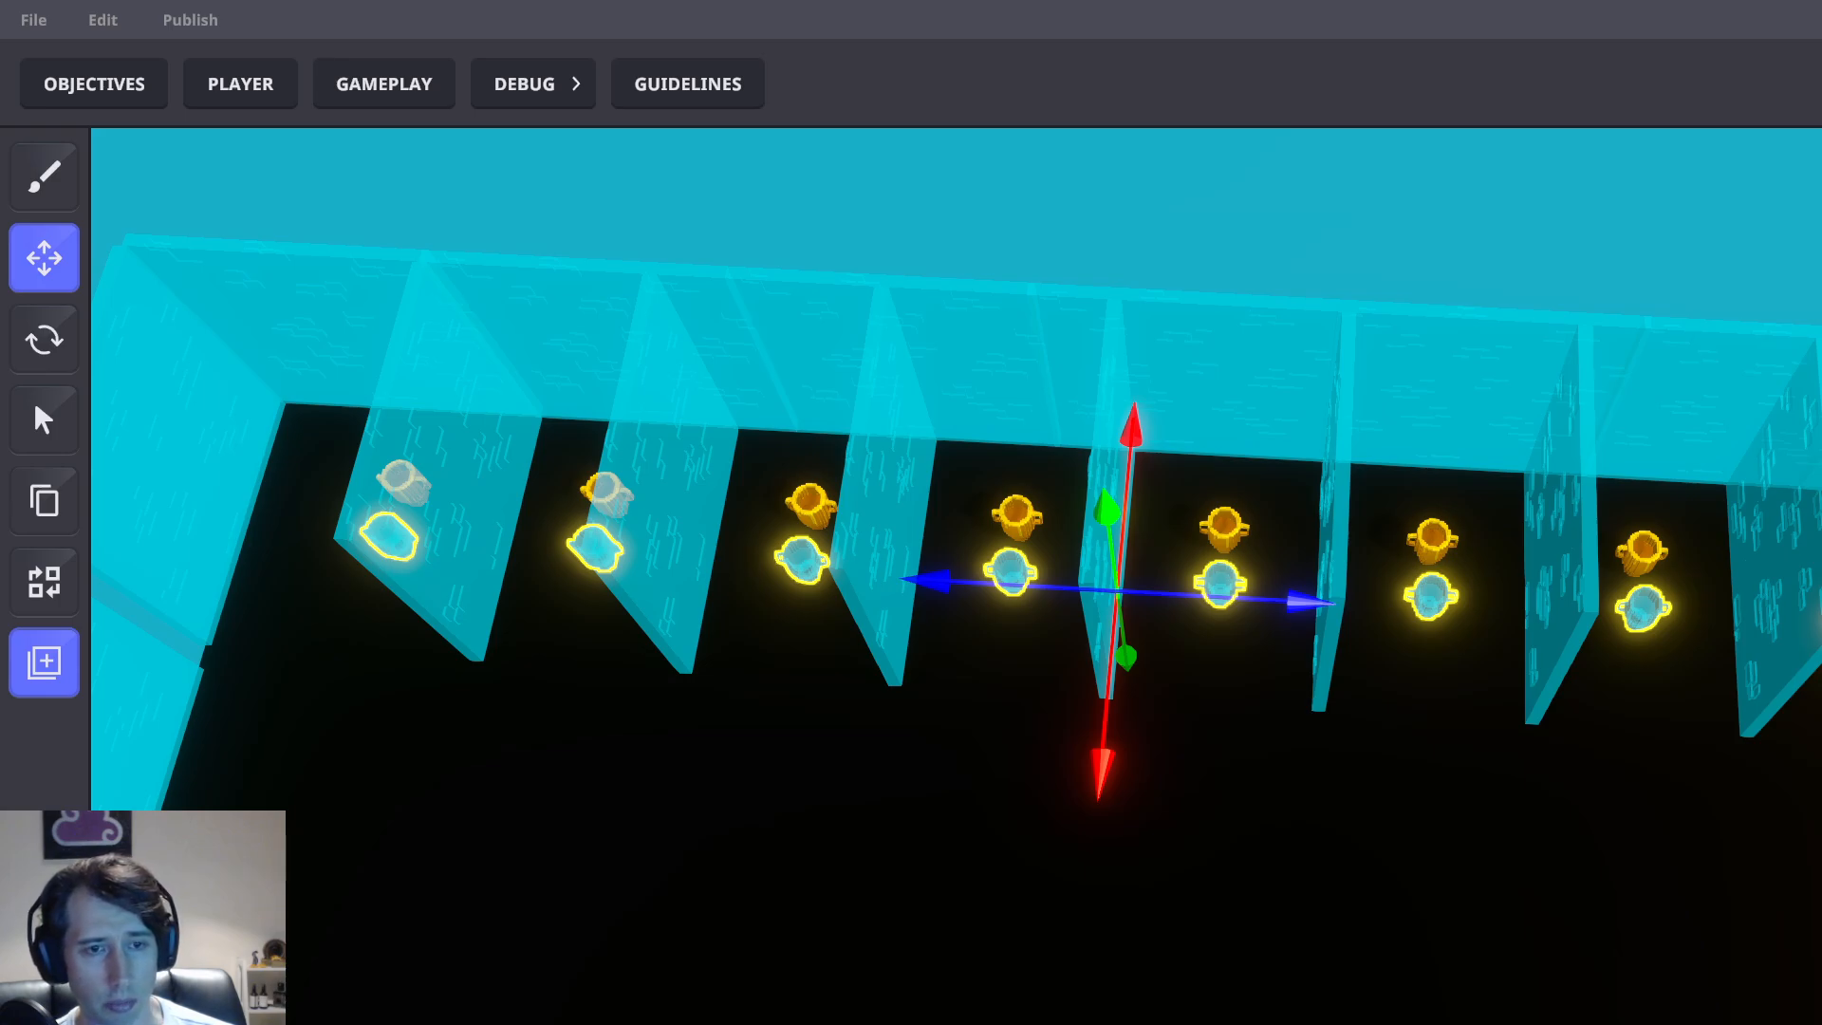
# Add the [MP] Asset Spawner behaviour to the eight duplicated trophies
pyautogui.write('ss')
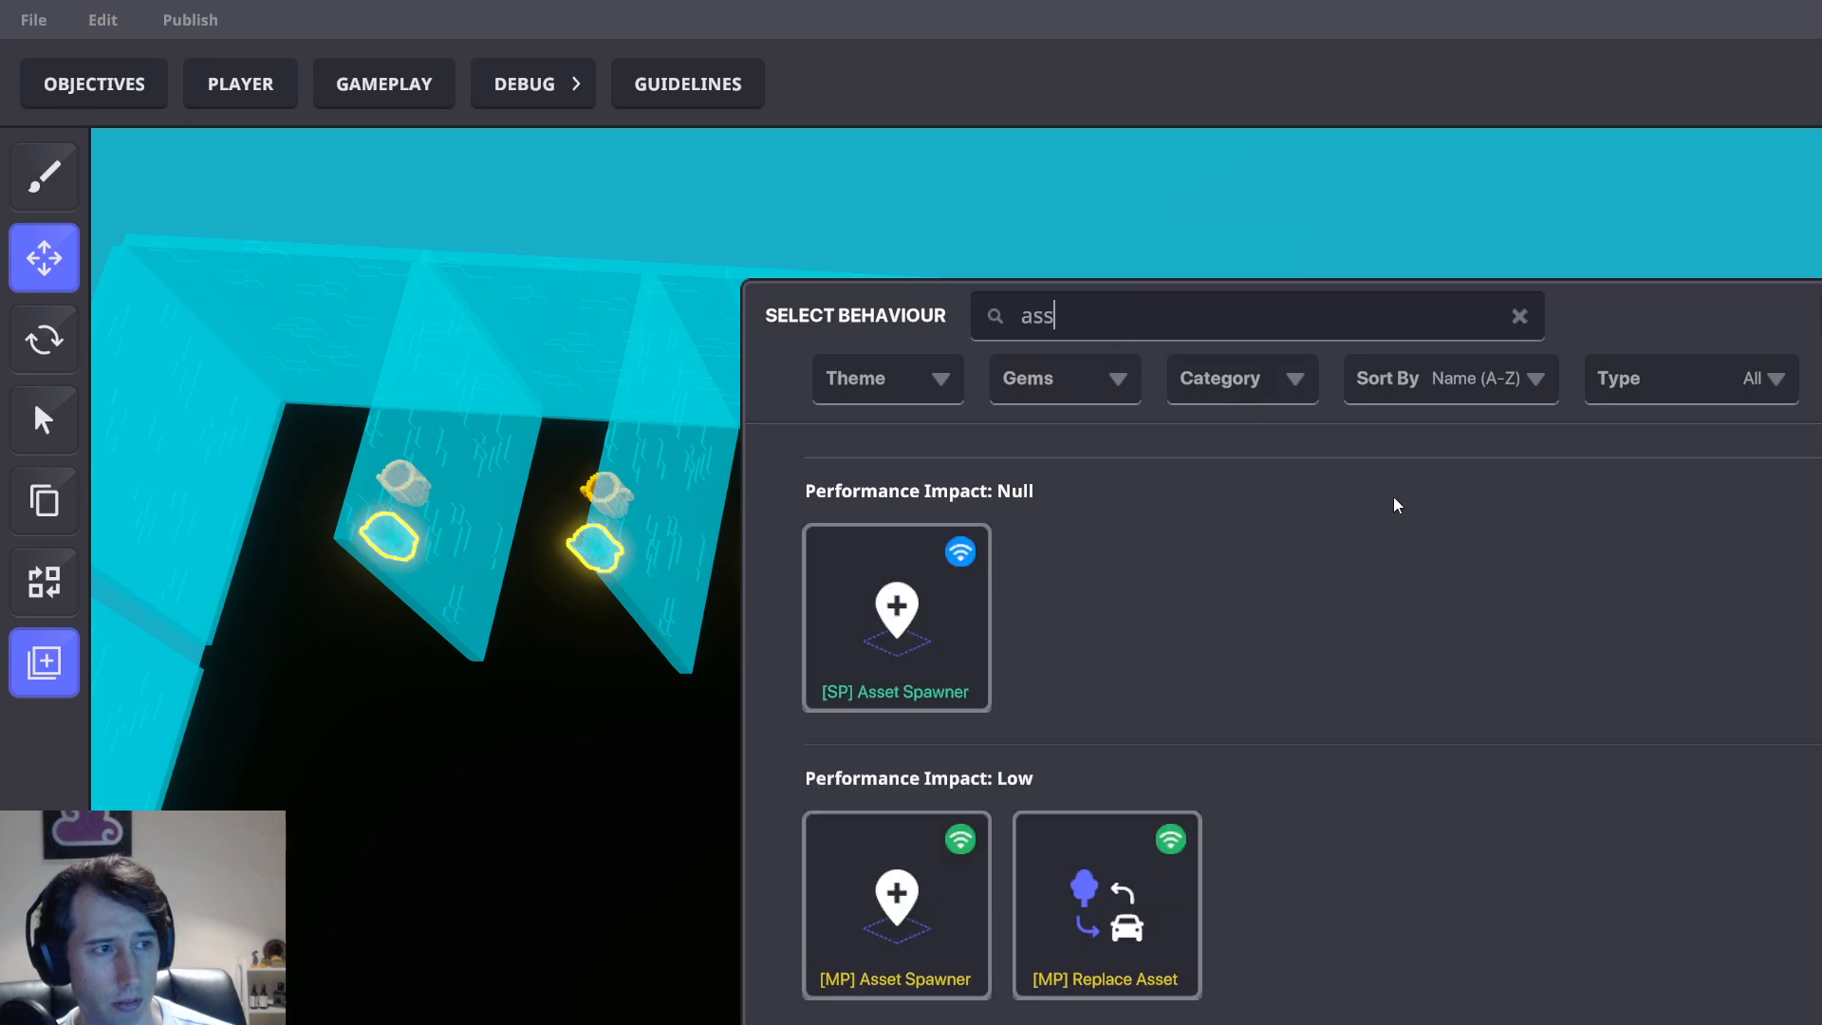
pyautogui.click(987, 886)
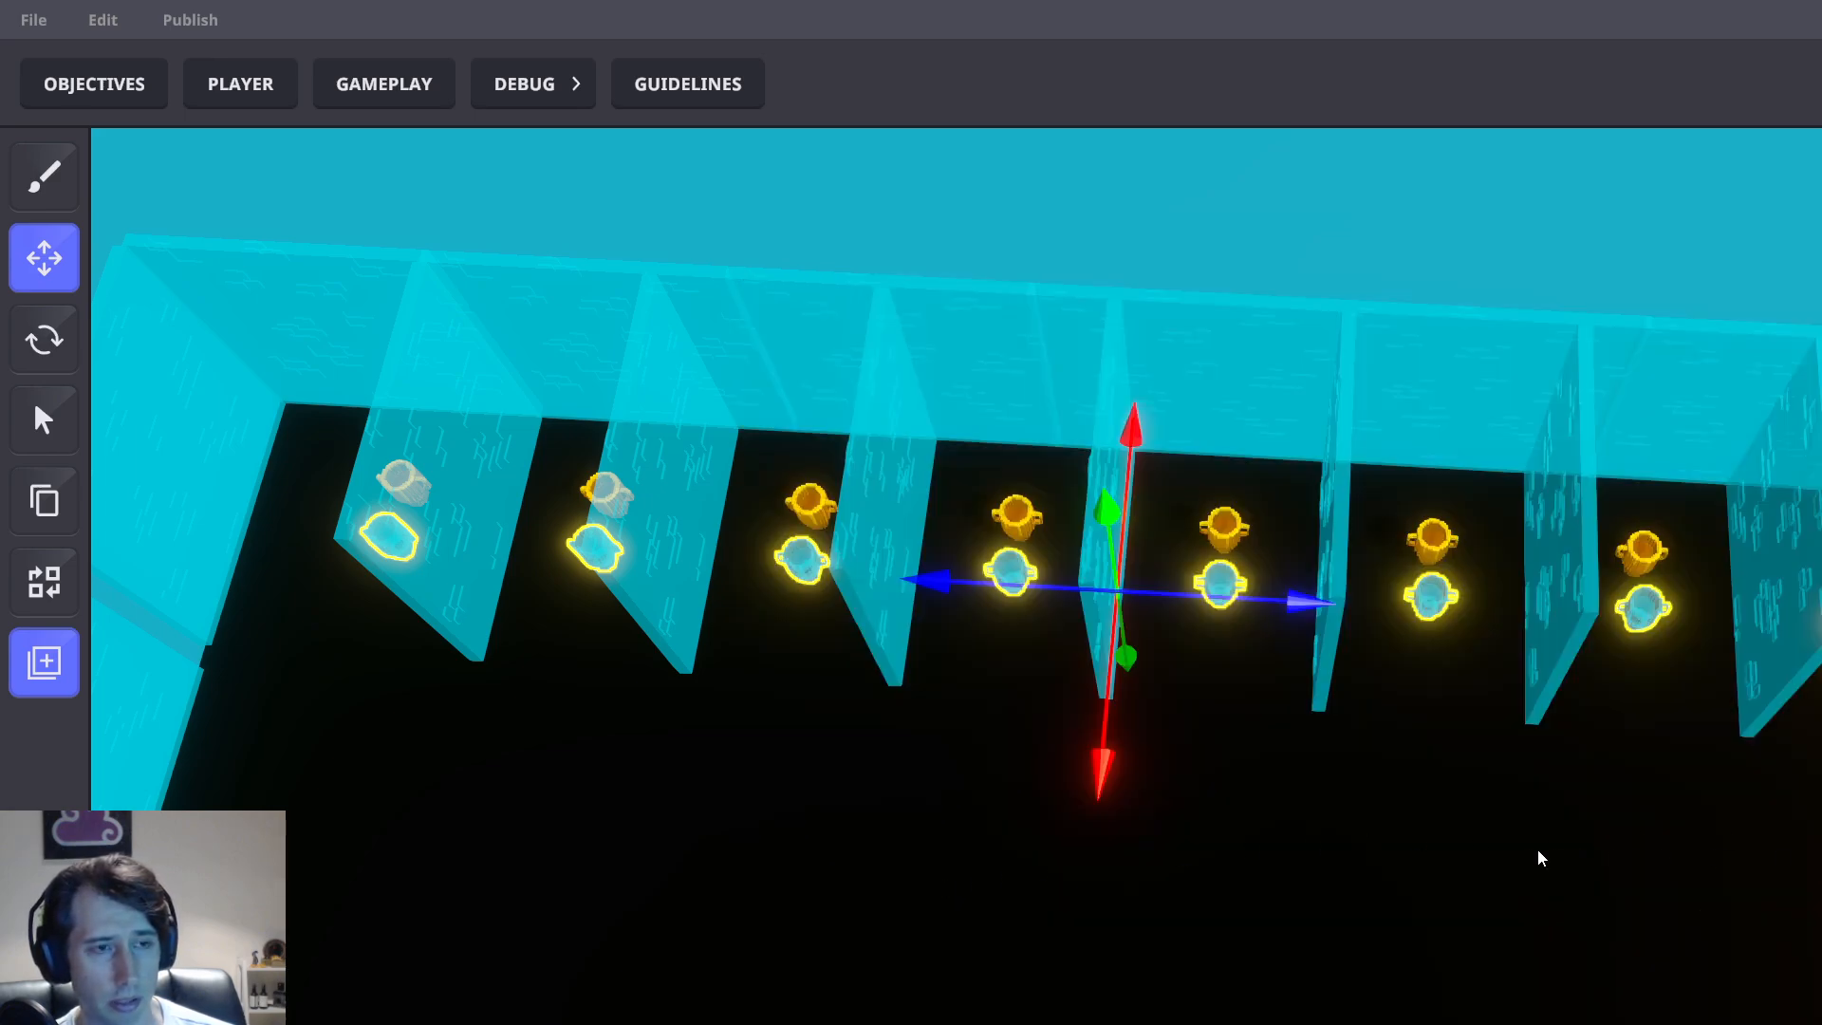
pyautogui.moveTo(1539, 853); pyautogui.dragTo(1625, 858, button='middle')
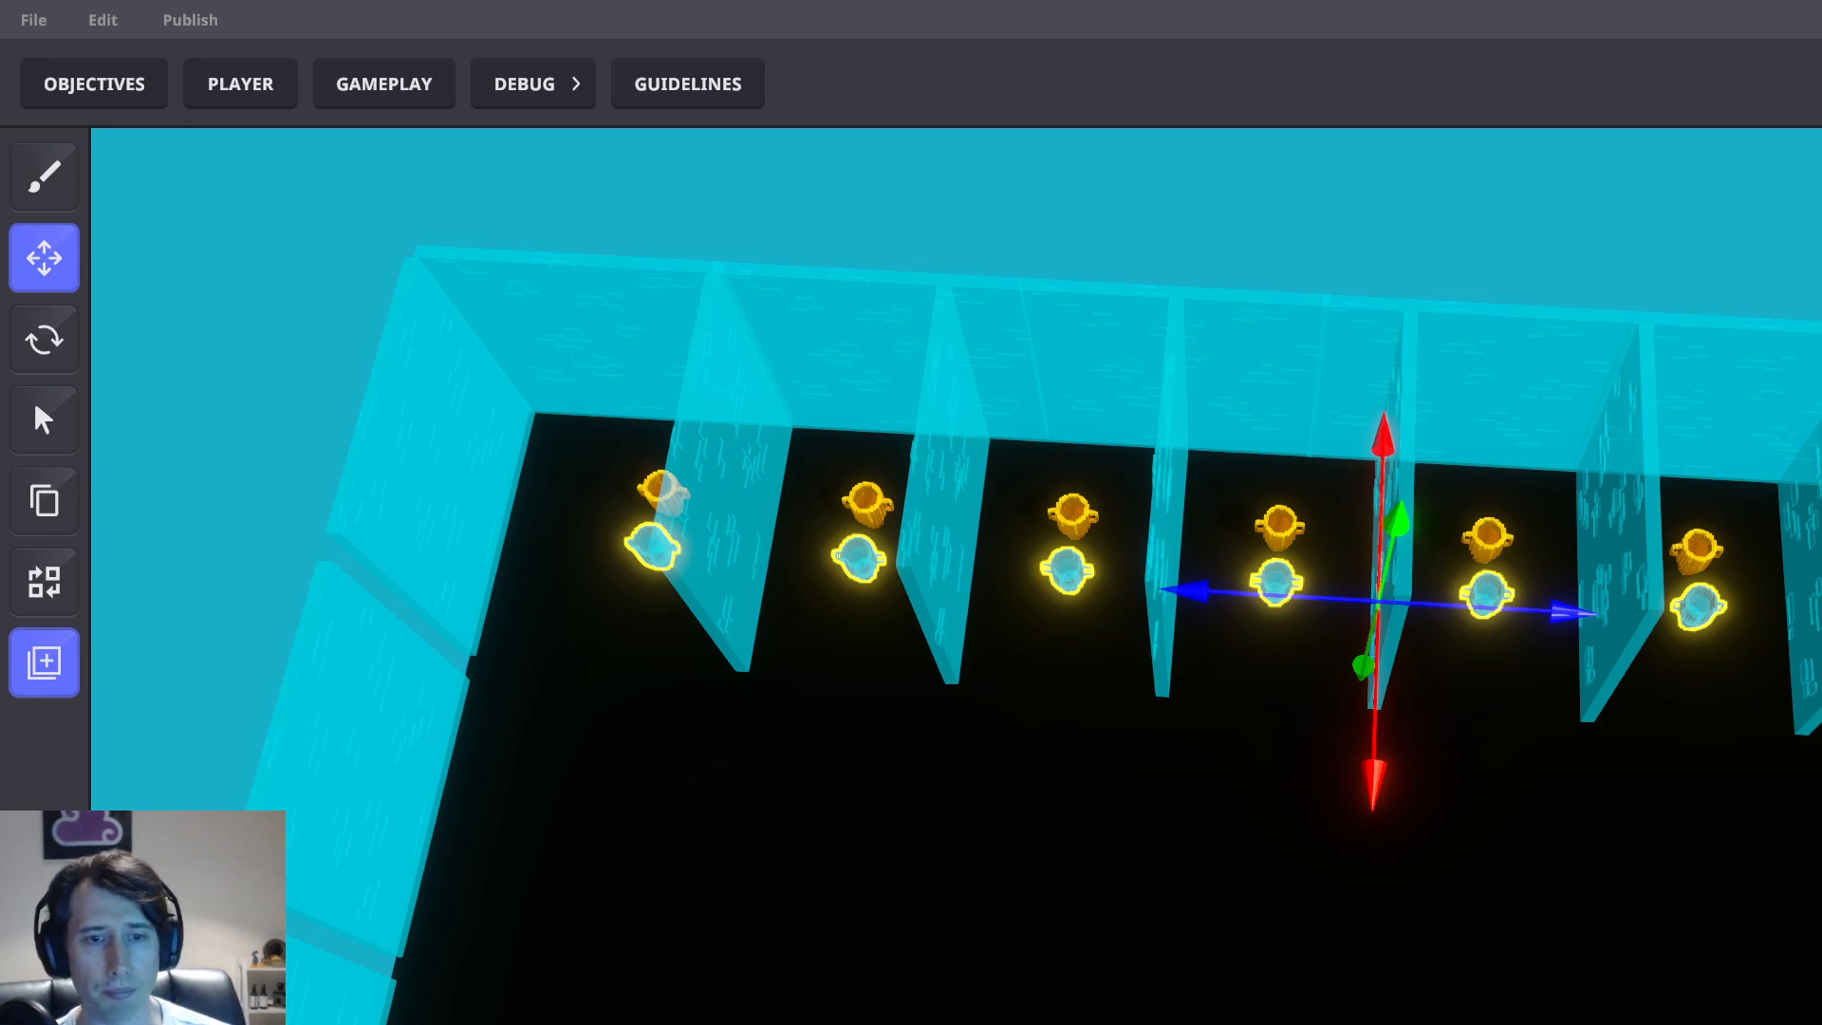
# Assign Player 1 collectable to the first stall's asset spawner and Player 2 collectable to the second stall's
pyautogui.moveTo(1444, 741); pyautogui.dragTo(1505, 769, button='middle')
pyautogui.scroll(-1, 1509, 773)
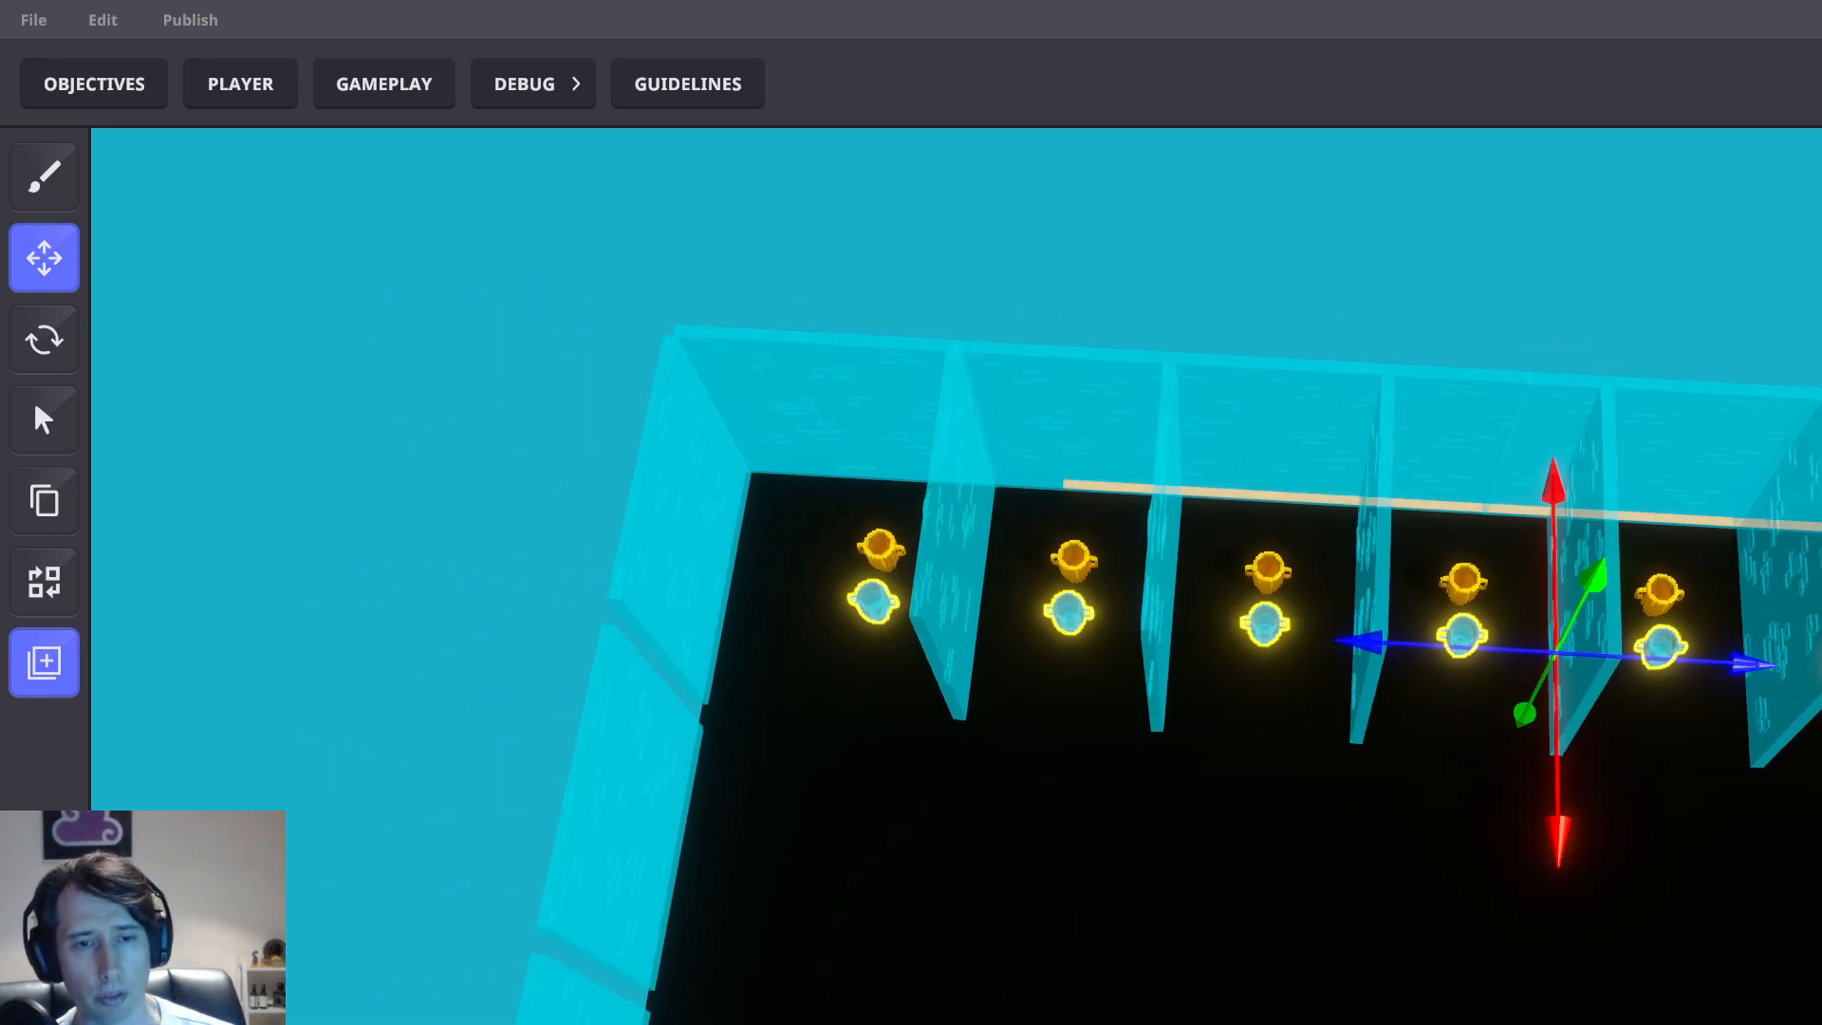
pyautogui.moveTo(1371, 825); pyautogui.dragTo(1343, 786, button='right')
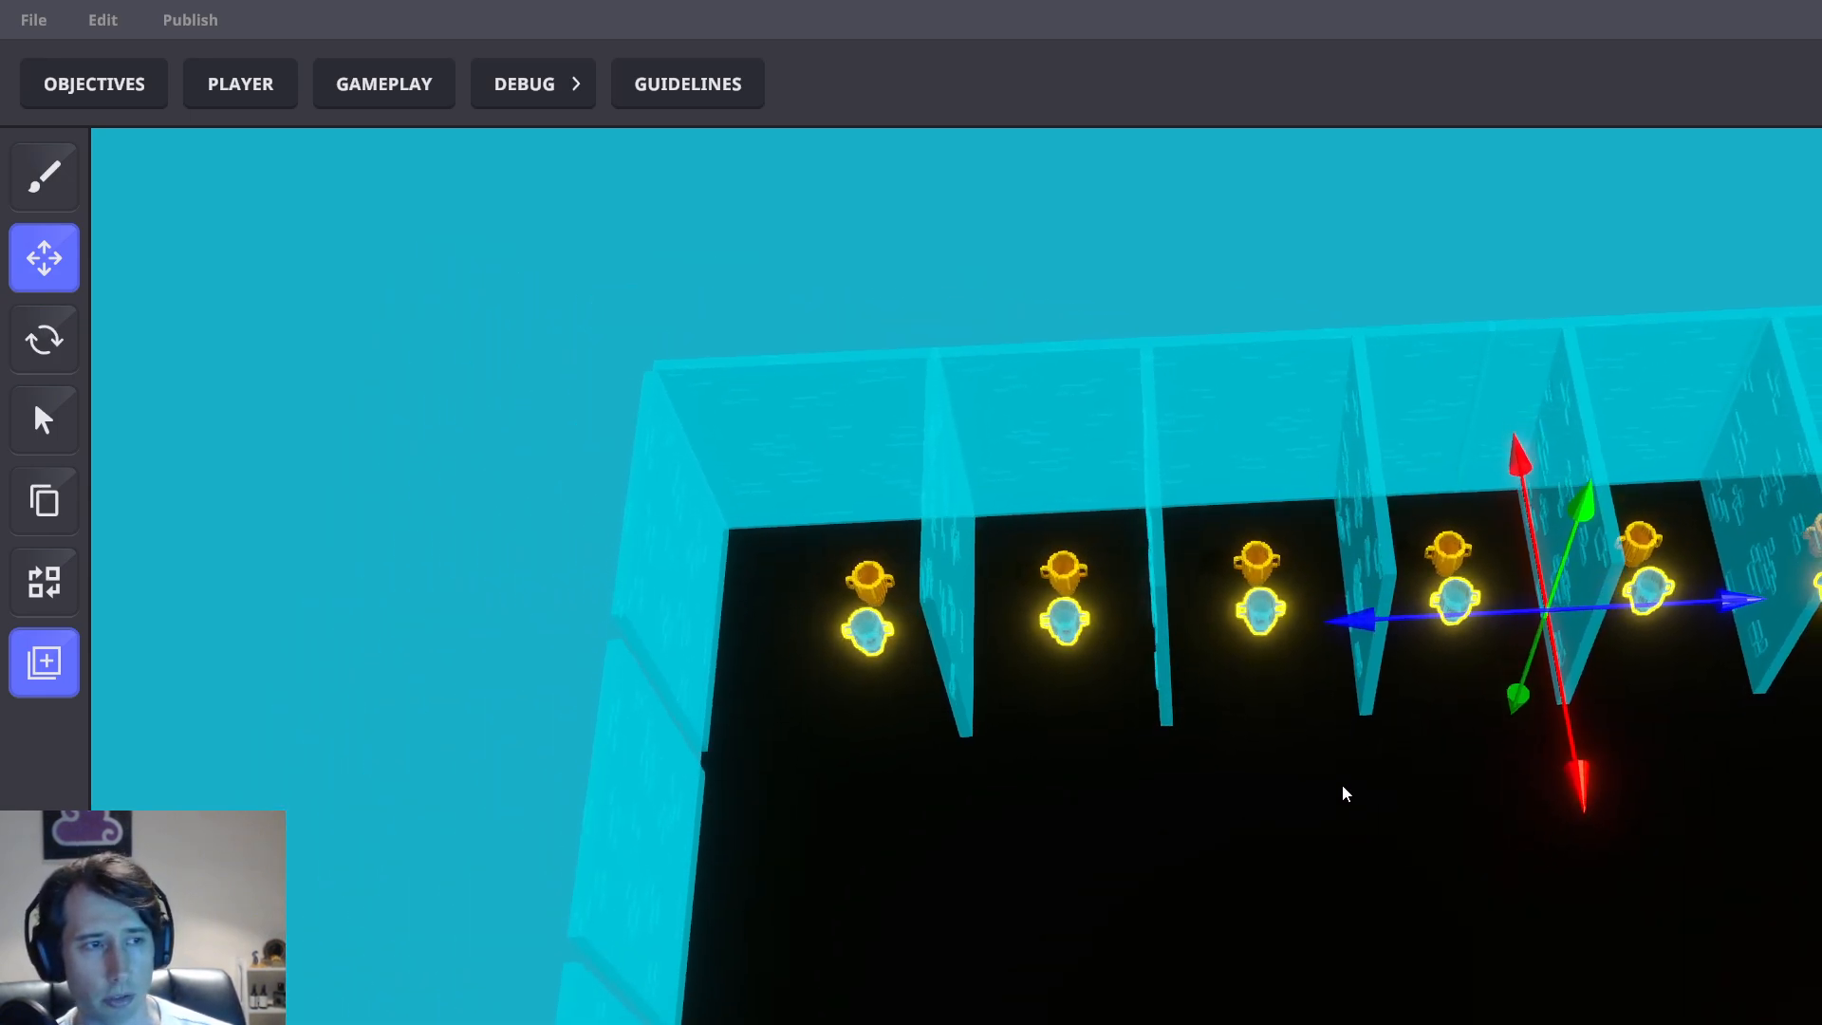
pyautogui.click(878, 640)
pyautogui.click(1817, 692)
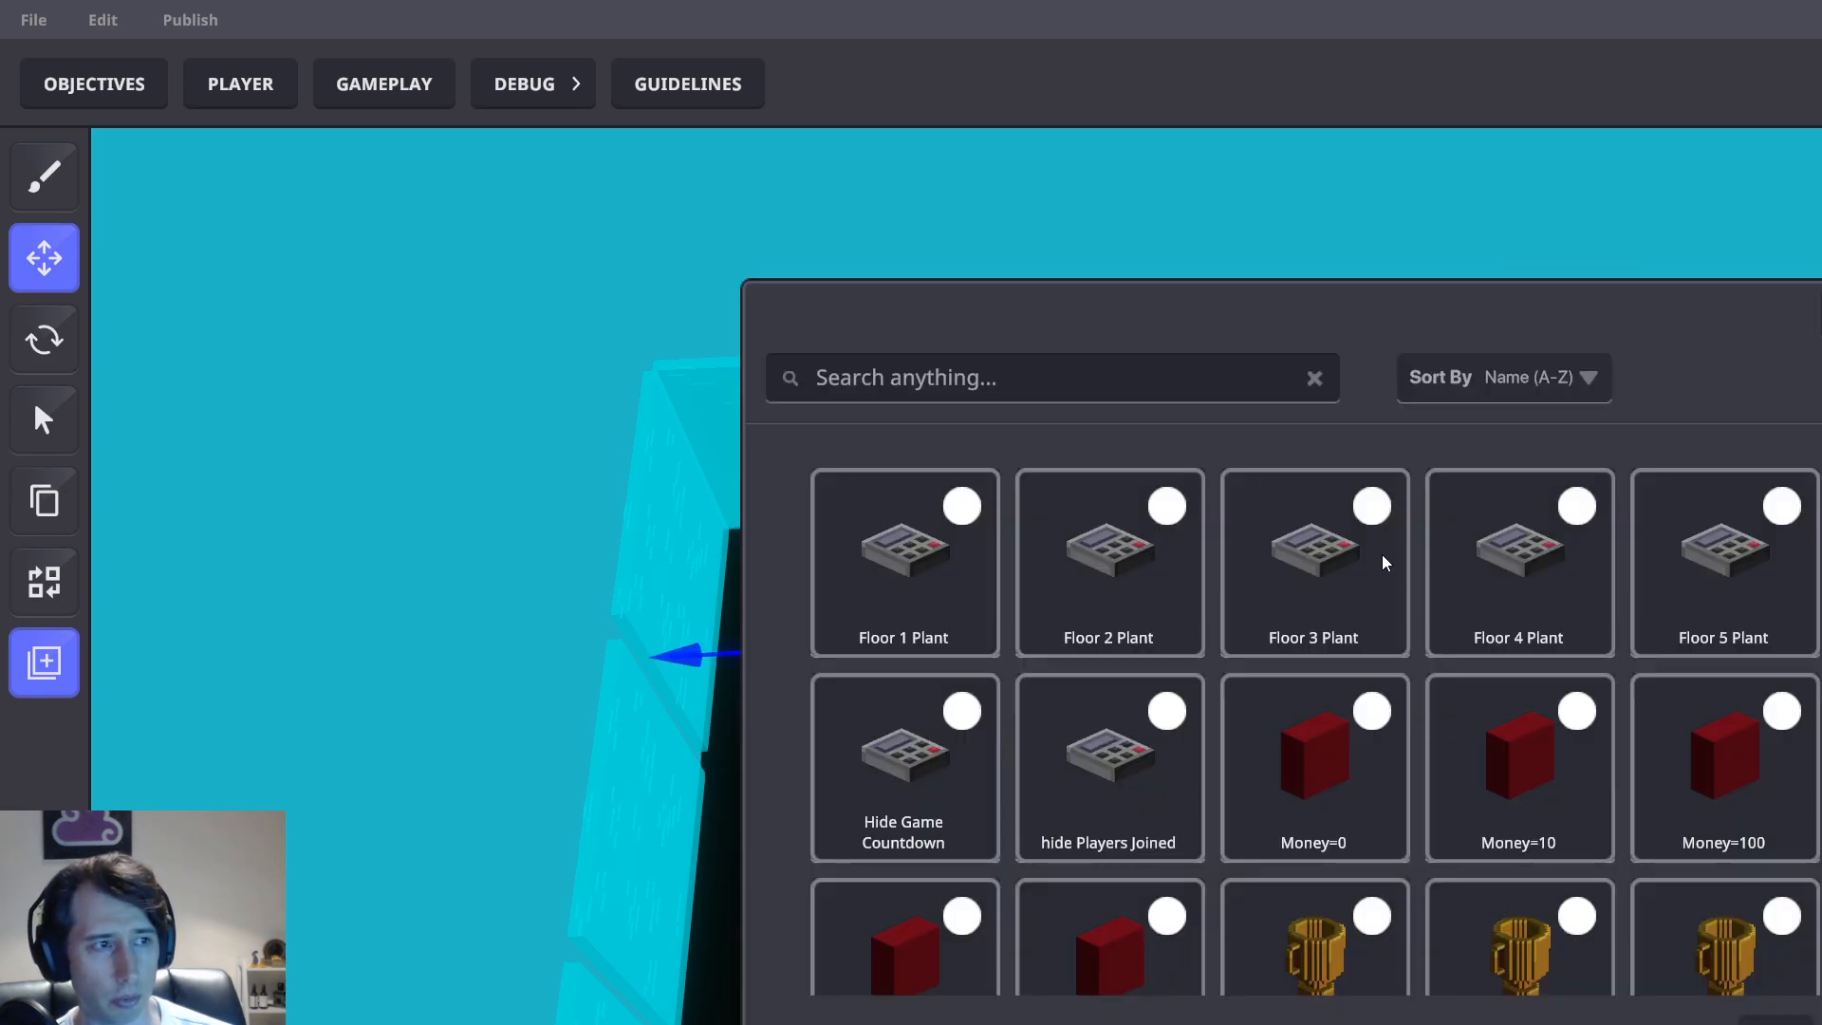
pyautogui.scroll(-3, 1605, 736)
pyautogui.click(1352, 697)
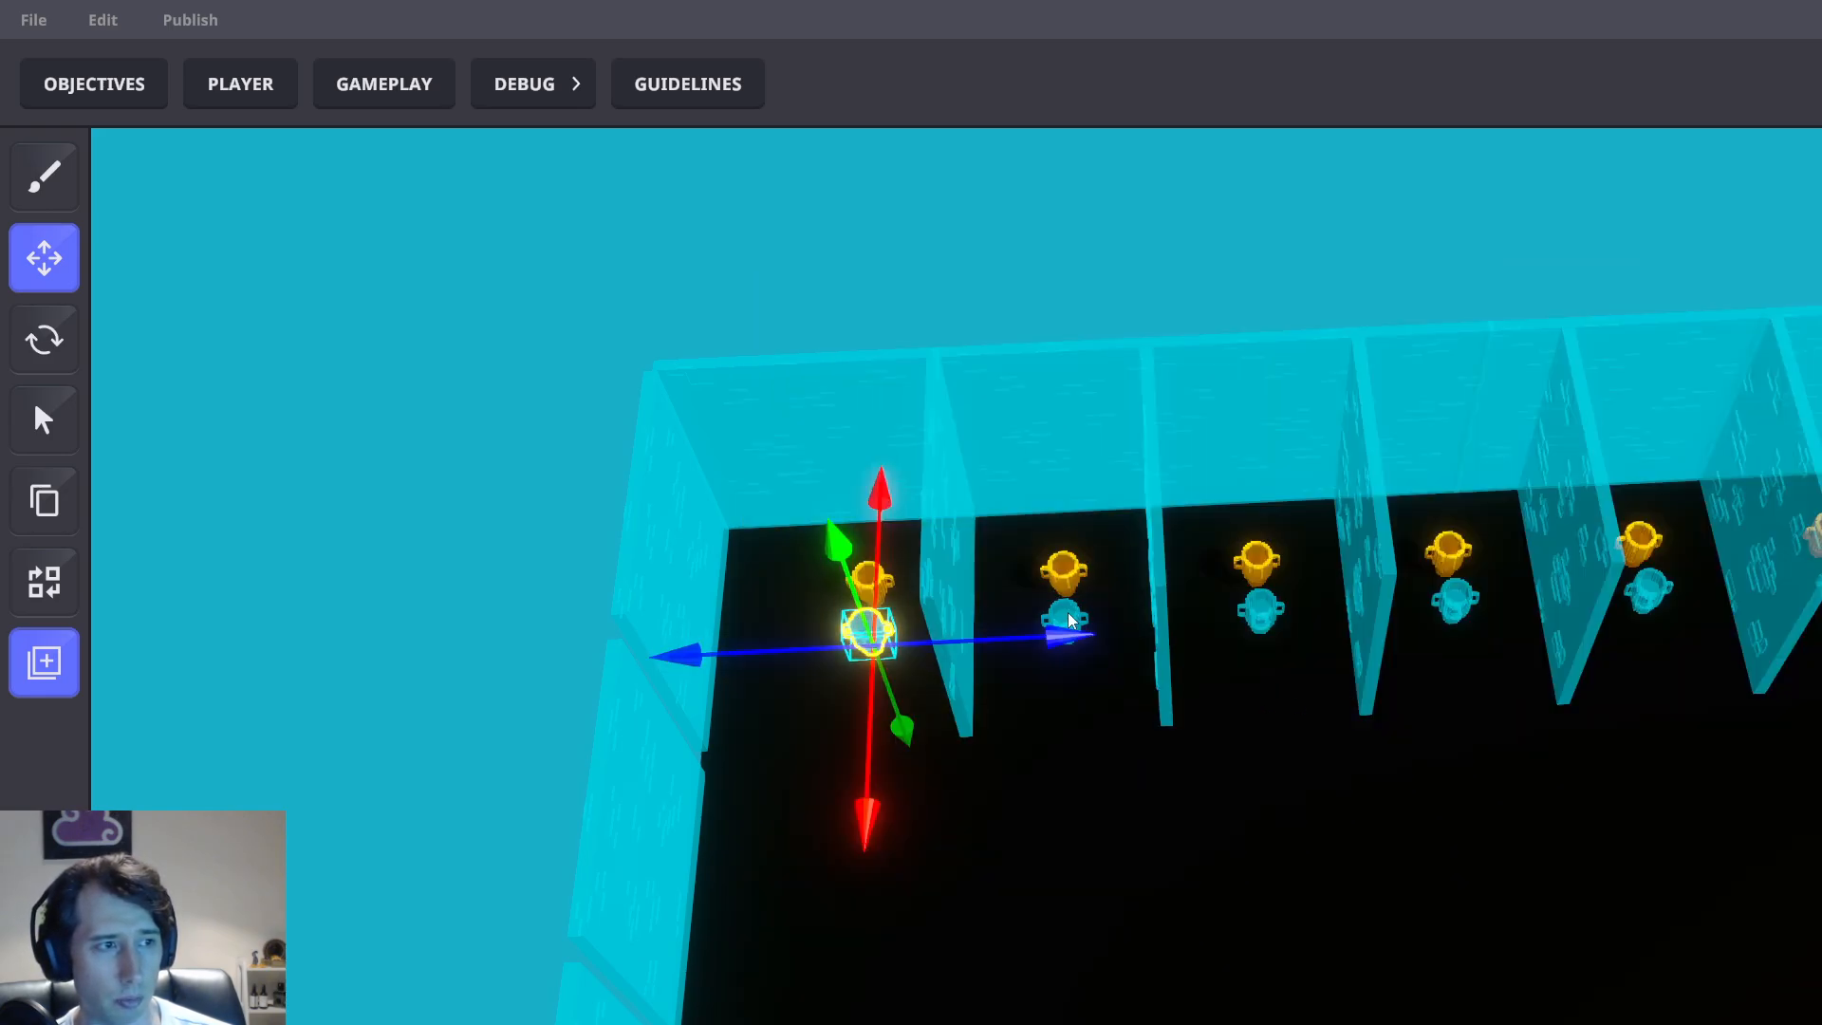
pyautogui.moveTo(1077, 663); pyautogui.dragTo(1272, 655)
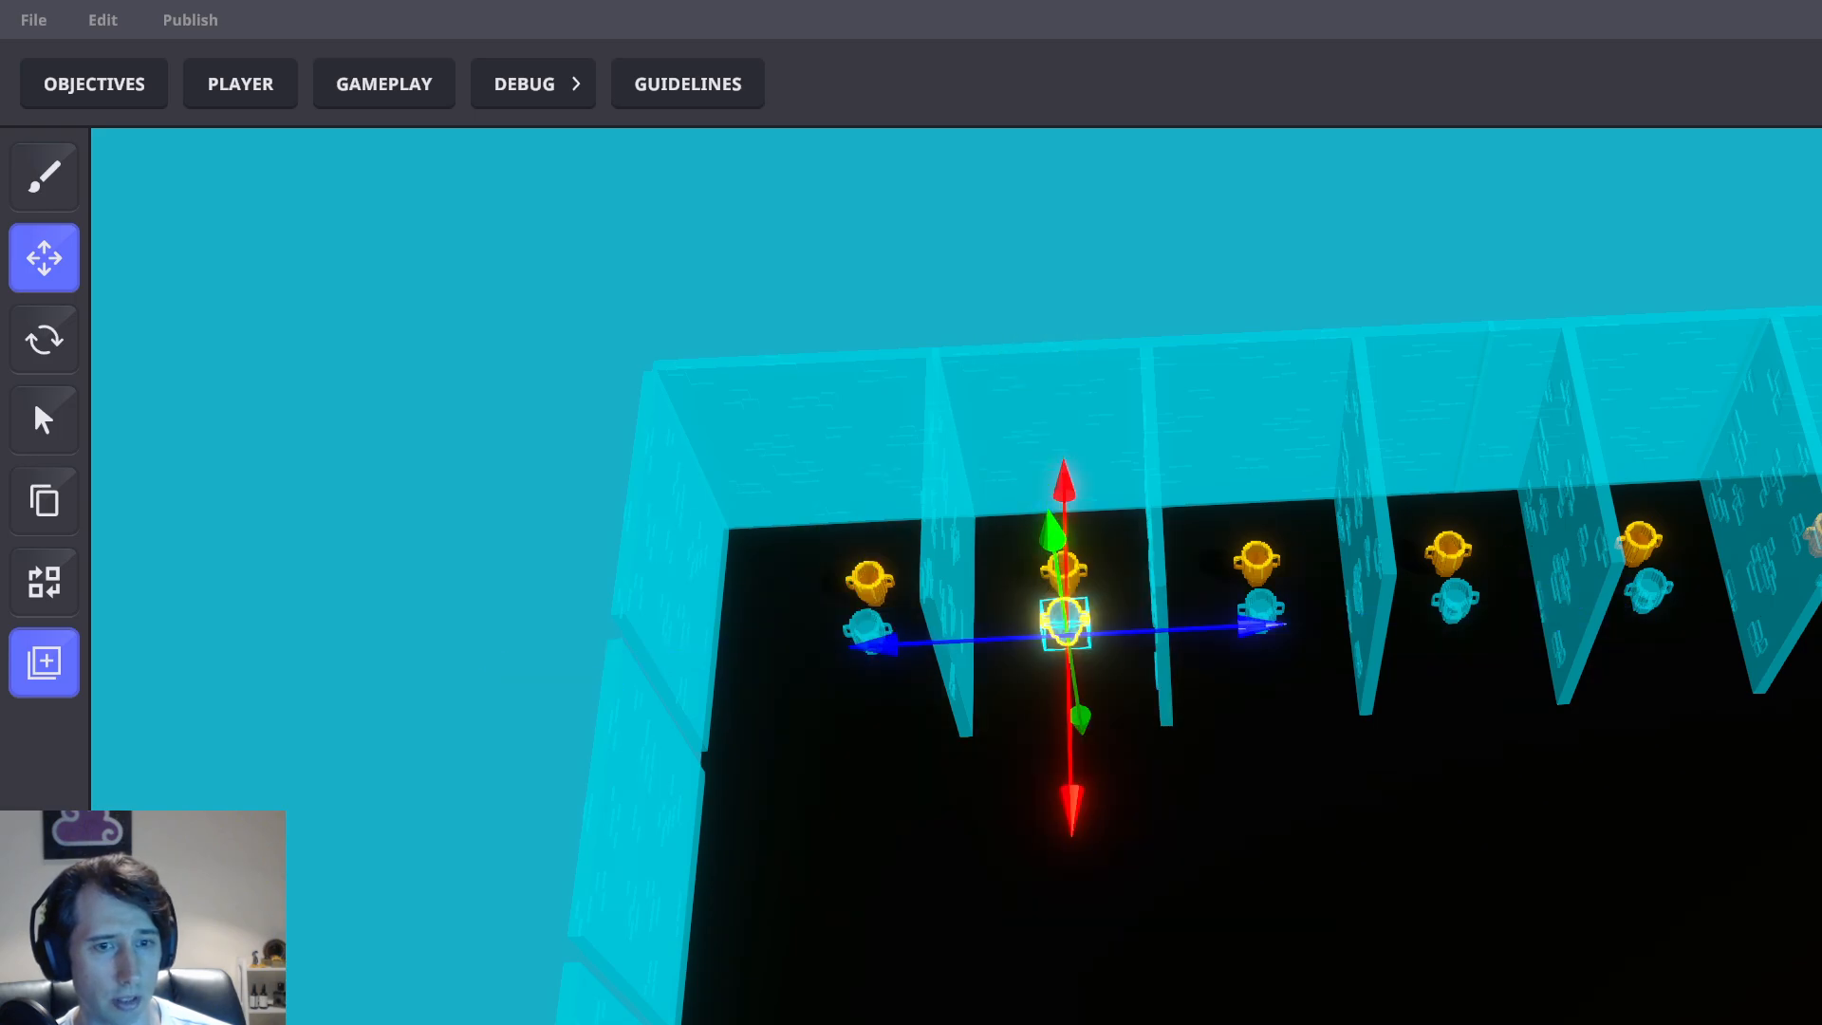
pyautogui.click(1818, 710)
pyautogui.click(1553, 666)
pyautogui.scroll(4, 1276, 648)
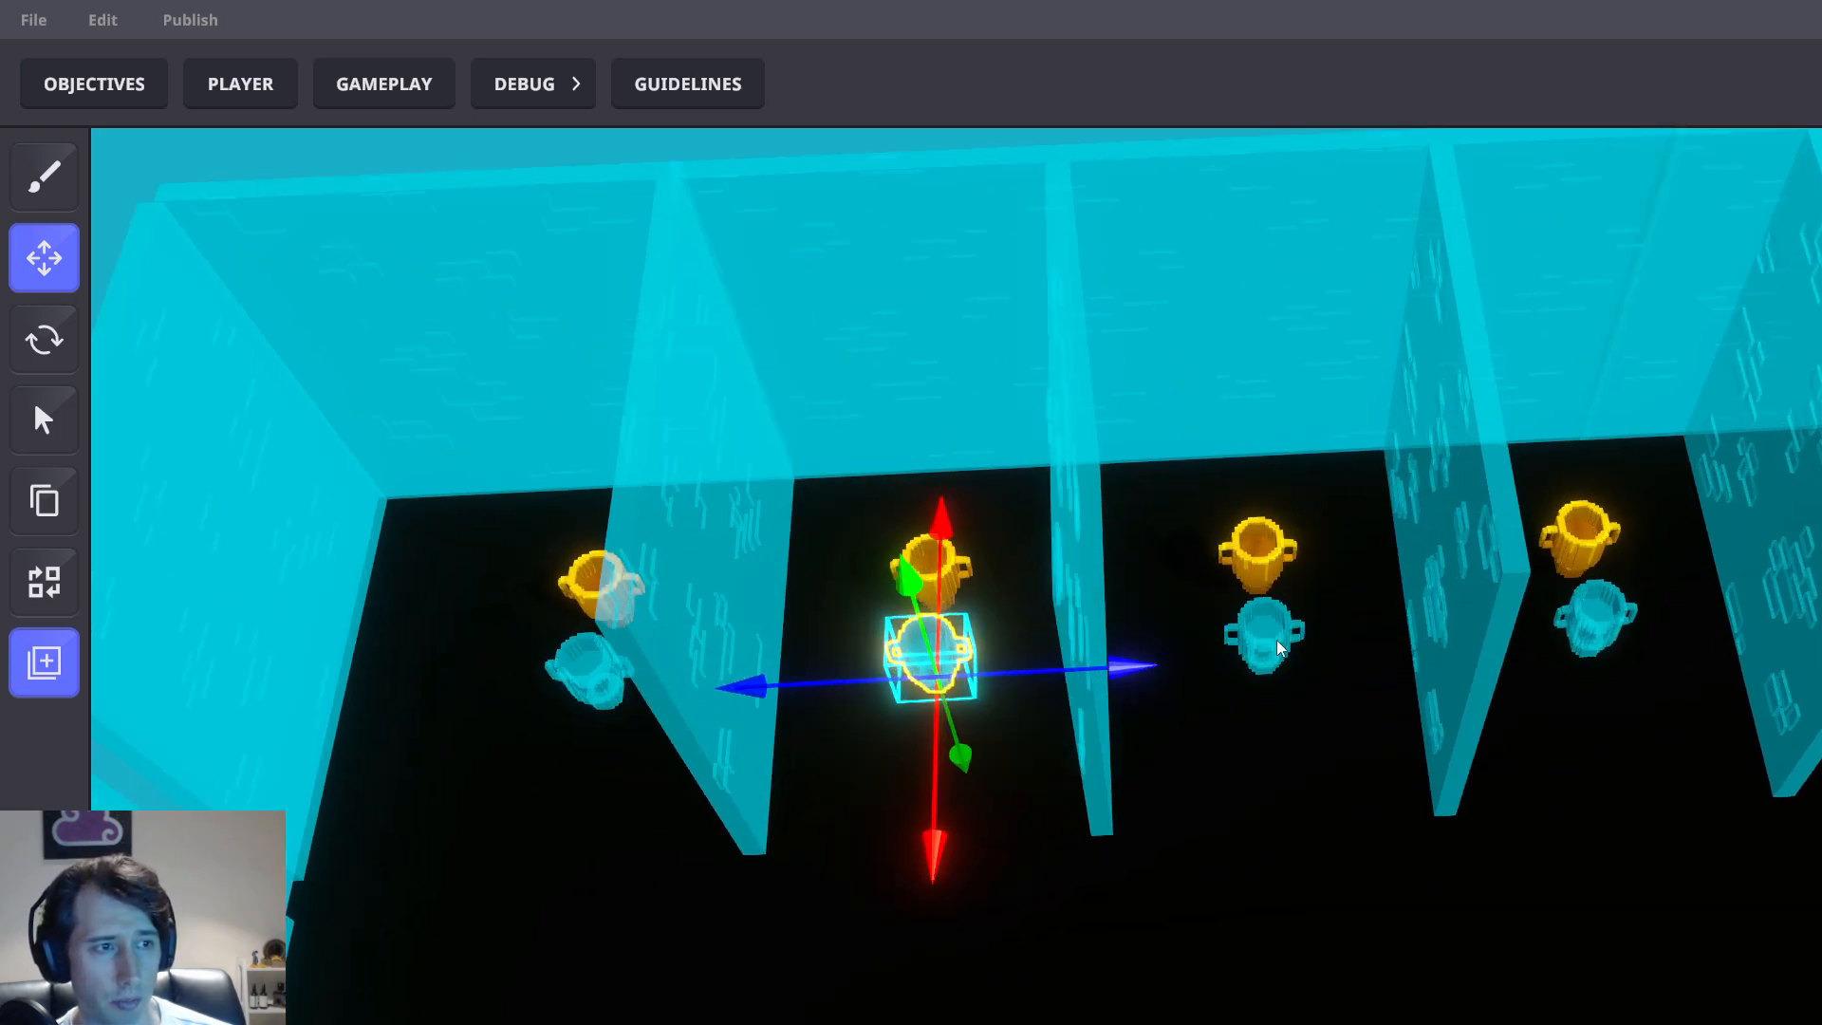
# Assign Player 3 collectable to the third stall's asset spawner and Player 4 collectable to the fourth stall's
pyautogui.click(1279, 648)
pyautogui.click(1817, 708)
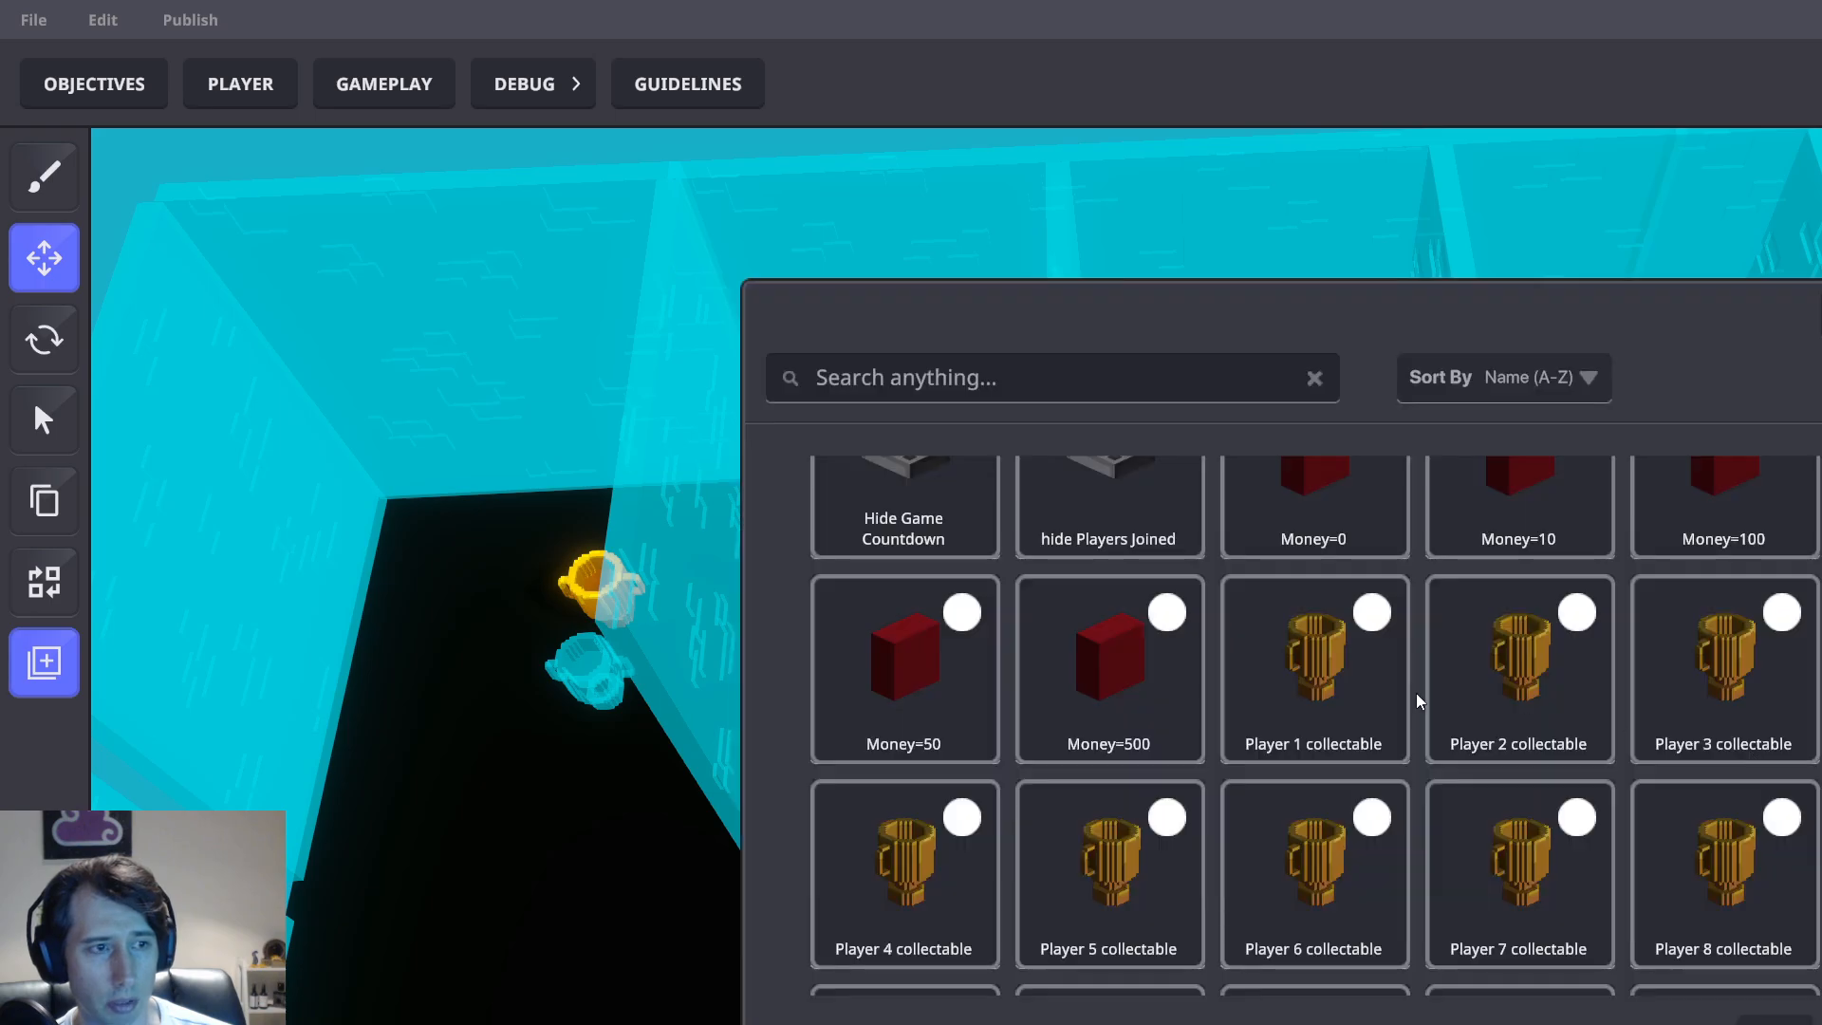
pyautogui.click(1698, 704)
pyautogui.click(1602, 625)
pyautogui.press('d')
pyautogui.press('w')
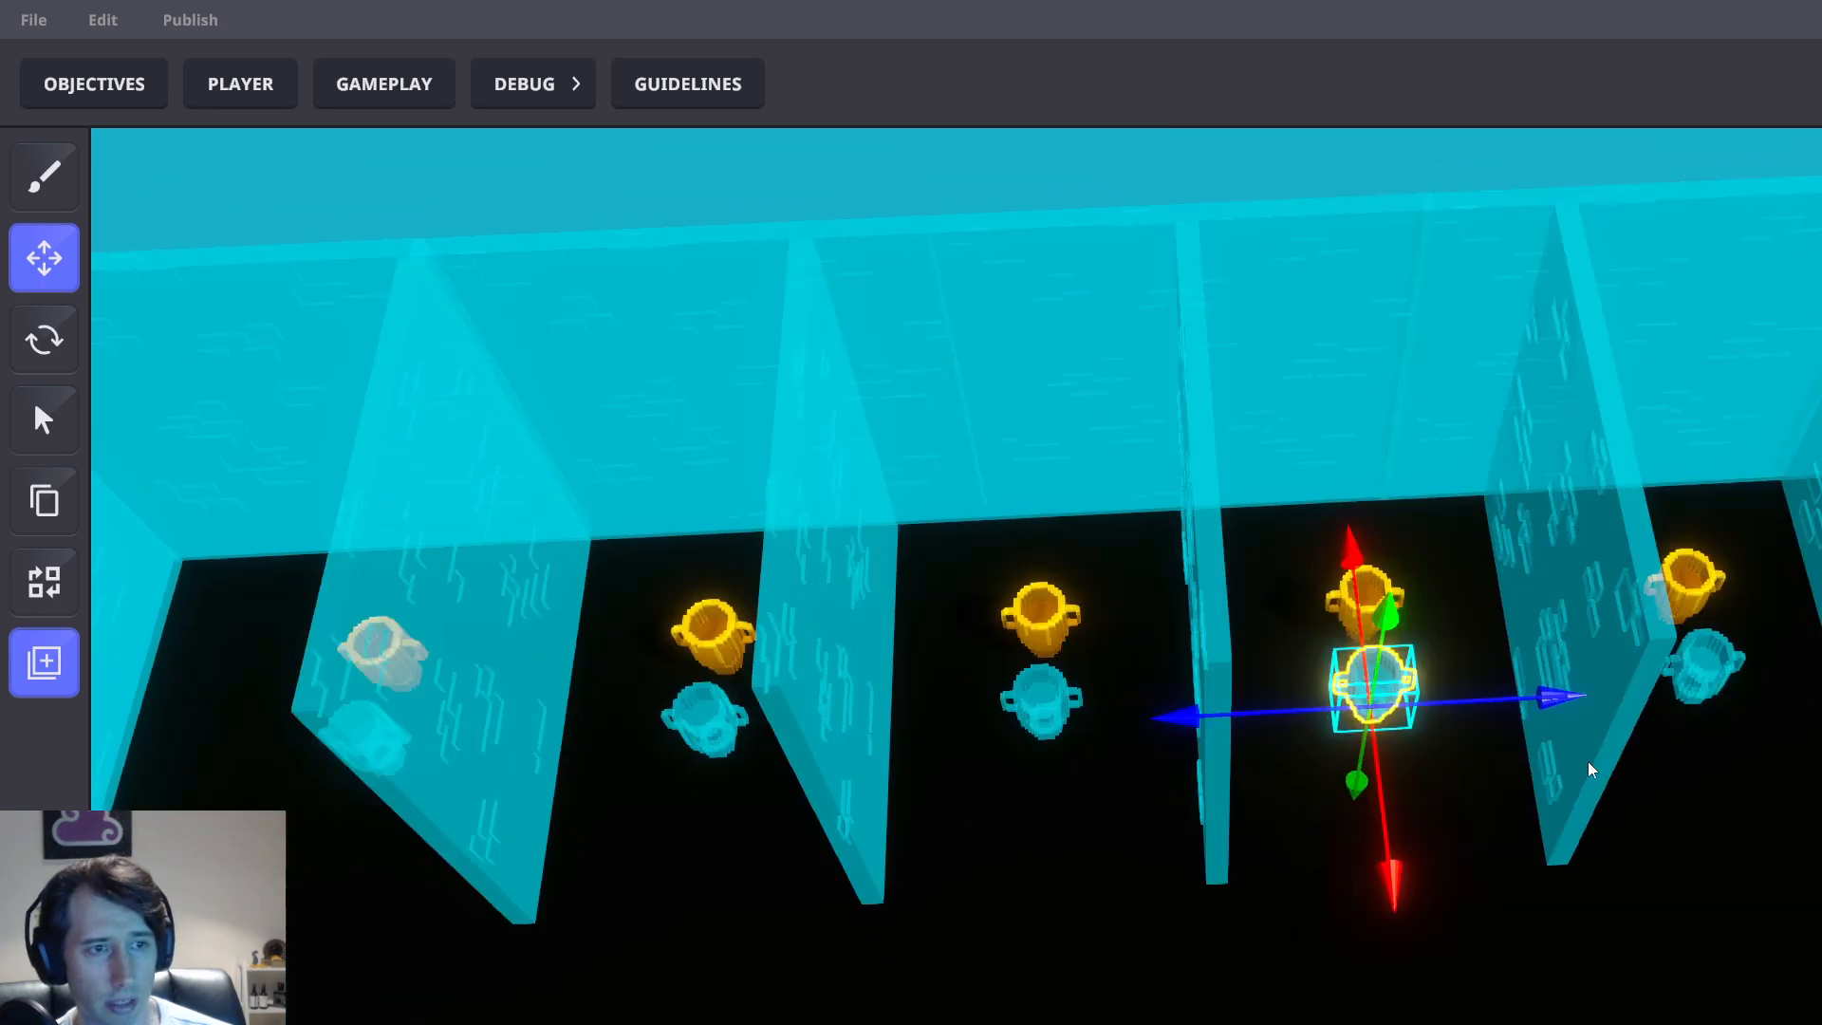
pyautogui.click(1817, 712)
pyautogui.click(953, 891)
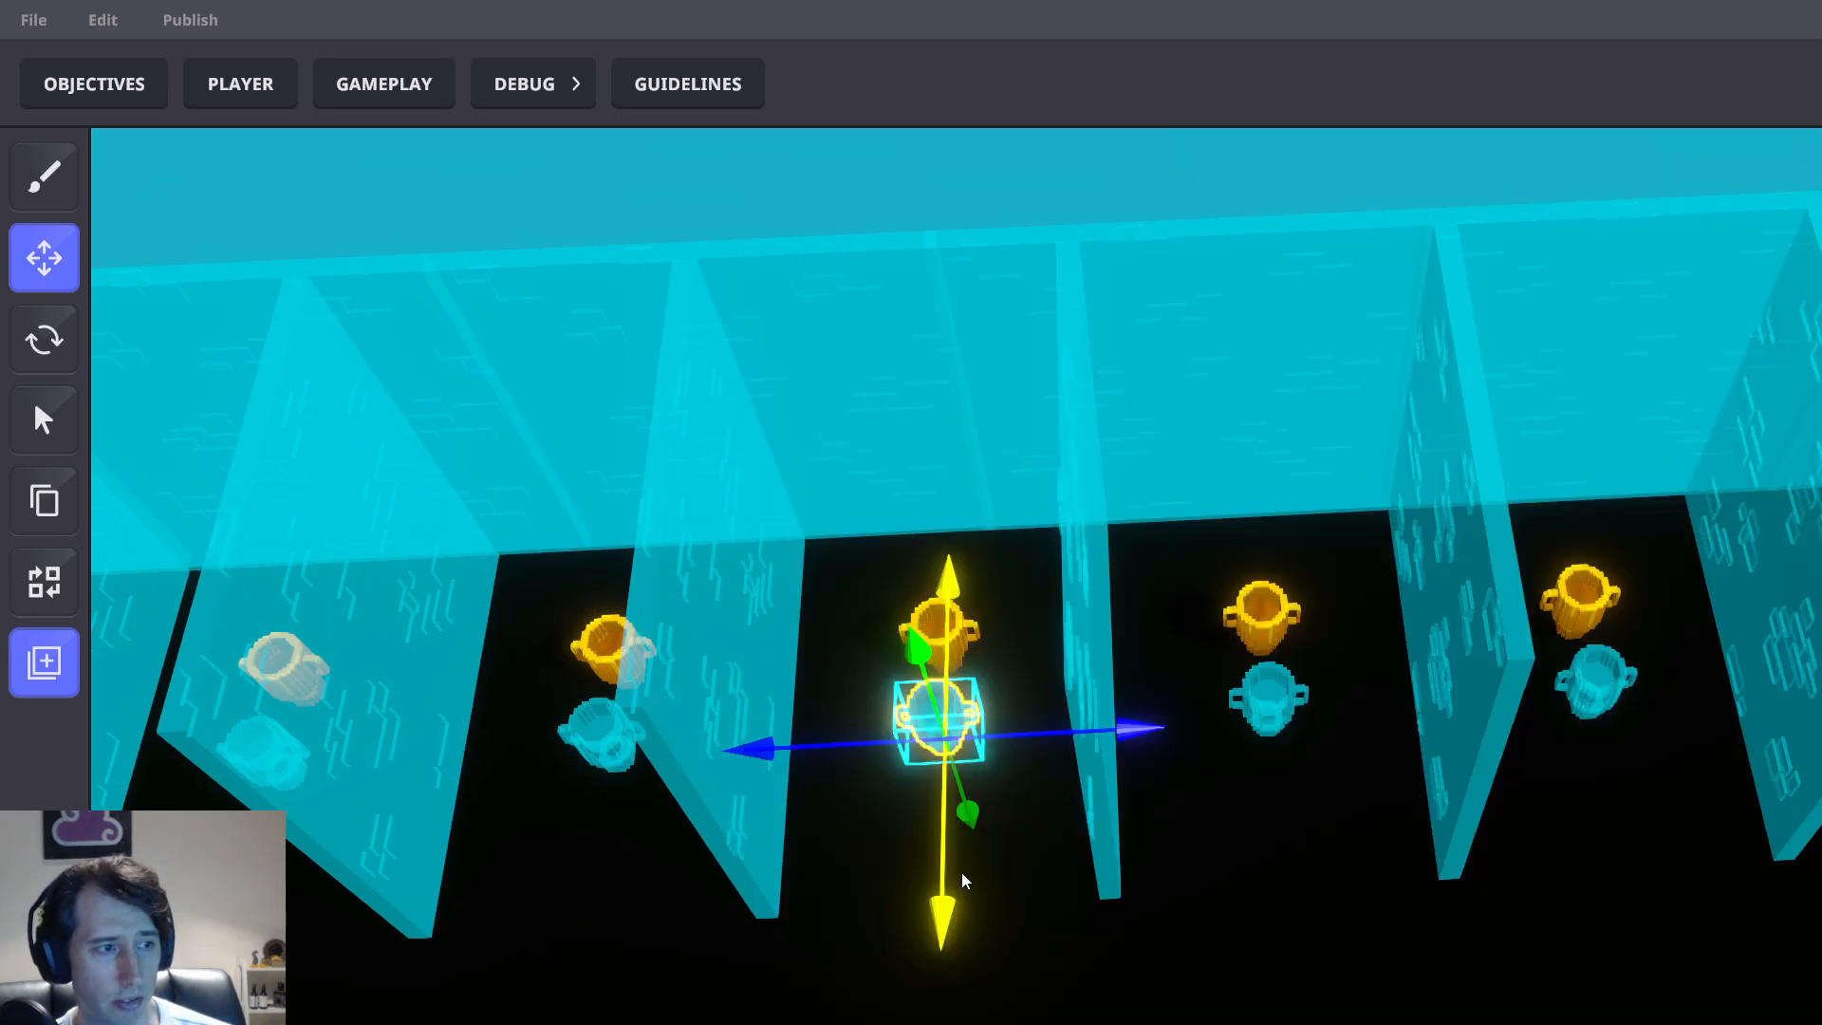
# Assign Player 5 collectable to the fifth stall's asset spawner and Player 6 collectable to the sixth stall's
pyautogui.click(1286, 705)
pyautogui.click(1595, 828)
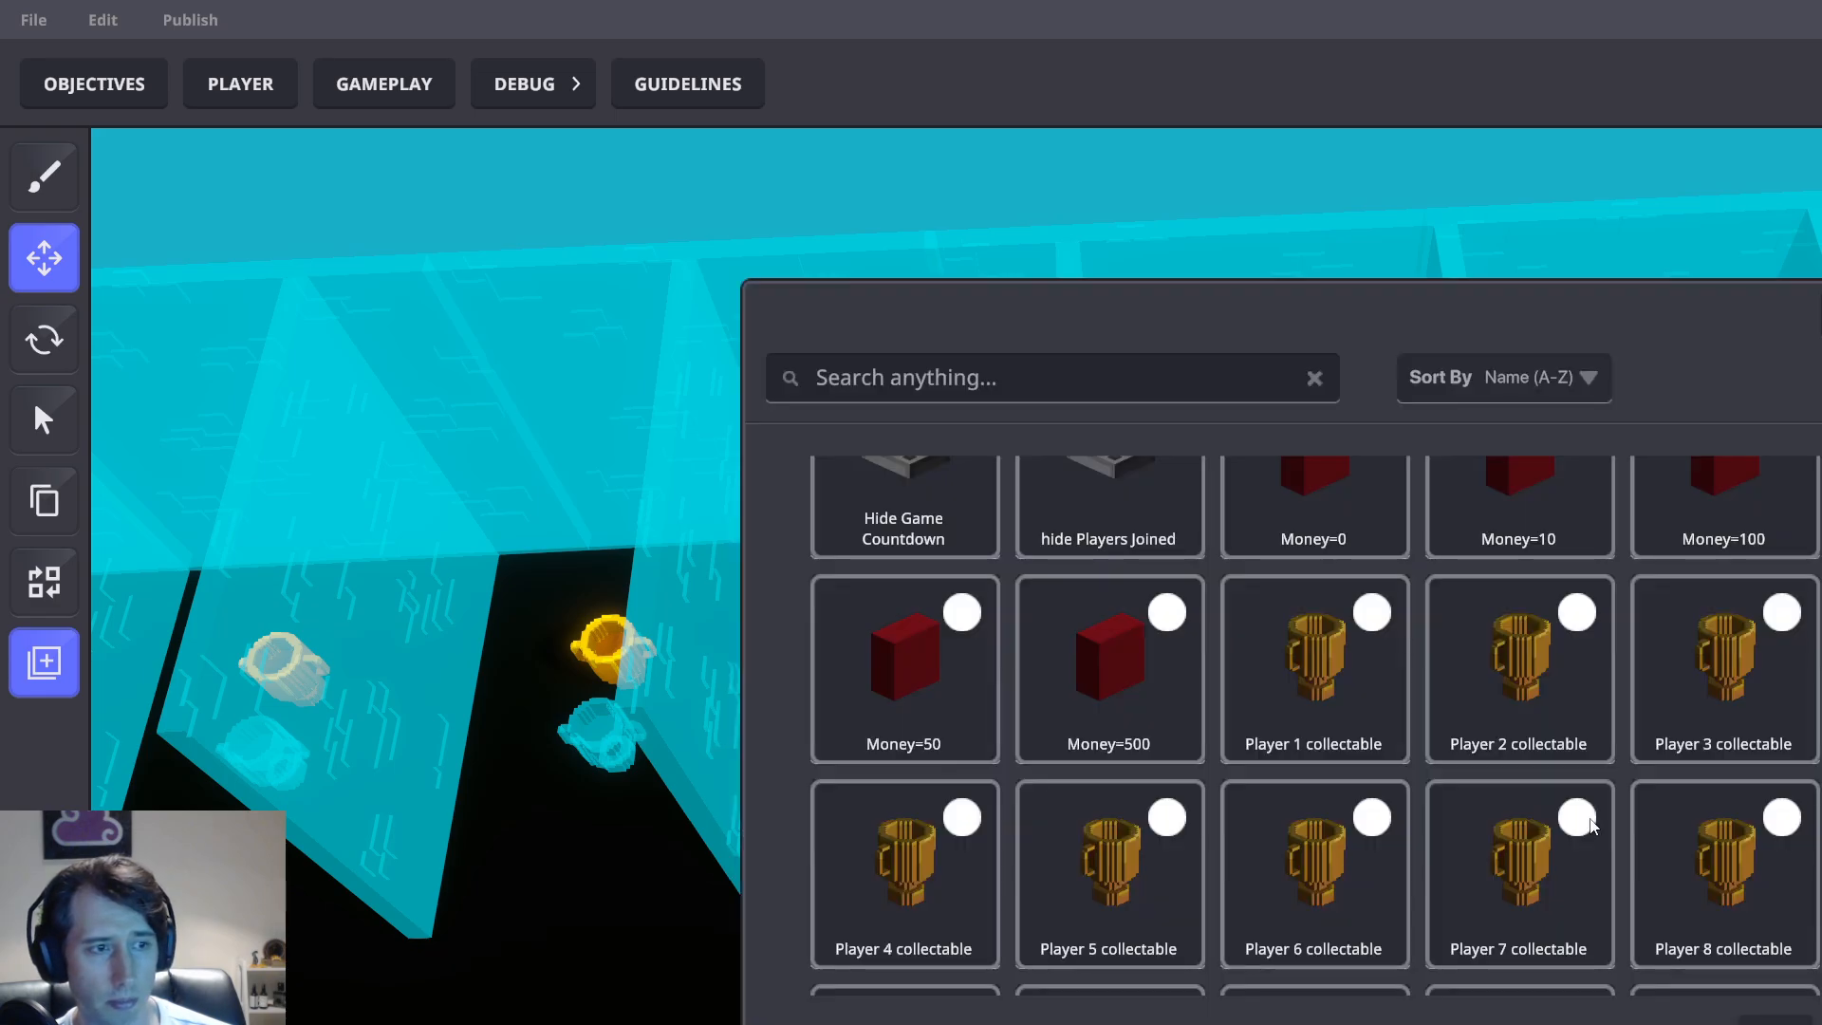
pyautogui.click(1054, 871)
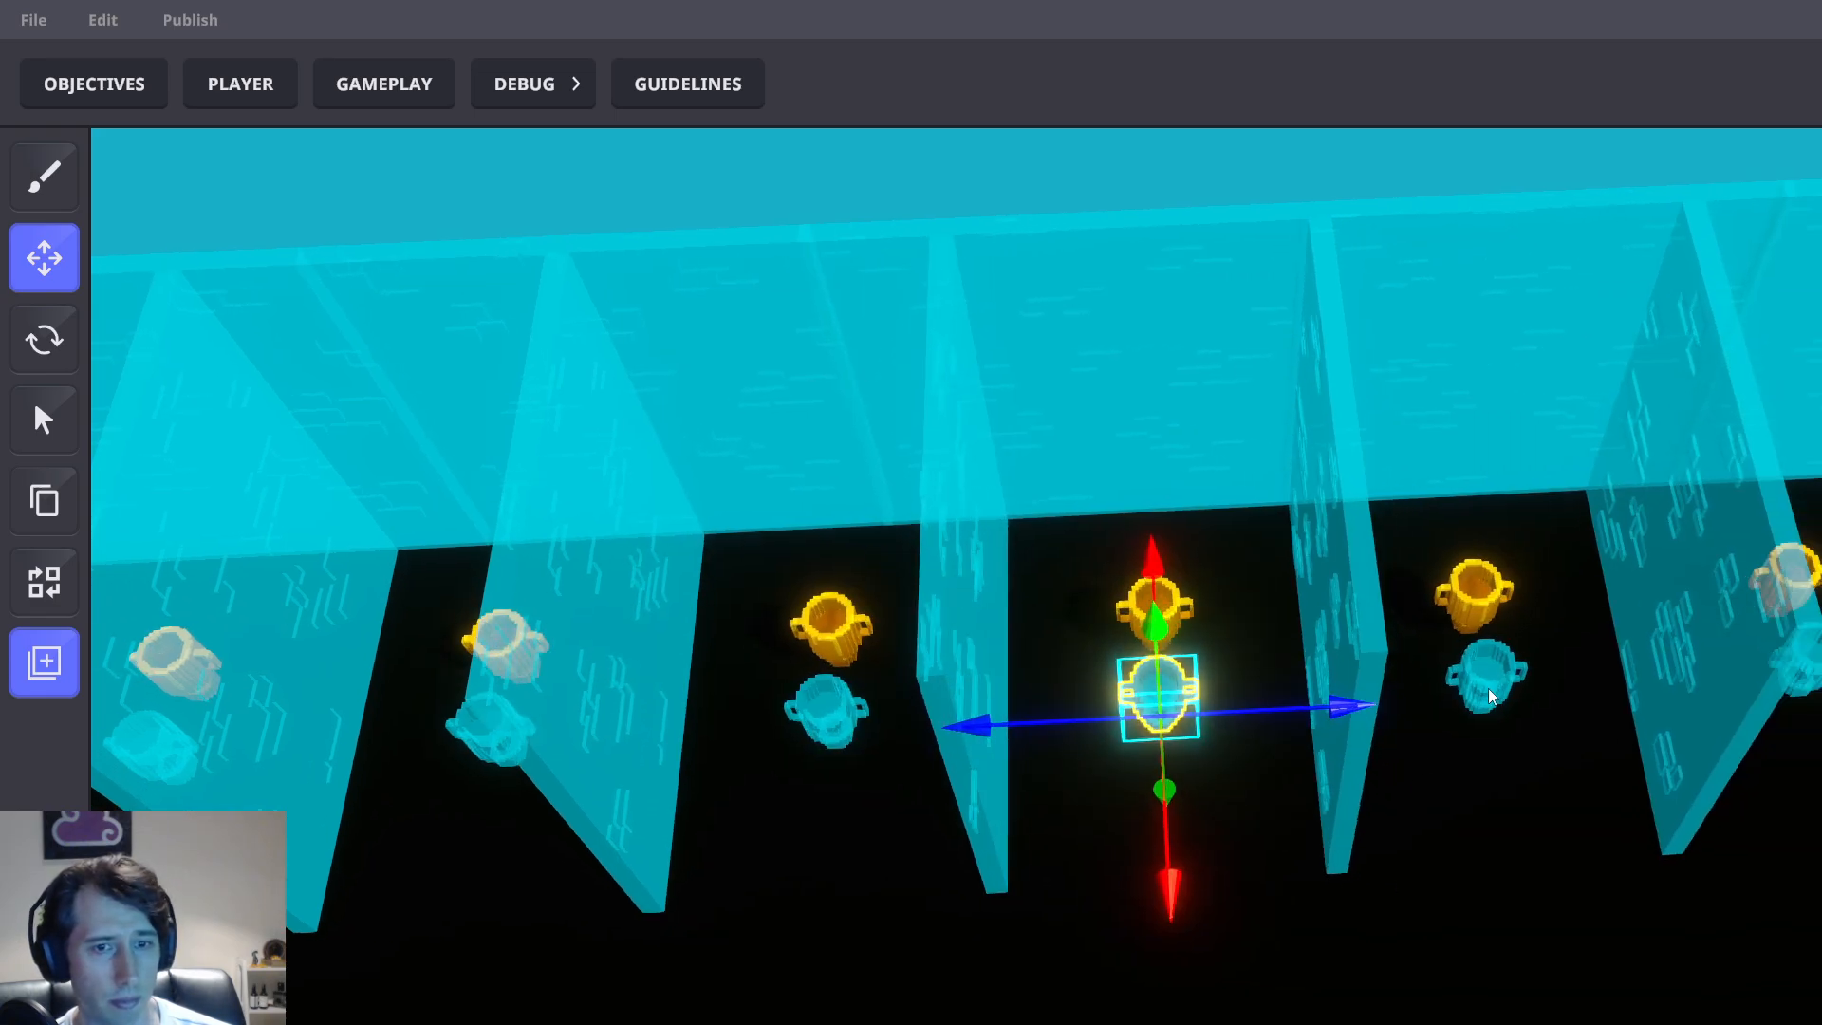
pyautogui.click(1491, 698)
pyautogui.click(1724, 831)
pyautogui.click(1332, 874)
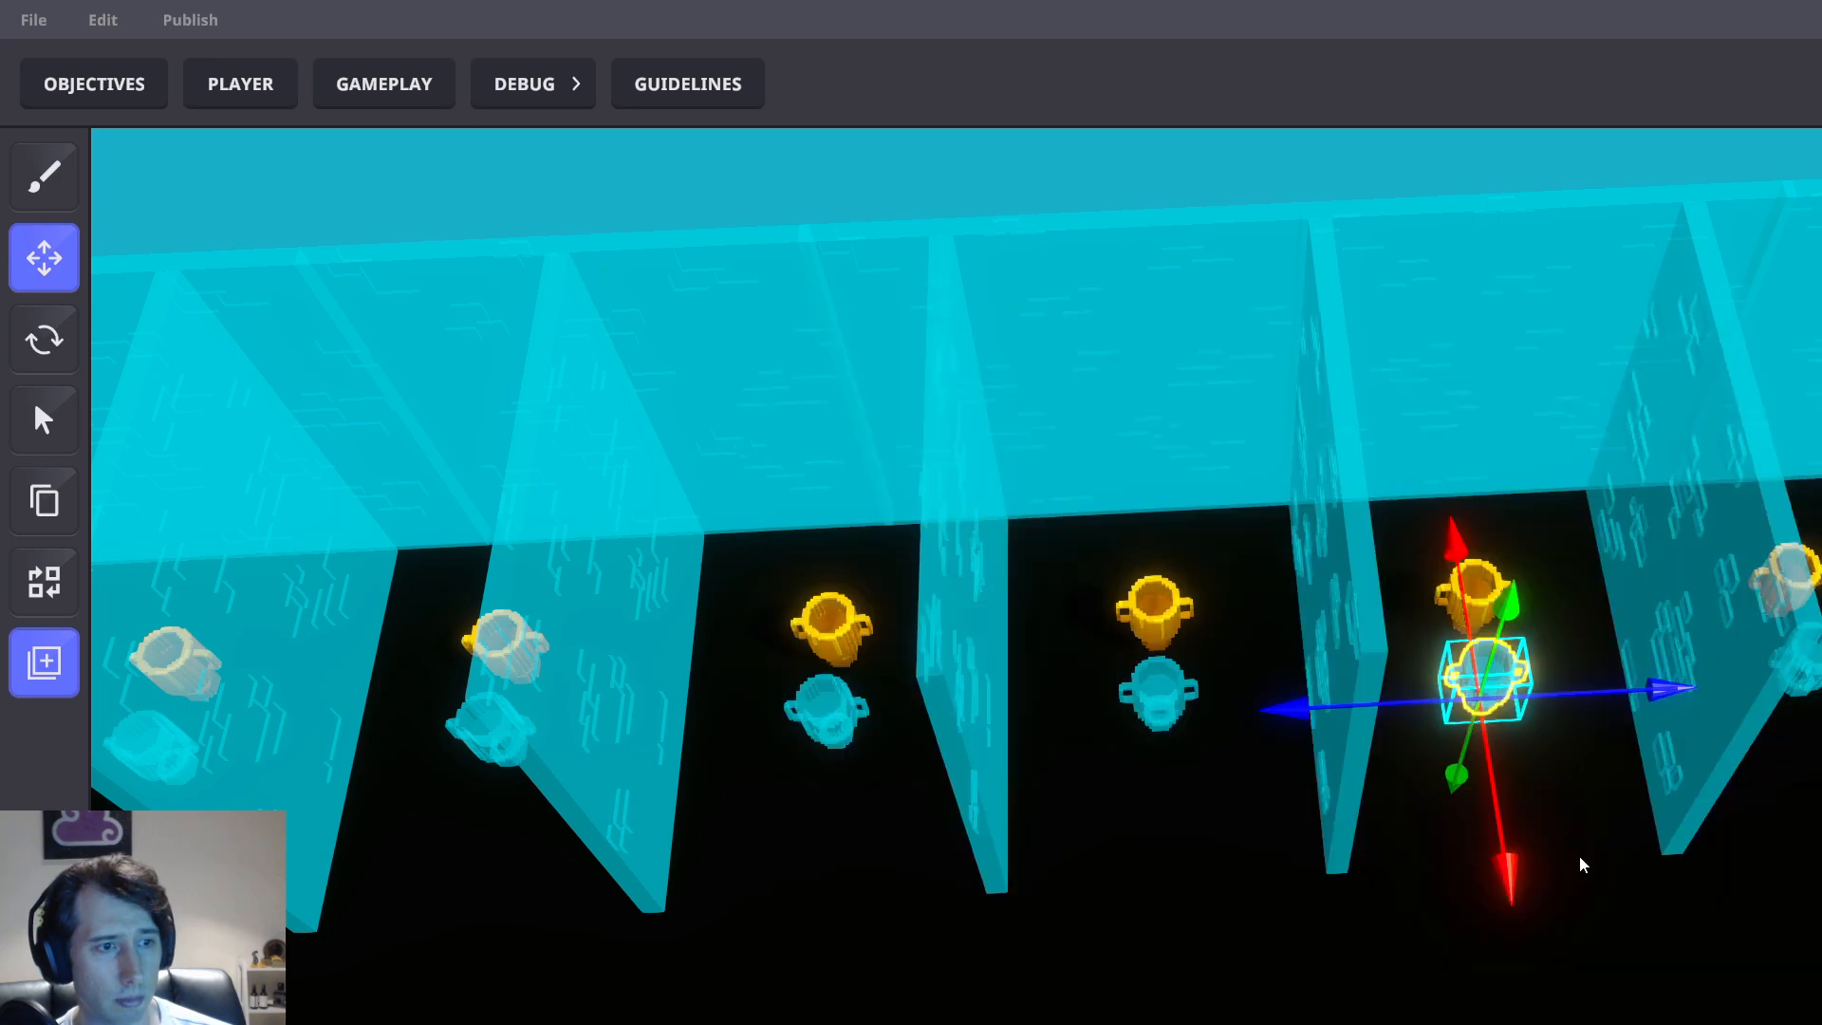
# Assign Player 7 collectable to the seventh stall's asset spawner and Player 8 collectable to the last stall's
pyautogui.press('d')
pyautogui.click(1115, 703)
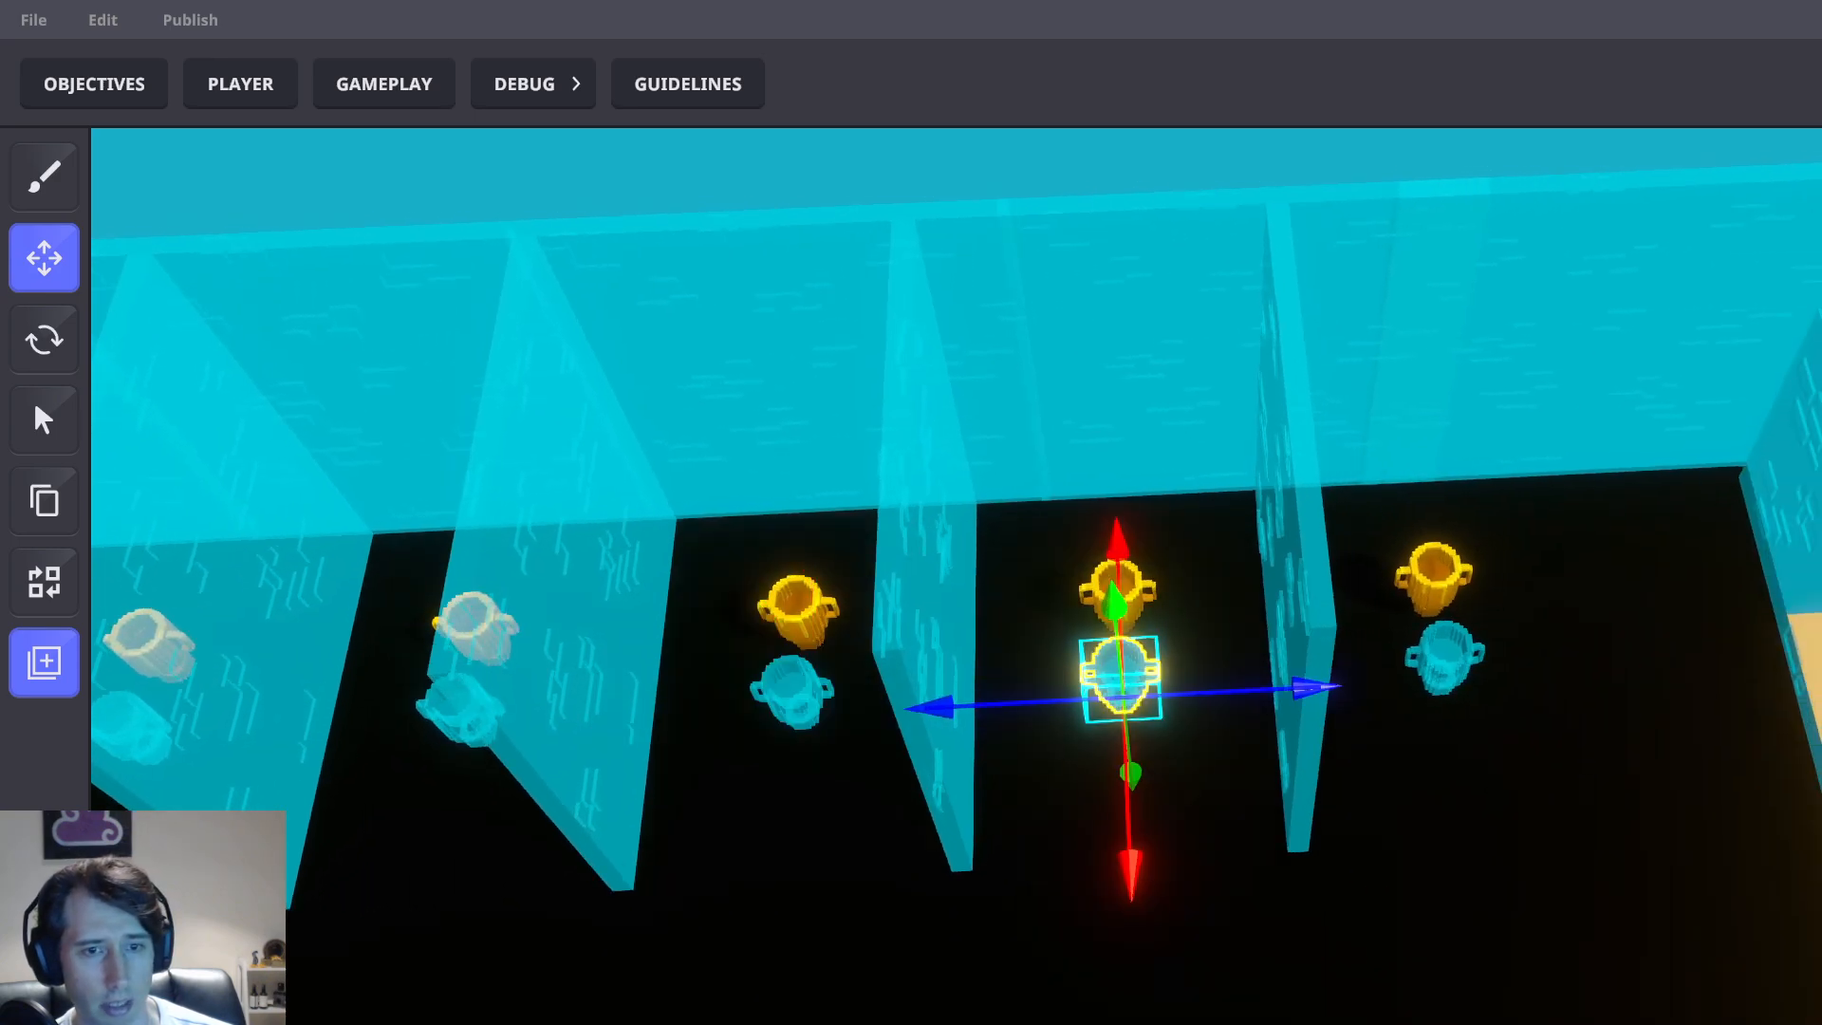
pyautogui.click(1803, 837)
pyautogui.click(1525, 900)
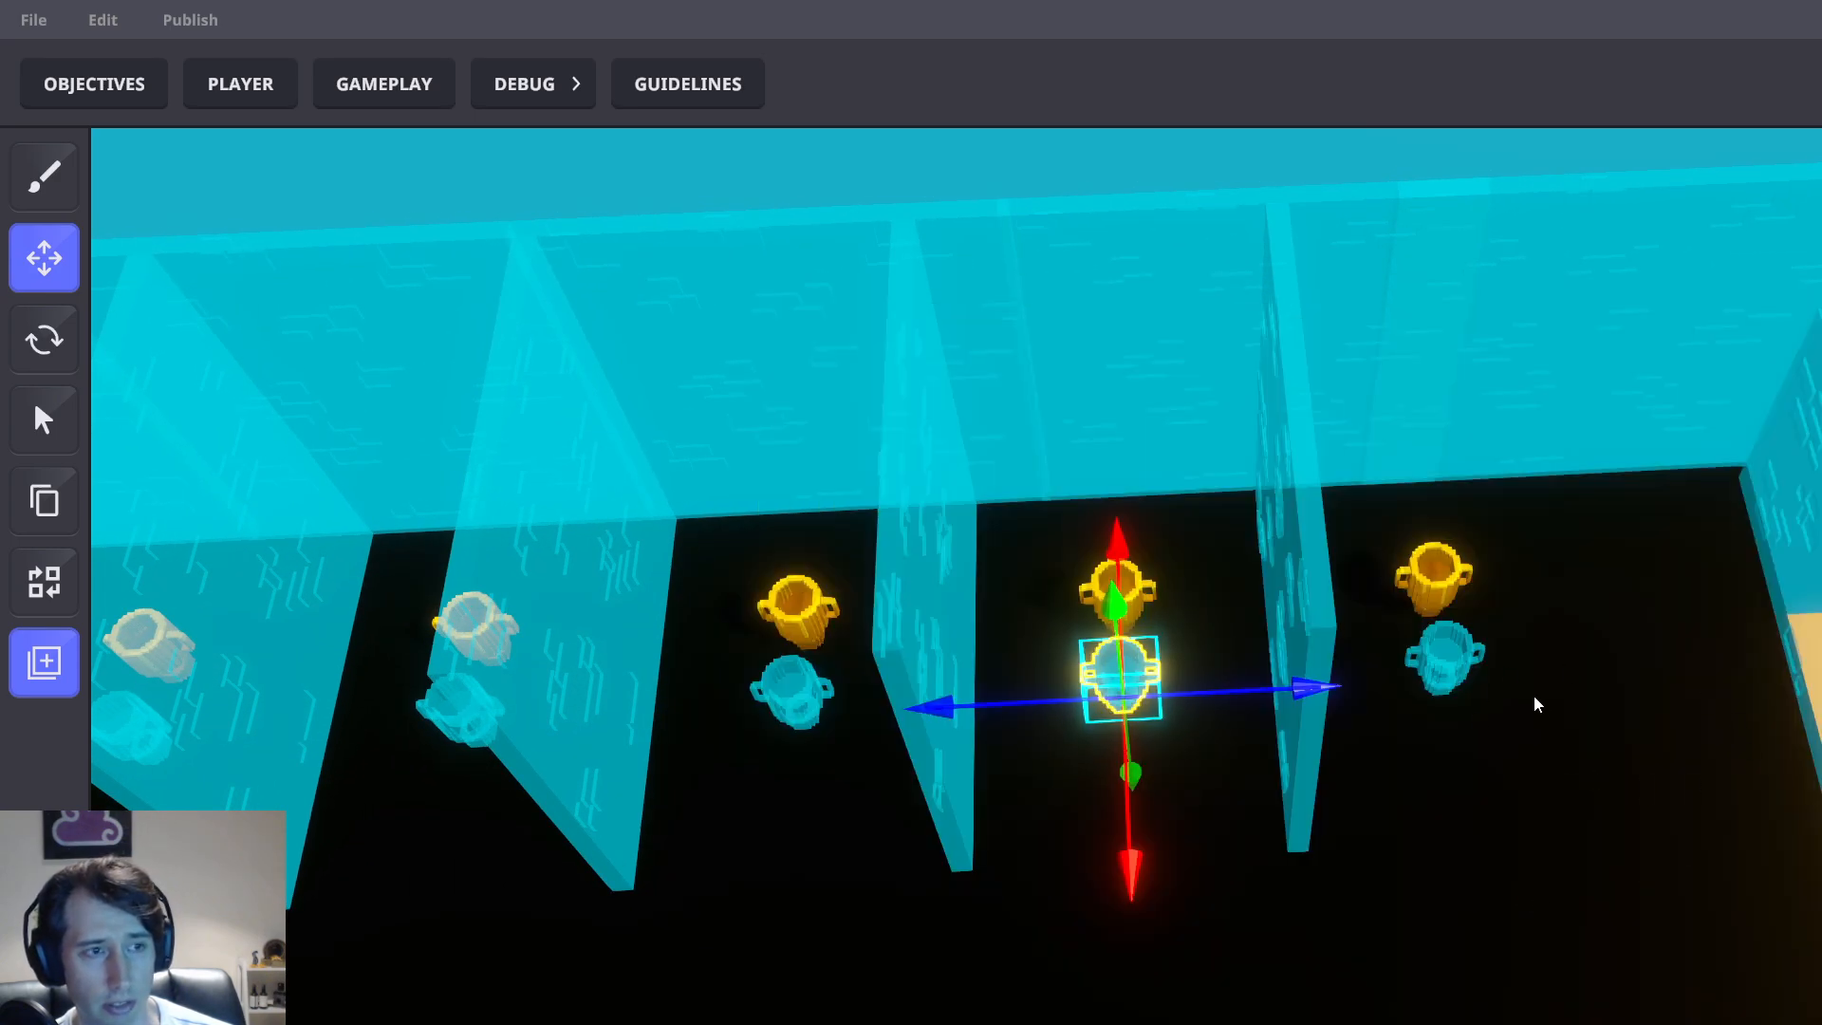
pyautogui.click(1465, 667)
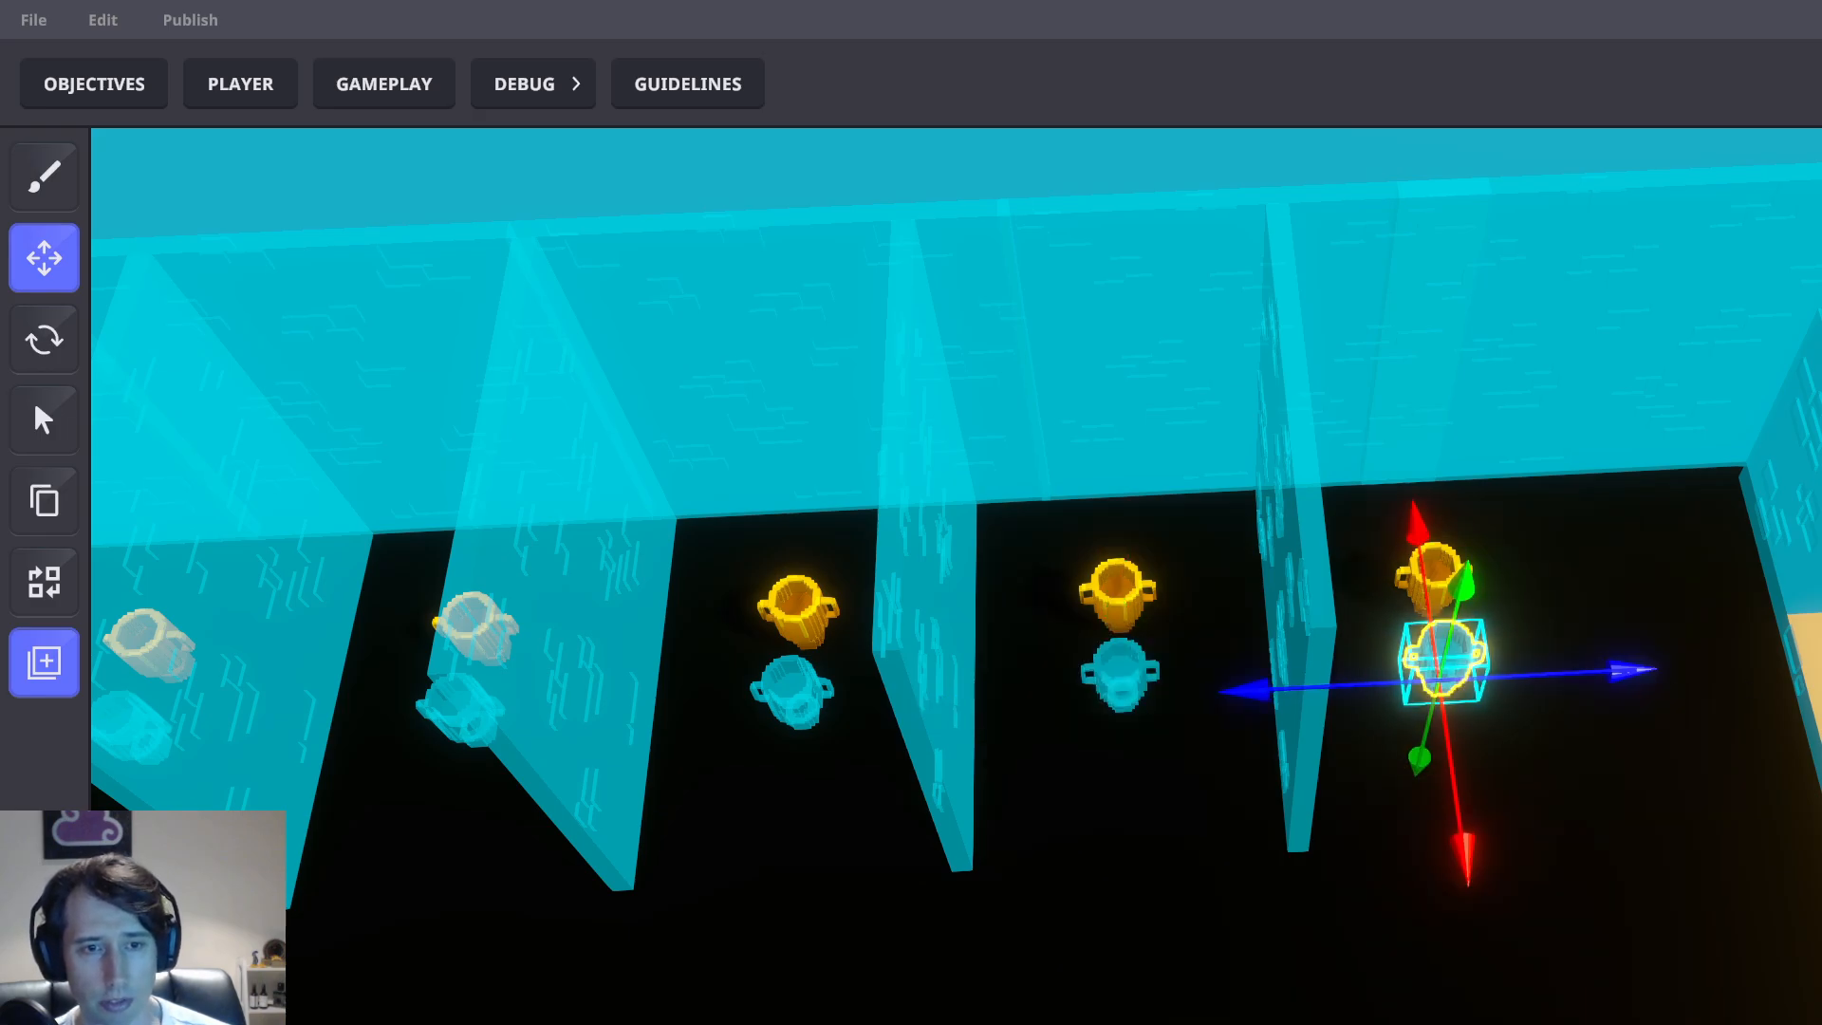
pyautogui.click(1803, 837)
pyautogui.click(1712, 889)
pyautogui.scroll(-5, 1708, 852)
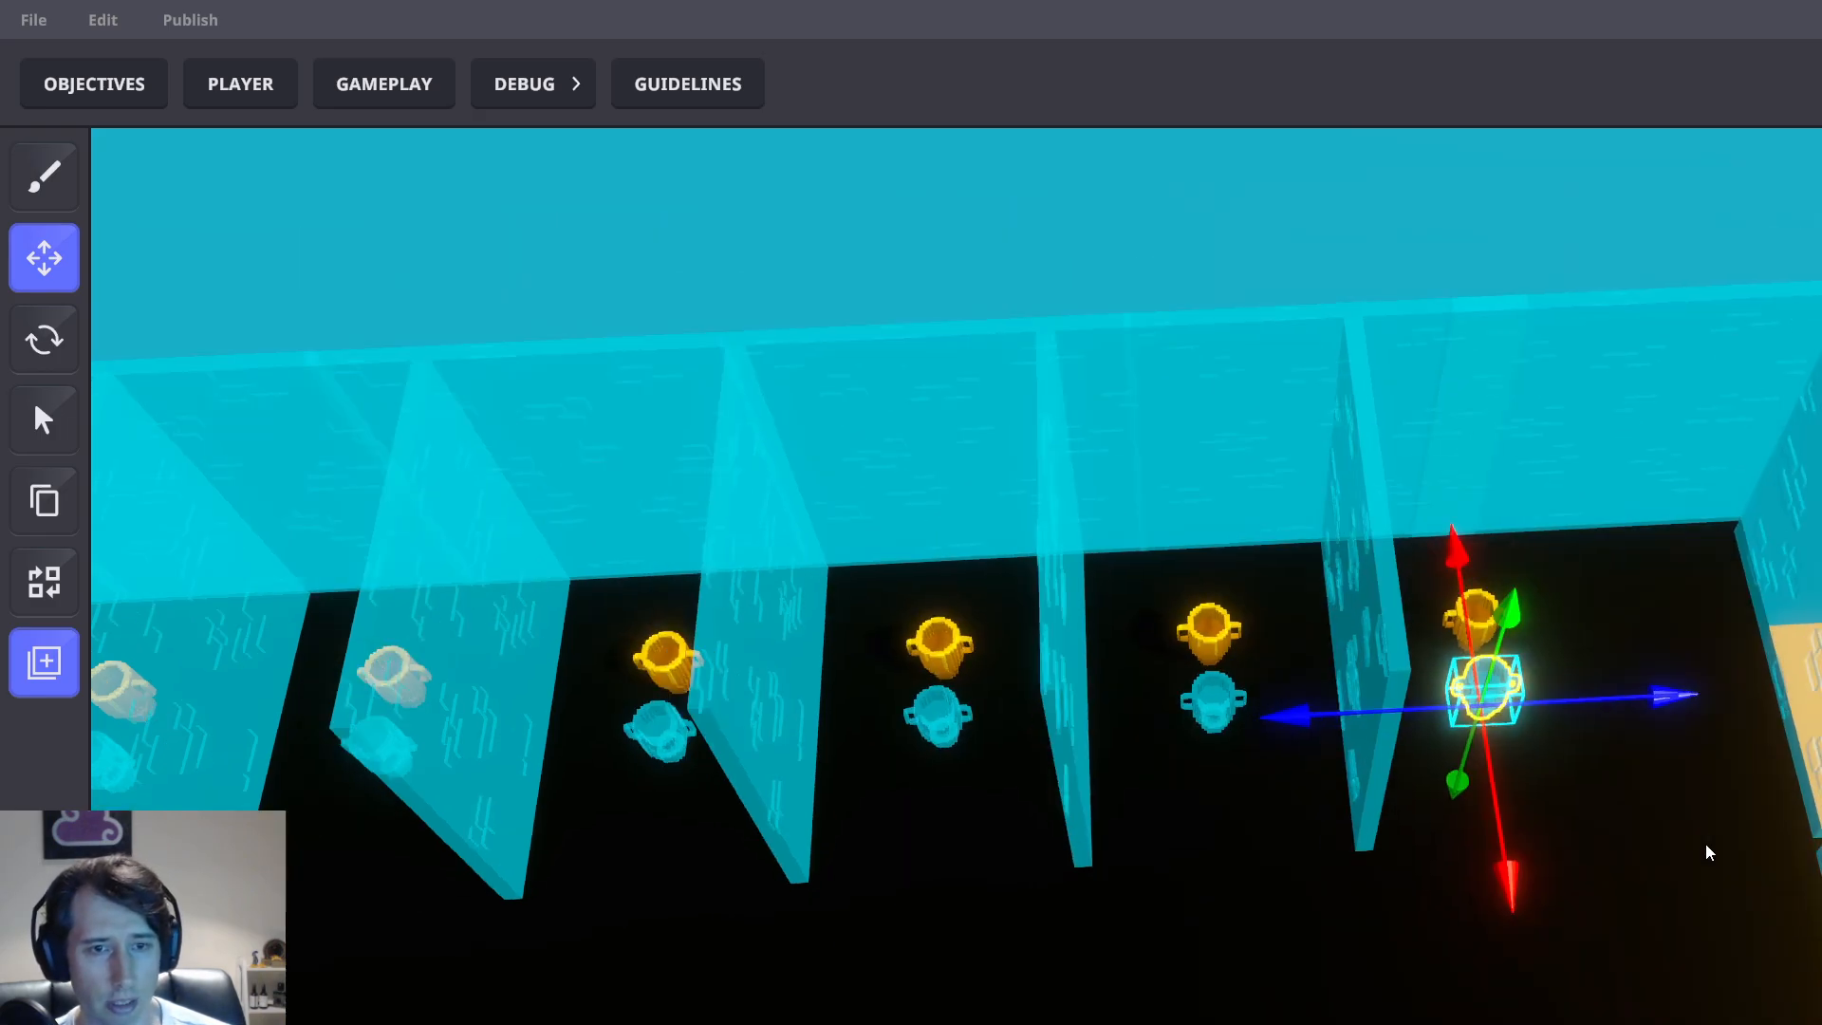
# Select the asset spawners in all eight stalls and move them together closer to the original trophies
pyautogui.click(1314, 489)
pyautogui.scroll(-2, 1314, 558)
pyautogui.moveTo(1314, 558); pyautogui.dragTo(1538, 598, button='right')
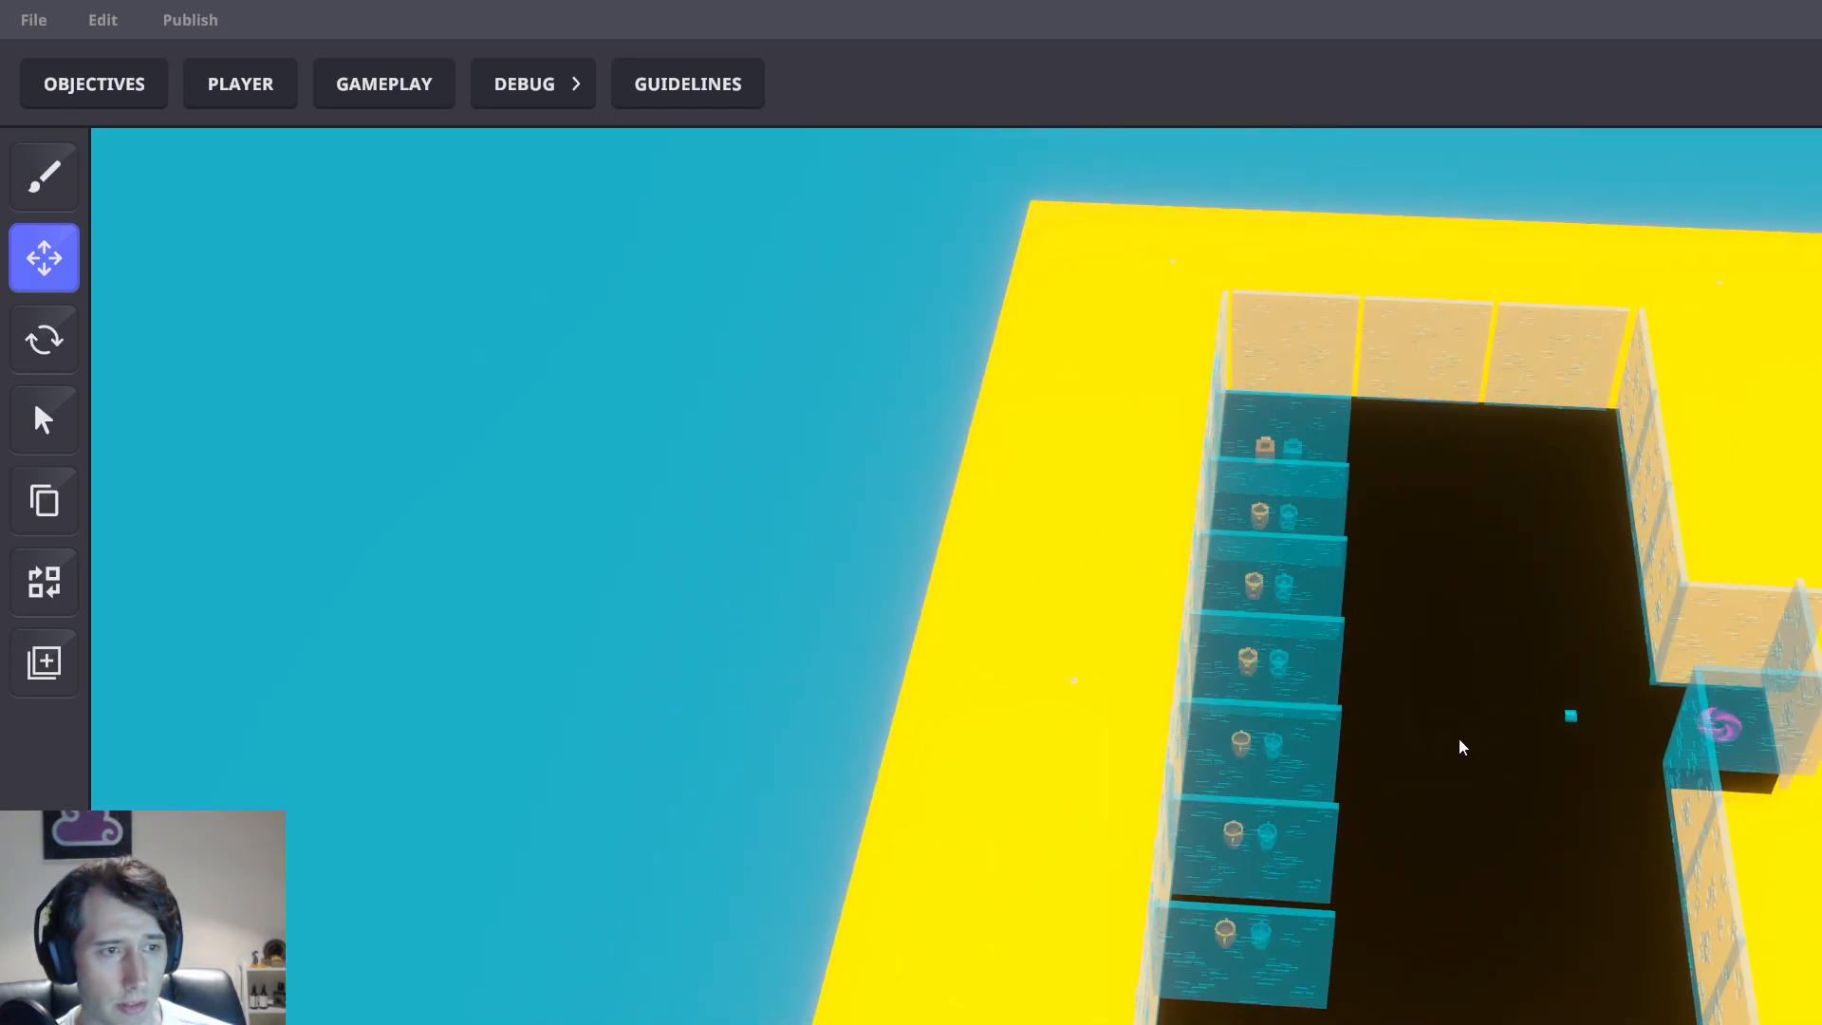
pyautogui.moveTo(1462, 747); pyautogui.dragTo(797, 769, button='right')
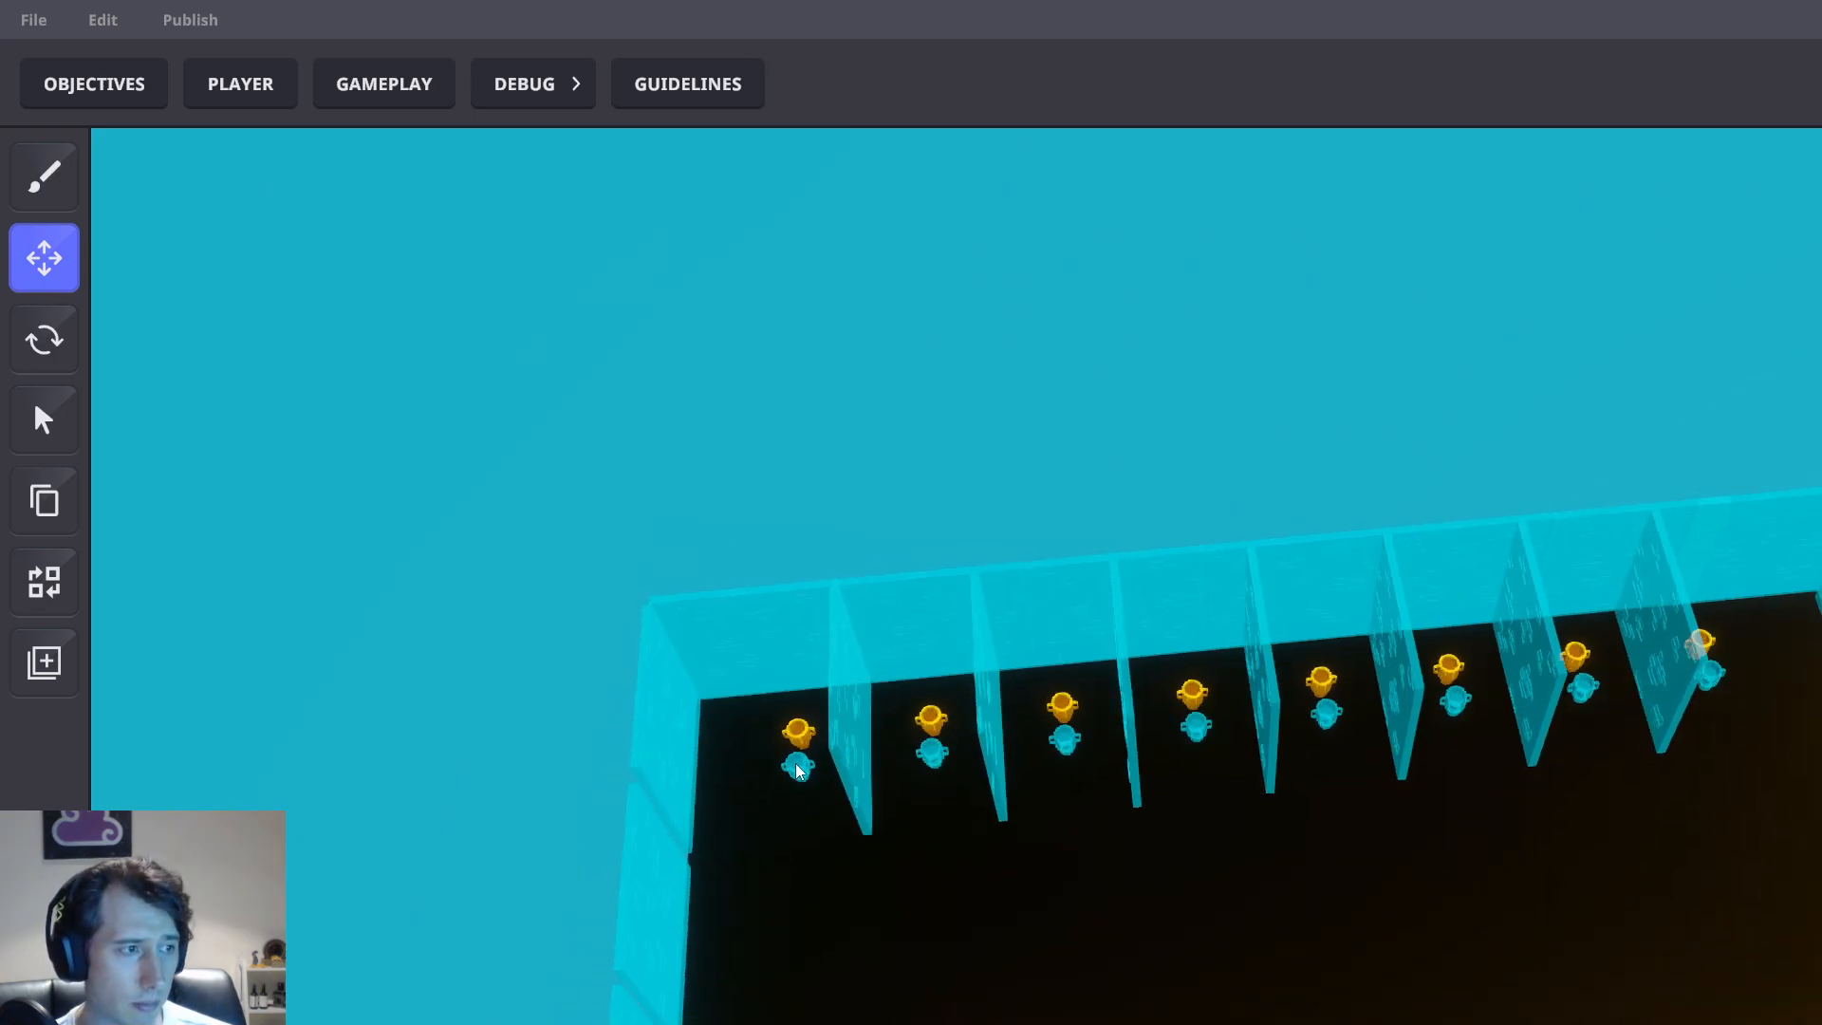
pyautogui.keyDown('shift'); pyautogui.click(797, 769); pyautogui.keyUp('shift')
pyautogui.scroll(5, 967, 737)
pyautogui.keyDown('shift'); pyautogui.click(904, 757); pyautogui.keyUp('shift')
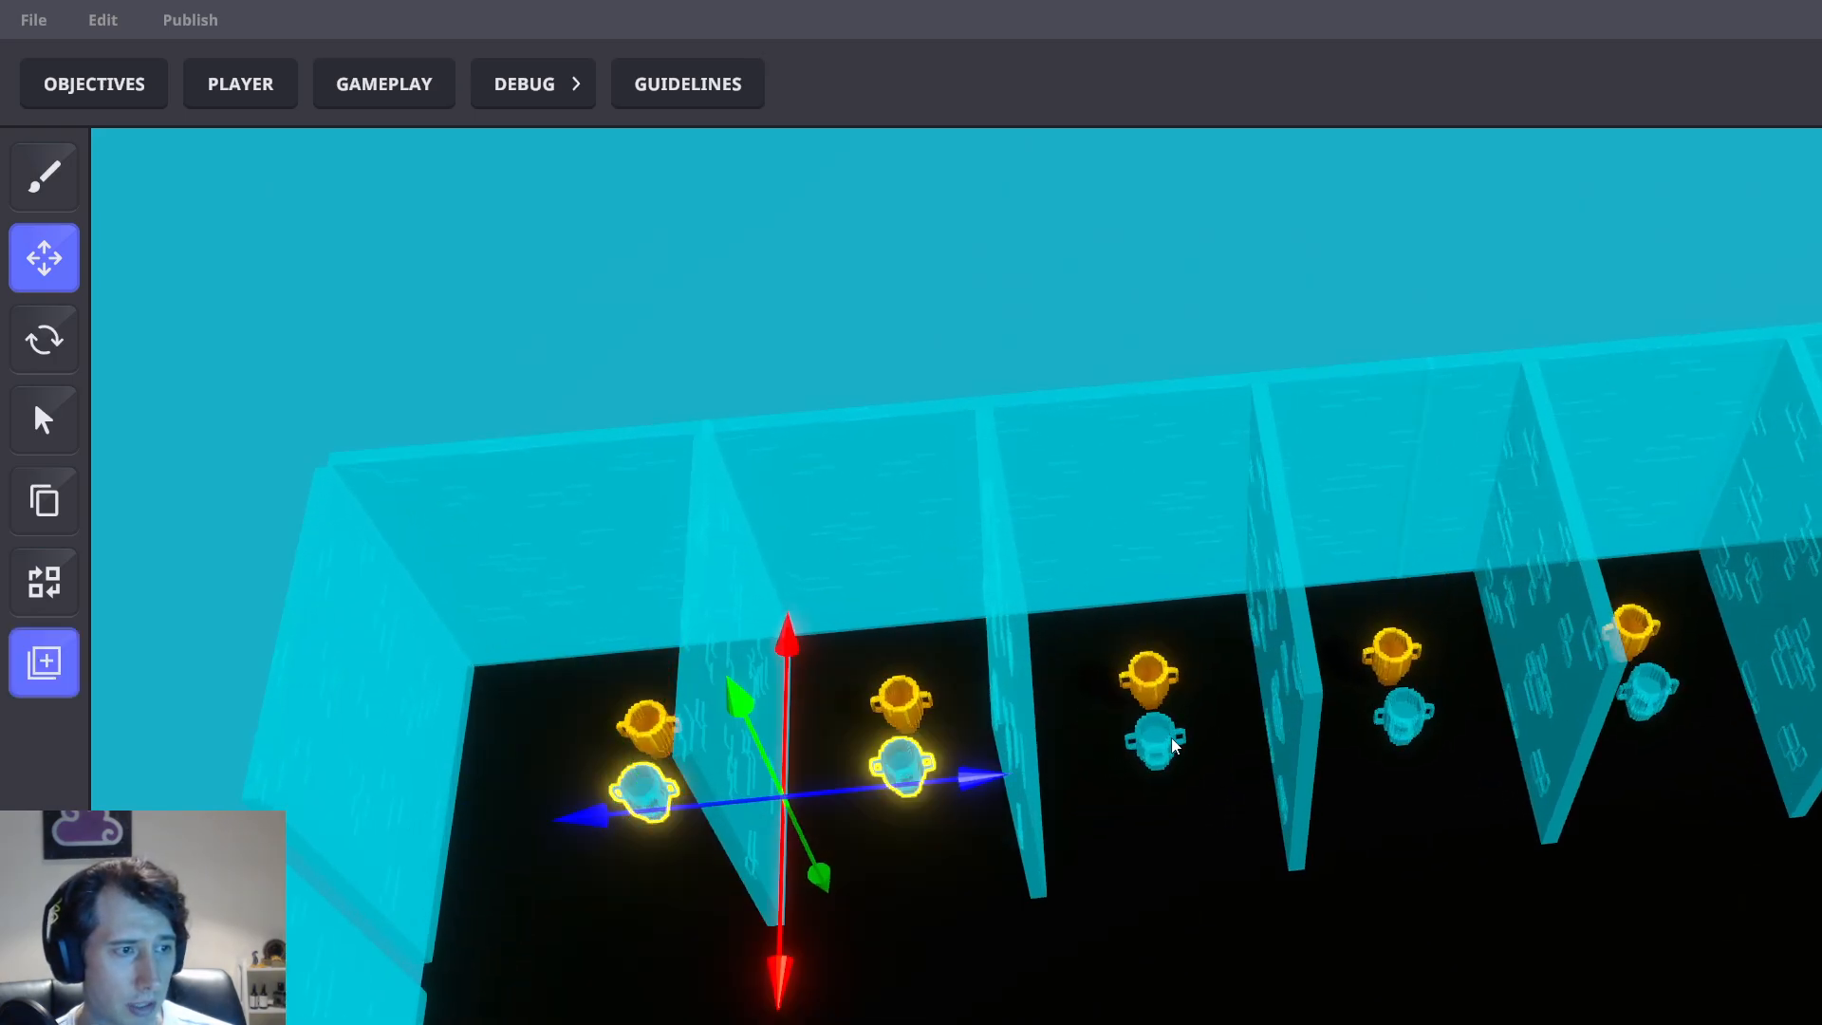
pyautogui.keyDown('shift'); pyautogui.click(1172, 740); pyautogui.keyUp('shift')
pyautogui.keyDown('shift'); pyautogui.click(1401, 722); pyautogui.keyUp('shift')
pyautogui.keyDown('shift'); pyautogui.click(1663, 691); pyautogui.keyUp('shift')
pyautogui.keyDown('shift'); pyautogui.moveTo(1720, 710); pyautogui.dragTo(1592, 742, button='middle'); pyautogui.keyUp('shift')
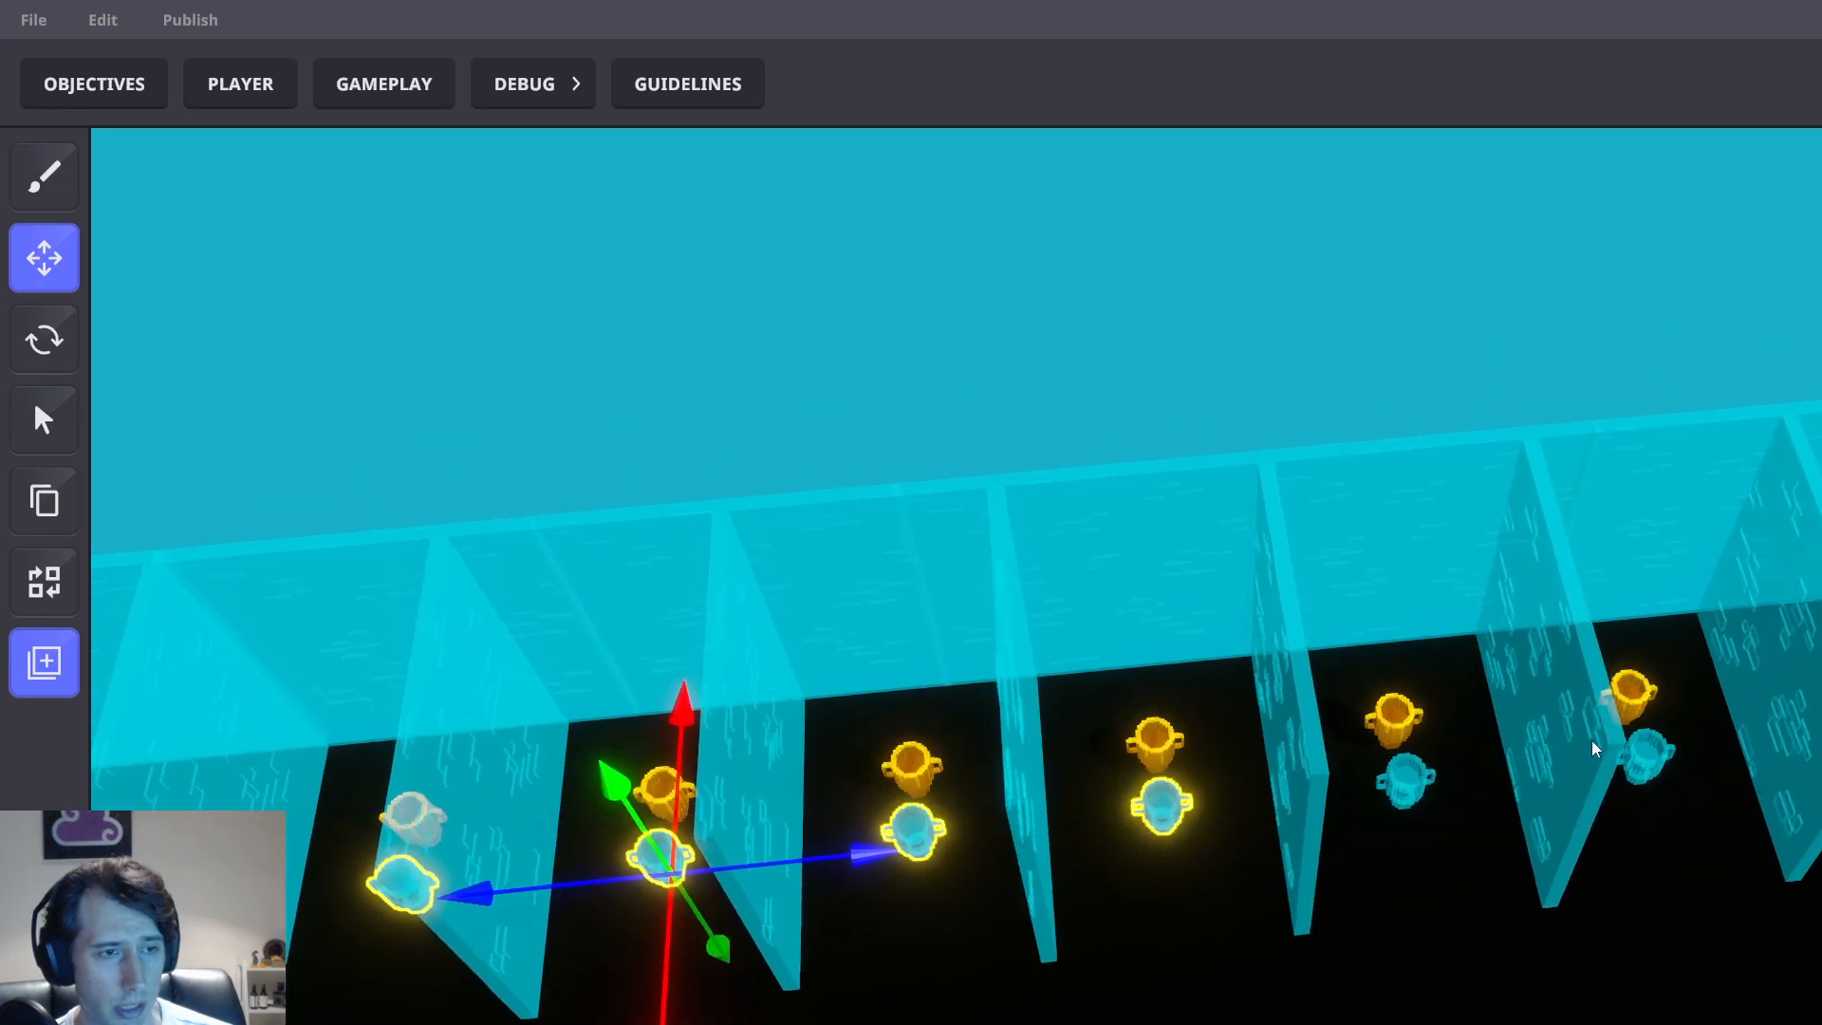
pyautogui.keyDown('shift'); pyautogui.click(1408, 783); pyautogui.keyUp('shift')
pyautogui.keyDown('shift'); pyautogui.click(1653, 758); pyautogui.keyUp('shift')
pyautogui.keyDown('shift'); pyautogui.moveTo(1684, 784); pyautogui.dragTo(1560, 810, button='middle'); pyautogui.keyUp('shift')
pyautogui.keyDown('shift'); pyautogui.click(1444, 799); pyautogui.keyUp('shift')
pyautogui.keyDown('shift'); pyautogui.moveTo(1245, 897); pyautogui.dragTo(1403, 861, button='middle'); pyautogui.keyUp('shift')
pyautogui.keyDown('shift'); pyautogui.moveTo(1403, 862); pyautogui.dragTo(1601, 848, button='right'); pyautogui.keyUp('shift')
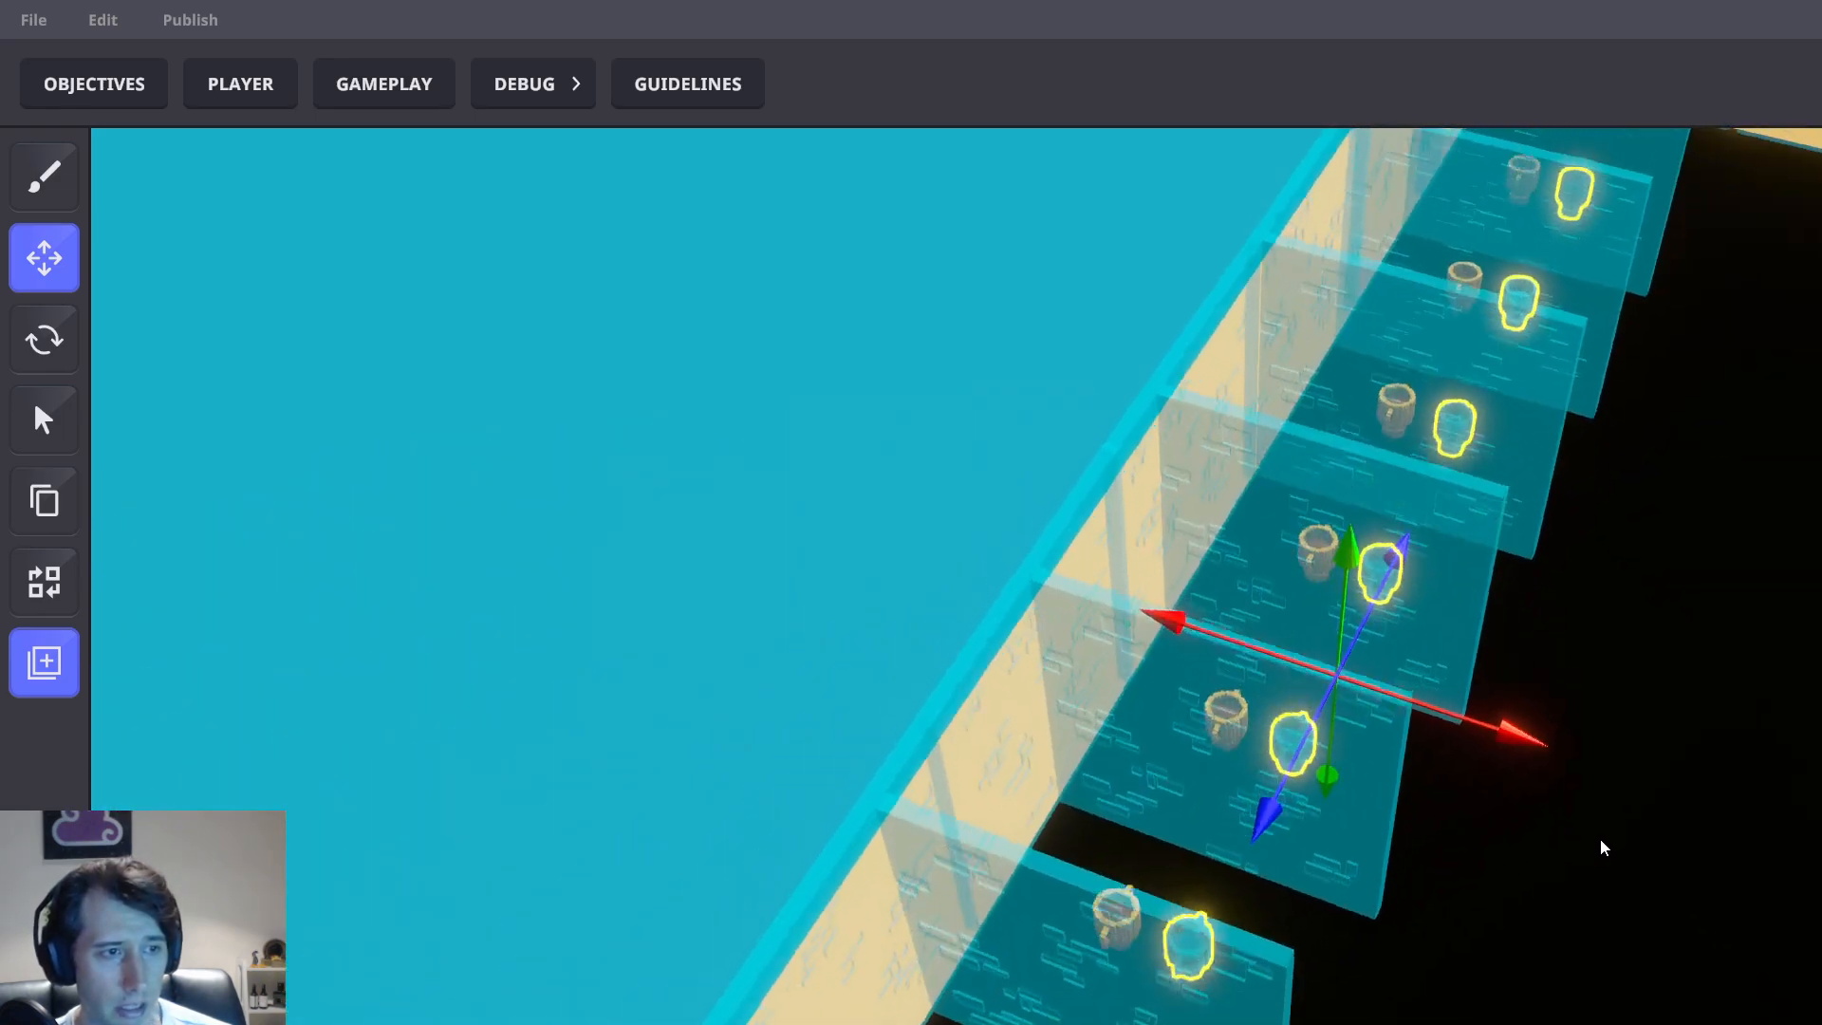
pyautogui.moveTo(1519, 732); pyautogui.dragTo(1483, 724)
pyautogui.moveTo(1611, 718); pyautogui.dragTo(1493, 886, button='right')
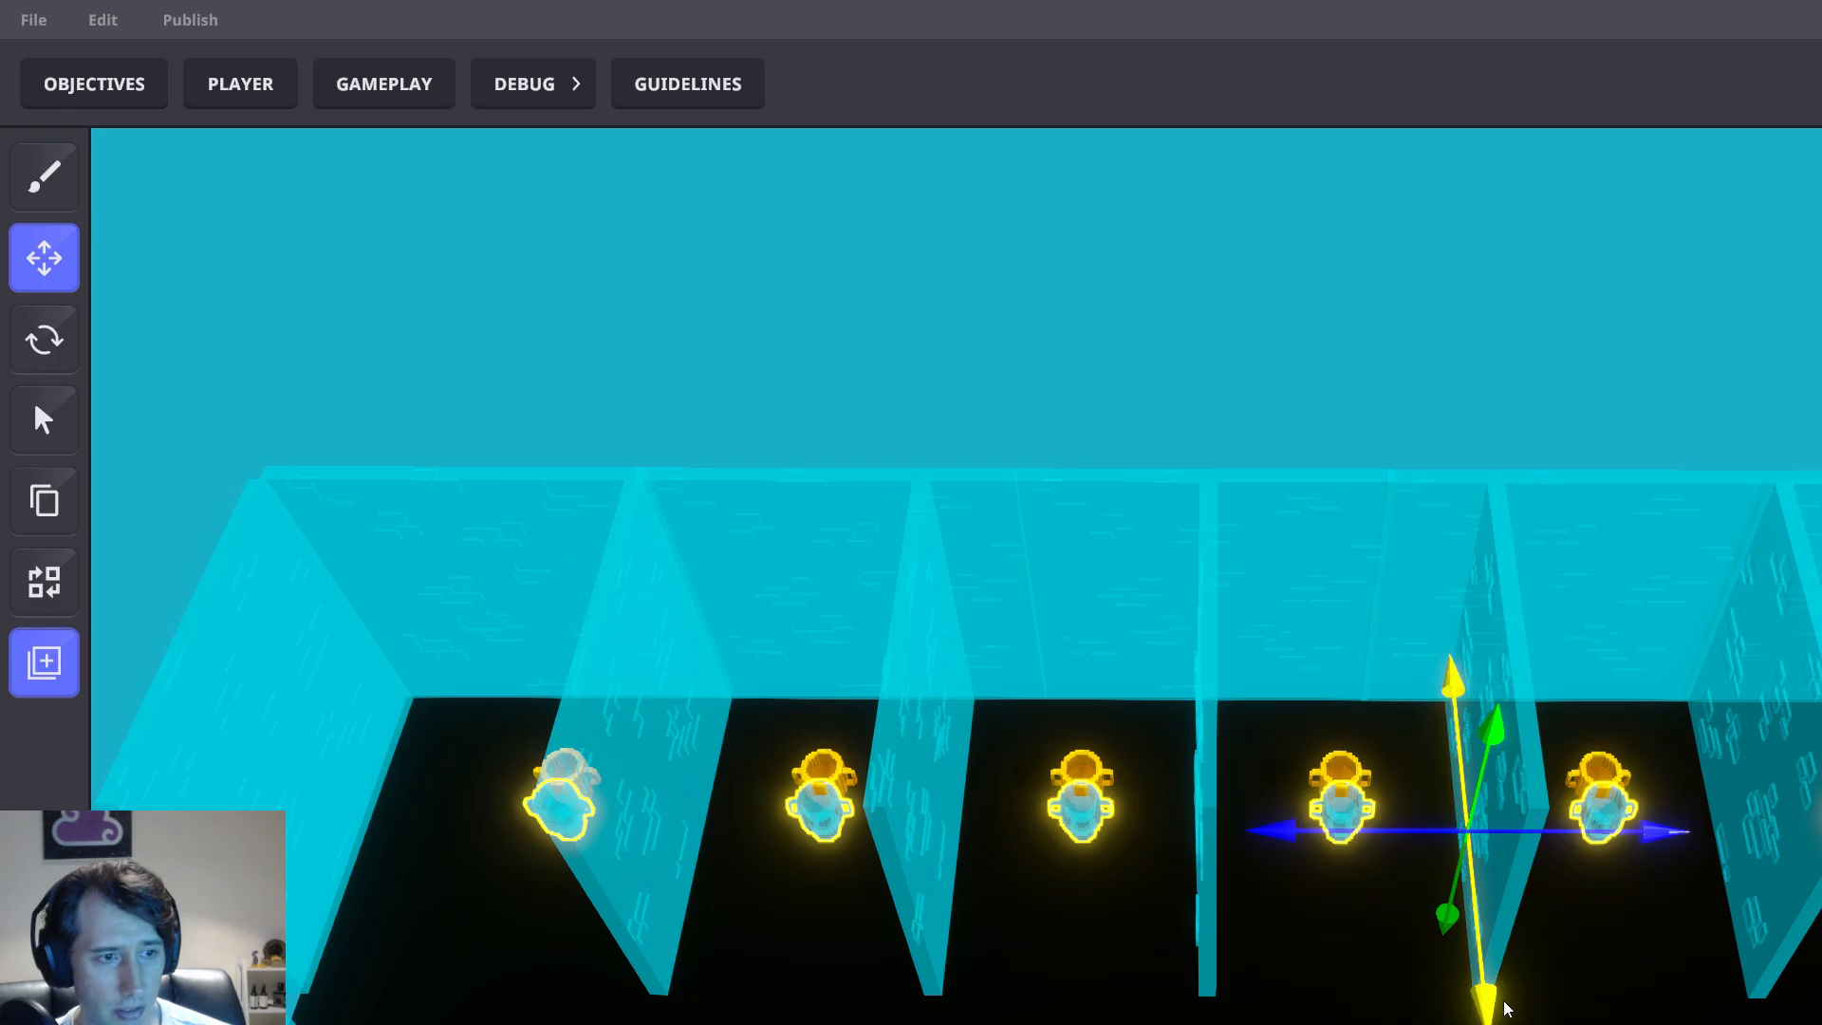
pyautogui.scroll(-5, 1687, 963)
pyautogui.moveTo(1687, 963); pyautogui.dragTo(1436, 858, button='middle')
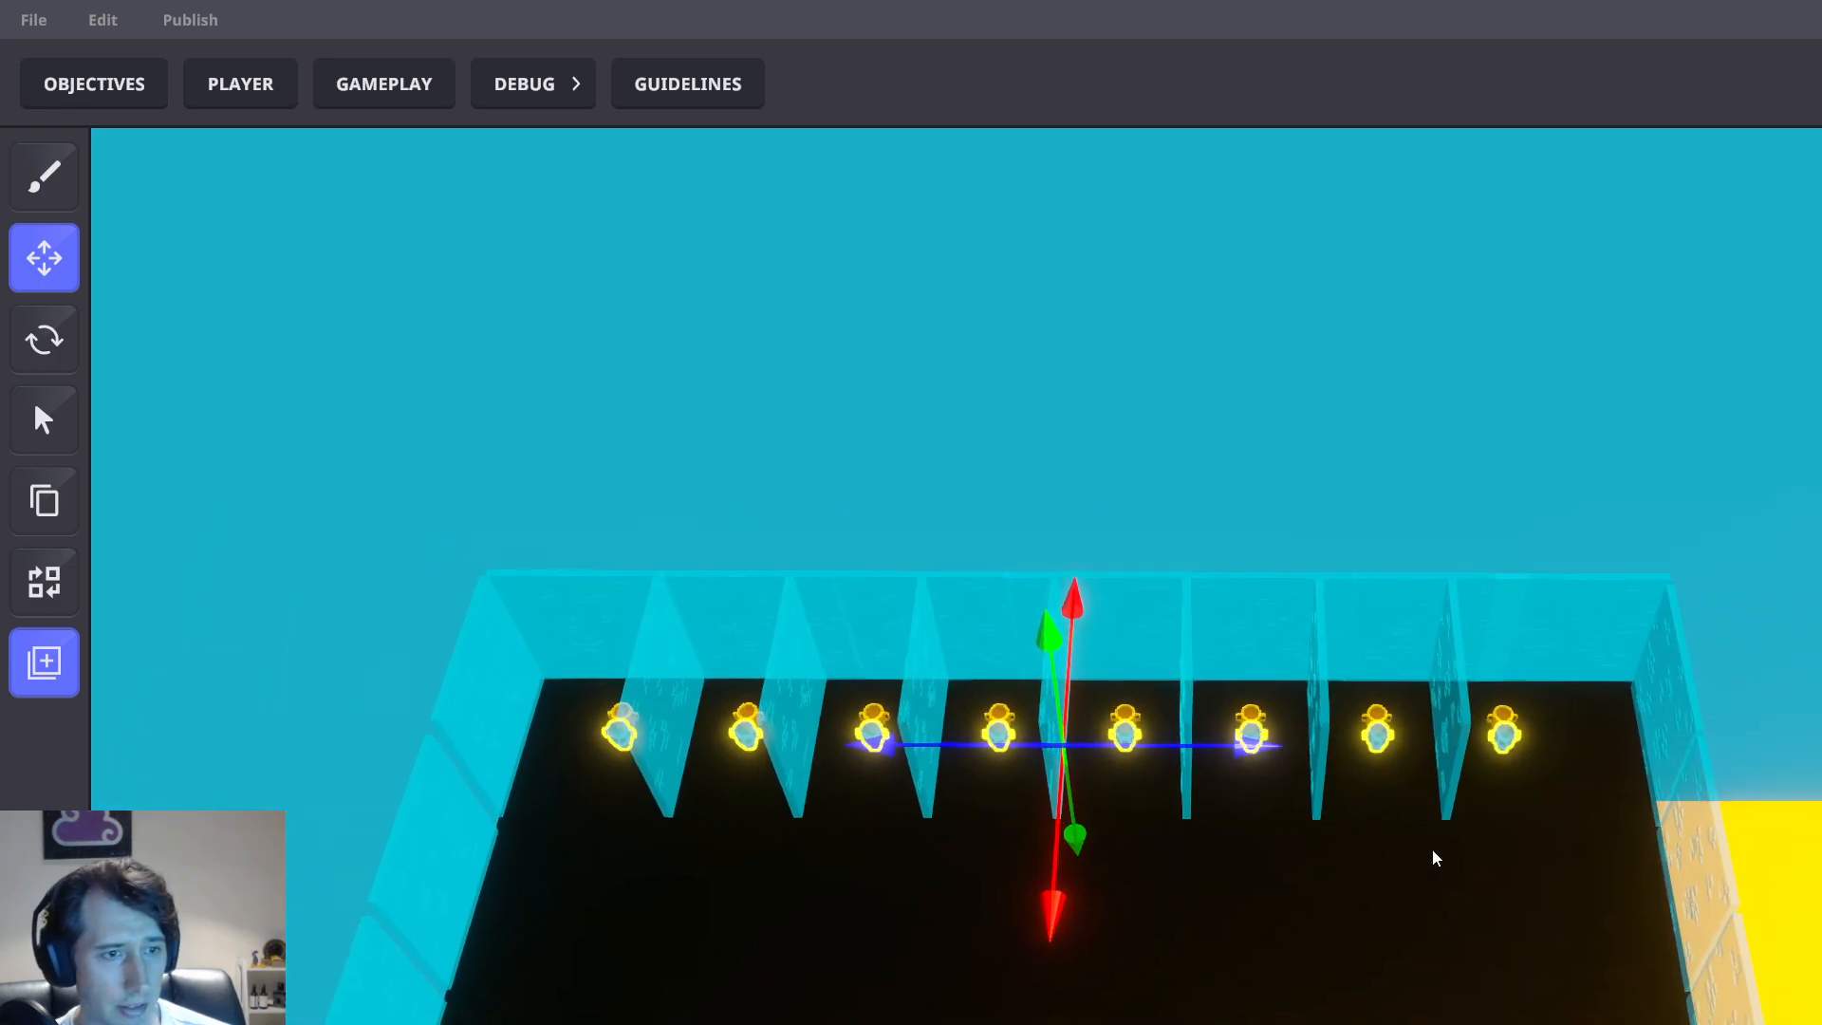
pyautogui.scroll(-2, 1436, 845)
pyautogui.click(1395, 459)
# Inspect the logic blocks in the row on the yellow lobby floor near the spawn point
pyautogui.scroll(-4, 1404, 529)
pyautogui.moveTo(1560, 858); pyautogui.dragTo(1546, 690, button='right')
pyautogui.scroll(2, 1327, 370)
pyautogui.scroll(1, 1327, 370)
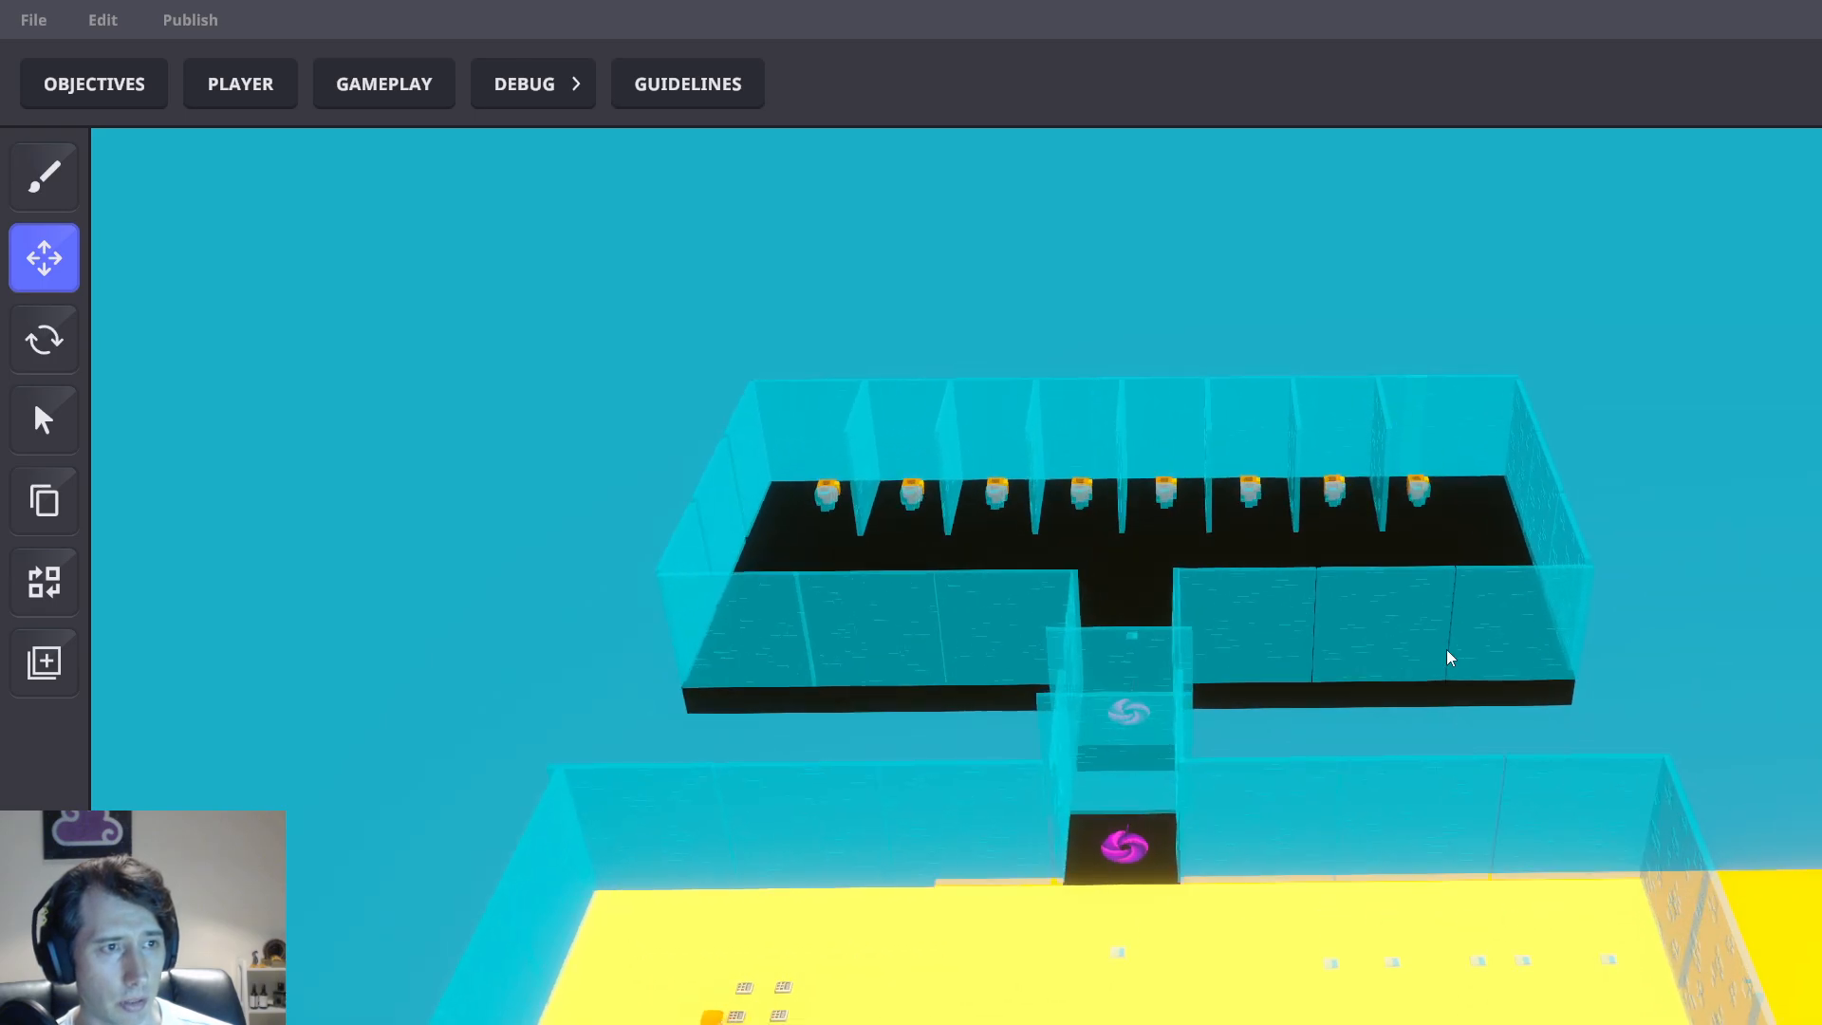
pyautogui.moveTo(1447, 665); pyautogui.dragTo(1448, 493, button='middle')
pyautogui.scroll(1, 1311, 840)
pyautogui.moveTo(1289, 911); pyautogui.dragTo(1354, 726, button='middle')
pyautogui.click(1277, 813)
pyautogui.scroll(5, 1358, 726)
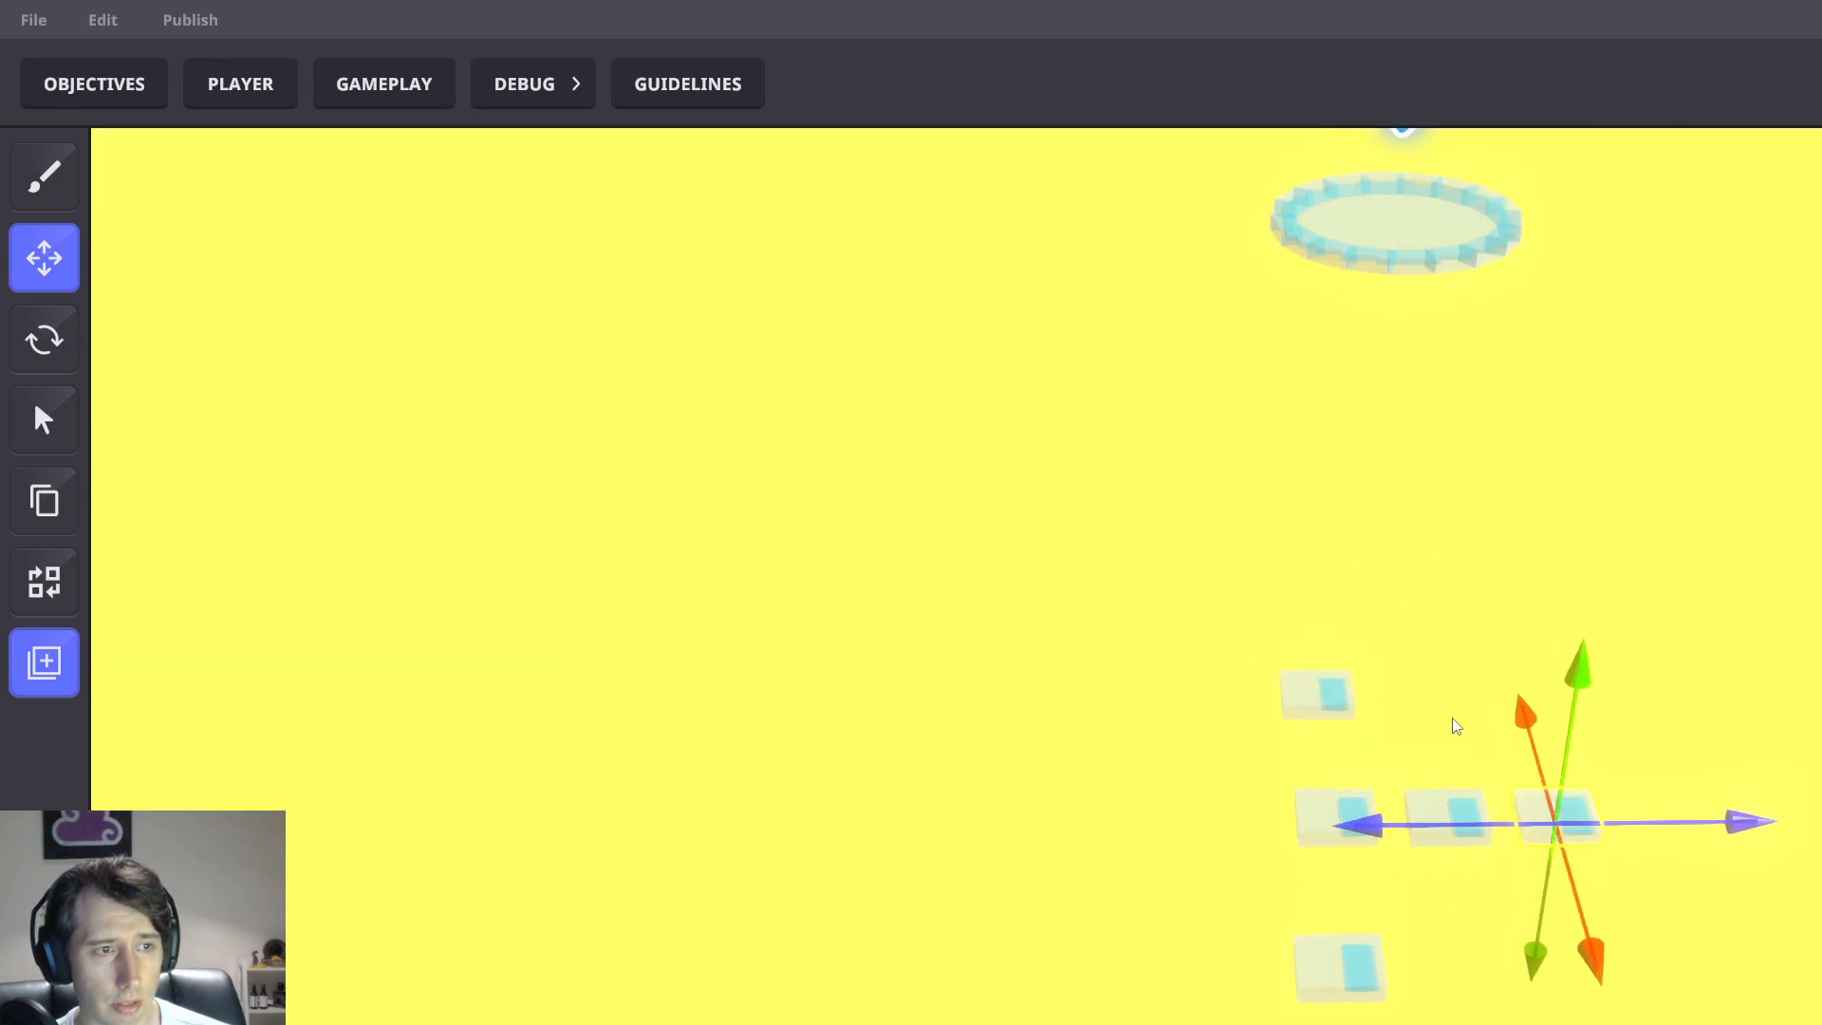
pyautogui.click(1431, 928)
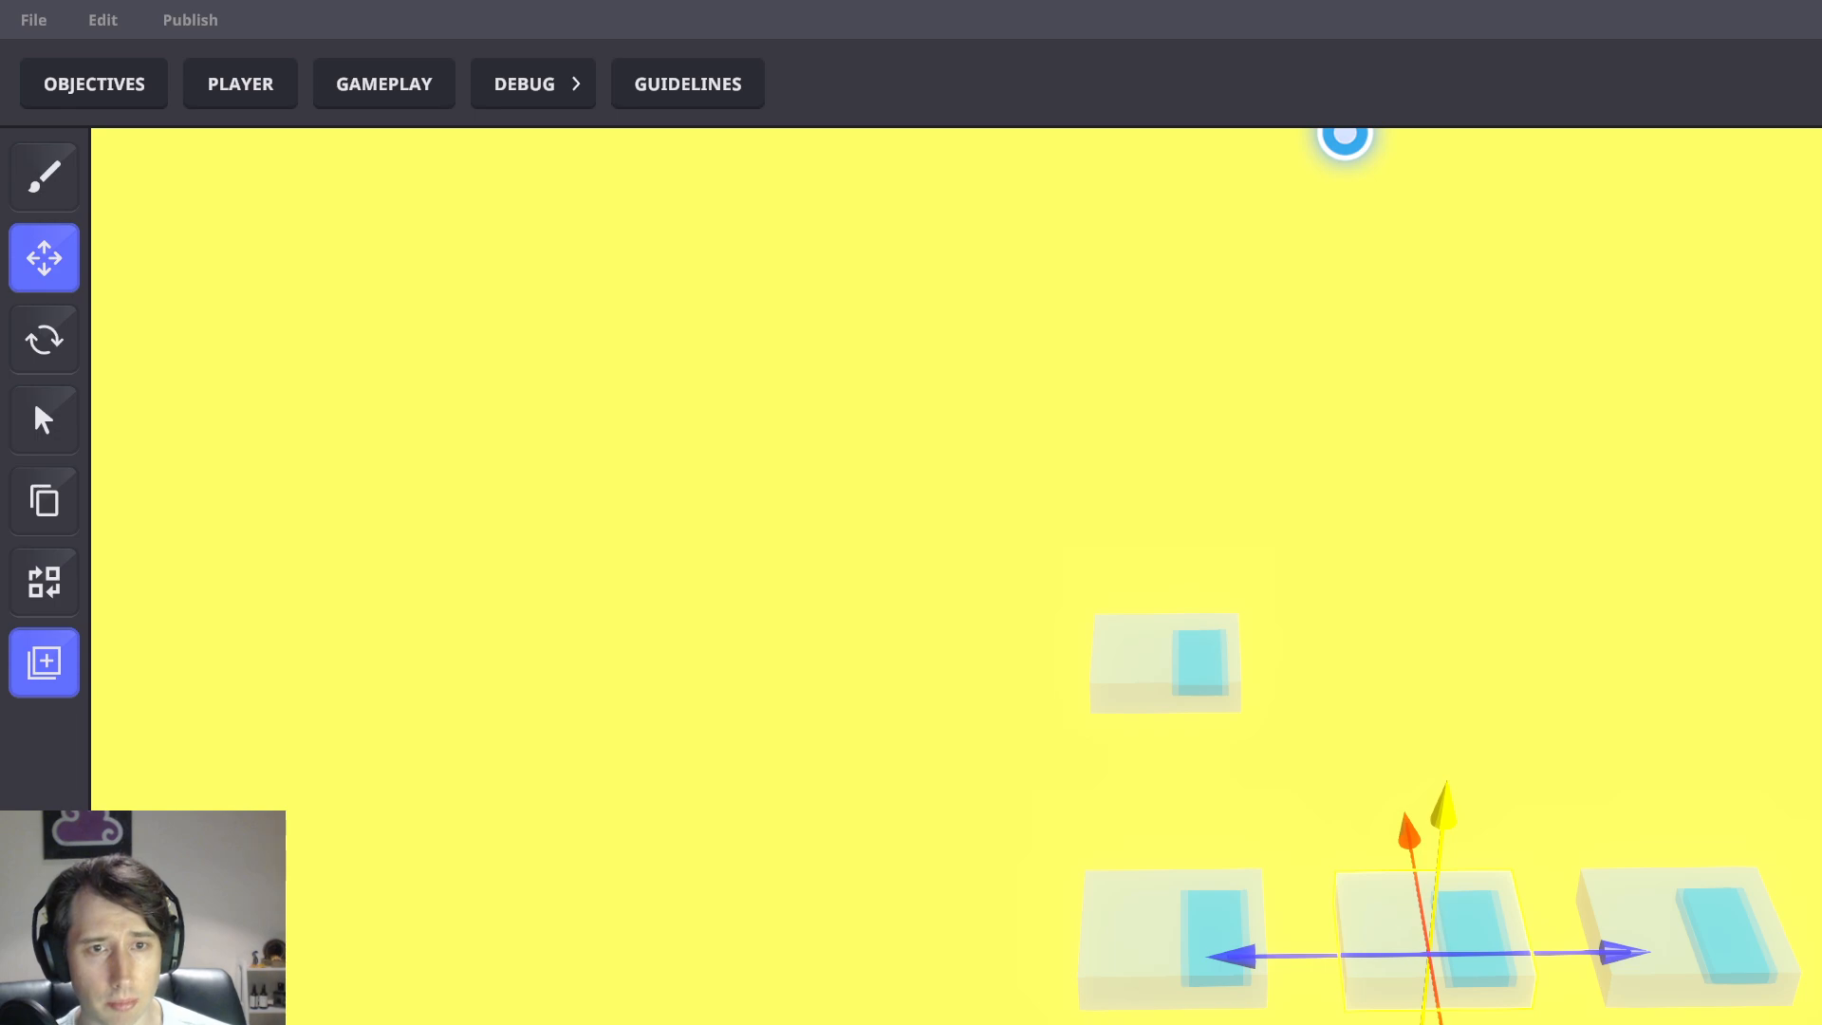
pyautogui.hotkey('shift', 's')
pyautogui.keyDown('shift'); pyautogui.moveTo(1570, 573); pyautogui.dragTo(1367, 687, button='right'); pyautogui.keyUp('shift')
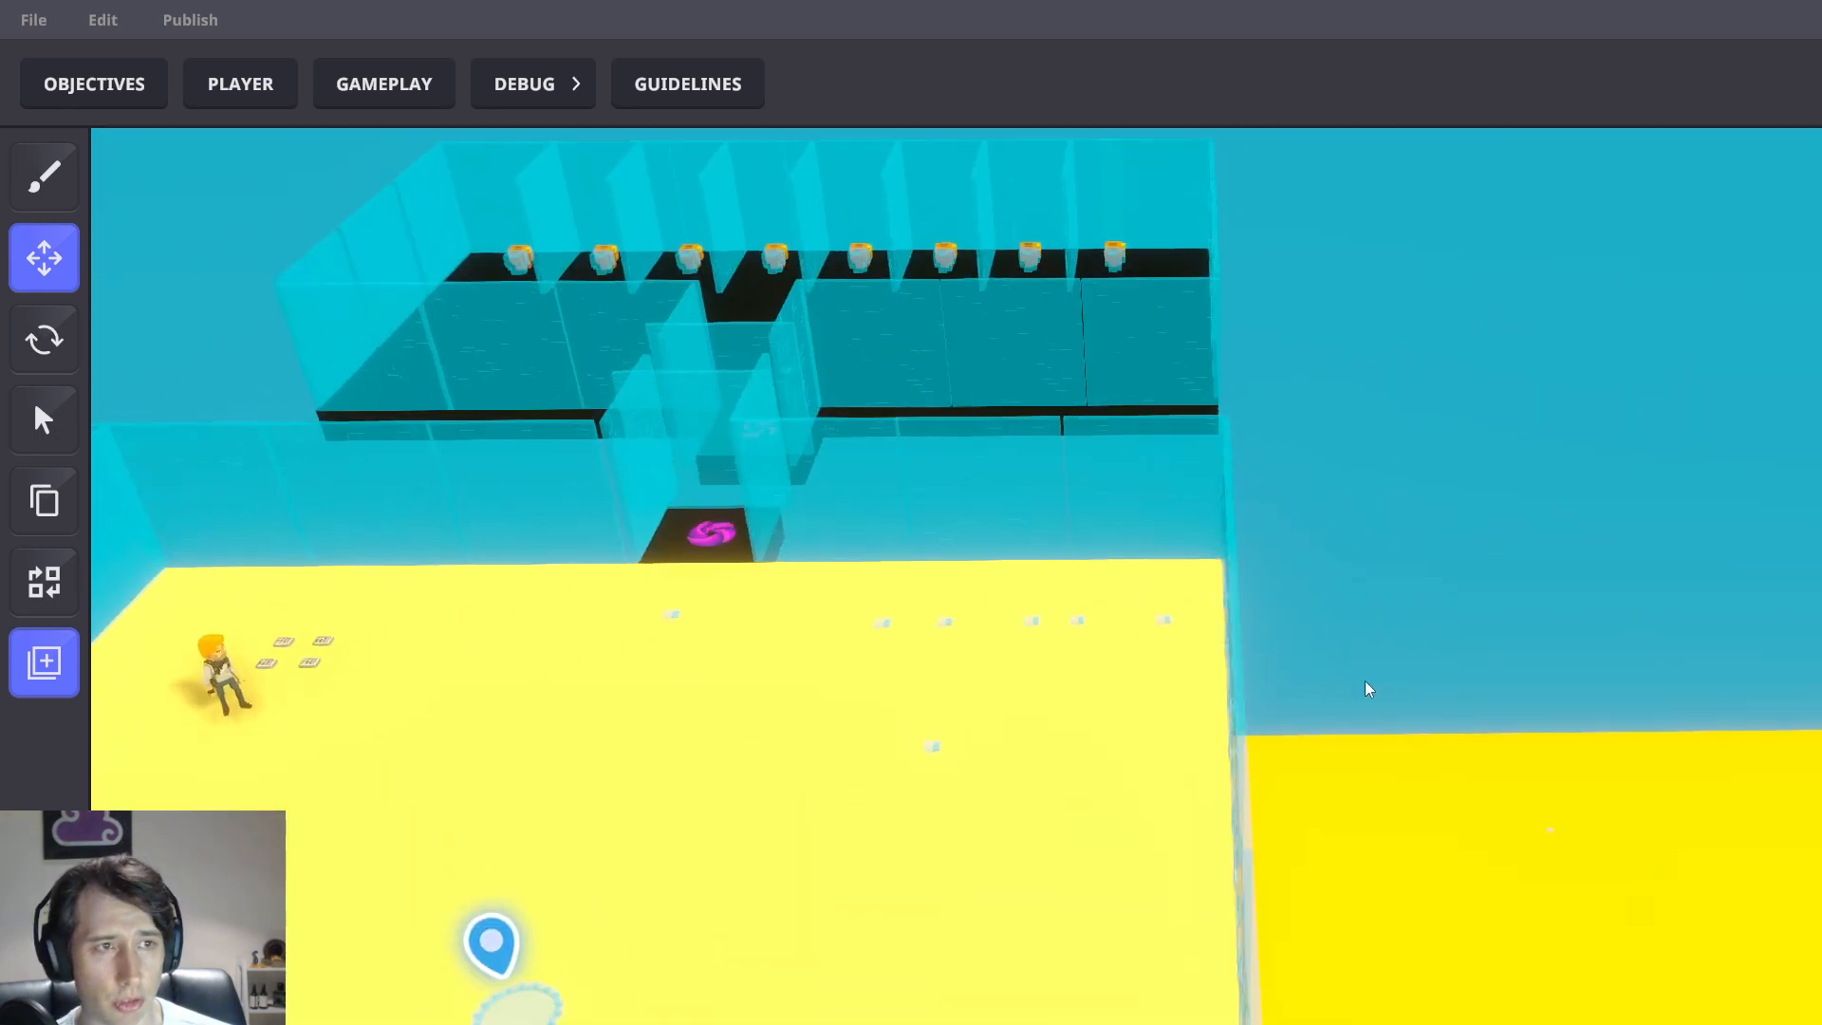
# Save the experience with the asset spawners in their new positions
pyautogui.moveTo(1405, 569); pyautogui.dragTo(1500, 533, button='right')
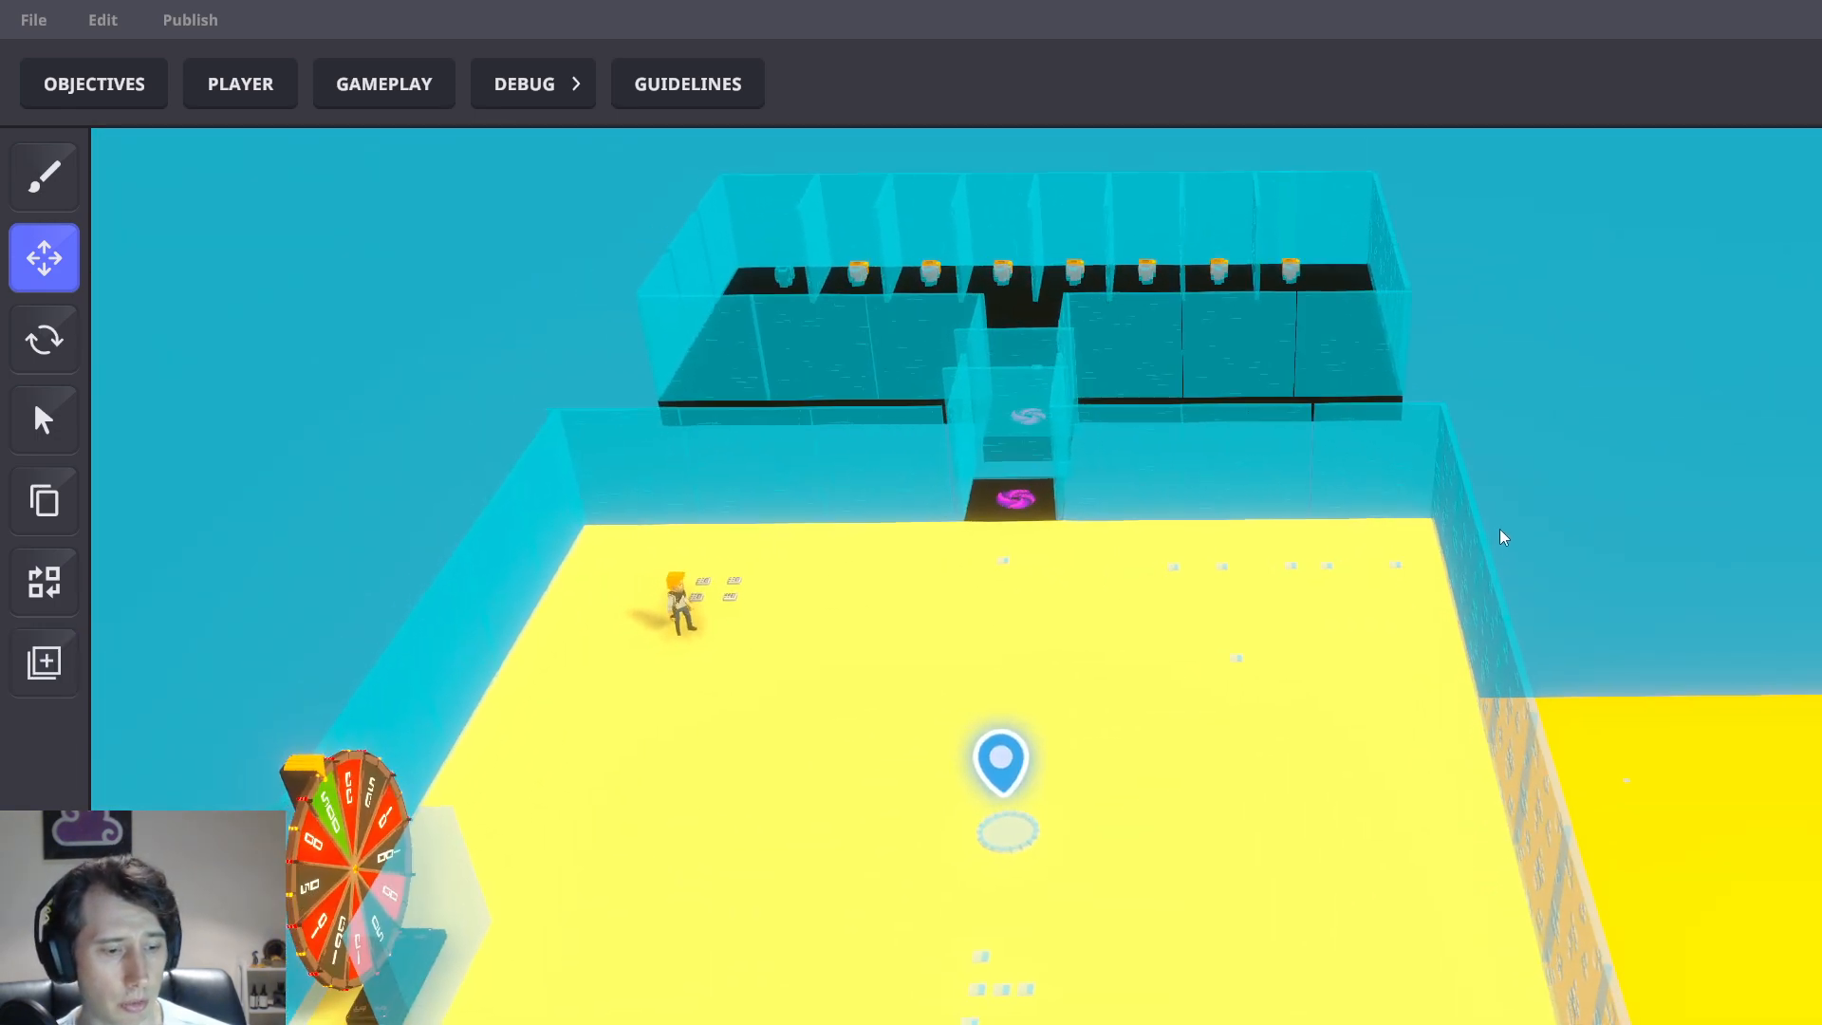
pyautogui.hotkey('ctrl', 's')
pyautogui.press('Return')
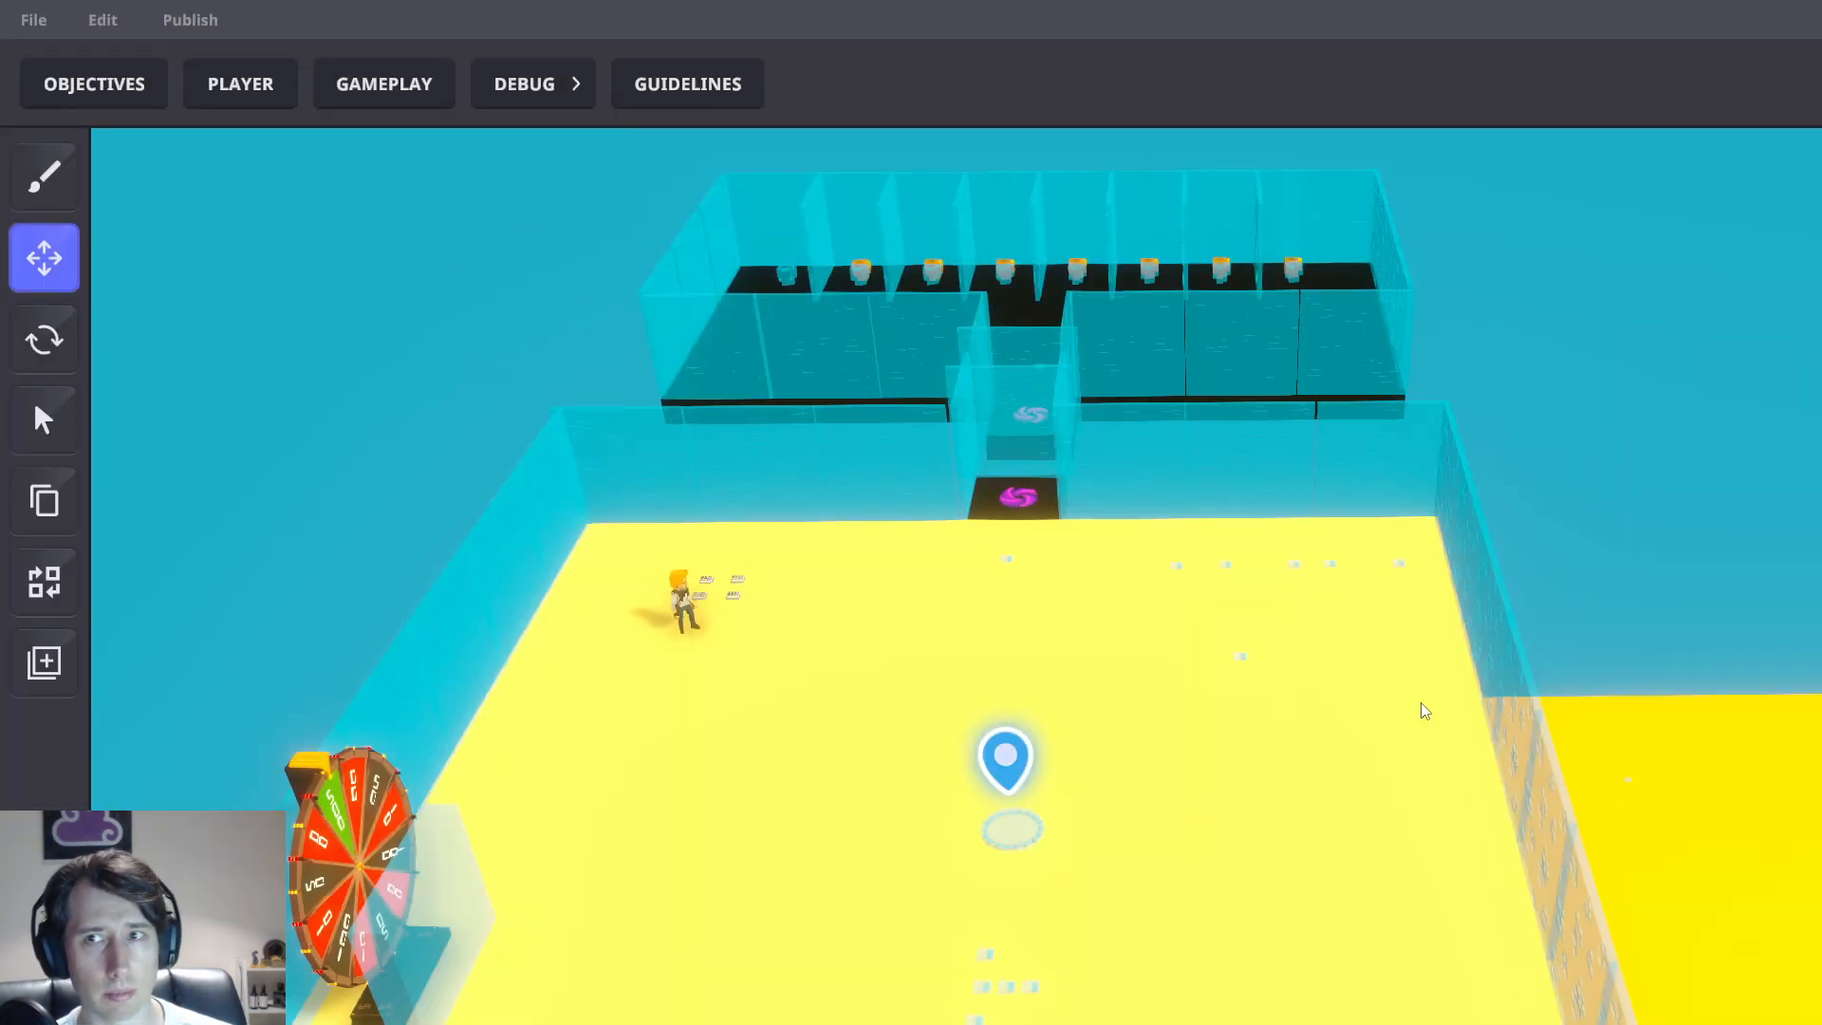
# Start a playtest, go through the lobby portal and collect the fourth stall's trophy to join the match
pyautogui.hotkey('ctrl', 'p')
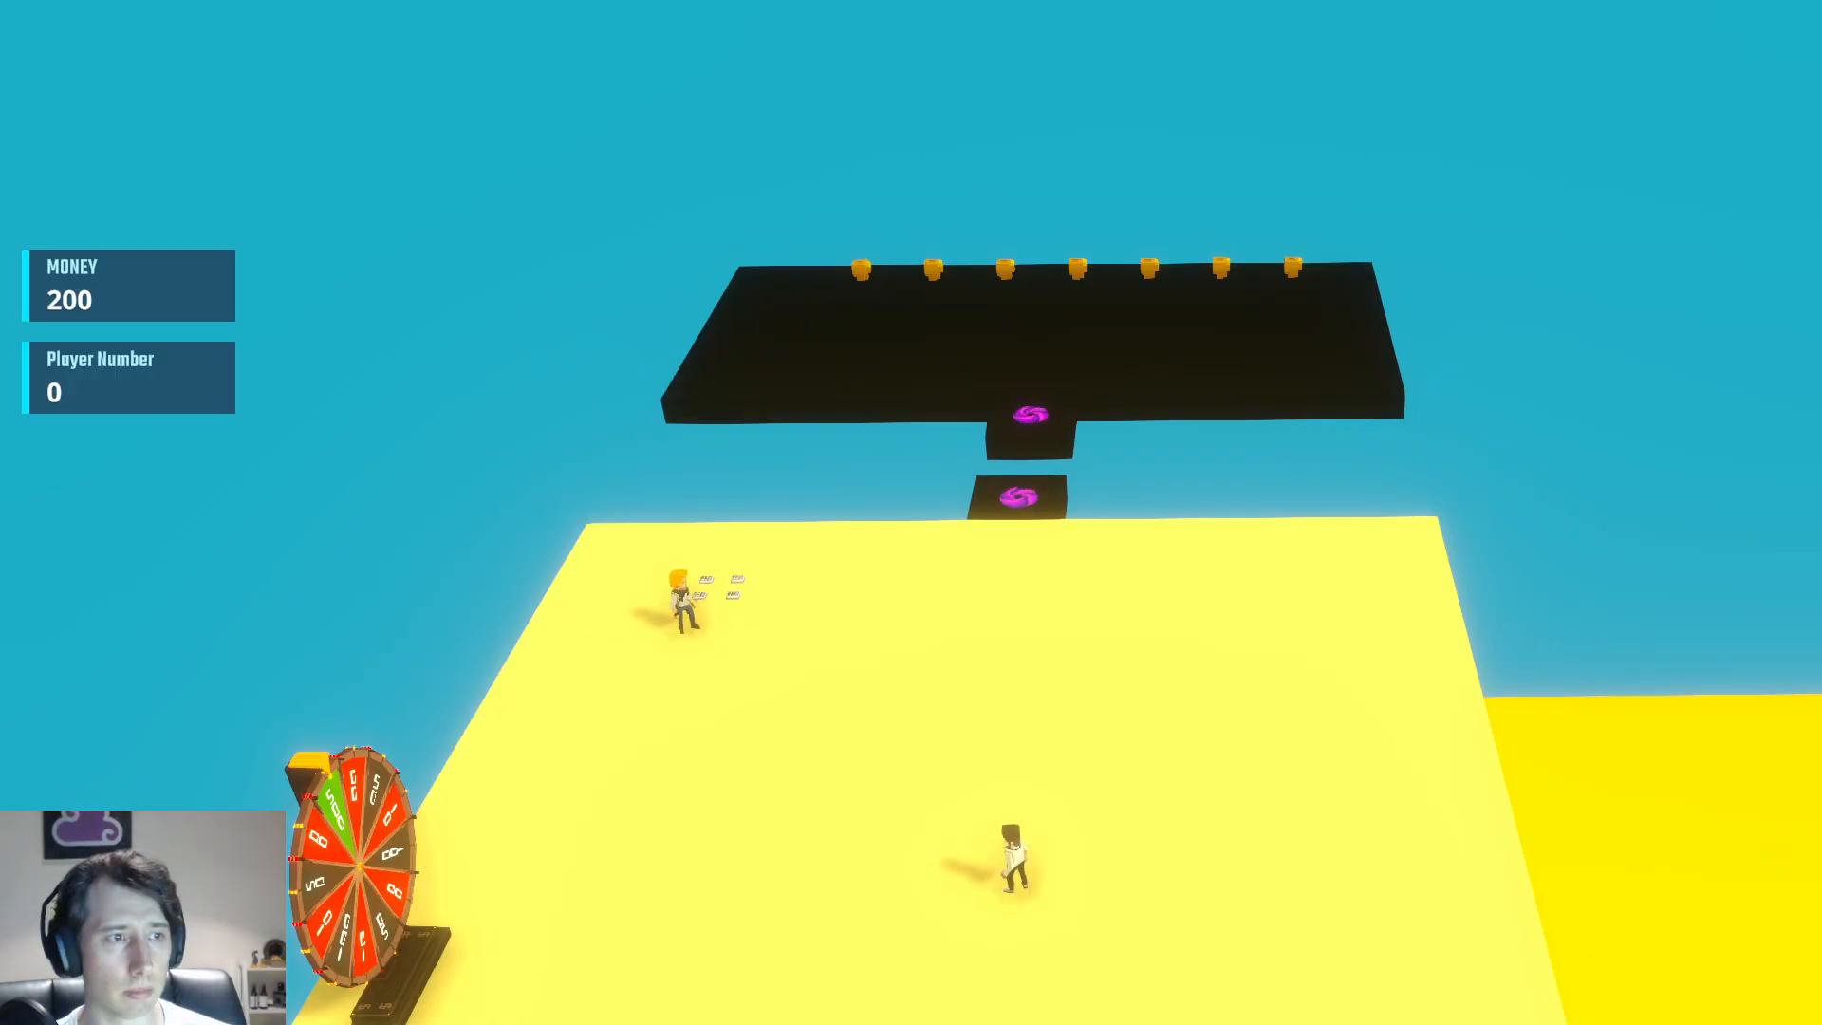
pyautogui.press('w')
pyautogui.press('w')
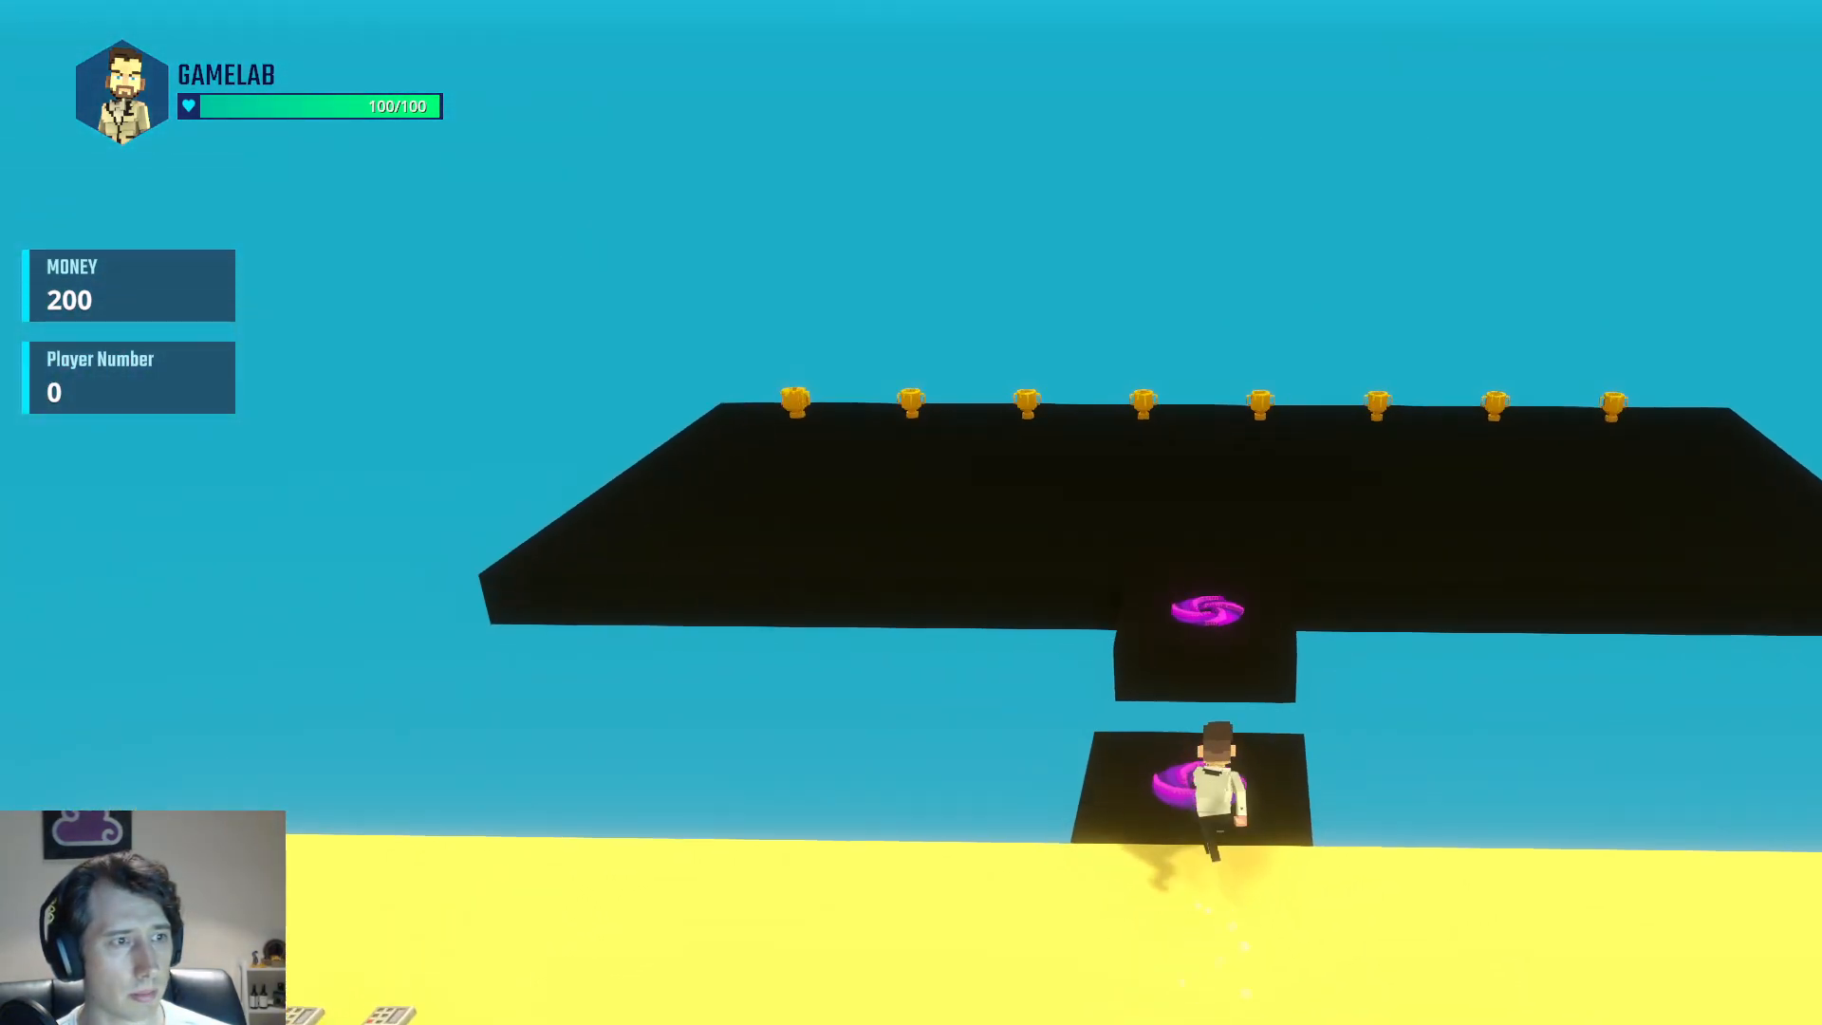
pyautogui.press('a')
pyautogui.press('w')
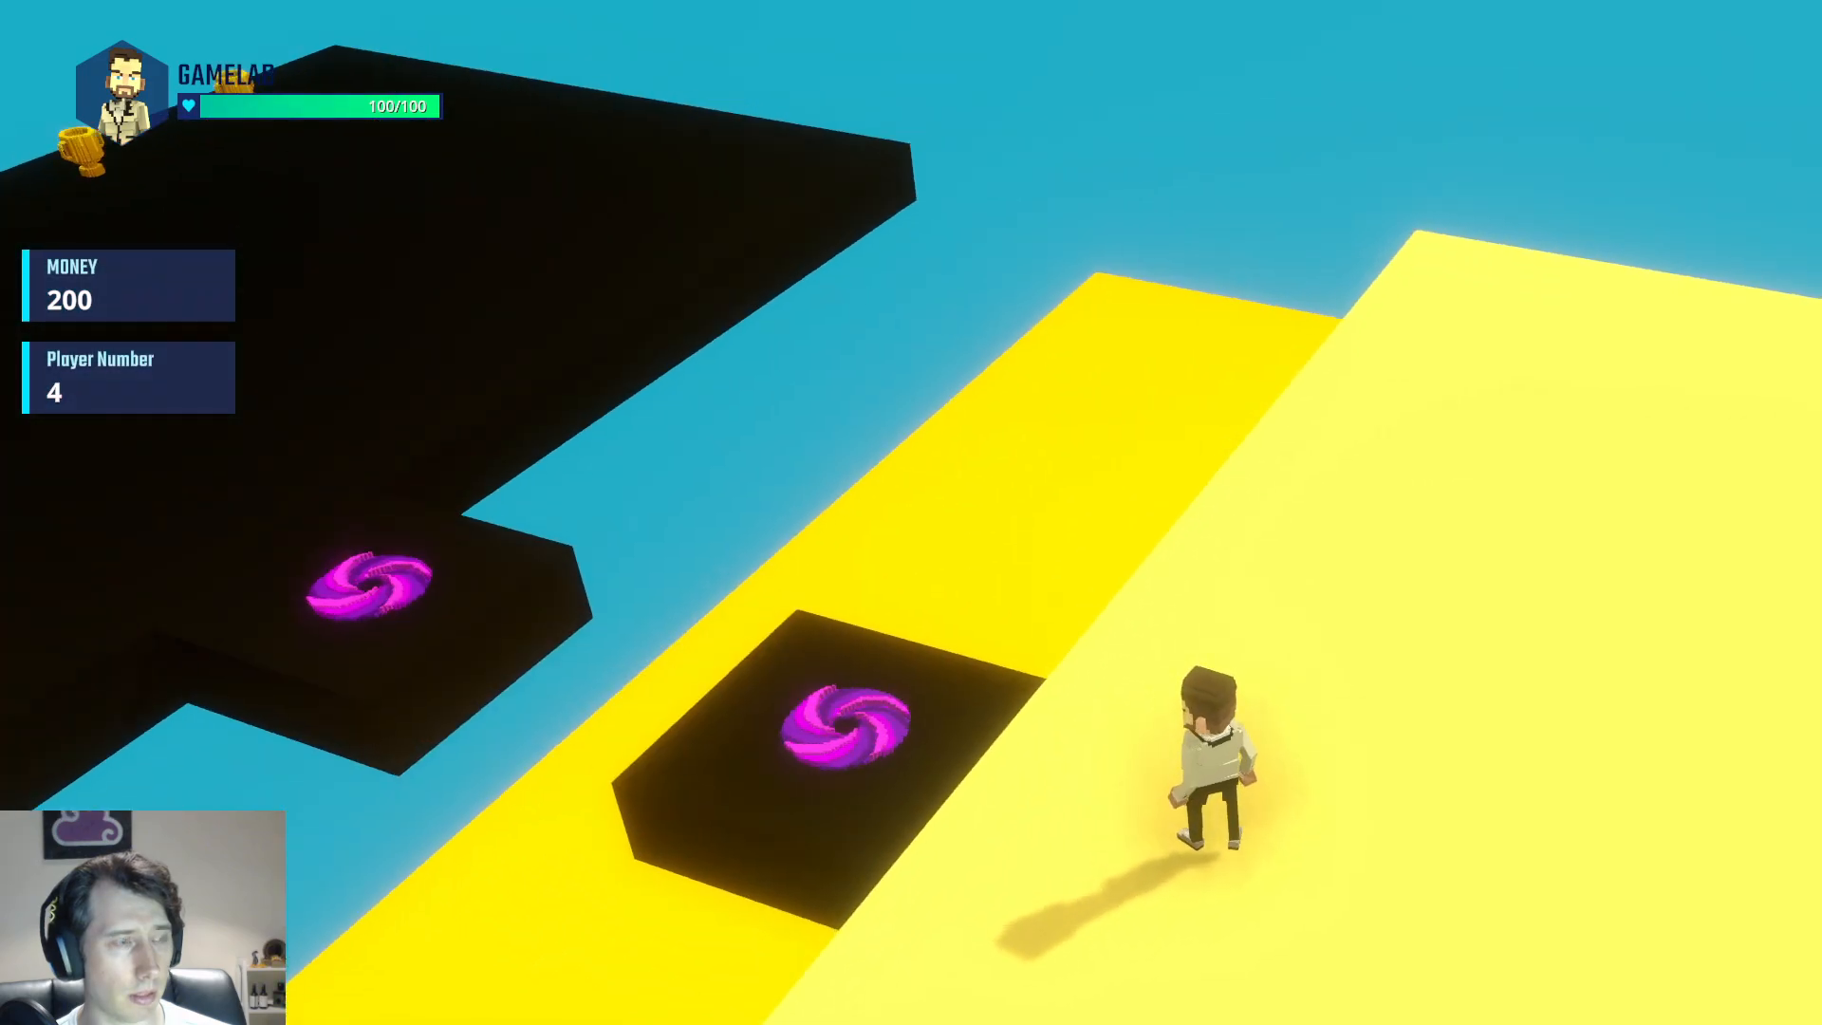
# Test entering the lobby portal again while already joined, and wait in the lobby until the match starts
pyautogui.press('w')
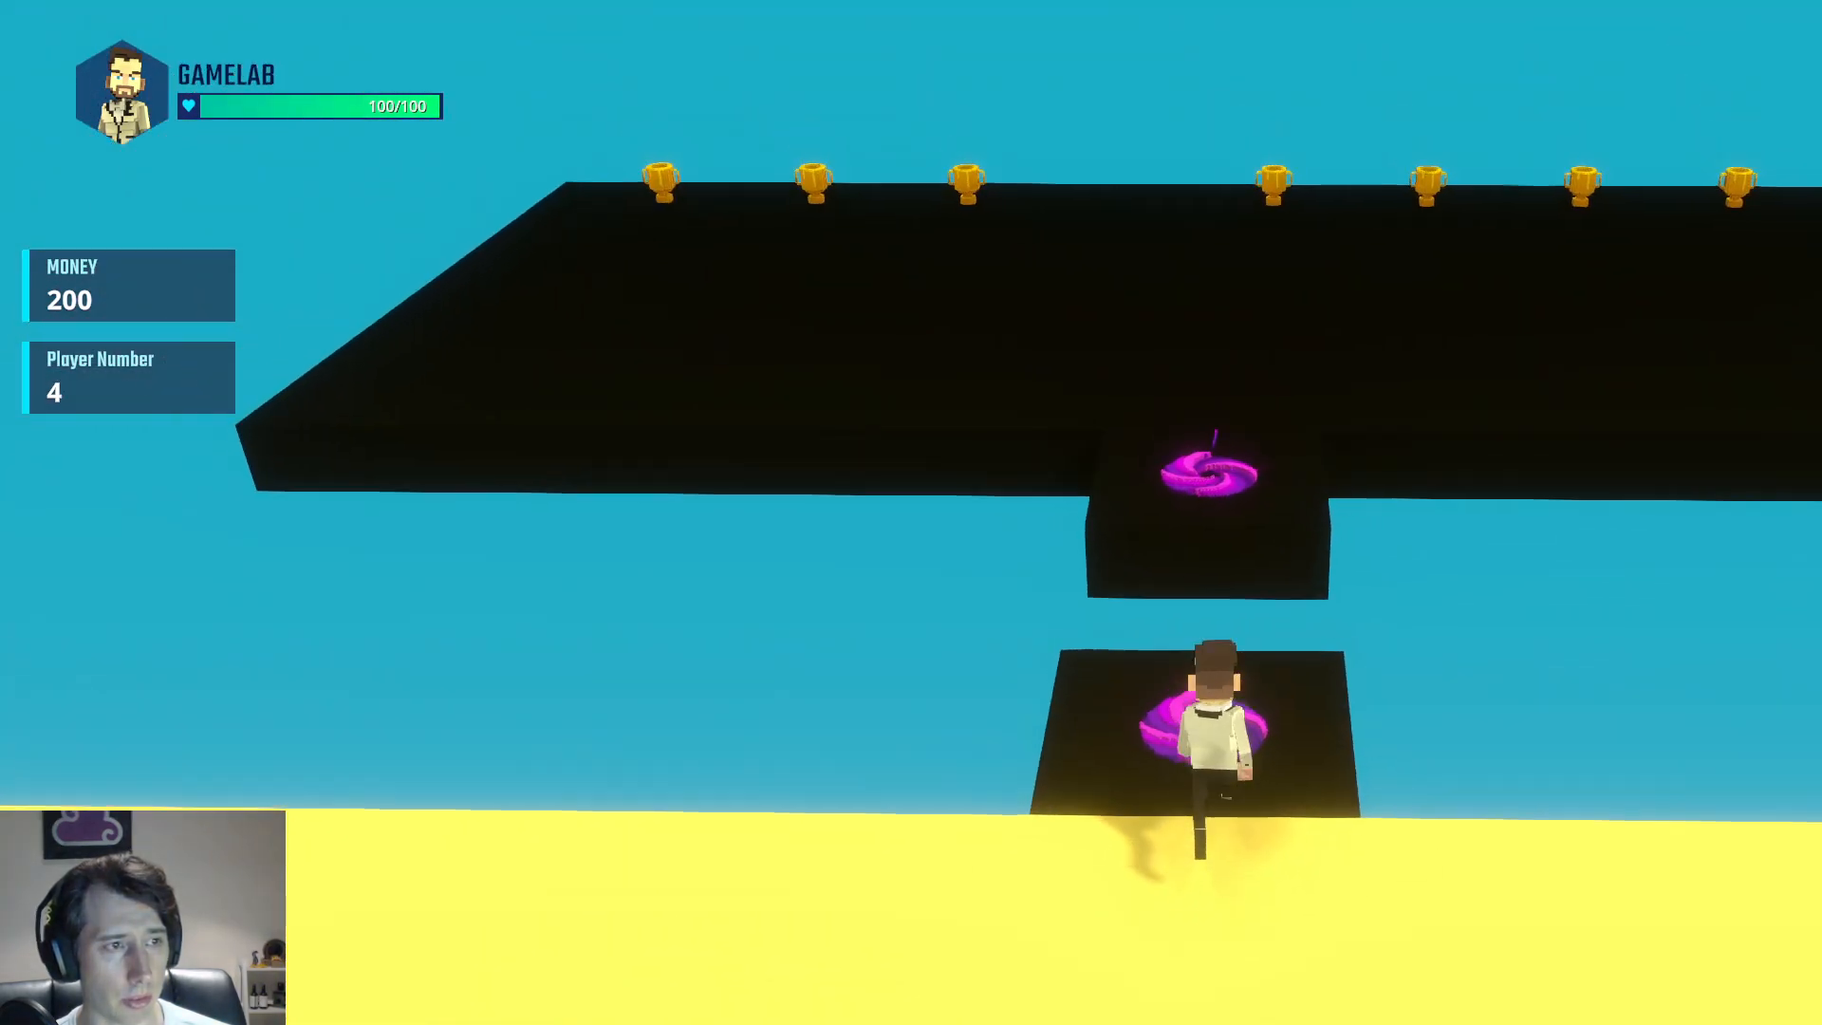
pyautogui.press('w')
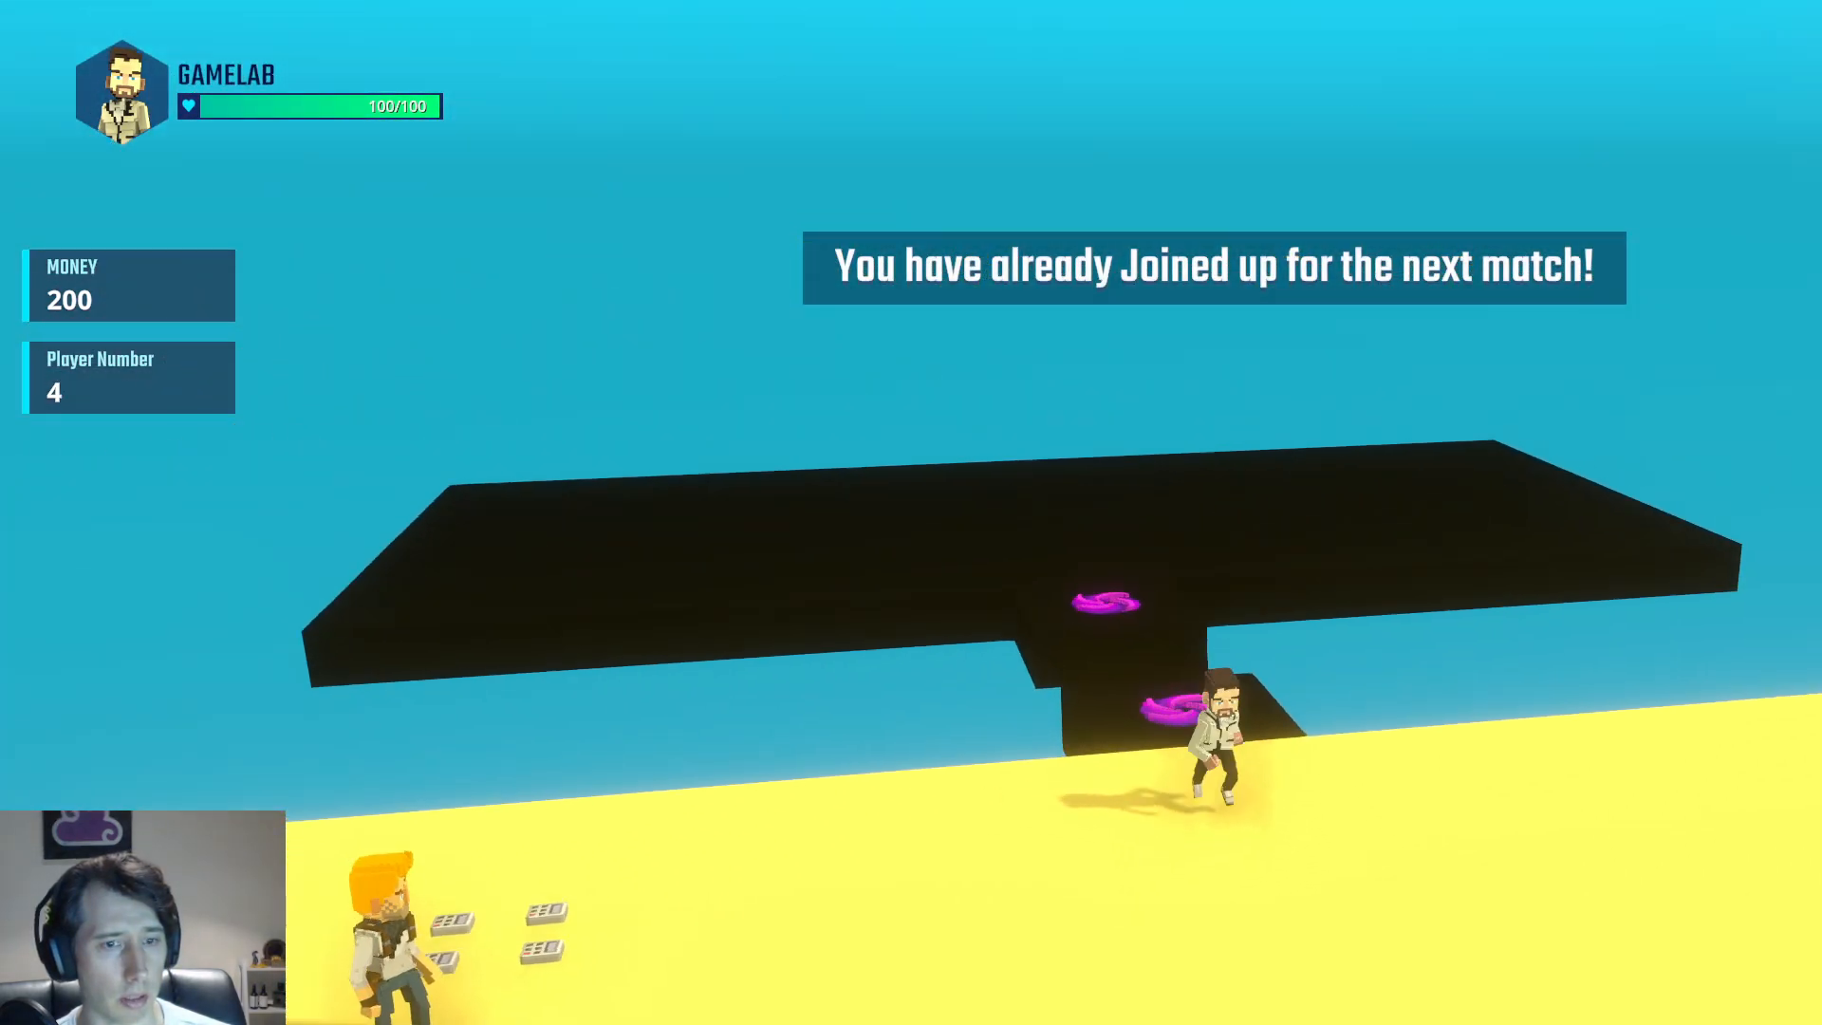
pyautogui.press('w')
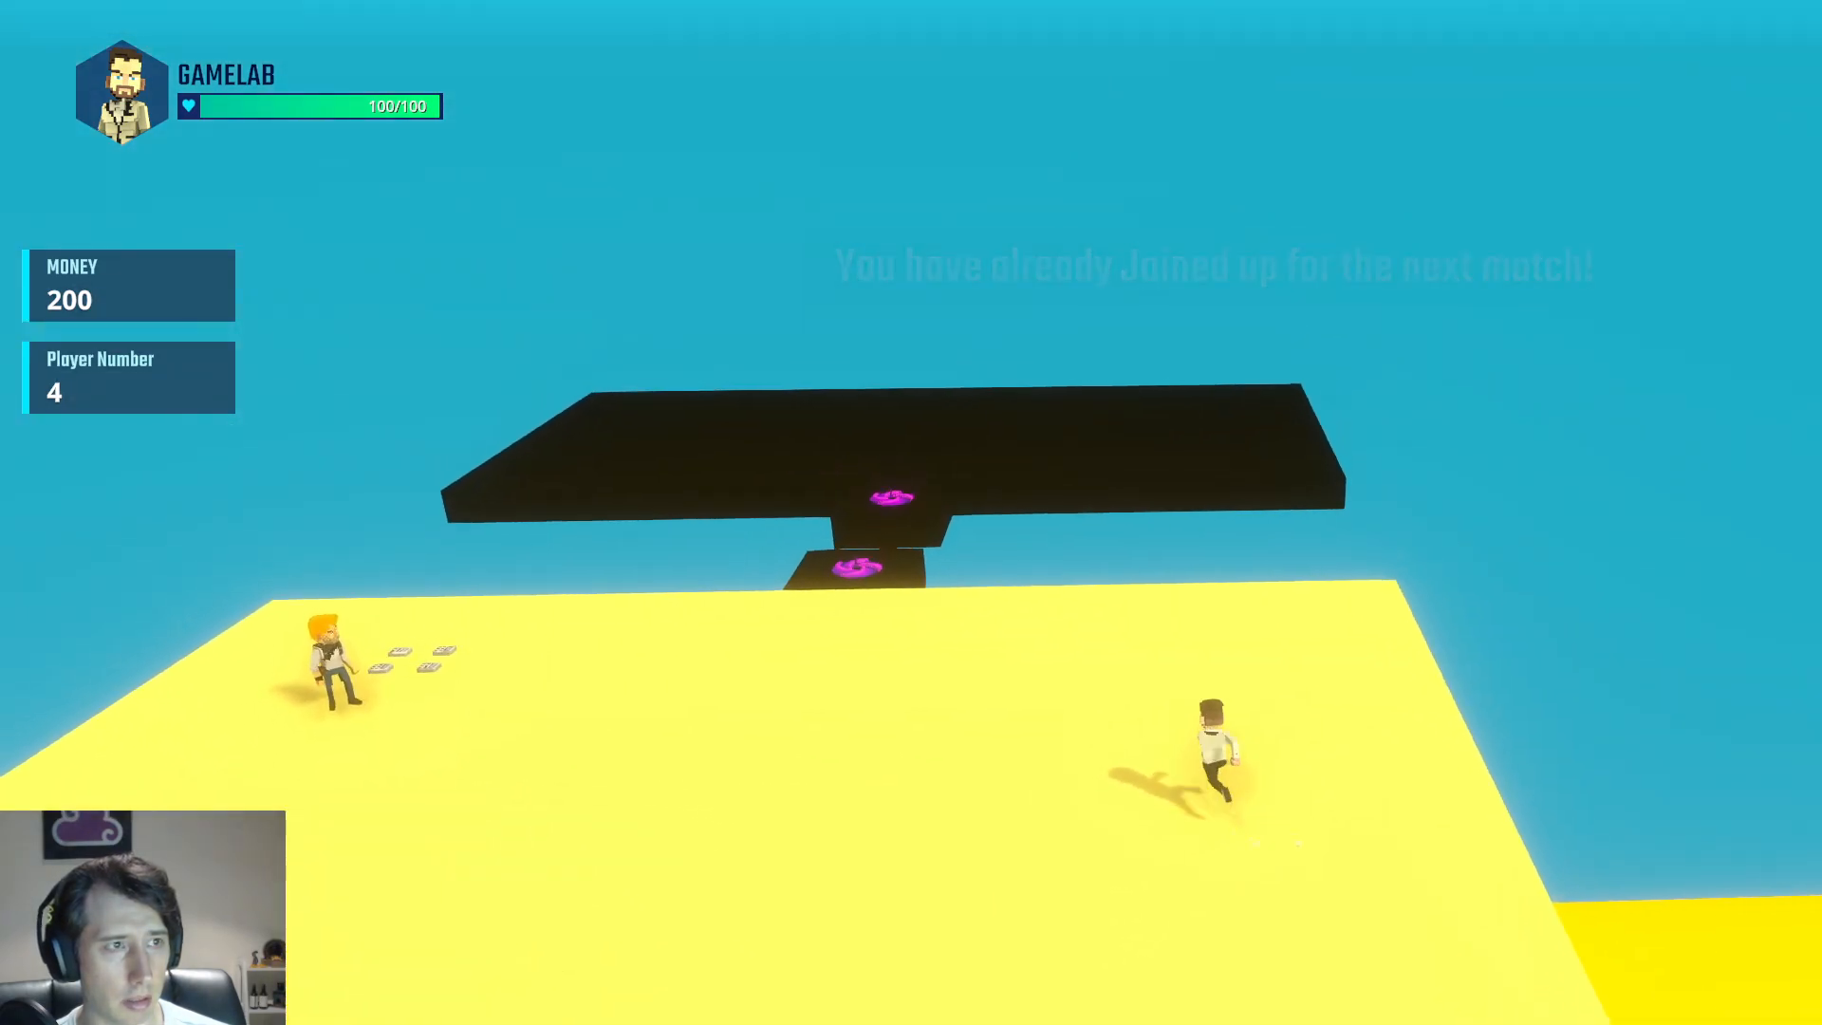
pyautogui.press('space')
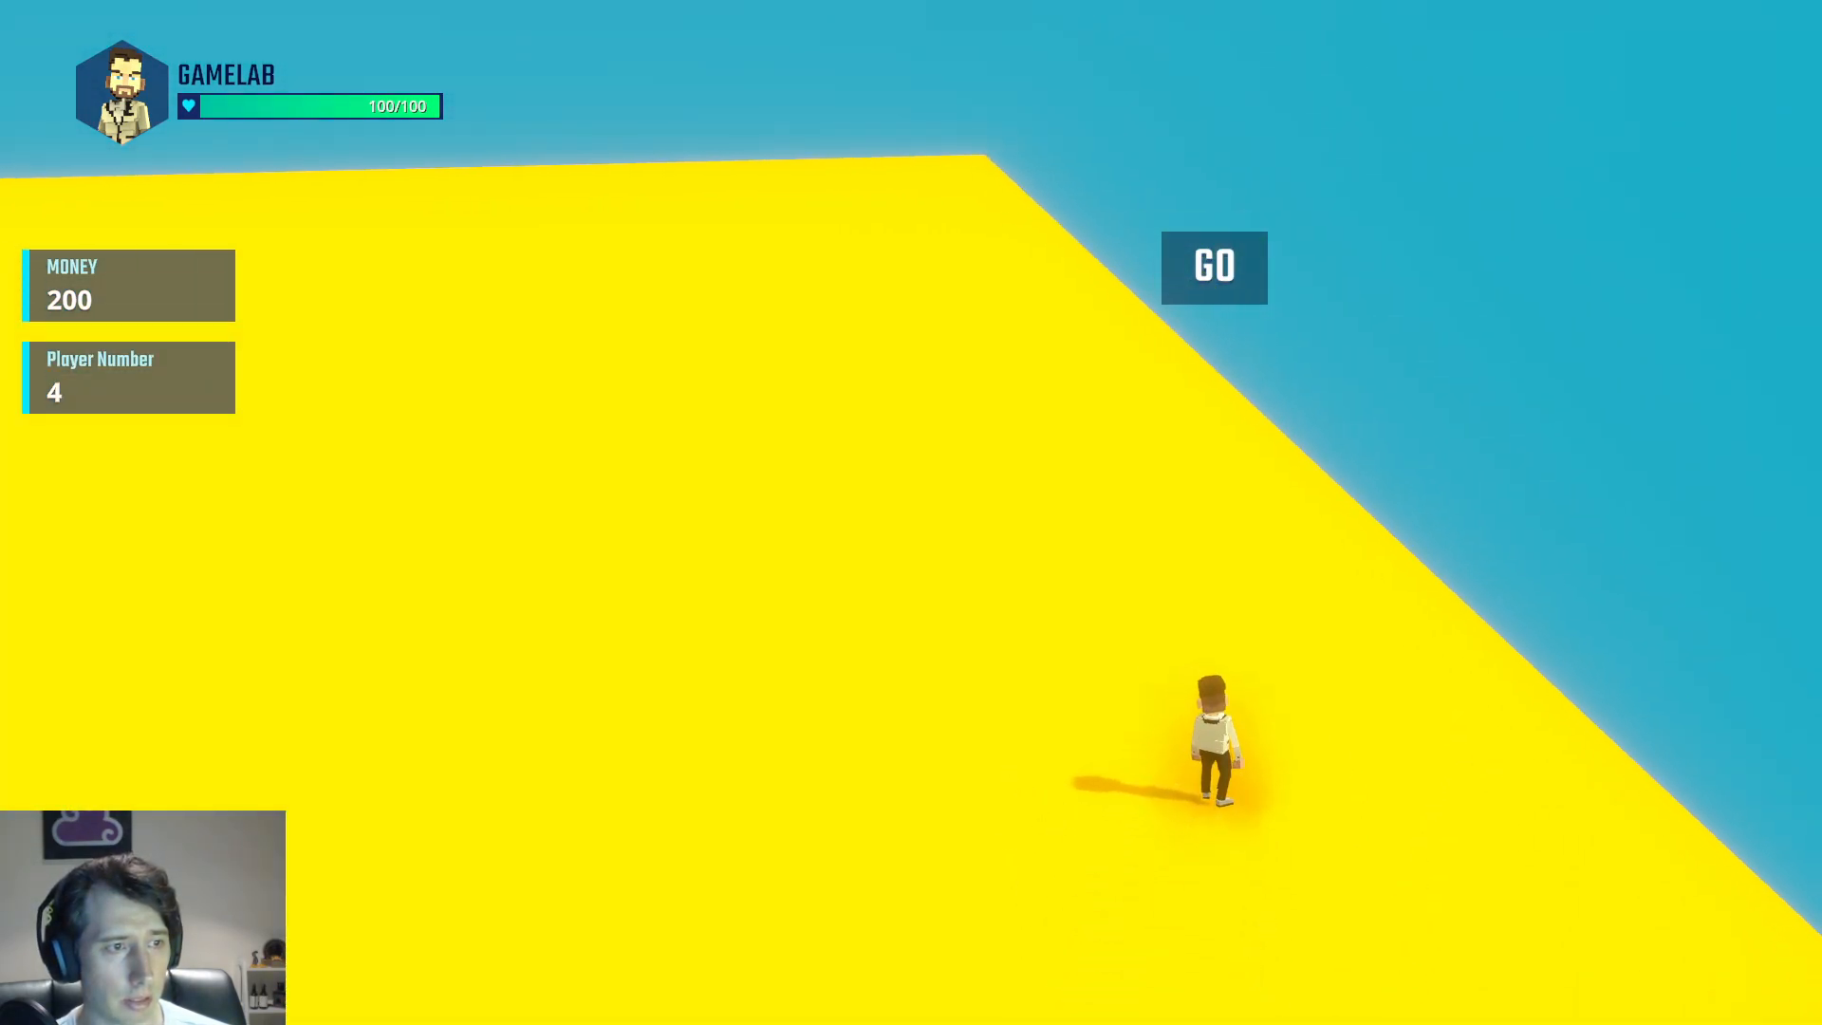
# Play the first round by moving around the yellow arena until it ends and the character is back in the lobby
pyautogui.press('a')
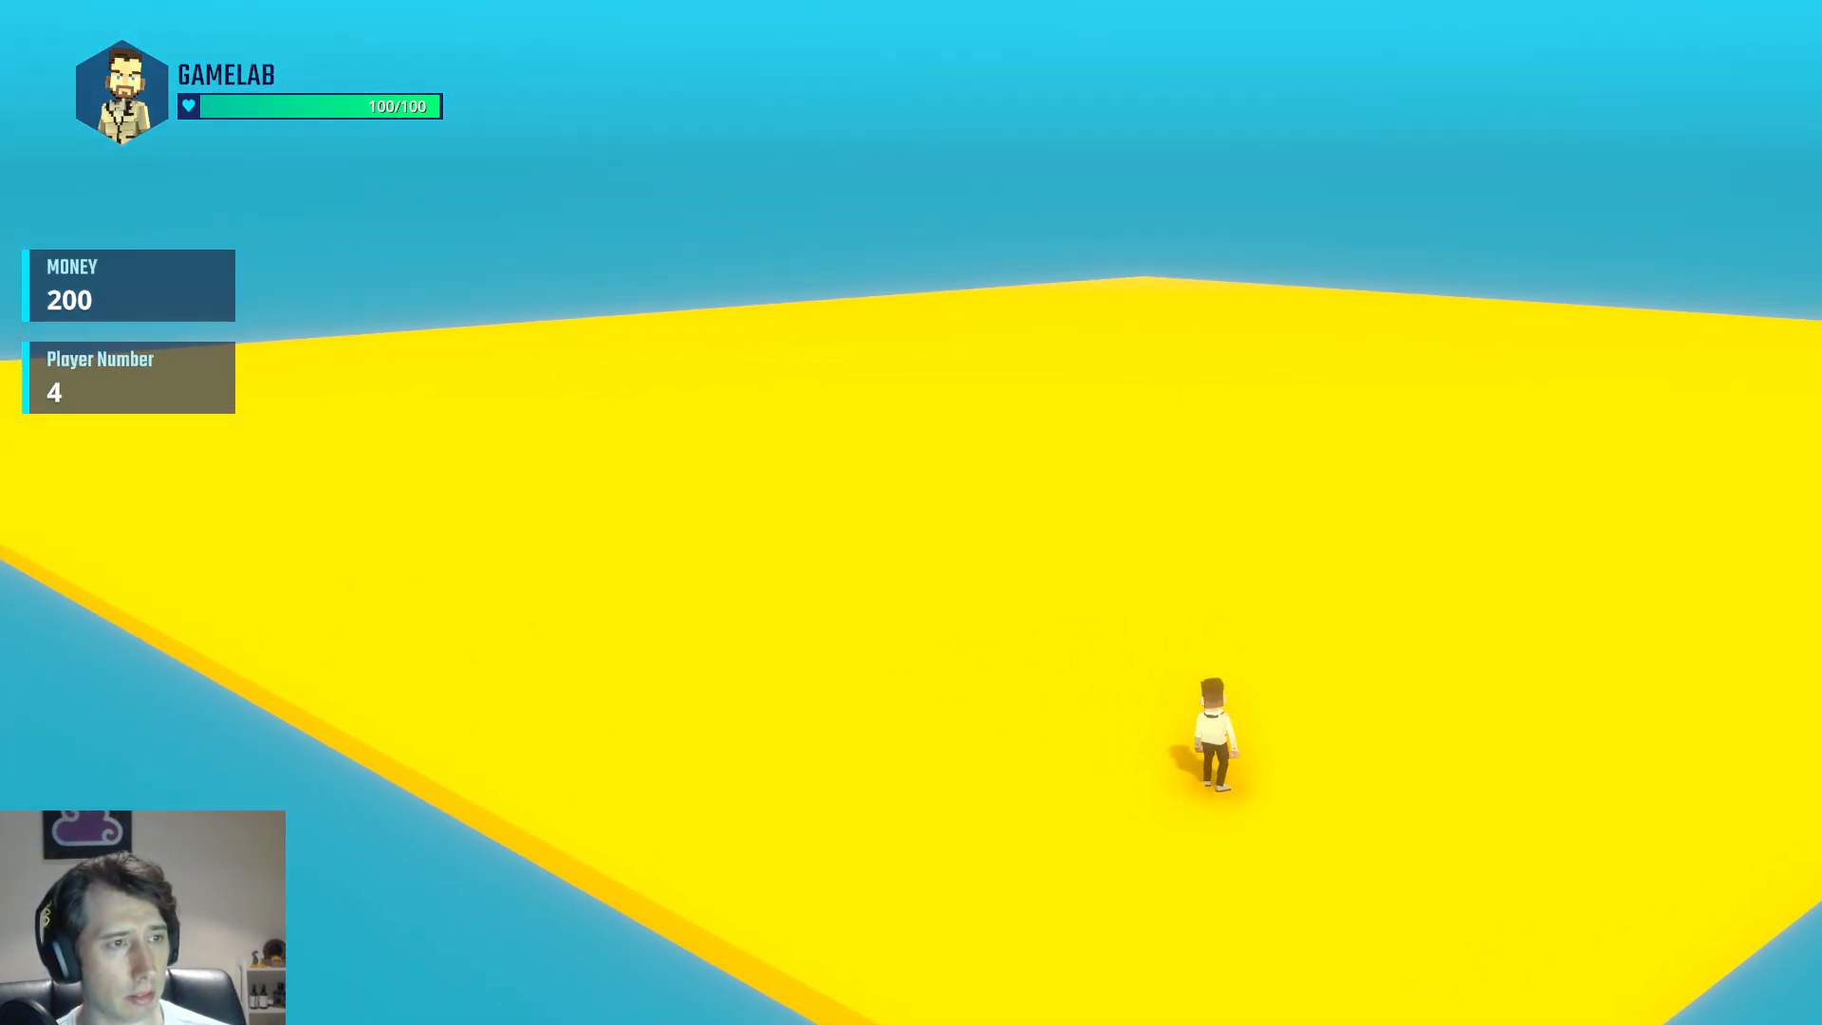
pyautogui.press('w')
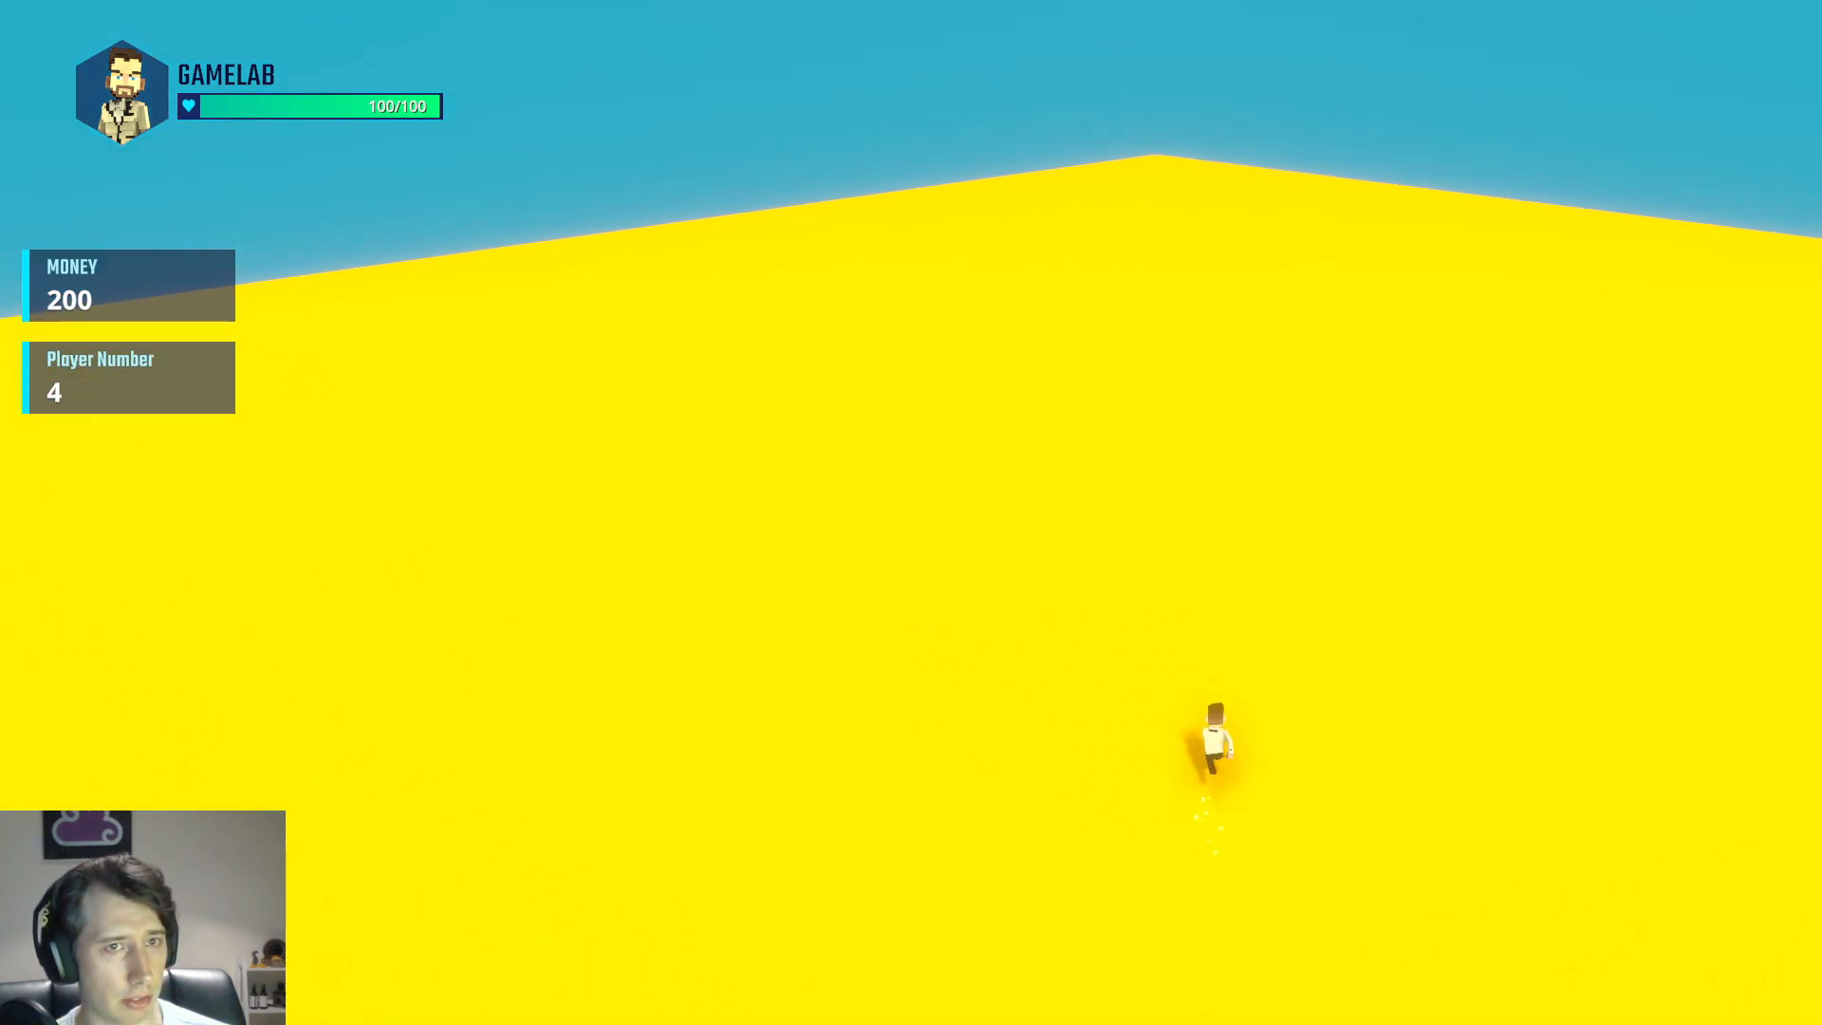
pyautogui.press('a')
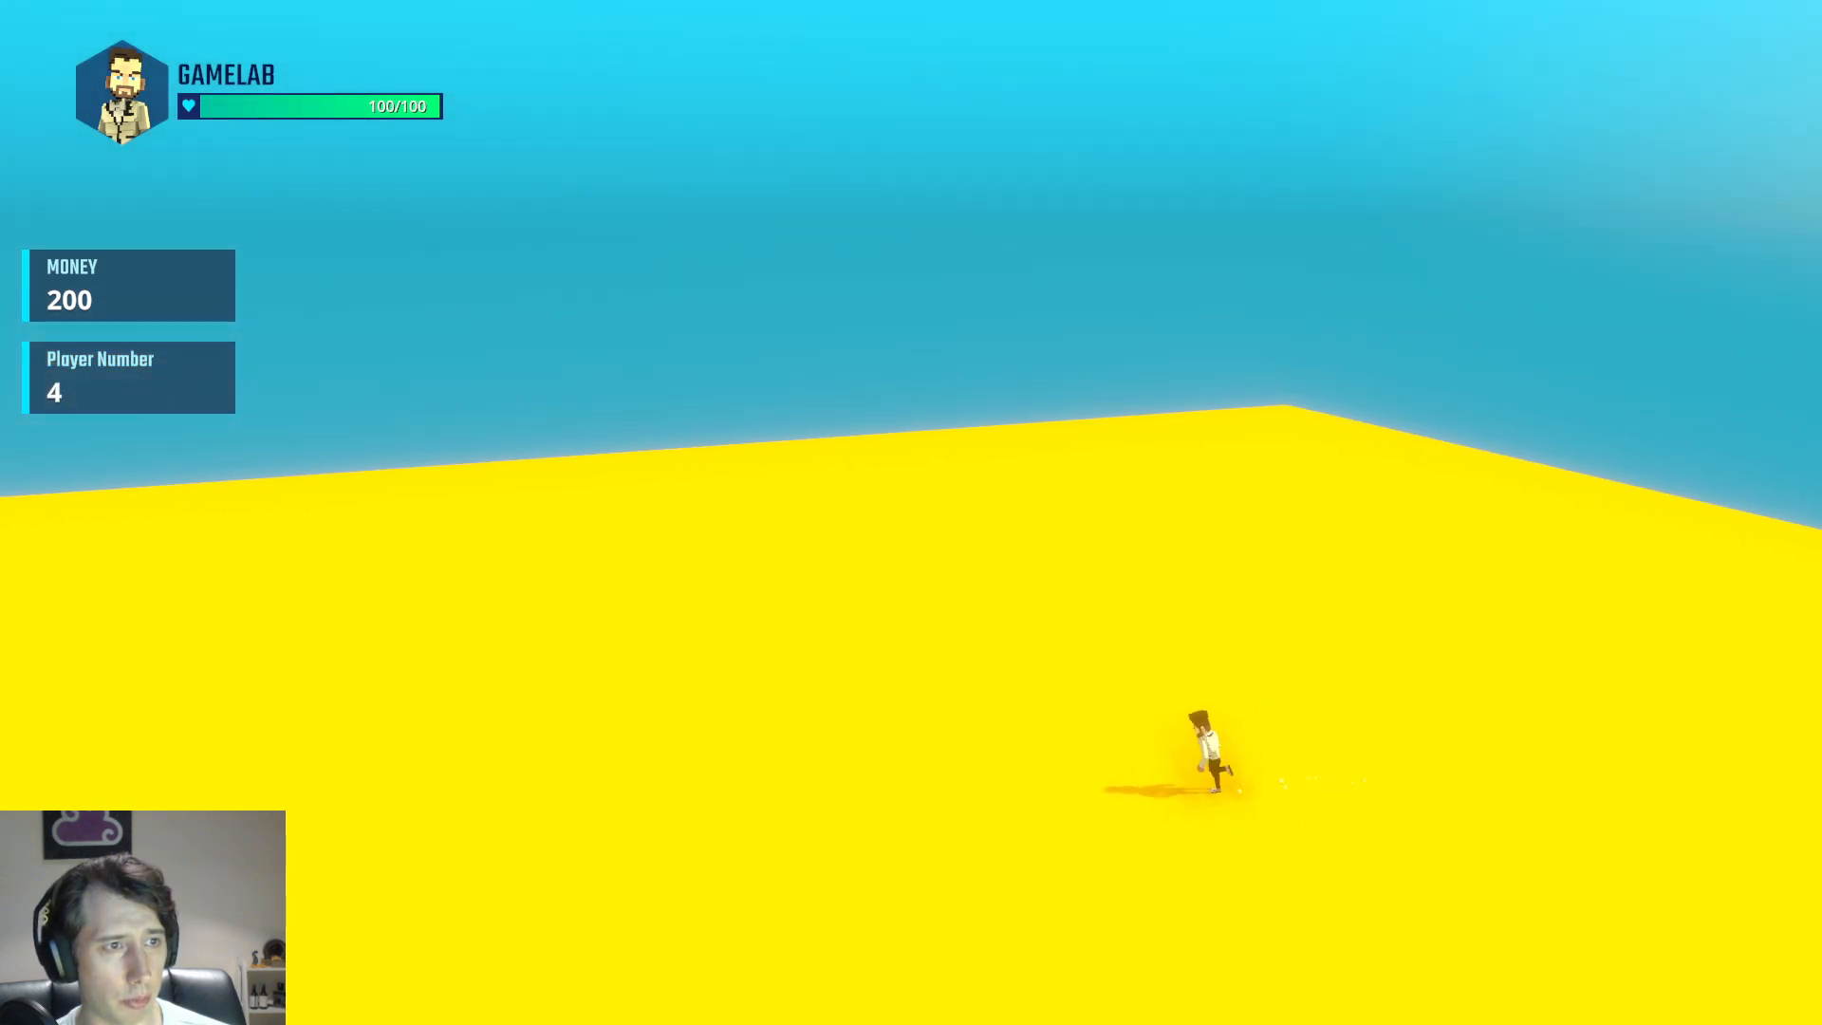
pyautogui.press('s')
pyautogui.press('w')
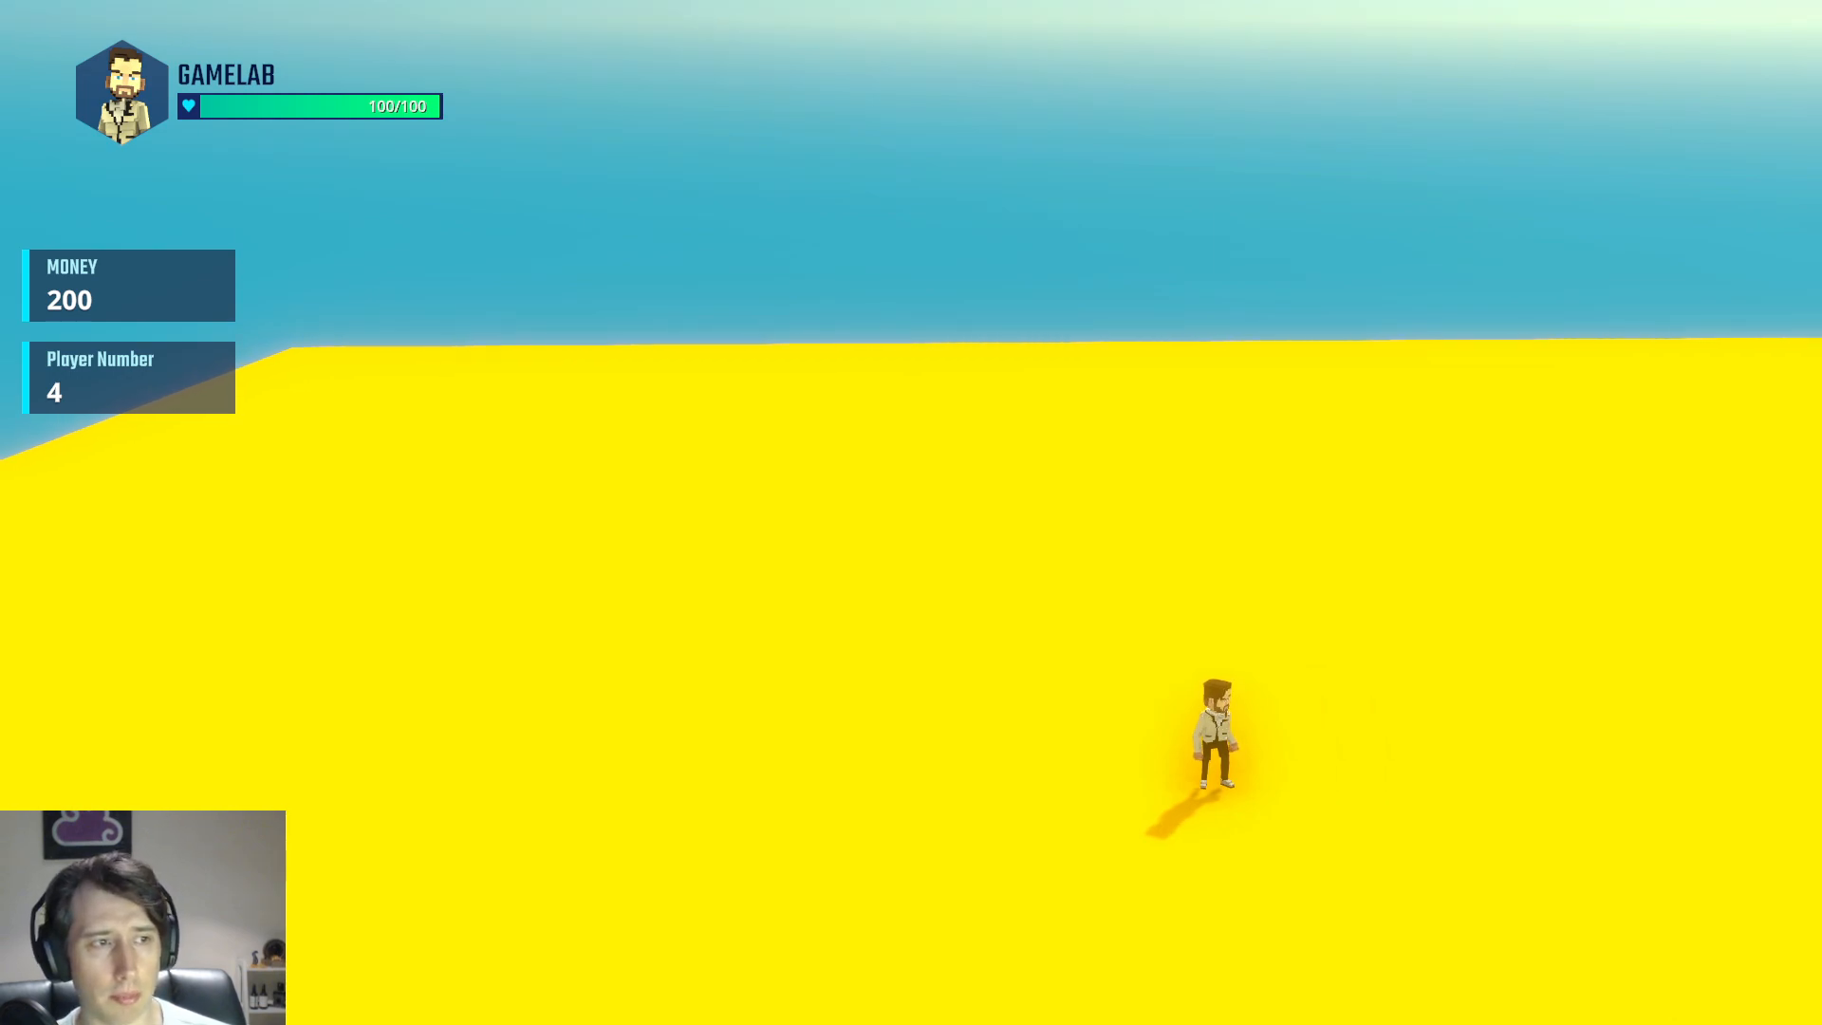
pyautogui.press('a')
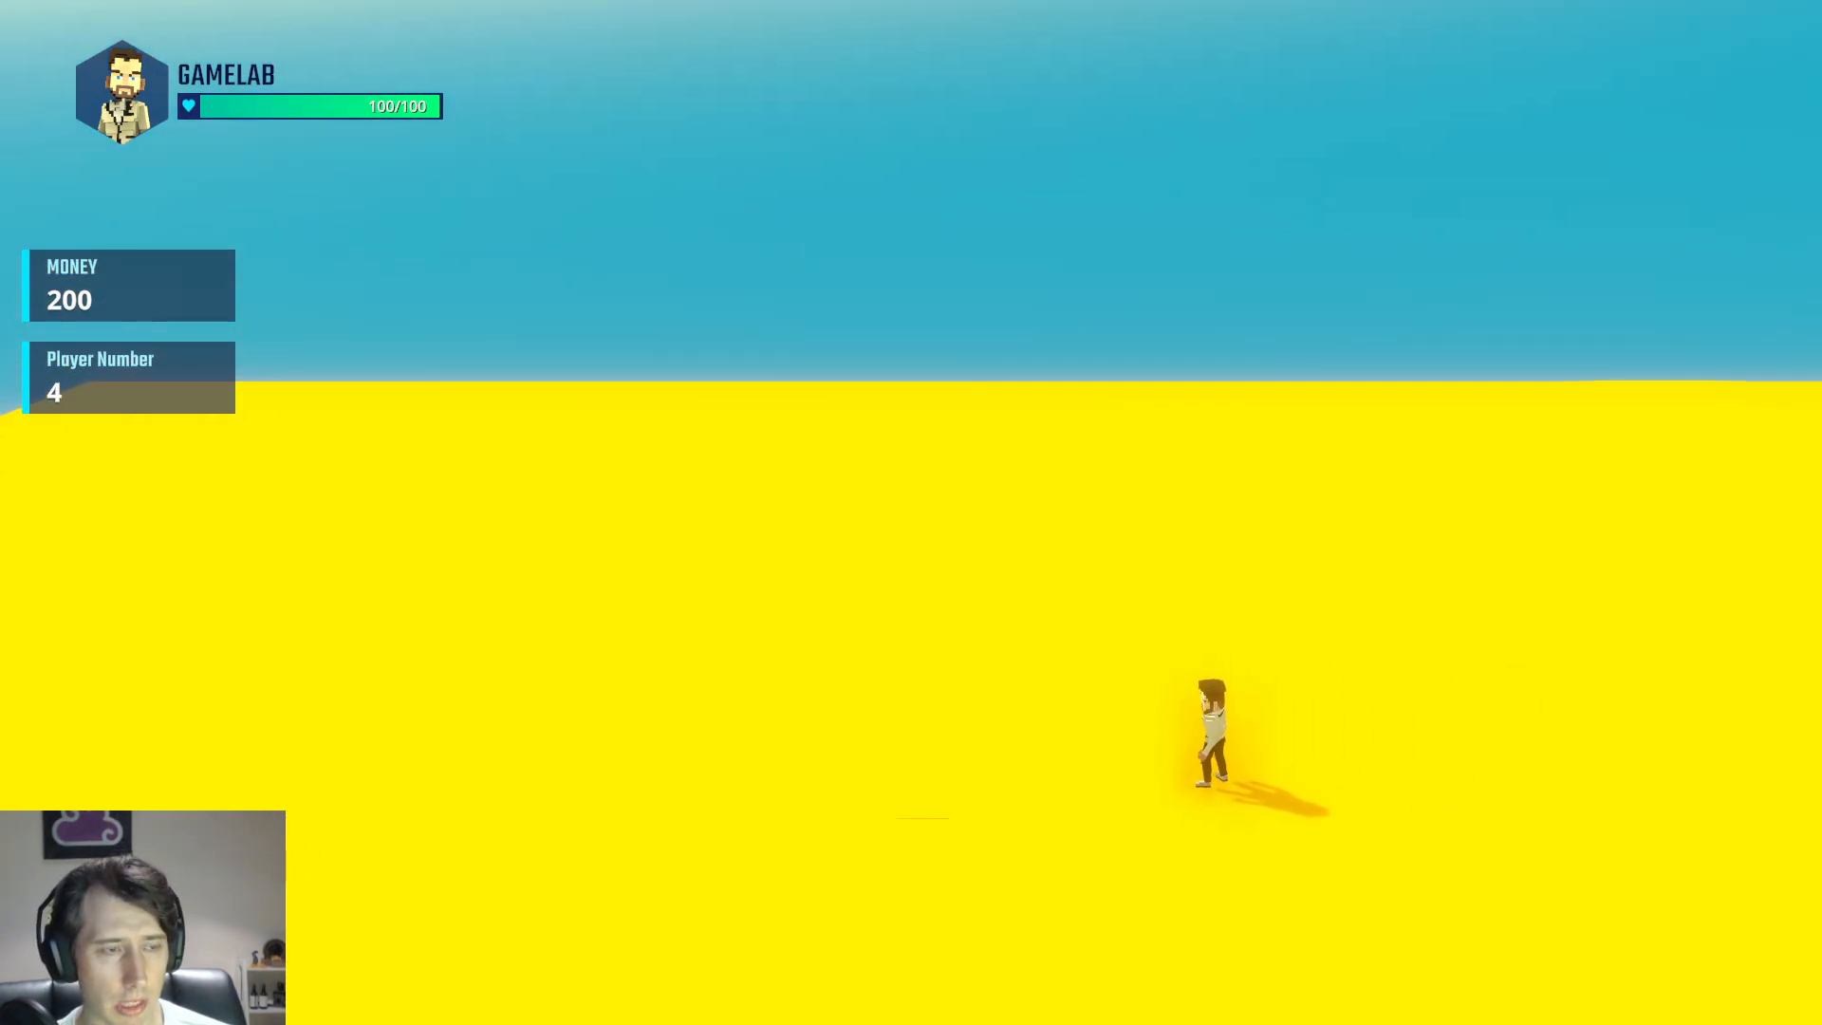
pyautogui.press('w')
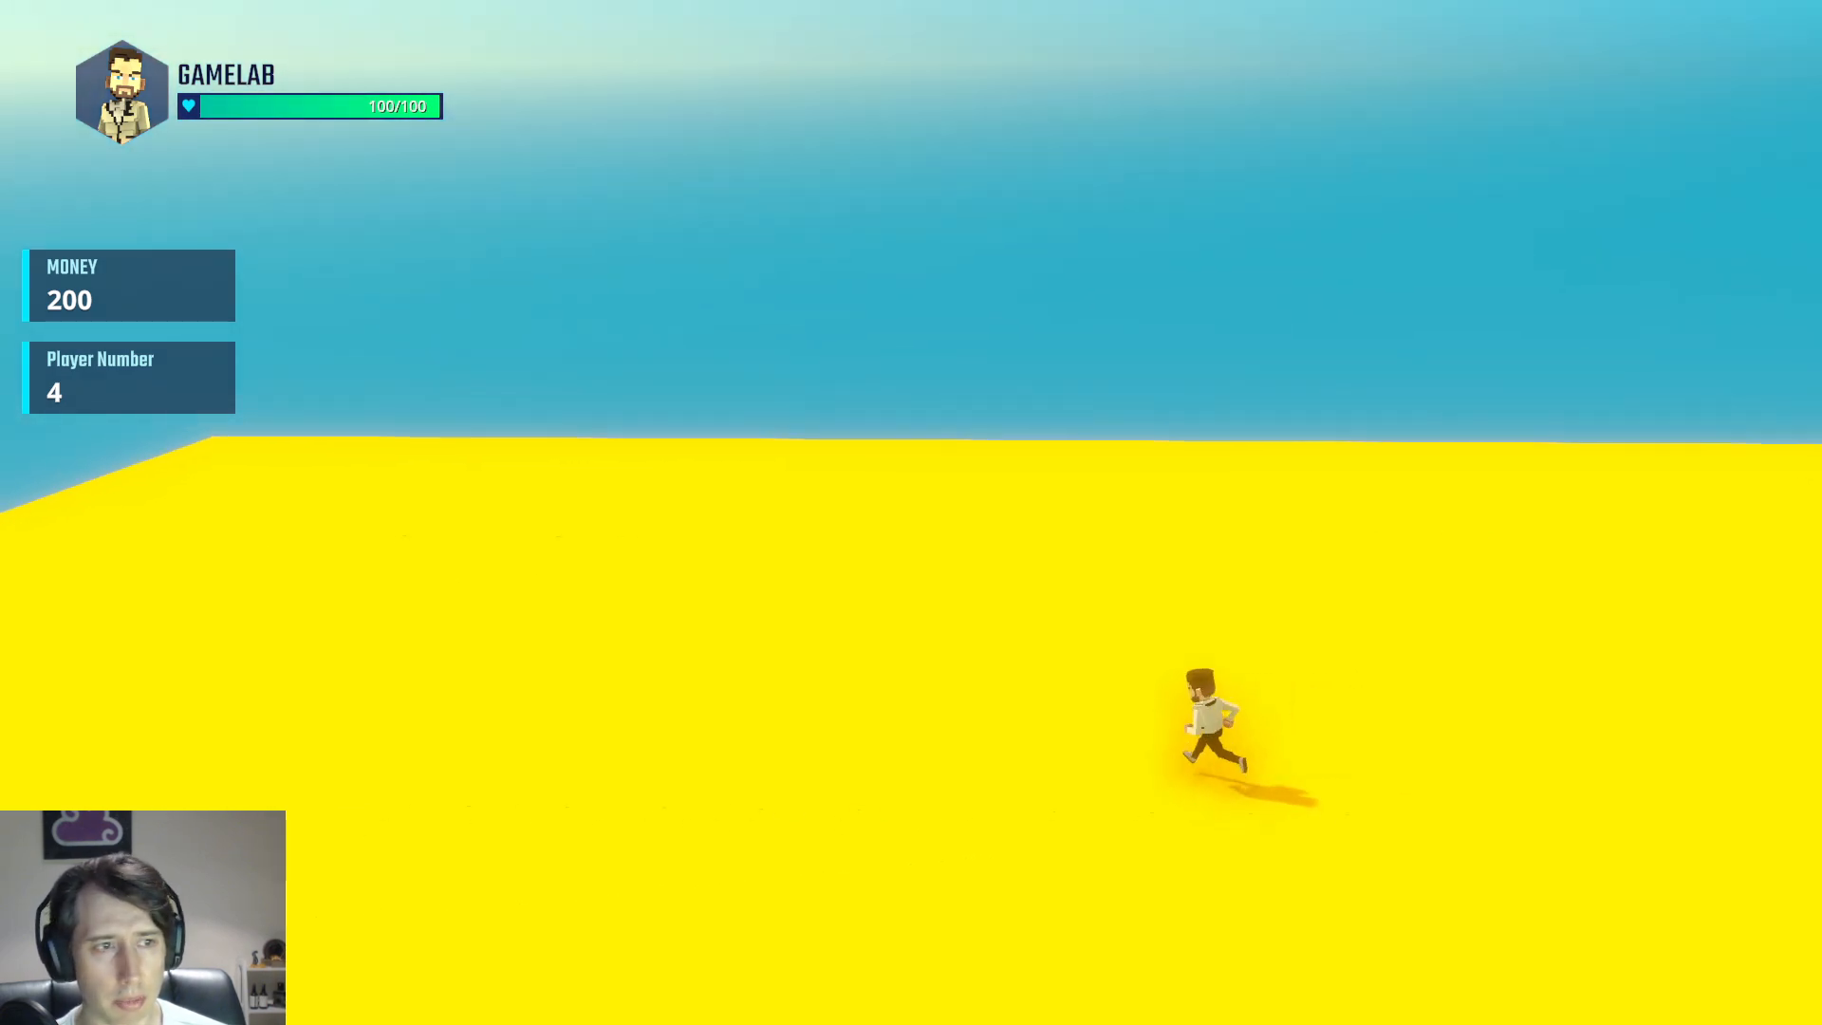
pyautogui.press('space')
pyautogui.press('space')
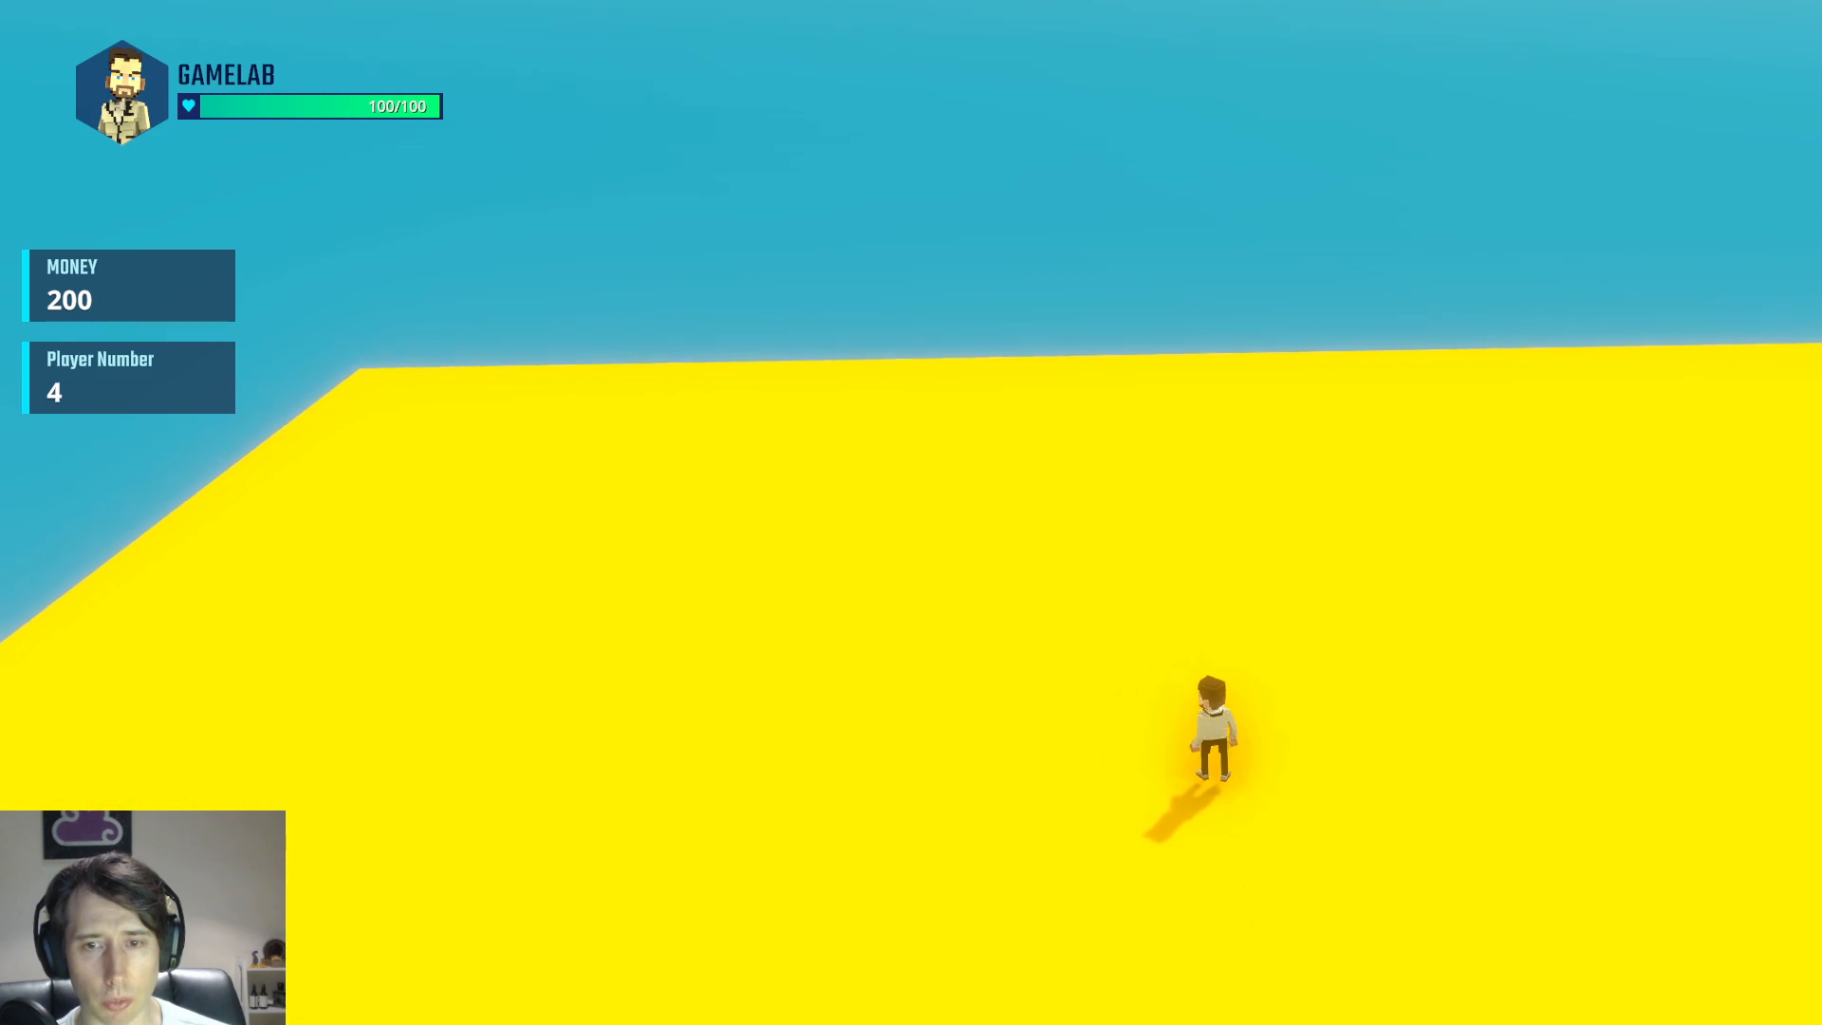
pyautogui.press('space')
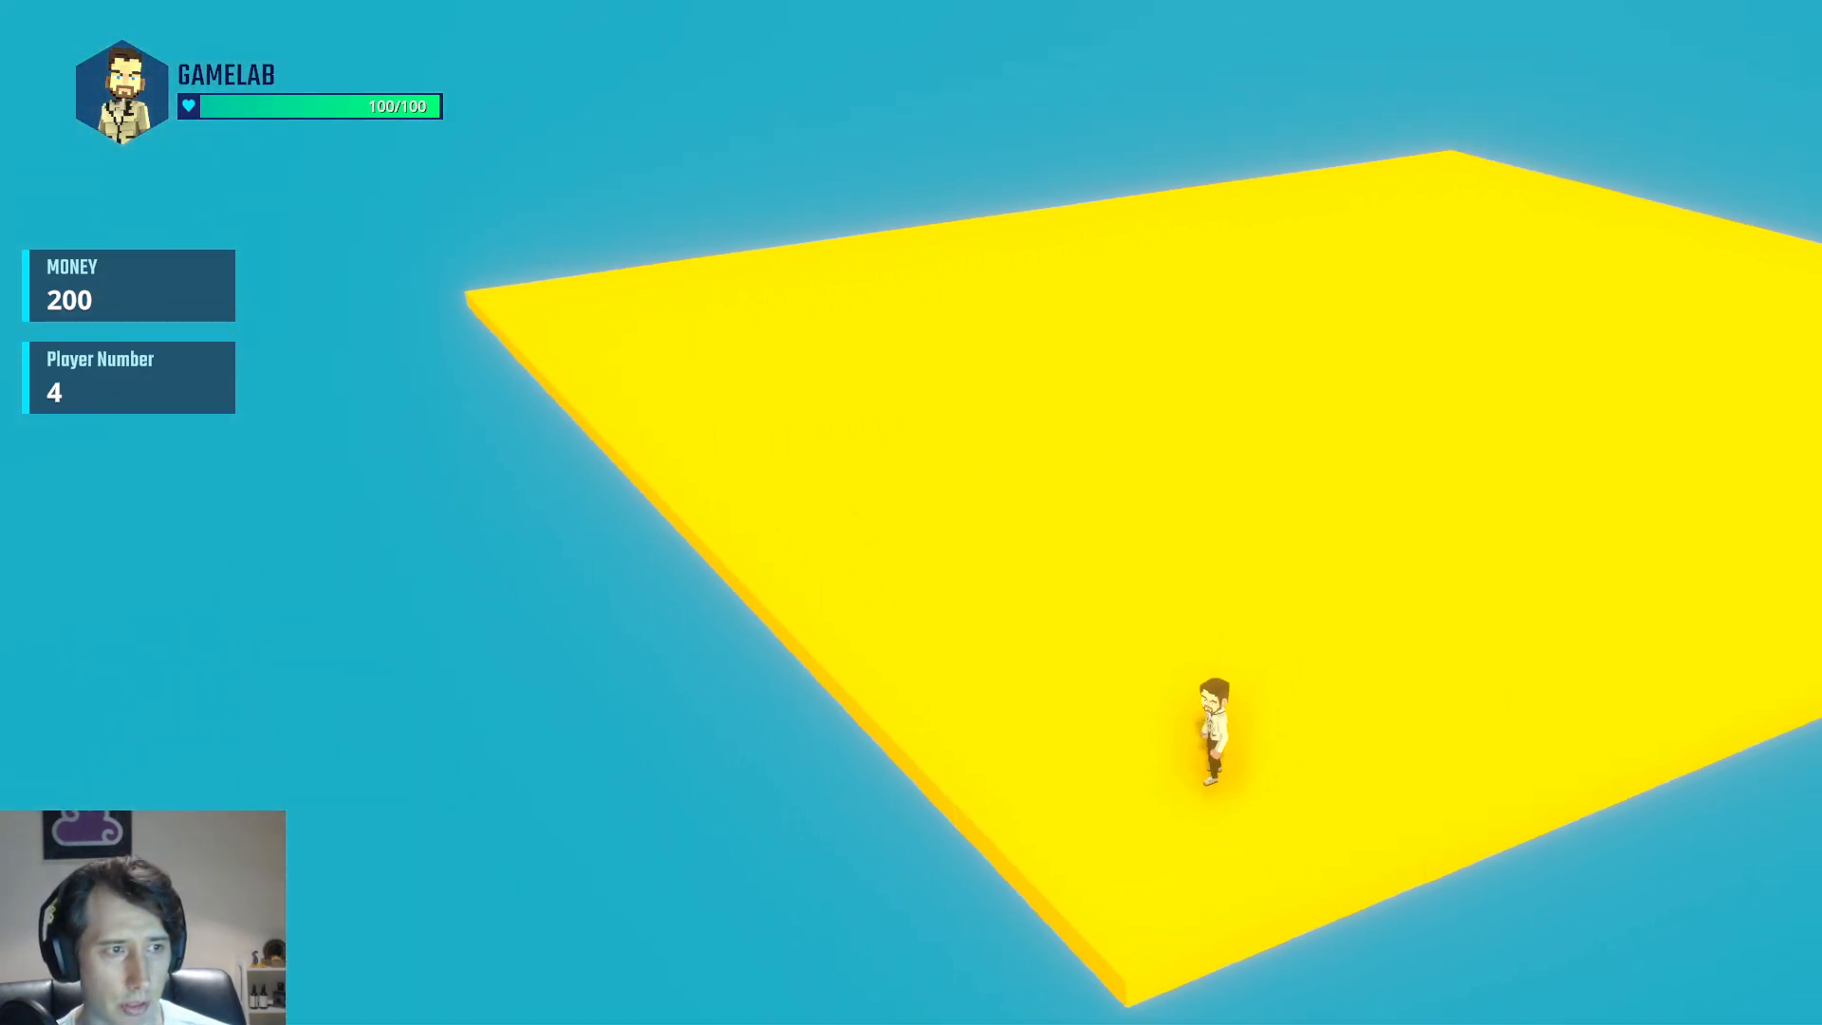
pyautogui.press('space')
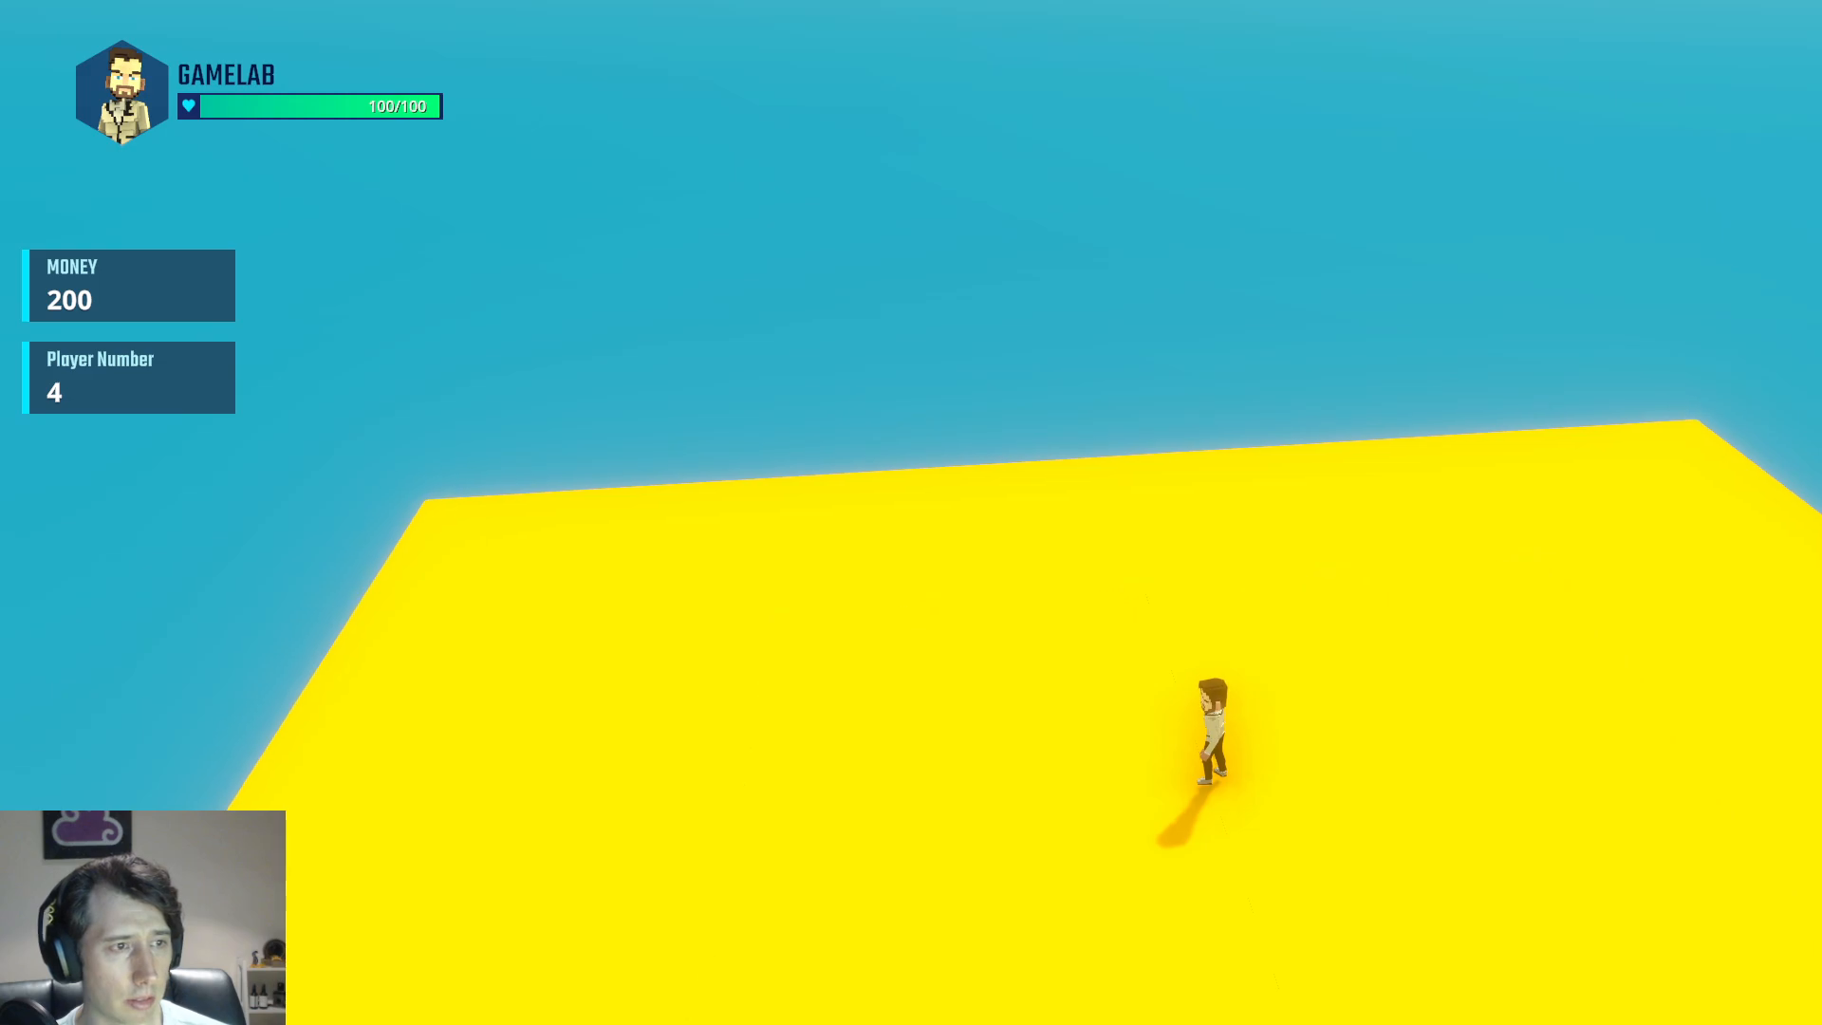
pyautogui.press('space')
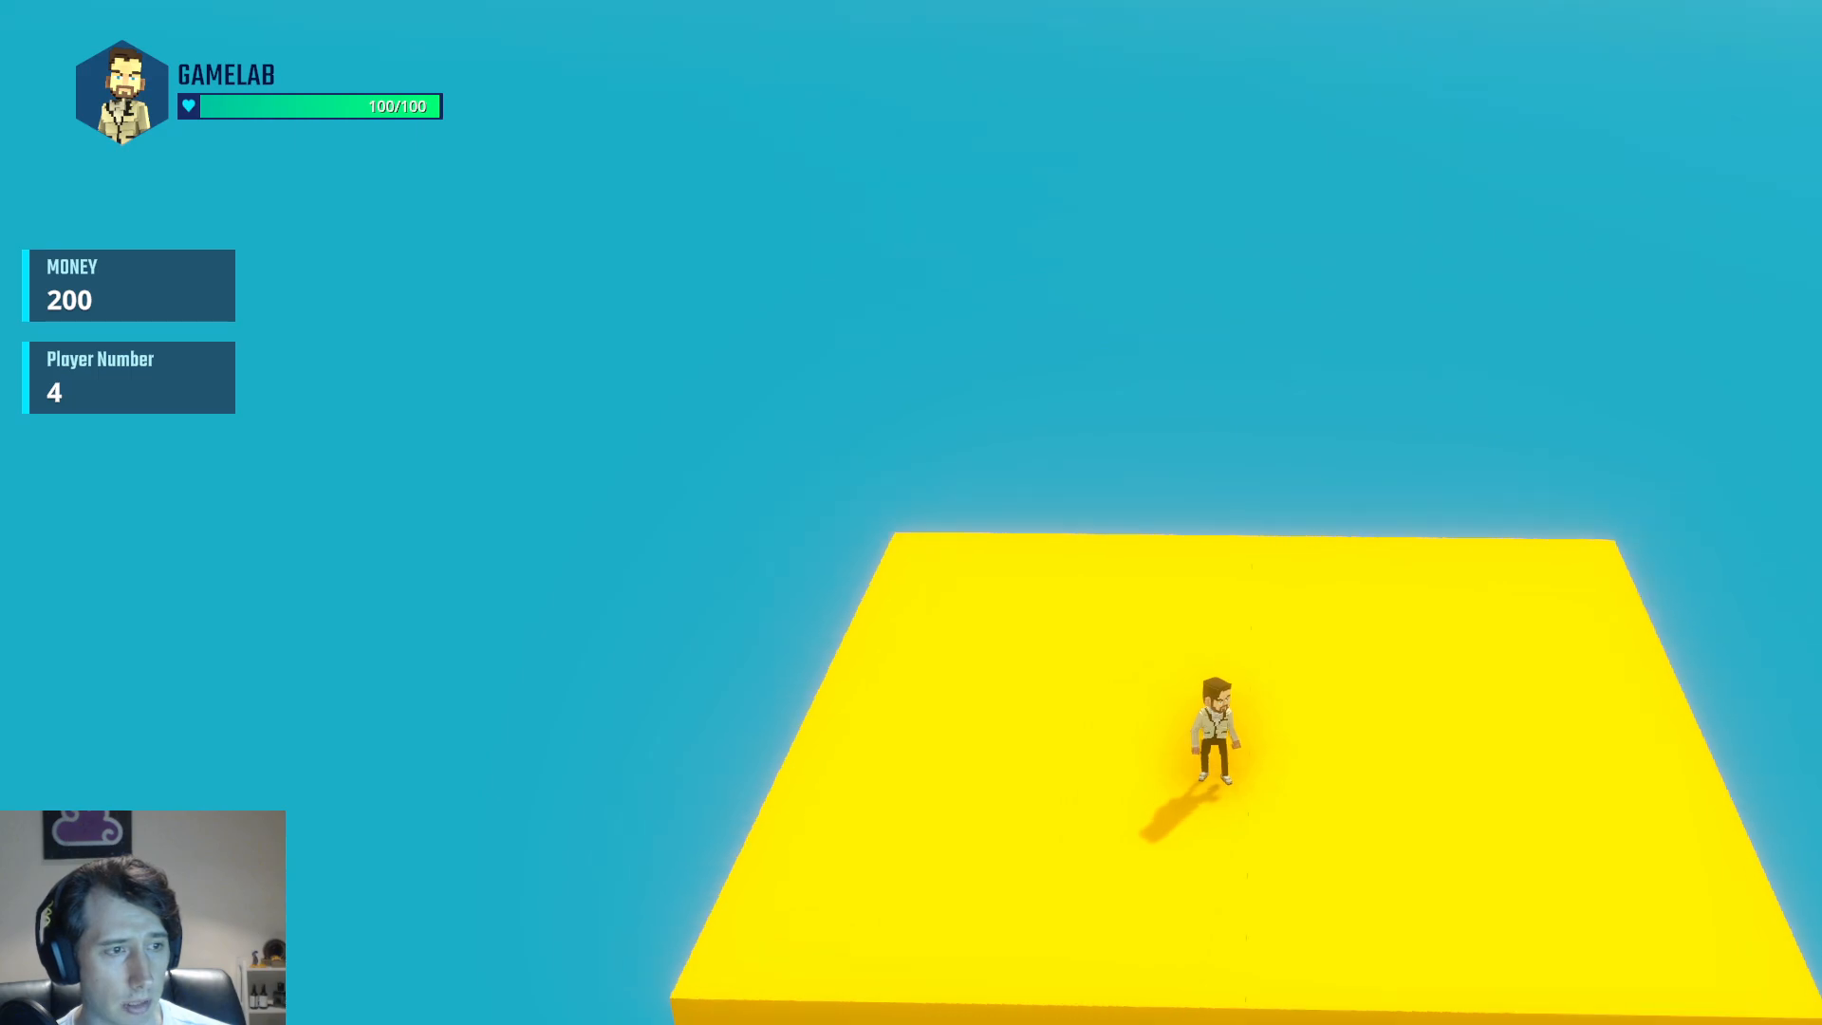
pyautogui.press('w')
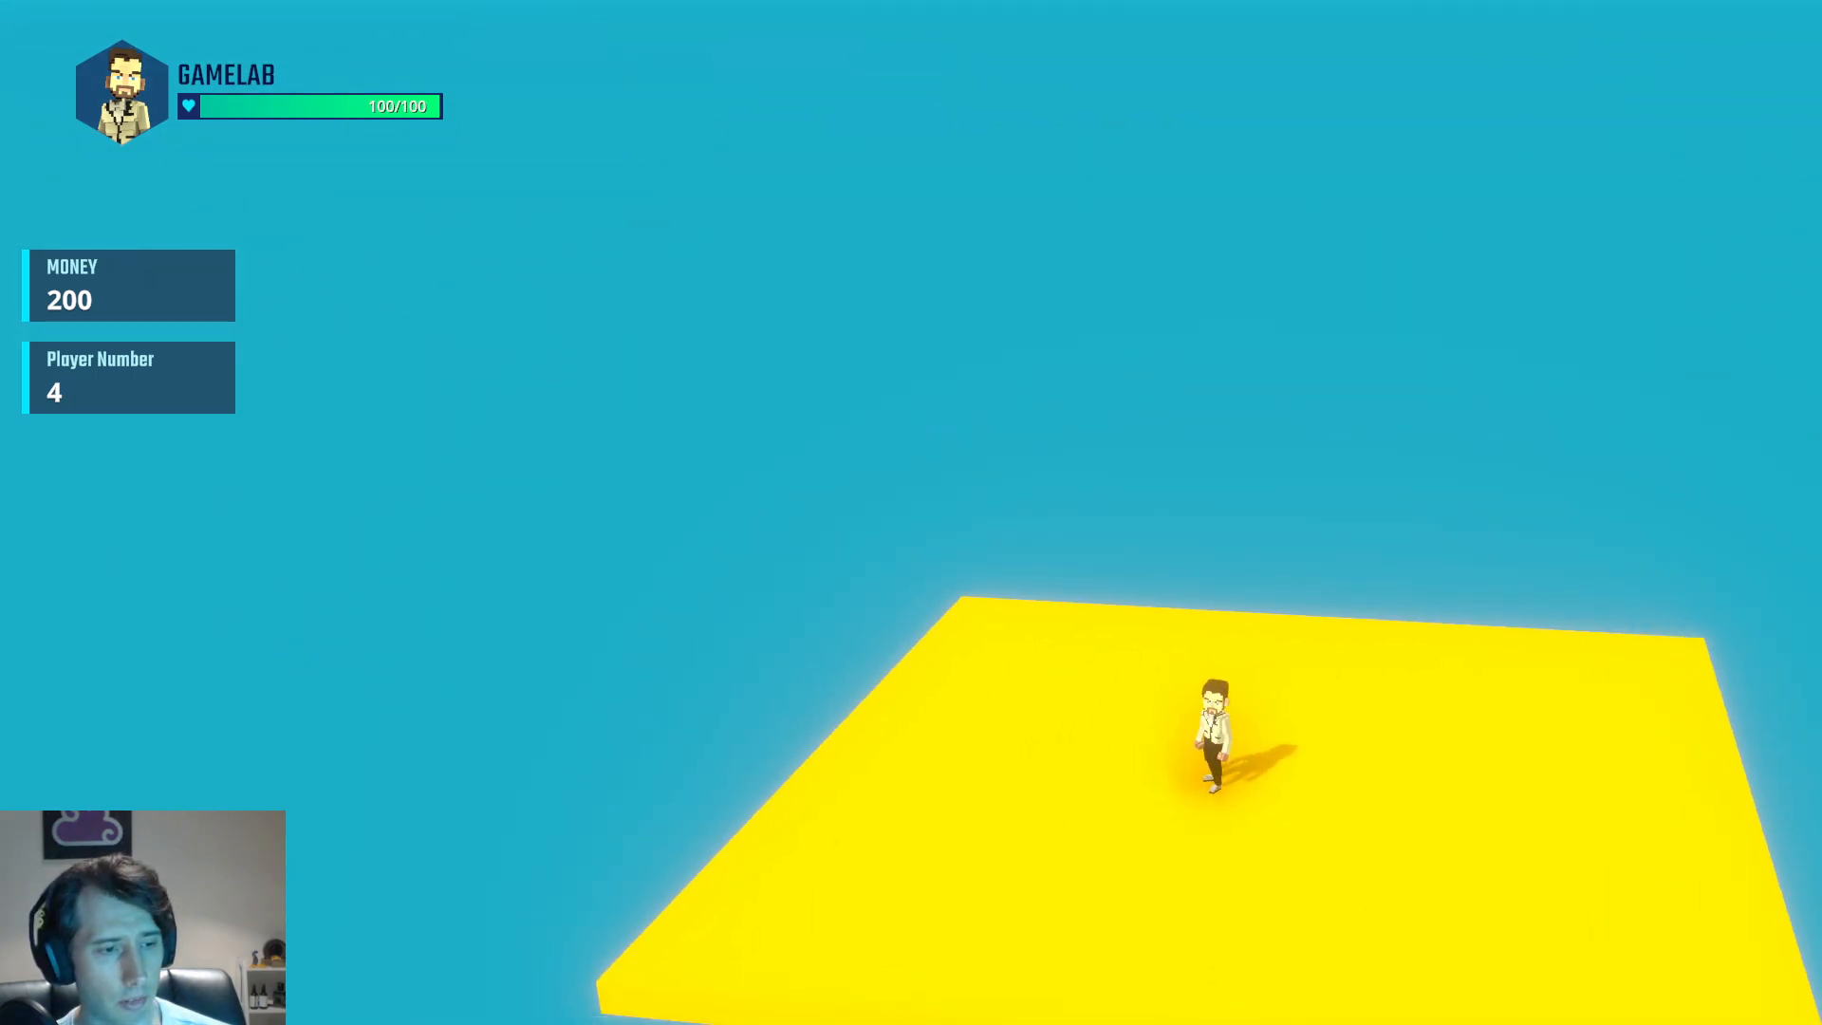
pyautogui.press('a')
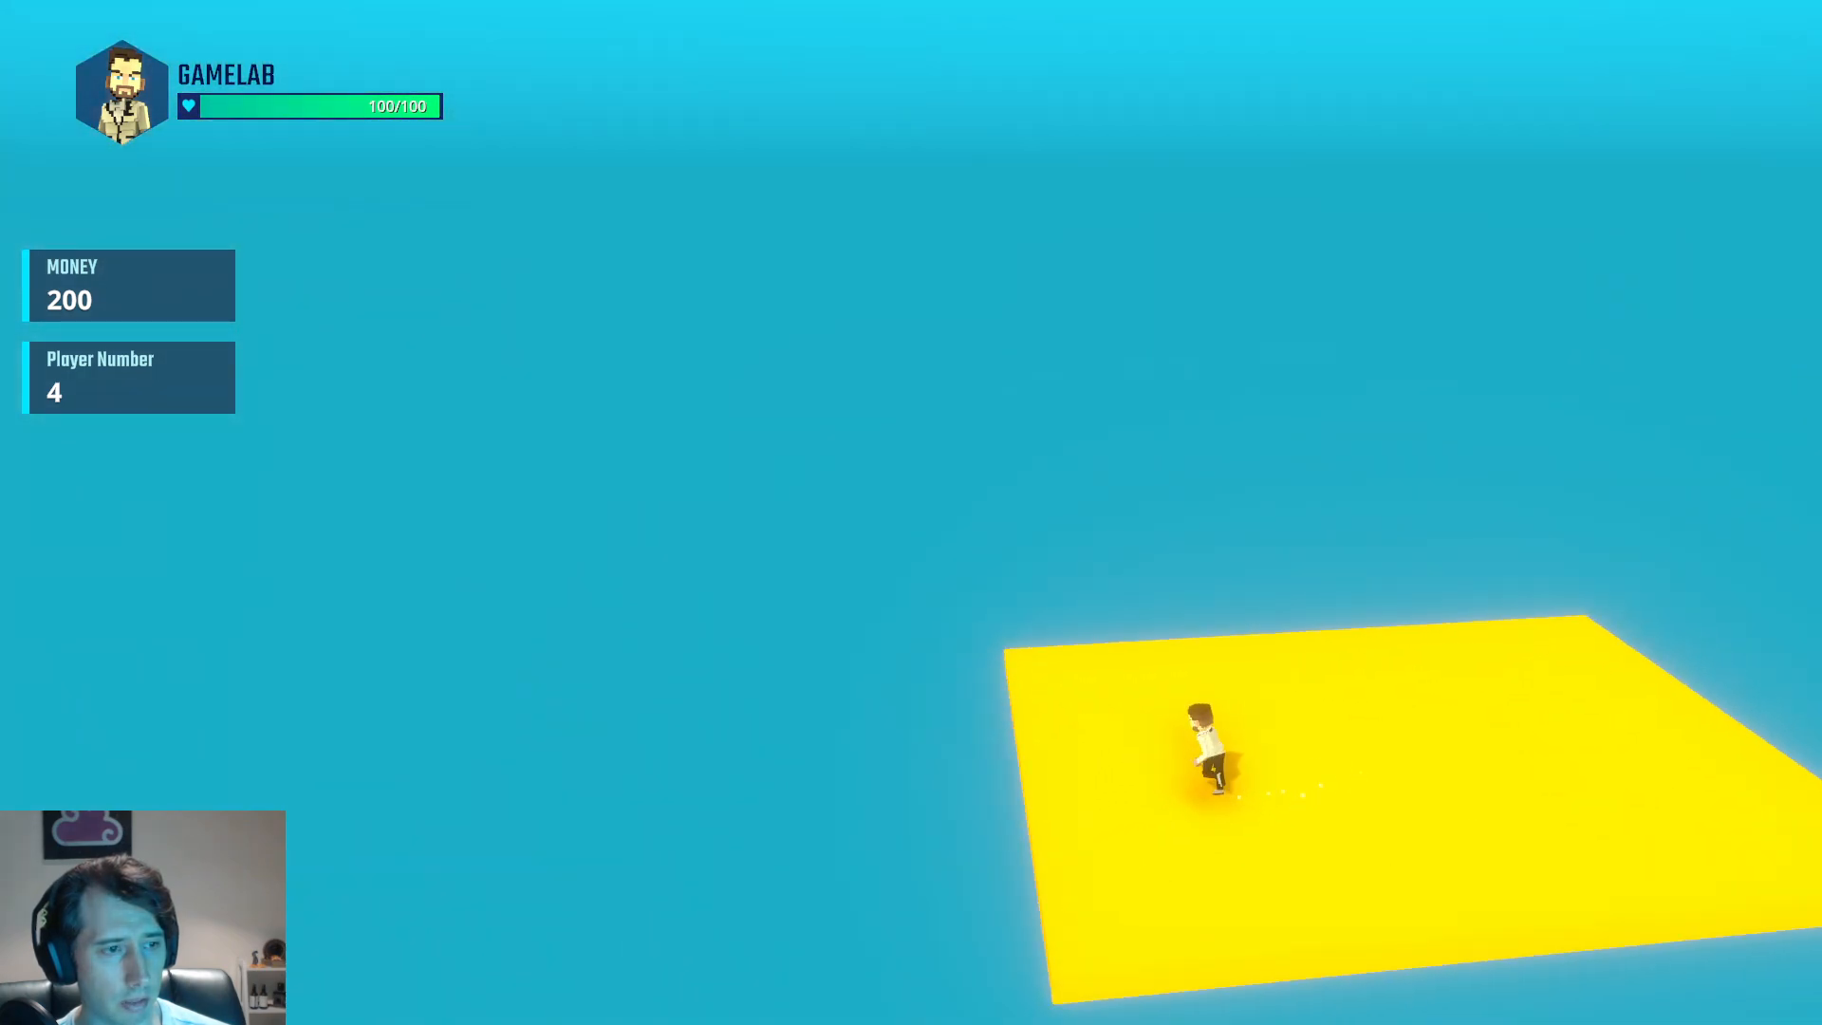
pyautogui.press('d')
pyautogui.press('space')
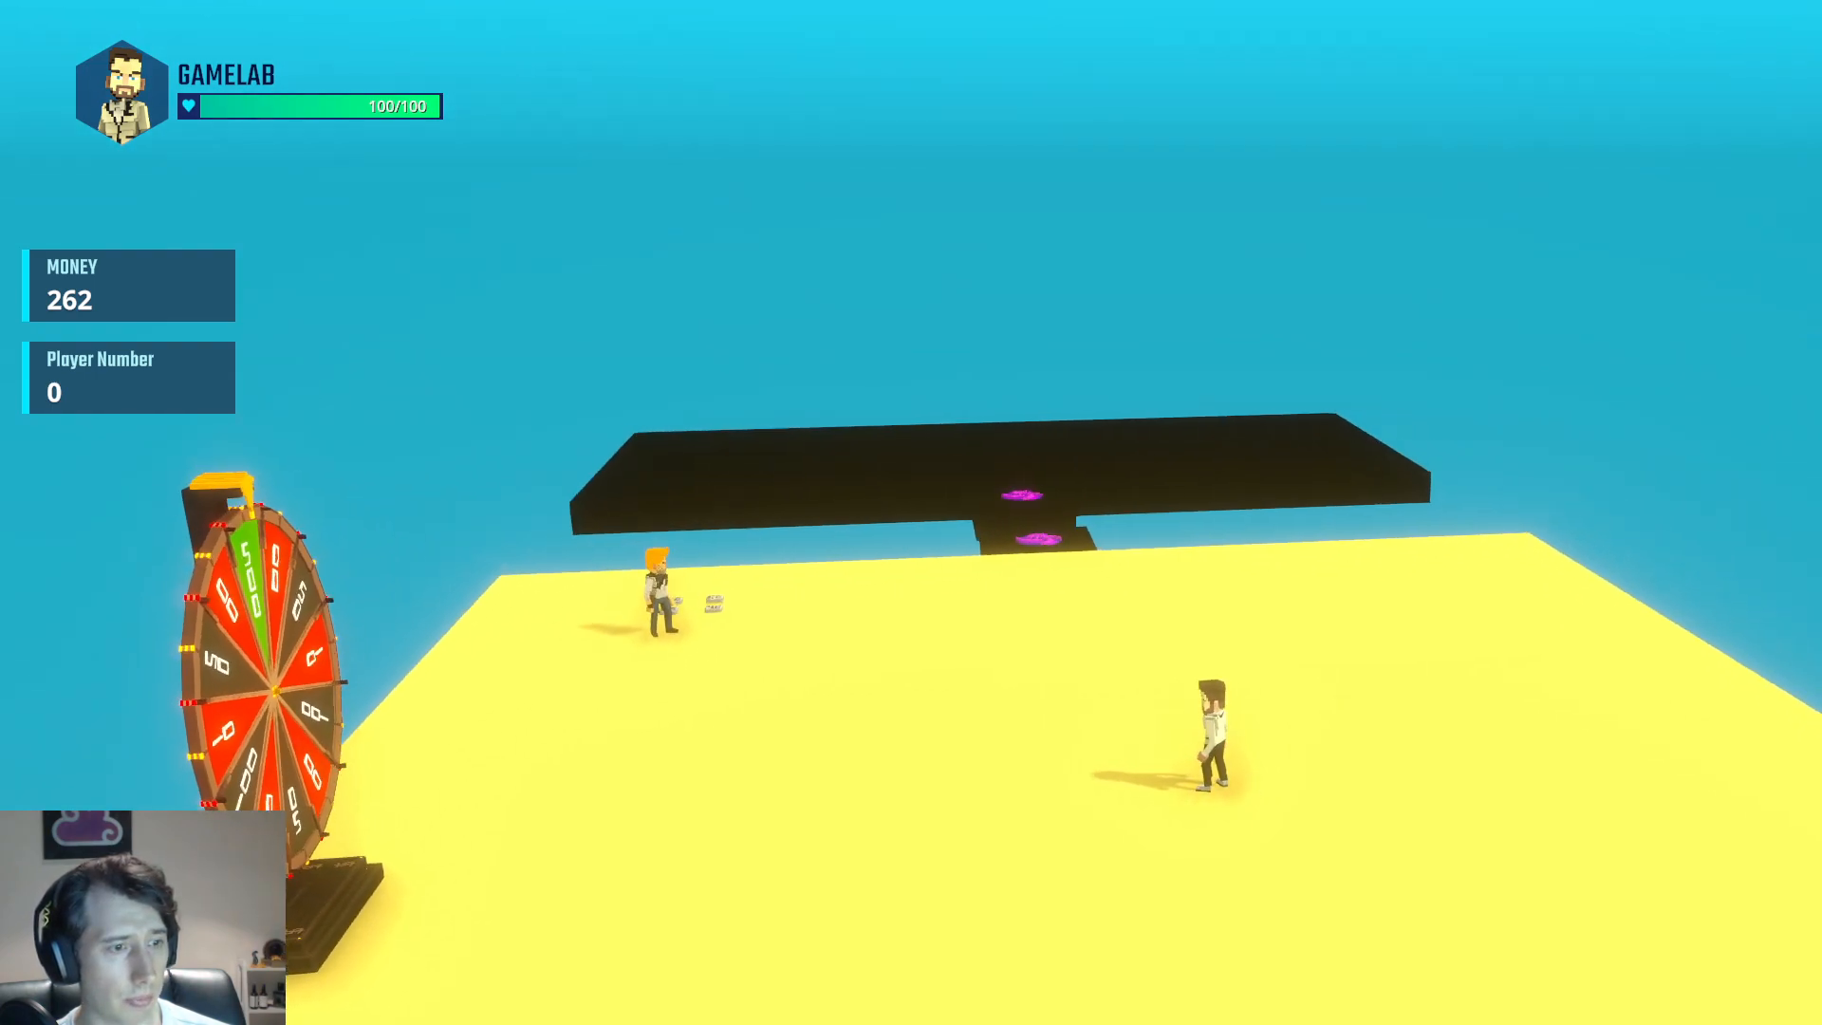
# Check the restored trophies, re-enter the lobby portal and collect the fourth stall's trophy again to rejoin
pyautogui.press('w')
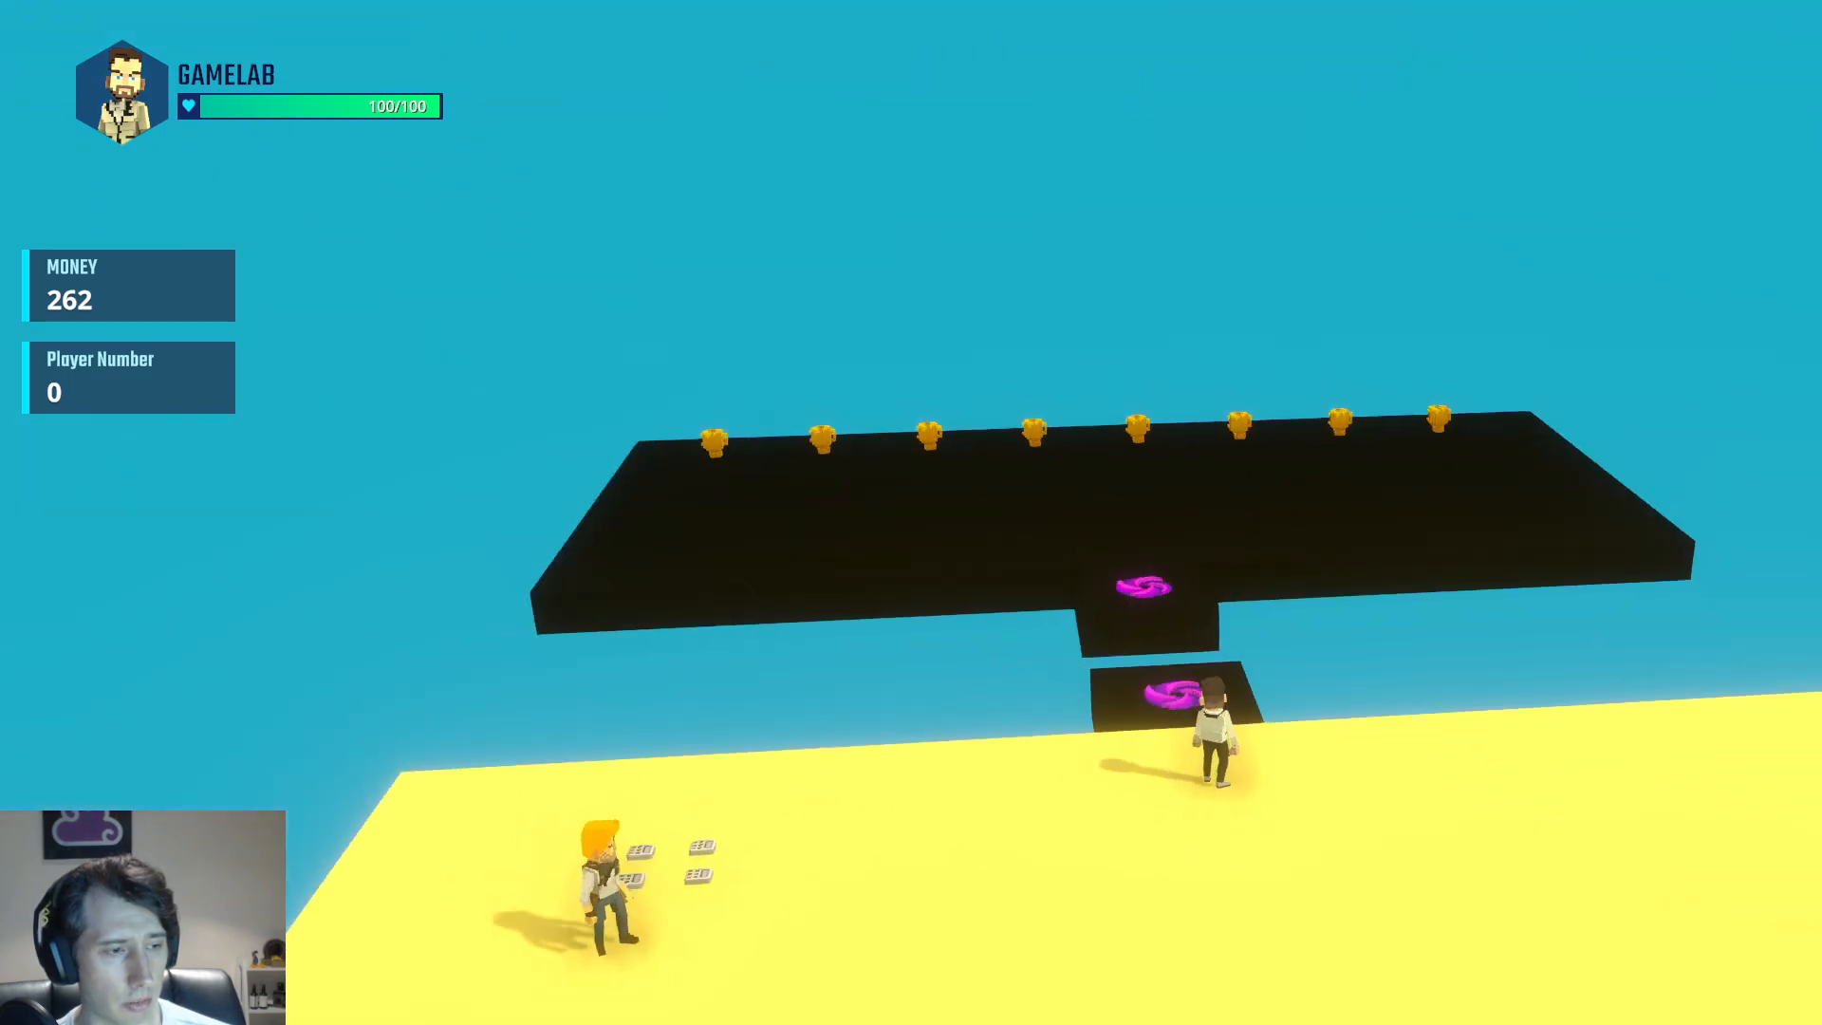
pyautogui.press('w')
pyautogui.press('space')
pyautogui.press('space')
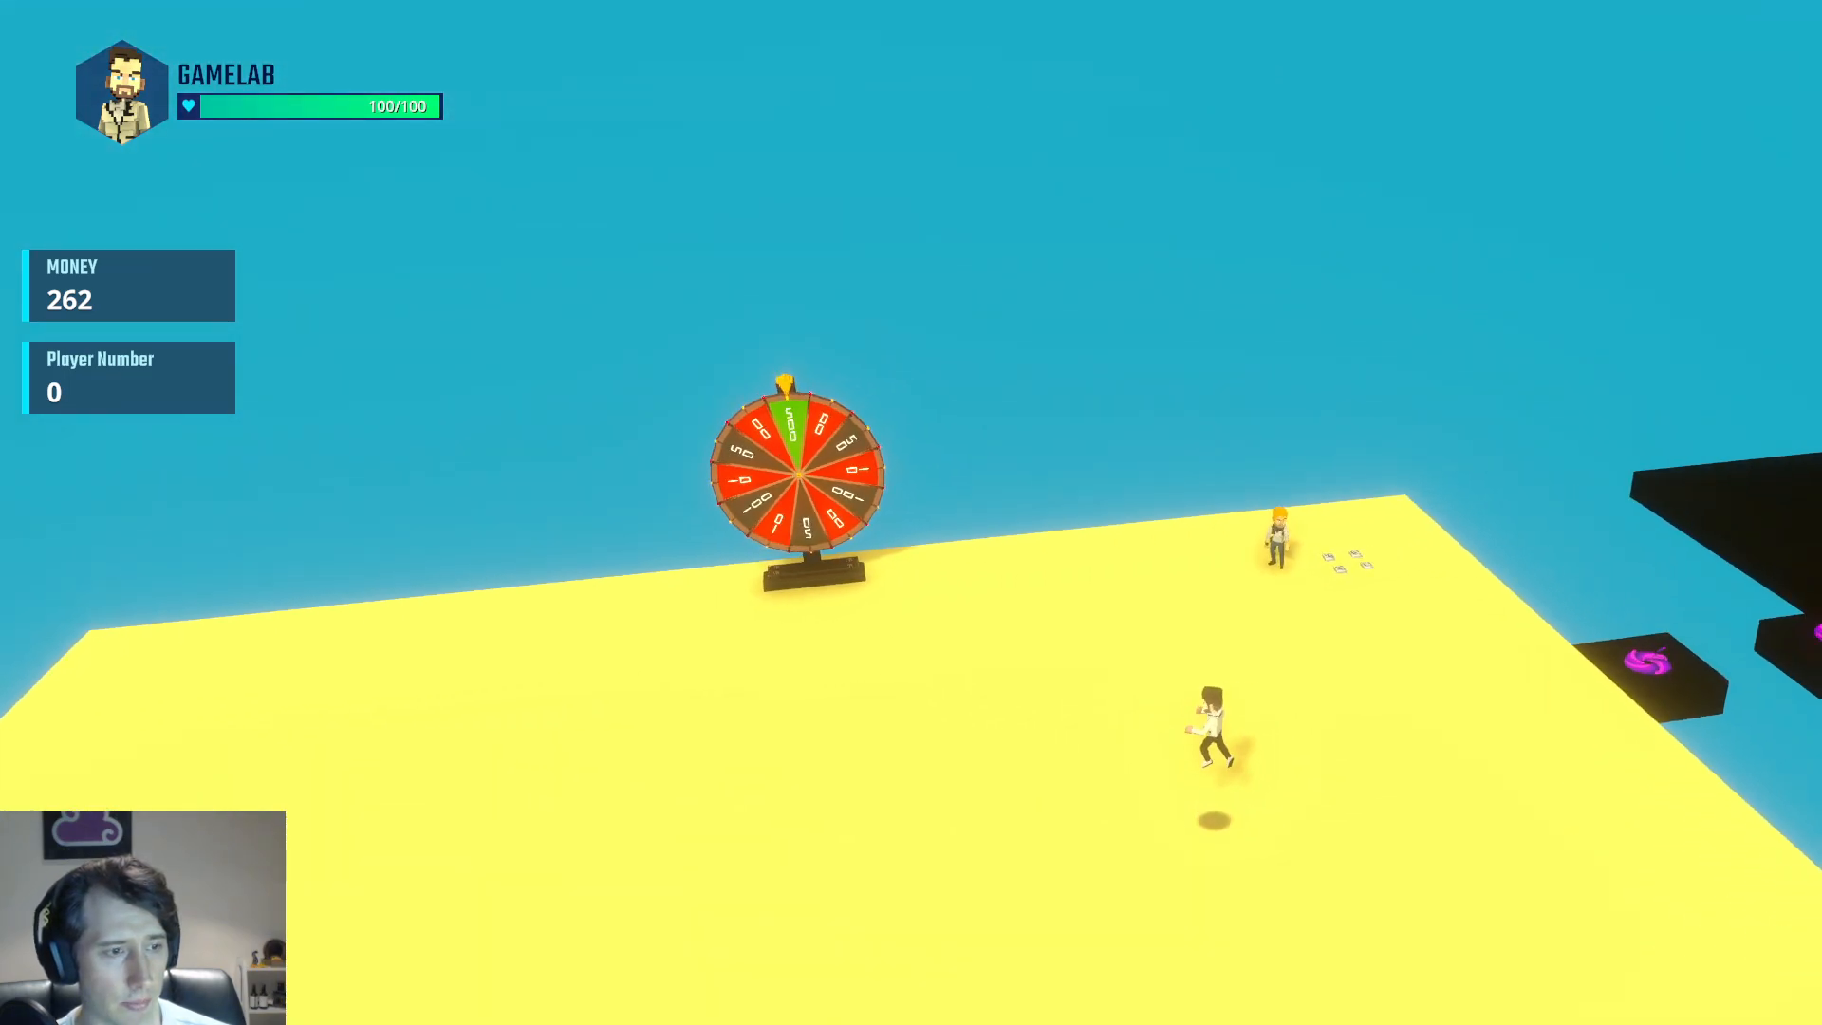
pyautogui.press('w')
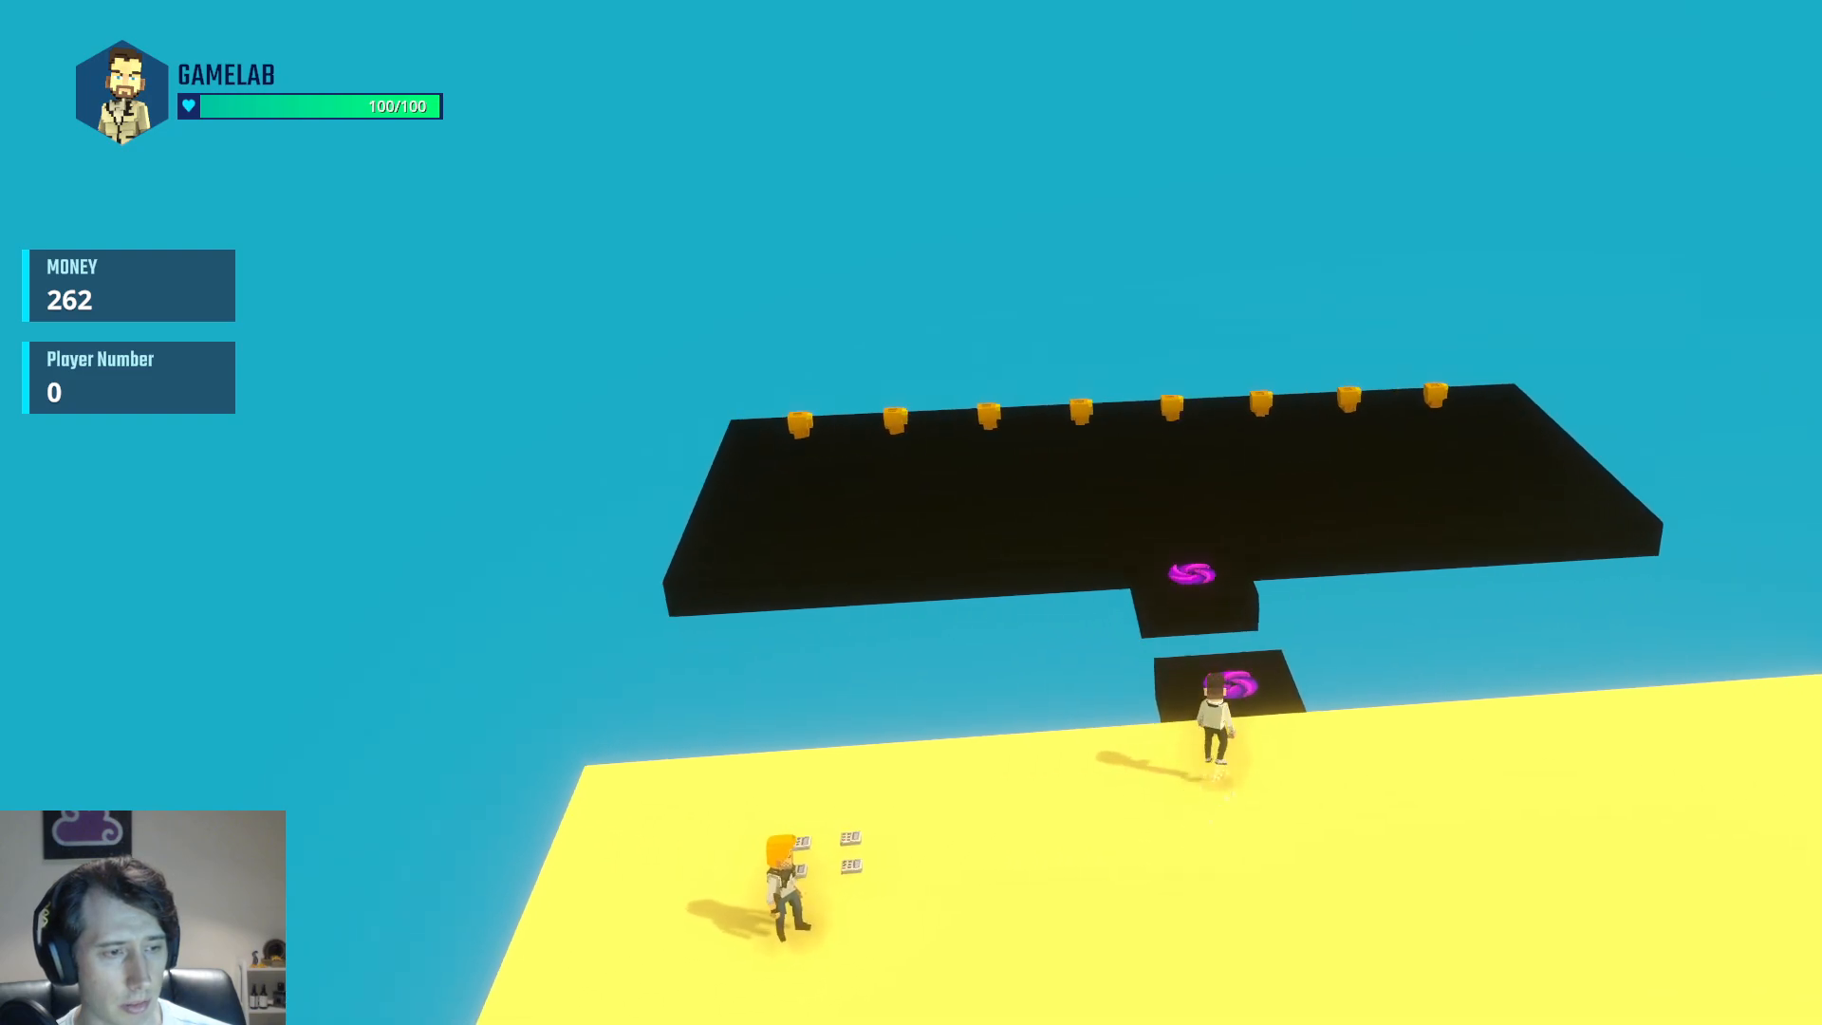
pyautogui.press('d')
pyautogui.press('w')
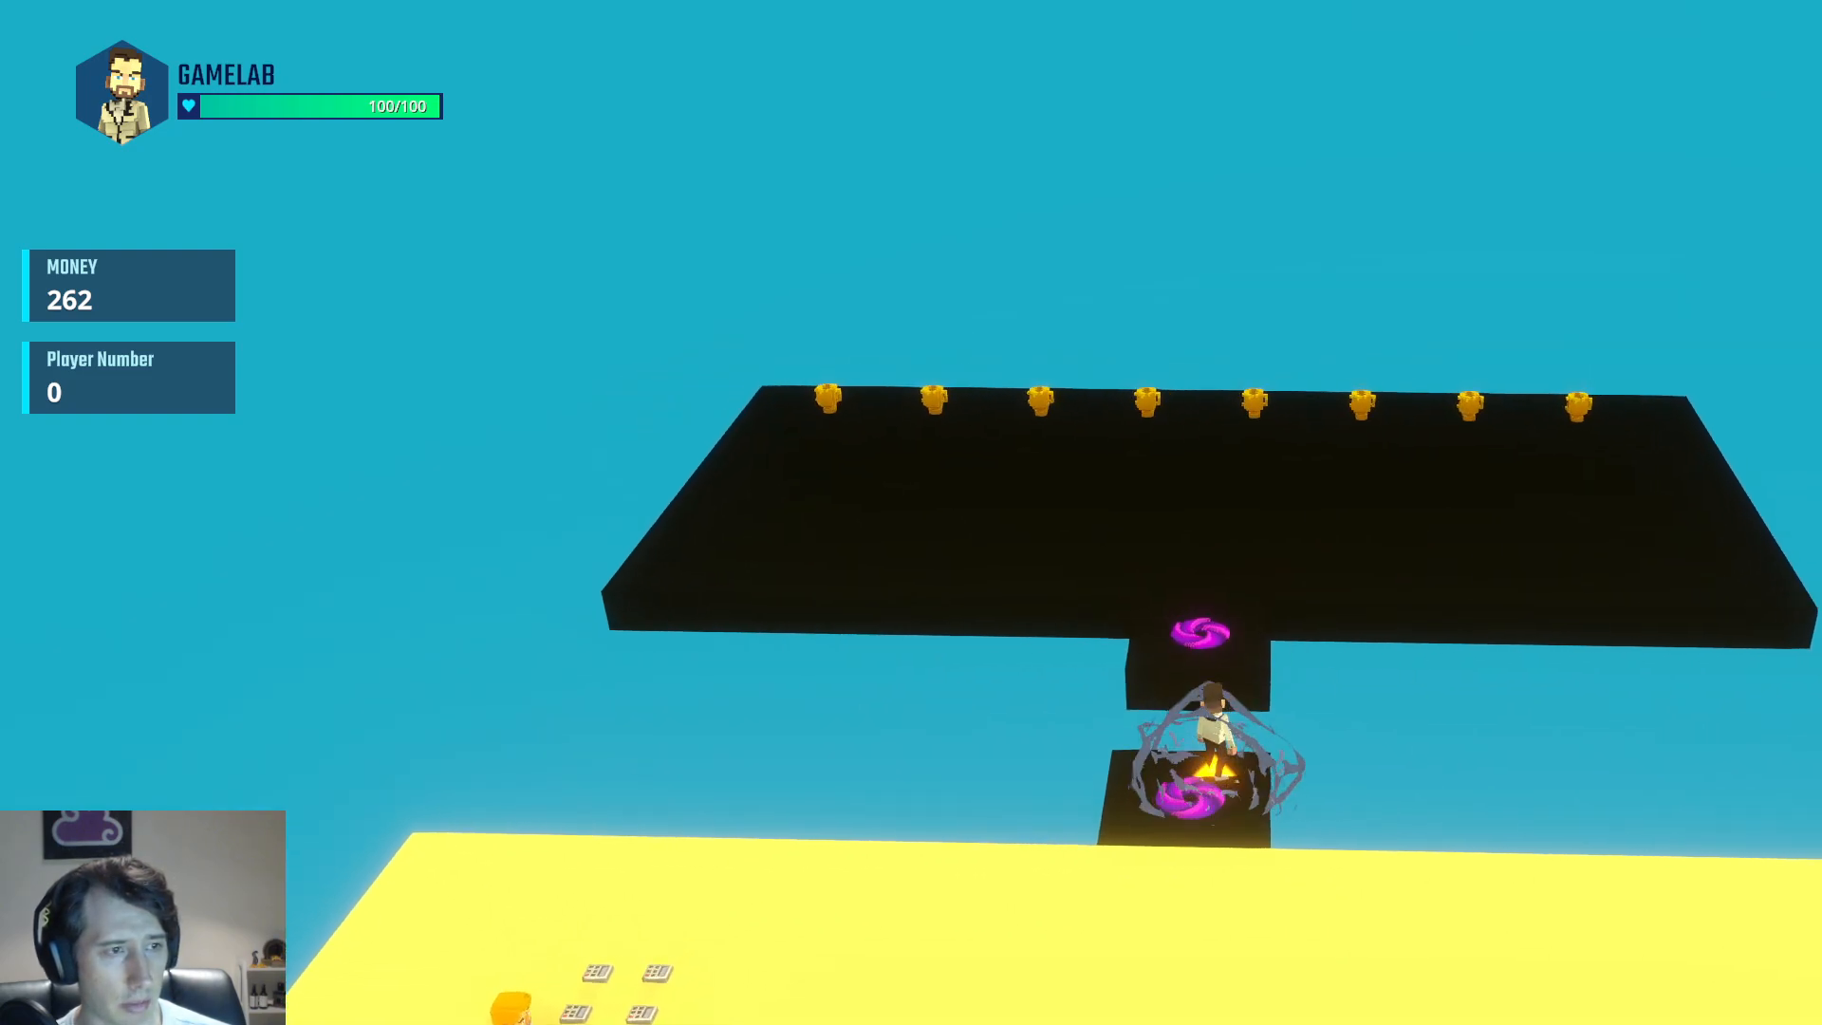
pyautogui.press('w')
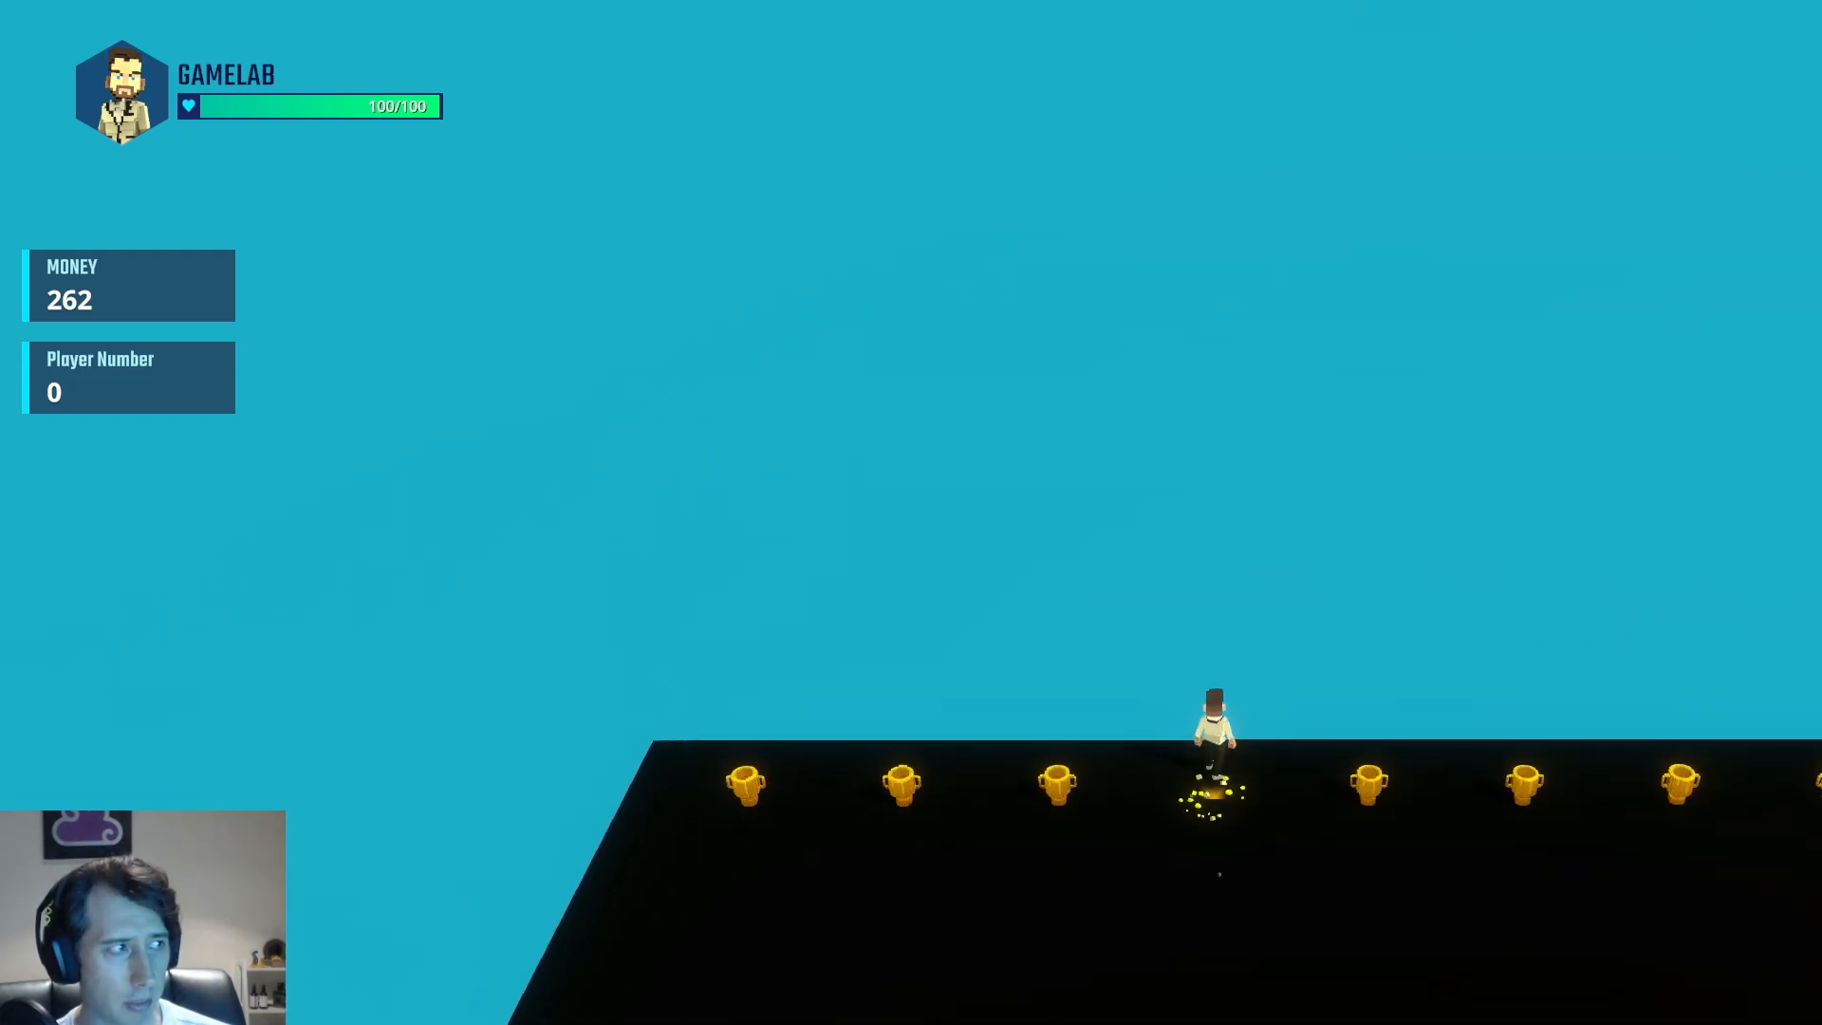
# Wait in the lobby as a joined player until the second match starts
pyautogui.press('s')
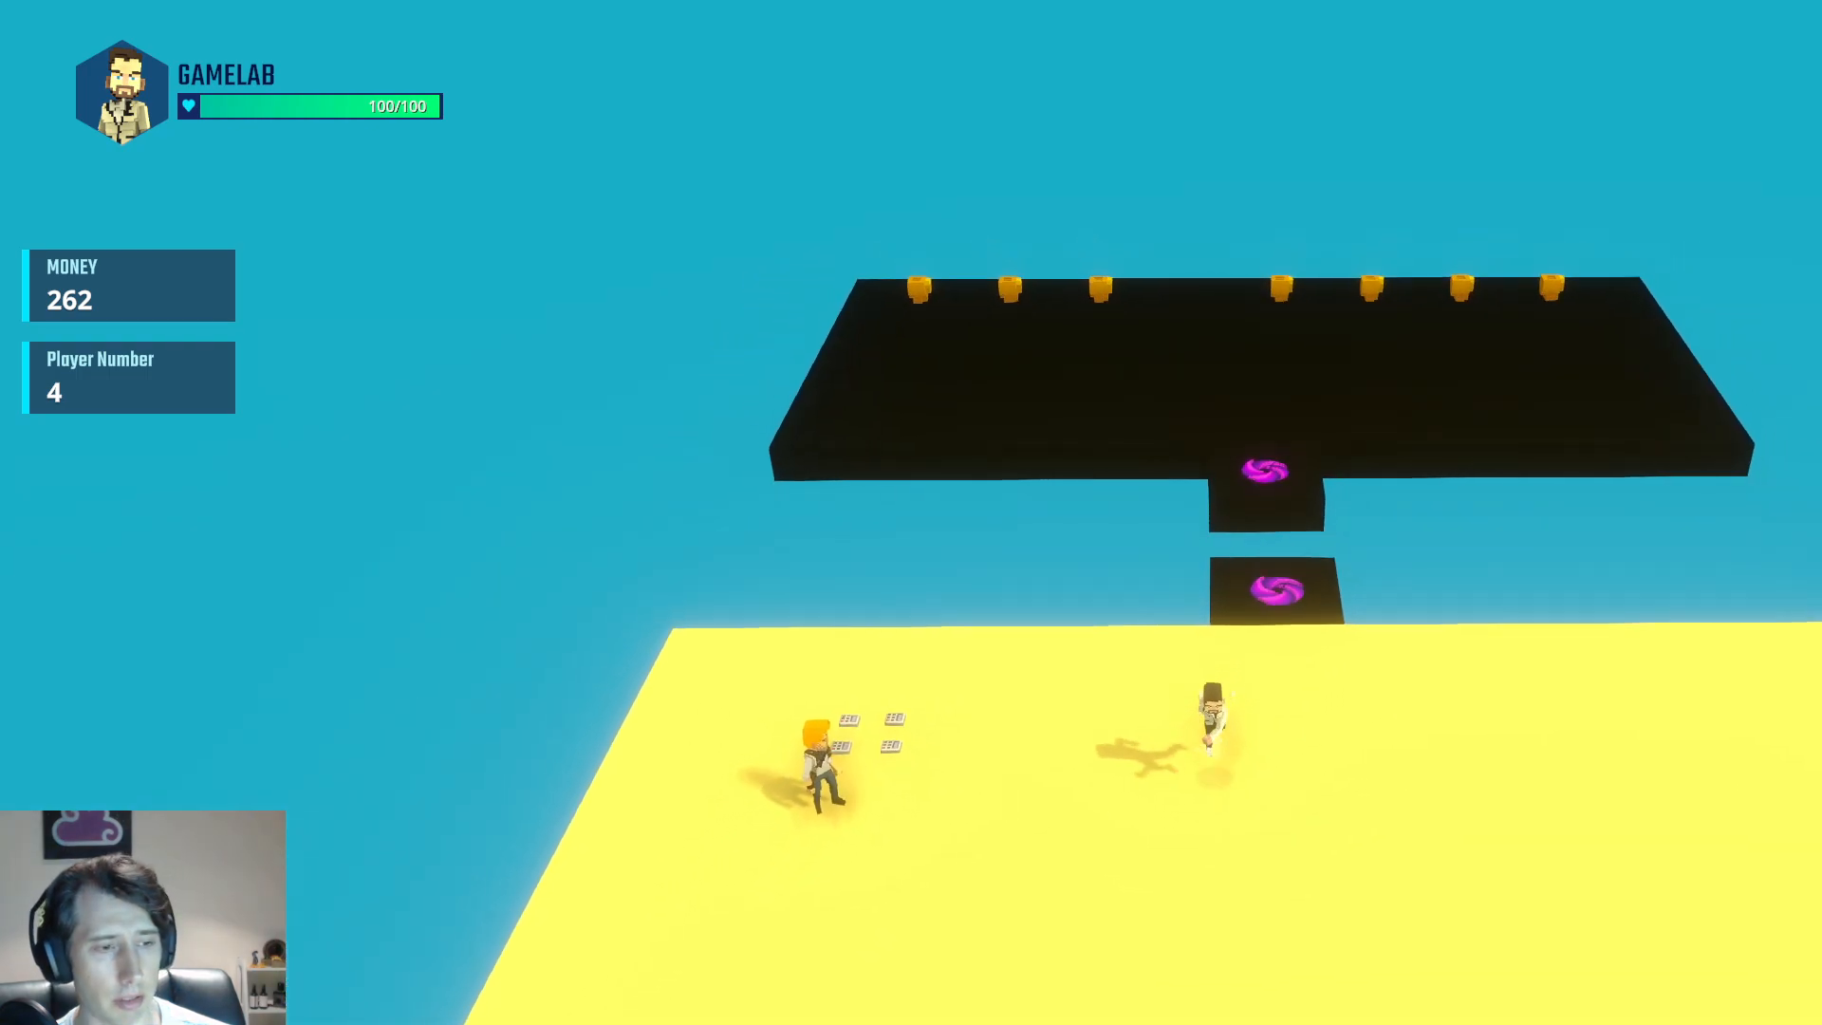
pyautogui.press('d')
pyautogui.press('space')
pyautogui.press('s')
pyautogui.press('a')
pyautogui.press('a')
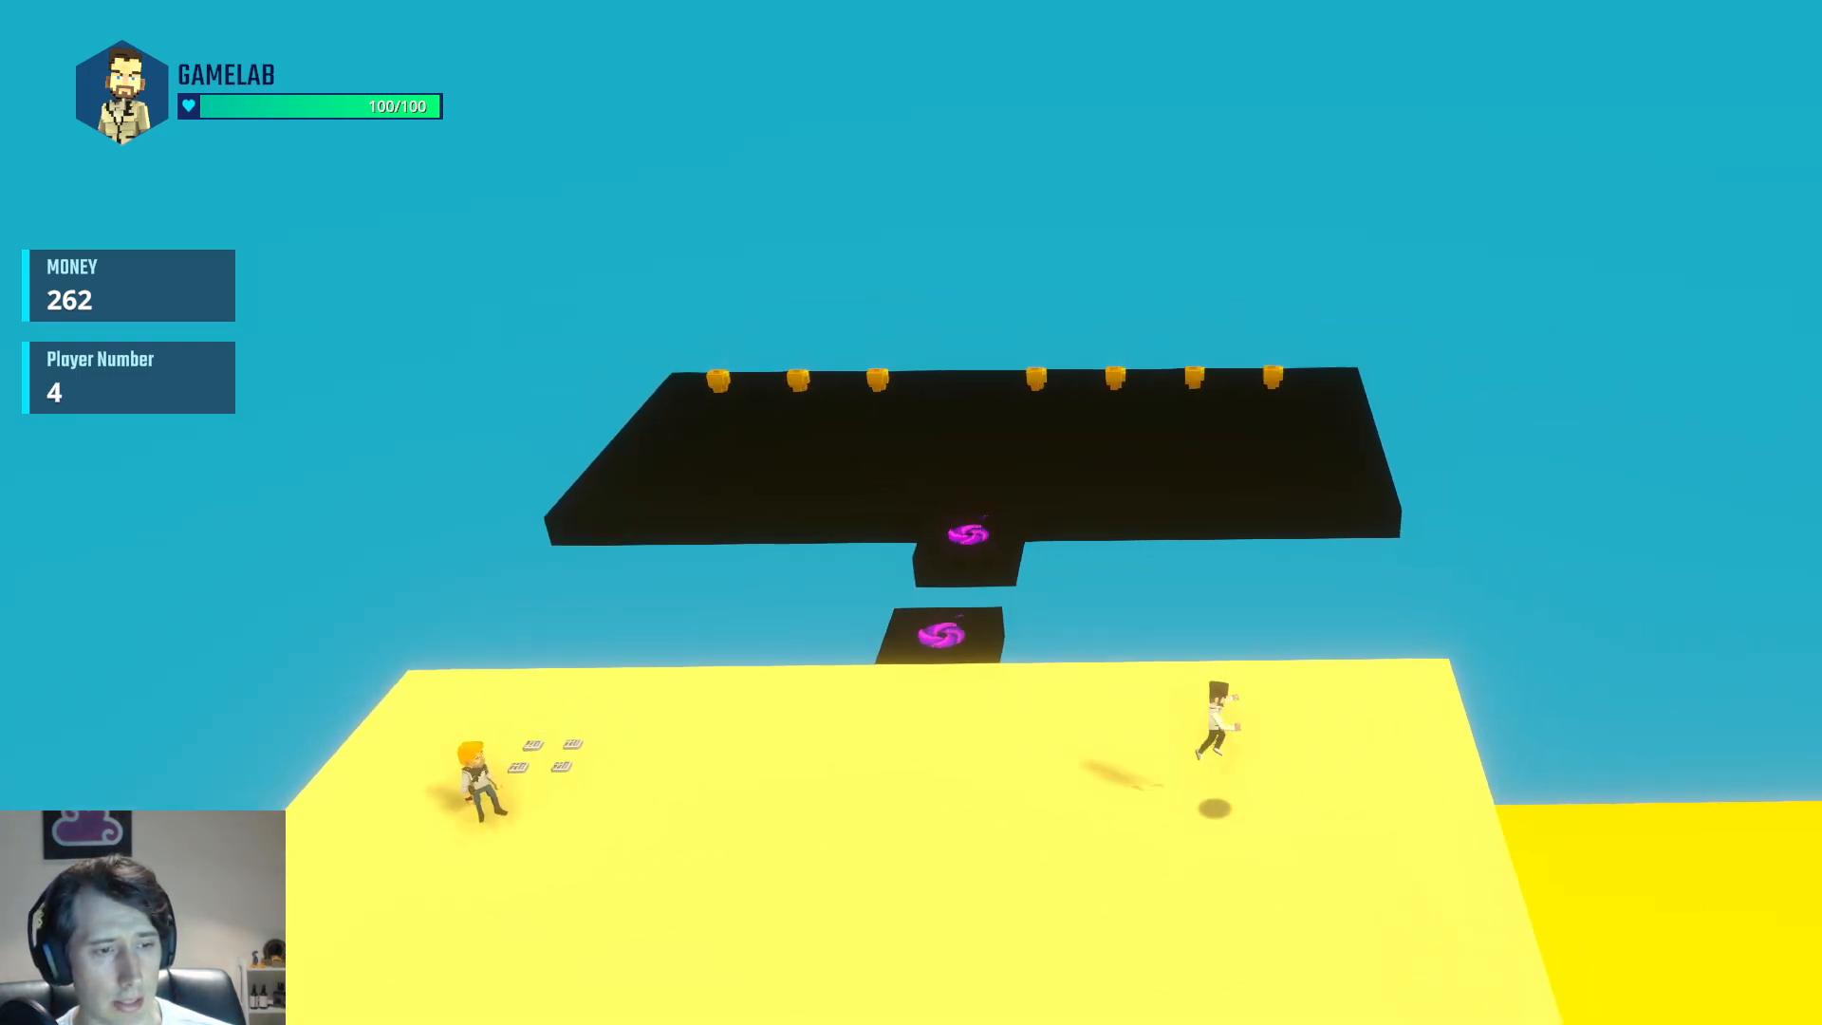
pyautogui.press('a')
pyautogui.press('d')
pyautogui.press('space')
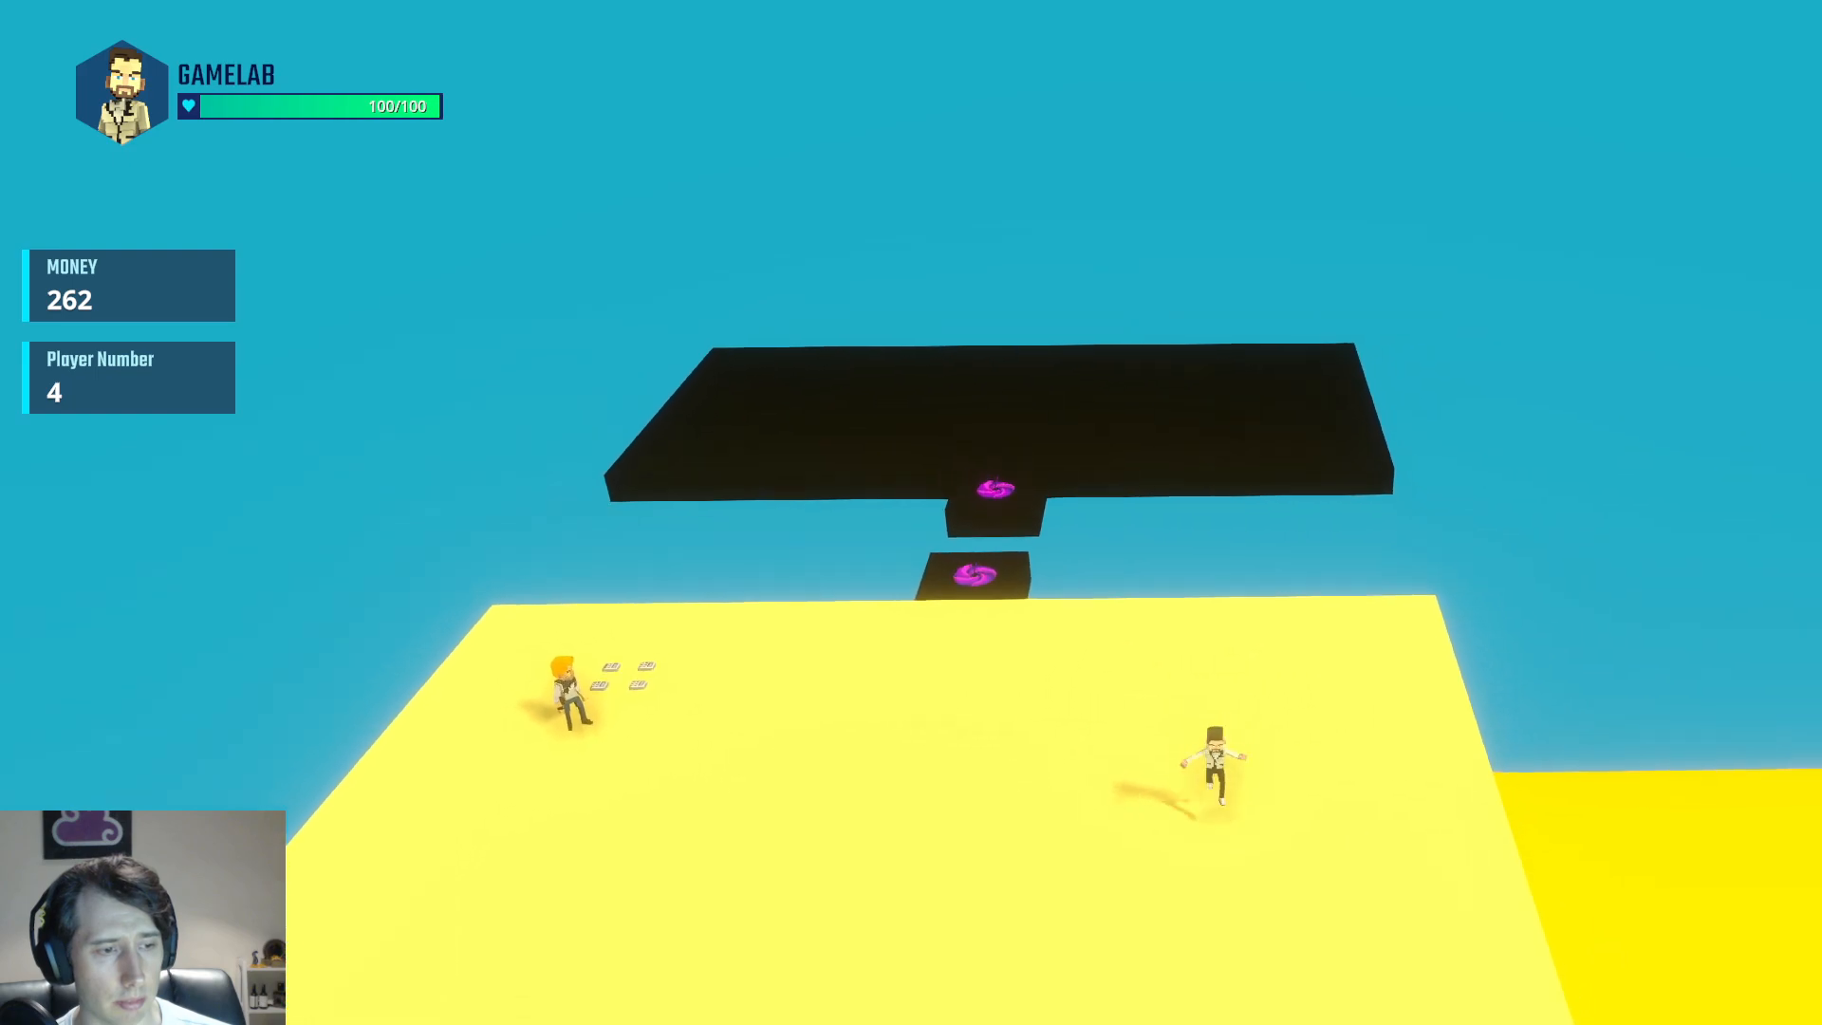
pyautogui.press('s')
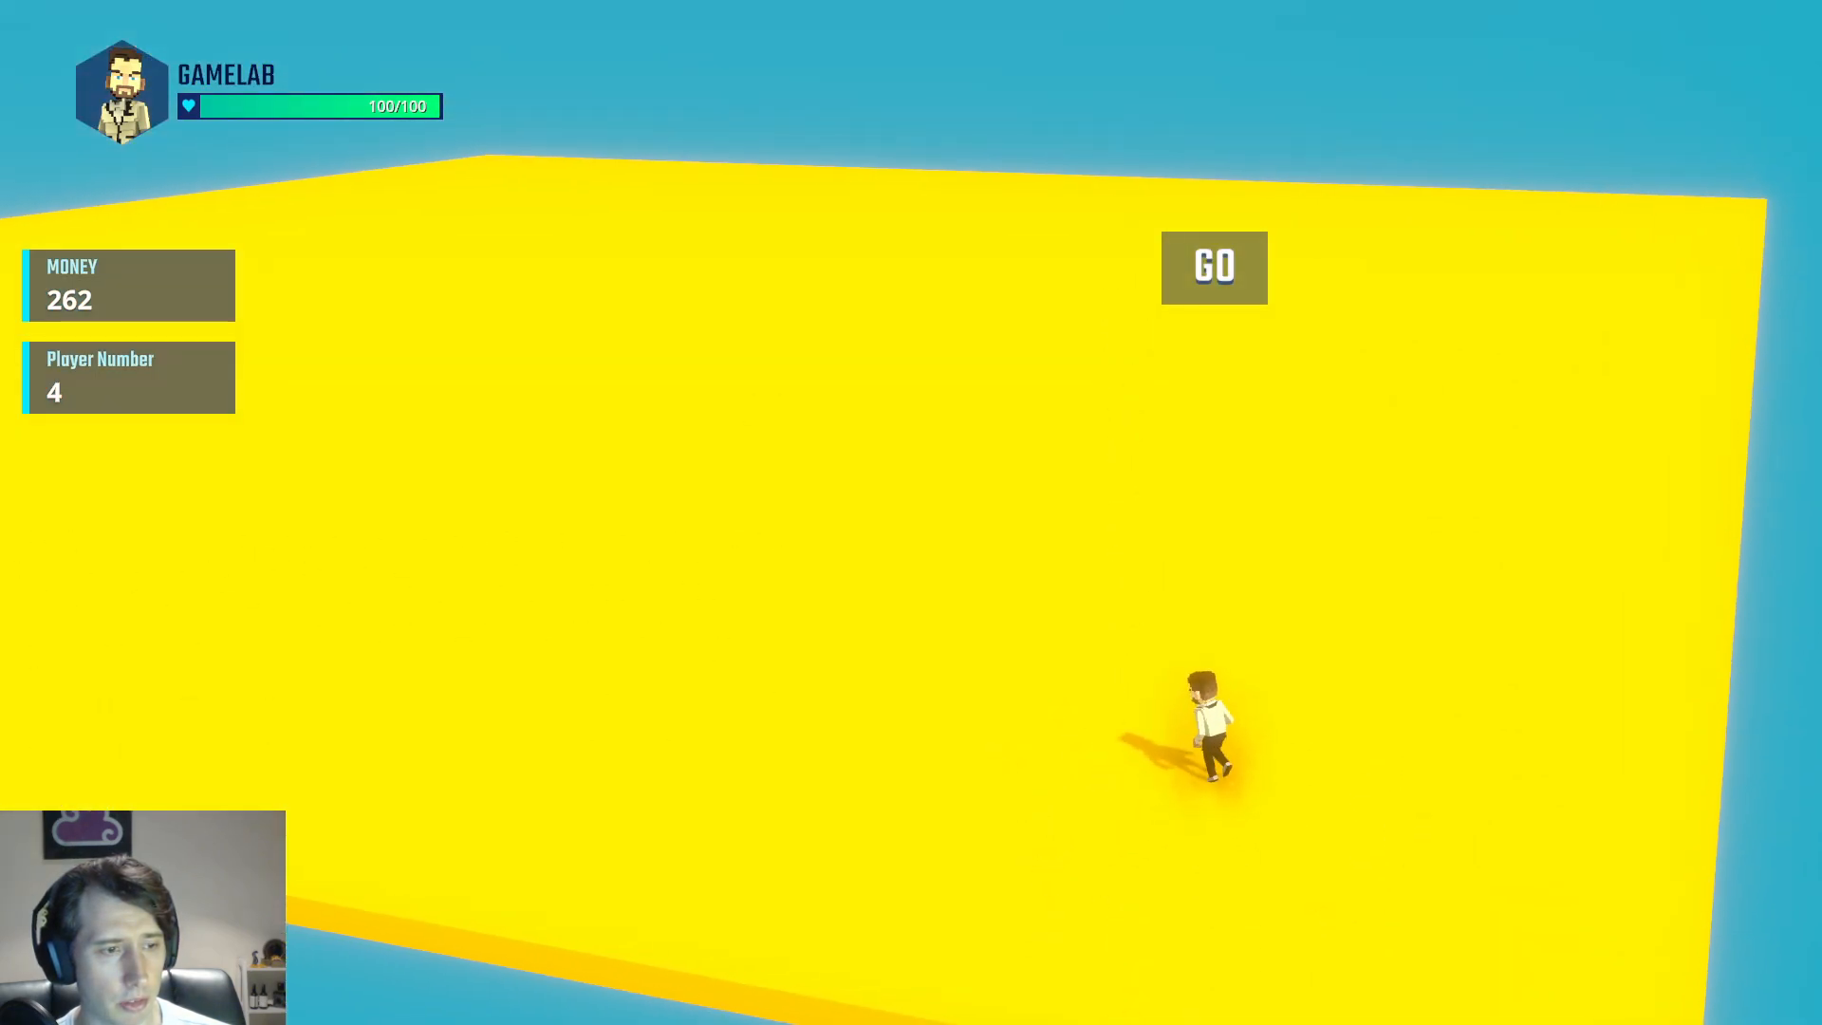
# Play the second round in the yellow arena until it ends, checking that the game resets again
pyautogui.press('a')
pyautogui.press('w')
pyautogui.press('space')
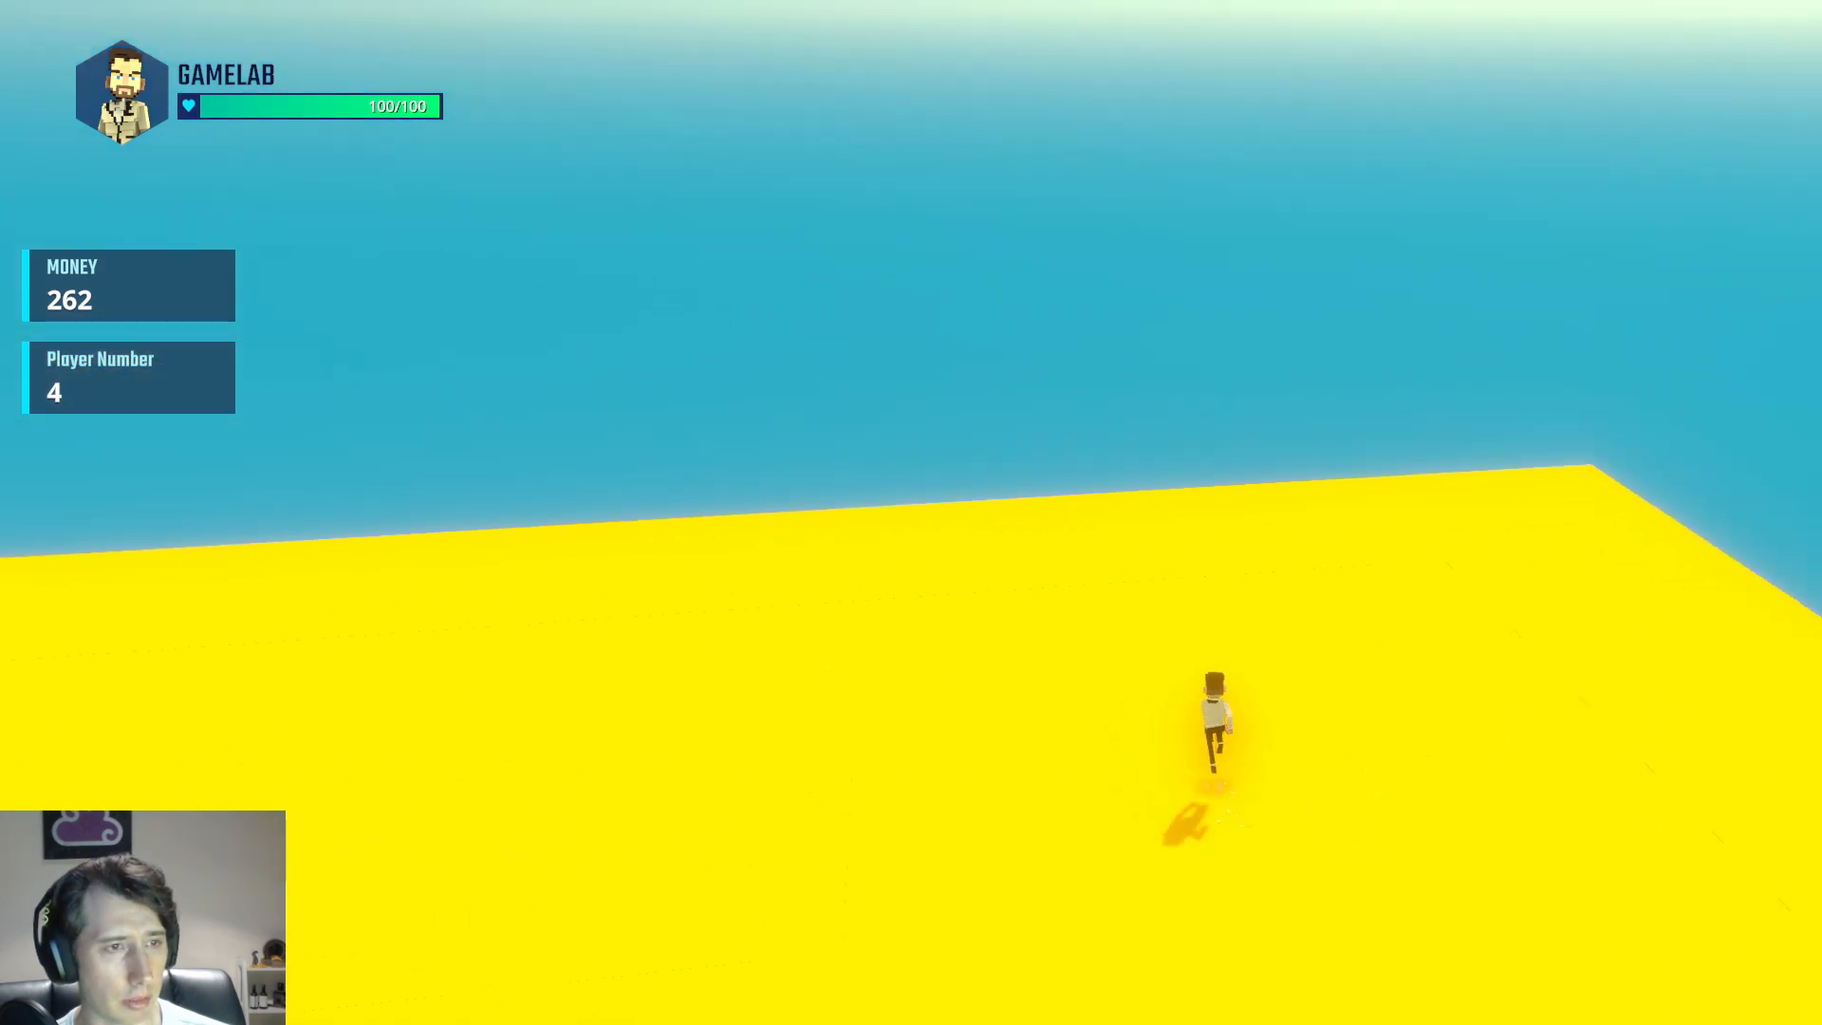
pyautogui.press('a')
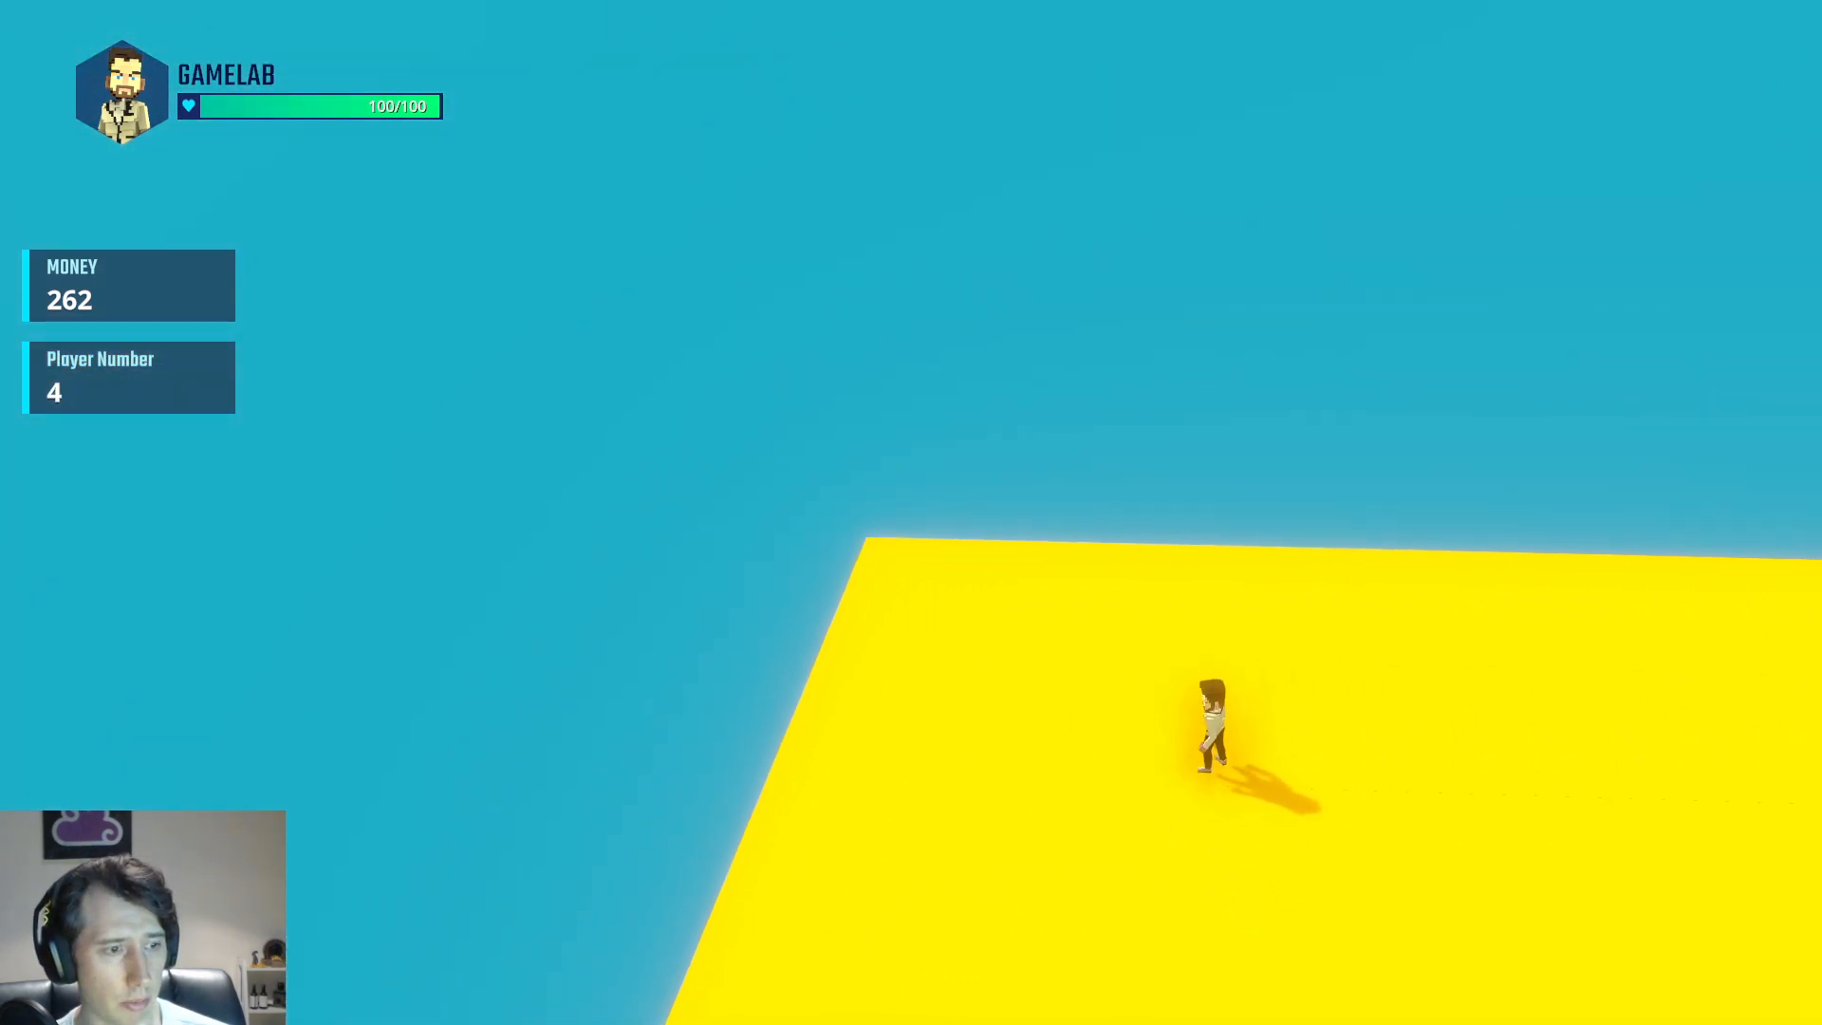
pyautogui.press('a')
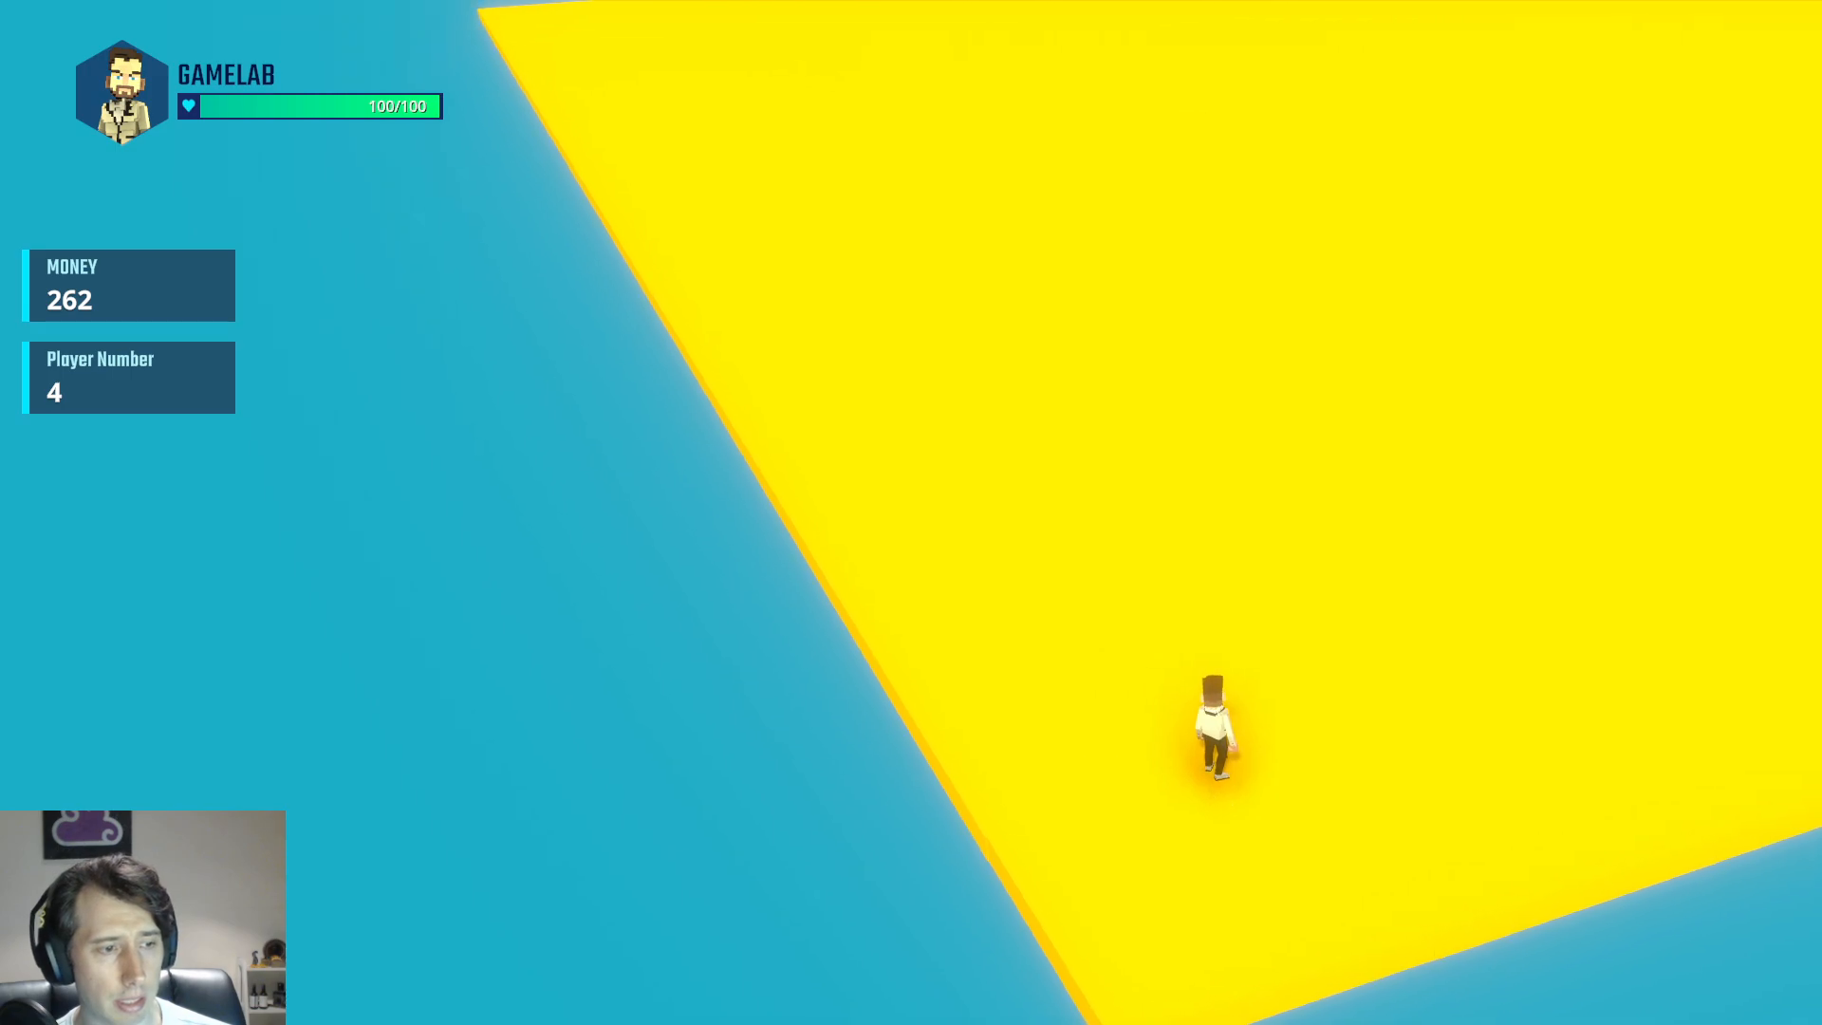
pyautogui.press('d')
pyautogui.press('space')
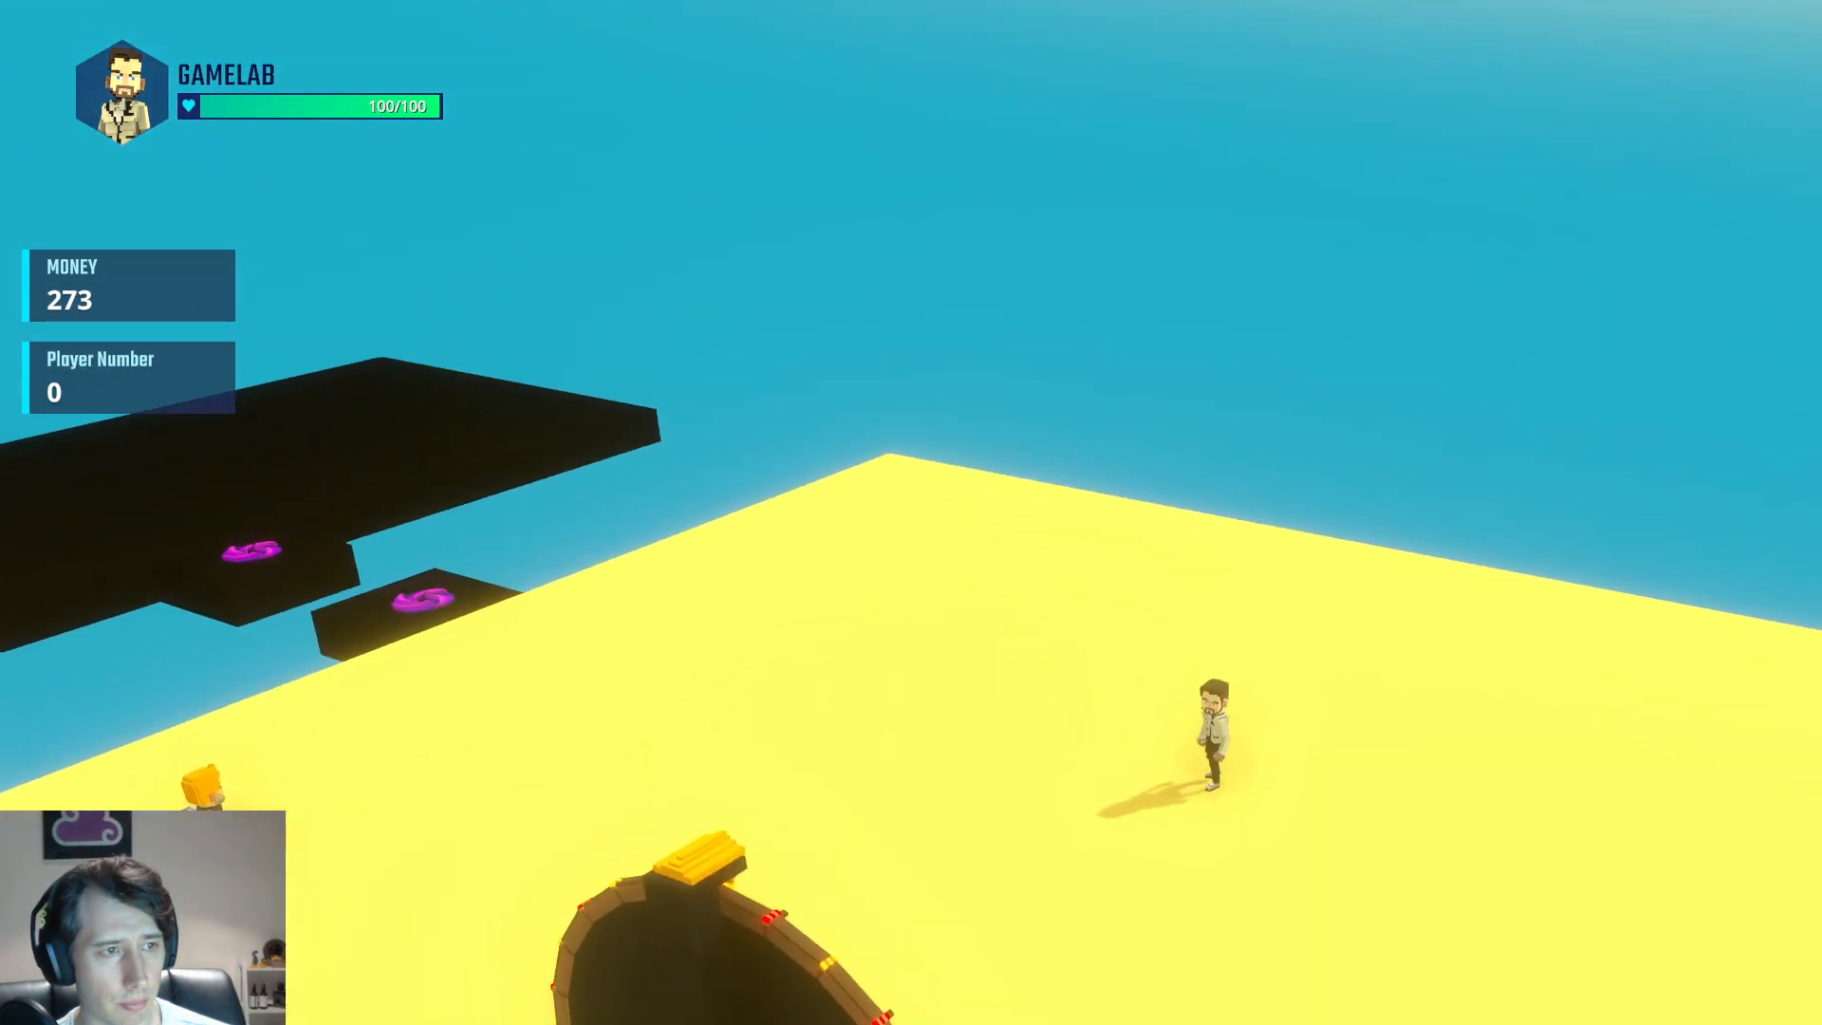
# Run across the lobby and travel through the portals between the lobby and the trophy platform to test teleporting both ways
pyautogui.press('w')
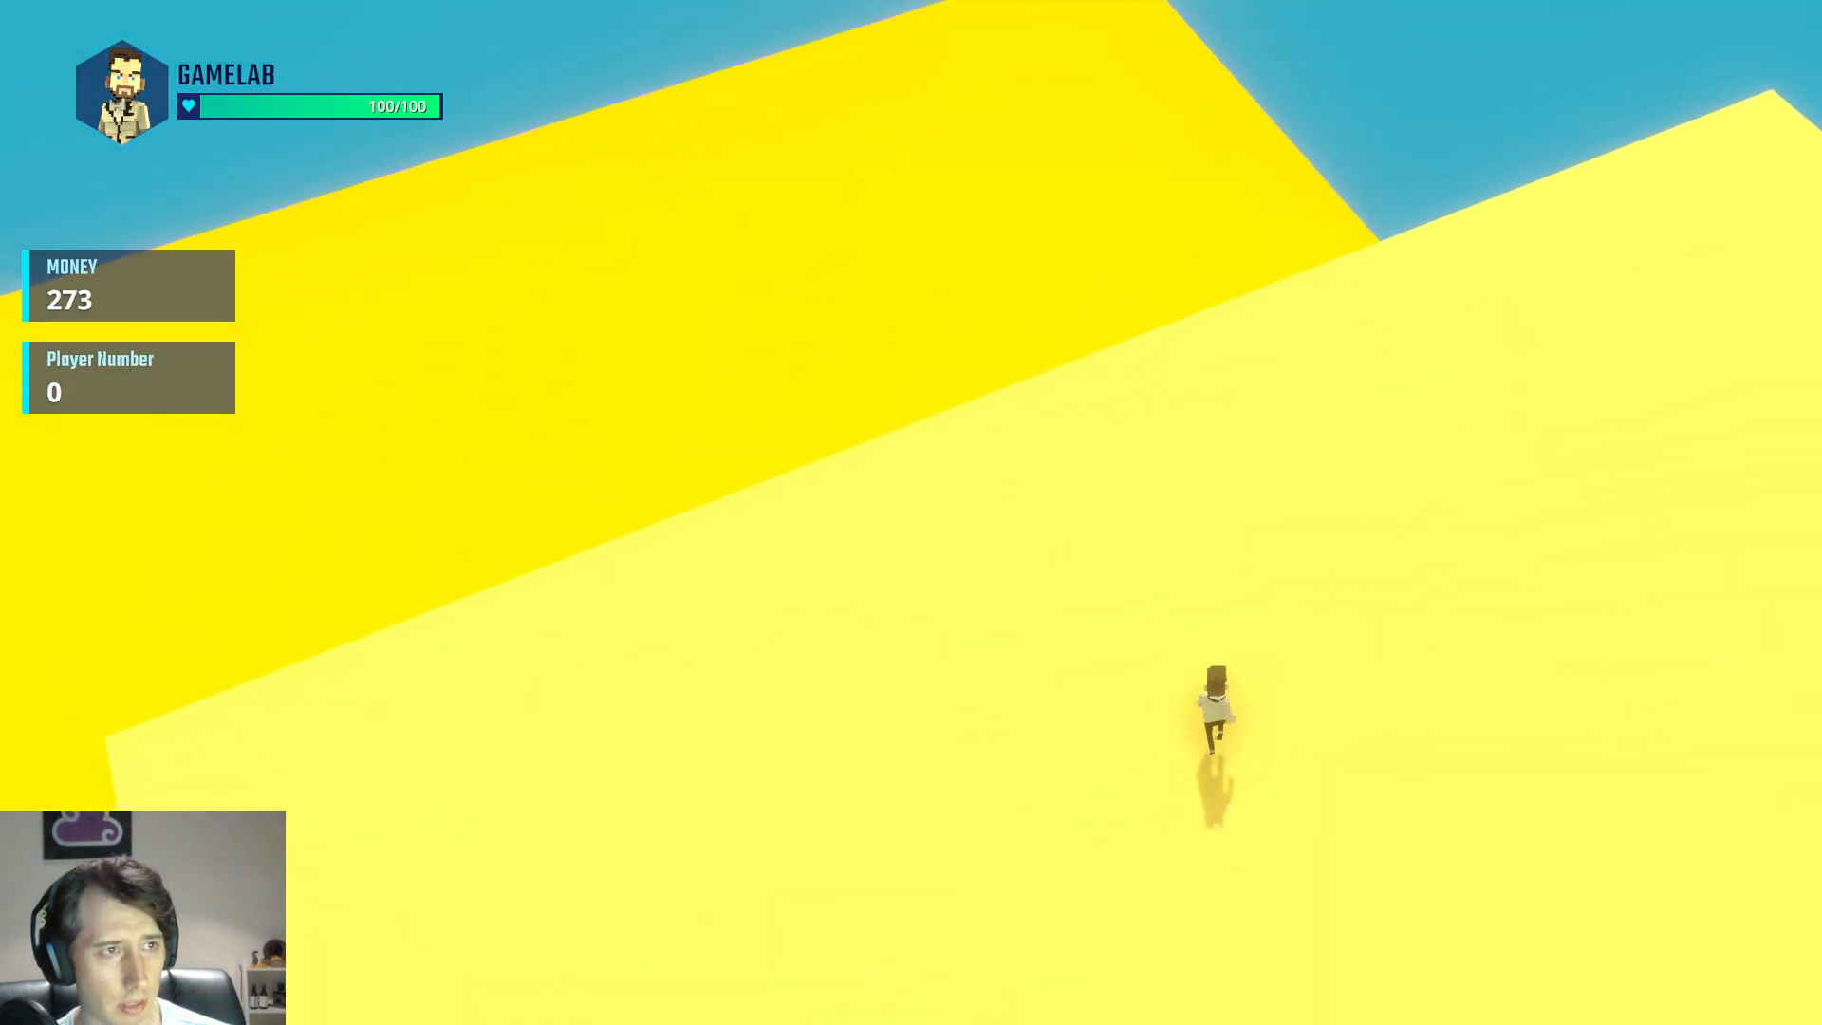
pyautogui.press('s')
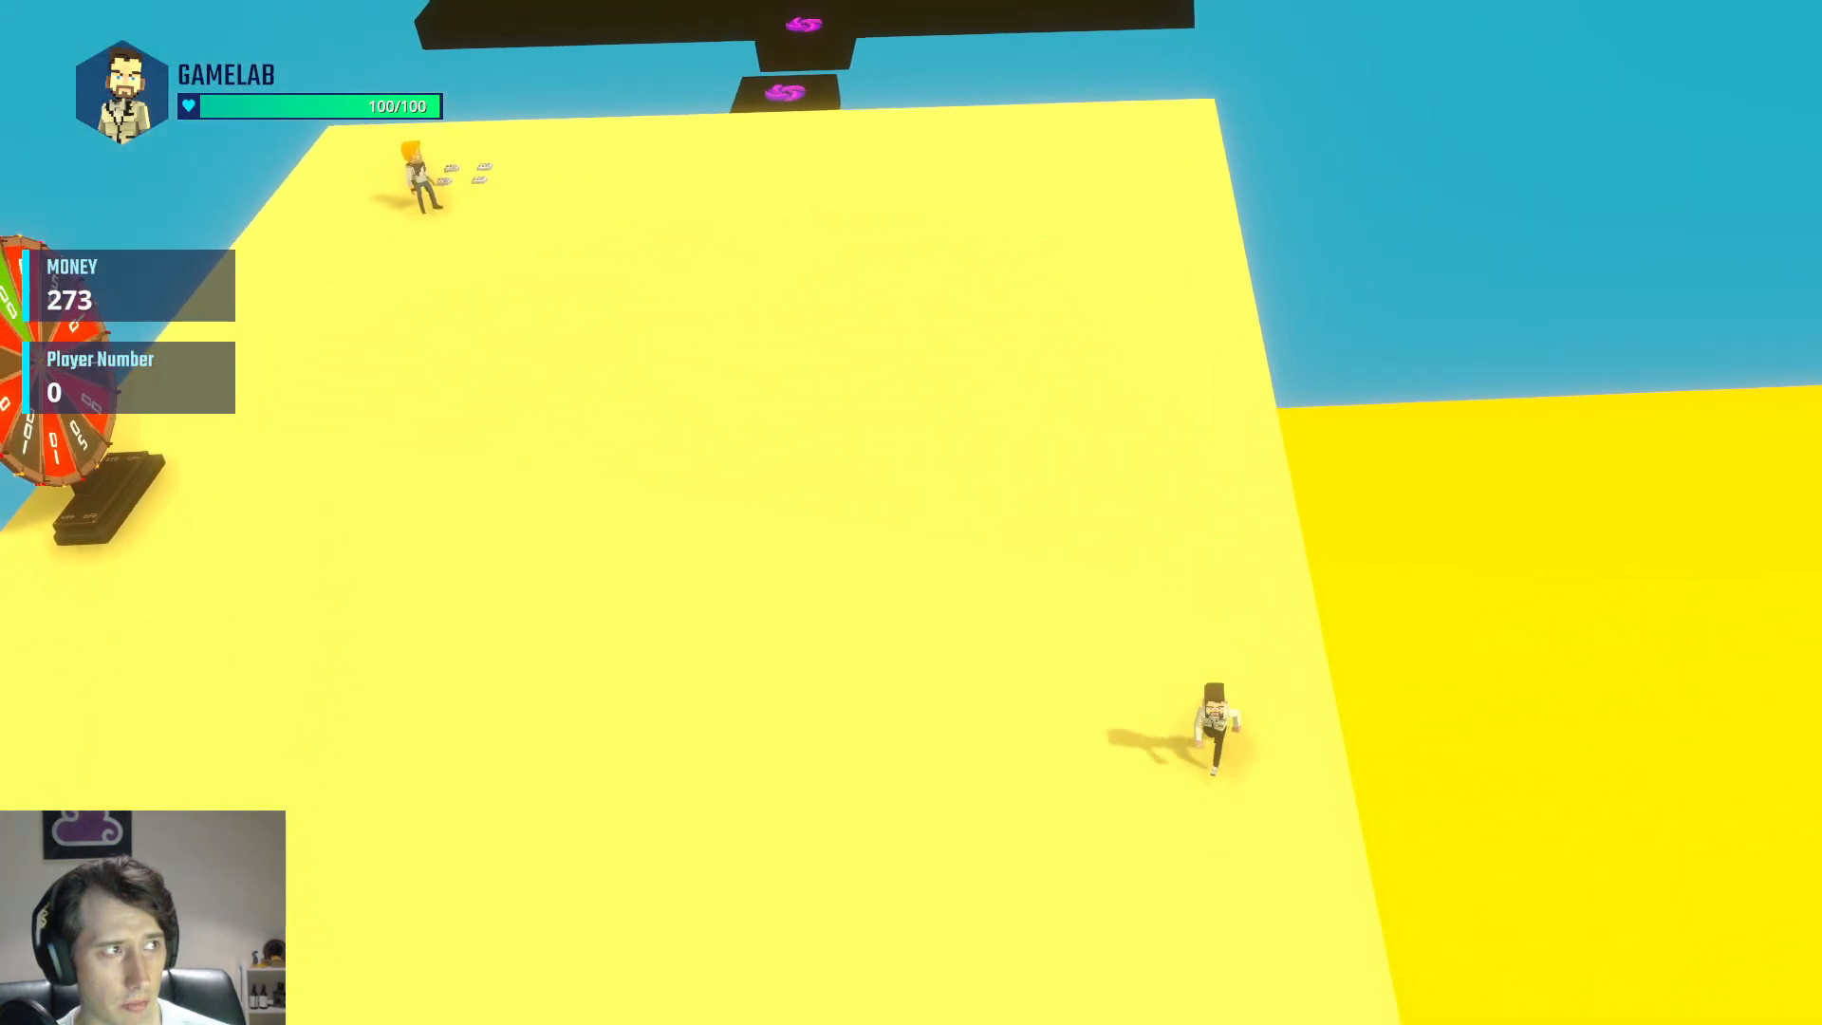
pyautogui.press('w')
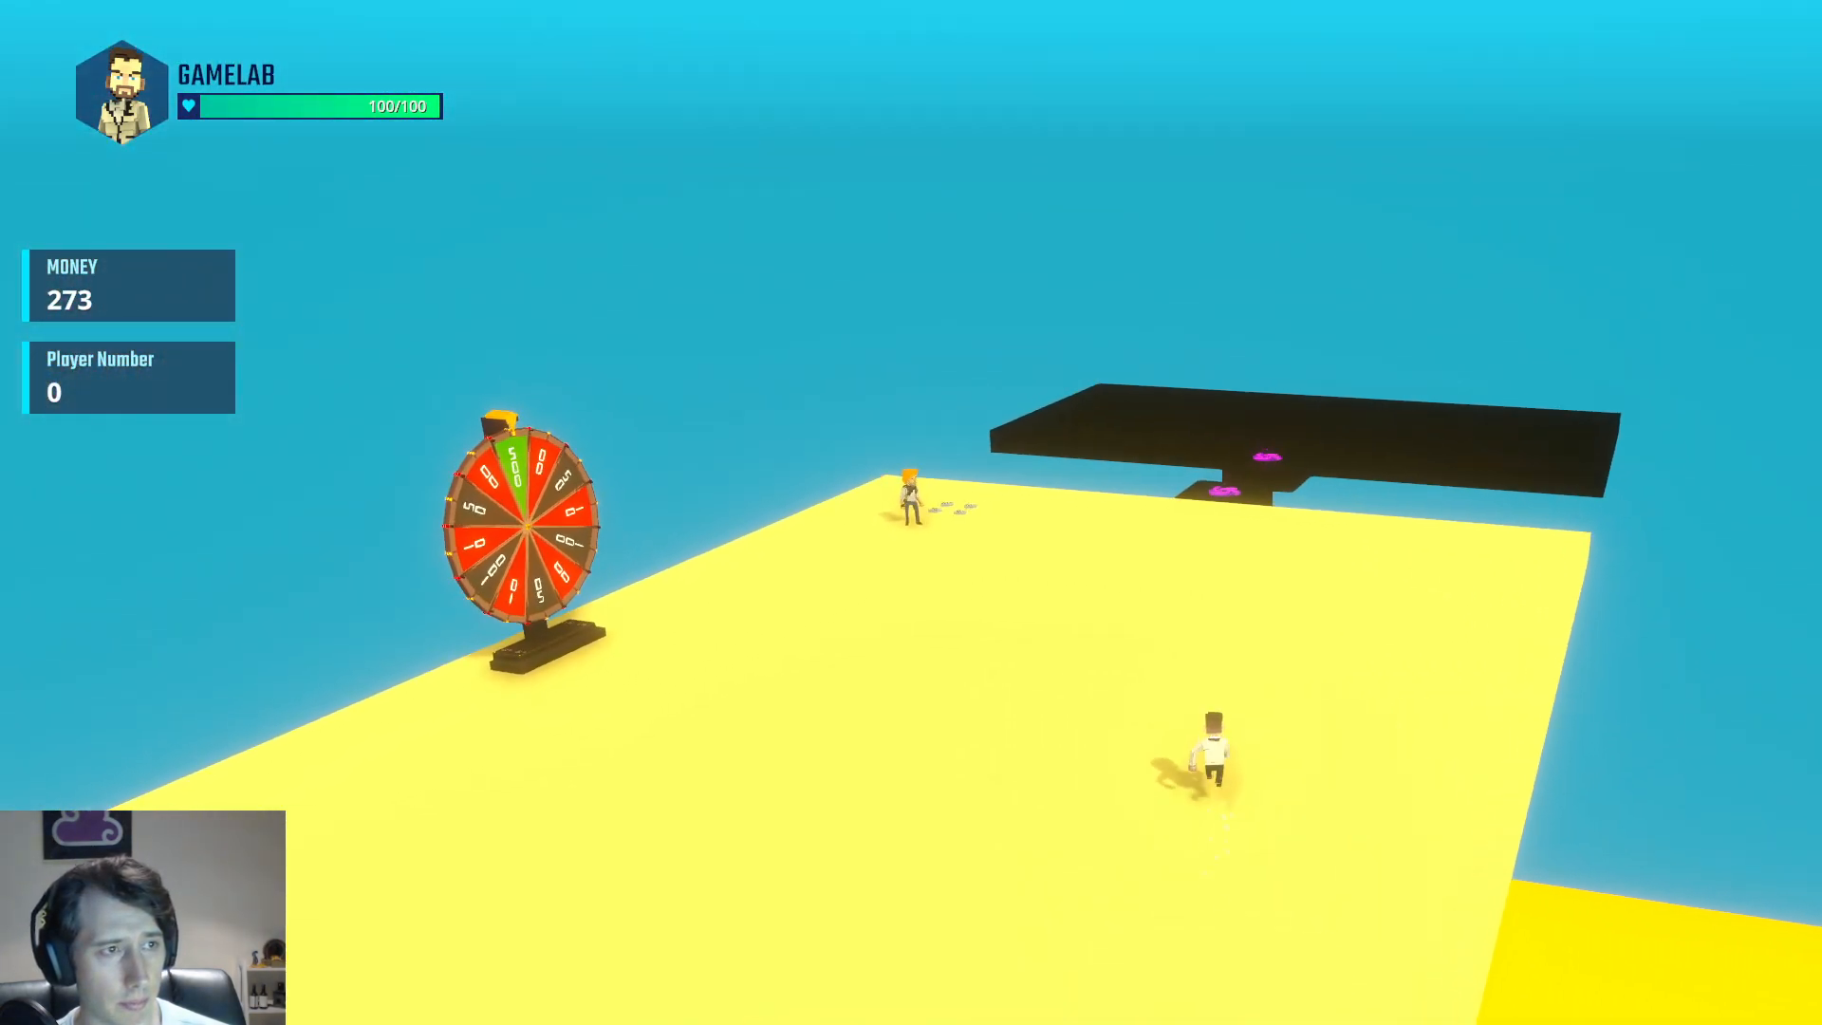
pyautogui.press('a')
pyautogui.press('w')
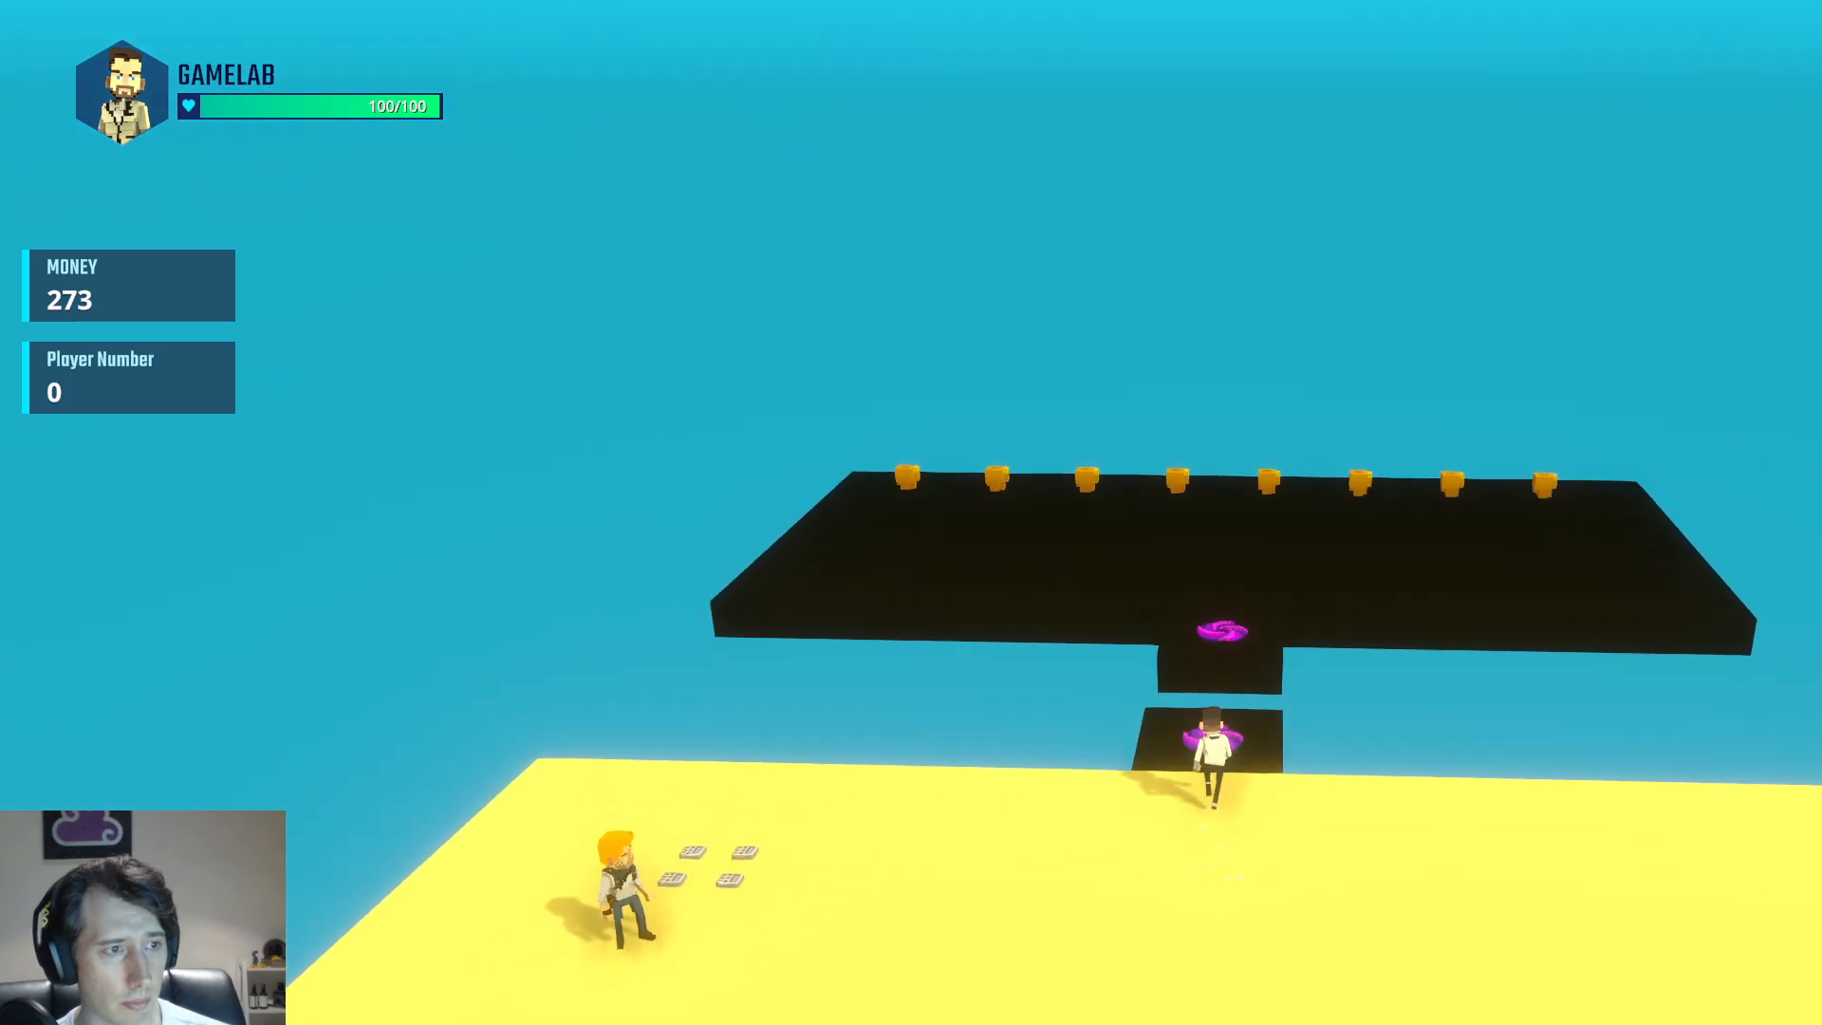
pyautogui.press('w')
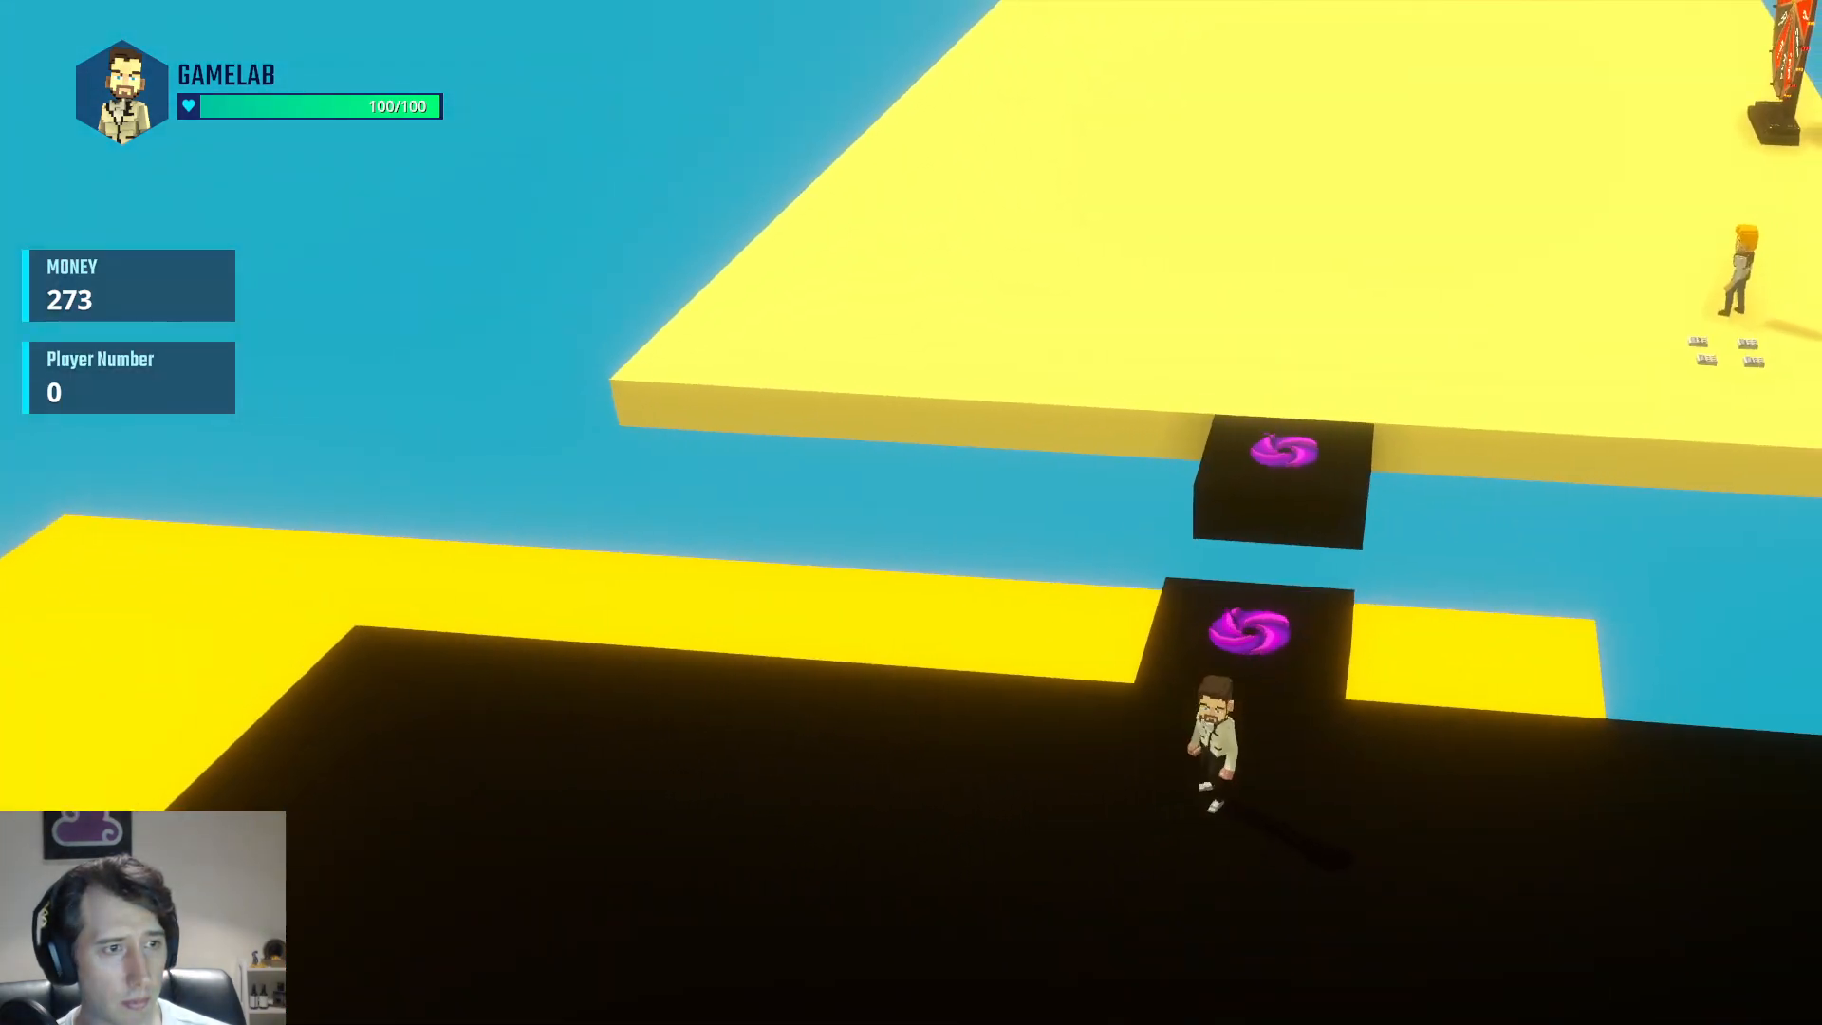
pyautogui.press('s')
pyautogui.press('w')
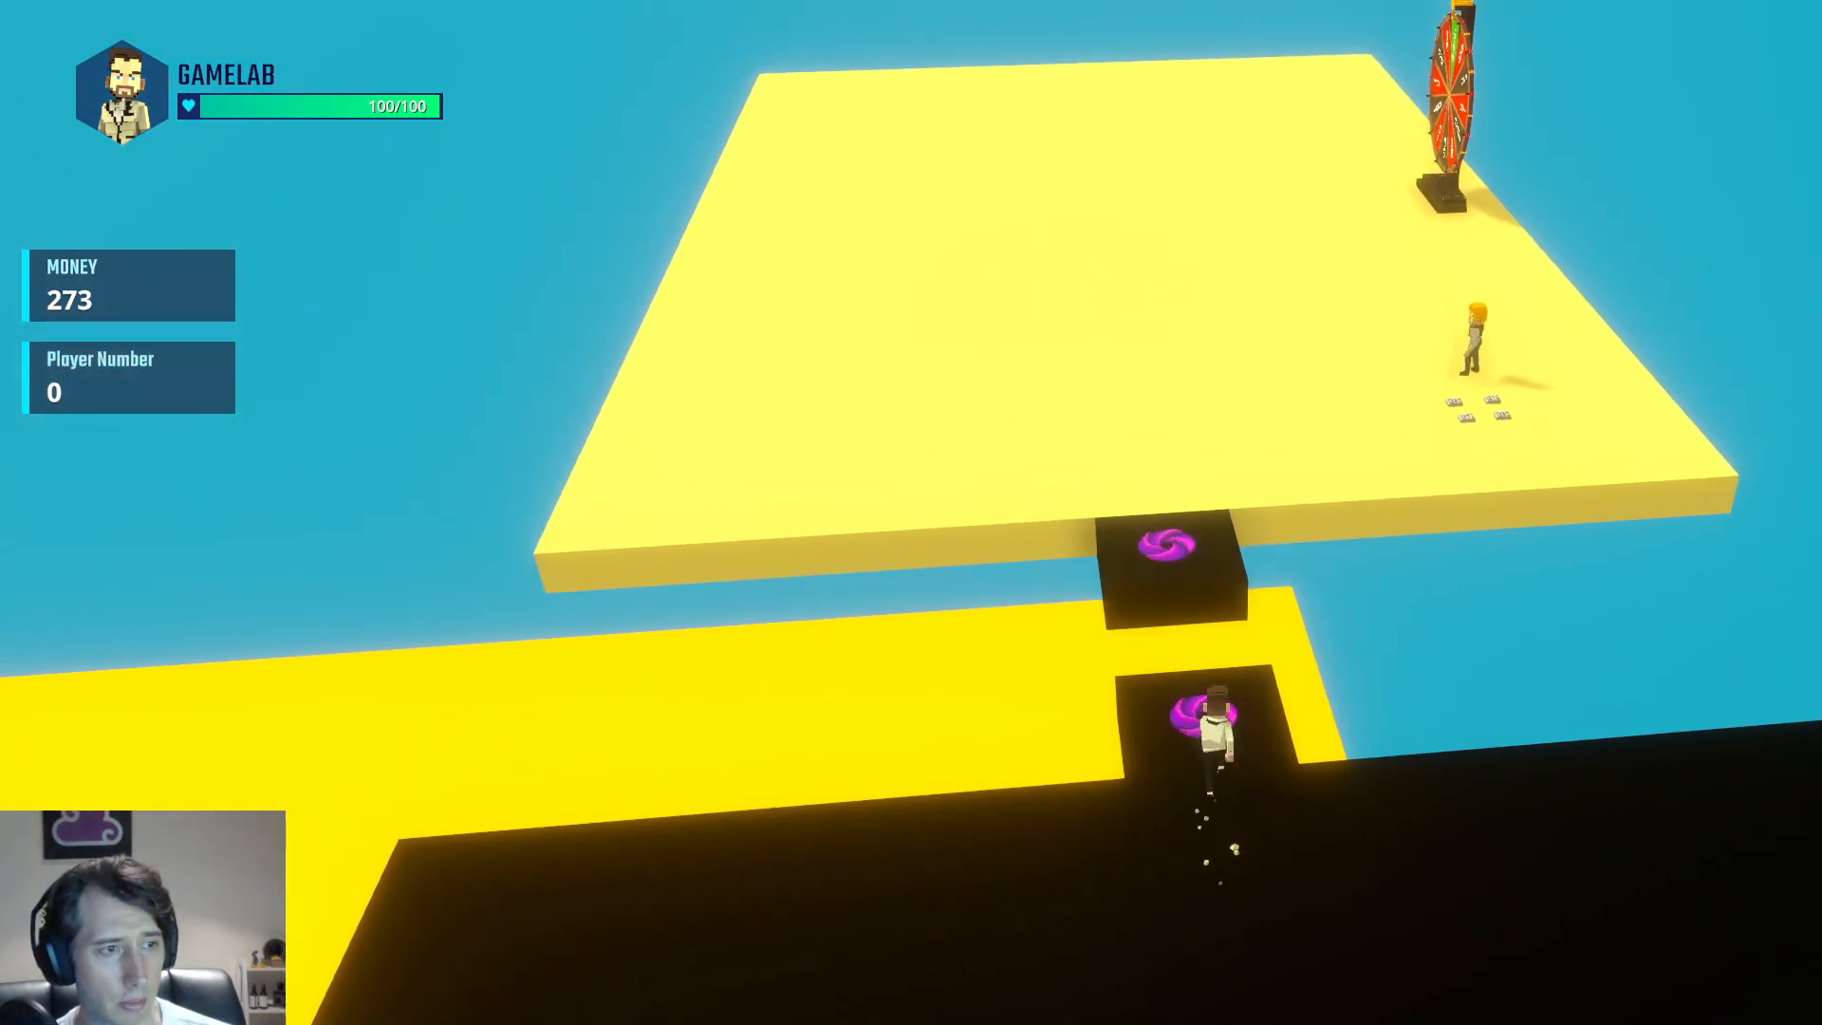
pyautogui.press('w')
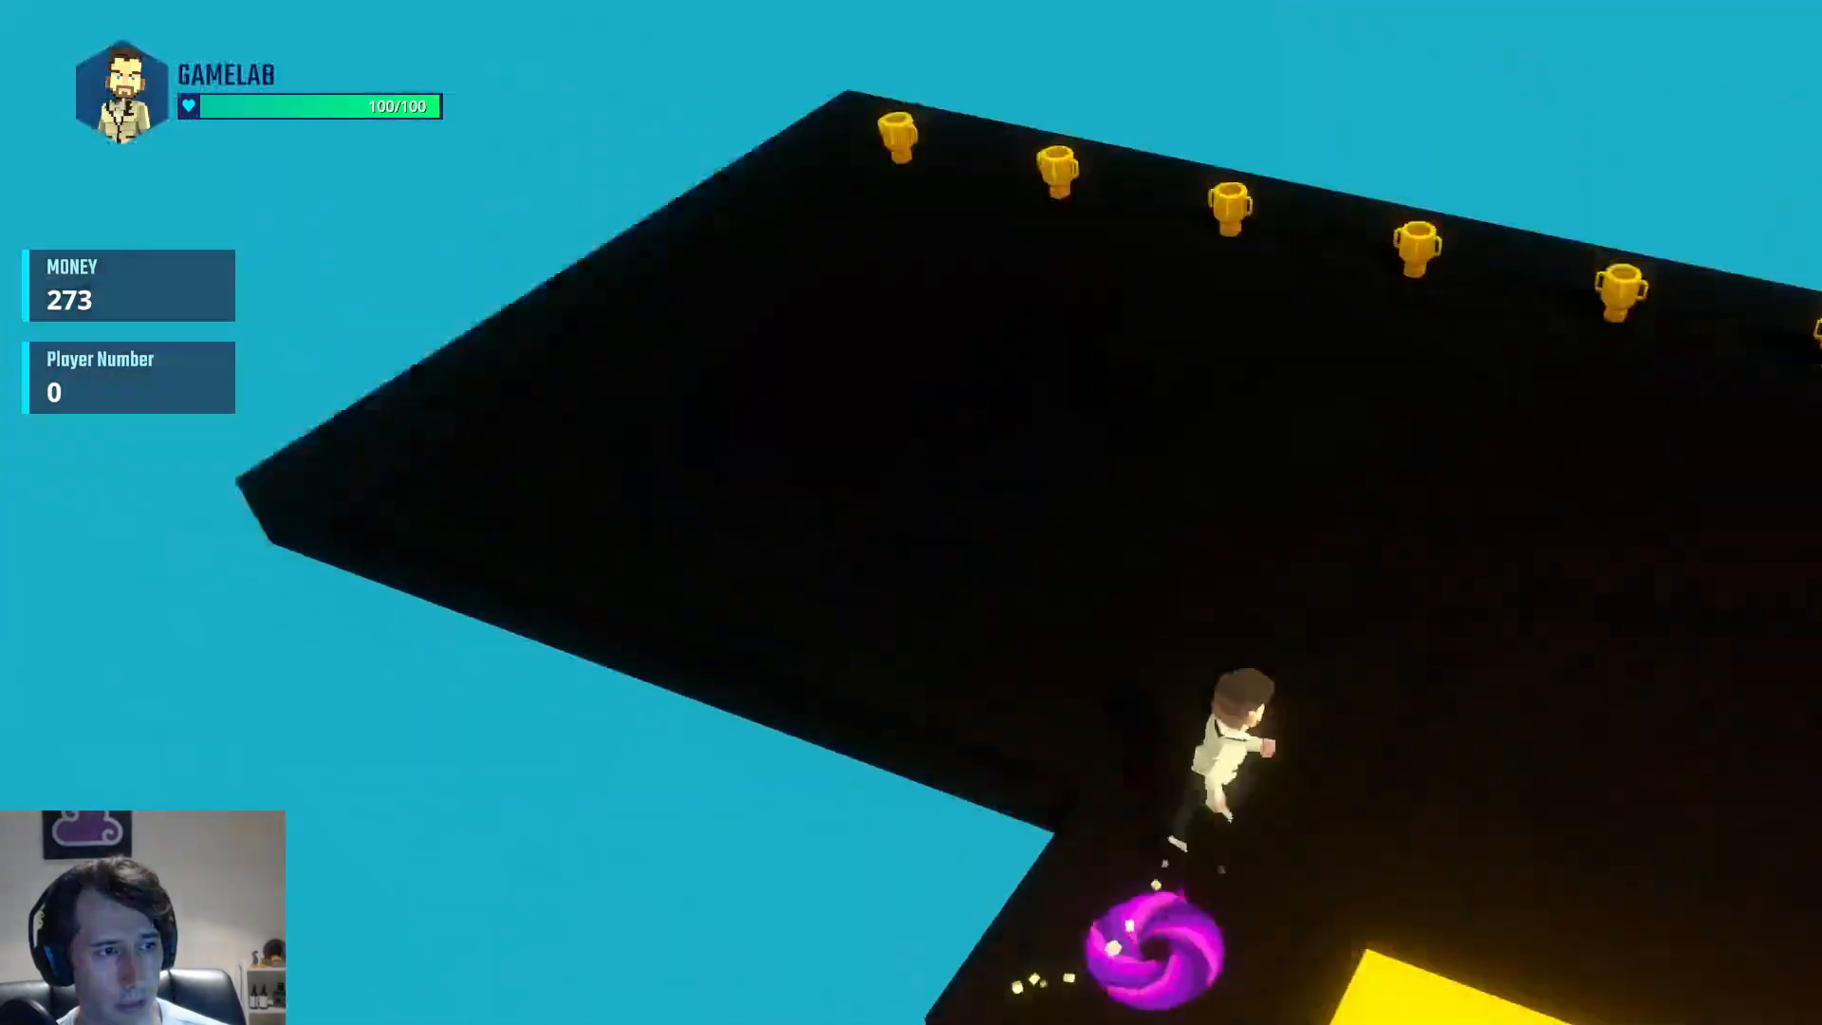
# Run and jump around the trophy platform and its portal to test the return trip, and end the playtest
pyautogui.press('space')
pyautogui.press('w')
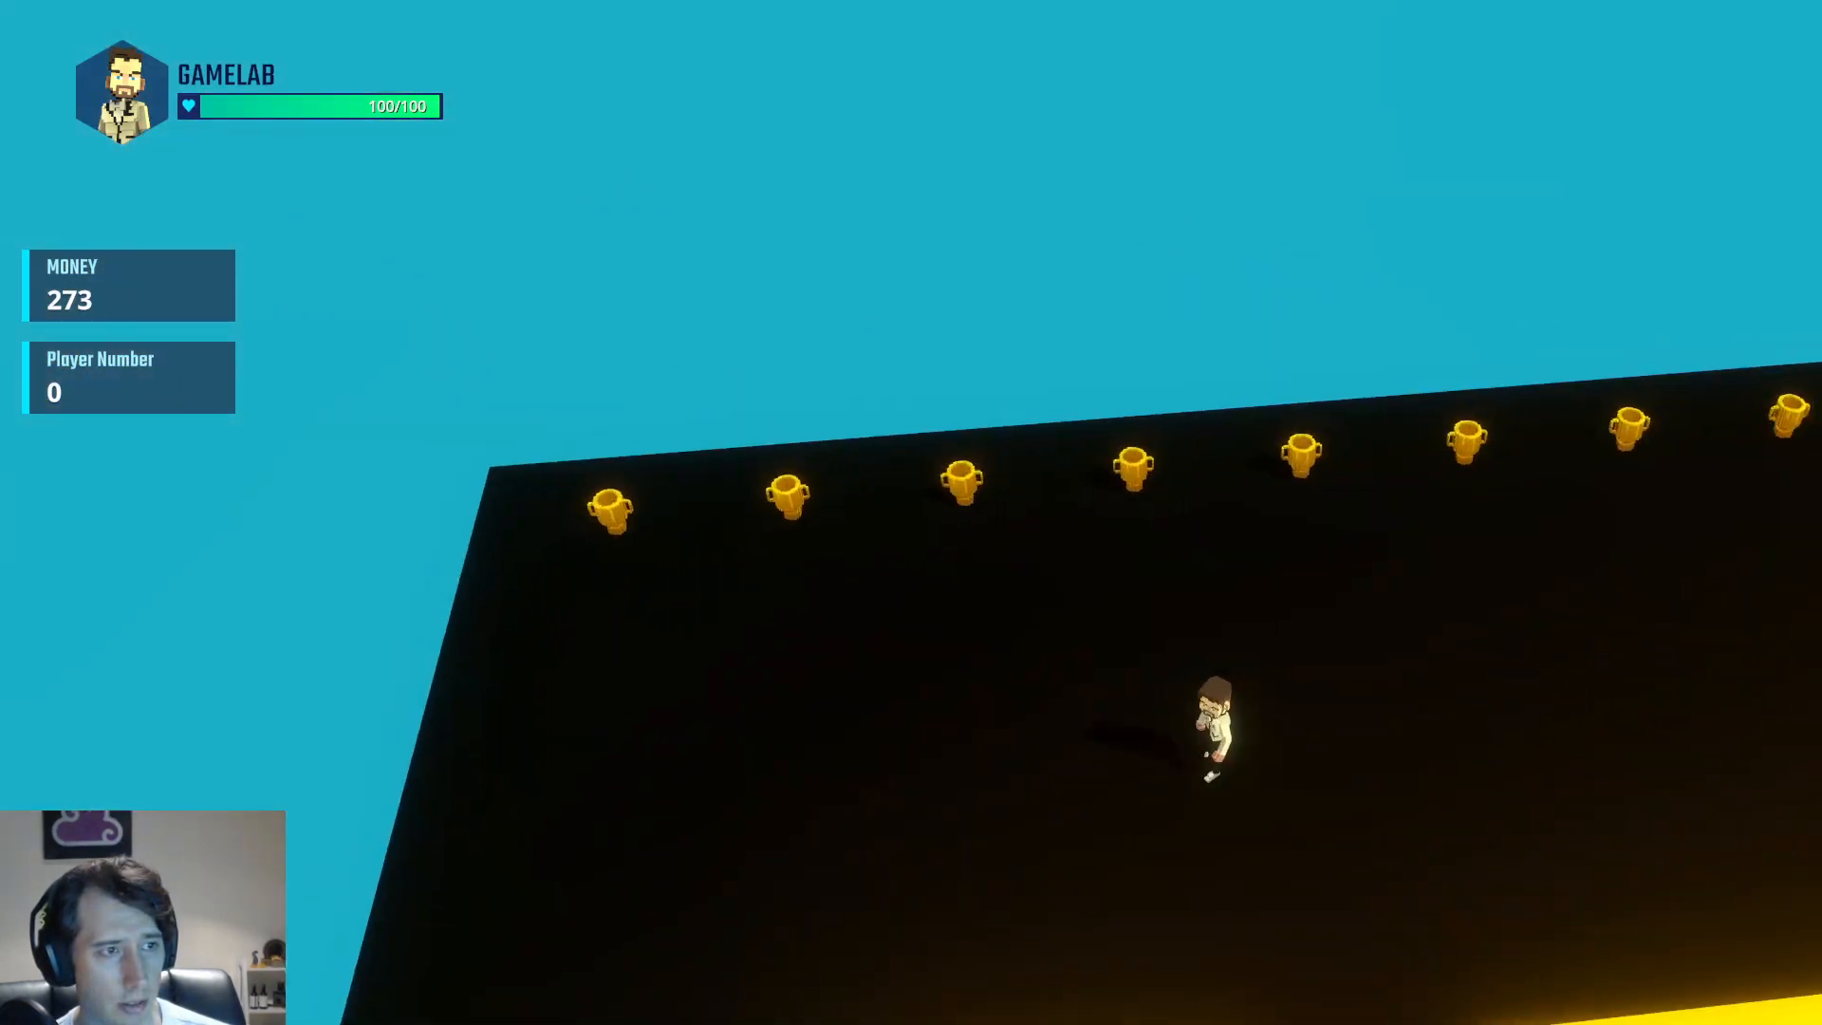
pyautogui.press('w')
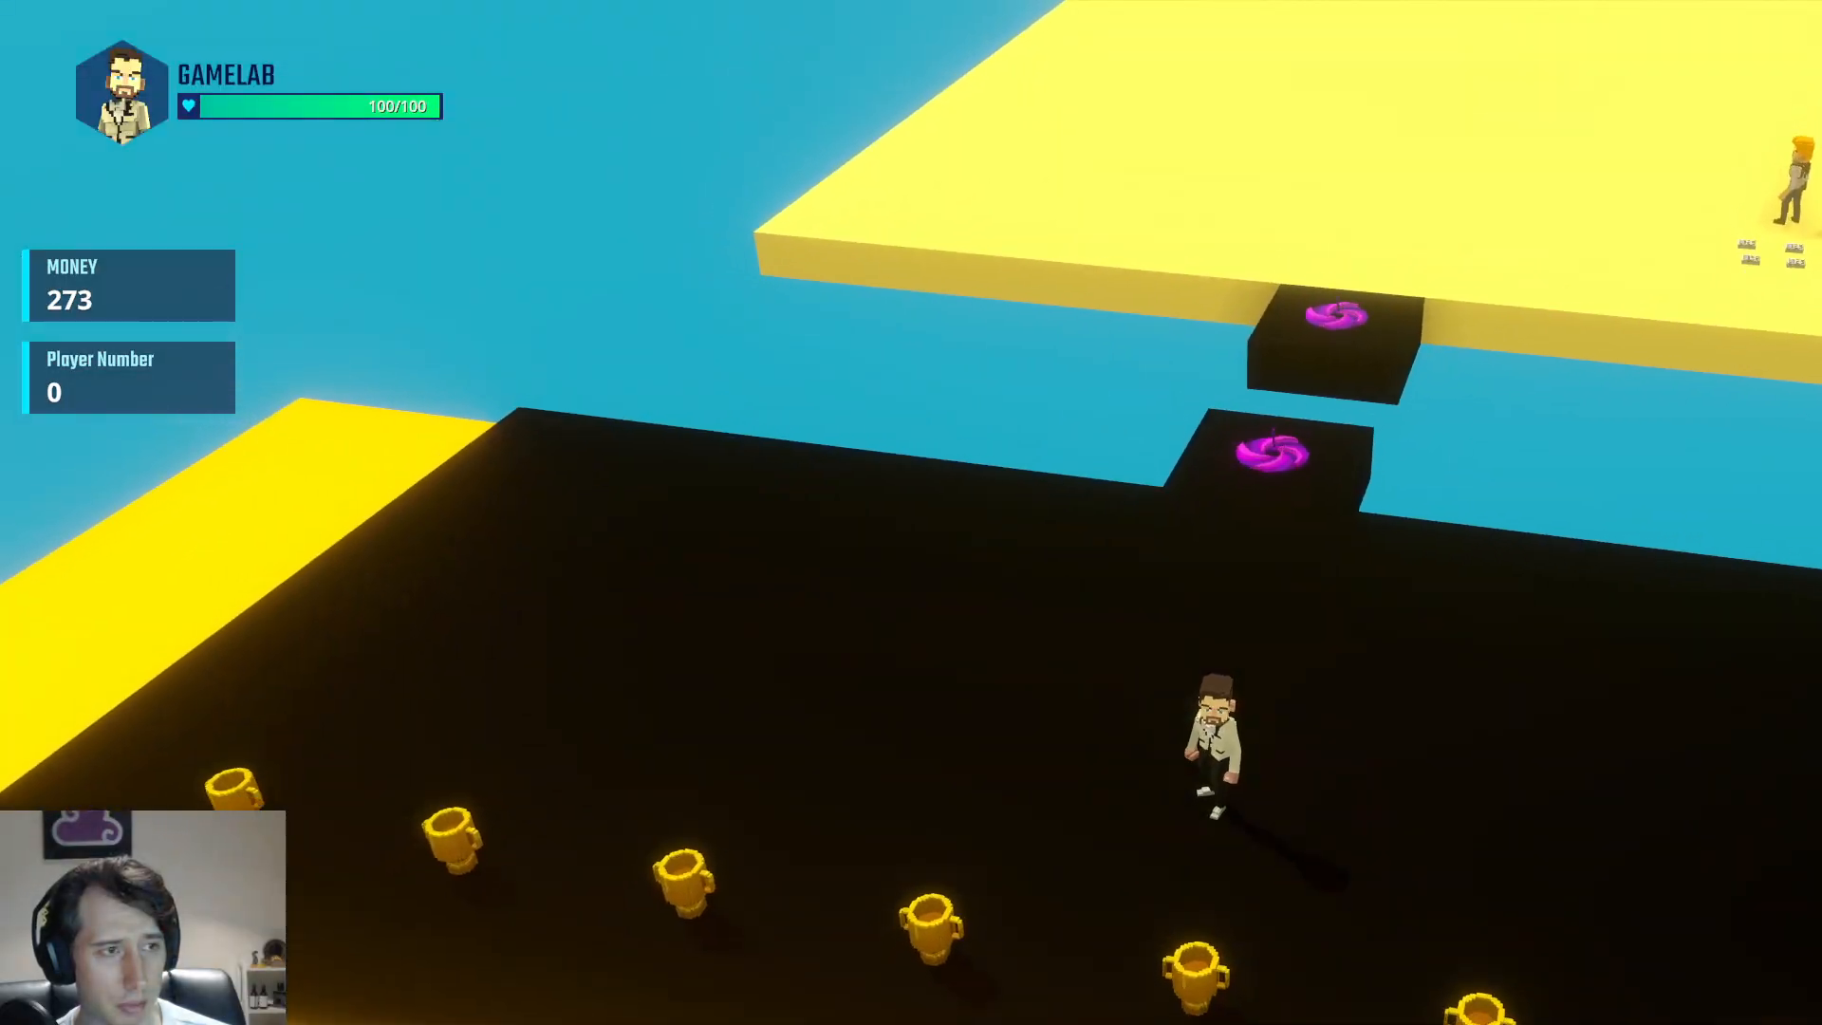
pyautogui.press('w')
pyautogui.press('a')
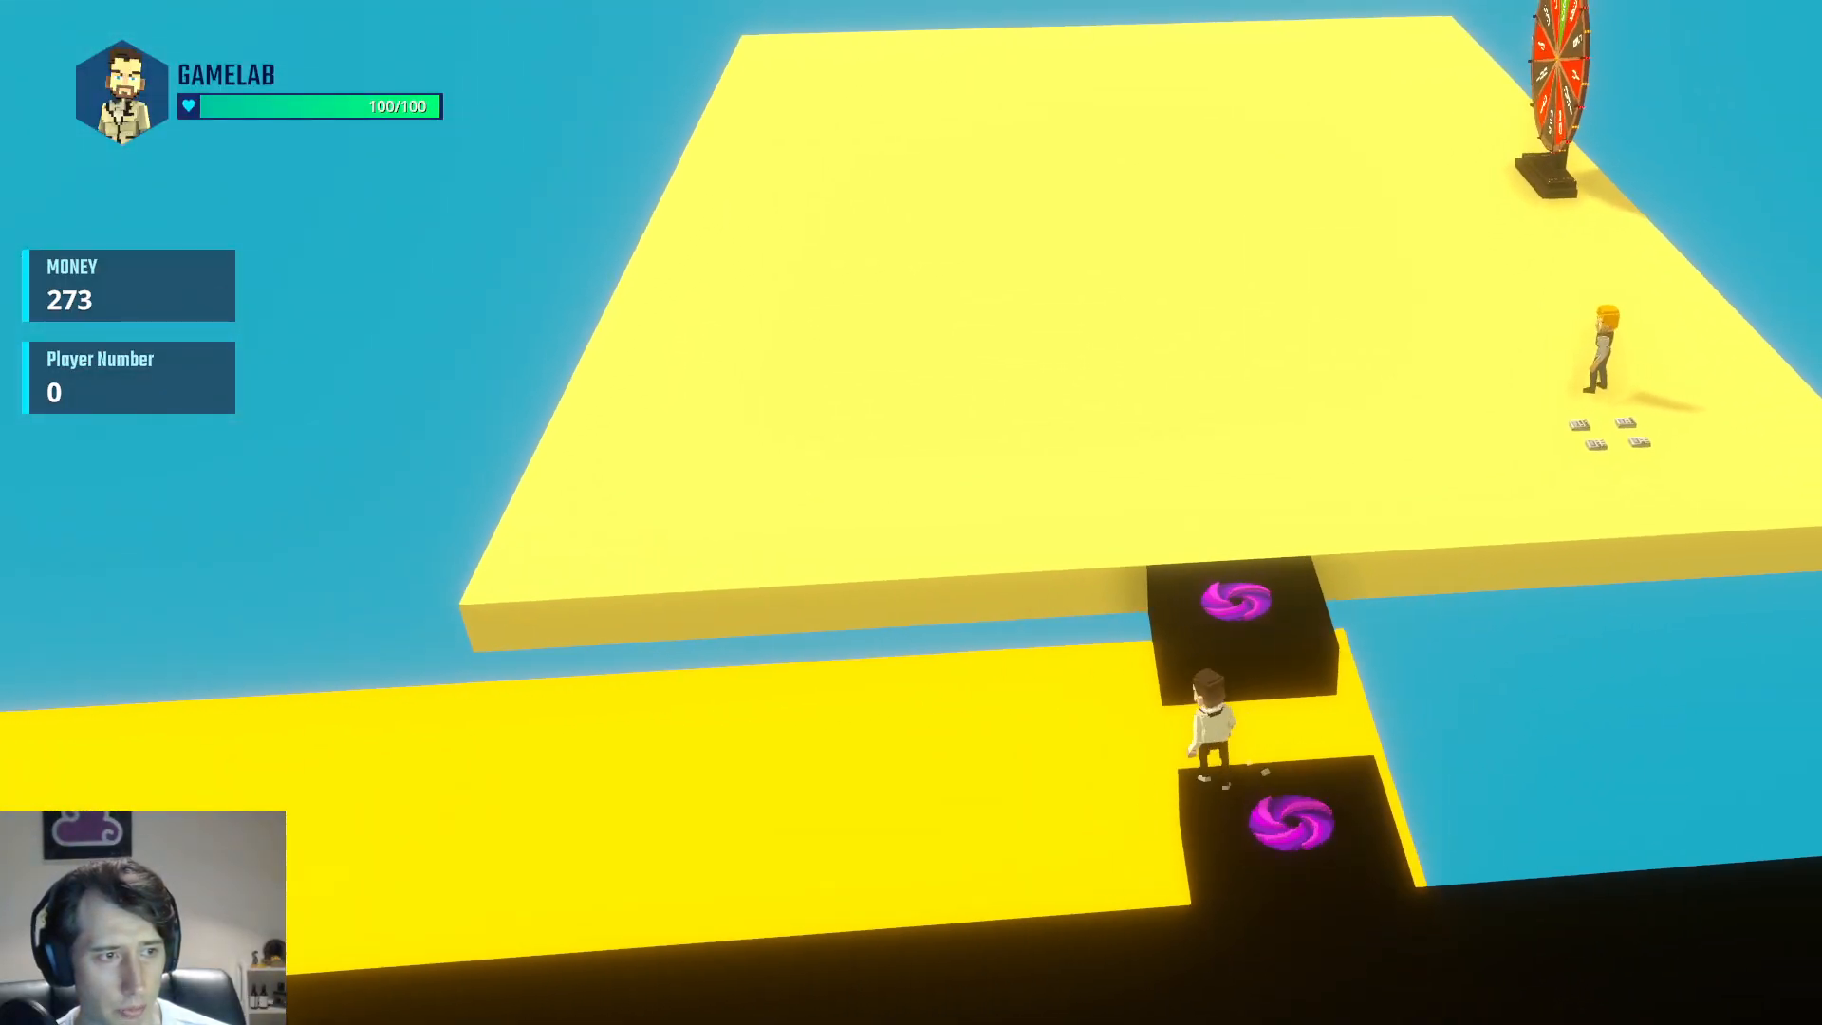
pyautogui.press('s')
pyautogui.press('w')
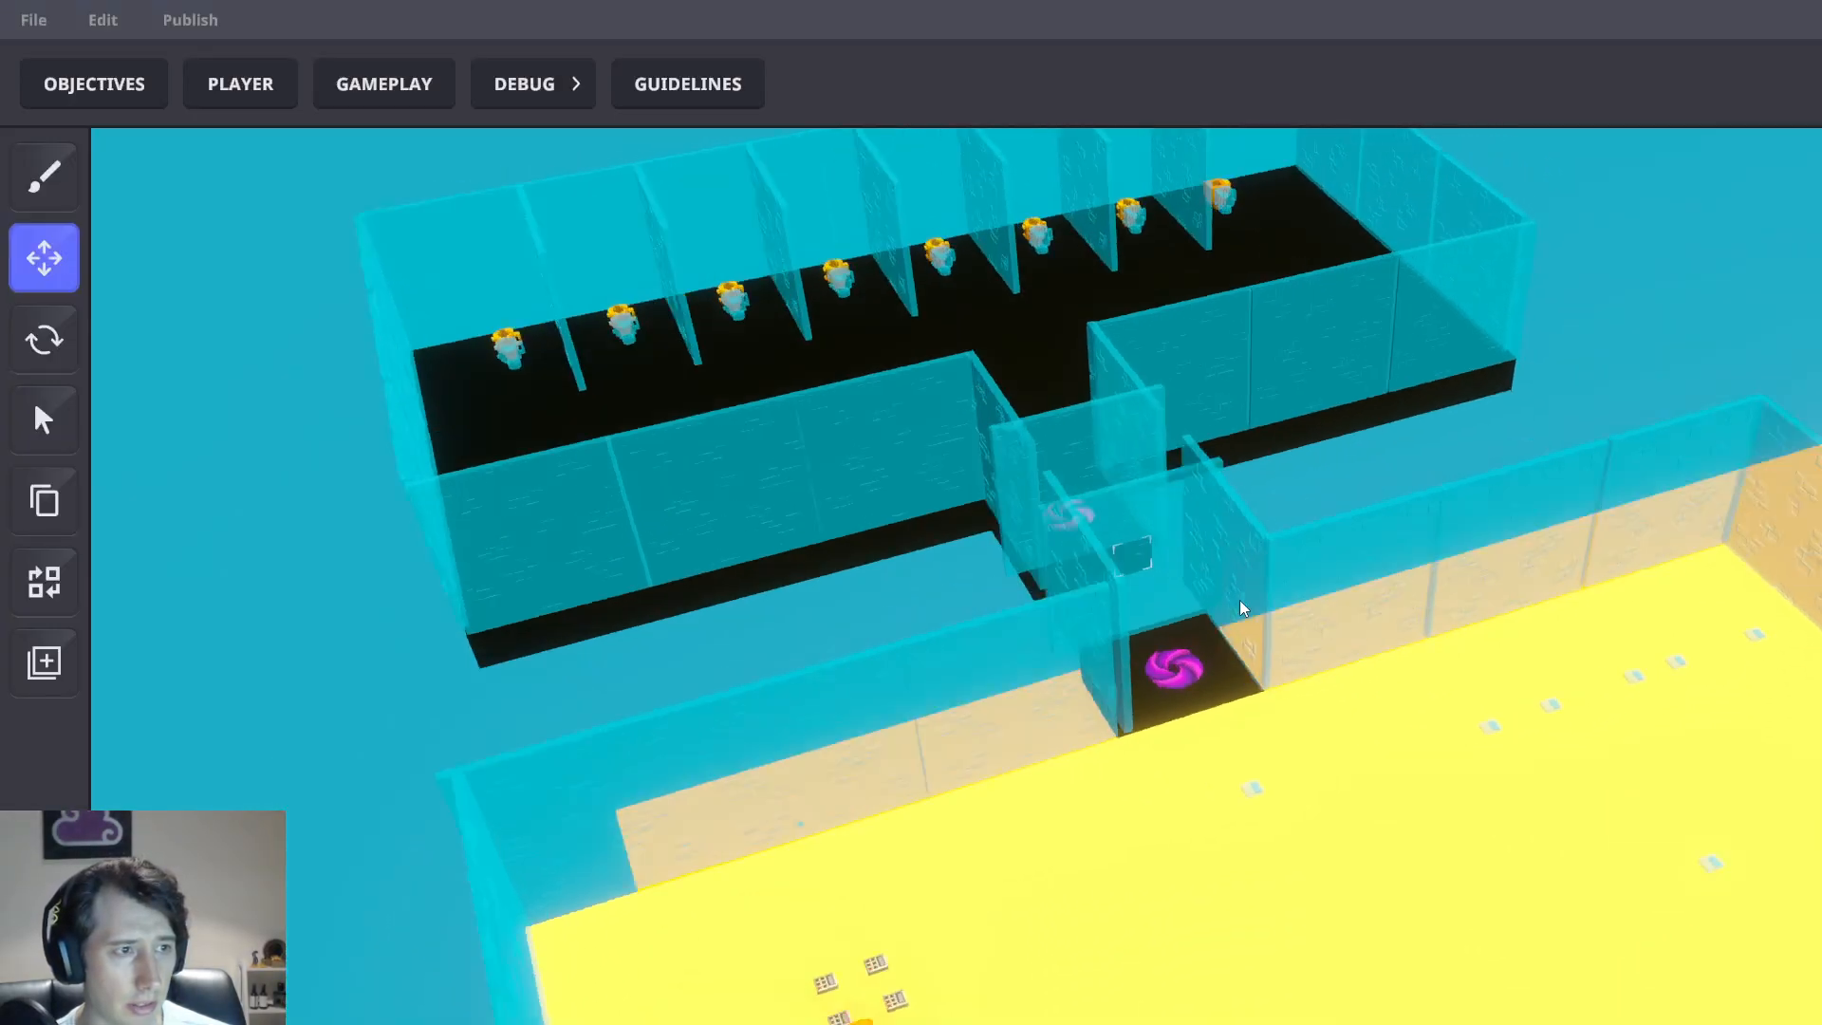
# Inspect the trophy platform's portal and the small marker object beside the lobby portal in the editor
pyautogui.moveTo(1244, 608); pyautogui.dragTo(1699, 655, button='right')
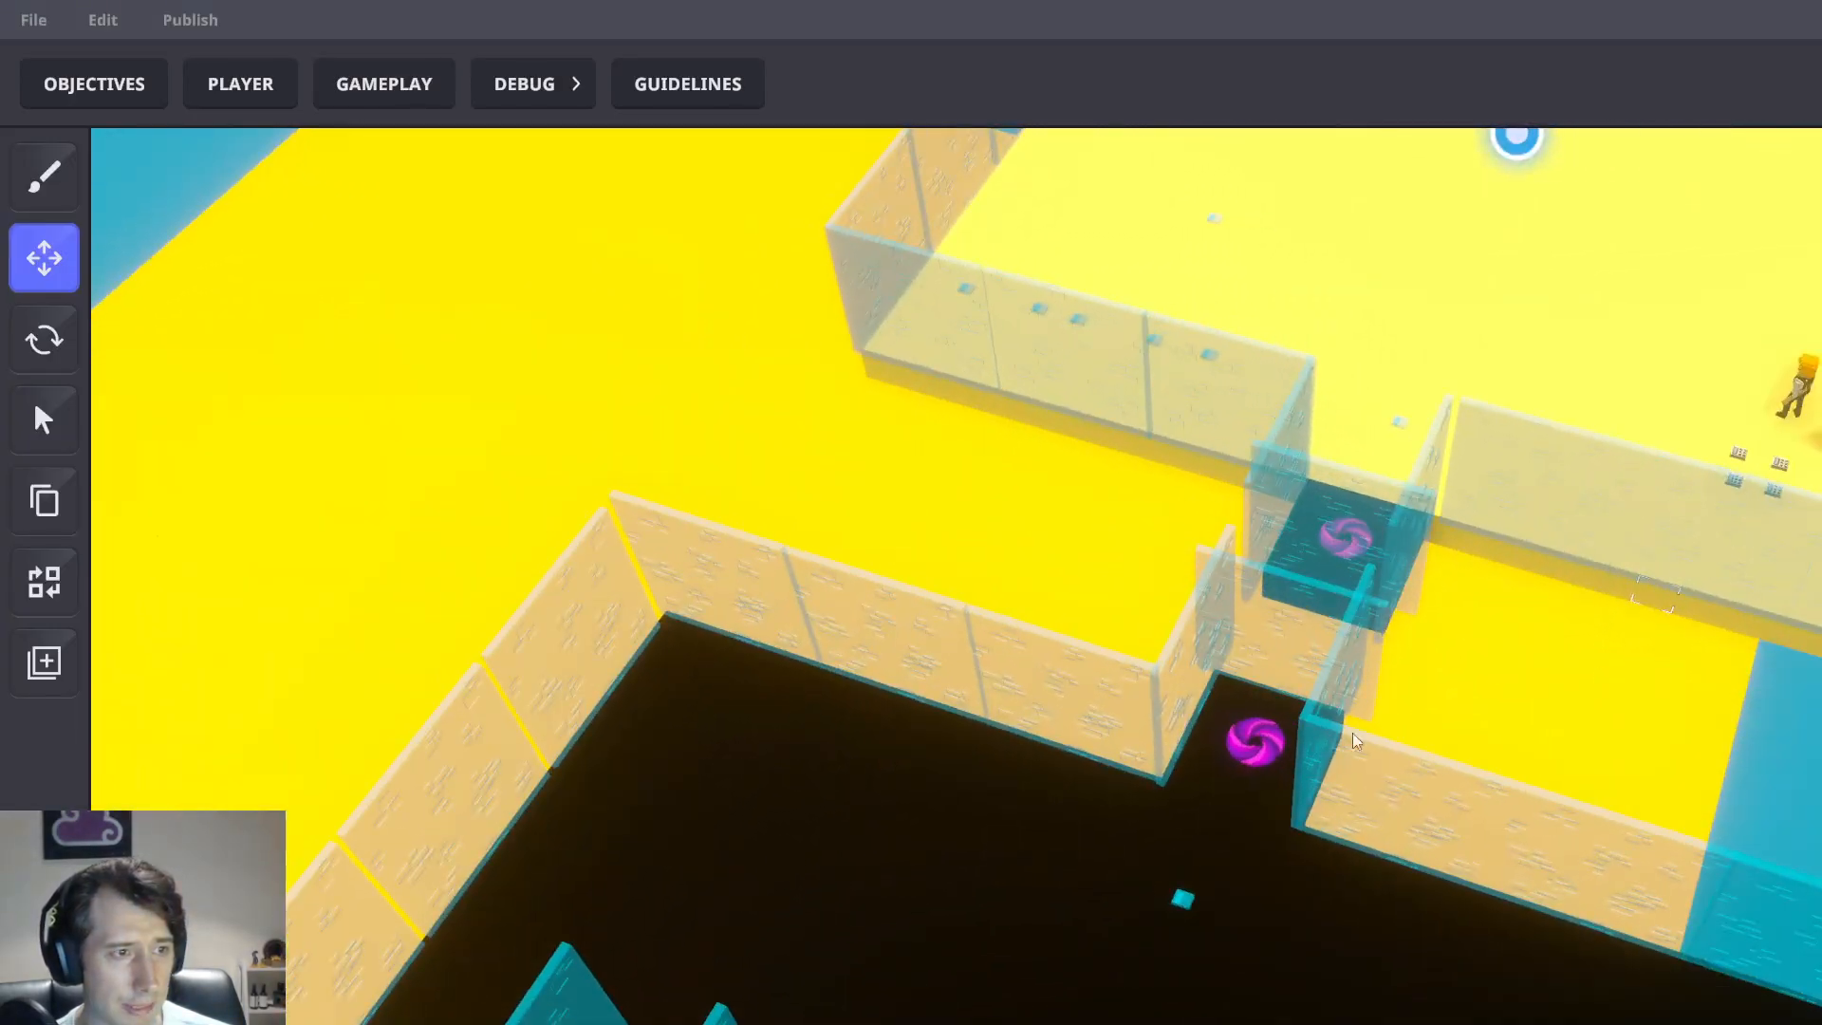
pyautogui.keyDown('ctrl'); pyautogui.click(1261, 744); pyautogui.keyUp('ctrl')
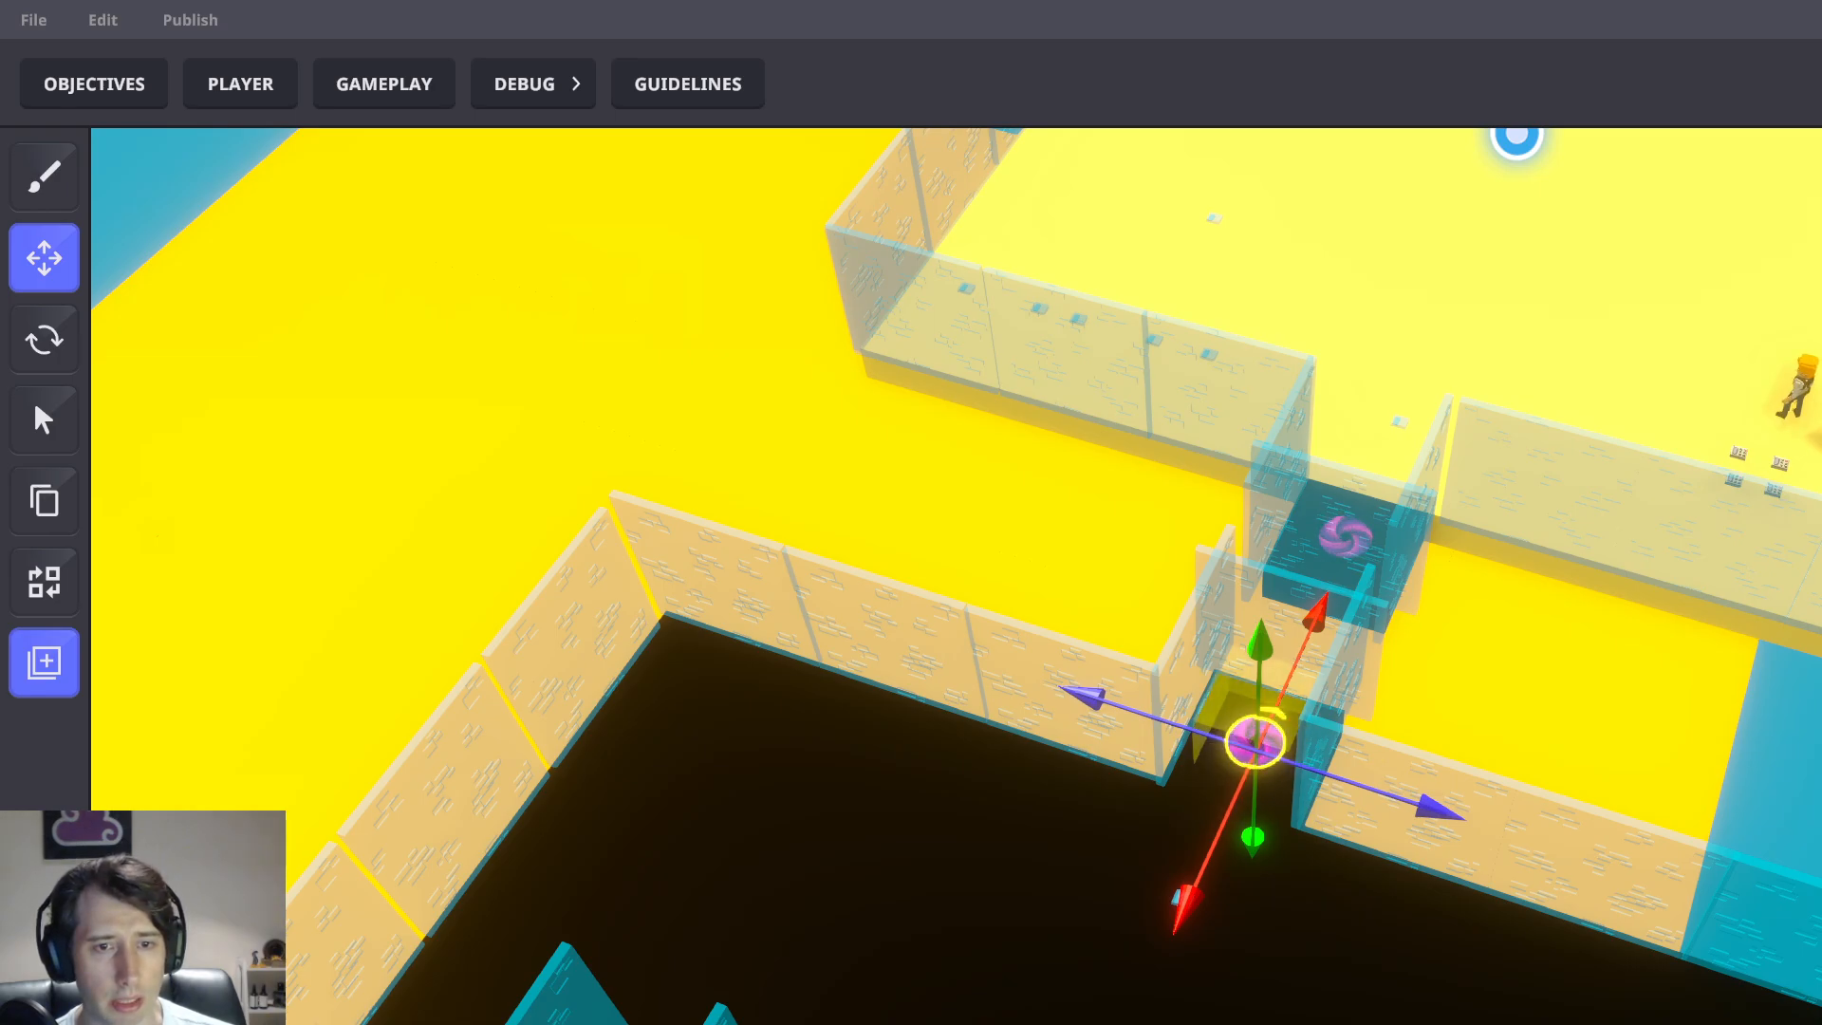
pyautogui.scroll(3, 1177, 889)
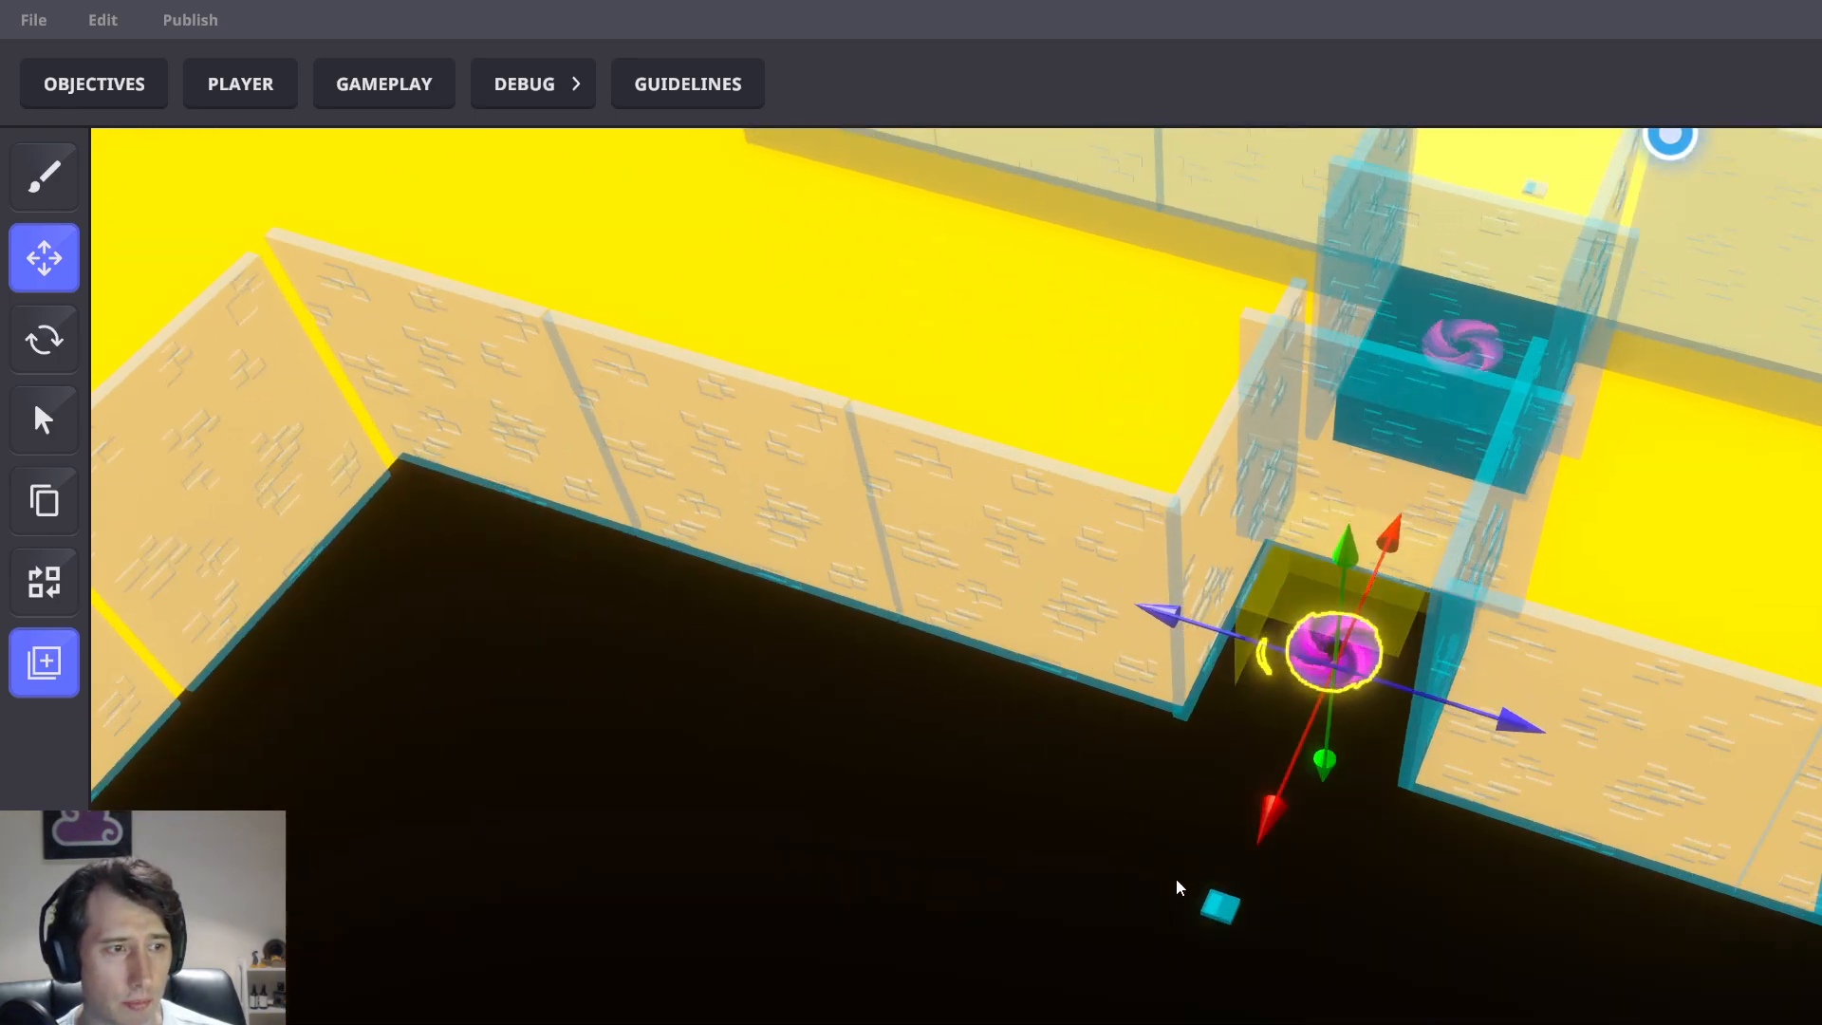
pyautogui.scroll(-2, 1232, 914)
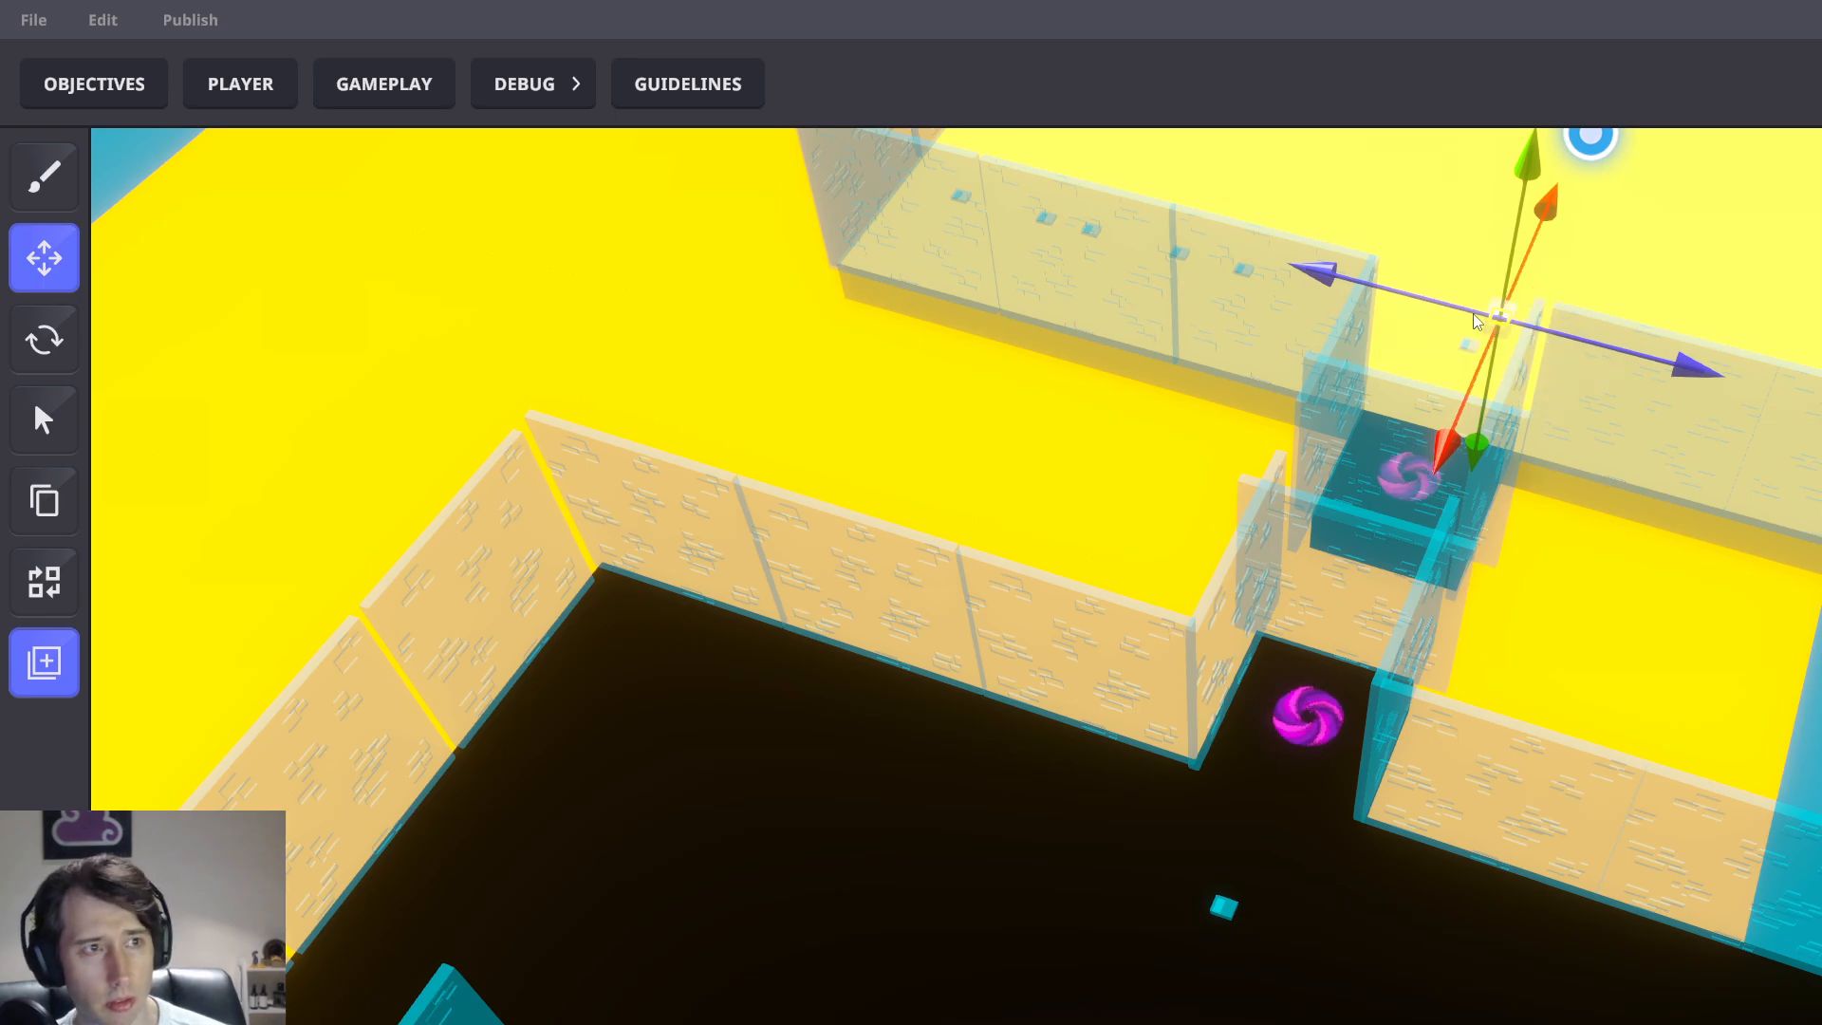
pyautogui.scroll(2, 1472, 346)
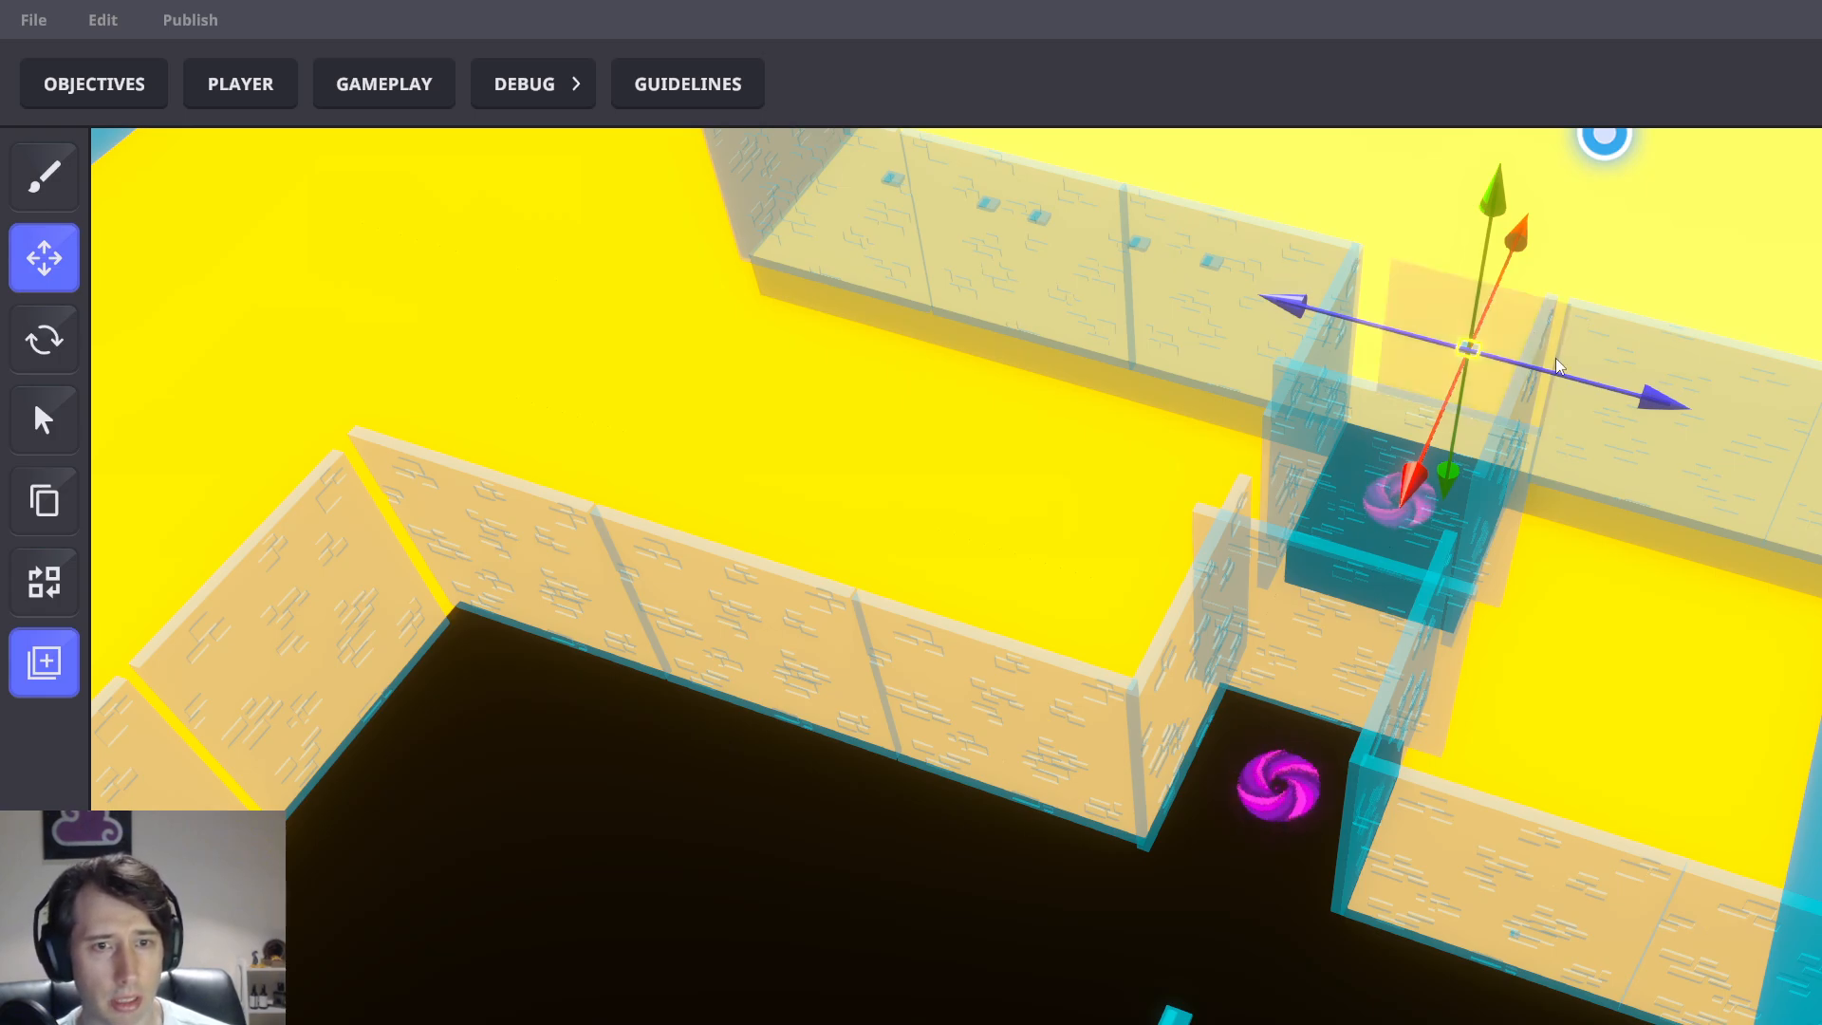
# Playtest again by teleporting from the lobby to the trophy platform and jumping on its portal, and return to editing
pyautogui.hotkey('ctrl', 'p')
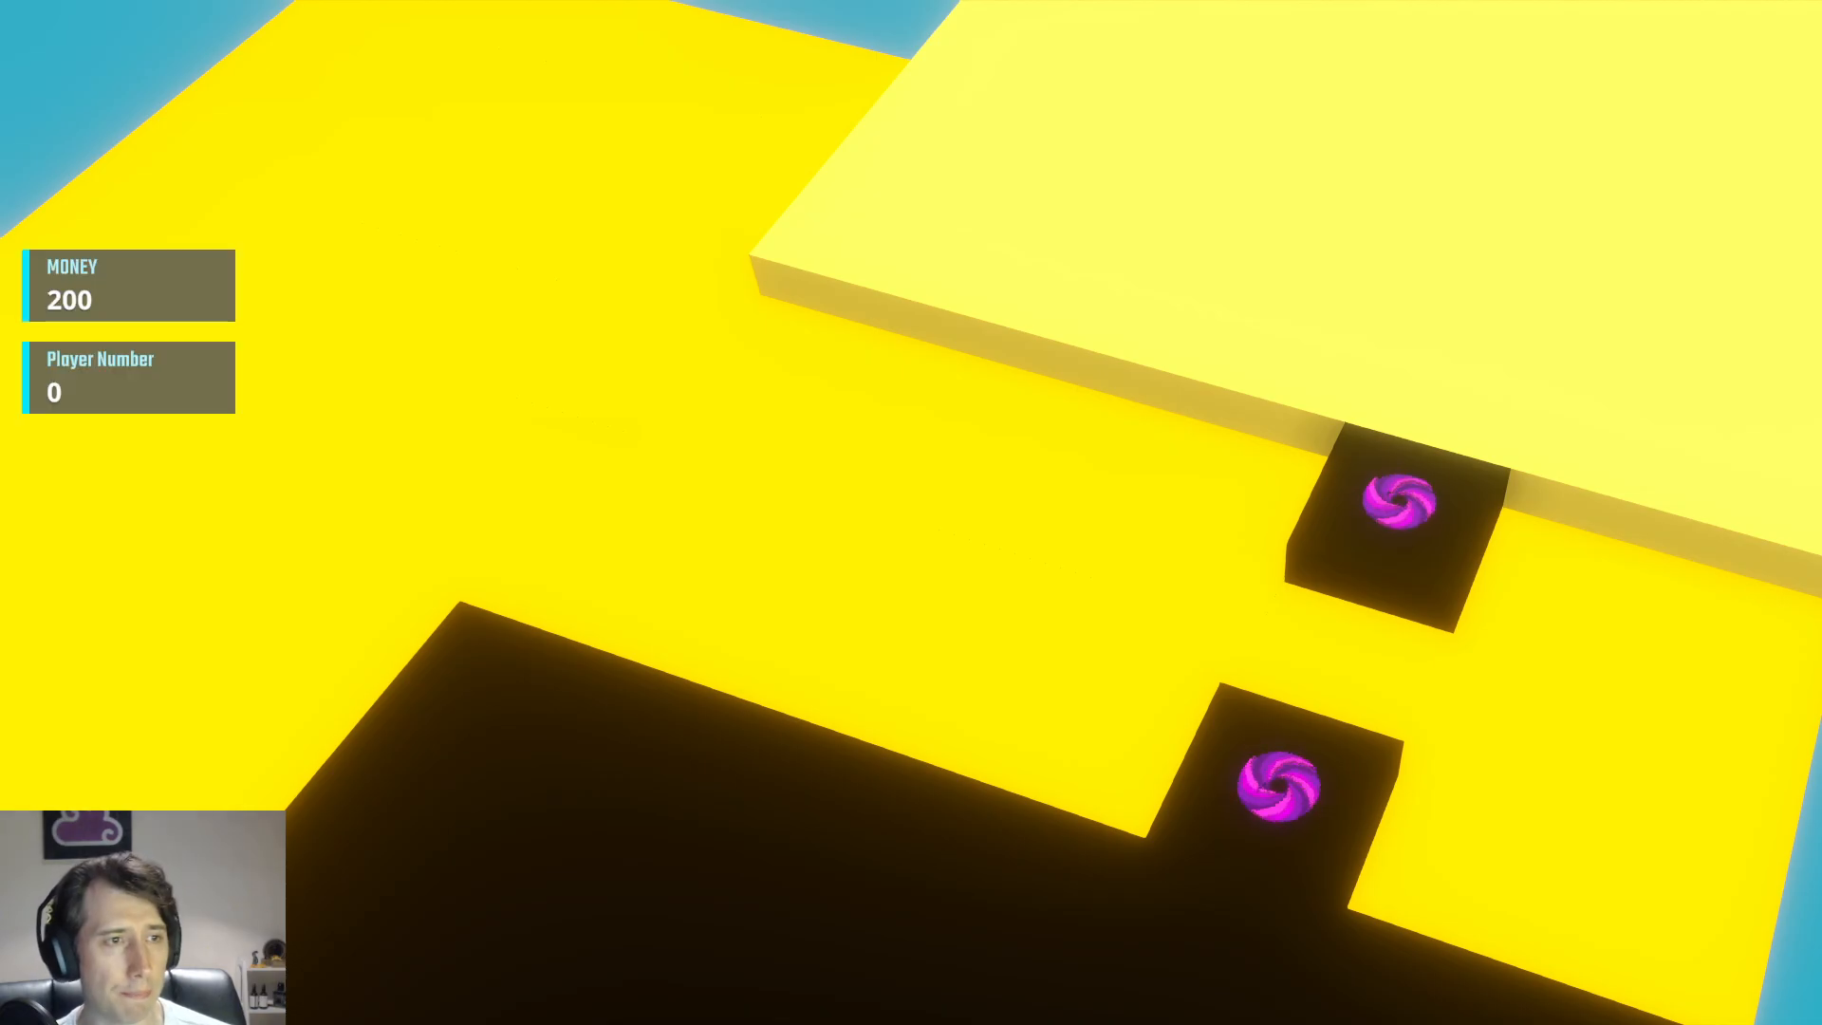
pyautogui.press('w')
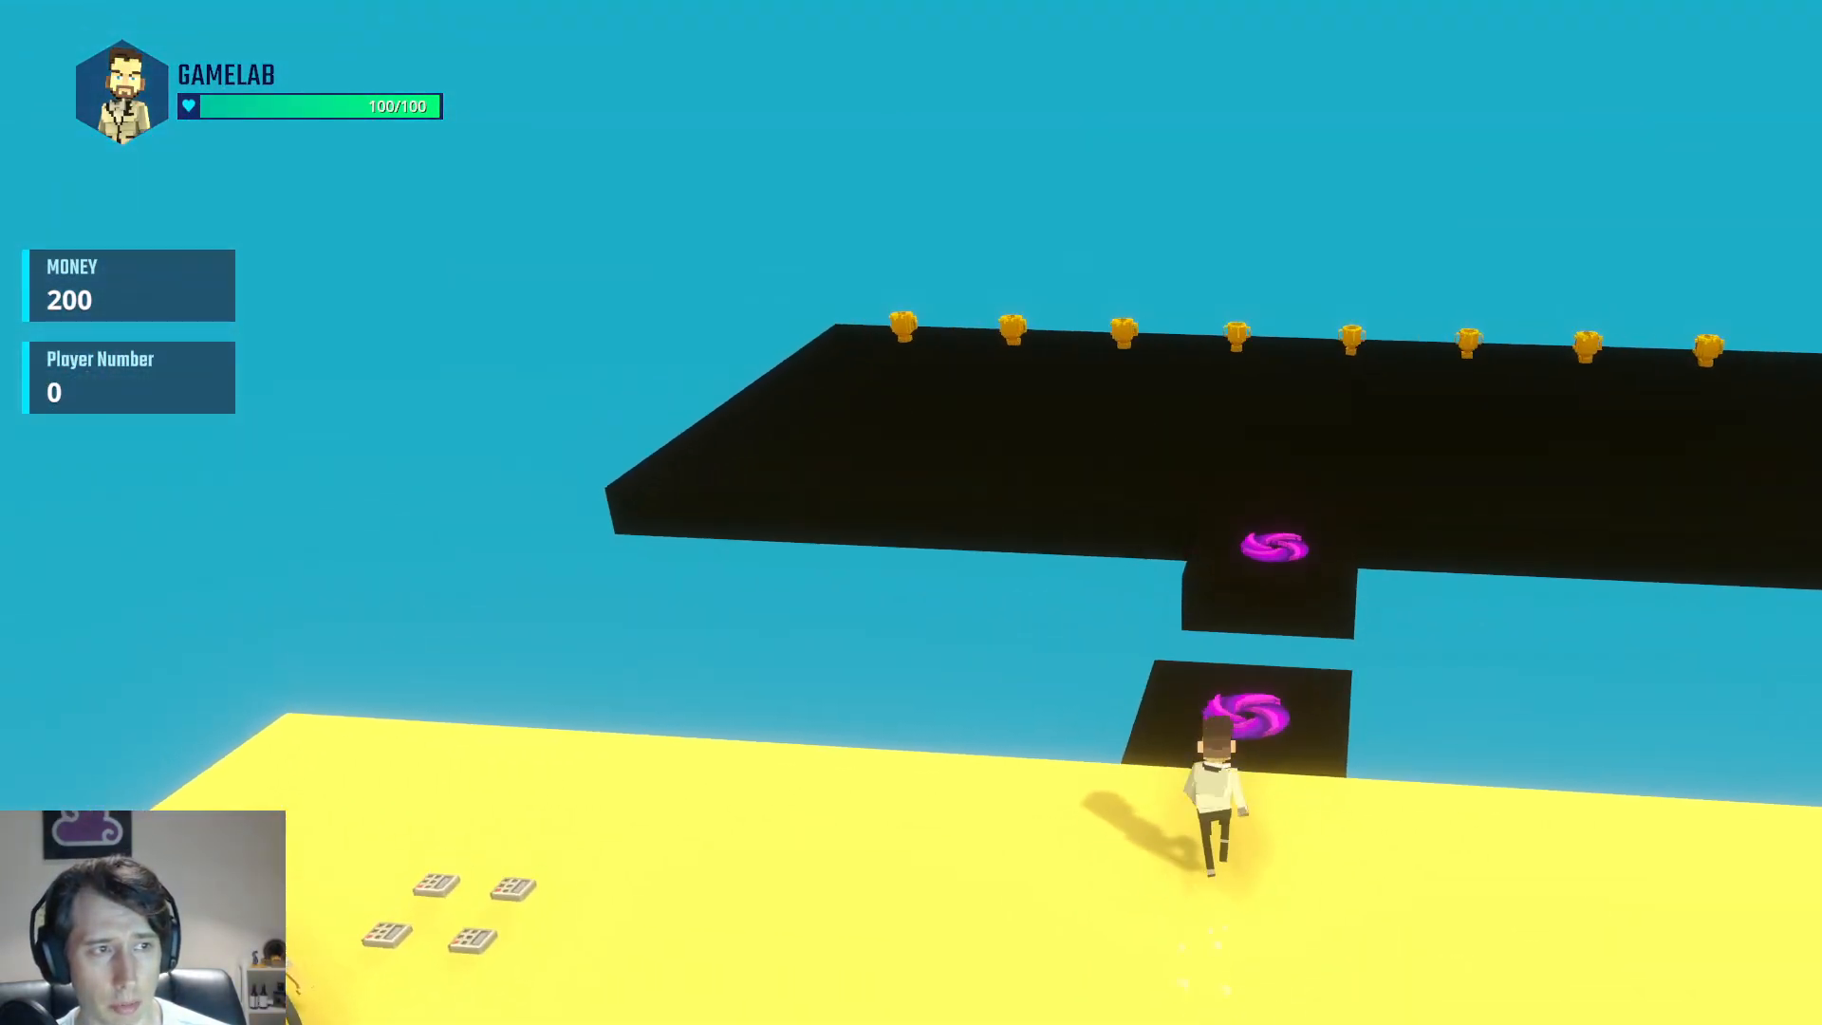
pyautogui.press('w')
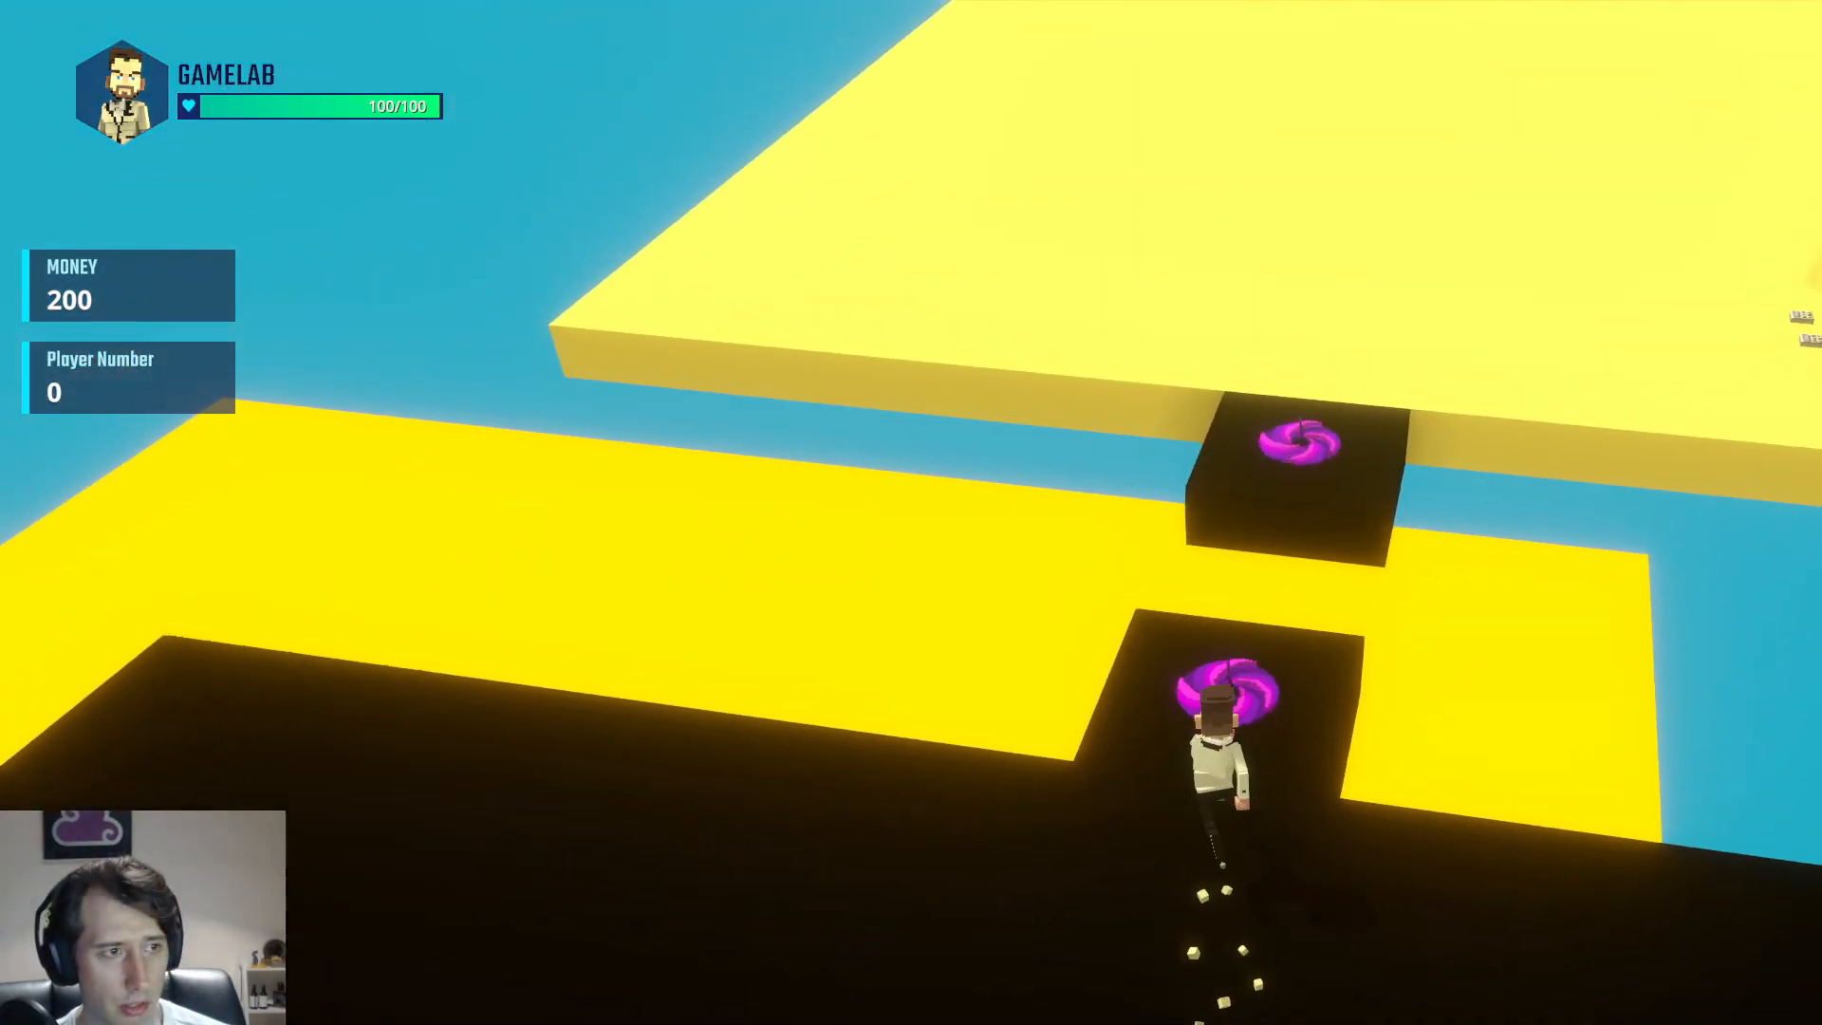
pyautogui.press('w')
pyautogui.press('space')
pyautogui.press('space')
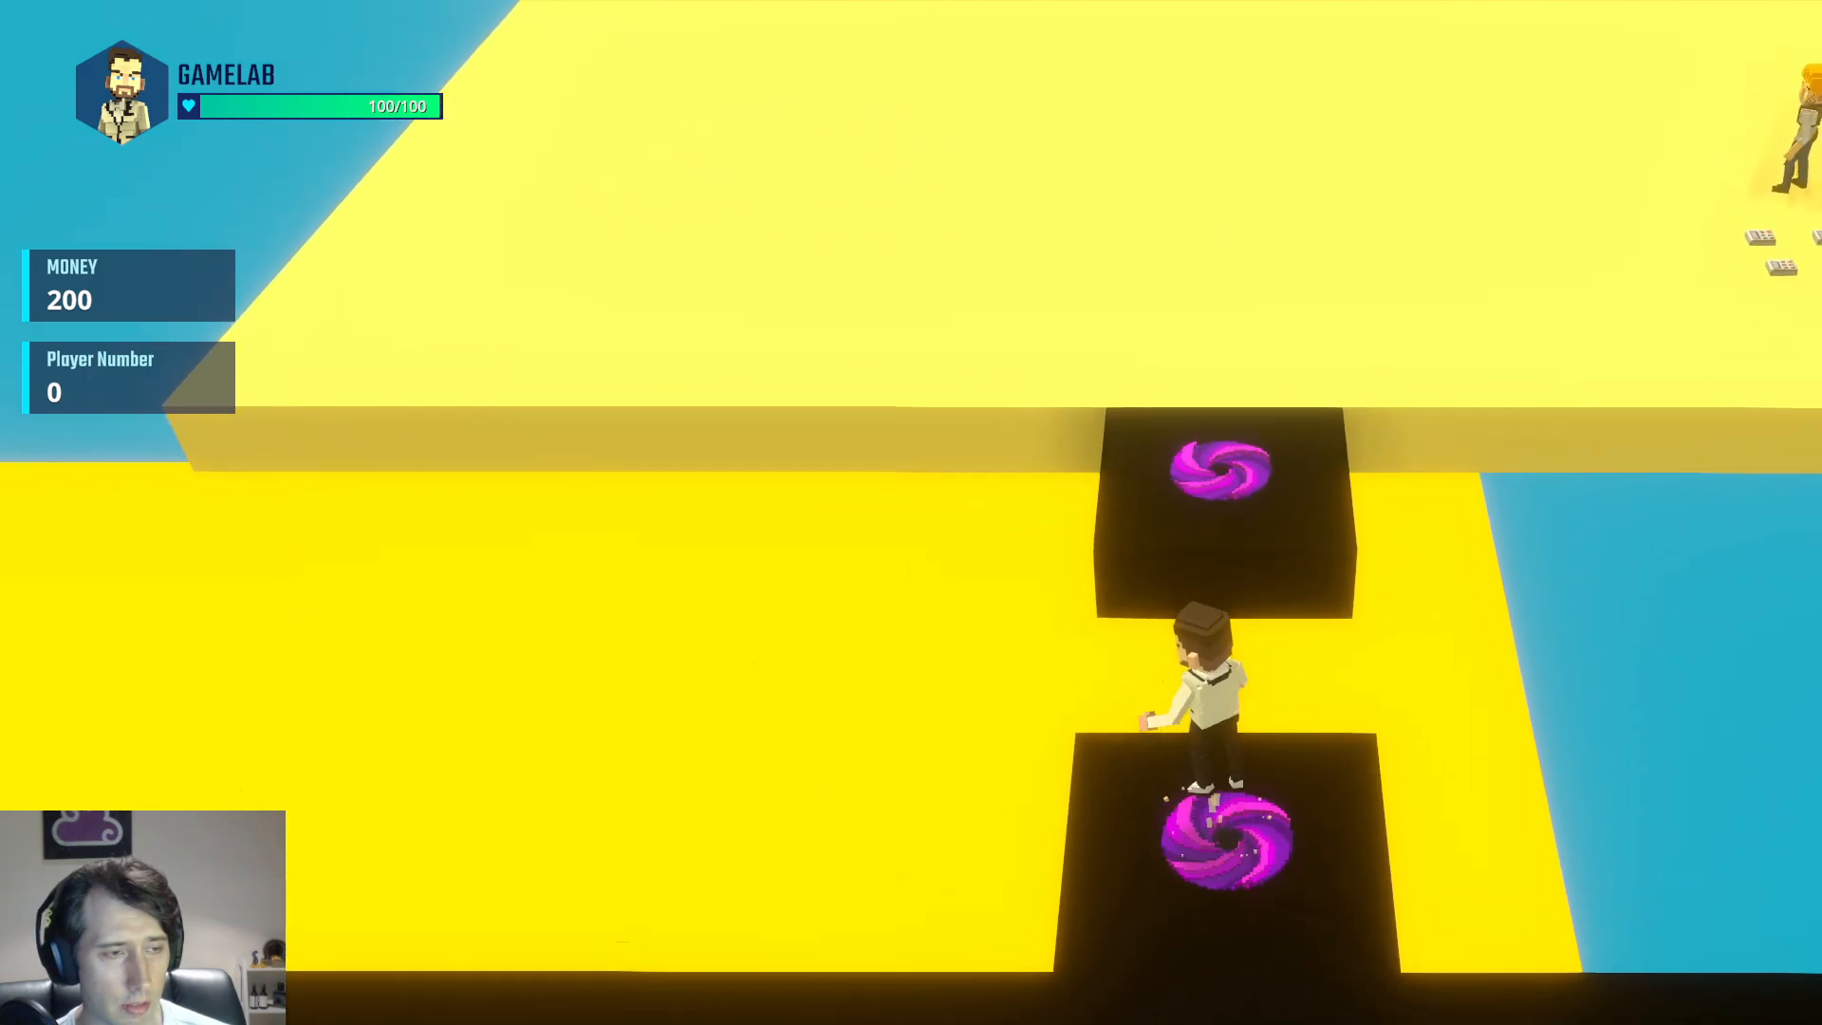
pyautogui.press('space')
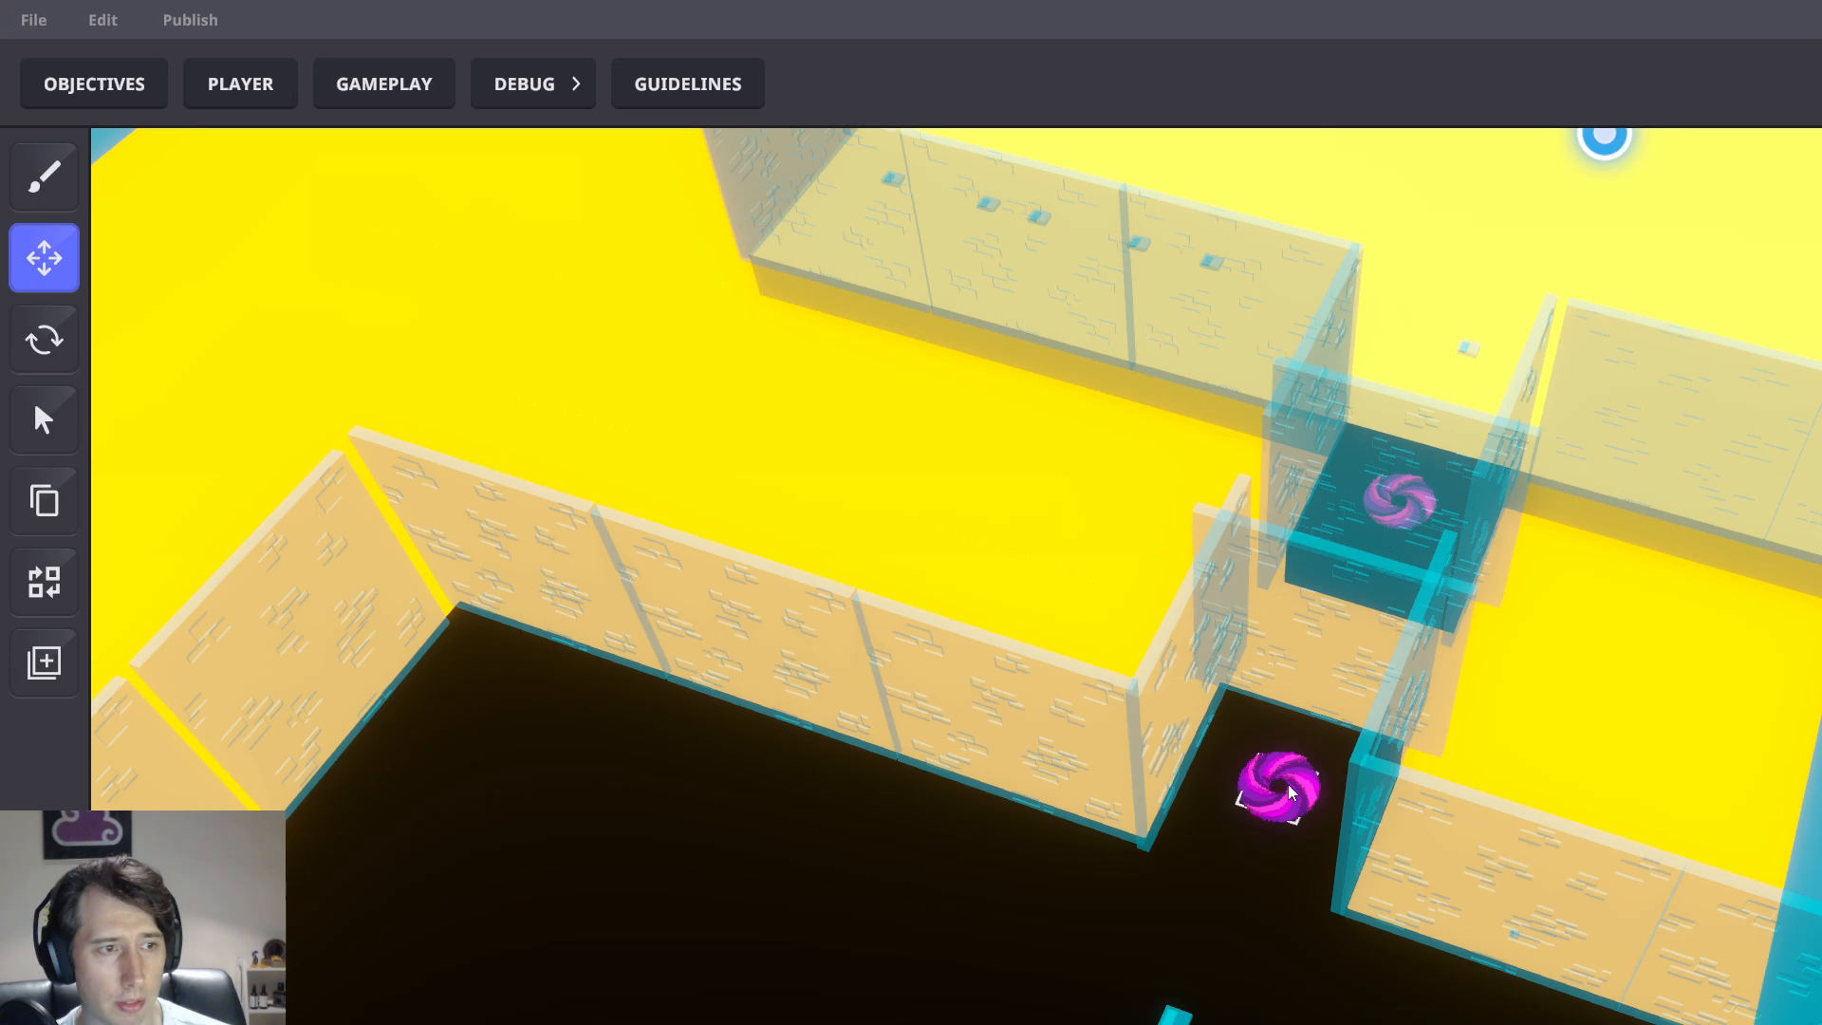
# Select the trophy platform's portal, restart the playtest and teleport repeatedly between the lobby and the trophies
pyautogui.click(1278, 792)
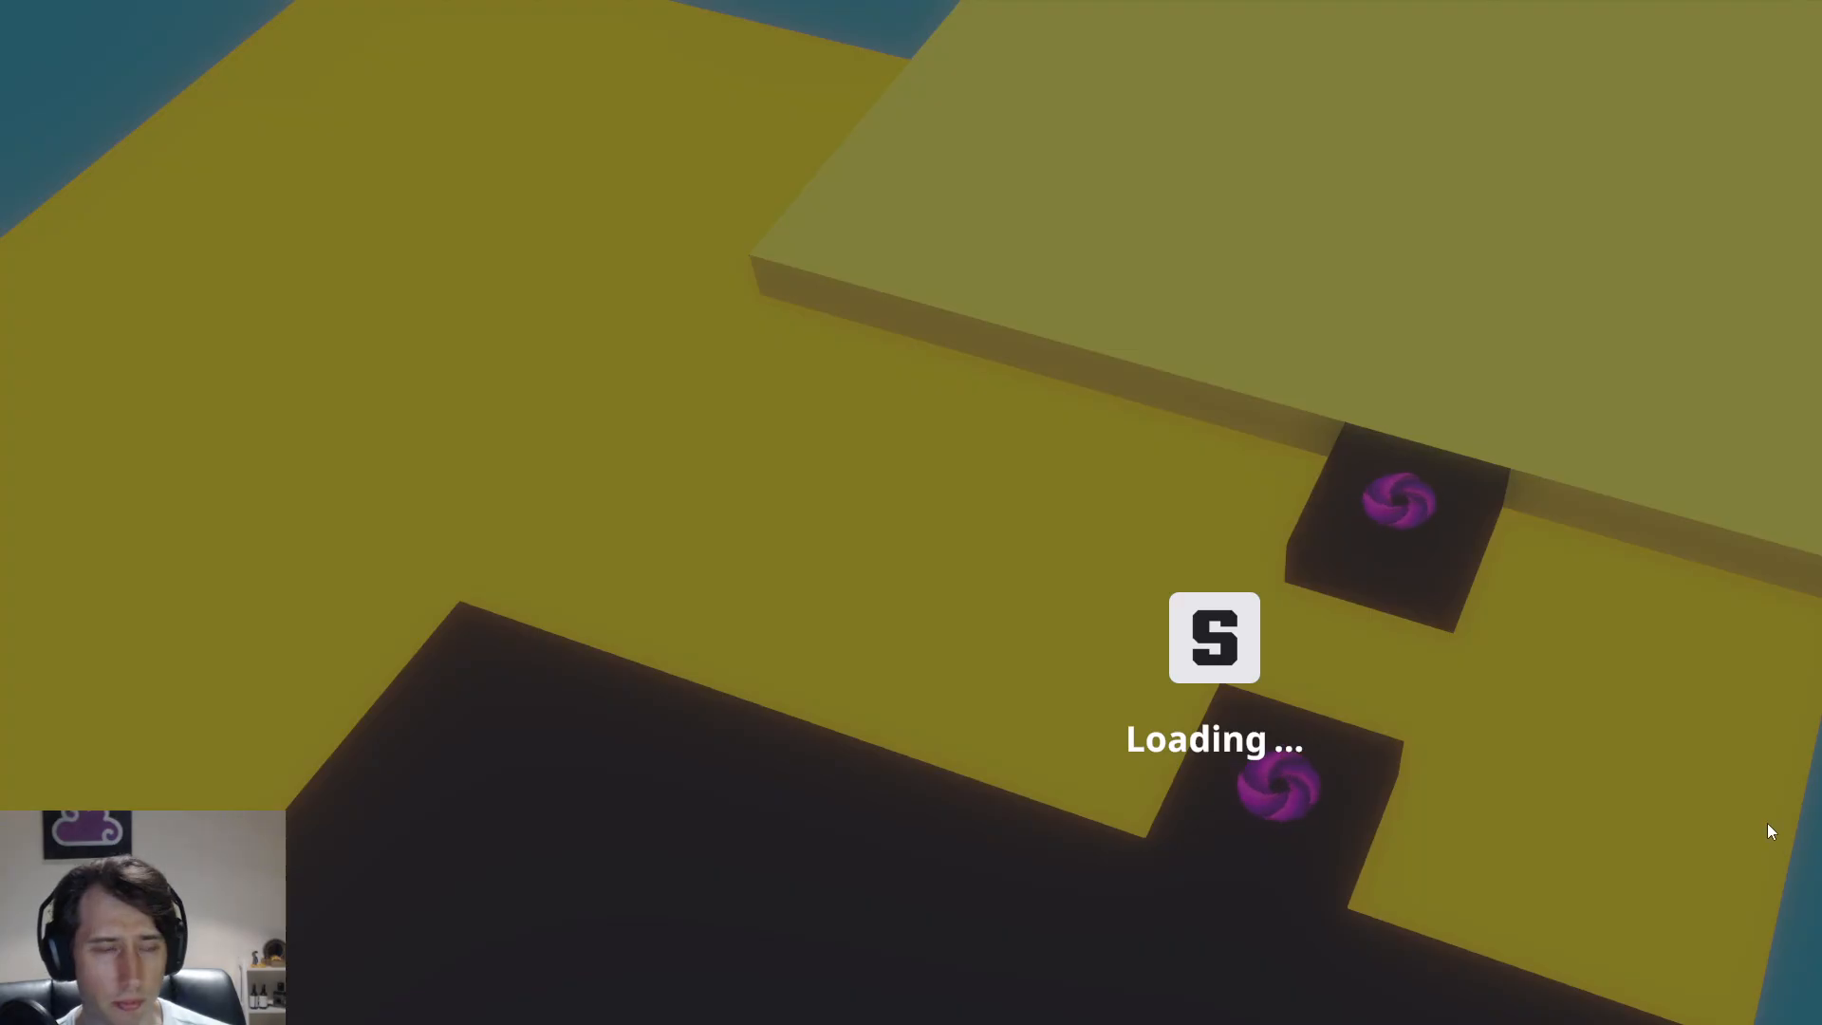
pyautogui.press('w')
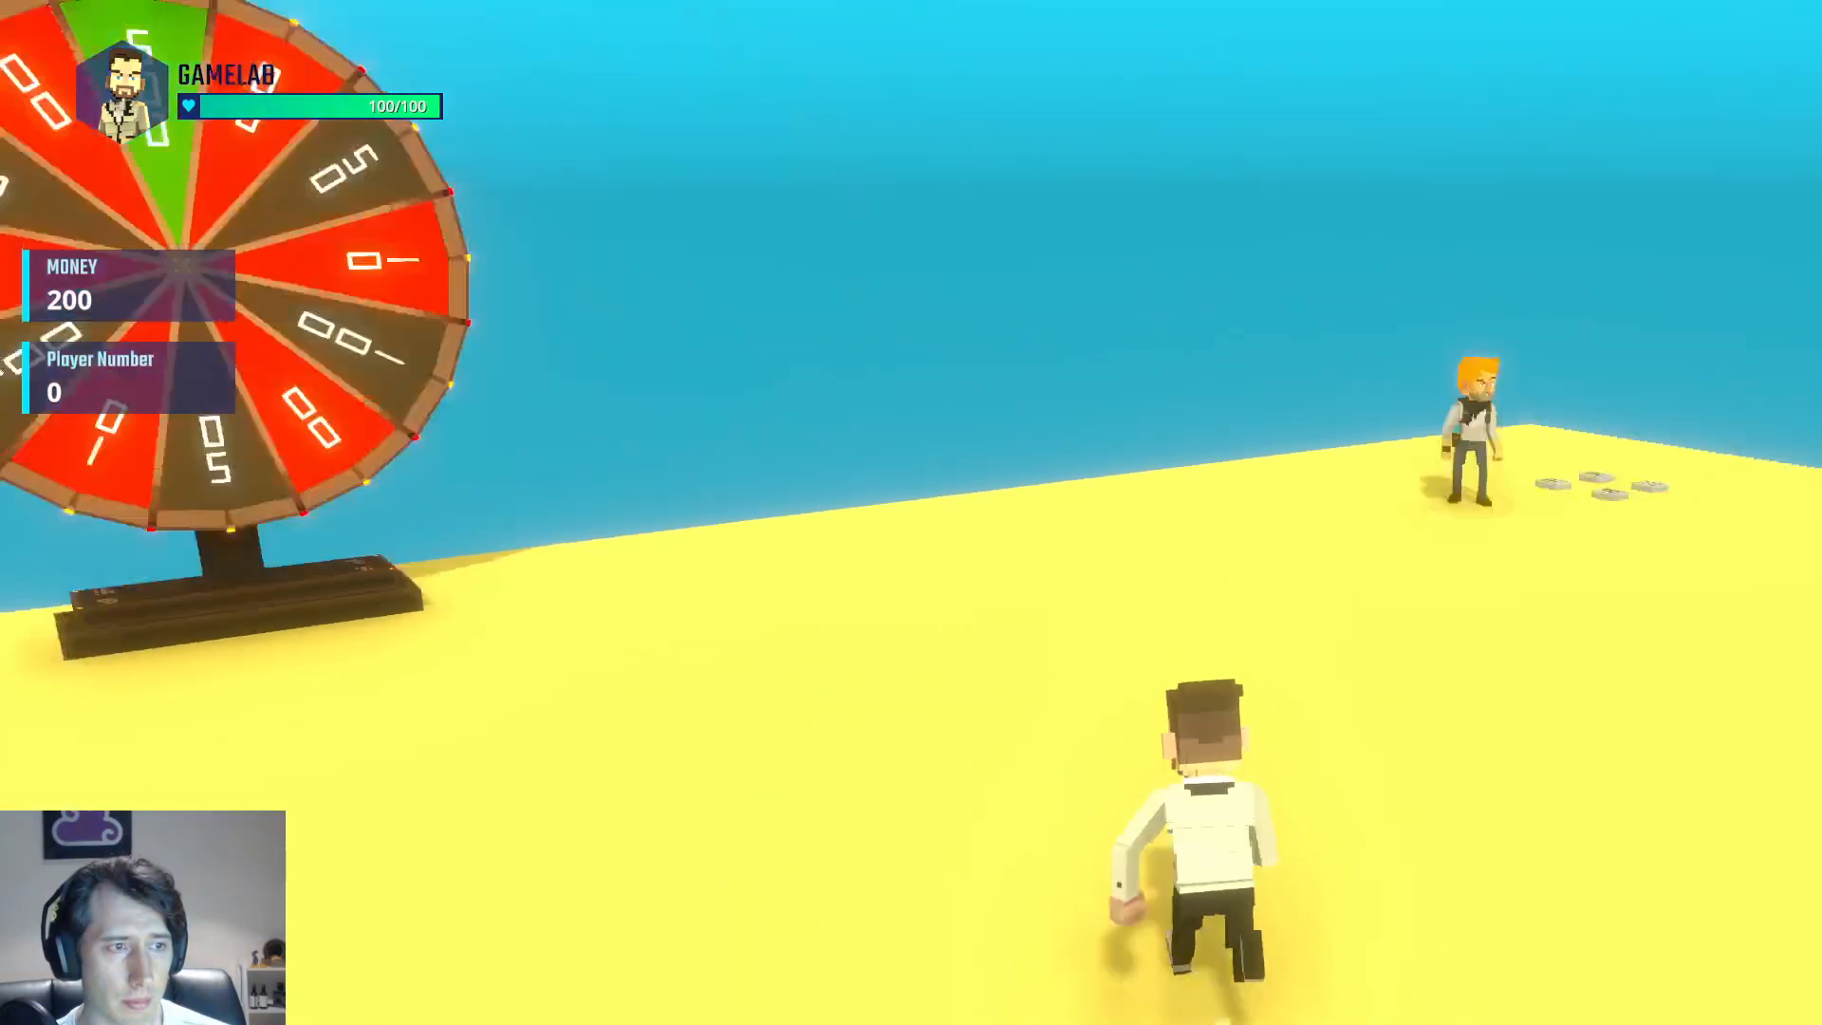
pyautogui.press('w')
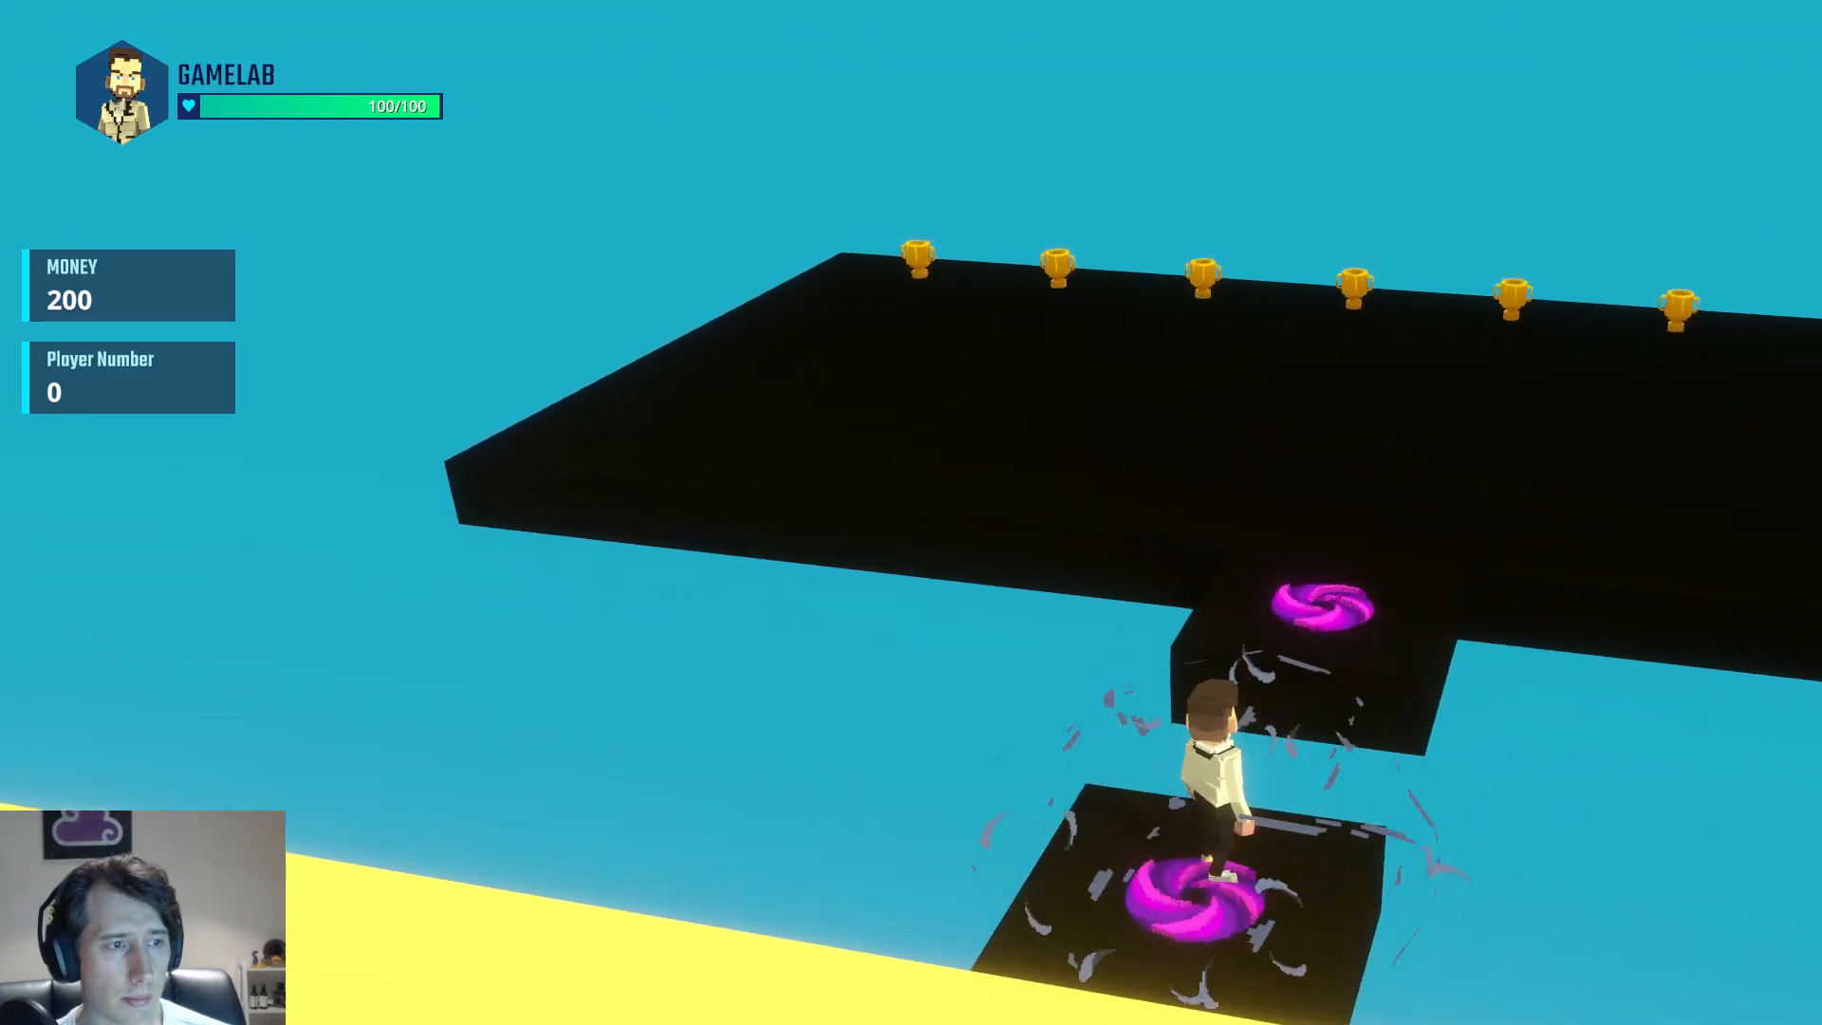
pyautogui.press('w')
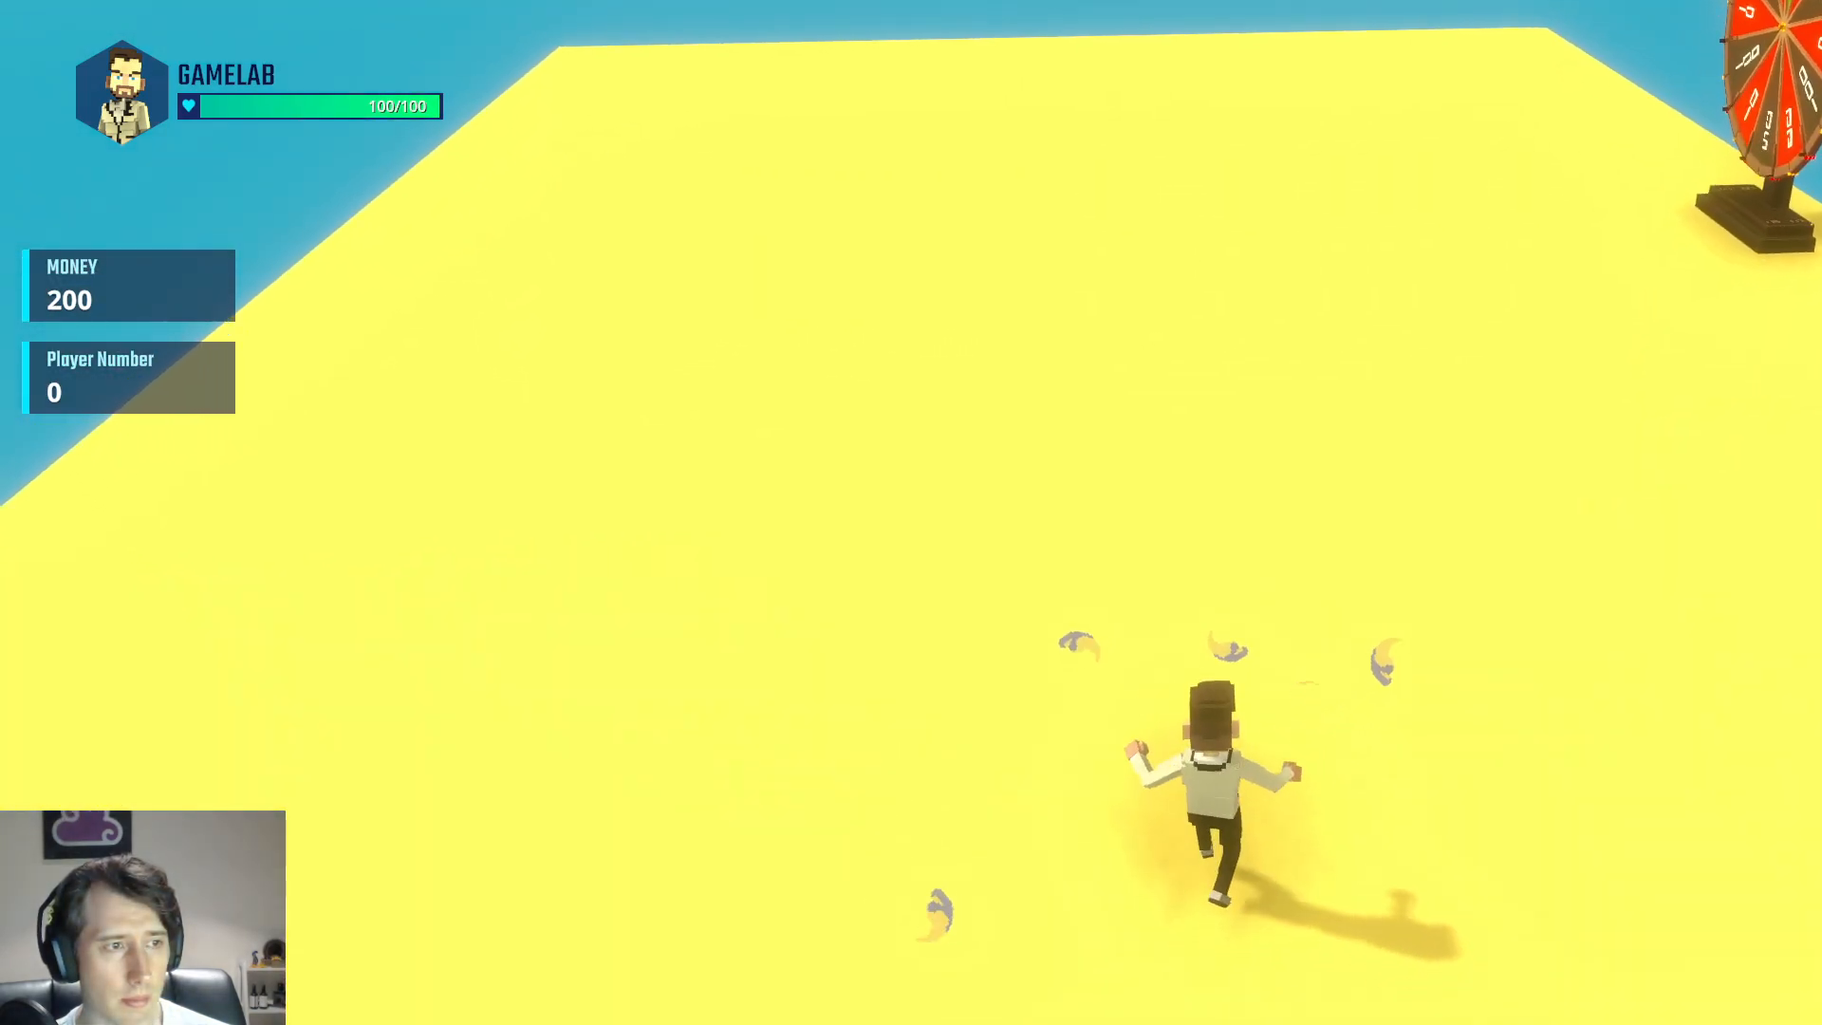
pyautogui.press('w')
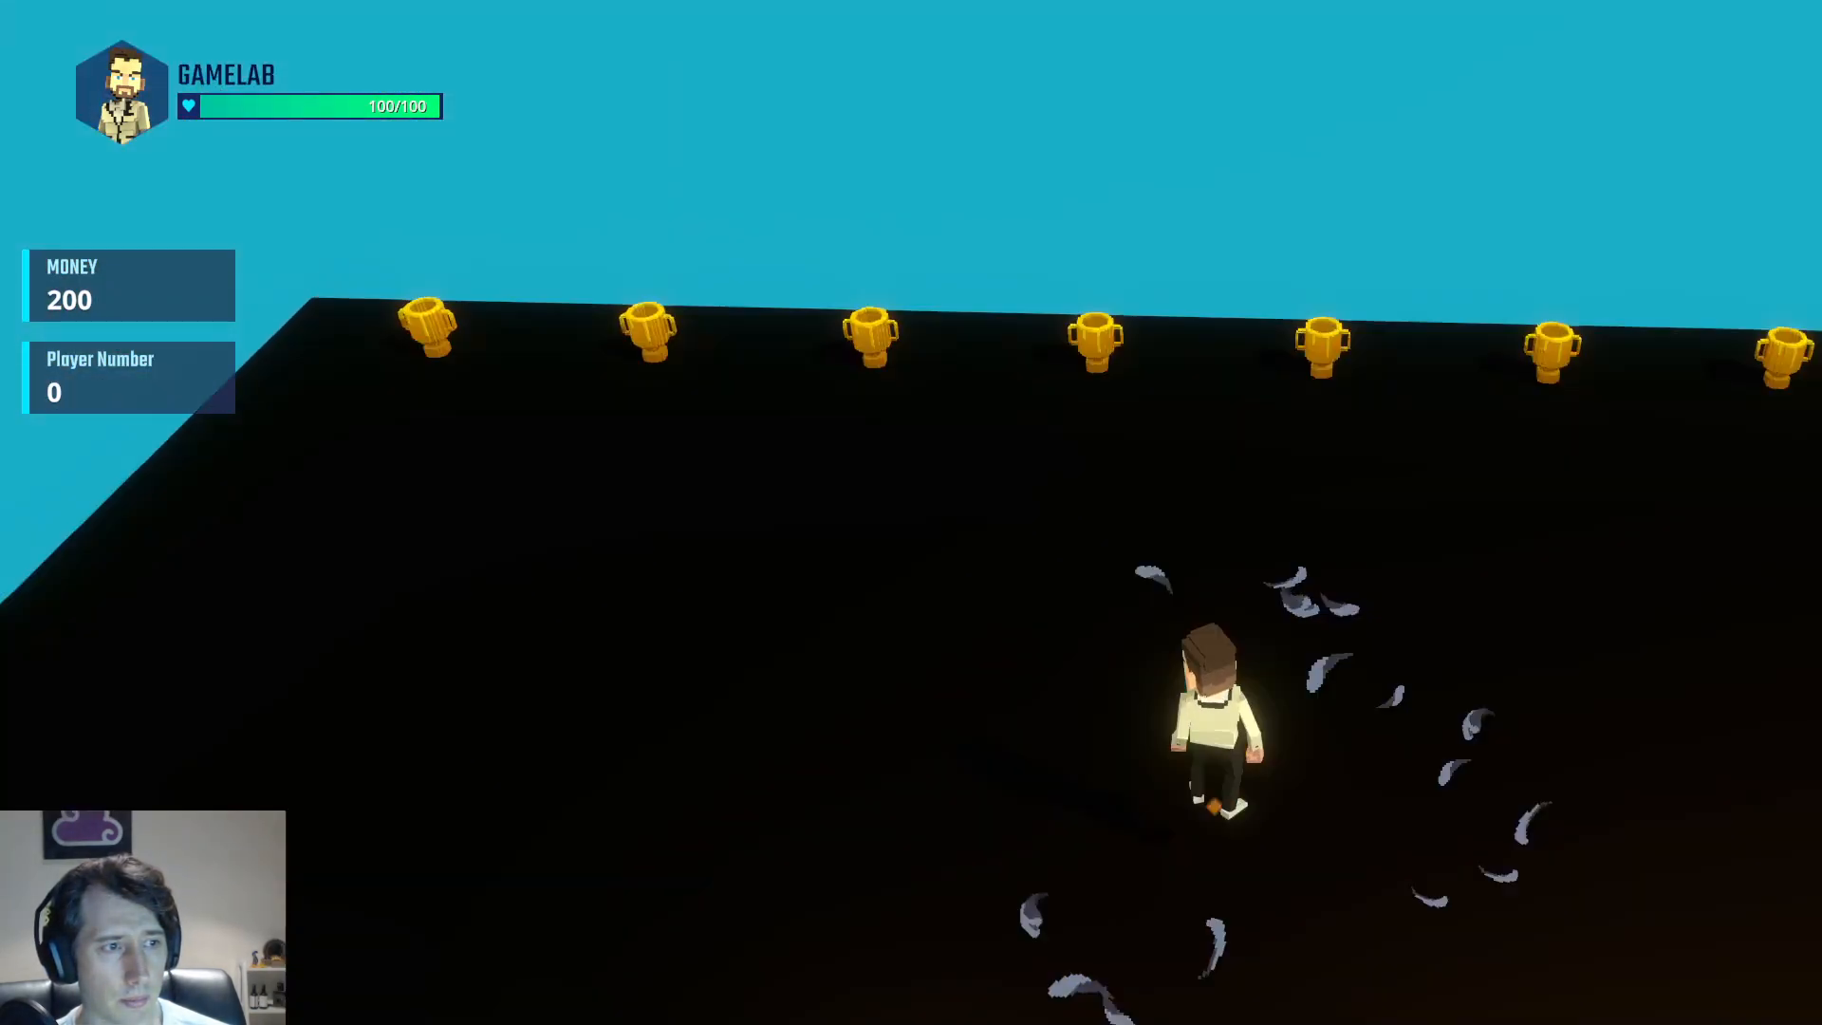
# Pass through the portals once more and collect the fourth stall's trophy to join the match
pyautogui.press('w')
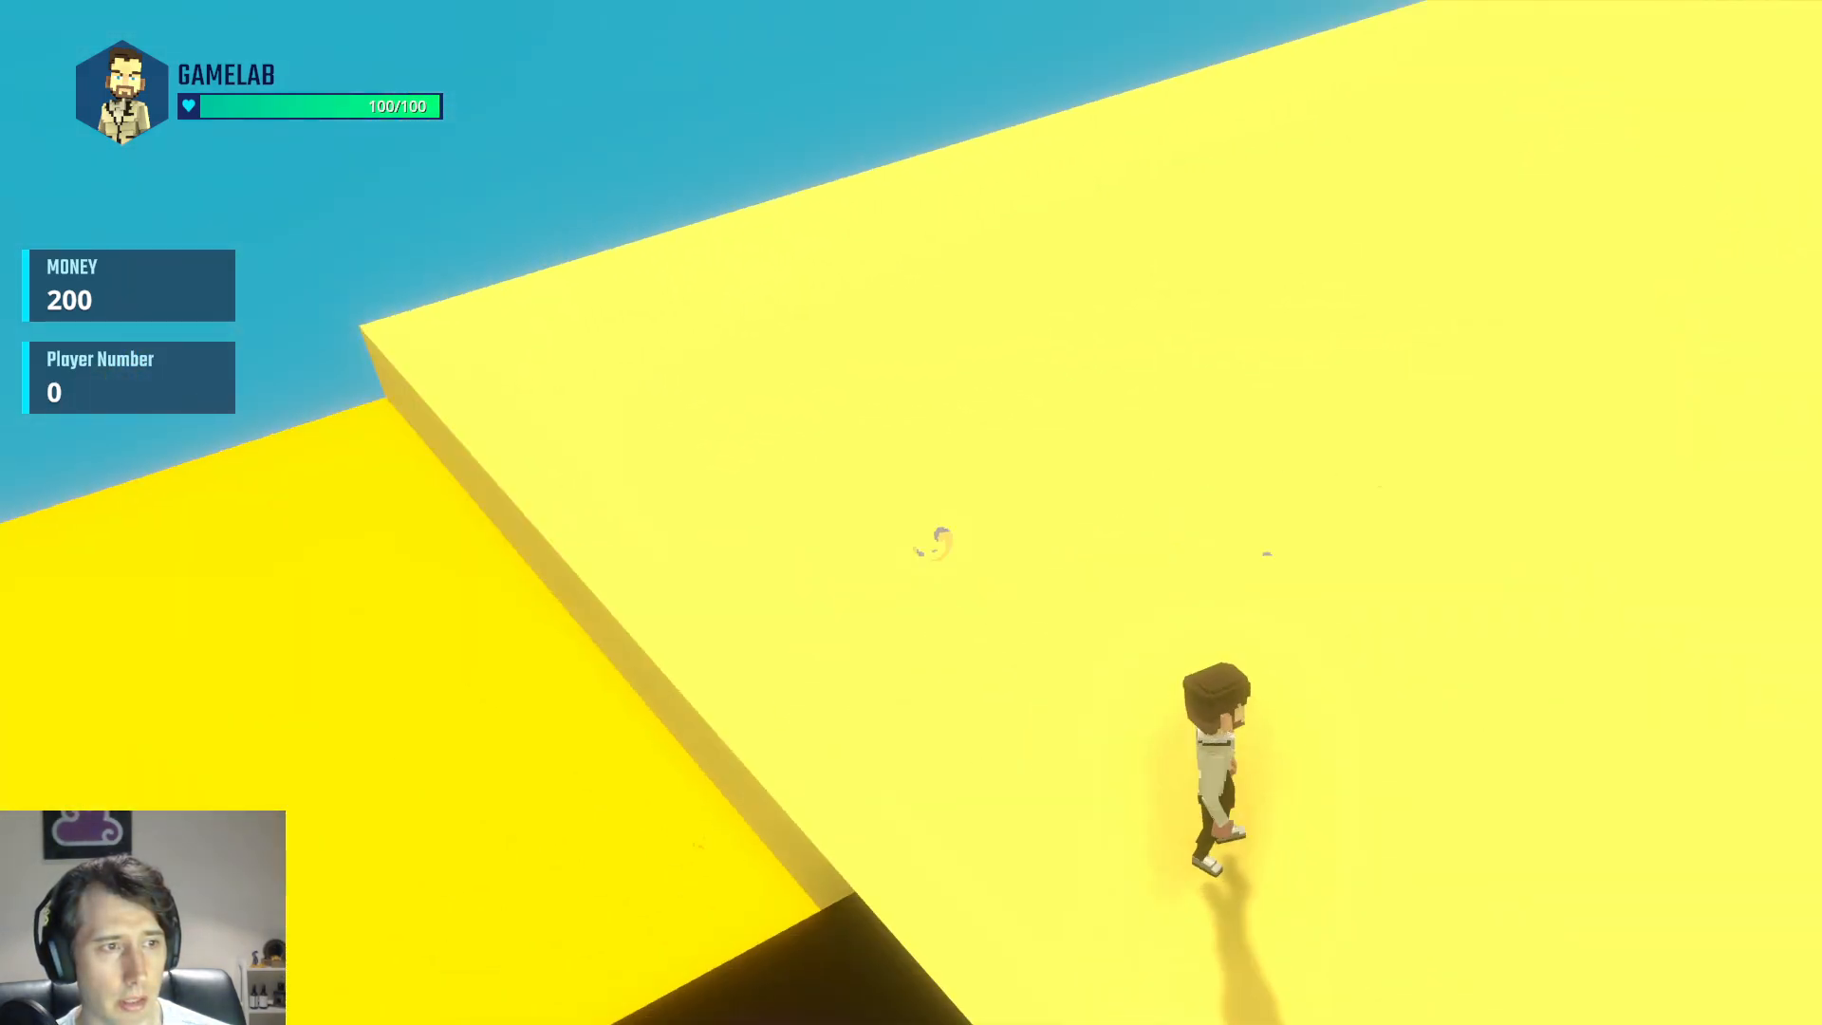
pyautogui.press('w')
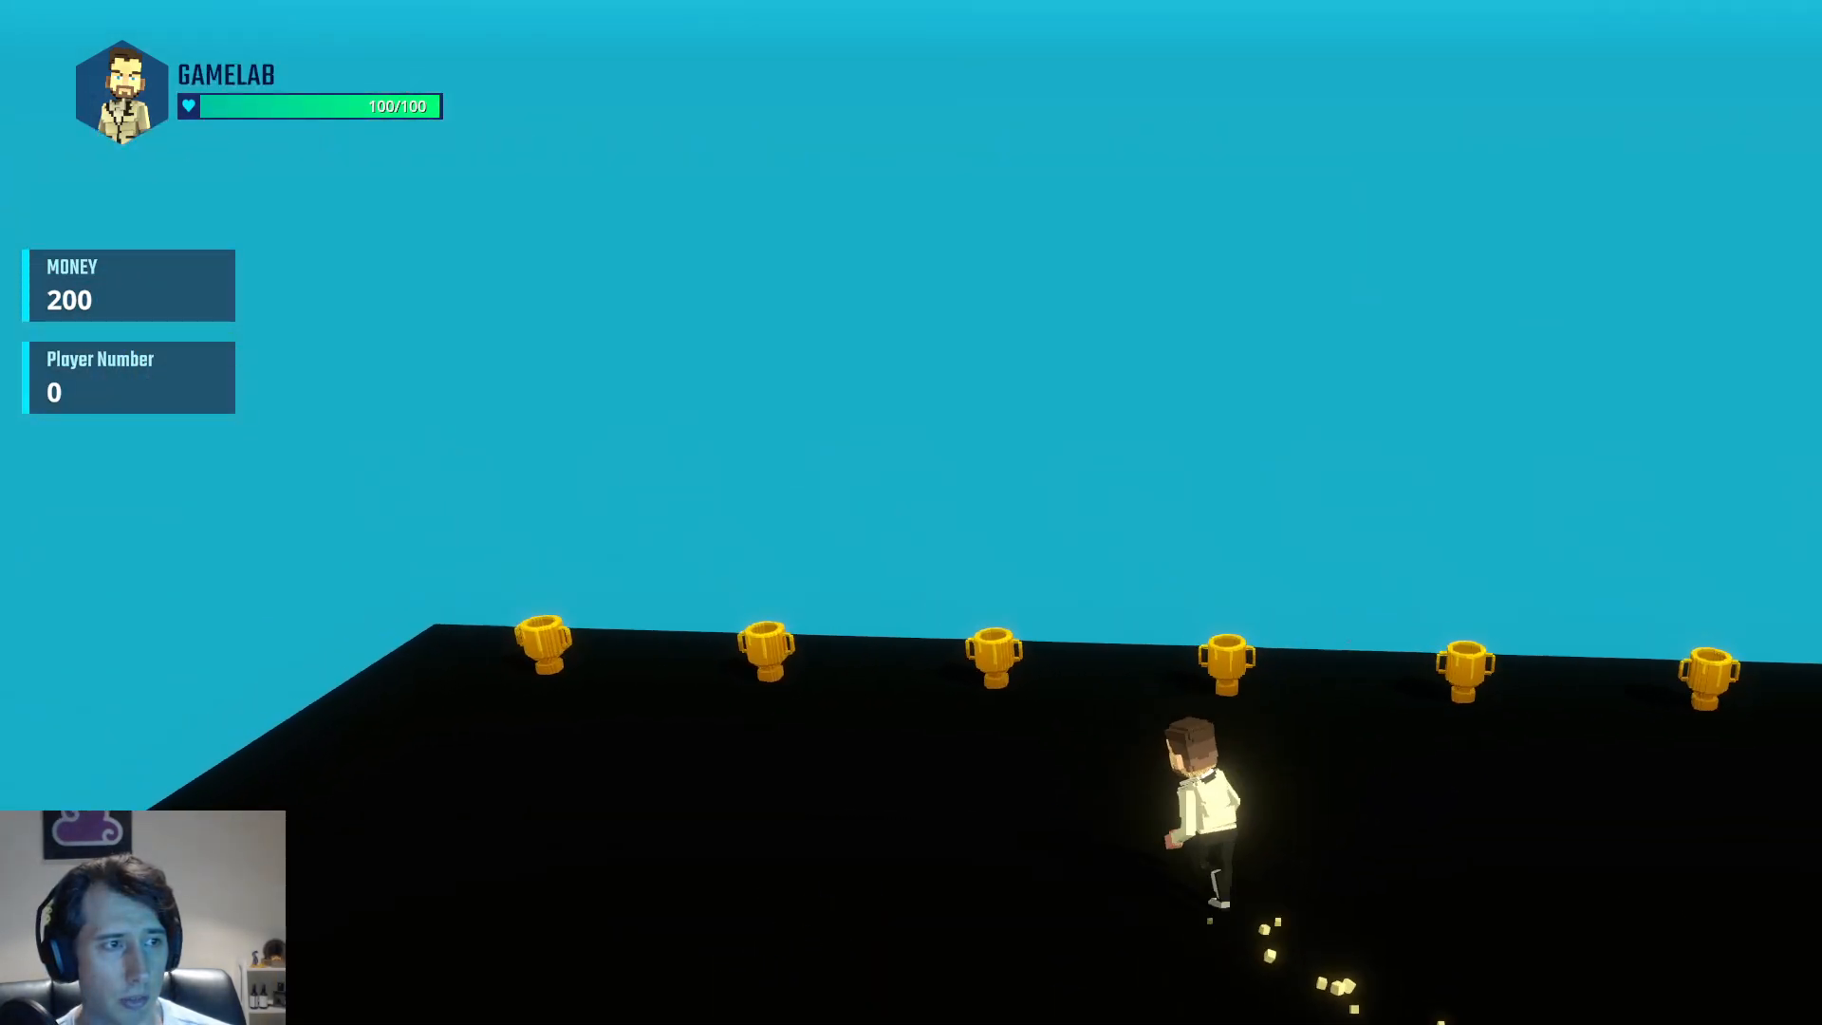
pyautogui.press('w')
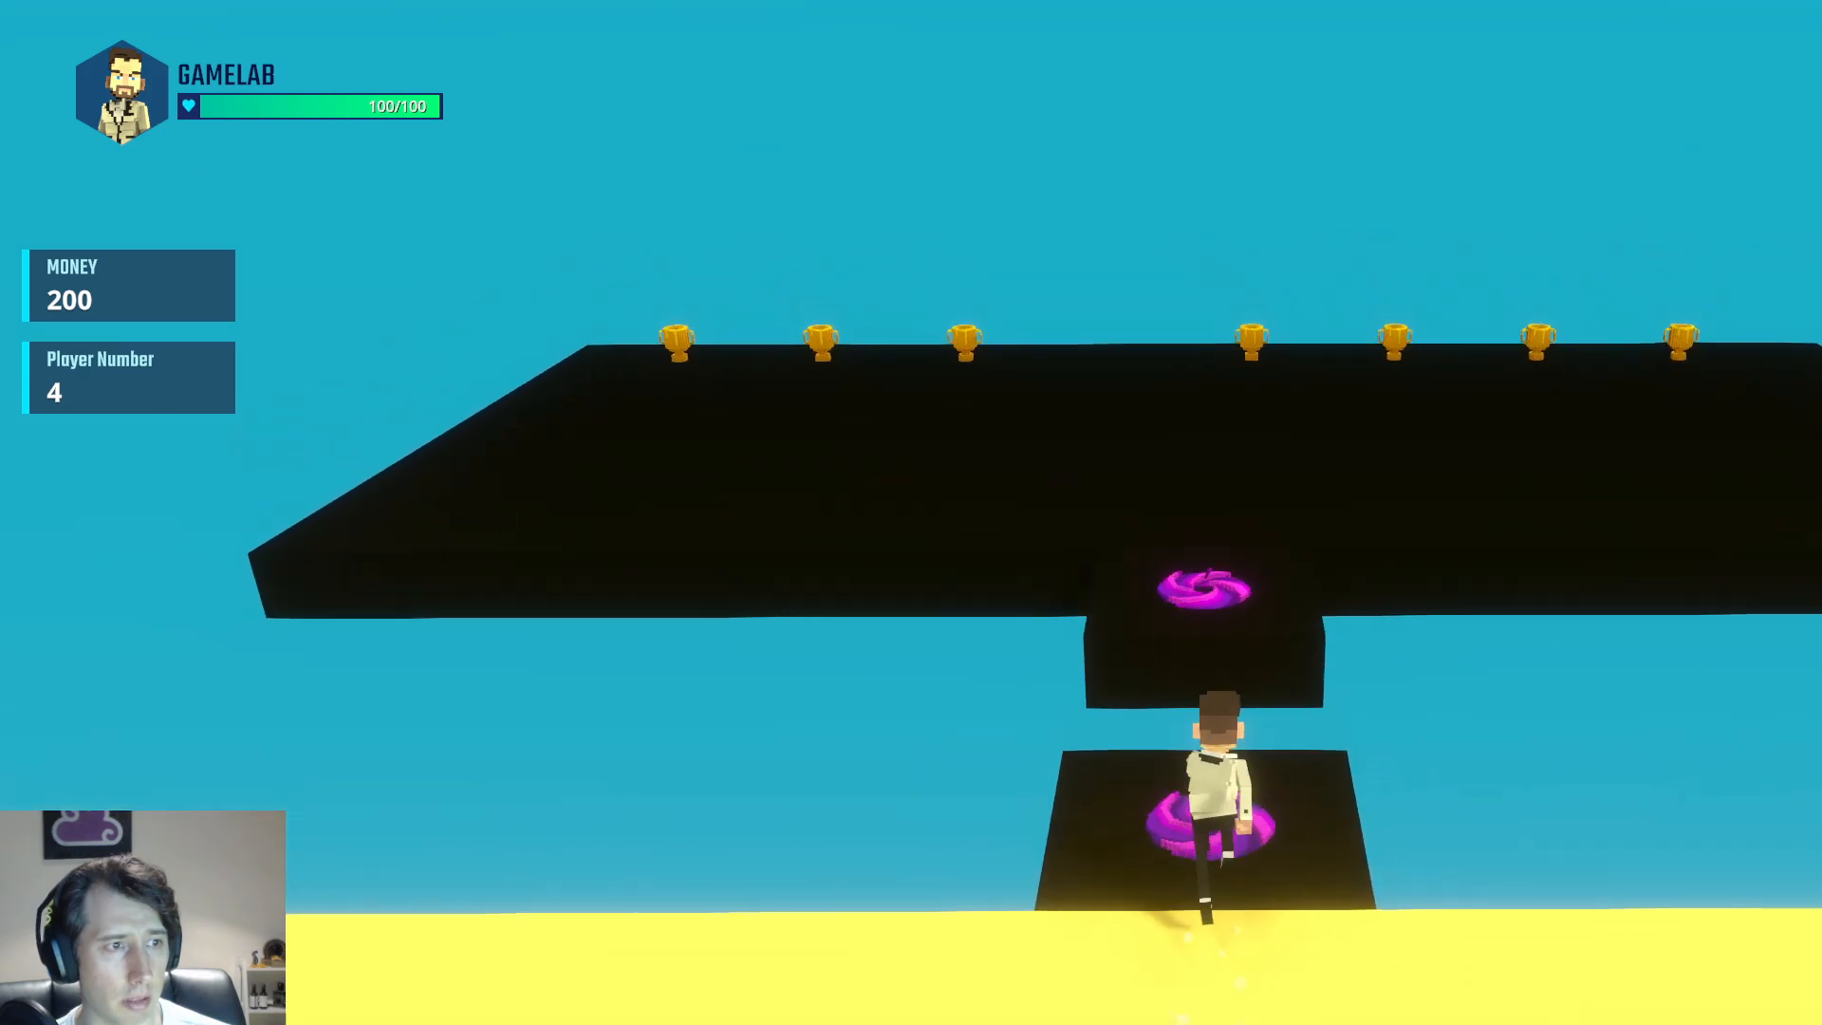
# Try repeatedly to re-enter the lobby portal as an already joined player, including walking and jumping around its edge
pyautogui.press('w')
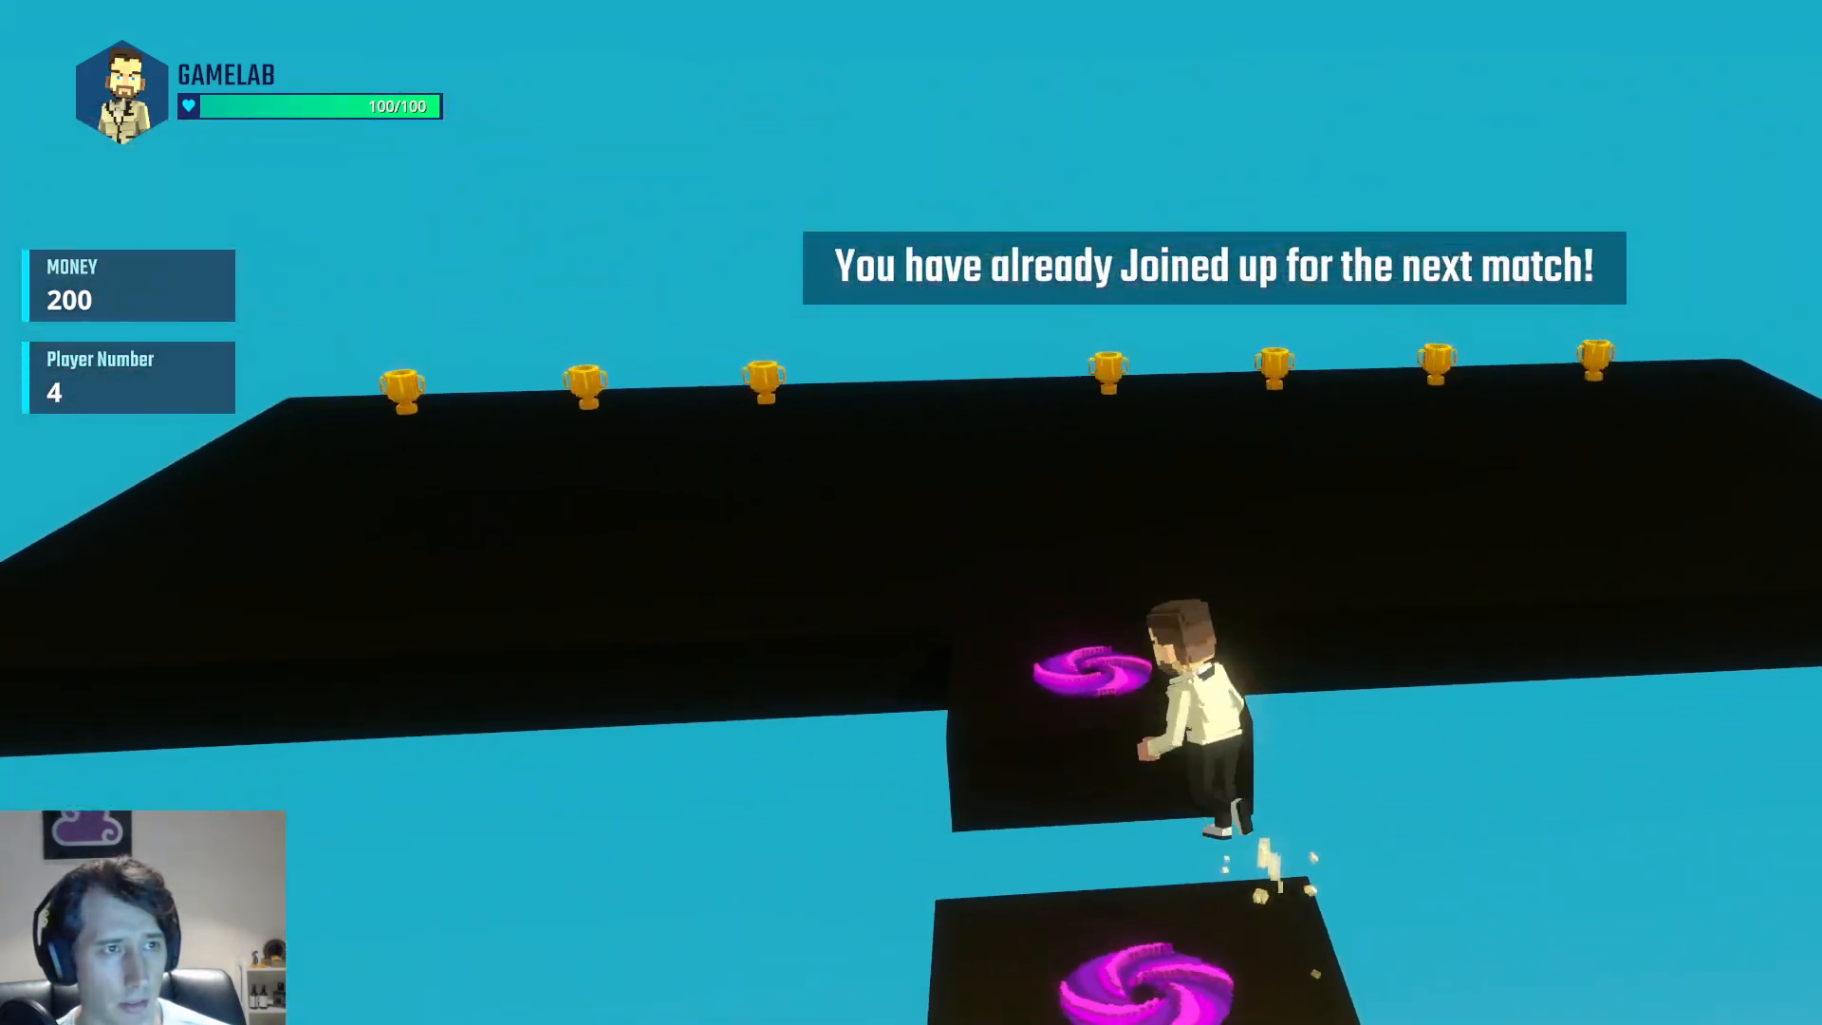
pyautogui.press('s')
pyautogui.press('d')
pyautogui.press('w')
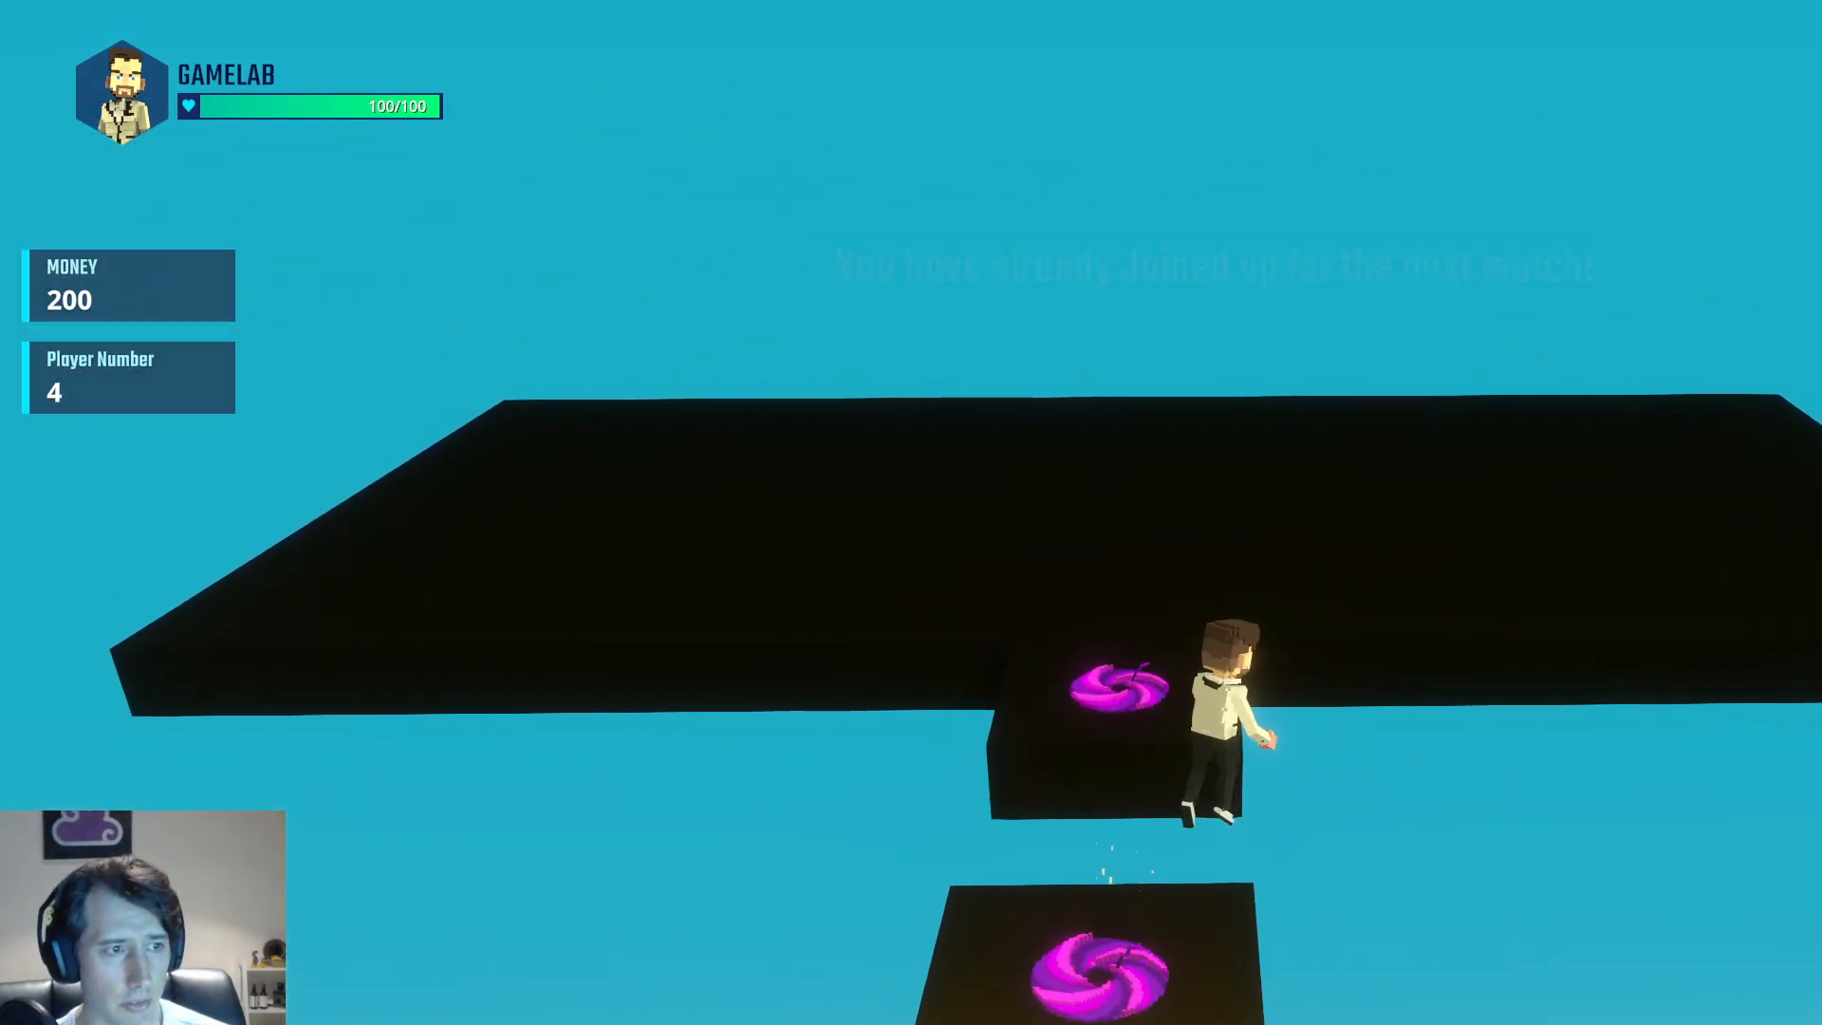
pyautogui.press('s')
pyautogui.press('d')
pyautogui.press('w')
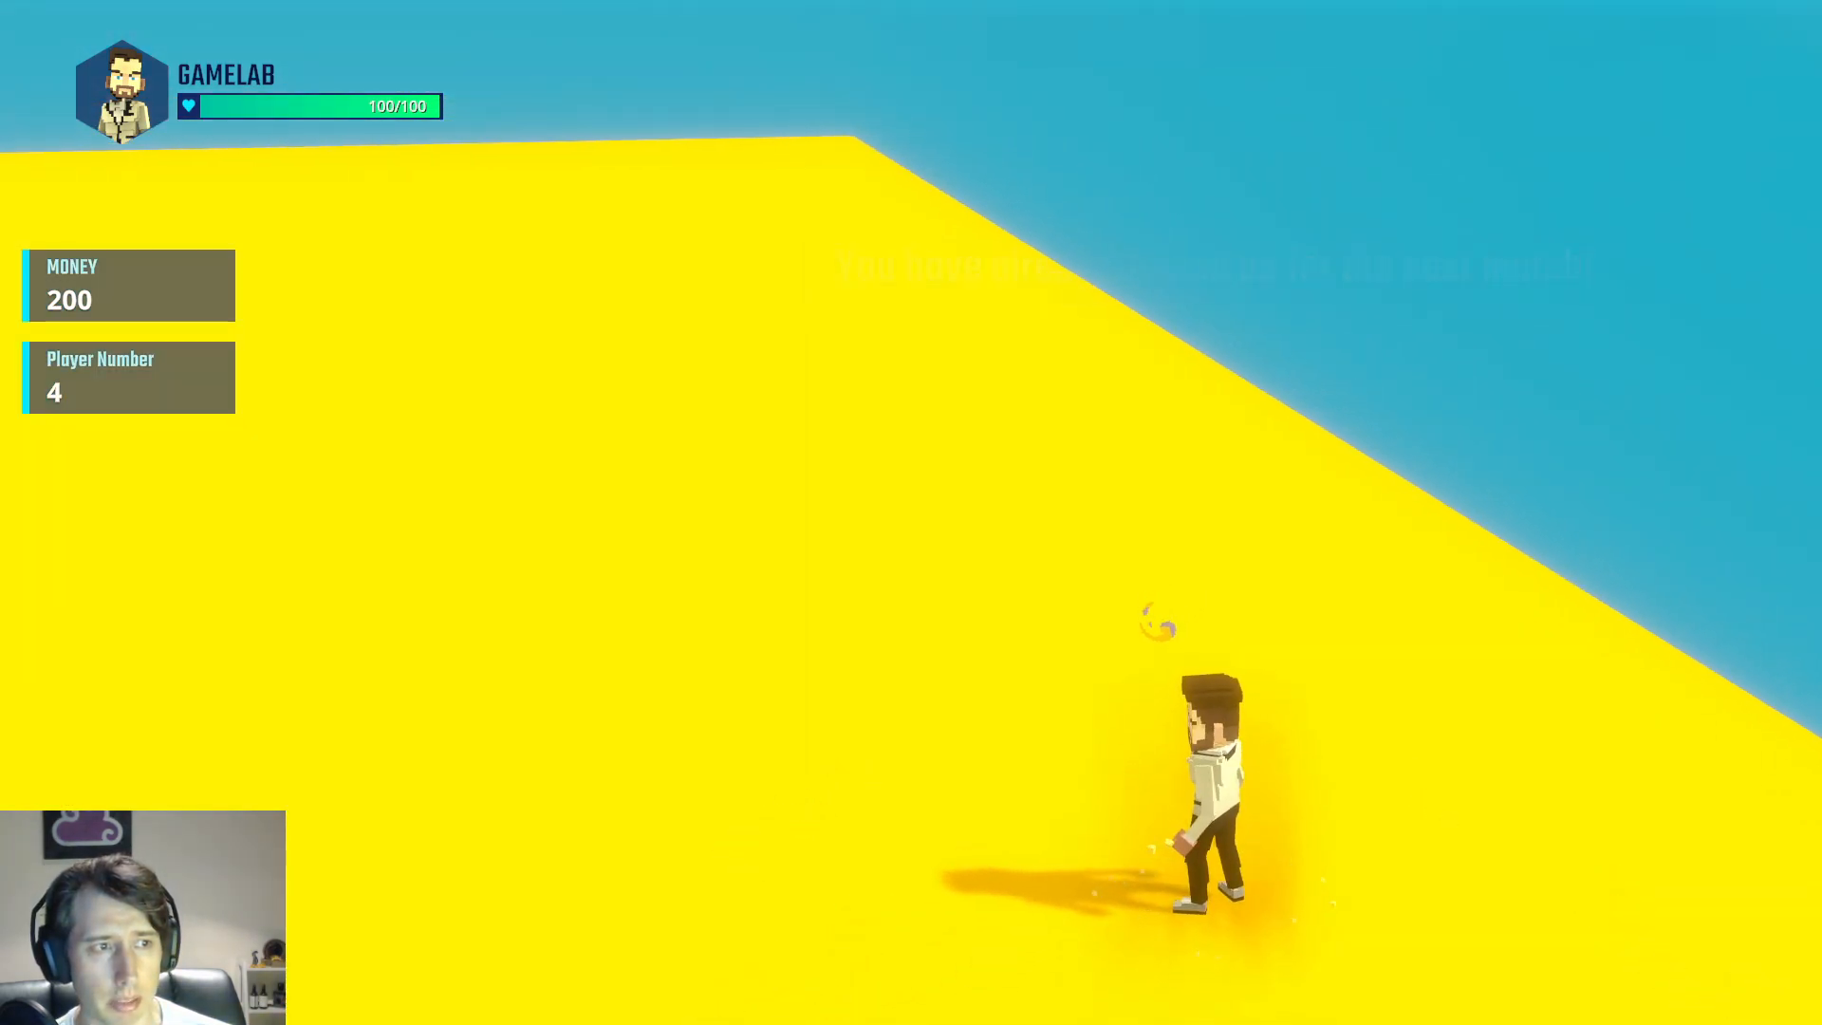
# Move and jump around the yellow arena as the joined player until the match starts
pyautogui.press('w')
pyautogui.press('space')
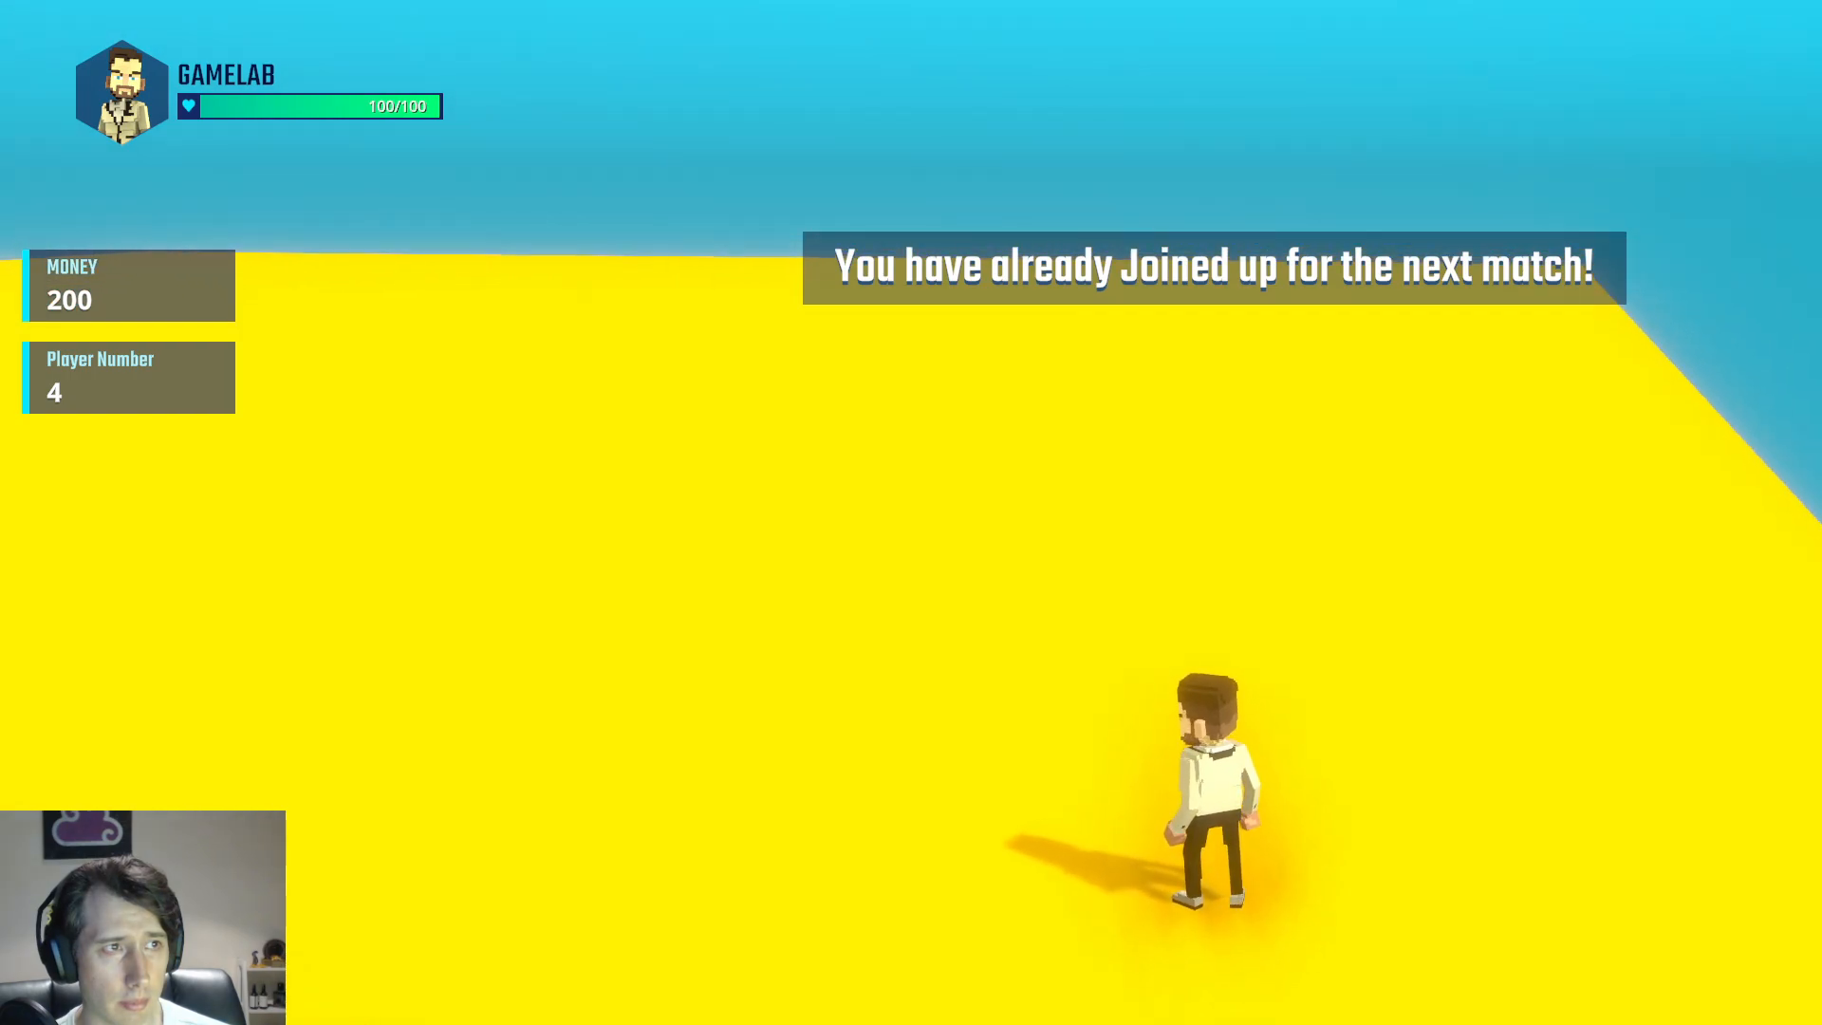
pyautogui.press('w')
pyautogui.press('s')
pyautogui.press('space')
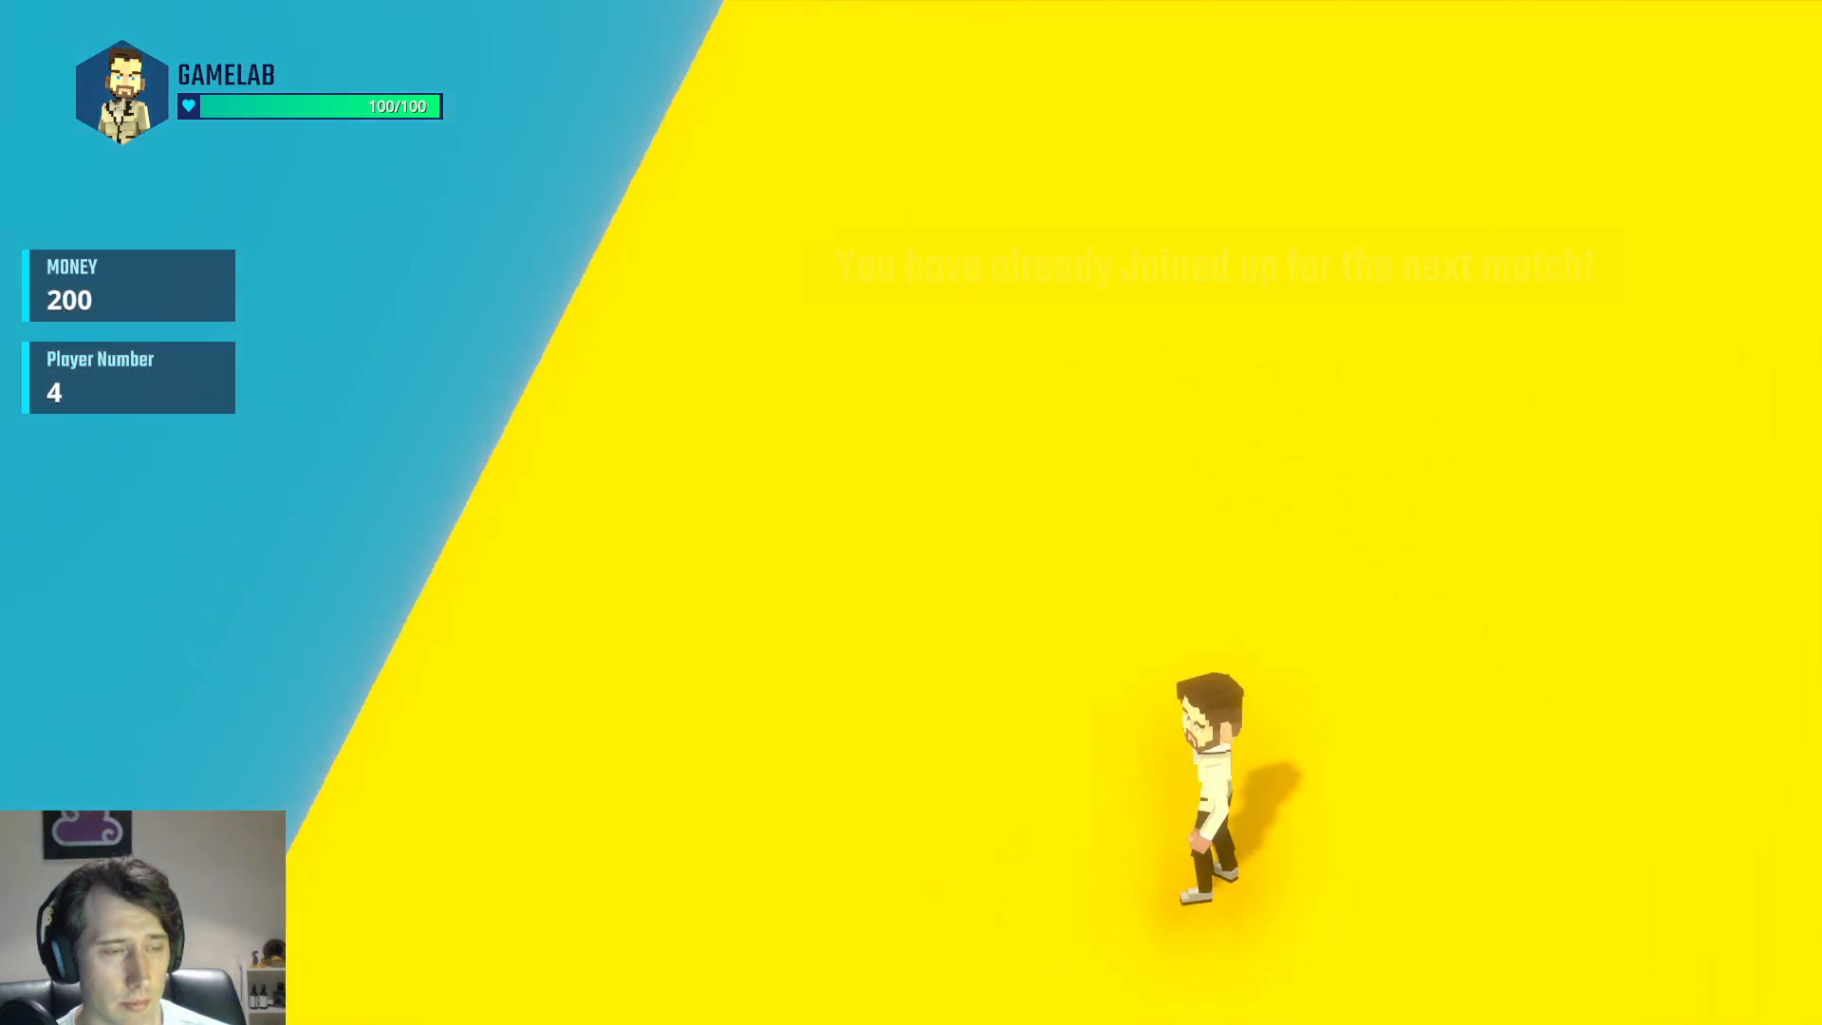
pyautogui.press('space')
pyautogui.press('s')
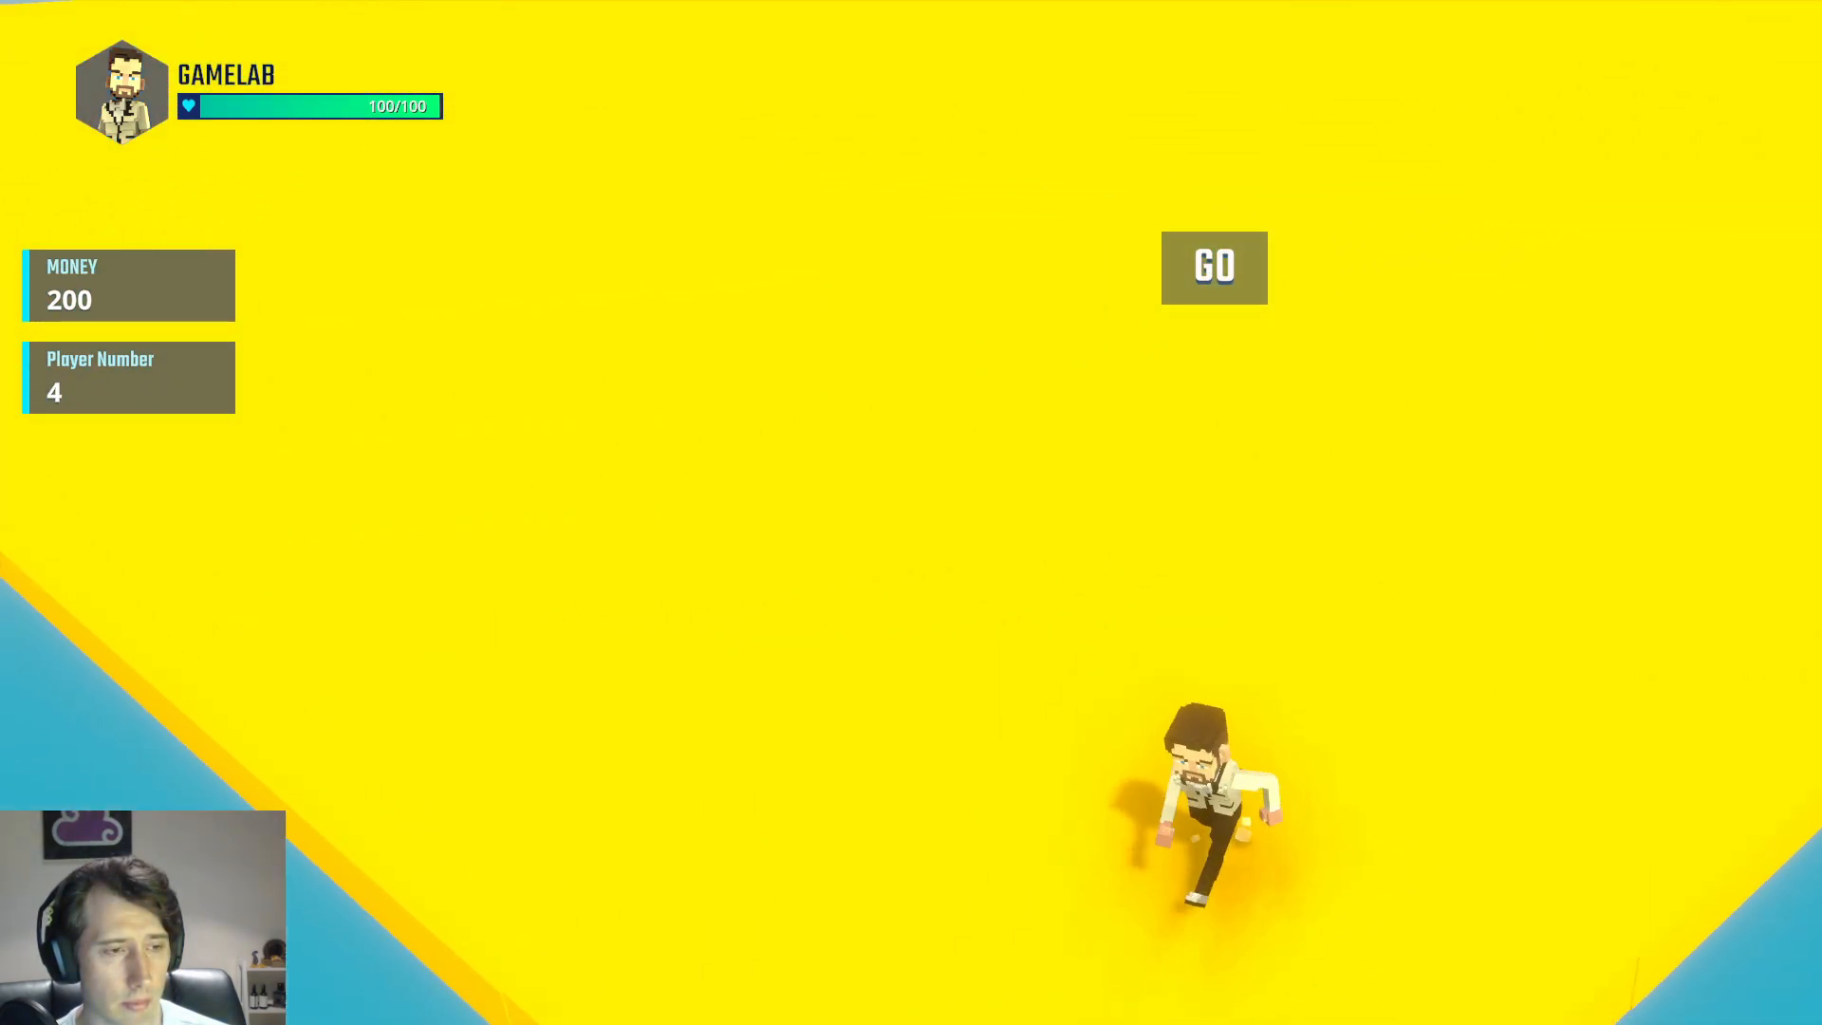
# Finish the round in the arena, return through the portals and collect the fourth trophy to rejoin the match
pyautogui.press('s')
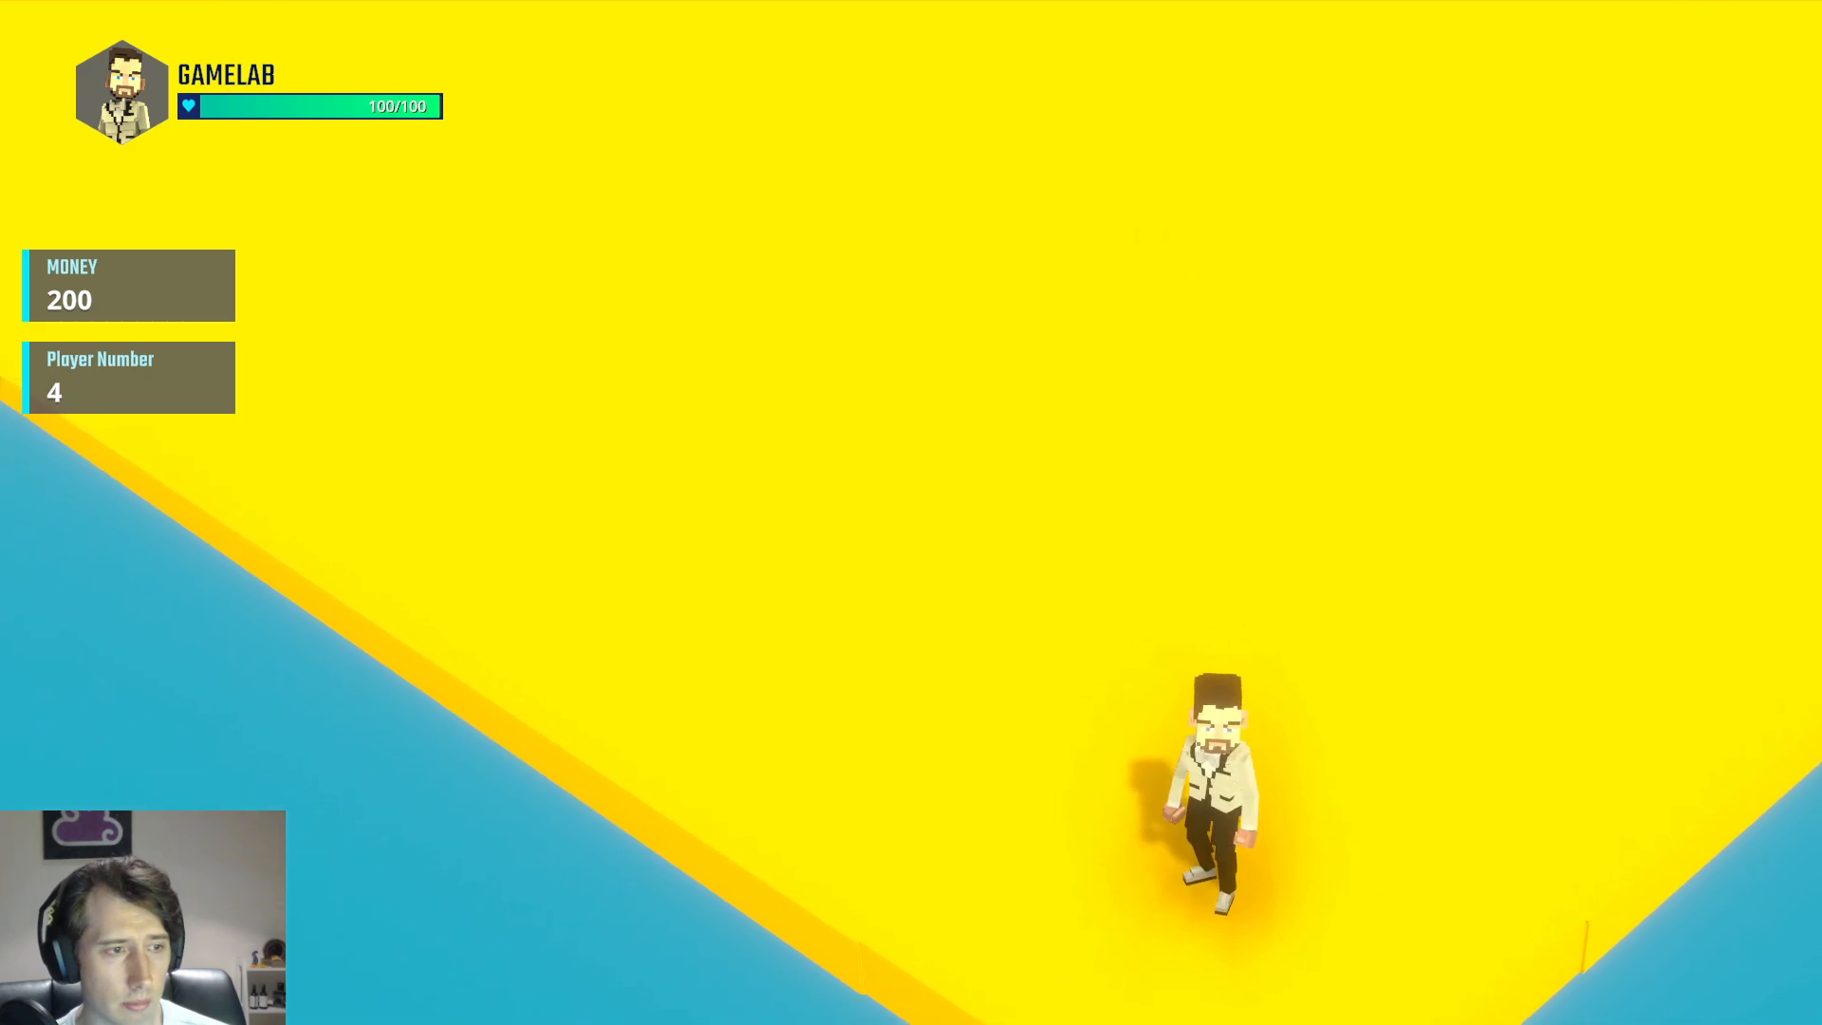
pyautogui.press('s')
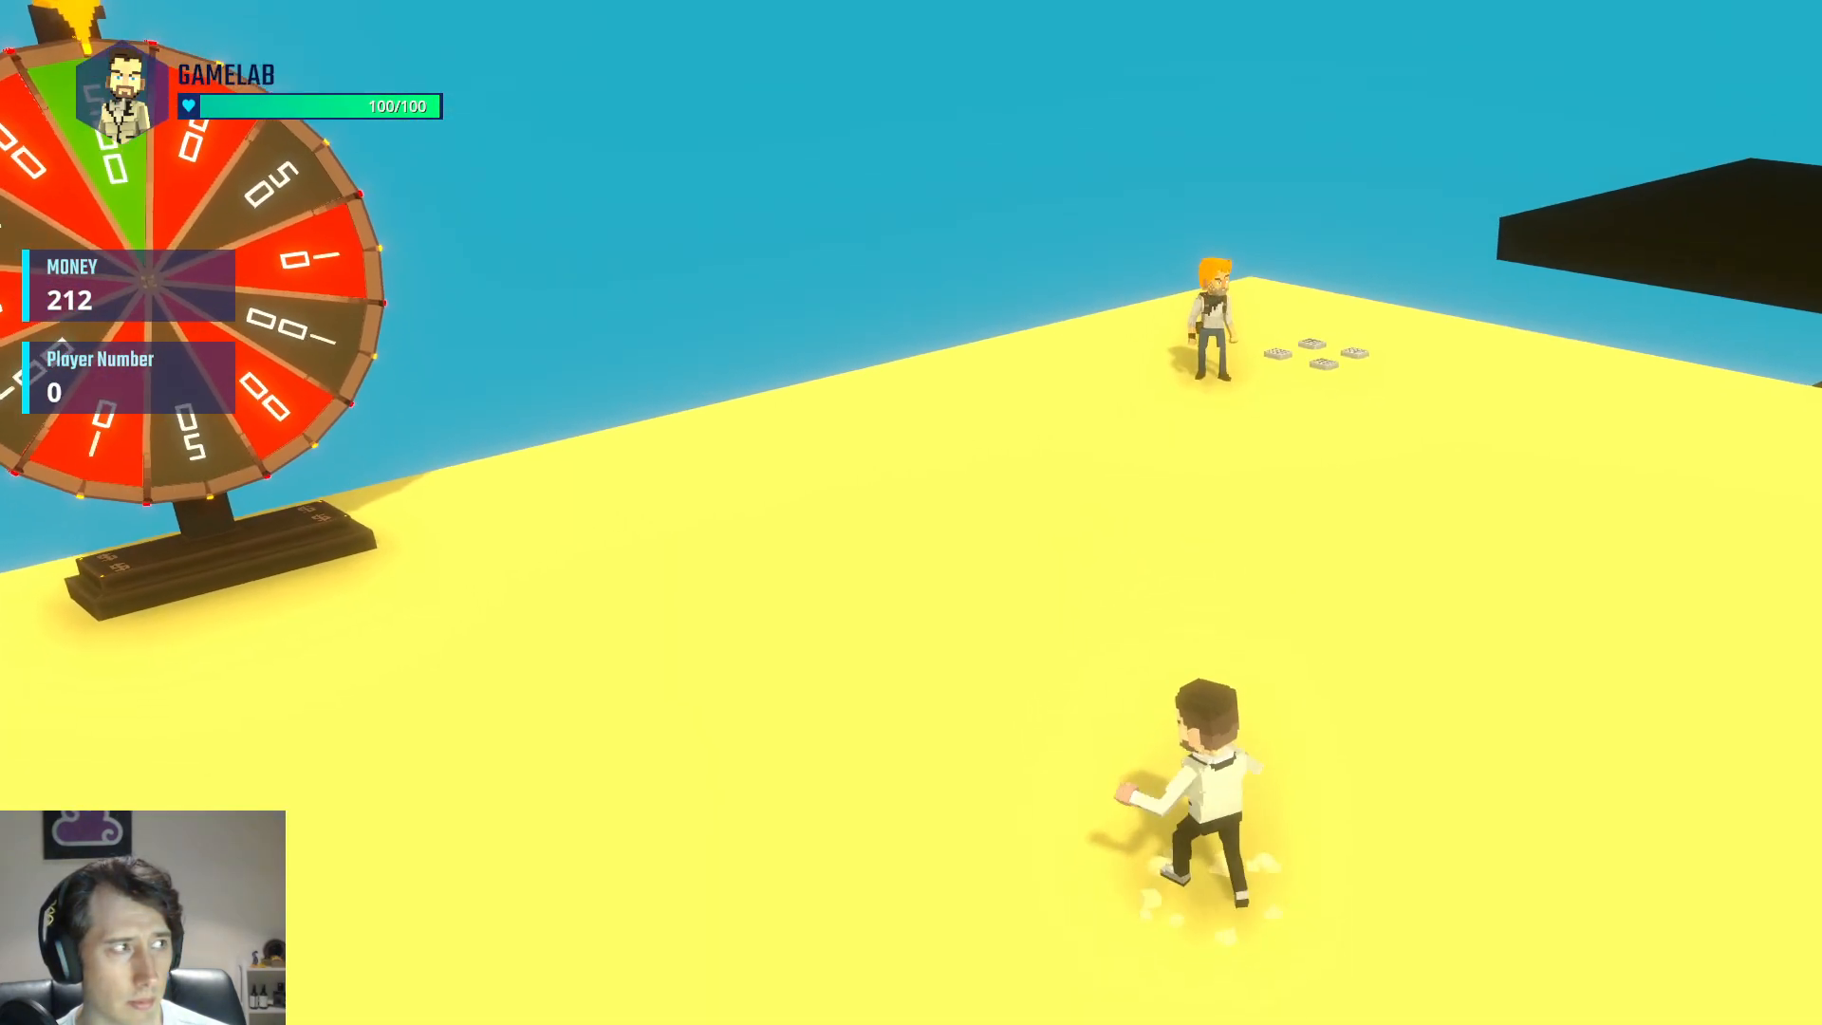
pyautogui.press('w')
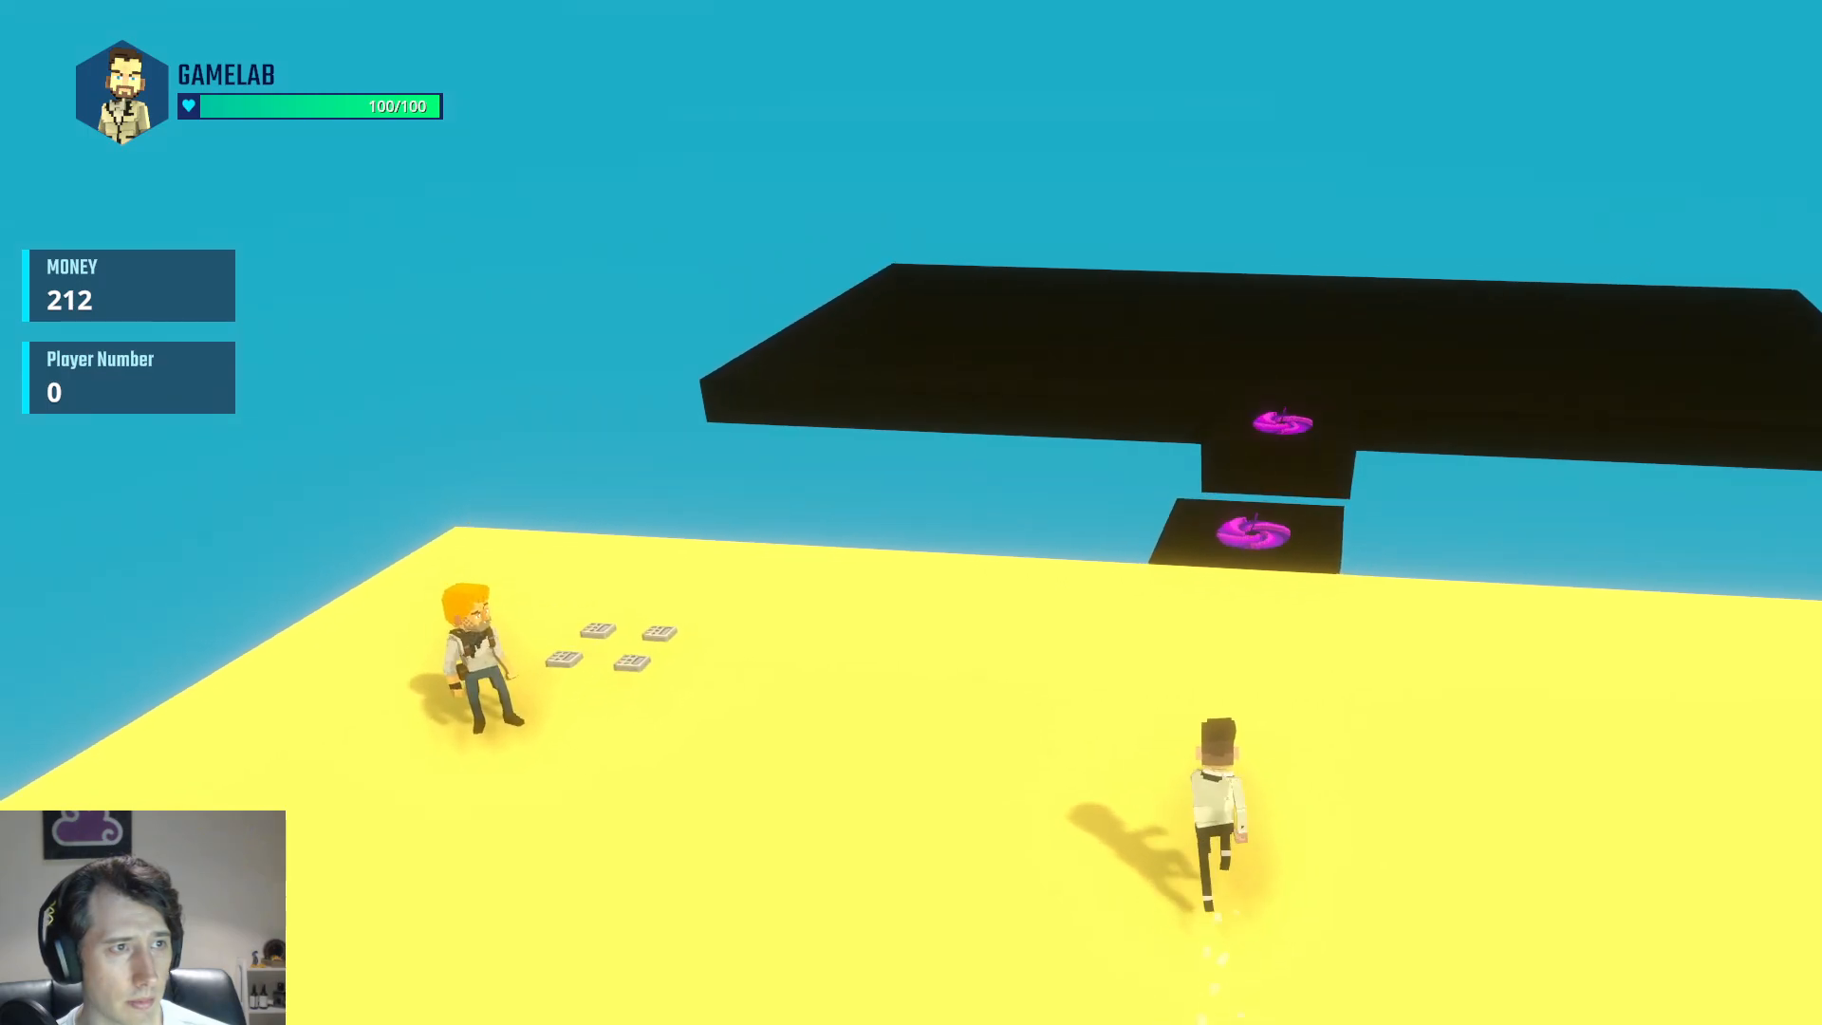
pyautogui.press('w')
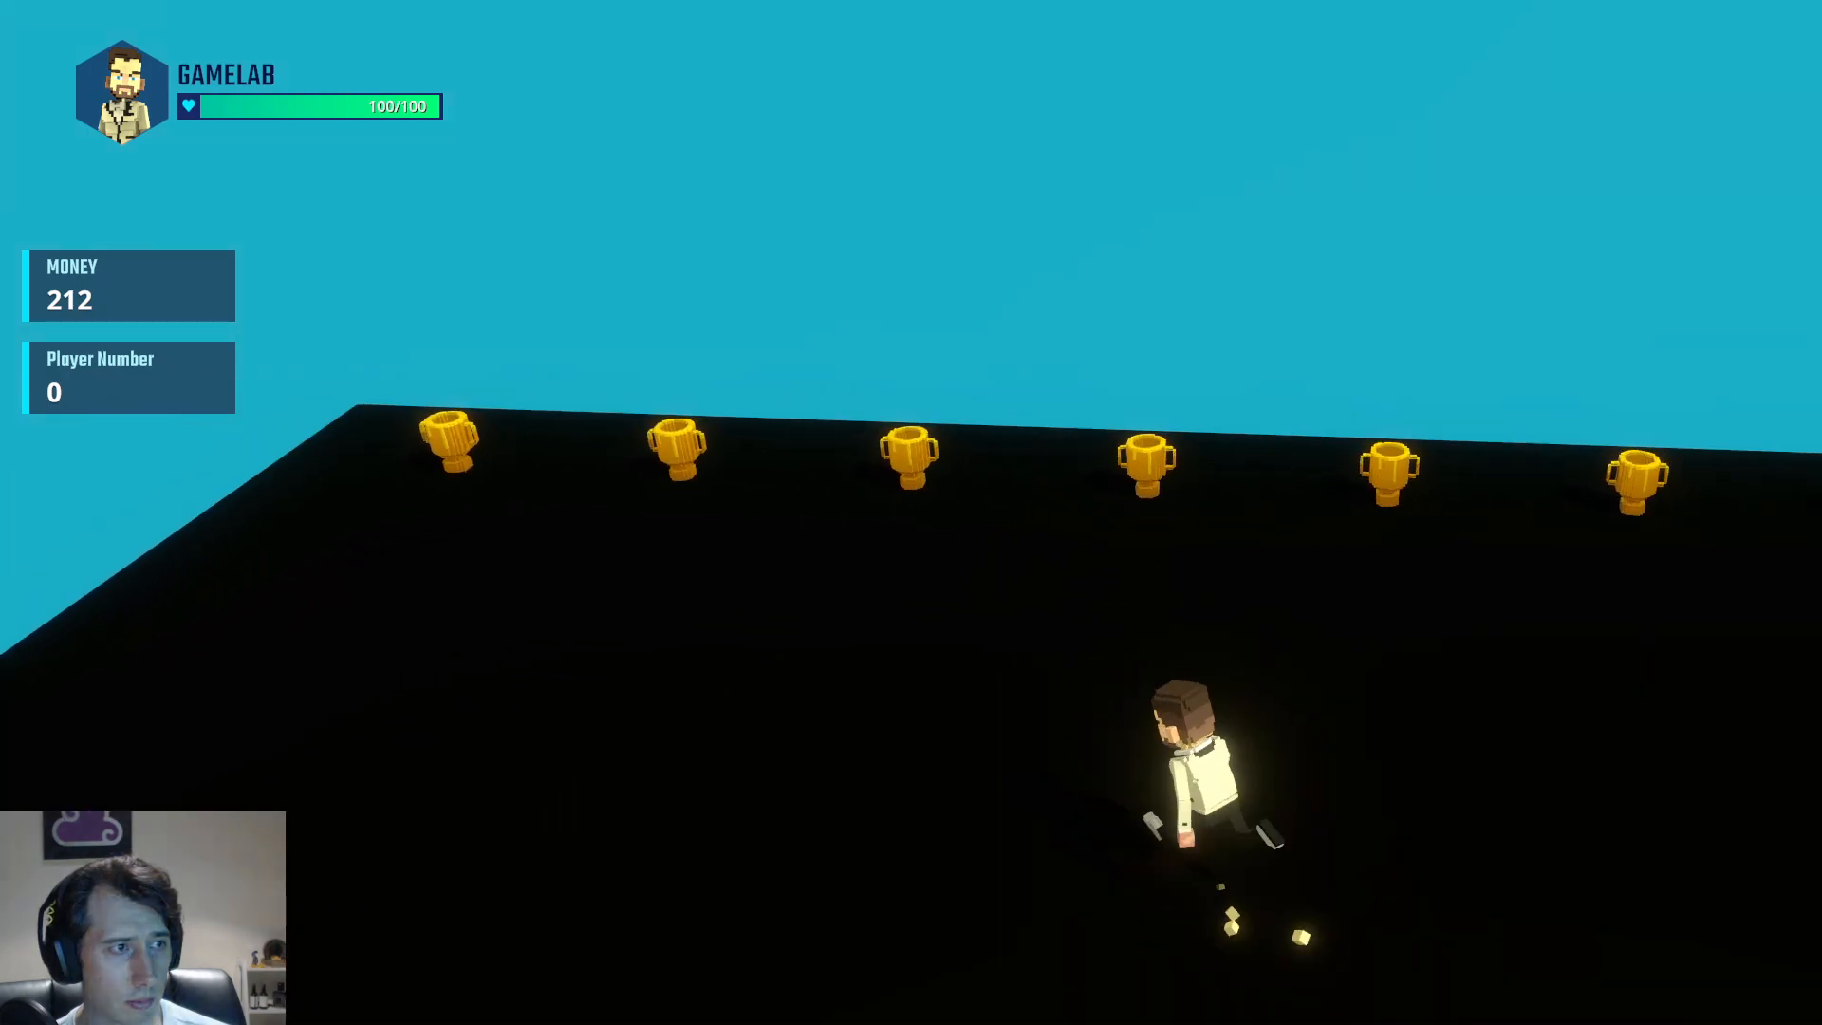
pyautogui.press('w')
pyautogui.press('s')
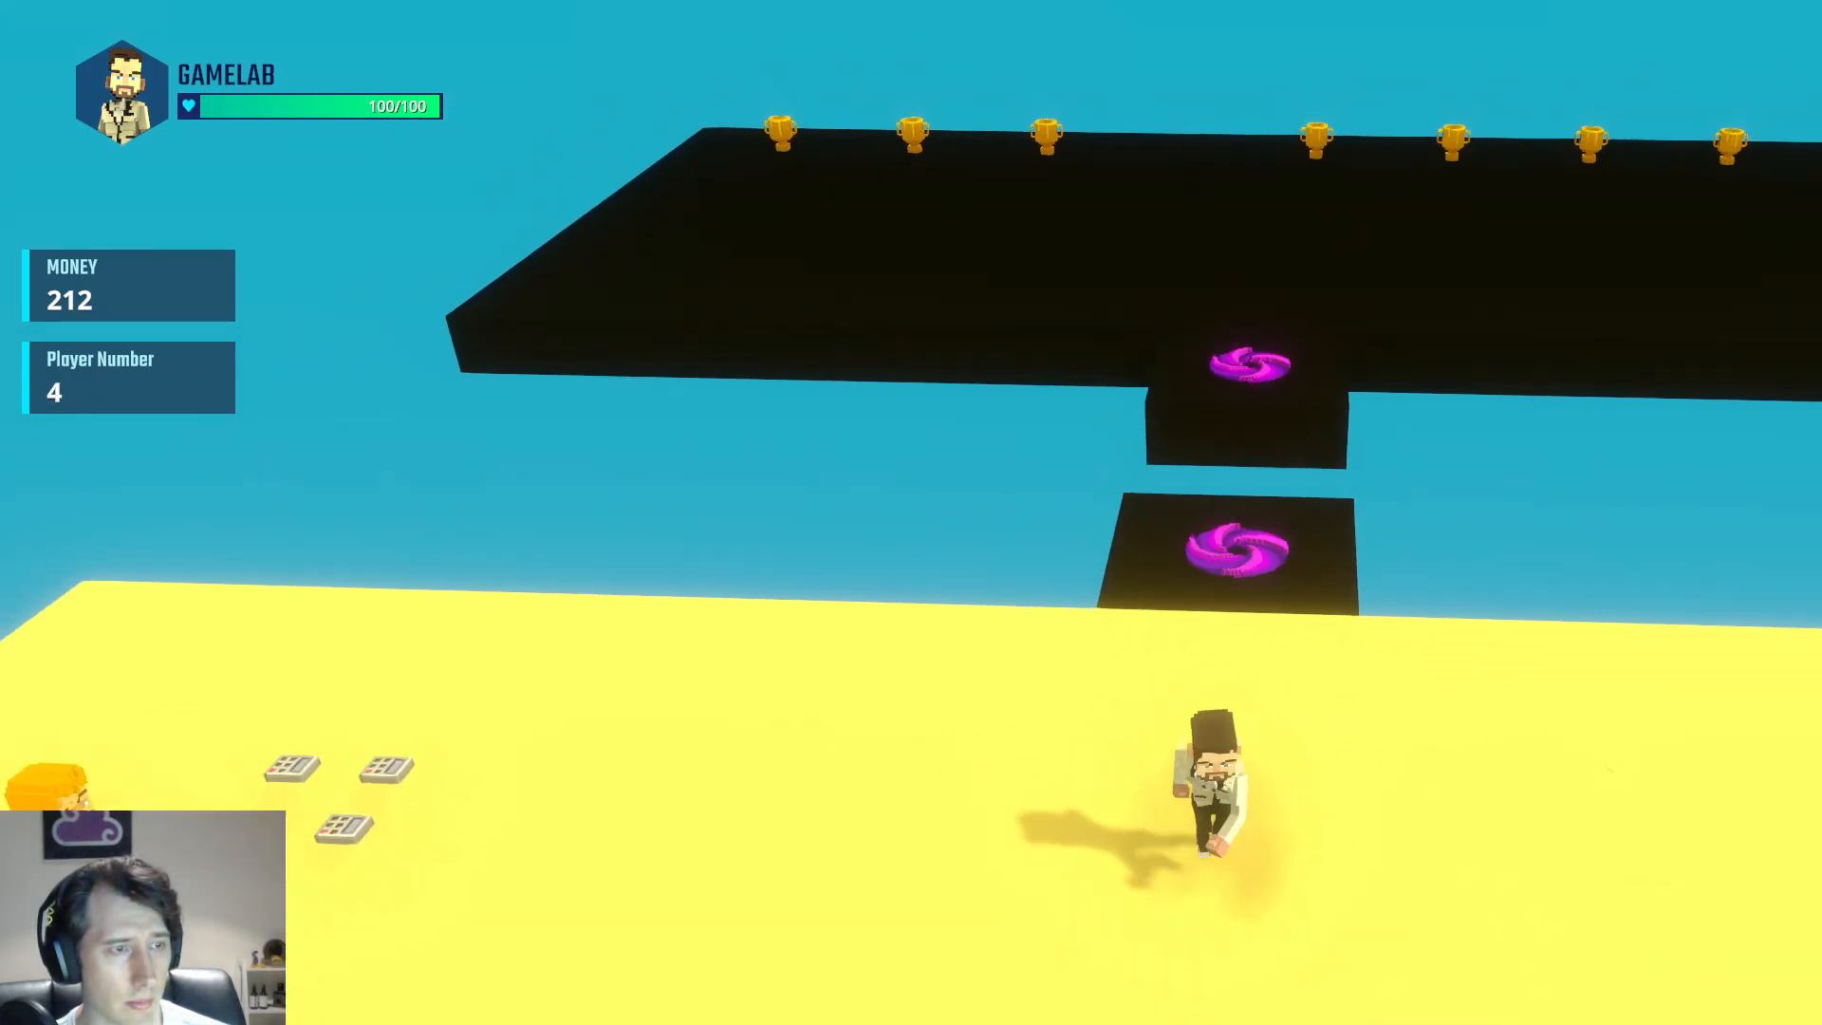
# Run and jump around the lobby as player 4 until the match starts
pyautogui.press('d')
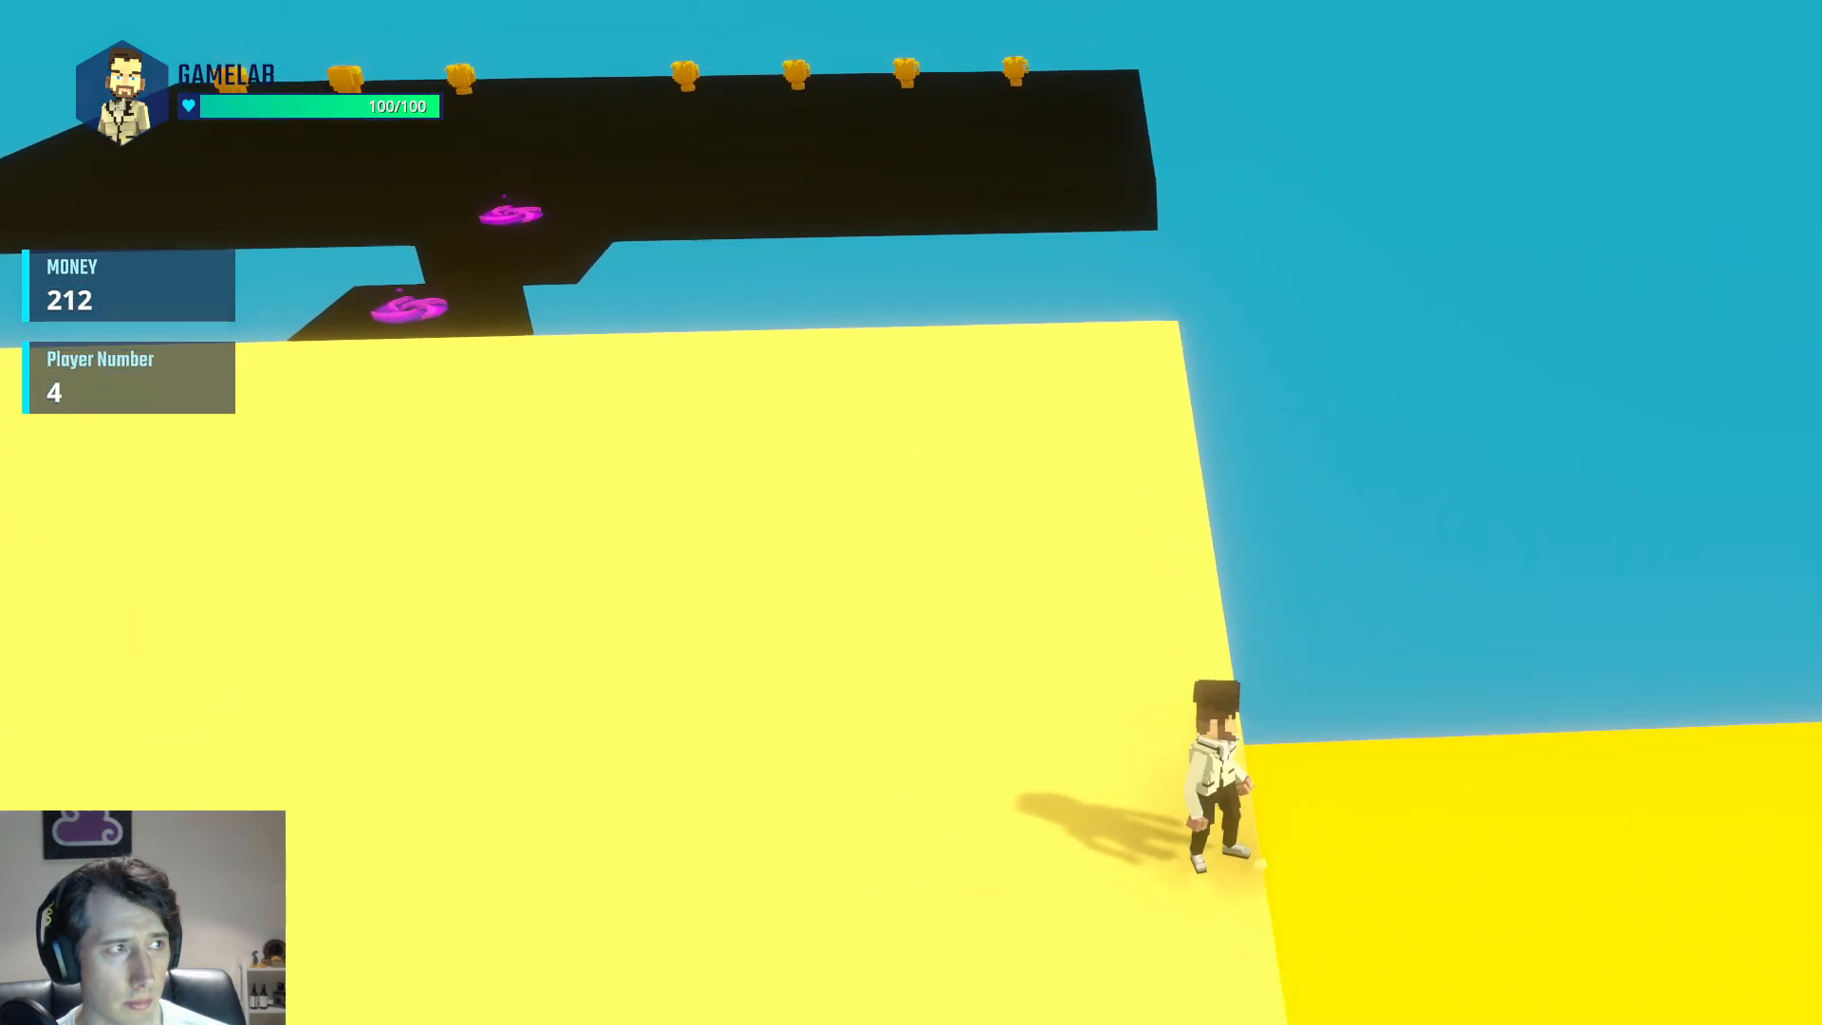
pyautogui.press('s')
pyautogui.press('space')
pyautogui.press('a')
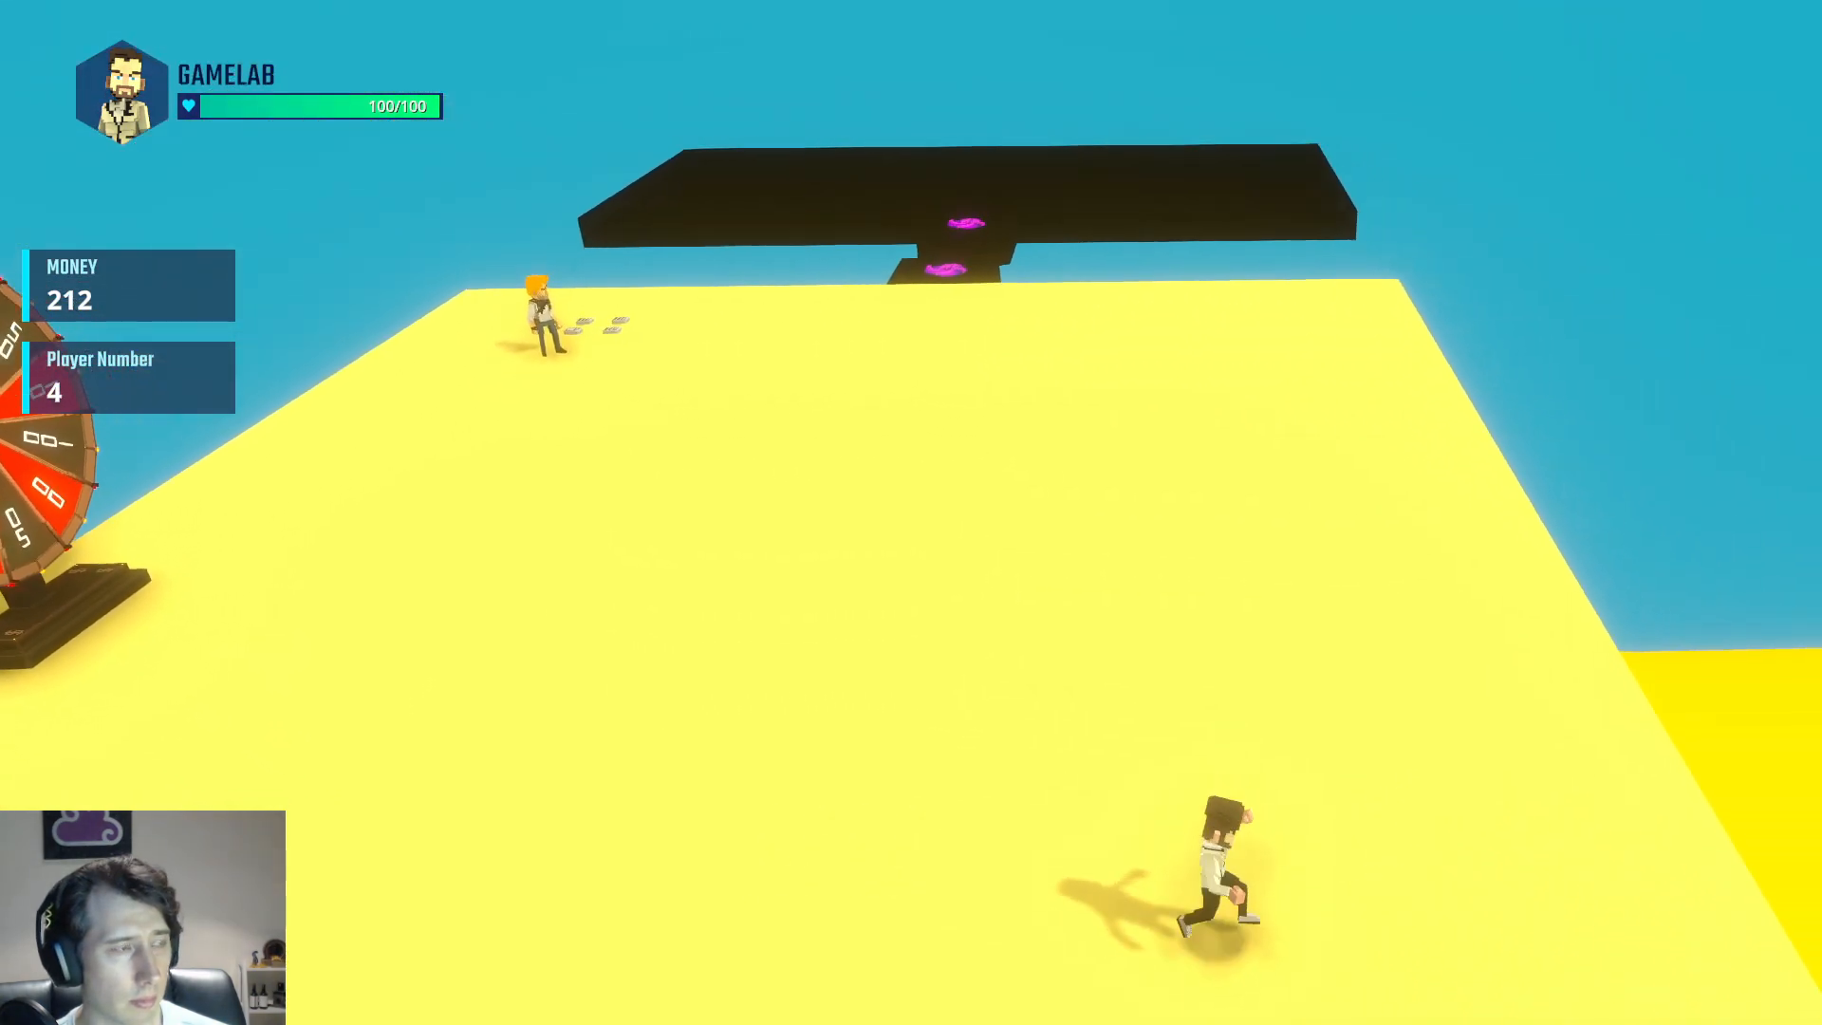
pyautogui.press('w')
pyautogui.press('space')
pyautogui.press('d')
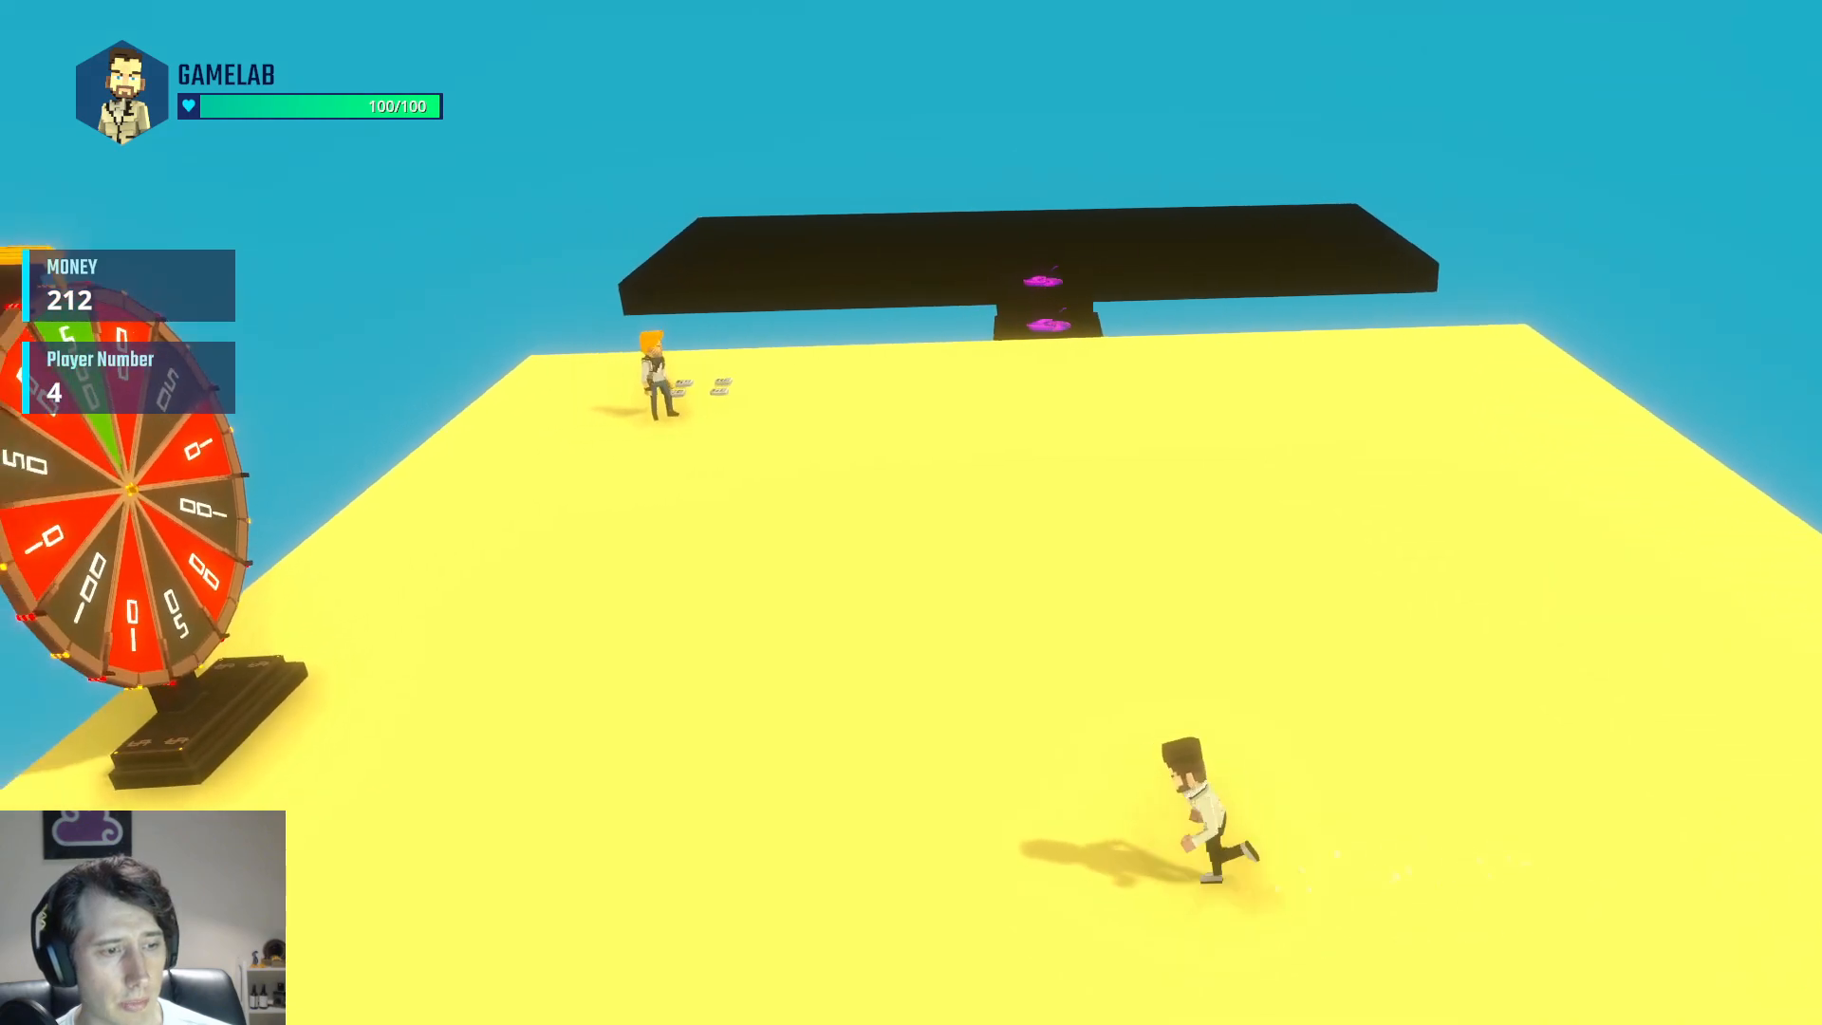
pyautogui.press('d')
pyautogui.press('space')
pyautogui.press('w')
pyautogui.press('d')
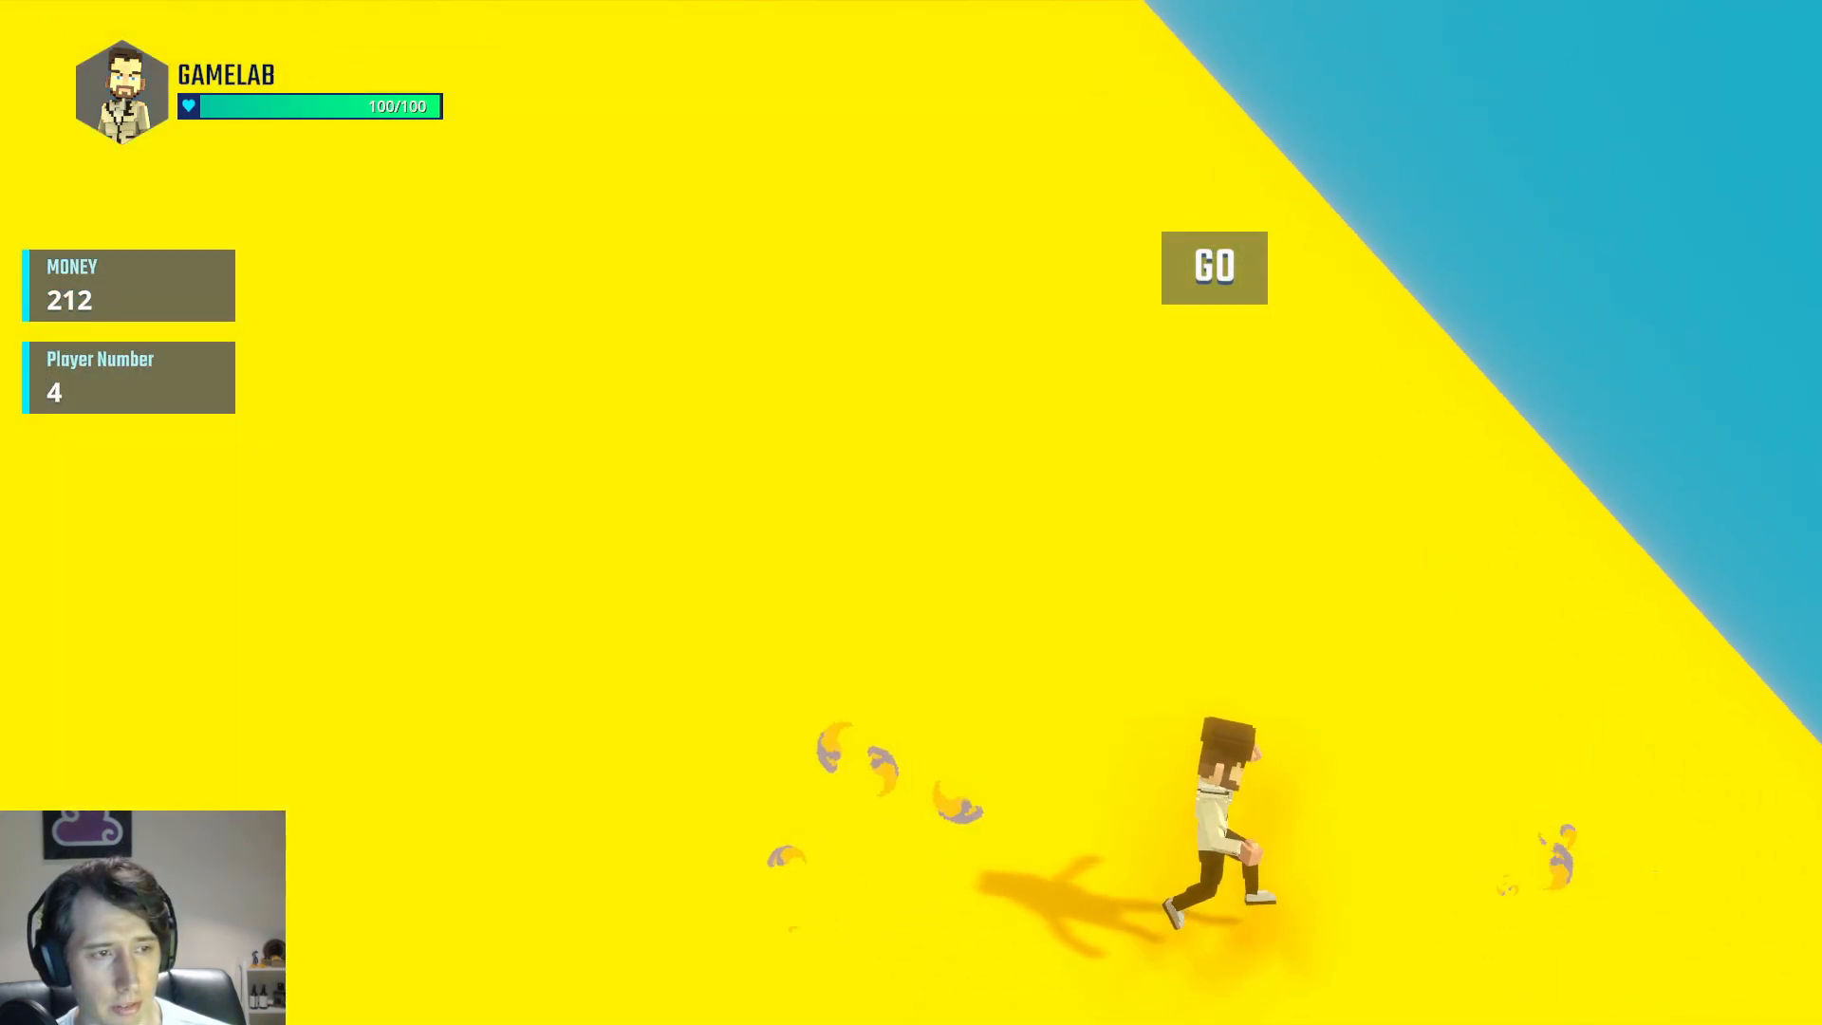
# Play the round as player 4, running and jumping around the yellow arena until returned to the lobby
pyautogui.press('a')
pyautogui.press('d')
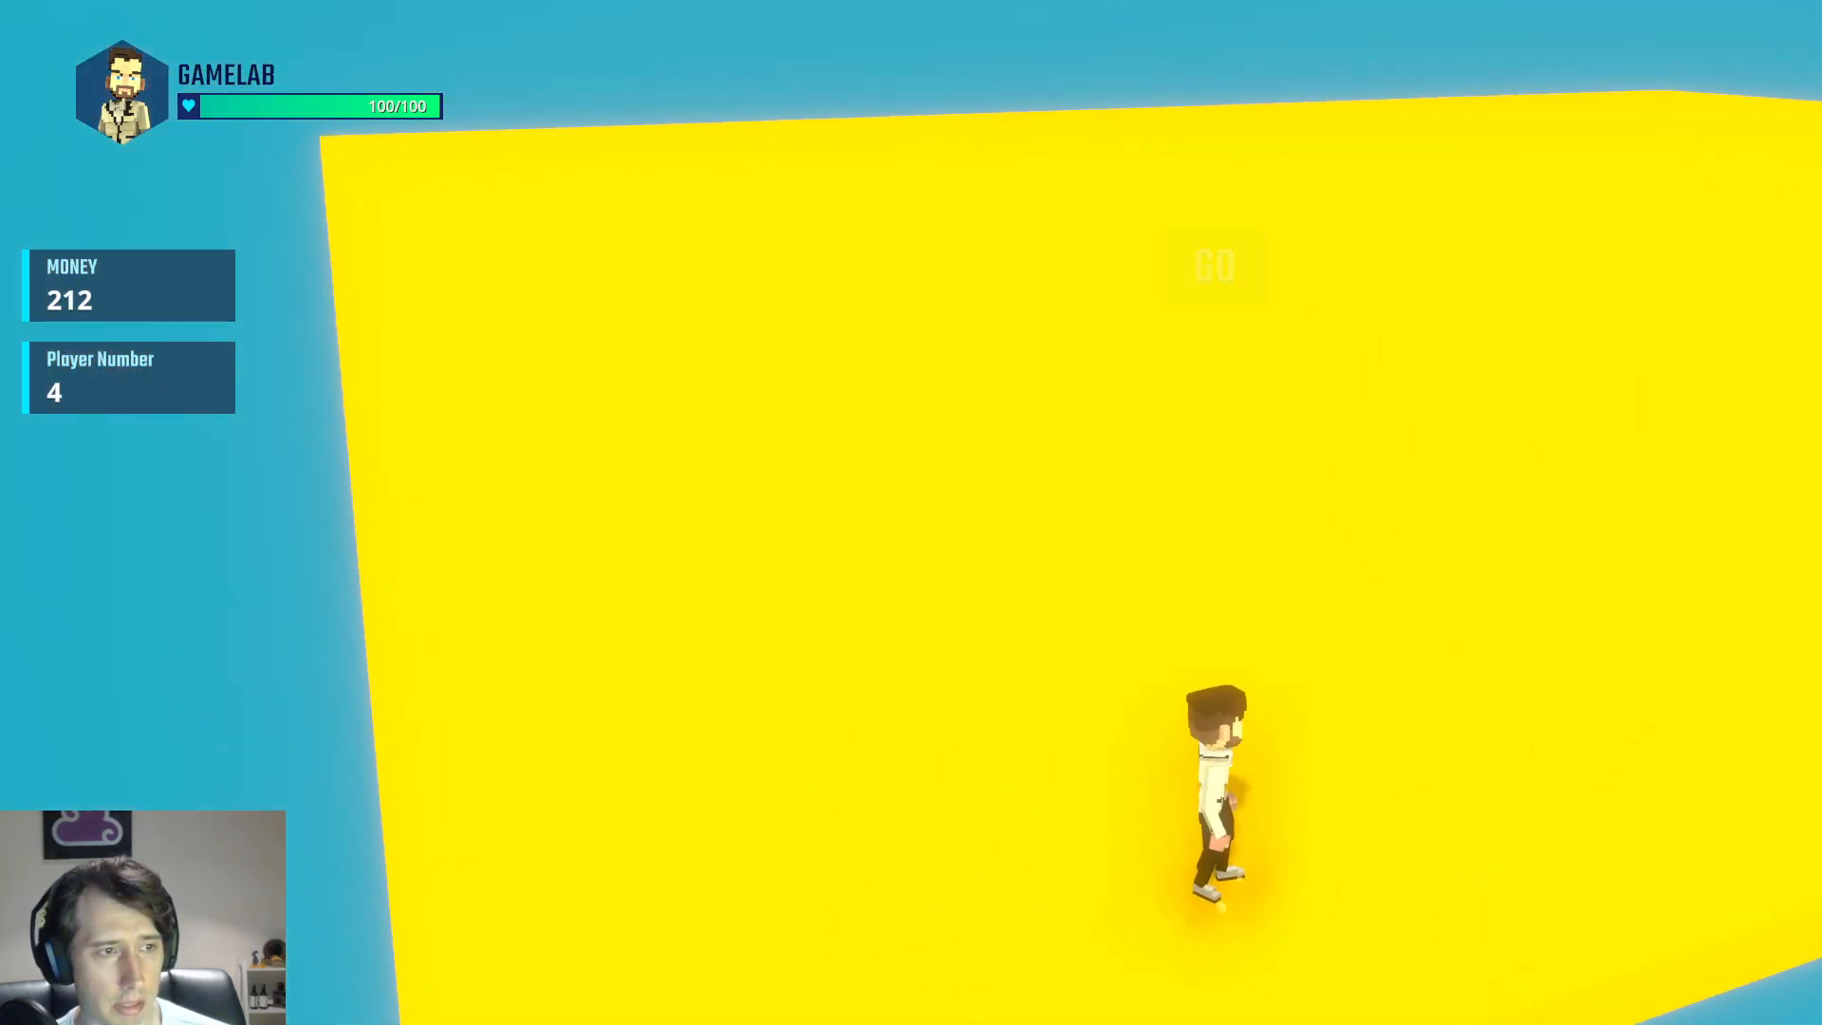
pyautogui.press('a')
pyautogui.press('d')
pyautogui.press('space')
pyautogui.press('a')
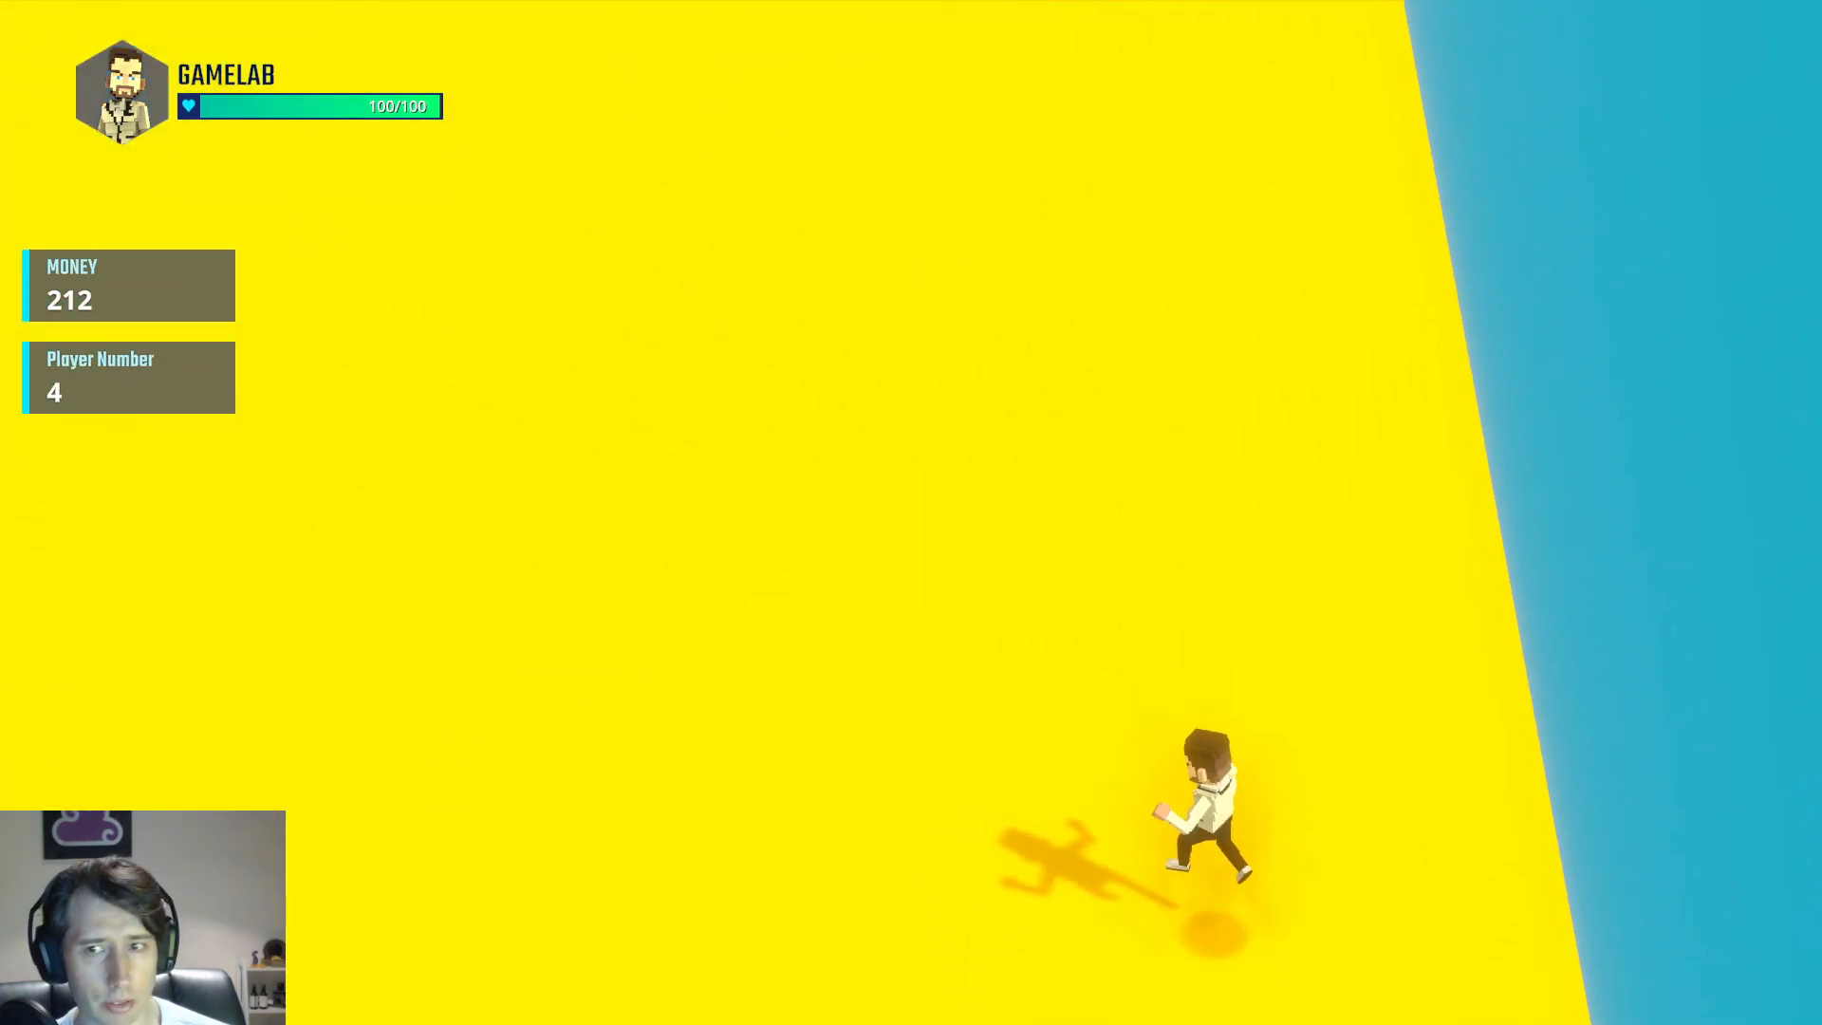
pyautogui.press('w')
pyautogui.press('s')
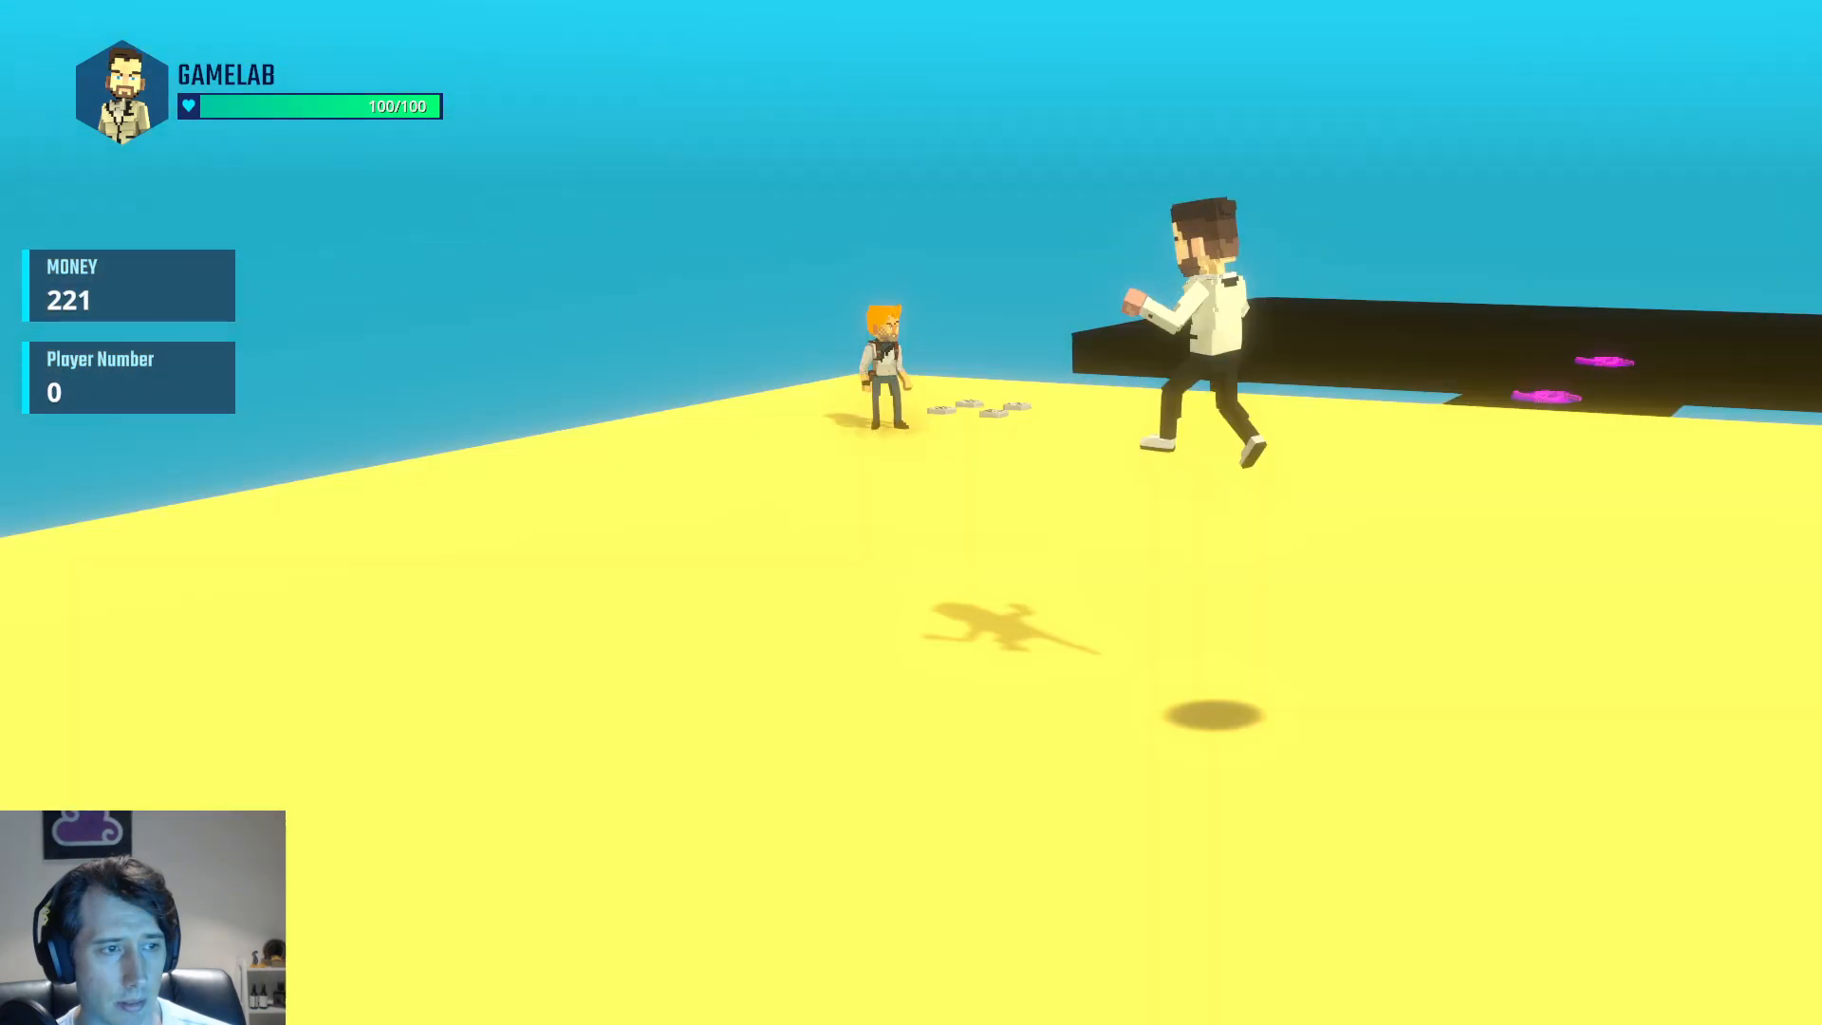
# Cross the lobby, pass through the portals and collect the third trophy to join the next match
pyautogui.press('w')
pyautogui.press('w')
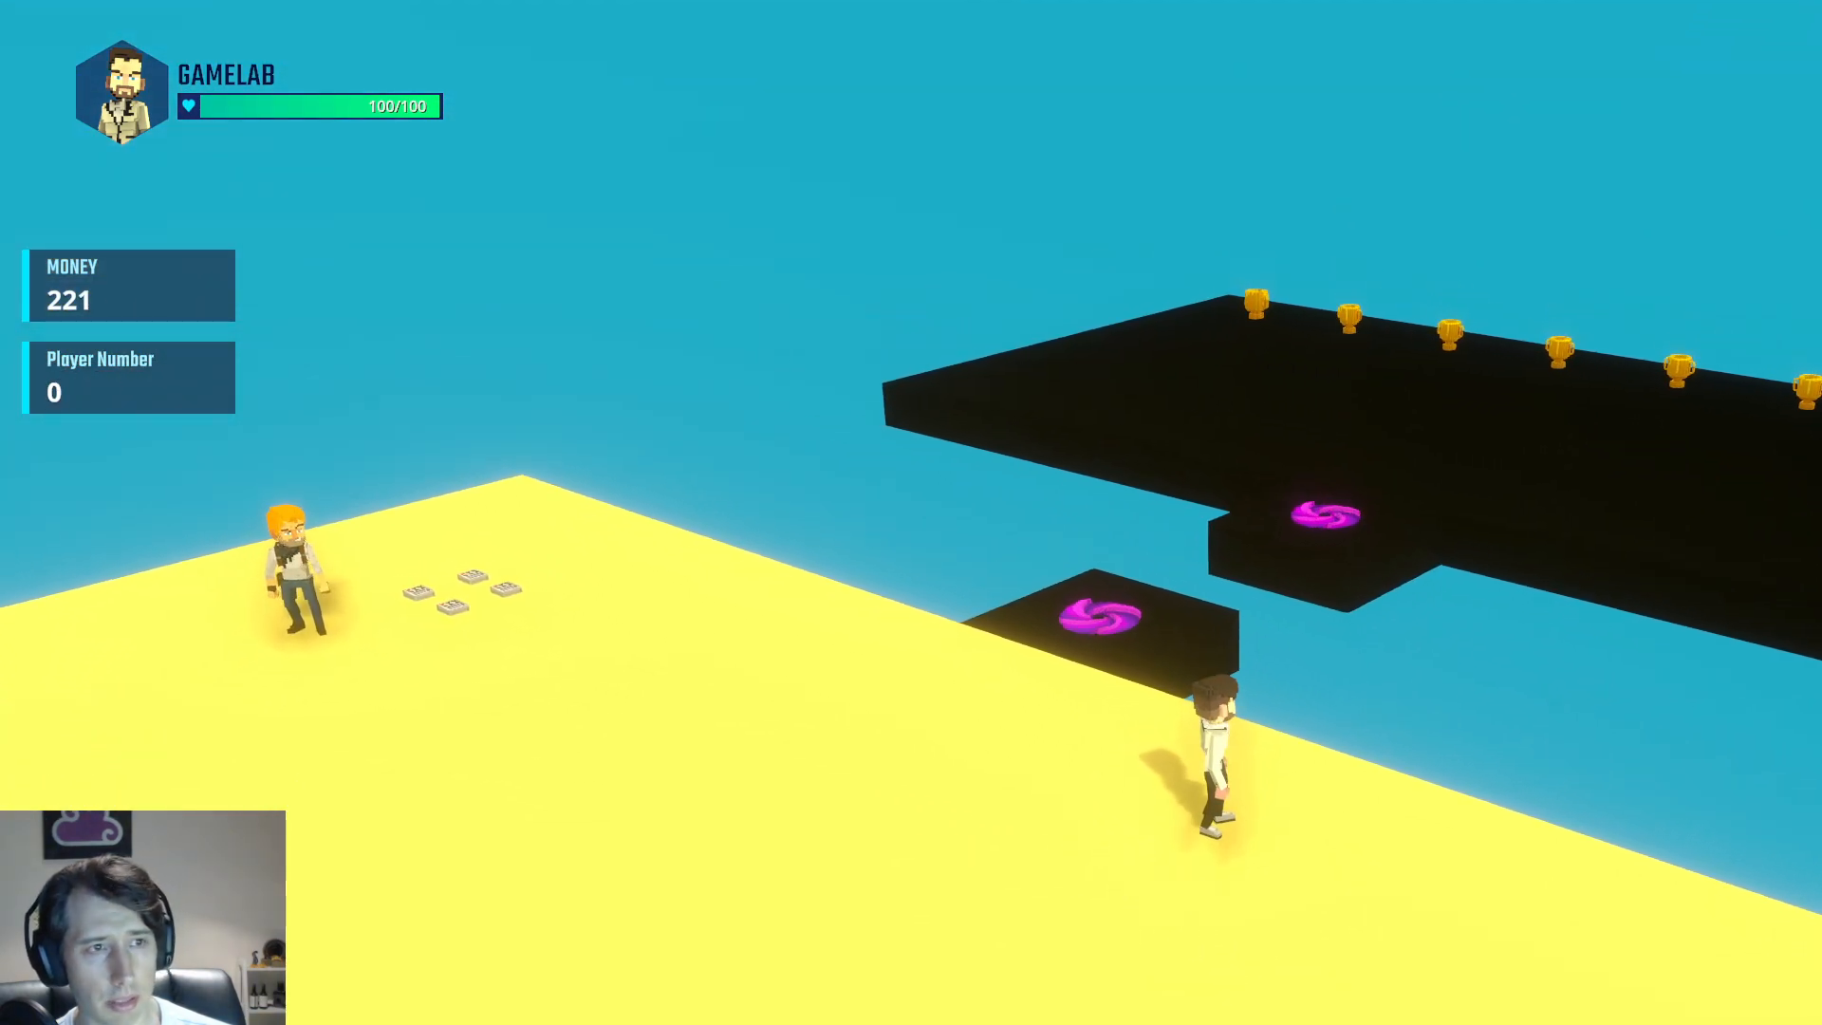
pyautogui.press('w')
pyautogui.press('space')
pyautogui.press('w')
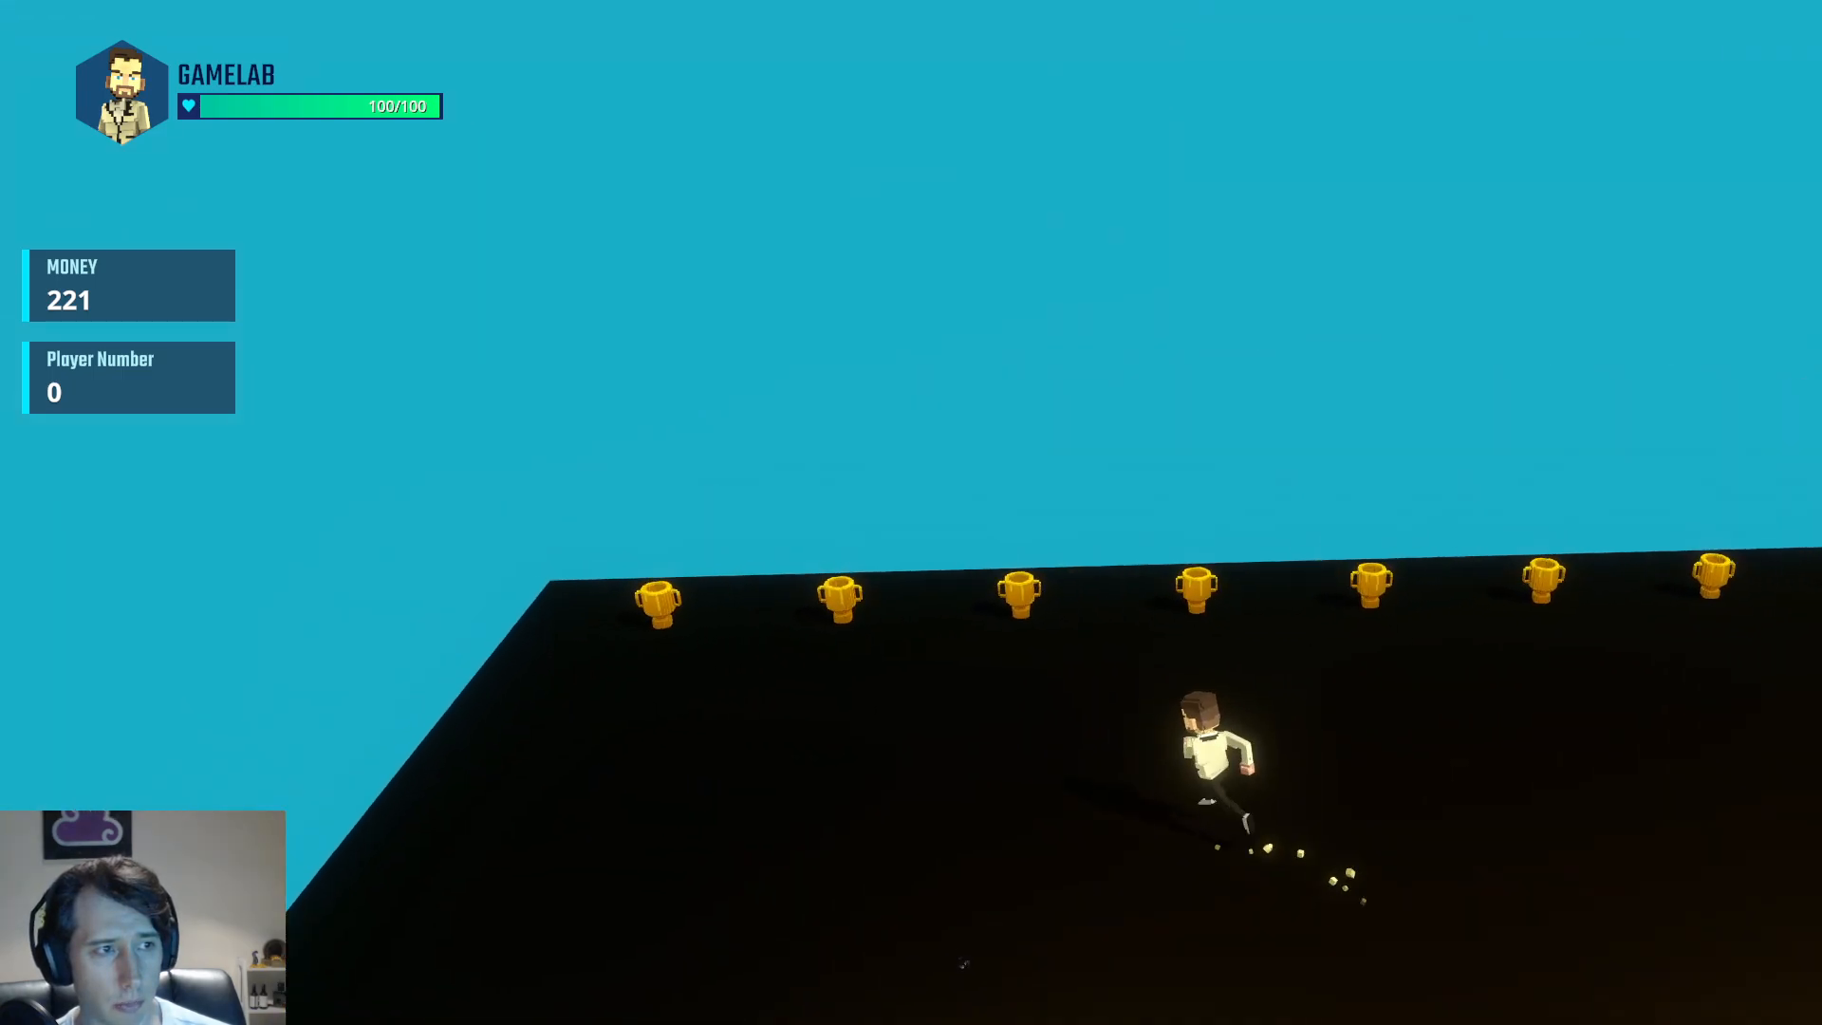
pyautogui.press('w')
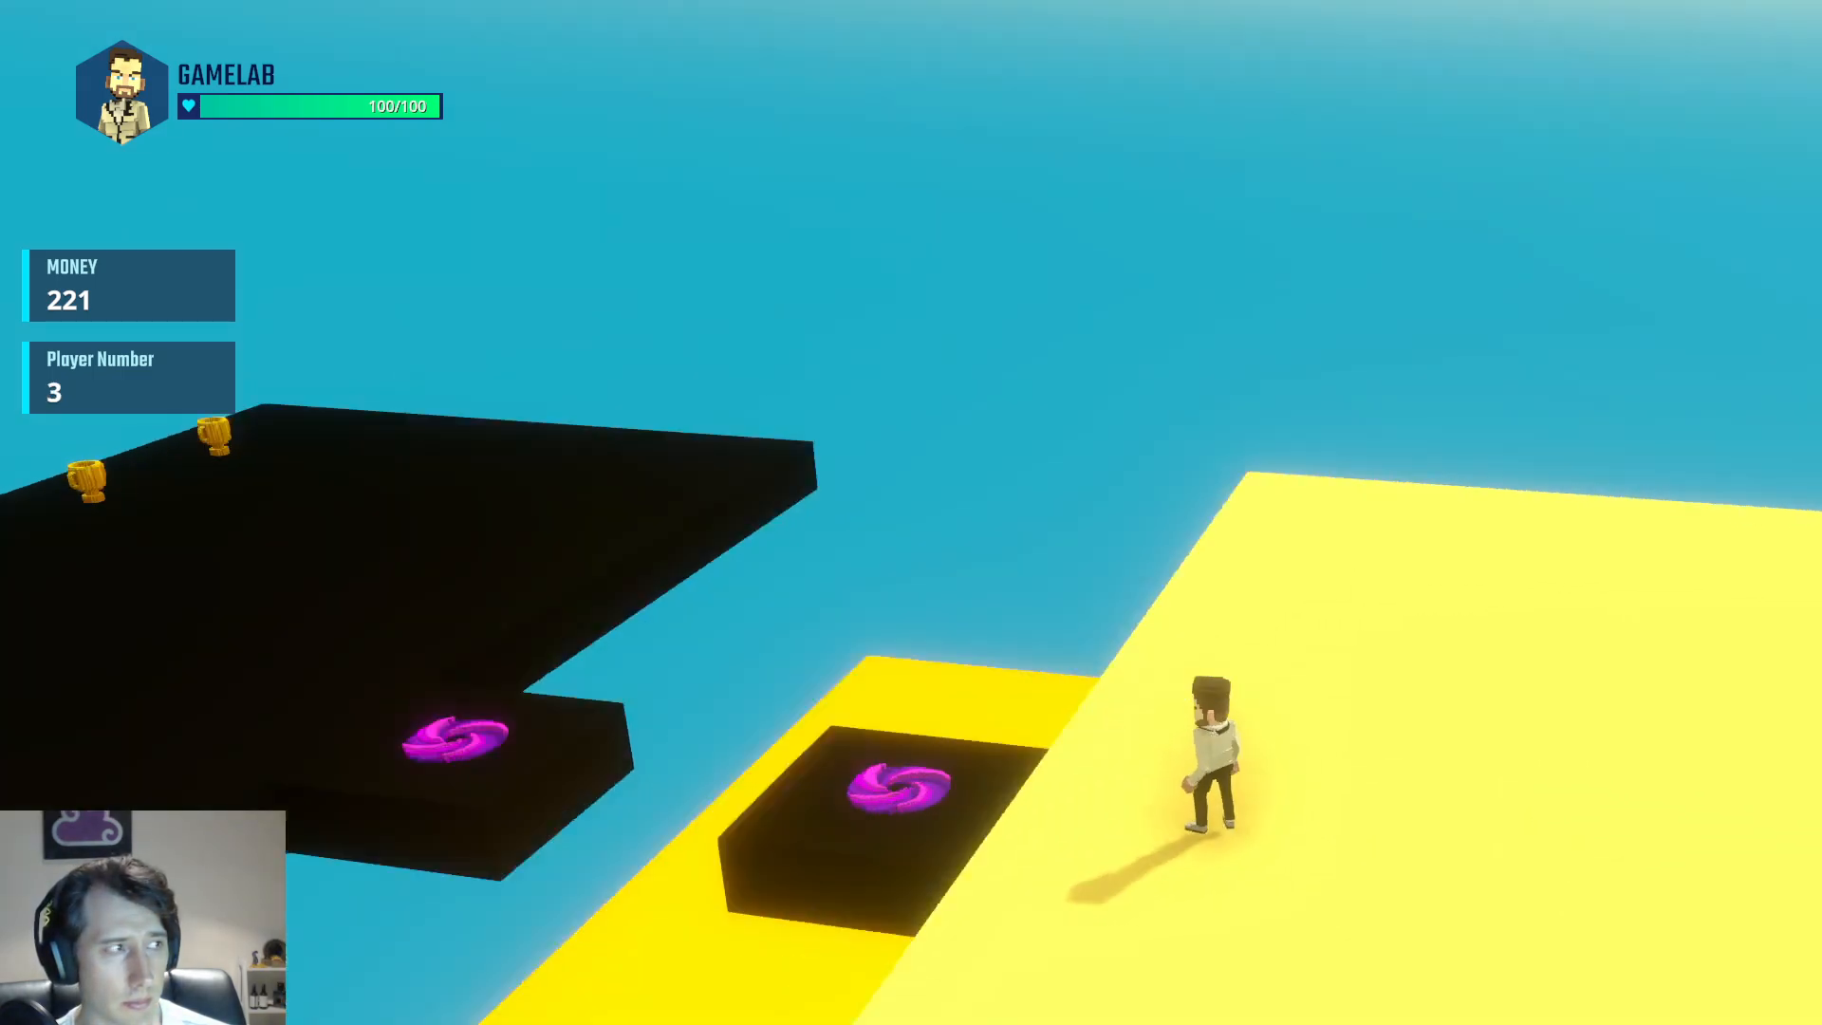
# Roam and jump around the lobby as player 3 until the countdown ends and the round begins
pyautogui.press('space')
pyautogui.press('w')
pyautogui.press('space')
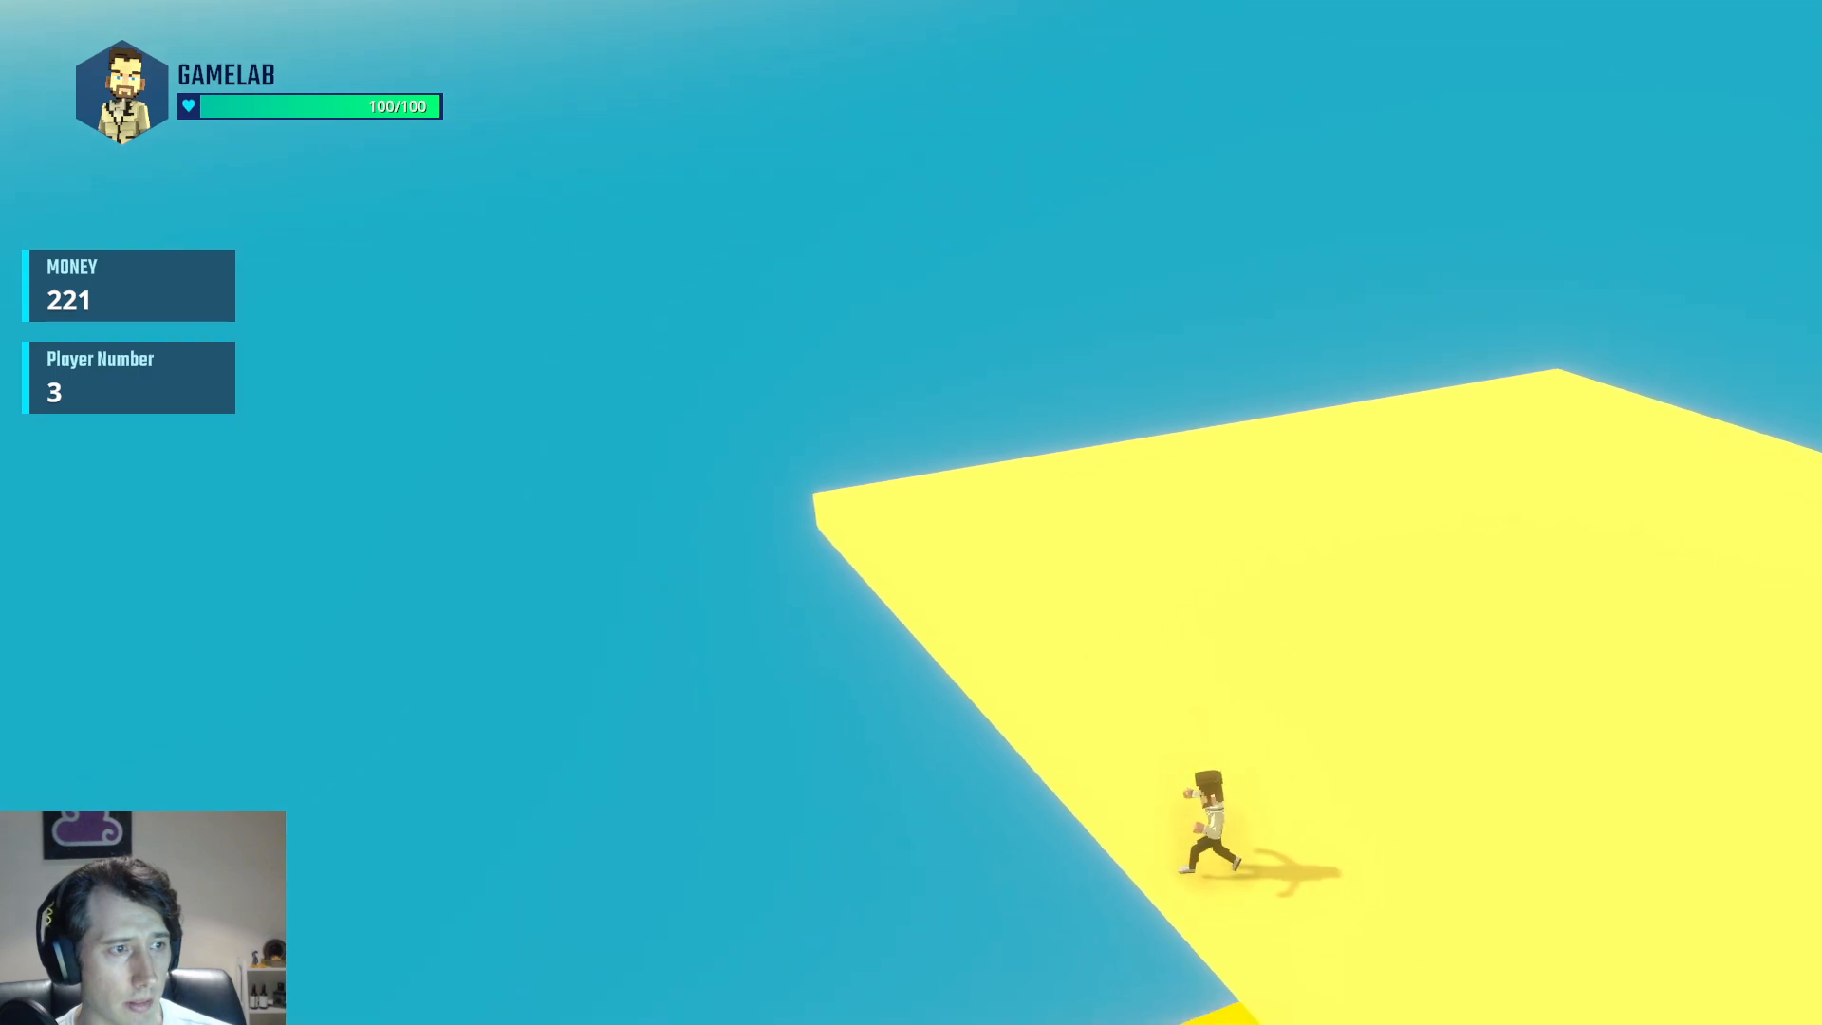
pyautogui.press('w')
pyautogui.press('w')
pyautogui.press('space')
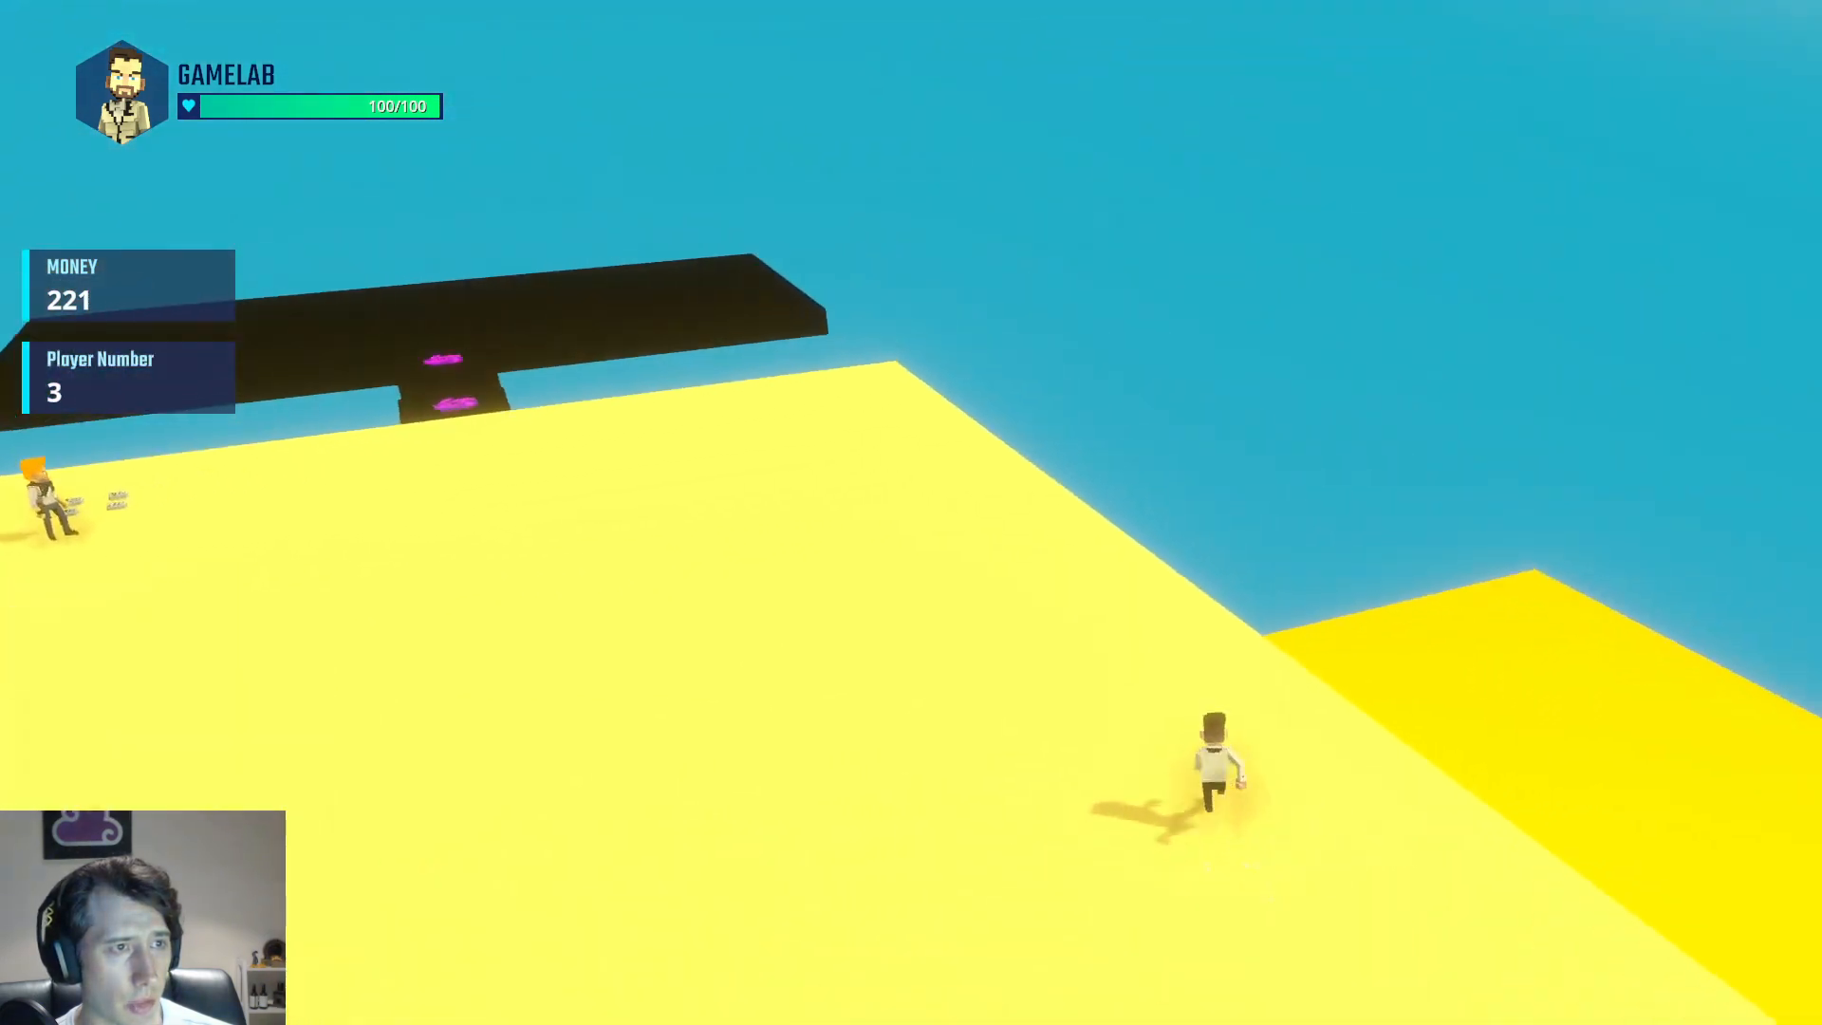
pyautogui.press('s')
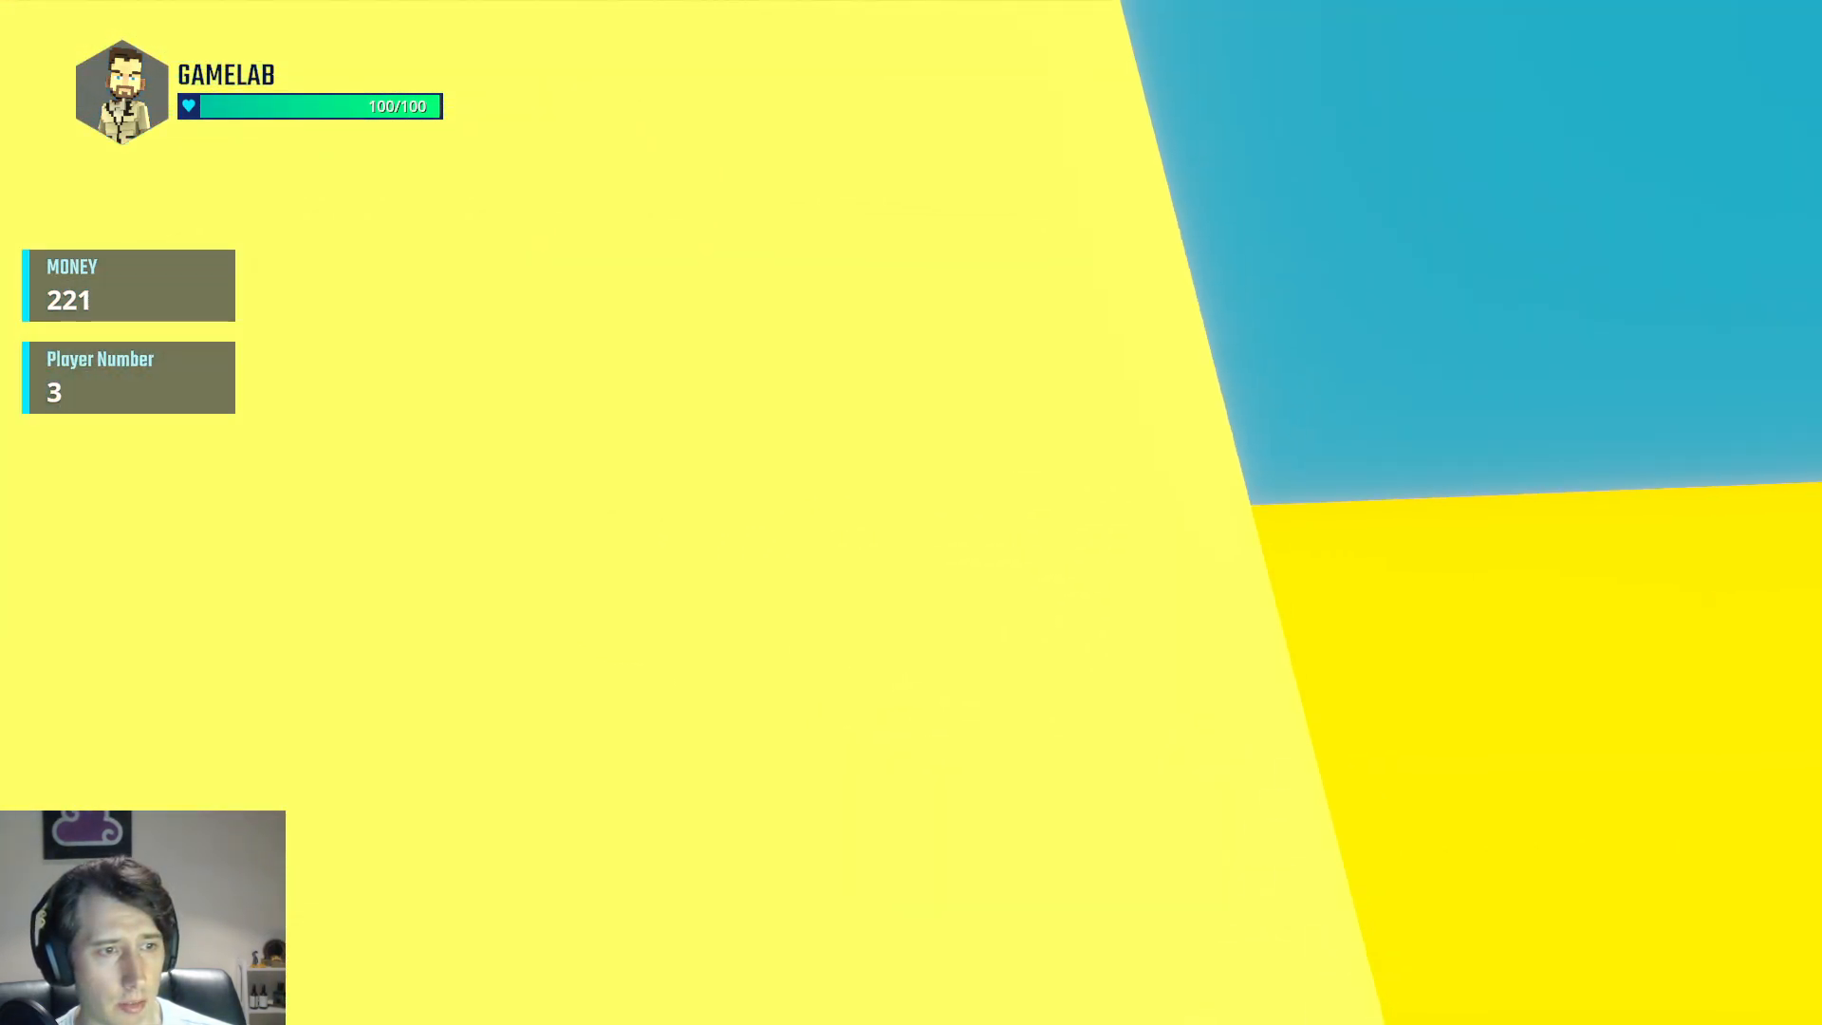
pyautogui.press('w')
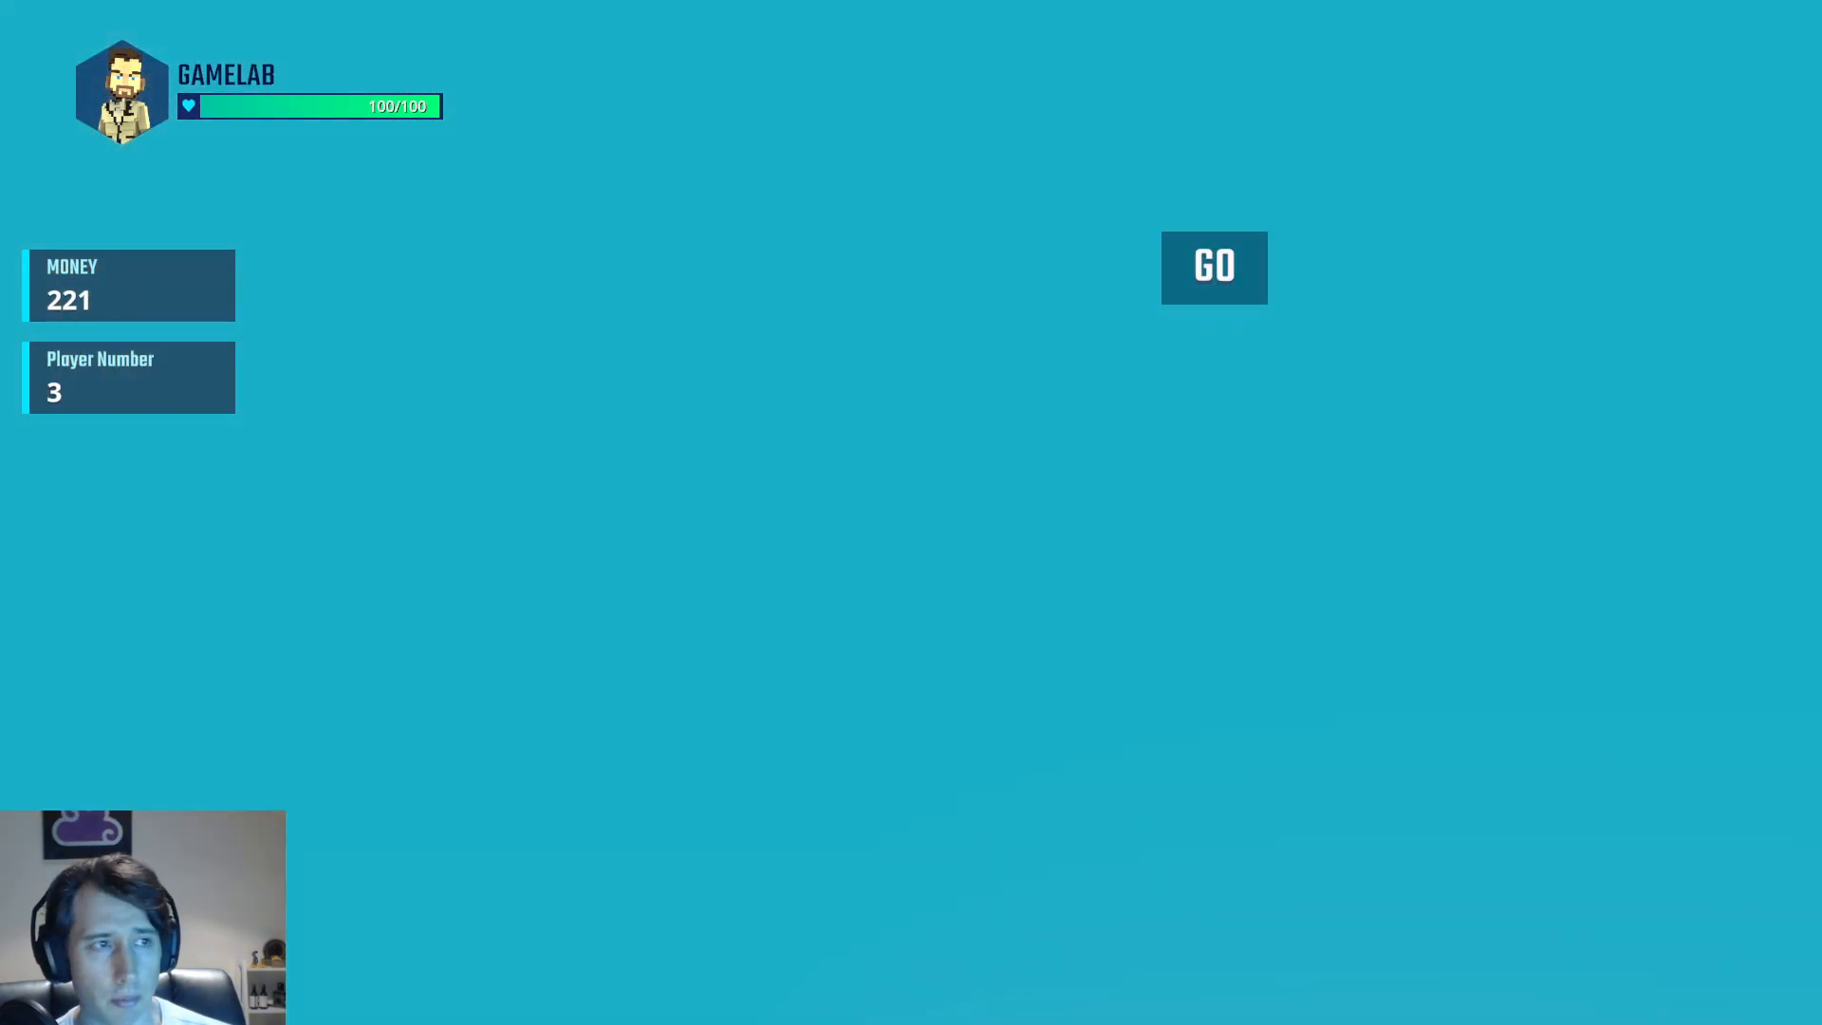
# Play the round as player 3, moving along the edges and corners of the yellow arena to observe its shrinking
pyautogui.press('a')
pyautogui.press('w')
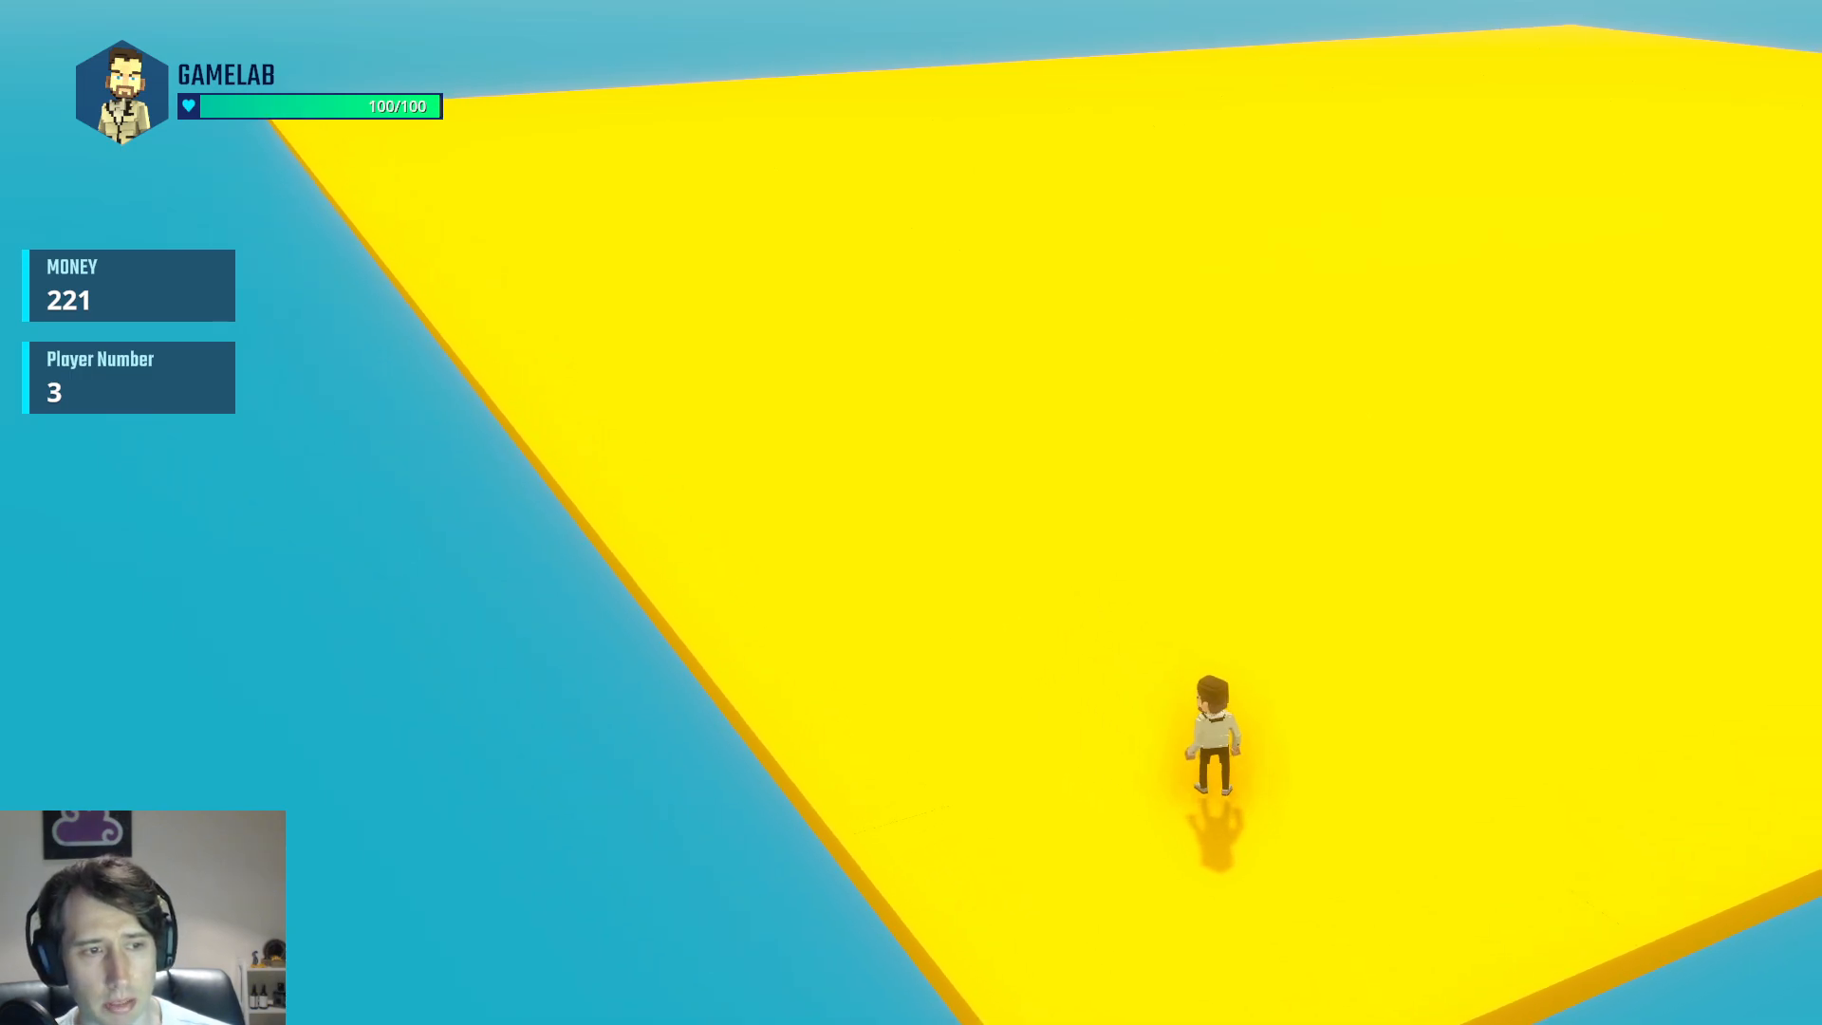
pyautogui.press('space')
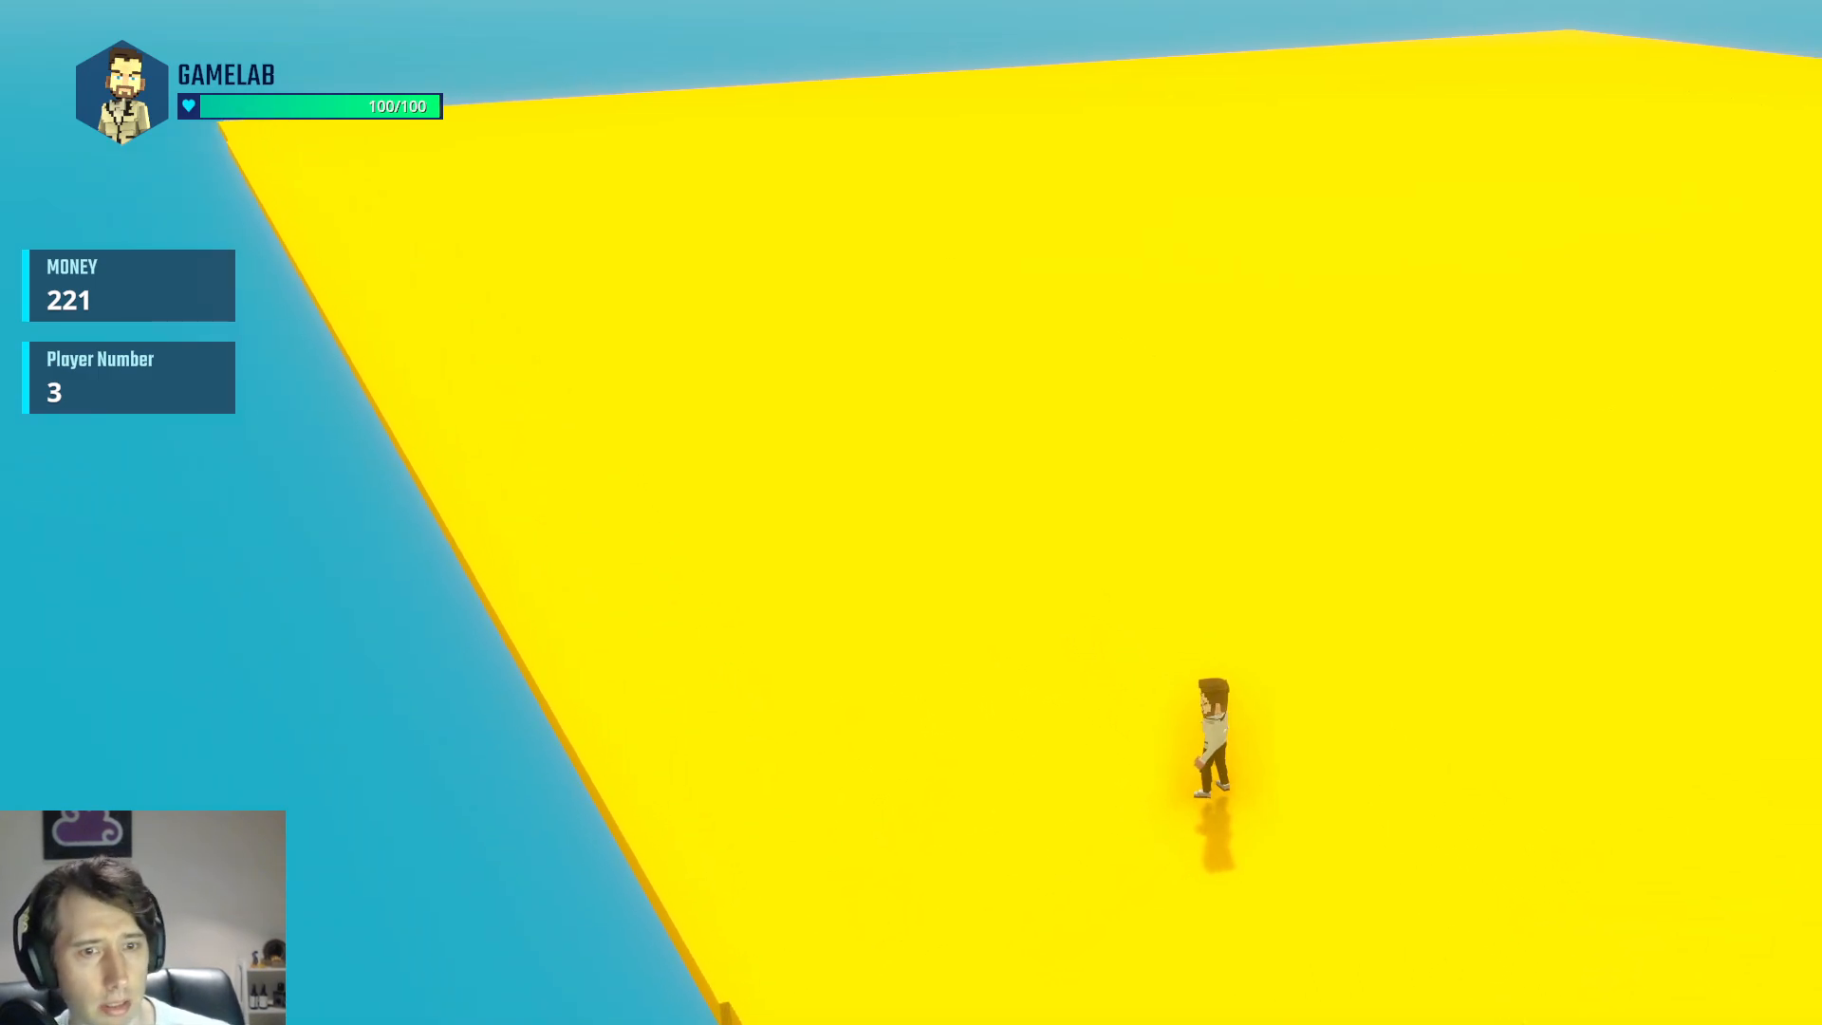
pyautogui.press('a')
pyautogui.press('d')
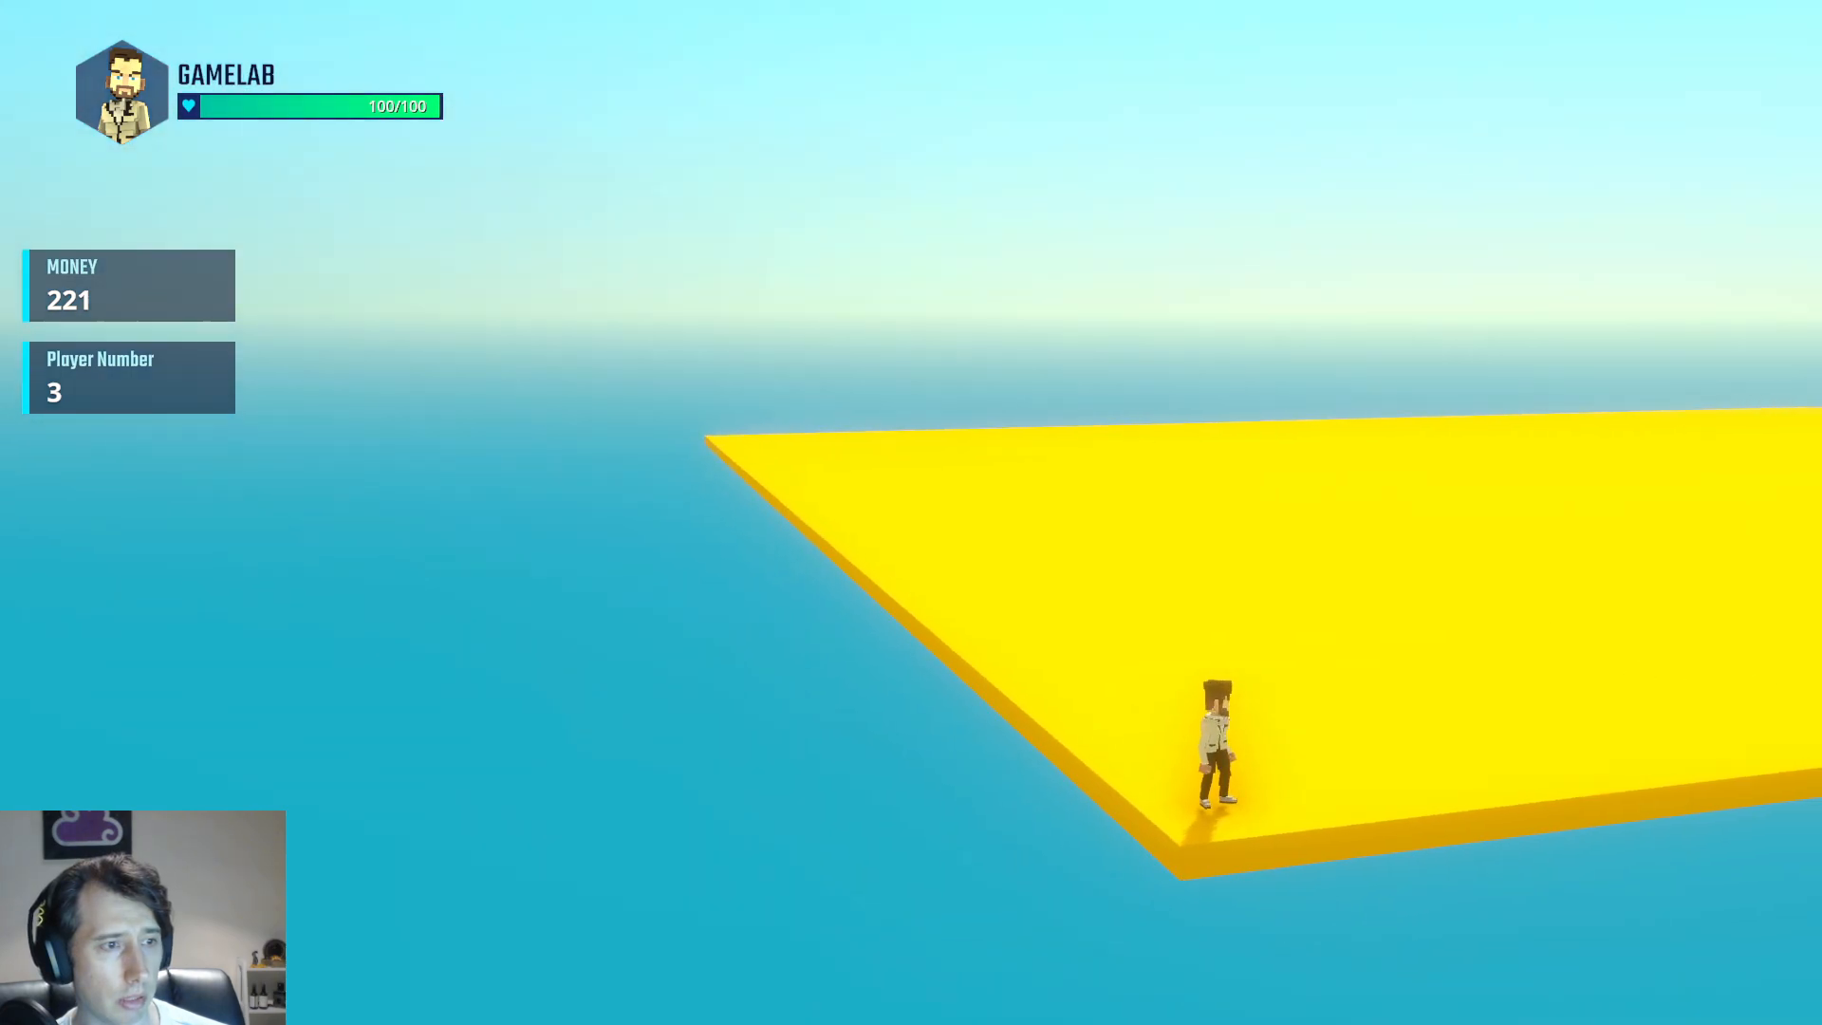
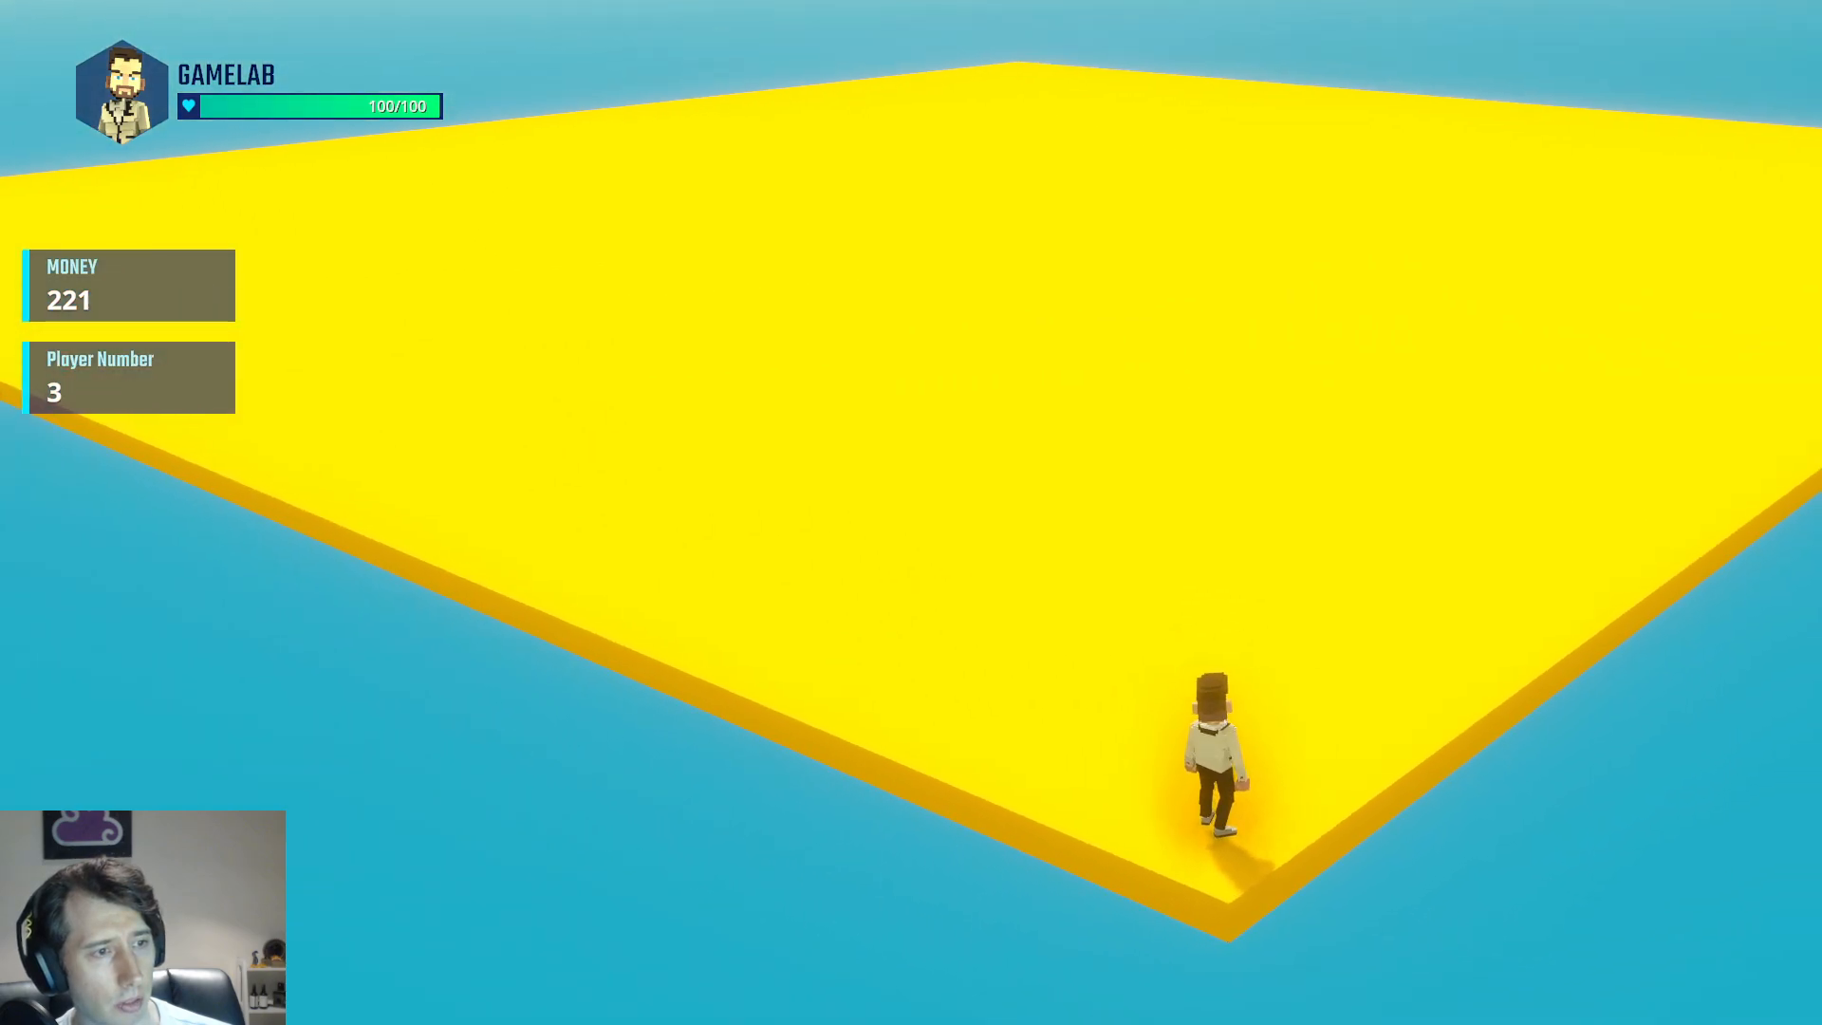
pyautogui.press('space')
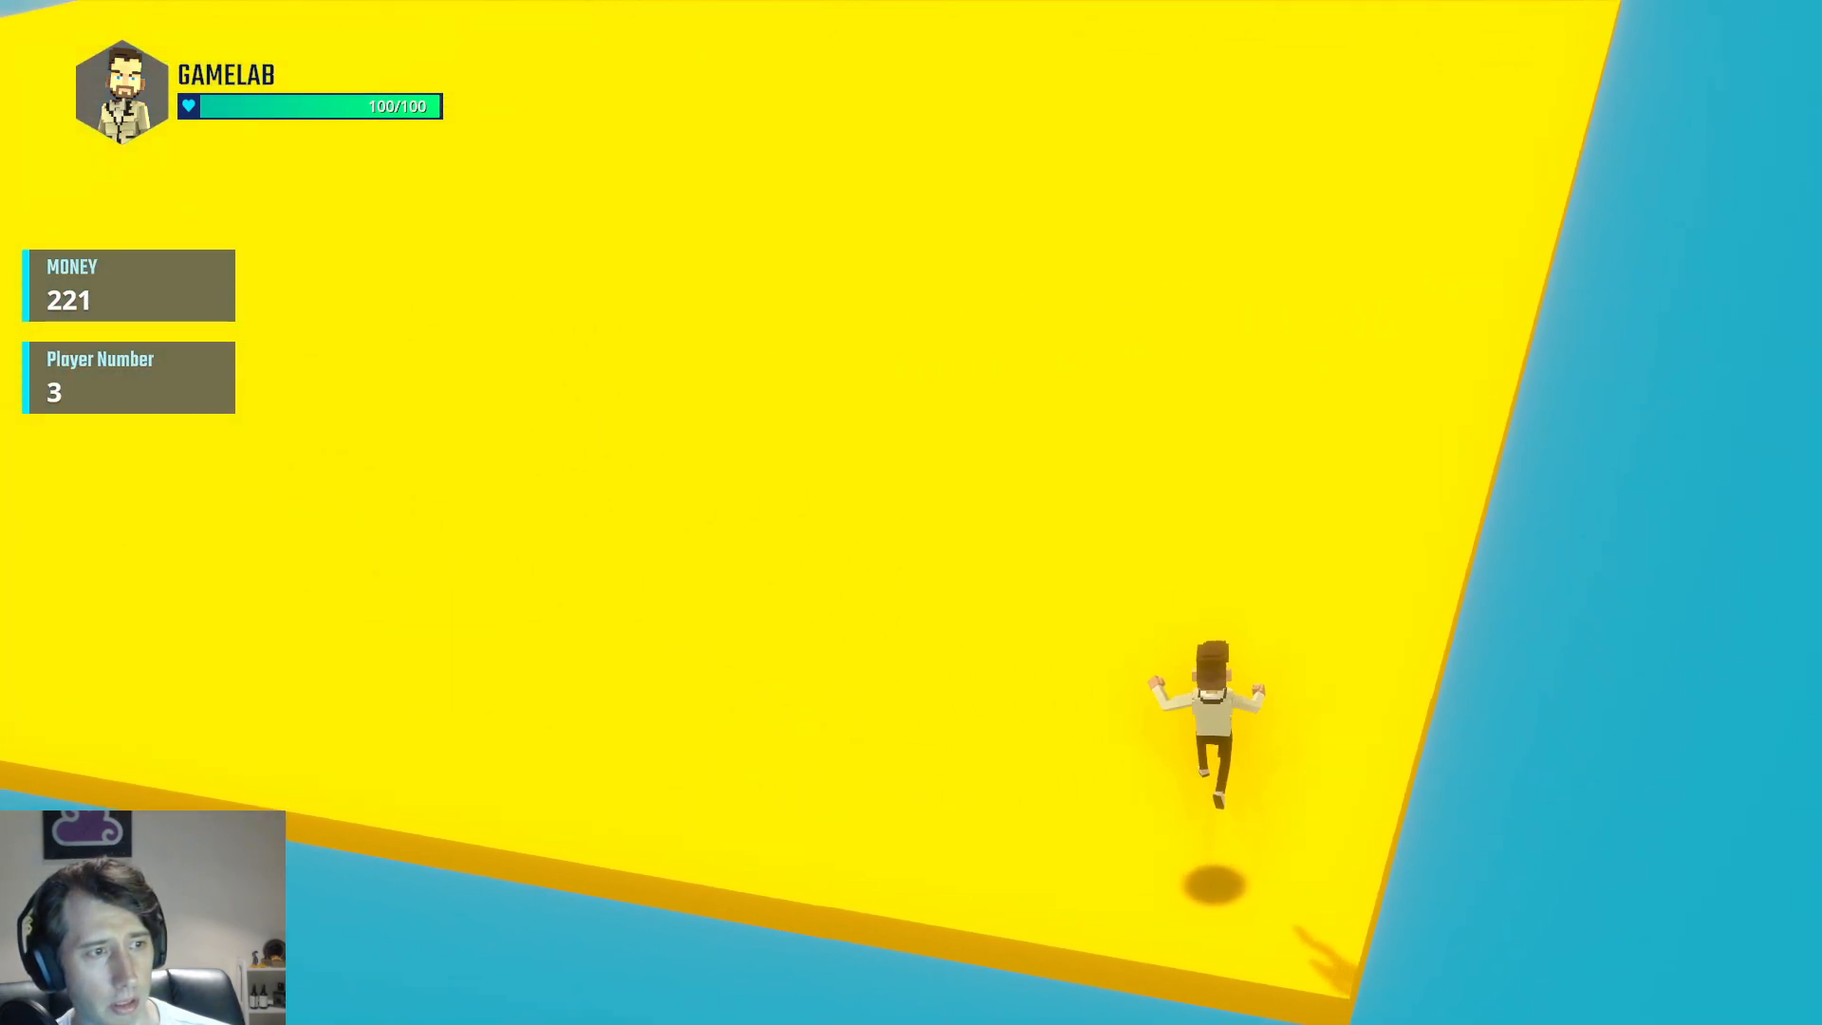
pyautogui.press('w')
pyautogui.press('d')
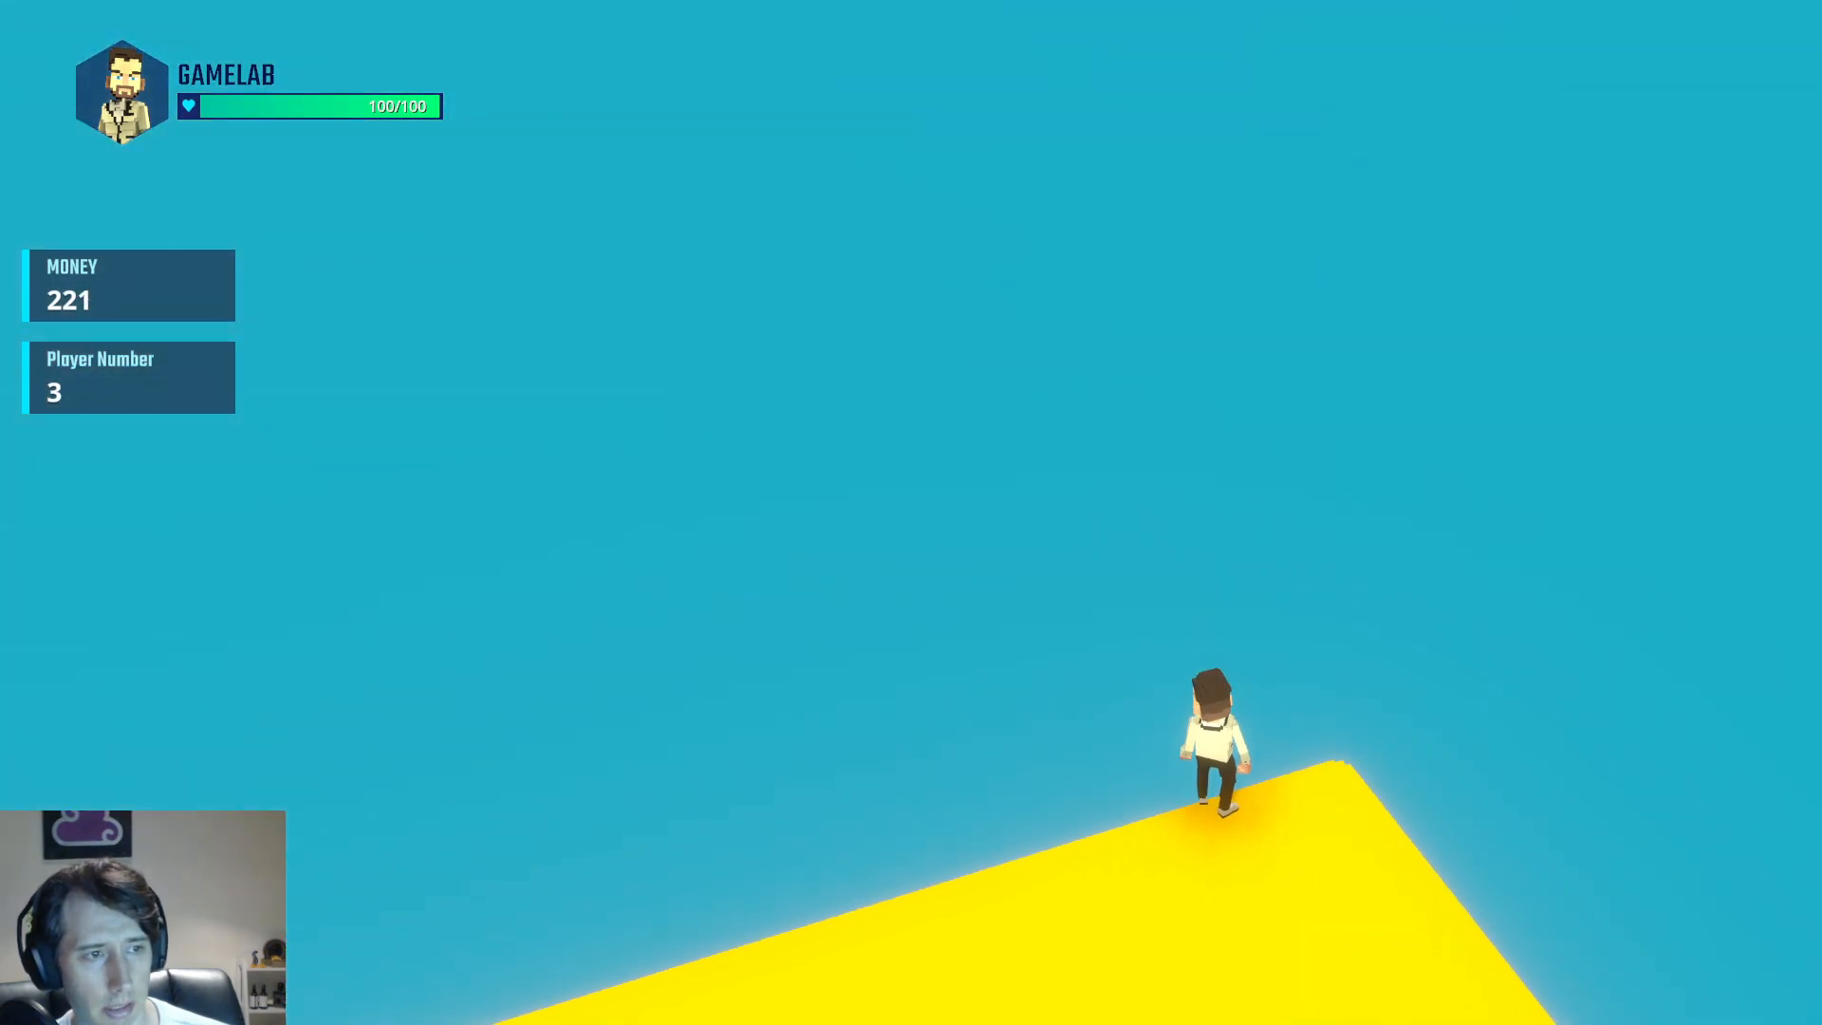
pyautogui.press('d')
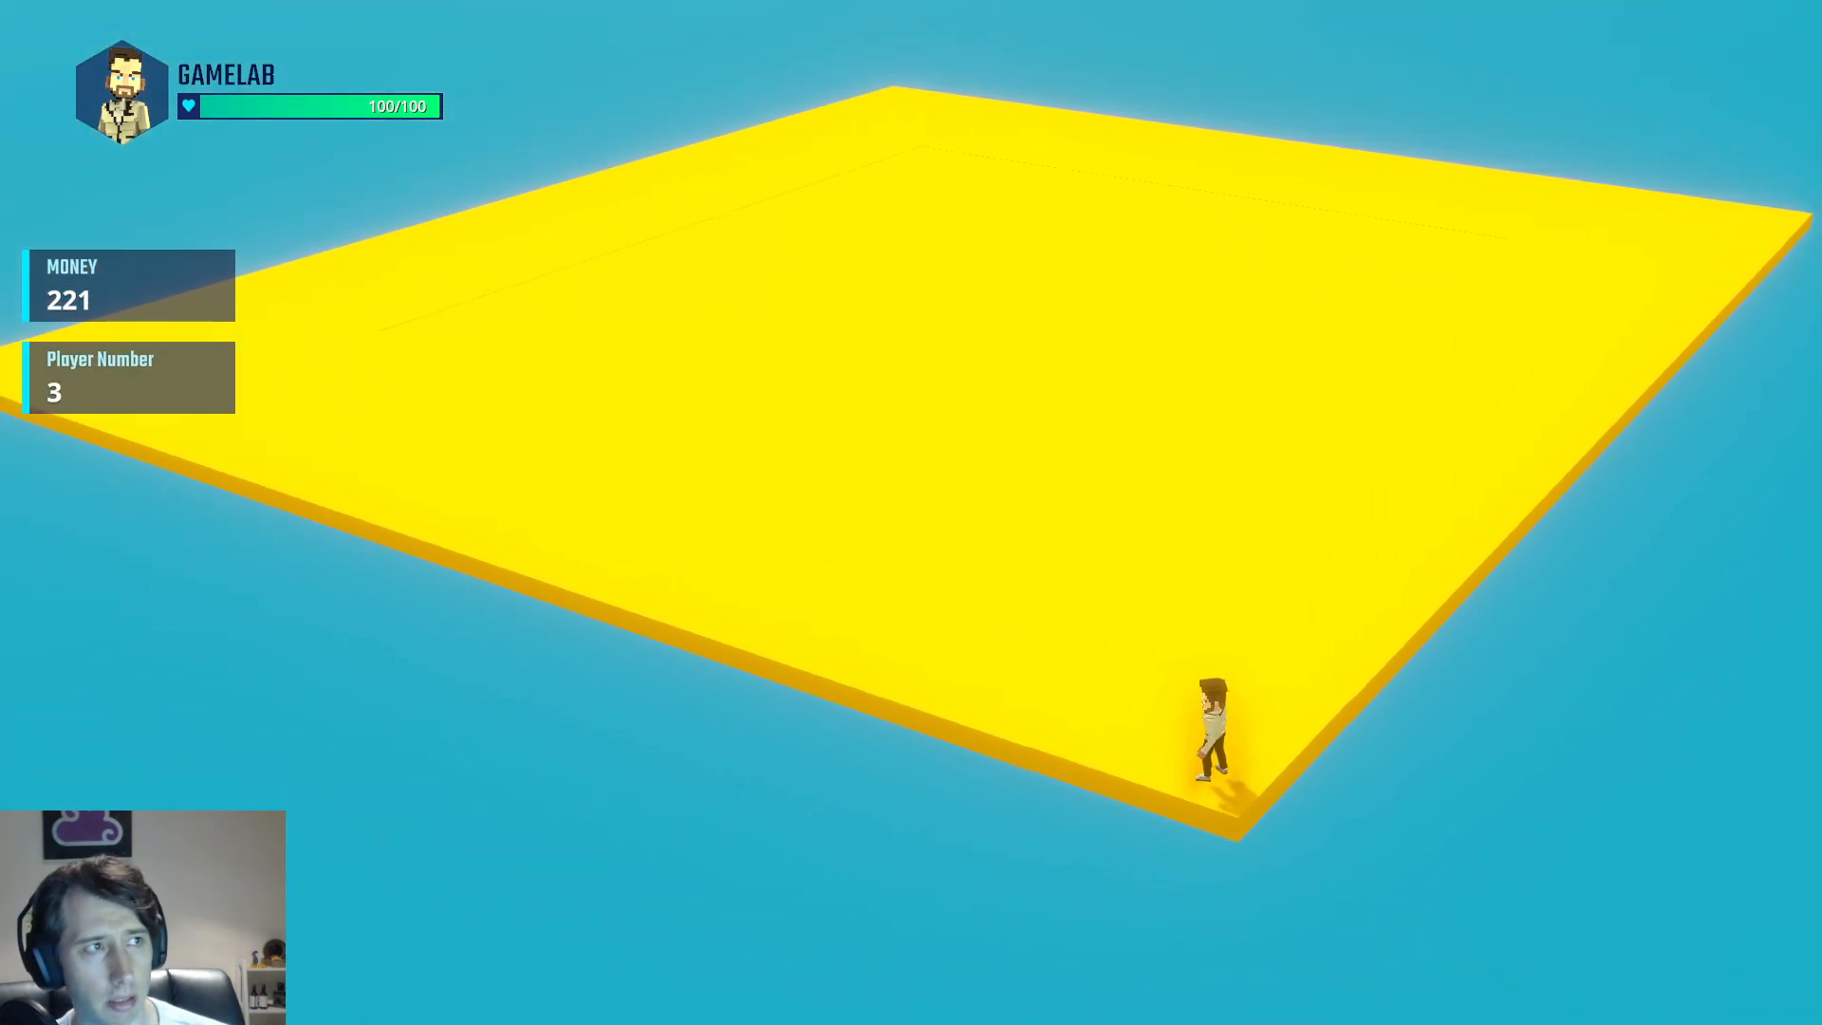
# Stay on the shrinking yellow platform by moving toward its middle and jumping until the round ends
pyautogui.press('w')
pyautogui.press('space')
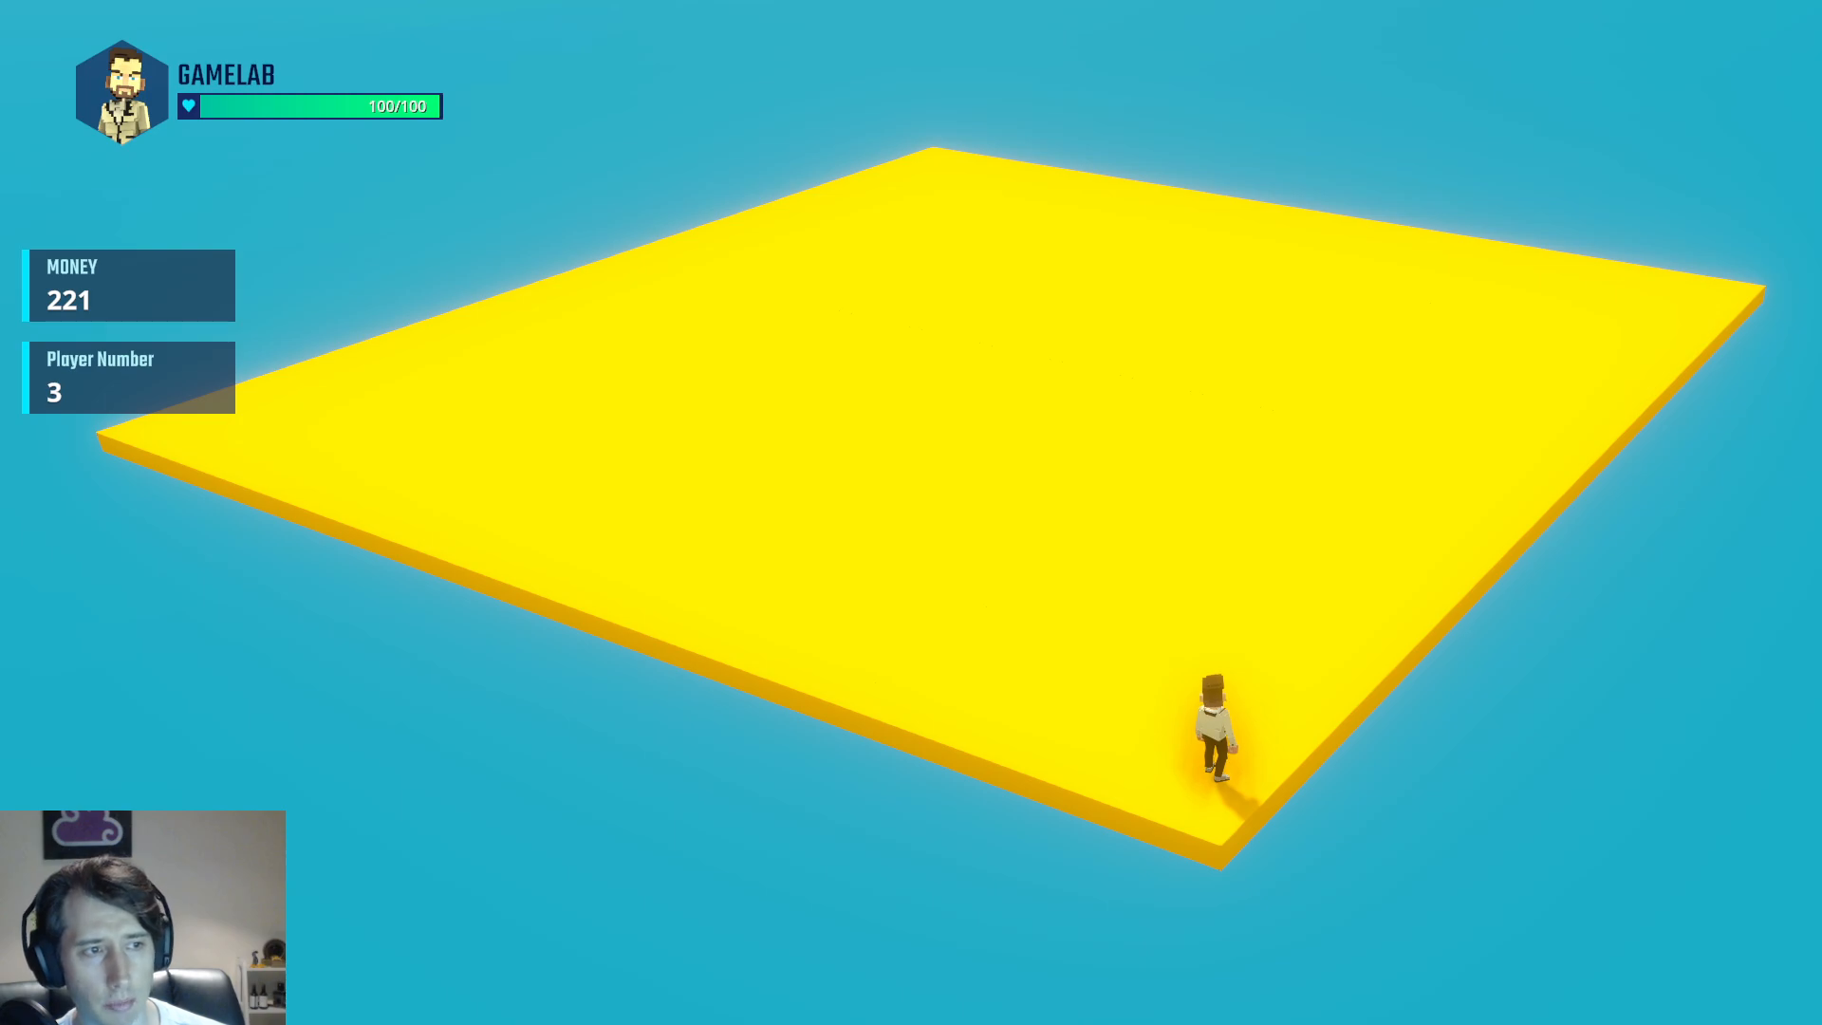
pyautogui.press('w')
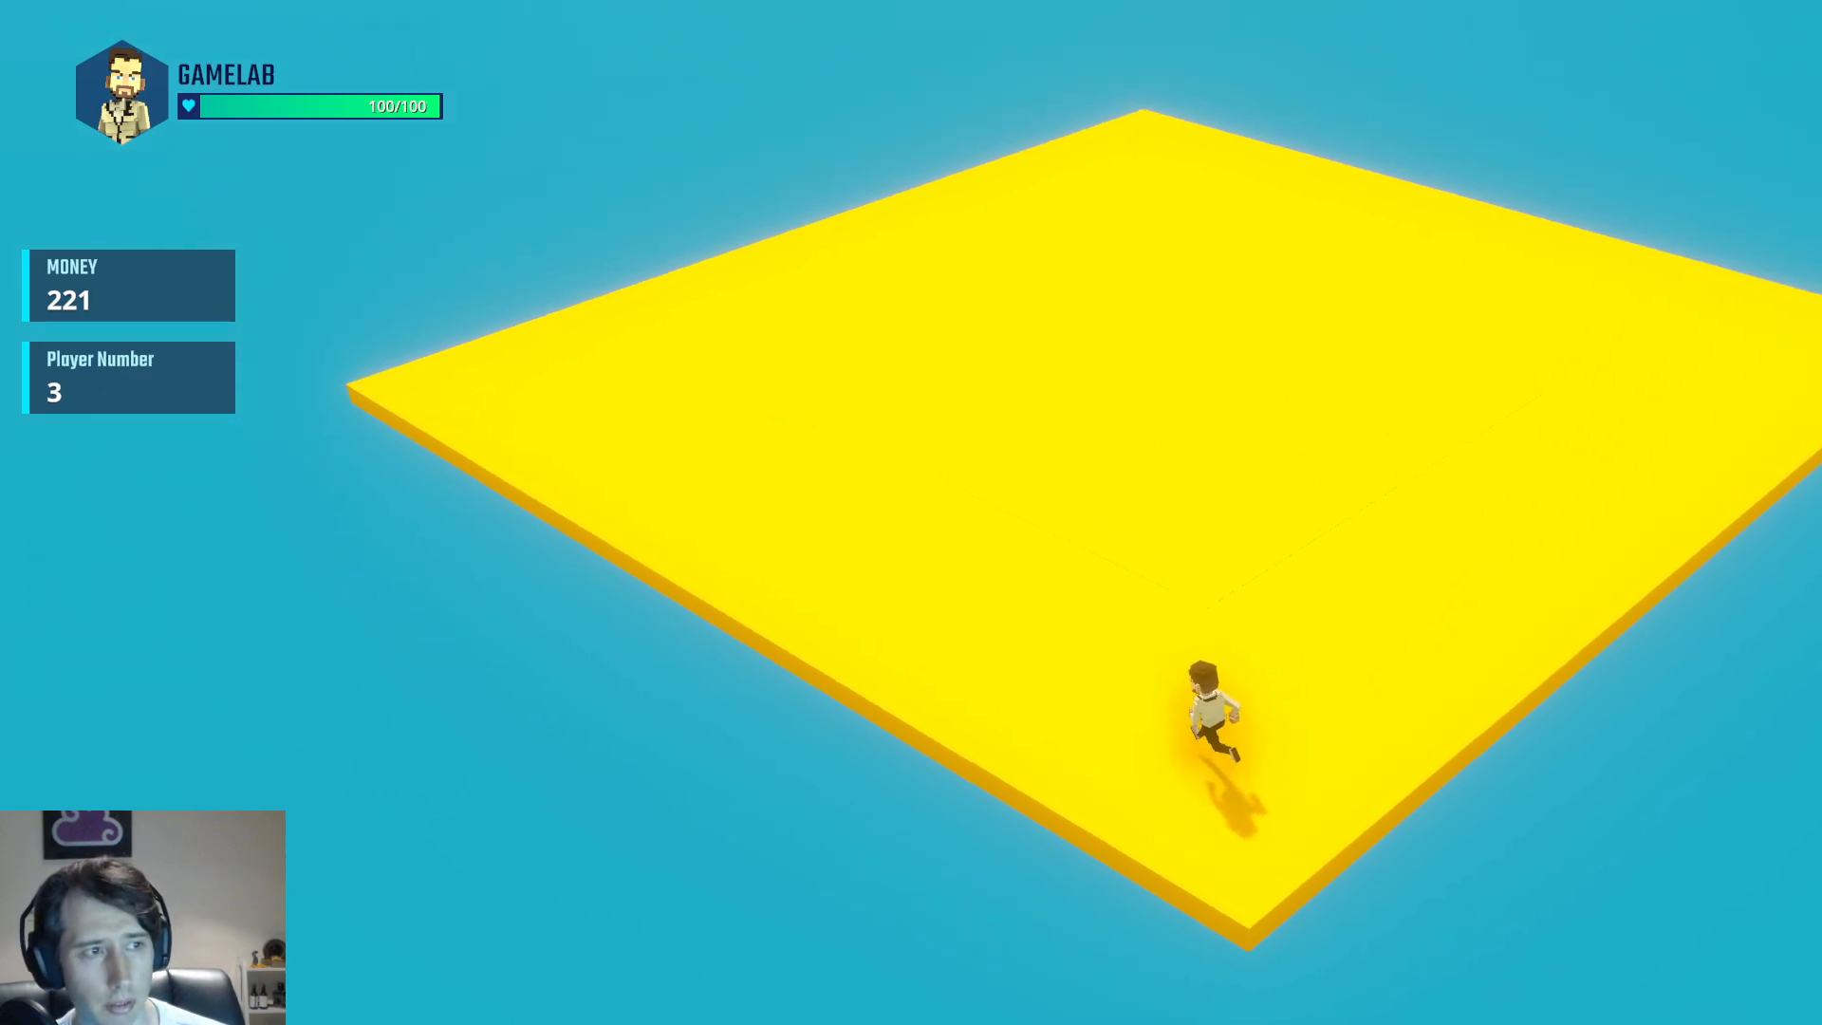
pyautogui.press('d')
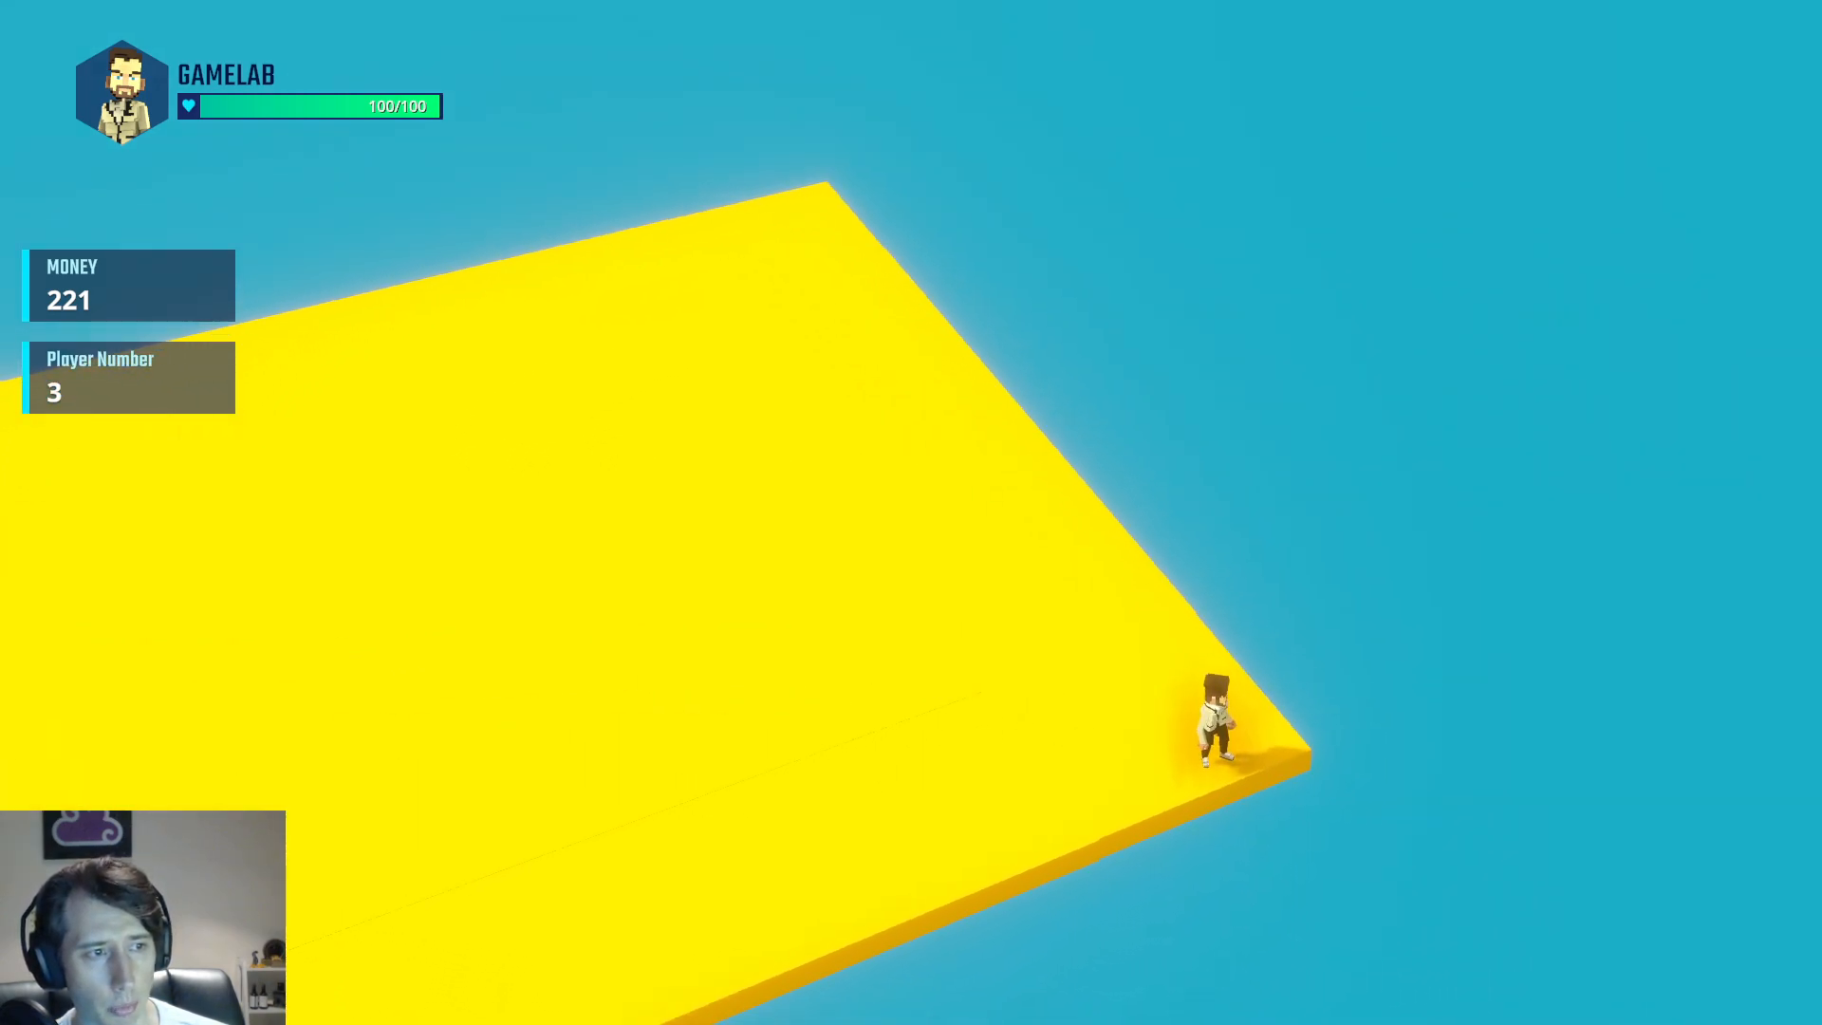
pyautogui.press('w')
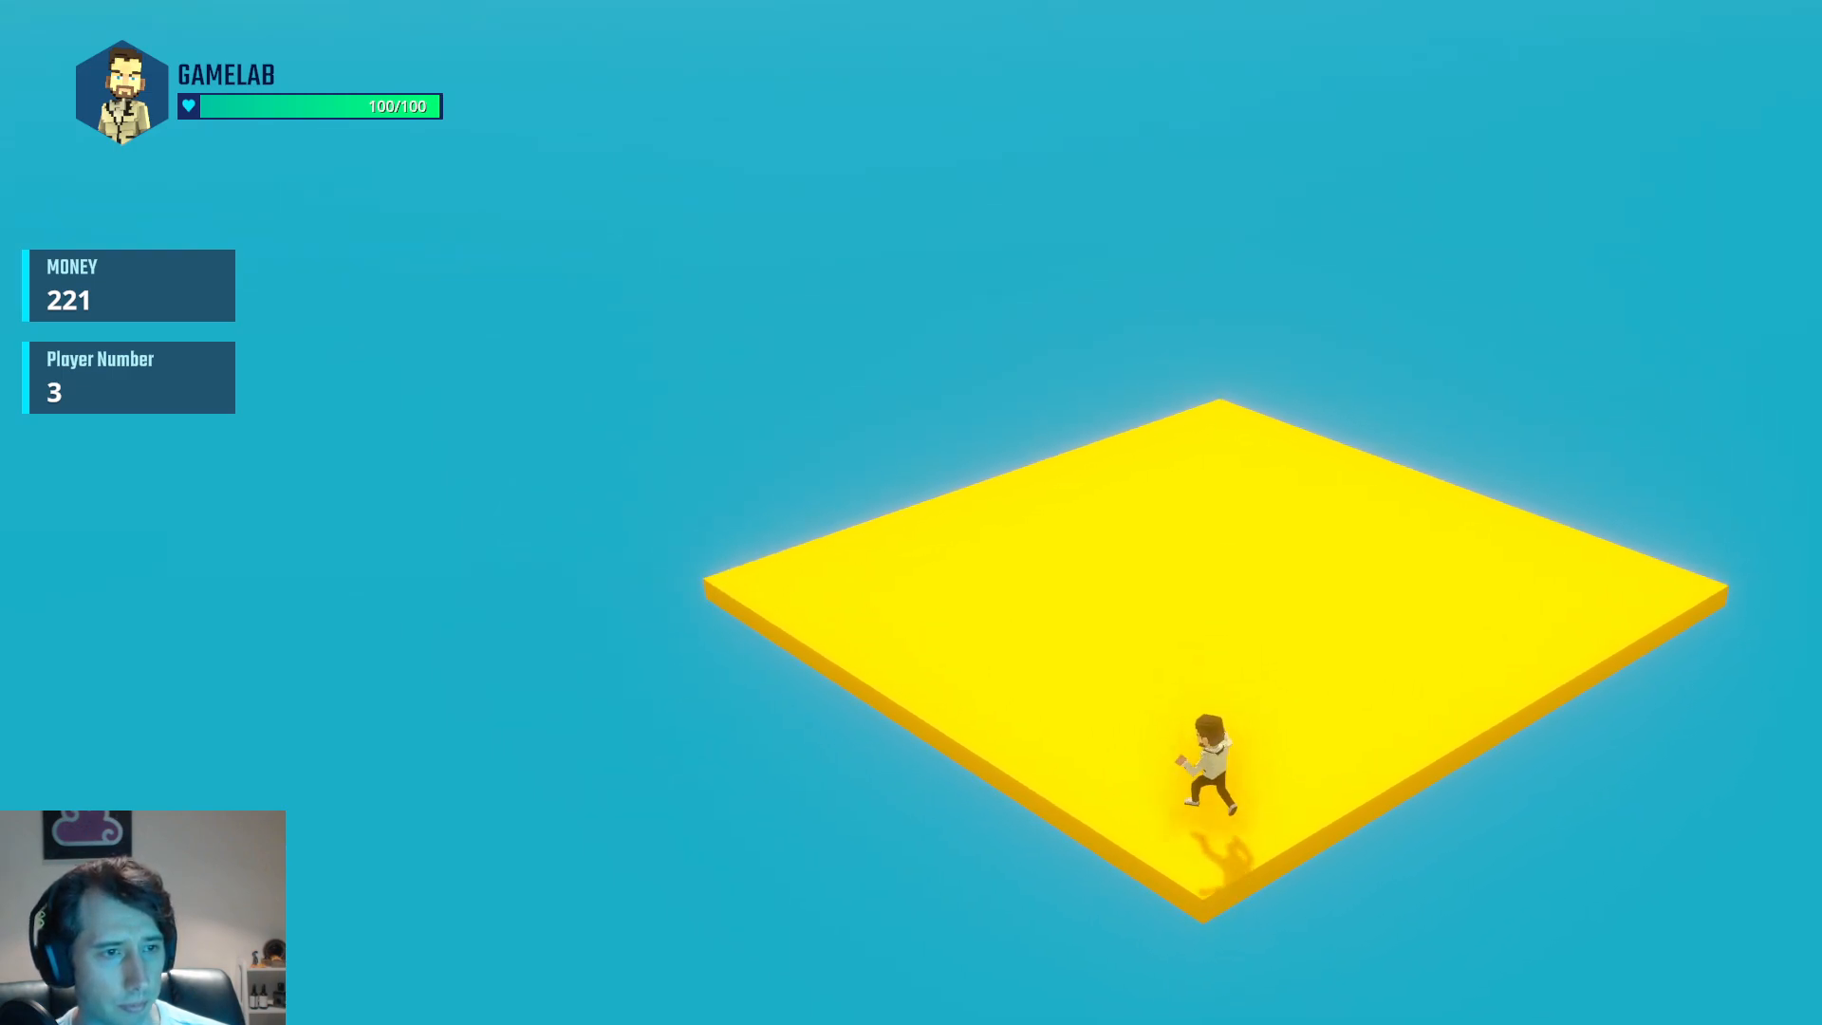
pyautogui.press('w')
pyautogui.press('a')
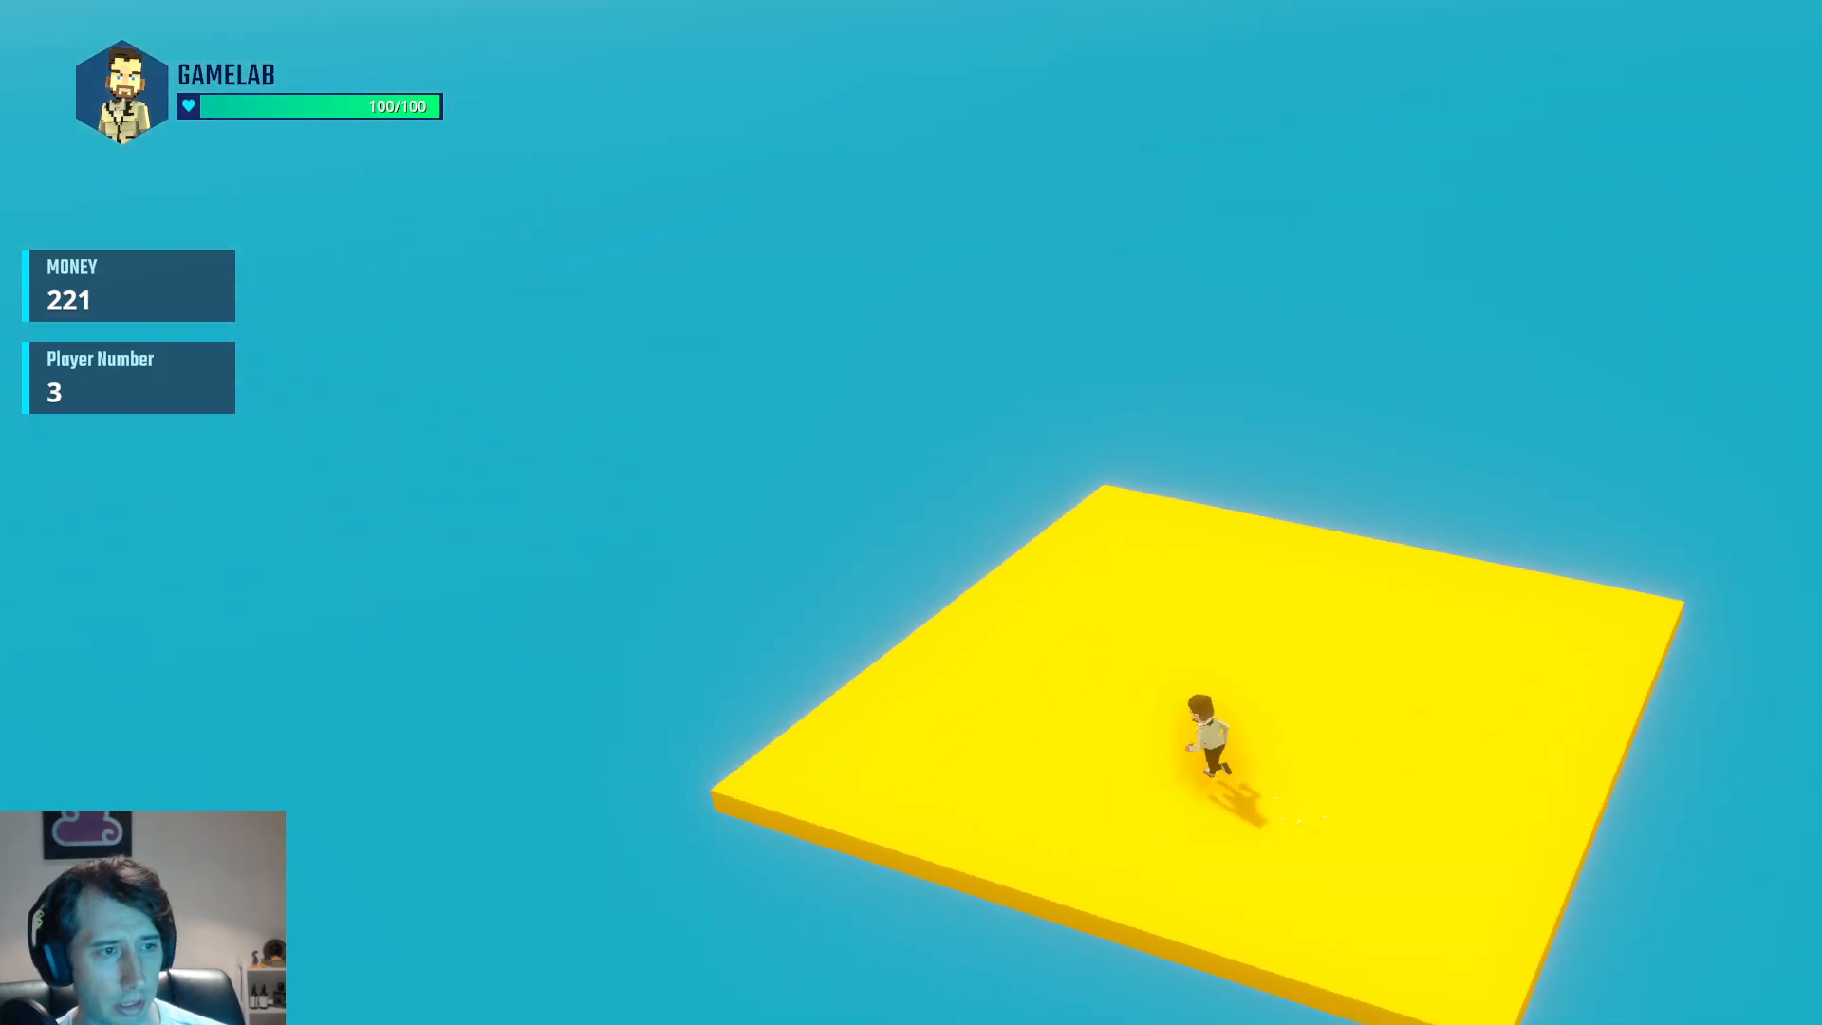
pyautogui.press('a')
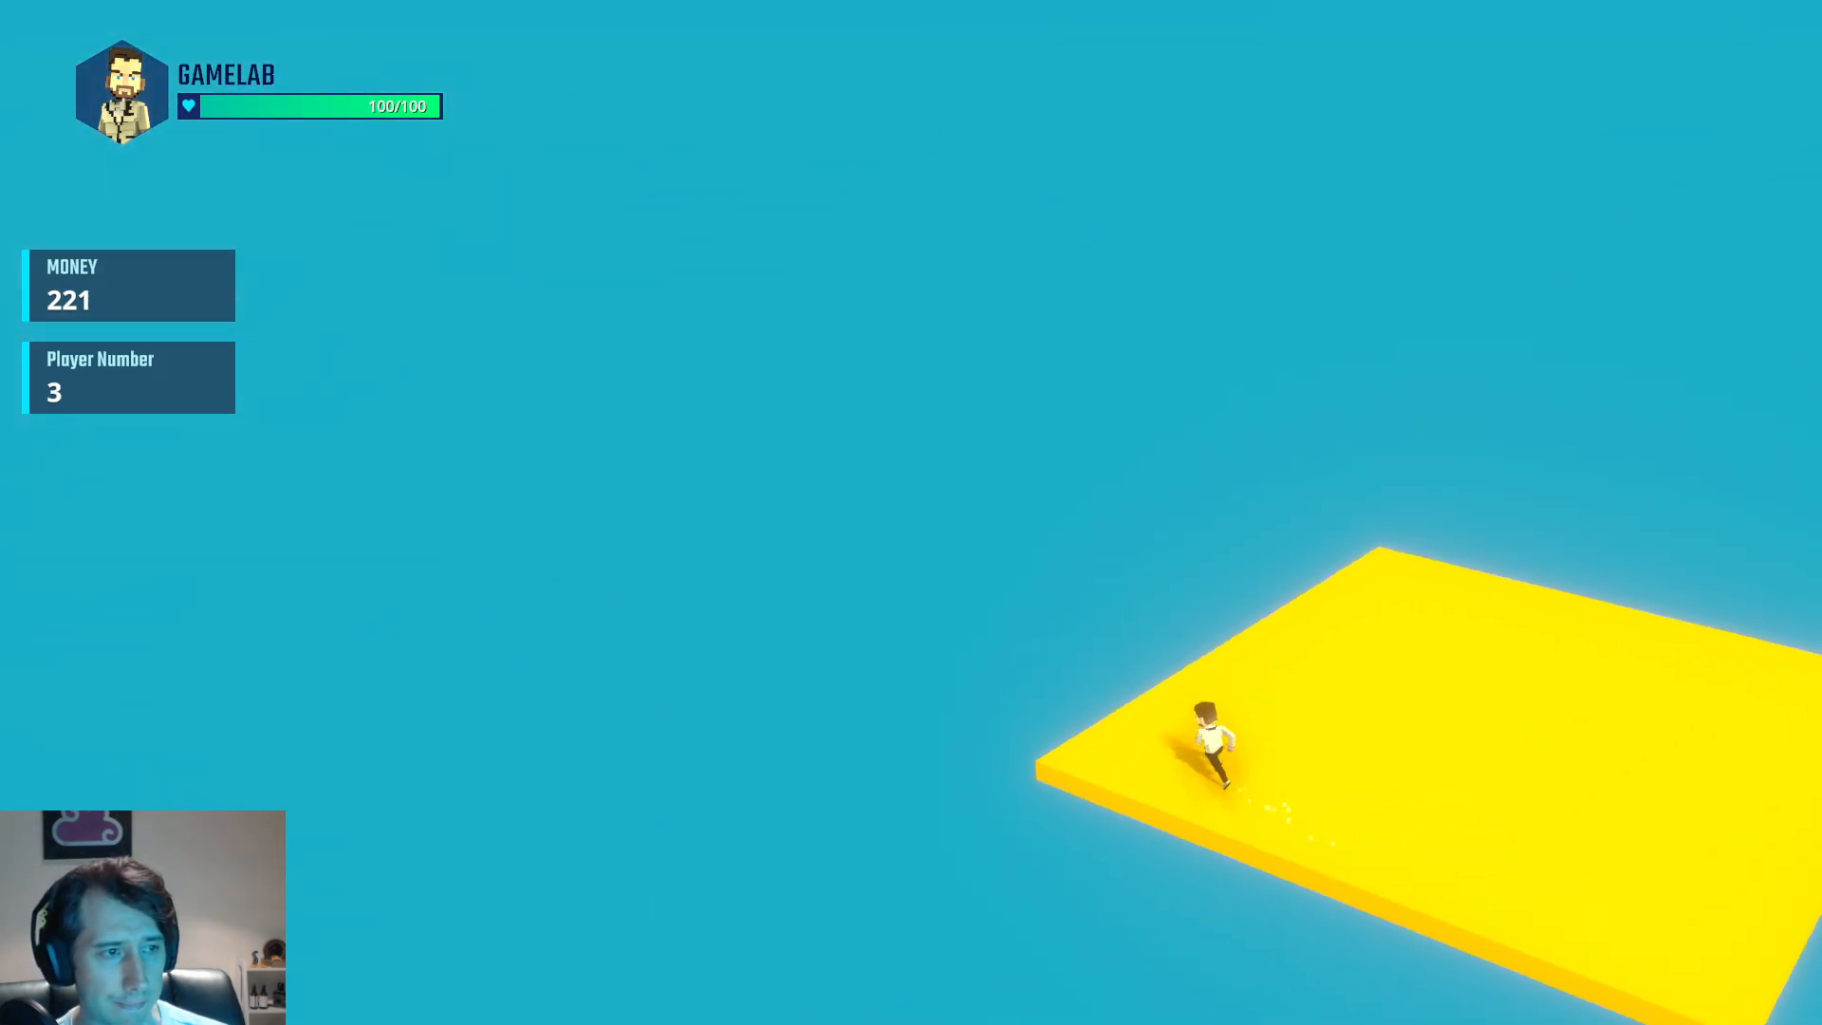
pyautogui.press('w')
pyautogui.press('a')
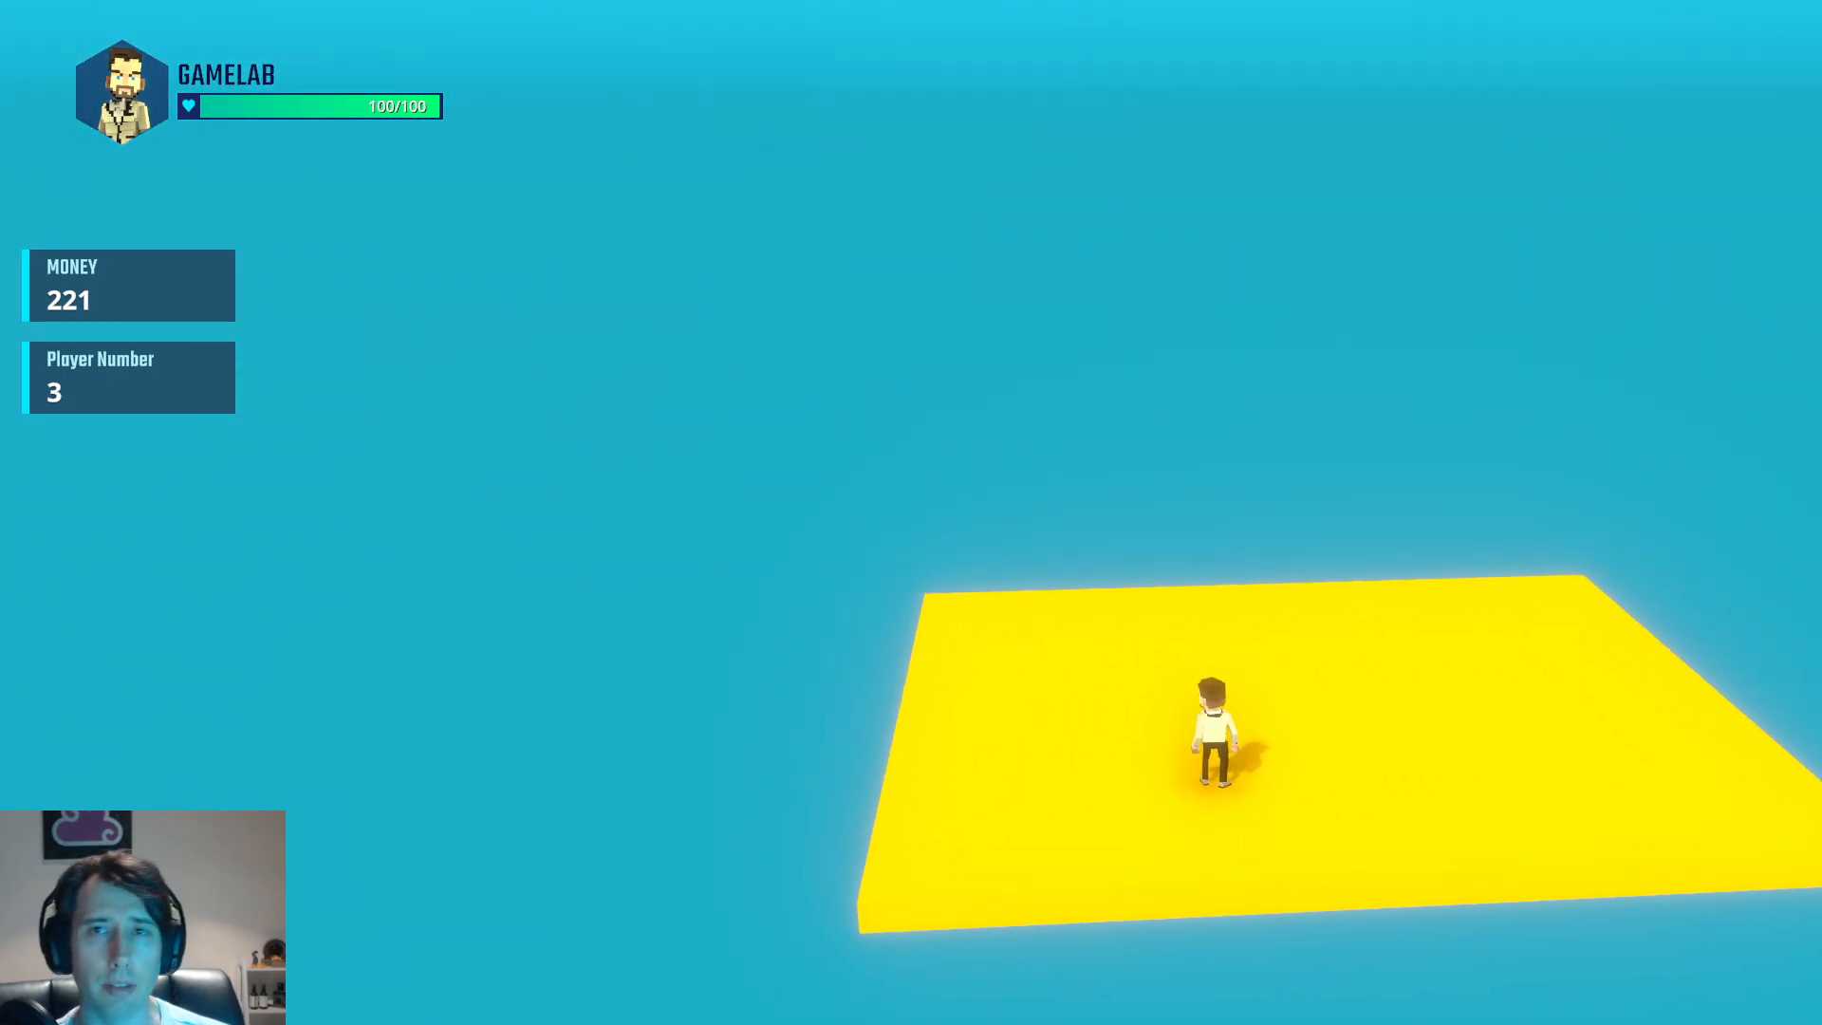
pyautogui.press('a')
pyautogui.press('space')
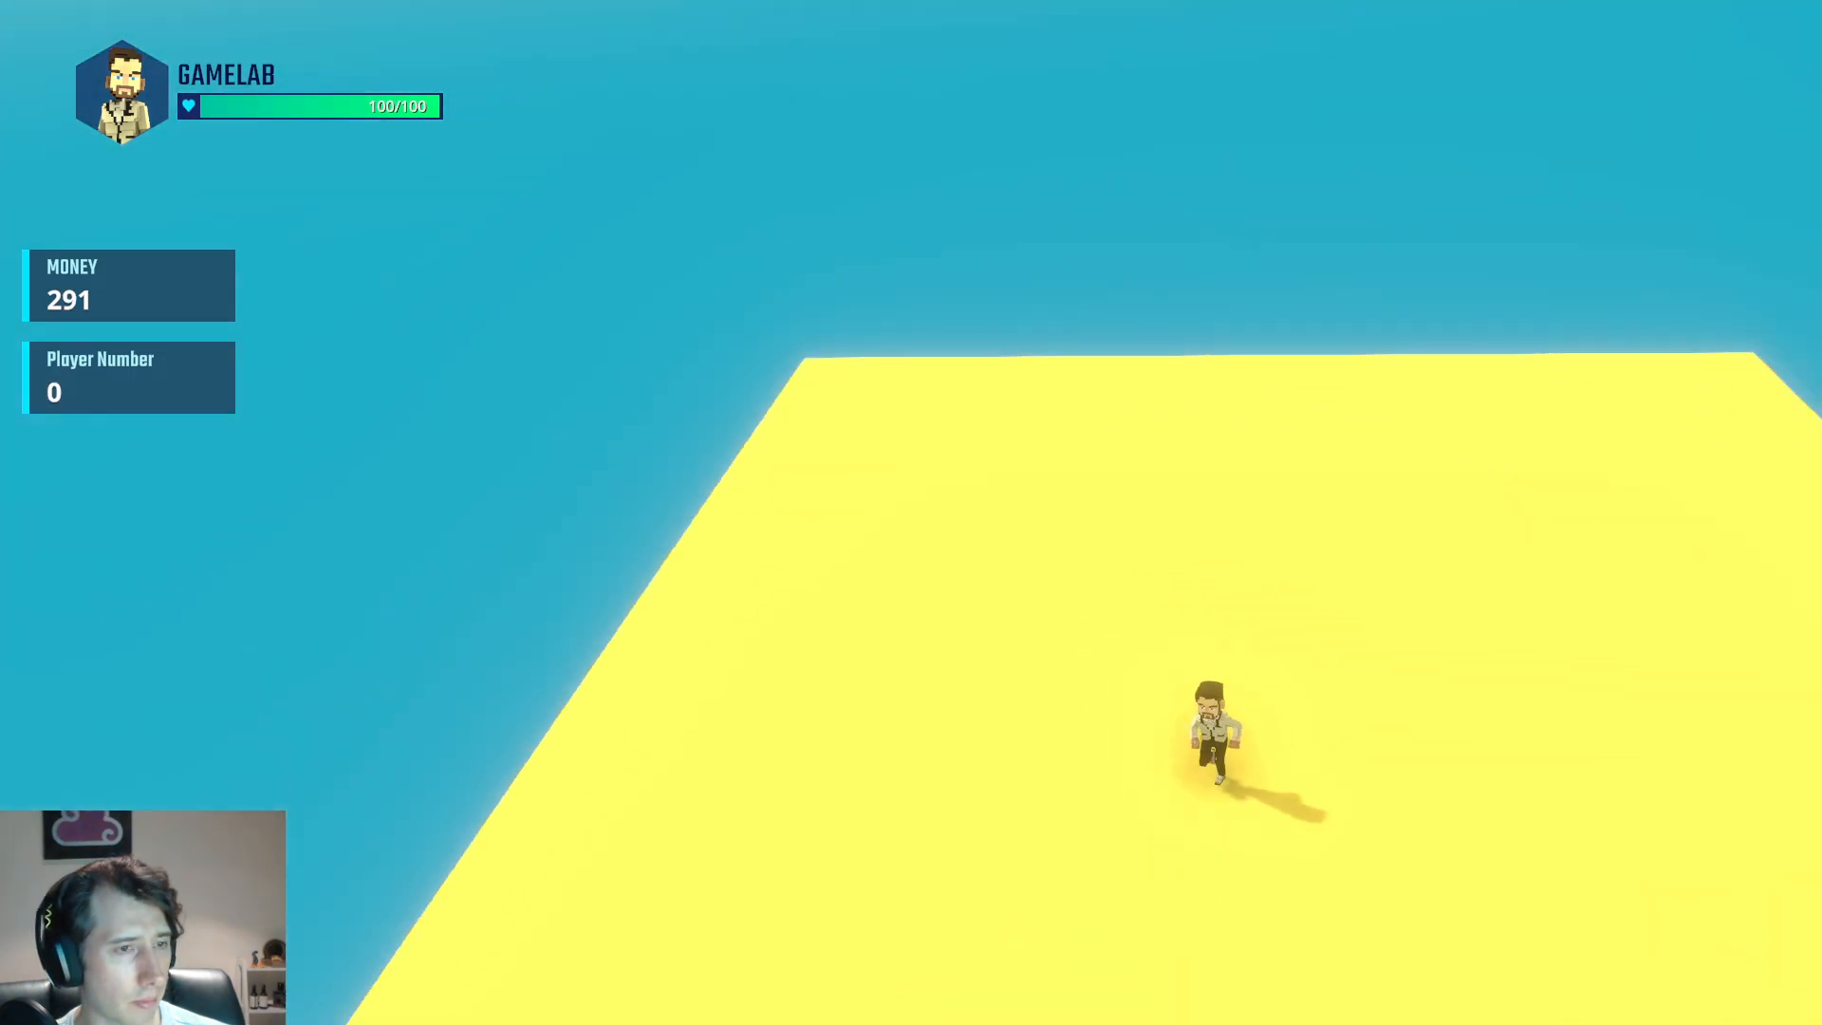
# Run across the lobby to the prize wheel and spin it for a money reward
pyautogui.press('w')
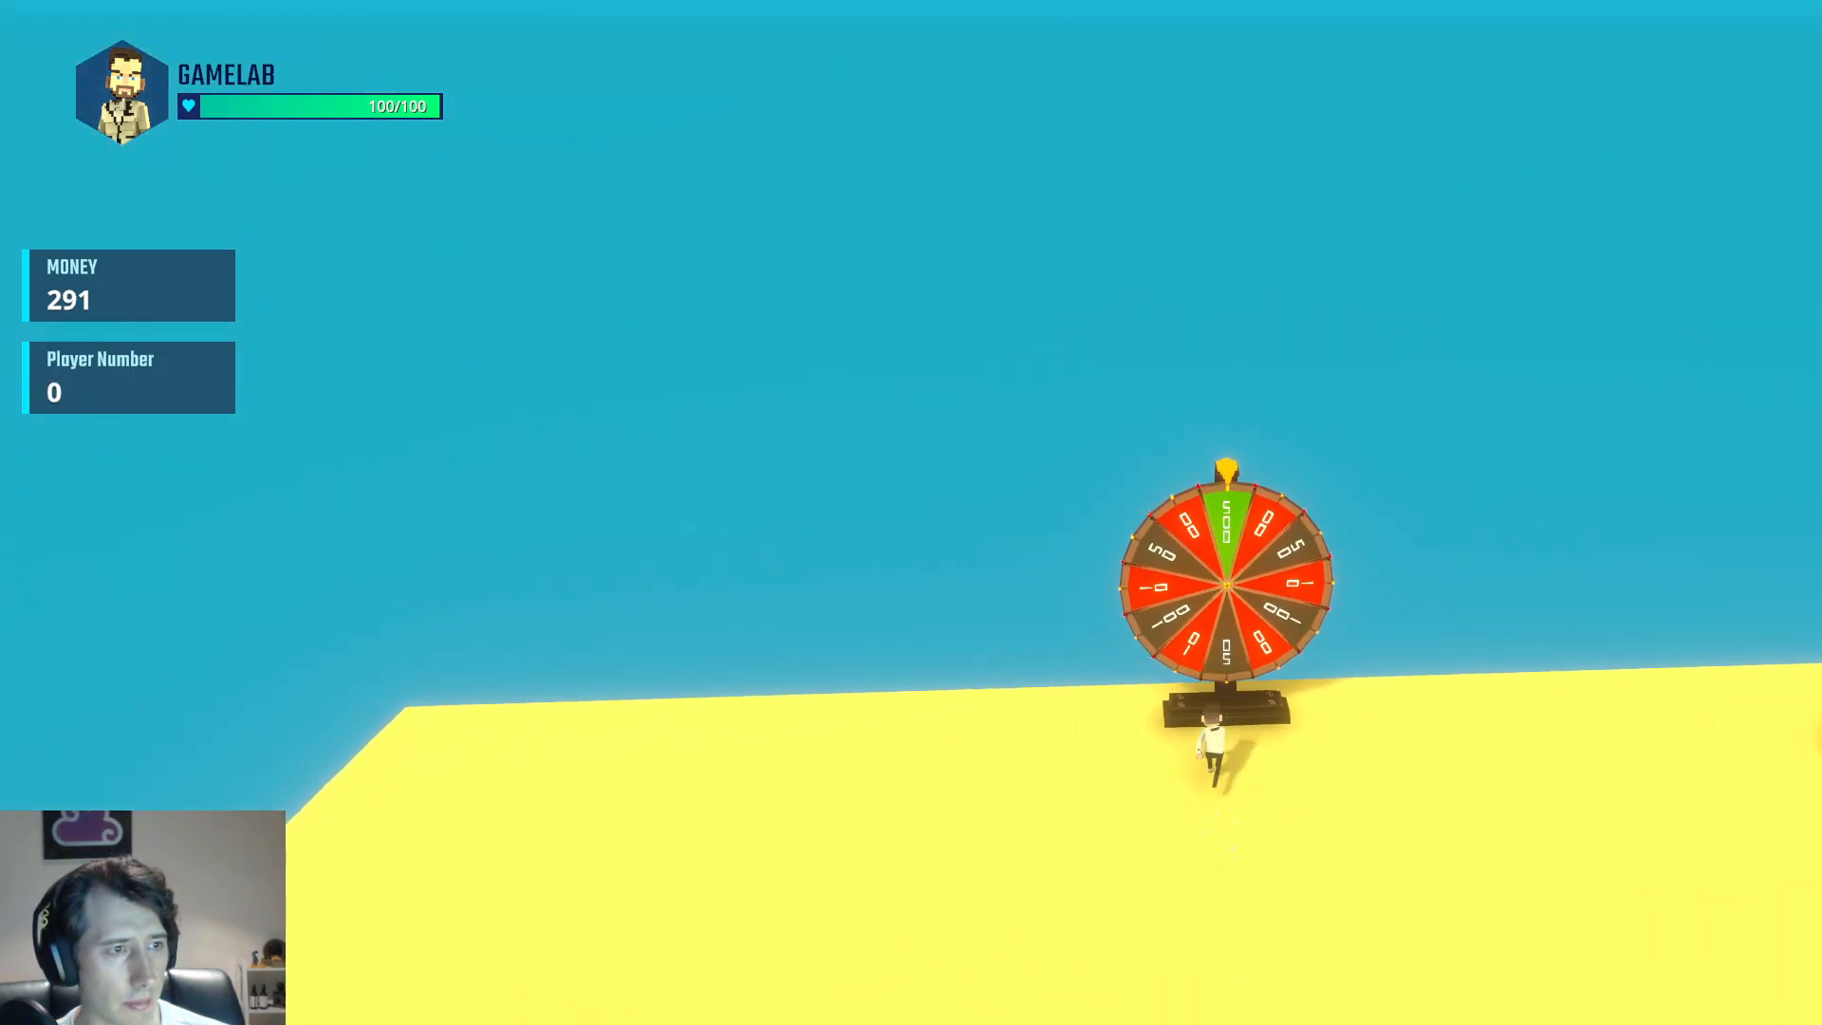
pyautogui.press('w')
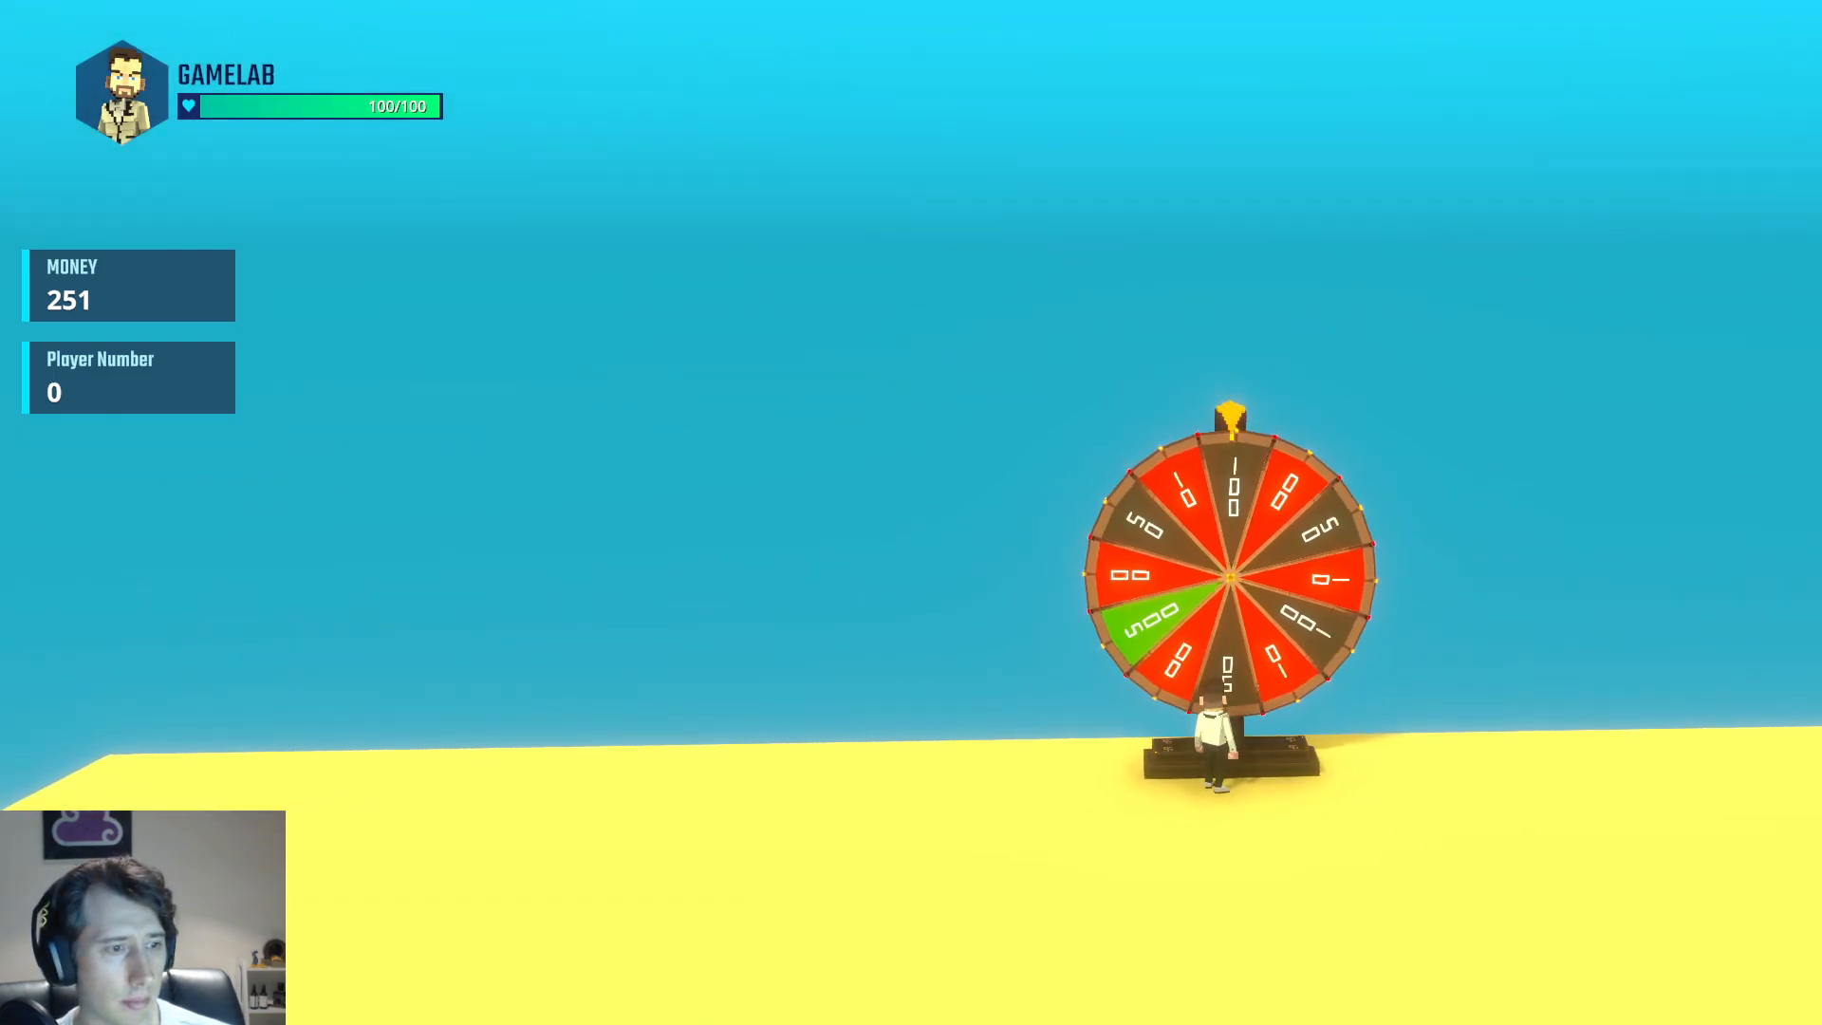
pyautogui.press('w')
pyautogui.press('space')
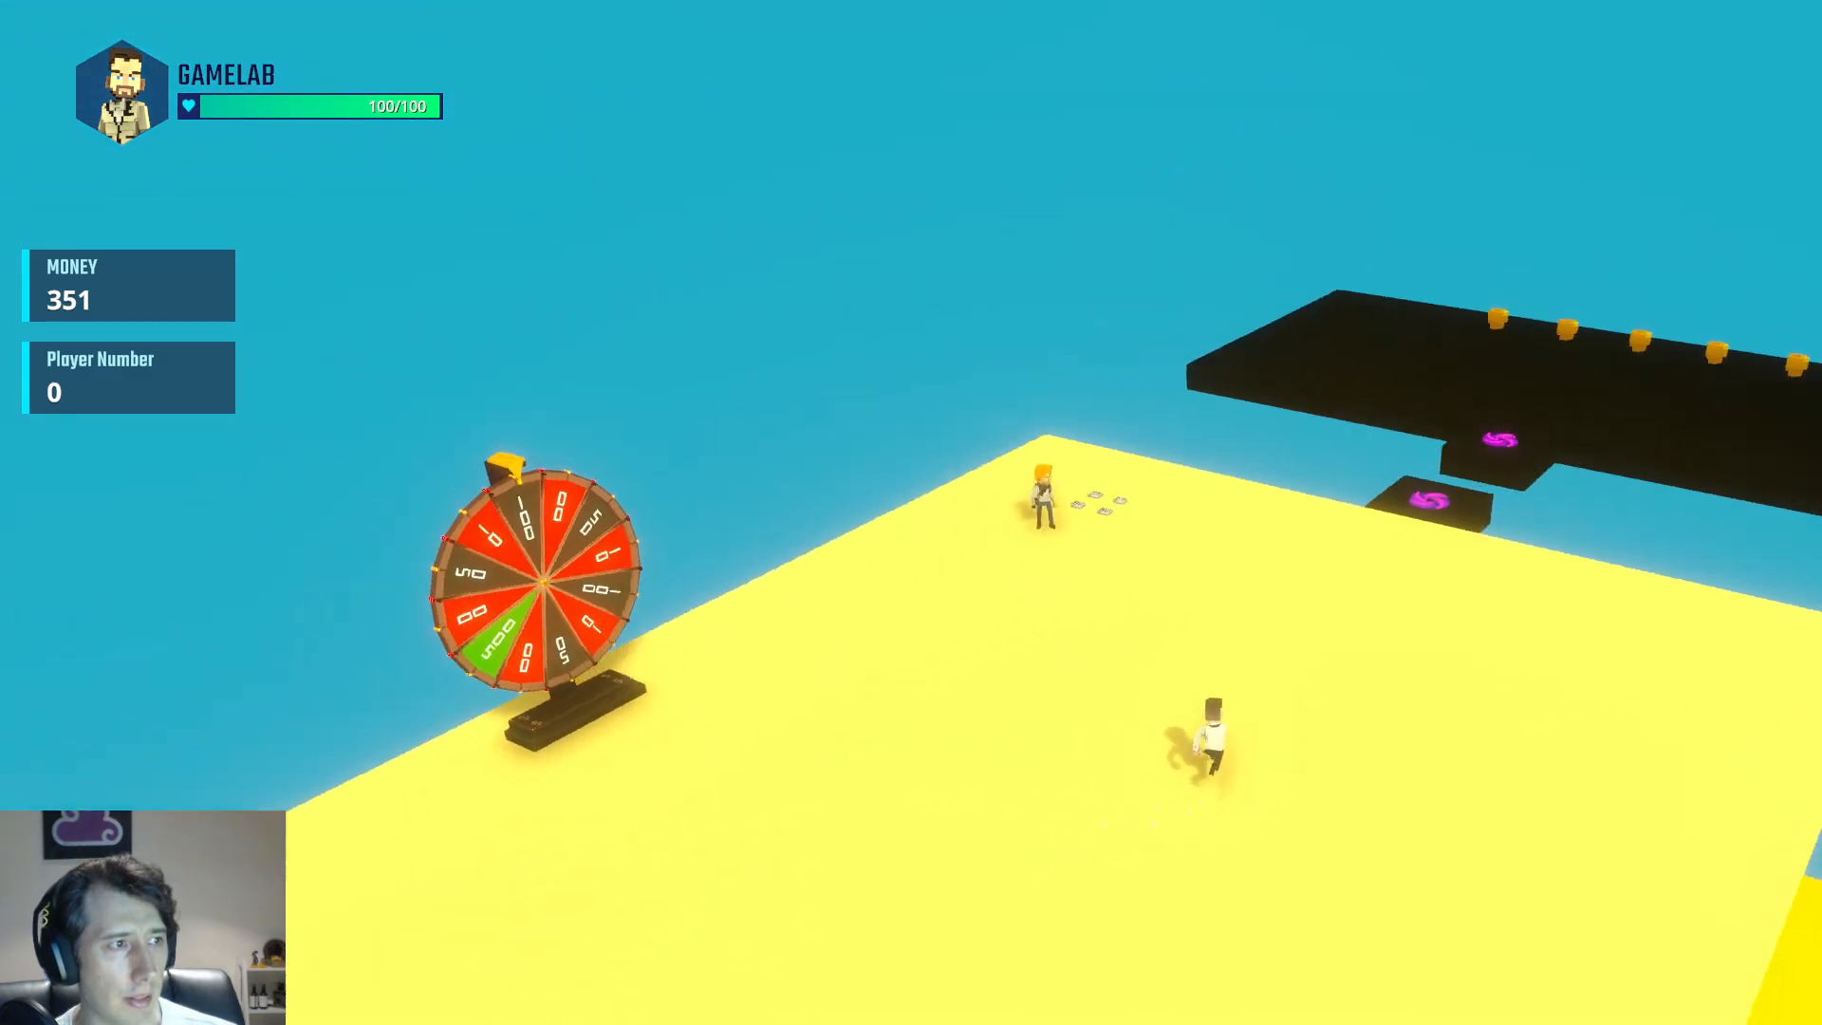
# Talk to the Shop Guy in the lobby corner and make purchases from him with the available money
pyautogui.press('e')
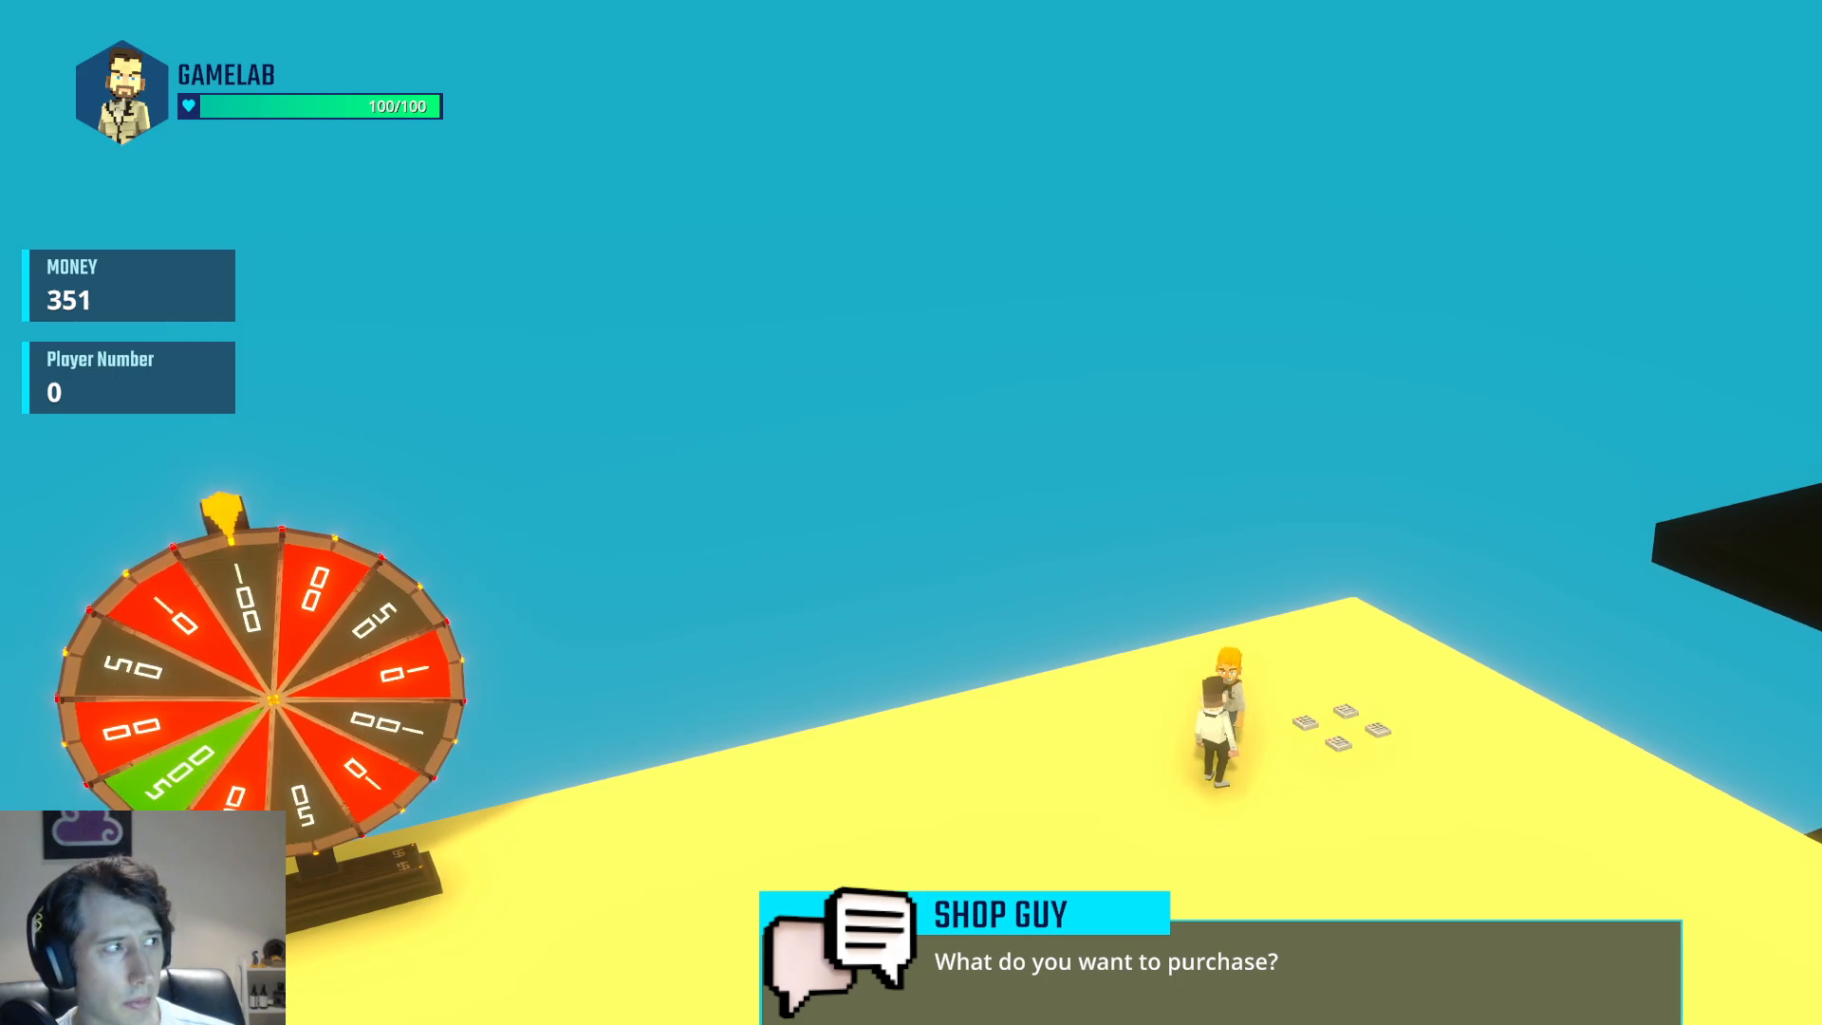
pyautogui.press('space')
pyautogui.press('e')
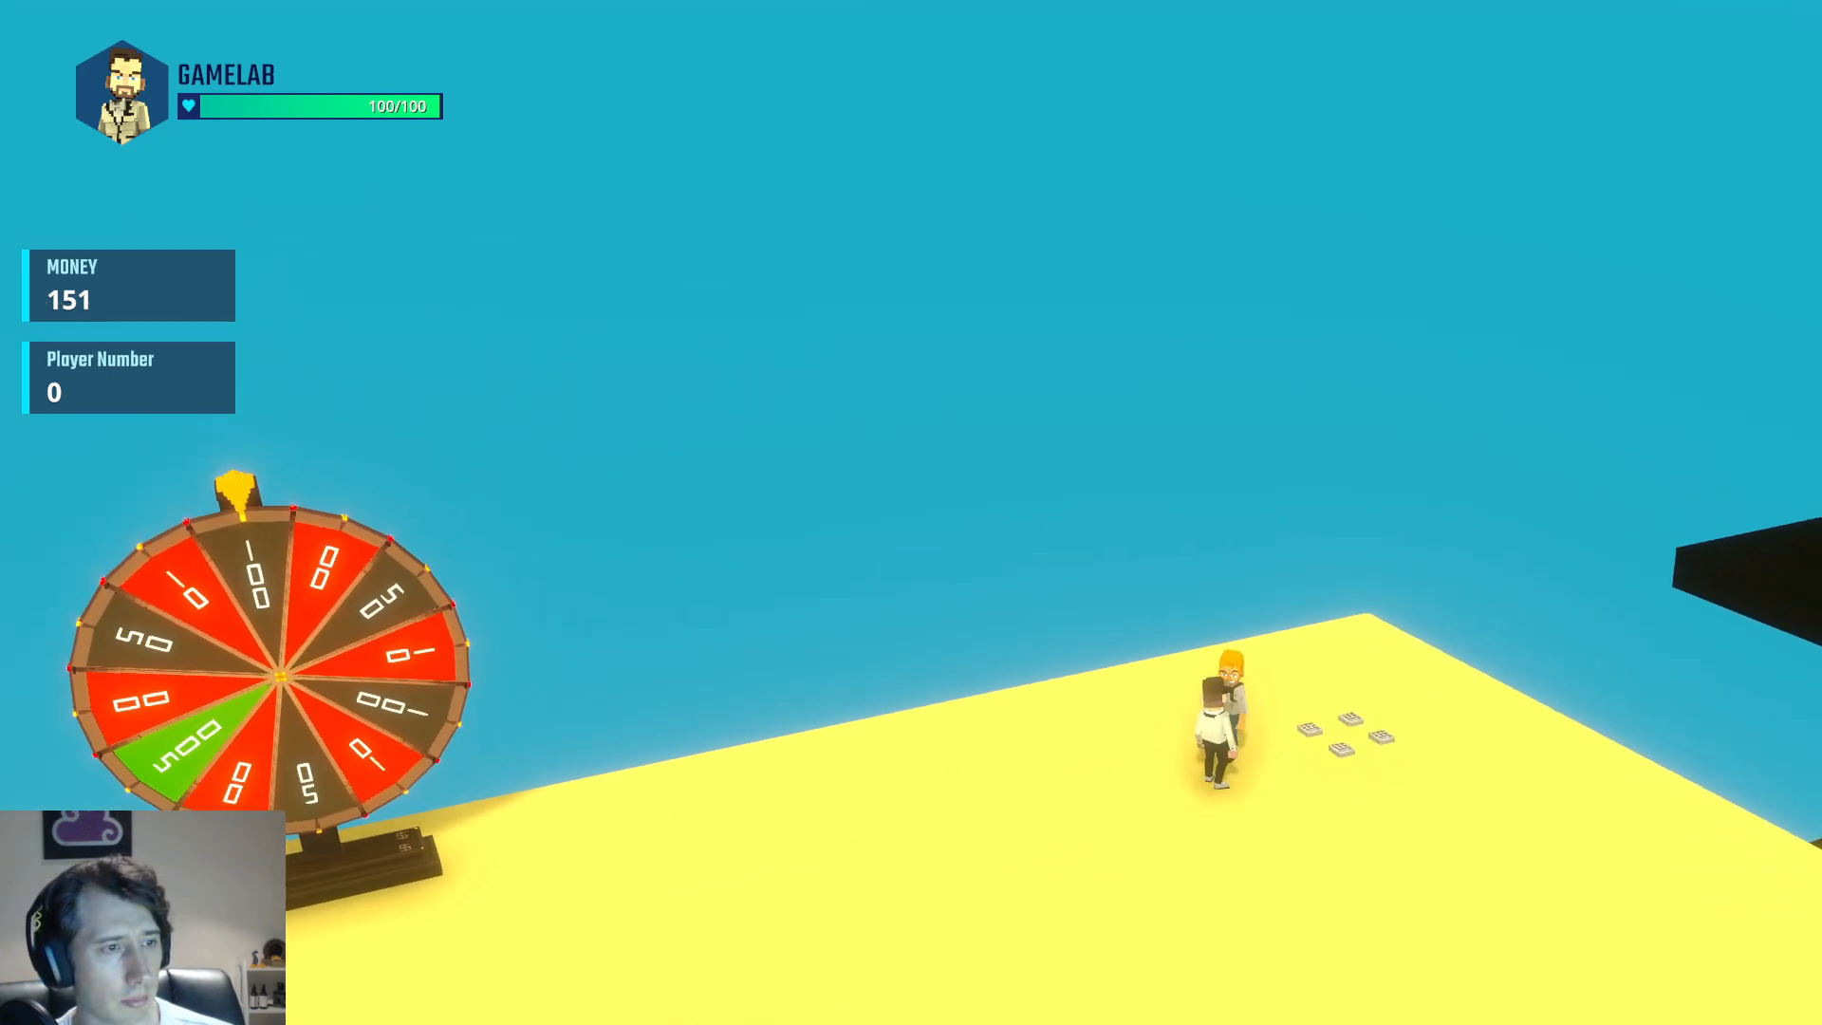
pyautogui.press('1')
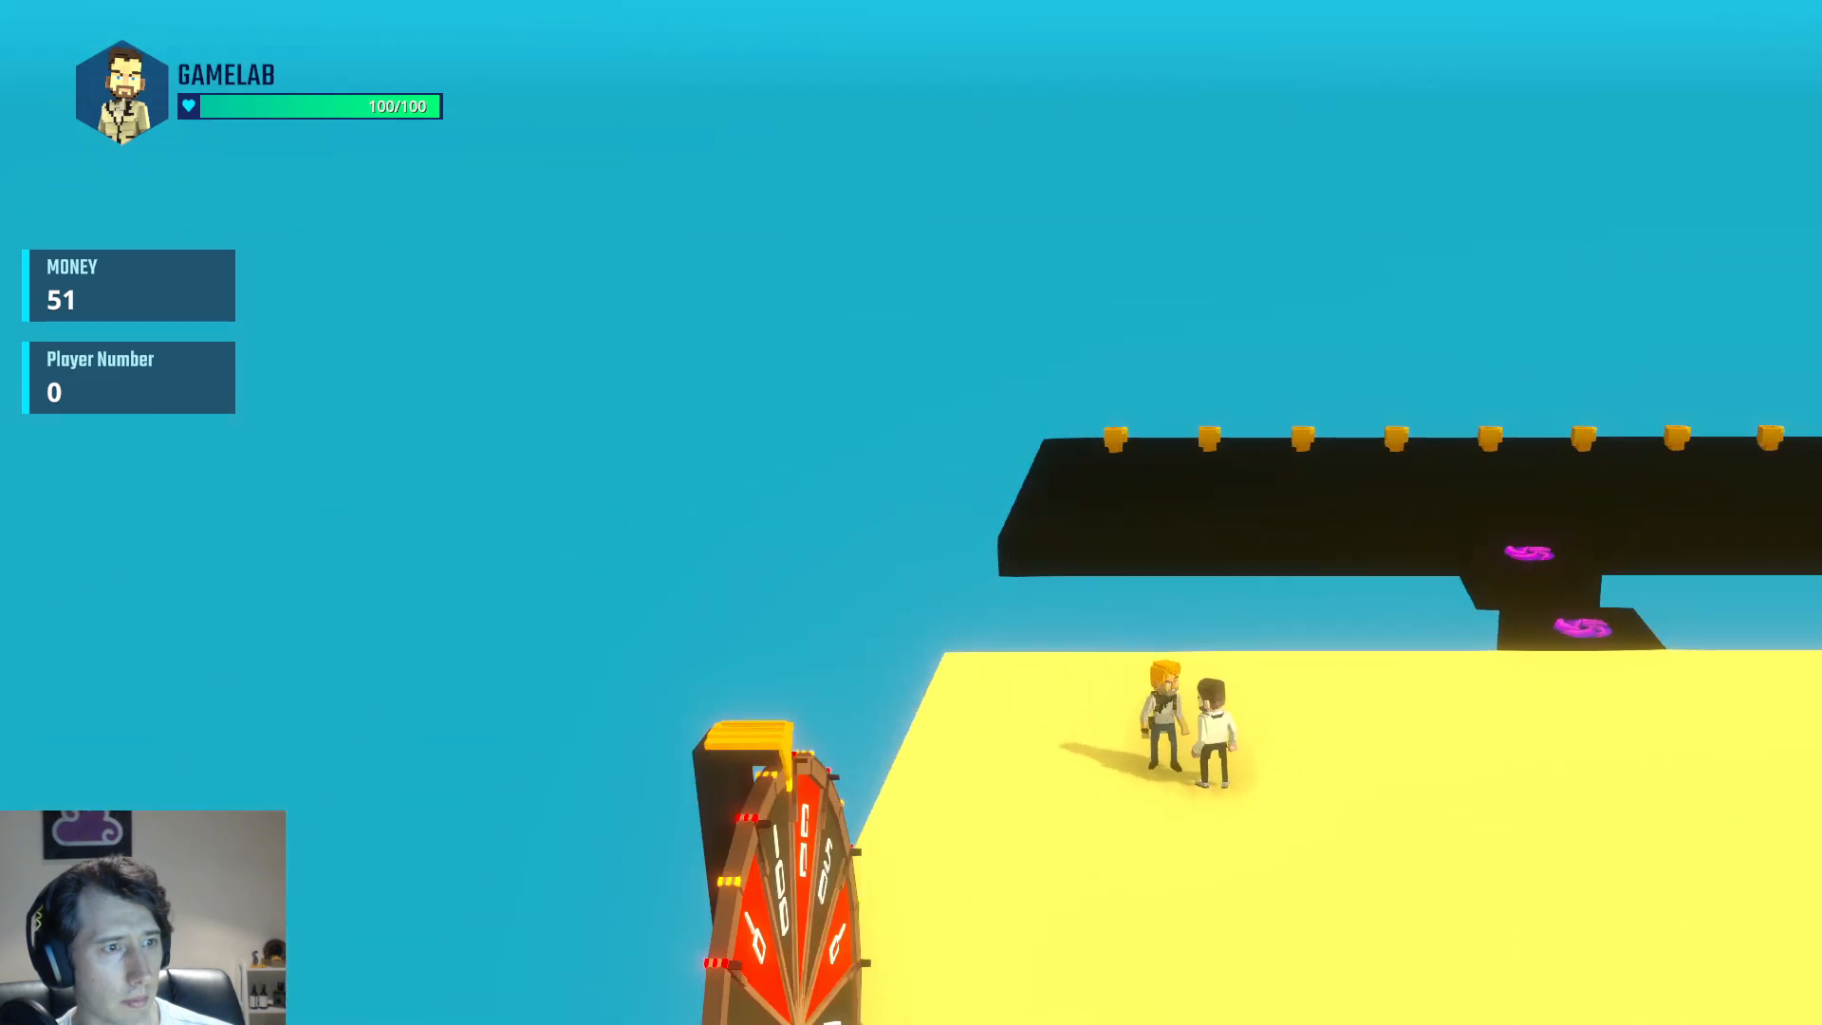
pyautogui.press('e')
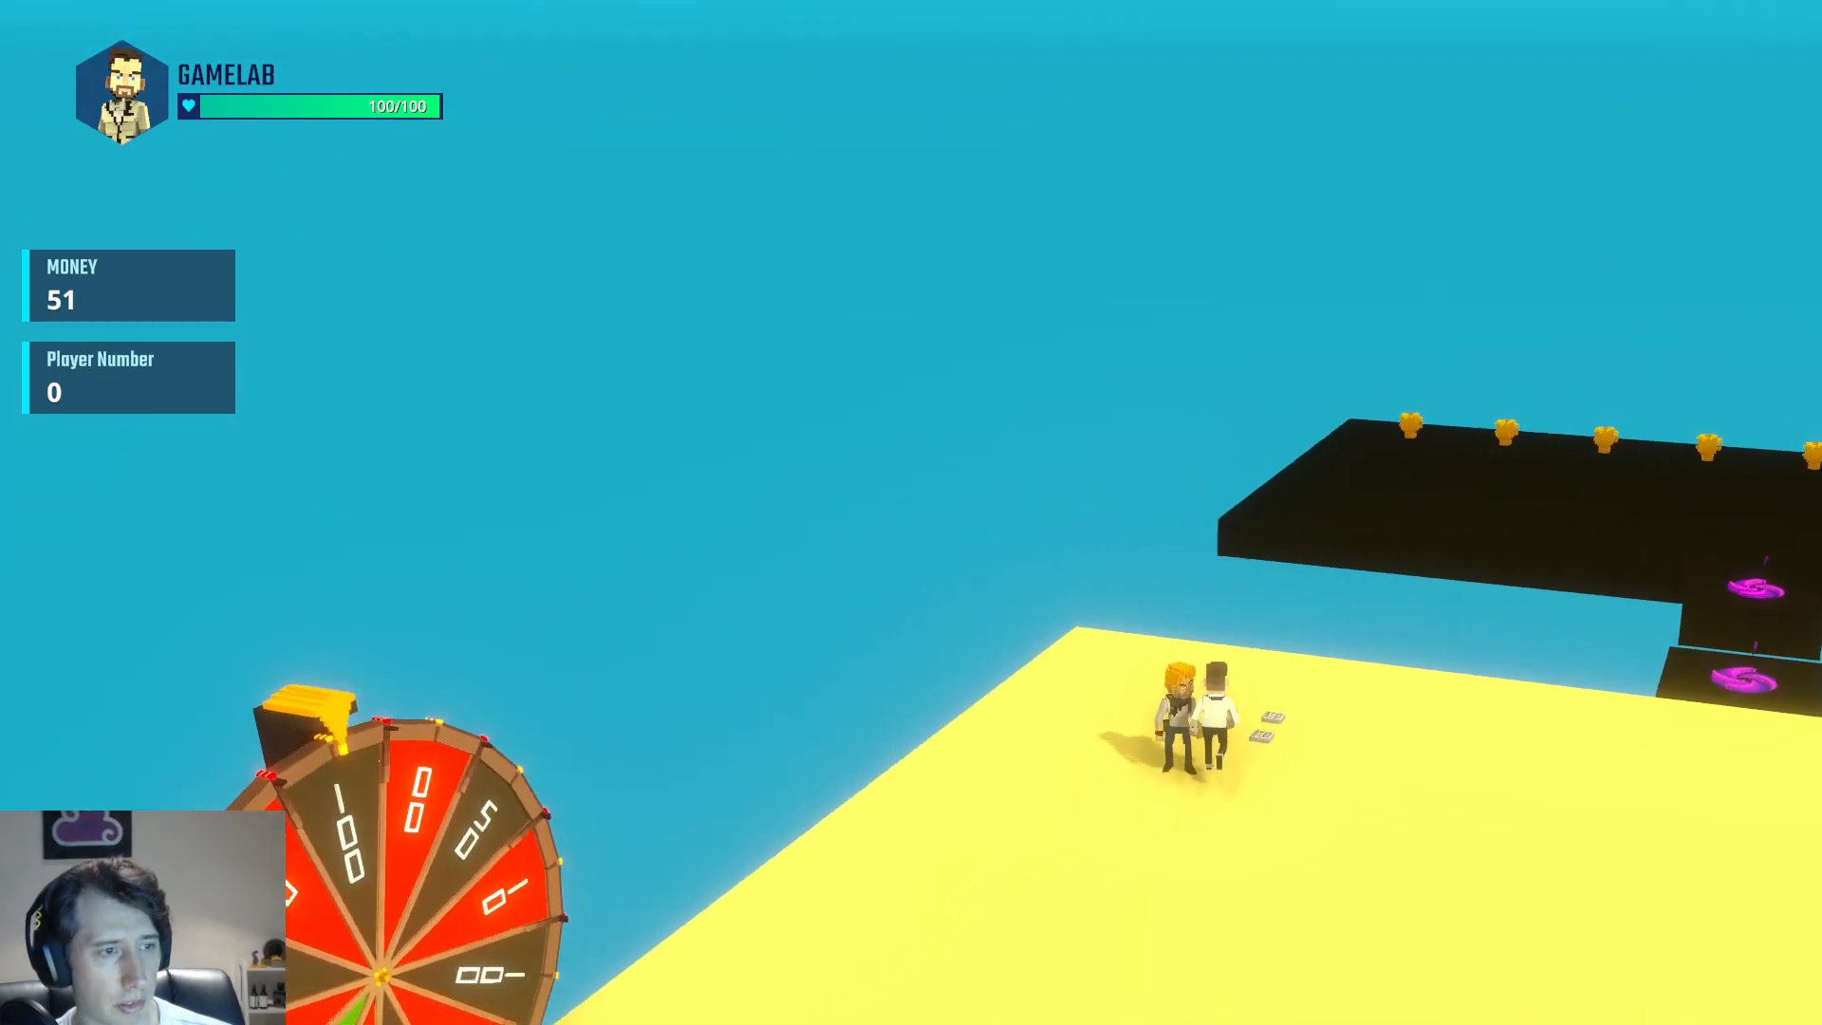
# Test the portals by travelling from the lobby to the black trophy platform and back to the Shop Guy
pyautogui.press('w')
pyautogui.press('w')
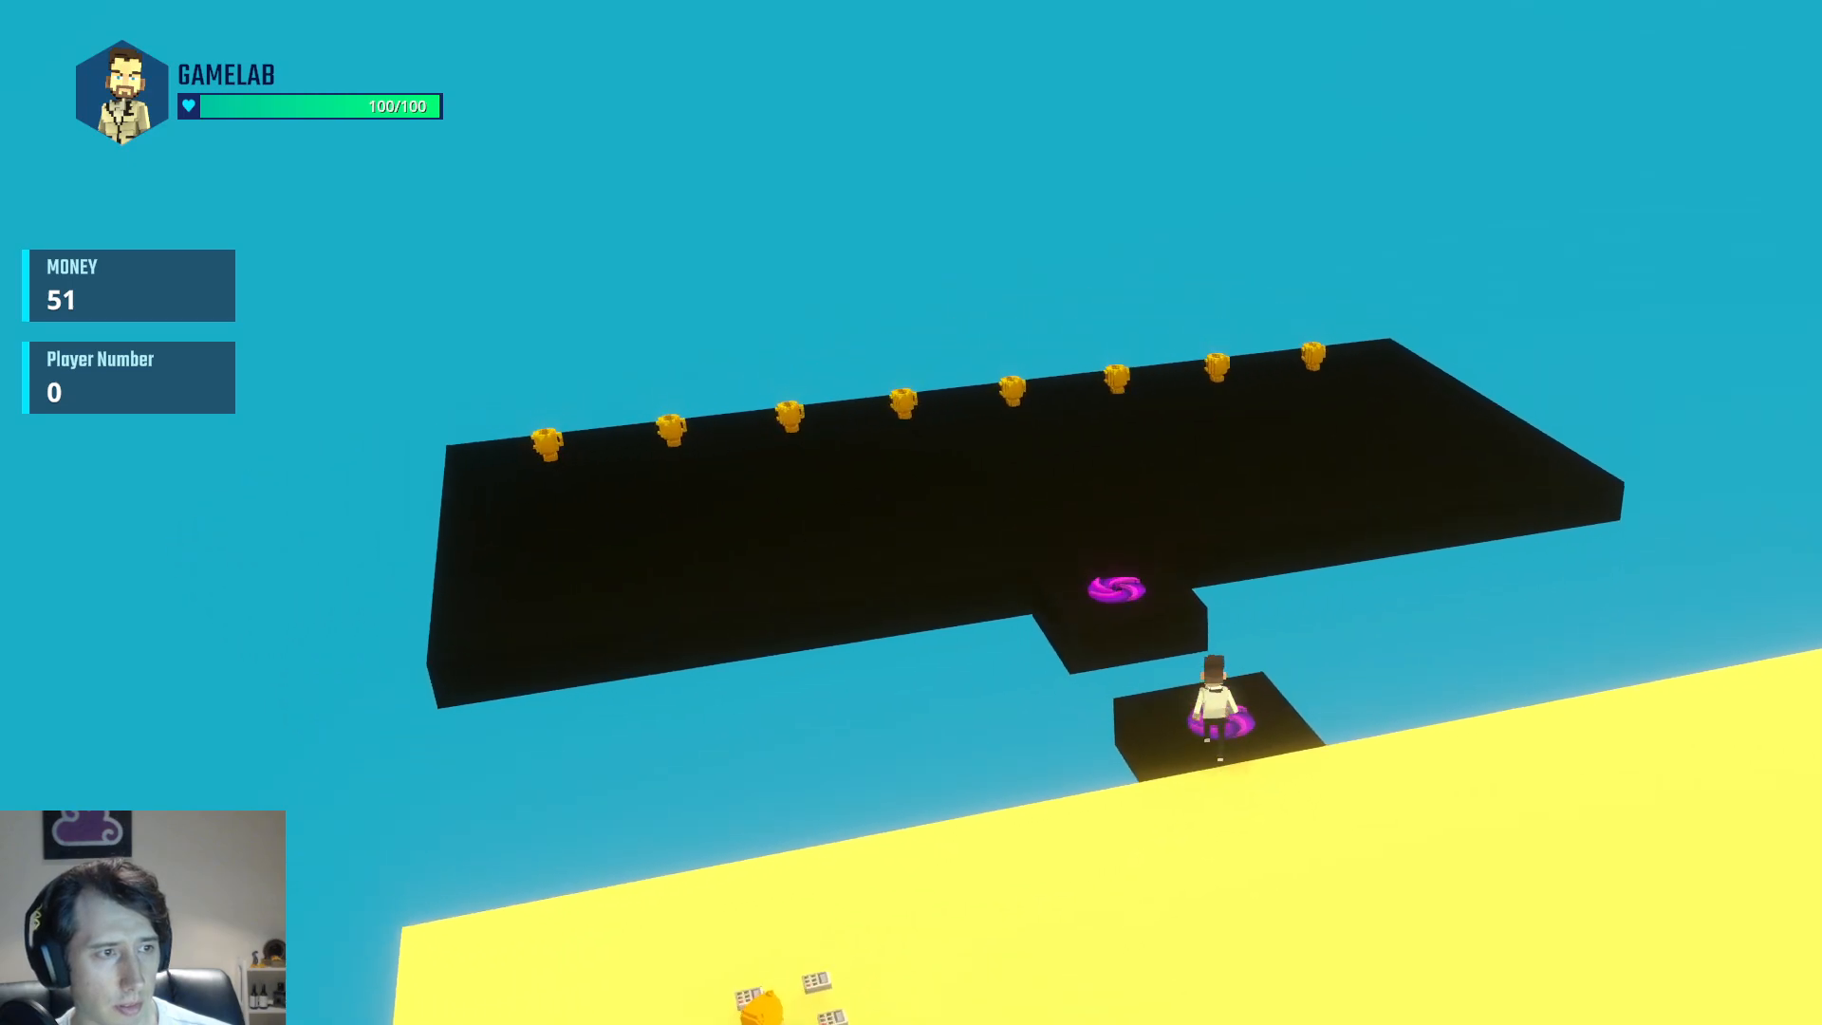
pyautogui.press('w')
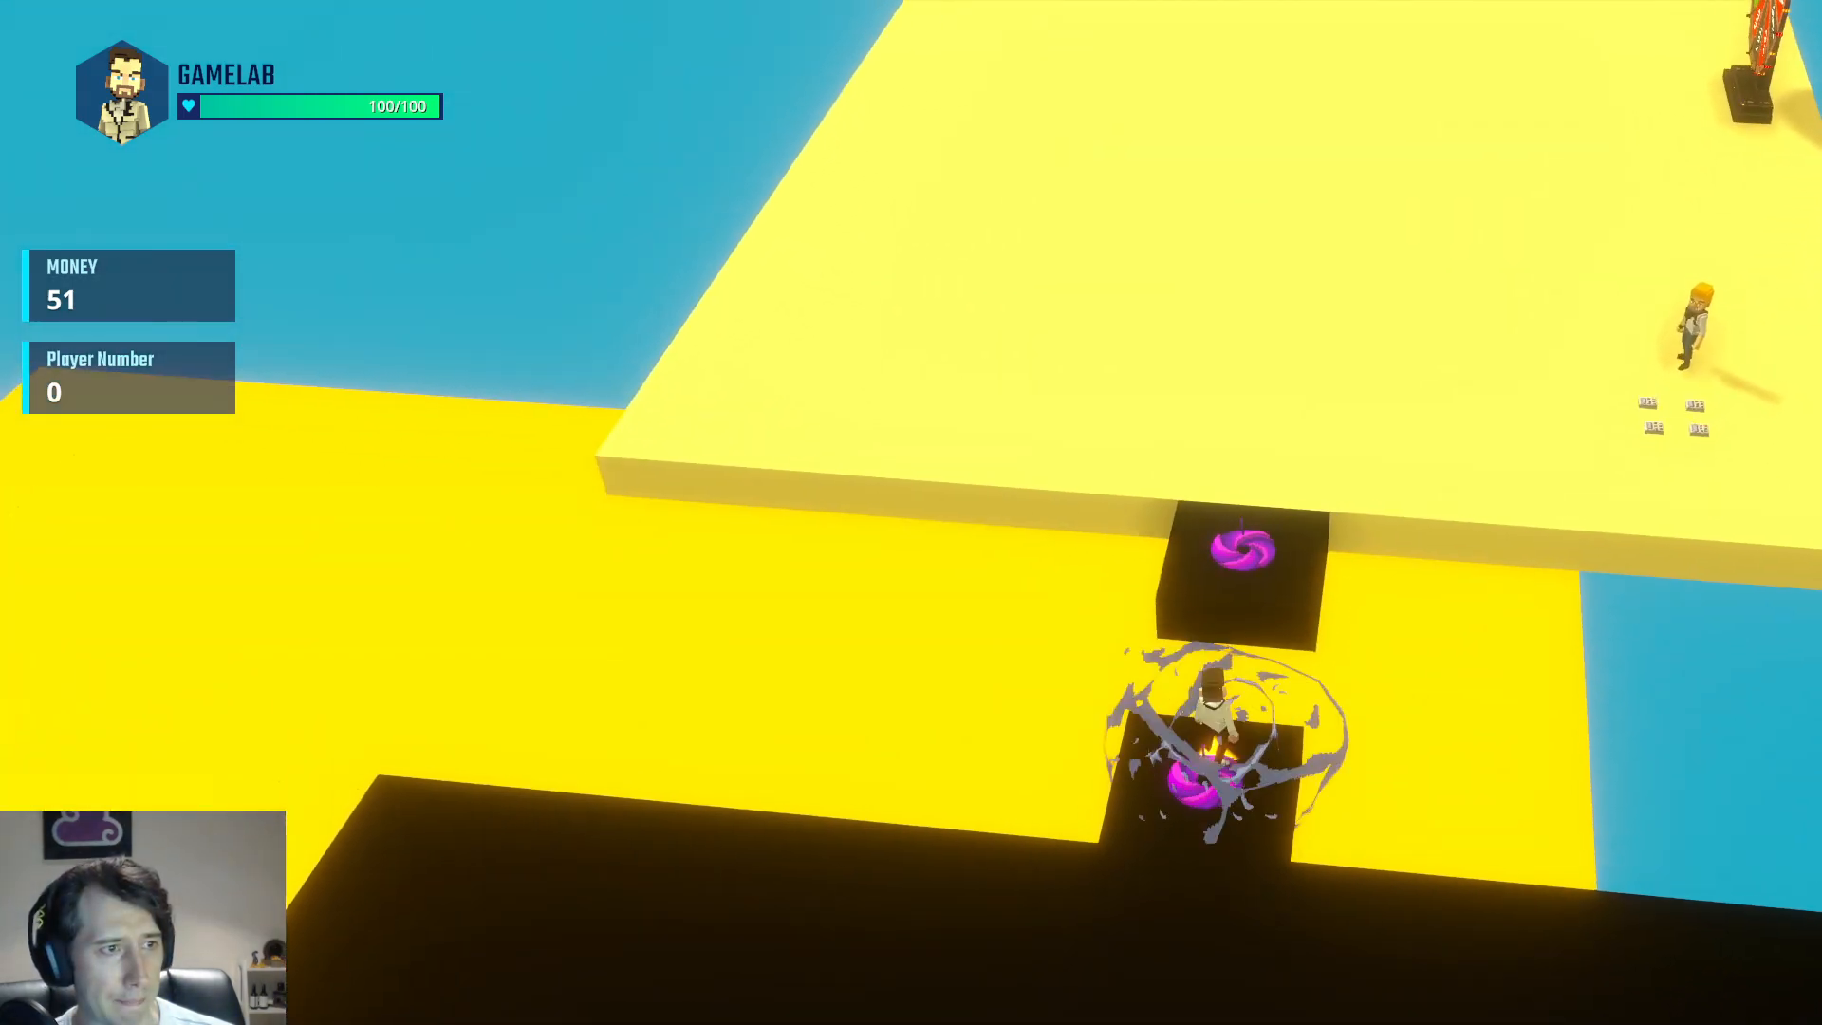
pyautogui.press('w')
pyautogui.press('space')
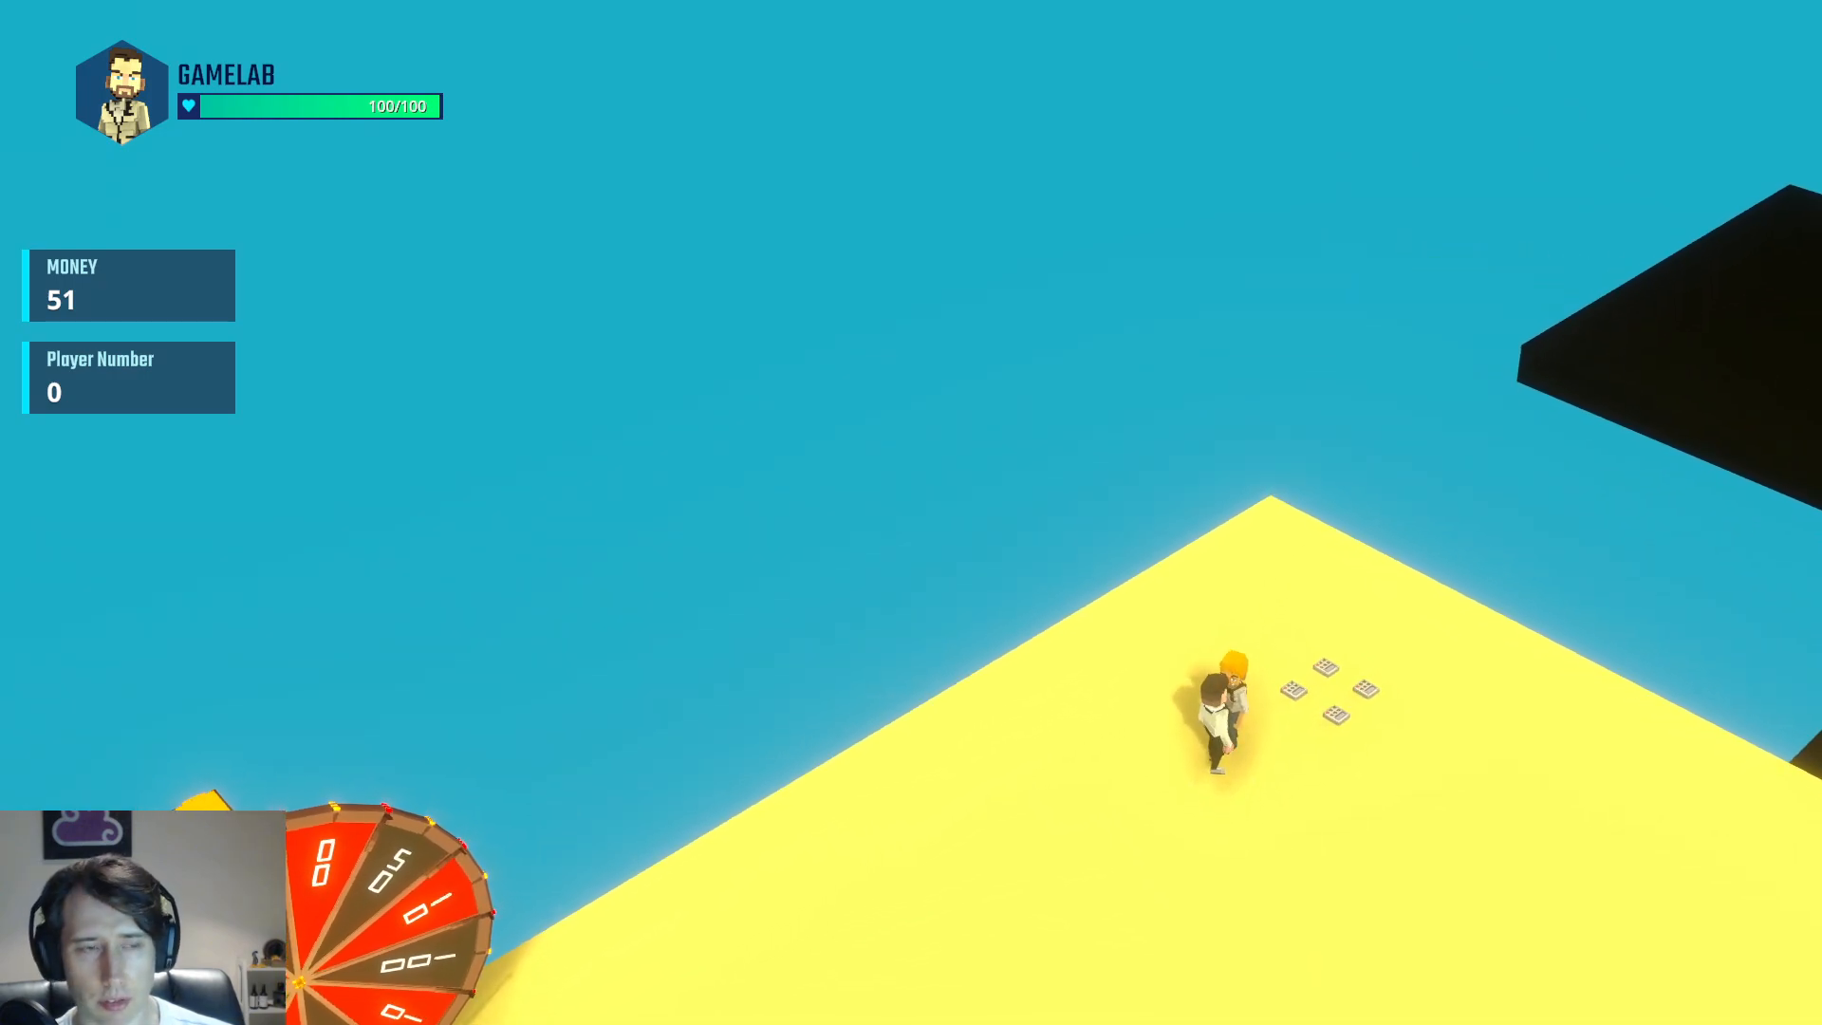
# Go through the portals to the black platform and collect the sixth trophy to join the match as player 6
pyautogui.press('d')
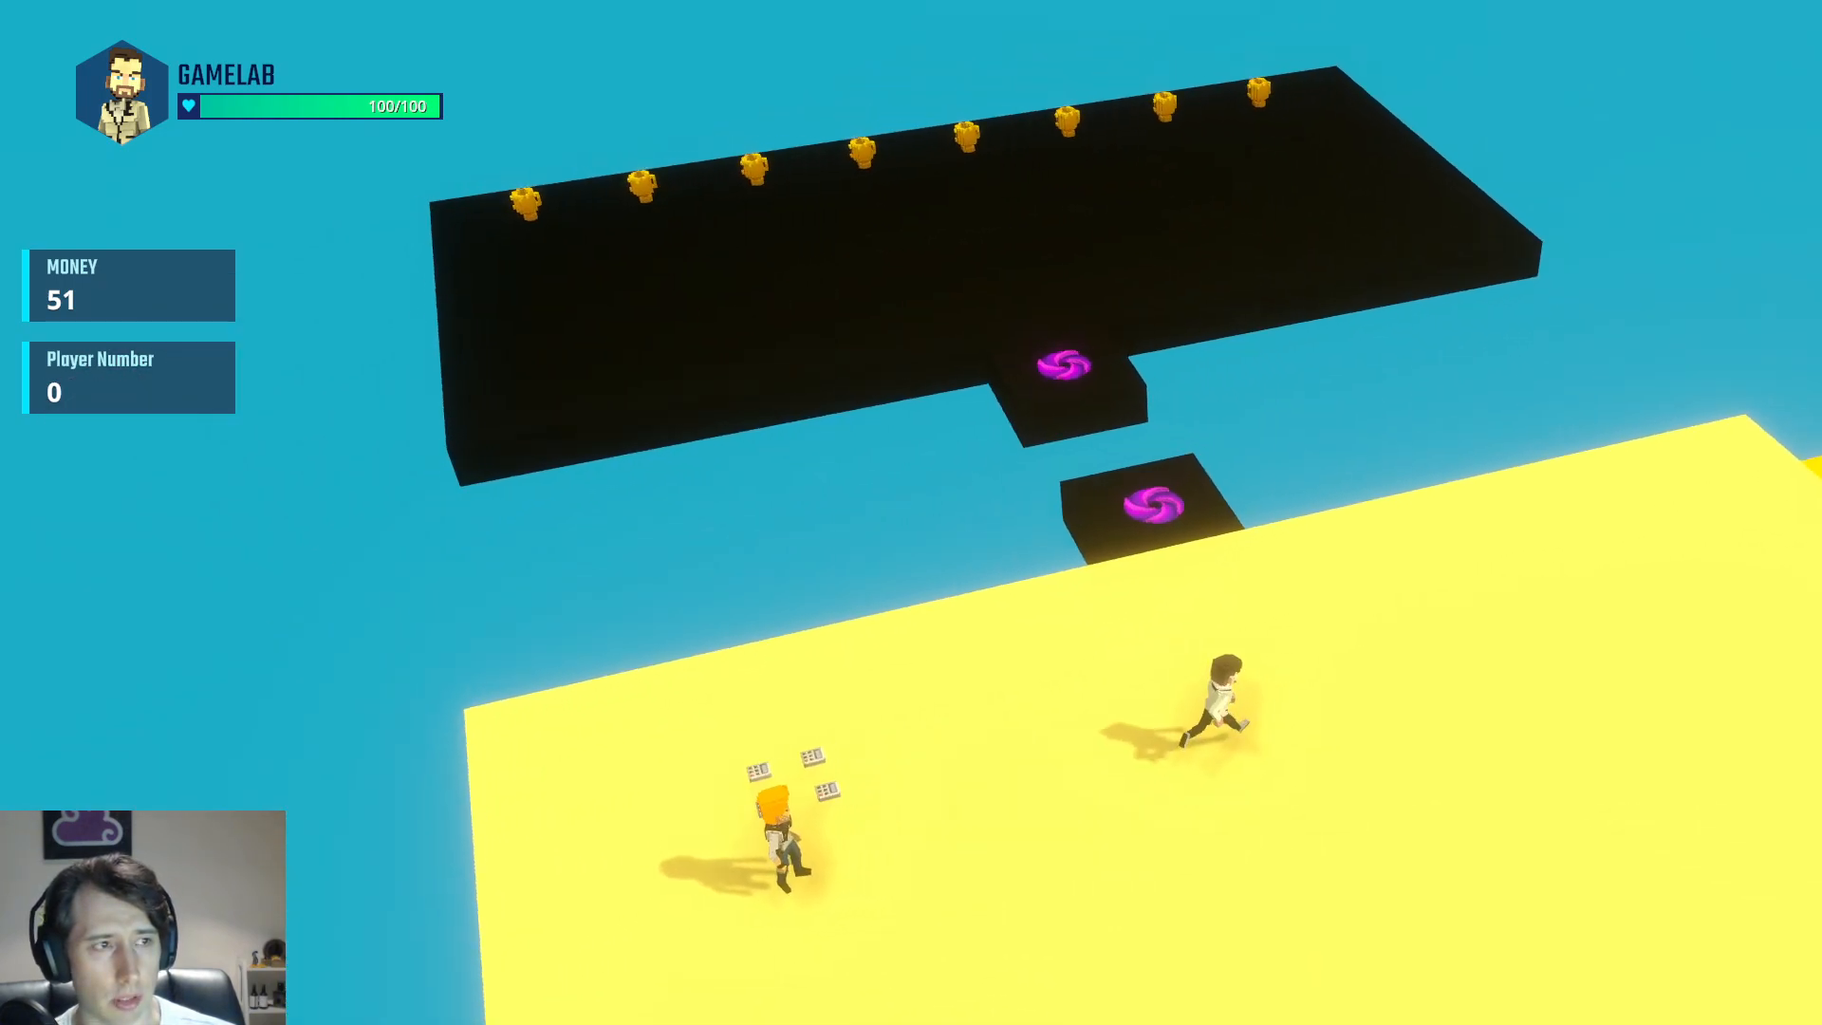
pyautogui.press('w')
pyautogui.press('d')
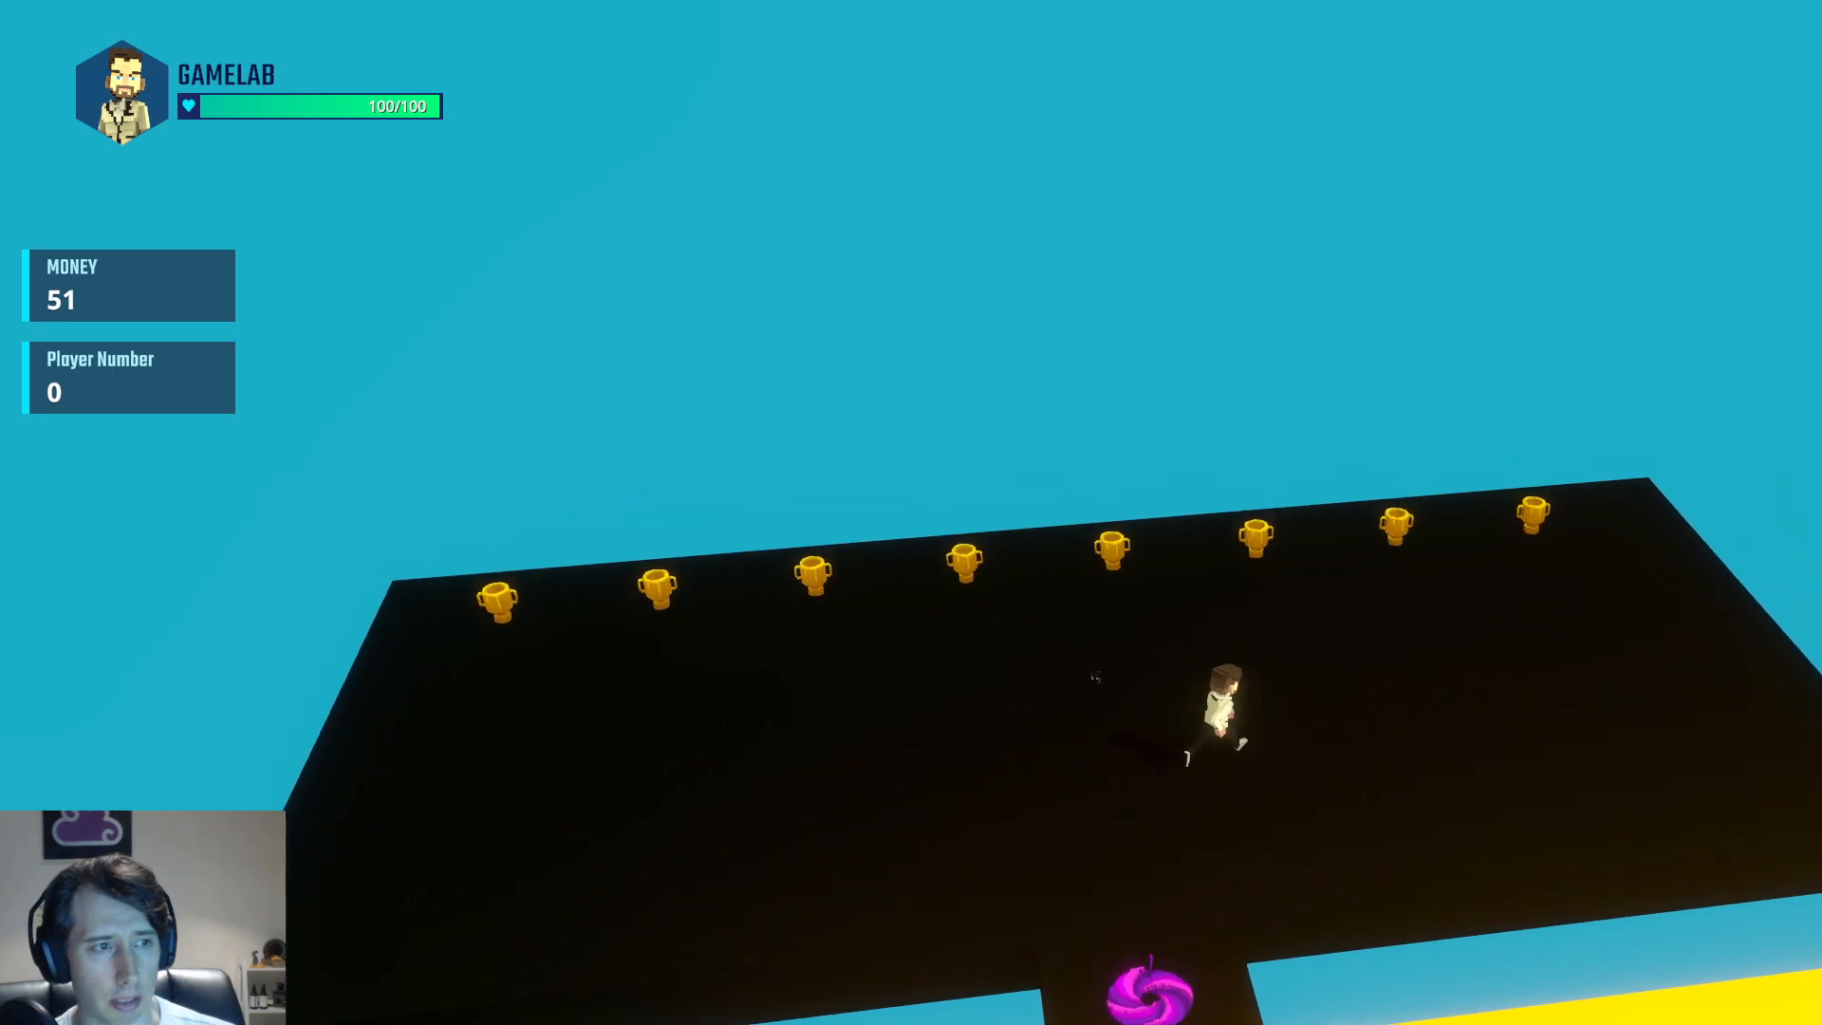
pyautogui.press('w')
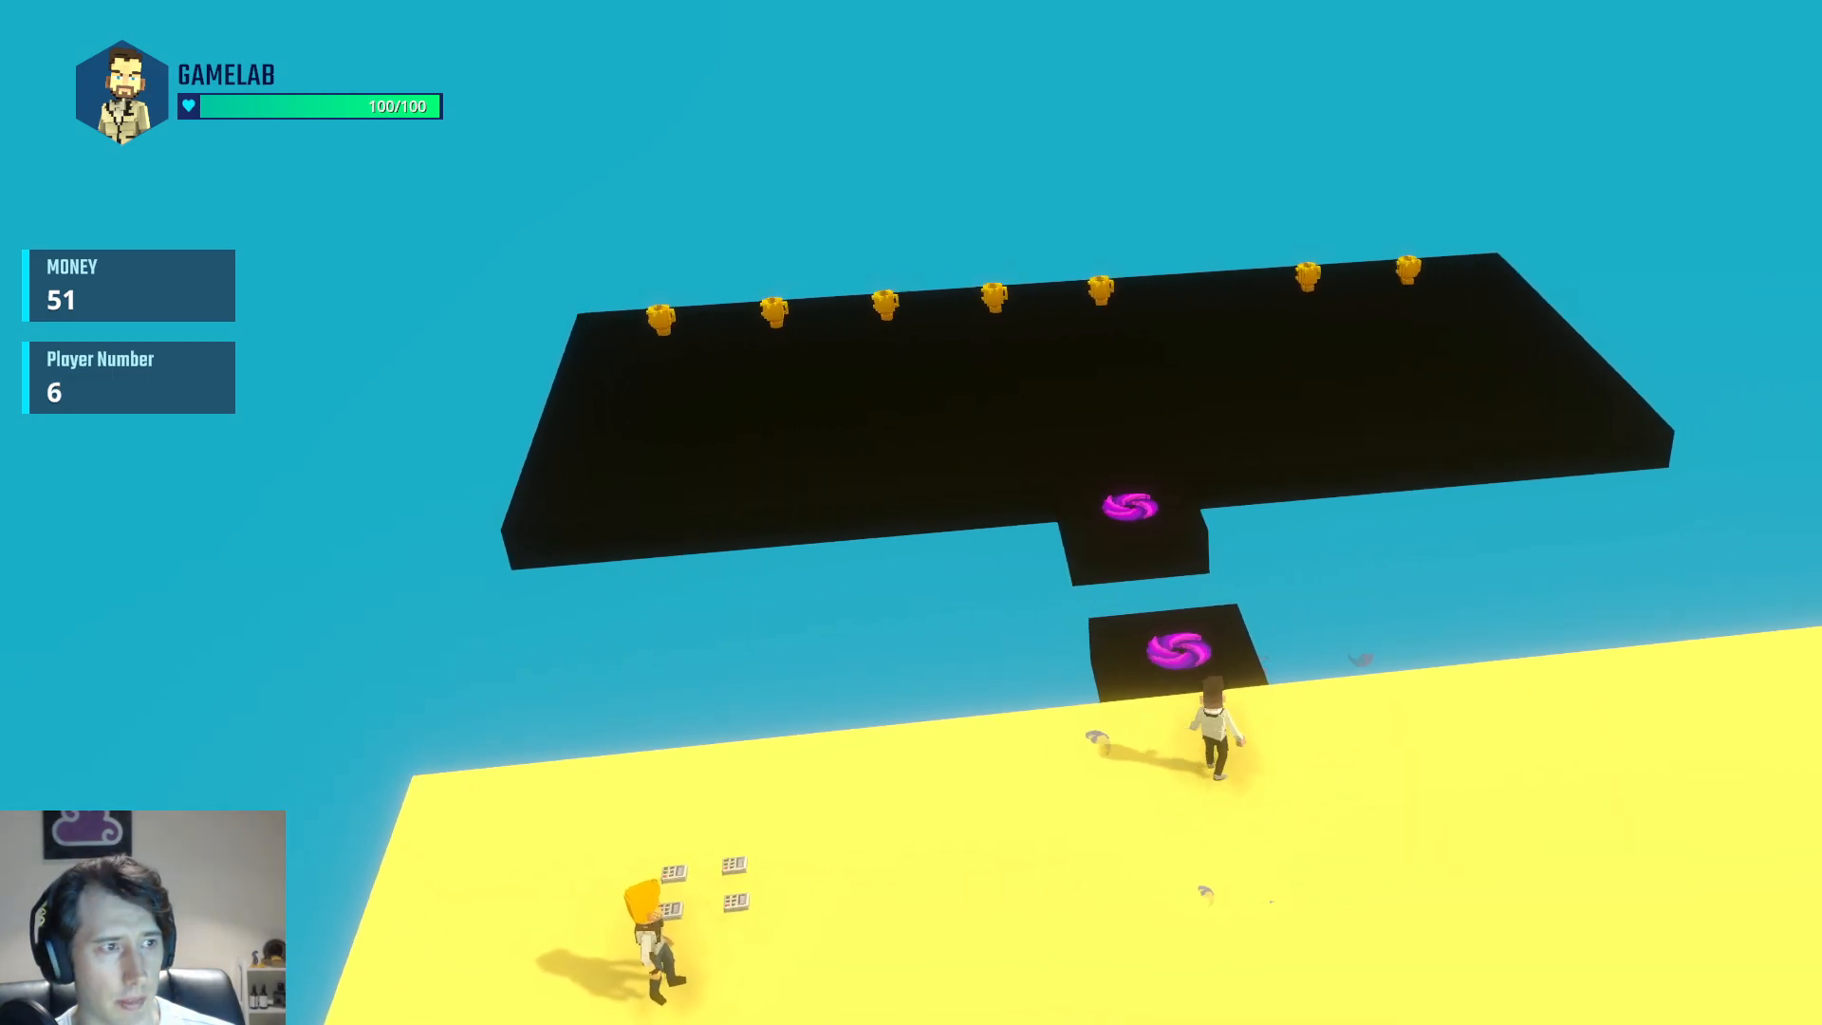
# Roam the lobby around the Shop Guy as player 6 until the countdown ends and the round starts
pyautogui.press('w')
pyautogui.press('w')
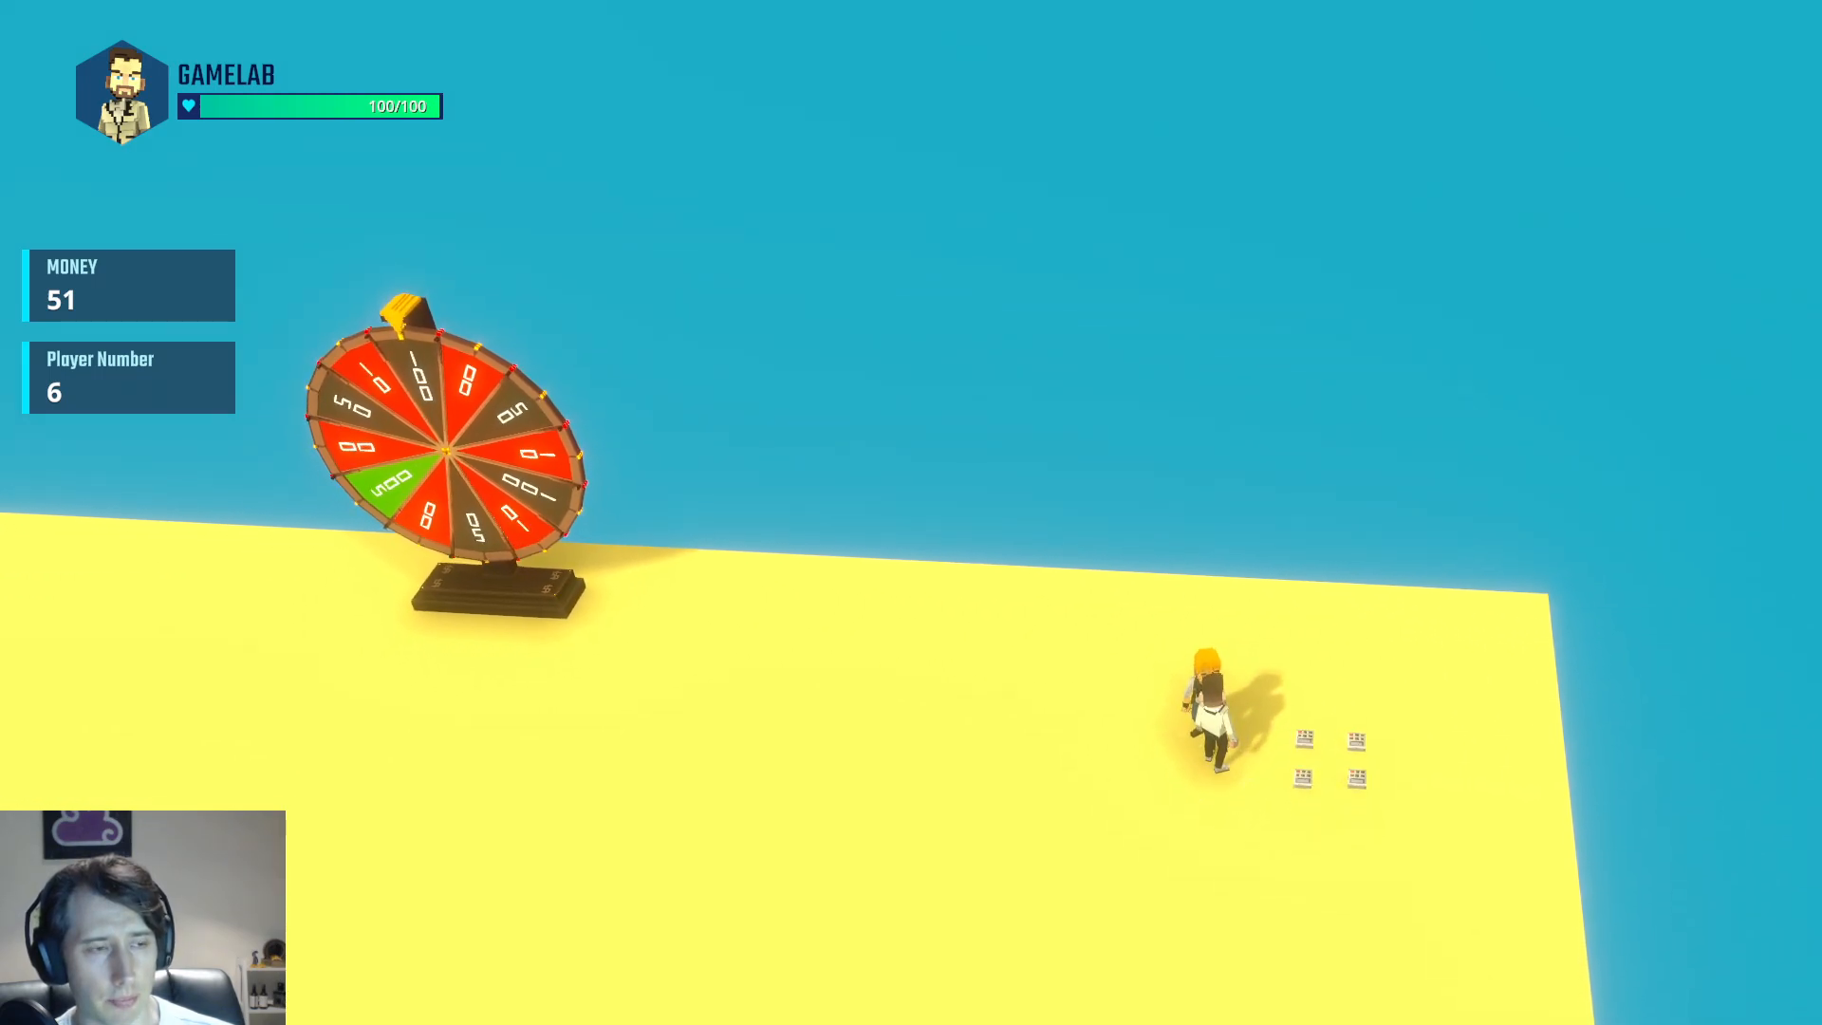
pyautogui.press('w')
pyautogui.press('w')
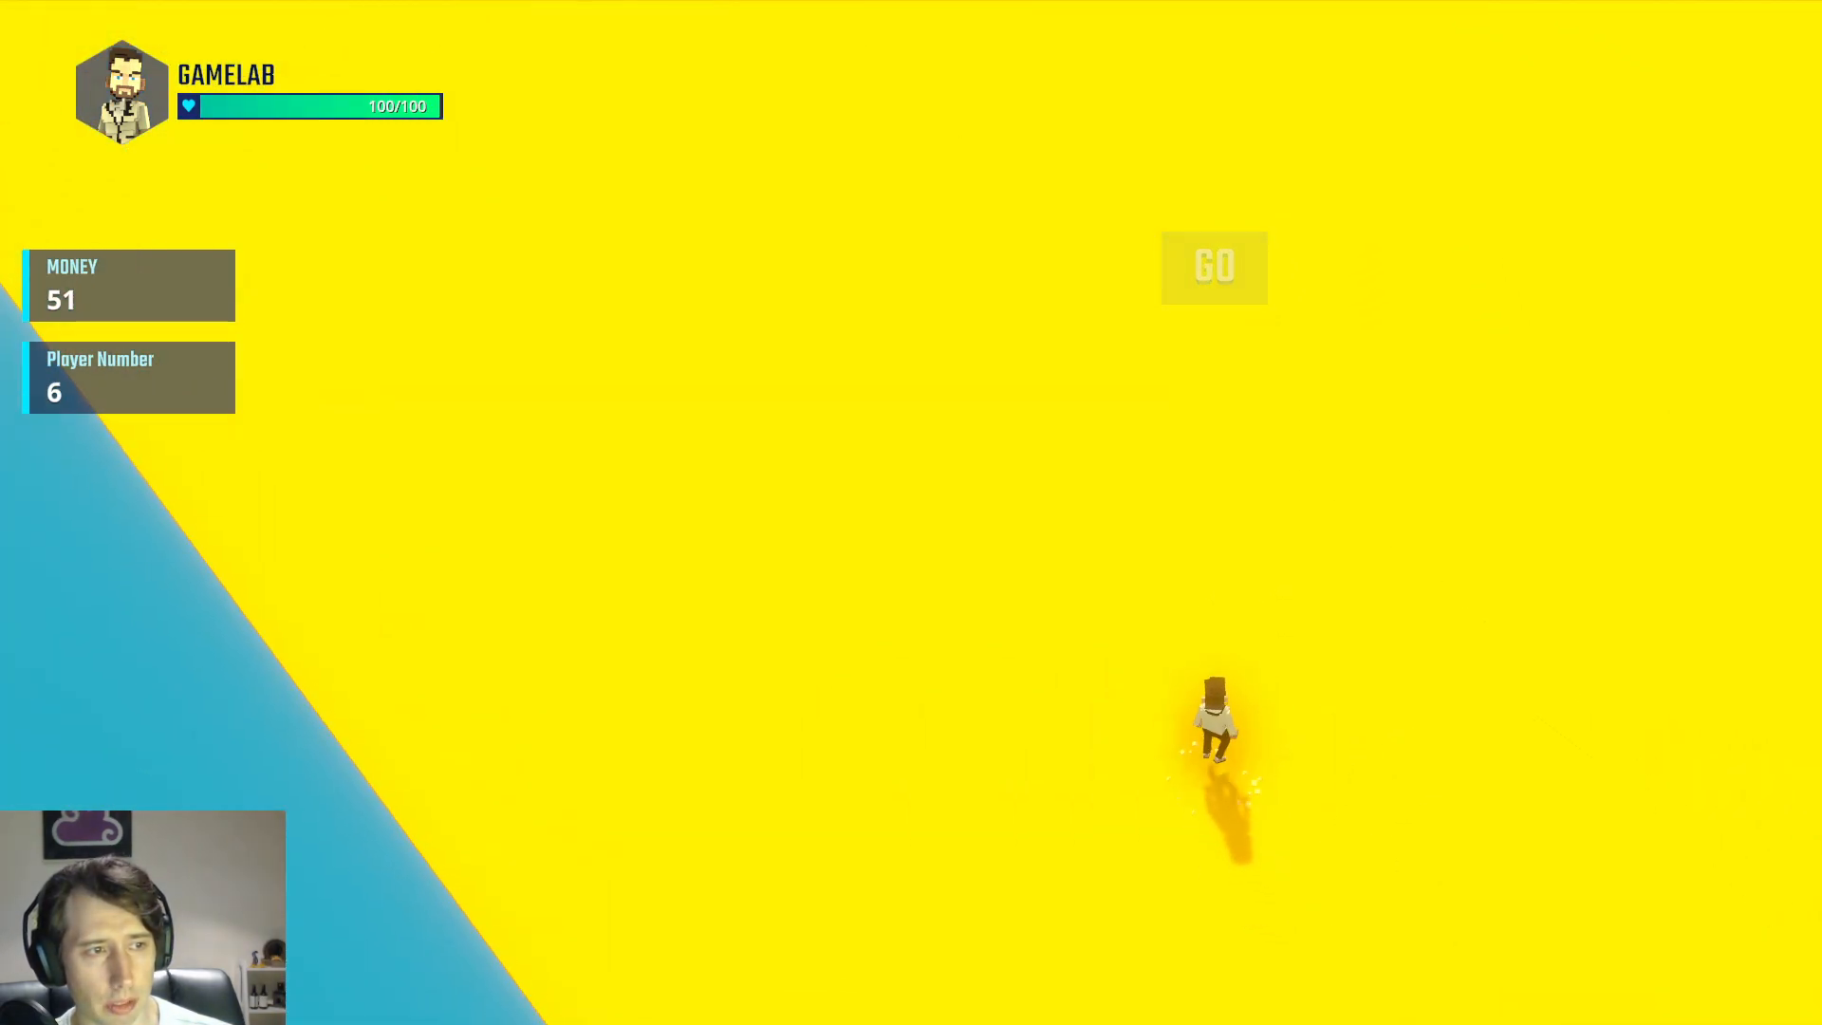
# Play the round as player 6, jumping and moving near the edges of the shrinking yellow arena until it ends
pyautogui.press('space')
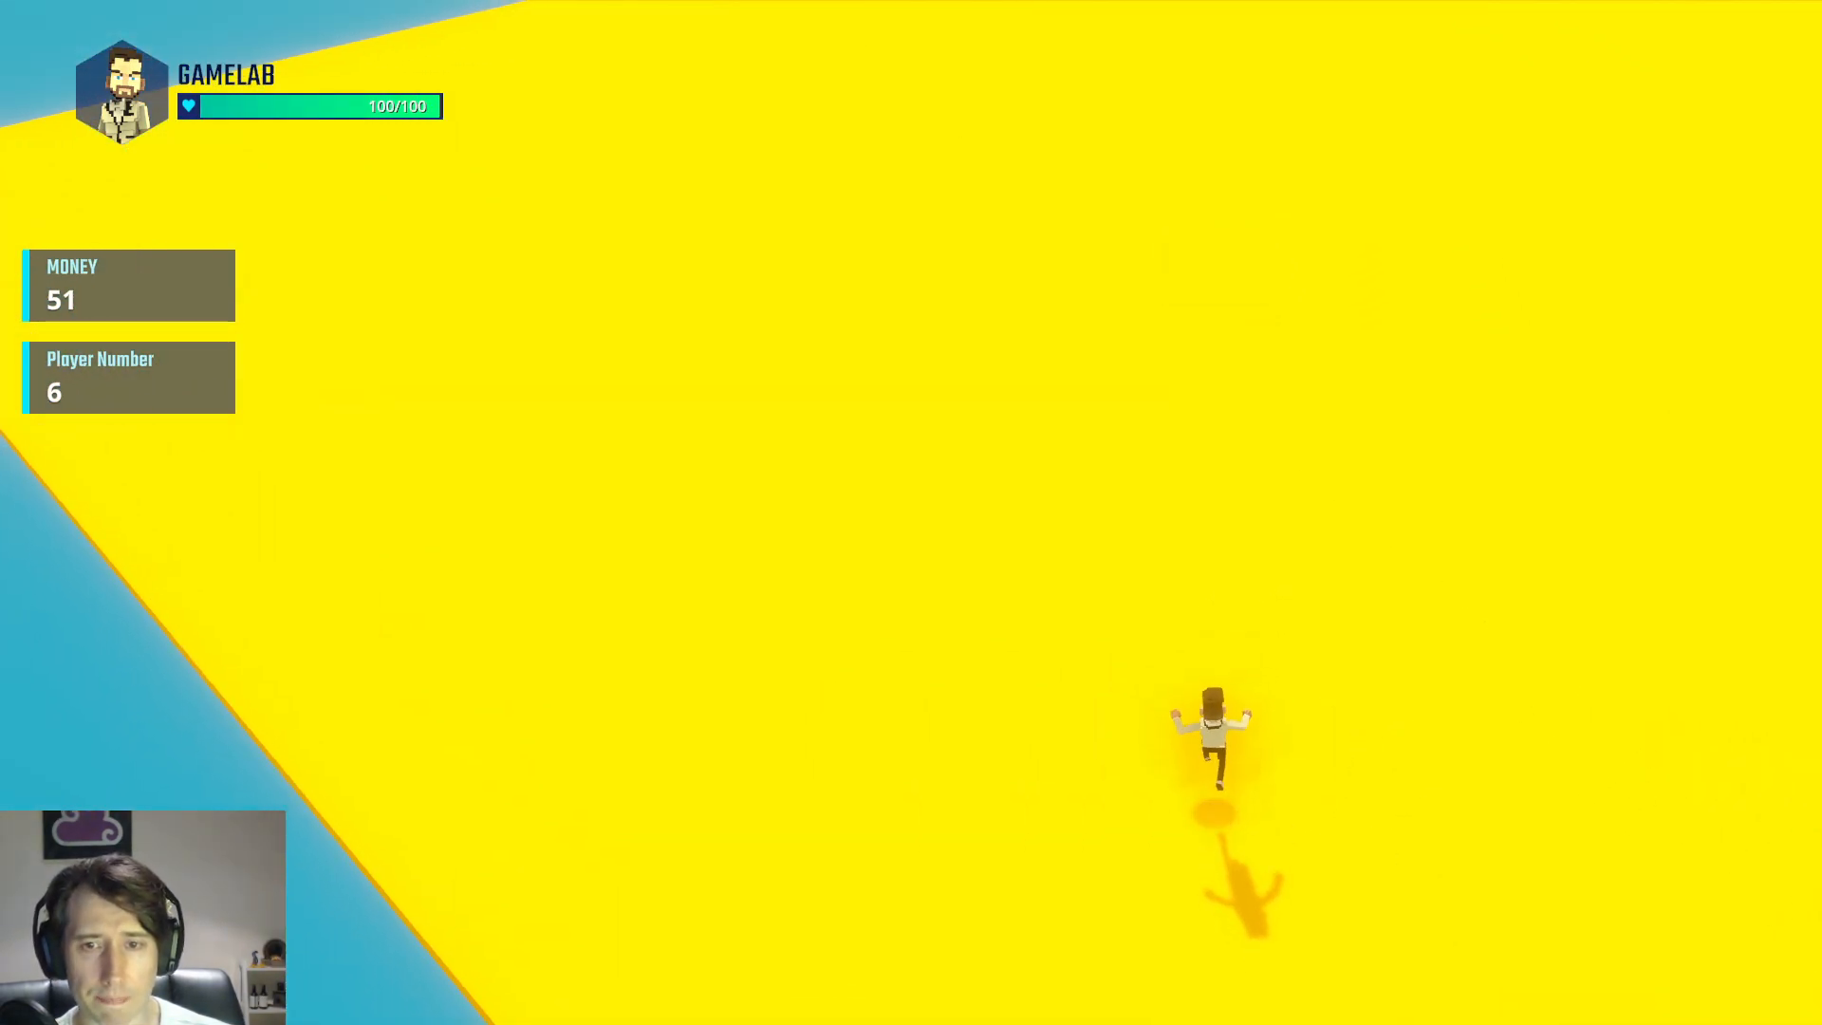
pyautogui.press('space')
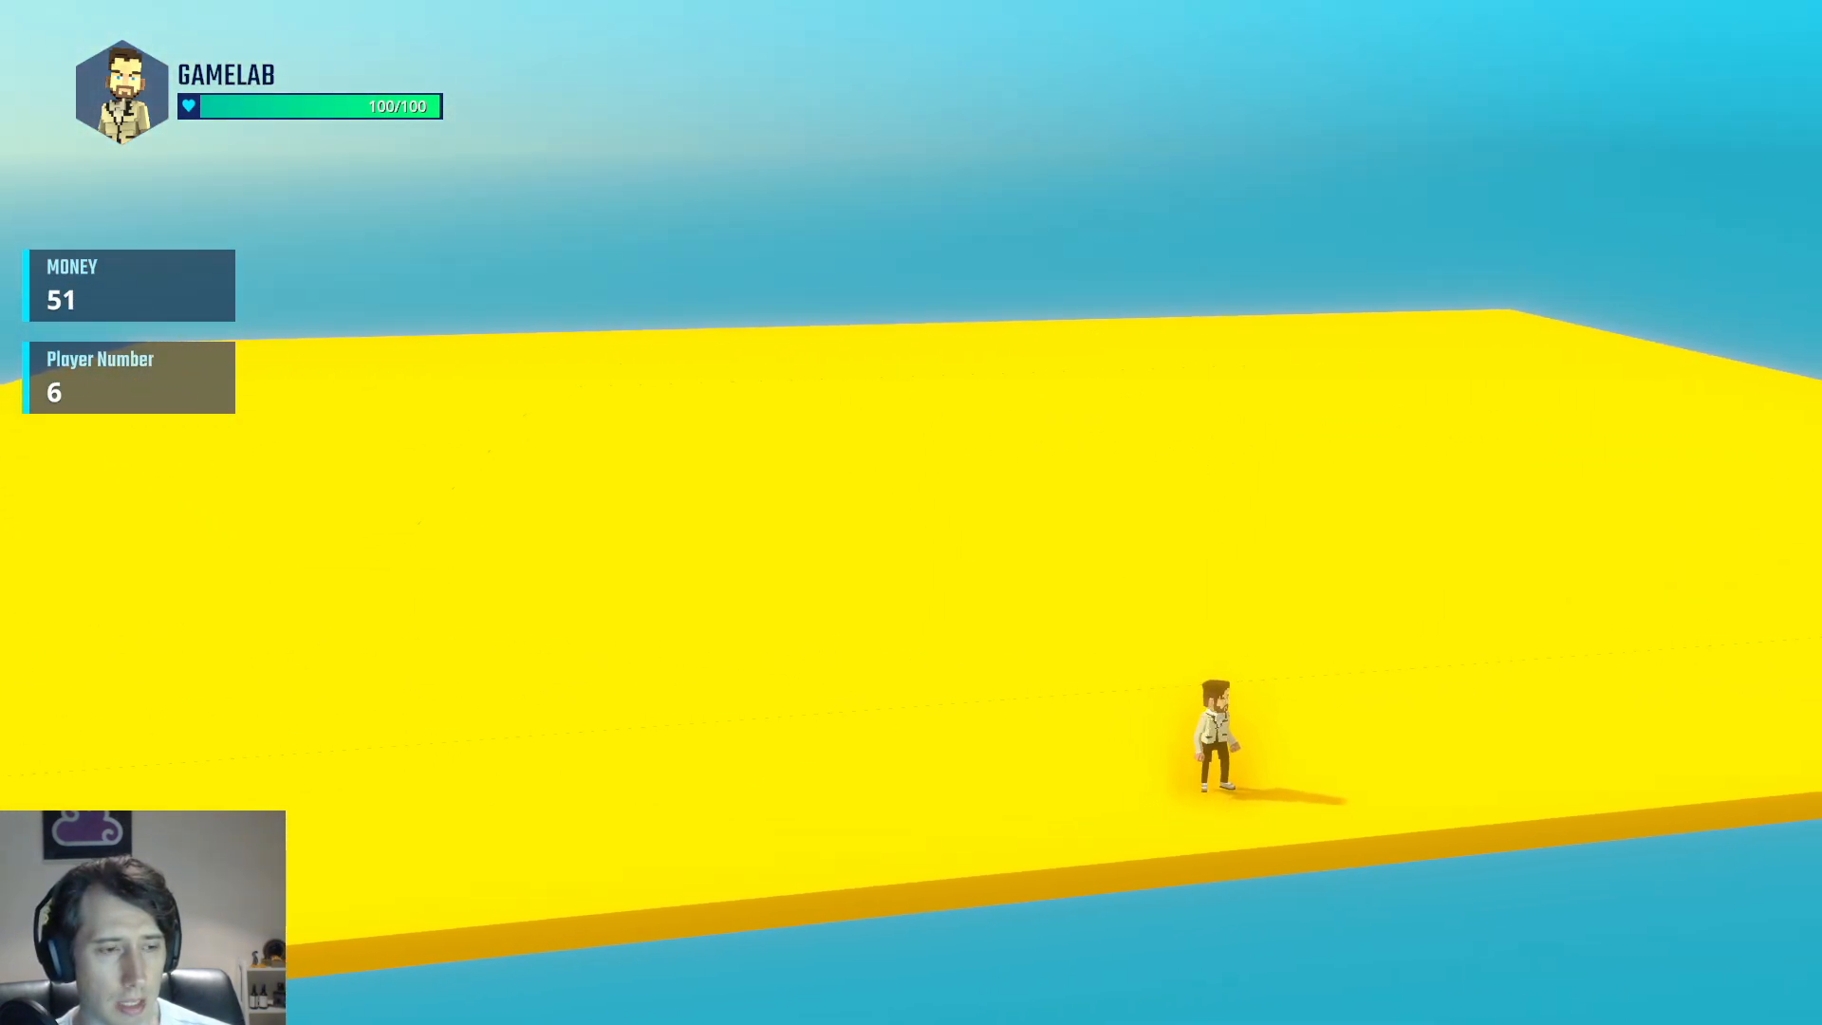
pyautogui.press('w')
pyautogui.press('space')
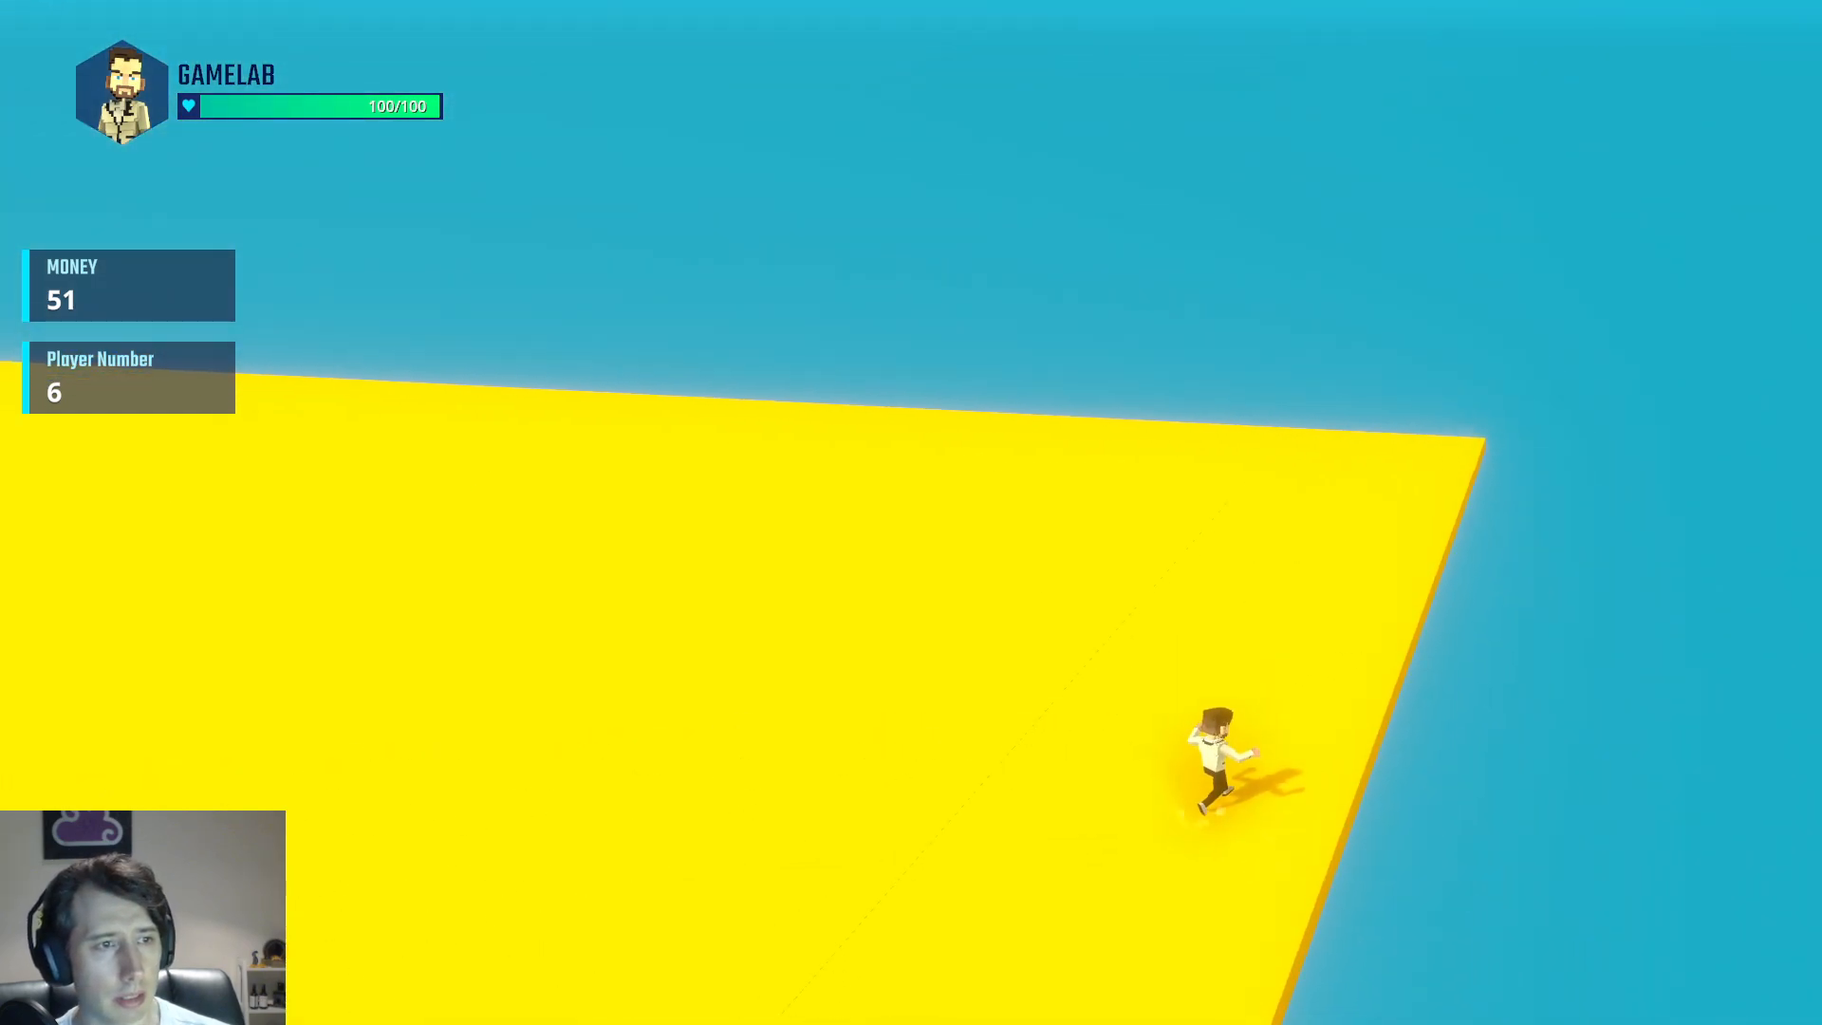
pyautogui.press('space')
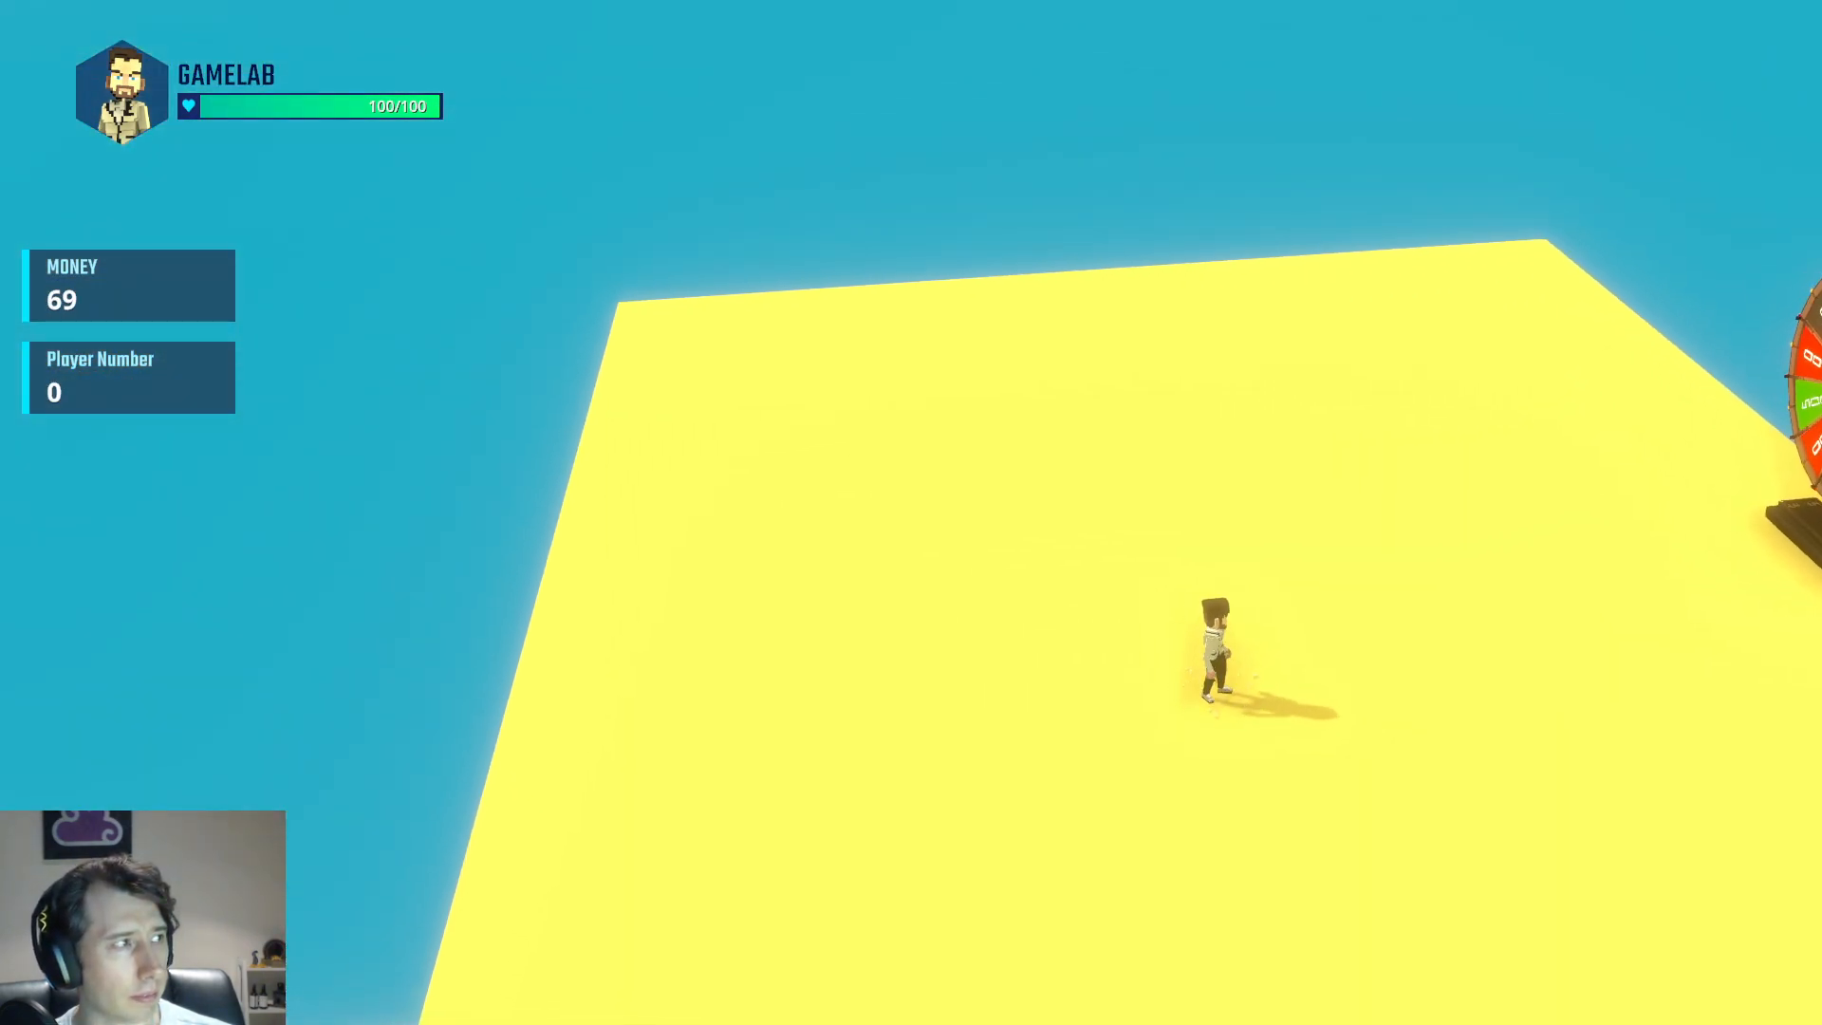
# Cross the lobby to the portals, visit the black trophy platform without taking a trophy, and return to the lobby
pyautogui.press('w')
pyautogui.press('space')
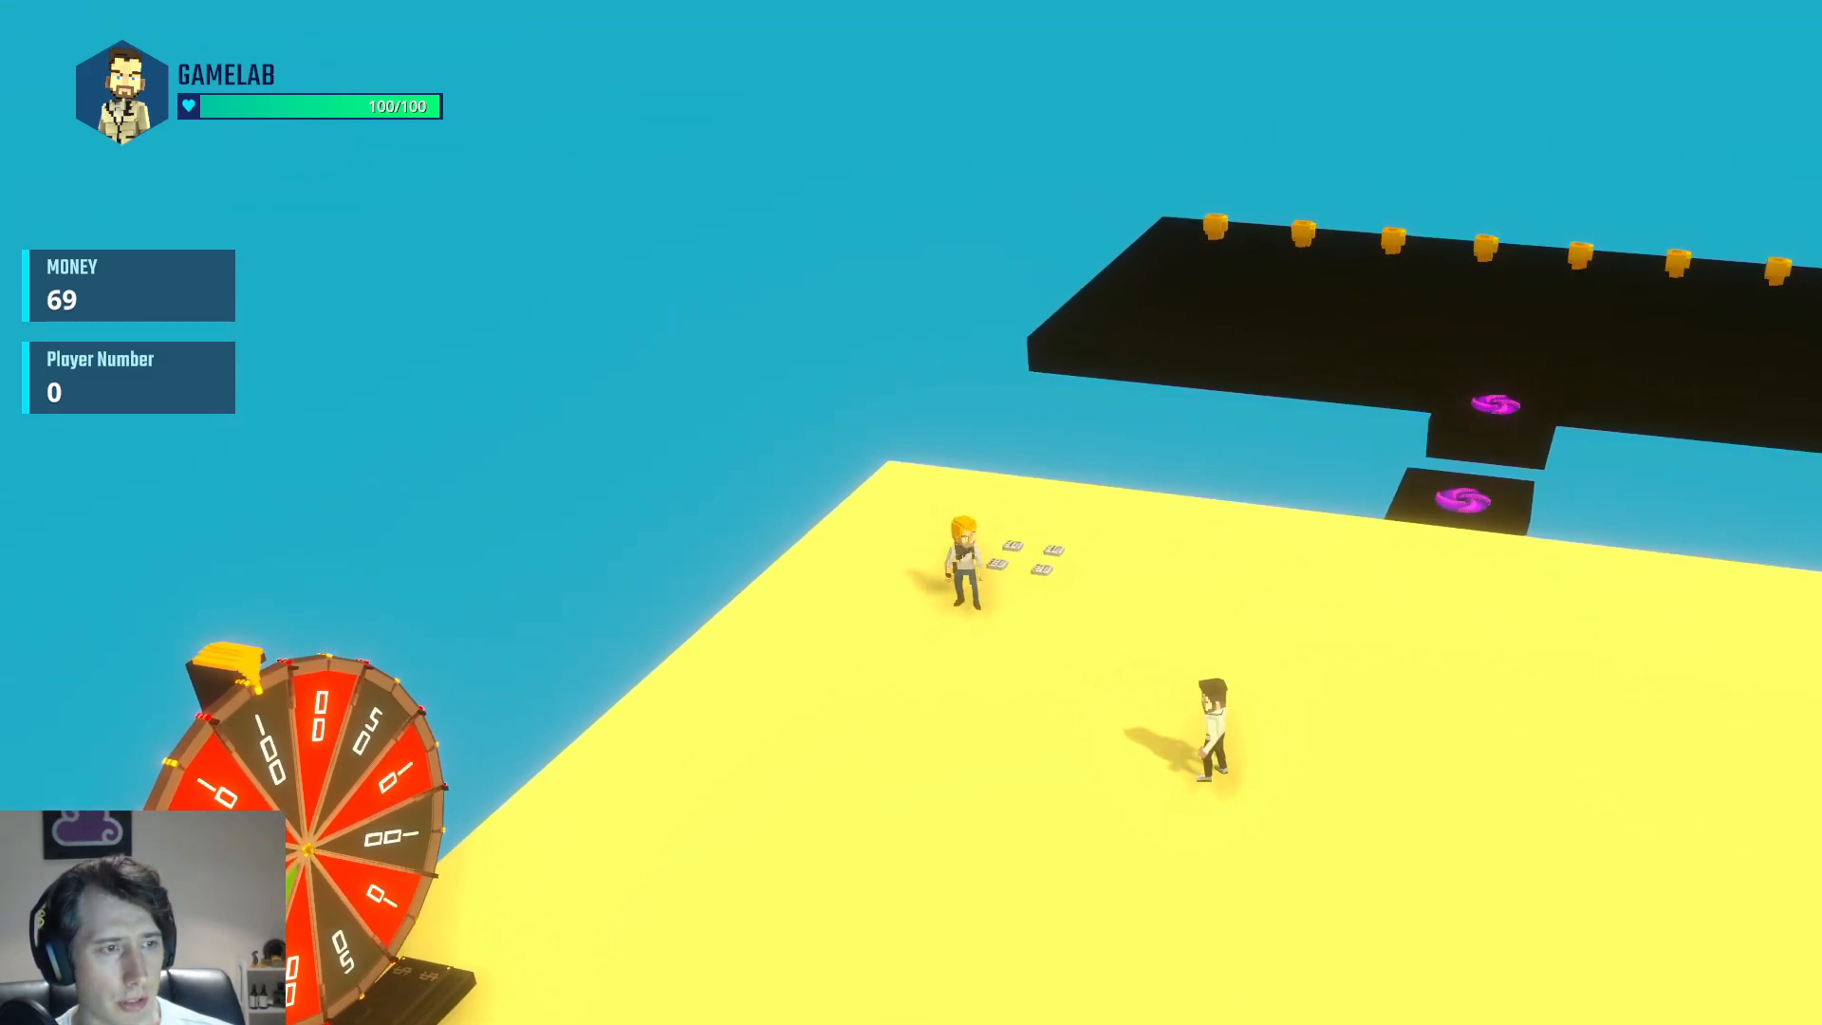
pyautogui.press('d')
pyautogui.press('a')
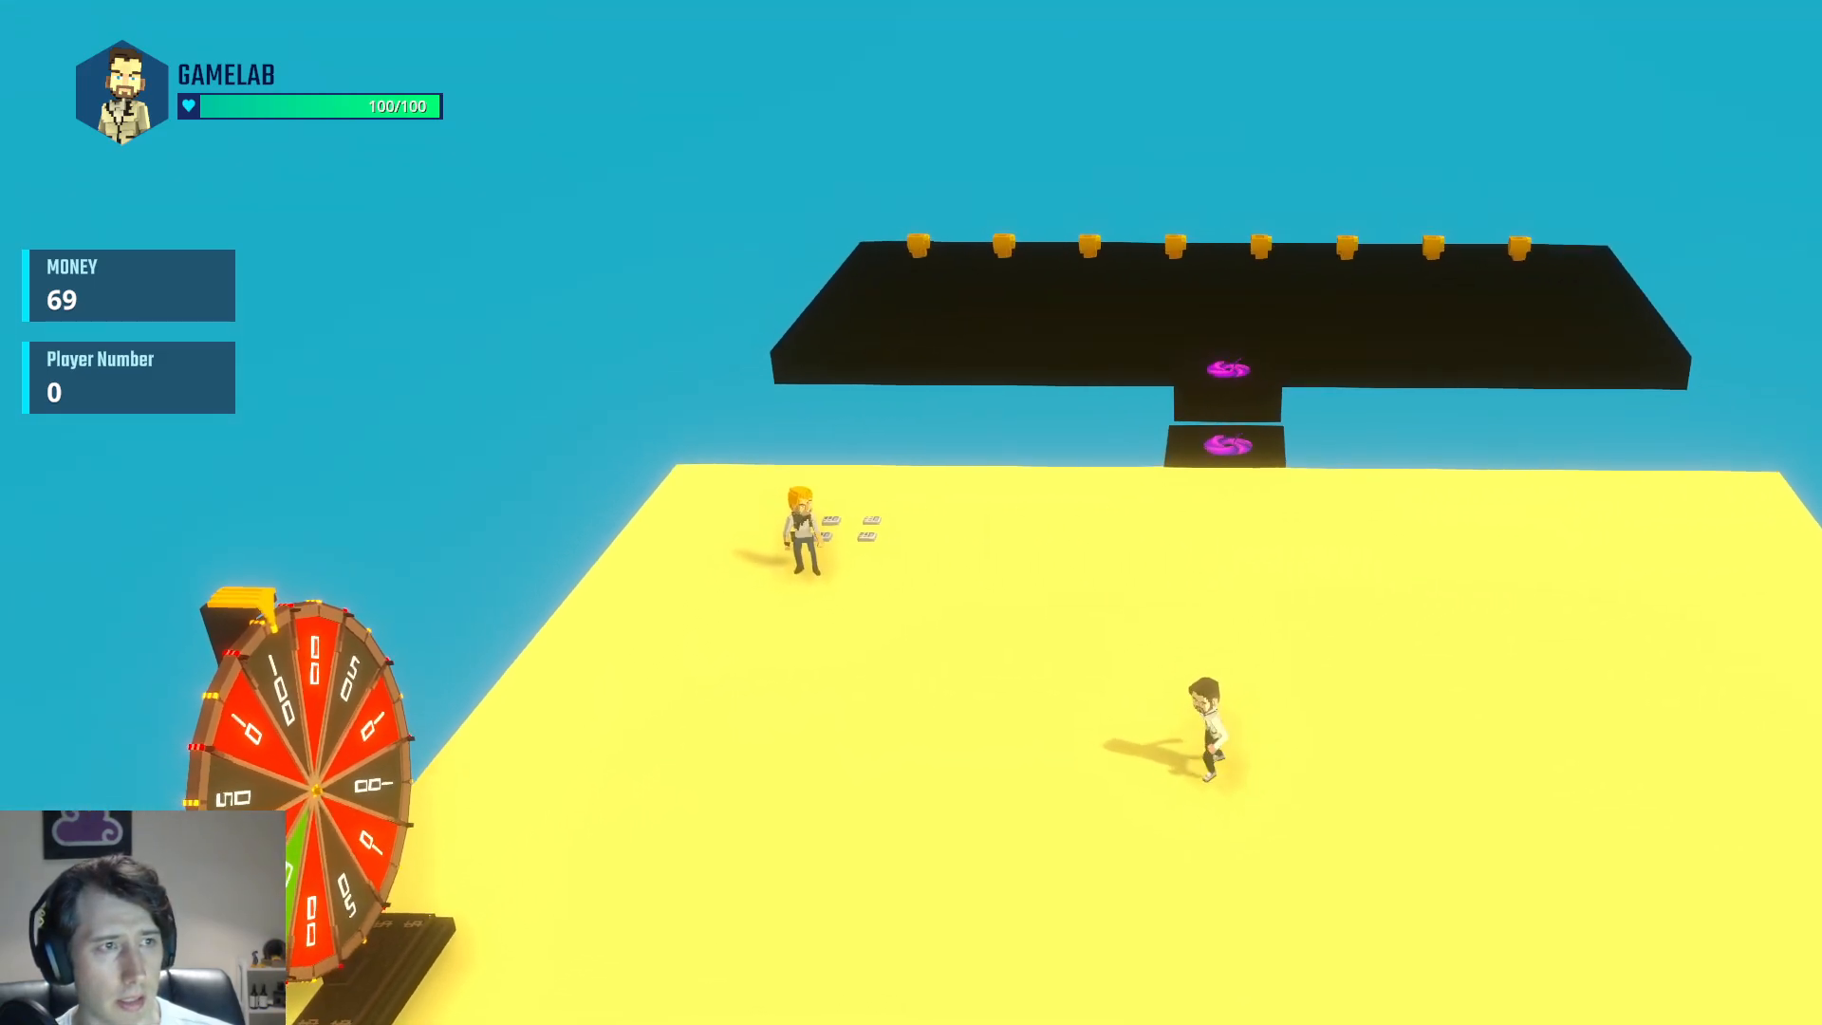
pyautogui.press('w')
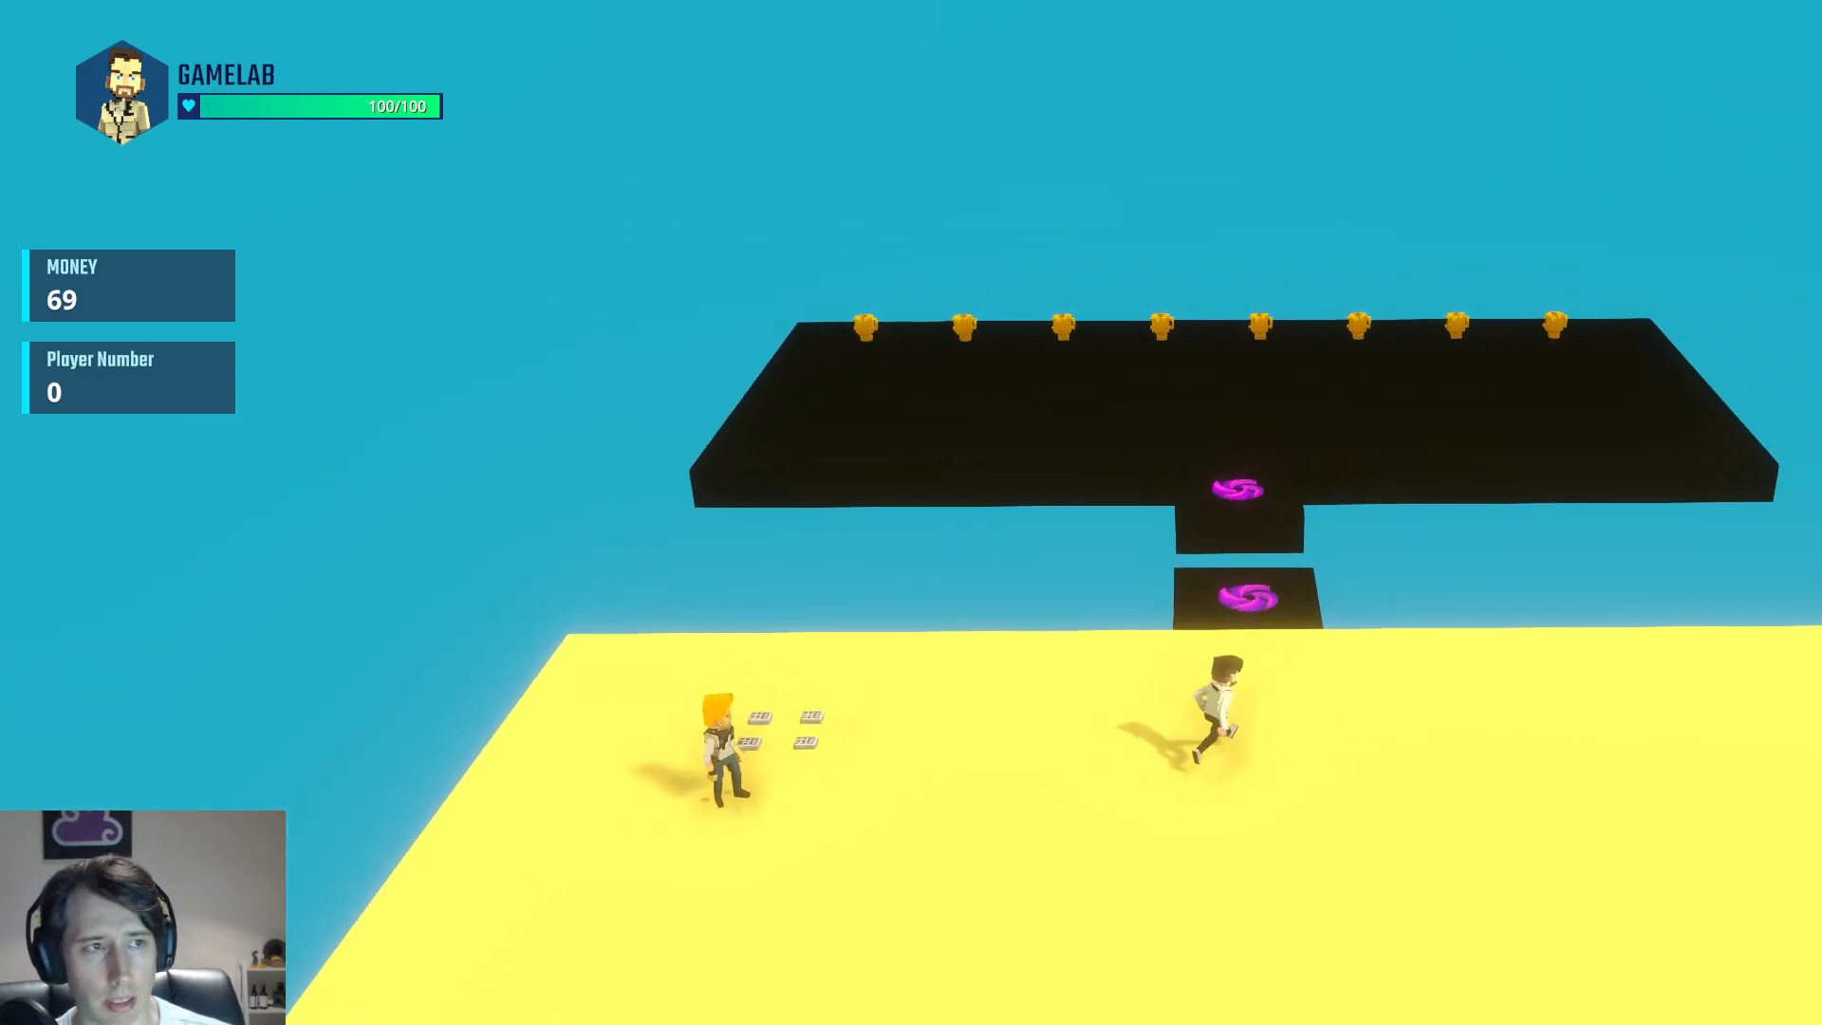
pyautogui.press('w')
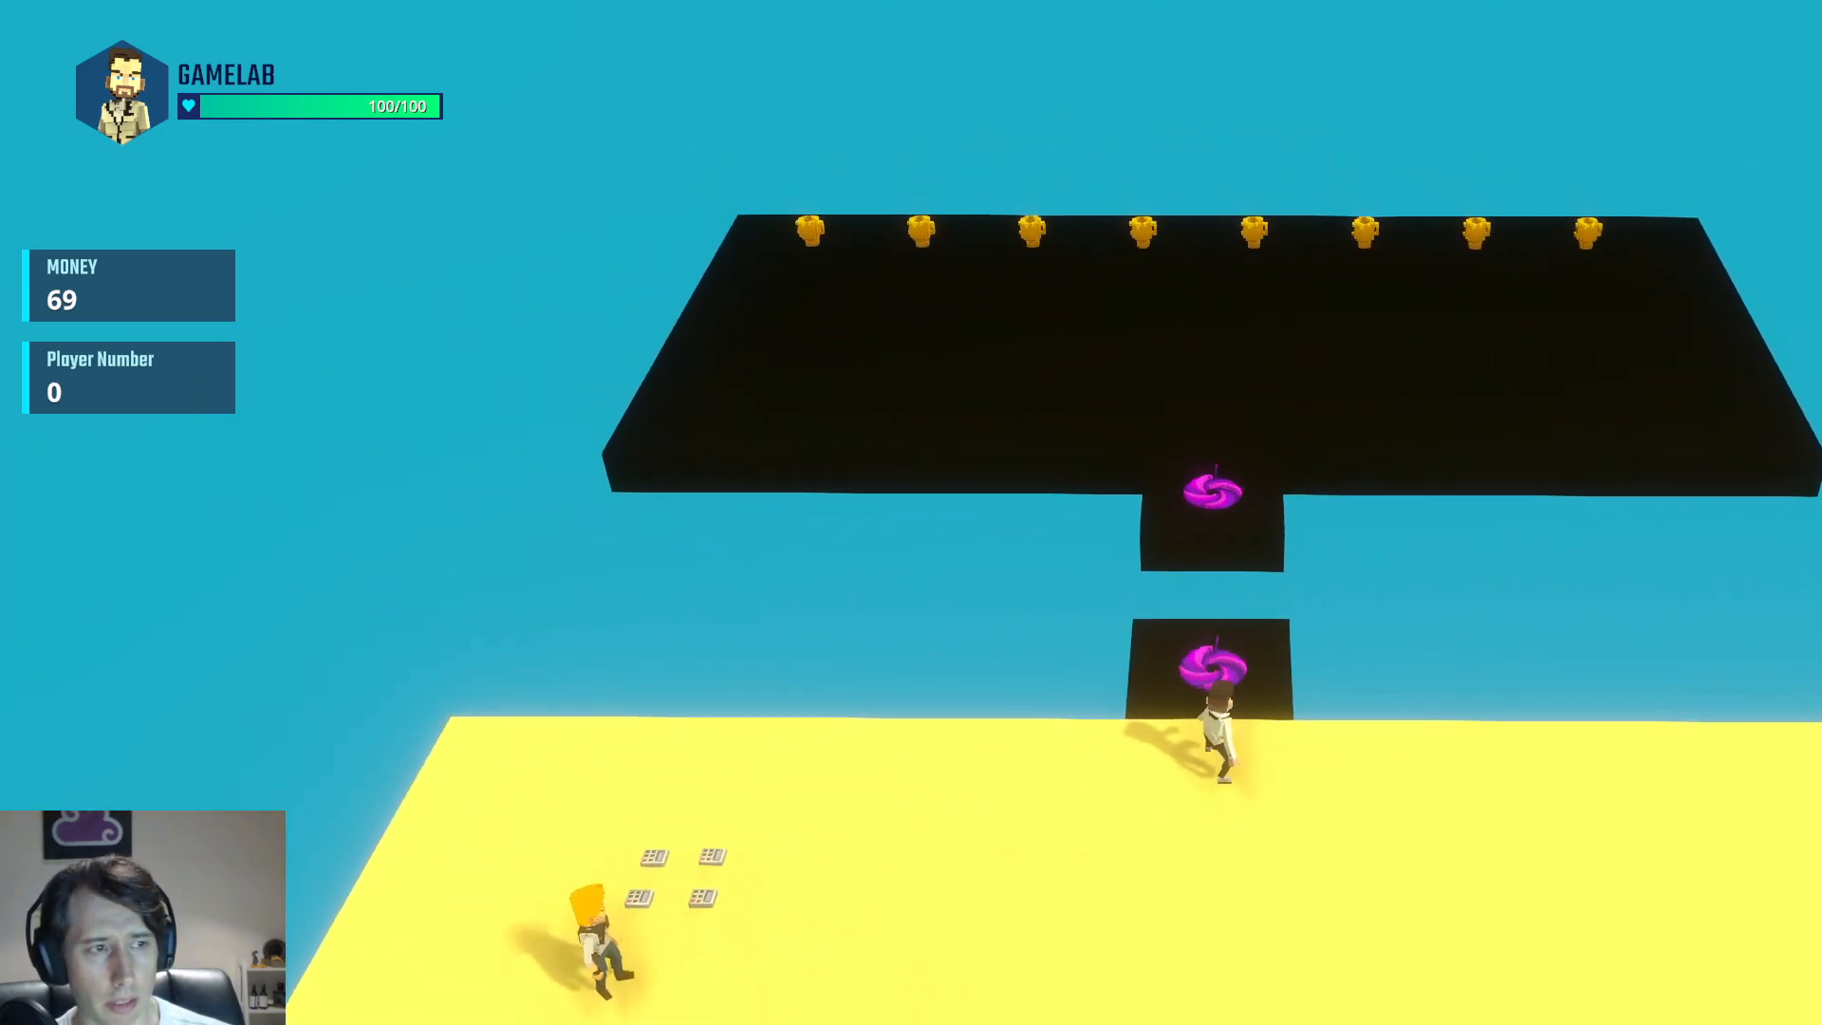
pyautogui.press('w')
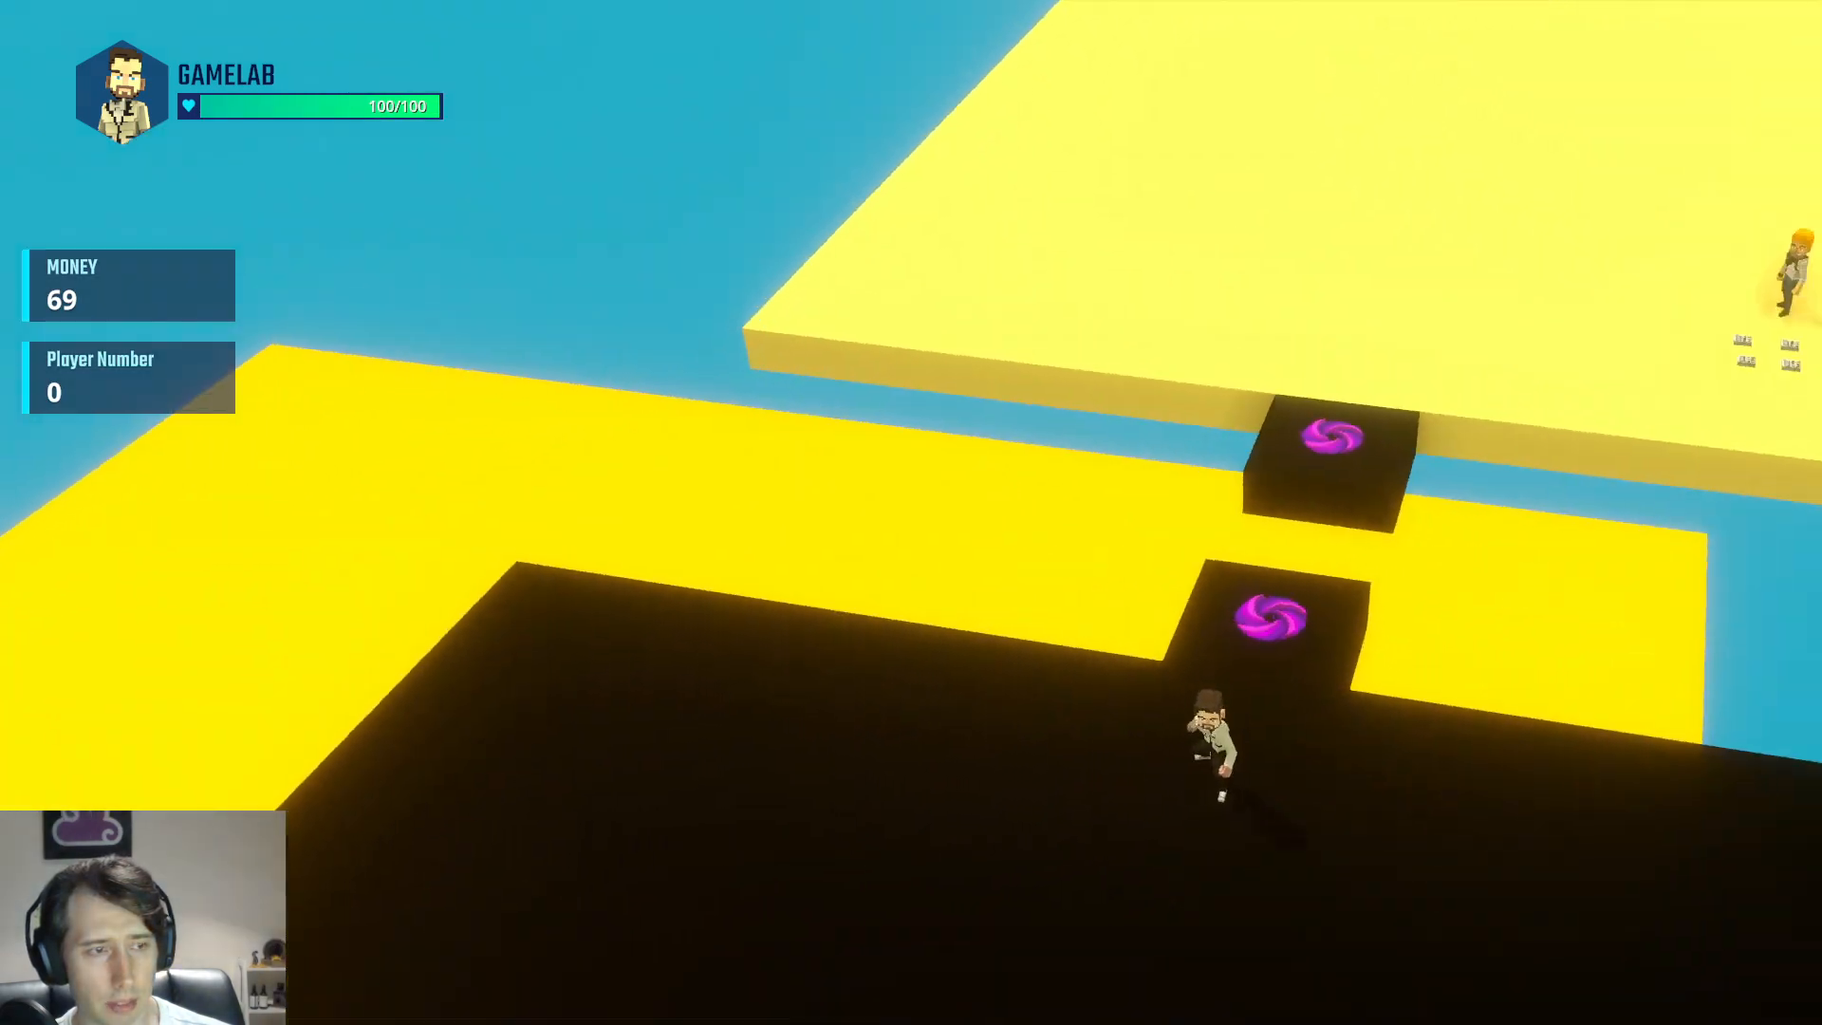
pyautogui.press('w')
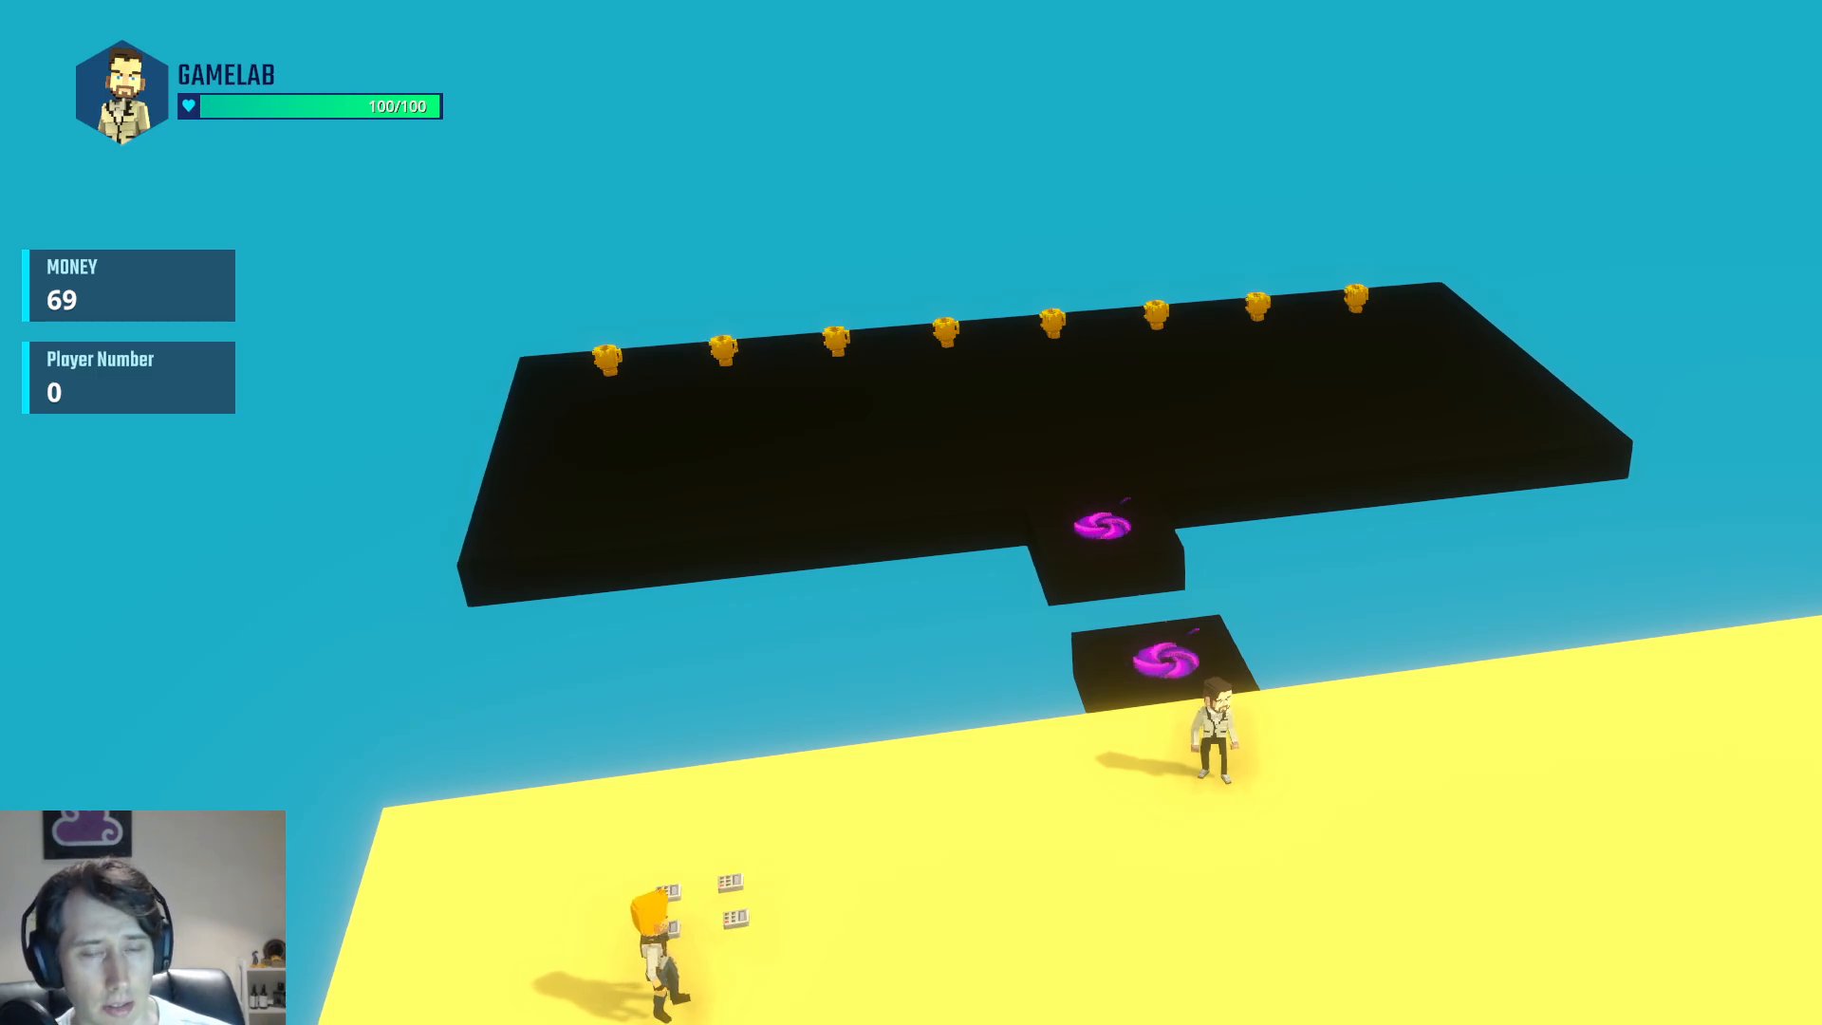
# Examine the lobby, the arena below and the portal platforms from close and distant views while roaming the lobby's edges
pyautogui.press('w')
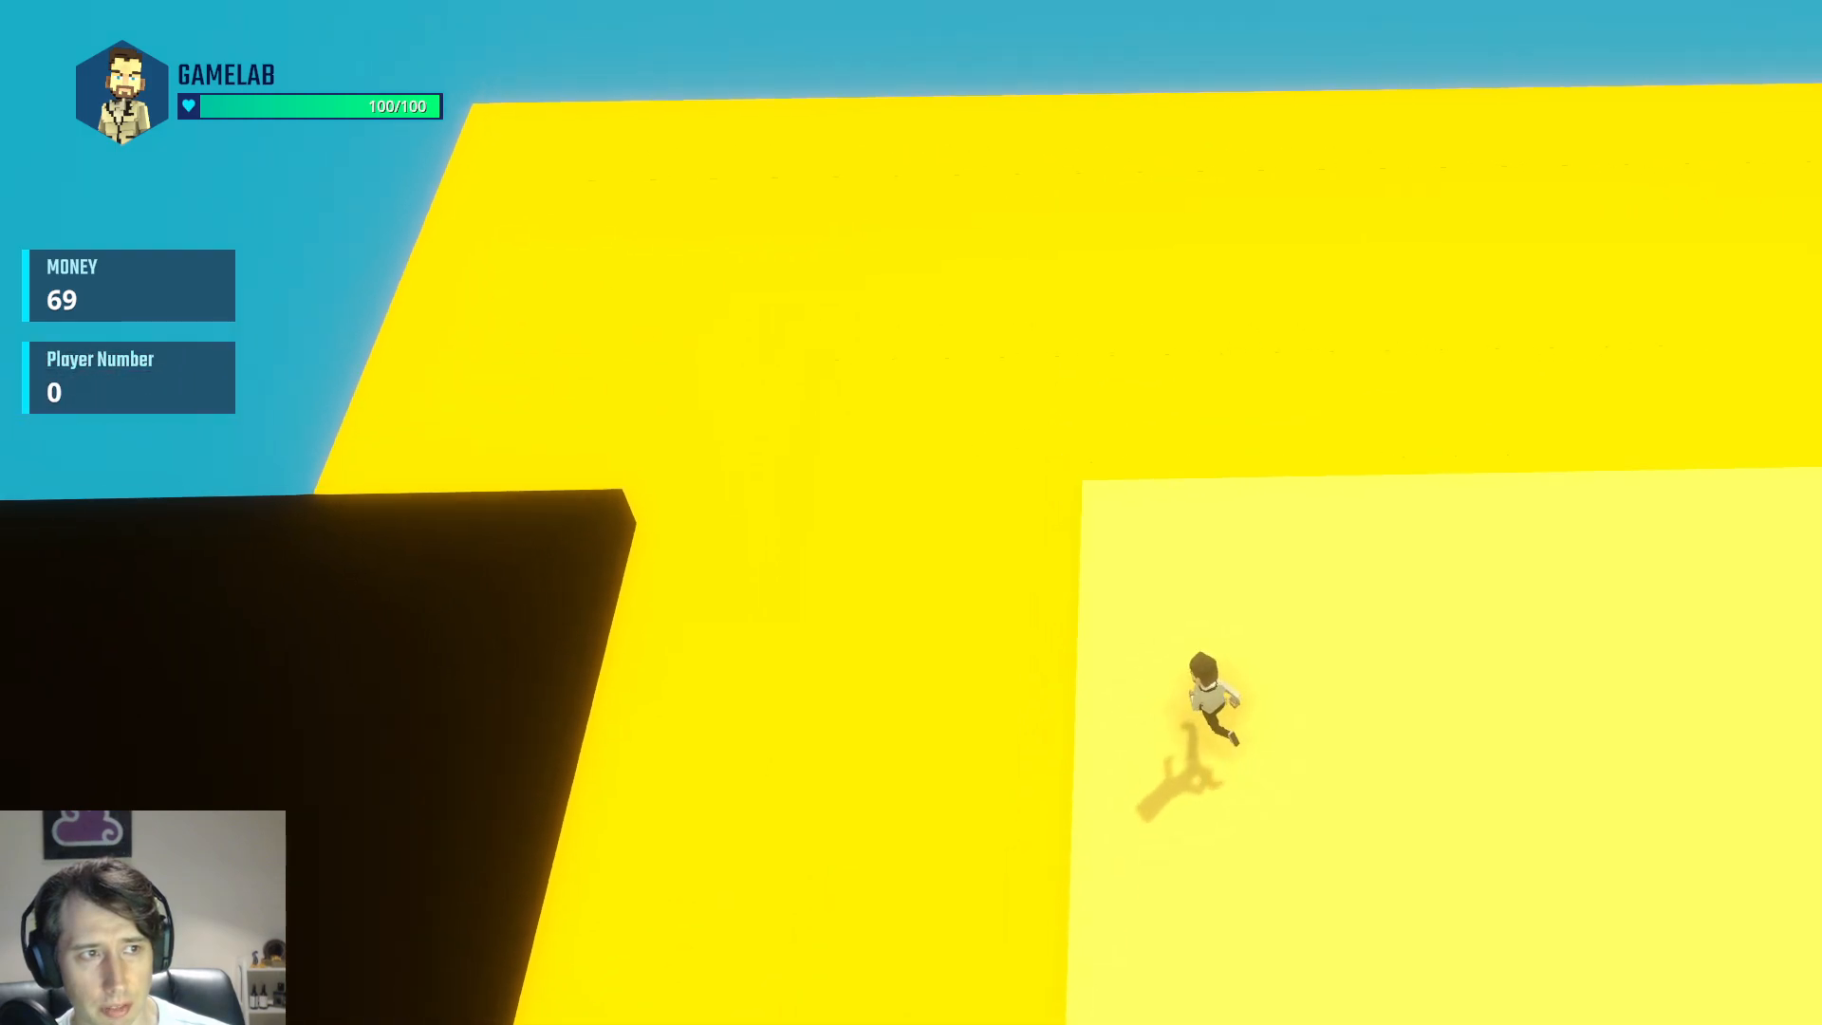
pyautogui.press('space')
pyautogui.scroll(5, 911, 513)
pyautogui.scroll(-5, 912, 514)
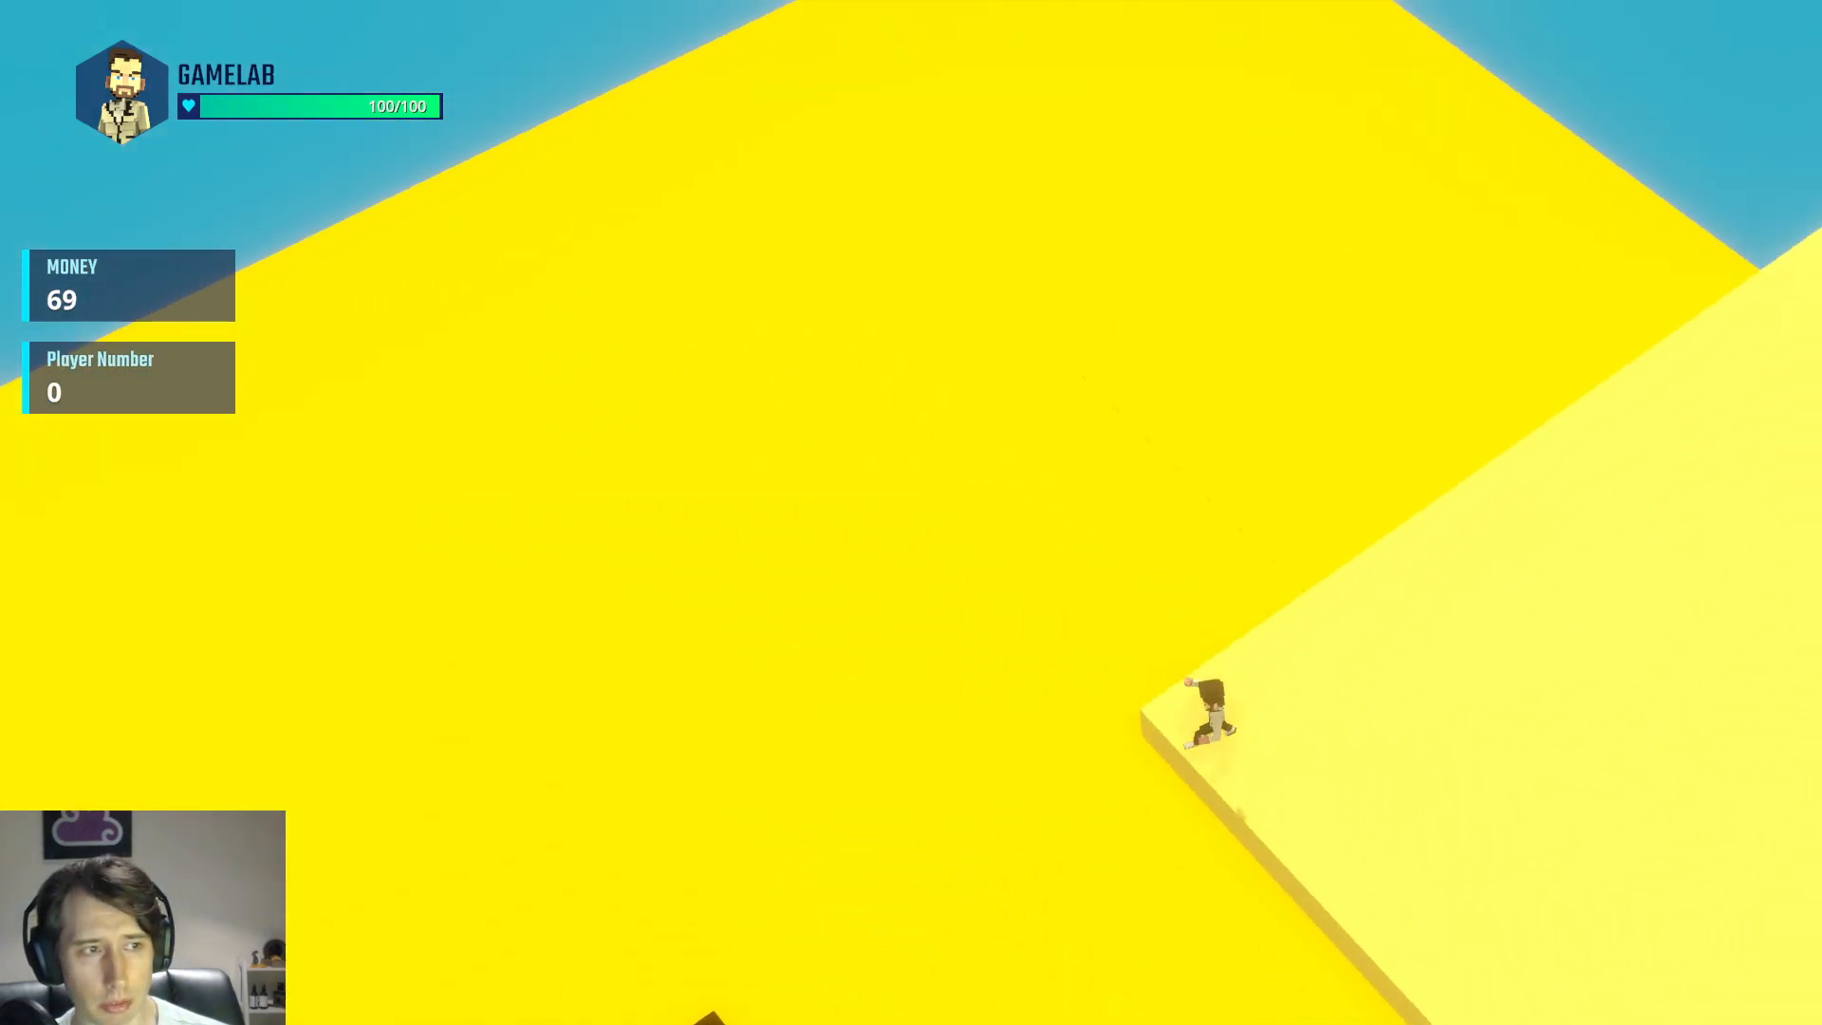
pyautogui.scroll(8, 911, 513)
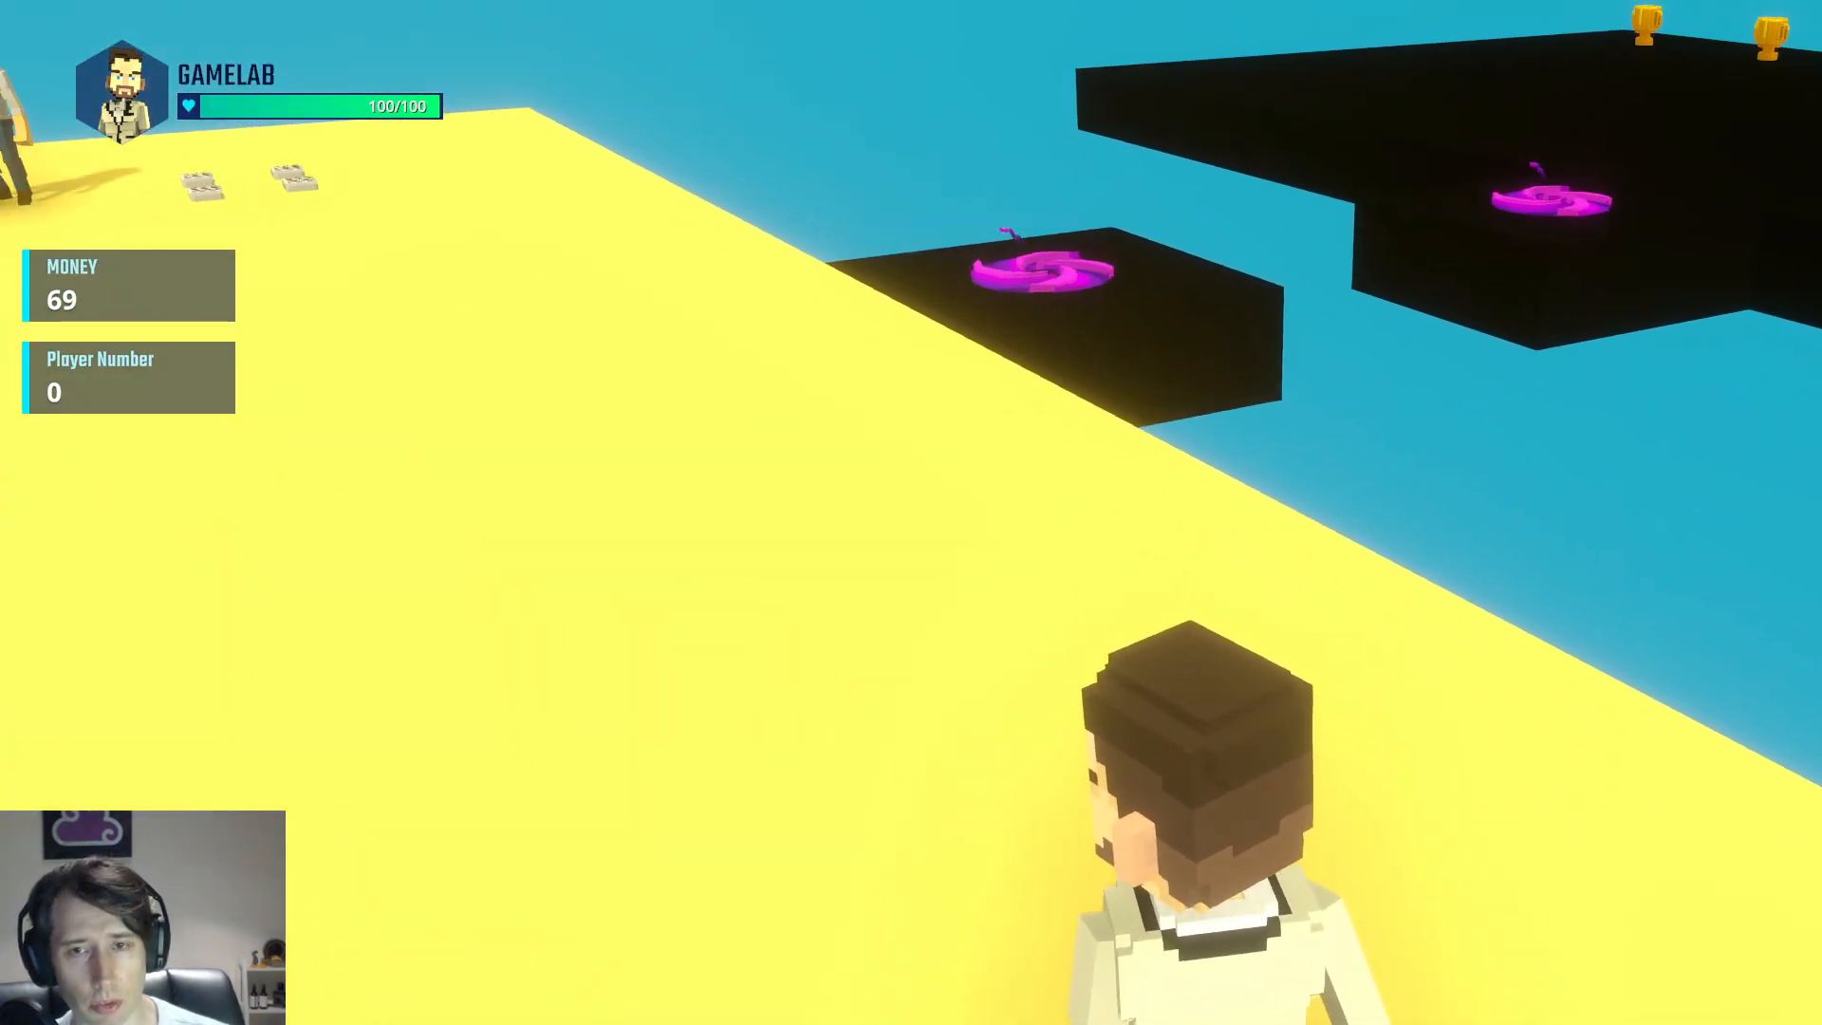
pyautogui.scroll(-10, 912, 513)
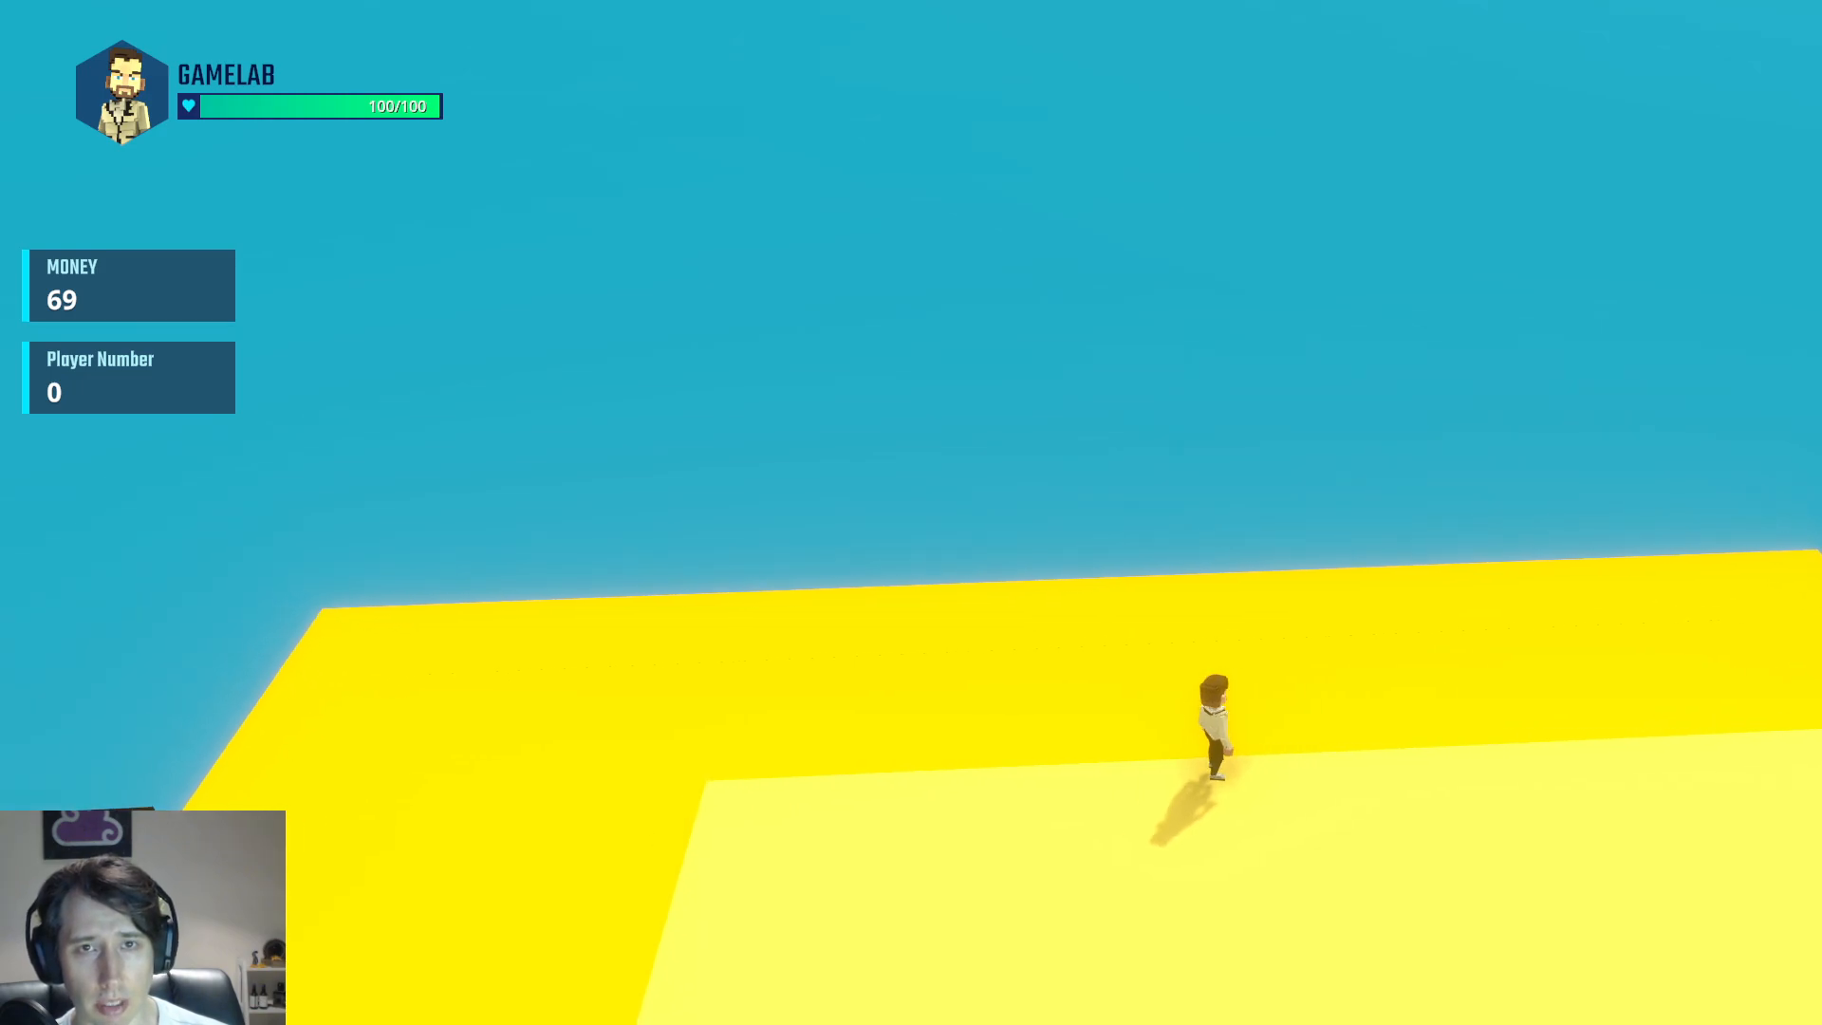
pyautogui.press('space')
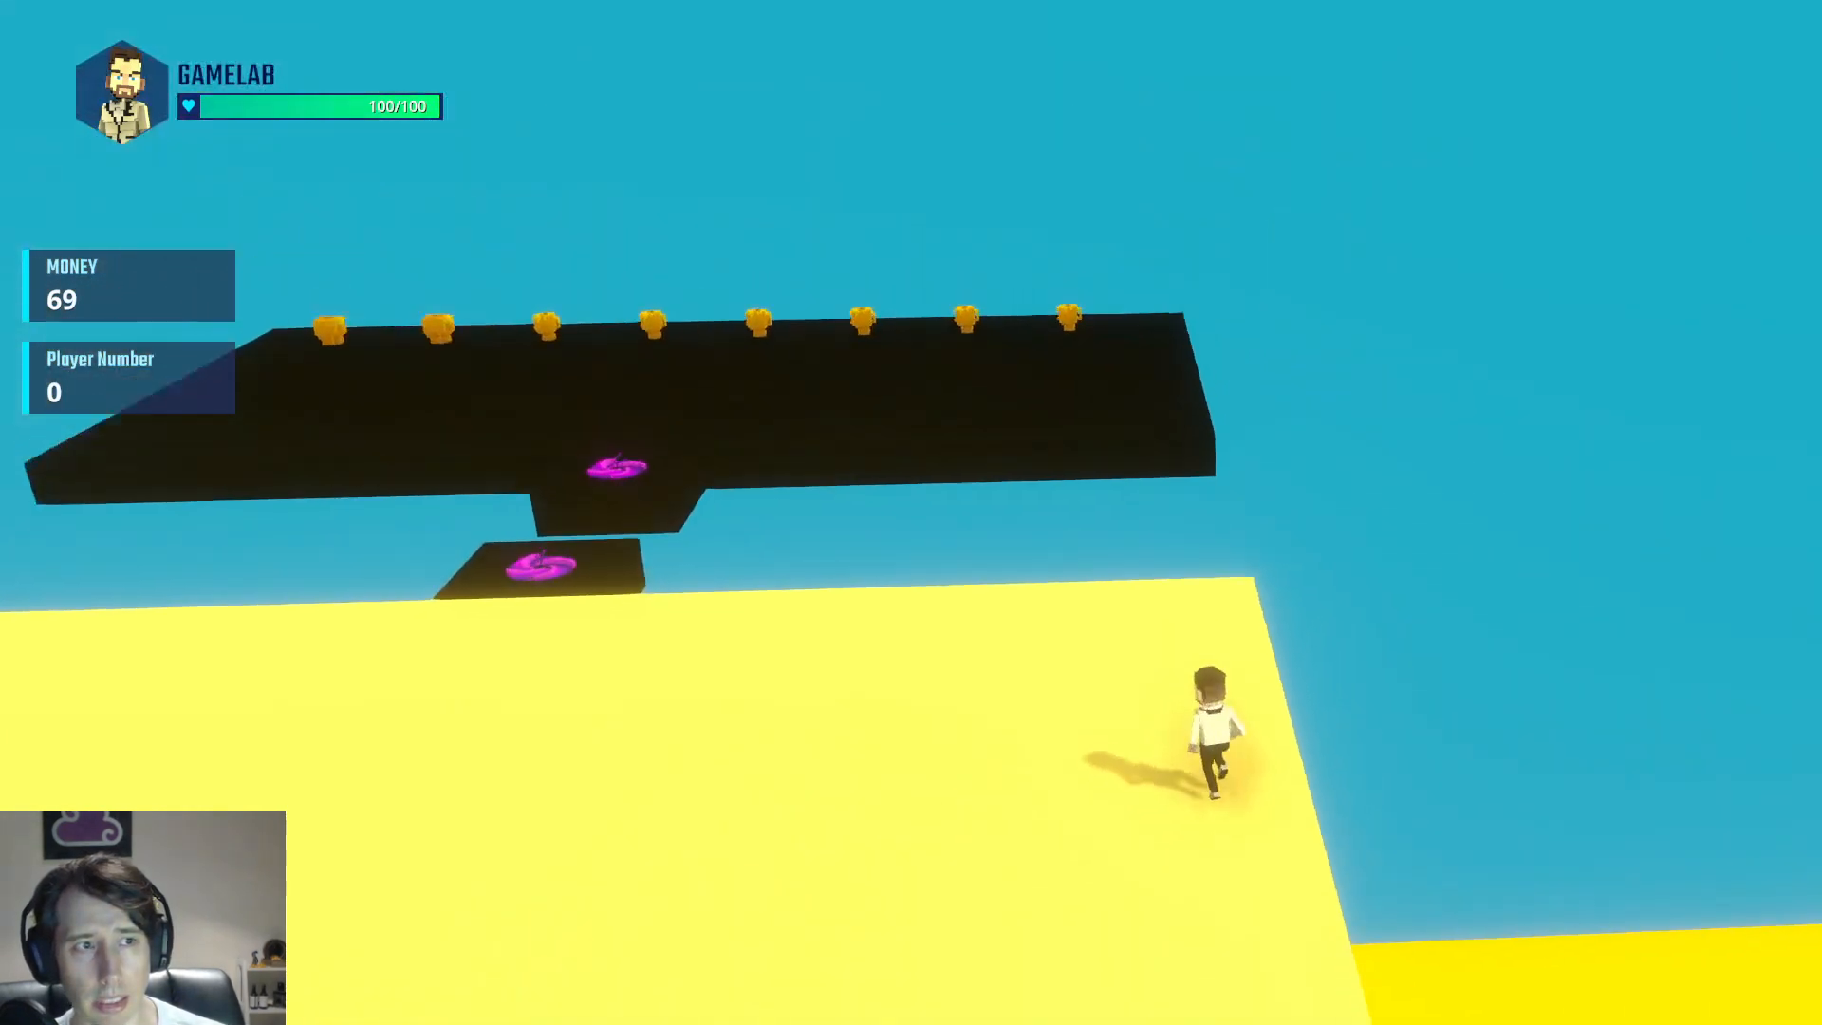
pyautogui.press('space')
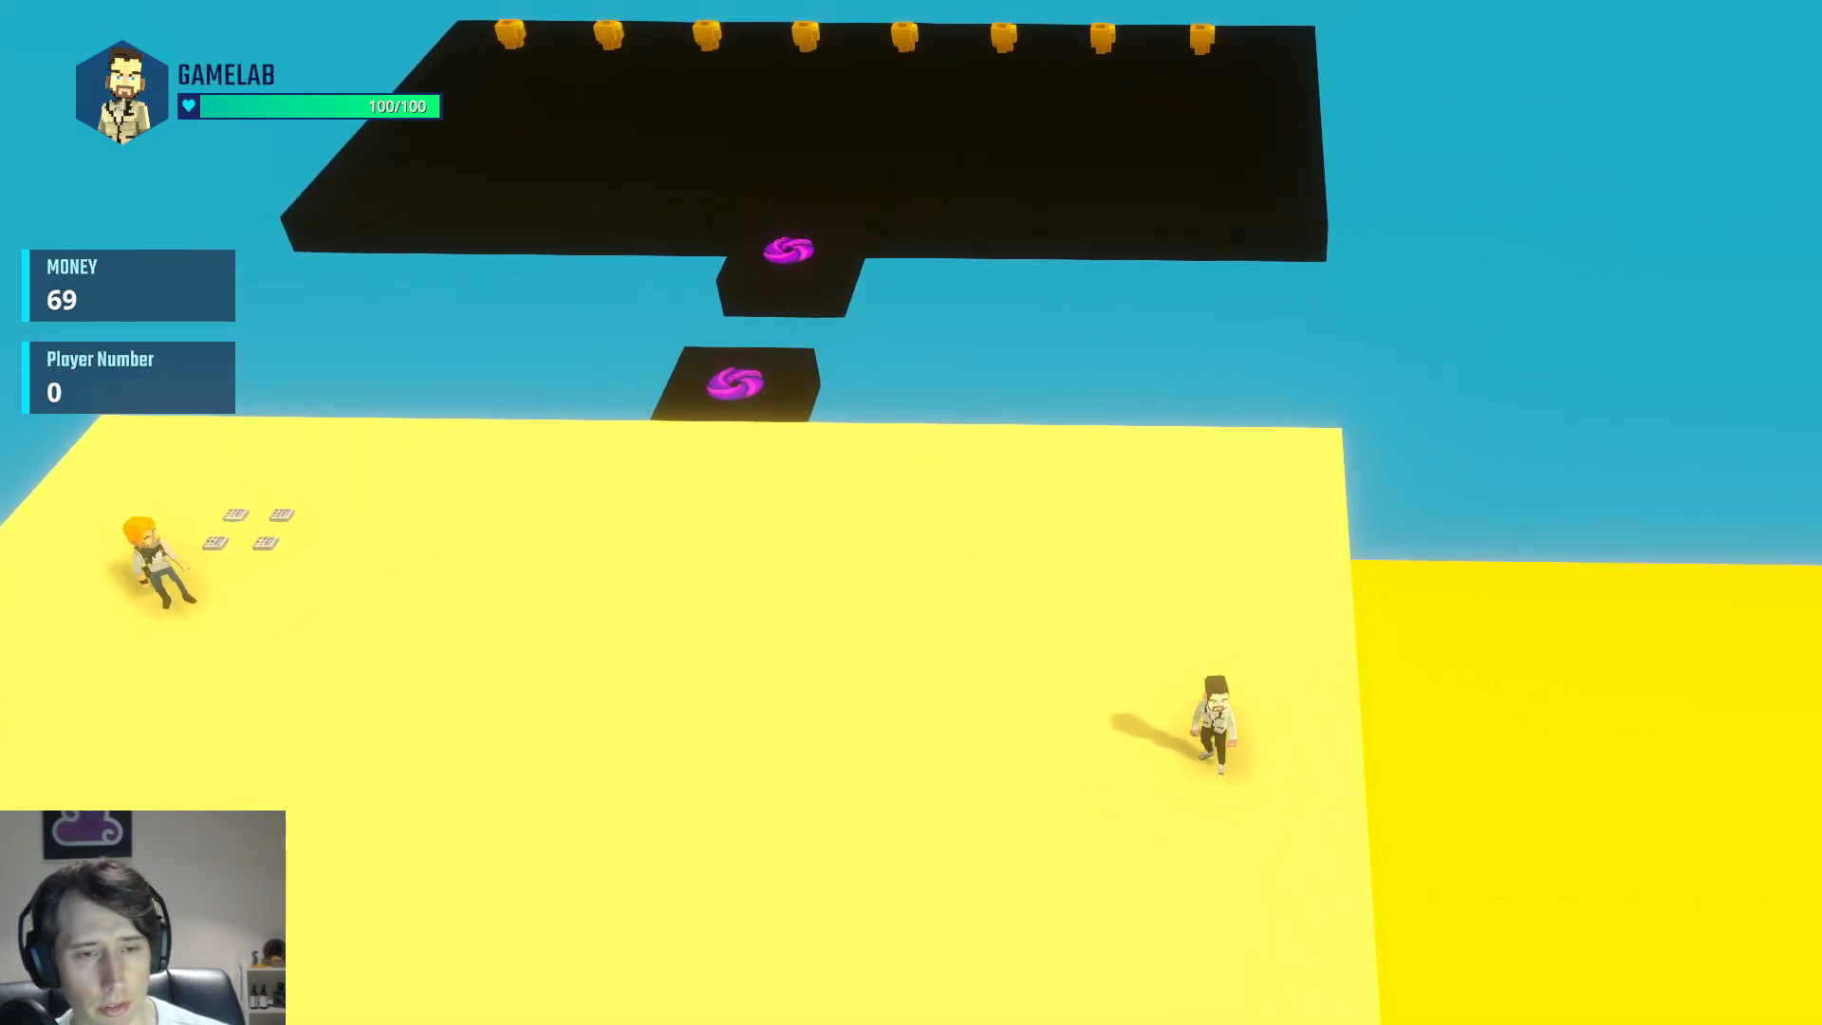
# Cross the lobby, go through the portal to the black platform, and take the fourth trophy to join the next match as player 4
pyautogui.press('w')
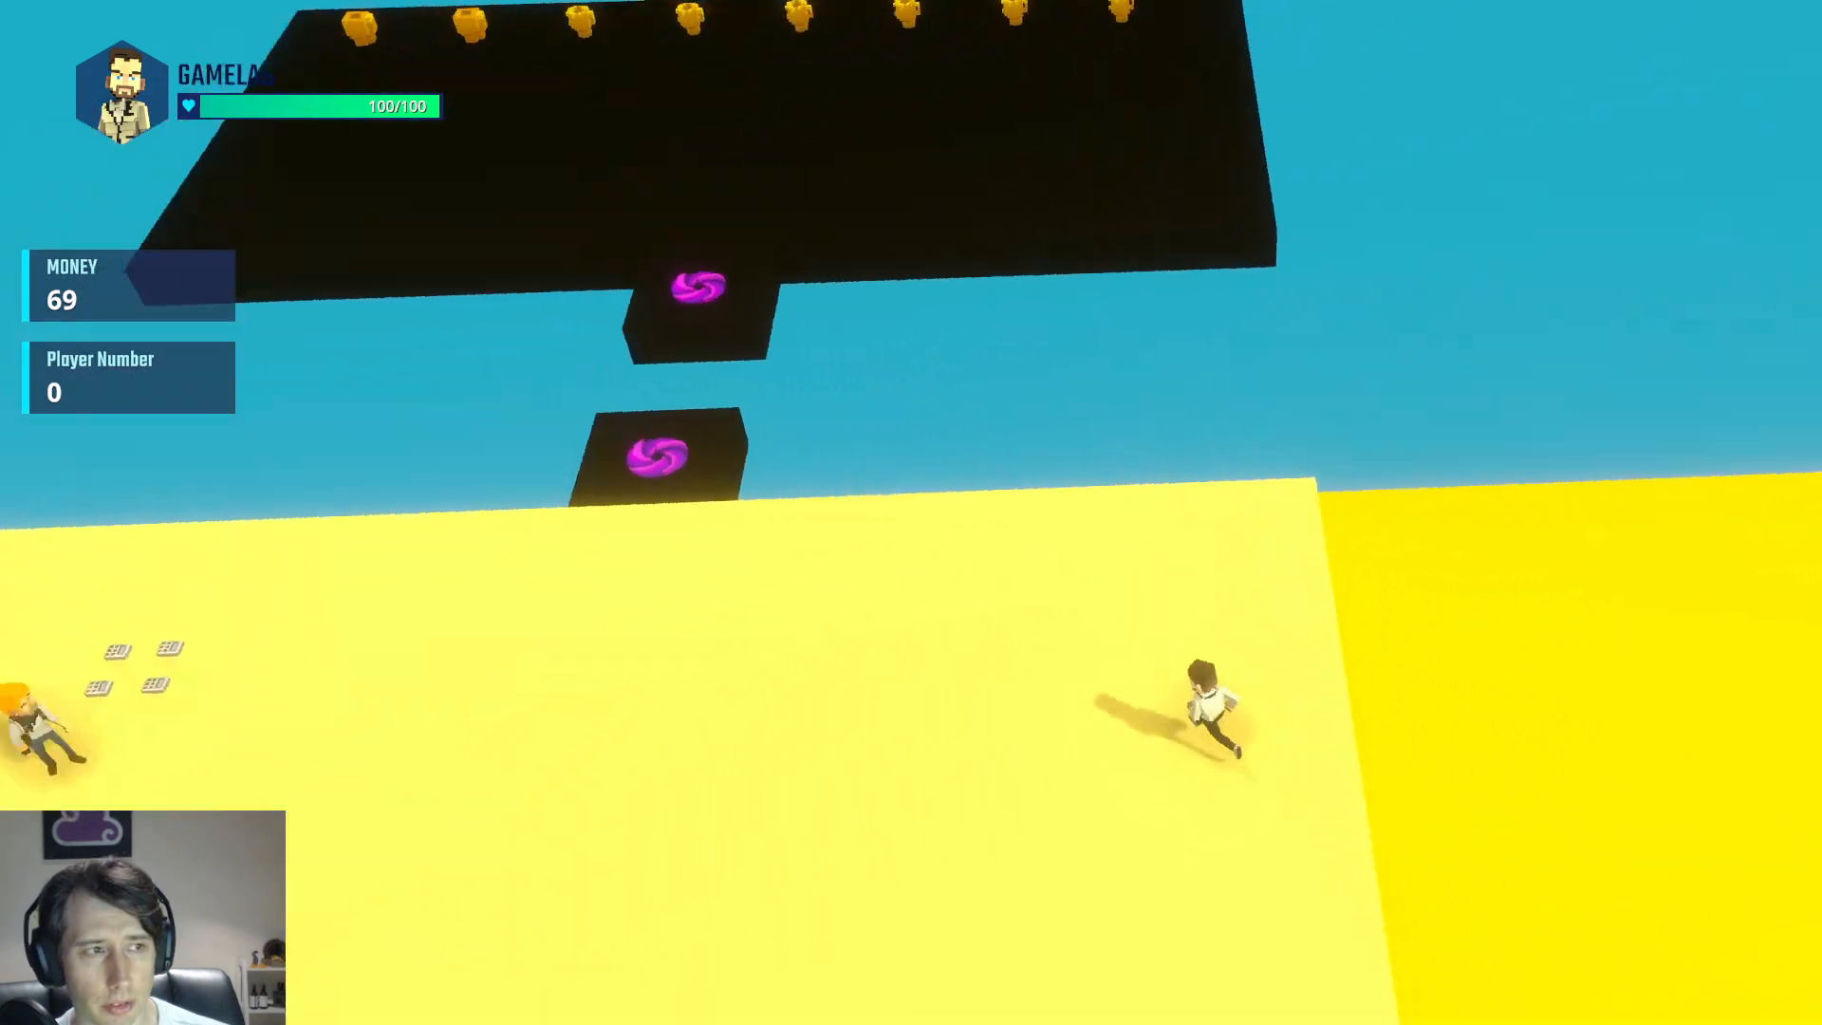
pyautogui.press('space')
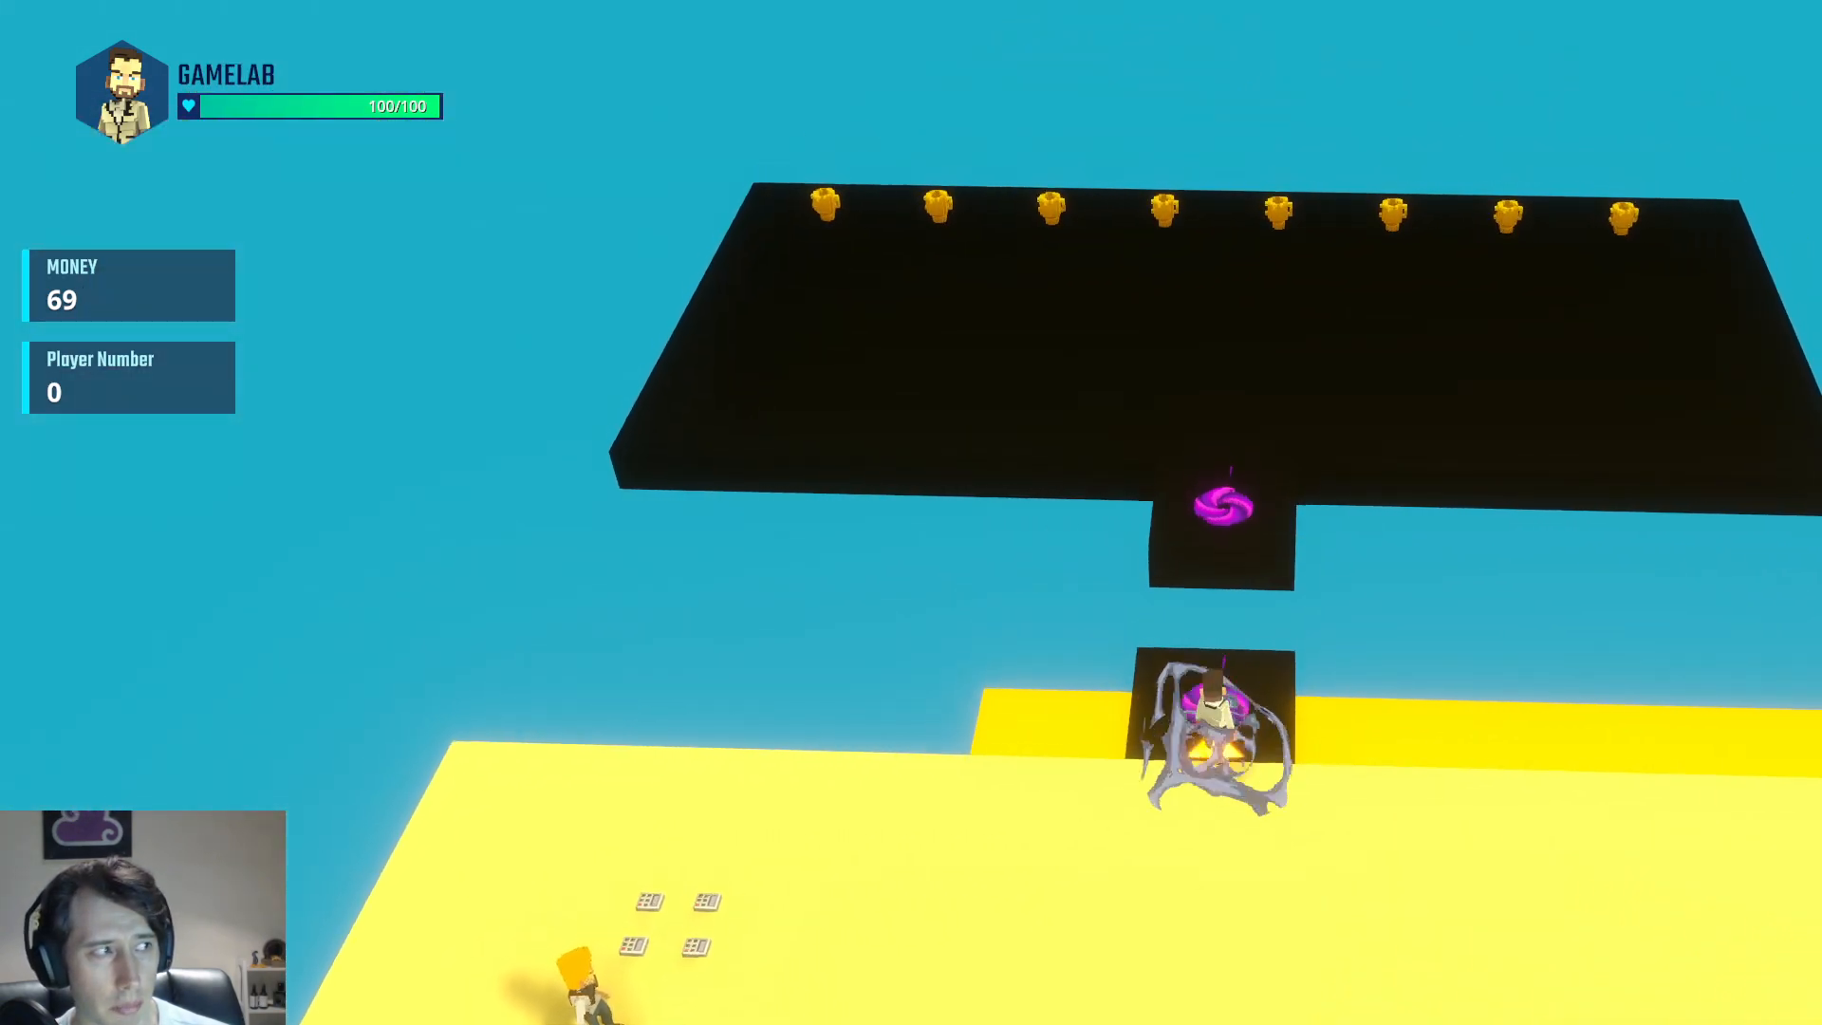
pyautogui.press('space')
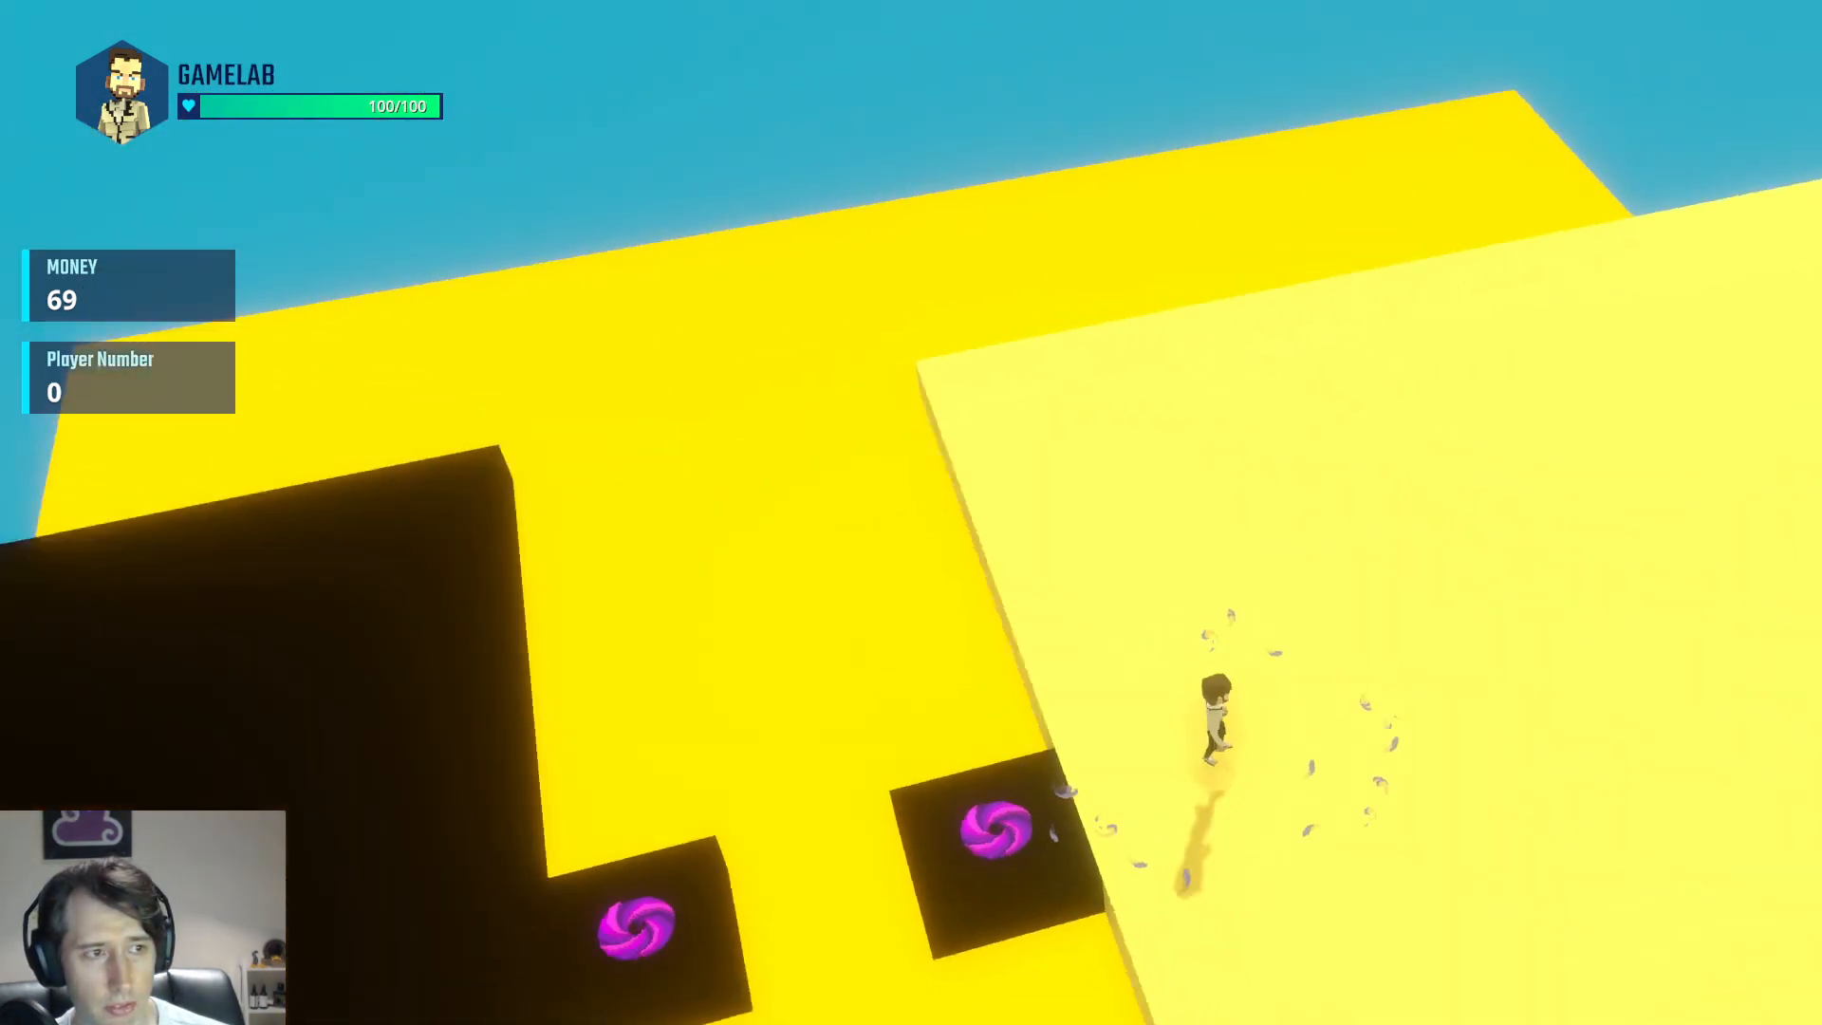
pyautogui.press('w')
pyautogui.press('w')
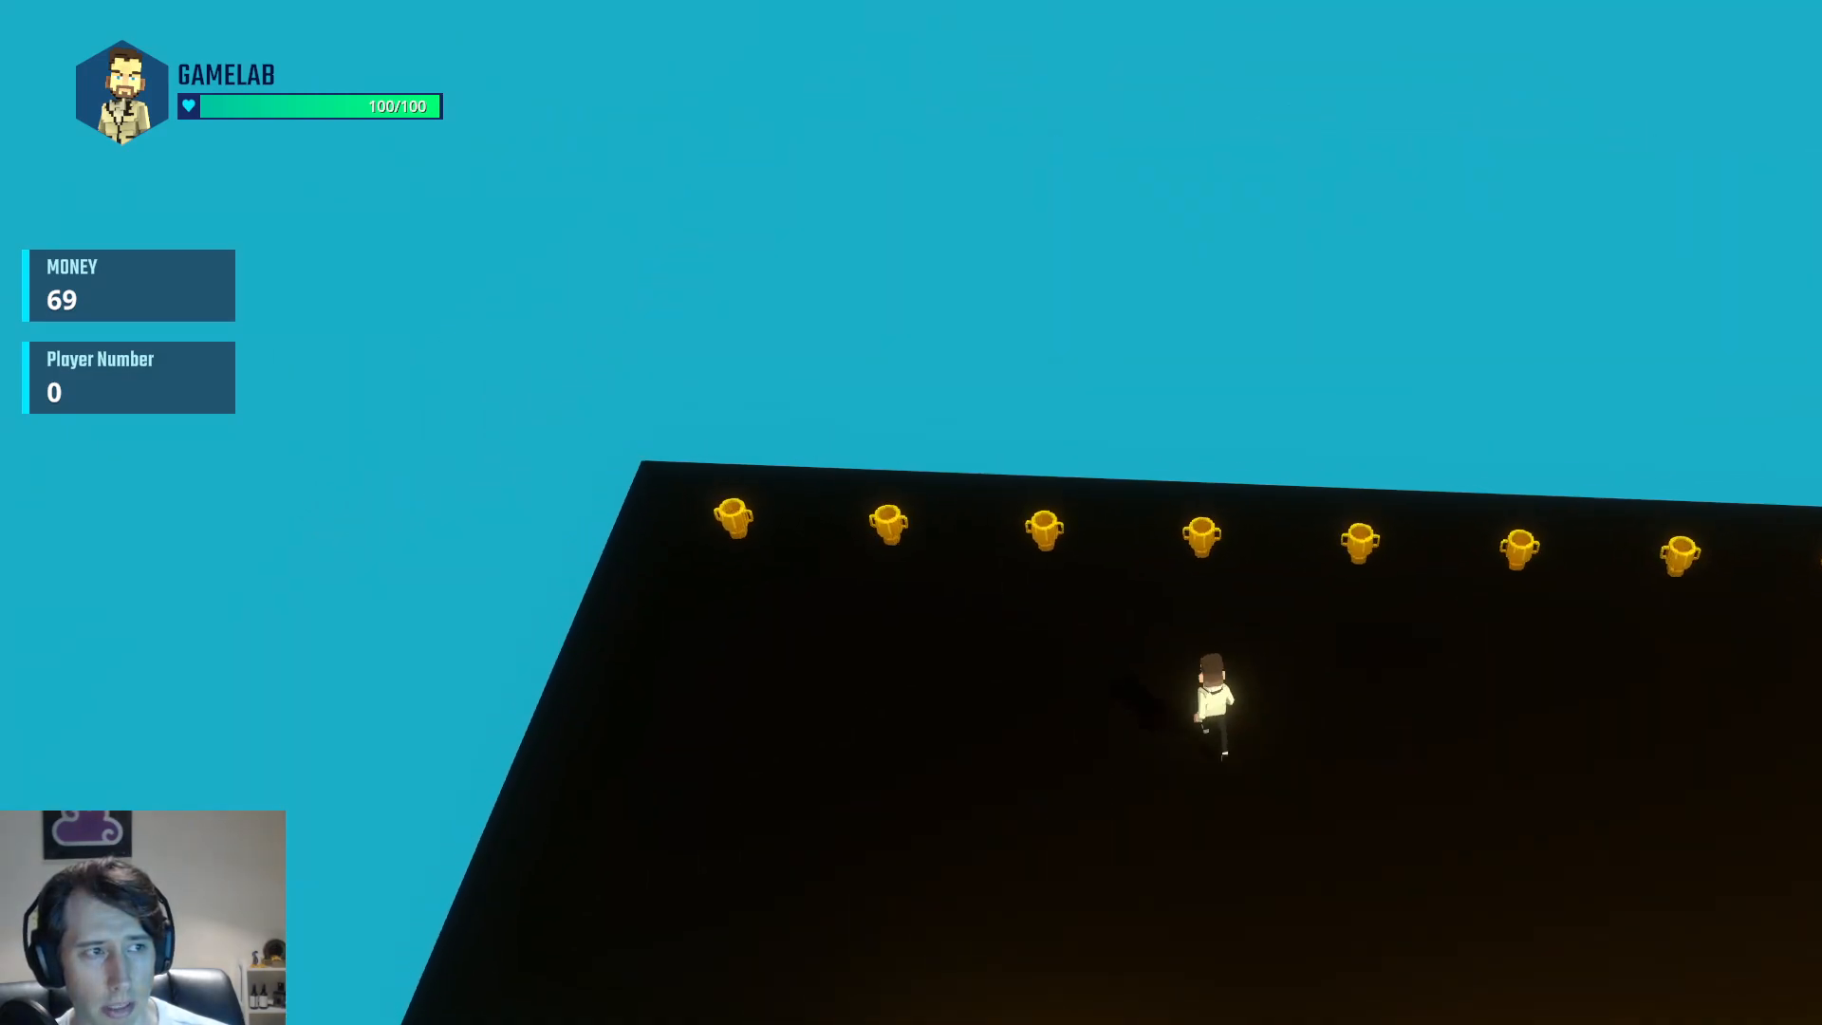
pyautogui.press('w')
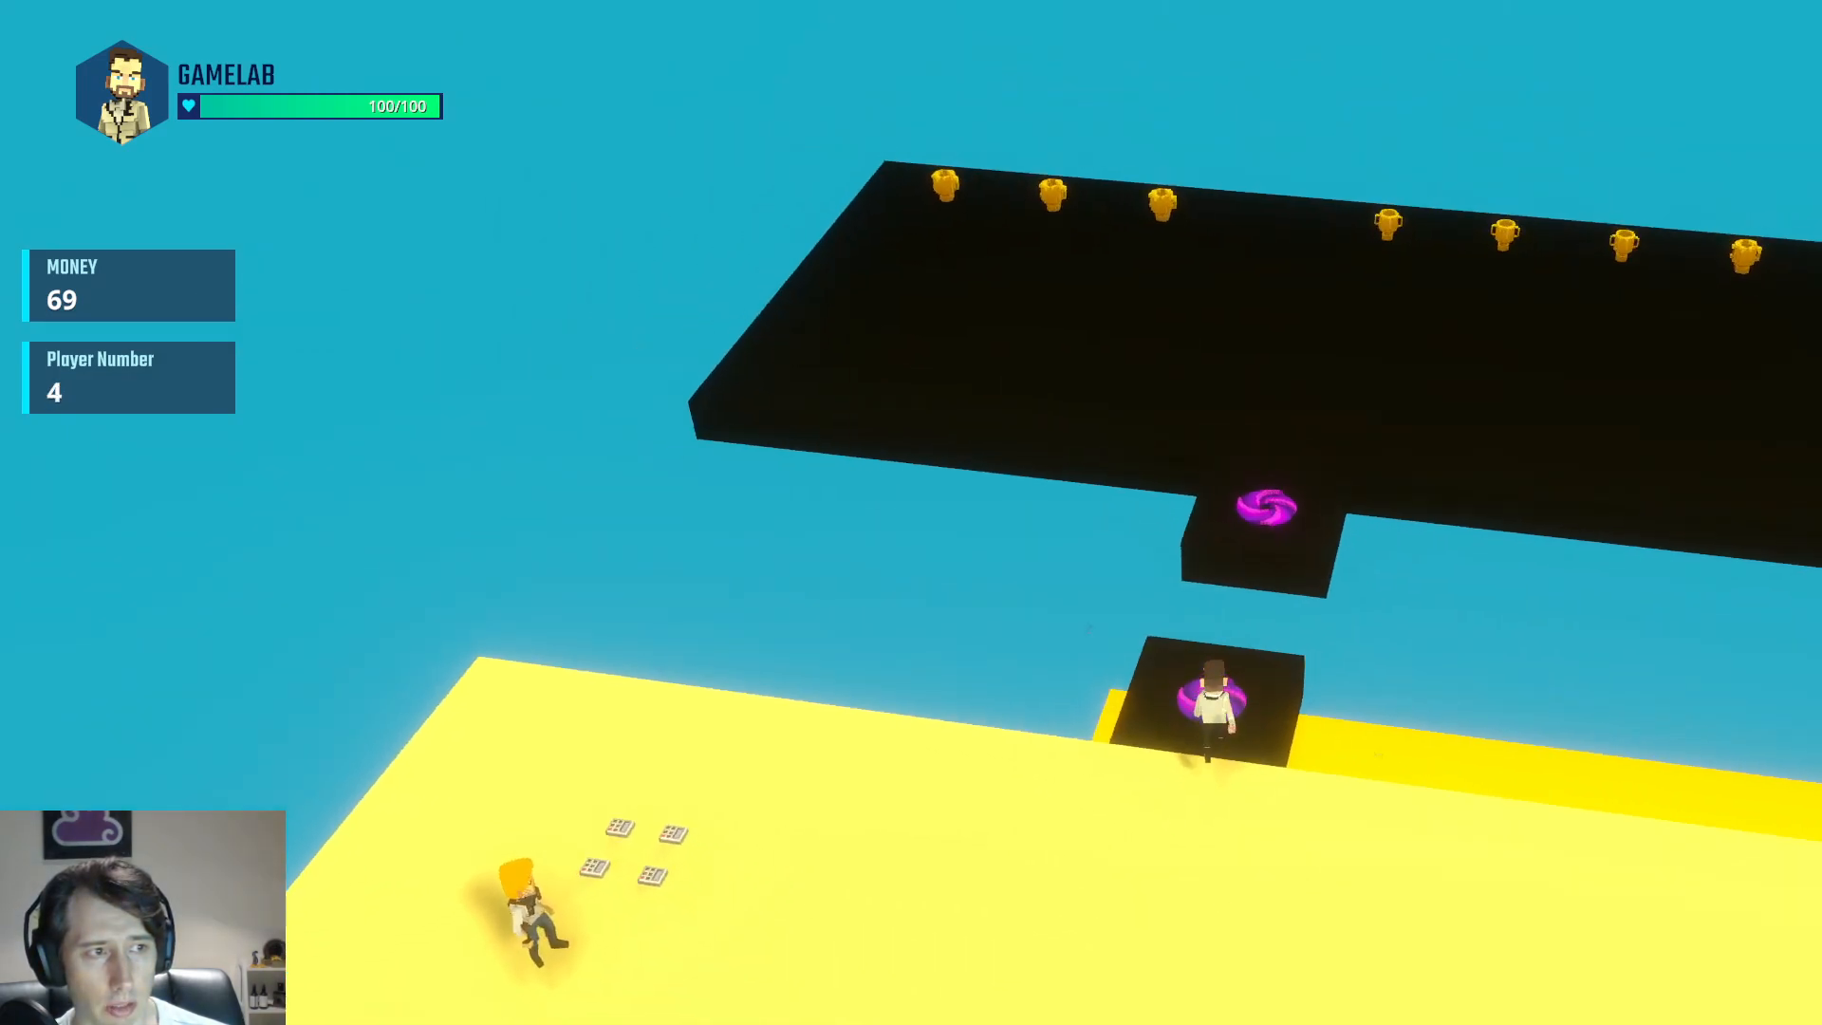
# Try to enter the lobby portal again while already joined as player 4, and move around the lobby before the match
pyautogui.press('s')
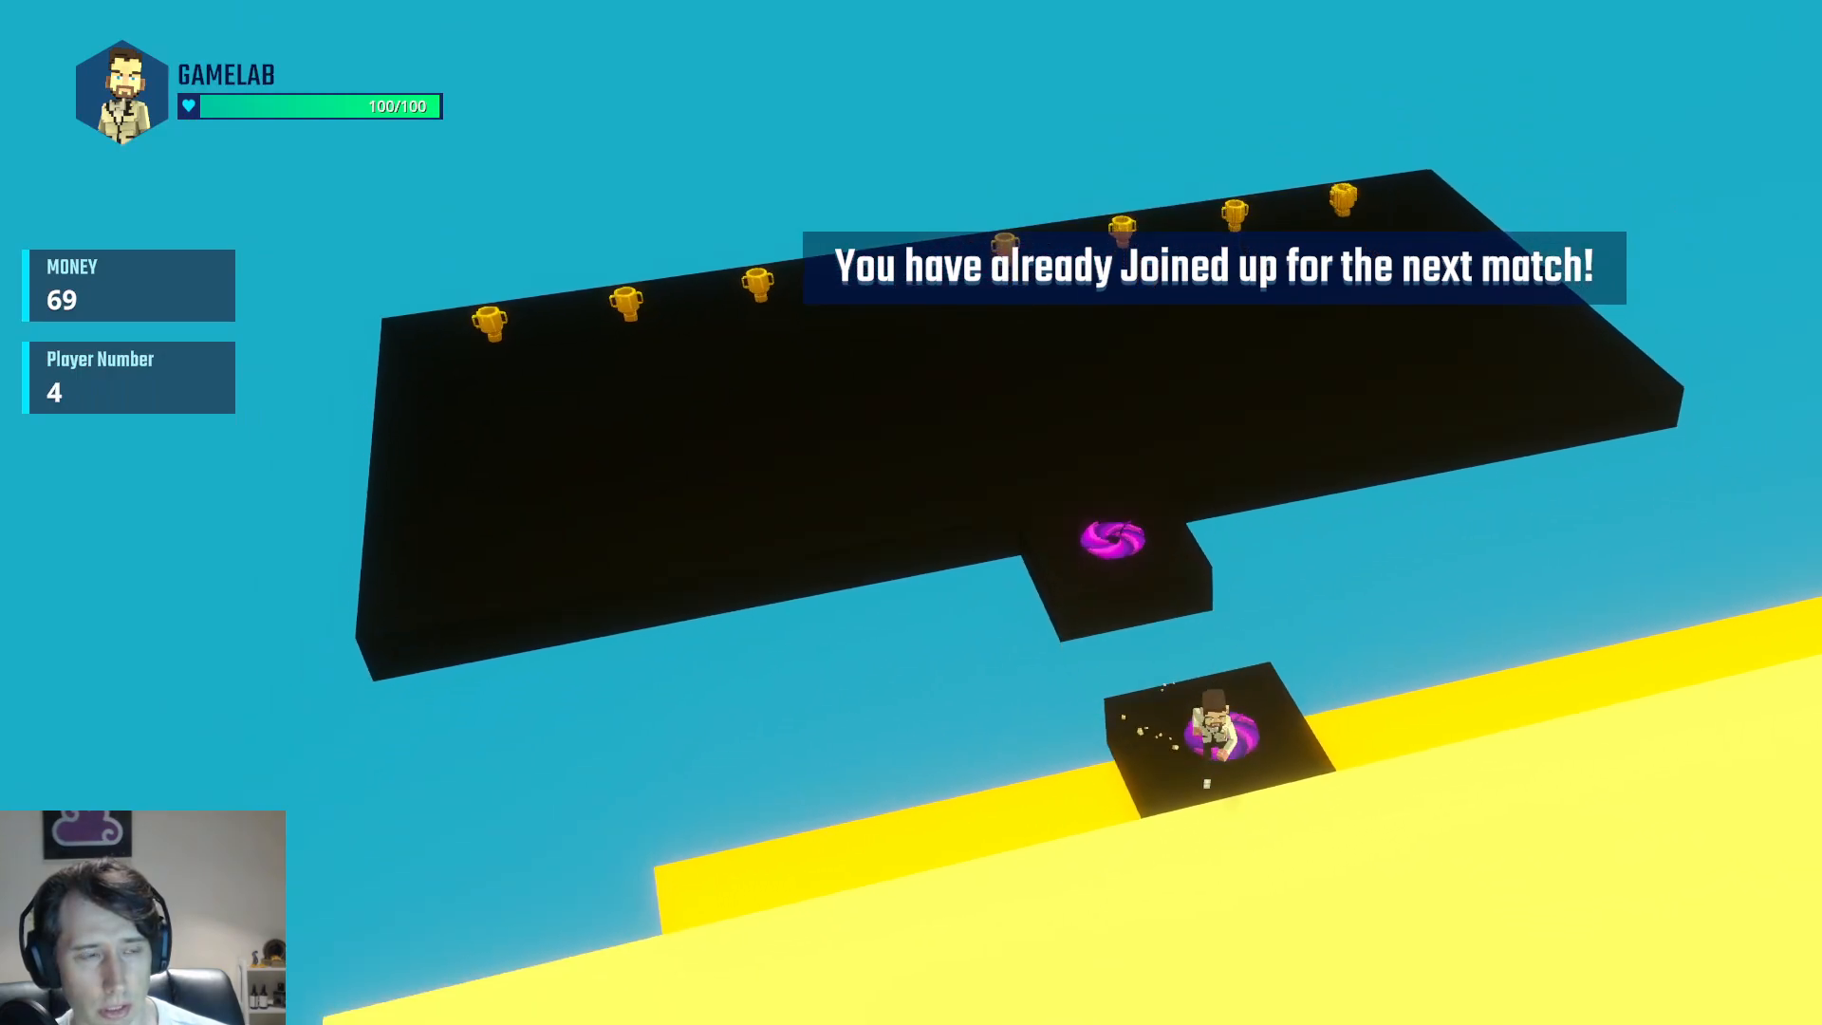
pyautogui.press('w')
pyautogui.press('w')
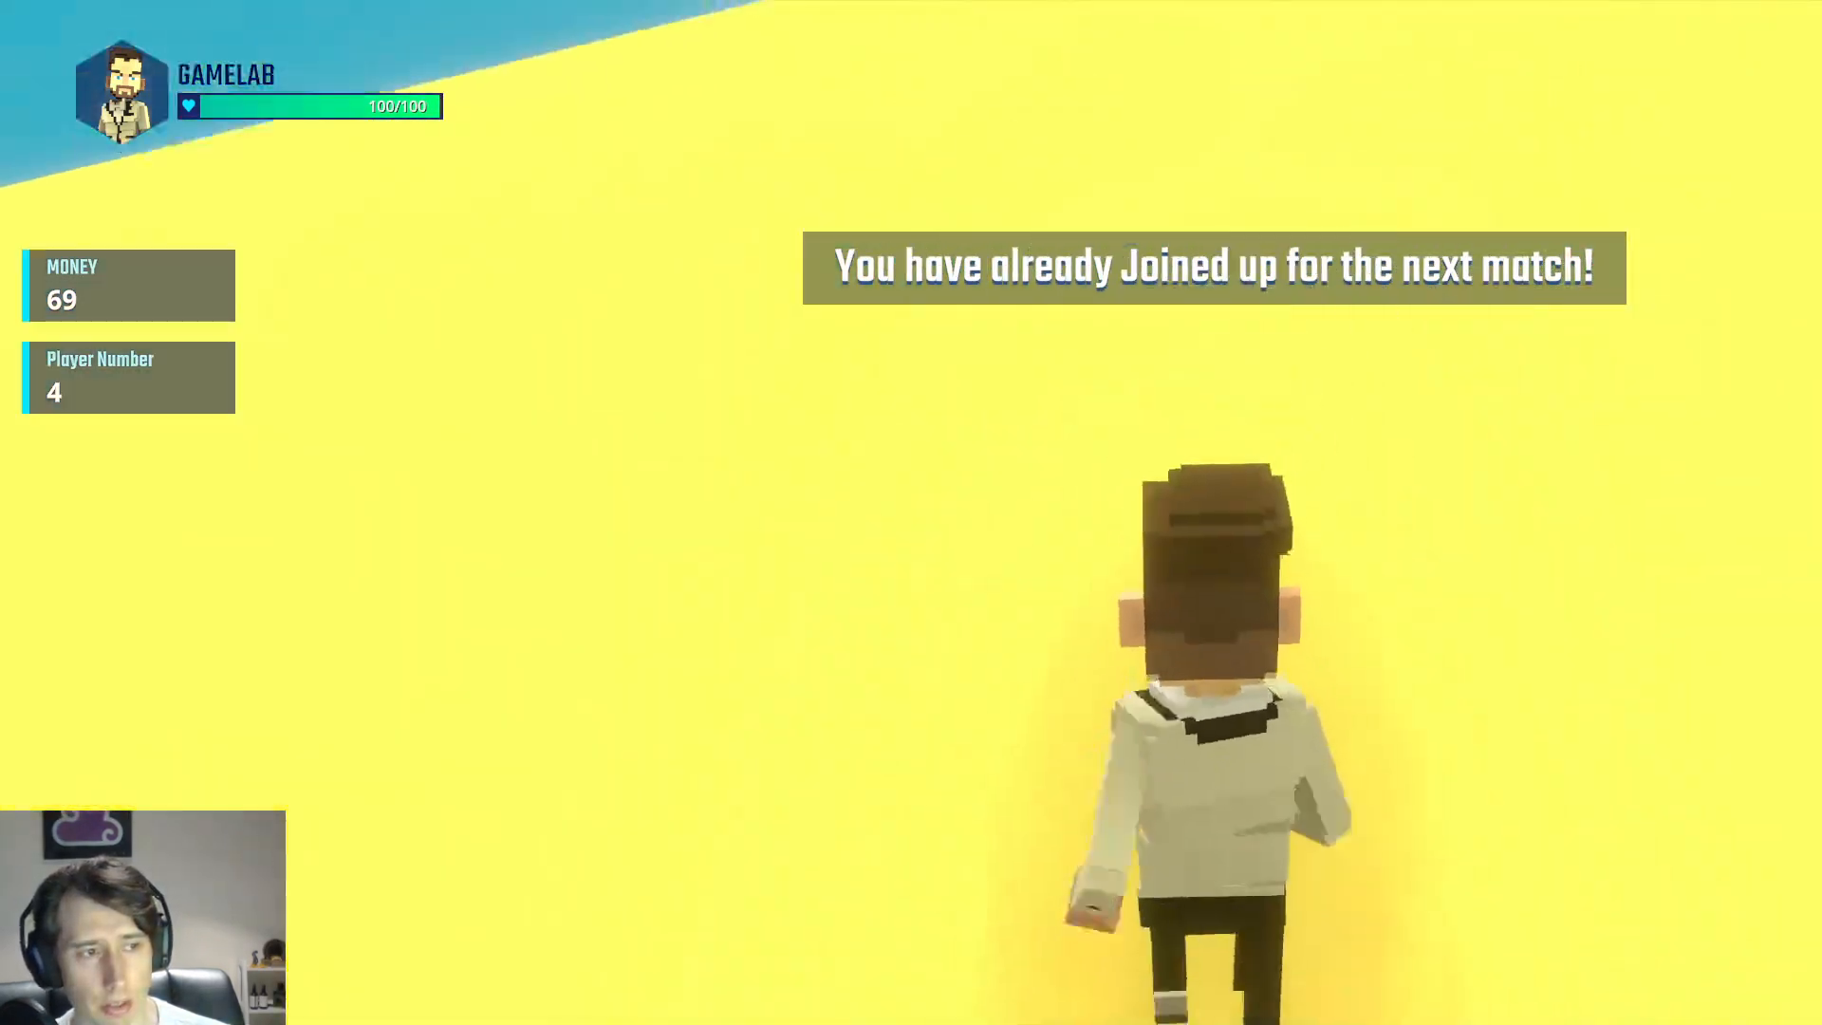
pyautogui.scroll(-5, 913, 513)
pyautogui.press('w')
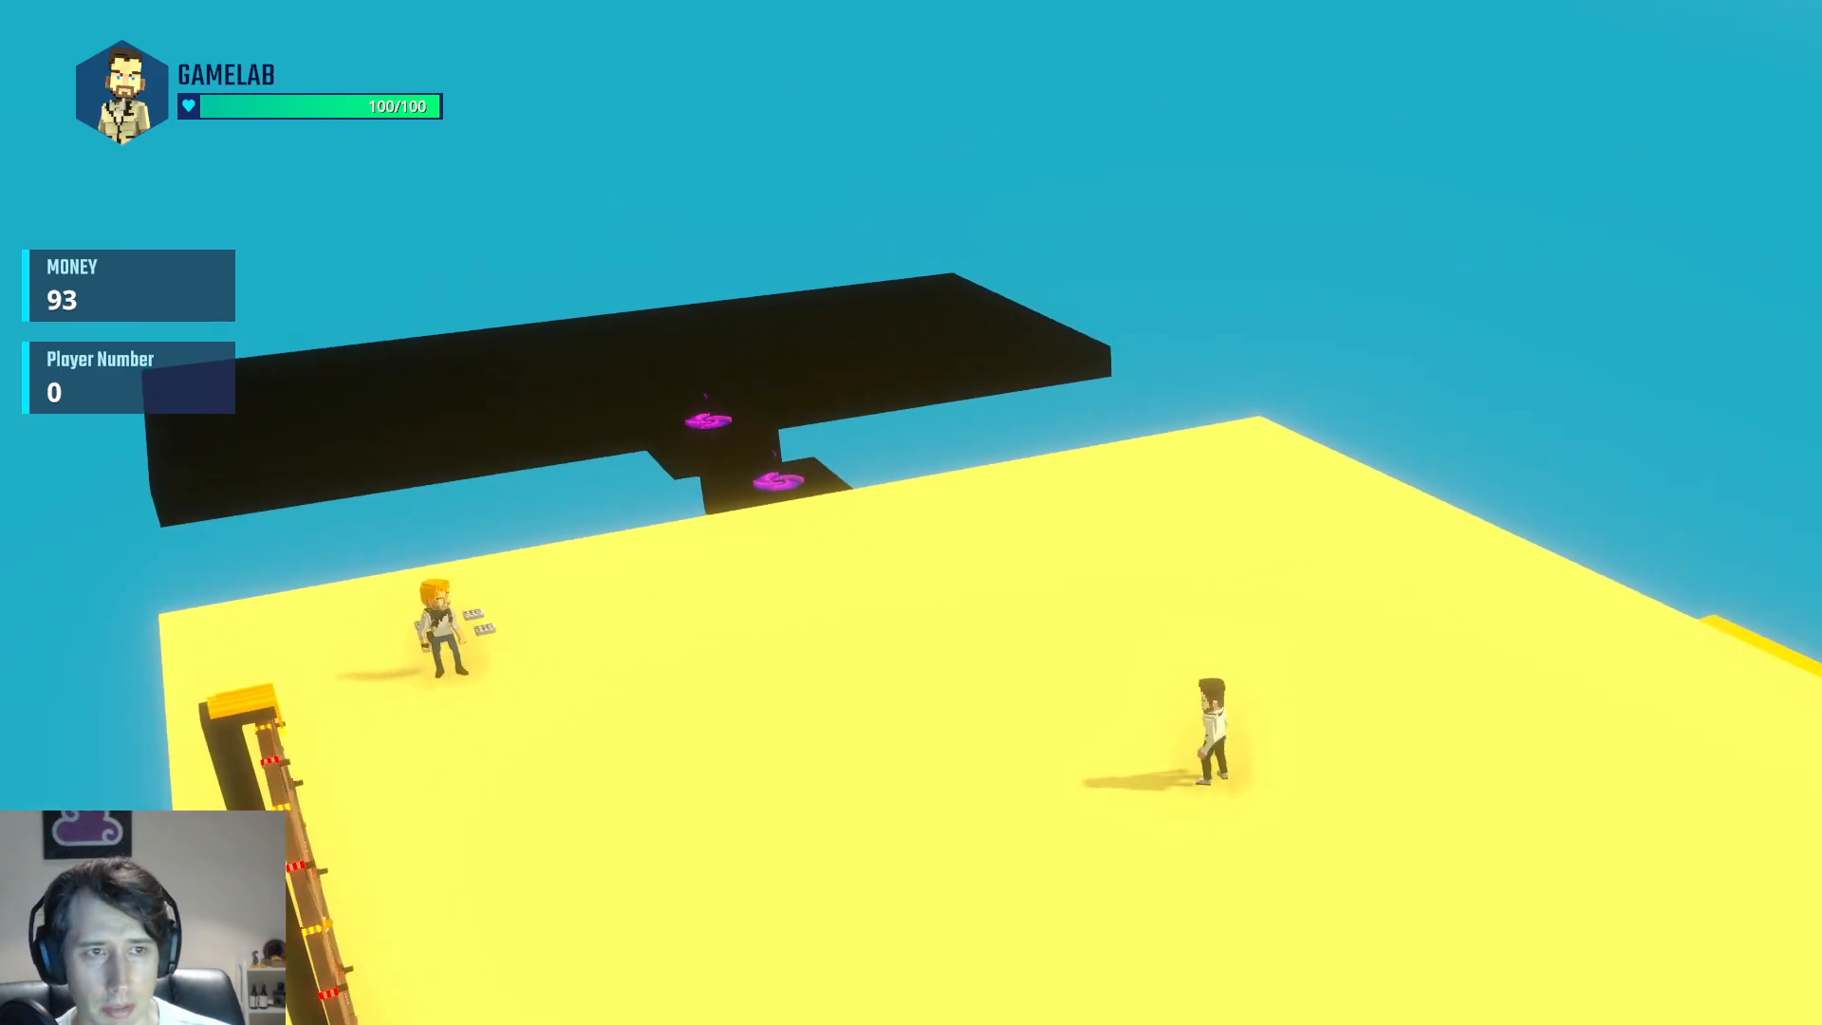
# Roam the lobby near its edge after the round to check the trophy platform, portals and player number for the reset
pyautogui.press('w')
pyautogui.press('space')
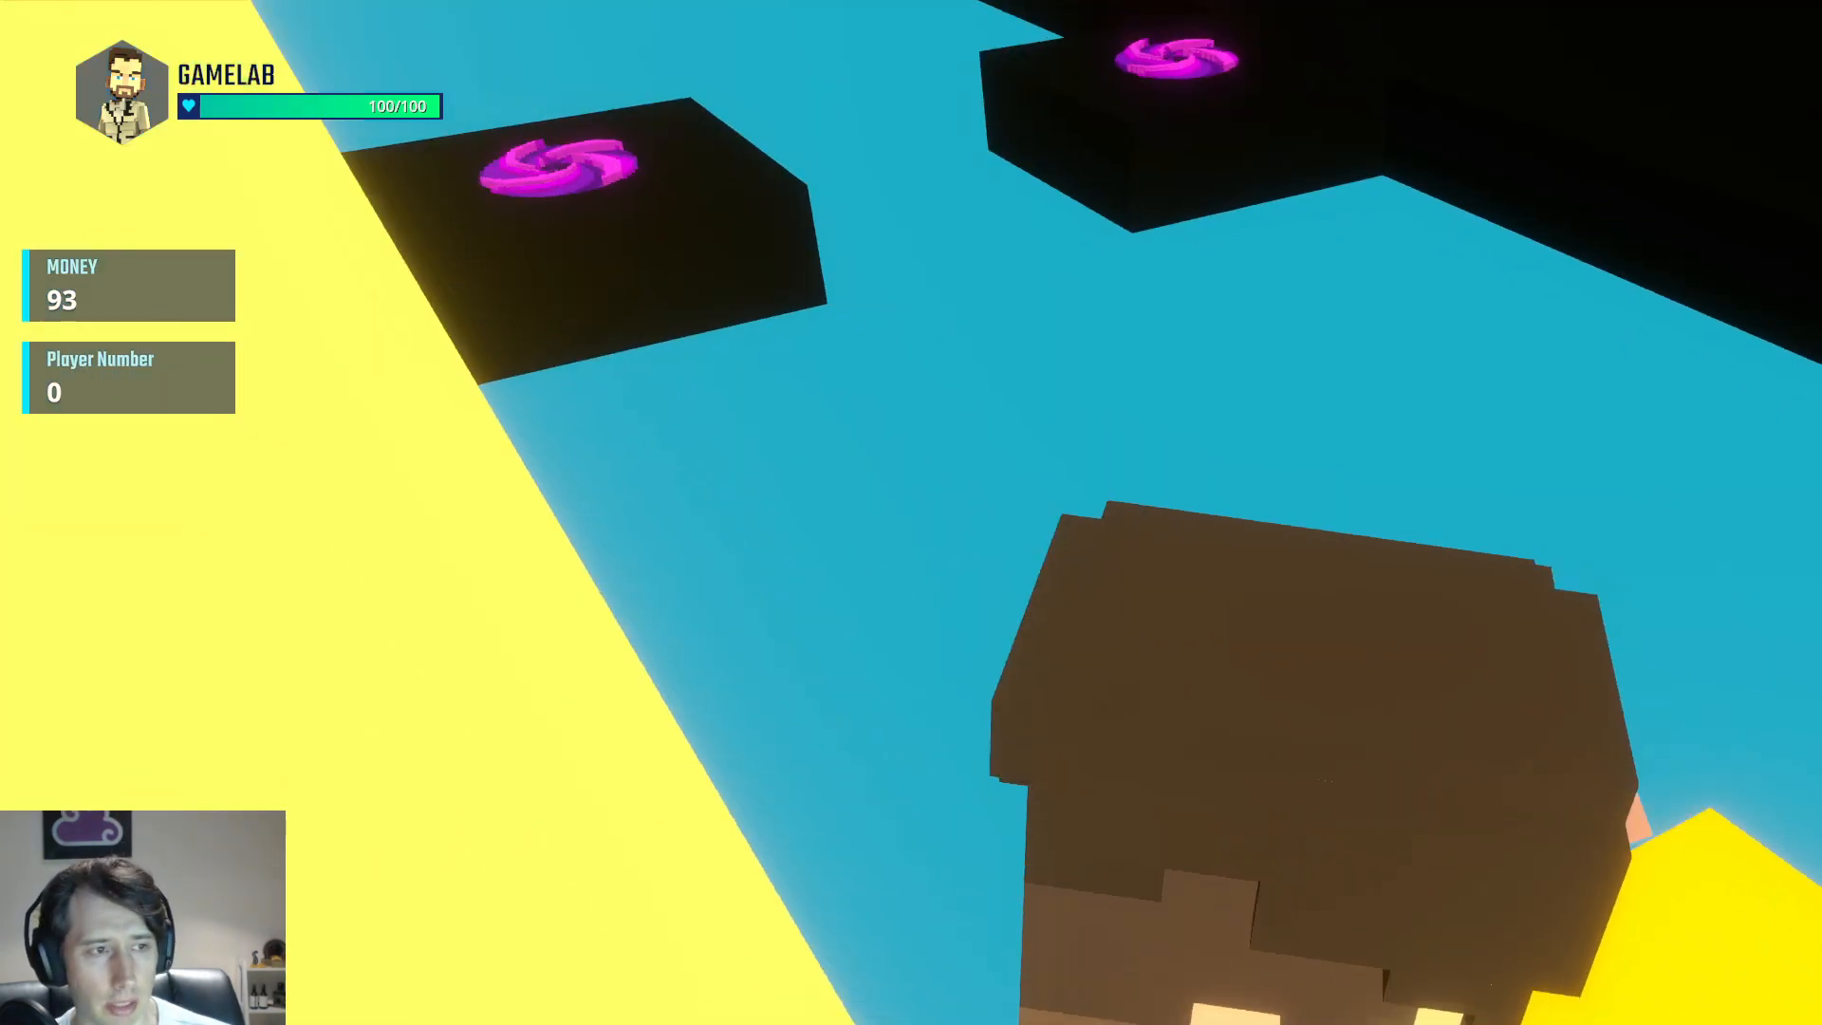
pyautogui.press('s')
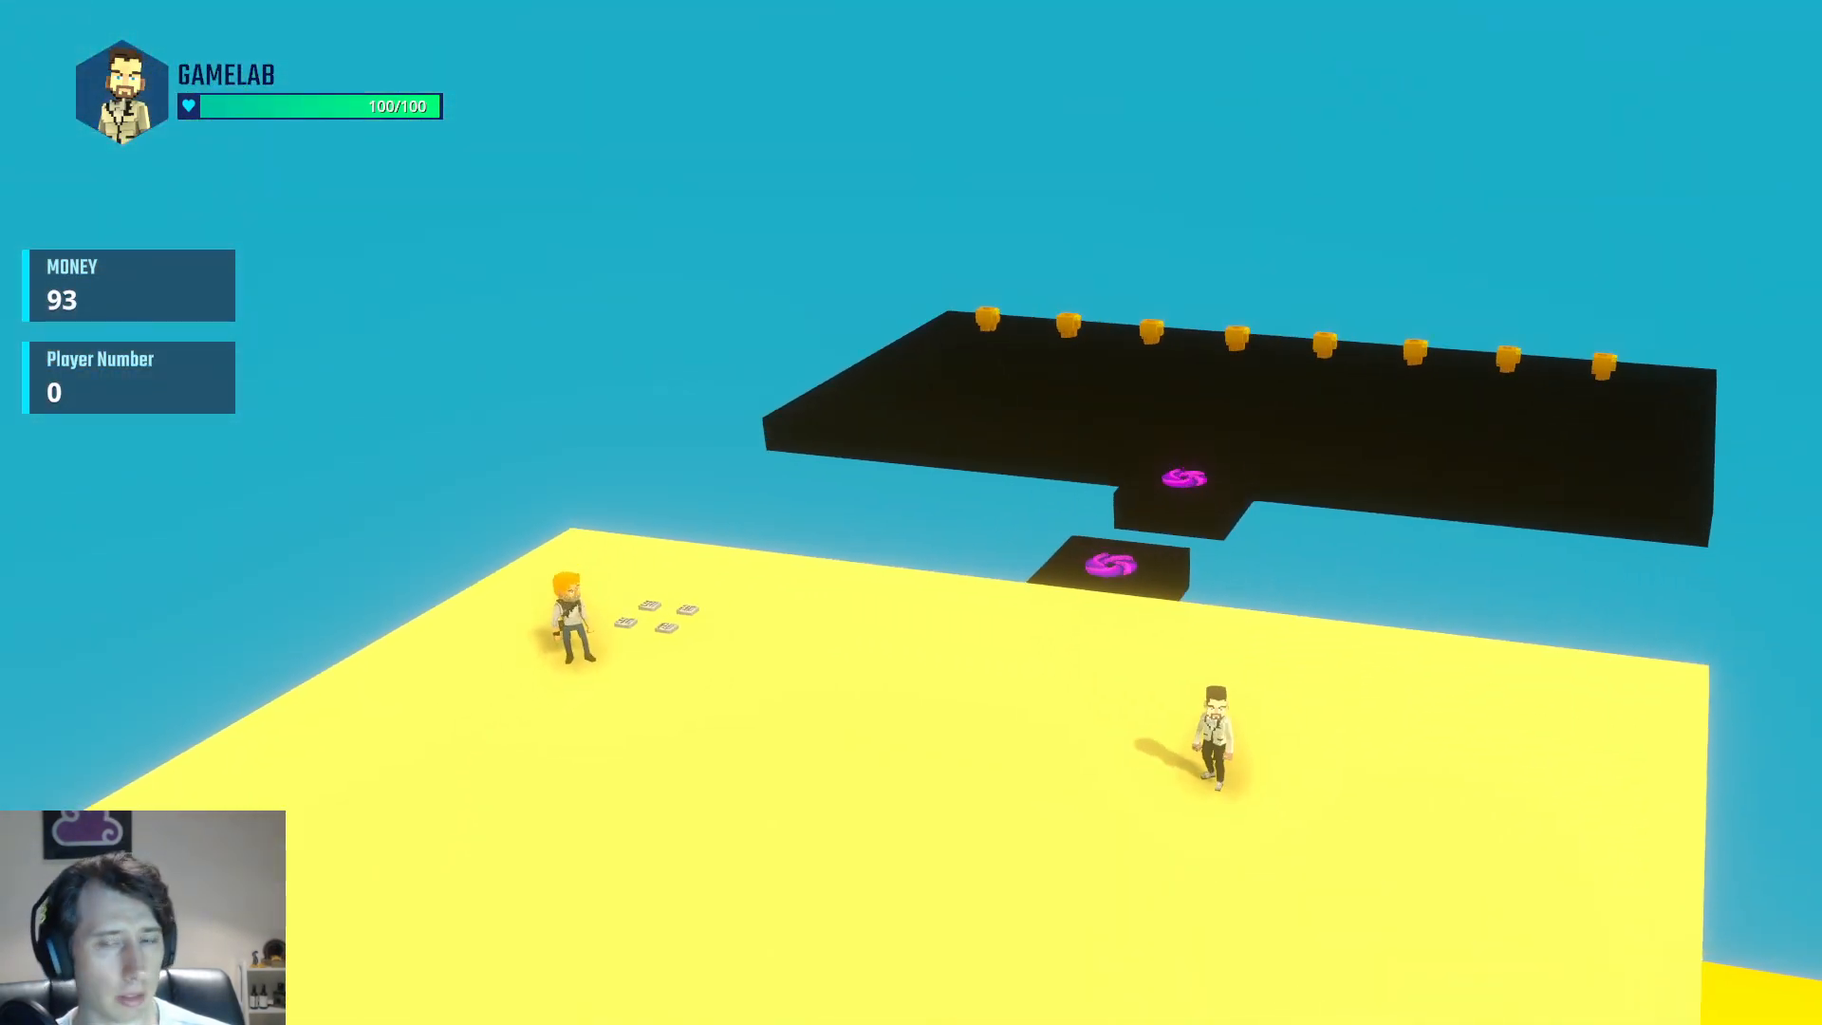
pyautogui.press('a')
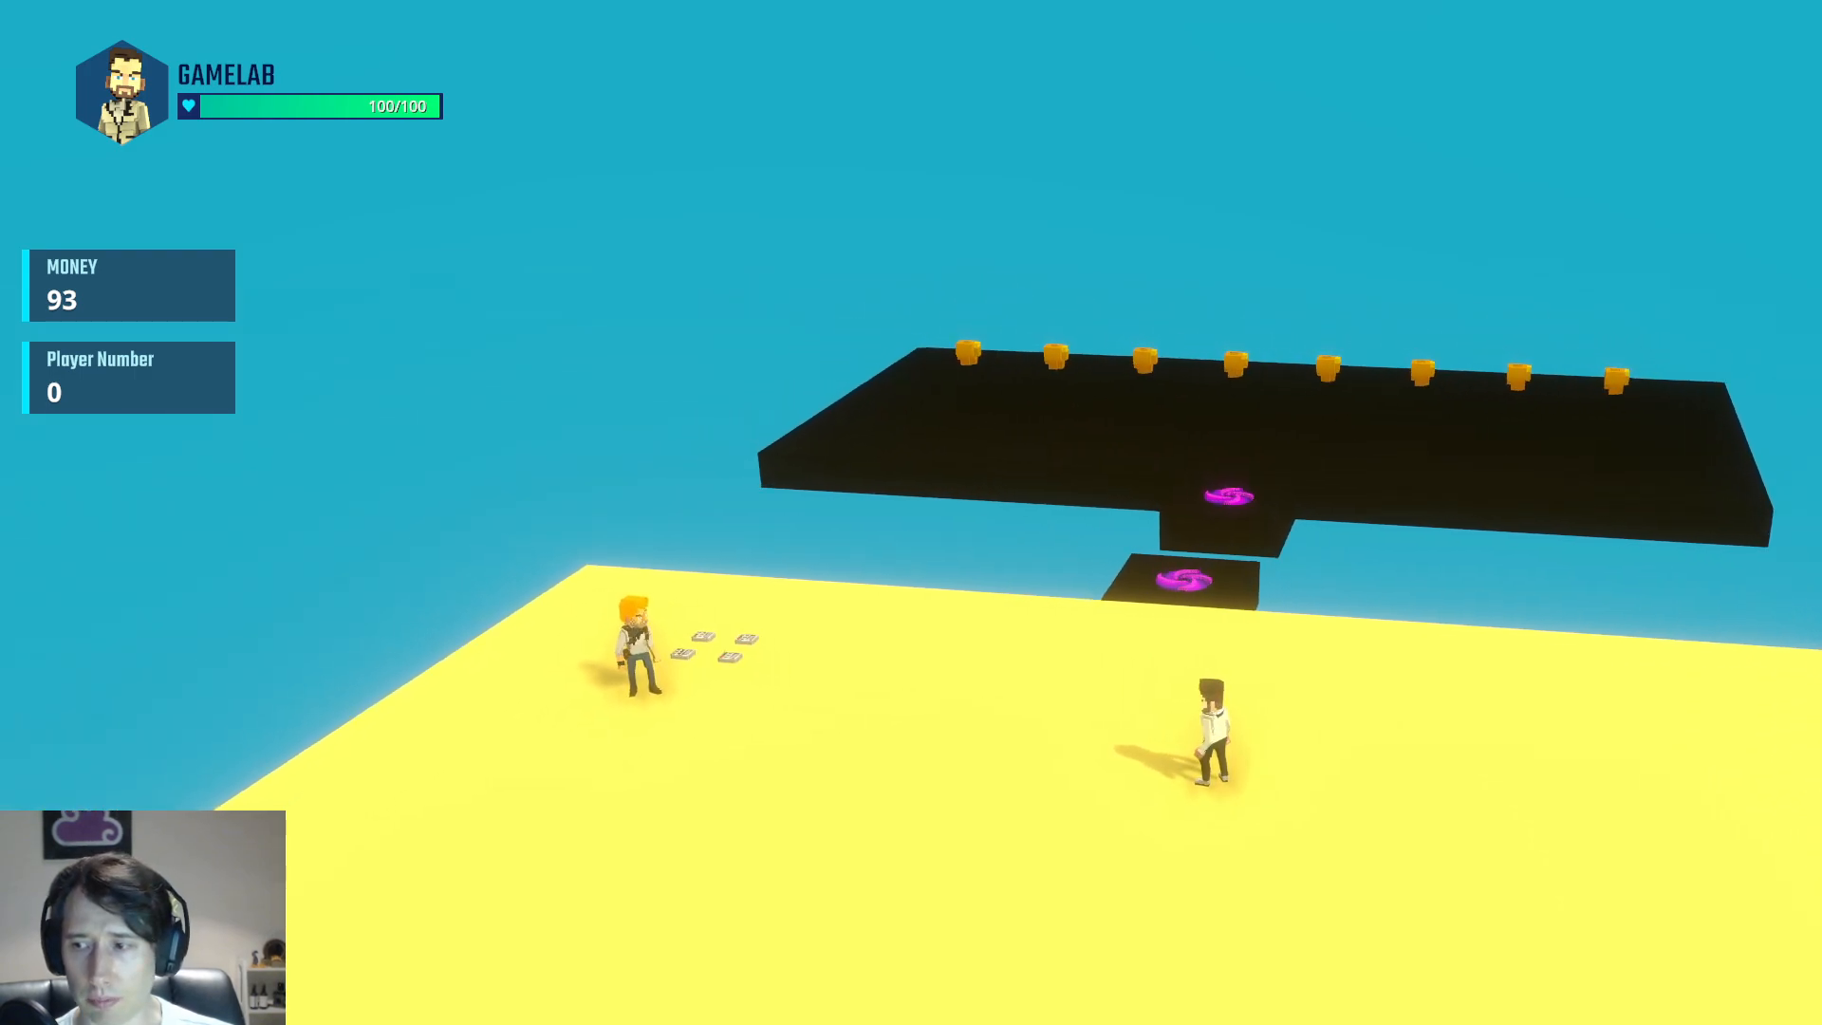